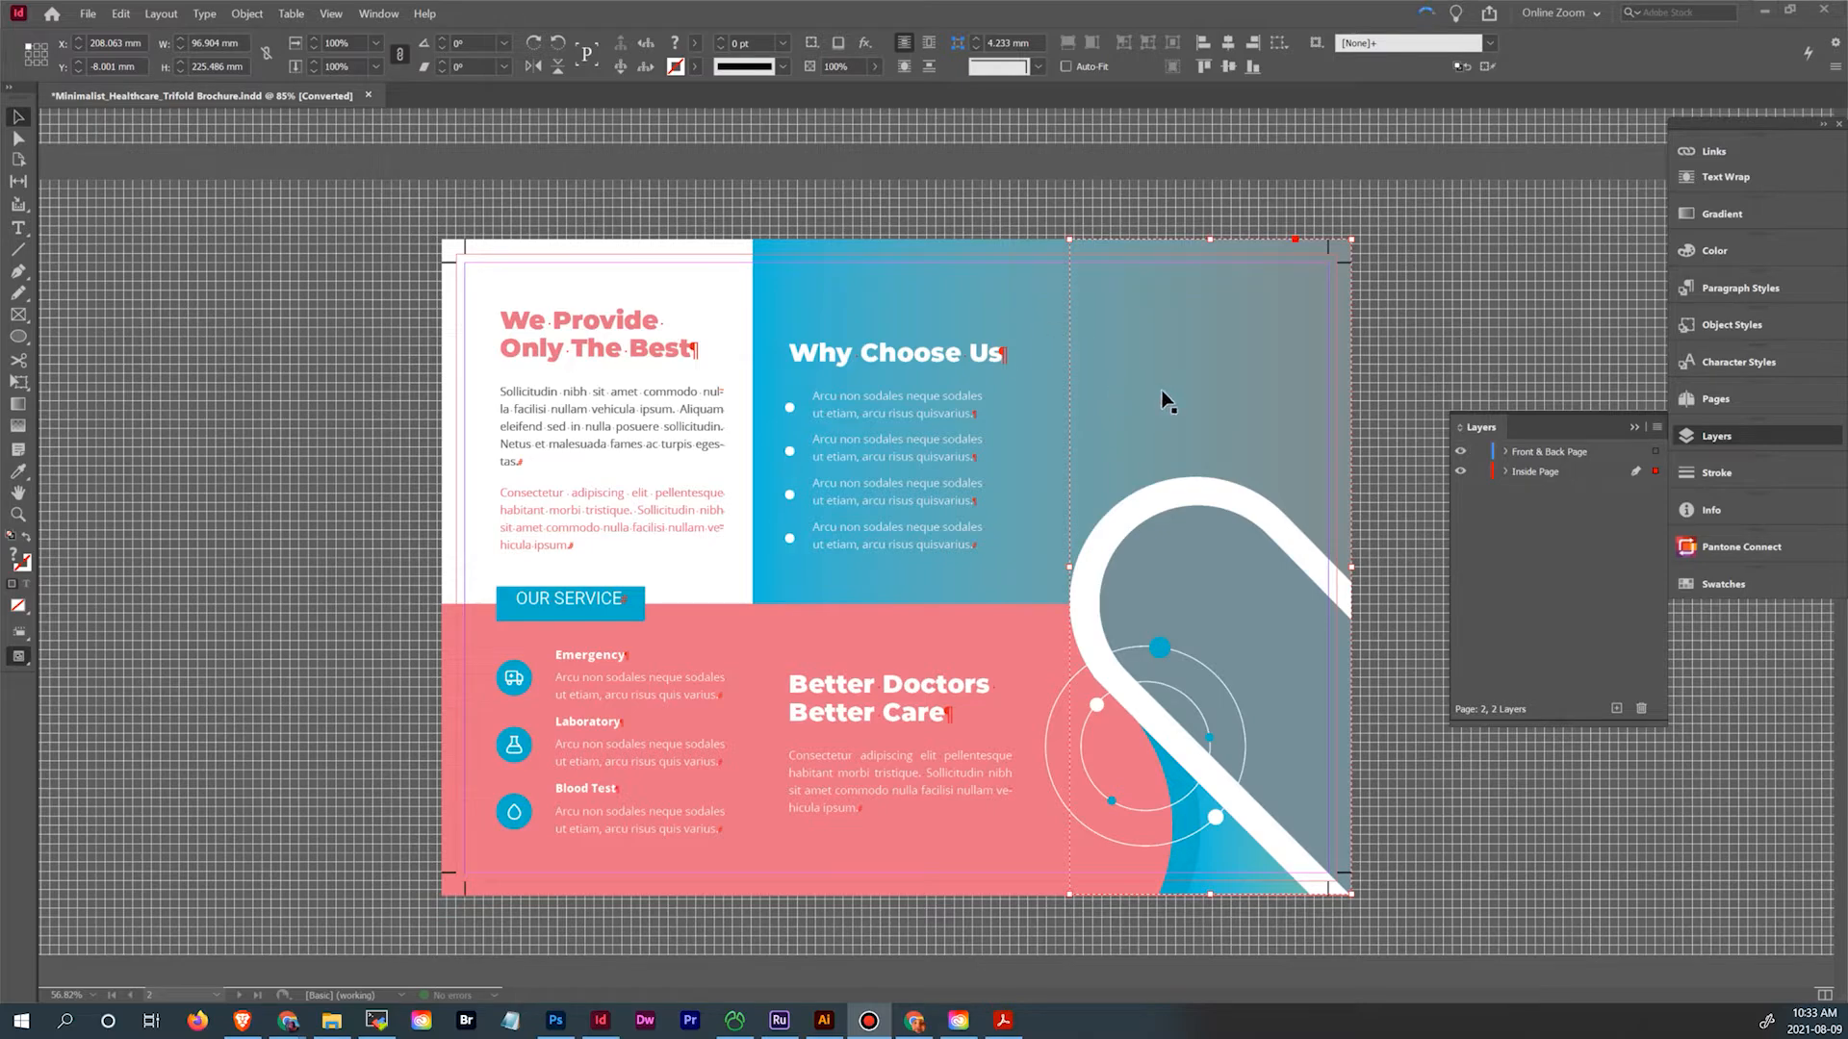
Try moving the decorative graphics group on the front-and-back page sideways, and undo the move
scroll(1162, 397, "up", 10)
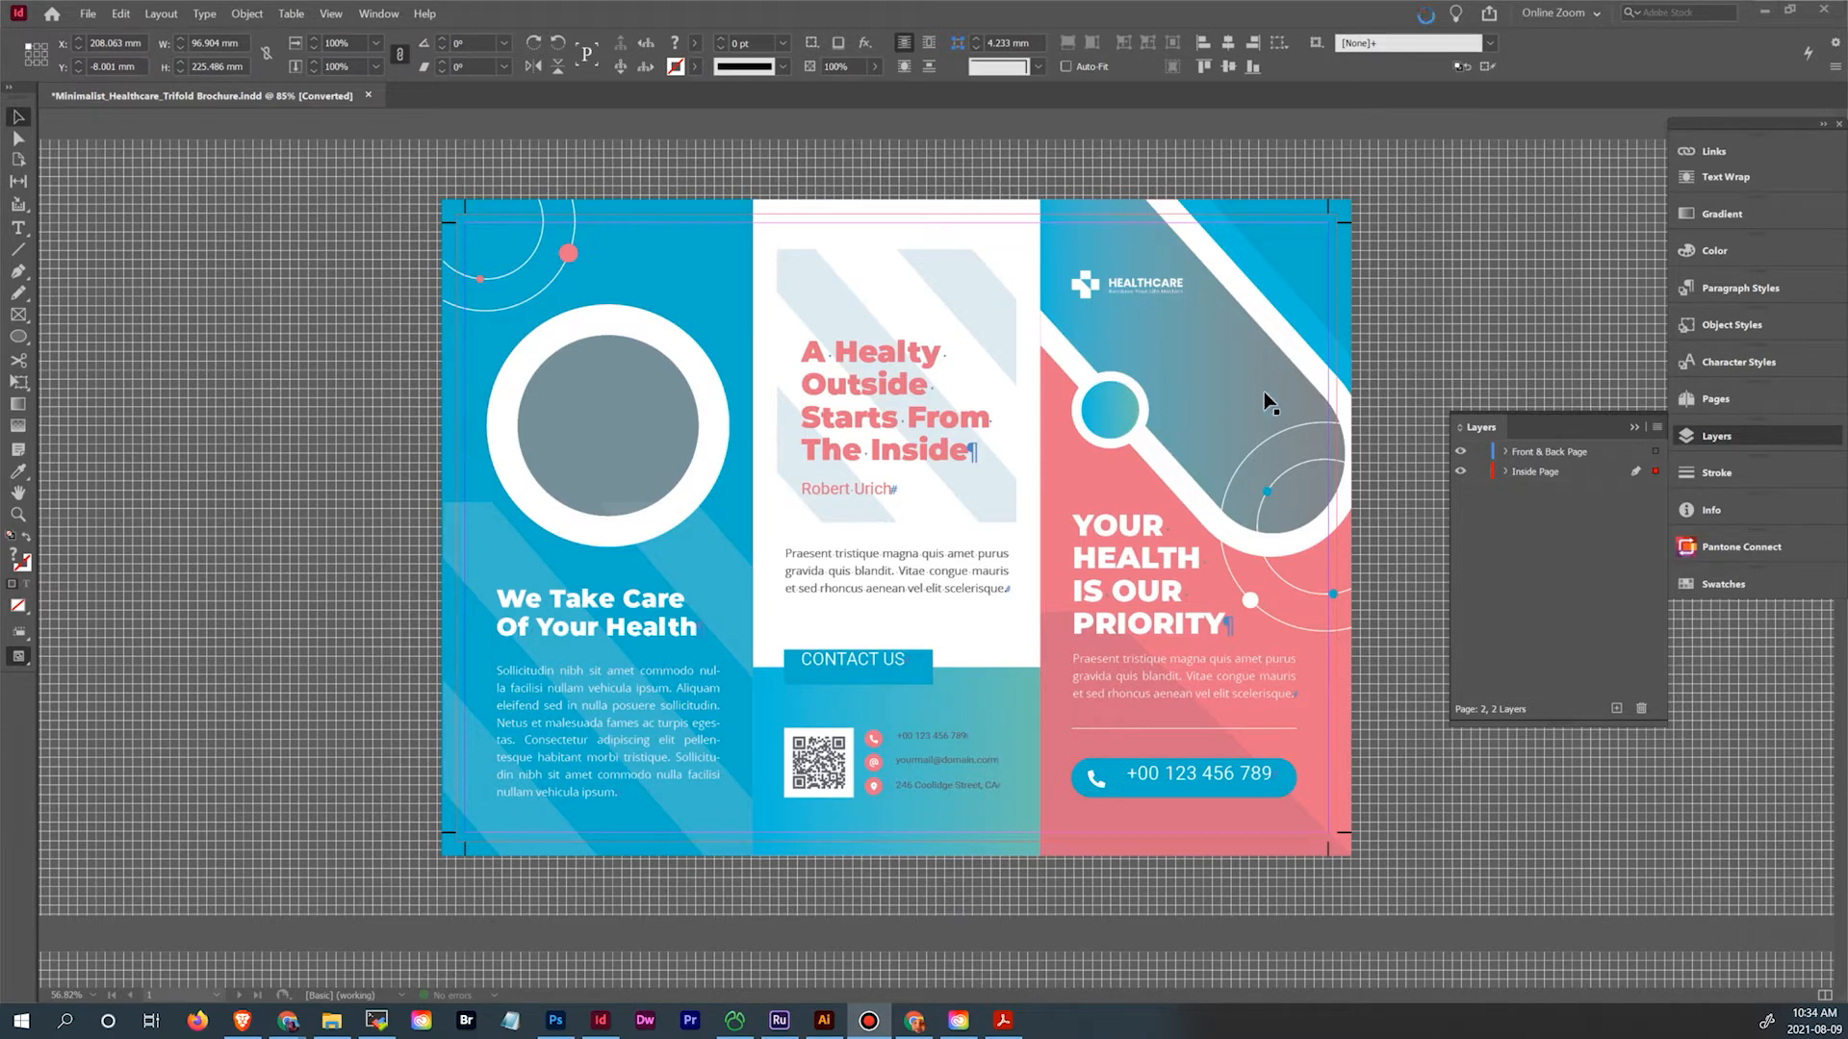
left_click(1309, 375)
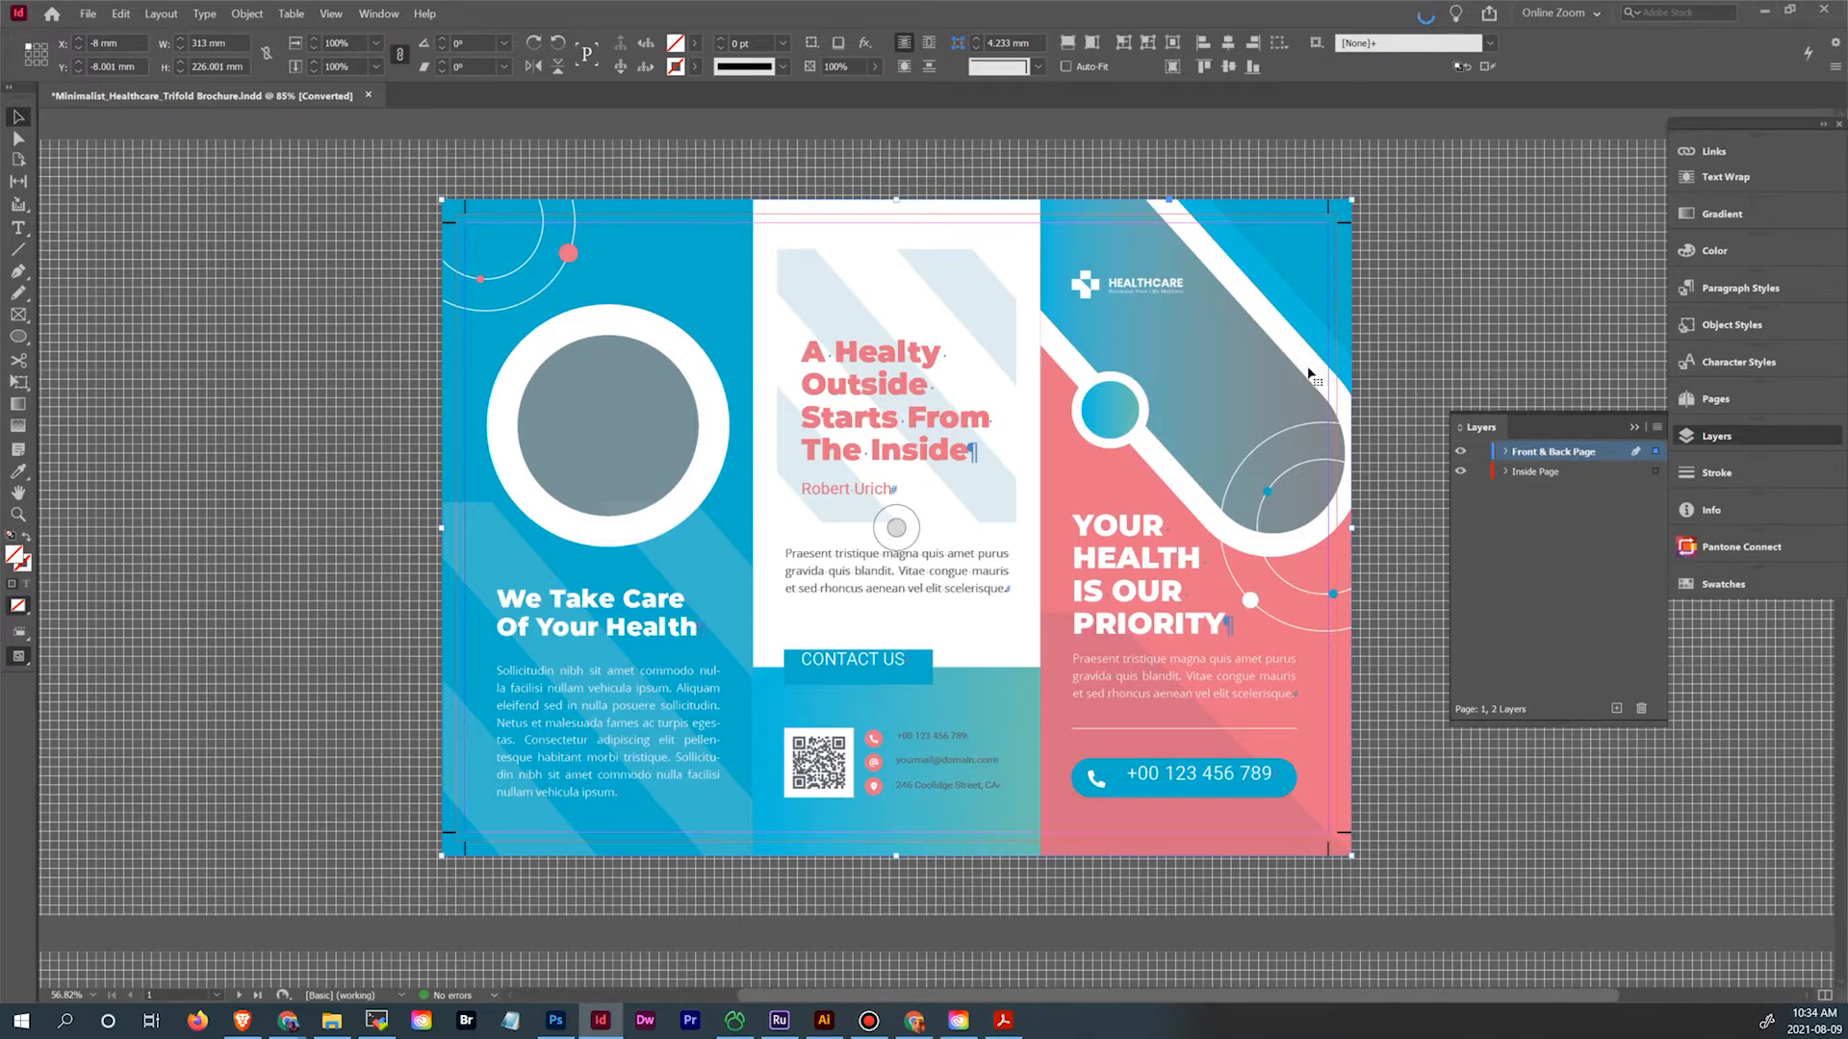
left_click_drag(1308, 375, 1354, 374)
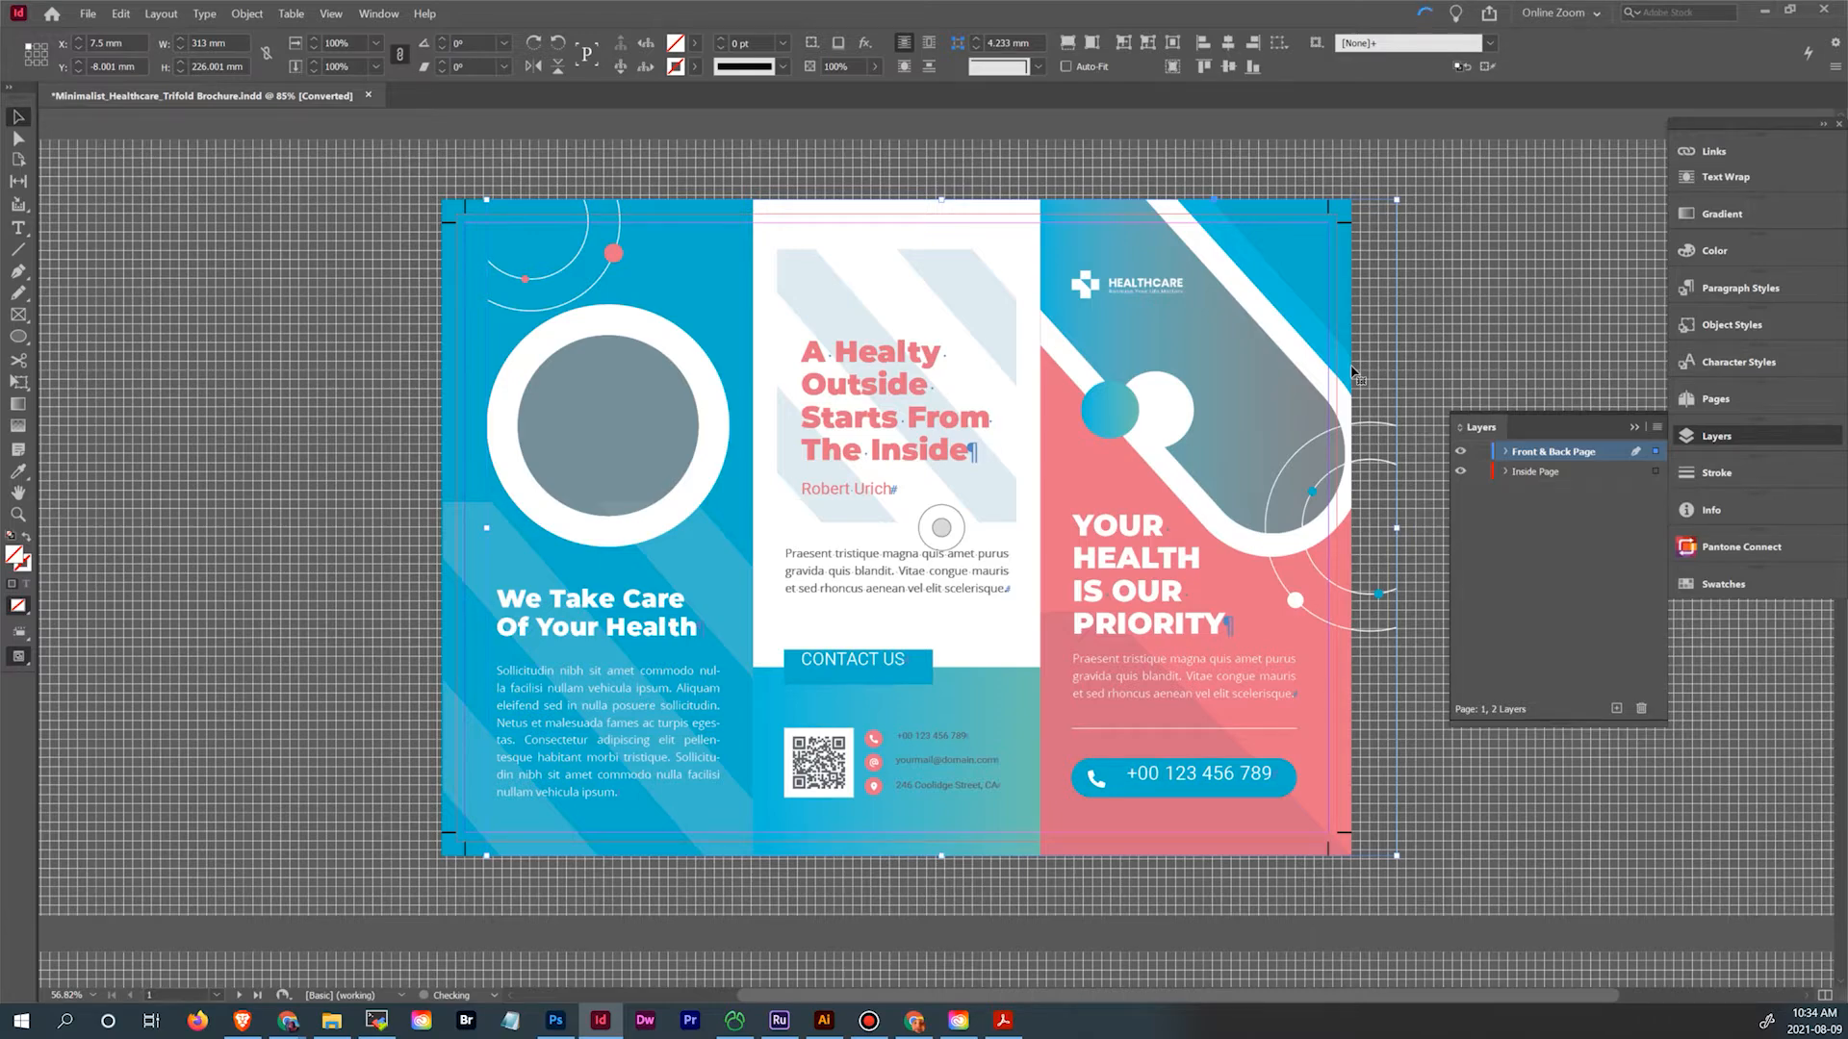
key("ctrl+z")
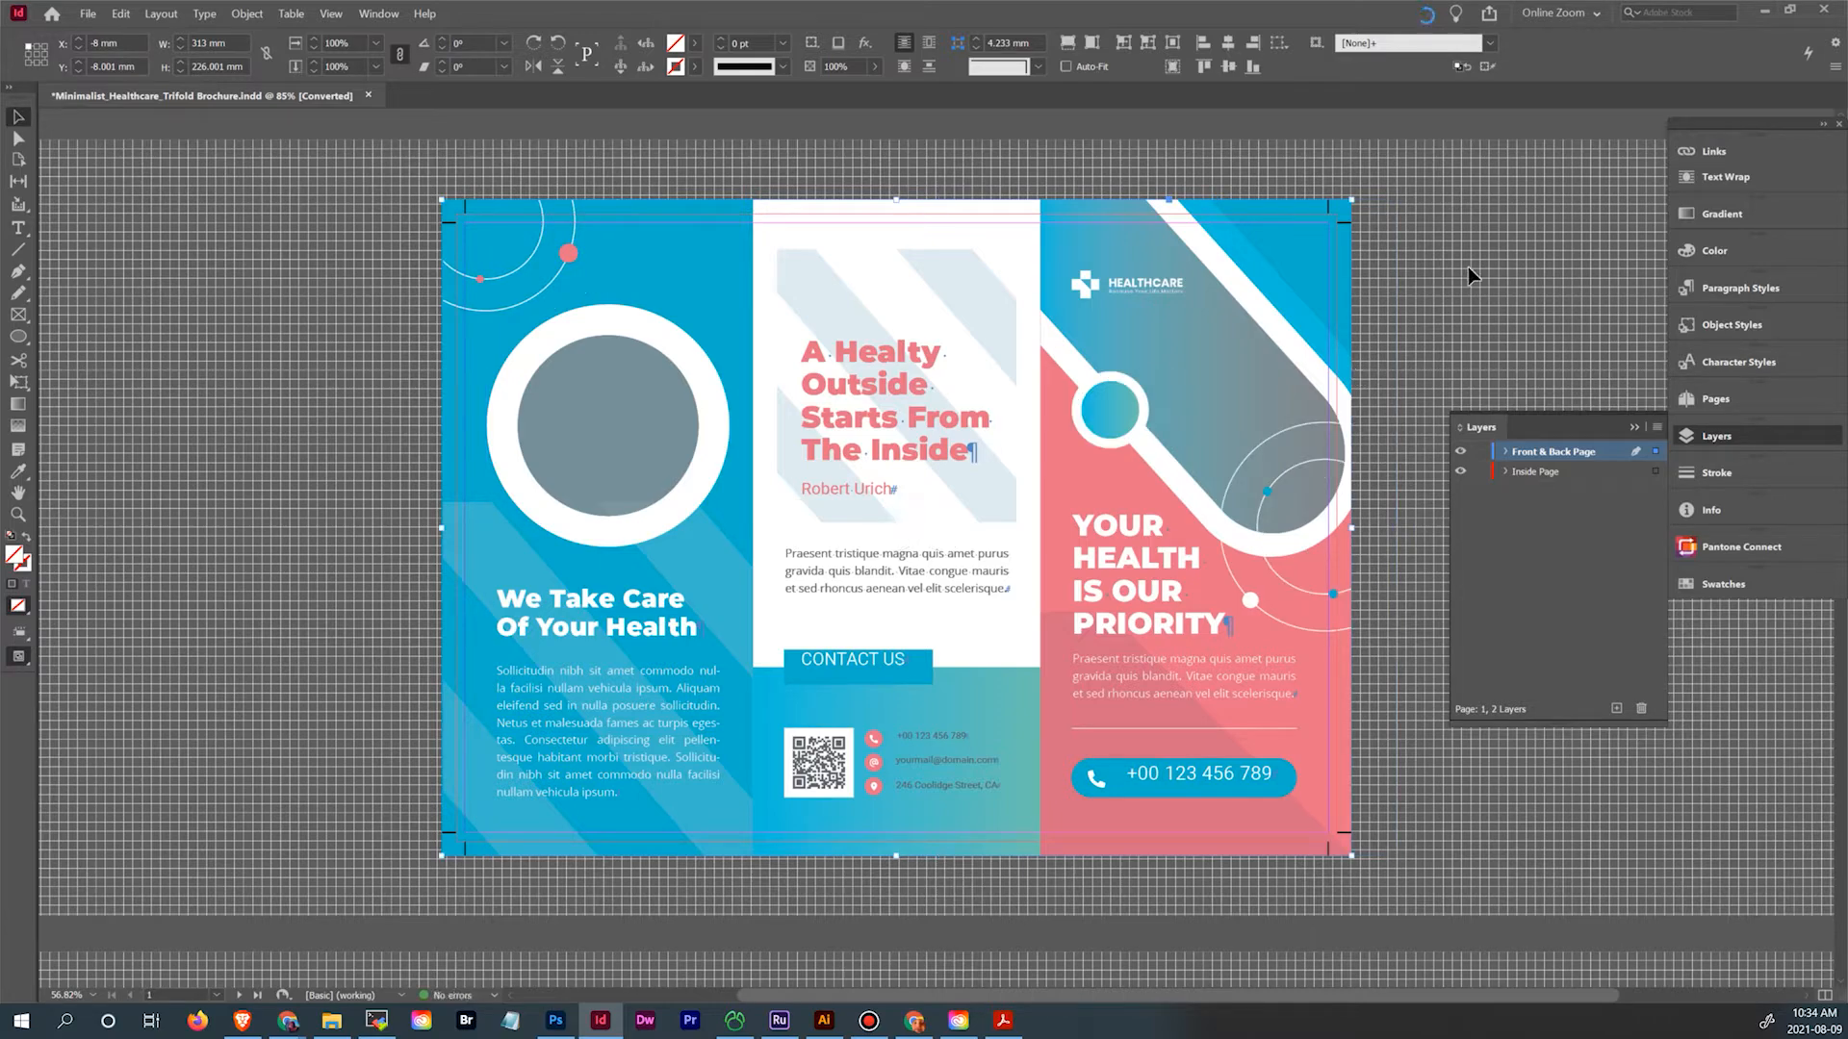
Nudge the phone number text on the front cover slightly down within its blue rounded button
left_click(1160, 626)
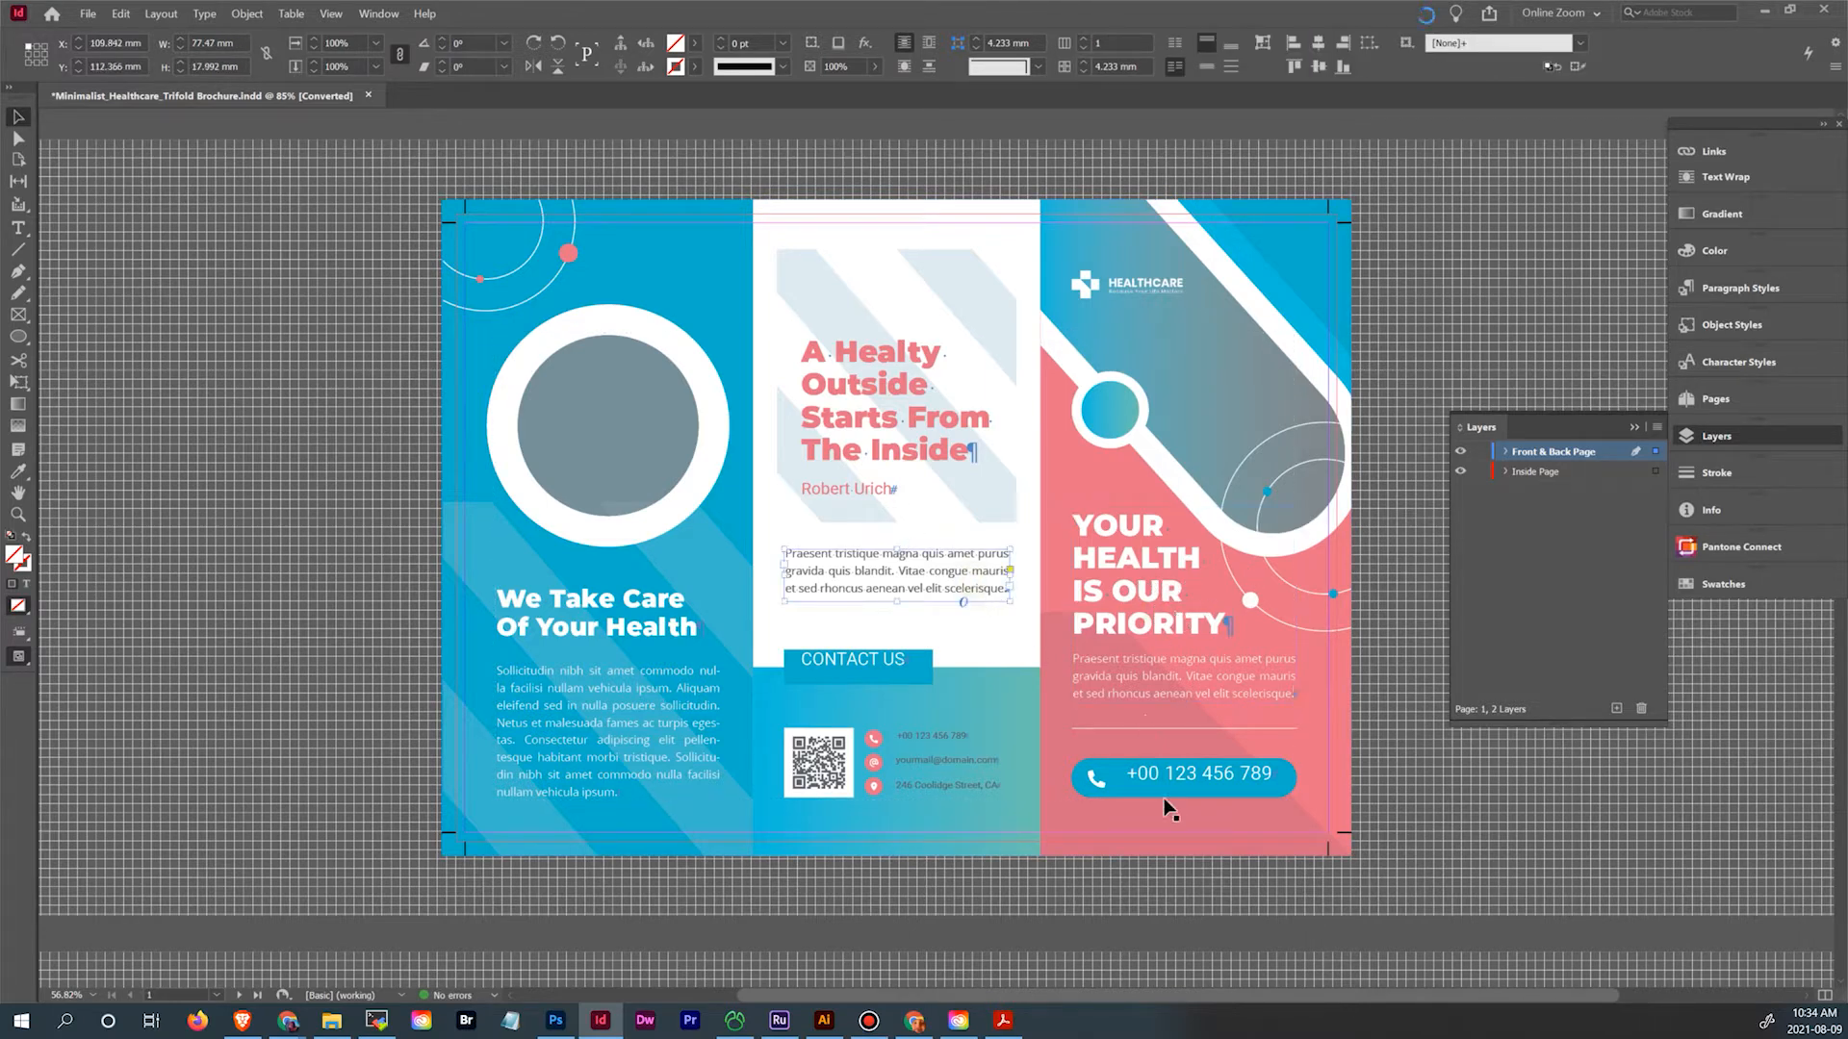
left_click(1094, 782)
left_click_drag(1095, 785, 1174, 787)
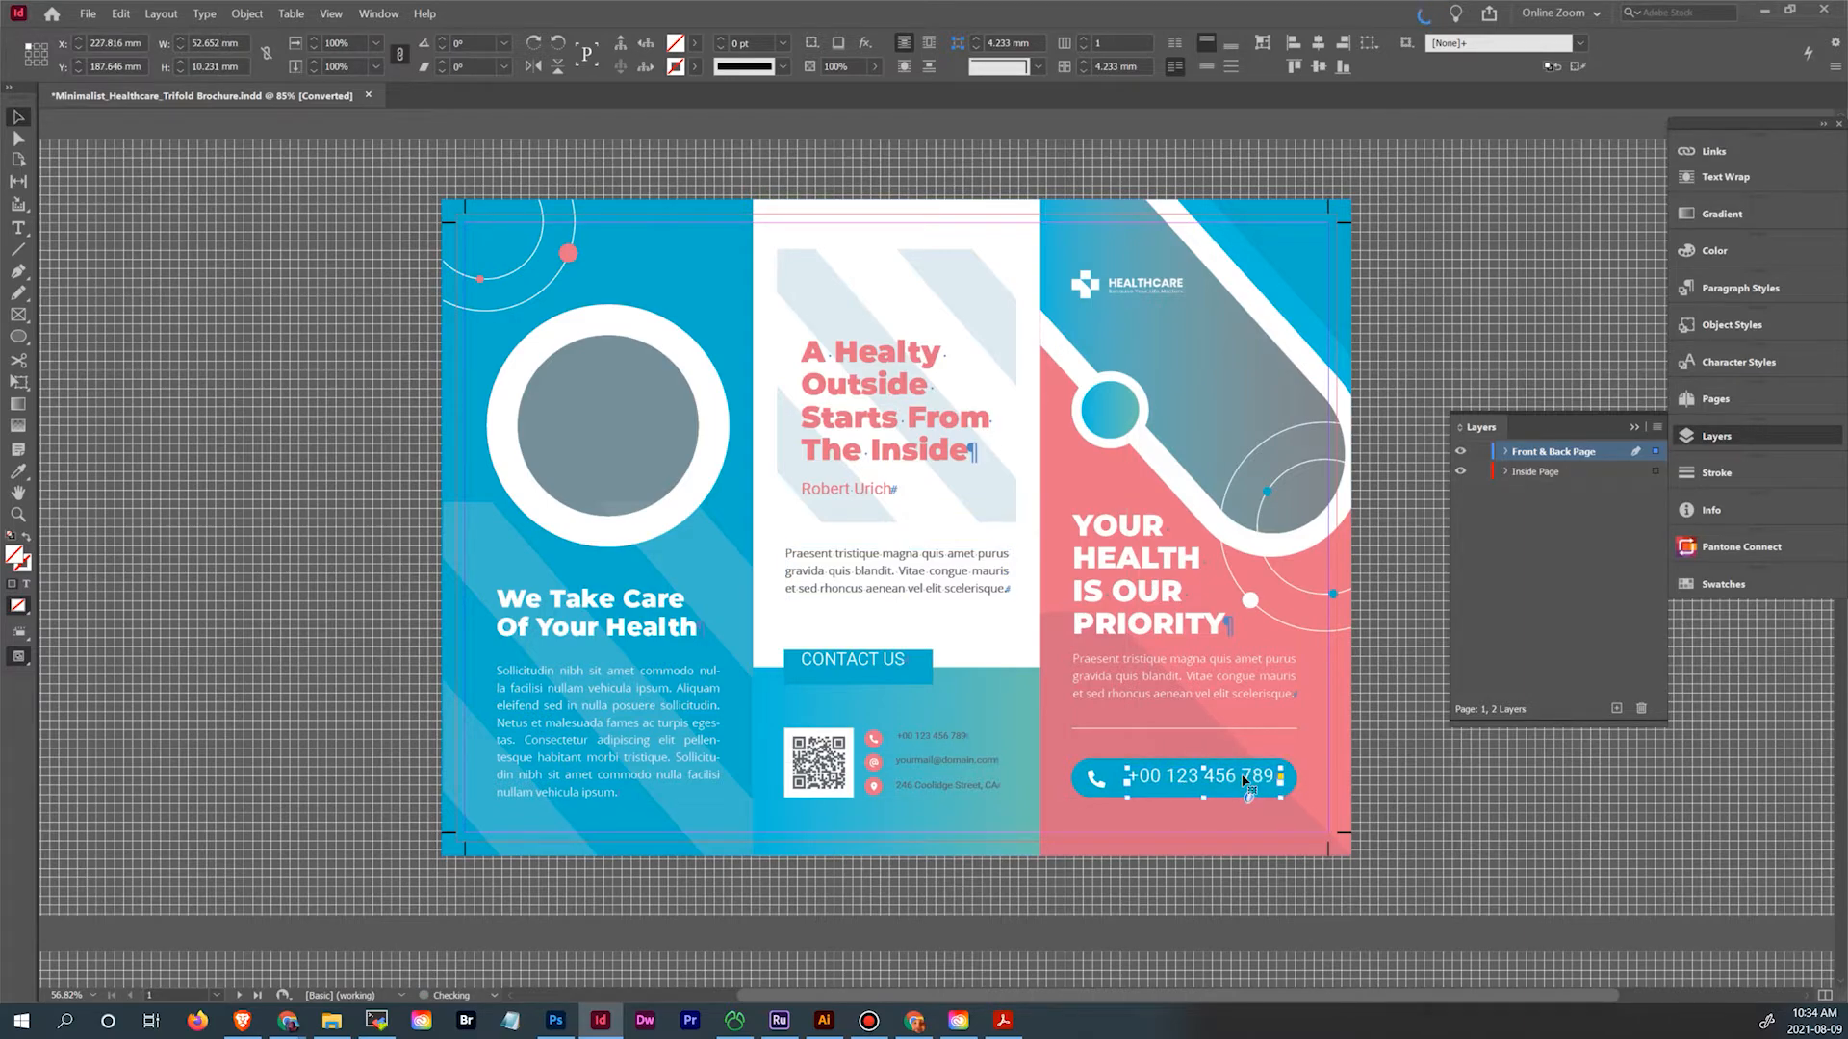
key("Down")
Shift the decorative graphics group on the front-and-back page to about X 7.5 mm, Y -6 mm, and open the document's links list
left_click(1106, 409)
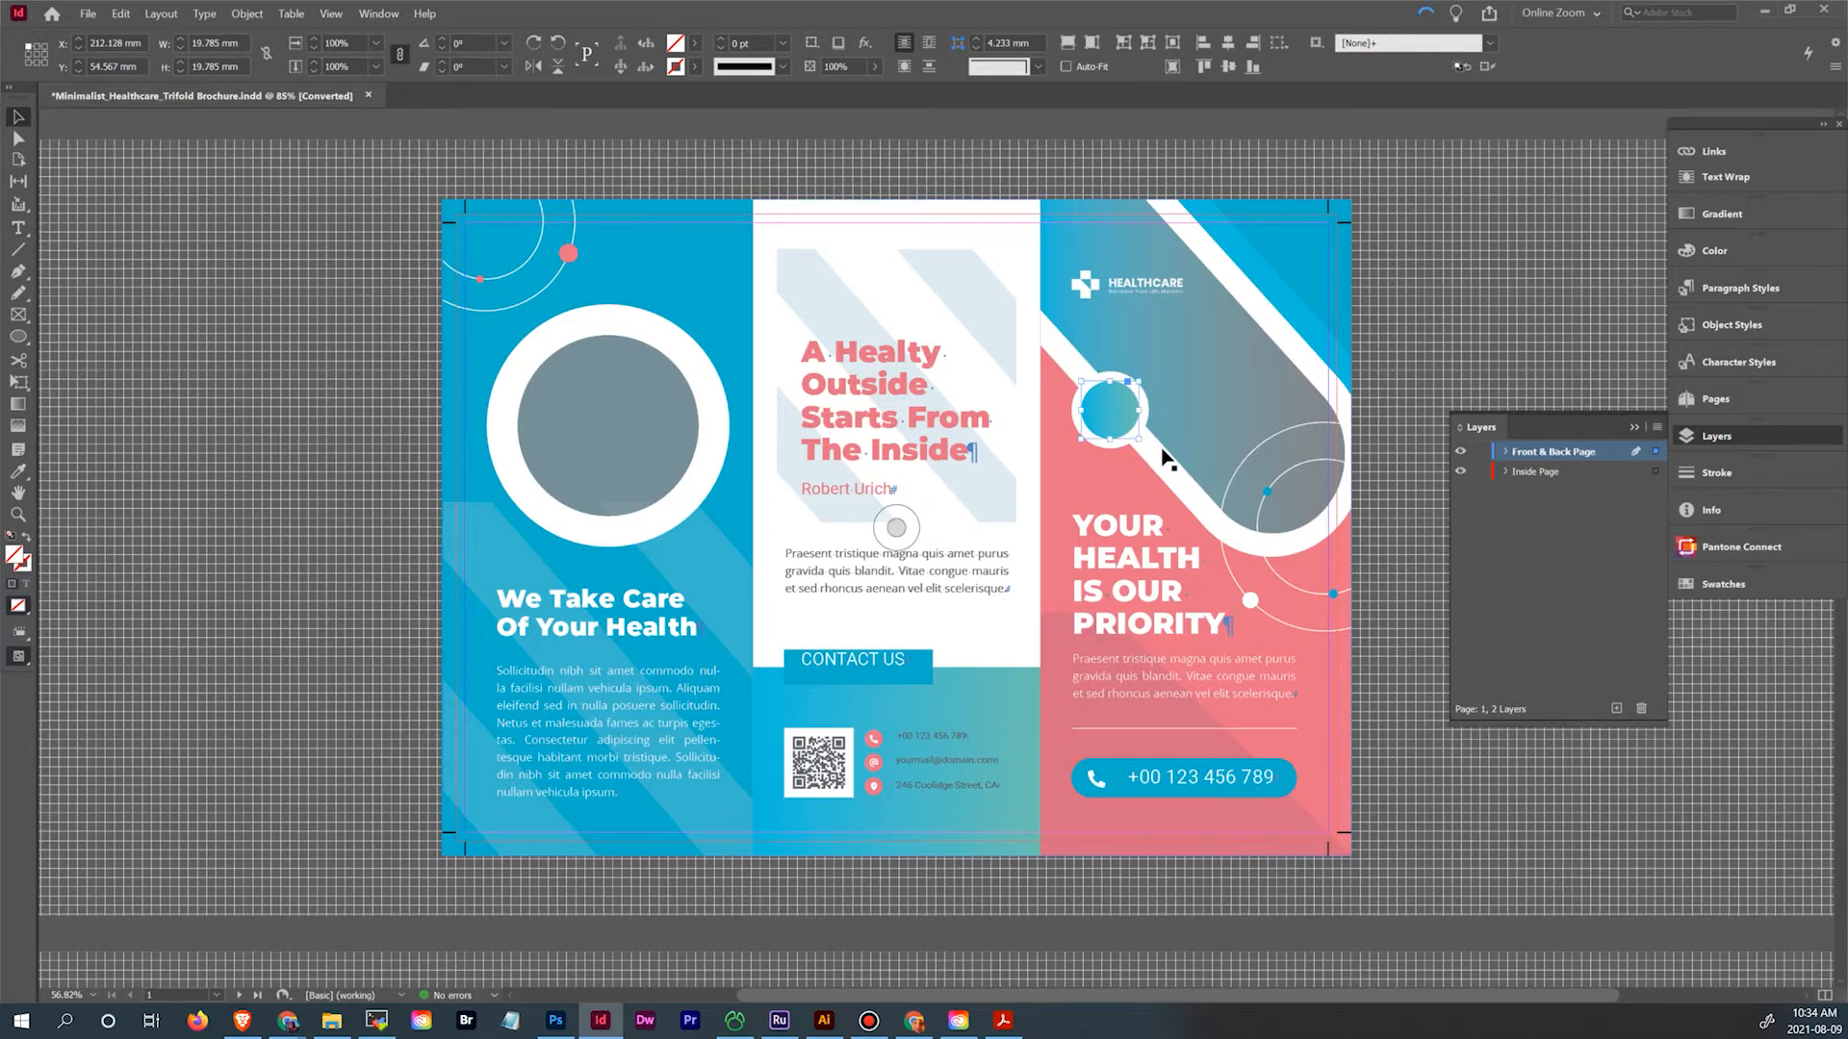
left_click(1200, 389)
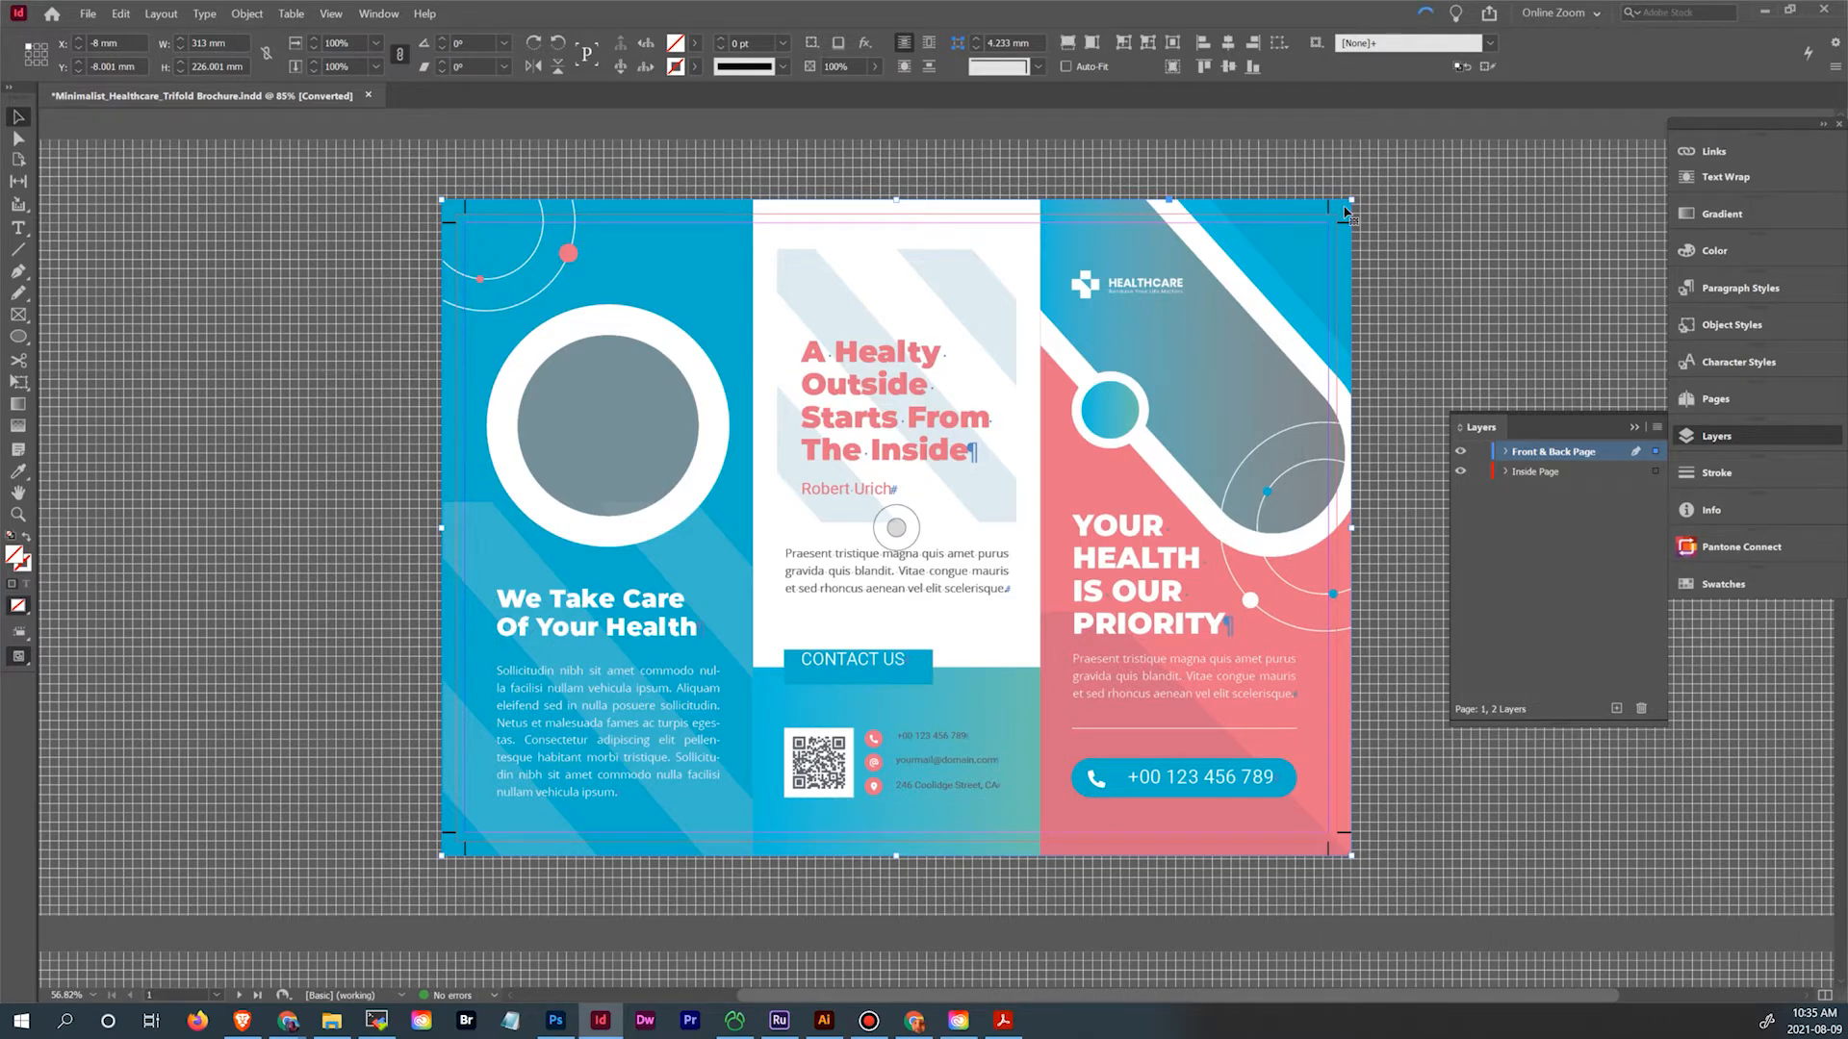
left_click_drag(1345, 211, 1390, 216)
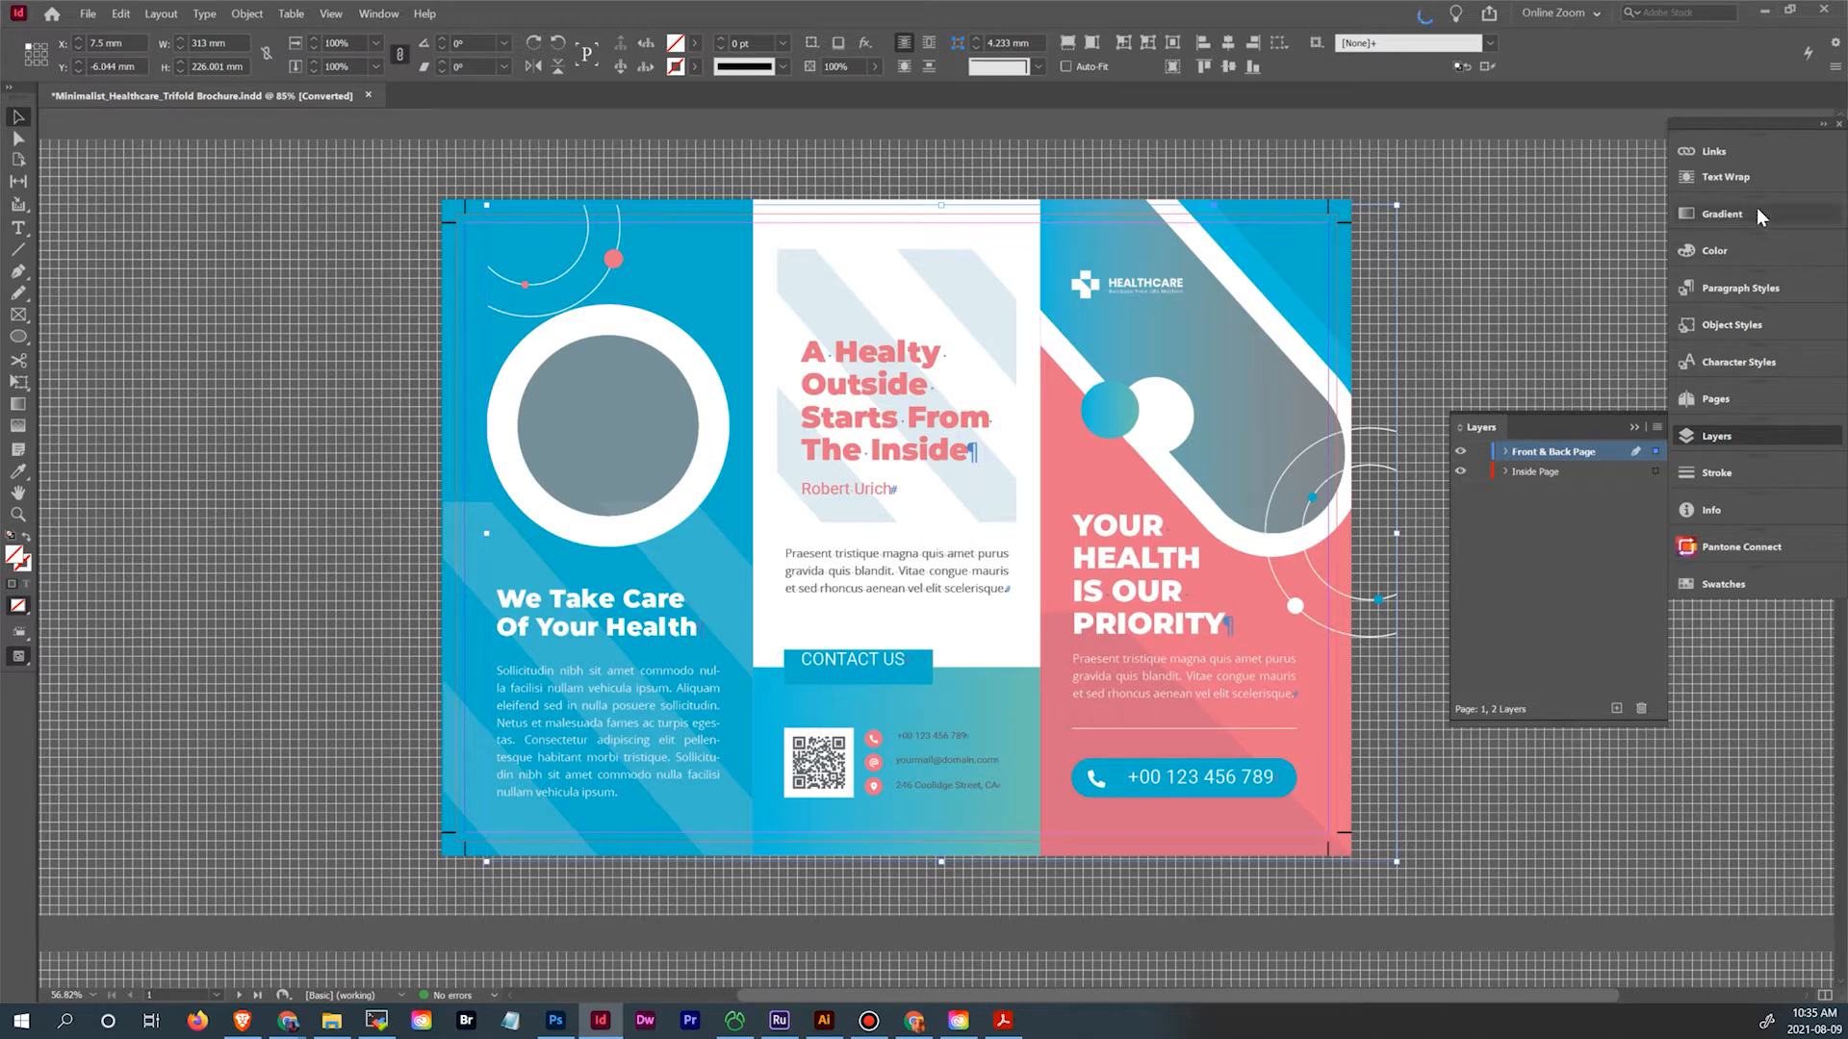
left_click(1742, 154)
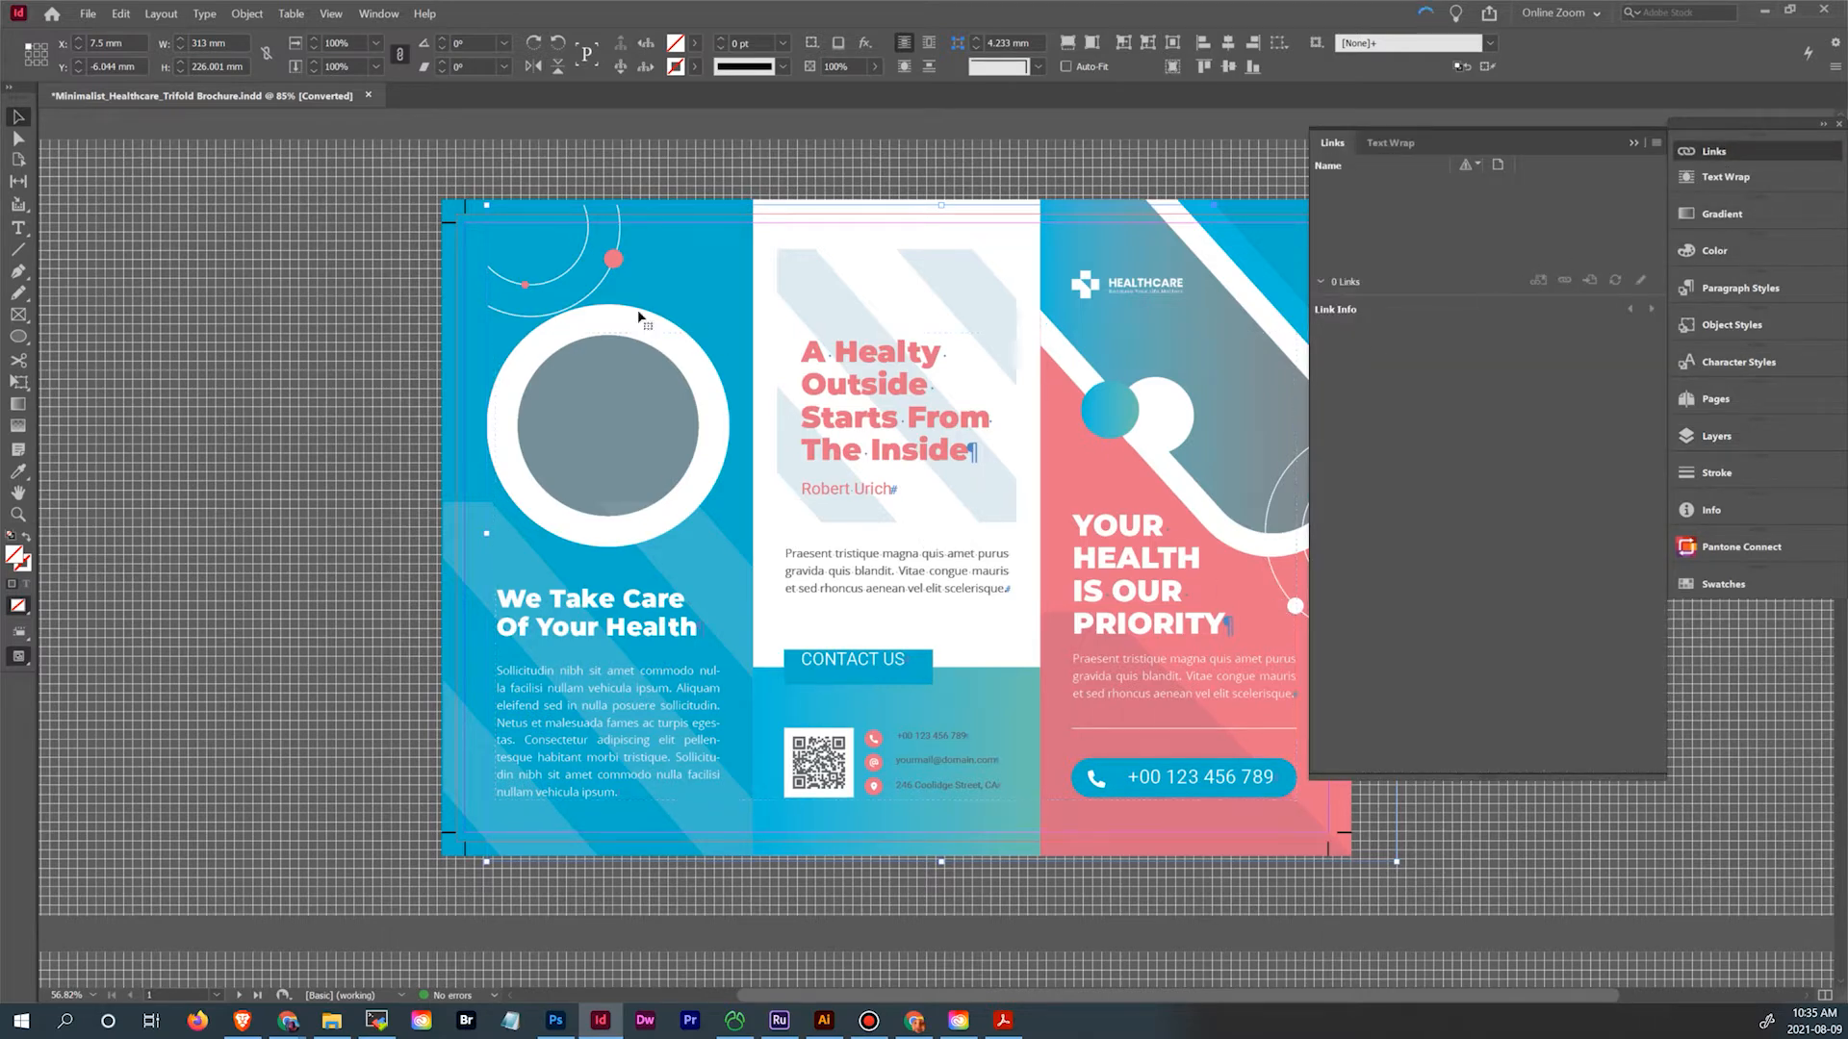
Move the decorative graphics group to X -3 mm, Y -3 mm and centre the small gradient circle in its white ring
left_click_drag(610, 258, 583, 268)
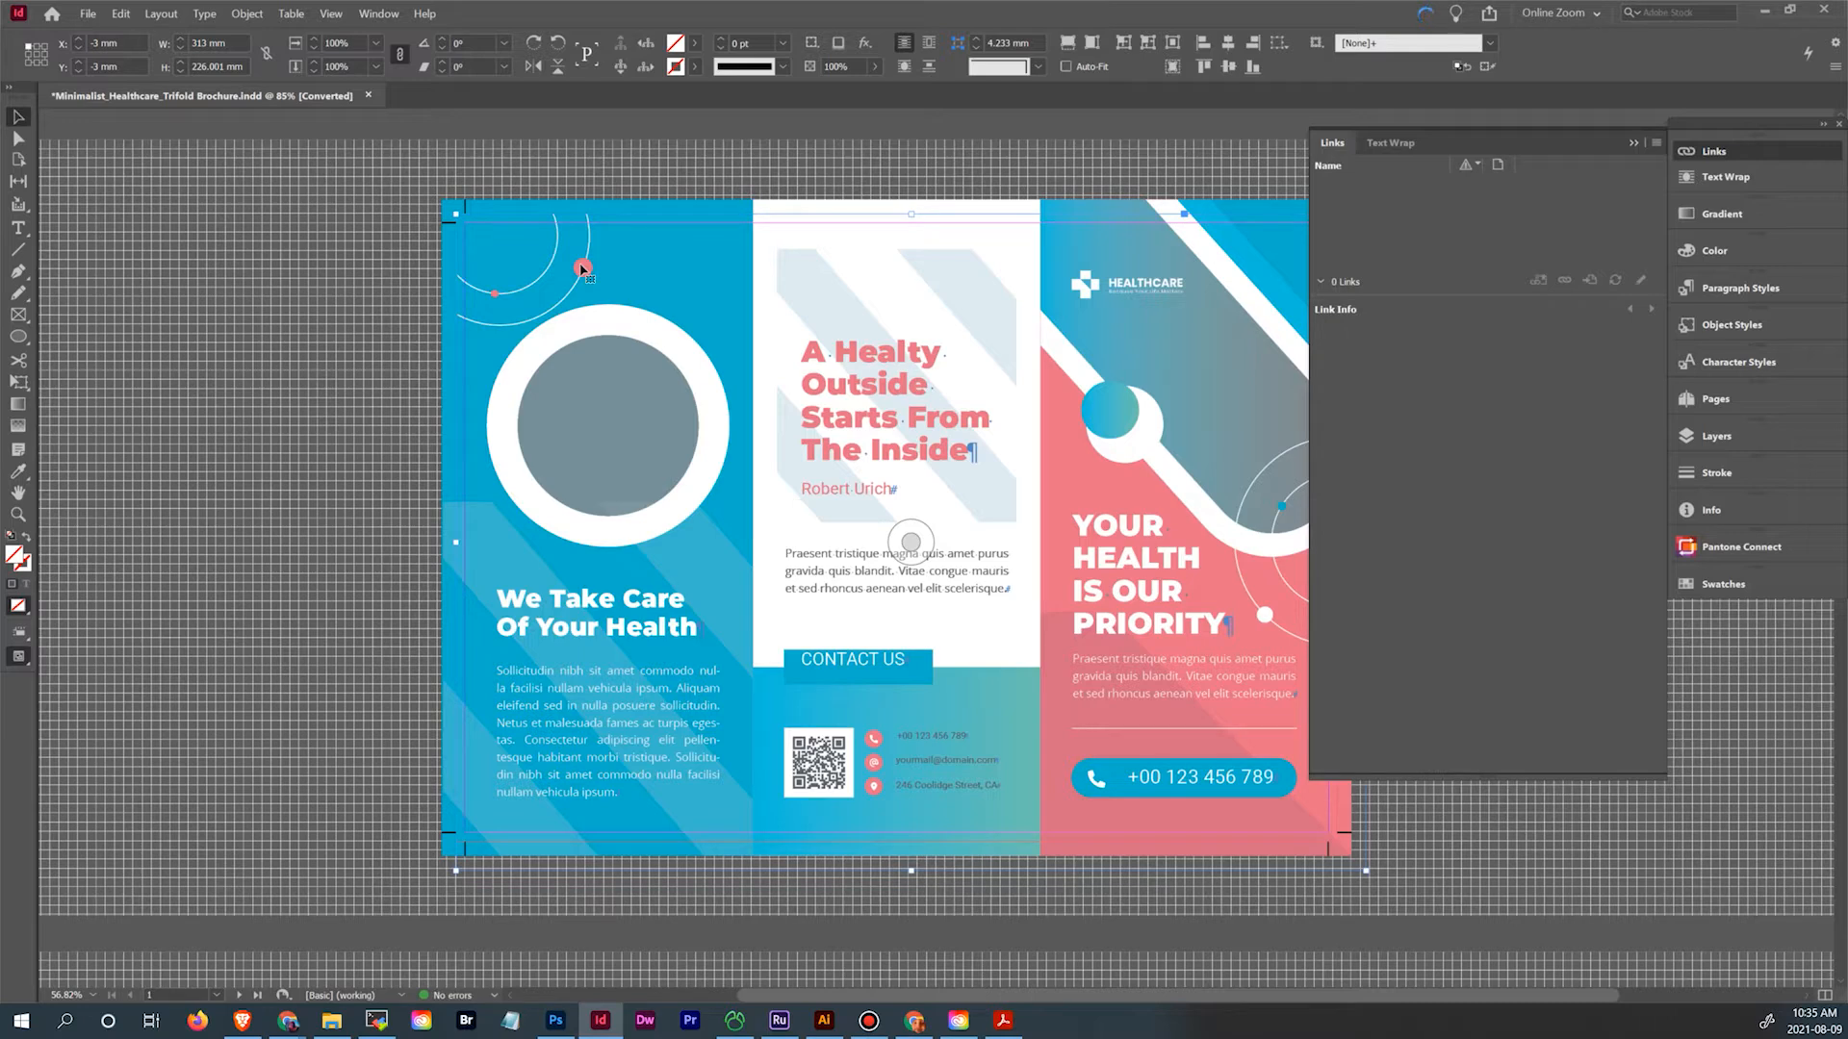
left_click(1106, 414)
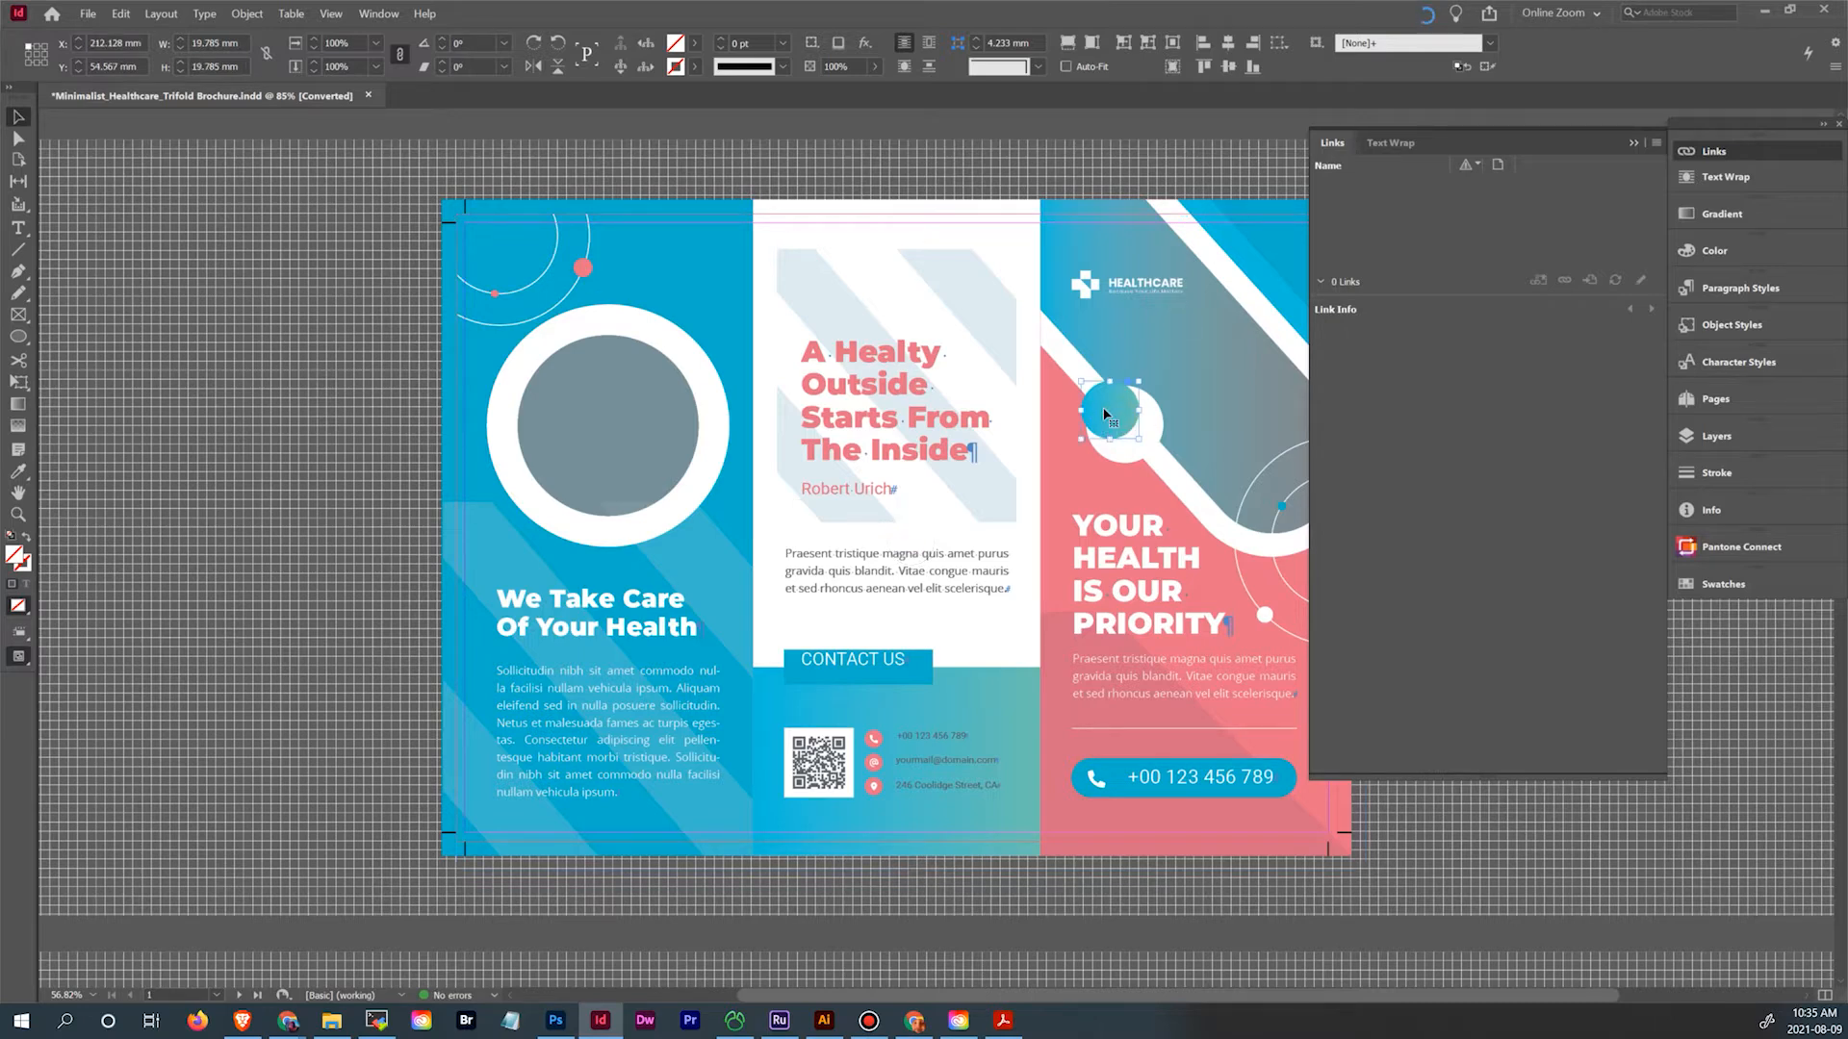
left_click_drag(1105, 414, 1118, 431)
Ungroup the text group that spans the three panels of the front-and-back page
left_click(654, 627)
right_click(654, 630)
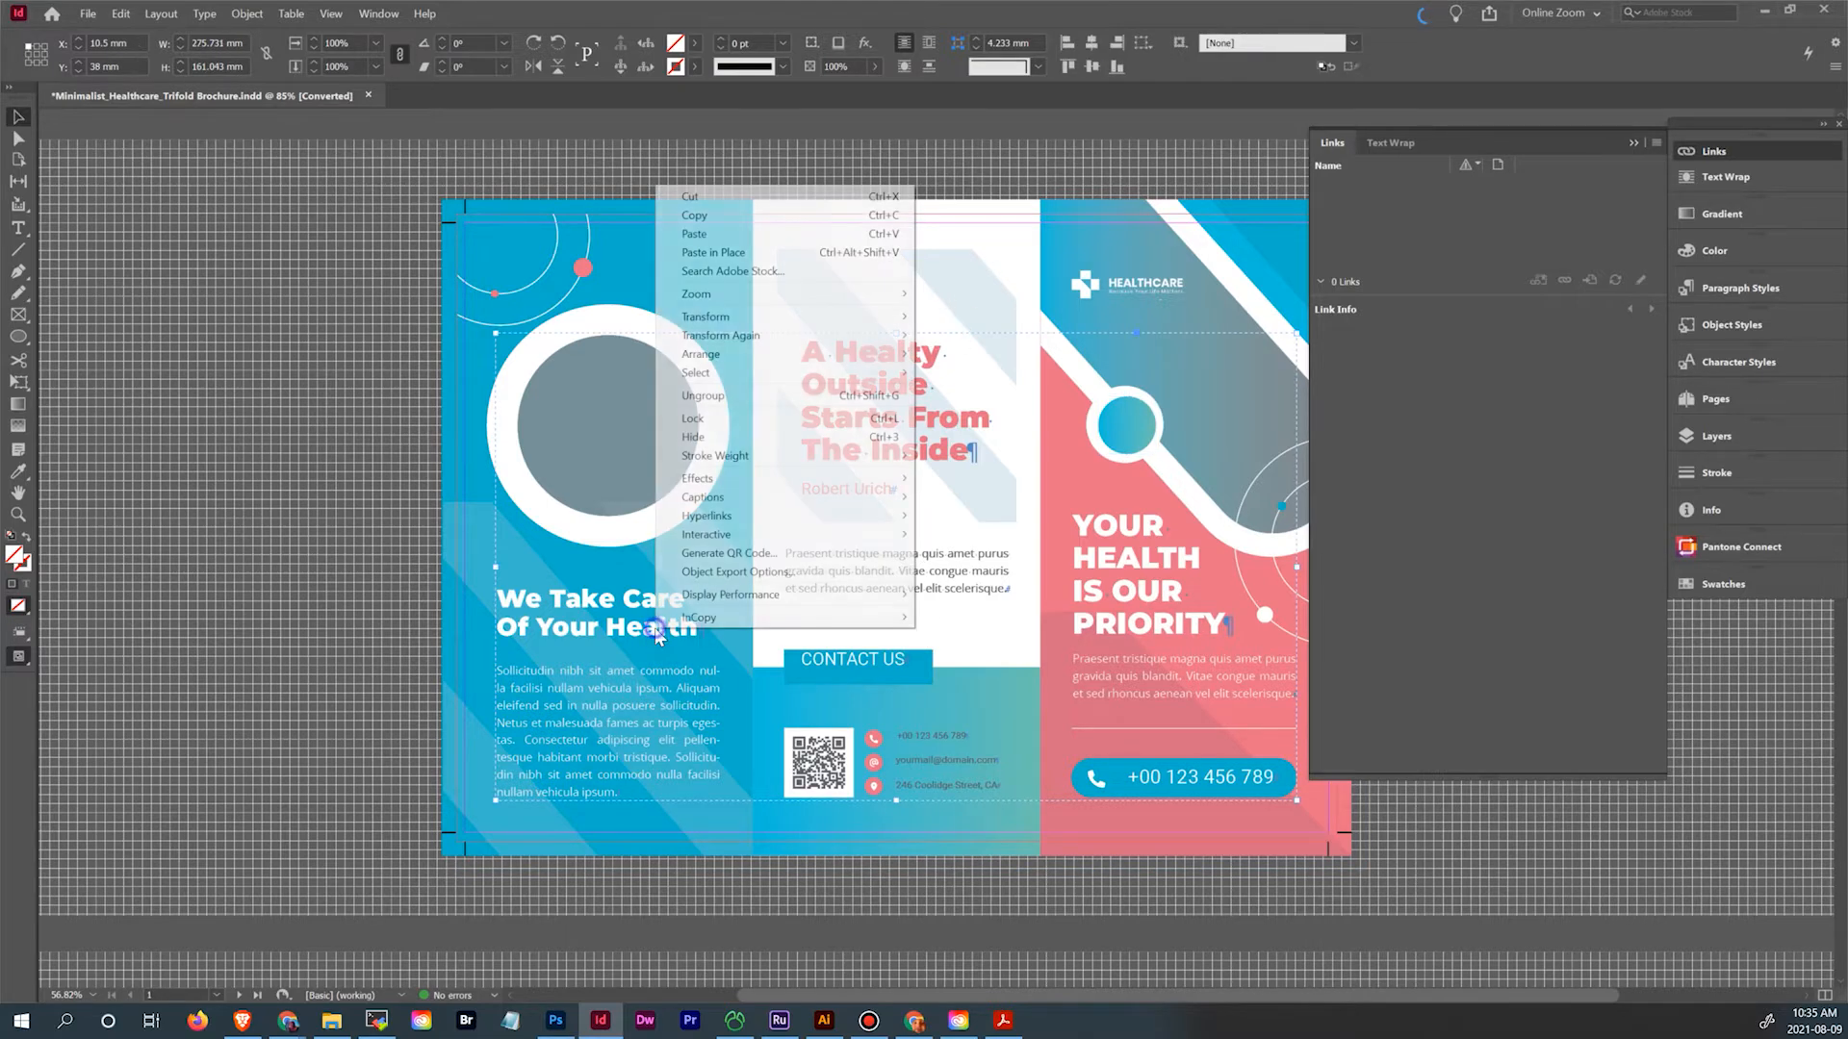
left_click(760, 396)
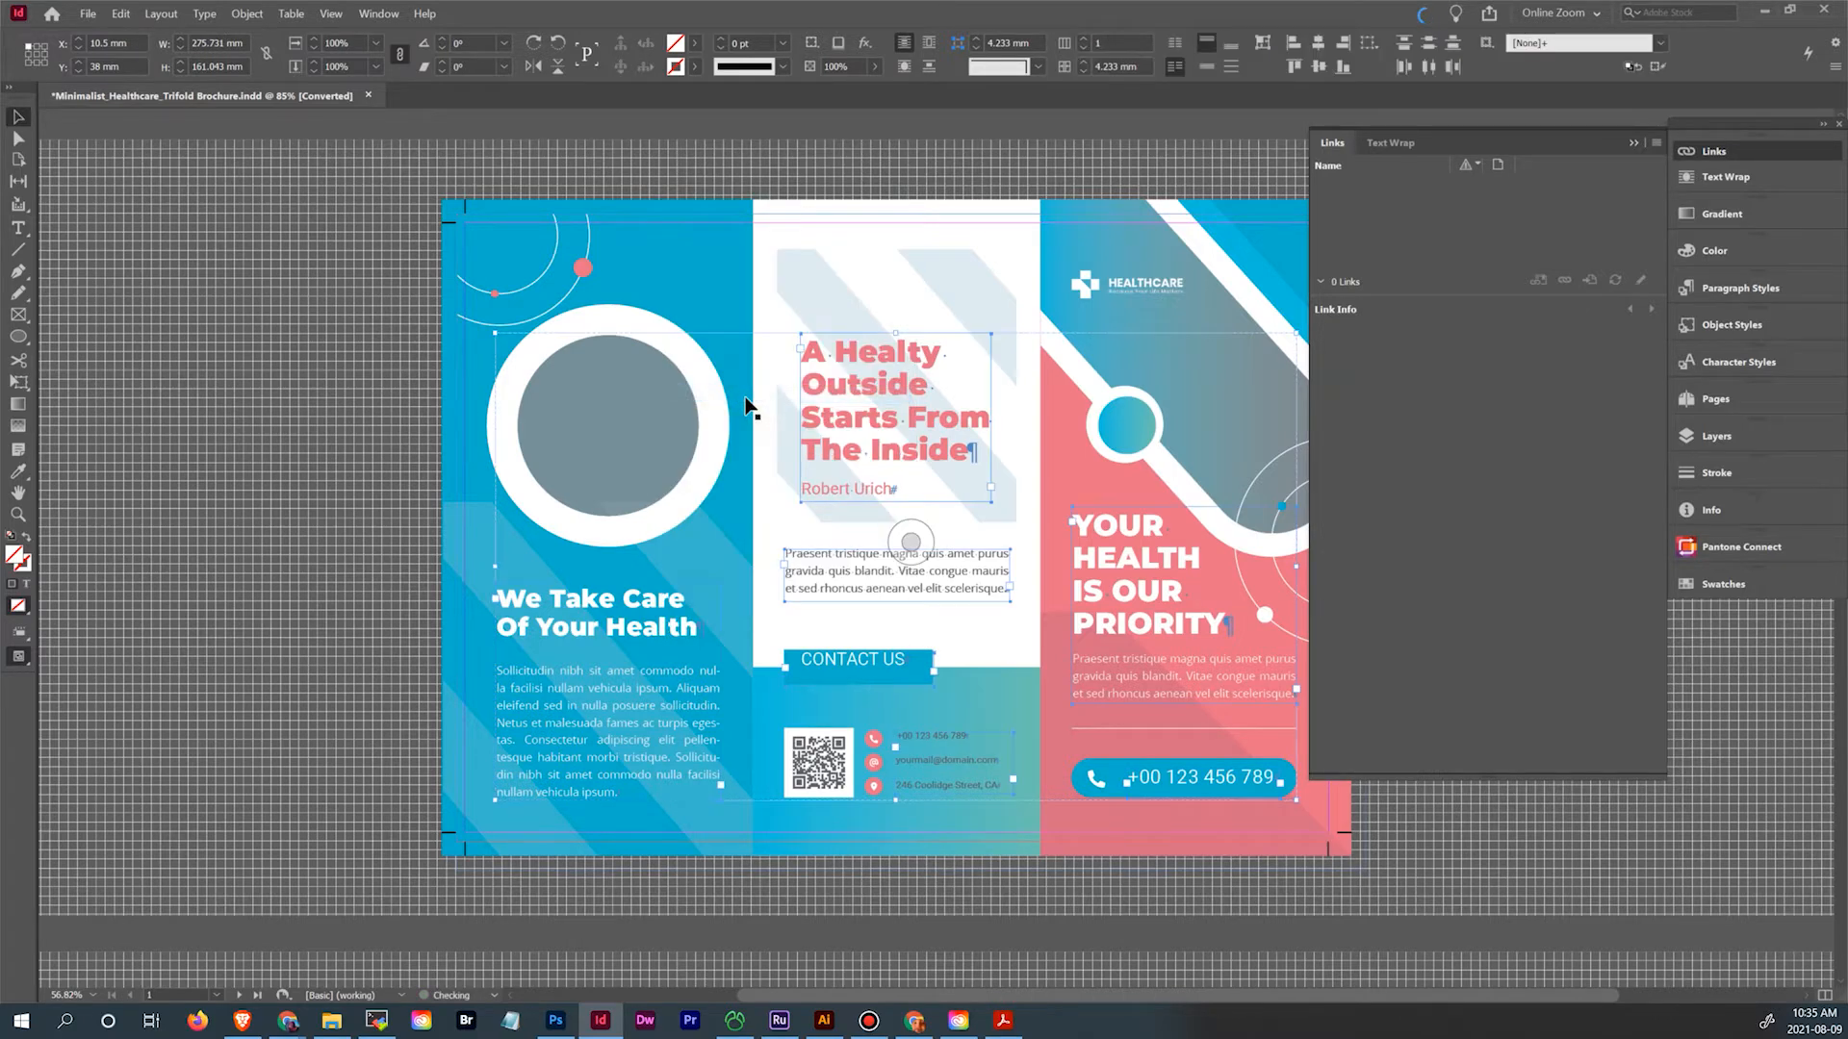
Select the separated text frames individually and move the CONTACT US label to about X 109.3 mm, Y 146.6 mm
left_click(587, 628)
left_click(855, 455)
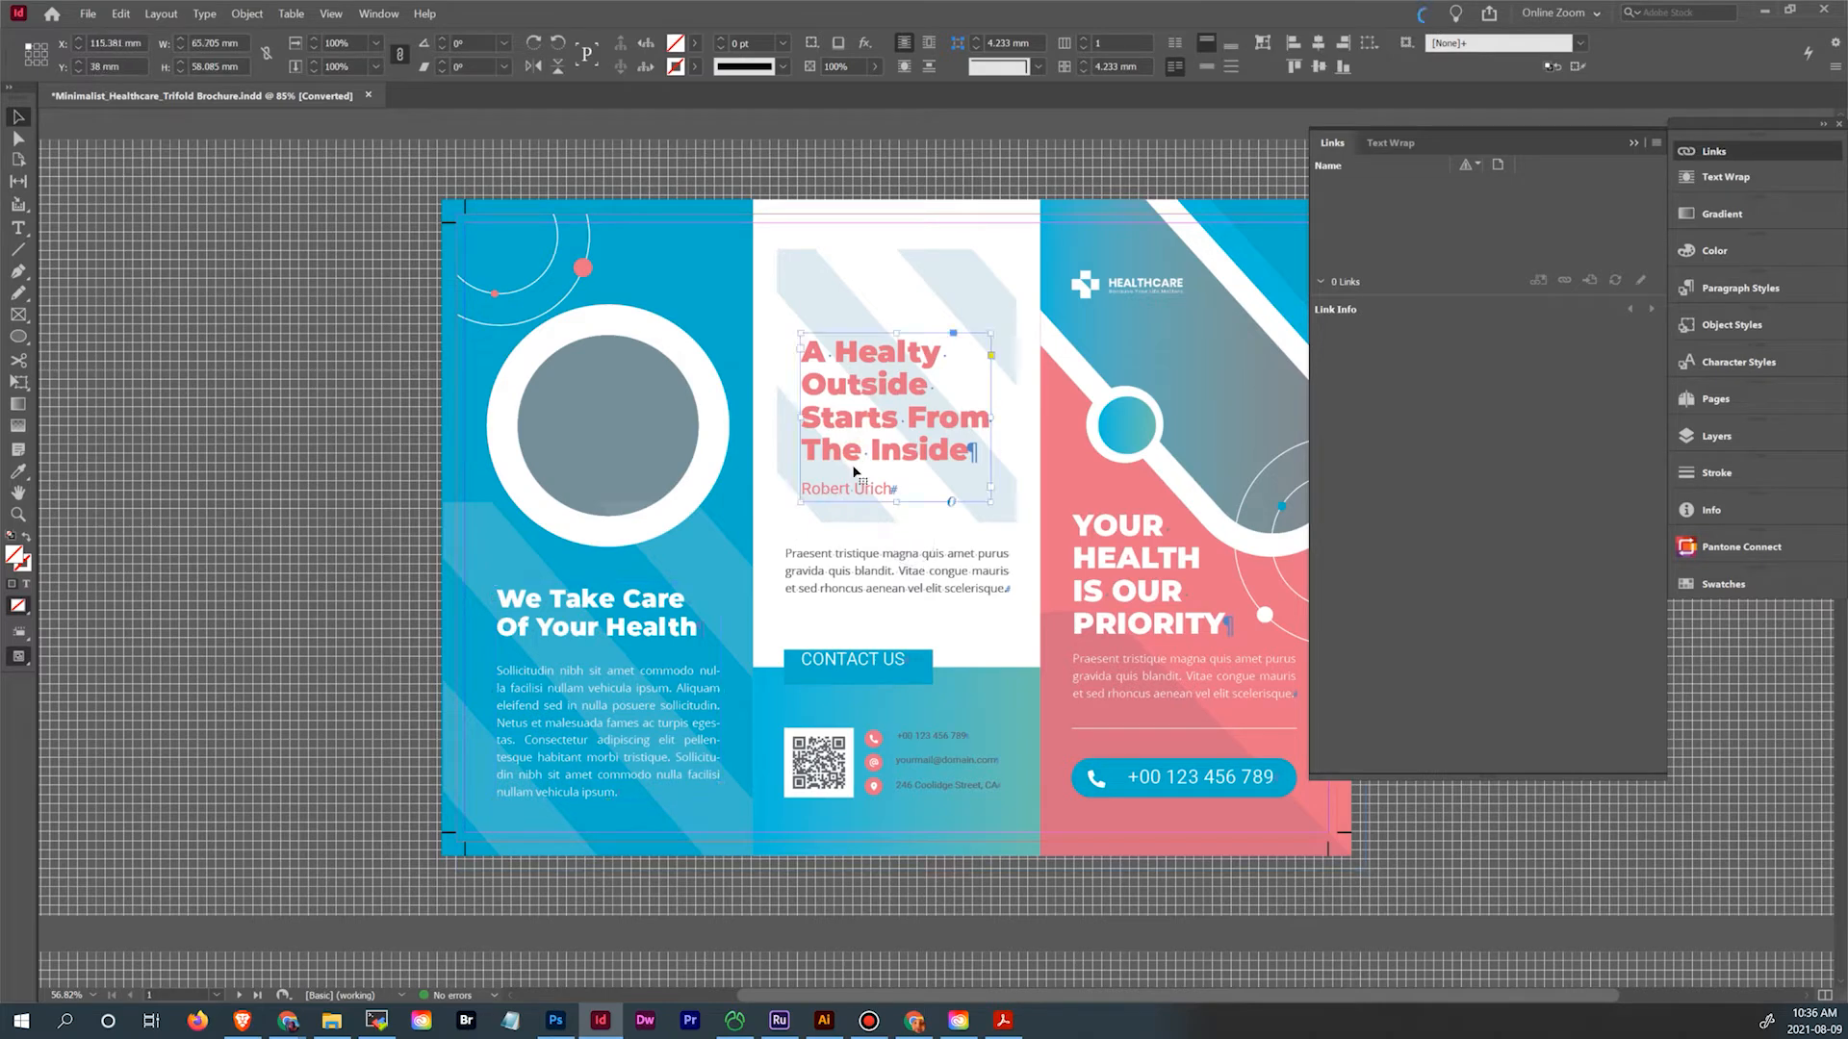
left_click(861, 566)
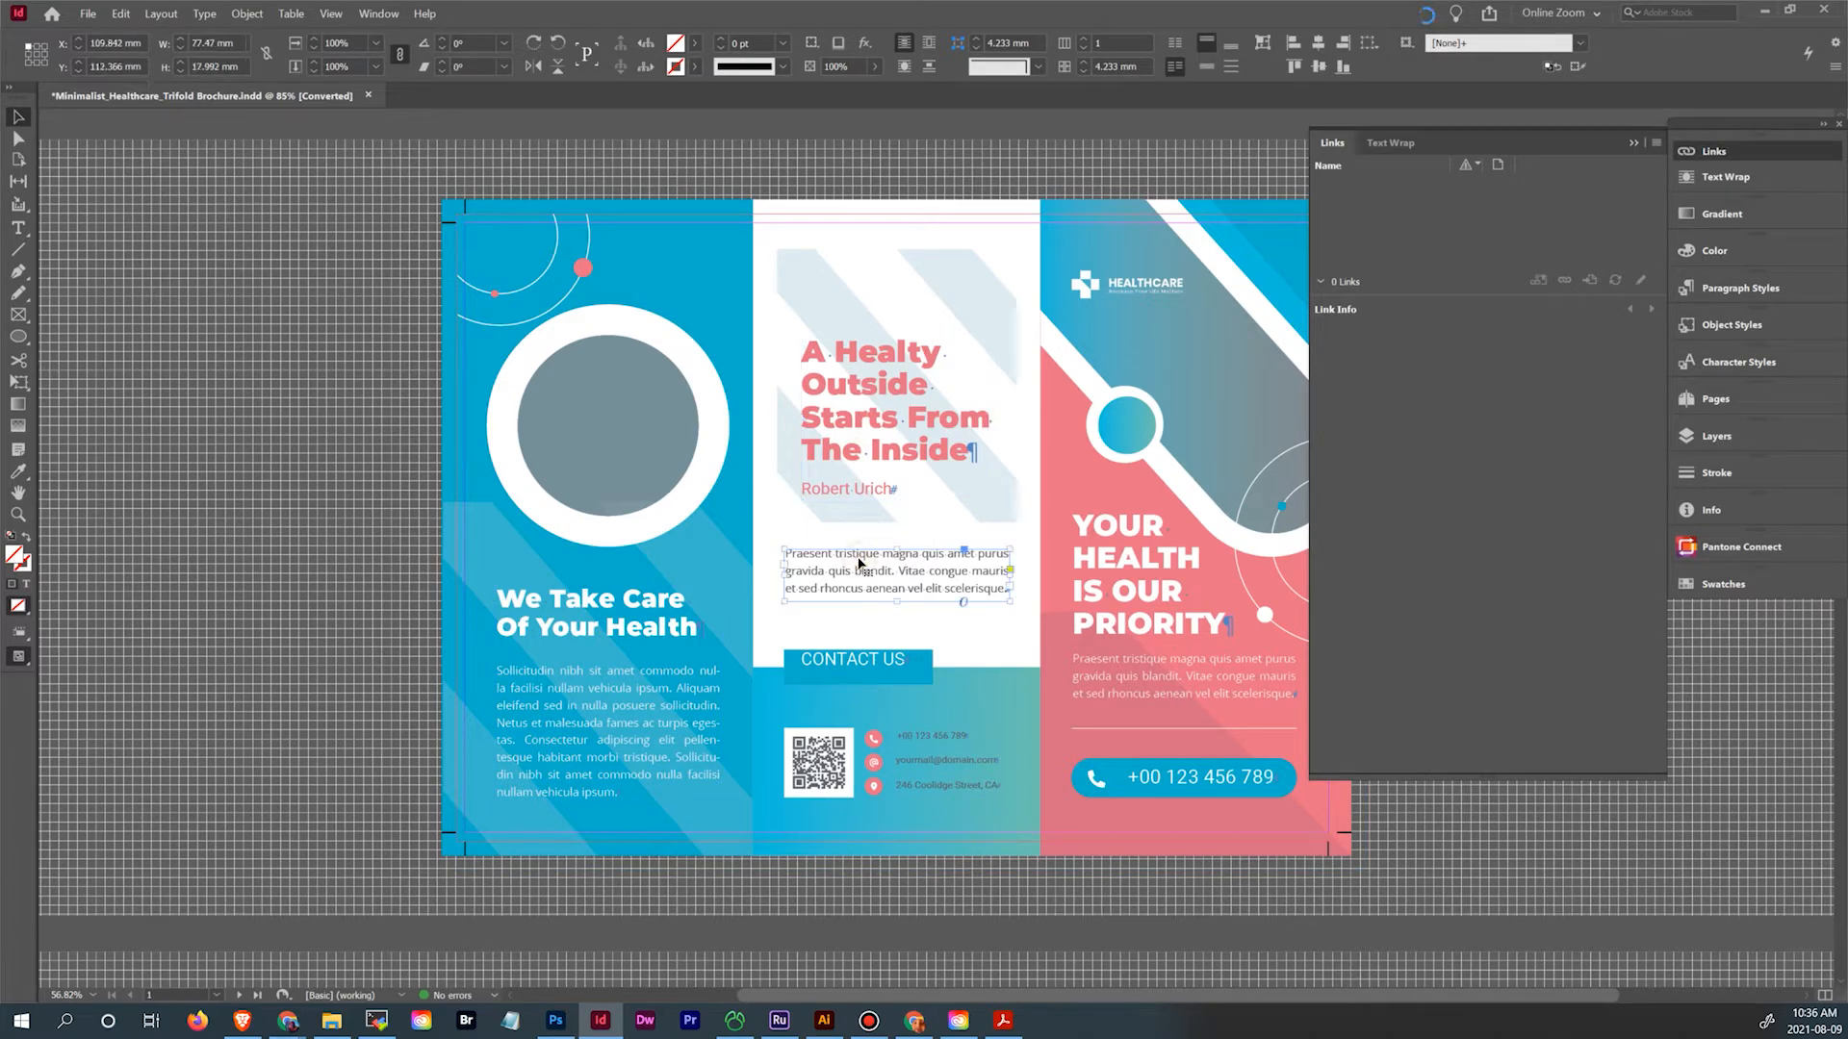
left_click(866, 664)
left_click_drag(864, 666, 868, 671)
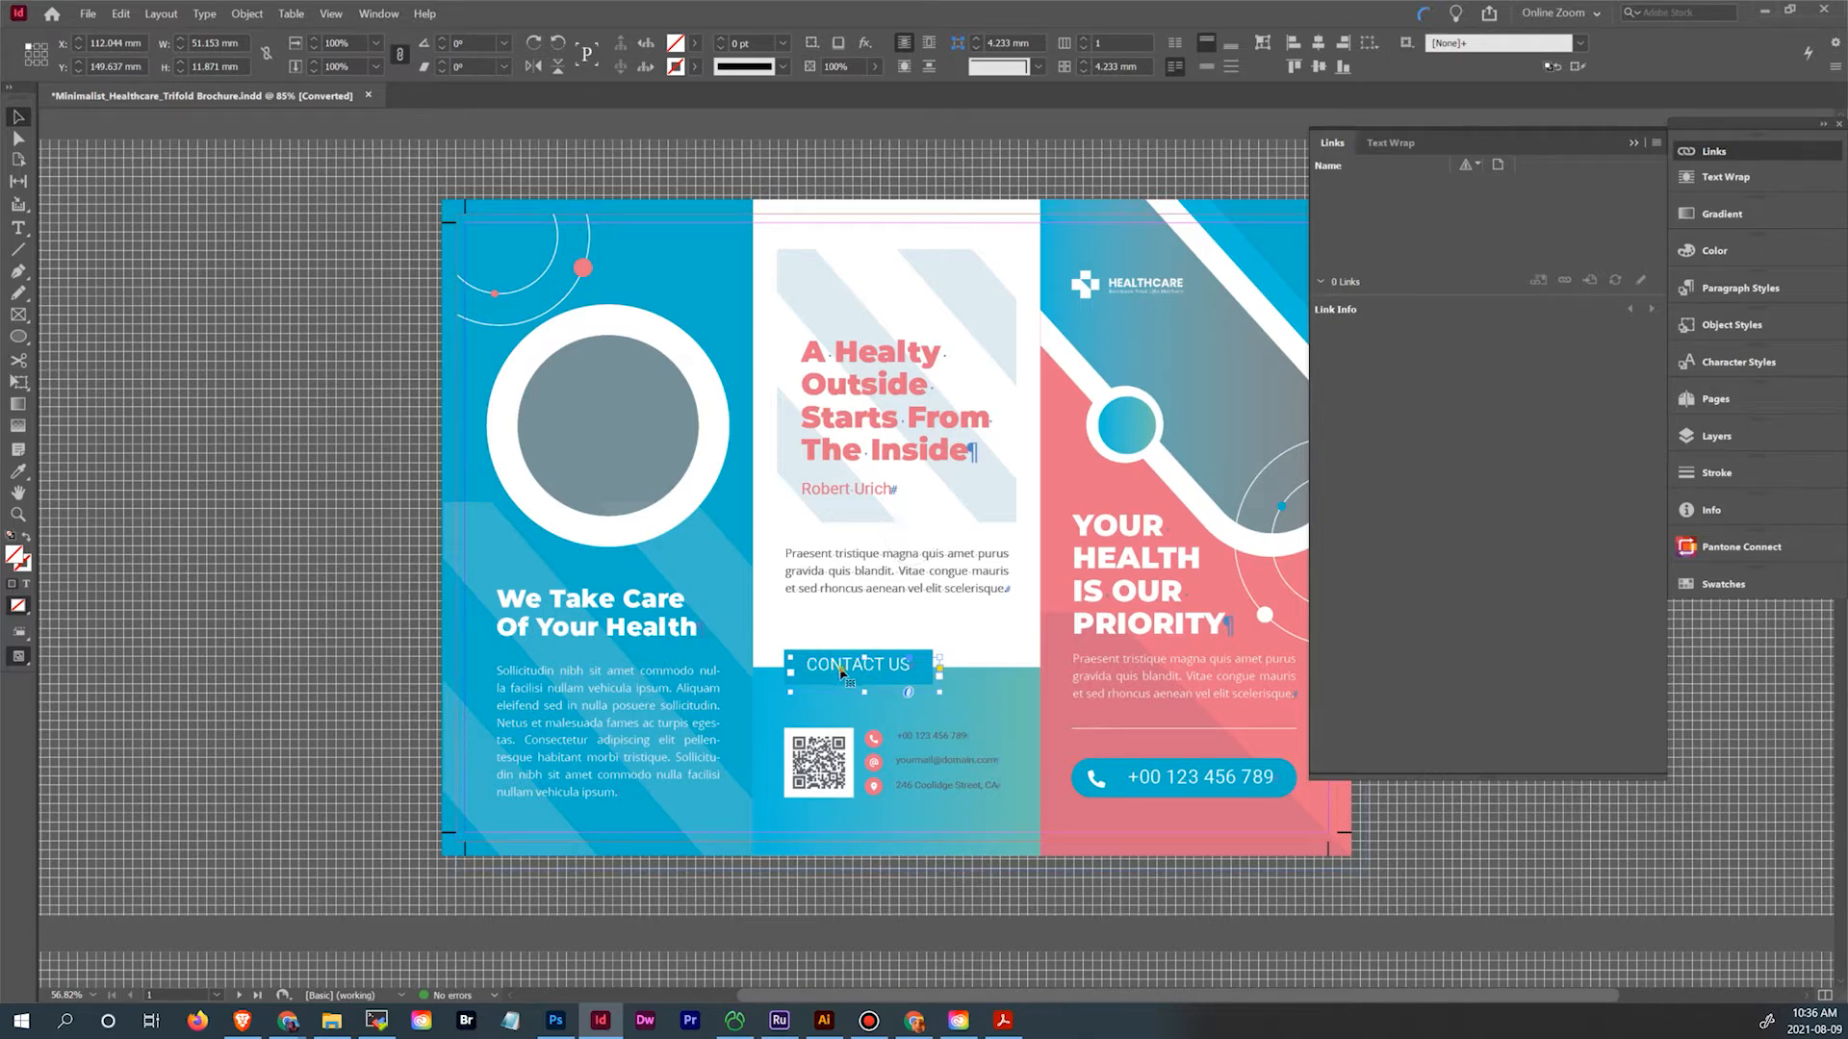
left_click_drag(837, 677, 837, 669)
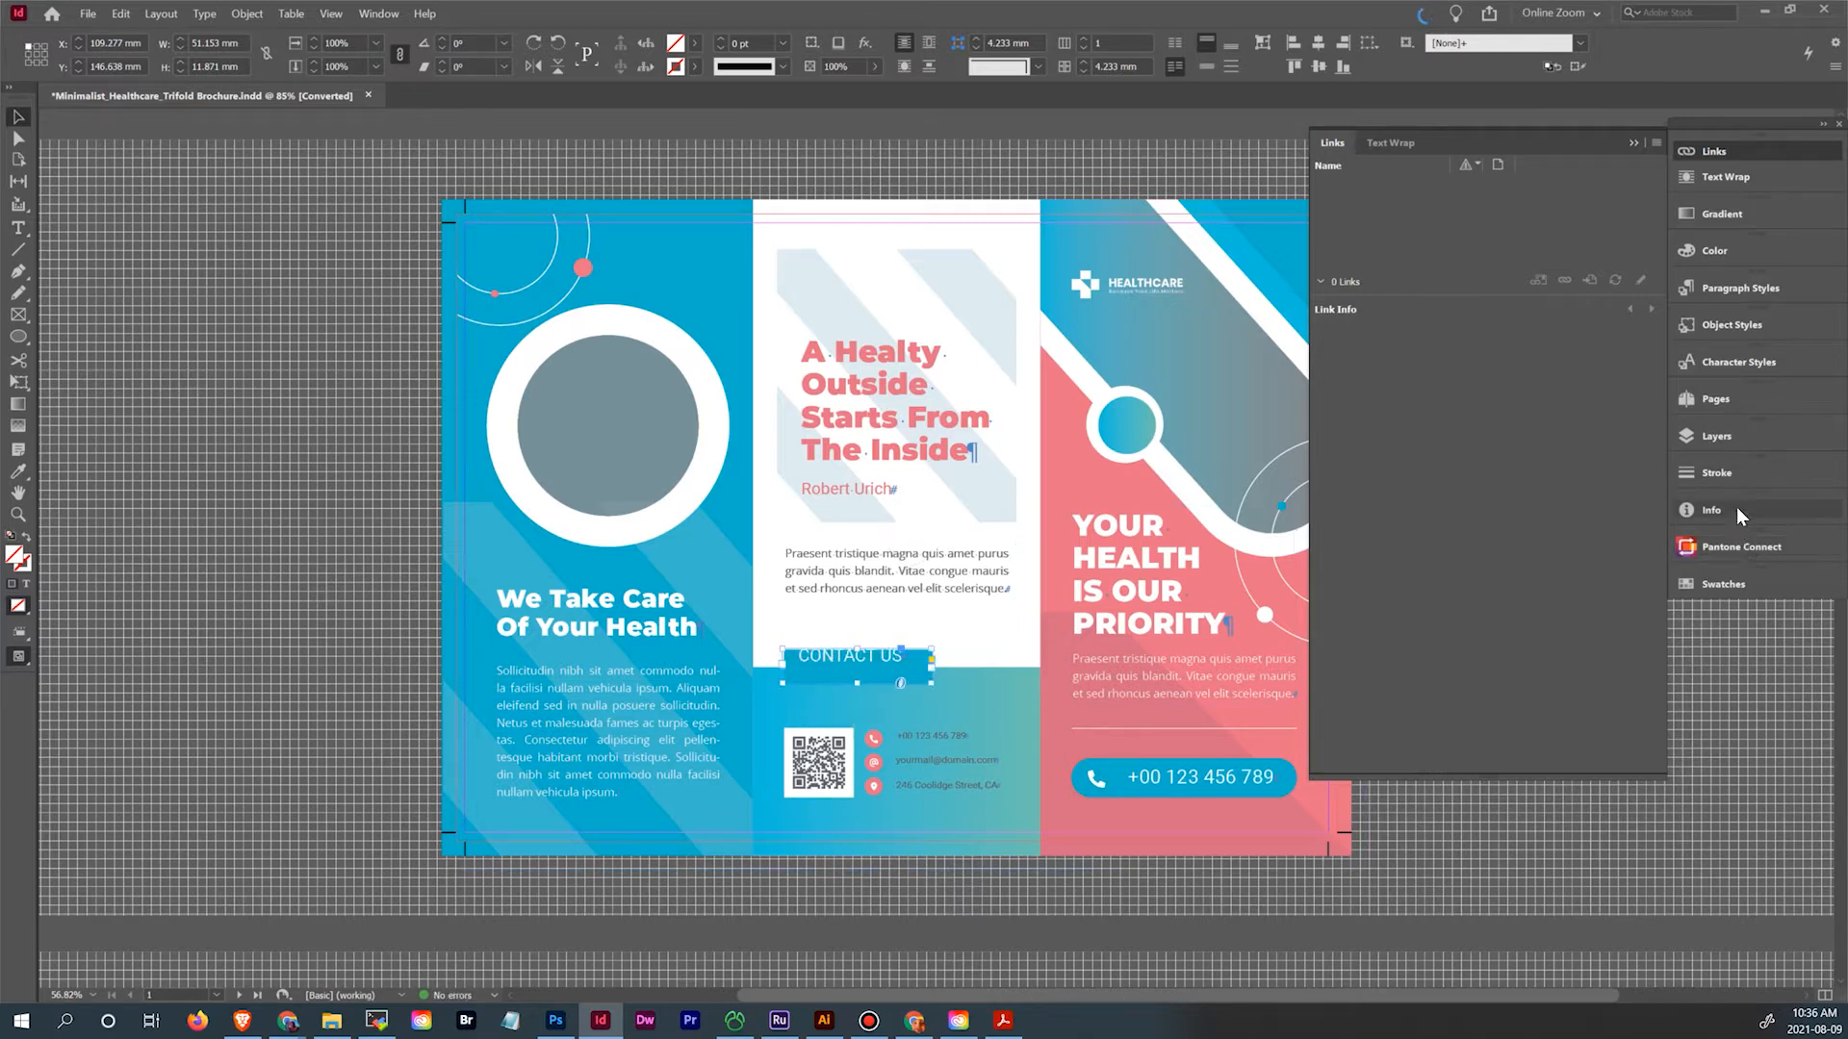
Review the document's color swatches, select all unused ones and delete them
left_click(1728, 588)
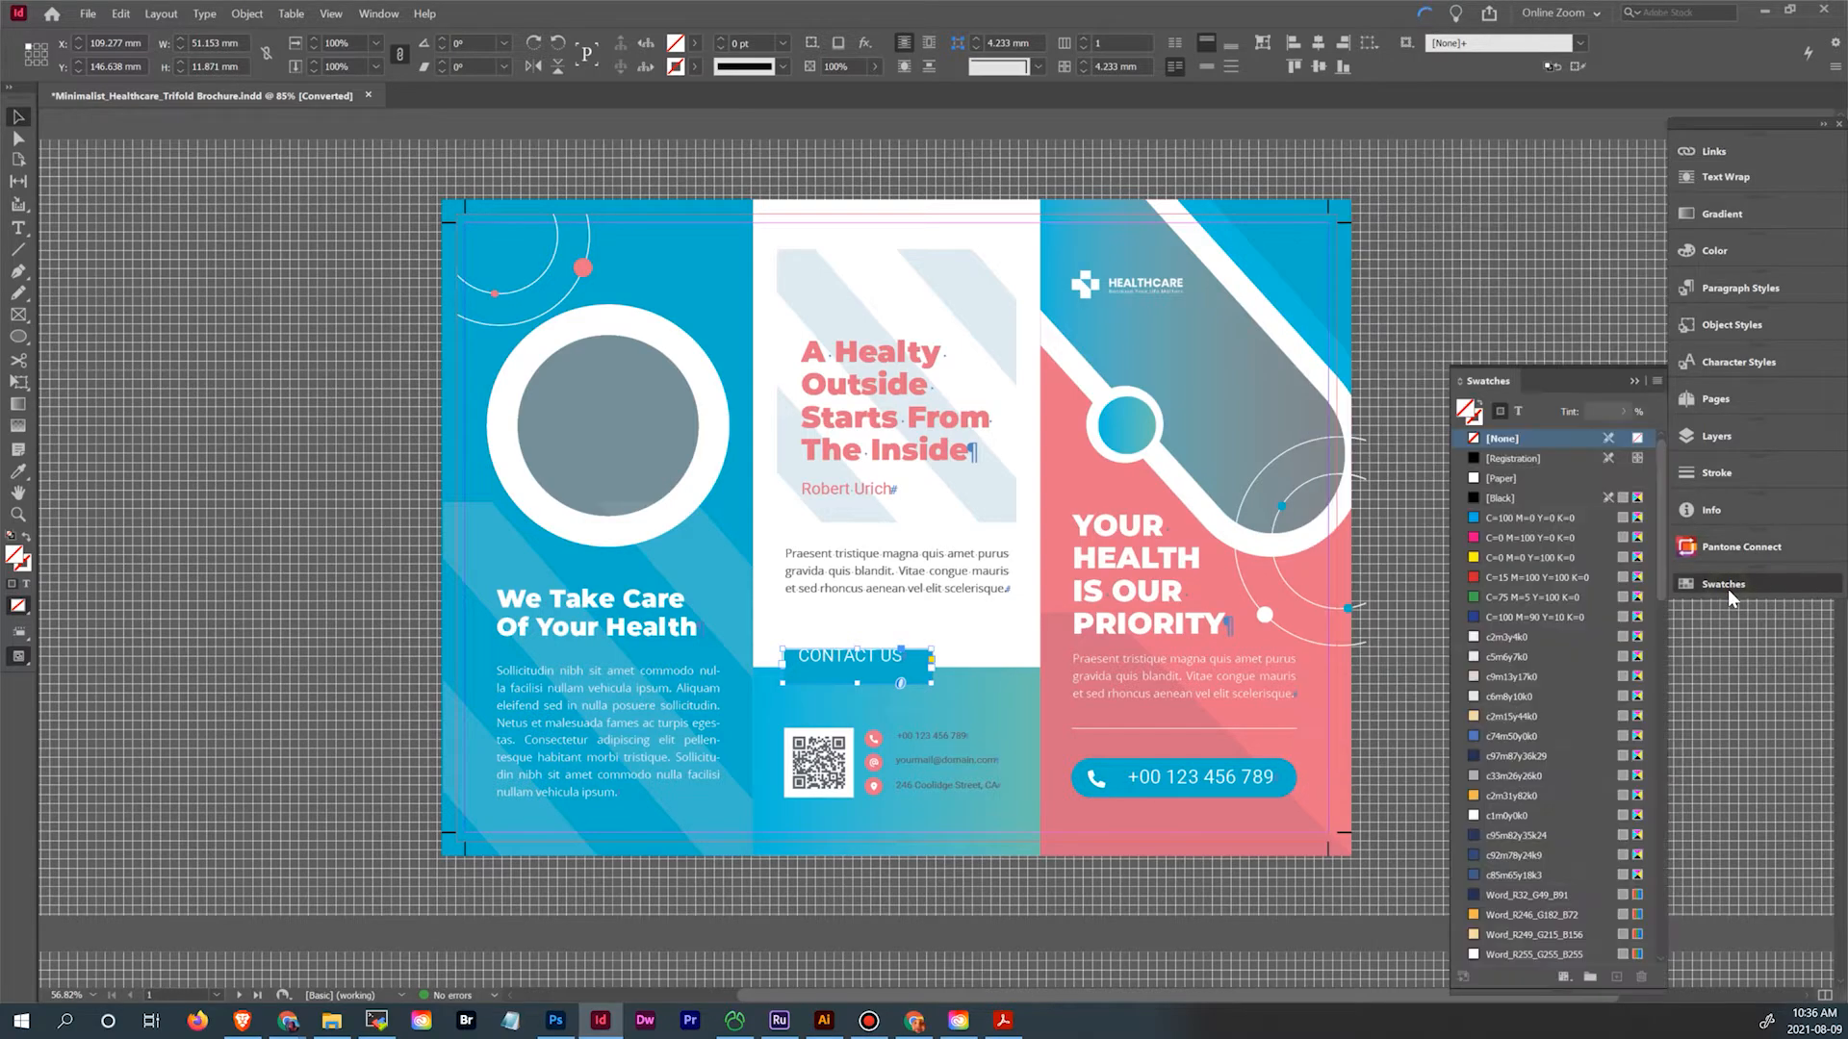
scroll(1577, 537, "down", 8)
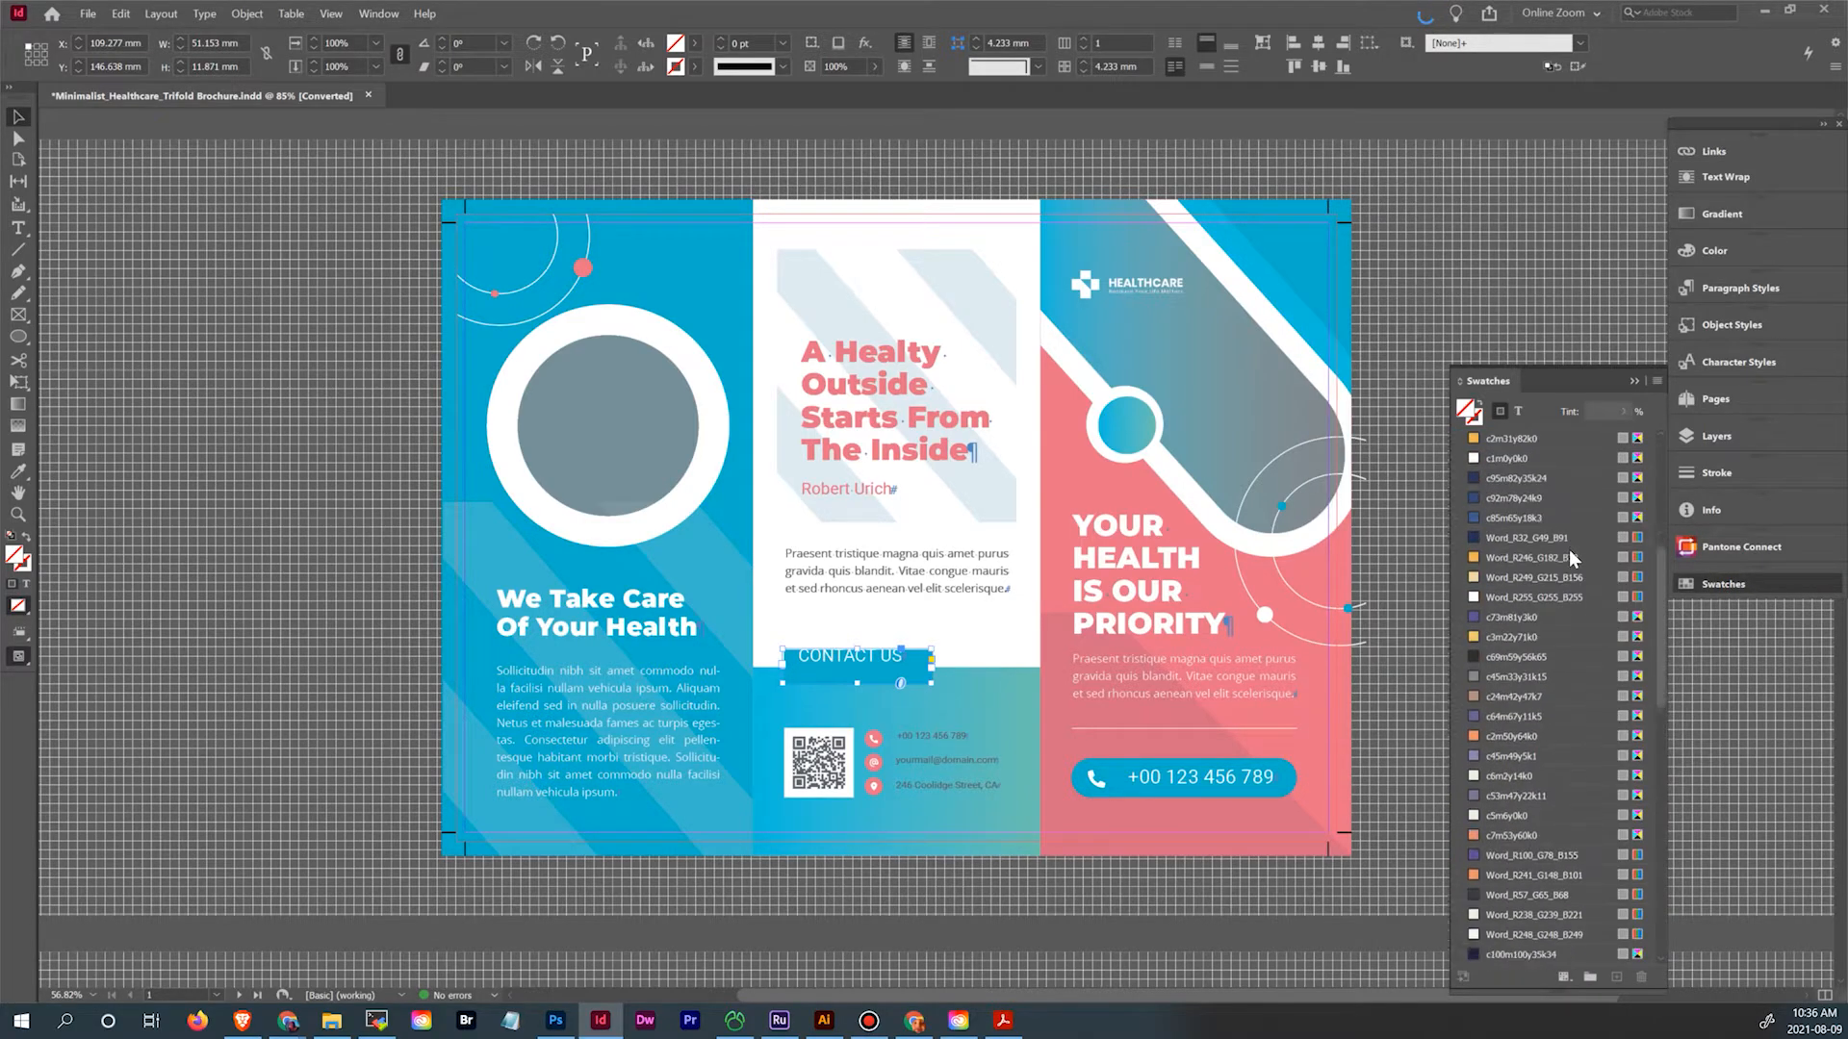
scroll(1569, 551, "down", 10)
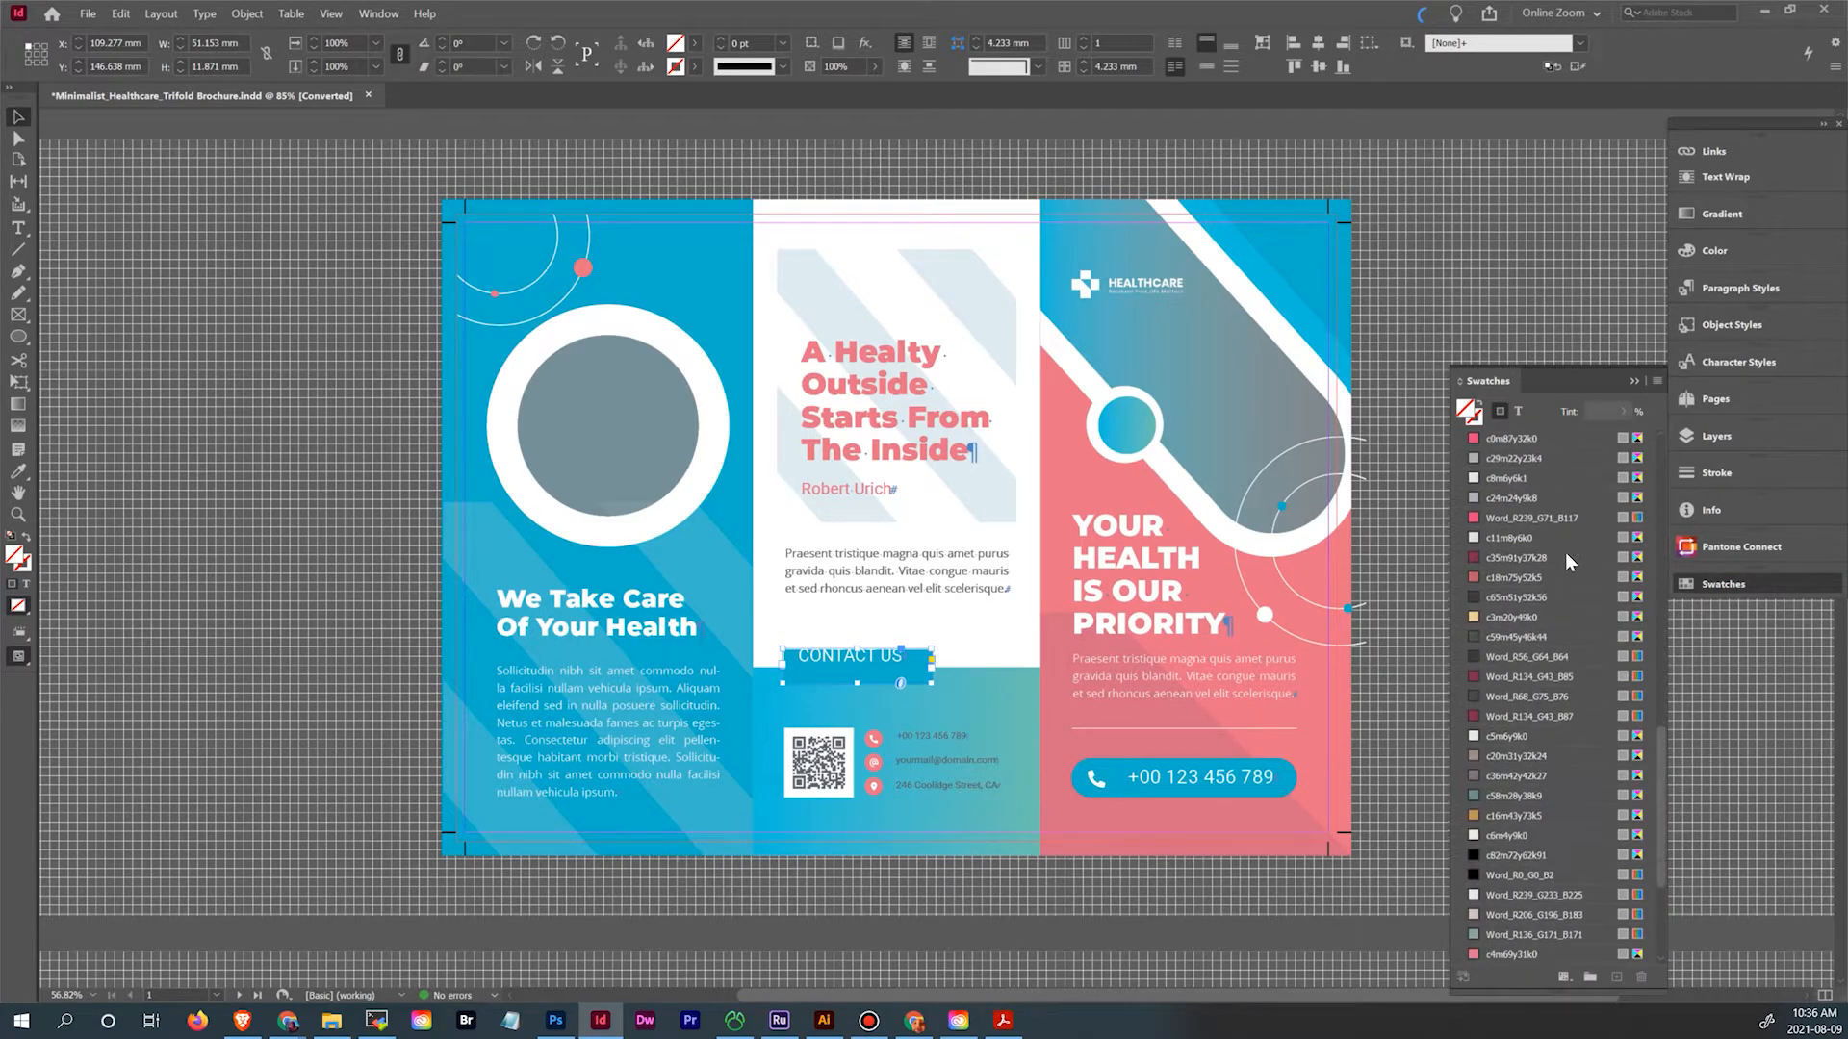
scroll(1565, 563, "down", 1)
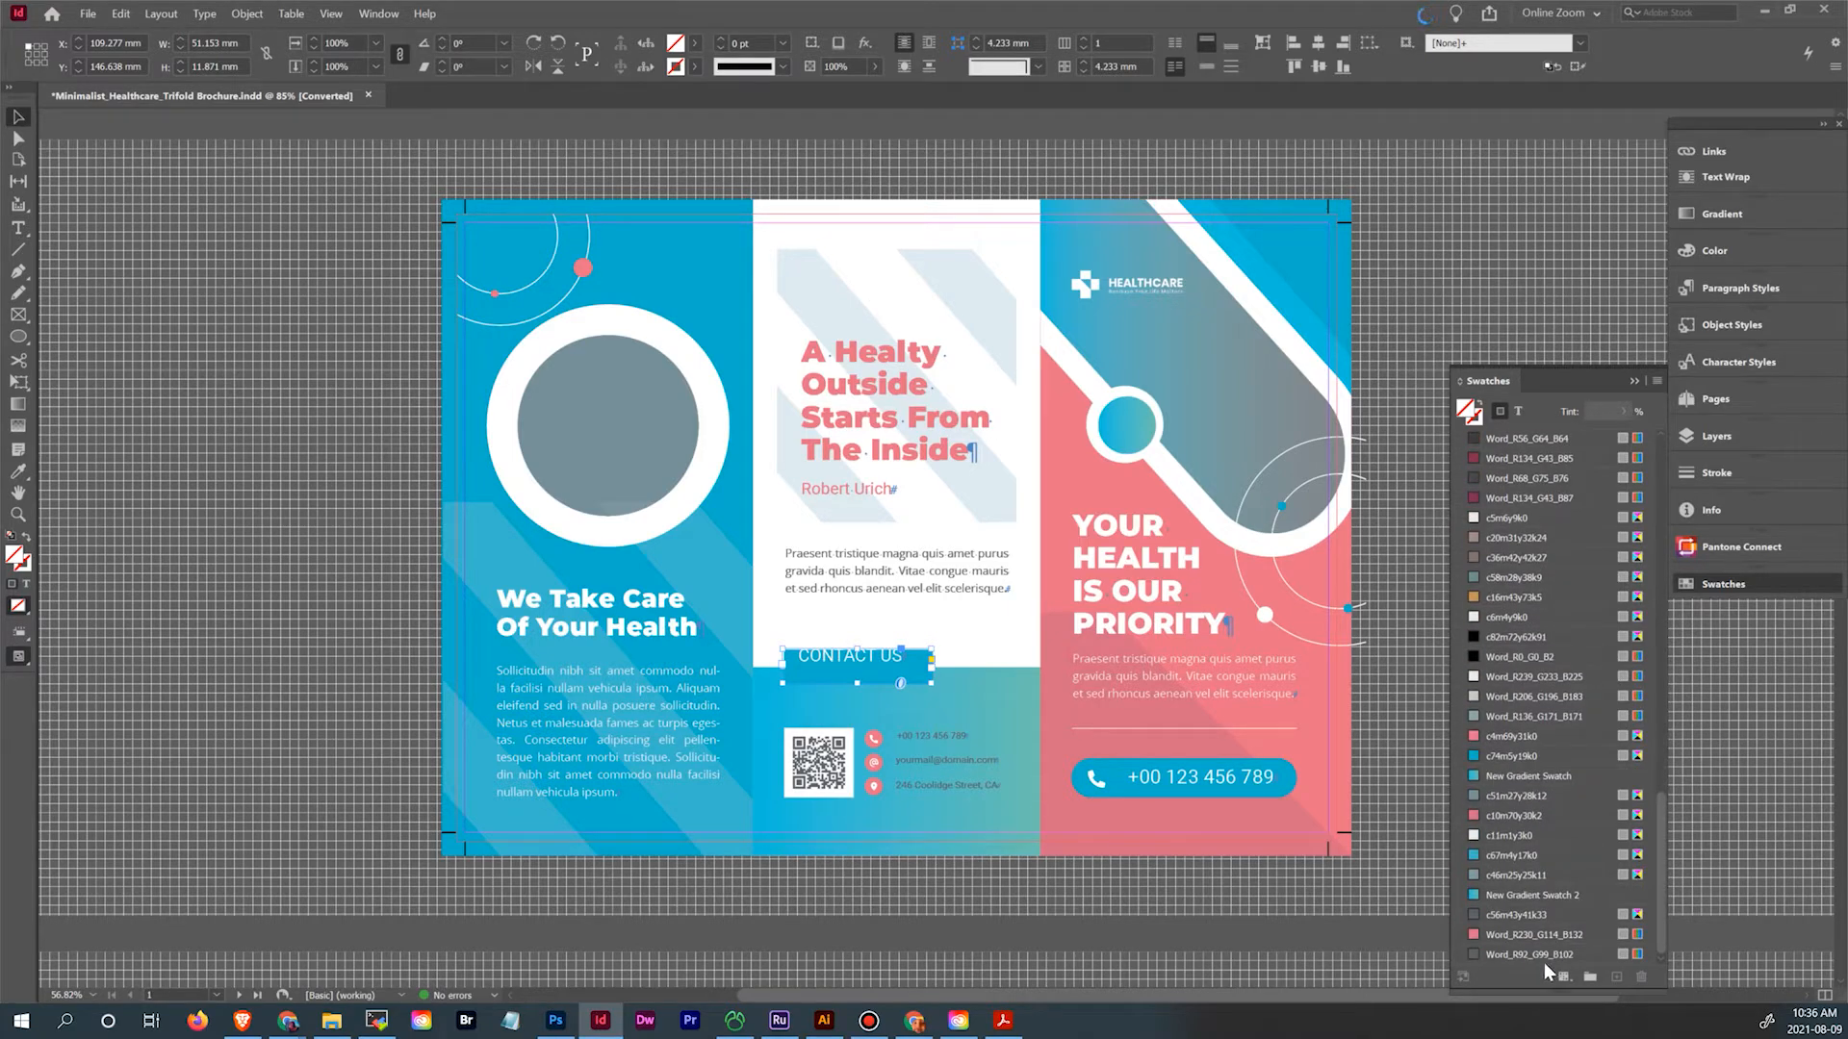
scroll(1584, 702, "up", 4)
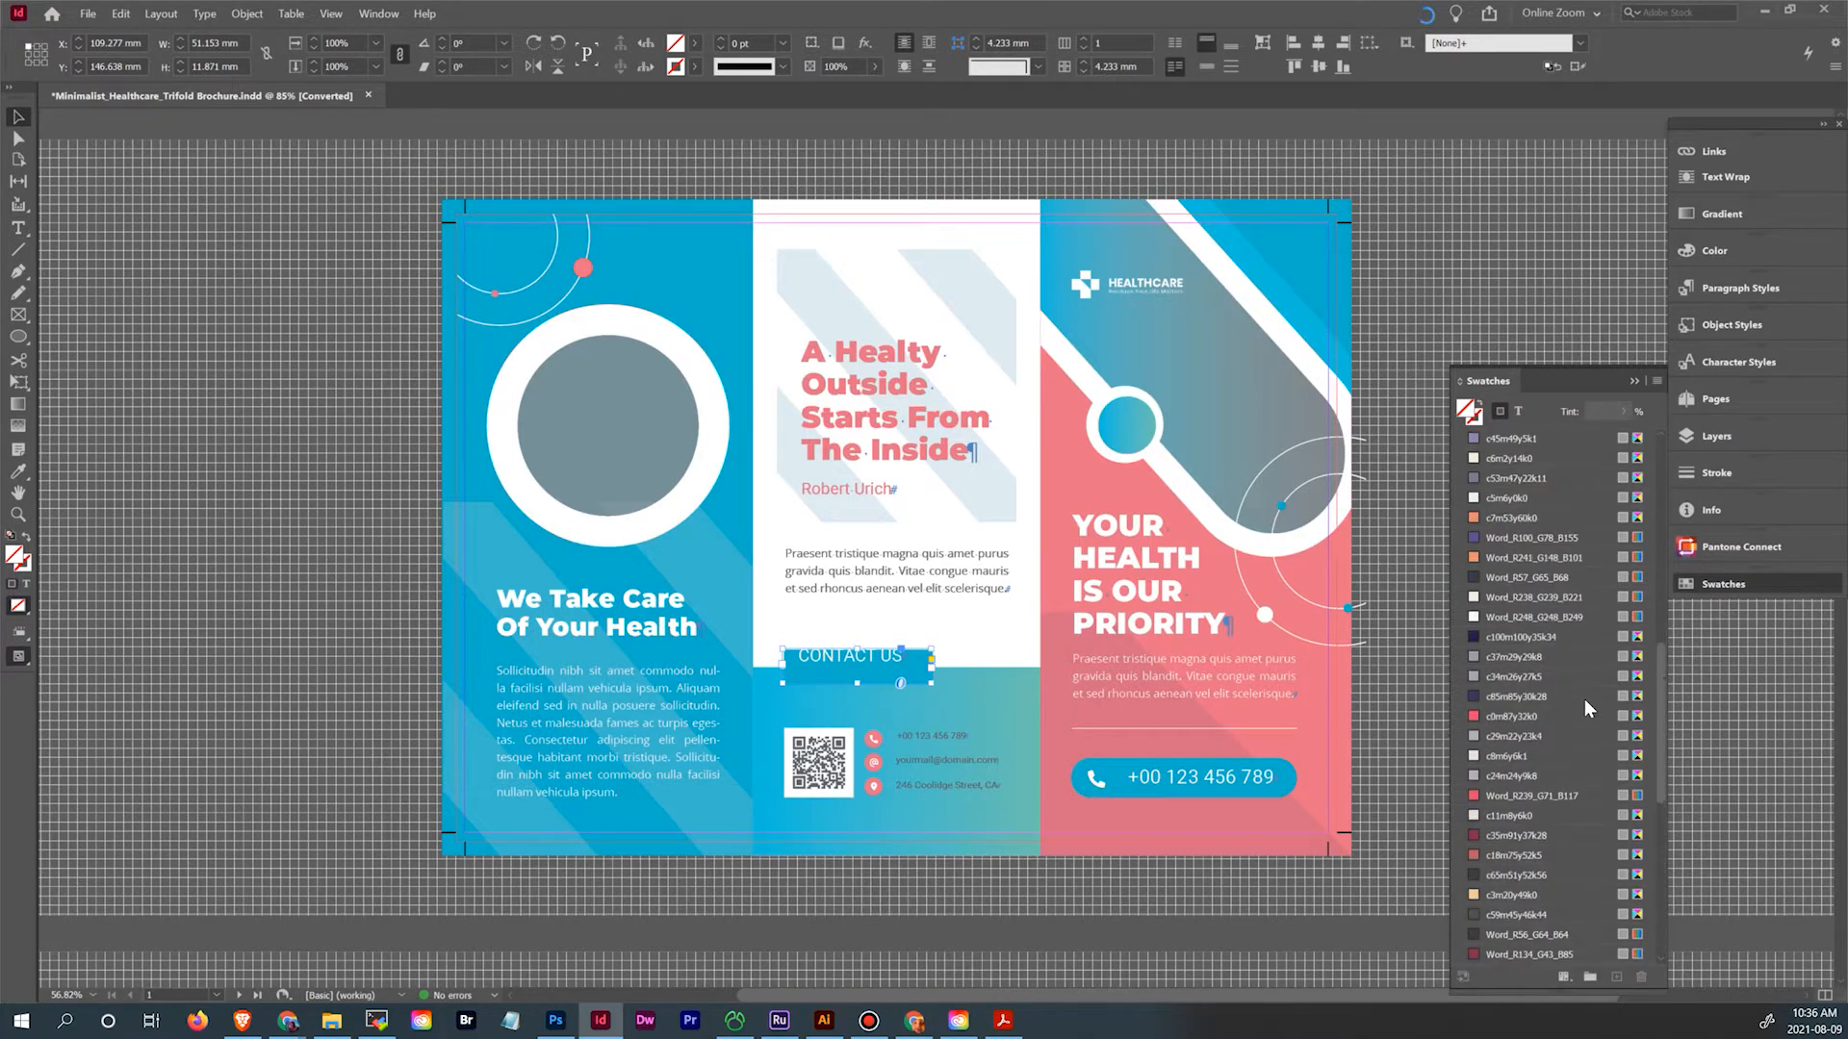
scroll(1586, 705, "down", 3)
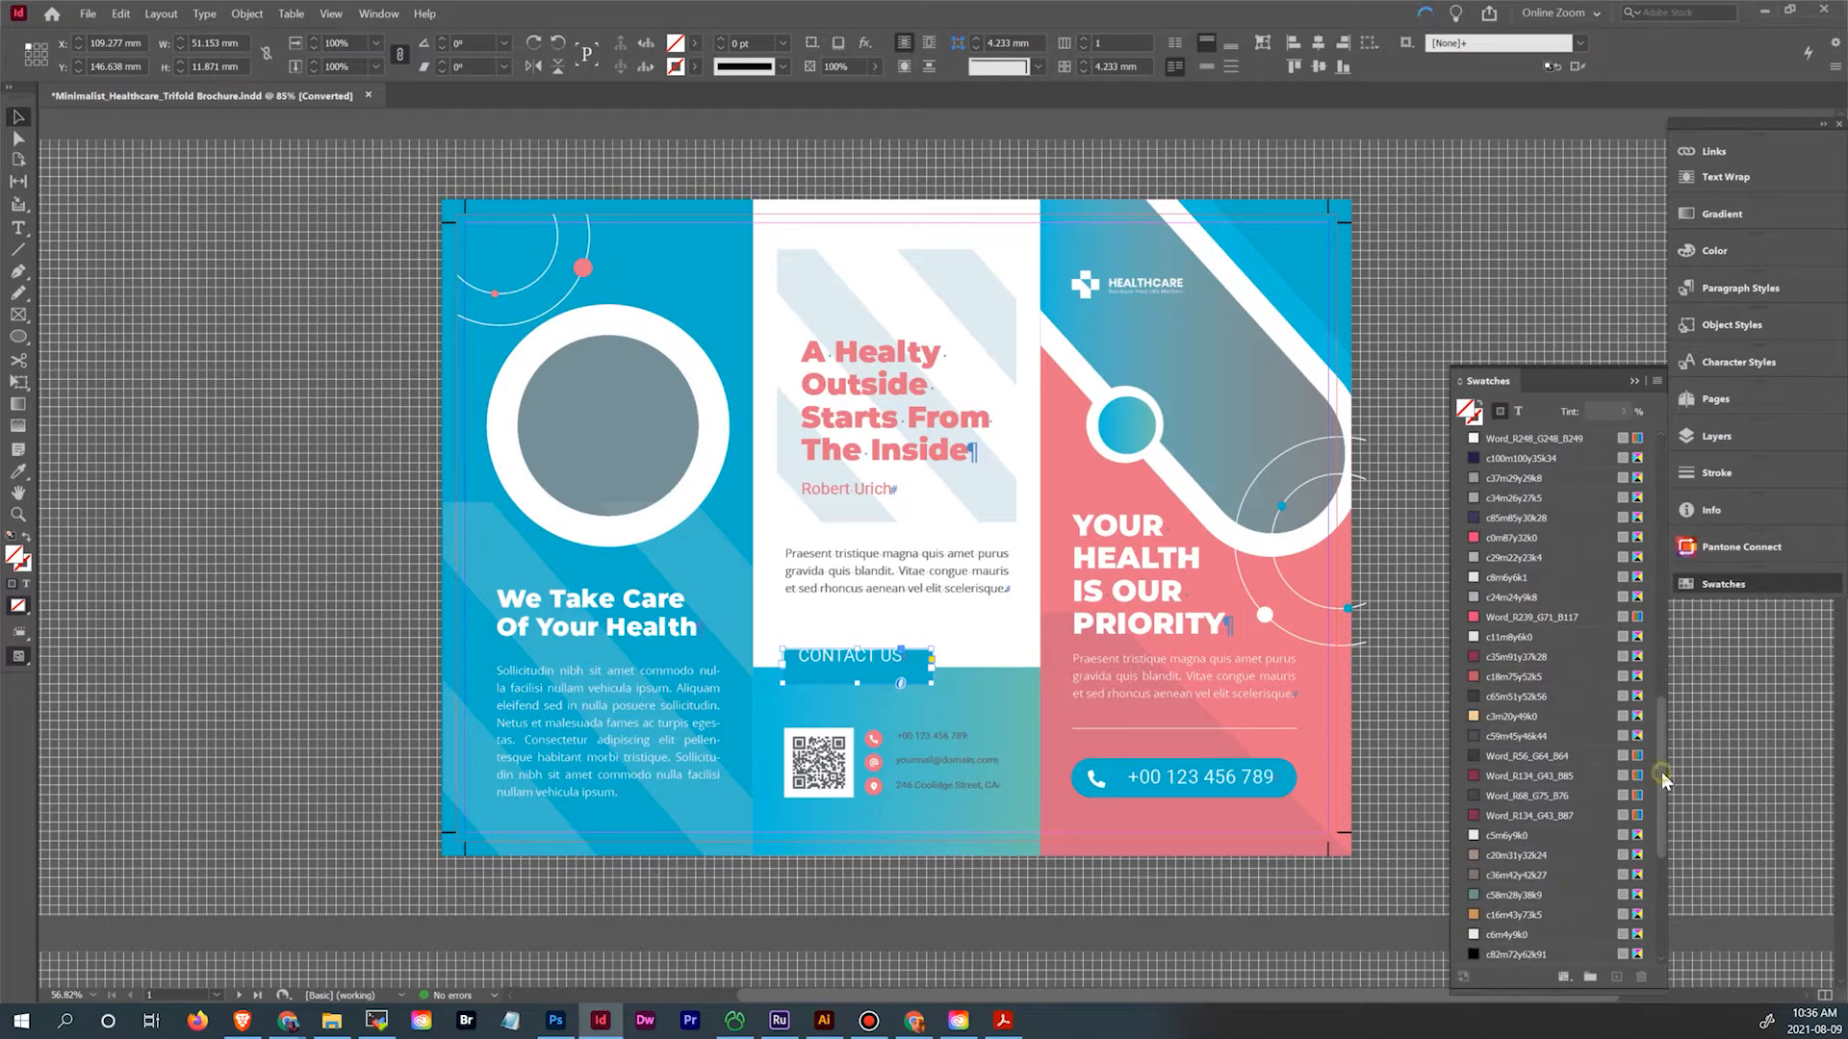
left_click_drag(1661, 772, 1665, 494)
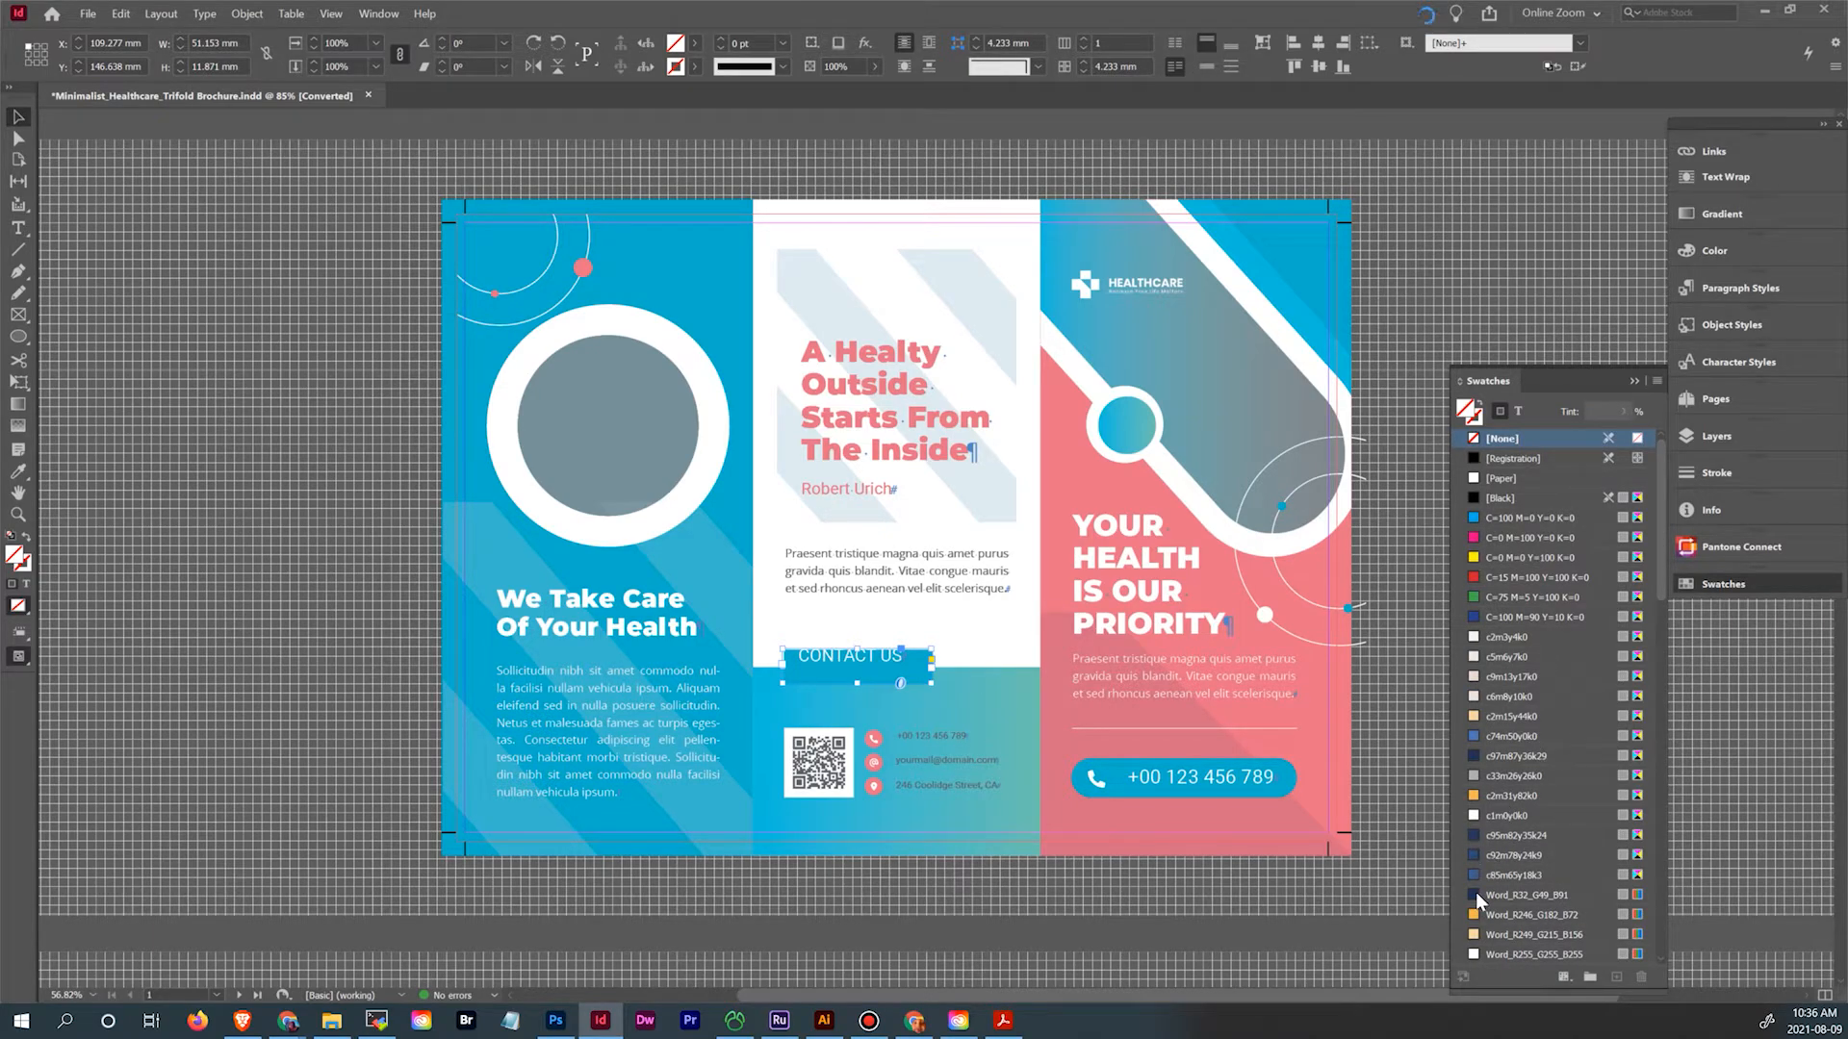
left_click(1657, 382)
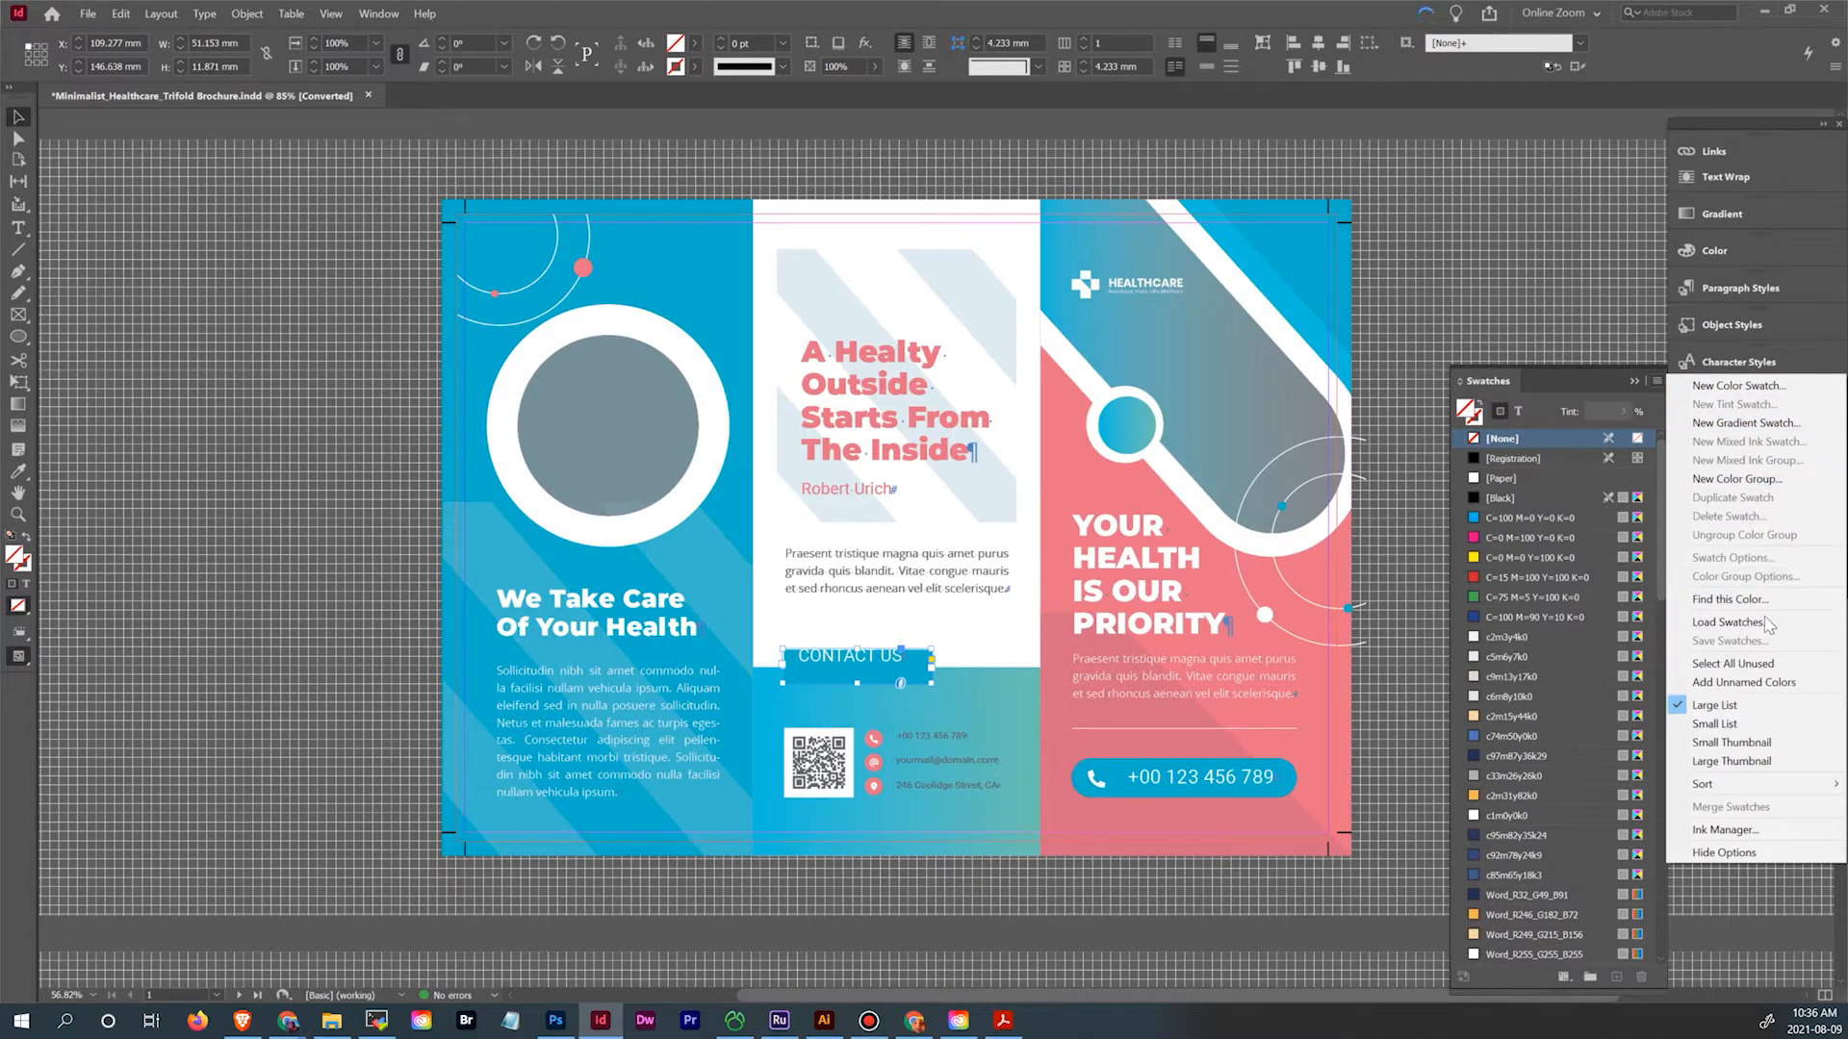
left_click(1765, 662)
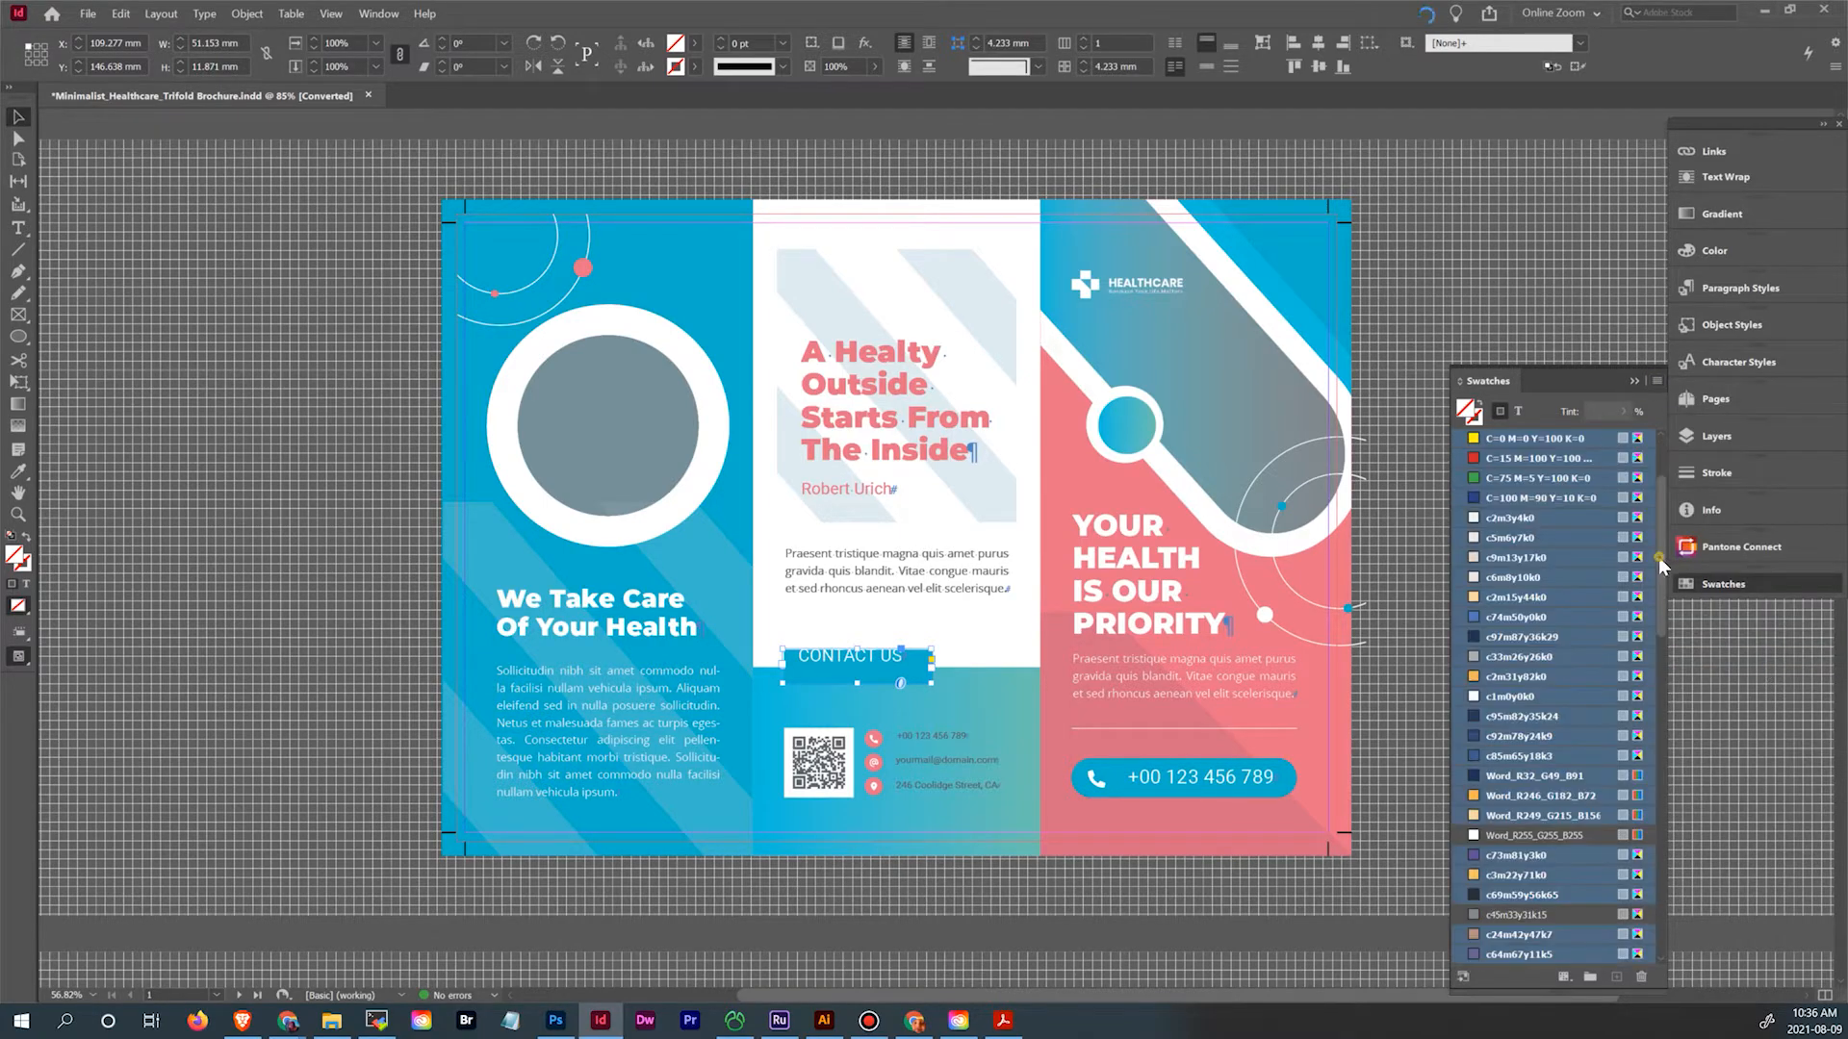
left_click_drag(1659, 556, 1671, 943)
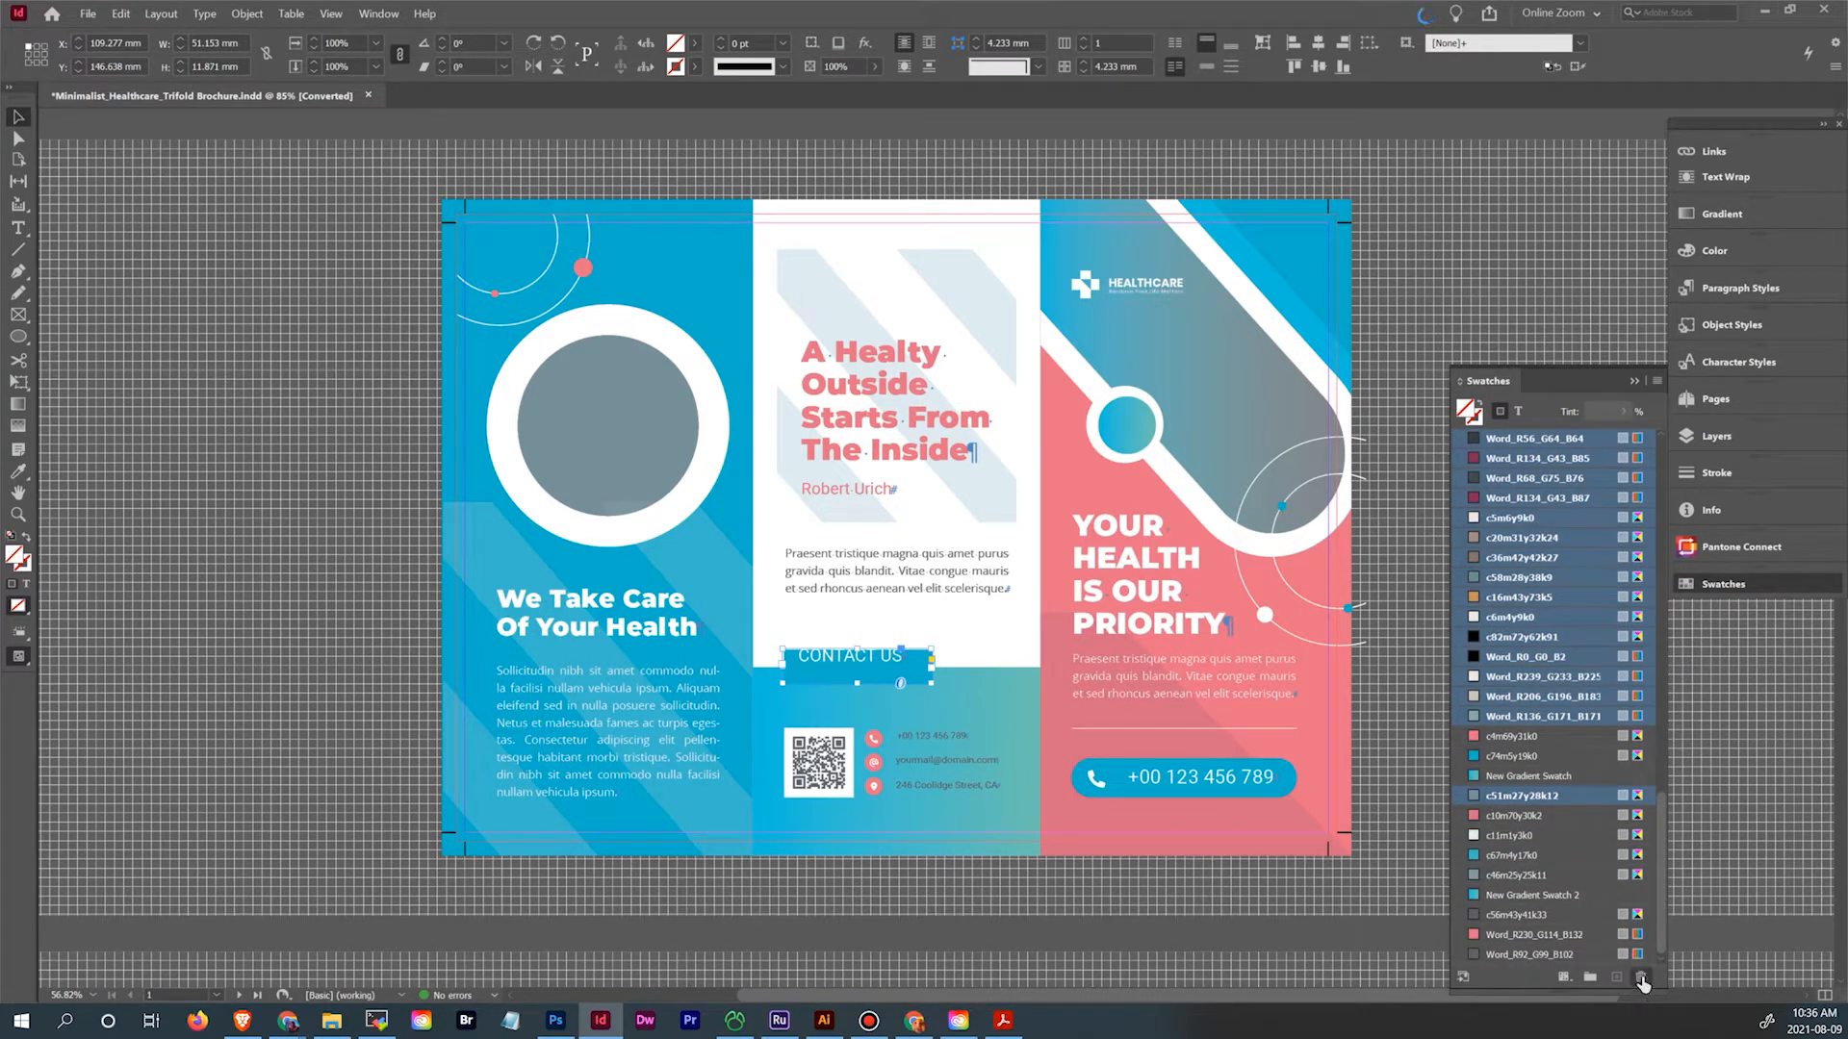
left_click(1641, 977)
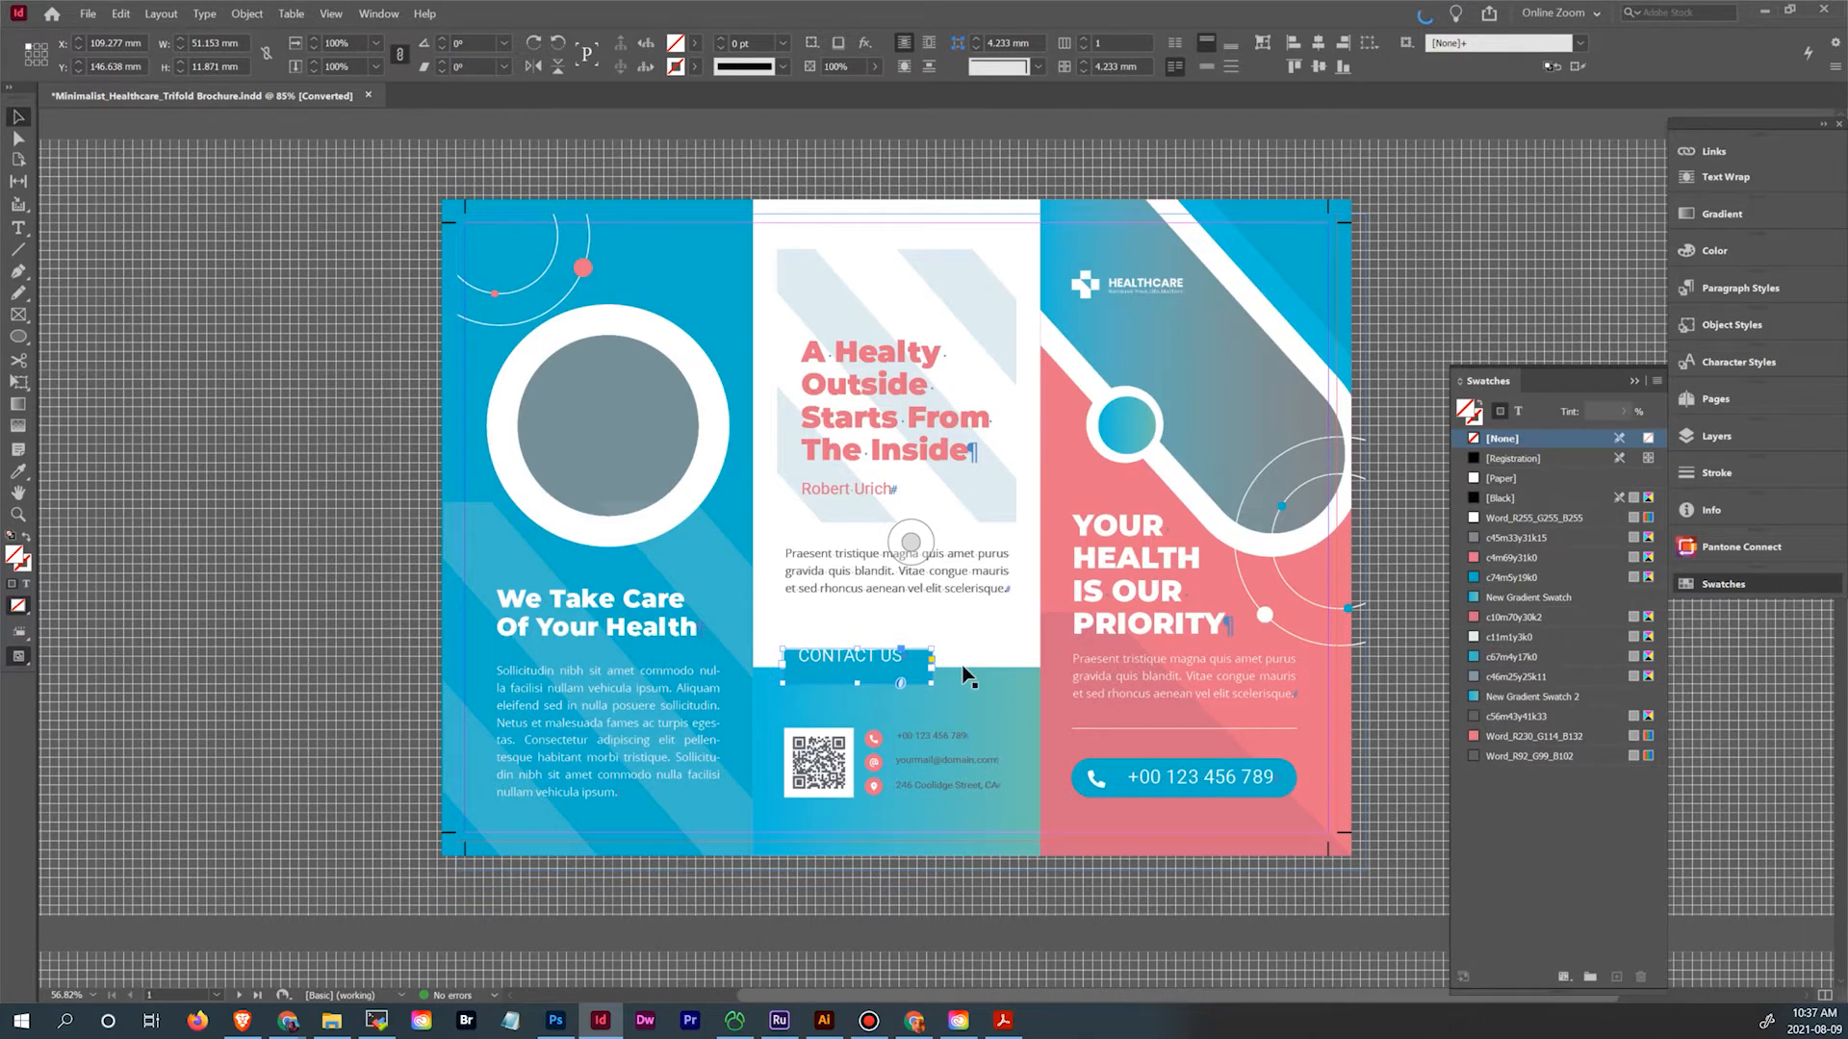
Look over the inside page and the front-and-back page of the brochure
scroll(989, 656, "down", 10)
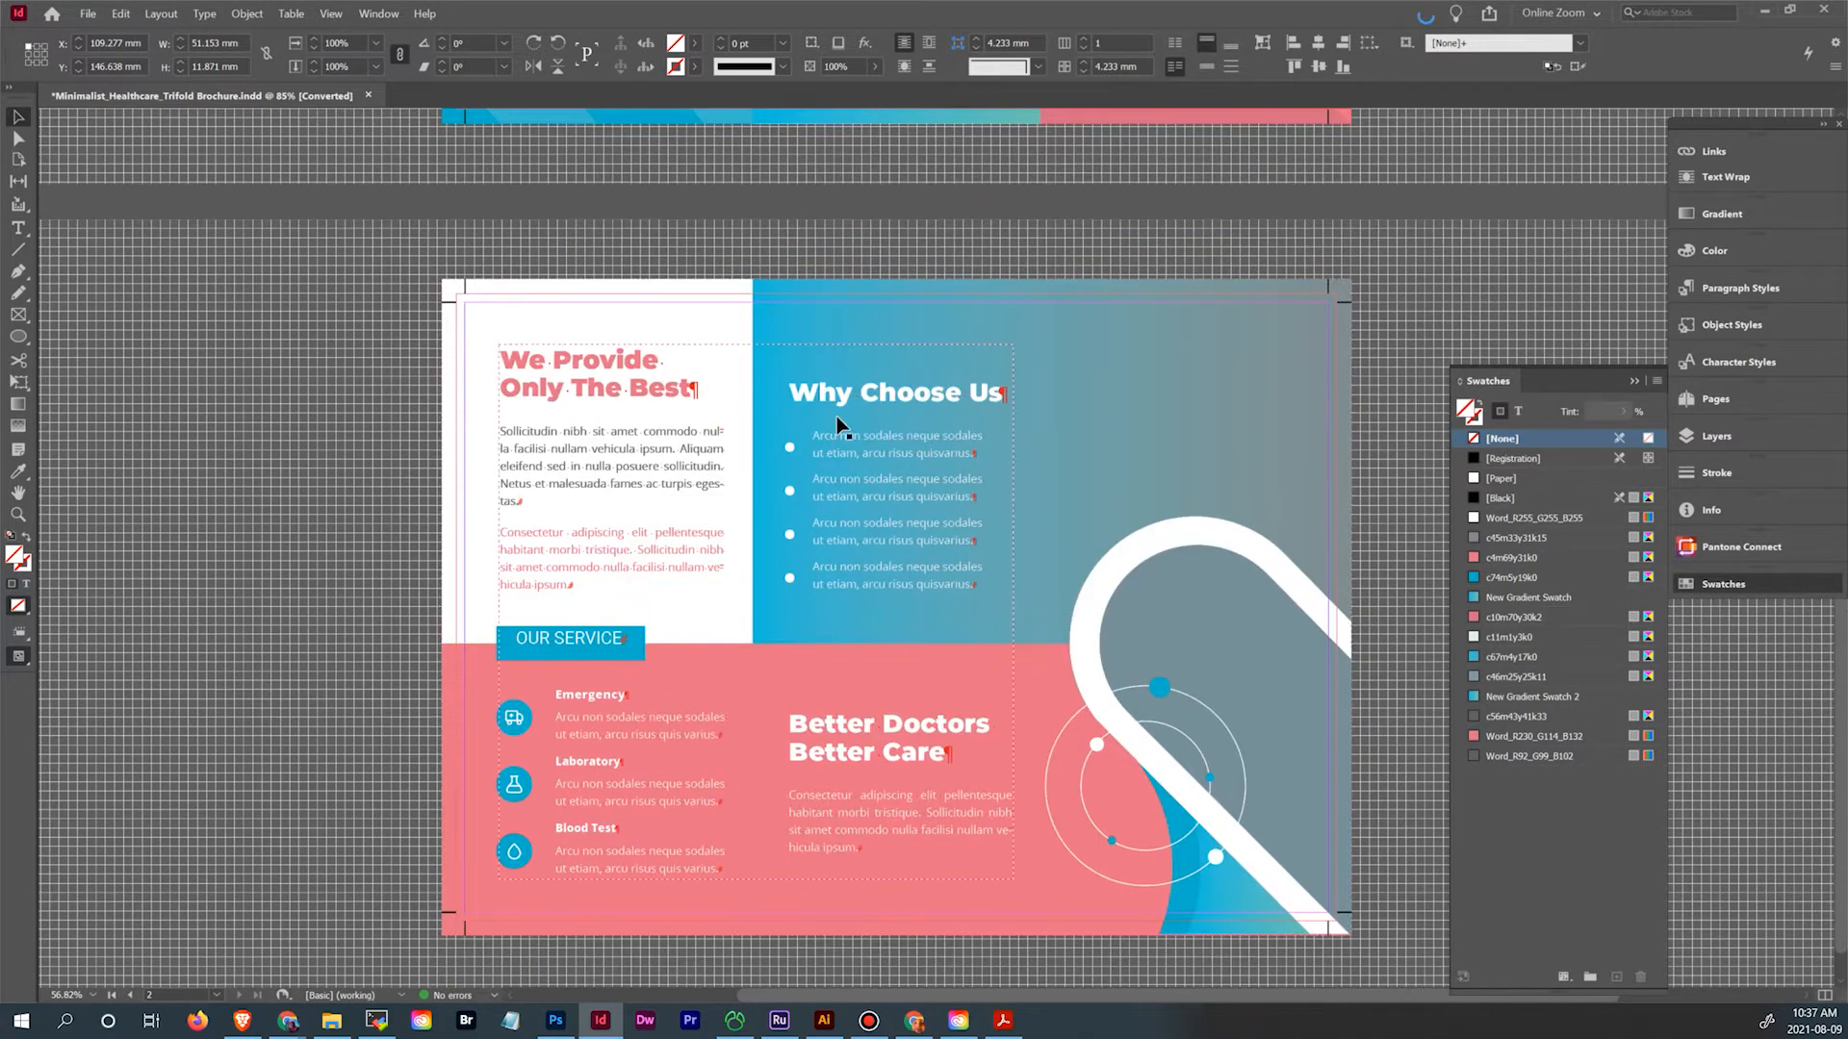
scroll(910, 337, "up", 6)
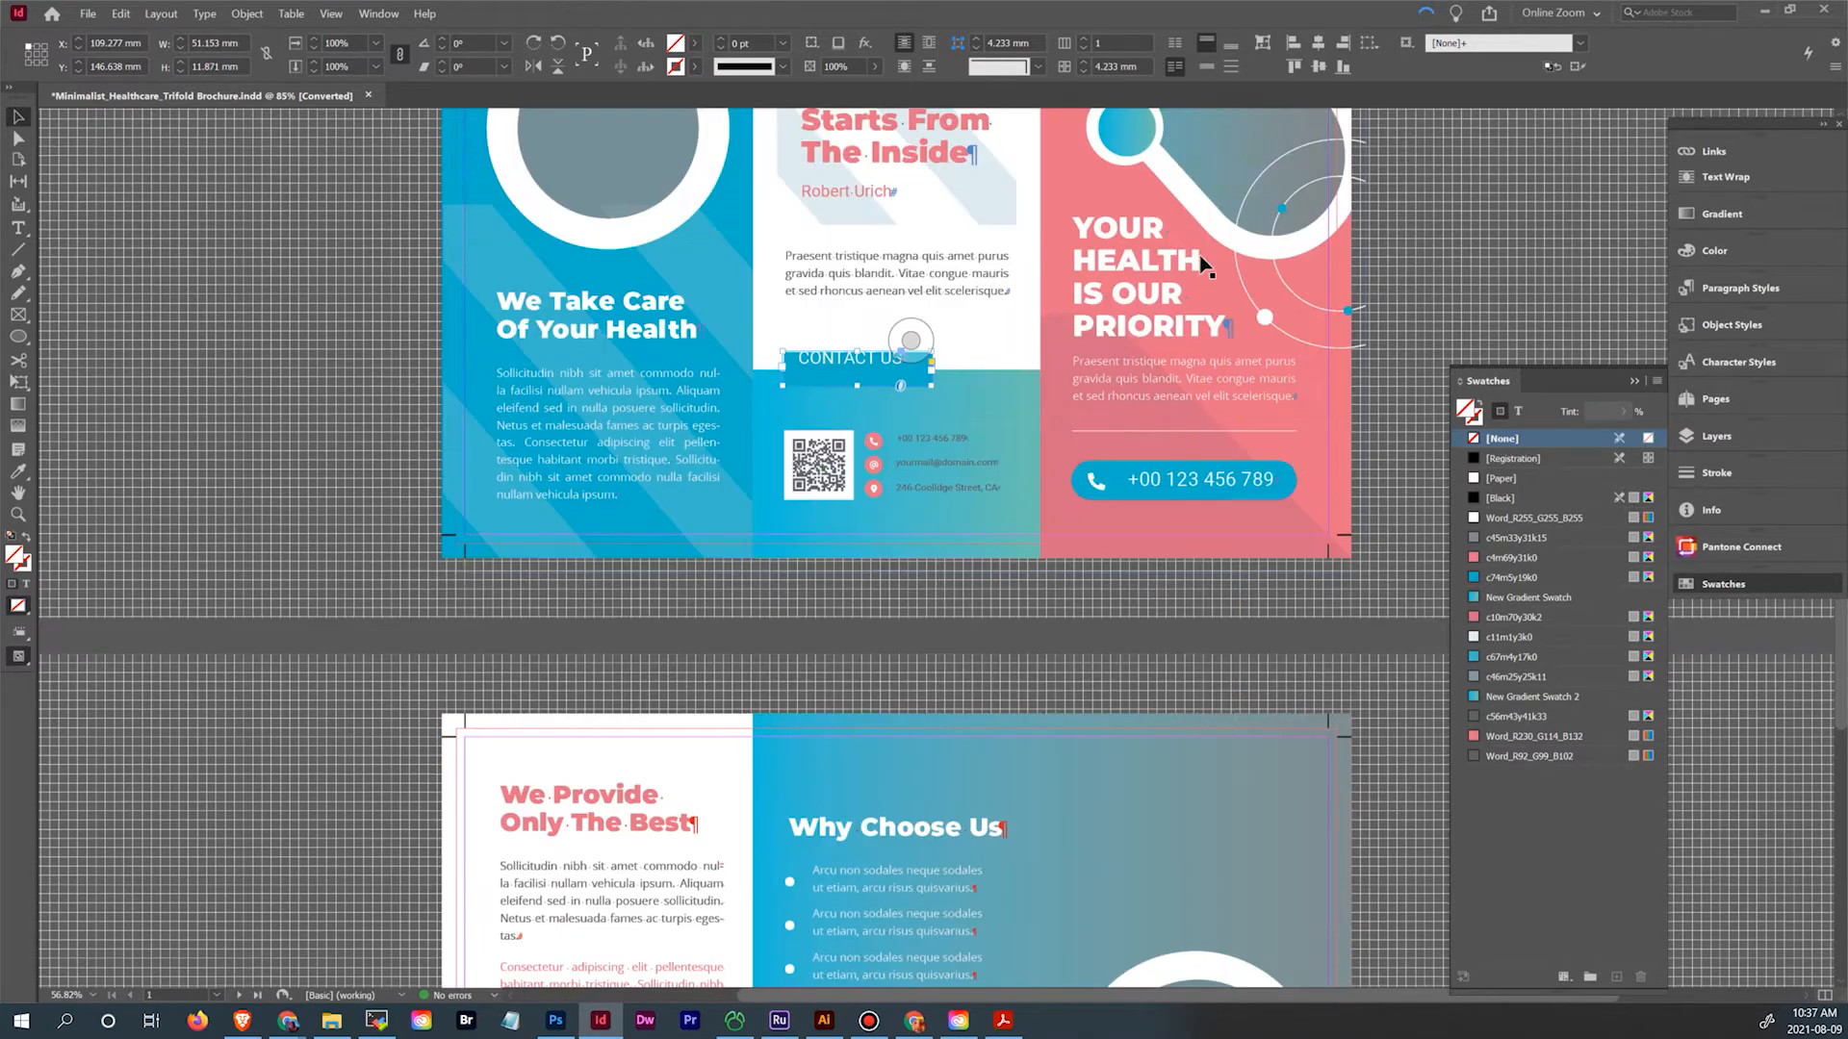
scroll(1216, 335, "down", 5)
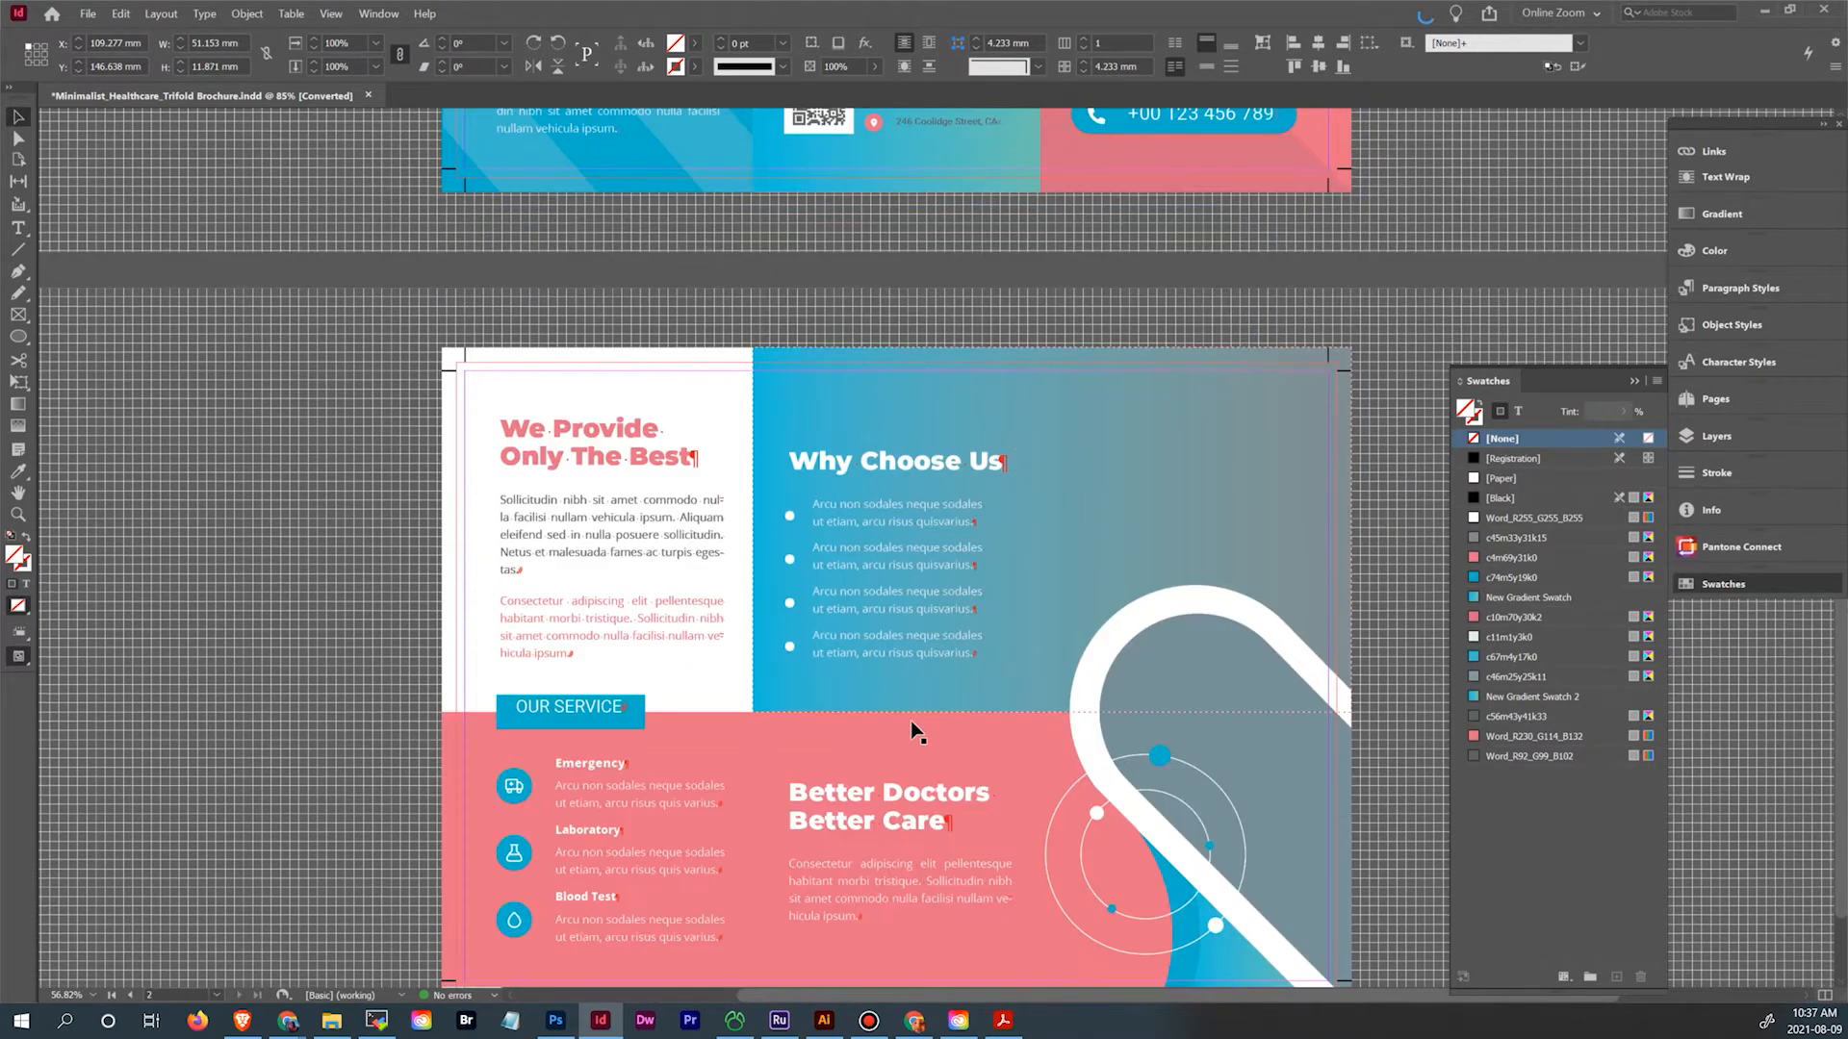
scroll(910, 703, "down", 2)
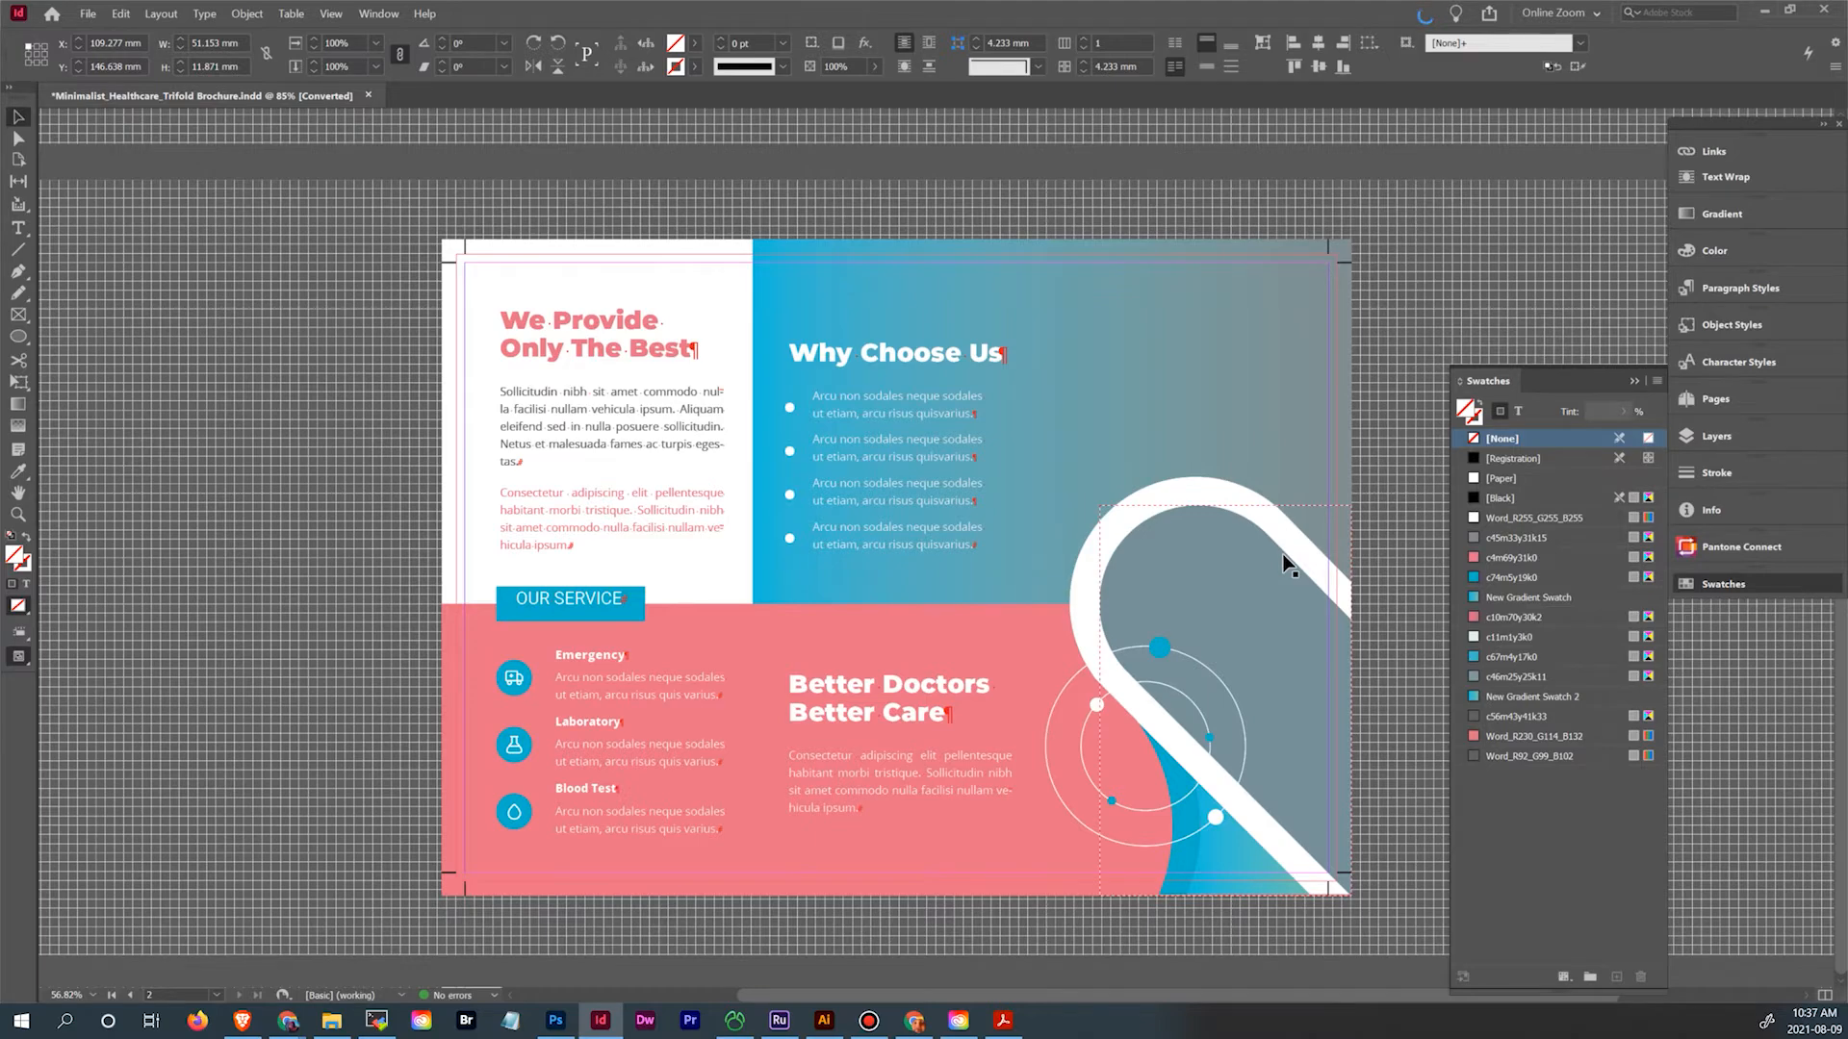
scroll(1286, 554, "up", 5)
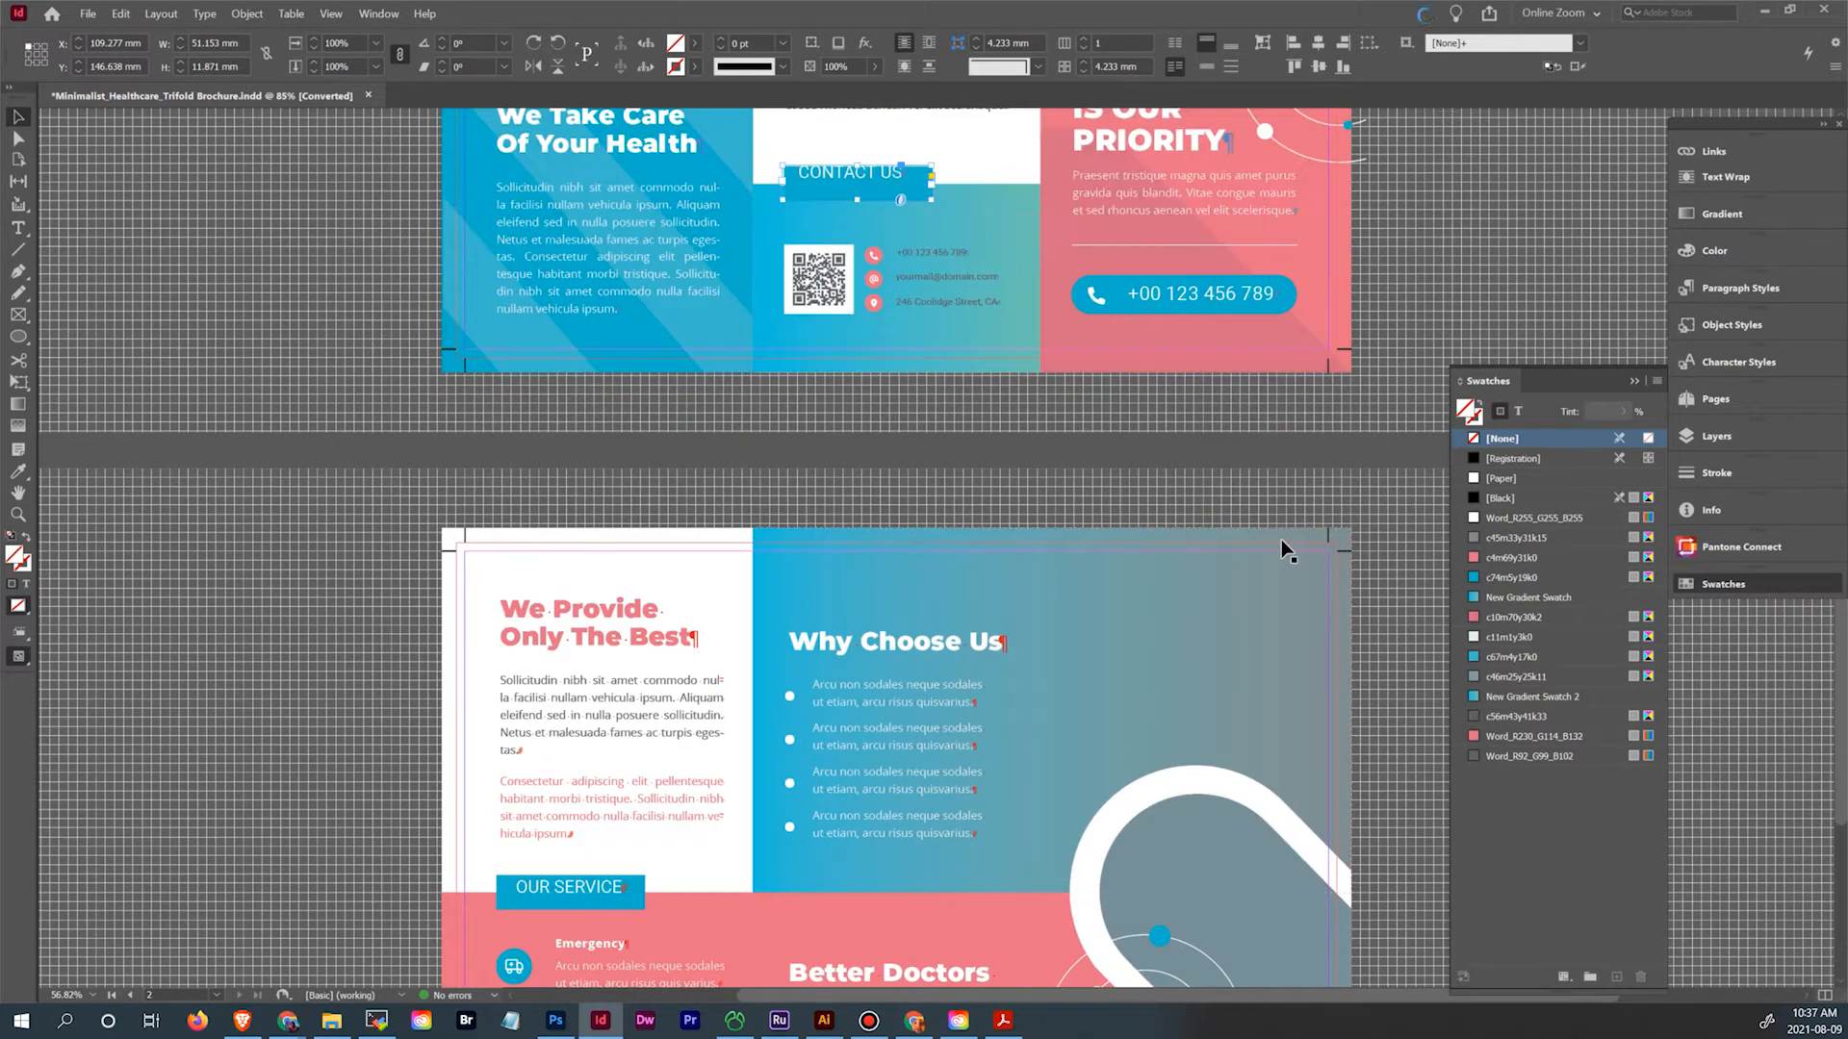
scroll(1284, 550, "up", 5)
scroll(1340, 544, "up", 5)
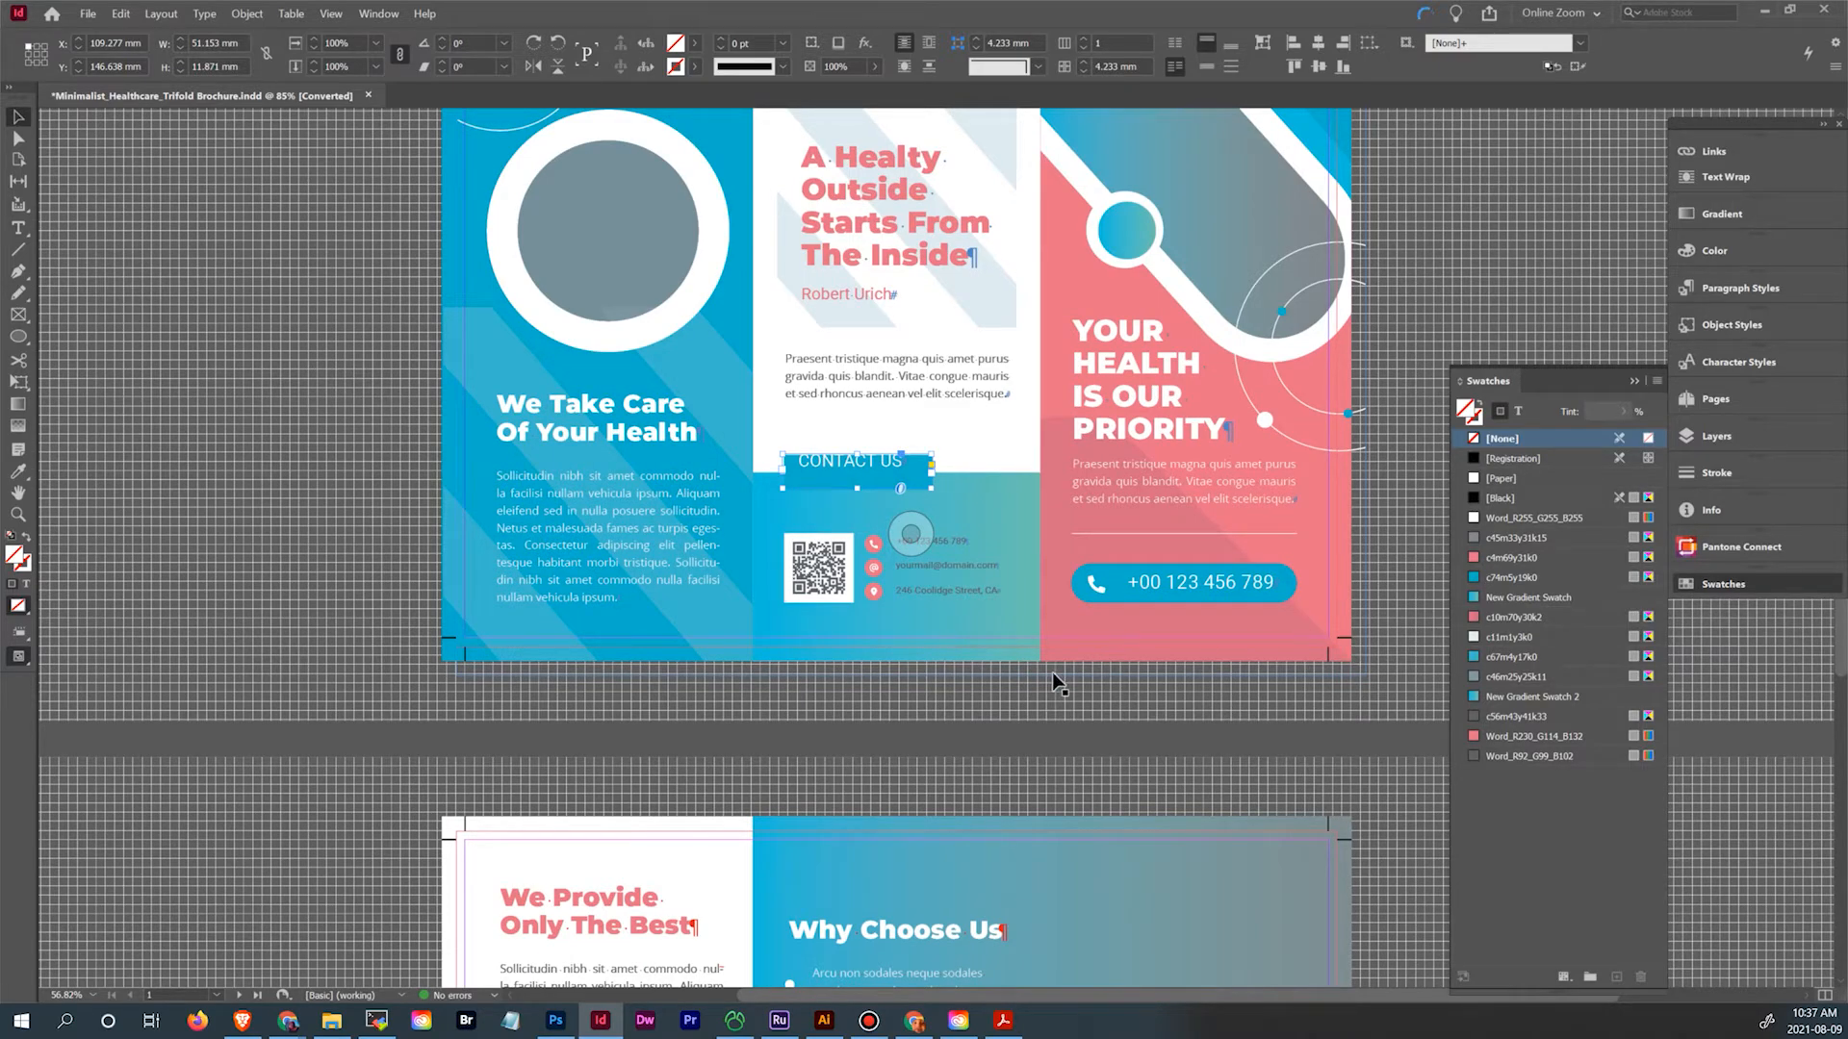
Look over both pages of the healthcare brochure, comparing the inside page with the front-and-back page
scroll(1072, 628, "up", 3)
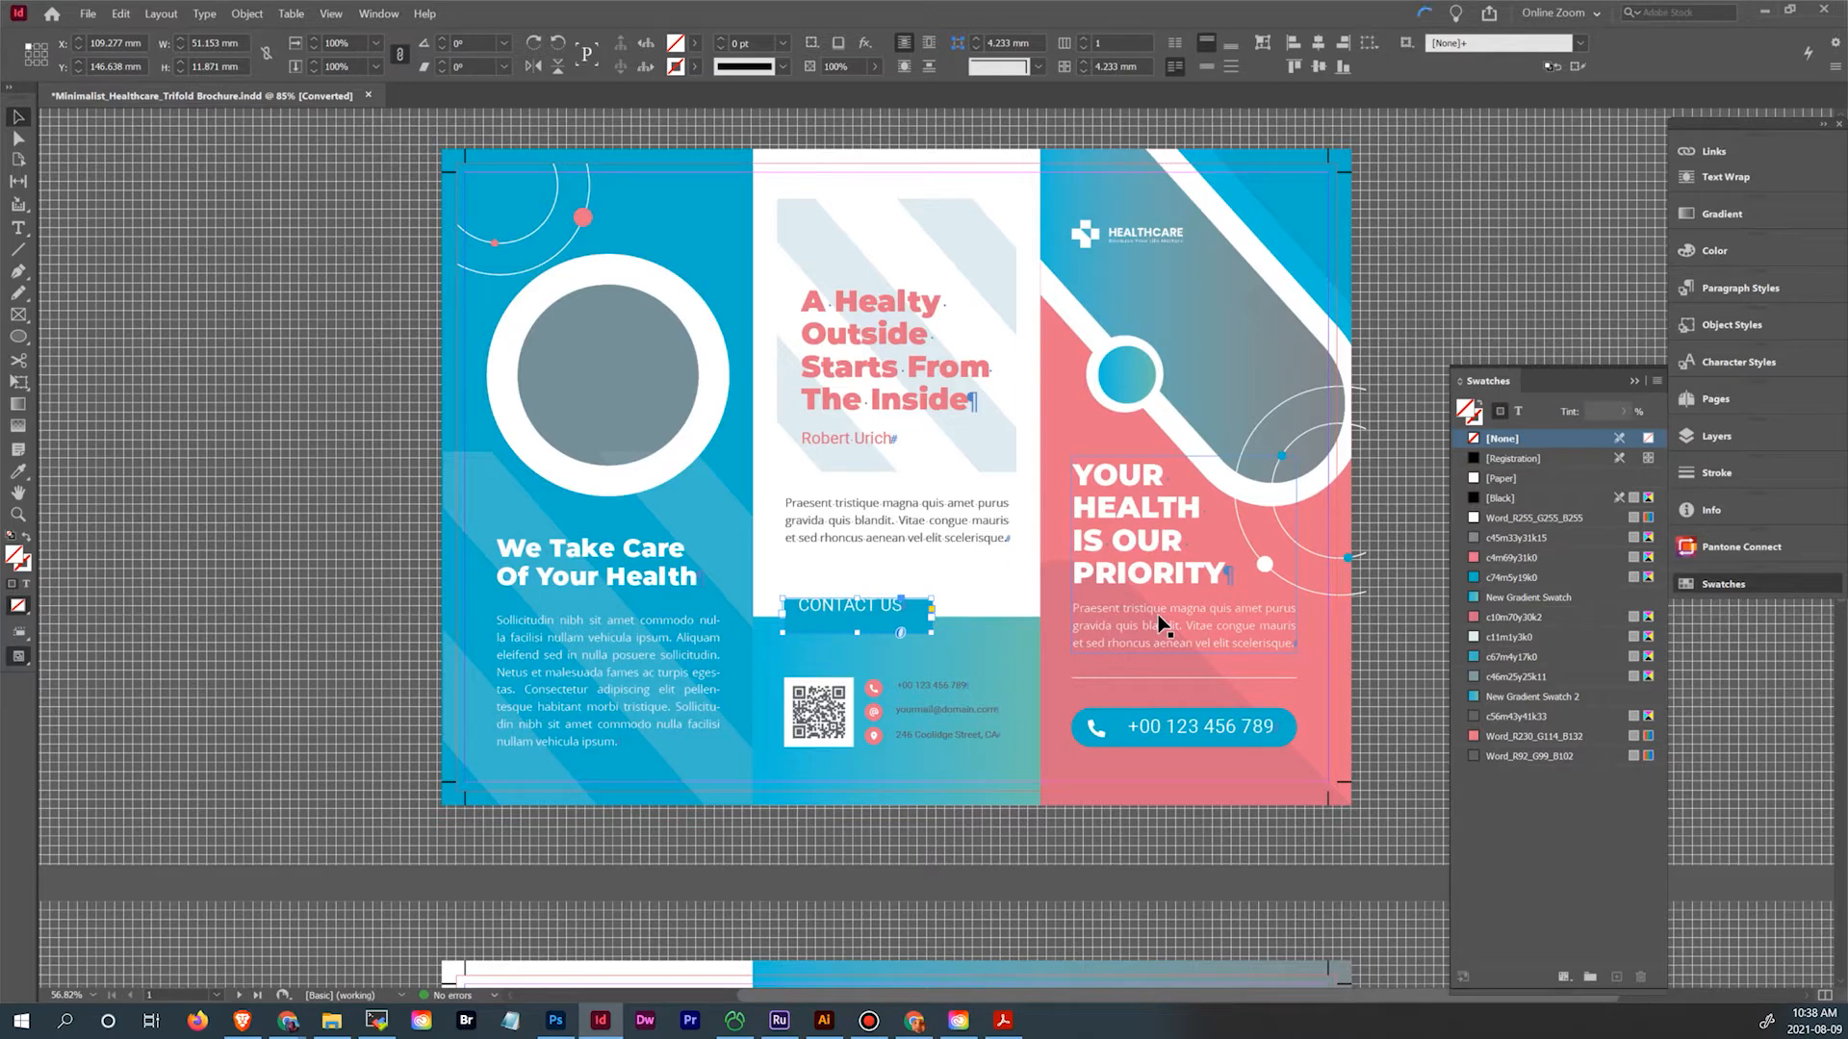
scroll(1162, 625, "down", 3)
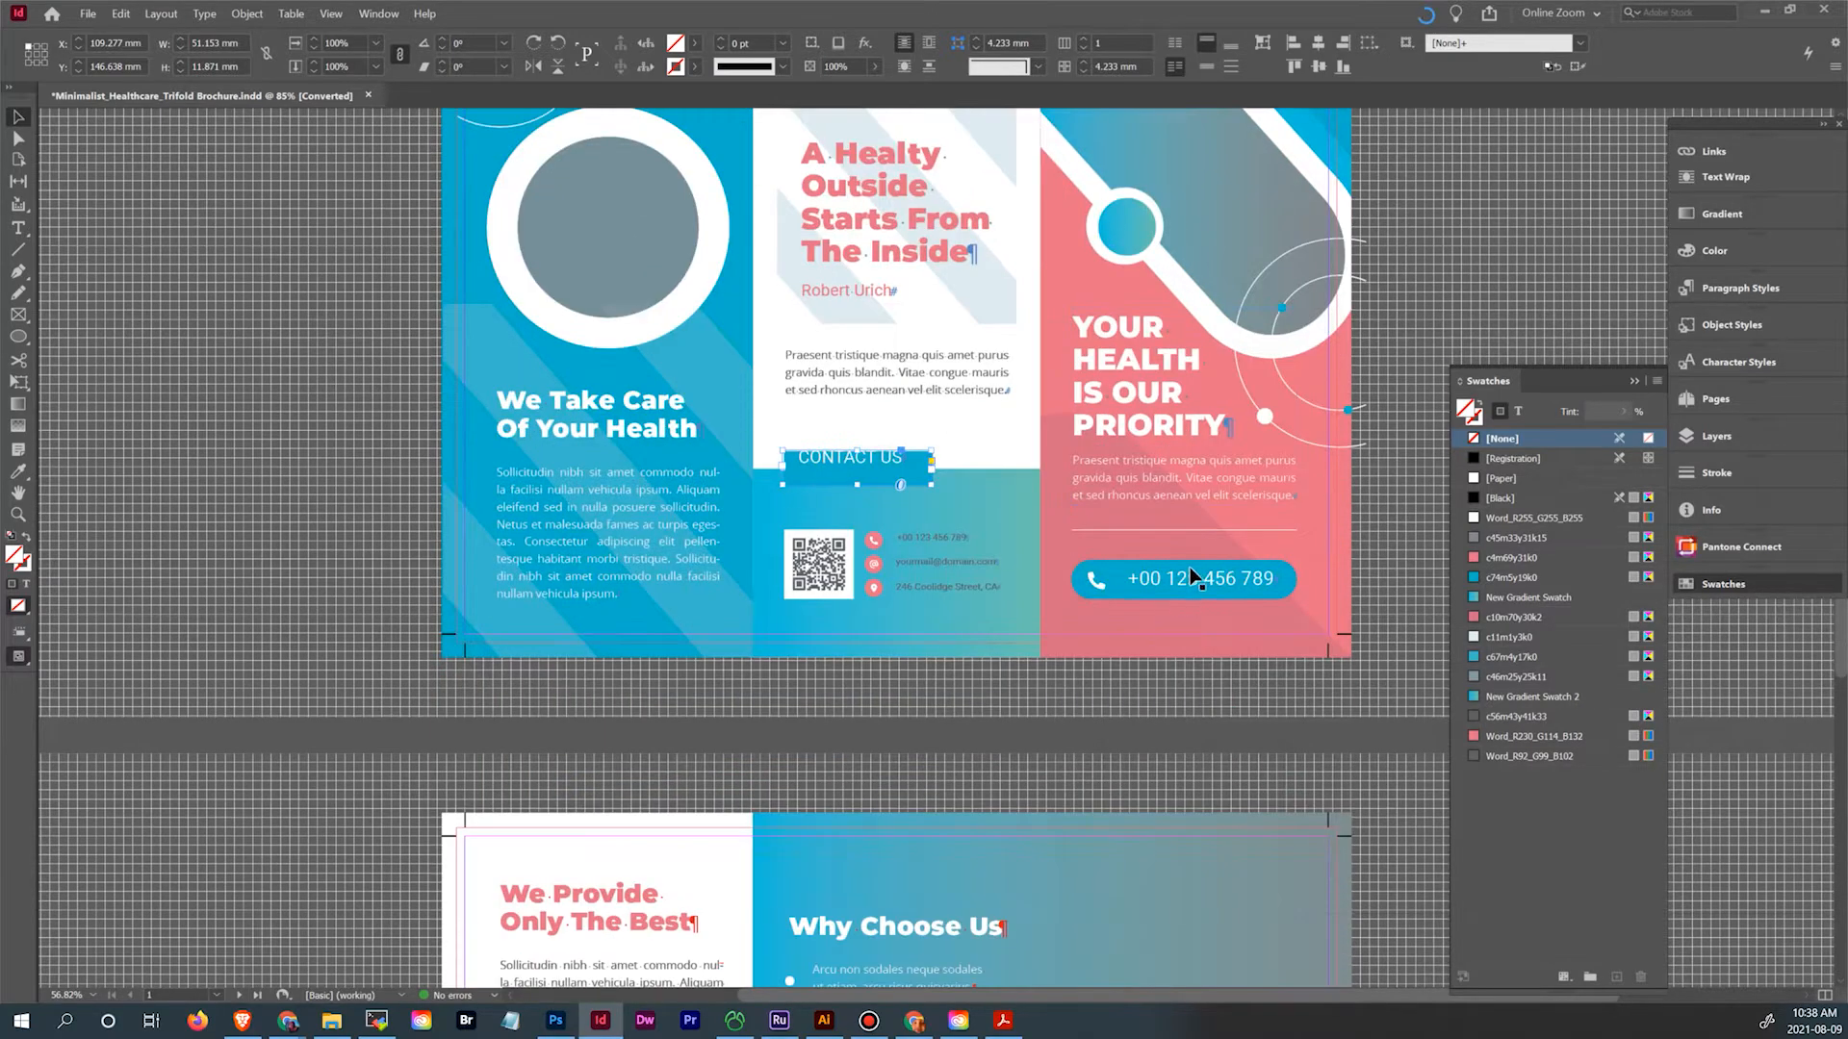
scroll(1191, 585, "down", 10)
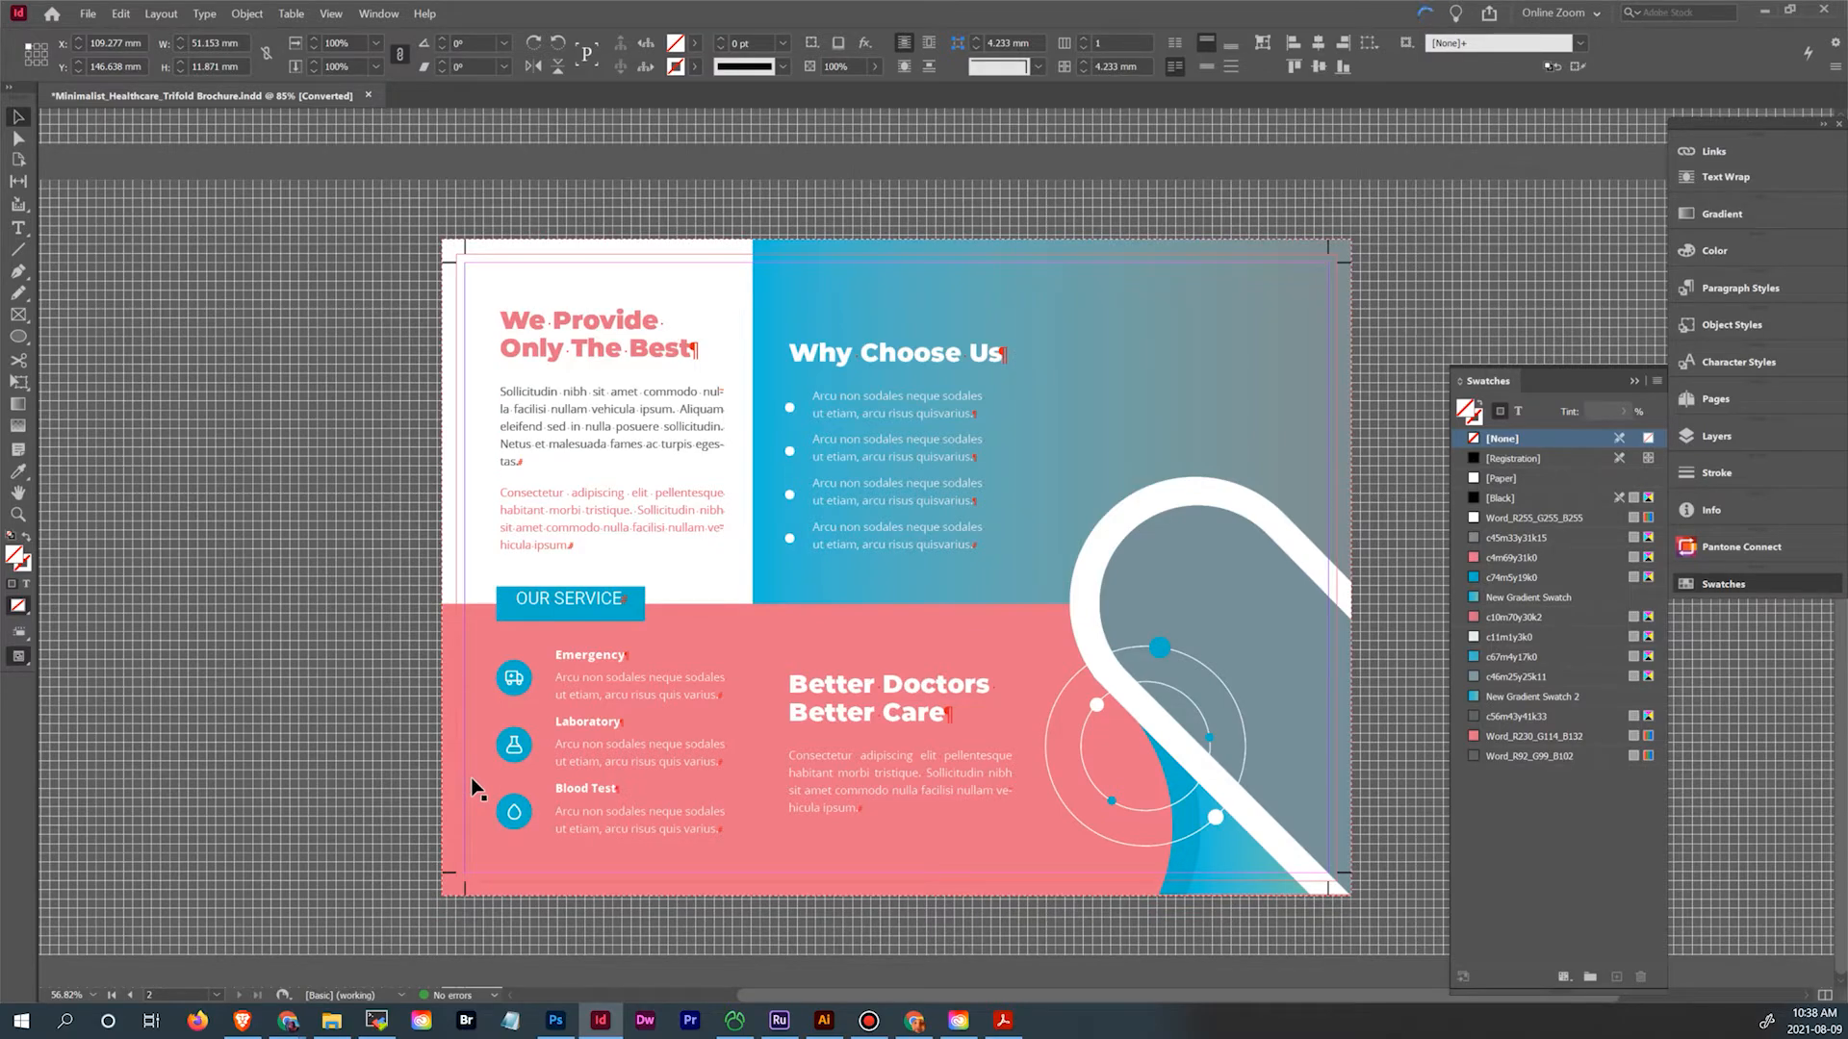
scroll(1245, 764, "up", 3)
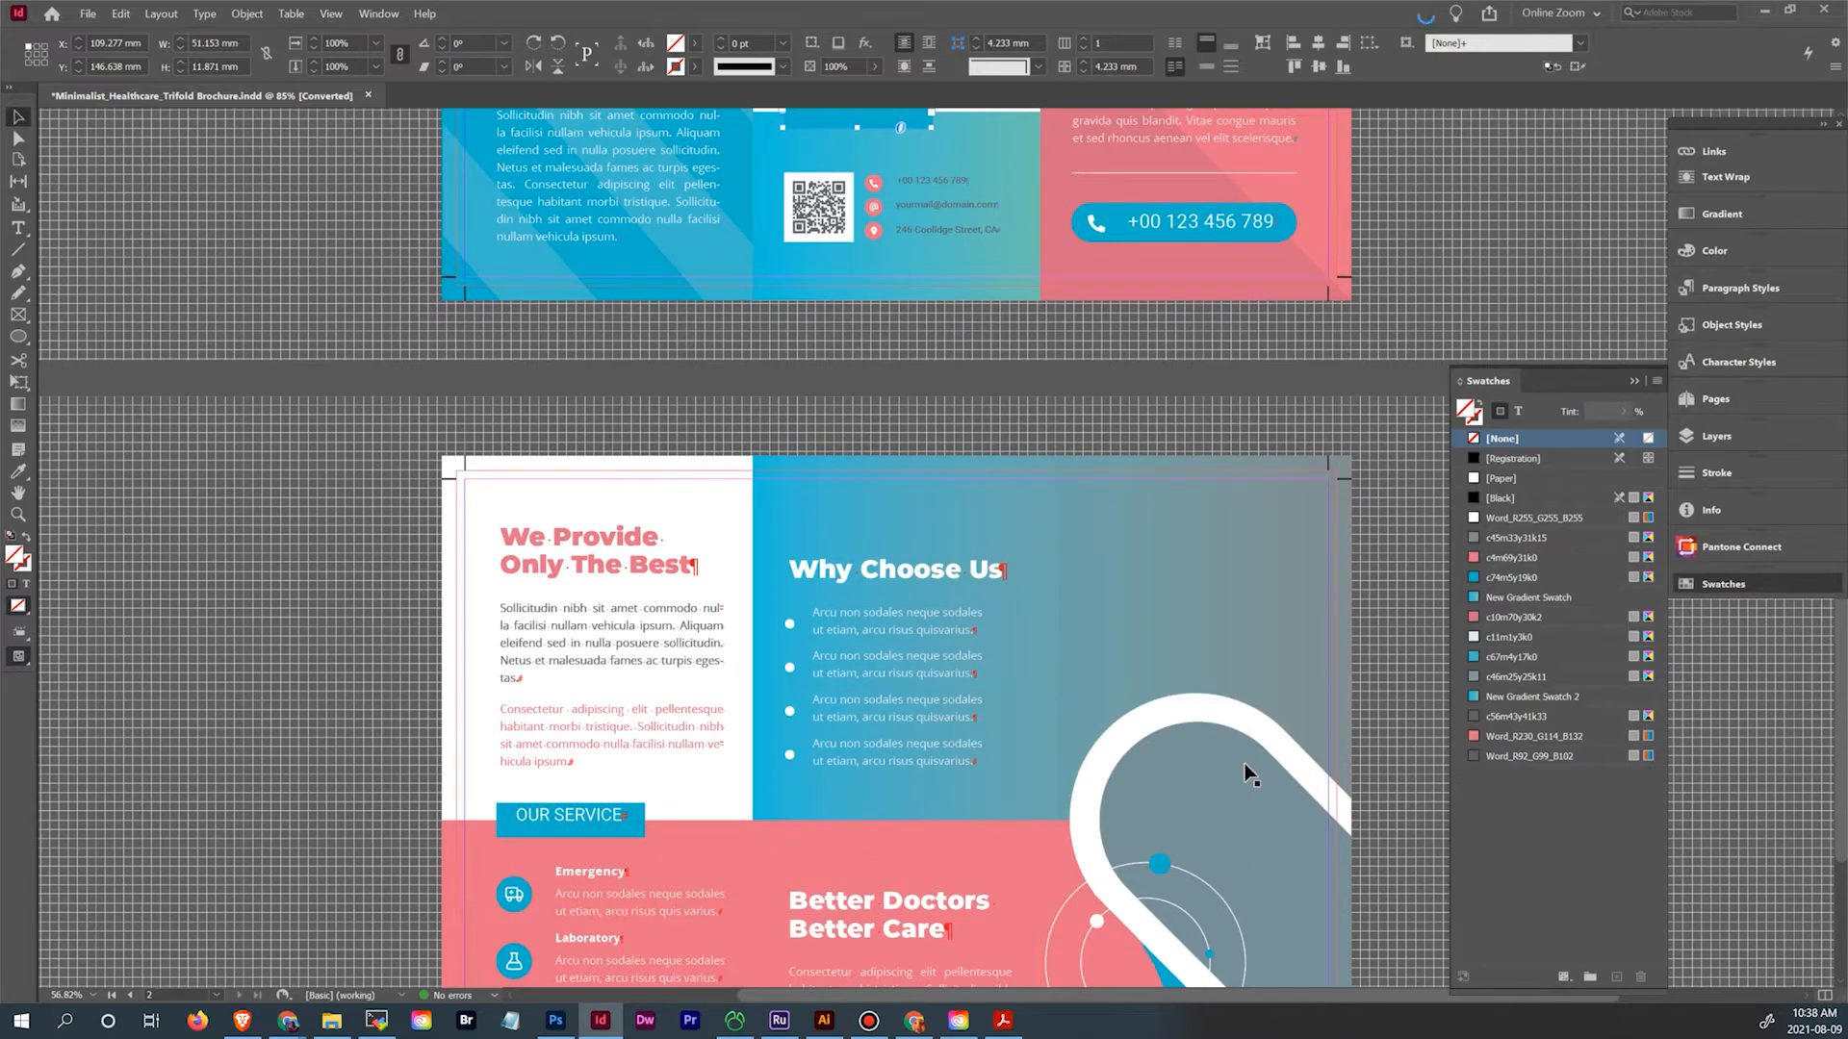
scroll(1244, 764, "down", 2)
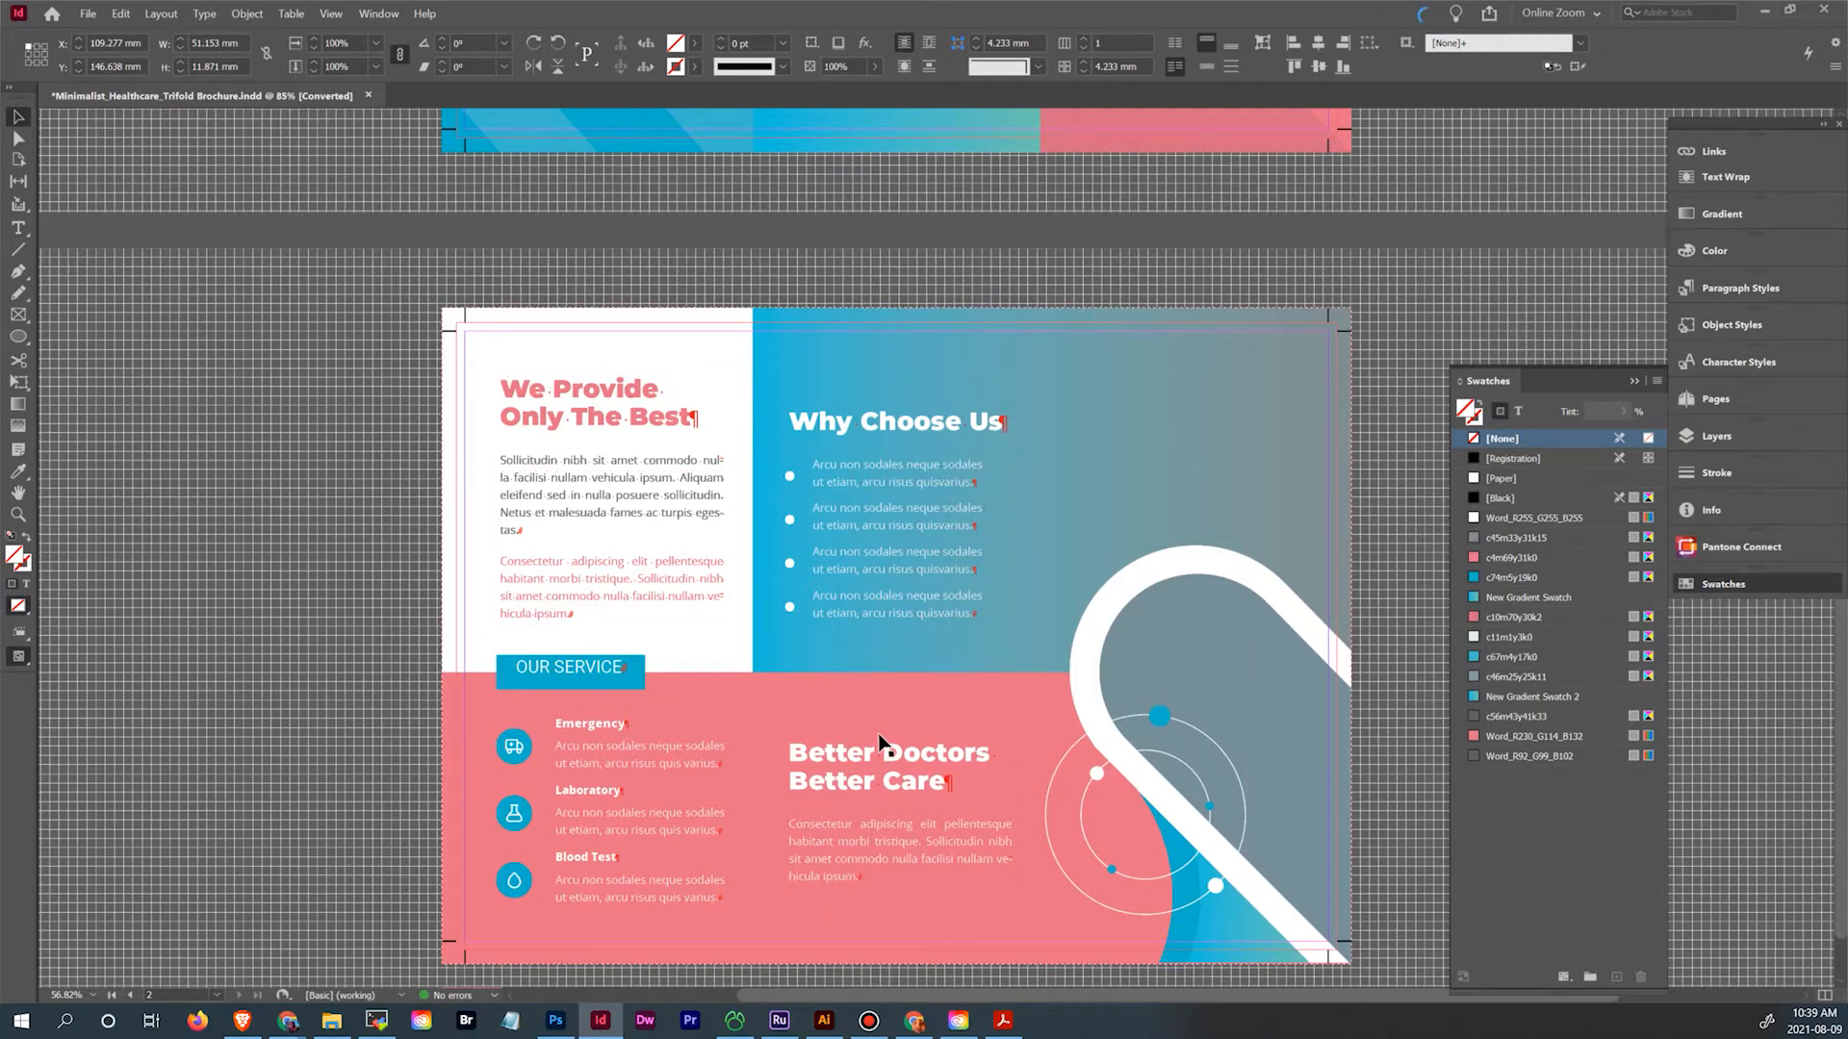
scroll(960, 783, "up", 5)
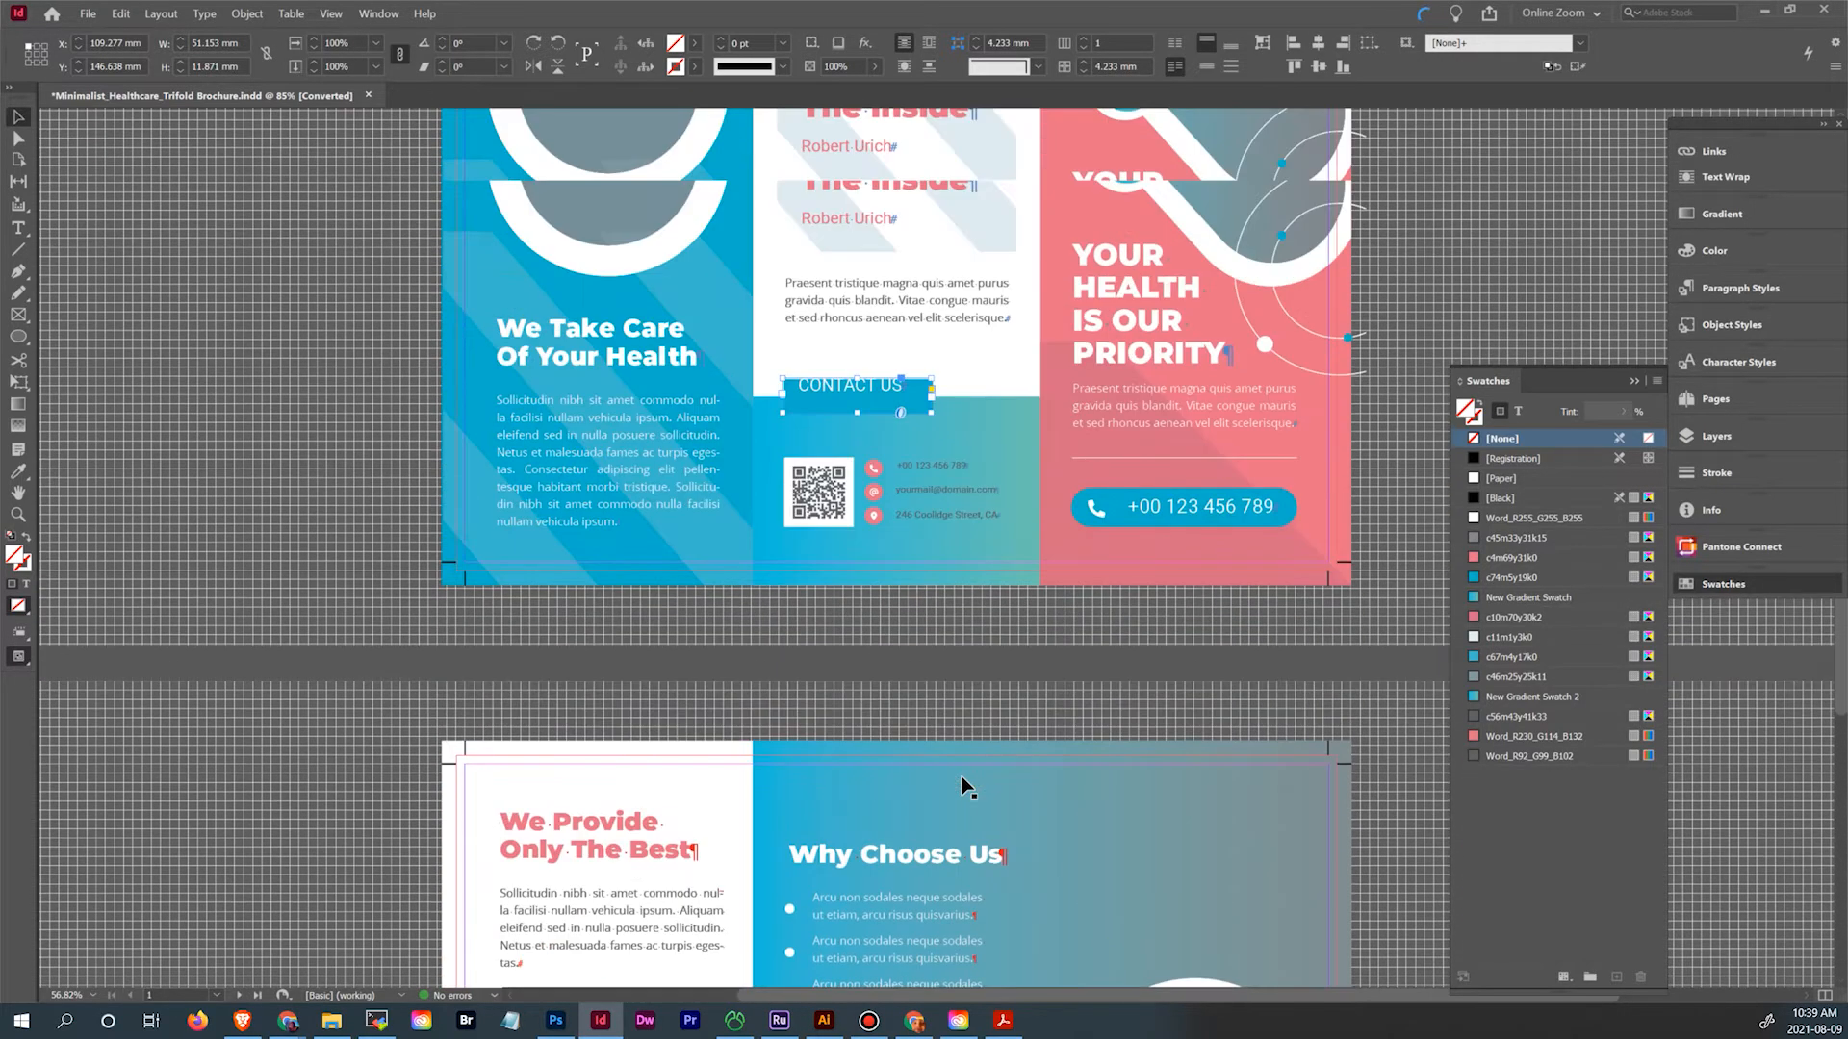
scroll(963, 785, "up", 2)
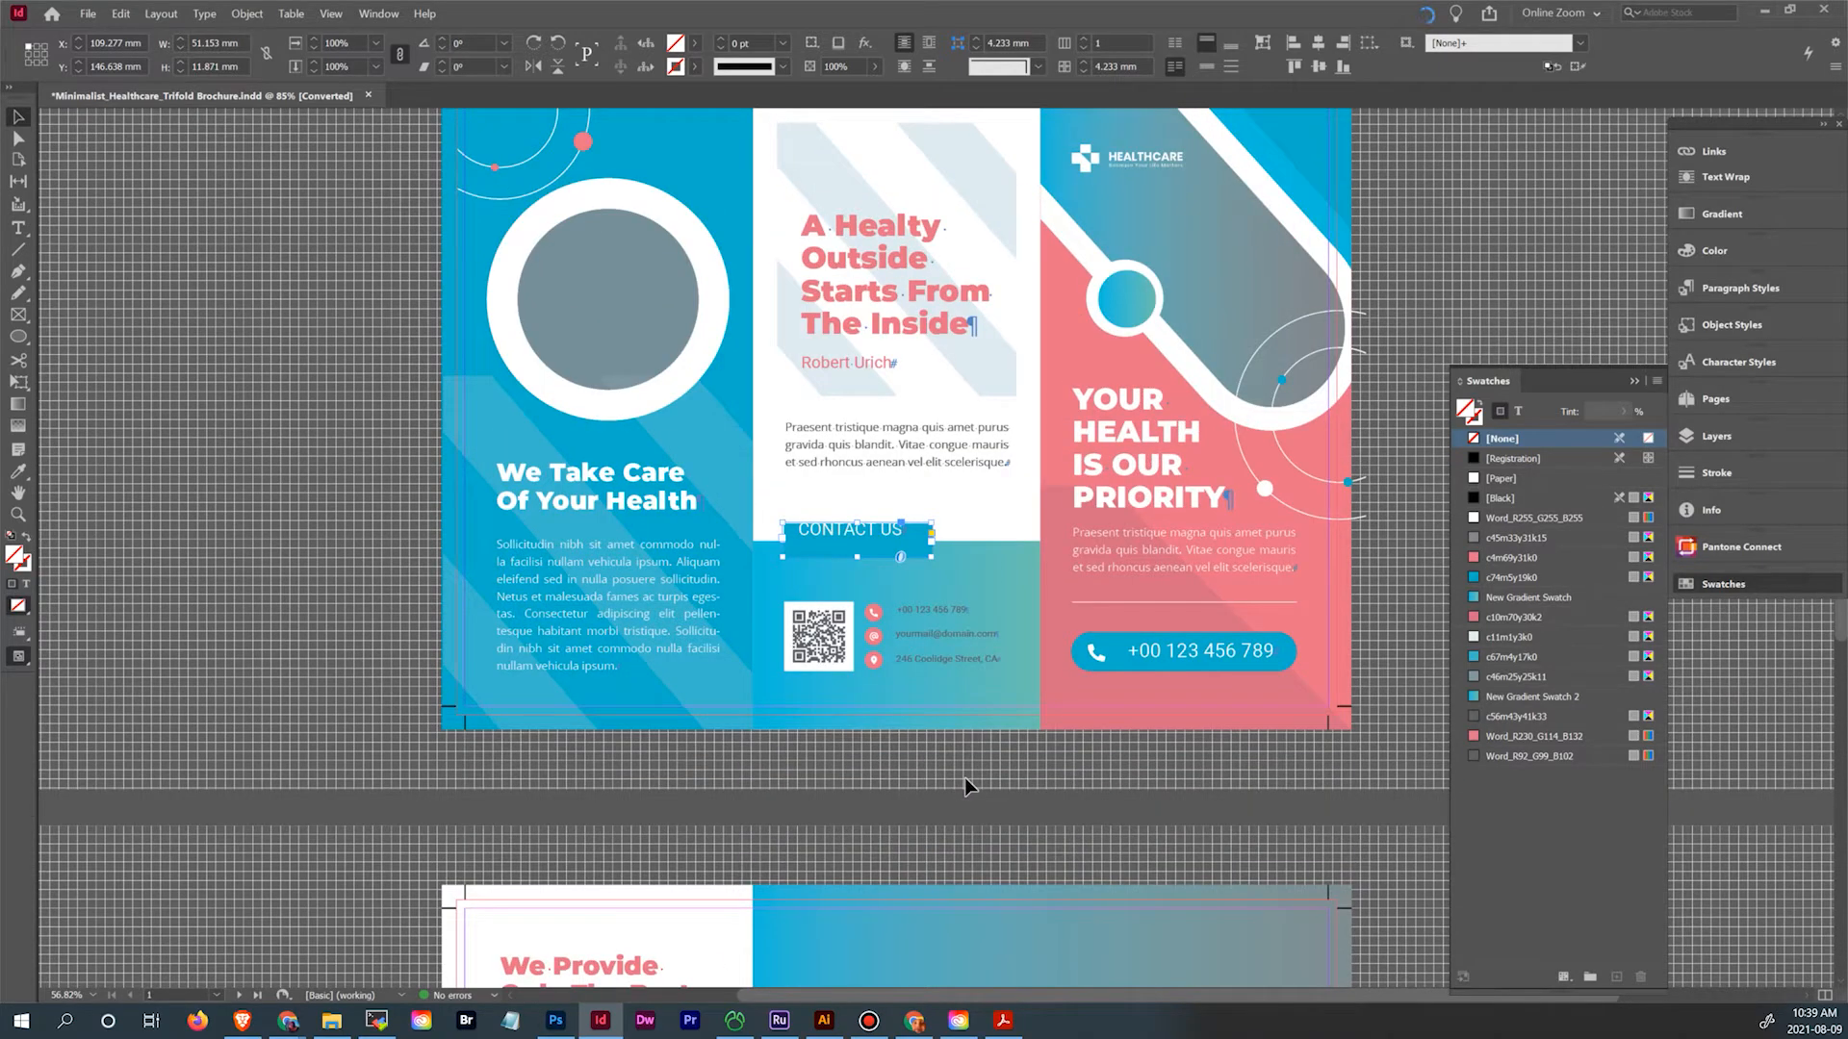
scroll(964, 777, "up", 1)
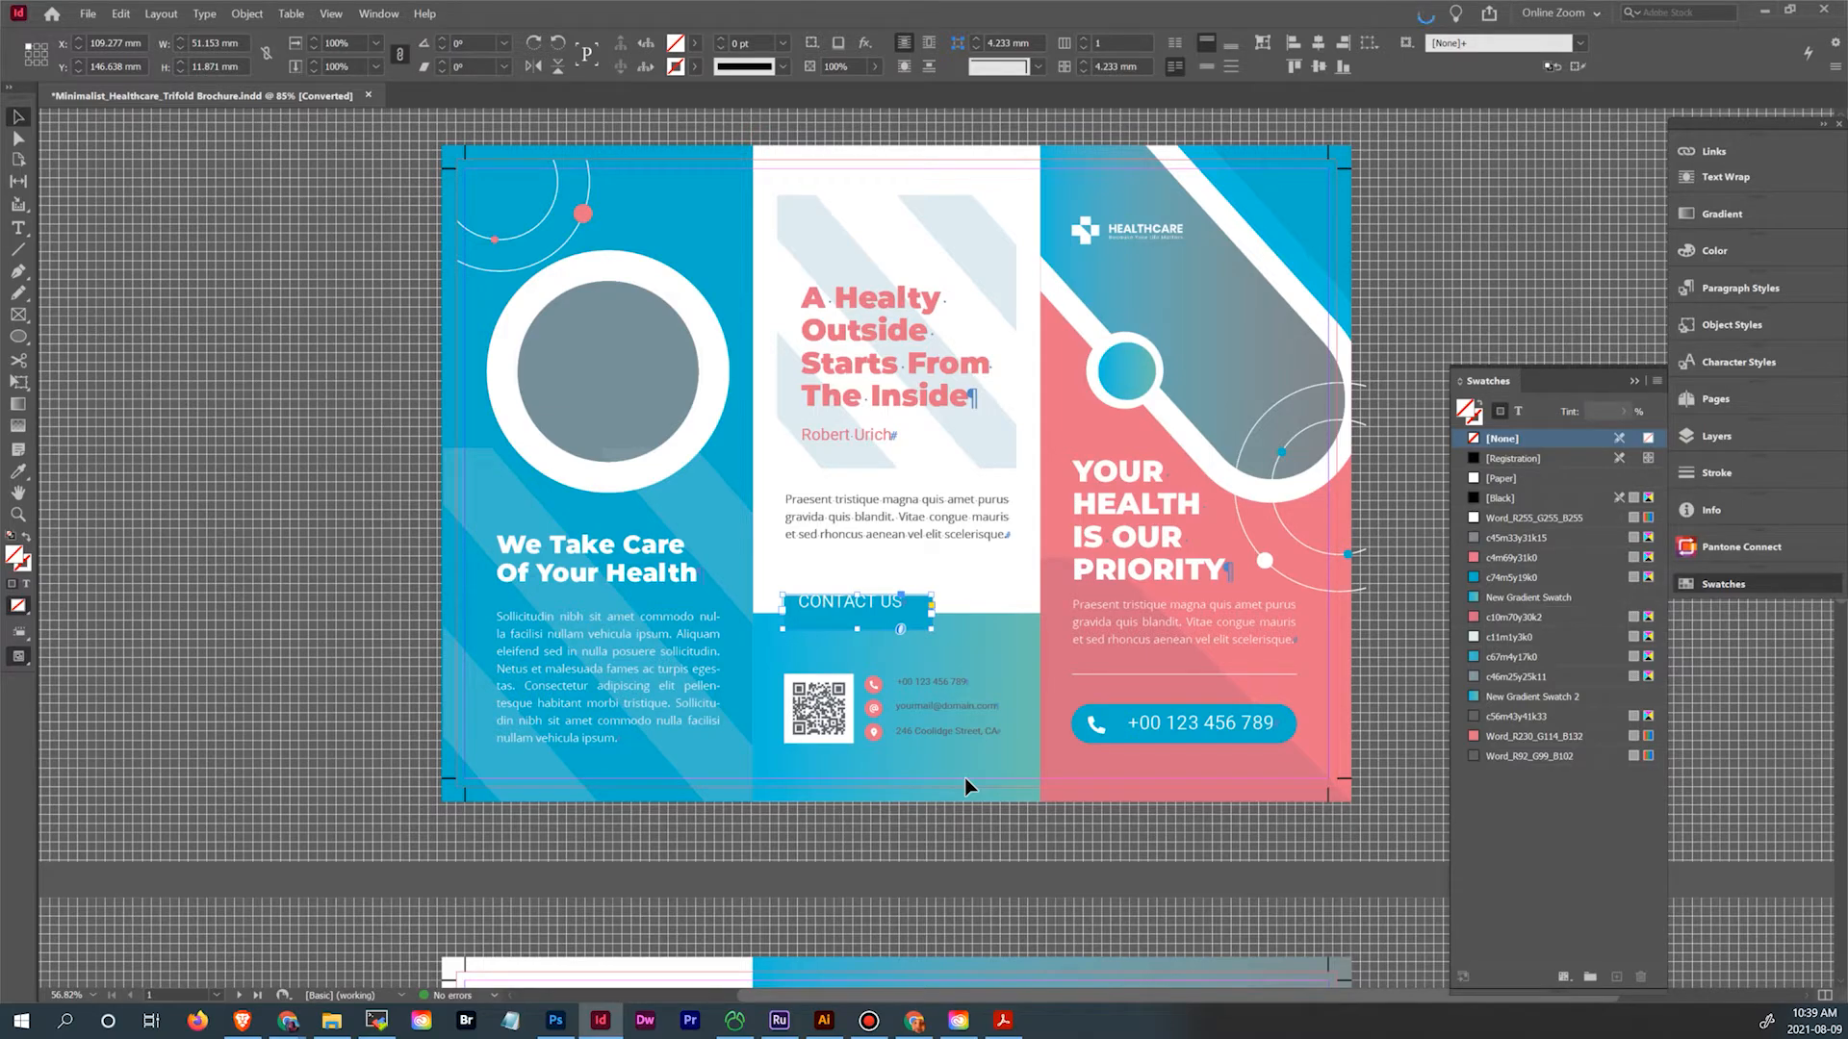
Select the HEALTHCARE logo on the cover panel and check Illustrator's home screen before returning to InDesign
left_click(1094, 231)
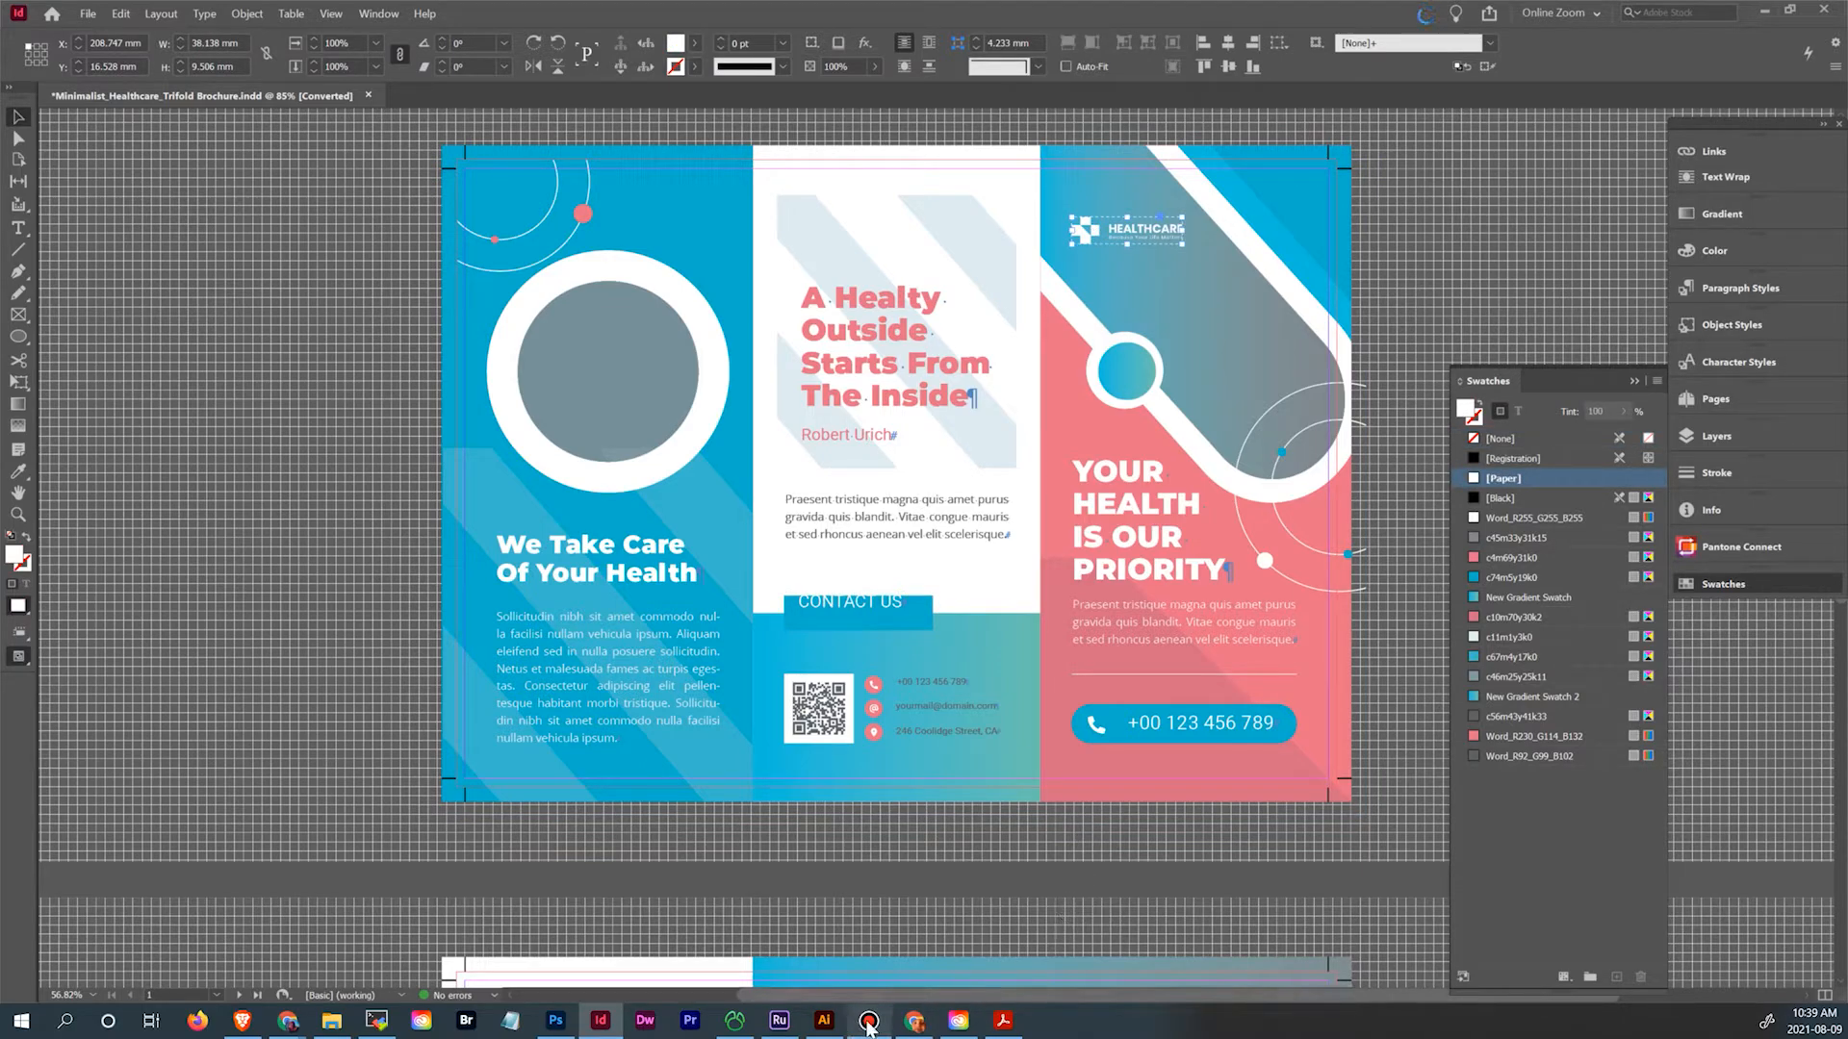
mouse_move(806, 1023)
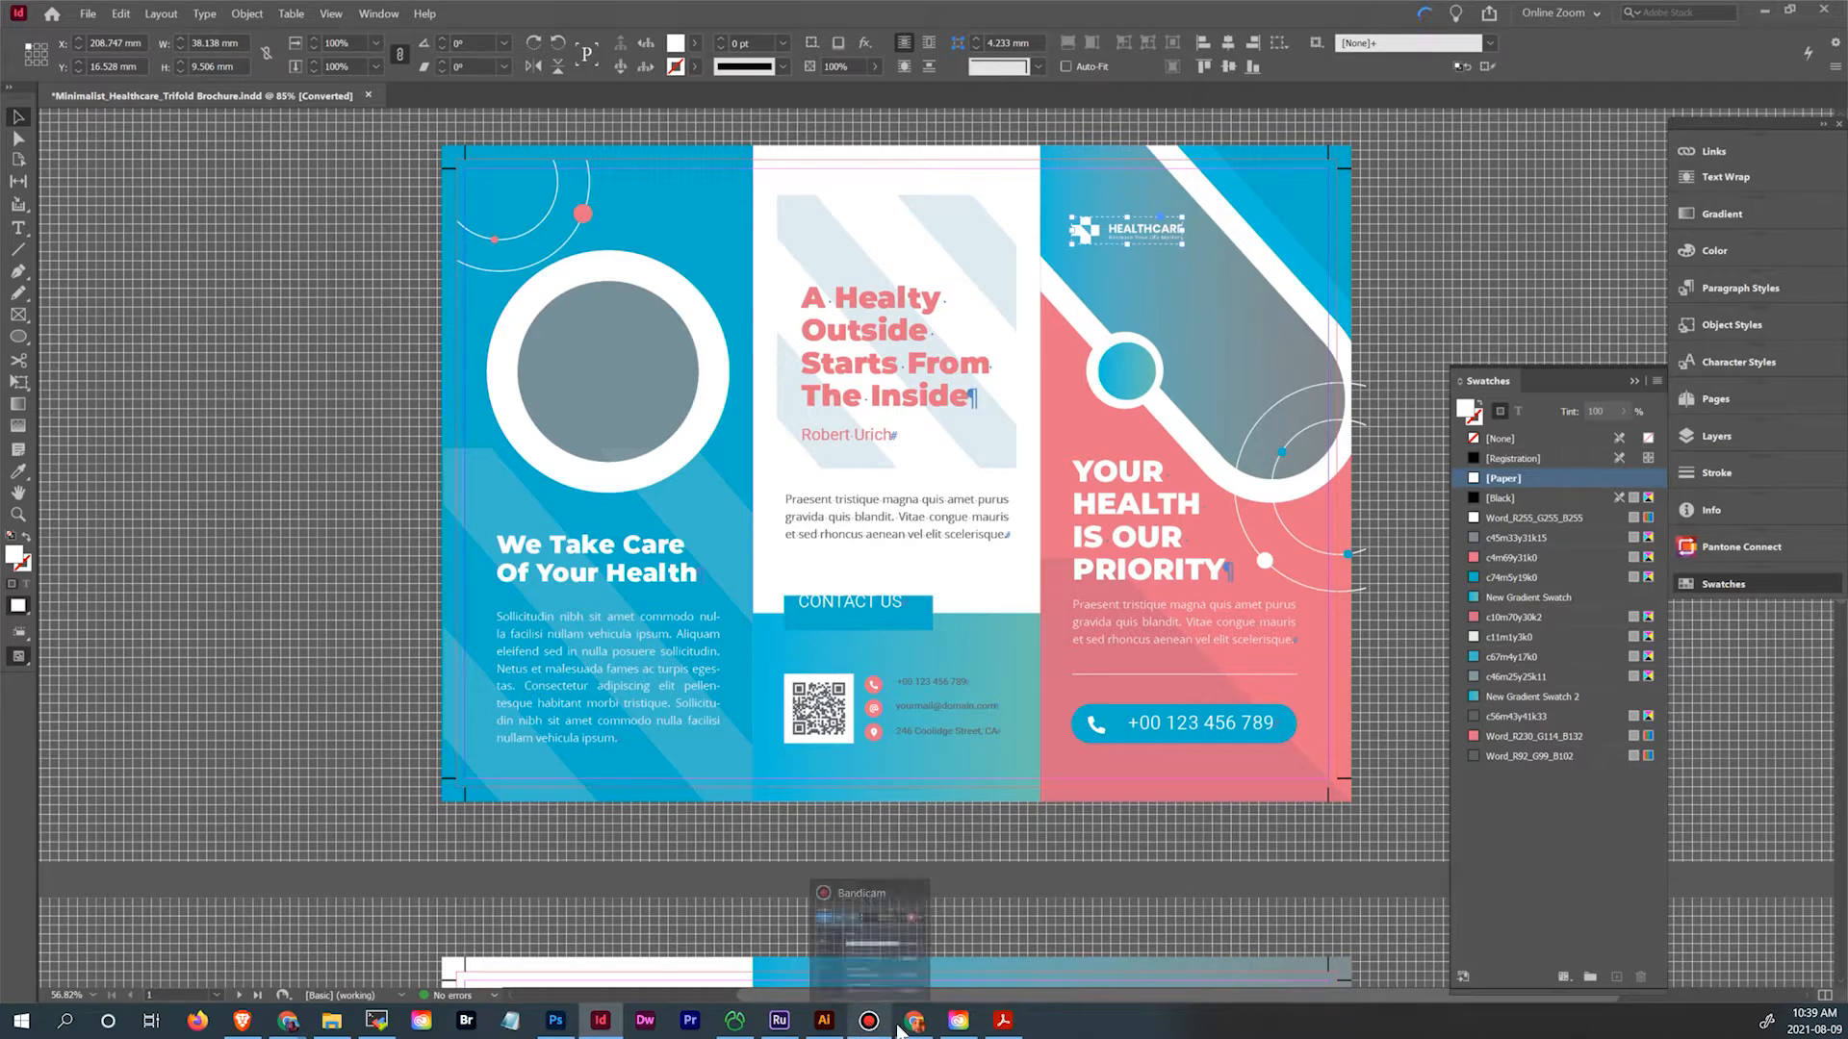
left_click(823, 1025)
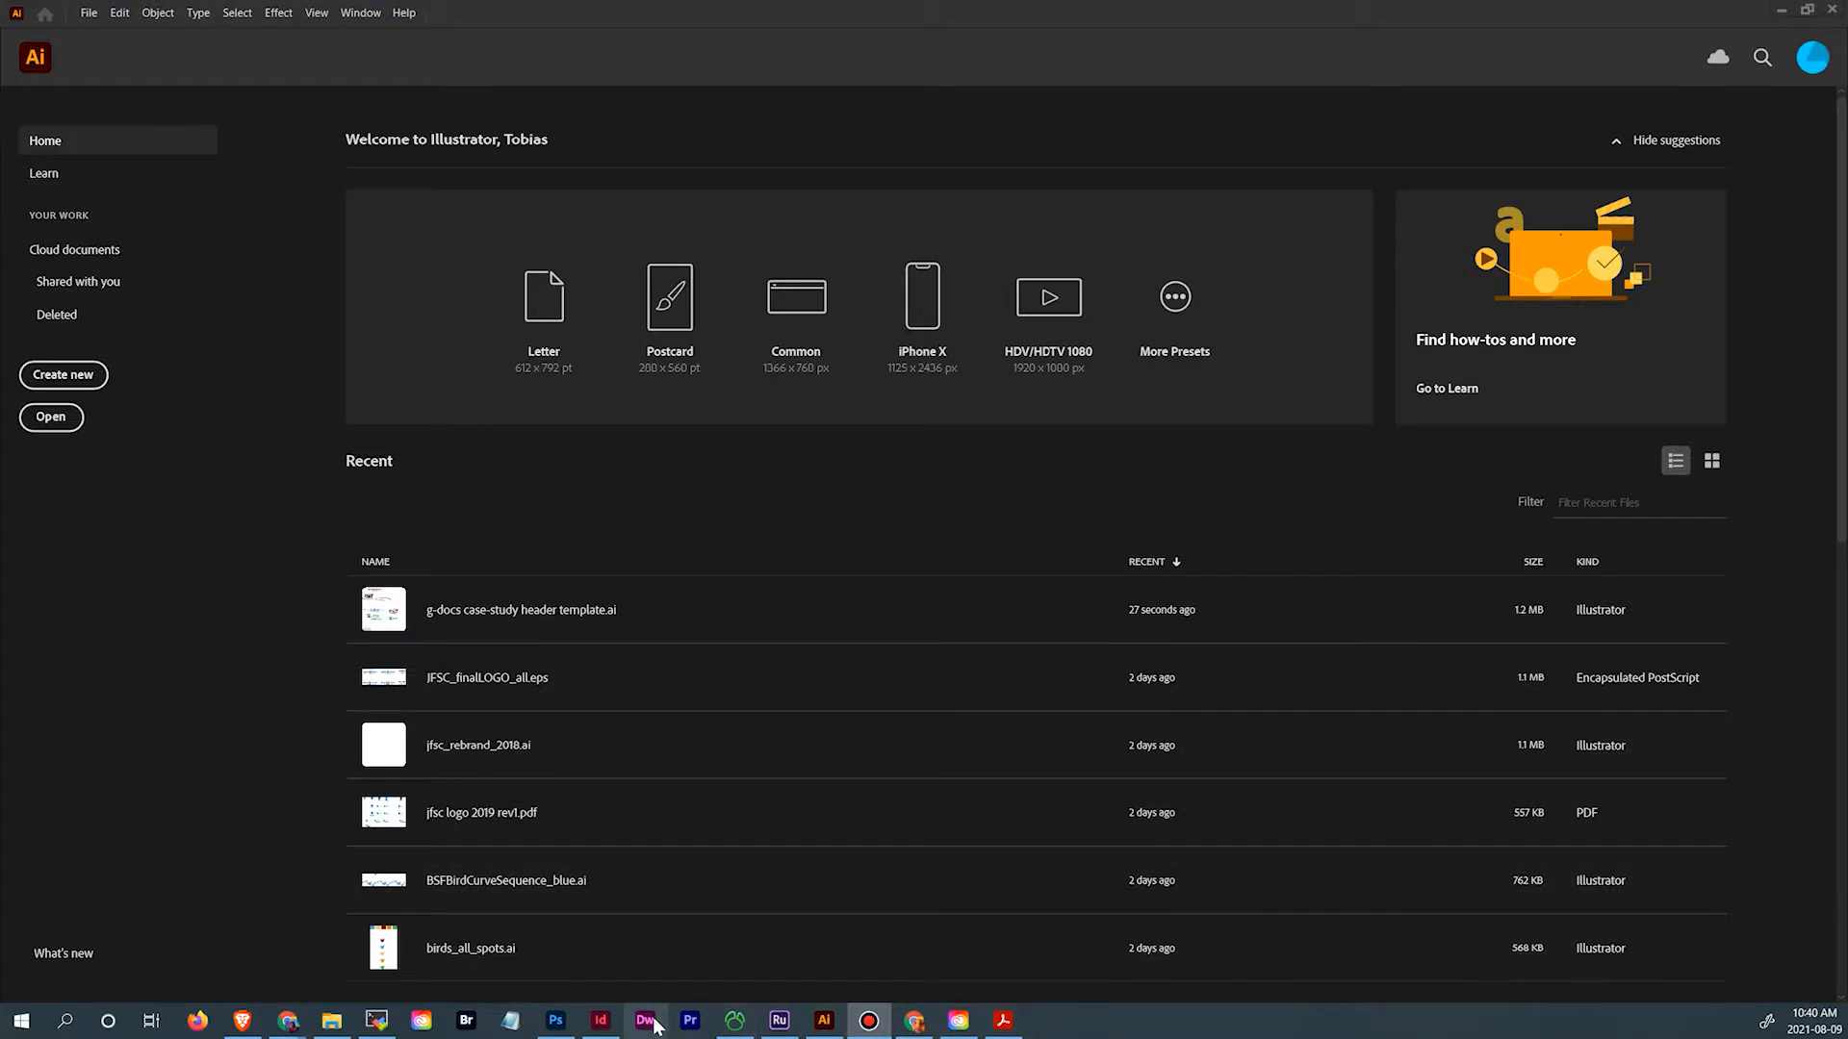
left_click(601, 1020)
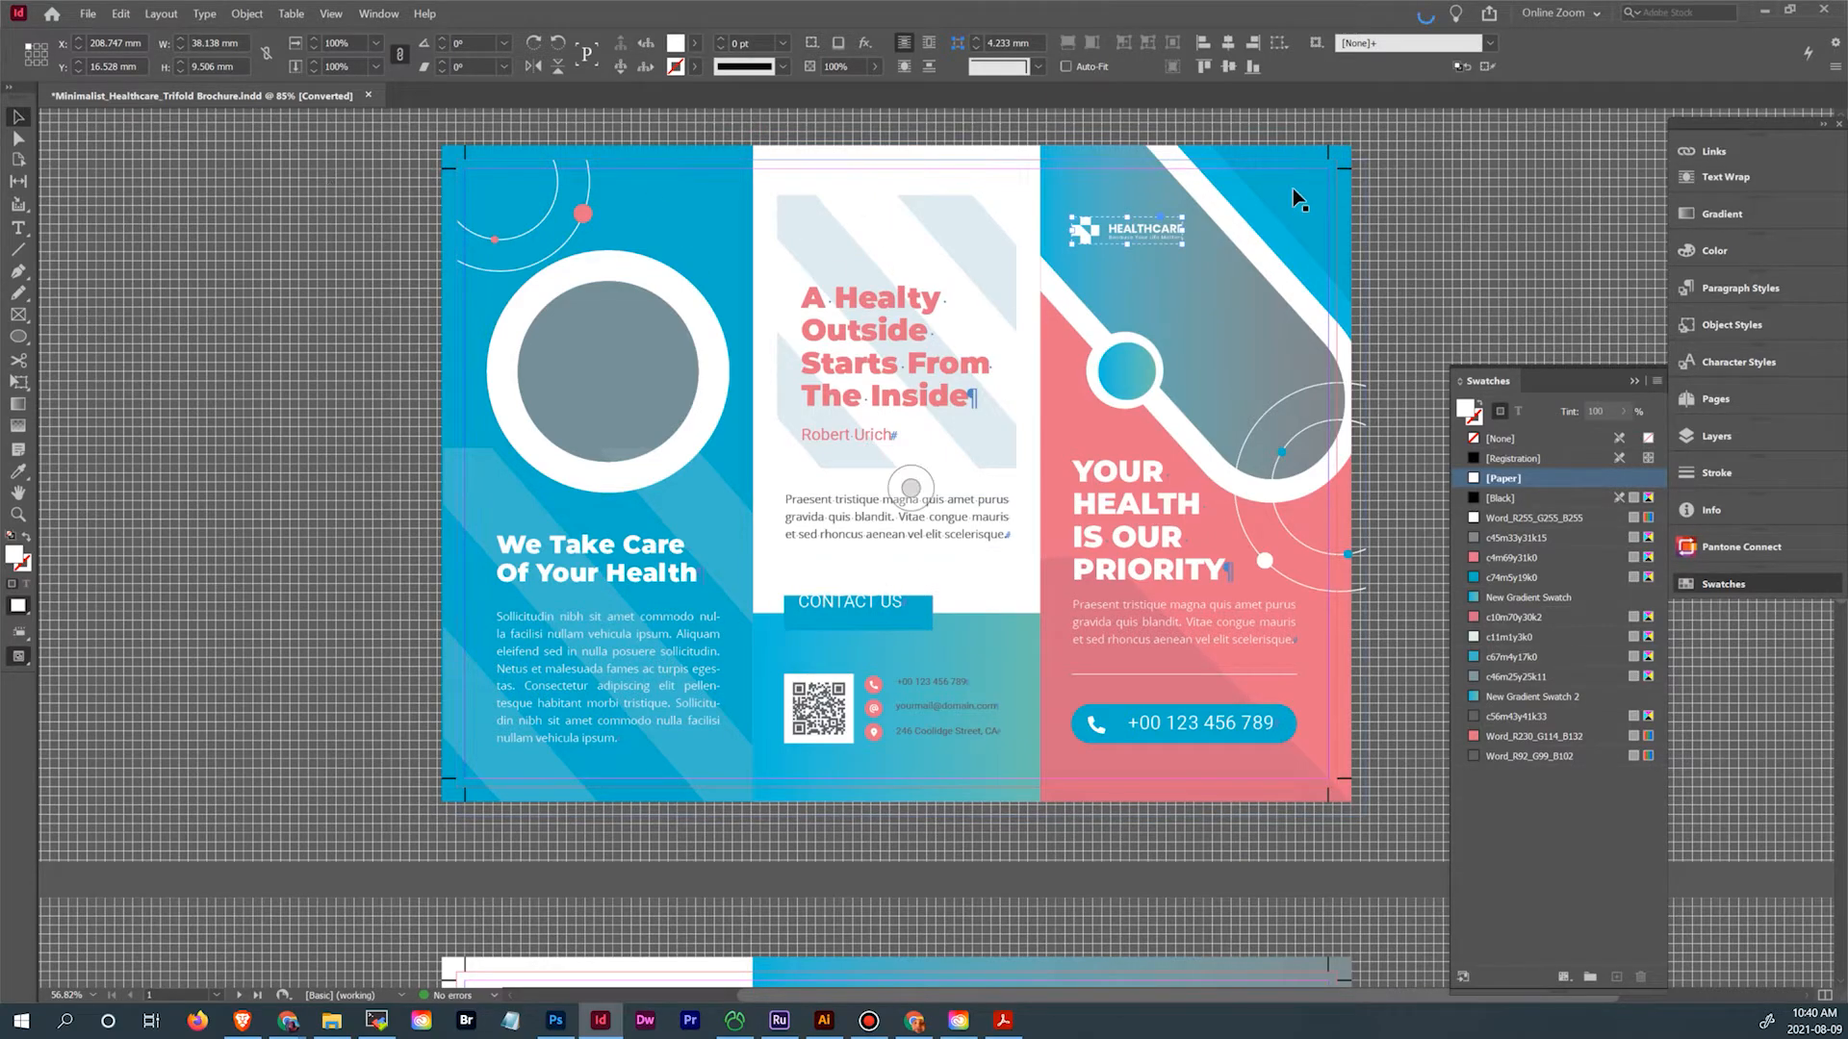
Start a new document in inches with a width of 11 in and a height of 8.5 in
left_click(93, 14)
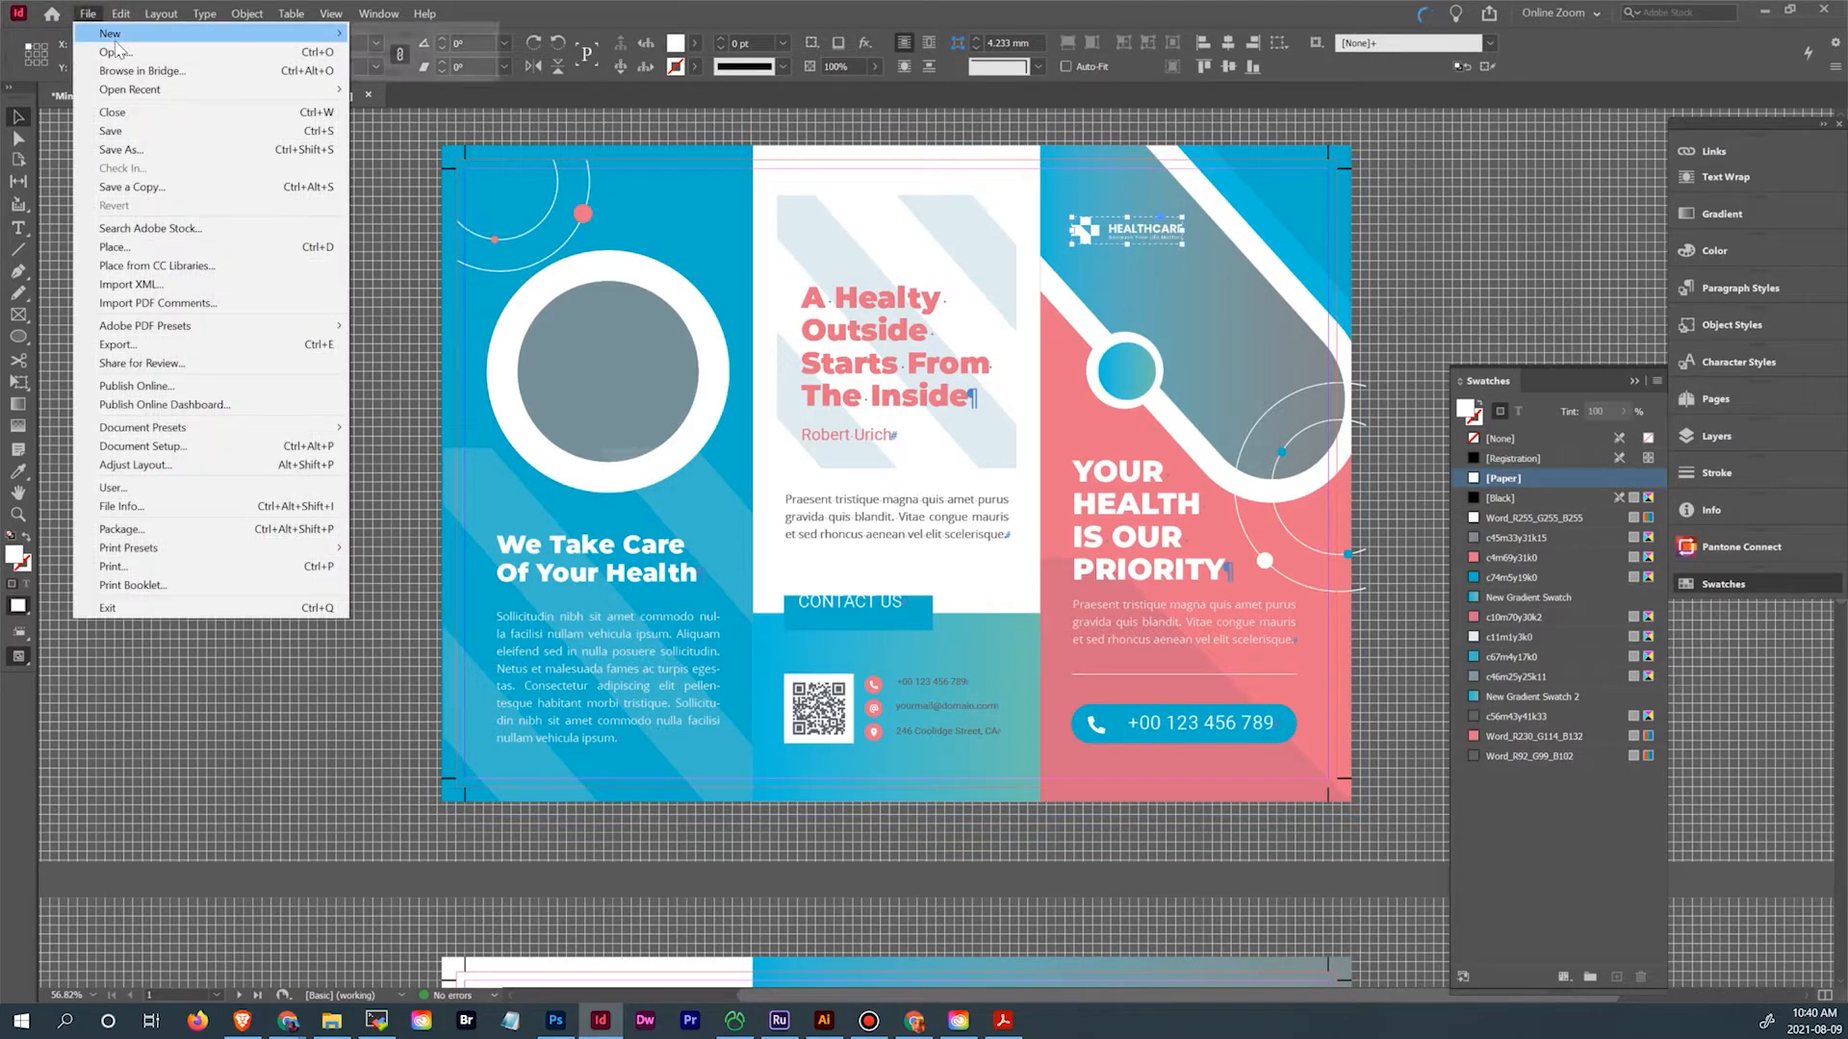
left_click(349, 44)
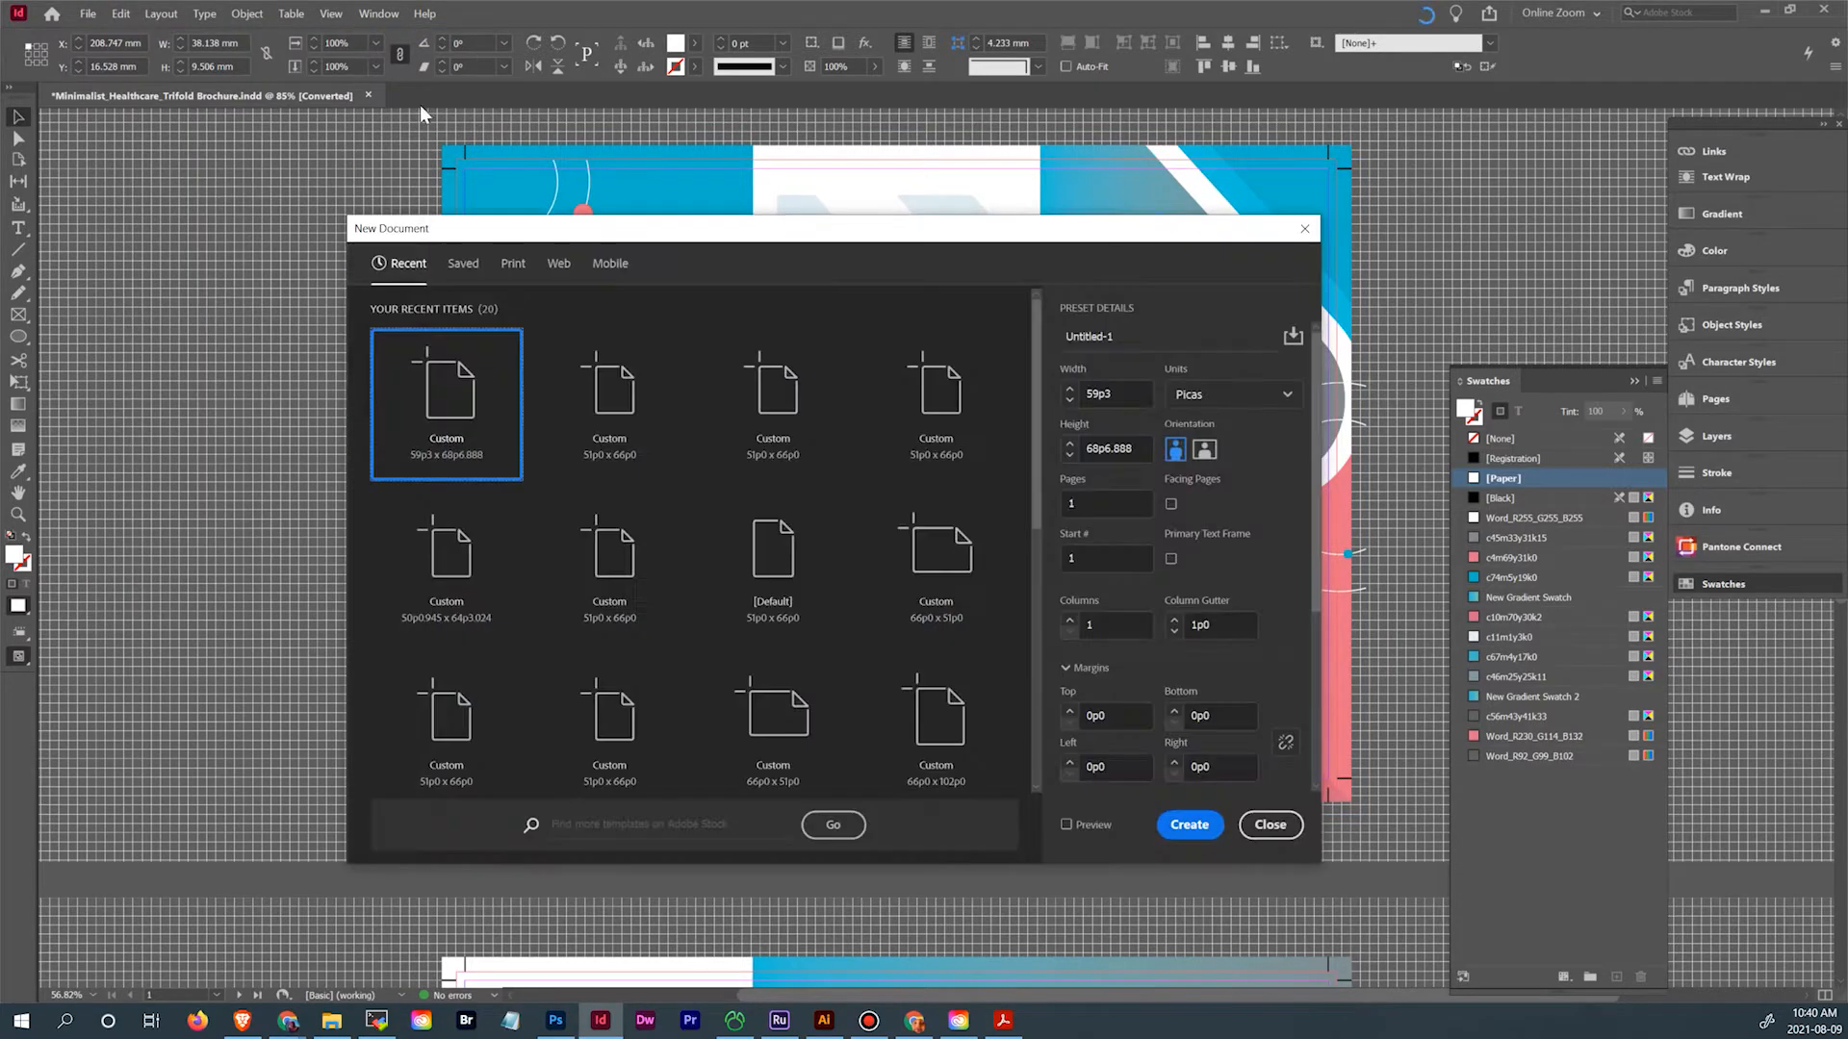
left_click(1214, 404)
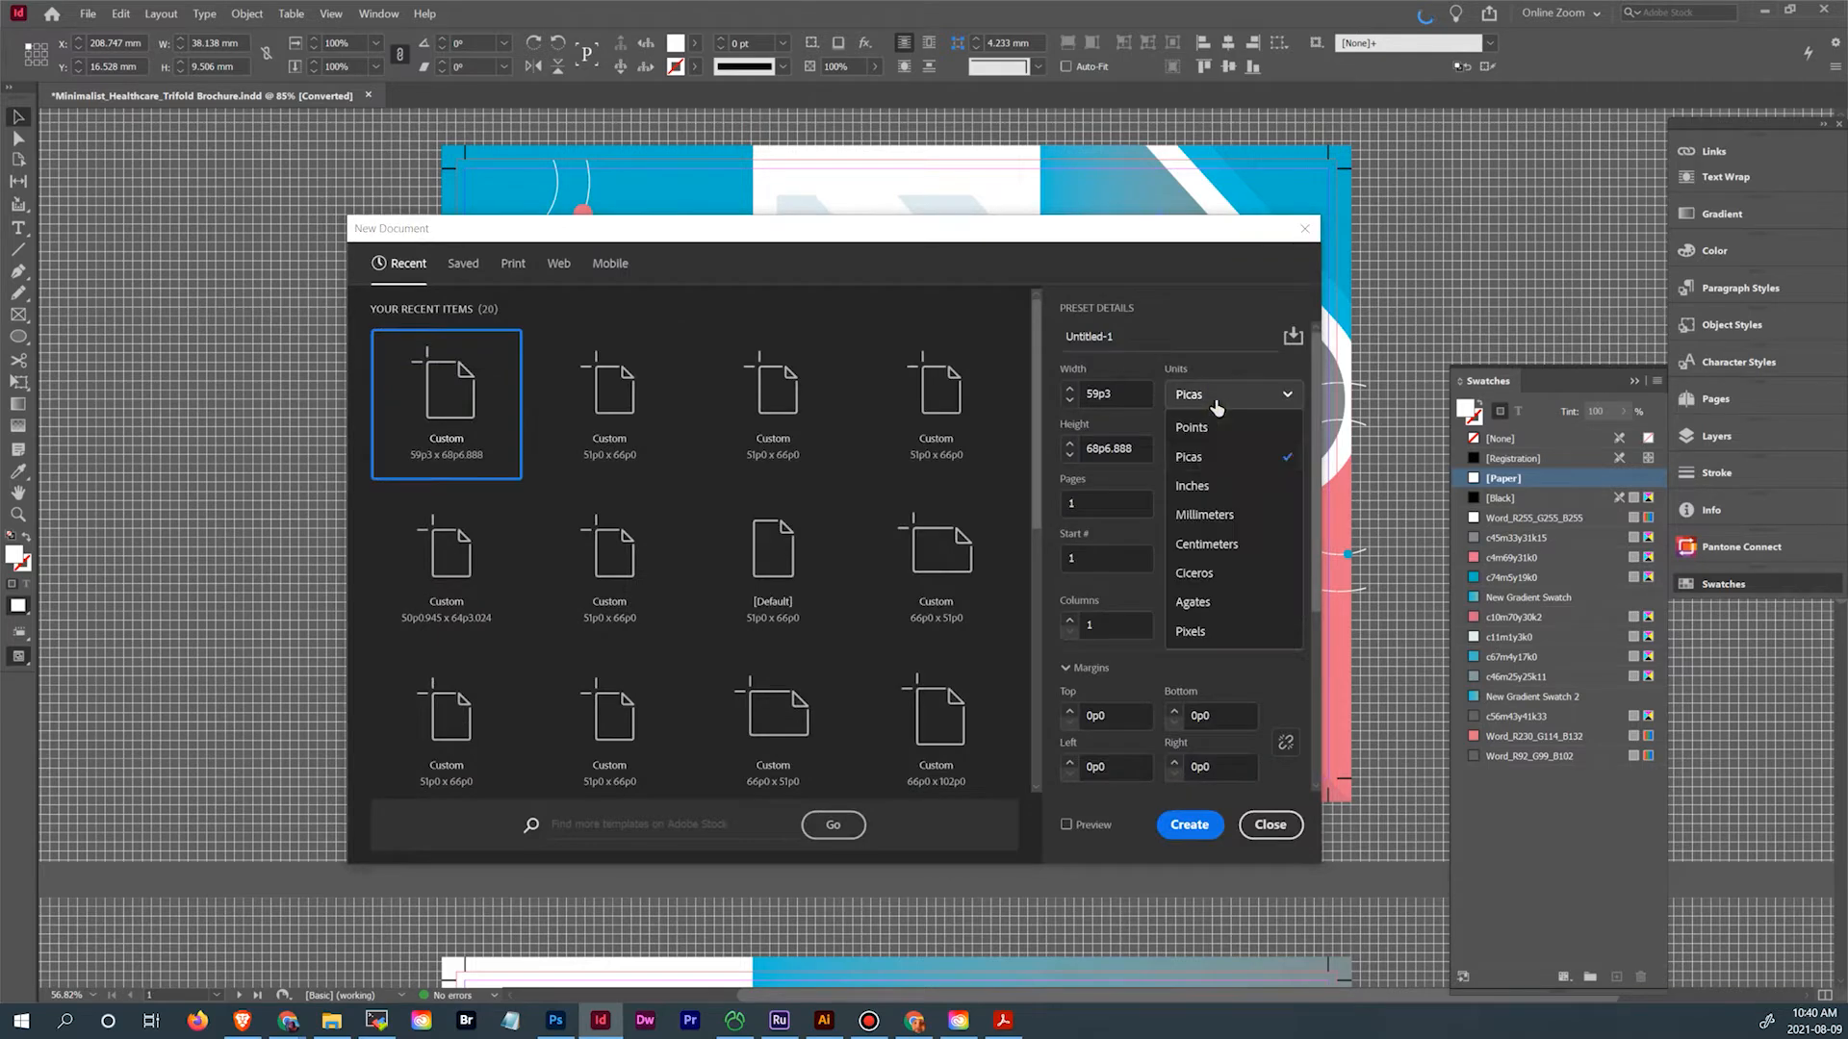
left_click(1222, 483)
left_click_drag(1136, 394, 1045, 394)
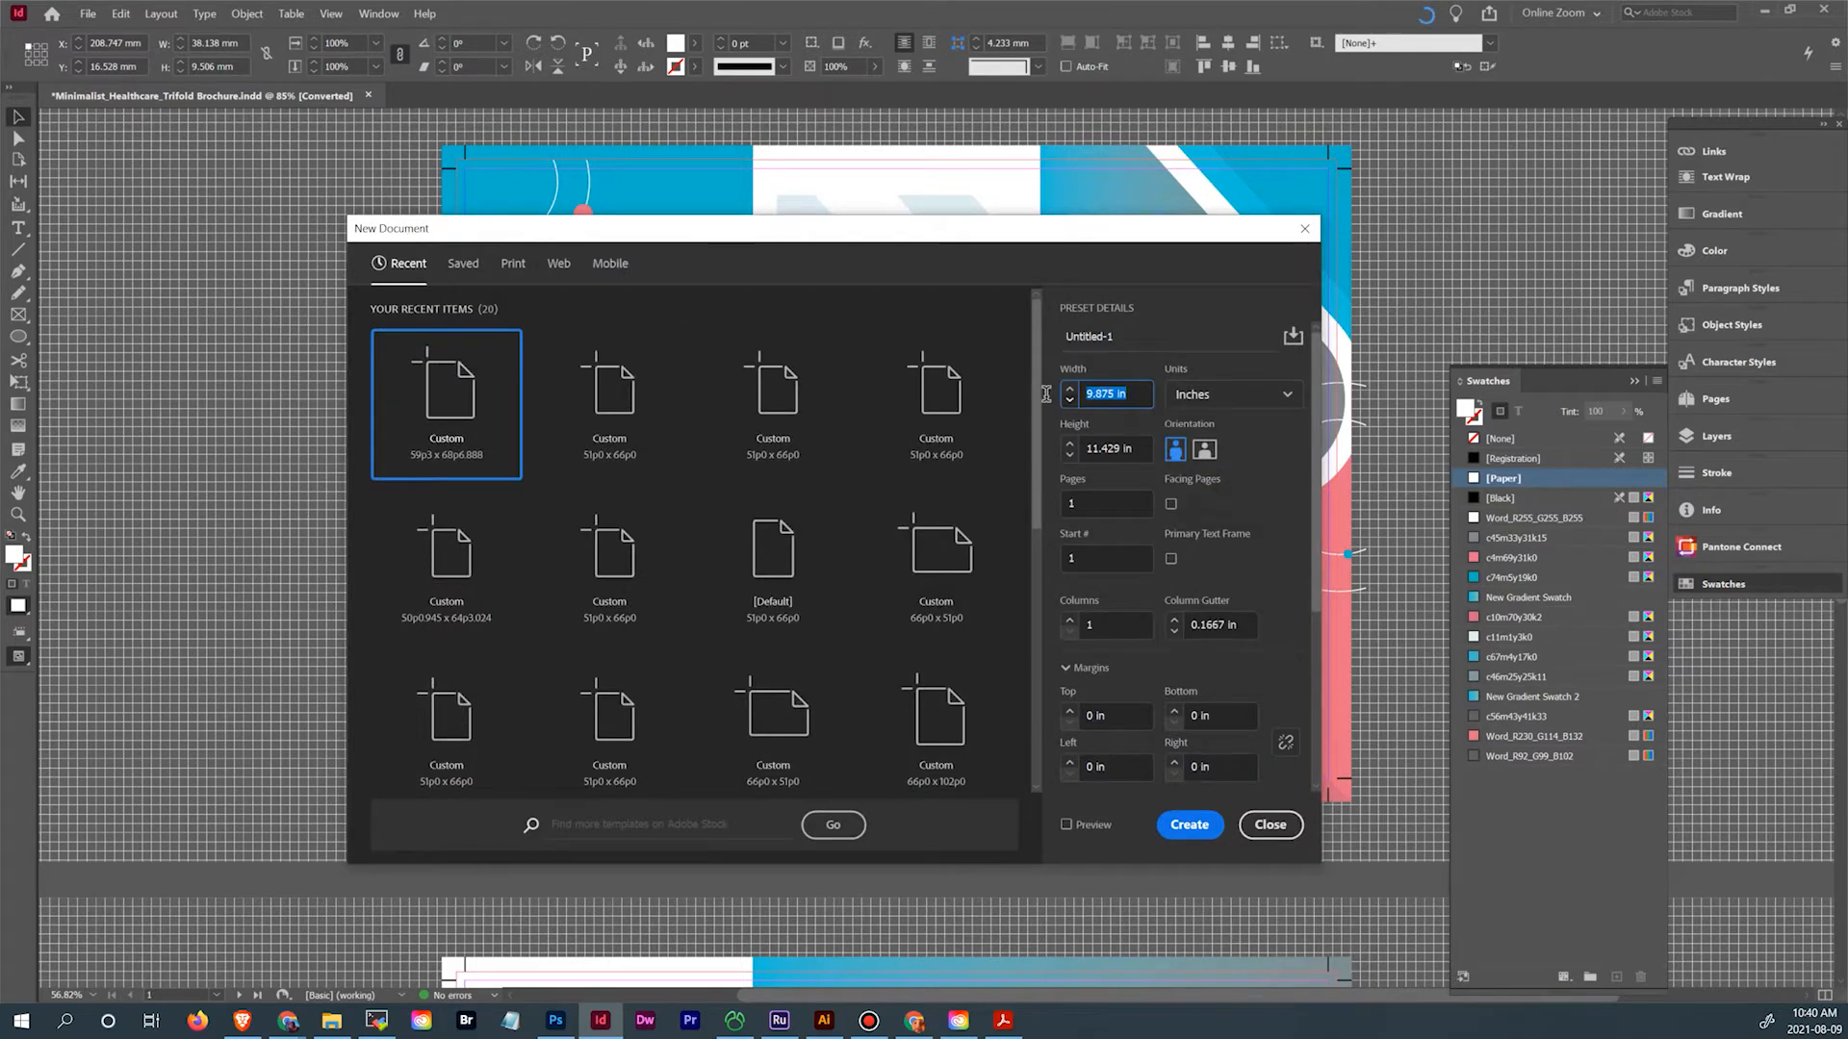
type("11")
left_click_drag(1145, 449, 1047, 443)
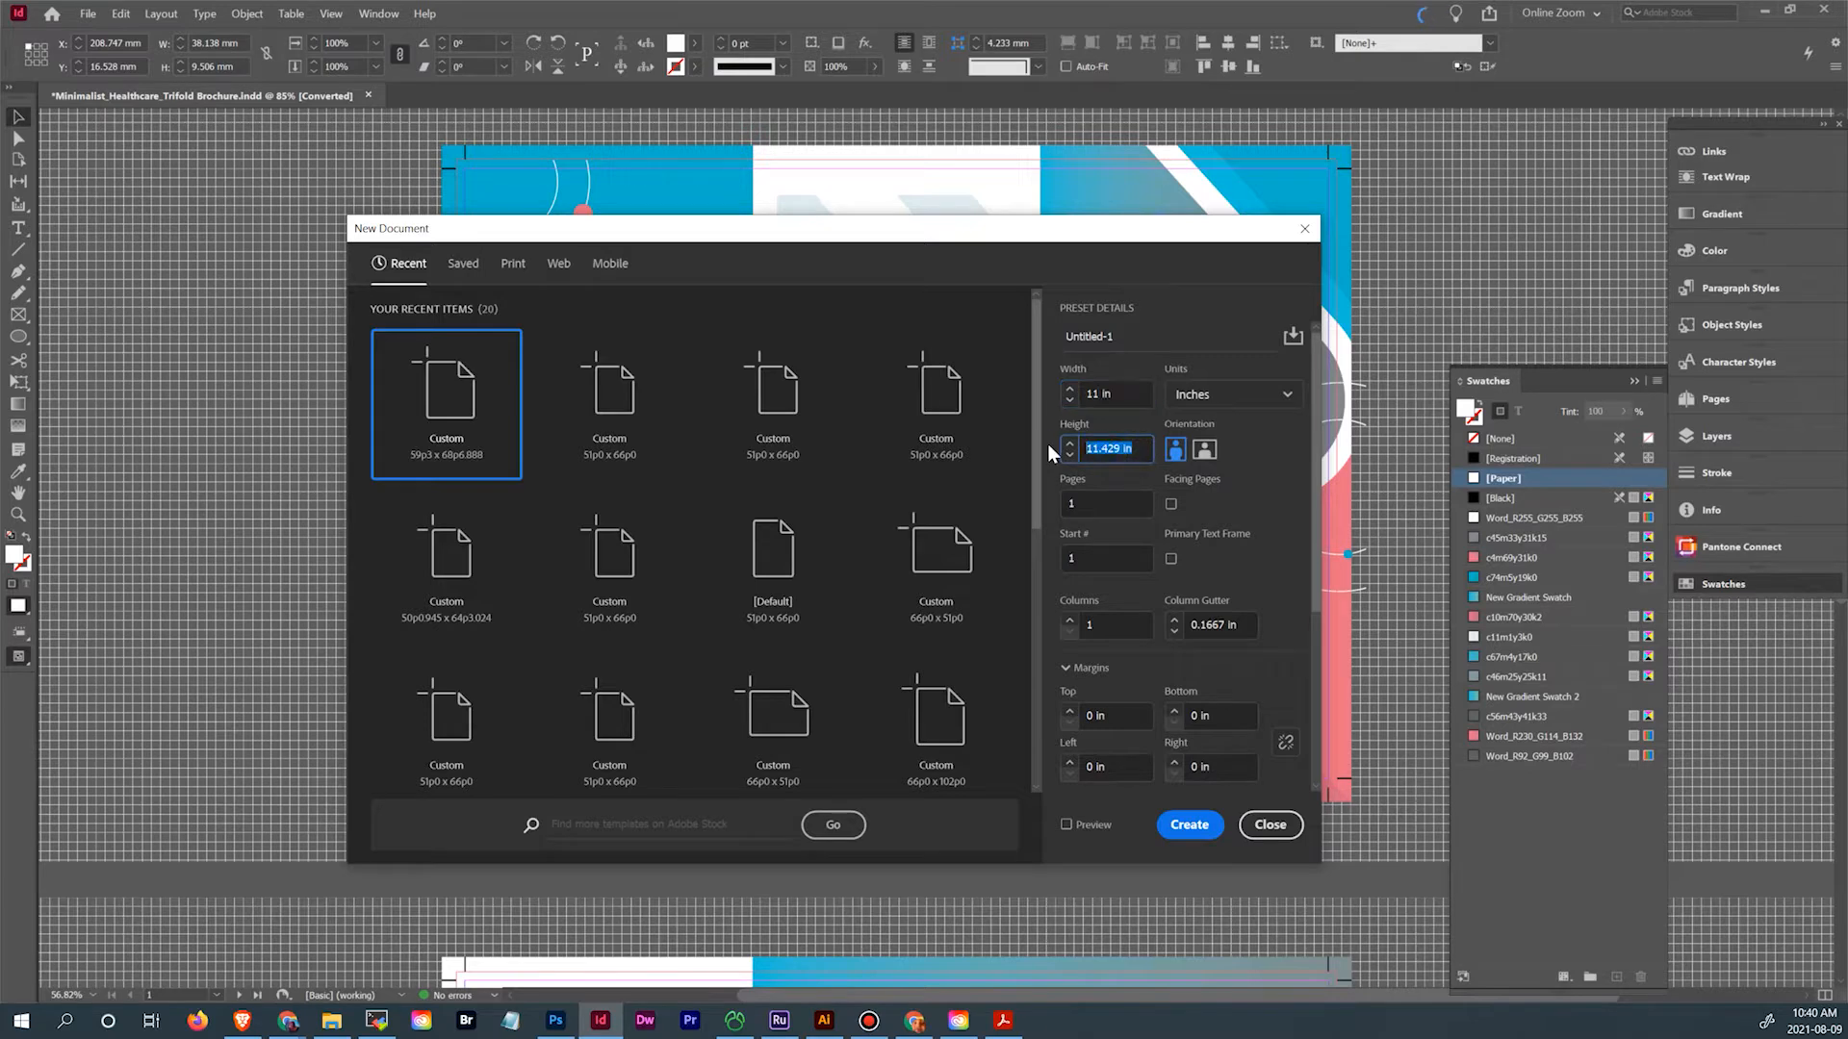
type("8.5")
Set the new document's slug to 0 in on all four sides
scroll(1066, 662, "down", 3)
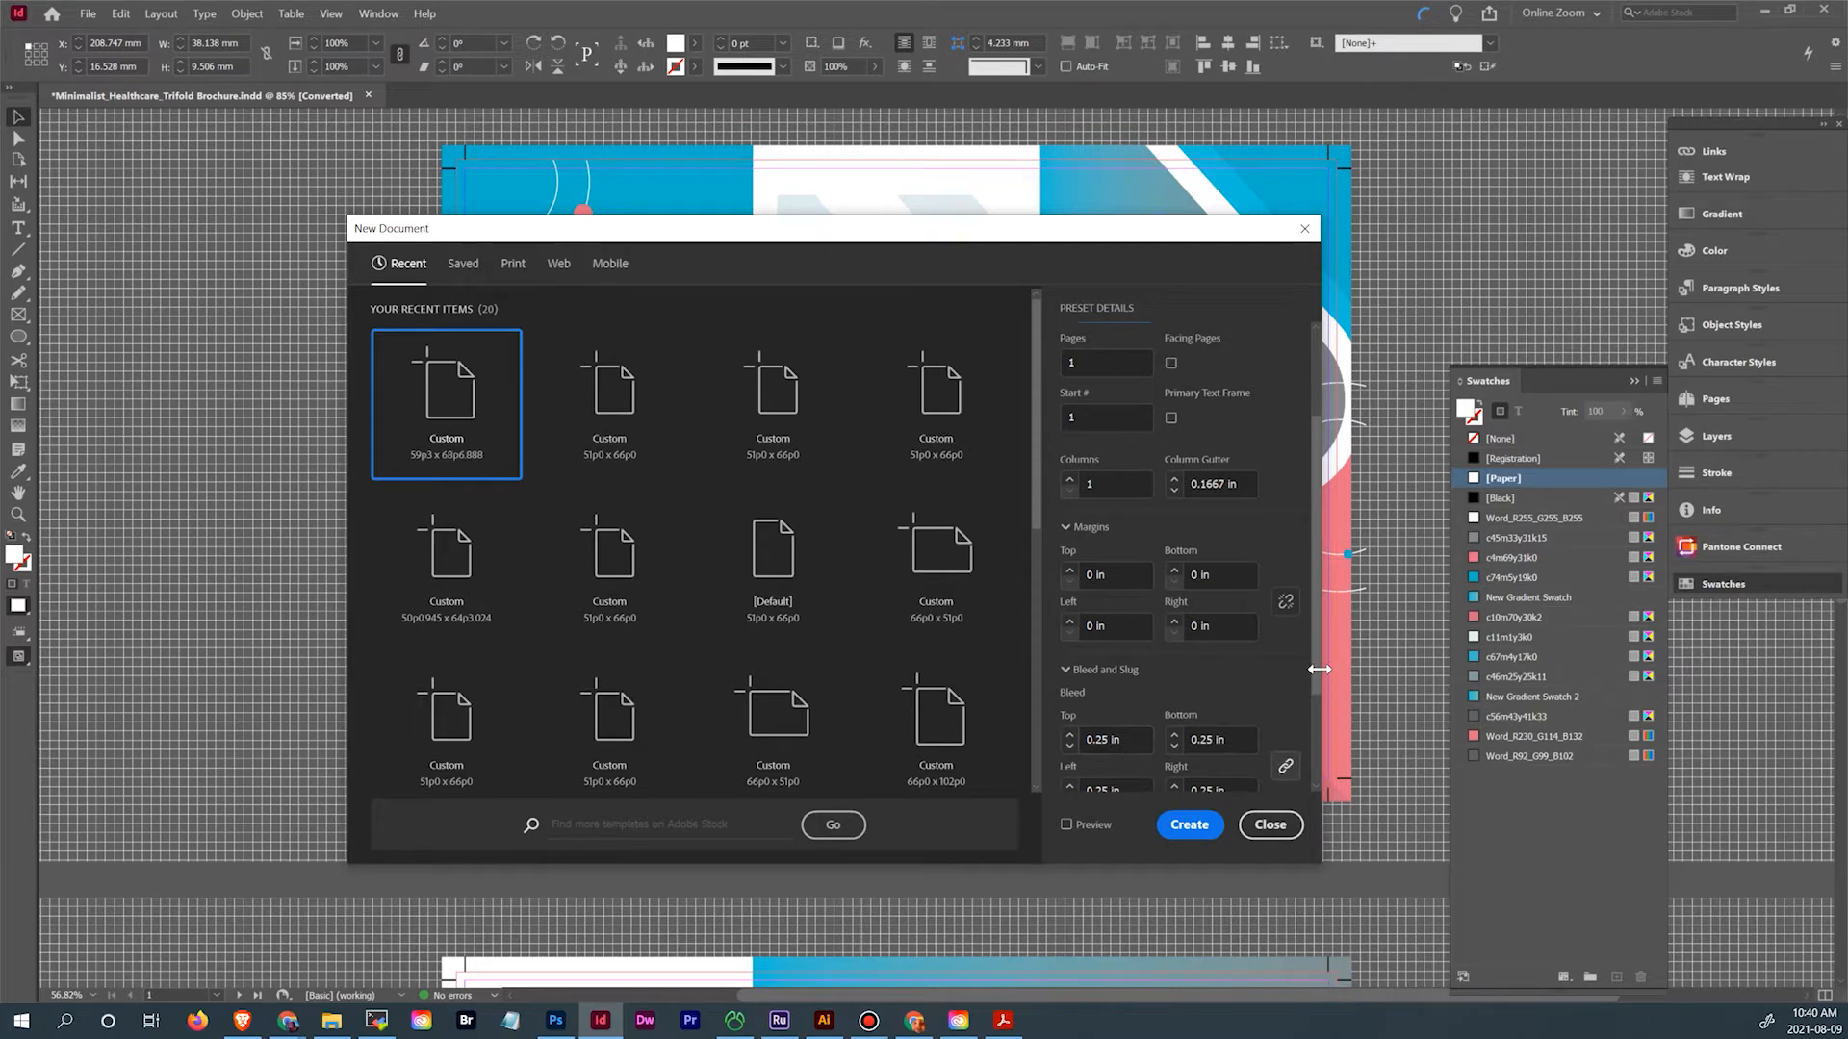
left_click_drag(1317, 662, 1314, 795)
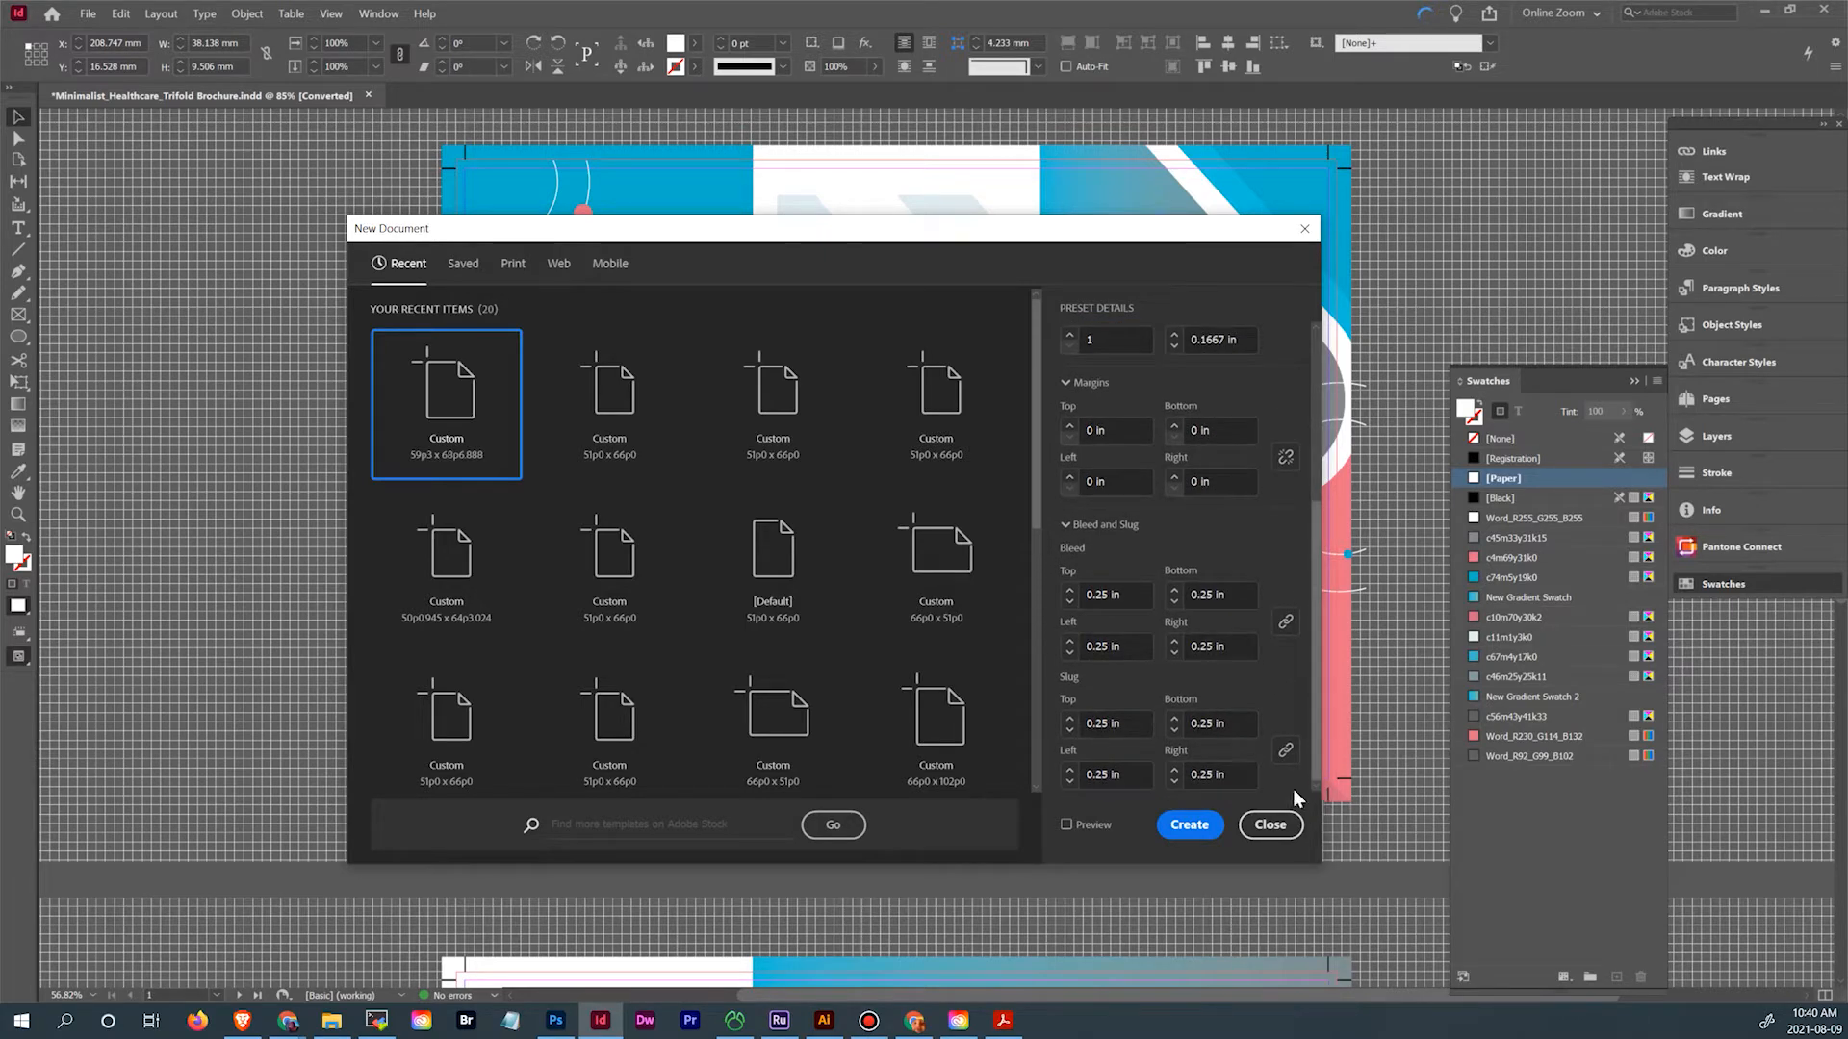
left_click(1136, 724)
key("BackSpace")
double_click(1232, 724)
key("BackSpace")
key("BackSpace")
left_click(1122, 724)
key("BackSpace")
key("BackSpace")
key("BackSpace")
key("BackSpace")
key("BackSpace")
key("BackSpace")
left_click(1285, 750)
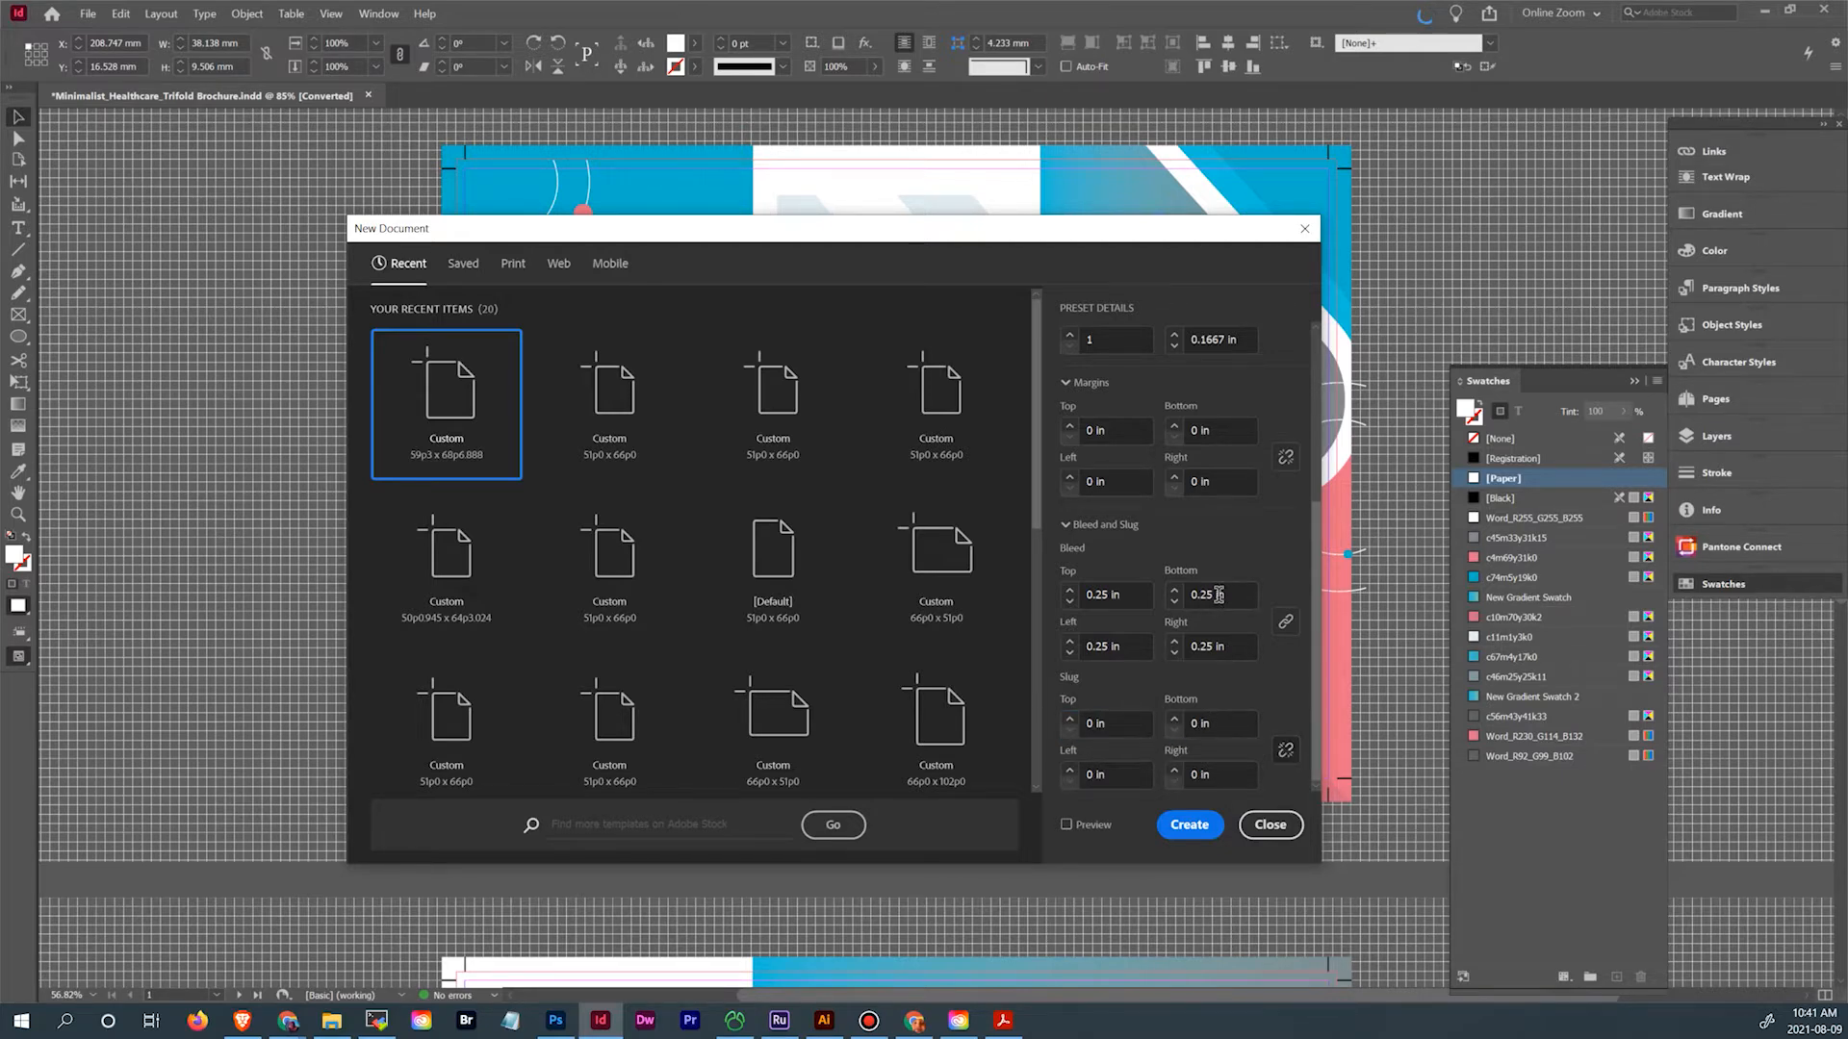
Set the bleed to 0.2 in on all four sides and create the document
left_click_drag(1203, 594, 1257, 594)
type("2")
left_click(1286, 621)
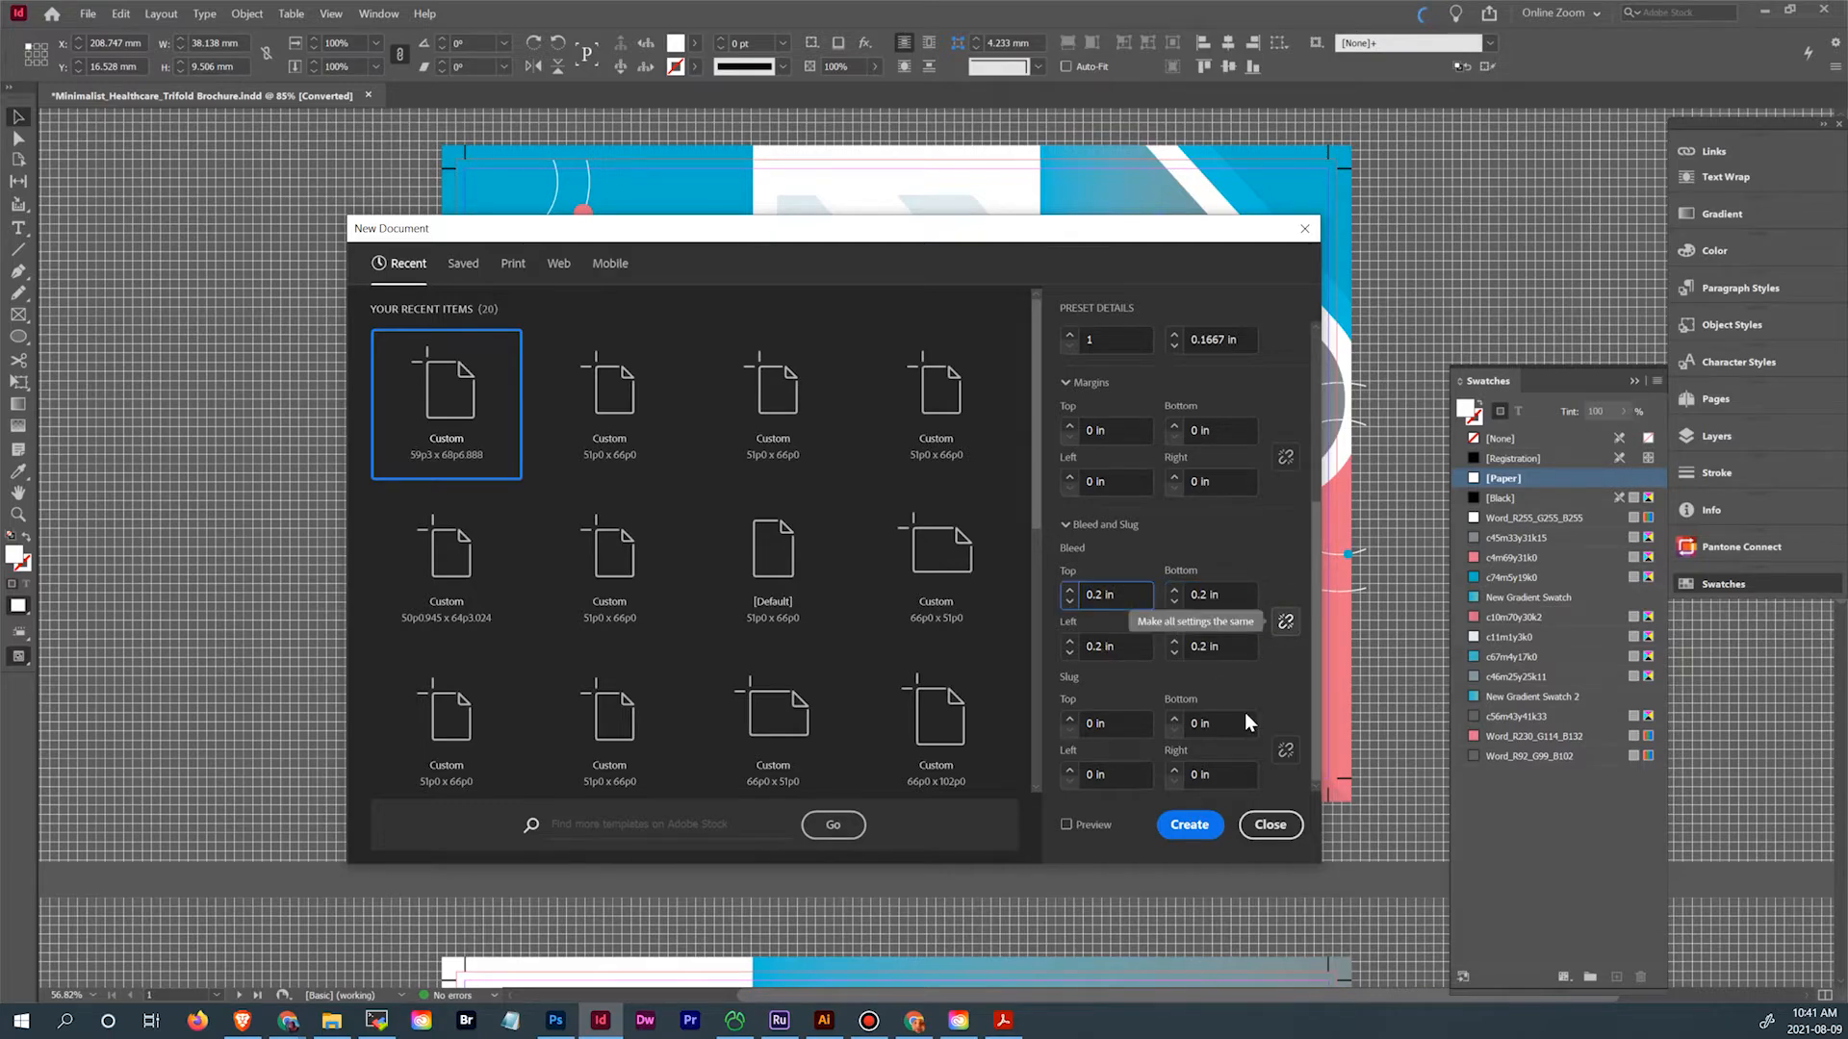
scroll(1252, 674, "up", 5)
scroll(1270, 577, "down", 3)
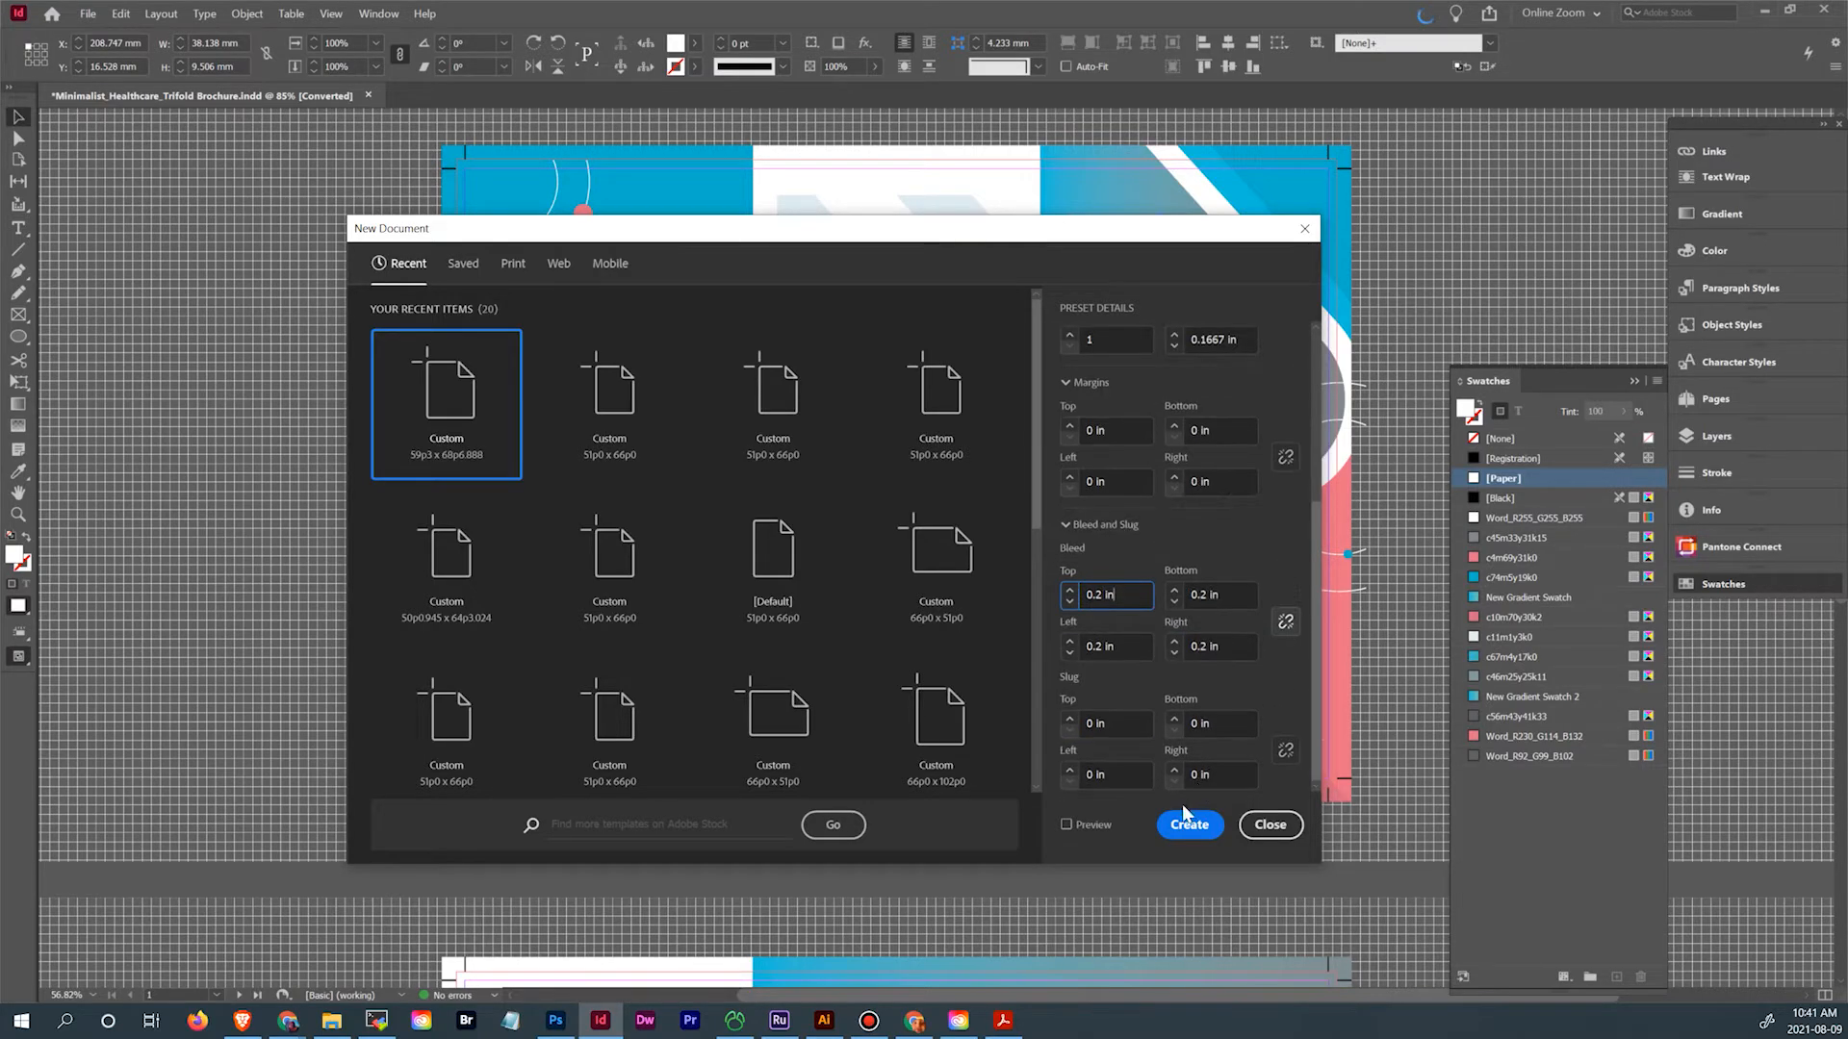
left_click(1191, 826)
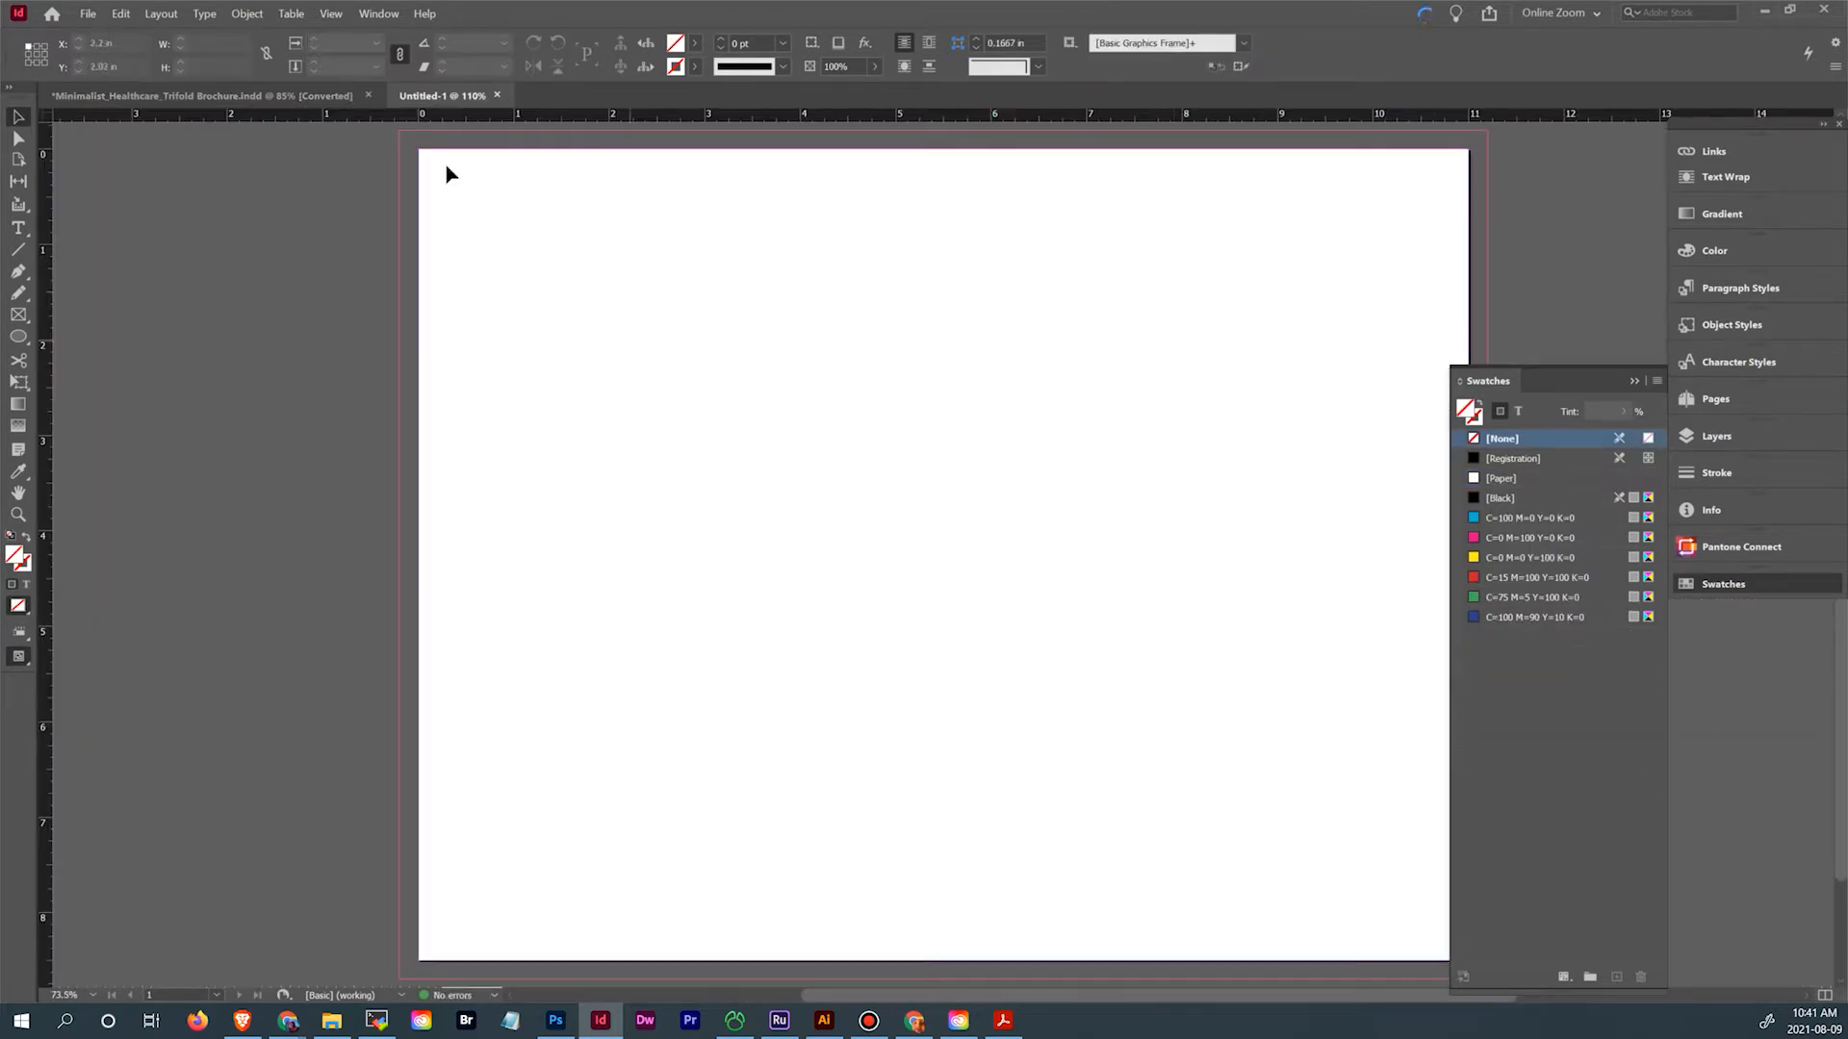
In the grid preferences, set the document grid to 10 subdivisions both horizontally and vertically
left_click(120, 13)
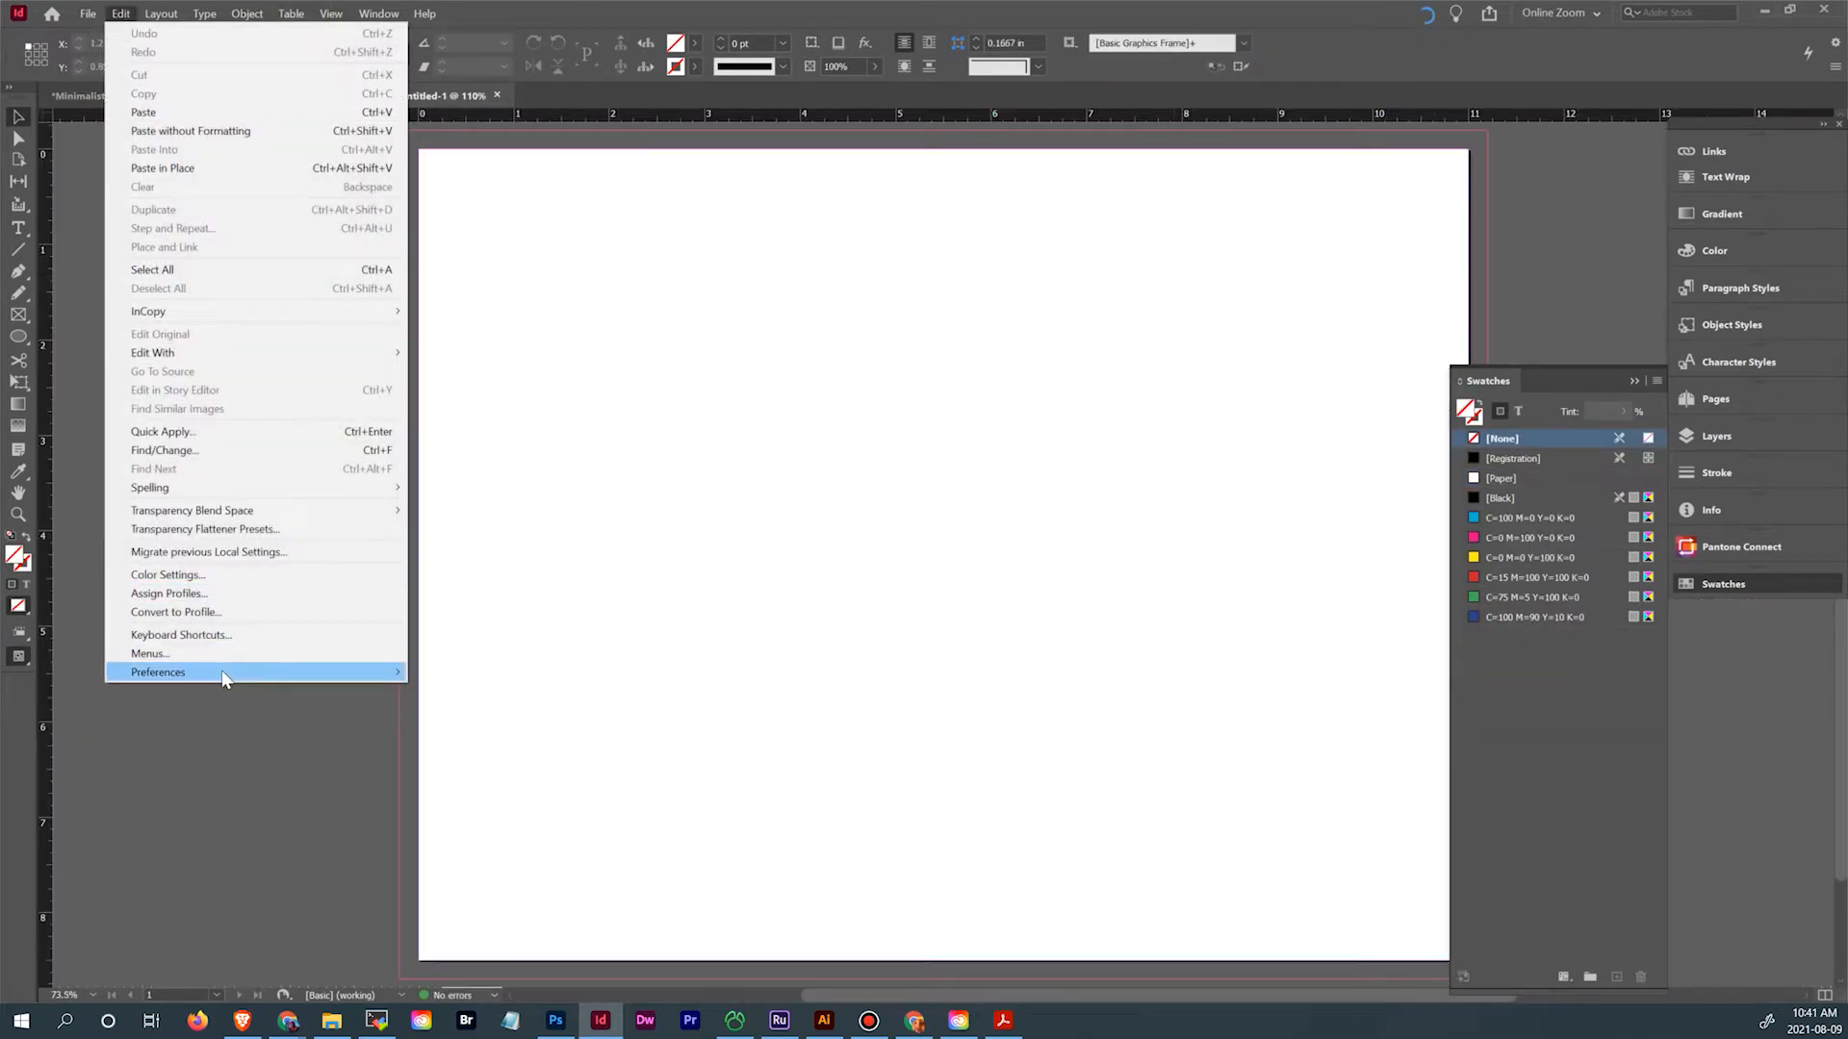
mouse_move(223, 676)
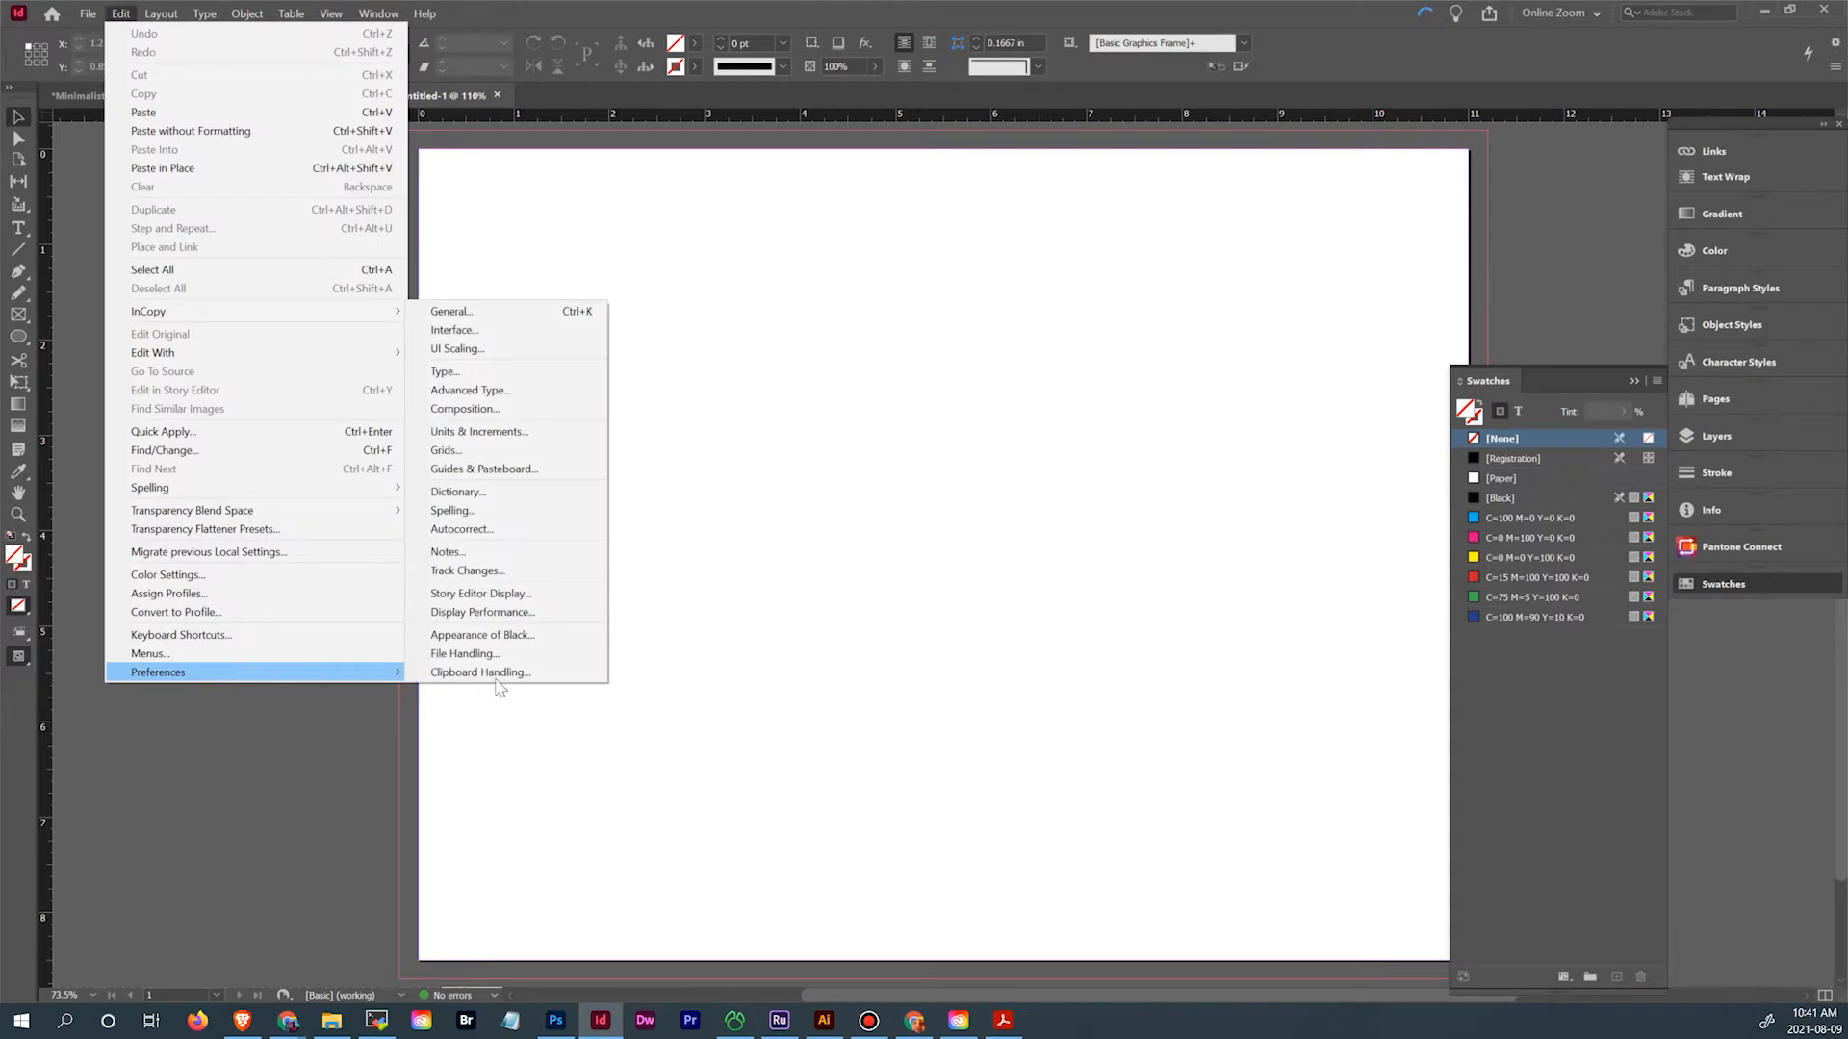
left_click(501, 450)
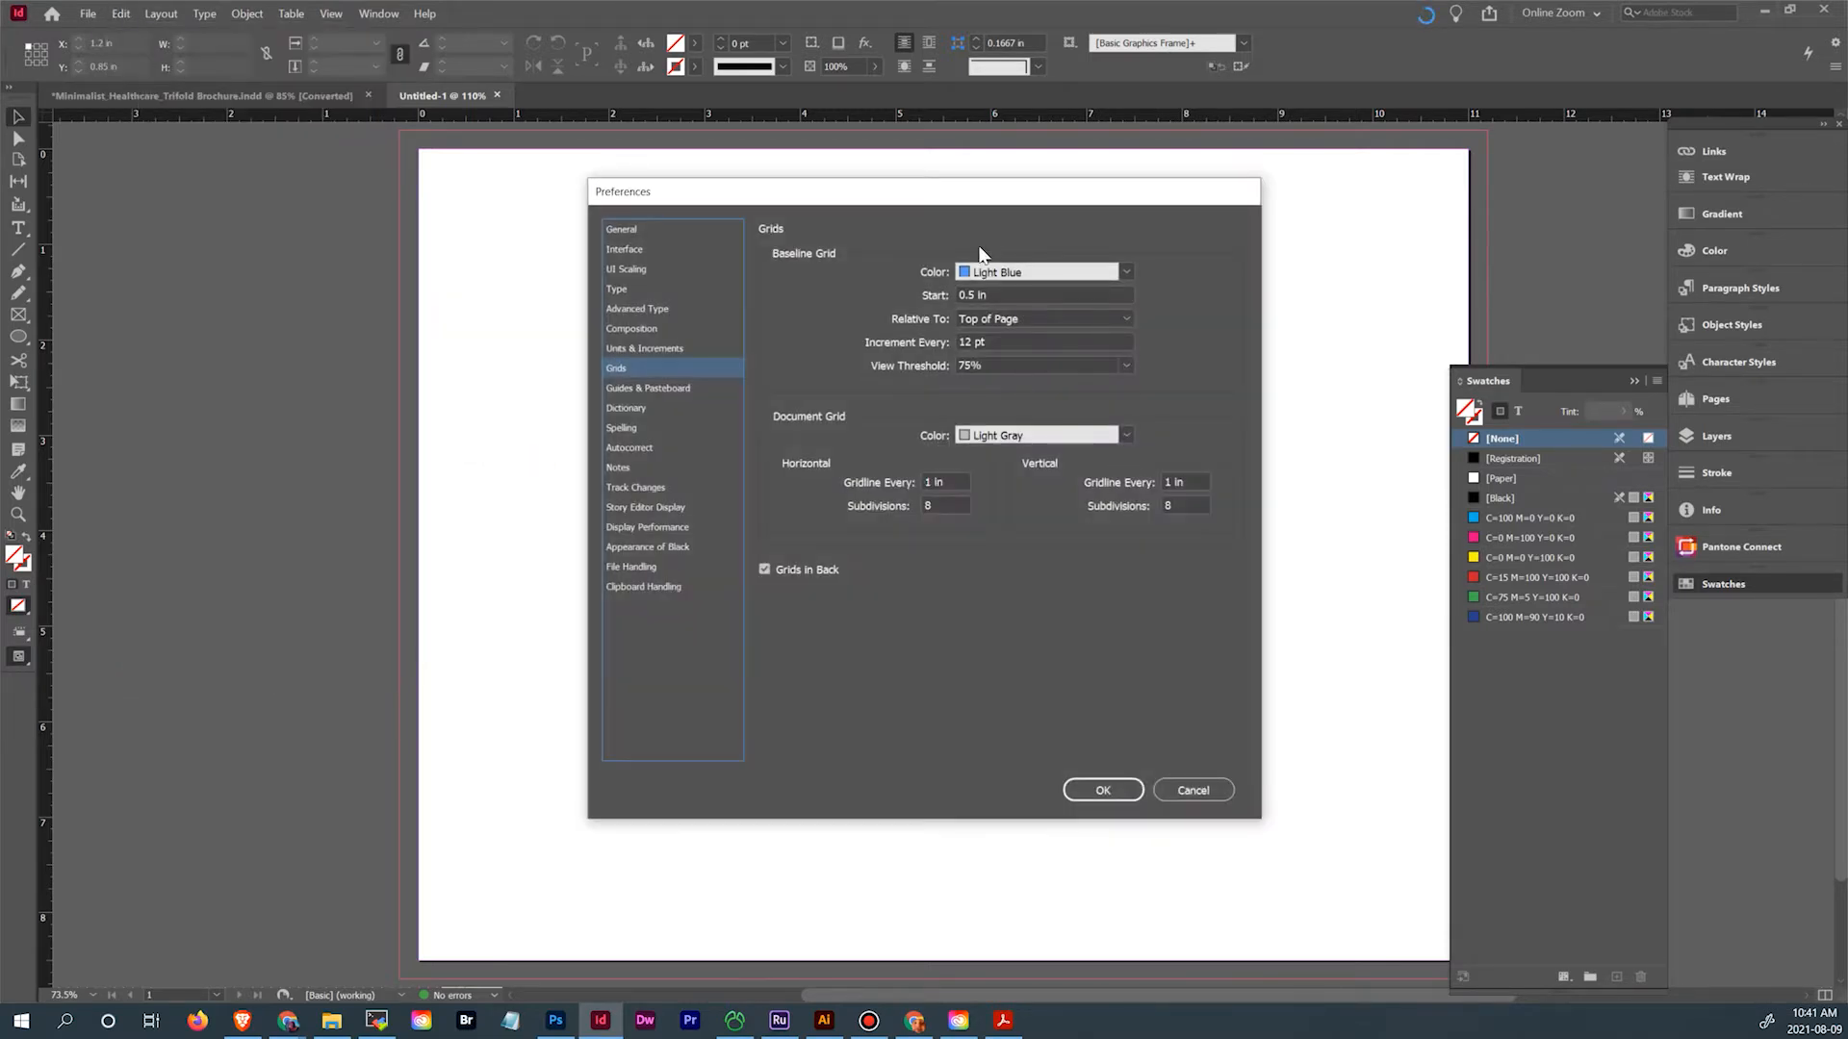
double_click(945, 506)
type("10")
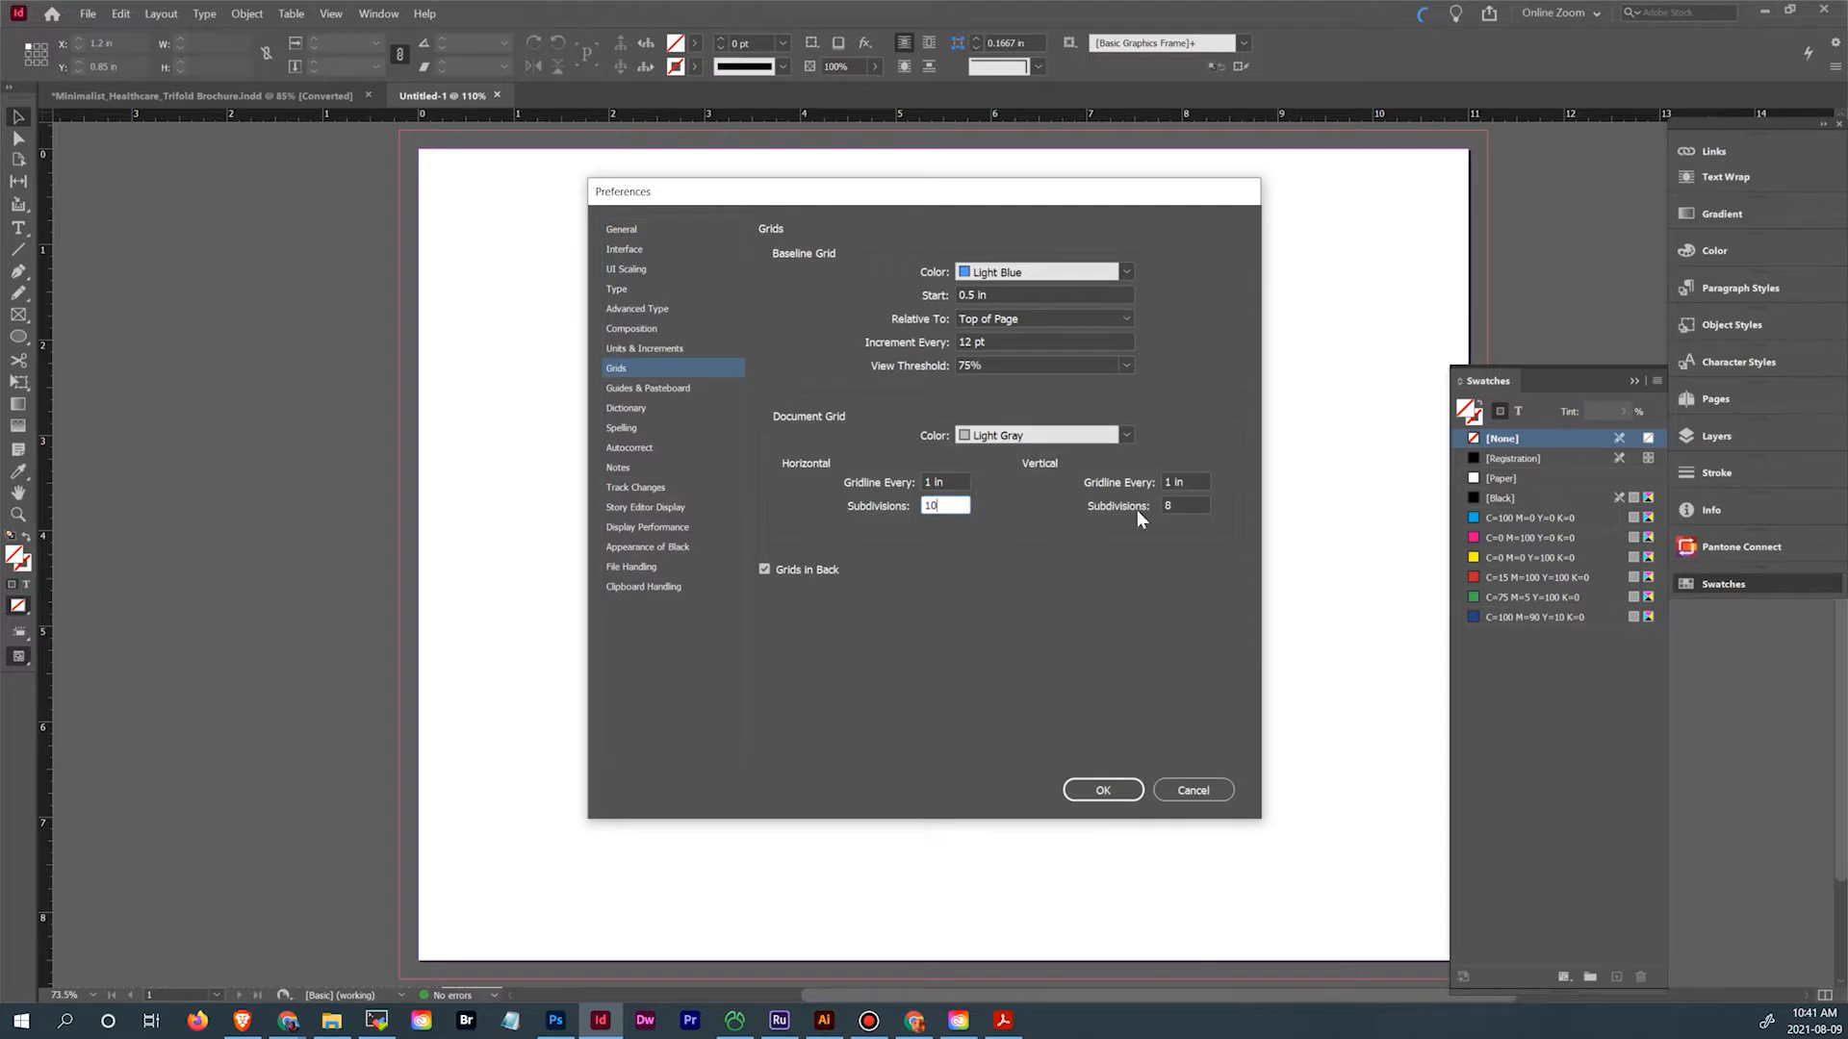
double_click(1168, 505)
type("10")
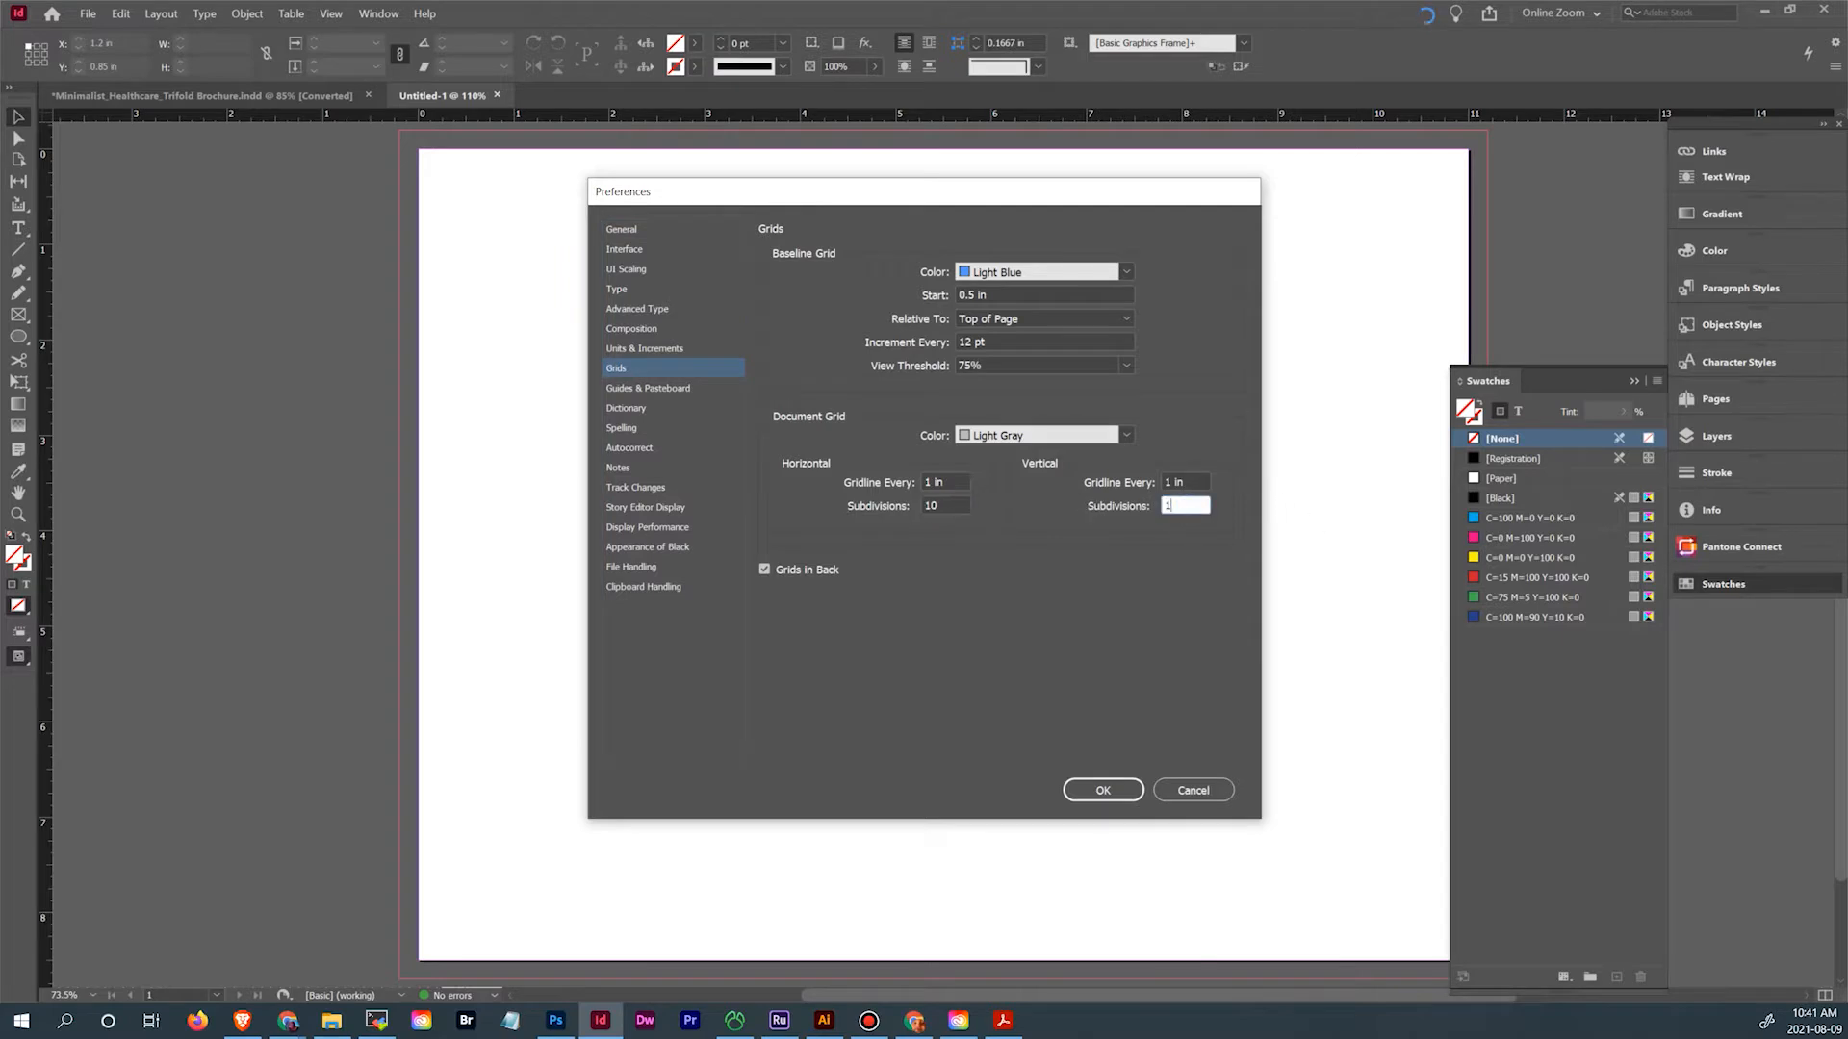
left_click(960, 489)
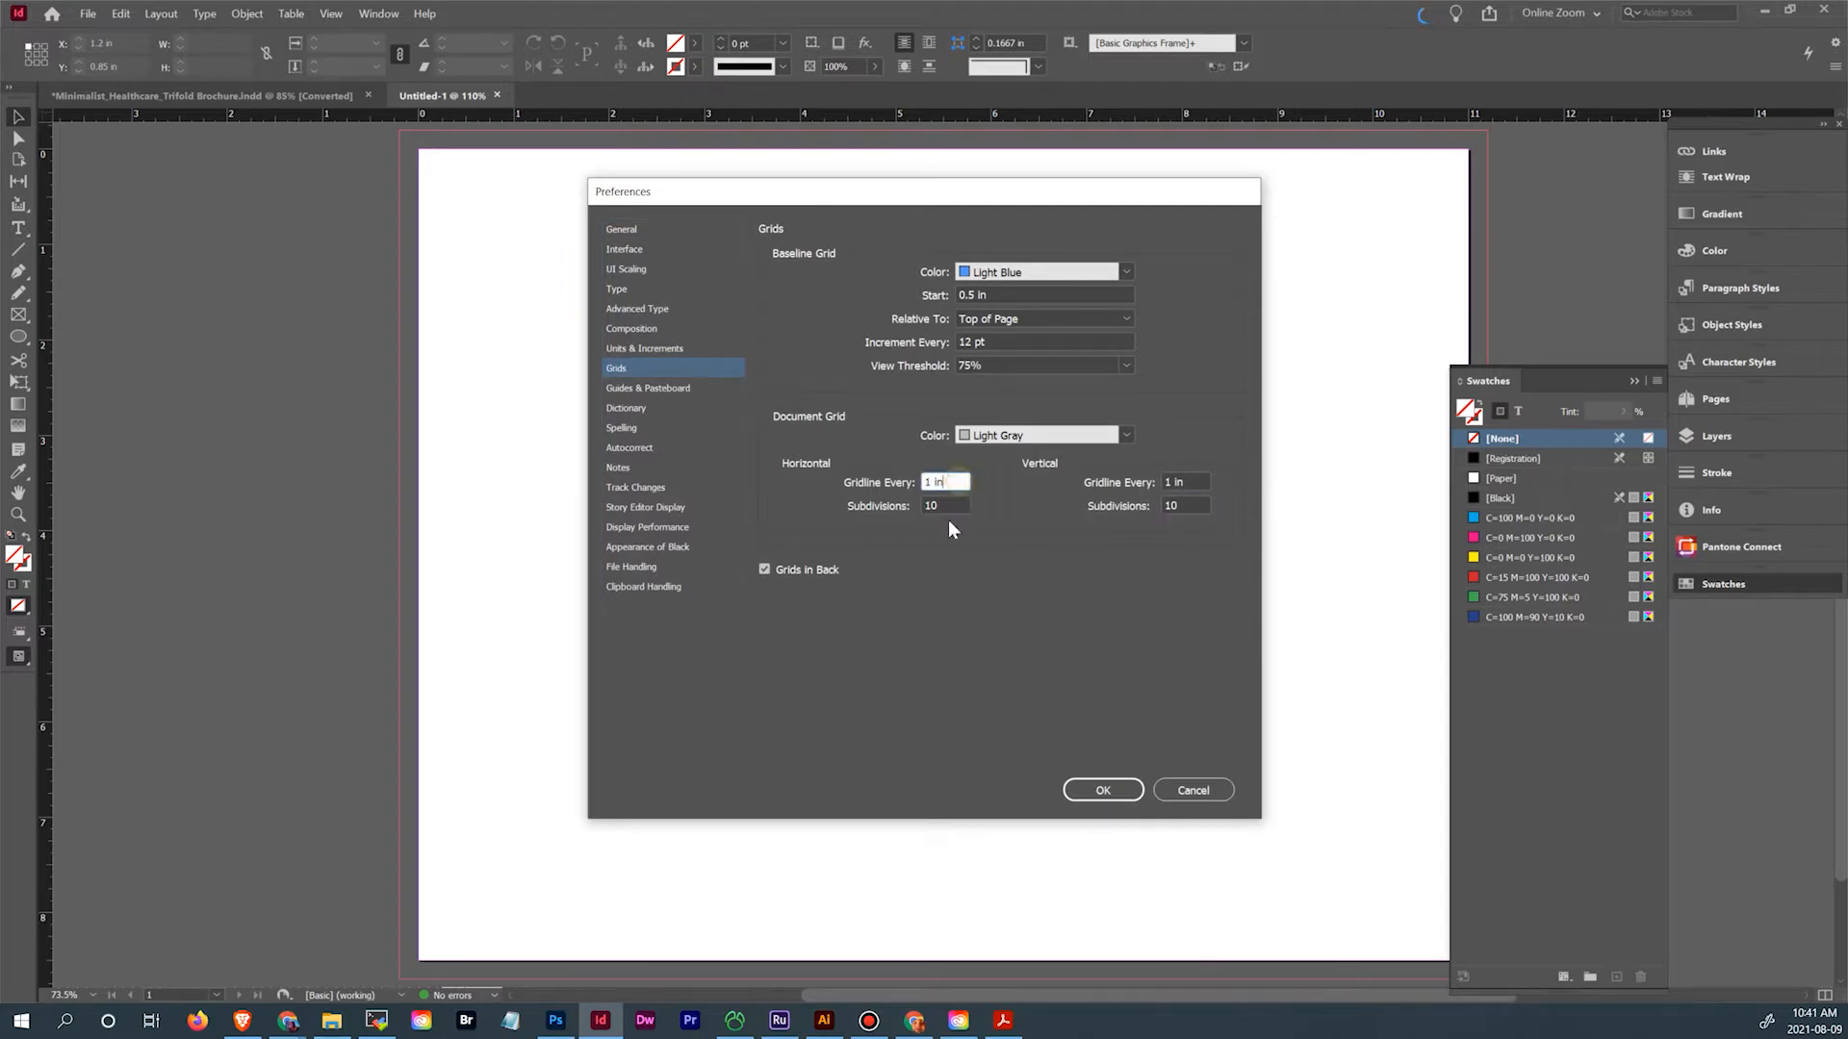
left_click(1116, 787)
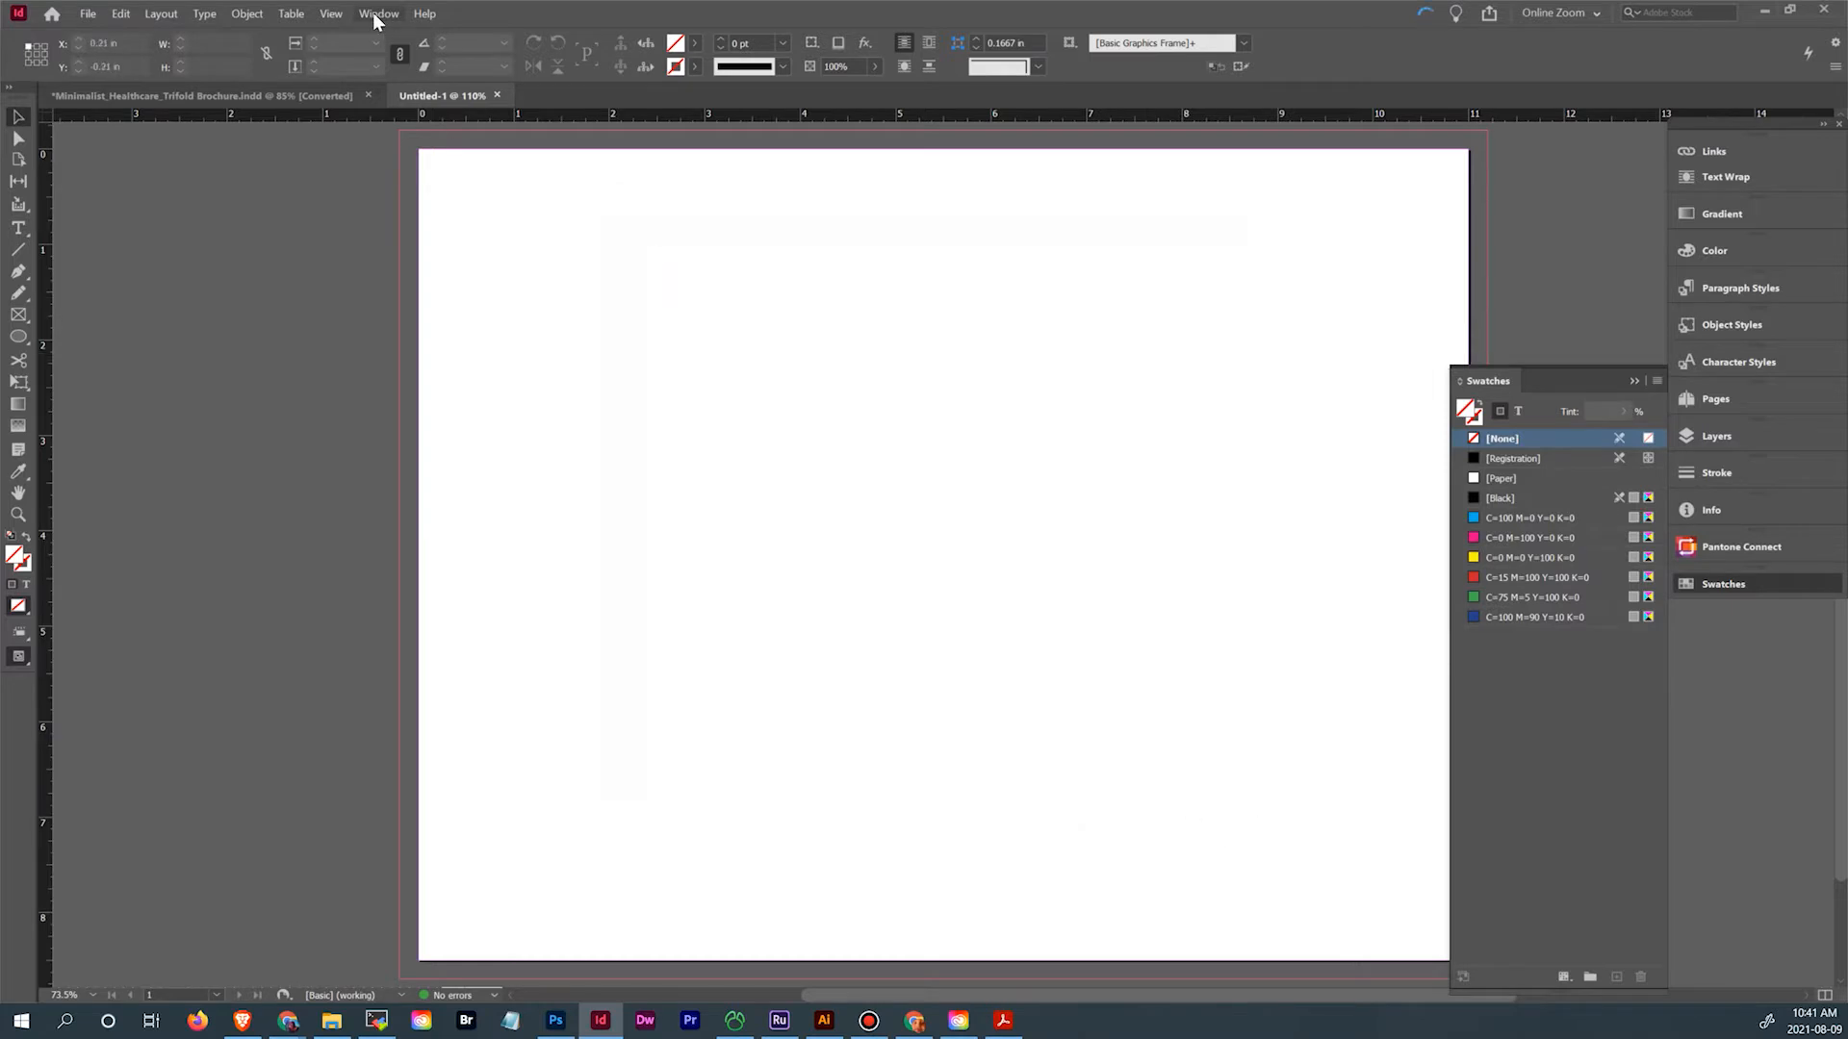
Show the document grid on the new blank page
left_click(332, 14)
mouse_move(360, 346)
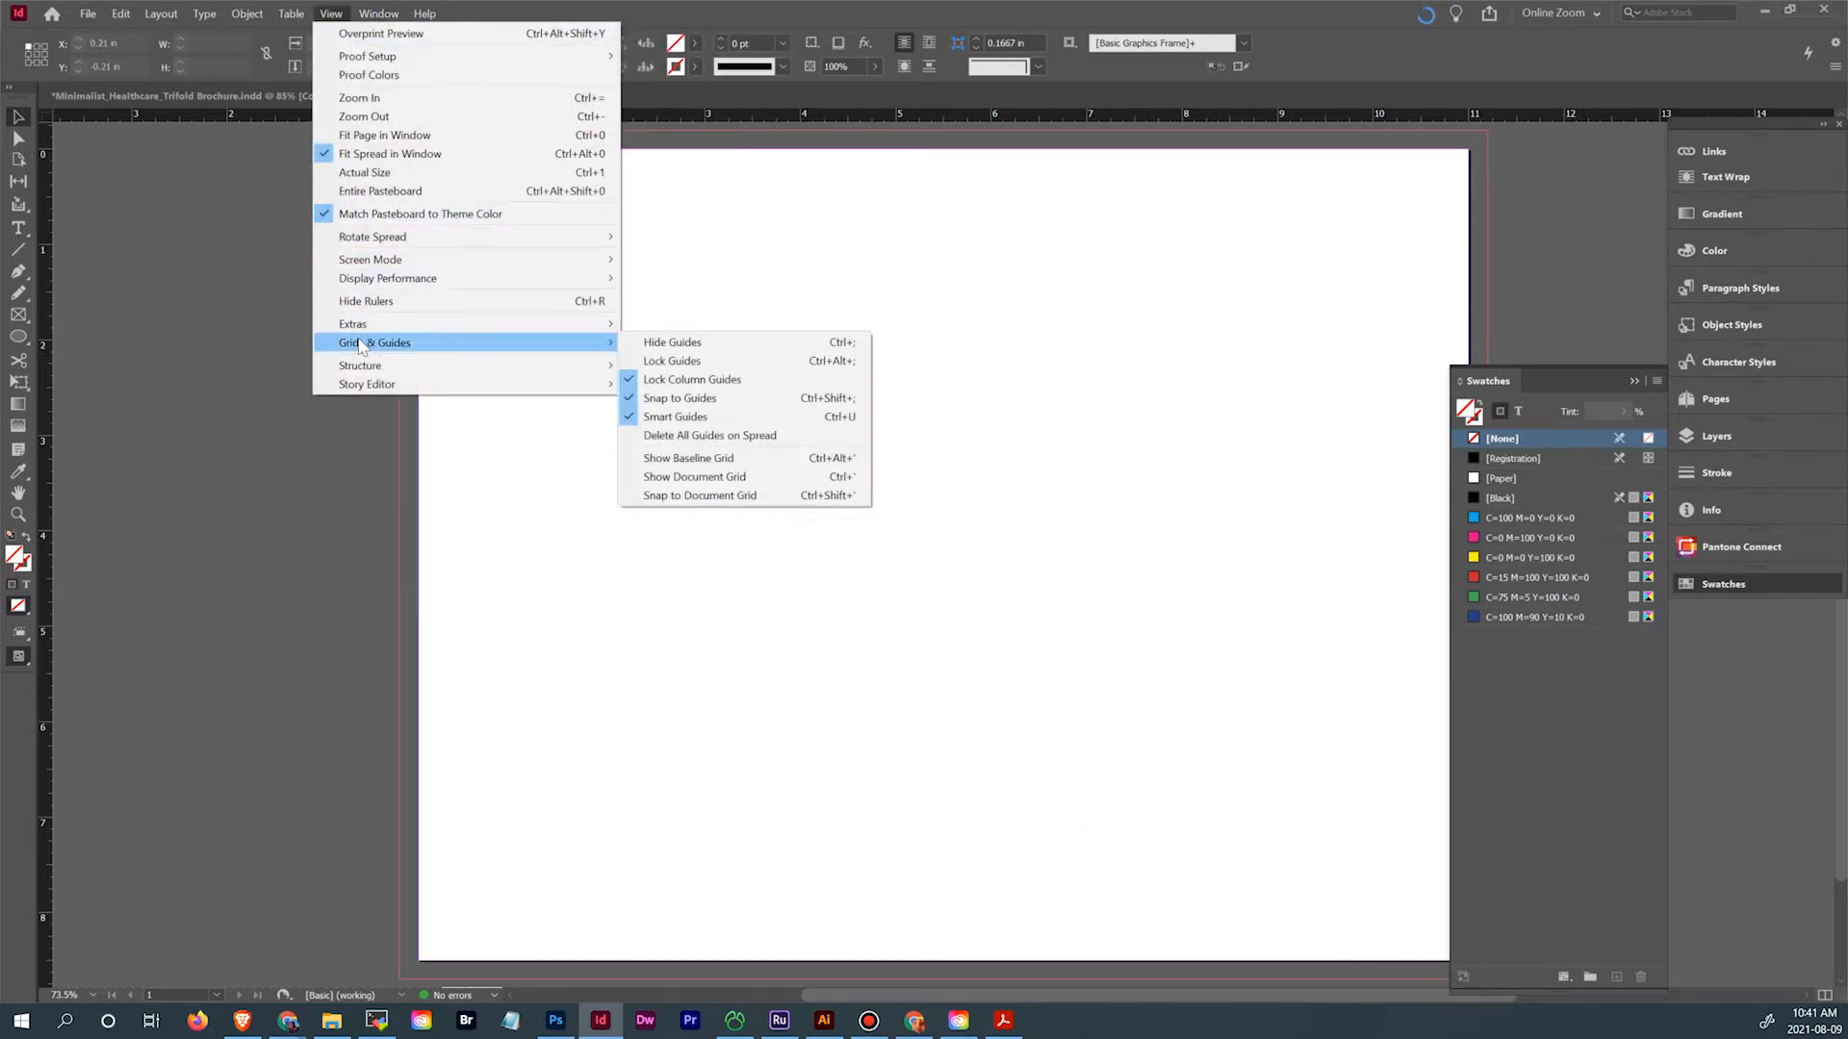
left_click(742, 478)
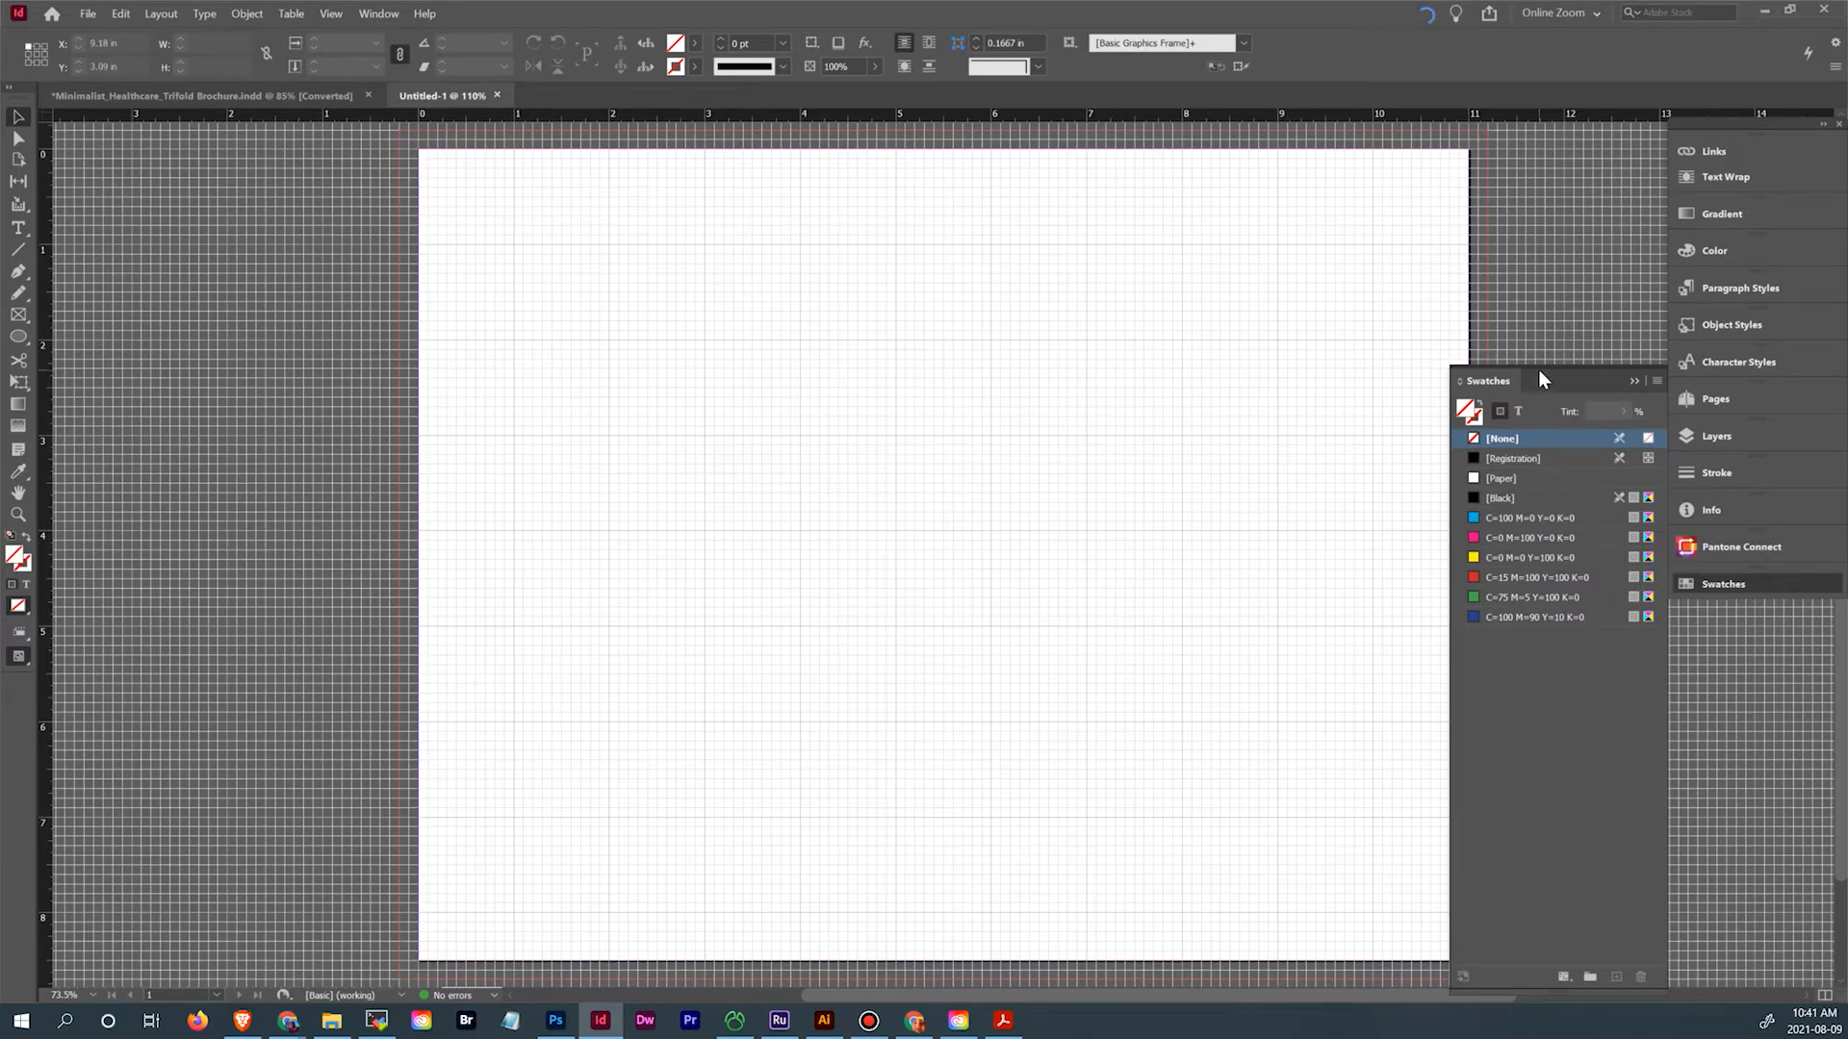
Select all unused color swatches in the new document and delete them
mouse_move(1508, 371)
left_mouse_down()
mouse_move(1564, 368)
mouse_move(1486, 361)
mouse_move(1446, 429)
mouse_move(1664, 540)
mouse_move(1466, 354)
mouse_move(1499, 383)
left_mouse_up()
left_click(1740, 590)
left_click(1711, 581)
left_click(1658, 380)
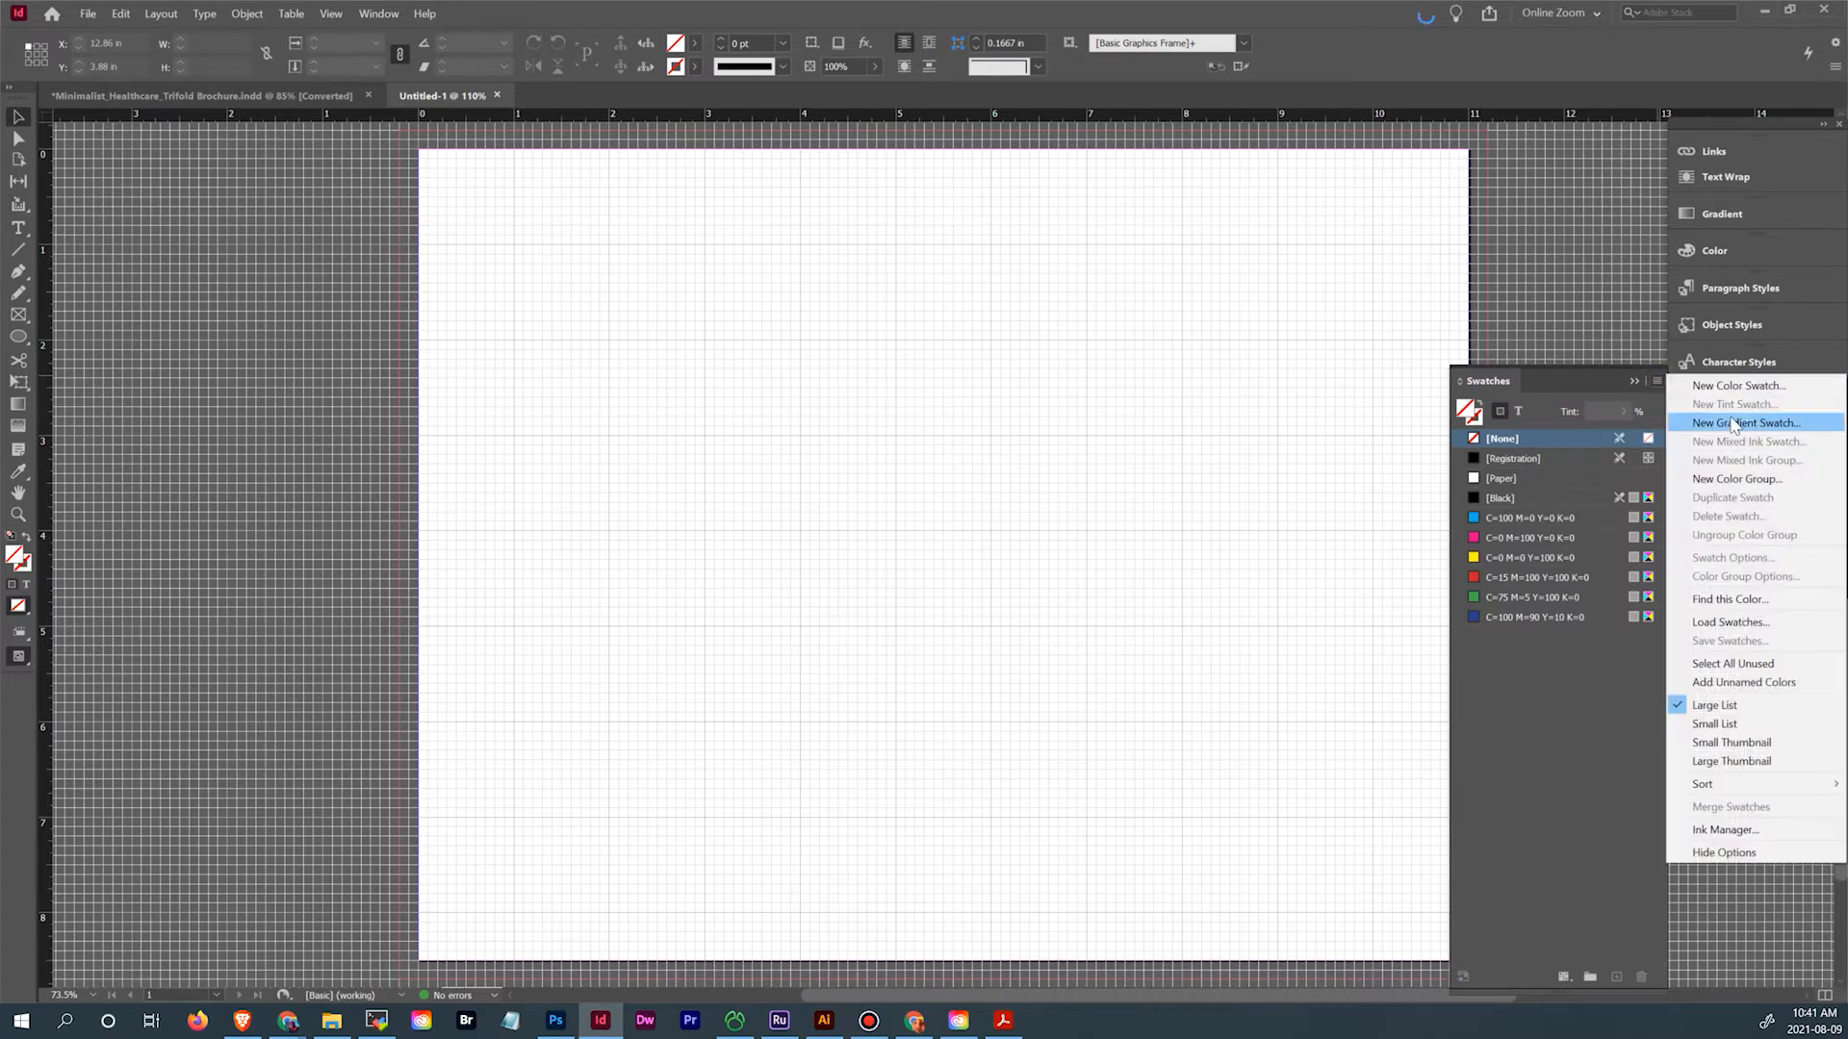
left_click(1732, 663)
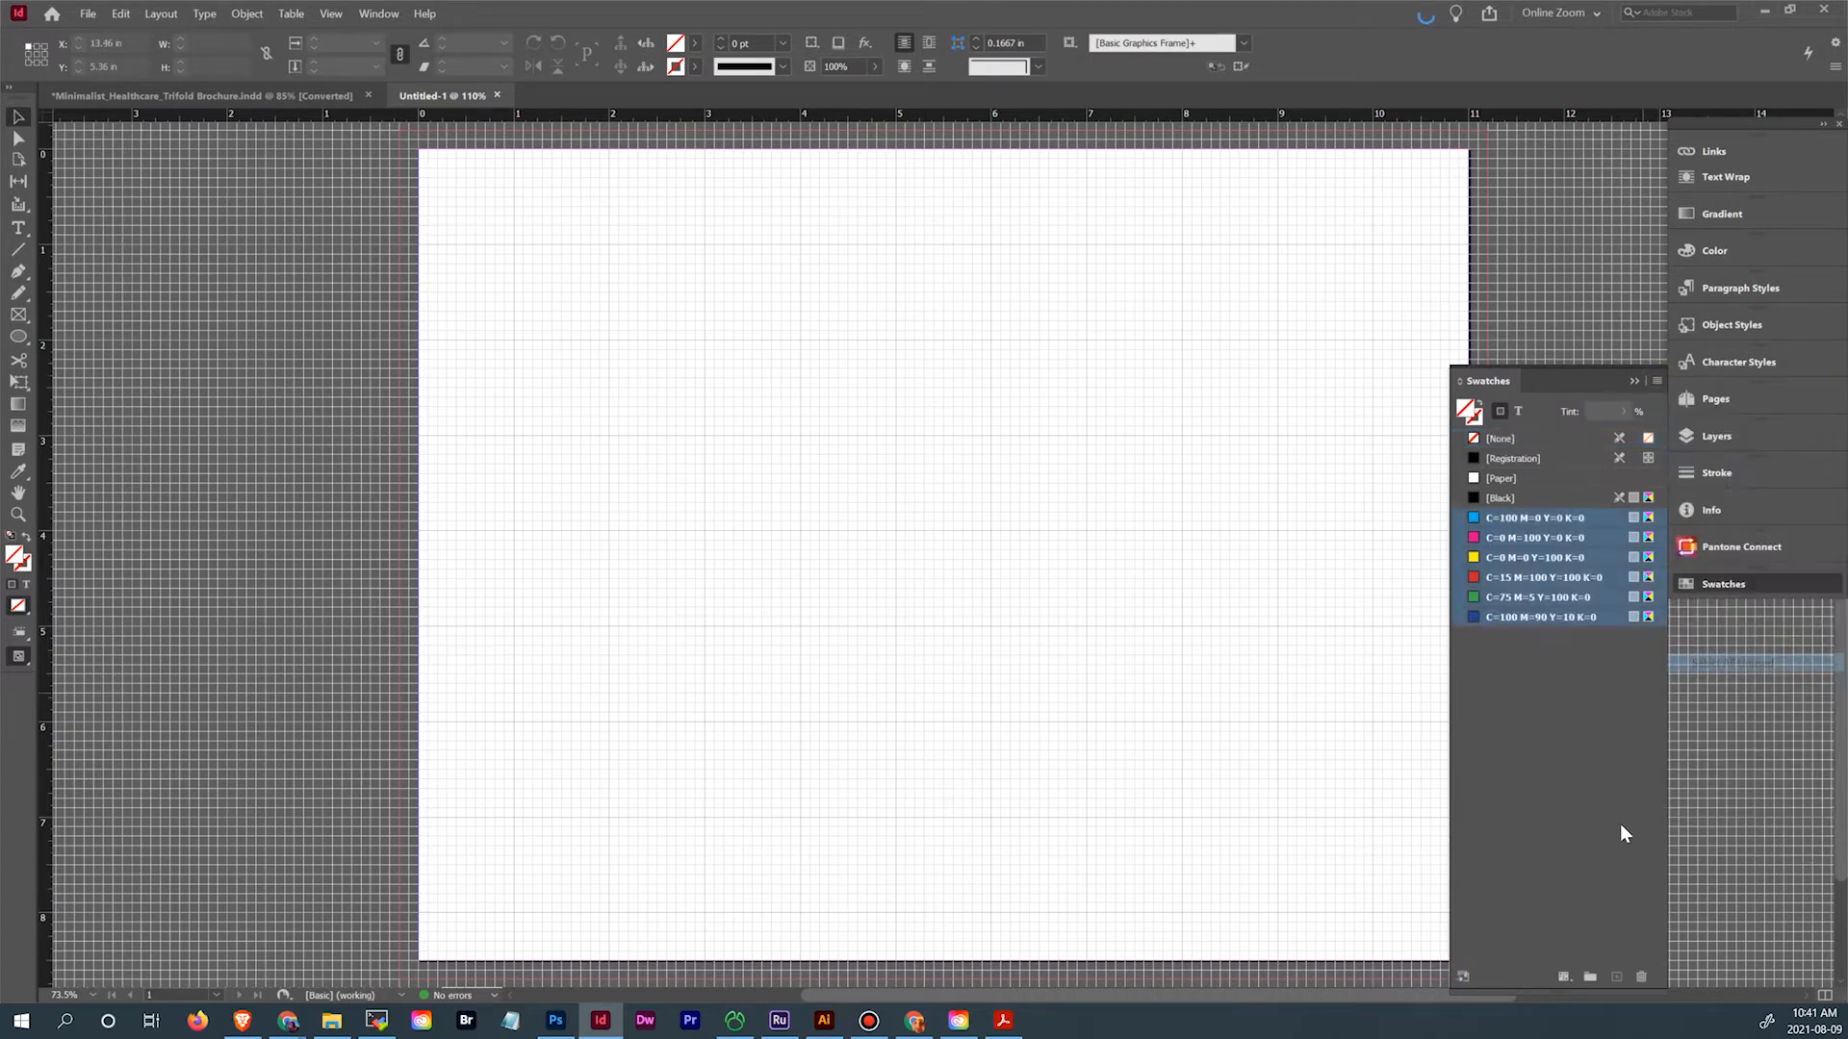
left_click(1641, 978)
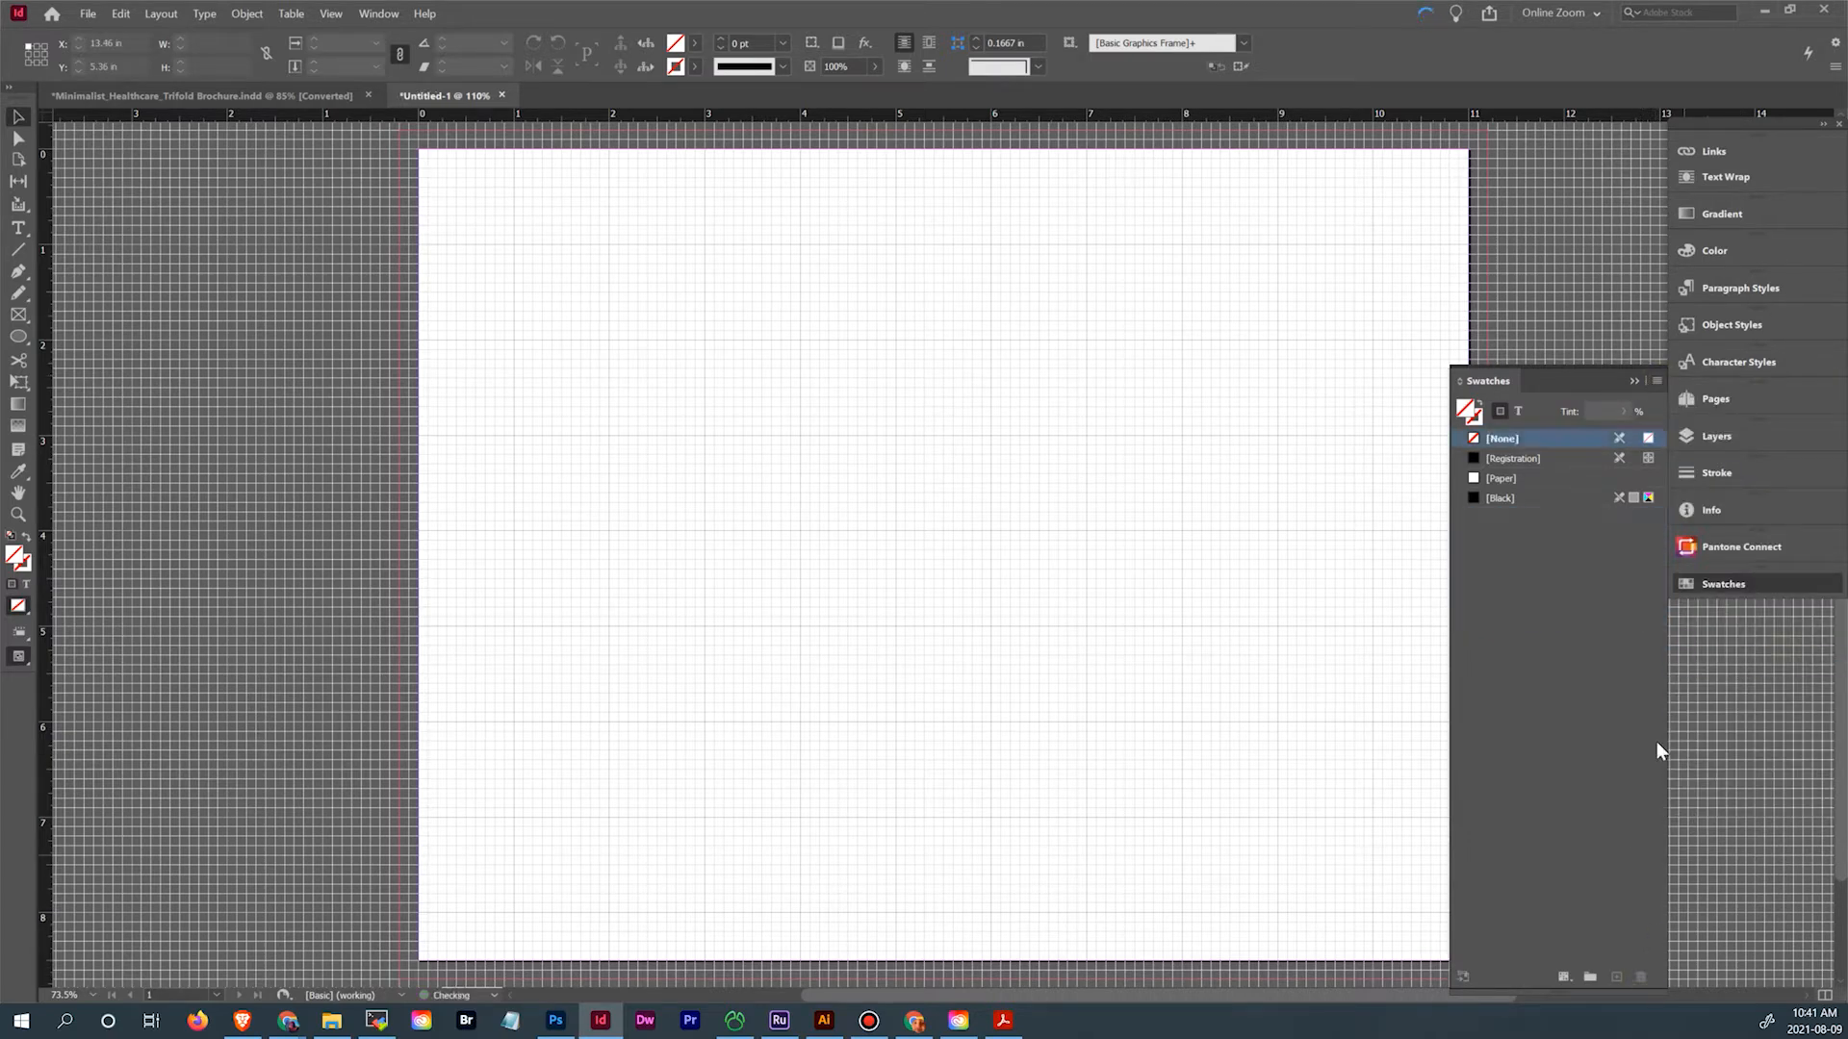
Draw a text frame covering the whole 11 x 8.5 in page
left_click(1728, 584)
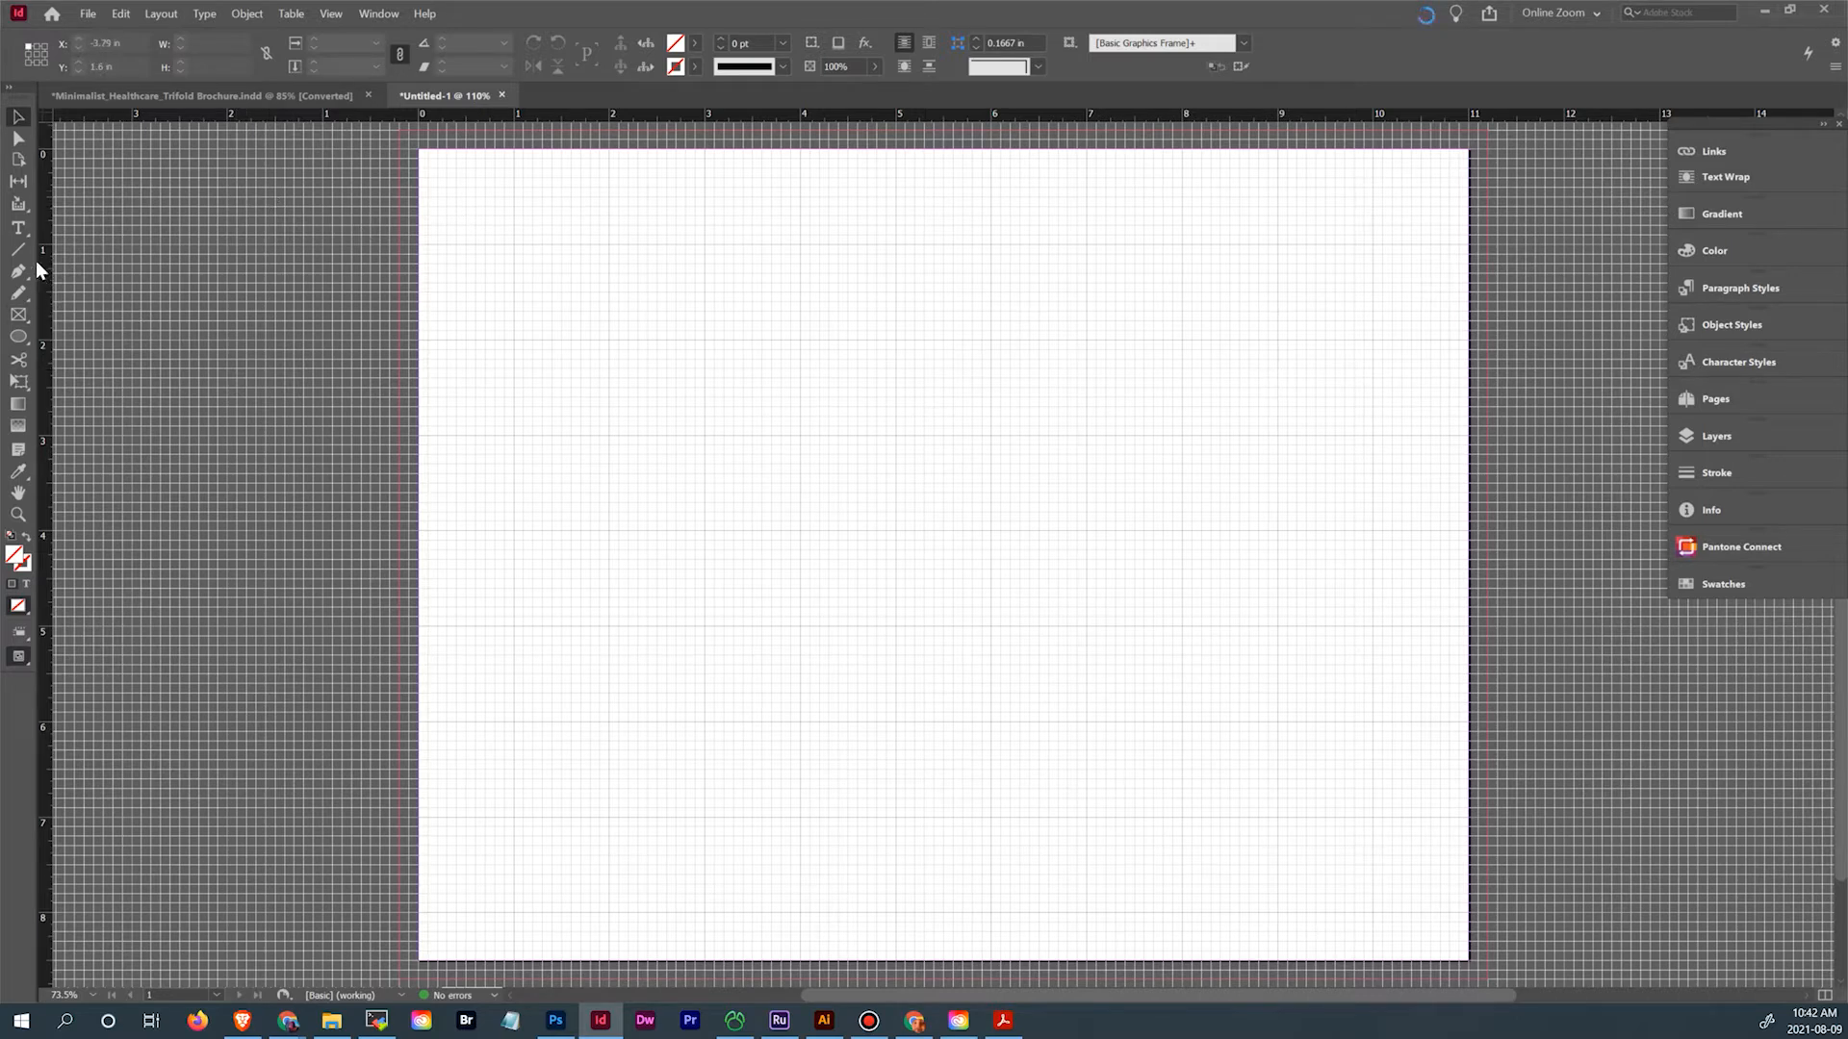
left_click(19, 228)
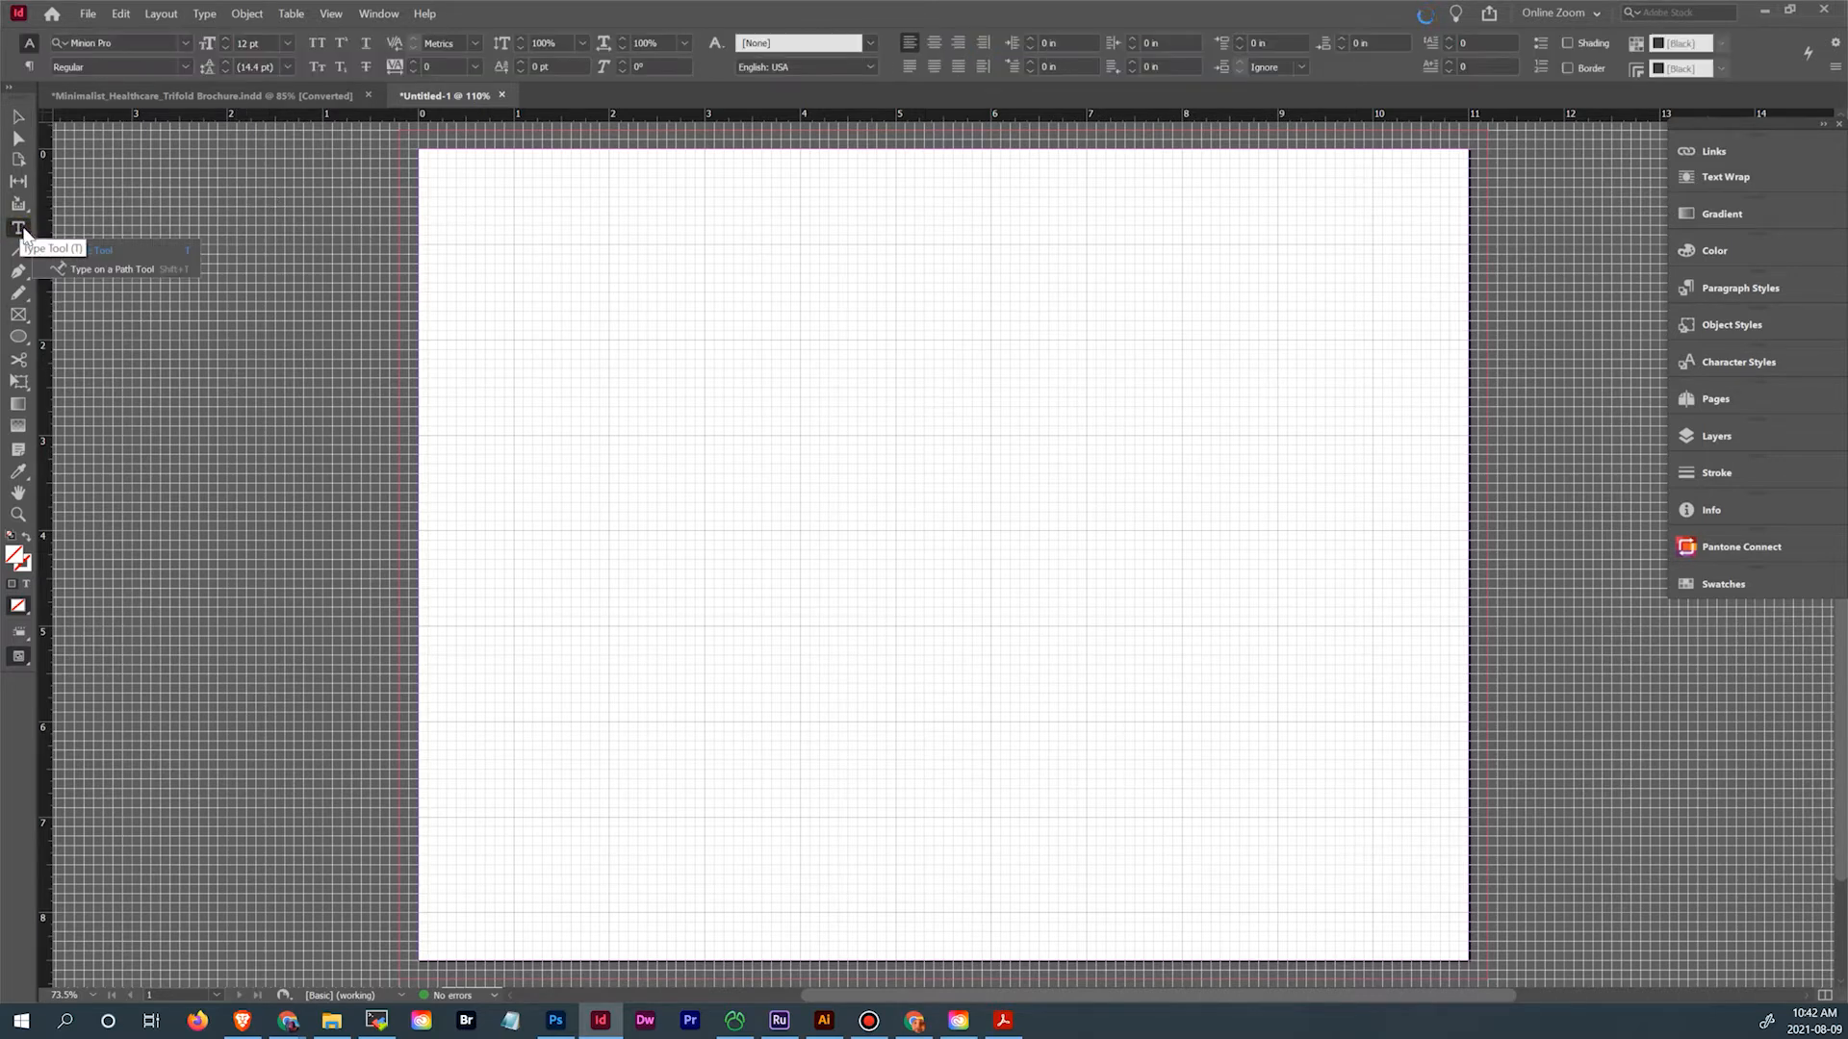
left_click(81, 249)
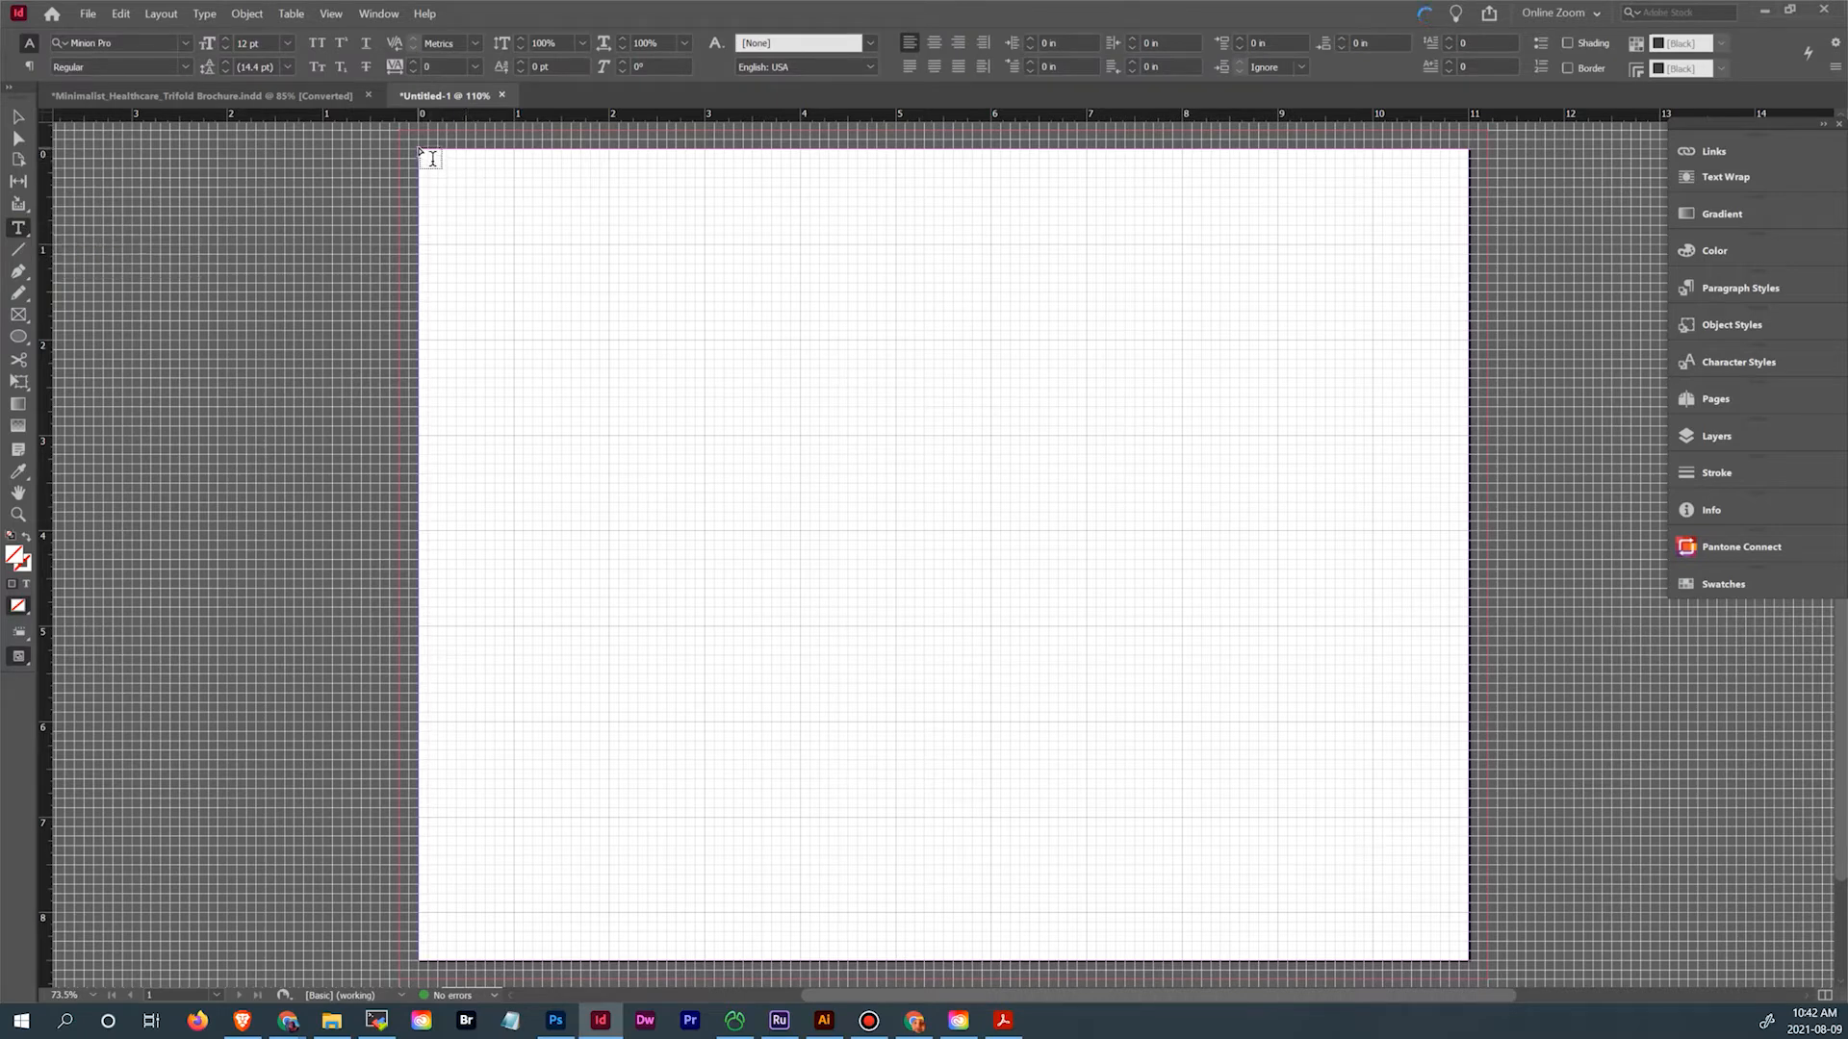
left_click_drag(422, 153, 1470, 964)
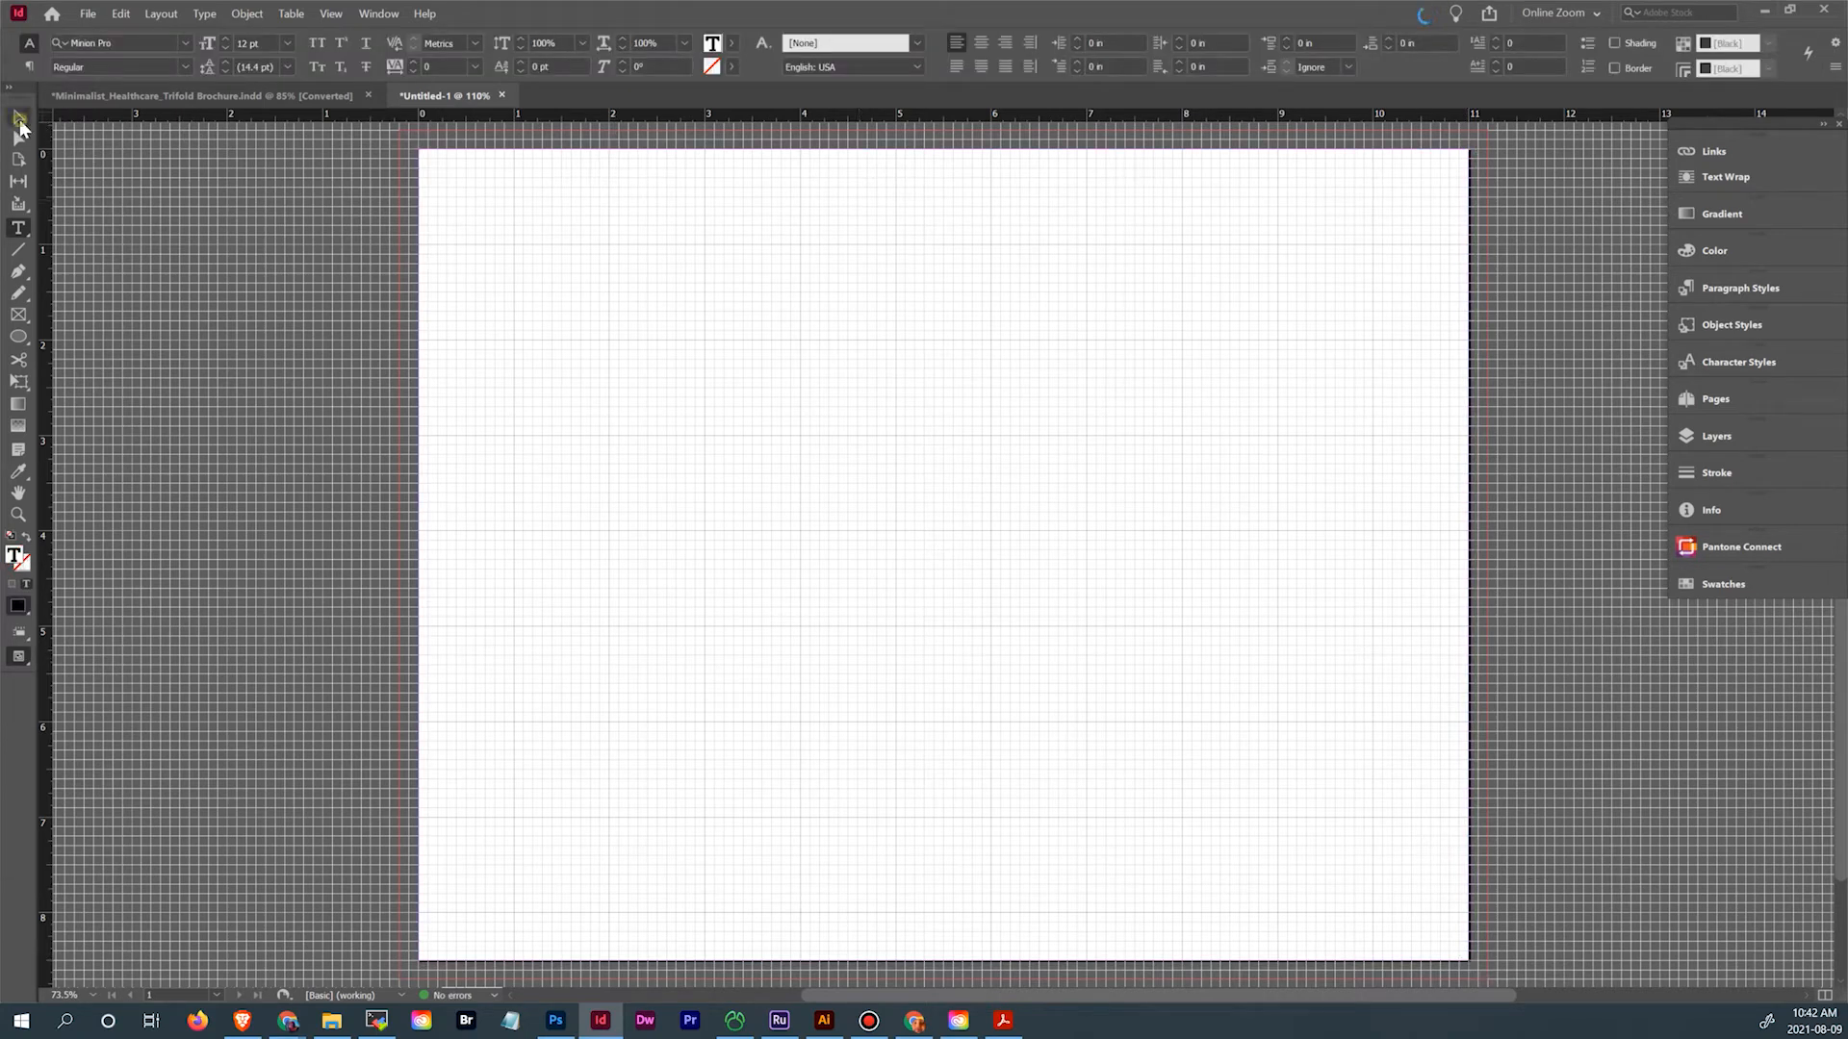
In the Text Frame Options, divide the page-sized frame into 3 columns with a 0 in gutter
left_click(19, 119)
right_click(673, 318)
left_click(760, 450)
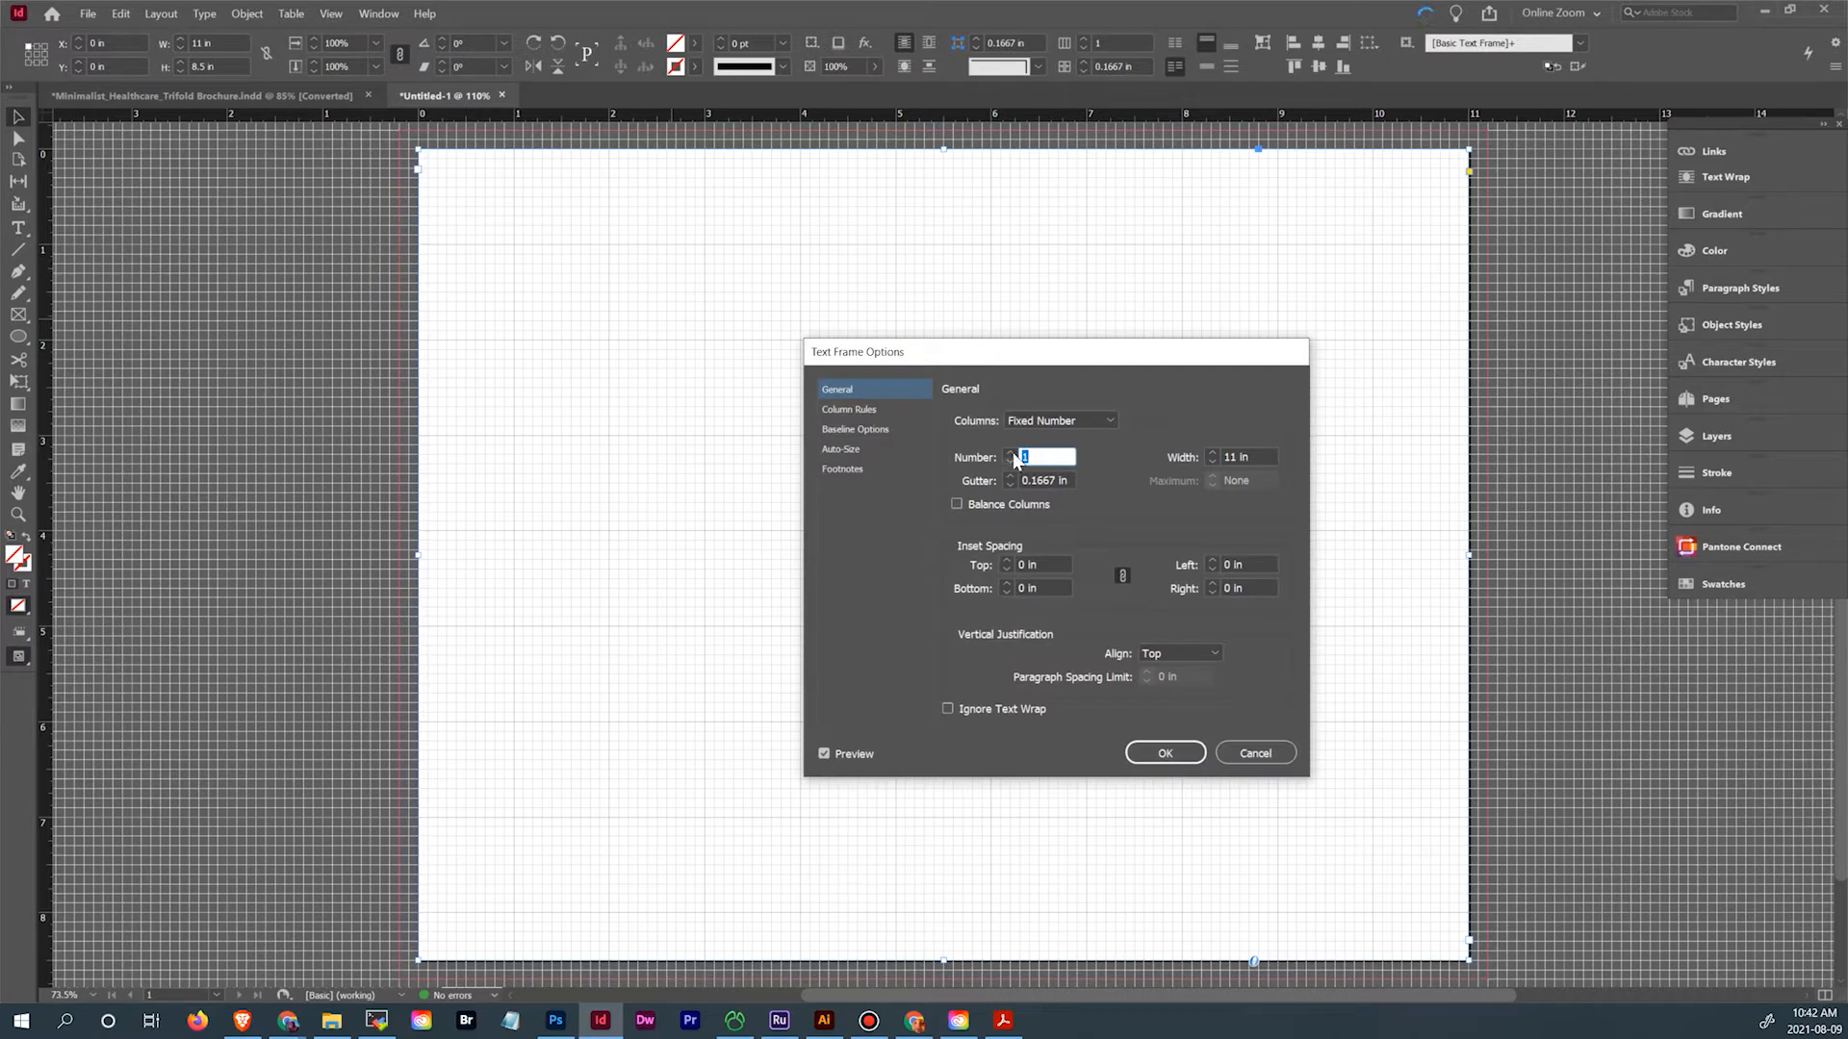
type("4")
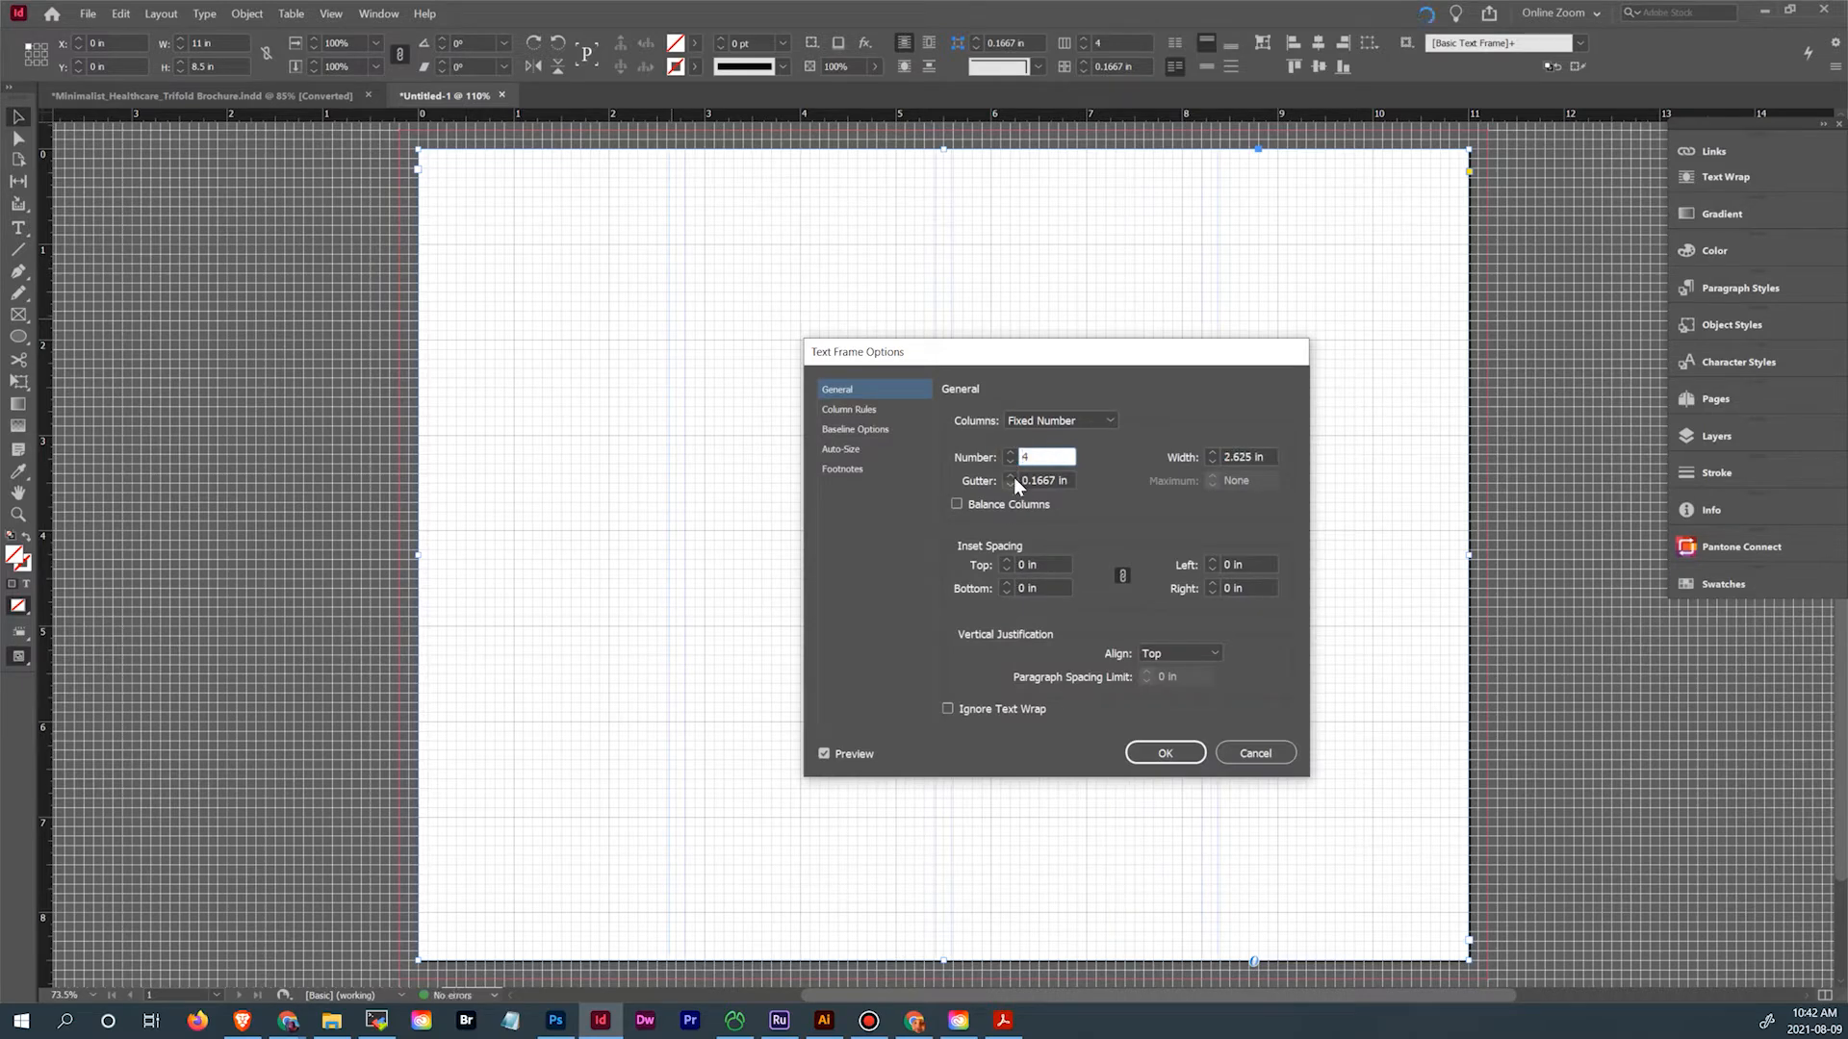
left_click(1009, 462)
left_click(1010, 484)
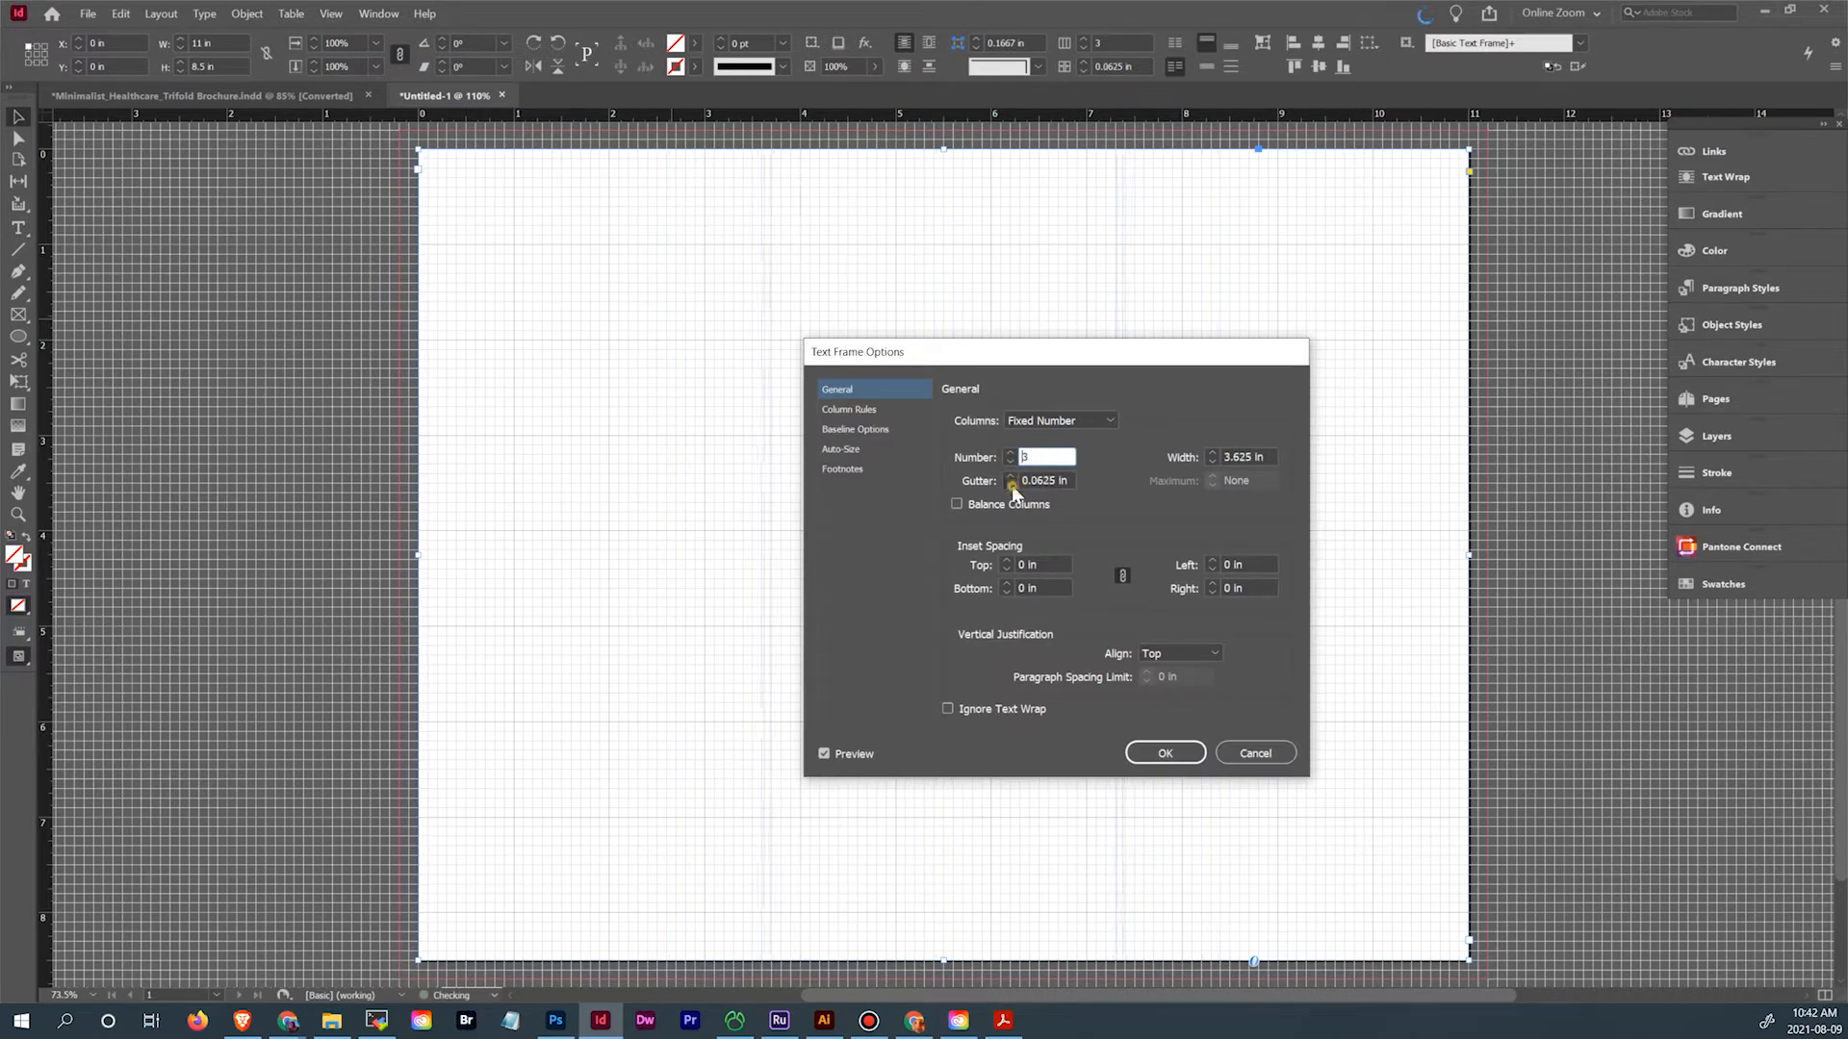
left_click(1163, 752)
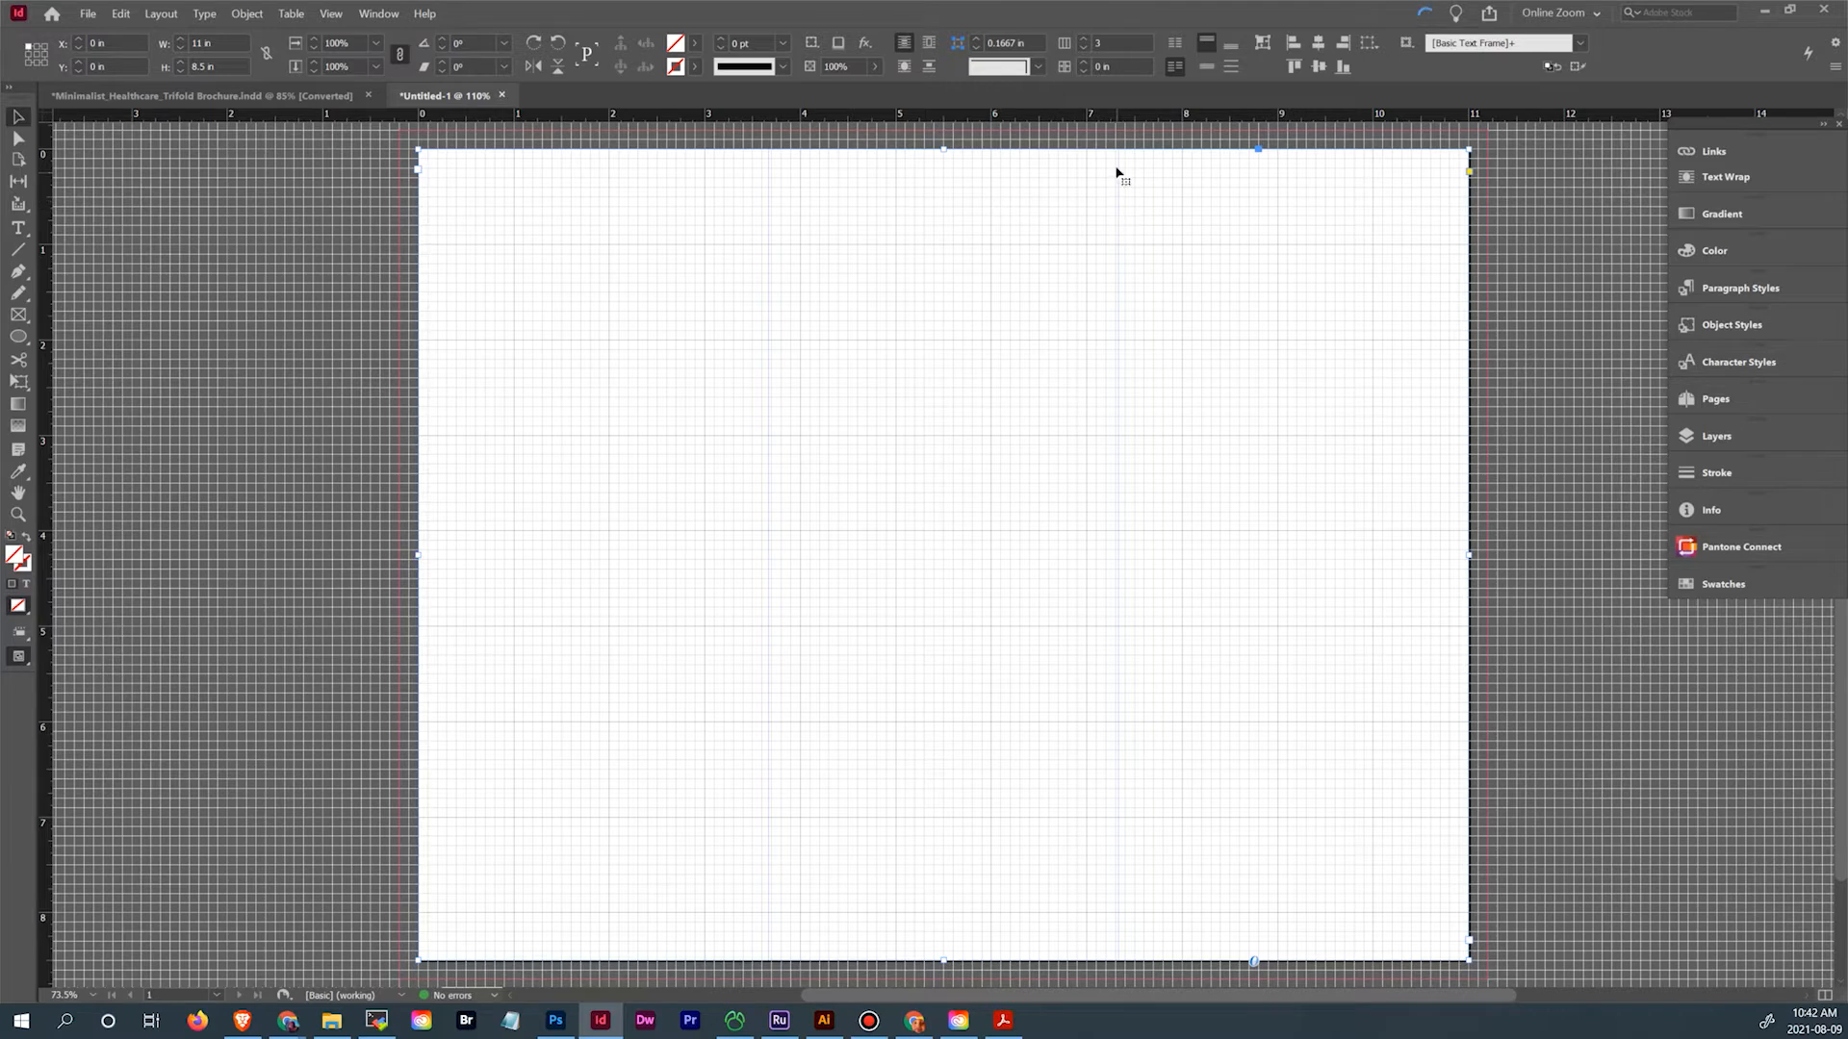
Place a vertical ruler guide at 7.2 in, just inside the middle panel from the second column division
left_click(17, 514)
left_click_drag(1081, 139, 1165, 264)
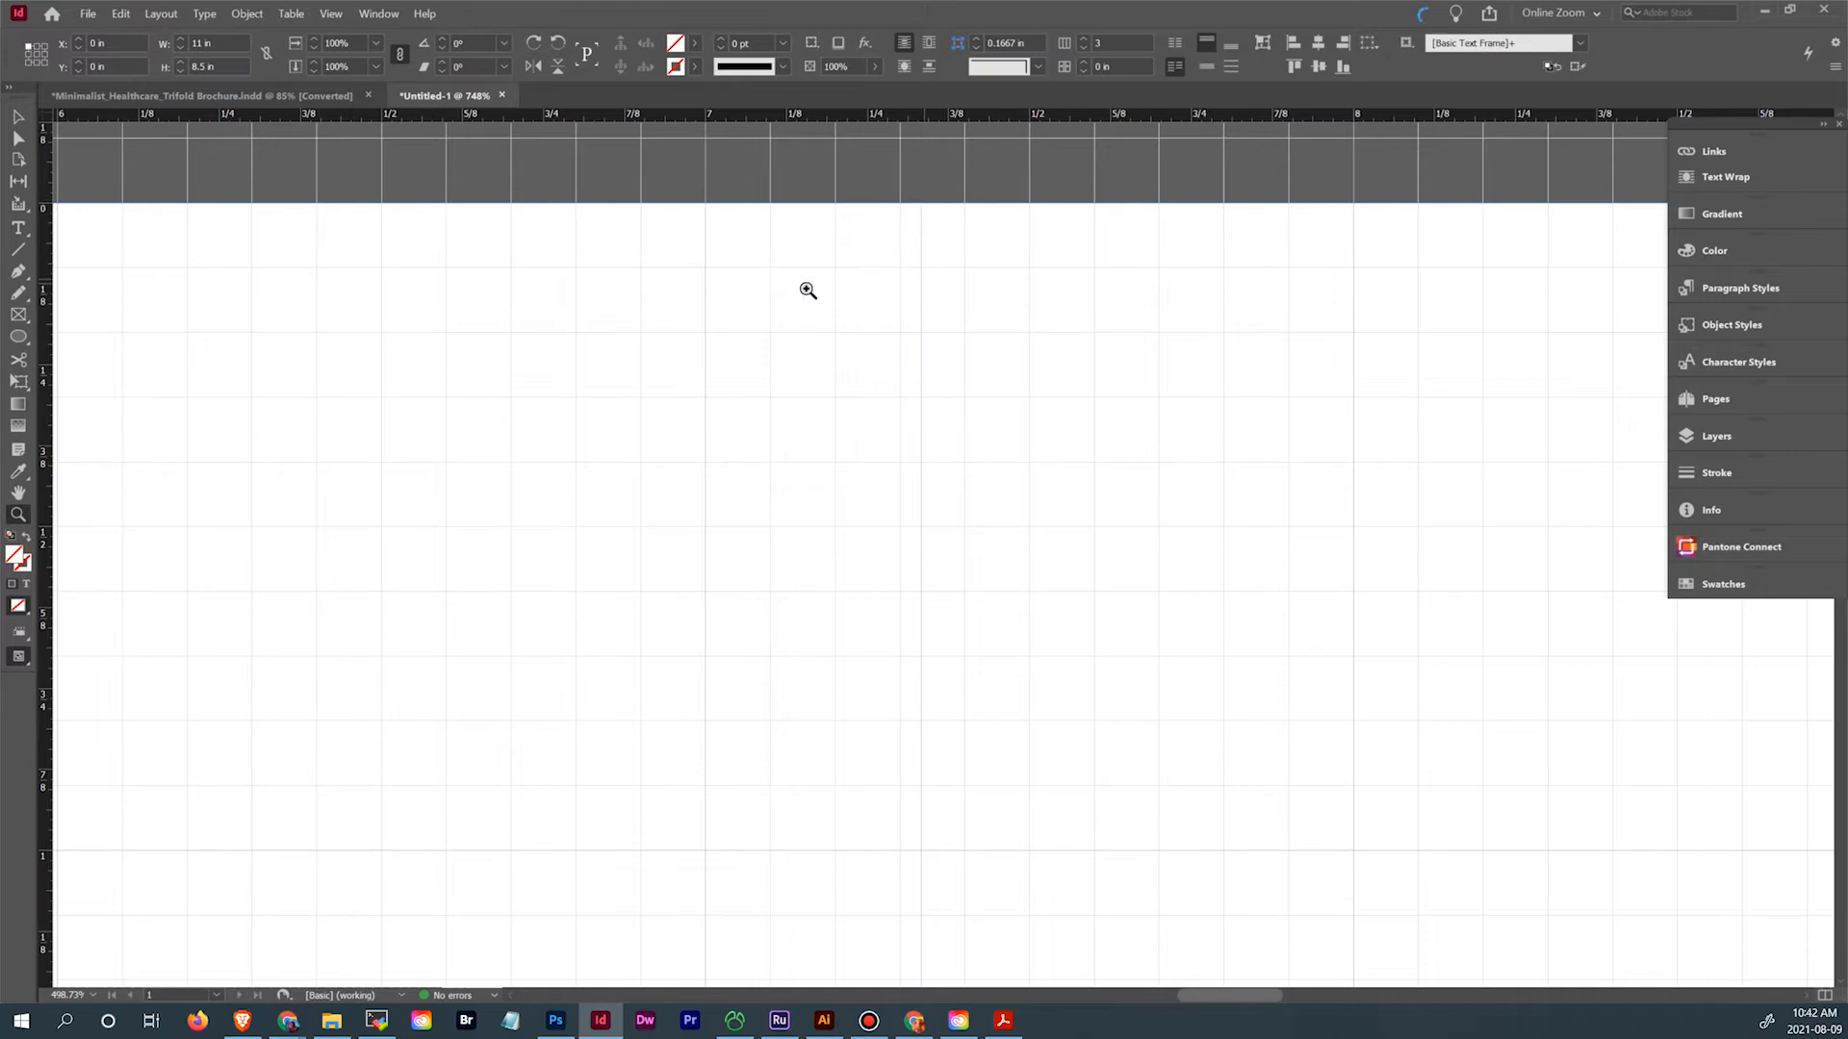
key("ctrl+minus")
key("ctrl+minus")
key("ctrl+minus")
key("ctrl+minus")
key("ctrl+minus")
key("ctrl+minus")
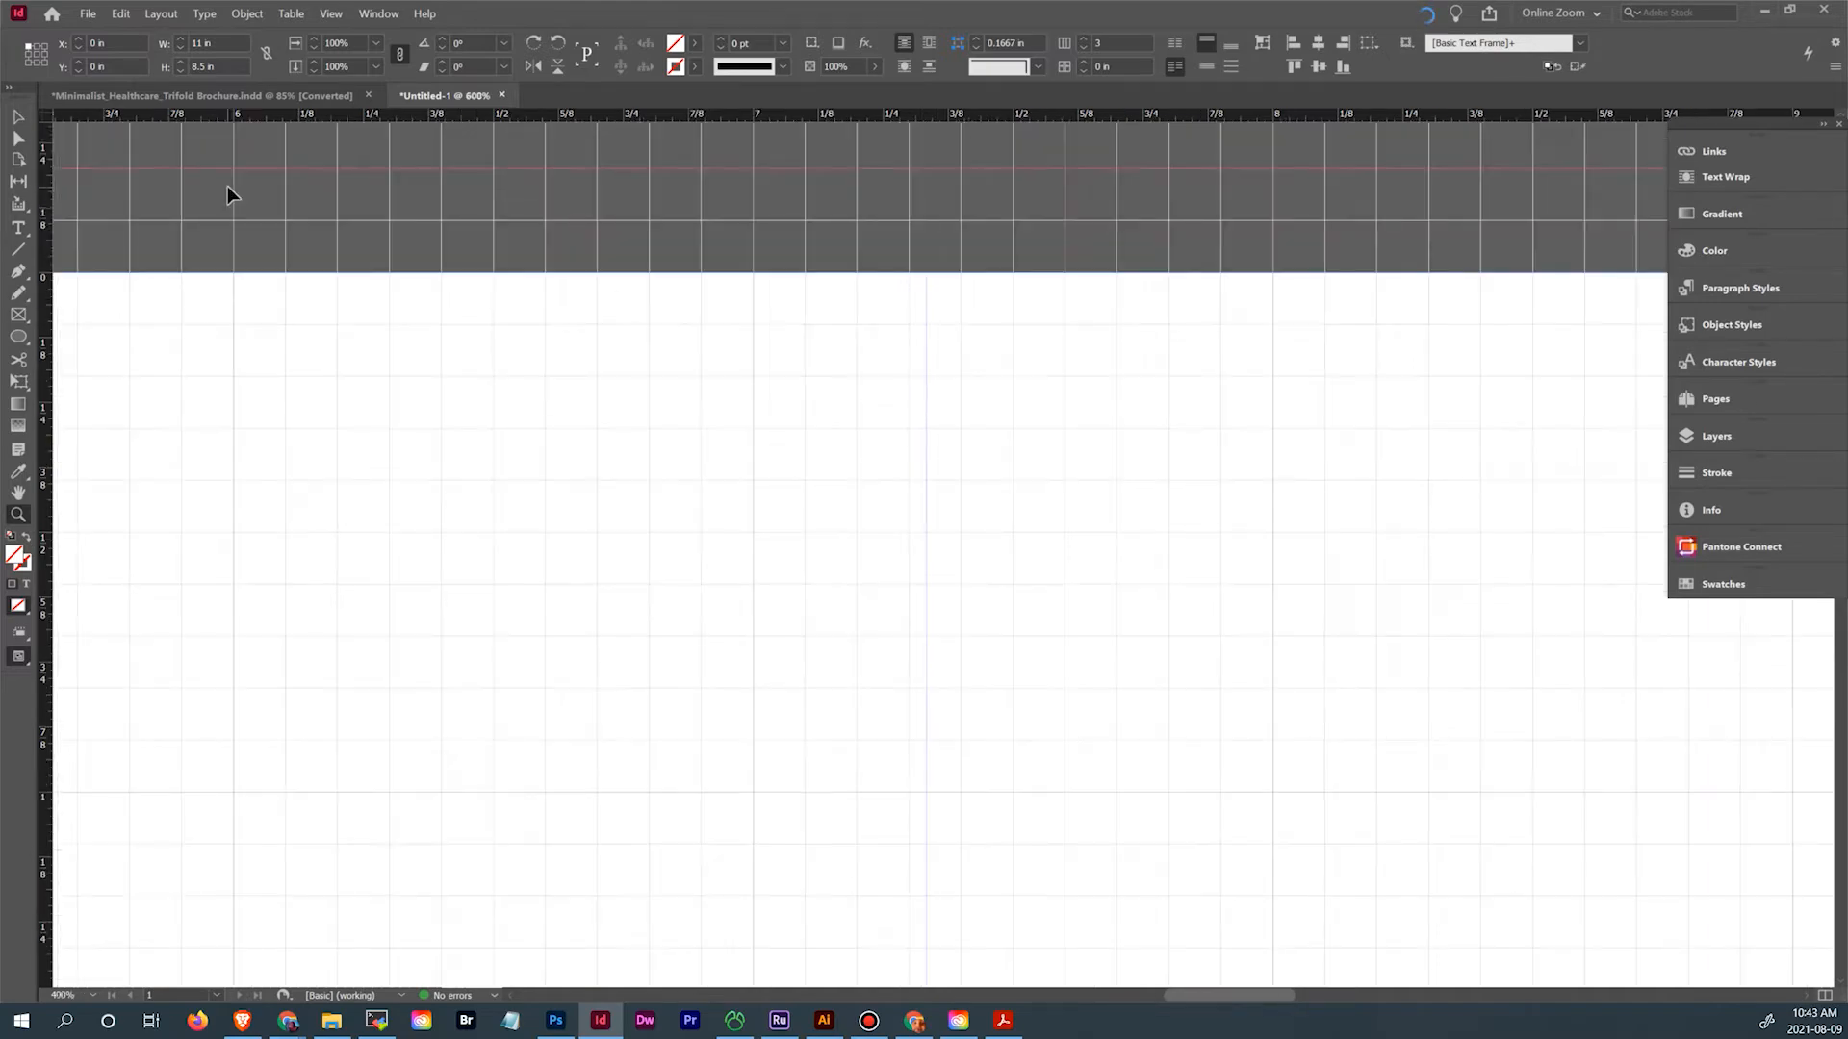
key("ctrl+minus")
key("ctrl+minus")
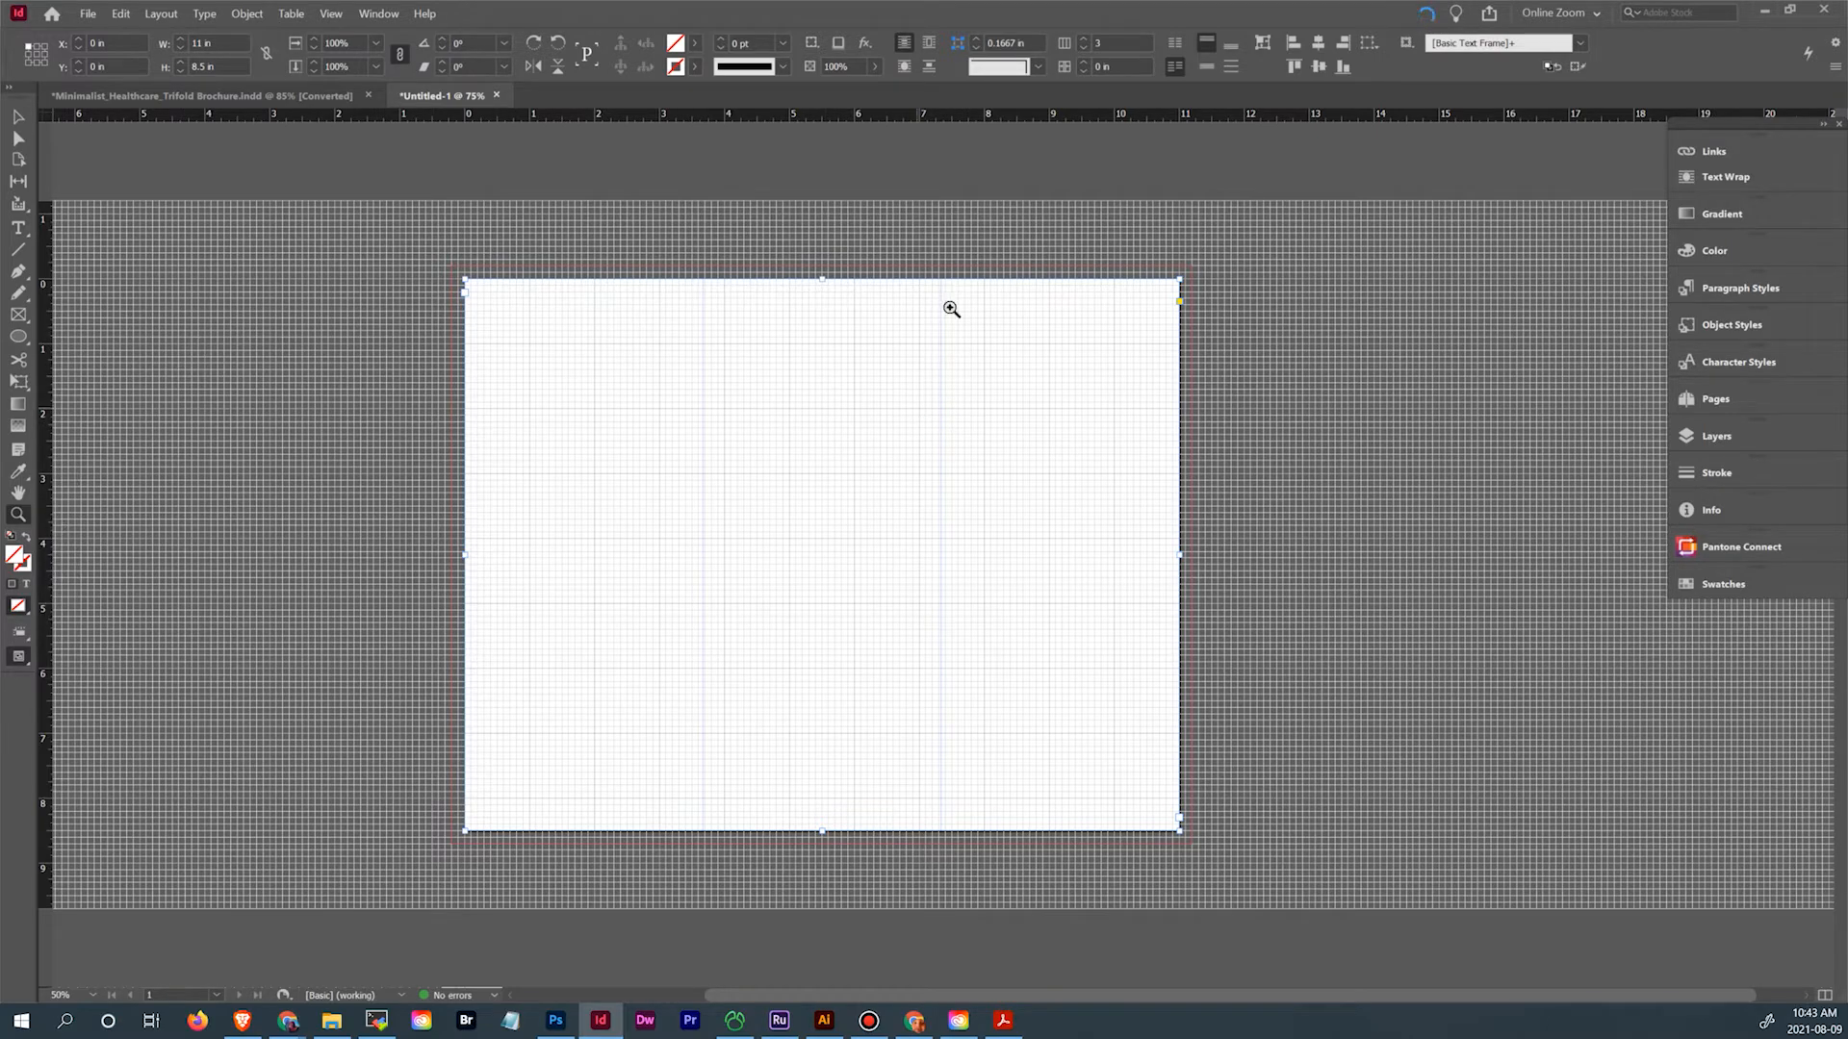
left_click_drag(917, 262, 978, 306)
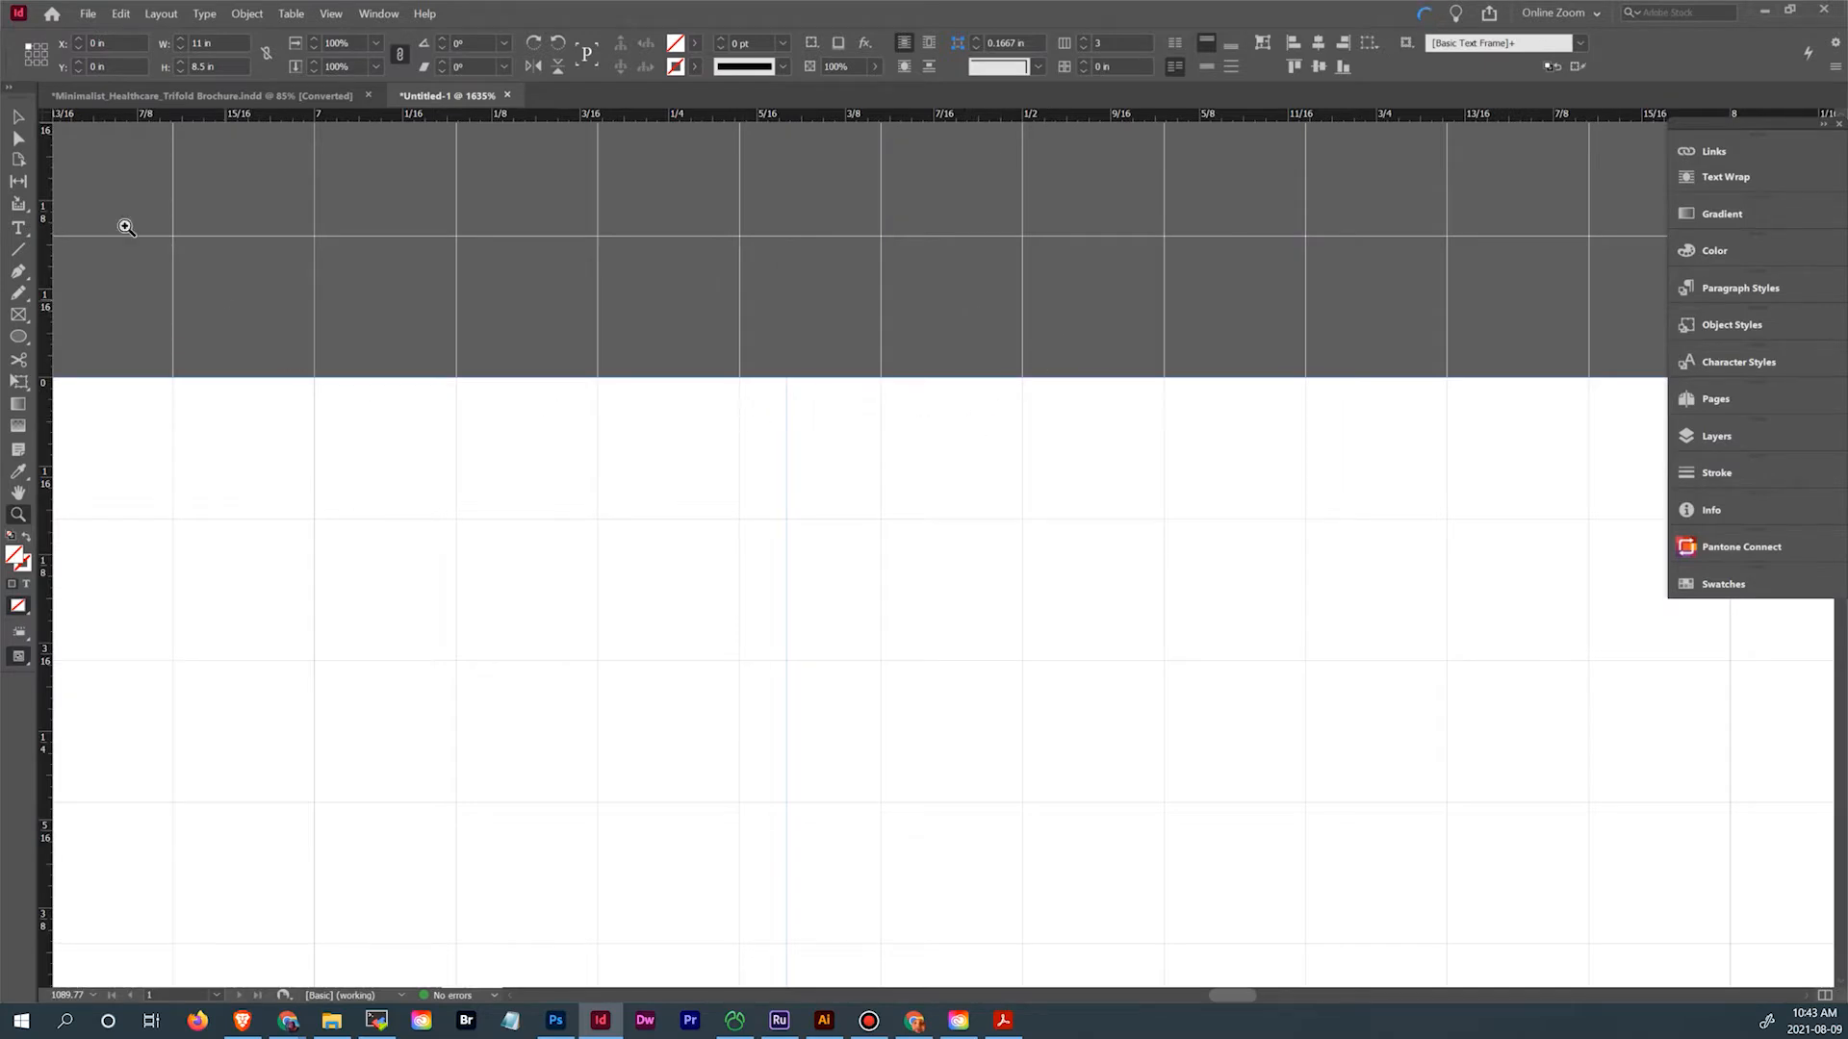
left_click(18, 118)
left_click_drag(41, 291, 599, 328)
left_click(310, 369)
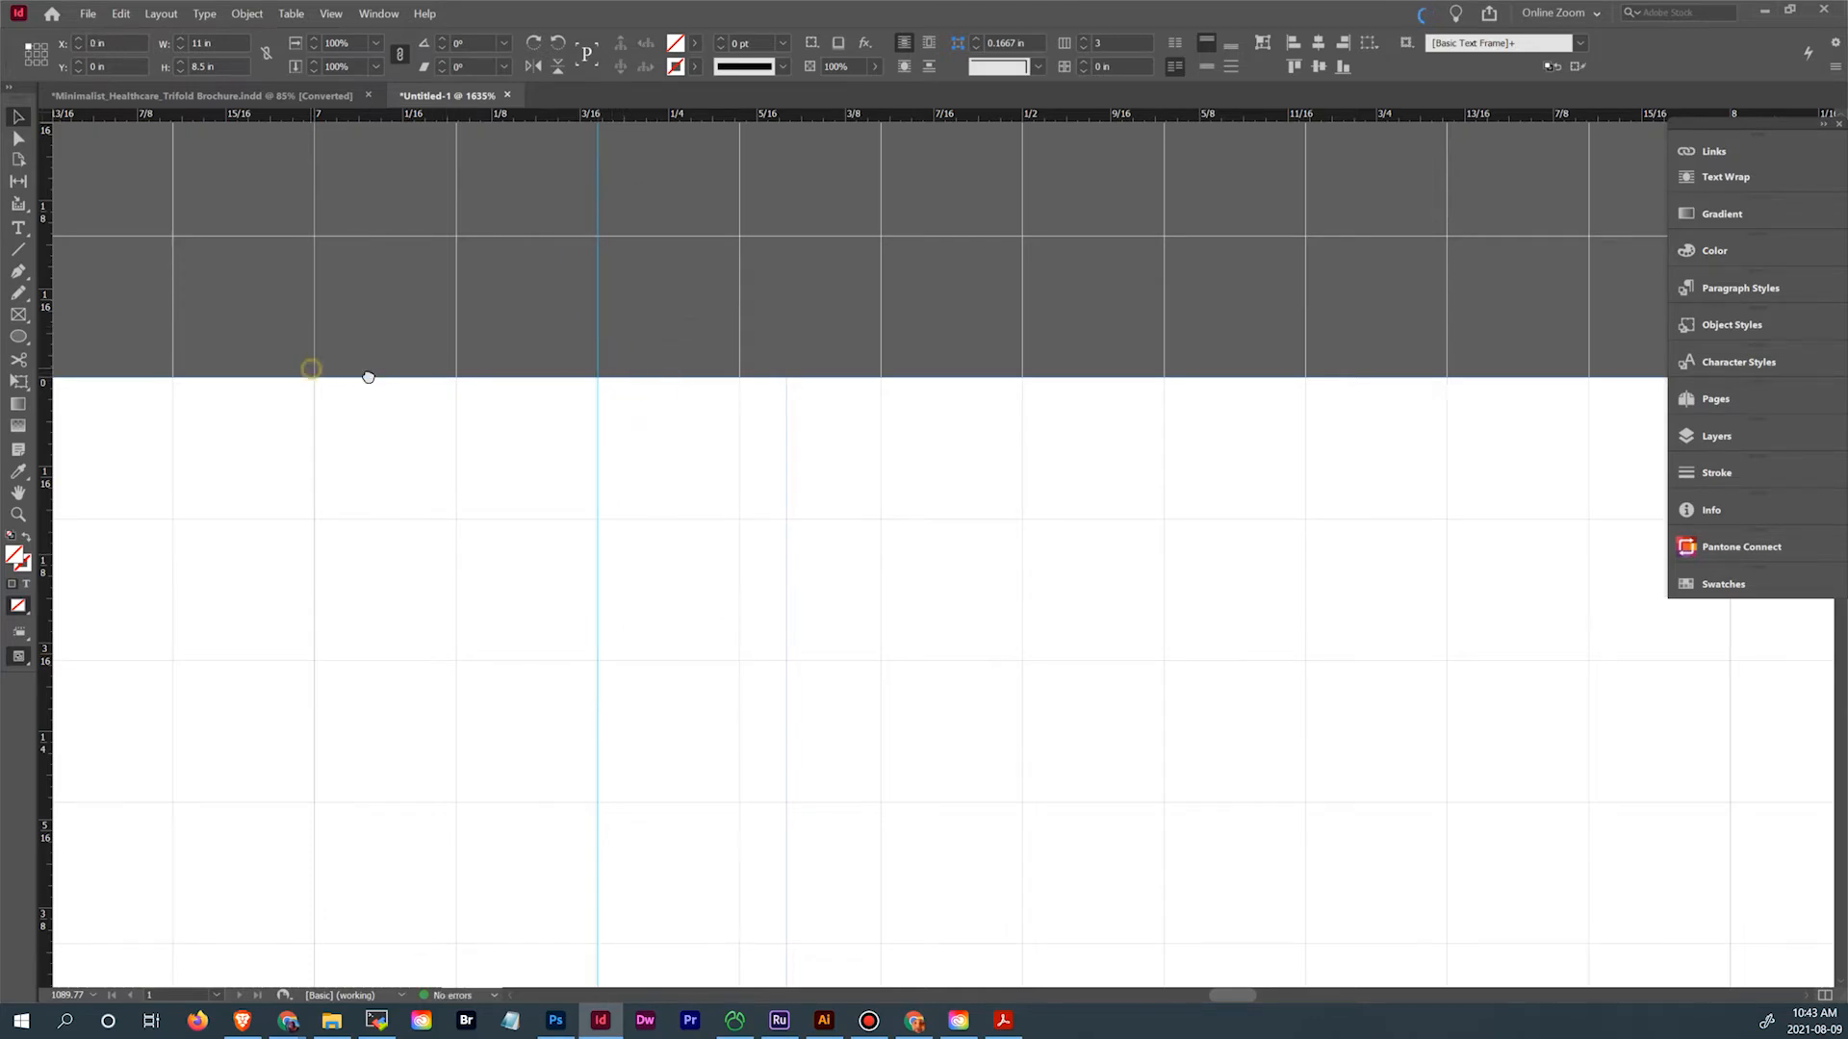
Place a second vertical ruler guide at 3.8 in, just inside the middle panel from the first column division
scroll(396, 348, "left", 8)
key("ctrl+minus")
key("ctrl+minus")
key("ctrl+minus")
key("ctrl+minus")
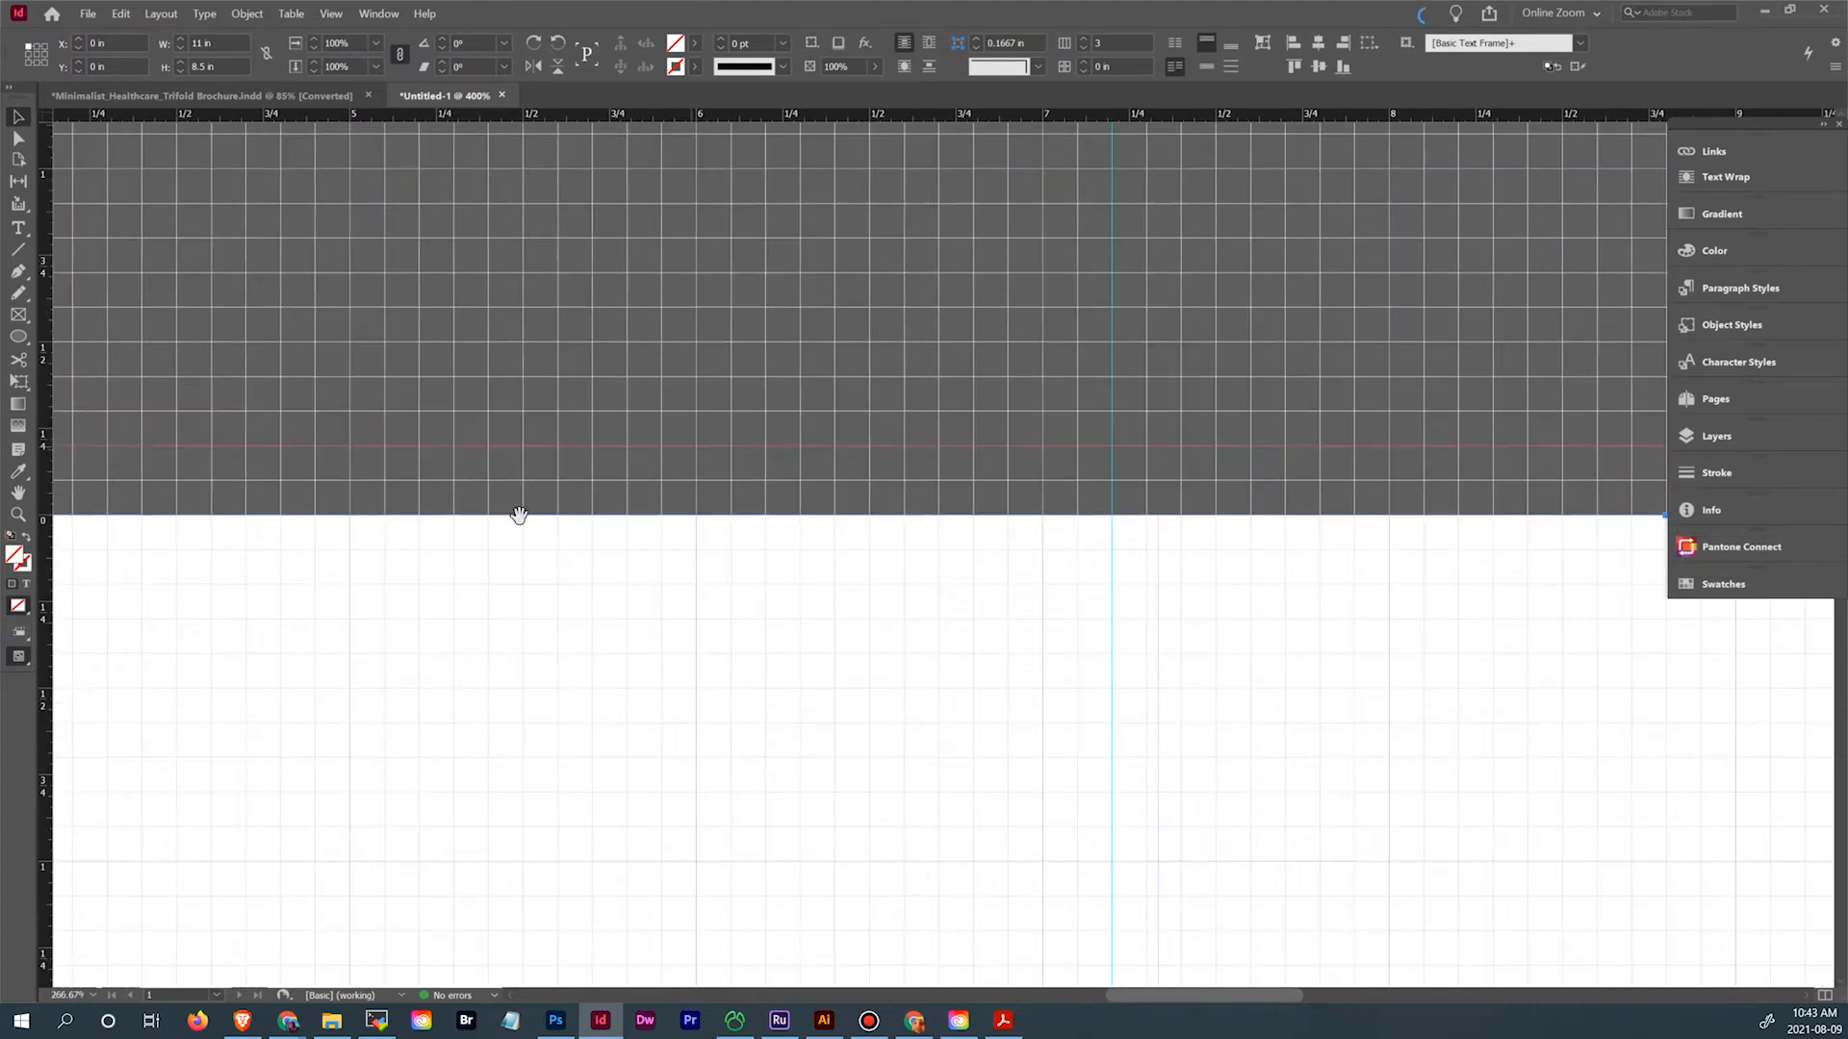
left_click_drag(324, 478, 737, 344)
left_click_drag(403, 391, 619, 364)
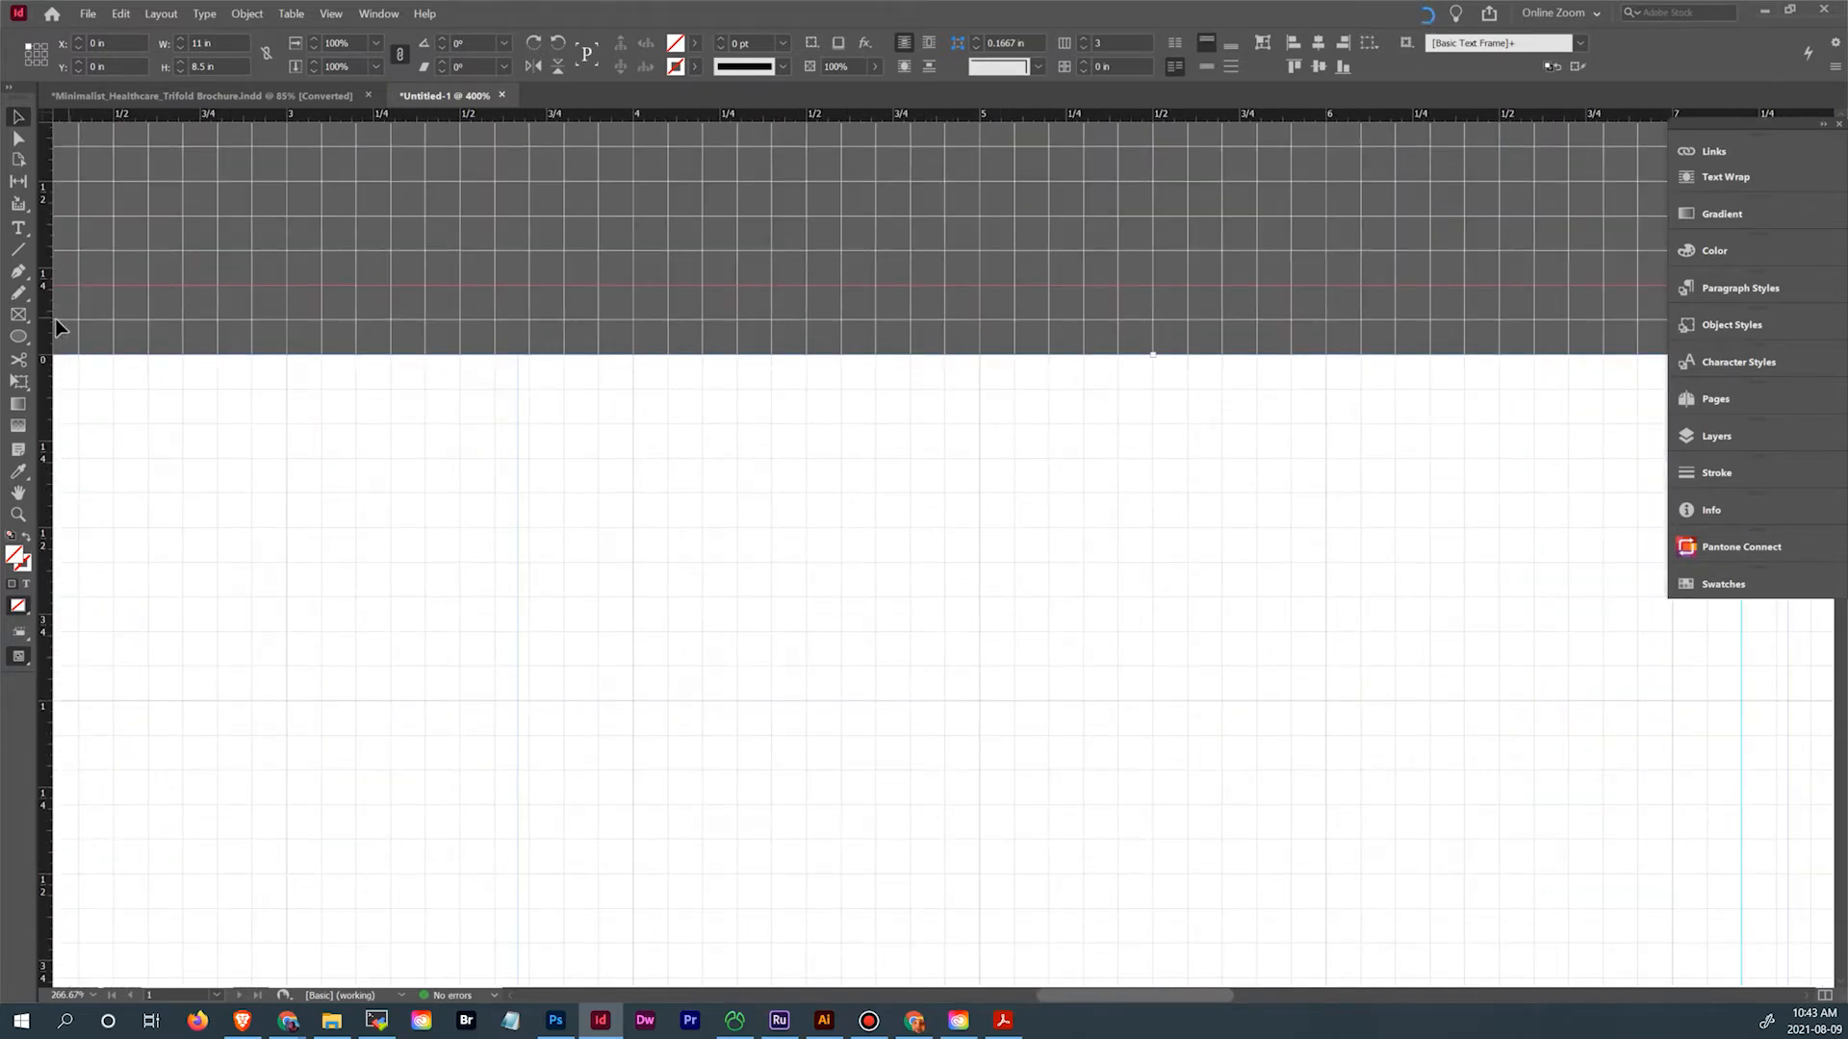
left_click_drag(46, 327, 566, 306)
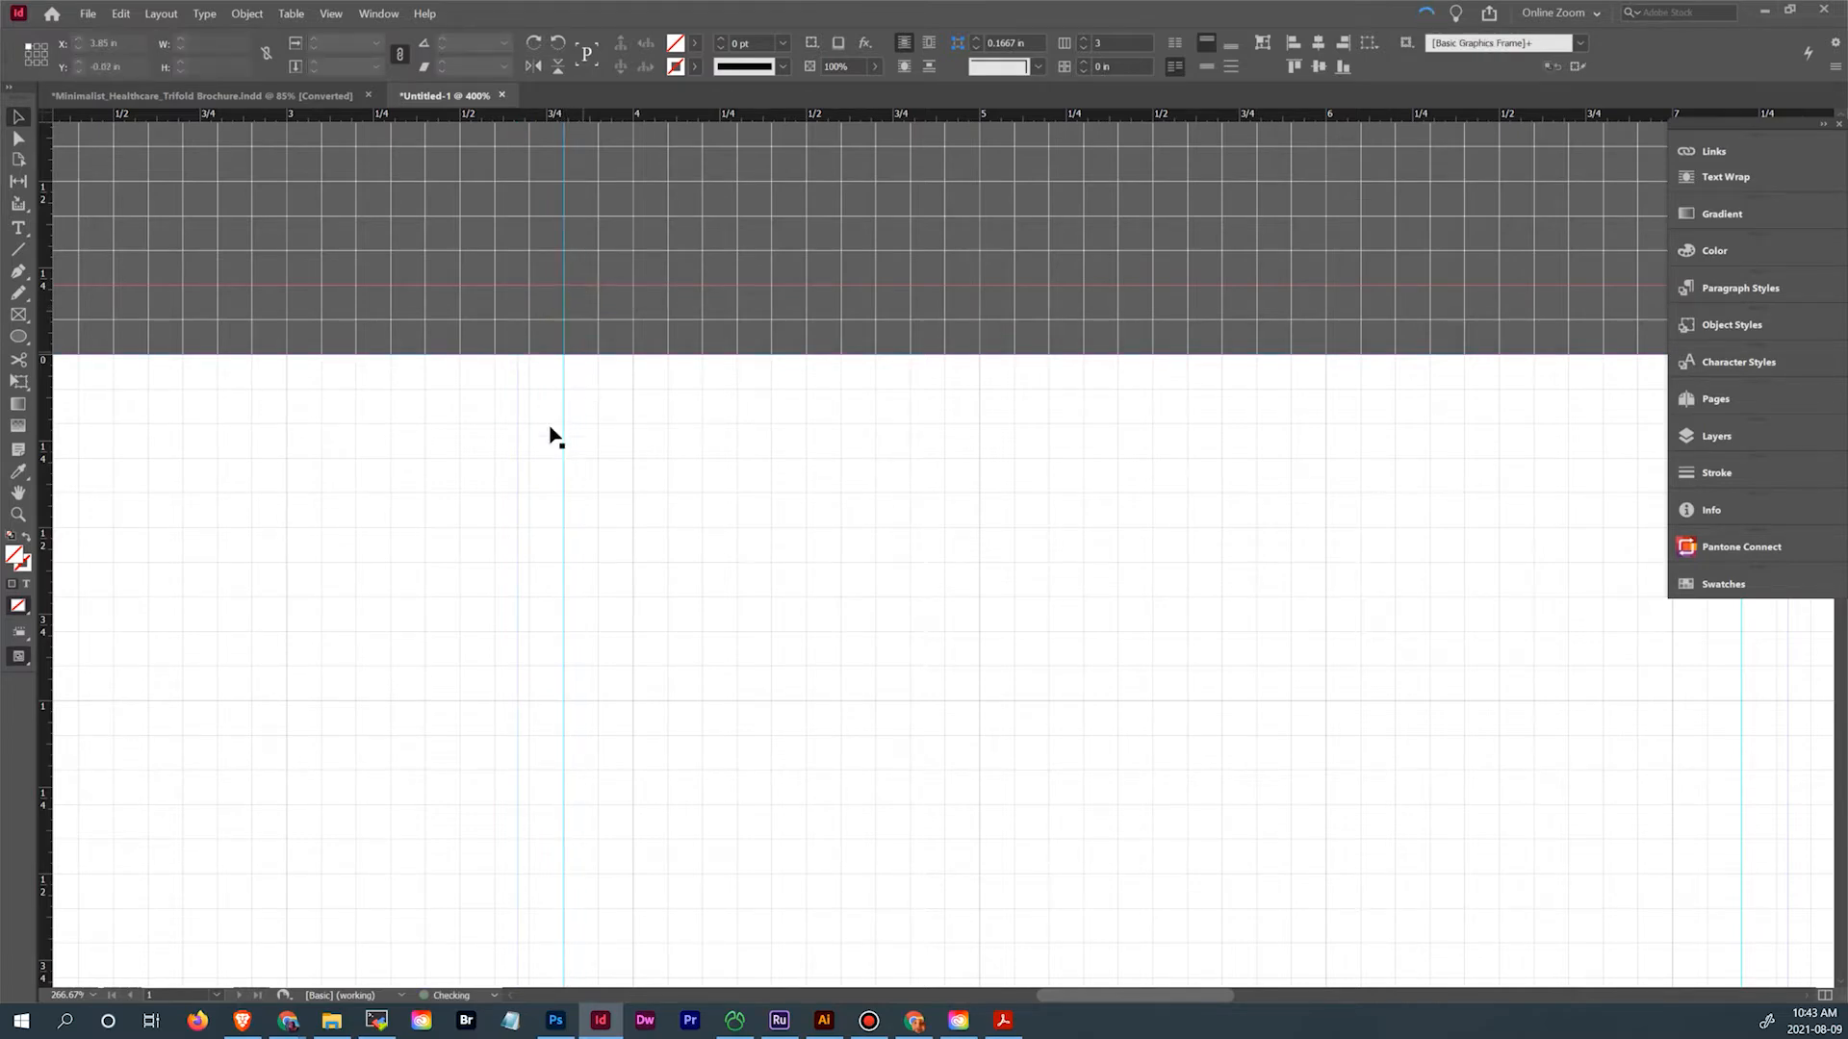
Delete the three-column text frame from the page, keeping the two vertical guides
key("ctrl+minus")
key("ctrl+minus")
key("ctrl+minus")
key("ctrl+minus")
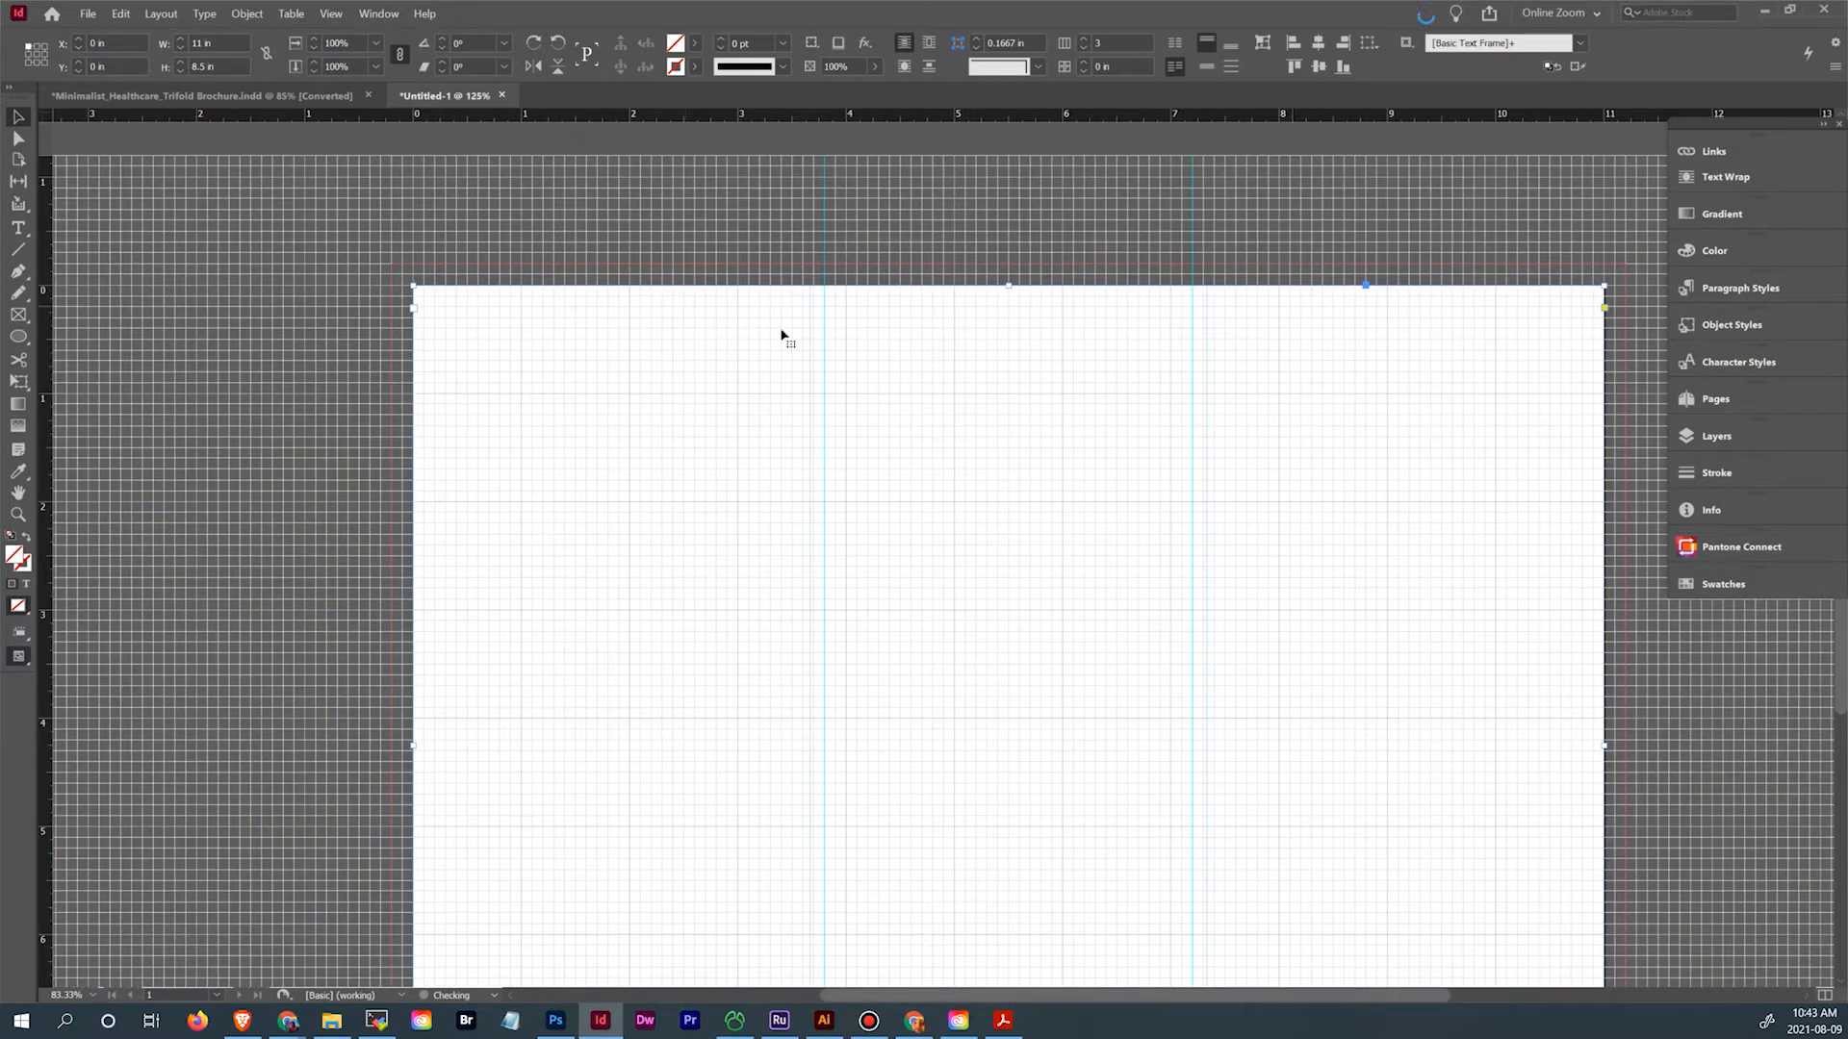
key("ctrl+shift+a")
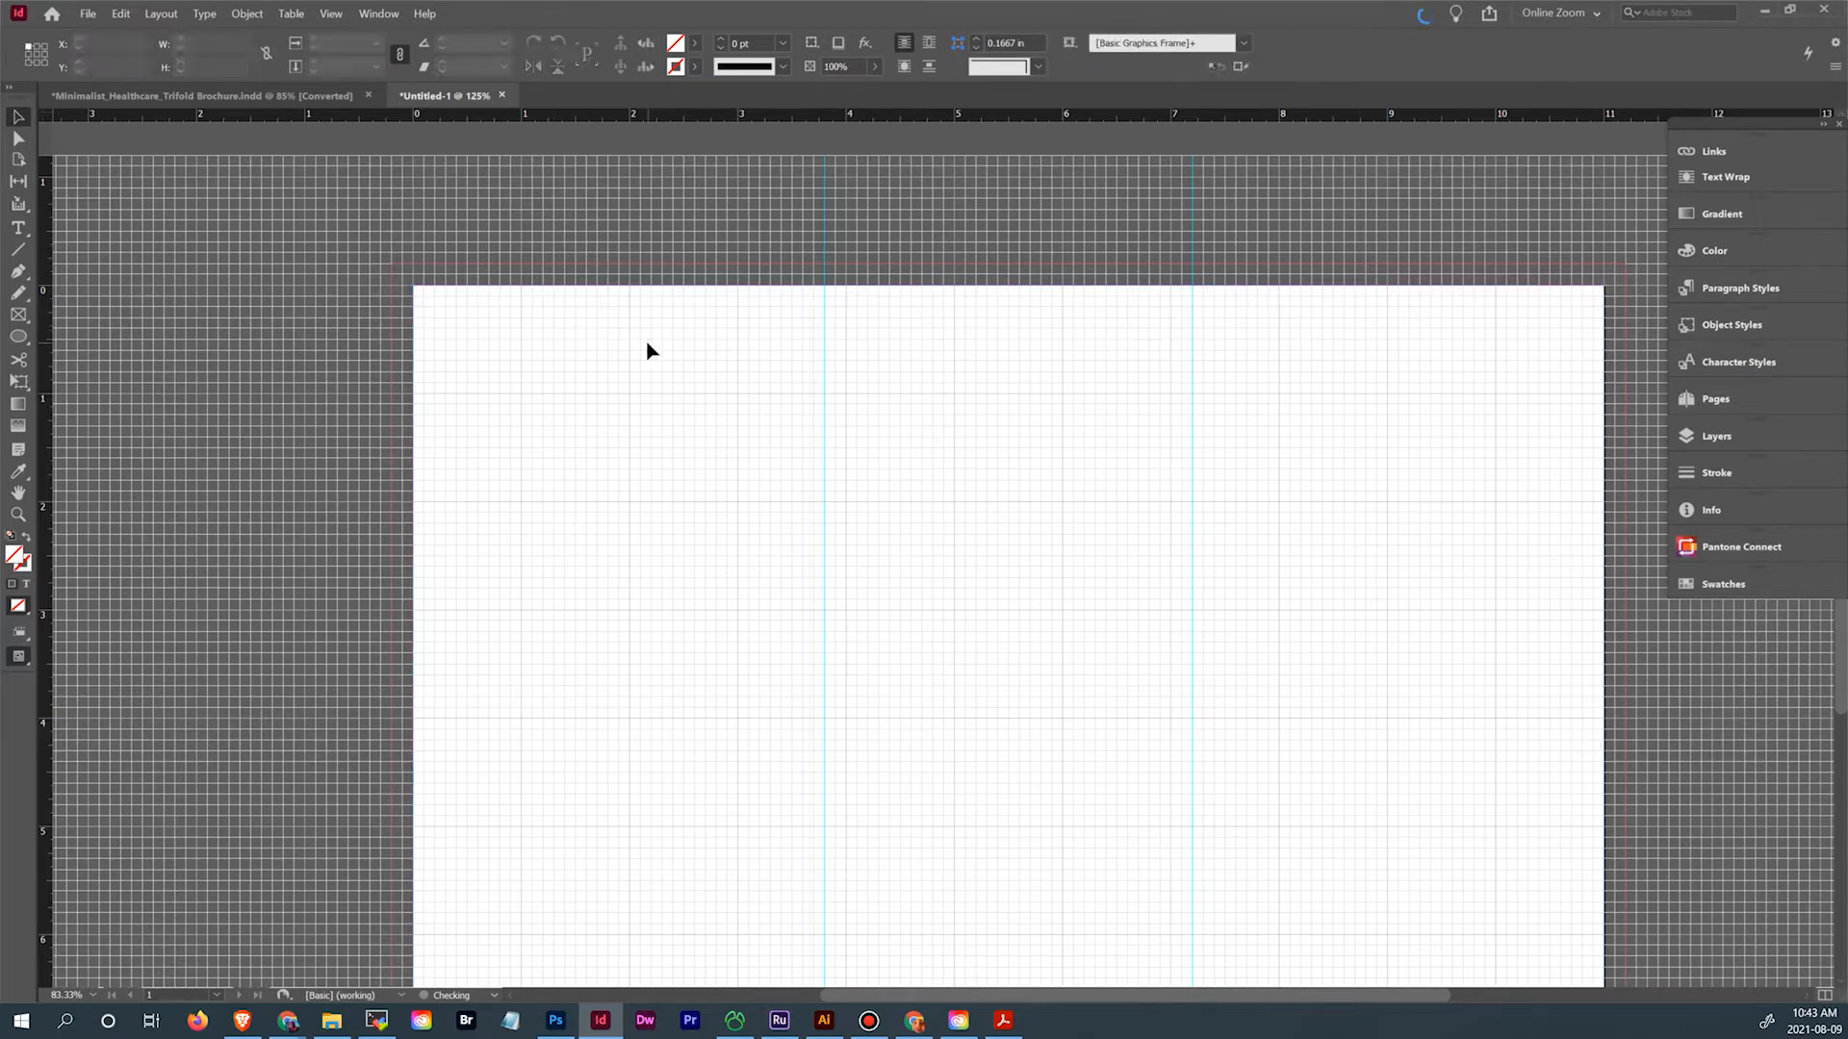
left_click_drag(1130, 338, 1028, 345)
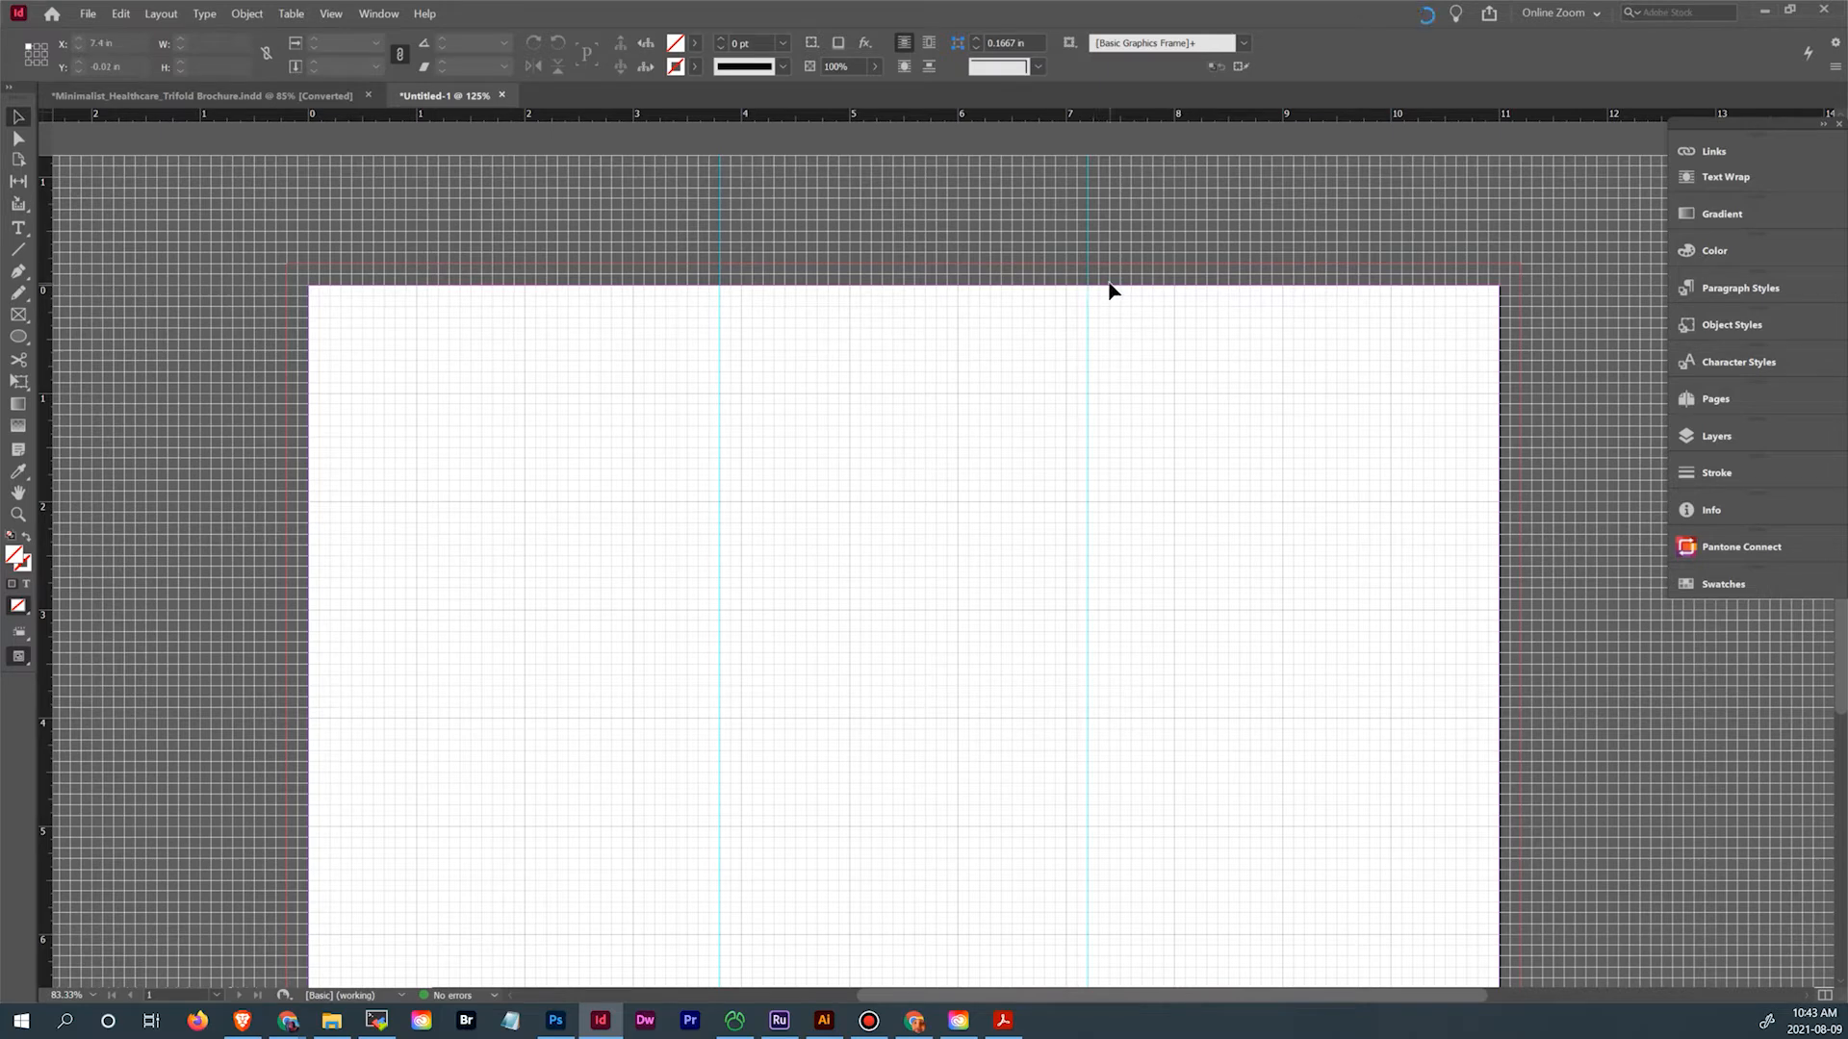
Using the Registration swatch and Pen tool, draw a 0.2 in line on the 7.2 in guide from the page's upper edge to the bleed edge
left_click(1733, 582)
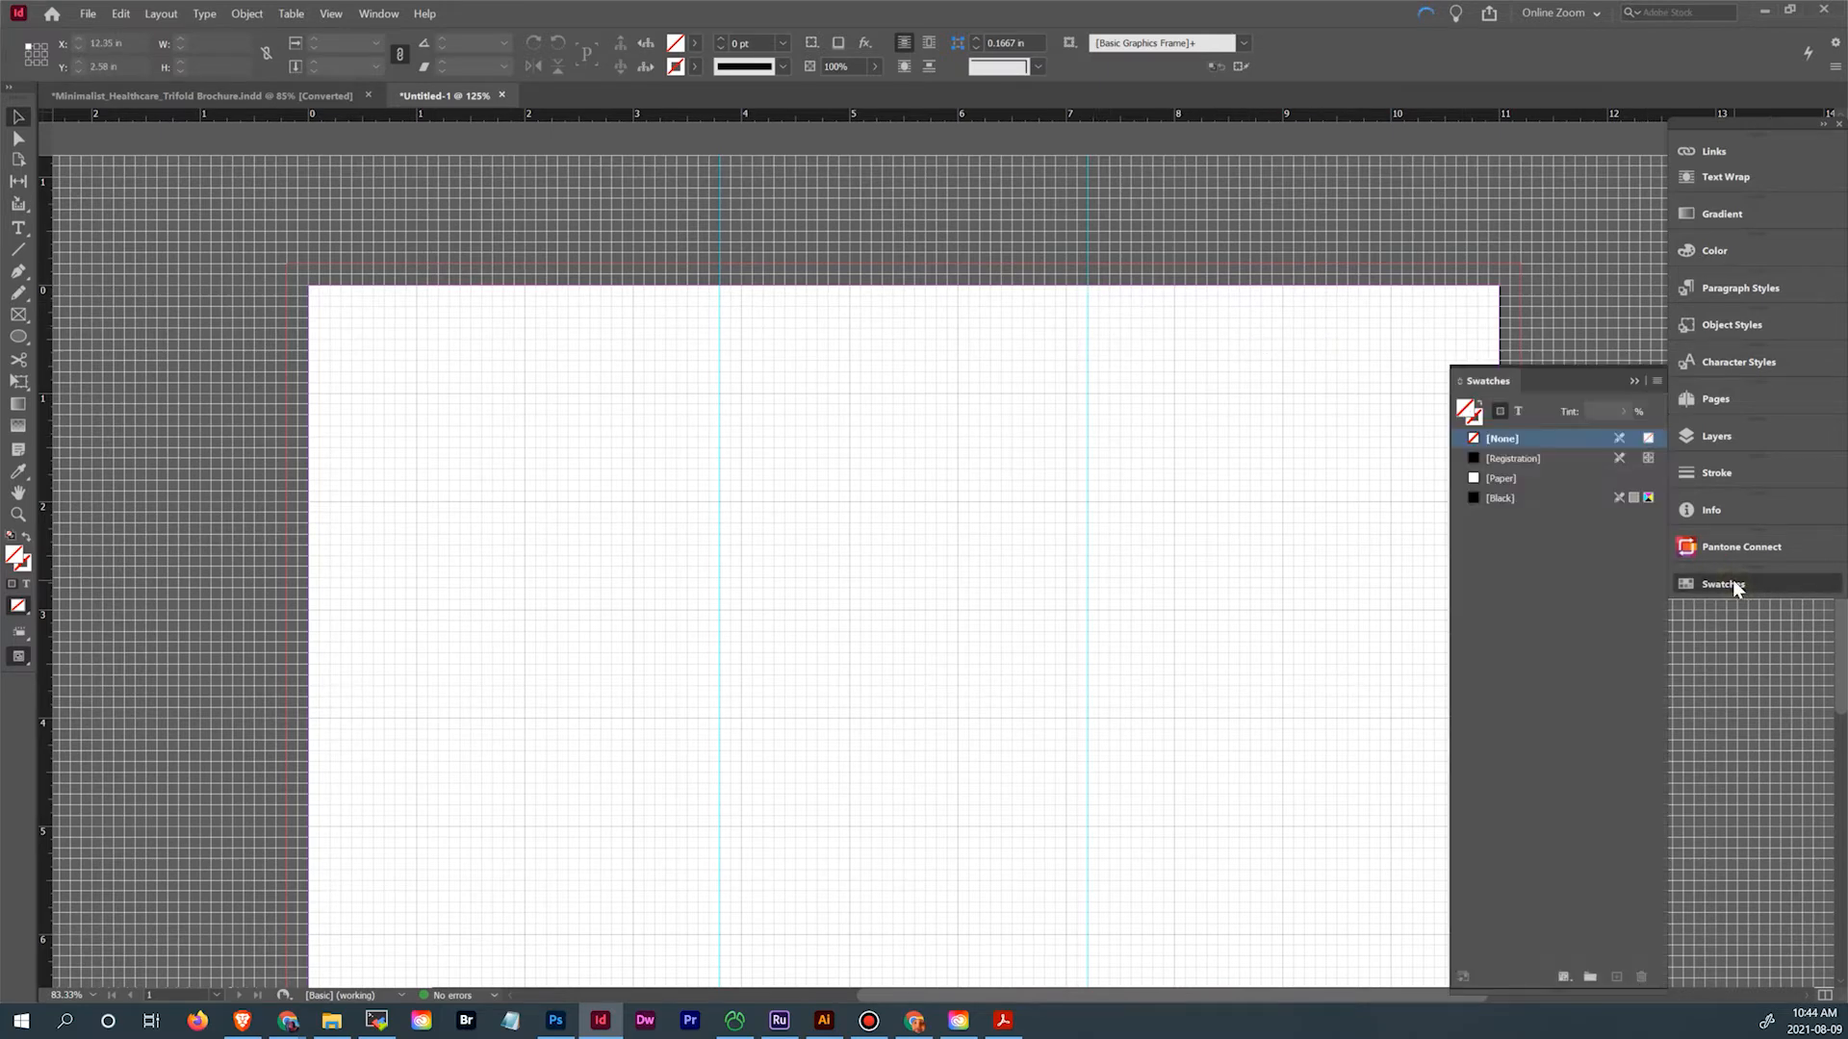
left_click(1540, 458)
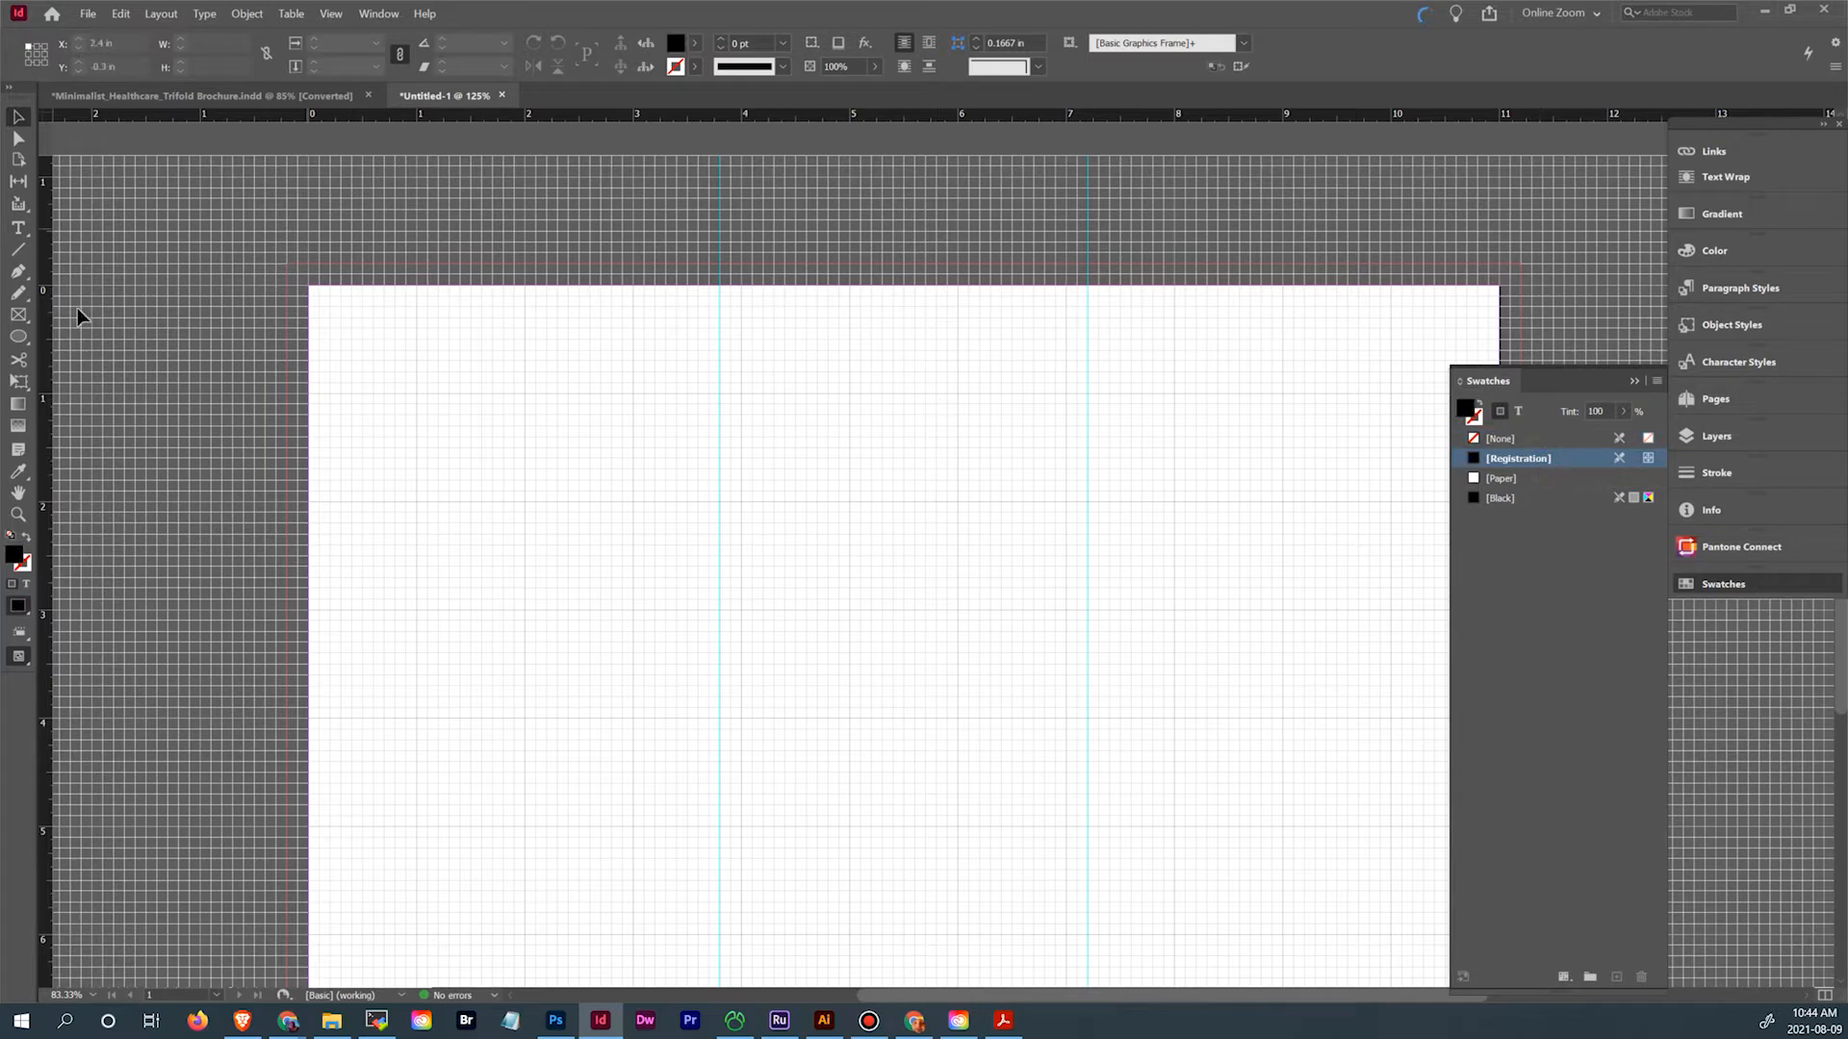
left_click(19, 273)
key("ctrl+equal")
key("ctrl+equal")
key("ctrl+equal")
key("ctrl+equal")
key("ctrl+equal")
left_click_drag(1254, 314, 865, 895)
left_click_drag(1235, 369, 949, 504)
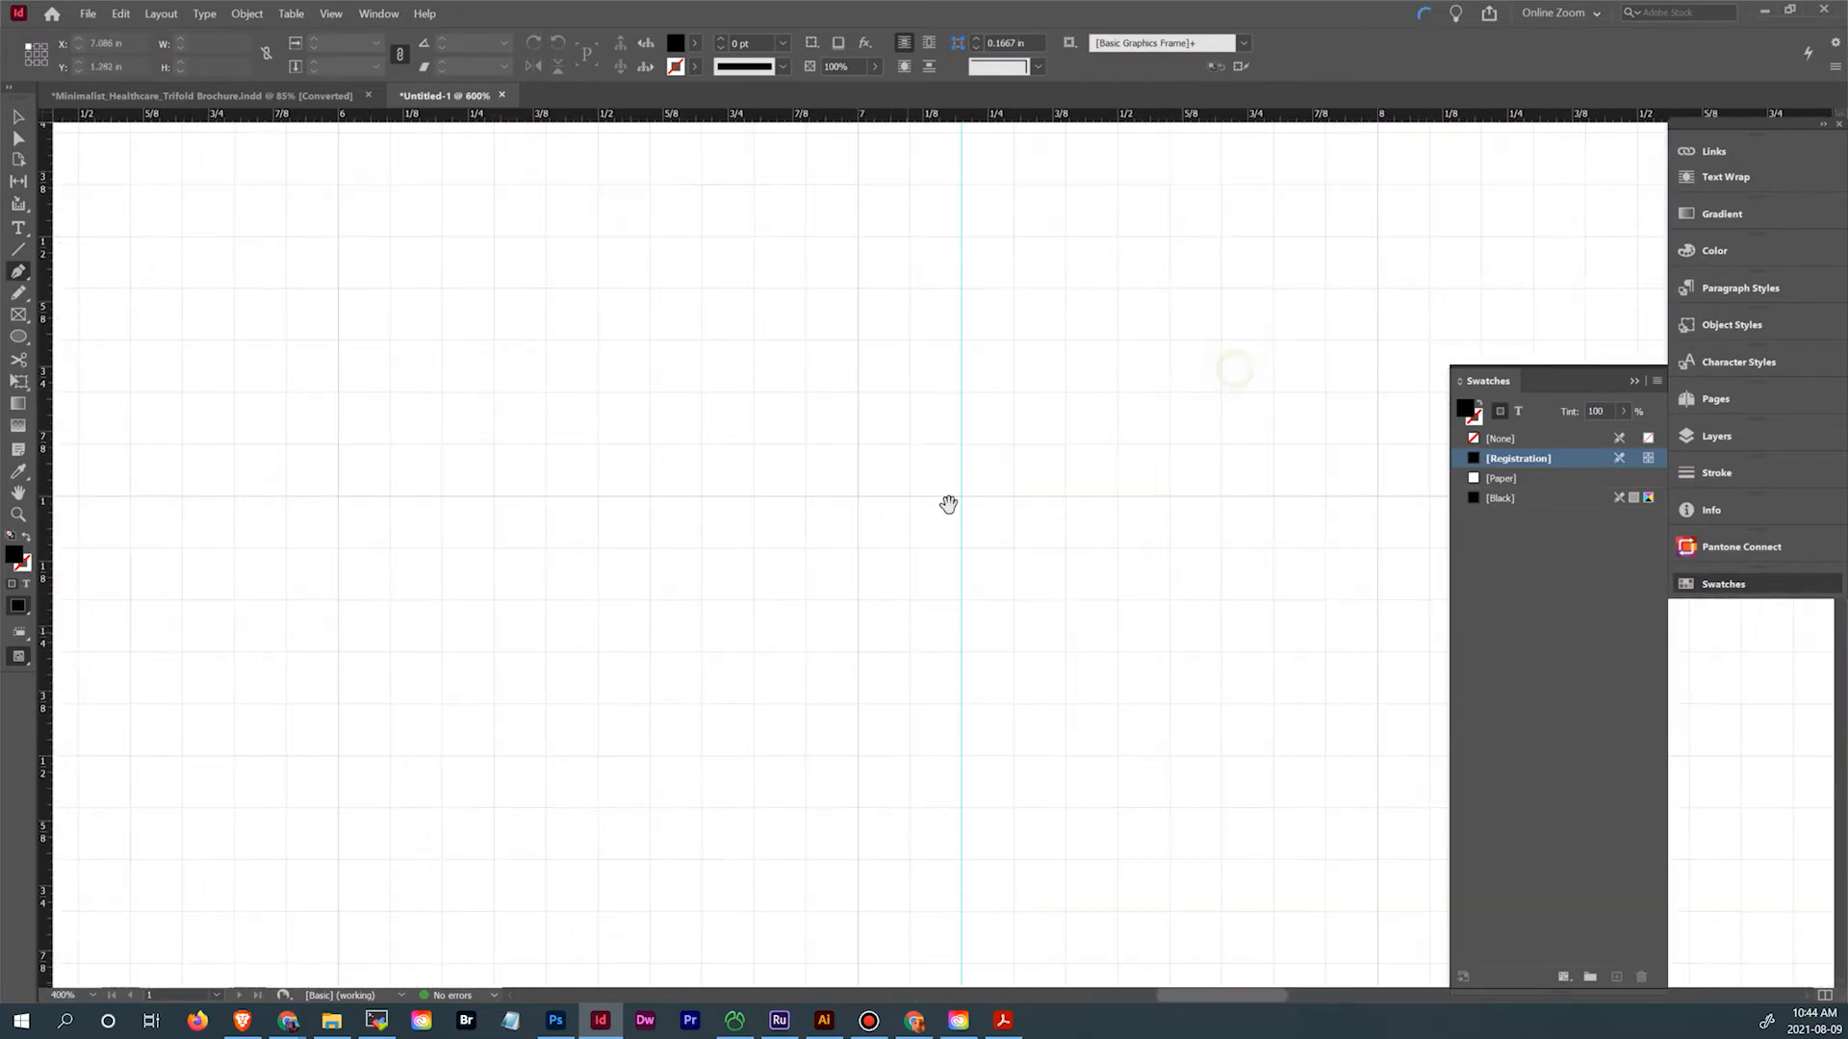
scroll(962, 500, "up", 8)
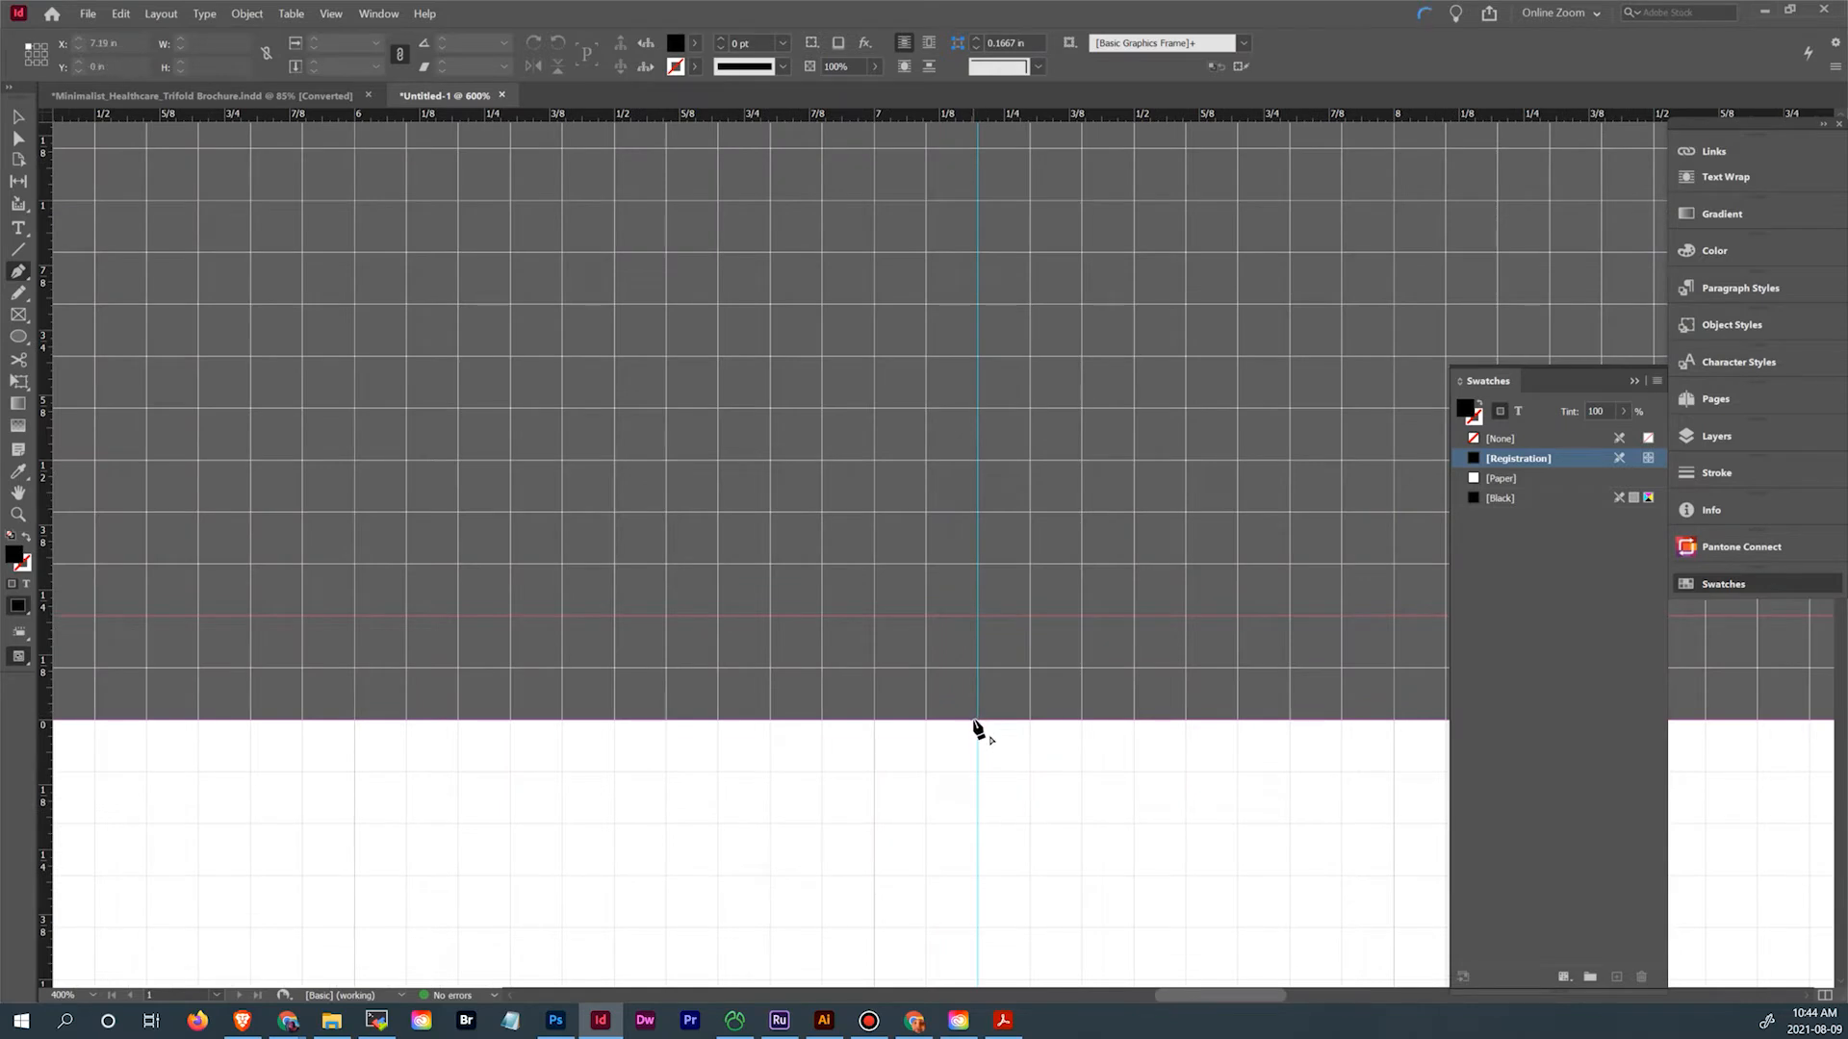
left_click(979, 721)
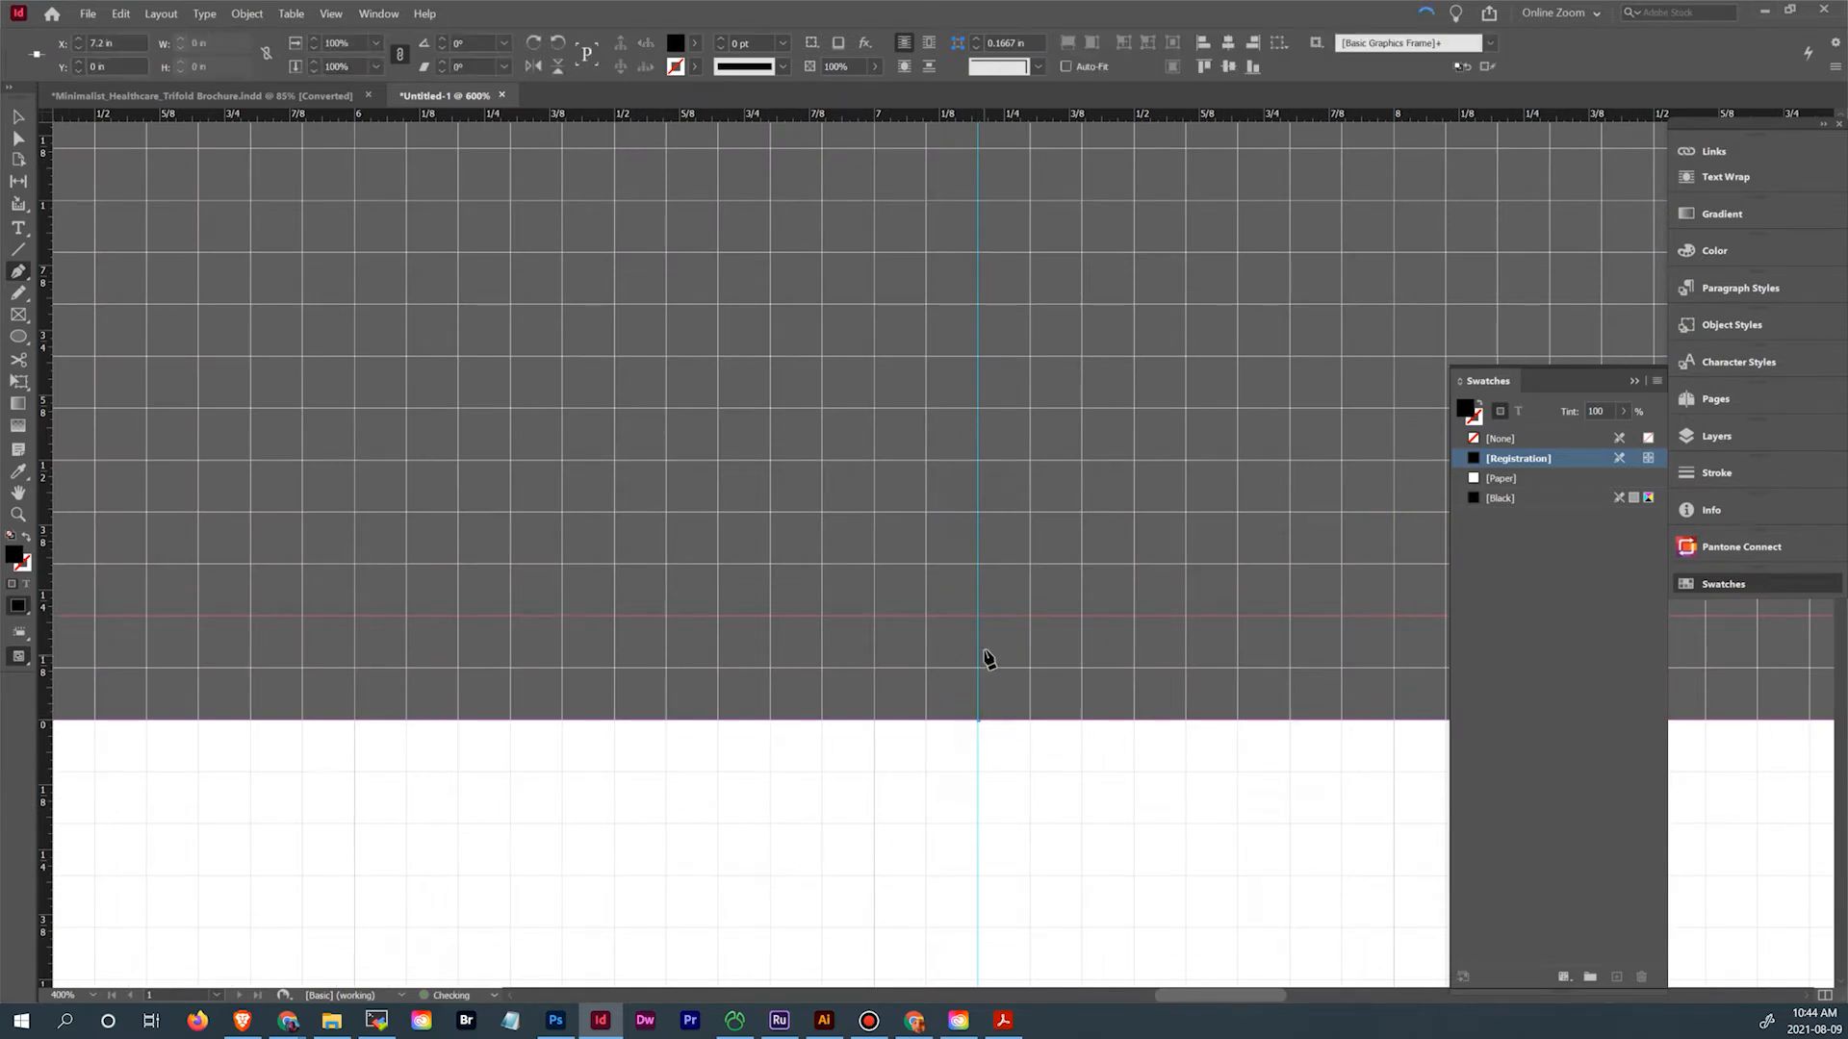
left_click(979, 617)
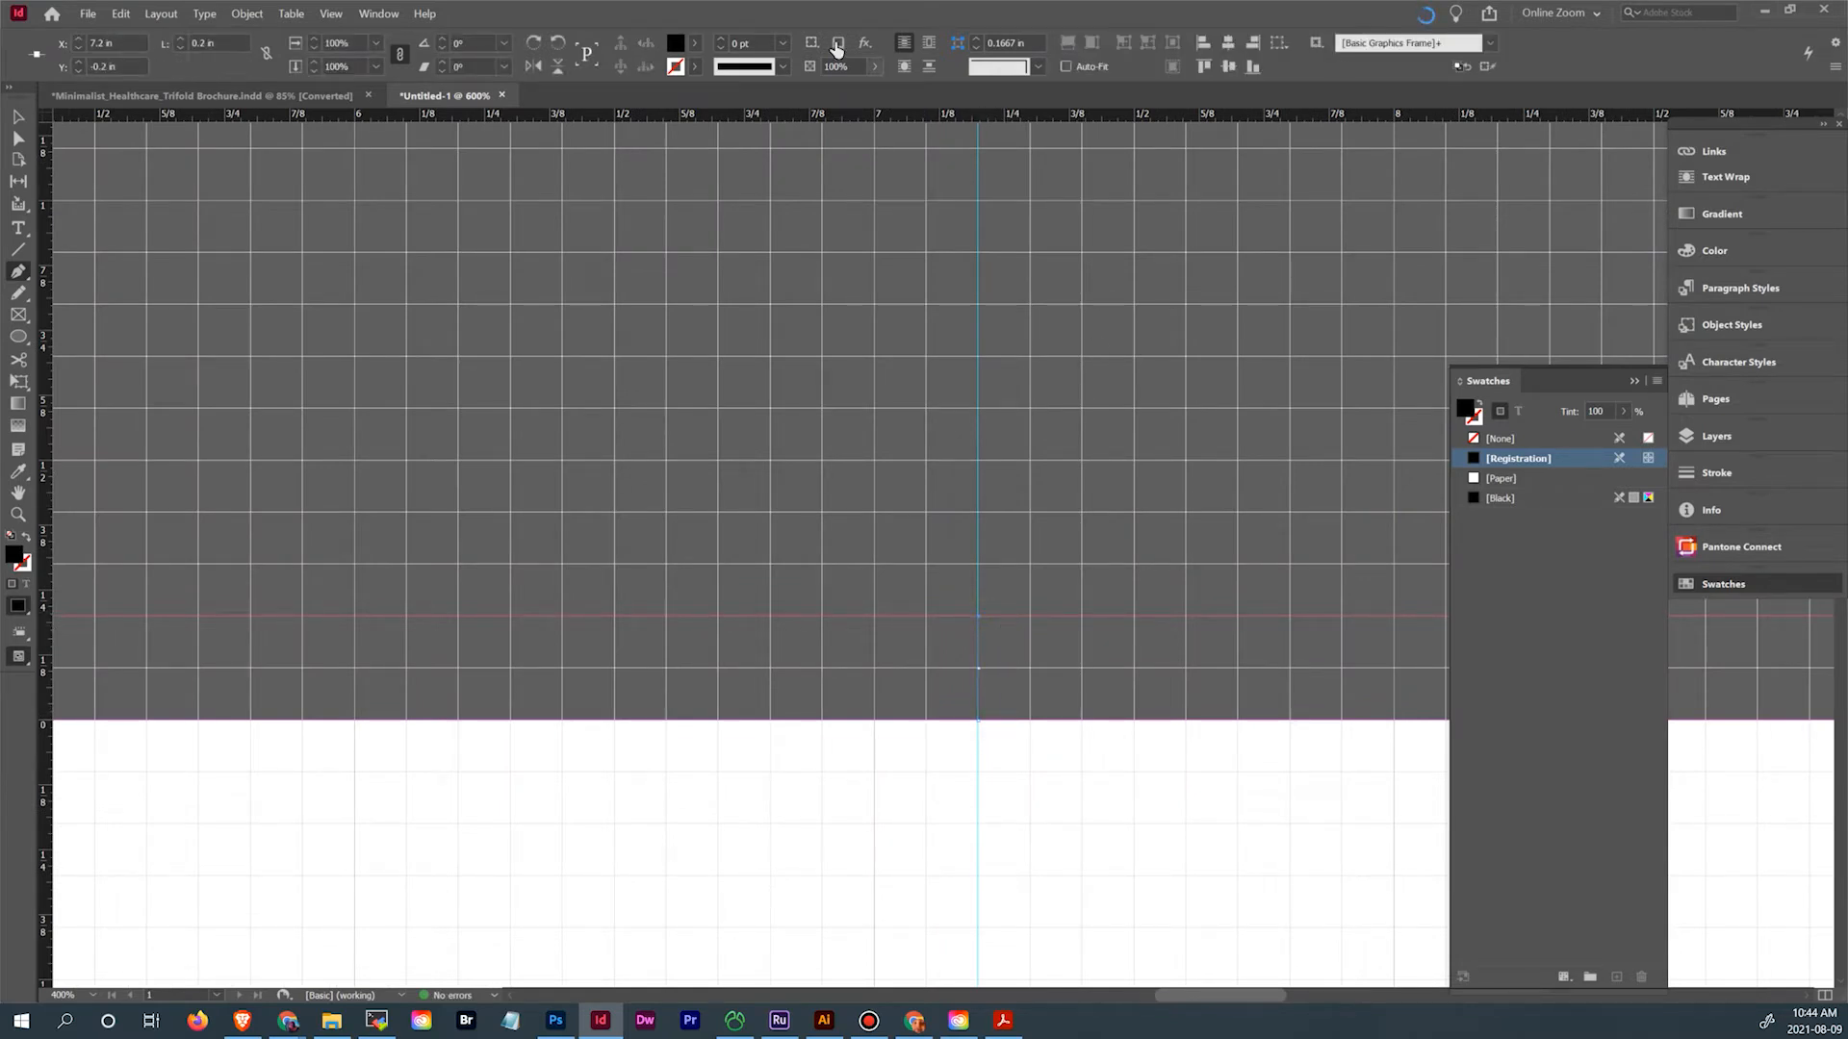
Give the fold mark line a 1 pt stroke with the Dashed (3 and 2) style
left_click(722, 43)
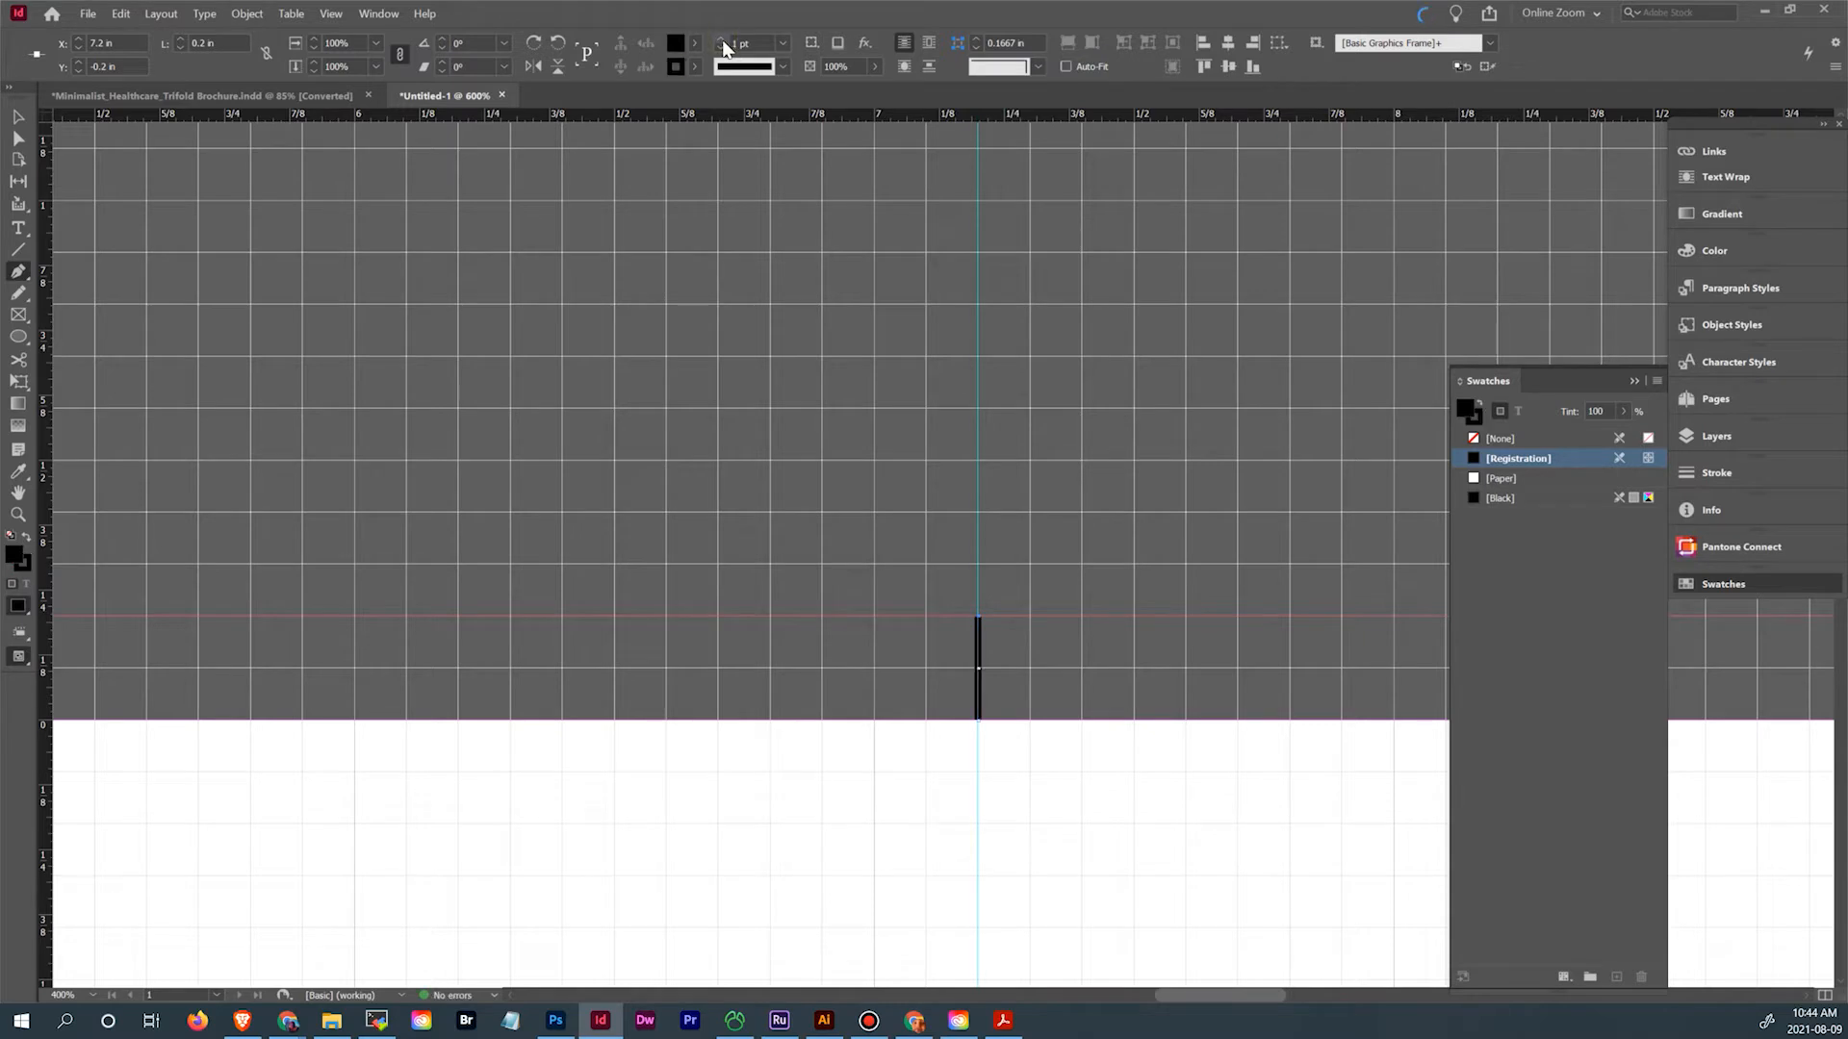
left_click(785, 65)
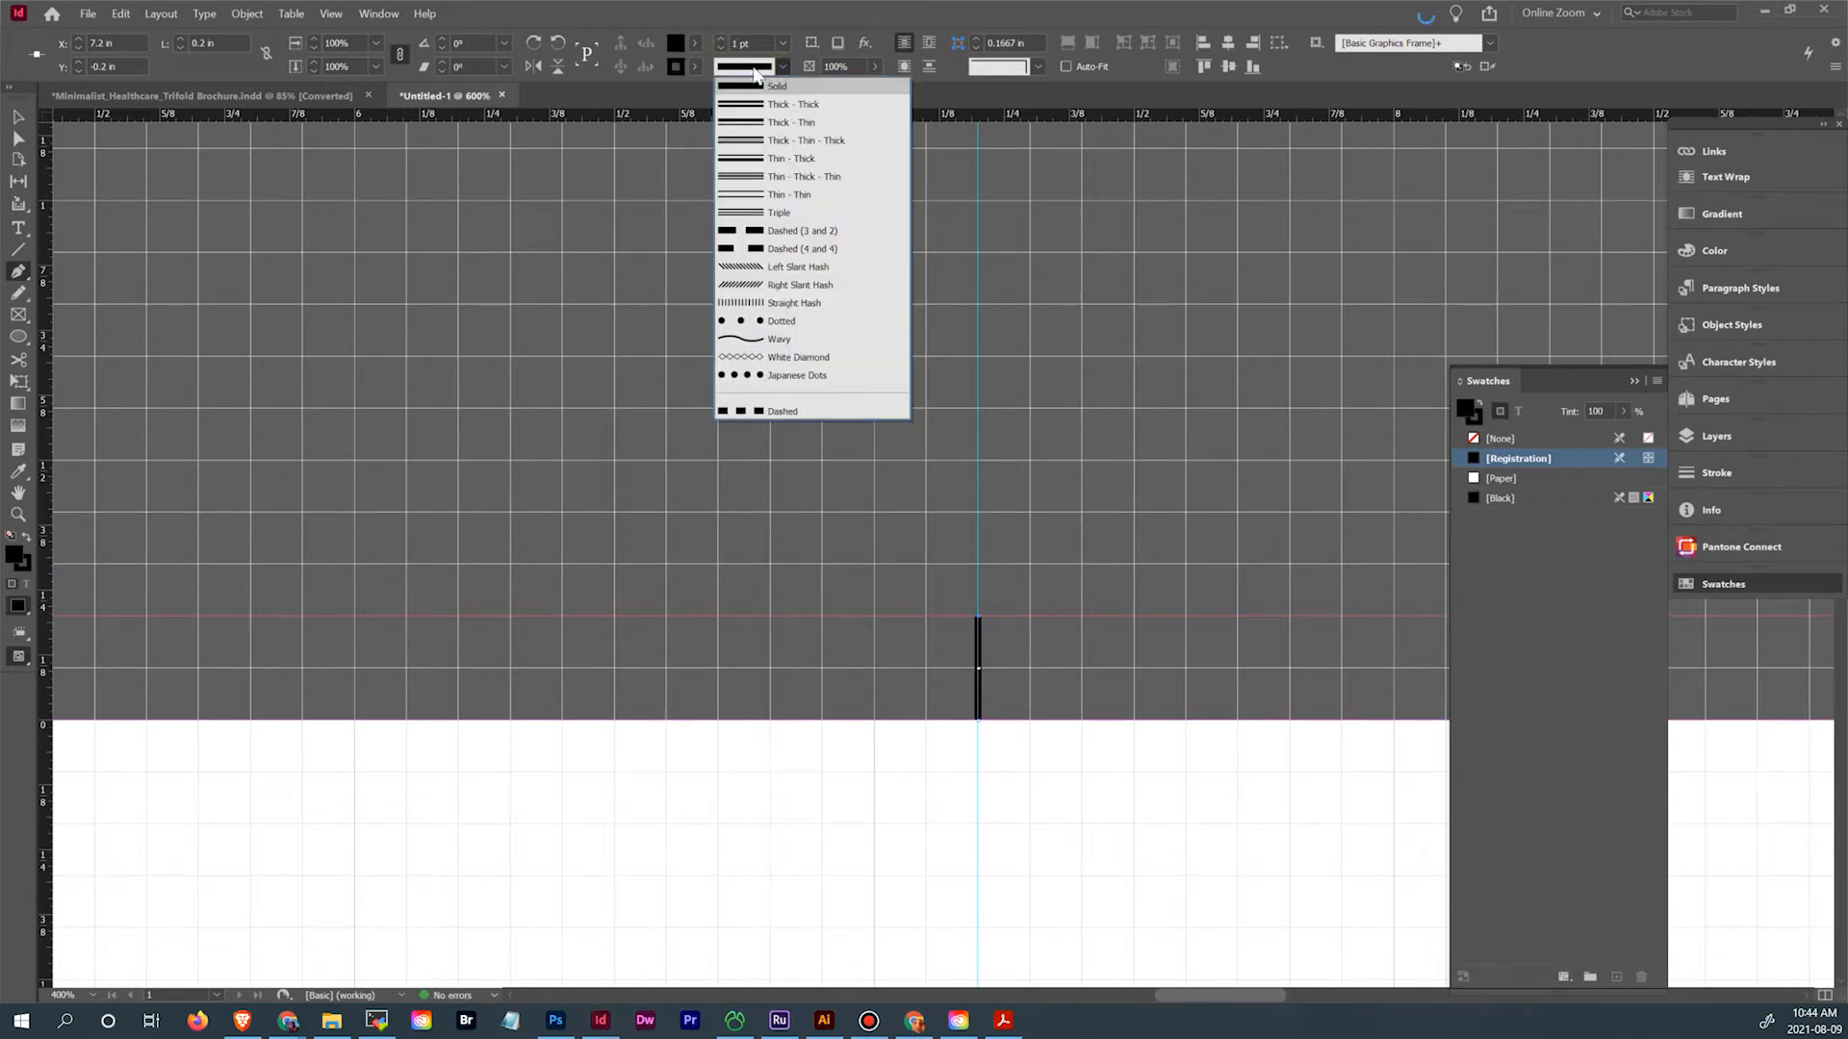
left_click(801, 235)
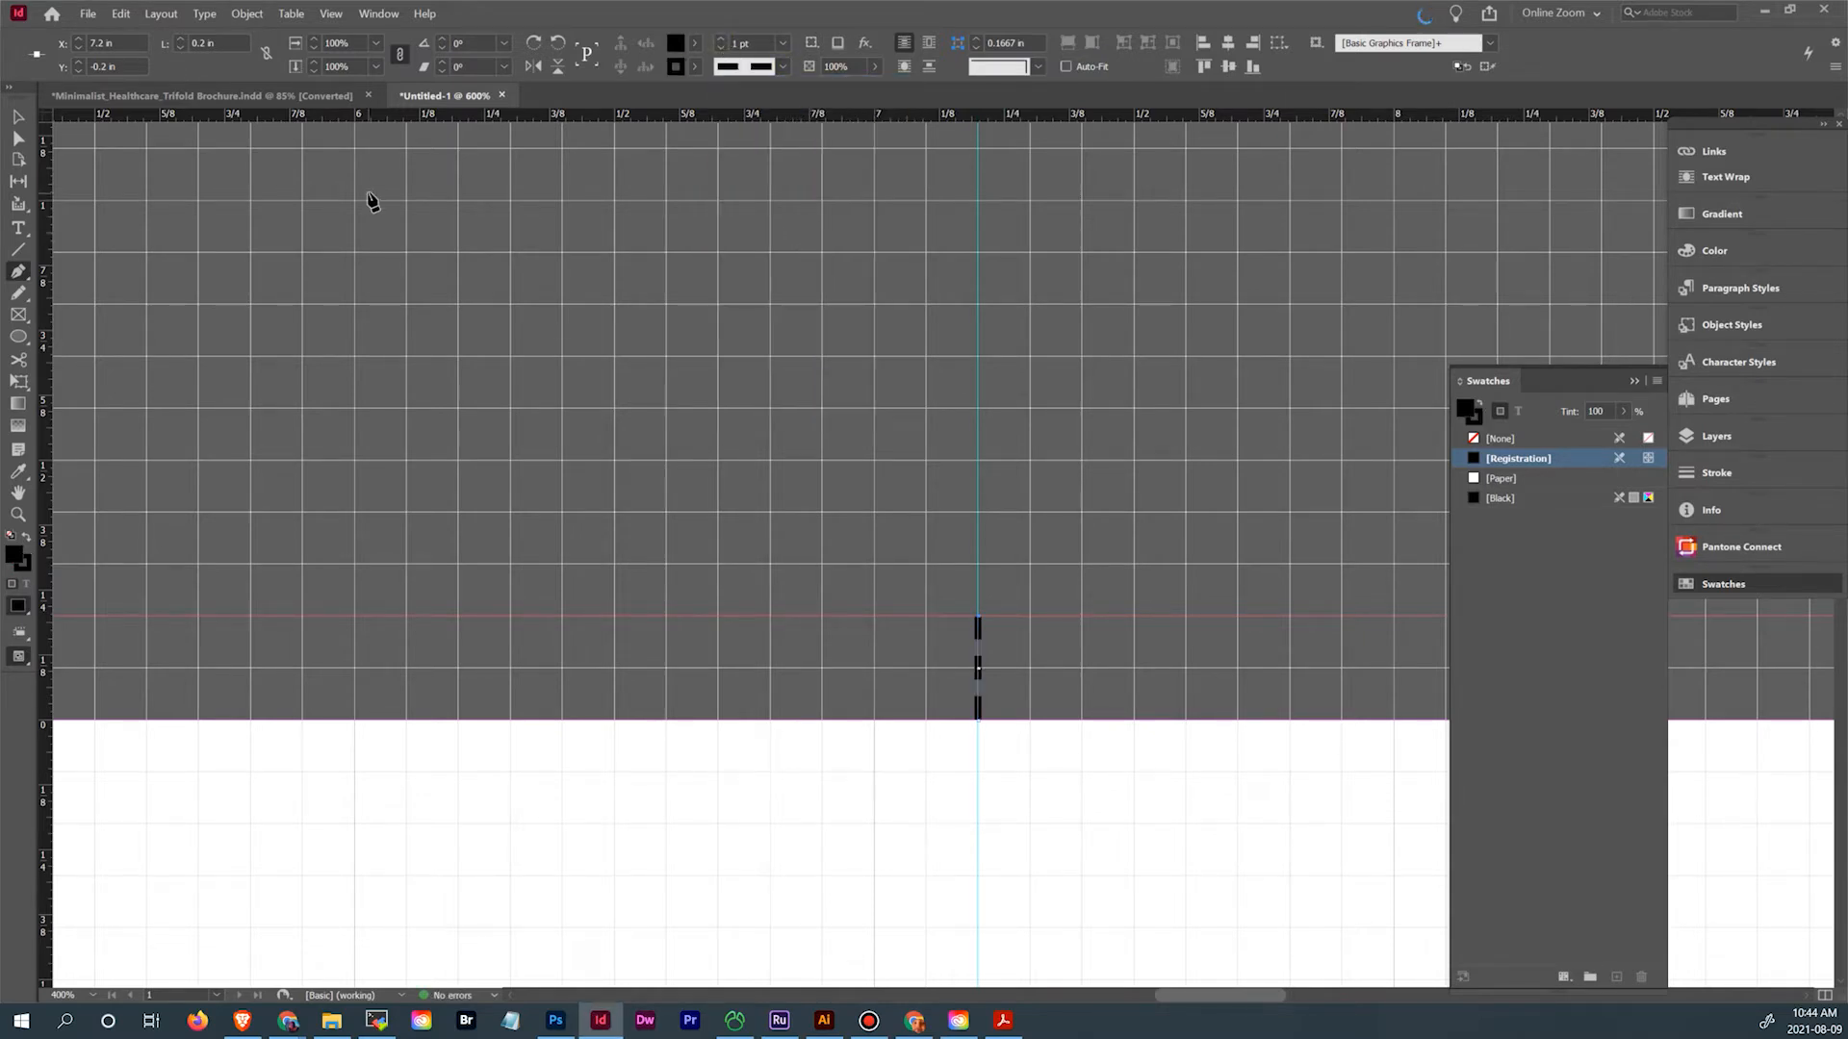
Duplicate the dashed fold mark at the 3.8 in guide and center the copy exactly on that guide
left_click(19, 118)
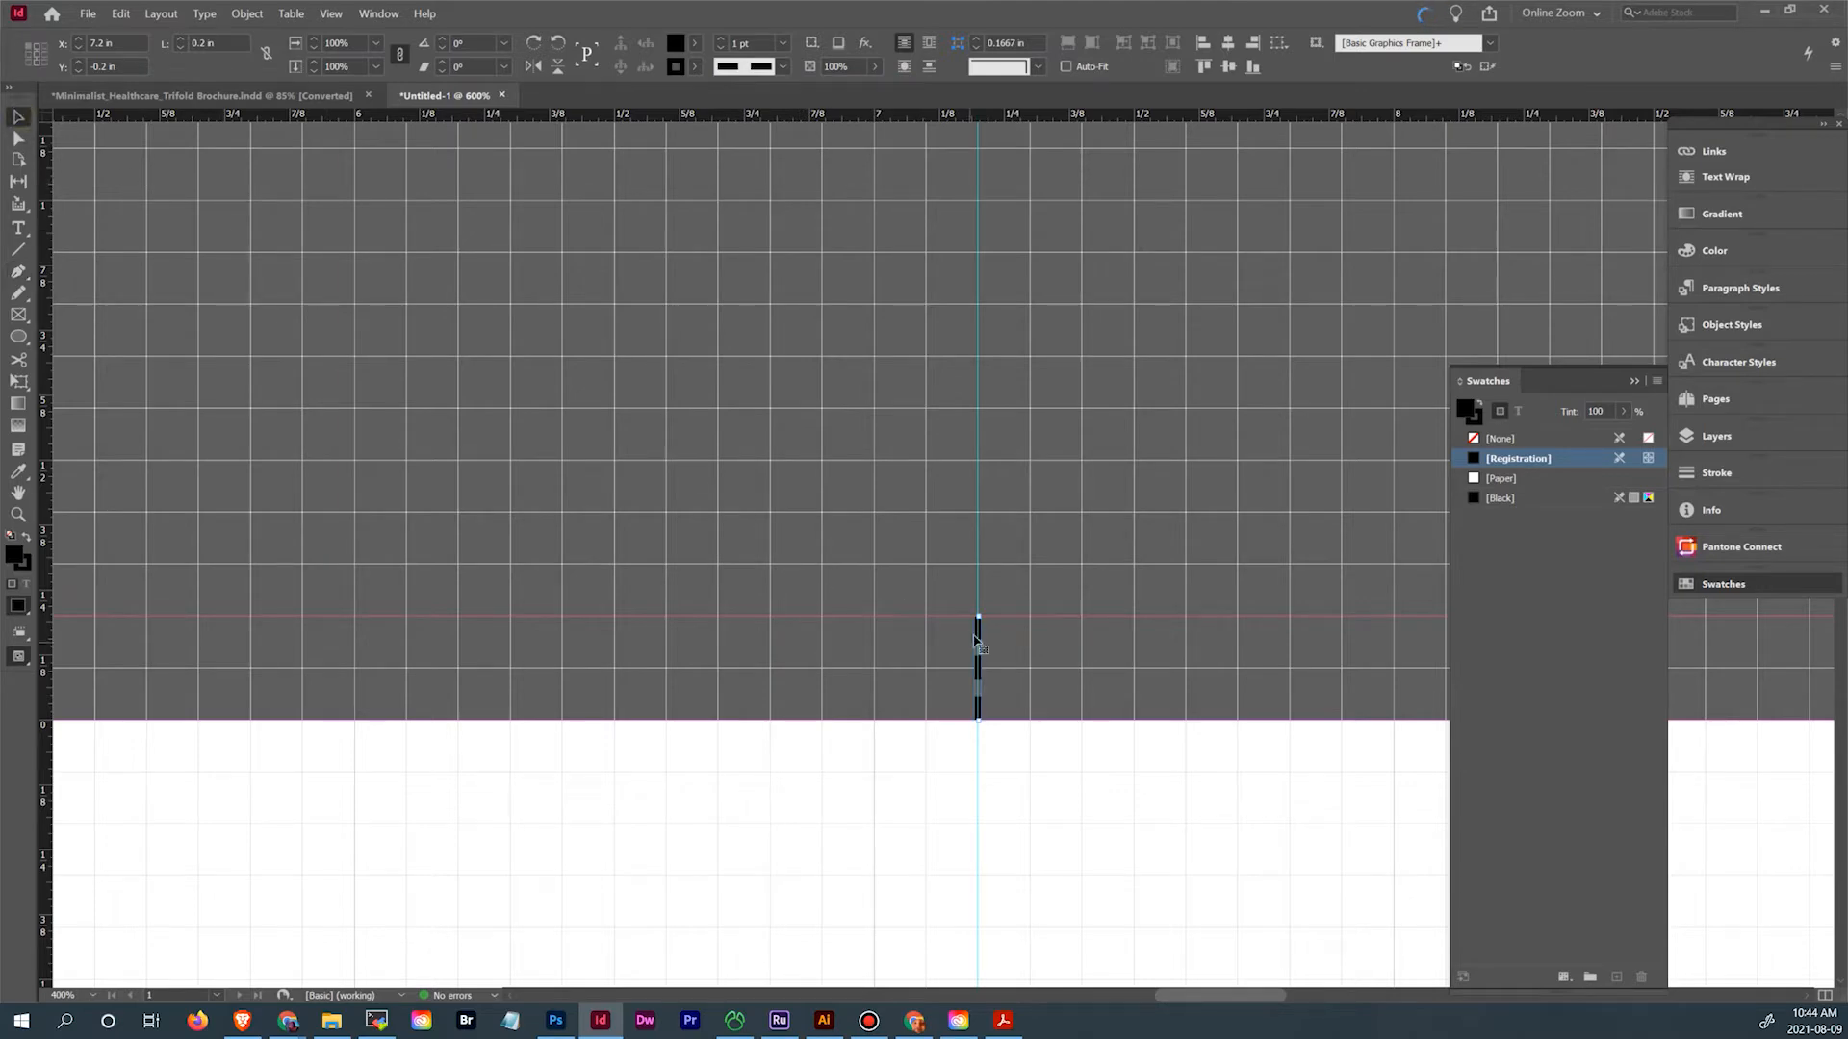
left_click_drag(981, 637, 821, 718)
left_click(19, 516)
left_click_drag(531, 347, 646, 525)
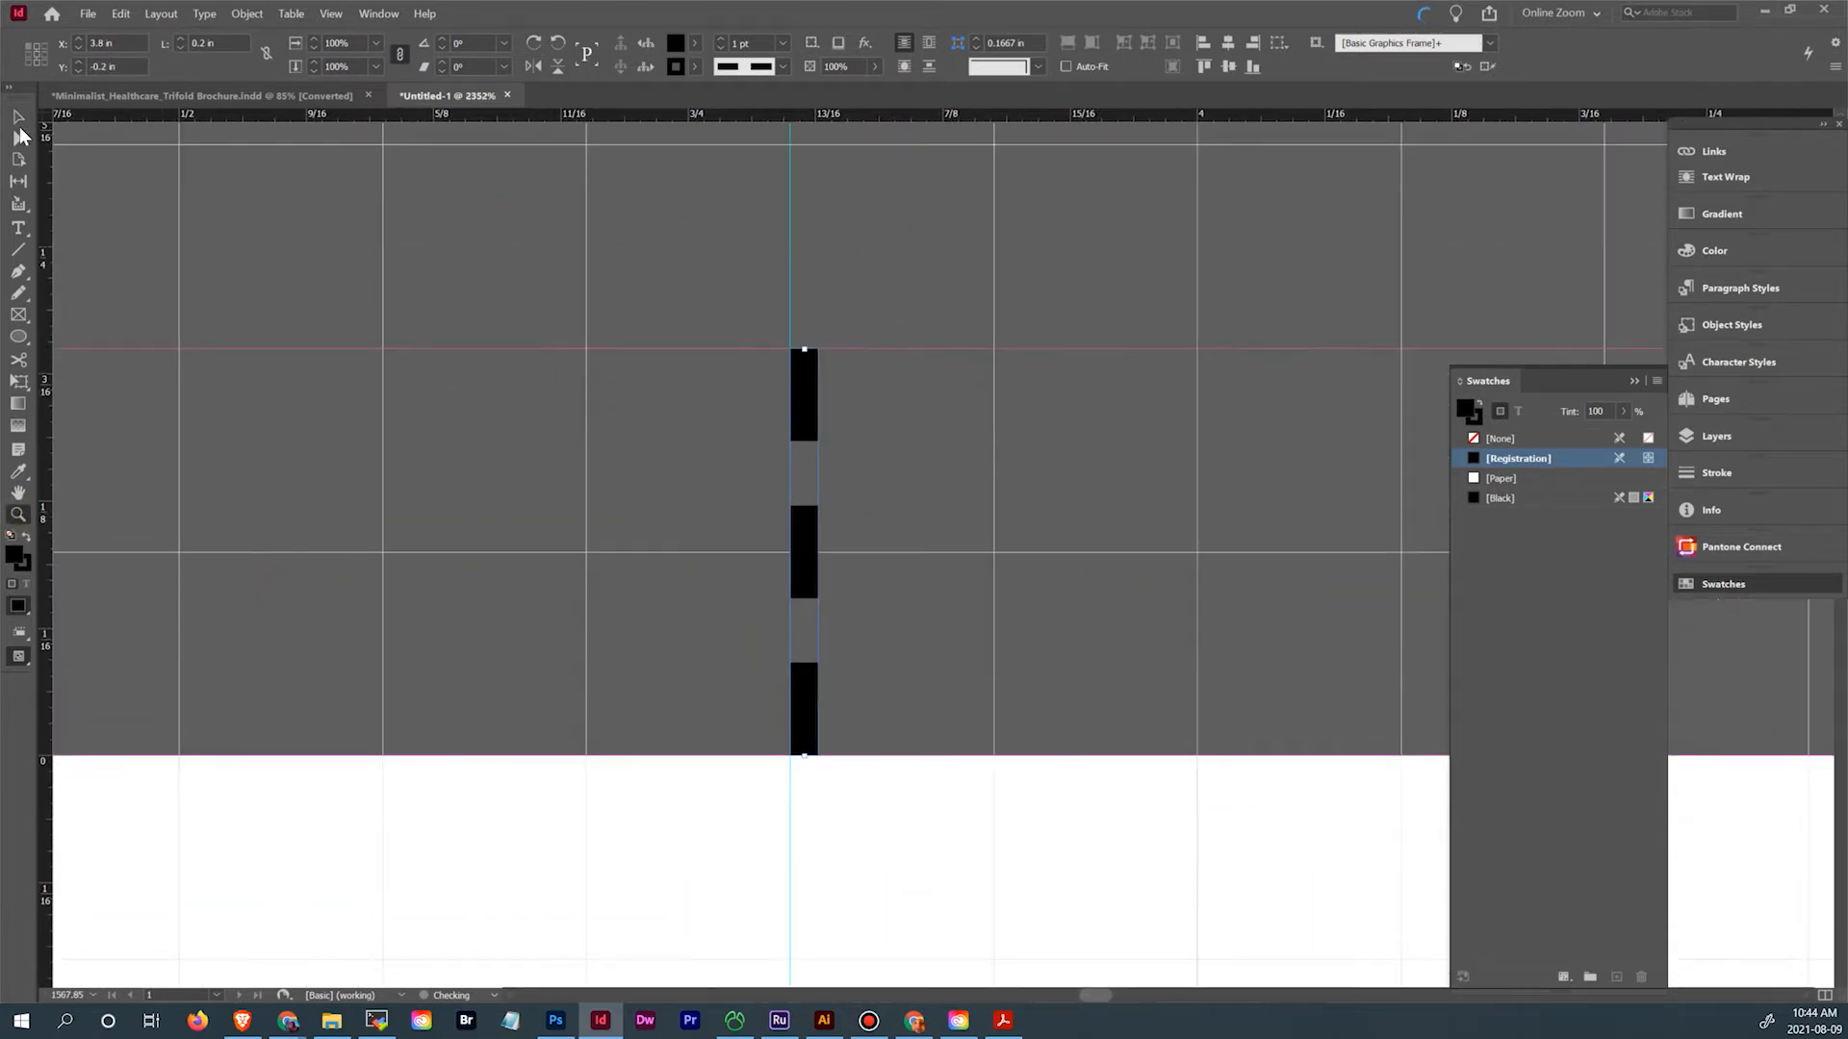
left_click(18, 116)
left_click_drag(813, 412, 801, 423)
left_click(883, 481)
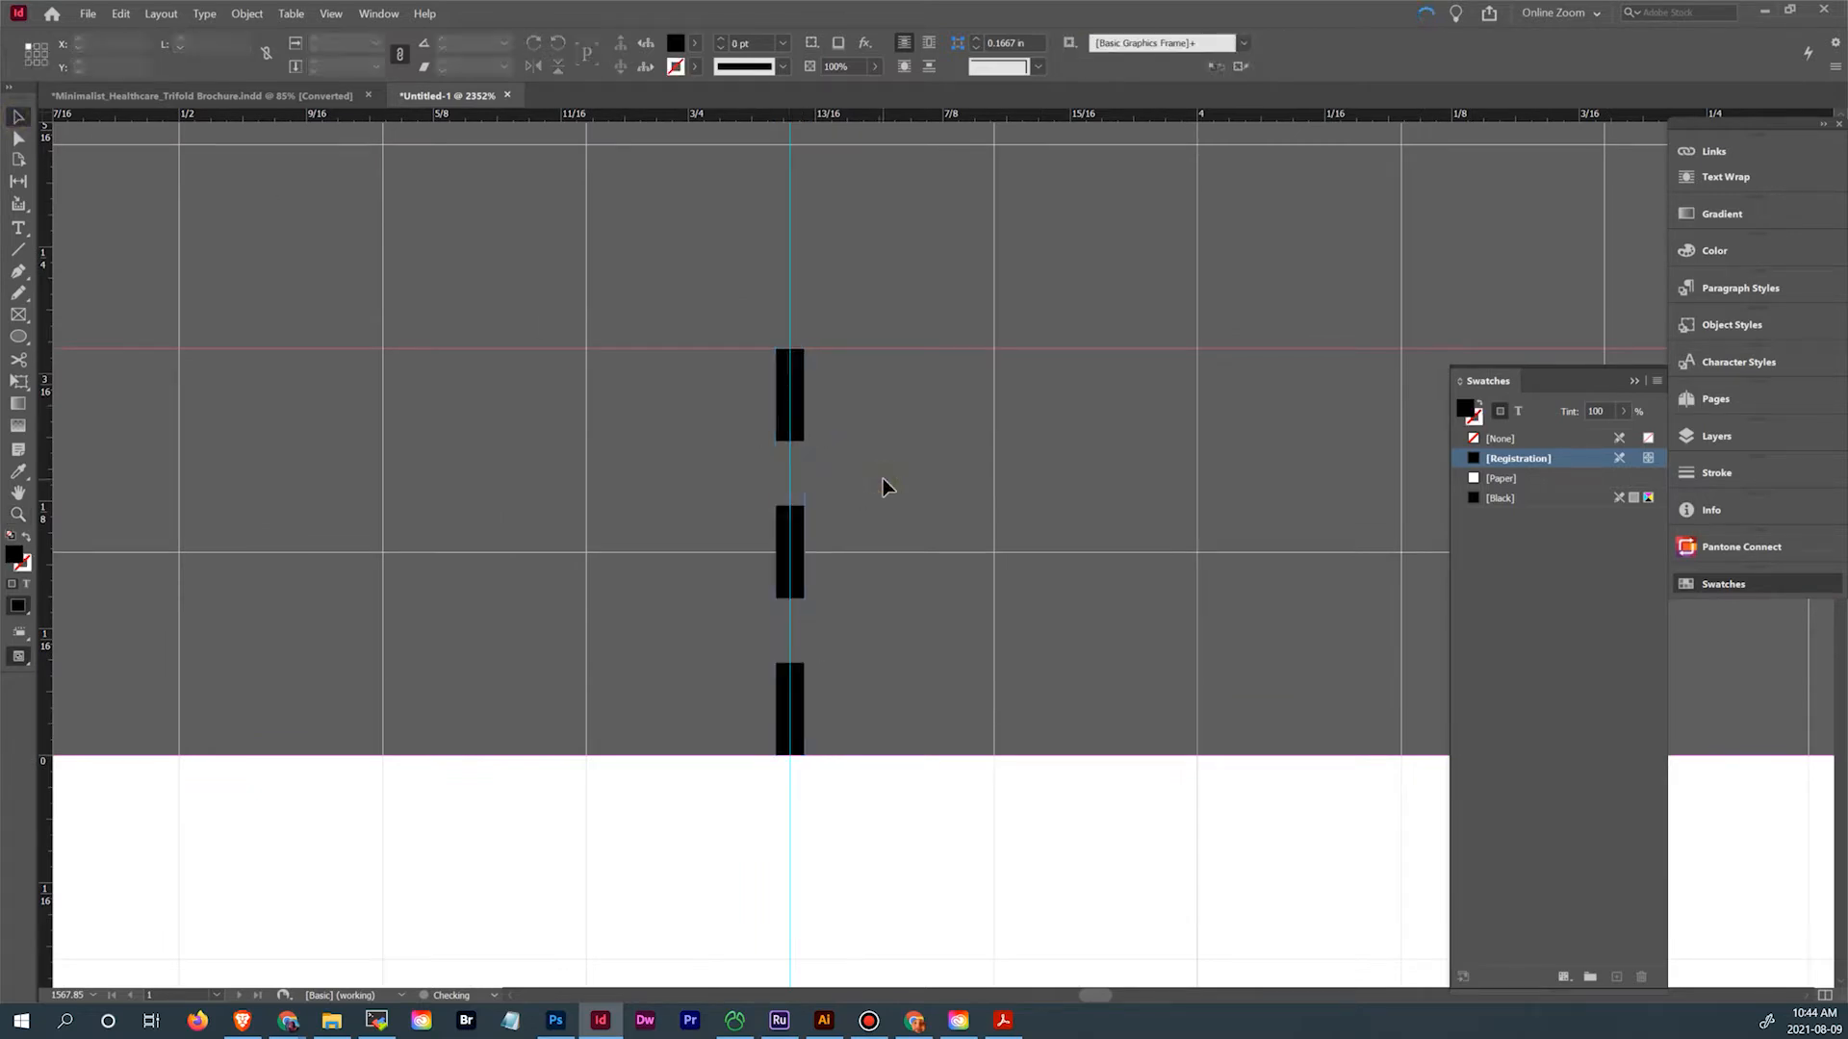
Copy the two dashed fold marks above the page and paste the copies onto the page
key("ctrl+0")
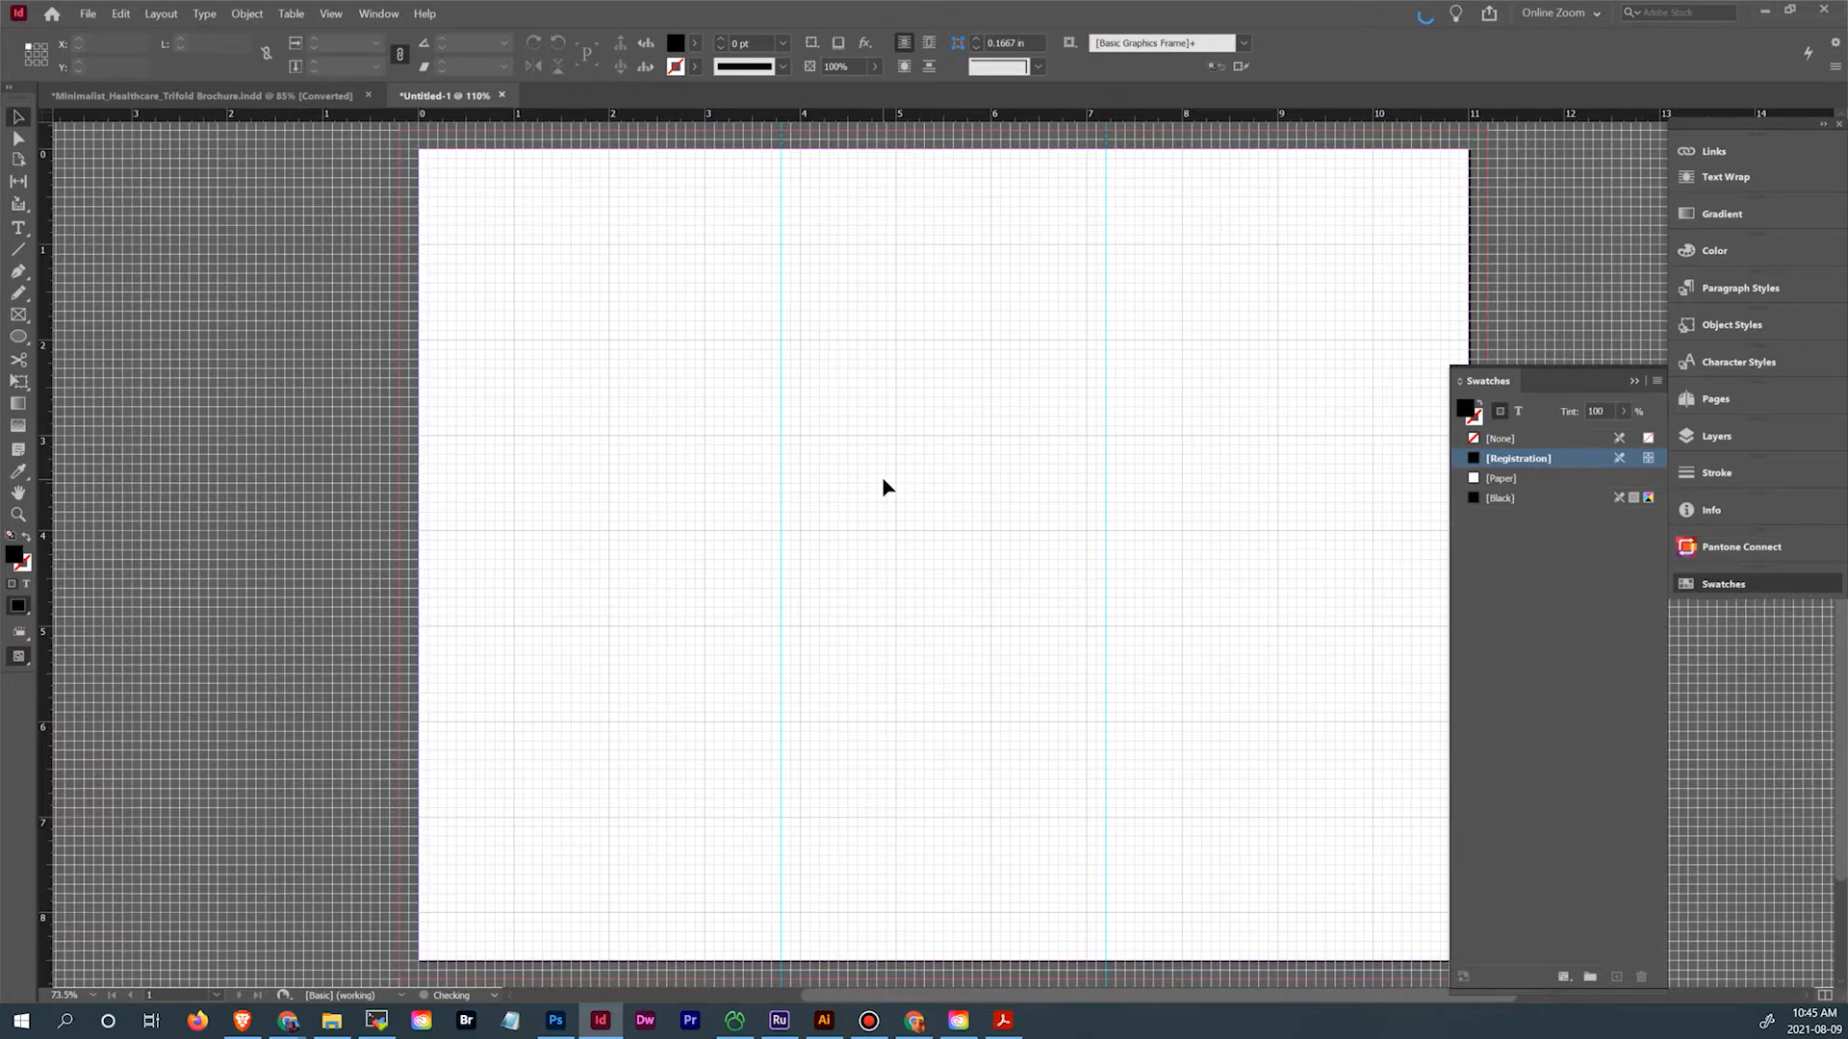
left_click_drag(907, 383, 921, 604)
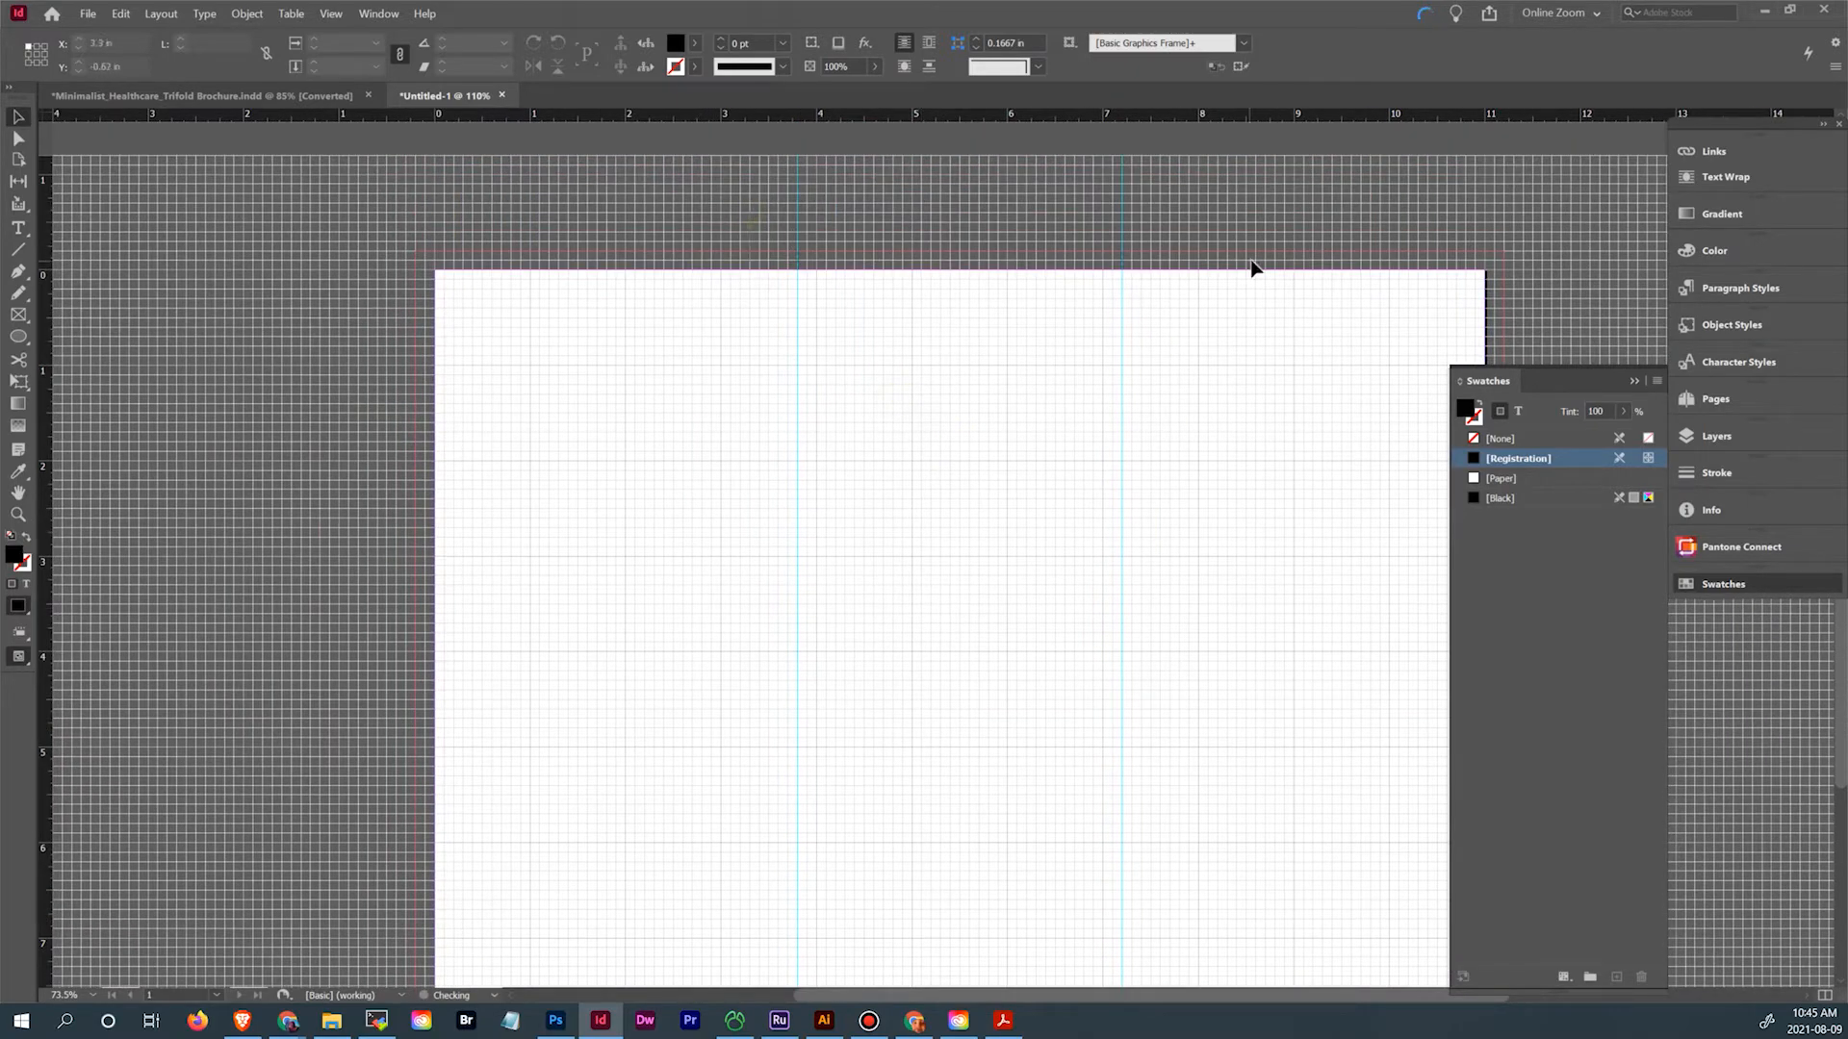
left_click_drag(750, 211, 1251, 260)
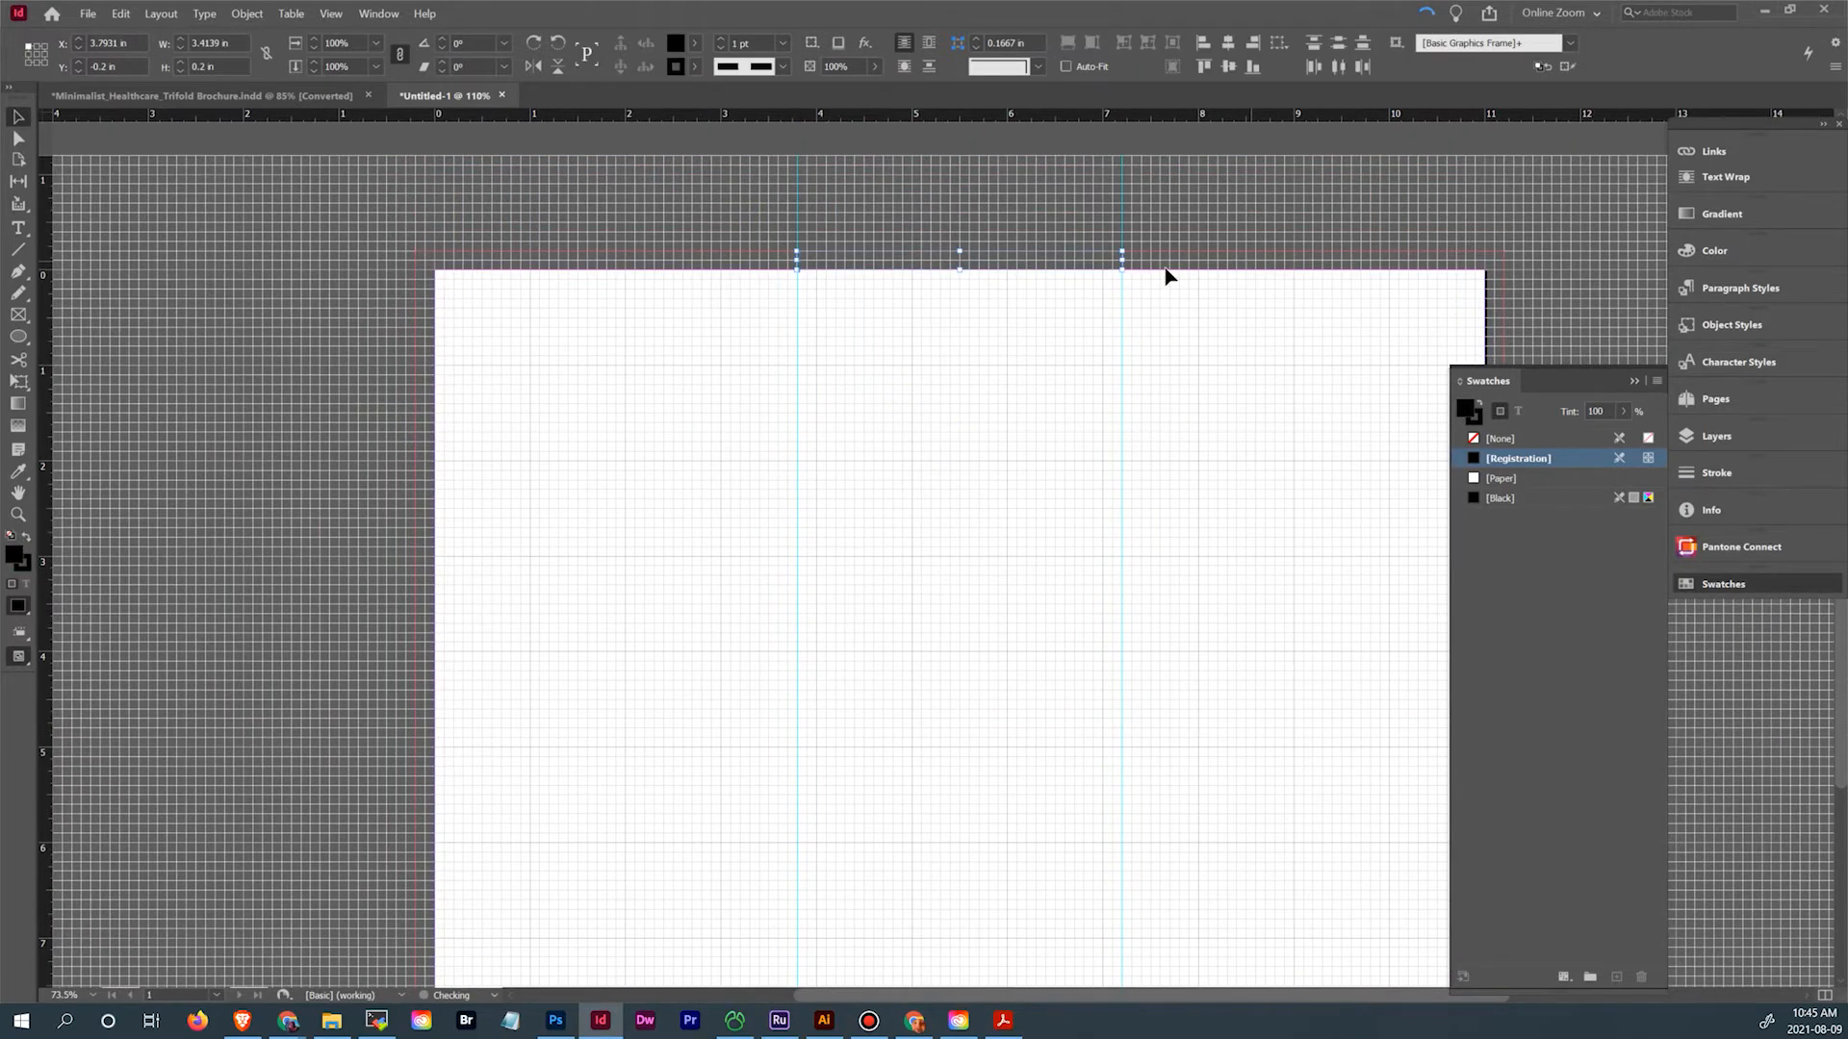
scroll(1164, 277, "down", 5)
left_click(1100, 870)
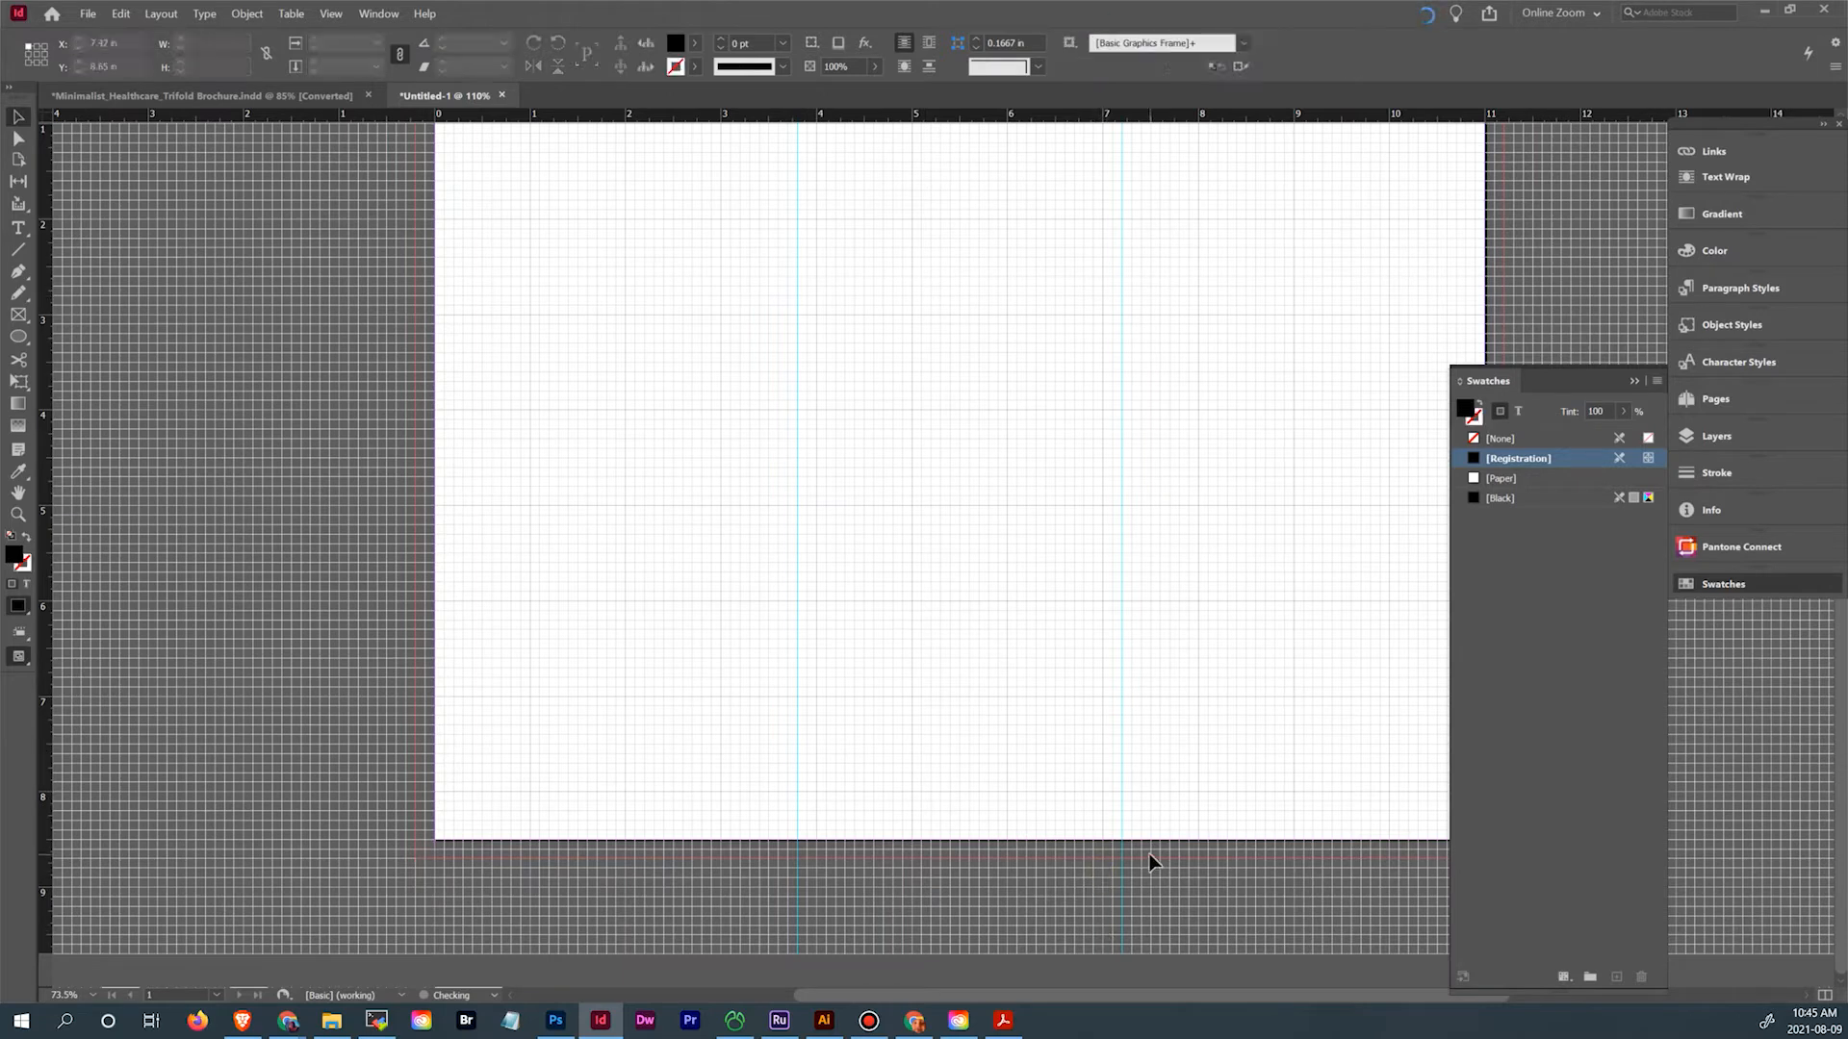
key("ctrl+v")
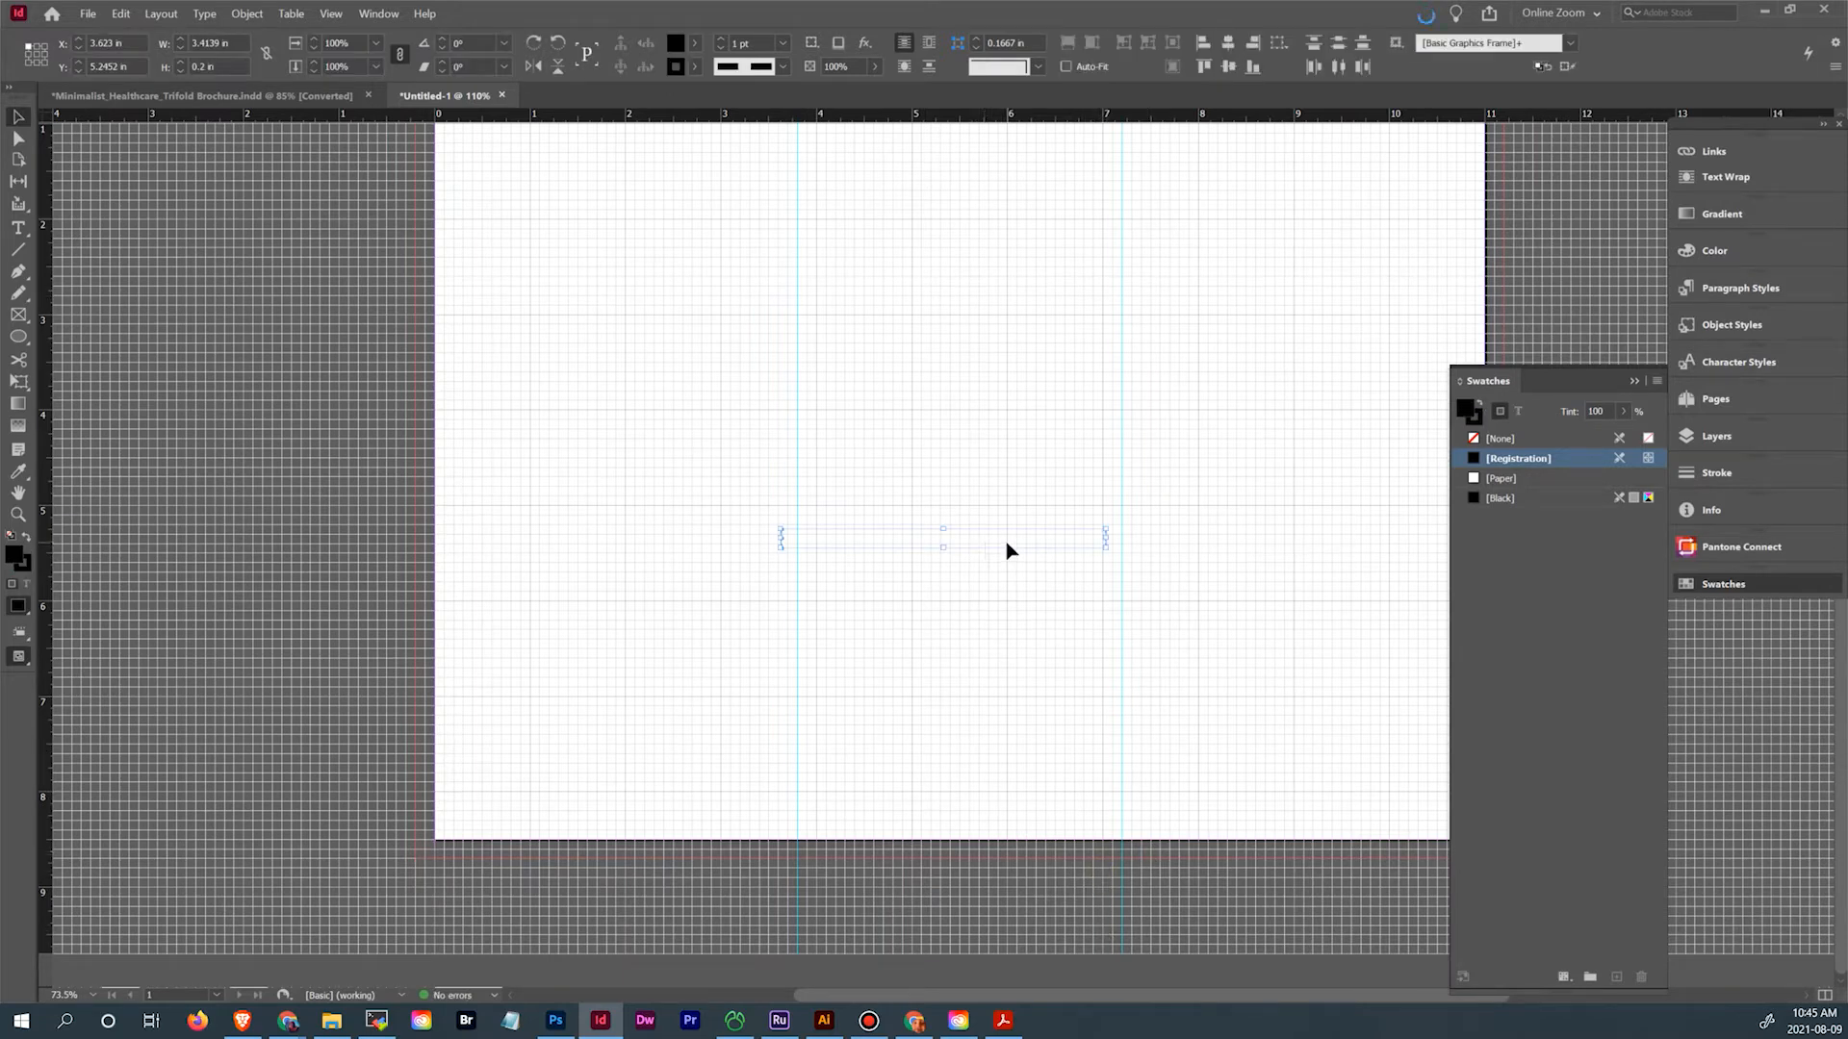
Lock the ruler guides so the pasted fold marks can be selected without them
left_click_drag(1031, 544, 1085, 754)
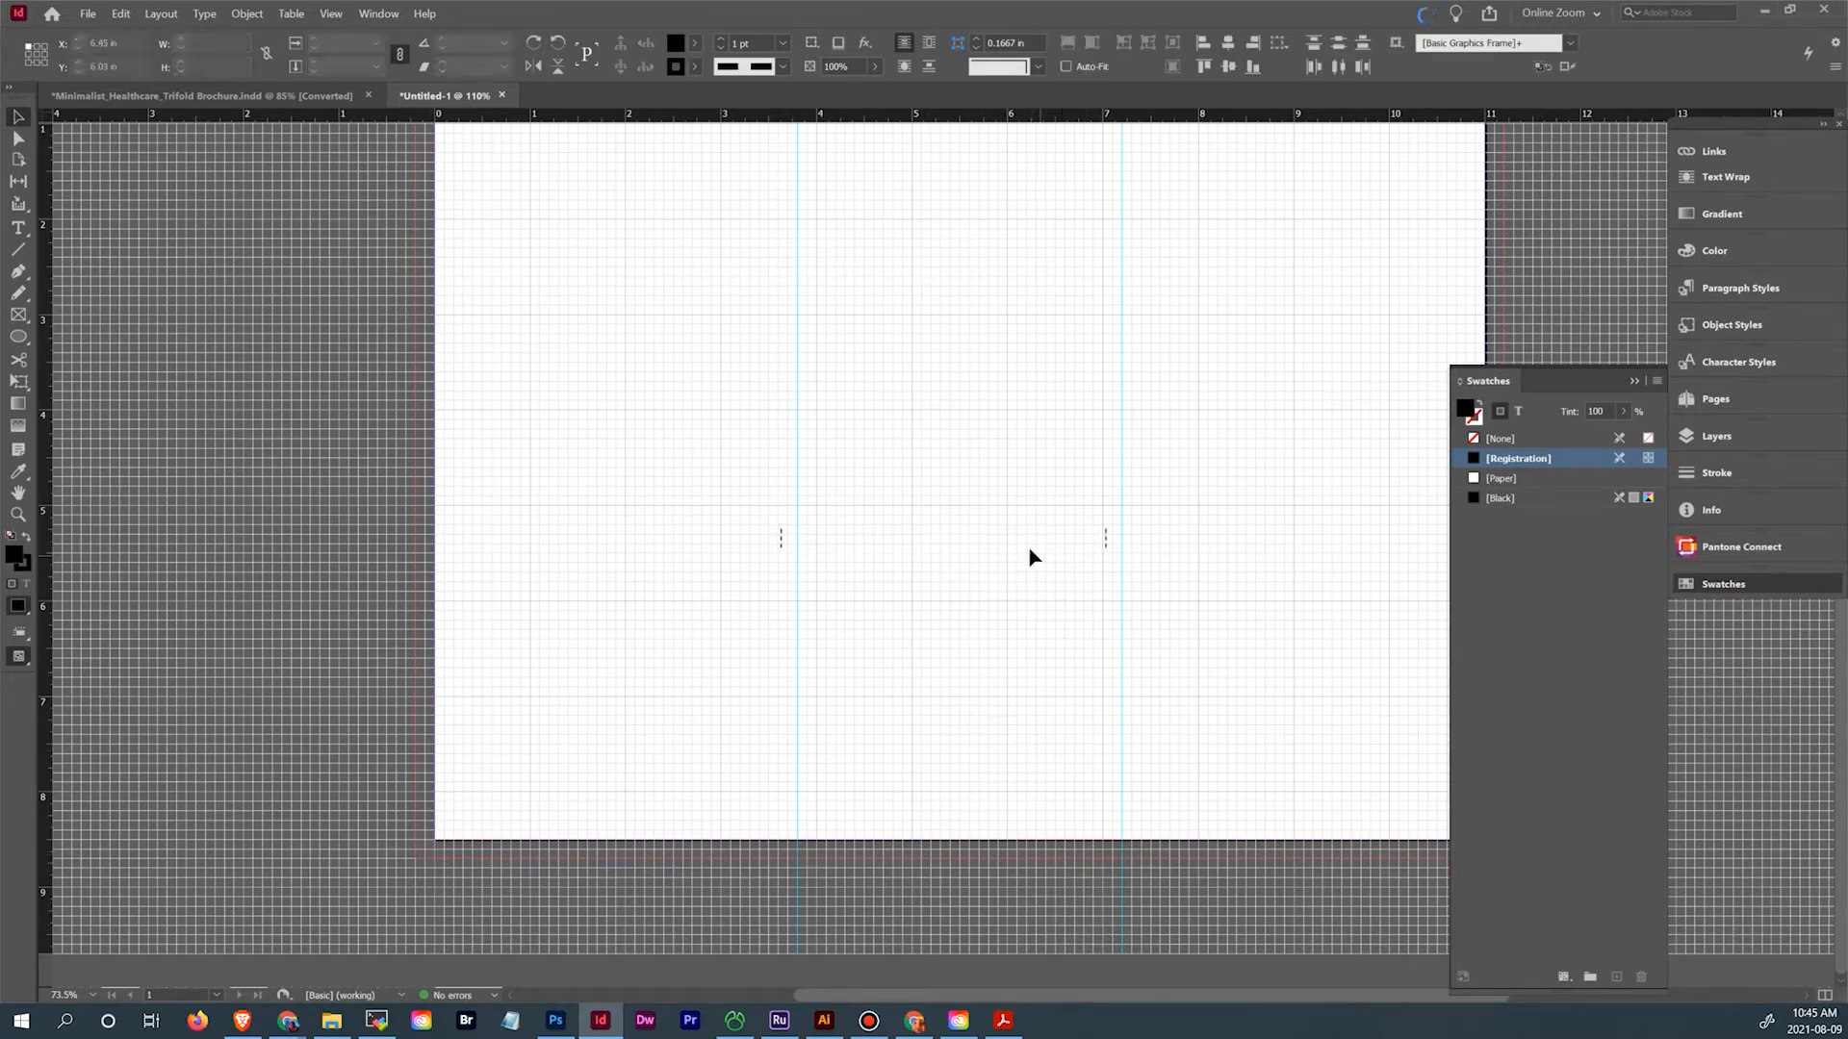
left_click_drag(762, 407, 1251, 469)
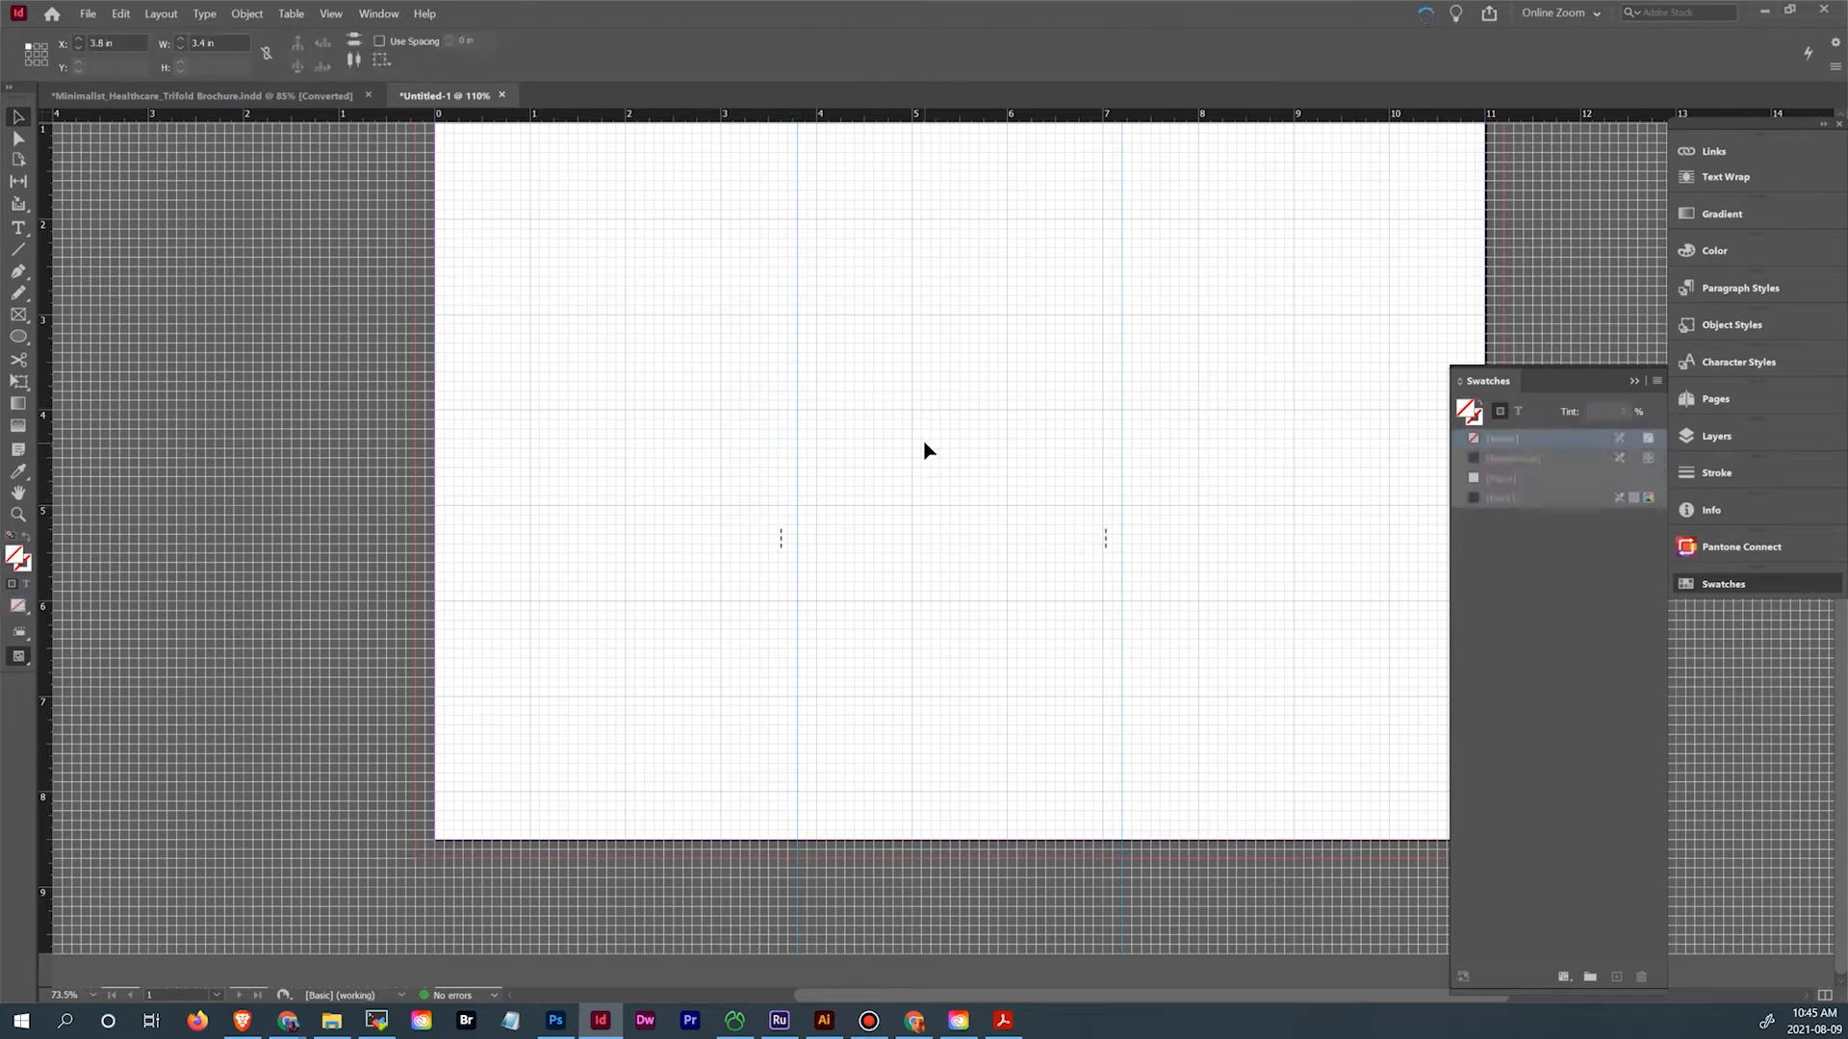
scroll(991, 433, "up", 5)
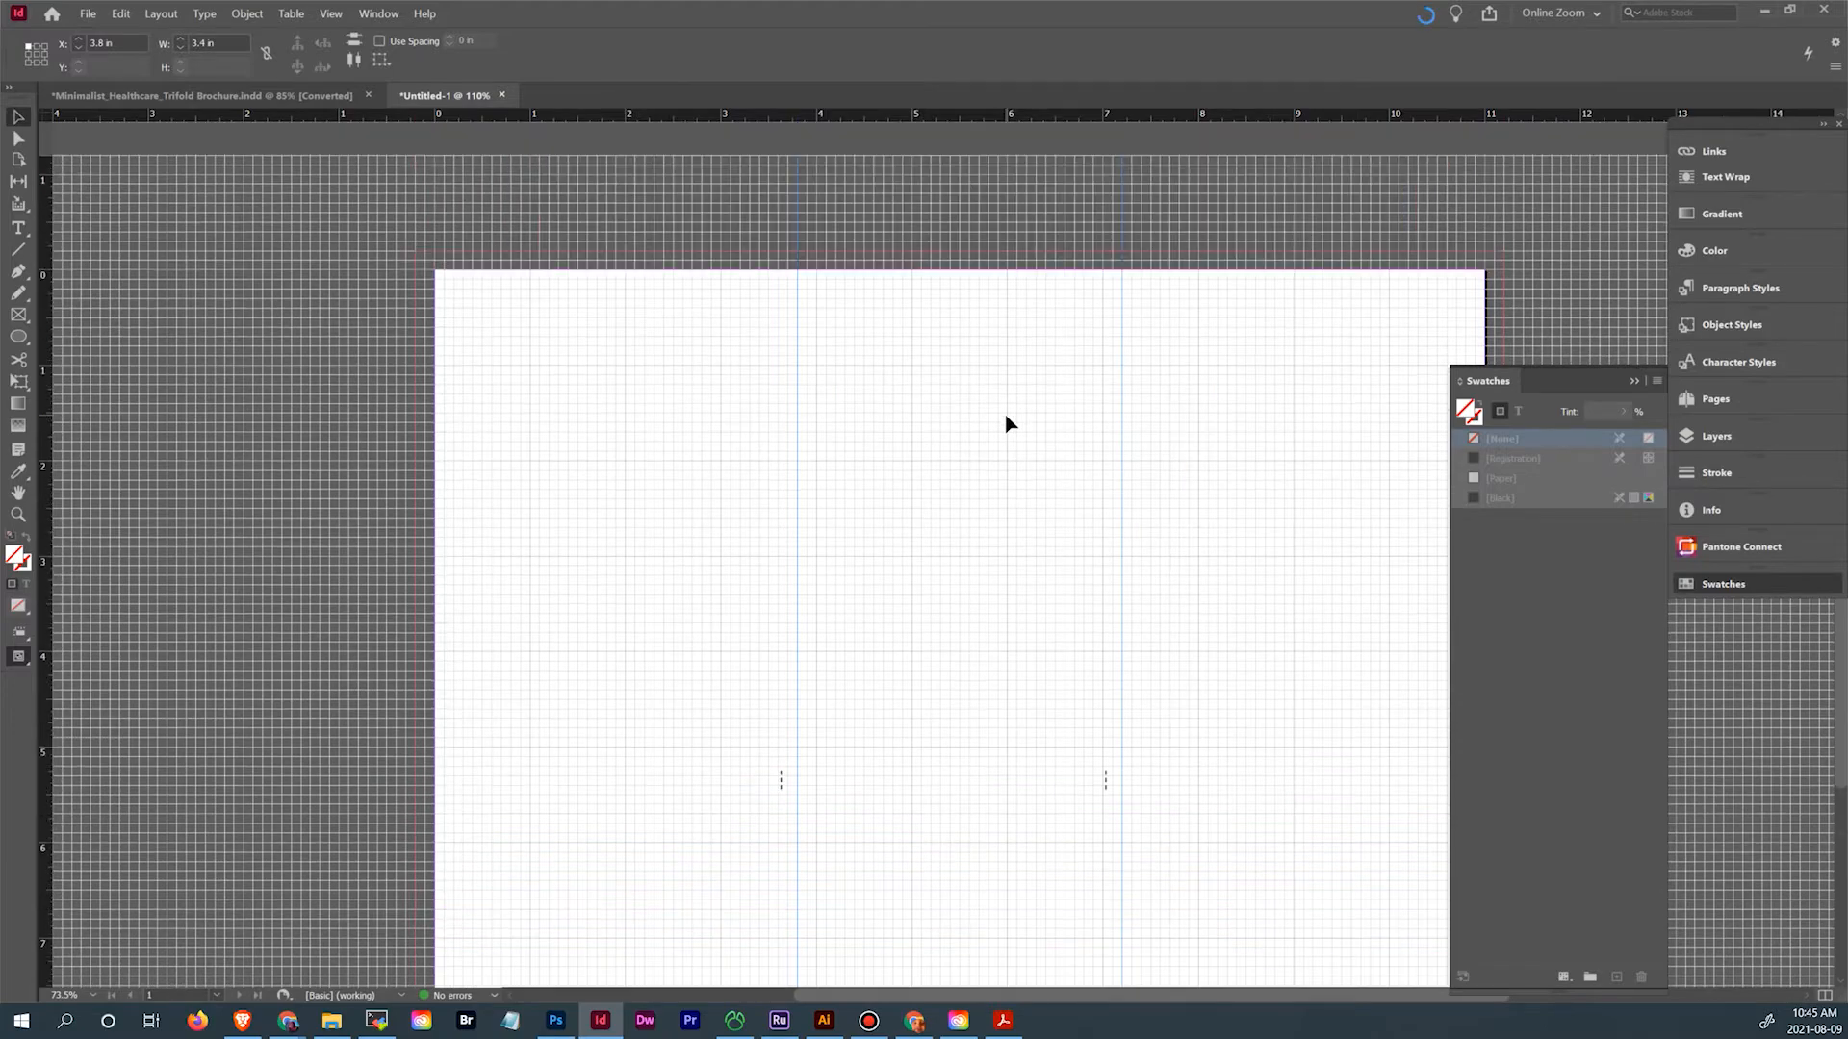
left_click(331, 13)
mouse_move(423, 343)
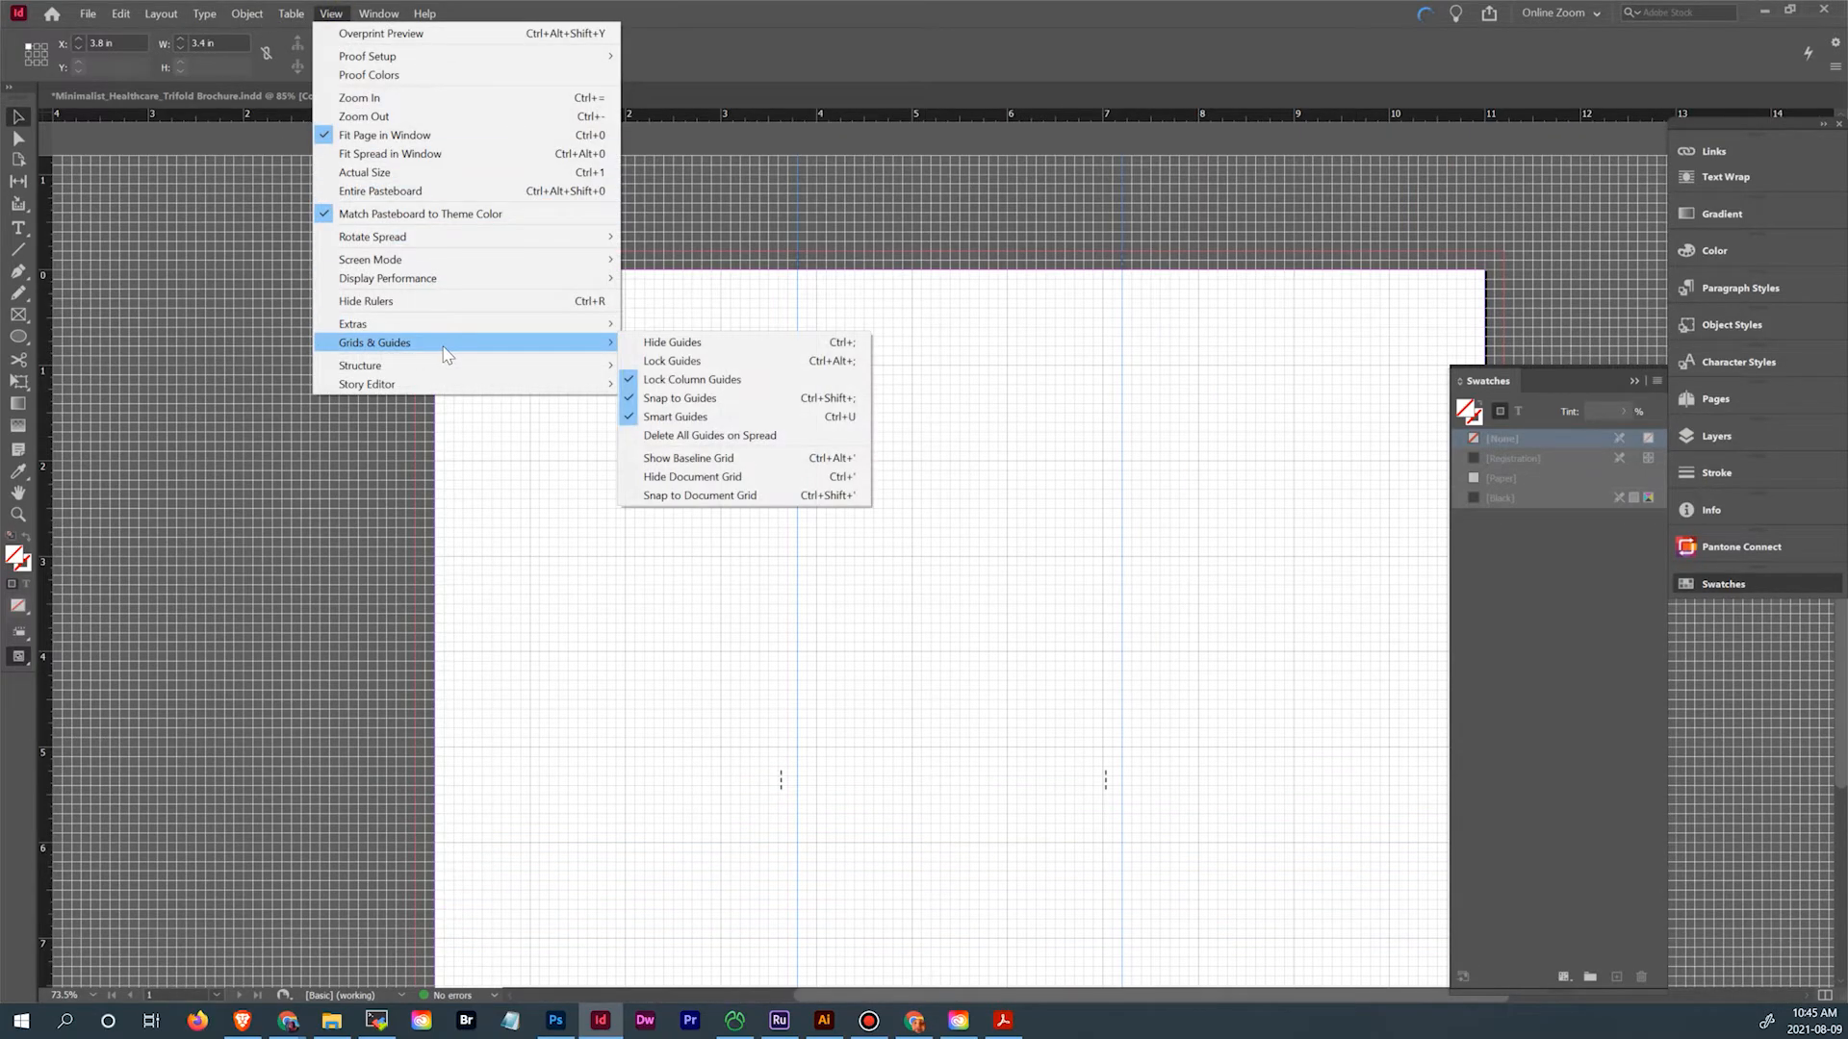
left_click(667, 361)
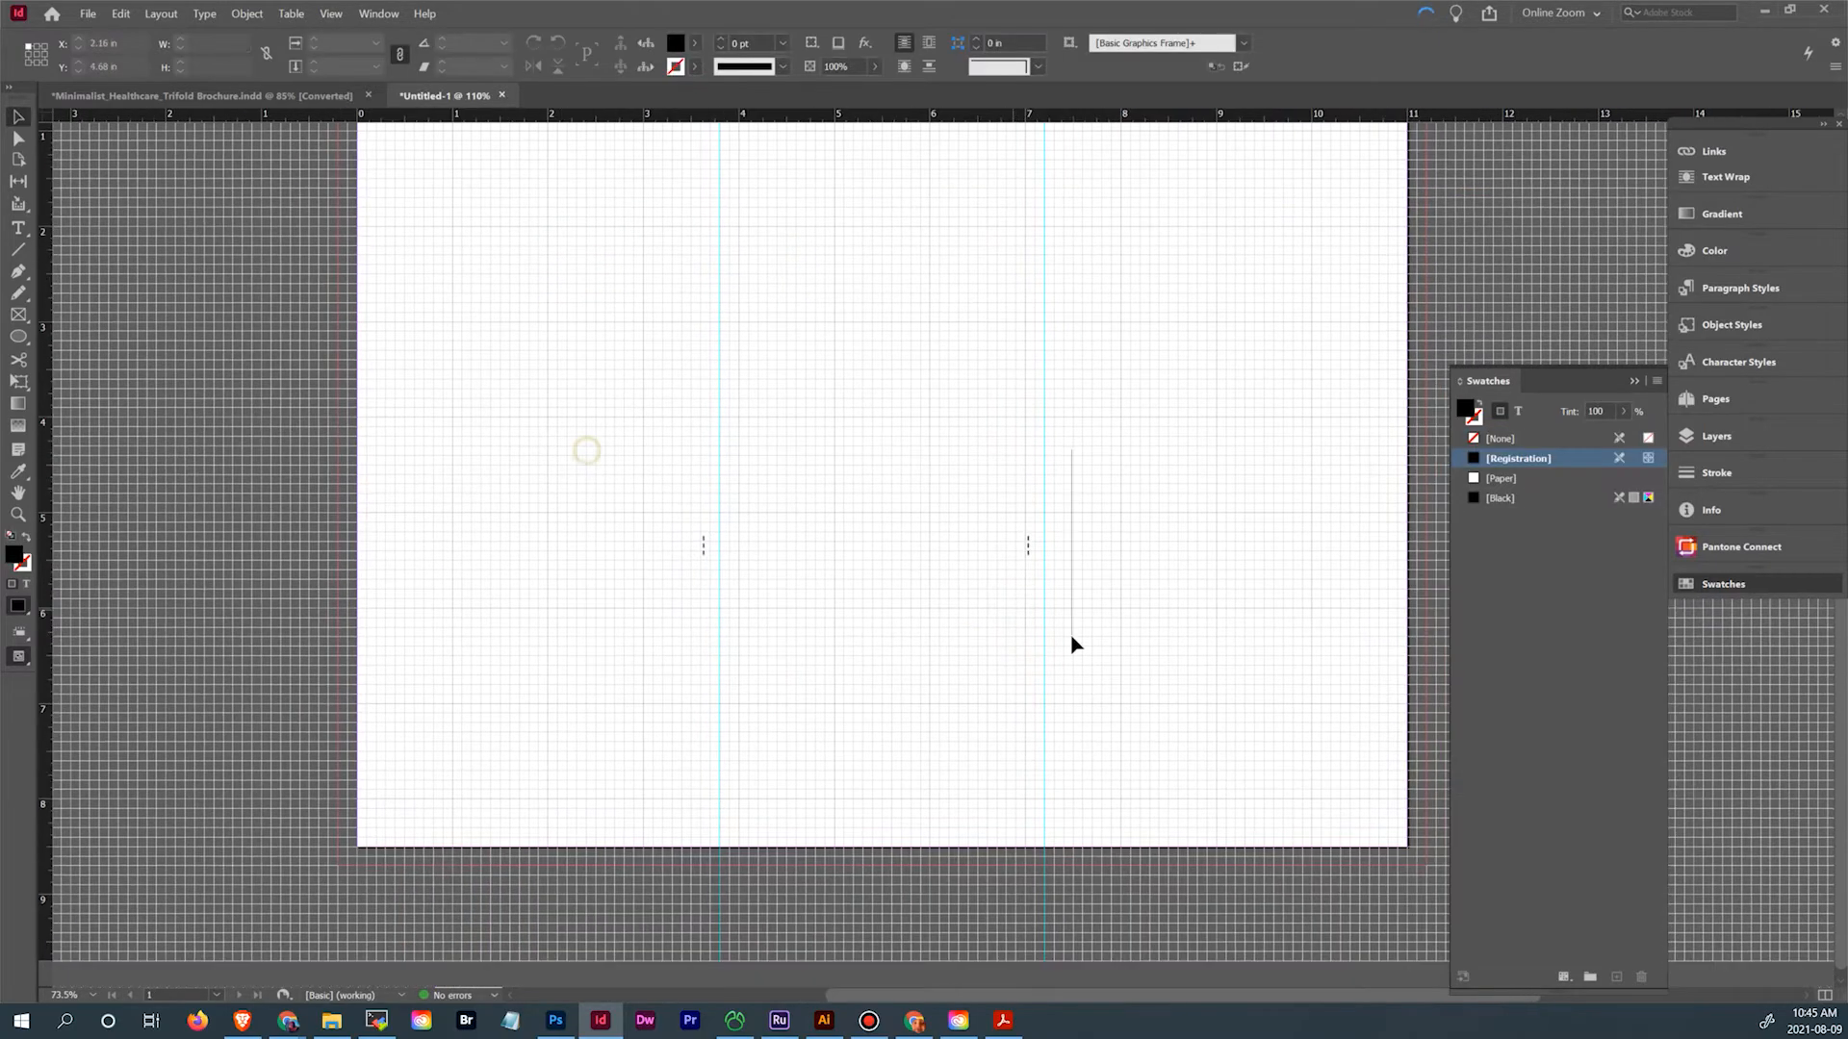
Move the pasted fold marks one by one to the page's lower edge, at the 7.2 in and 3.8 in guides
left_click(1025, 557)
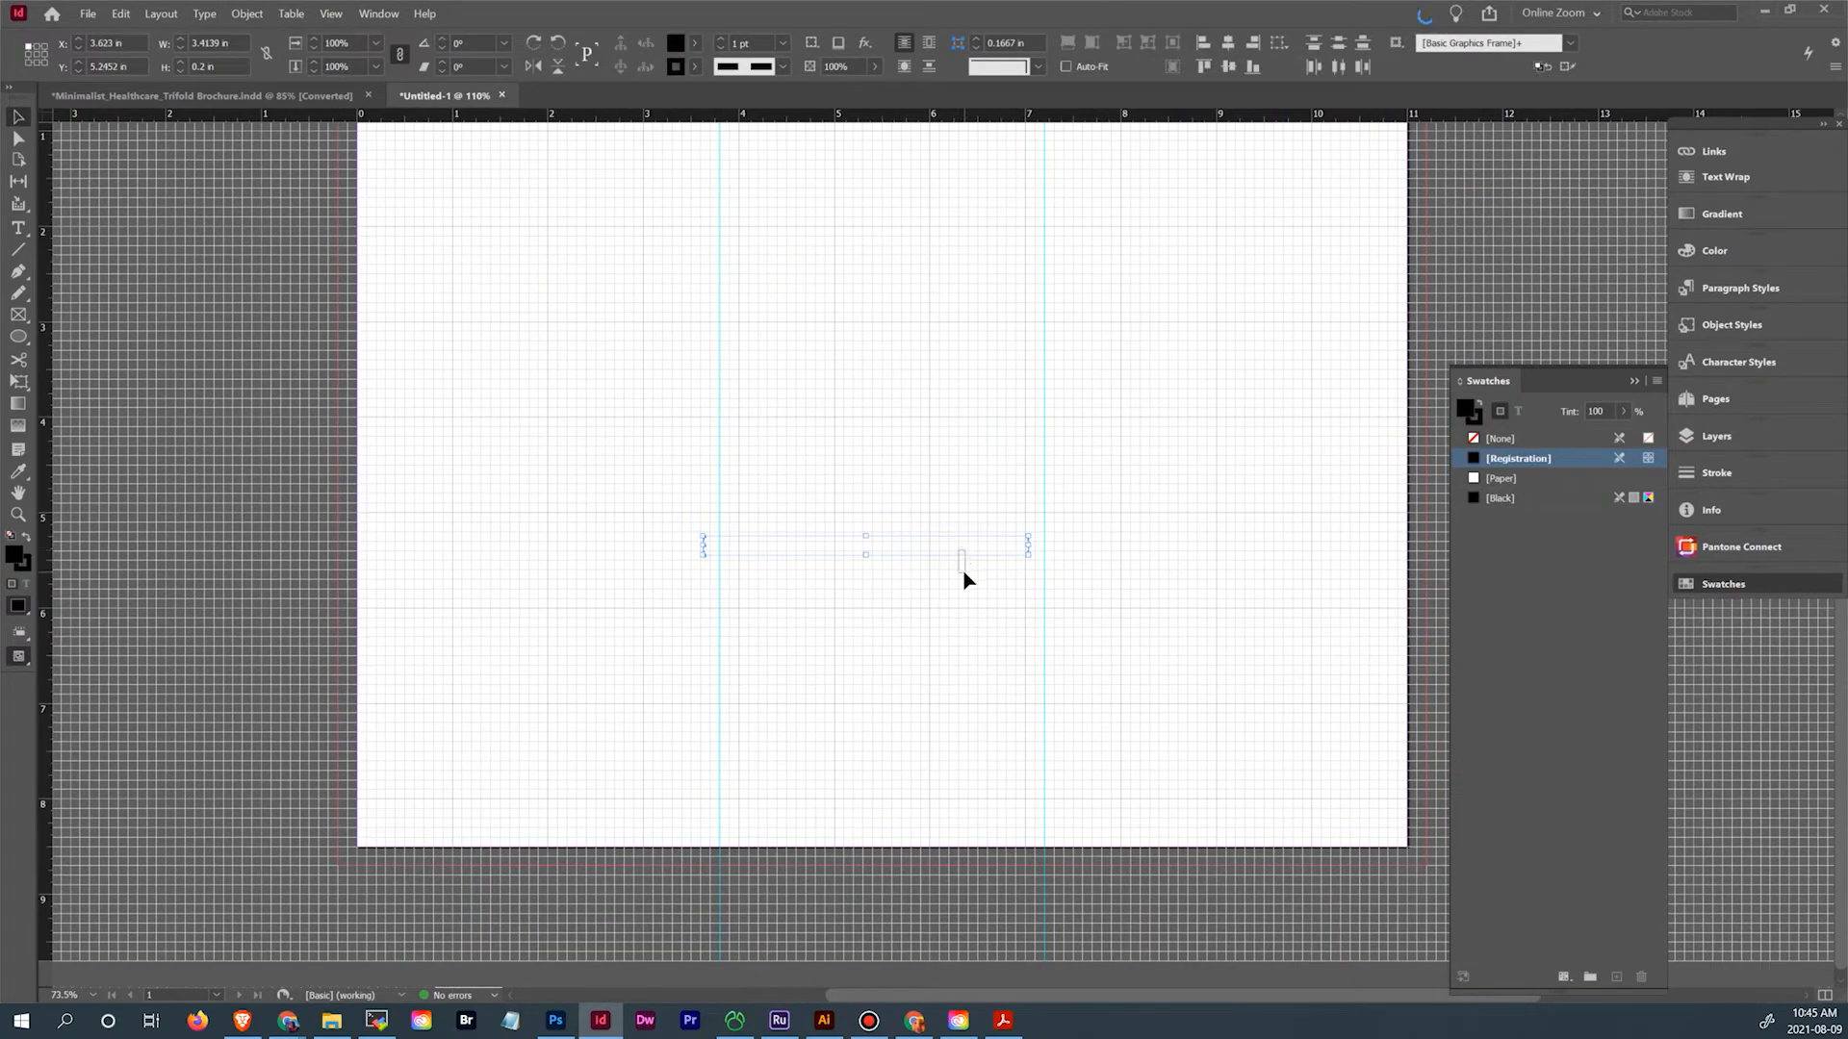
left_click(1003, 580)
left_click(1027, 548)
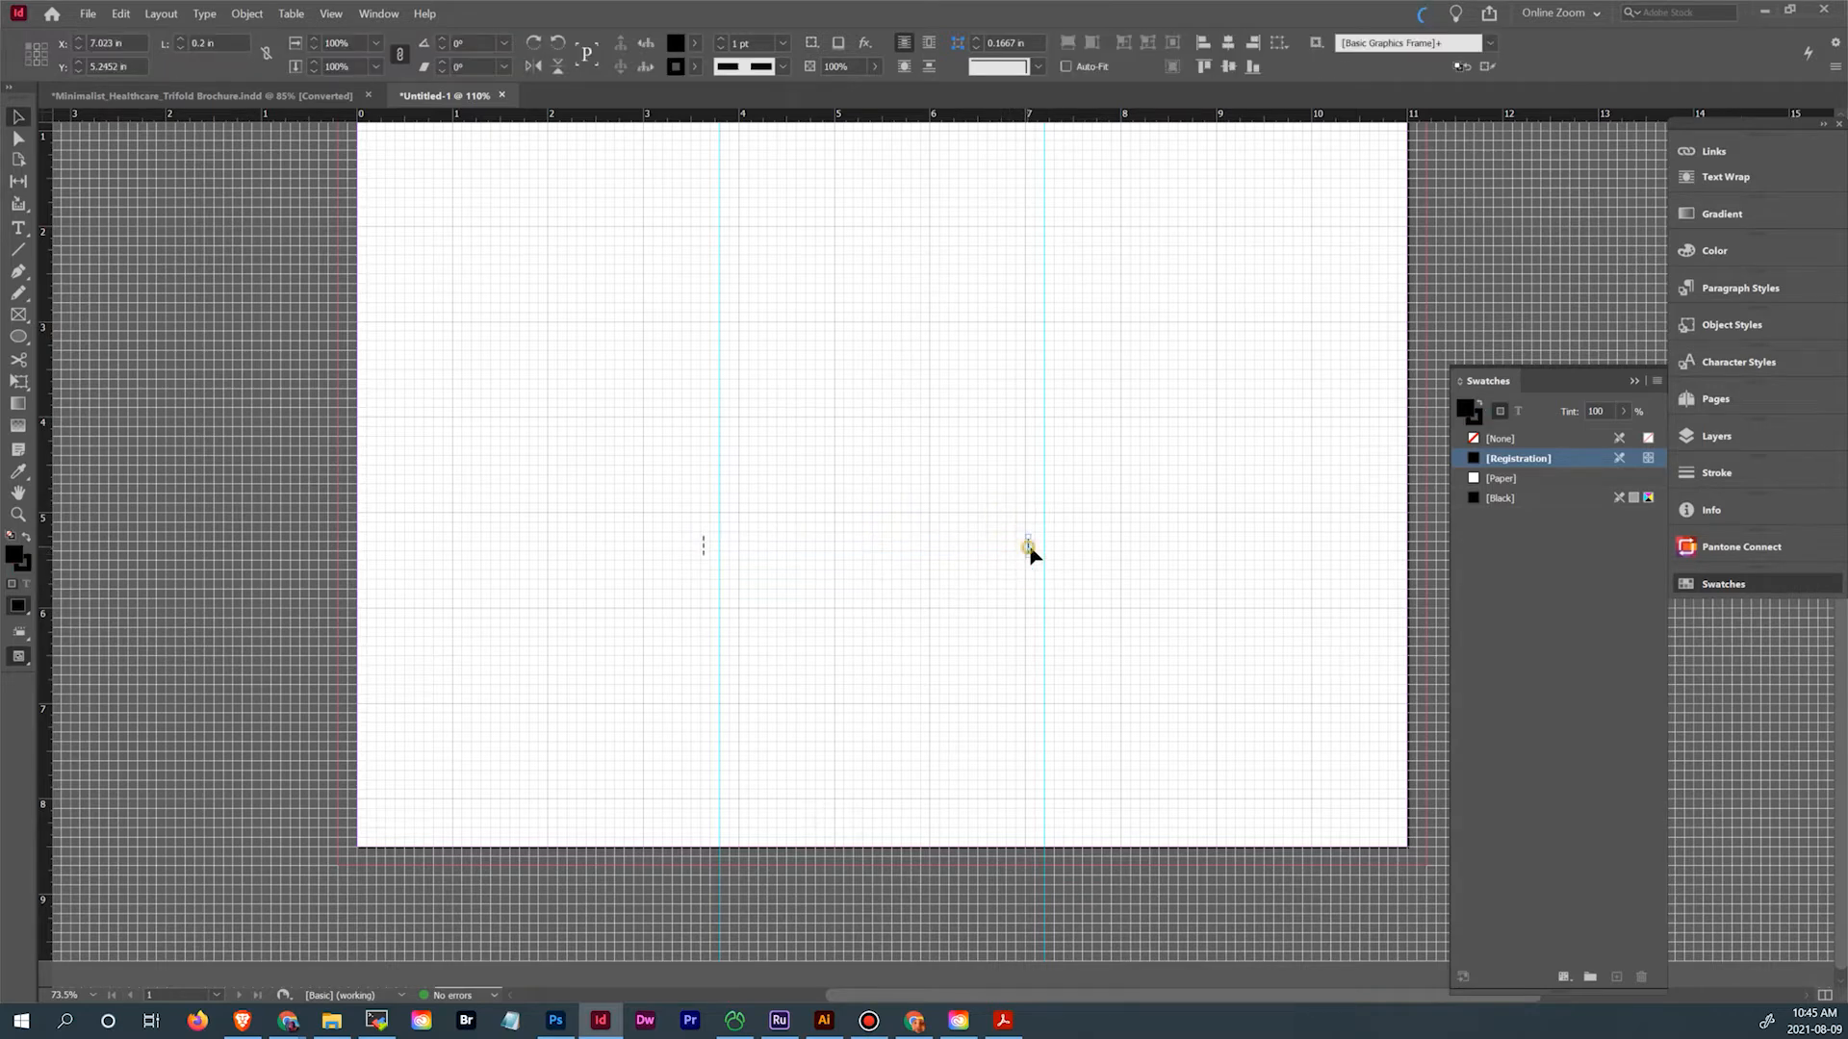
left_click_drag(1029, 547, 1042, 866)
left_click(680, 525)
left_click(702, 544)
left_click_drag(703, 549, 721, 859)
Center the lower fold mark exactly on the 3.8 in guide, starting at the page's lower edge
left_click(18, 514)
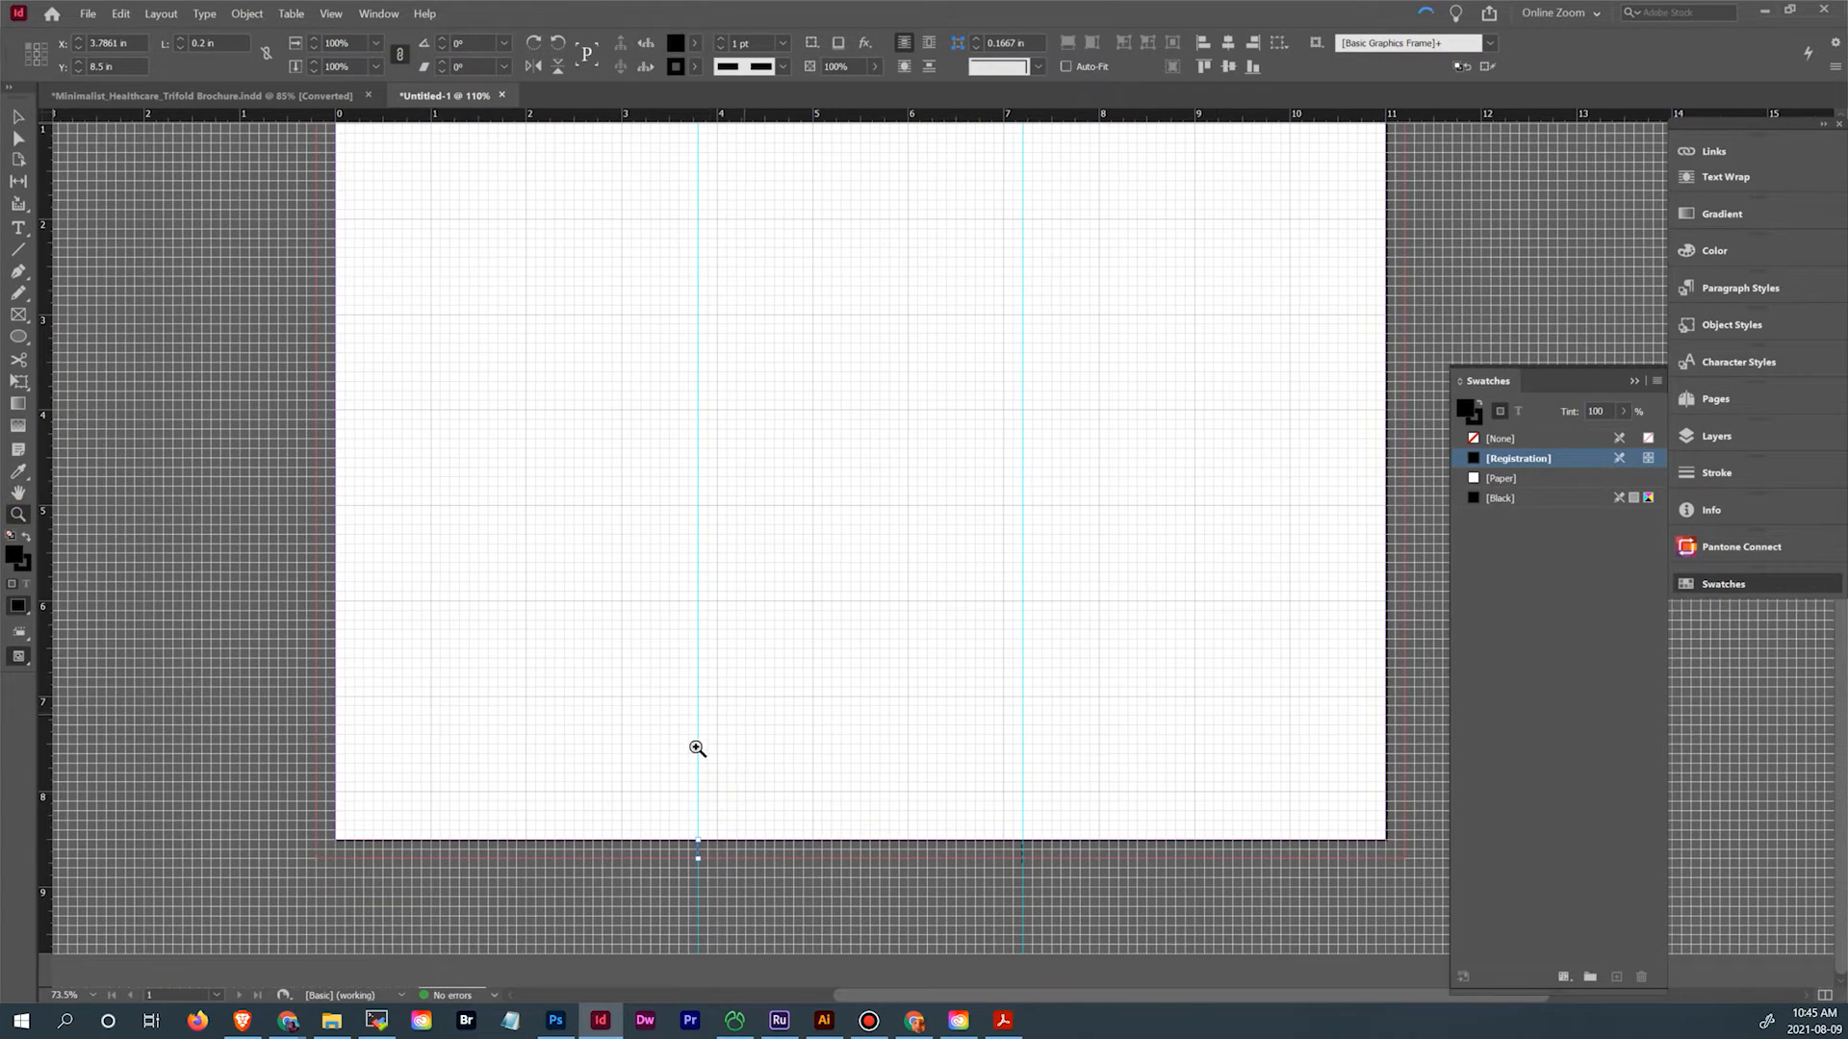
left_click_drag(686, 830, 736, 877)
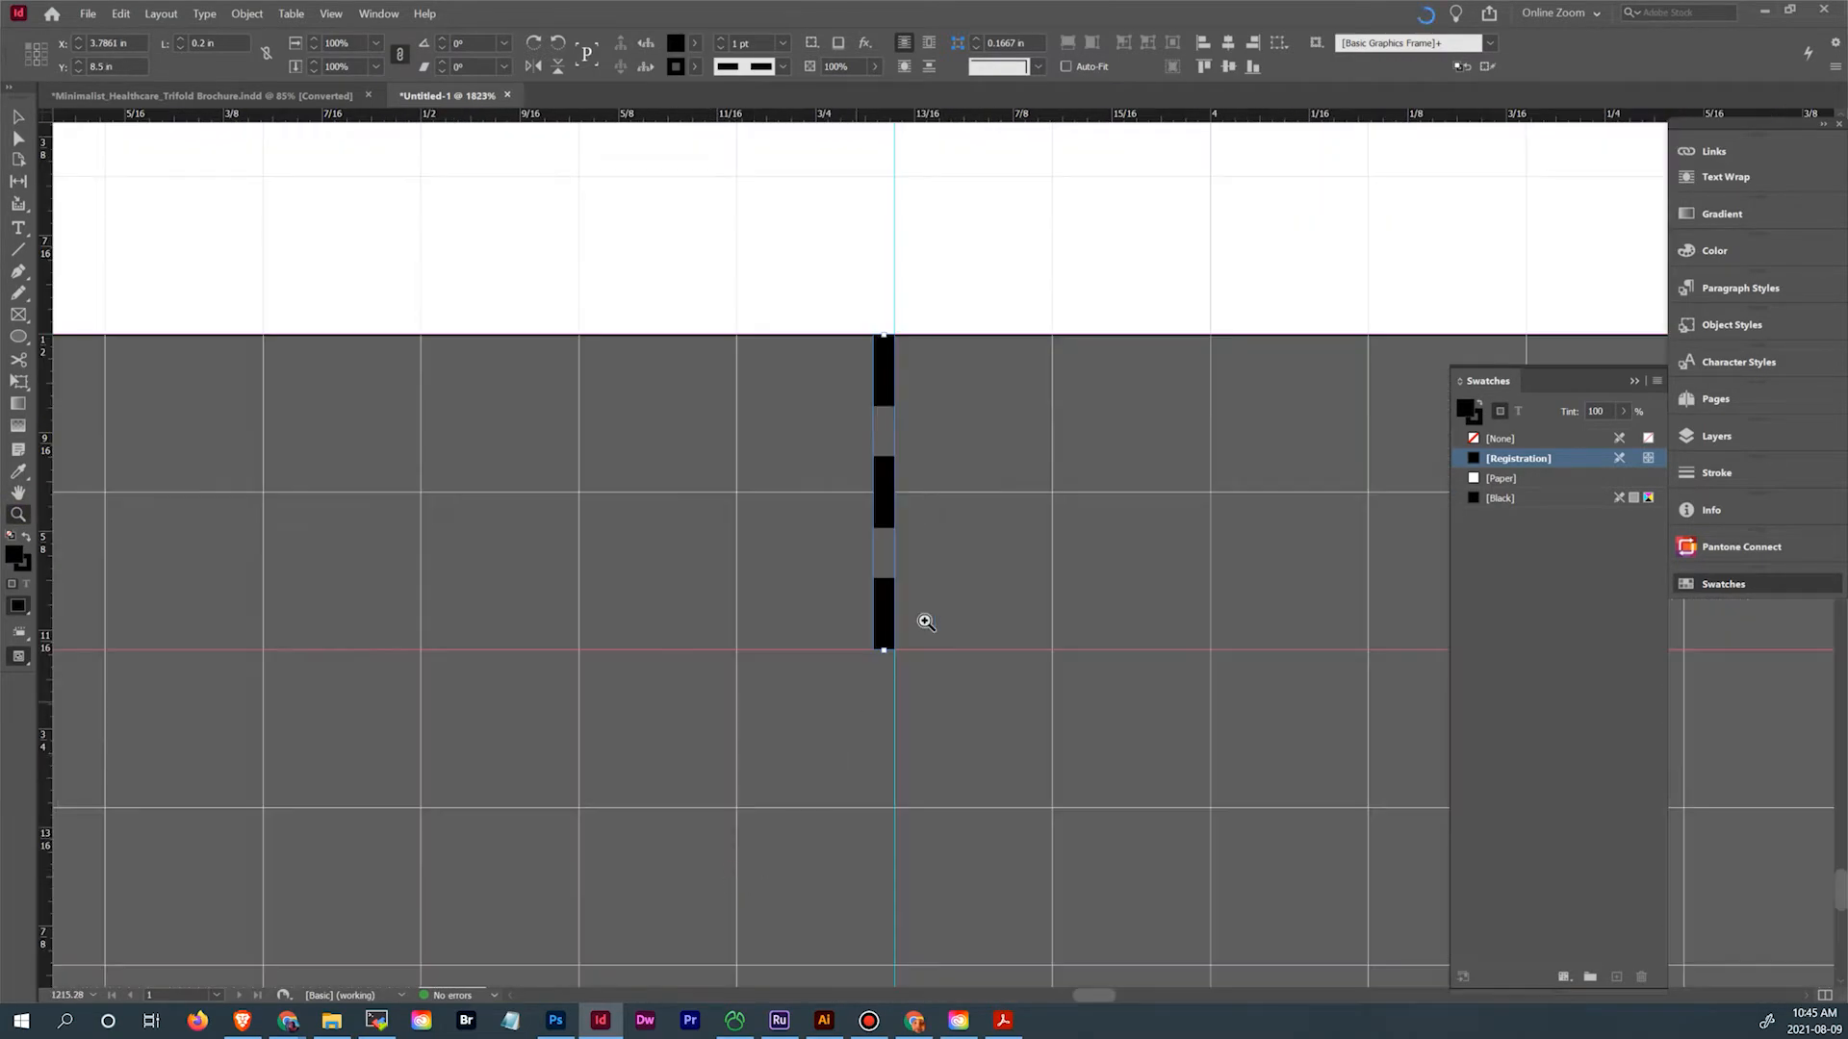
left_click(18, 117)
left_click_drag(884, 383, 895, 383)
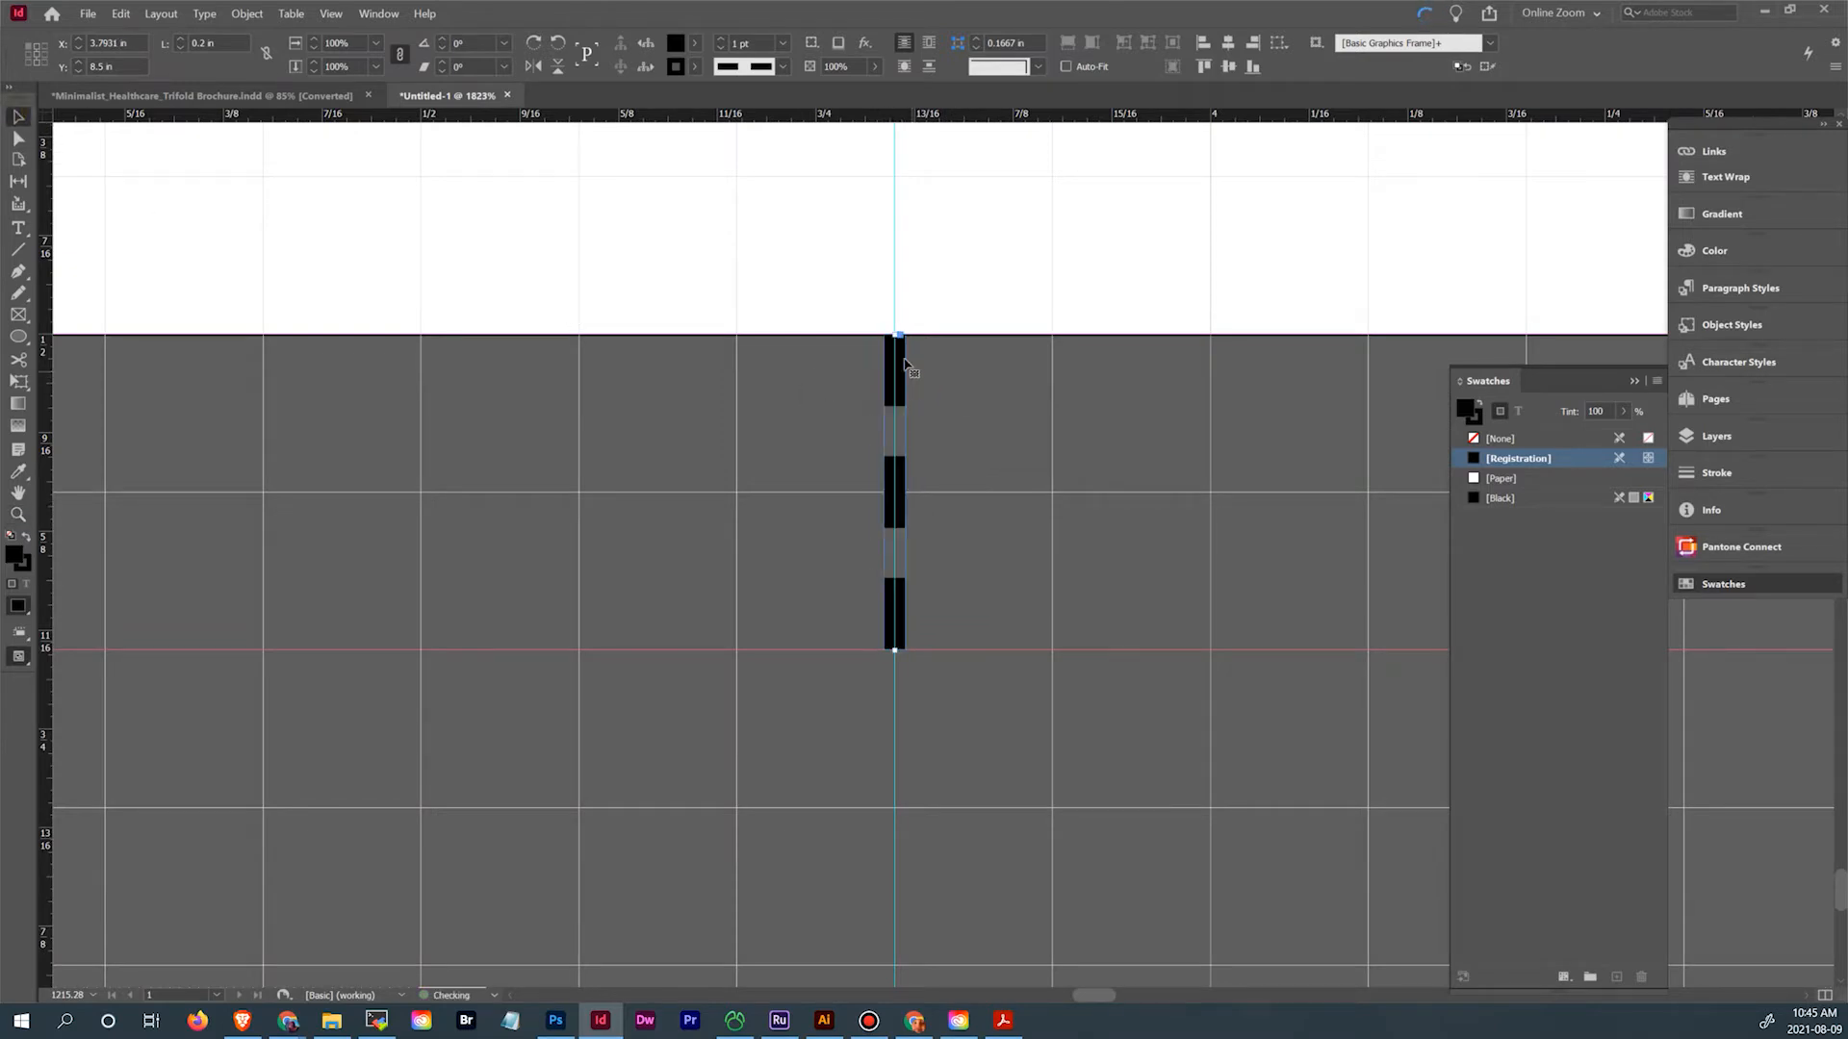
Center the other lower fold mark exactly on the 7.2 in guide, starting at the page's lower edge
left_click_drag(1270, 508, 702, 529)
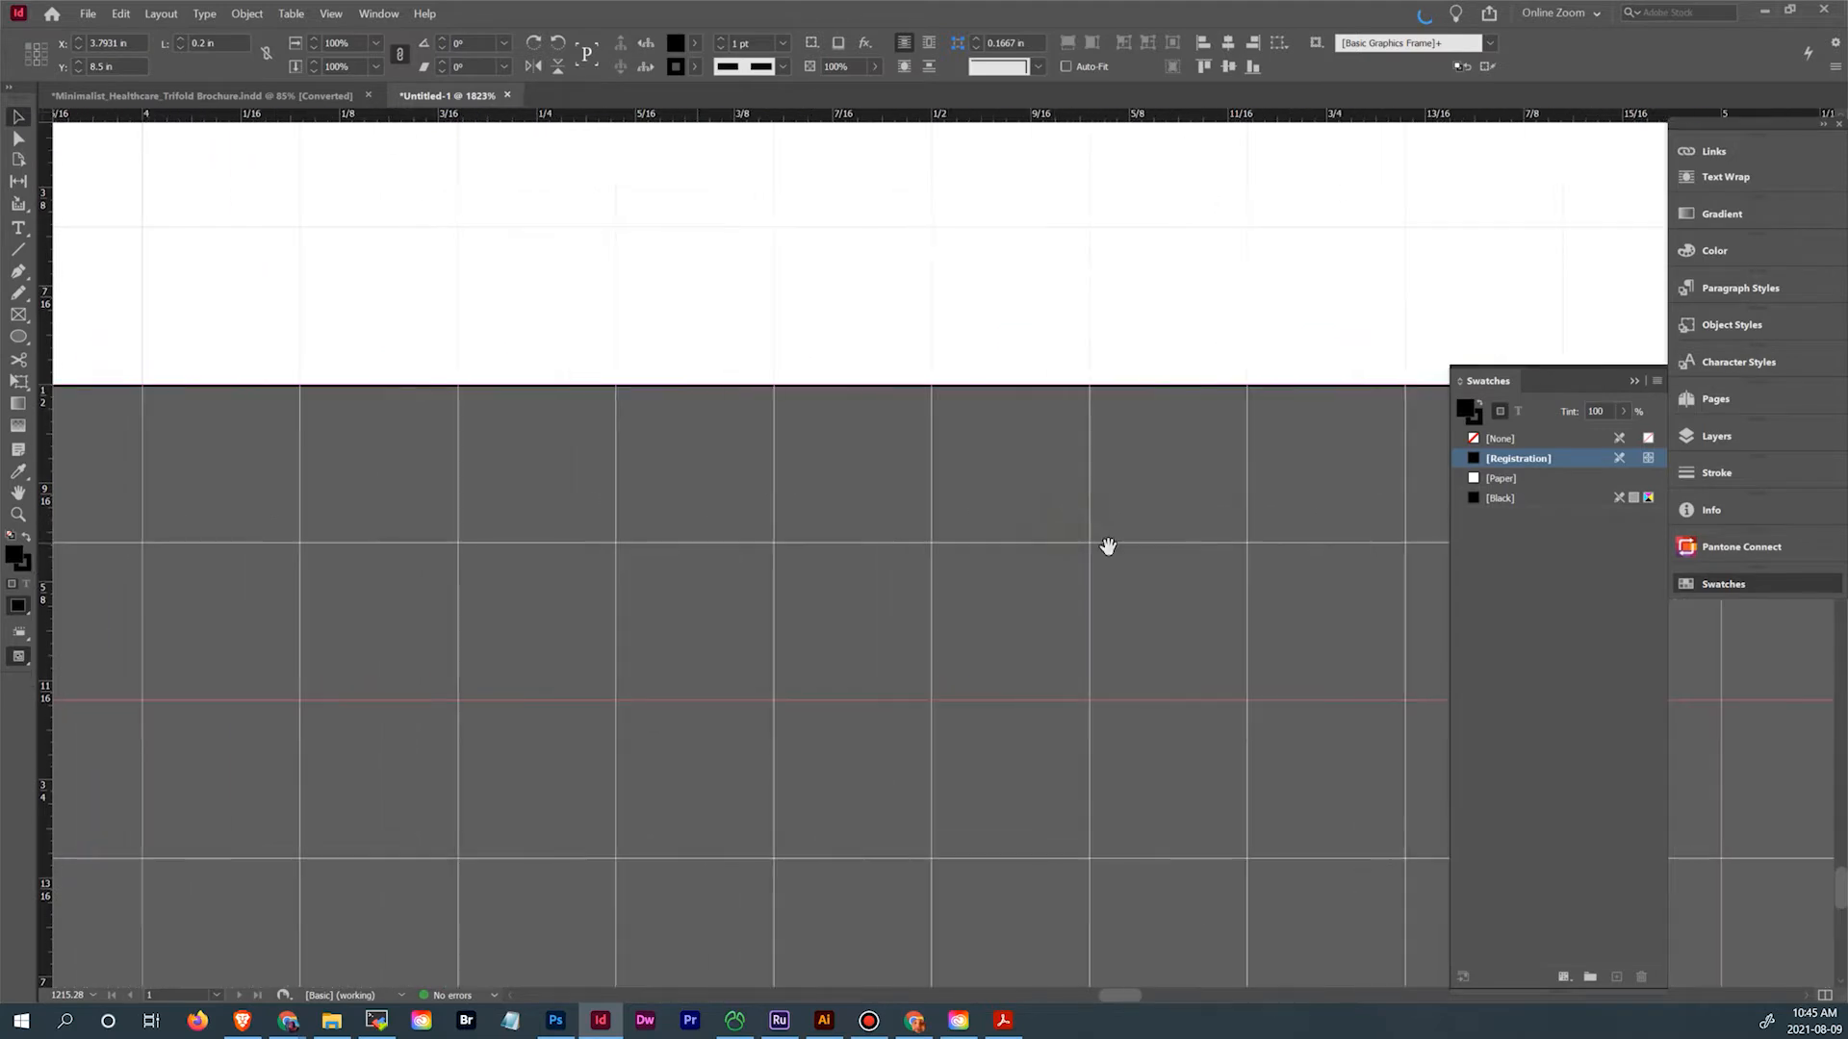
left_click_drag(1126, 555, 289, 564)
left_click_drag(1019, 540, 310, 548)
left_click_drag(895, 549, 289, 494)
left_click_drag(932, 529, 279, 500)
left_click_drag(697, 432, 673, 462)
left_click_drag(673, 524, 858, 576)
left_click_drag(571, 504, 585, 425)
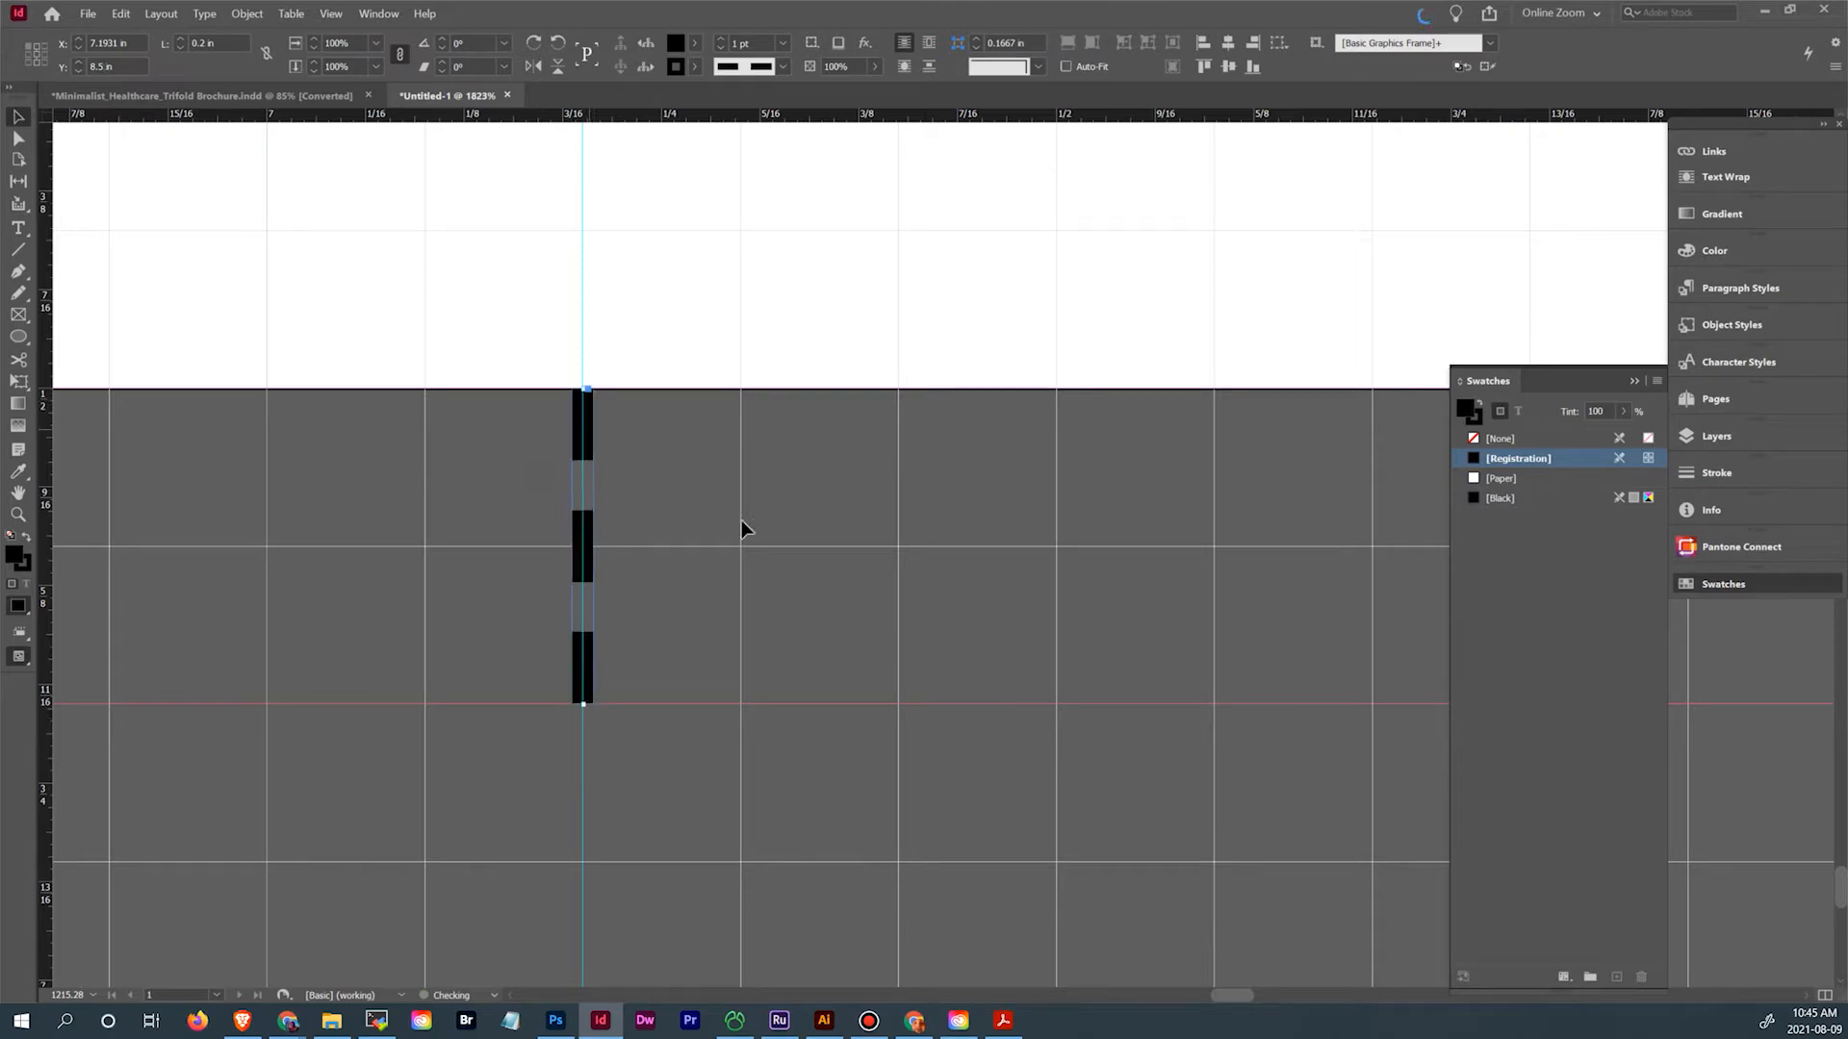
left_click(736, 519)
Unlock the ruler guides on page 1, with the document's pages and masters listed
key("ctrl+minus")
key("ctrl+minus")
key("ctrl+minus")
key("ctrl+minus")
key("ctrl+minus")
key("ctrl+minus")
key("ctrl+minus")
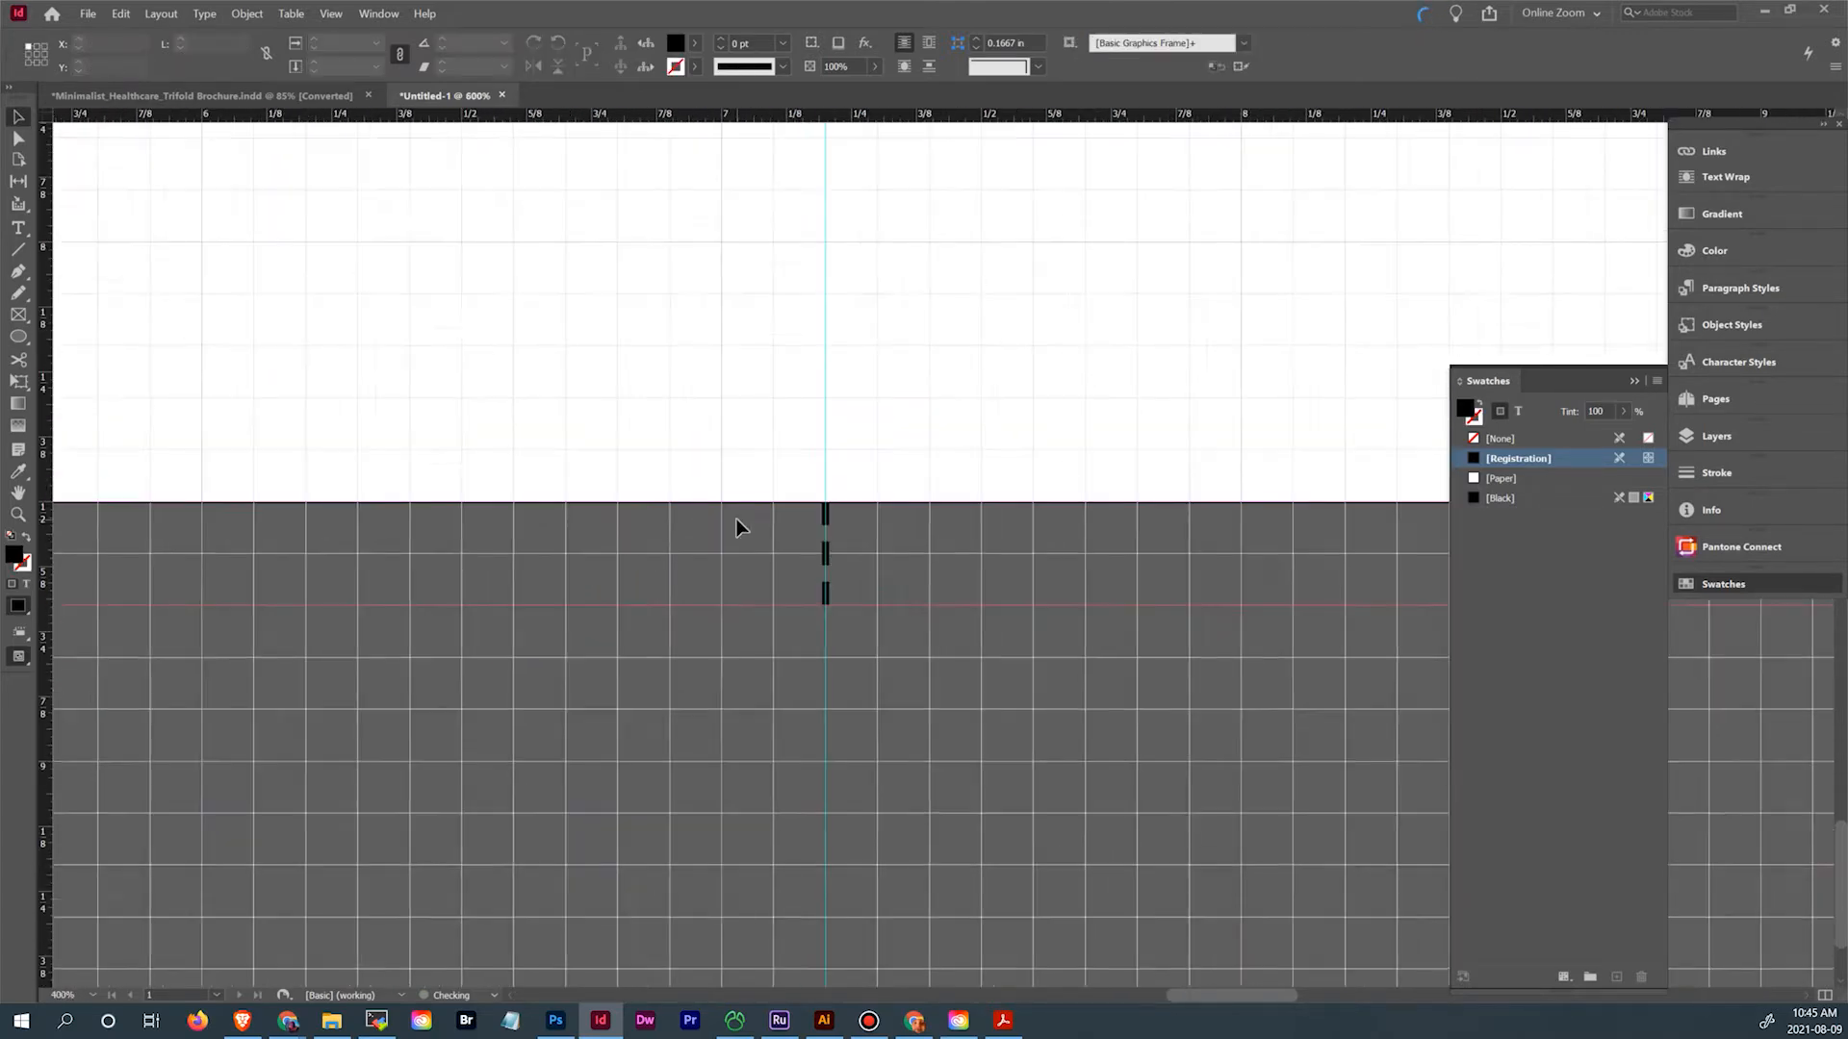
key("ctrl+minus")
key("ctrl+minus")
key("ctrl+minus")
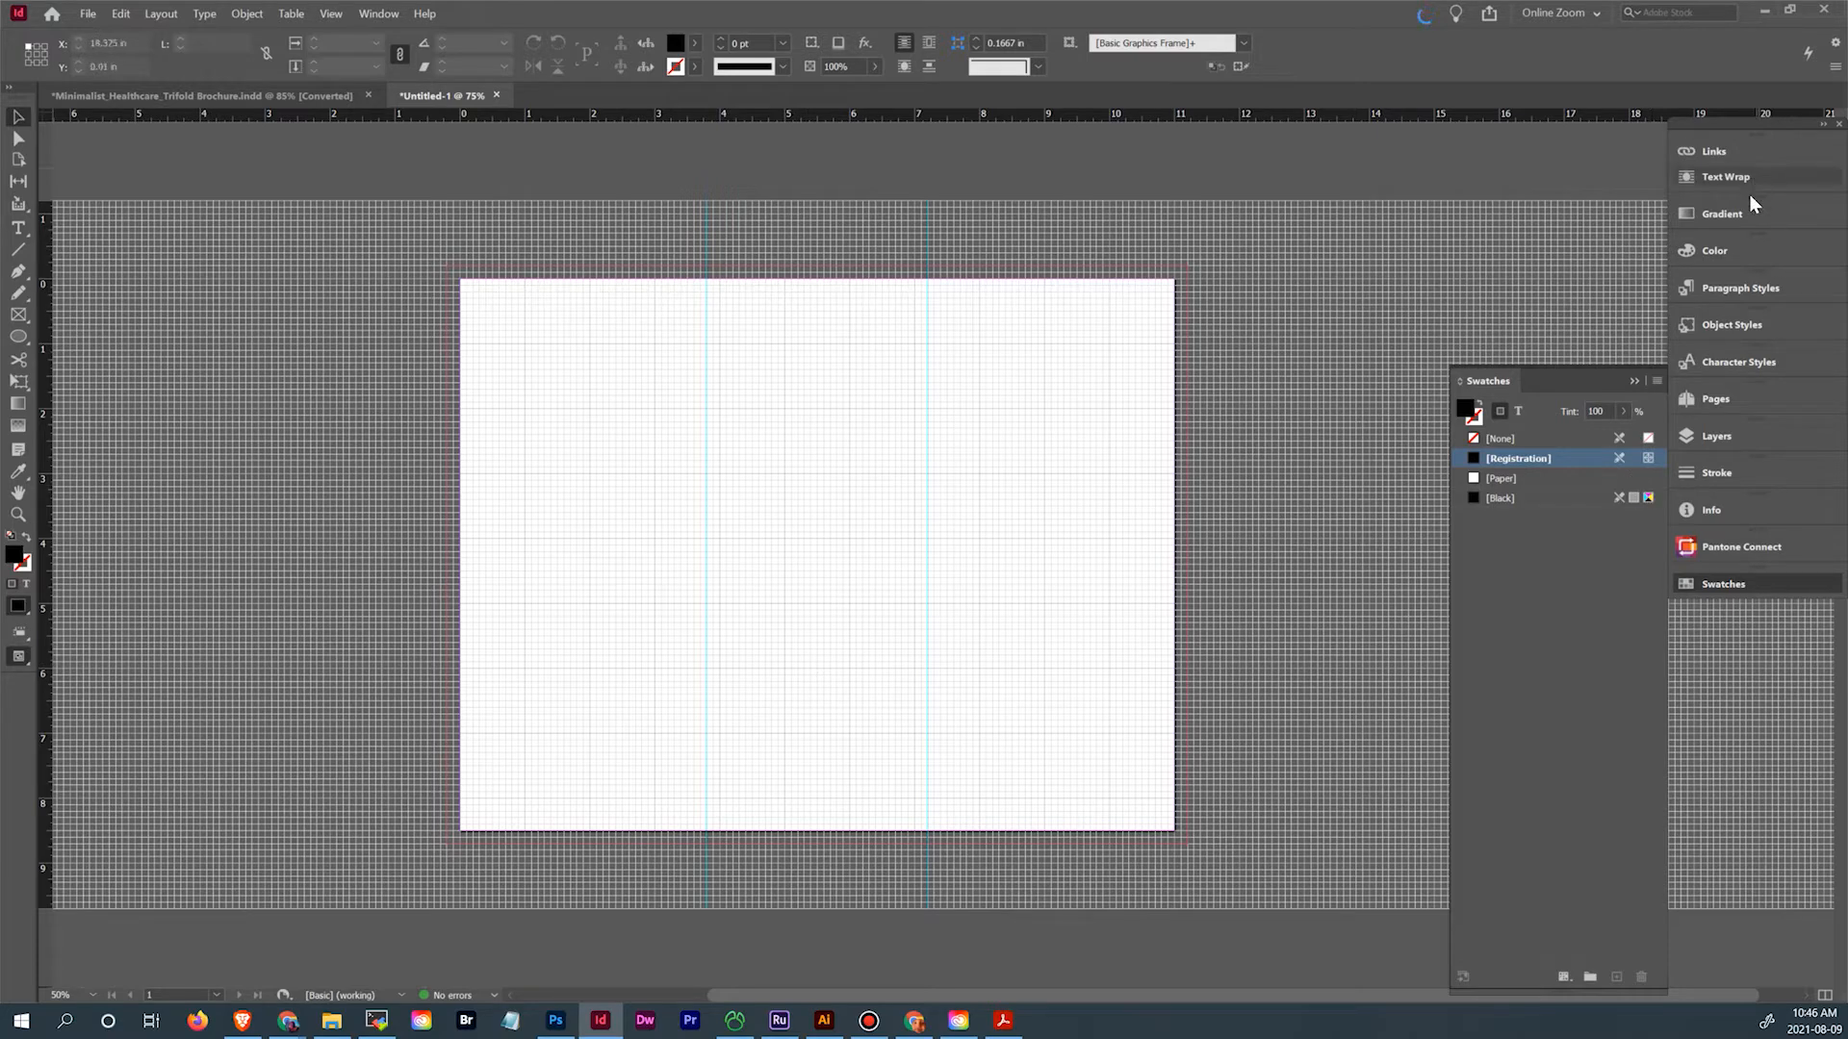
left_click(1761, 397)
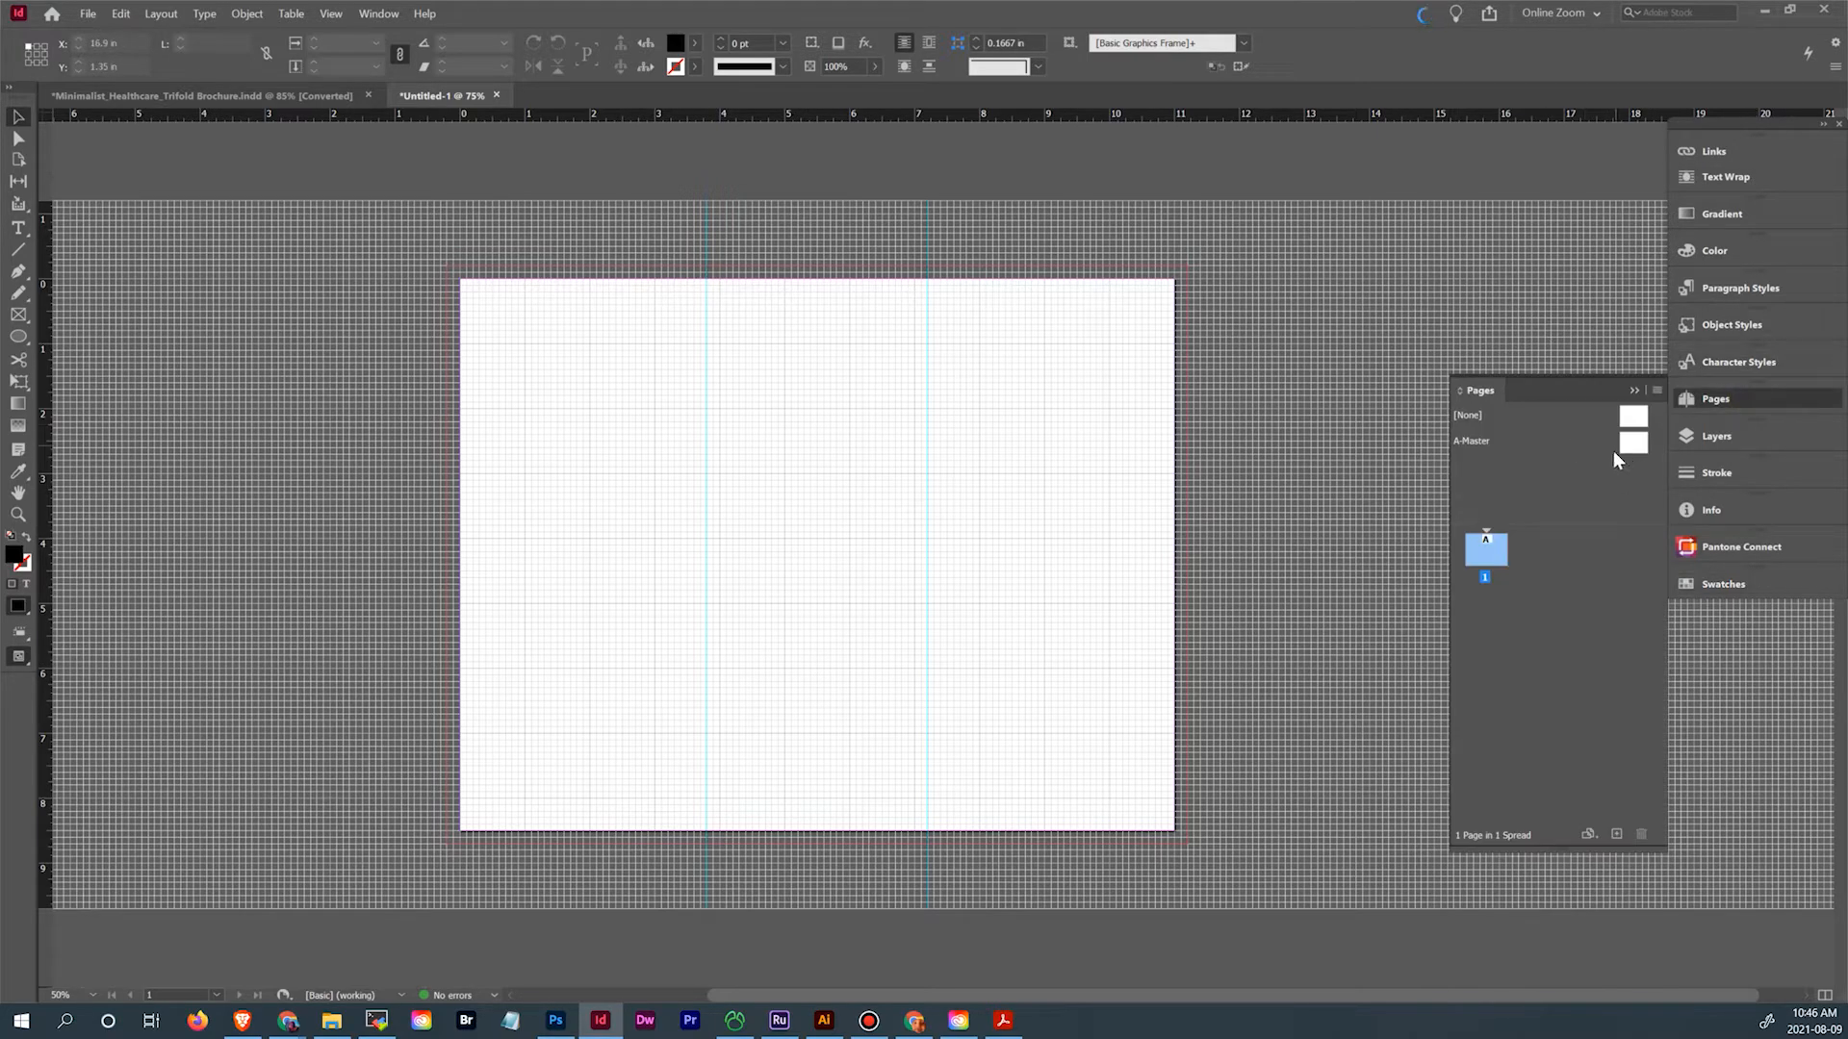
left_click_drag(602, 247, 1029, 796)
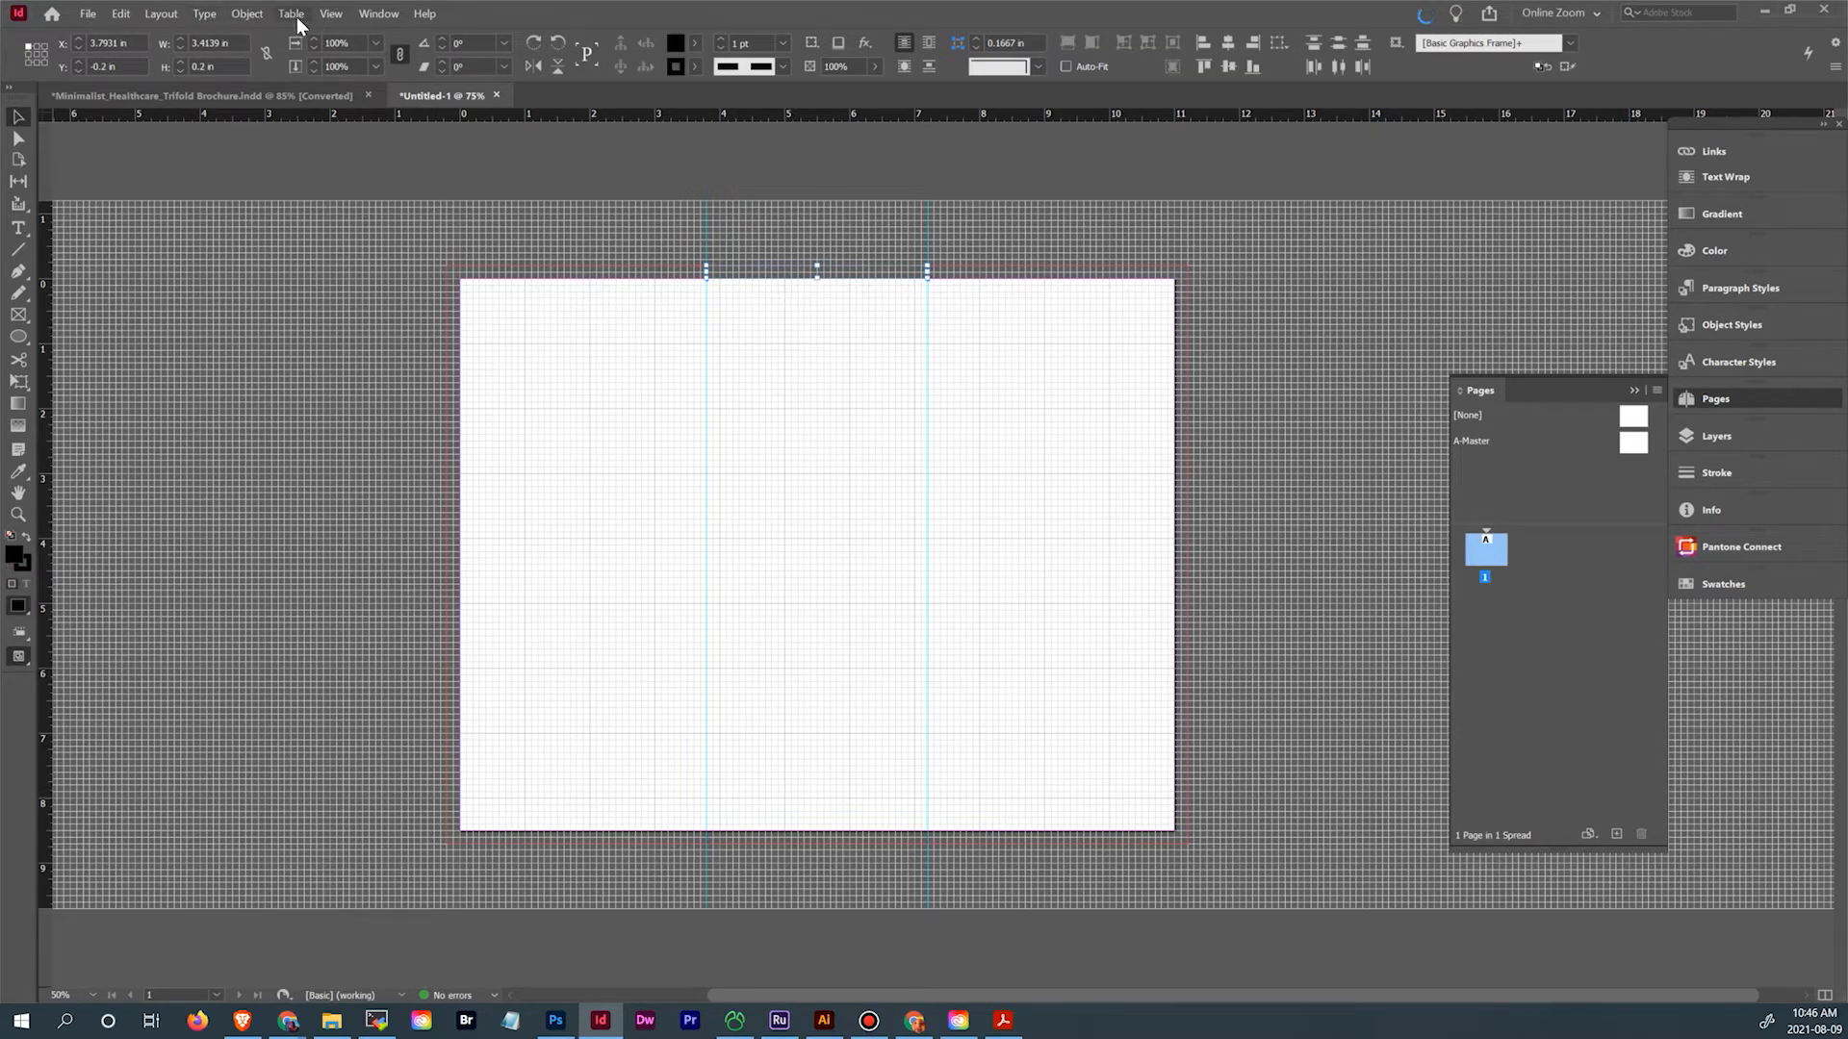
left_click(352, 143)
left_click(331, 13)
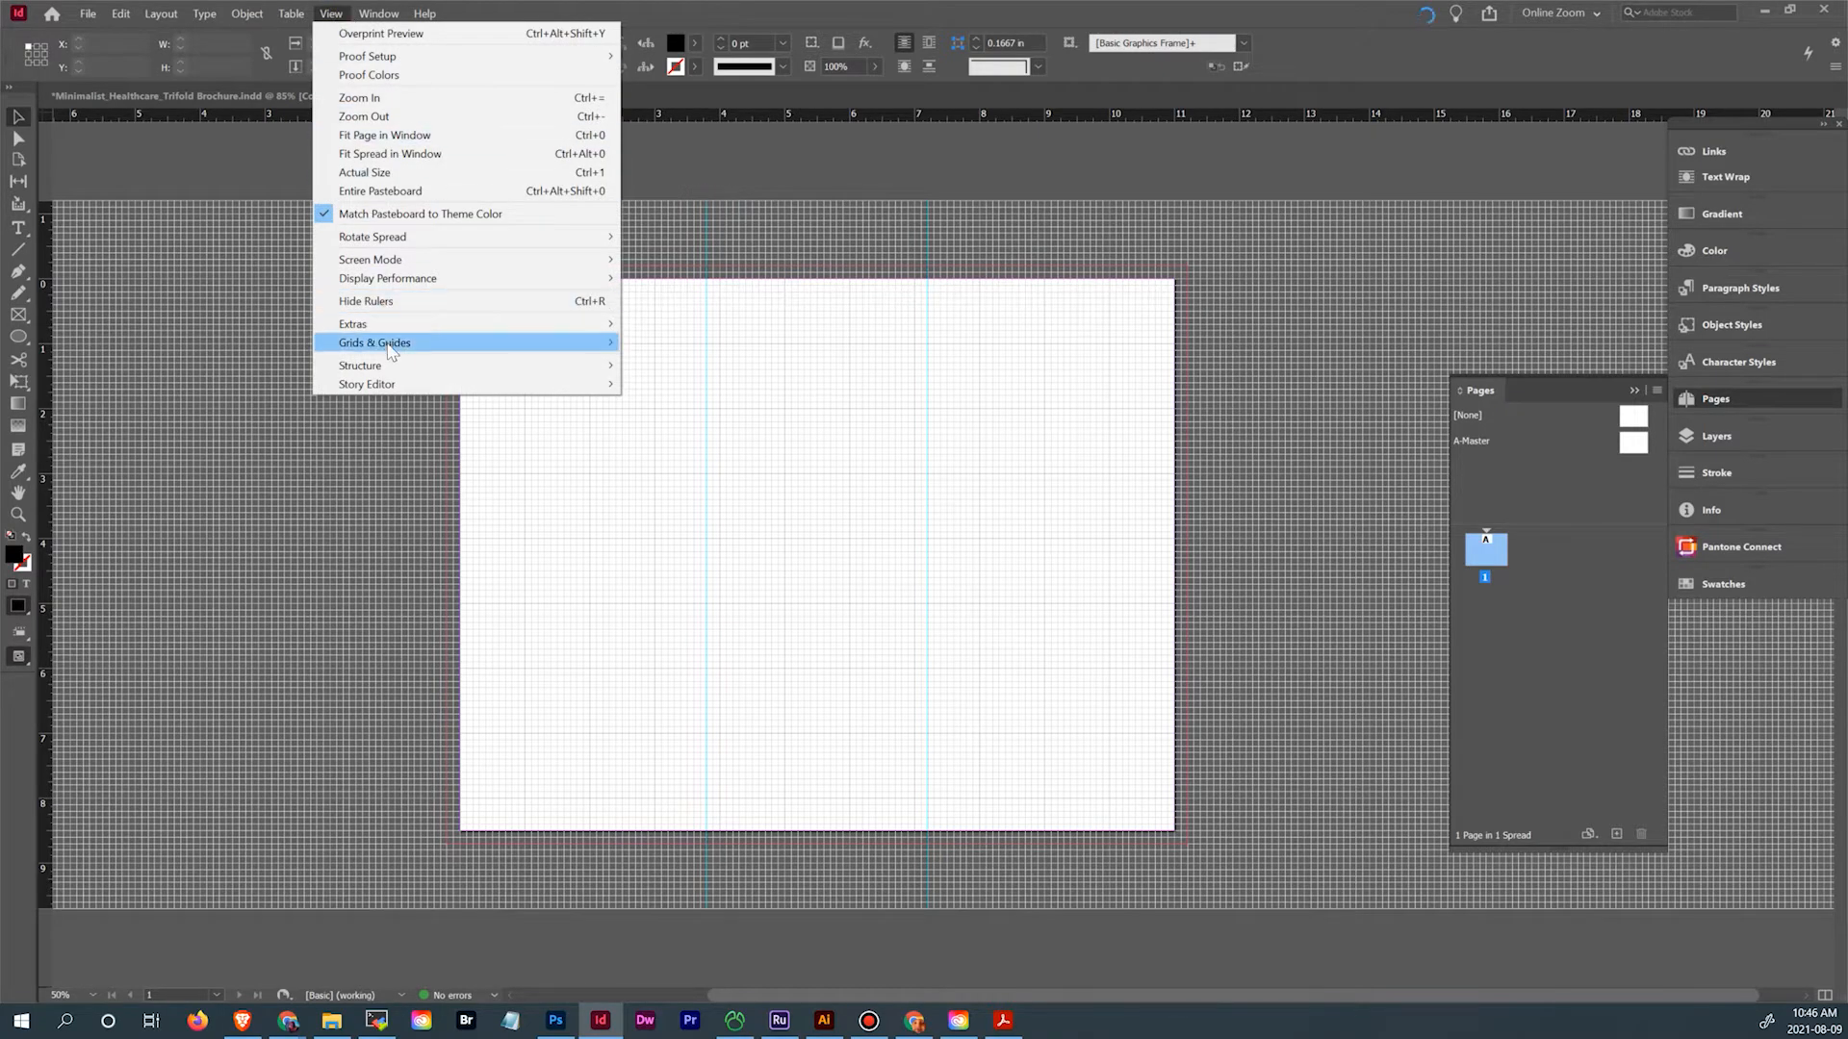
mouse_move(390, 344)
left_click(678, 361)
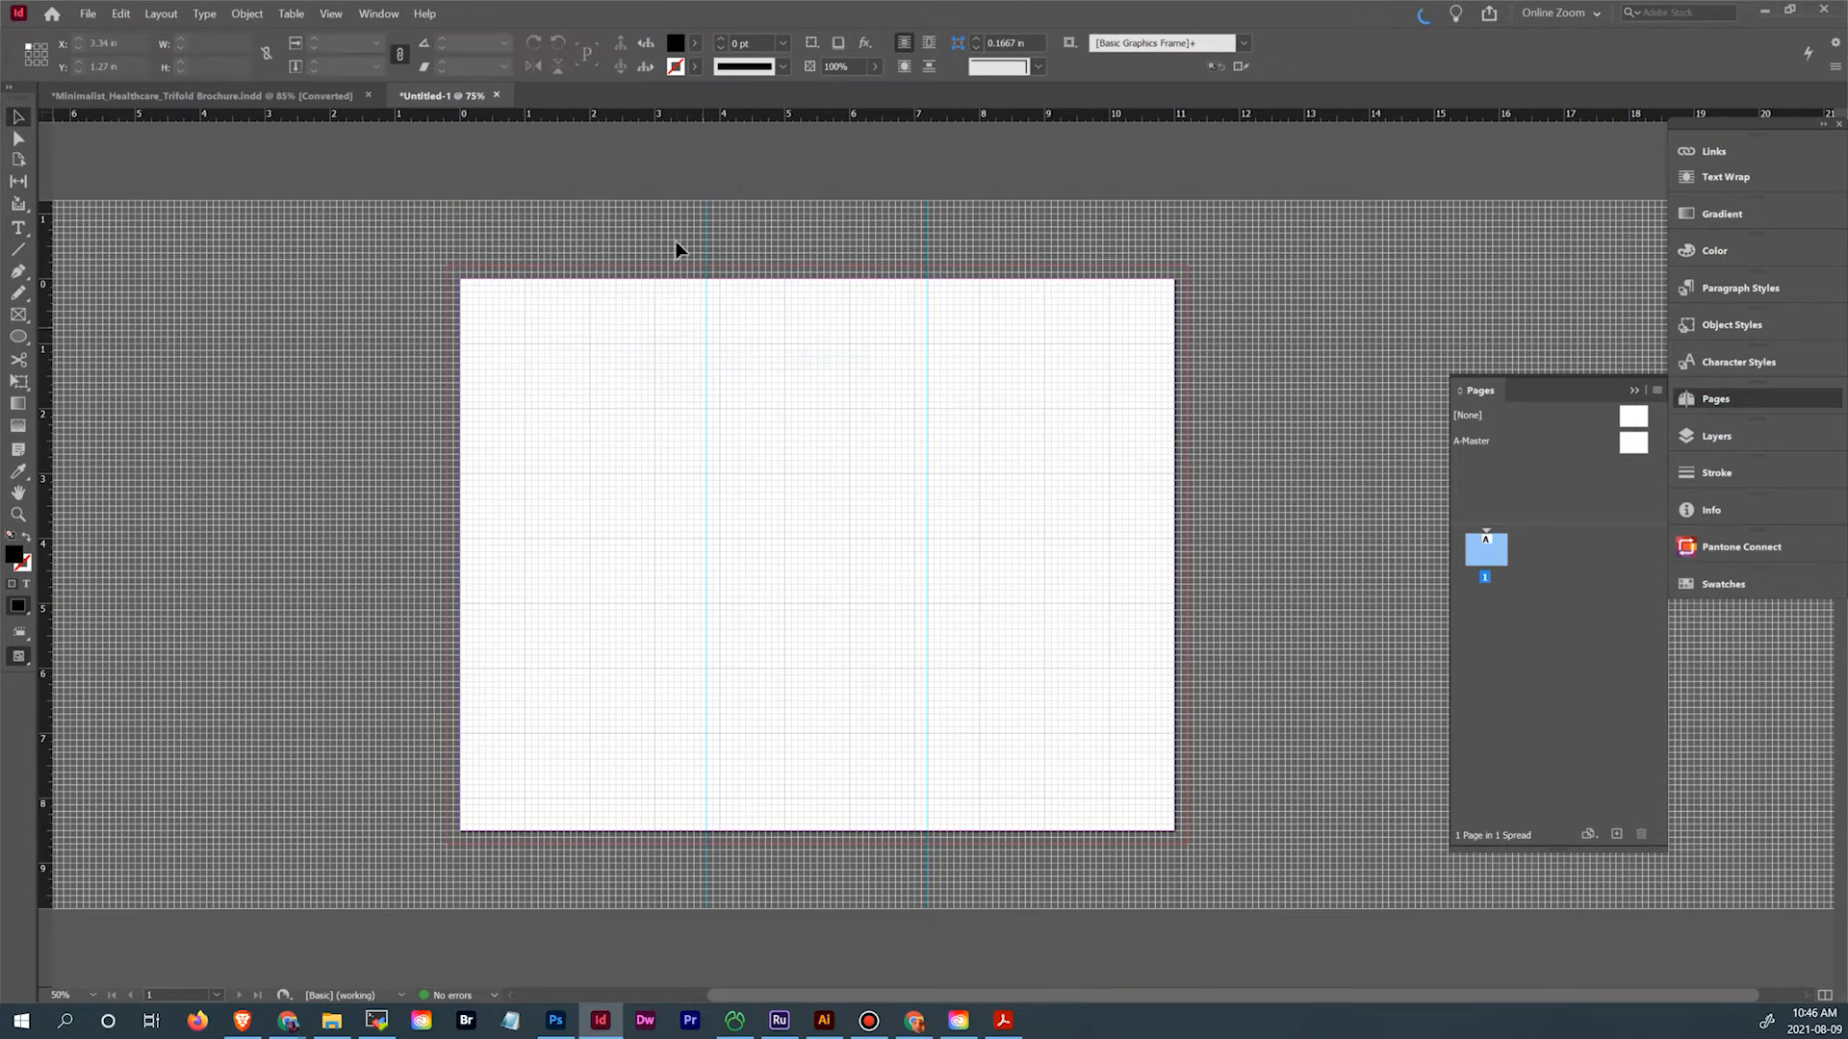
Transfer all four dashed fold marks from page 1 to A-Master, pasting them in place
left_click_drag(621, 280, 1037, 876)
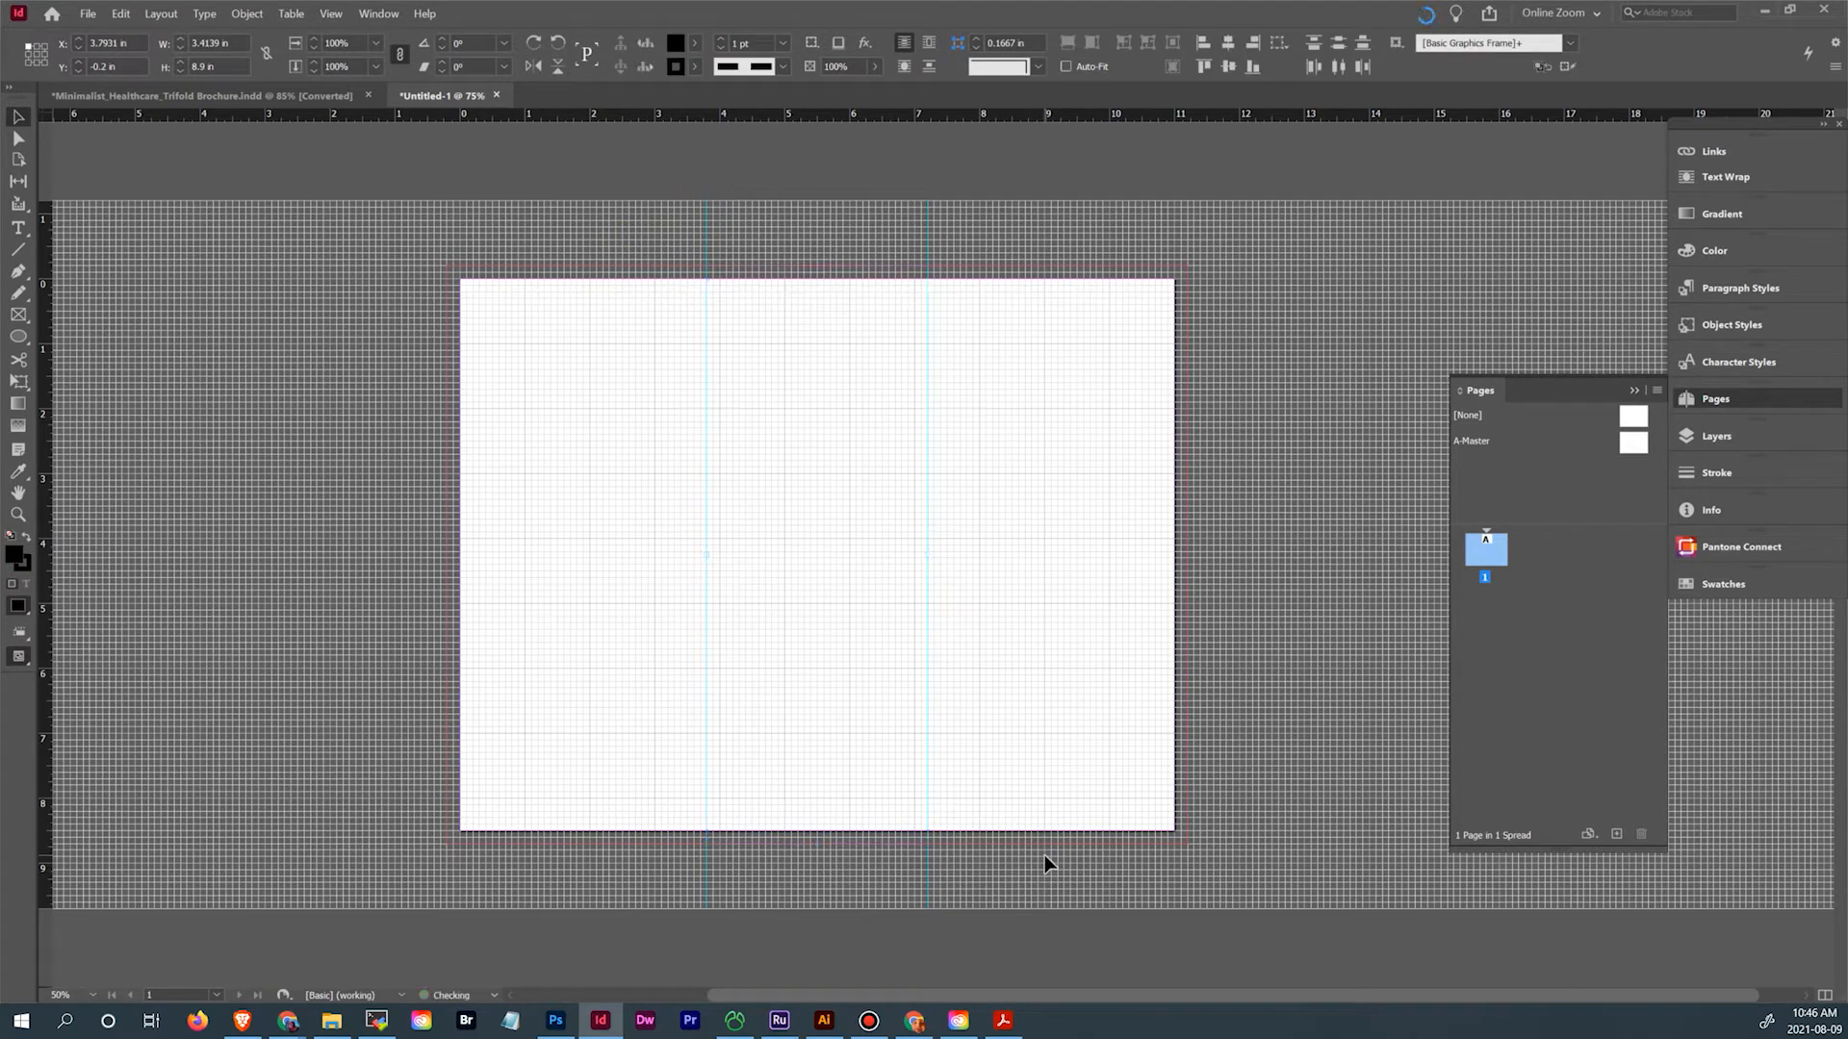
left_click(1044, 856)
double_click(1633, 443)
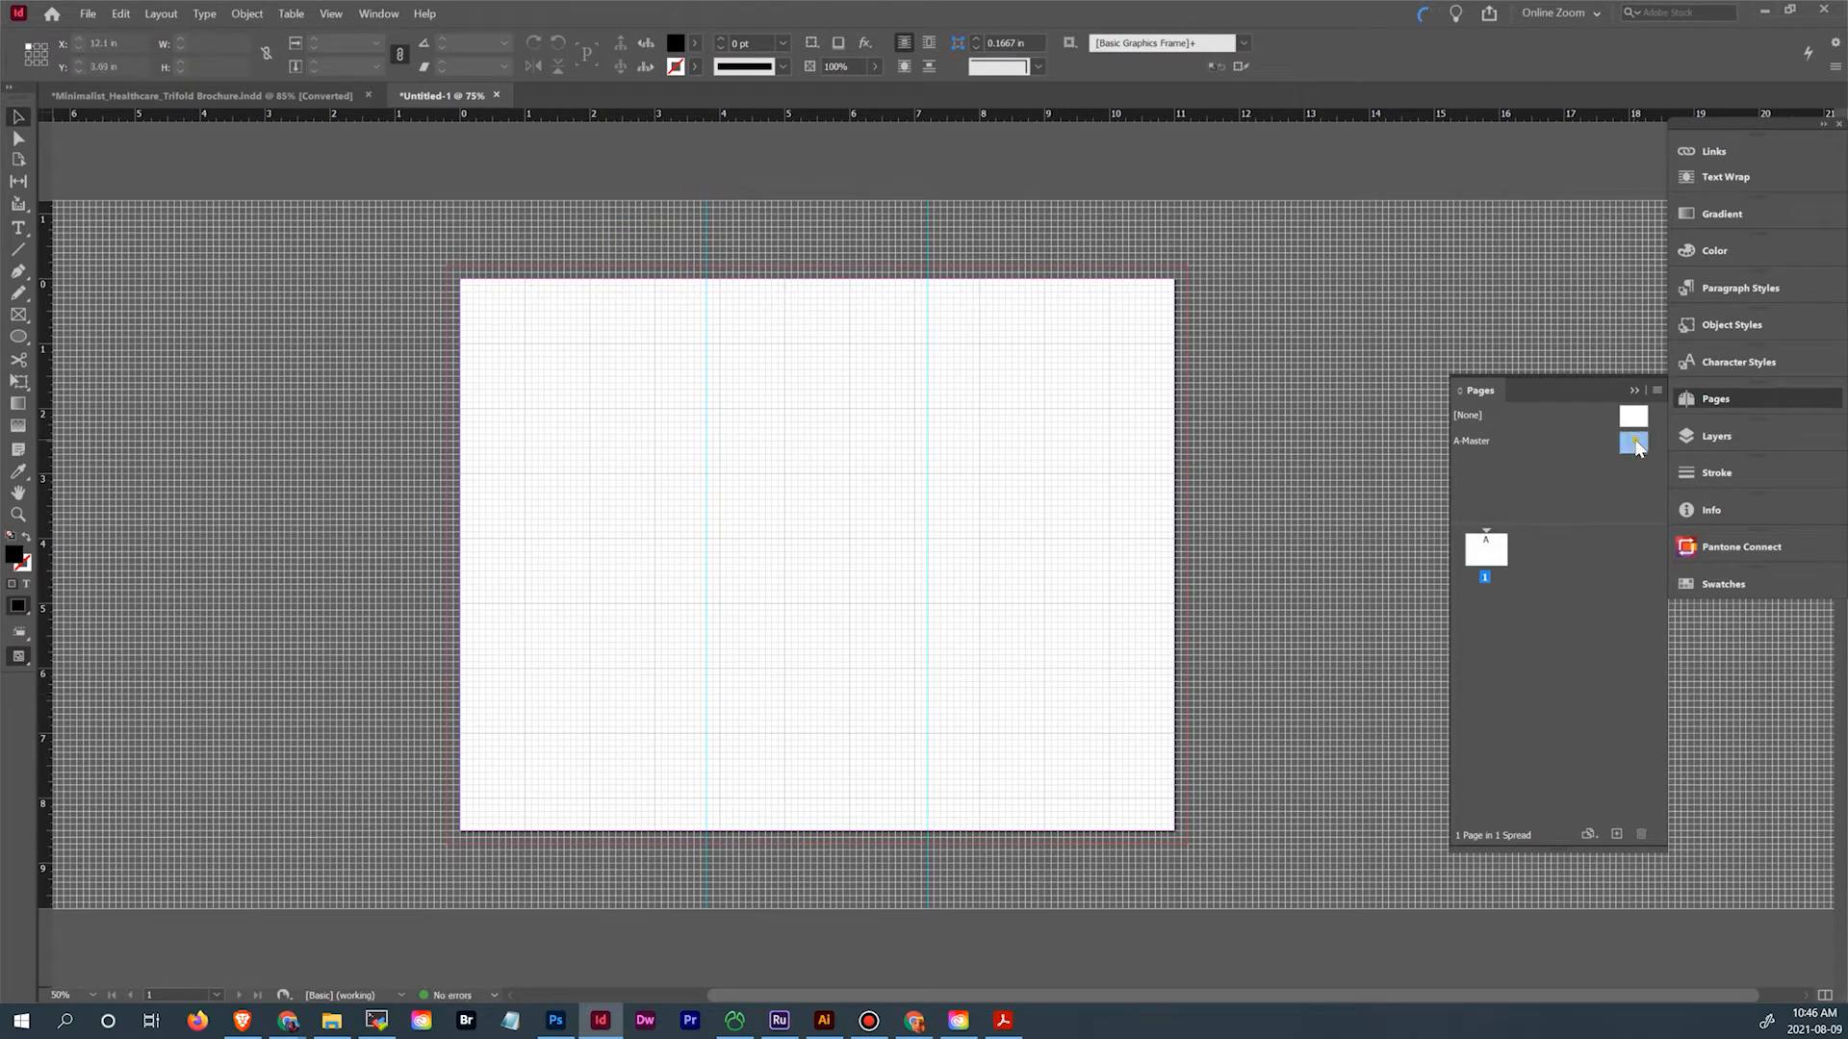
double_click(1637, 446)
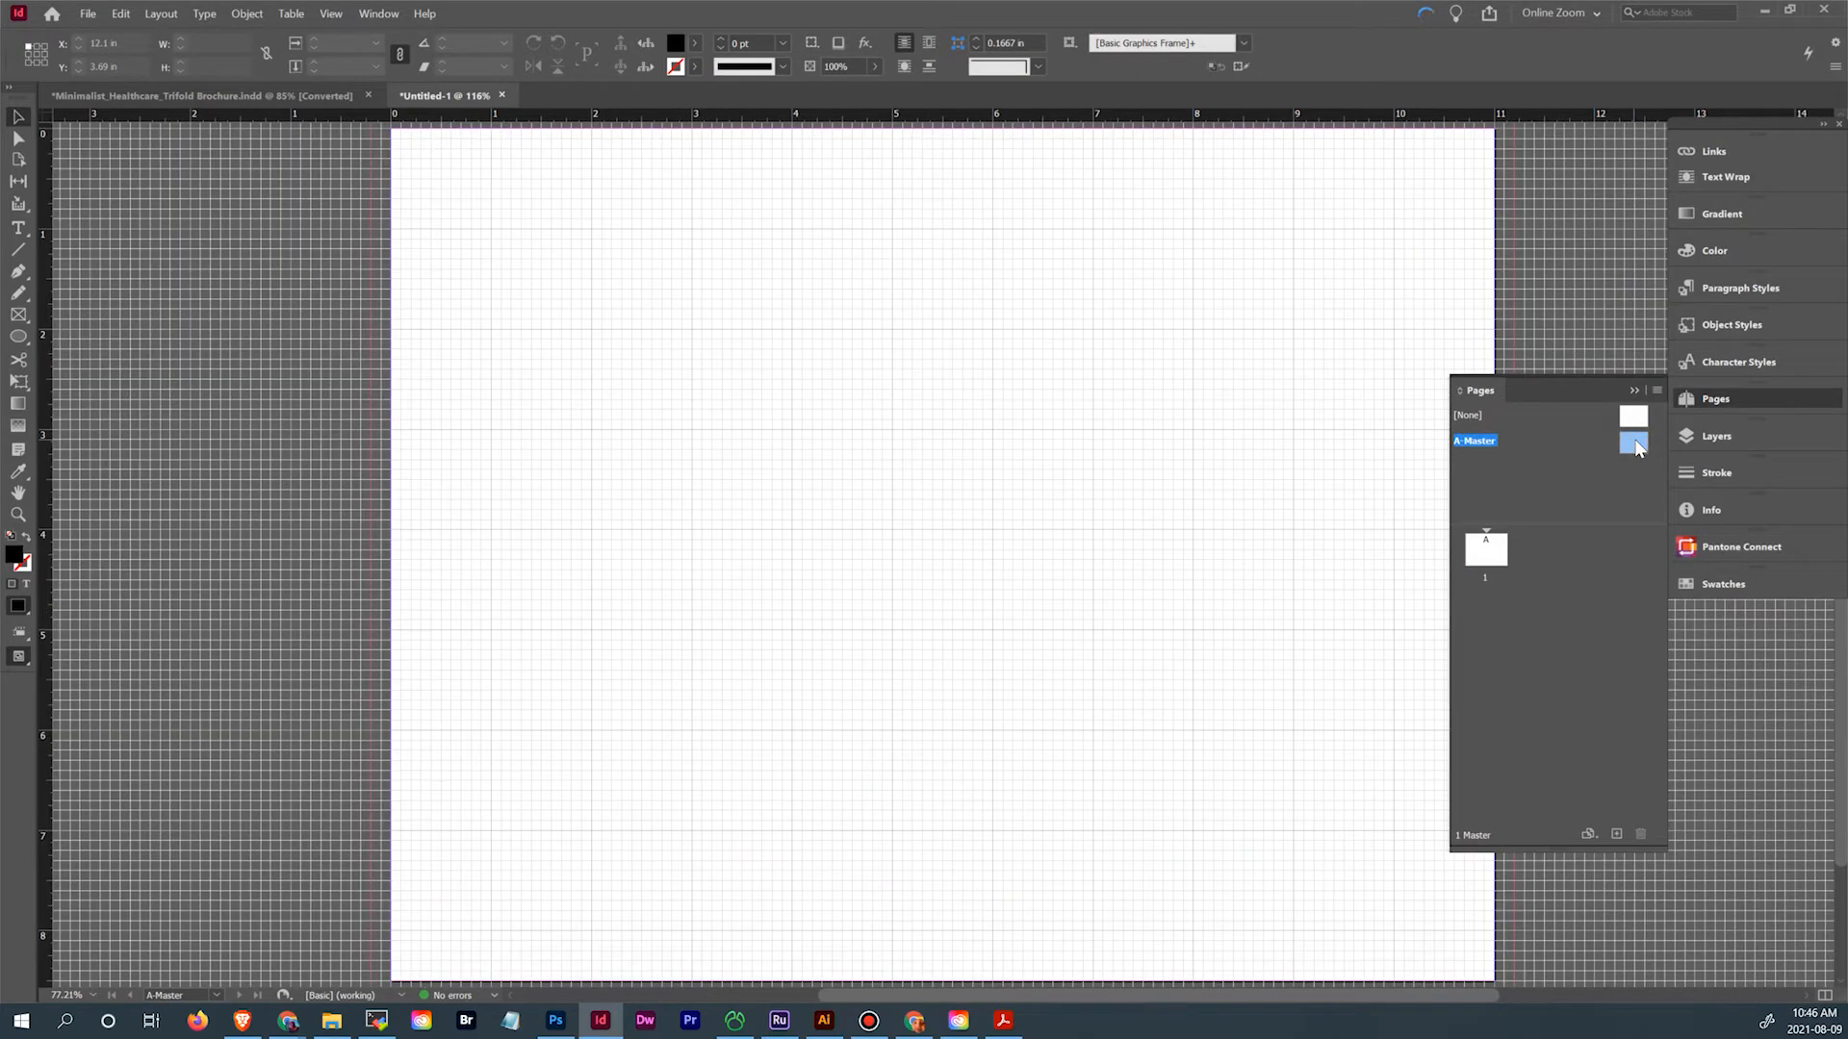
key("ctrl+minus")
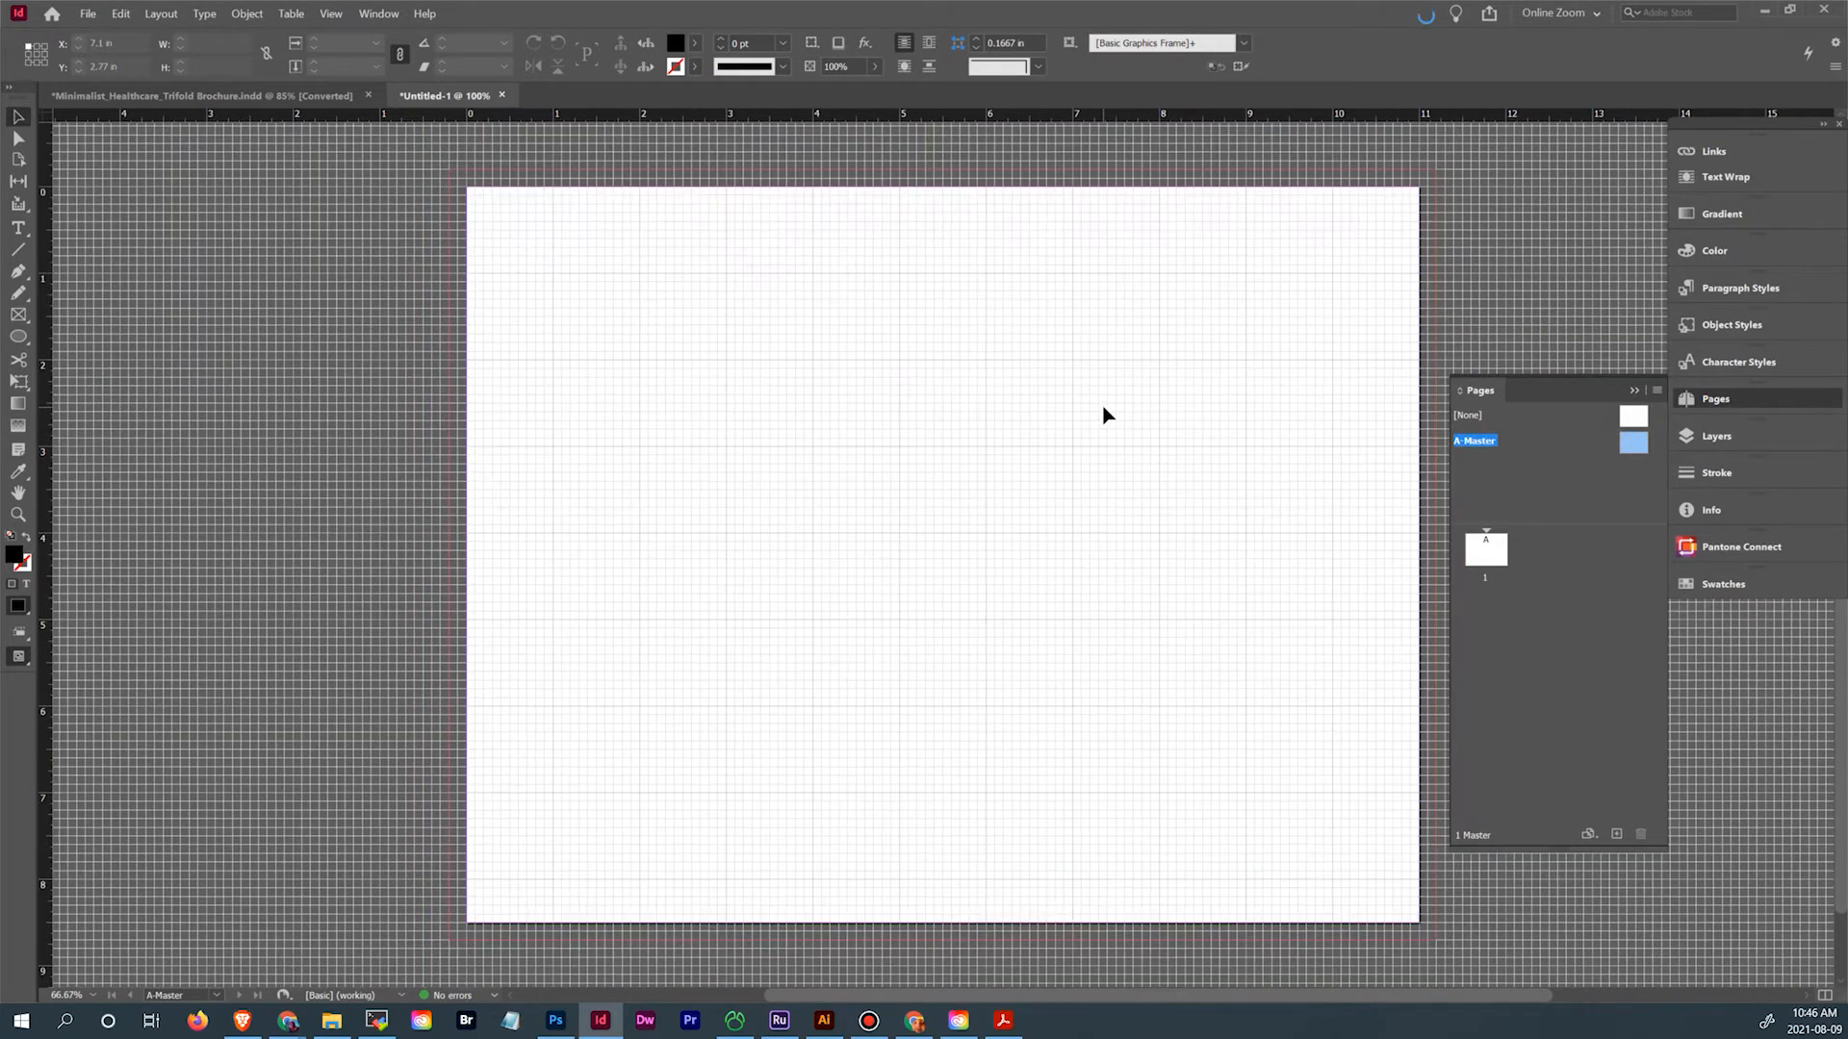
right_click(939, 455)
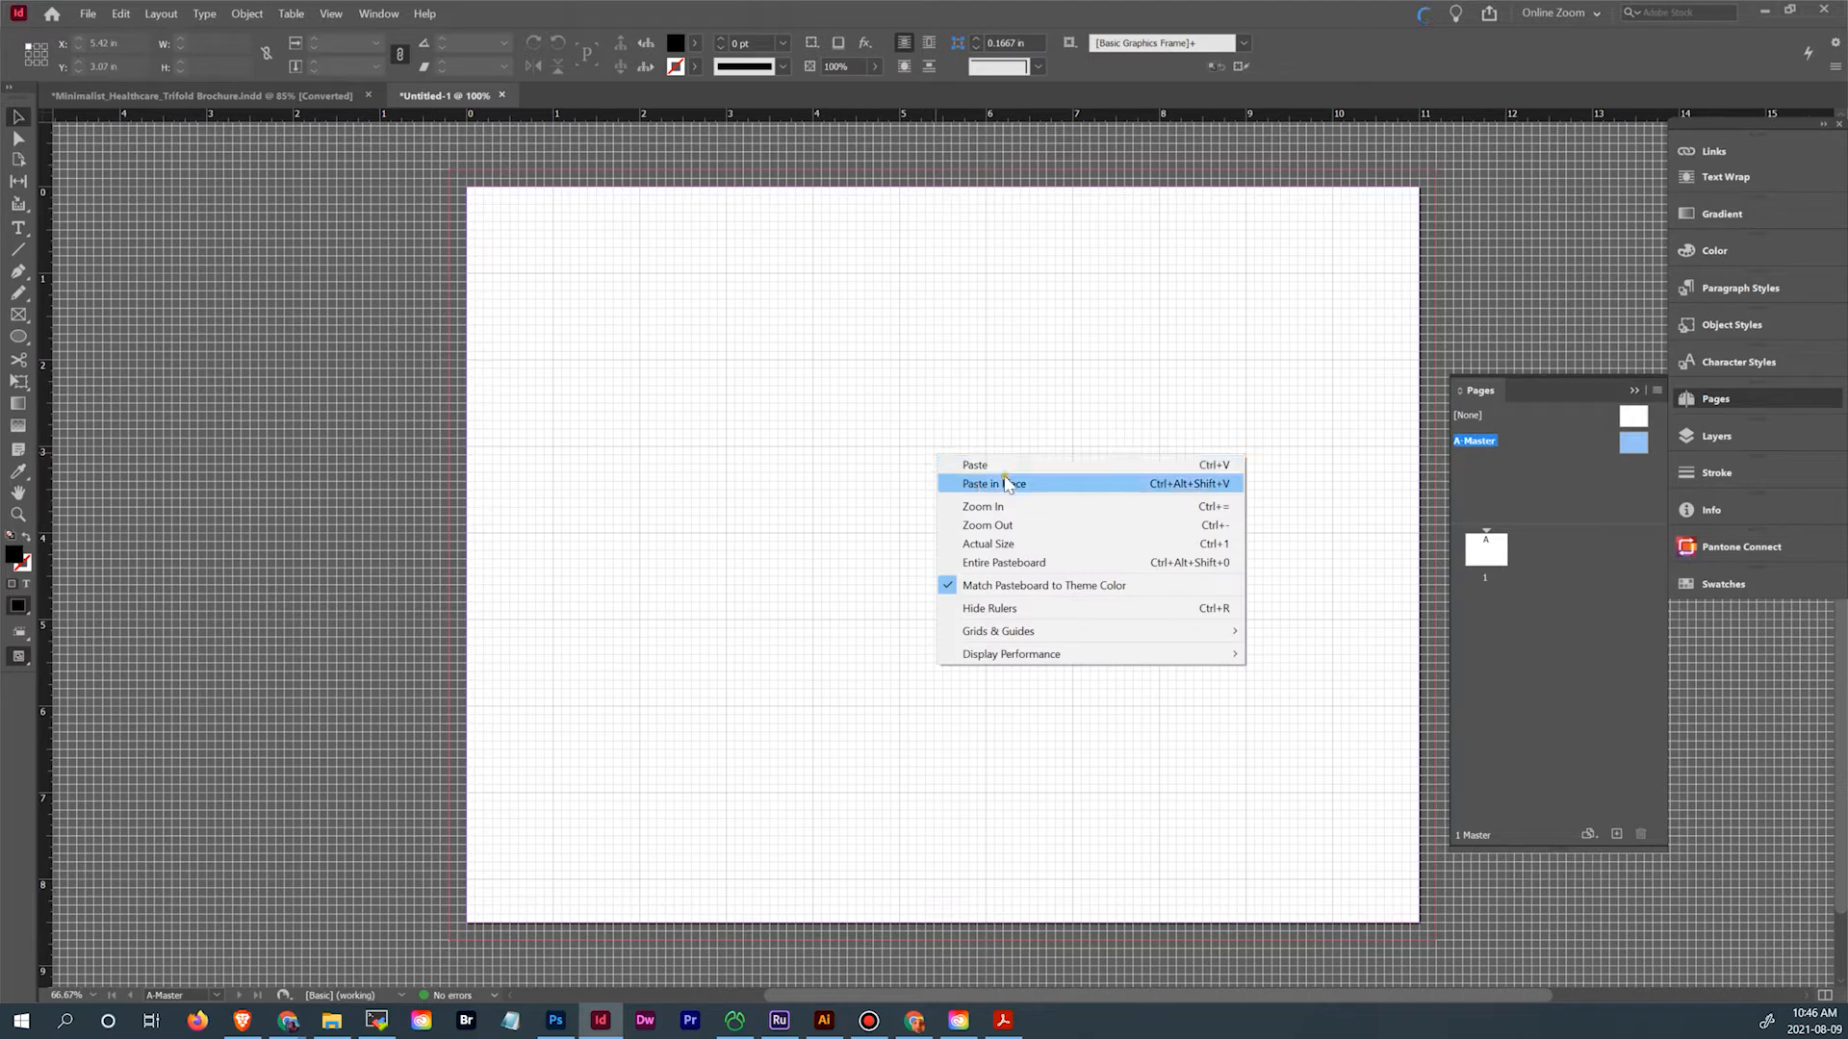
left_click(1004, 485)
left_click(1231, 935)
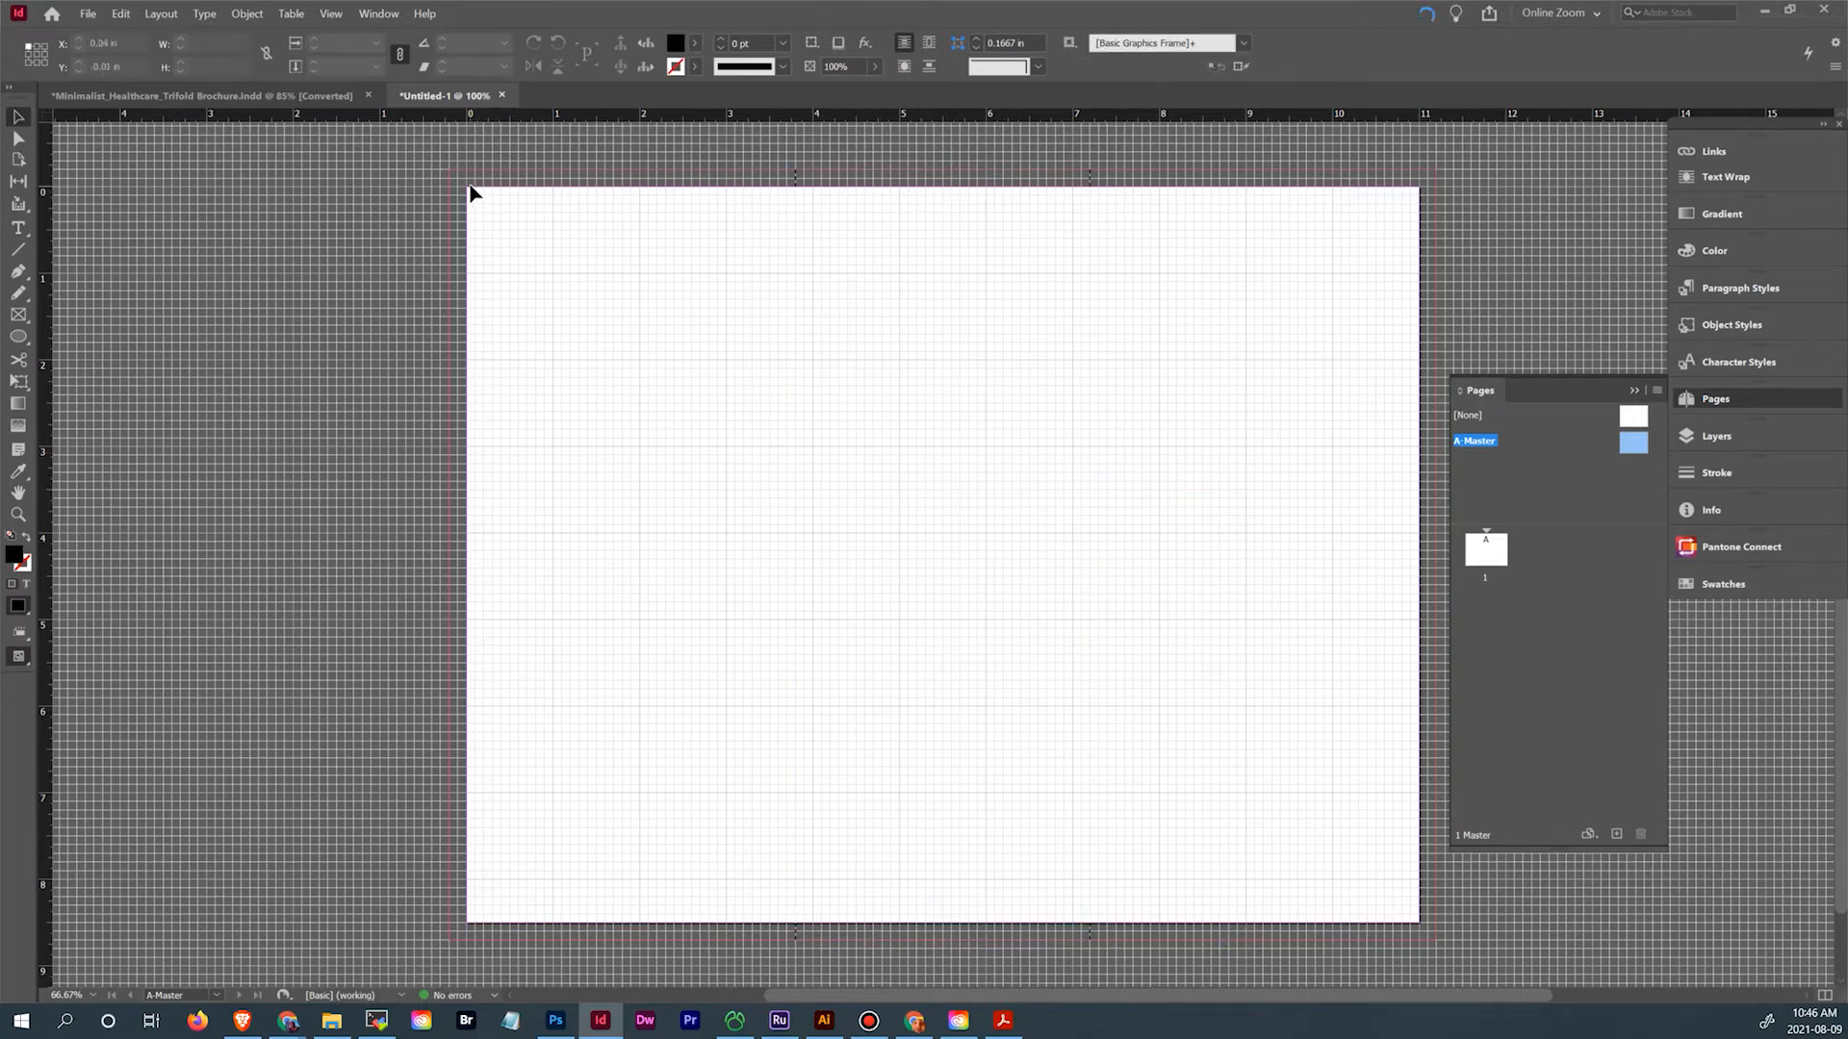
Transfer both vertical guides from page 1 to A-Master, pasting them in place, and return to page 1
double_click(1488, 556)
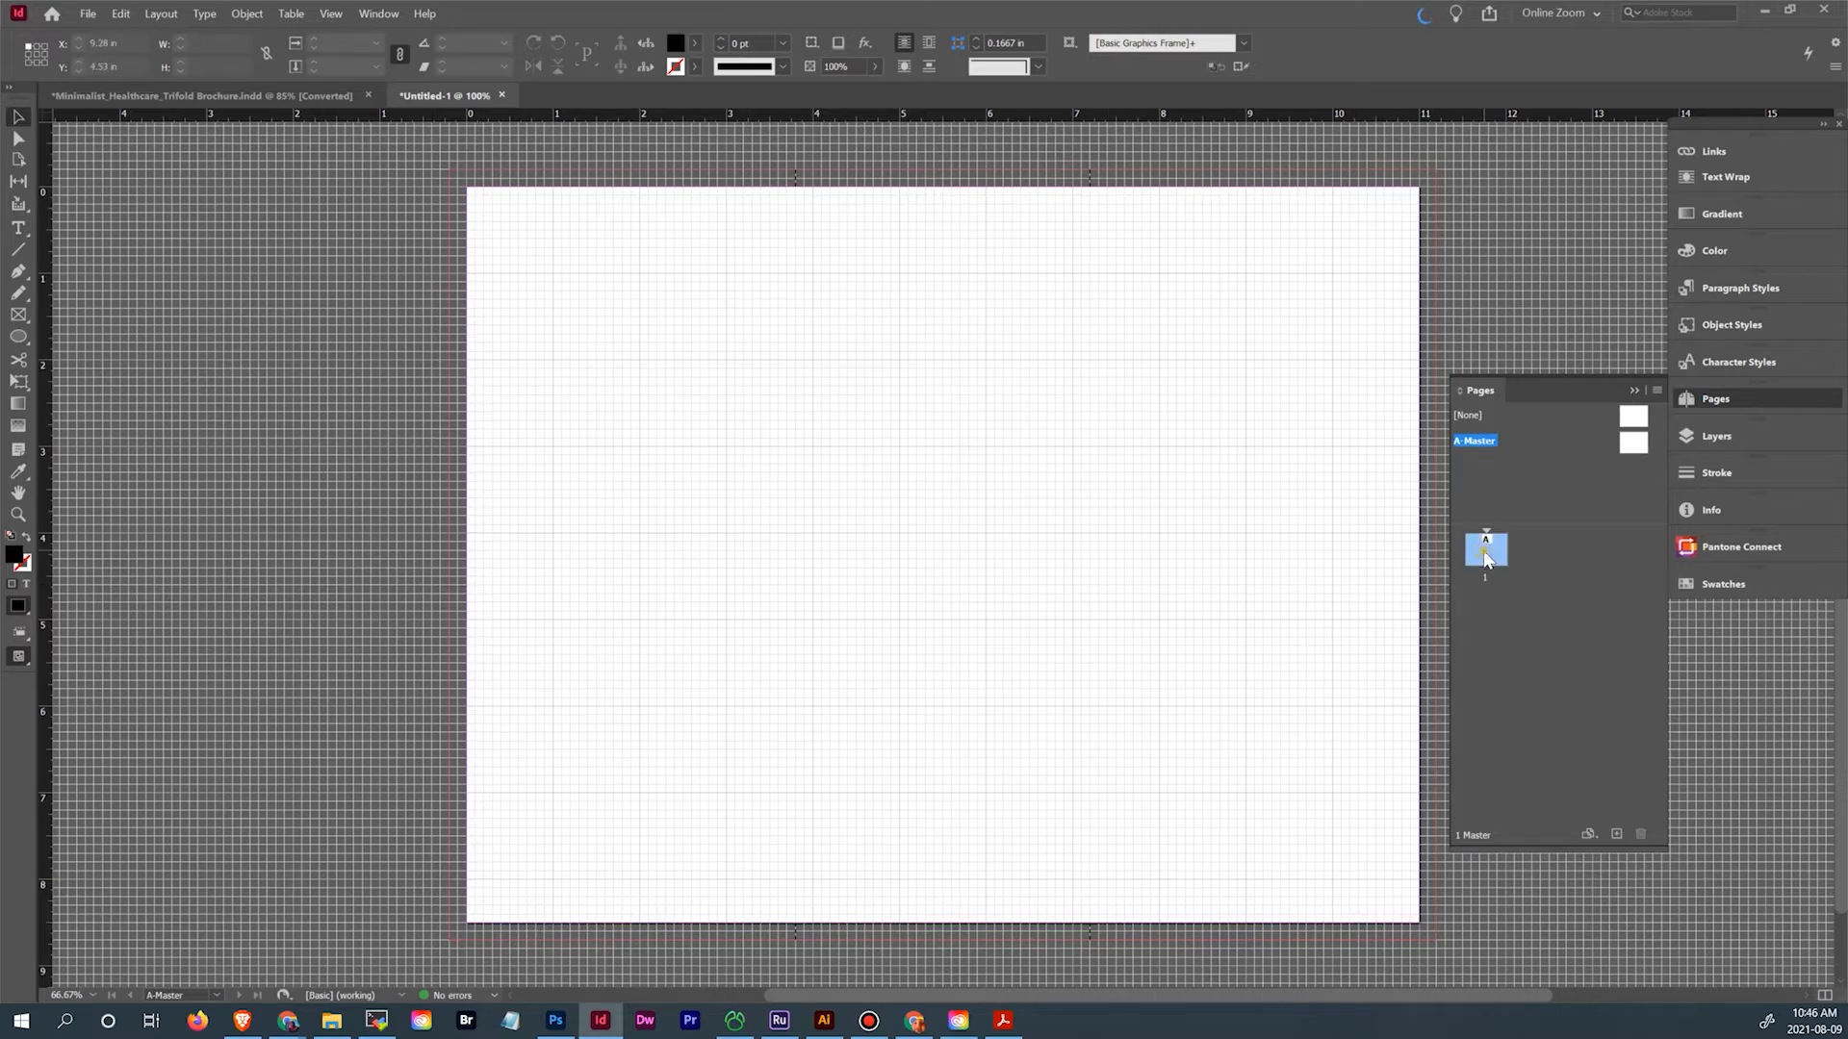
key("ctrl+alt+g")
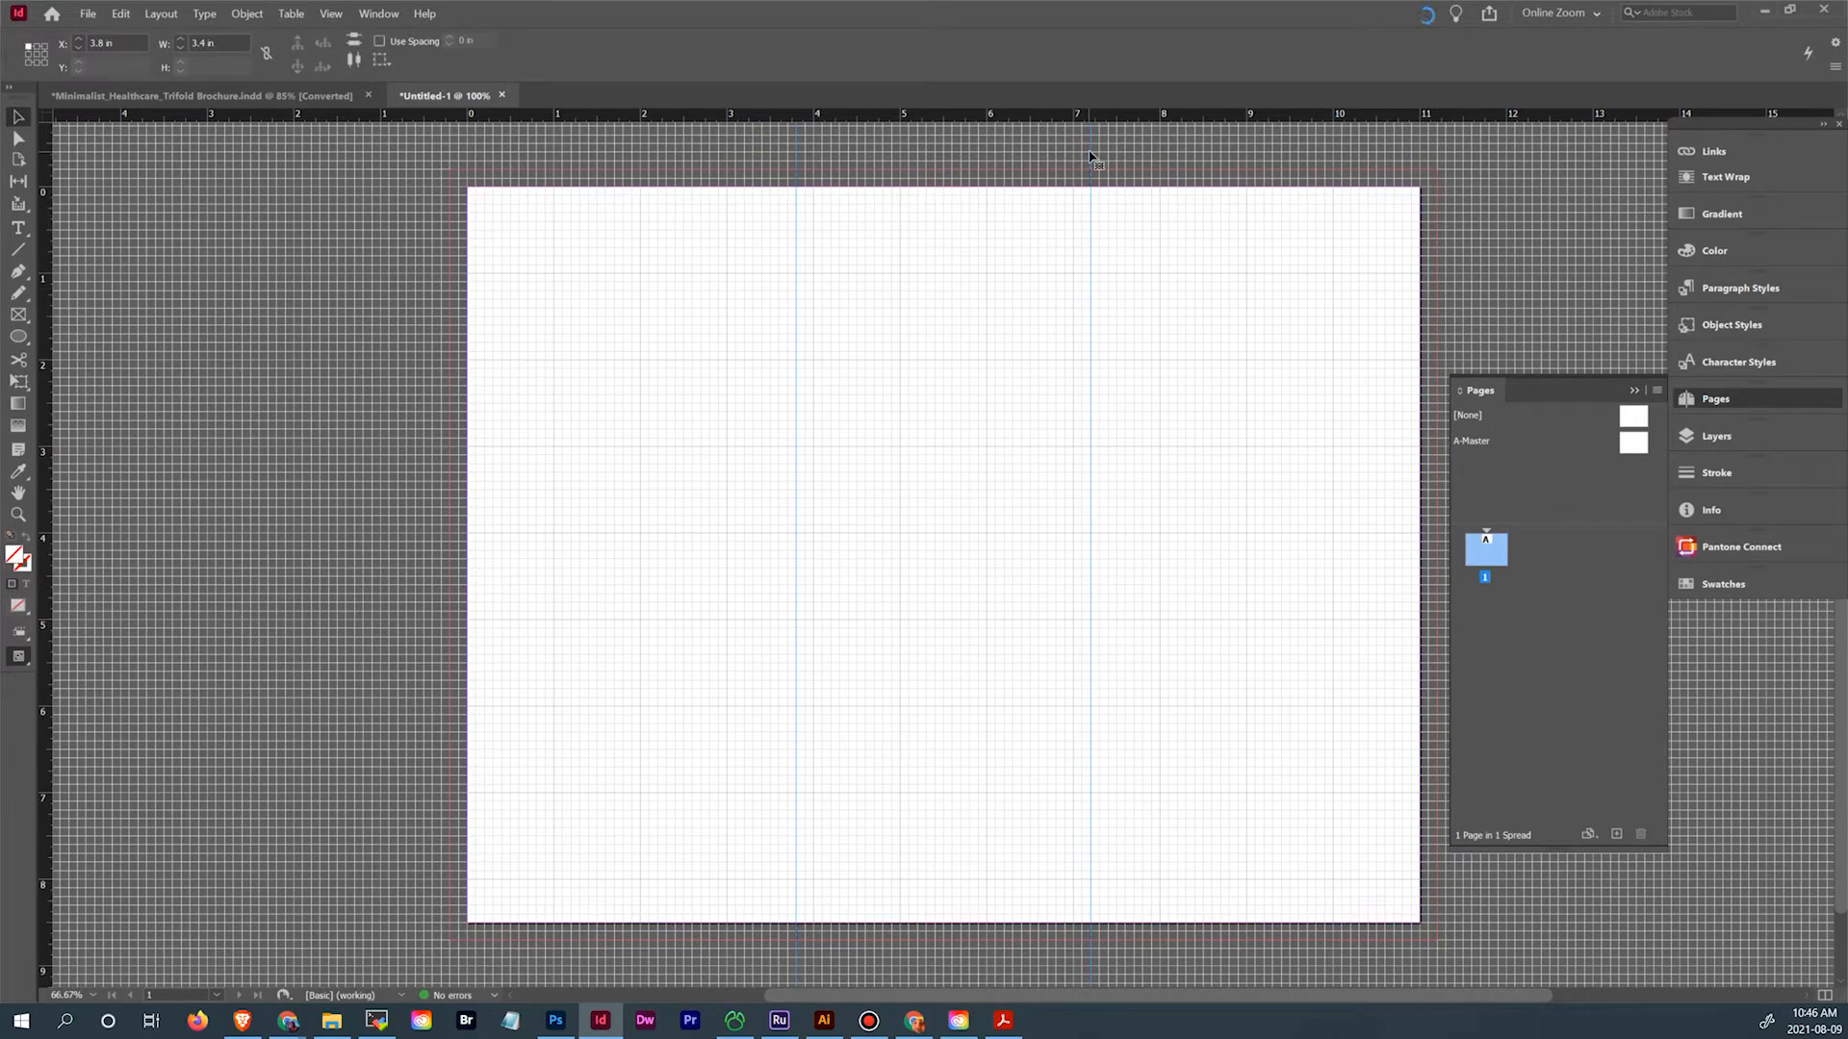
left_click(1090, 156)
double_click(1633, 443)
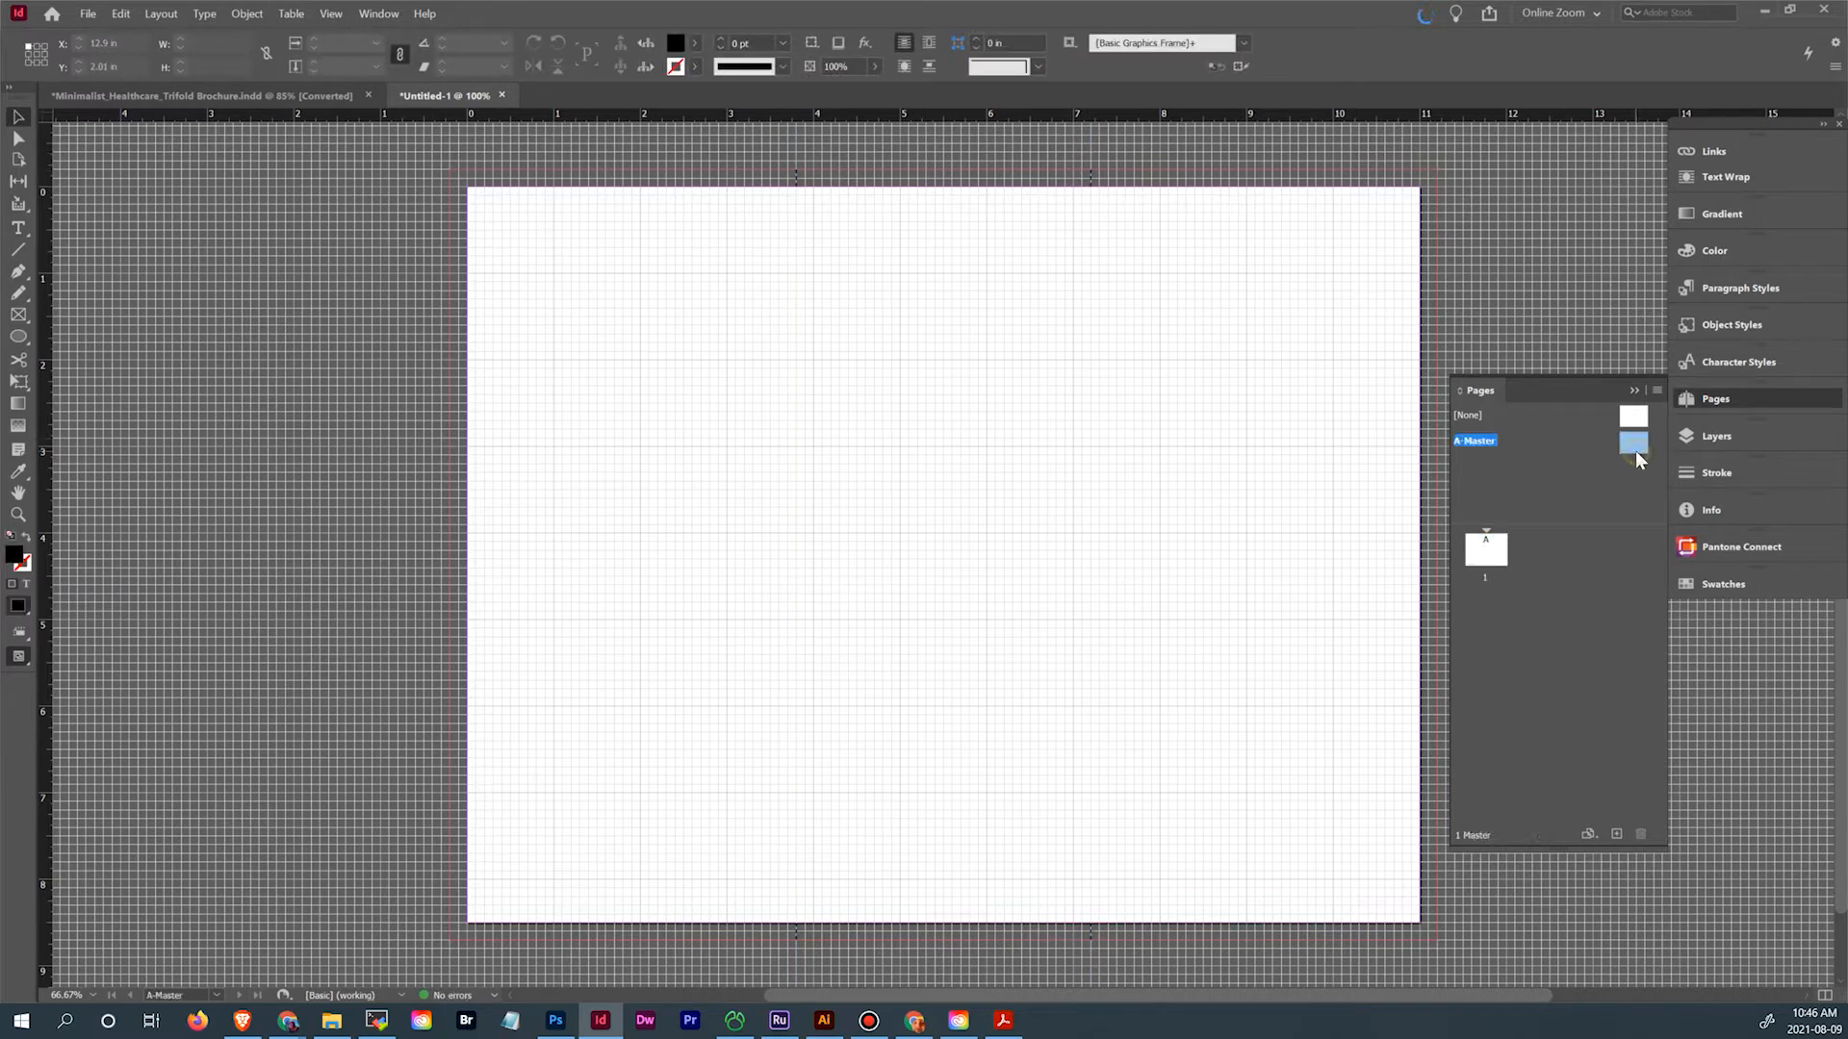
right_click(996, 265)
left_click(1048, 285)
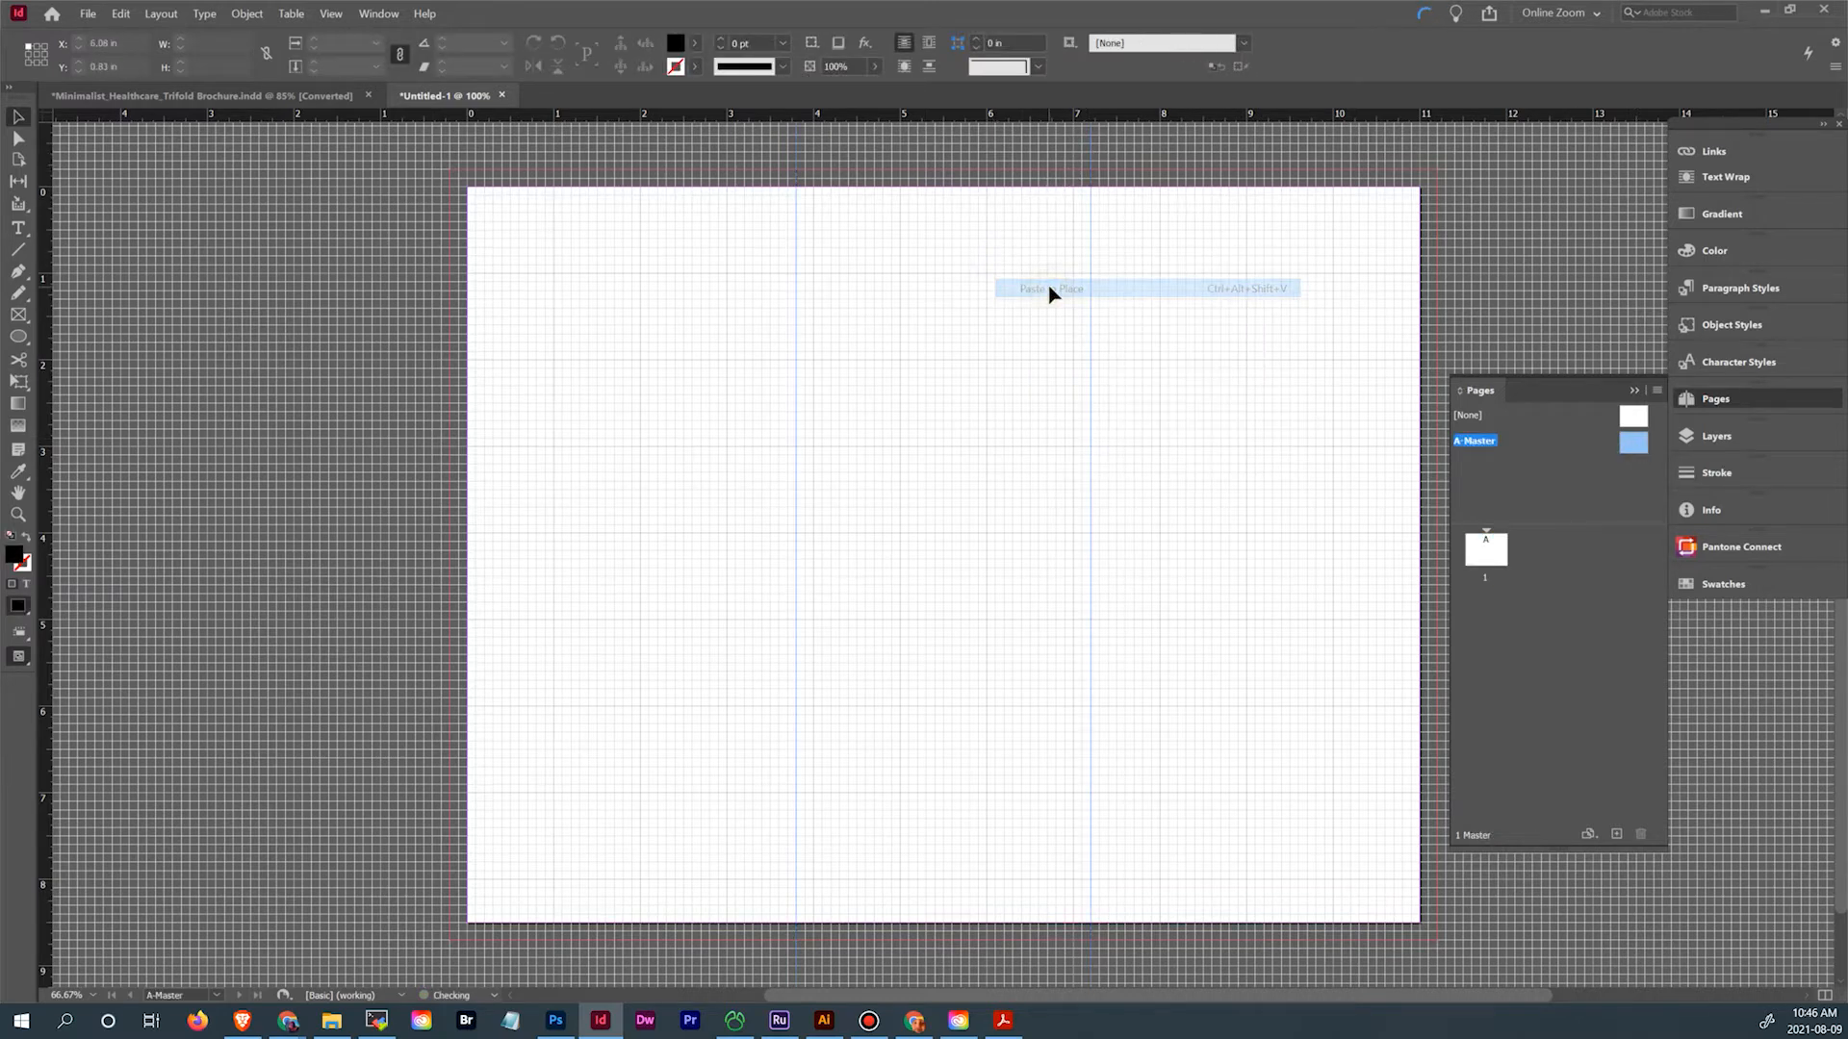
double_click(1485, 550)
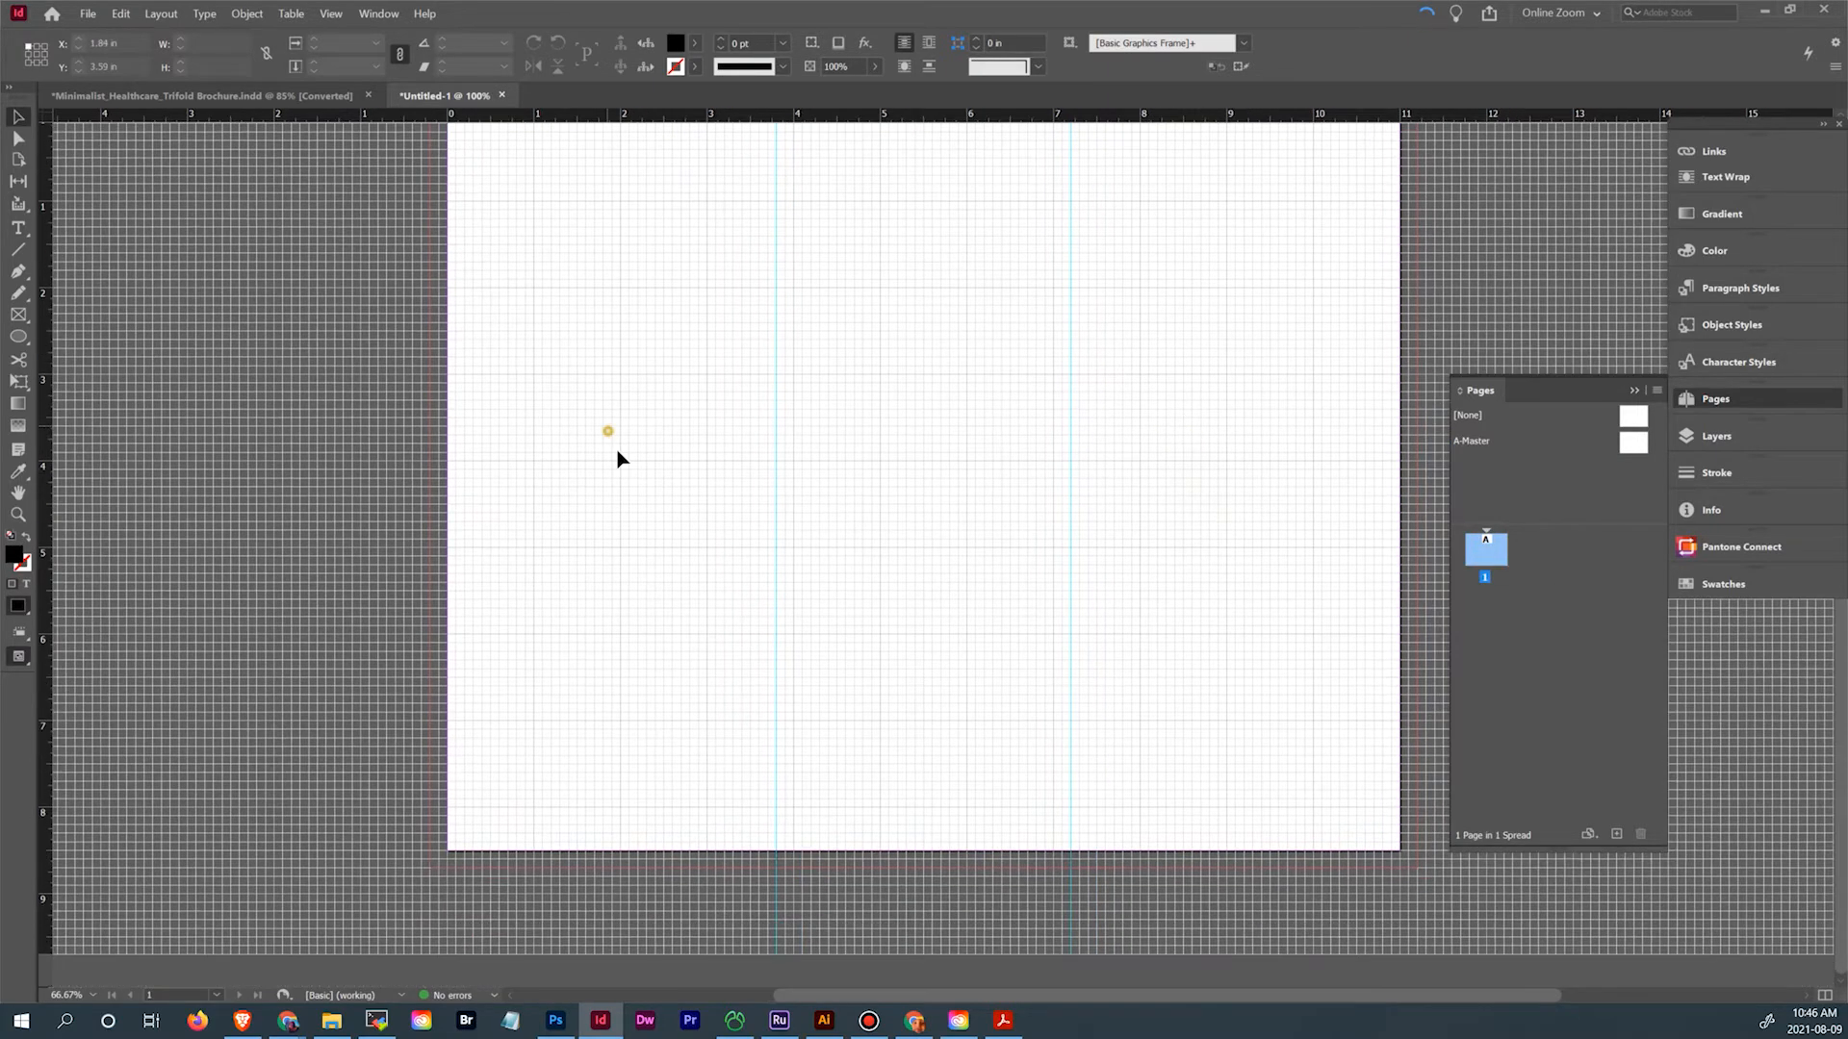
left_click_drag(1209, 507, 1181, 567)
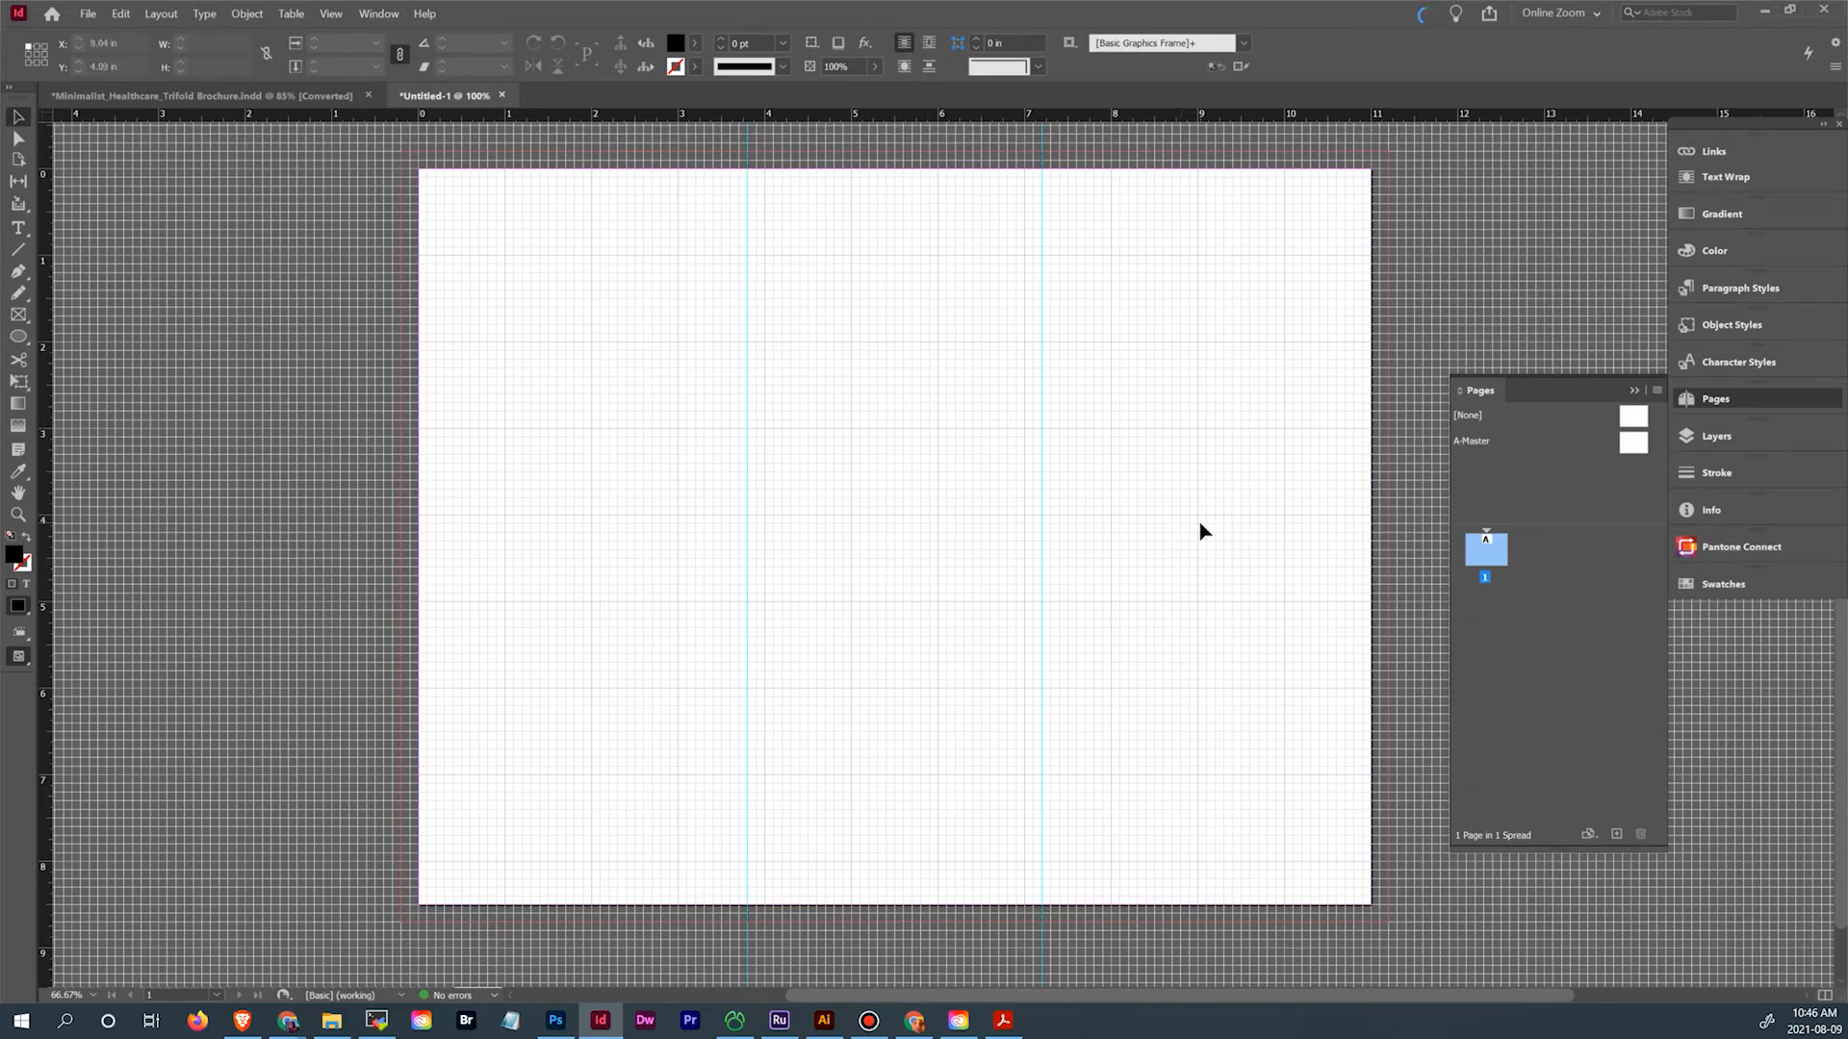
Add a second page based on A-Master and check both pages for the vertical guides
left_click_drag(1633, 444, 1477, 625)
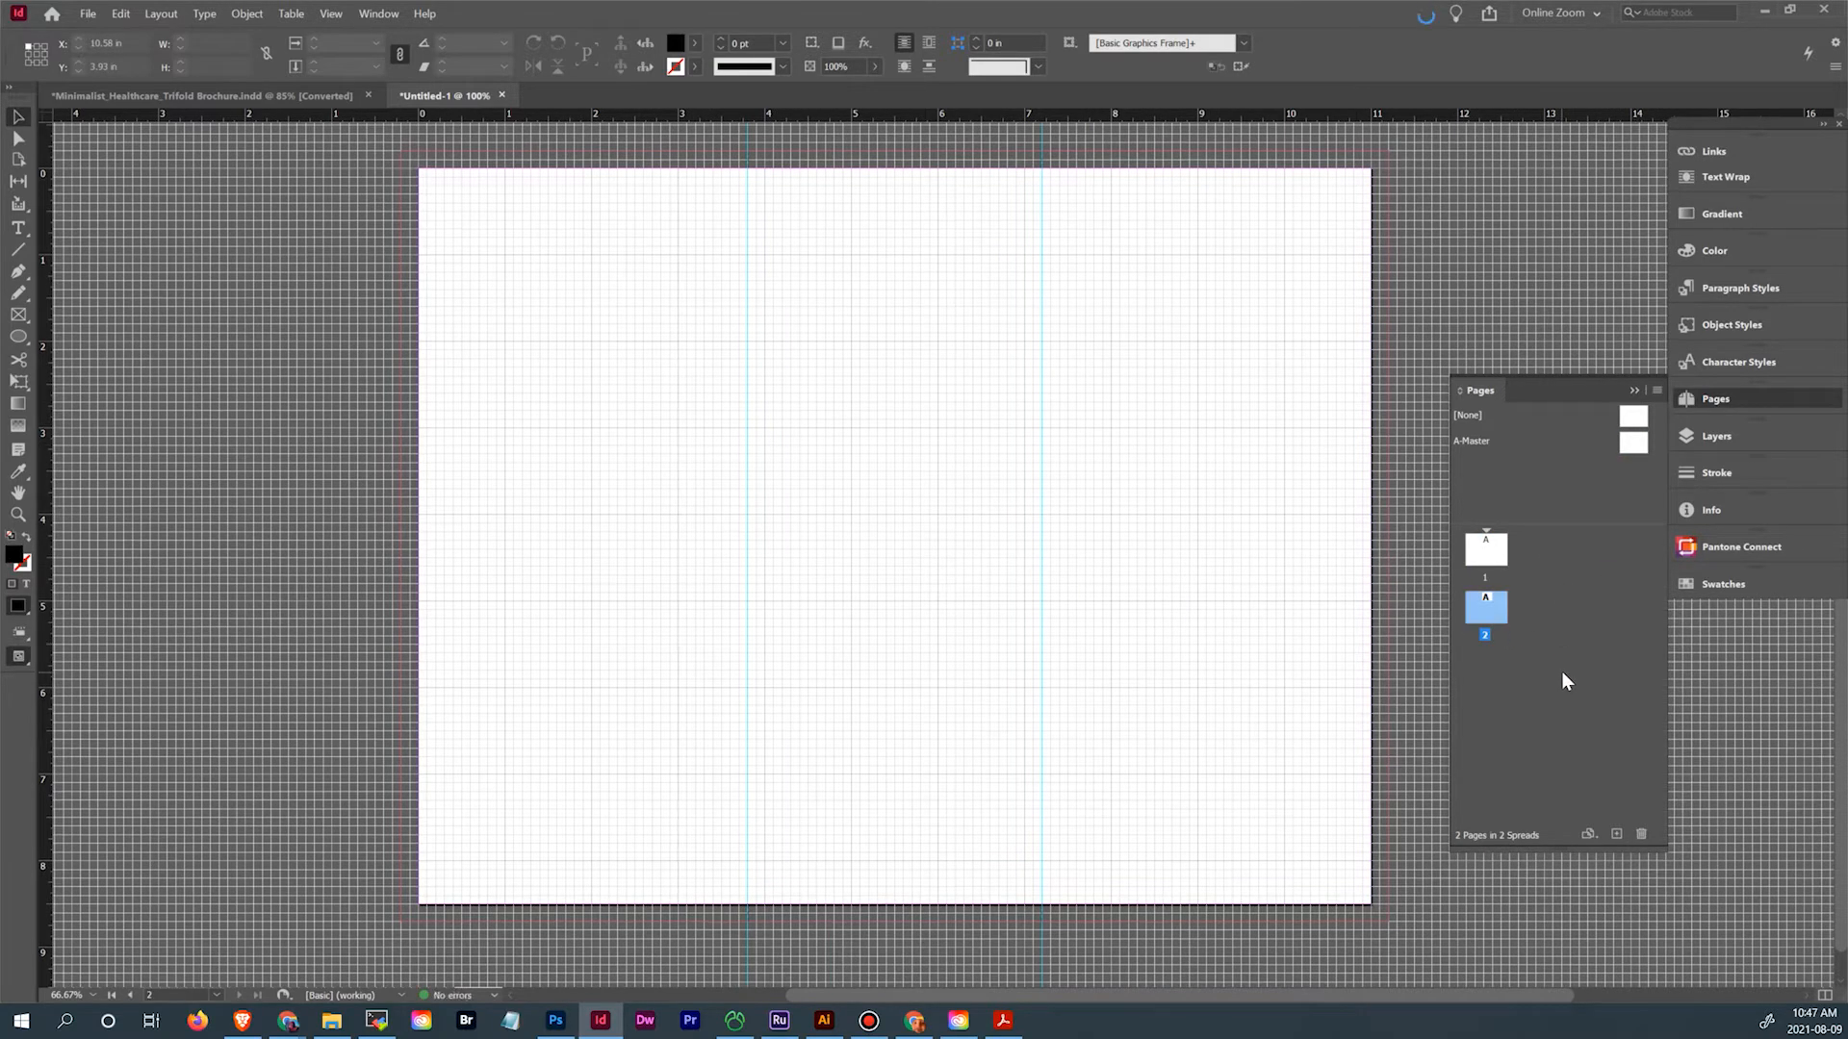
double_click(1490, 604)
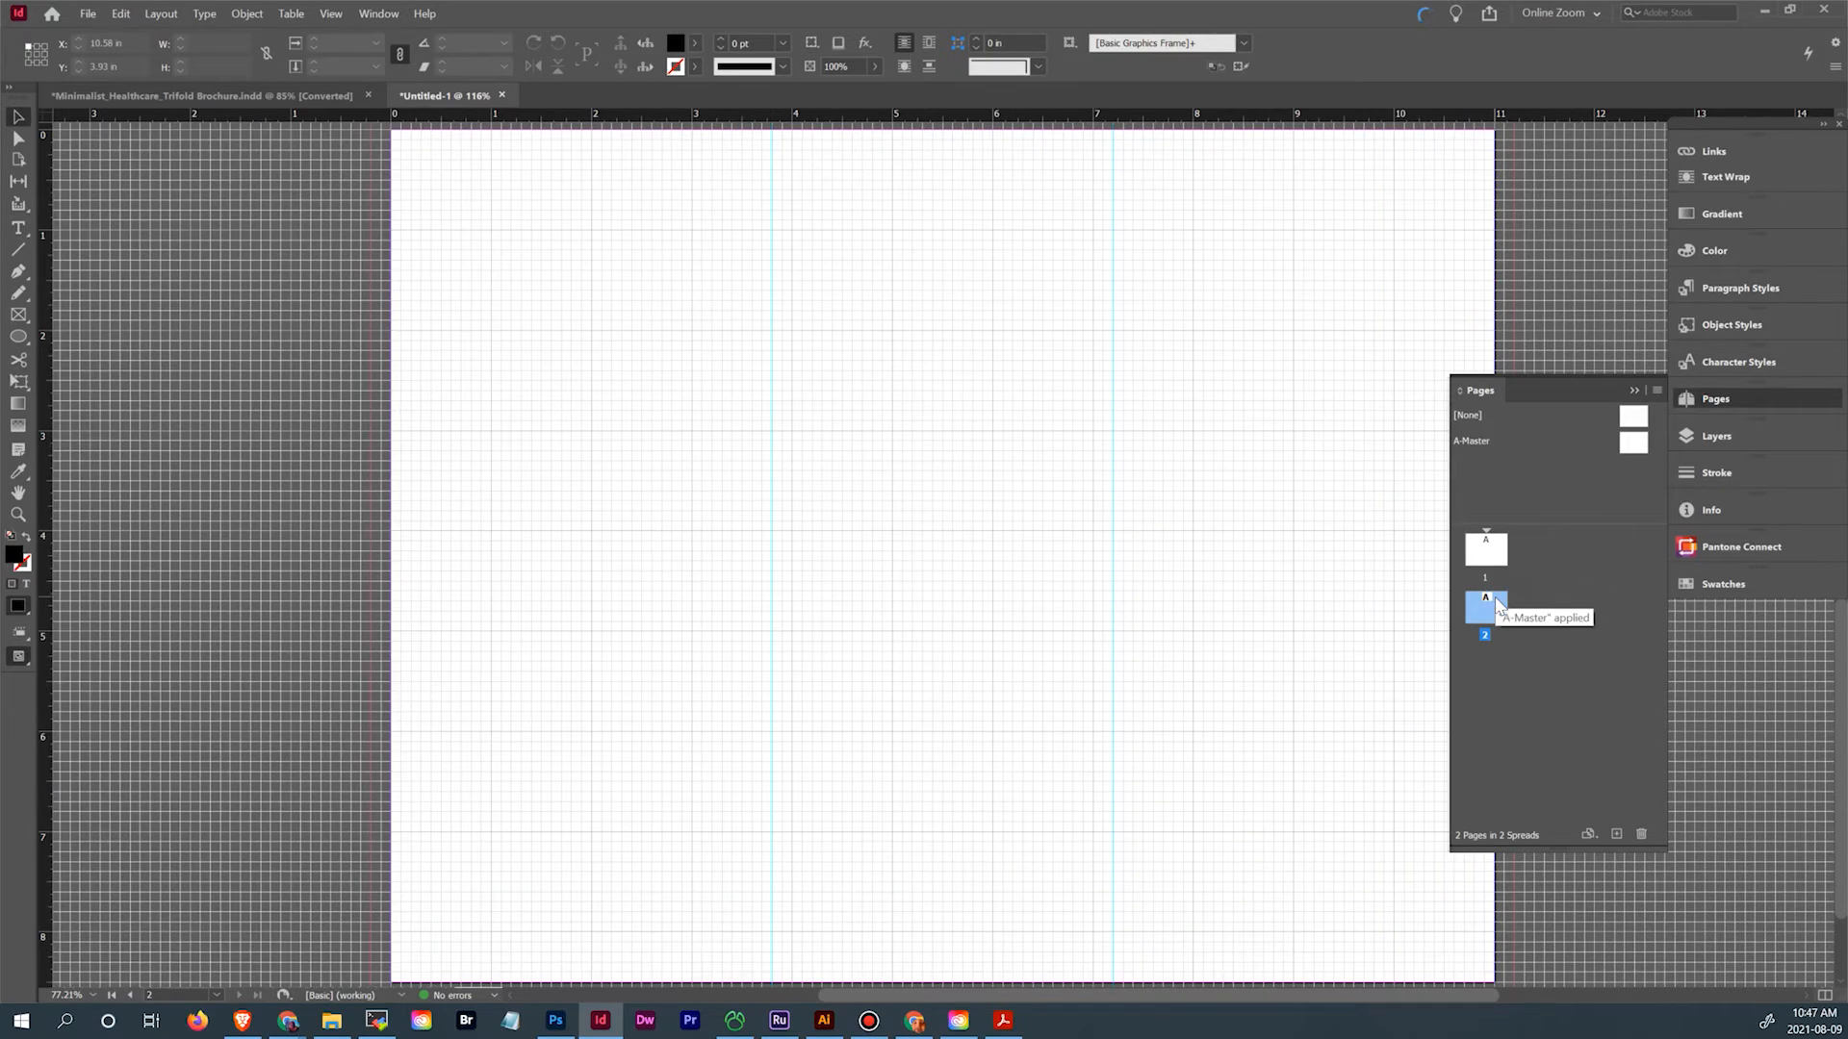
double_click(1497, 553)
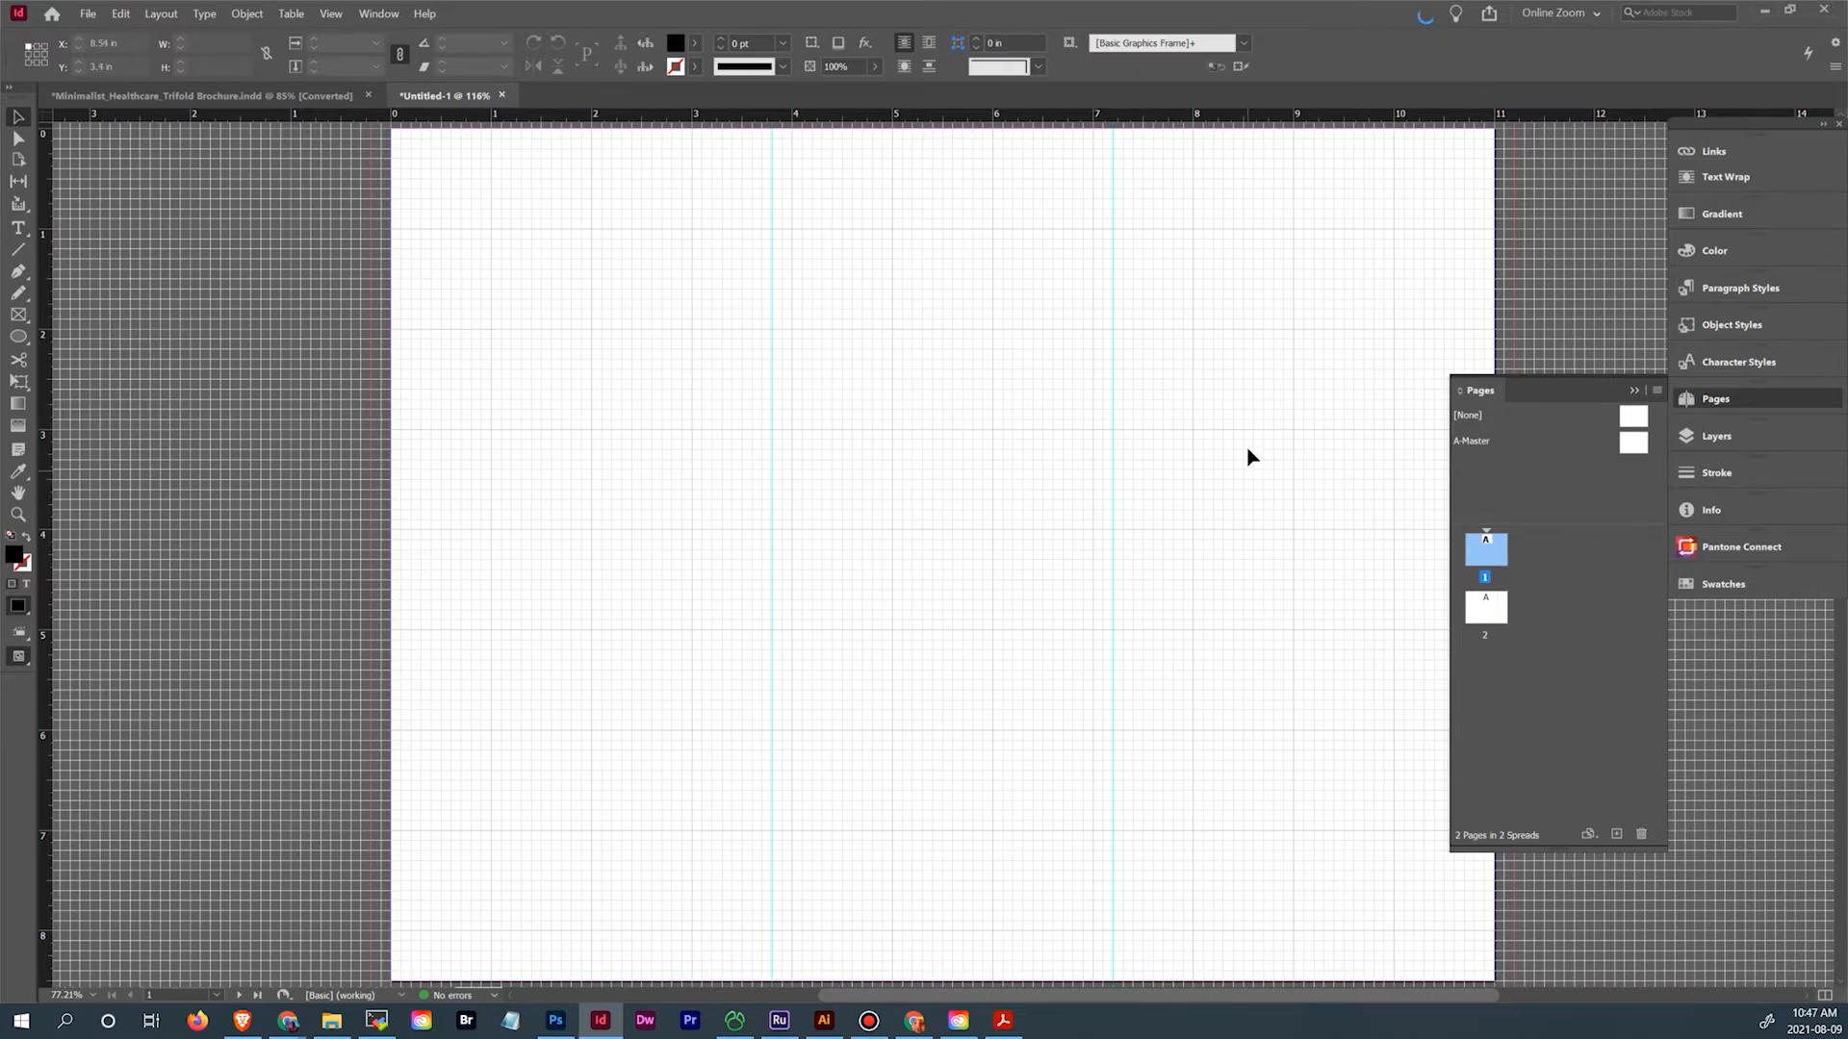
left_click_drag(1287, 363, 1222, 389)
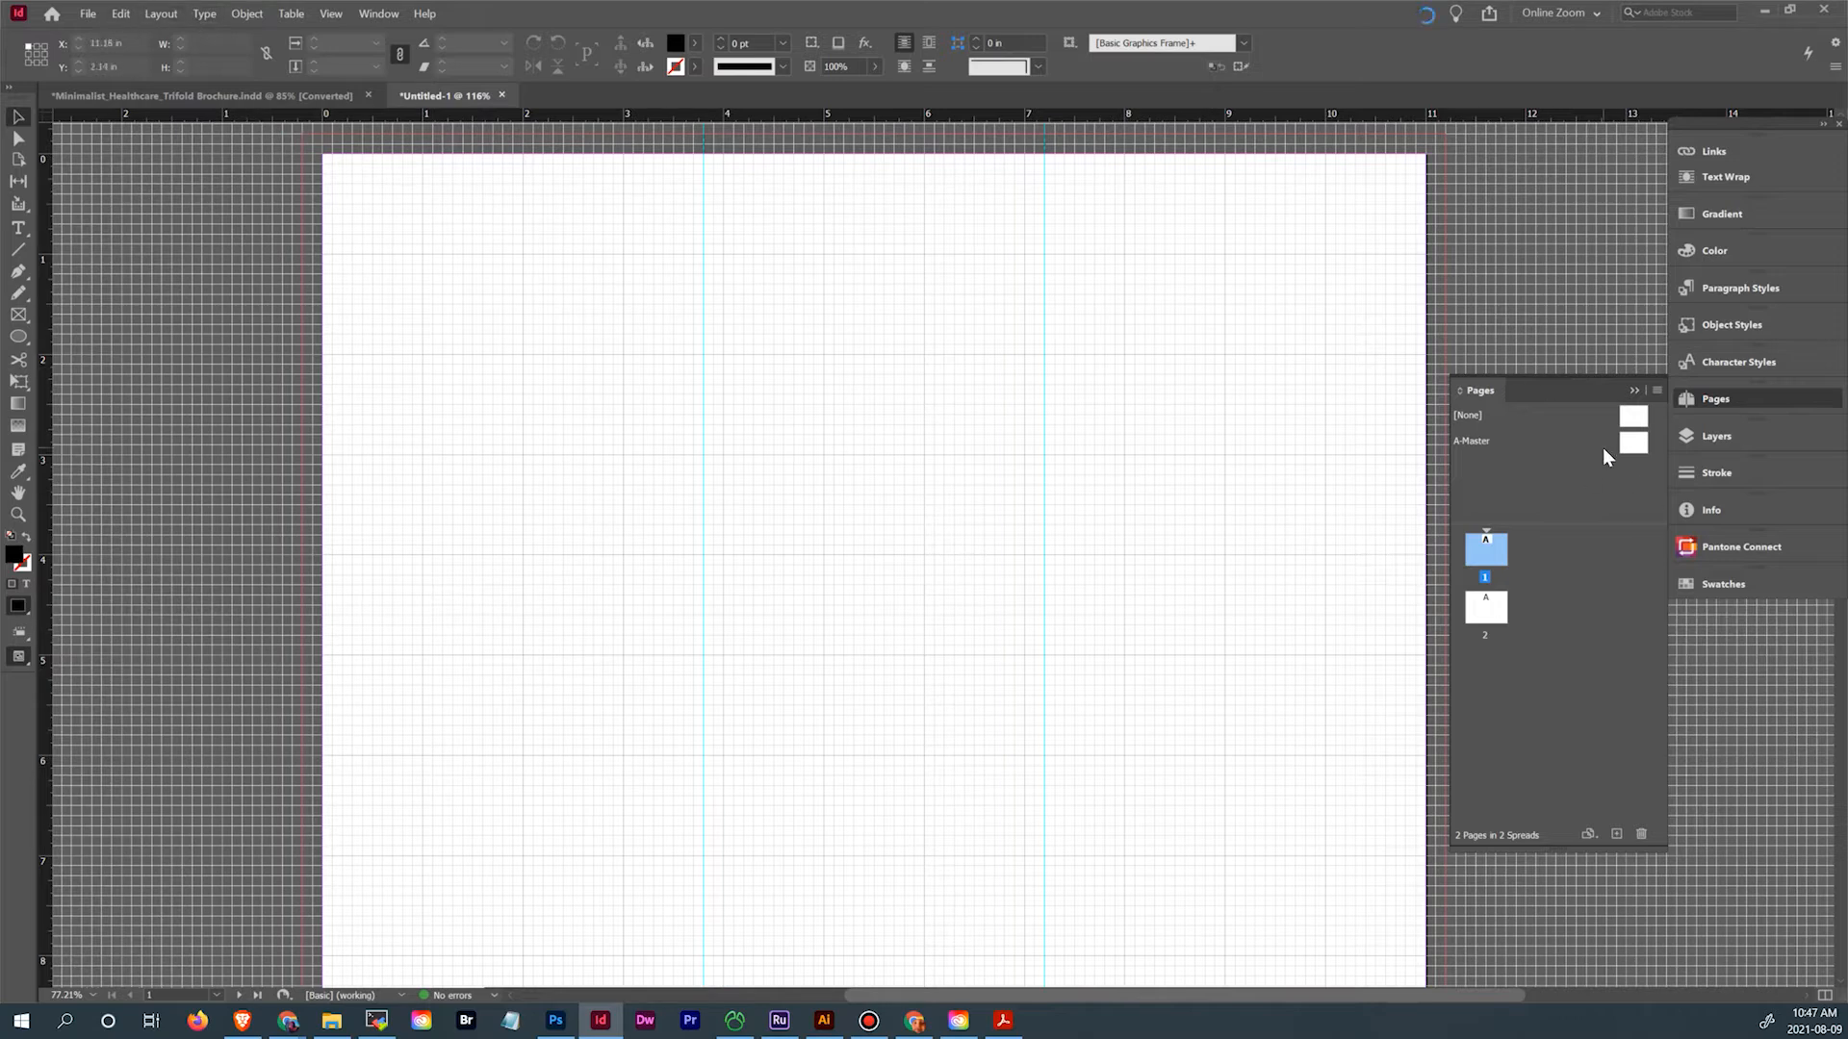
Set linked 0.3 in margins on all four sides of A-Master
double_click(1630, 443)
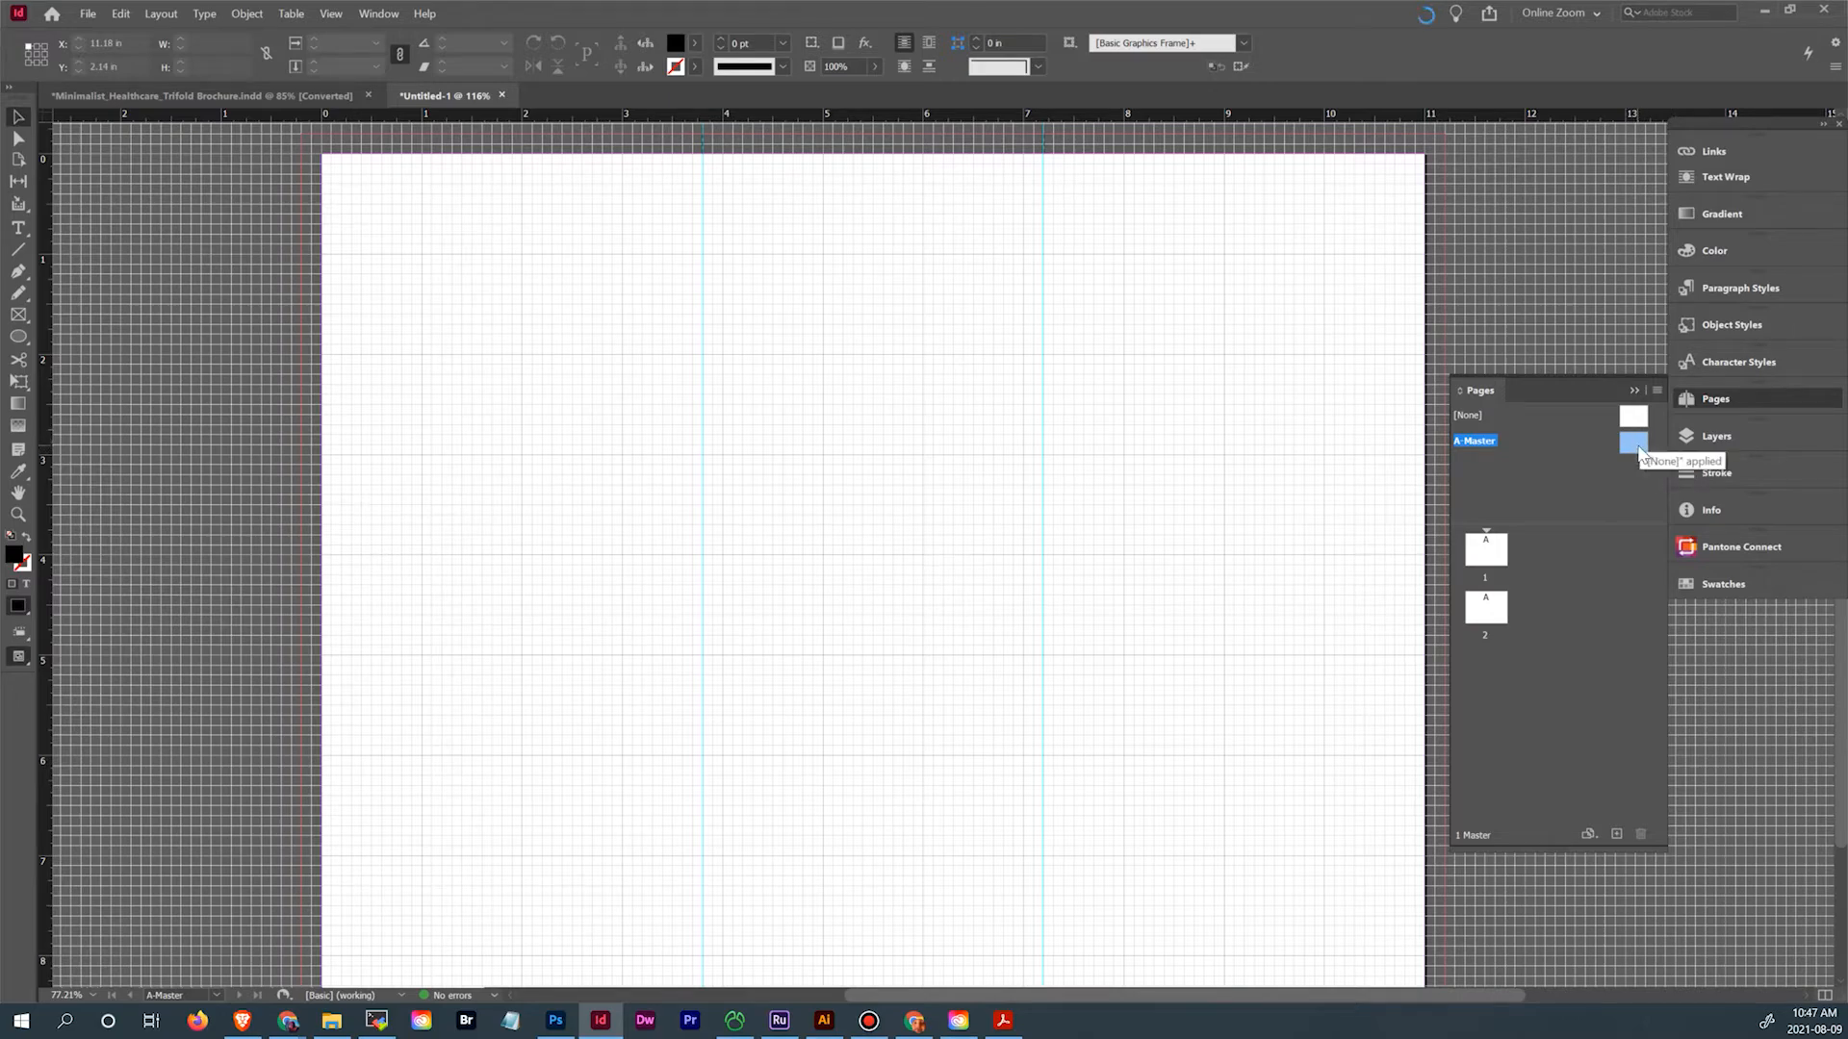
left_click(118, 12)
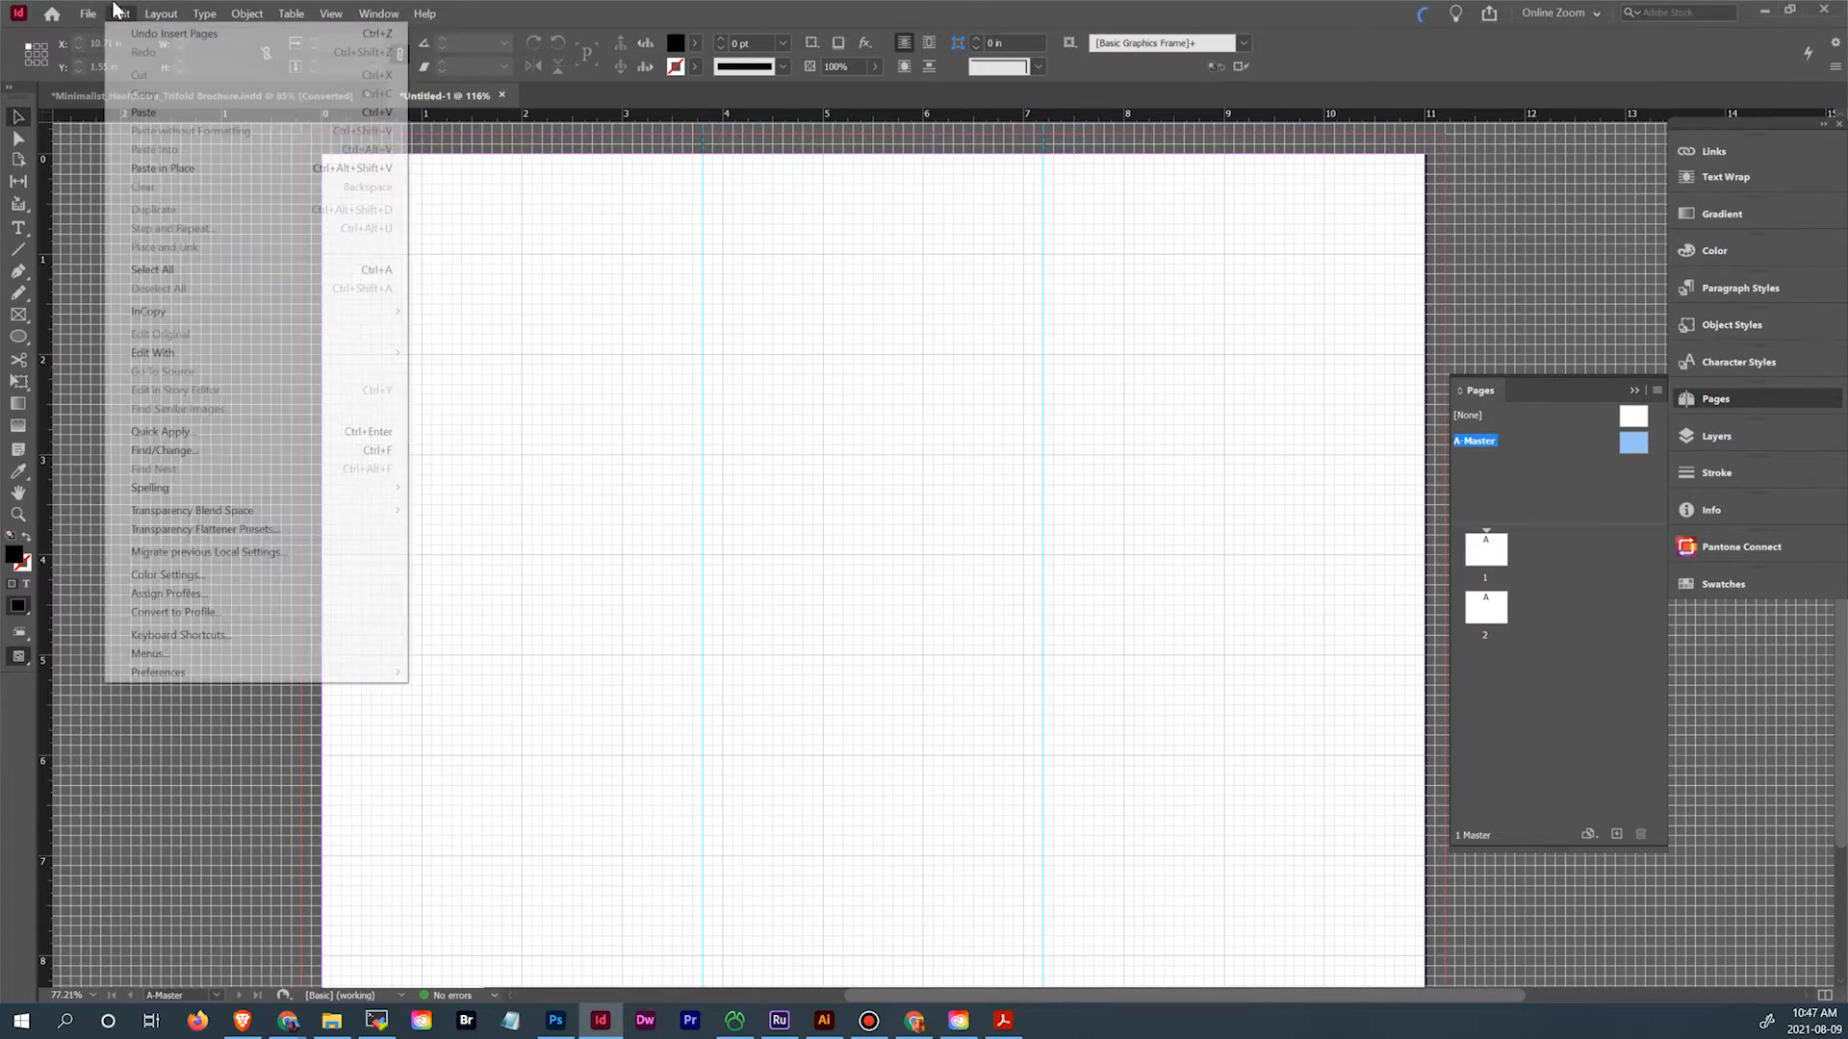
mouse_move(152, 19)
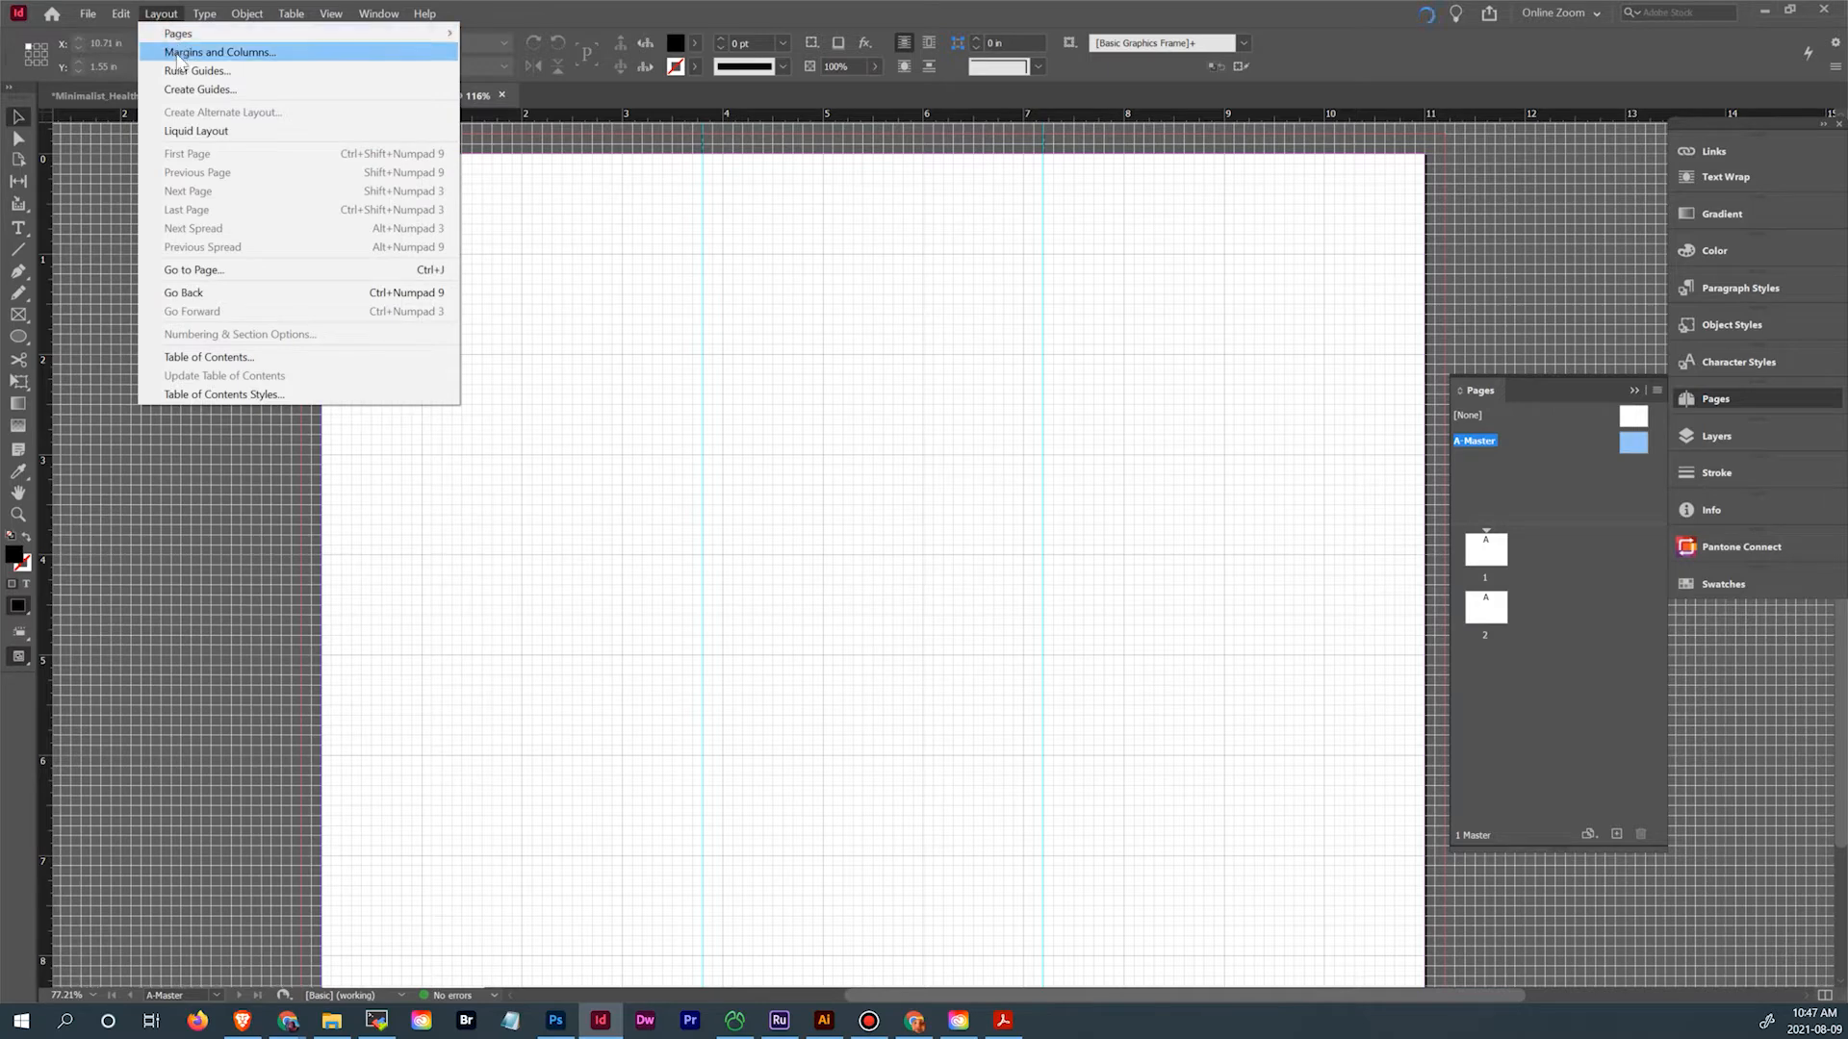
left_click(178, 59)
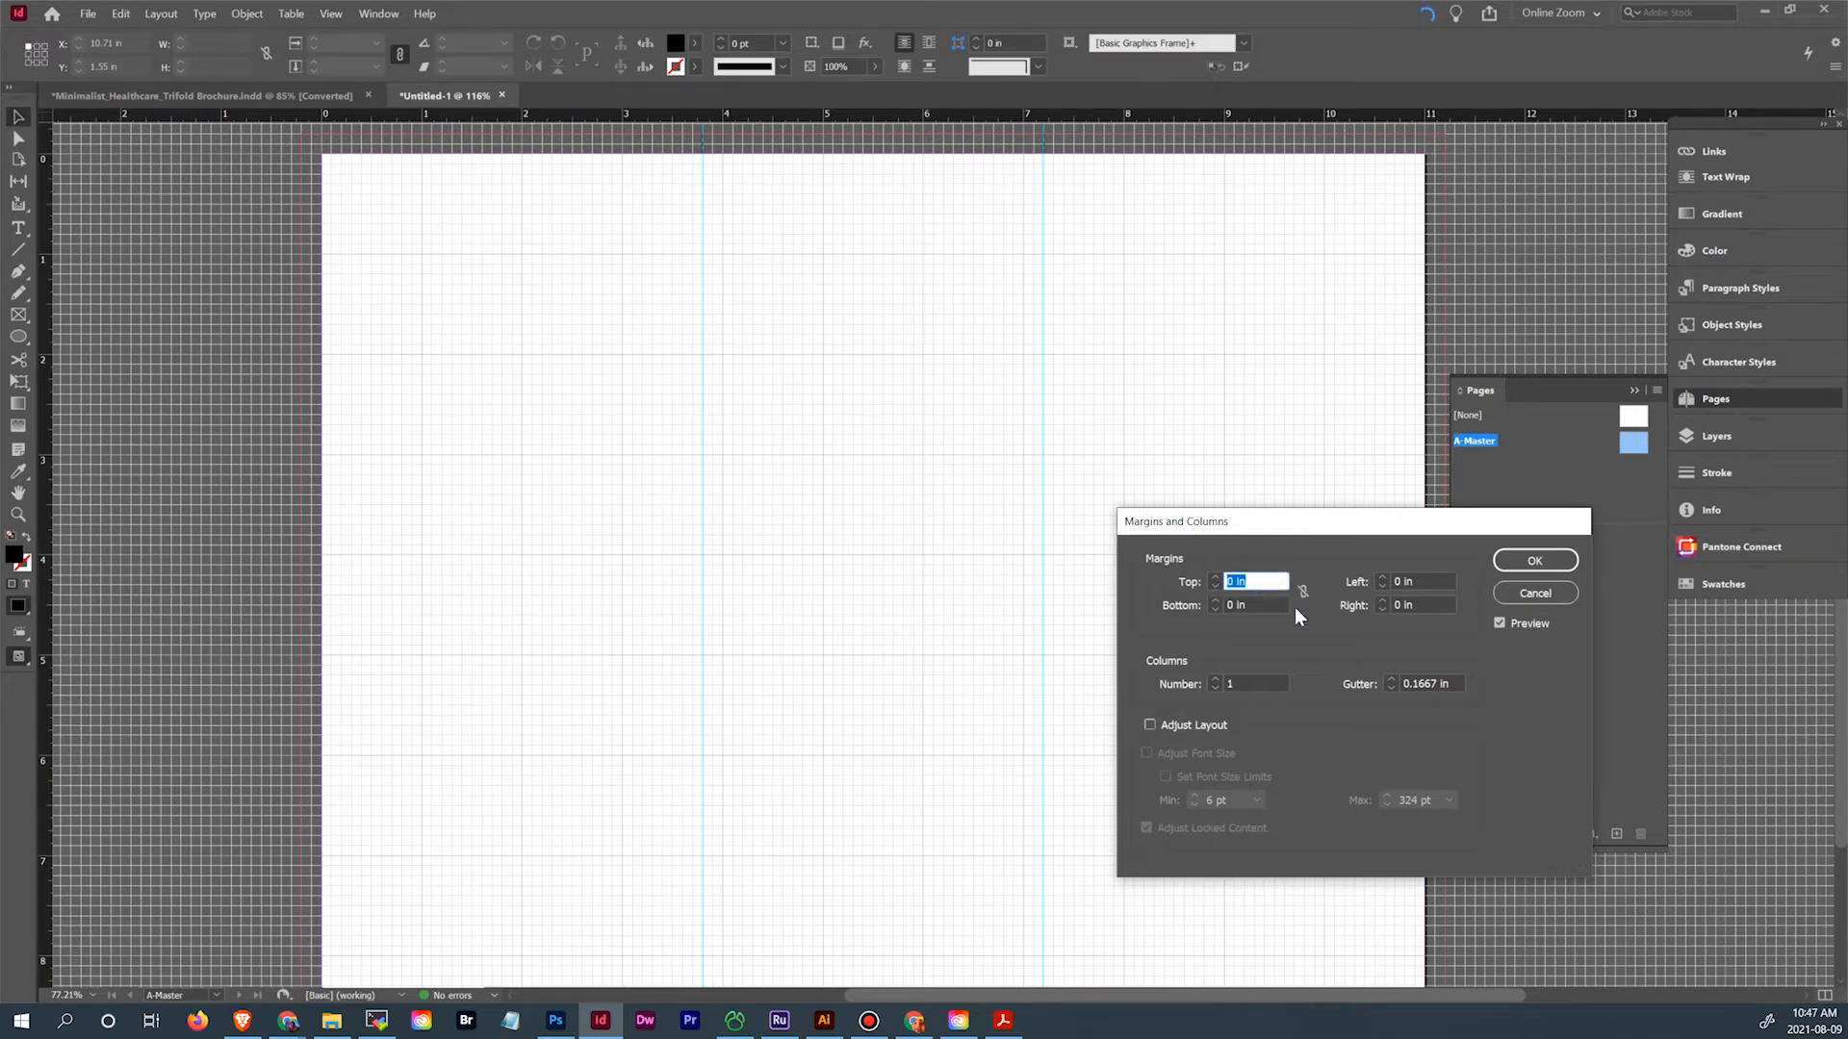
type(".3")
left_click(1303, 592)
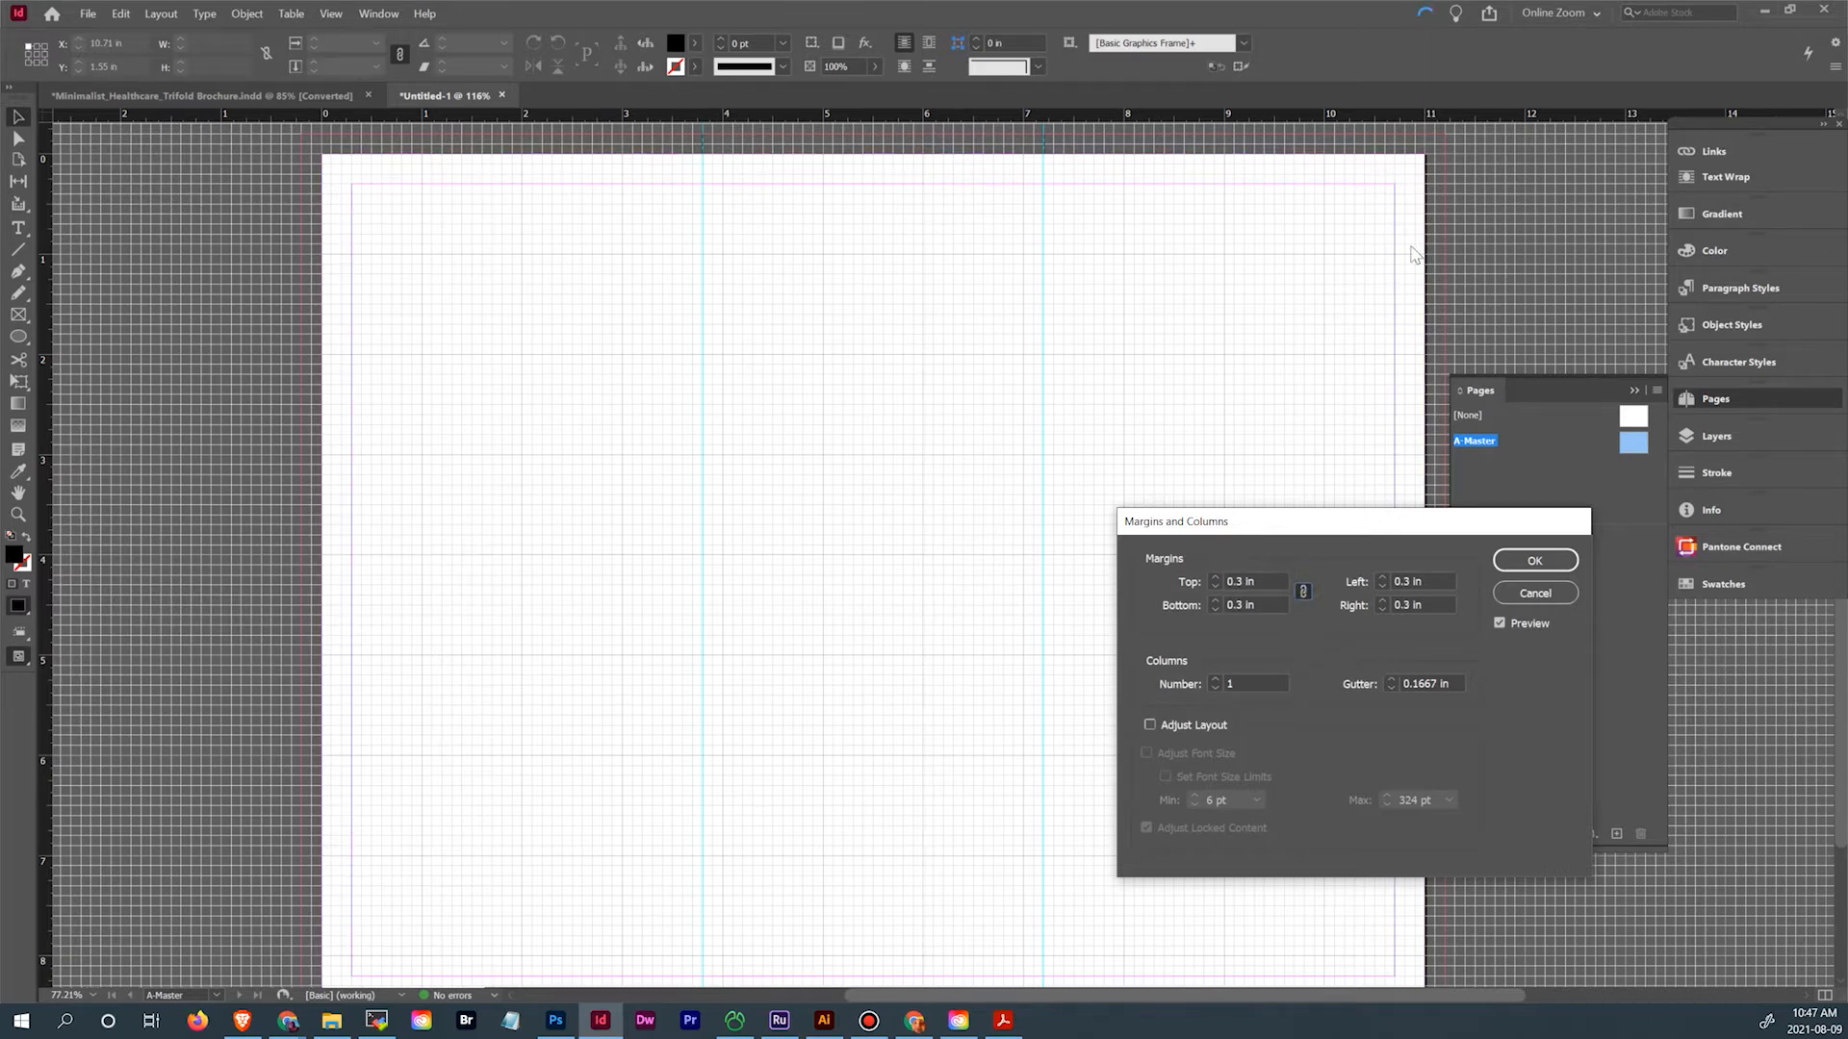
left_click(1535, 561)
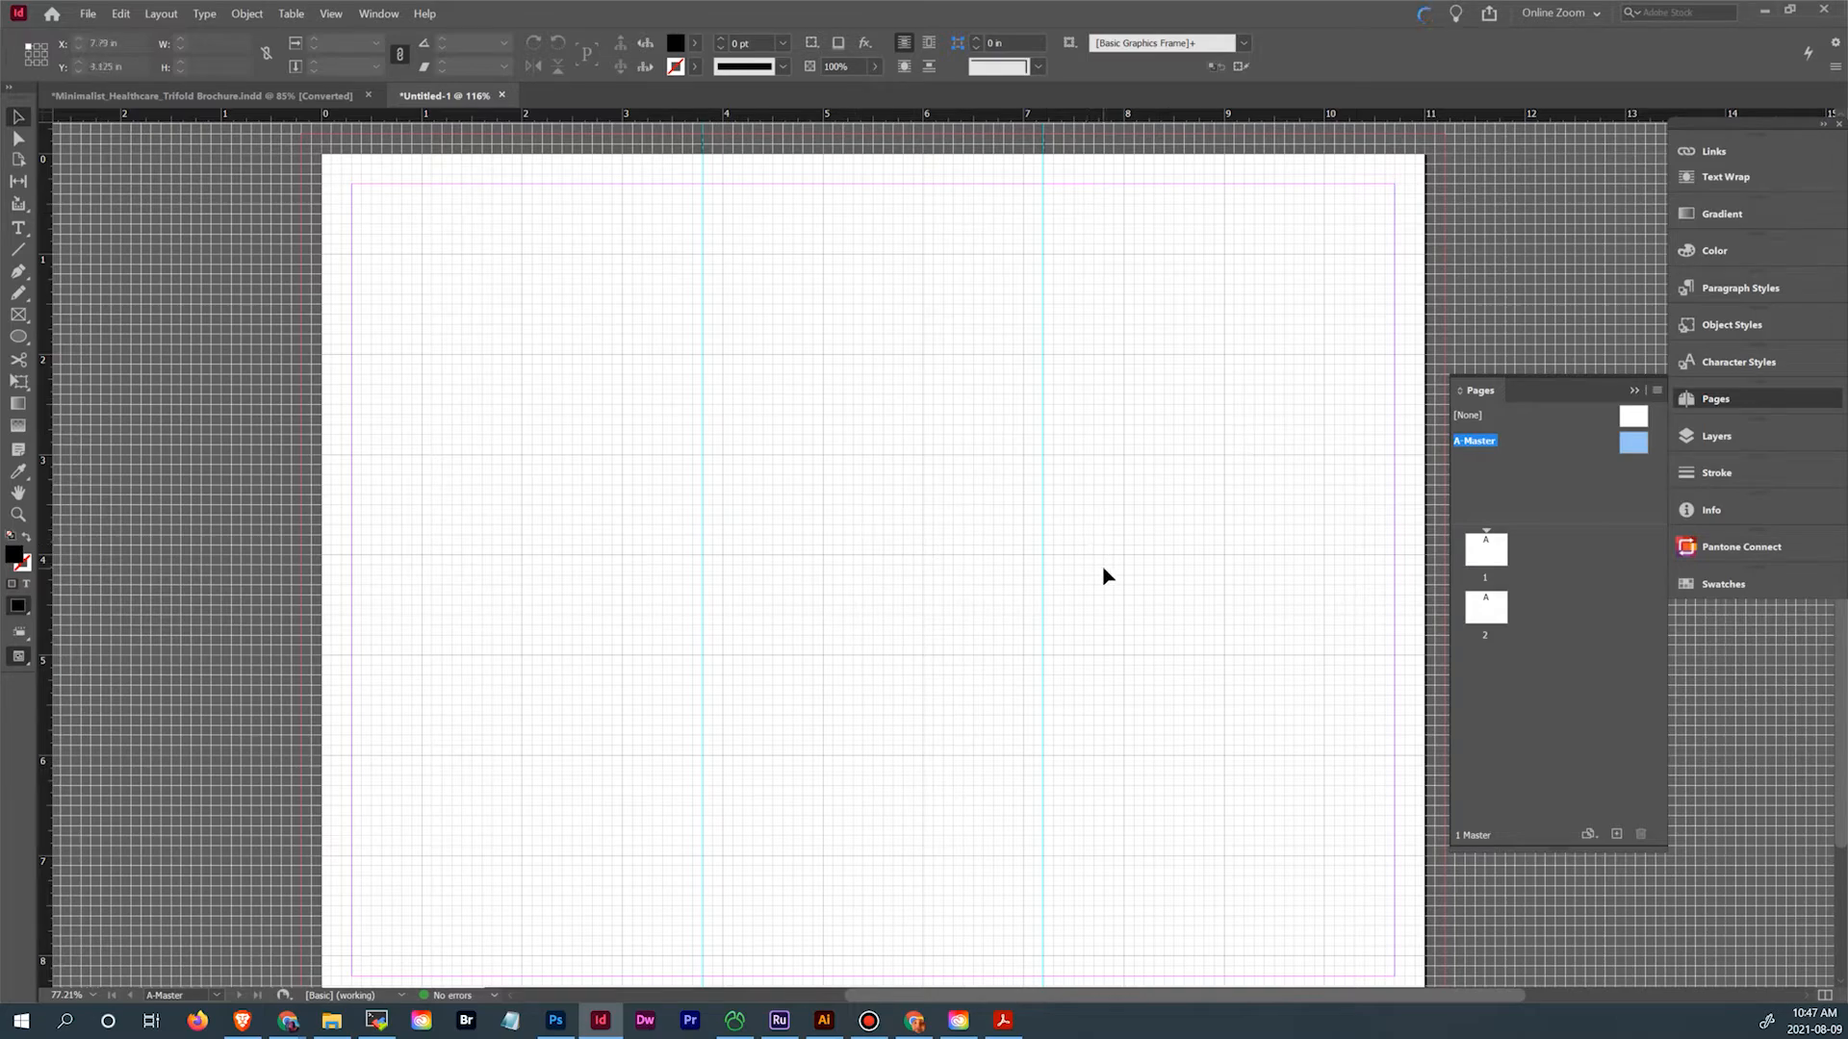
Examine the margin settings and A-Master of the Minimalist_Healthcare_Trifold Brochure document, returning to its page 1
left_click(193, 93)
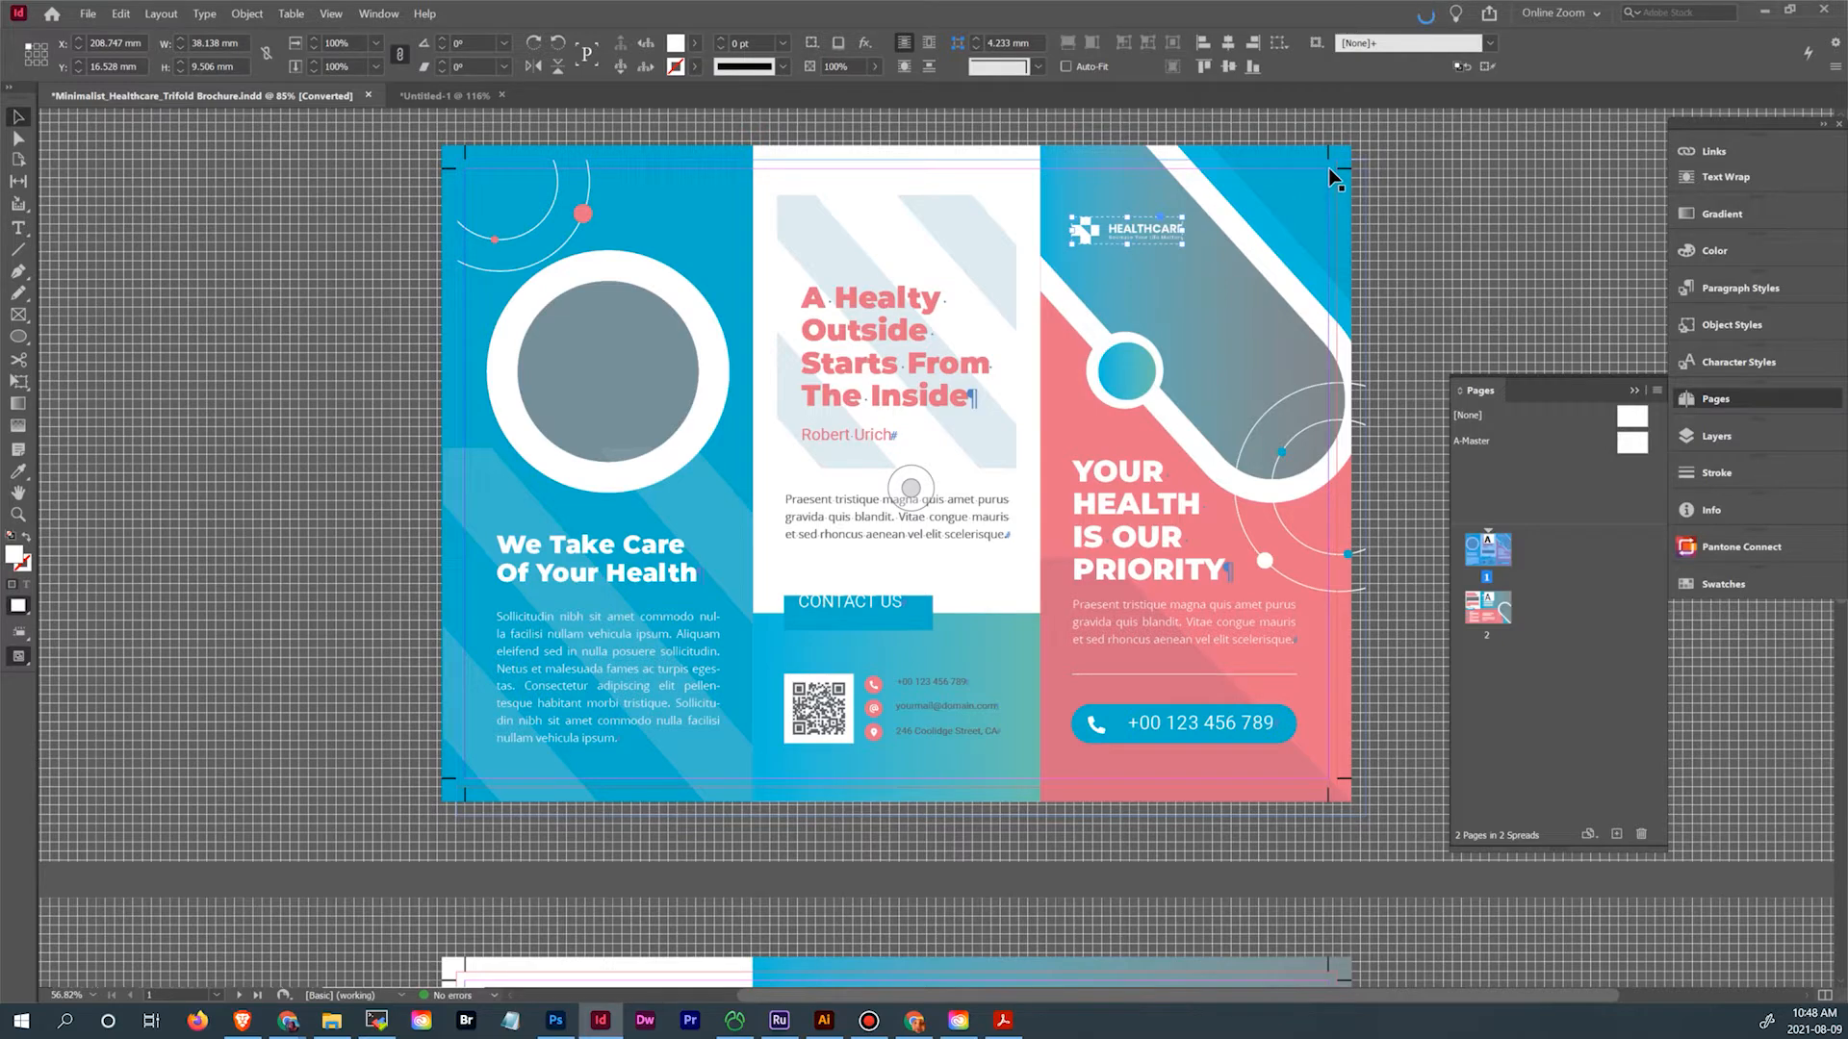
left_click(161, 13)
left_click(208, 54)
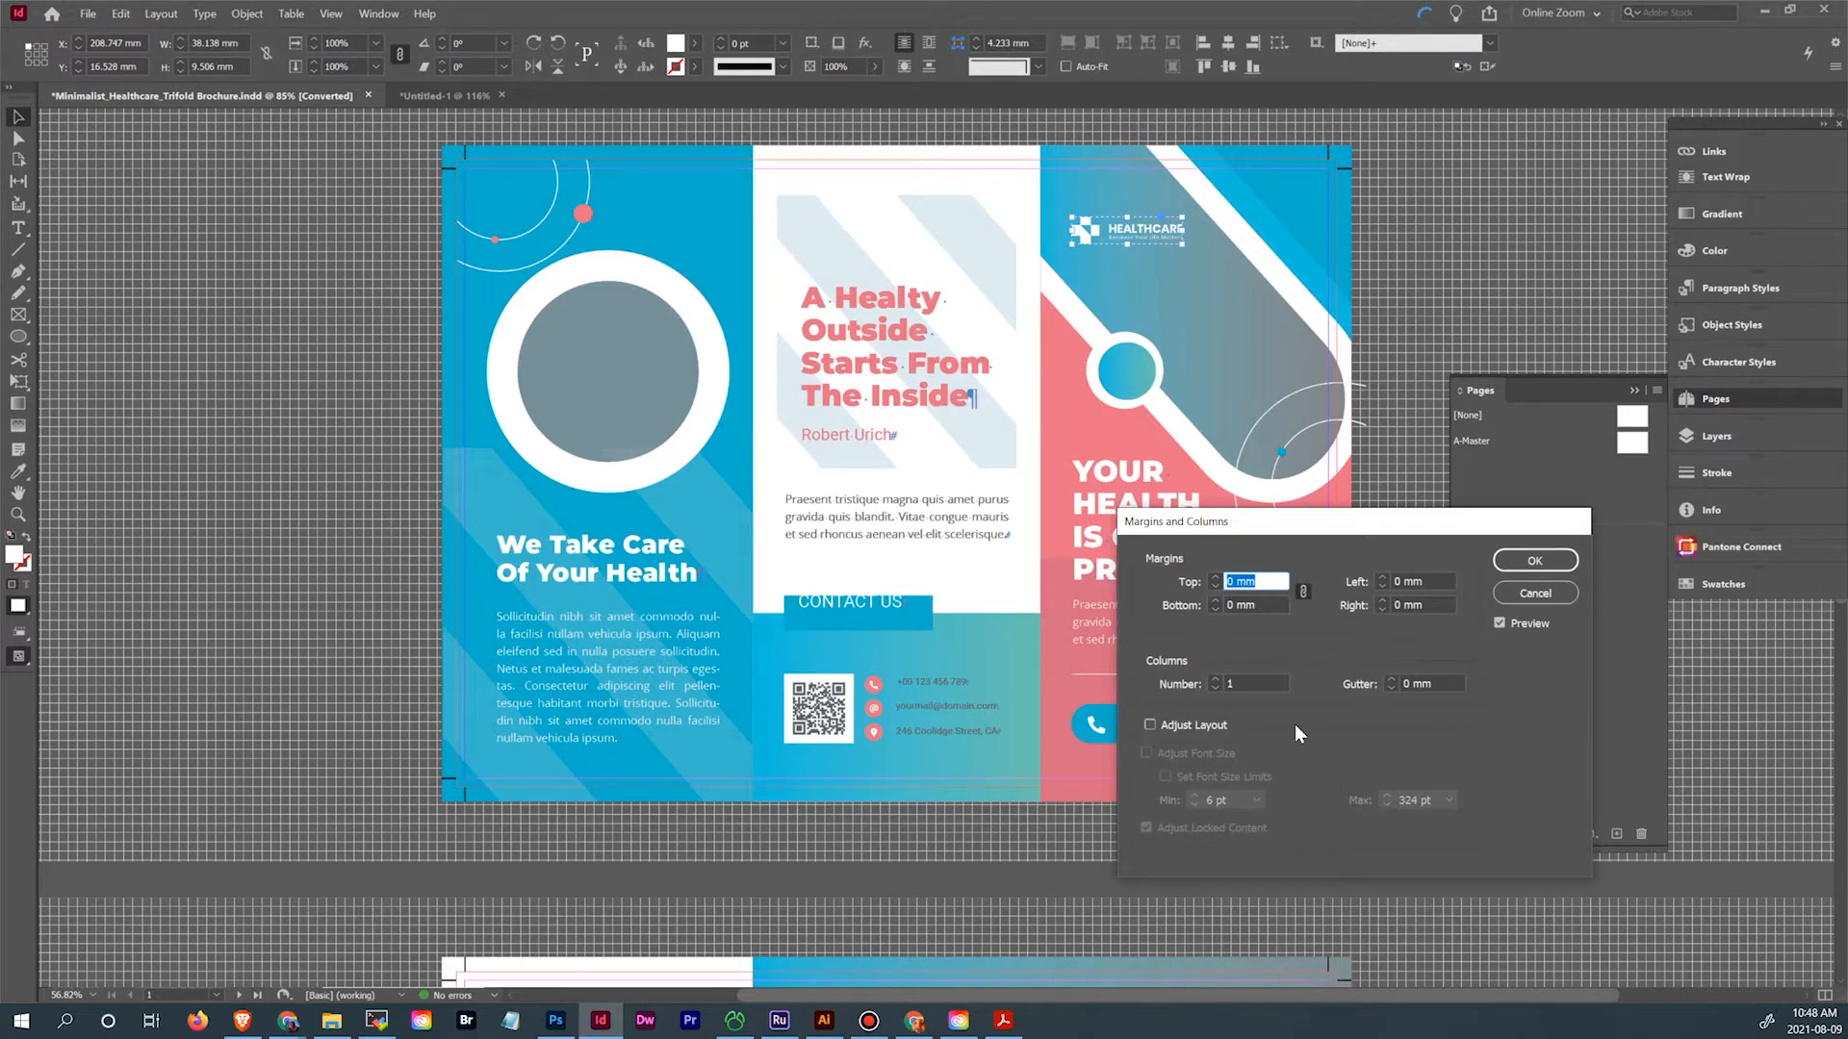
left_click(1535, 593)
double_click(1629, 441)
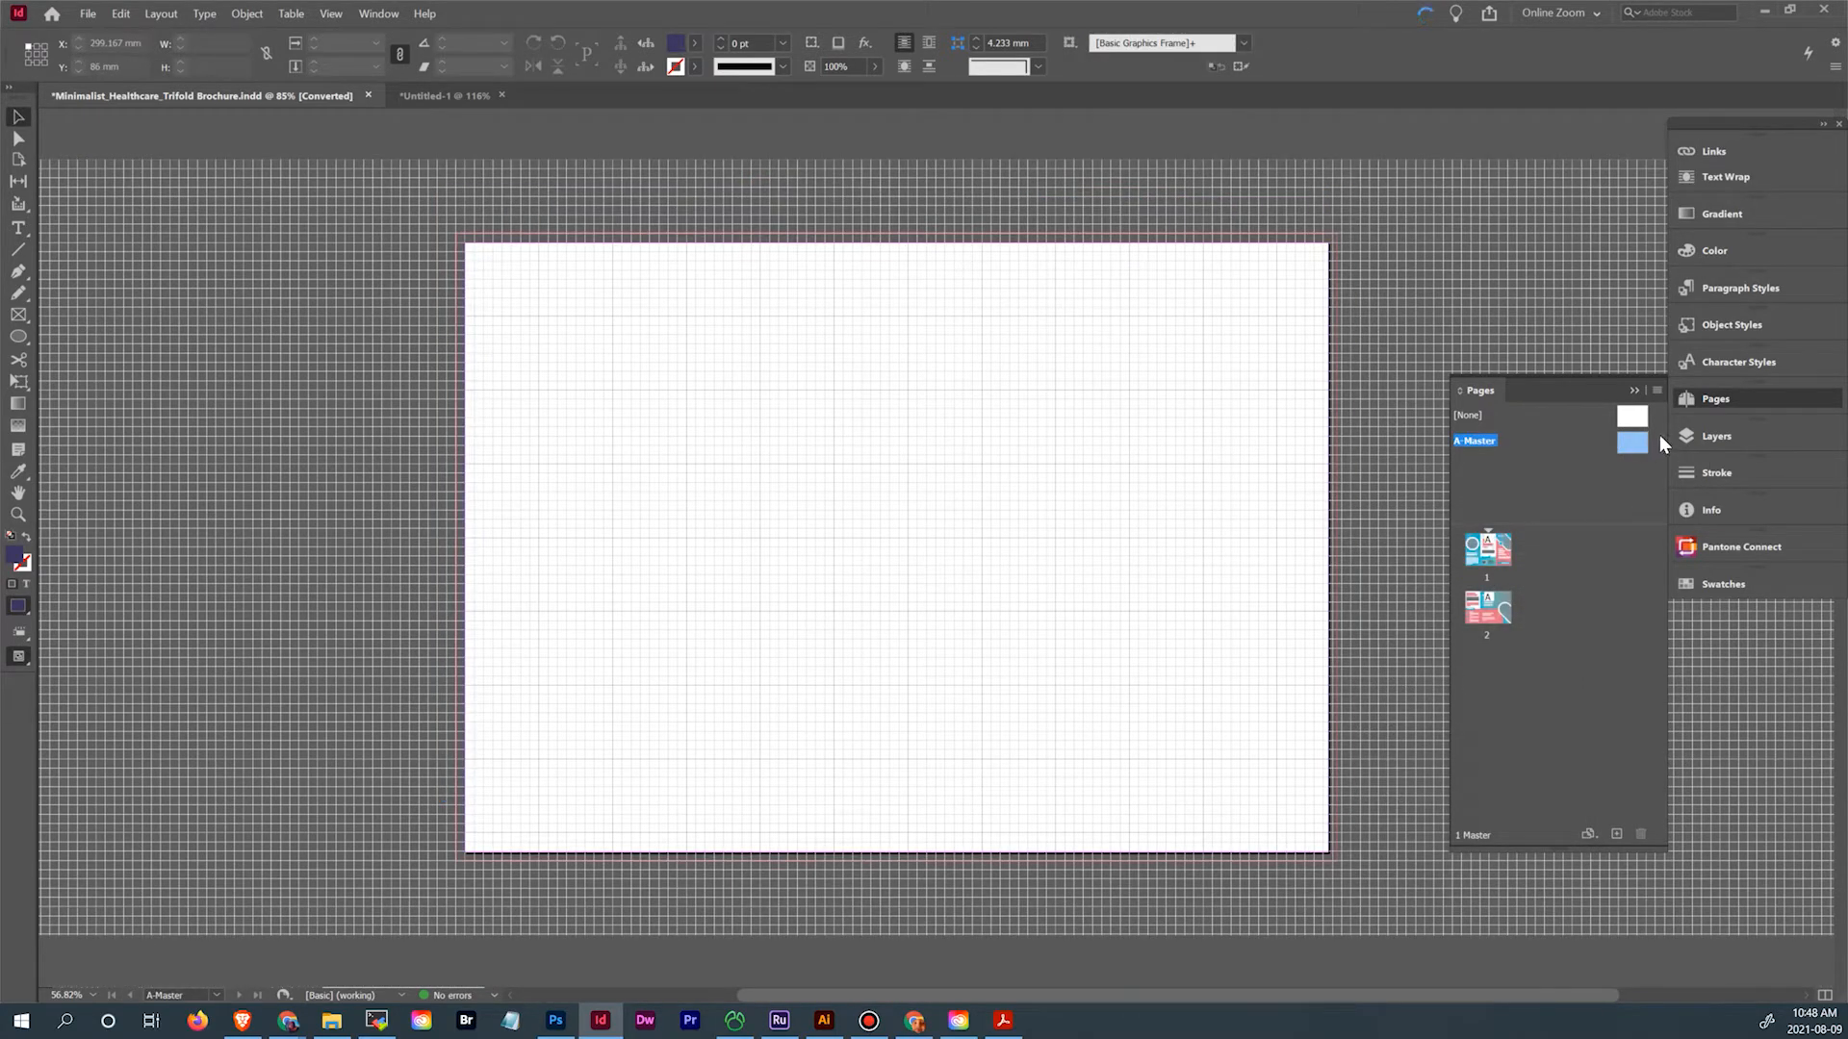
double_click(1487, 558)
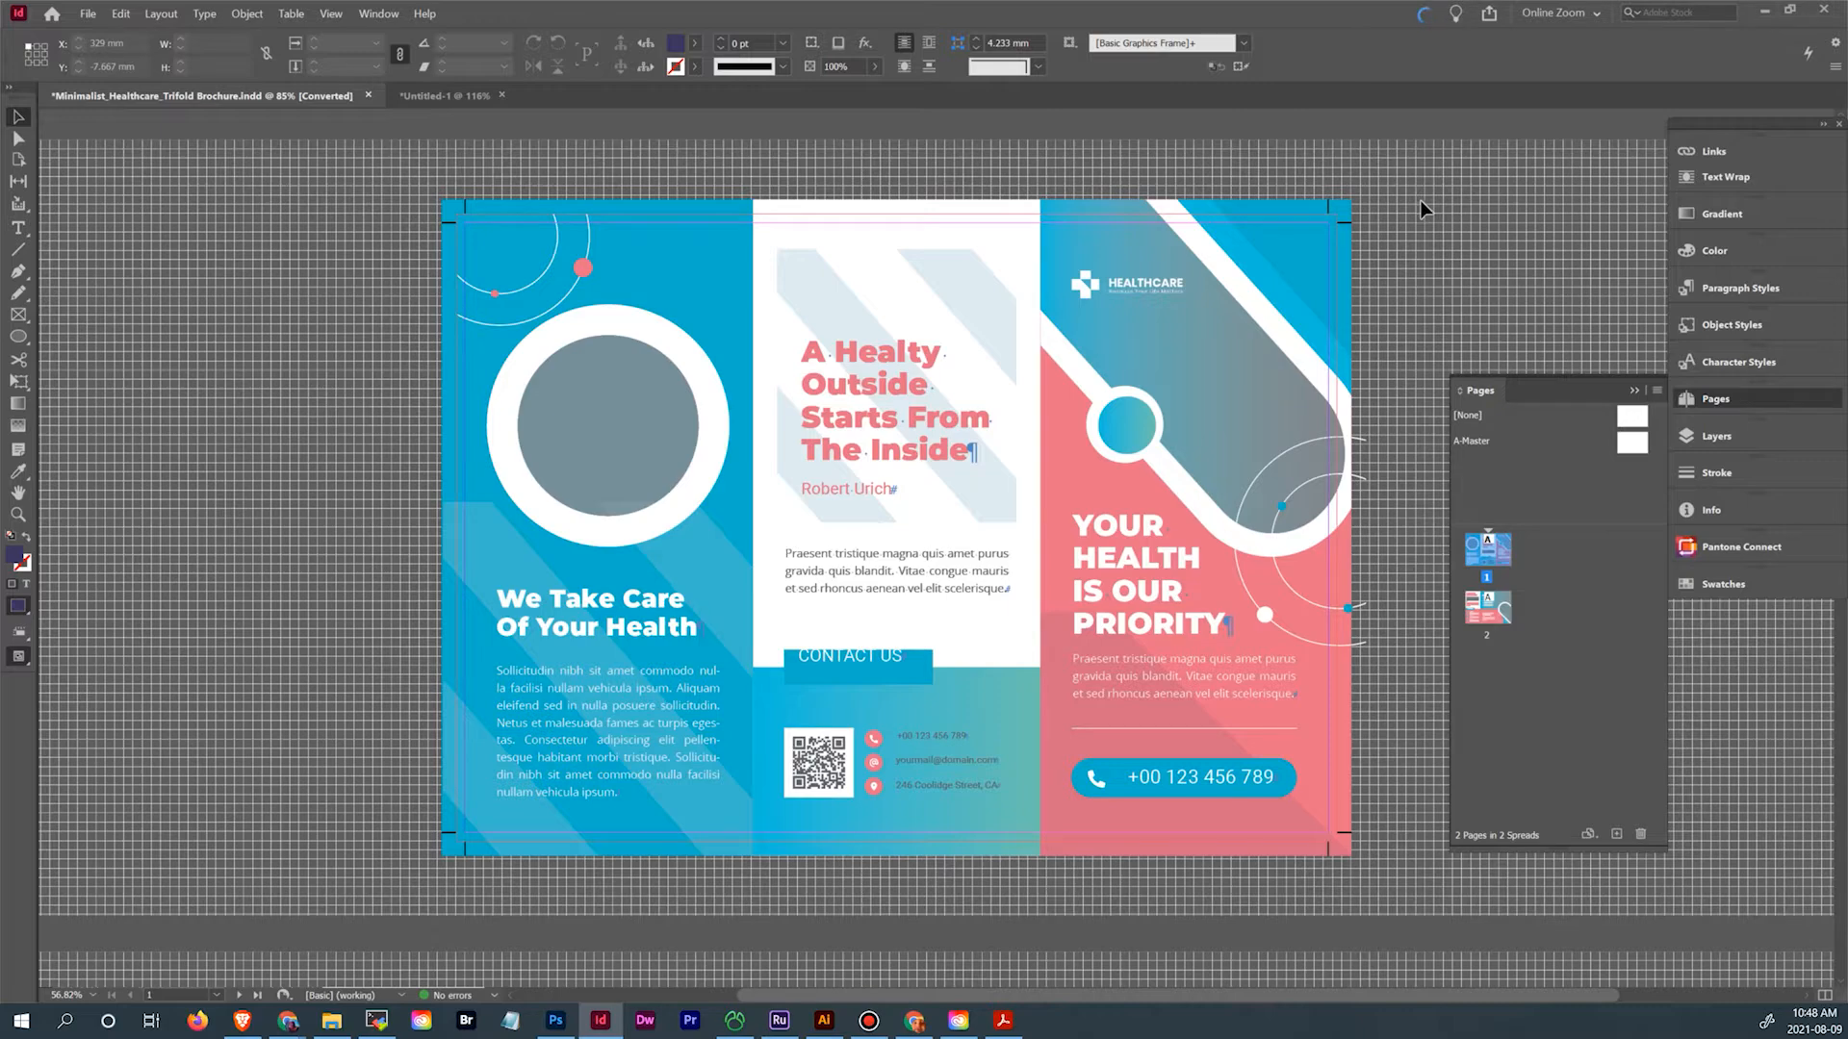
Move the decorative shapes aside on the healthcare brochure's page 1, then pull out and copy the blue, white and pink background group
left_click(1278, 208)
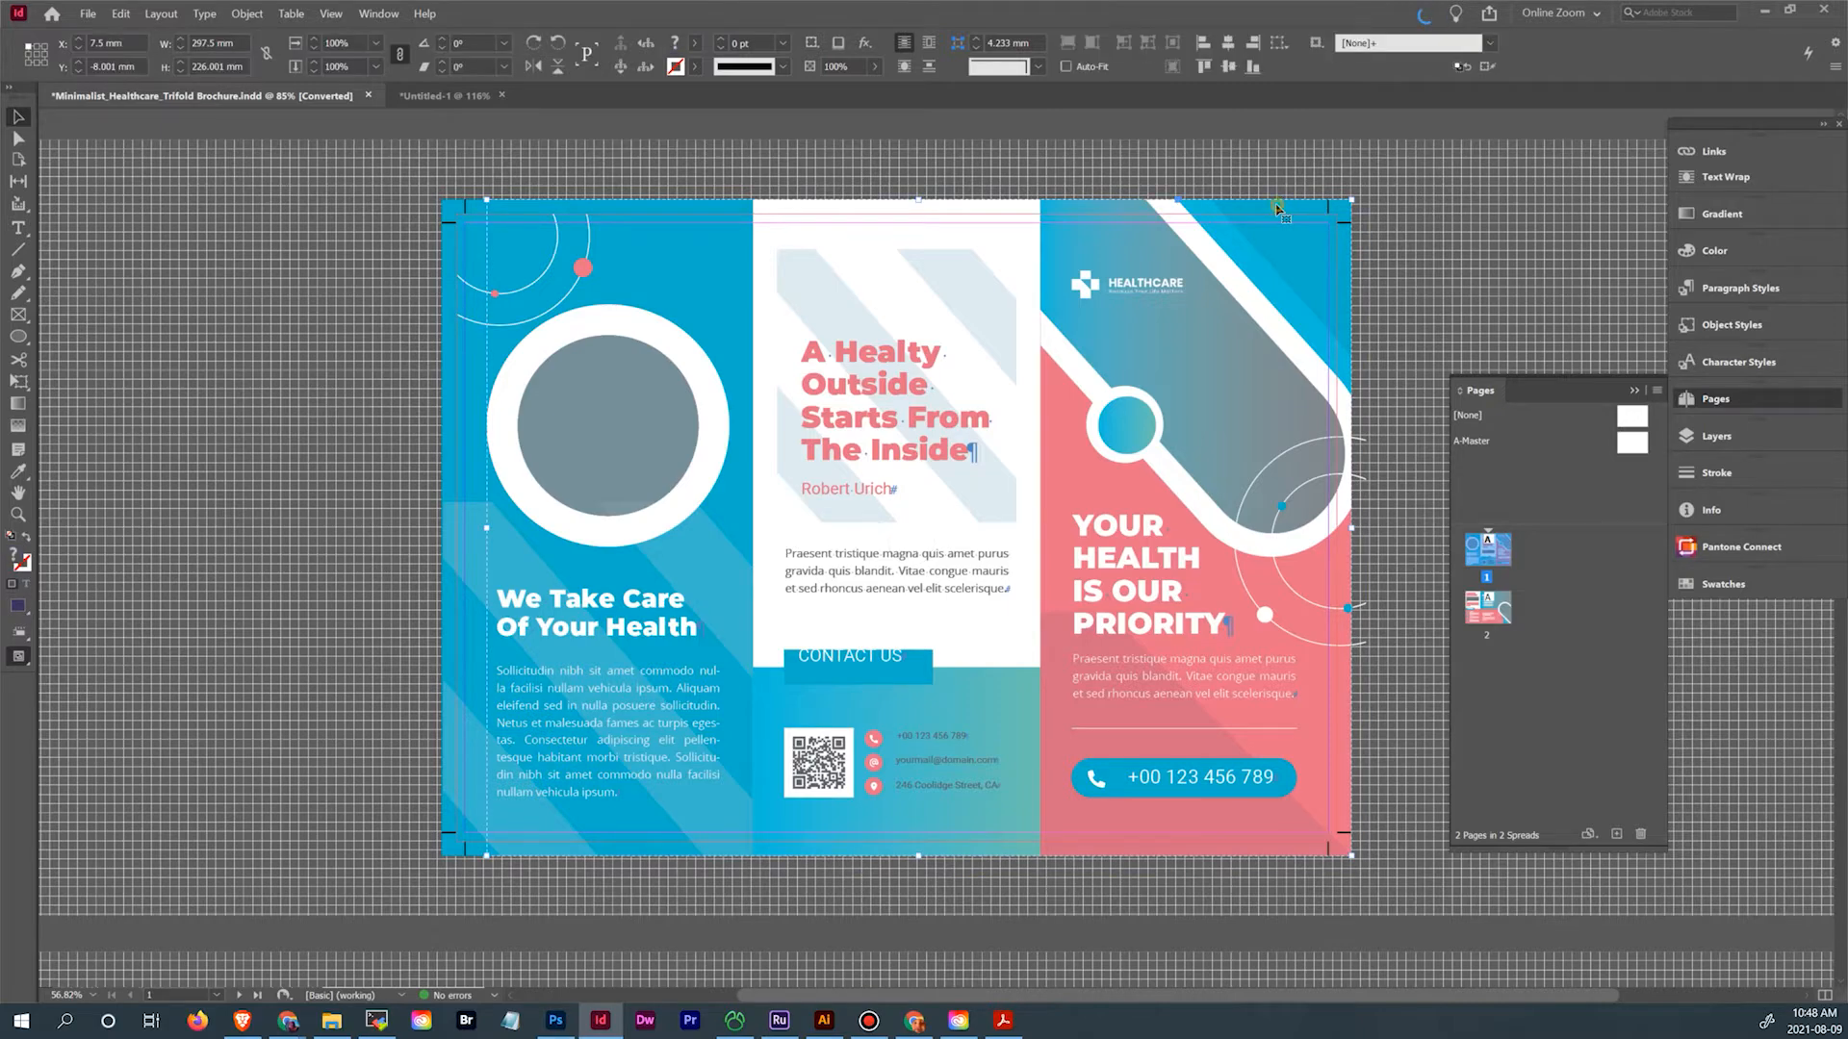
left_click_drag(1277, 208, 1318, 256)
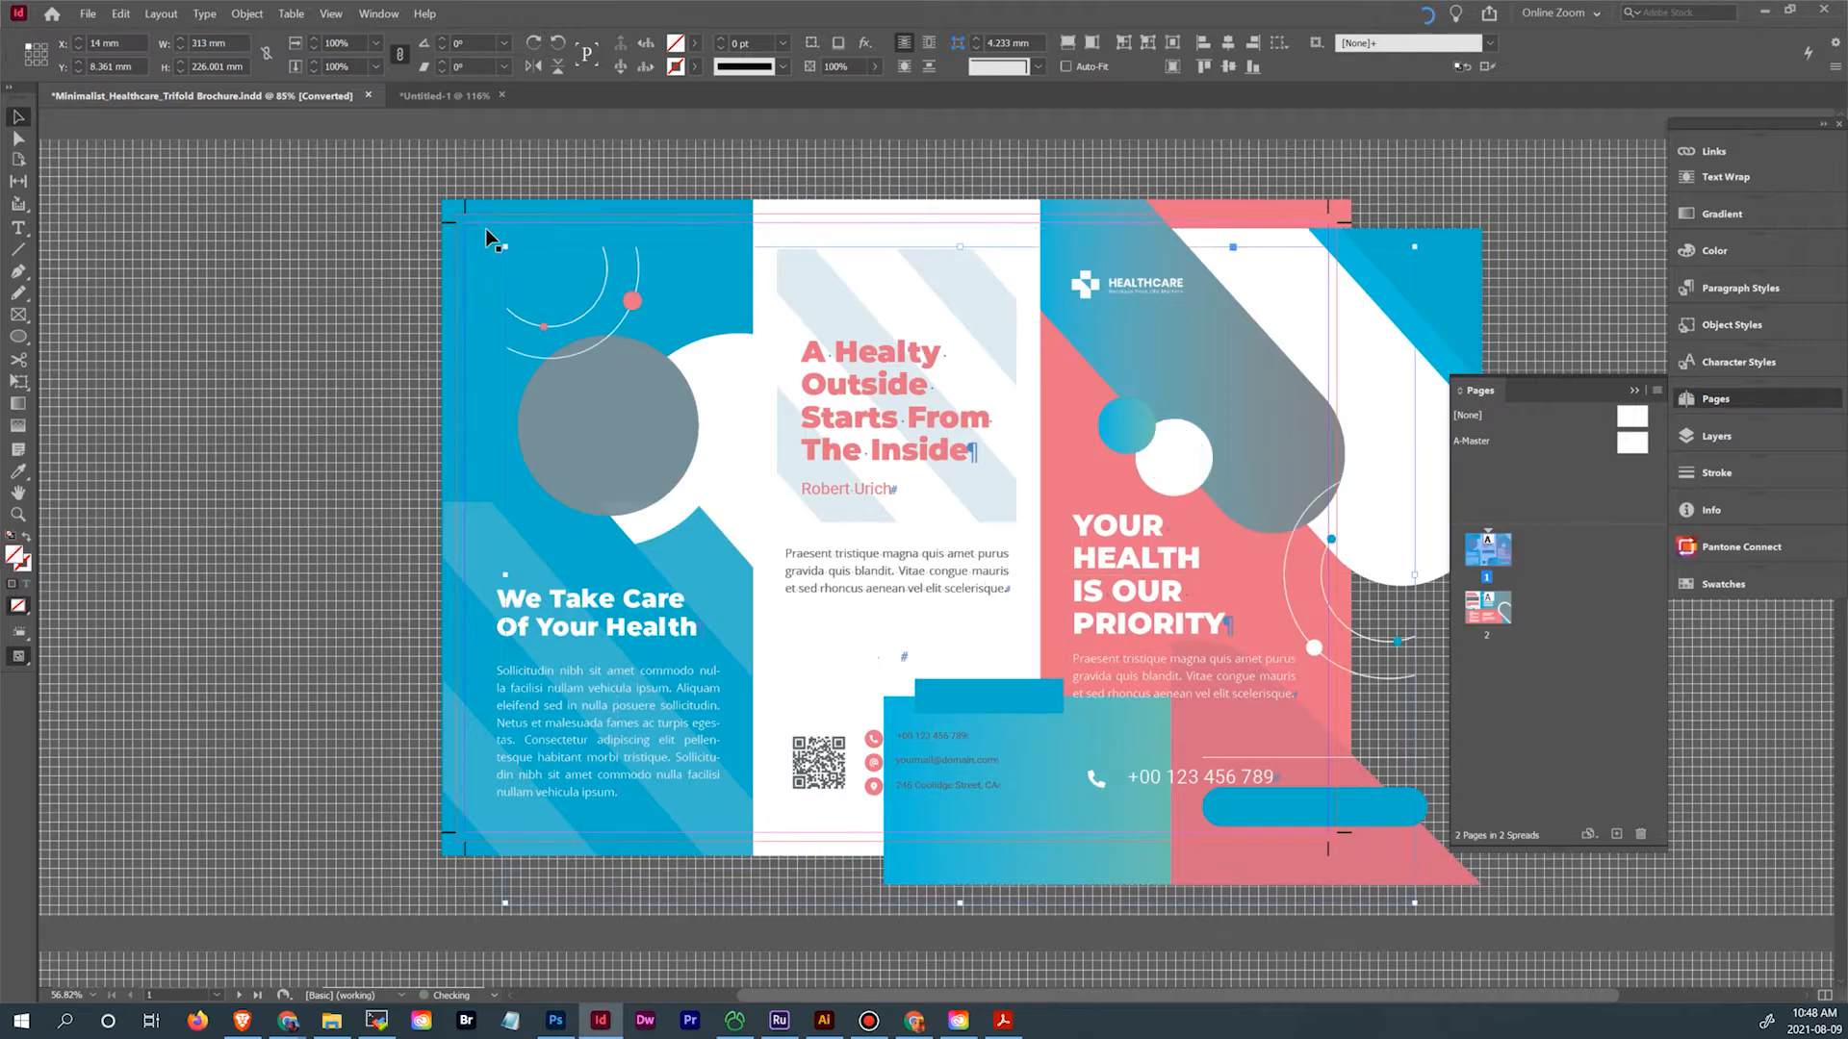
left_click_drag(489, 220, 285, 237)
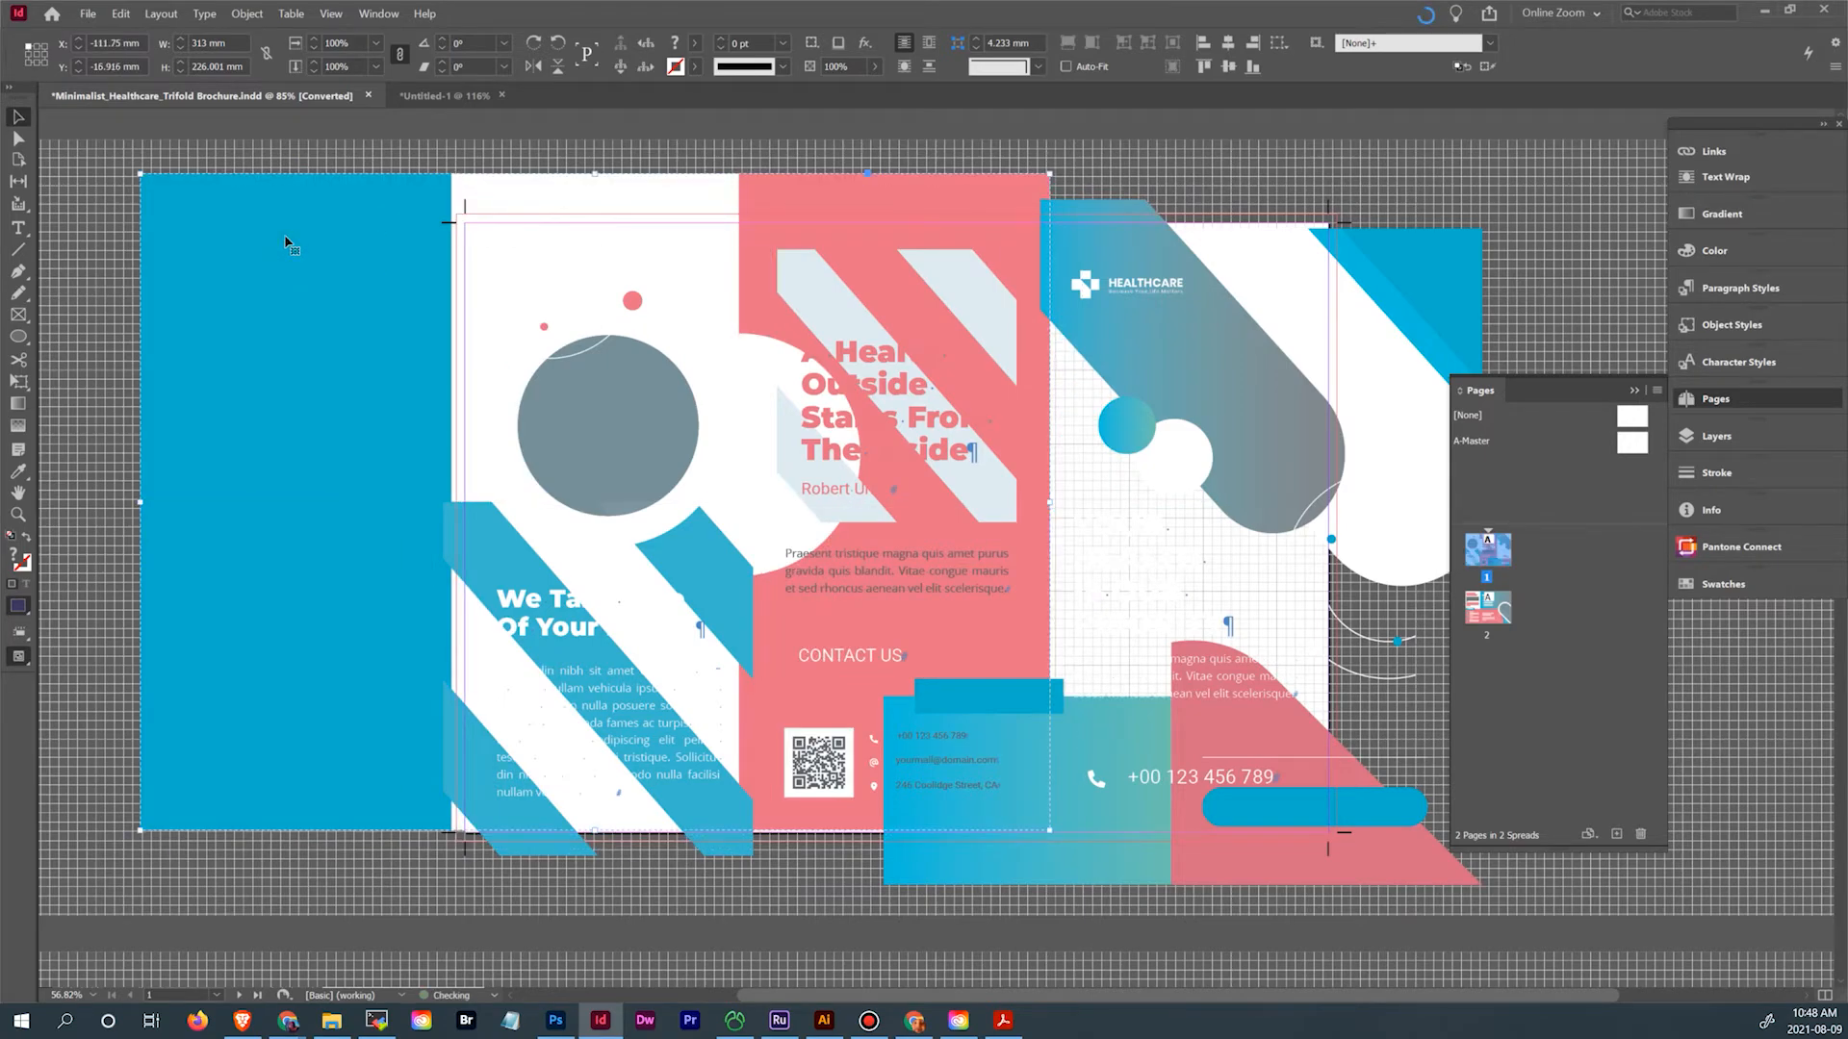
Paste the background group onto A-Master of Untitled-1 and place its upper-left corner at the bleed corner, X -0.2 in
left_click(442, 93)
key("ctrl+v")
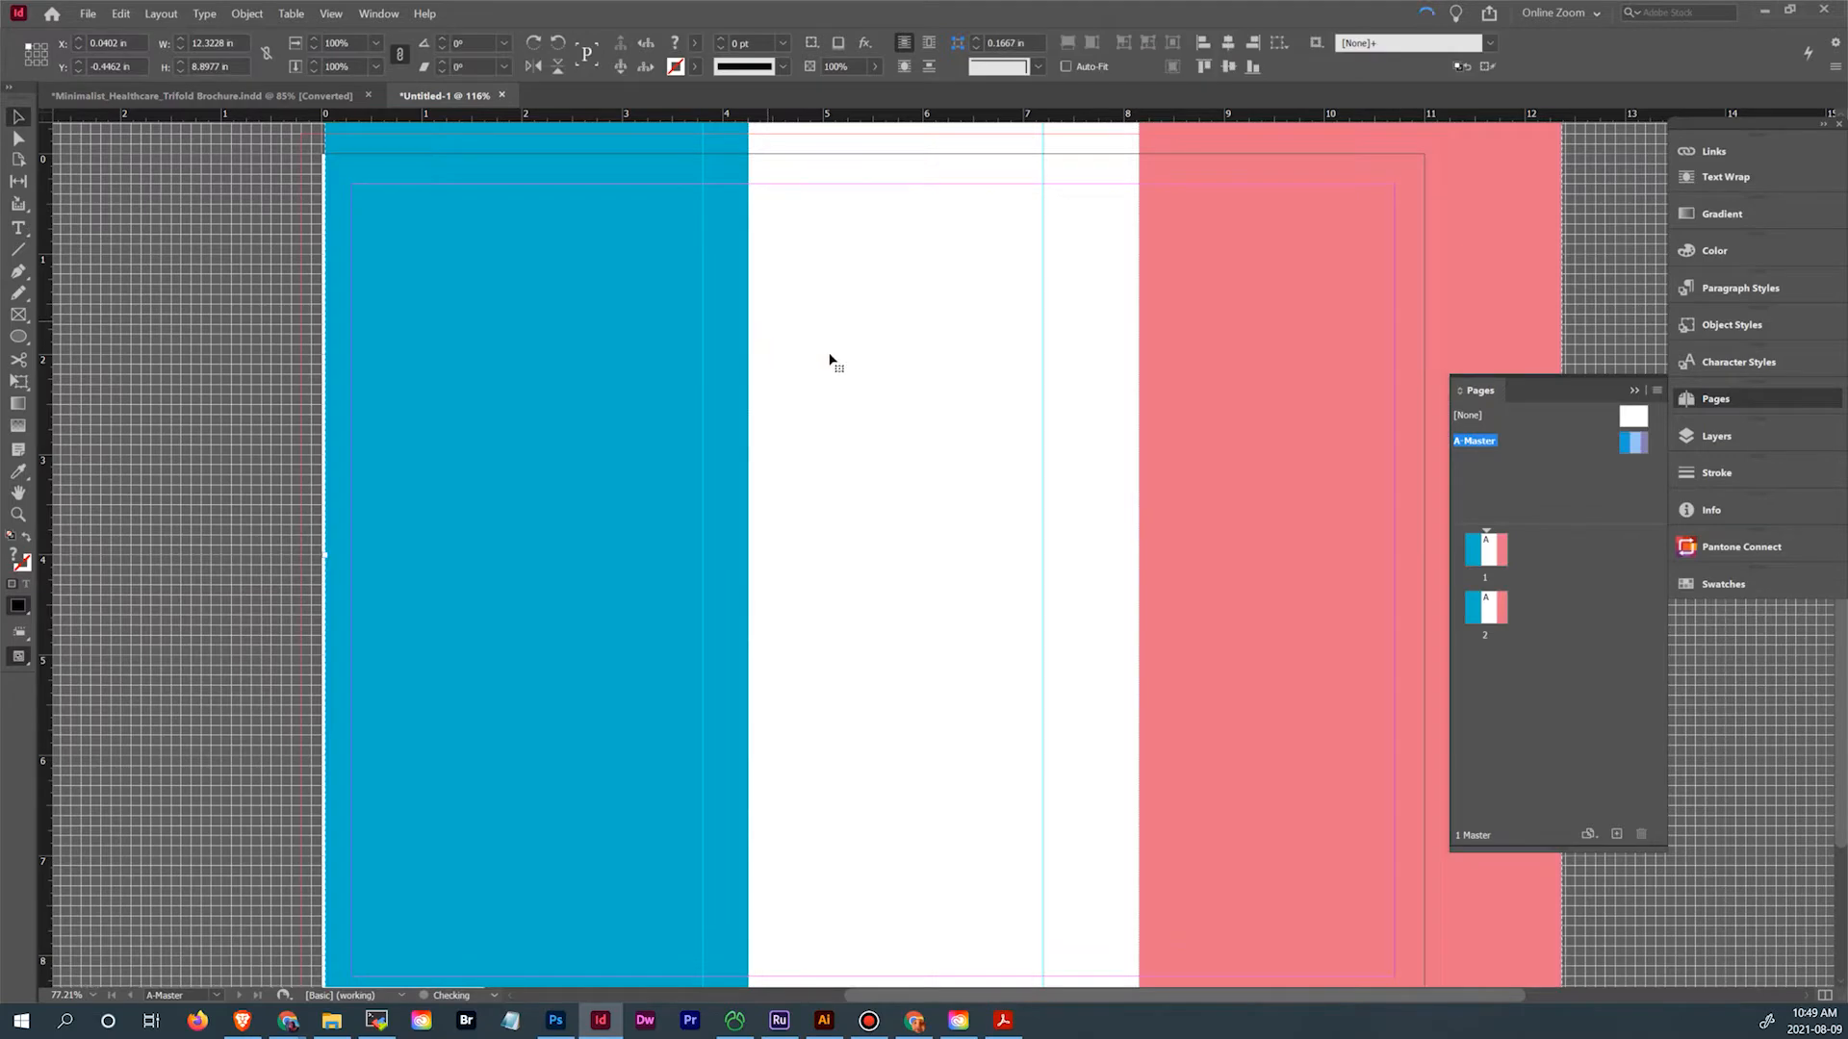
left_click_drag(895, 244, 851, 306)
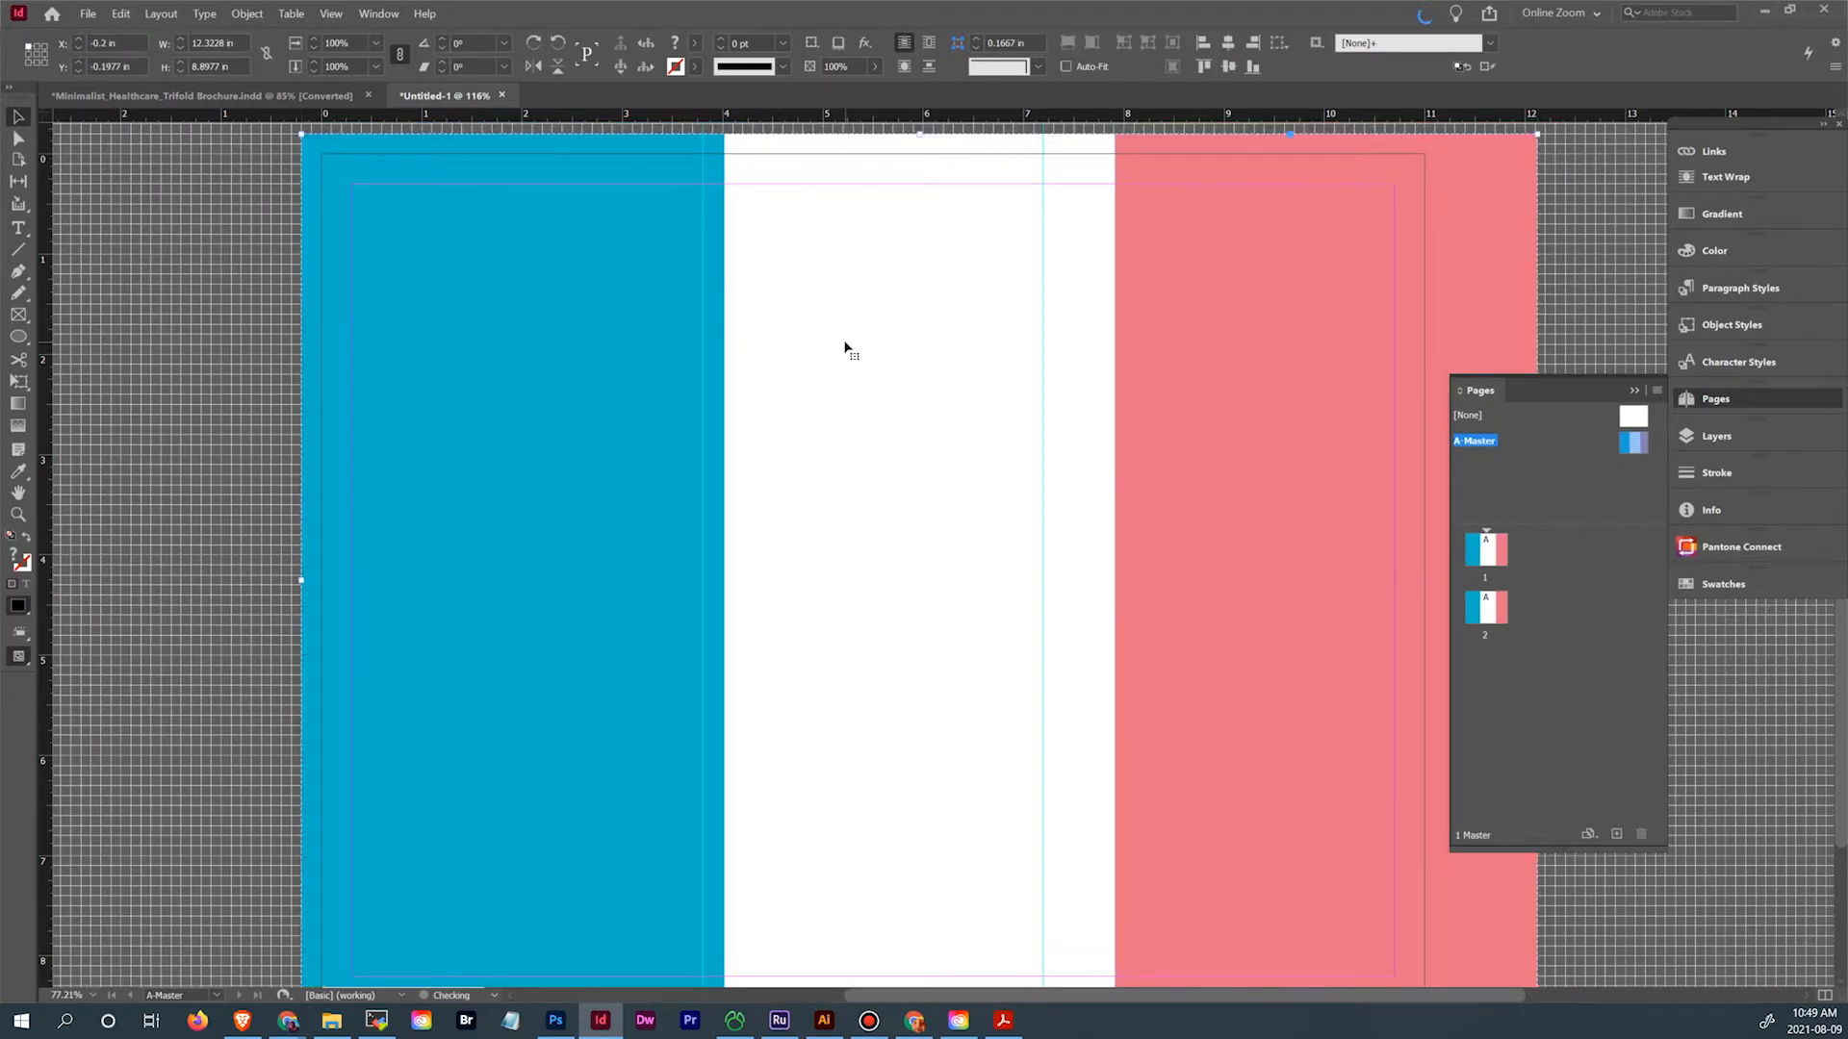
Ungroup the pasted background and narrow the pink panel to about 3.29 in so it ends at the outer bleed edge
key("ctrl+minus")
key("ctrl+minus")
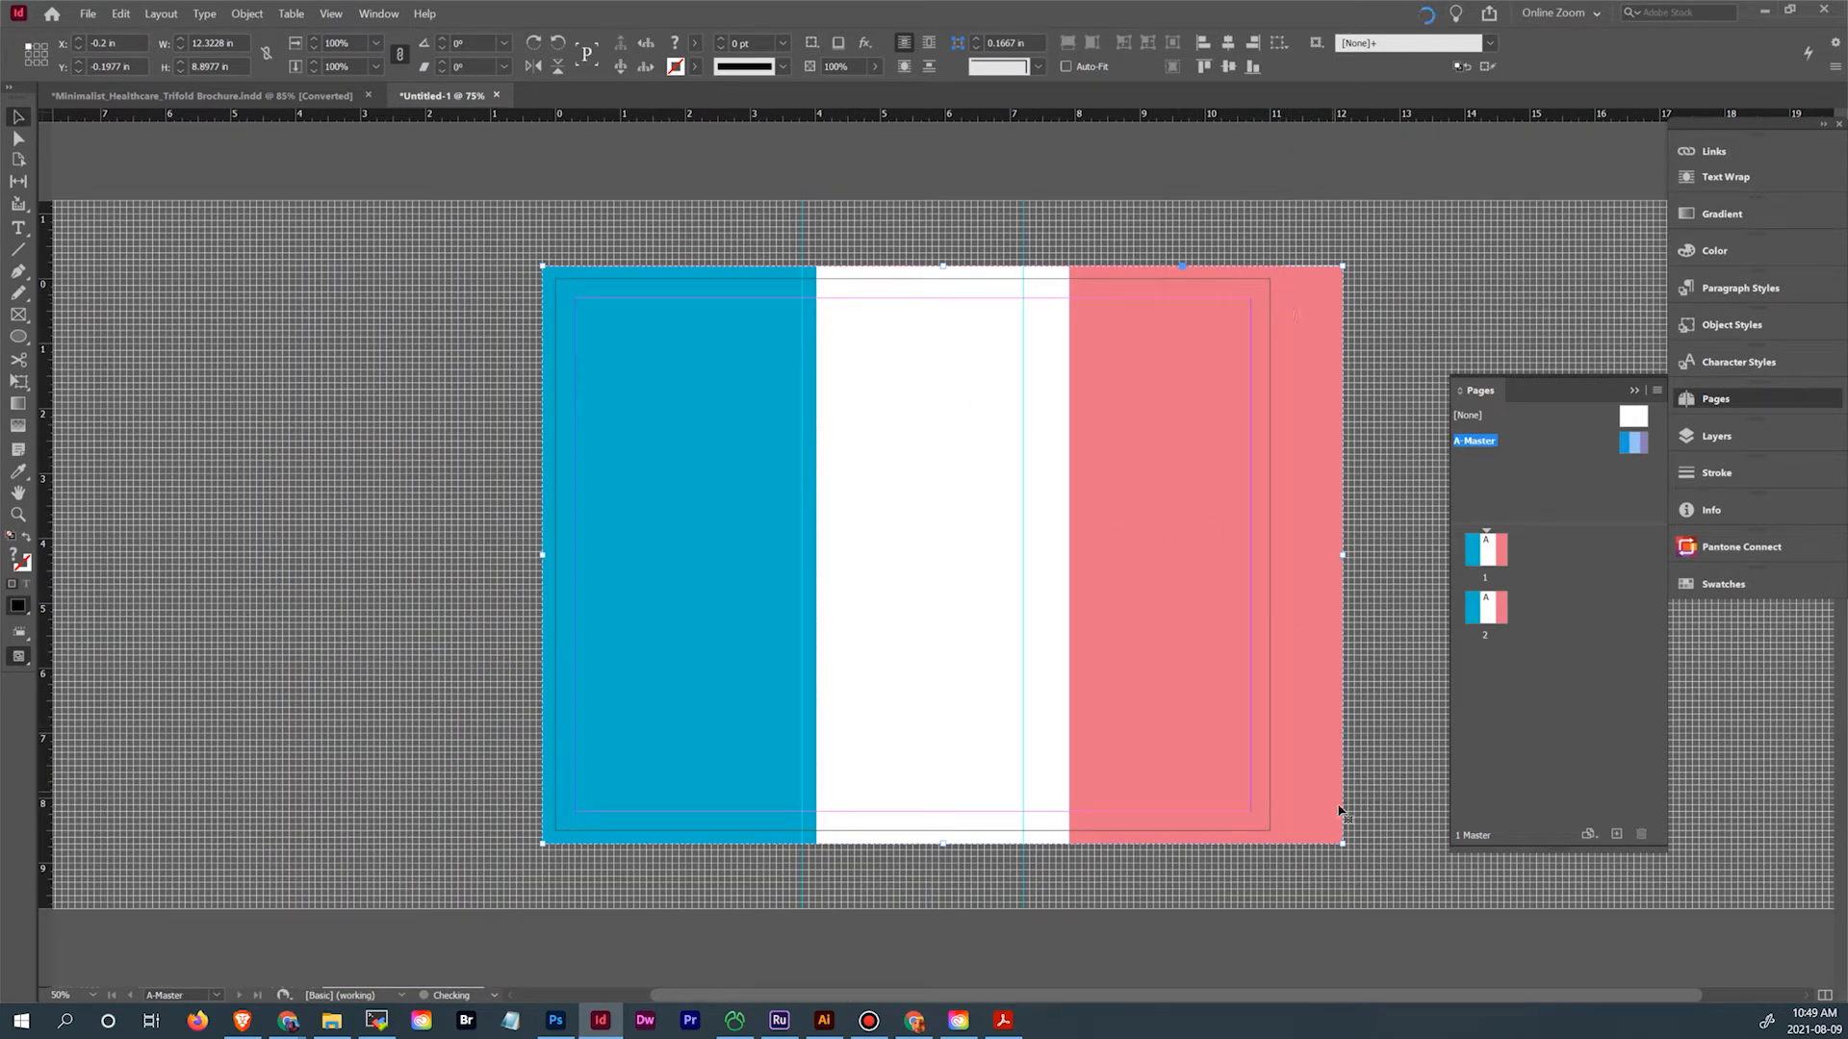
right_click(1310, 585)
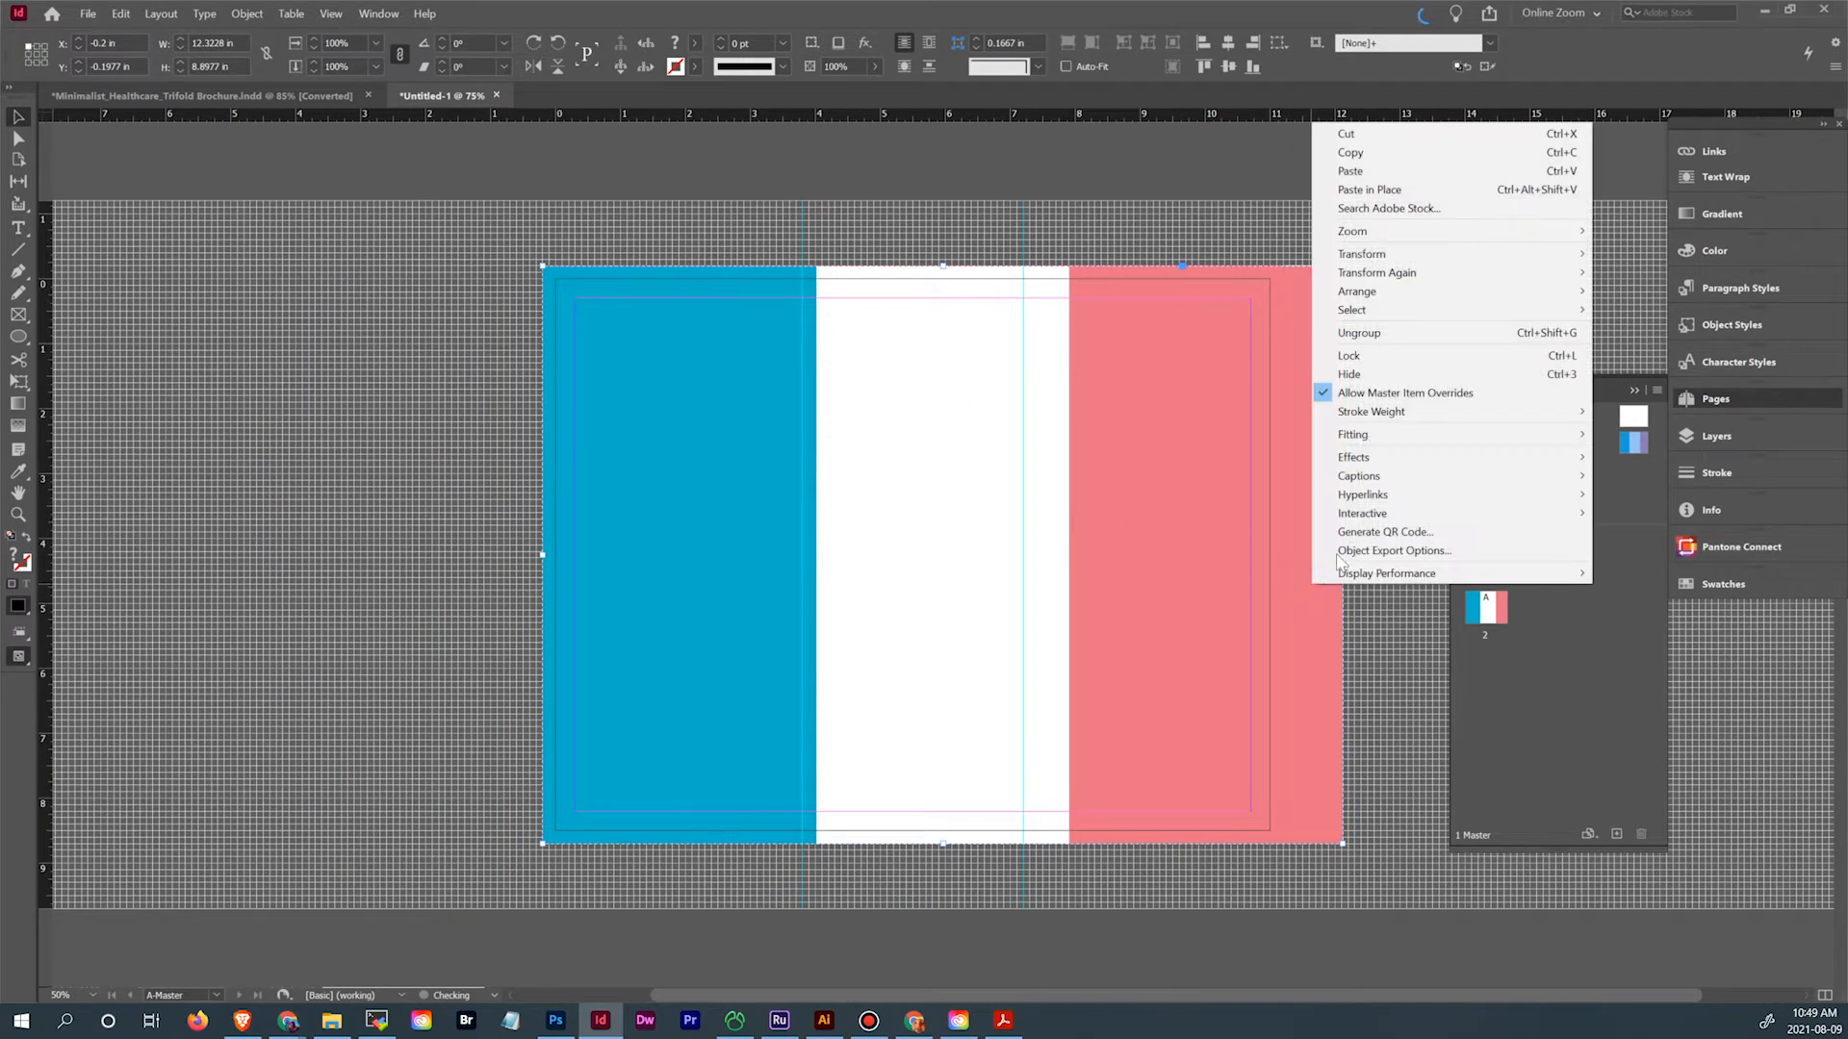
left_click(1403, 333)
left_click(1313, 419)
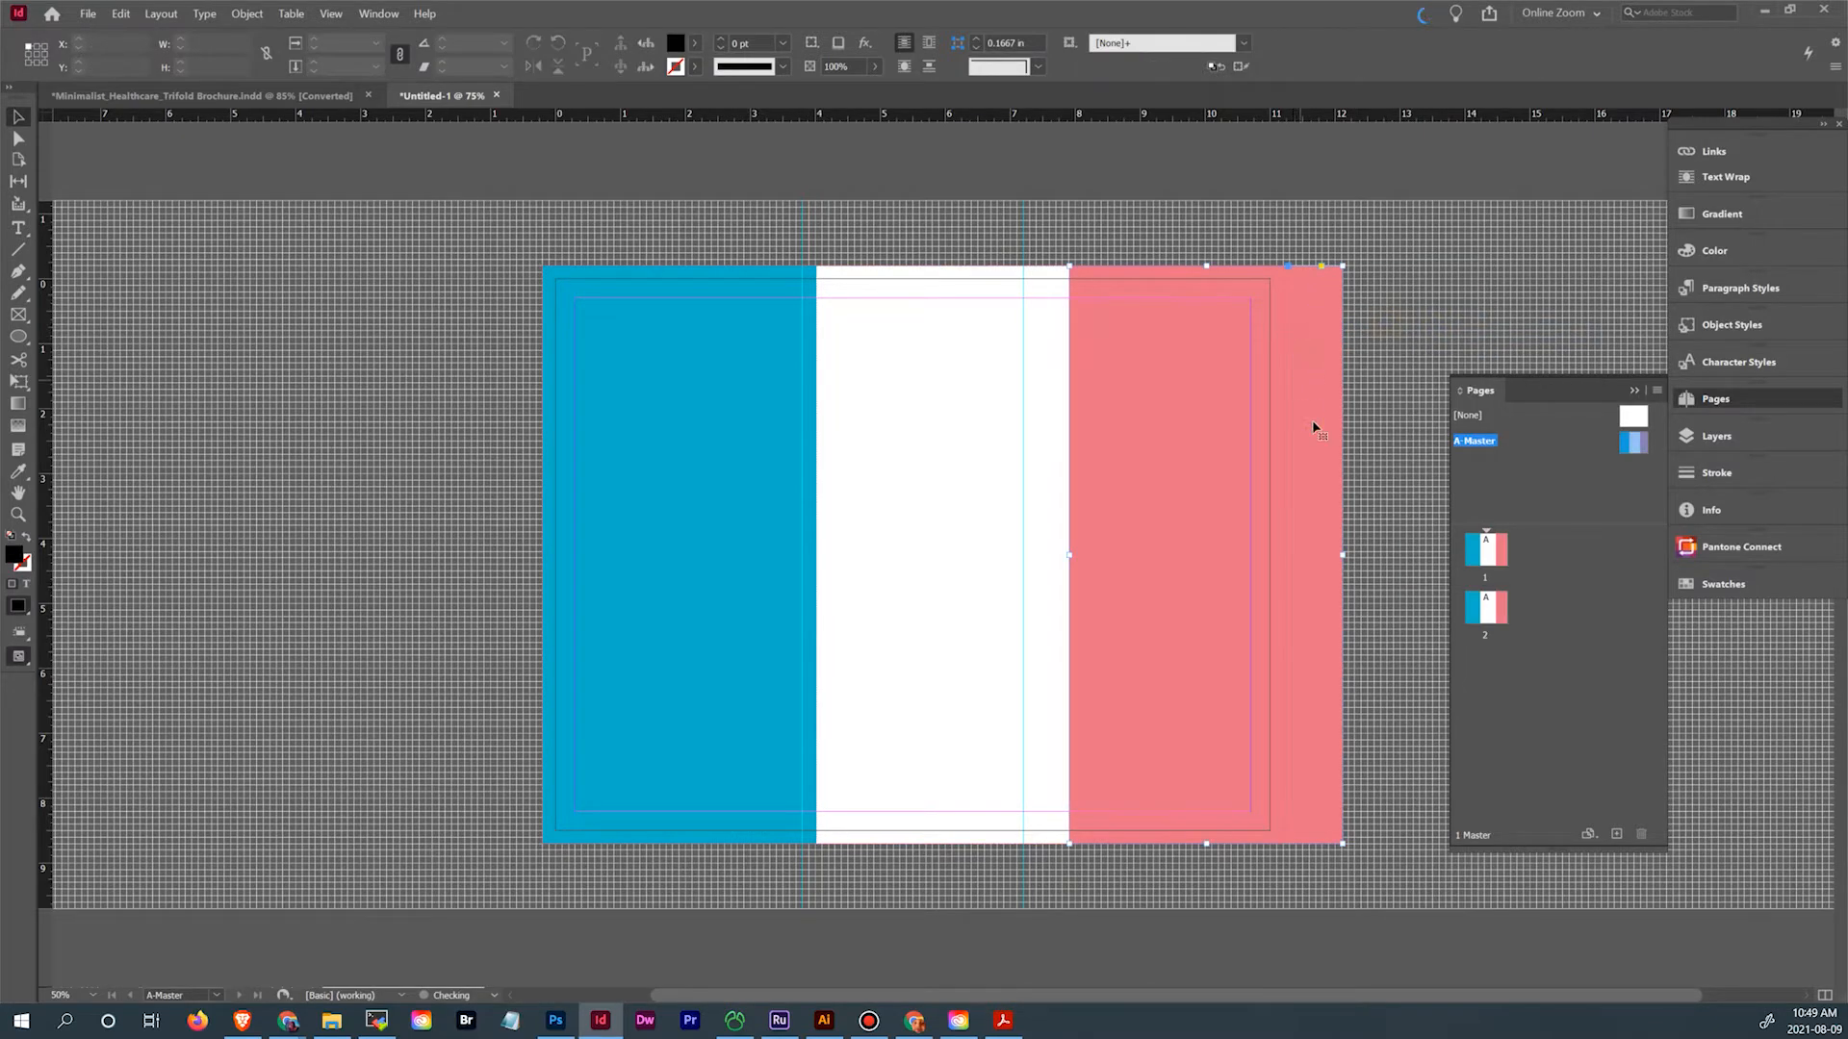
left_click_drag(1343, 556, 1285, 563)
left_click(1337, 570)
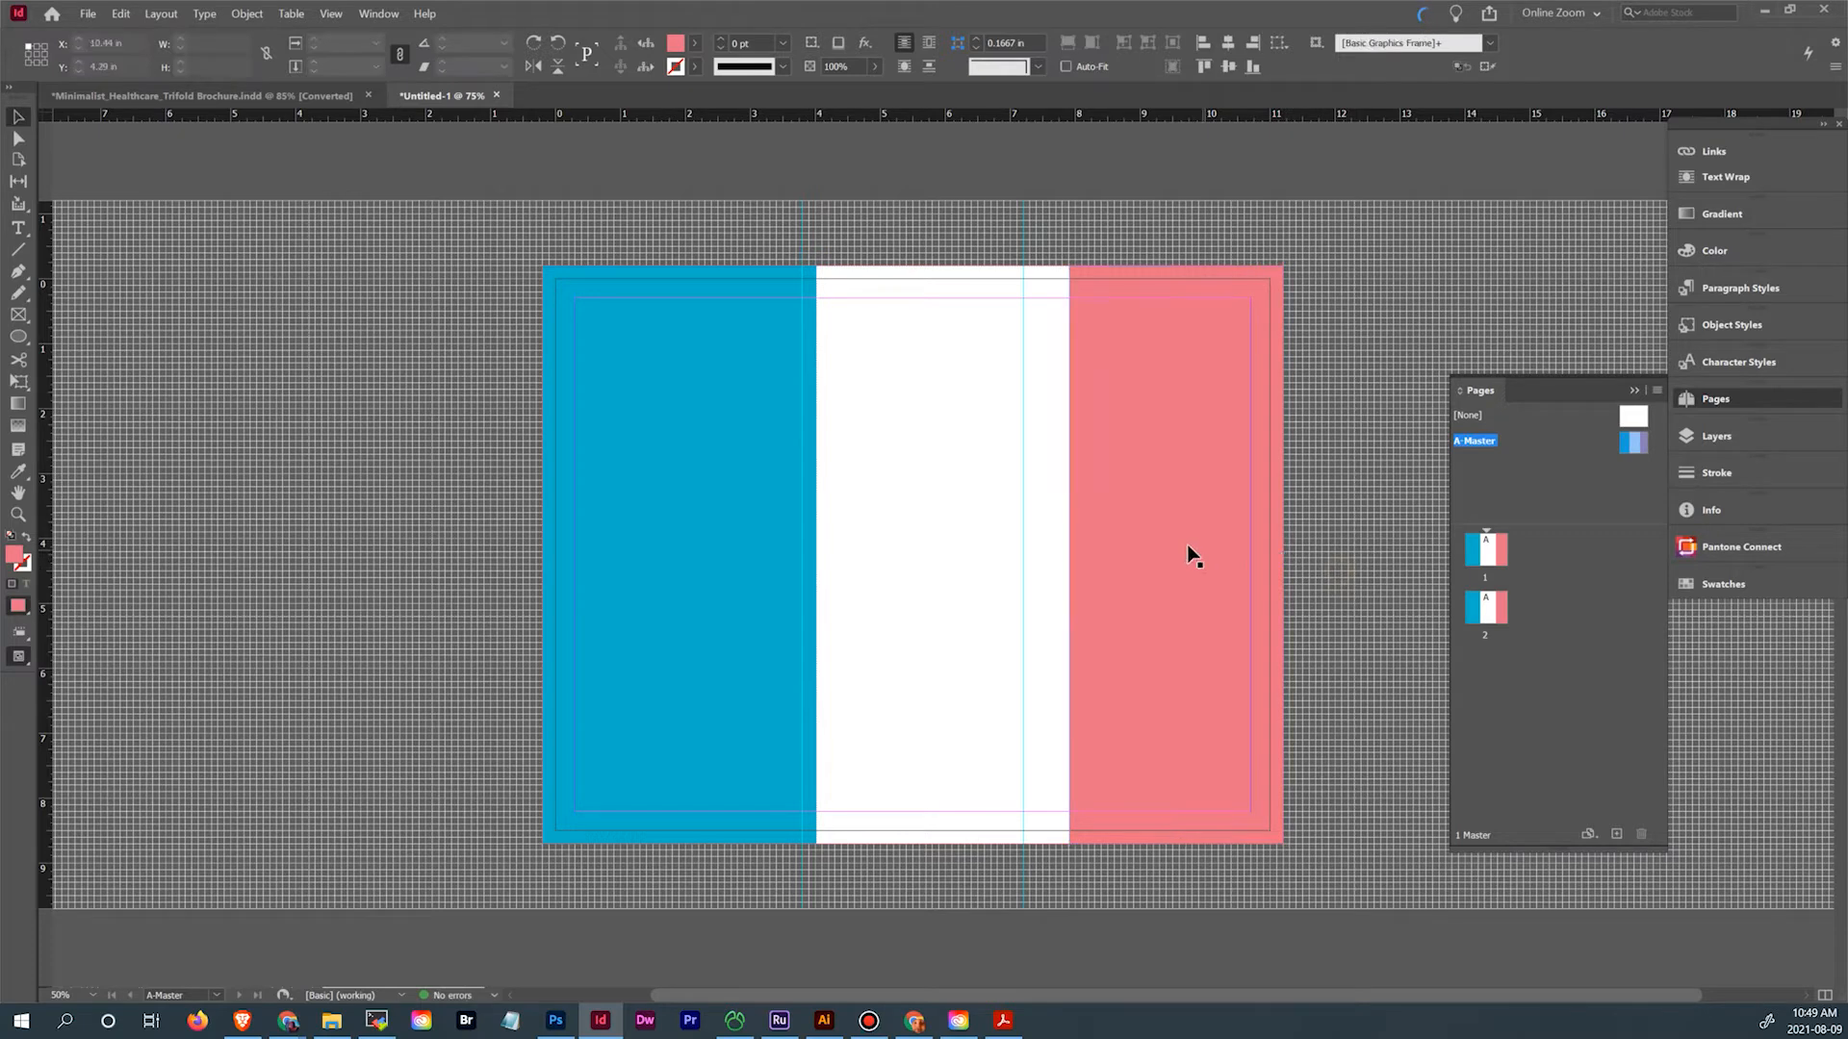
Add PANTONE 709 CP and PANTONE 2201 CP from the Color Bridge Coated library to the Pantone Connect palette, matching the pink and blue panels
left_click(1089, 532)
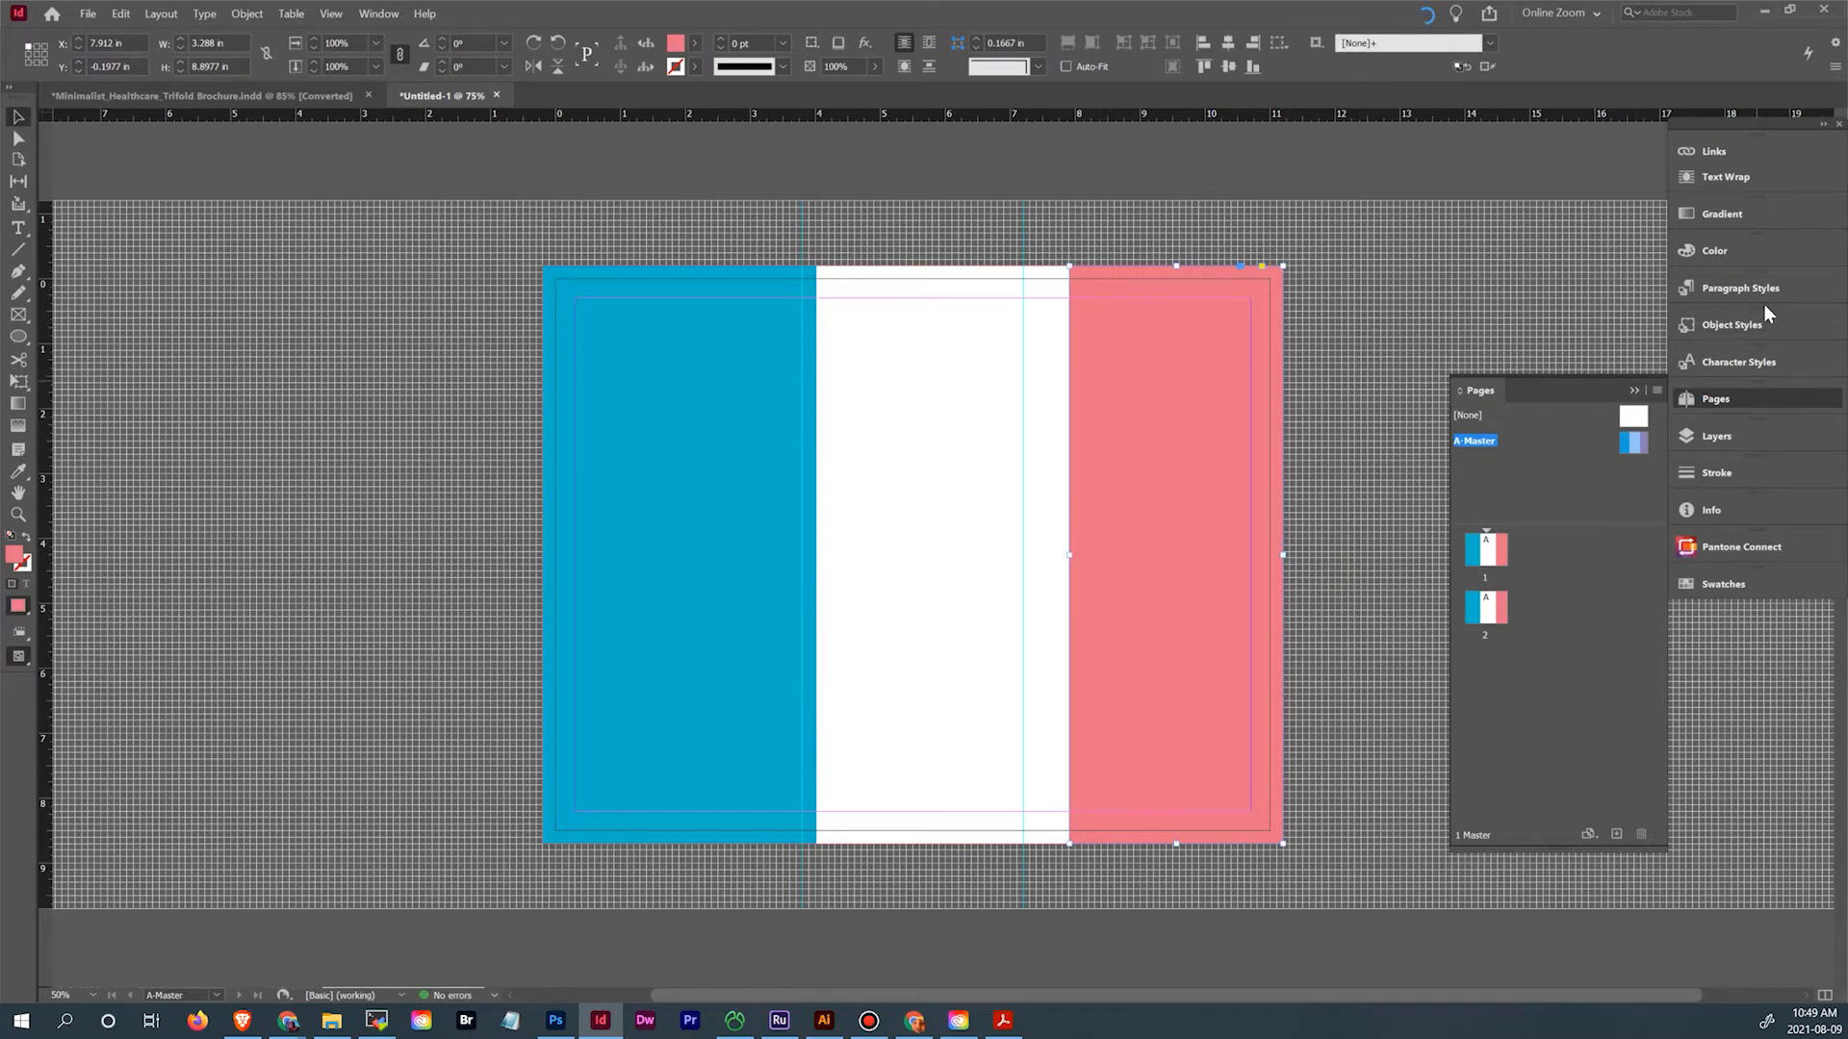
left_click(1746, 580)
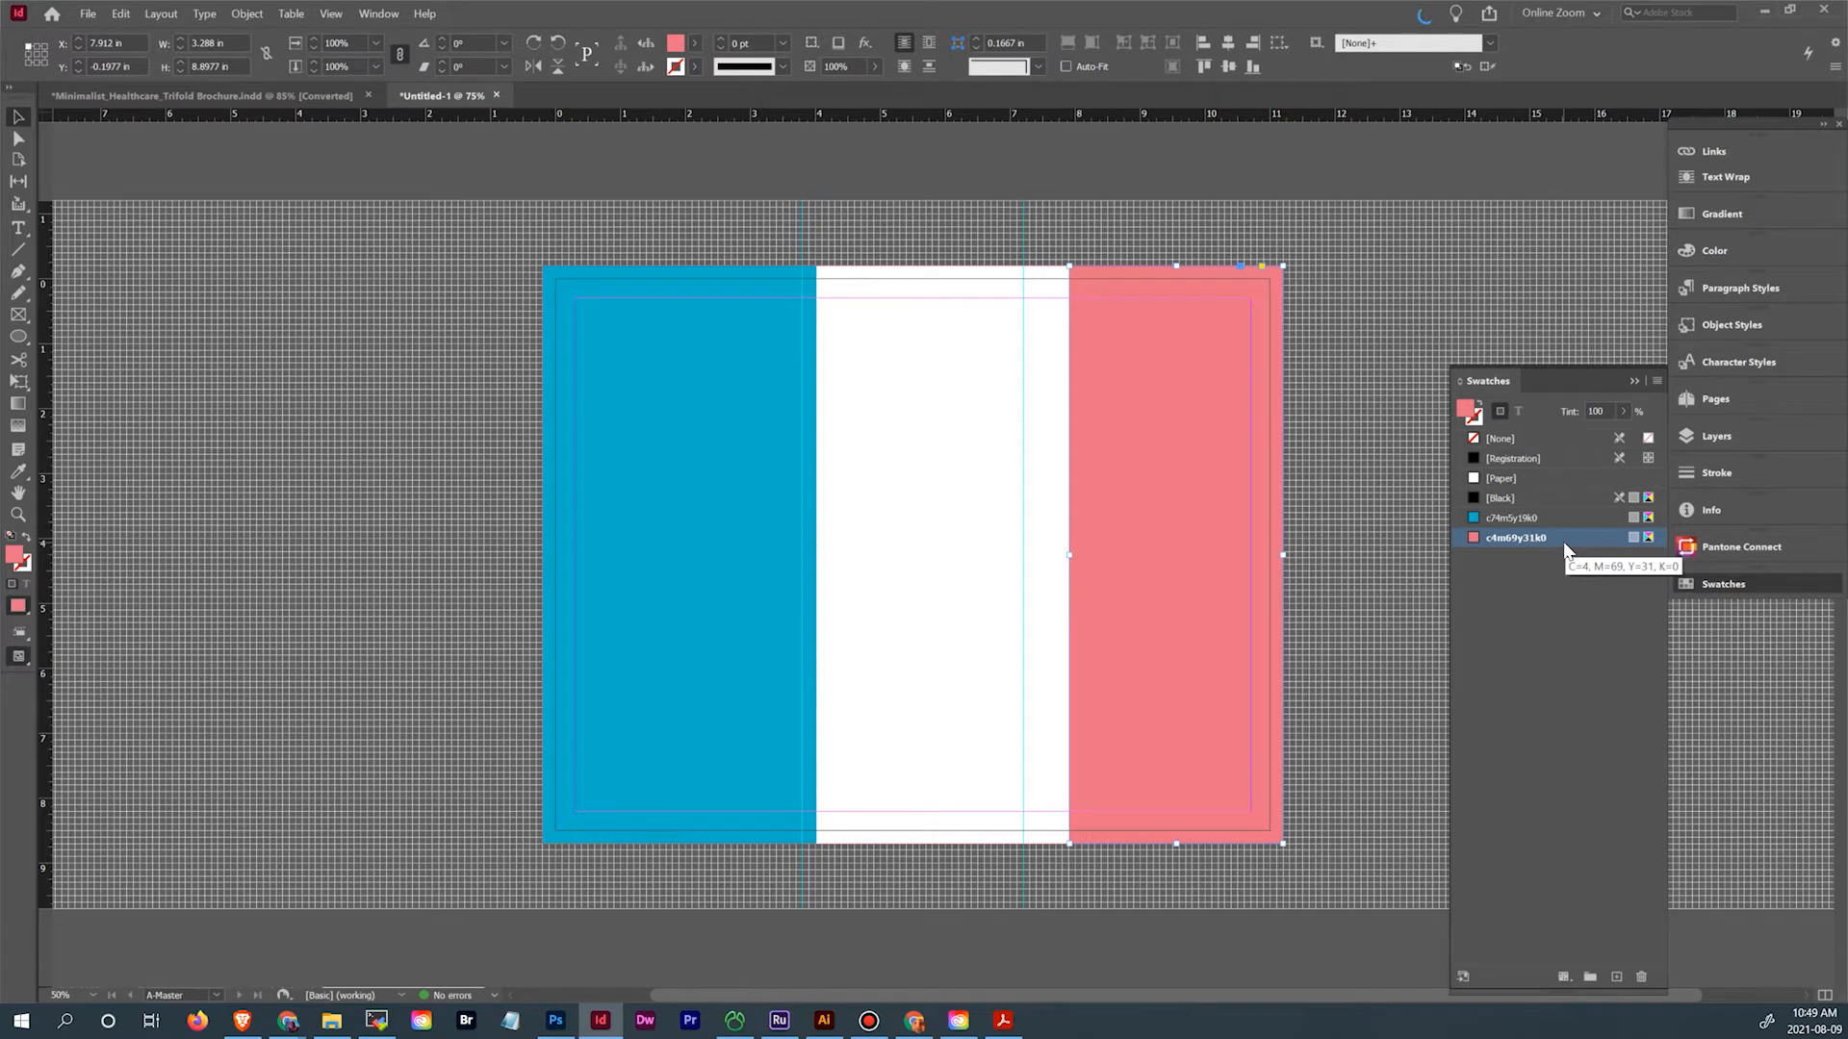
left_click(1689, 549)
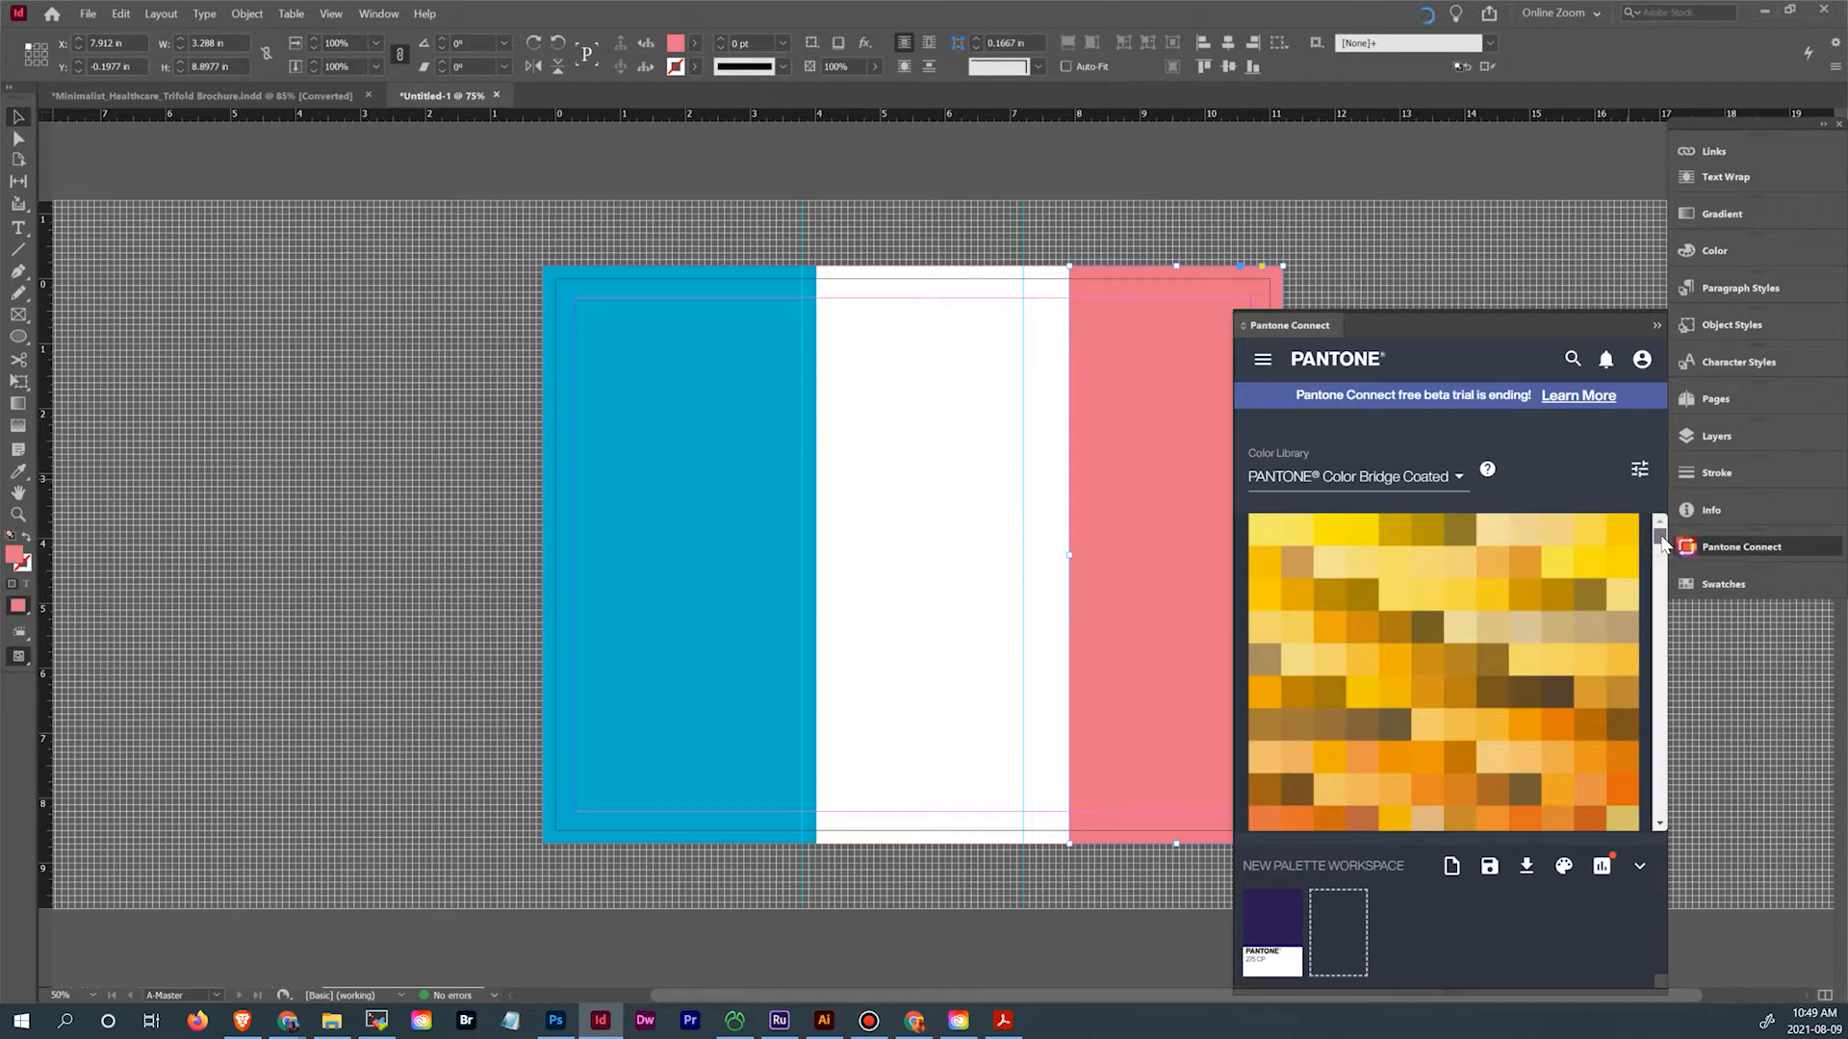
left_click_drag(1662, 544, 1664, 580)
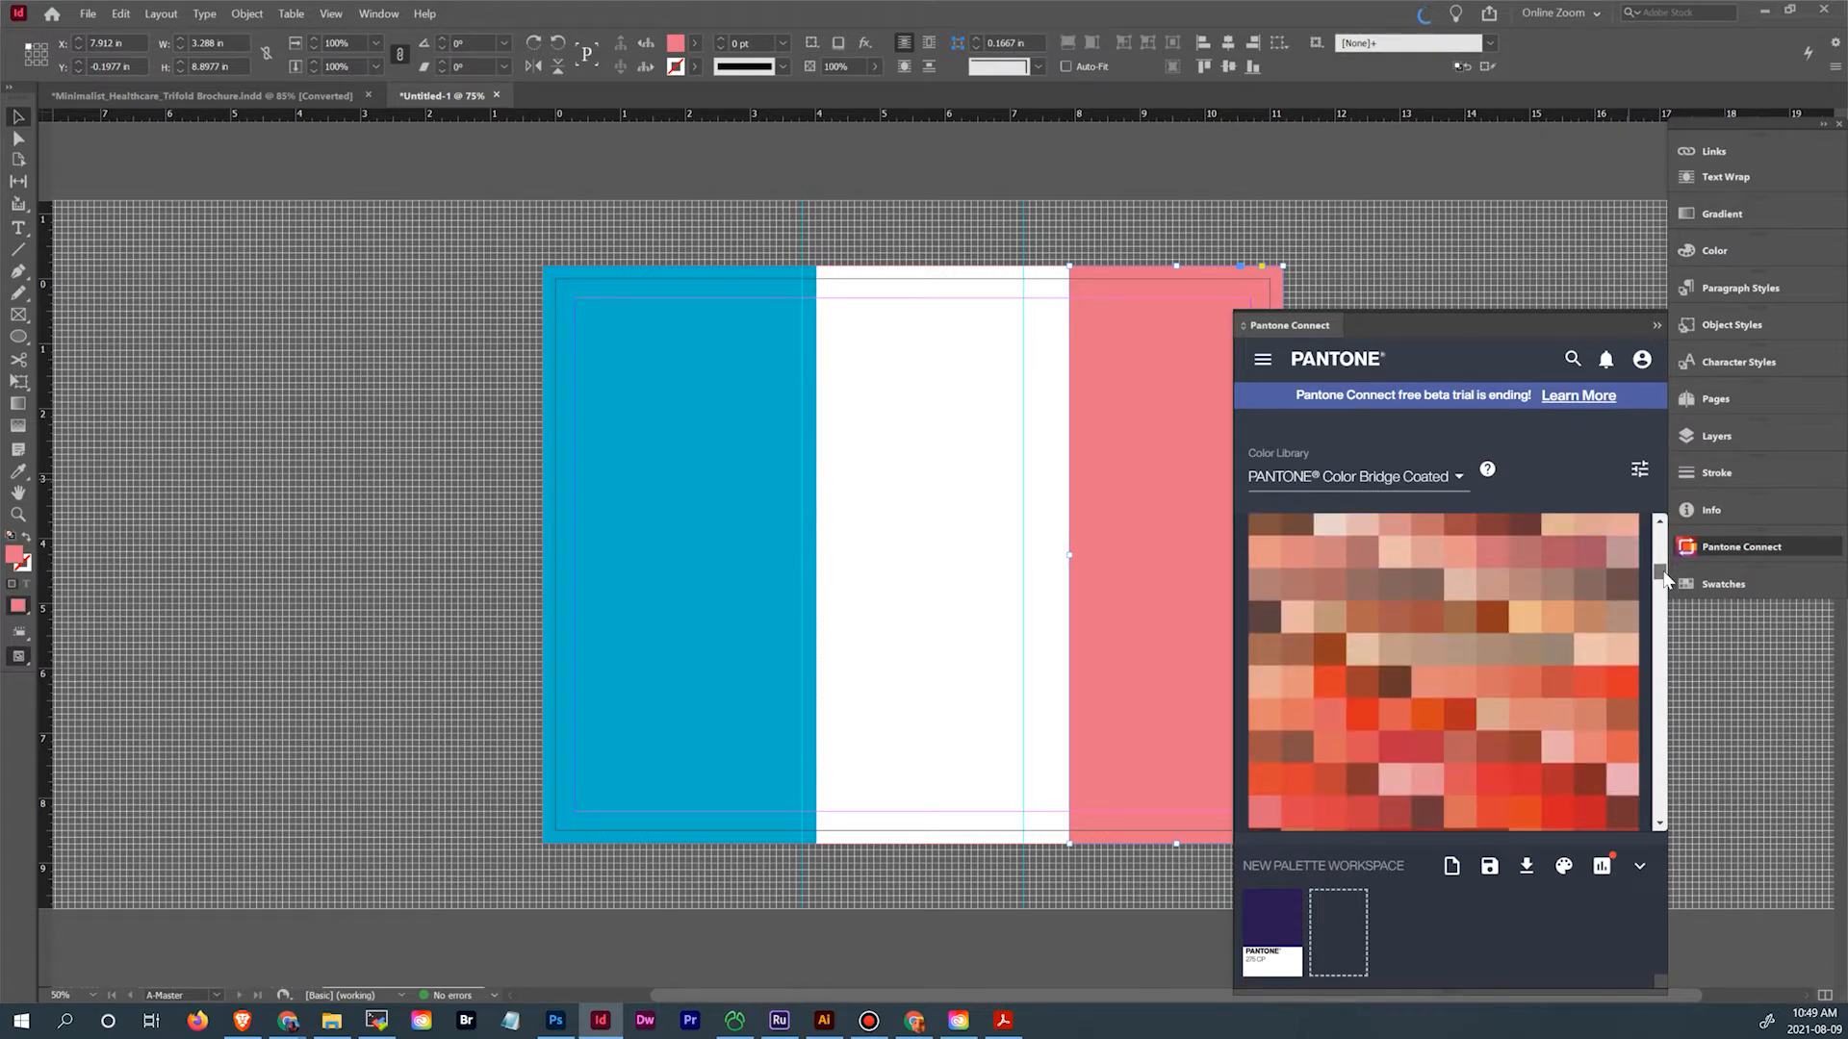
left_click_drag(1663, 572, 1662, 579)
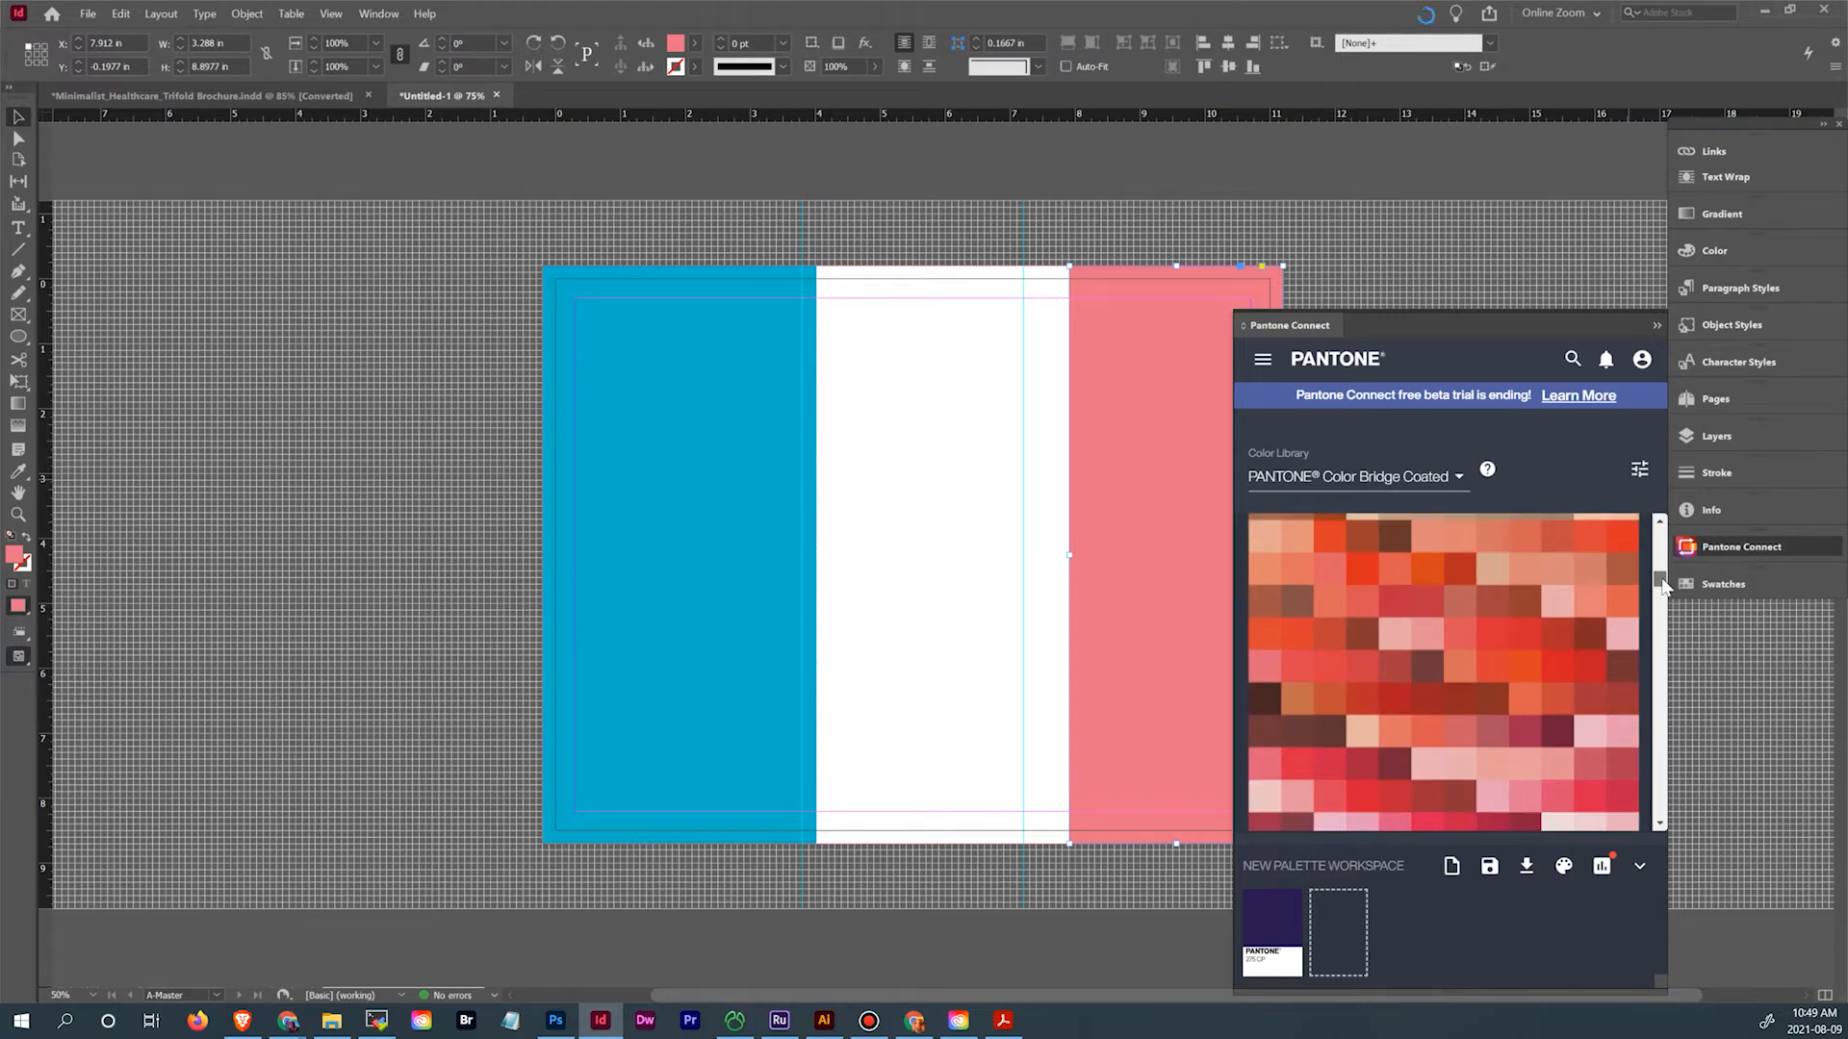
left_click_drag(1663, 582, 1664, 597)
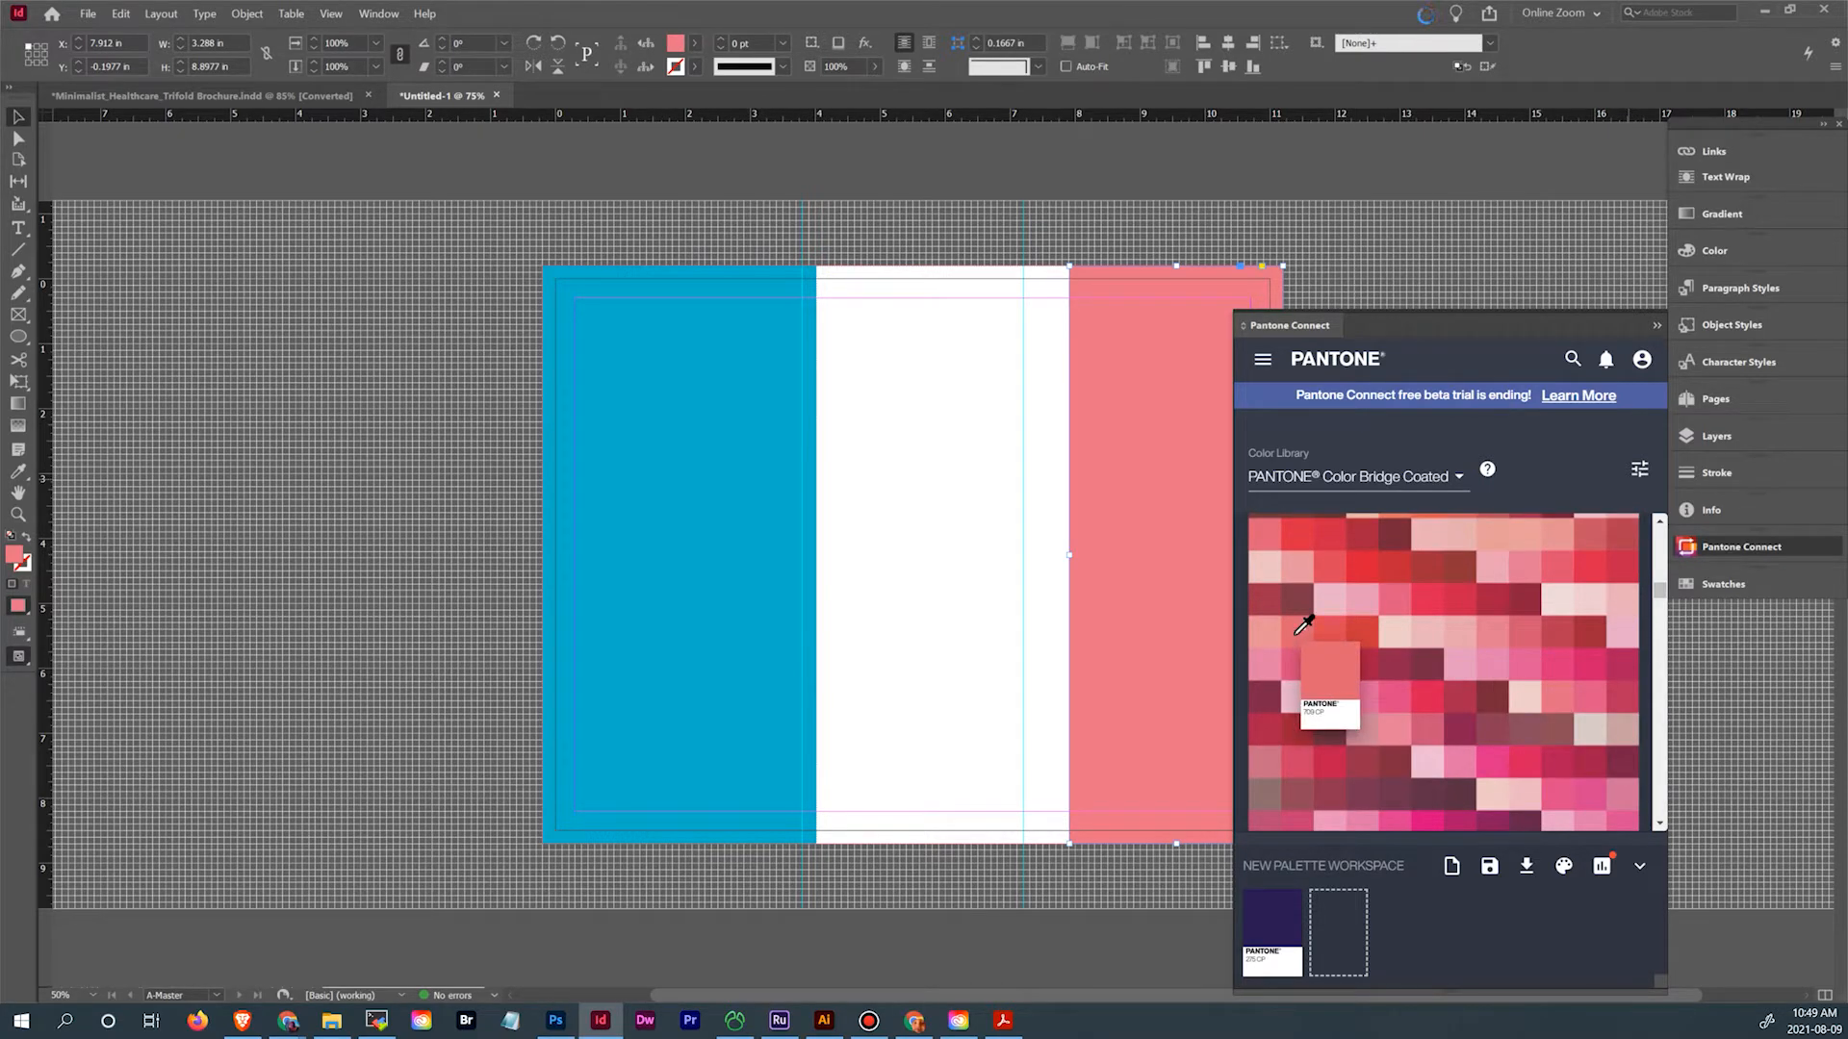
left_click_drag(1291, 633, 1345, 921)
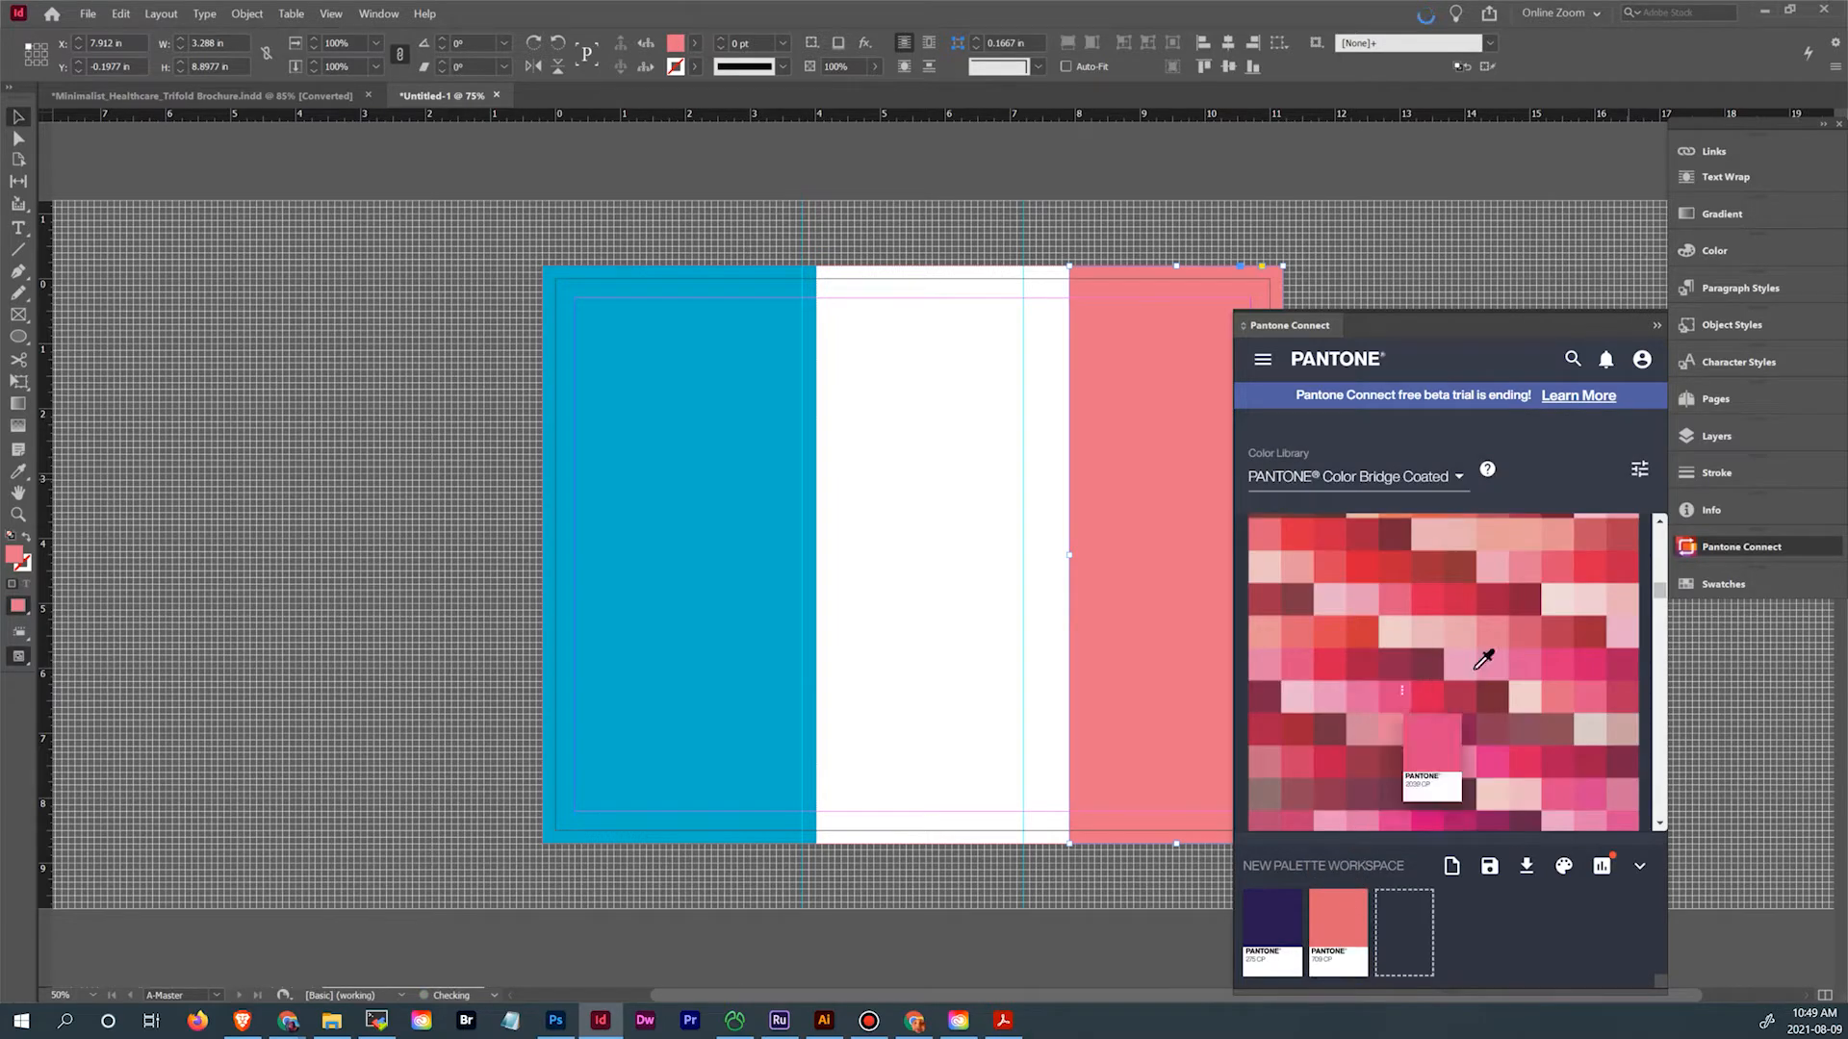
left_click_drag(1663, 591, 1666, 705)
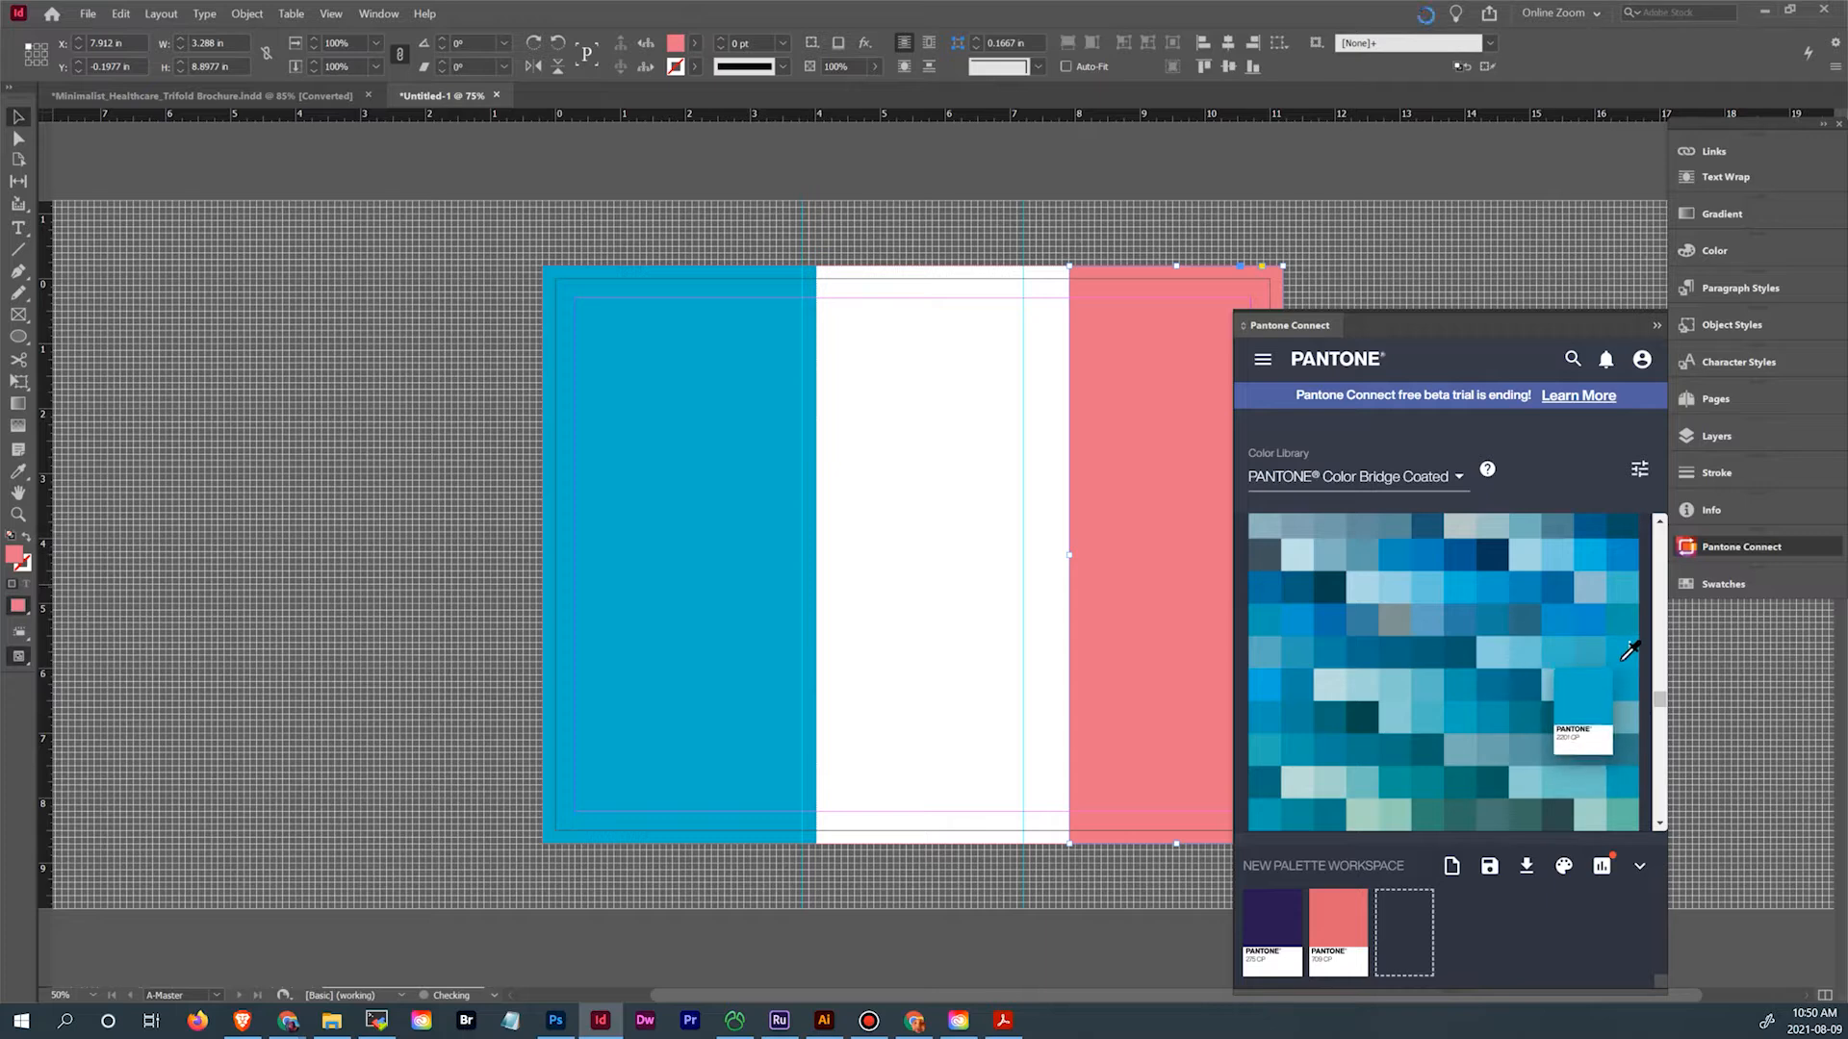
left_click_drag(1617, 657, 1412, 920)
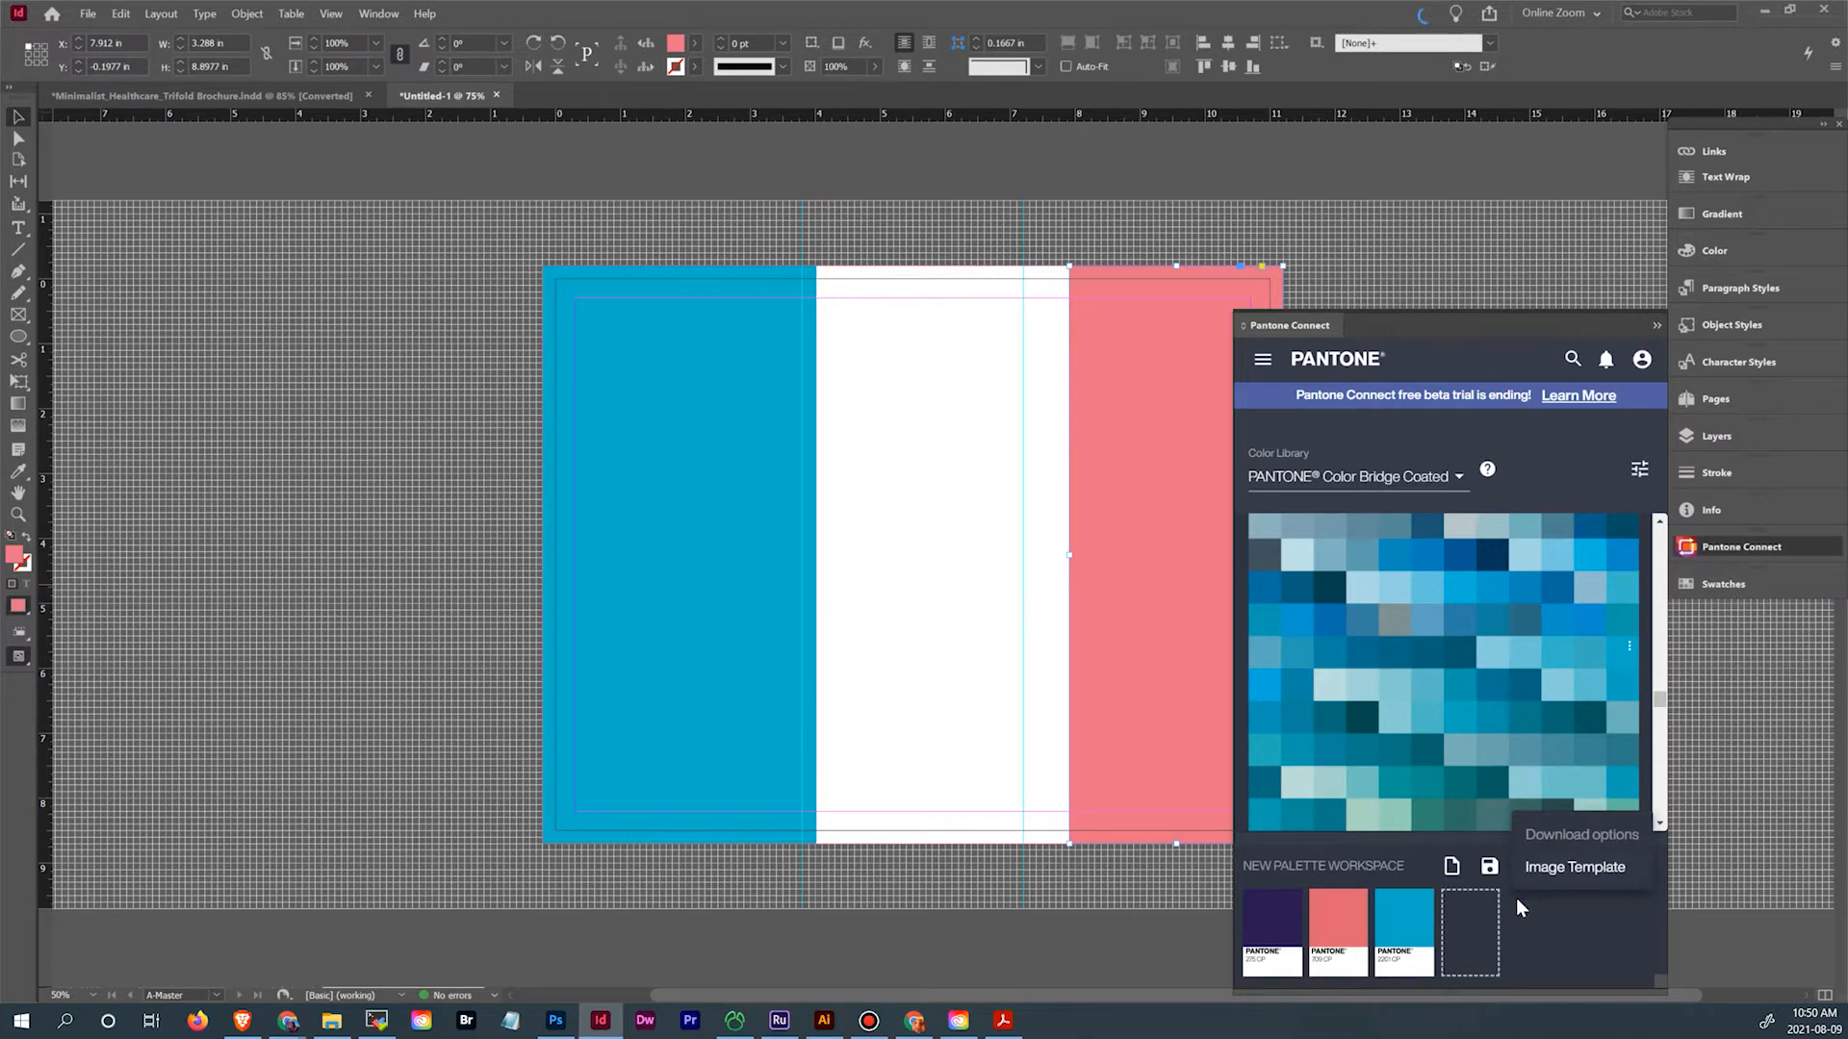
Add the PANTONE 2201 CP and PANTONE 709 CP palette colors to the document's swatches and display the swatch list
left_click(1413, 905)
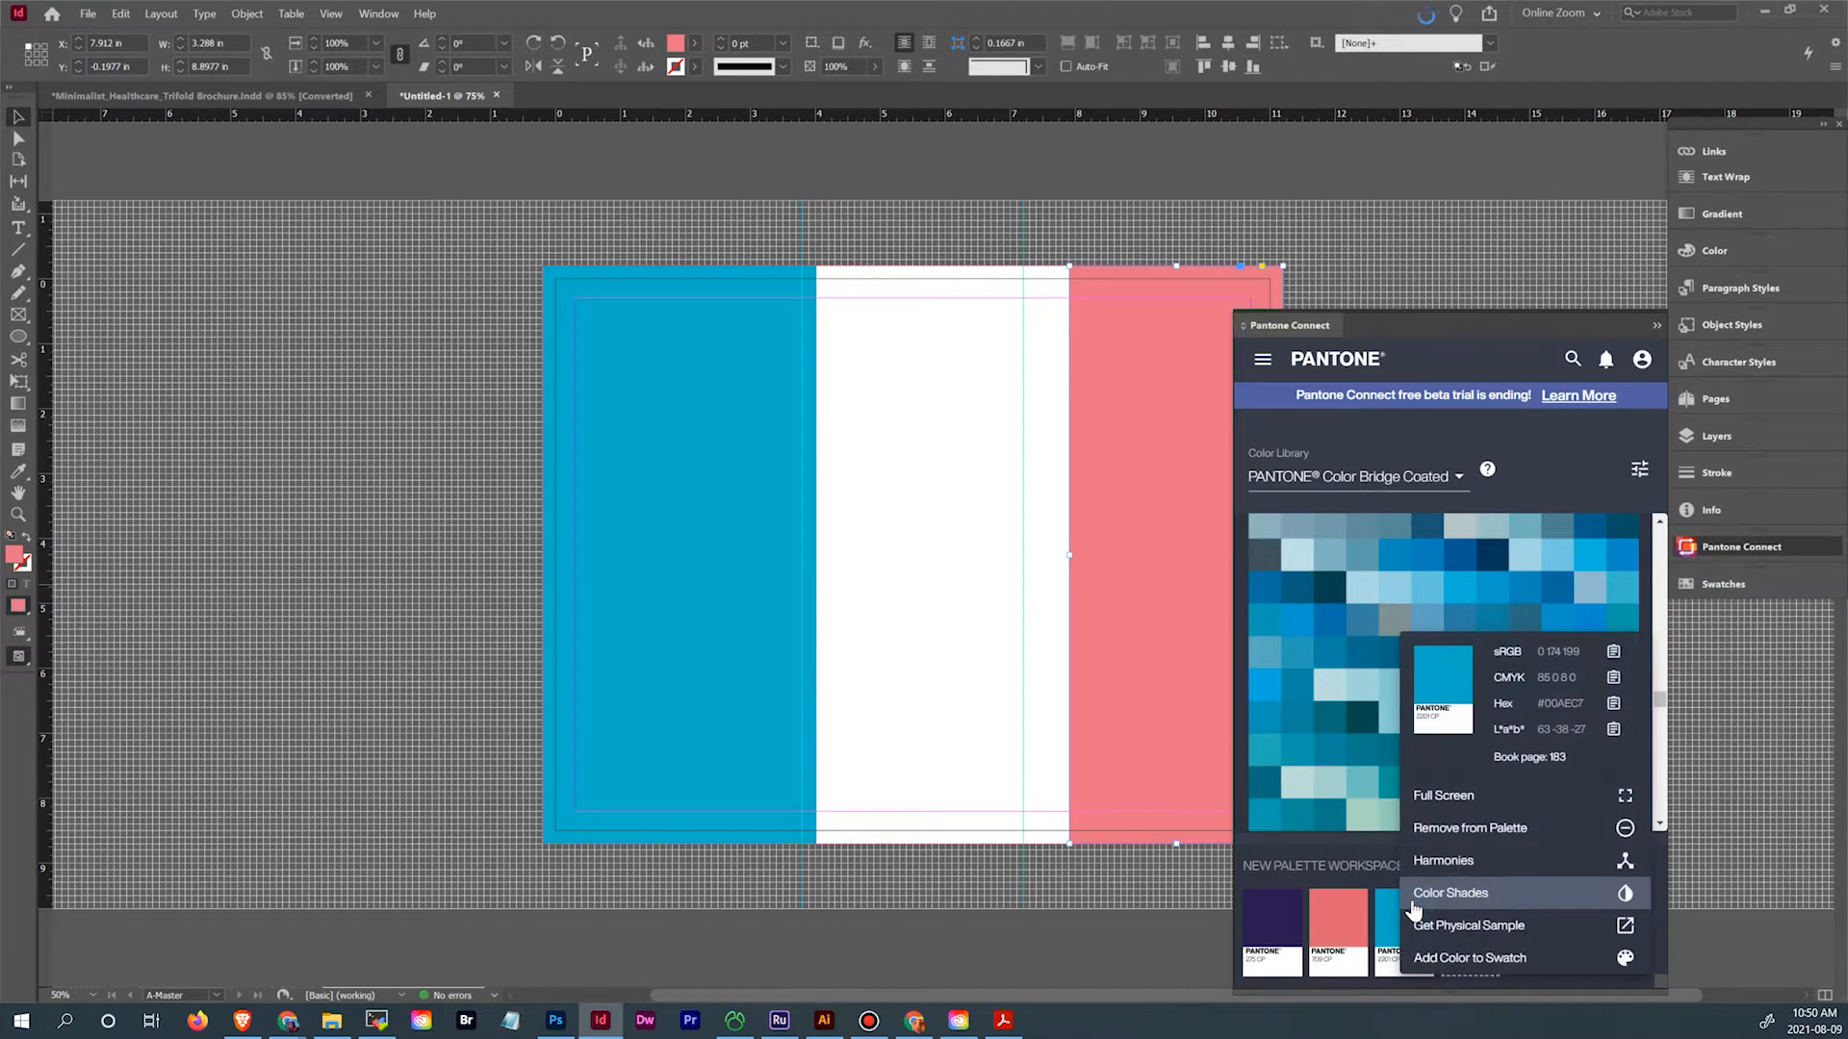
left_click(1441, 959)
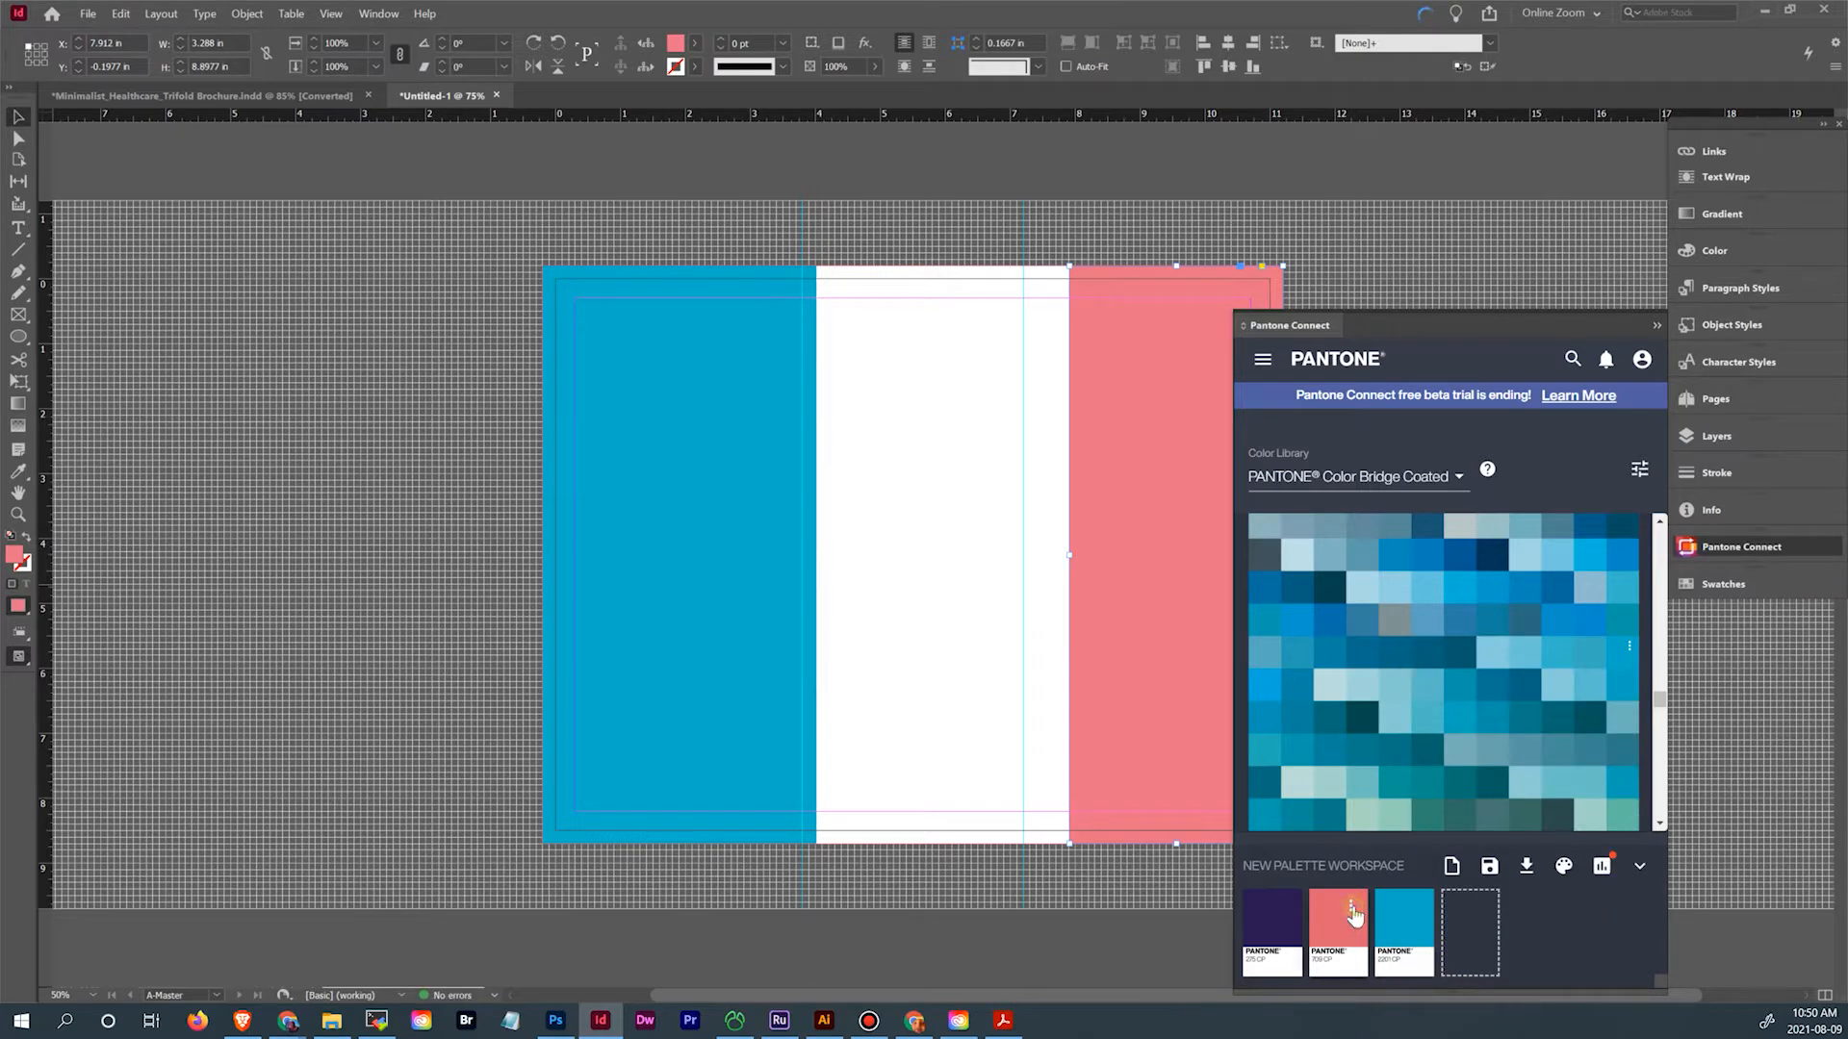
left_click(1352, 908)
left_click(1407, 958)
left_click(1715, 548)
left_click(1728, 584)
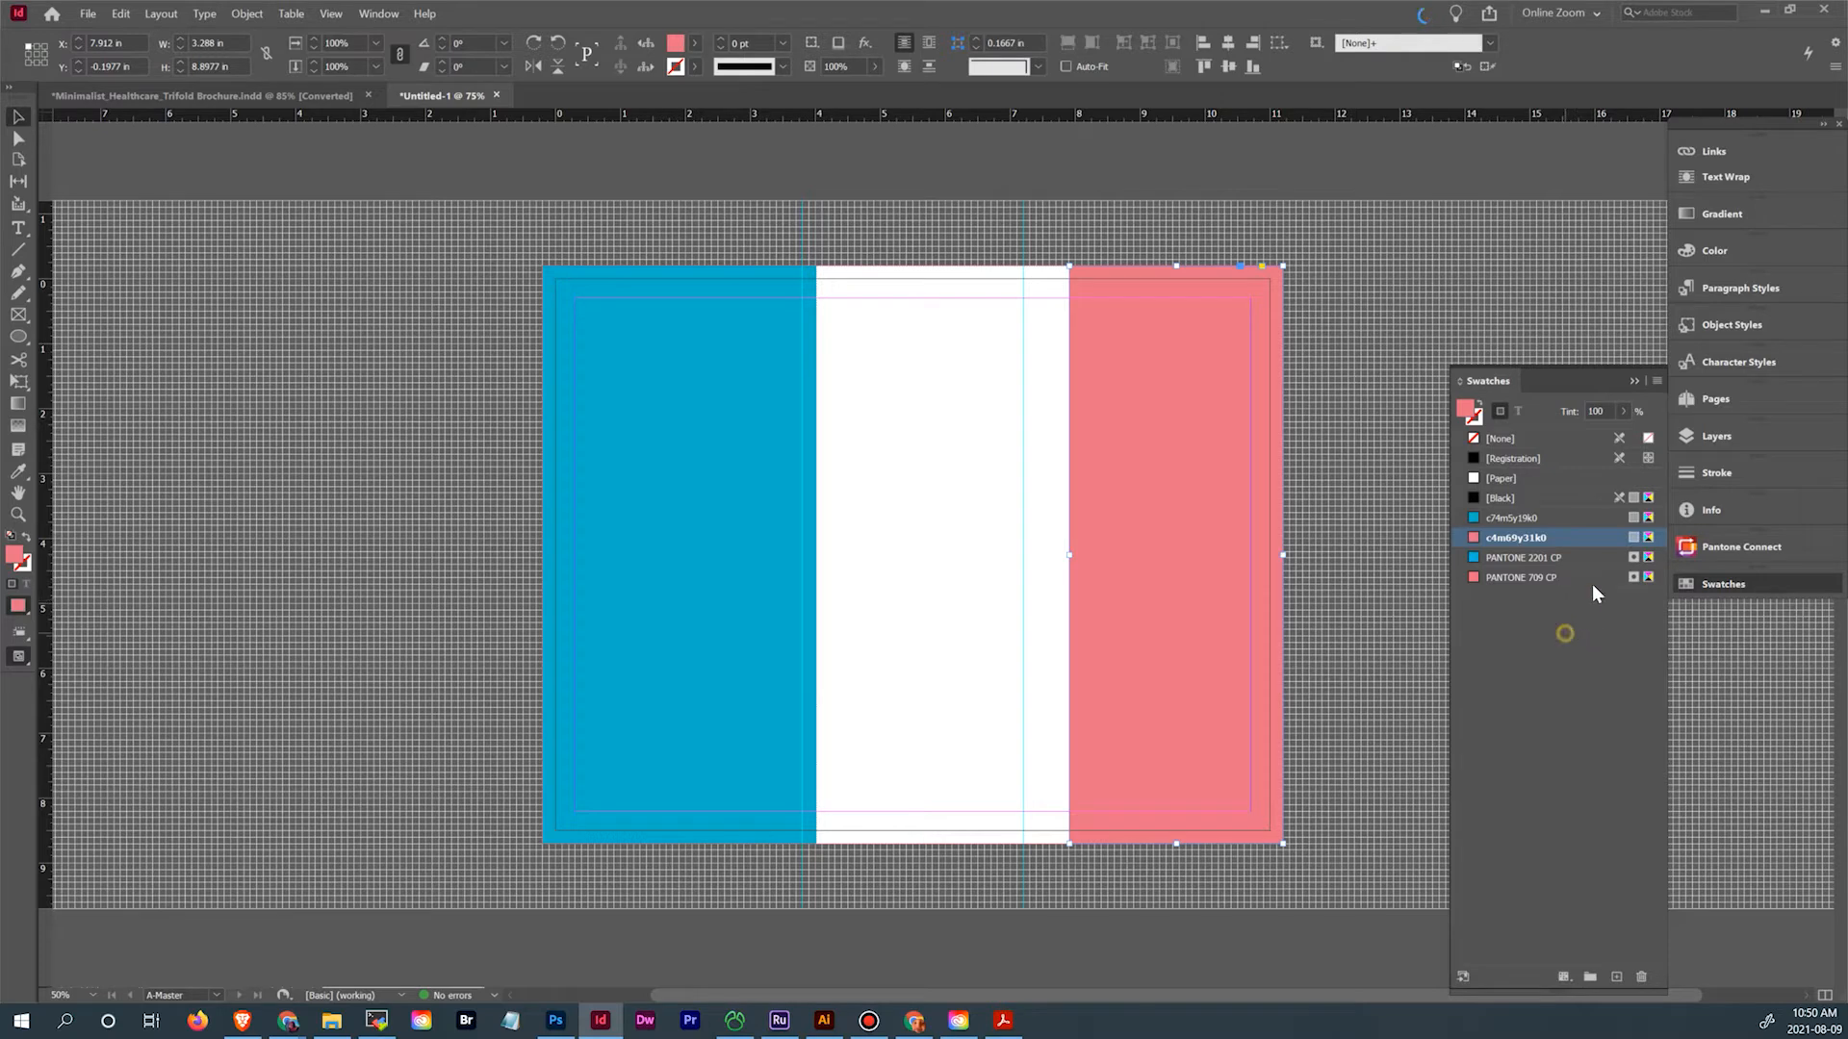
Delete the c74m5y19k0 and c4m69y31k0 swatches, replacing them with the defined swatch PANTONE 2201 CP
left_click(1561, 517)
left_click(1559, 538, "shift")
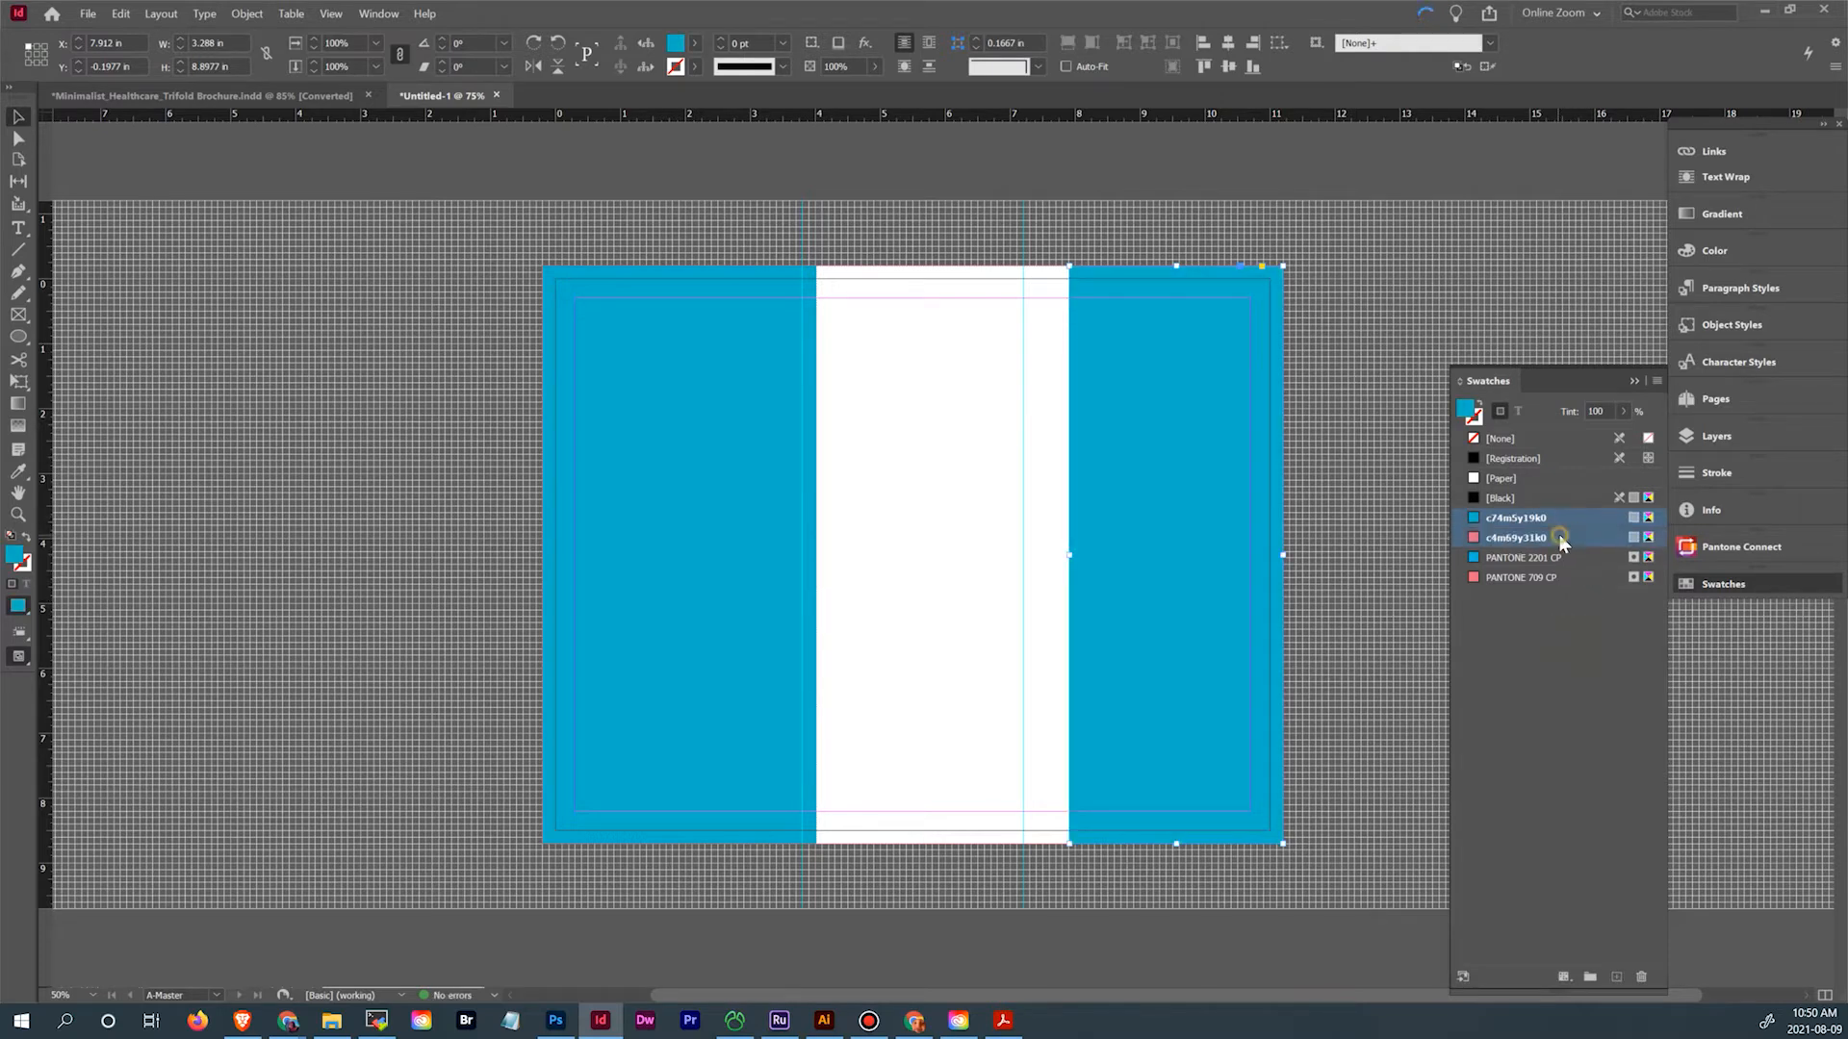
left_click(1640, 977)
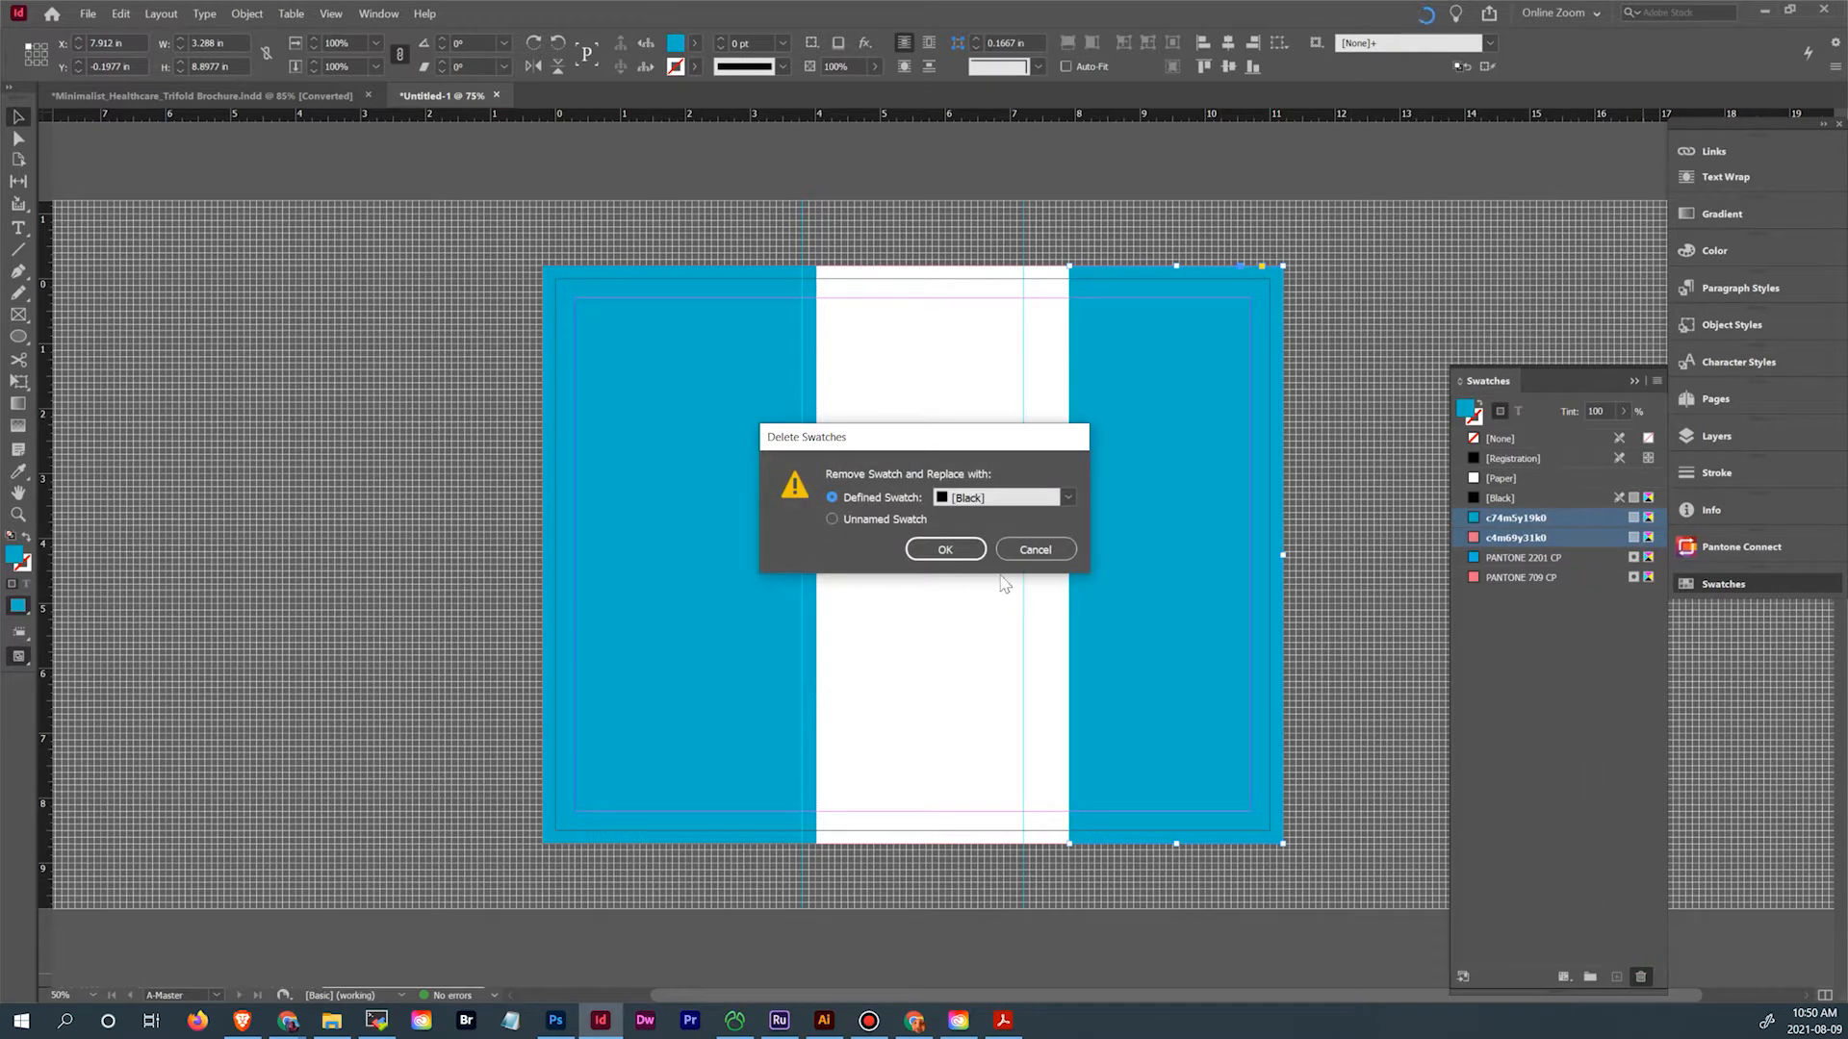
left_click(1065, 499)
left_click(958, 554)
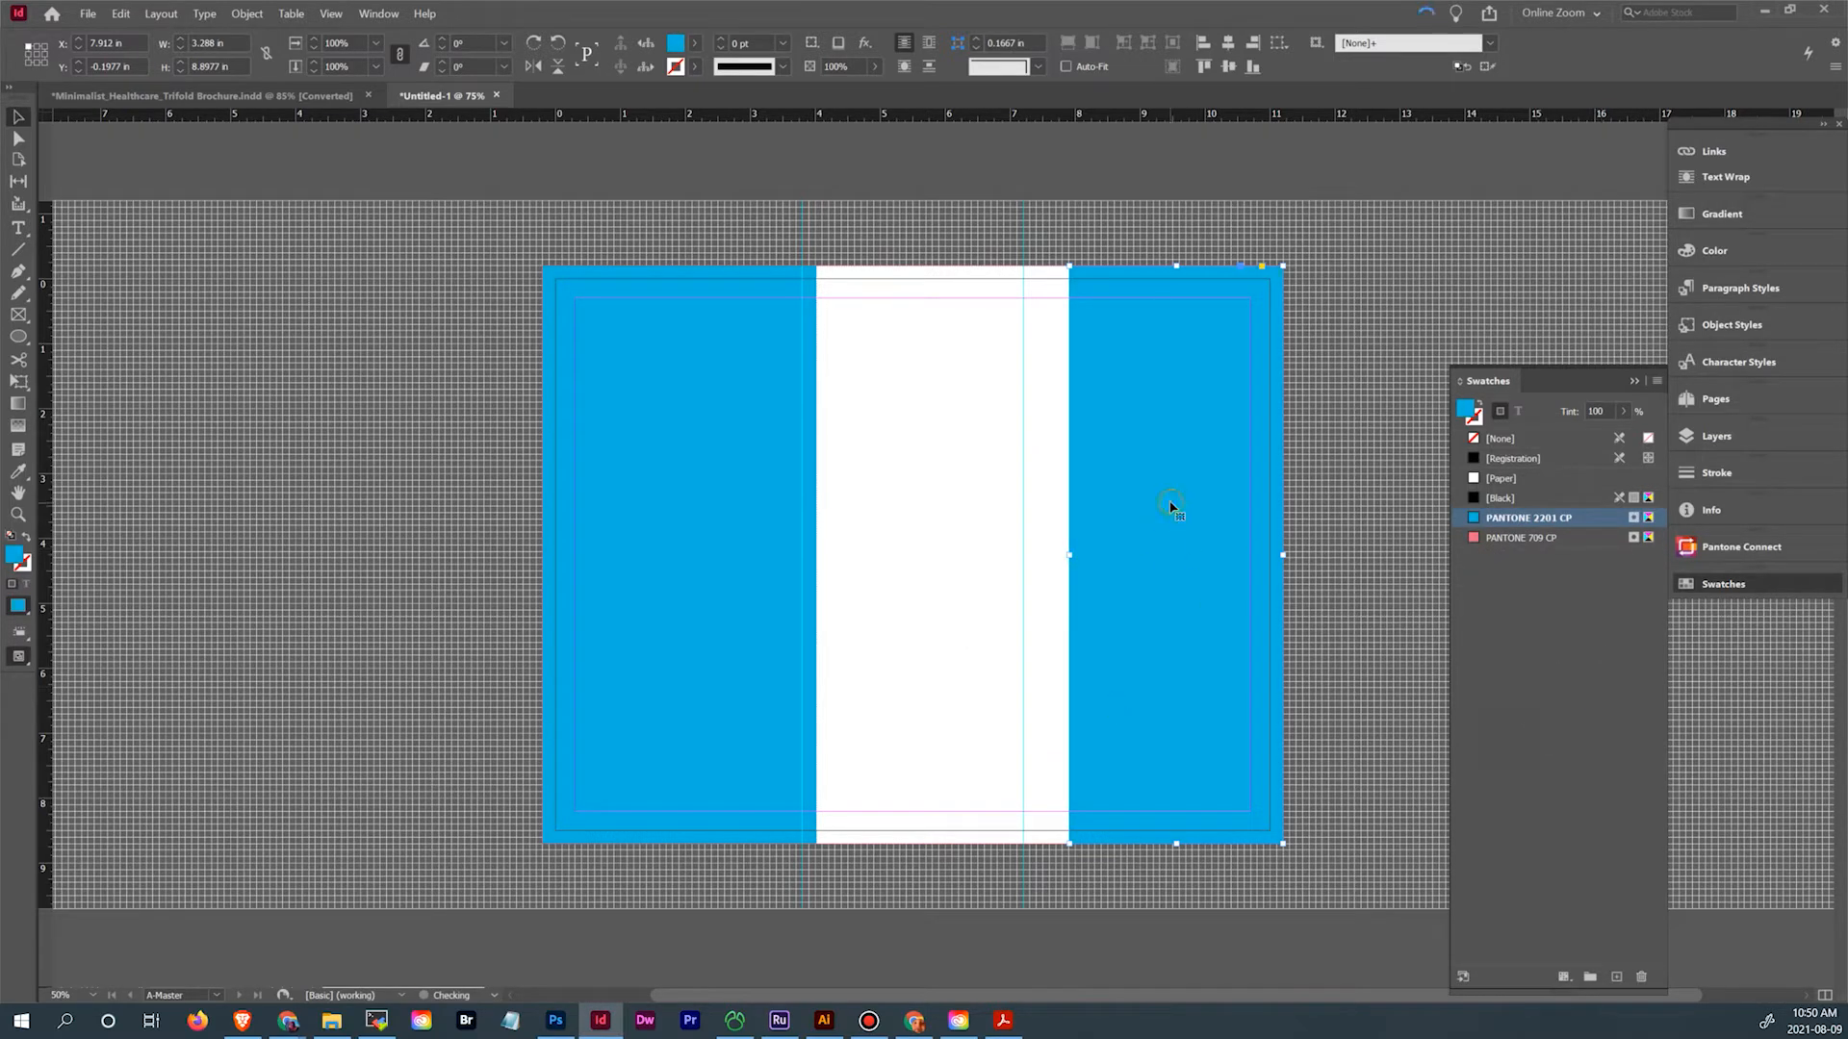
Delete the two blue outer panels and the white center panel from A-Master
left_click(713, 362)
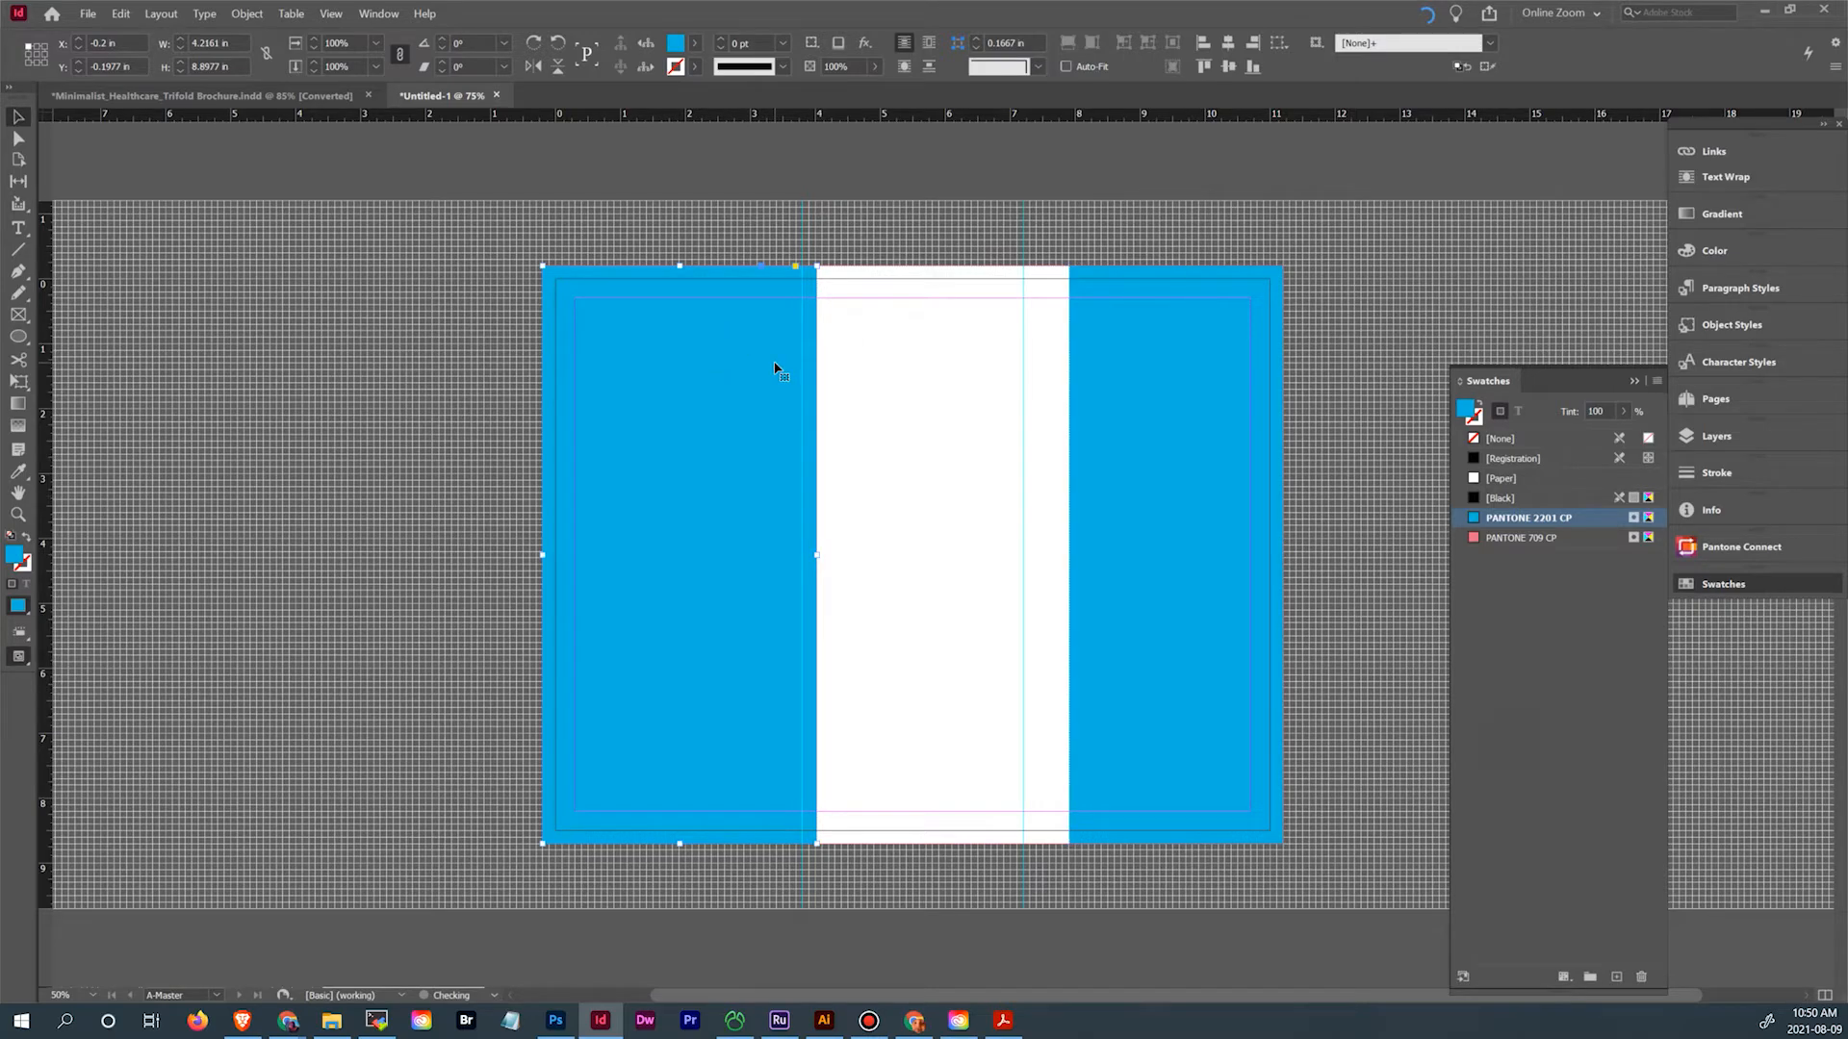
left_click(1085, 412, "shift")
key("Delete")
left_click(946, 430)
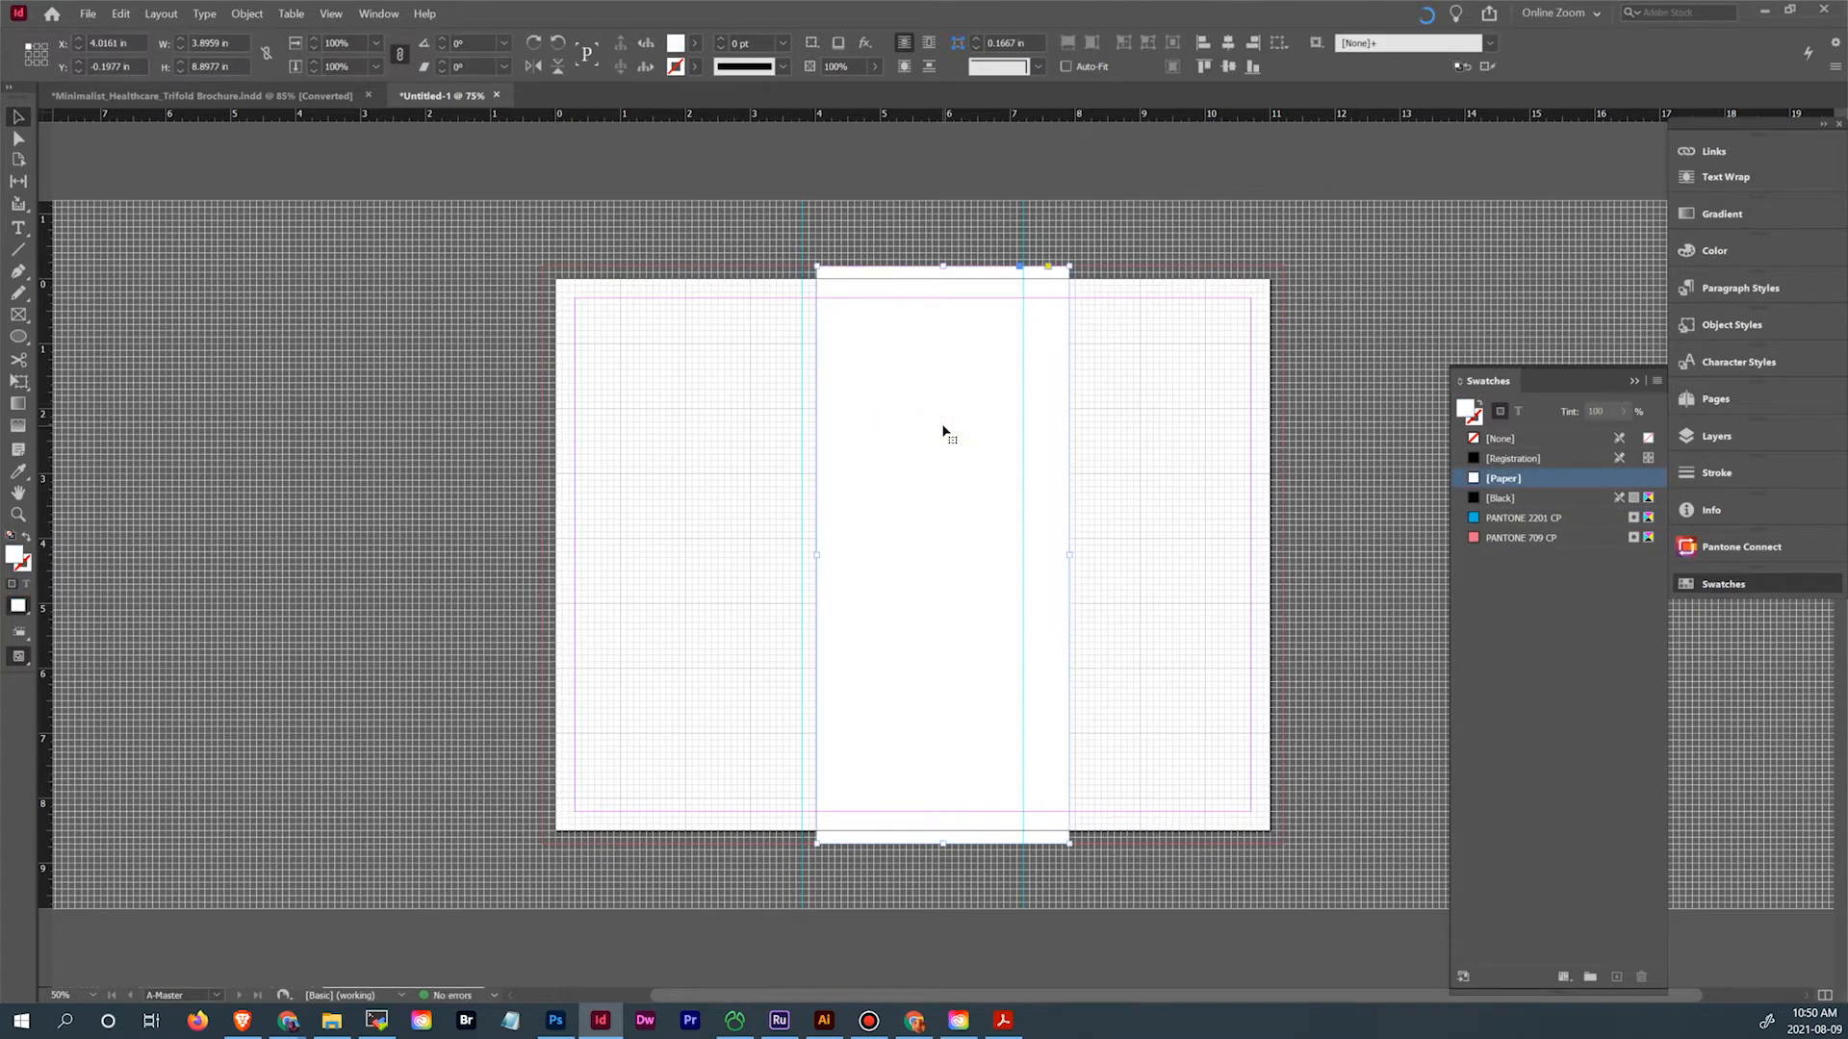
key("Delete")
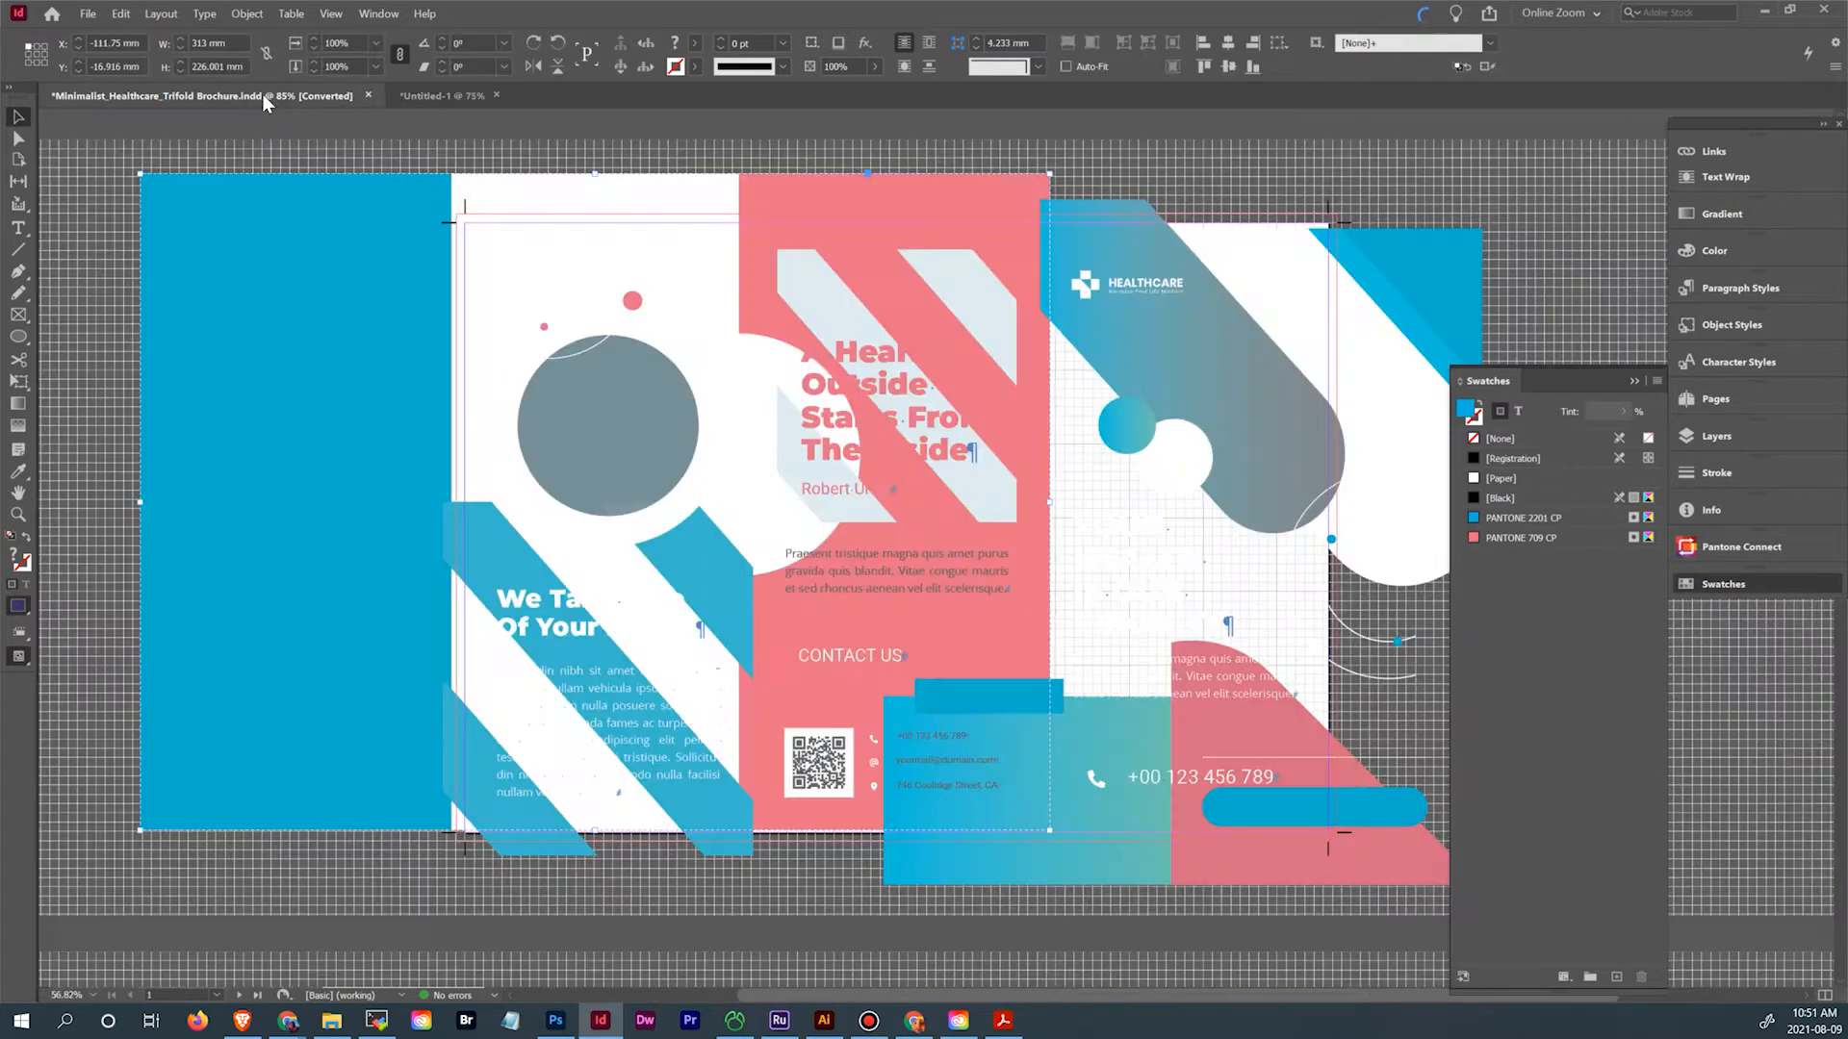
Duplicate the PANTONE 2201 CP spot swatch in Untitled-1, accepting the additional separation plate
left_click(231, 95)
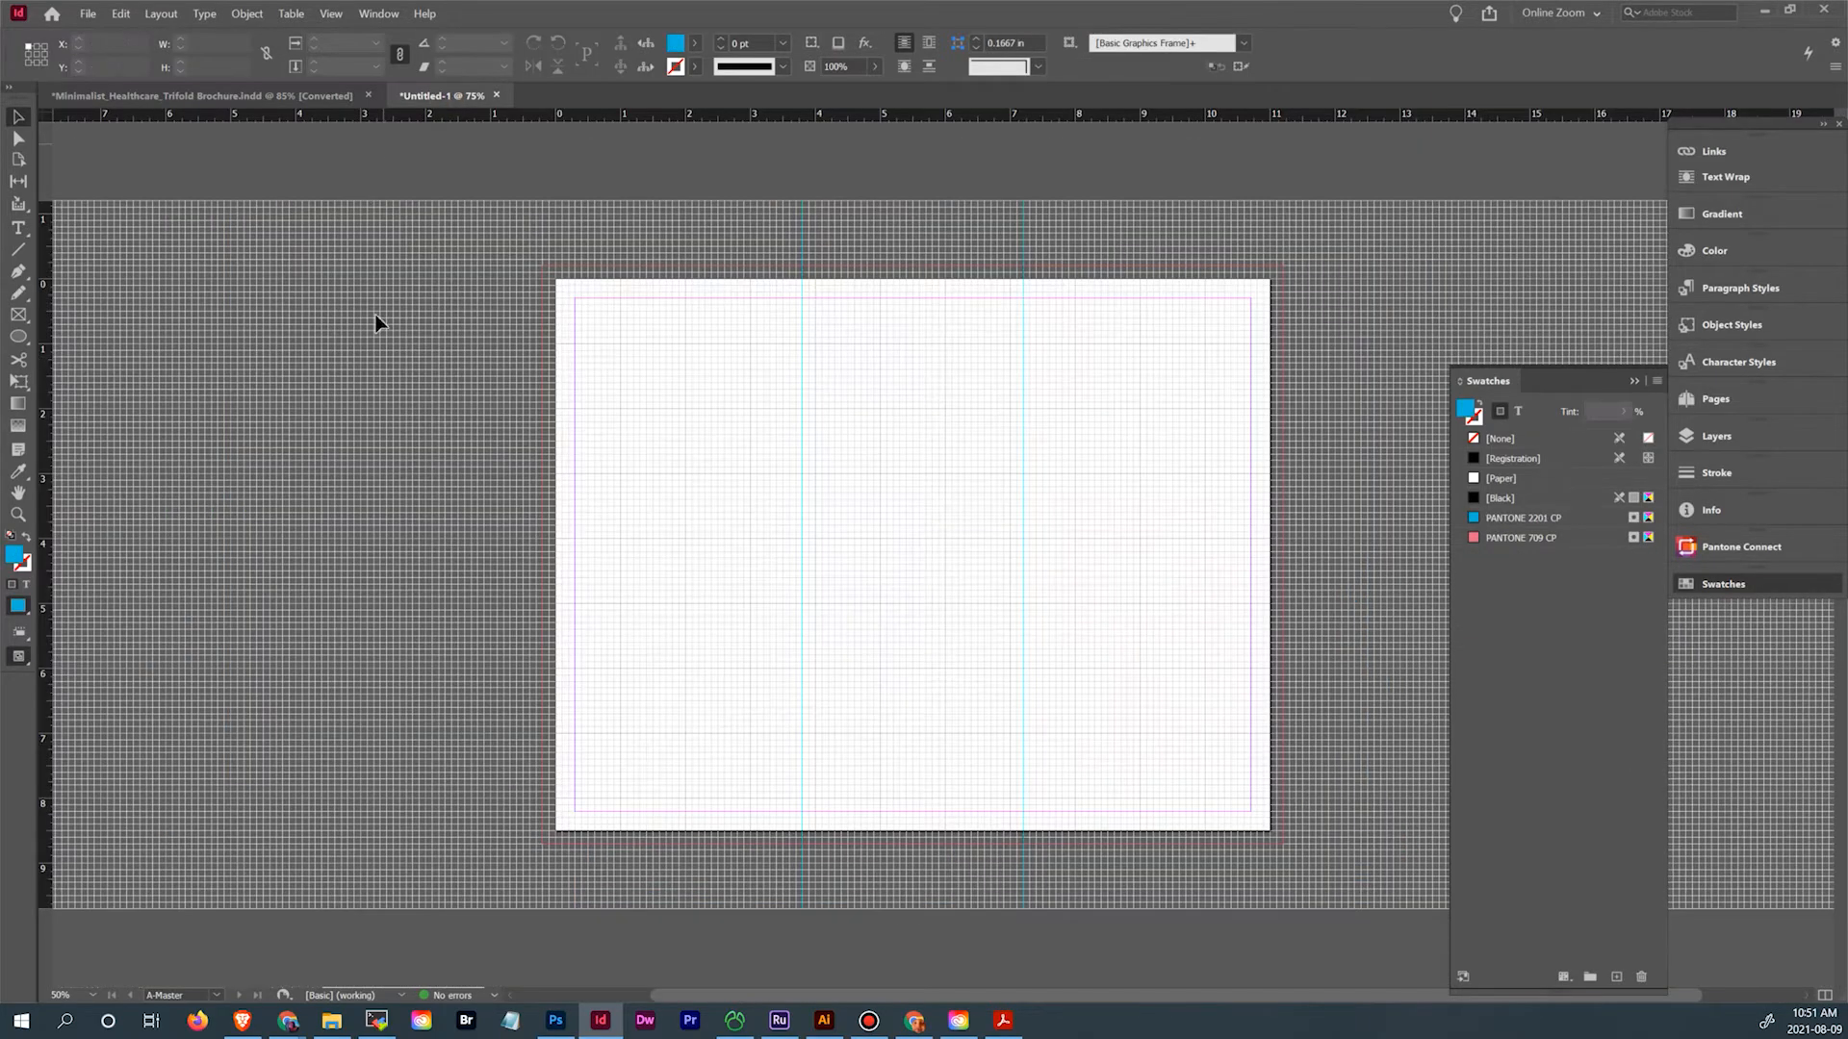
left_click(448, 96)
left_click(1516, 520)
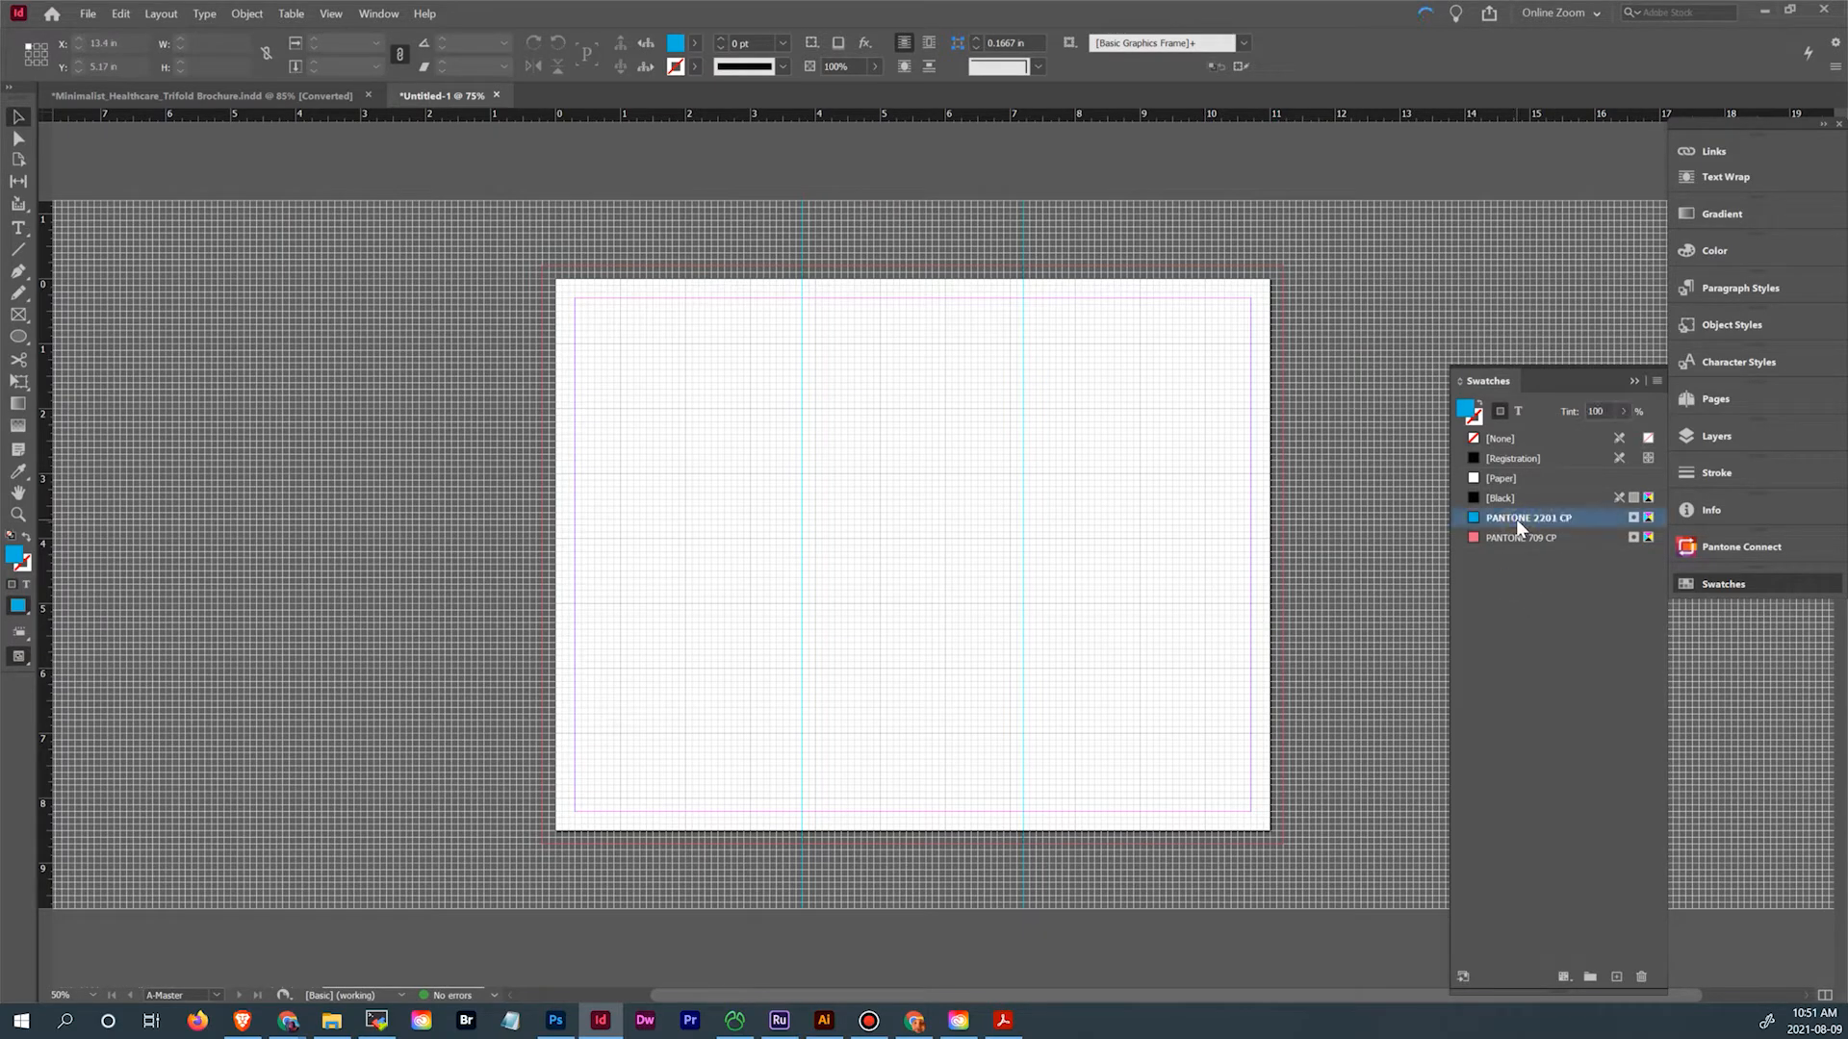
left_click(1656, 381)
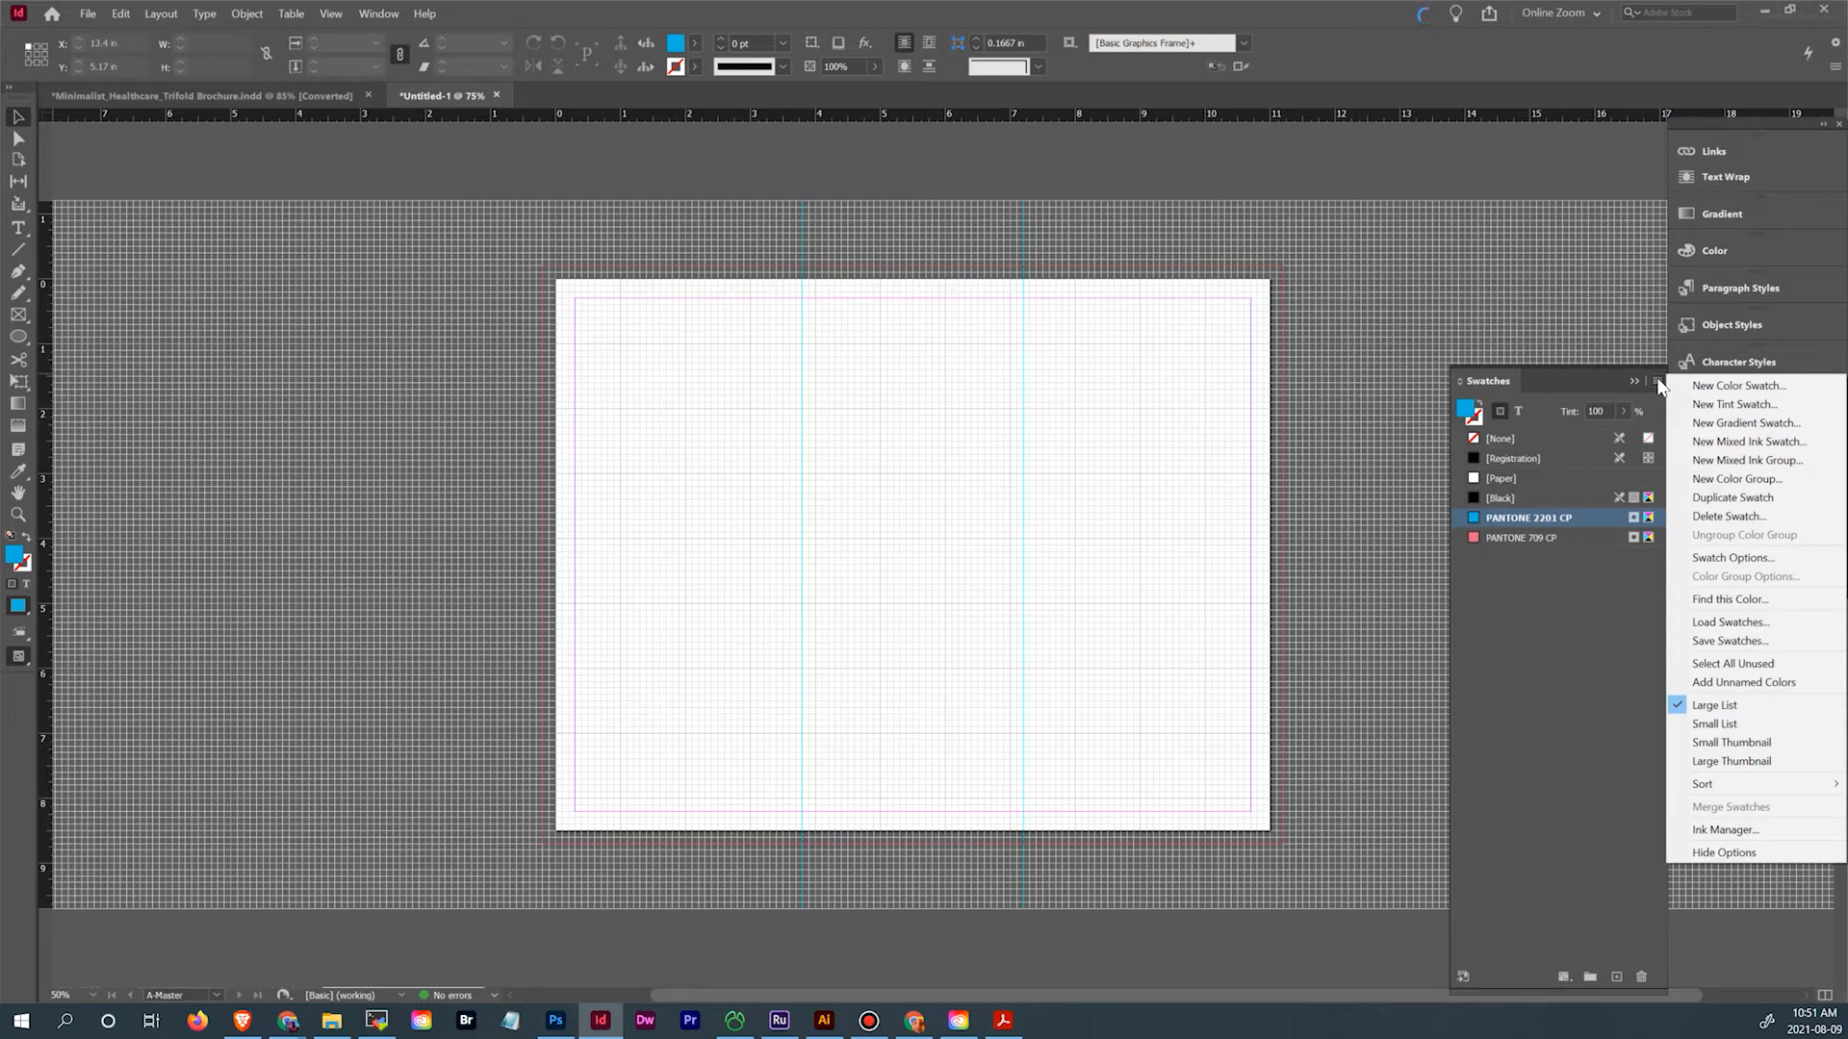
left_click(1708, 499)
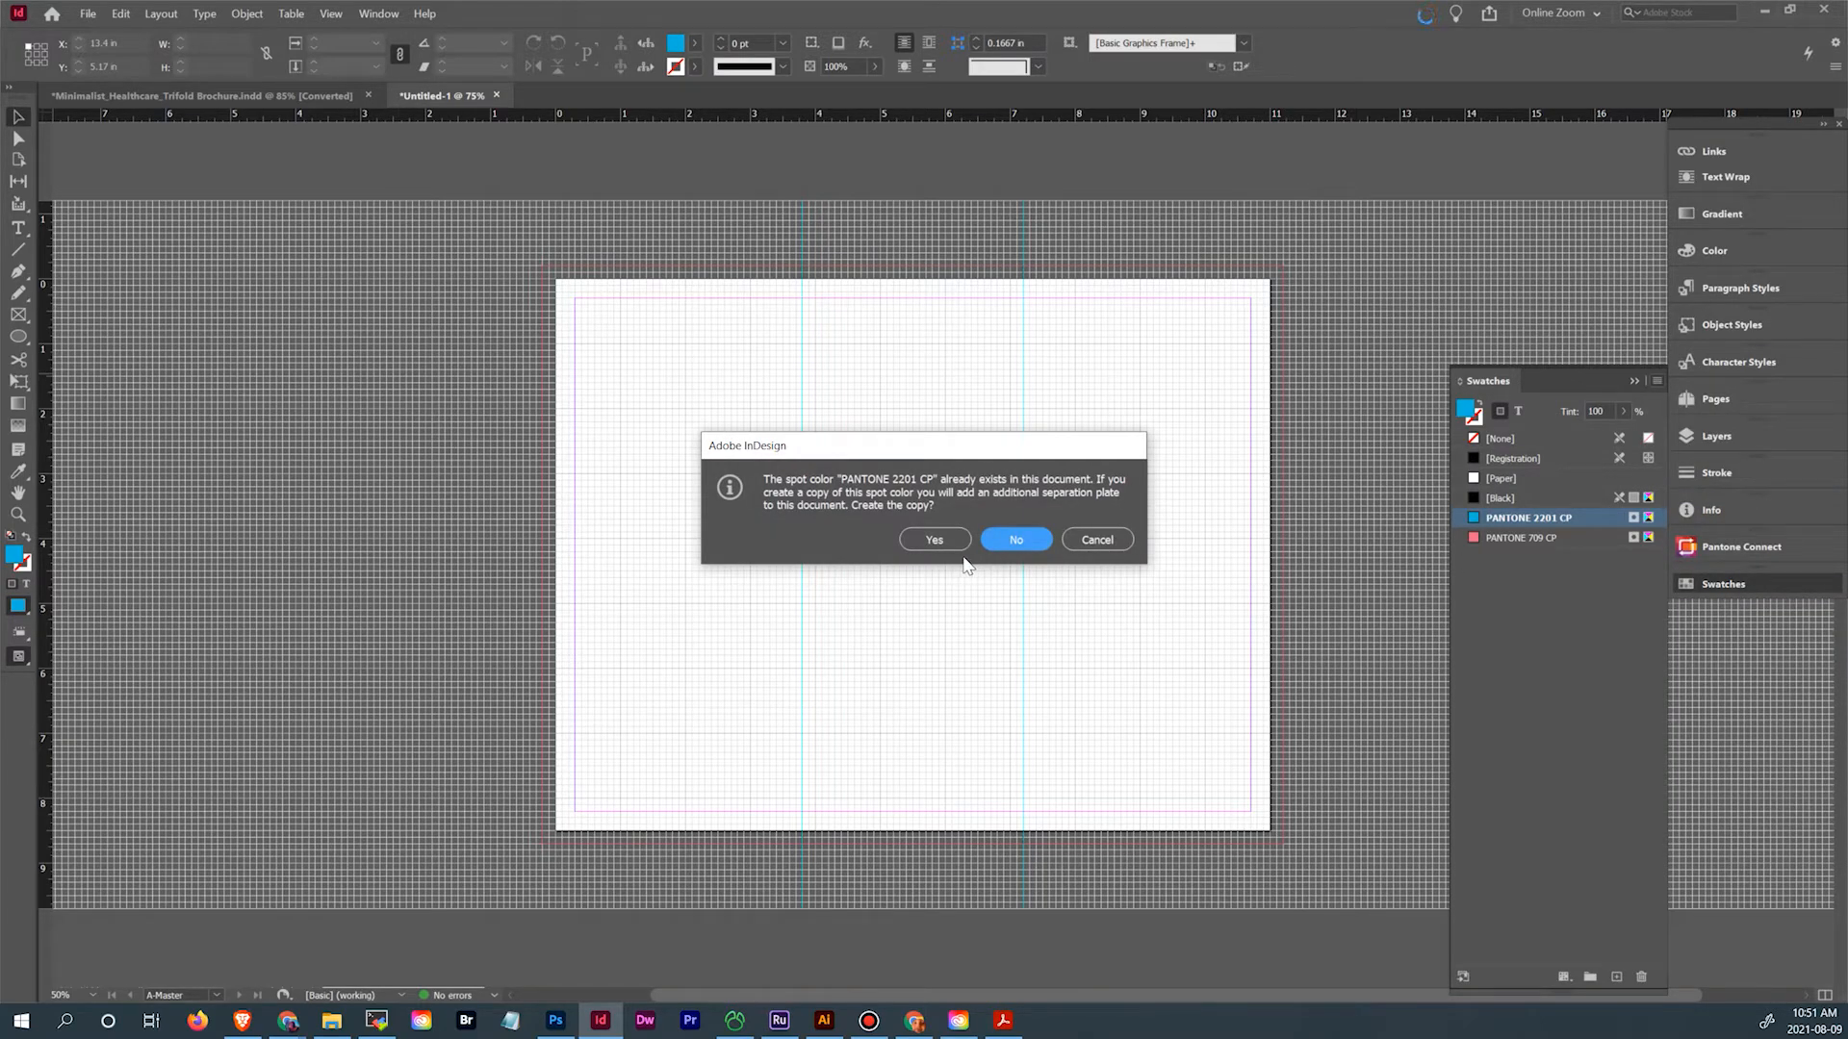
left_click(933, 540)
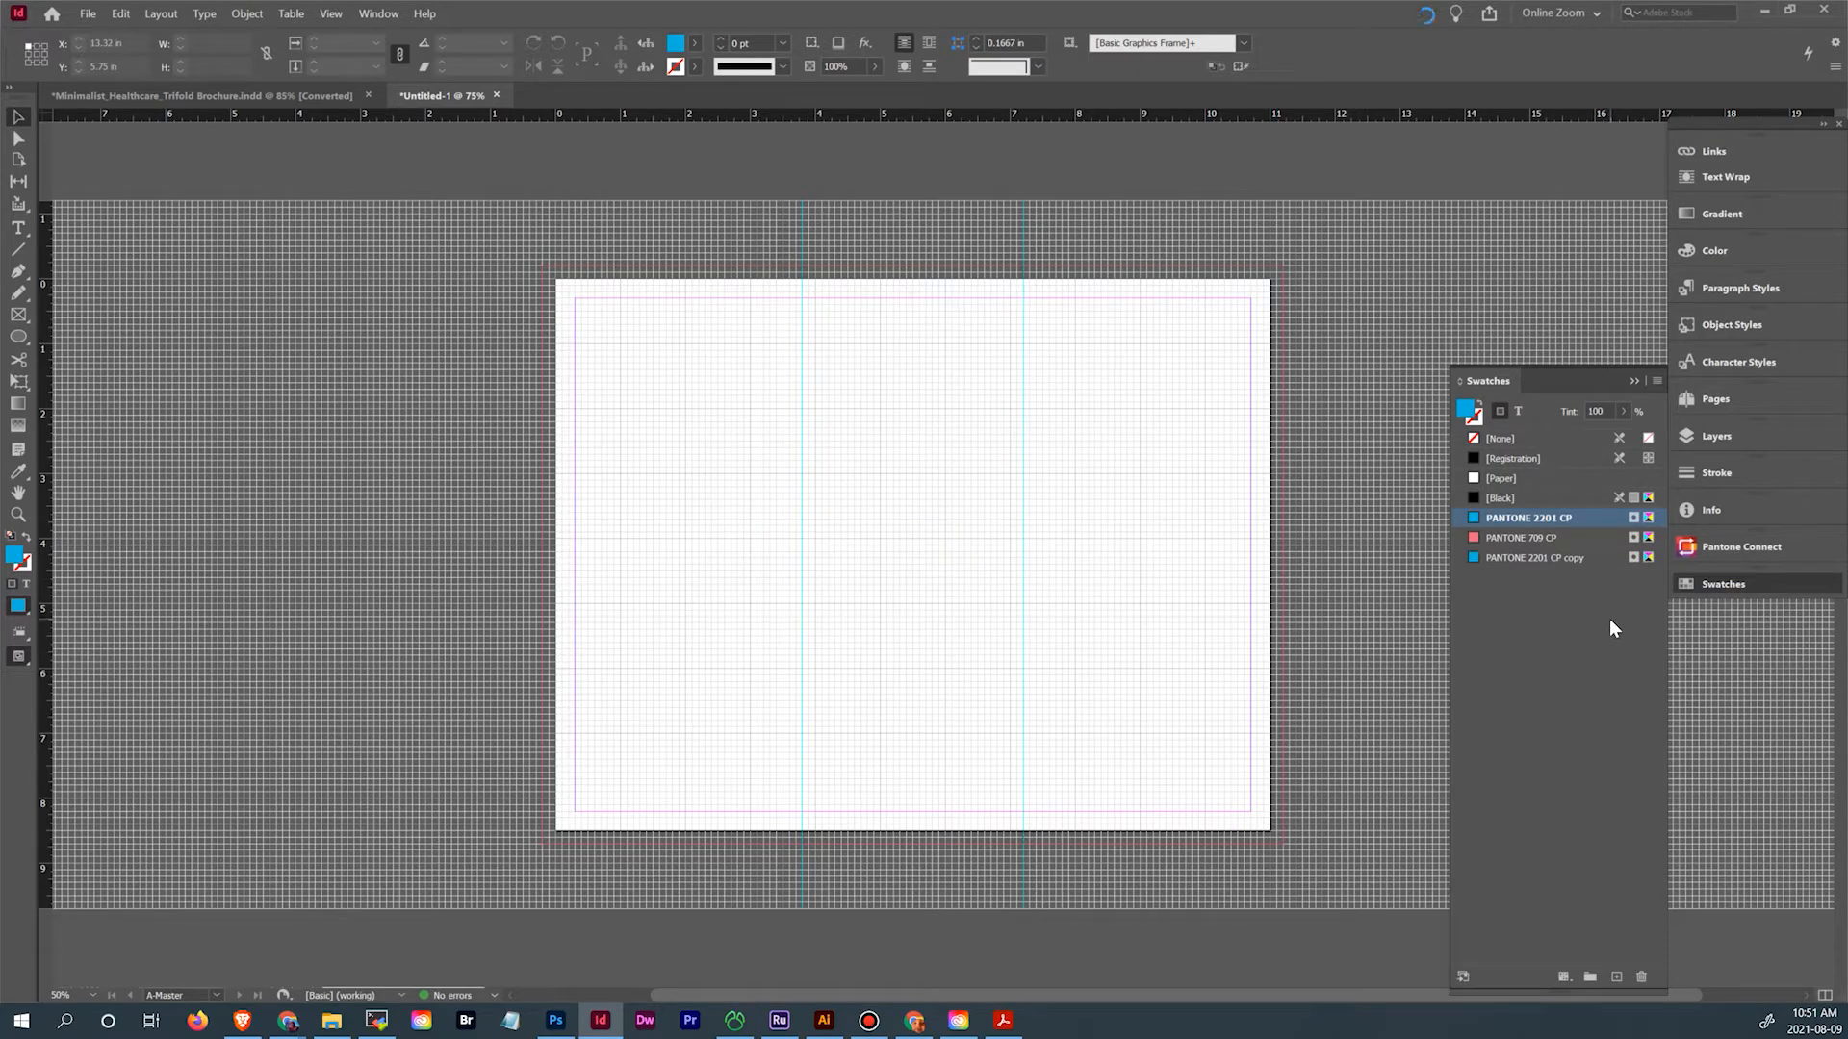
Open the options of the PANTONE 2201 CP copy swatch, switch it to HSB and lower its brightness to 52%
left_click(1602, 558)
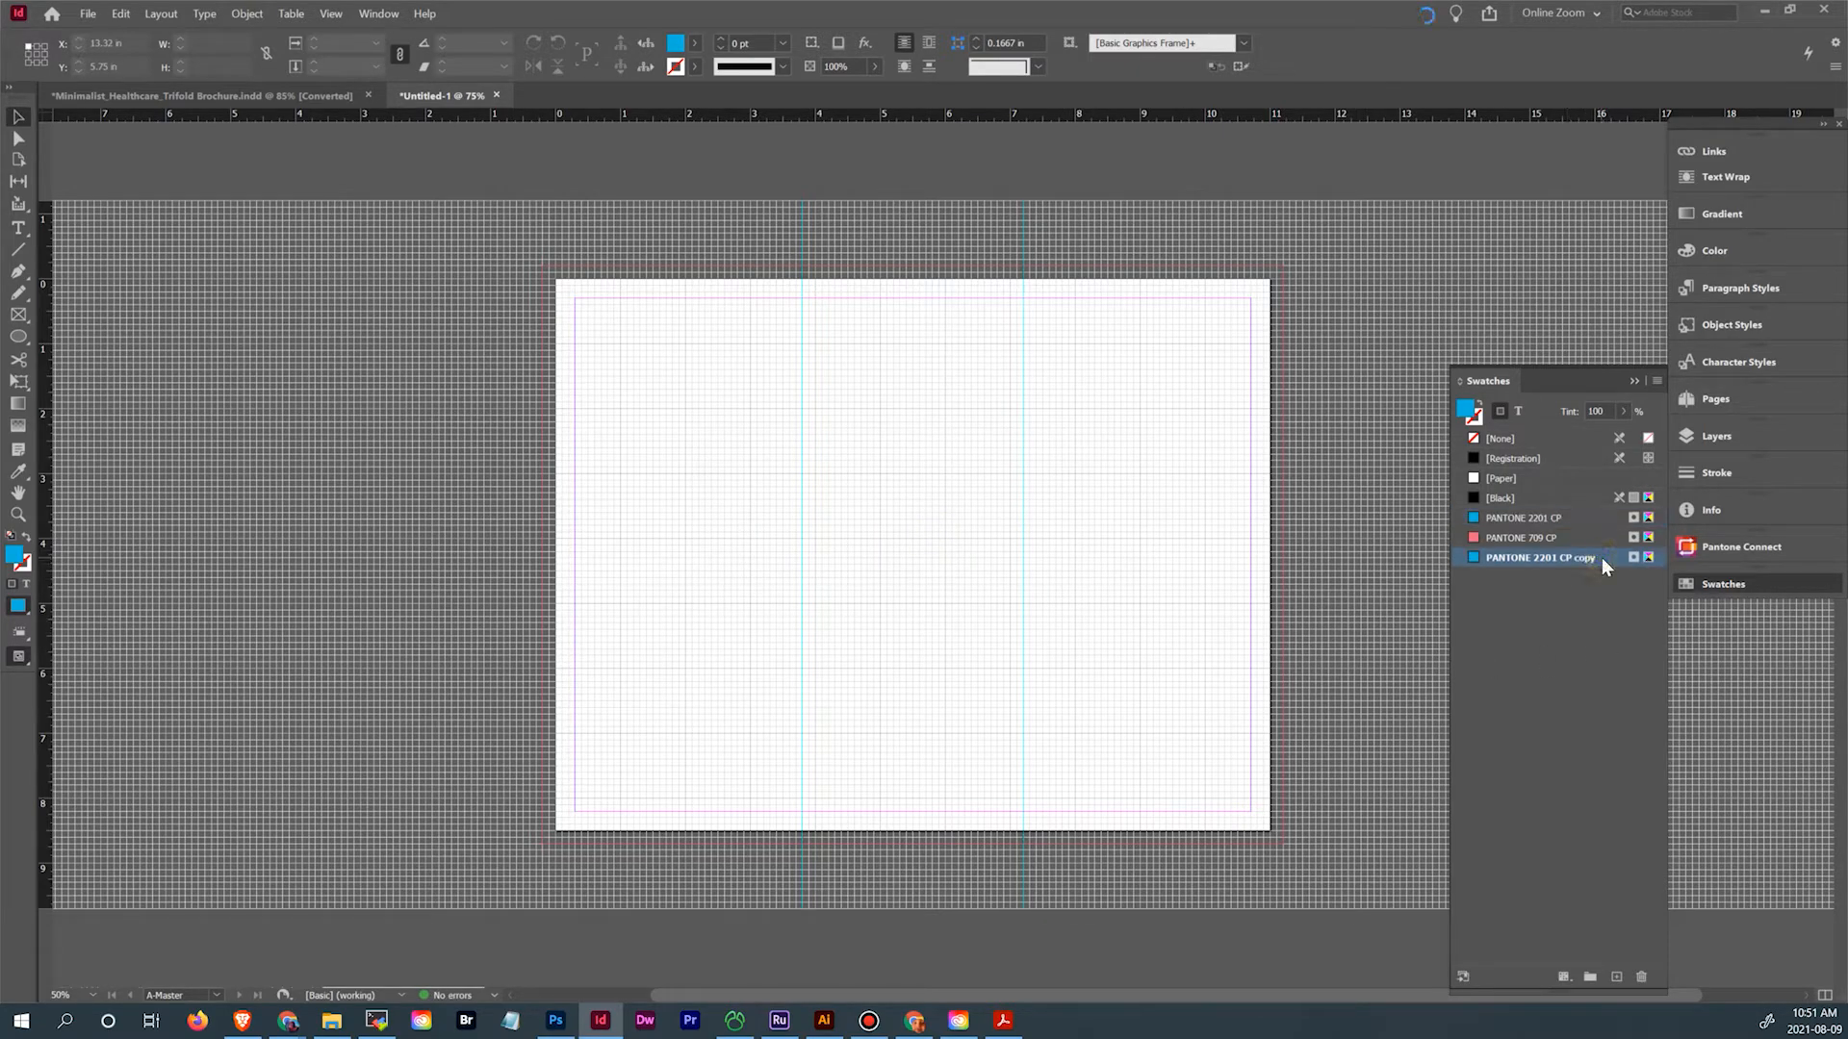
double_click(1577, 560)
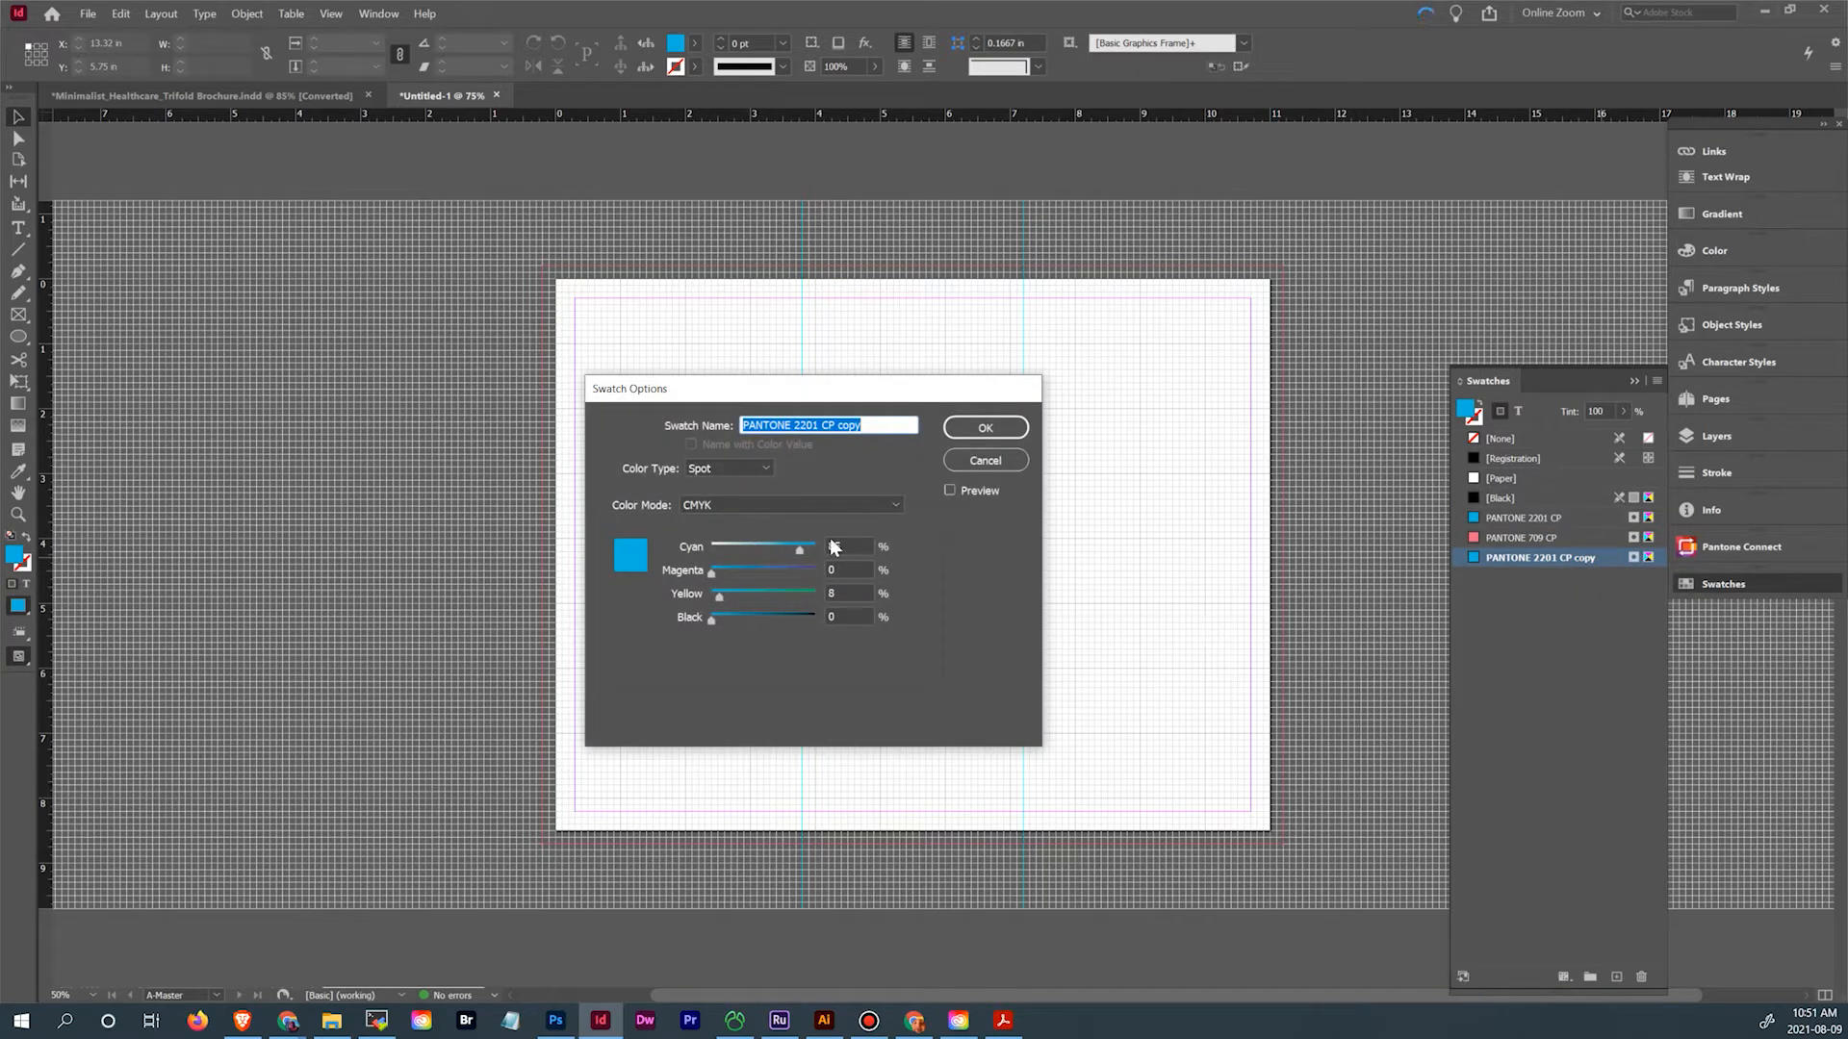
left_click(877, 509)
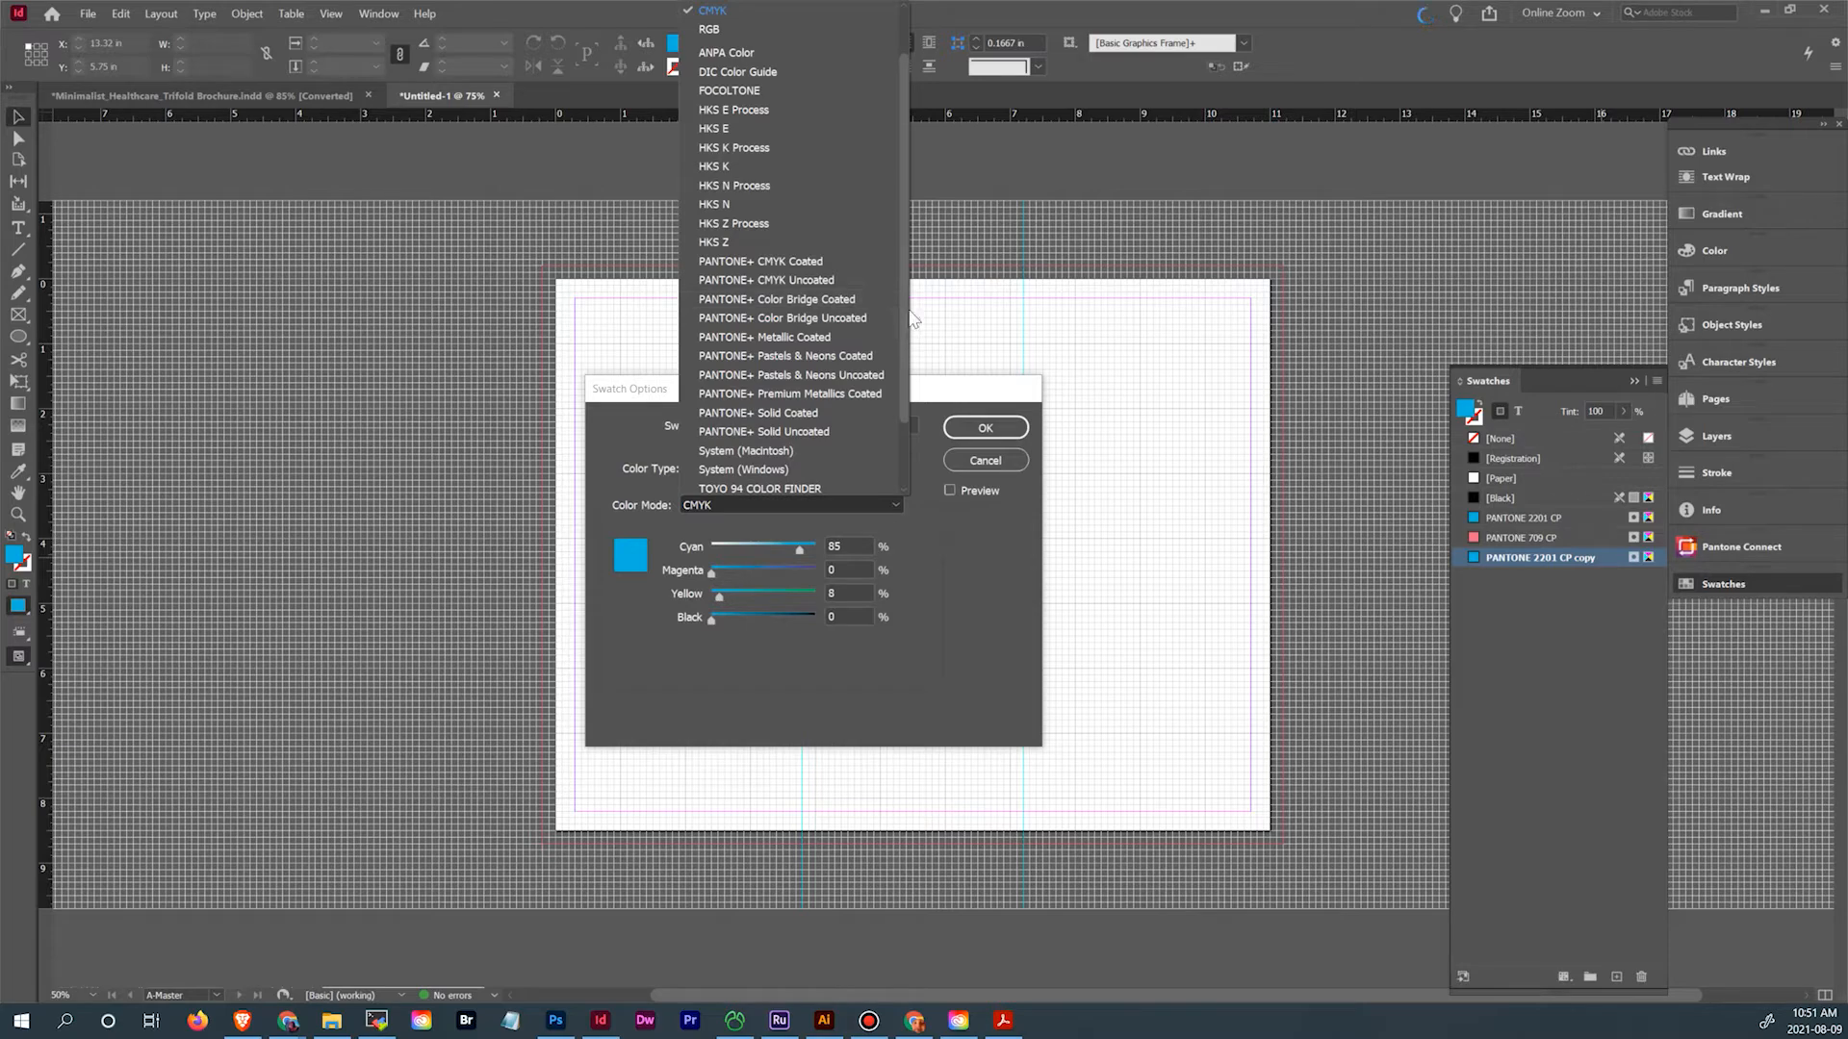
left_click_drag(904, 327, 905, 259)
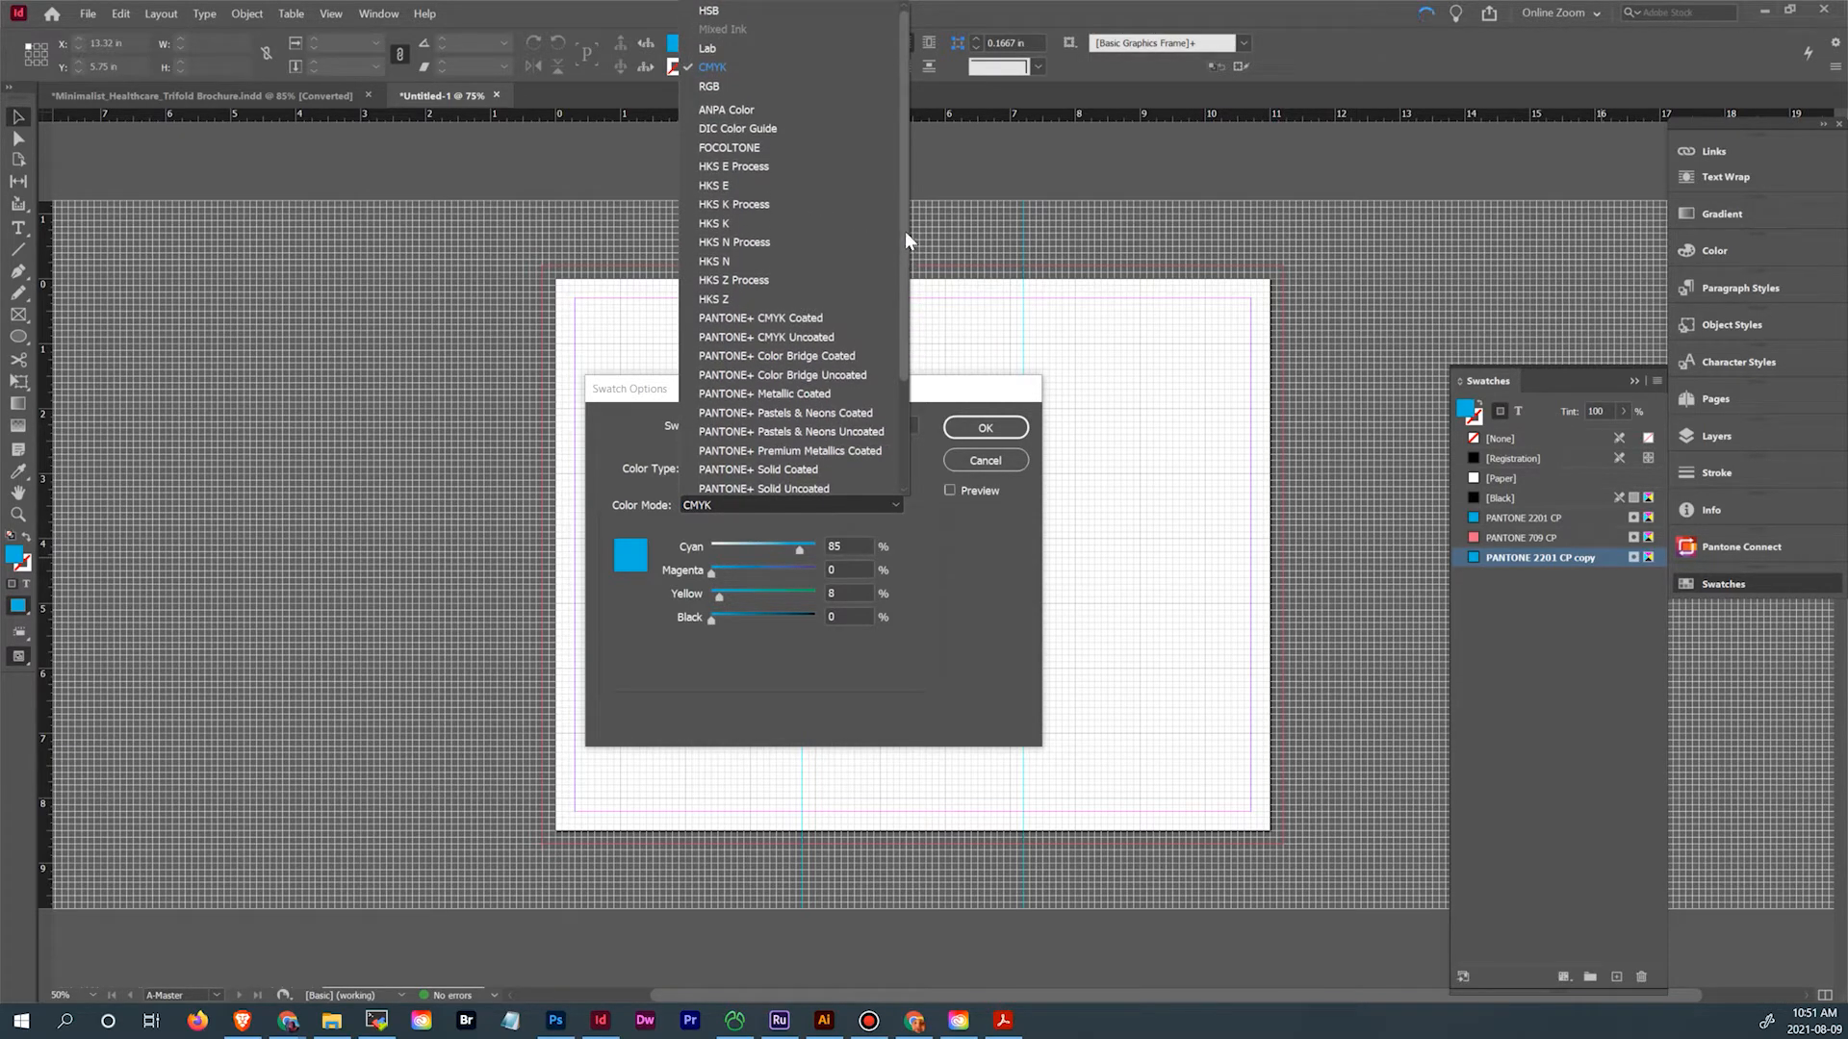
left_click(714, 11)
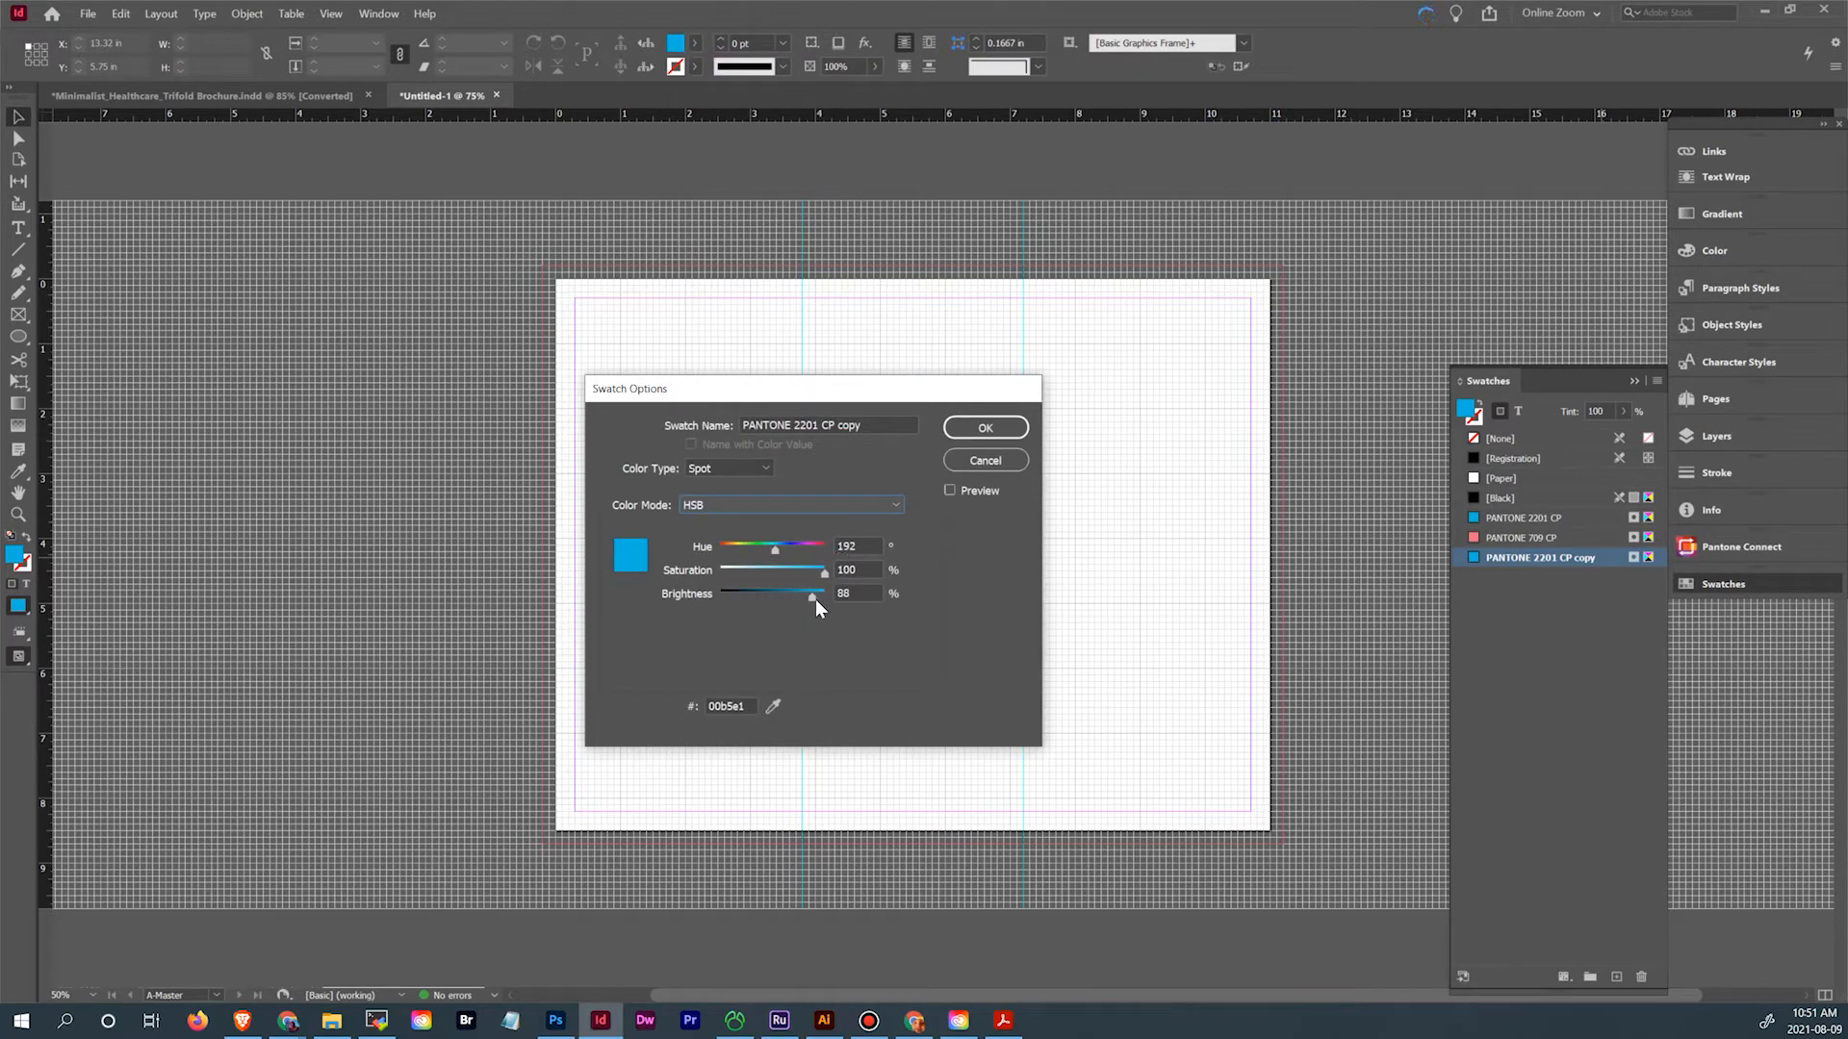
left_click_drag(811, 598, 782, 599)
left_click_drag(770, 599, 774, 598)
Switch the swatch copy to CMYK mode and set it to cyan 91, magenta 48, yellow 35 and black 10%
left_click(898, 508)
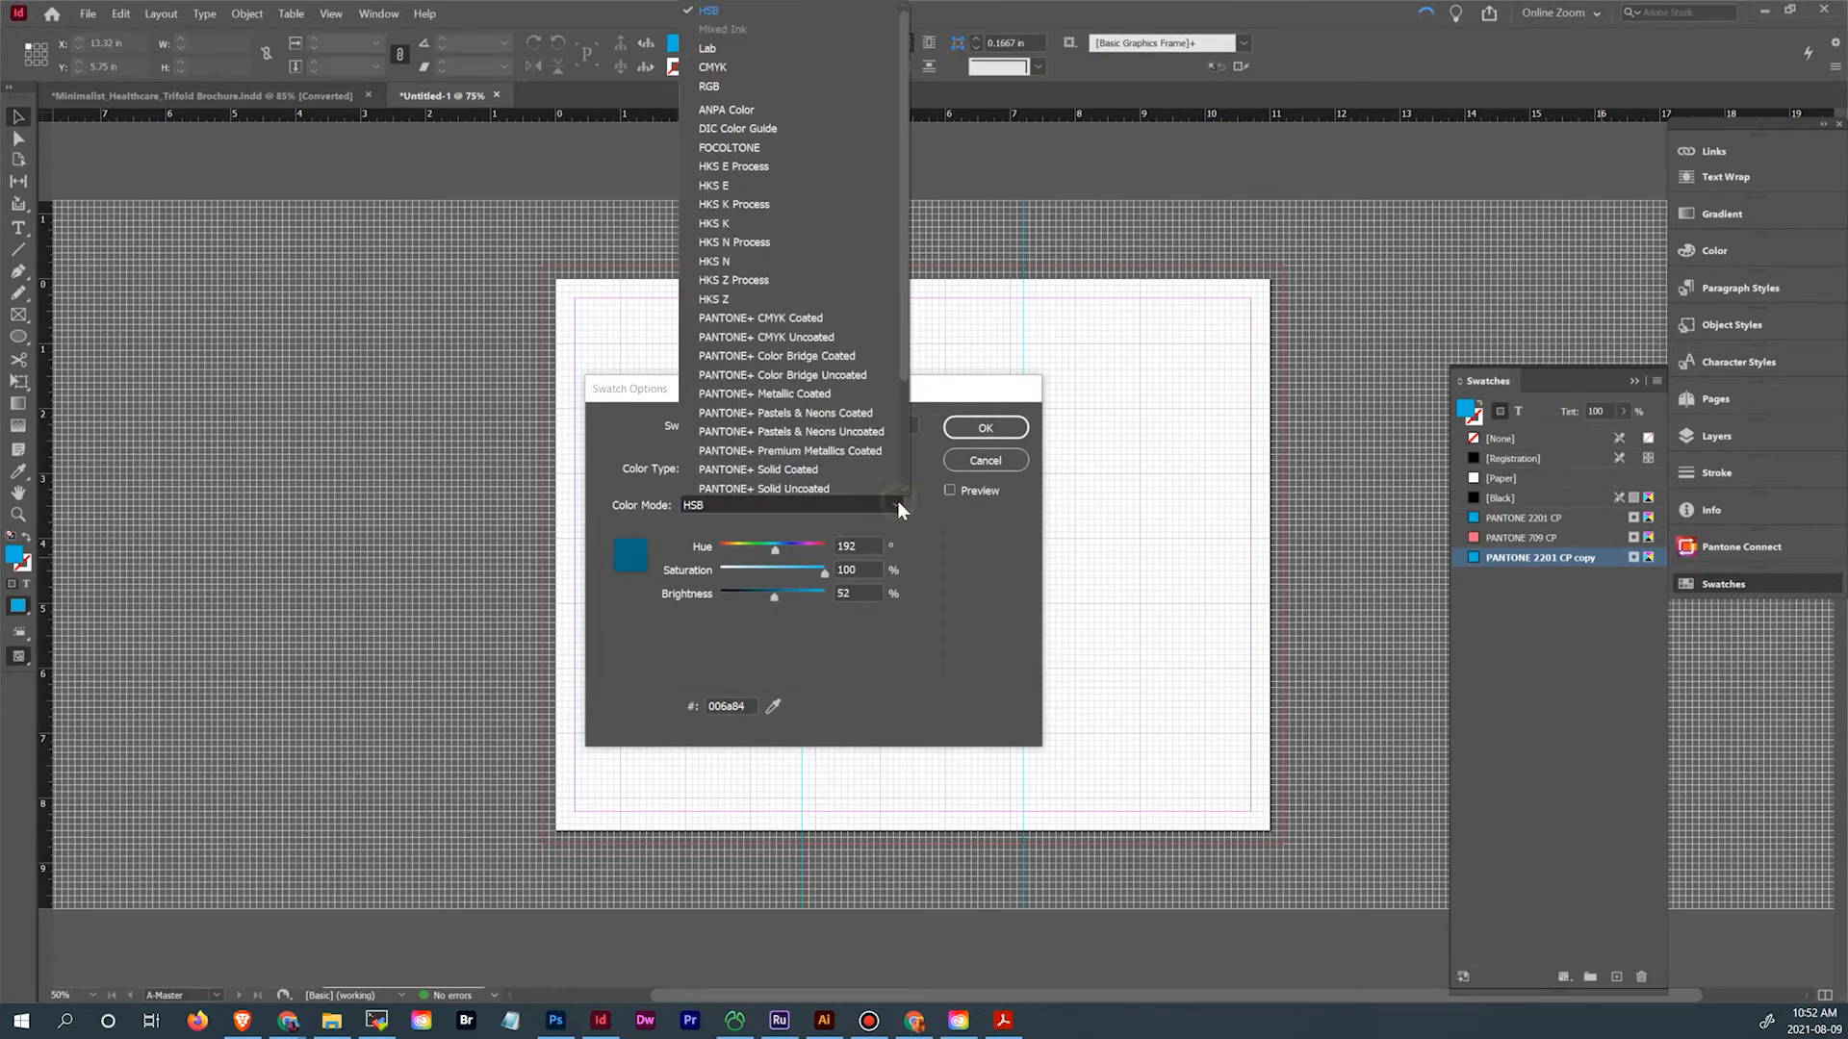
left_click(801, 71)
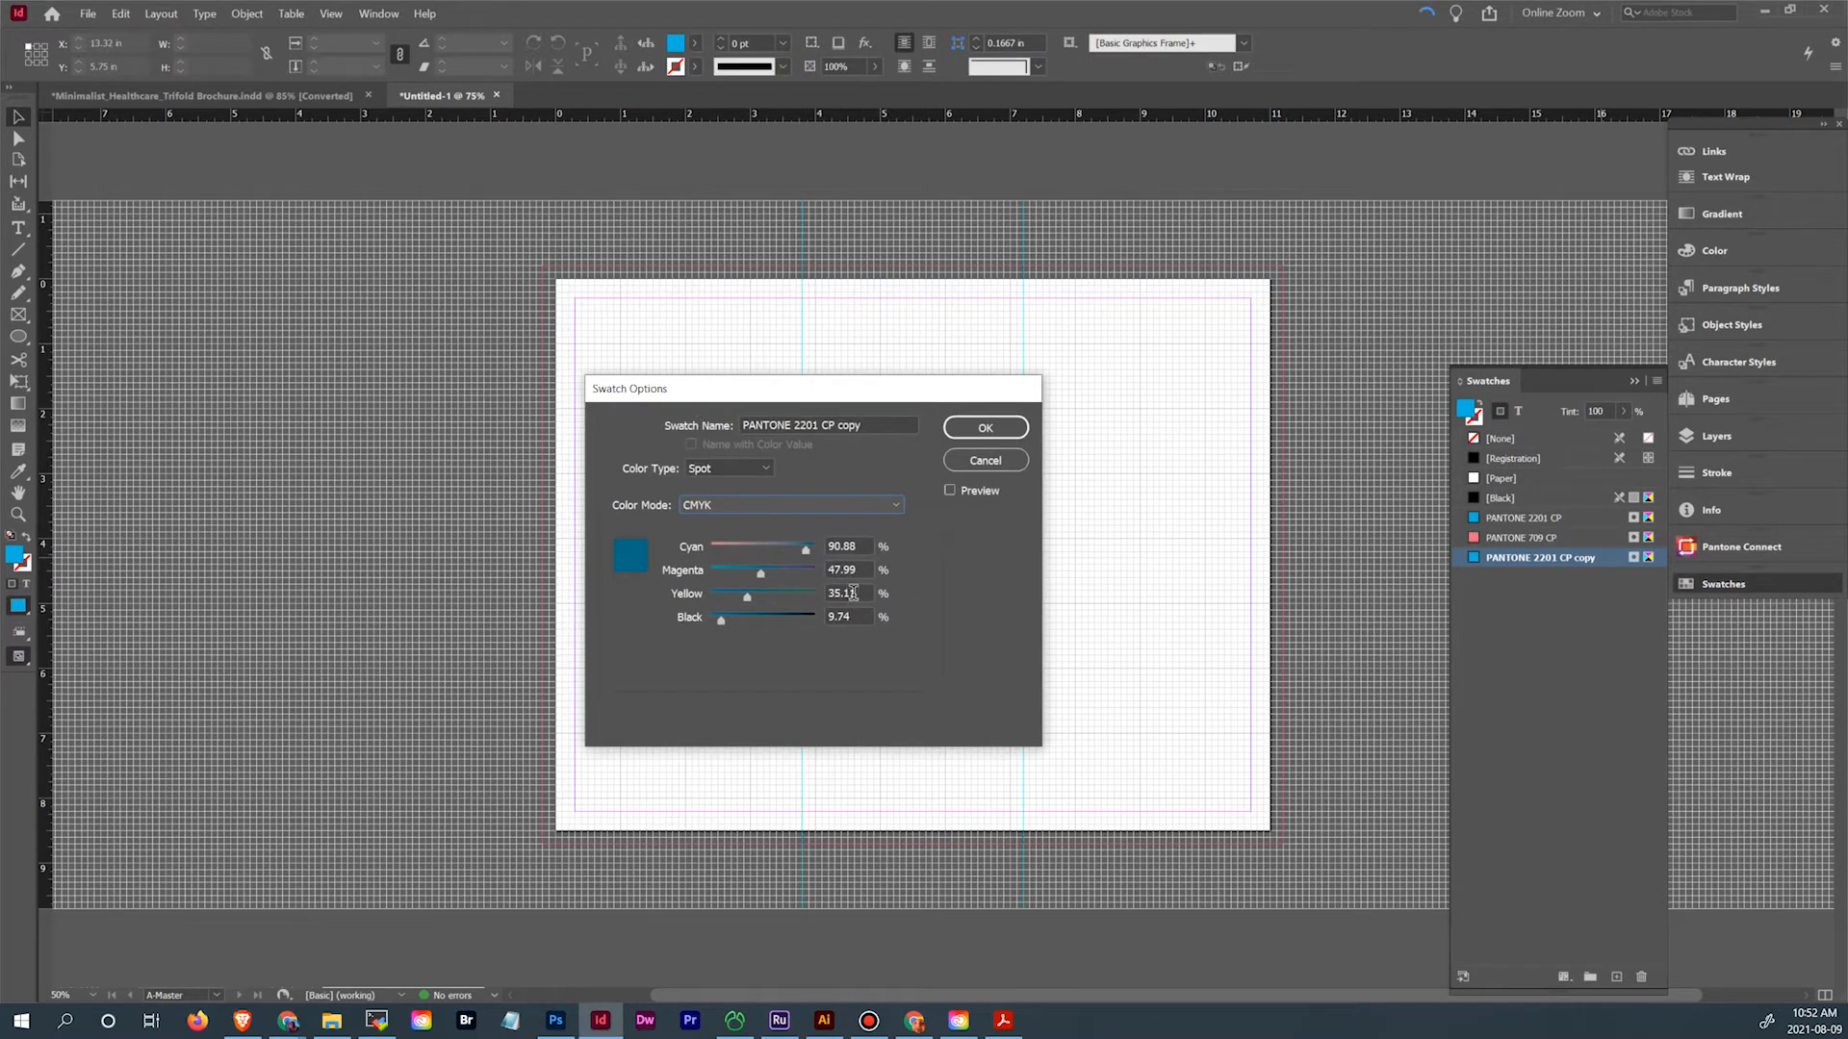
left_click_drag(859, 545, 788, 547)
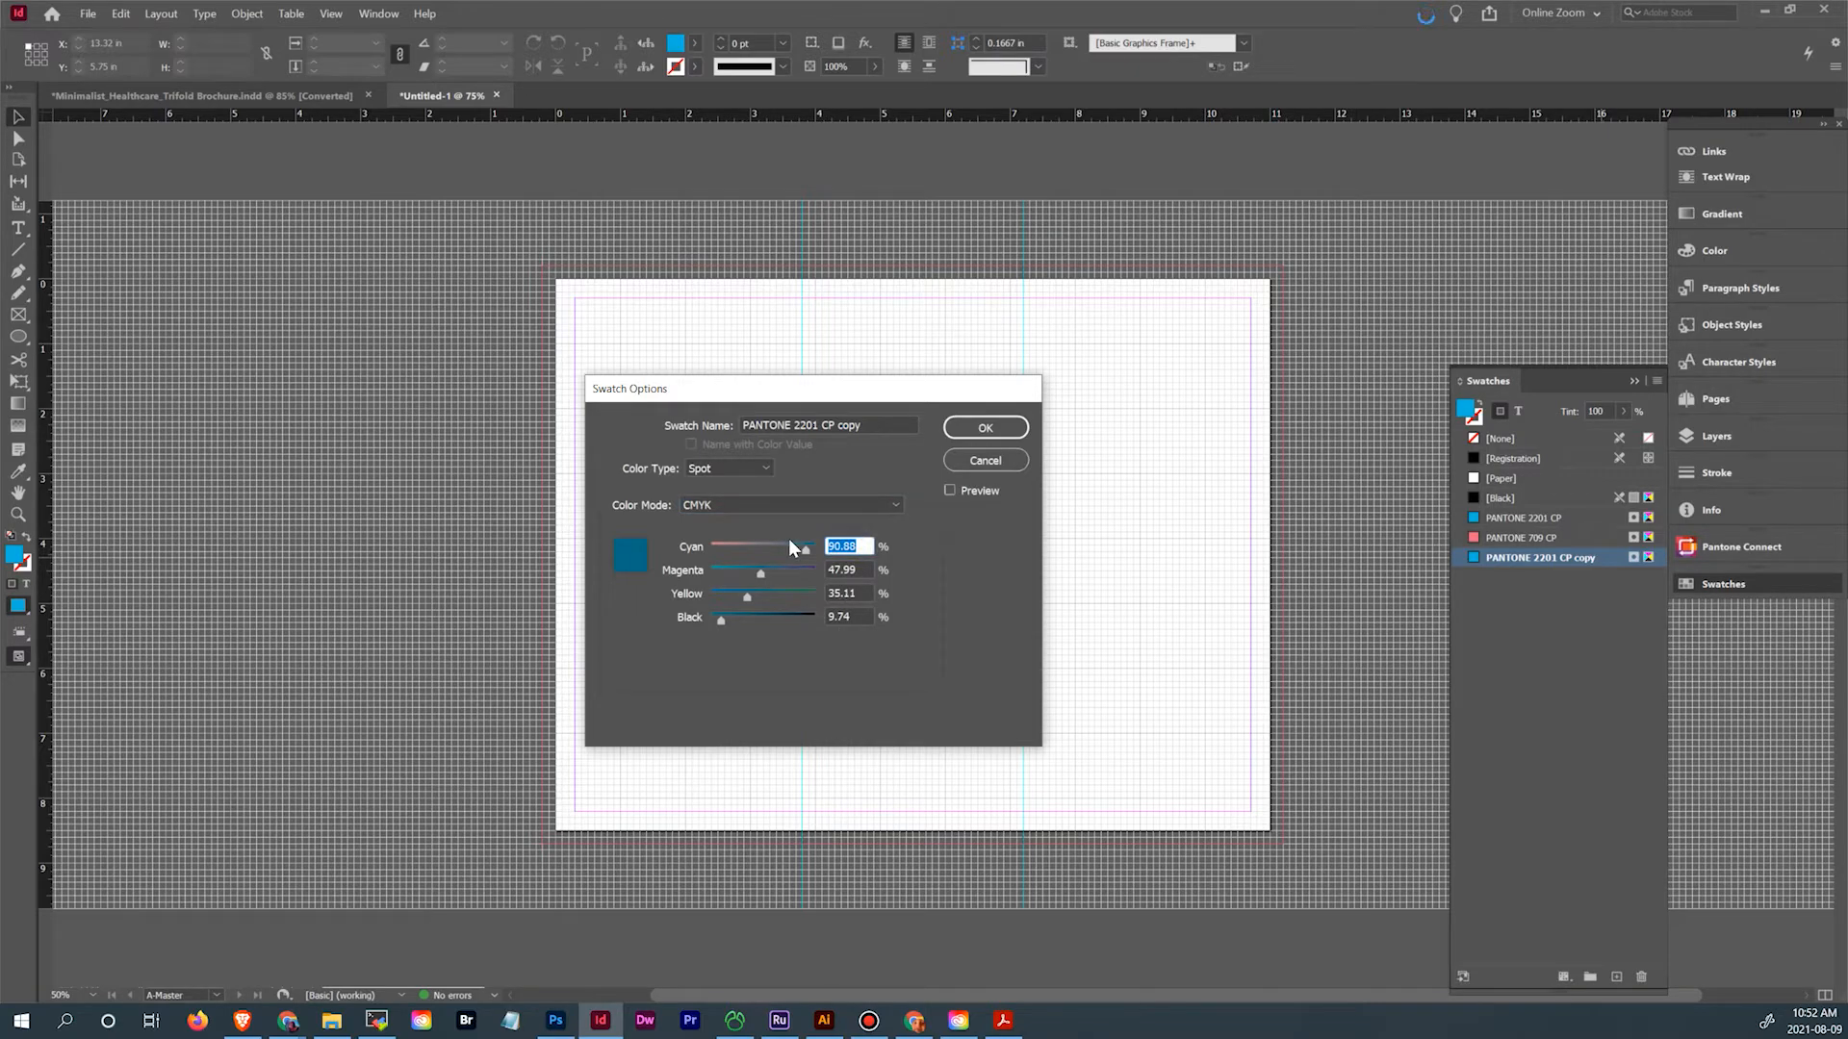
type("91")
key("Tab")
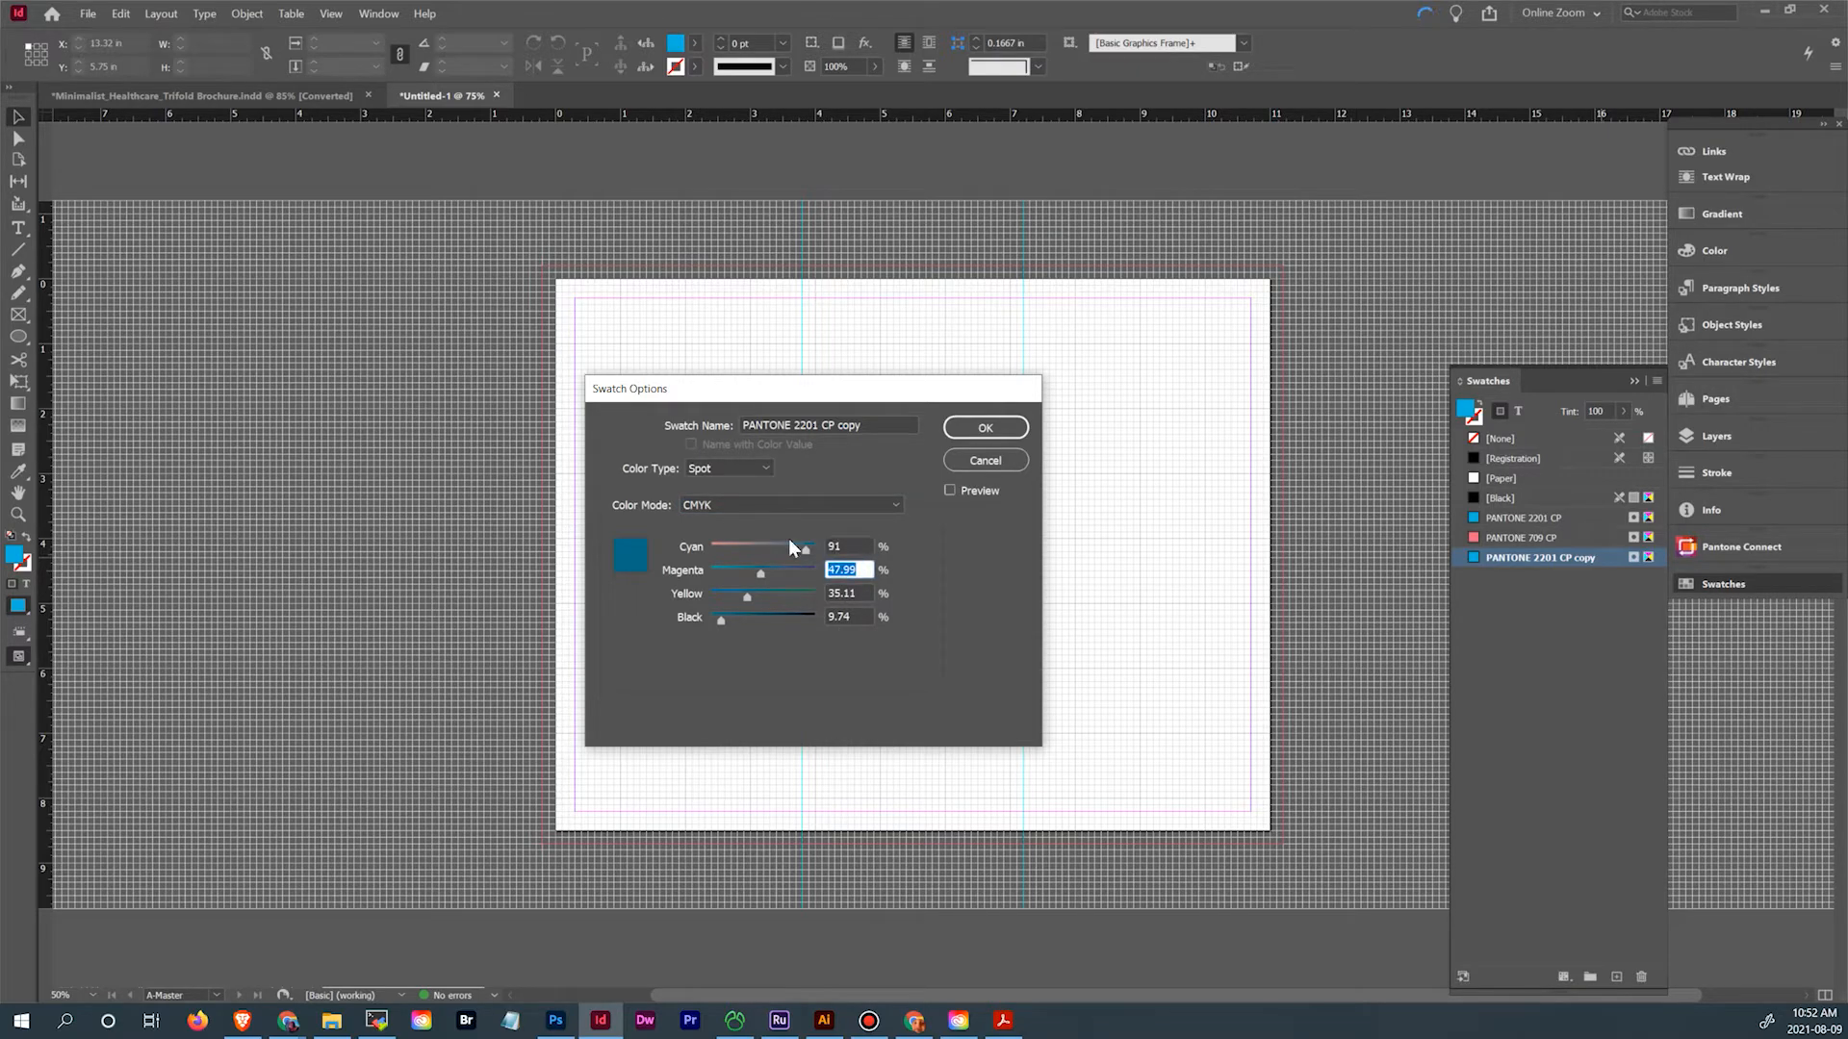
type("48")
key("Tab")
type("35")
key("Tab")
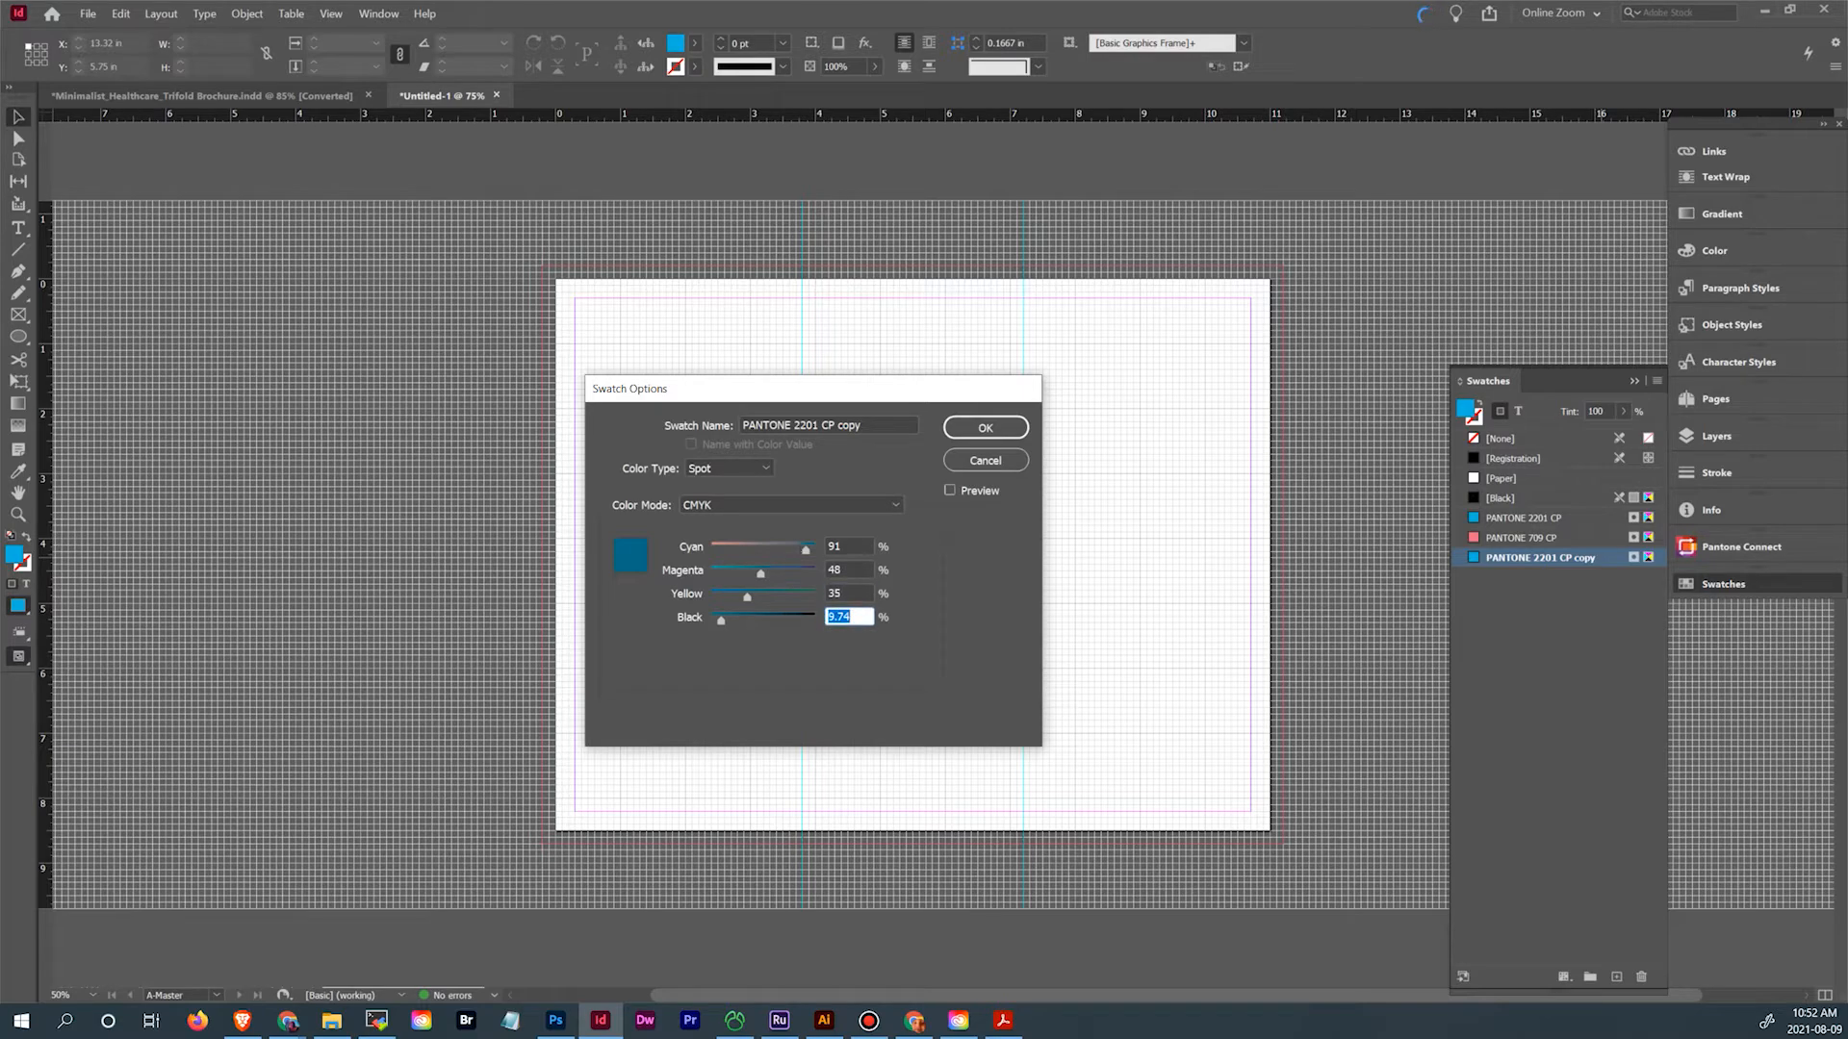
type("10")
left_click(849, 567)
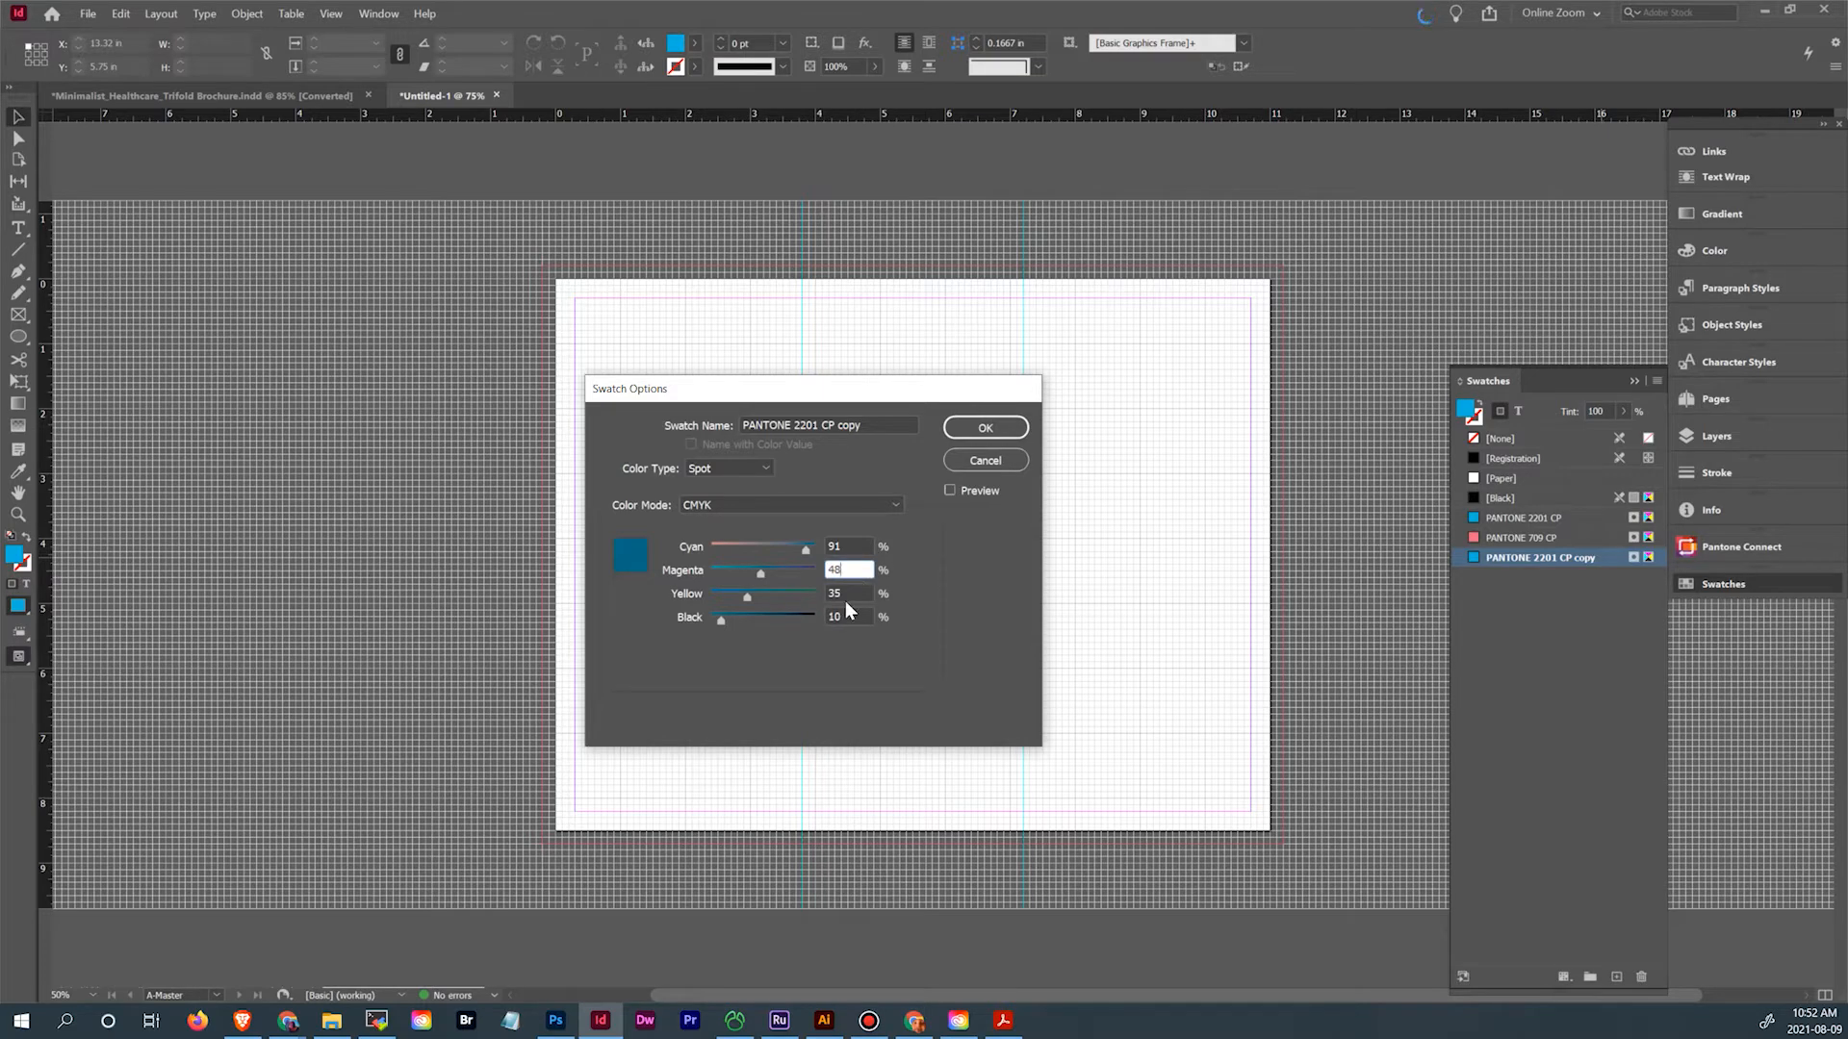
Rename the swatch copy as Dark Teal and apply its new options
left_click_drag(874, 425, 481, 402)
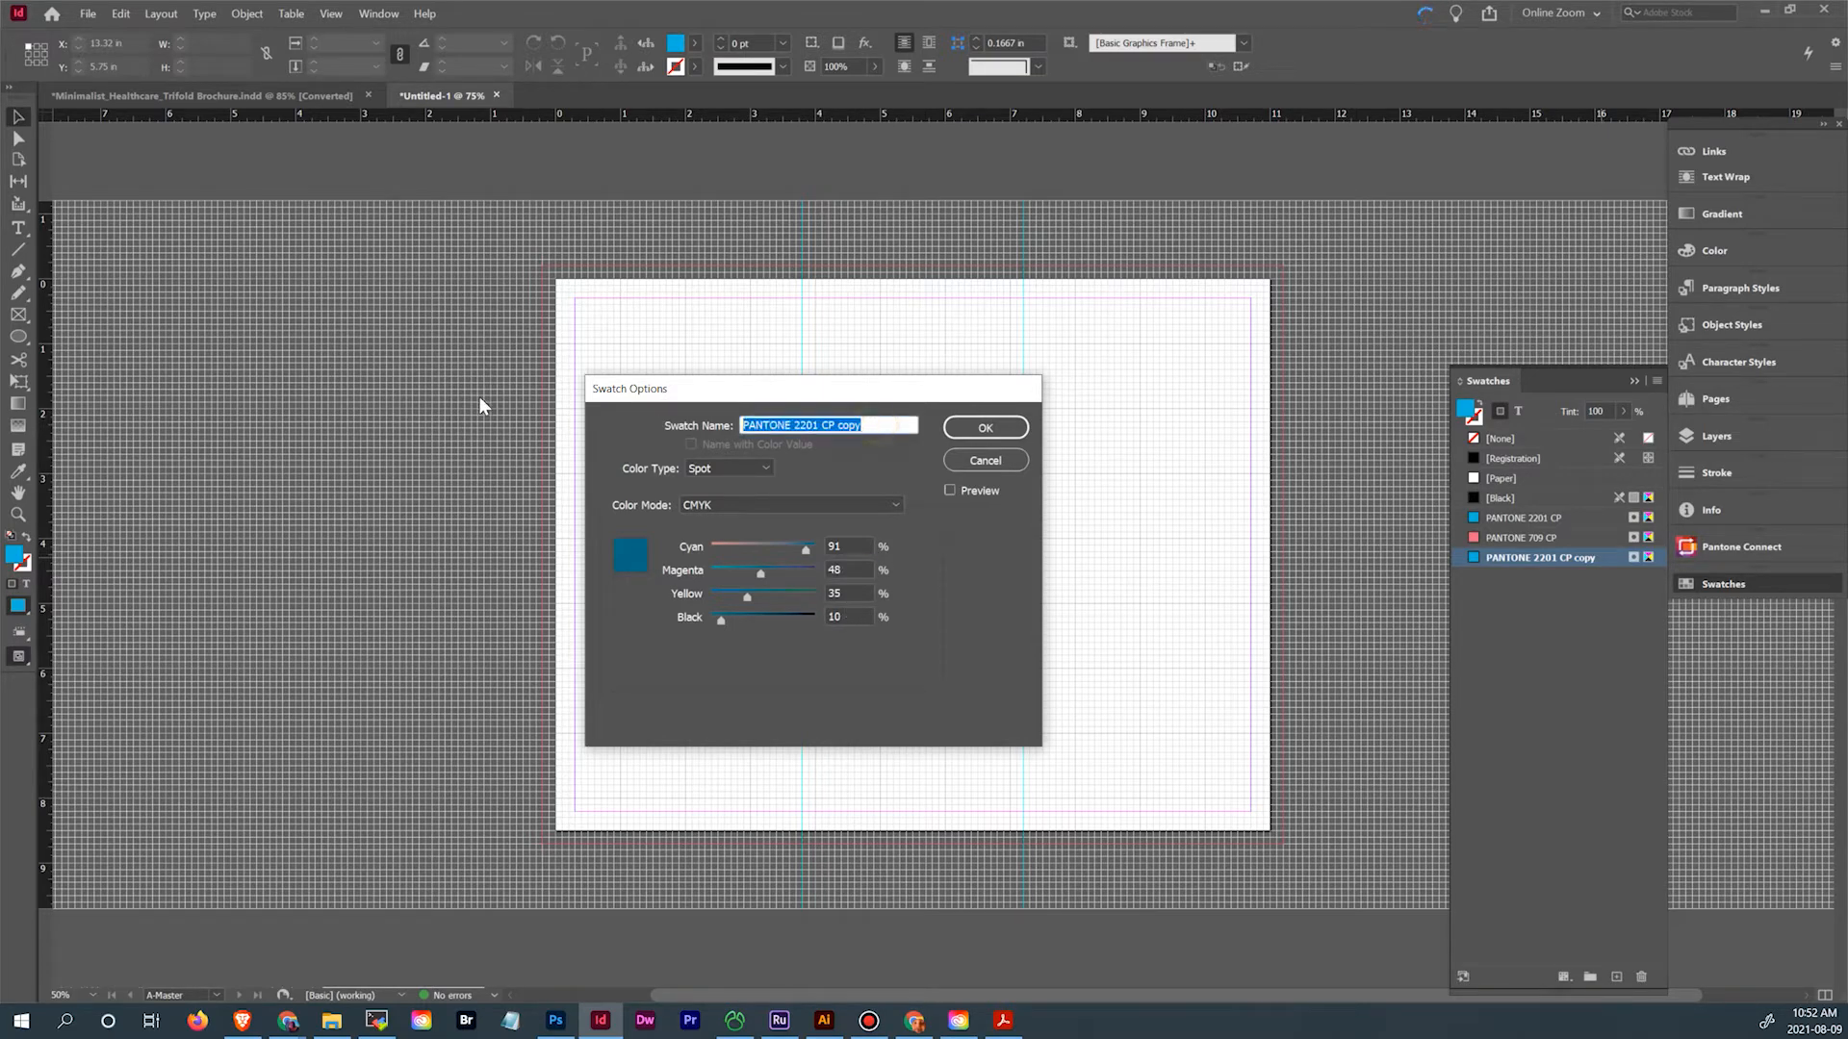
type("Dark")
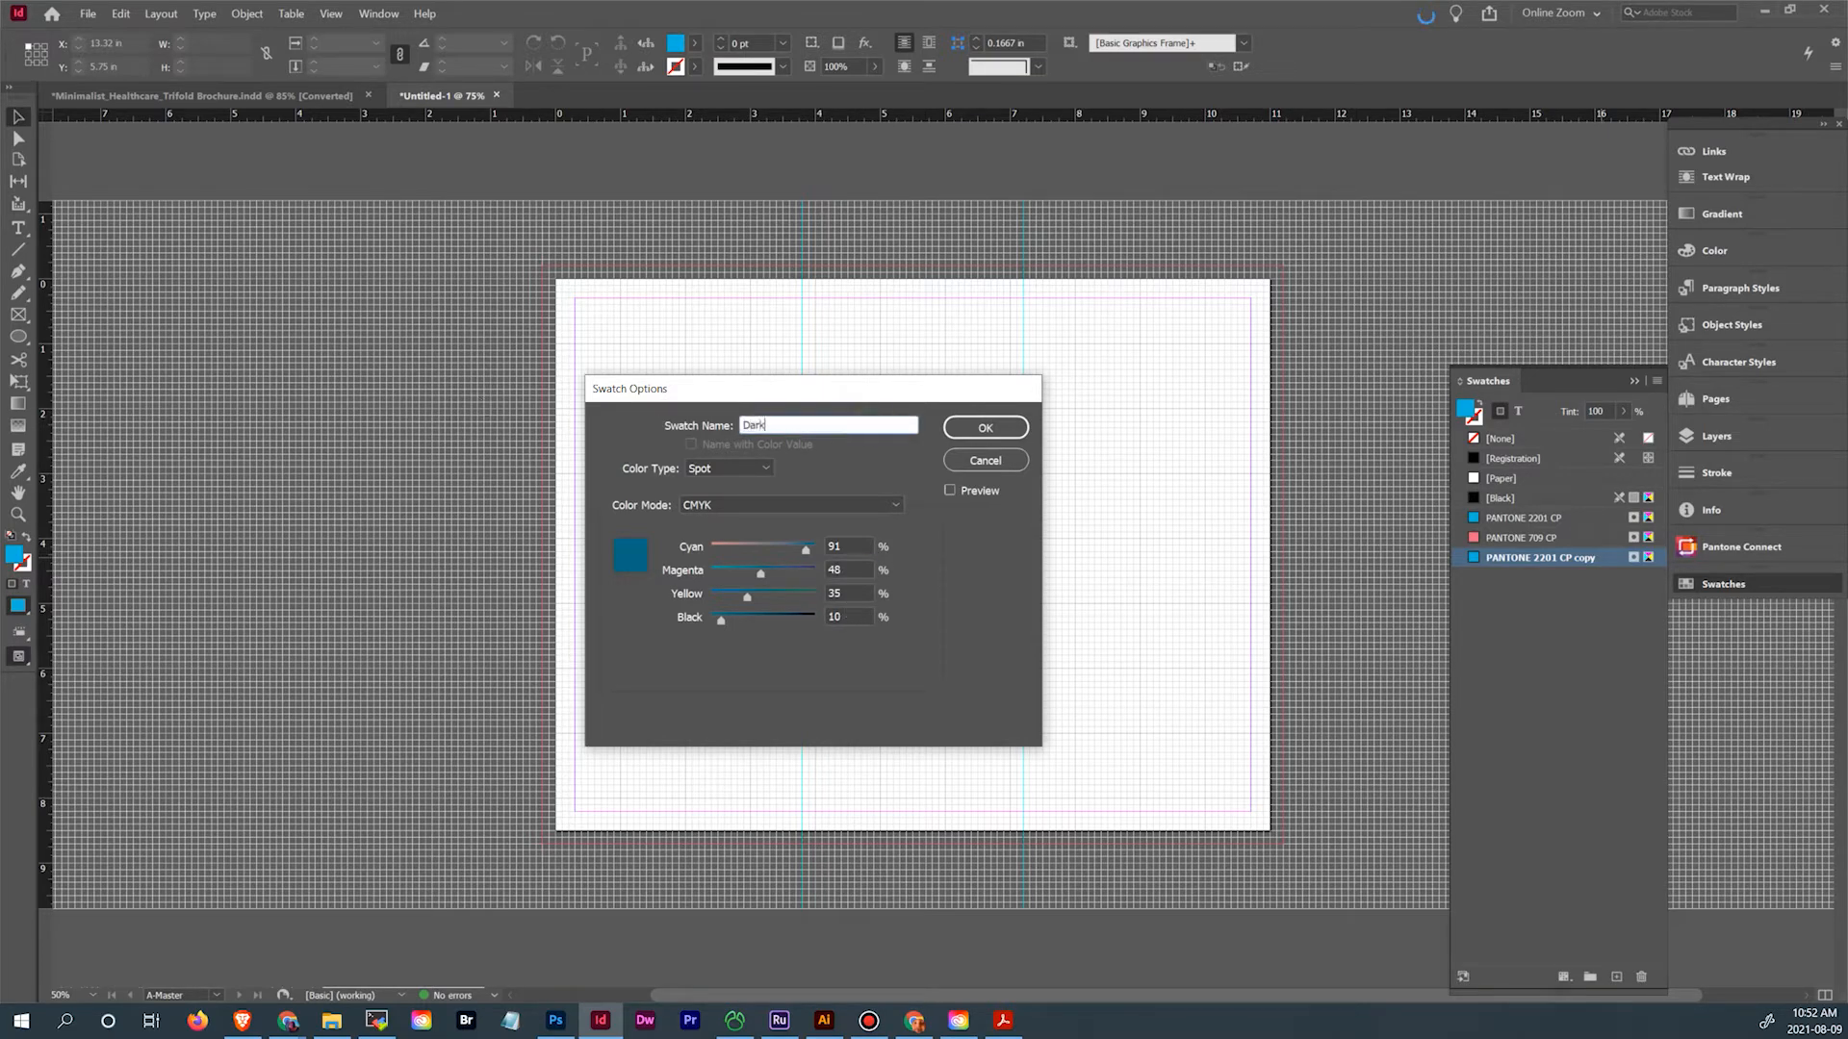
type(" Teal")
left_click(977, 434)
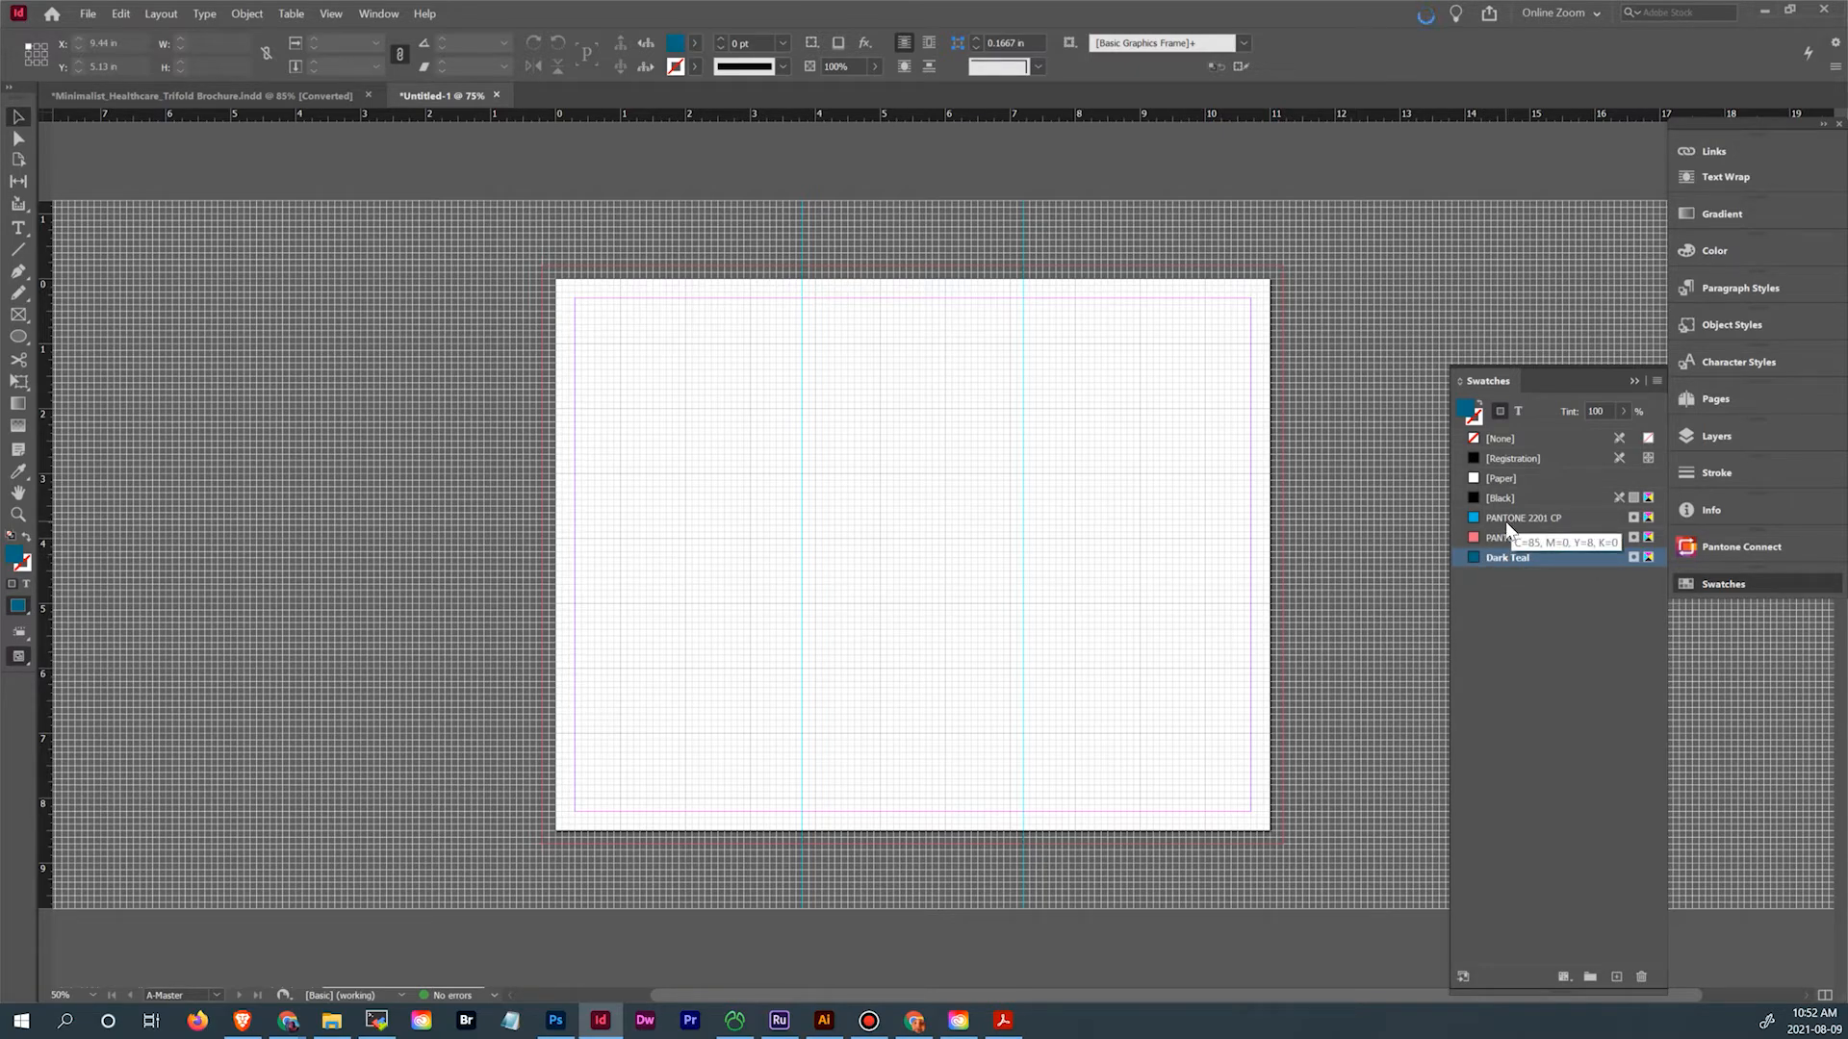
In the Minimalist_Healthcare_Trifold Brochure document, undo the edits step by step to restore page 1's original artwork layout and the full swatch list
left_click(242, 93)
scroll(999, 452, "down", 8)
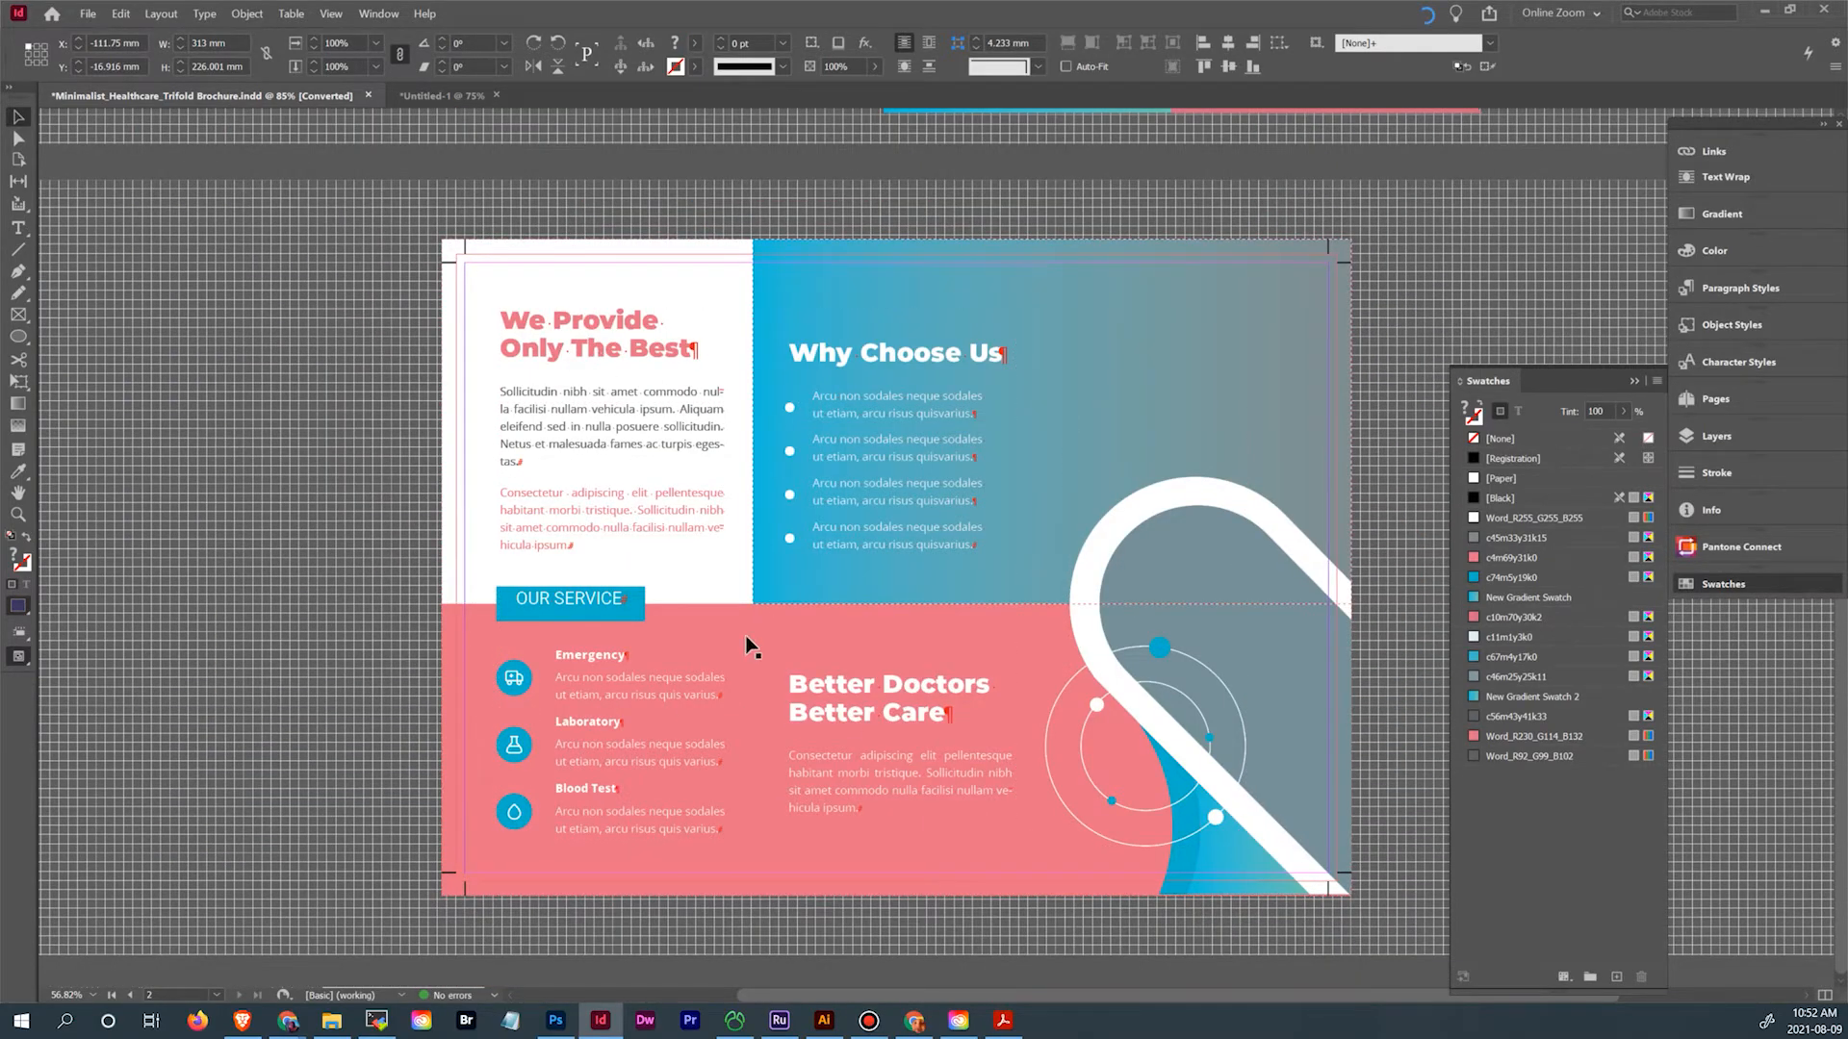
scroll(770, 770, "up", 5)
scroll(773, 772, "up", 3)
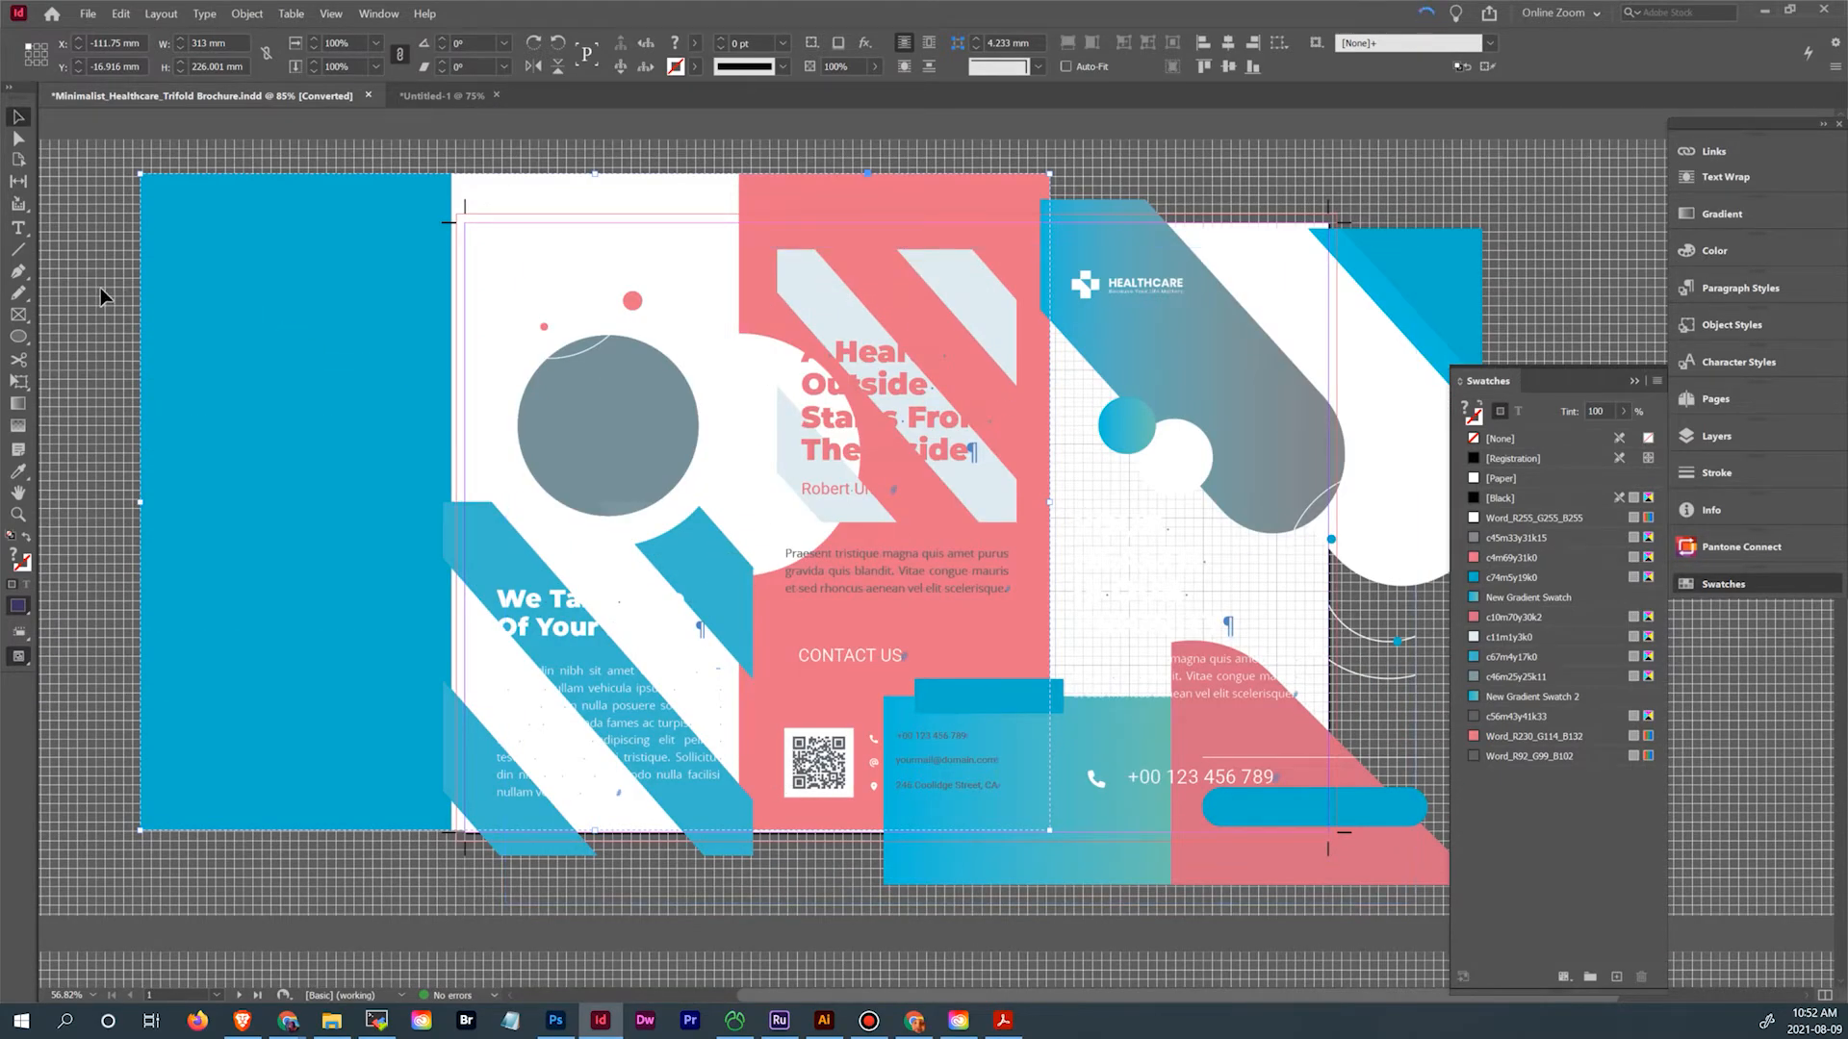
key("ctrl+z")
key("ctrl+z")
key("ctrl+z")
key("ctrl+z")
key("ctrl+z")
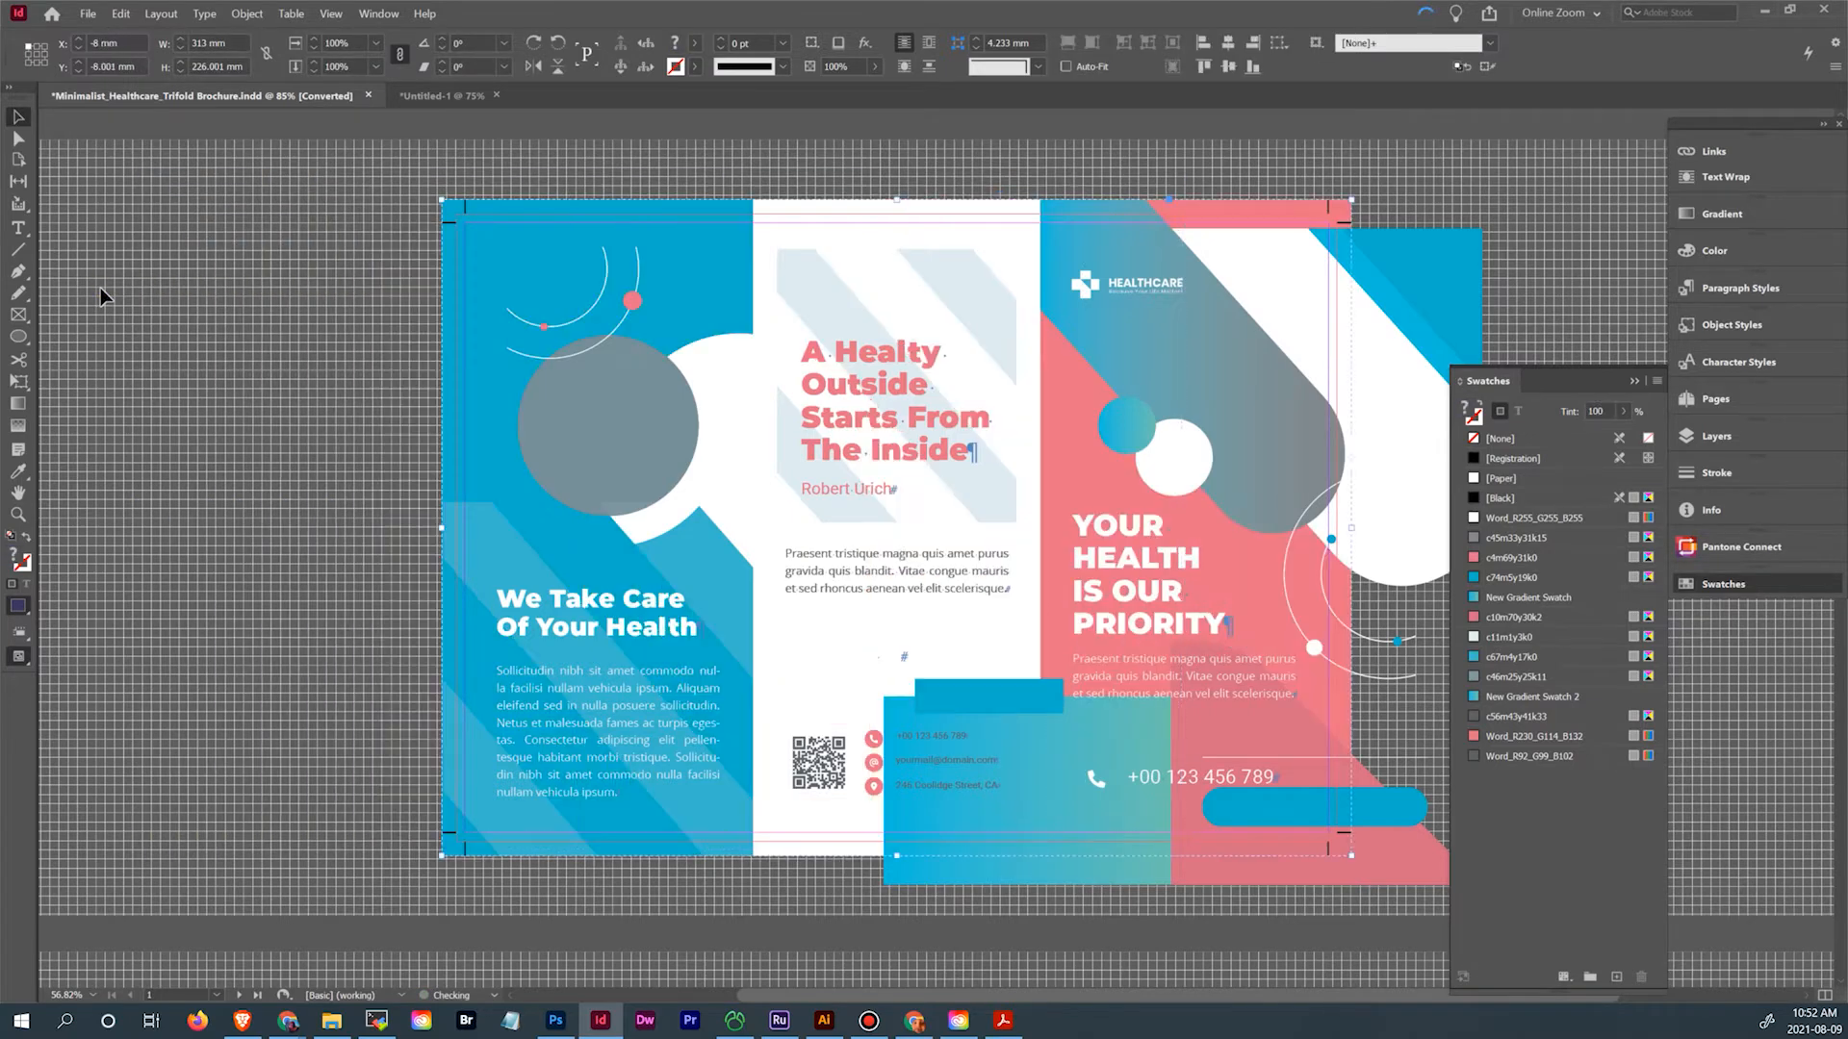
key("ctrl+z")
key("ctrl+z")
key("ctrl+z")
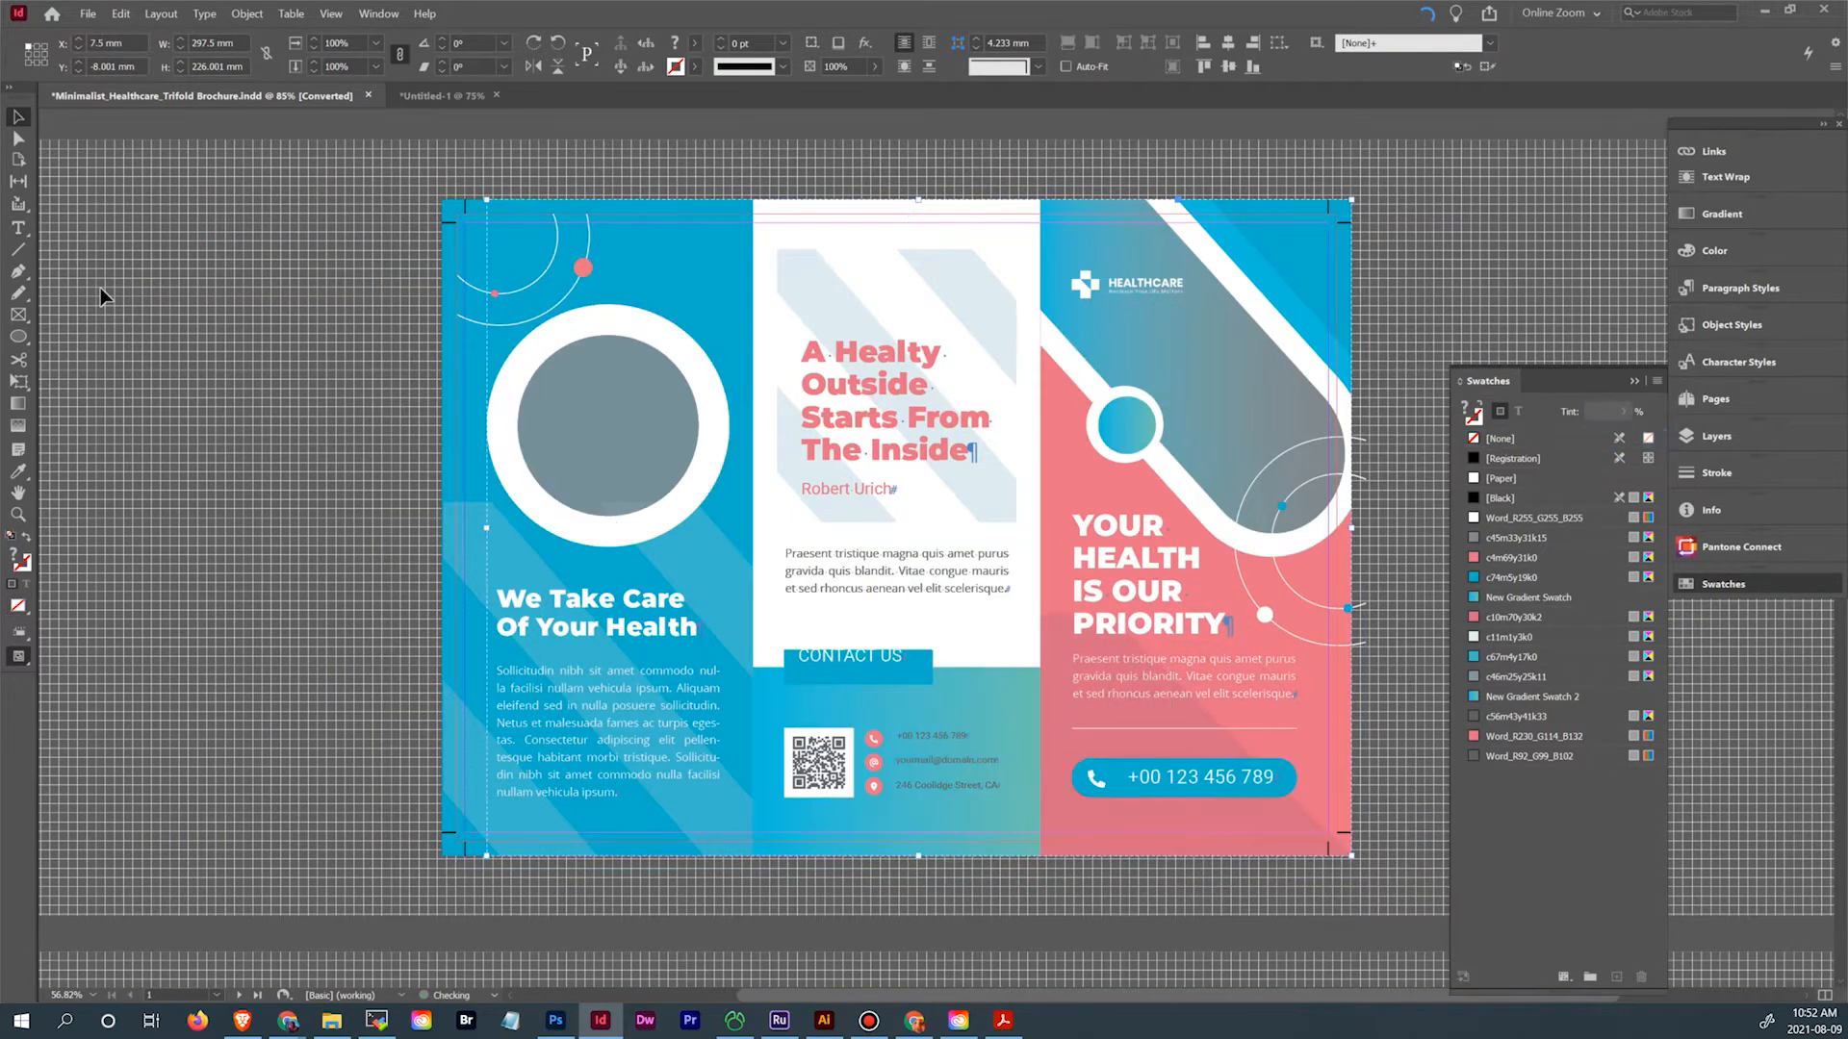
key("ctrl+z")
key("ctrl+z")
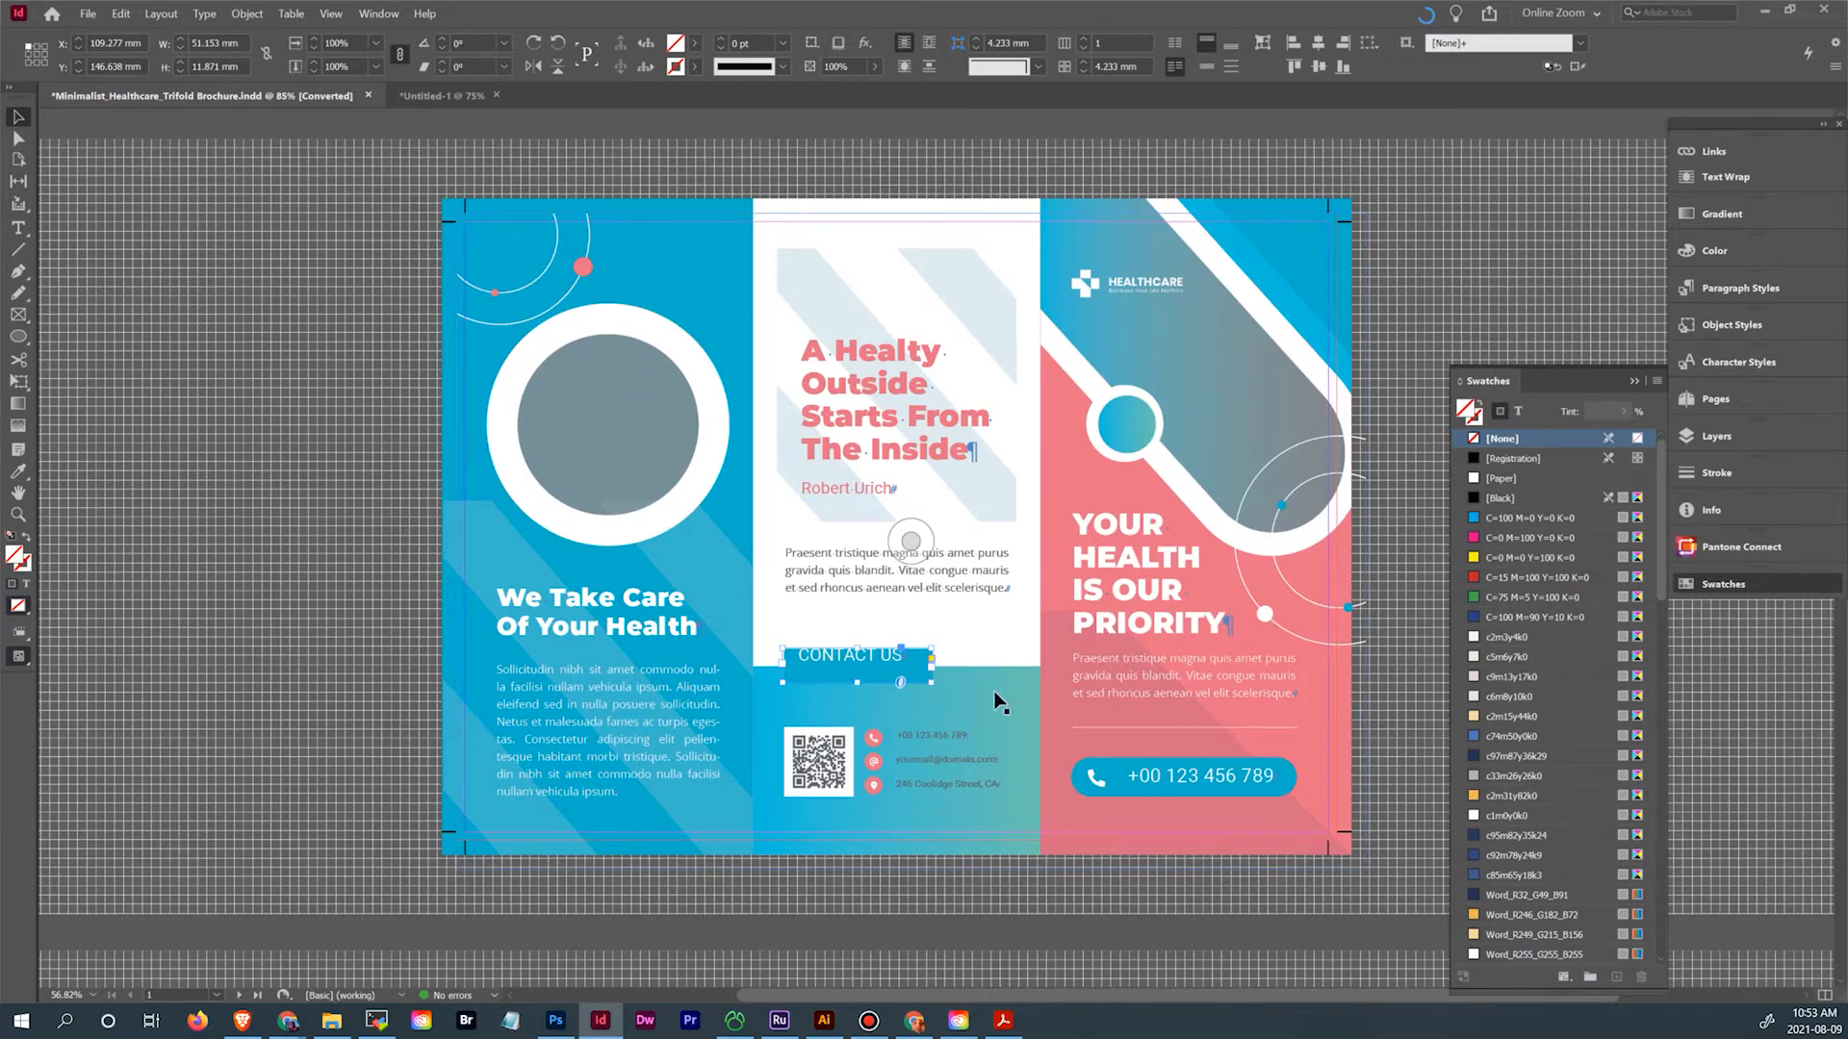
Switch to Illustrator and create a new document 11 in wide and 8.5 in high
scroll(1091, 678, "down", 5)
scroll(1091, 677, "down", 2)
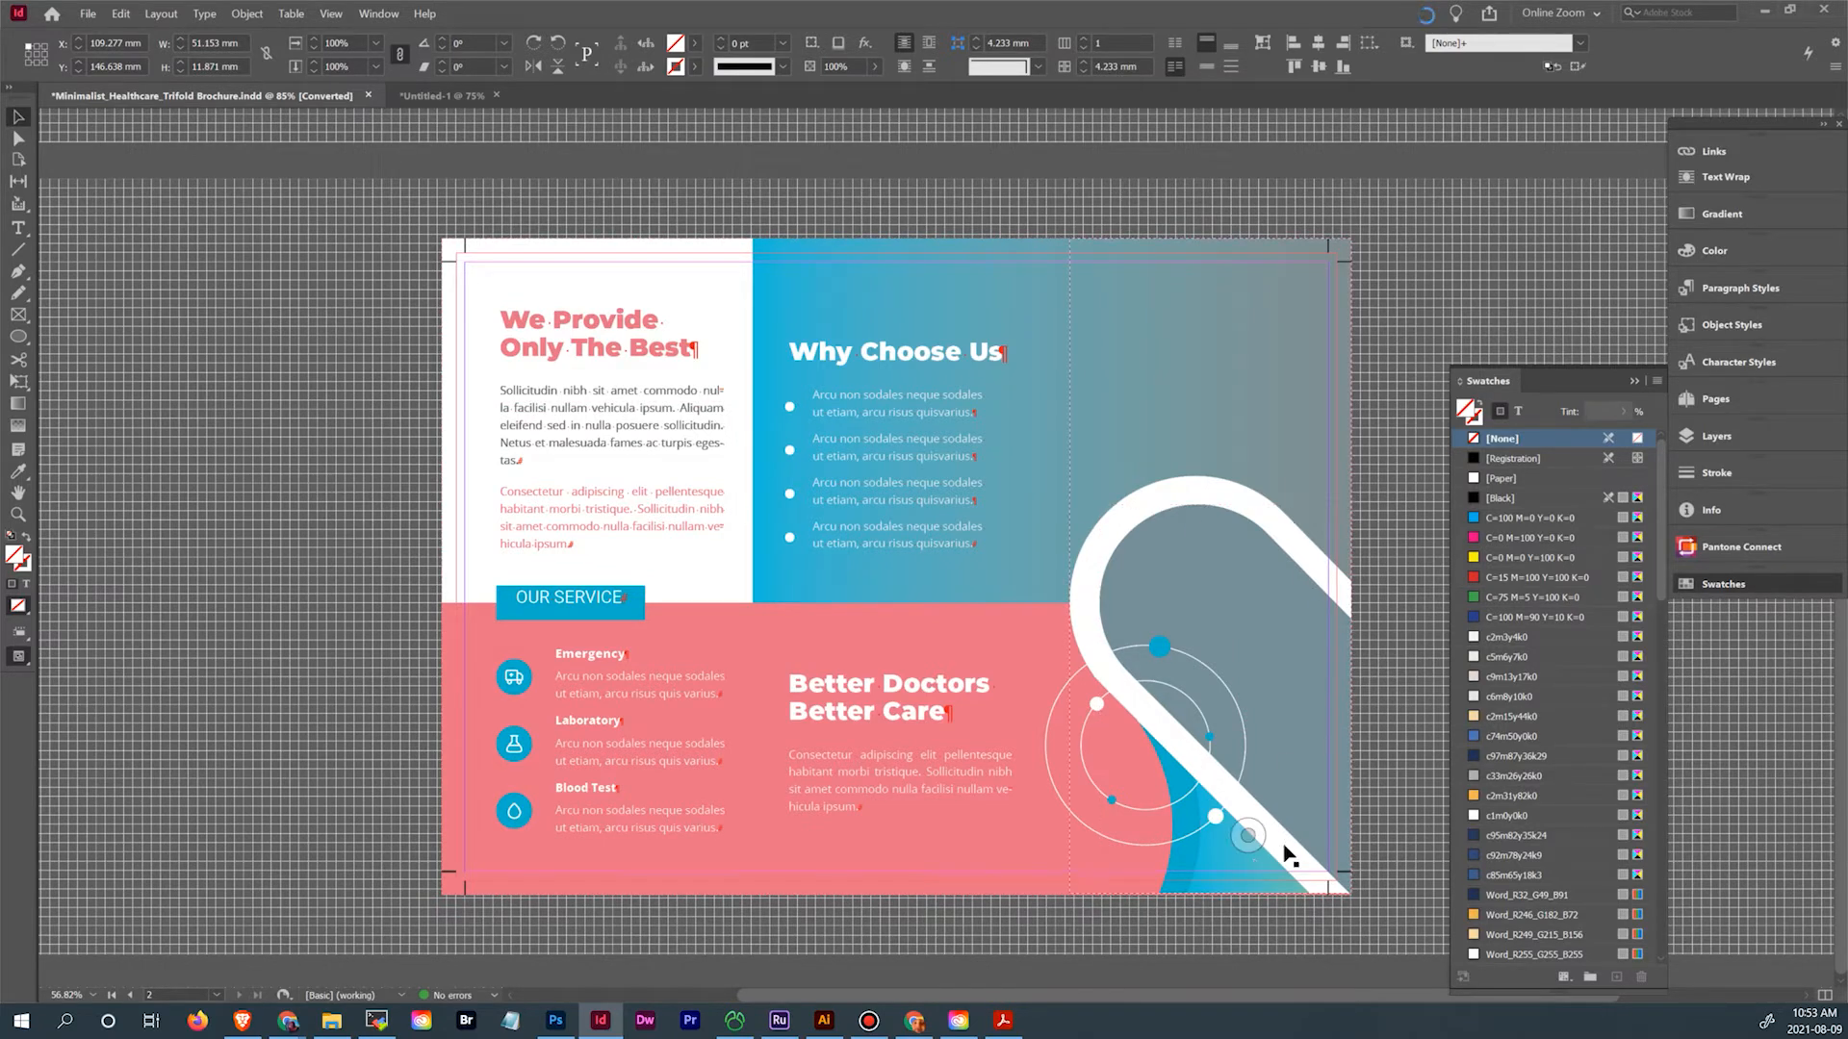
left_click(824, 1020)
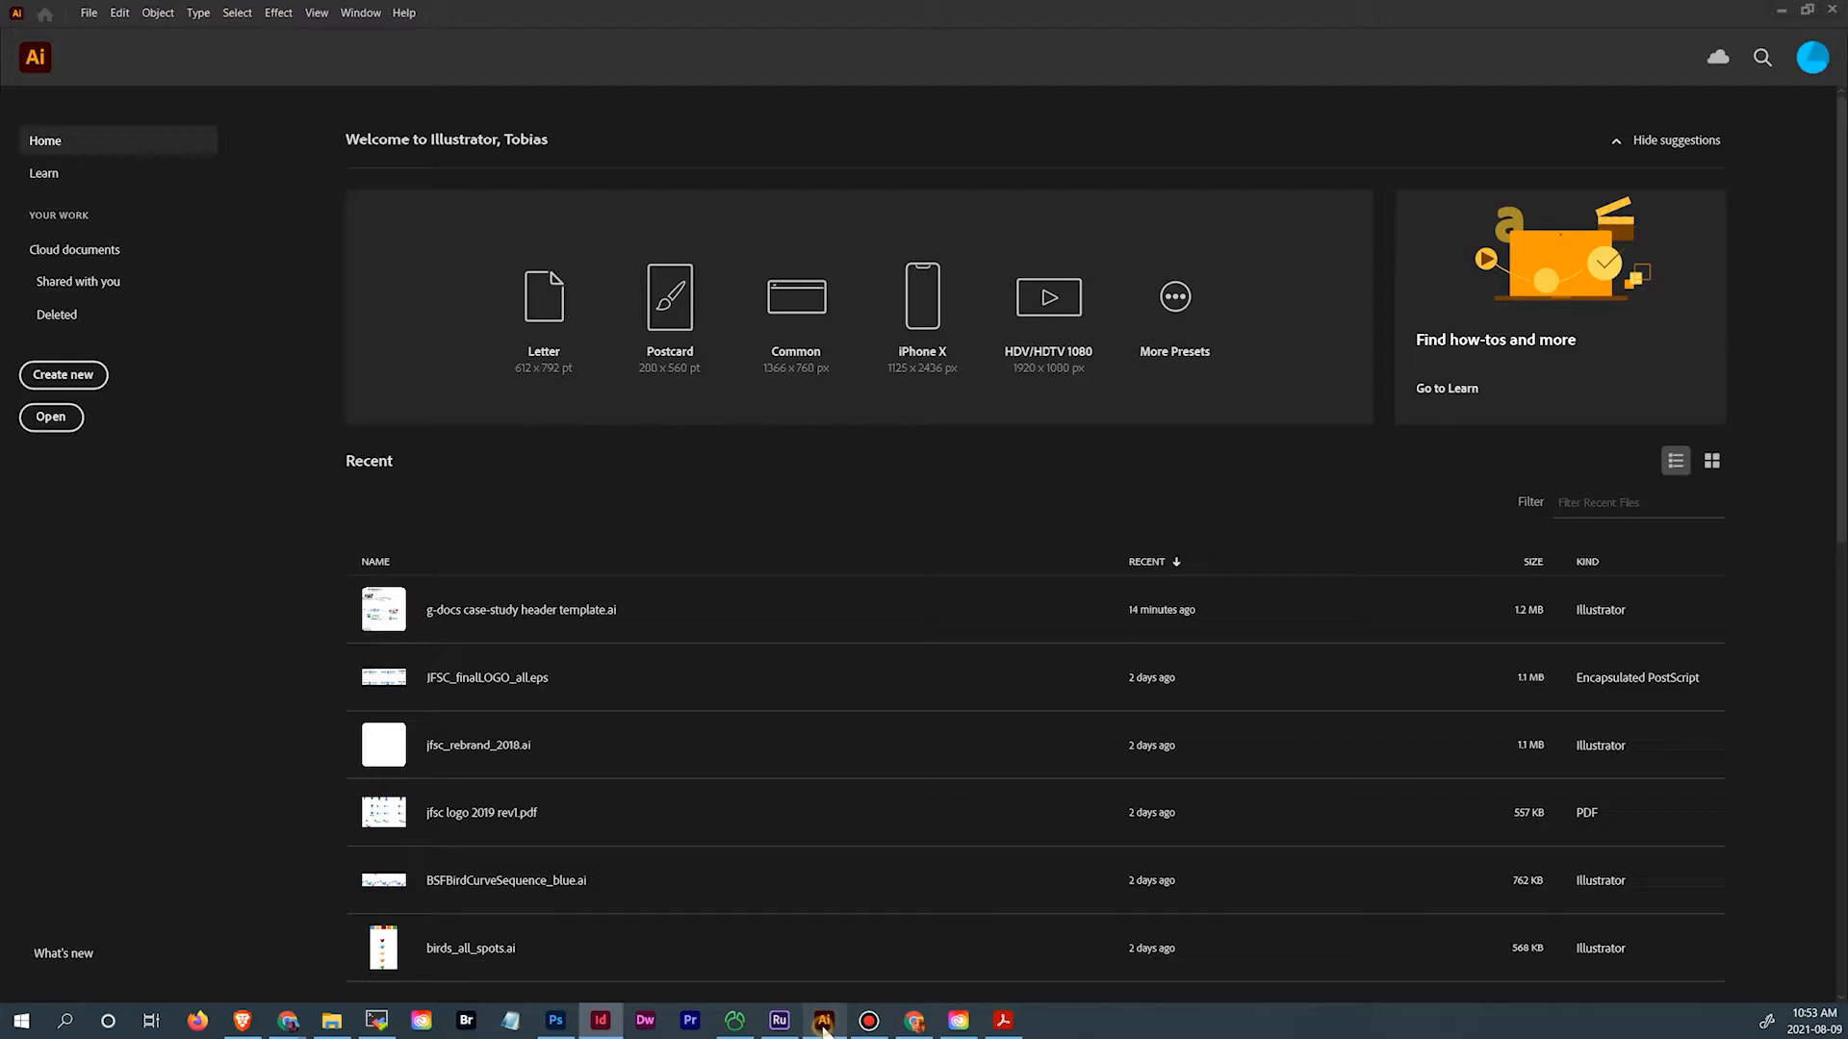
left_click(88, 13)
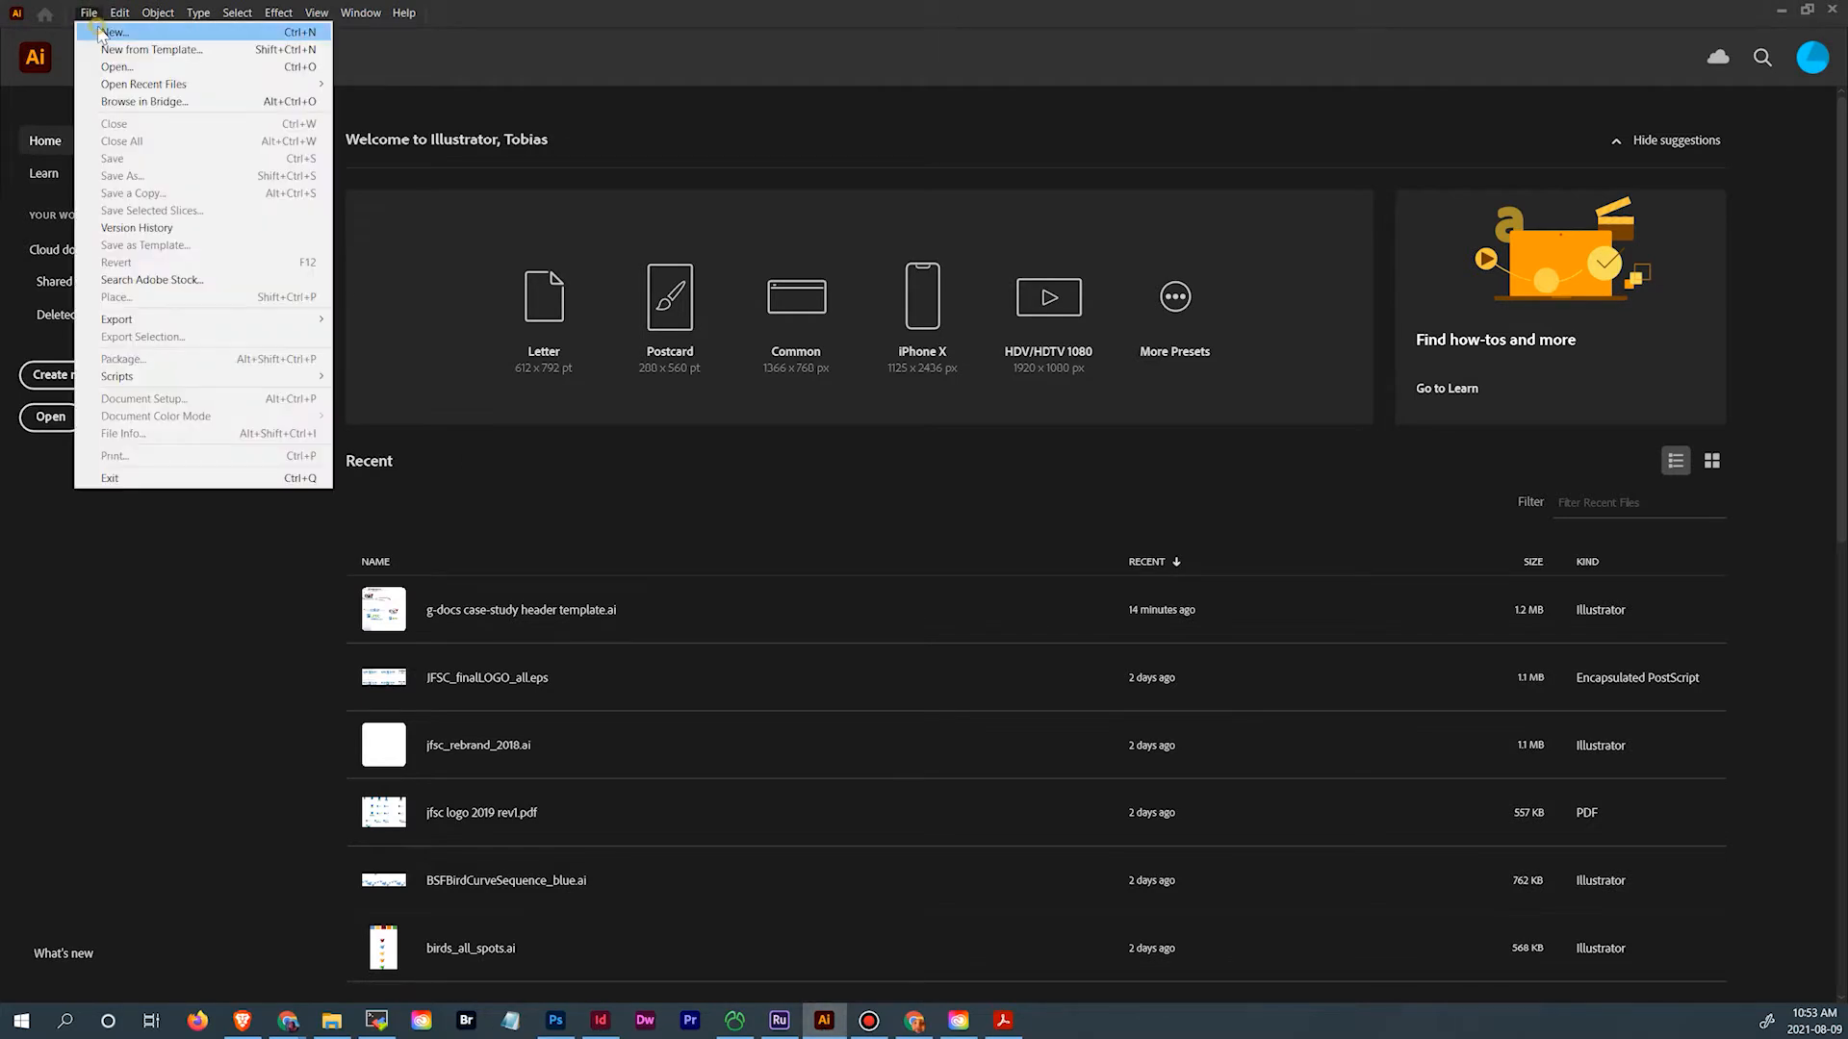
left_click(108, 27)
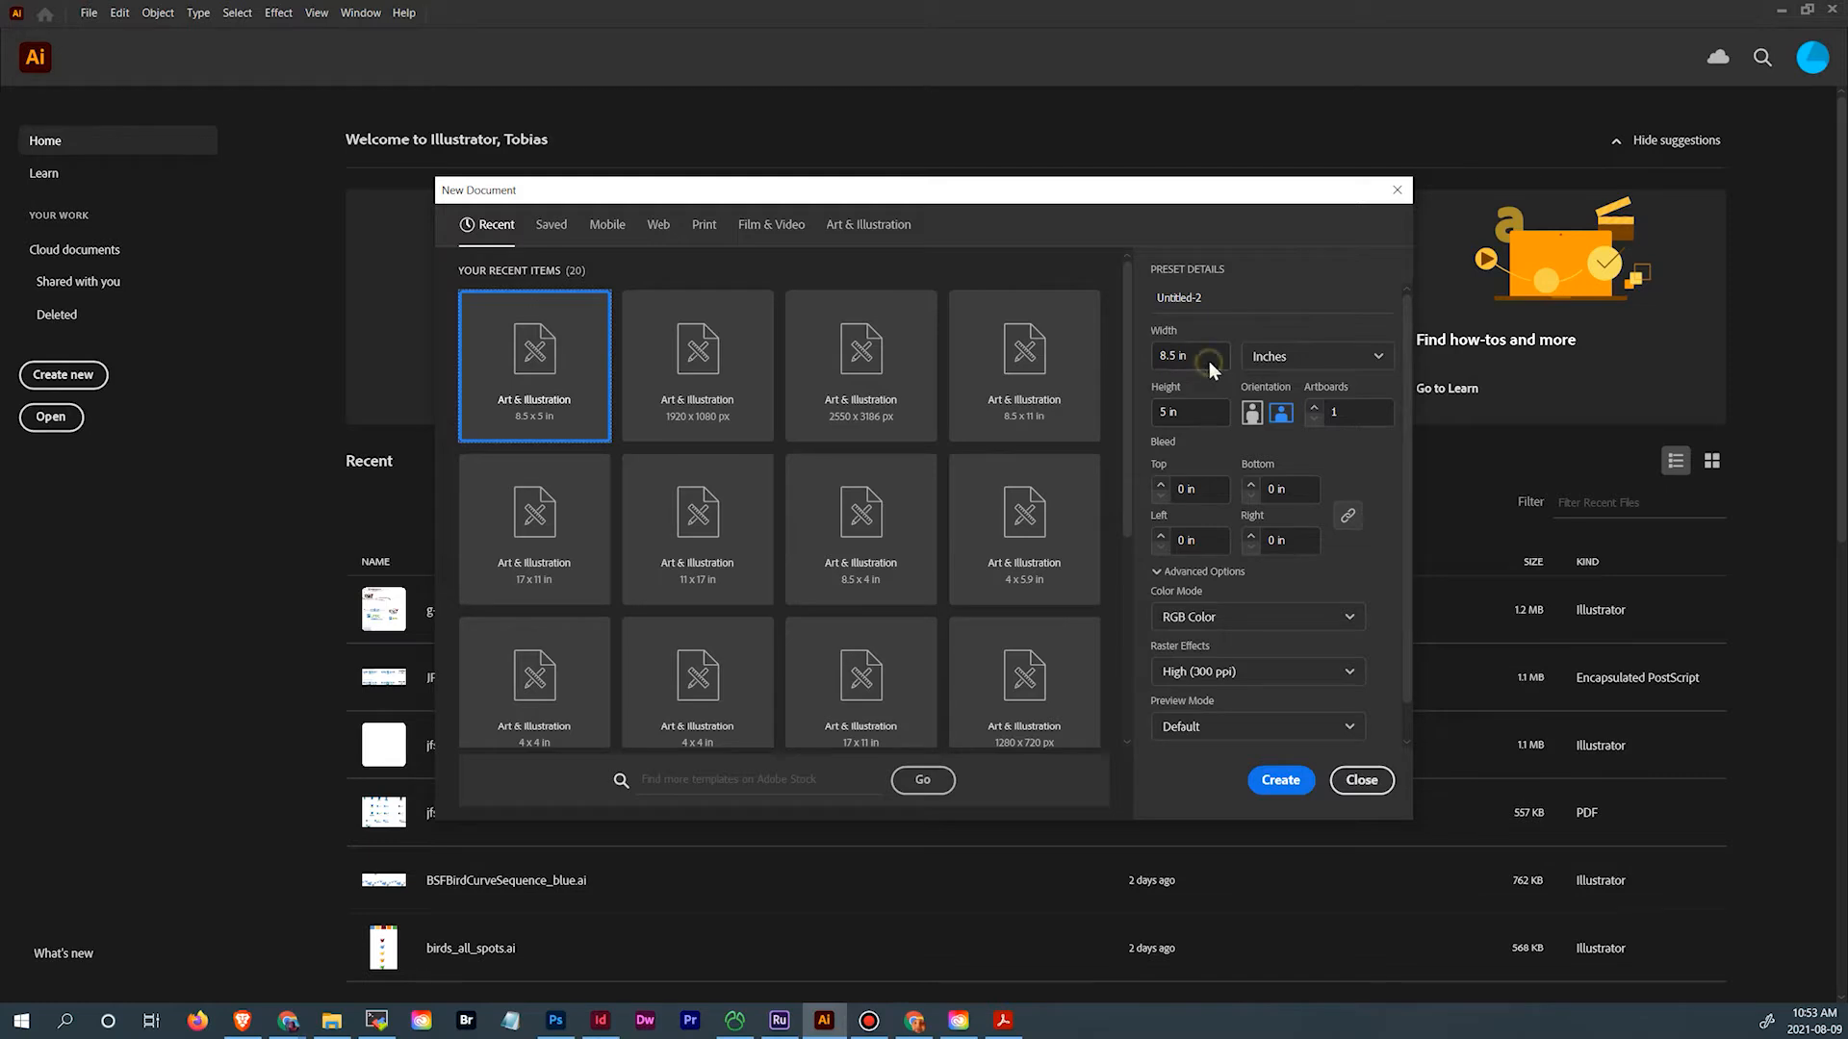
left_click_drag(1203, 356, 1154, 357)
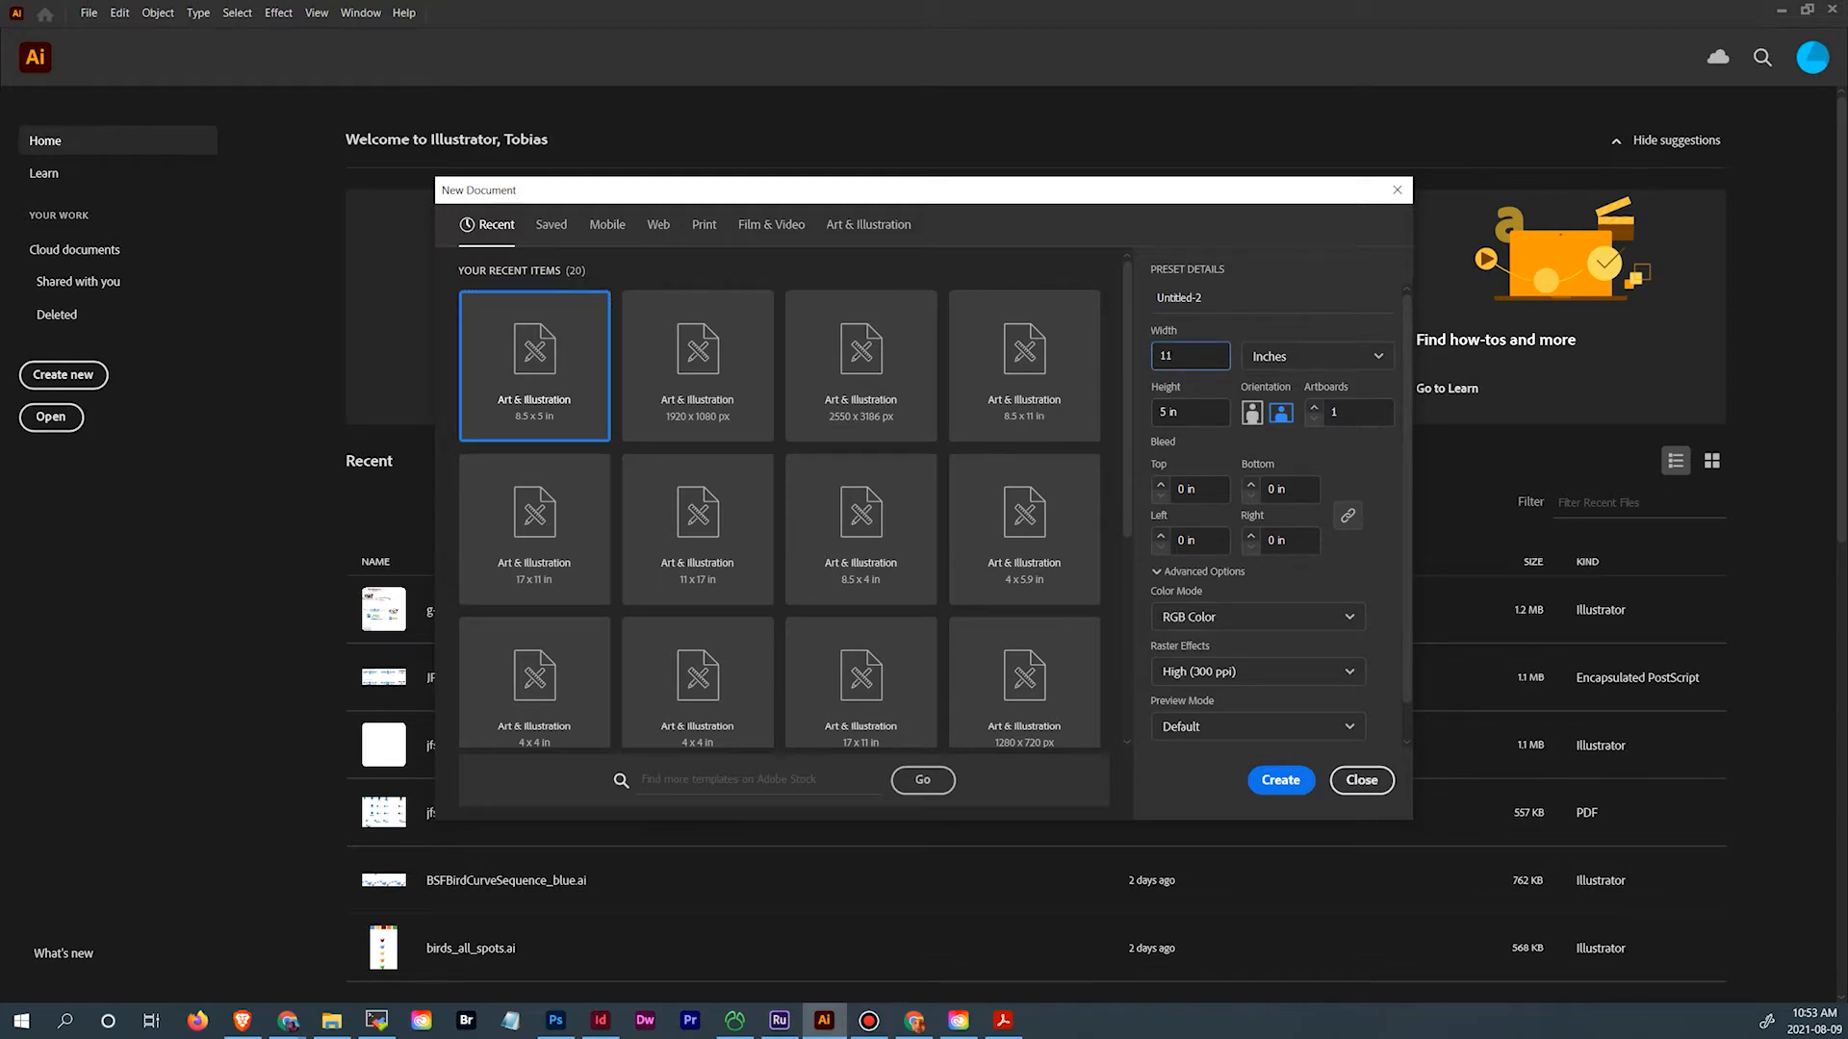
key("Tab")
type("8.5")
left_click(1285, 782)
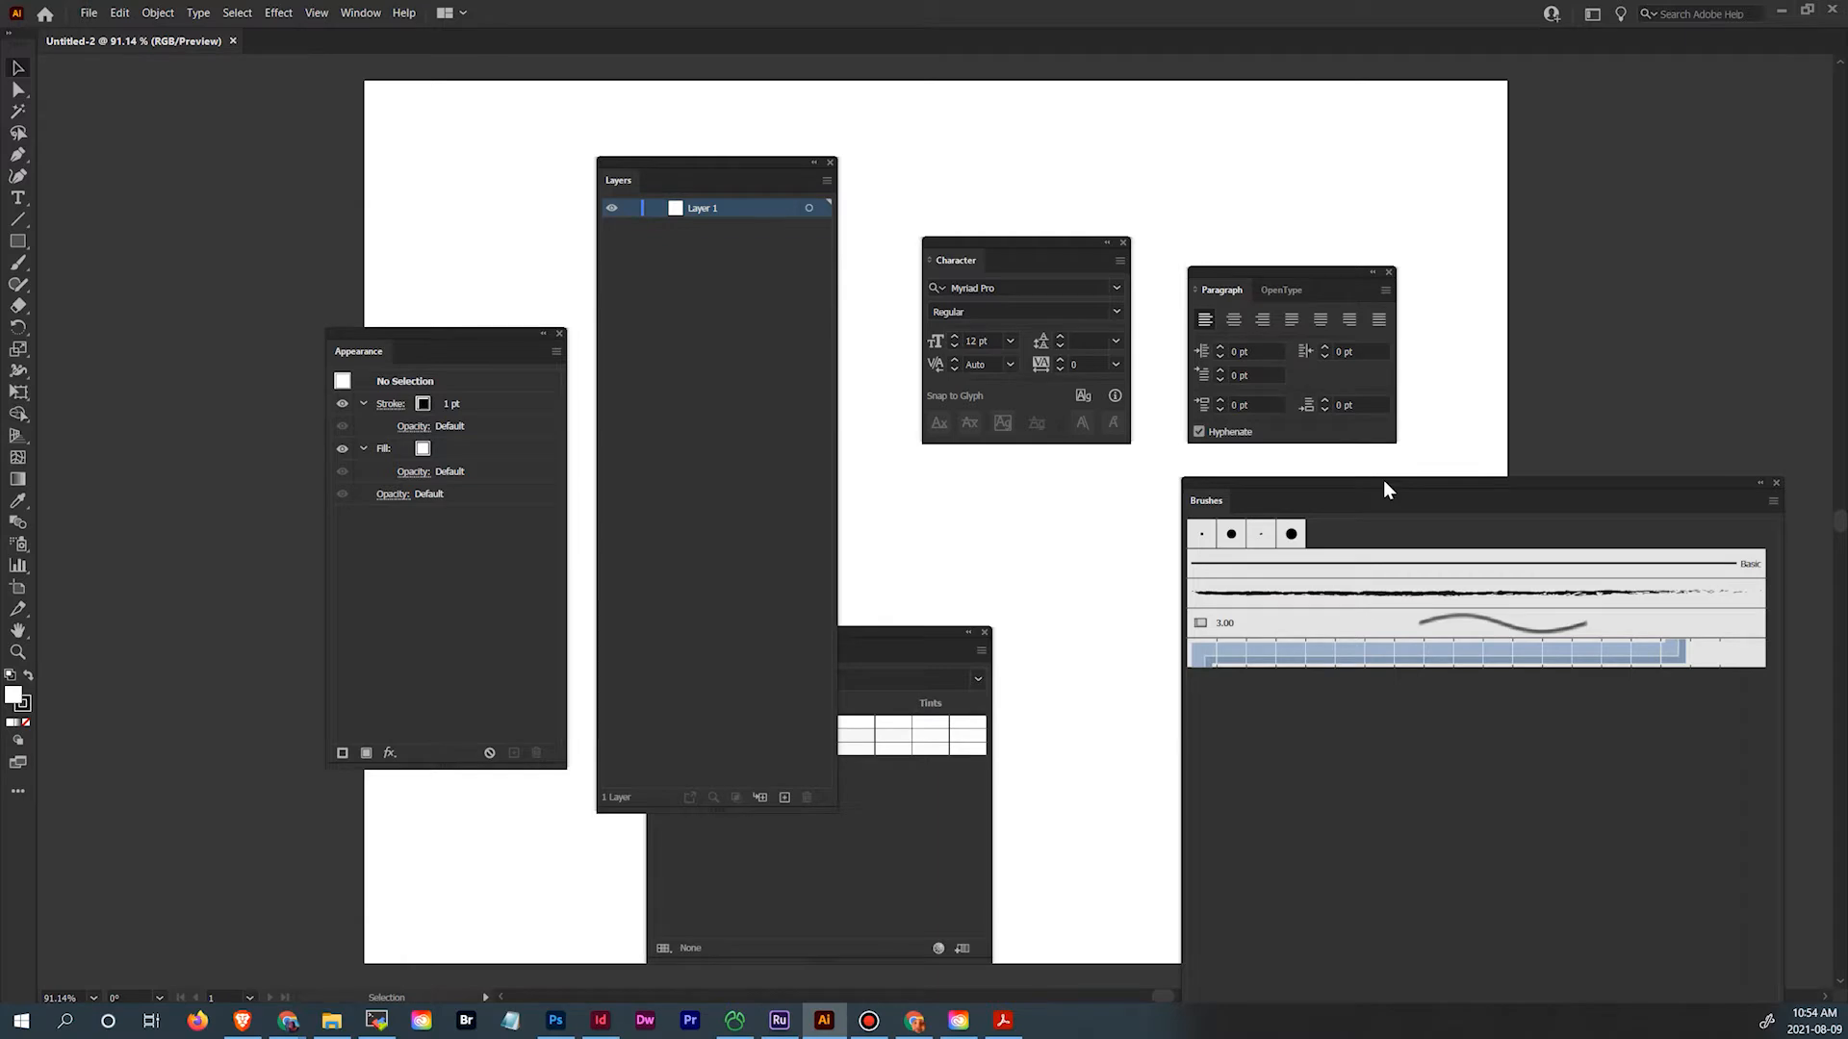
Clear the floating Brushes, Paragraph, Layers, Appearance and Color Guide panels off the artboard and bring out the Swatches panel
mouse_move(1383, 479)
left_mouse_down()
mouse_move(1287, 400)
mouse_move(1300, 193)
left_mouse_up()
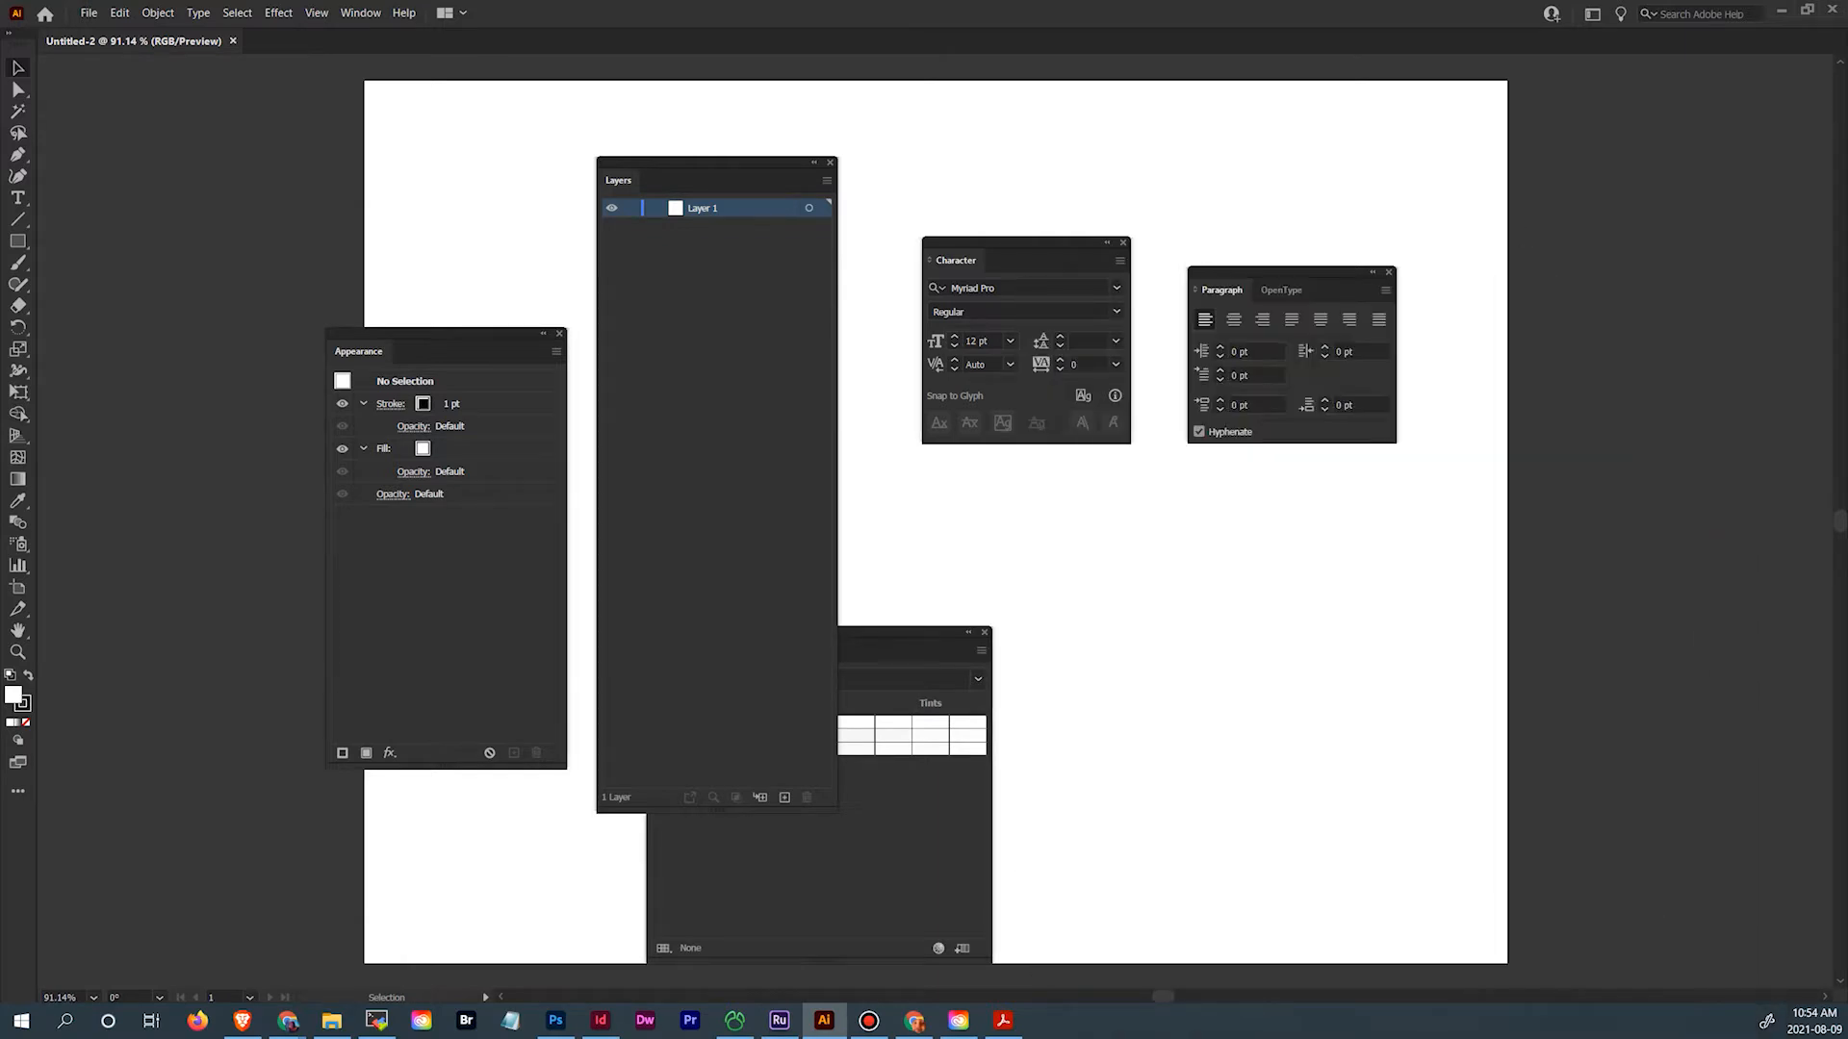
left_click_drag(1301, 272, 1847, 399)
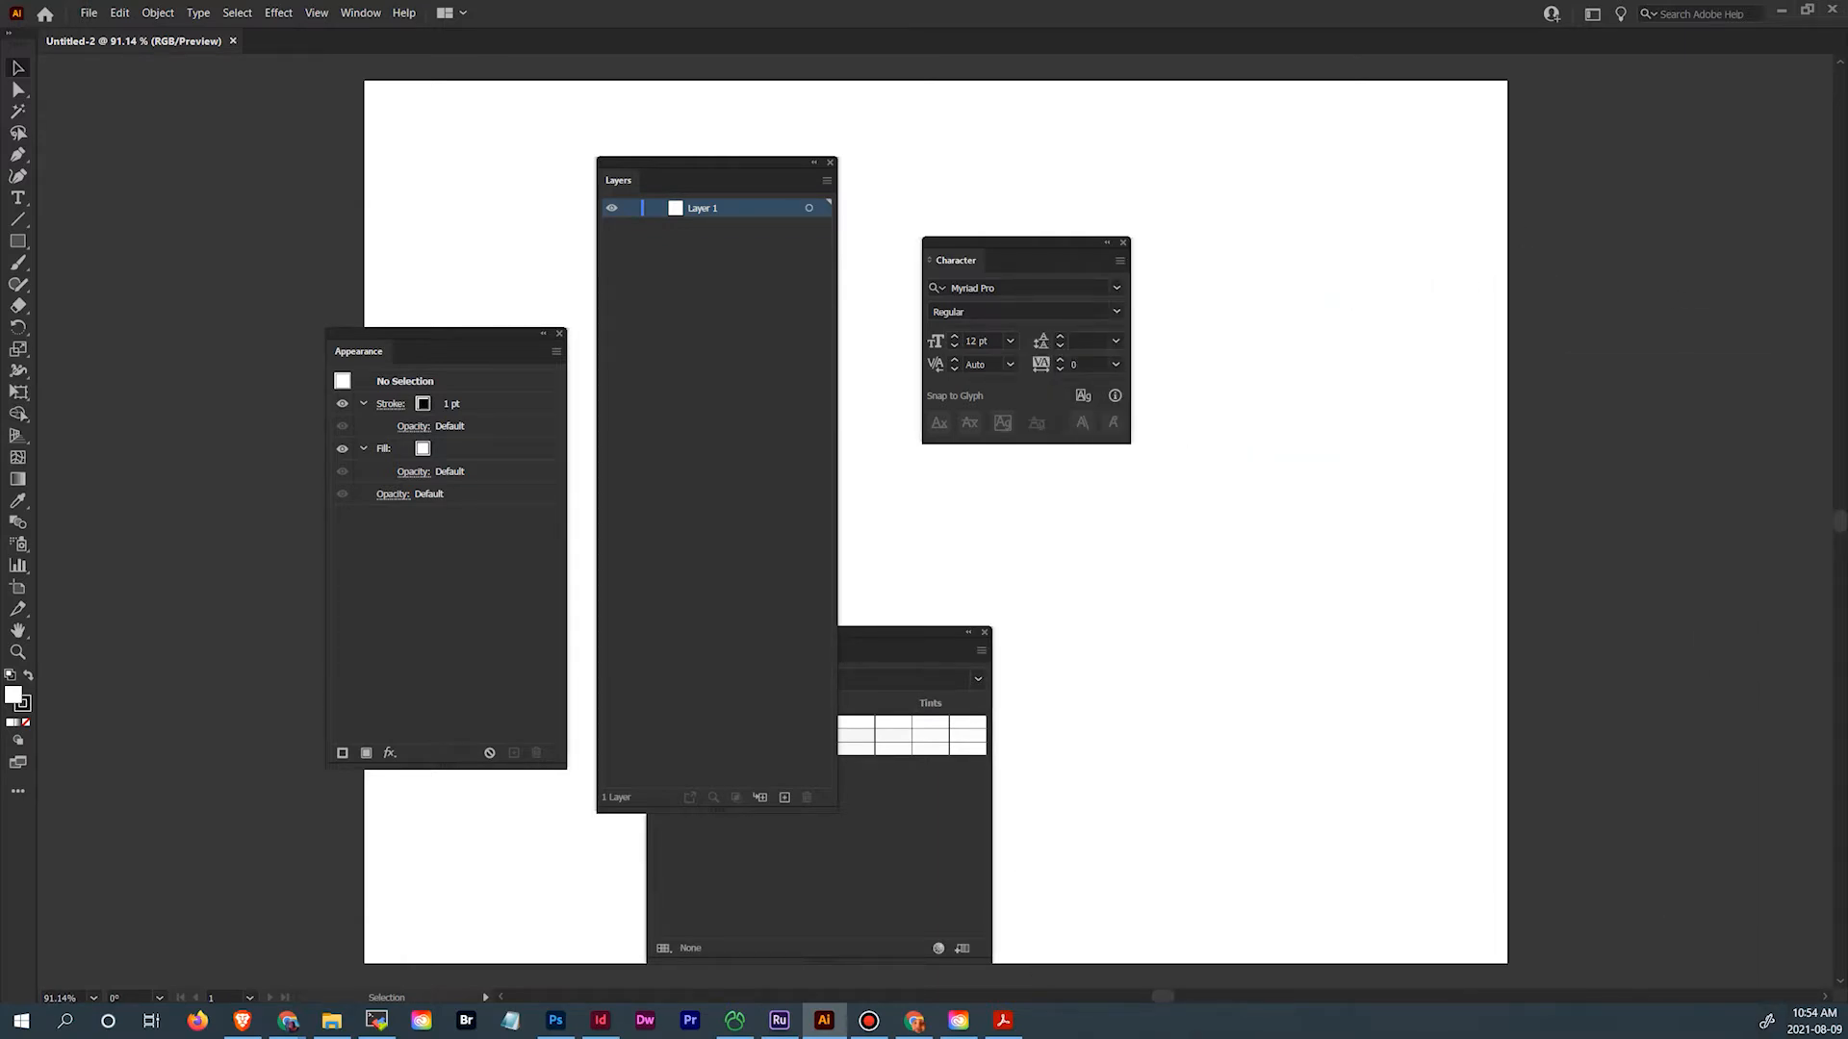
left_click_drag(719, 168, 1633, 141)
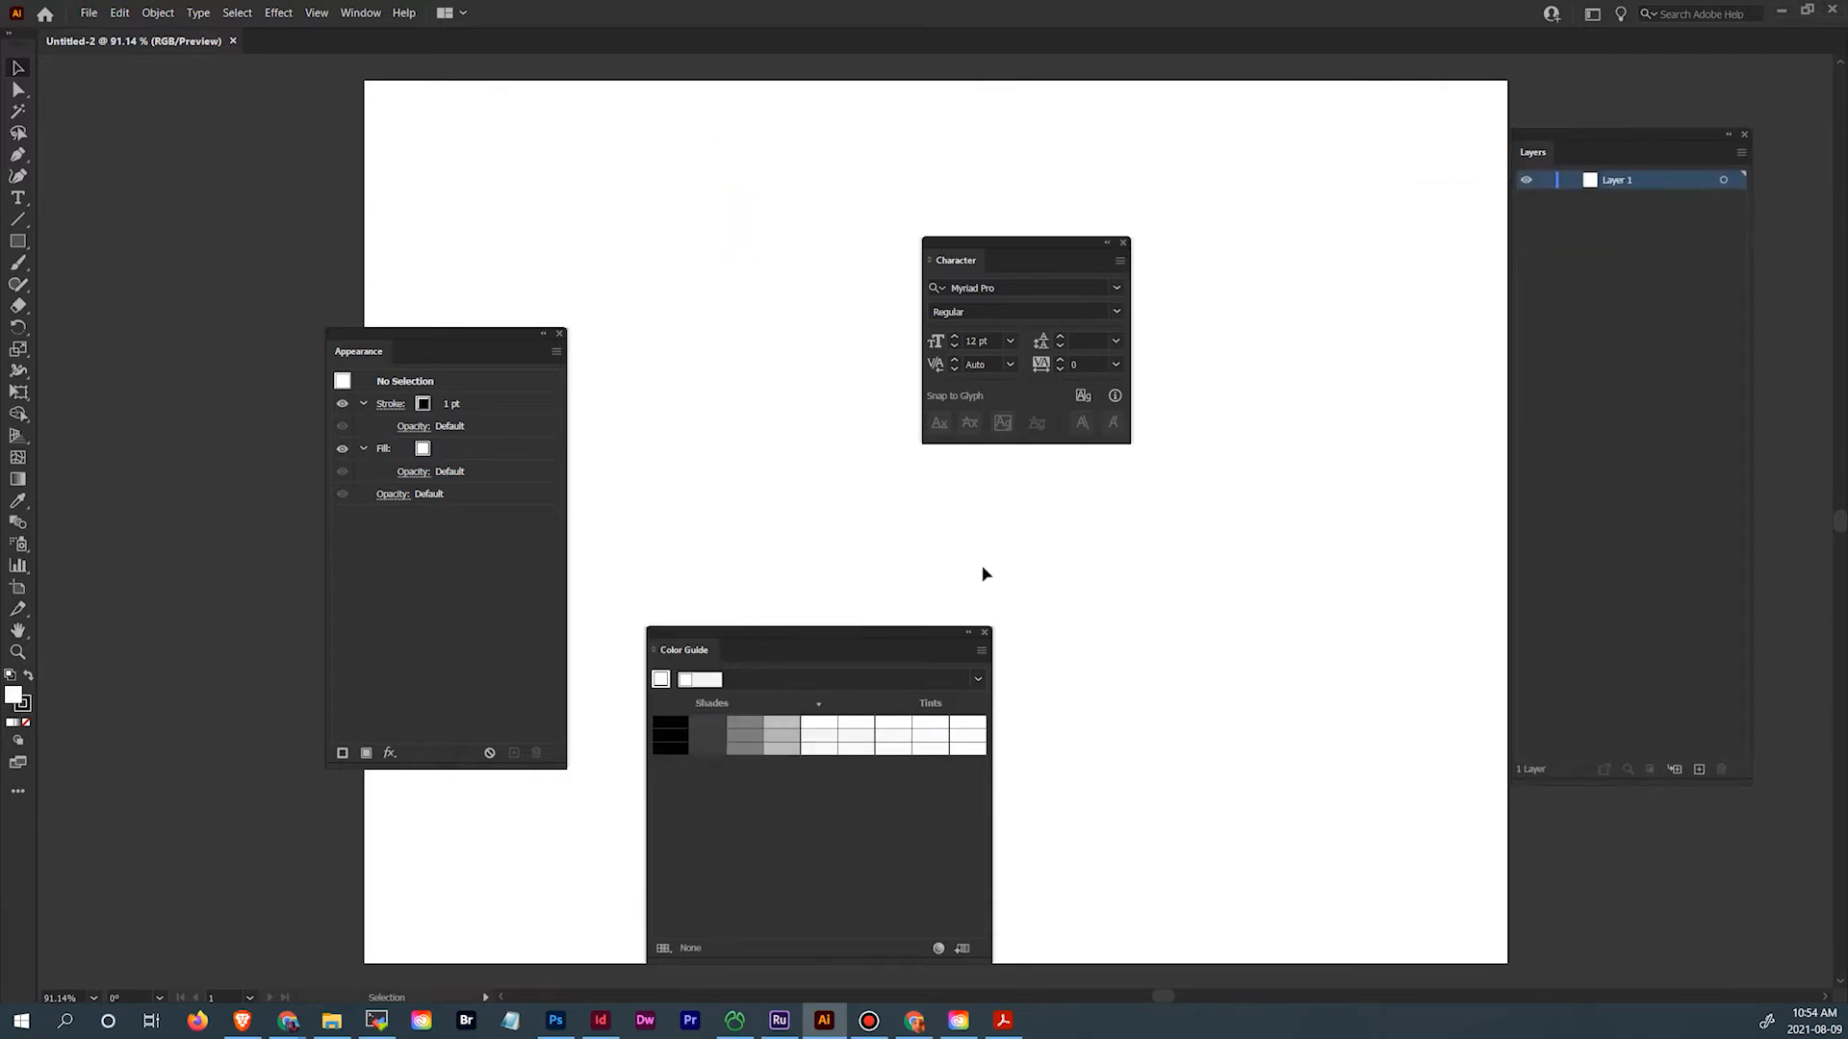
left_click(984, 632)
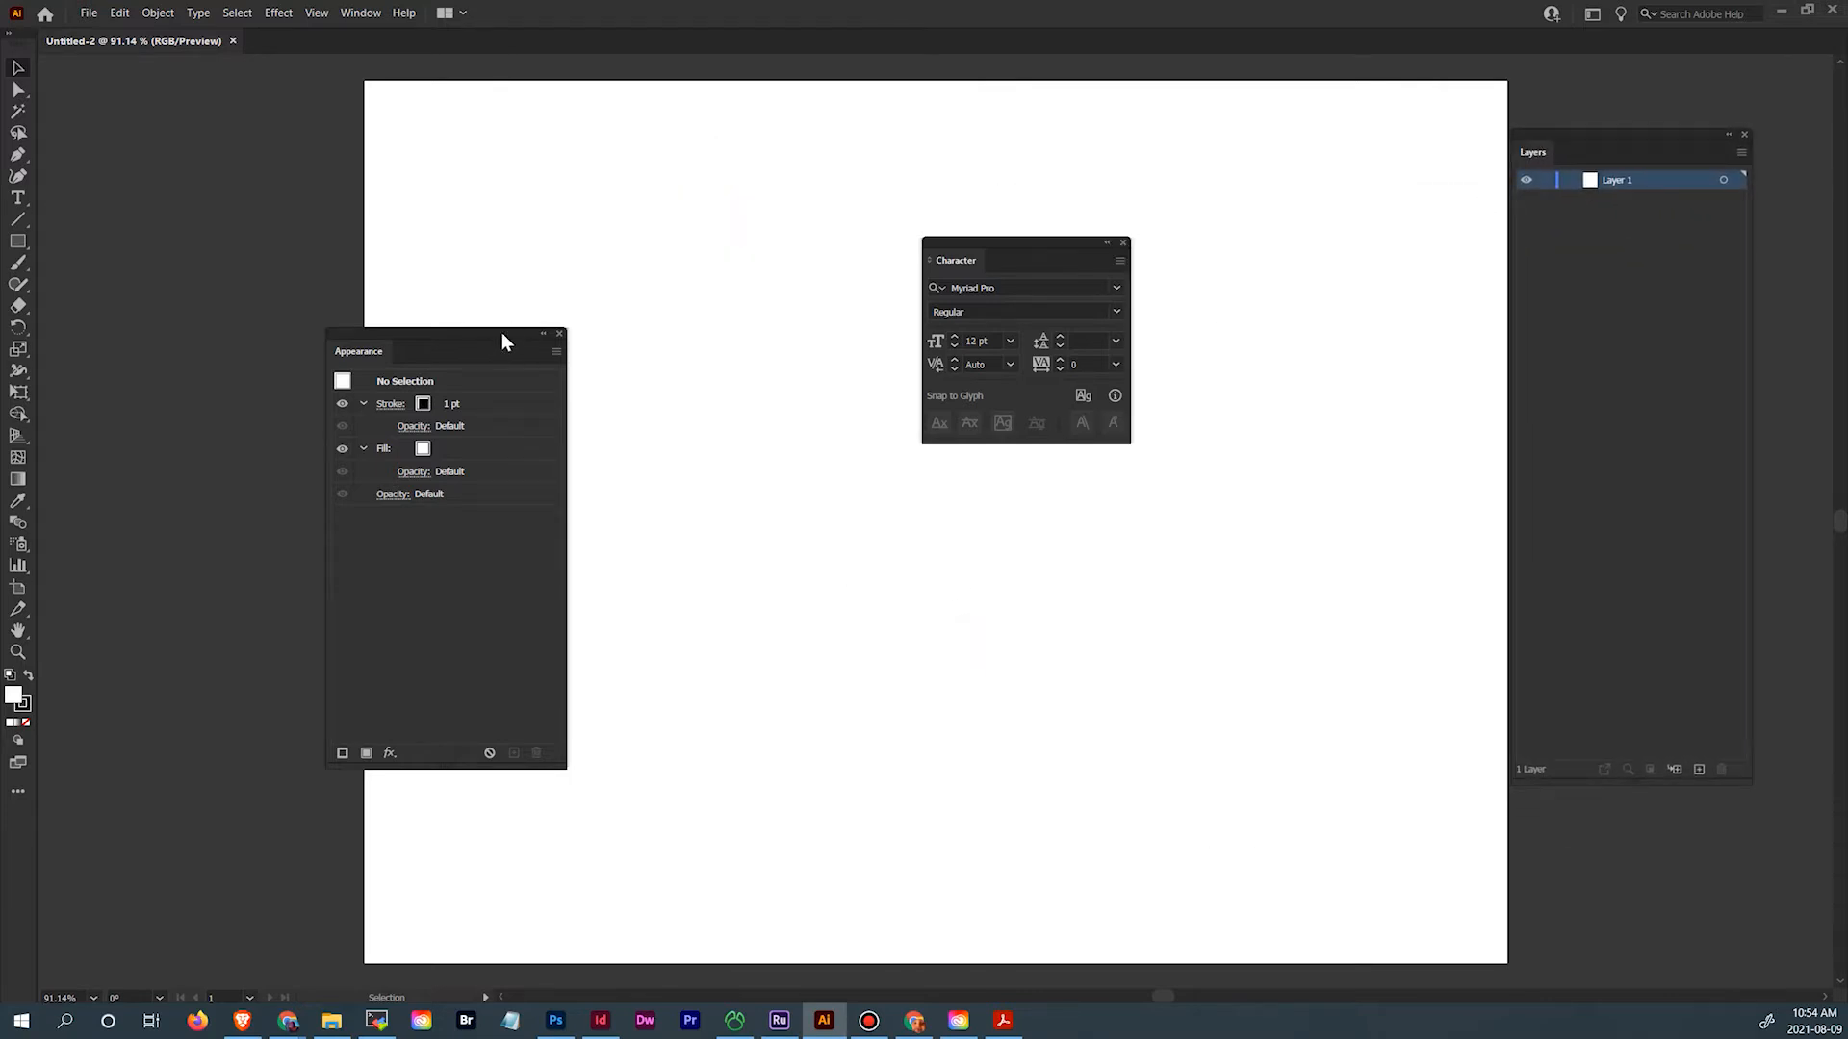
left_click_drag(503, 342, 396, 144)
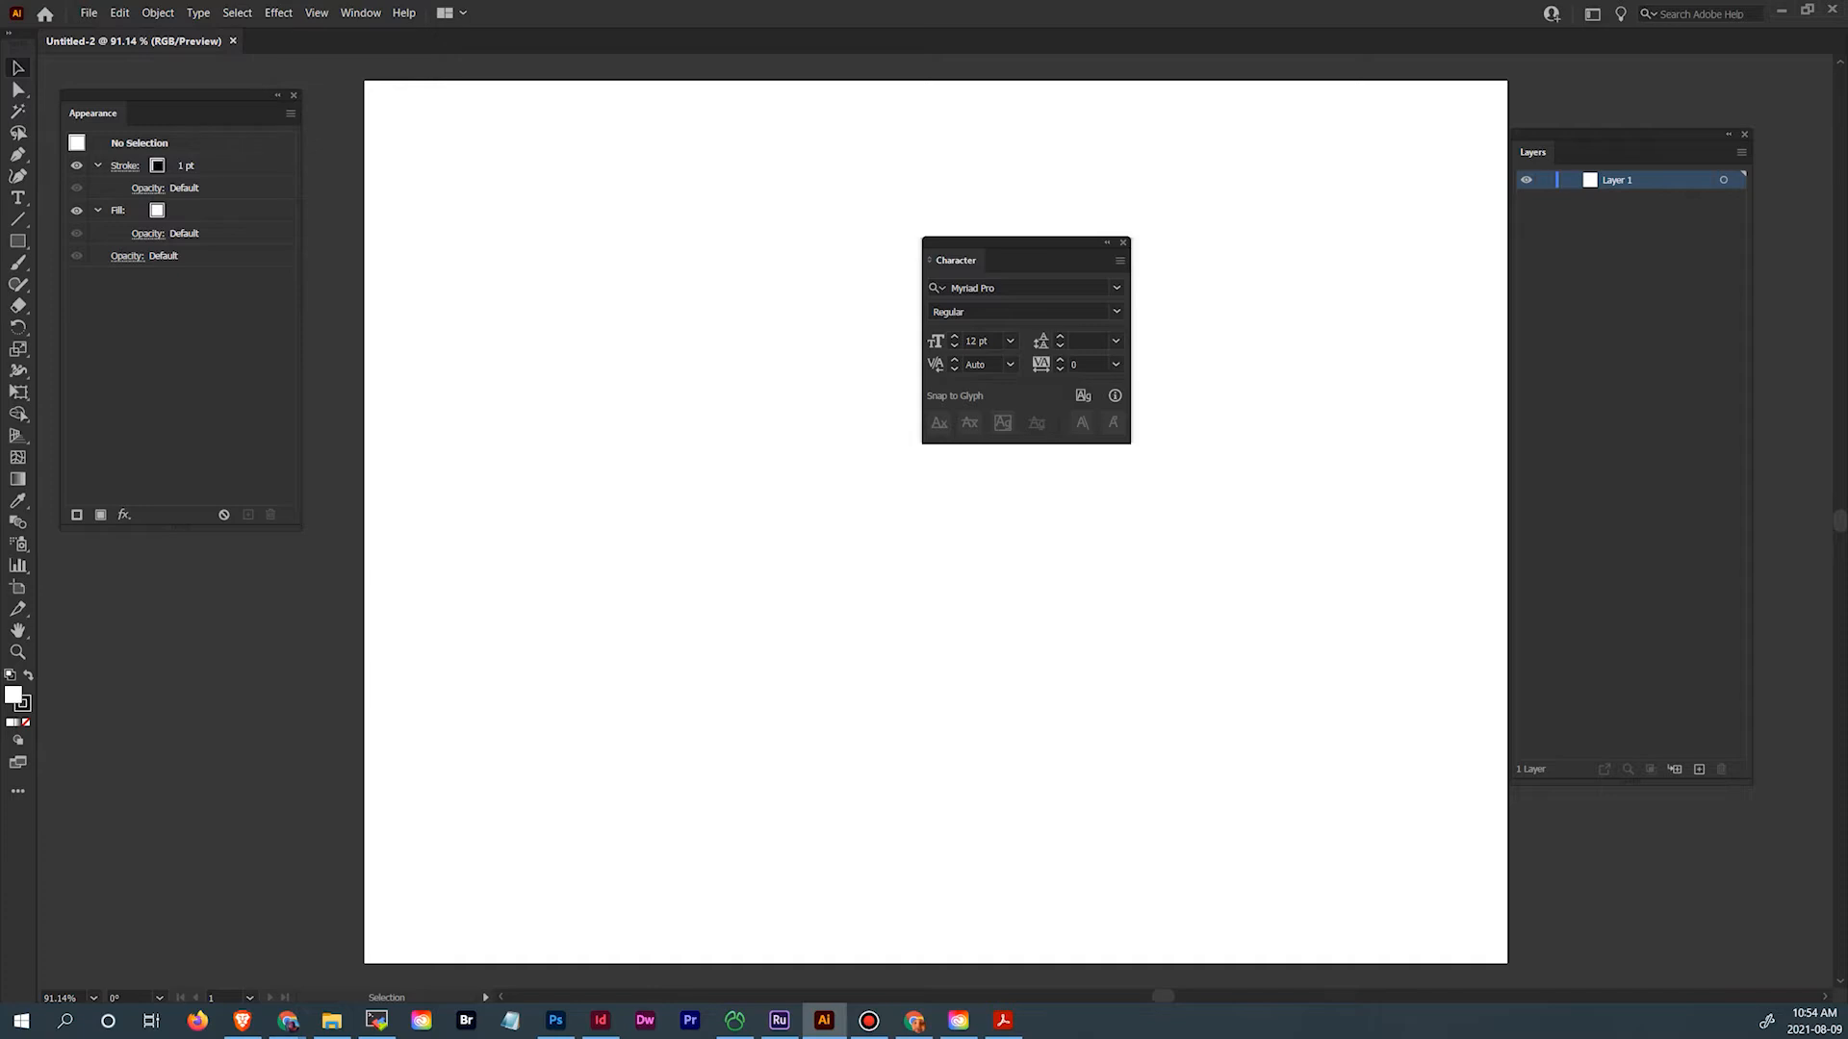
left_click_drag(1671, 183, 1392, 74)
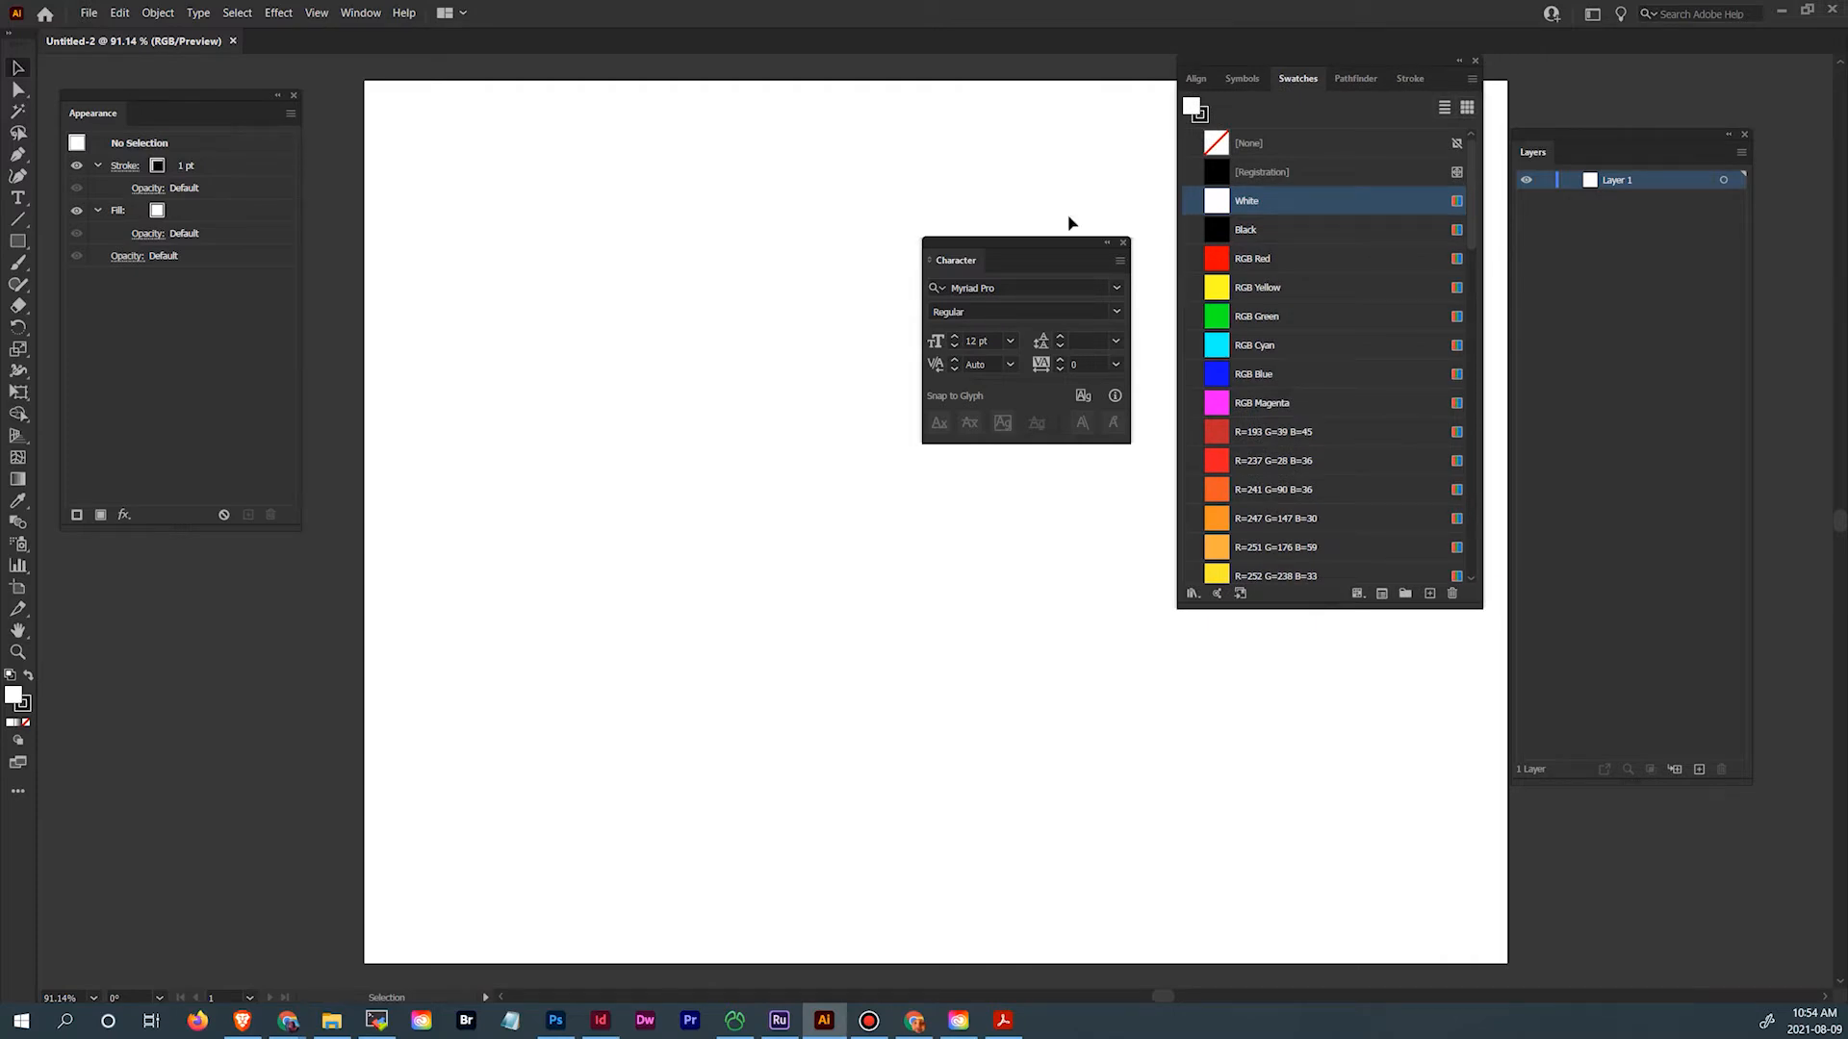
Run the Delete Unused Panel Items action on the new document and collapse its listing
left_click(358, 13)
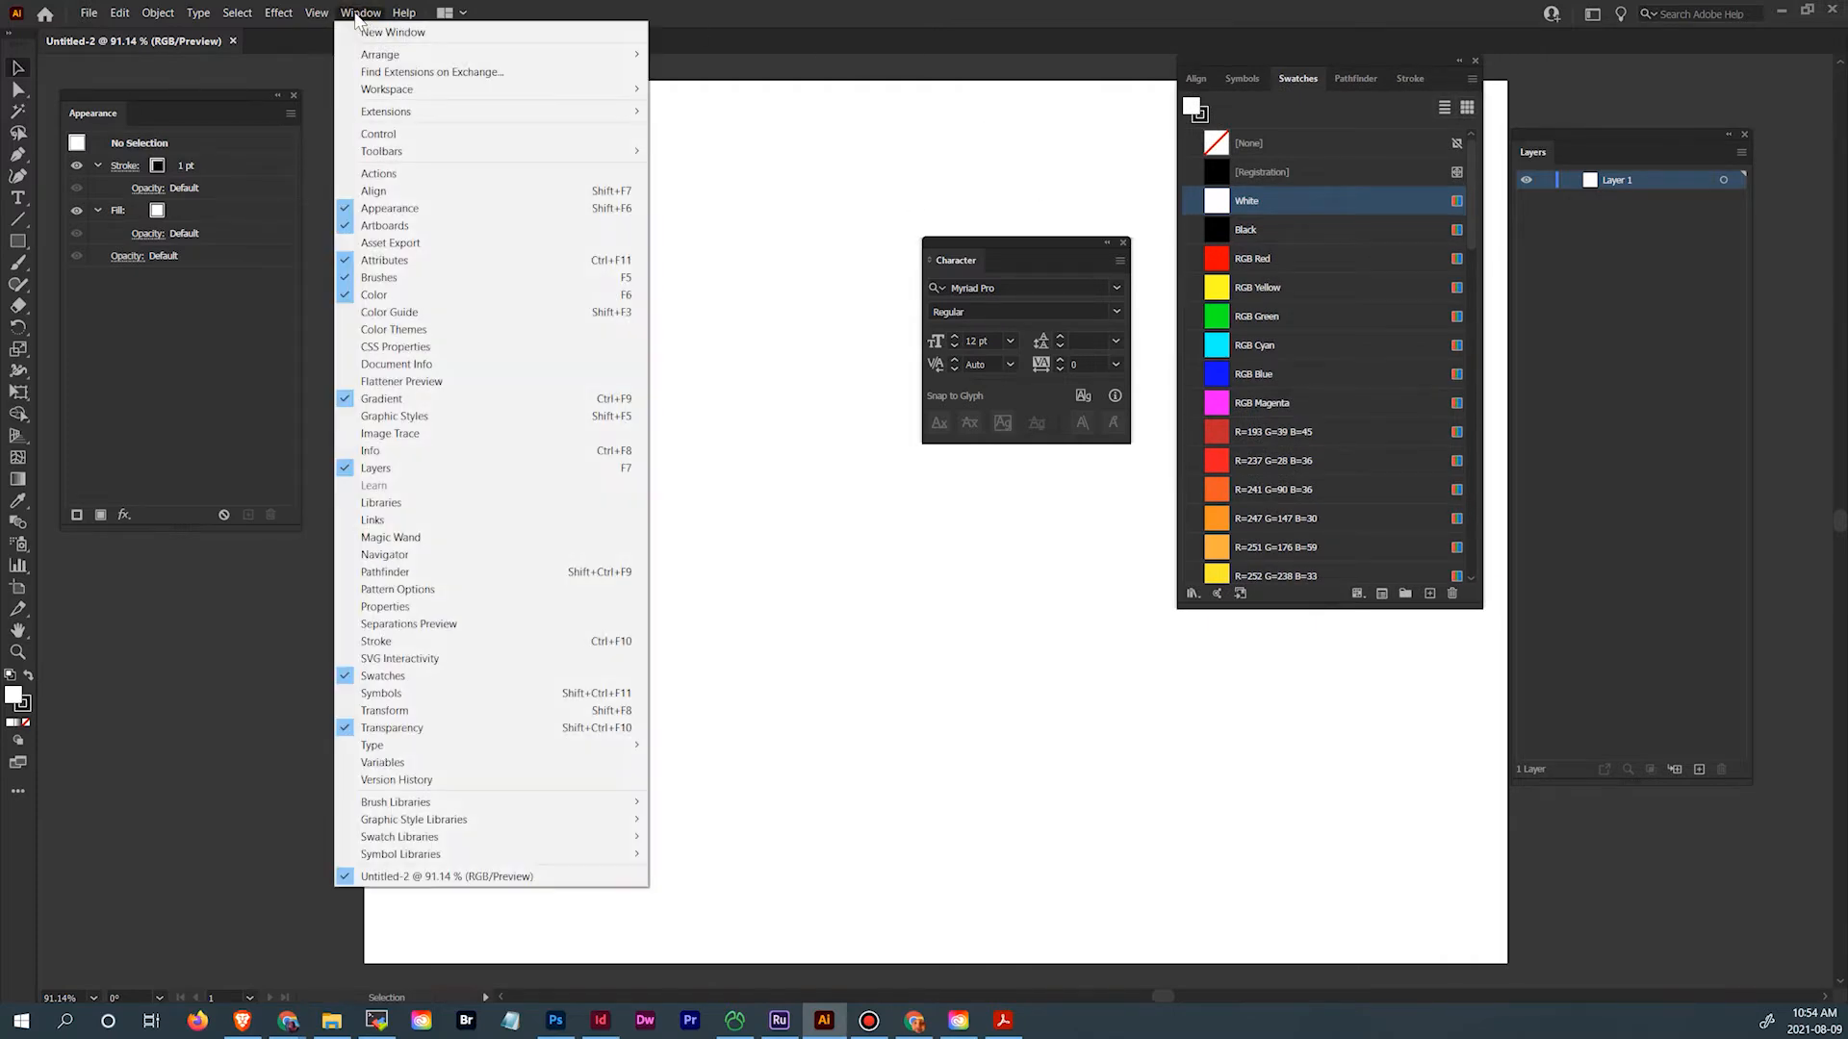
left_click(404, 175)
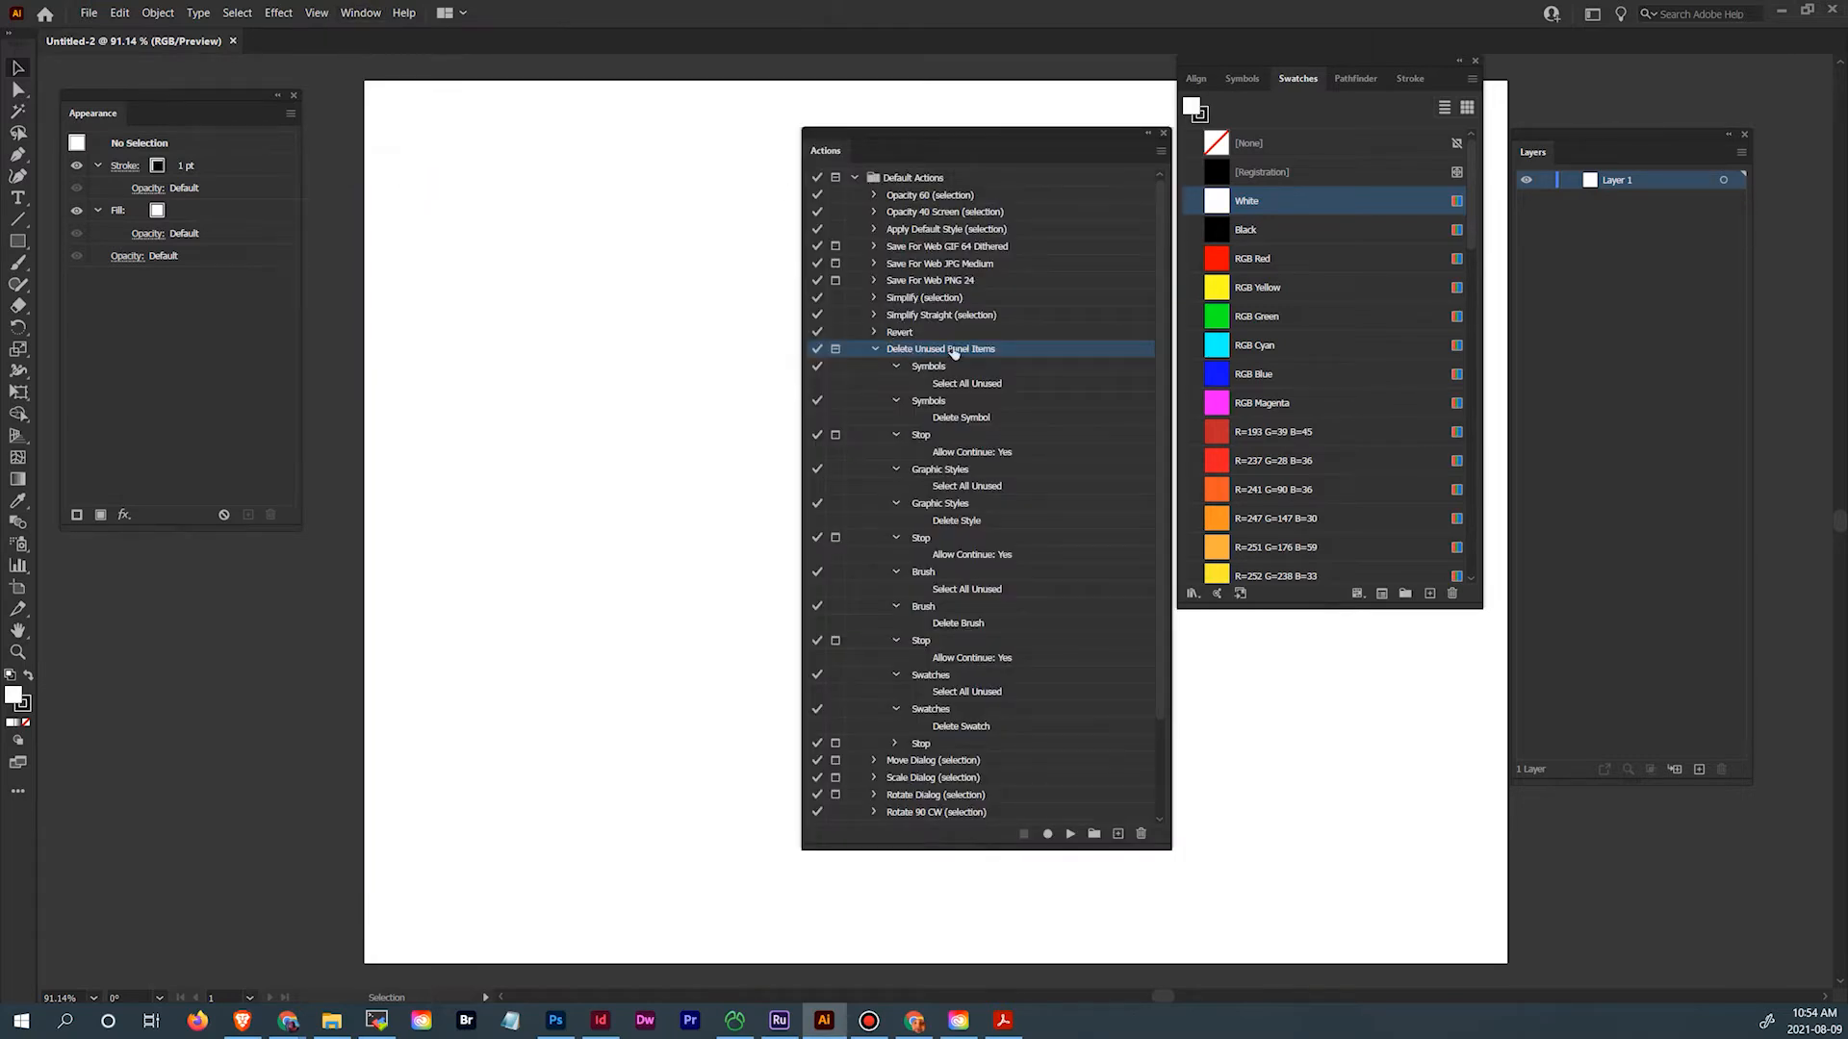
left_click(1071, 833)
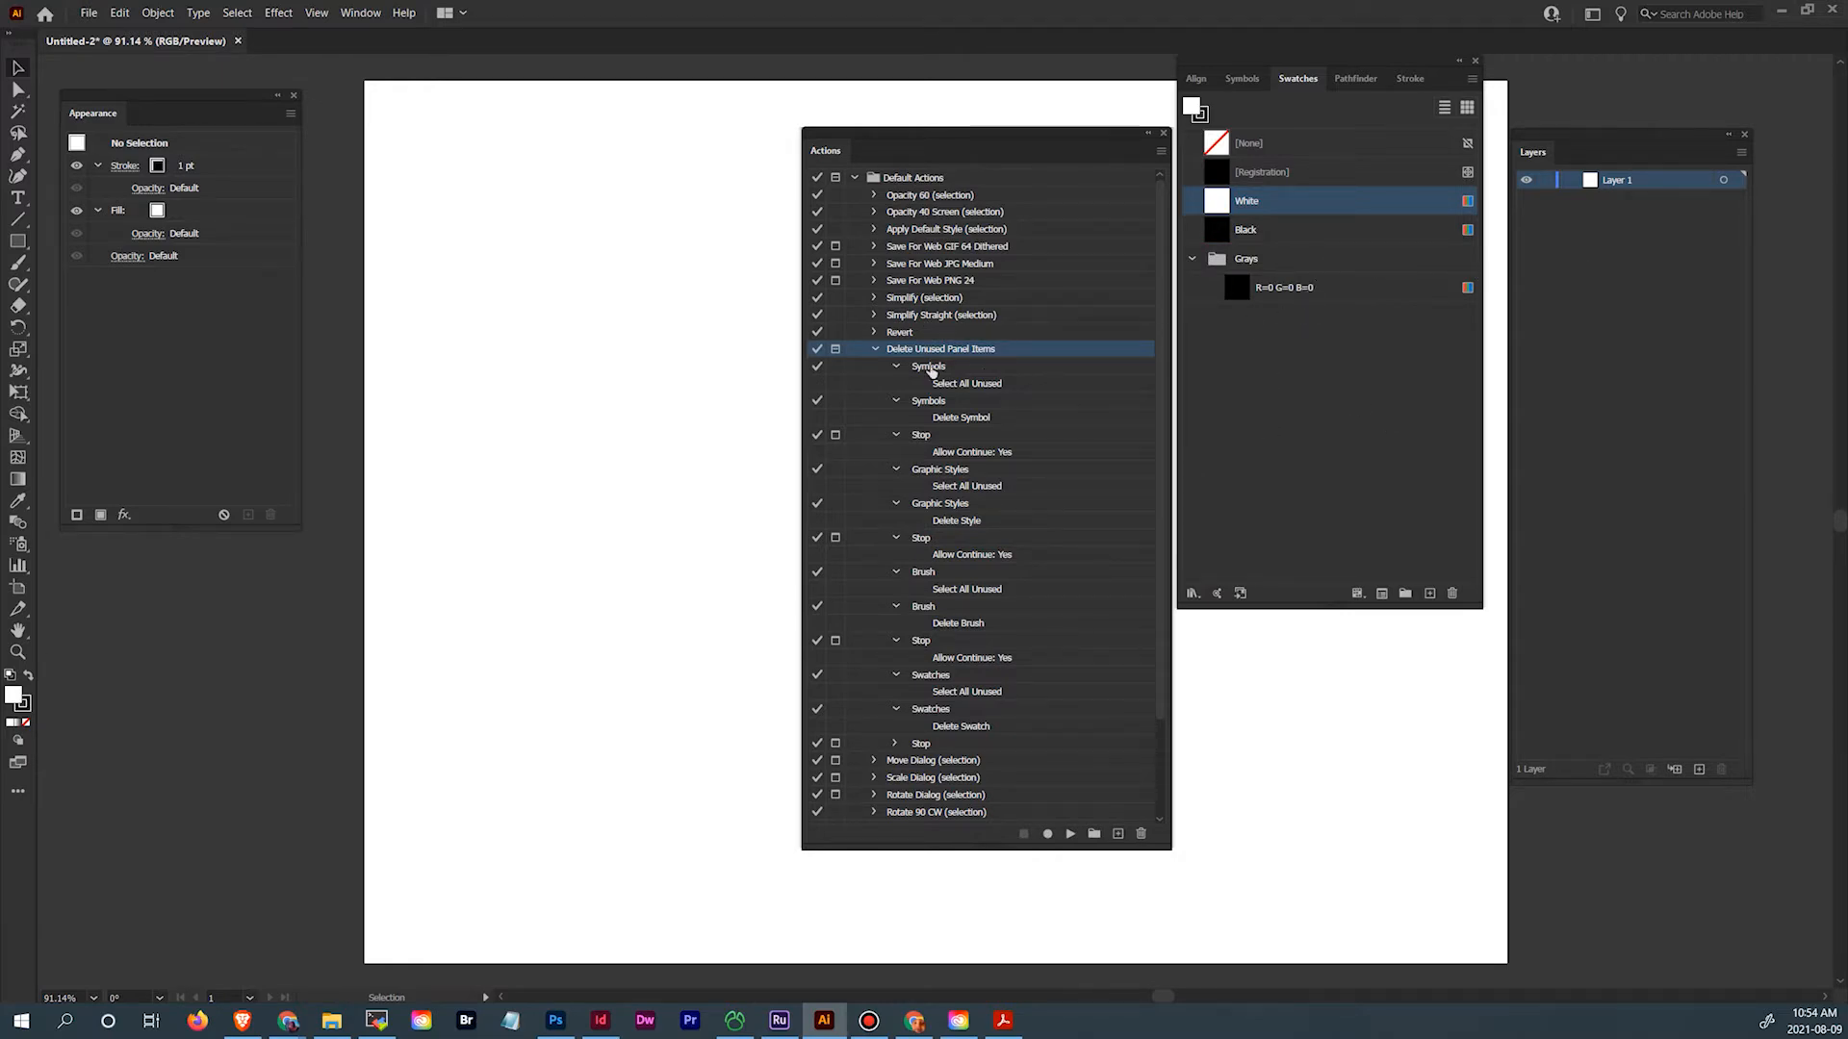
left_click(874, 347)
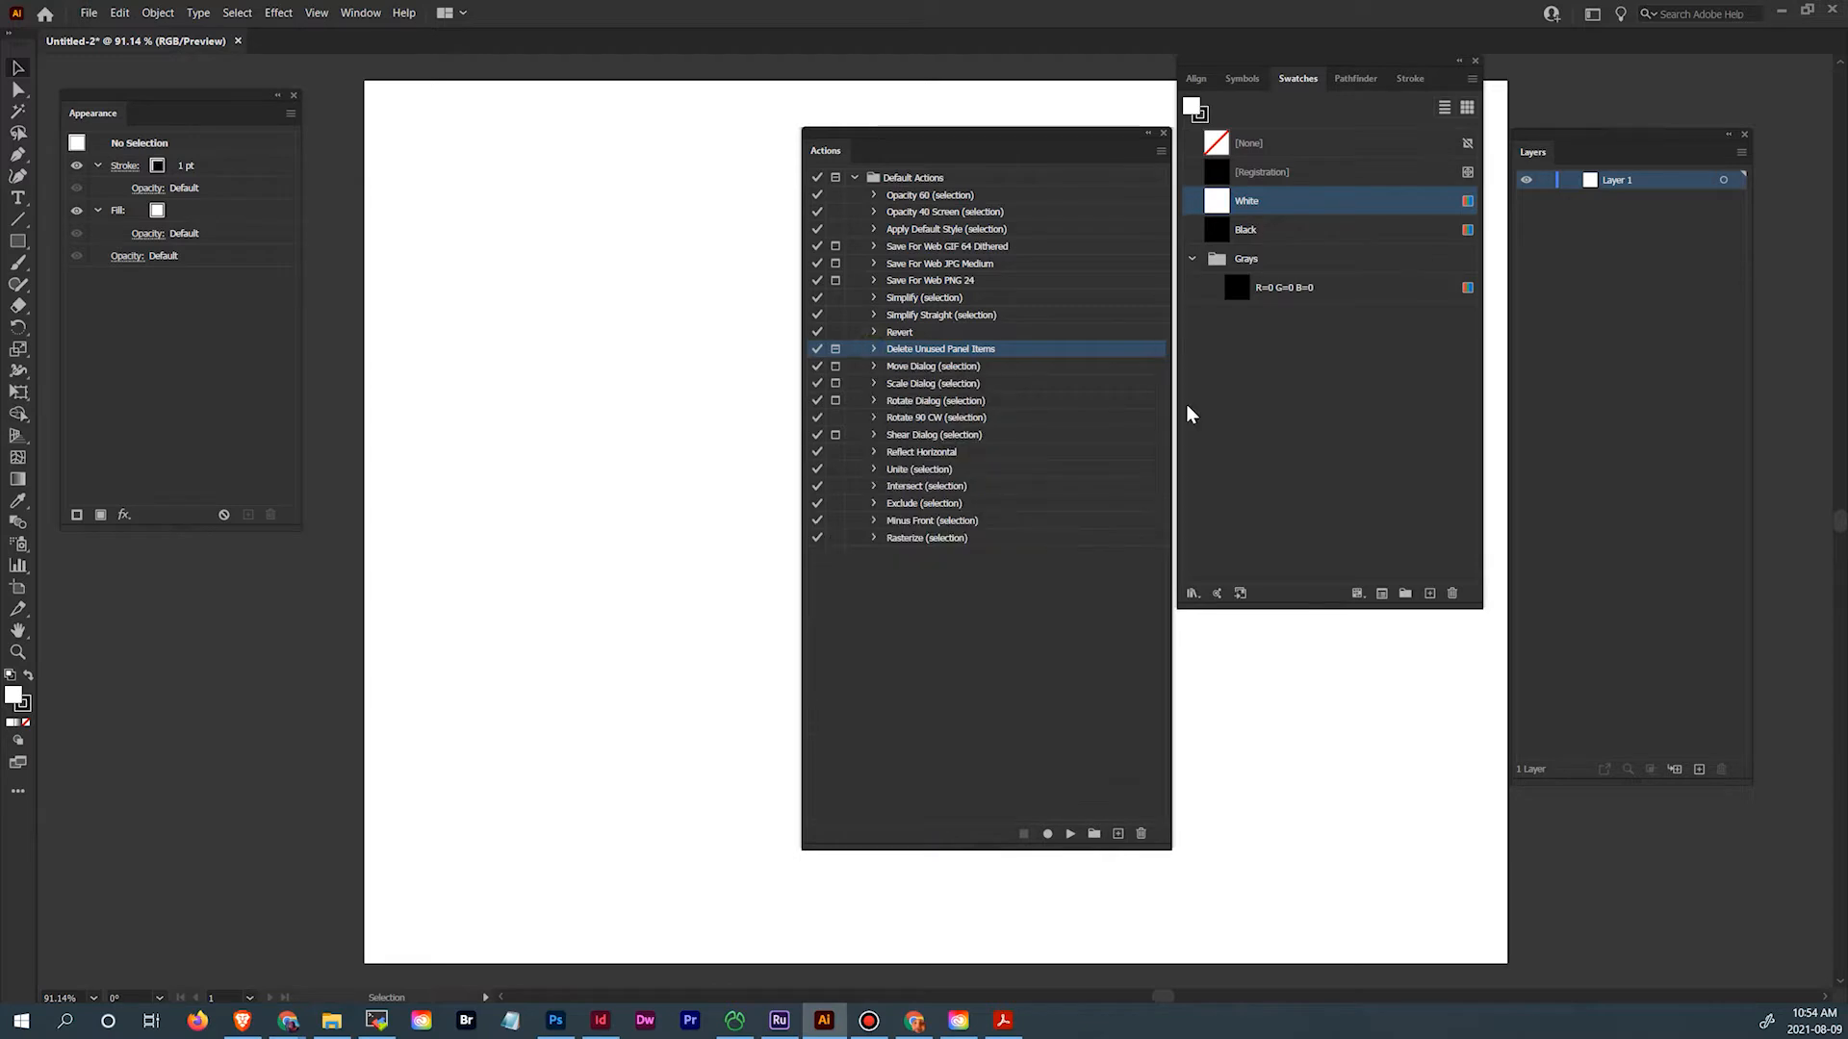
Delete the remaining Grays color group from the swatches
left_click(1278, 264)
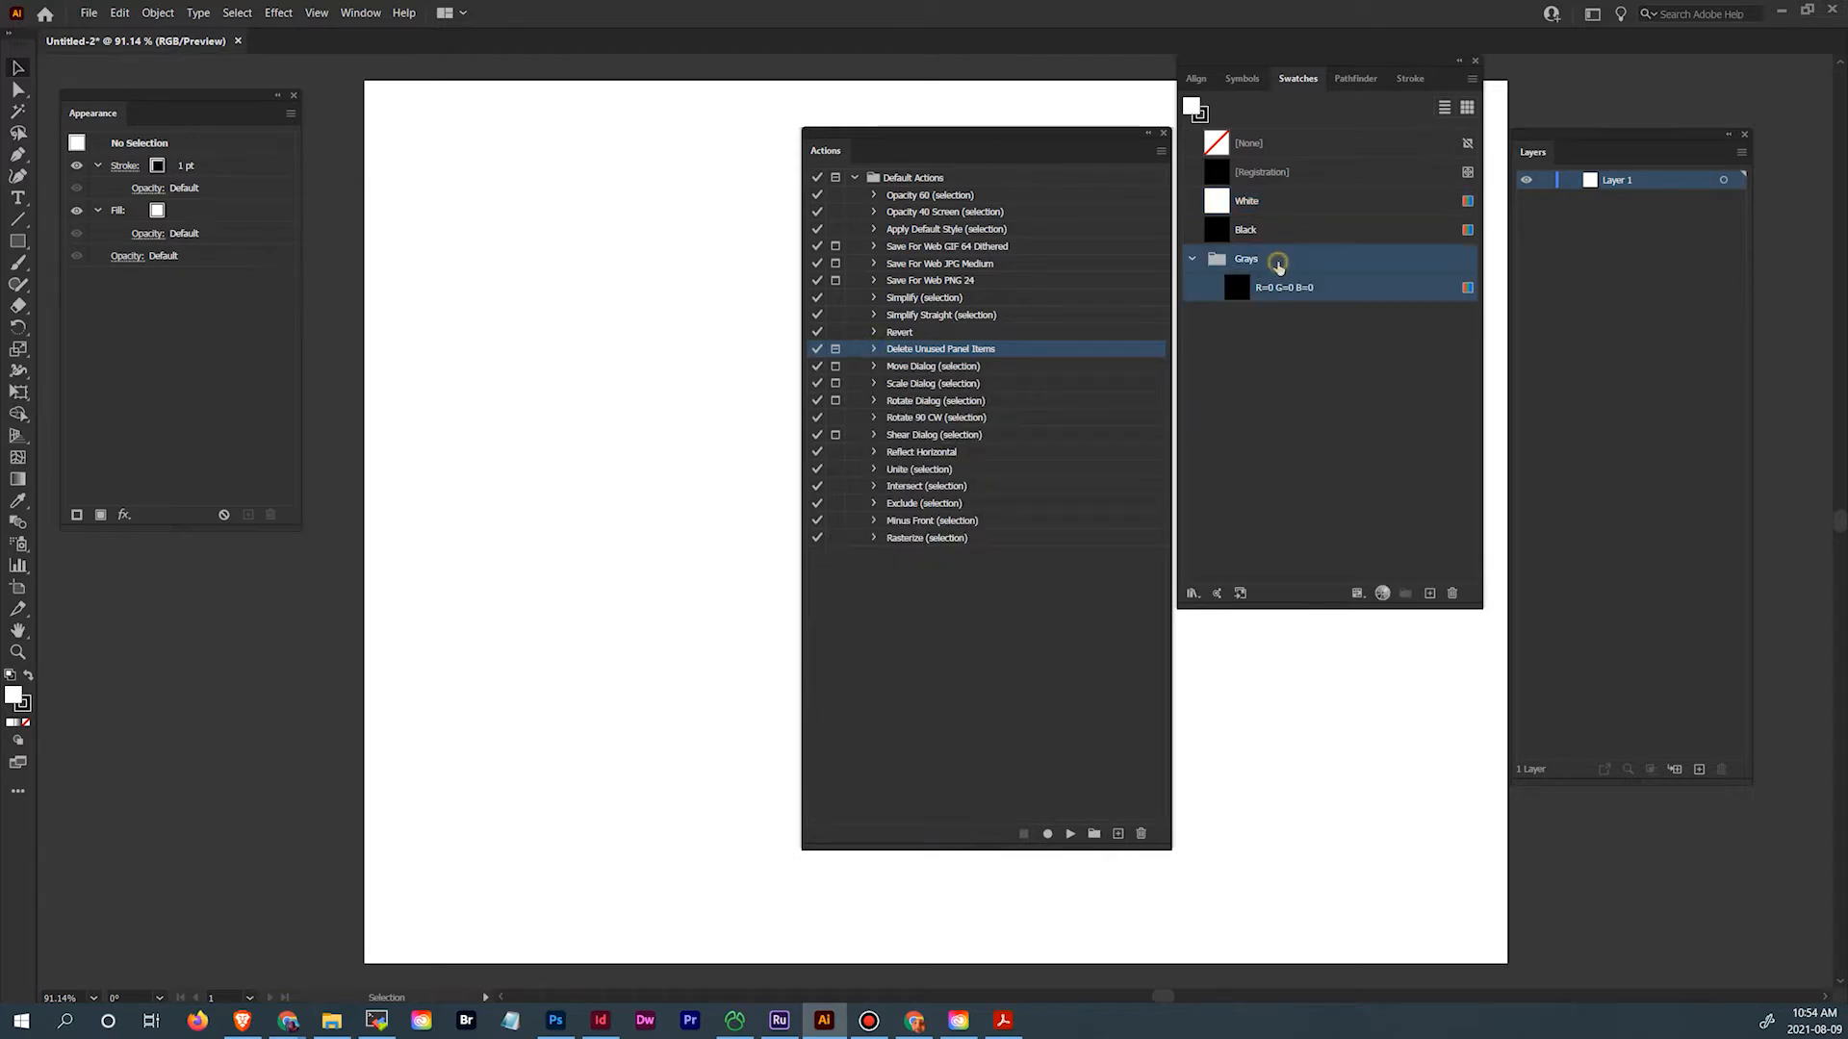
left_click(1453, 594)
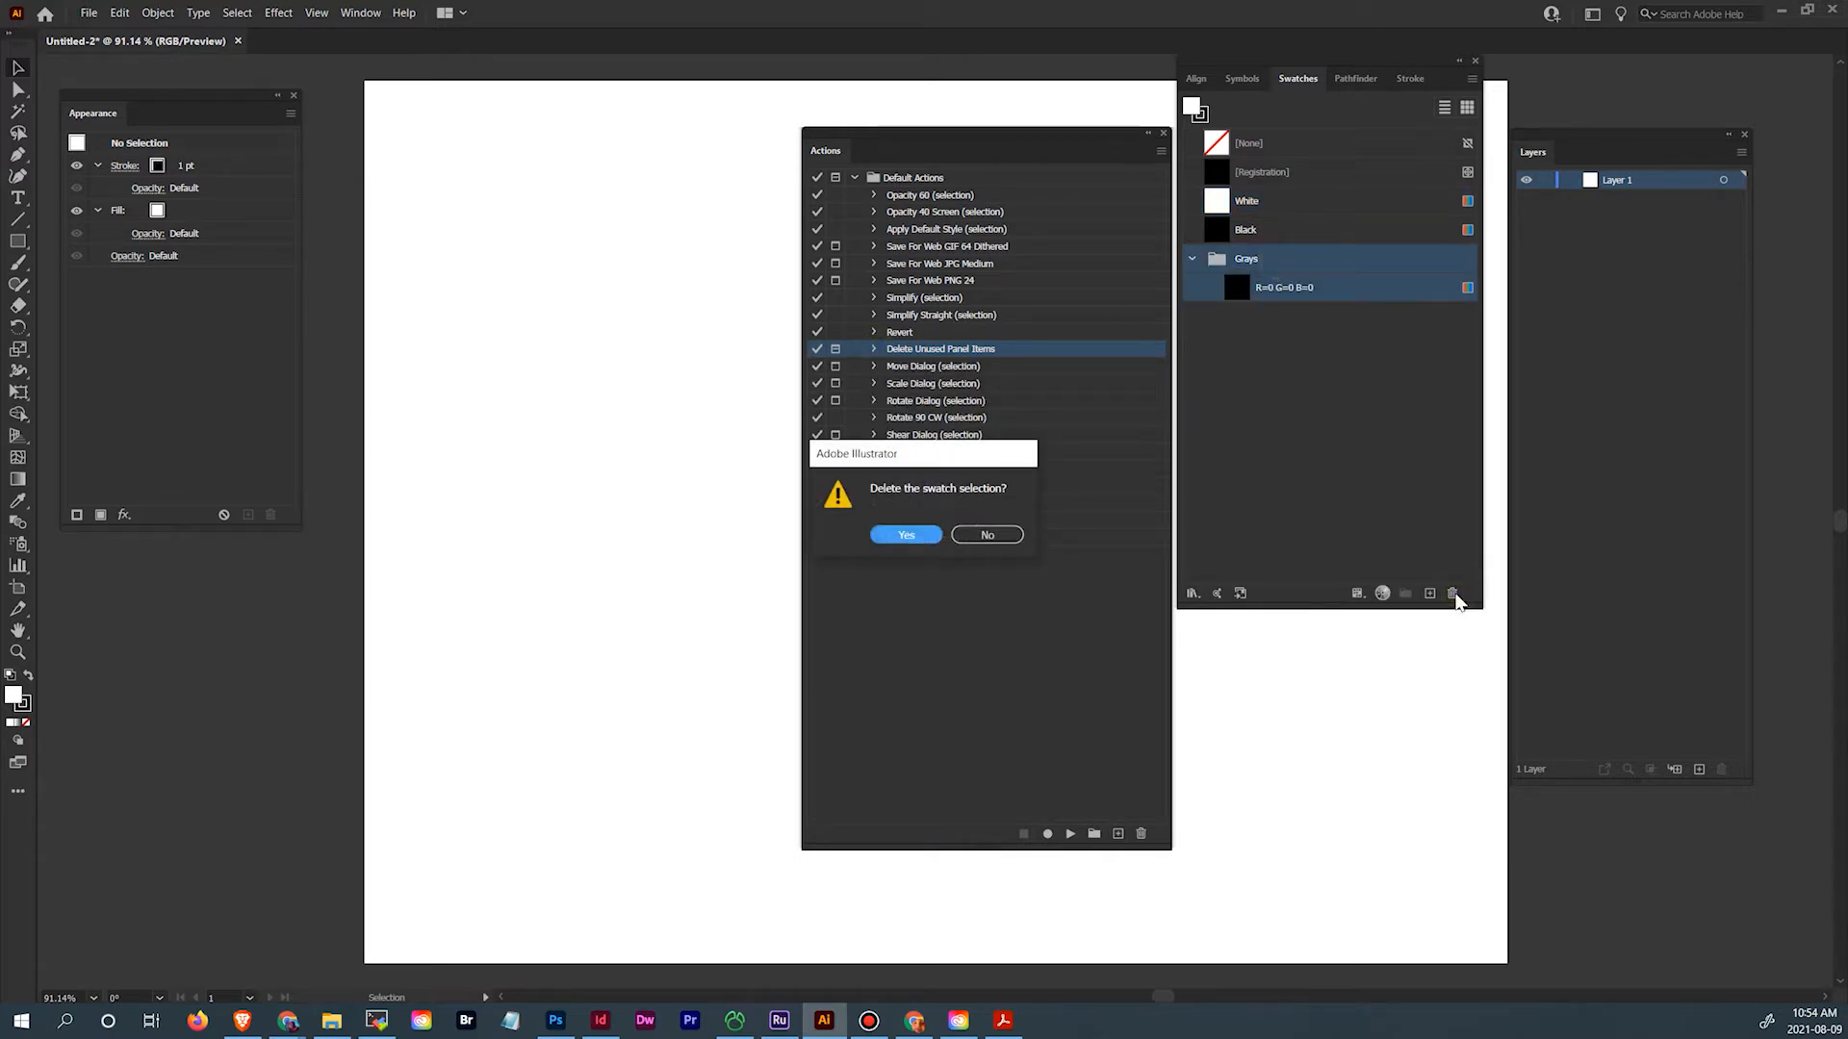
left_click(905, 535)
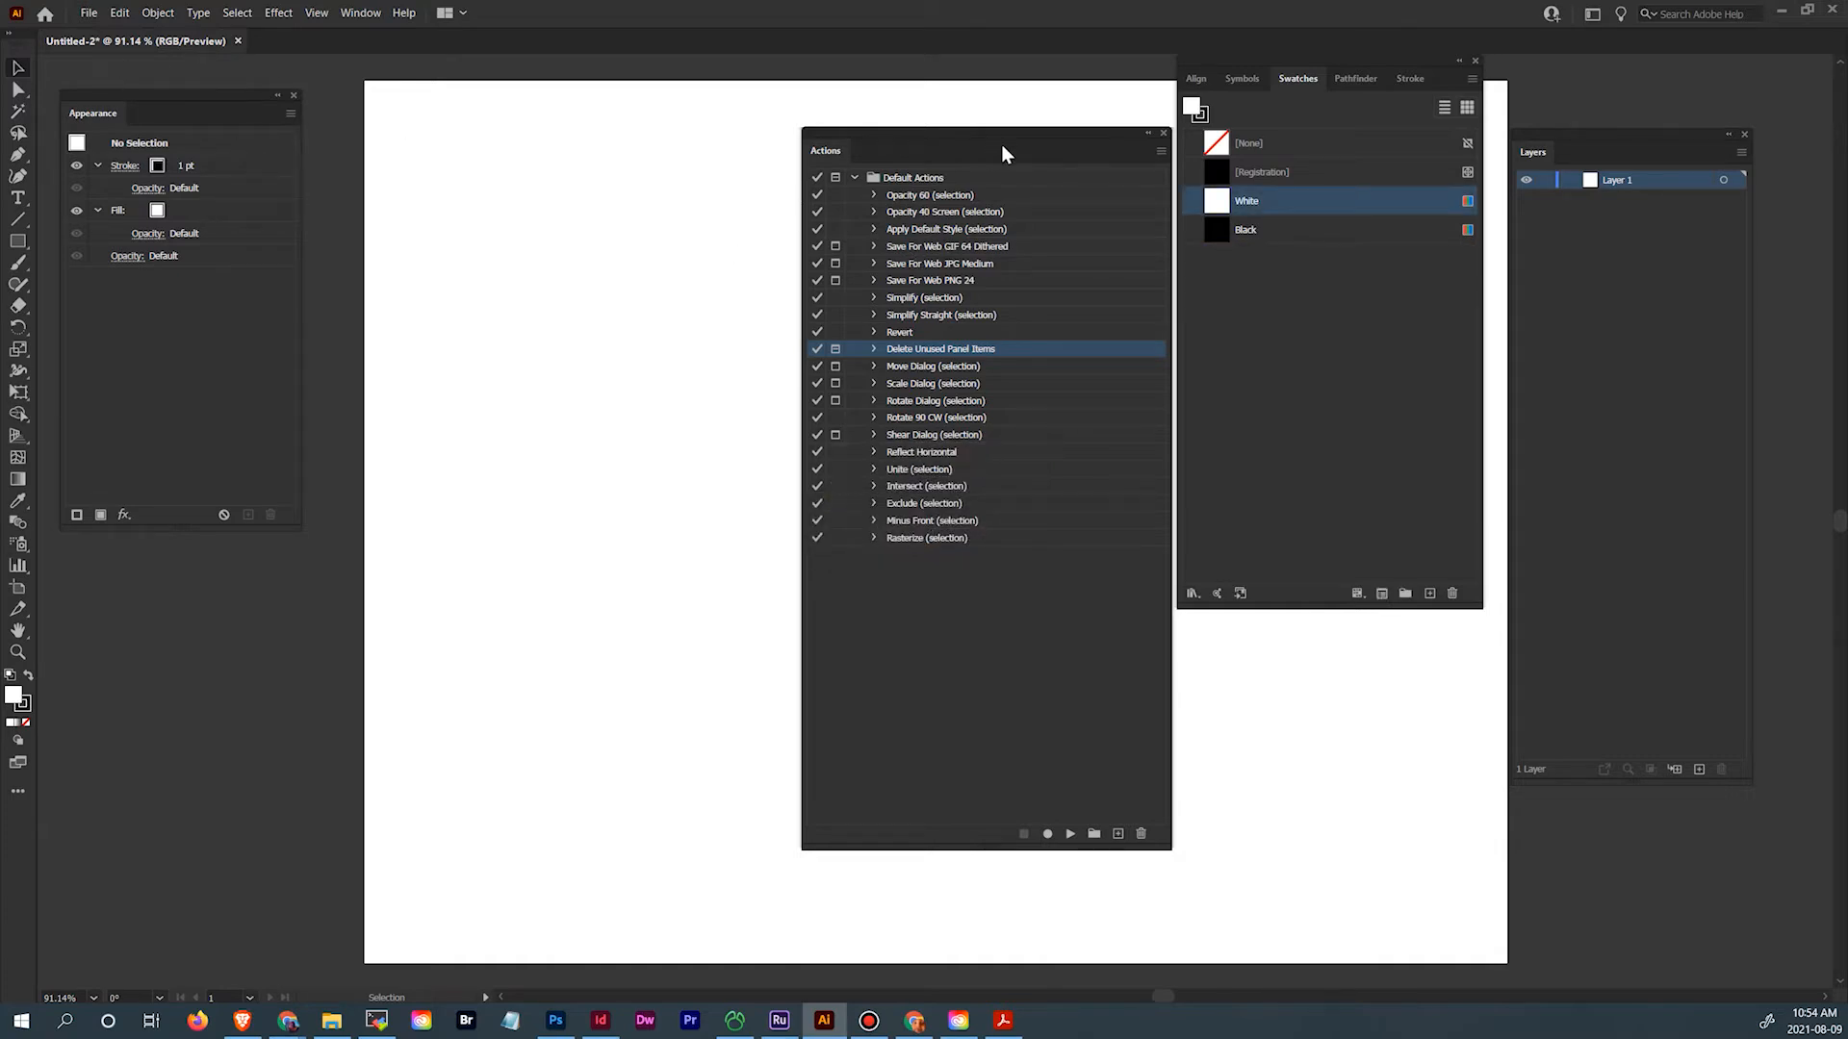
Close the Actions and Character panels and move the Swatches panel toward the artboard's outer edge
left_click(1162, 132)
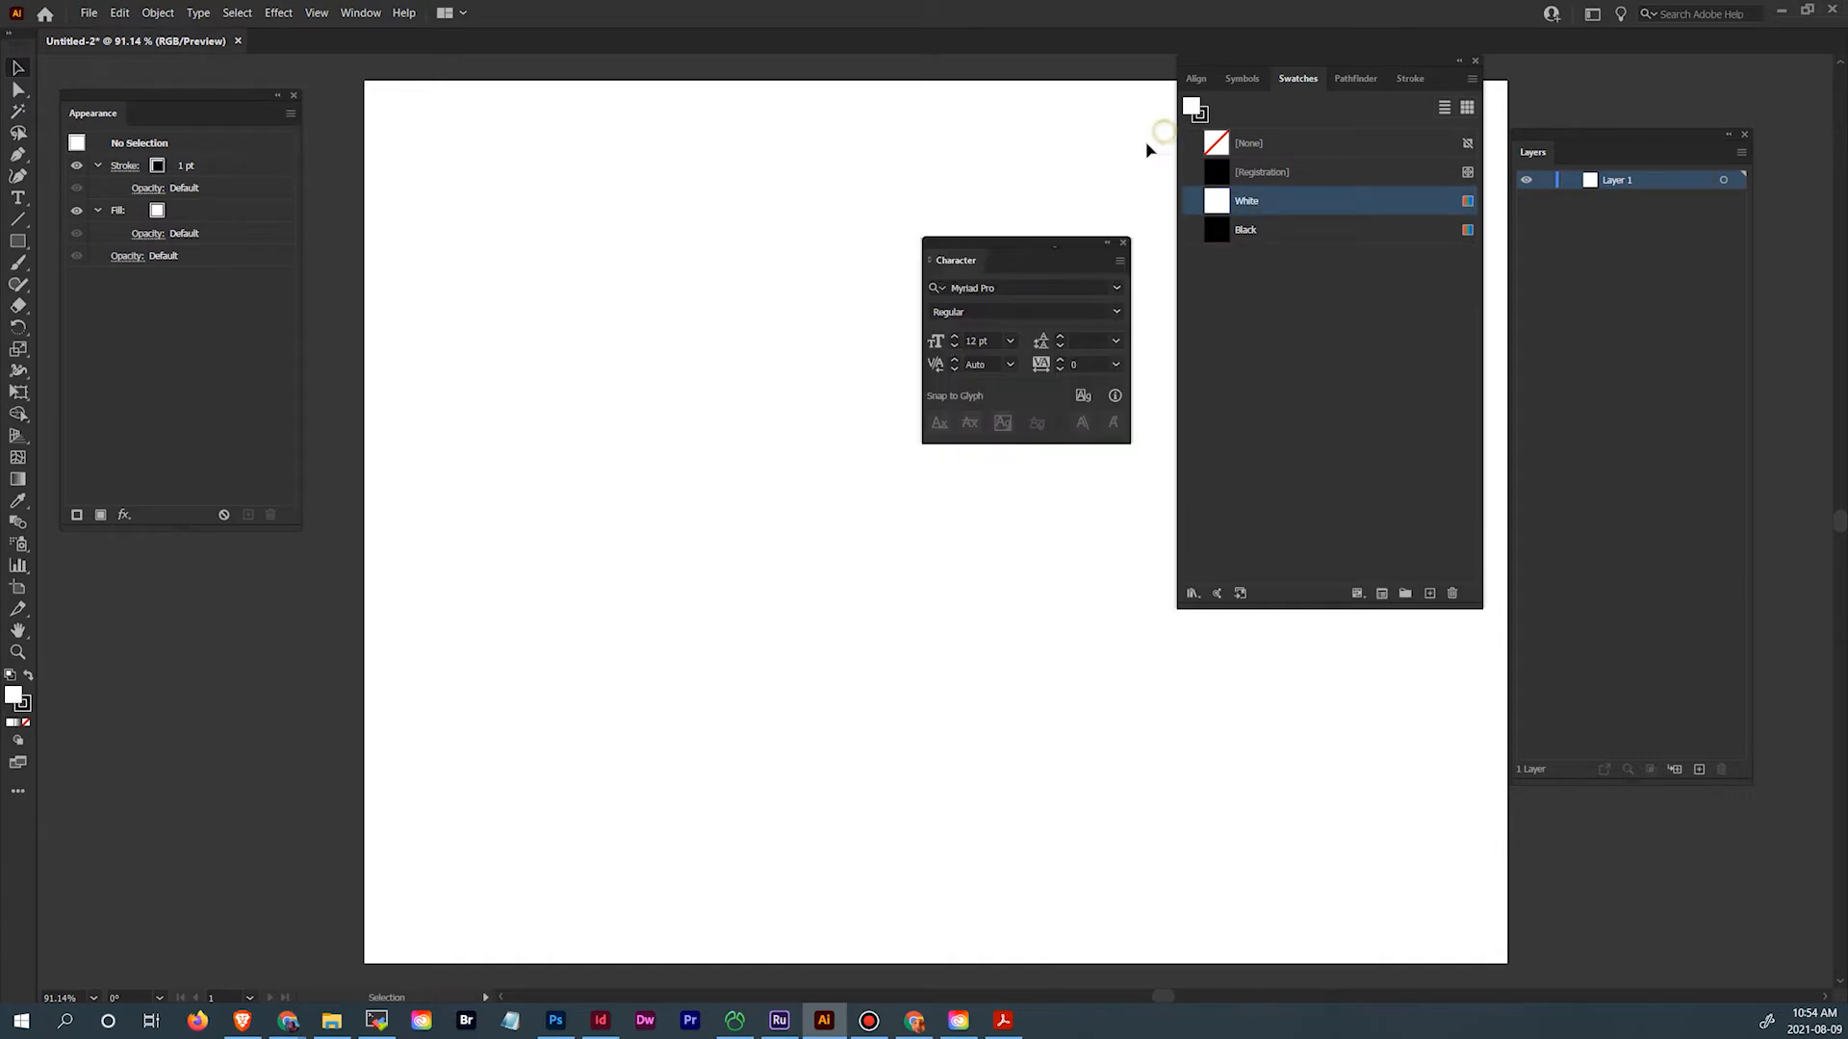
left_click(1123, 243)
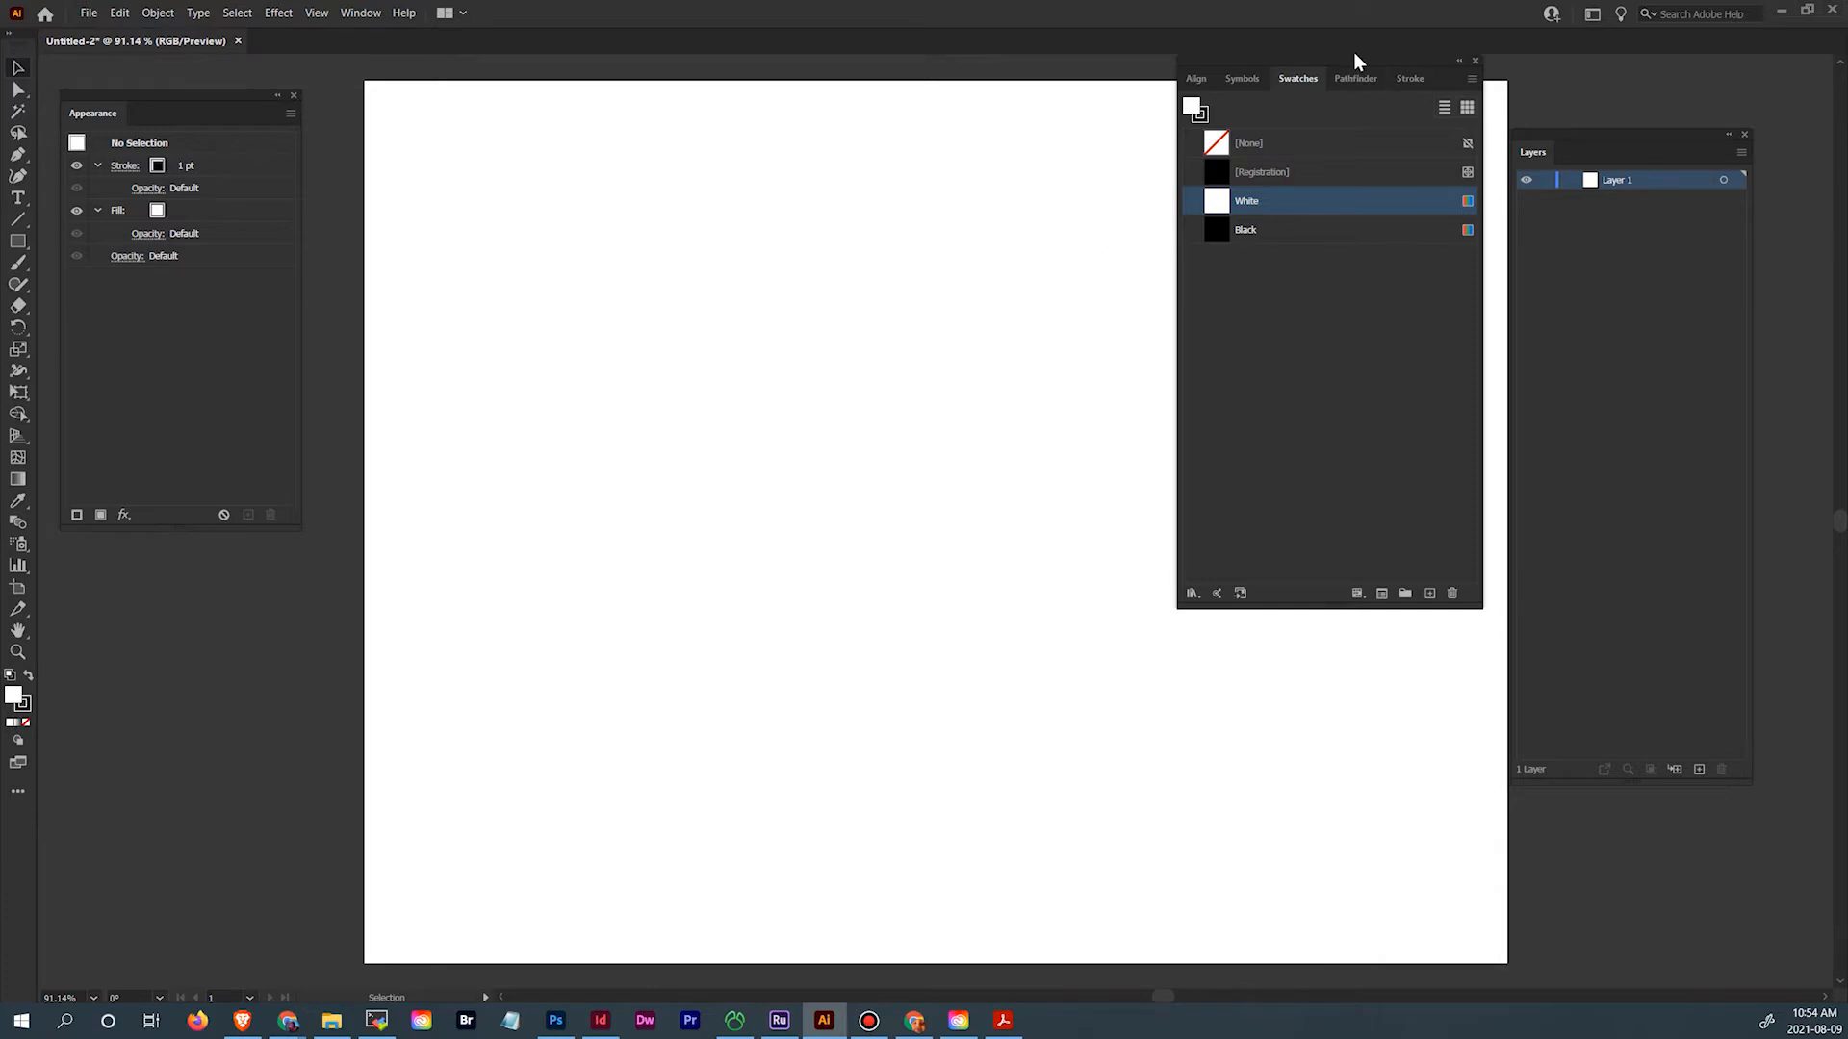
left_click_drag(1355, 54, 1655, 62)
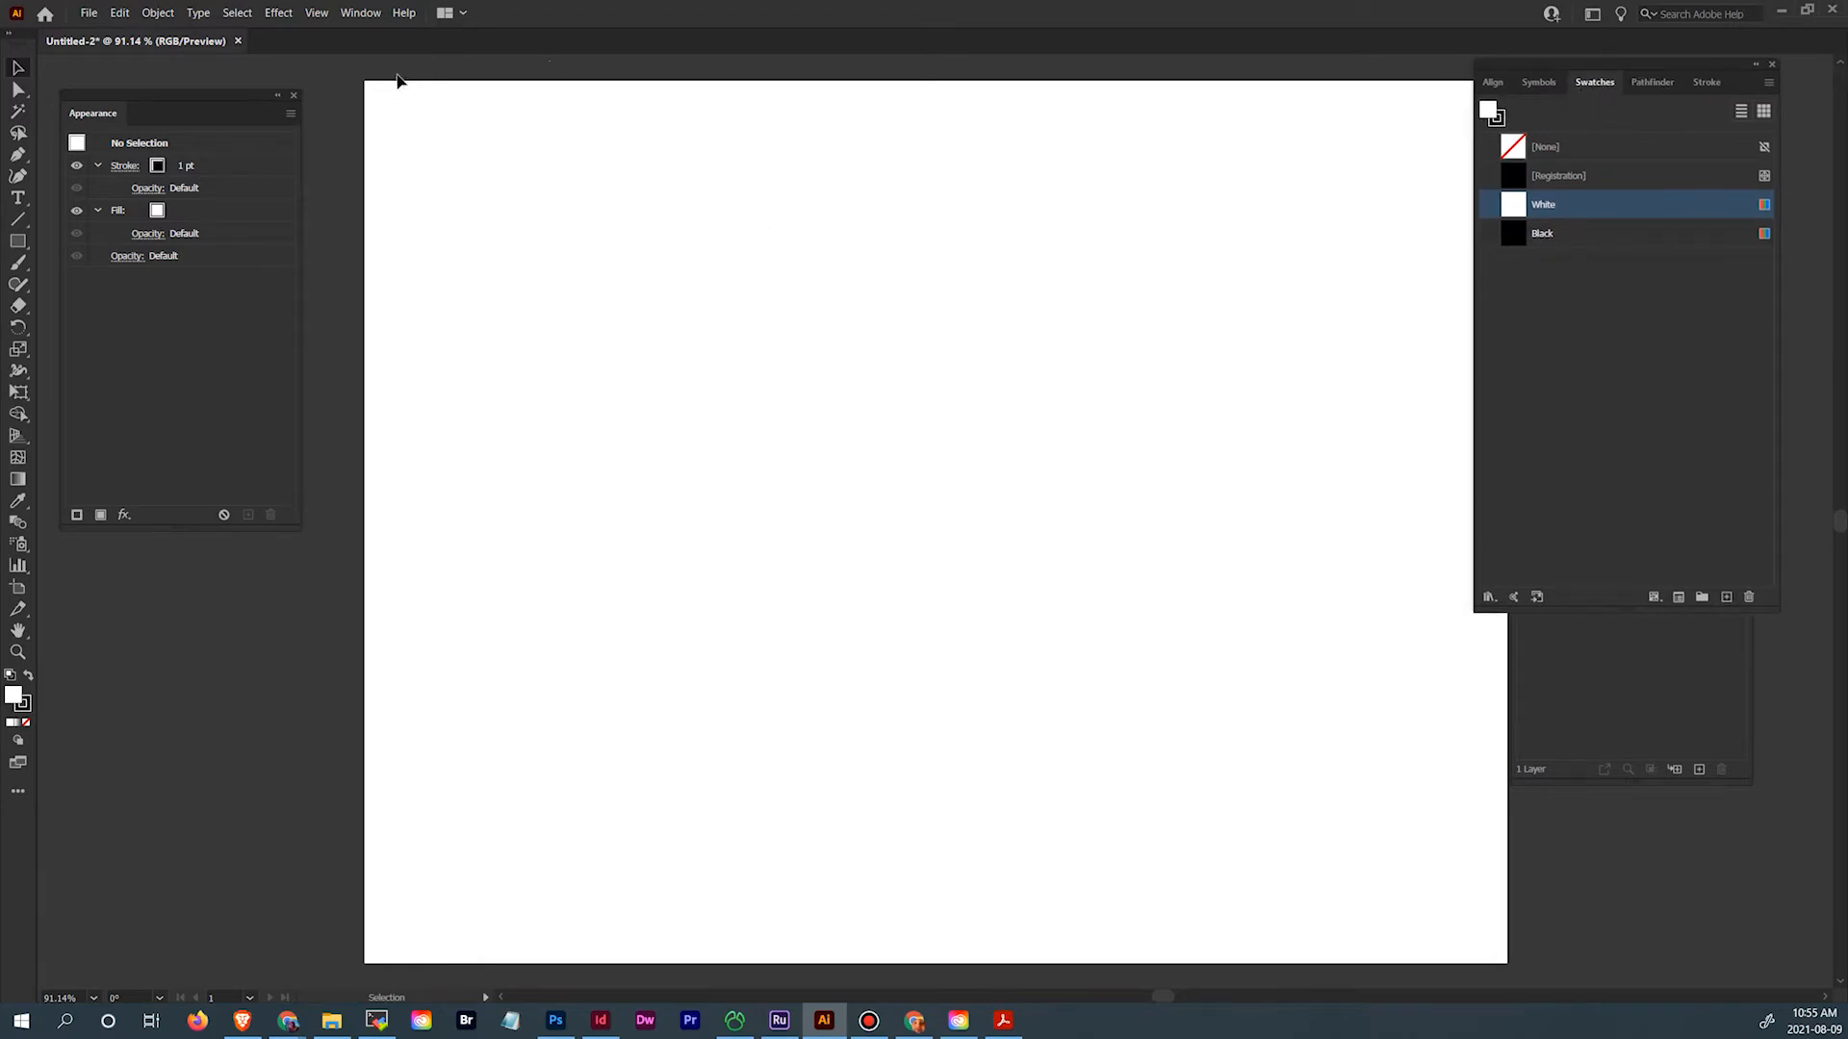
left_click(159, 12)
mouse_move(123, 12)
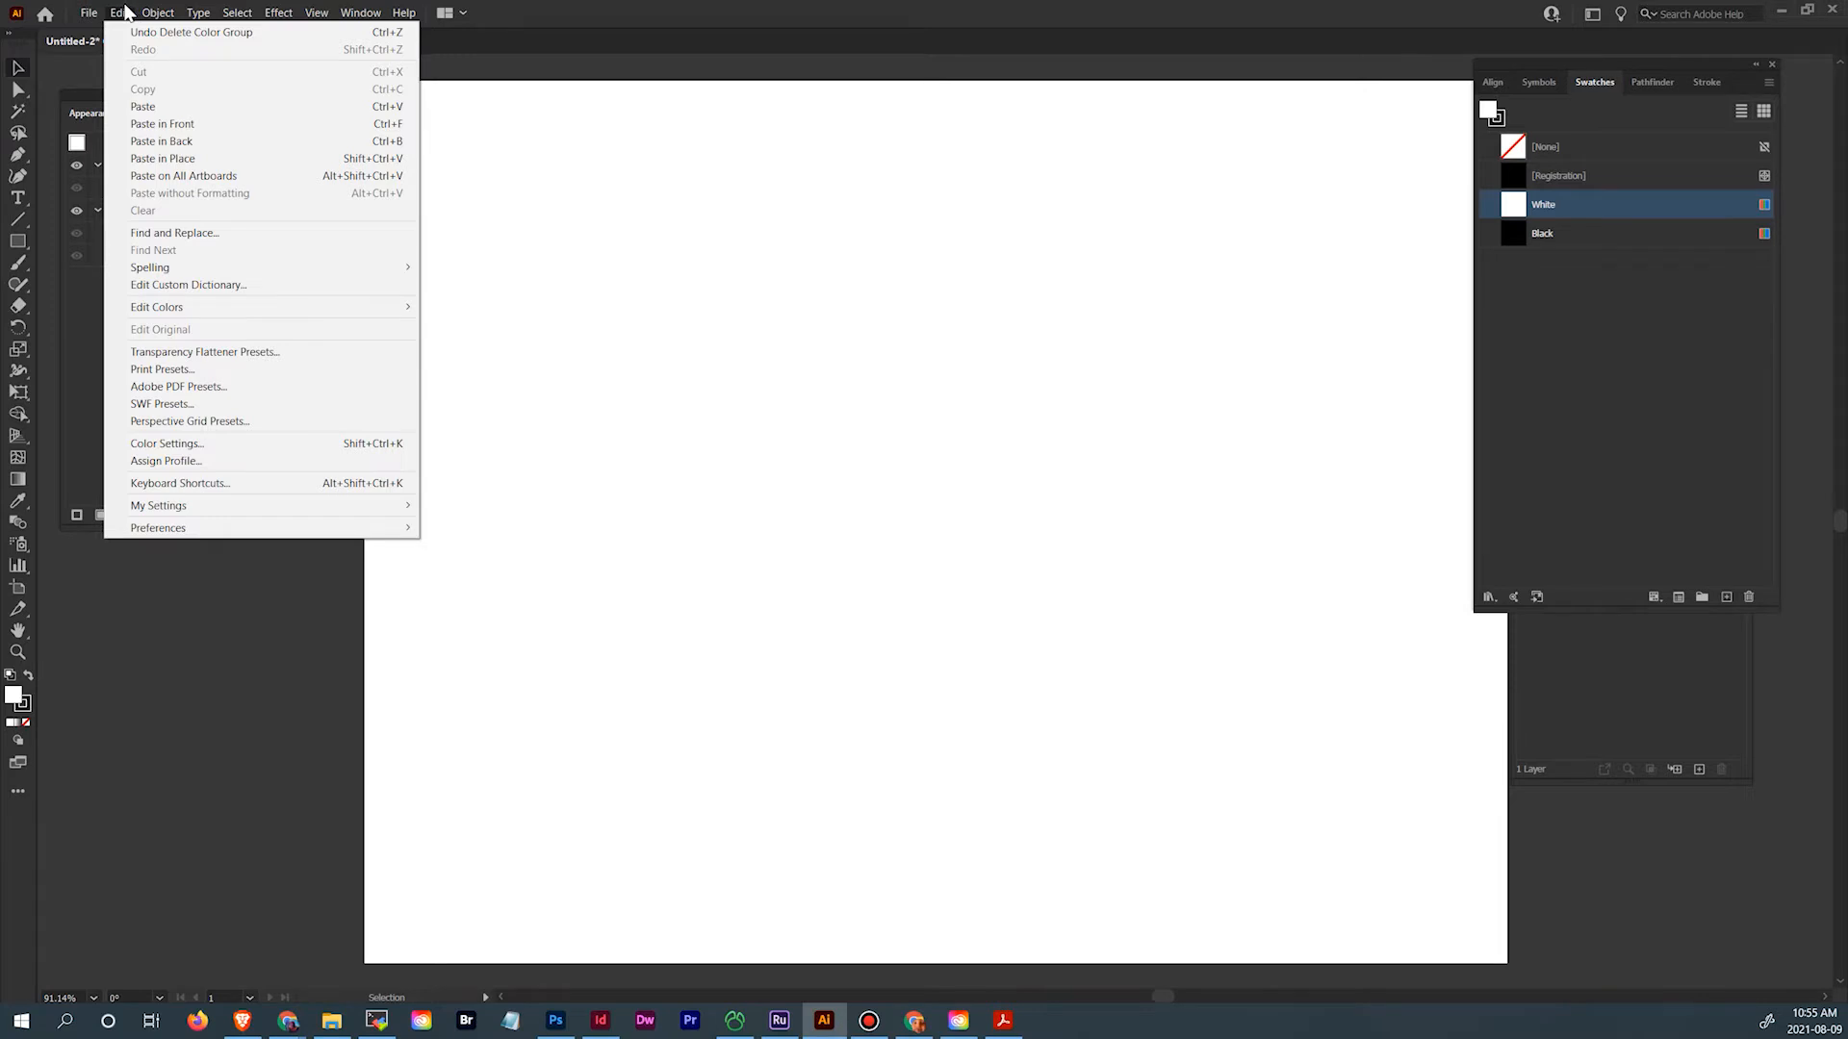
left_click(123, 12)
left_click(86, 13)
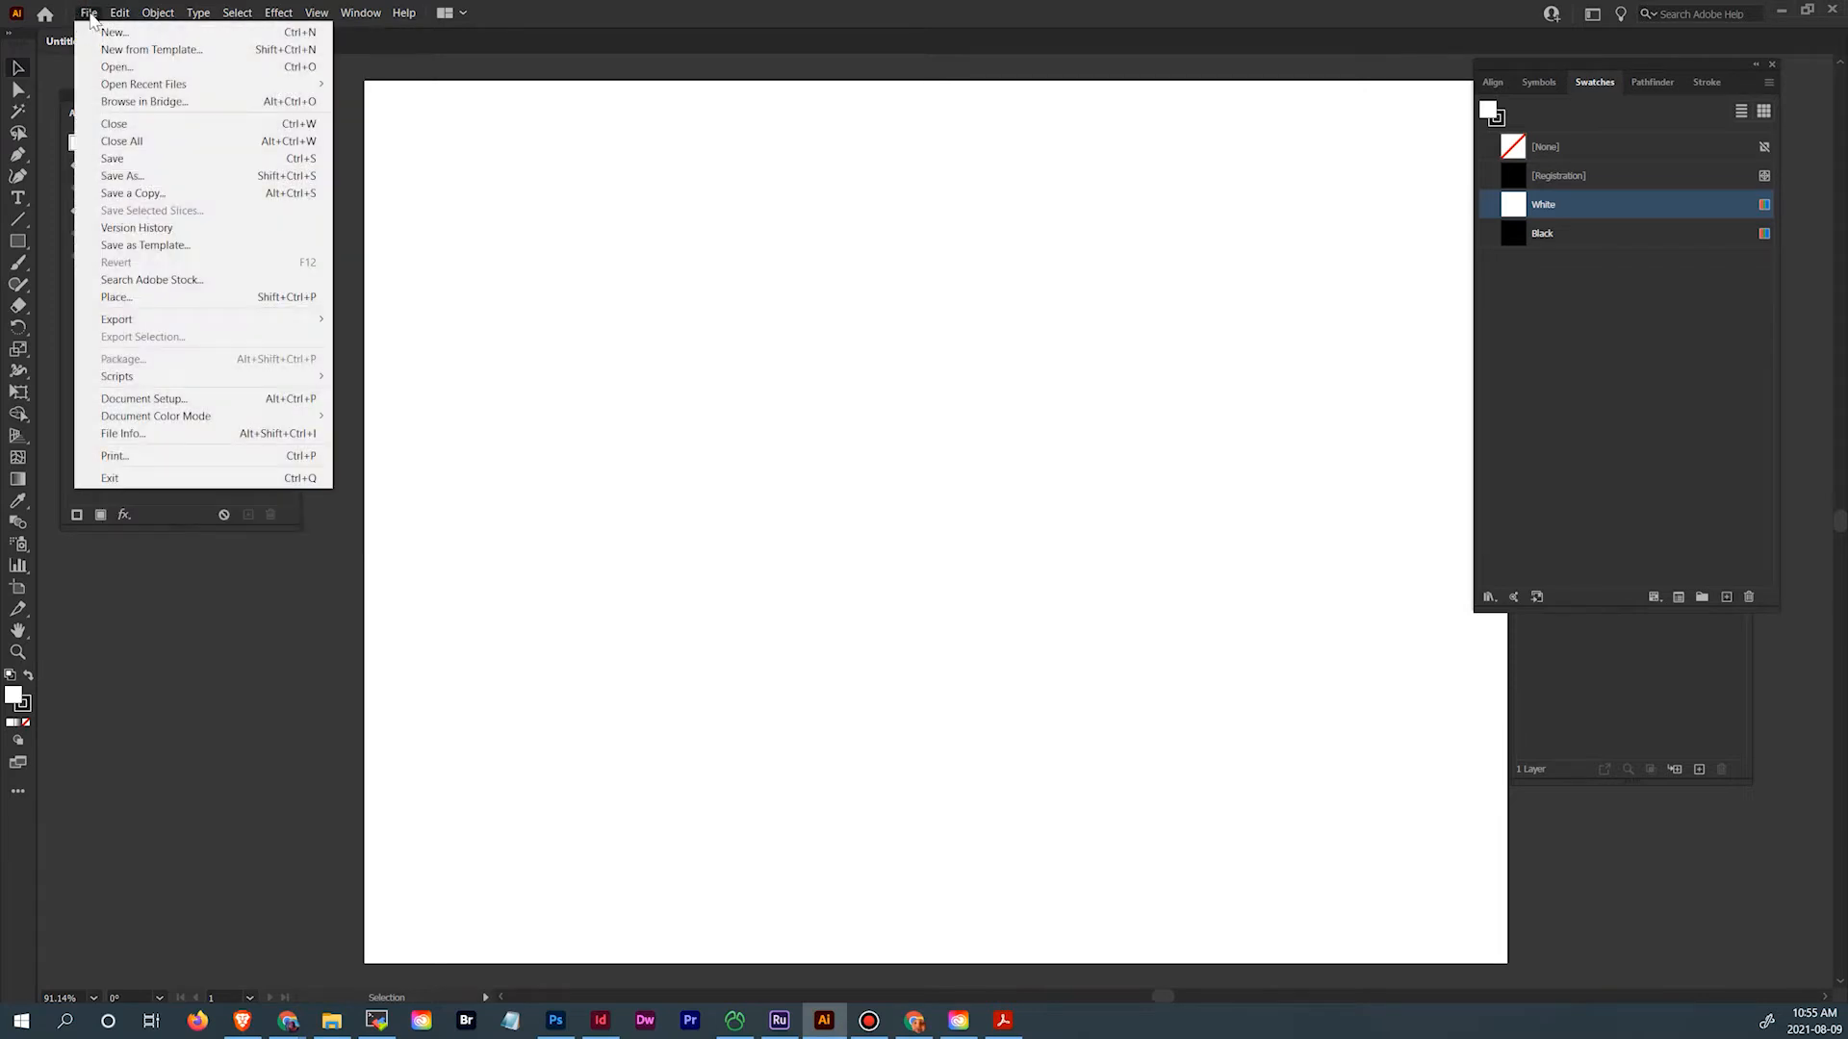
mouse_move(112, 20)
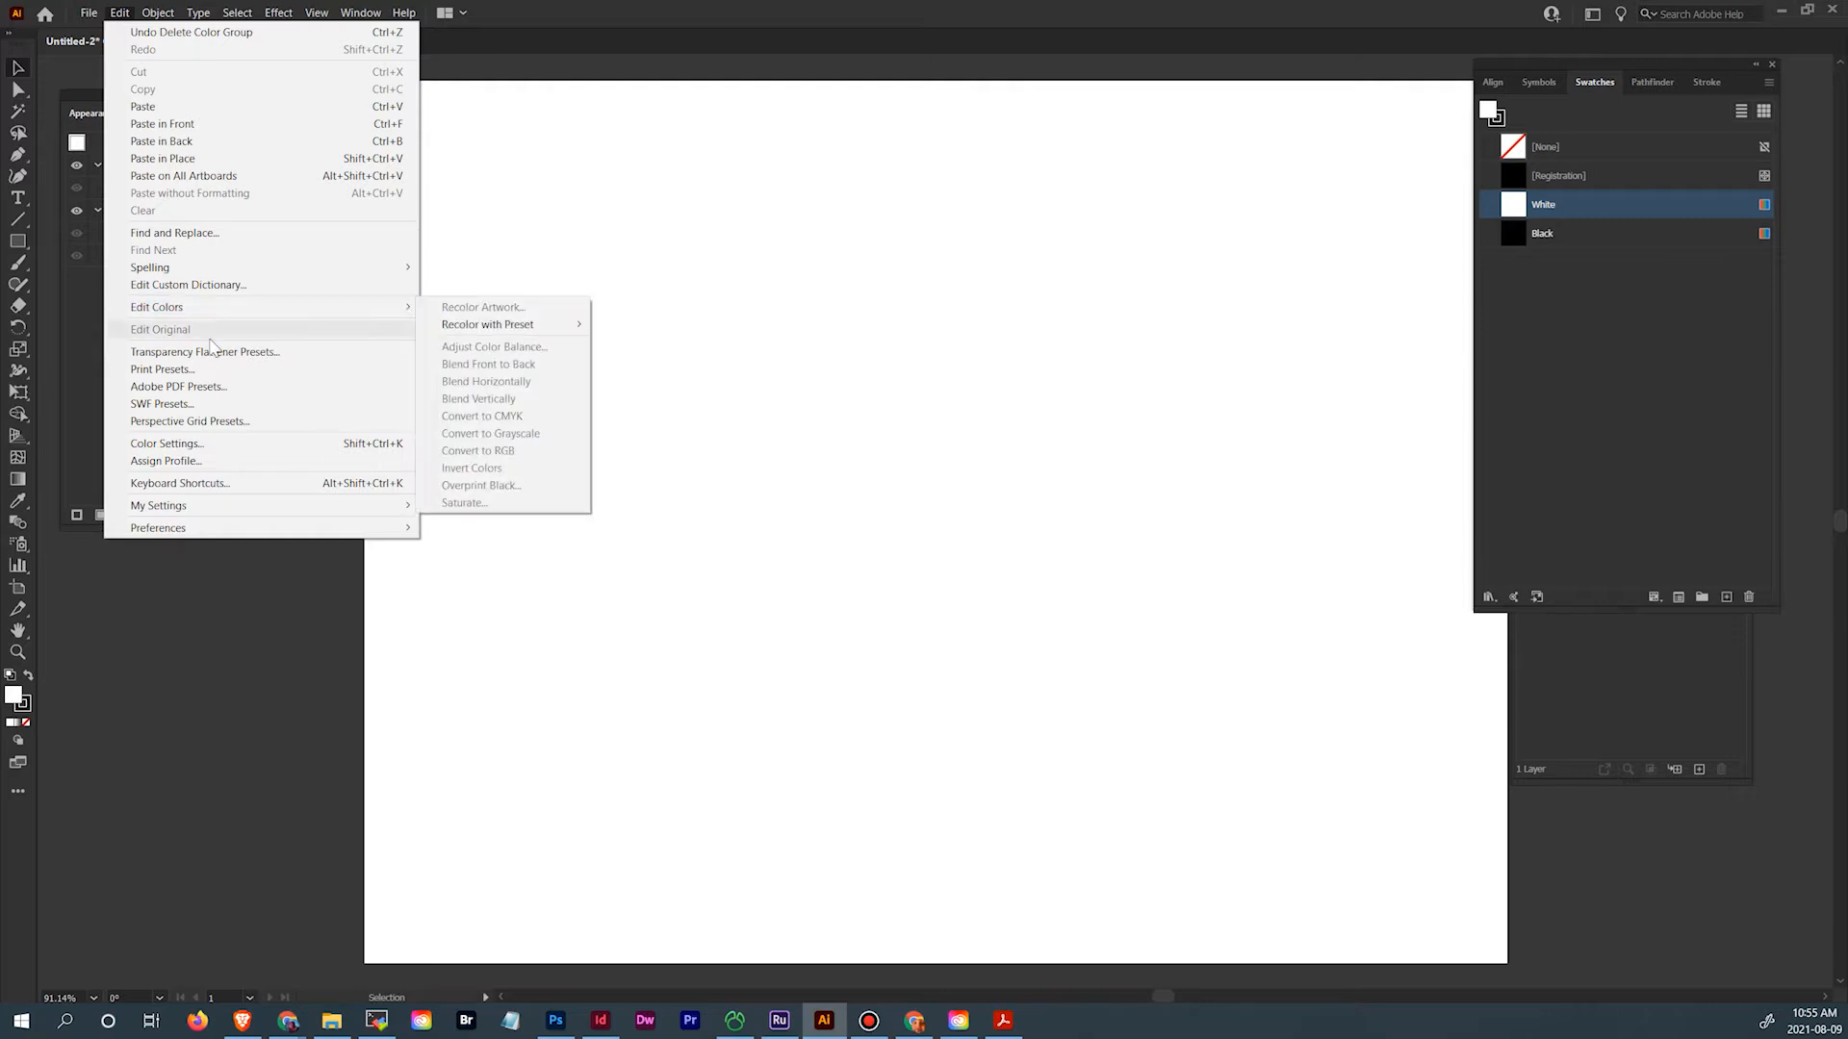
left_click(220, 447)
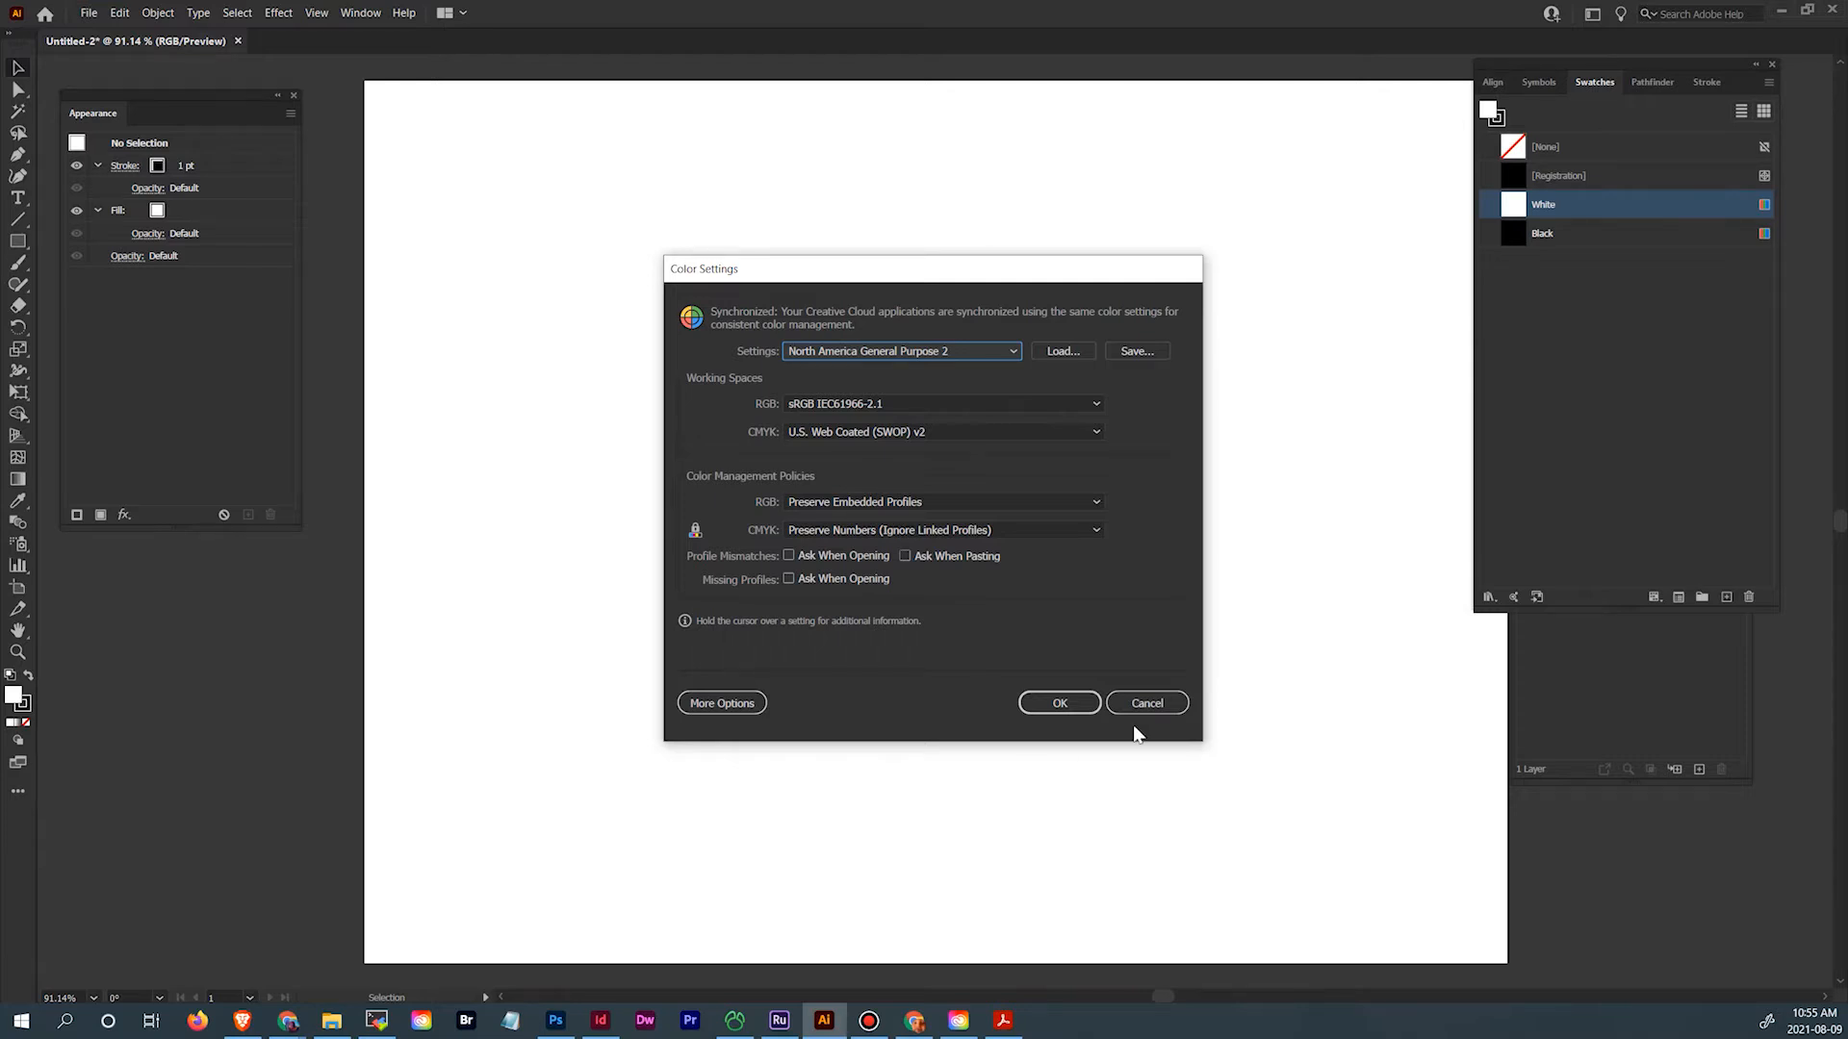
left_click(1143, 701)
left_click(158, 13)
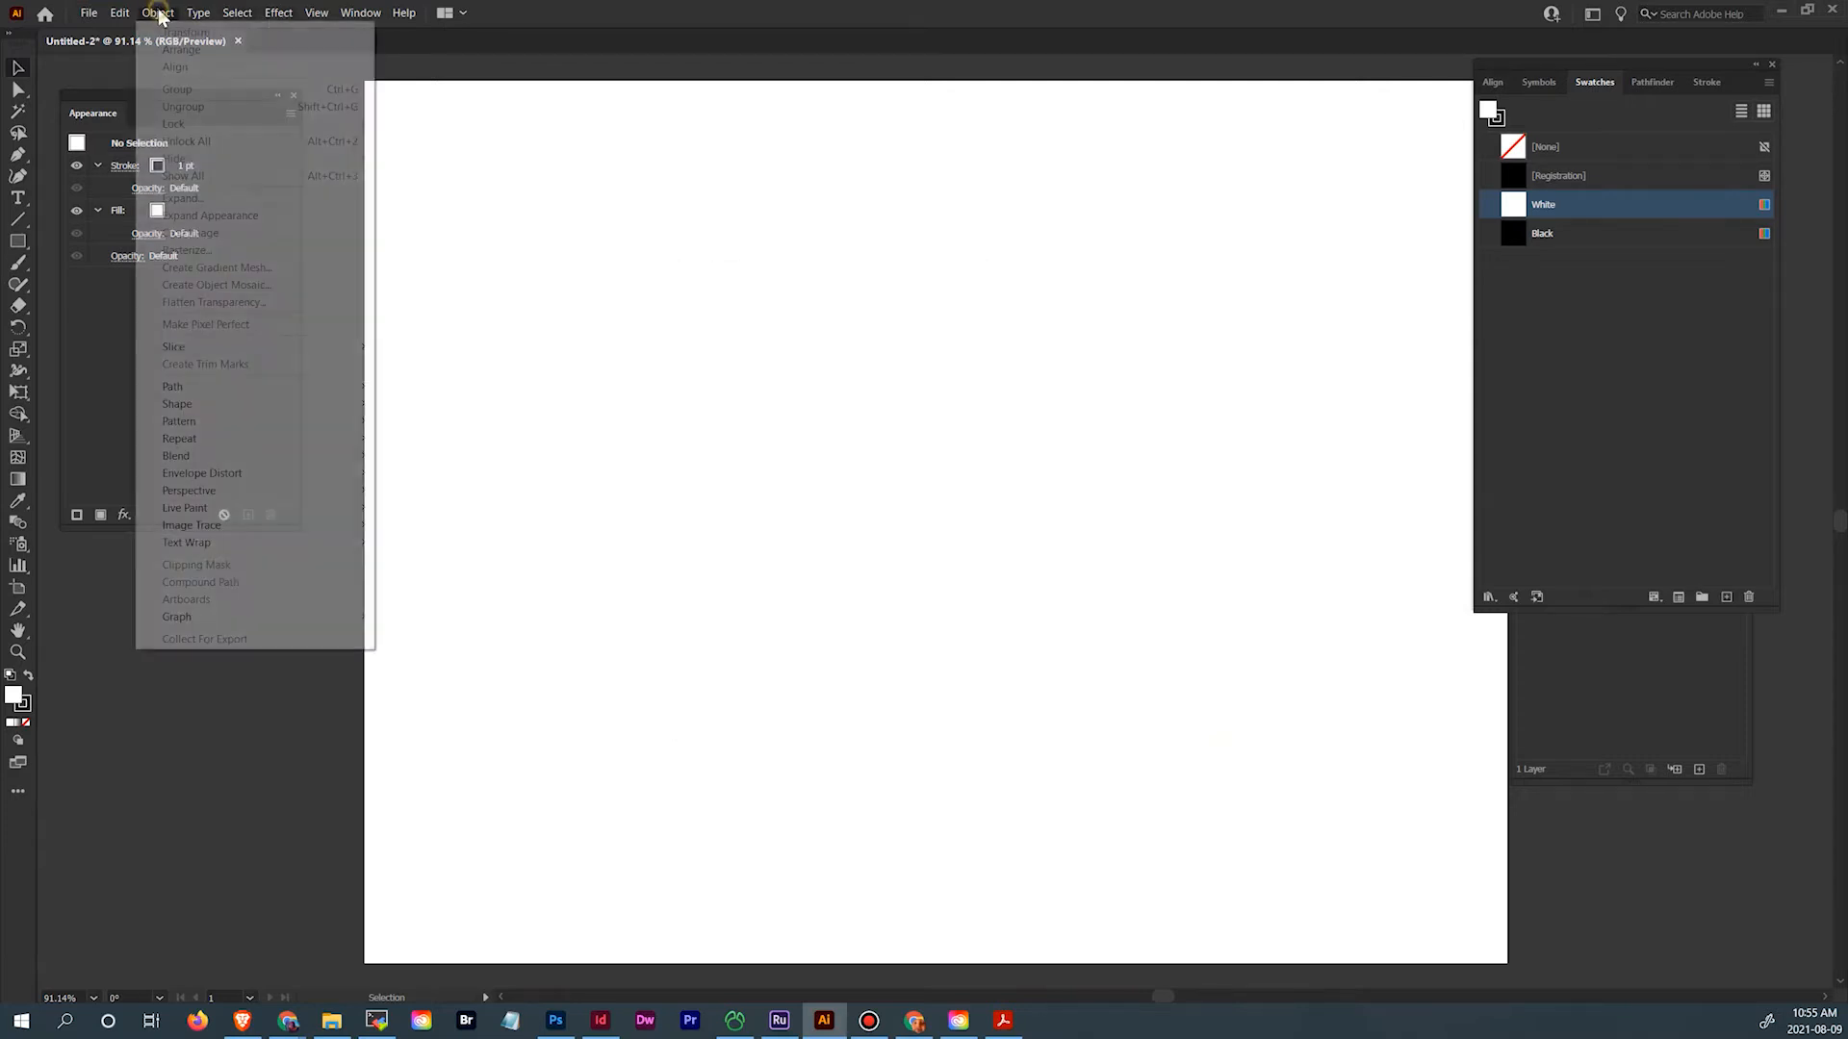
left_click(313, 15)
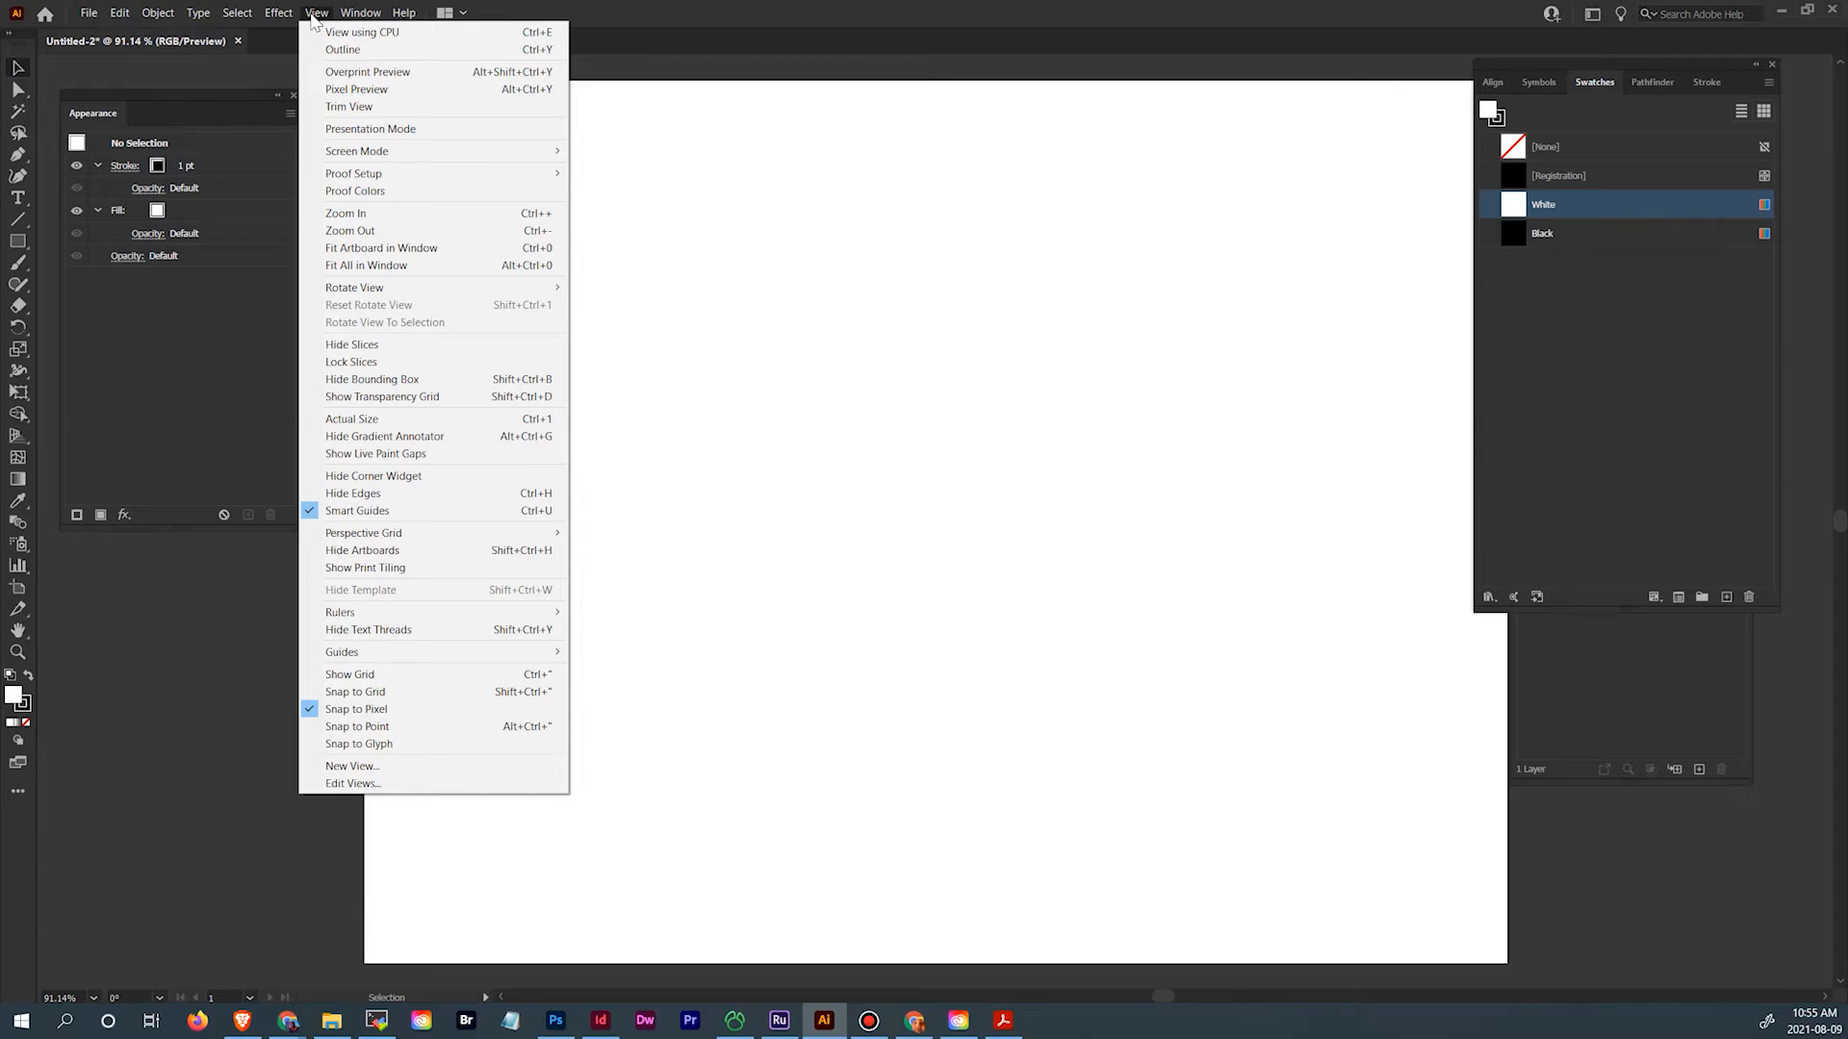
mouse_move(352, 11)
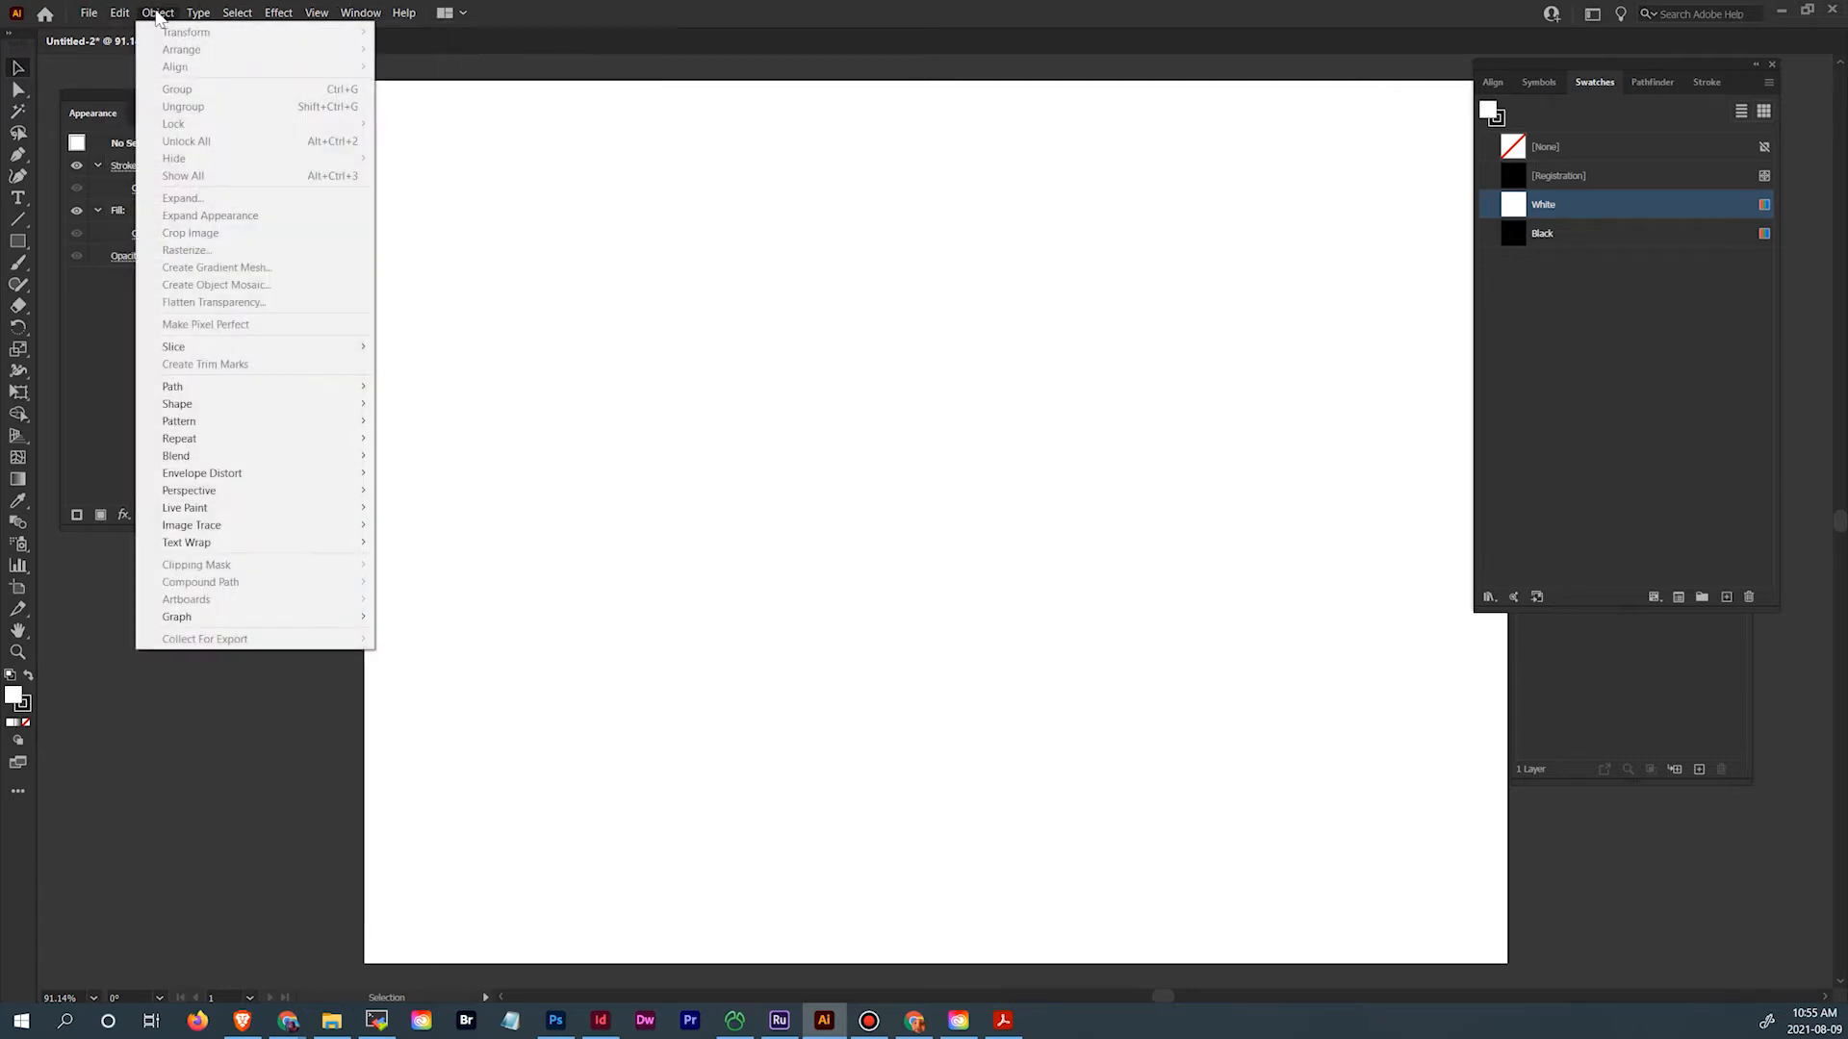
Change the document color mode to CMYK Color
mouse_move(128, 11)
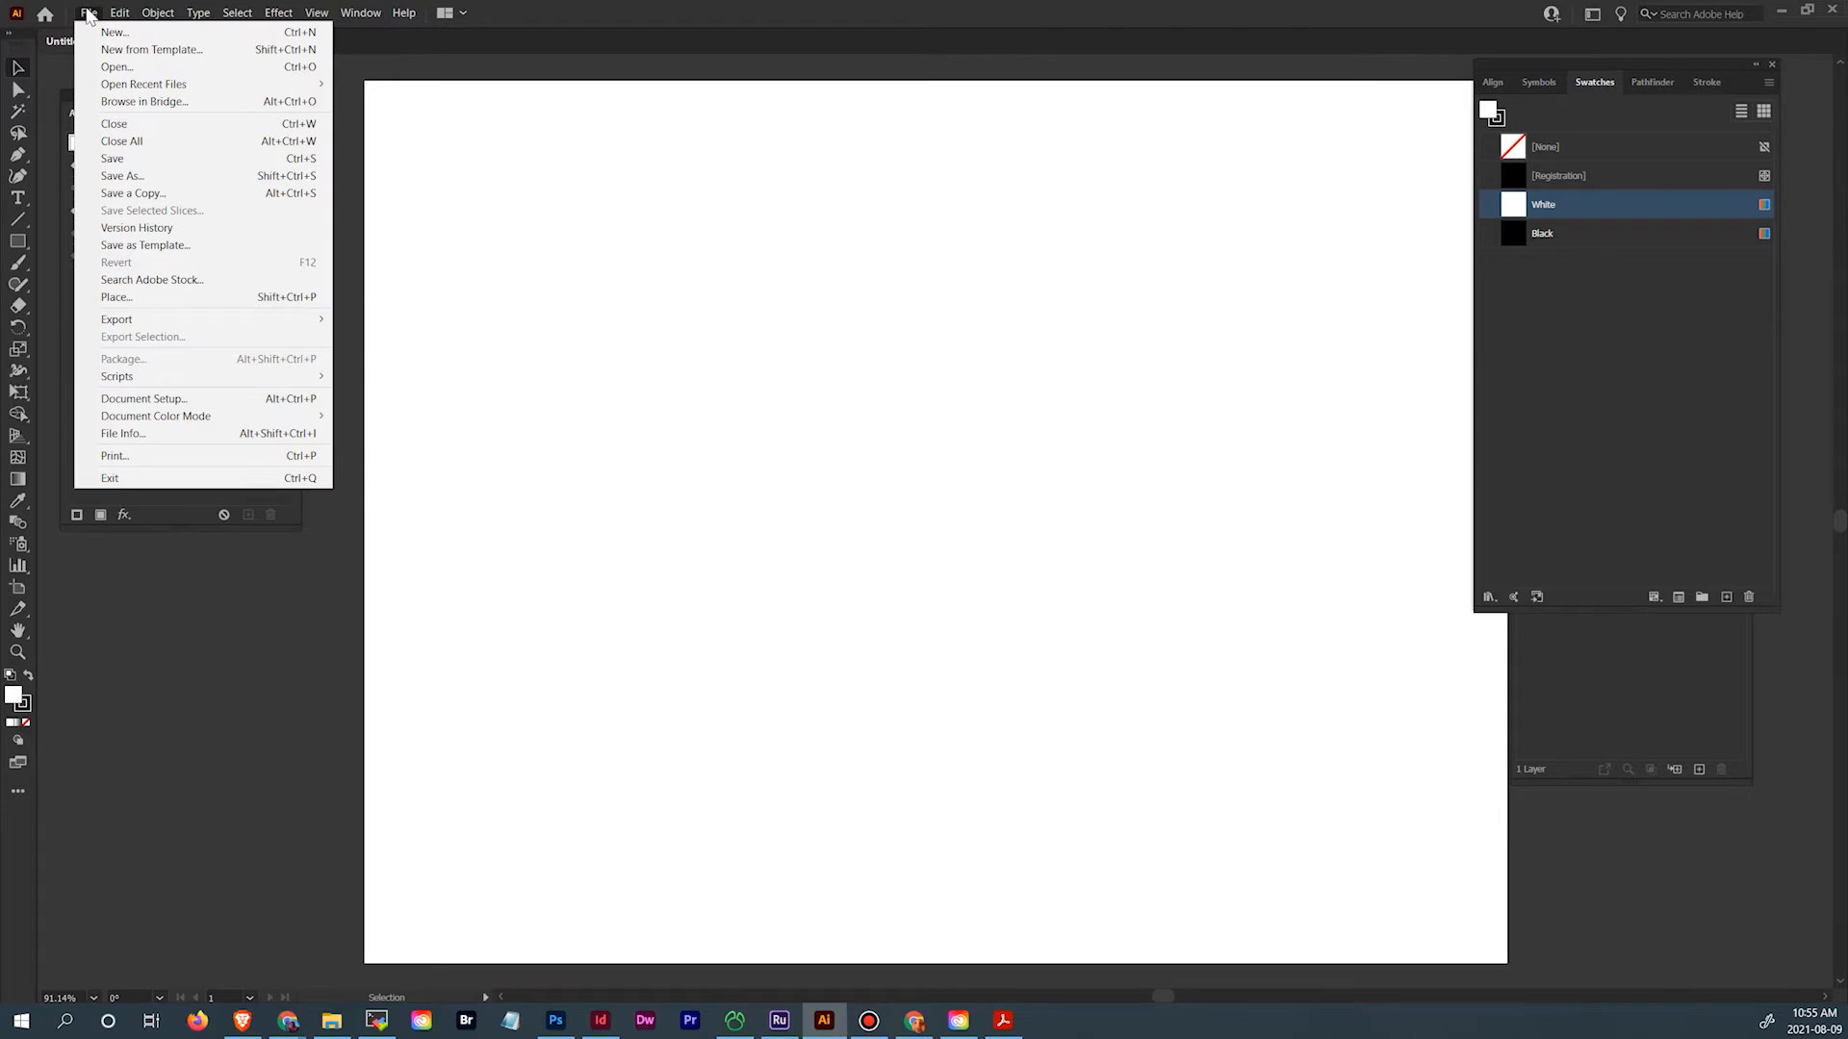
mouse_move(323, 417)
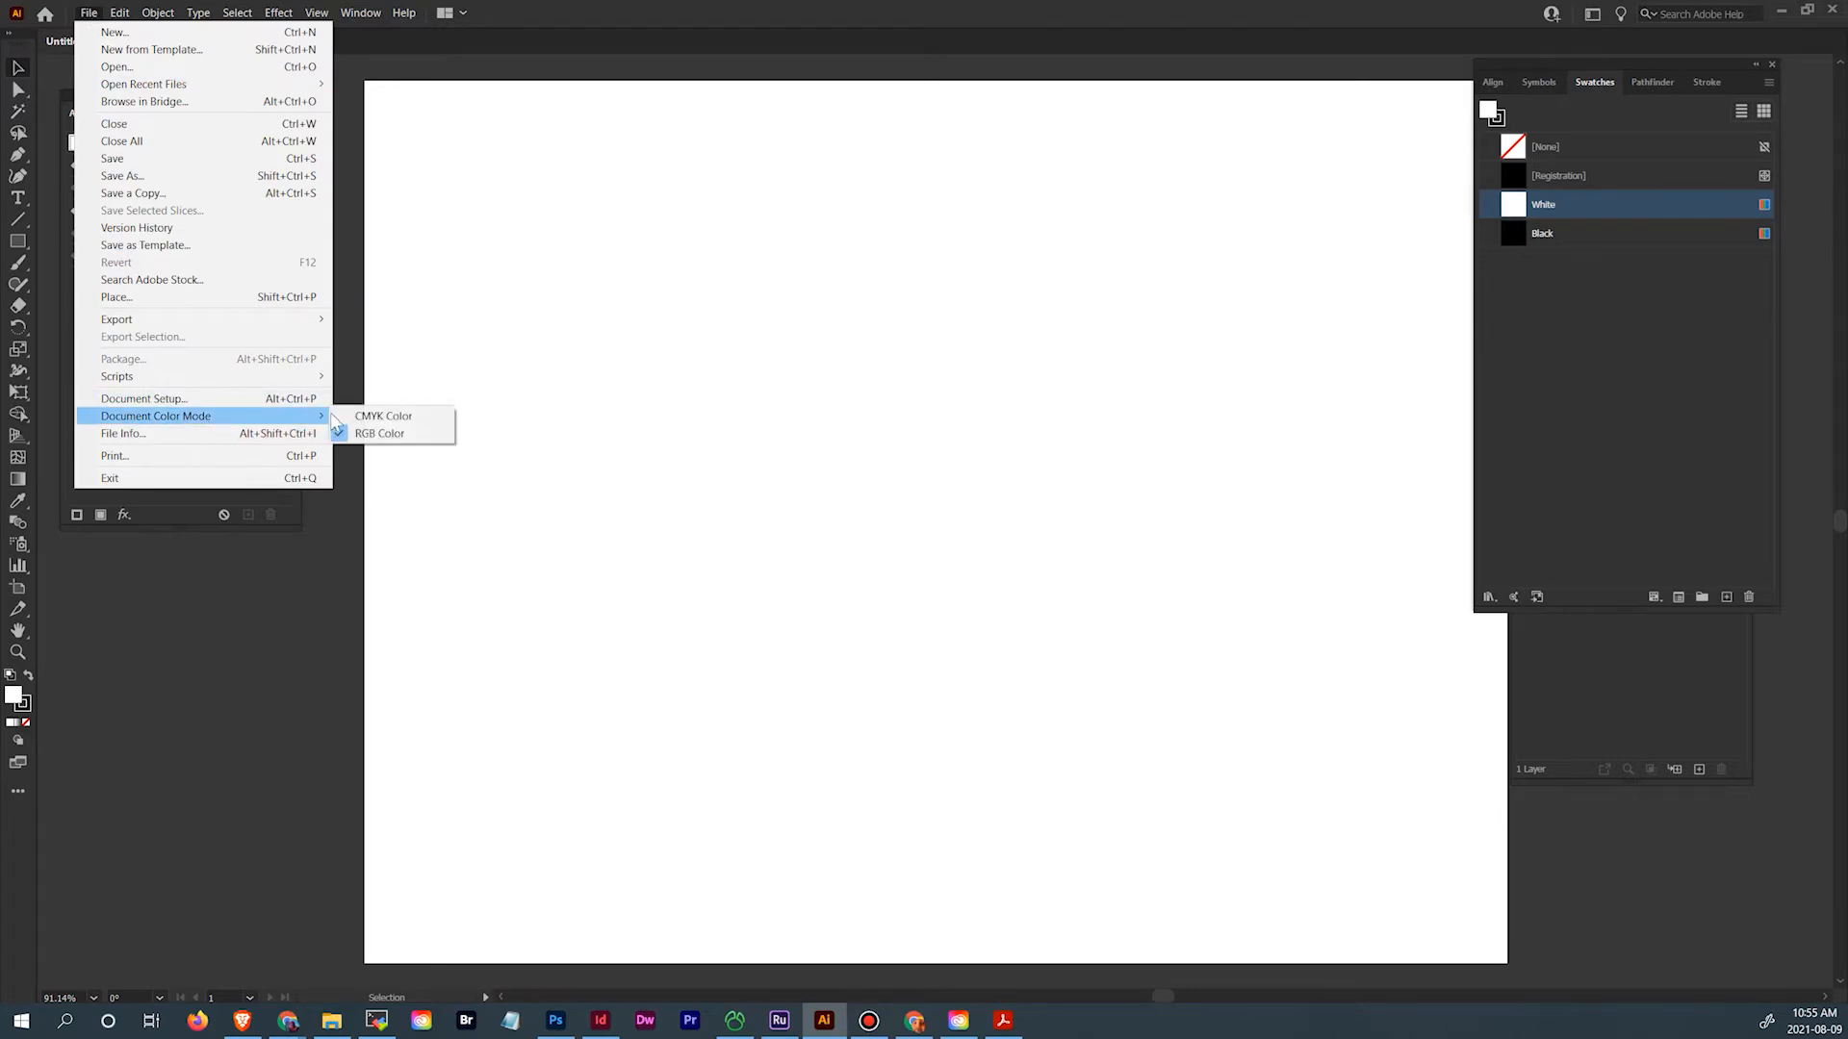
left_click(369, 417)
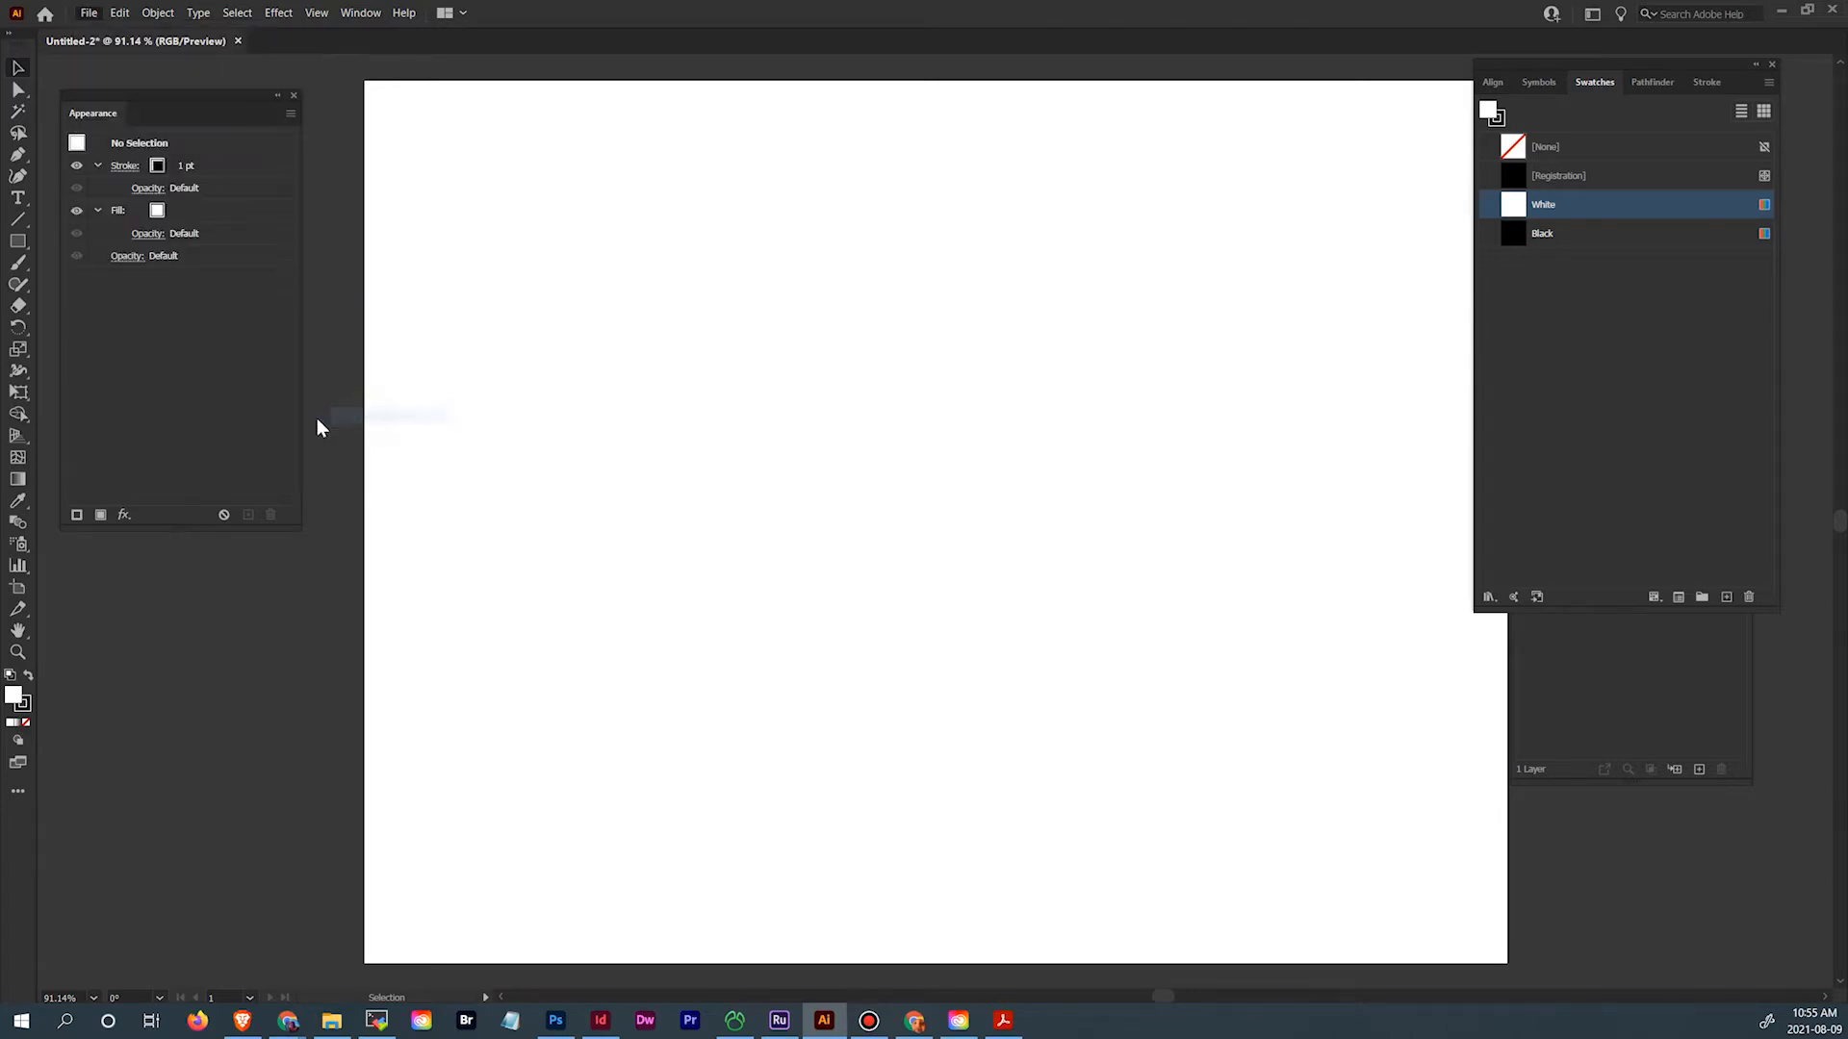
In InDesign's Untitled-1 document, draw a frame about 2.92 x 2 in across the first fold guide and fill it with PANTONE 709 CP
left_click(600, 1020)
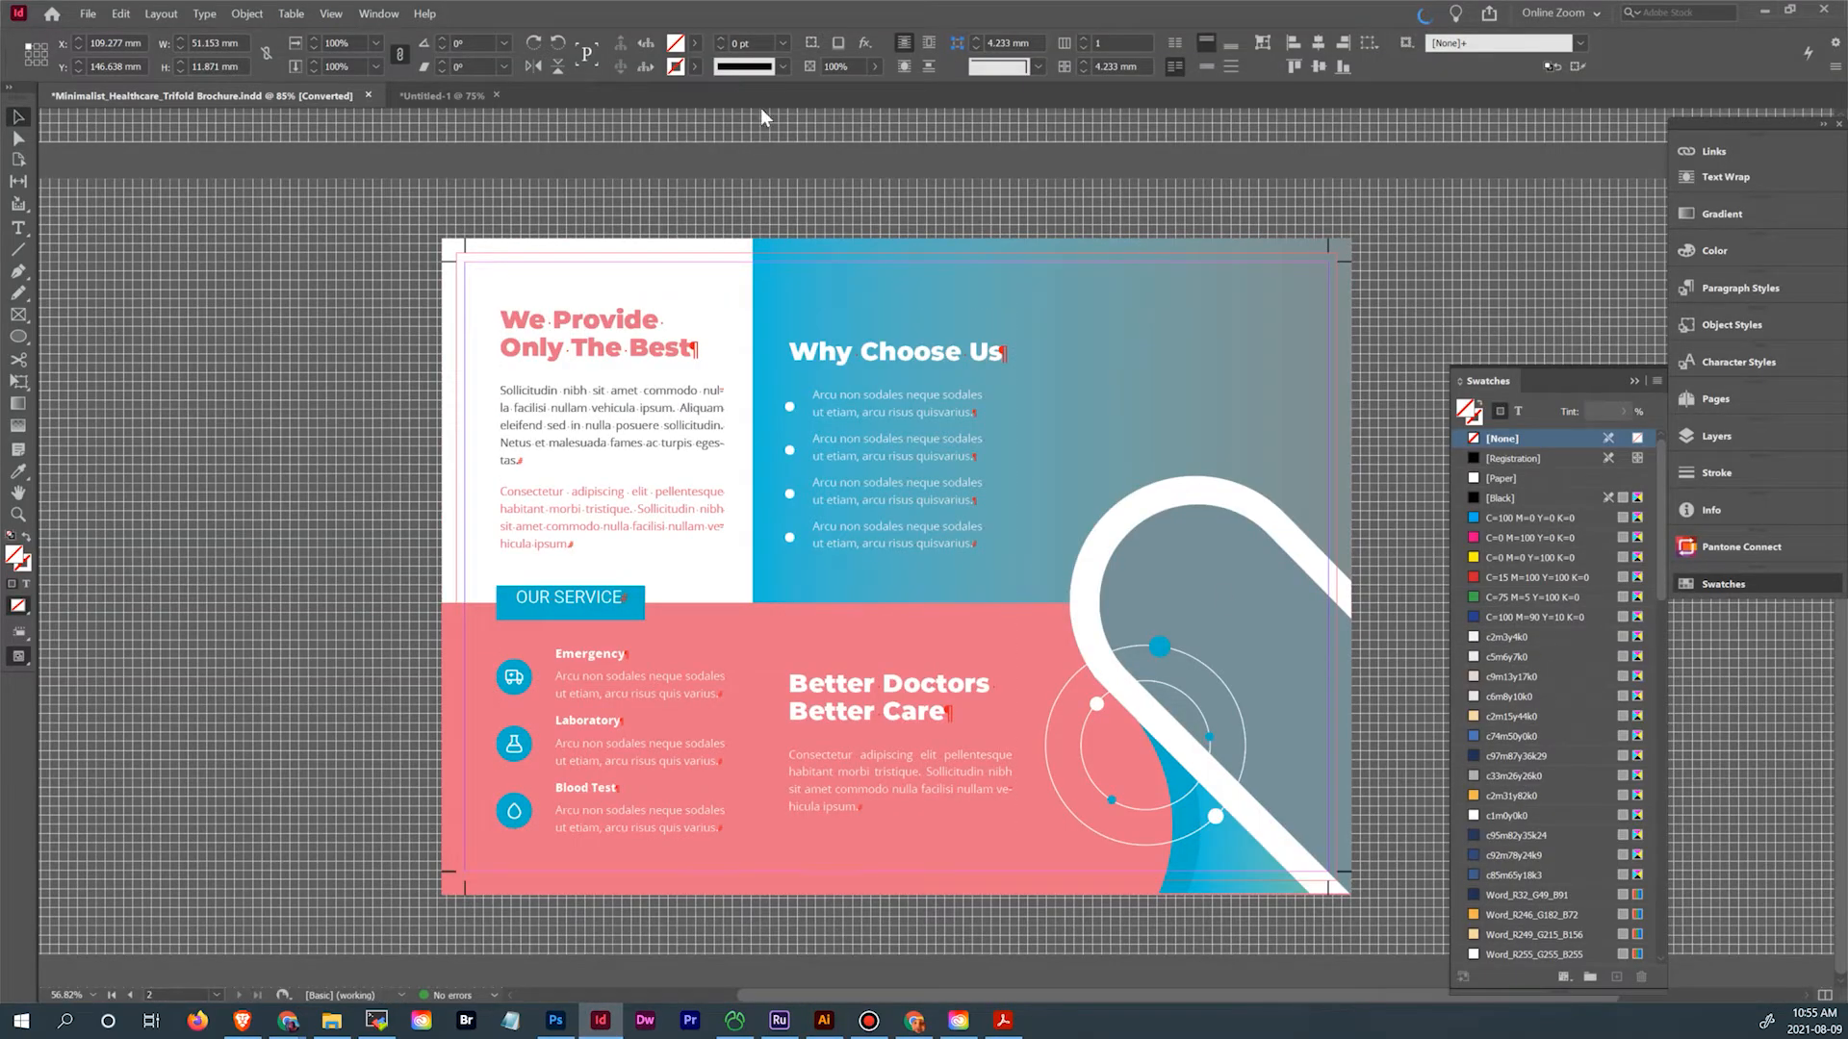
left_click(442, 95)
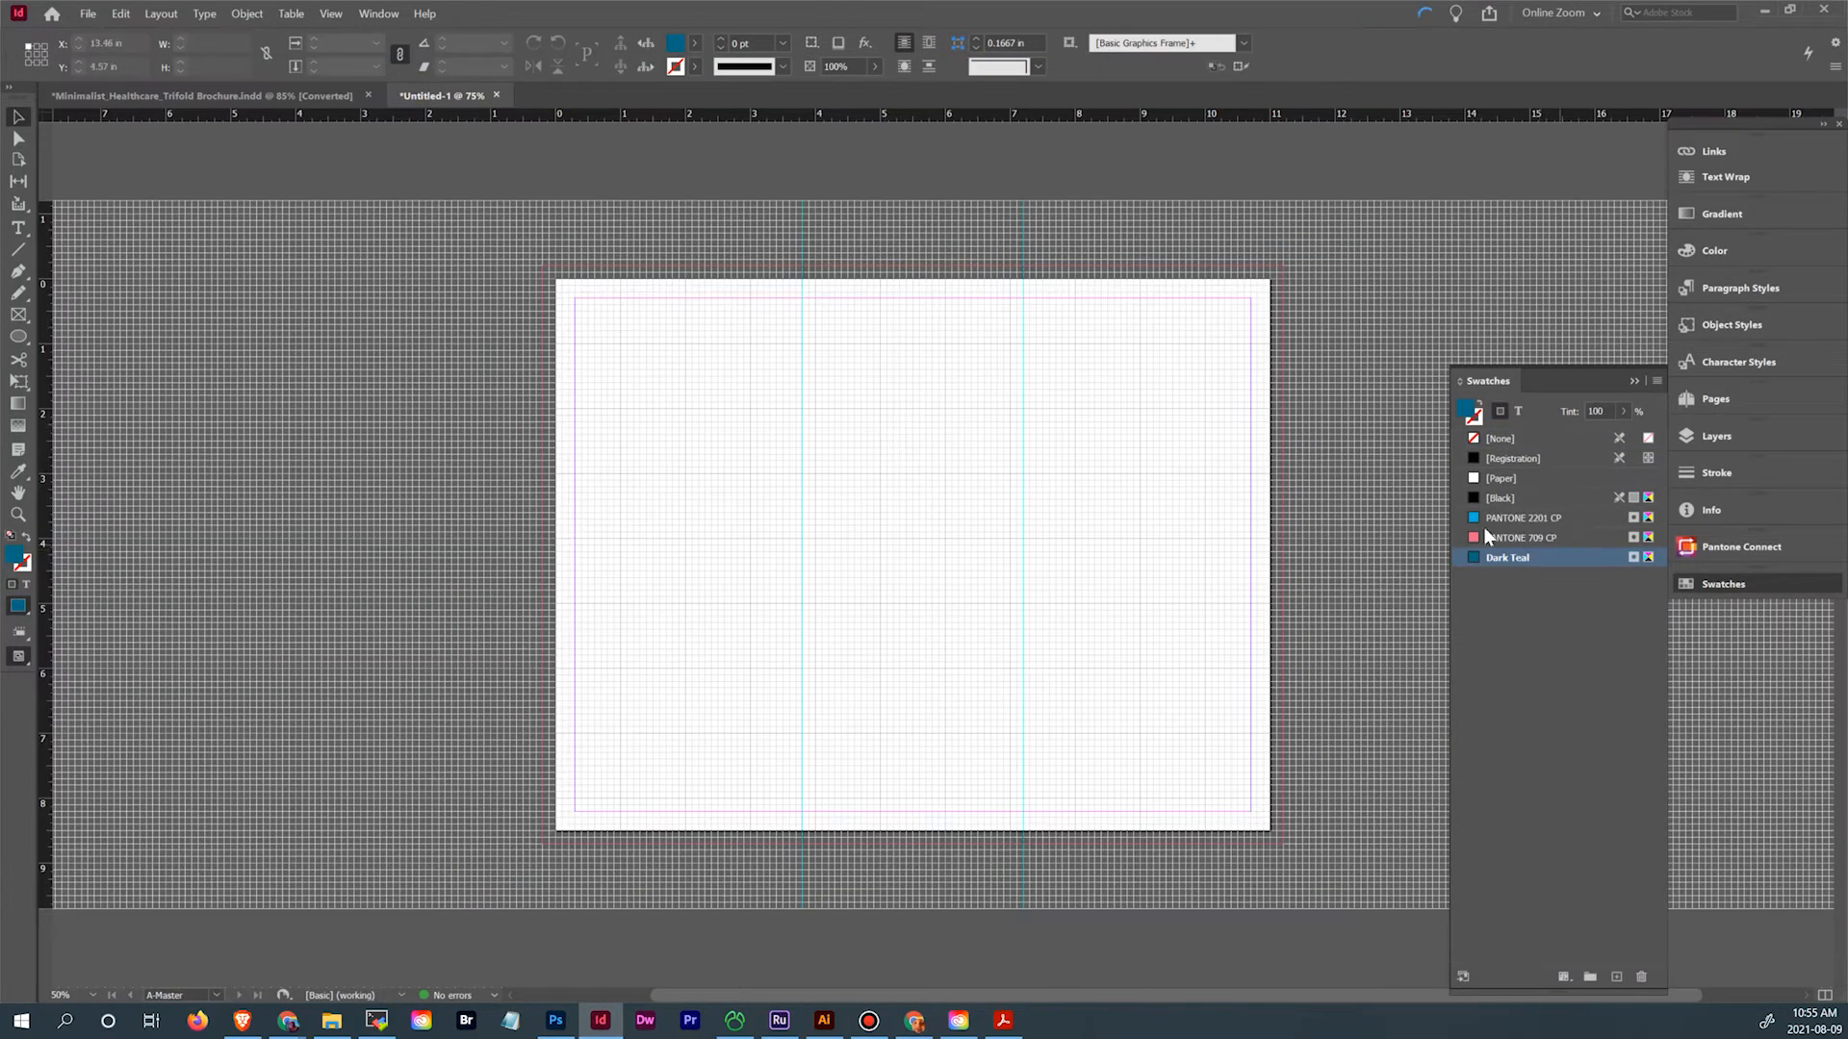
left_click(19, 315)
left_click_drag(734, 463, 920, 591)
left_click(1527, 536)
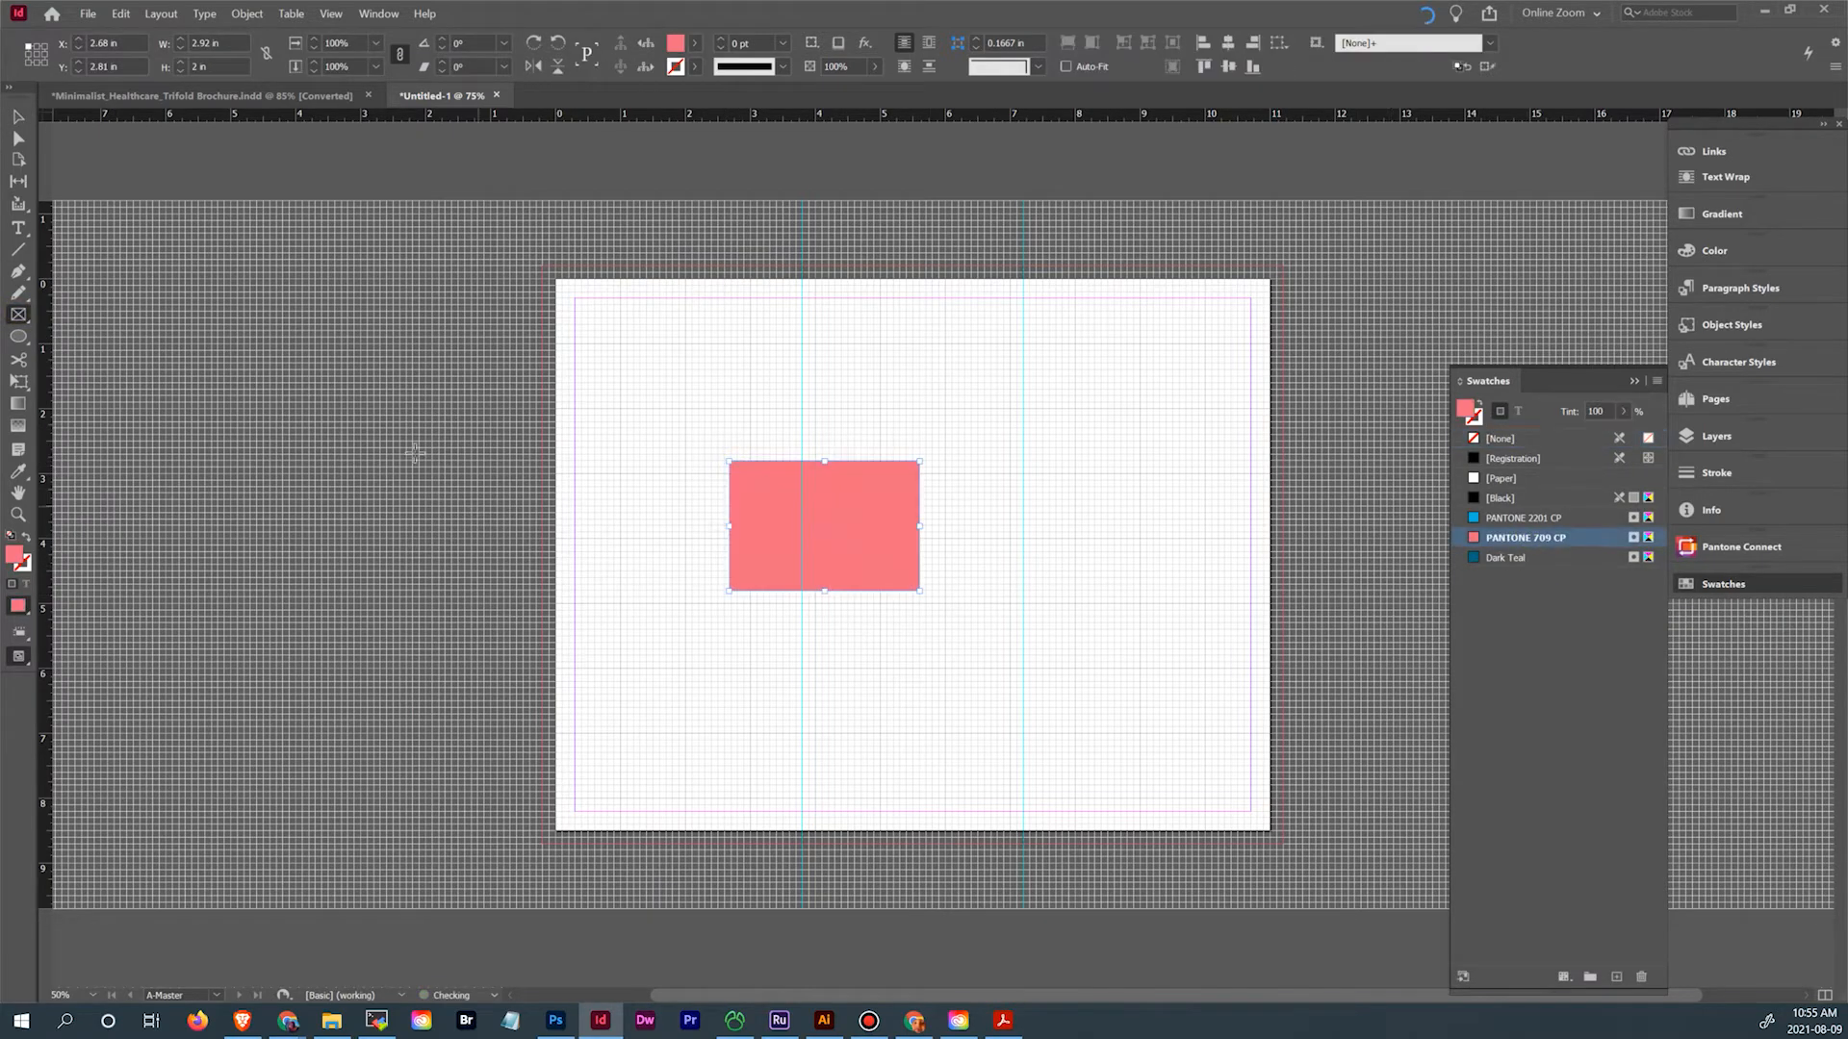
Make two copies of the frame on the page, then fill one with PANTONE 2201 CP and another with Dark Teal
left_click(18, 117)
left_click_drag(838, 508, 953, 639)
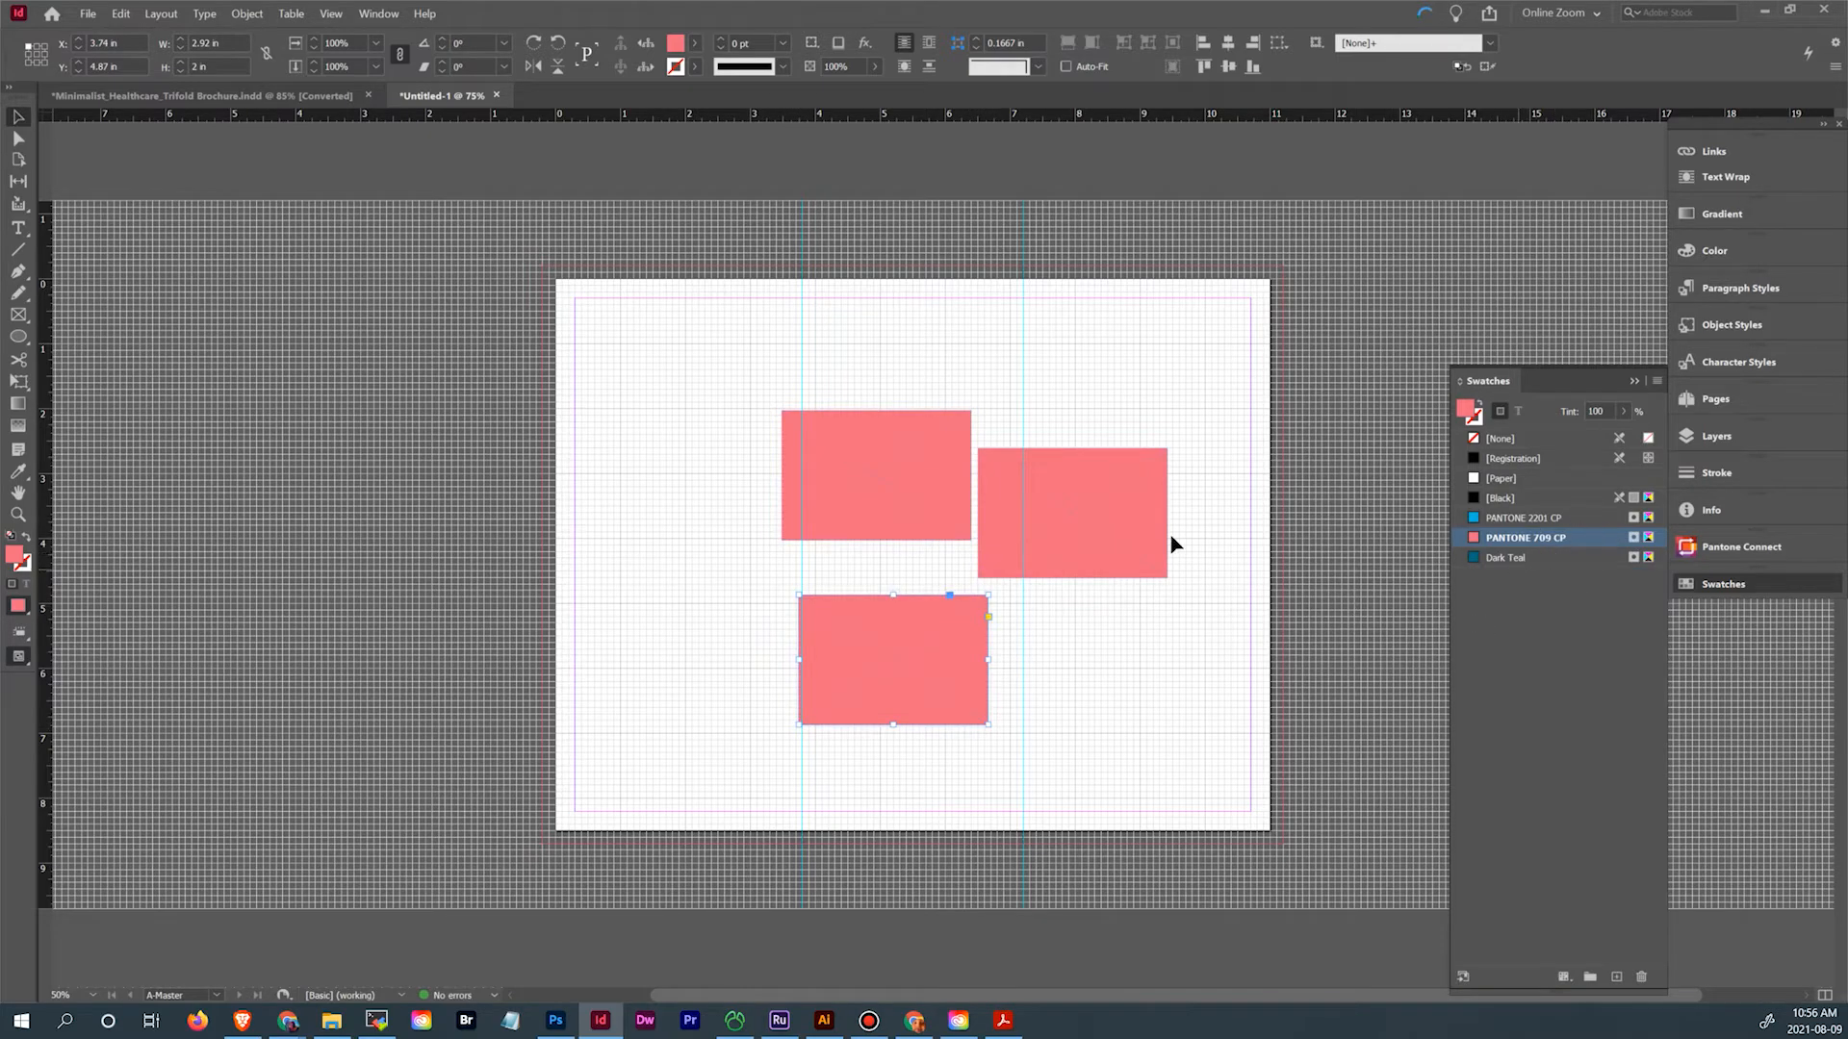
left_click(905, 483)
left_click(1568, 519)
left_click(941, 660)
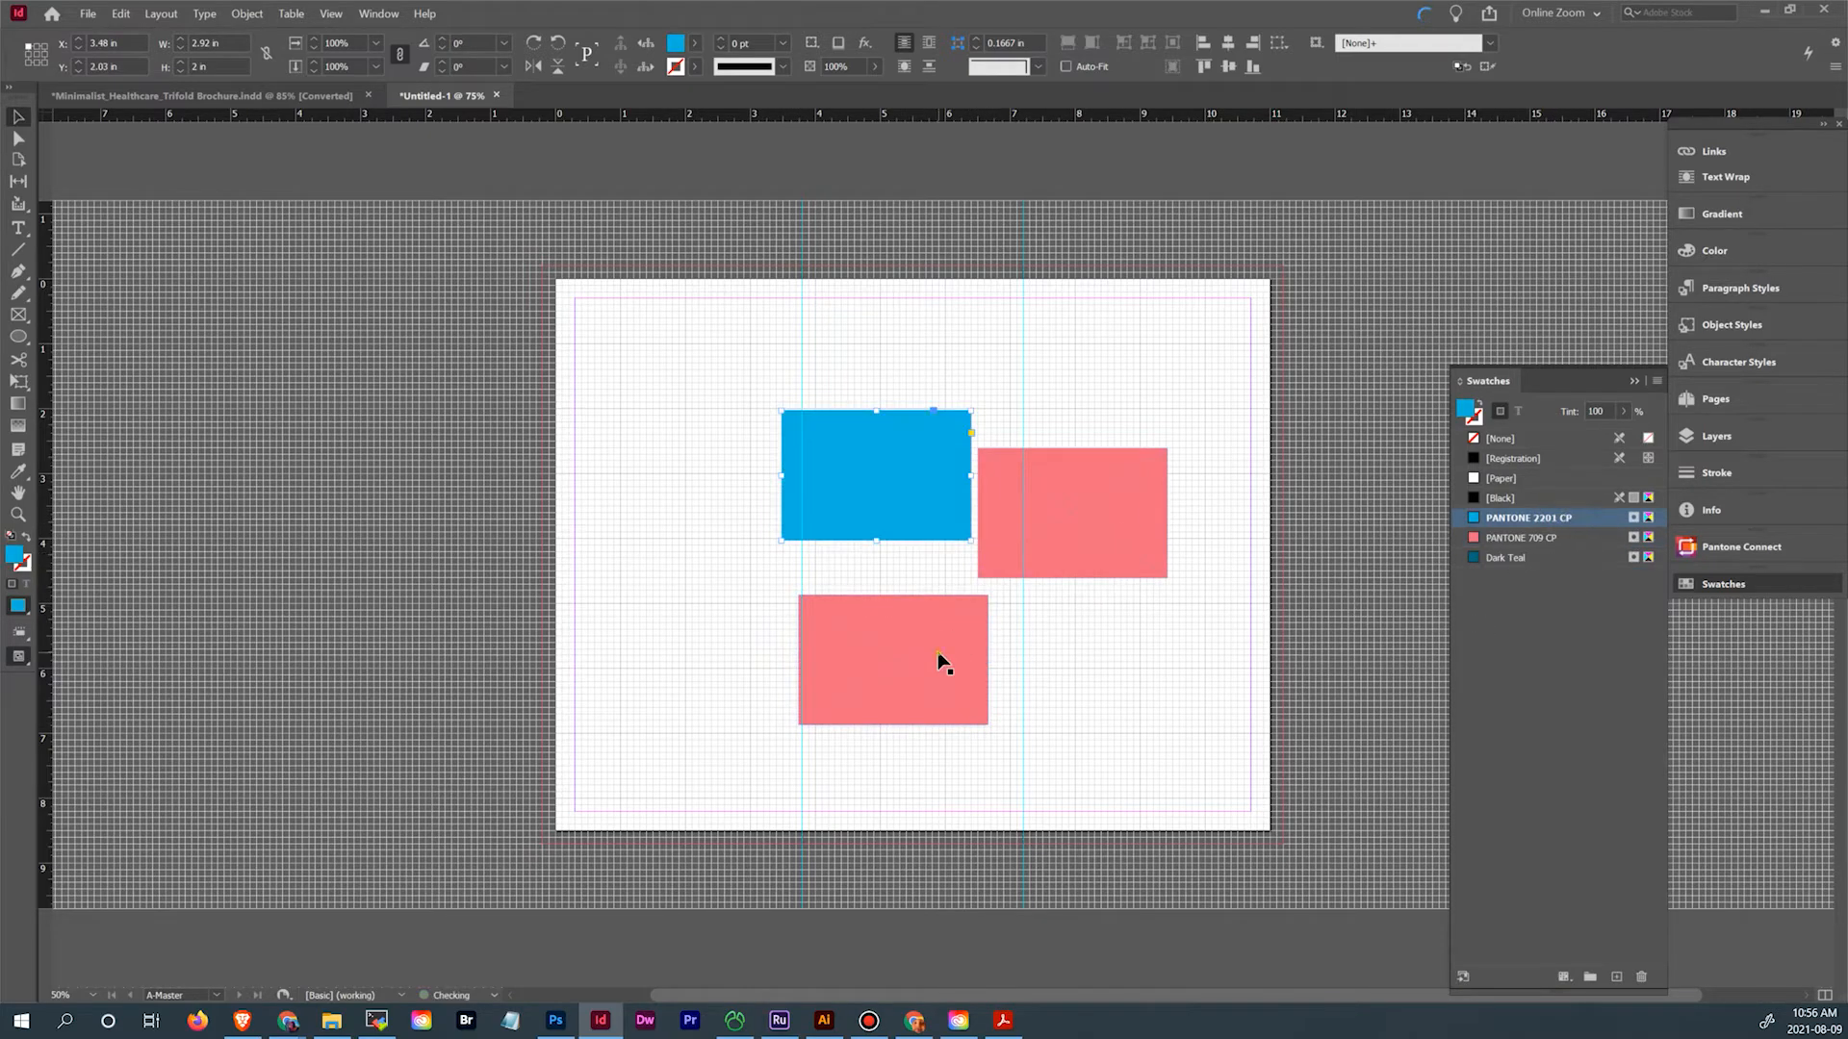
left_click(1535, 568)
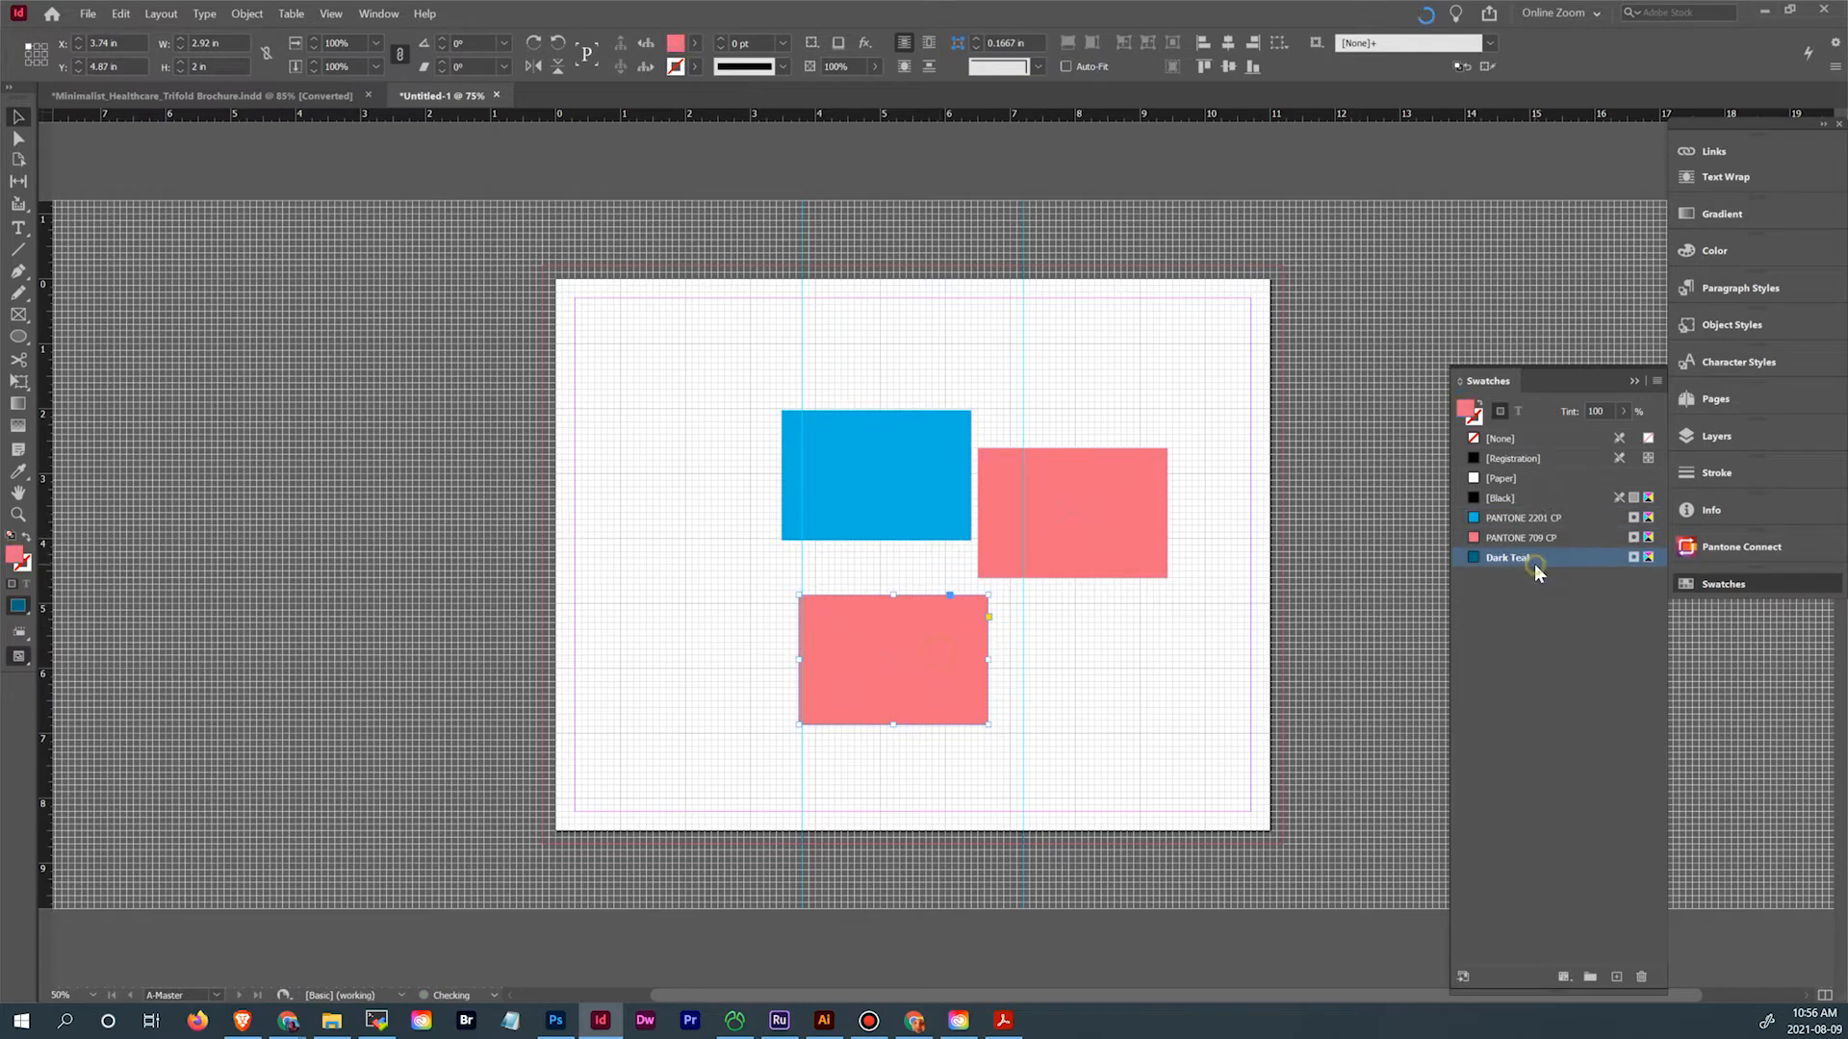
Copy all three coloured frames and paste them into the Illustrator document to bring in their swatches
left_click(1101, 549, "shift")
left_click(915, 501, "shift")
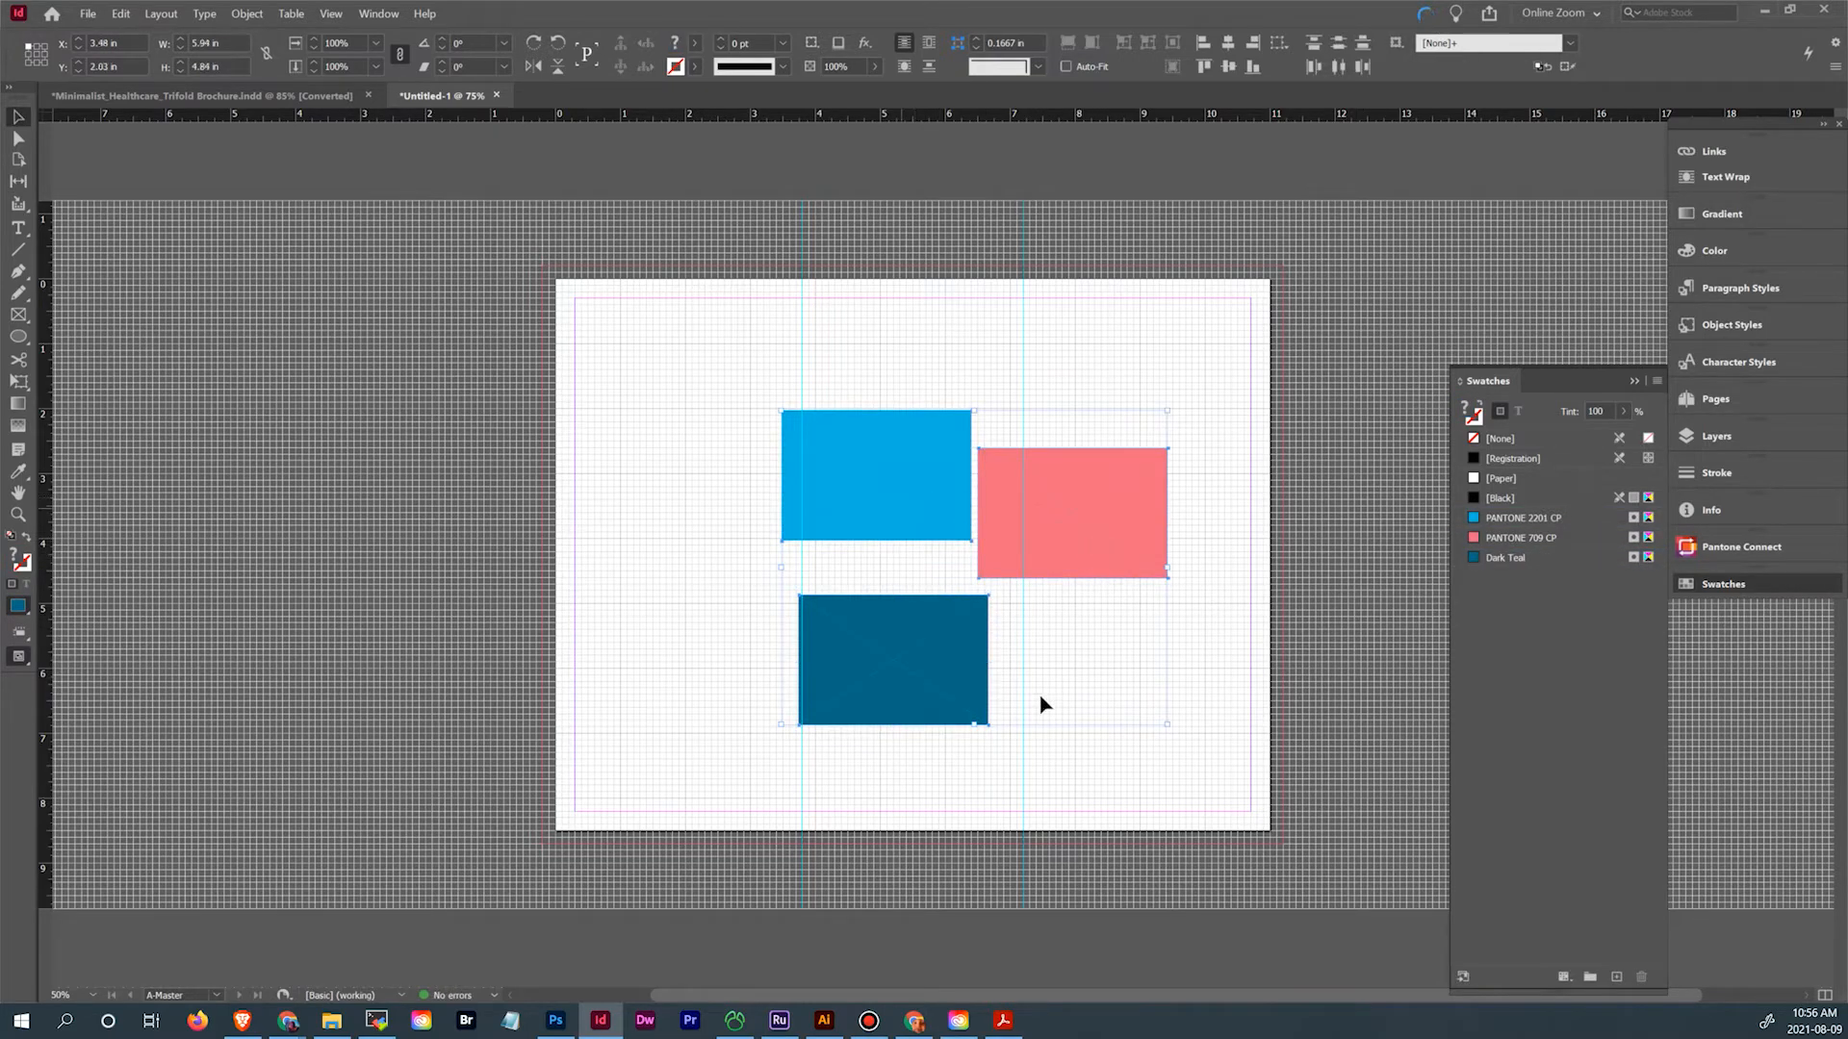
left_click(822, 1022)
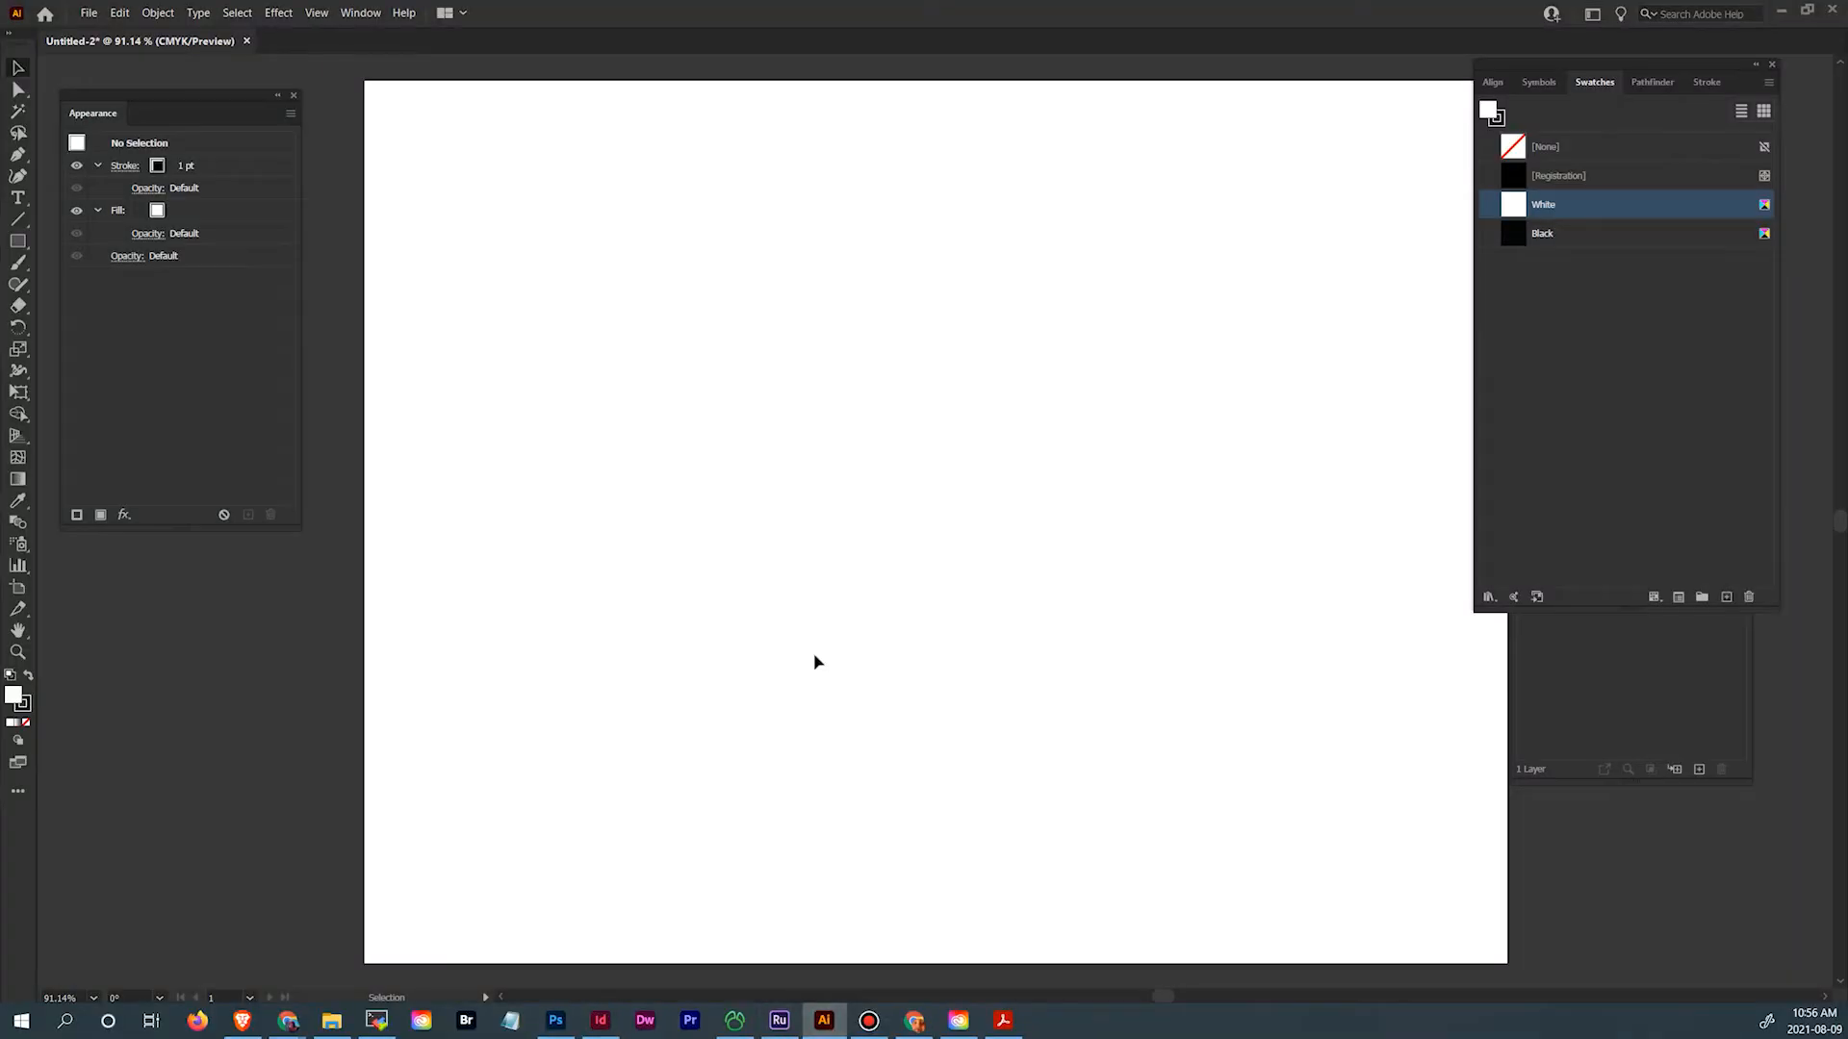
key("ctrl+v")
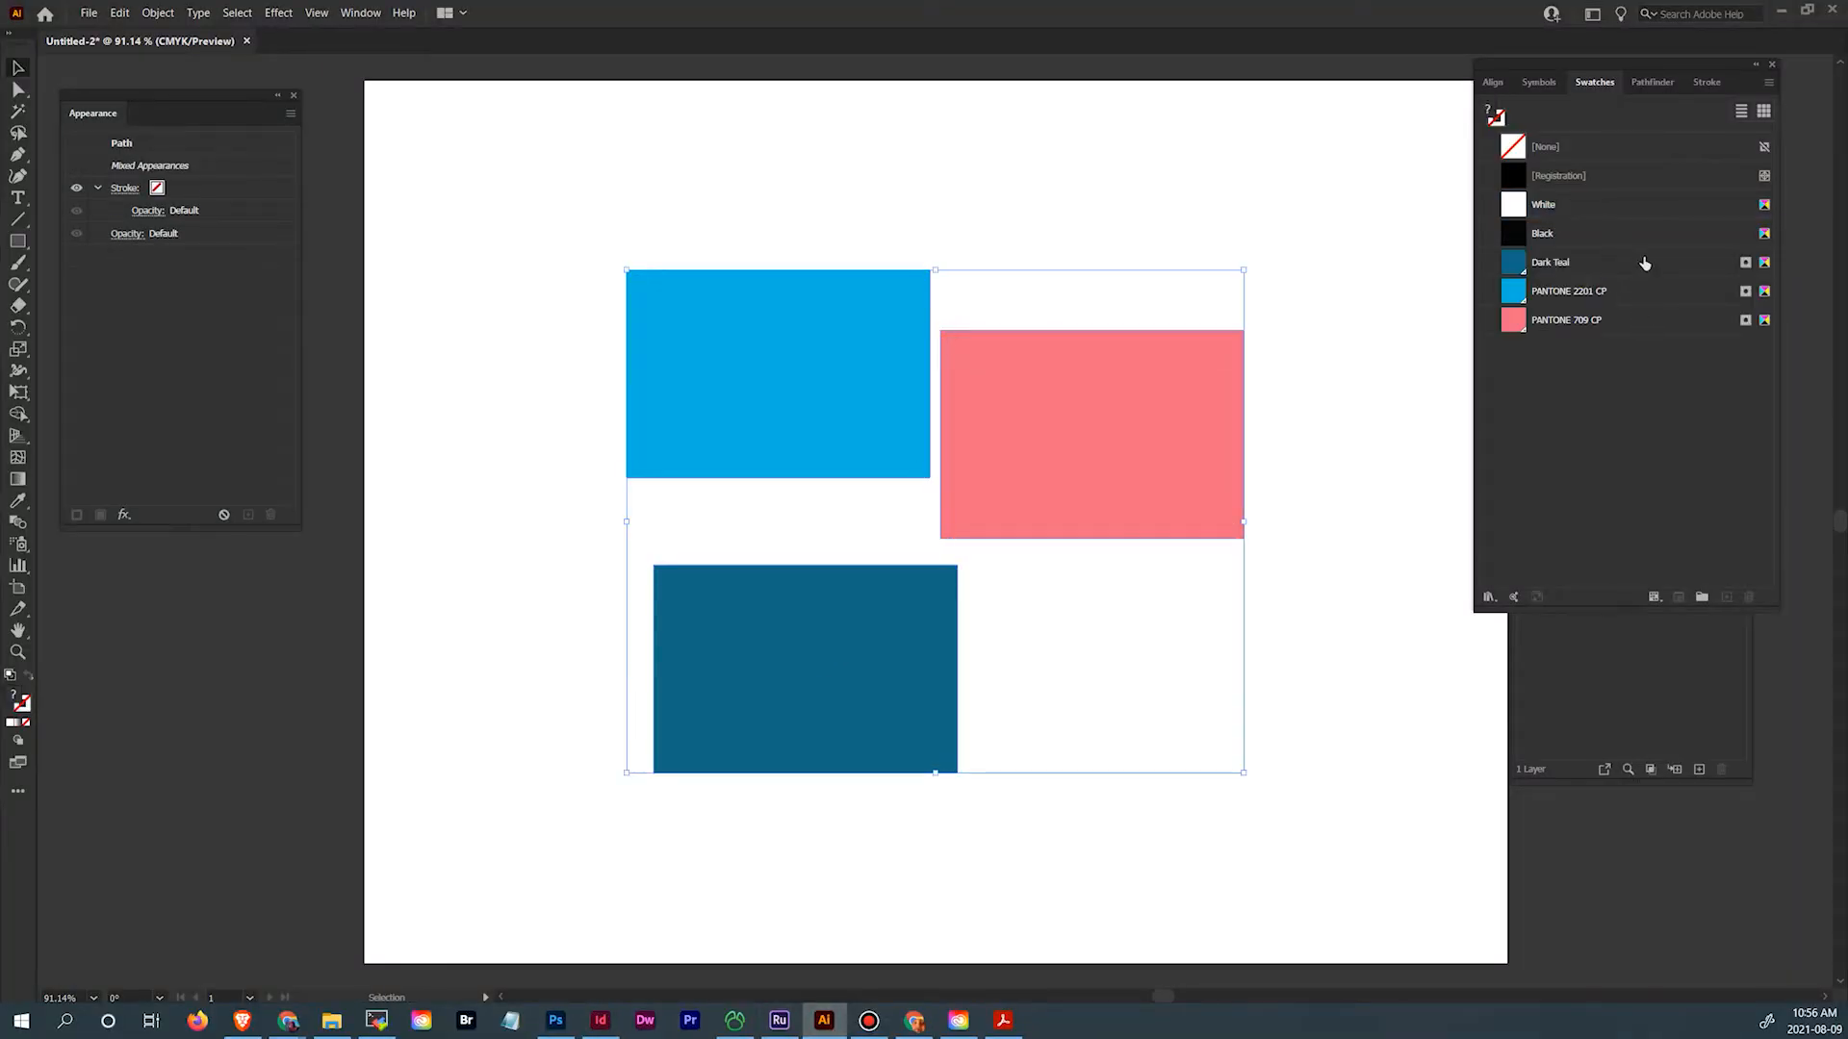
Delete the pasted rectangles in Illustrator and the three original frames in InDesign's Untitled-1 document
left_click_drag(657, 238, 1088, 696)
key("Delete")
key("space")
left_click_drag(1274, 551, 1217, 566)
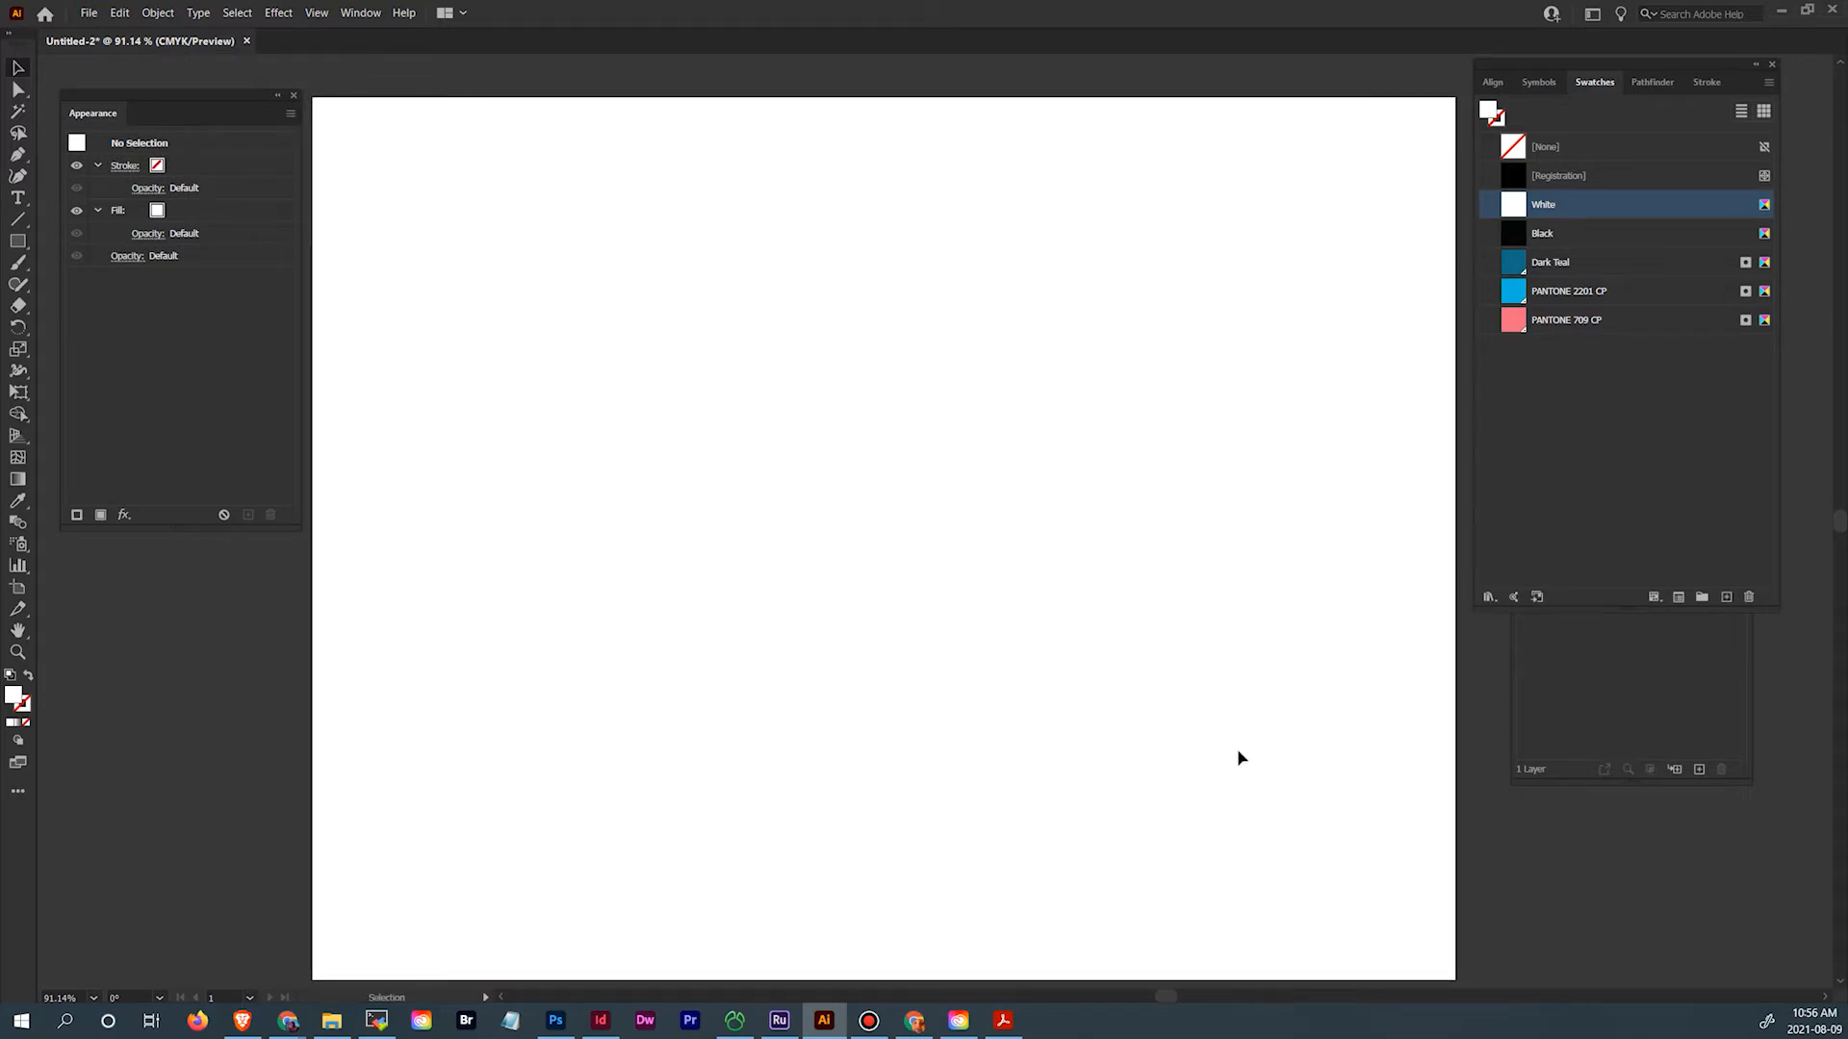
left_click(601, 1020)
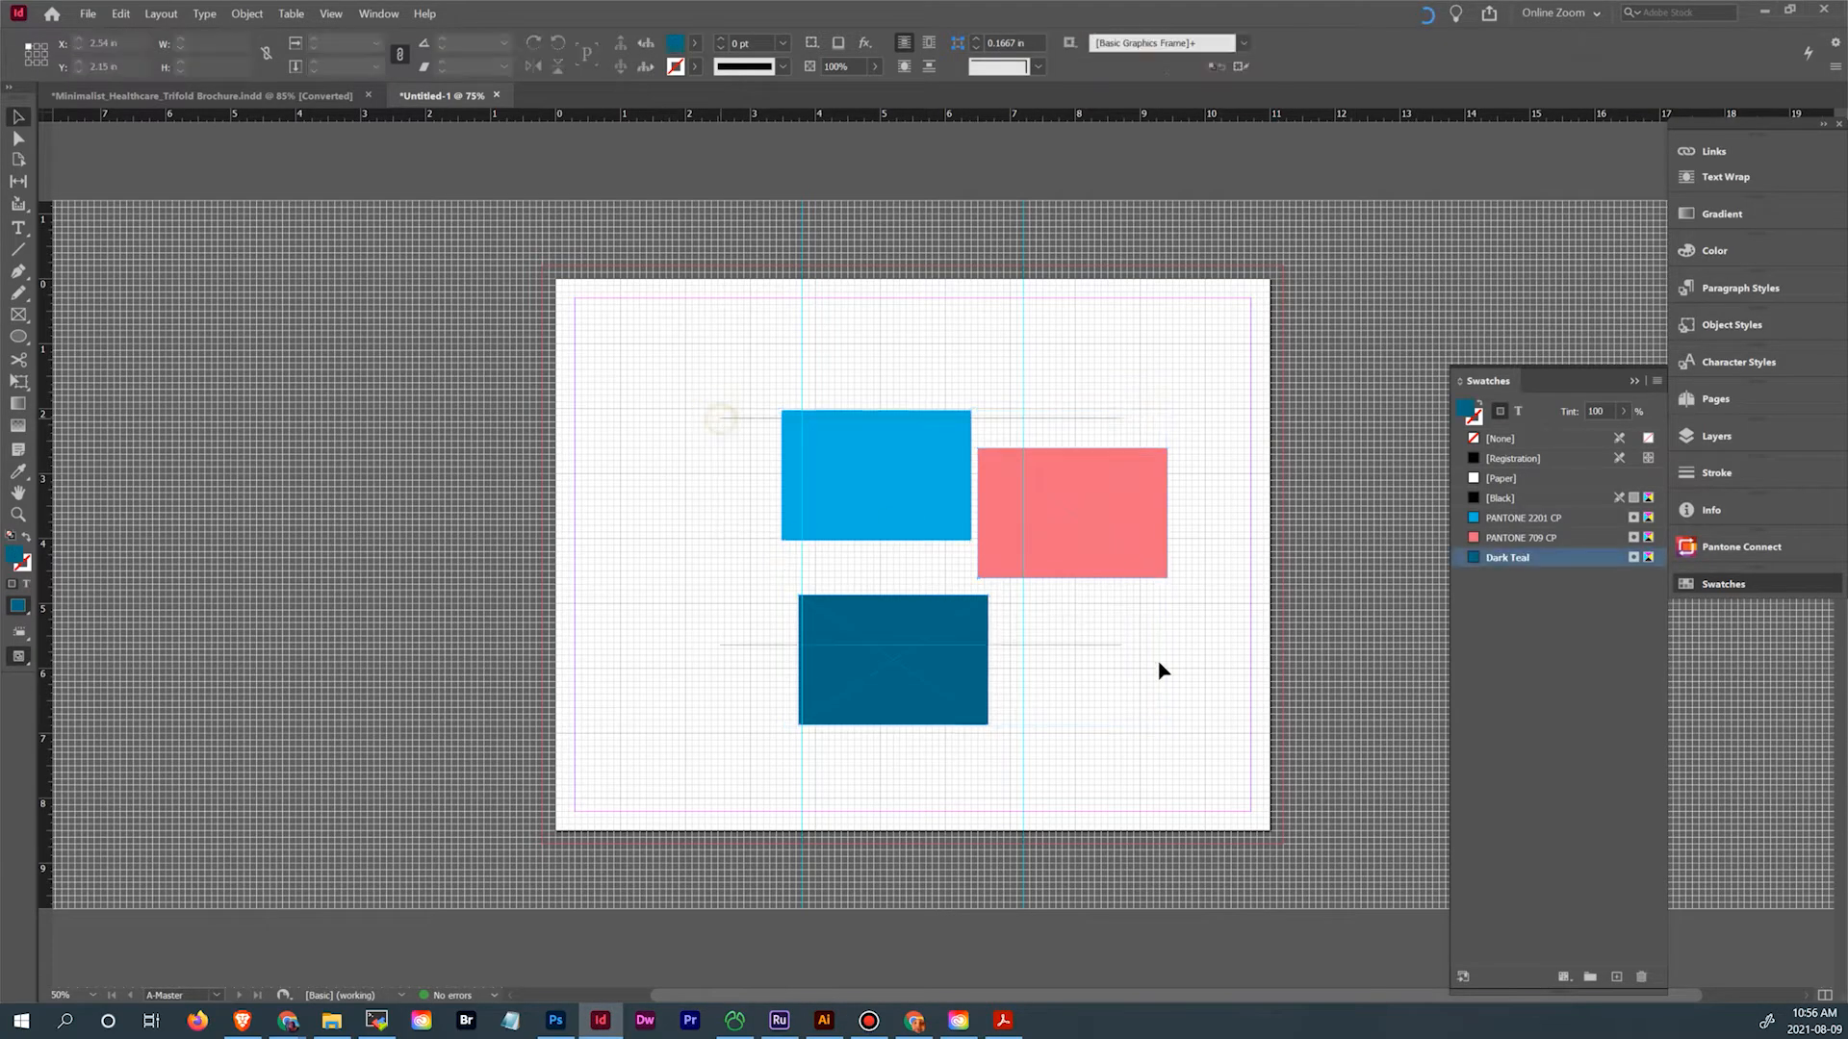
key("Delete")
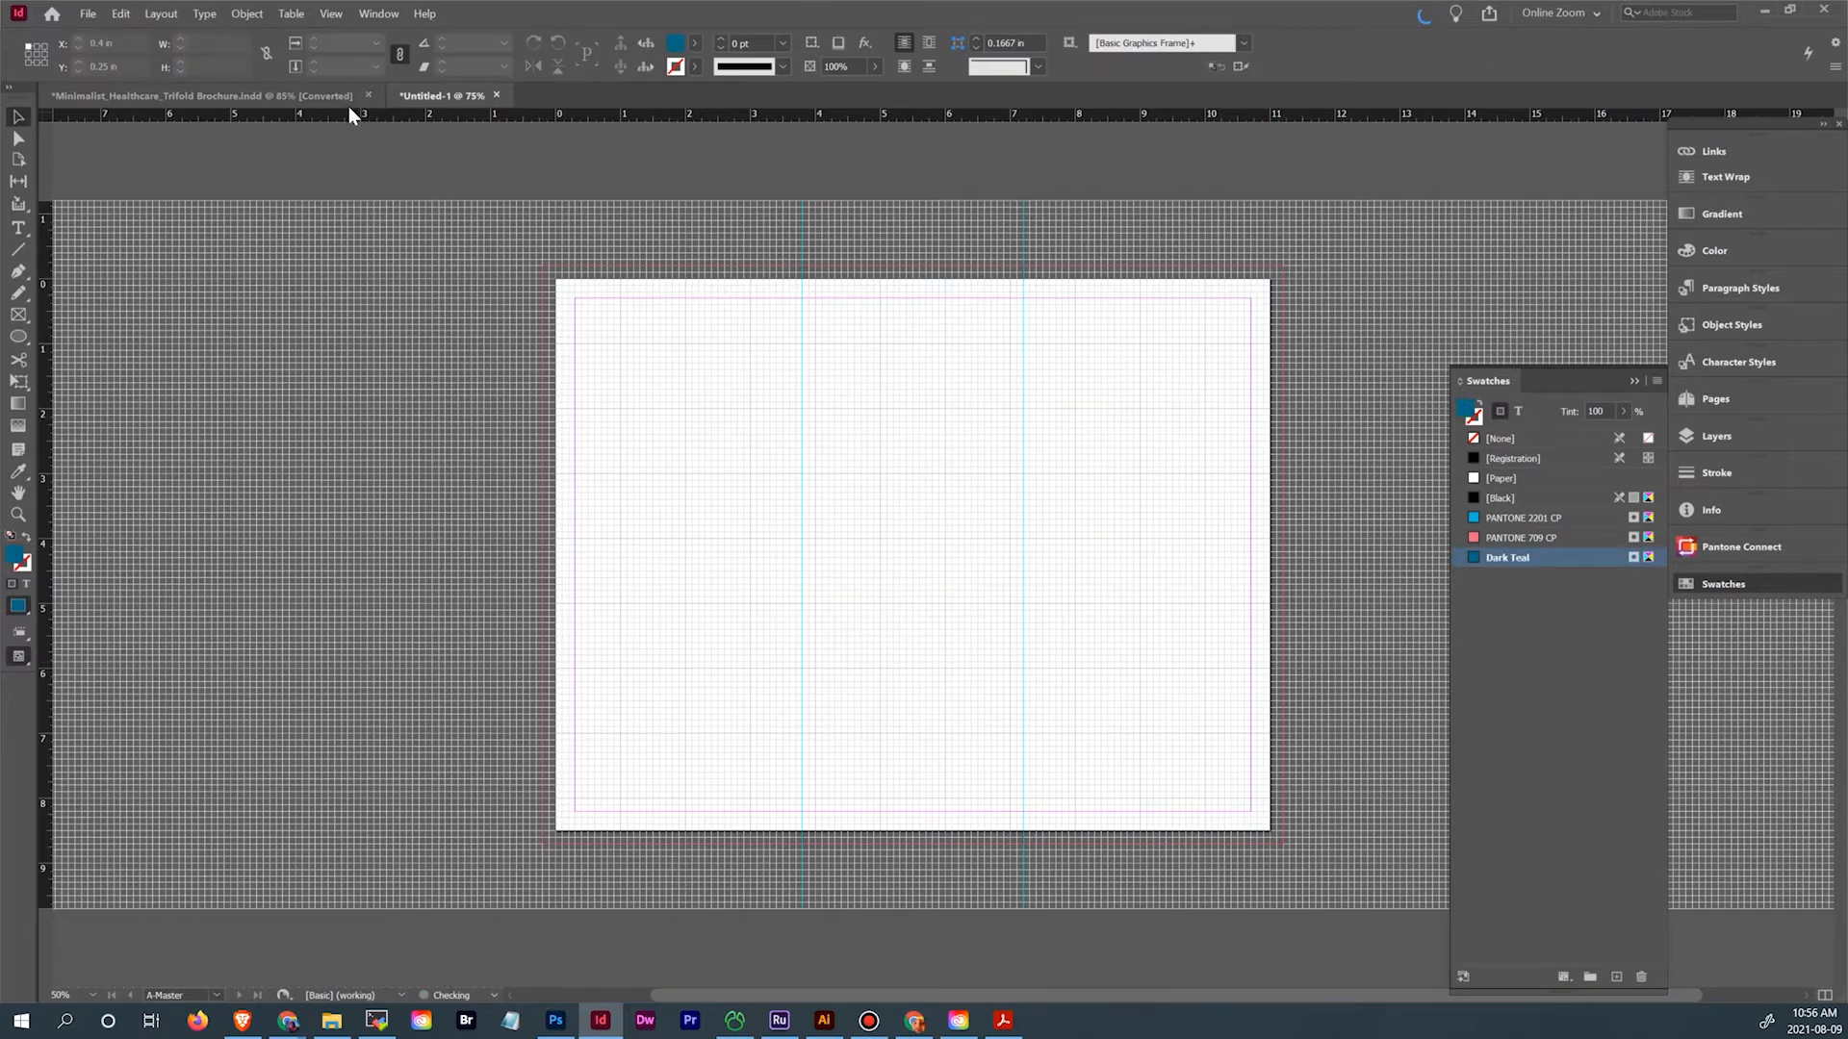
Examine the gradient backgrounds and shapes on both pages of the Minimalist Healthcare Trifold Brochure document
left_click(297, 94)
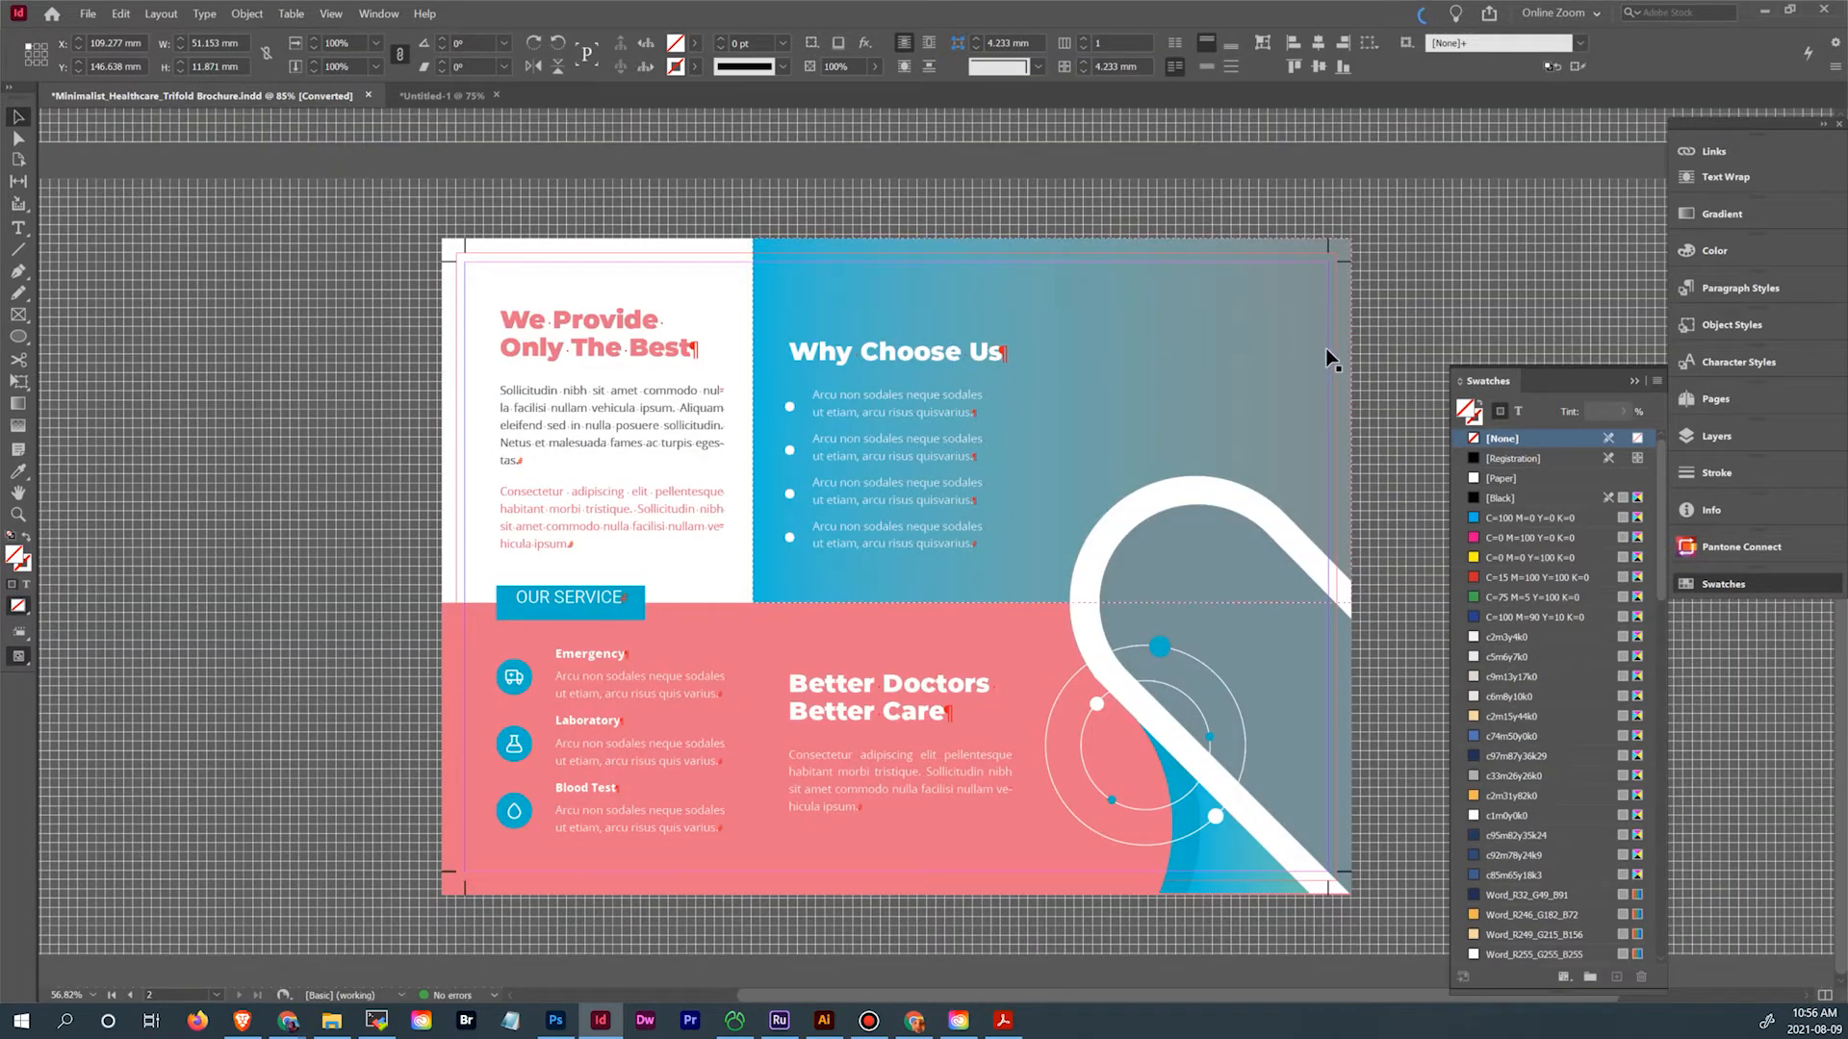
left_click(845, 292)
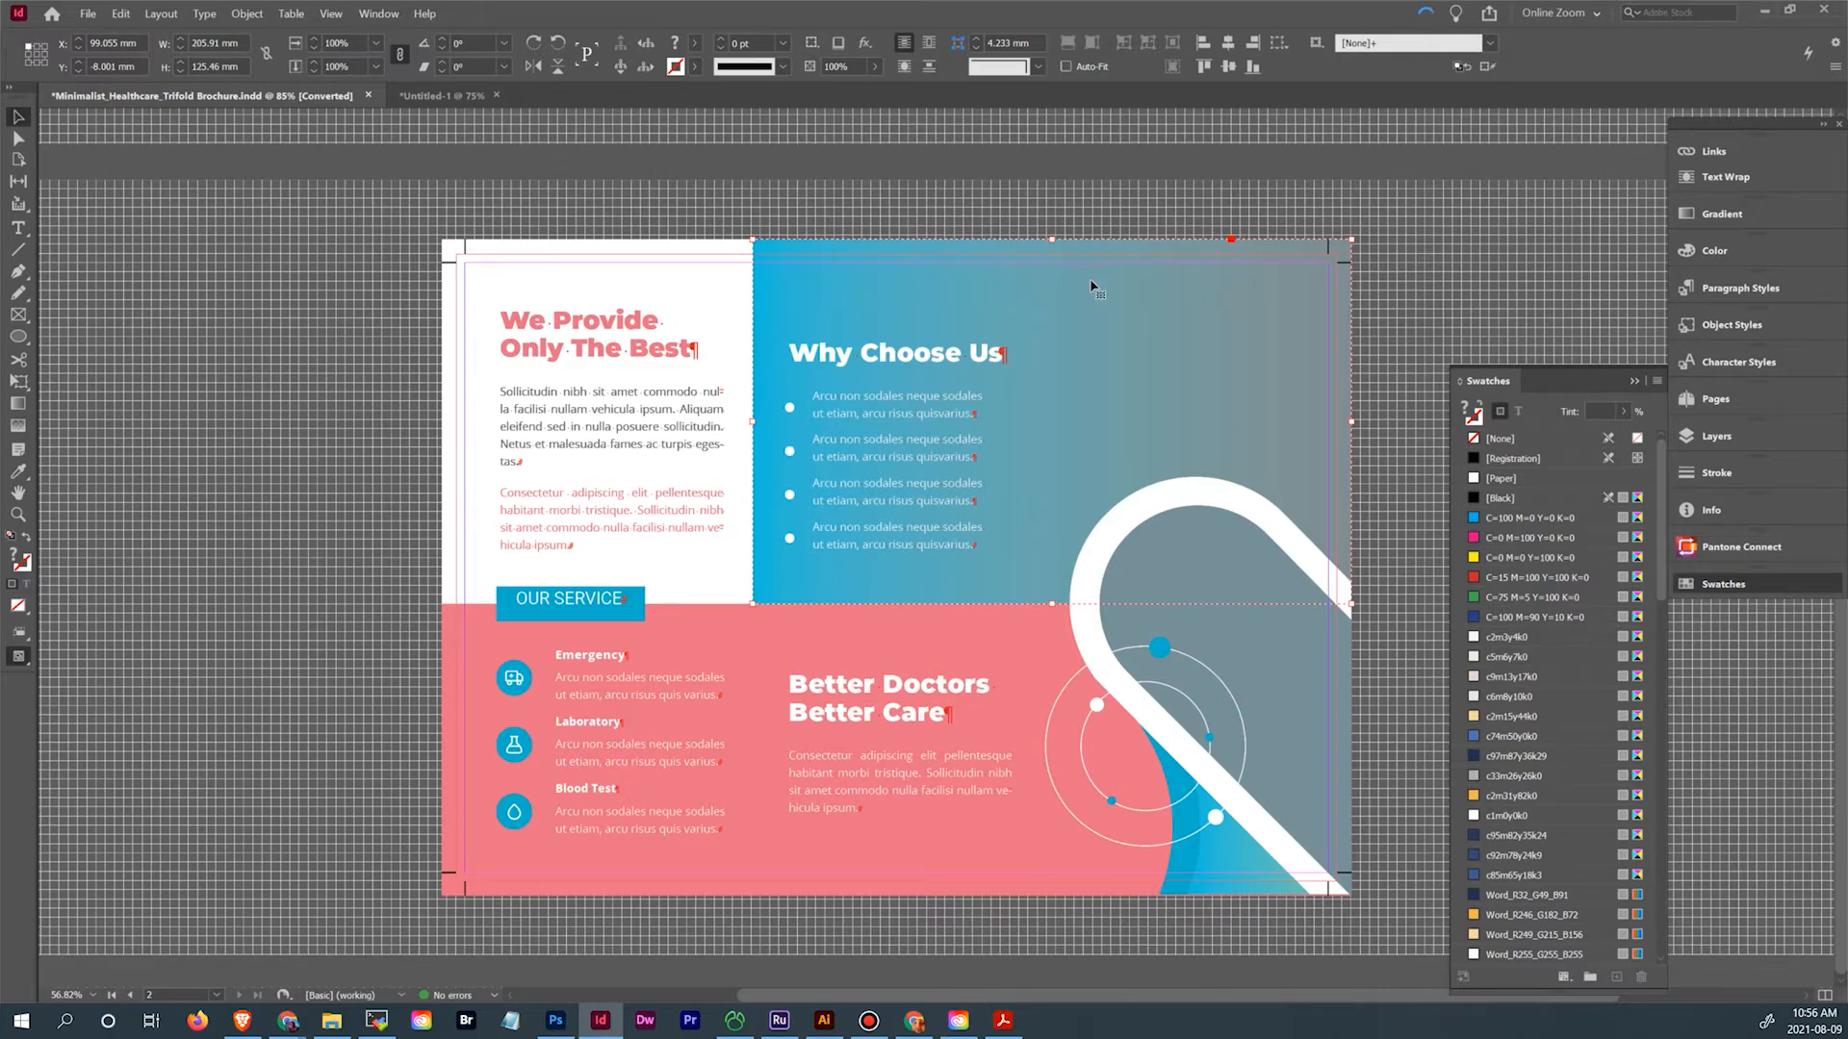
scroll(1005, 293, "up", 10)
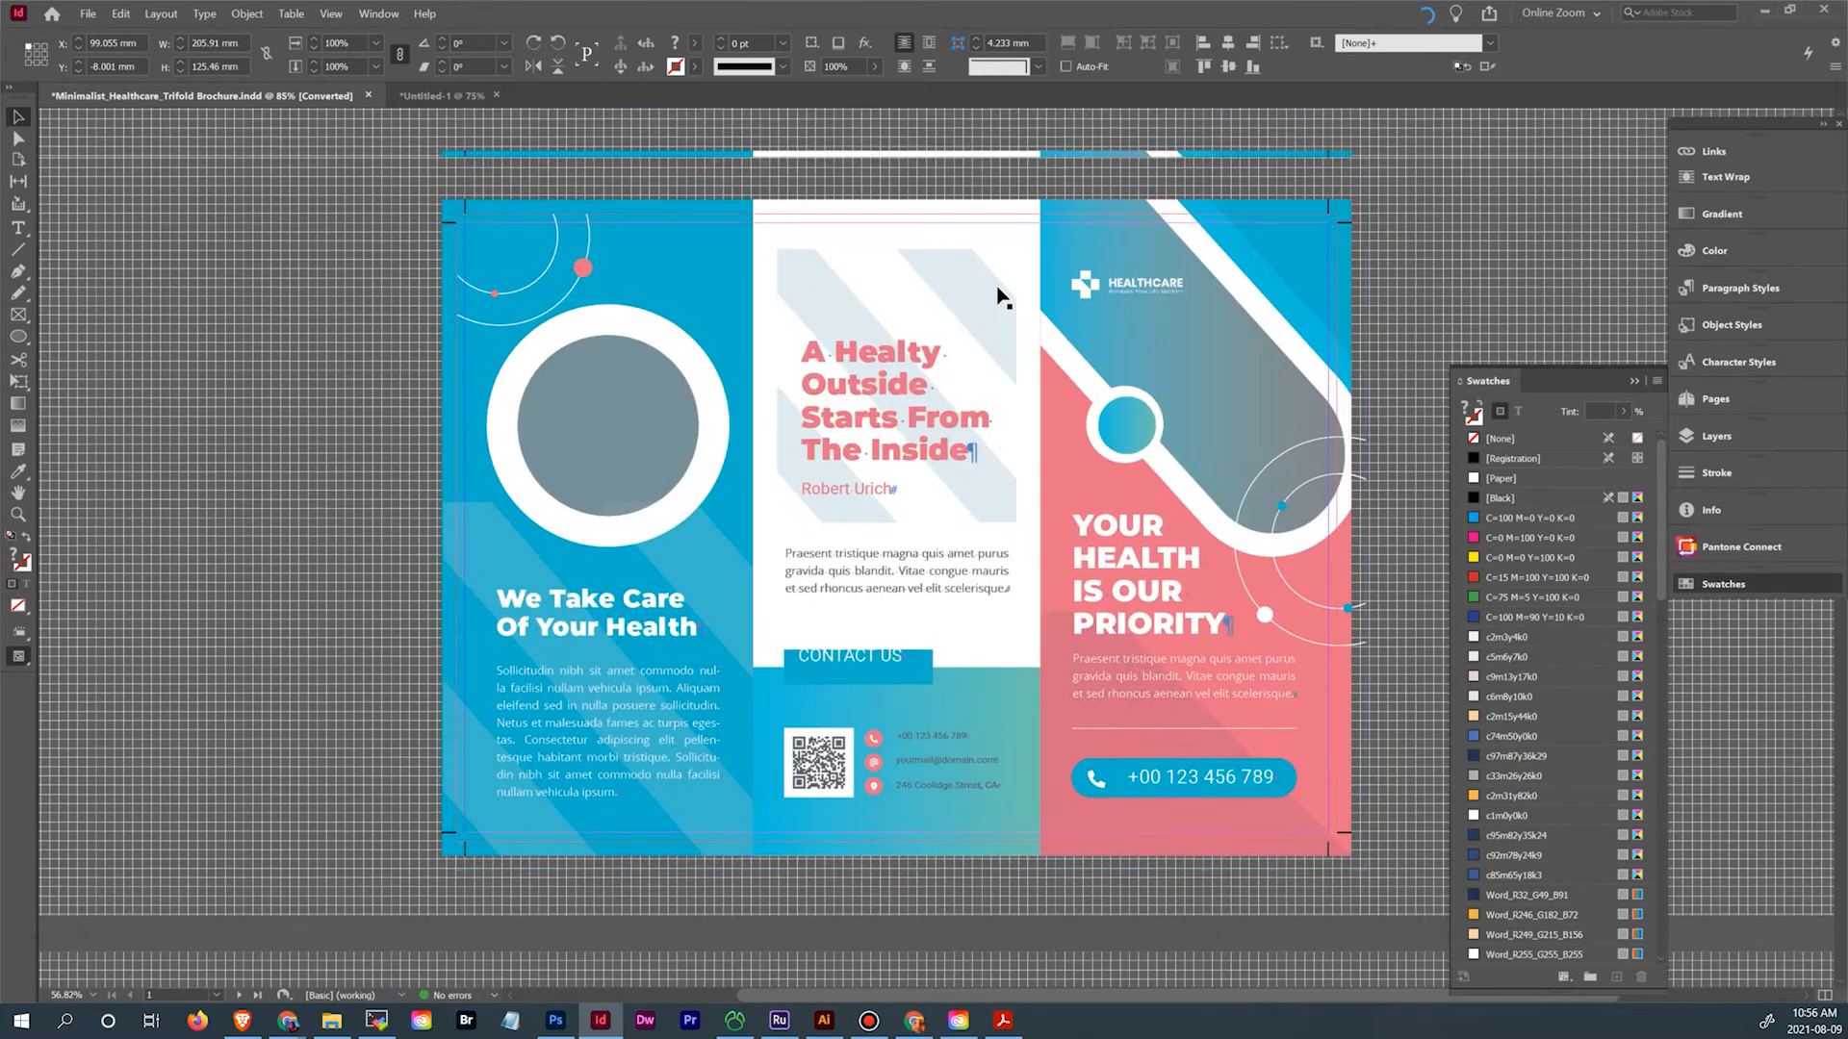
scroll(998, 294, "down", 5)
scroll(998, 293, "up", 3)
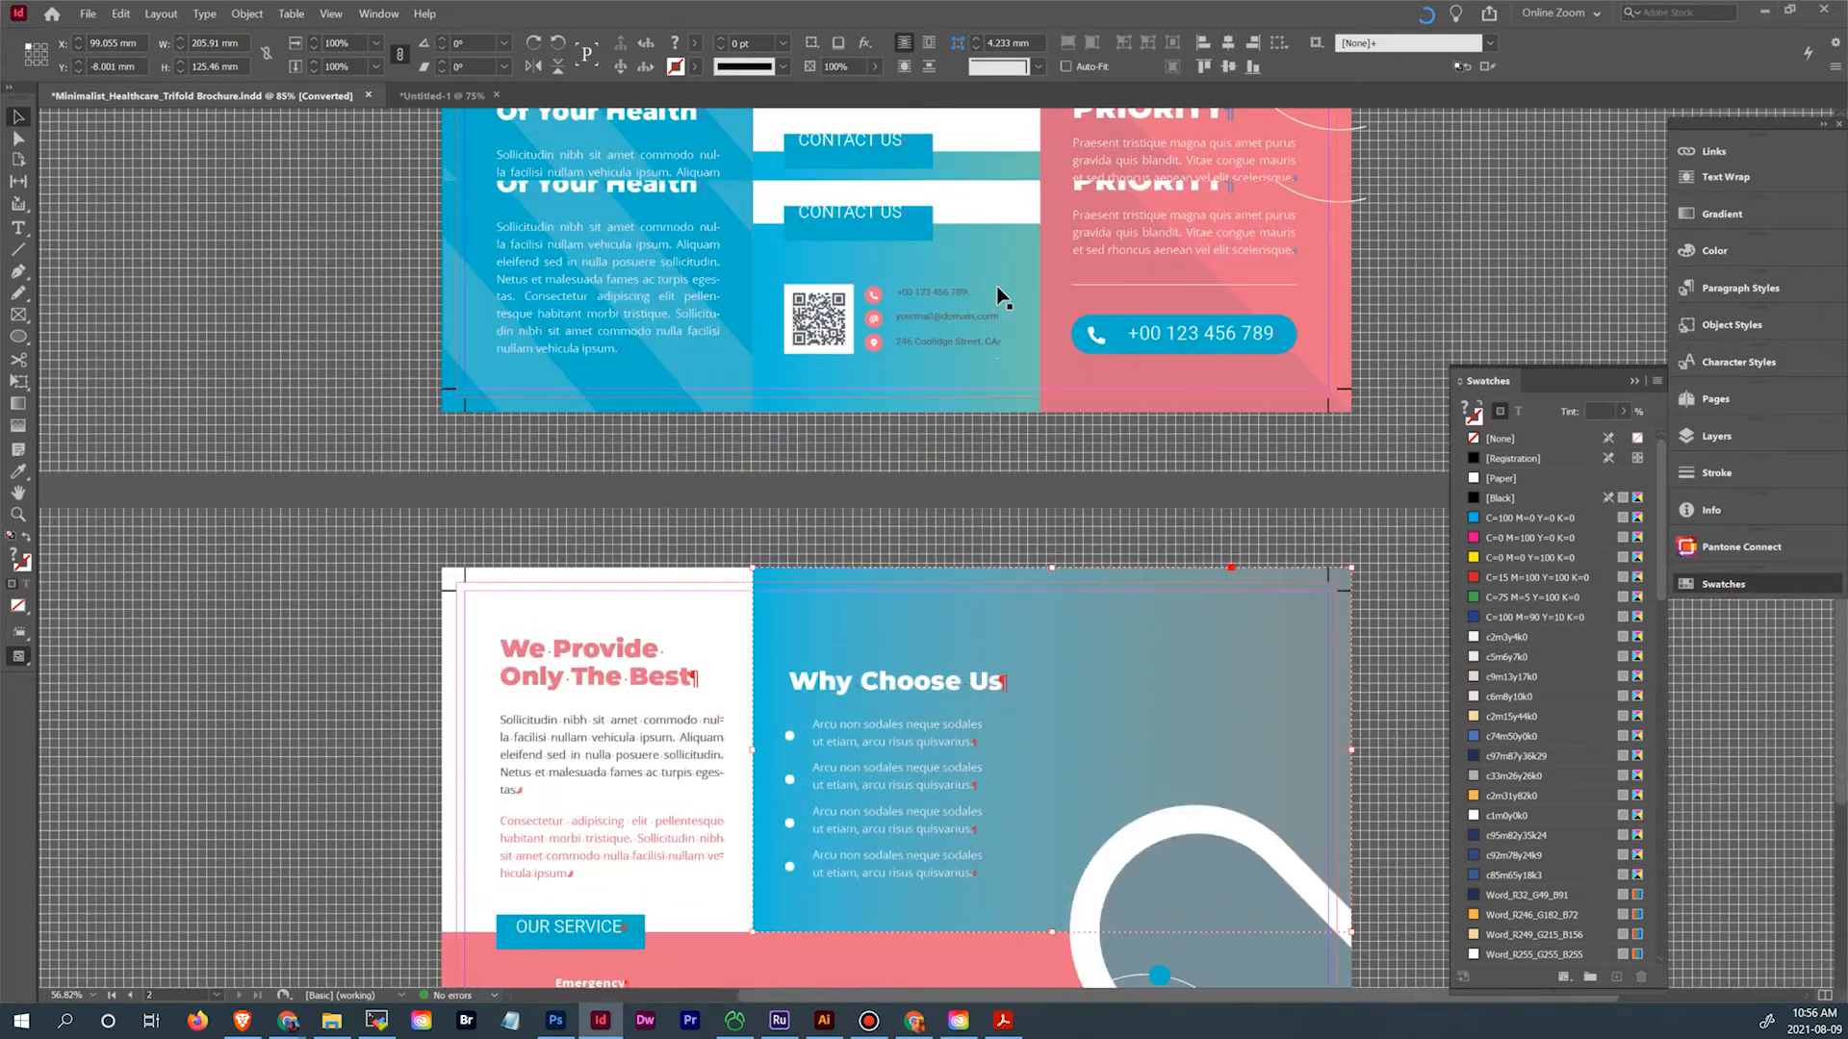
scroll(1001, 296, "up", 1)
scroll(1001, 296, "down", 8)
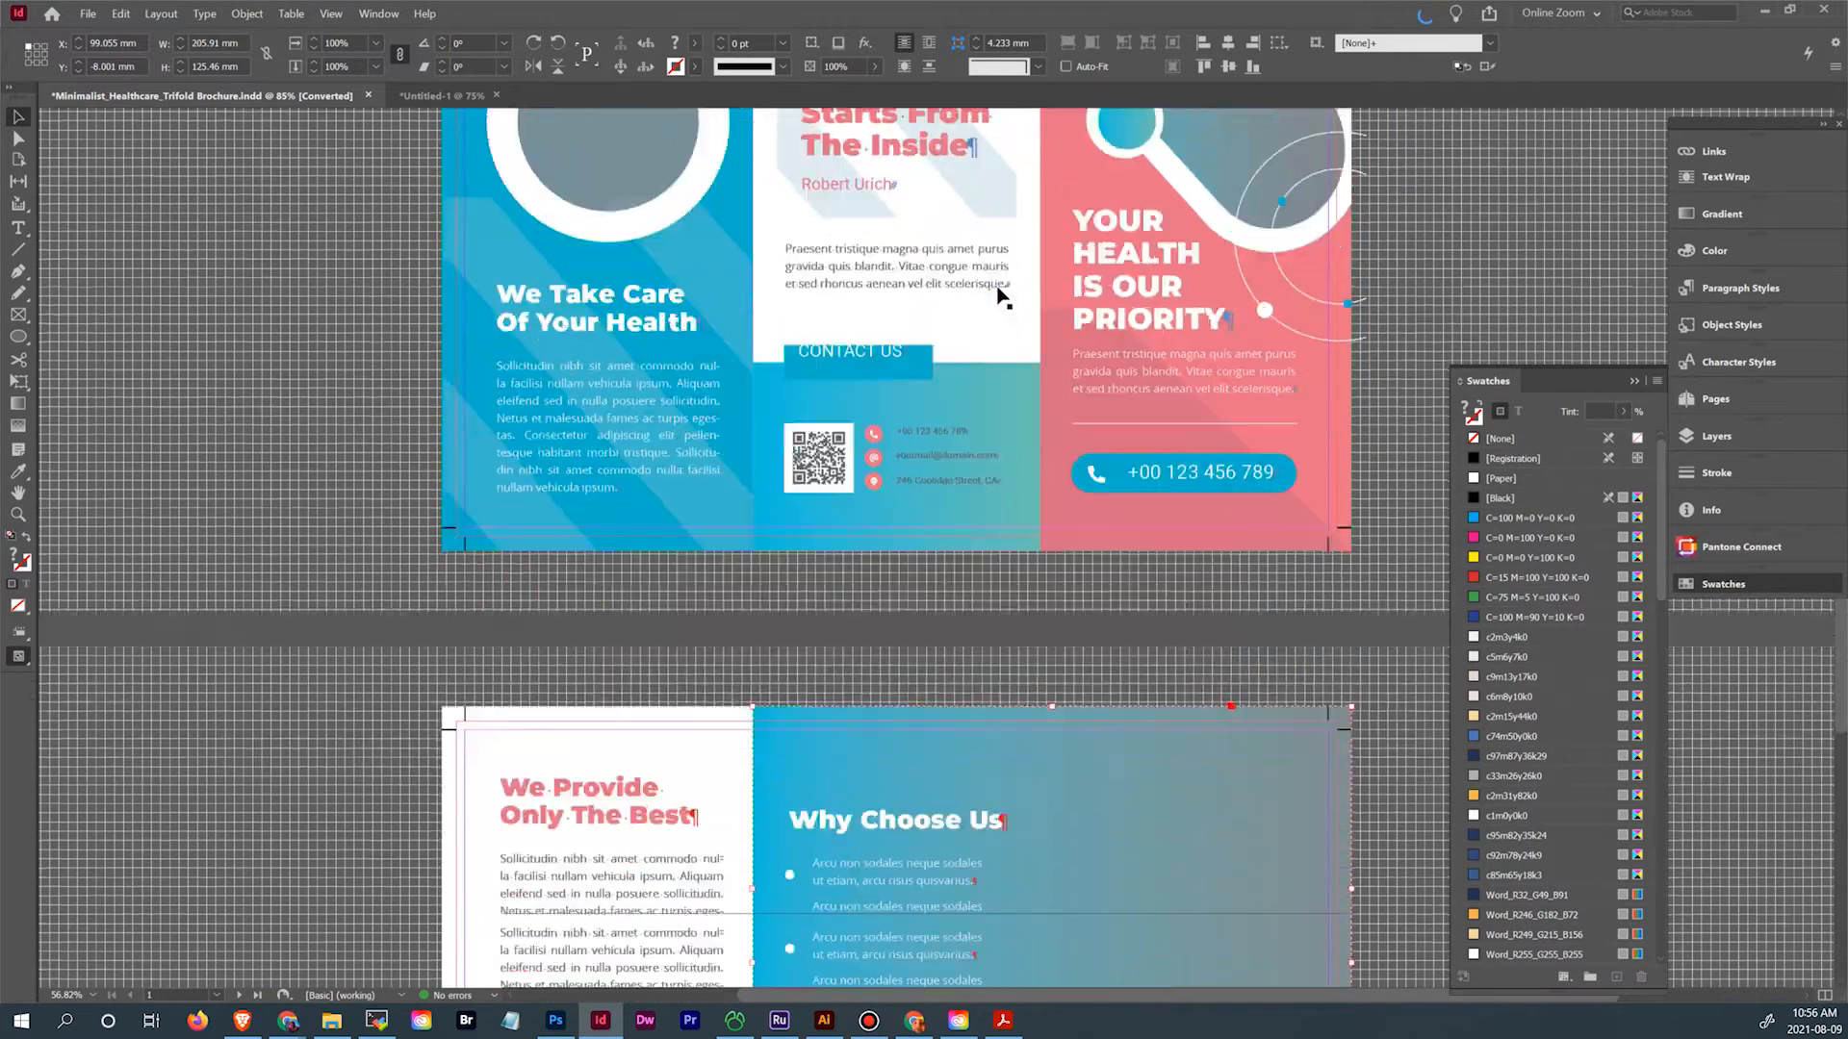
Switch to Illustrator, draw a white rectangle without a stroke and stretch it to cover the whole artboard
left_click(823, 1020)
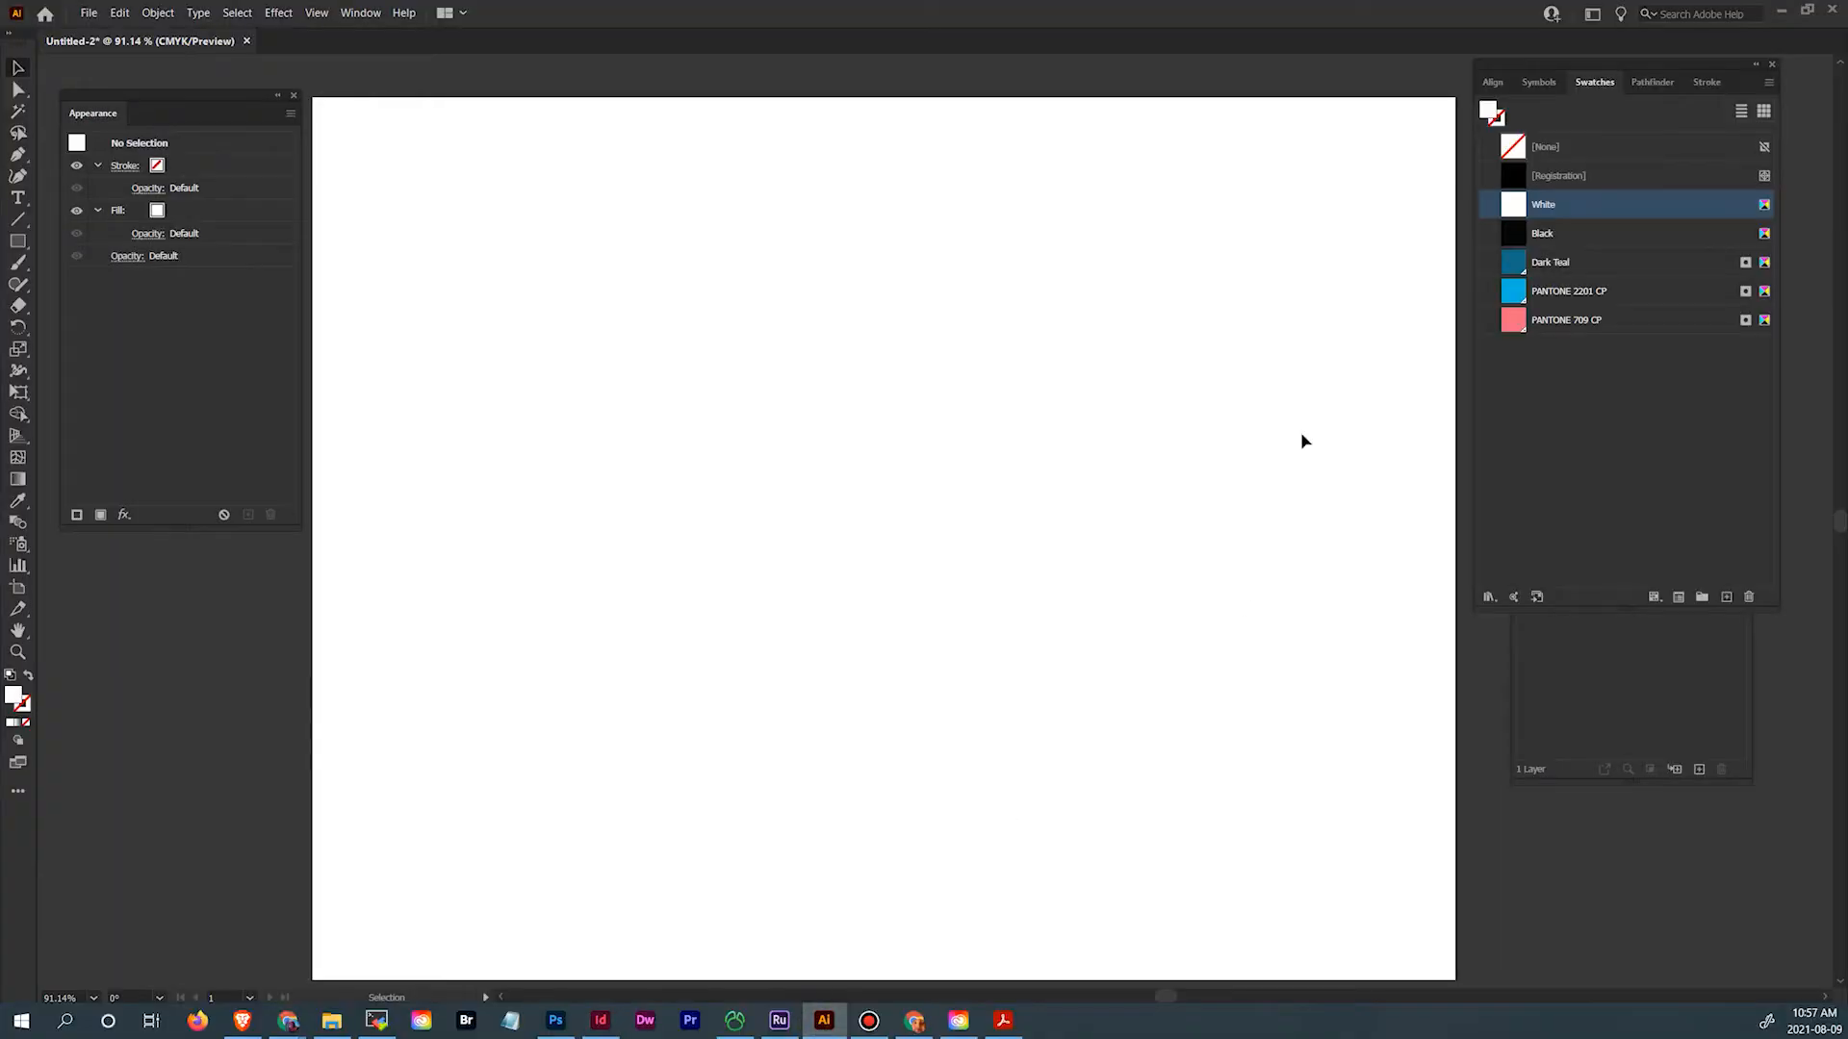
left_click(22, 243)
key("ctrl+minus")
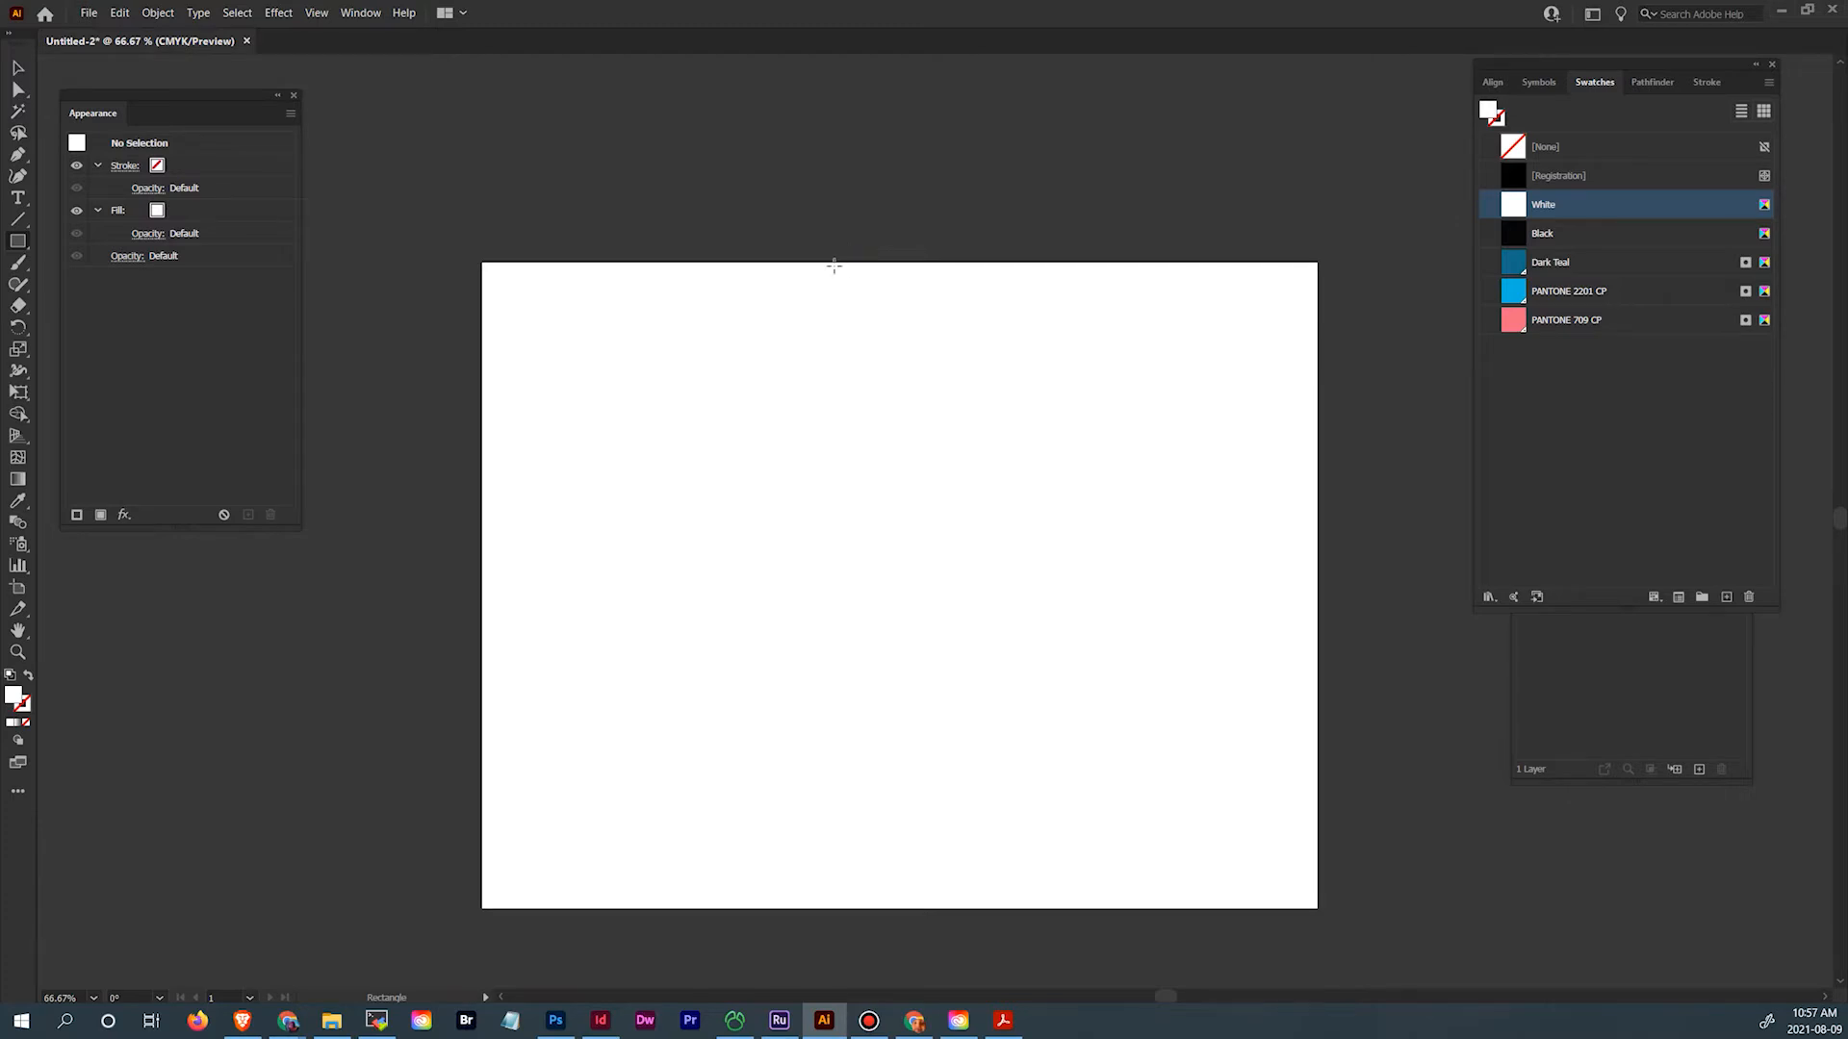
left_click_drag(837, 263, 1317, 906)
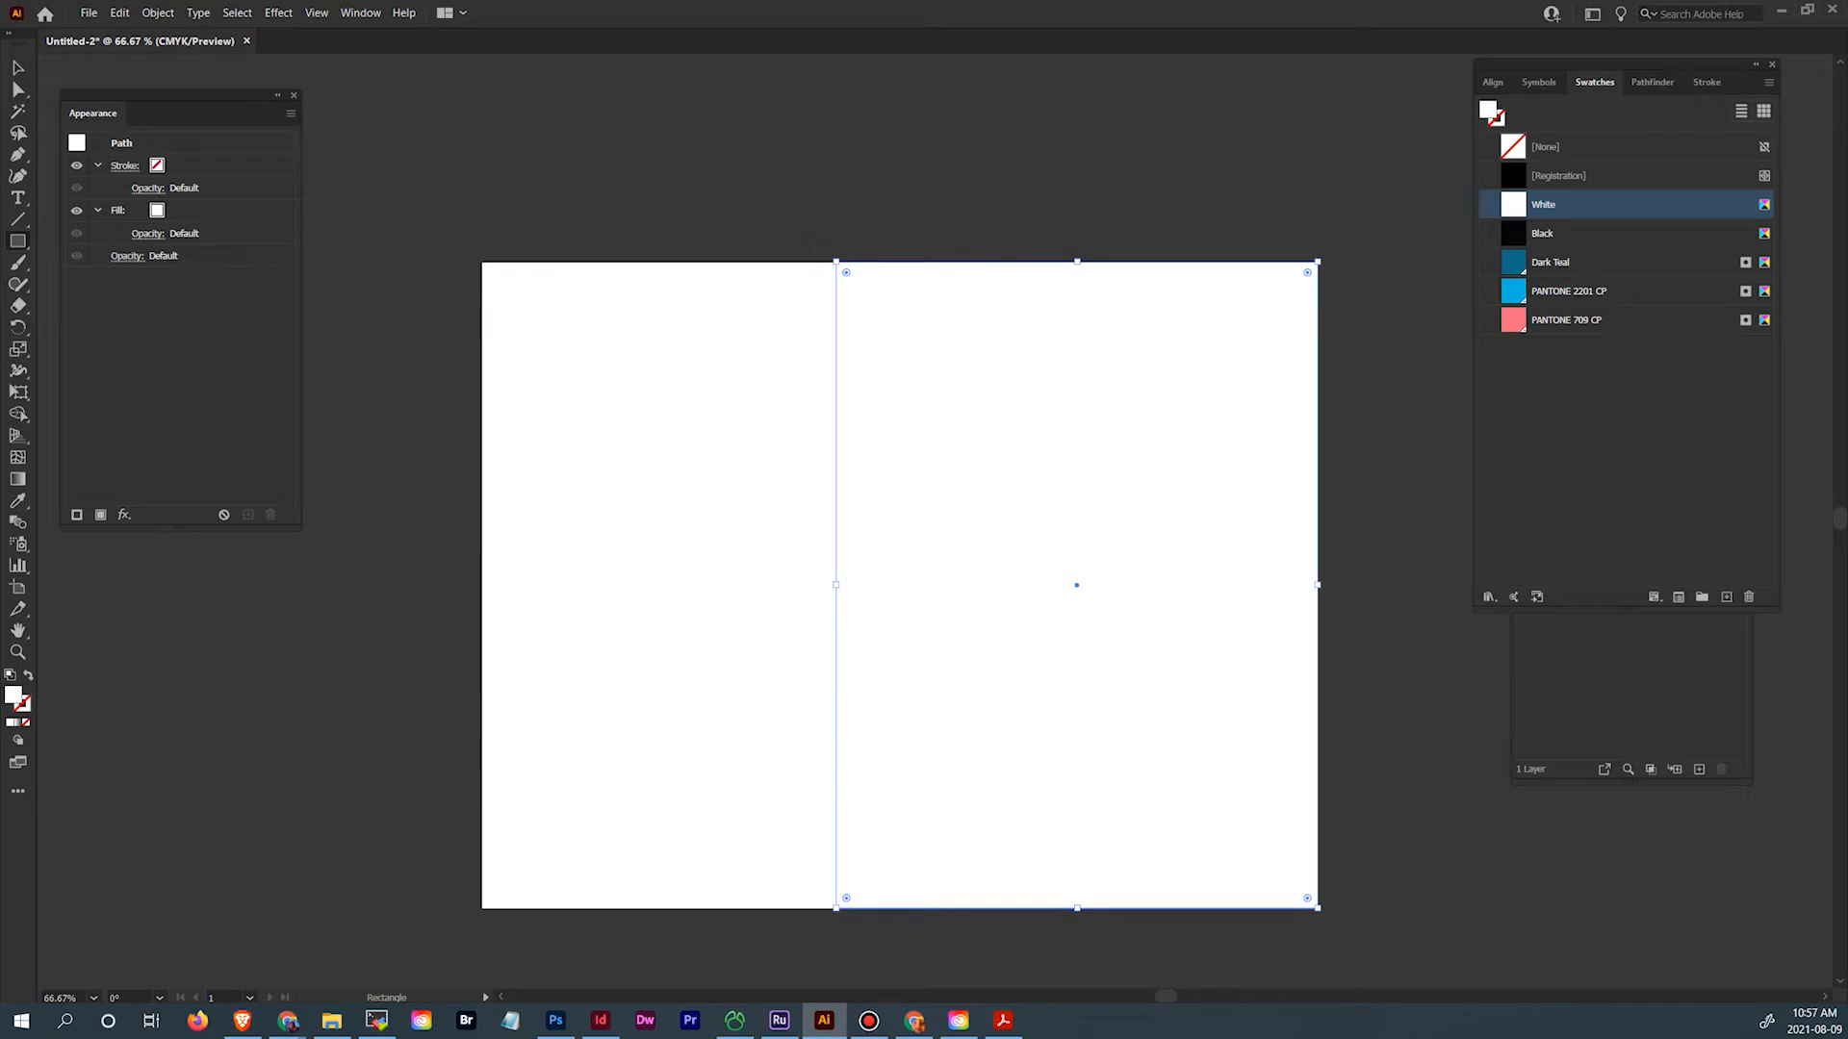
left_click(288, 1021)
left_click_drag(836, 585, 482, 583)
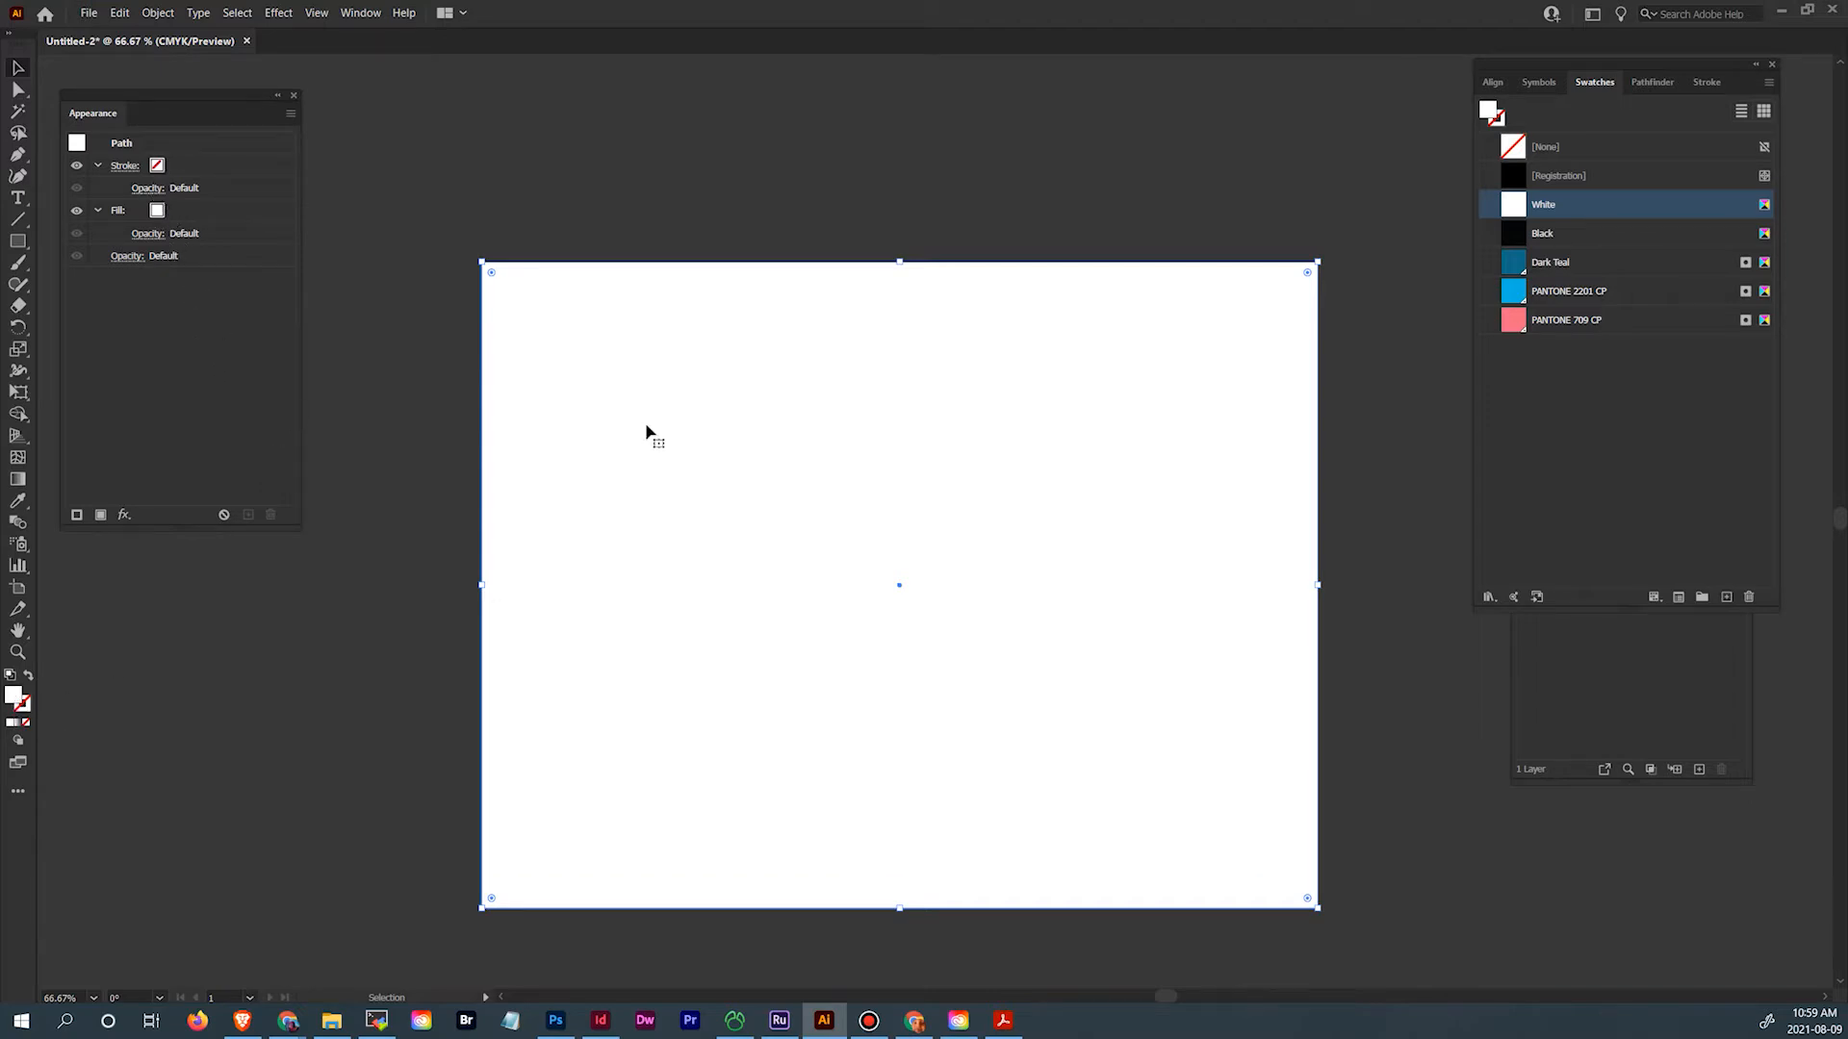
Shorten the Layers panel and dock it beside the Swatches panel
left_click(1666, 690)
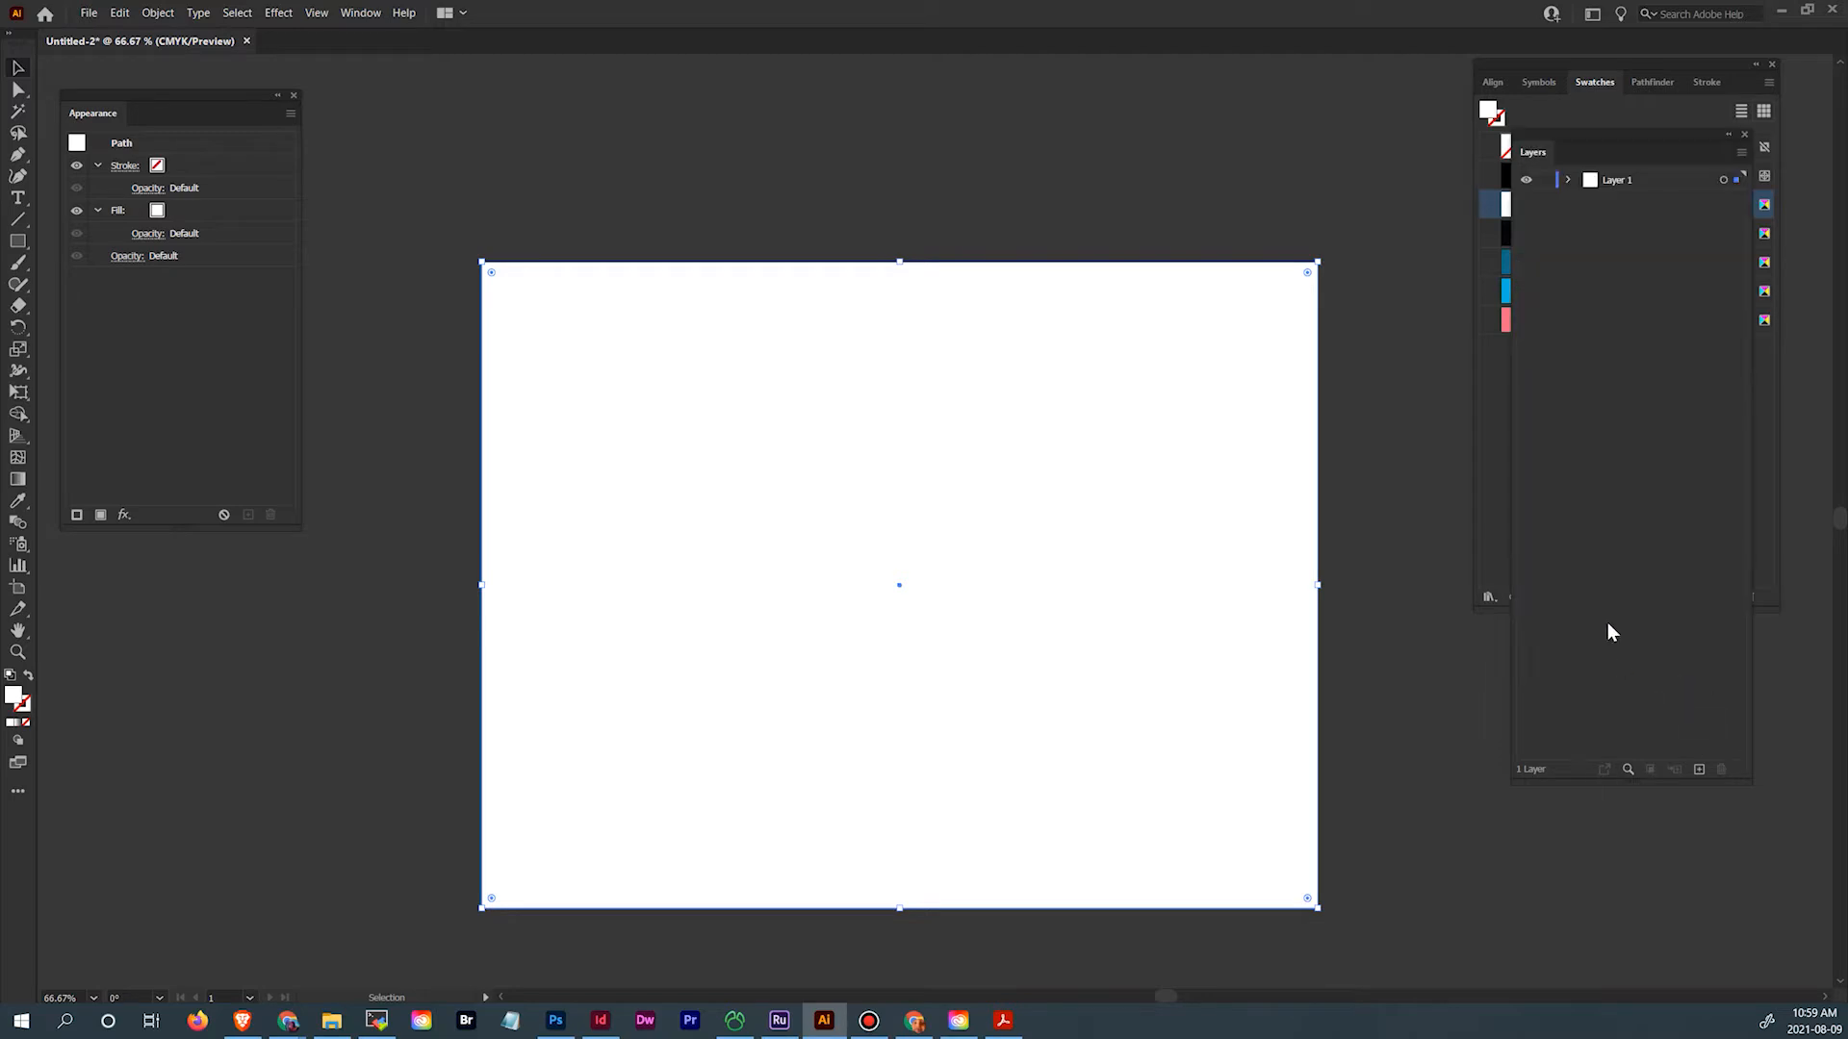
left_click_drag(1642, 776, 1643, 472)
left_click_drag(1659, 131, 1376, 61)
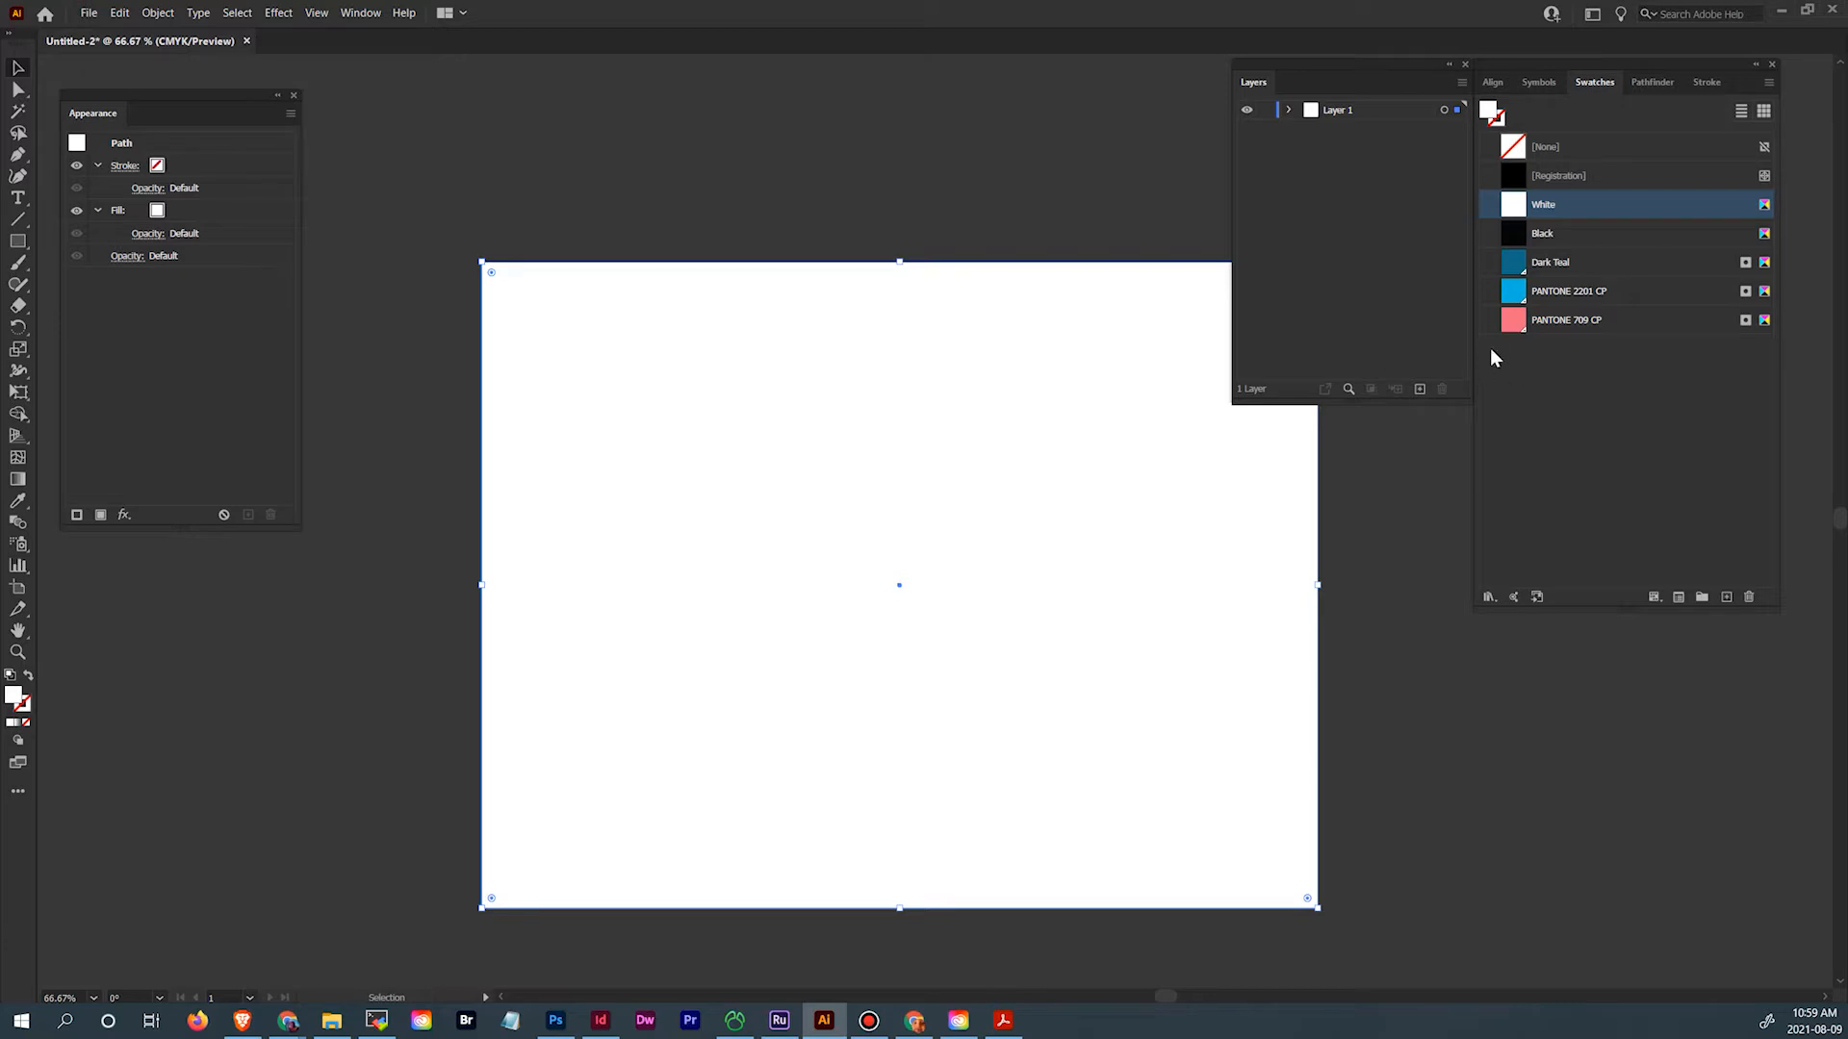
Show the Gradient panel and place it directly below the Layers panel
left_click(354, 16)
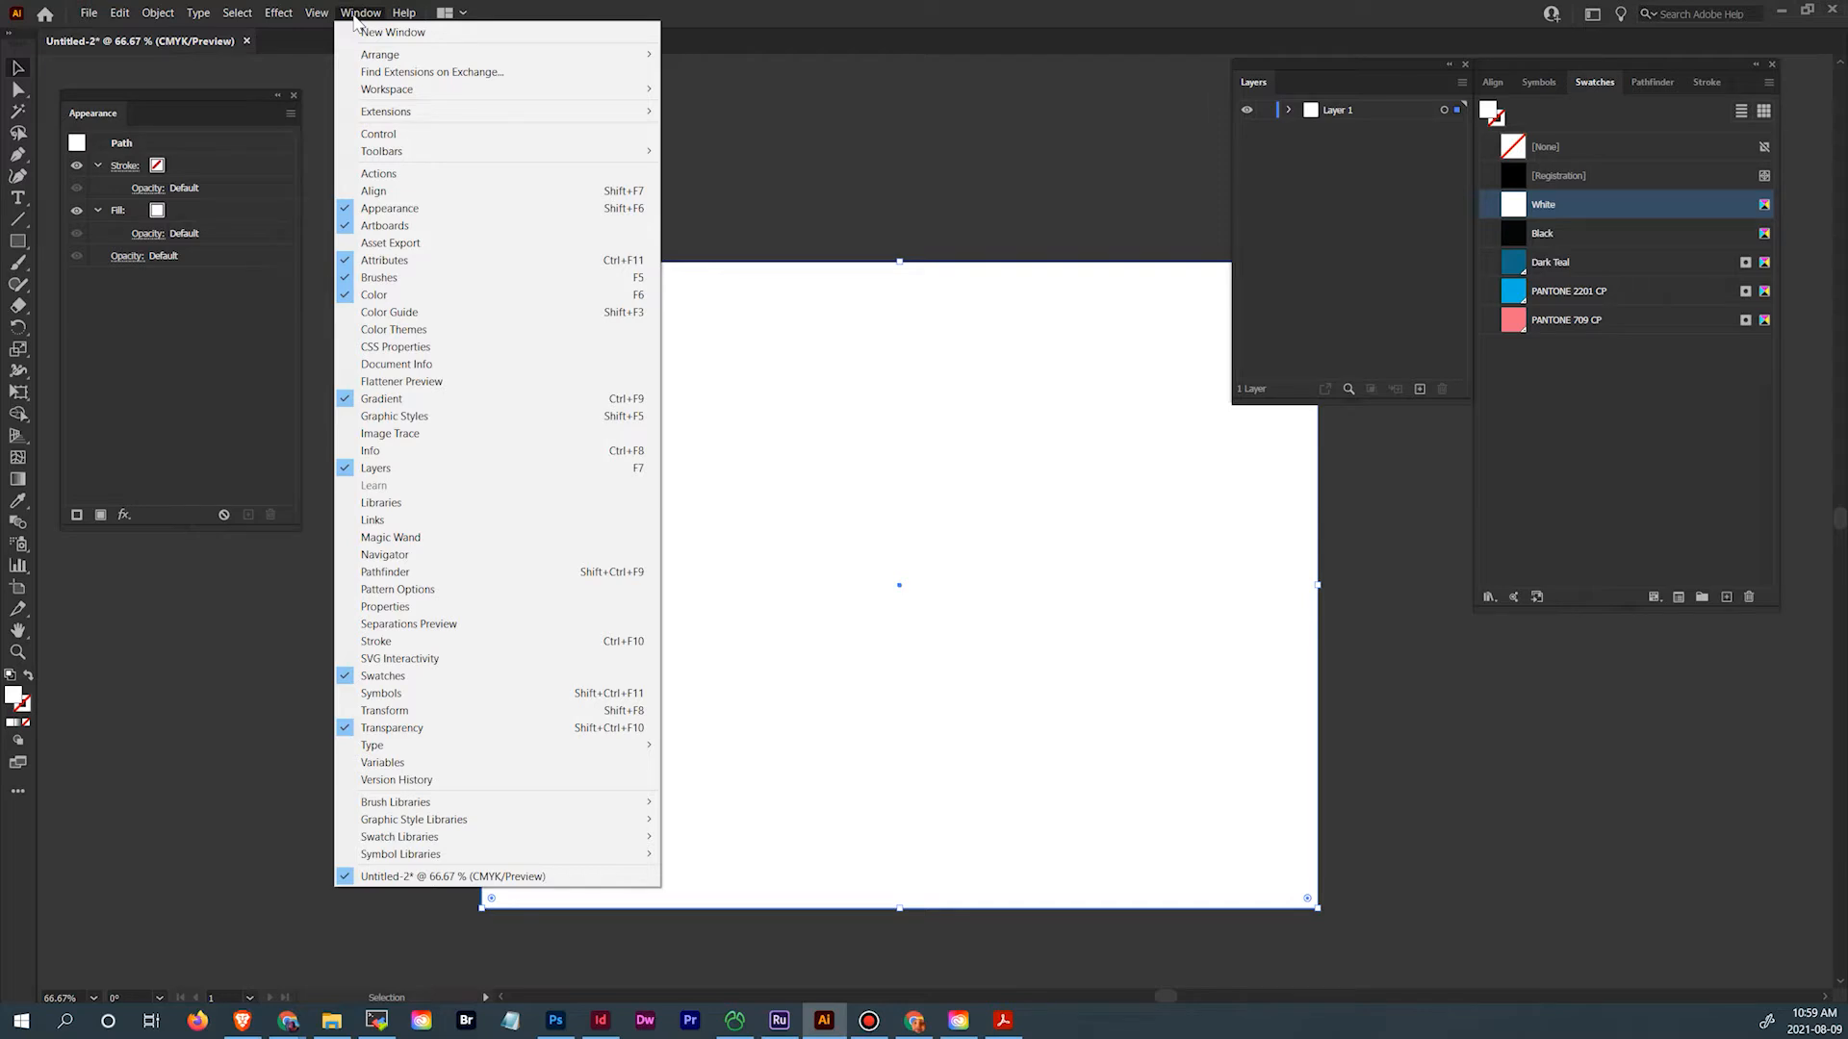
mouse_move(403, 13)
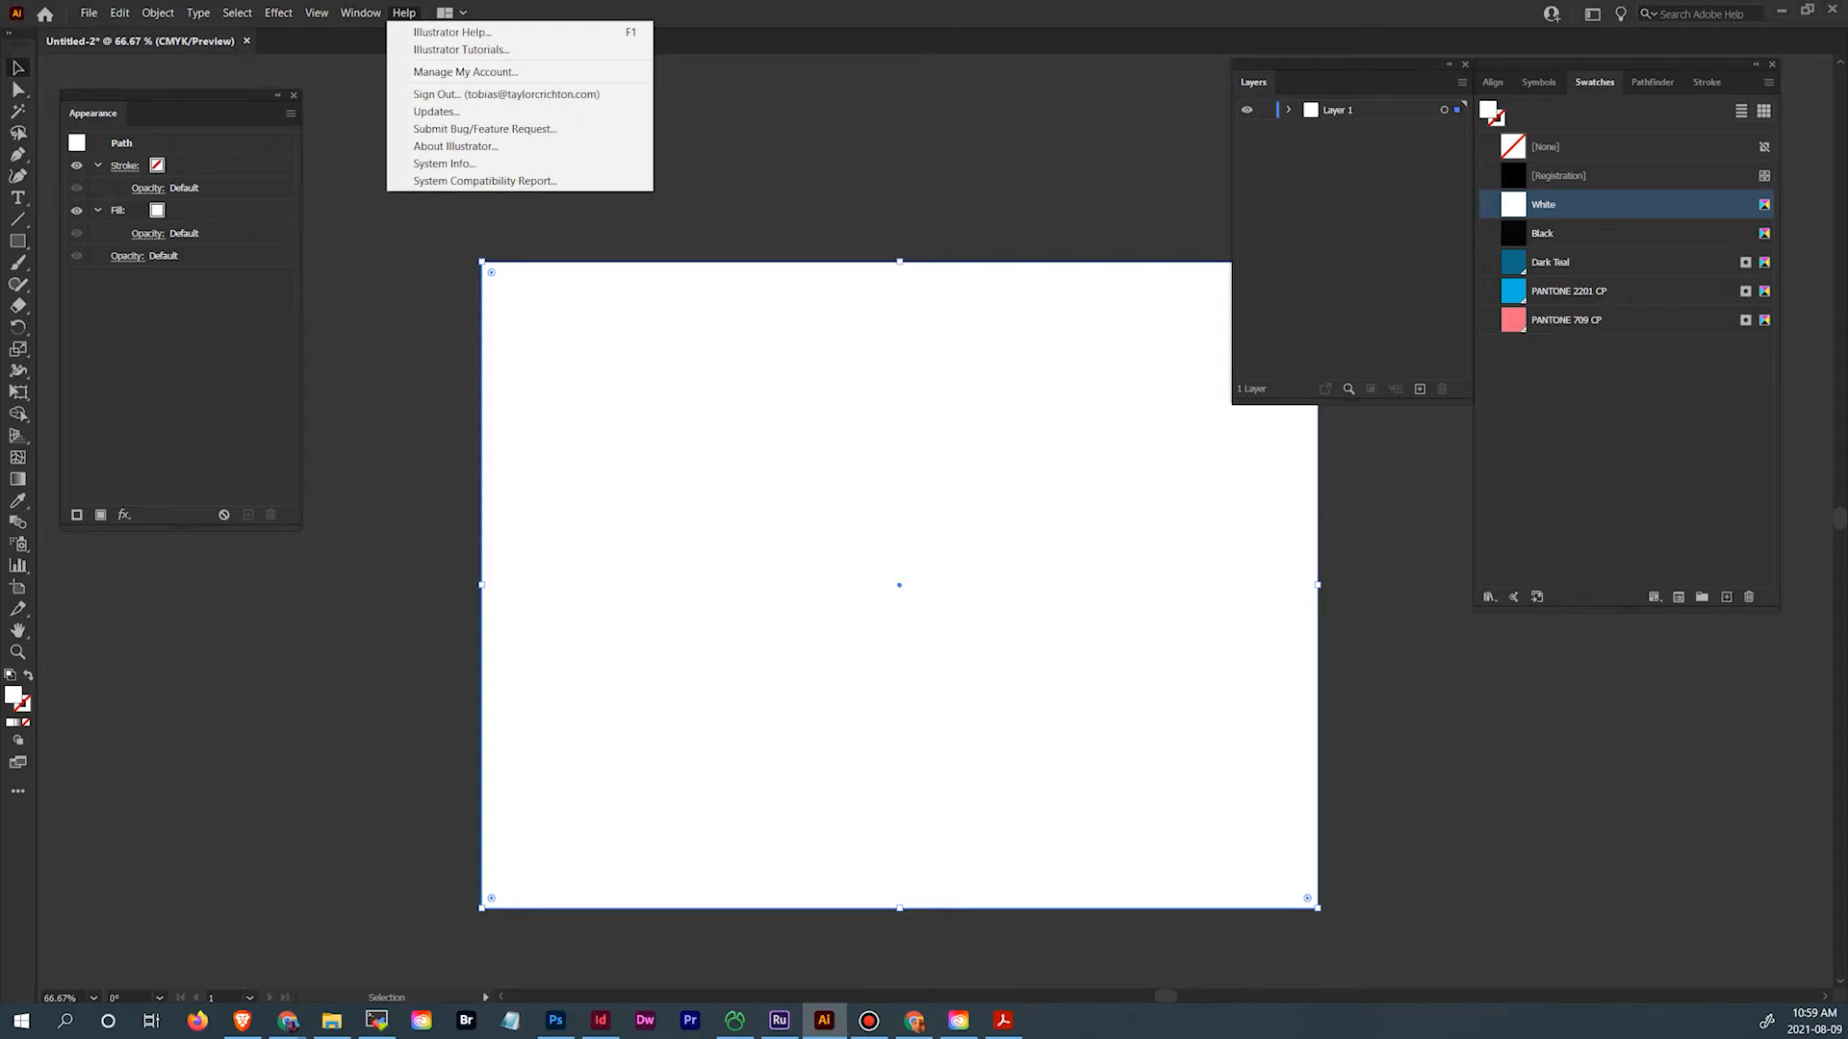
key("Escape")
key("ctrl+F9")
left_click_drag(1476, 710, 1343, 426)
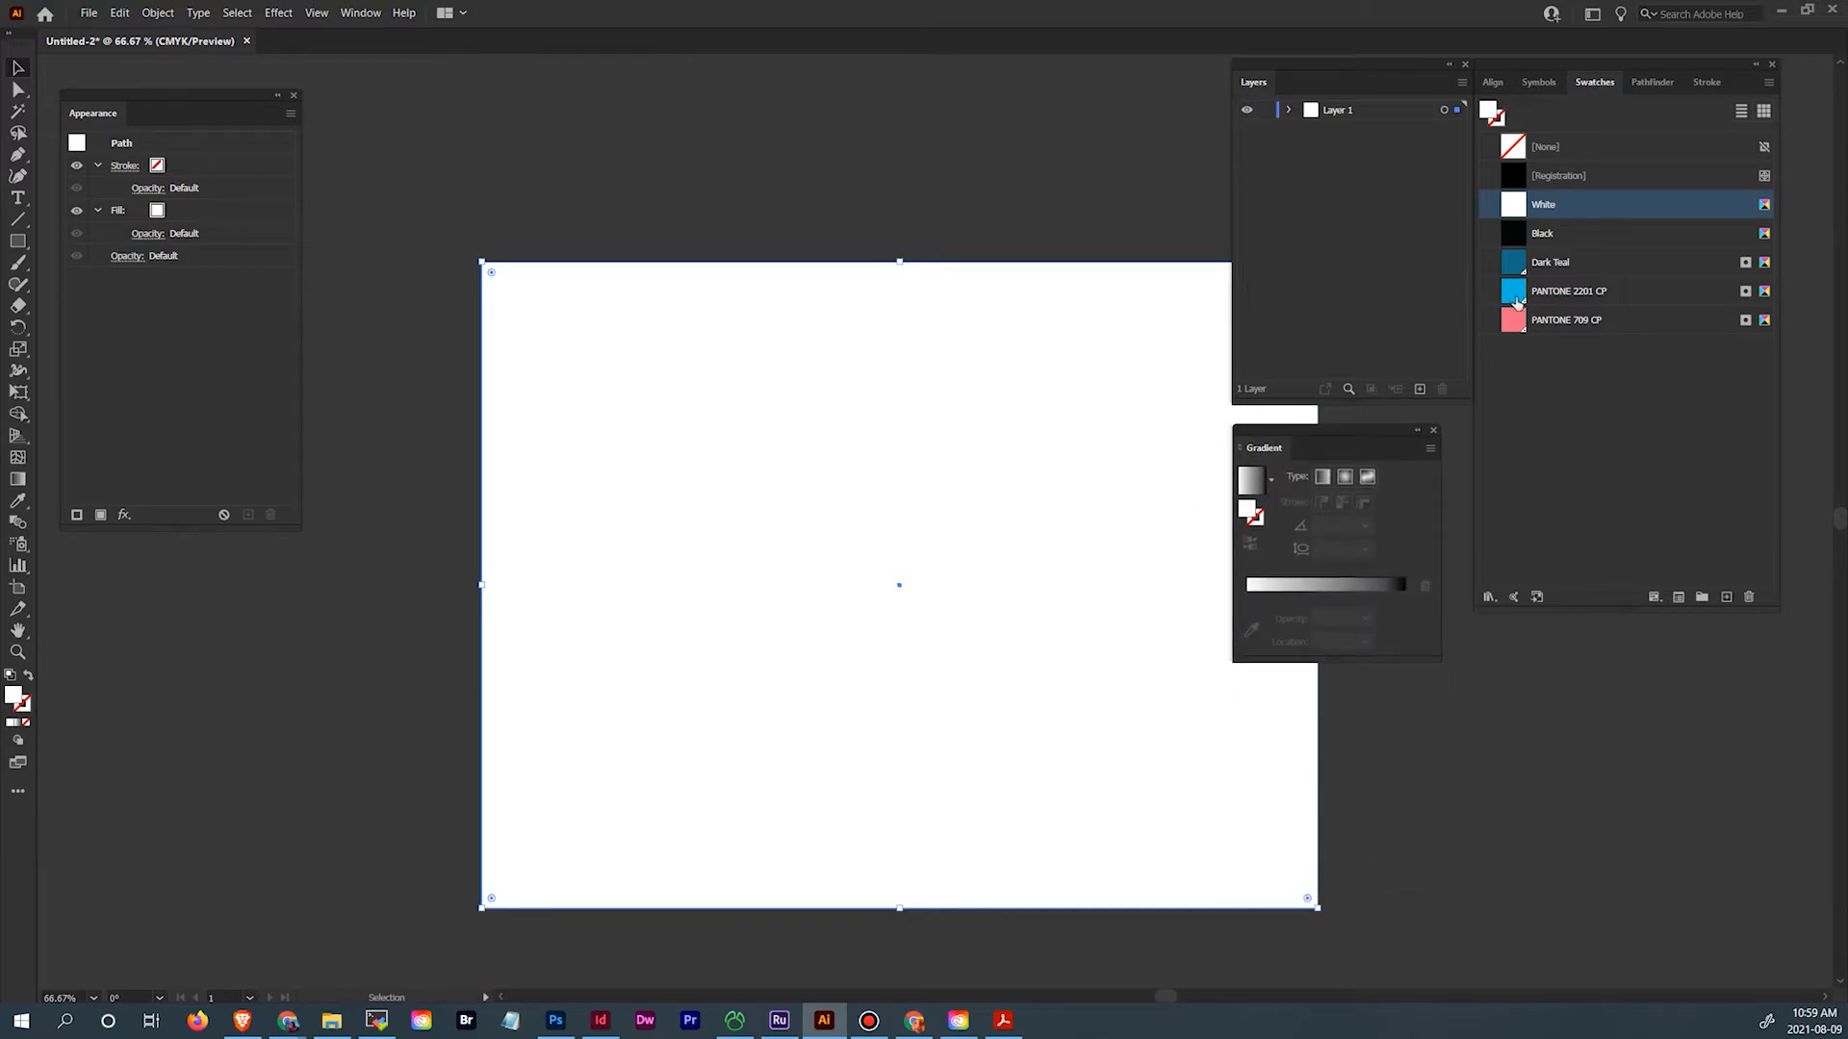
Fill the rectangle with a linear gradient running from PANTONE 2201 CP to Dark Teal
left_click_drag(1515, 301, 1260, 609)
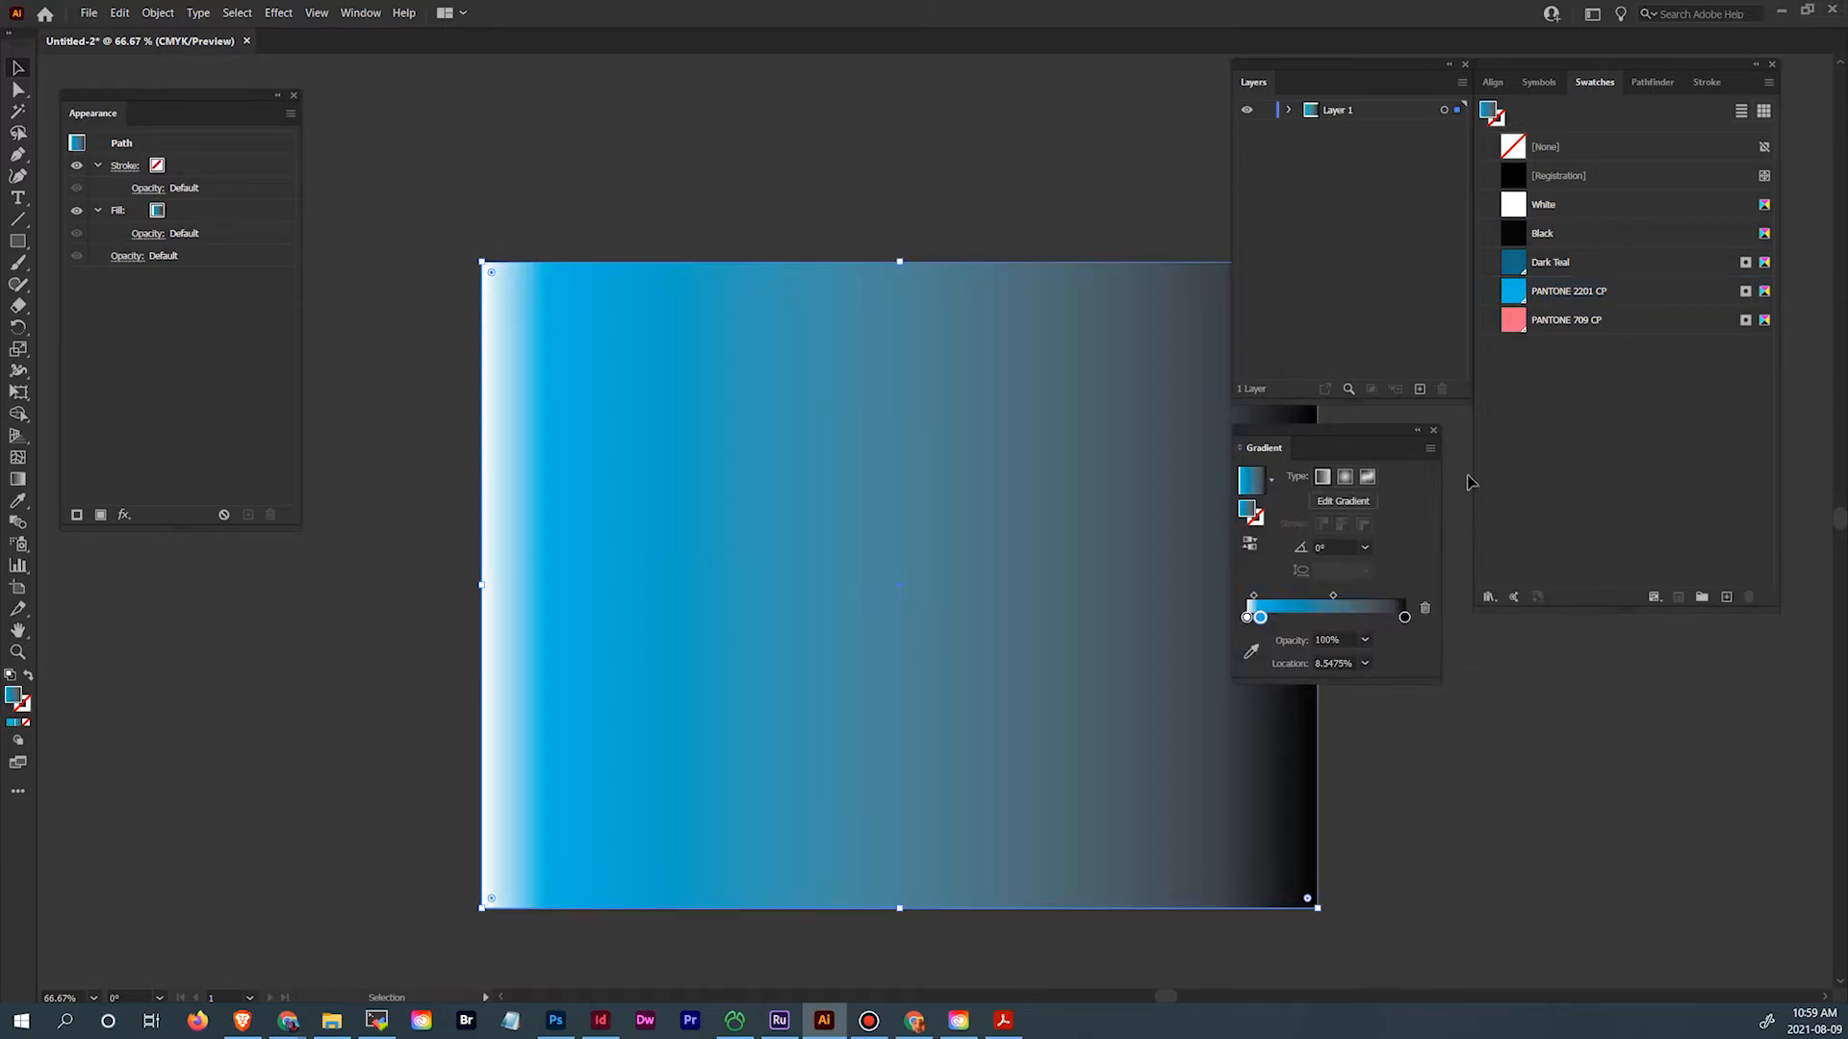
left_click_drag(1514, 263, 1440, 625)
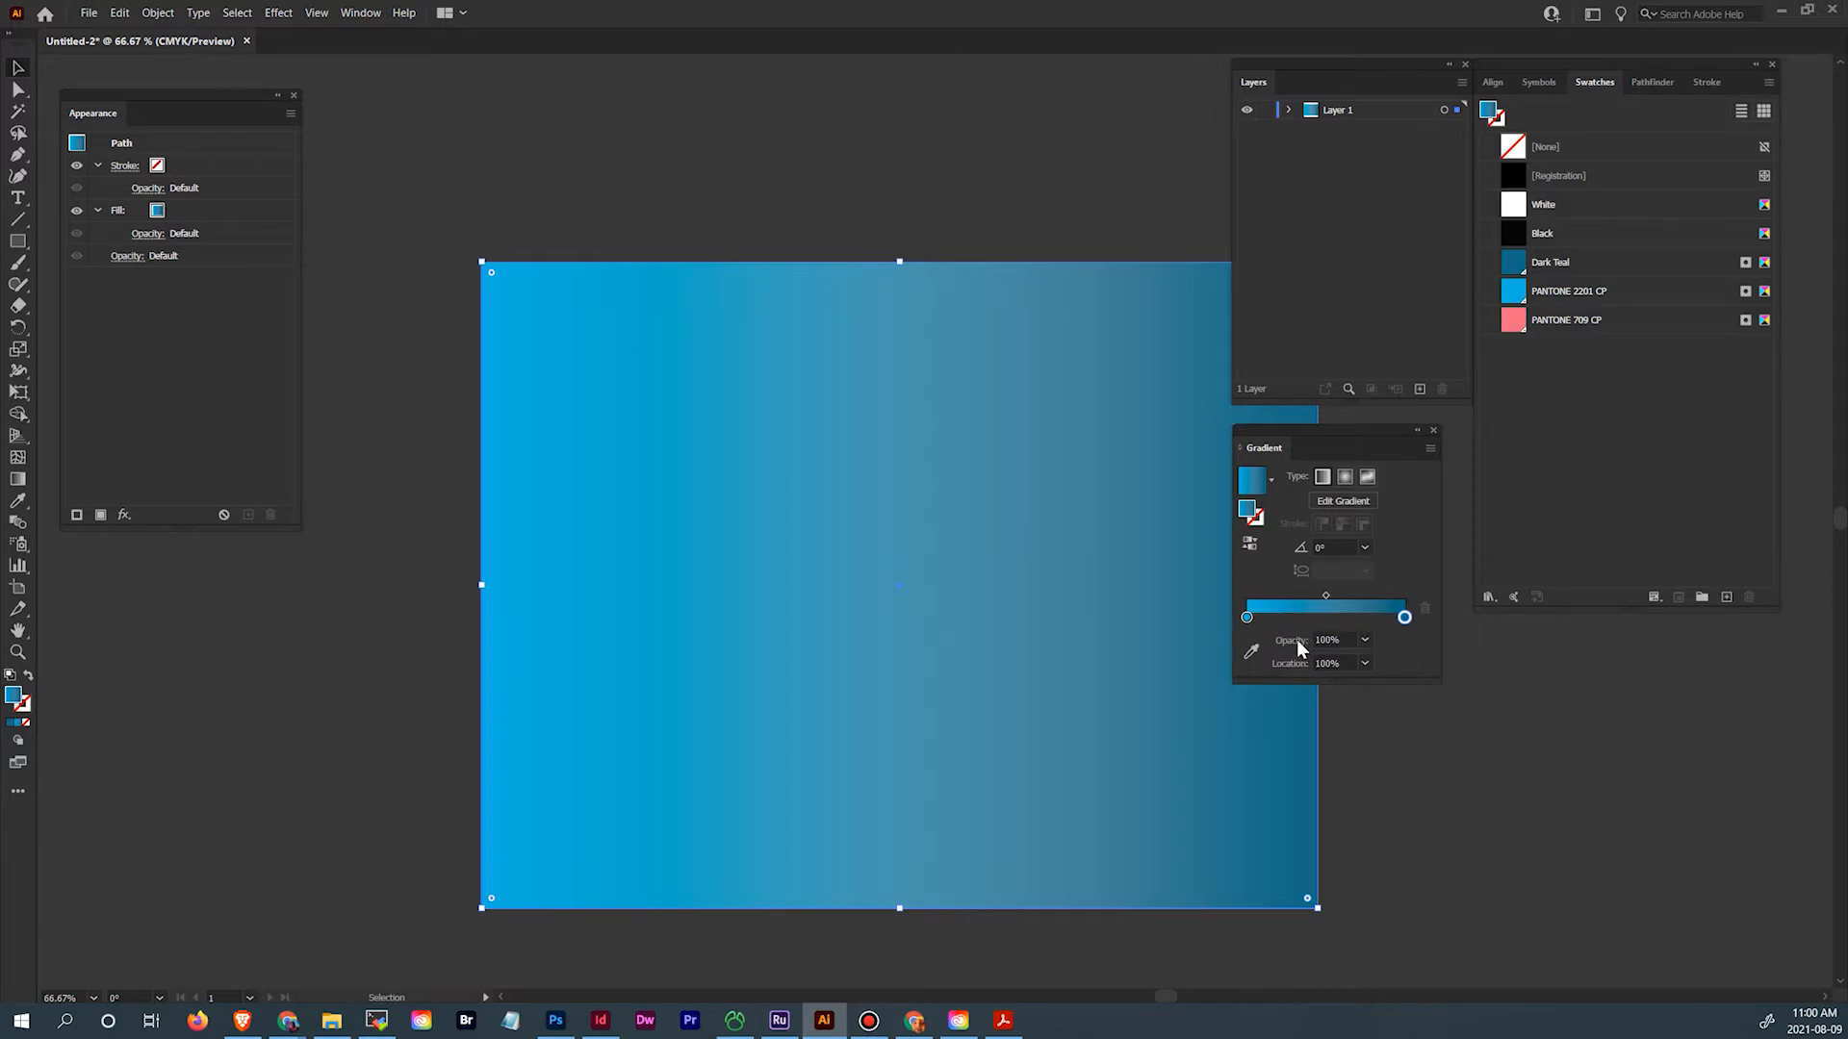
Change the gradient's starting stop to Dark Teal at 0% opacity and save the gradient as a swatch
left_click_drag(1523, 268, 1246, 618)
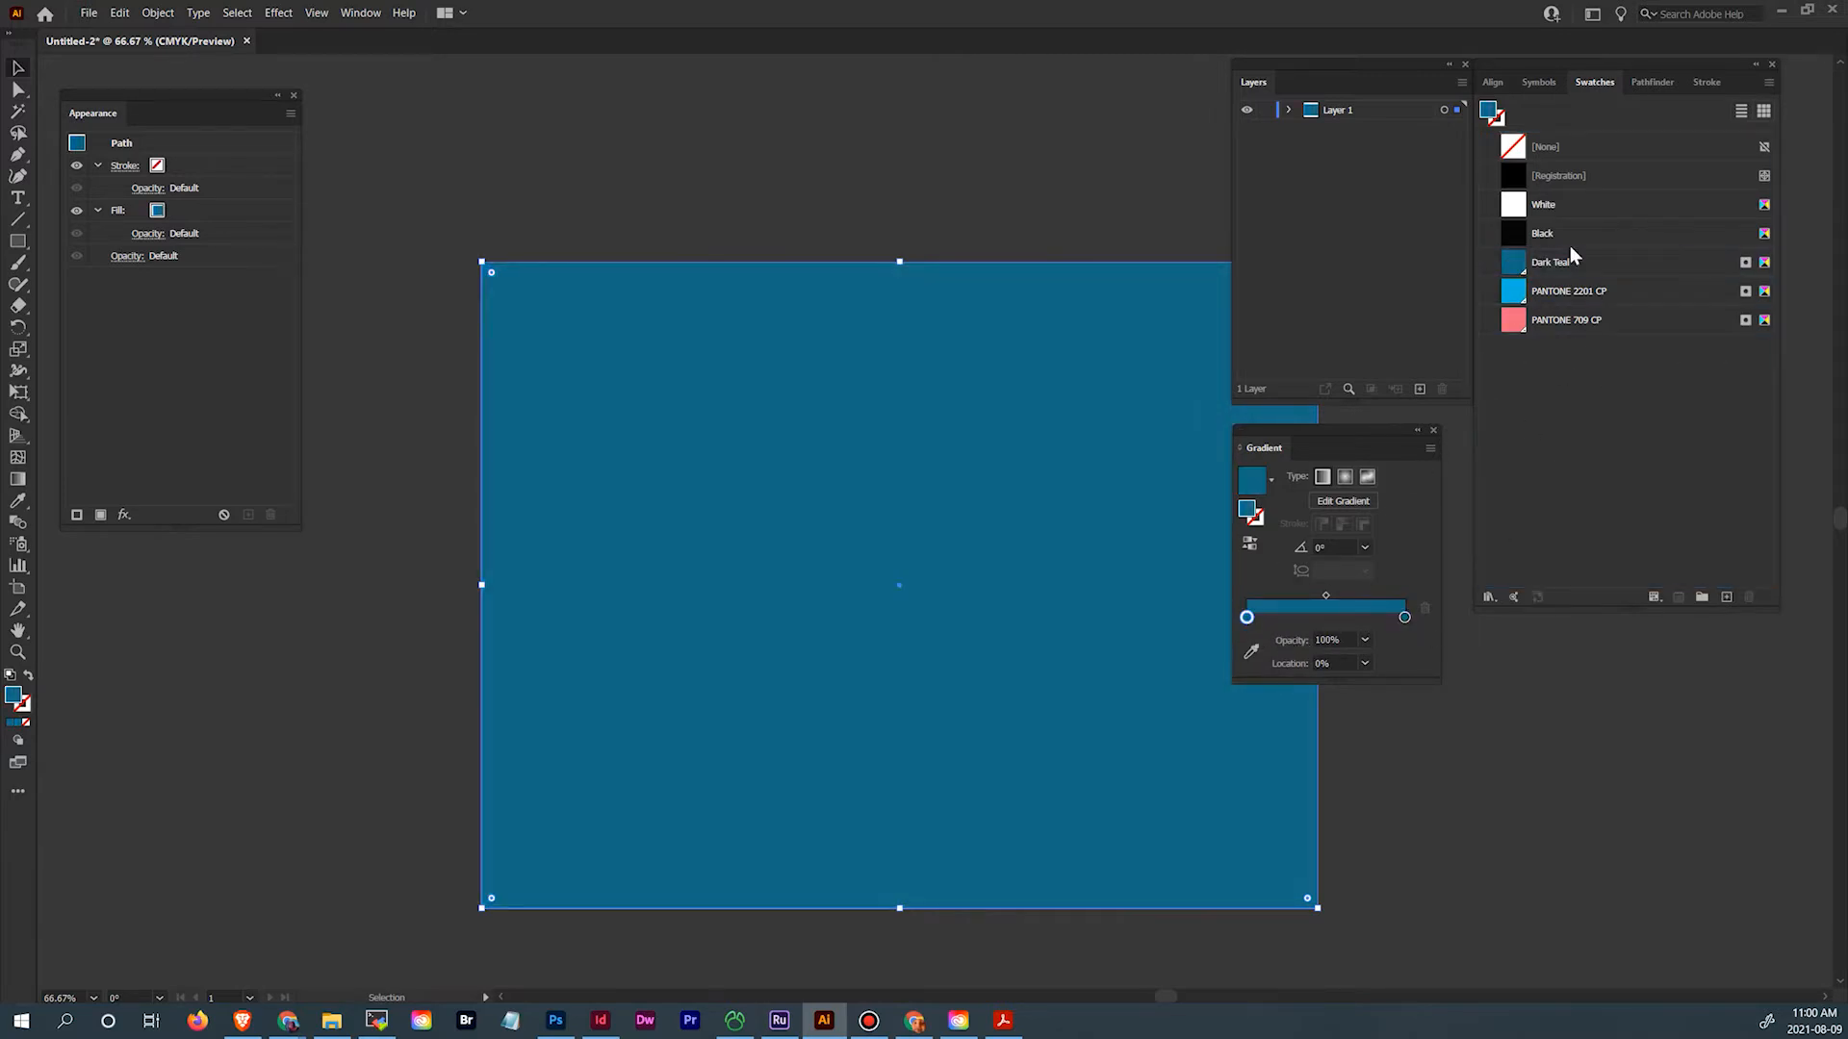
left_click(1291, 641)
key("Return")
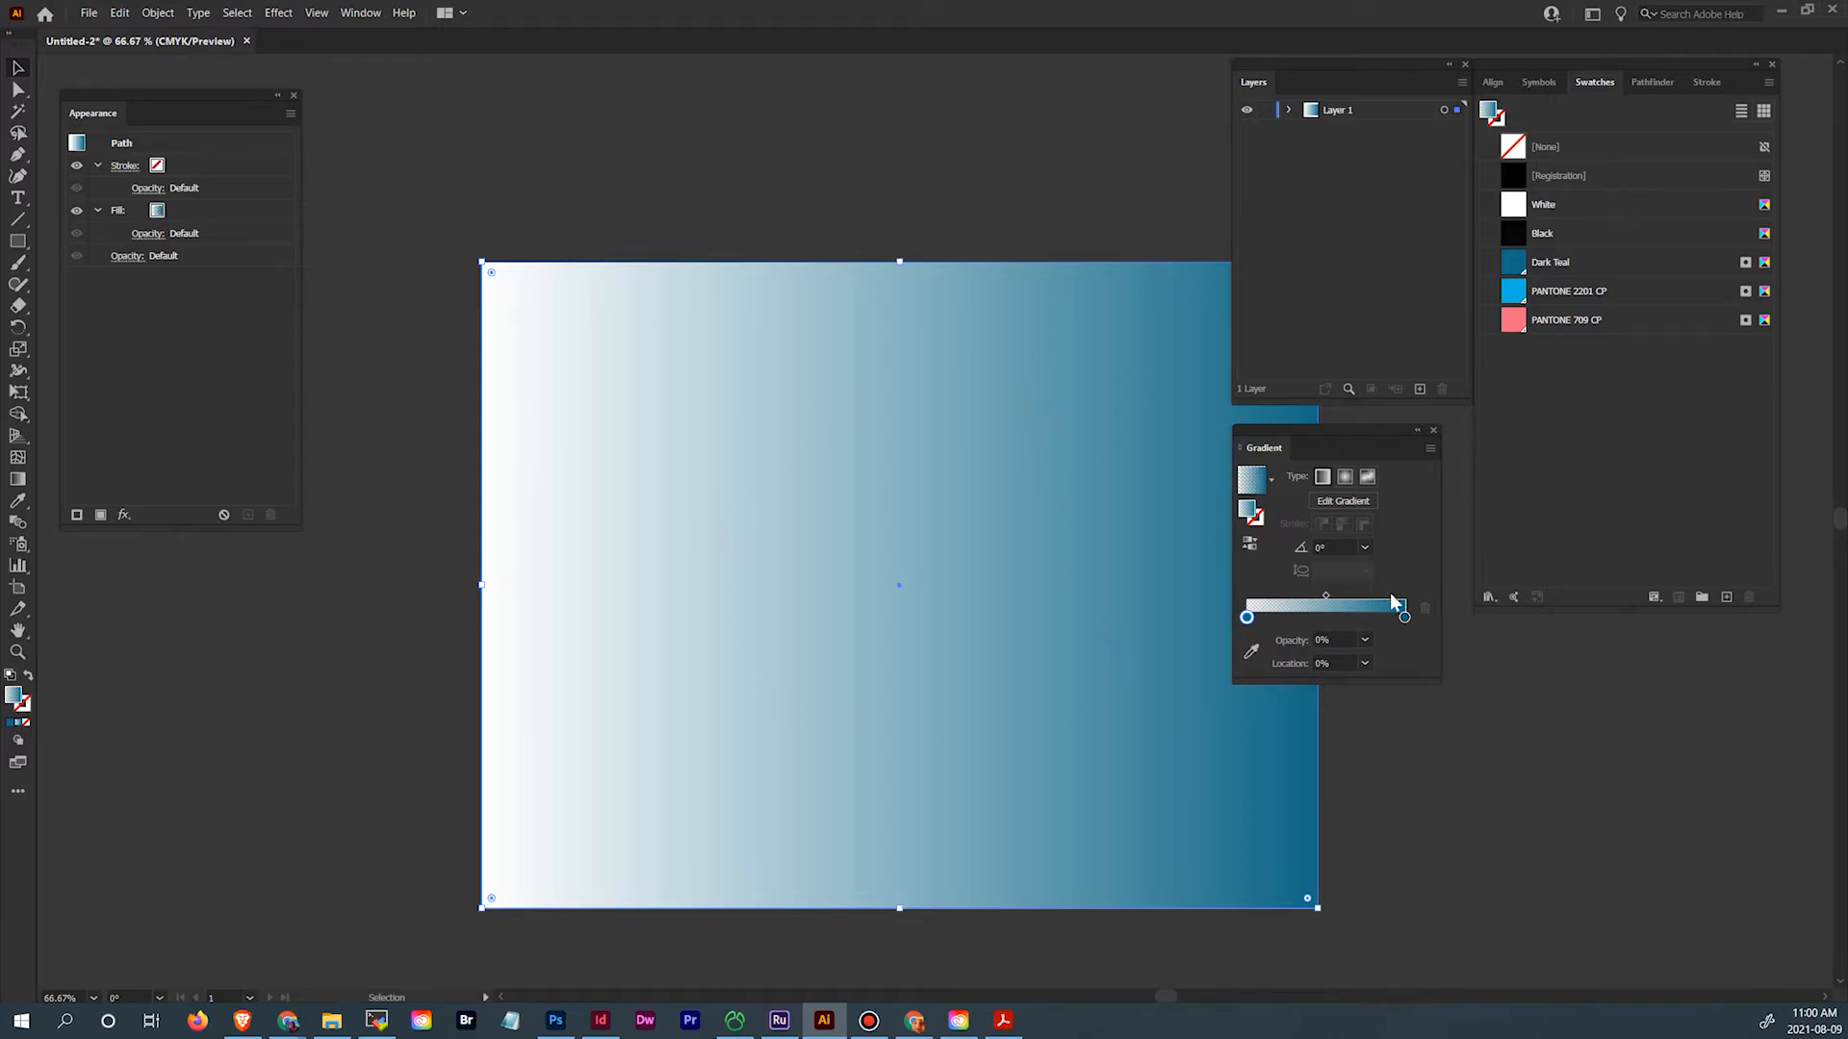
left_click(1268, 480)
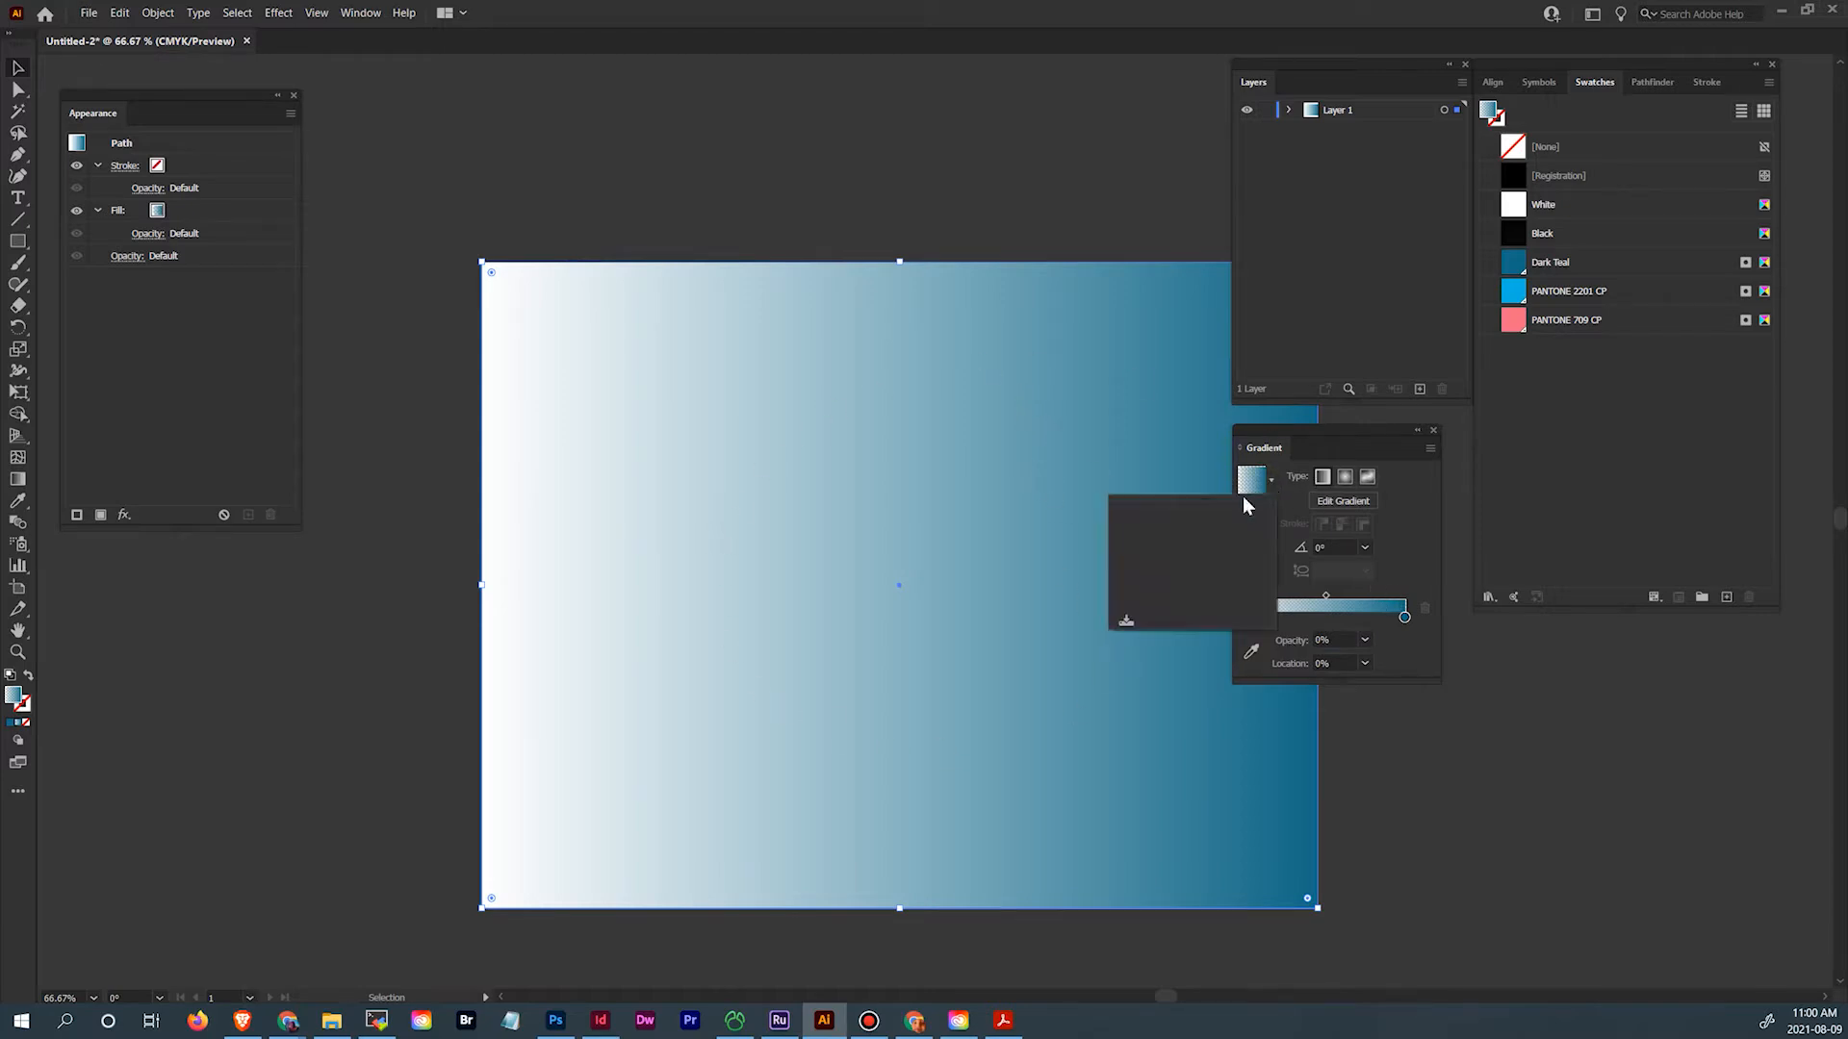
left_click(1124, 622)
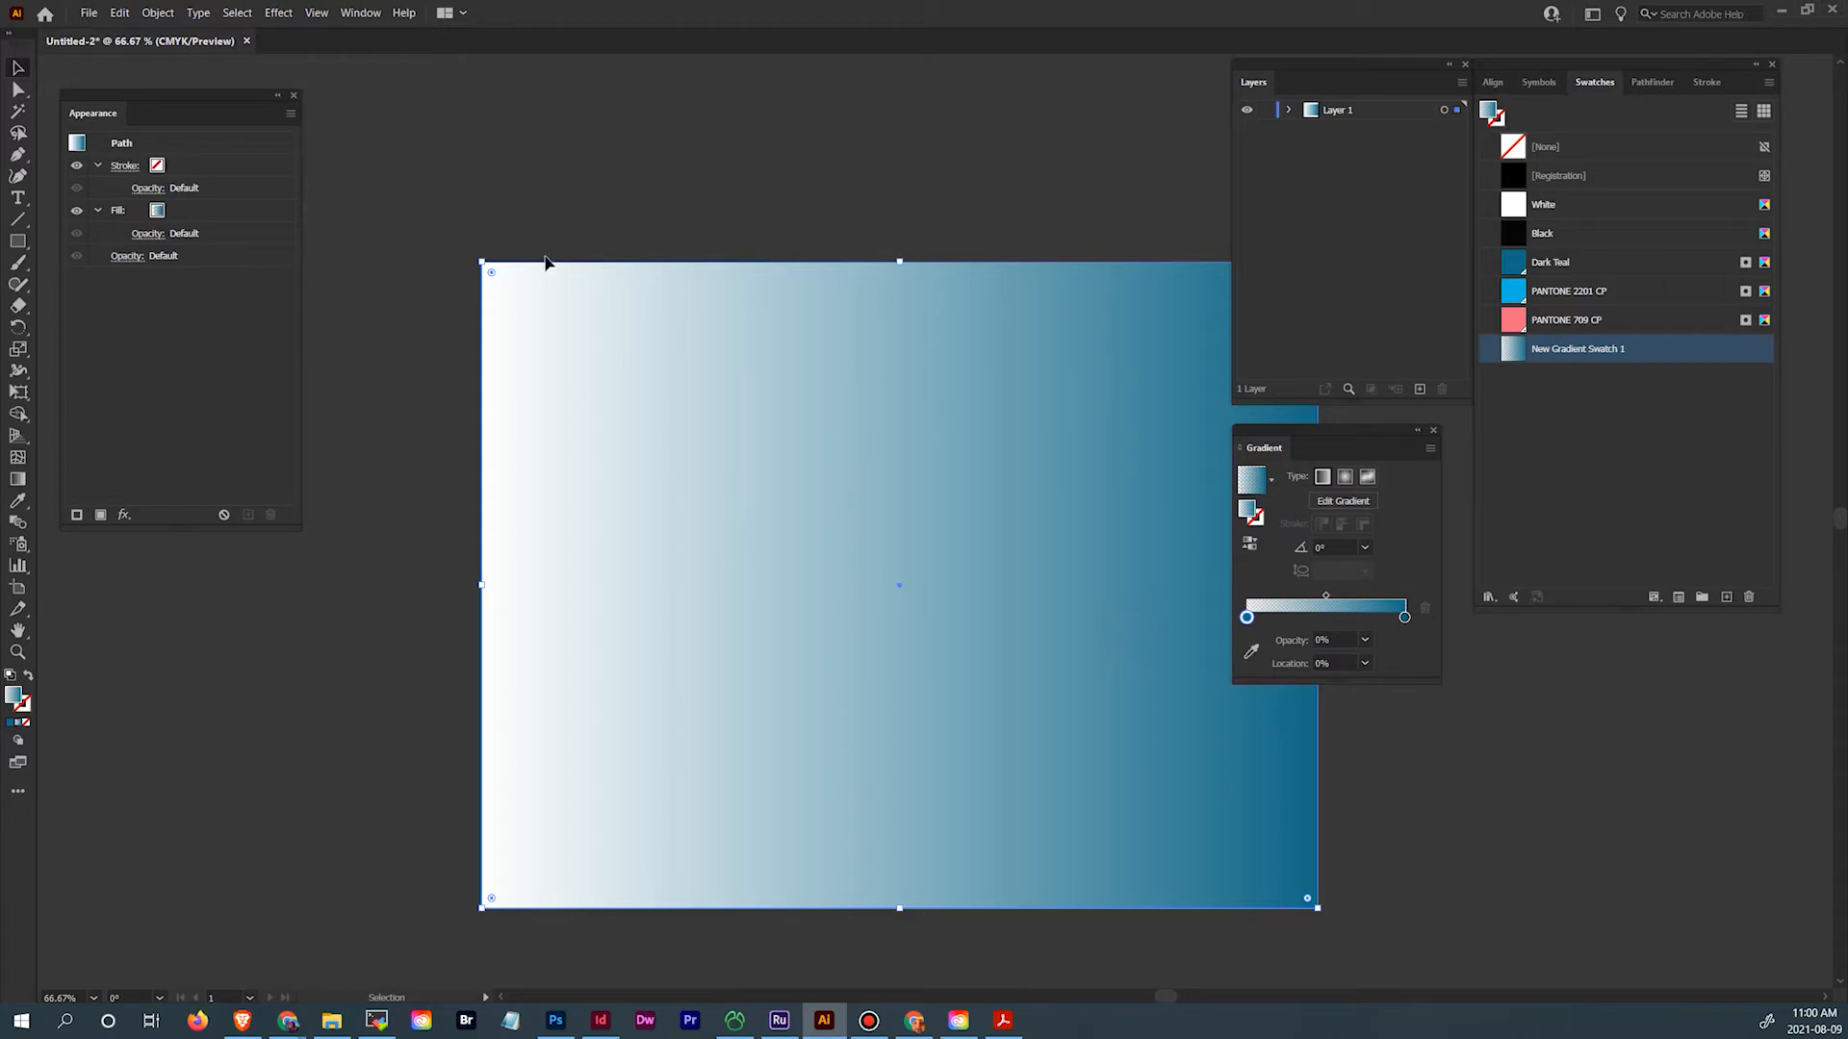
Add a second fill to the rectangle and set the lower fill to solid PANTONE 2201 CP beneath the gradient
left_click(226, 206)
left_click(289, 113)
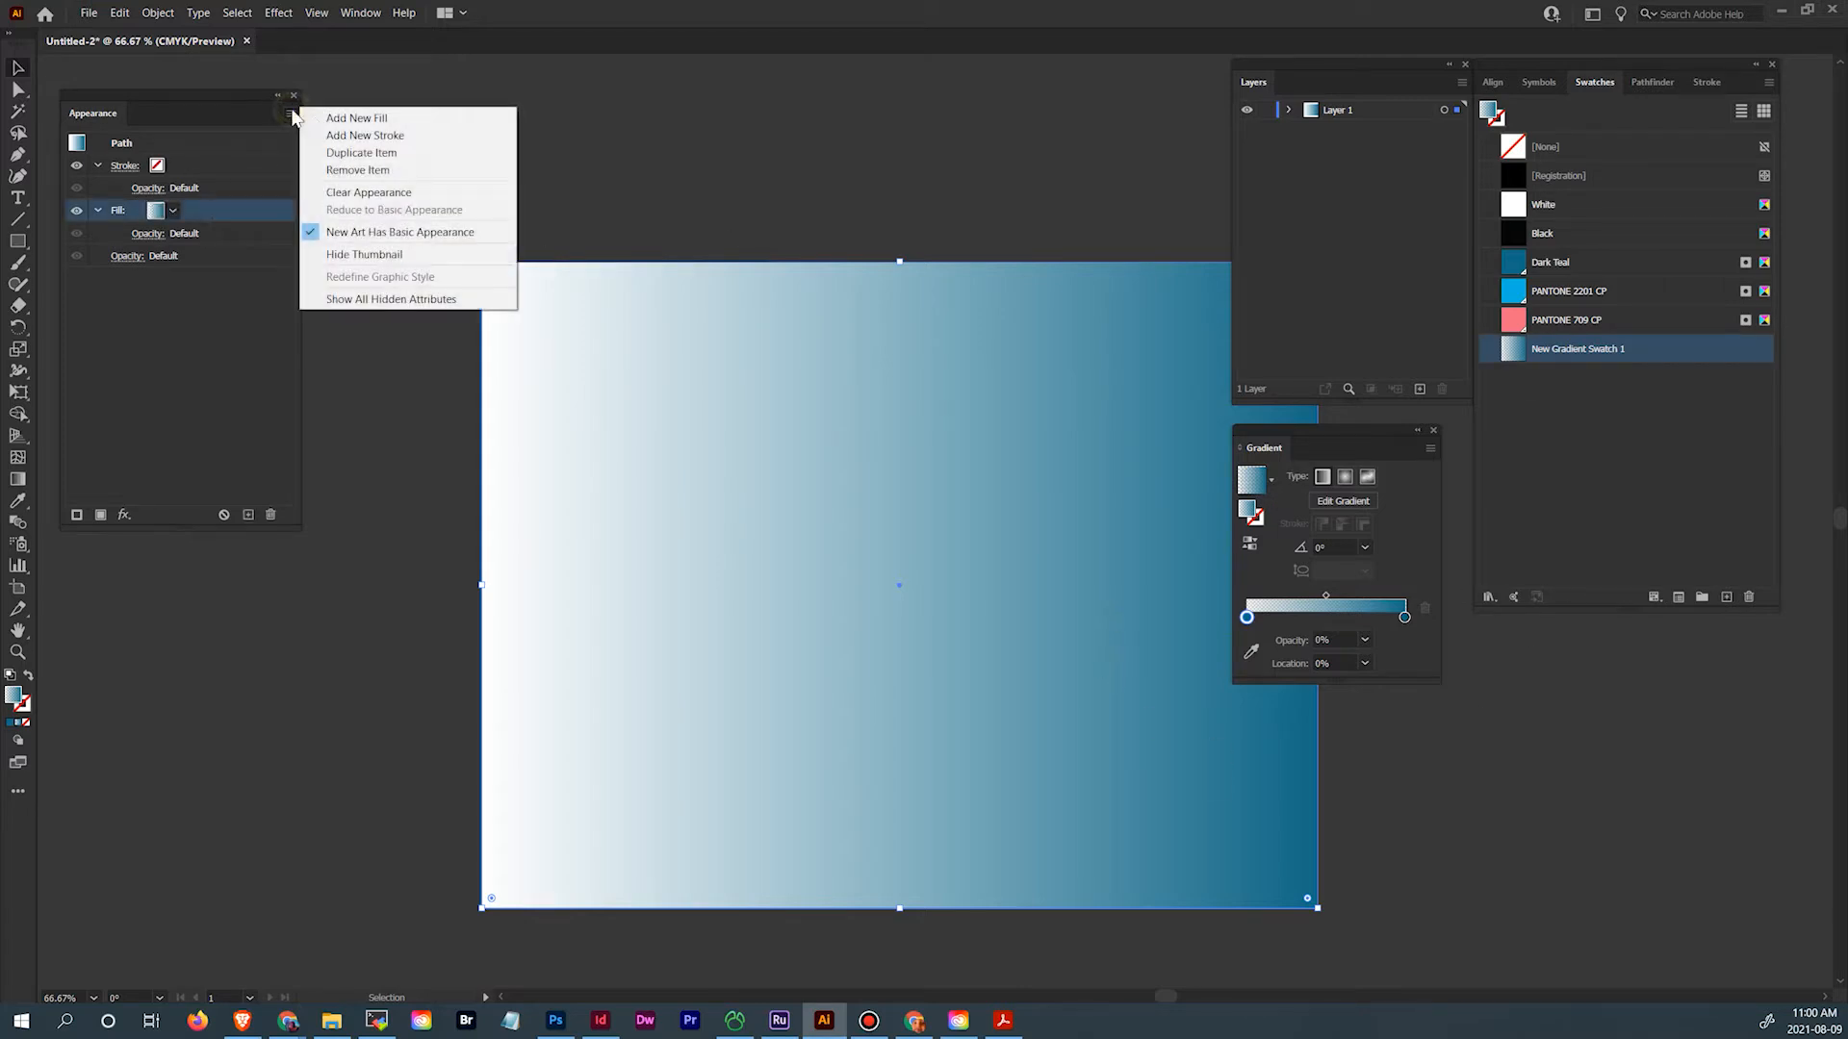
left_click(385, 119)
left_click(177, 257)
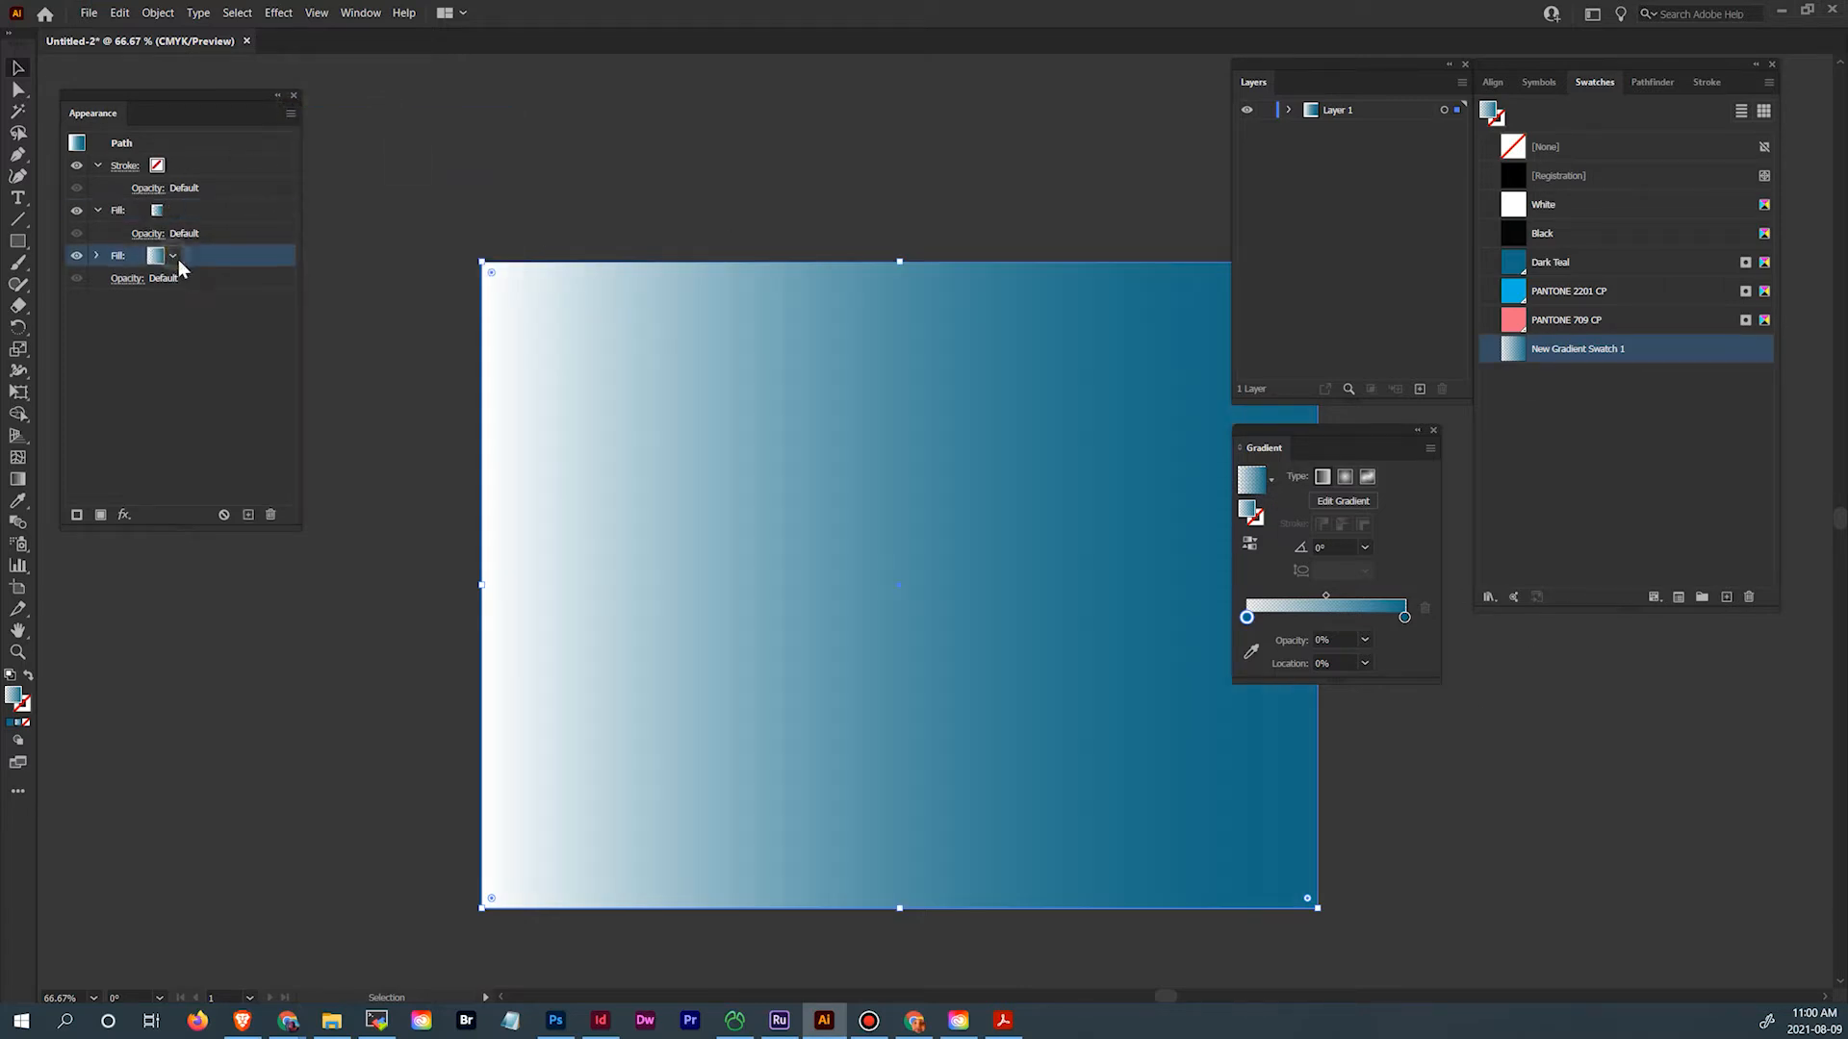
left_click(177, 256)
left_click(73, 288)
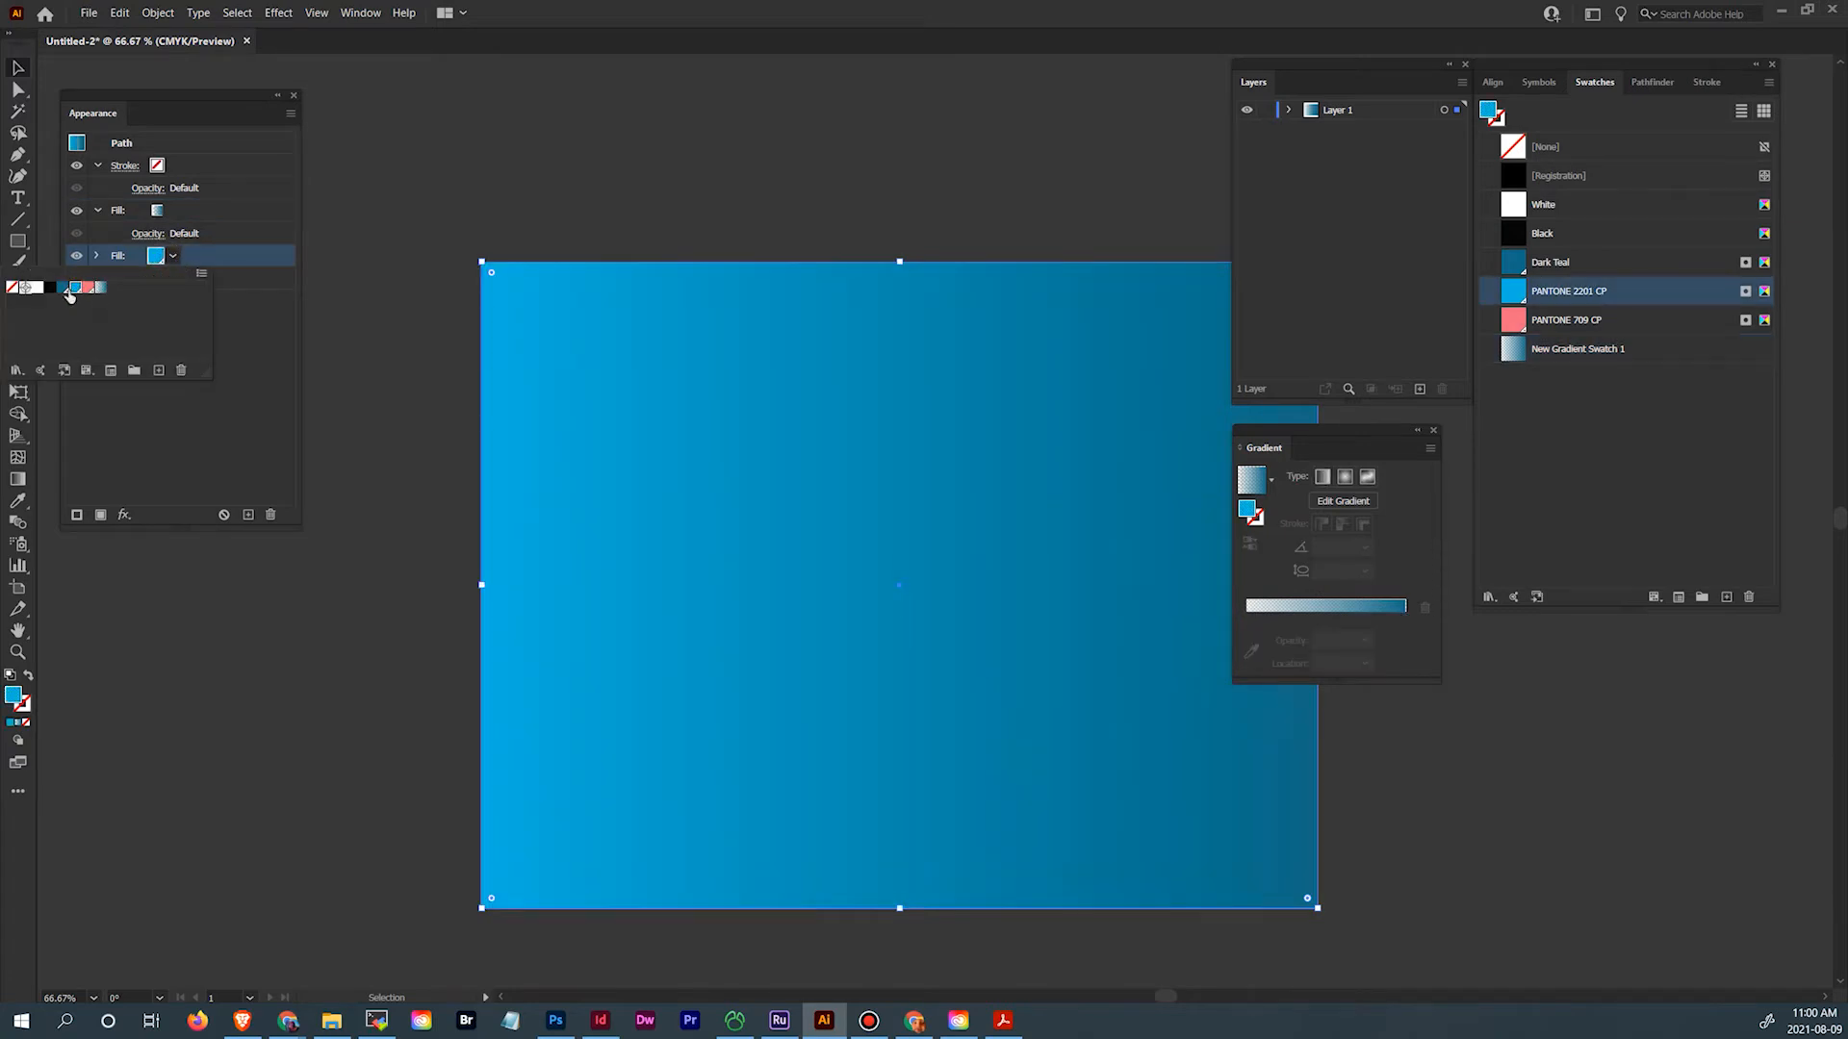
left_click(496, 120)
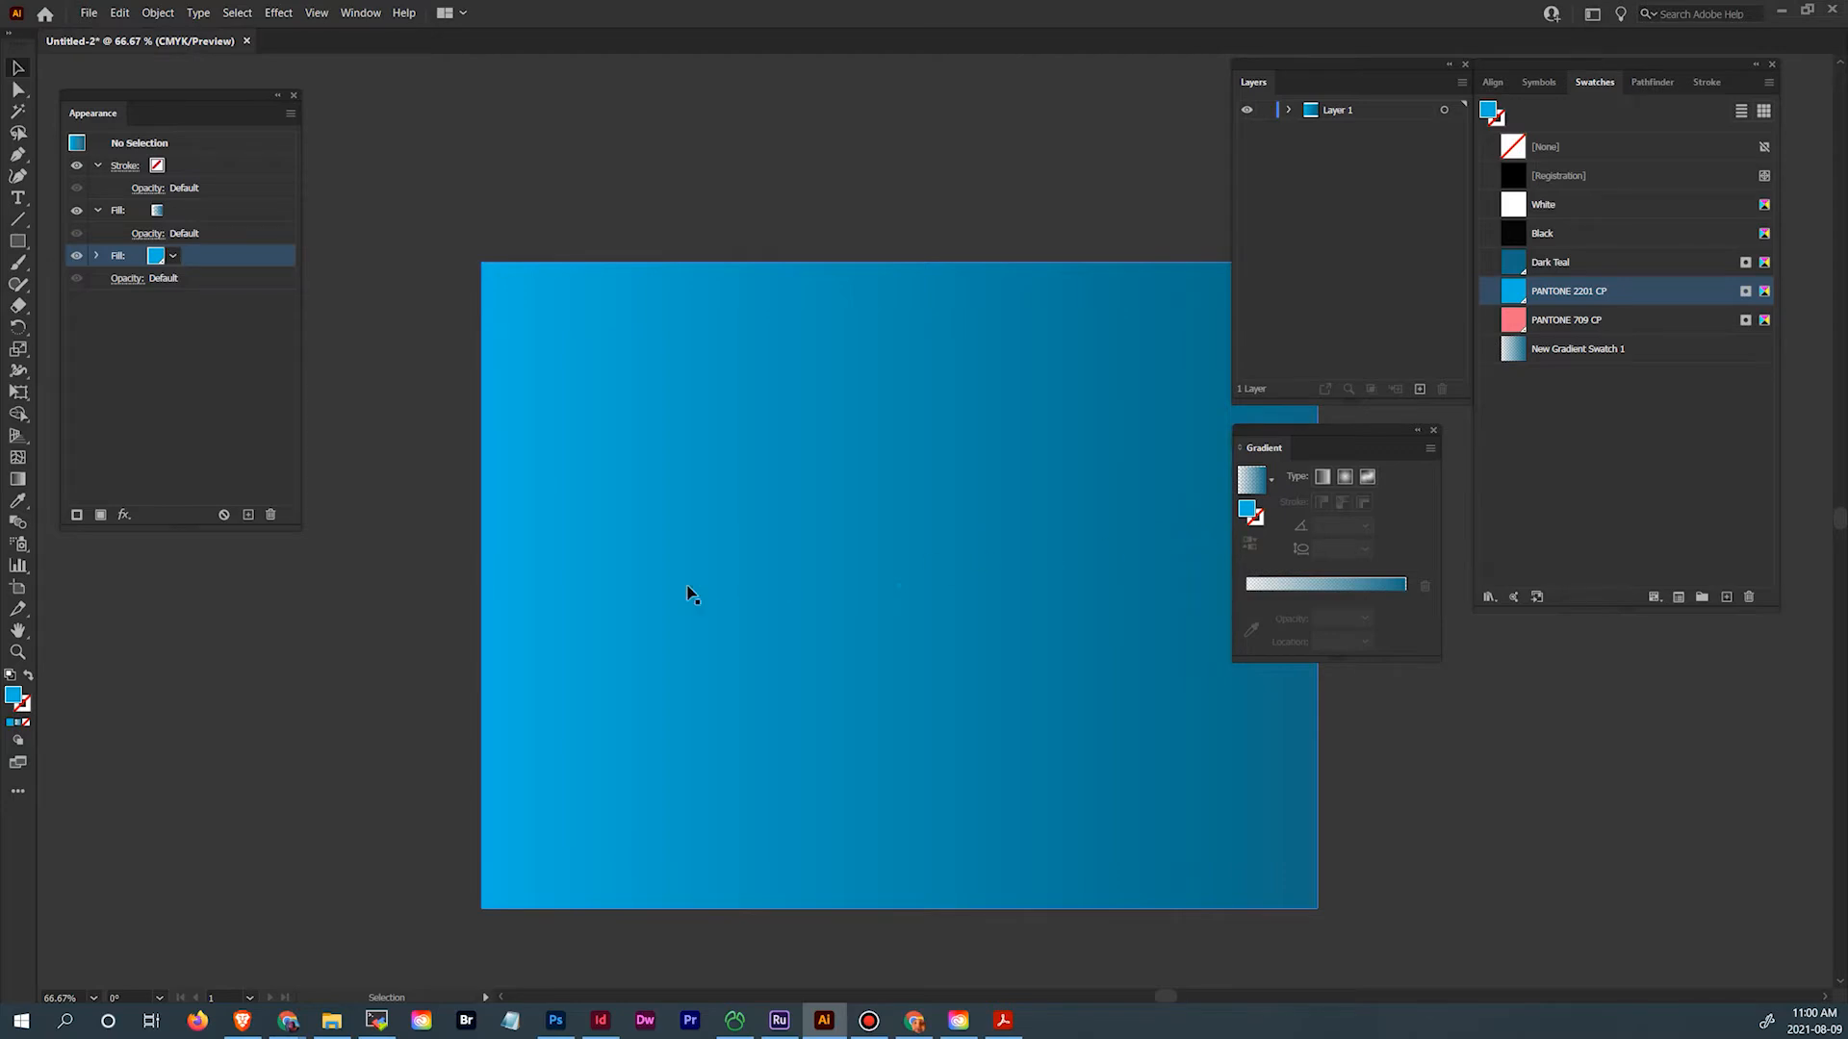
Copy the gradient rectangle into the Untitled-1 brochure in InDesign and align it with the page edges
left_click(940, 492)
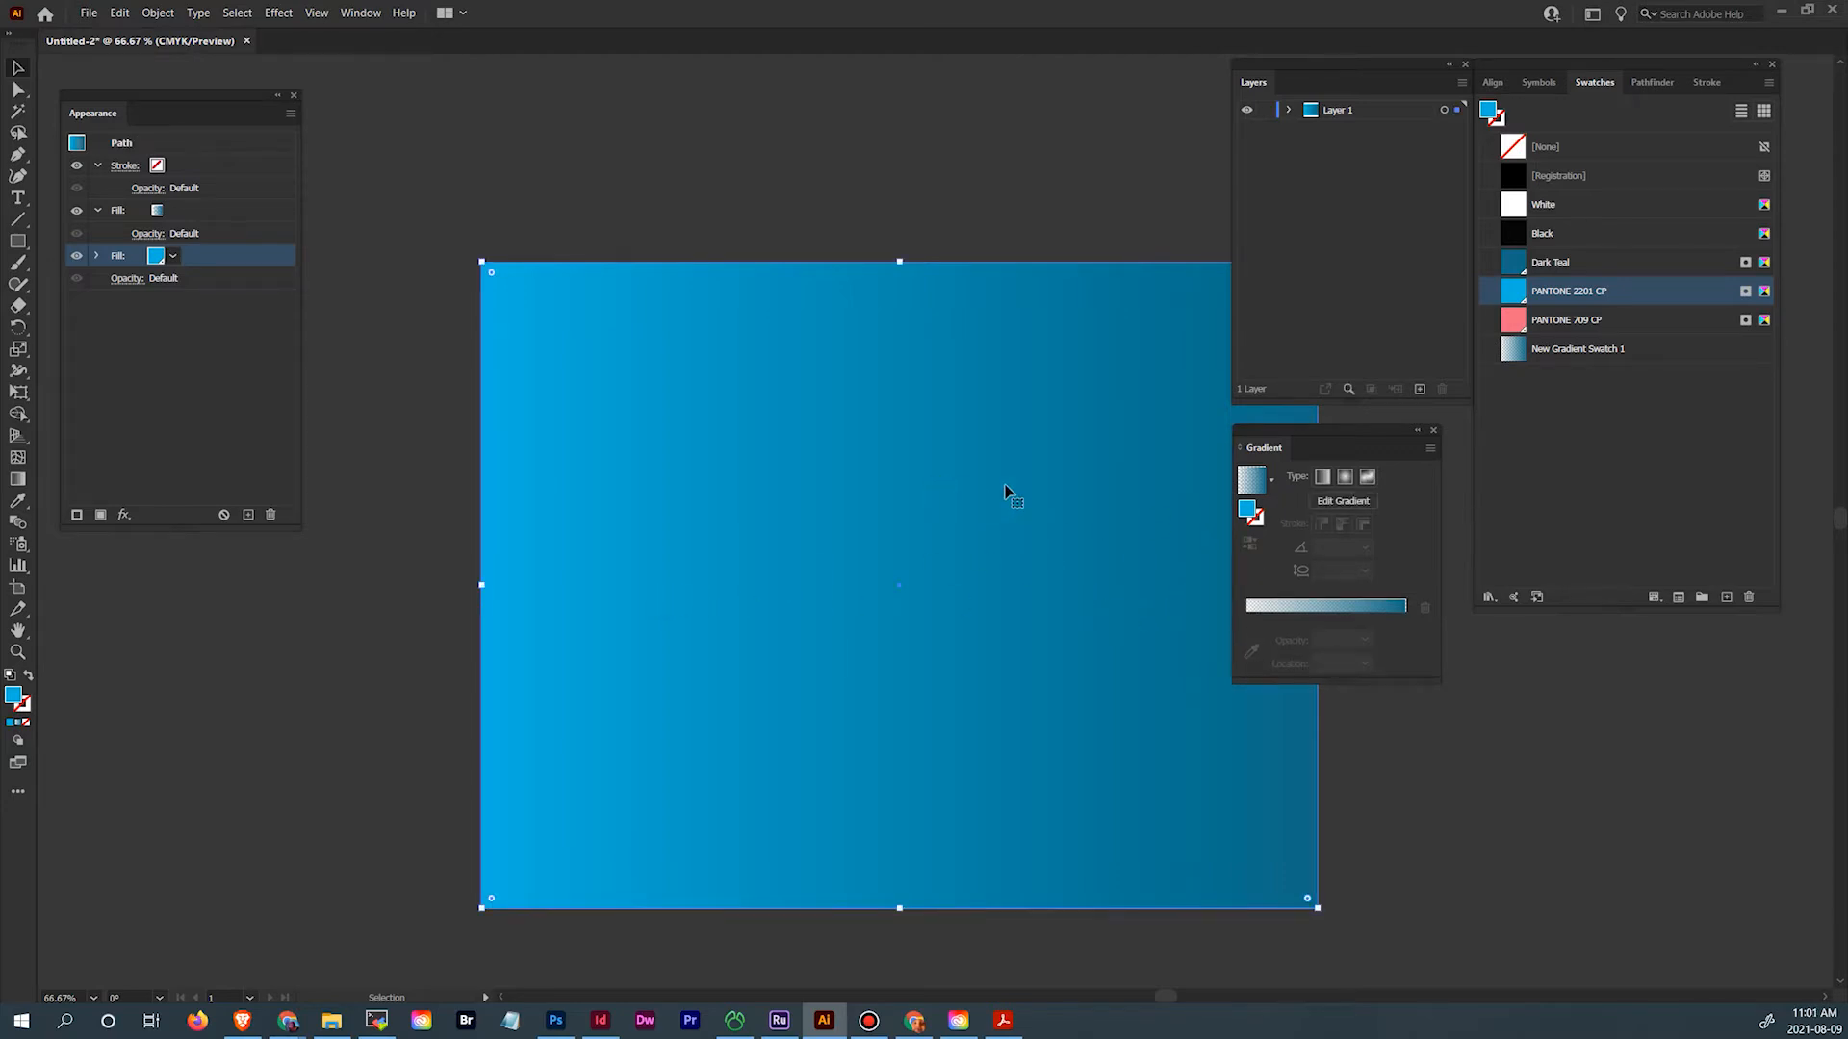
left_click(940, 188)
left_click(937, 332)
key("a")
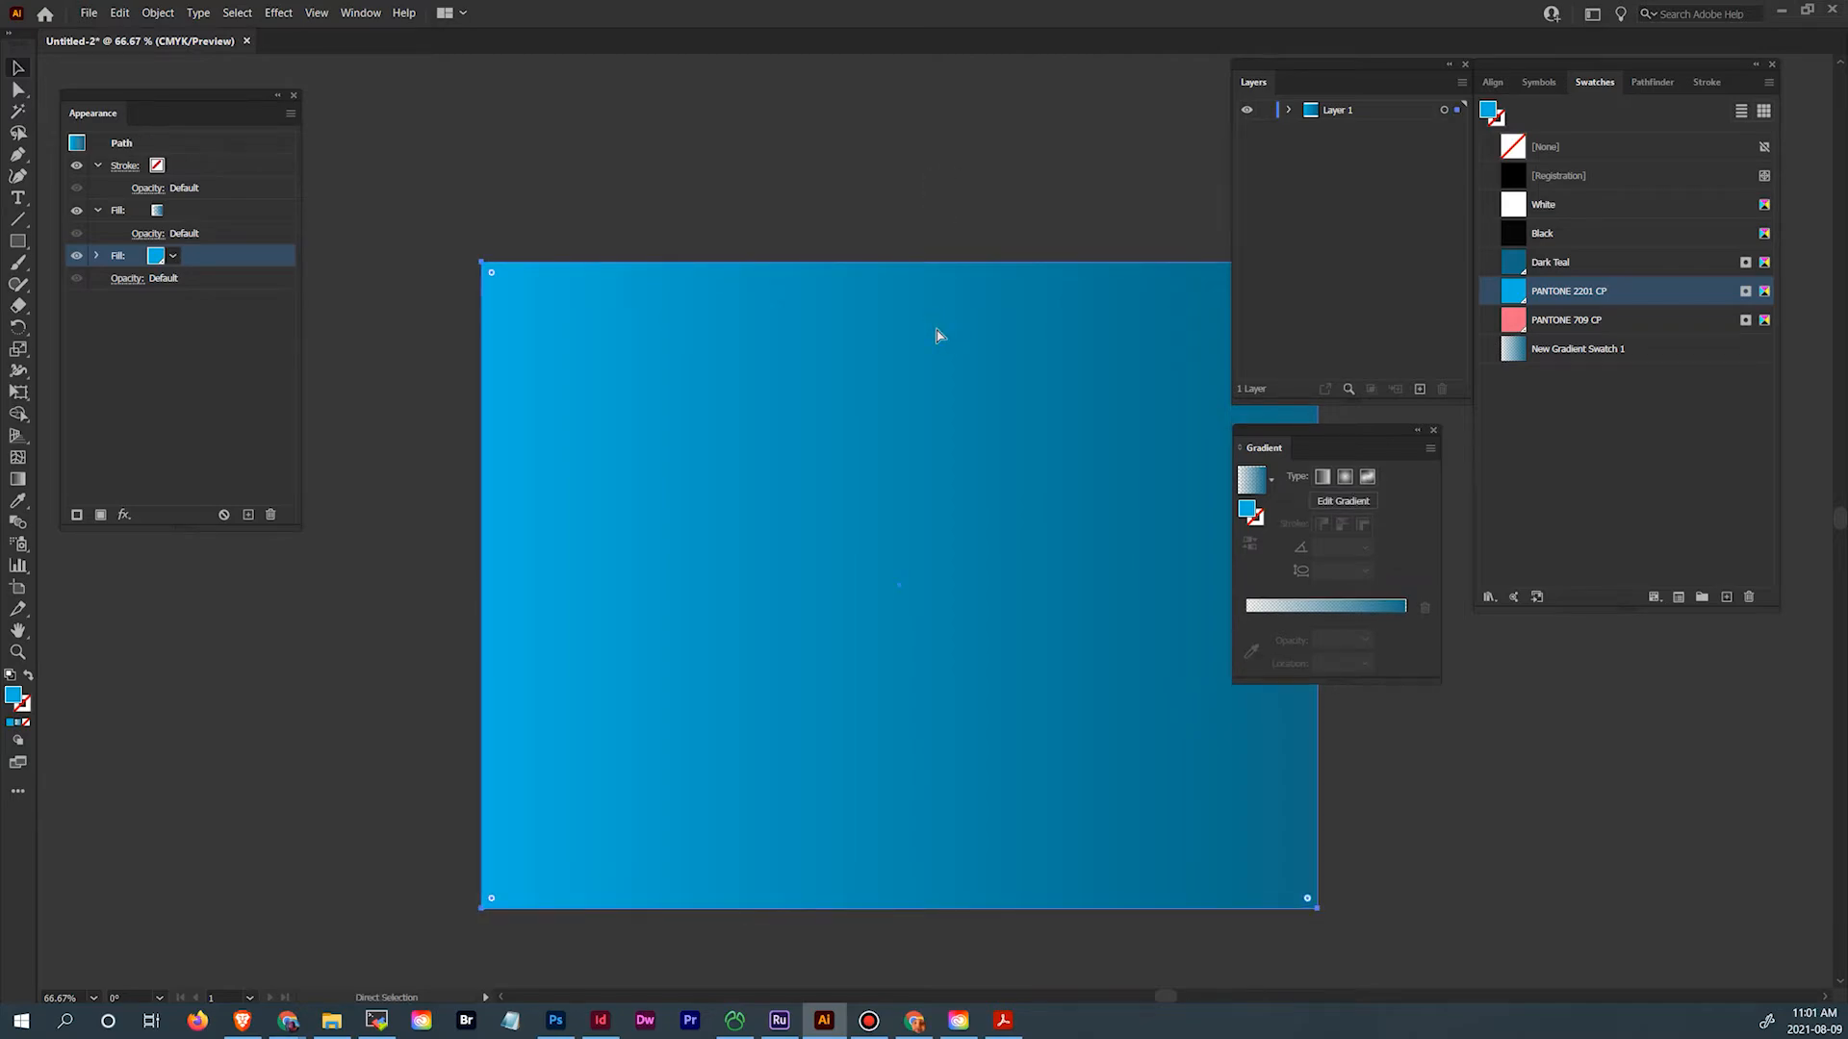
left_click(599, 1020)
left_click(452, 96)
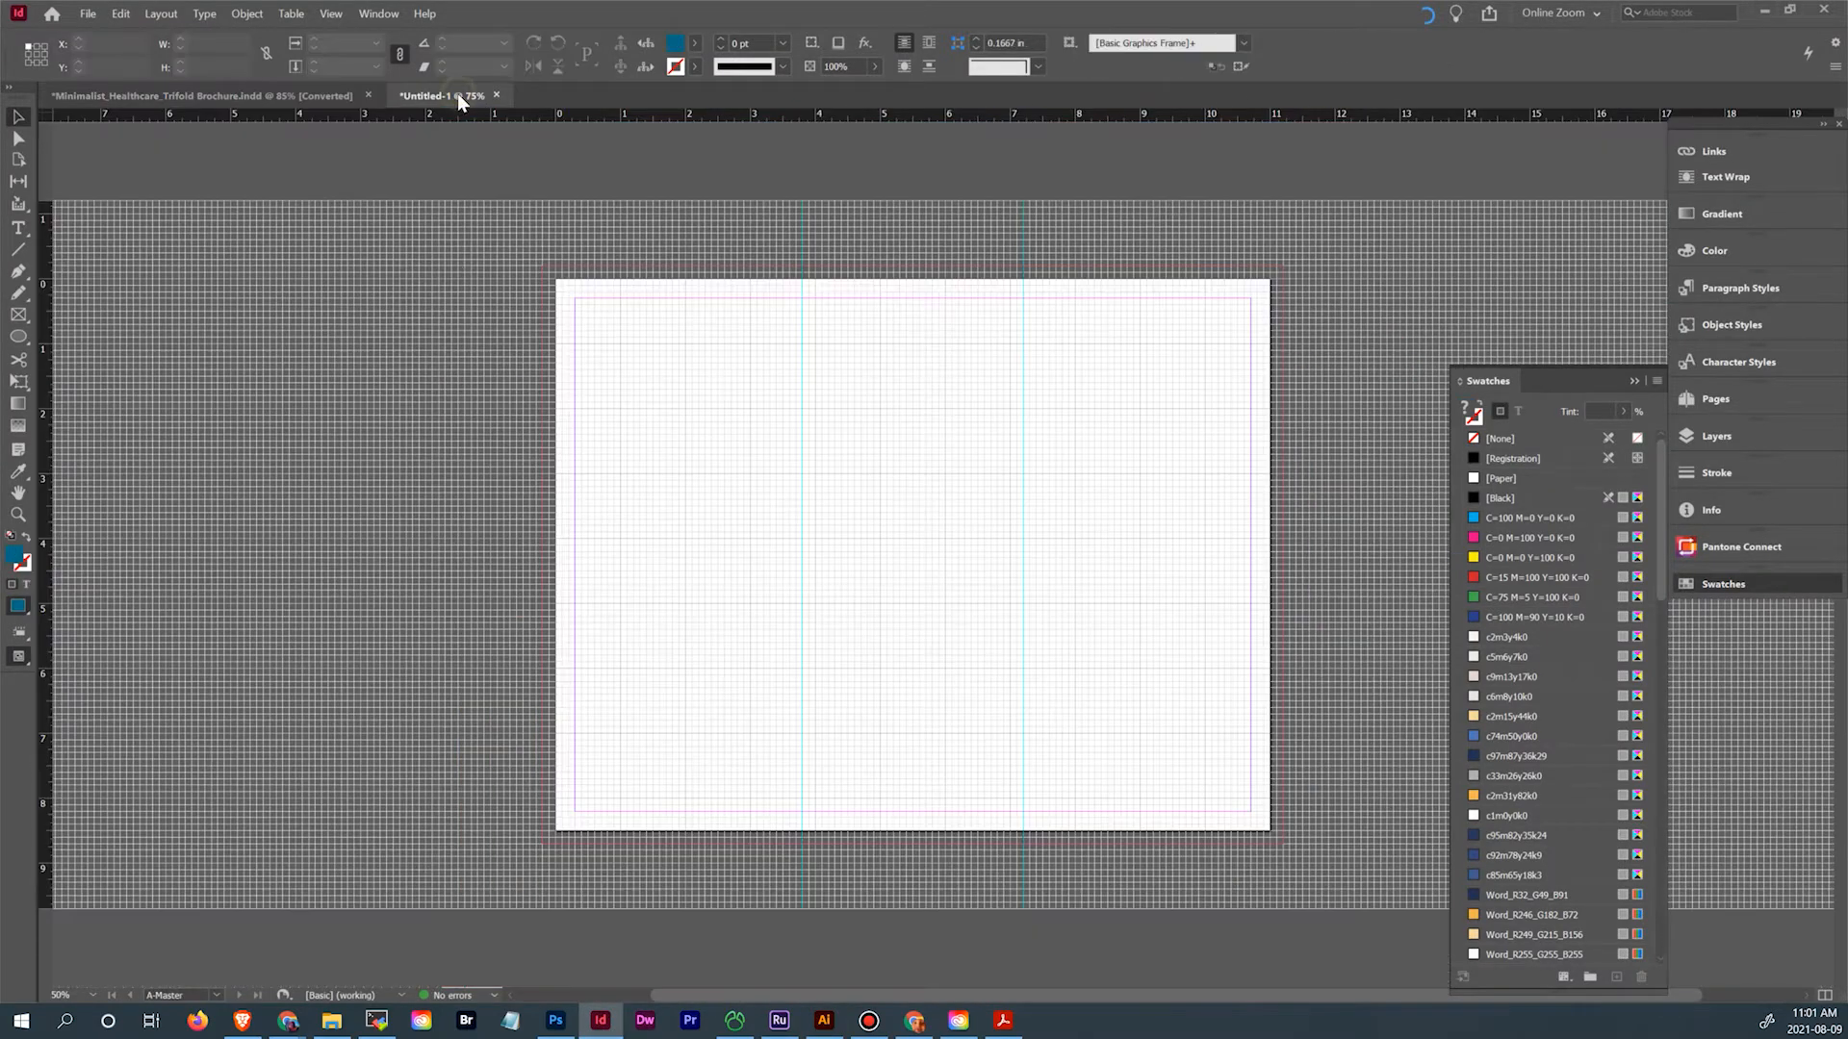
key("ctrl+v")
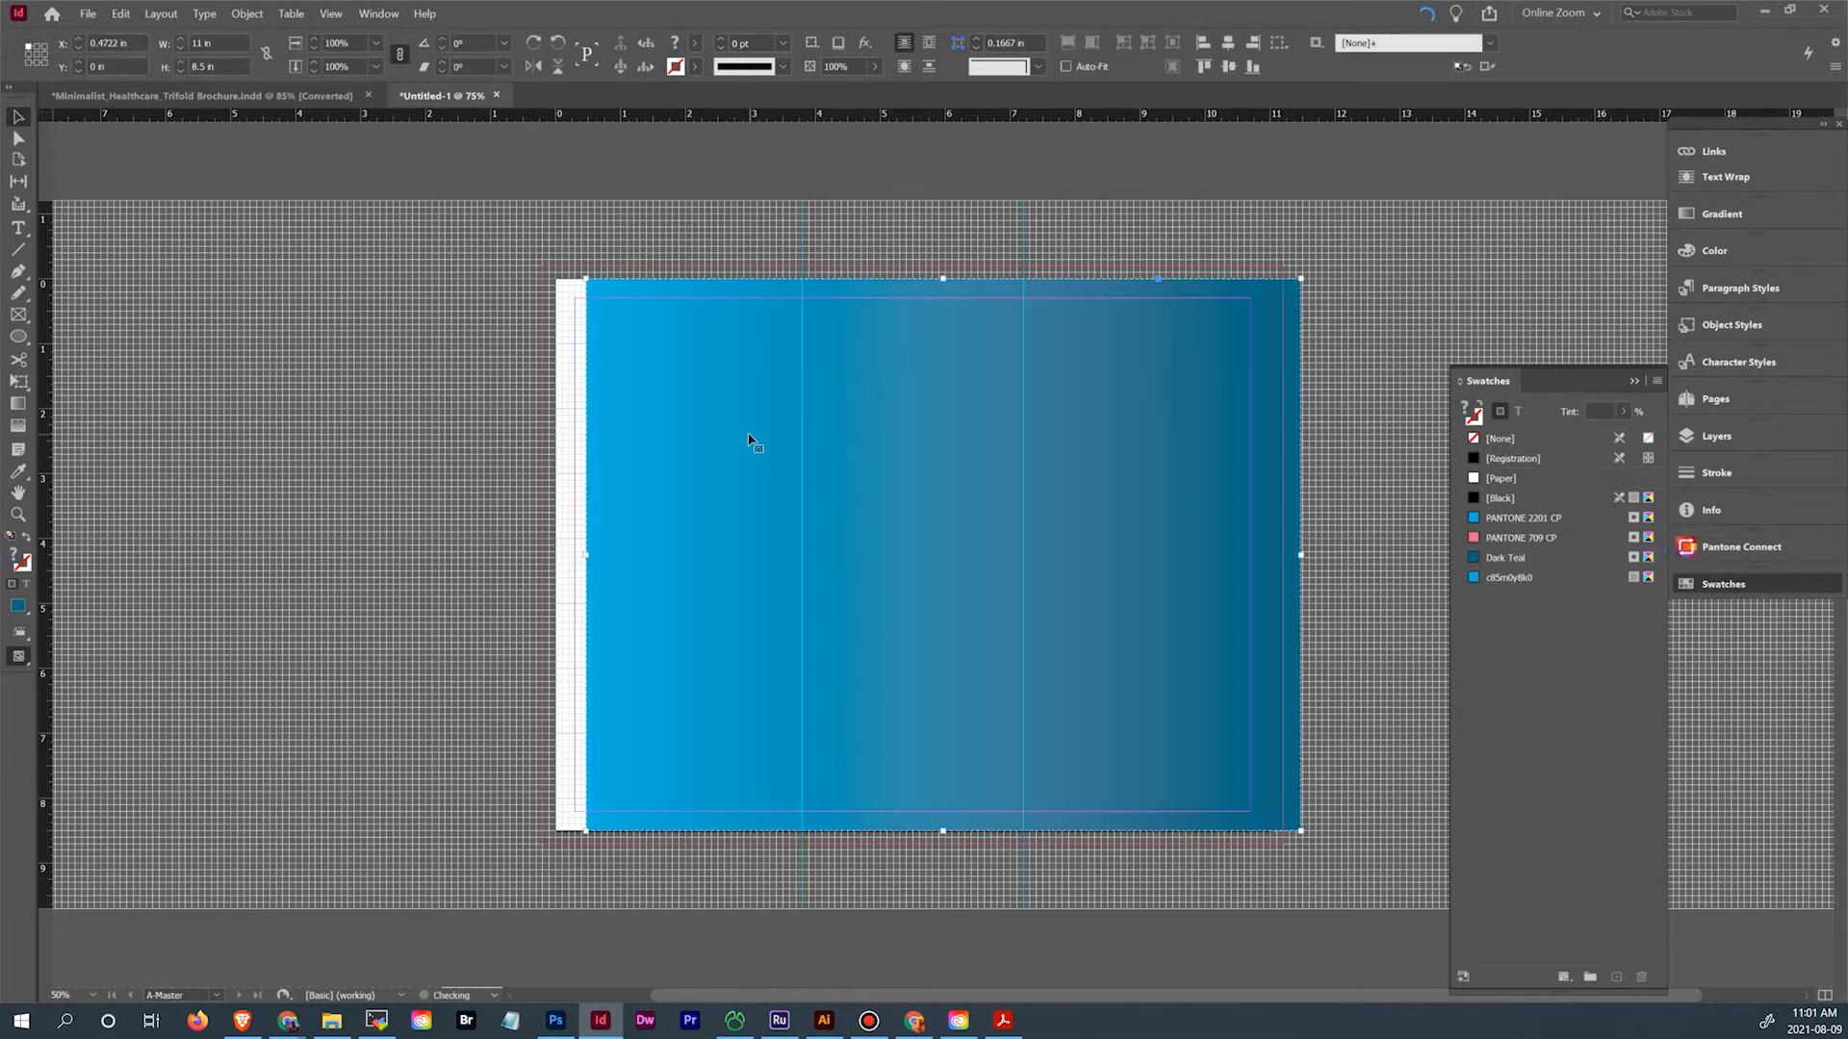
left_click(775, 632)
left_click(1139, 603)
left_click_drag(1138, 603, 1107, 604)
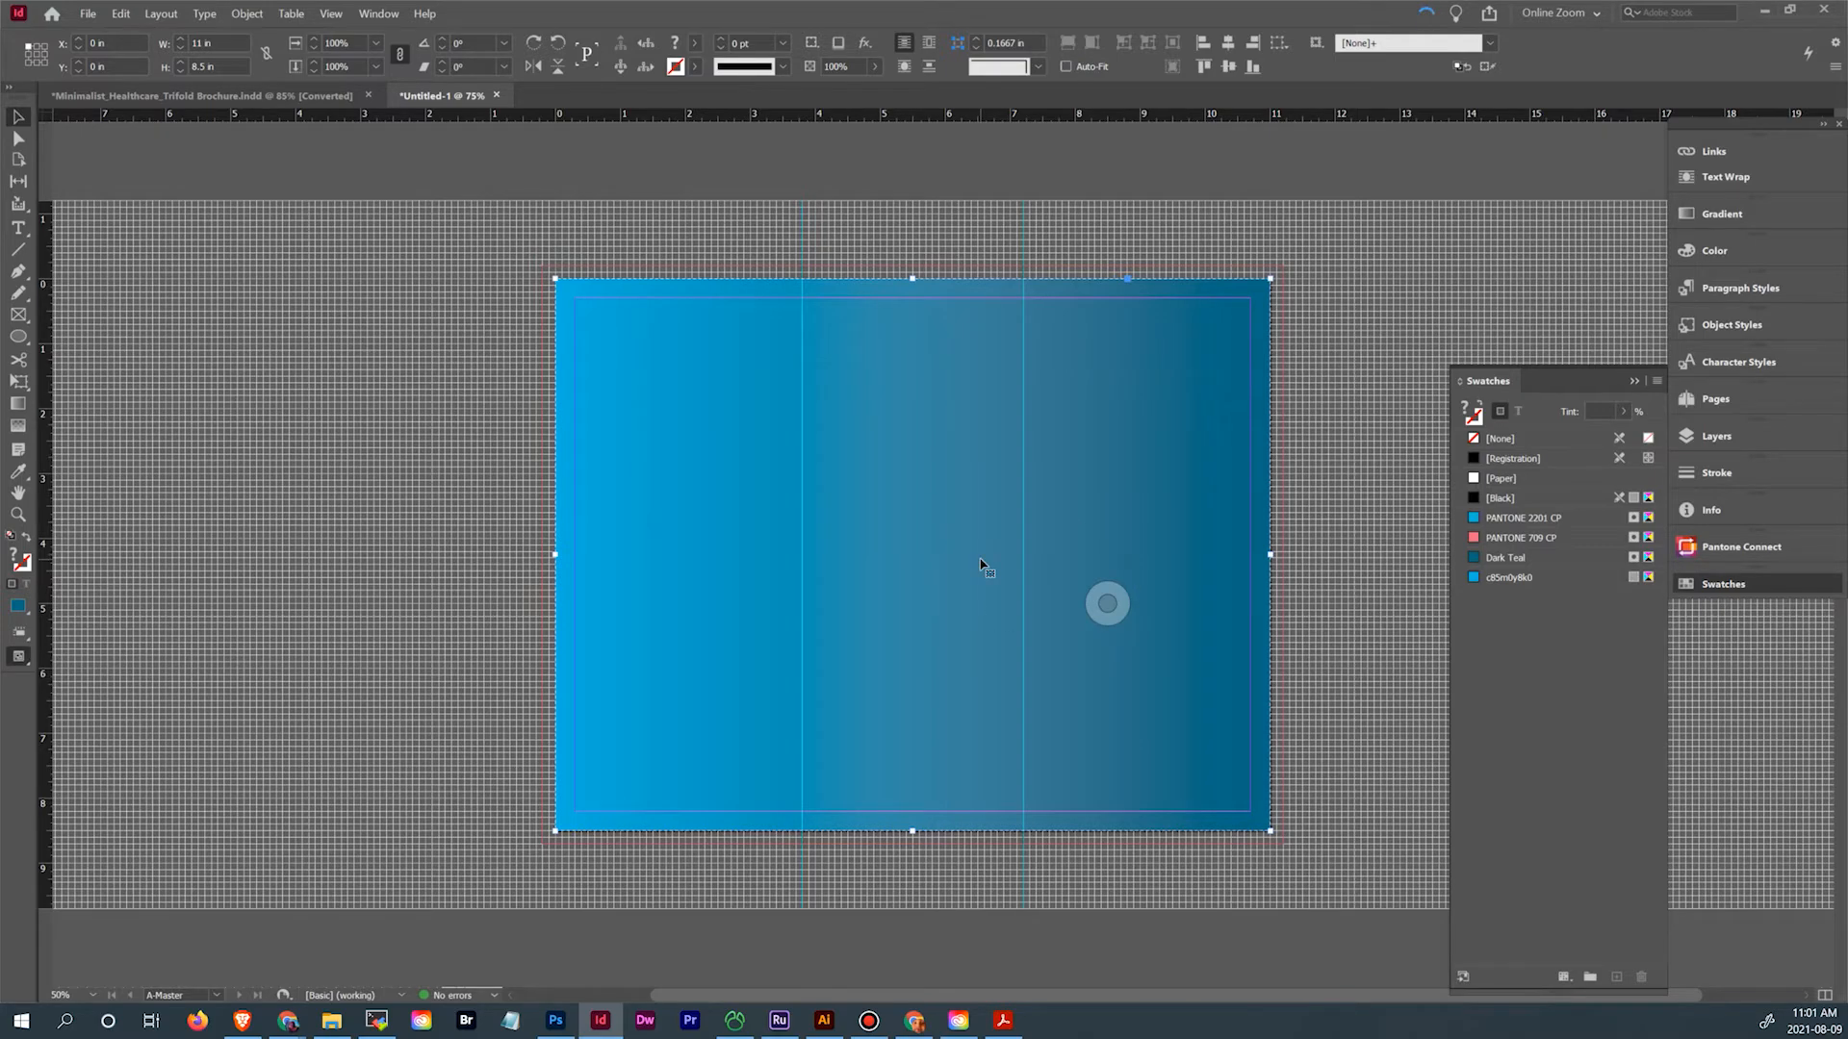
Delete the pasted gradient rectangle and the extra blue CMYK swatch listed below Dark Teal
key("Delete")
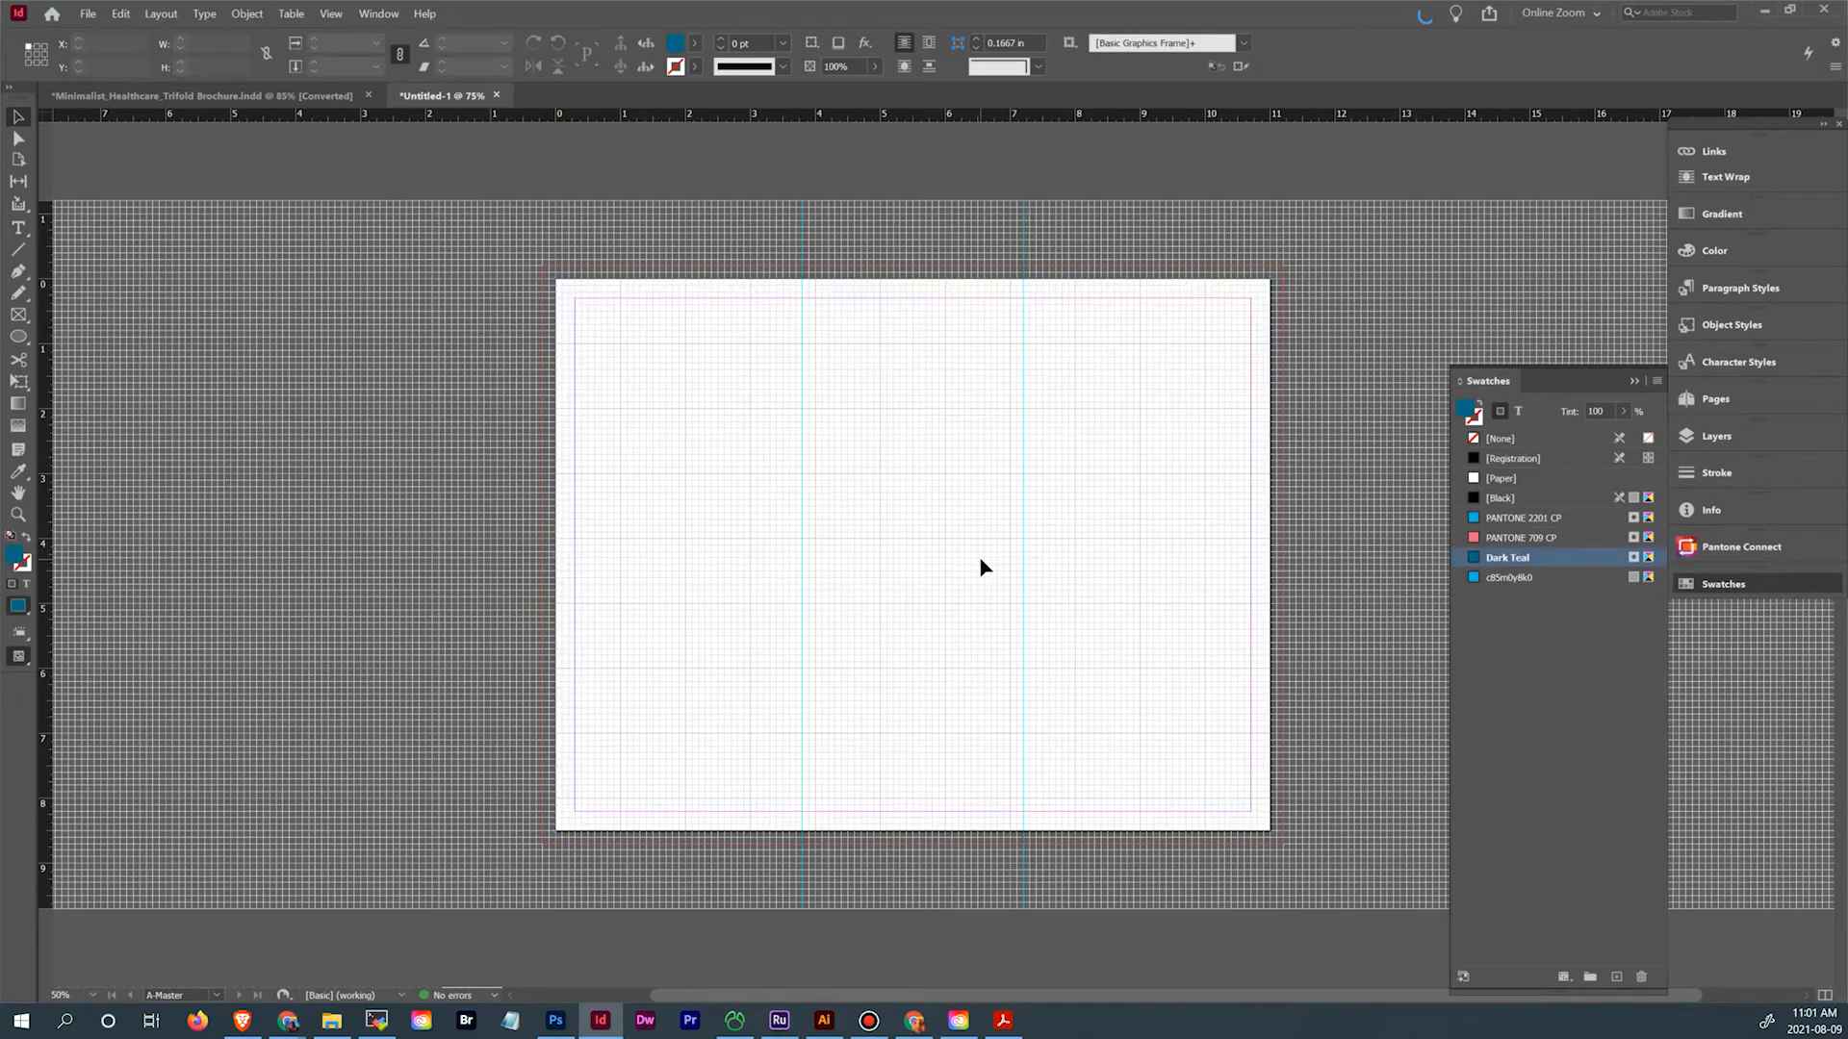
left_click(1586, 579)
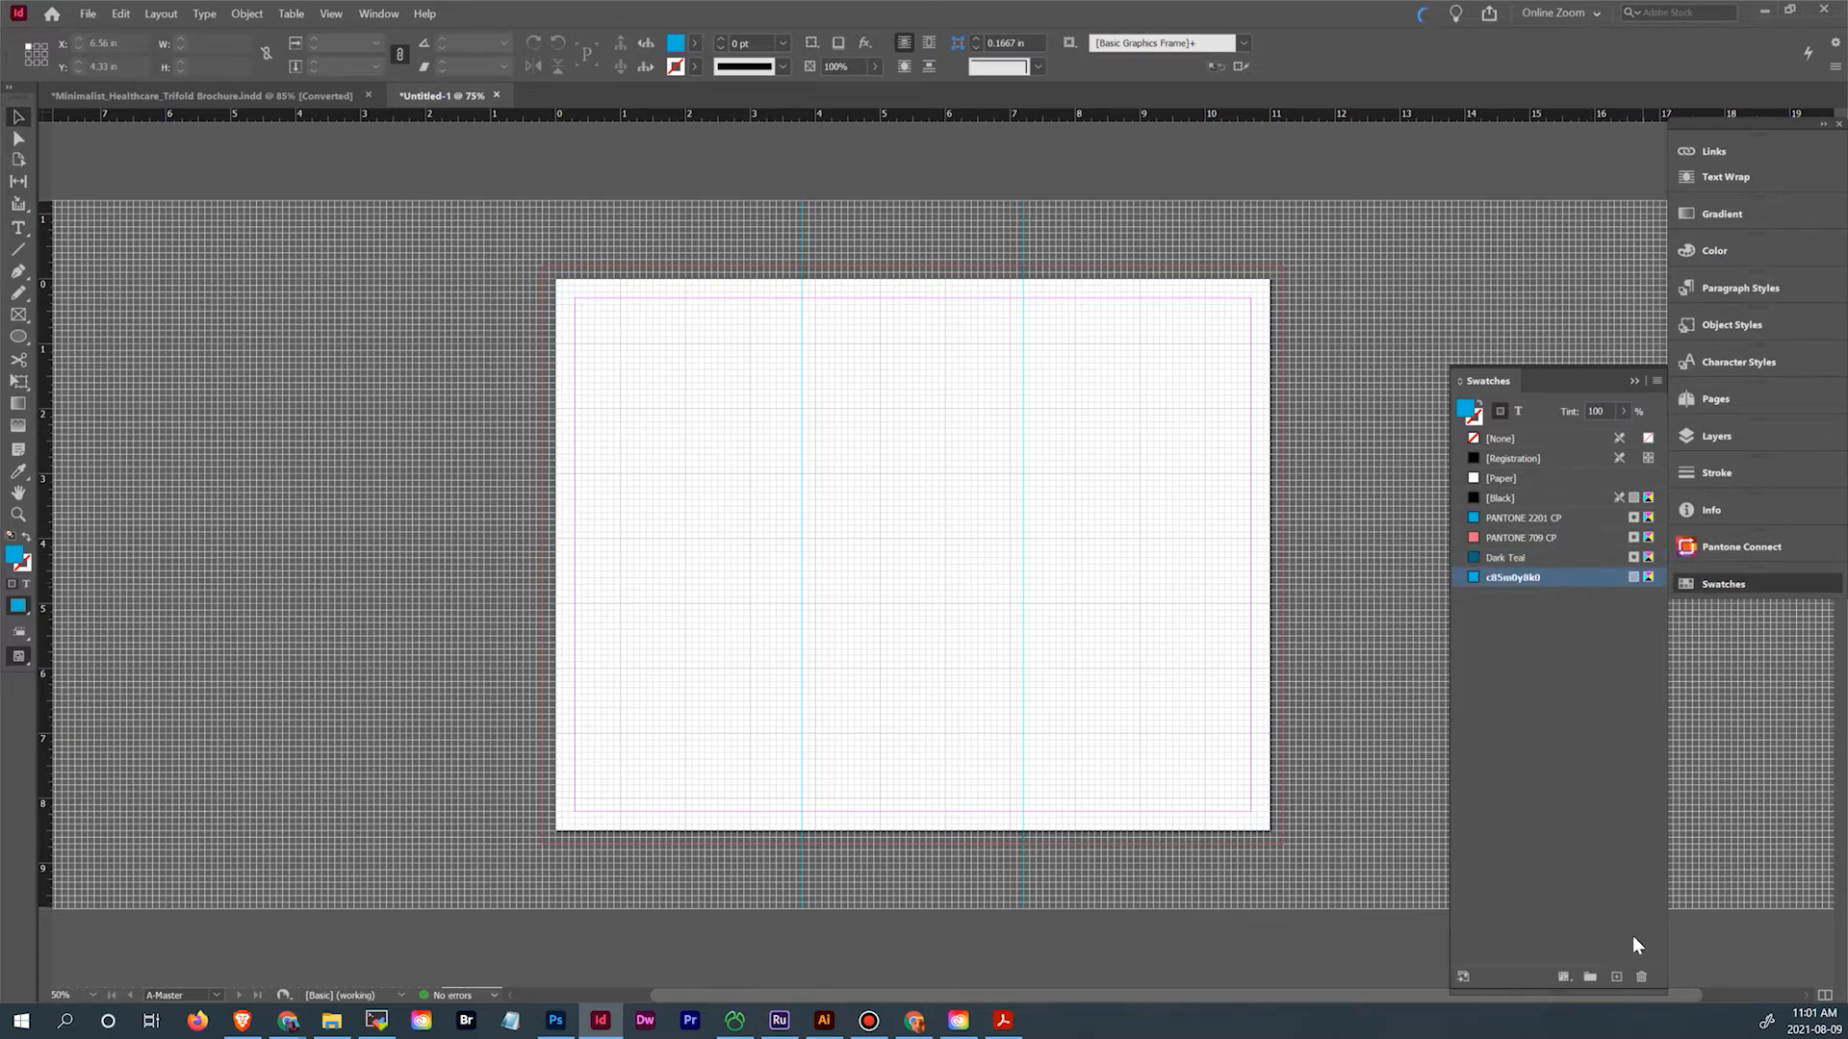
left_click(1639, 977)
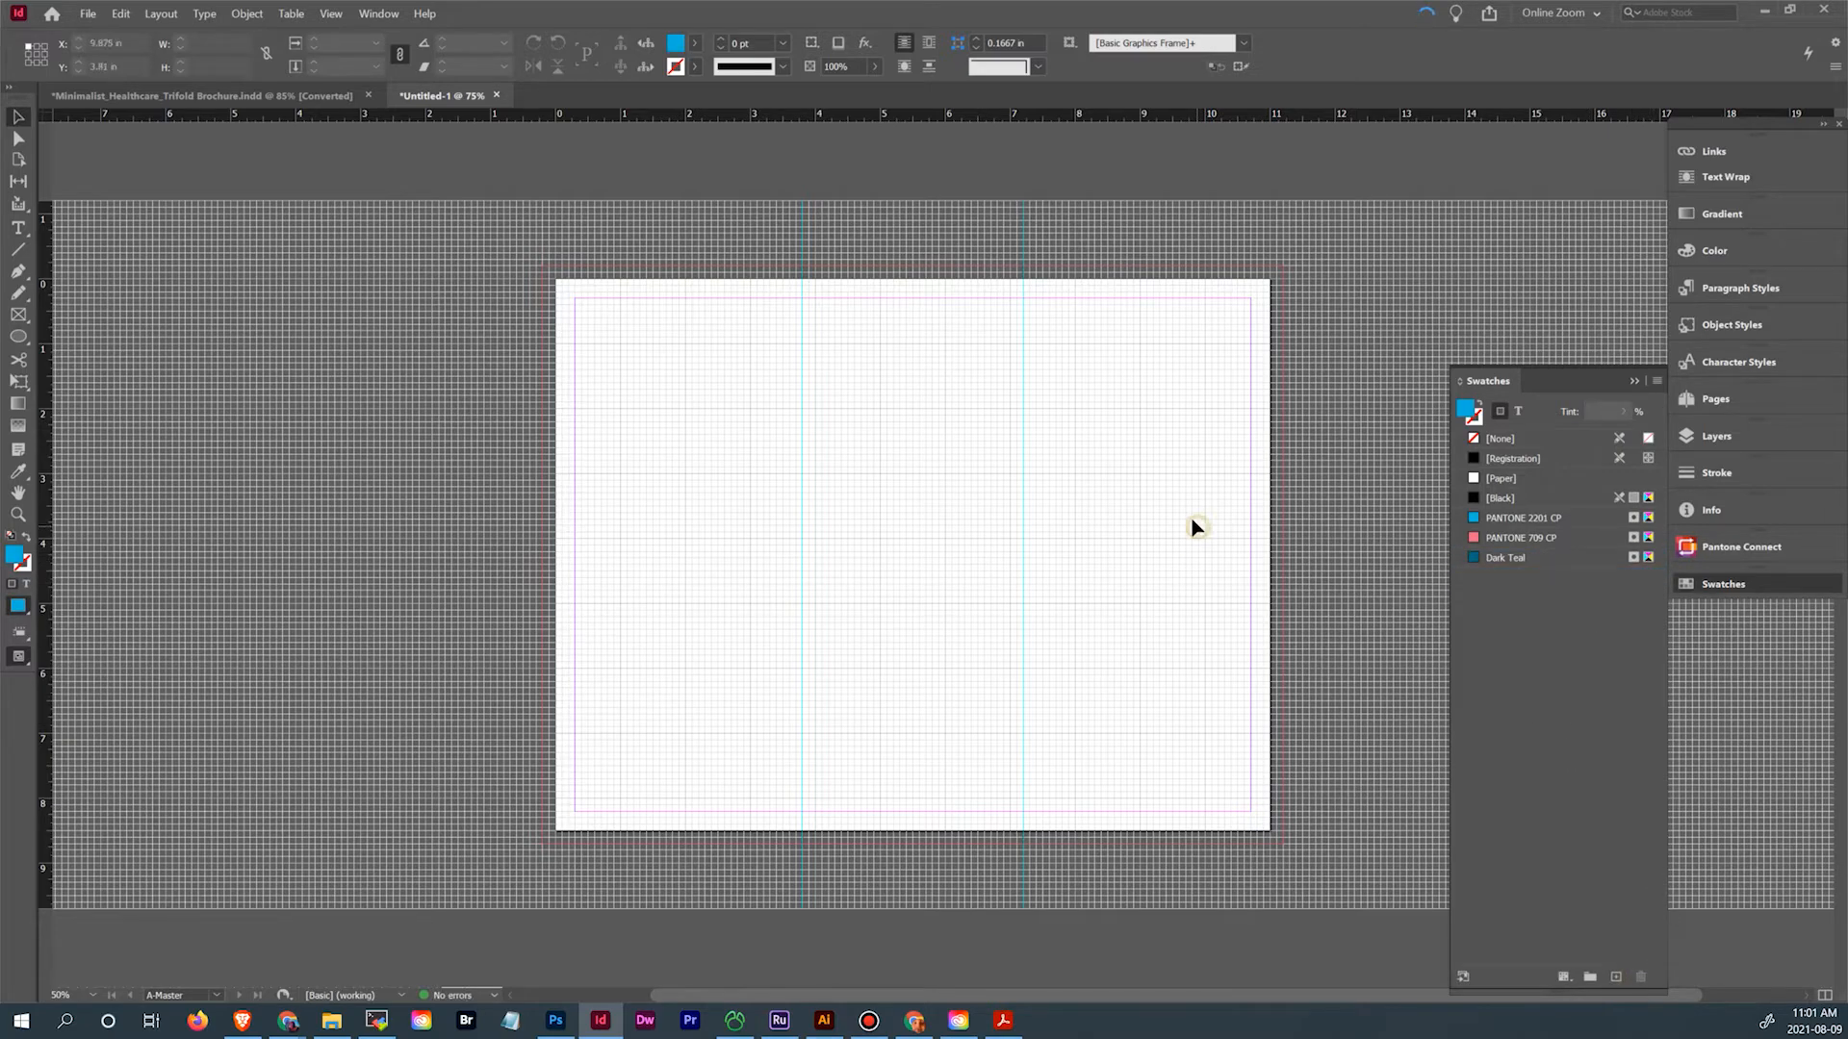
Return to Illustrator and begin saving the document under a new folder named Graphic inside the Assignment 4 - Hometown brochure folder
left_click(810, 1030)
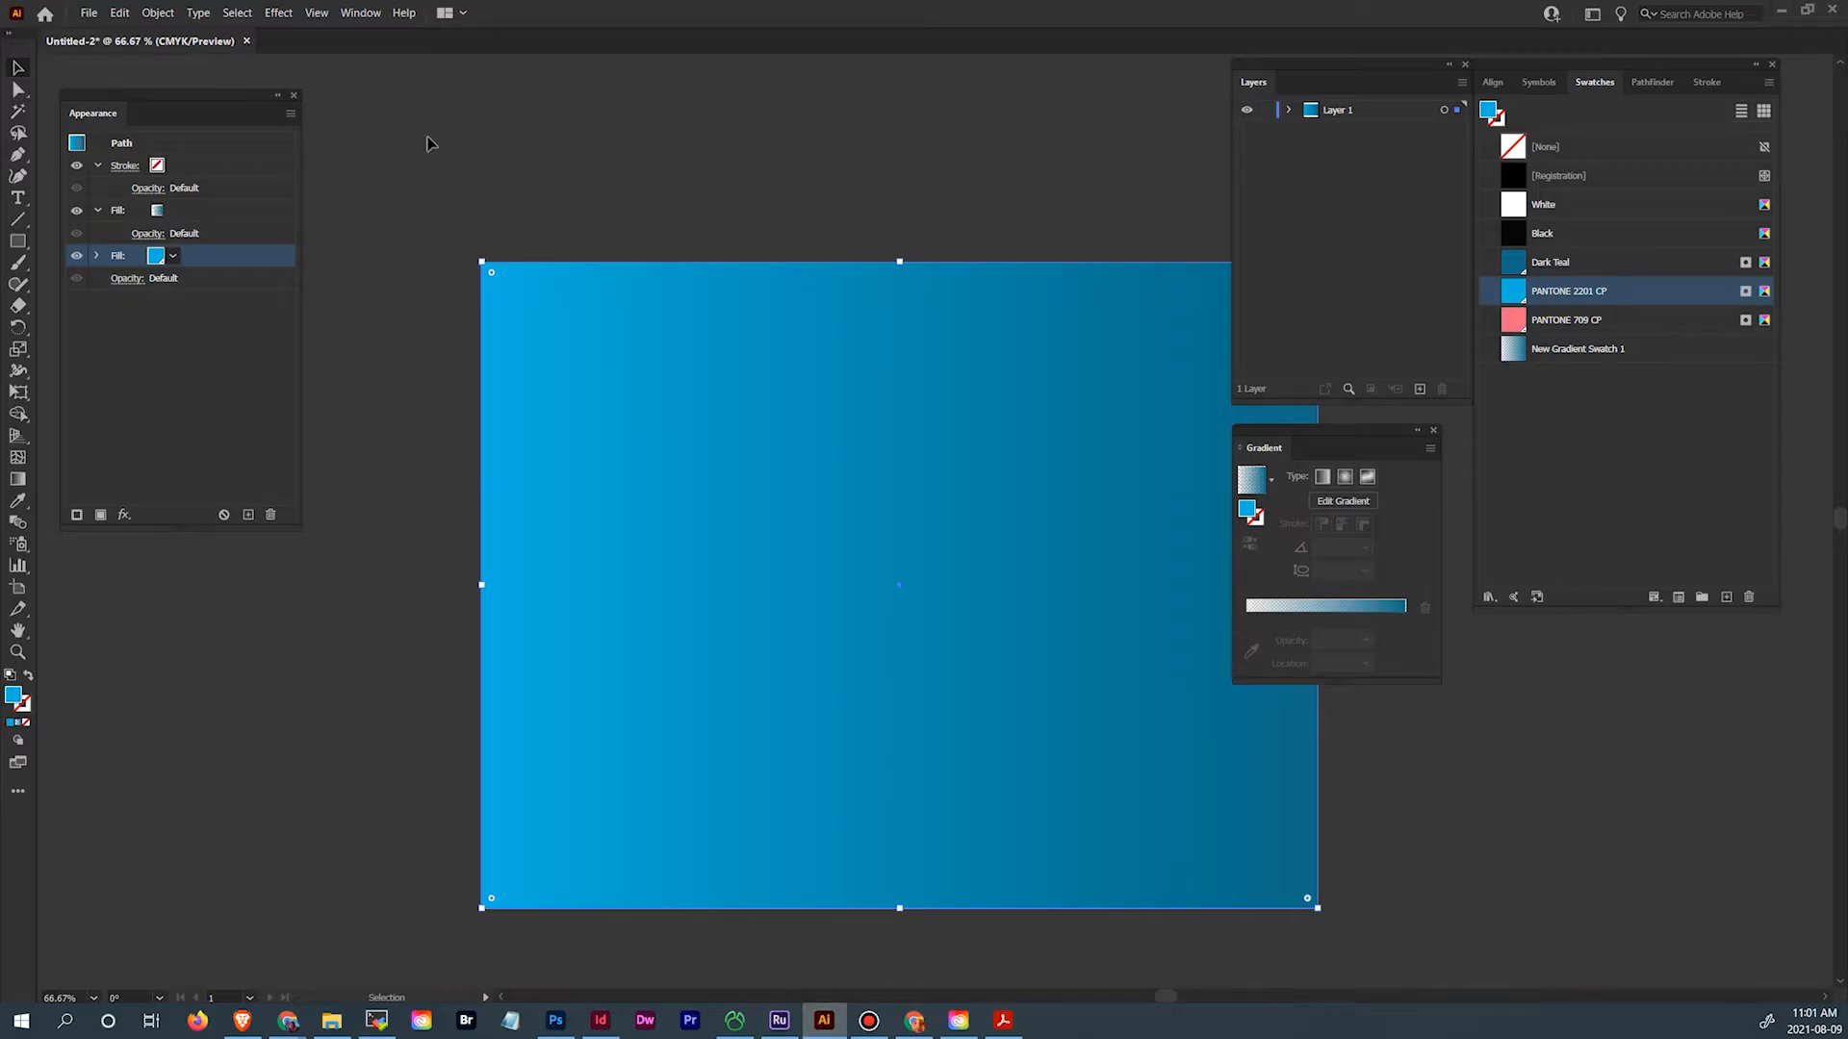
left_click(89, 14)
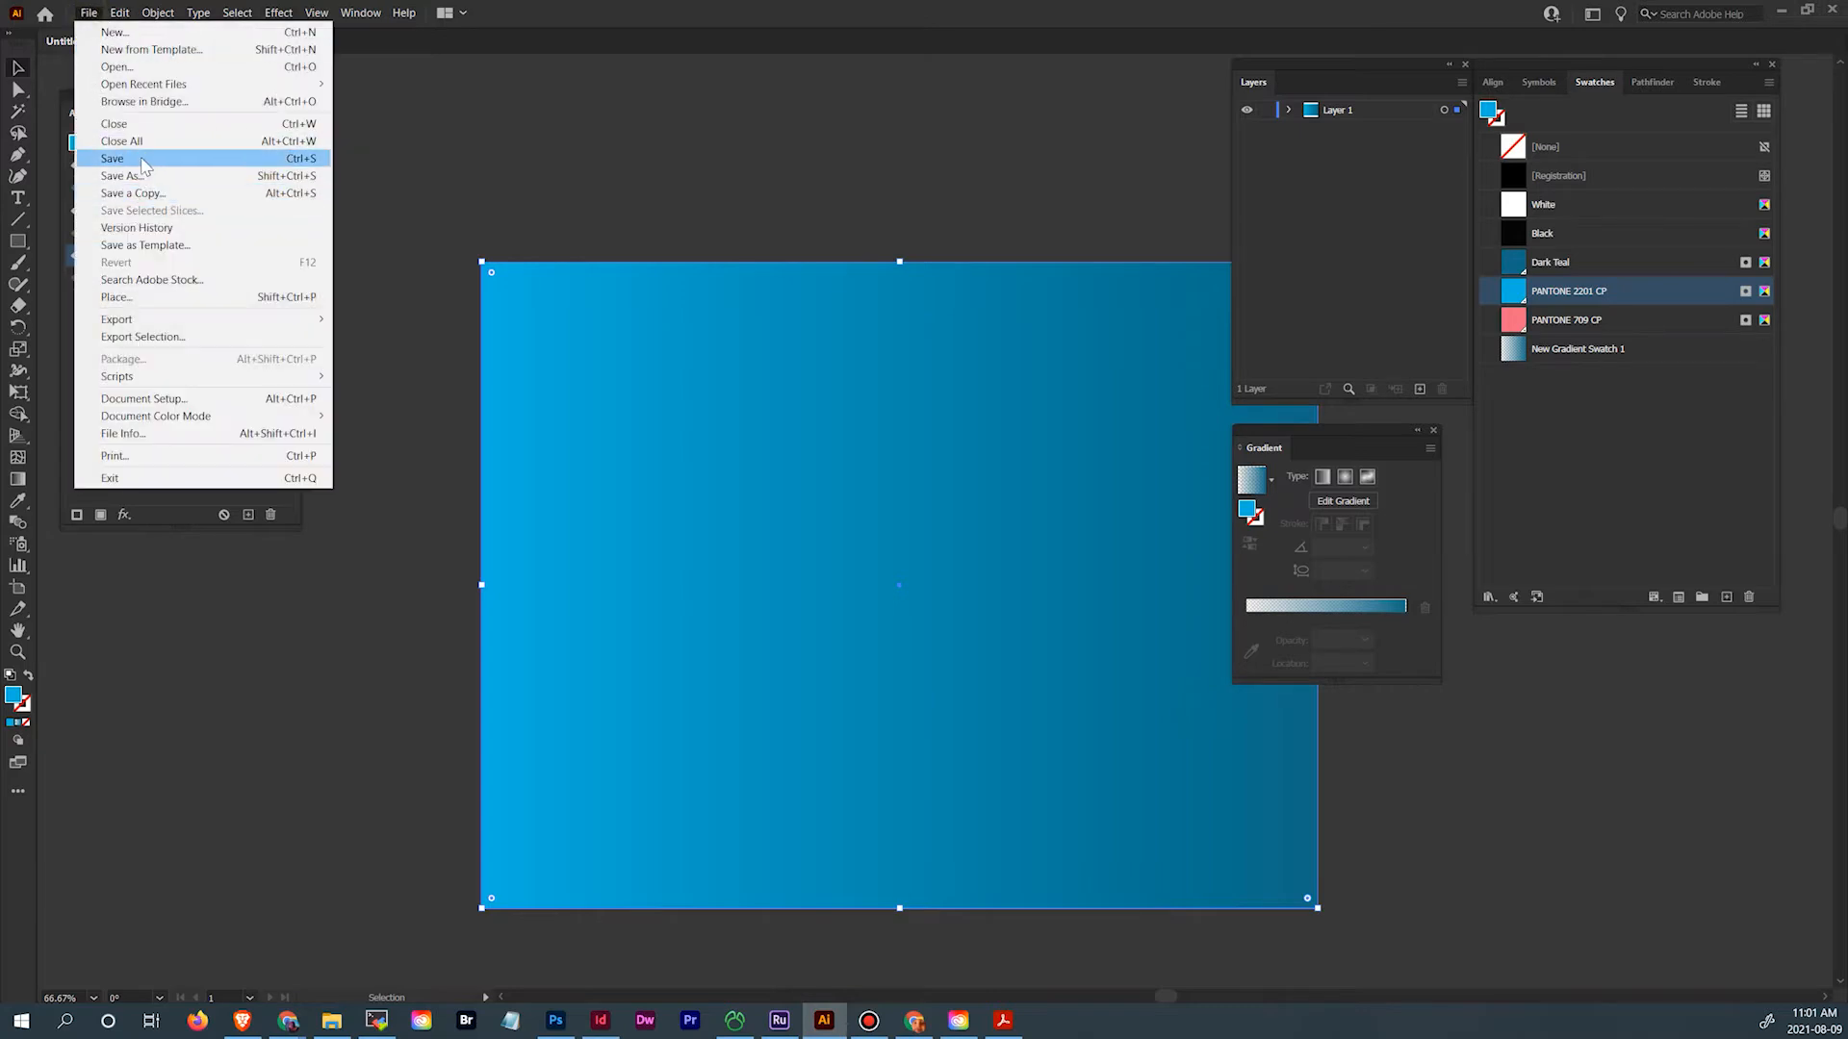
left_click(122, 175)
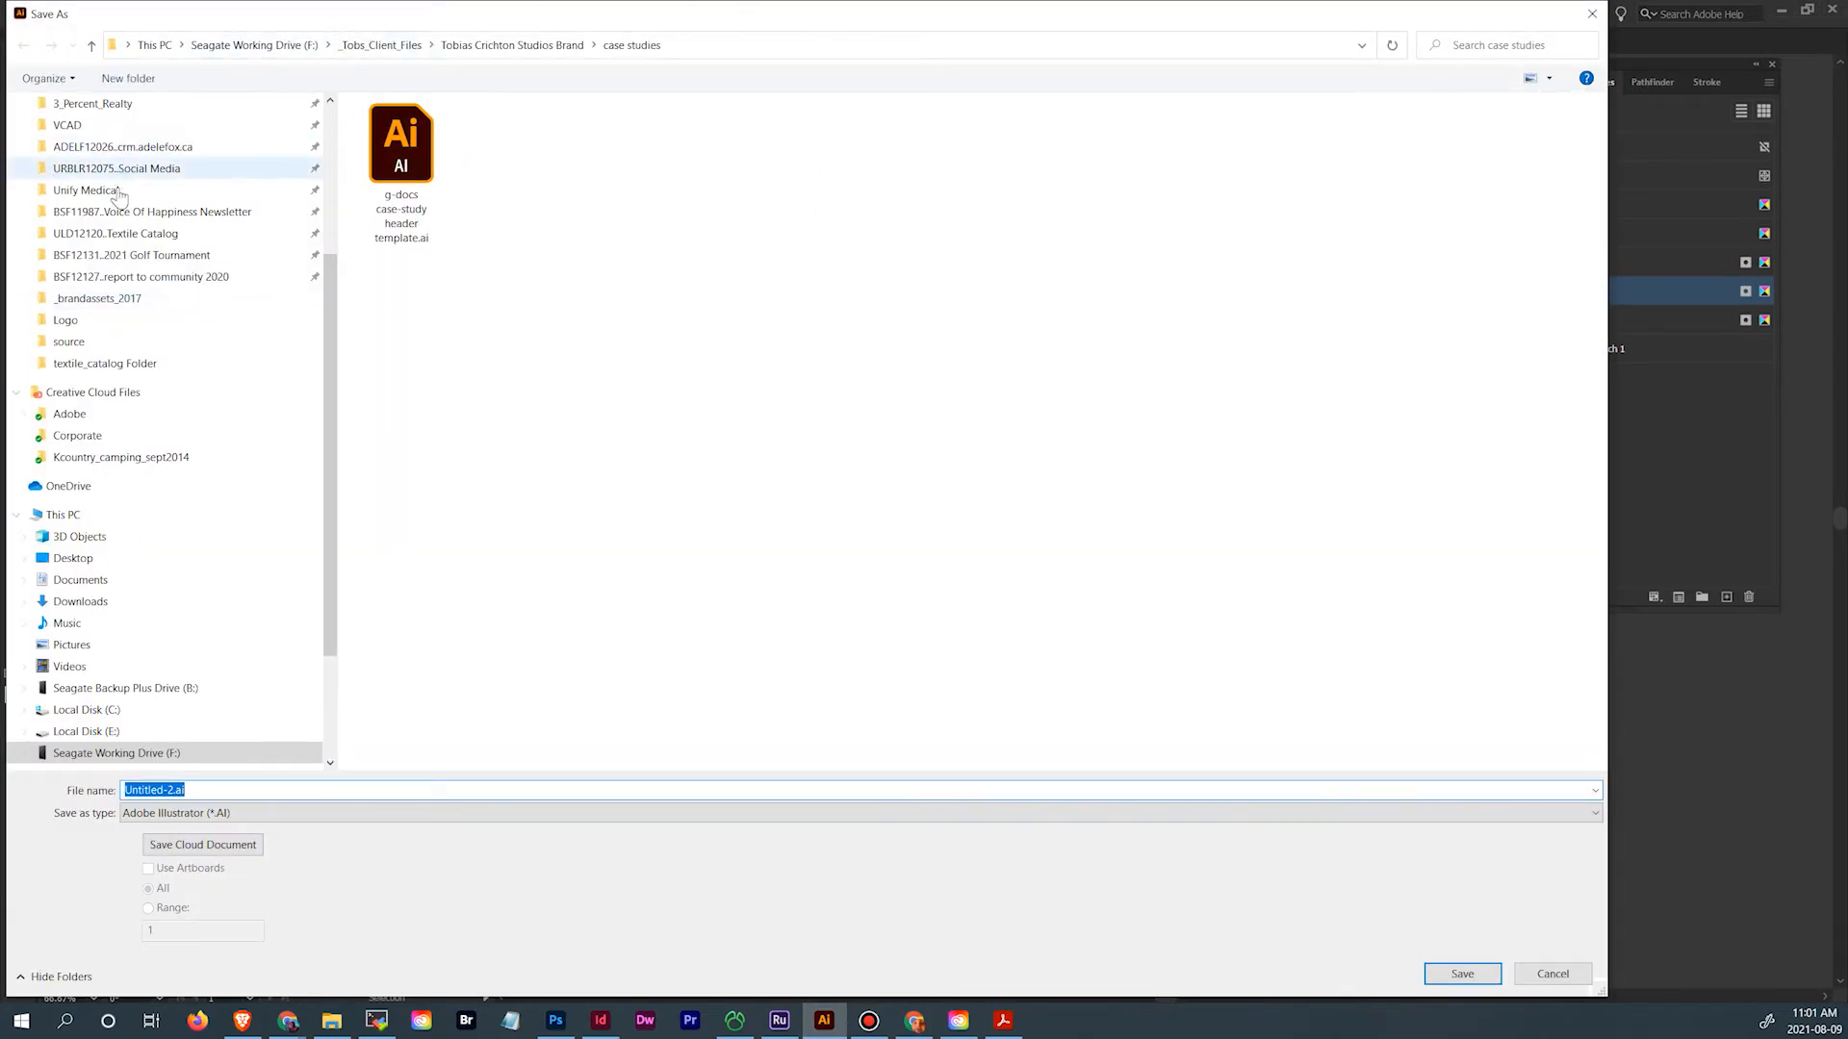
left_click(138, 126)
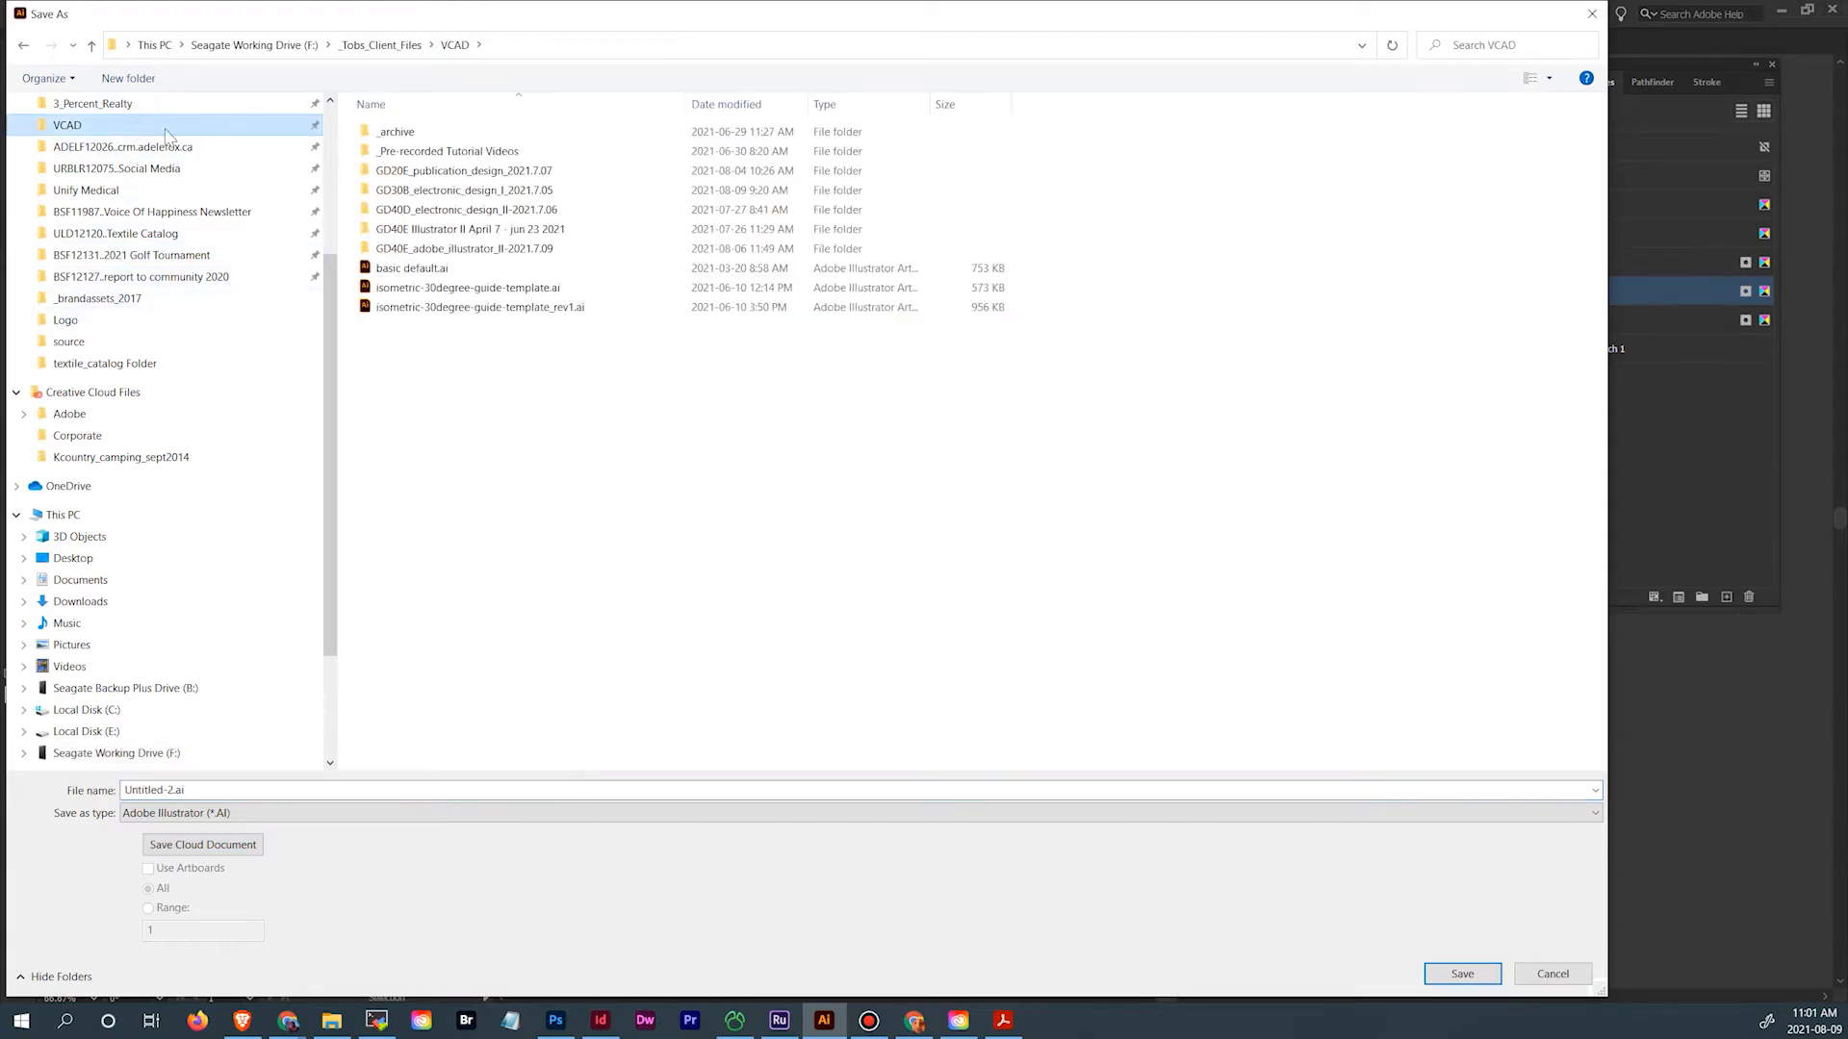
double_click(457, 193)
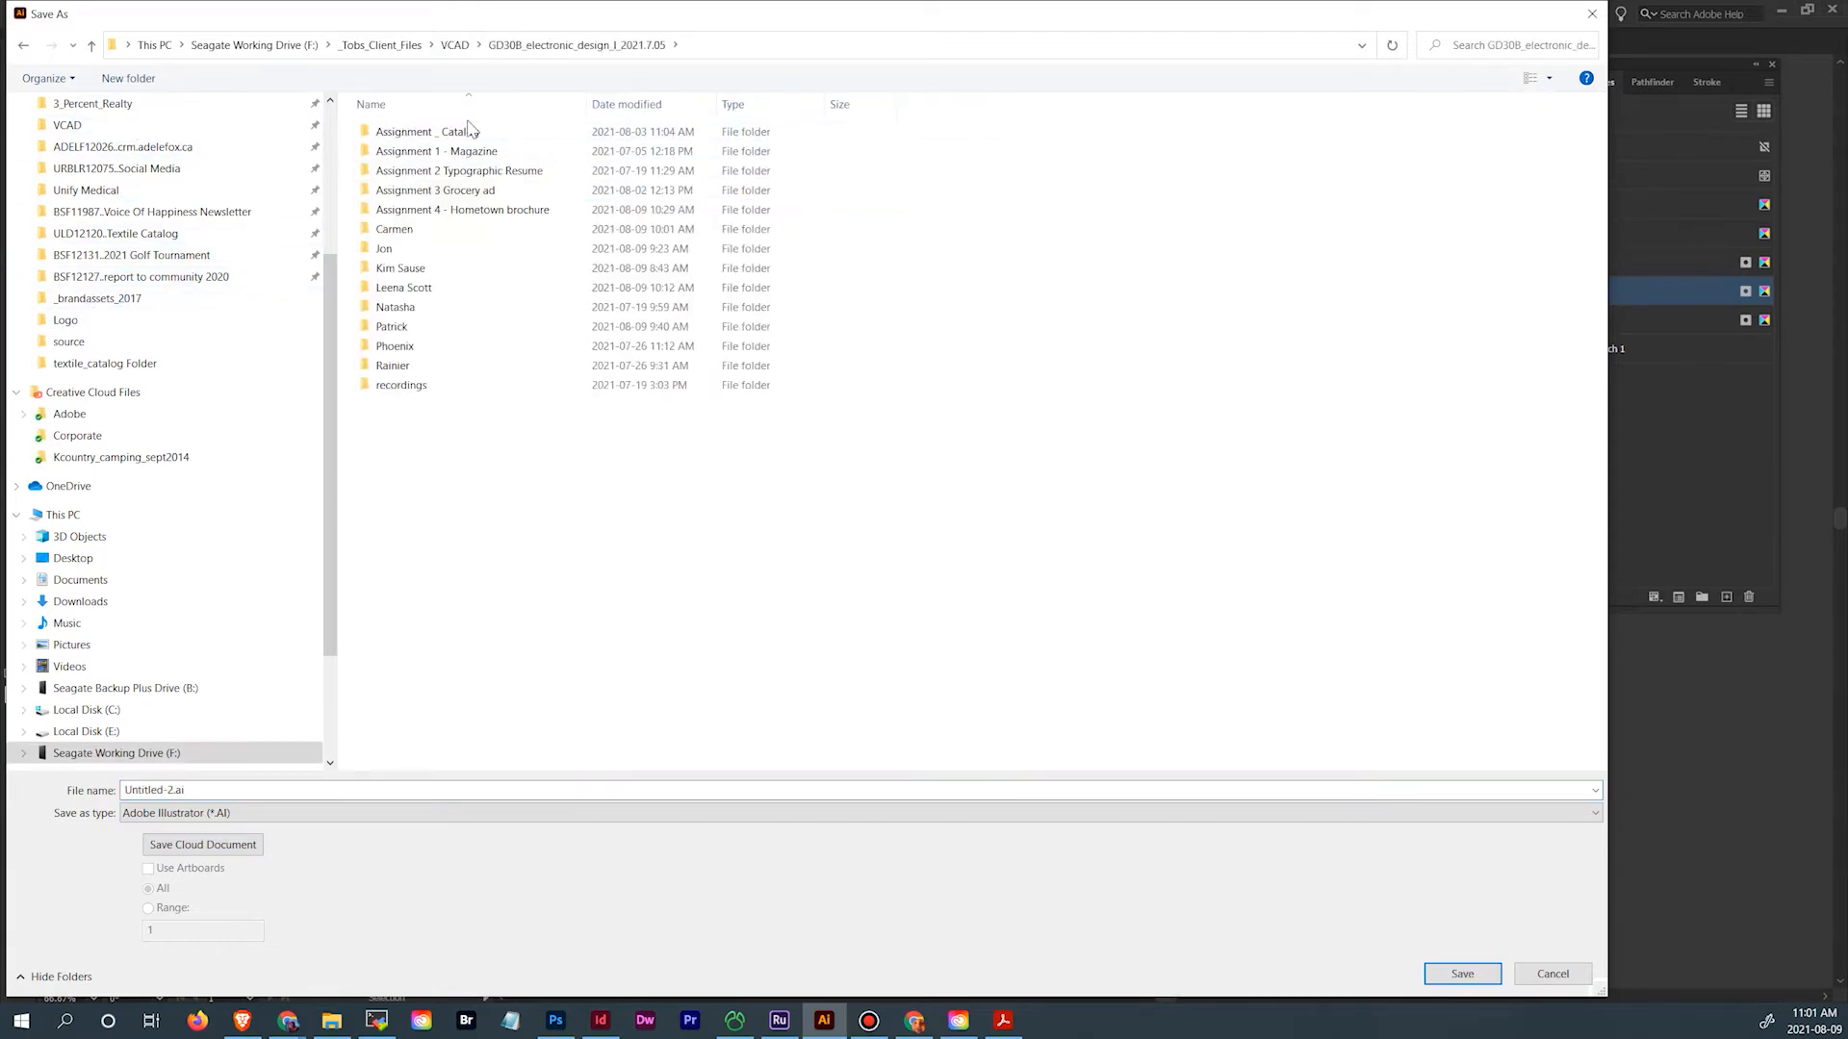
left_click(469, 210)
double_click(470, 211)
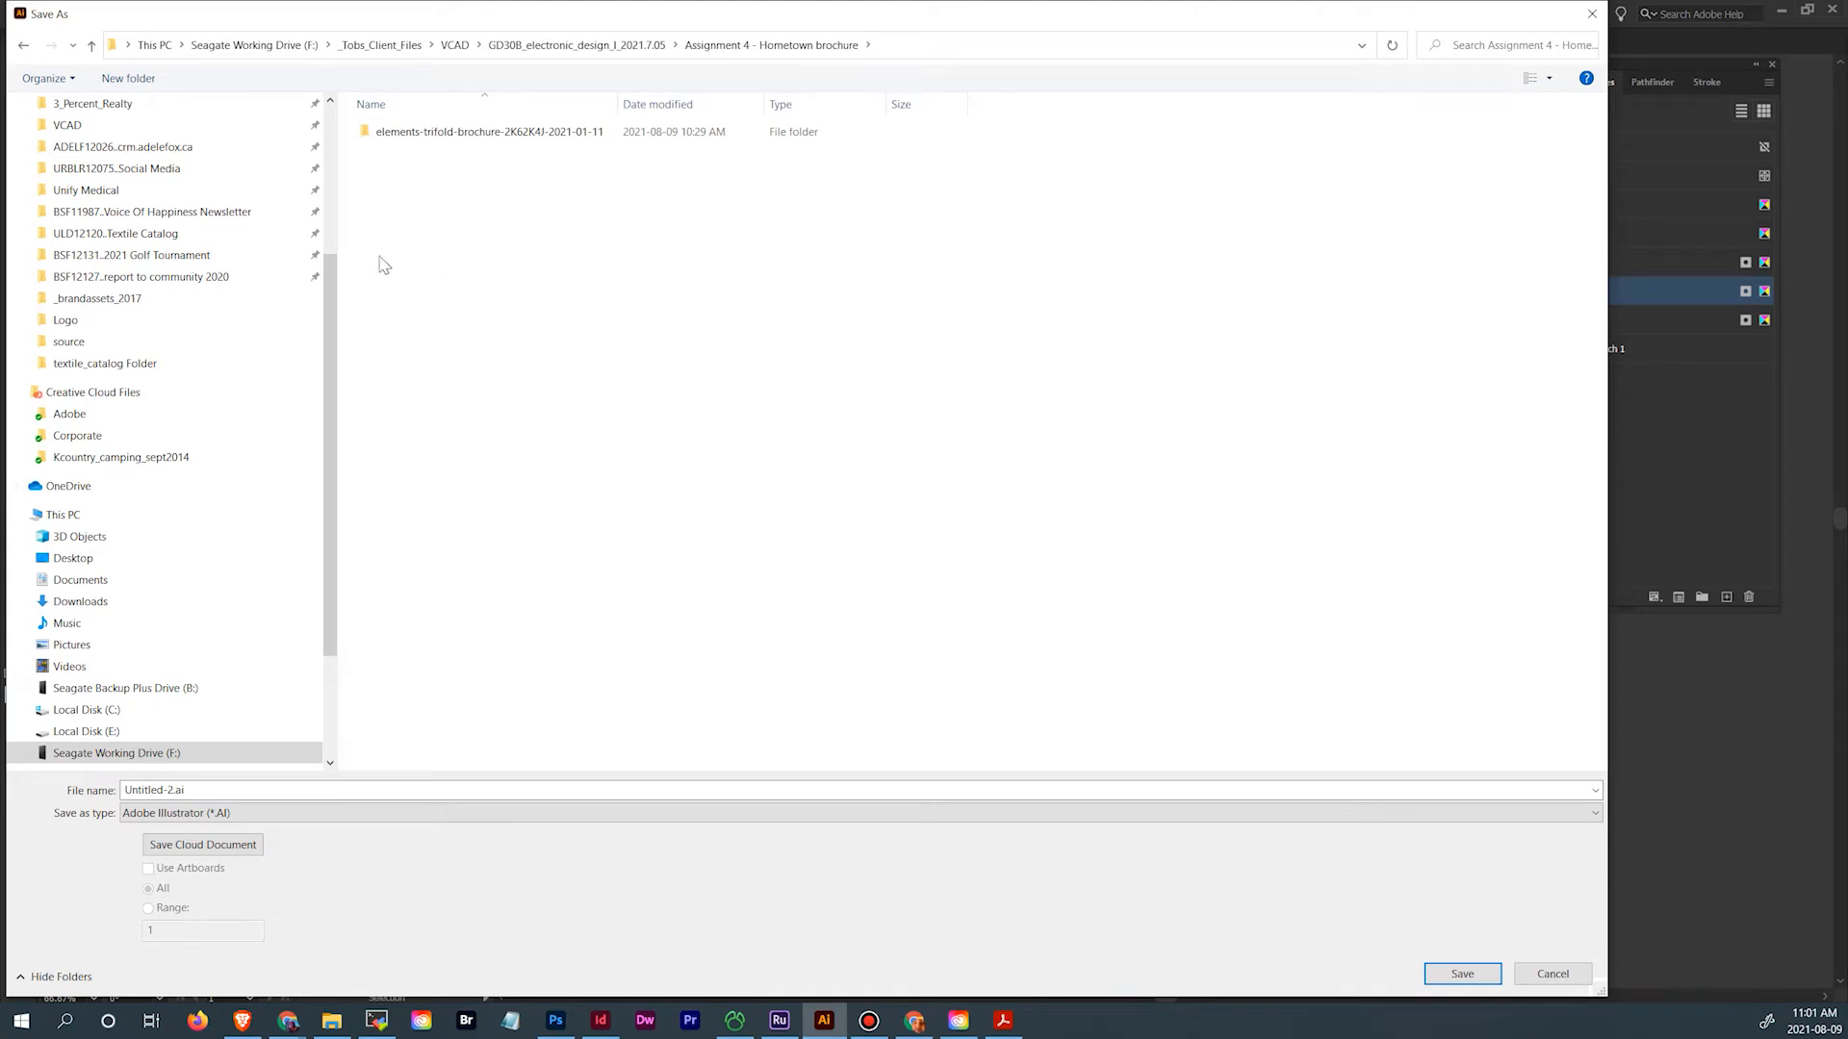
left_click(127, 78)
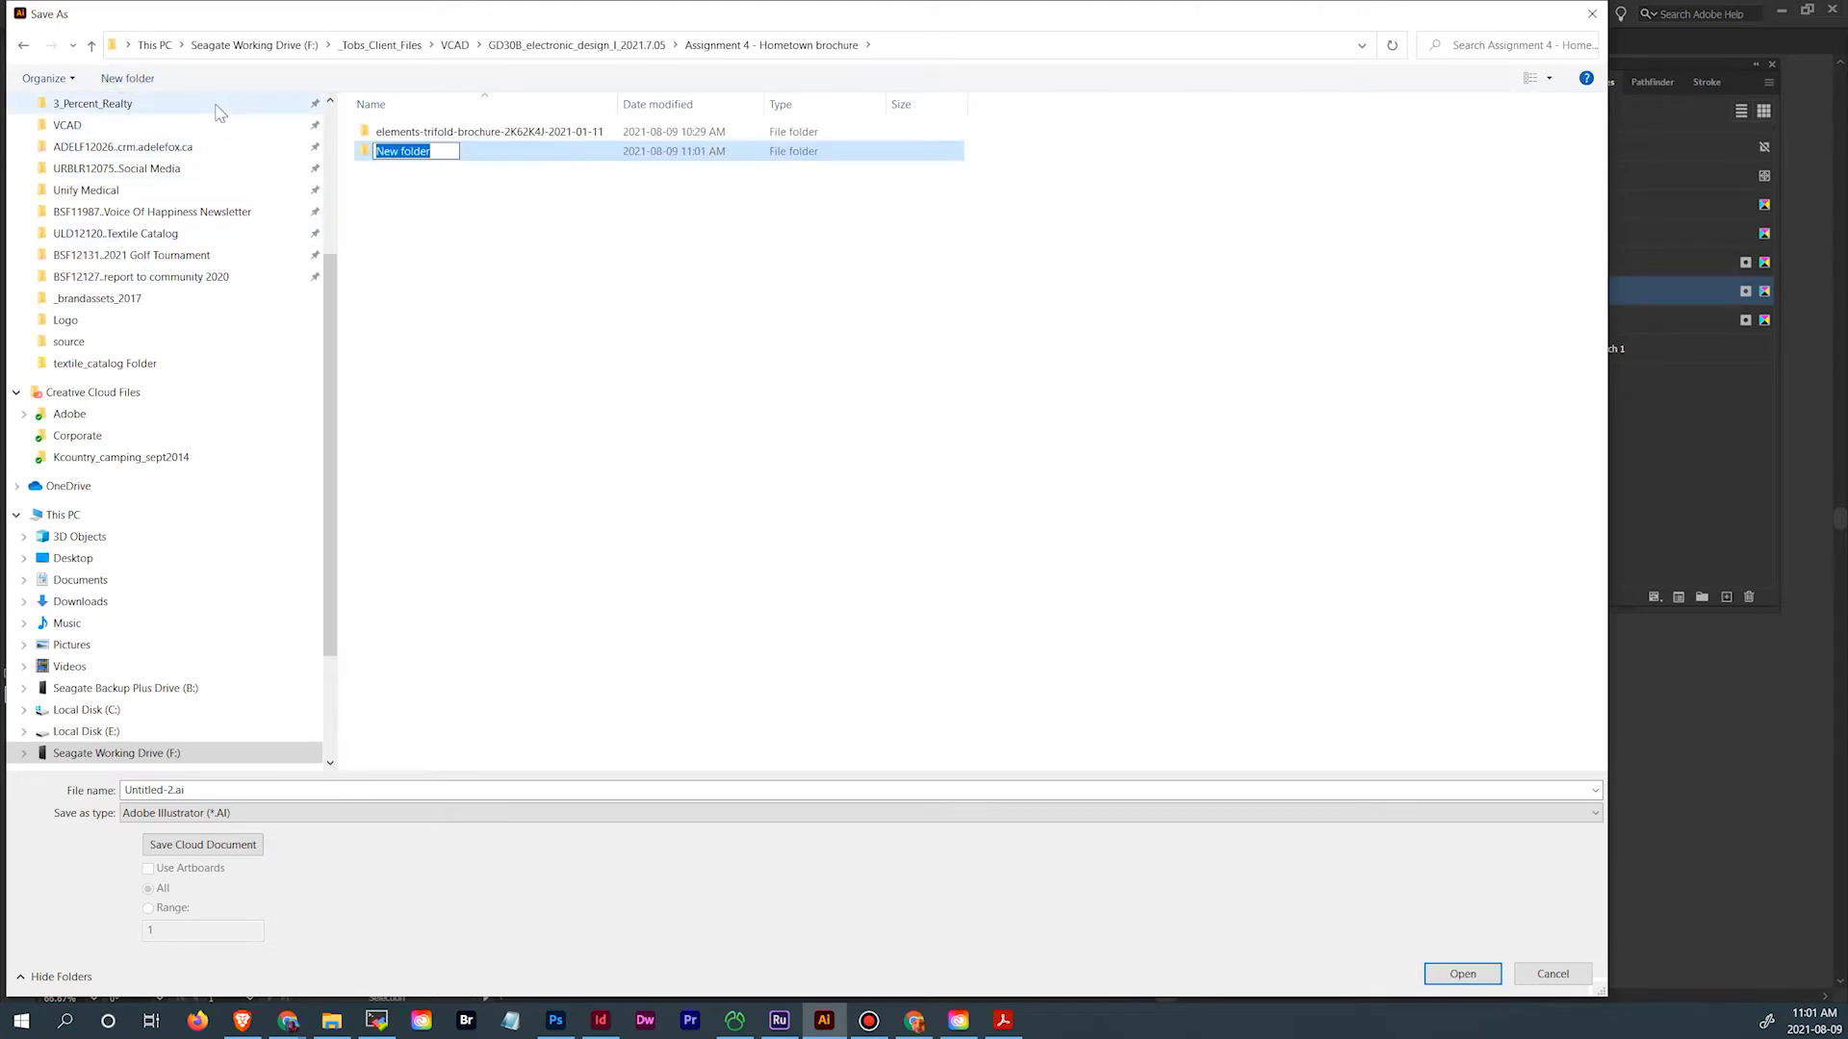
type("Graphic")
key("Return")
double_click(409, 152)
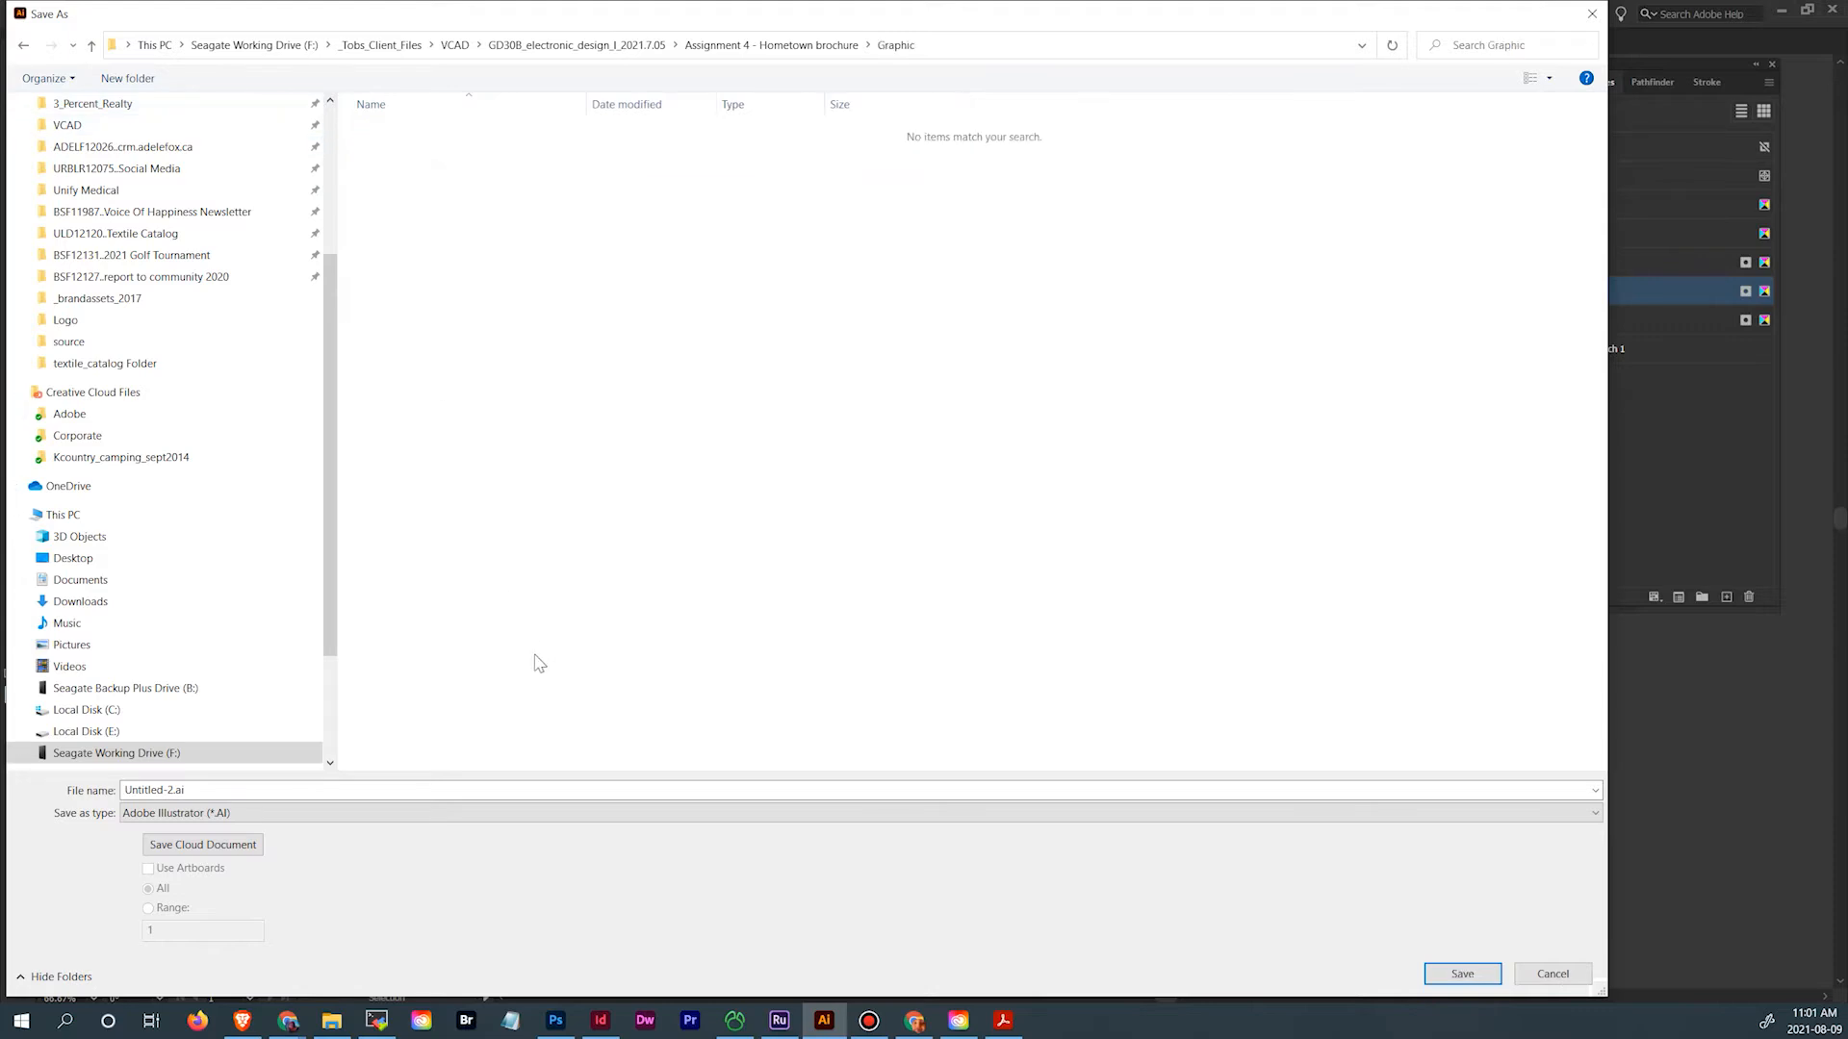
Name the file background graphics and save it as an Illustrator 2020 file with the default options
left_click(166, 791)
left_click(175, 791)
left_click_drag(175, 791, 70, 772)
type("background graphics")
key("Return")
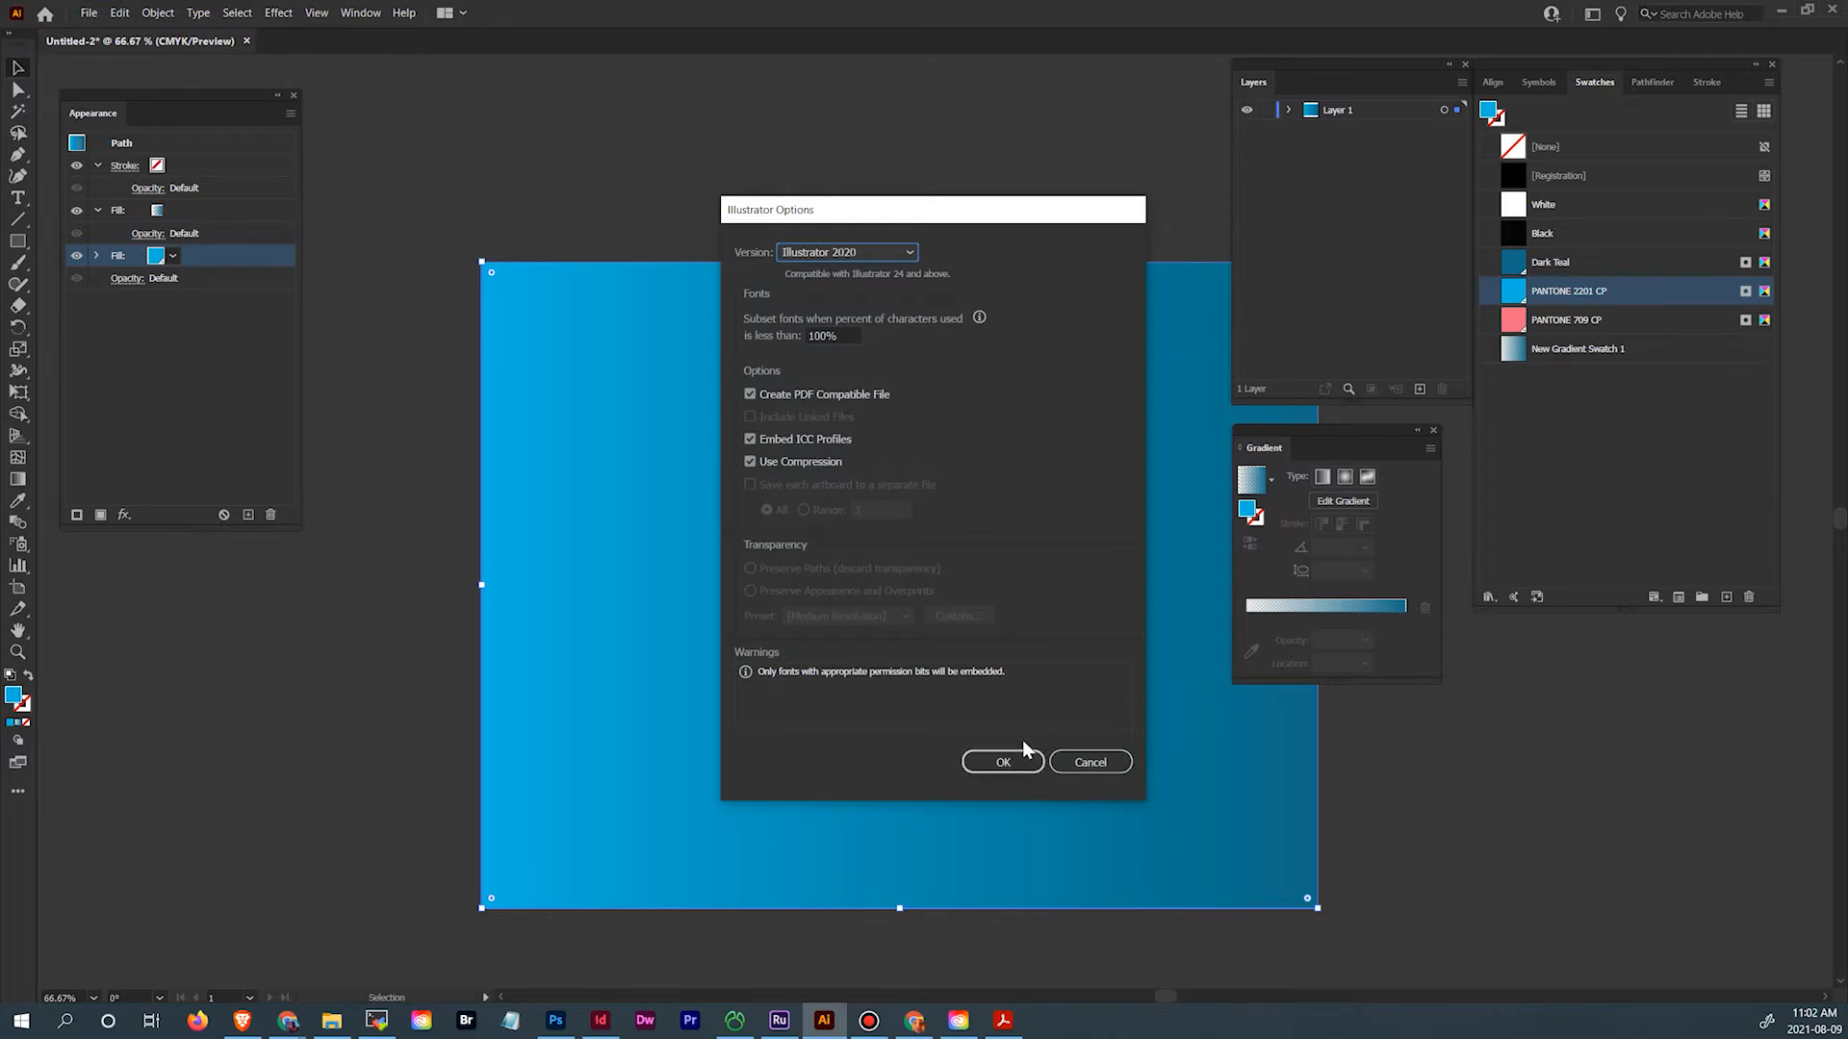
left_click(1007, 755)
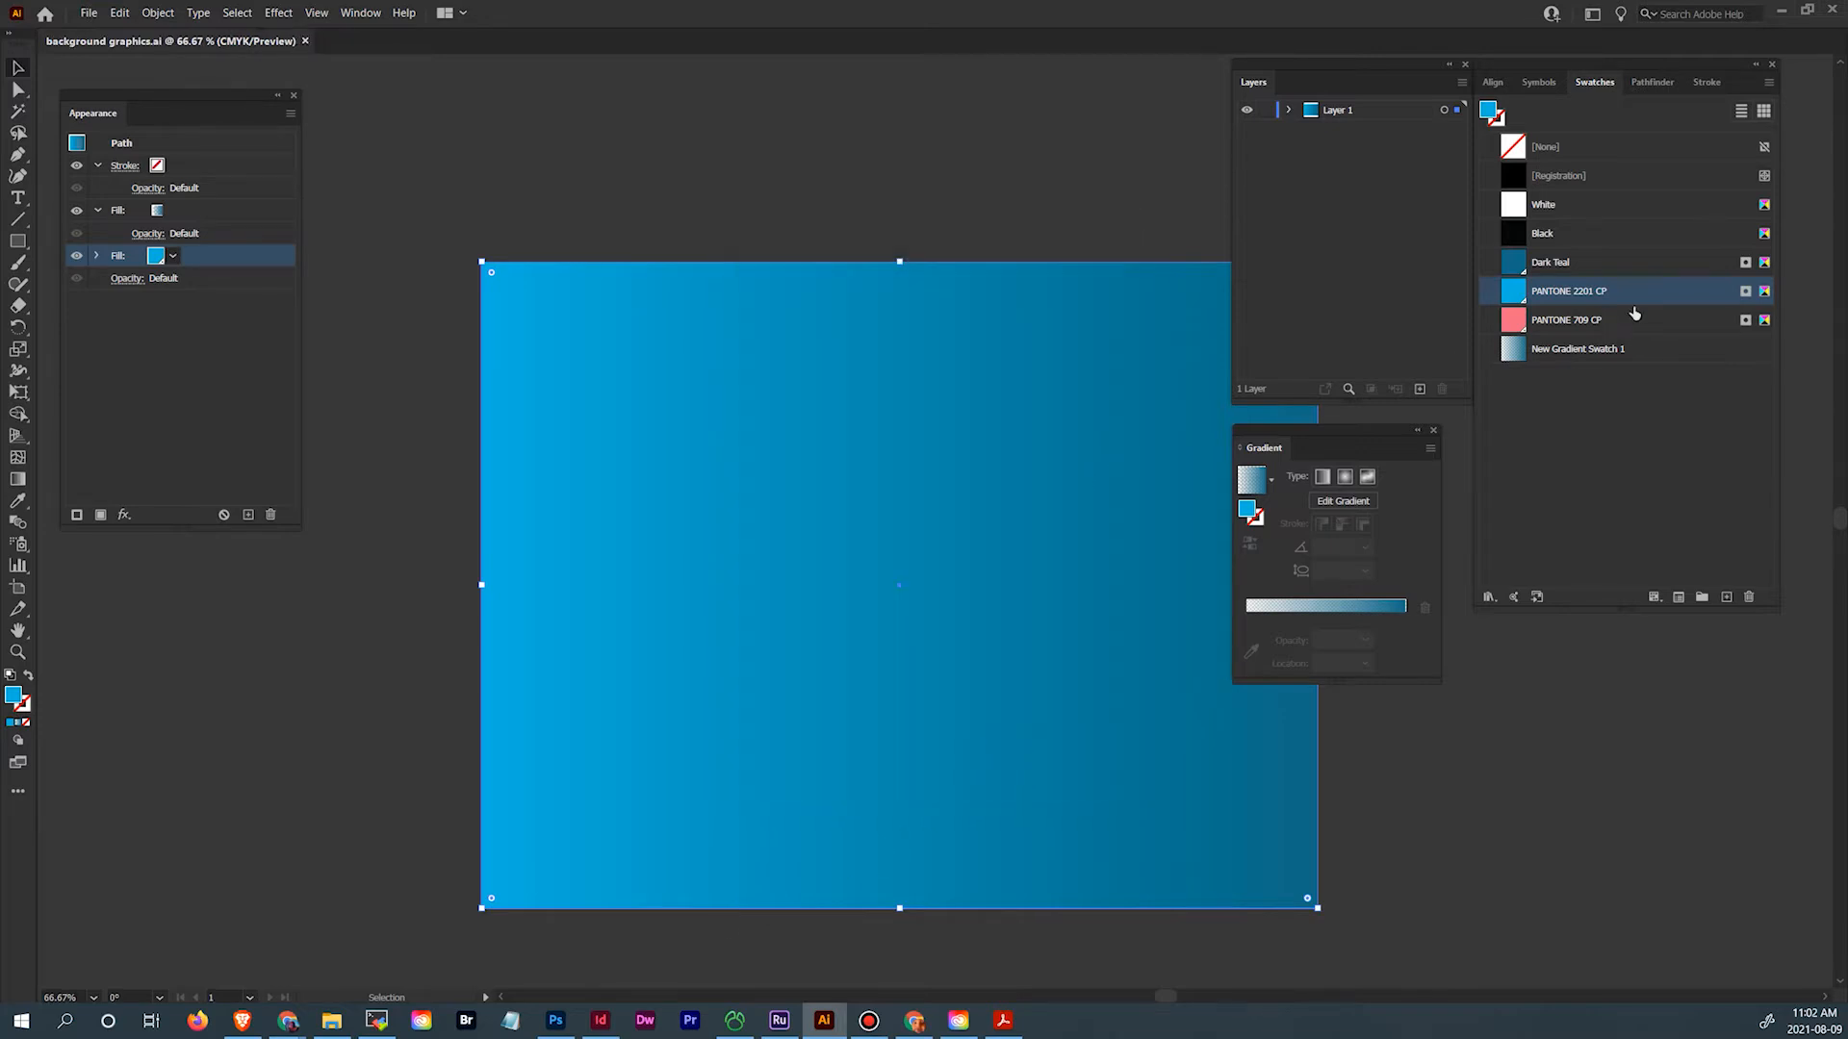
Show the Artboards panel and place it directly below the Swatches panel
left_click_drag(962, 455, 776, 338)
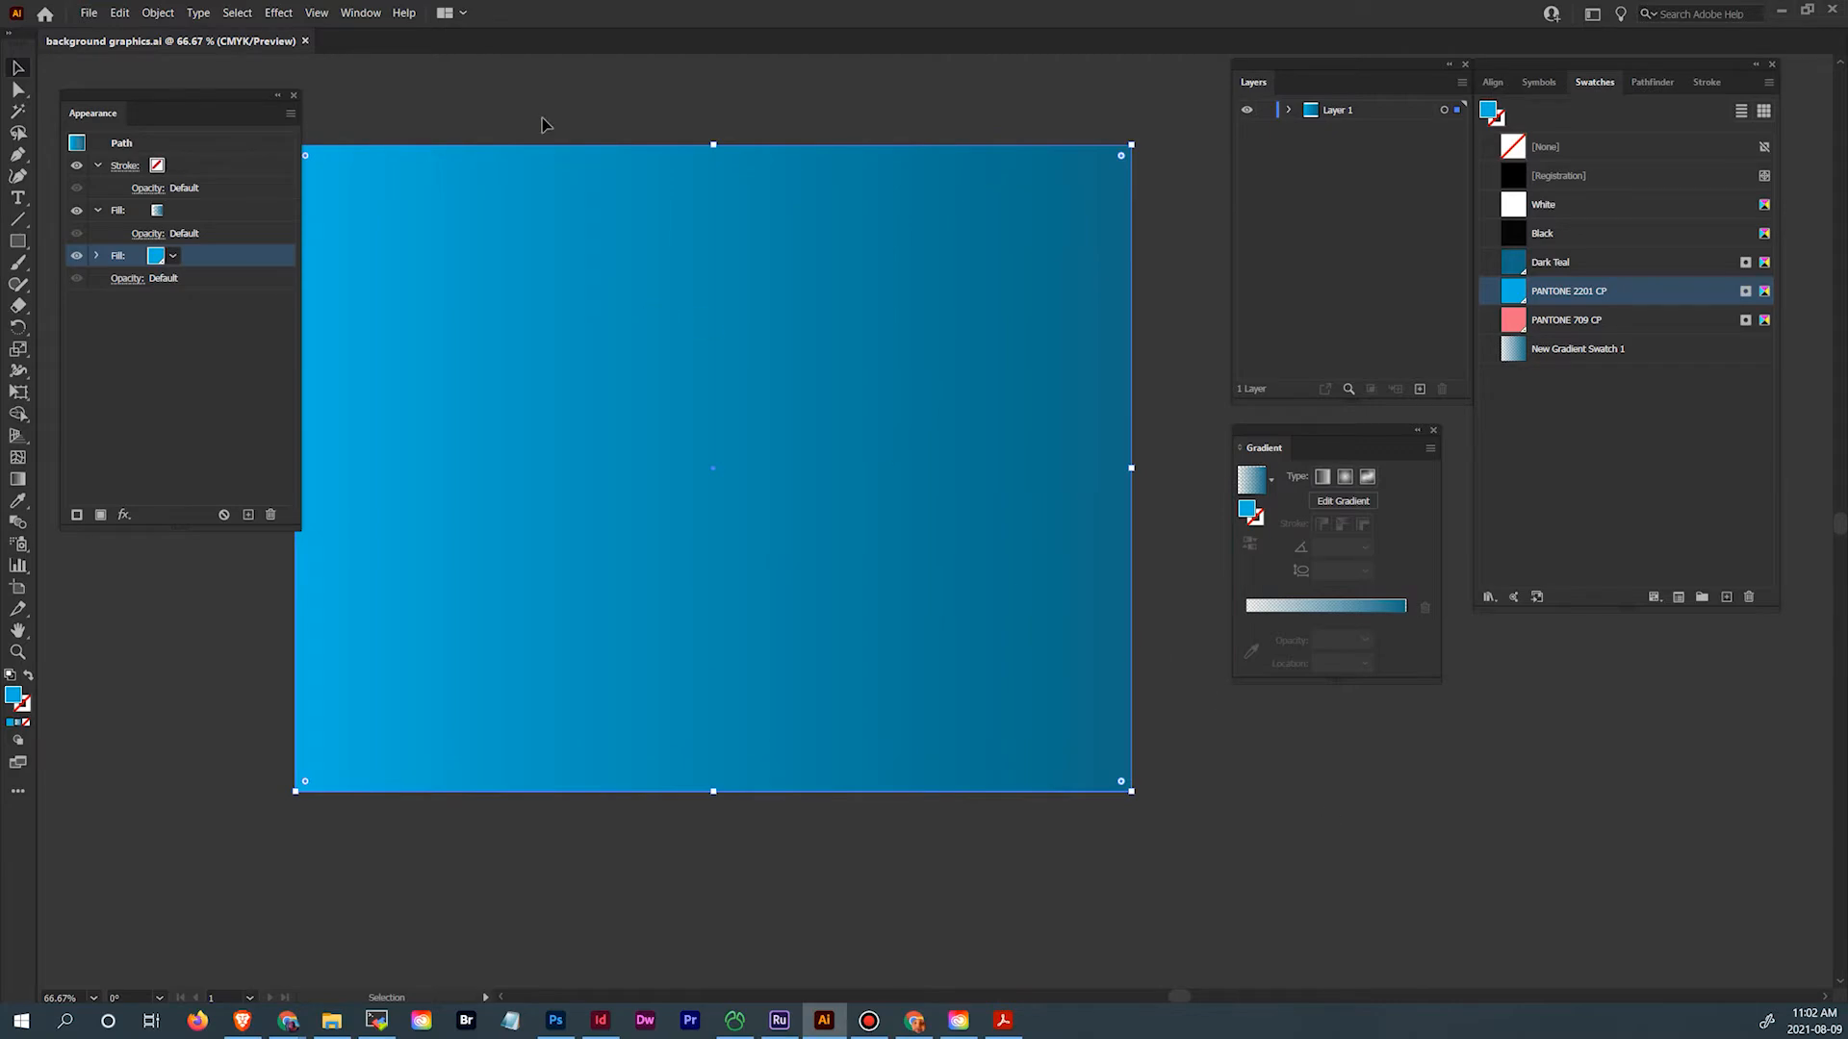
left_click(361, 14)
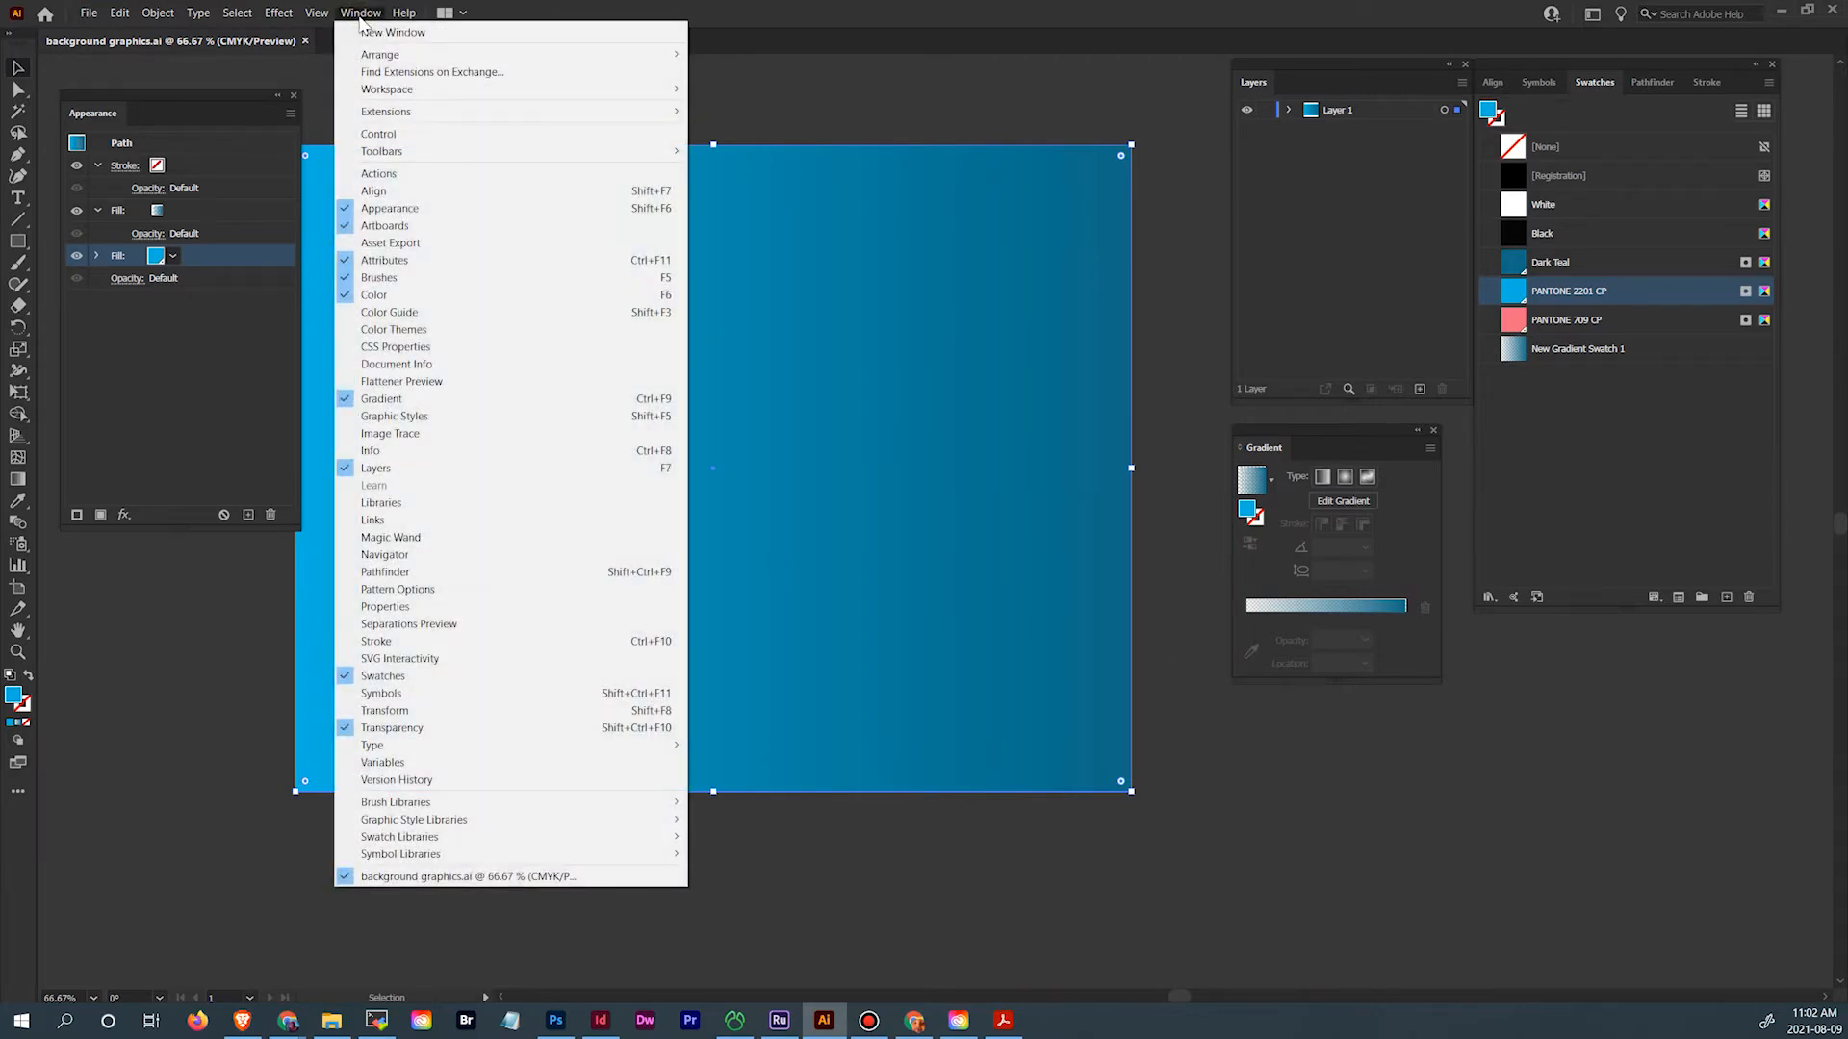
left_click(394, 226)
left_click(362, 13)
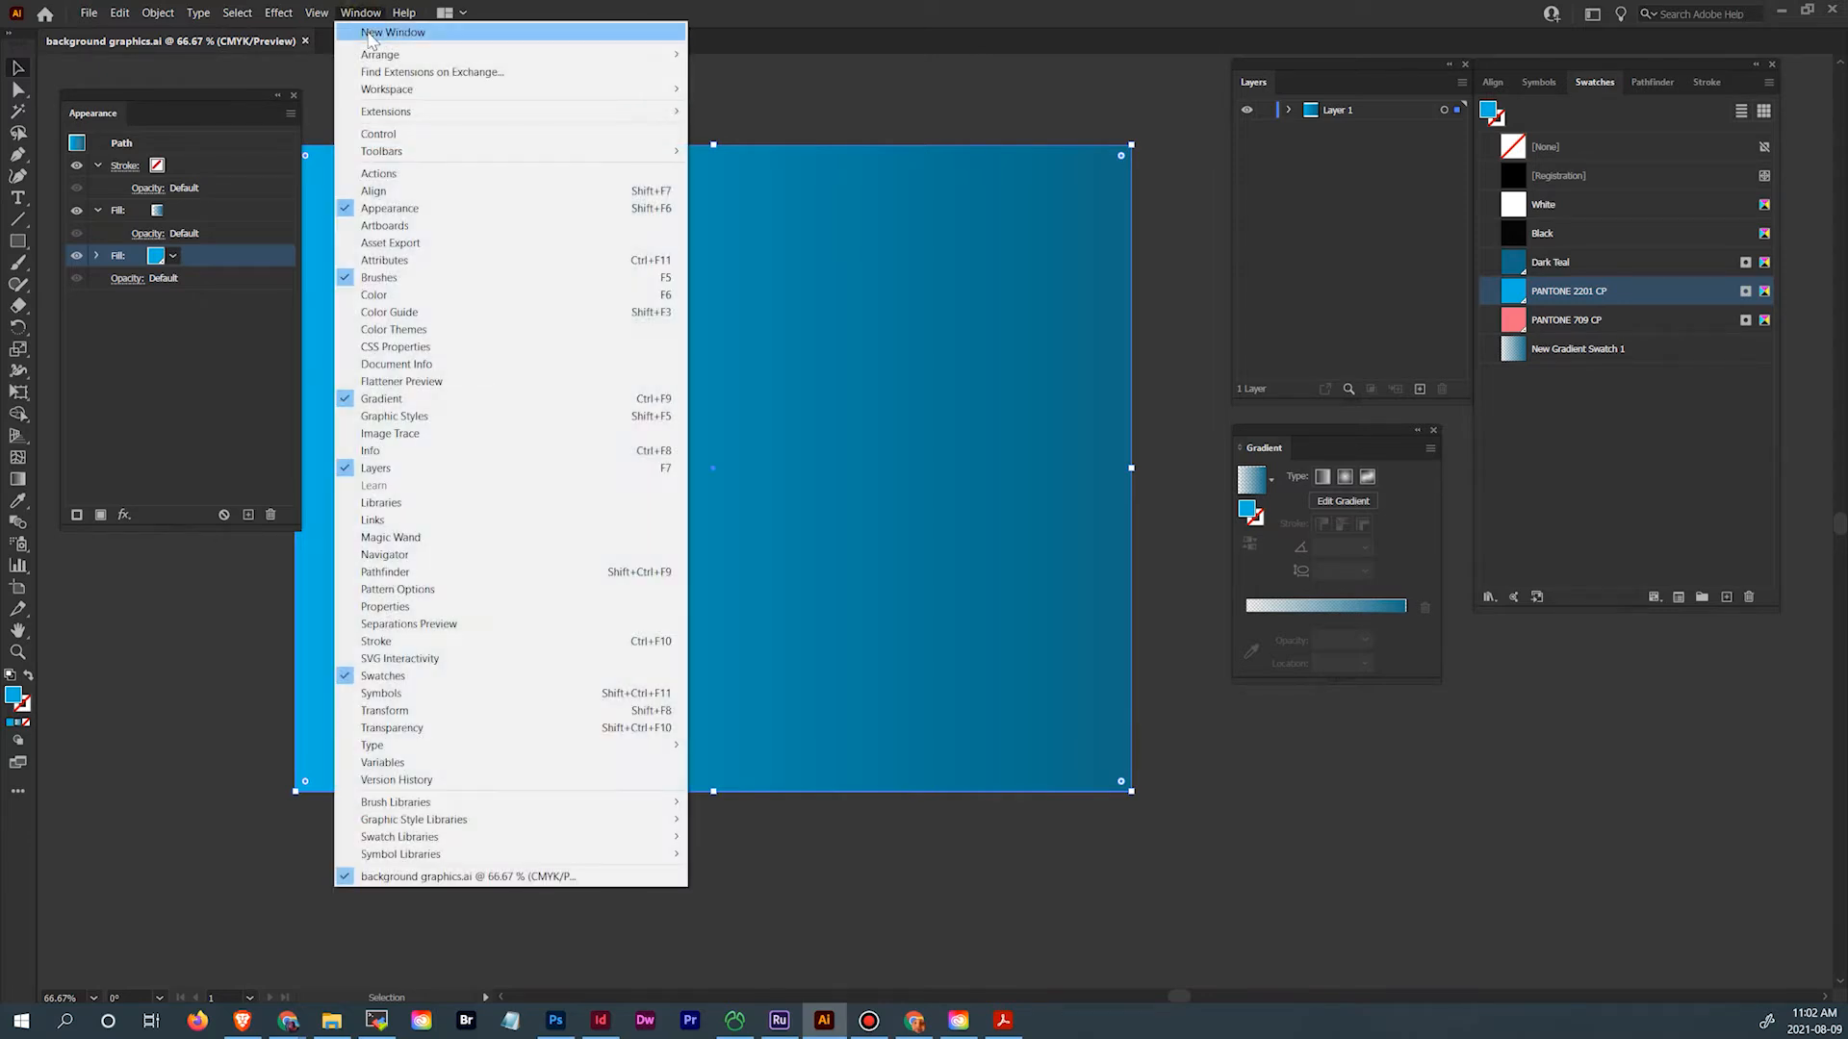
left_click(394, 227)
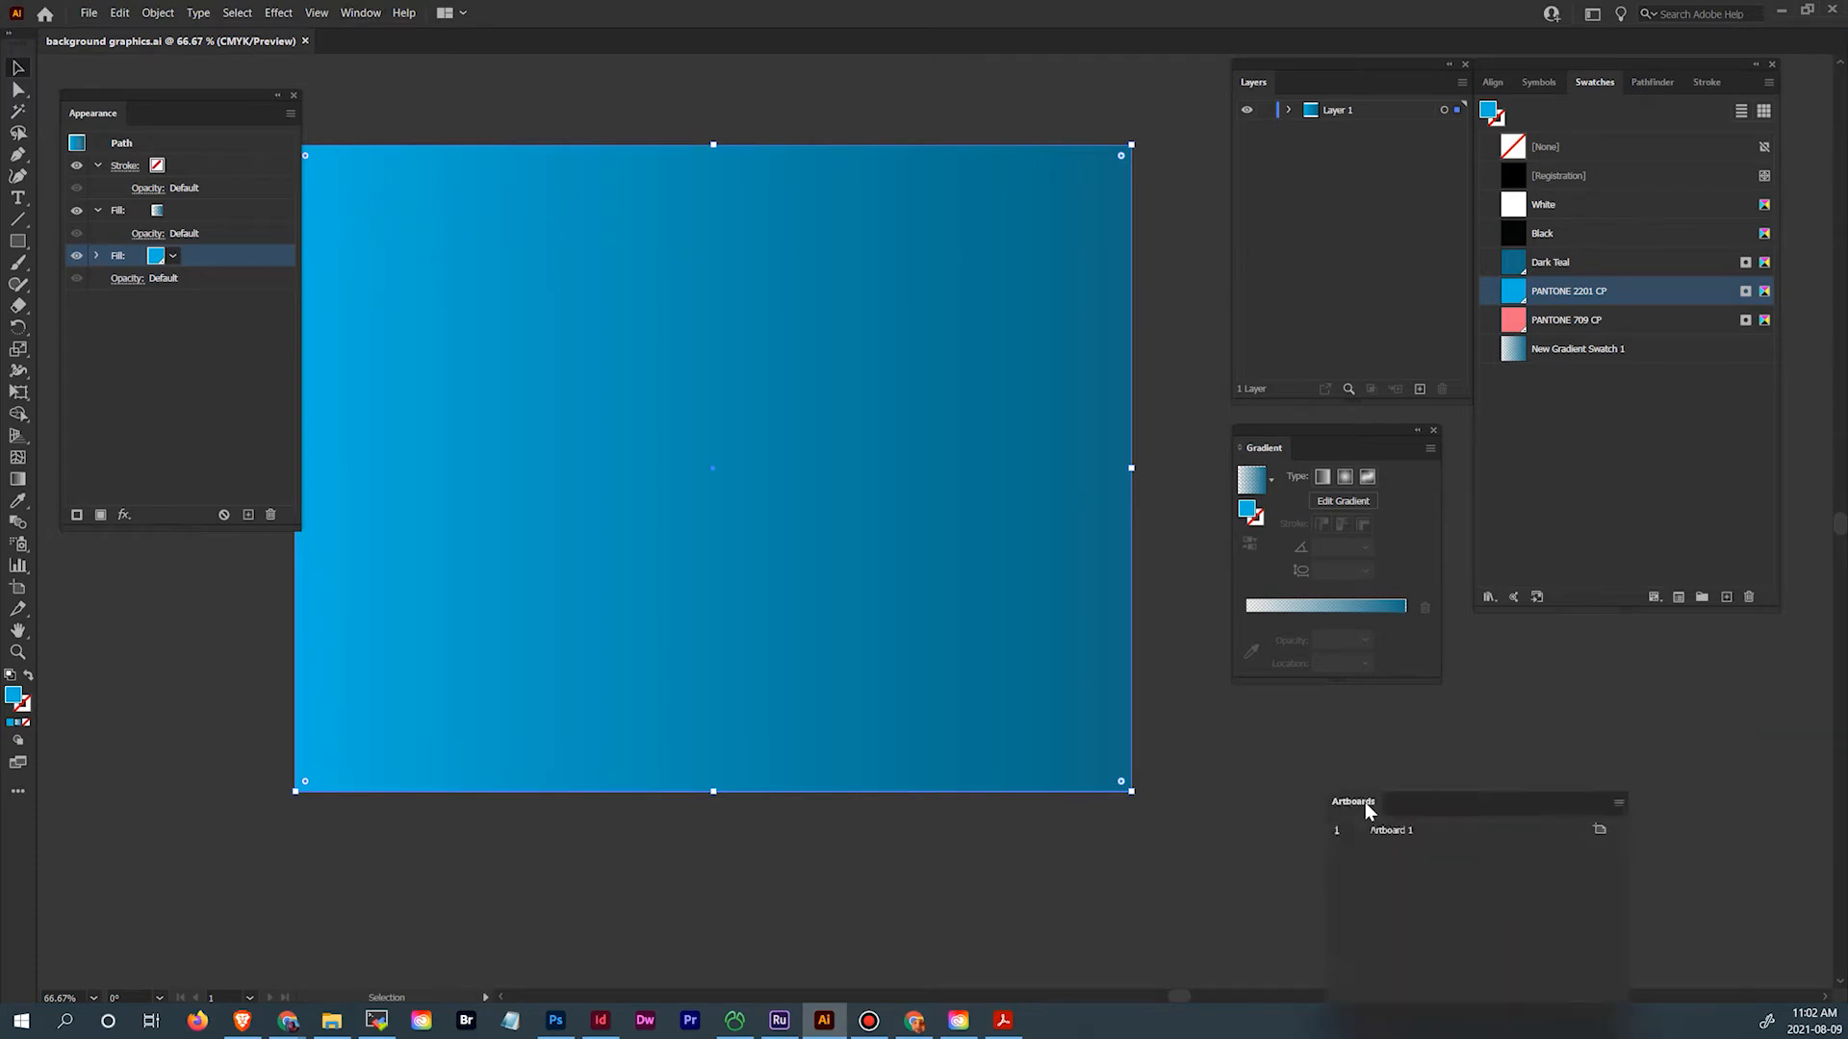
left_click_drag(1386, 805, 1517, 616)
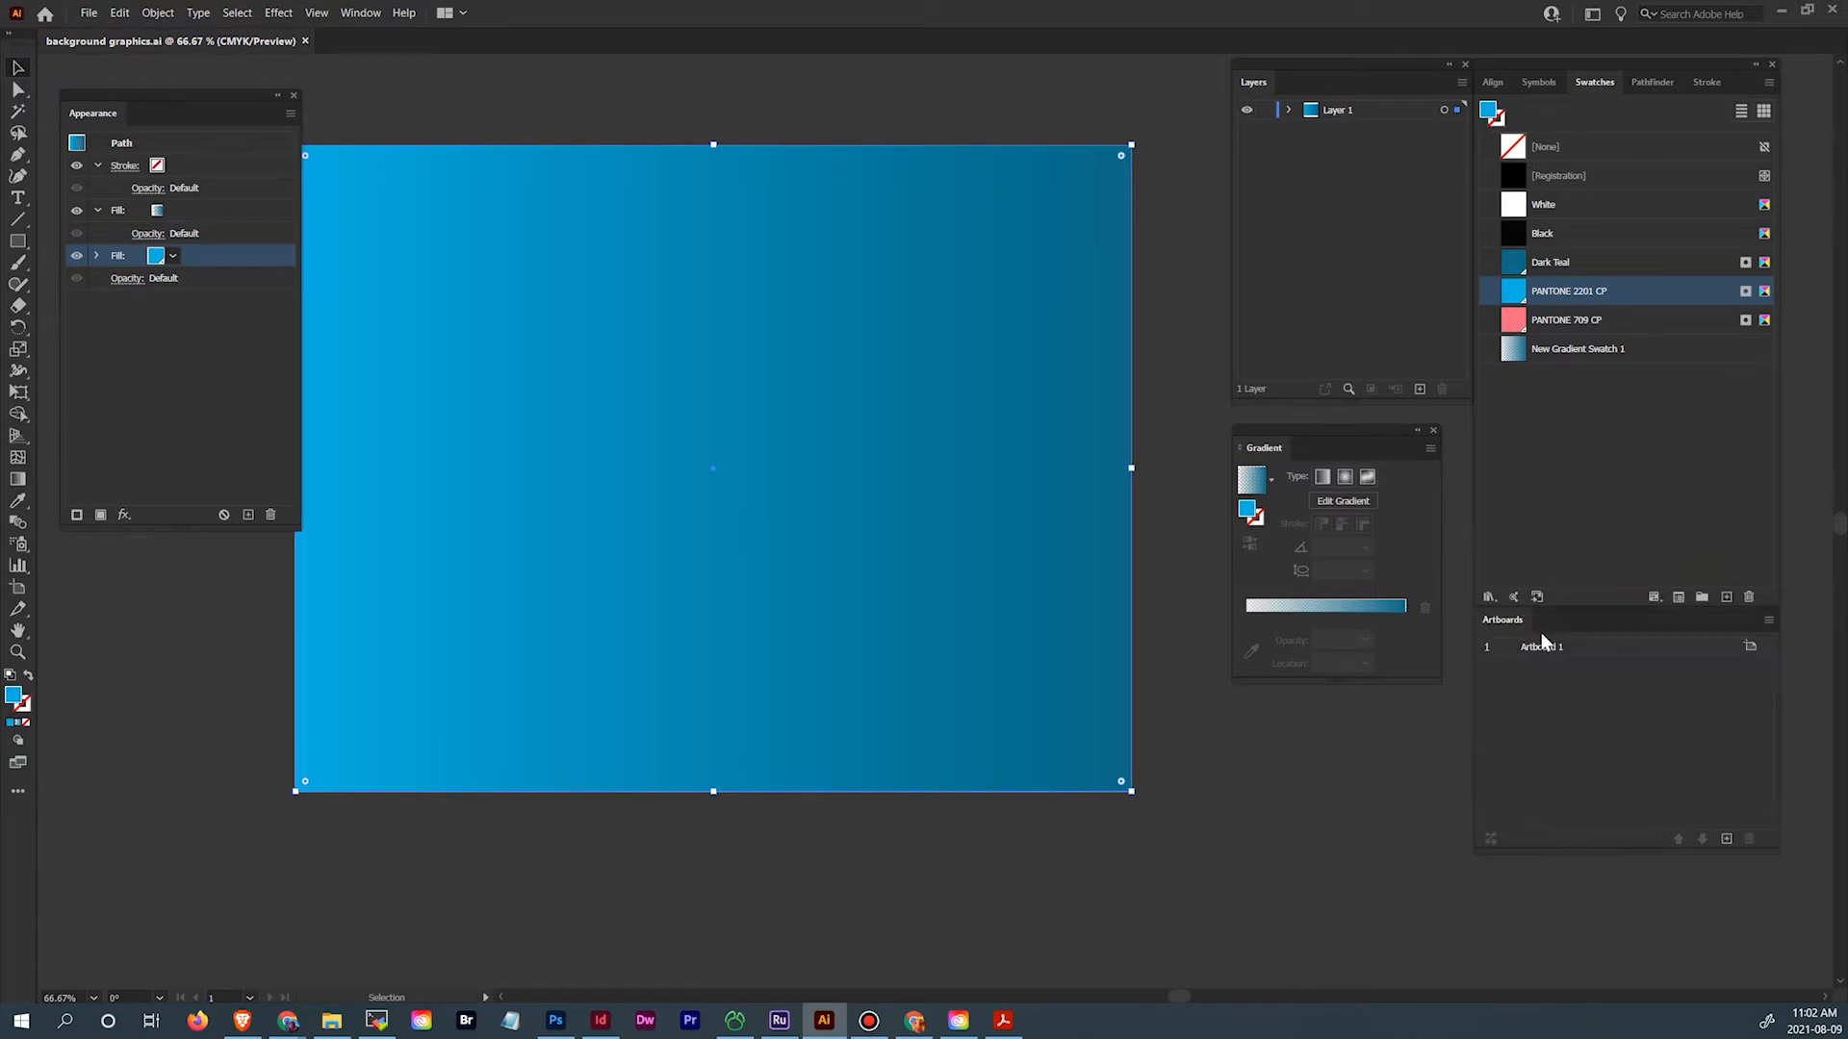
Rename Artboard 1 as teal gradient background
left_click(1574, 654)
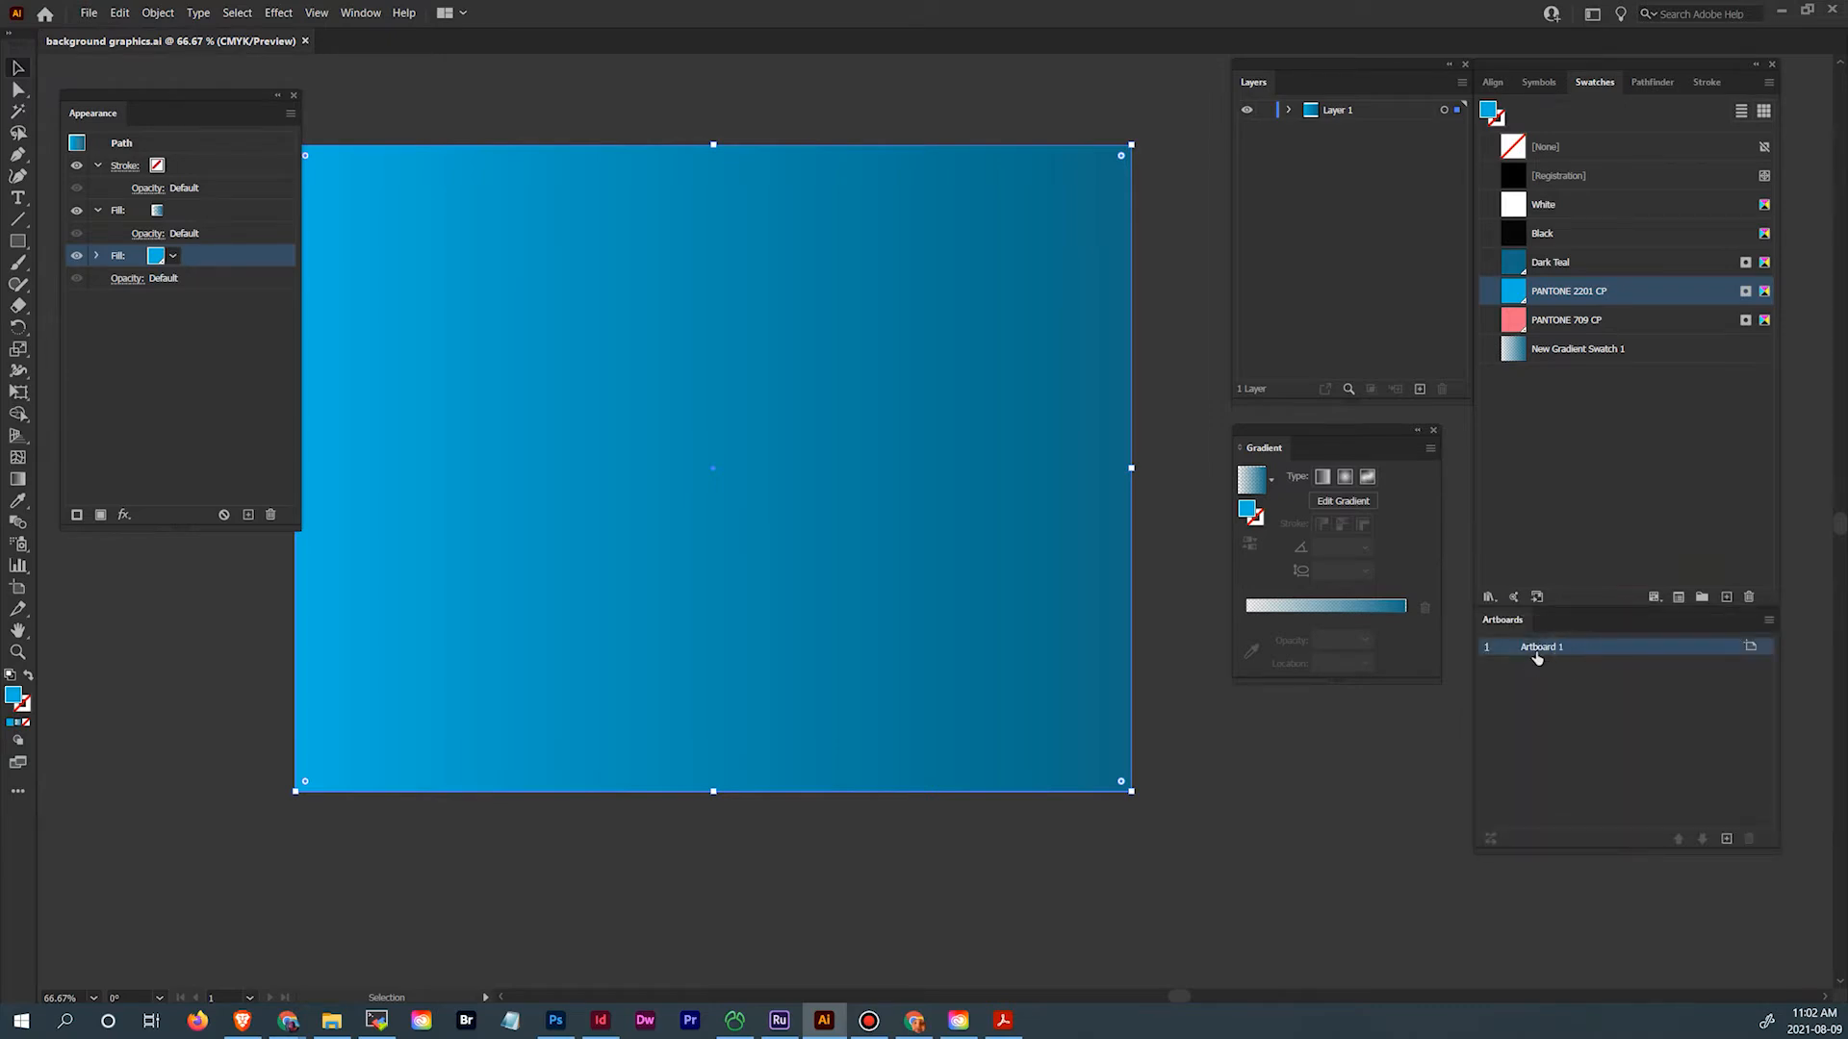
double_click(1553, 656)
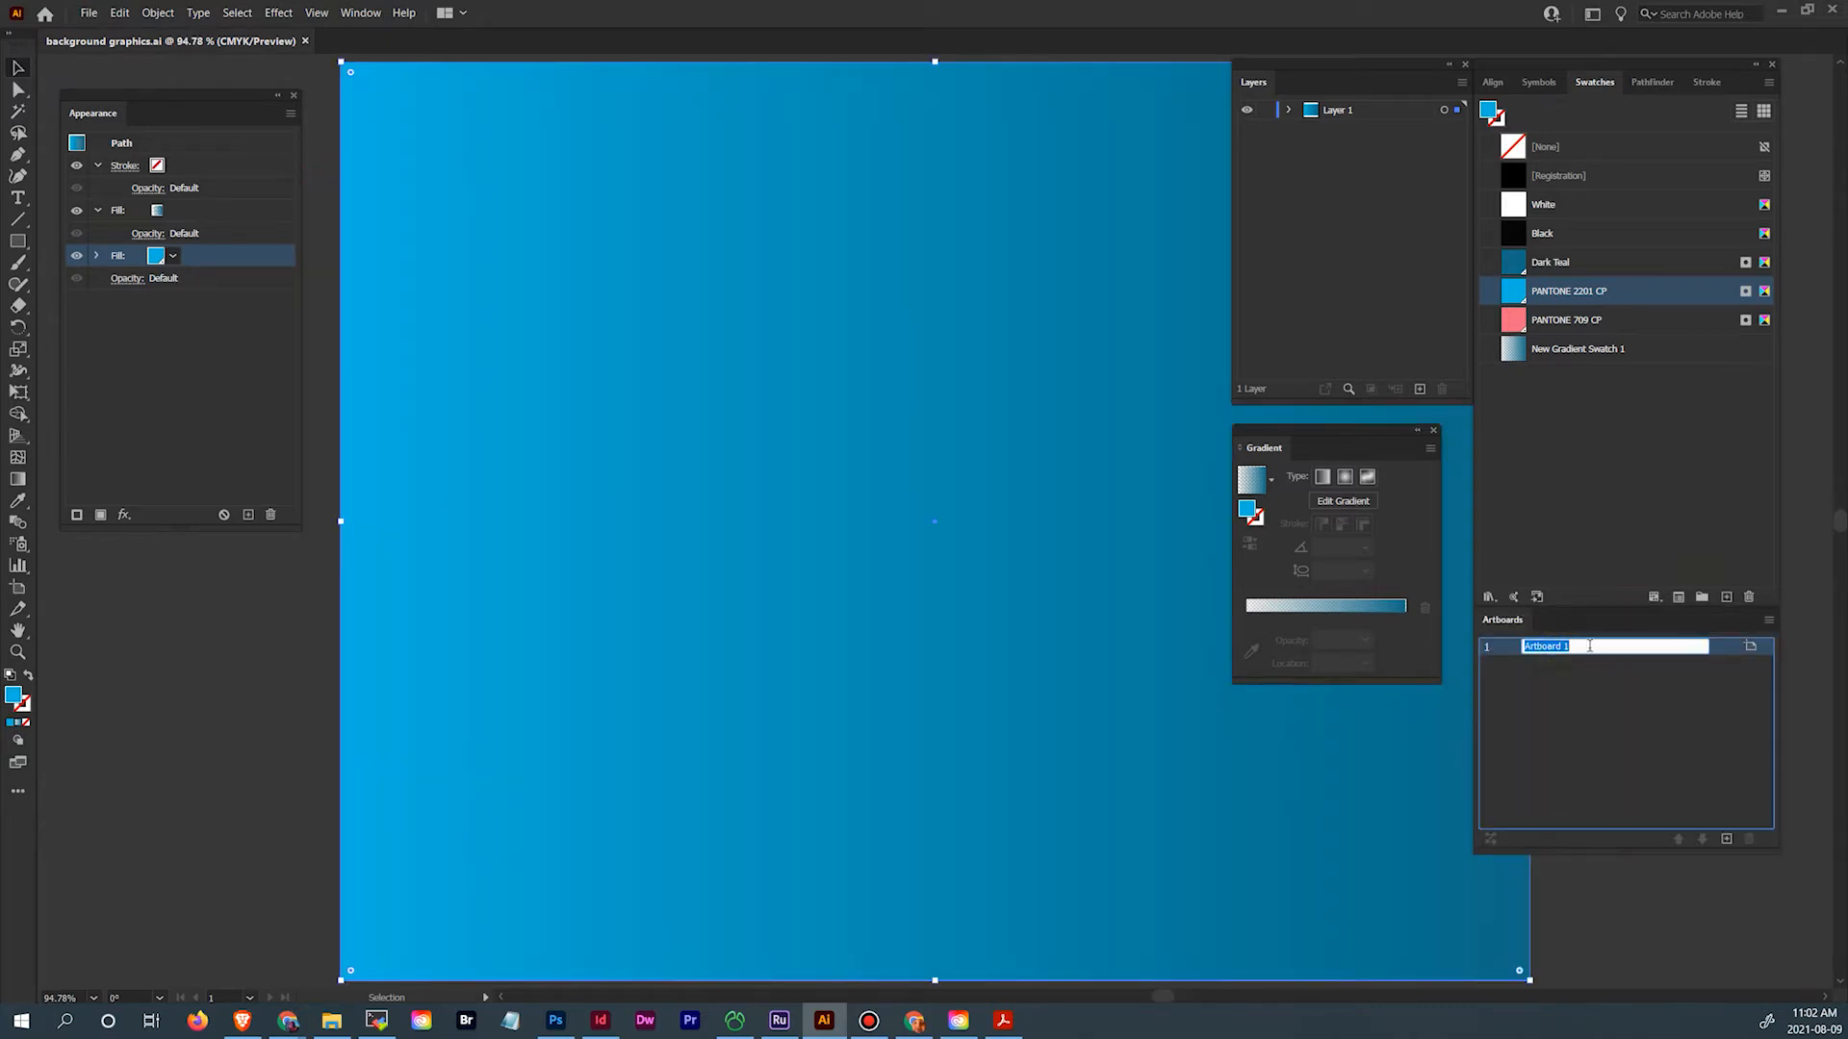
type("teal gradient background")
key("Return")
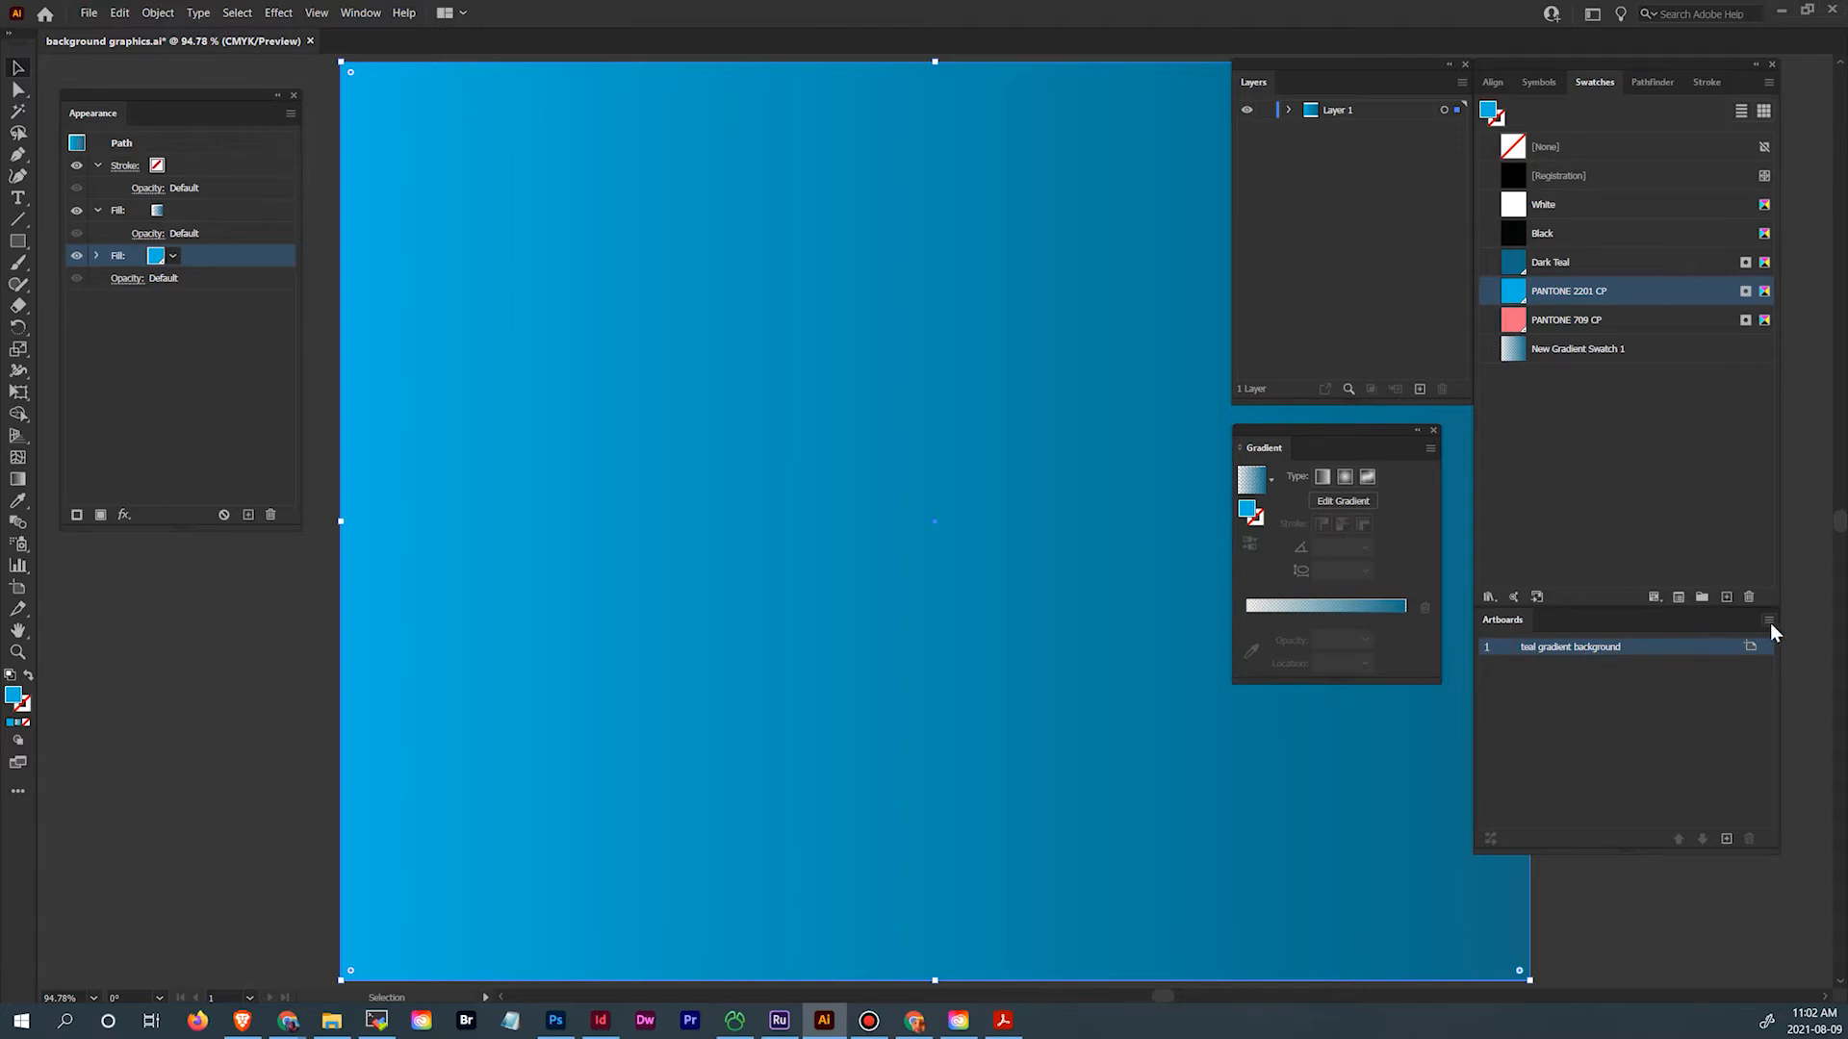
Save the background graphics document with its renamed artboard
left_click(21, 69)
left_click(252, 689)
key("ctrl+minus")
key("ctrl+minus")
key("ctrl+minus")
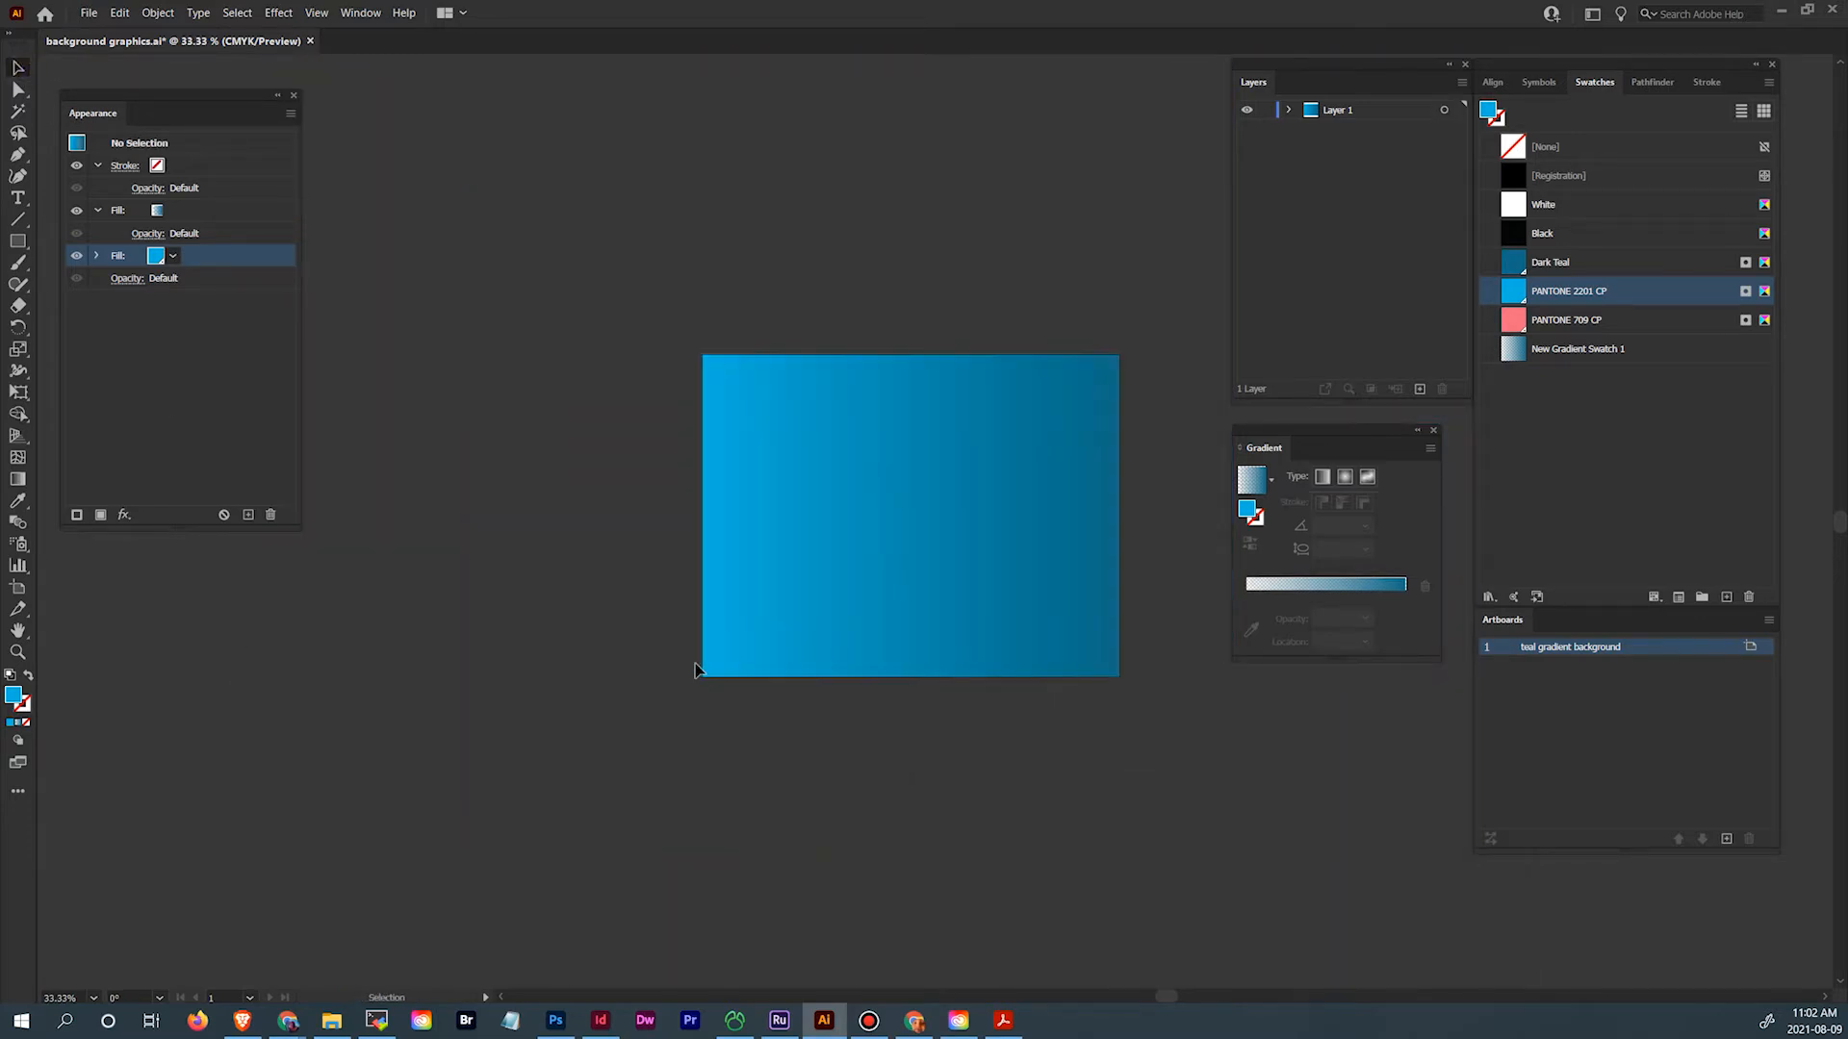
left_click_drag(990, 720, 934, 643)
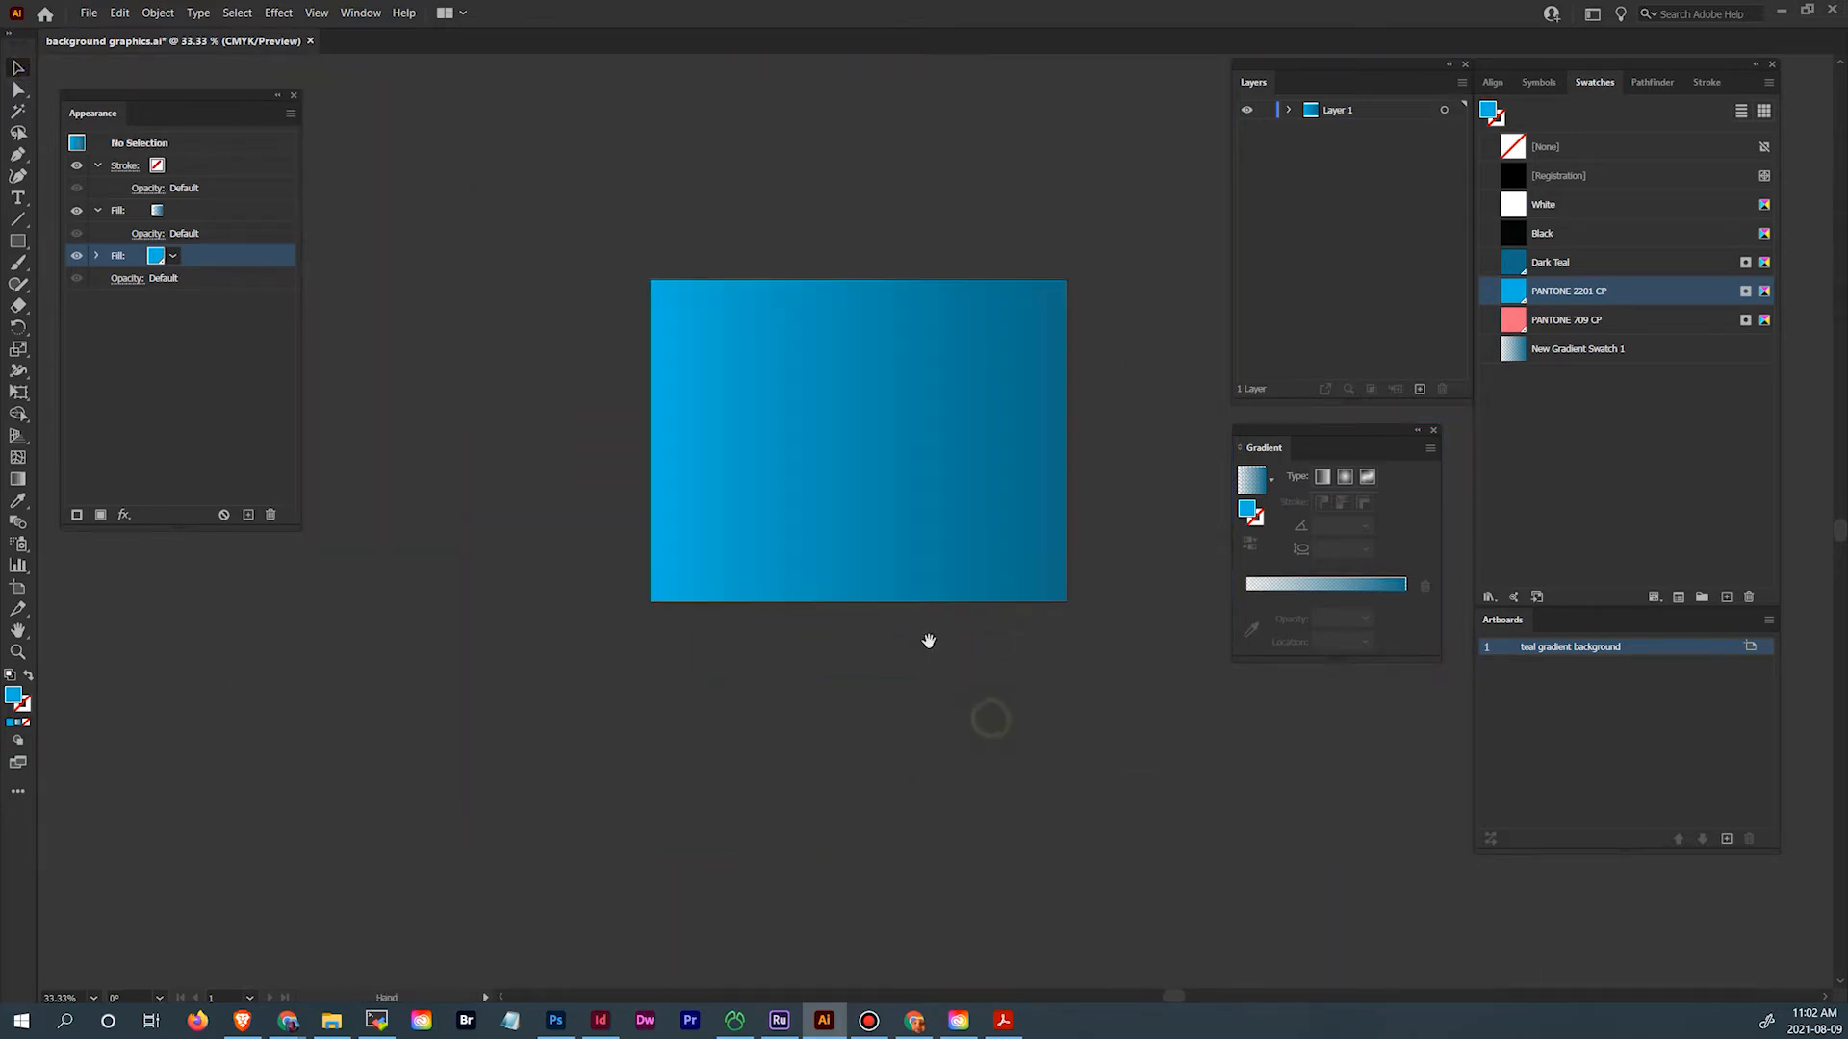
left_click(982, 424)
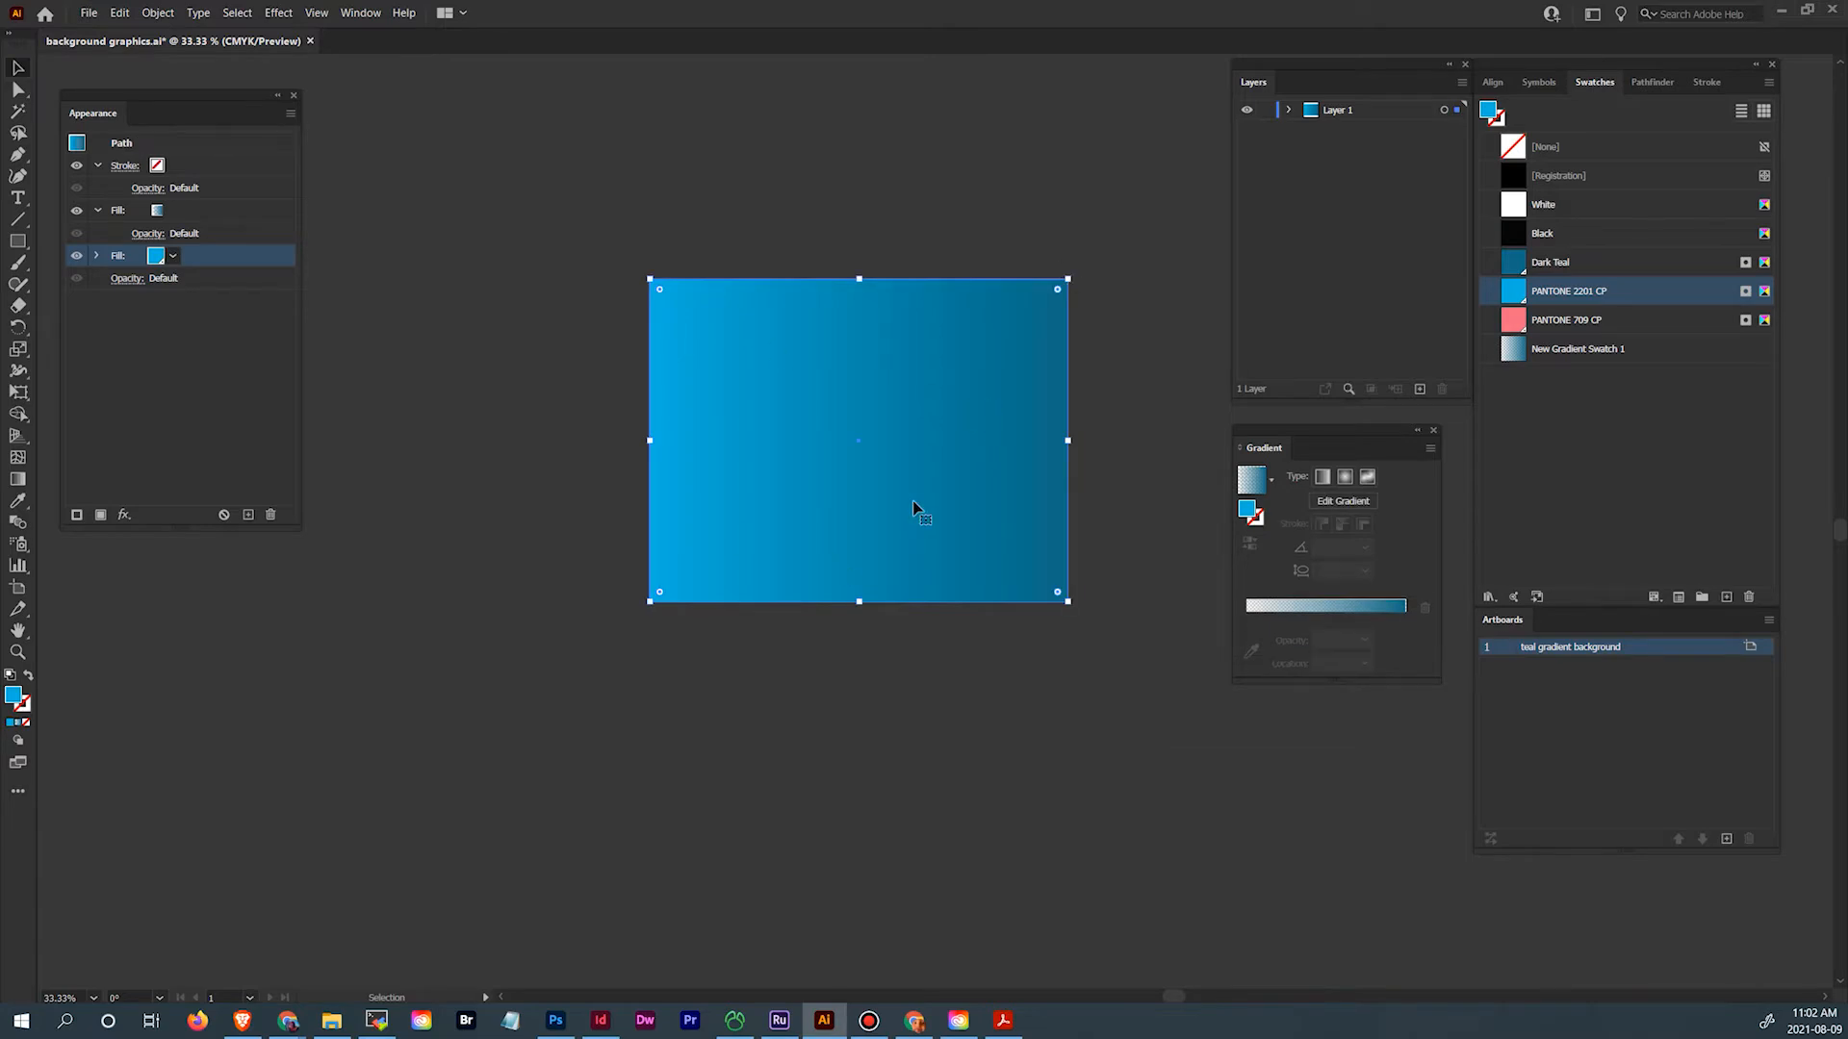
key("a")
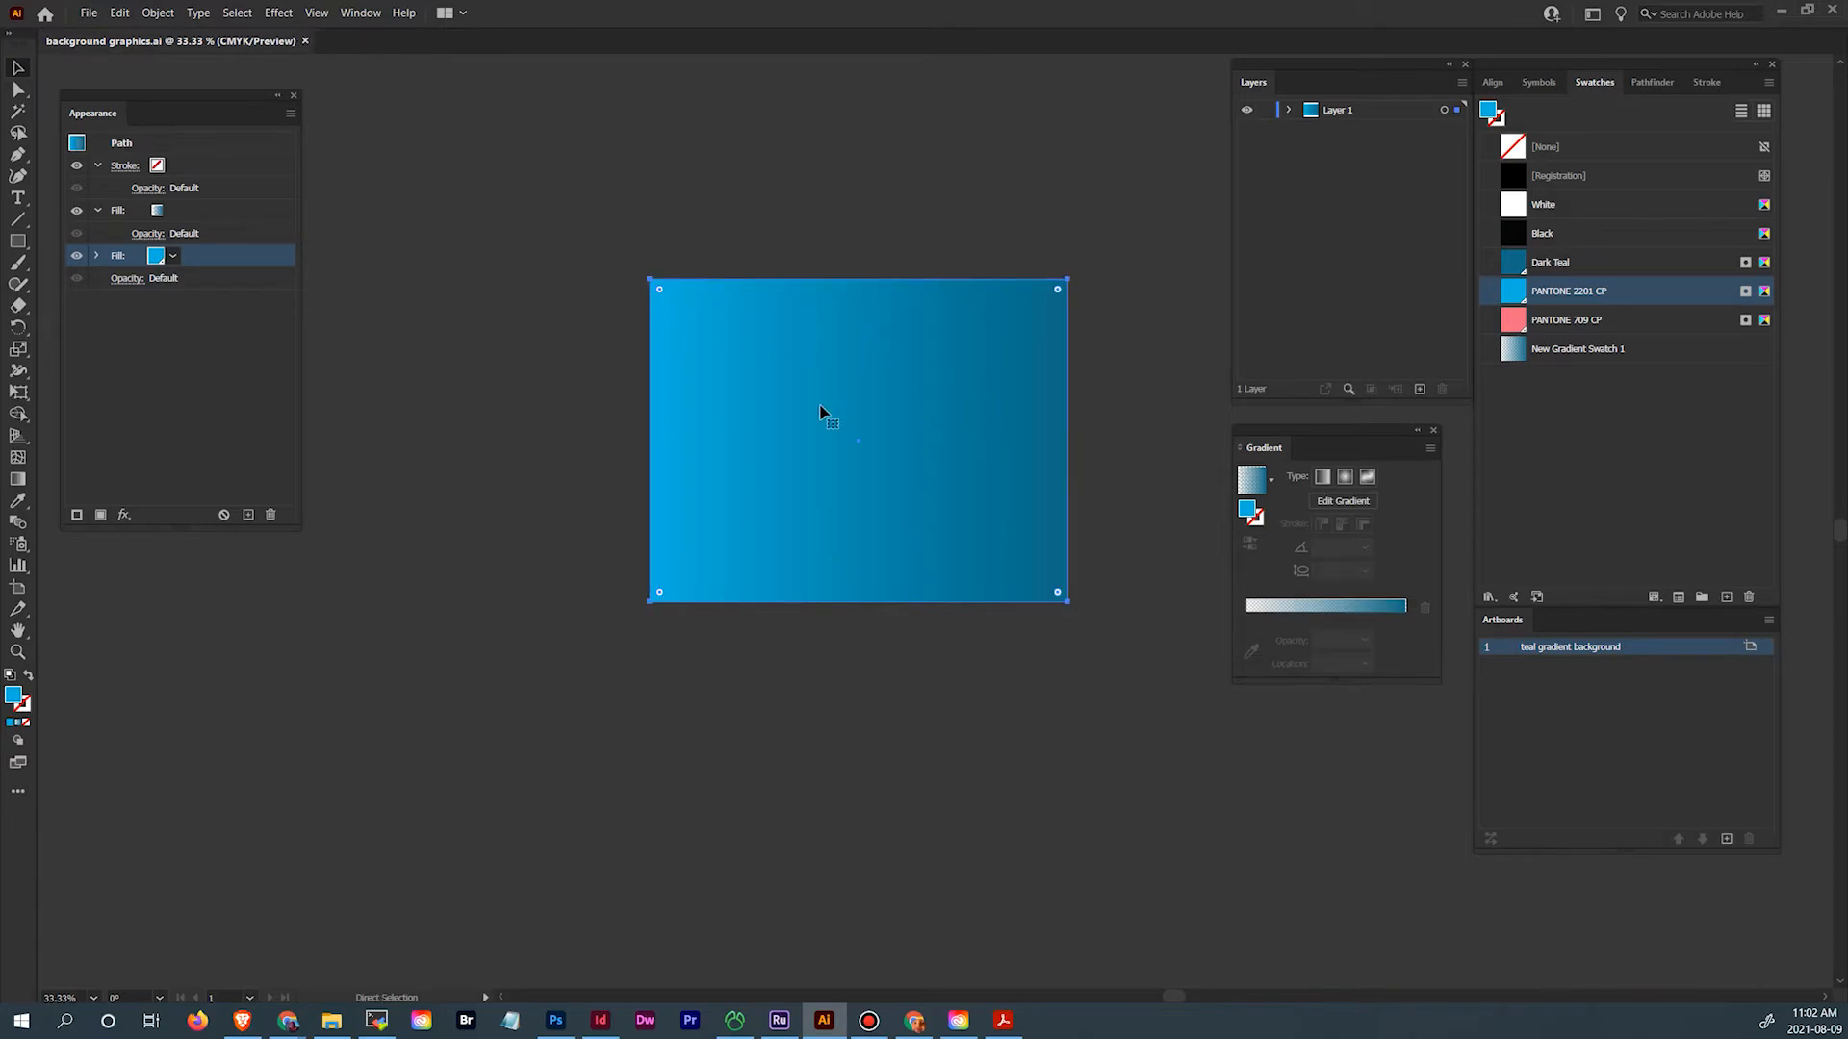
key("v")
Switch to InDesign and choose background graphics.ai from the Graphic folder of Assignment 4 - Hometown brochure as the file to place
left_click(587, 1026)
left_click(599, 1024)
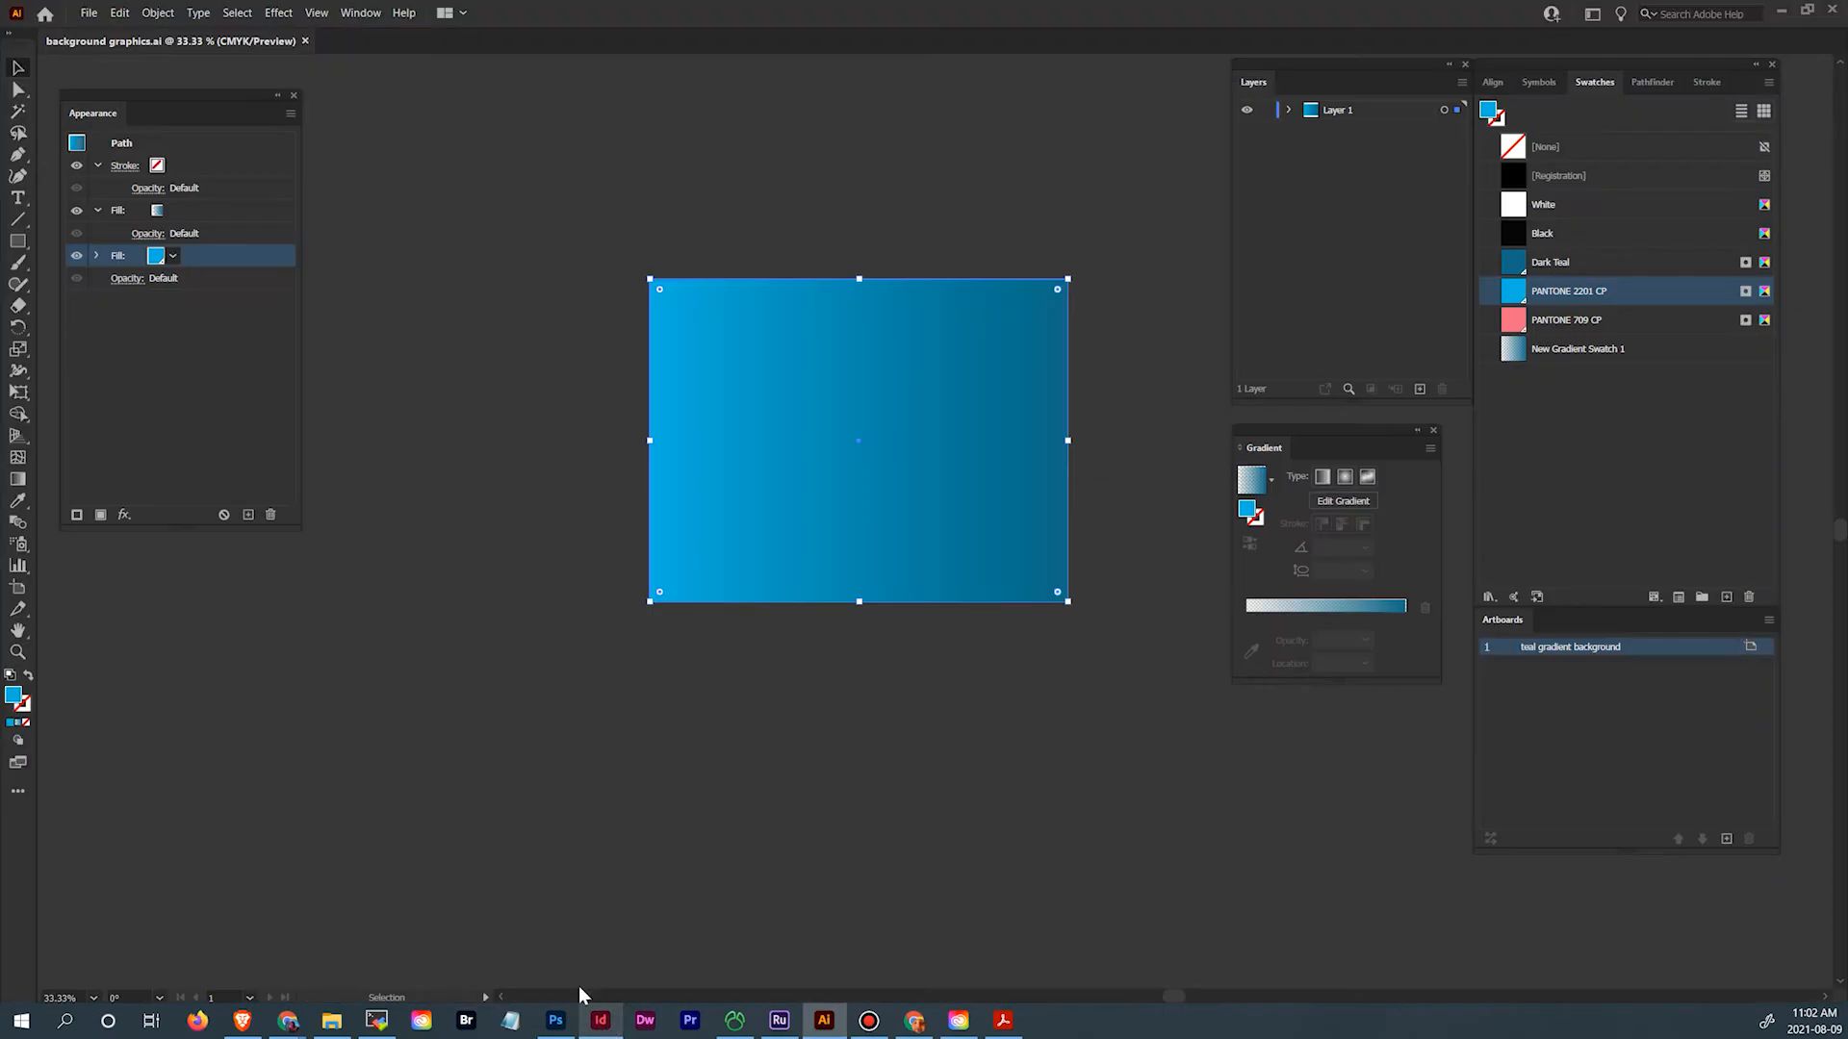
left_click(599, 1024)
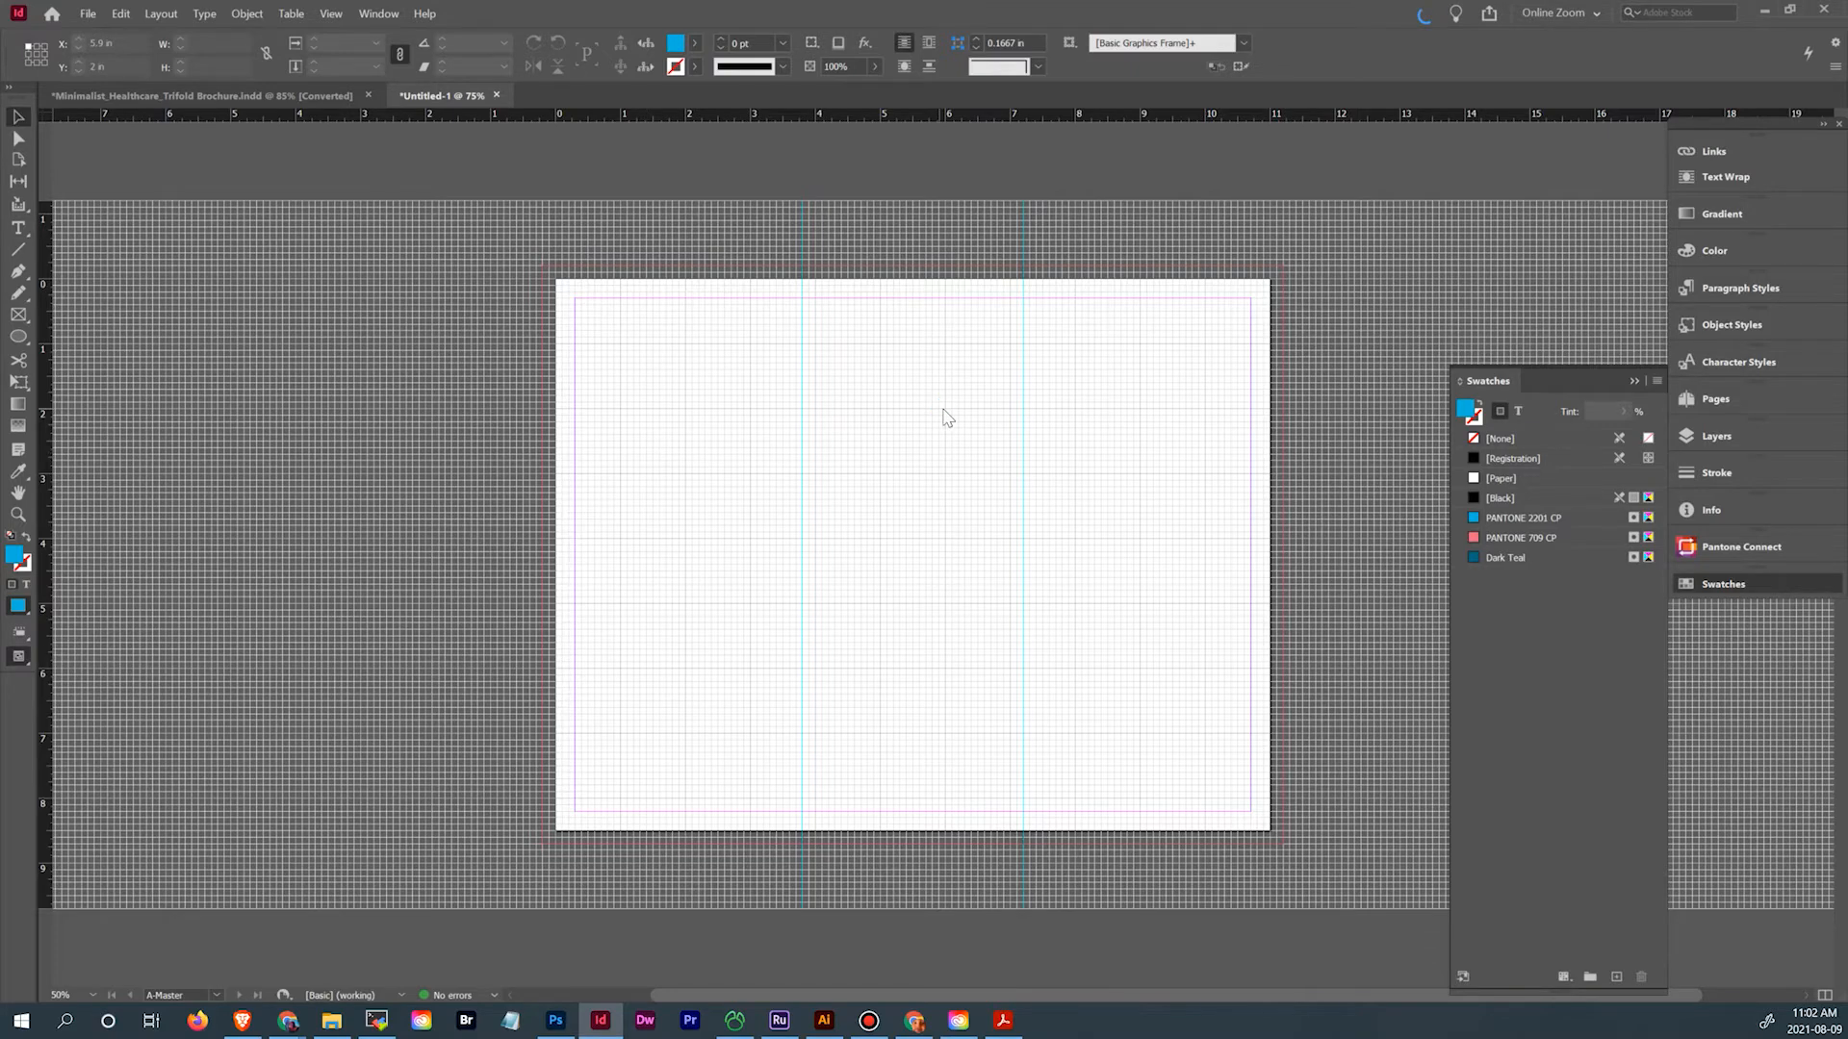
key("ctrl+d")
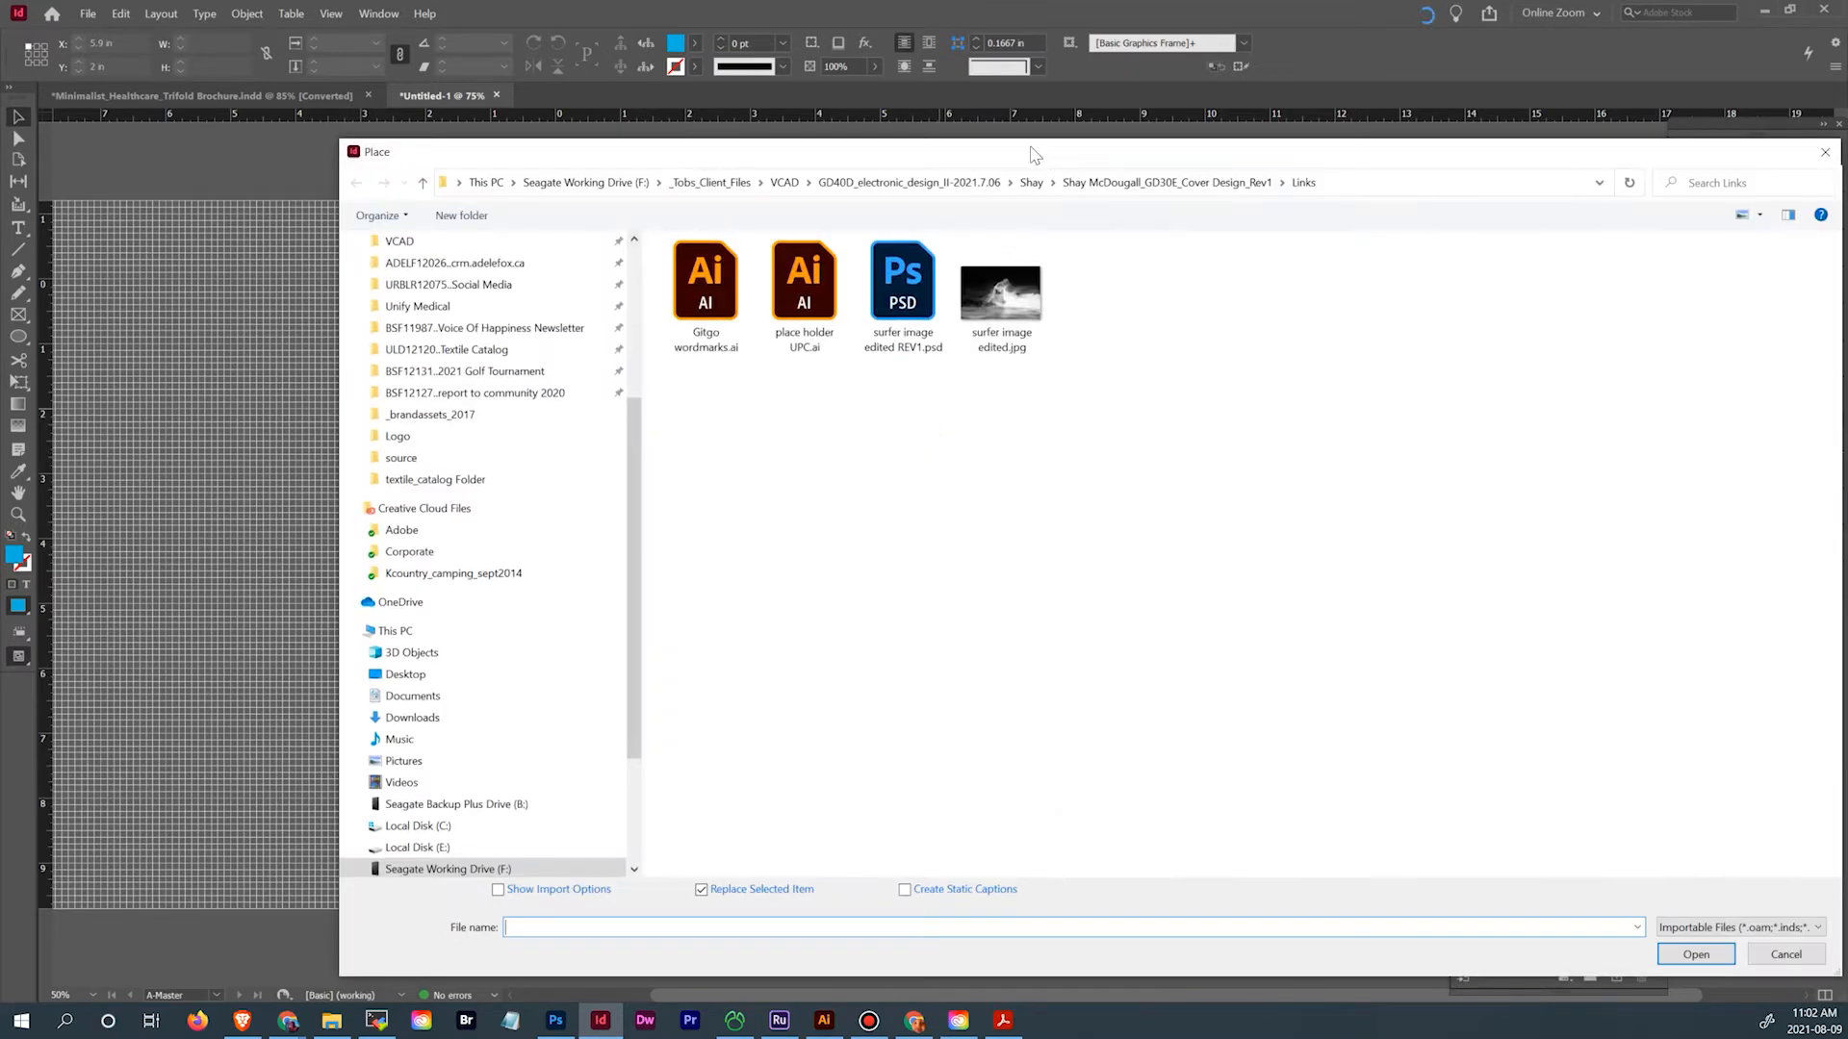
left_click(784, 182)
double_click(775, 327)
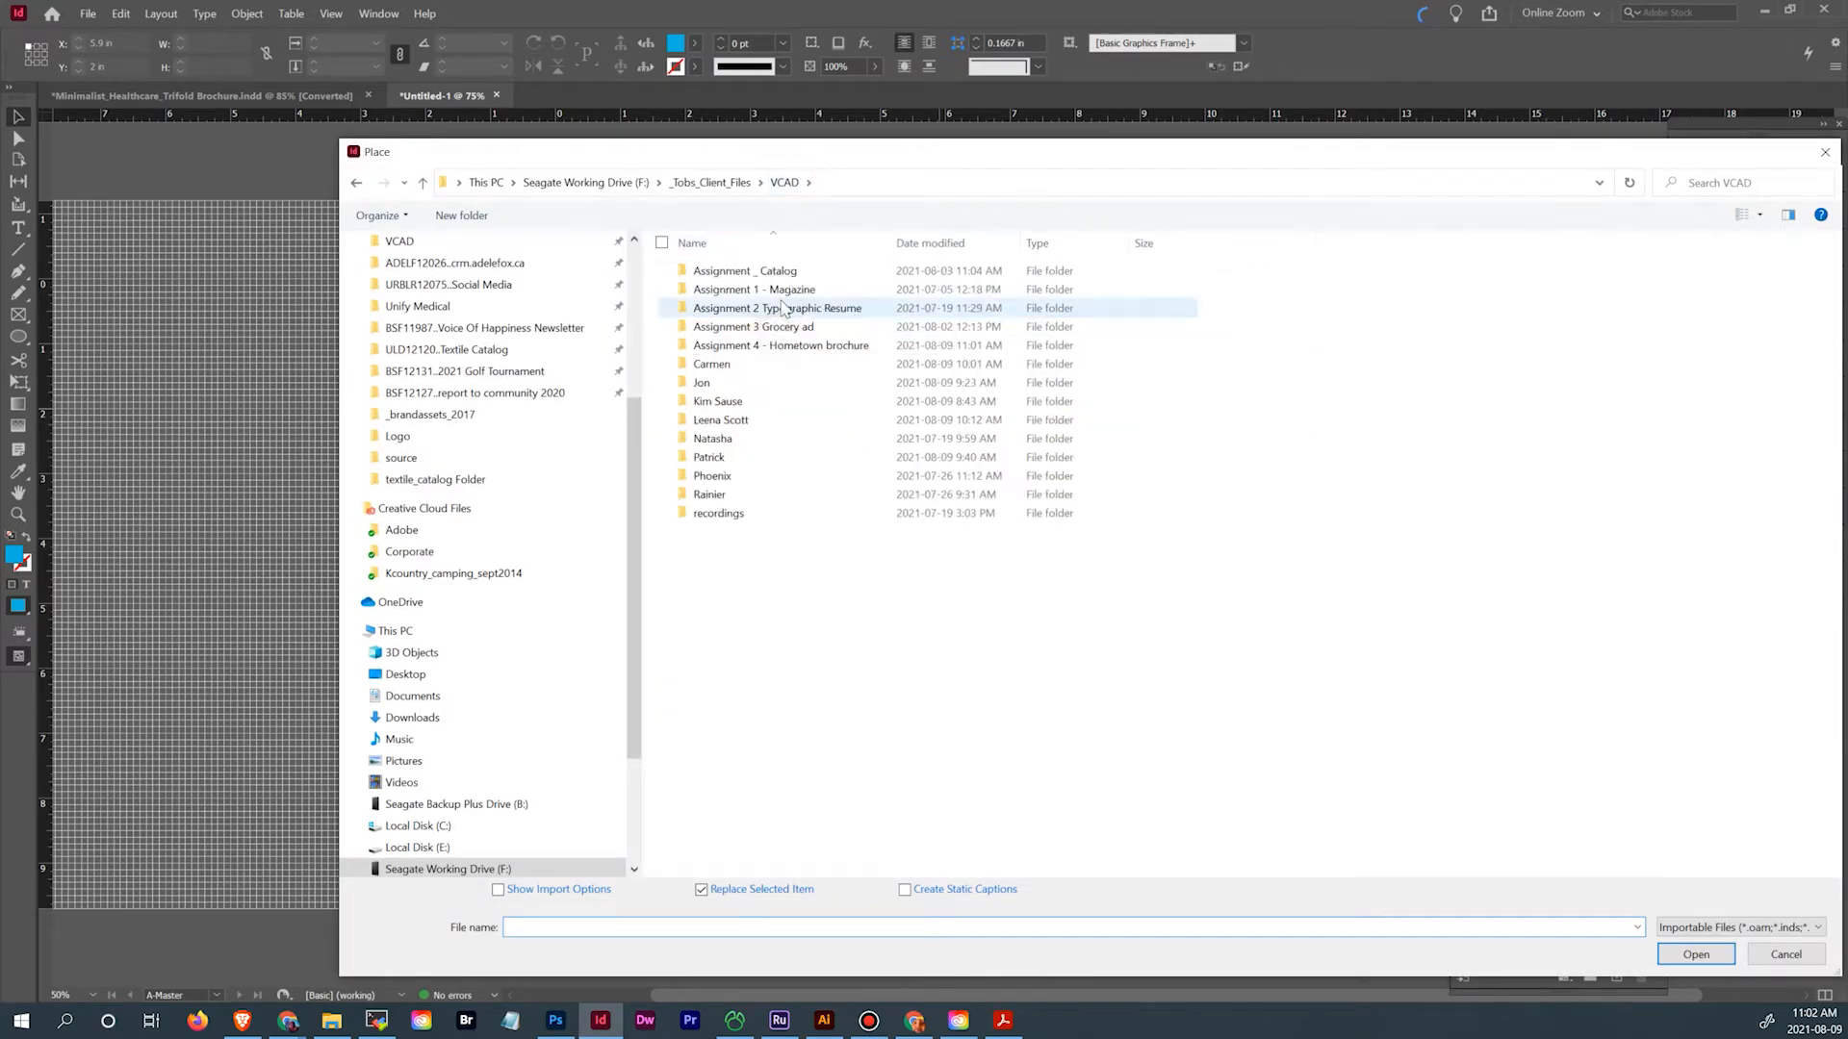
double_click(781, 328)
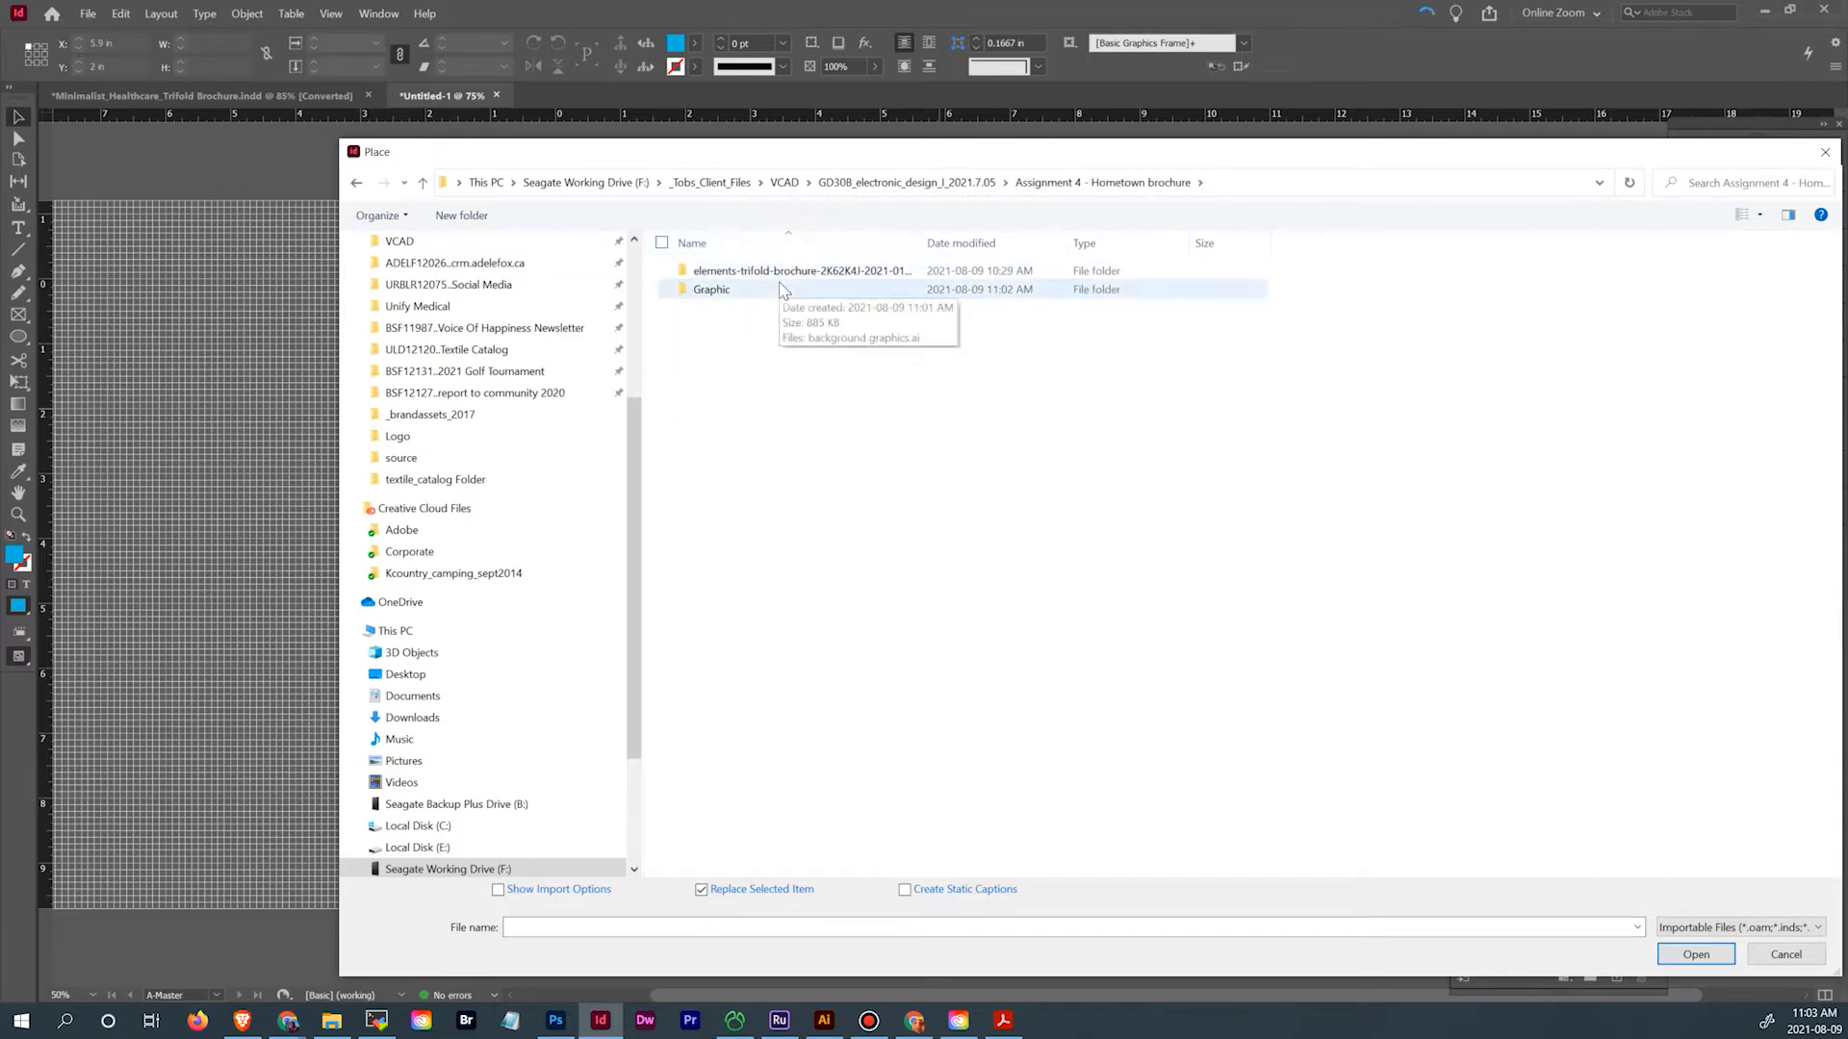
double_click(783, 289)
left_click(784, 270)
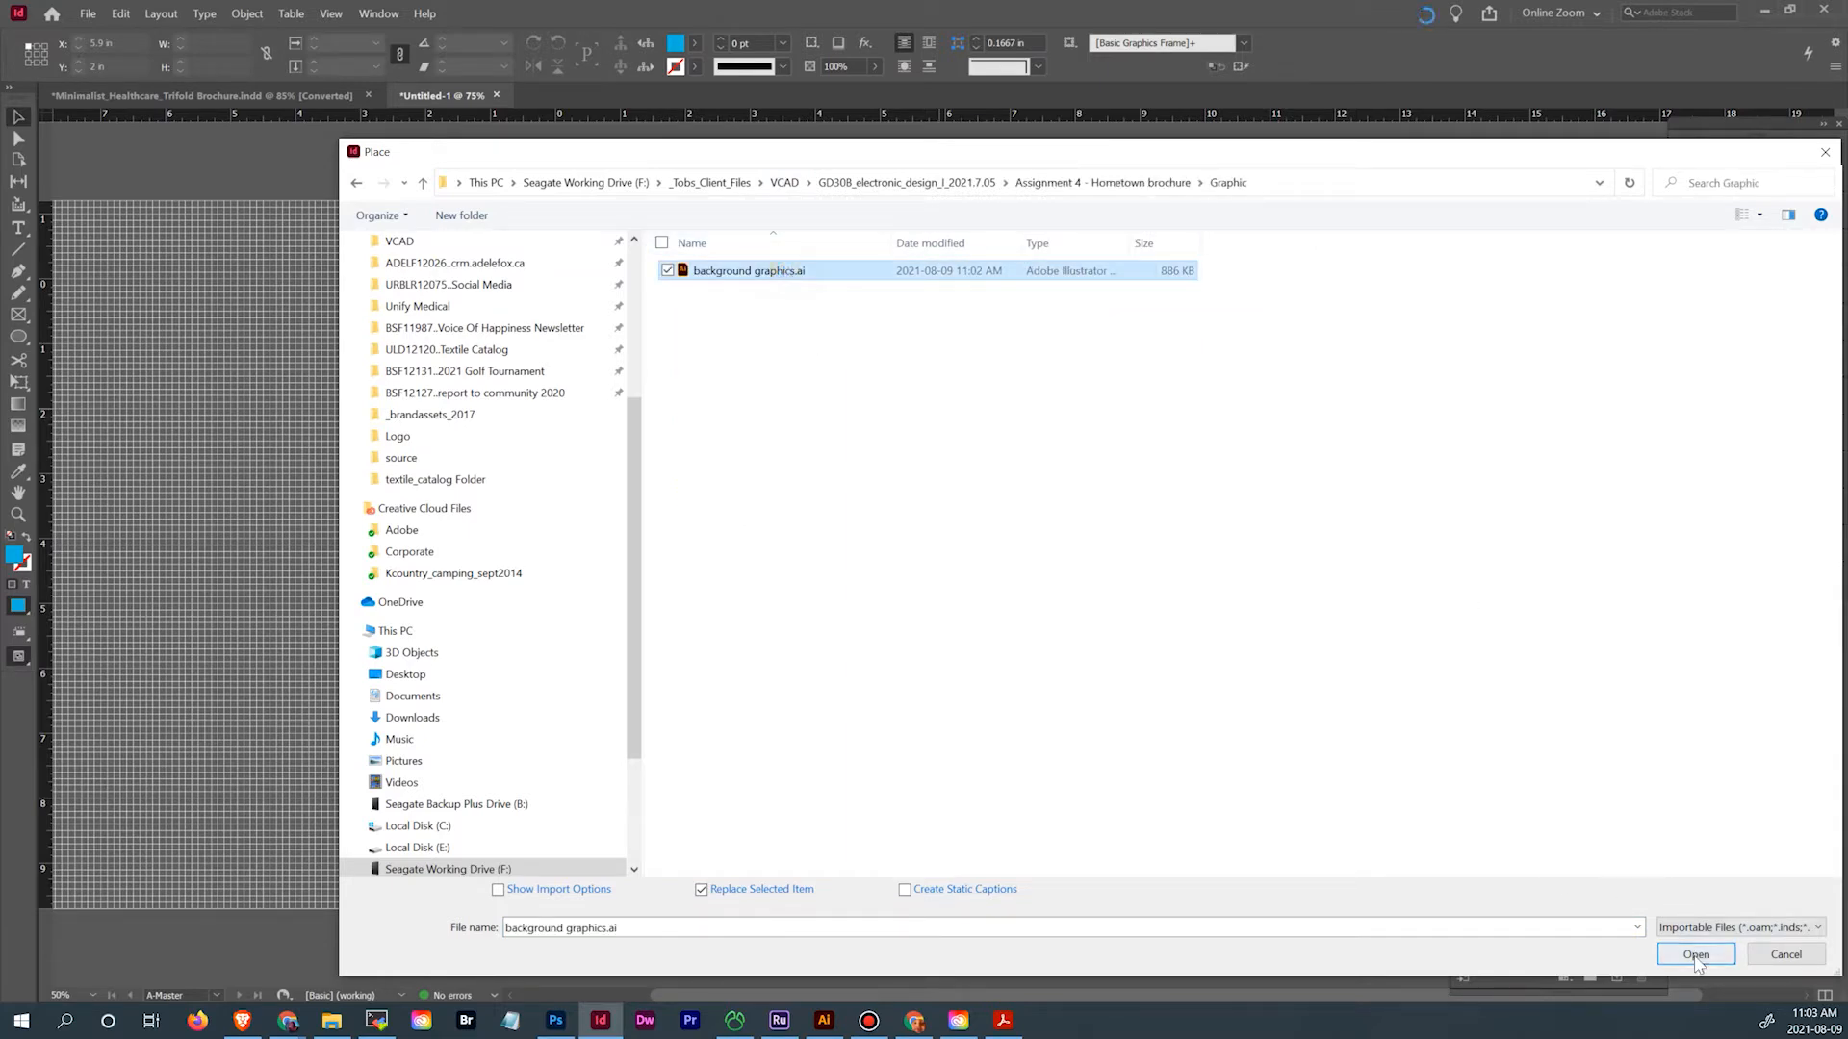
Place the gradient artwork with import options shown, cropped to Bounding Box (Visible Layers Only), and align it to the page at X 0 in, Y 0 in
left_click(498, 892)
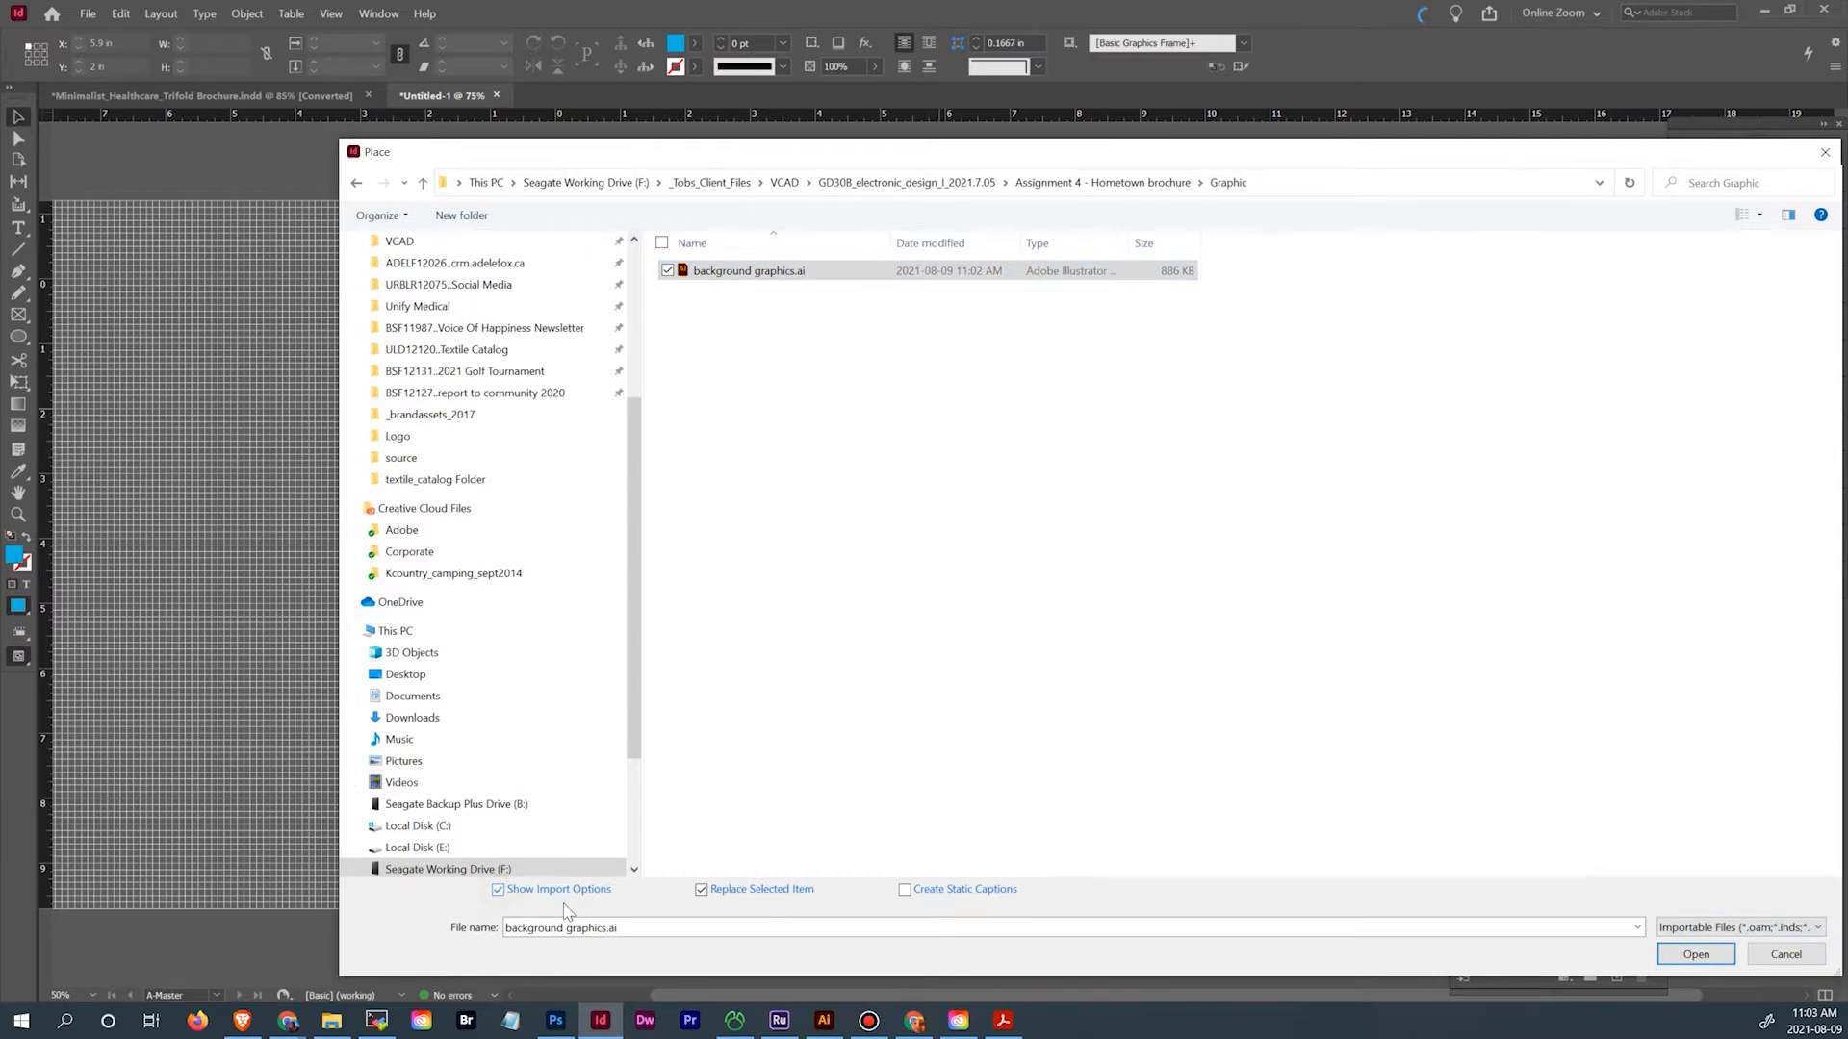
left_click(701, 891)
left_click(1679, 954)
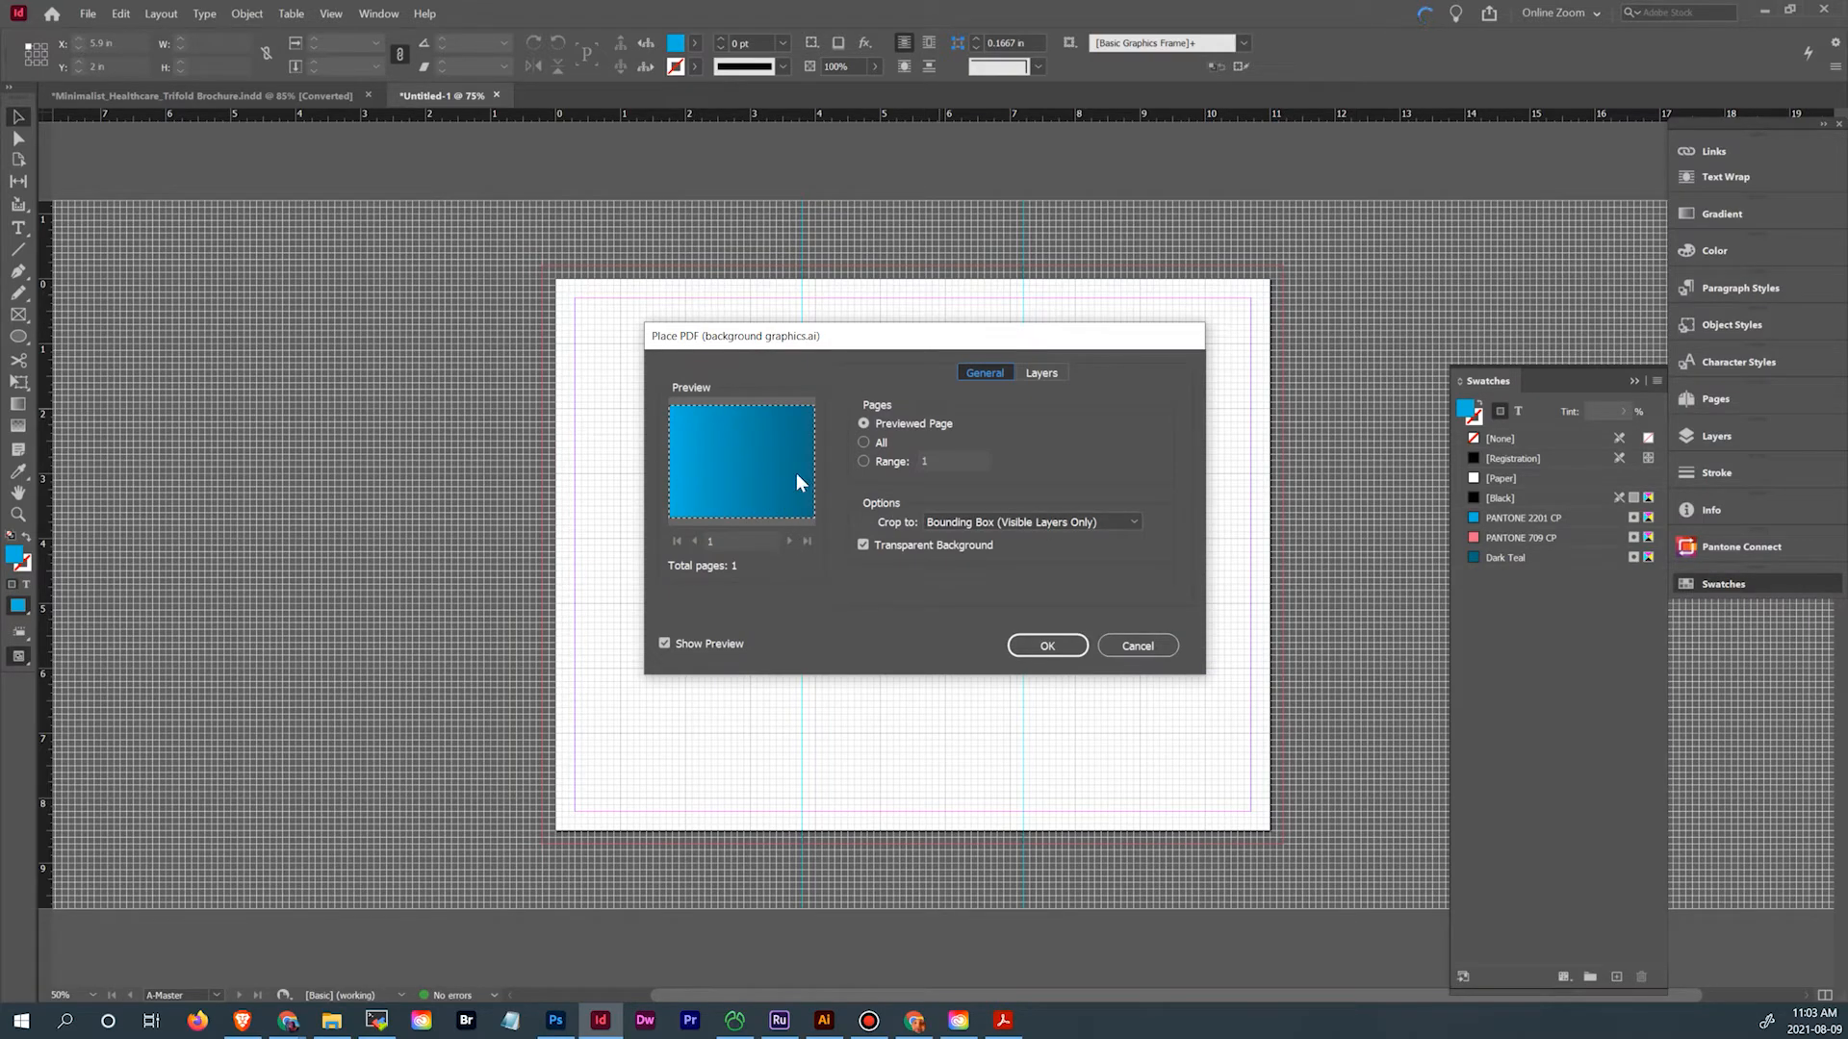
left_click(1024, 654)
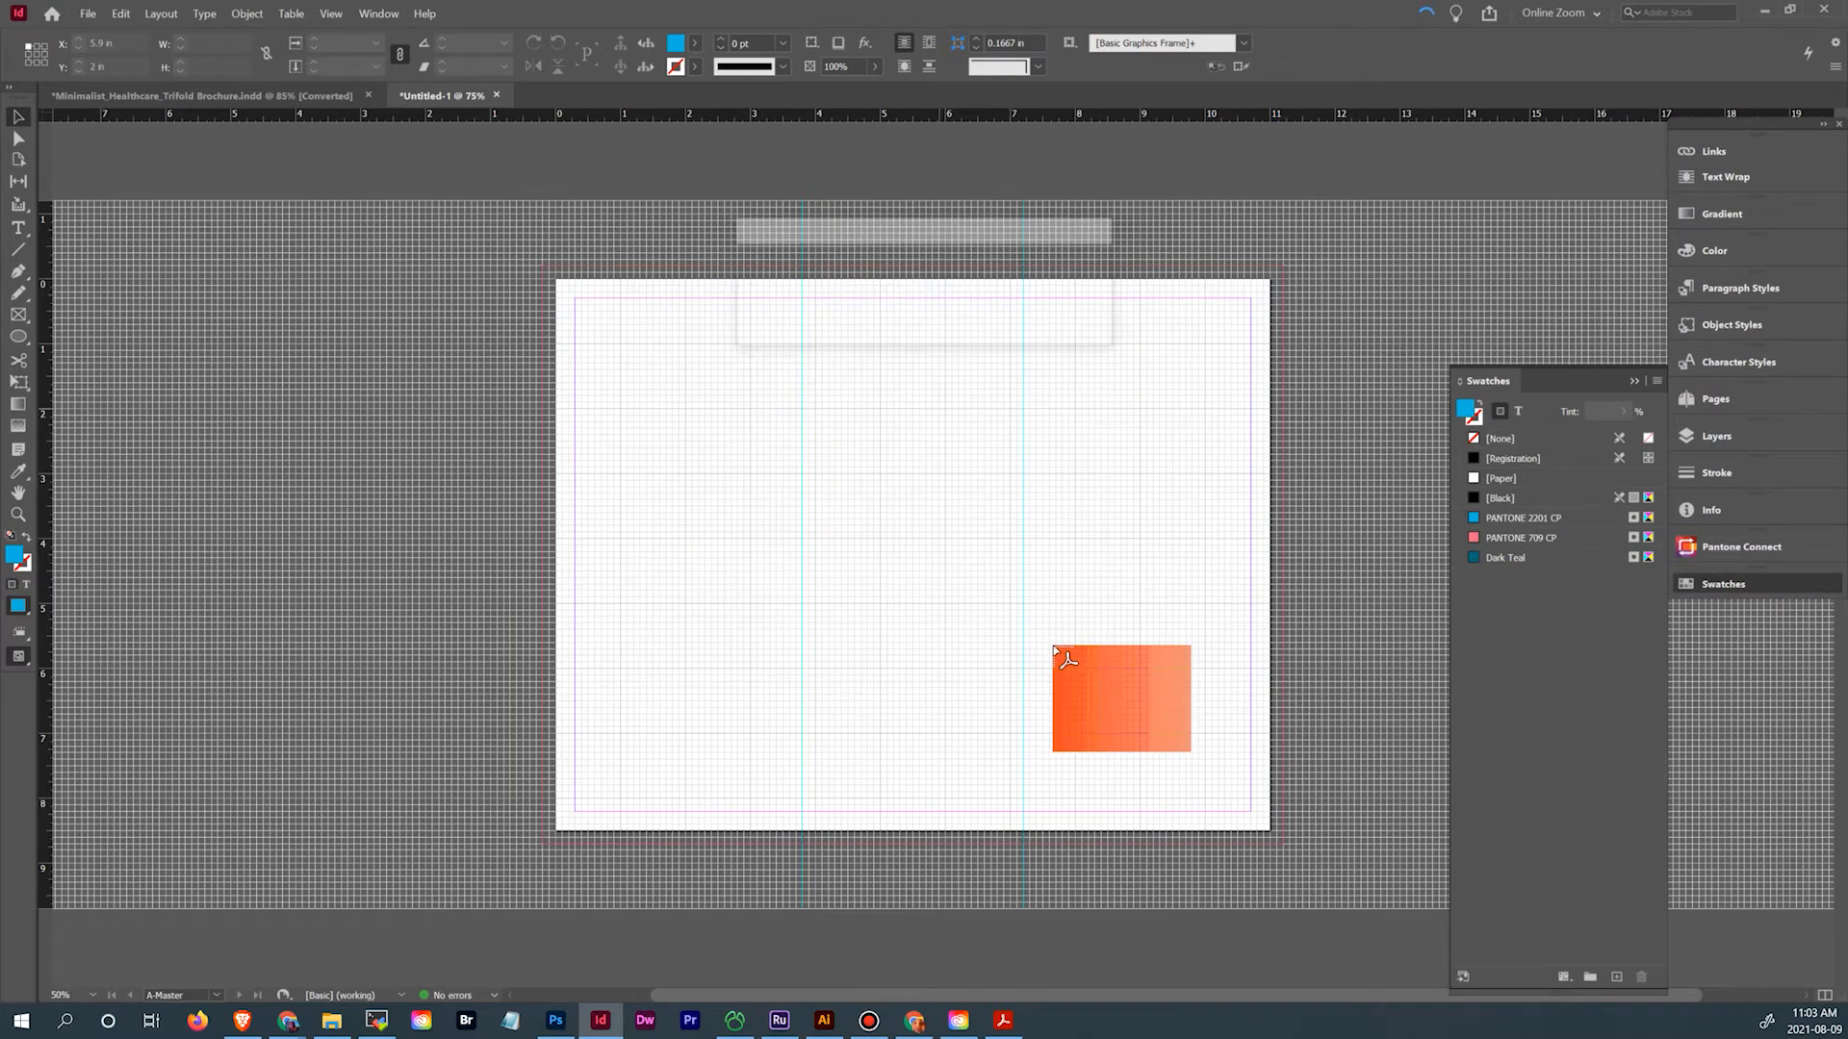
left_click(760, 473)
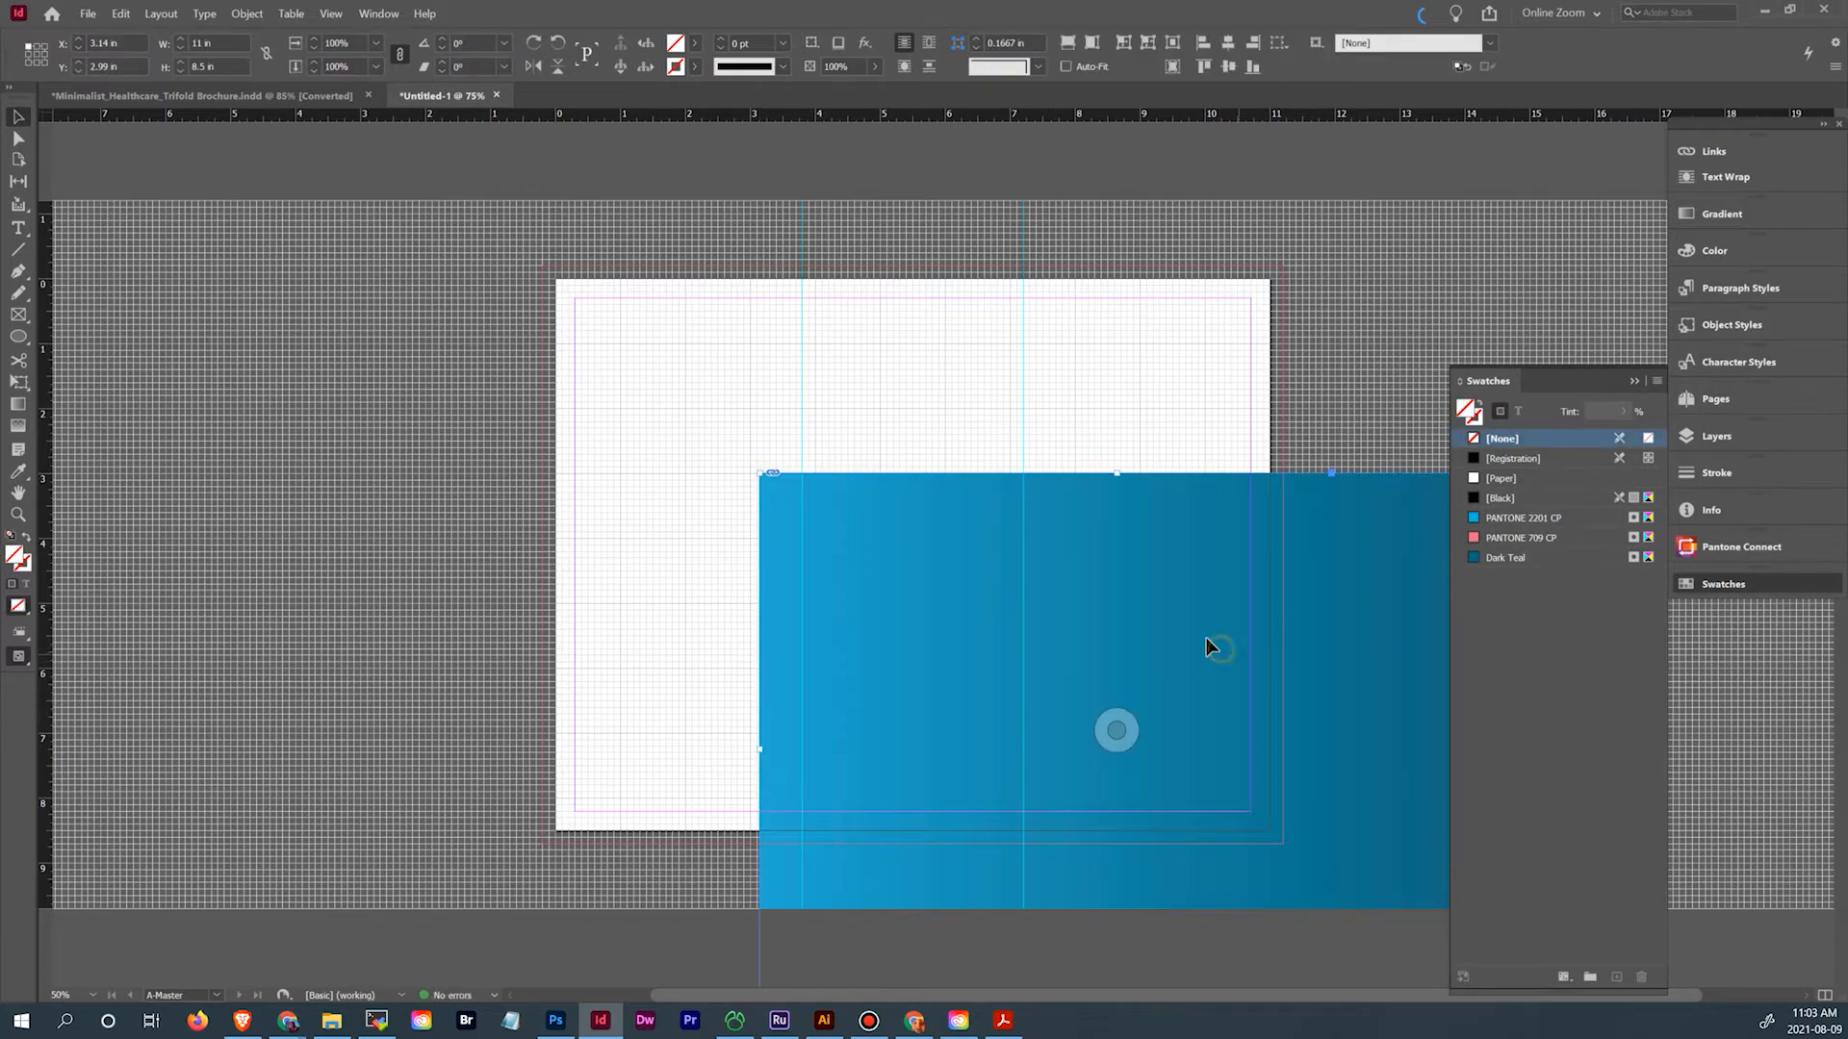
left_click_drag(1213, 643, 1017, 457)
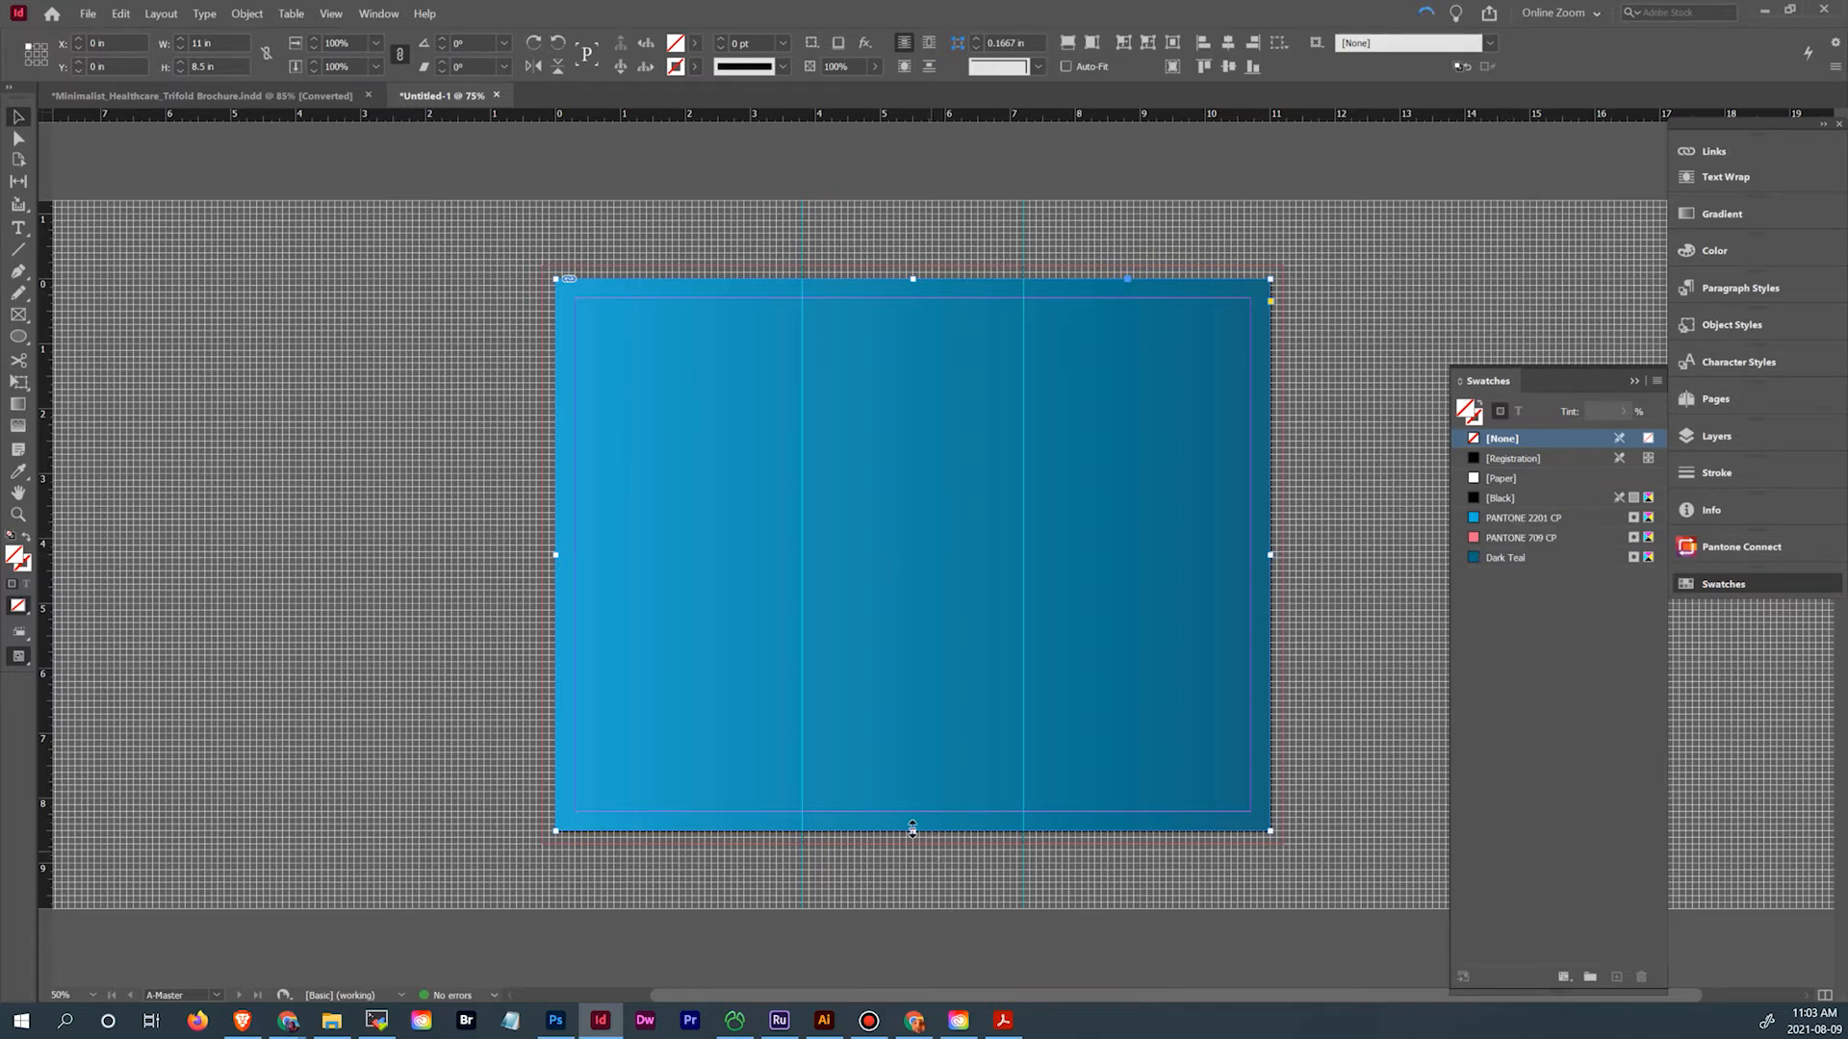
Crop the gradient frame to 7.2 in wide and 5.625 in high, with its left edge on the first fold guide
left_click_drag(913, 832, 924, 644)
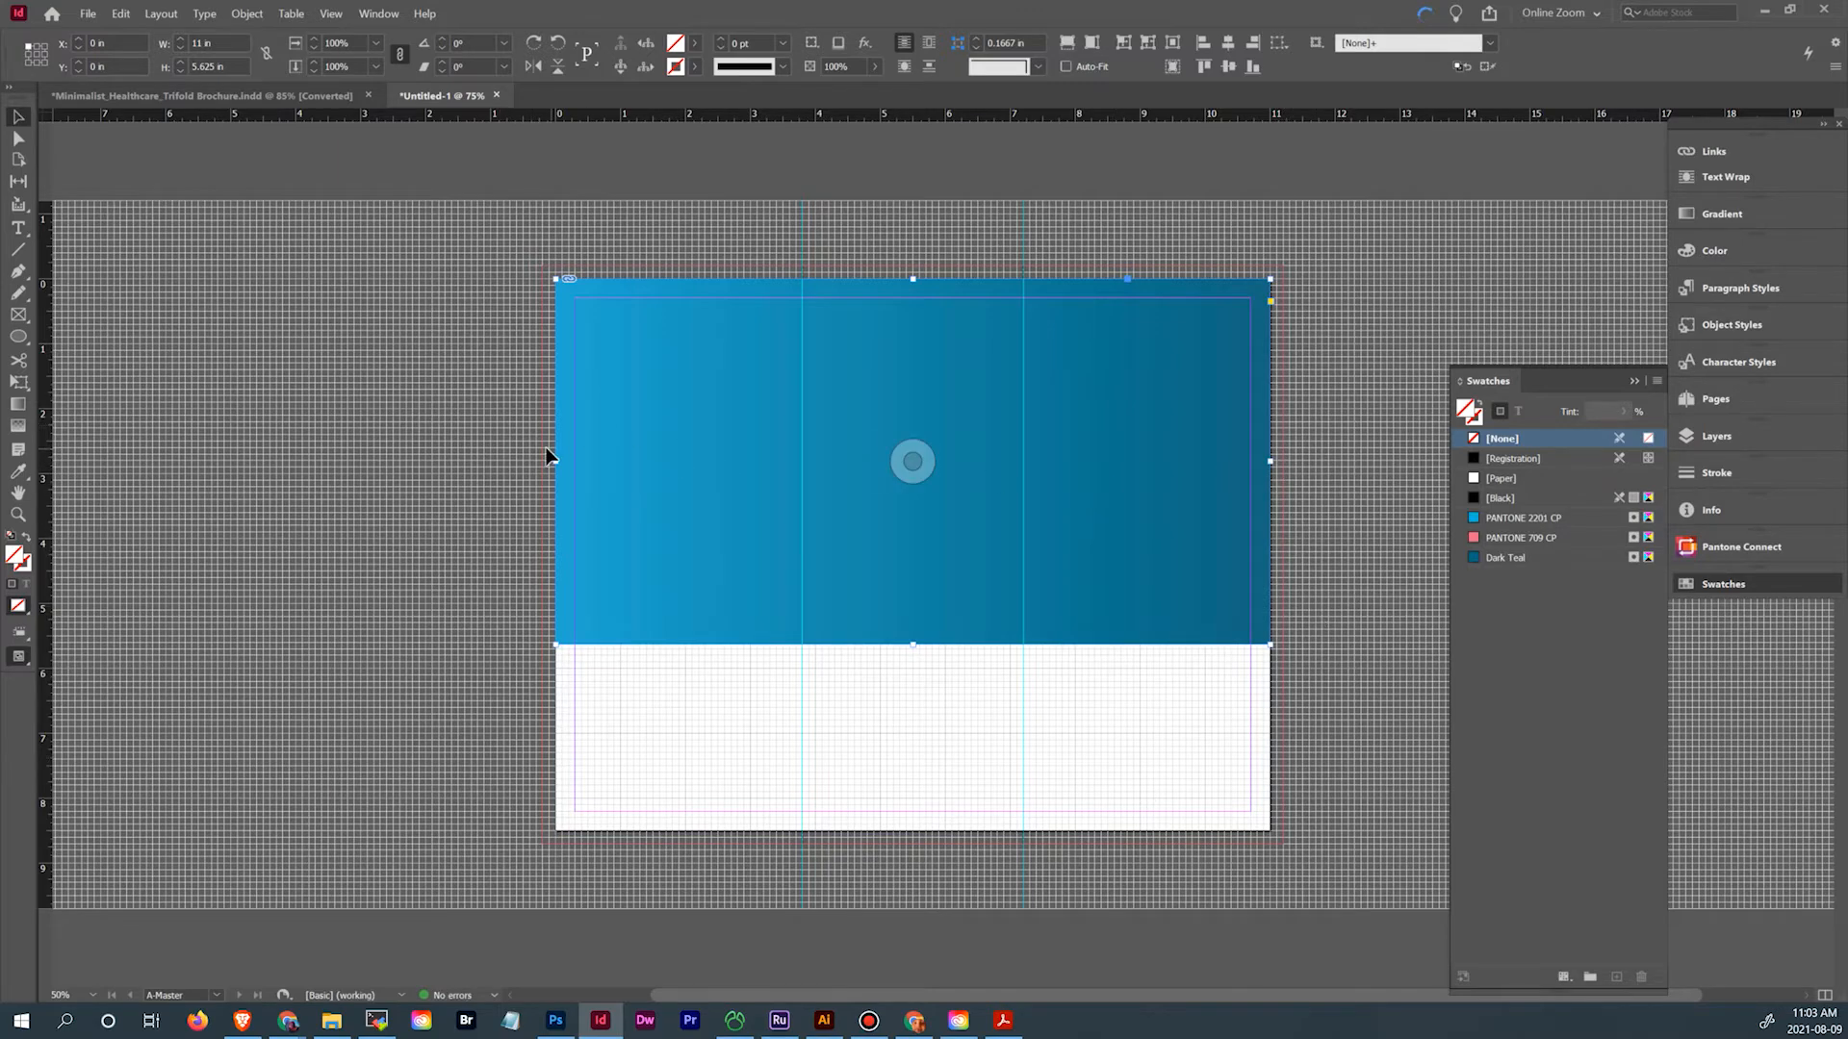
left_click_drag(556, 463, 802, 461)
Examine the background shapes on both pages of the Minimalist_Healthcare_Trifold Brochure reference document
left_click(270, 100)
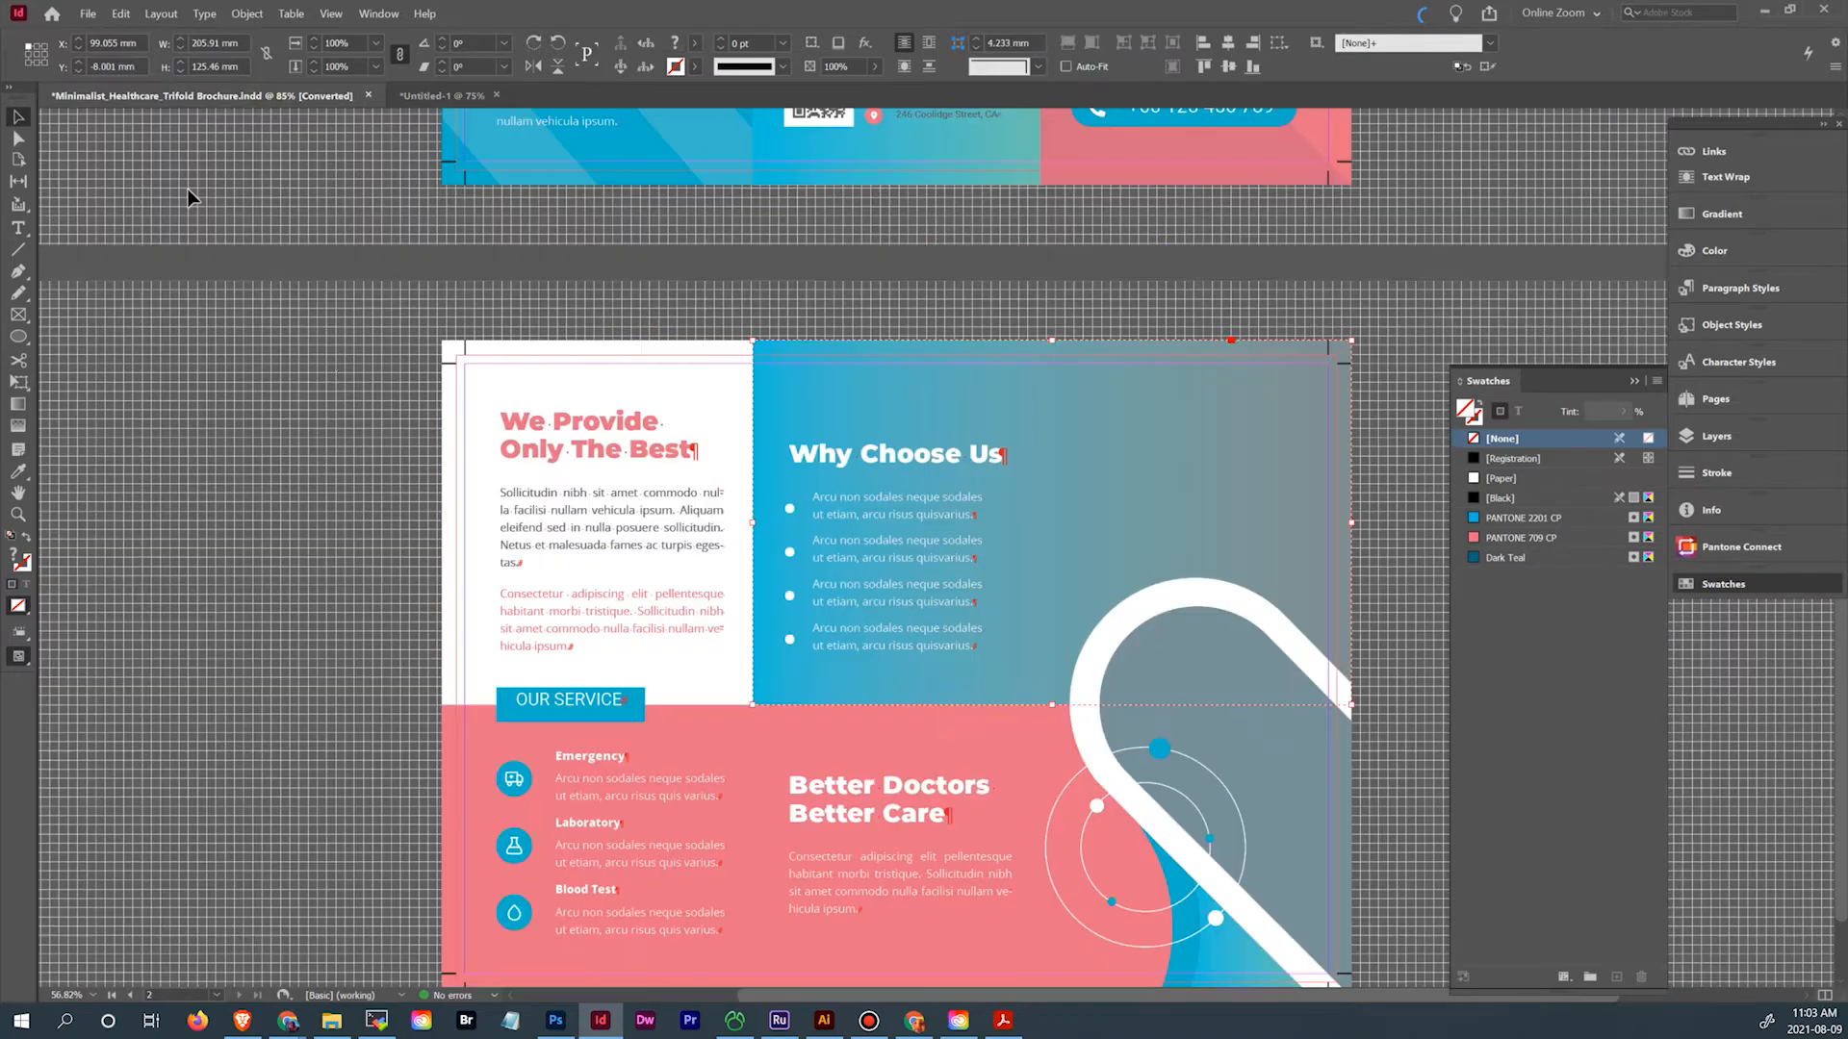
scroll(1159, 430, "up", 8)
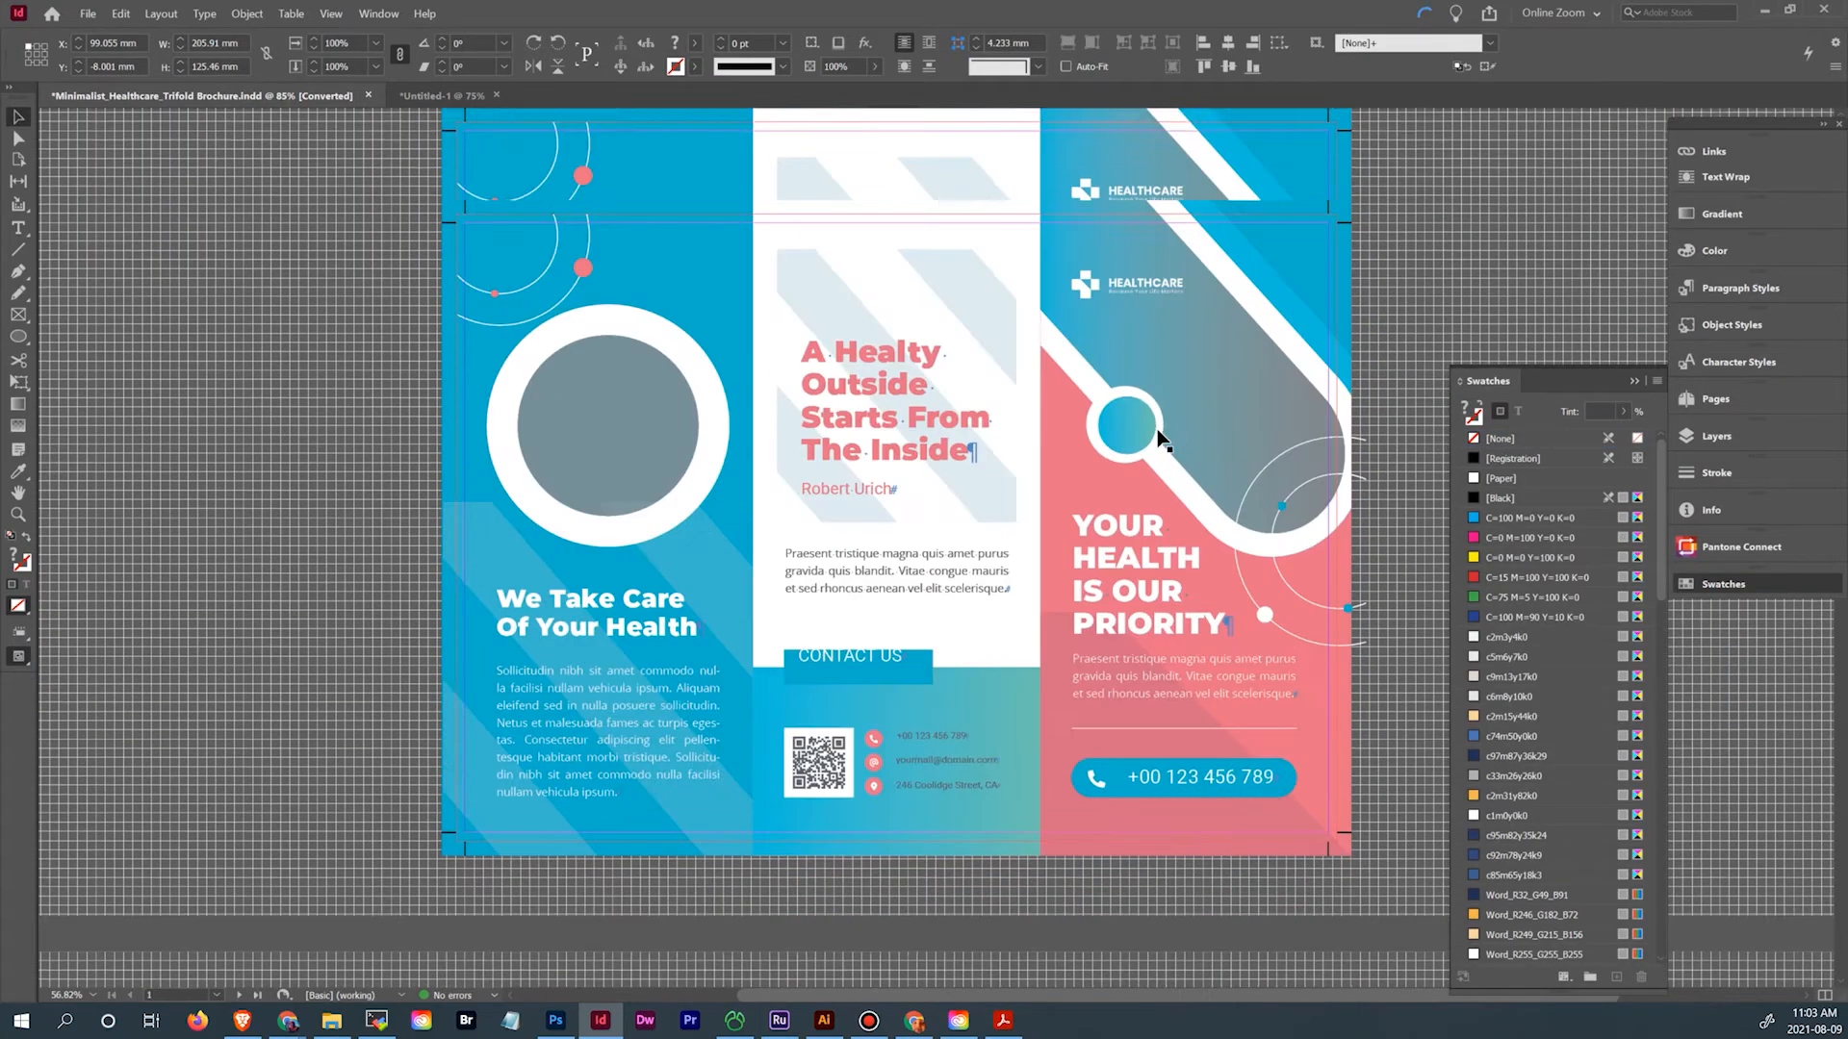
scroll(1157, 437, "down", 7)
scroll(1176, 544, "up", 7)
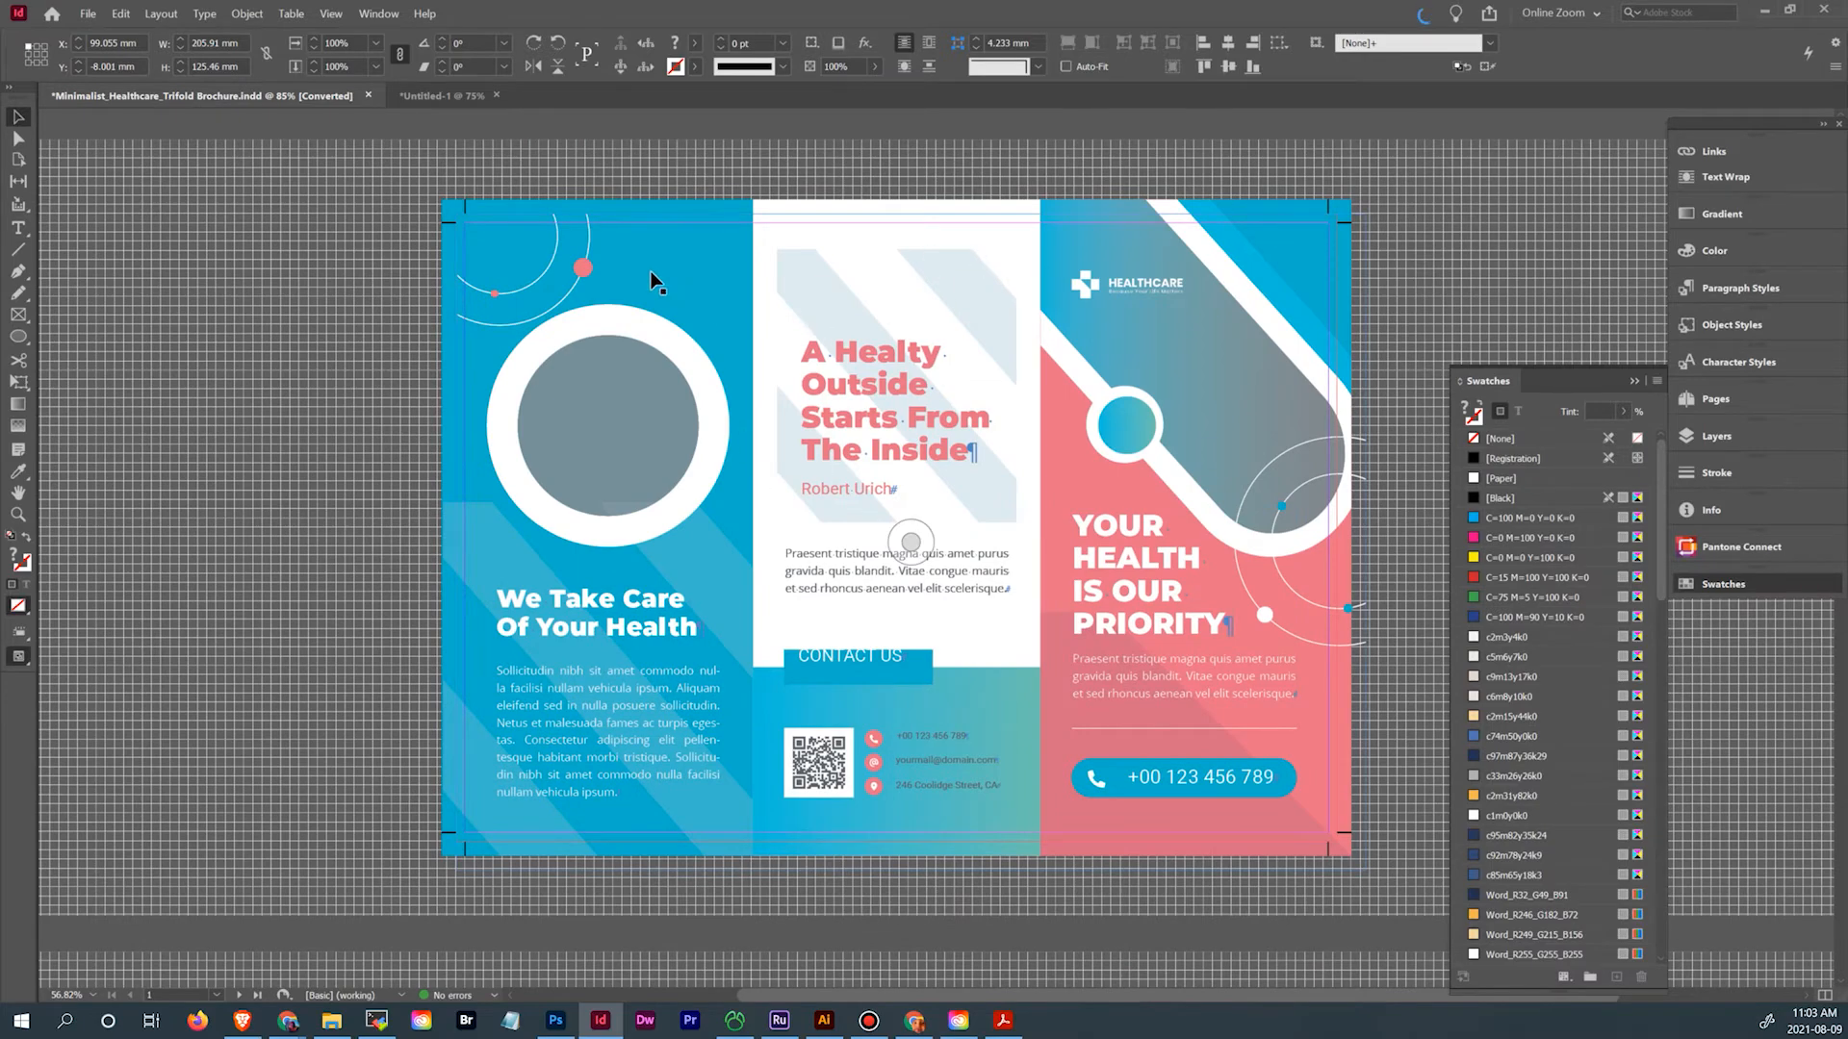
left_click(457, 96)
Move the cropped gradient frame out to the bleed corner at X 4 in, Y -0.2 in, and raise its bottom edge to about the 5 in ruler mark
left_click(1036, 461)
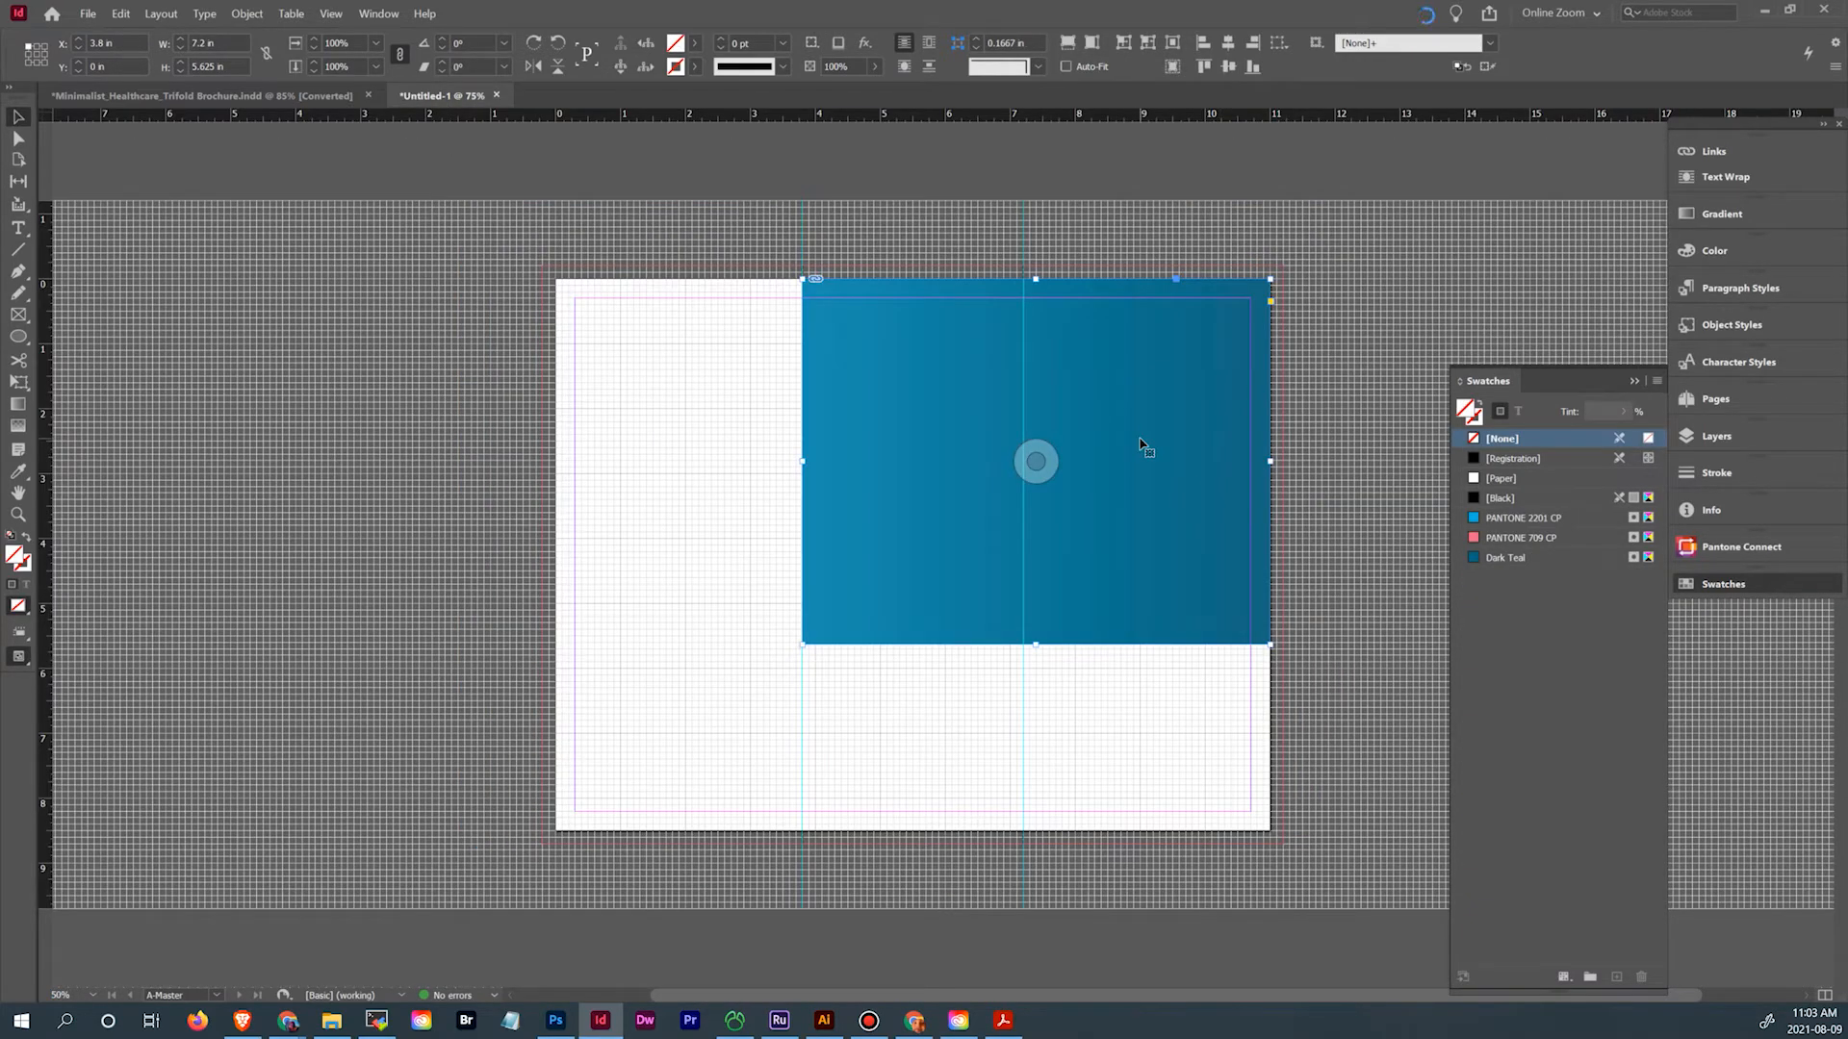
left_click_drag(1151, 433, 1163, 421)
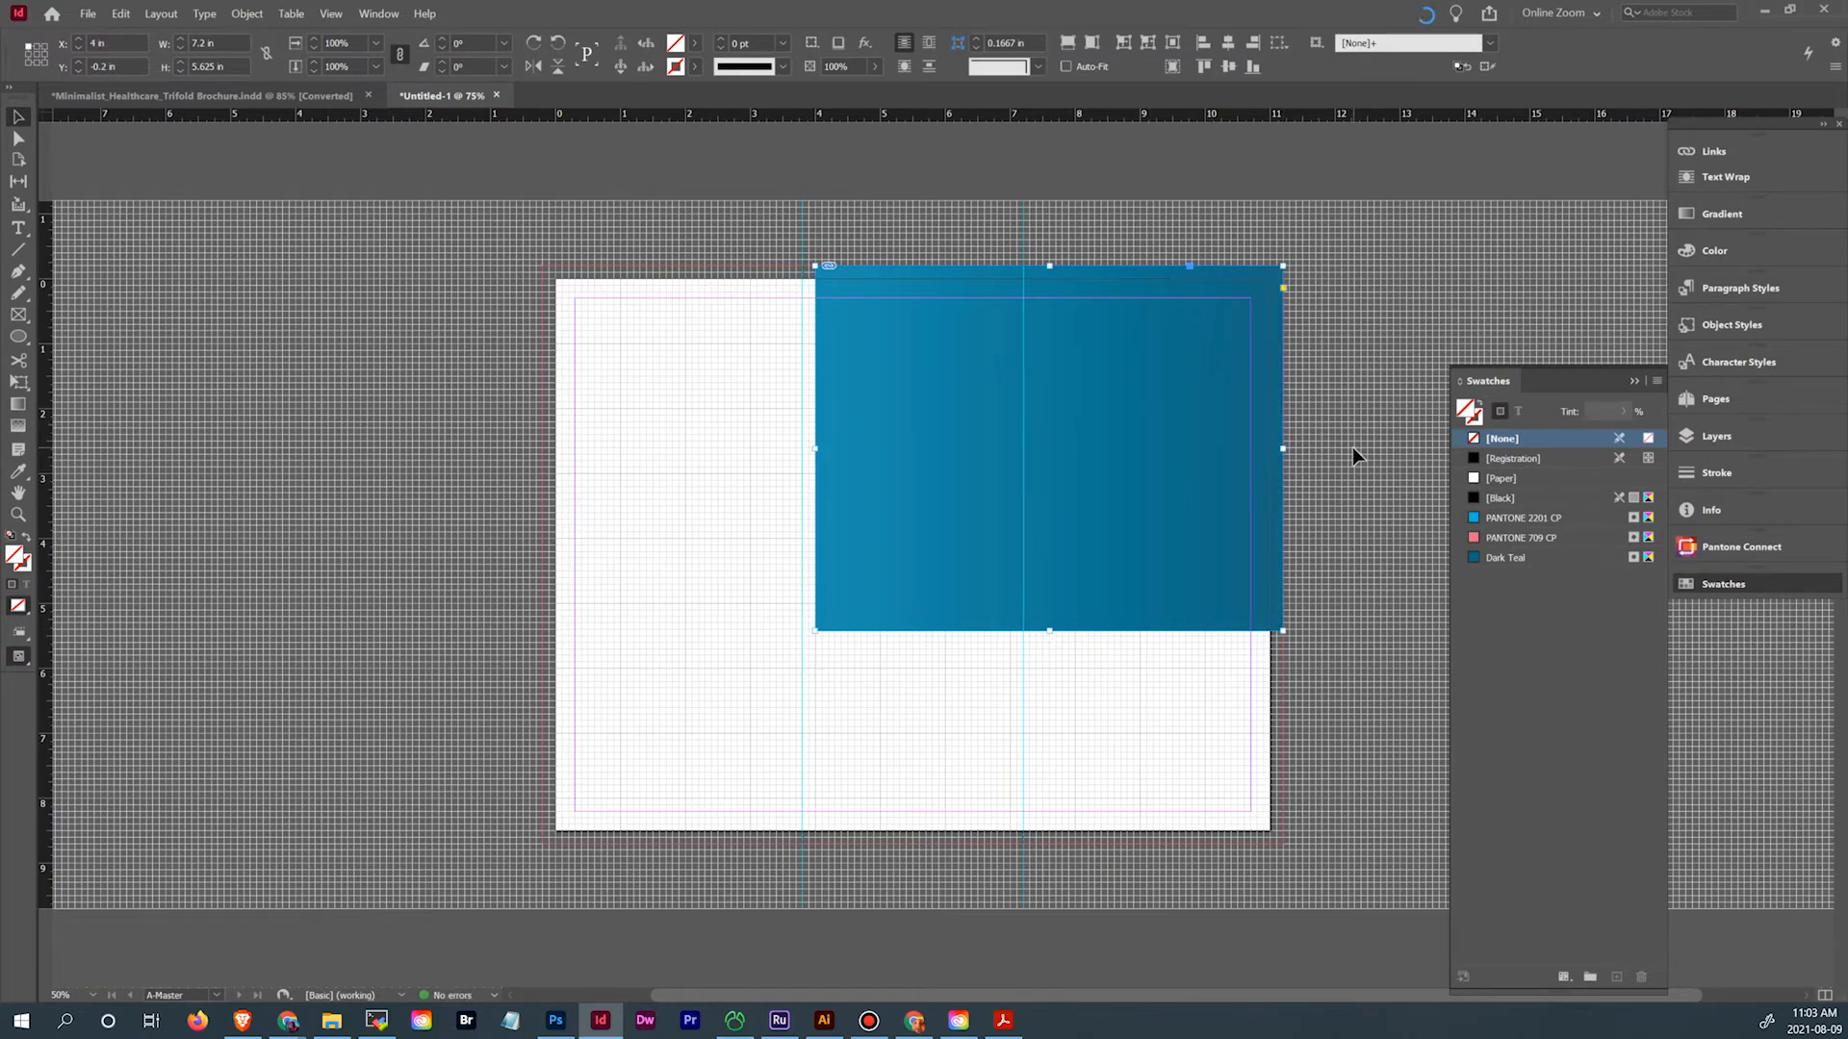
left_click(1434, 416)
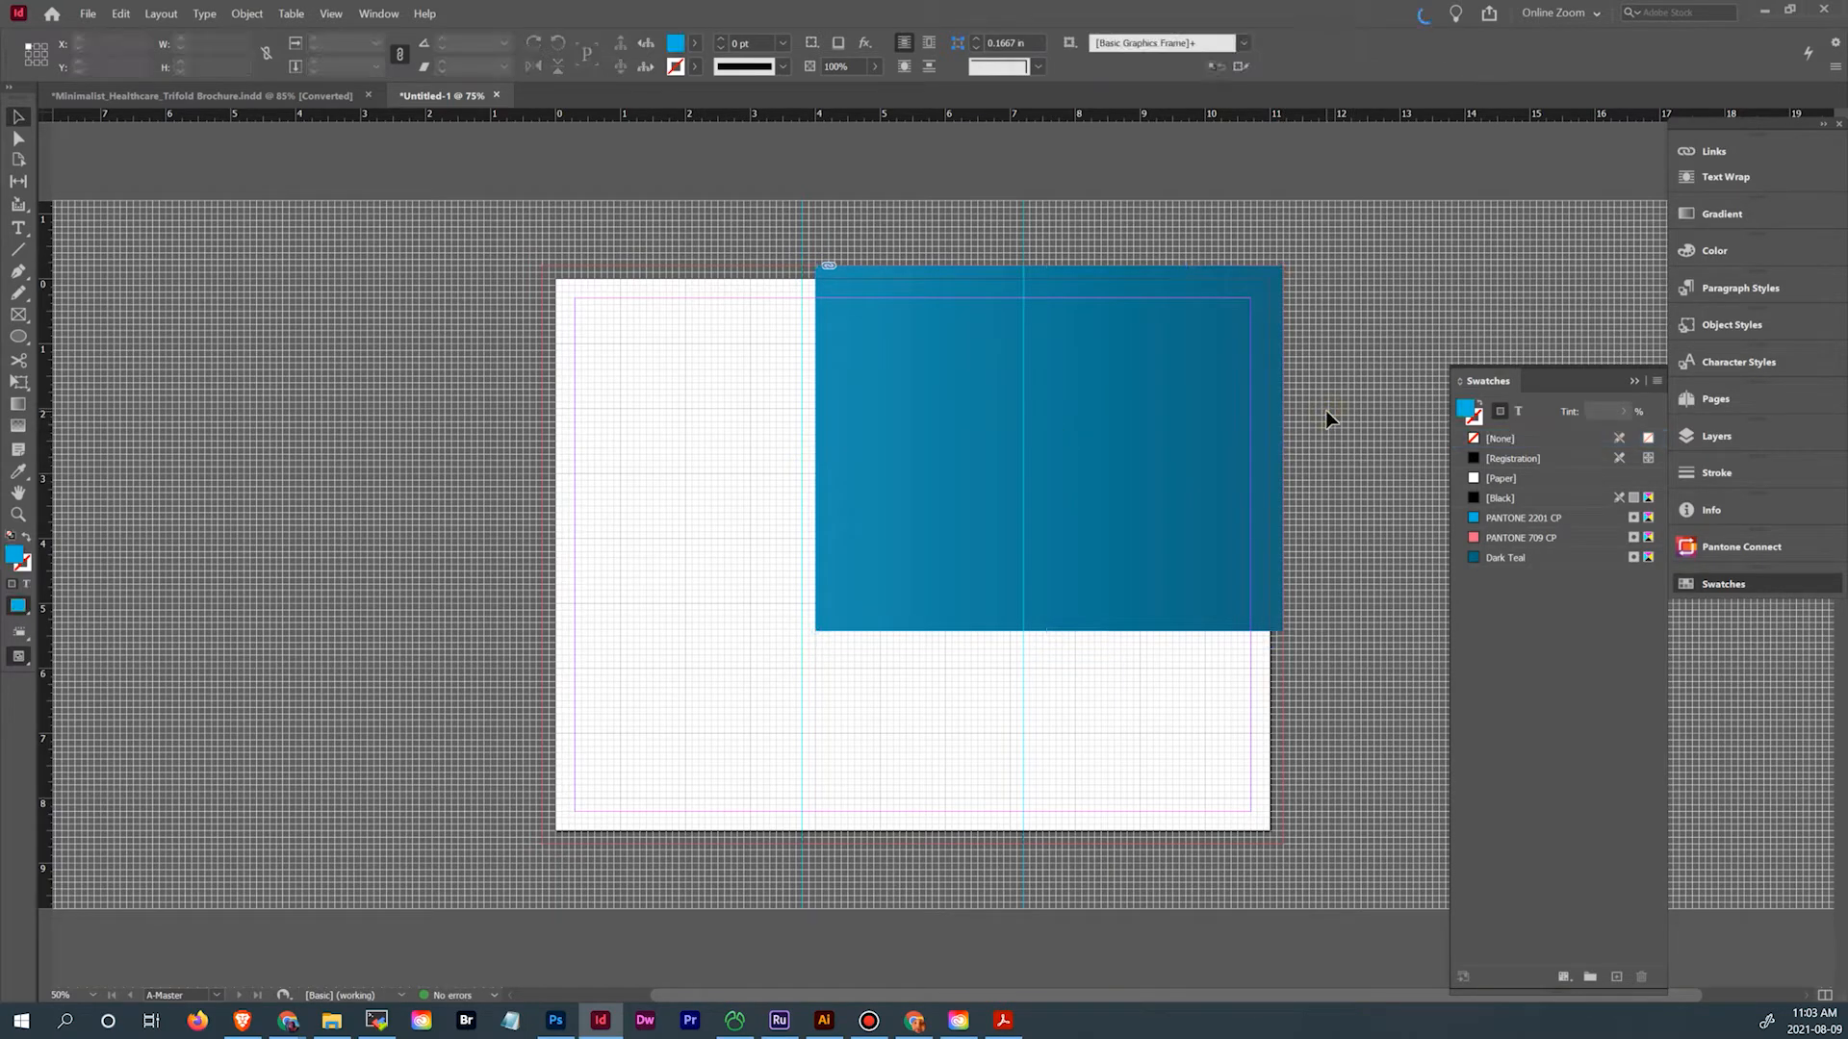
left_click(1049, 448)
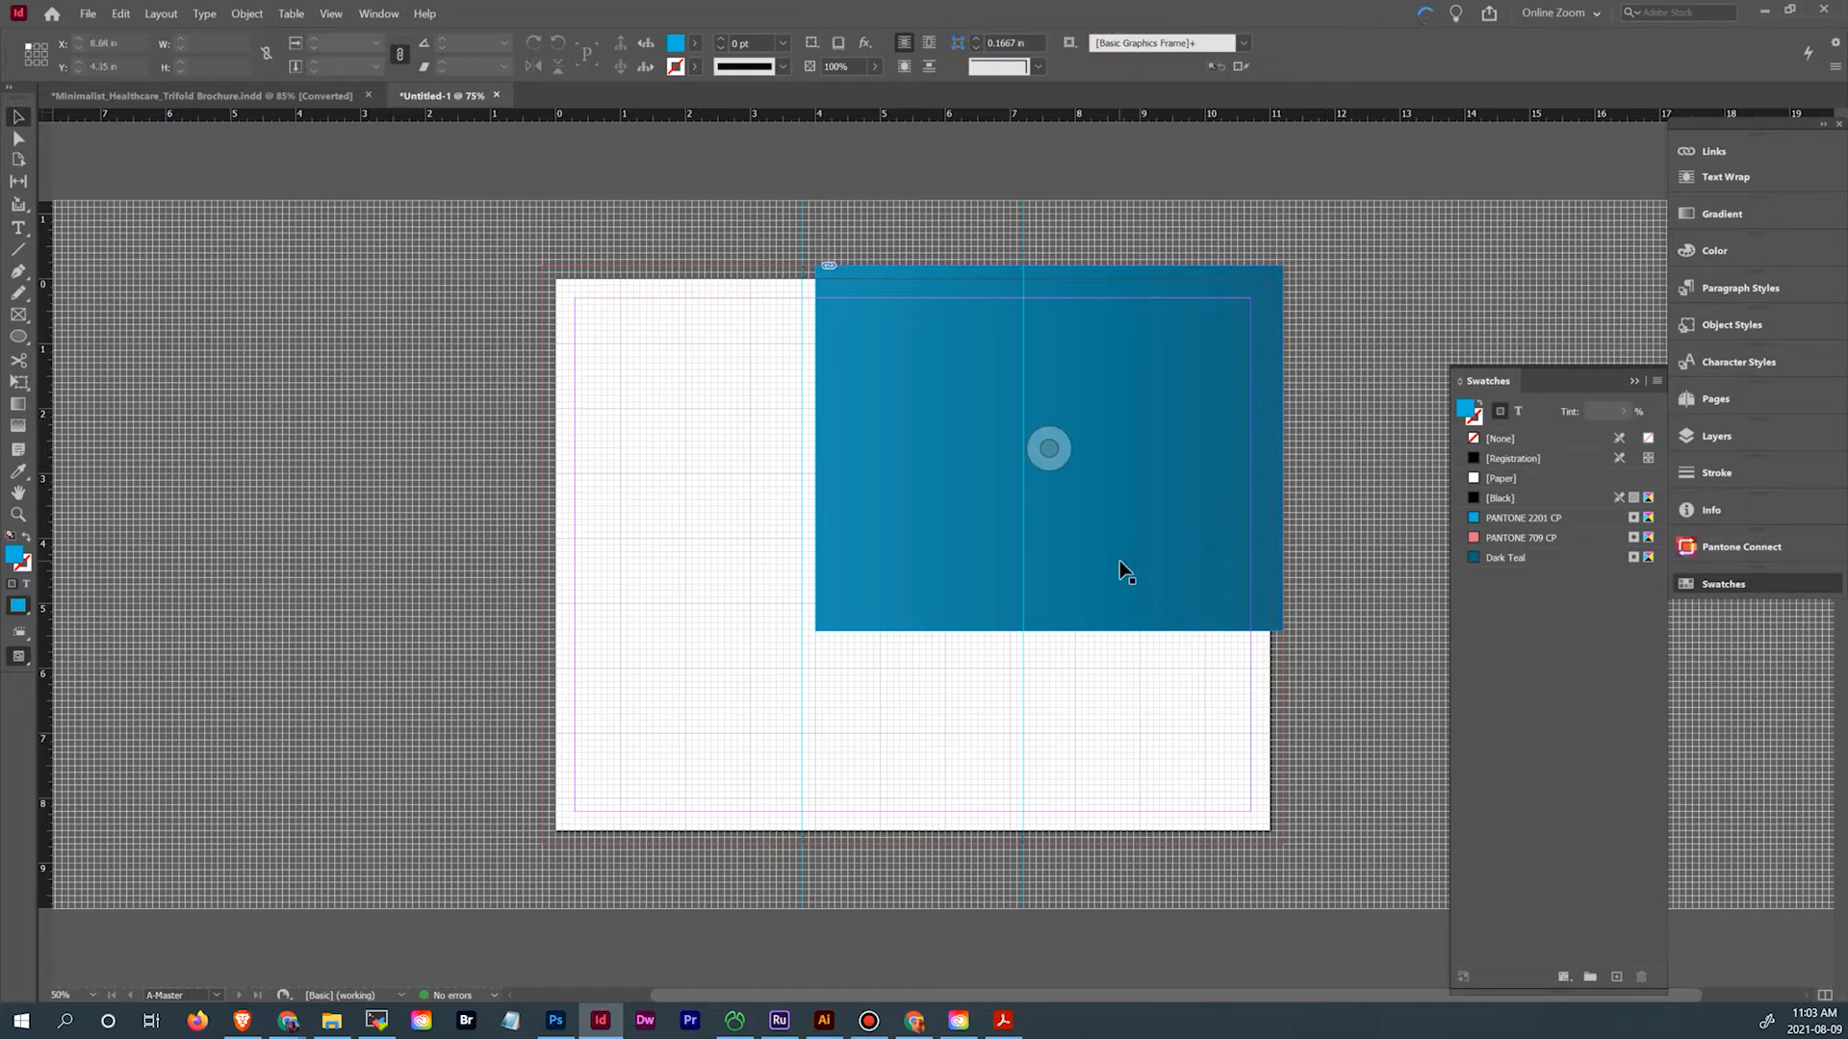
left_click(1088, 615)
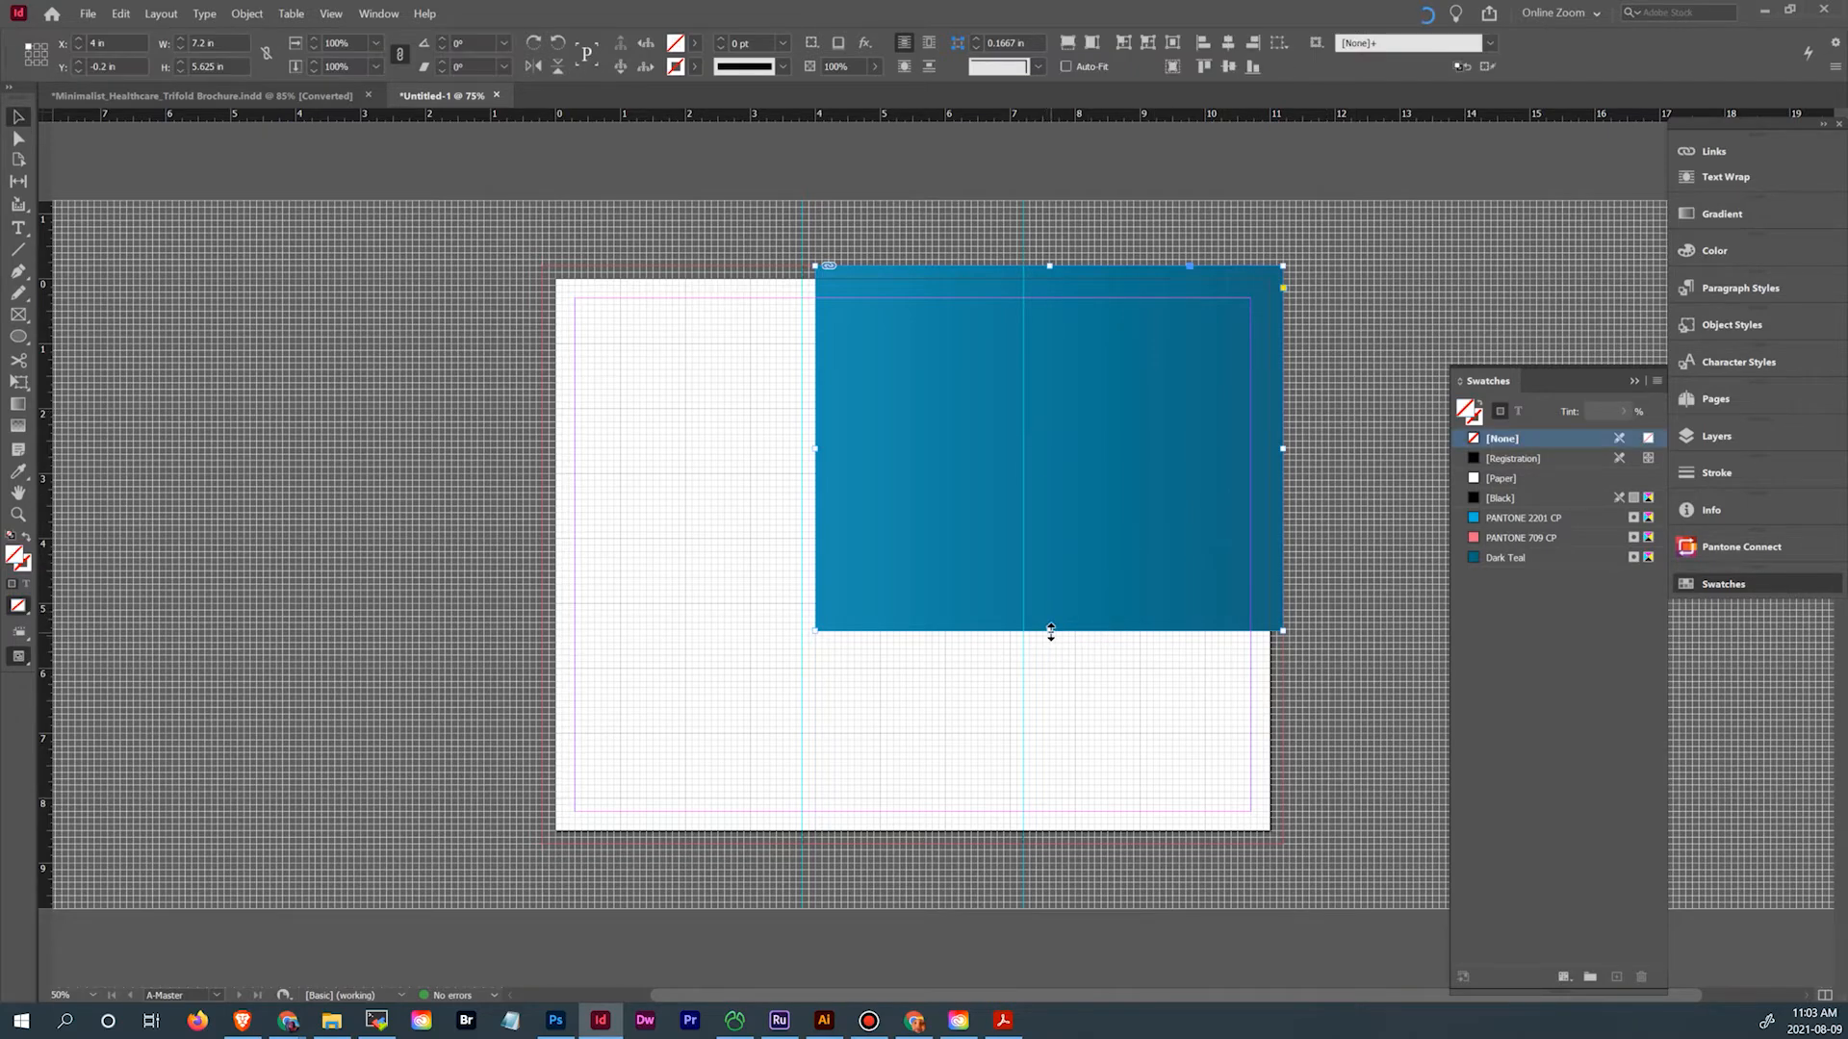
left_click_drag(1049, 616, 1049, 606)
left_click(1192, 706)
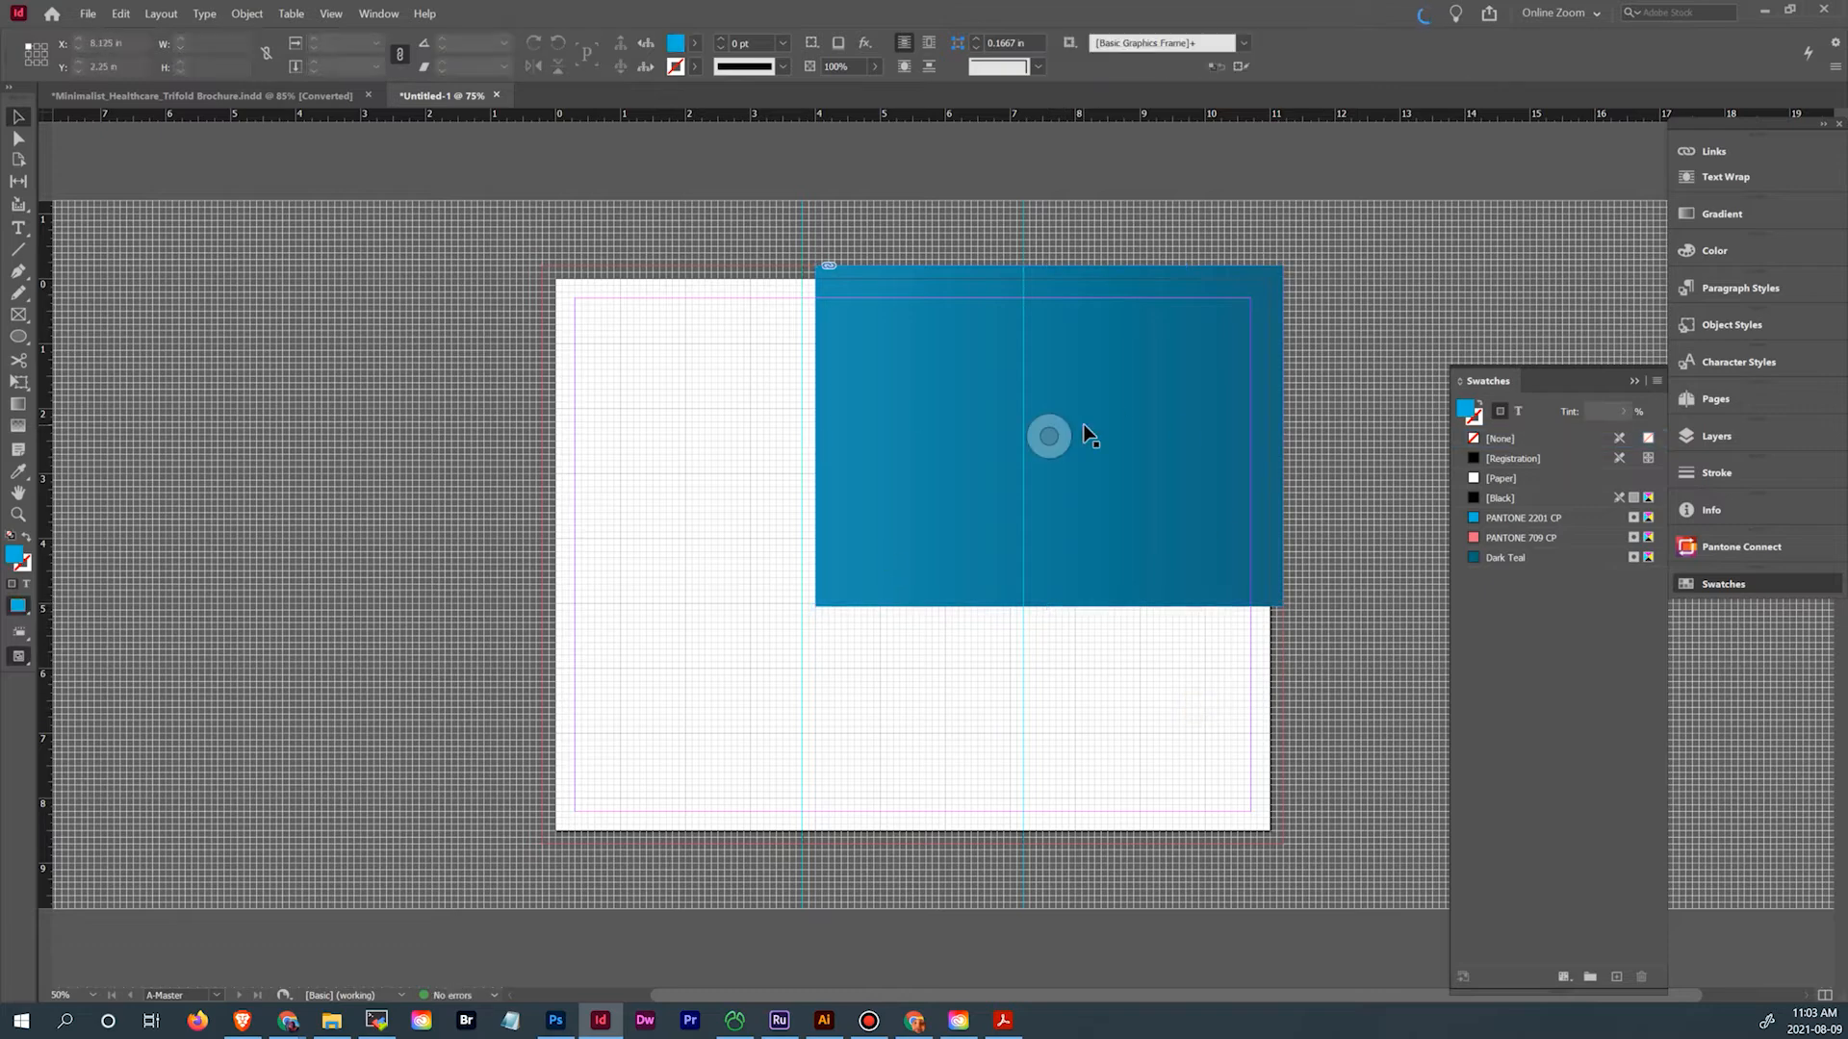
Switch to Illustrator, create Artboard 2 over the teal gradient, and duplicate that artboard with its artwork directly below
left_click(245, 94)
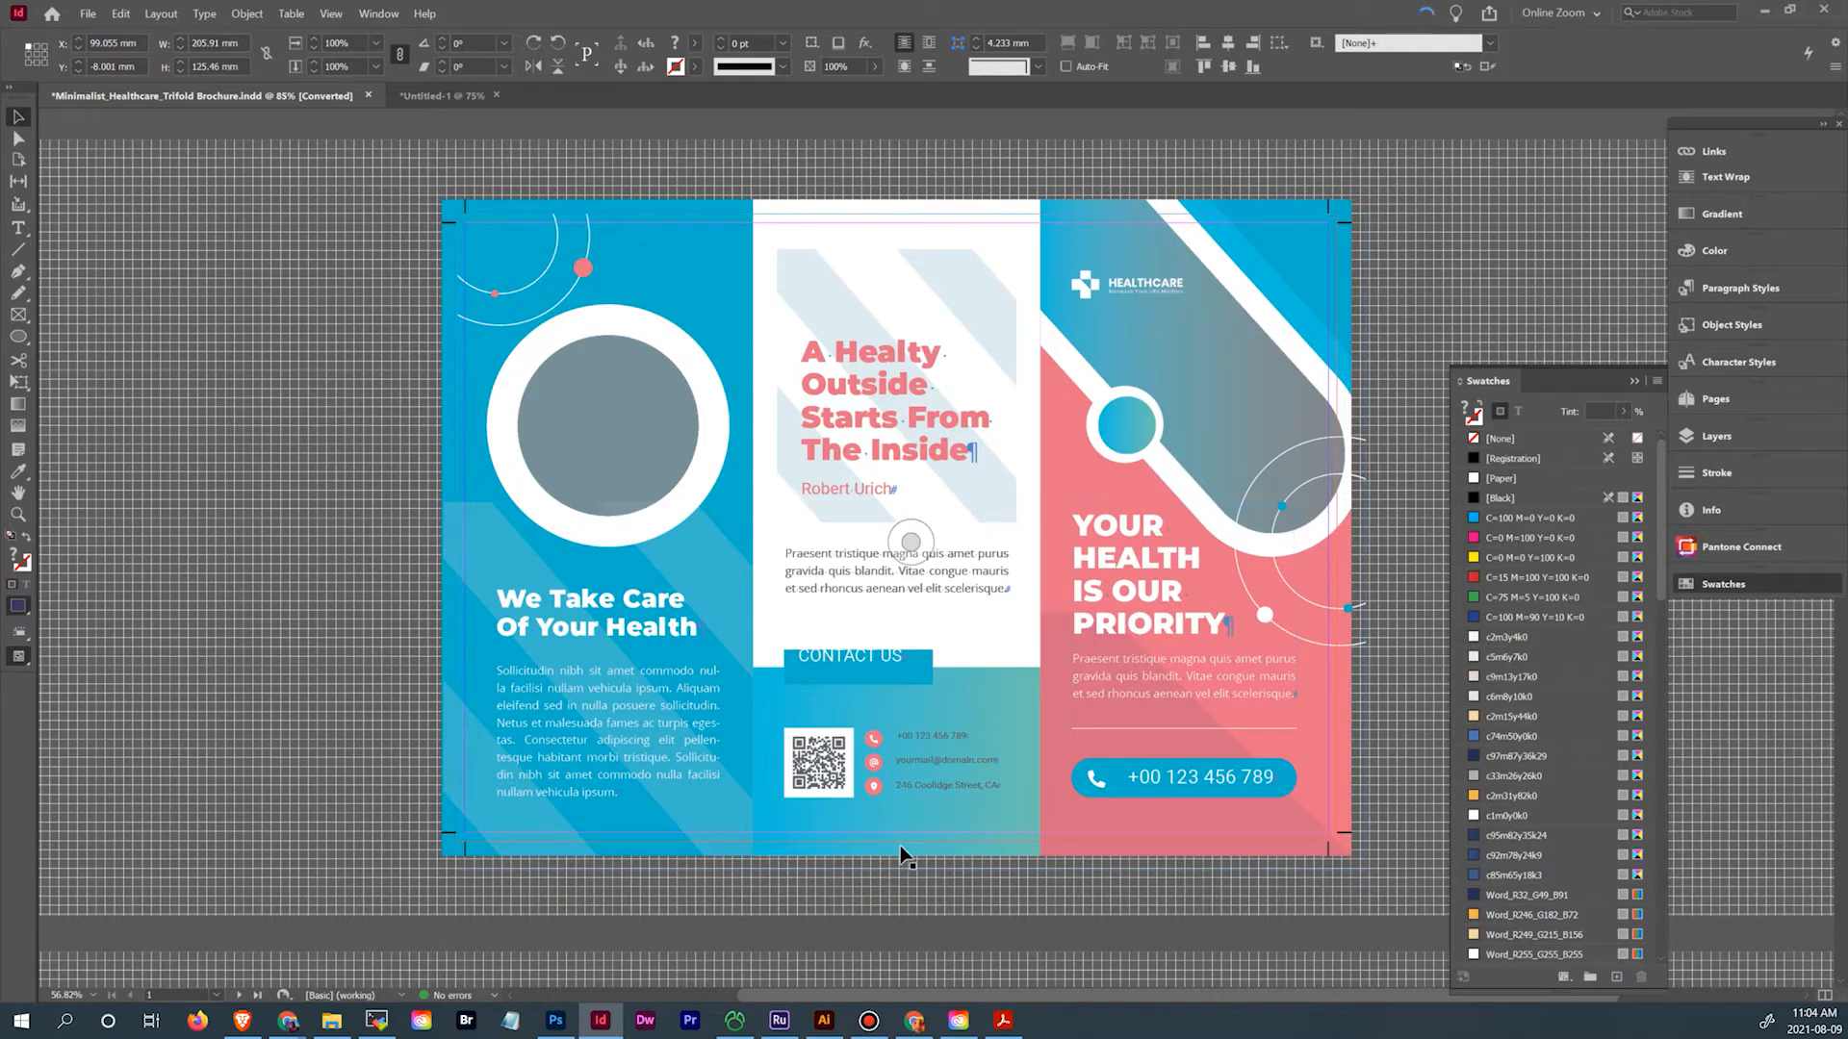
left_click(824, 1022)
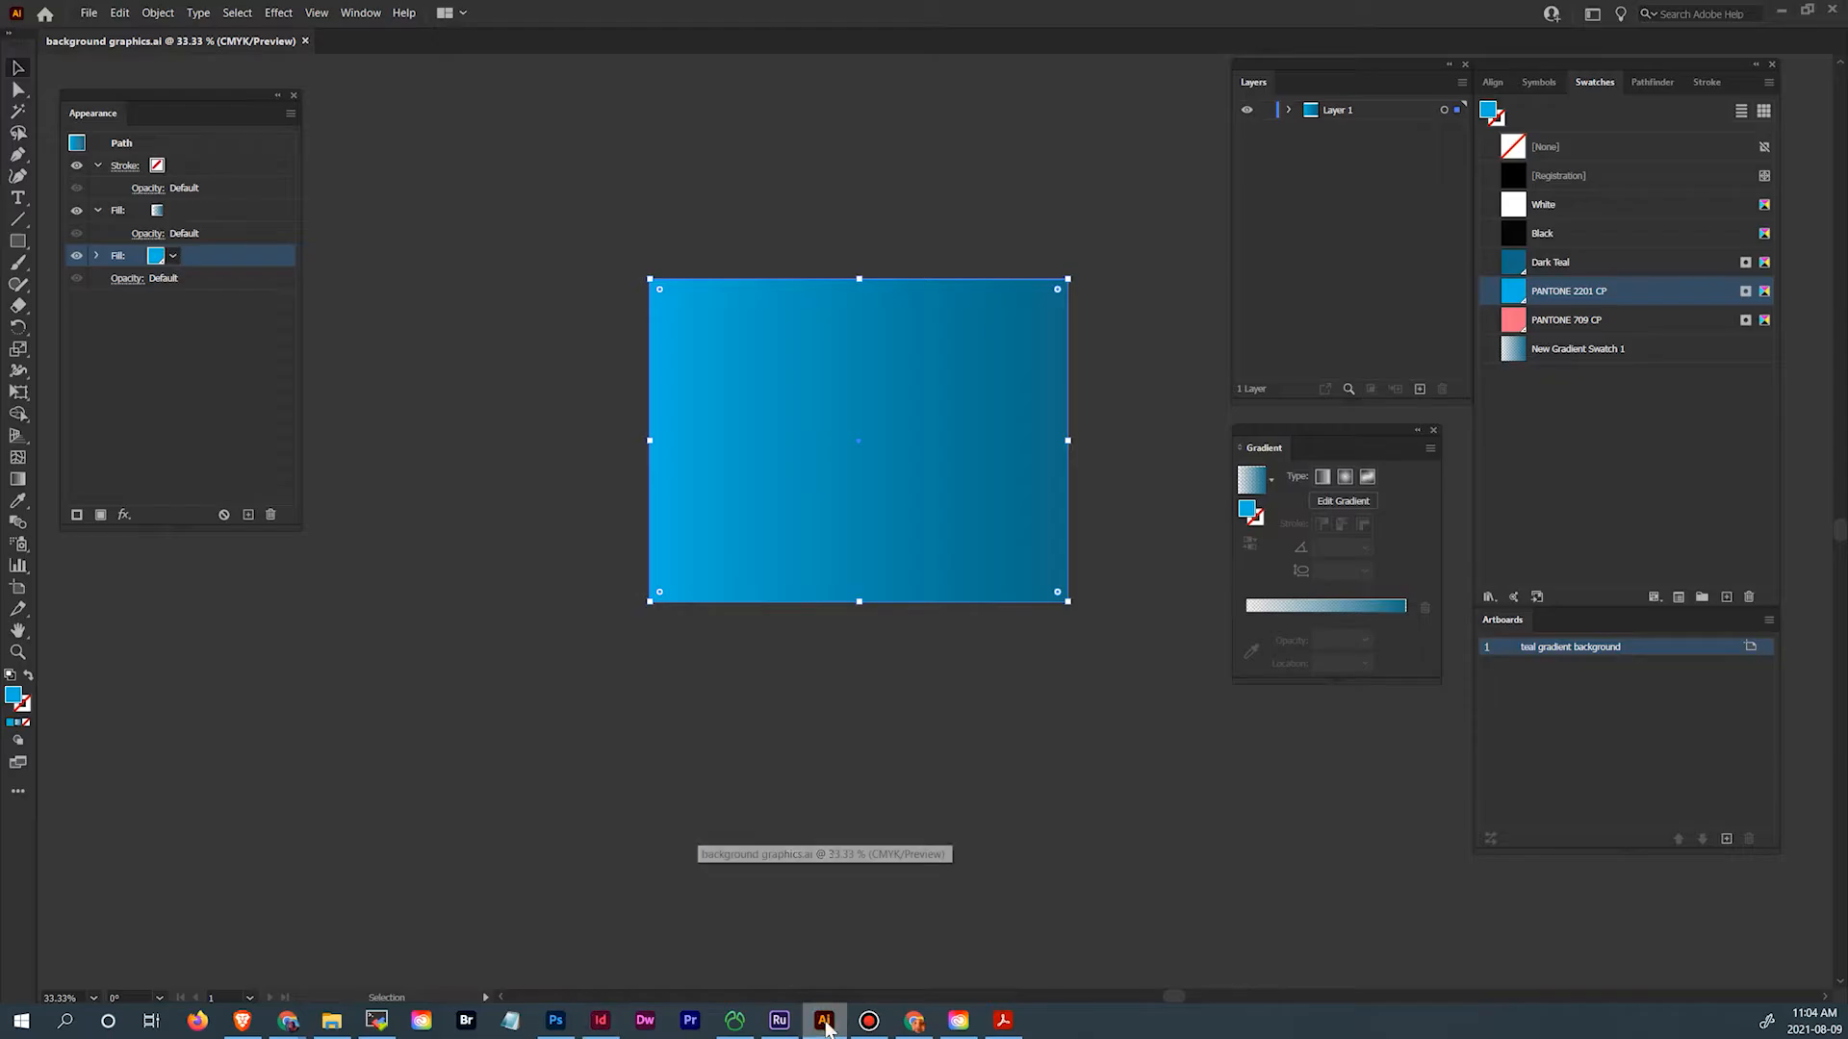
left_click(905, 728)
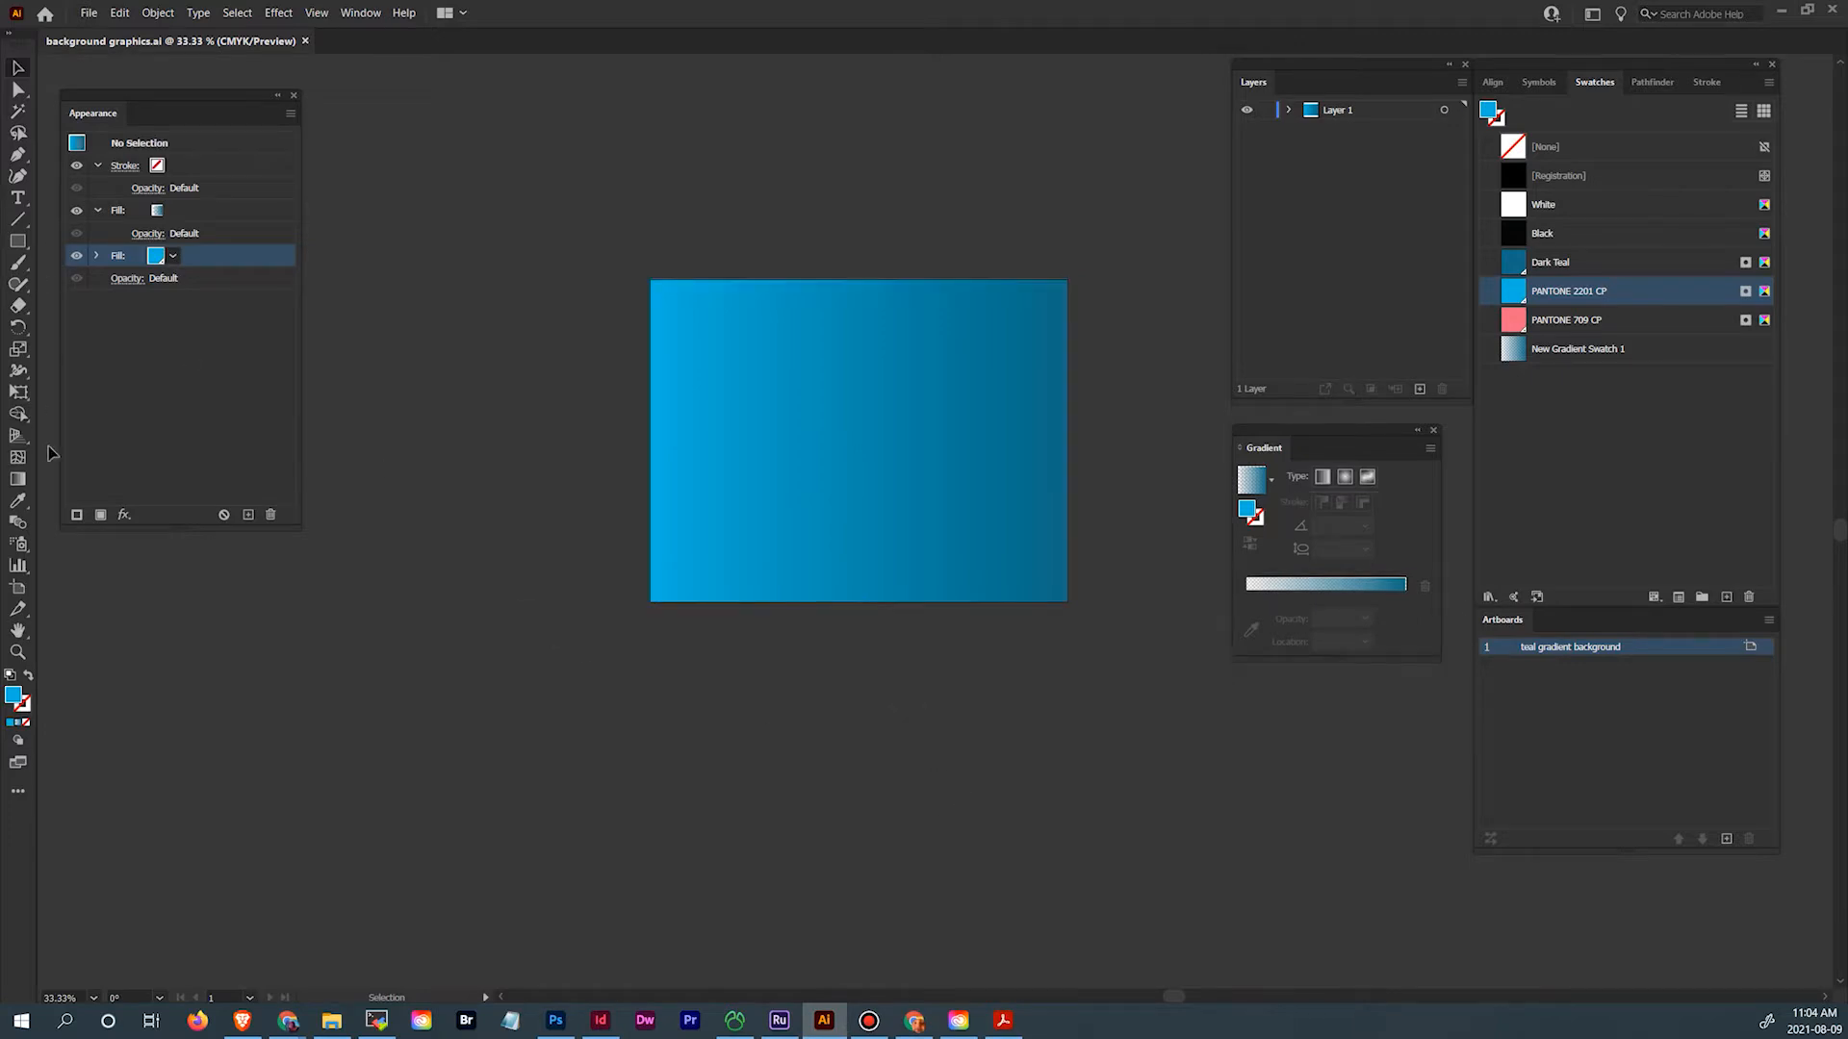
left_click(18, 589)
left_click(789, 363)
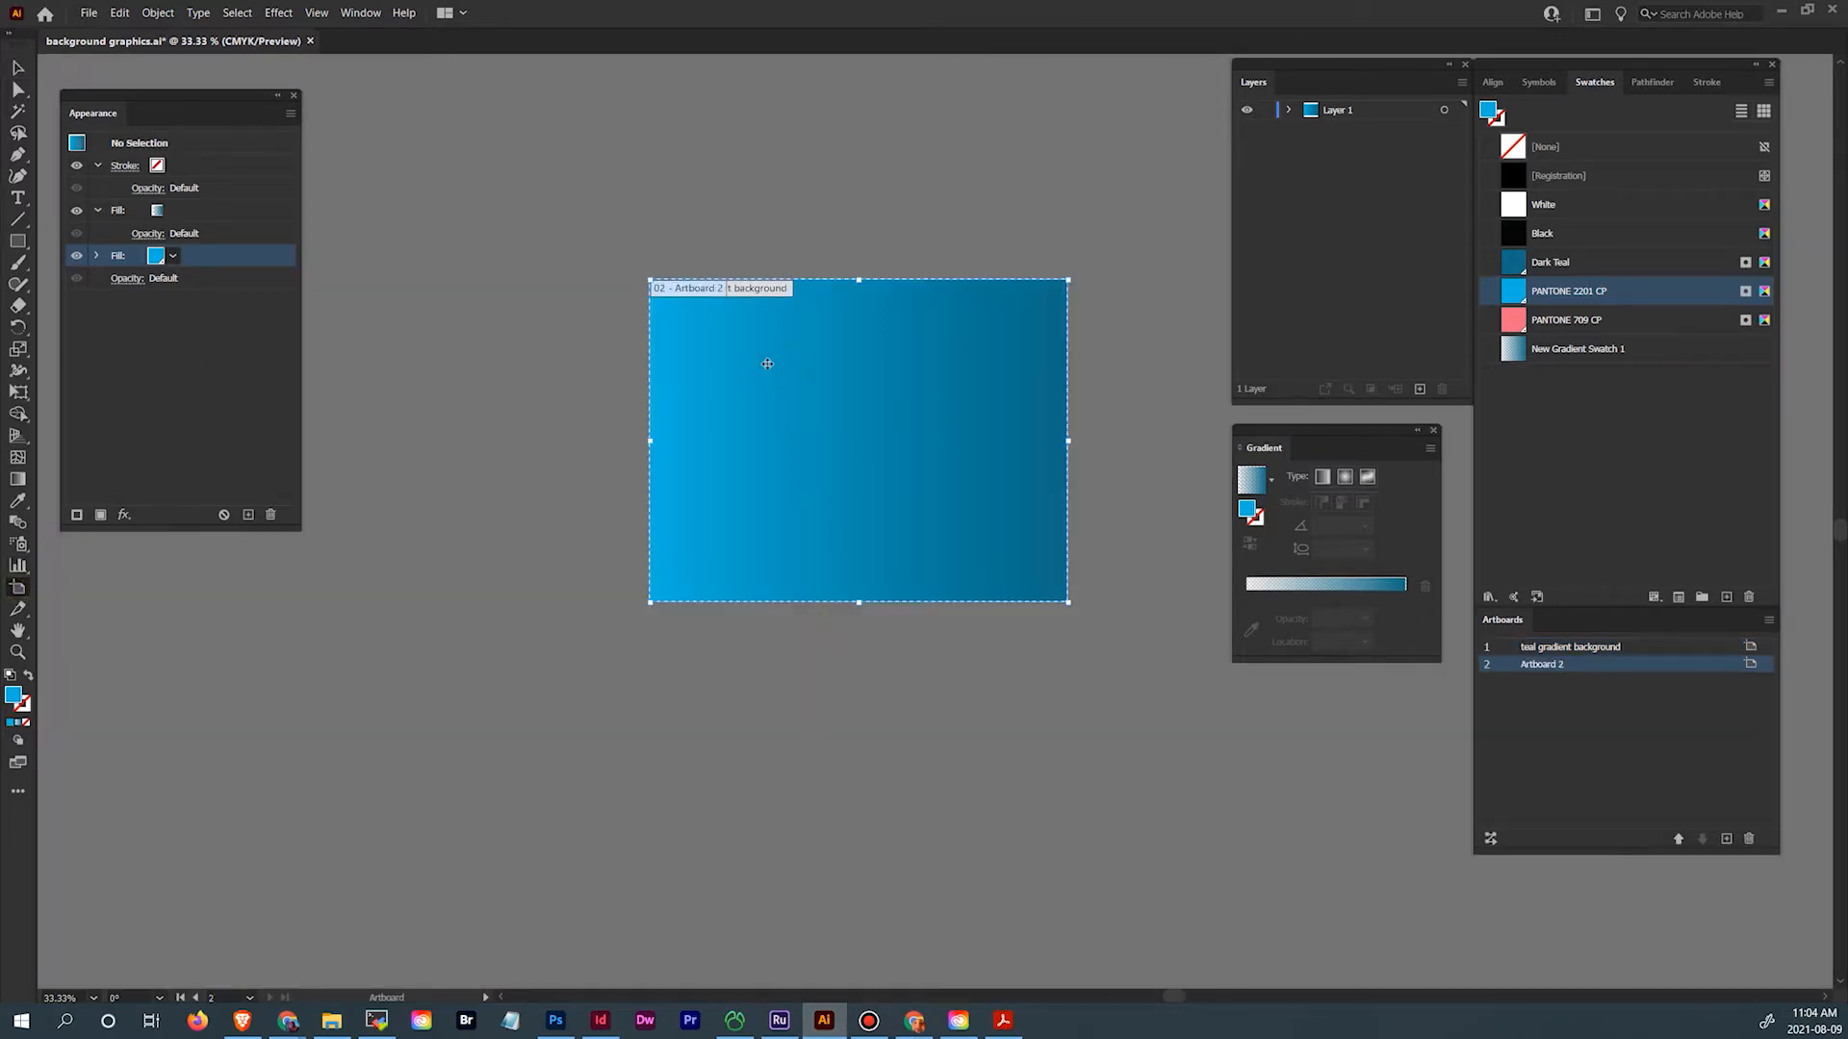
left_click_drag(804, 363, 814, 732)
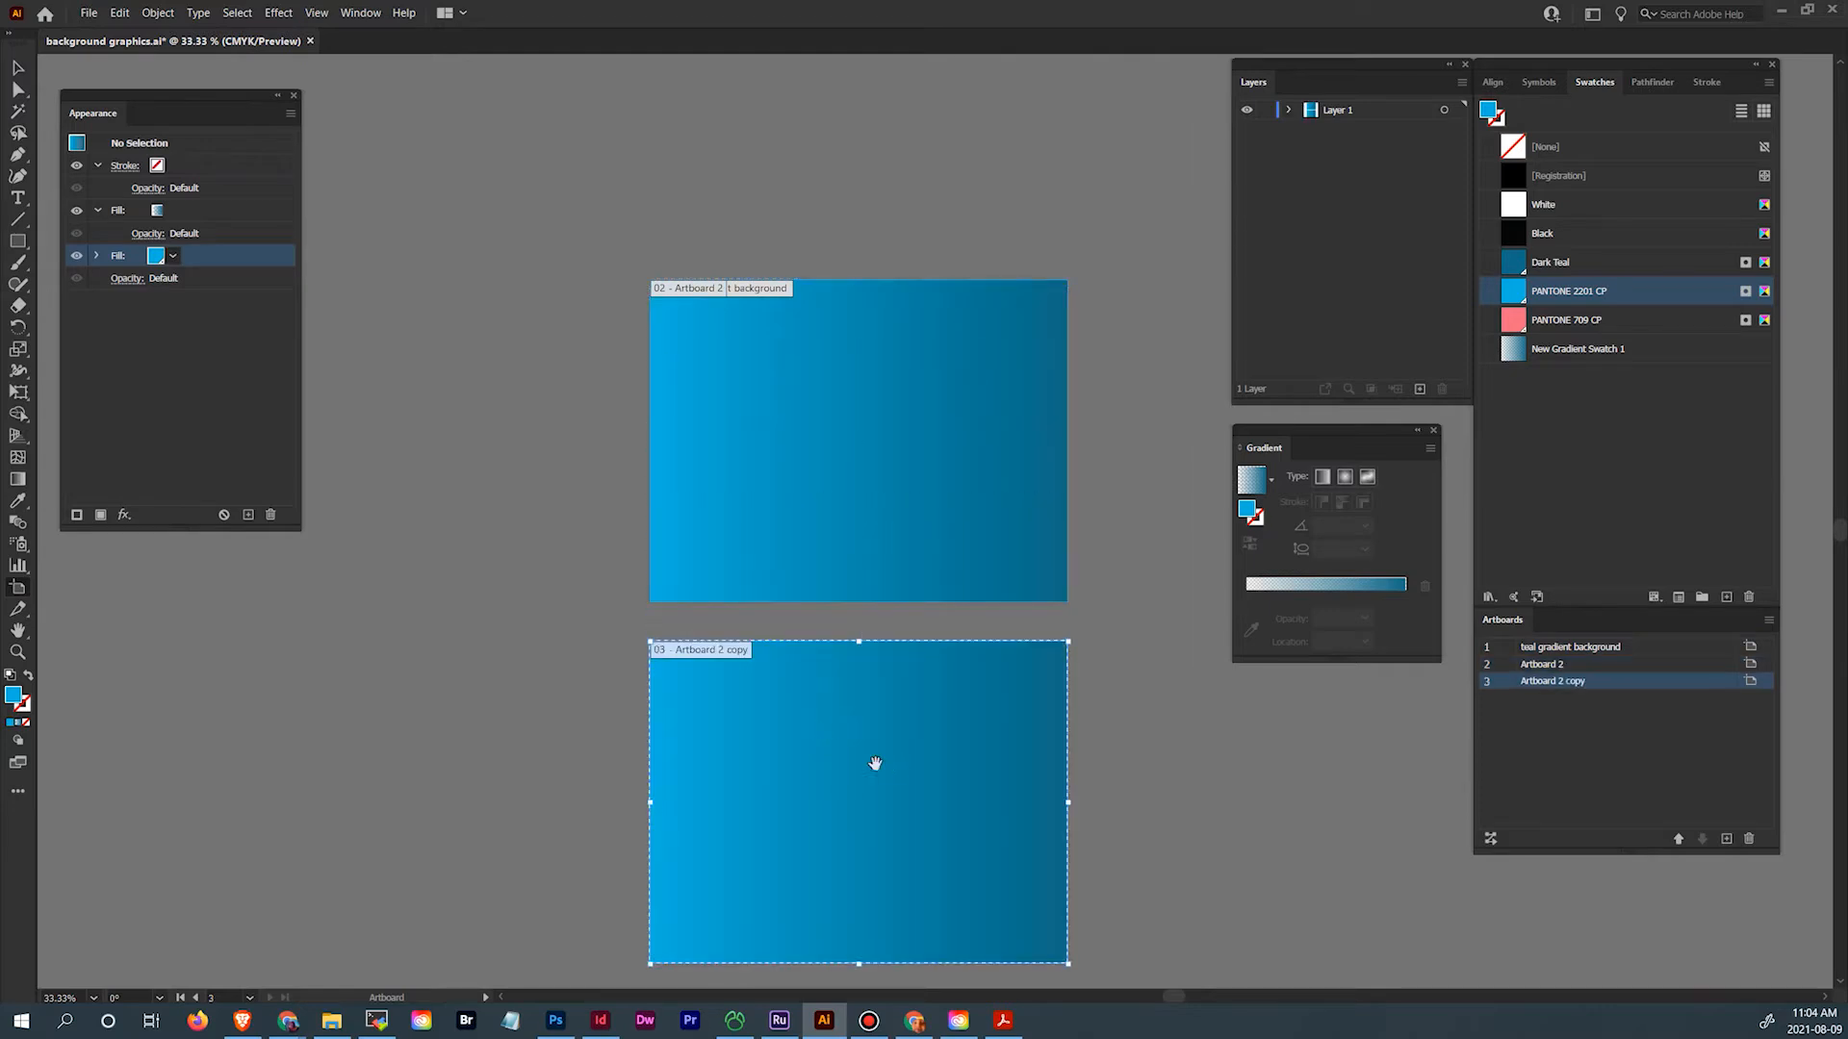
Delete the gradient rectangle from the duplicated artboard
left_click(19, 68)
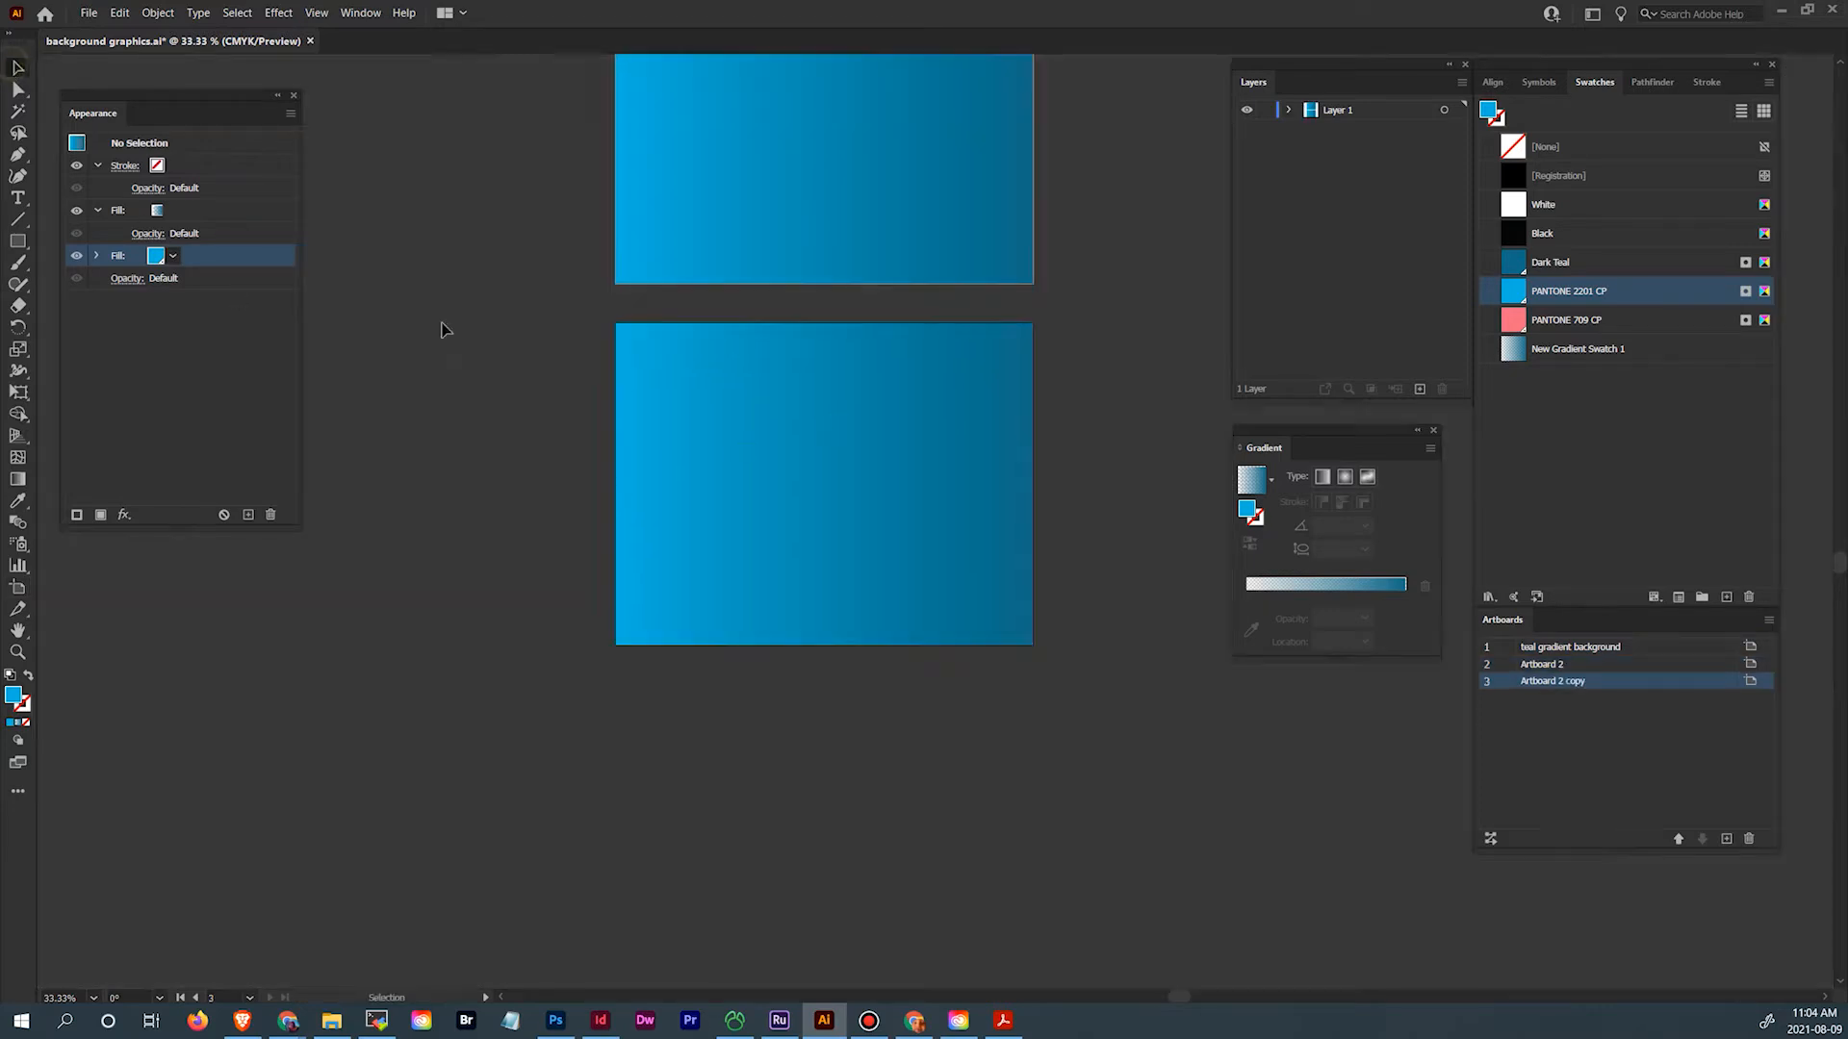
left_click(708, 412)
key("Delete")
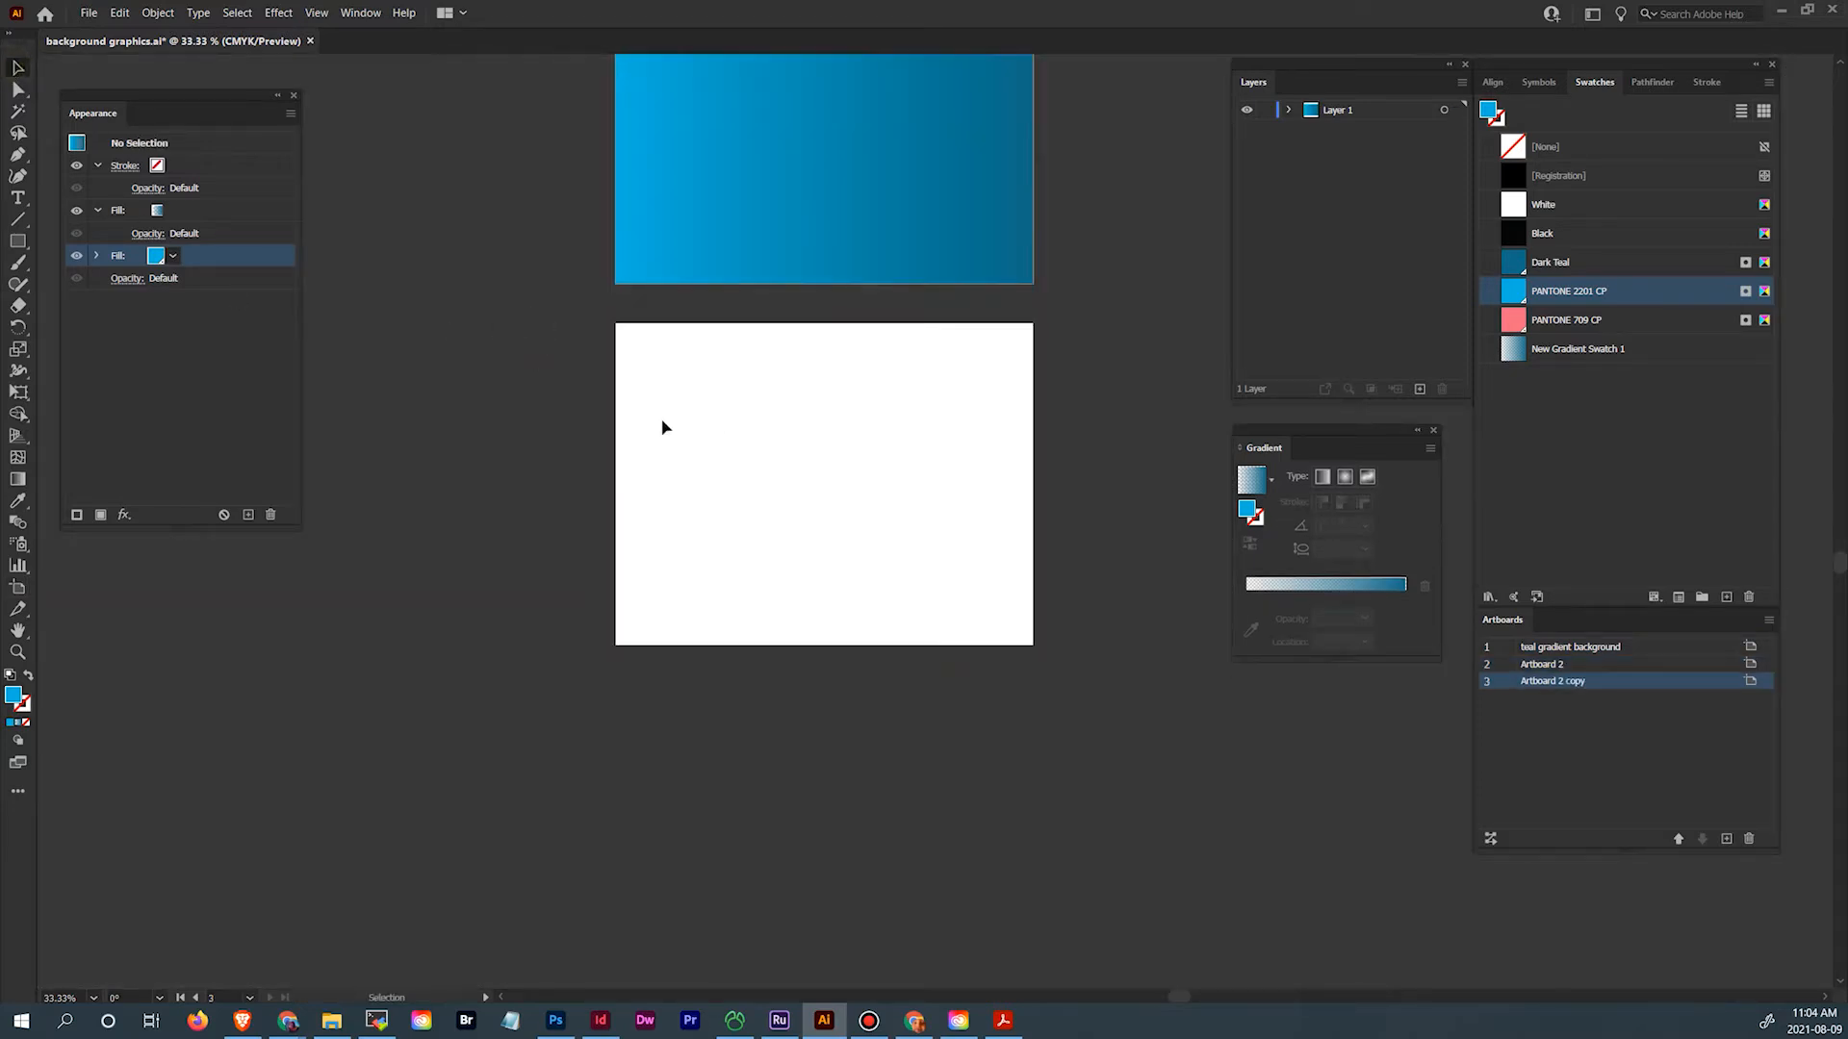
Draw a wide PANTONE 2201 CP rectangle in the middle of the empty artboard and round its corners almost into a pill shape
left_click(17, 652)
left_click_drag(693, 404, 767, 483)
left_click_drag(944, 521, 810, 529)
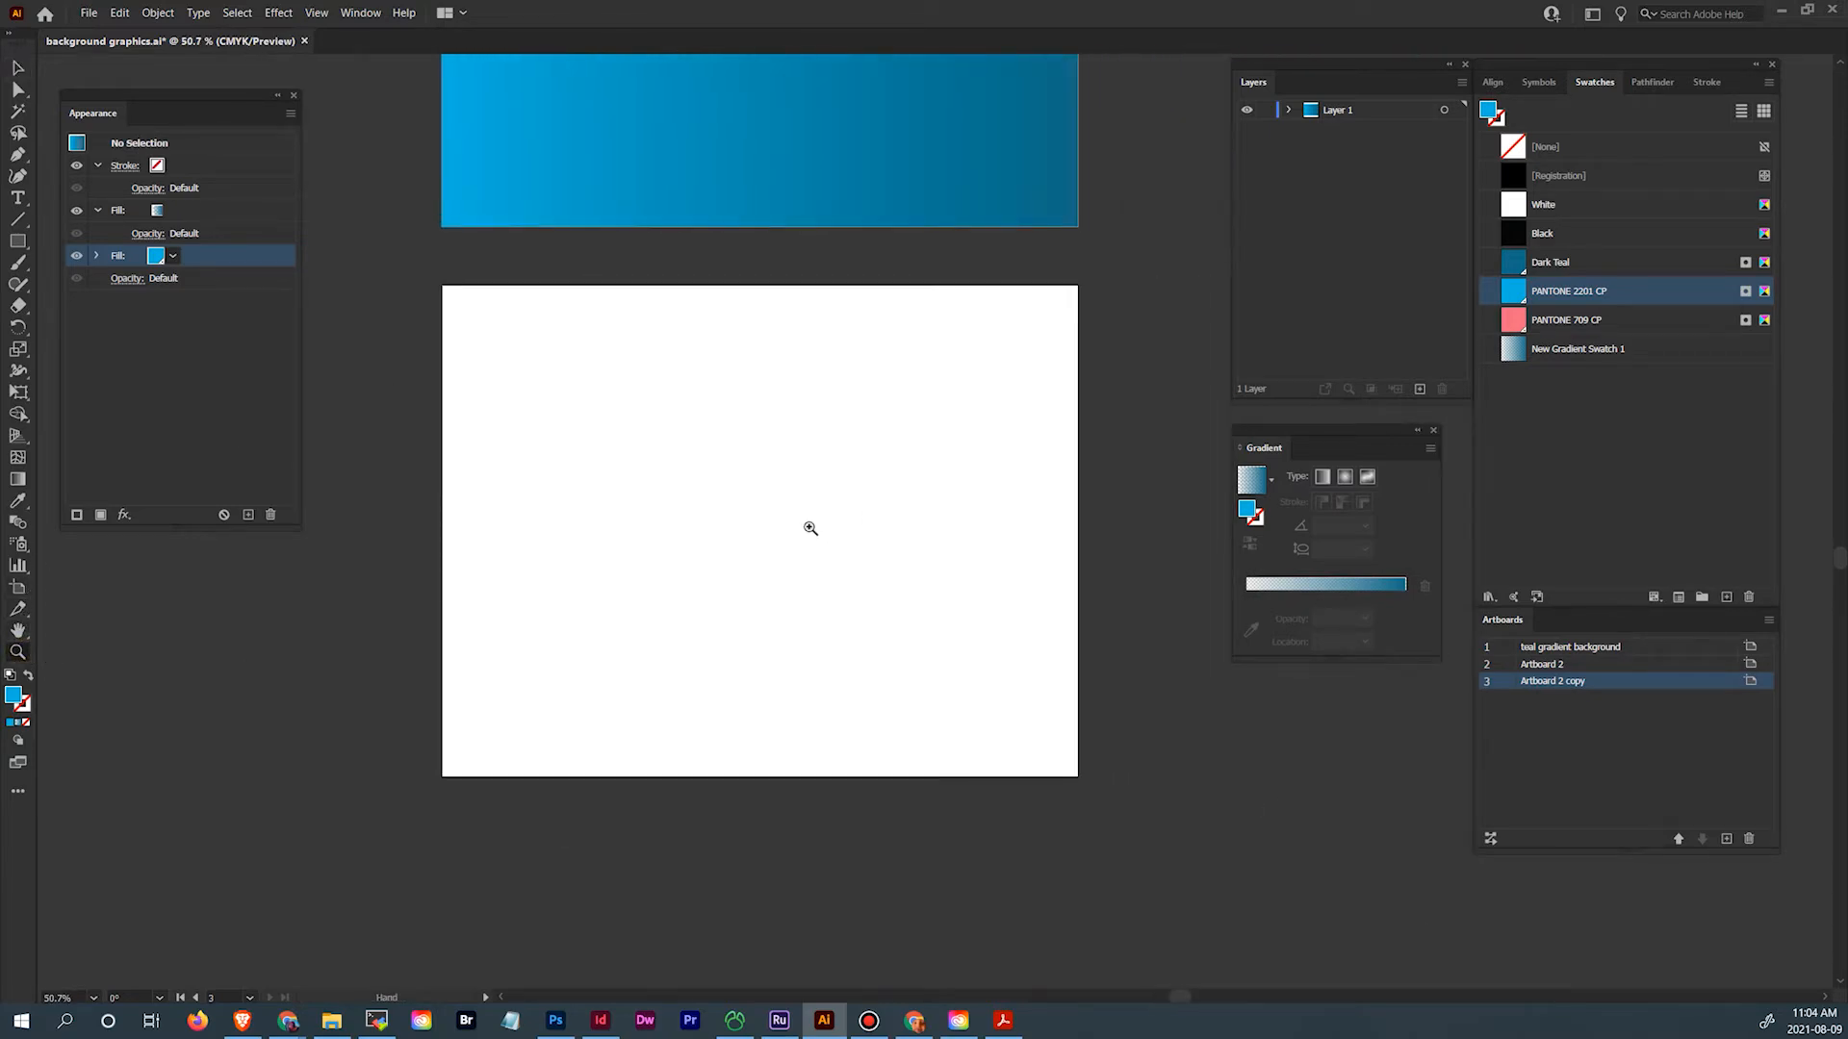
left_click(16, 243)
left_click_drag(544, 463, 966, 629)
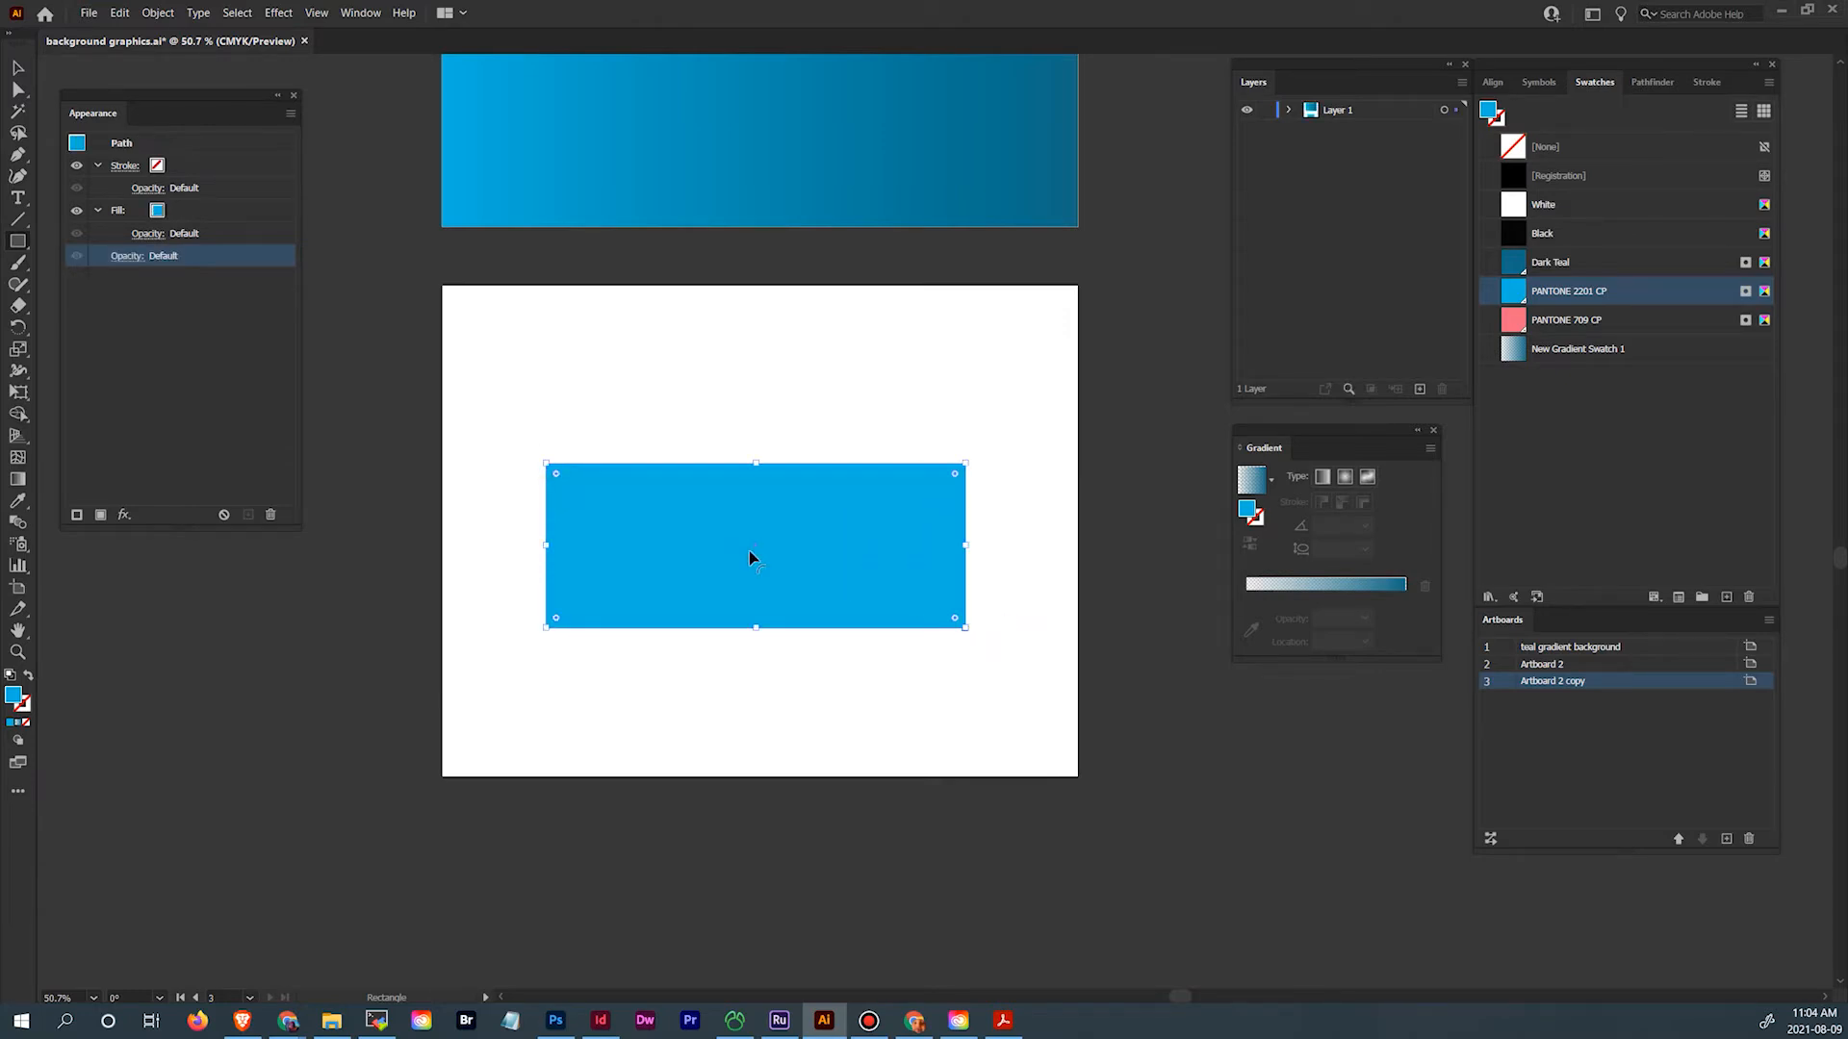
left_click_drag(555, 473, 618, 534)
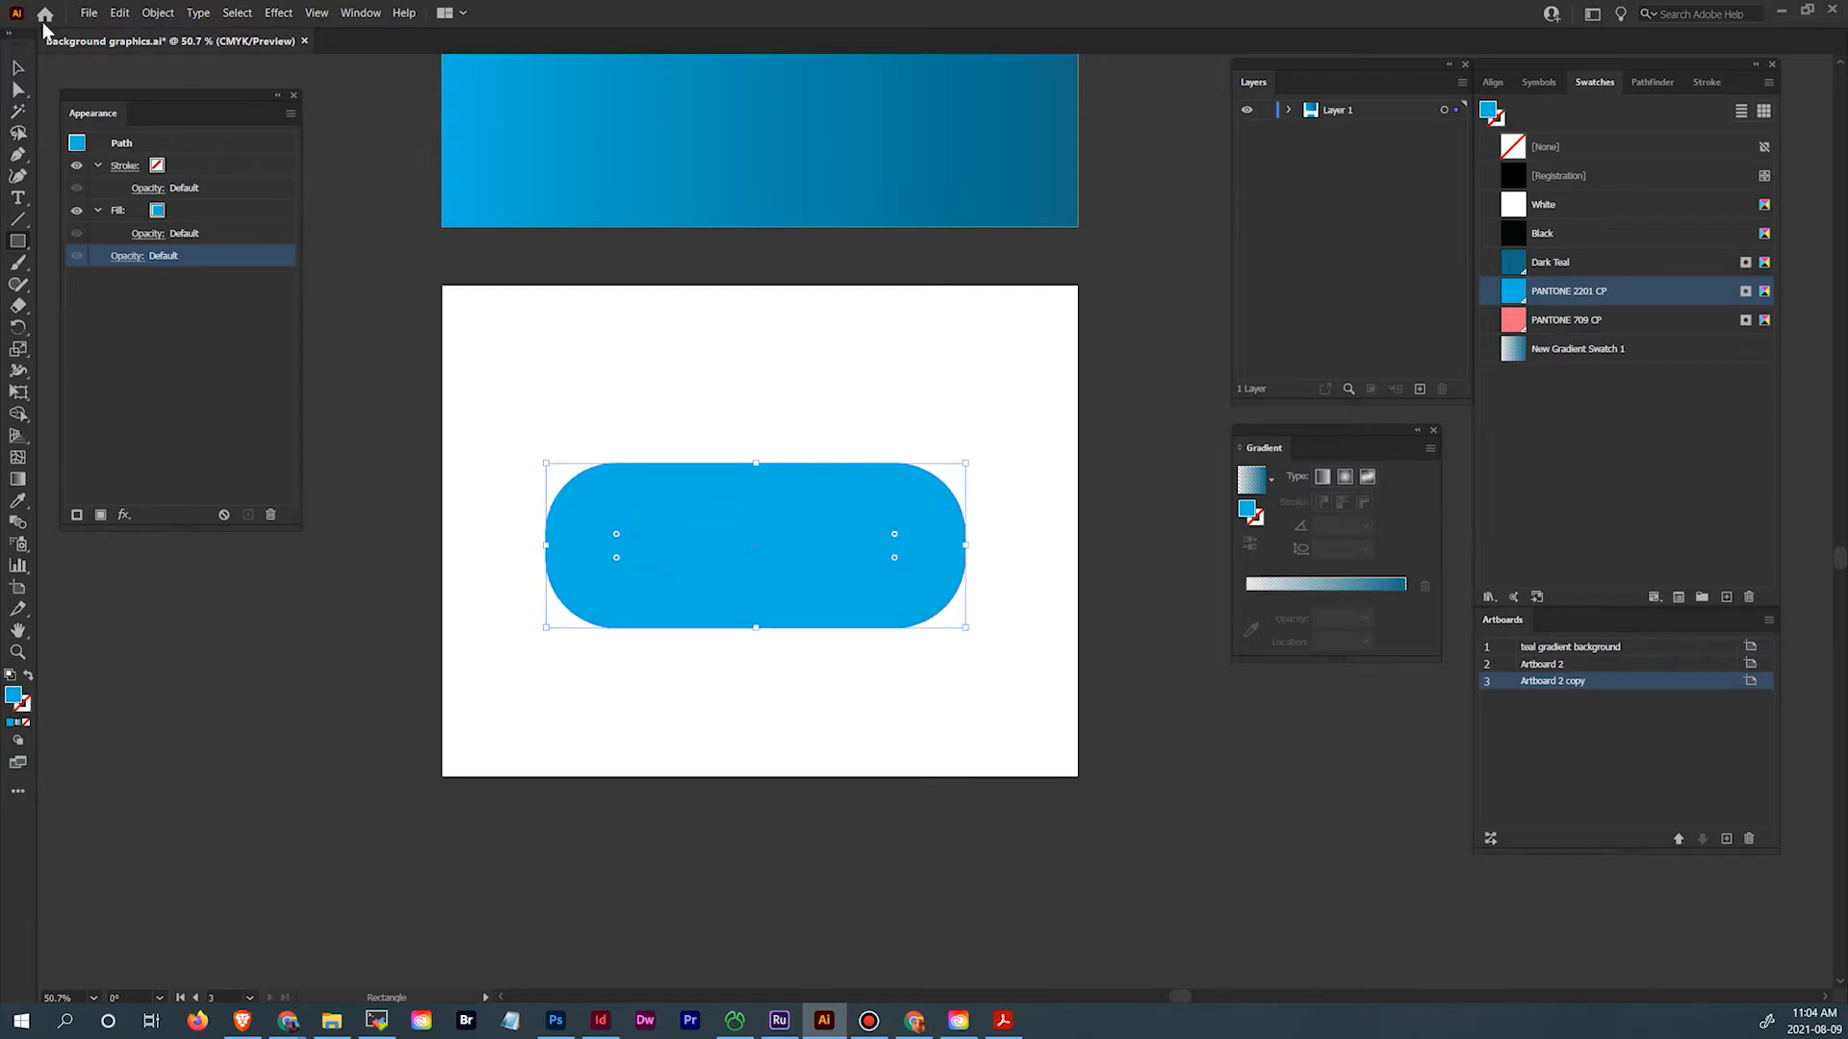
Fill the pill shape with New Gradient Swatch 1 and add a second fill to its appearance
left_click(17, 72)
left_click(783, 355)
left_click_drag(997, 431, 980, 536)
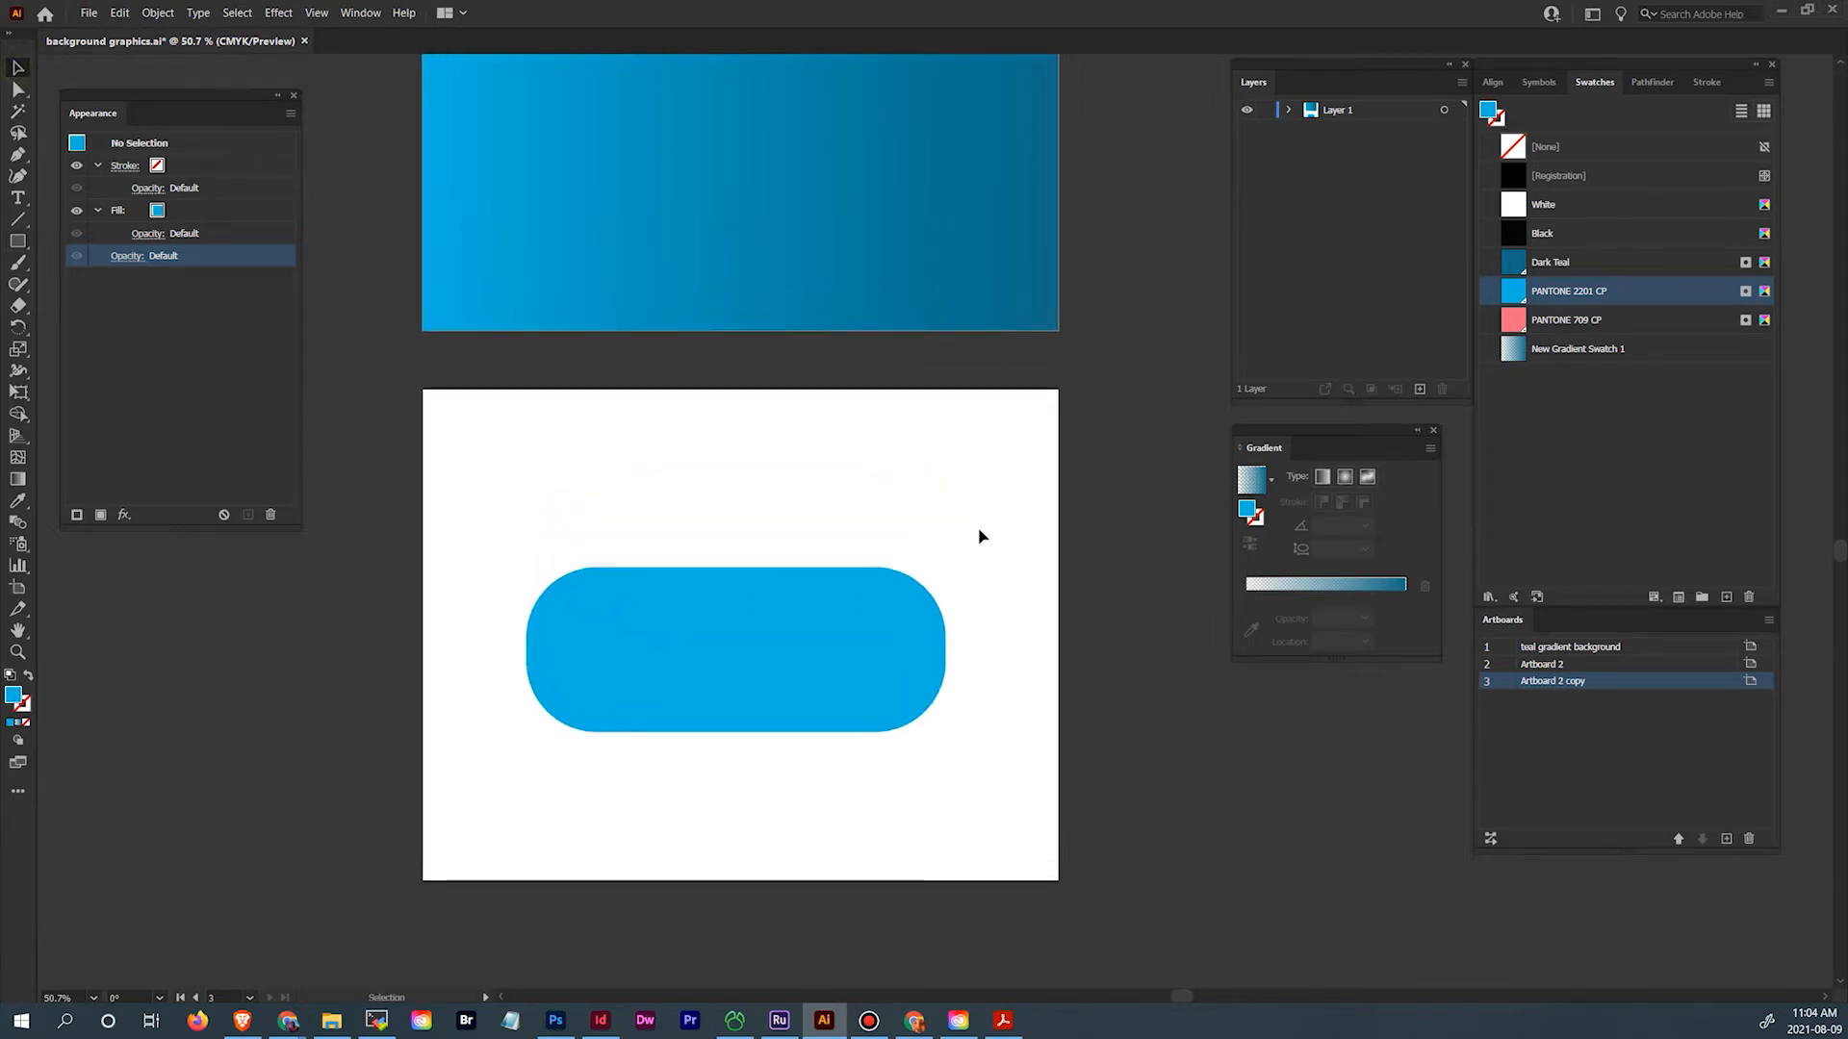
left_click(863, 682)
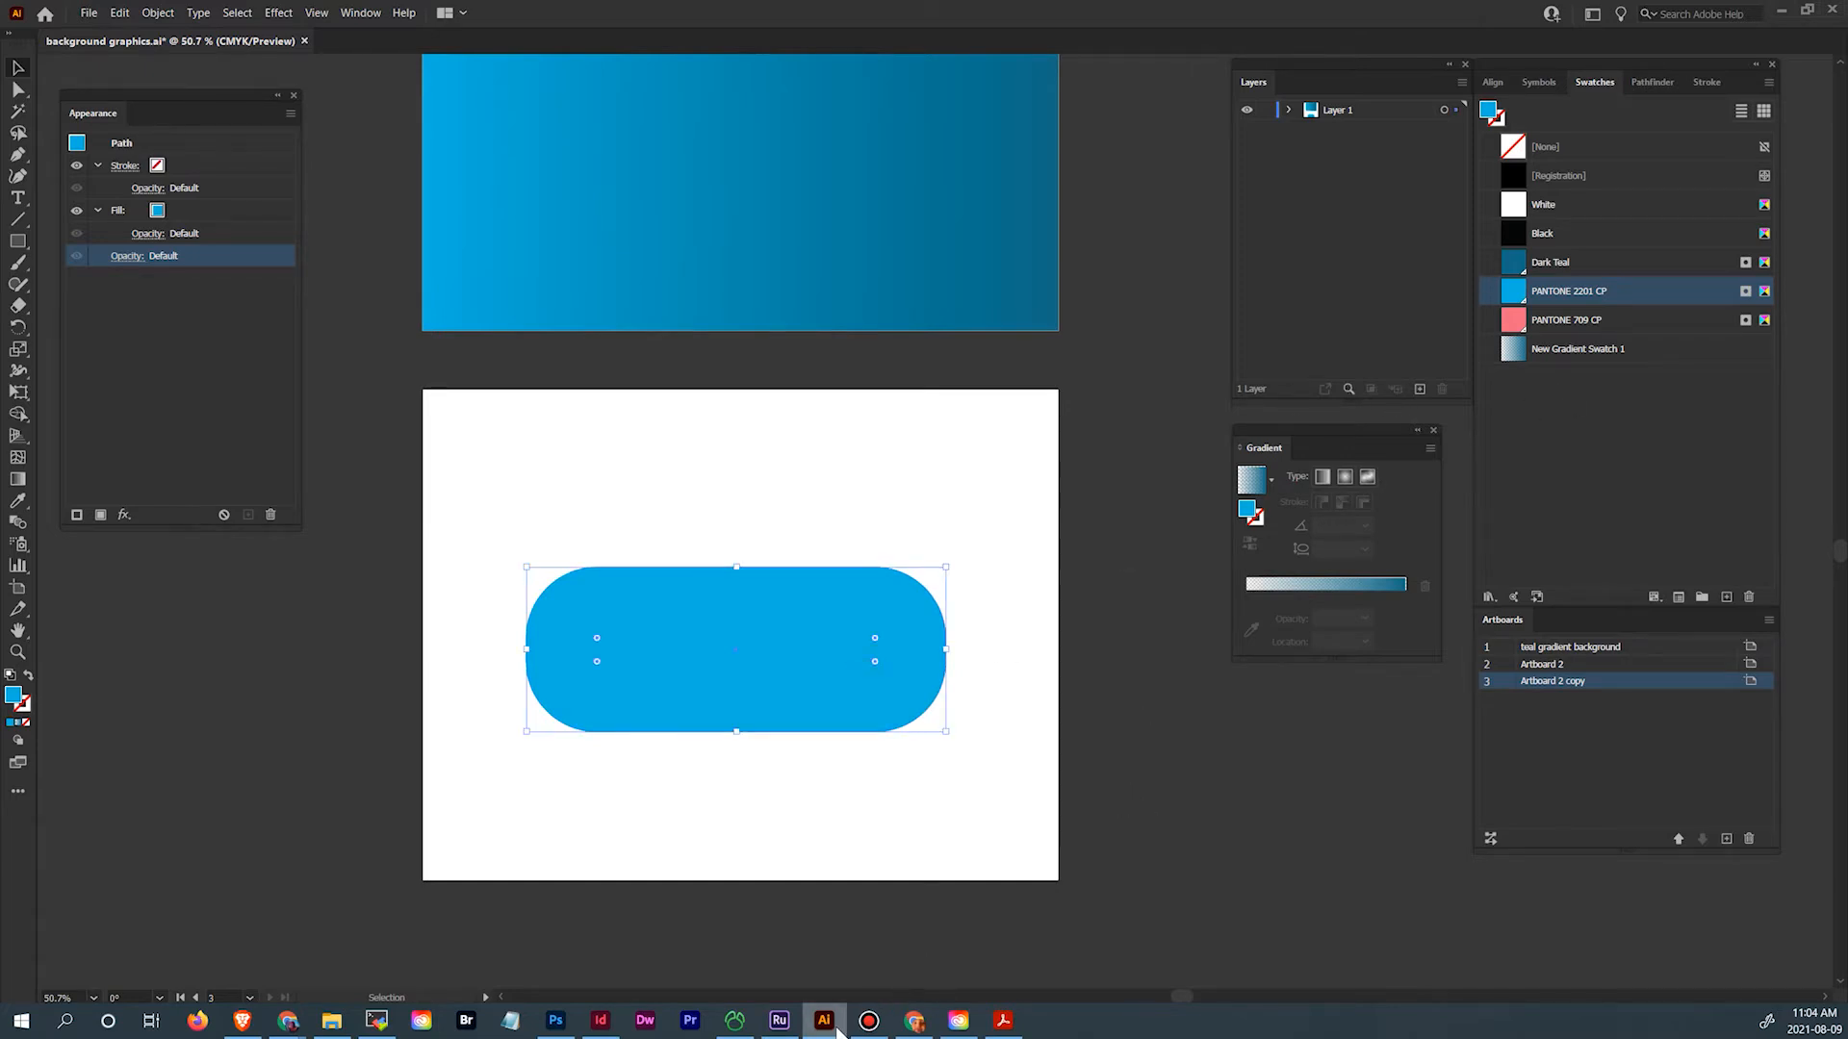
left_click(595, 1028)
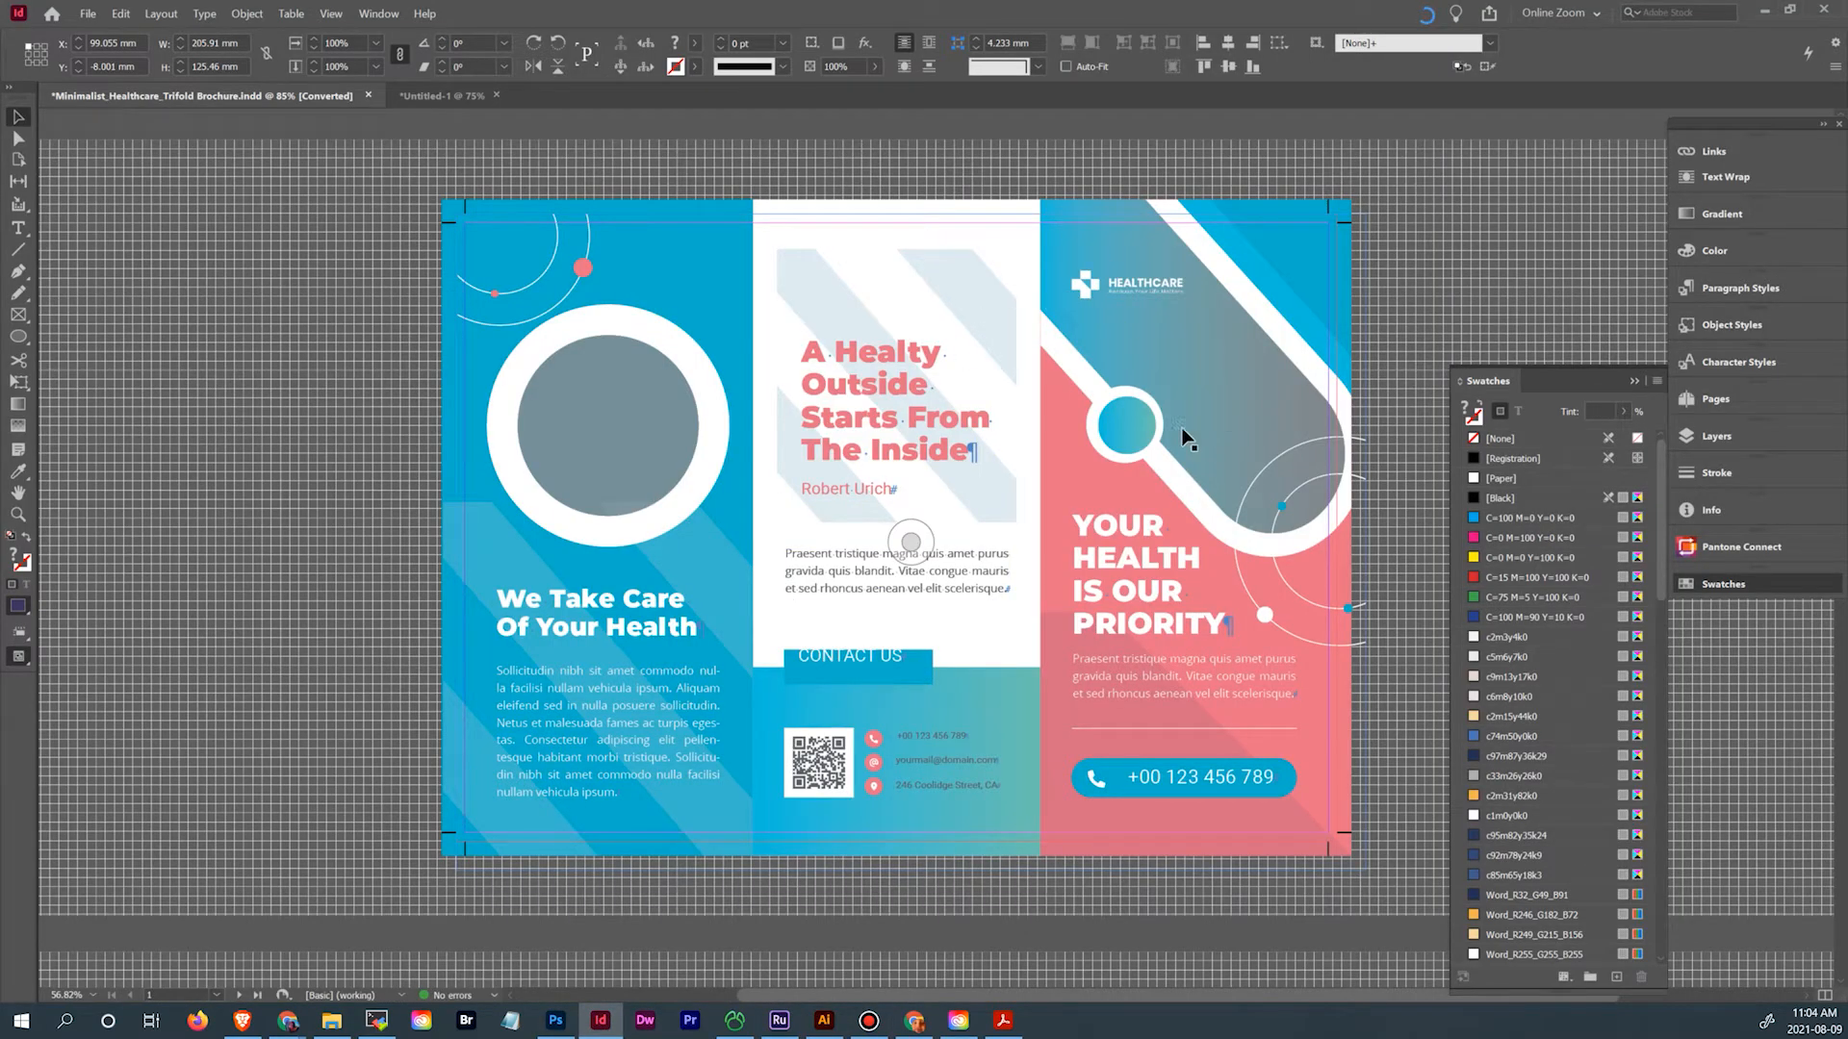
left_click(830, 1026)
left_click(1579, 349)
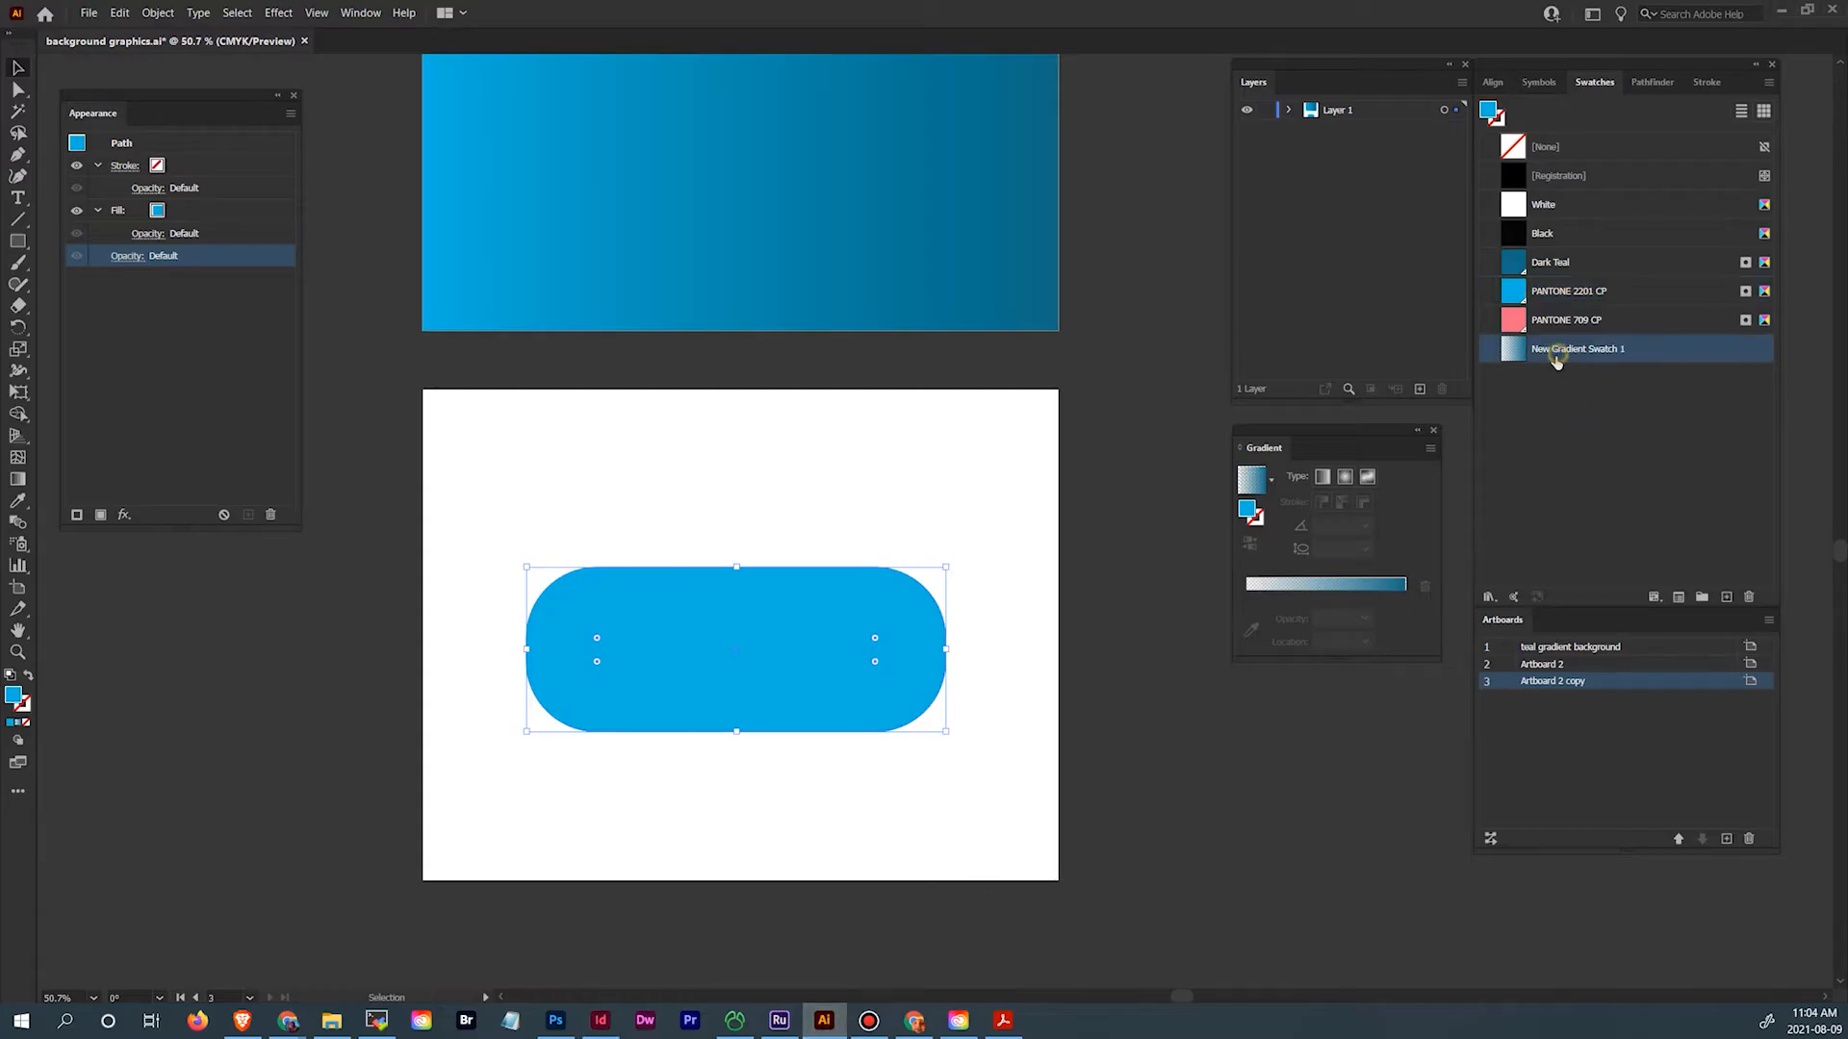
left_click(291, 113)
left_click(356, 133)
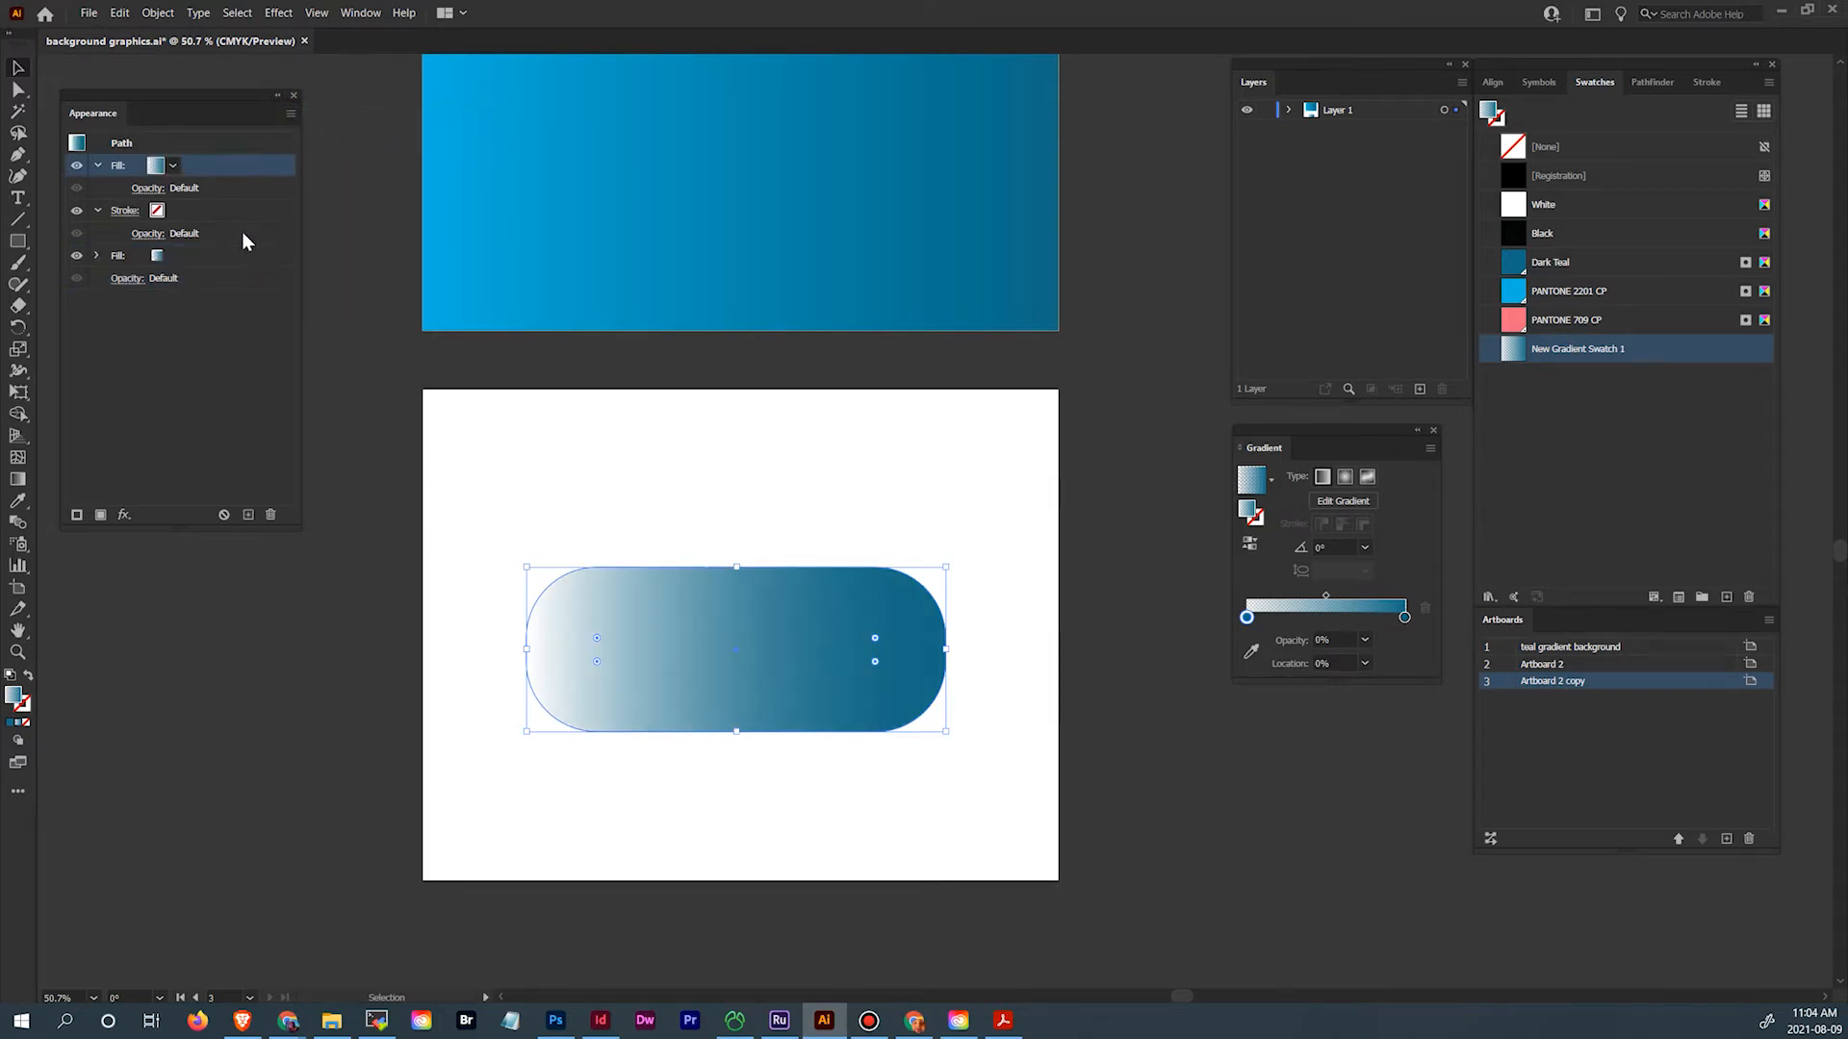
Set the pill's lower fill to PANTONE 2201 CP and place the gradient fill beneath the stroke in the appearance order
left_click(170, 255)
left_click(171, 255)
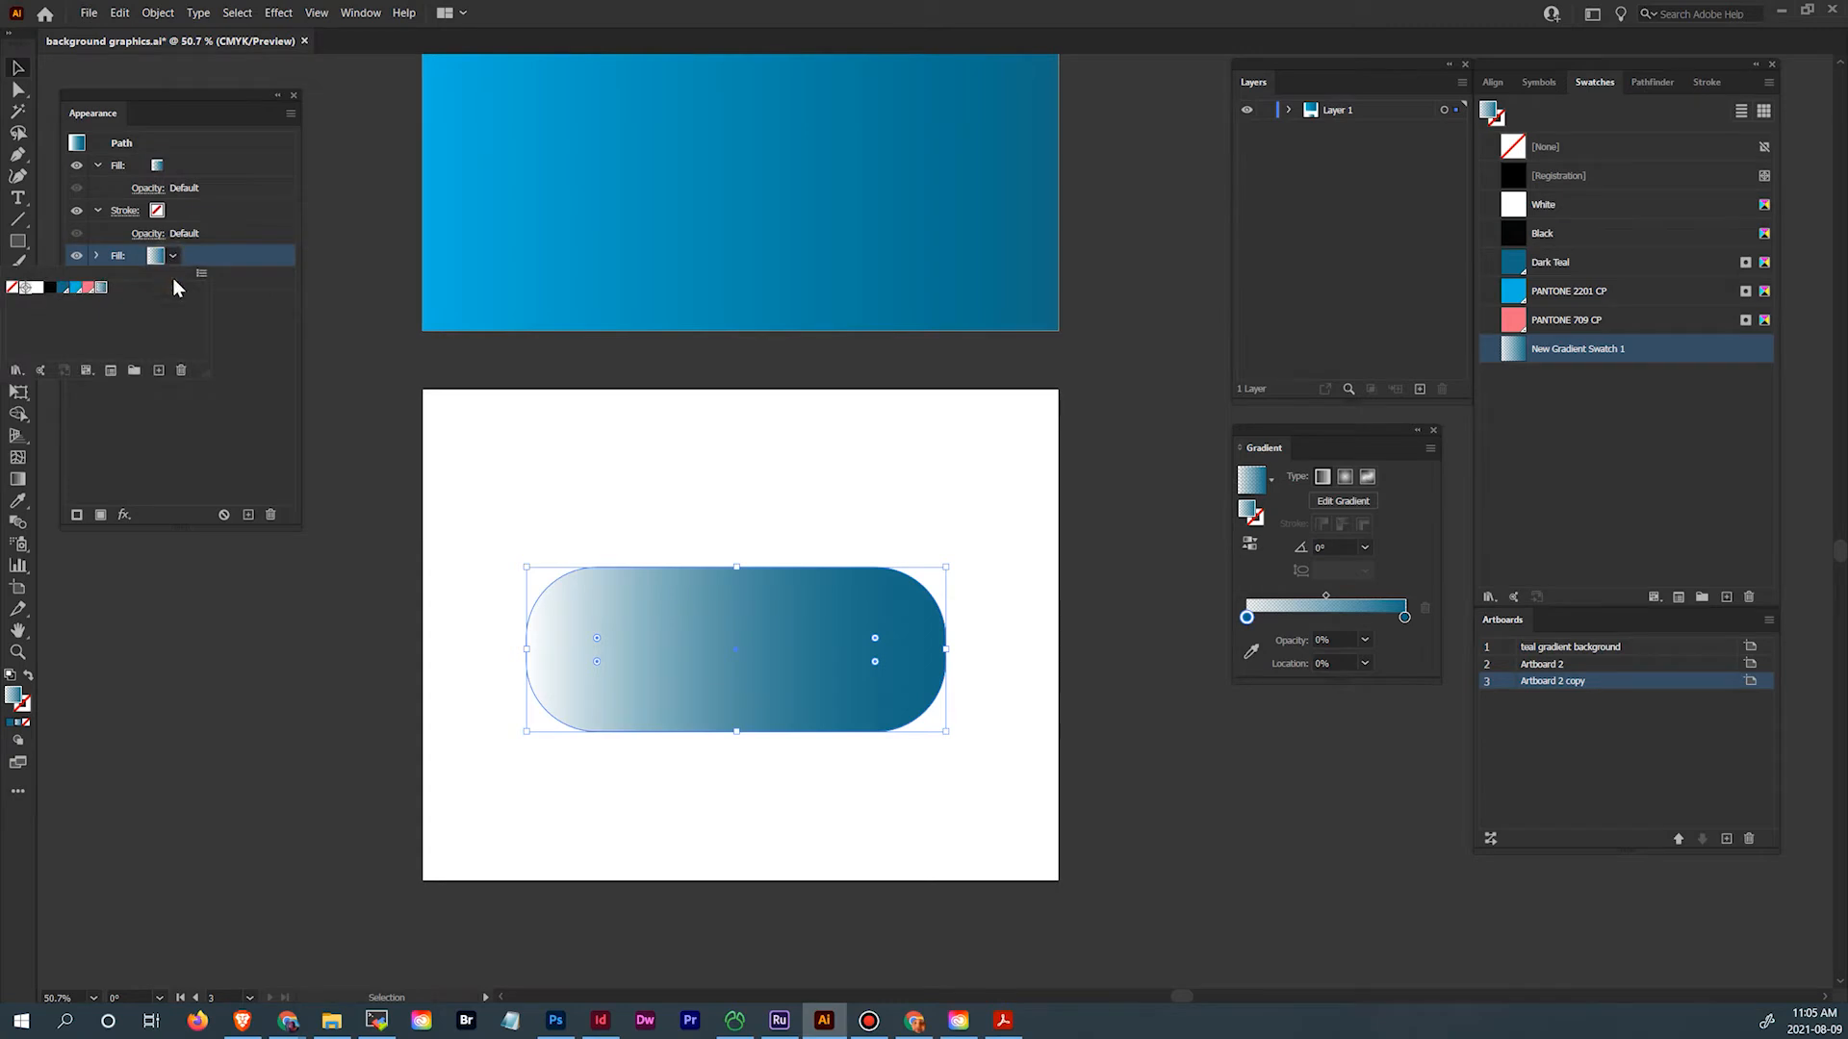
left_click(73, 288)
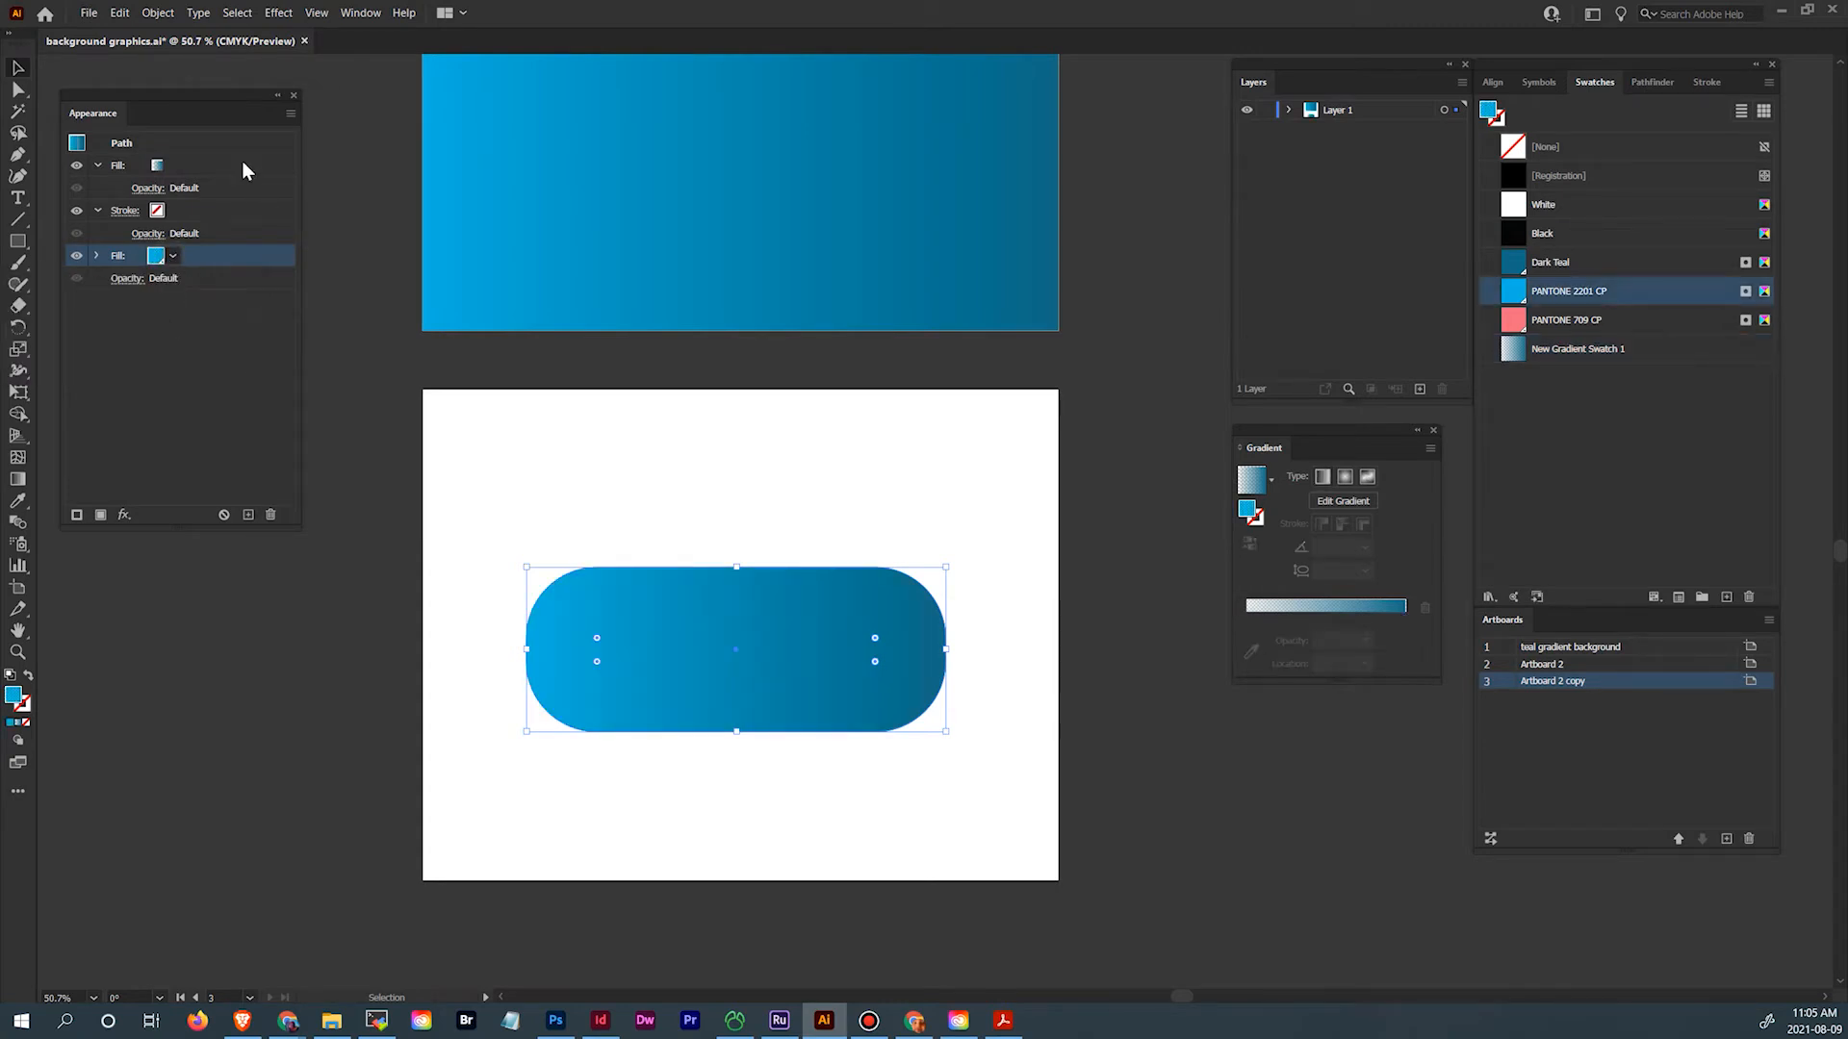
left_click_drag(212, 166, 216, 255)
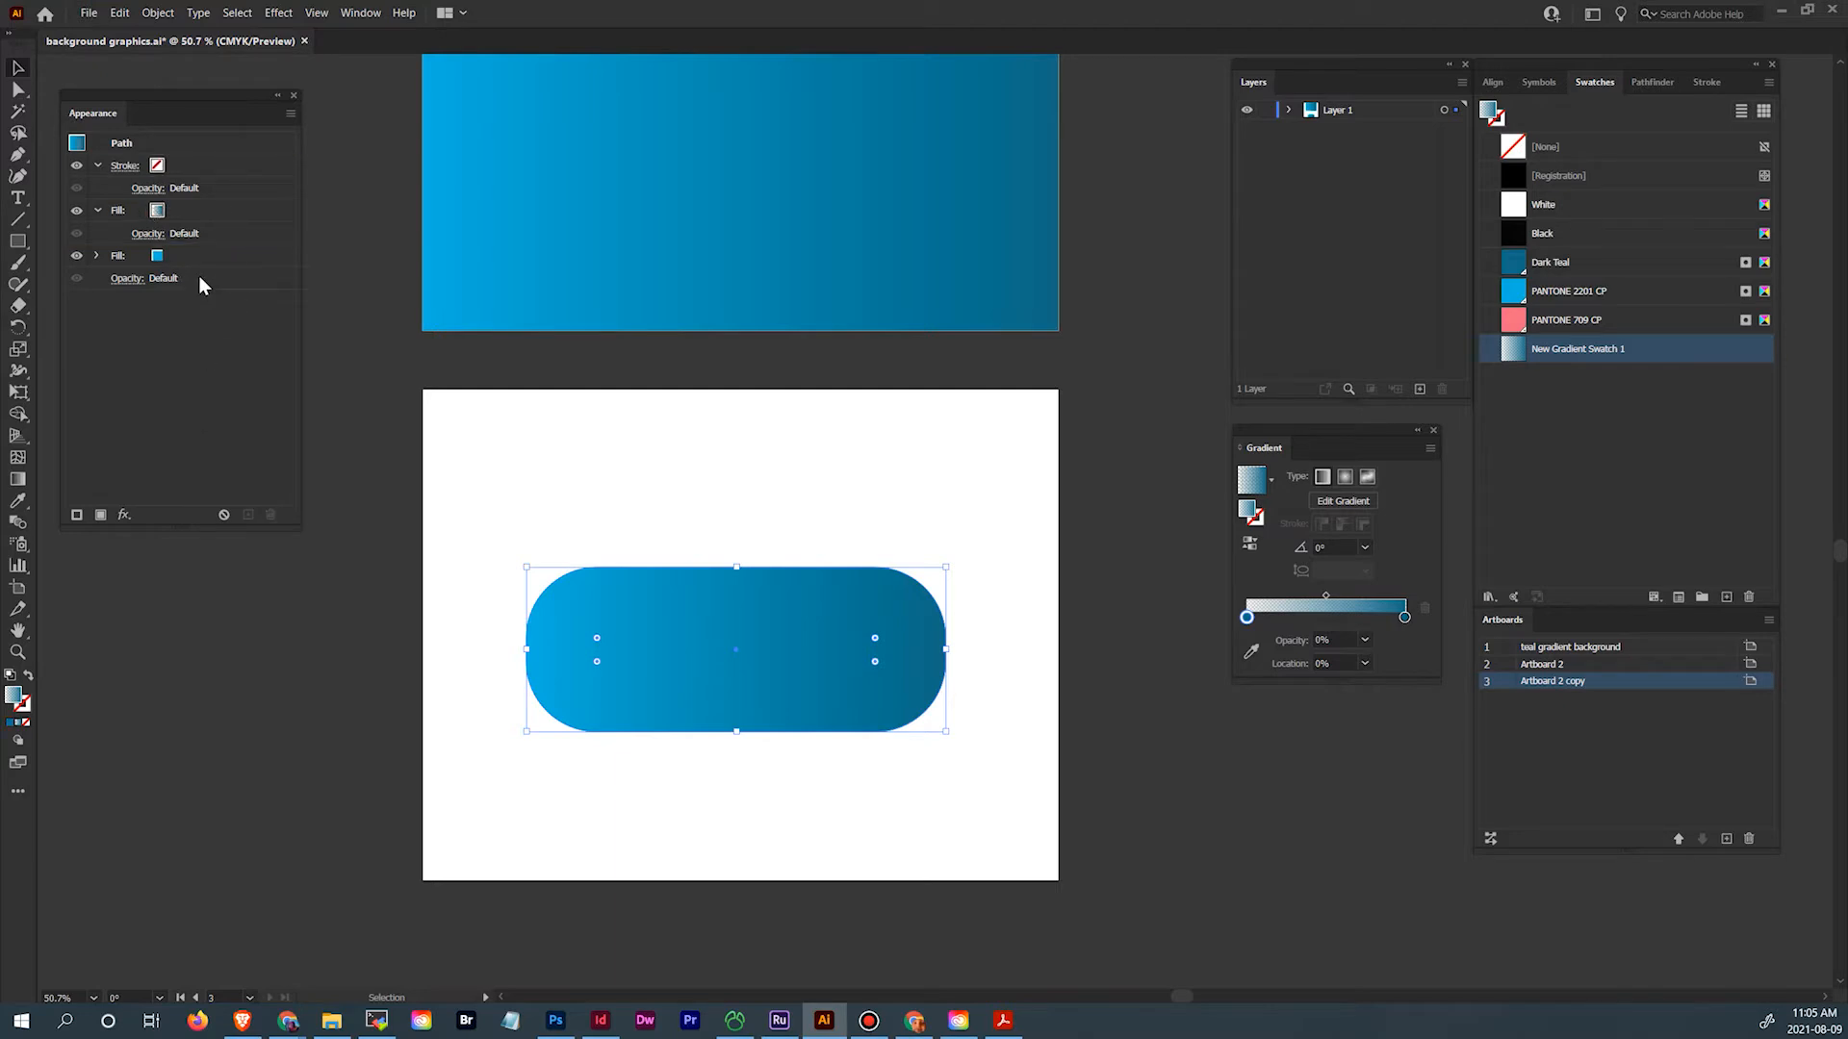
left_click(97, 210)
Give the pill a White stroke with a weight of 50 pt
left_click(158, 167)
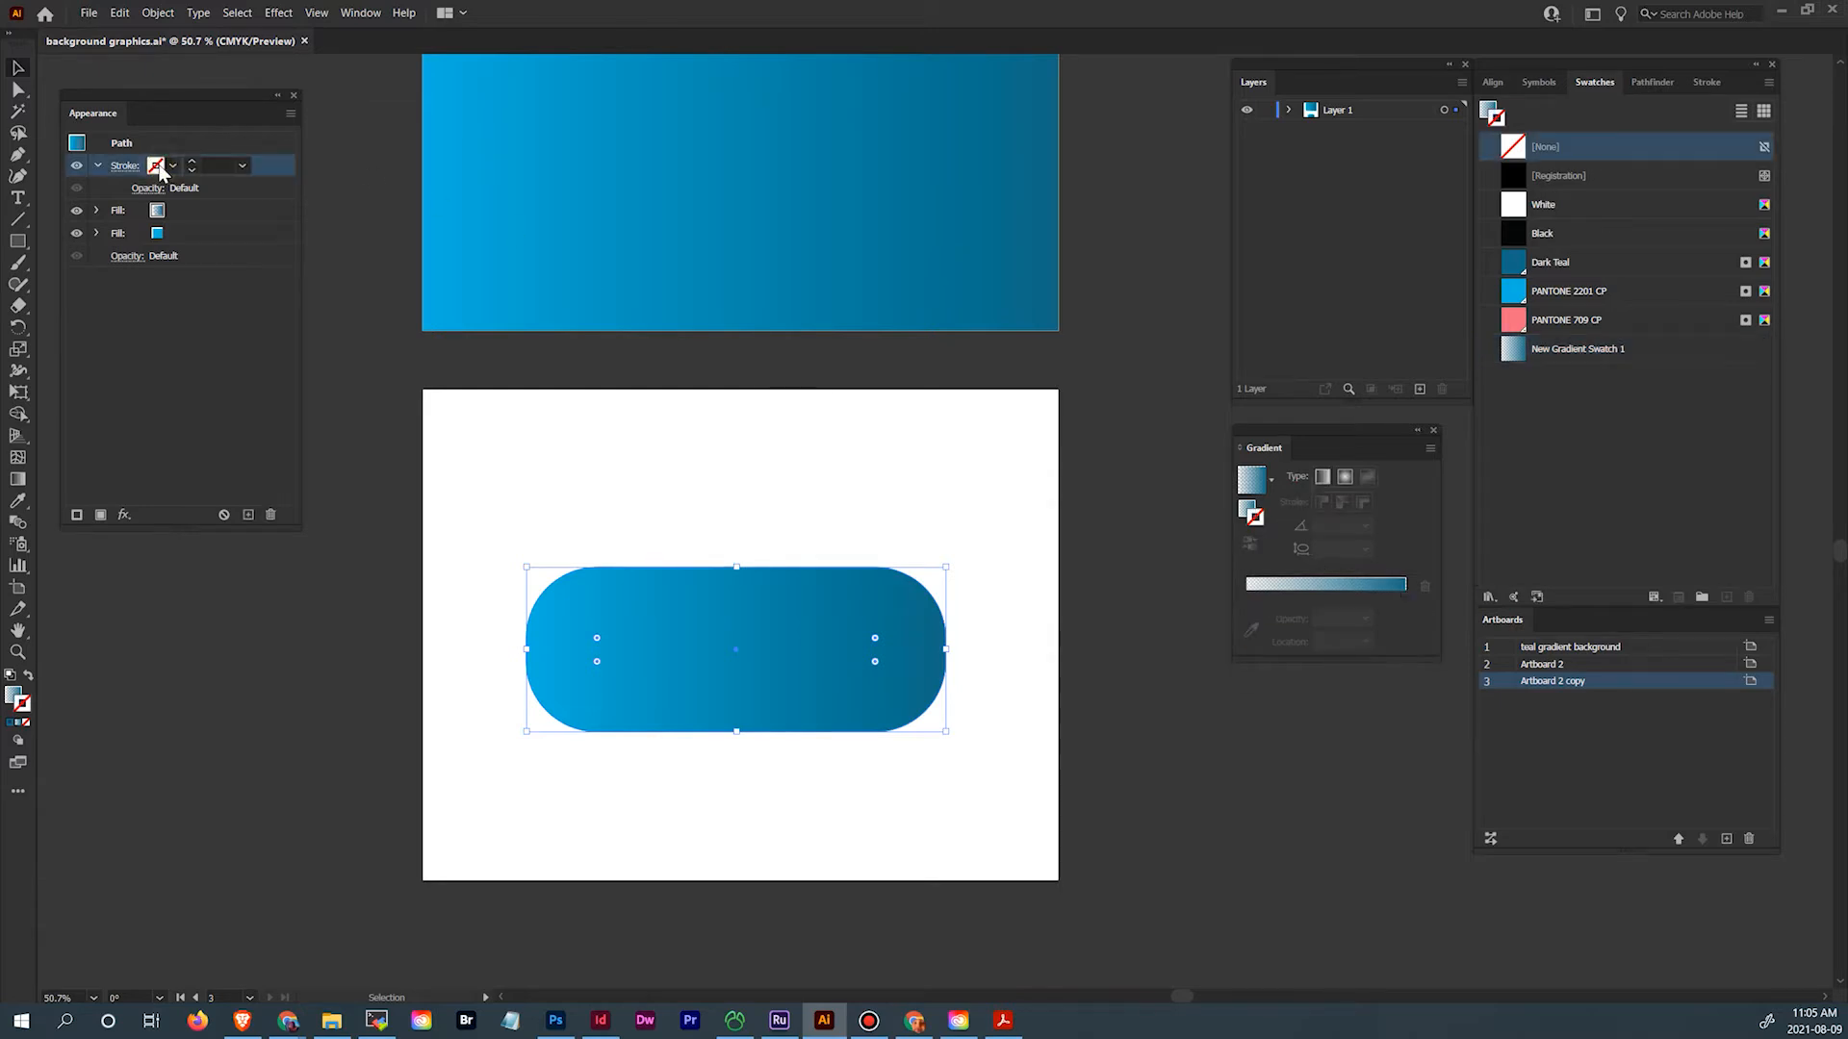
left_click(173, 166)
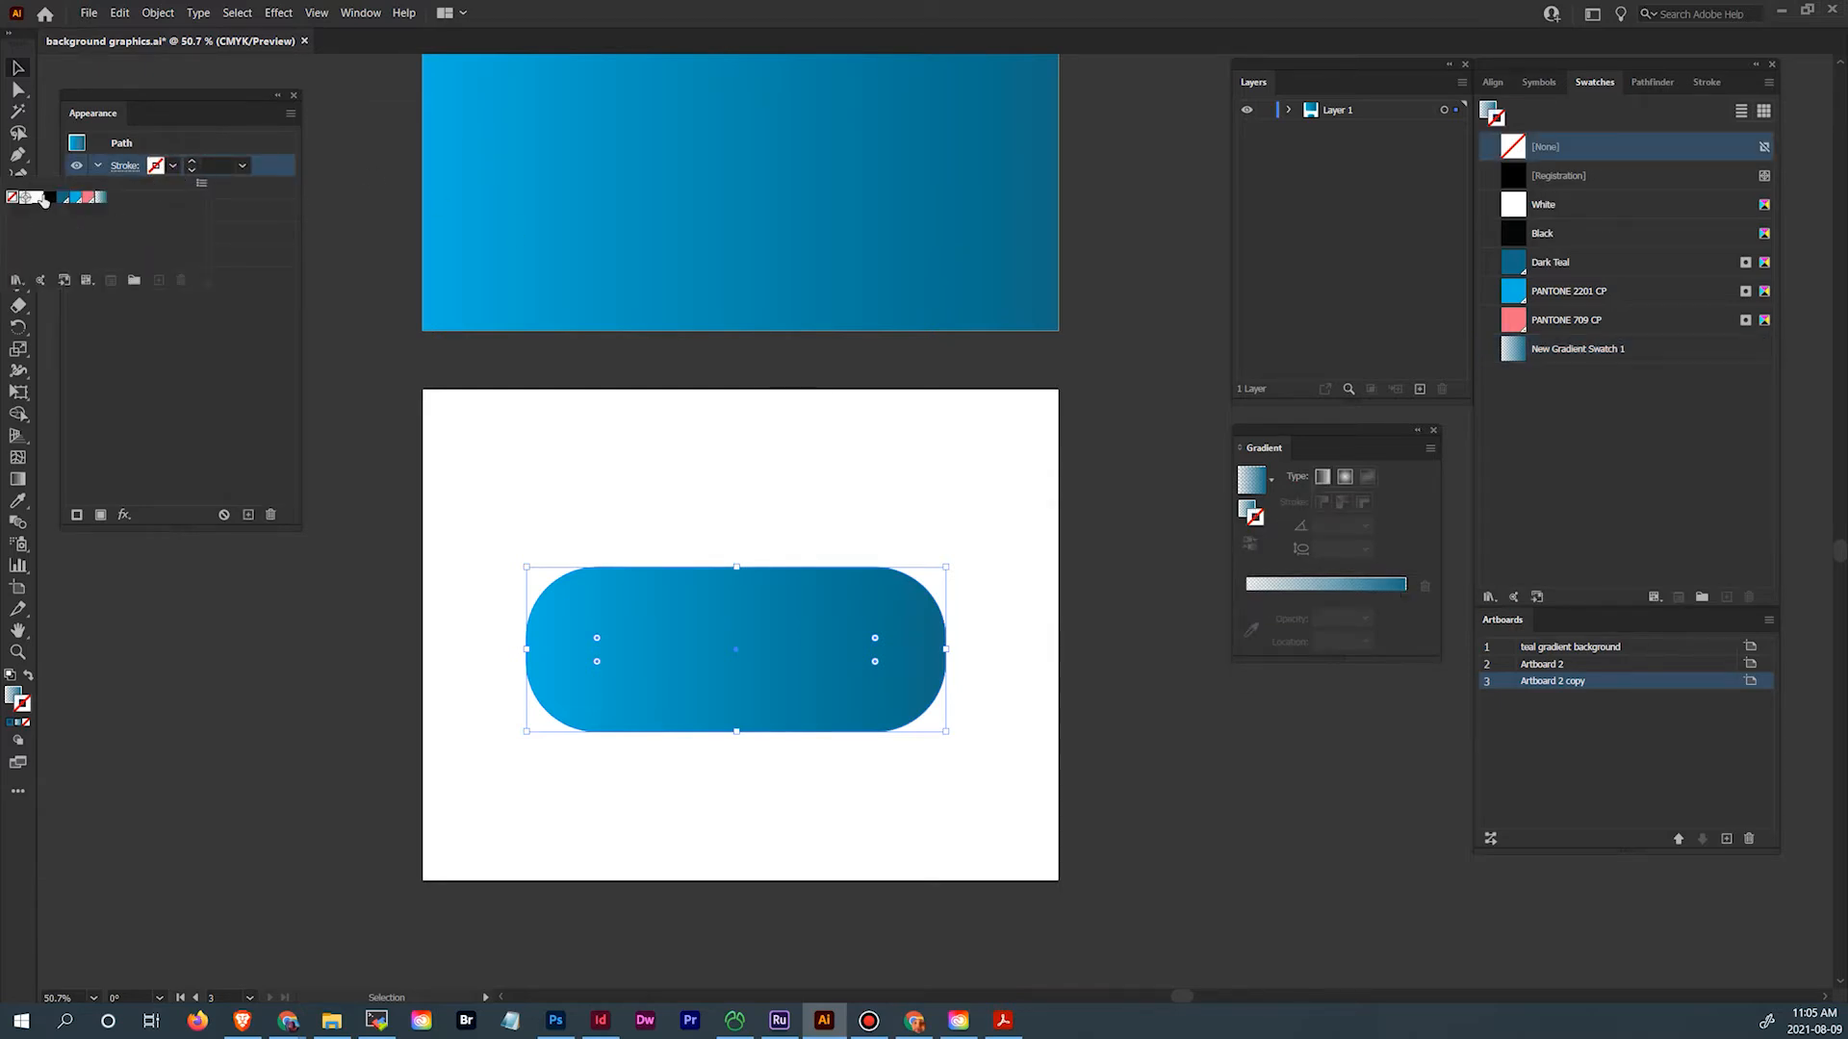
left_click(40, 197)
left_click(190, 162)
left_click(190, 163)
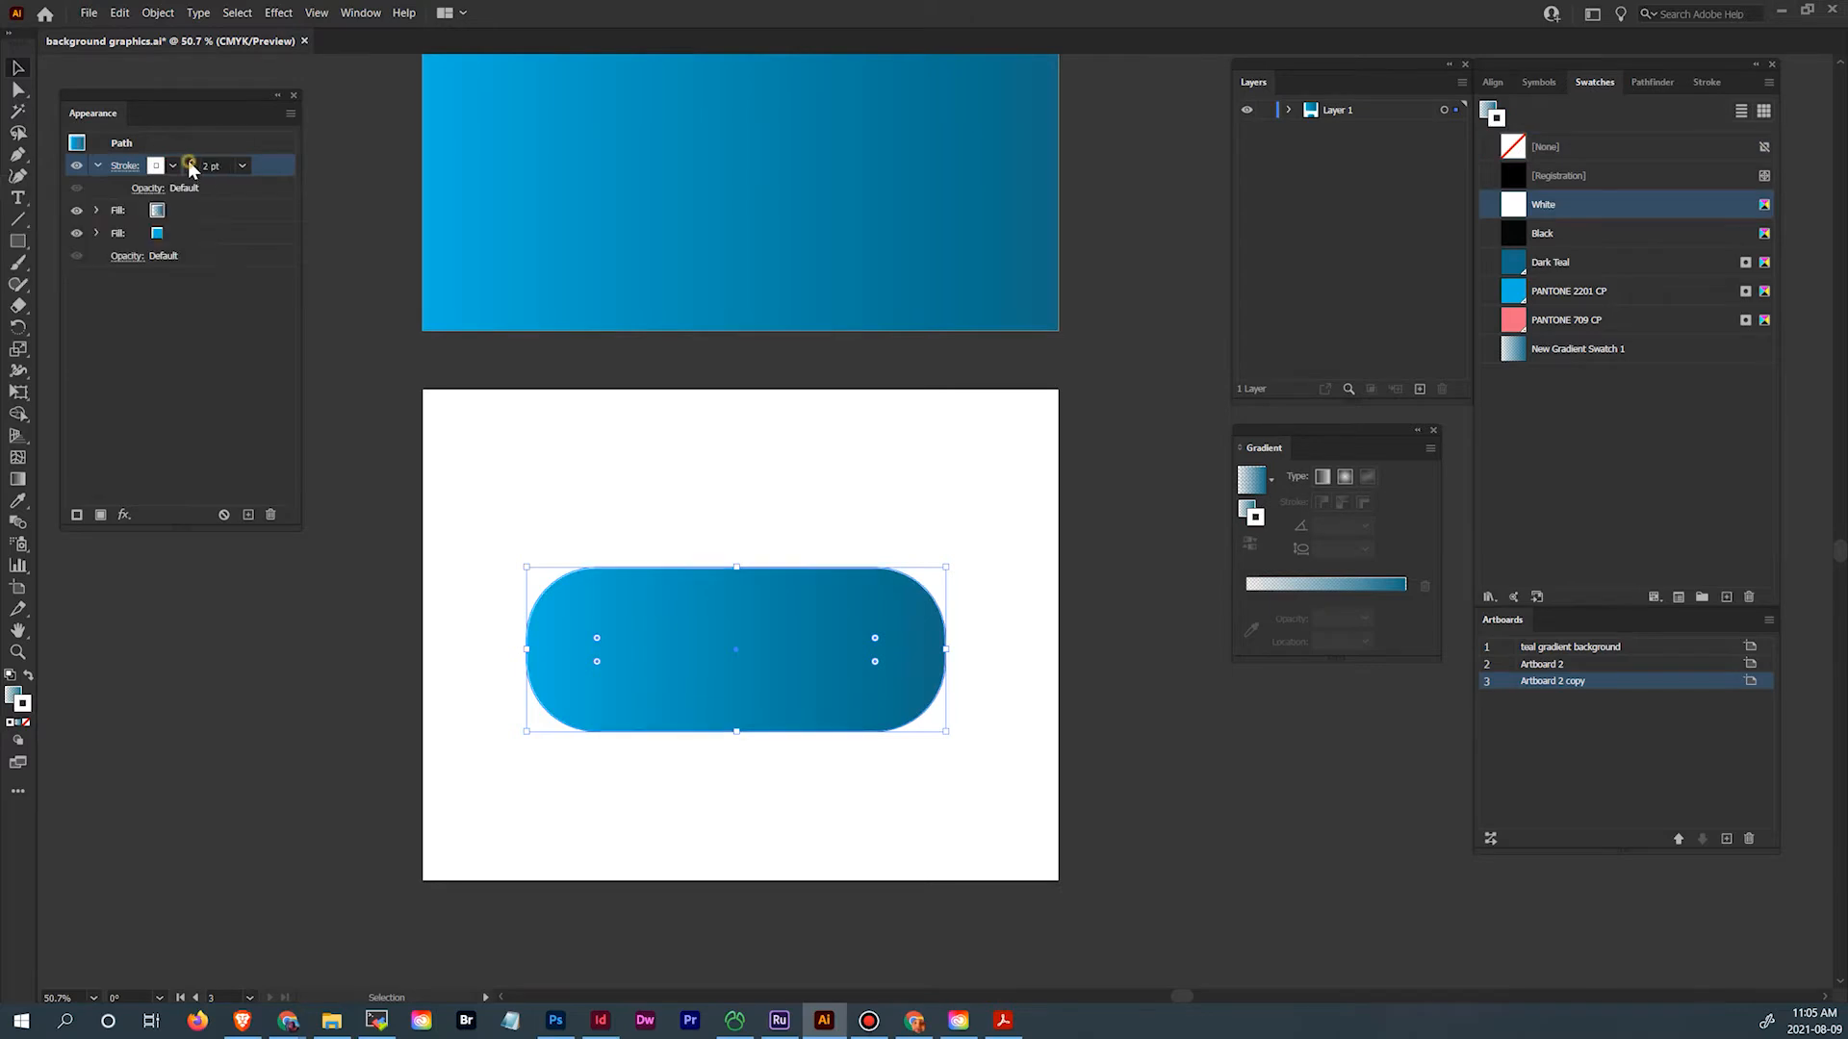
left_click(191, 162)
left_click(191, 163)
left_click(190, 162)
left_click(191, 162)
left_click(191, 163)
left_click(190, 166)
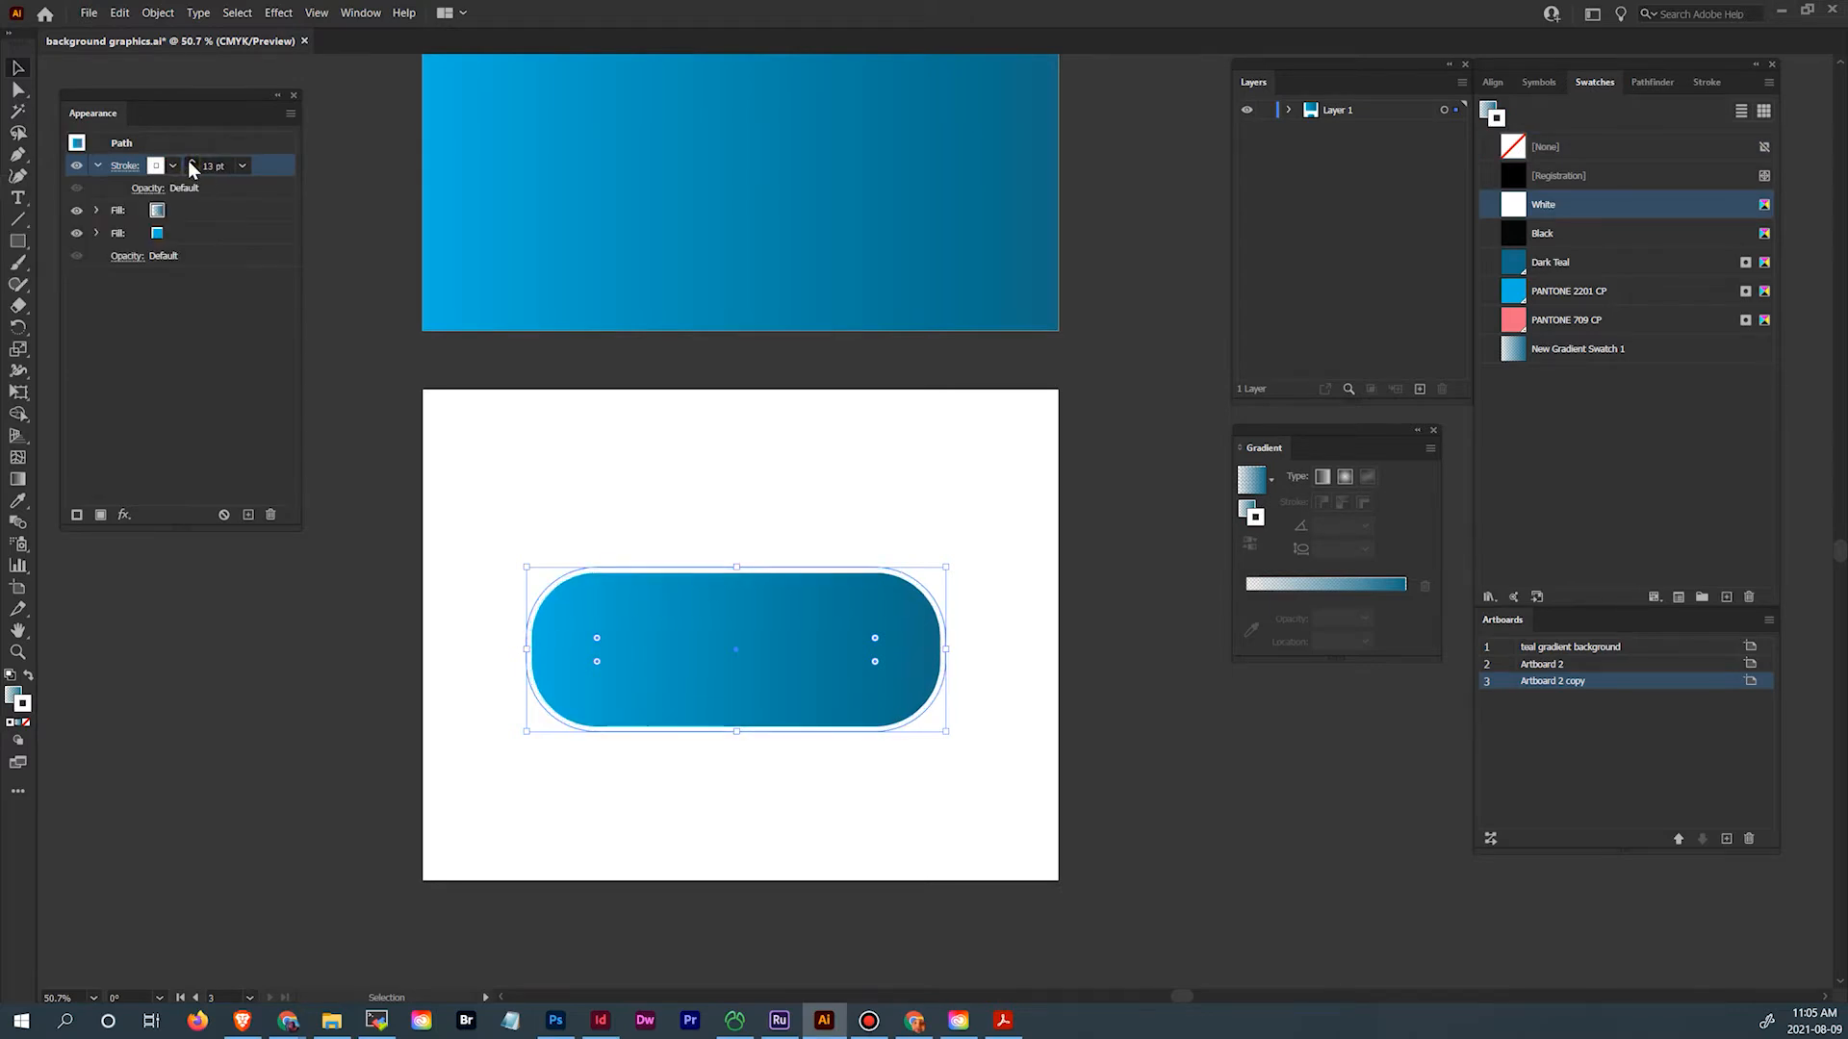
left_click(189, 165)
left_click(189, 166)
left_click(190, 166)
left_click(190, 166)
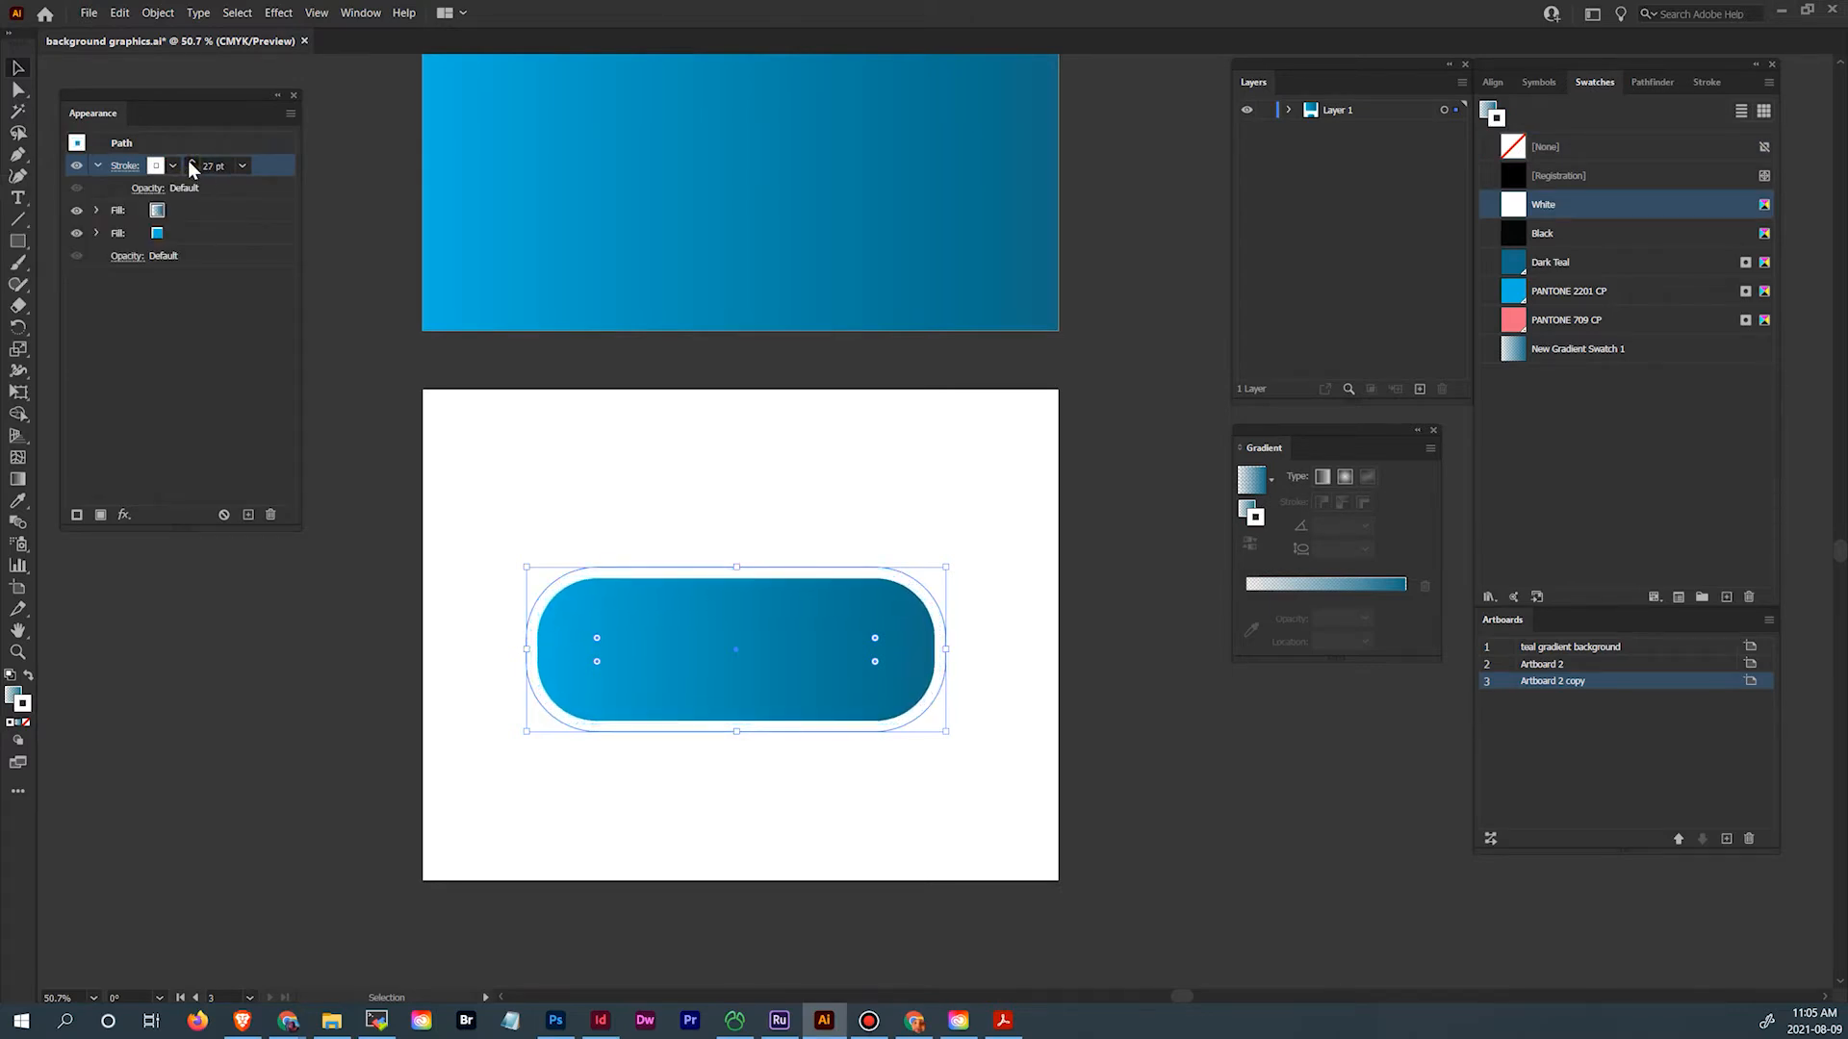
left_click(189, 166)
left_click(189, 165)
left_click(190, 166)
left_click(190, 165)
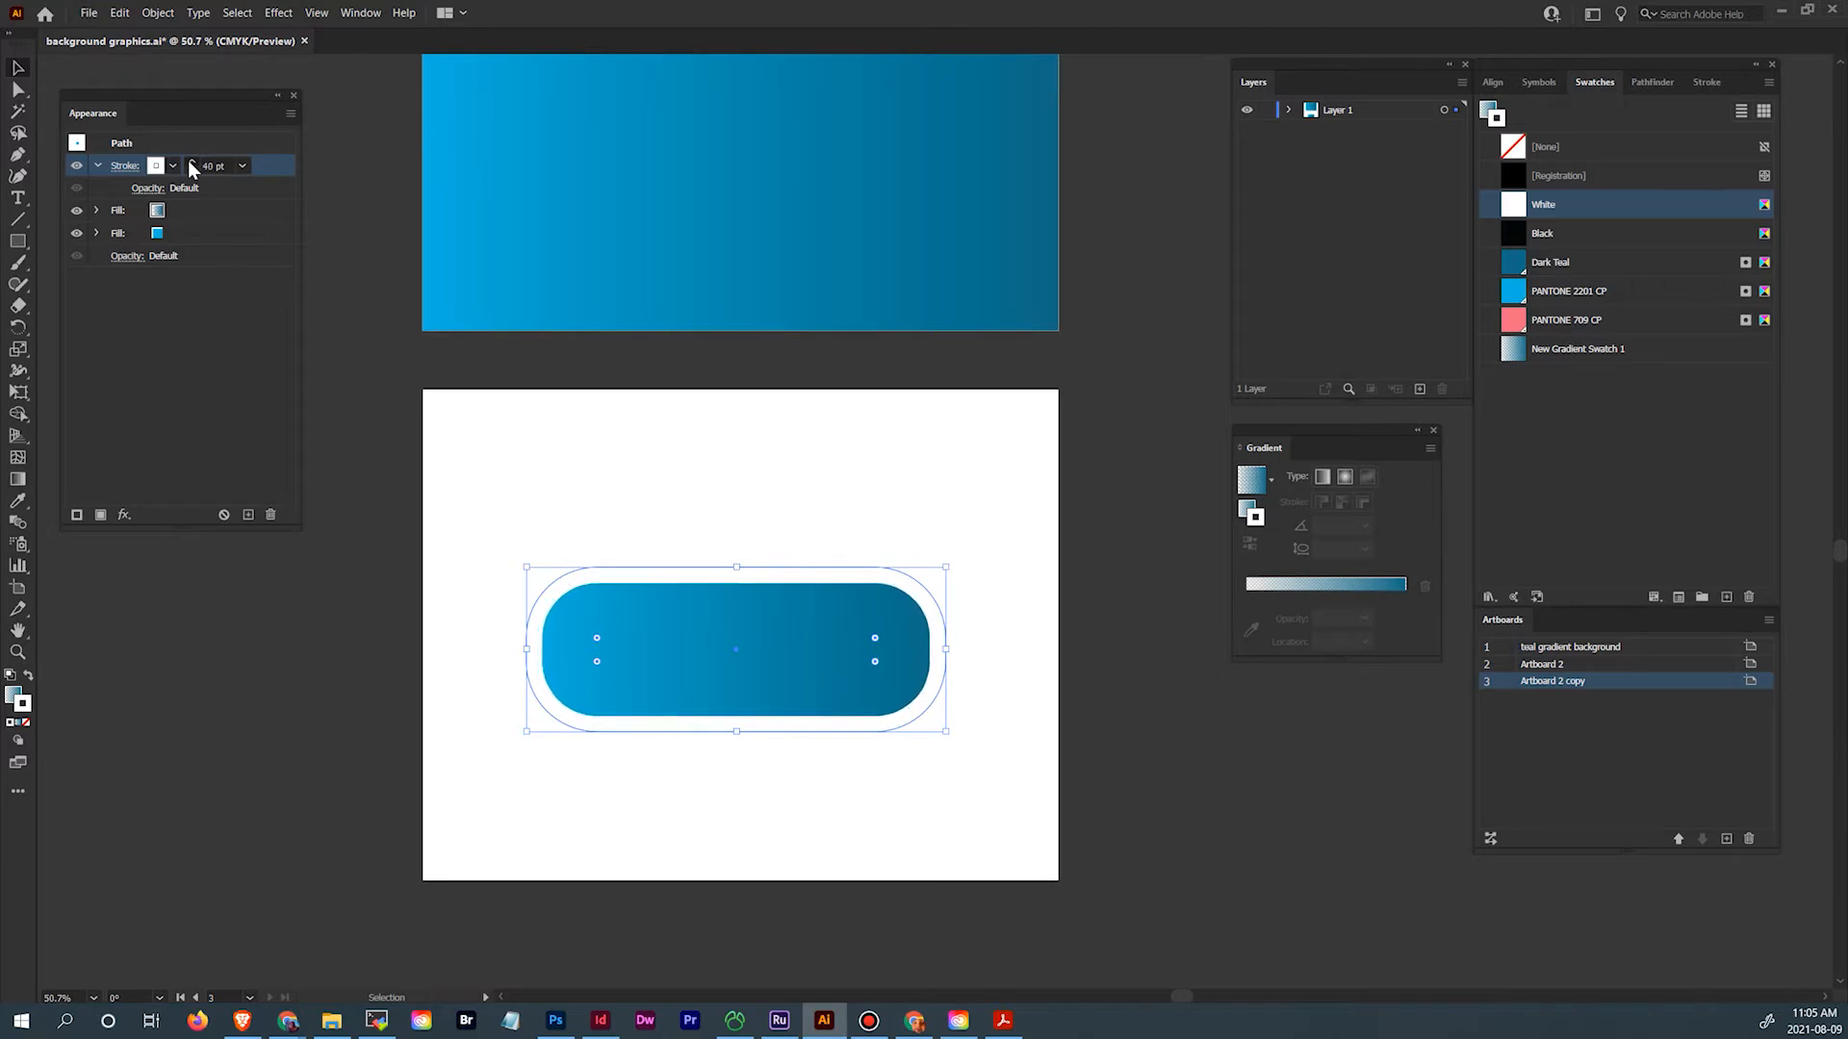
left_click(190, 166)
left_click(190, 166)
left_click(189, 166)
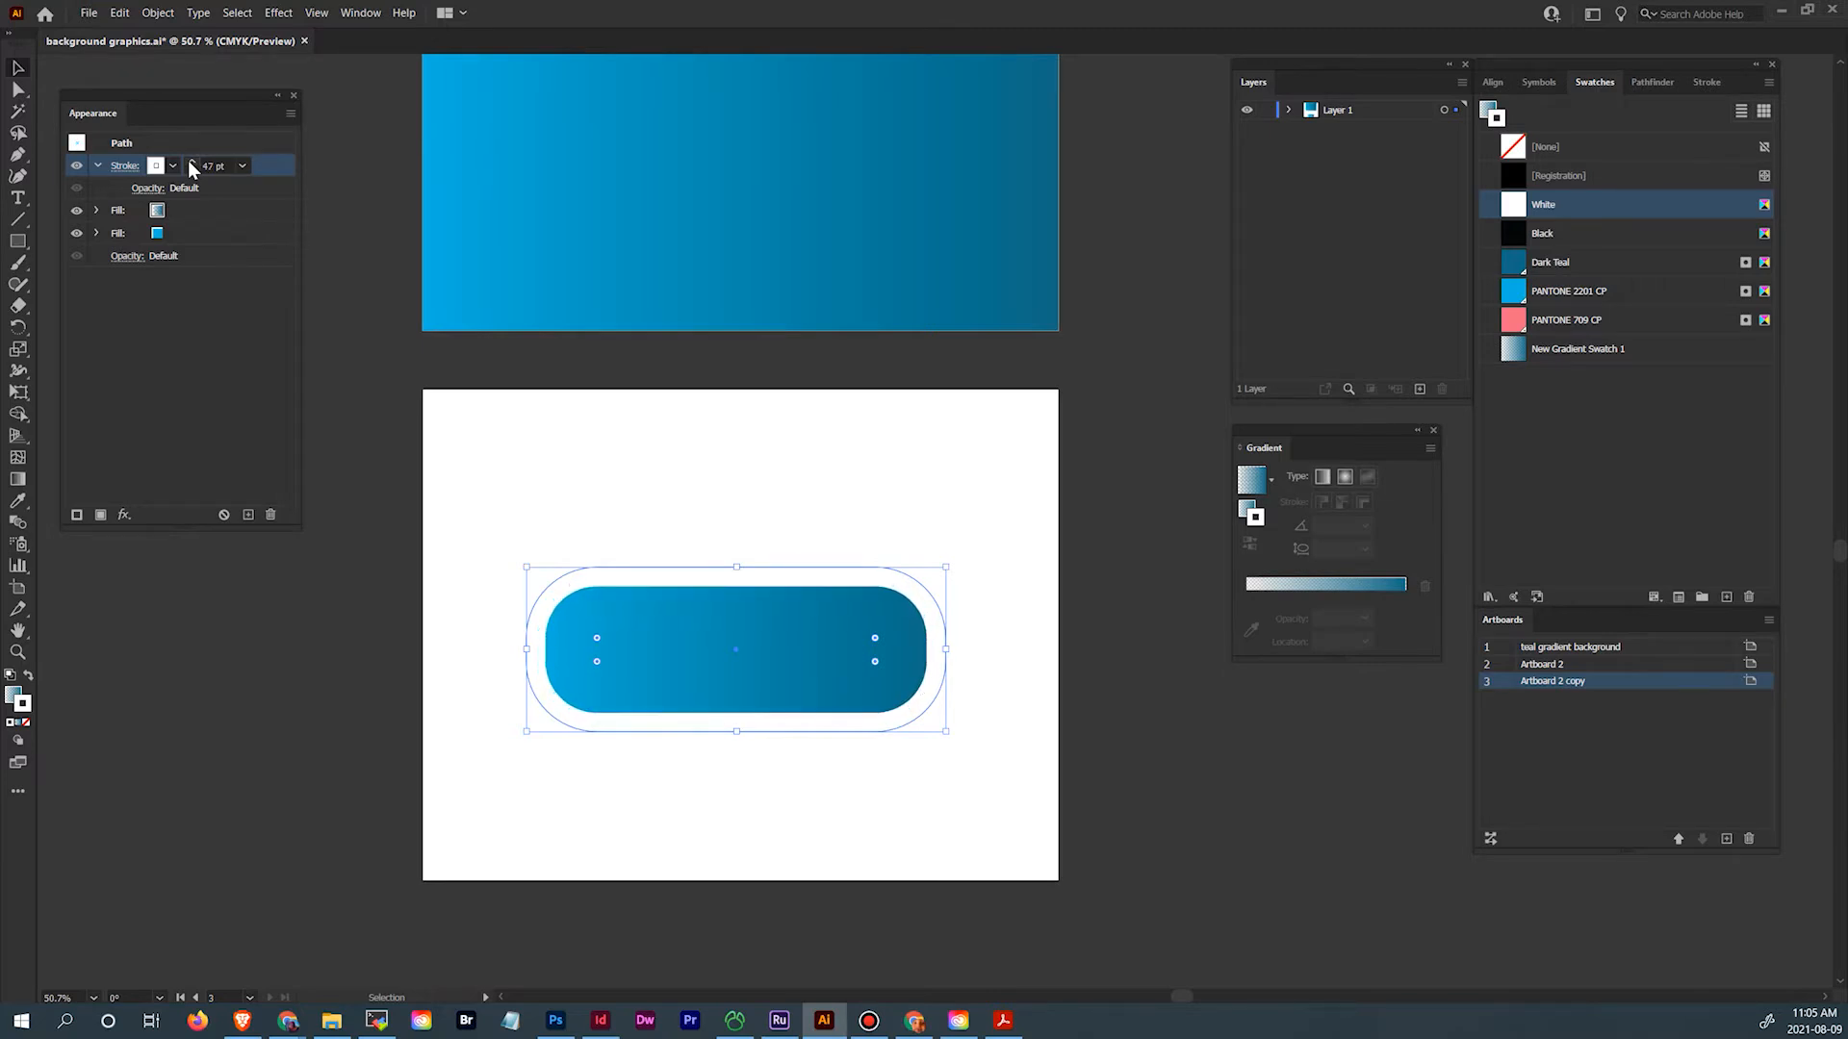
left_click(189, 166)
left_click(190, 165)
left_click(189, 165)
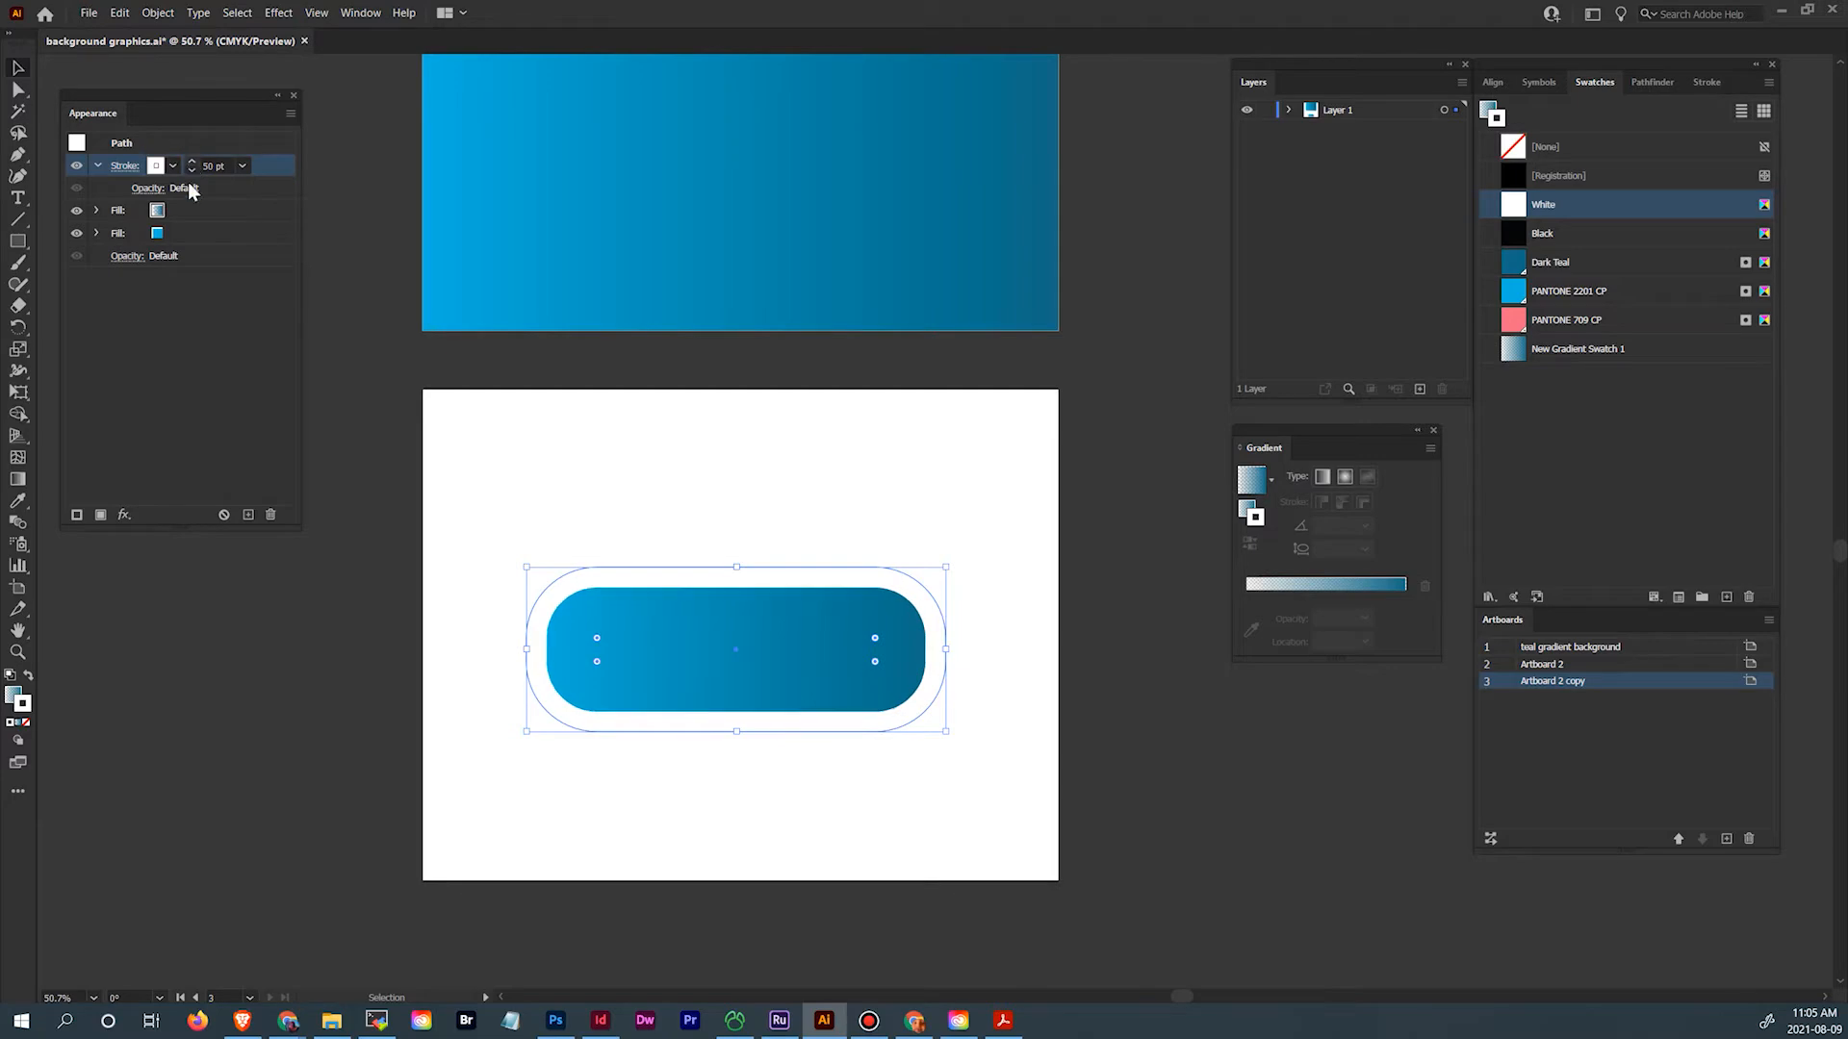
Compare with the reference brochure in InDesign and round the pill's corners fully so both ends are semicircles
left_click(603, 1022)
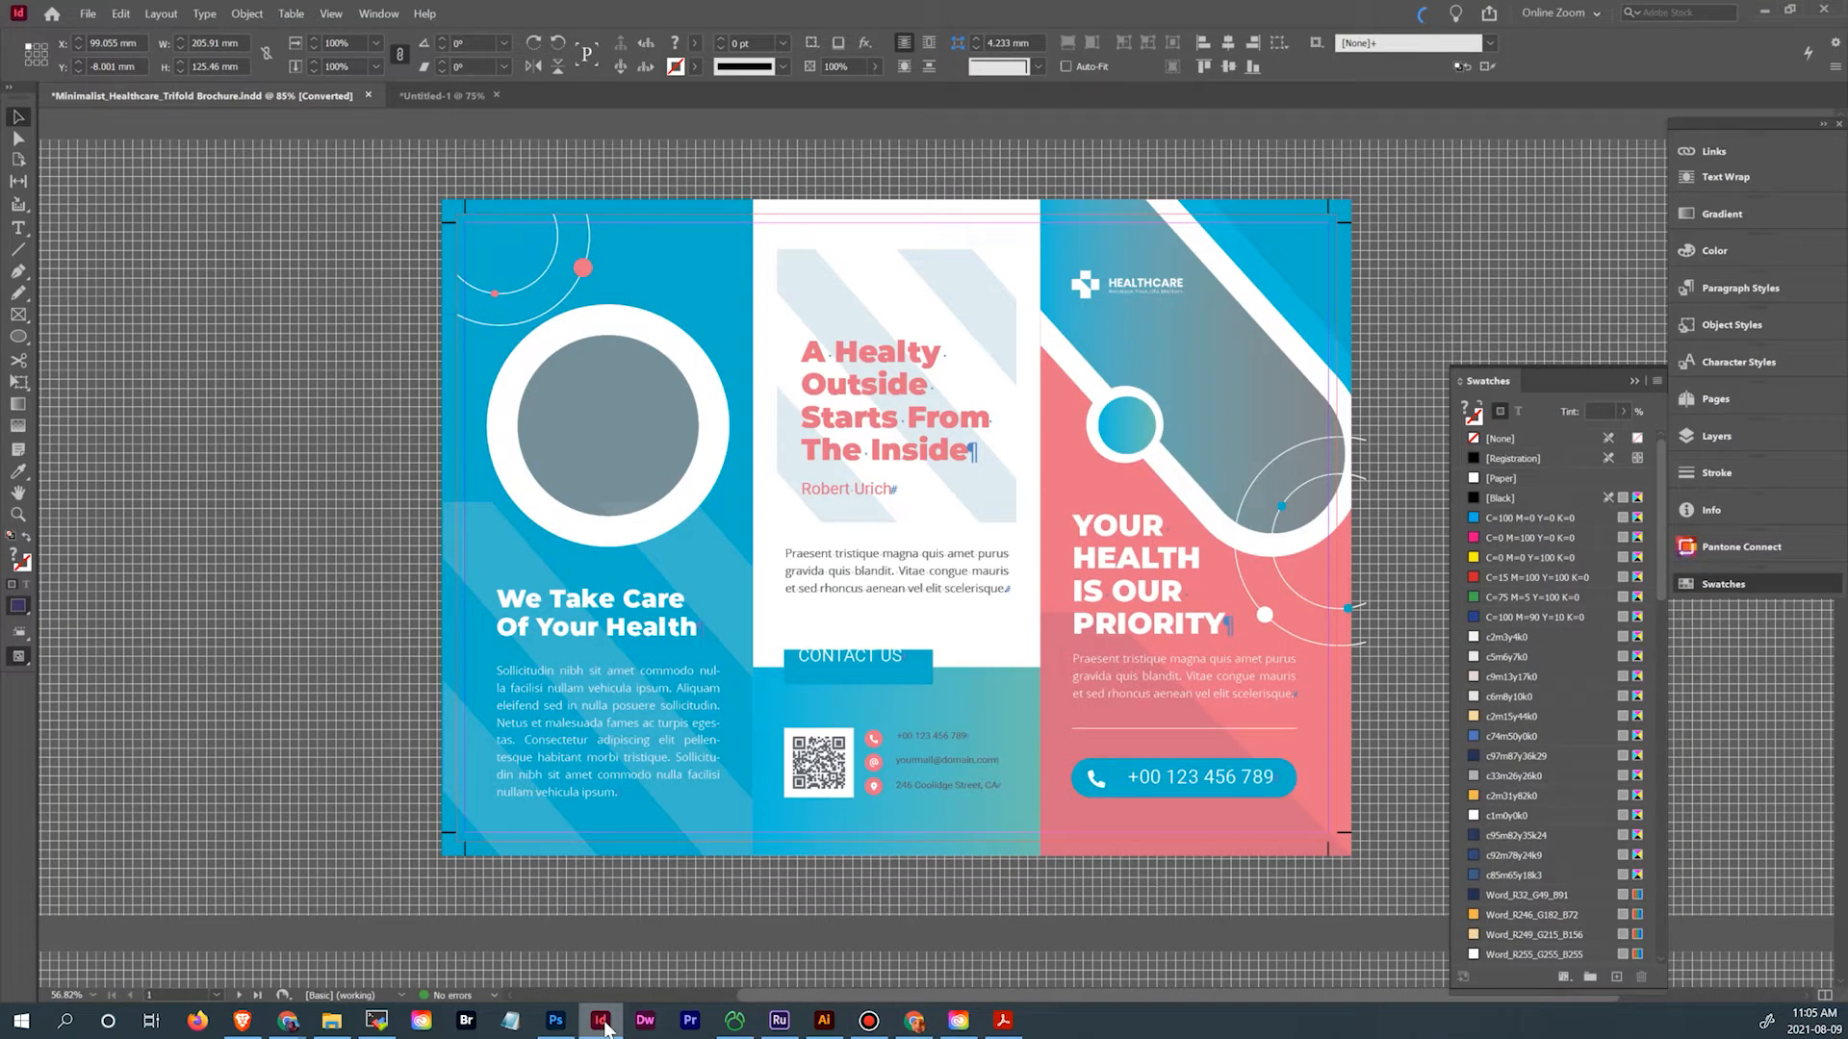
left_click(604, 1022)
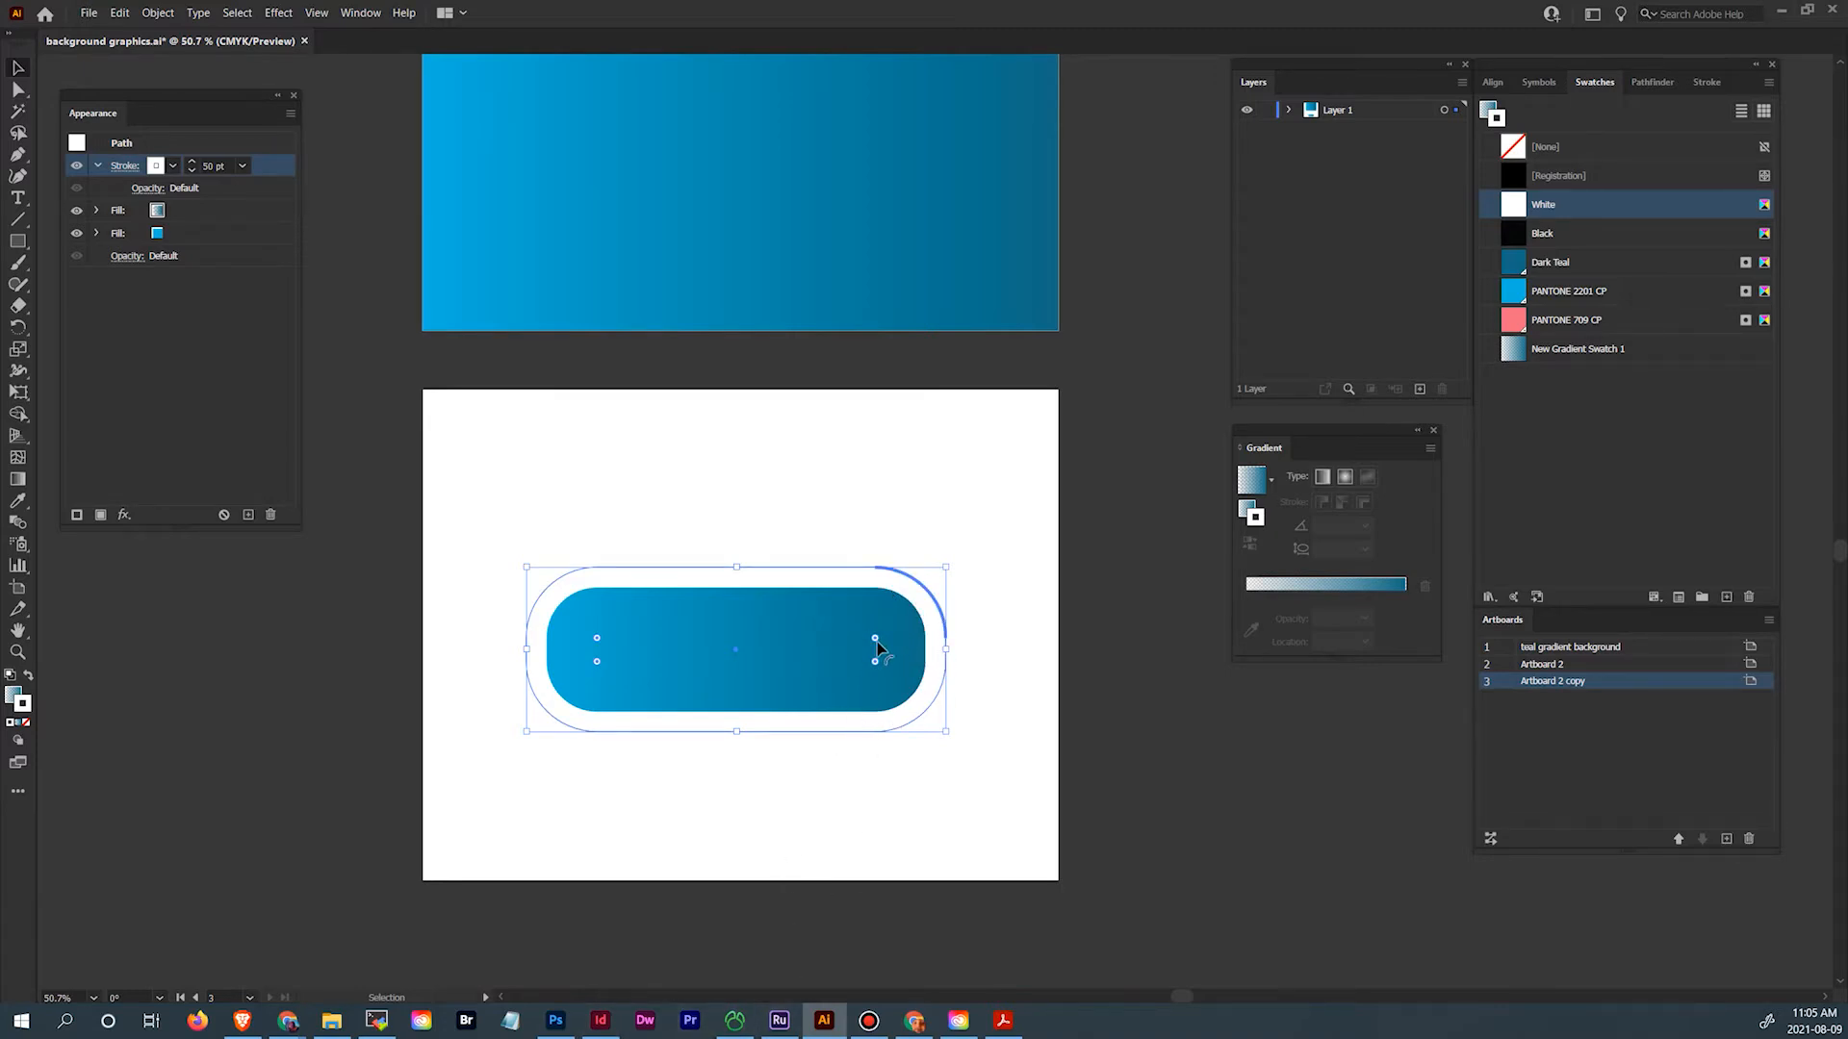
left_click_drag(875, 640, 867, 648)
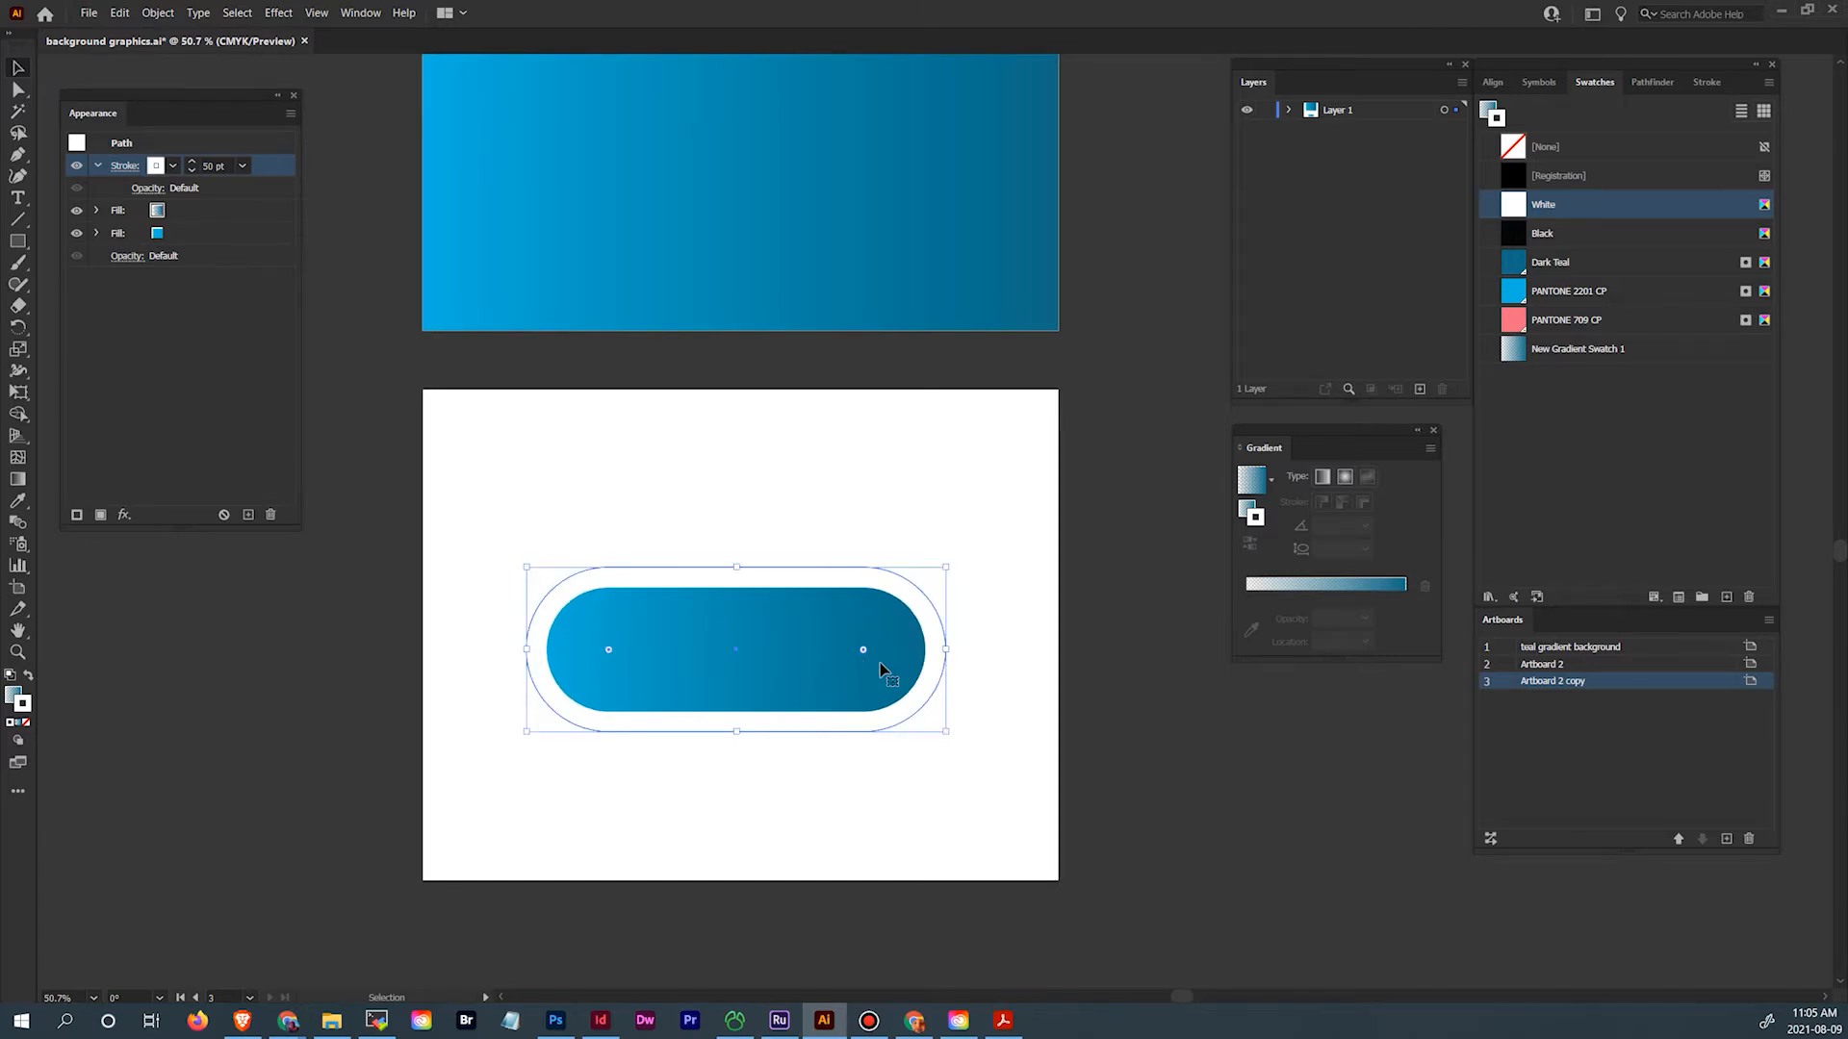
left_click(914, 871)
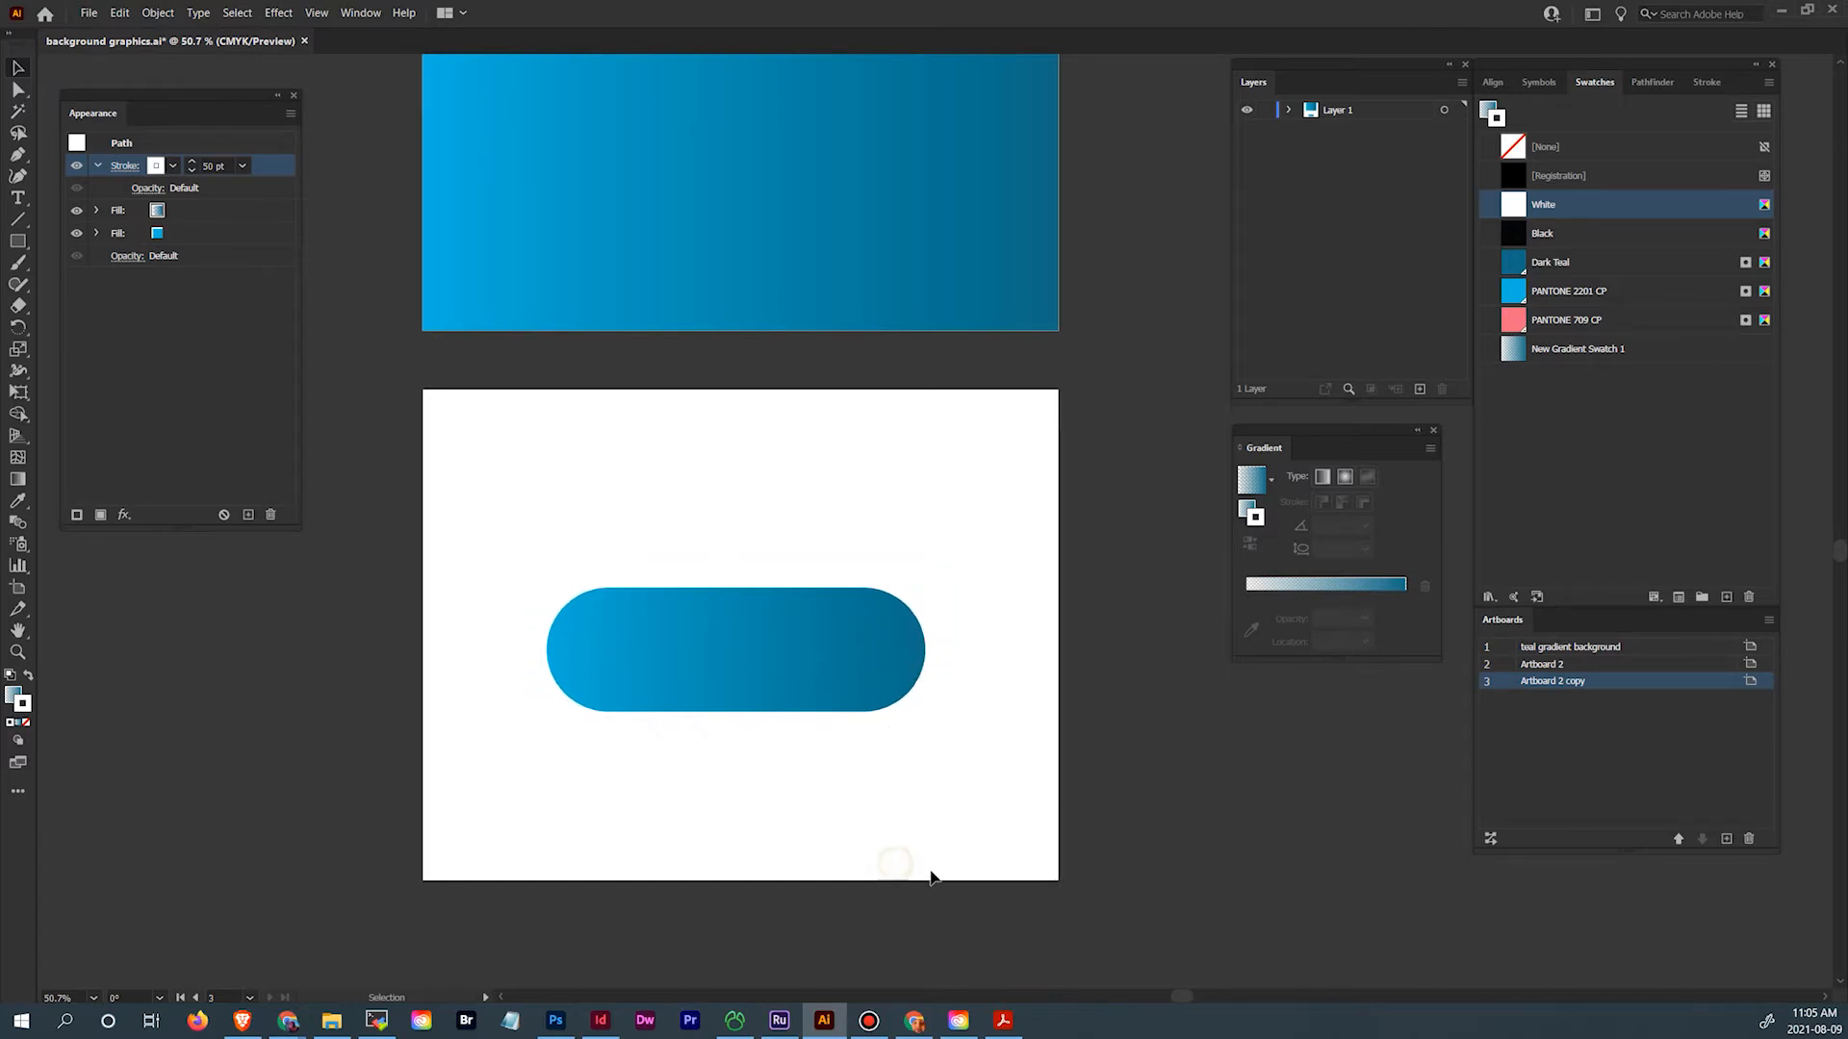
Redirect the pill's gradient fill diagonally, from below the shape up to its upper edge, at about 56°
left_click(727, 703)
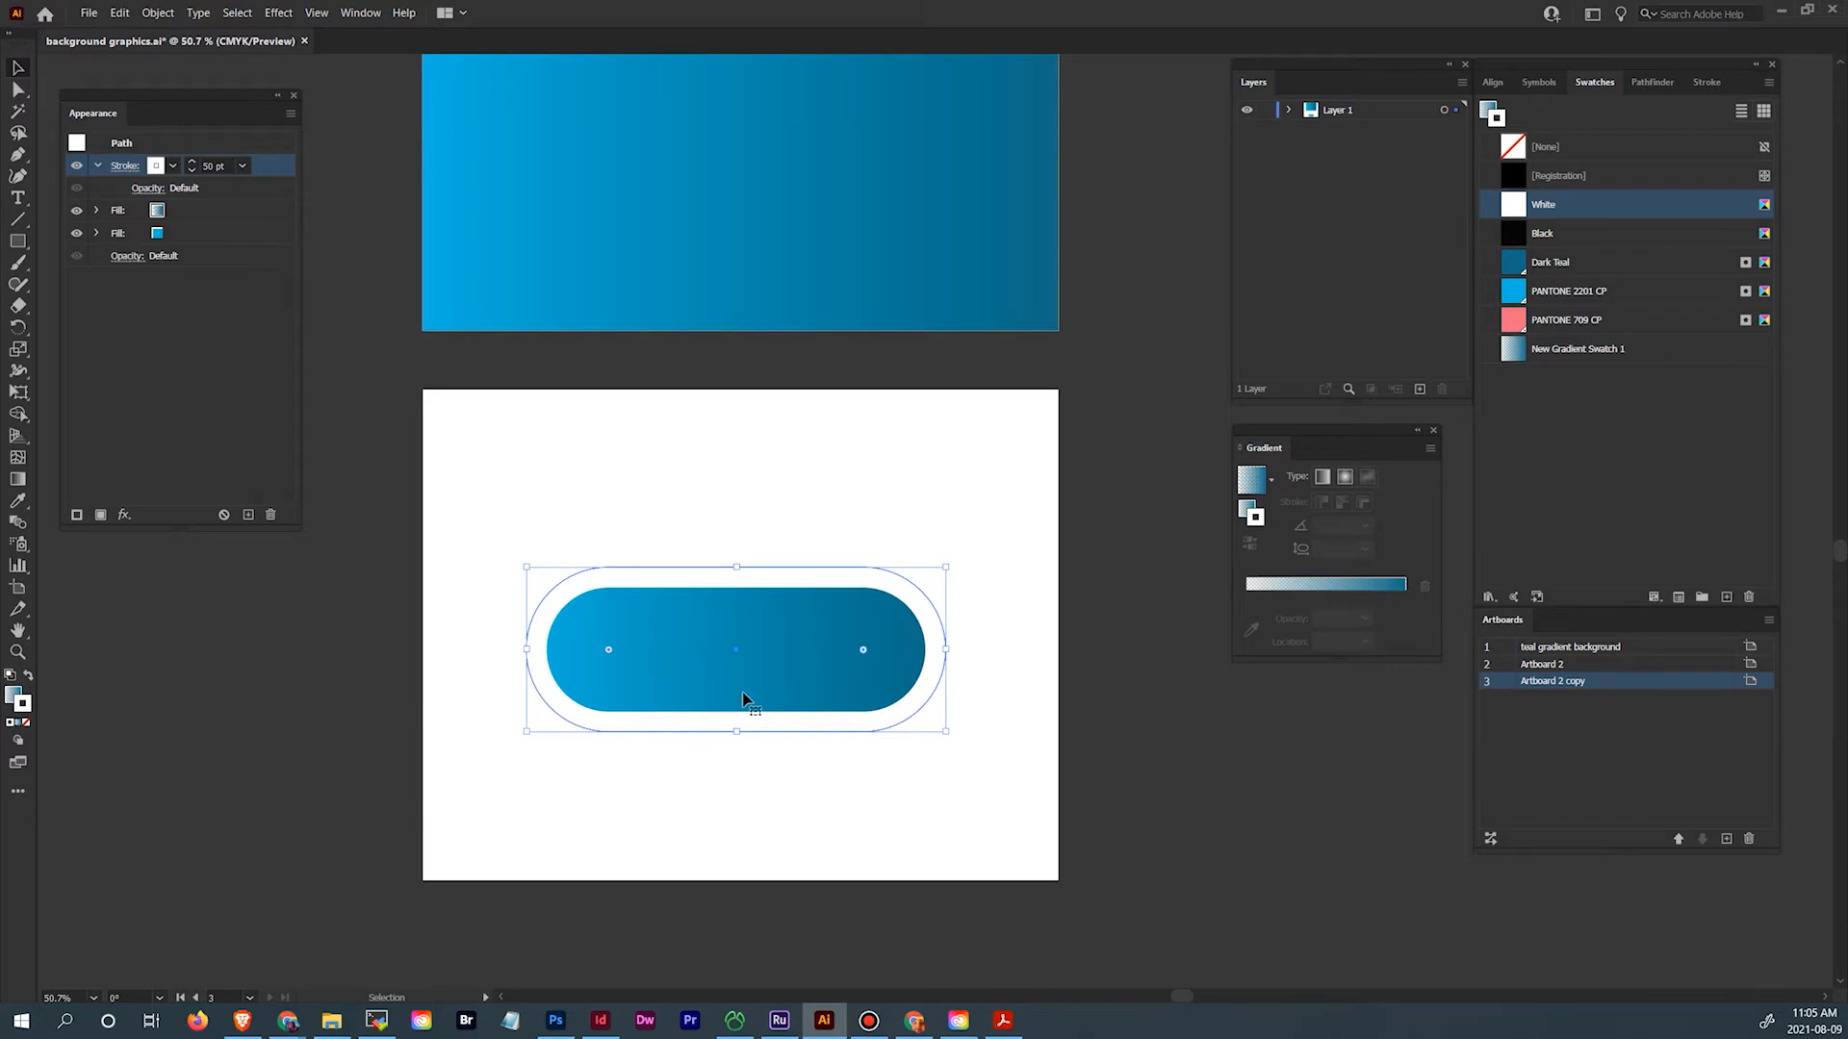
left_click(229, 210)
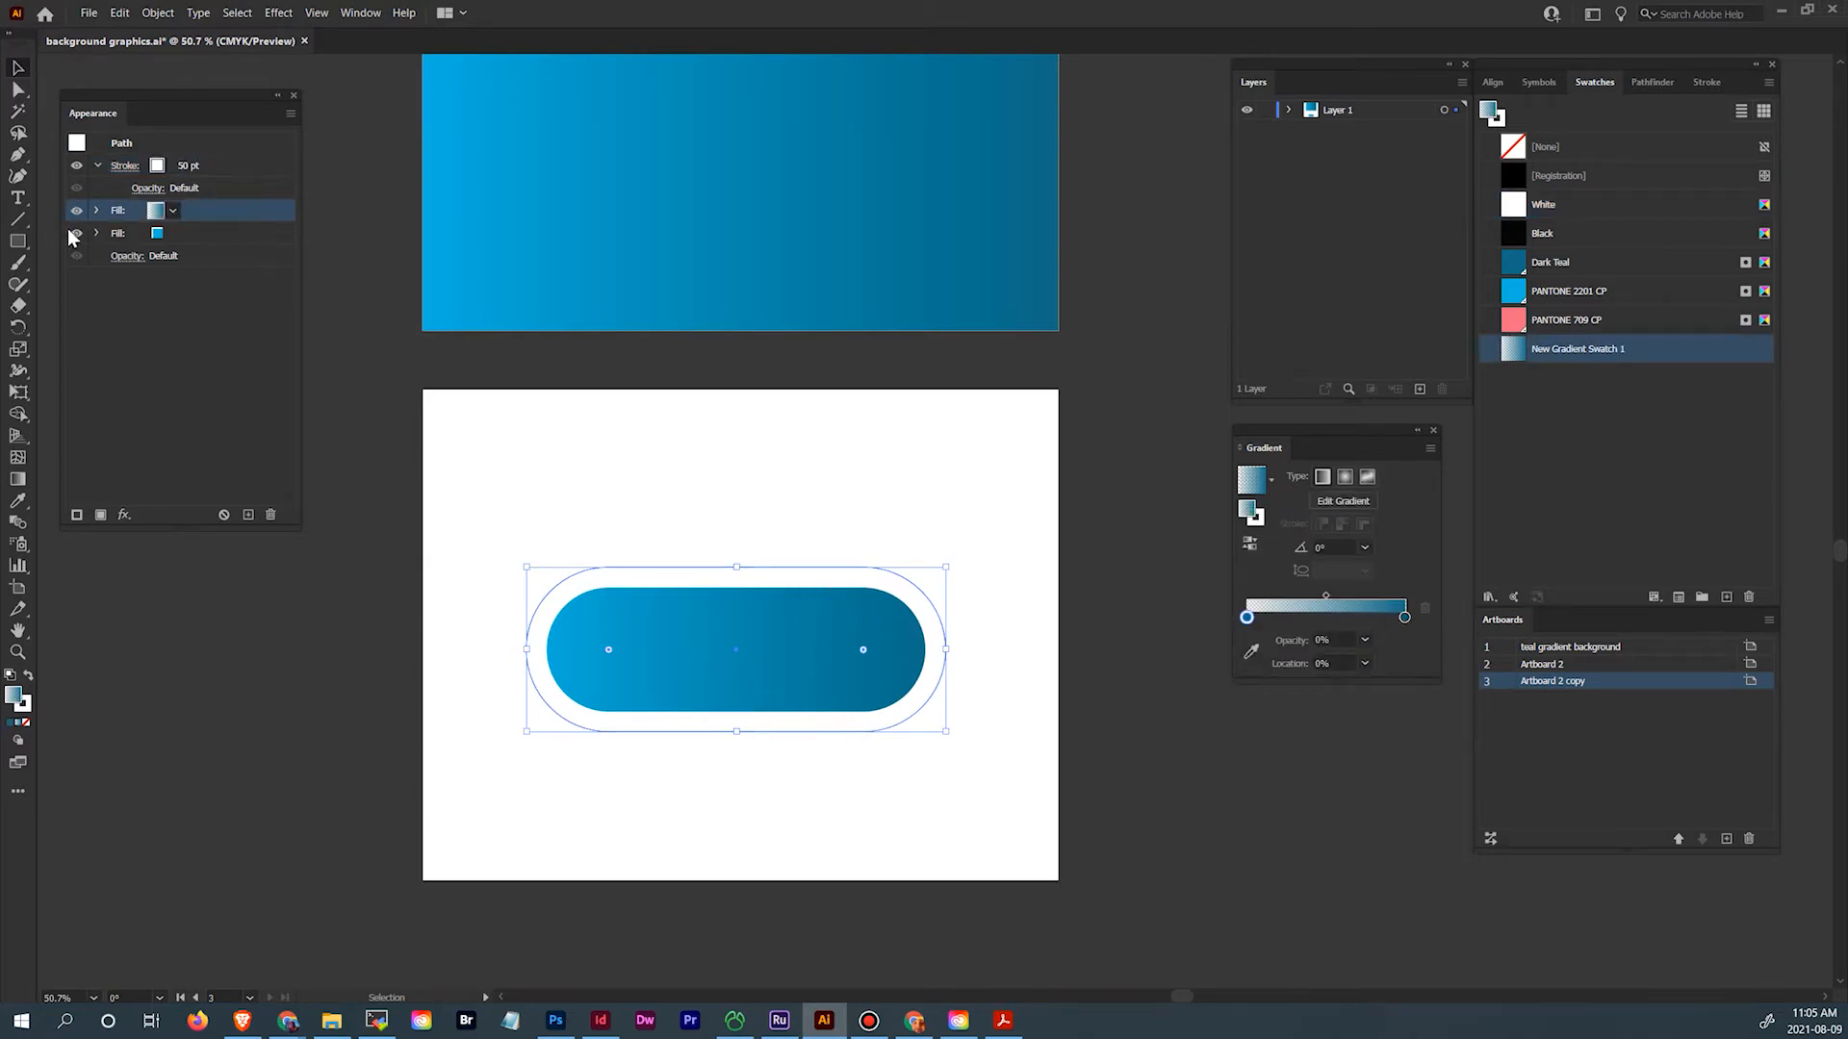
left_click(17, 479)
mouse_move(833, 549)
left_mouse_down()
mouse_move(681, 744)
mouse_move(809, 620)
mouse_move(777, 589)
left_mouse_up()
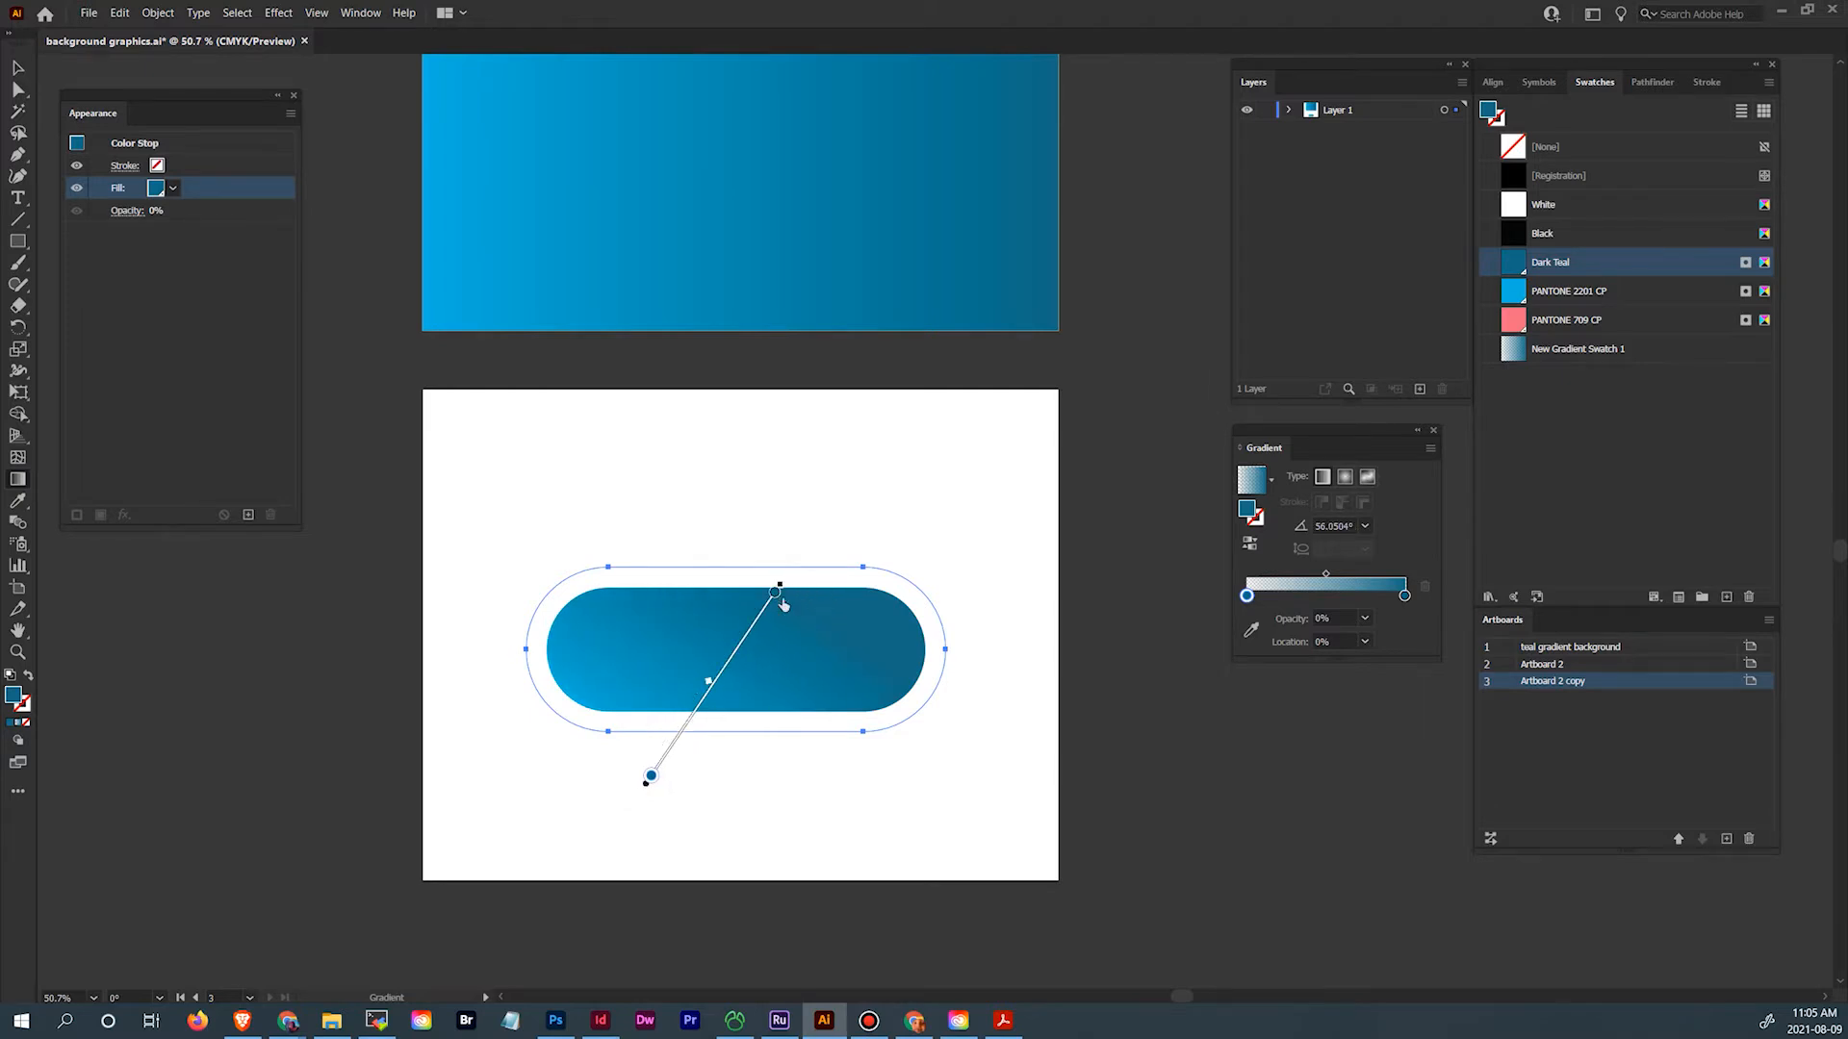
left_click(17, 67)
left_click(549, 374)
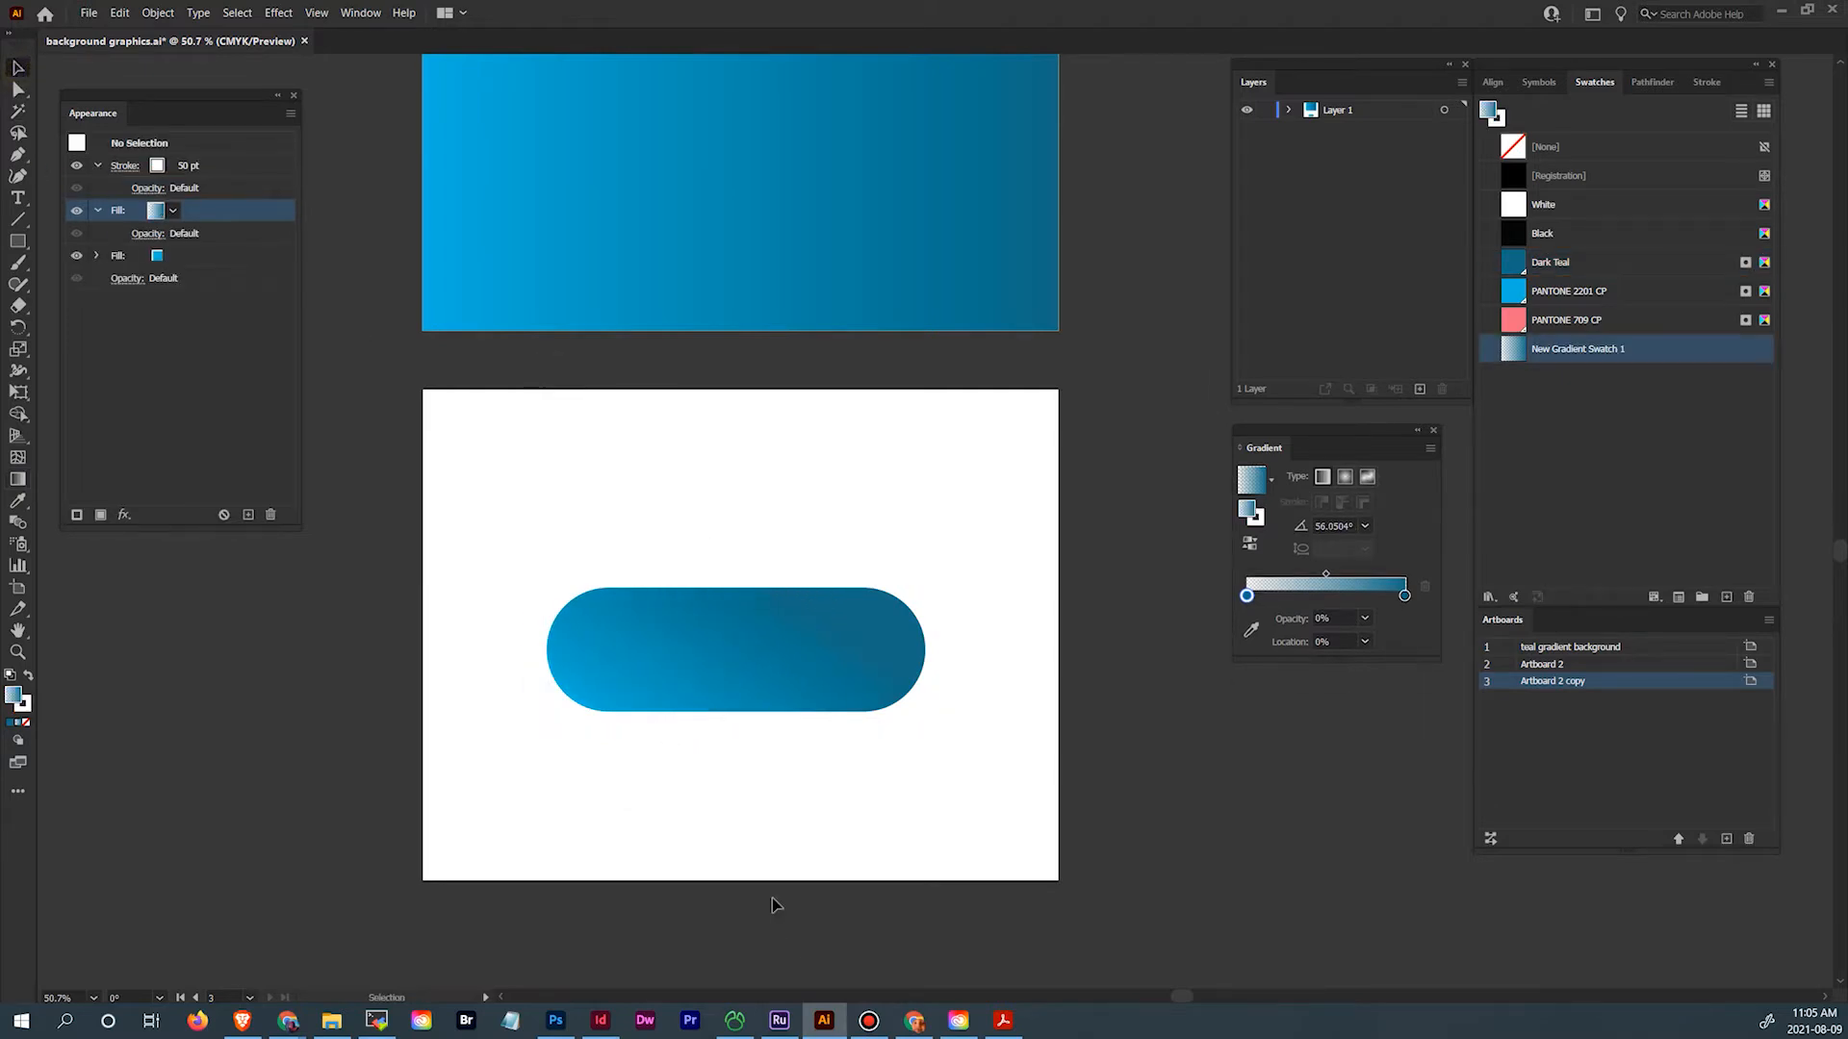
Check the pill graphics on both reference brochure pages in InDesign, return to Illustrator and ready the Rectangle tool with the pill selected
left_click(601, 1021)
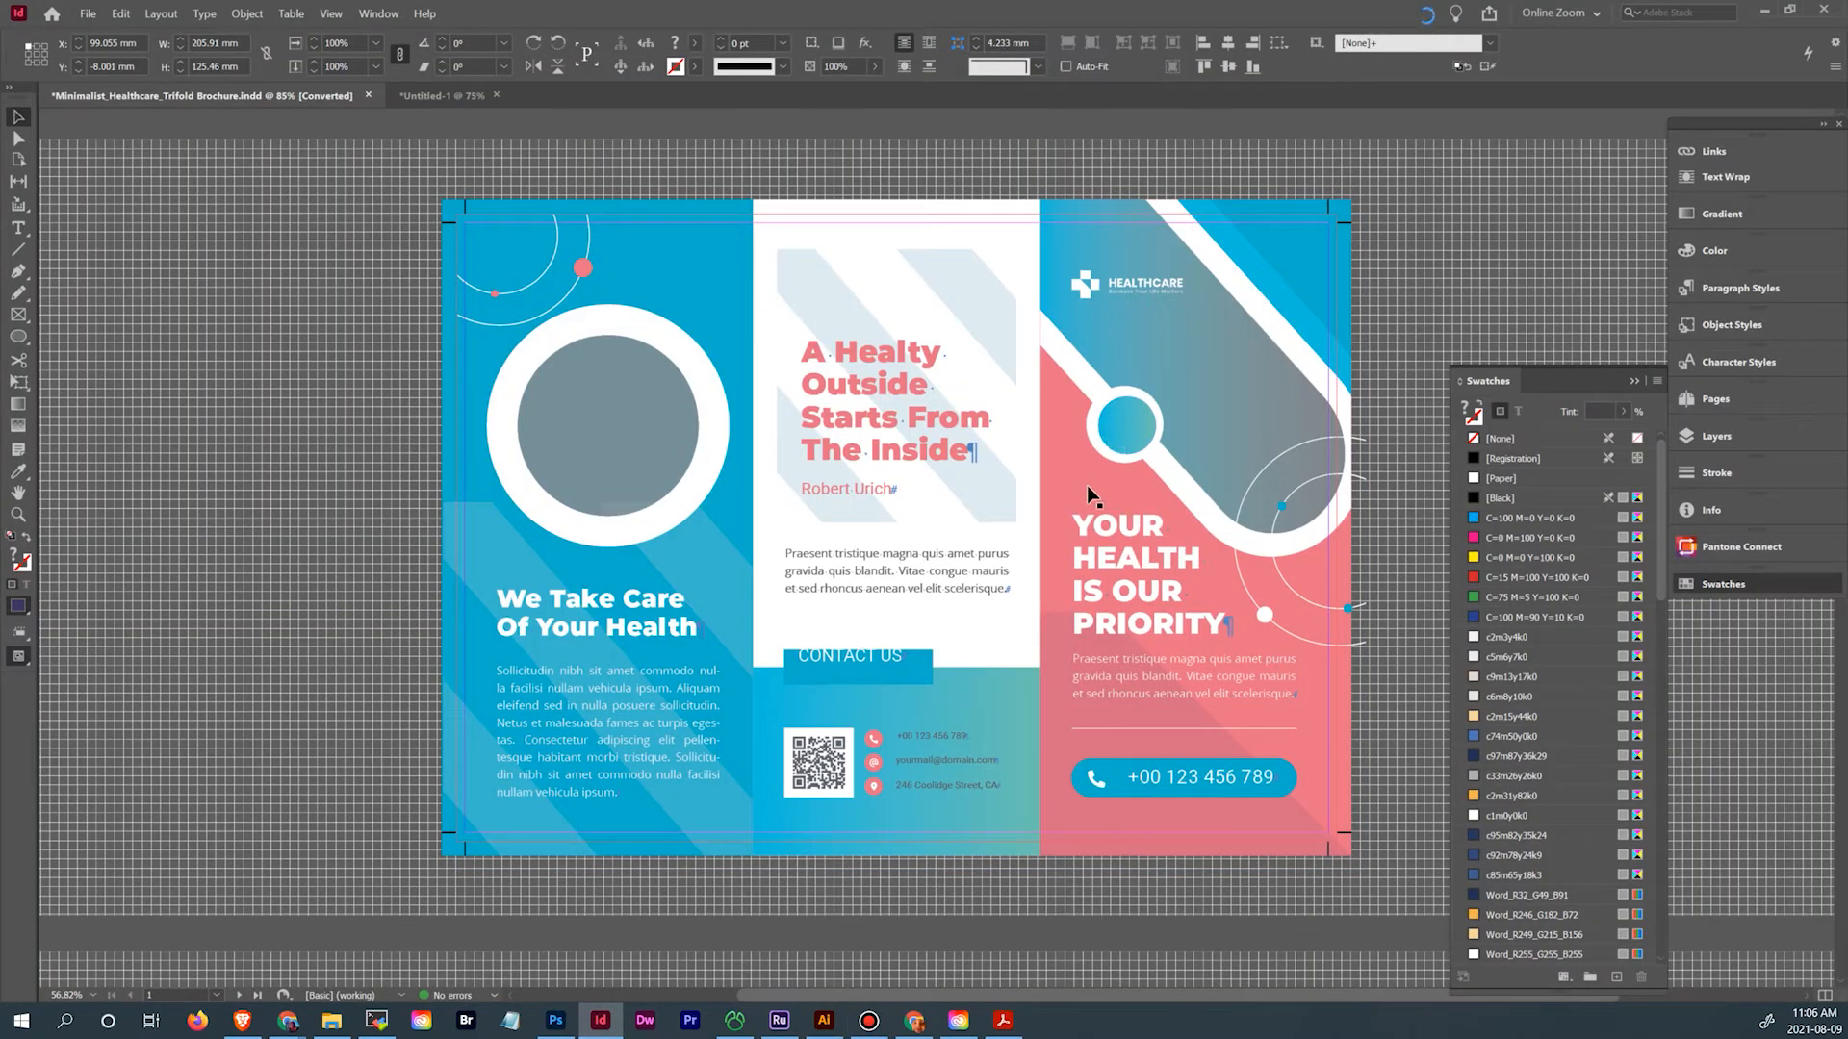
scroll(1078, 510, "down", 10)
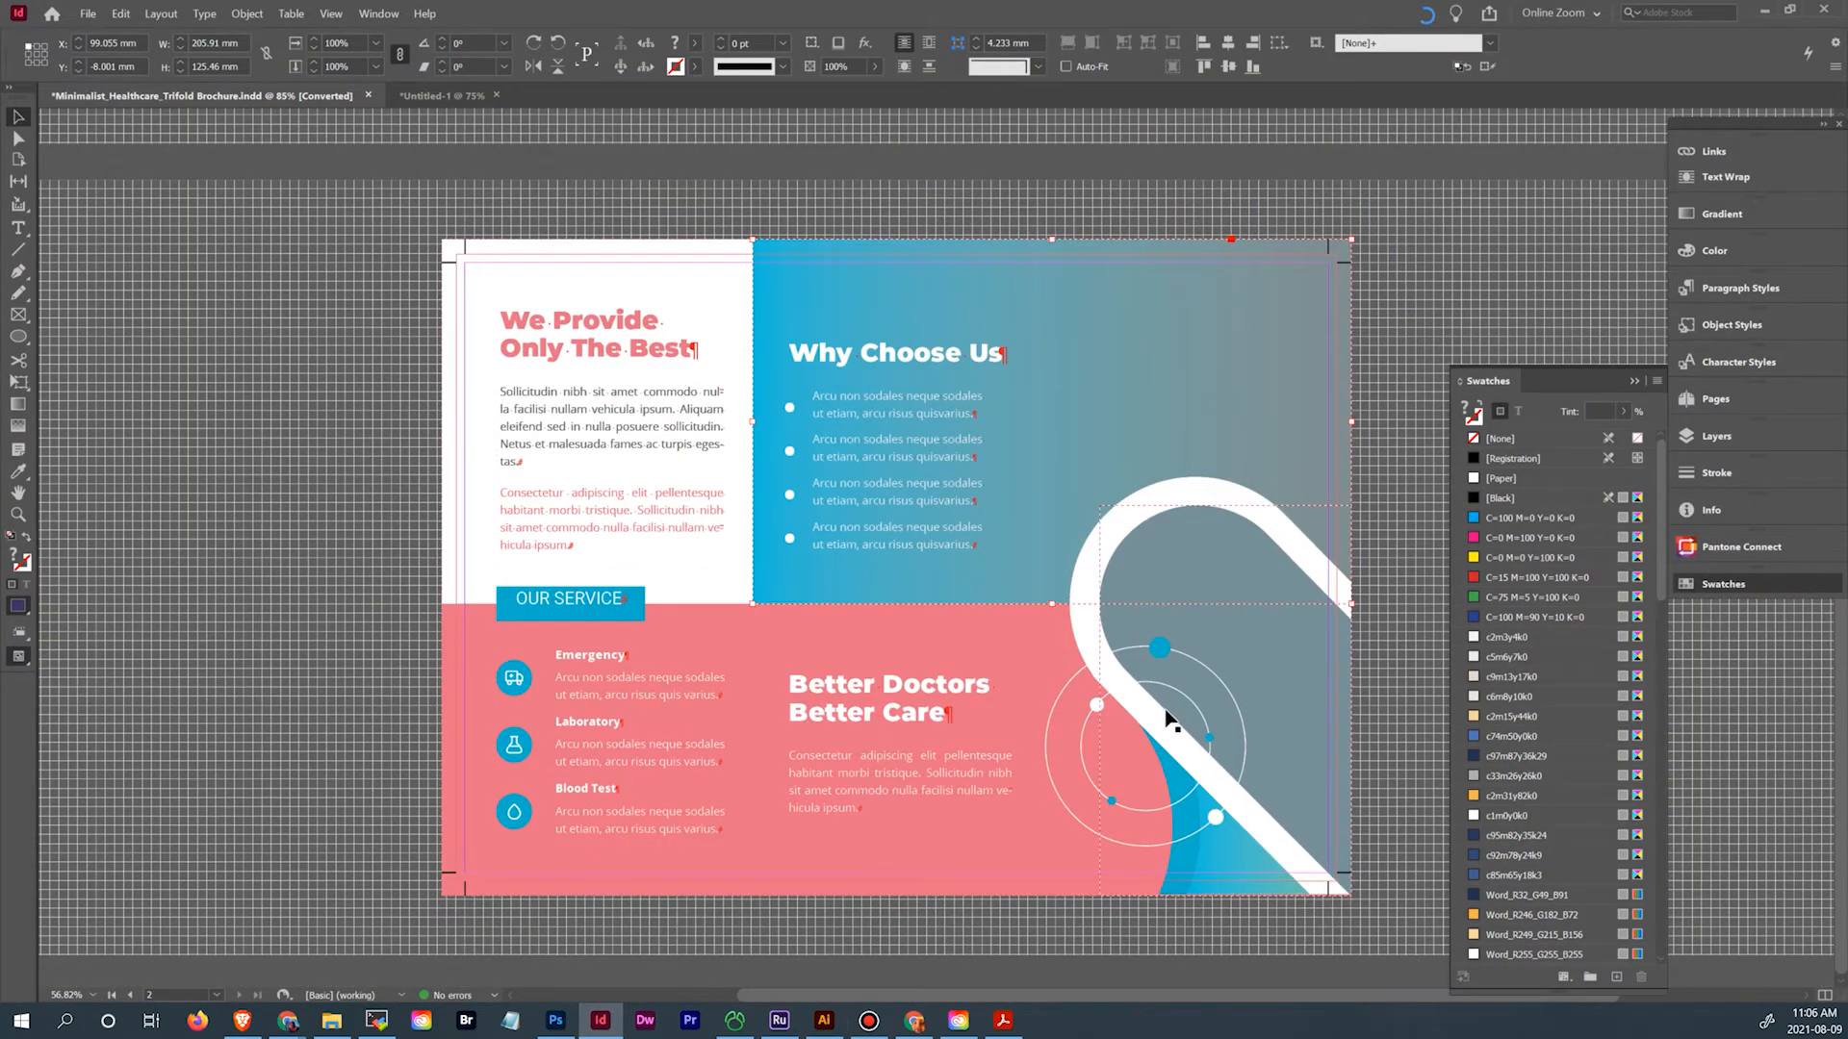
scroll(1280, 765, "up", 10)
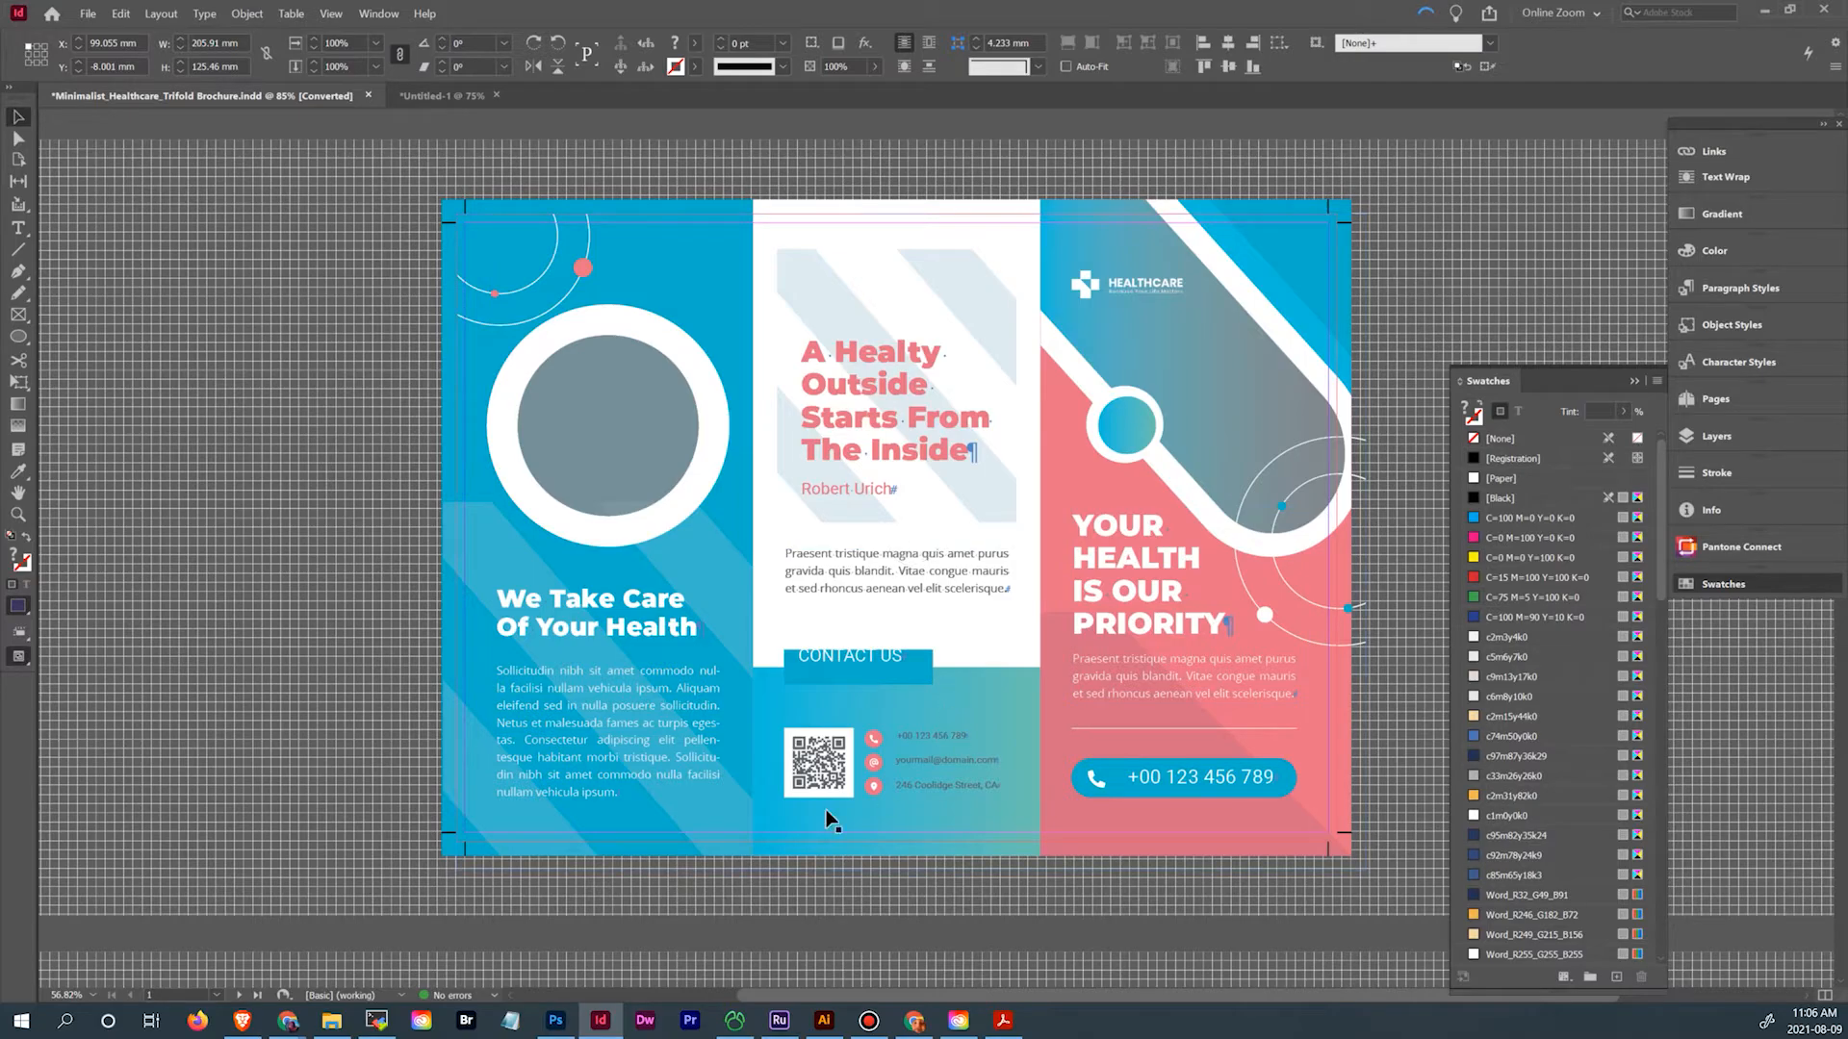
left_click(824, 1020)
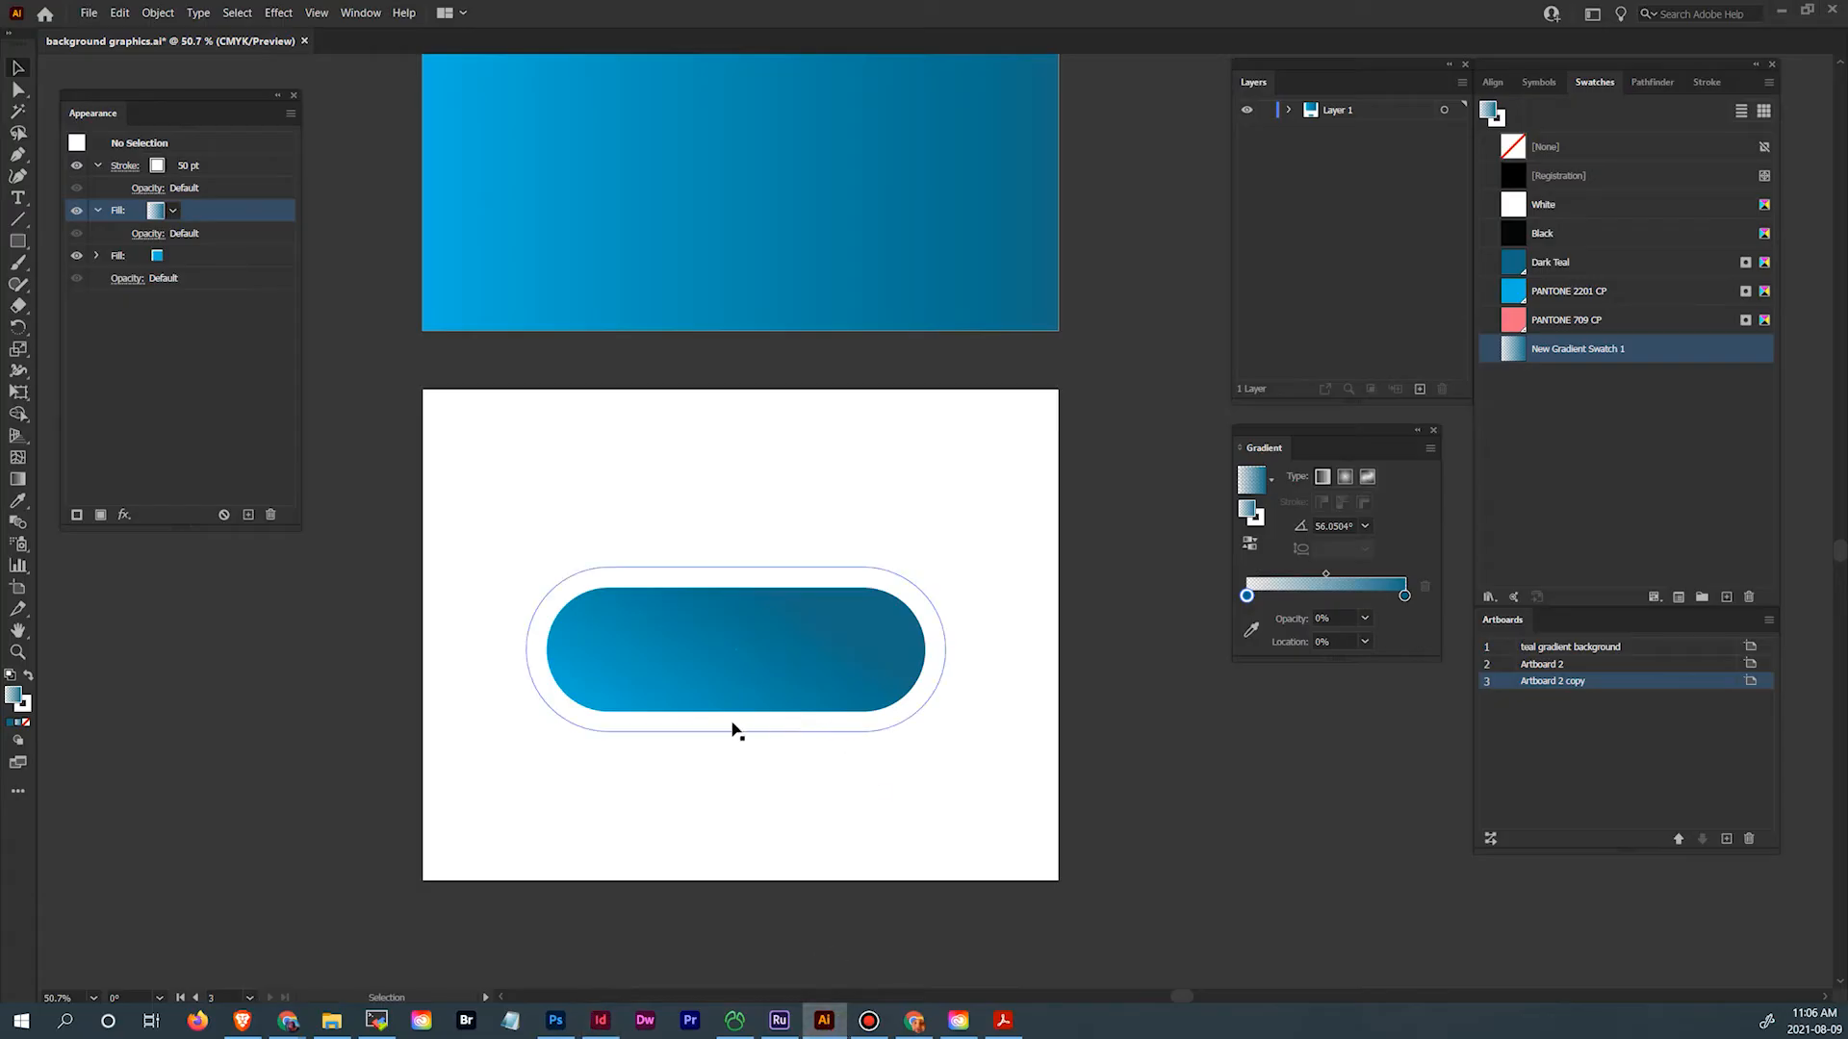
left_click(747, 608)
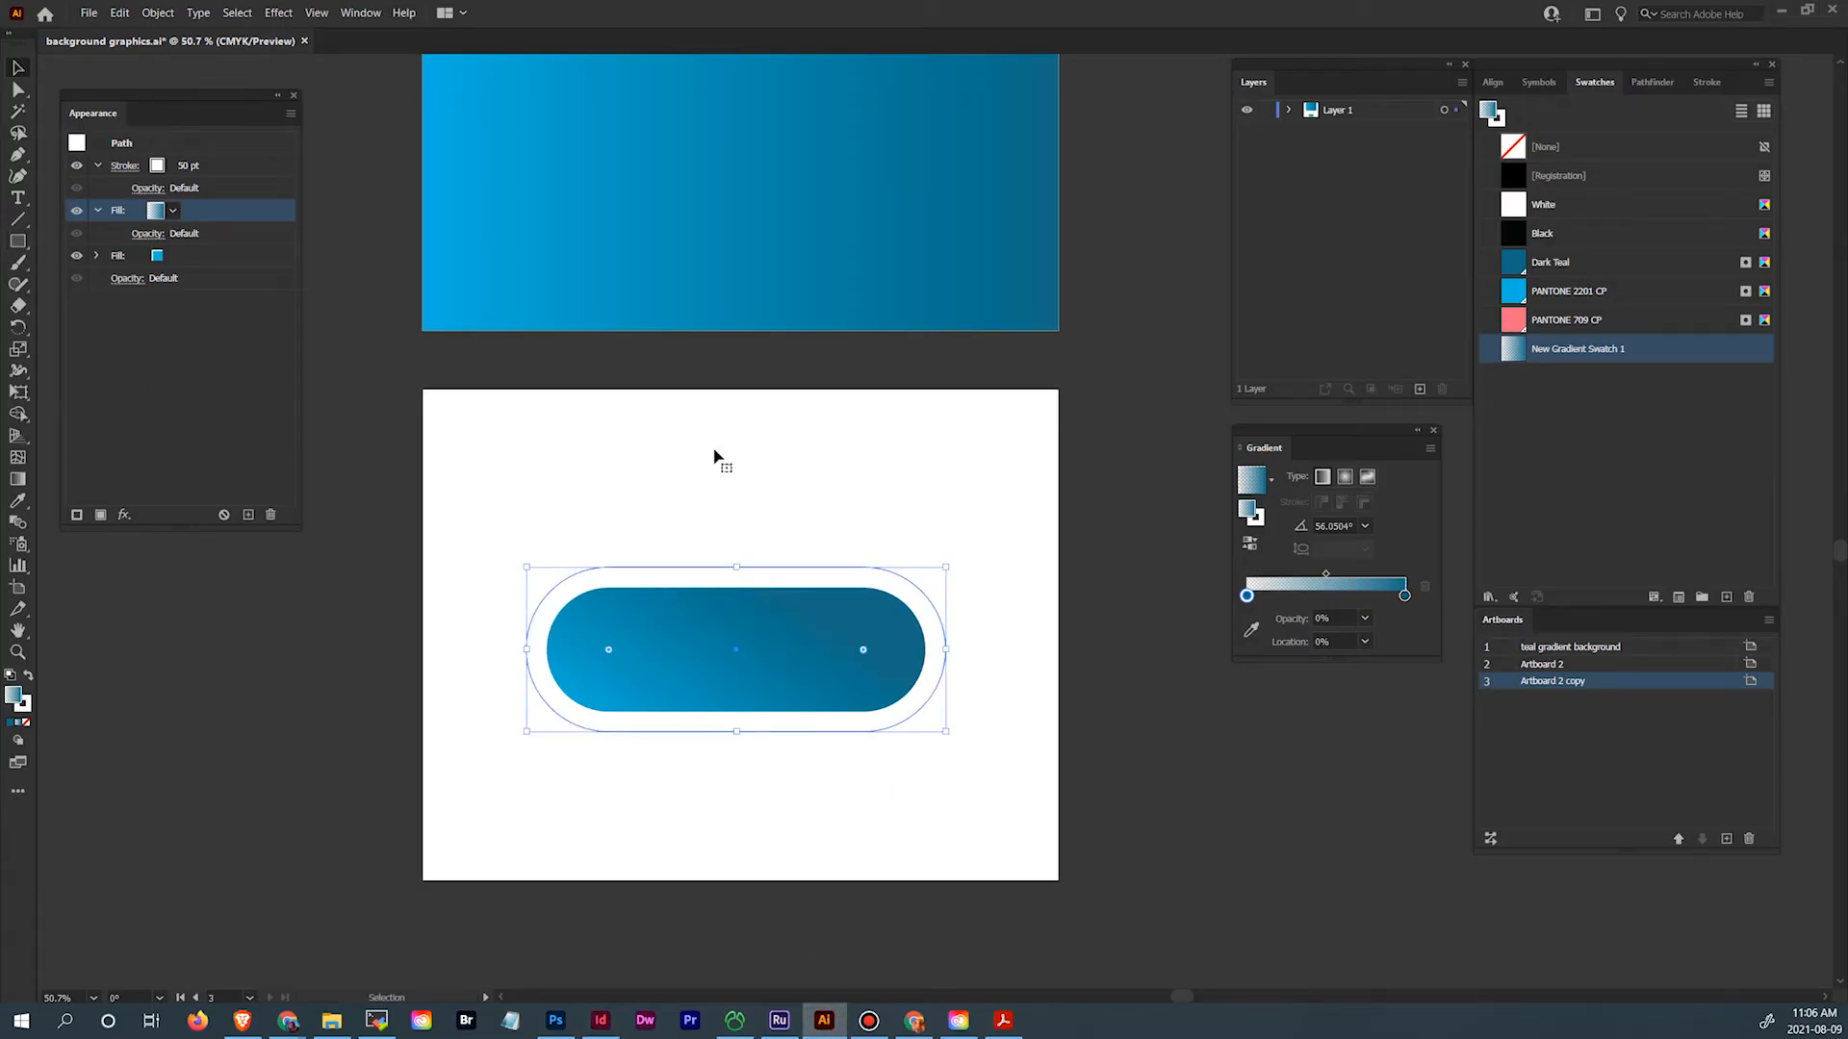
left_click(18, 241)
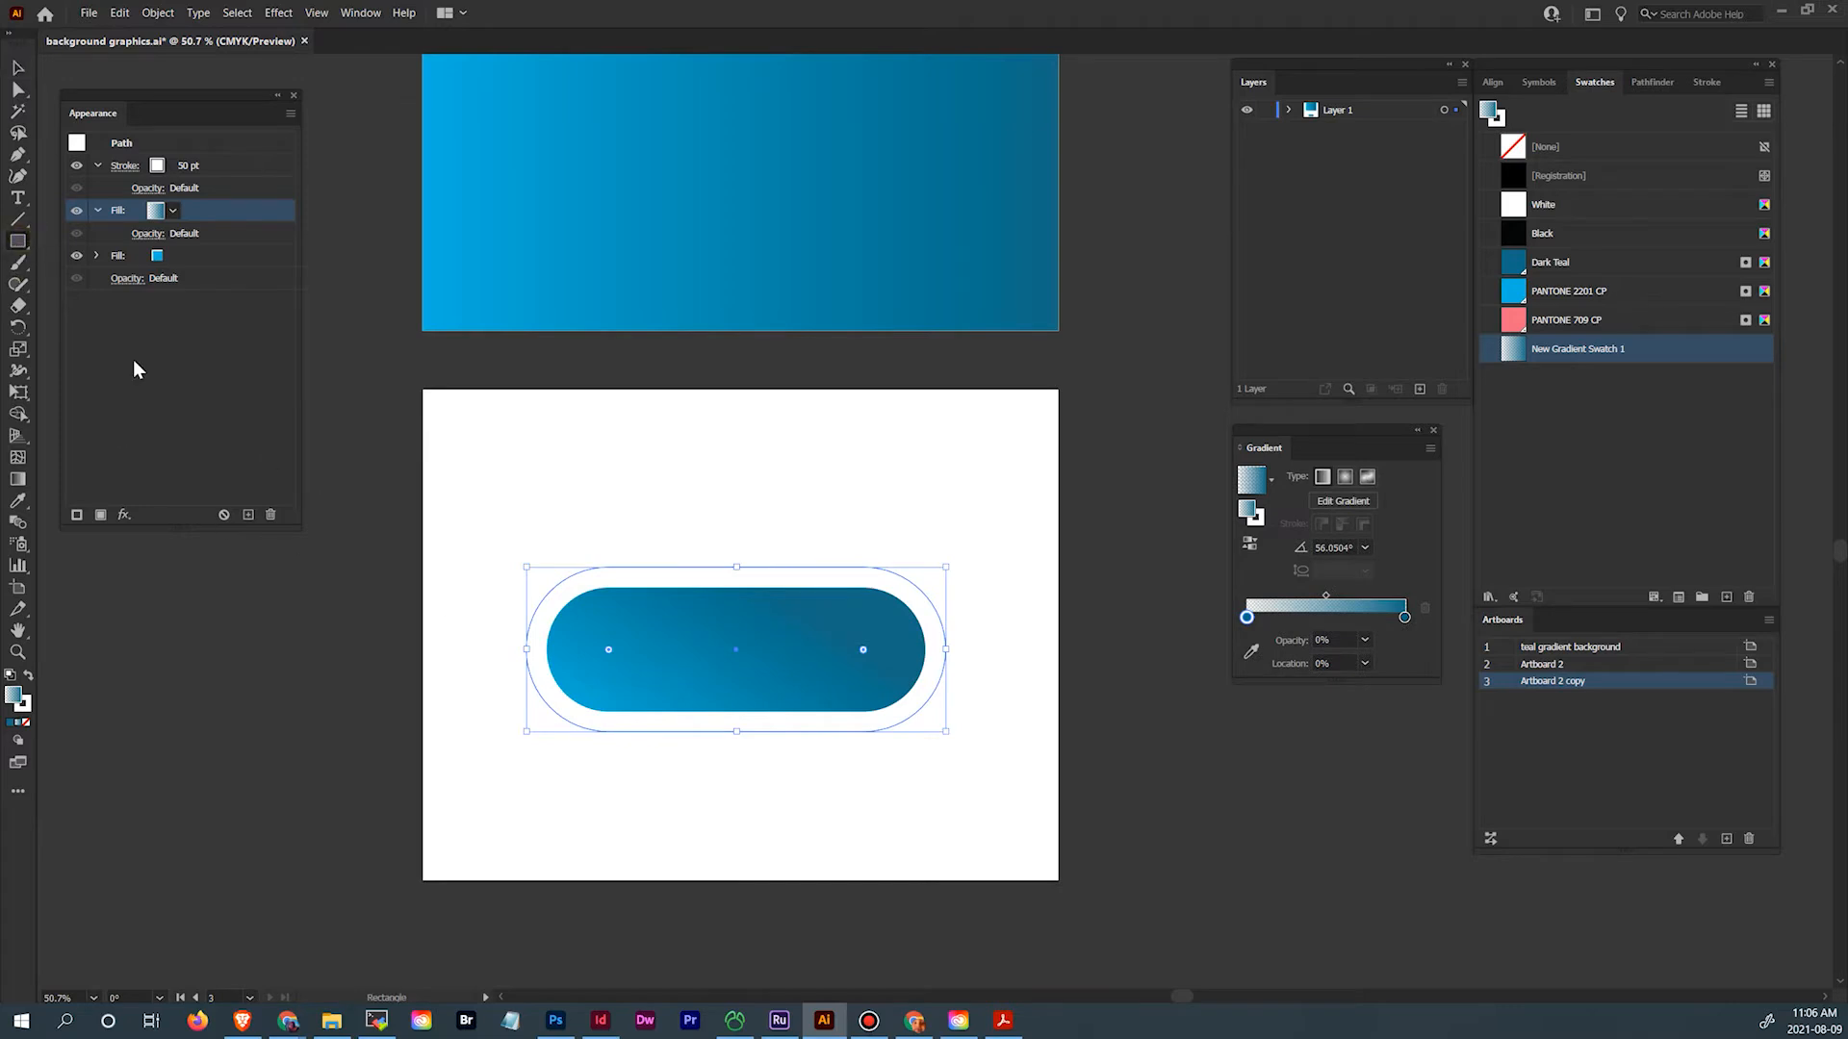
Draw a small circle centred on the pill's lower edge and set its stroke weight to 25 pt
left_click_drag(19, 241, 92, 287)
left_click_drag(788, 731, 839, 765)
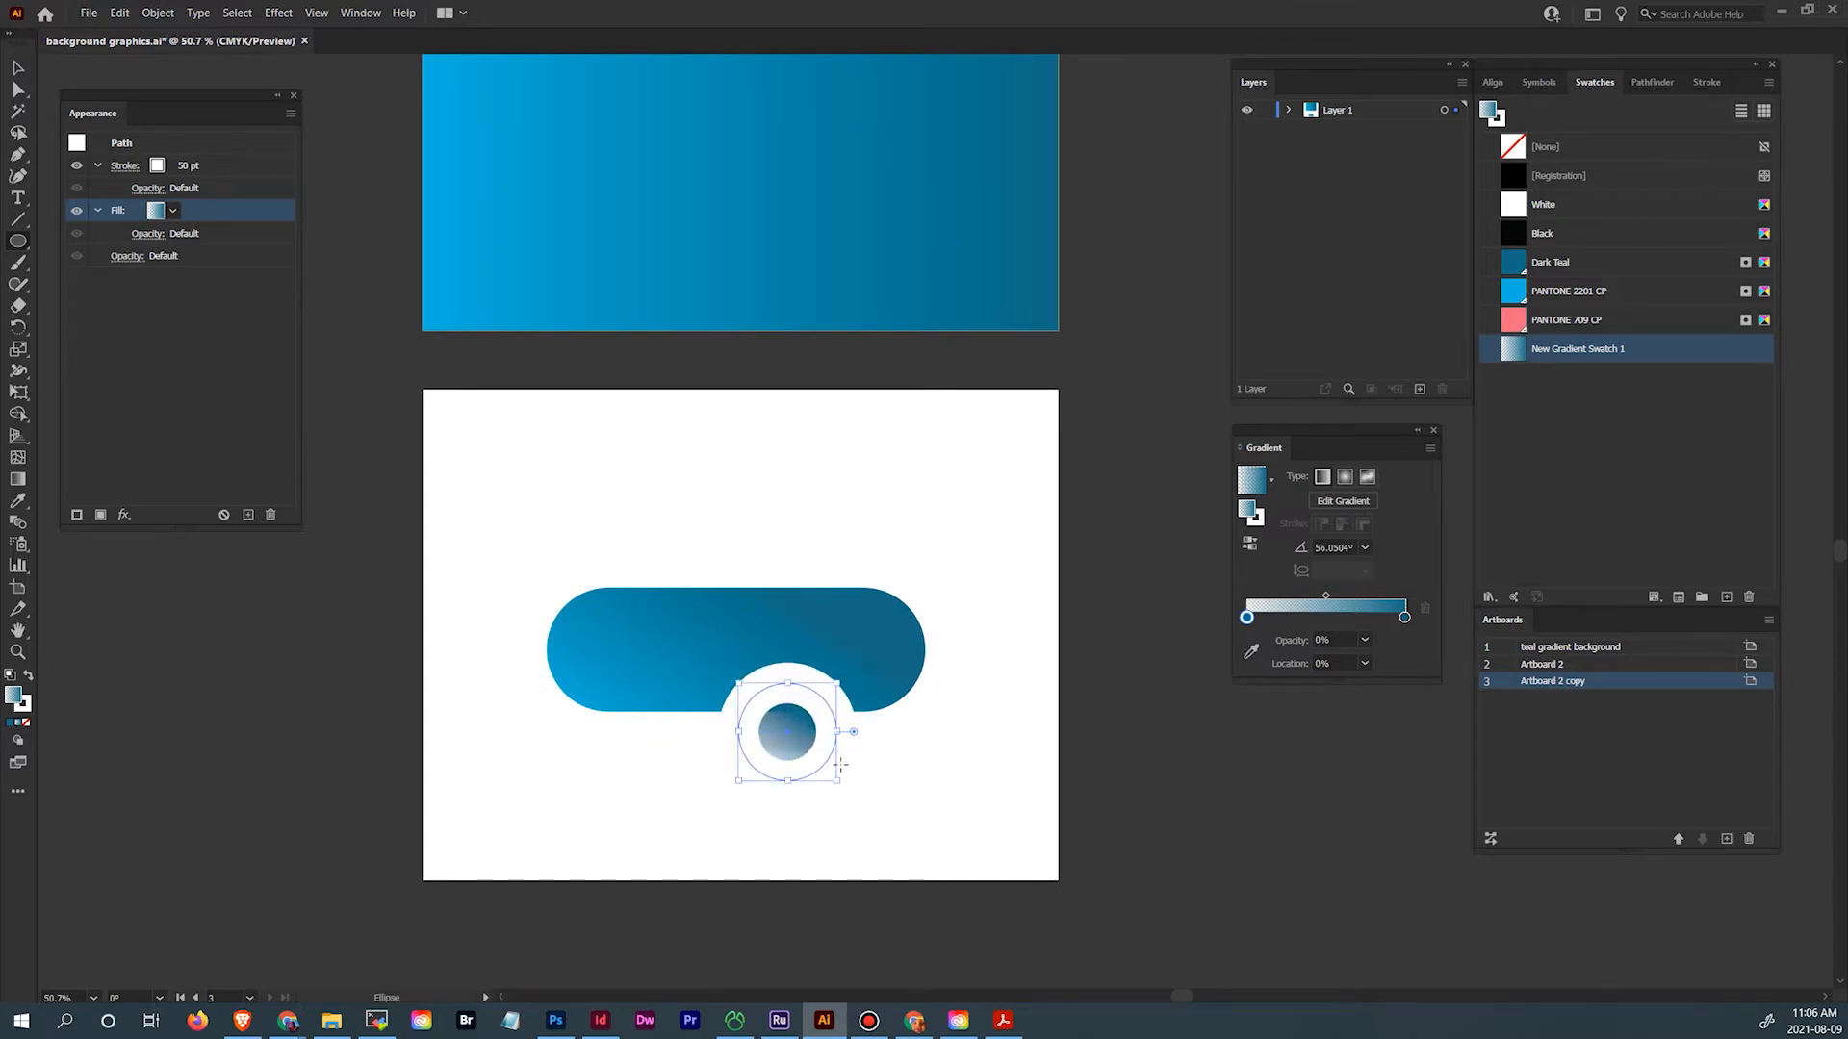
left_click(124, 166)
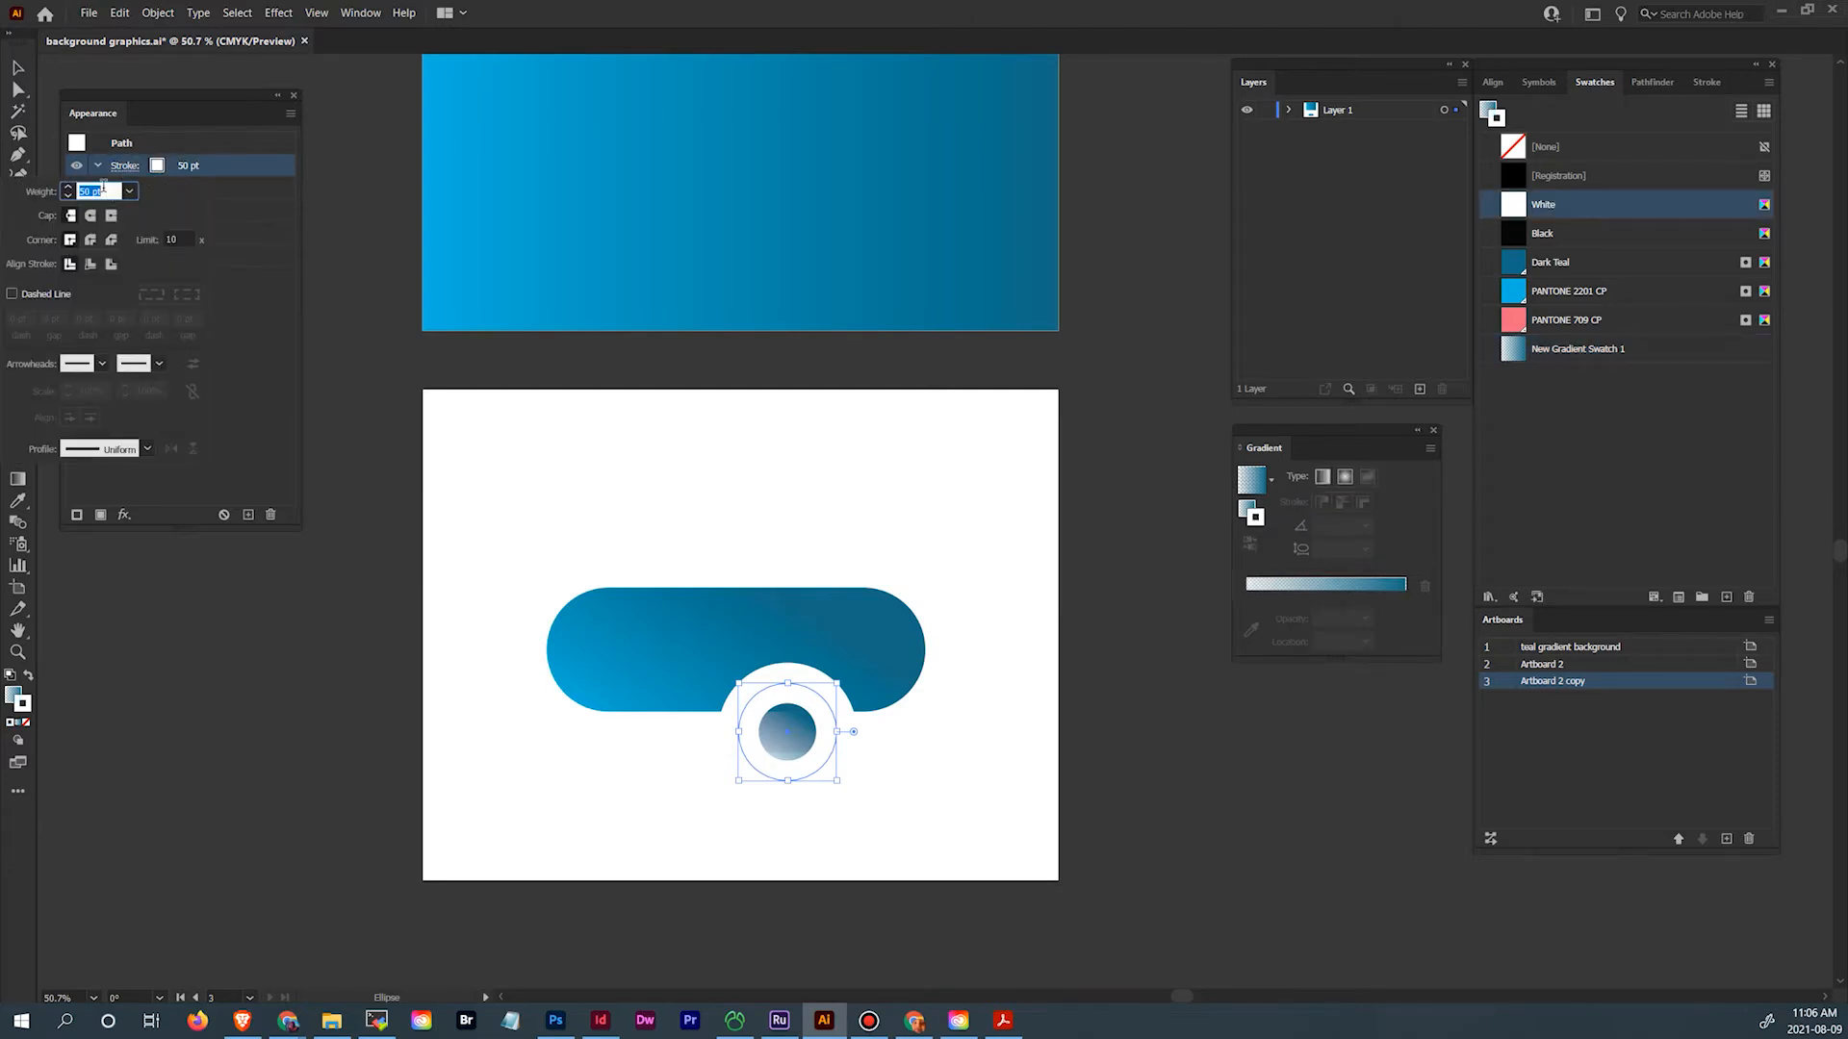
type("25")
key("Return")
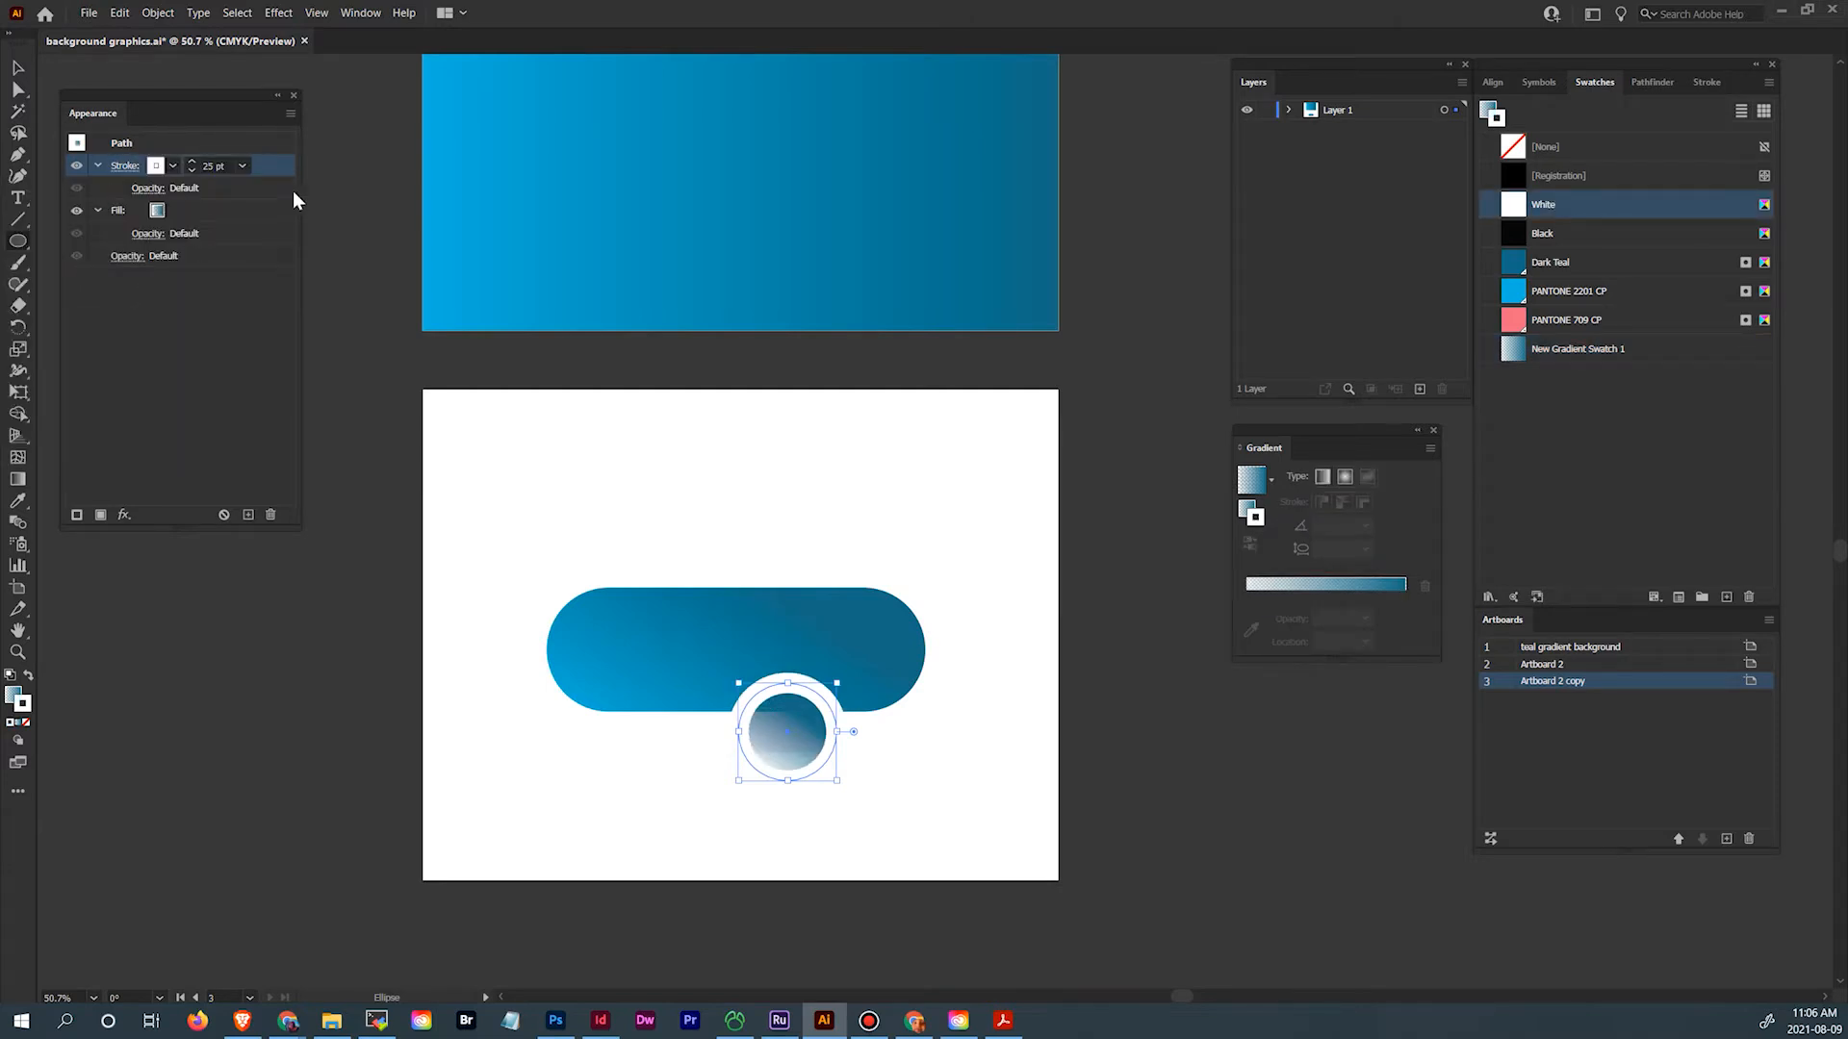
left_click(17, 67)
left_click(355, 645)
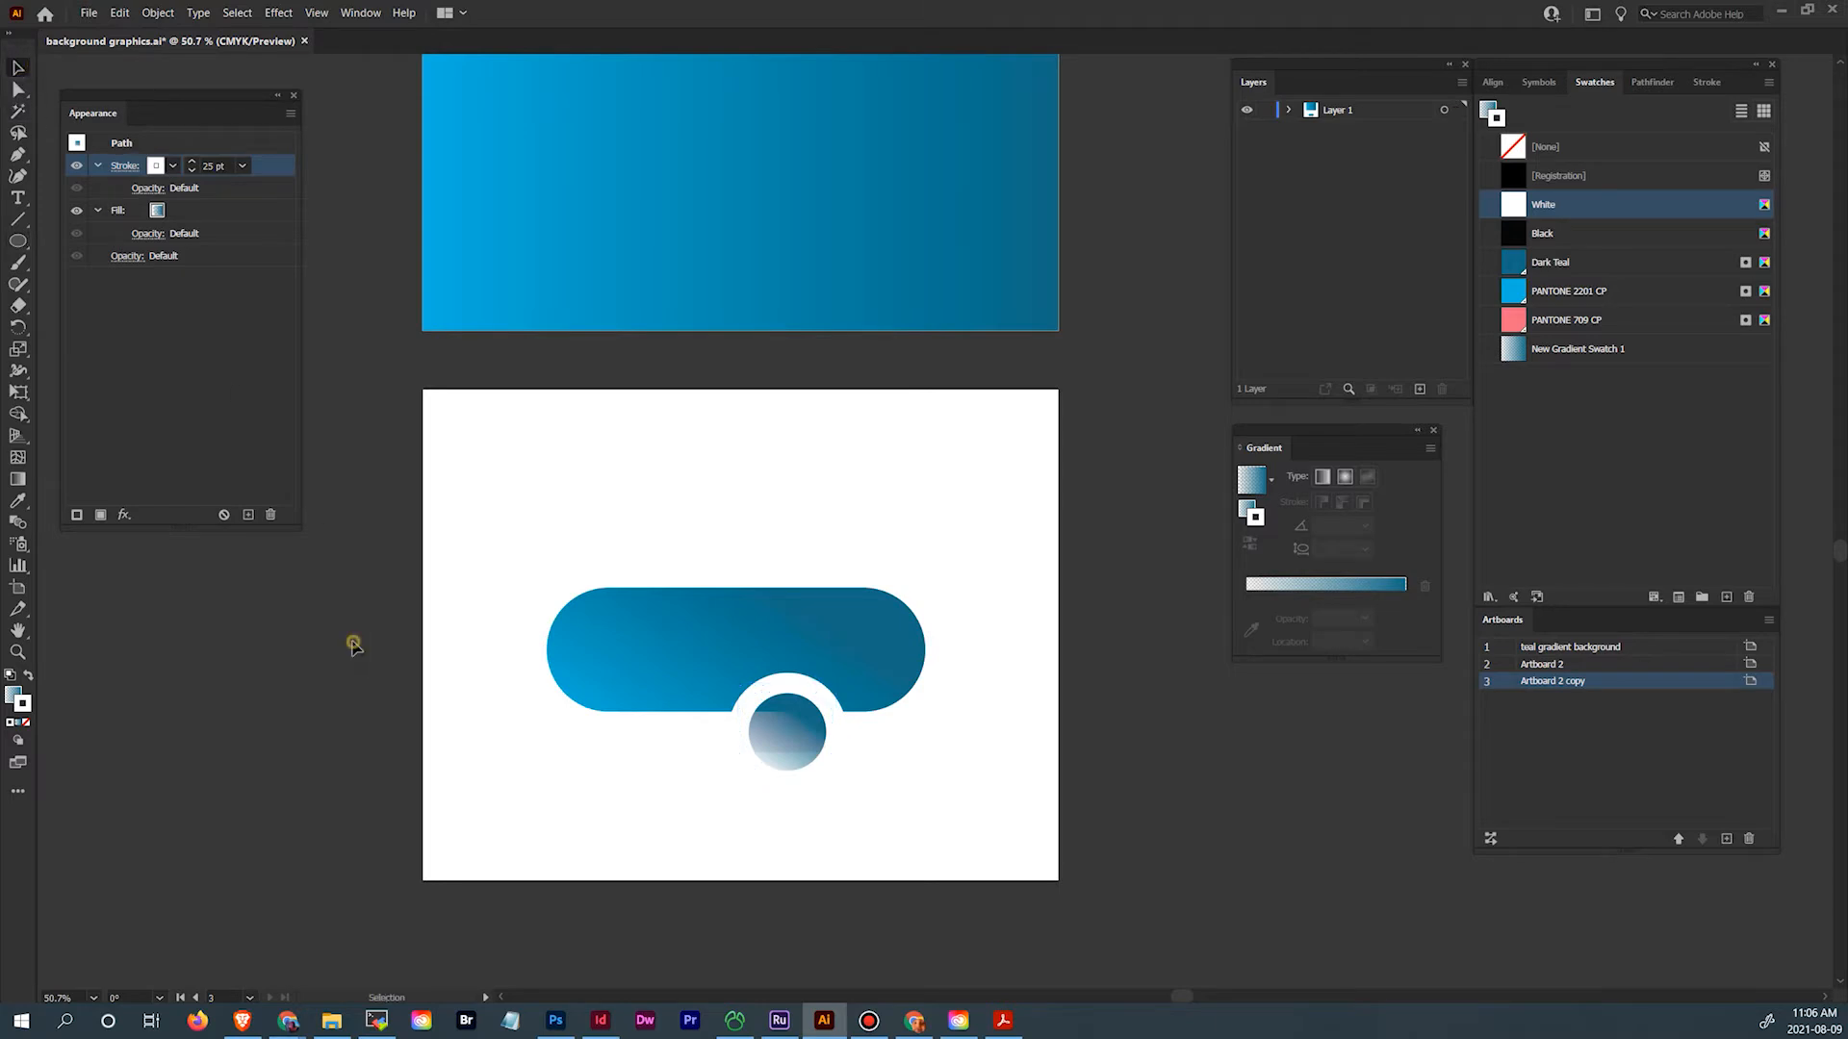
Align the circle with the pill's lower edge in outline view, scale it down slightly, and return to preview
left_click(787, 742)
key("a")
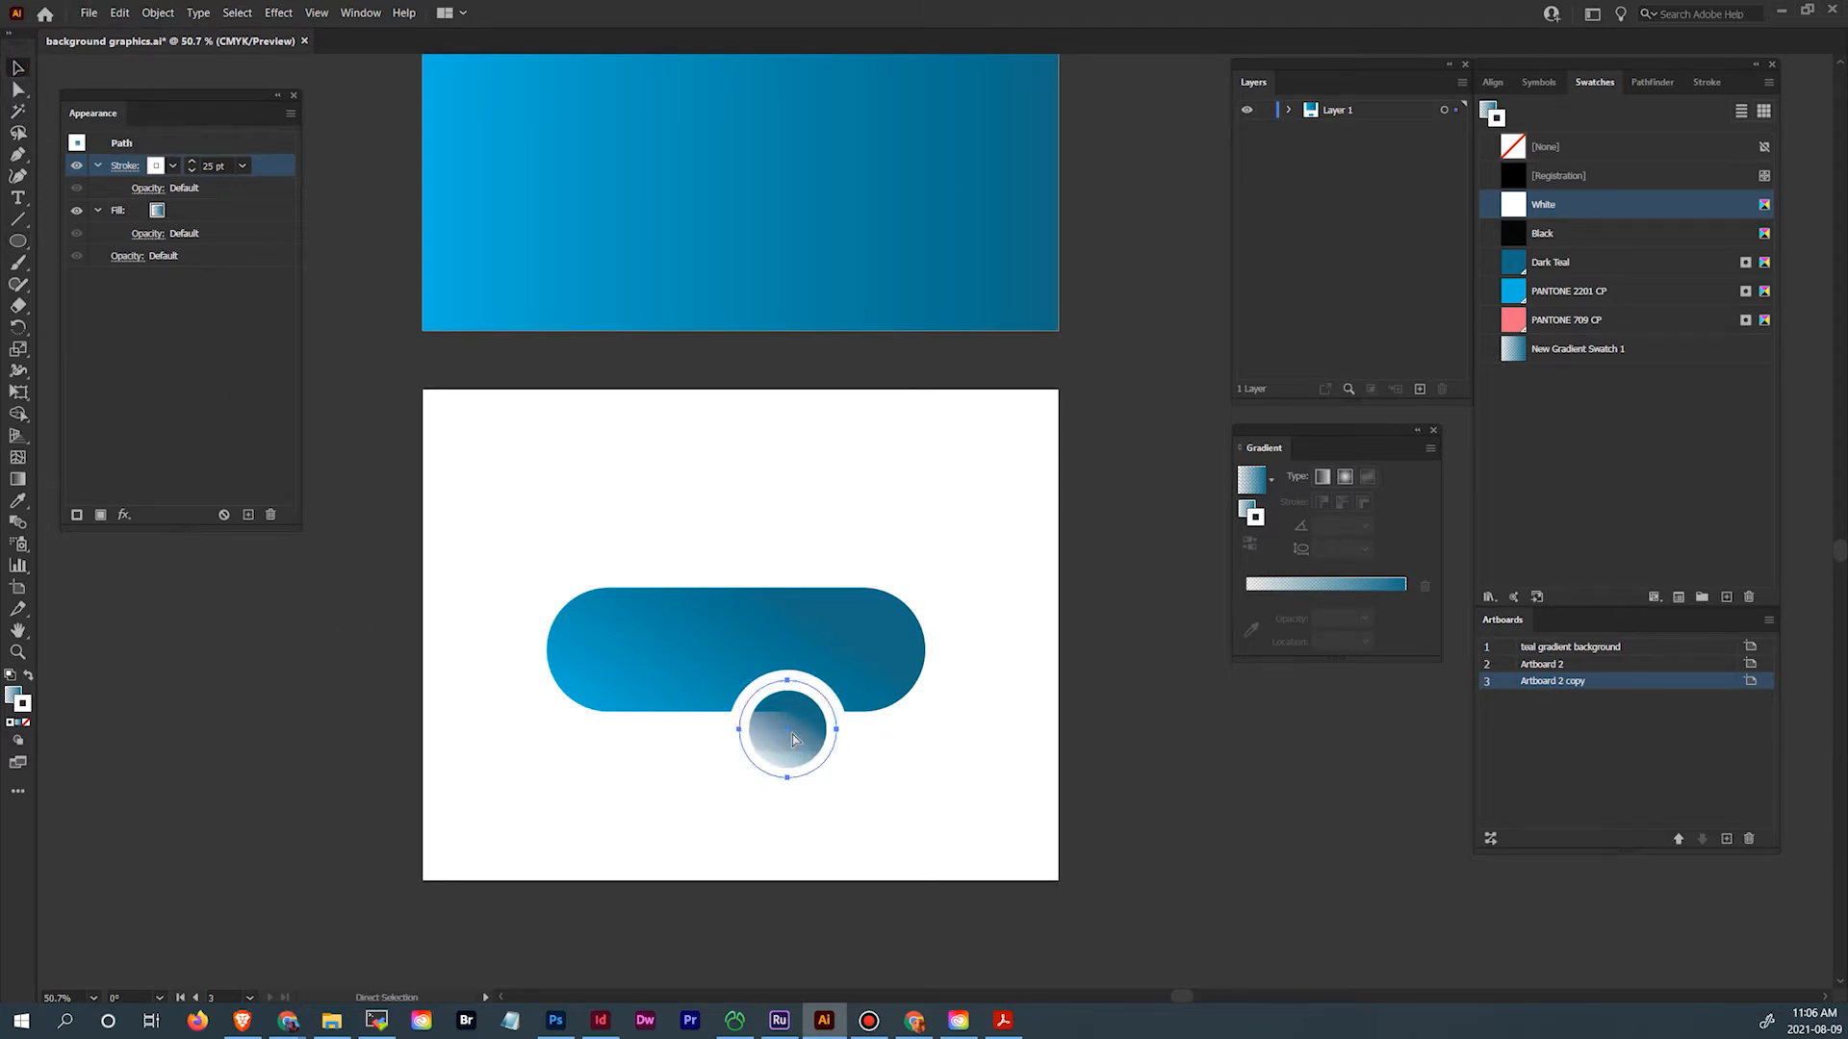
key("ctrl+y")
key("v")
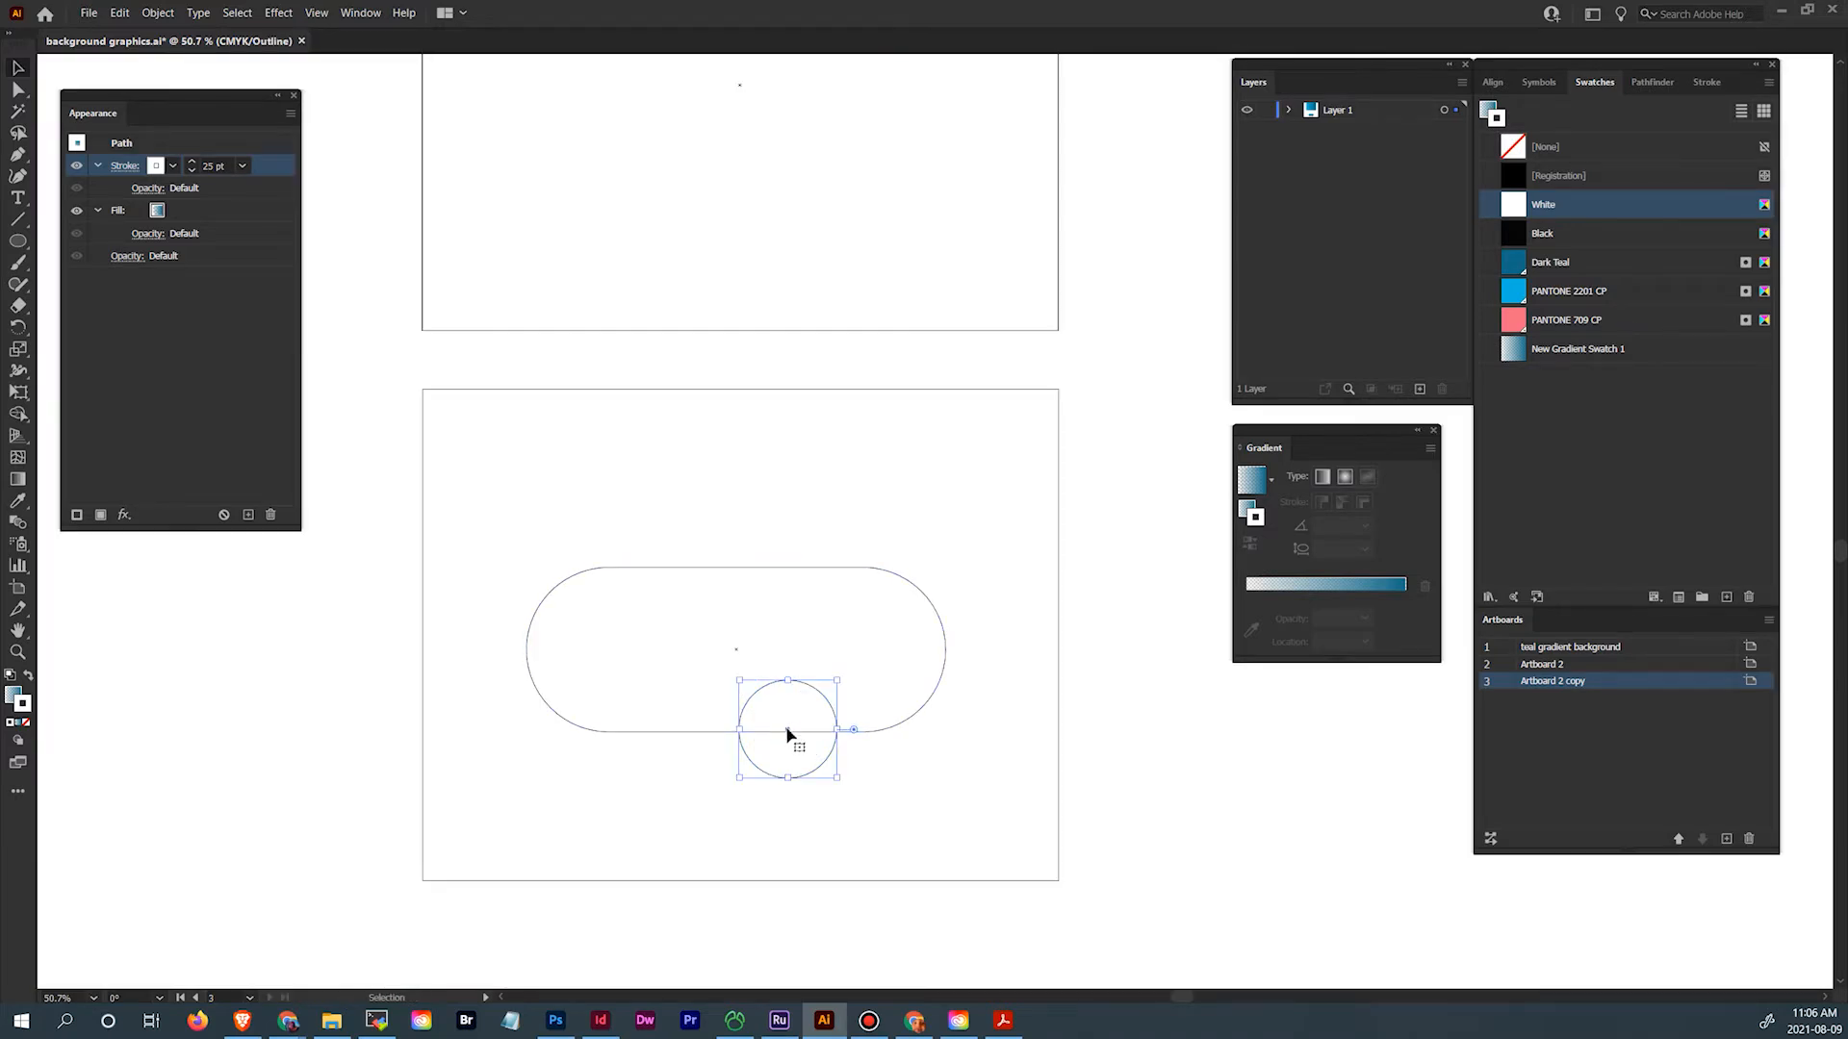
mouse_move(787, 734)
left_mouse_down()
mouse_move(846, 784)
mouse_move(836, 771)
left_mouse_up()
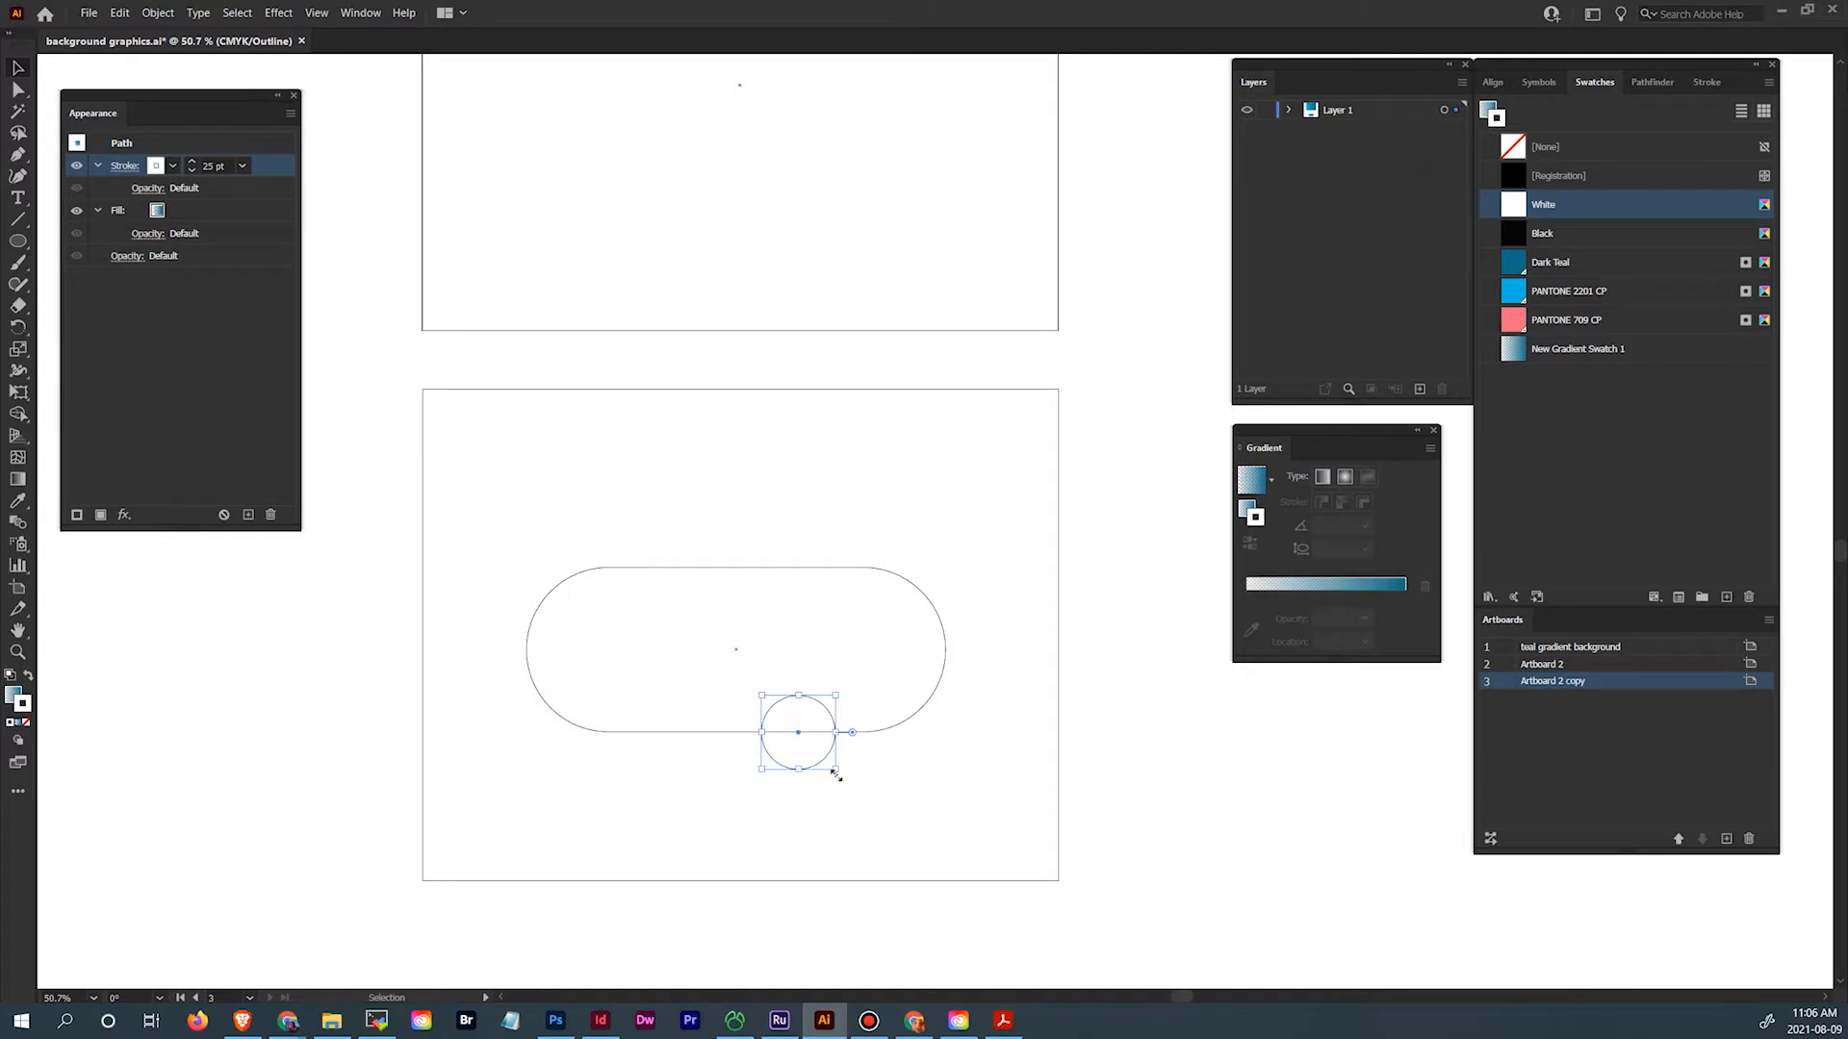
key("a")
key("ctrl+y")
key("v")
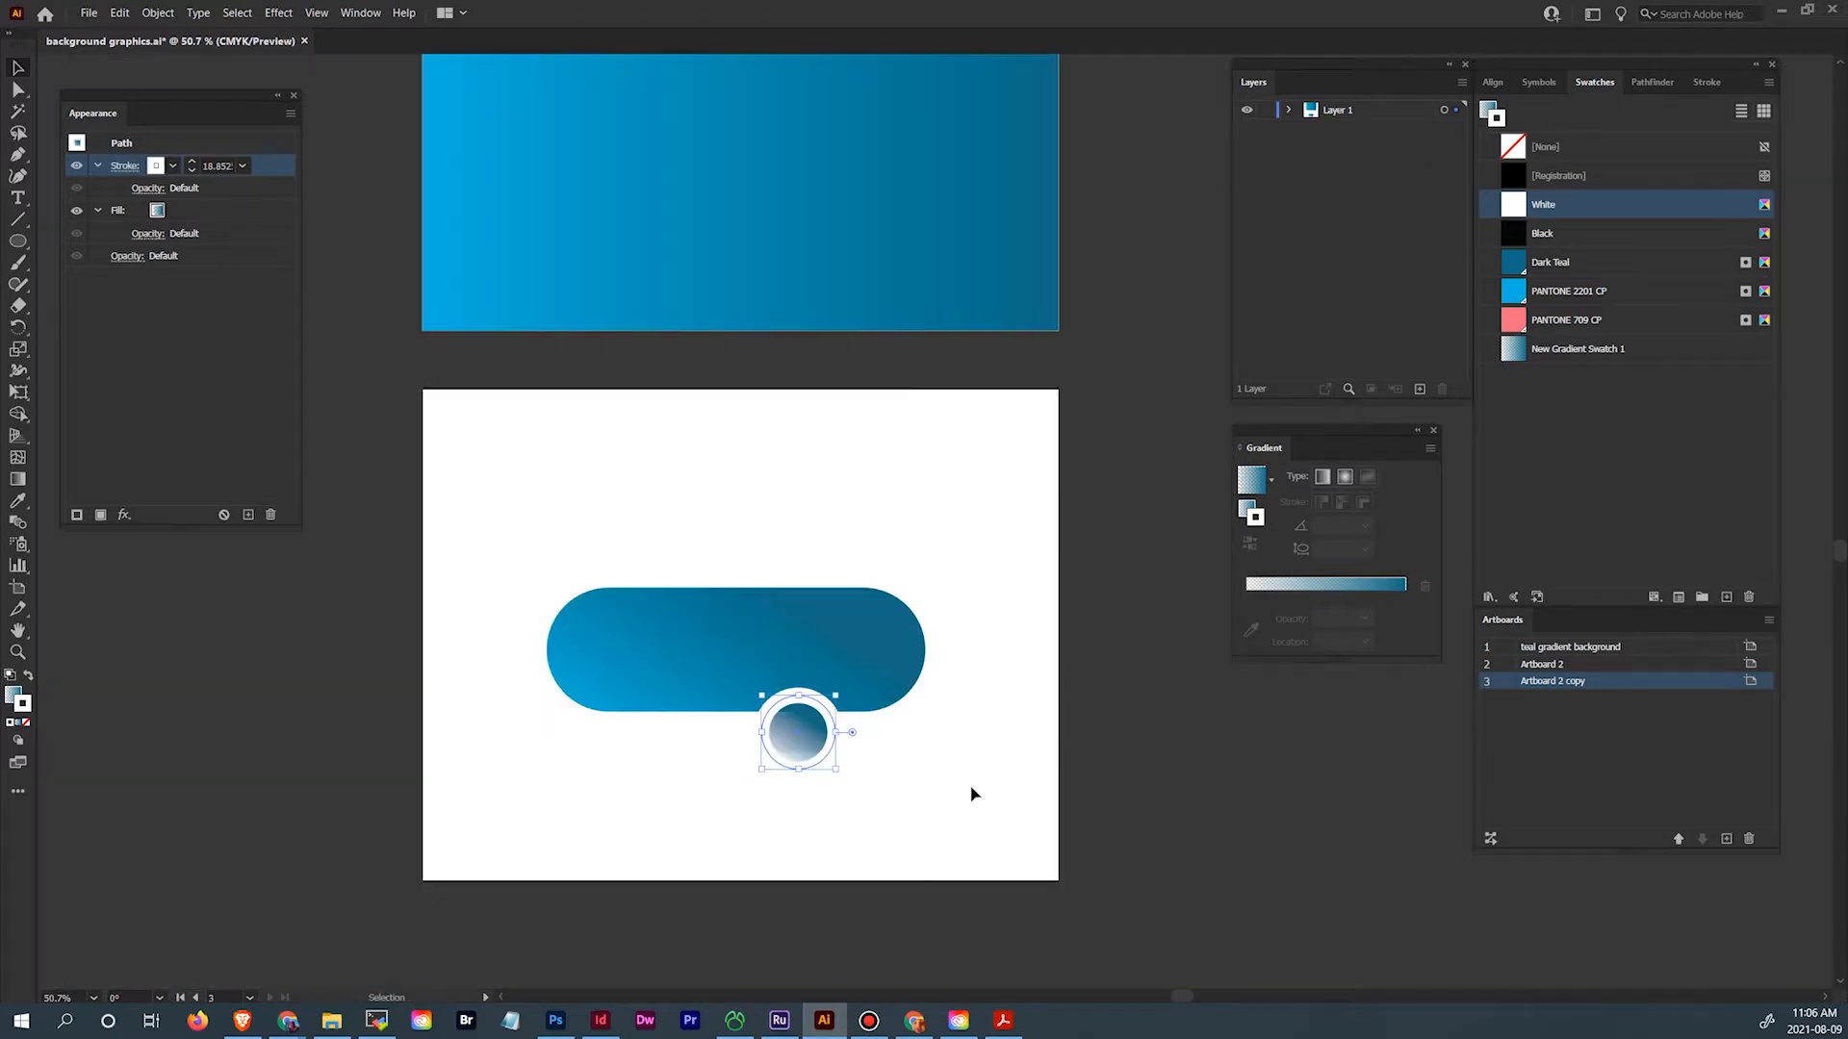
Switch to InDesign to examine the pill and circle graphic on the trifold brochure, then return to Illustrator
left_click(899, 689)
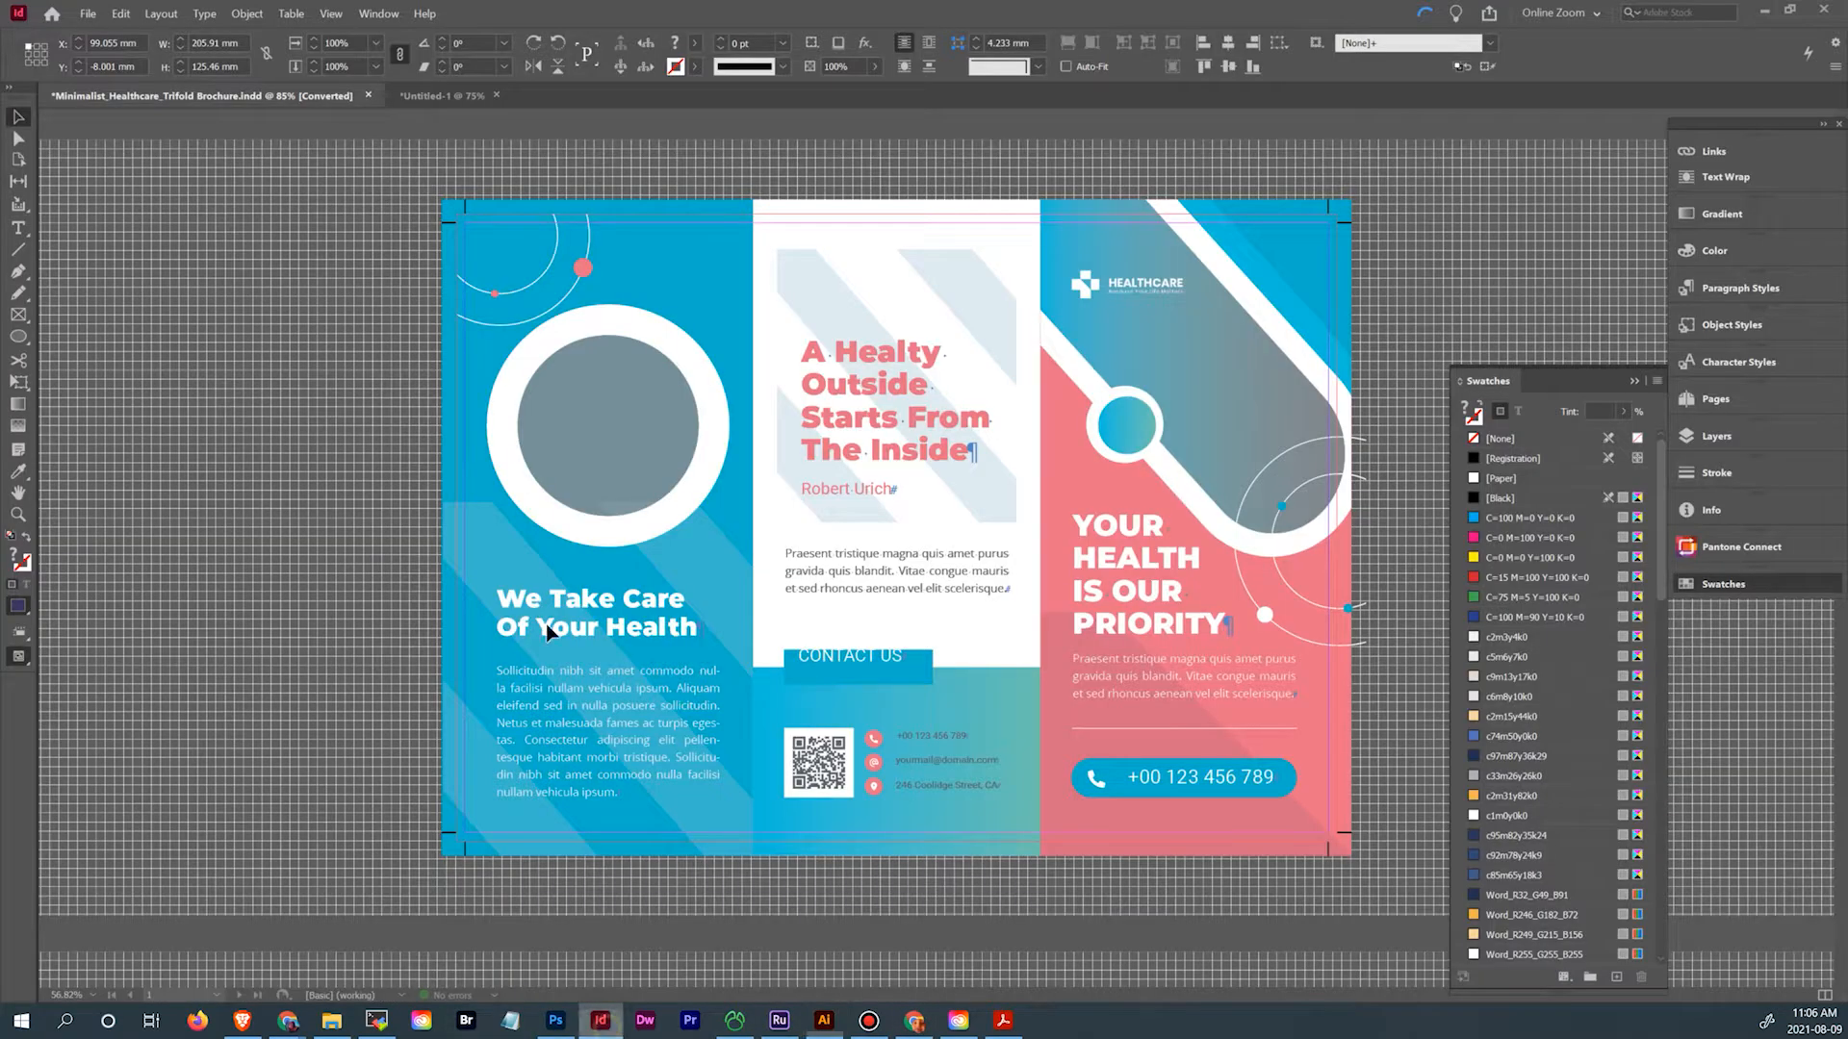
left_click(600, 1020)
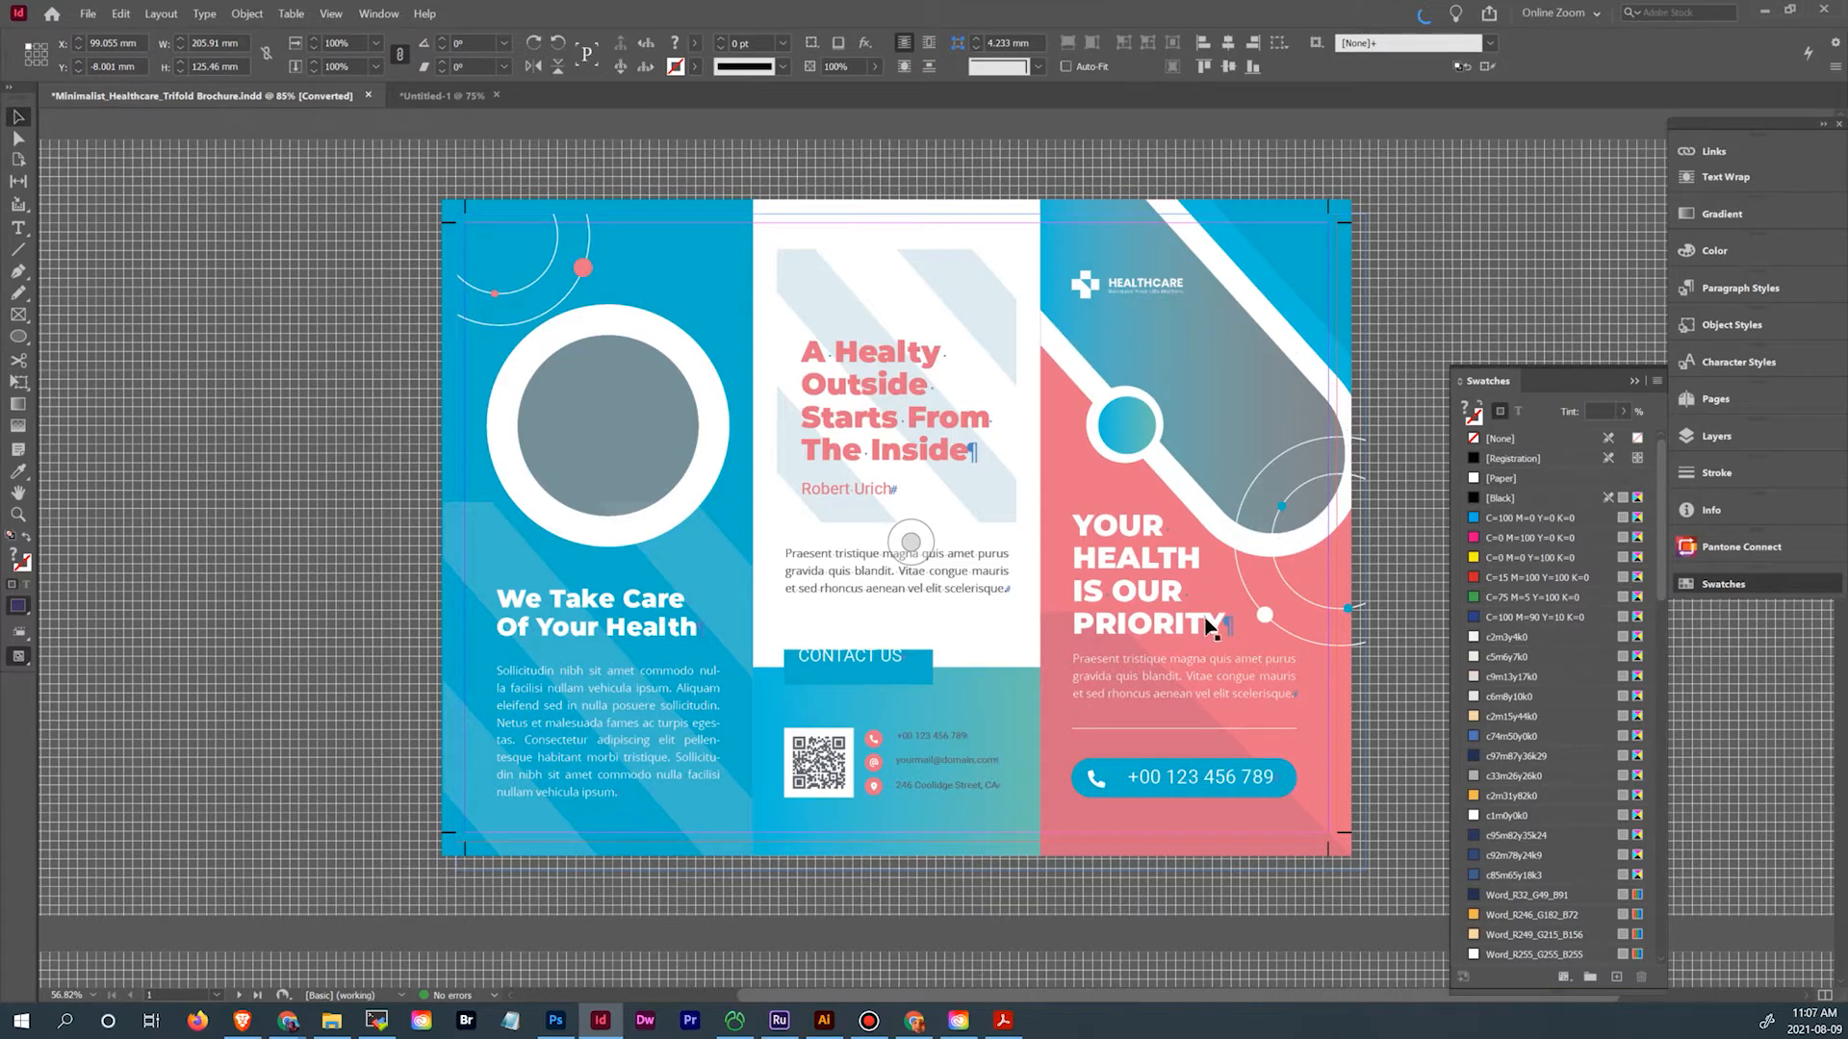
left_click(824, 1021)
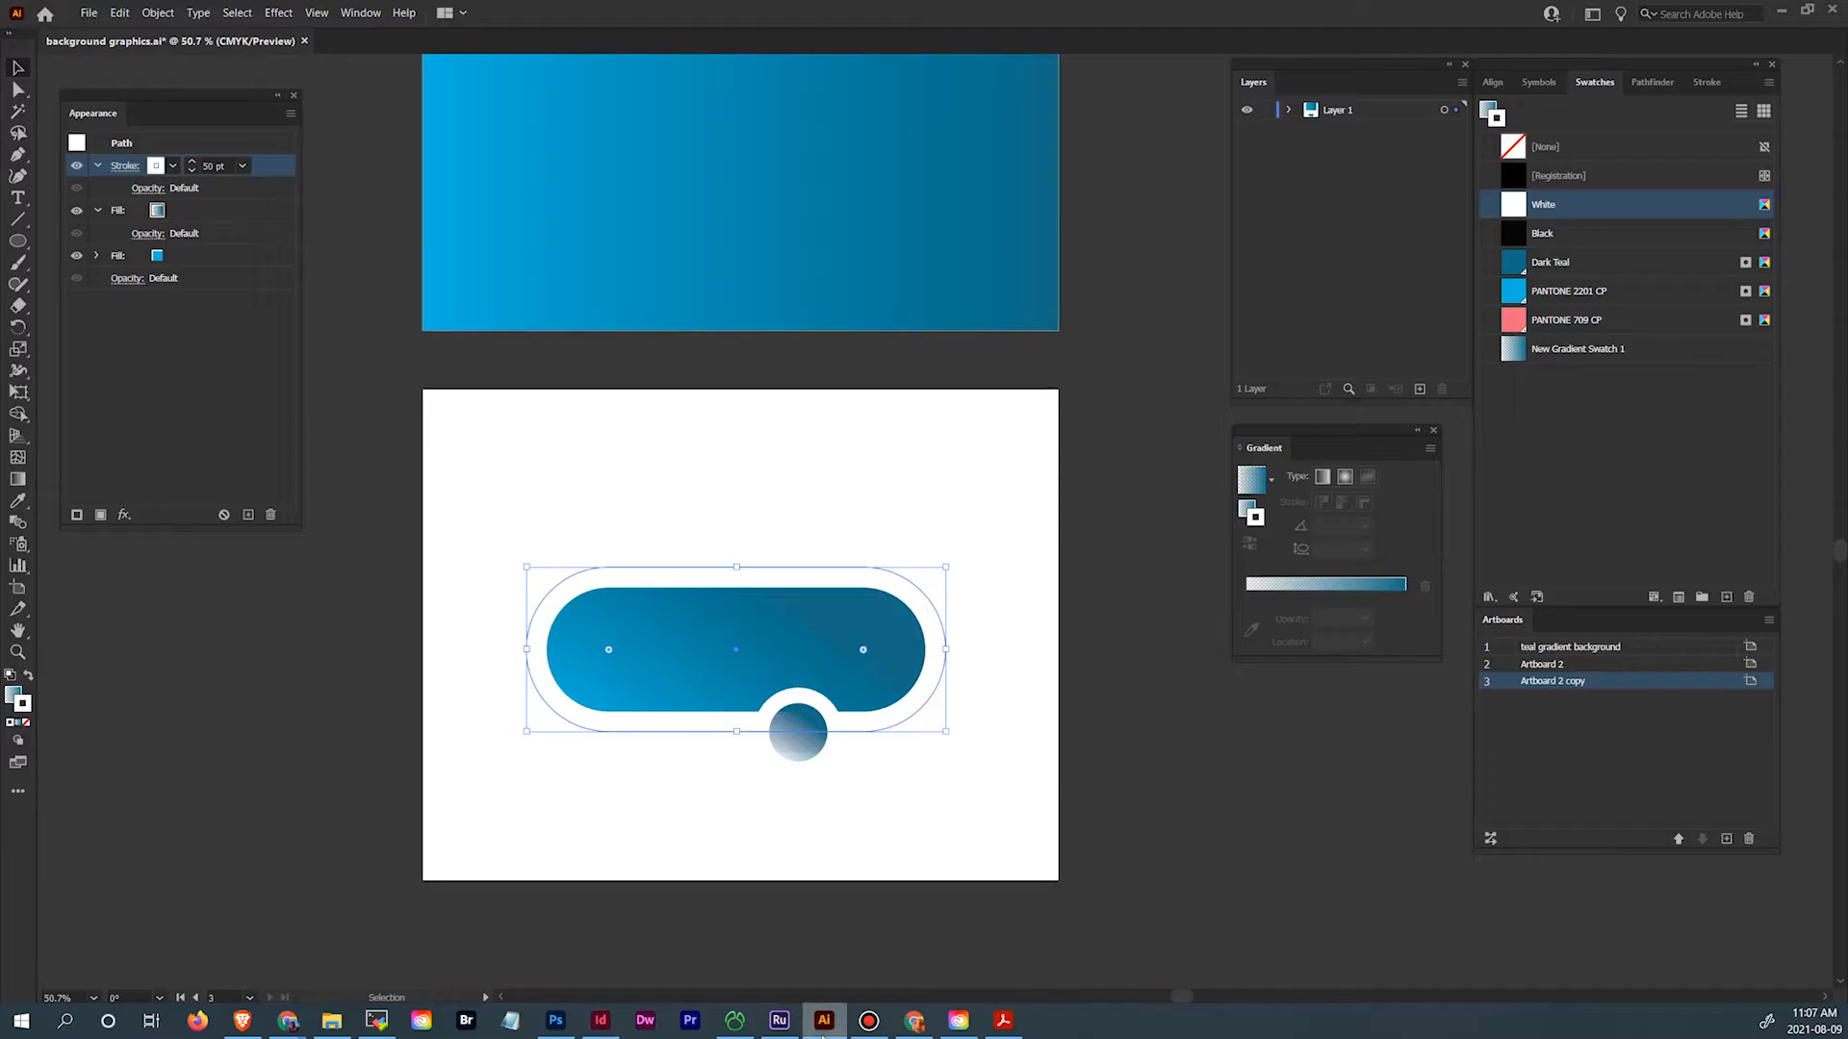
Copy the teal gradient rectangle down onto the pill artboard as a backdrop behind the pill and circle
left_click(124, 167)
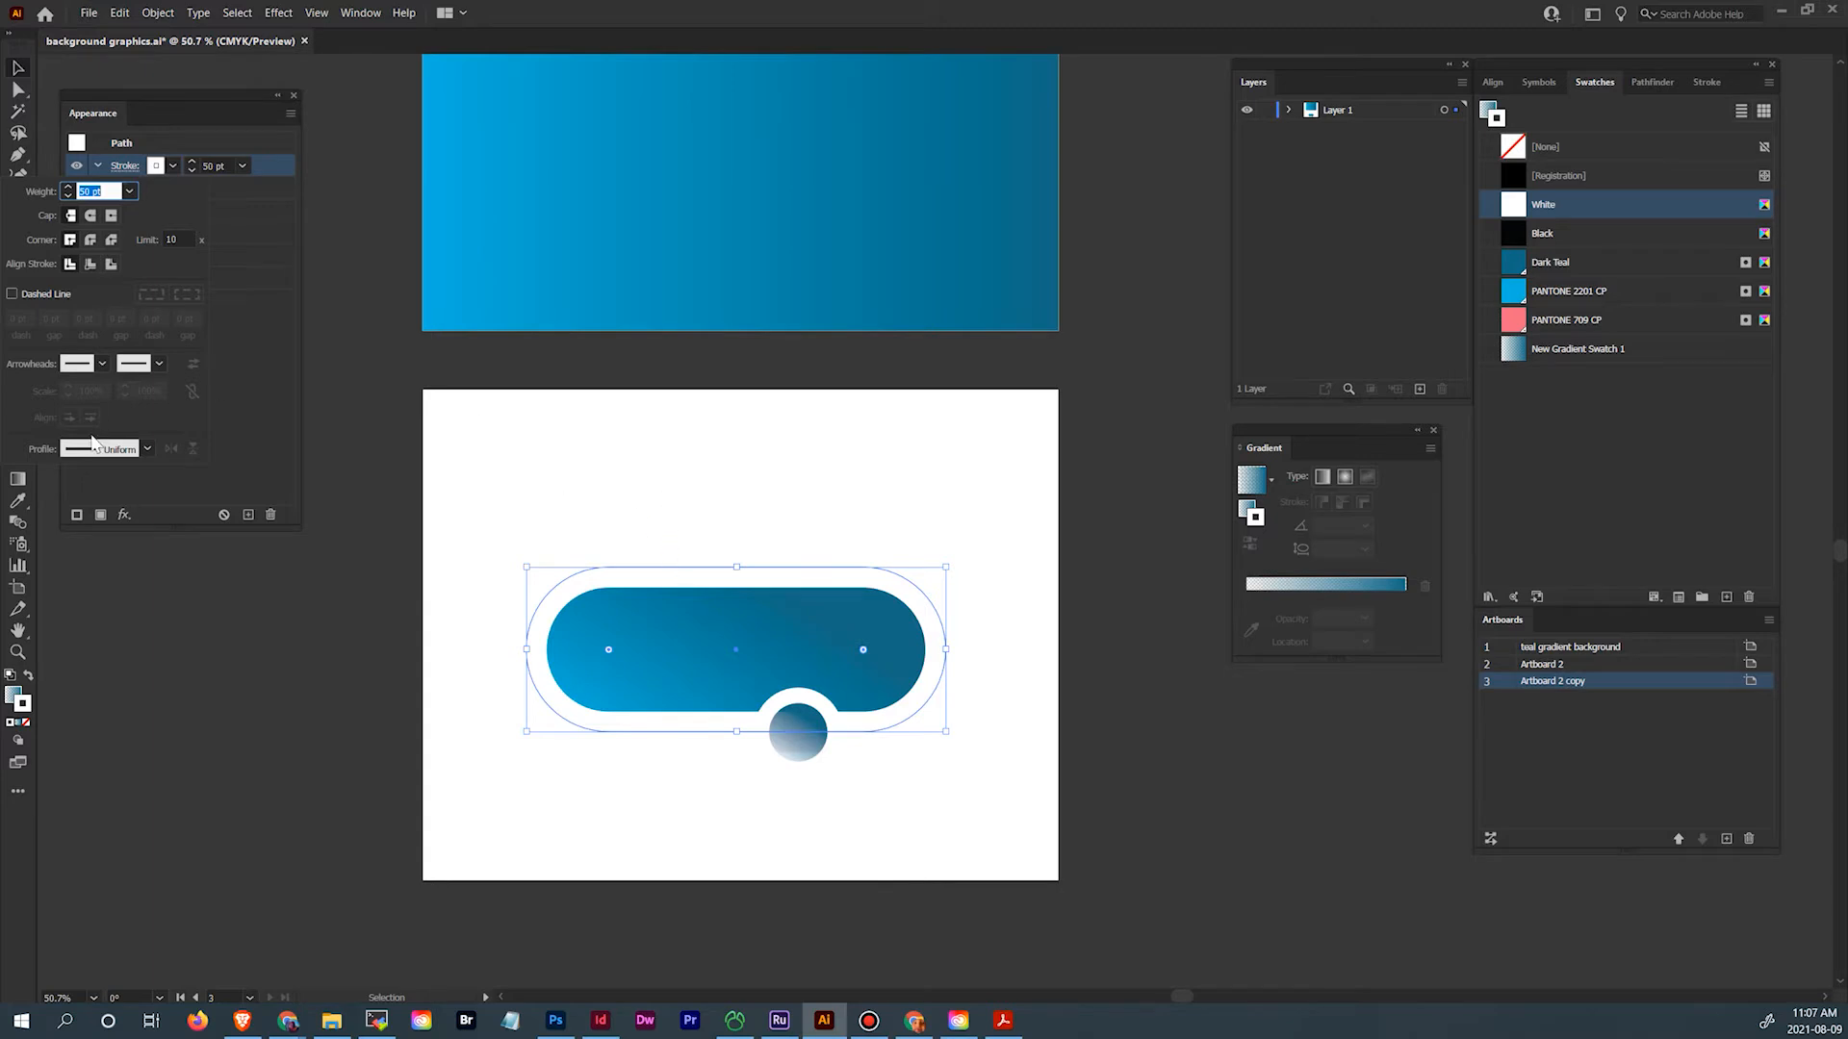
left_click(250, 751)
mouse_move(580, 201)
left_mouse_down("alt")
mouse_move(673, 277)
mouse_move(632, 693)
mouse_move(580, 769)
left_mouse_up("alt")
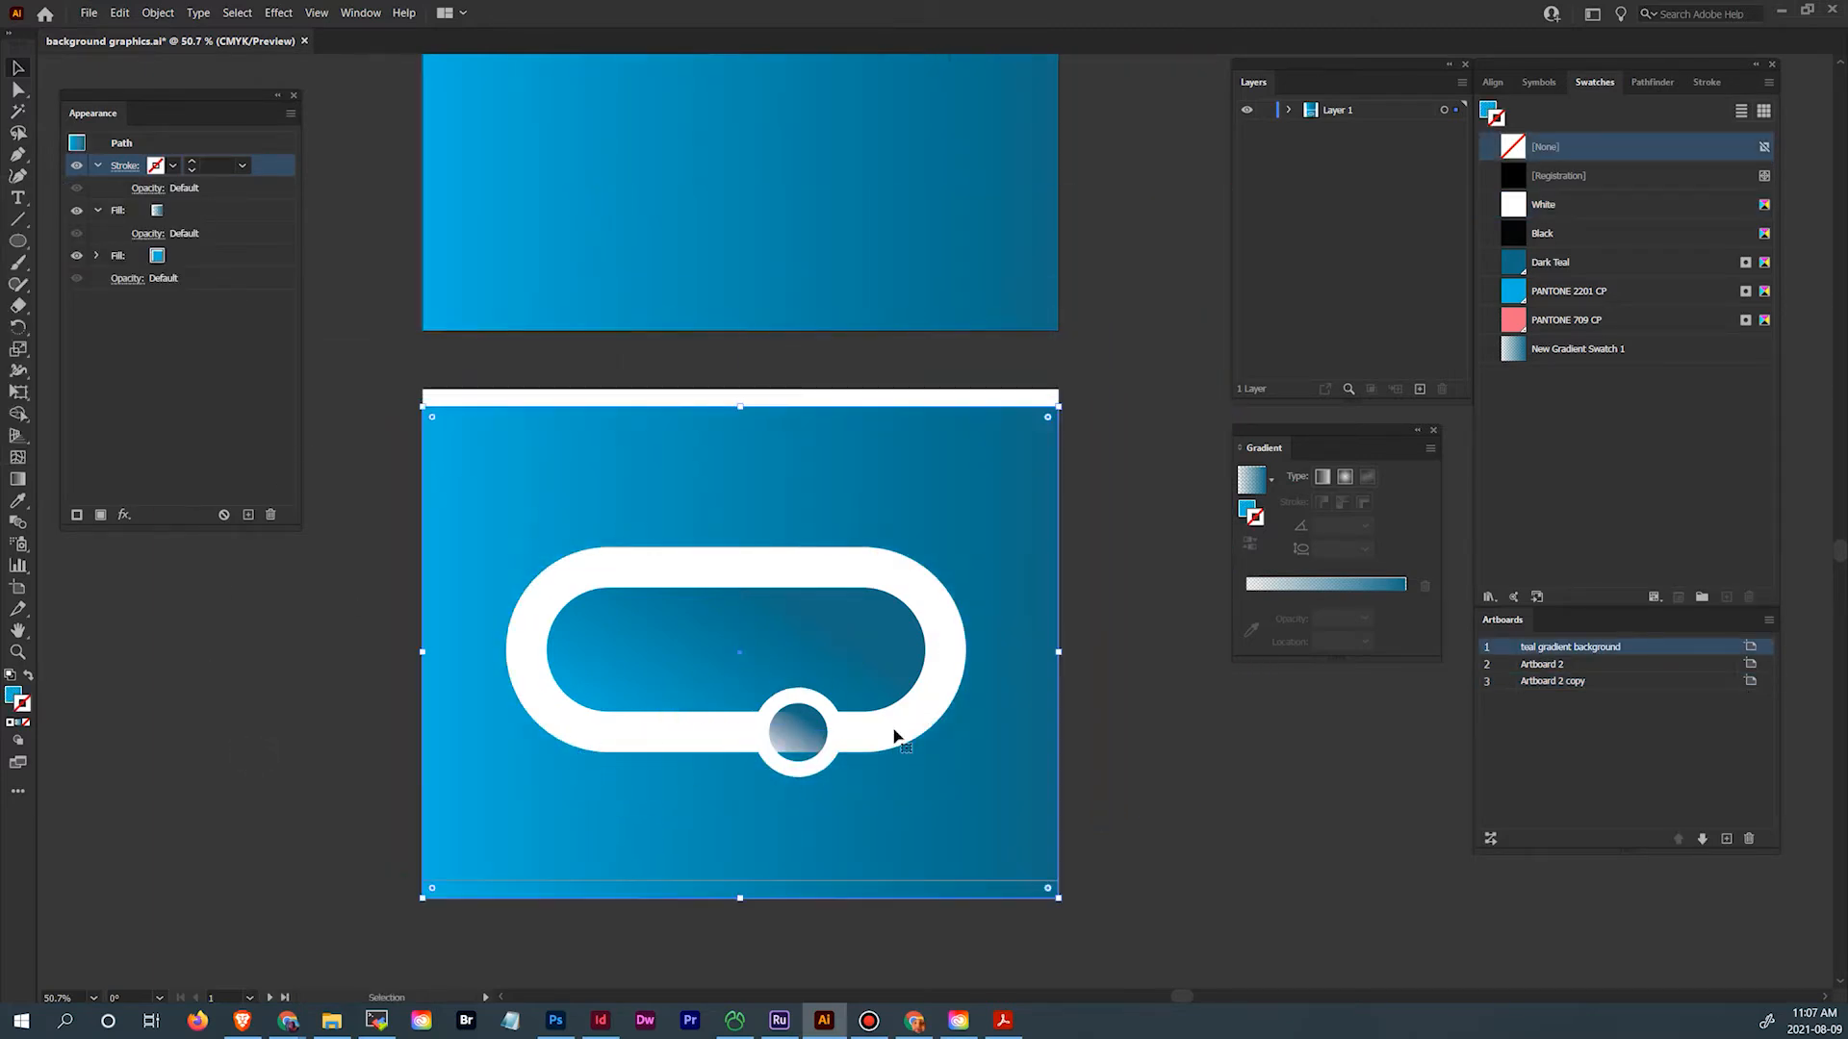
Set the pill's white stroke weight to 25 pt
left_click(892, 734)
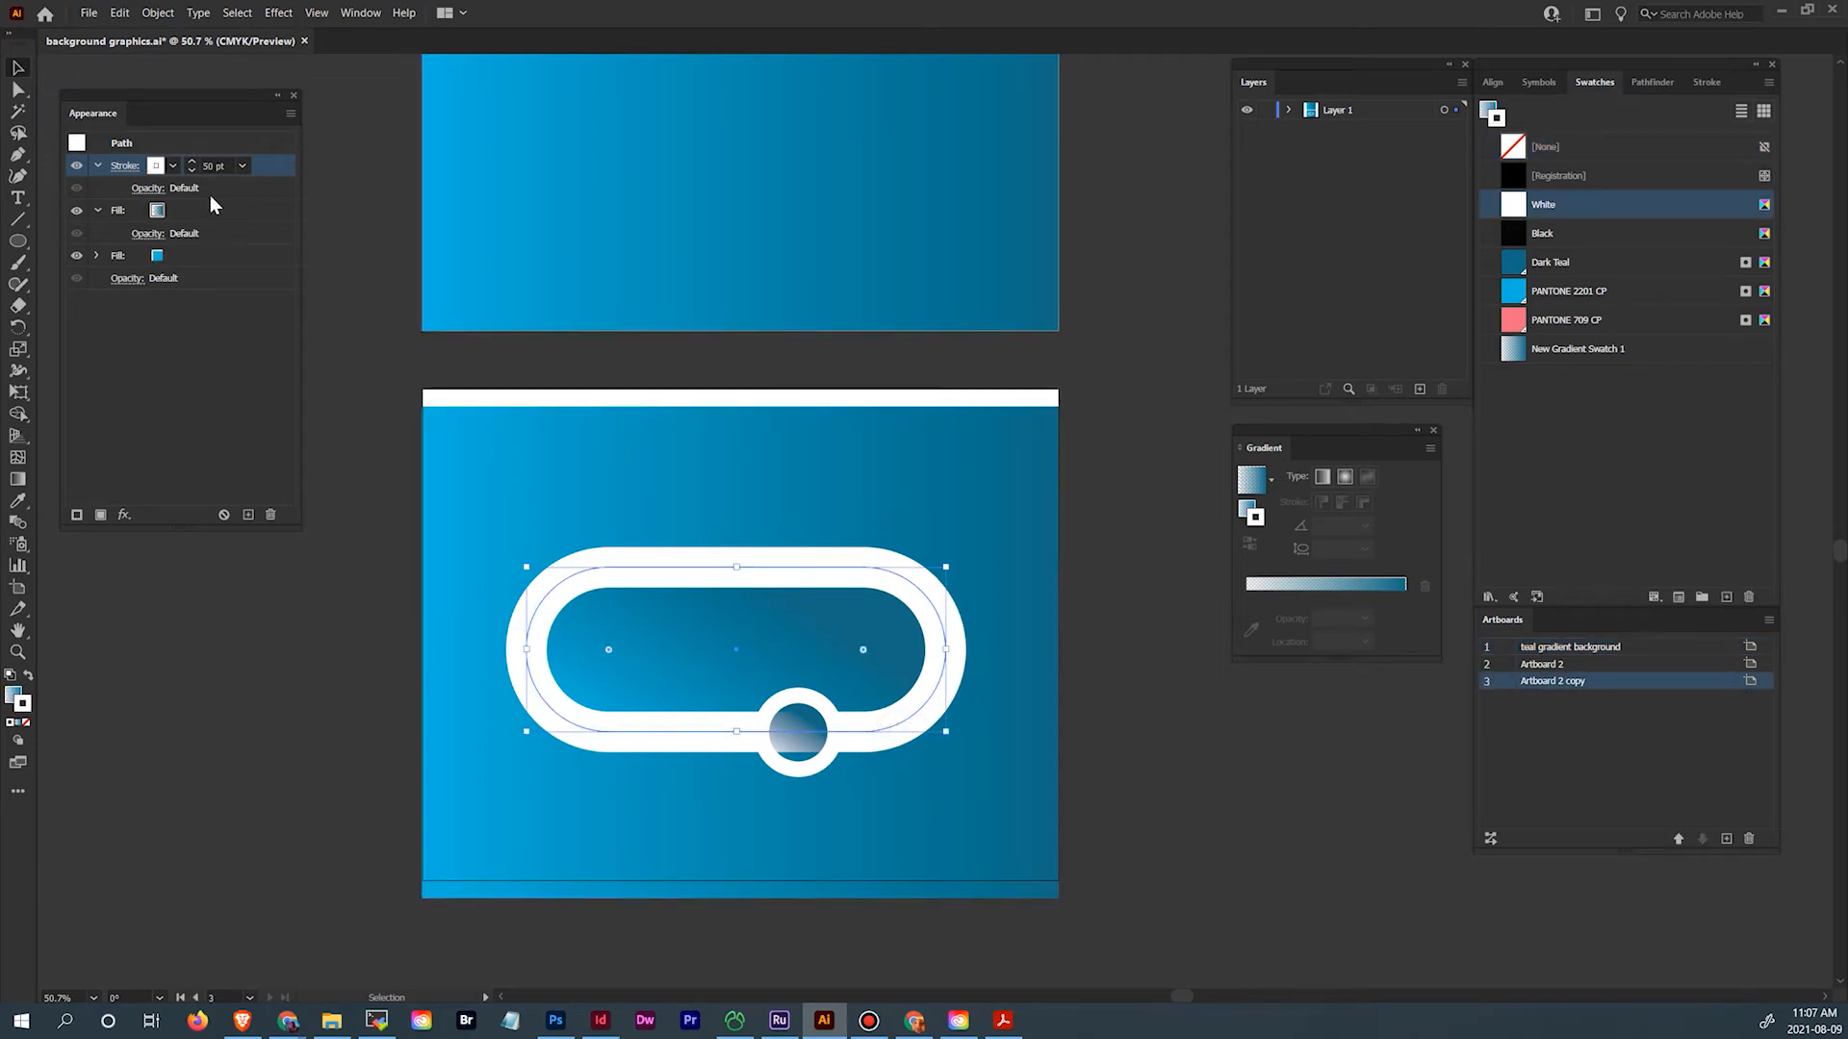
left_click(225, 164)
type("25")
key("Return")
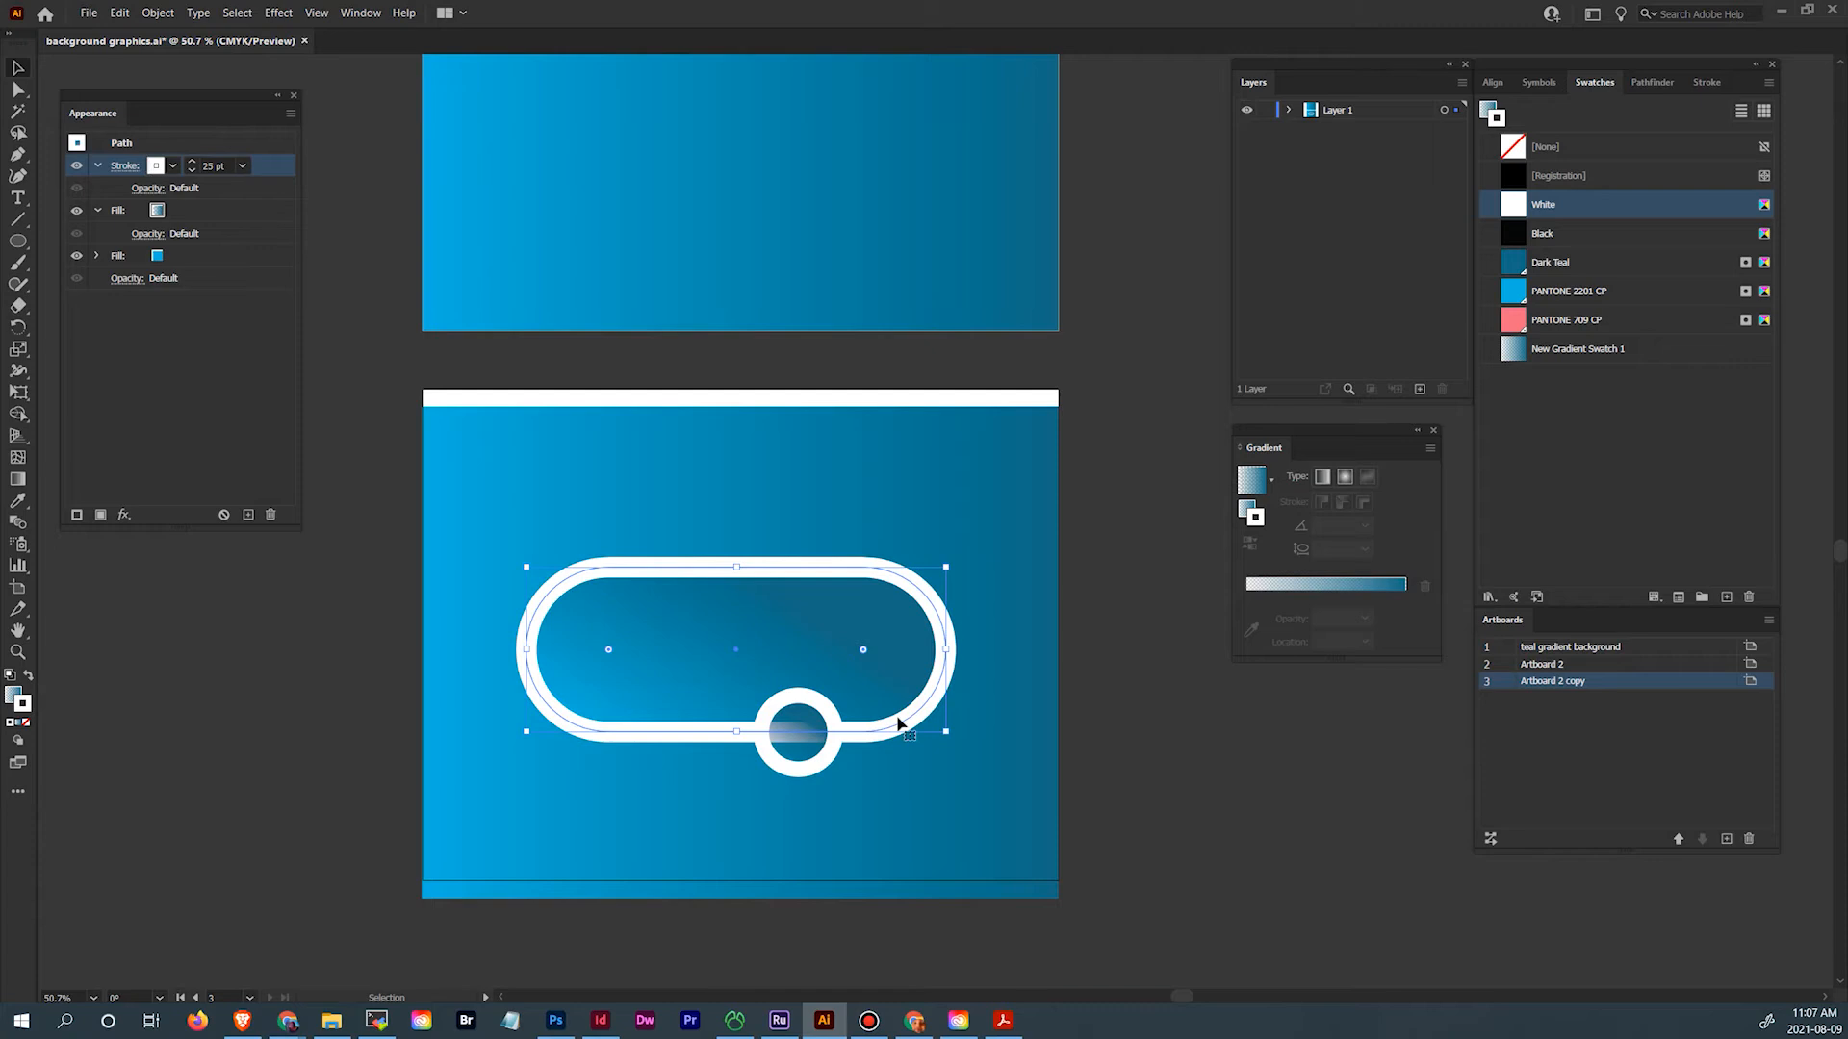
Duplicate the circle's gradient fill and set the lower fill to PANTONE 2201 CP
left_click(801, 770)
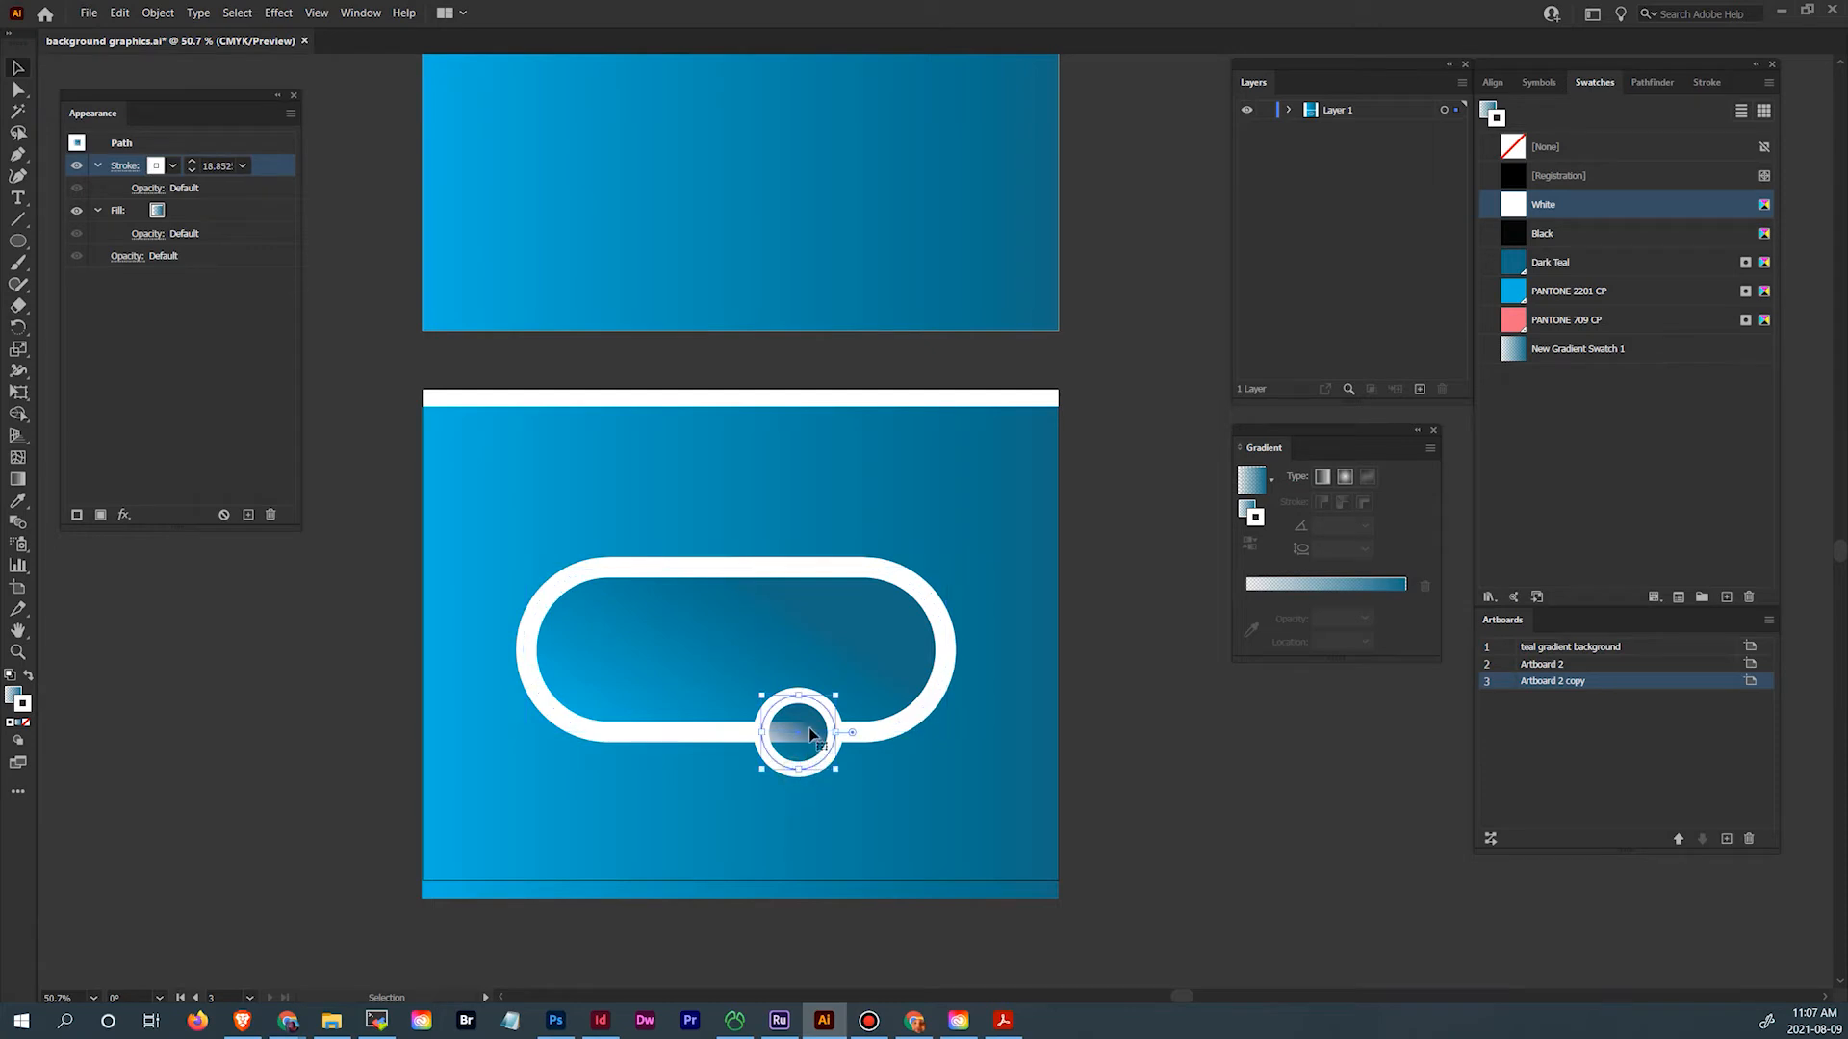
left_click(183, 210)
left_click(291, 114)
left_click(338, 116)
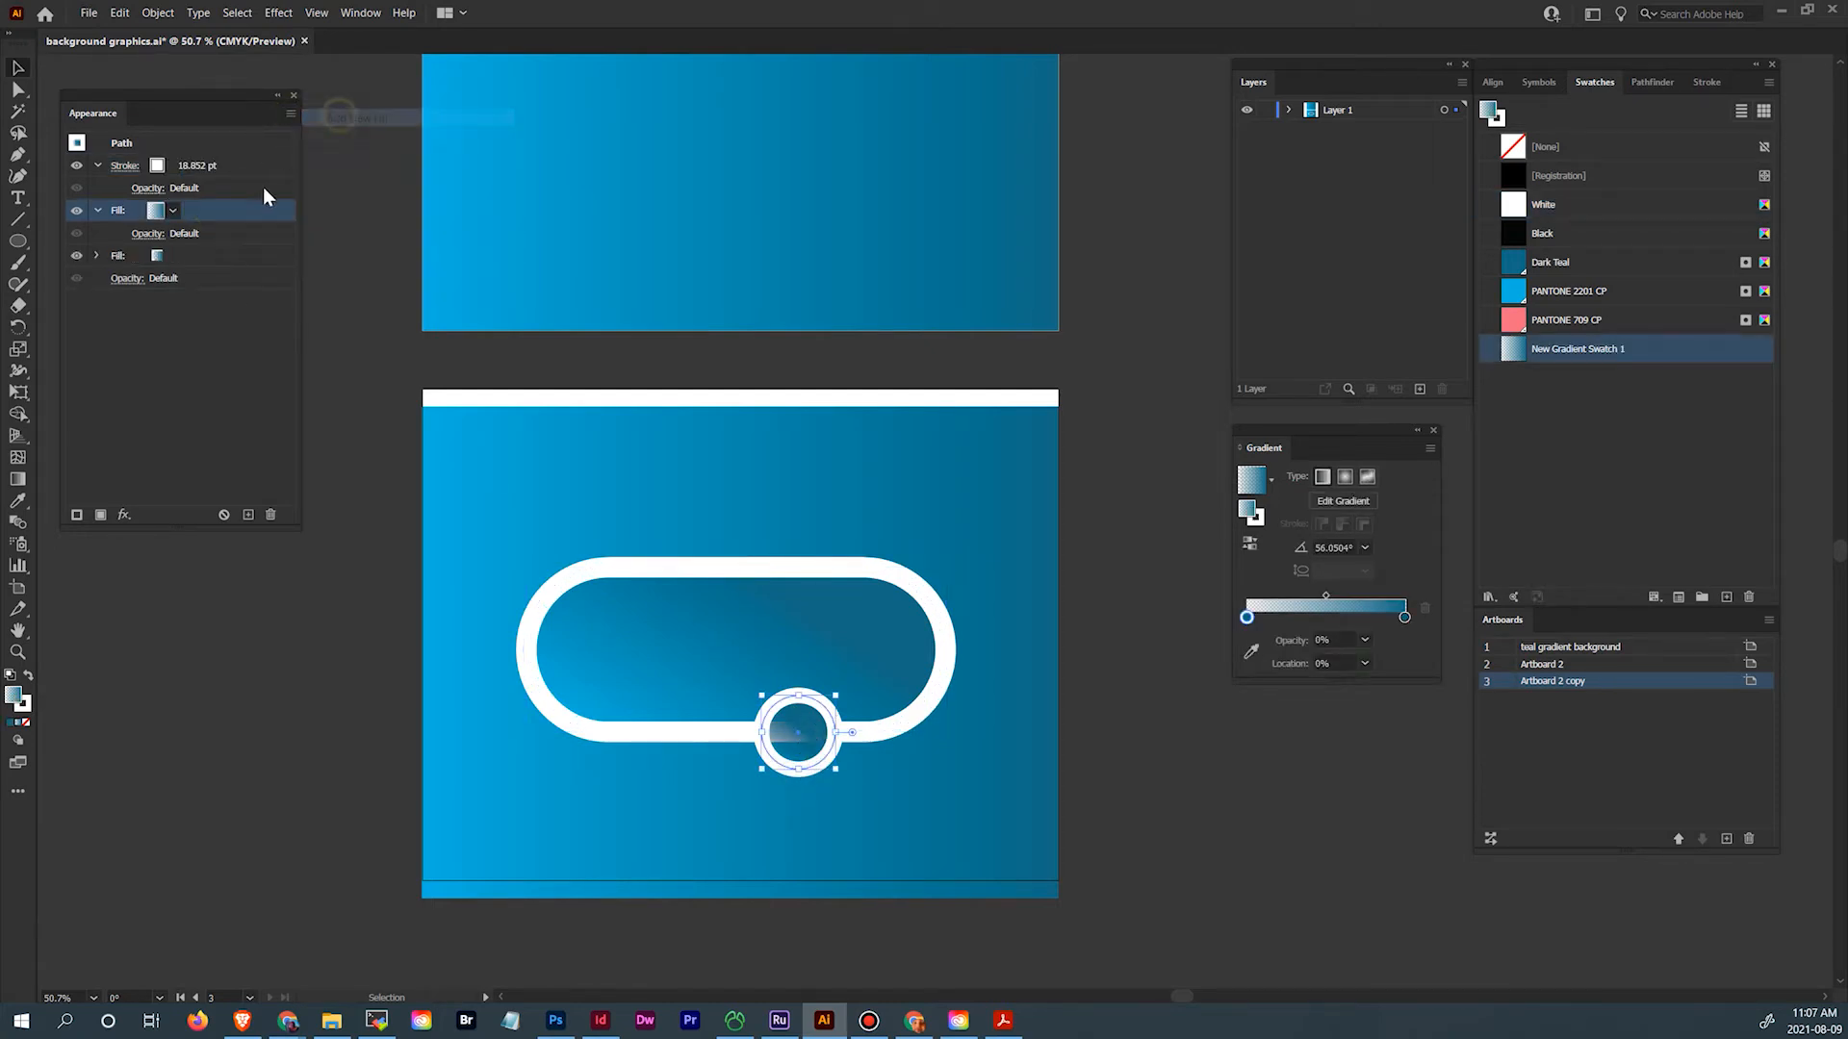
left_click(181, 253)
left_click(173, 255)
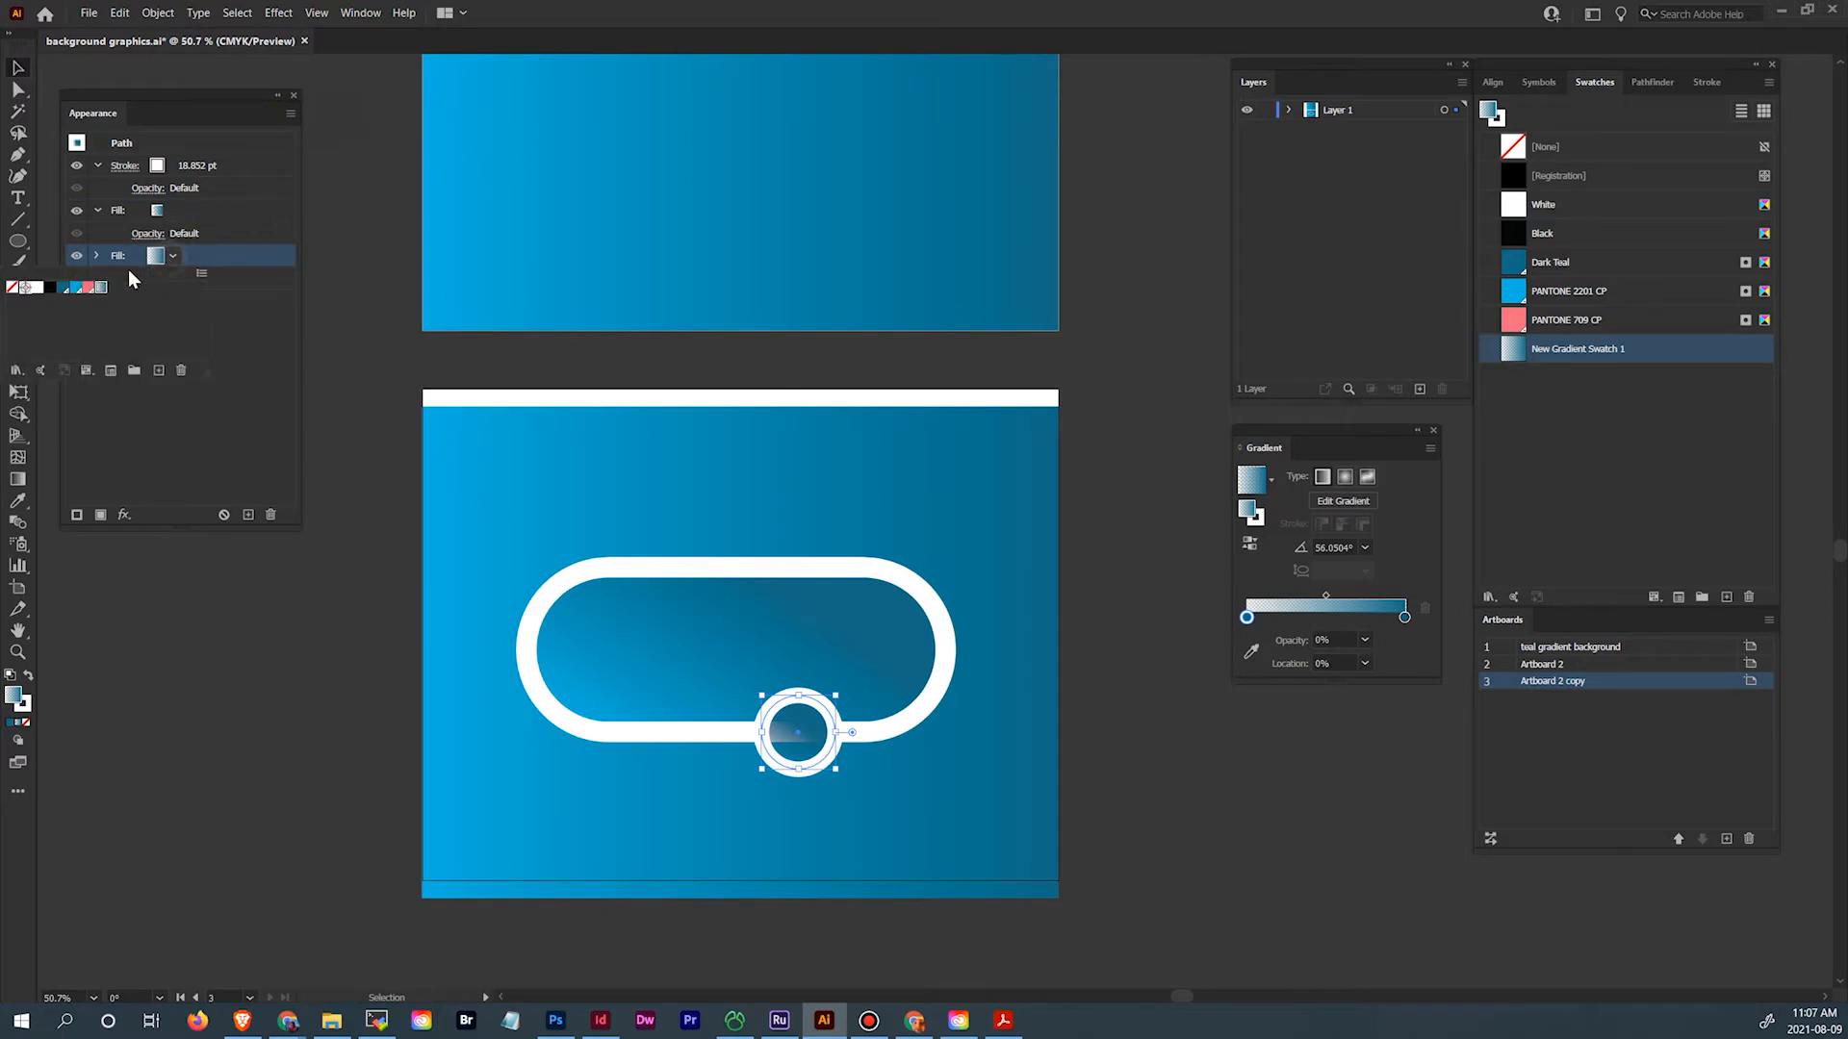
left_click(73, 288)
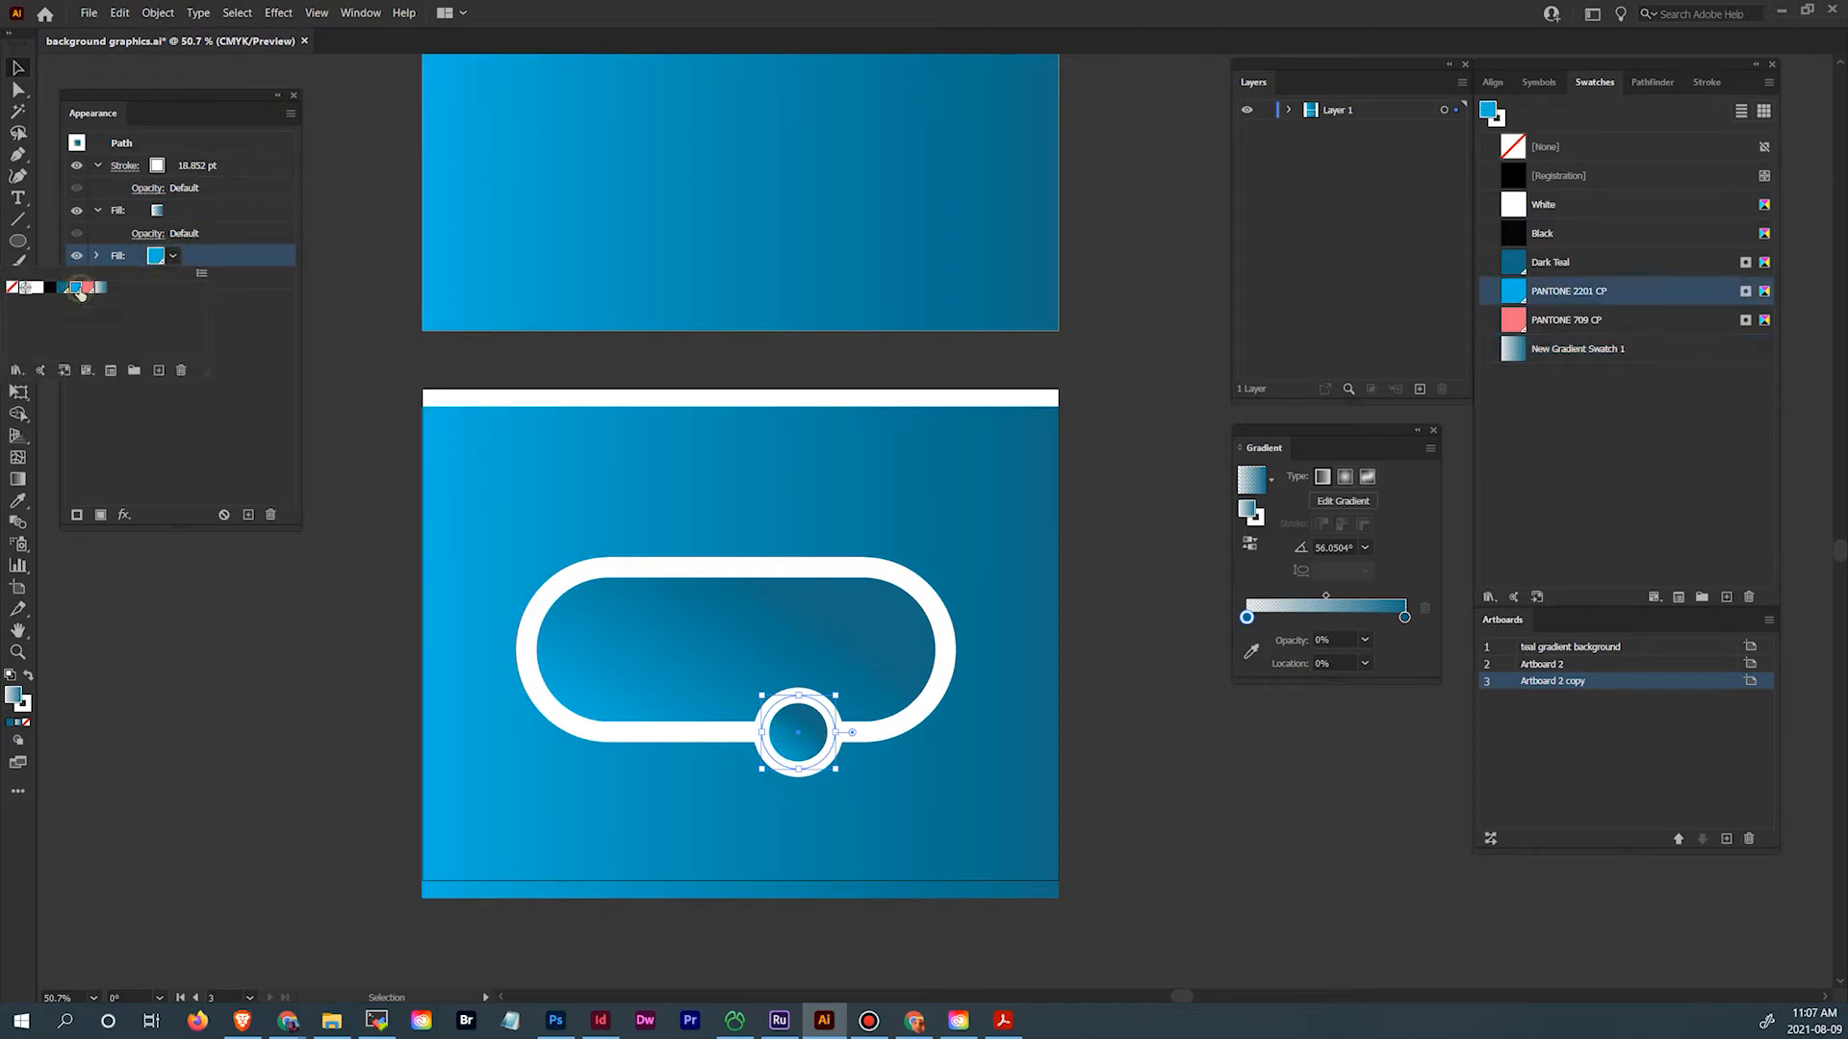
Delete the gradient backdrop copy behind the pill and circle
left_click(349, 625)
left_click(442, 745)
key("Delete")
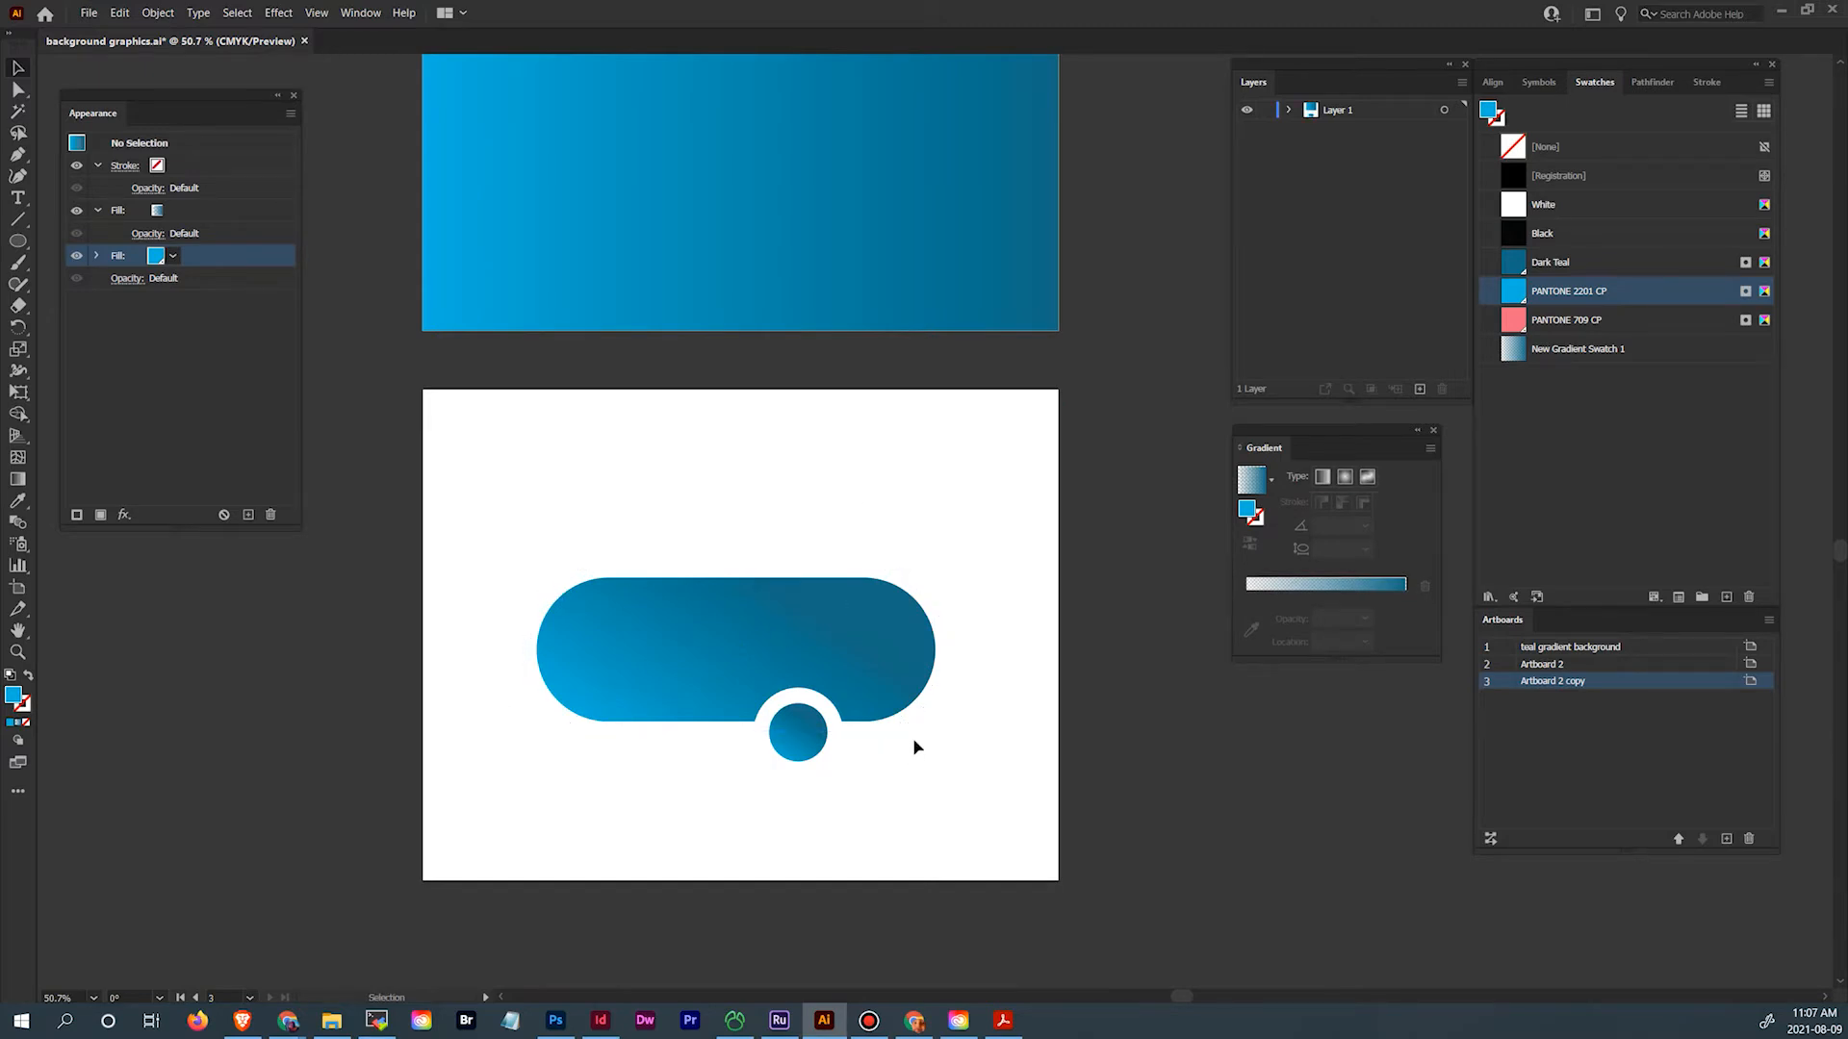
Move the pill and circle together to the artboard's upper-left corner and shrink the artboard to fit around them
left_click_drag(949, 529, 497, 770)
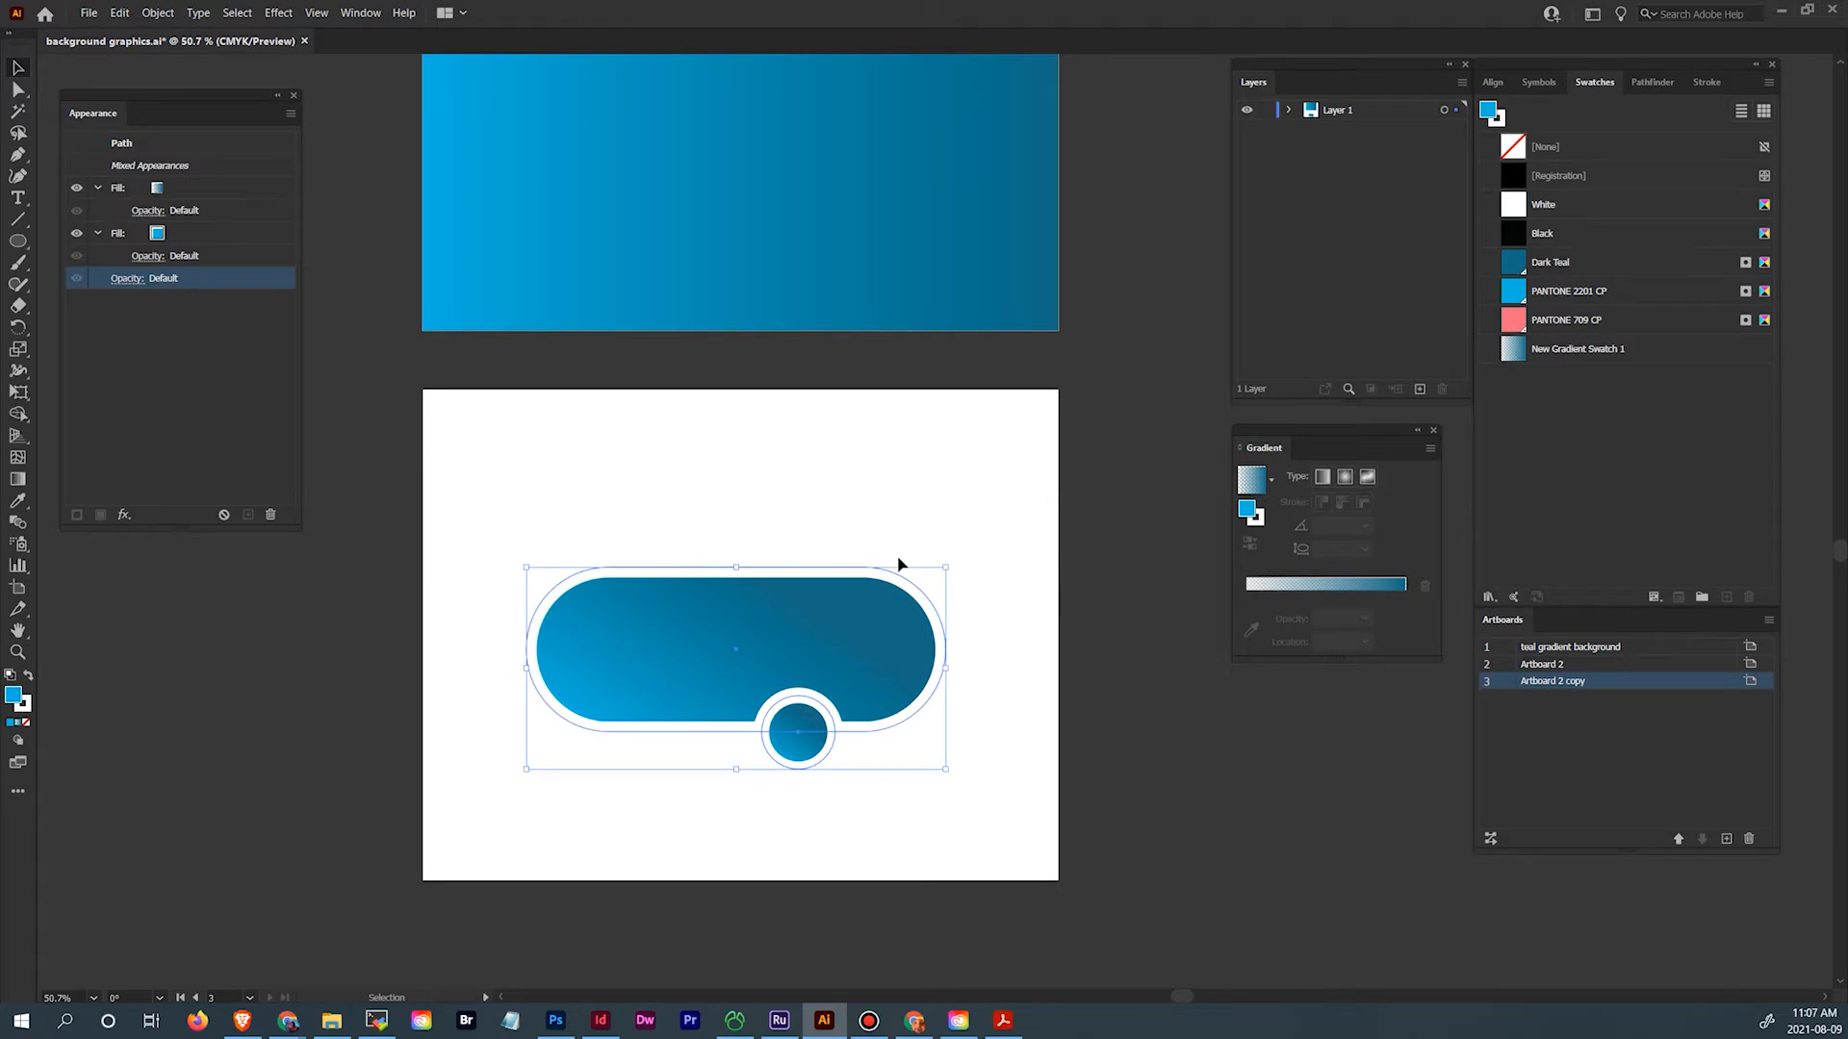
left_click_drag(617, 580, 535, 415)
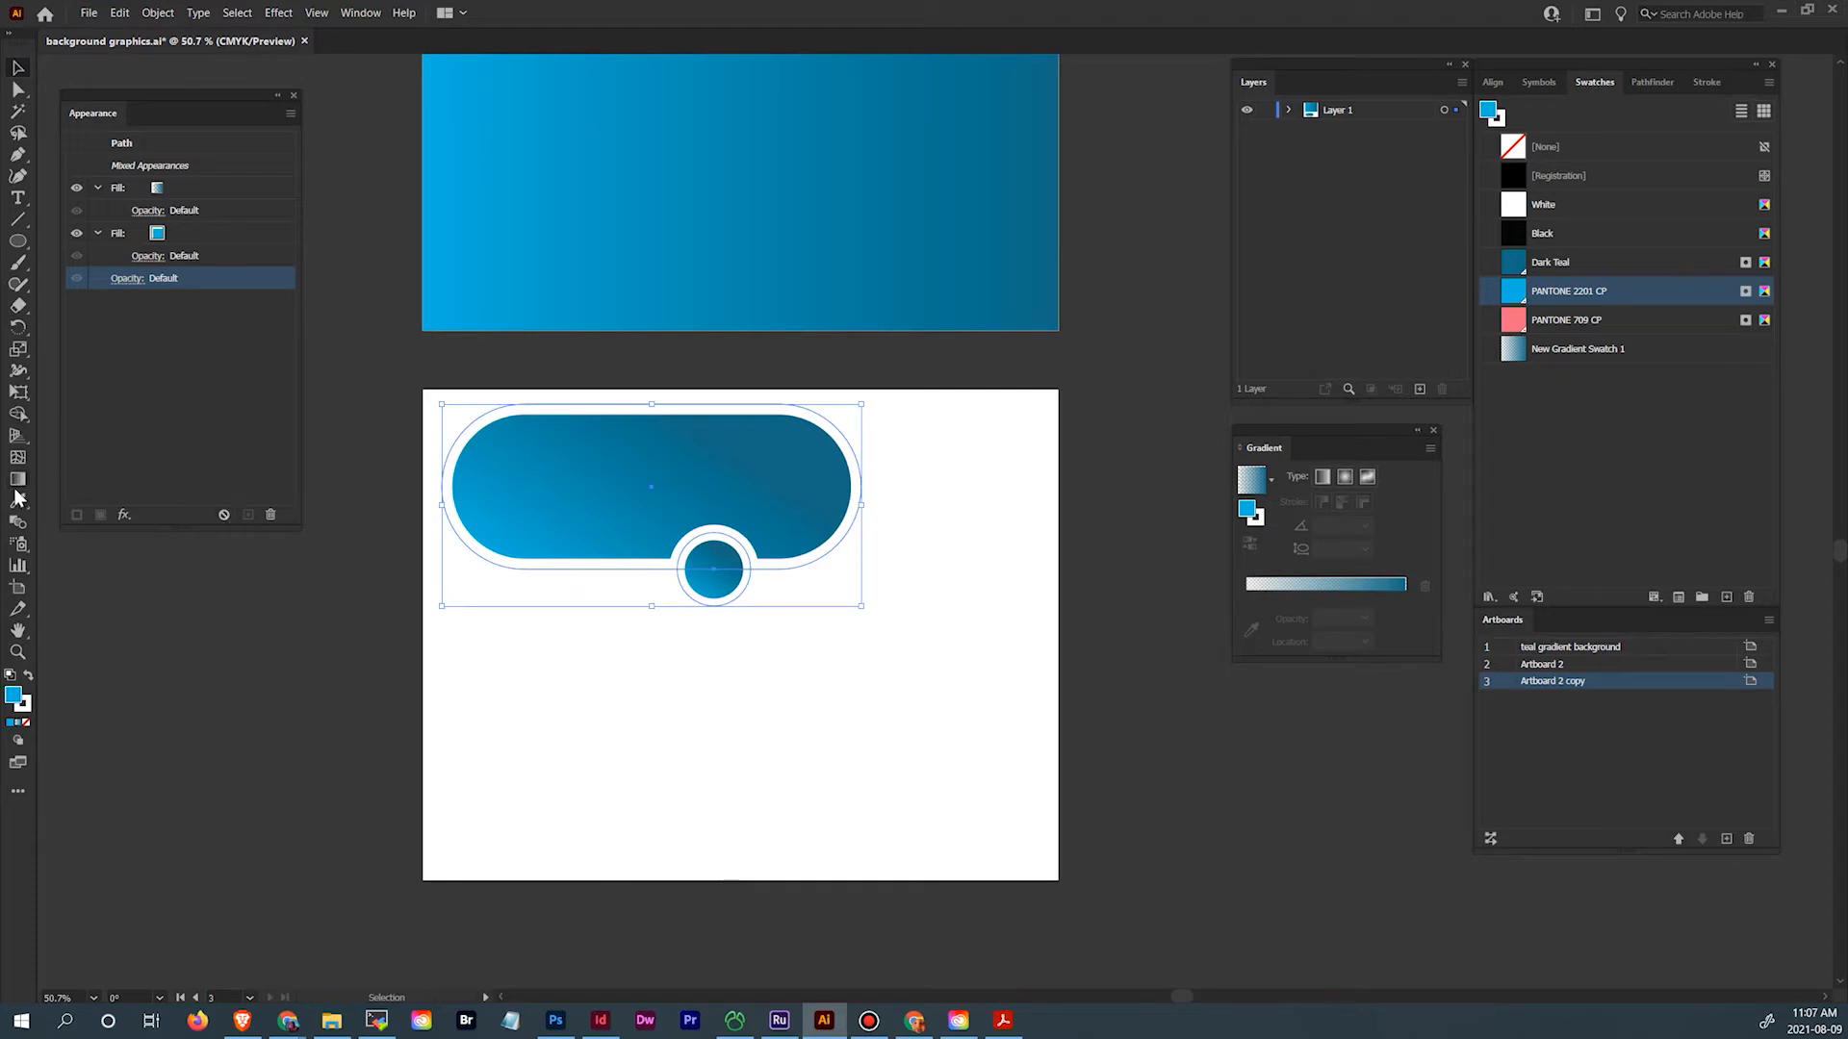
left_click(17, 587)
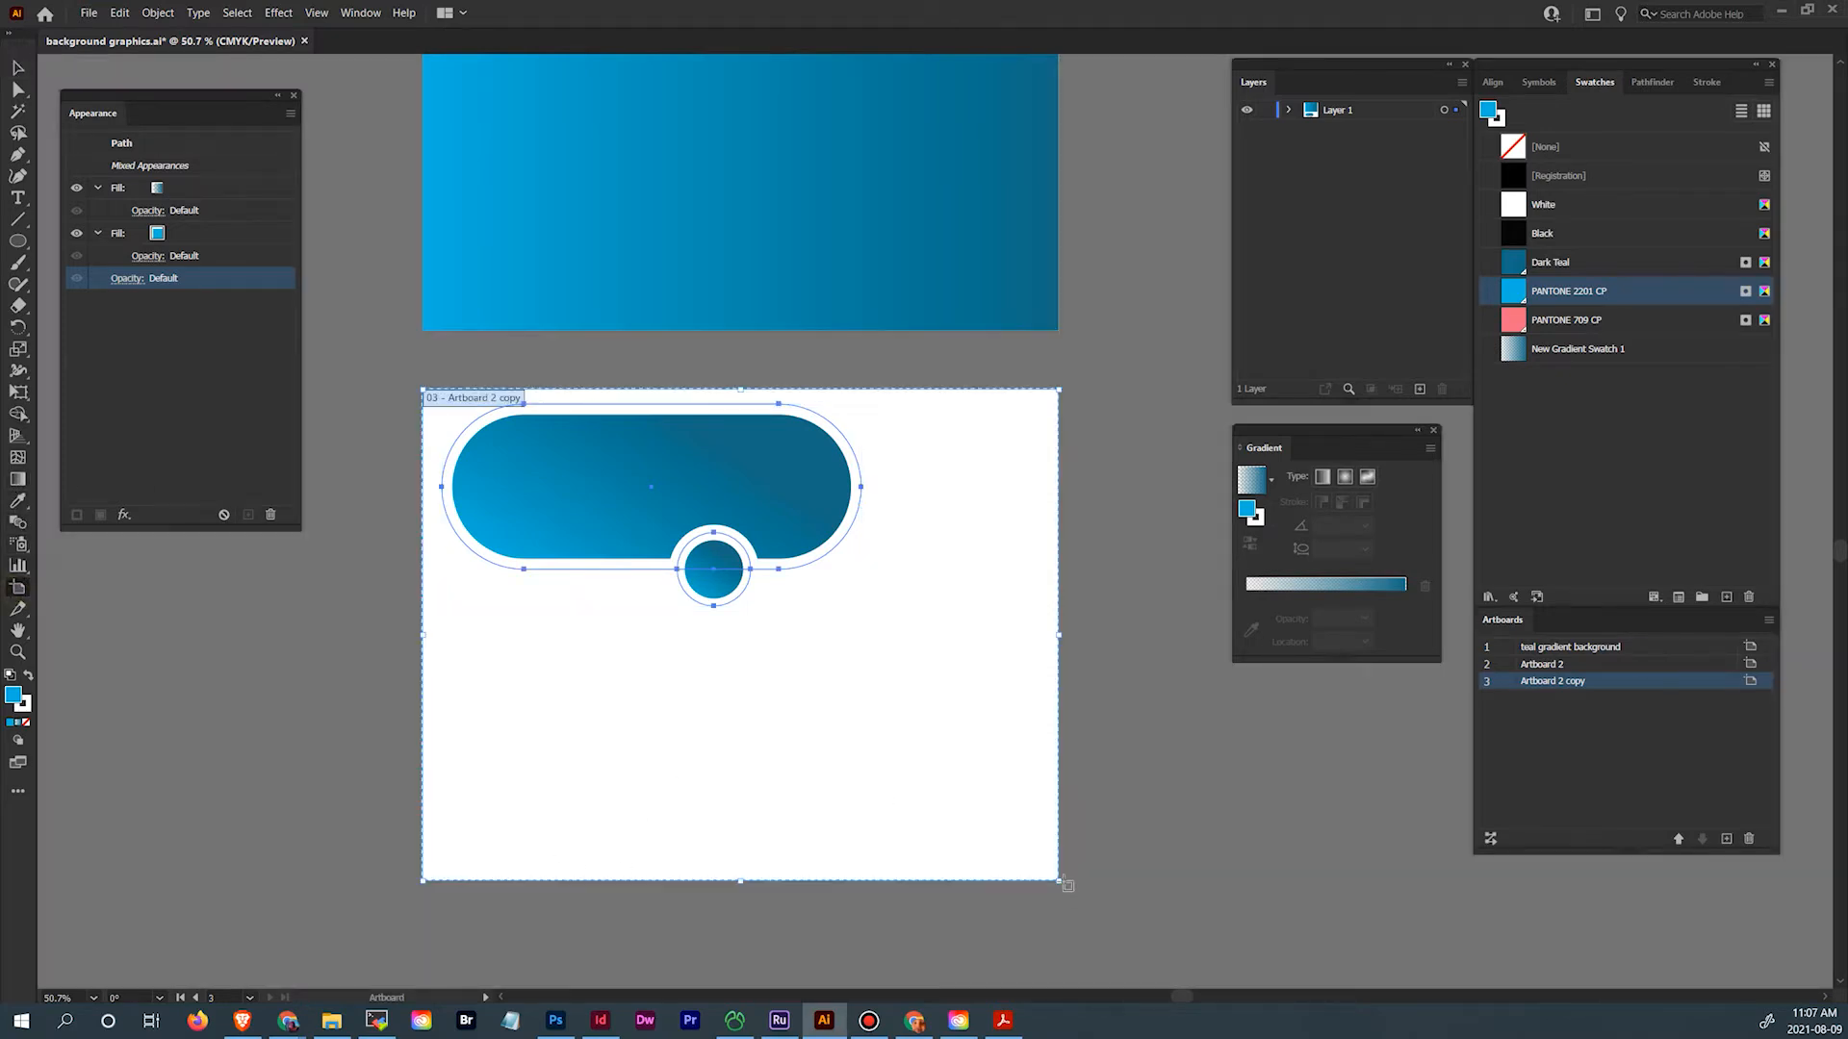
left_click_drag(1060, 879, 888, 634)
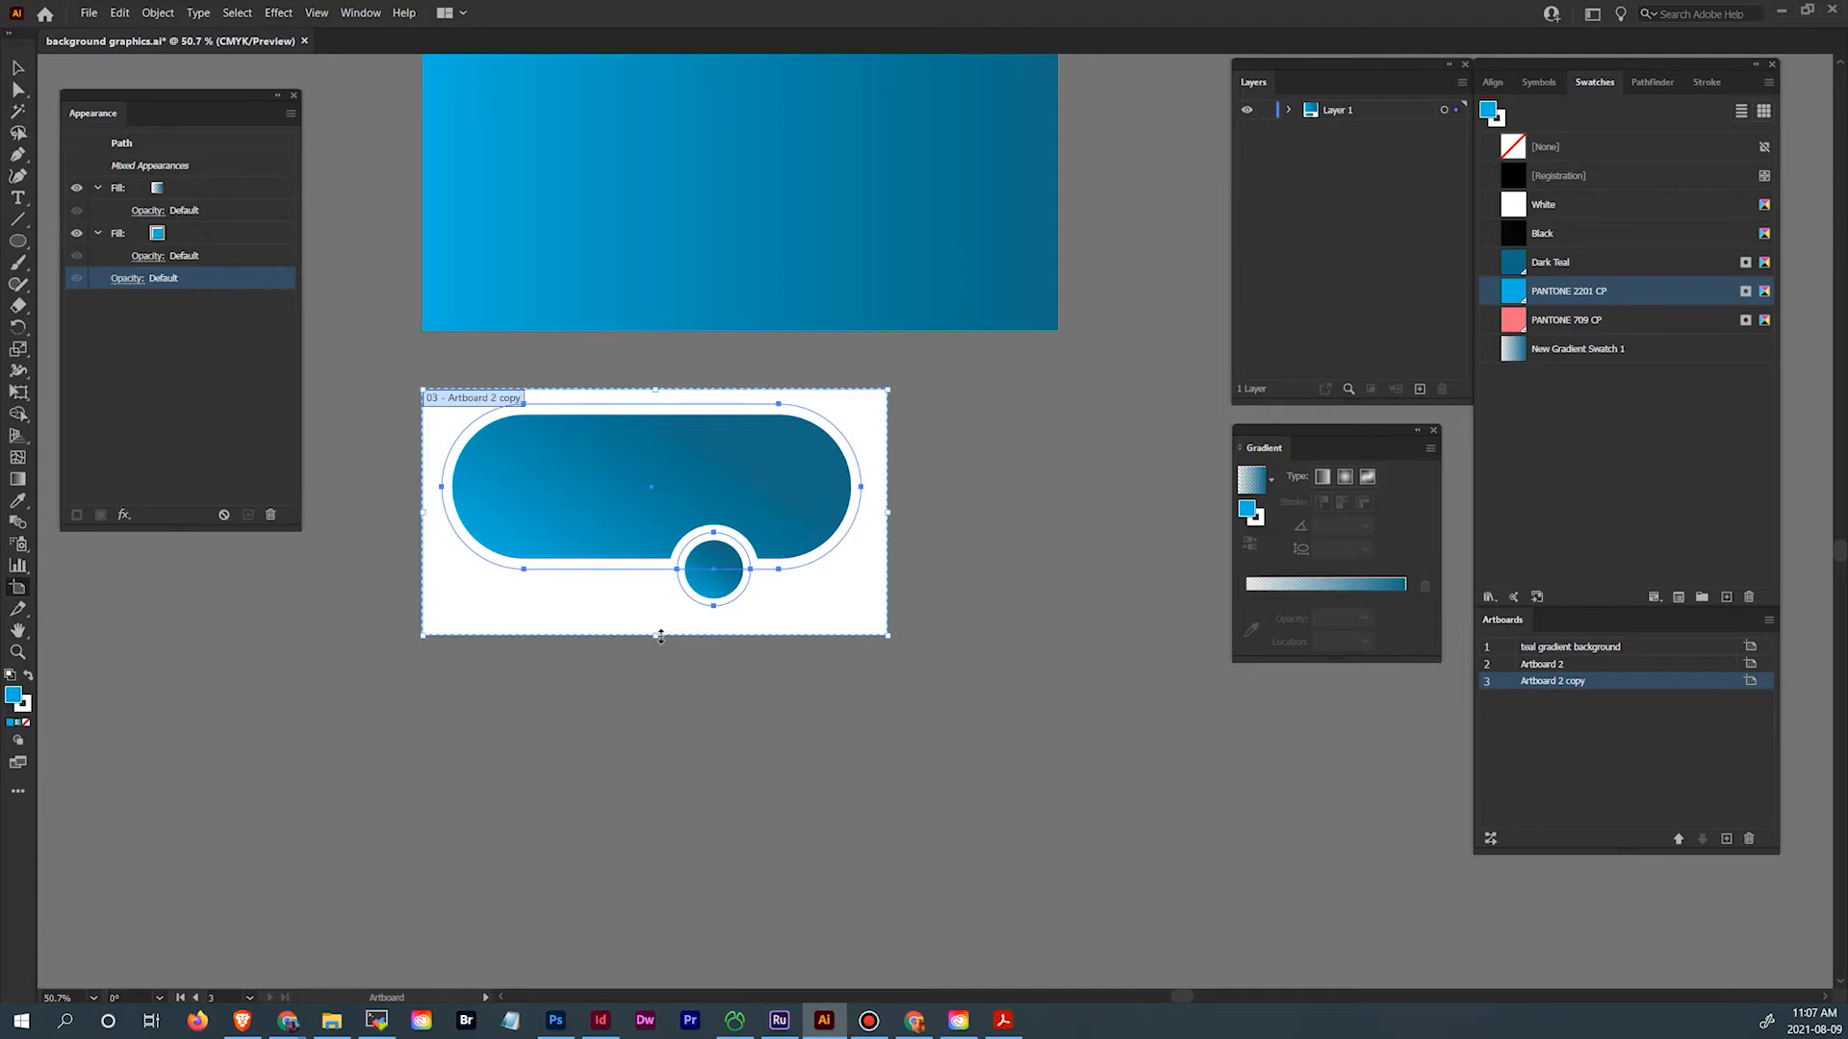
left_click_drag(655, 635, 654, 626)
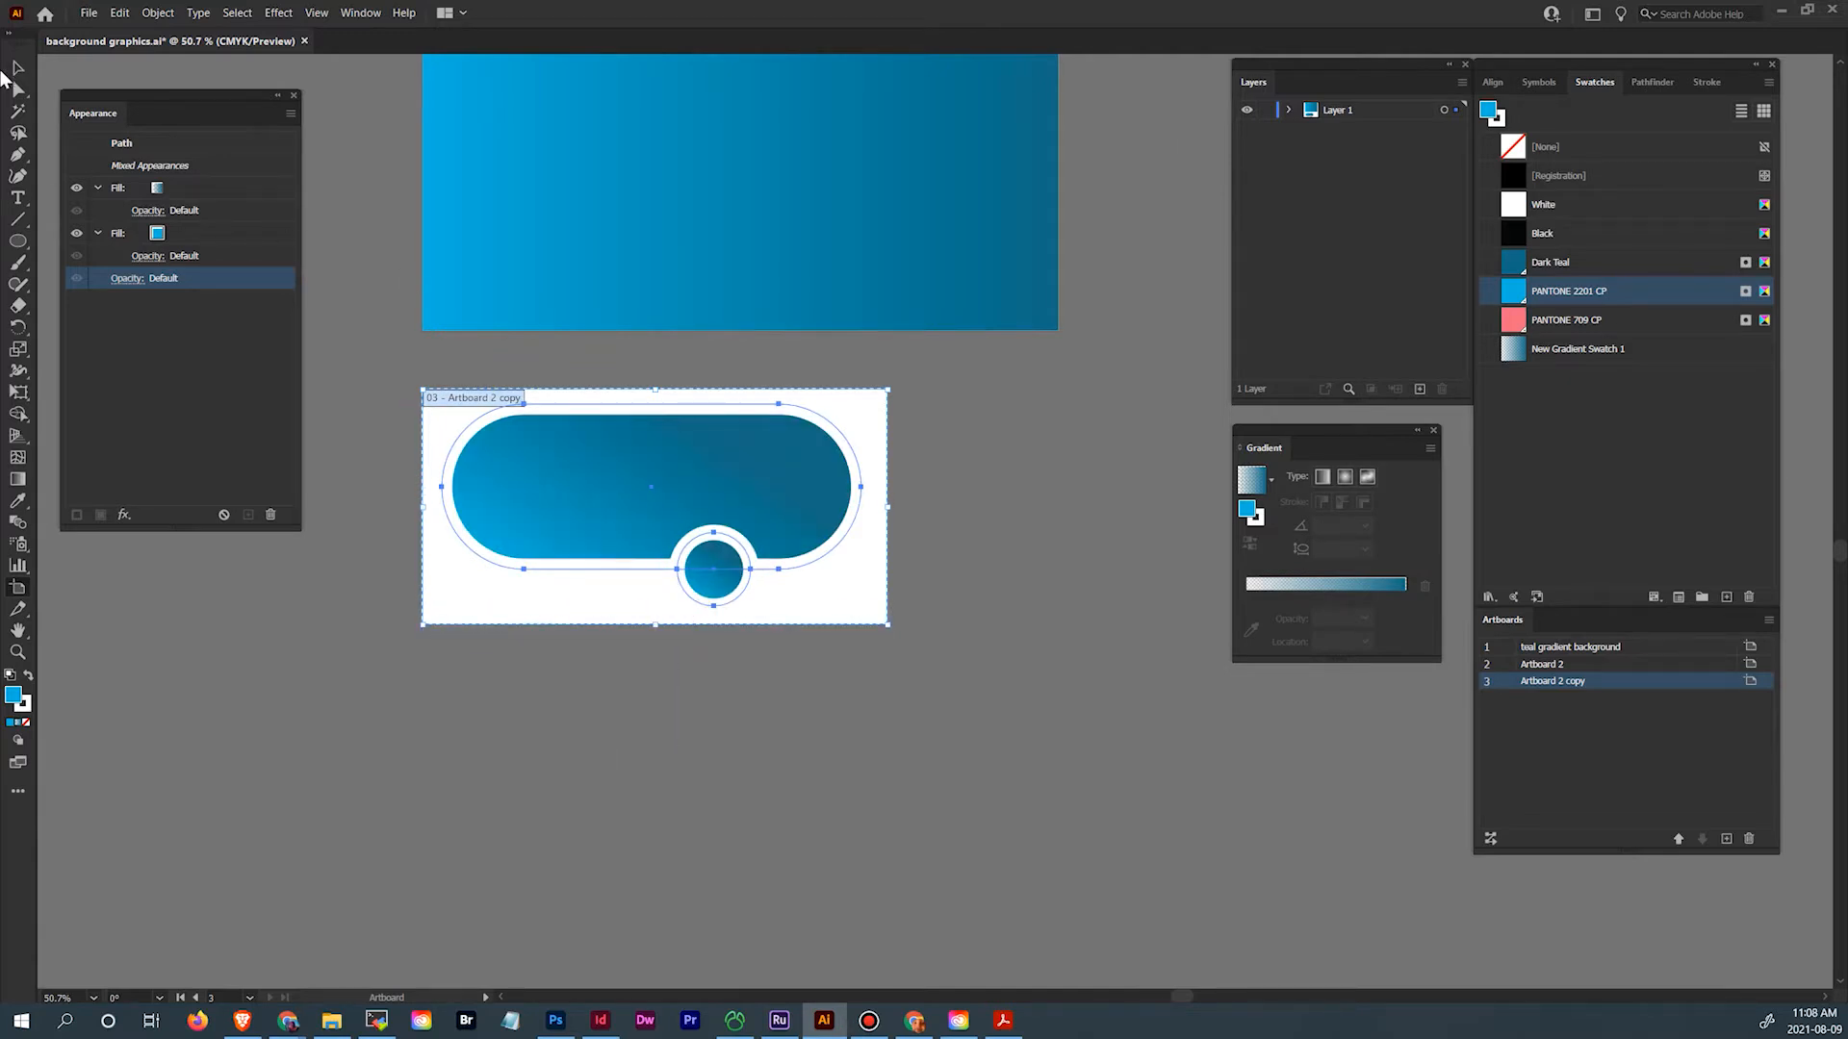
left_click(17, 68)
left_click(438, 691)
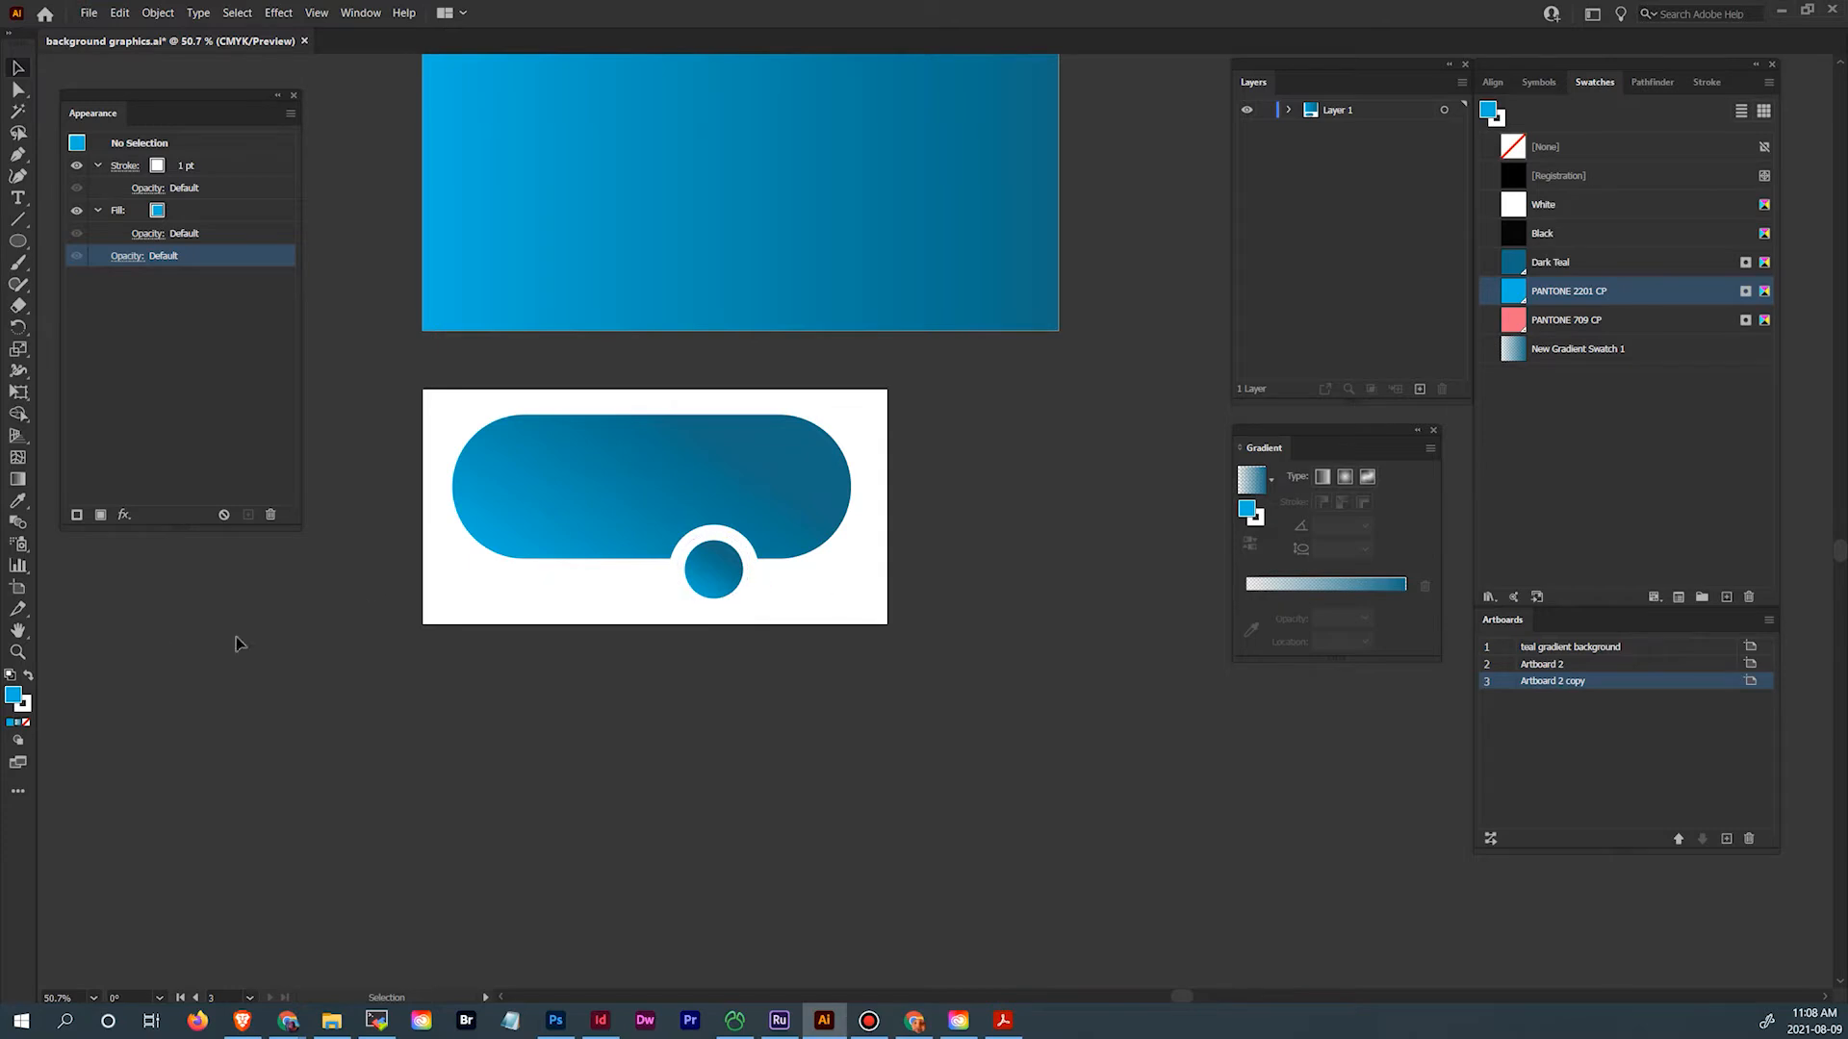
Compare what each artboard shows and delete the redundant Artboard 2
left_click(1721, 666)
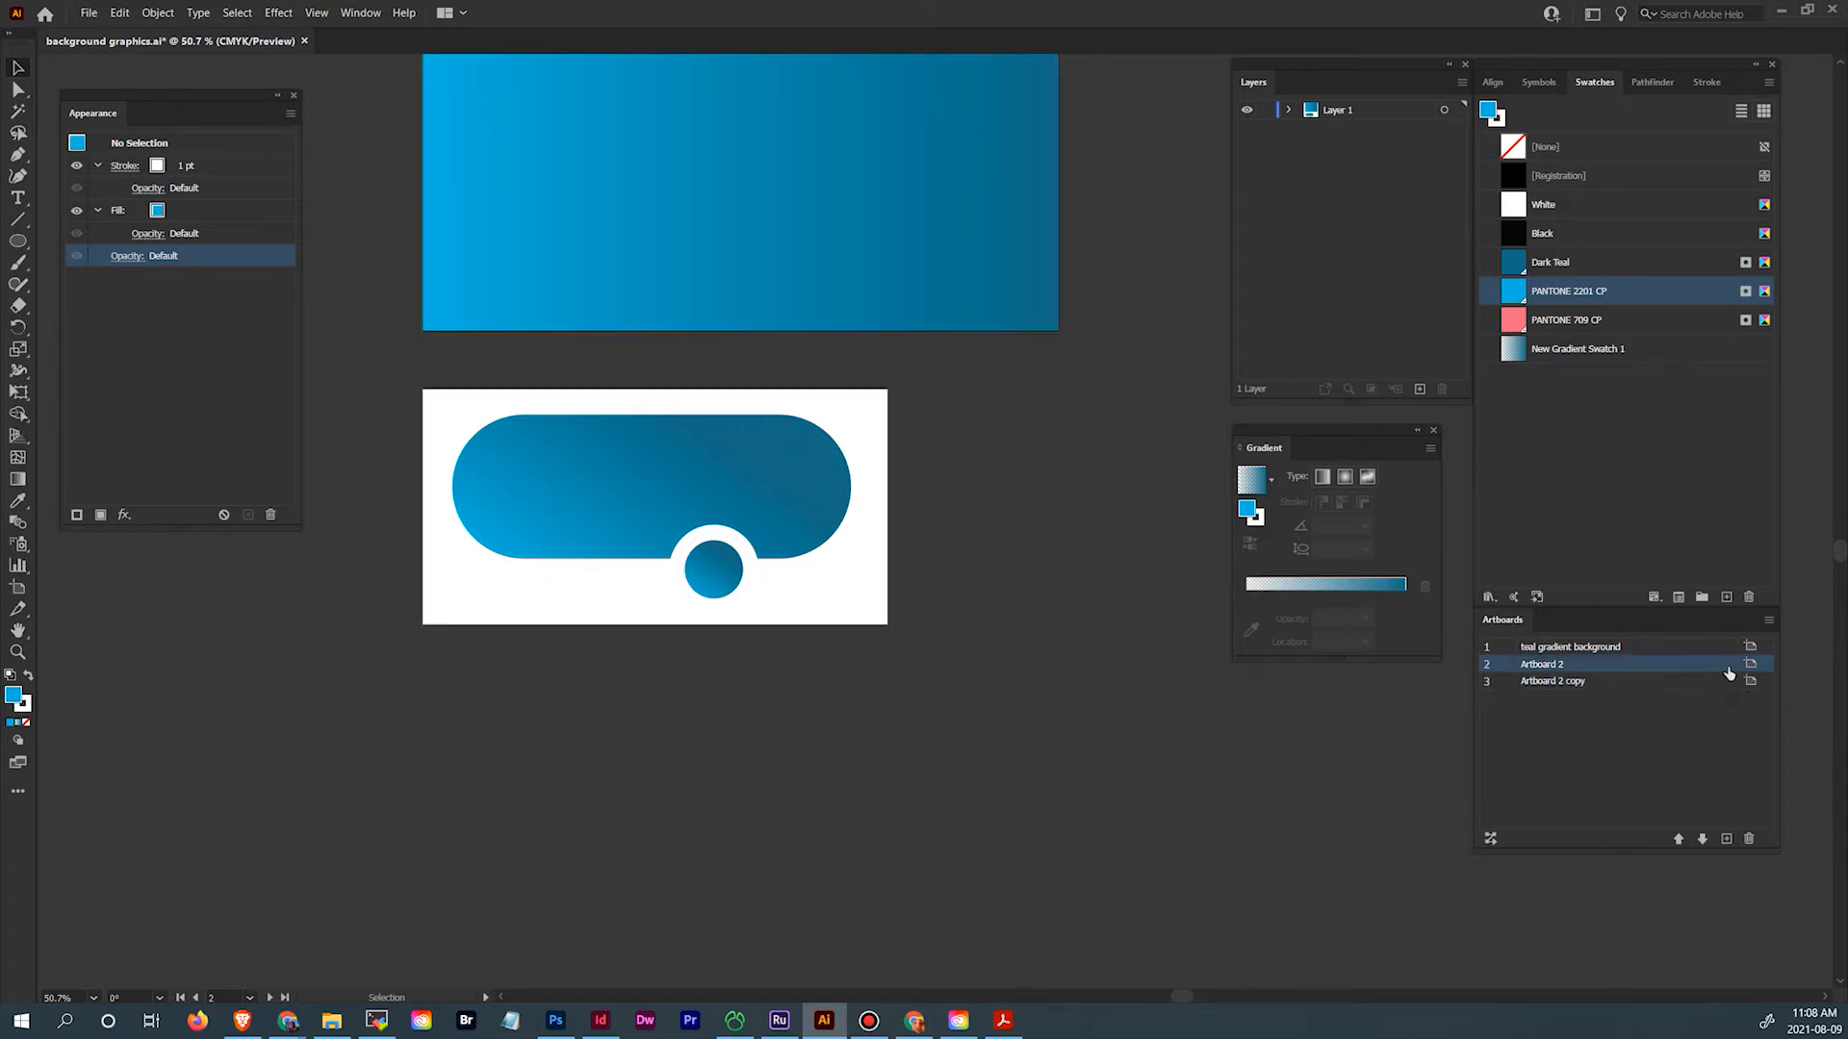
double_click(1695, 688)
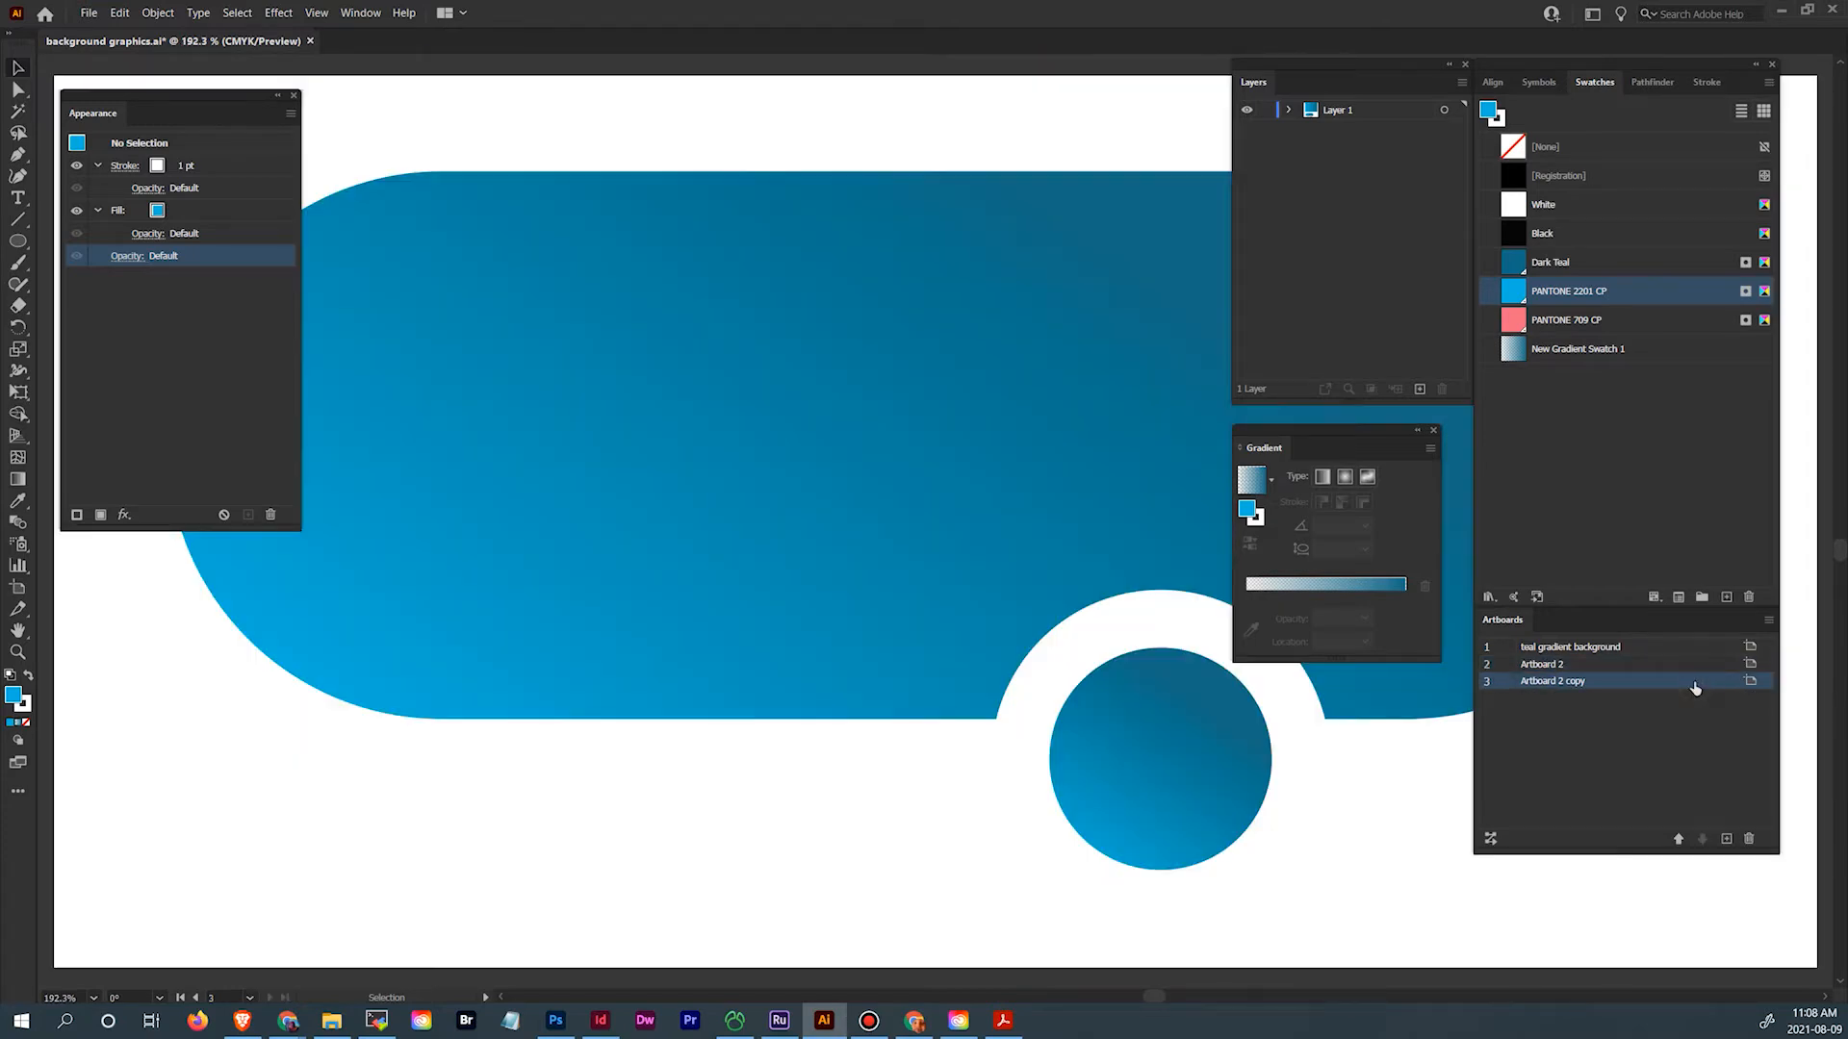
double_click(1691, 665)
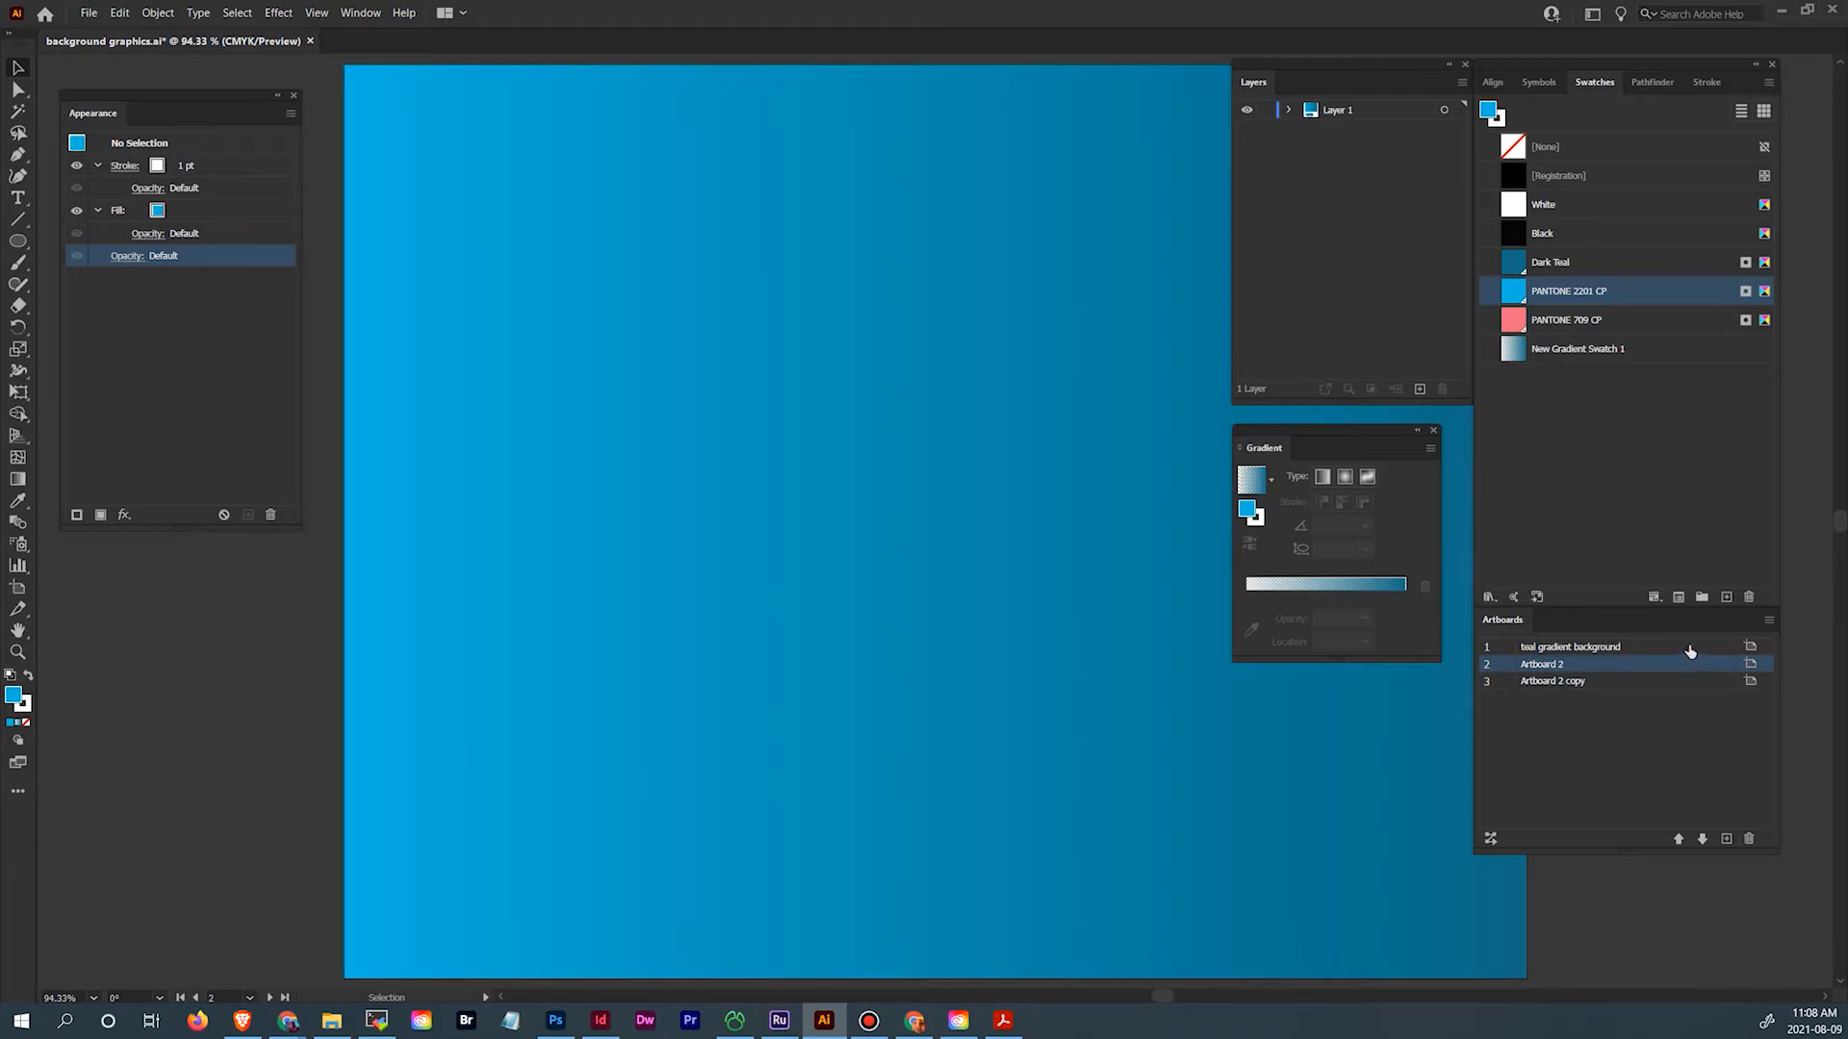
double_click(1690, 649)
left_click(1689, 666)
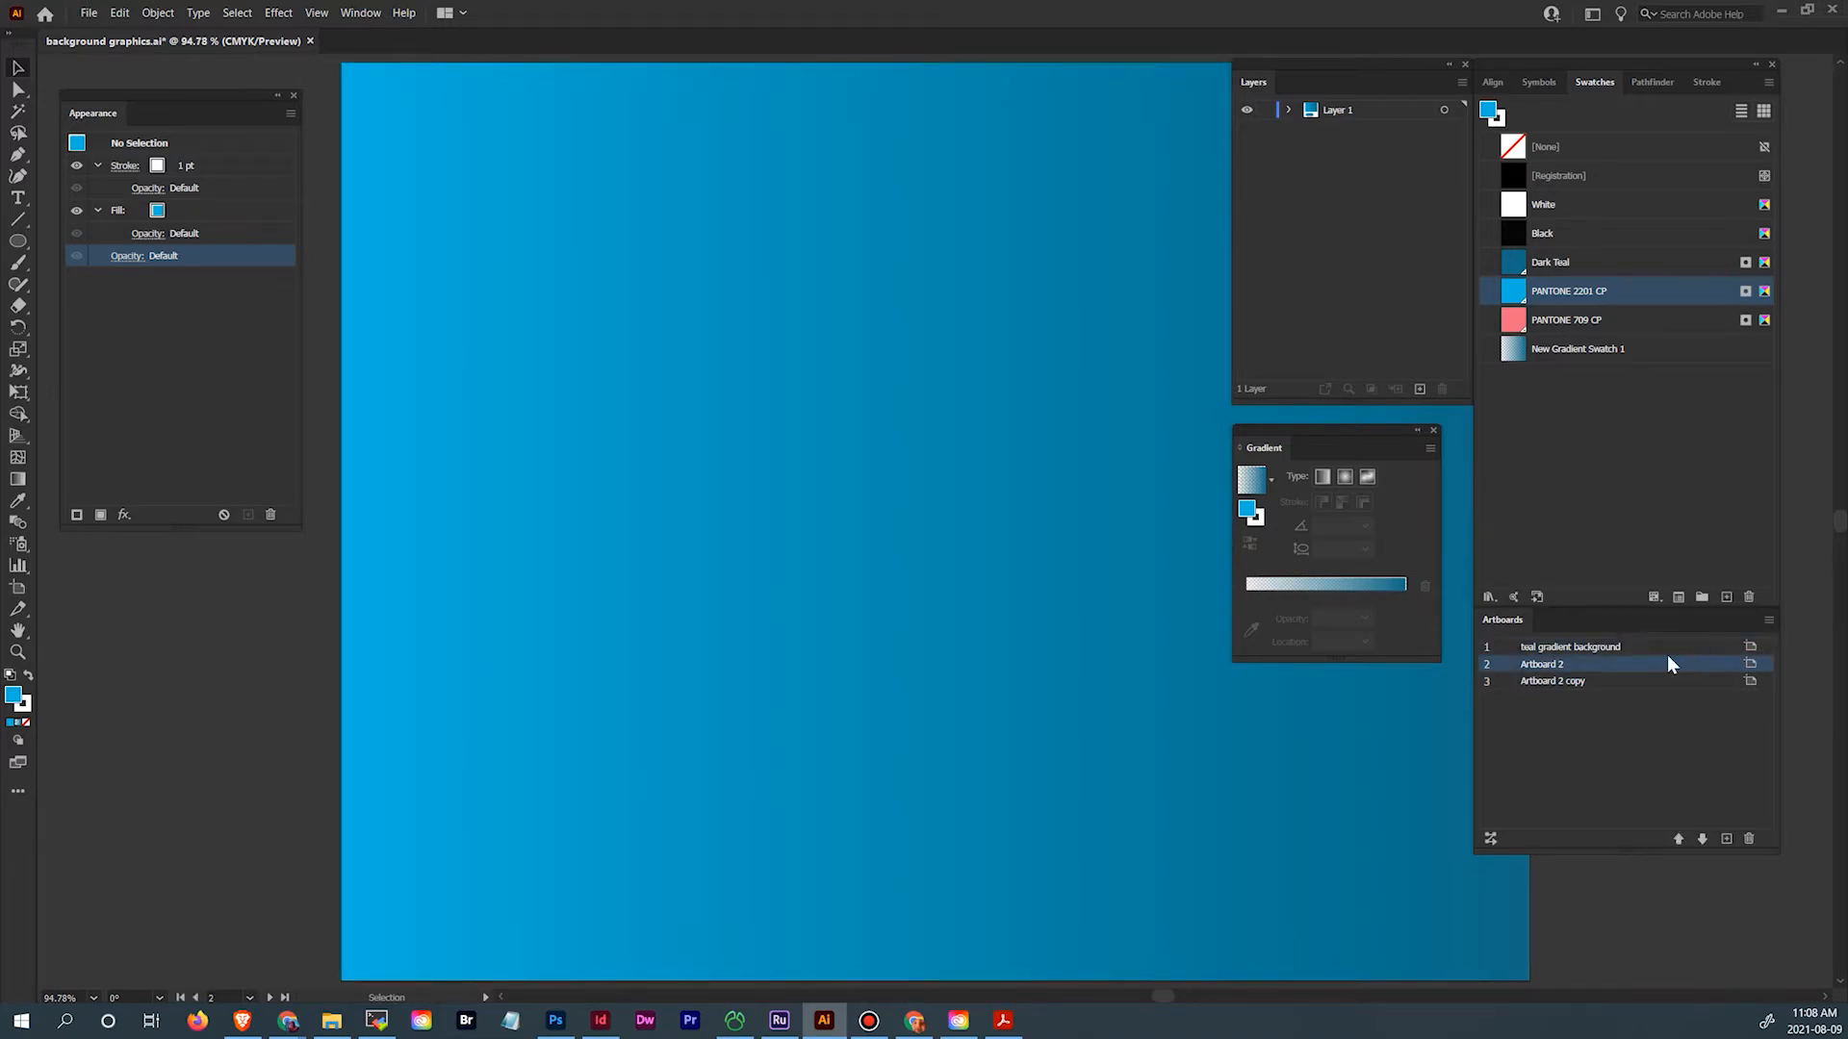
key("ctrl+minus")
key("ctrl+minus")
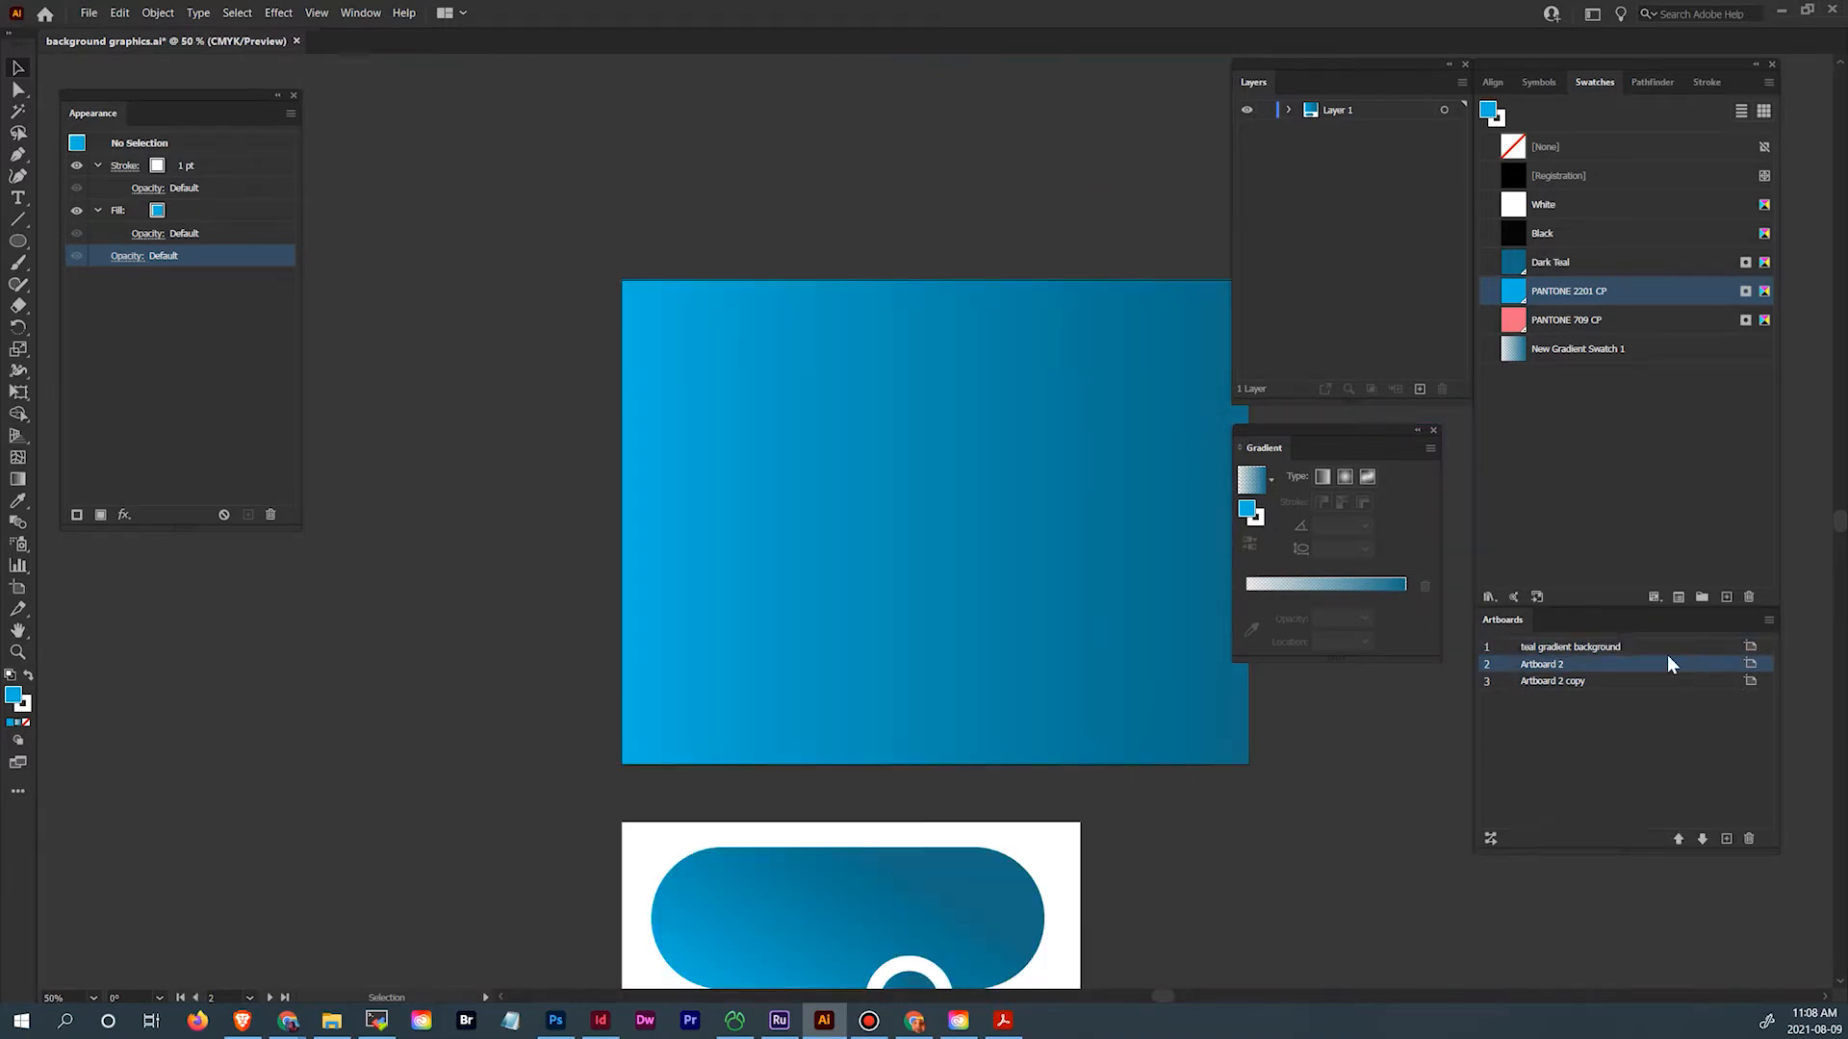
double_click(1668, 658)
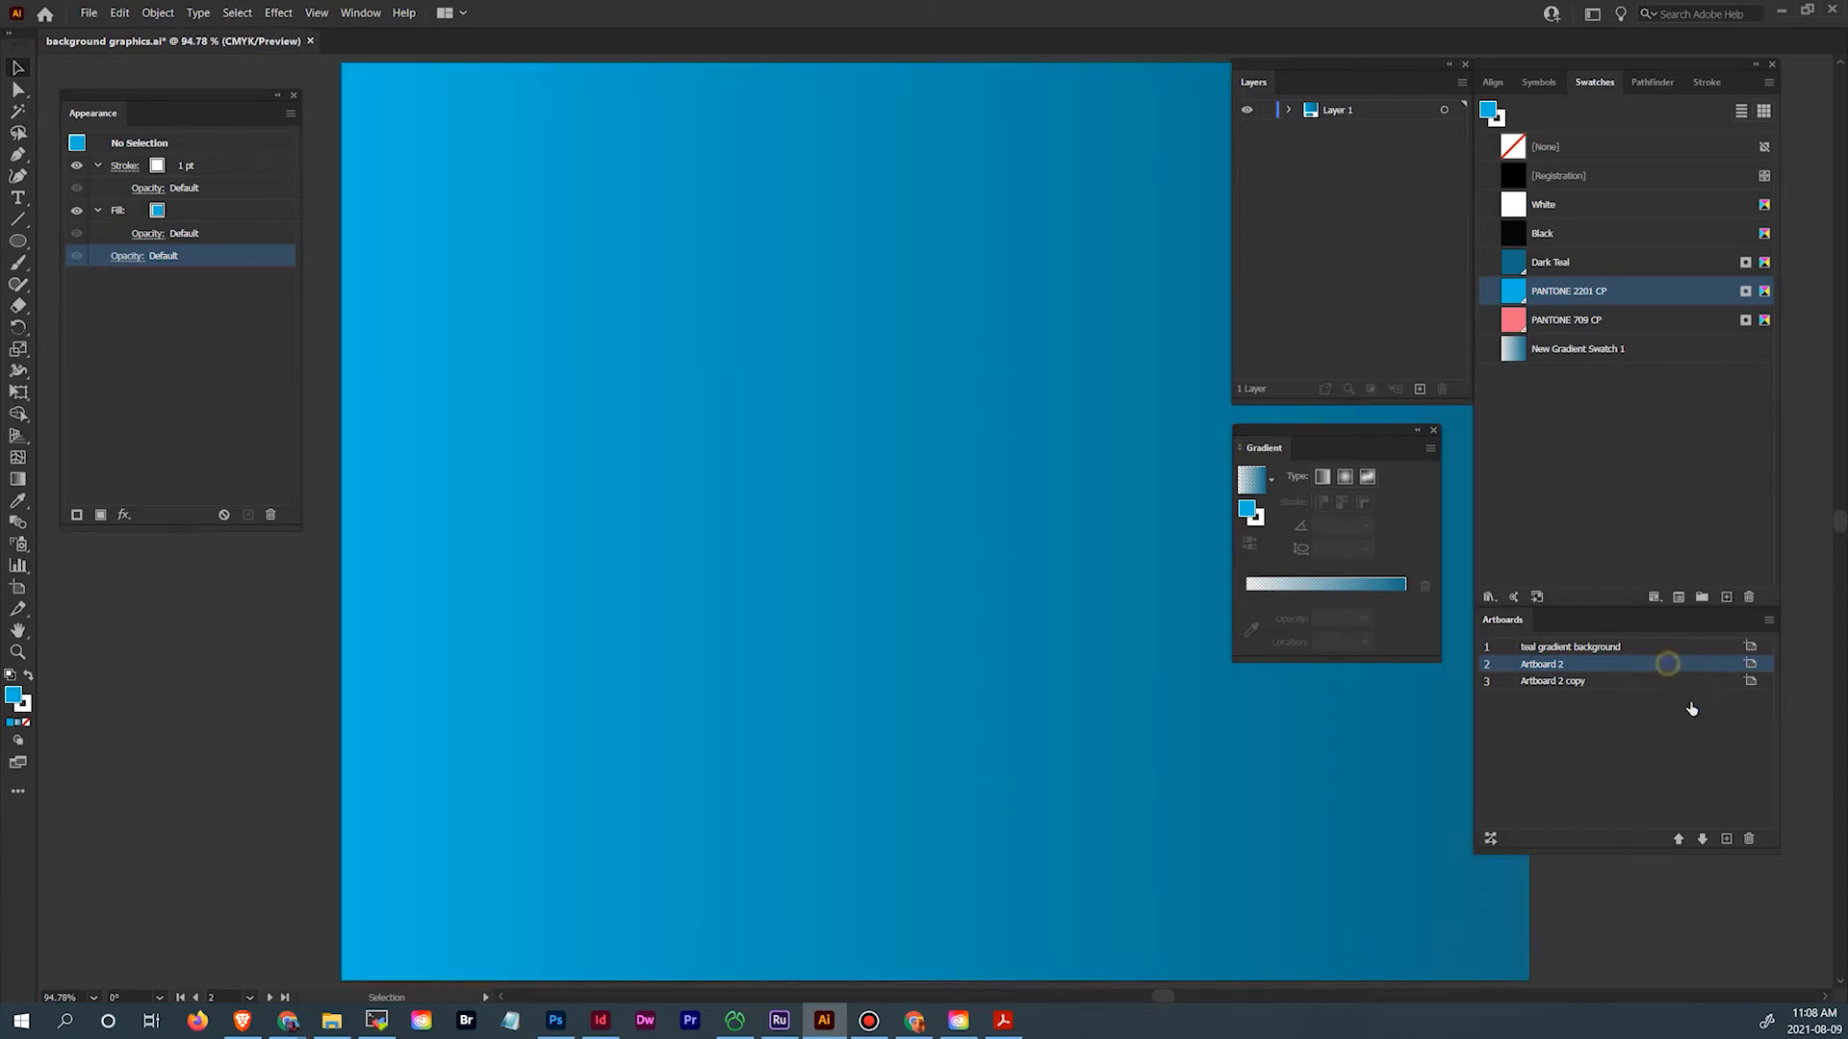
left_click(1749, 839)
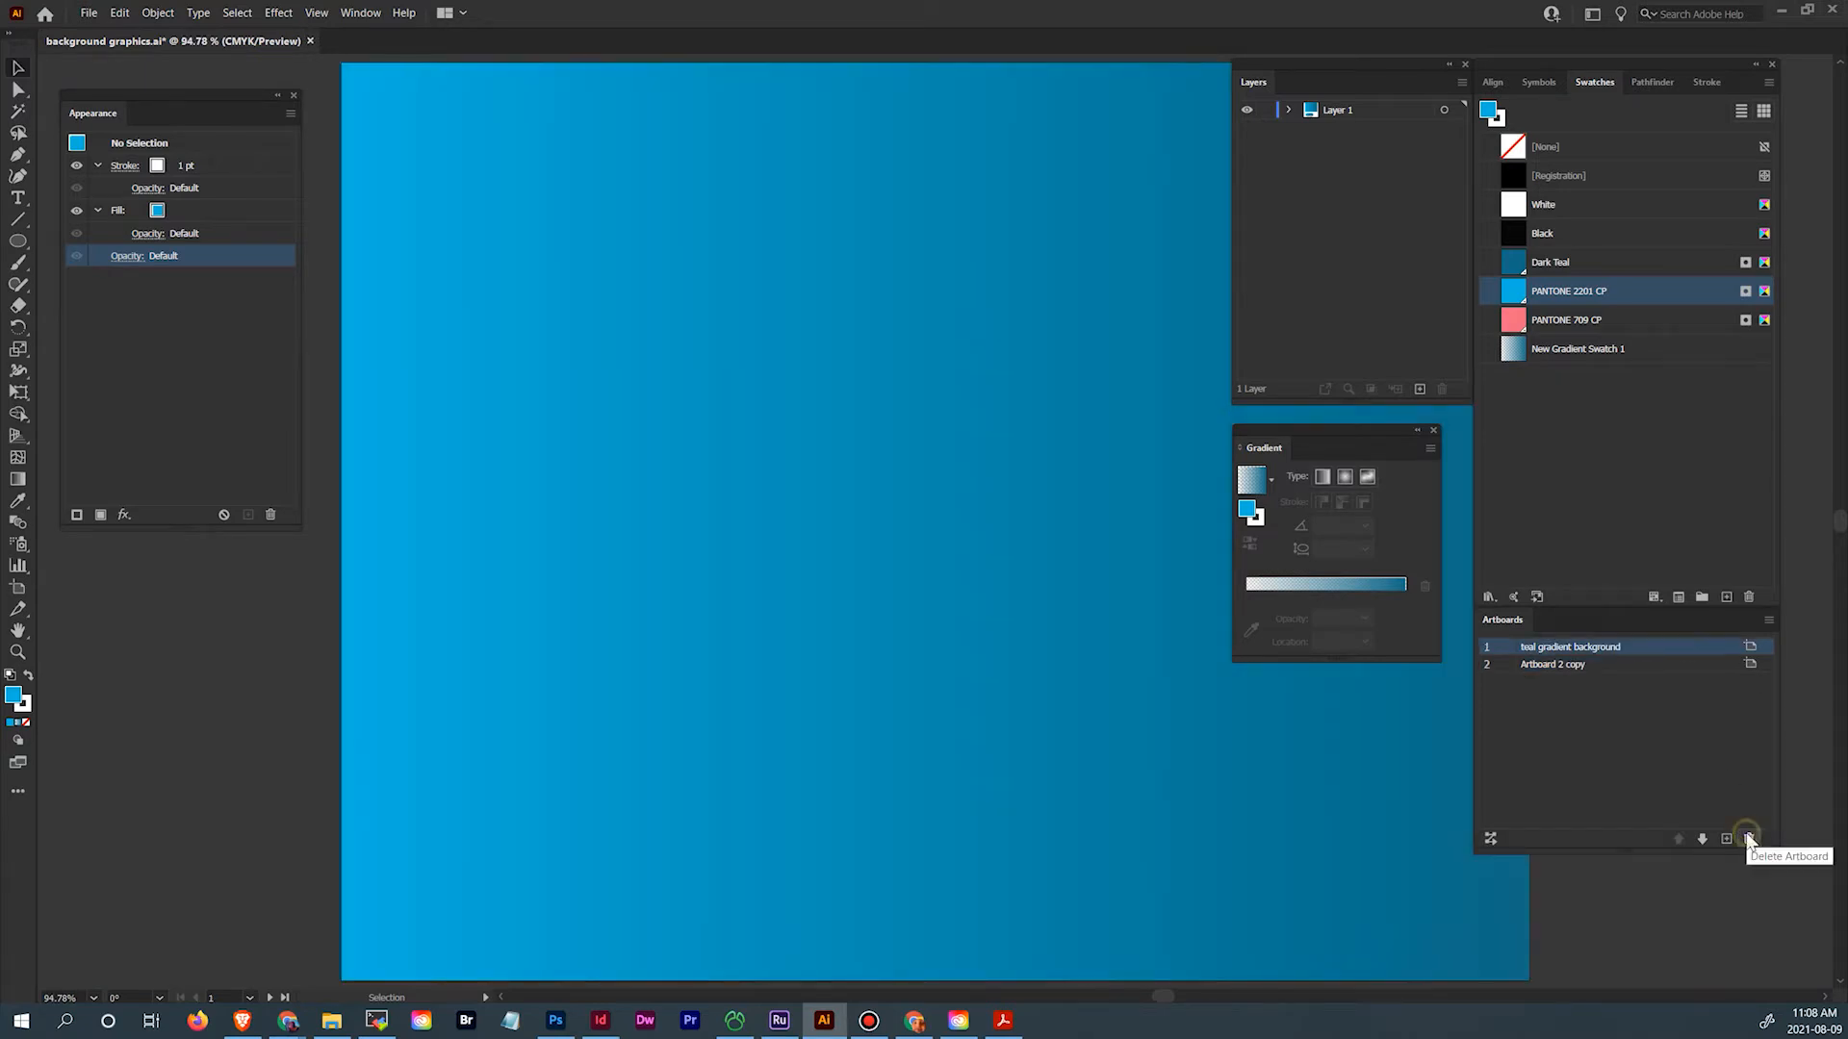
Rename the artboard "Artboard 2 copy" as "Pill thingy"
double_click(1652, 666)
double_click(1545, 666)
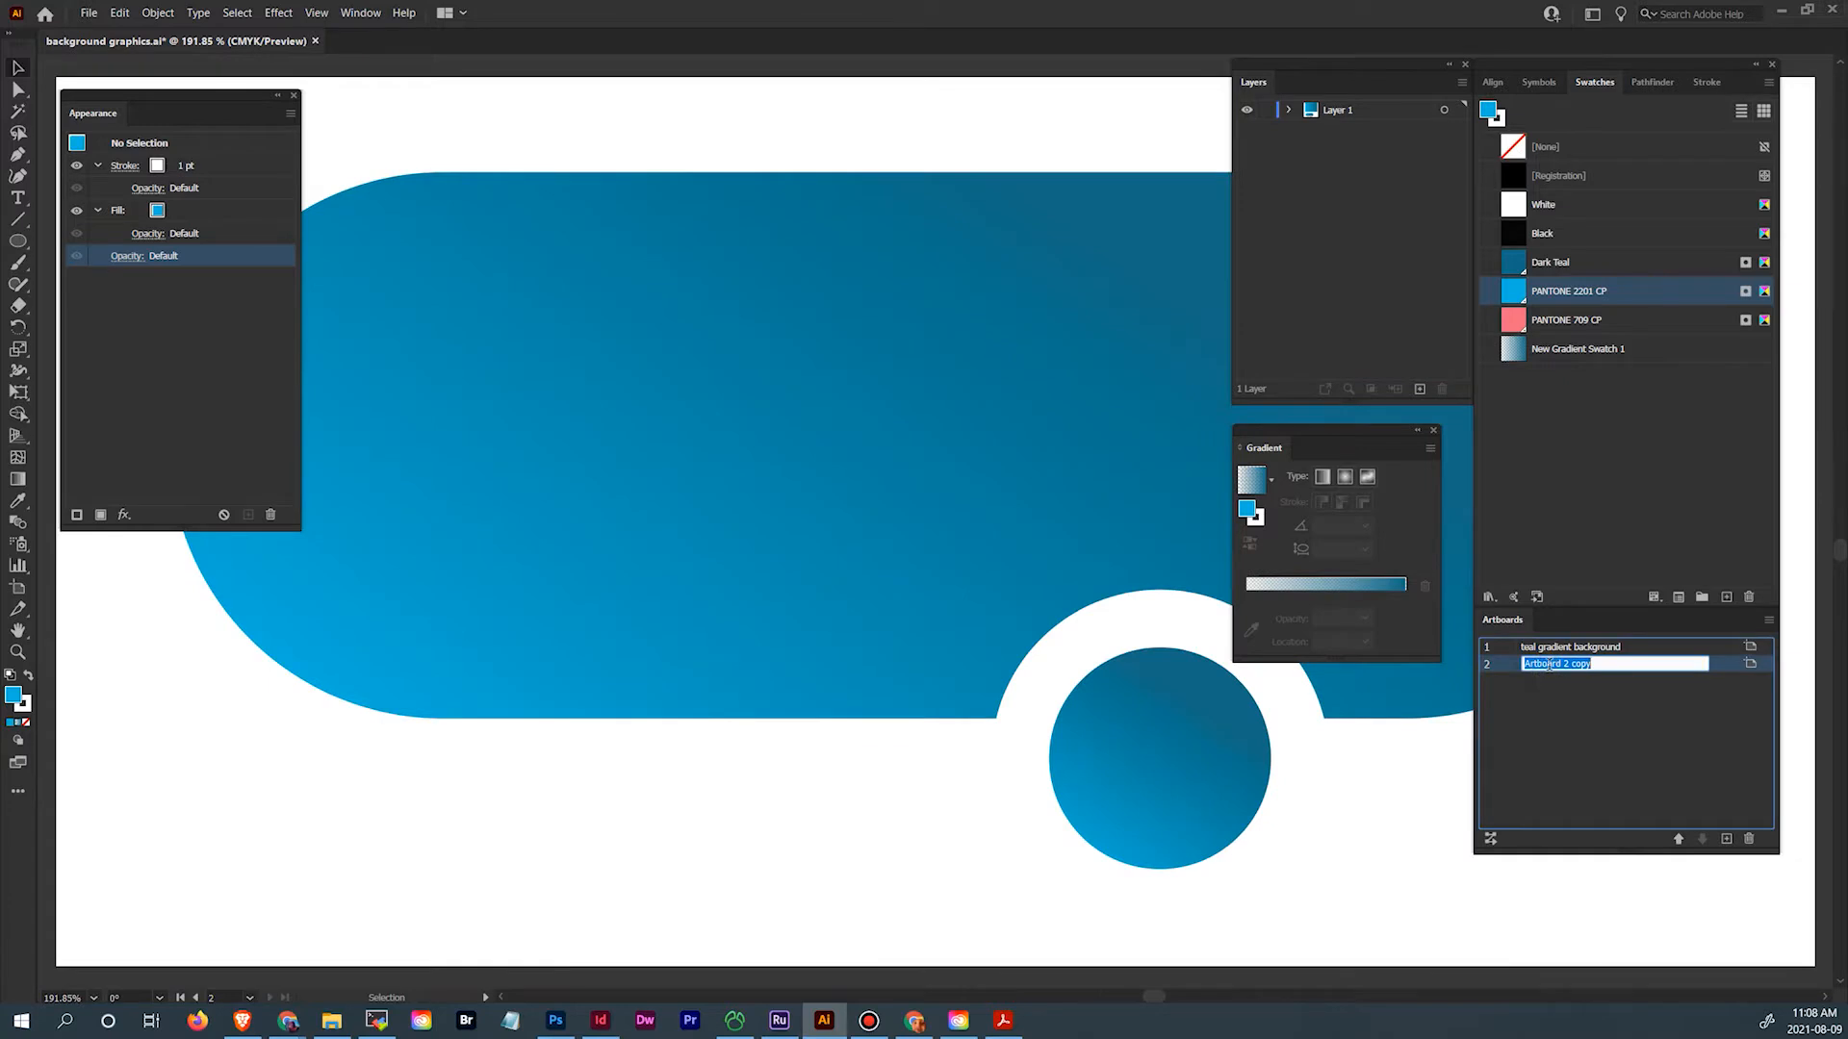
type("Pill thingy")
key("Return")
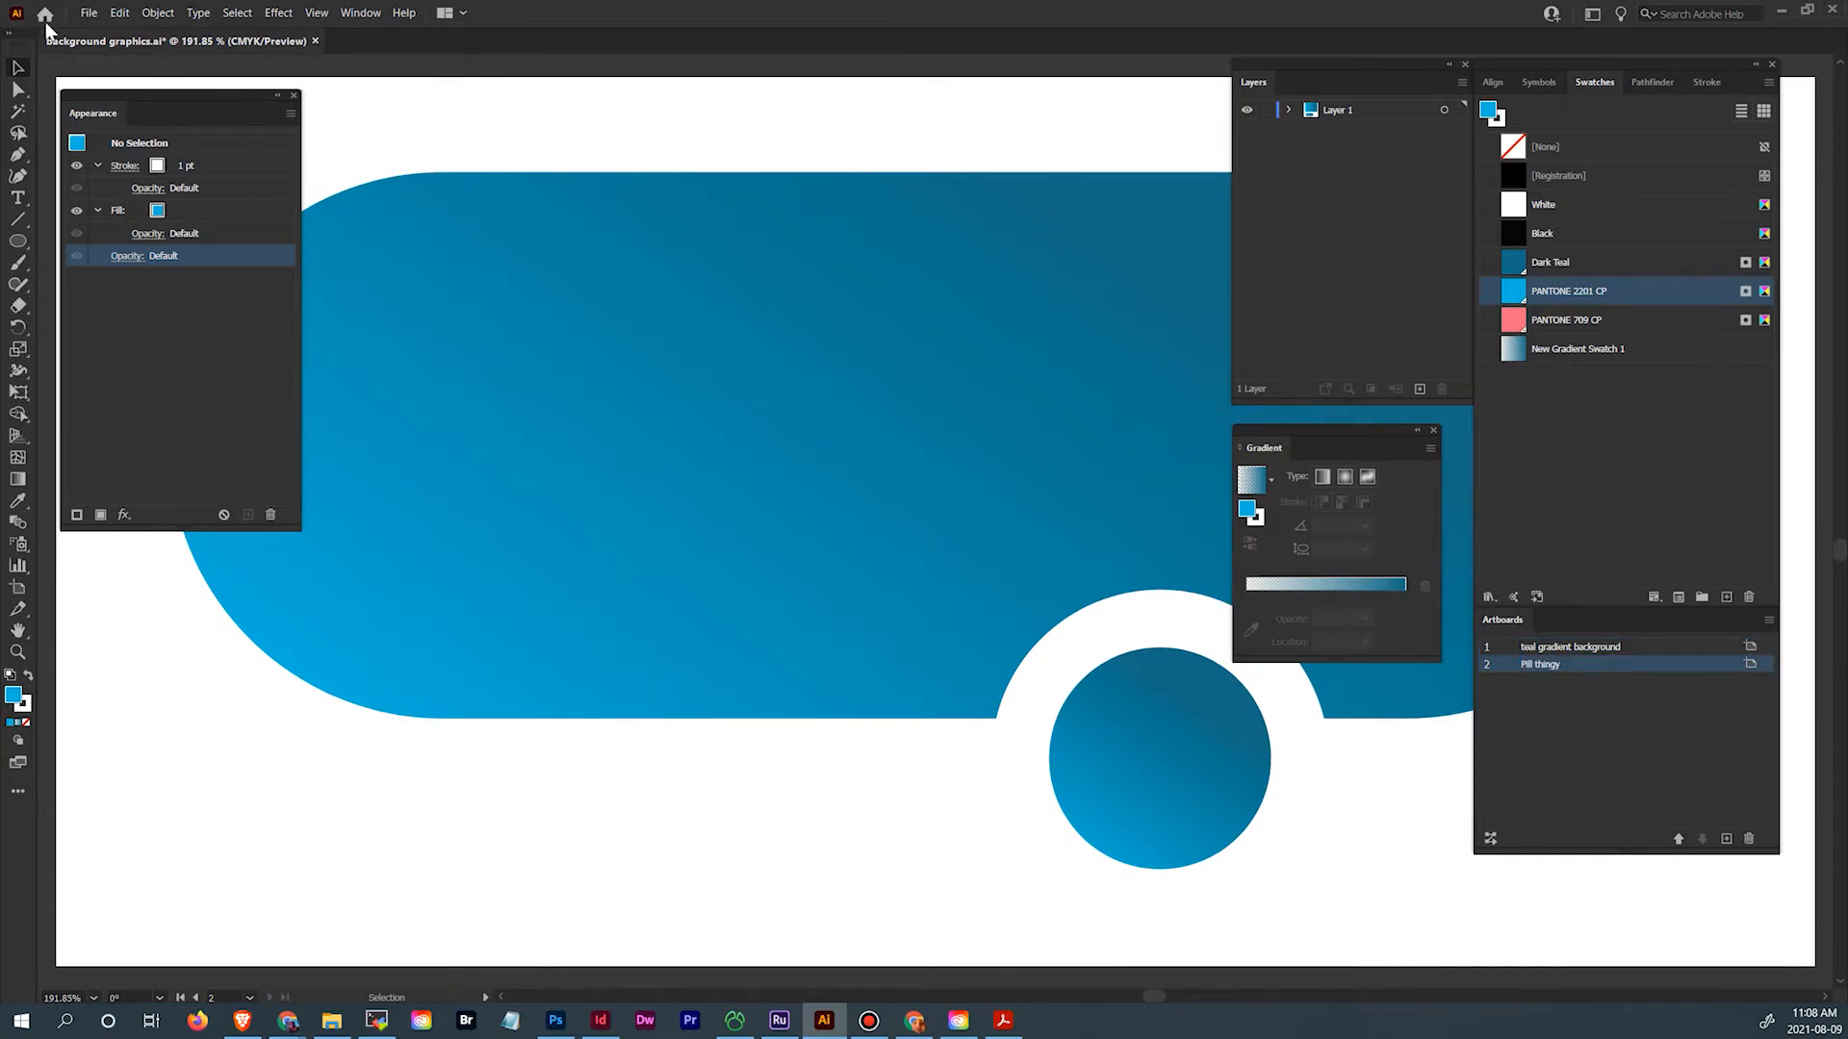
Save the background graphics.ai file with its two finished artboards
left_click(88, 13)
left_click(125, 149)
key("ctrl+minus")
key("ctrl+minus")
key("ctrl+minus")
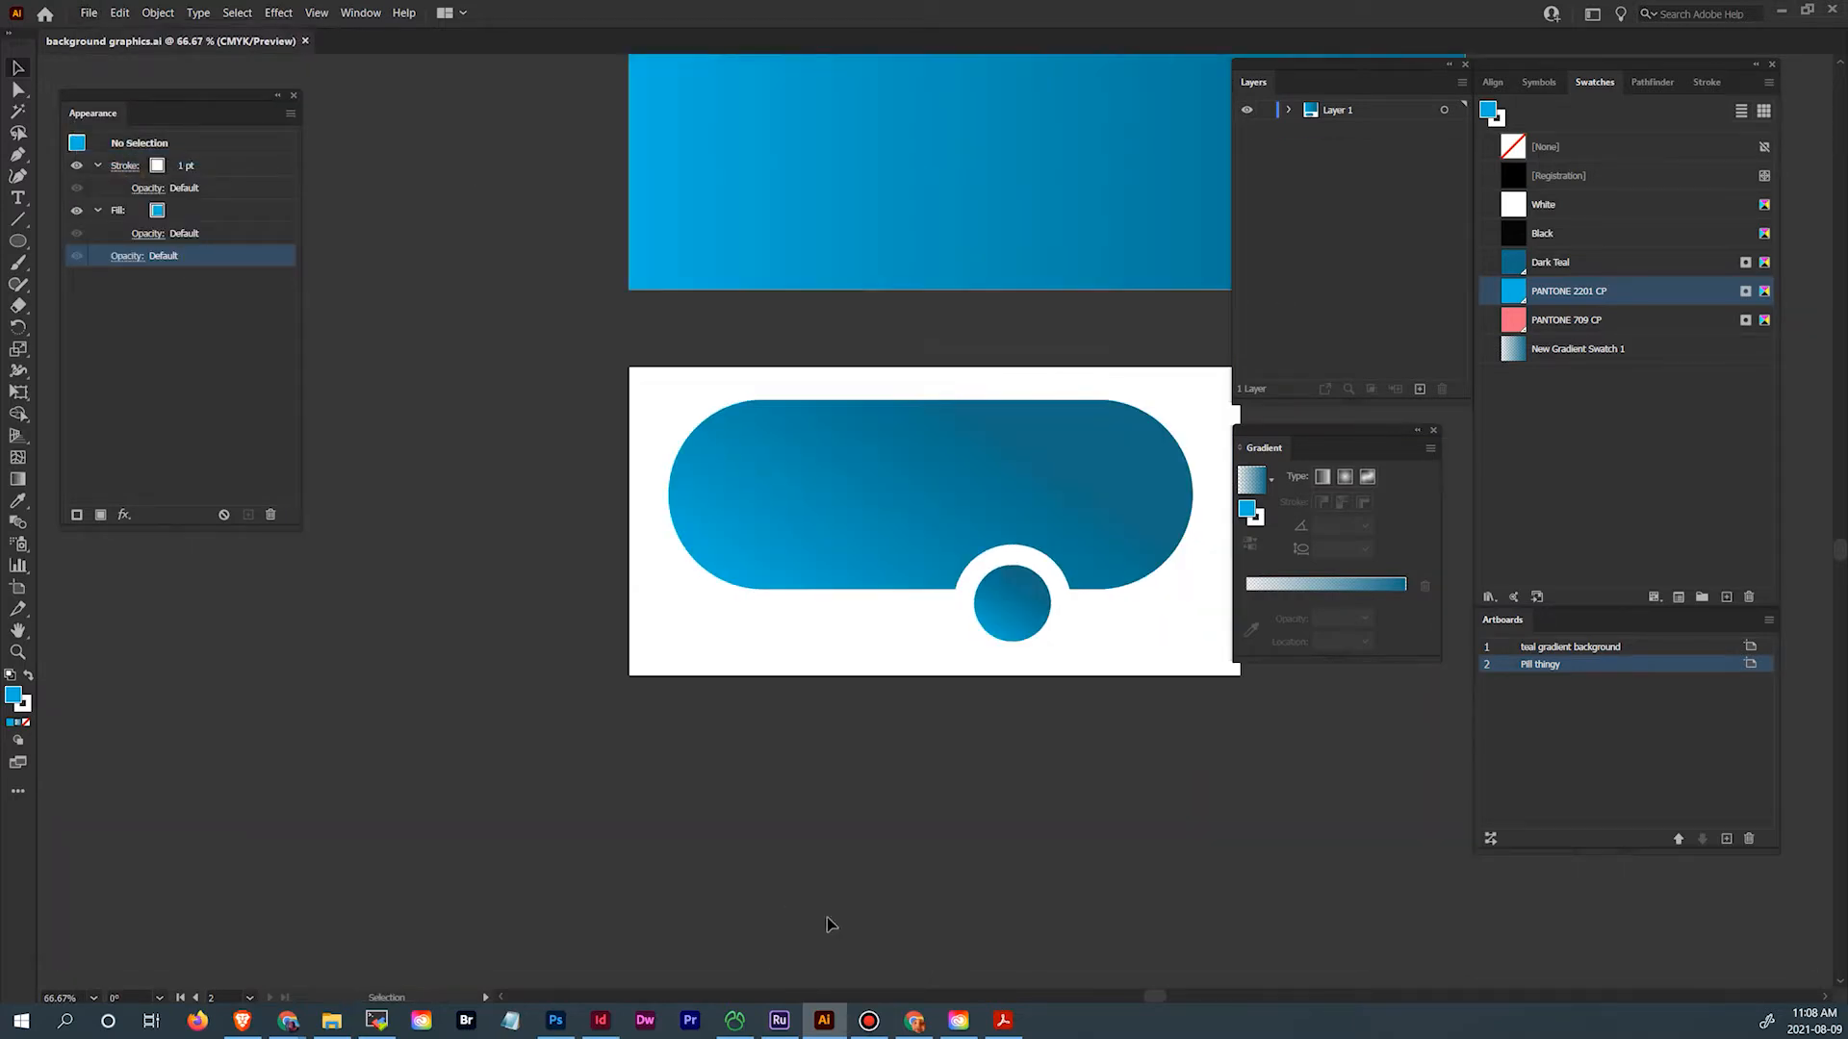
Switch to InDesign's Untitled-1 document and place page 2 of background graphics.ai, the pill graphic, below the gradient background
left_click(600, 1021)
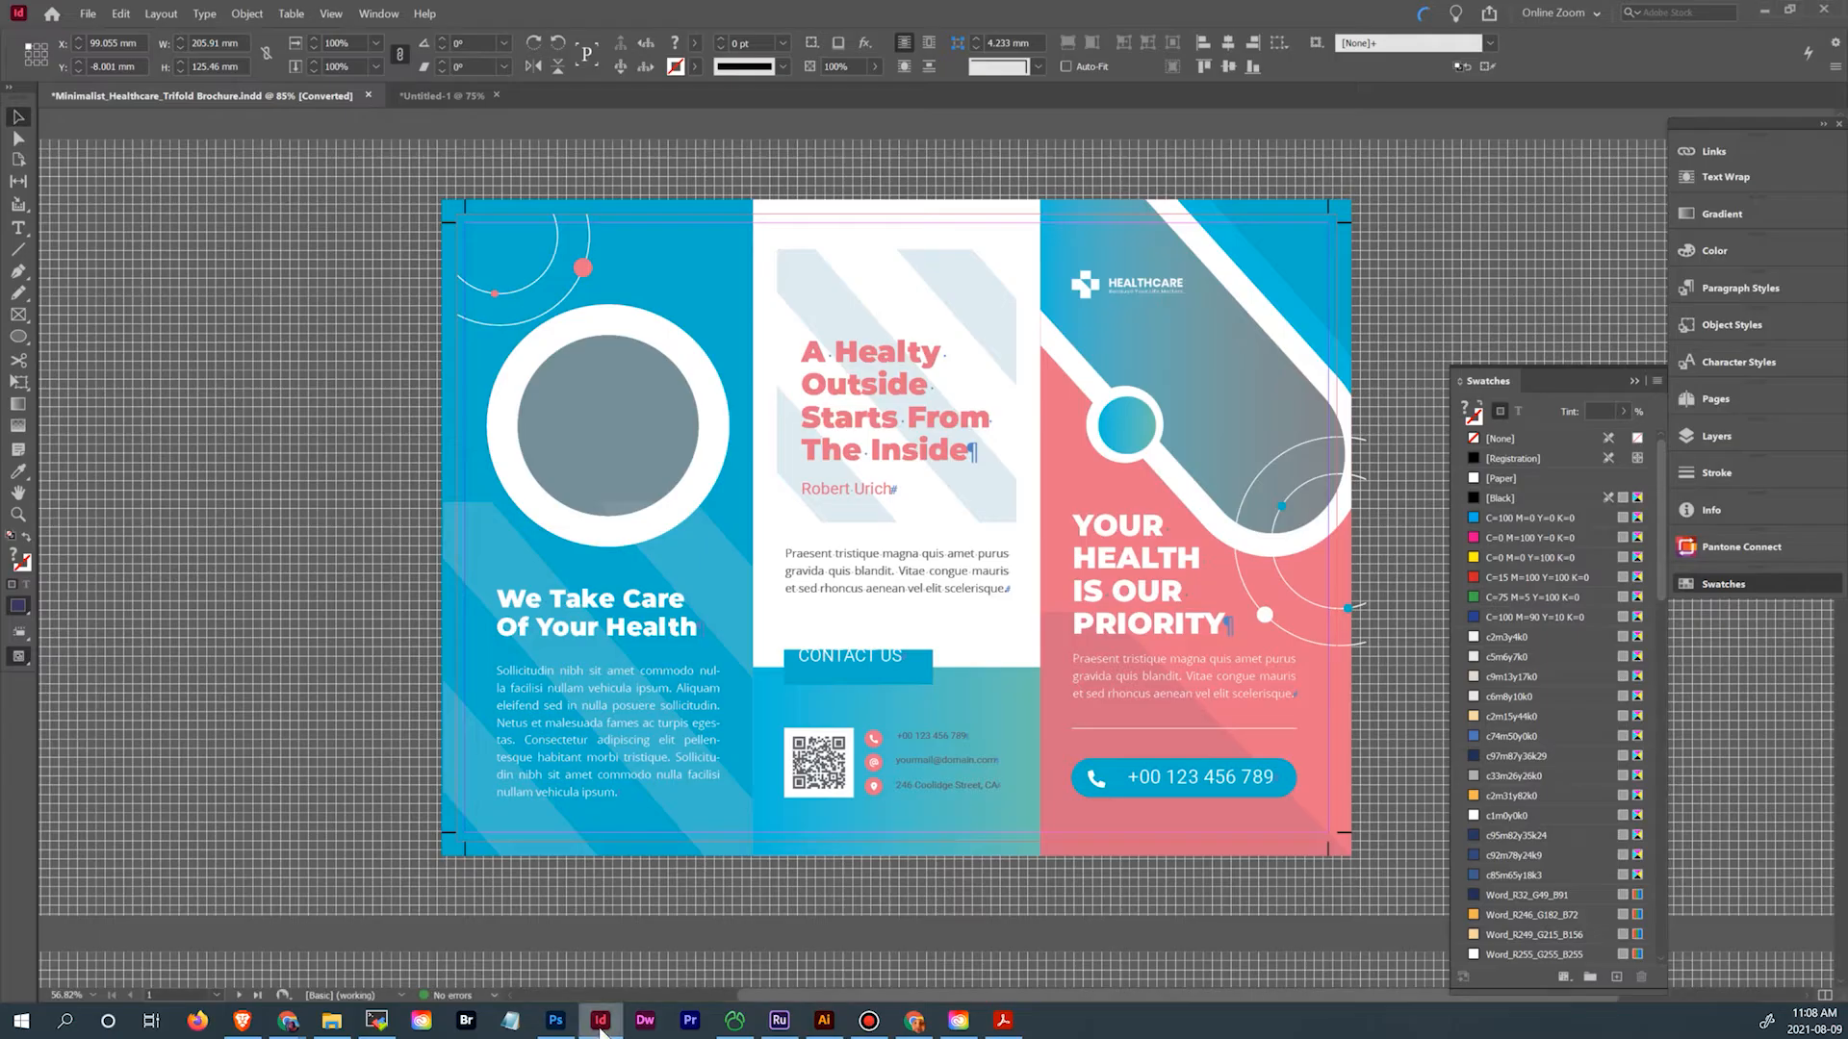
left_click(423, 95)
left_click(879, 332)
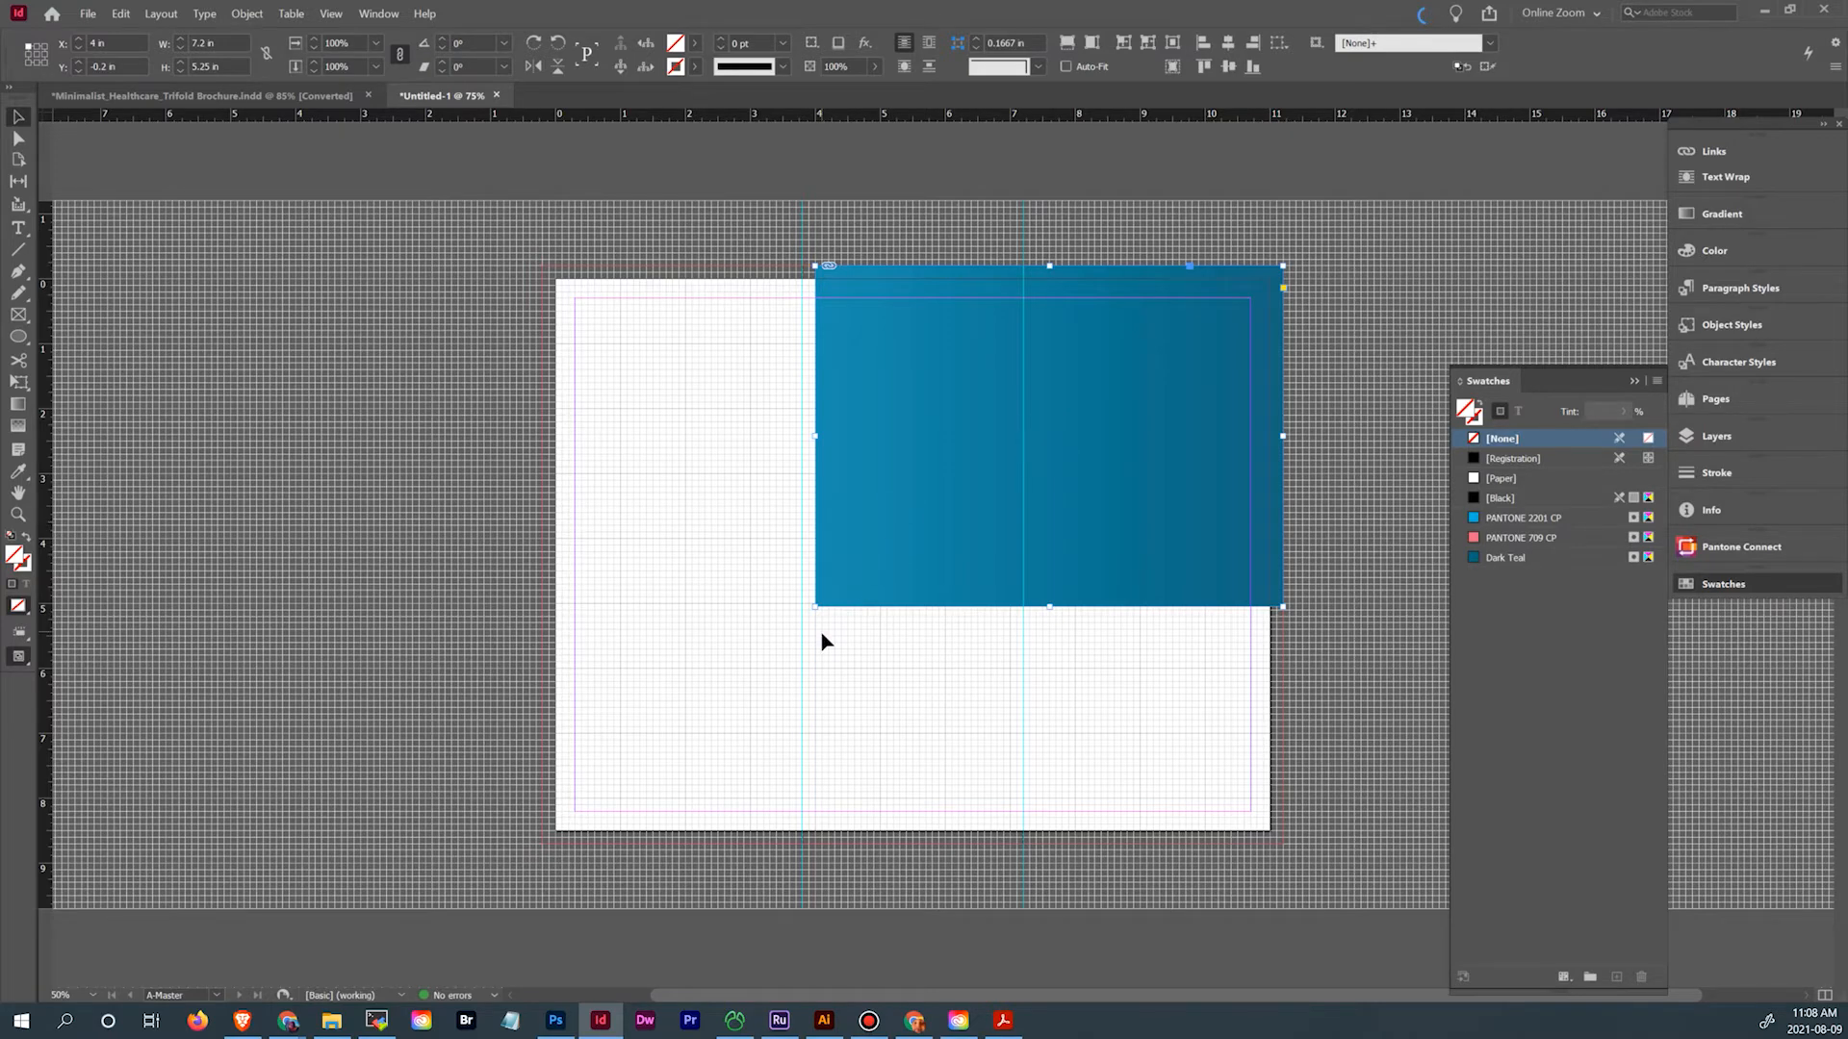
left_click(871, 674)
left_click(1047, 436)
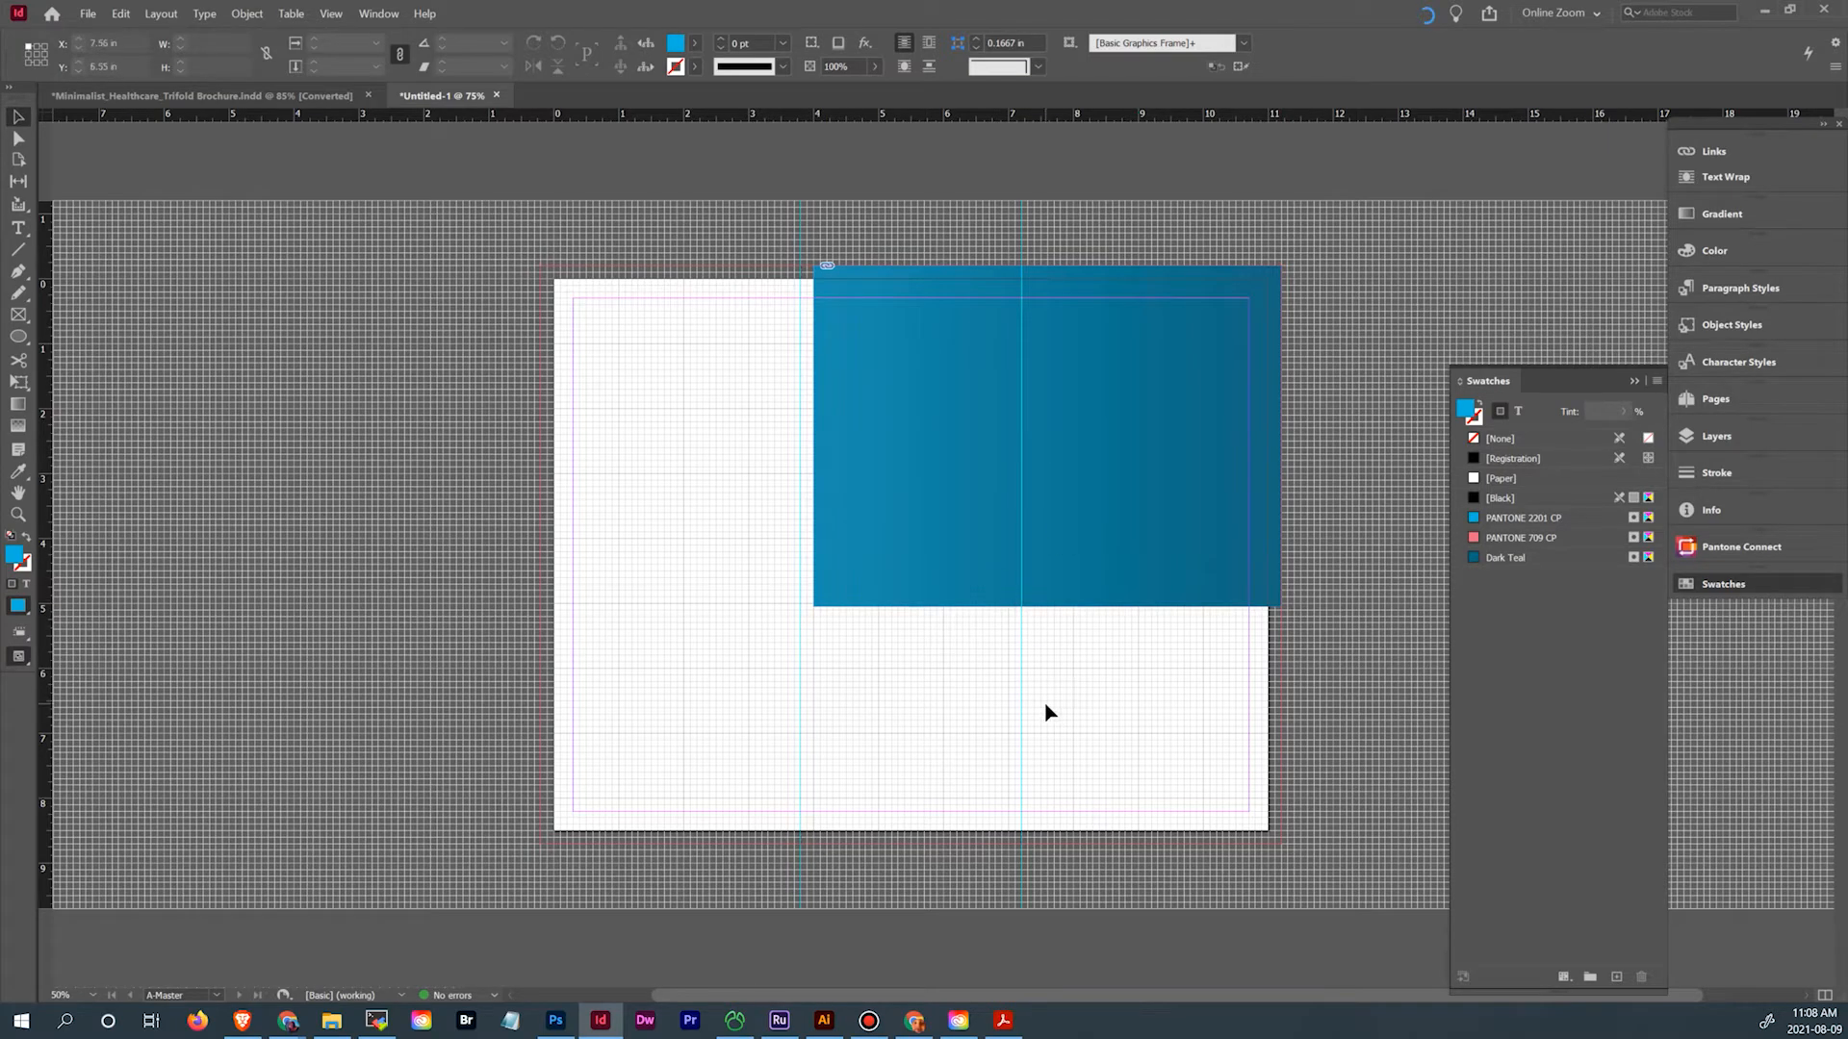
key("ctrl+d")
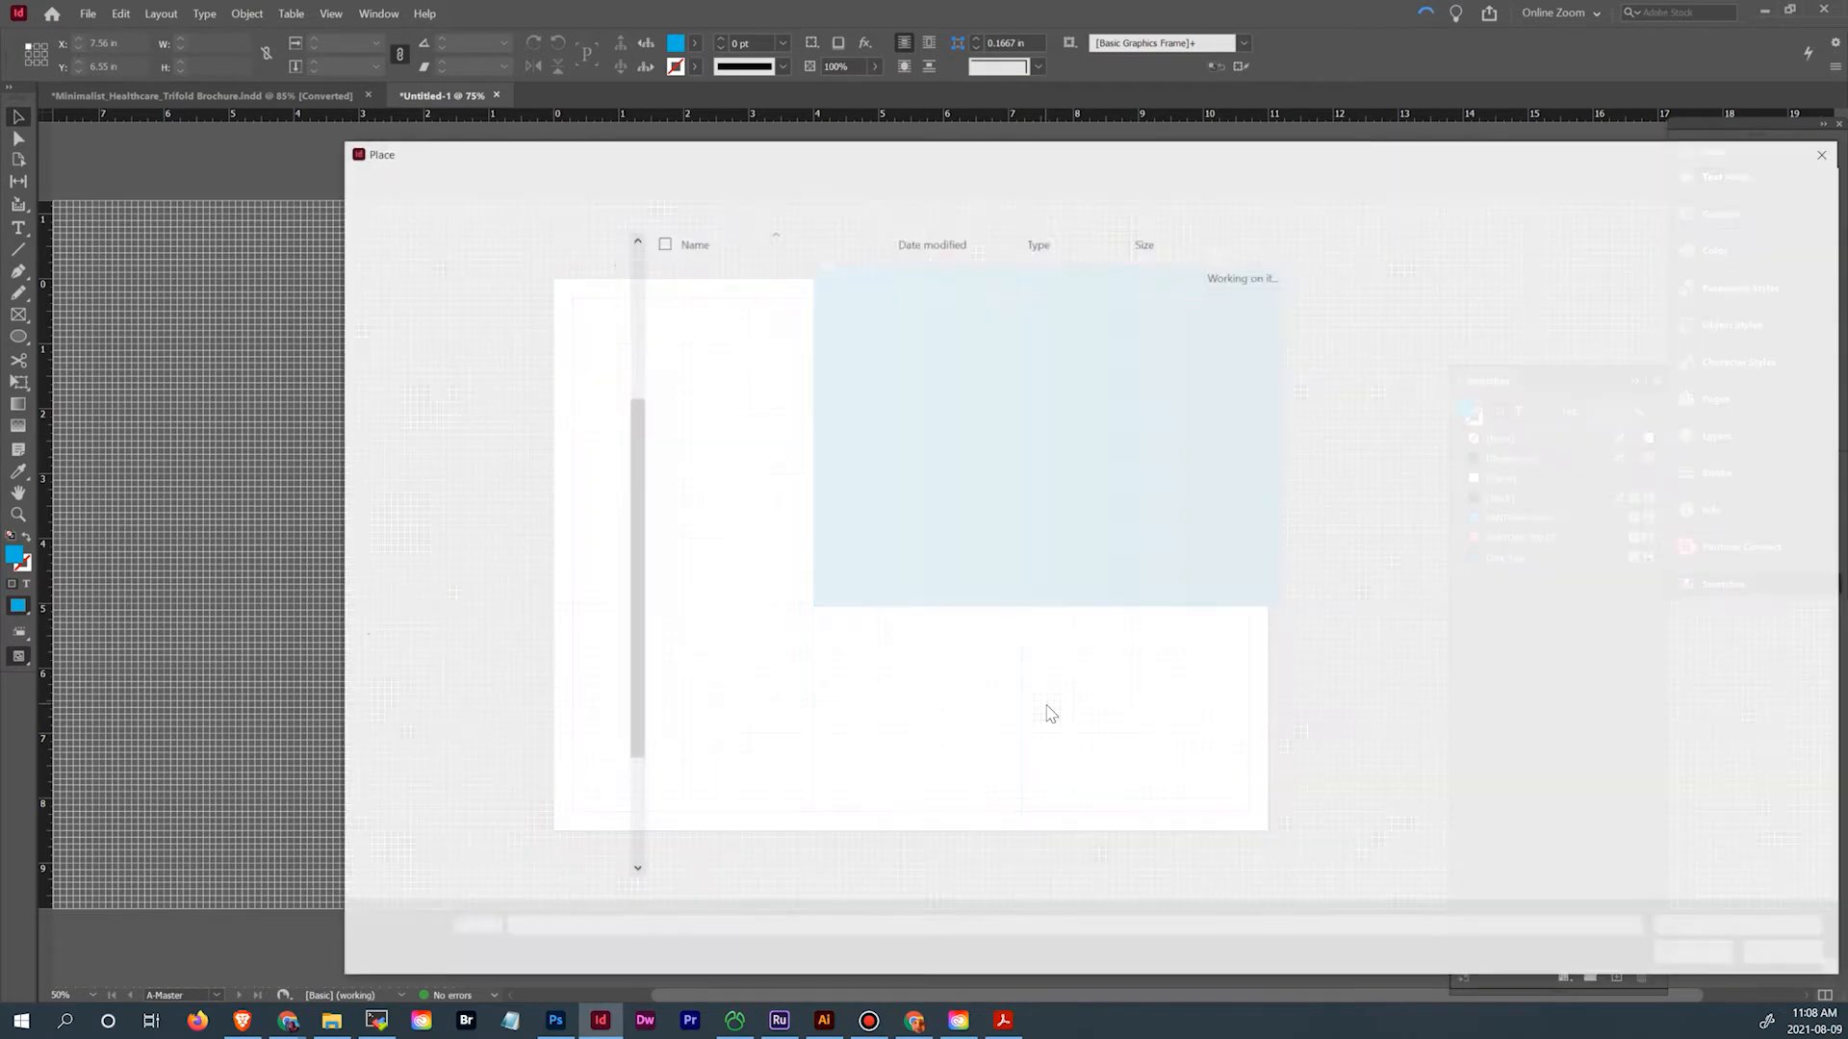
double_click(728, 276)
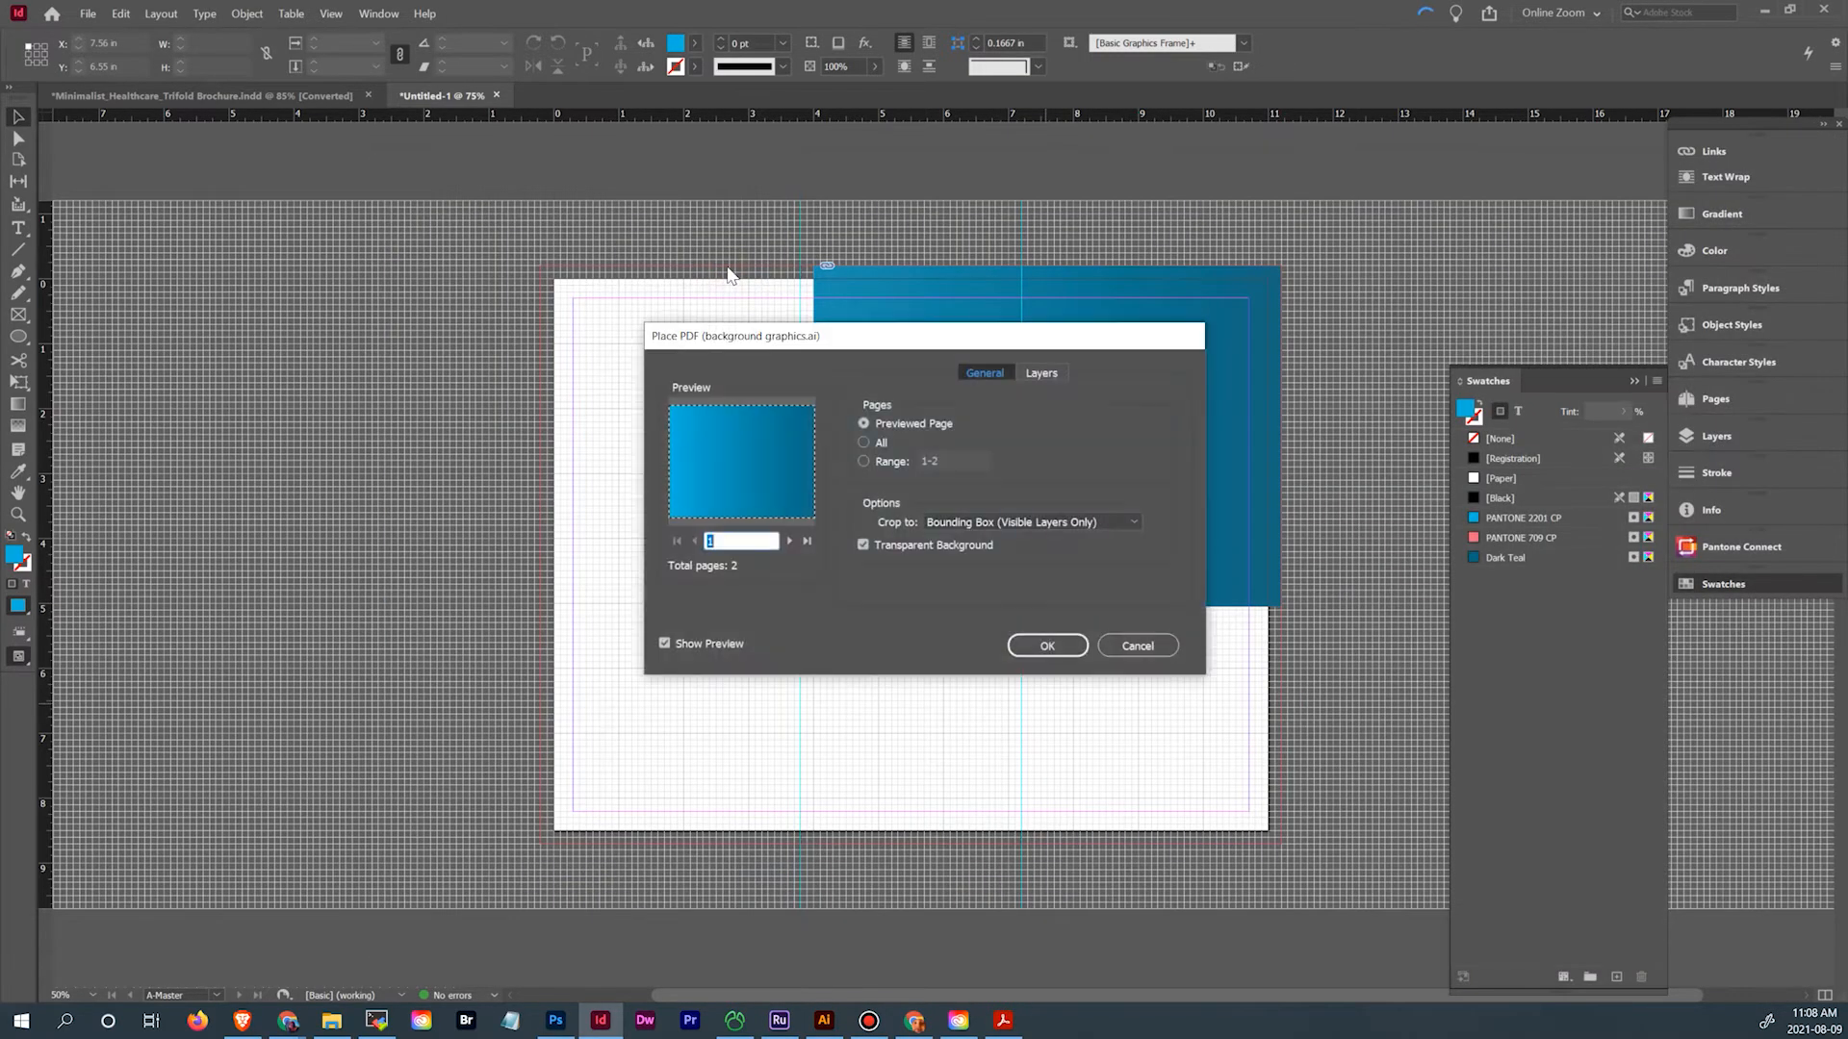
left_click(789, 541)
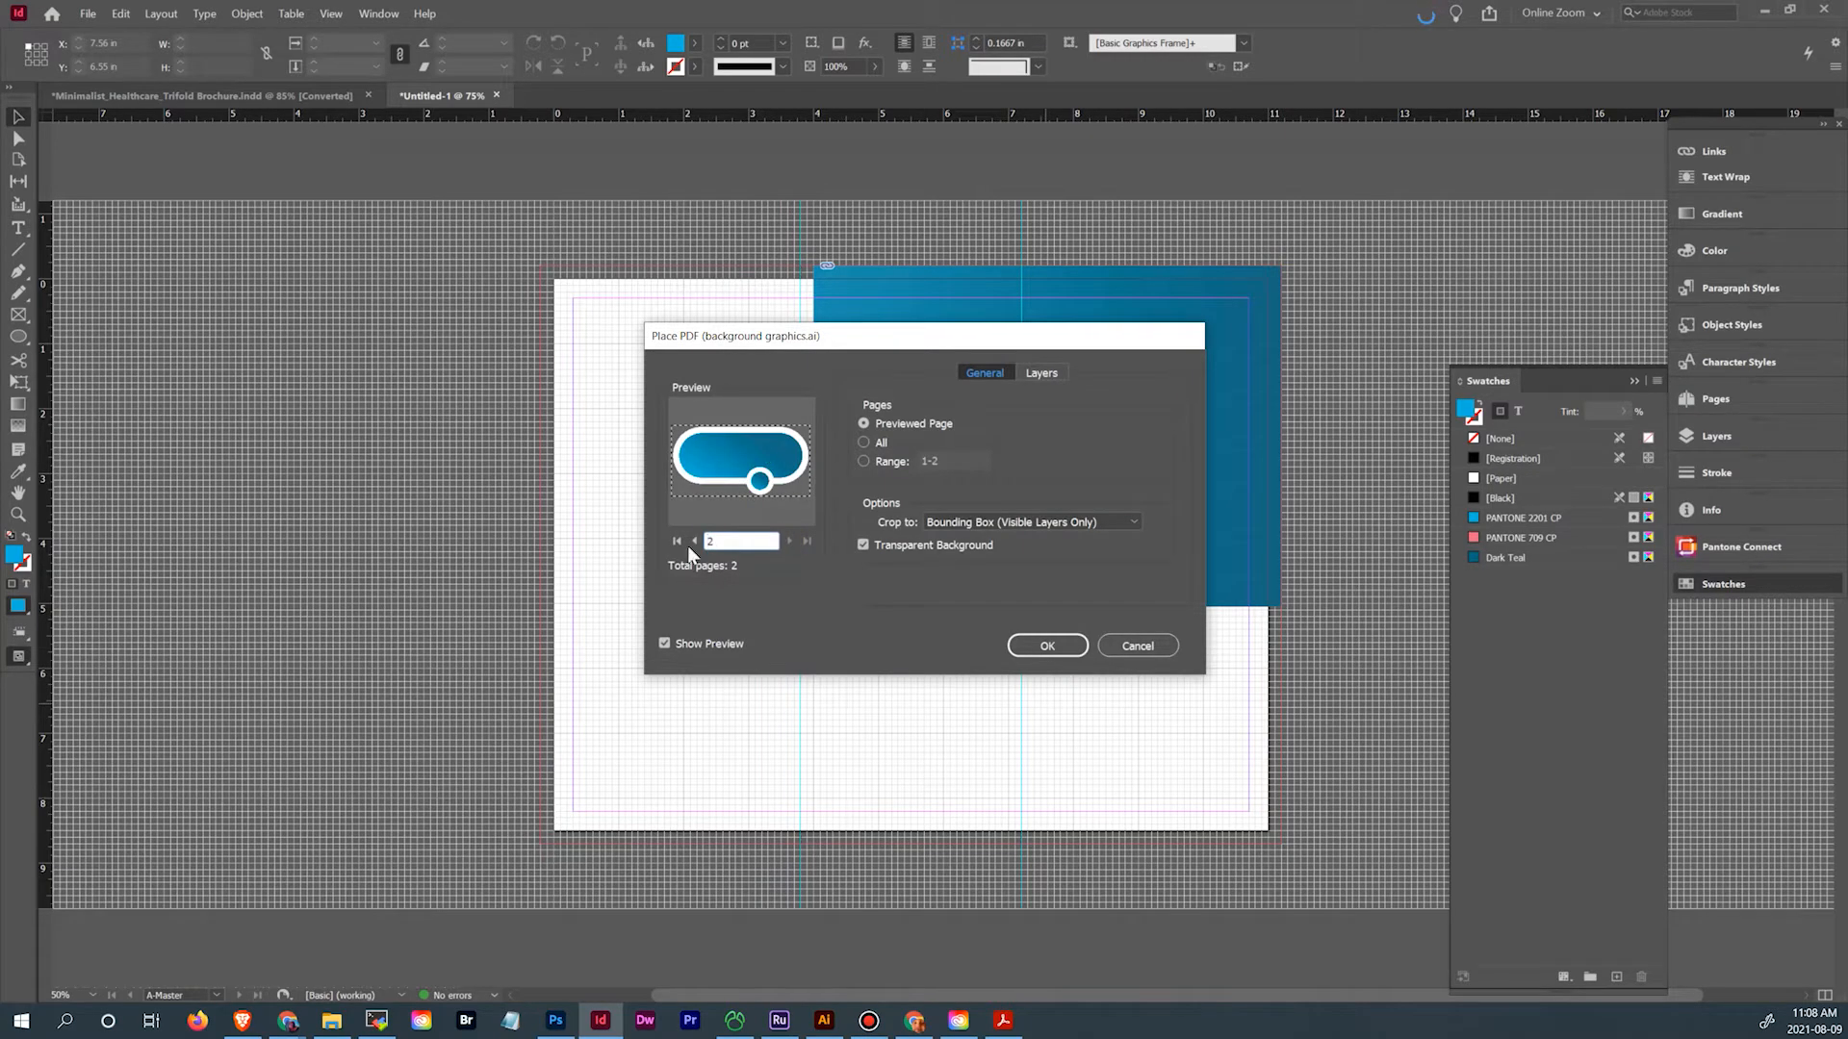
left_click(1047, 646)
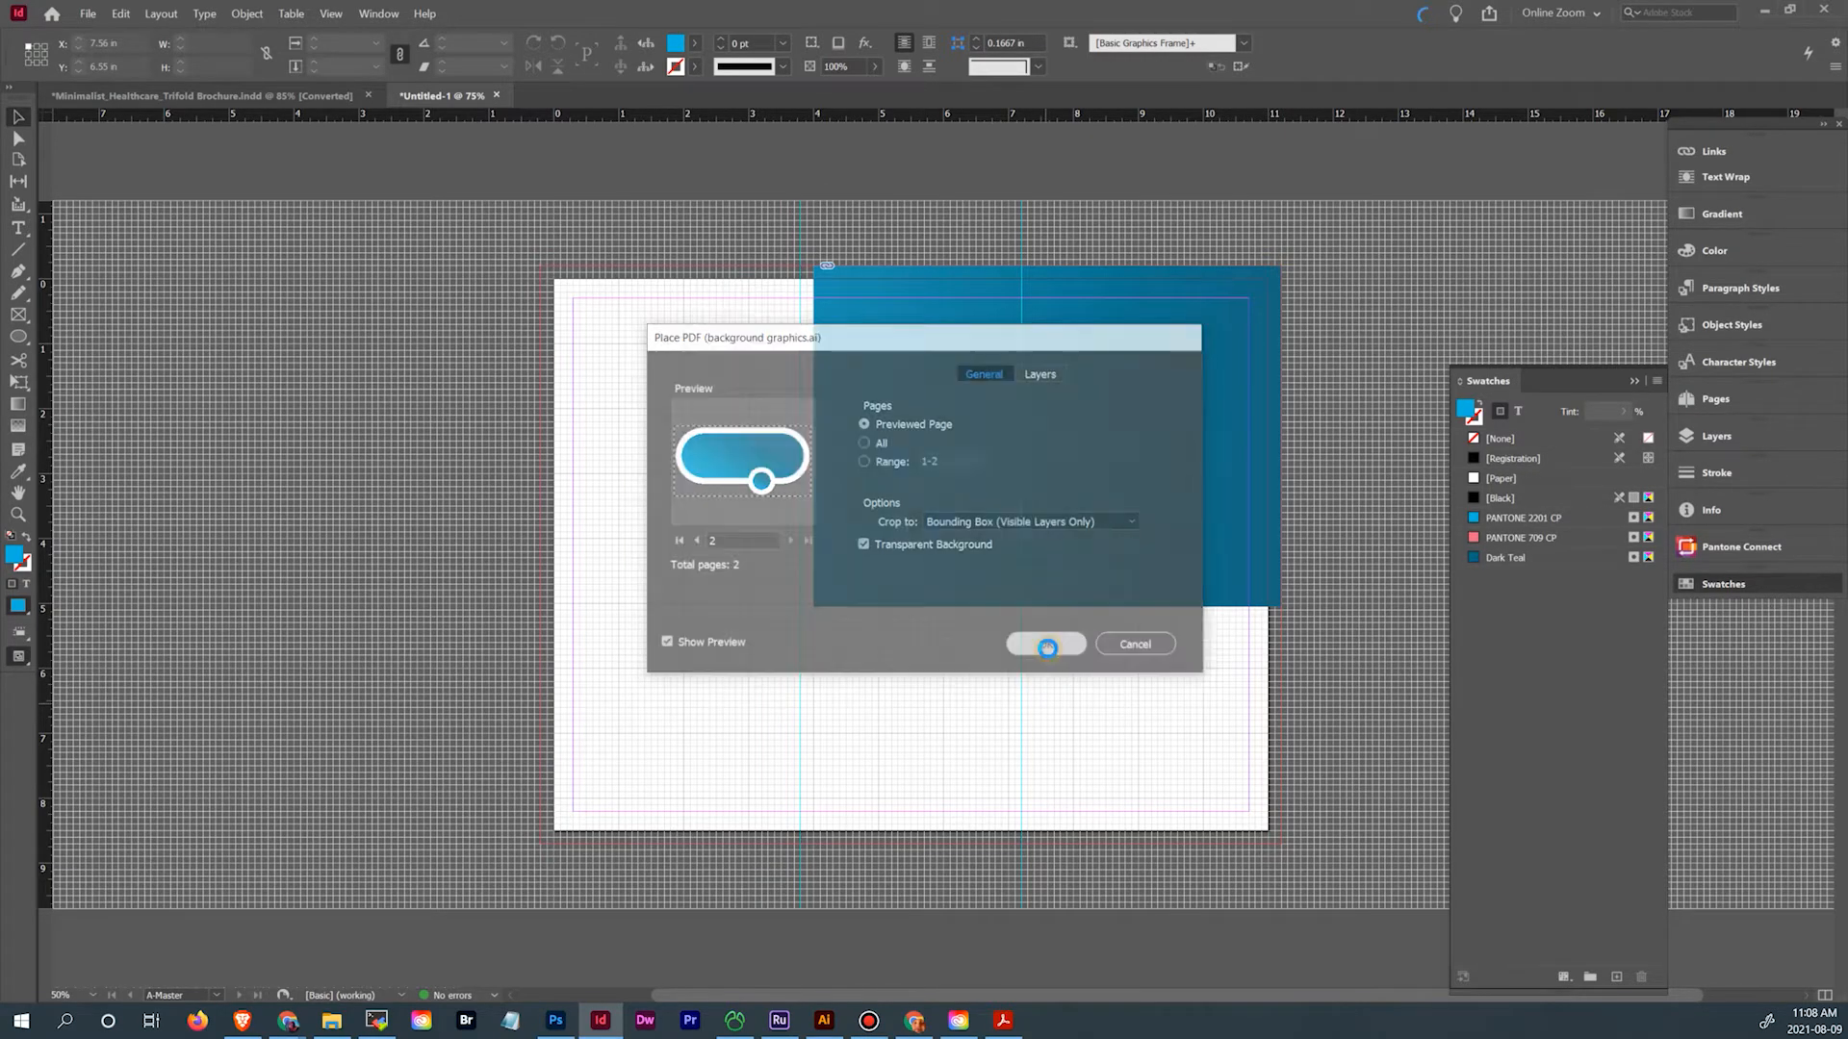
left_click(772, 637)
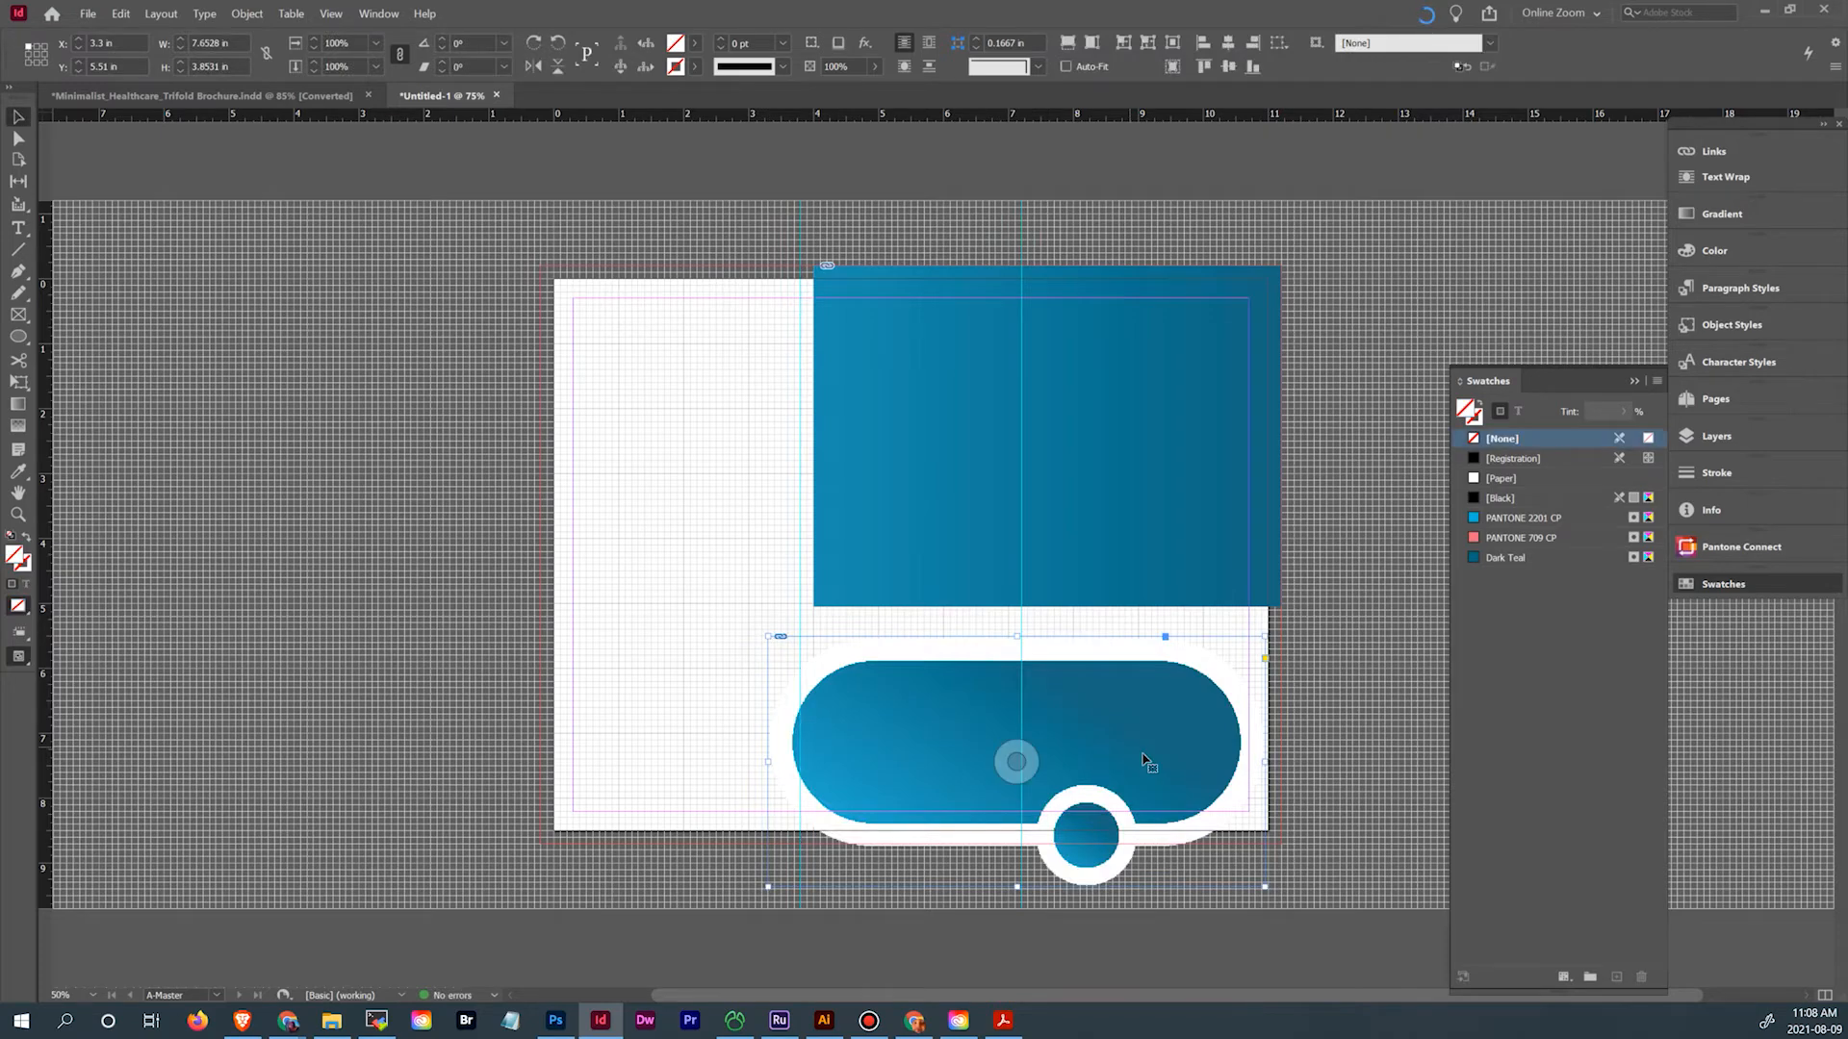
Rotate the placed pill graphic to -45° and move it over the gradient background at about X 5.54 in, Y 0.09 in
left_click_drag(1095, 639, 1080, 605)
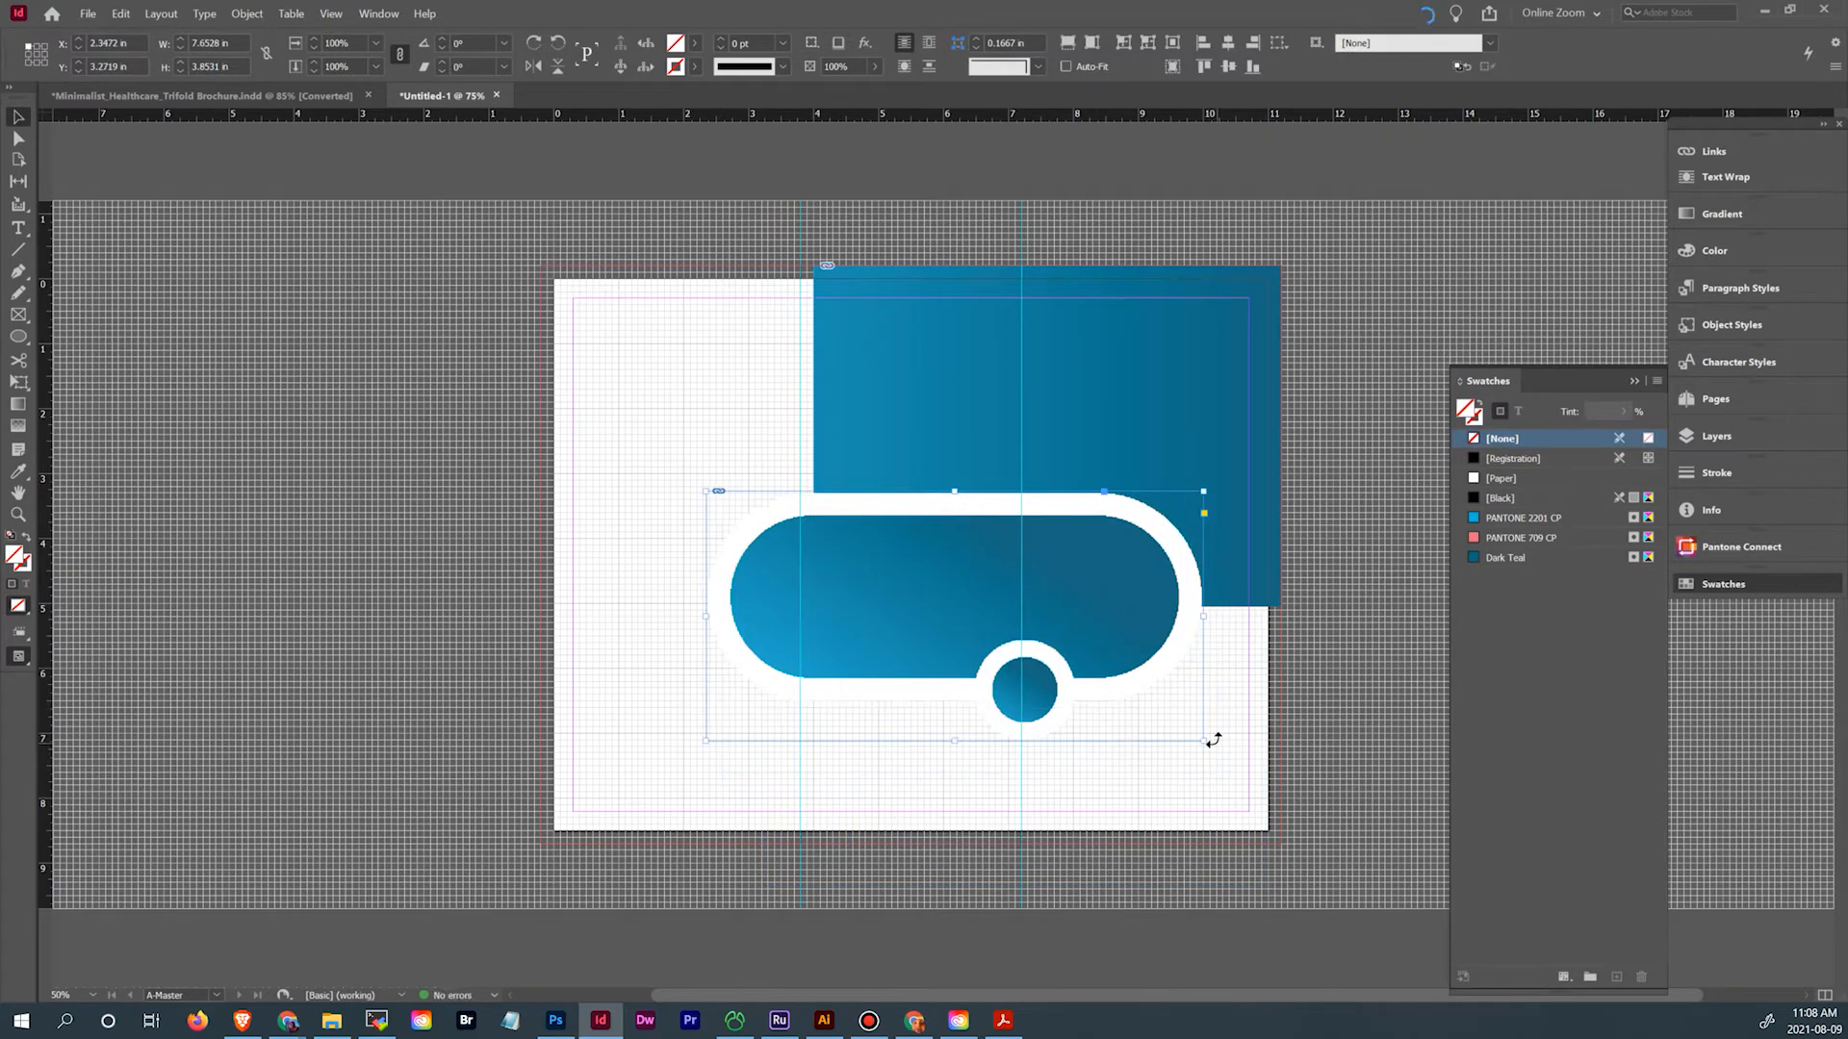
left_click_drag(1213, 741, 1106, 832)
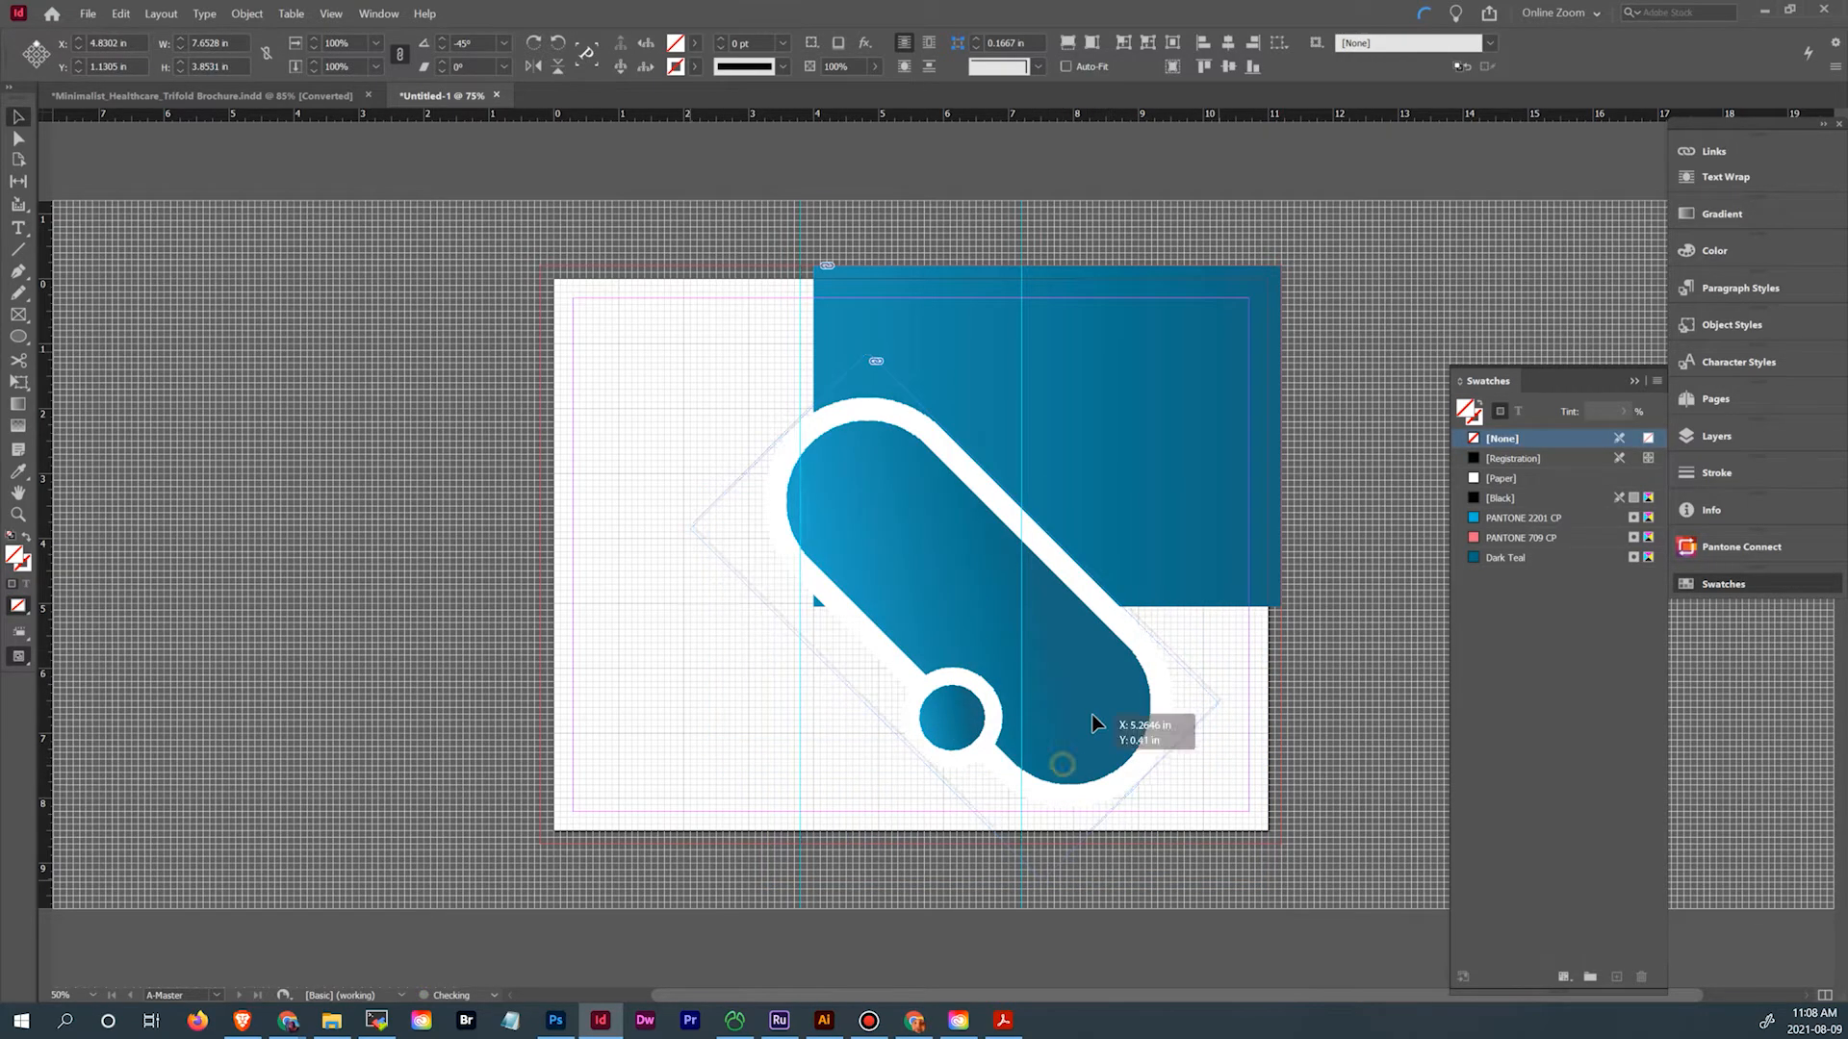
left_click_drag(1075, 765, 1123, 700)
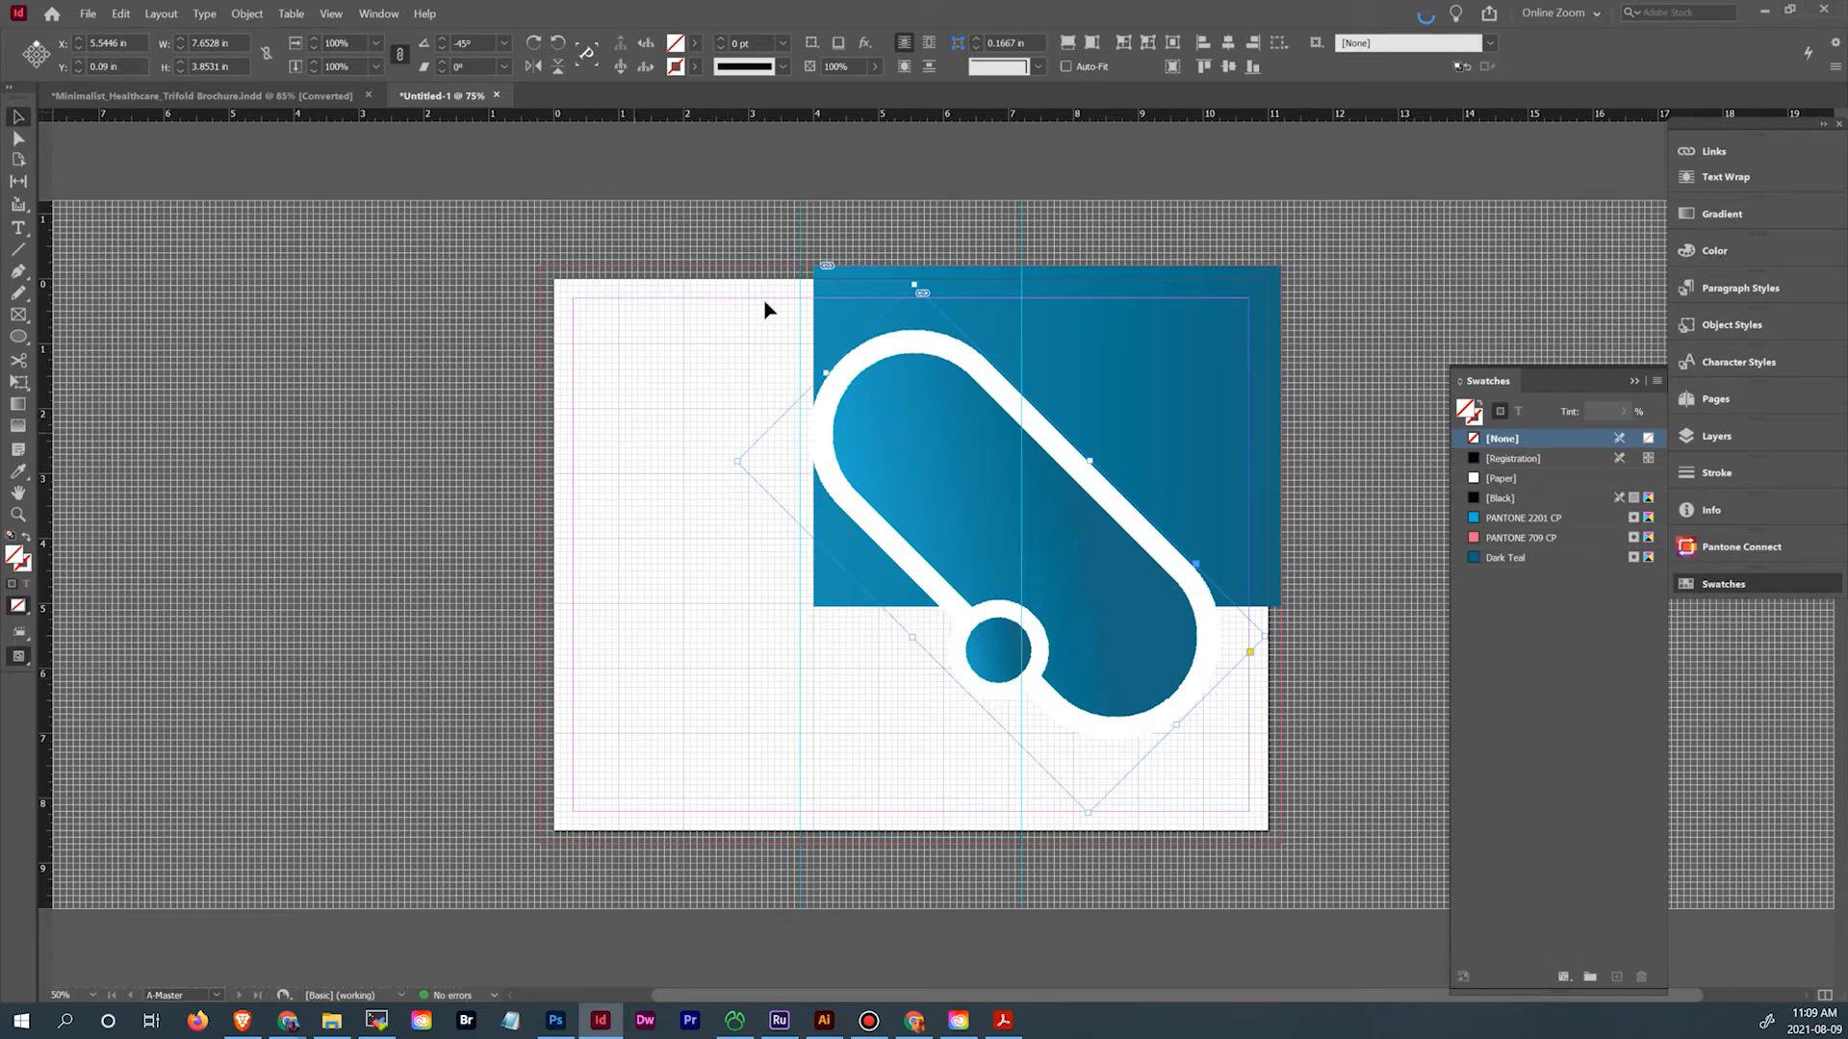
left_click(1048, 351)
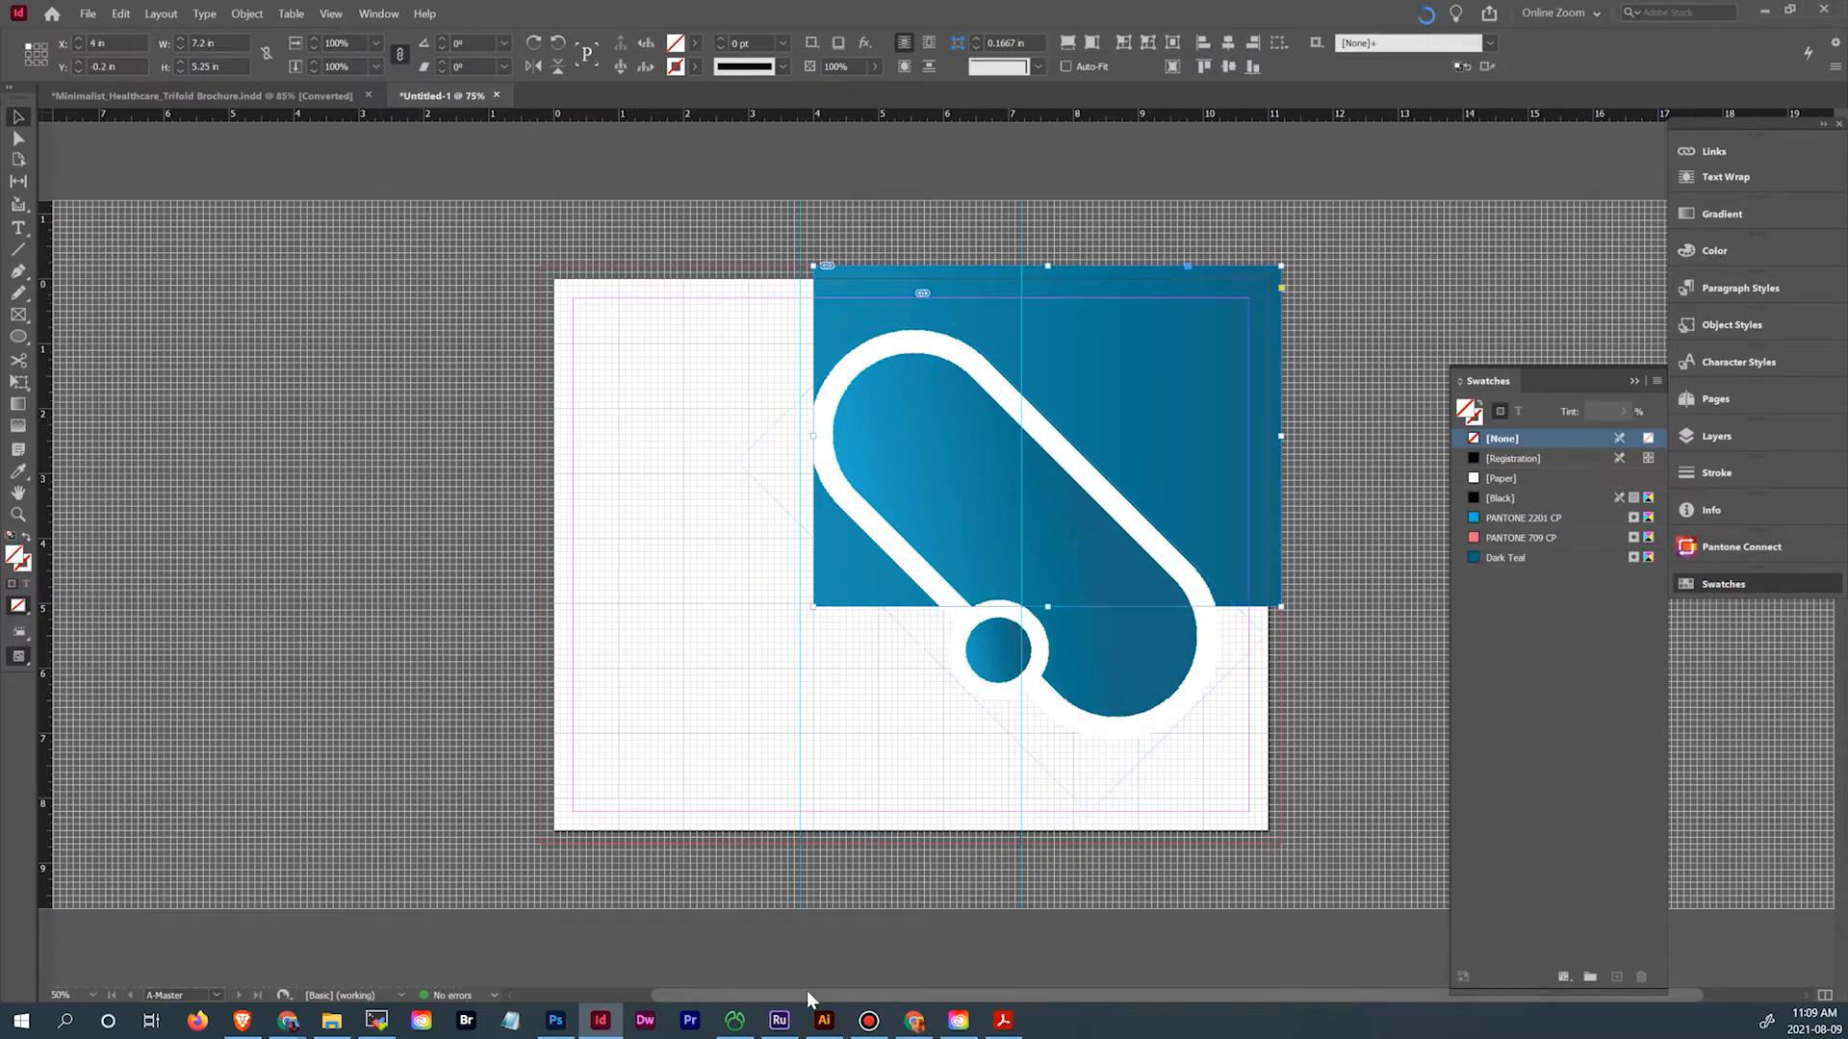
With the ring graphic on the healthcare brochure's second page as reference, draw a new Illustrator artboard below the Pill thingy artboard
left_click(318, 97)
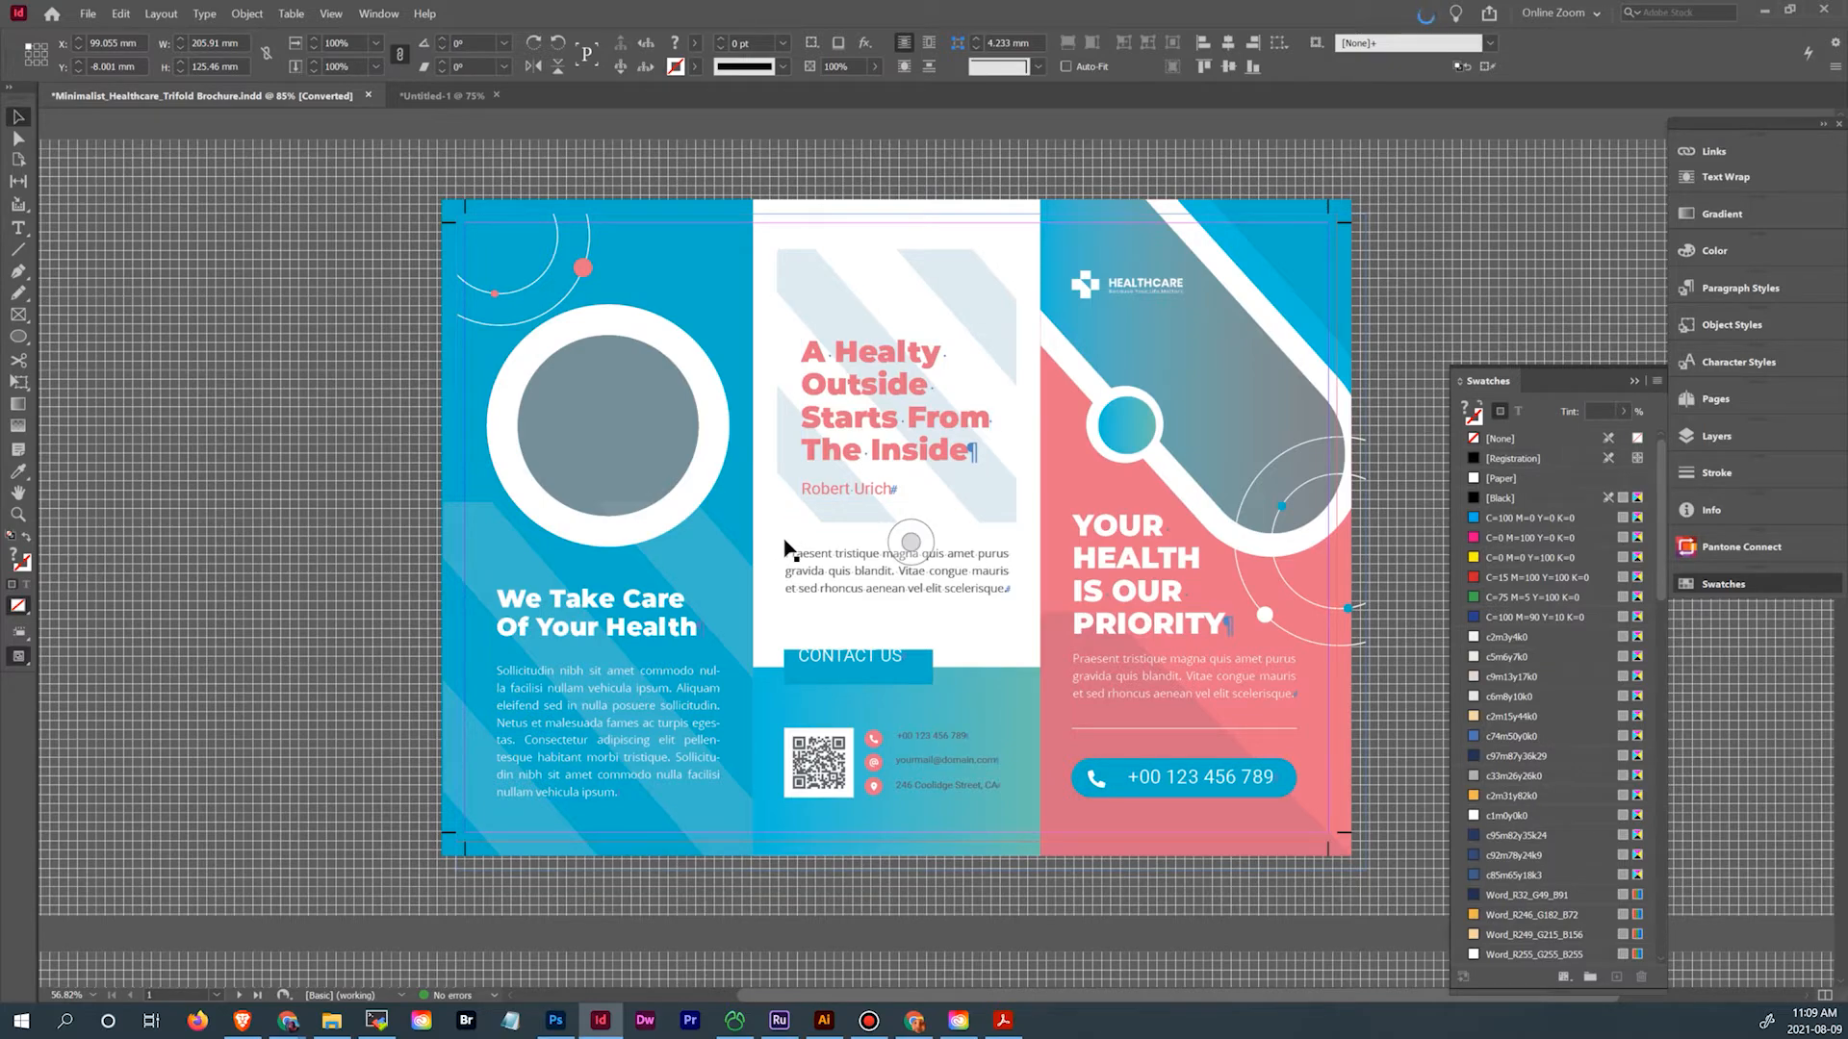
scroll(760, 568, "down", 1)
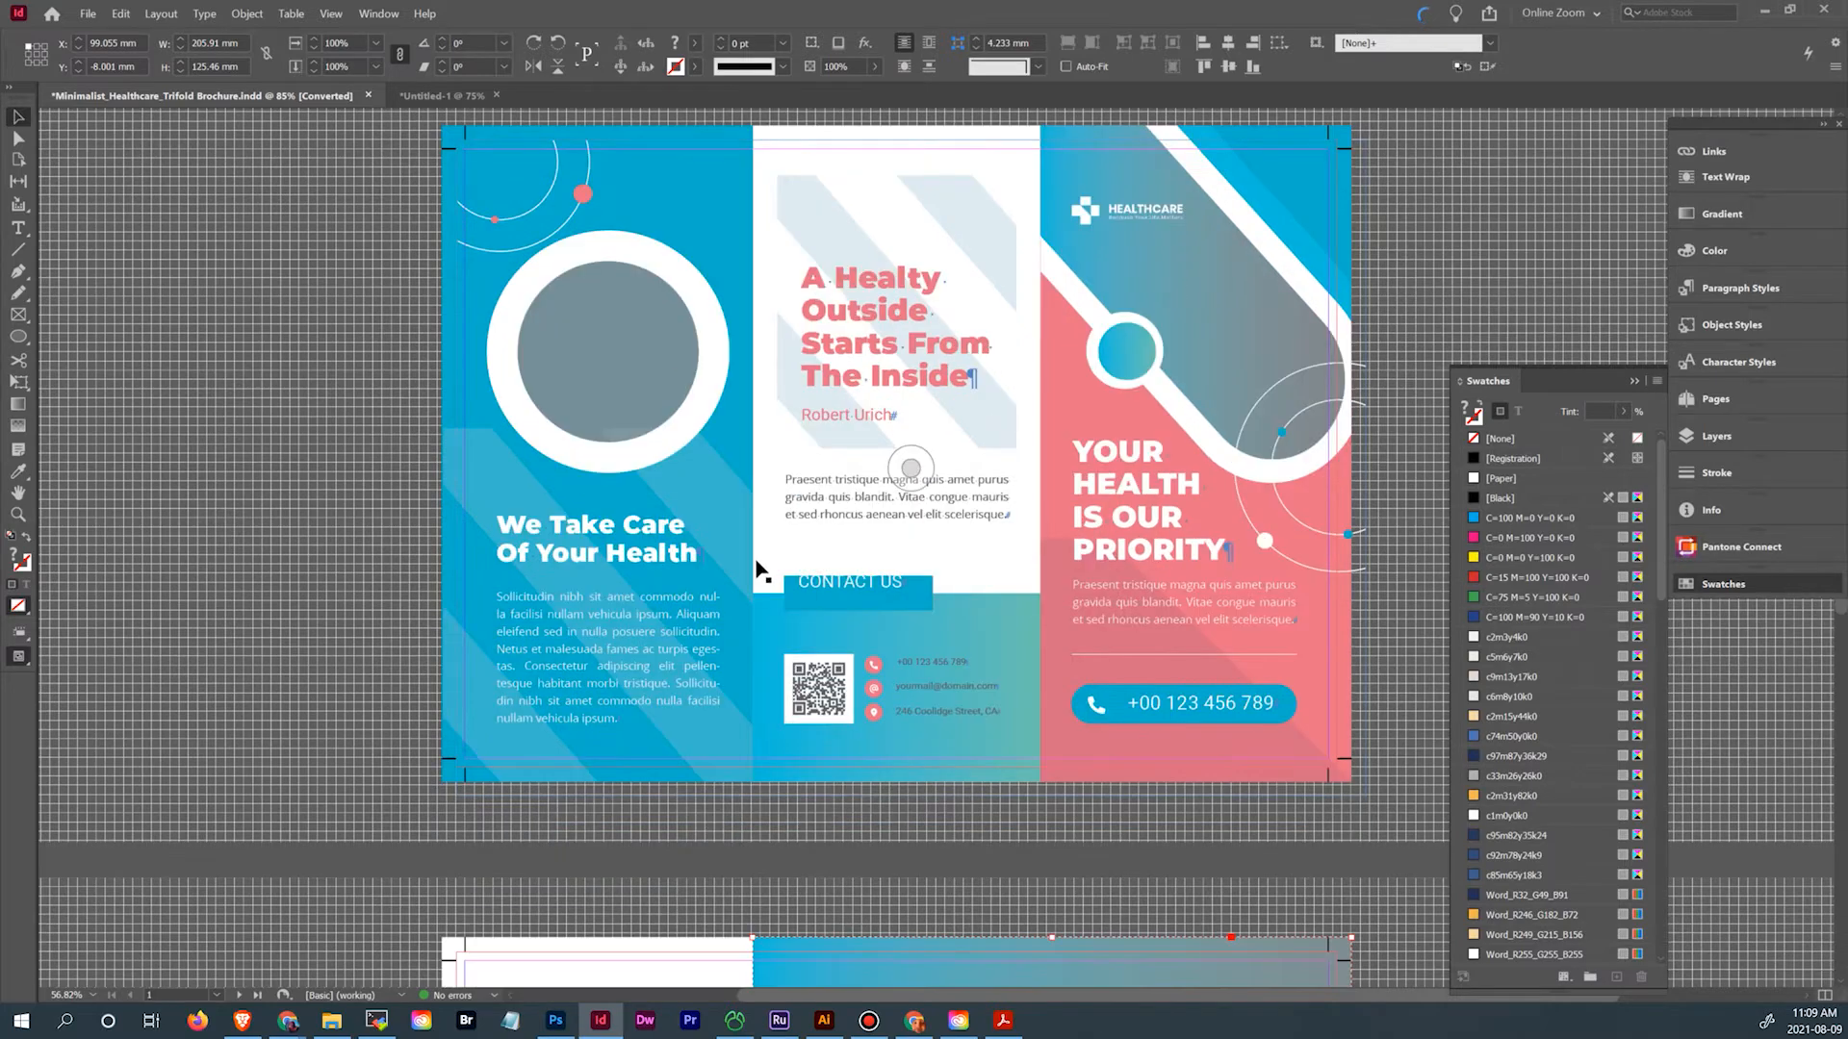
scroll(544, 707, "down", 8)
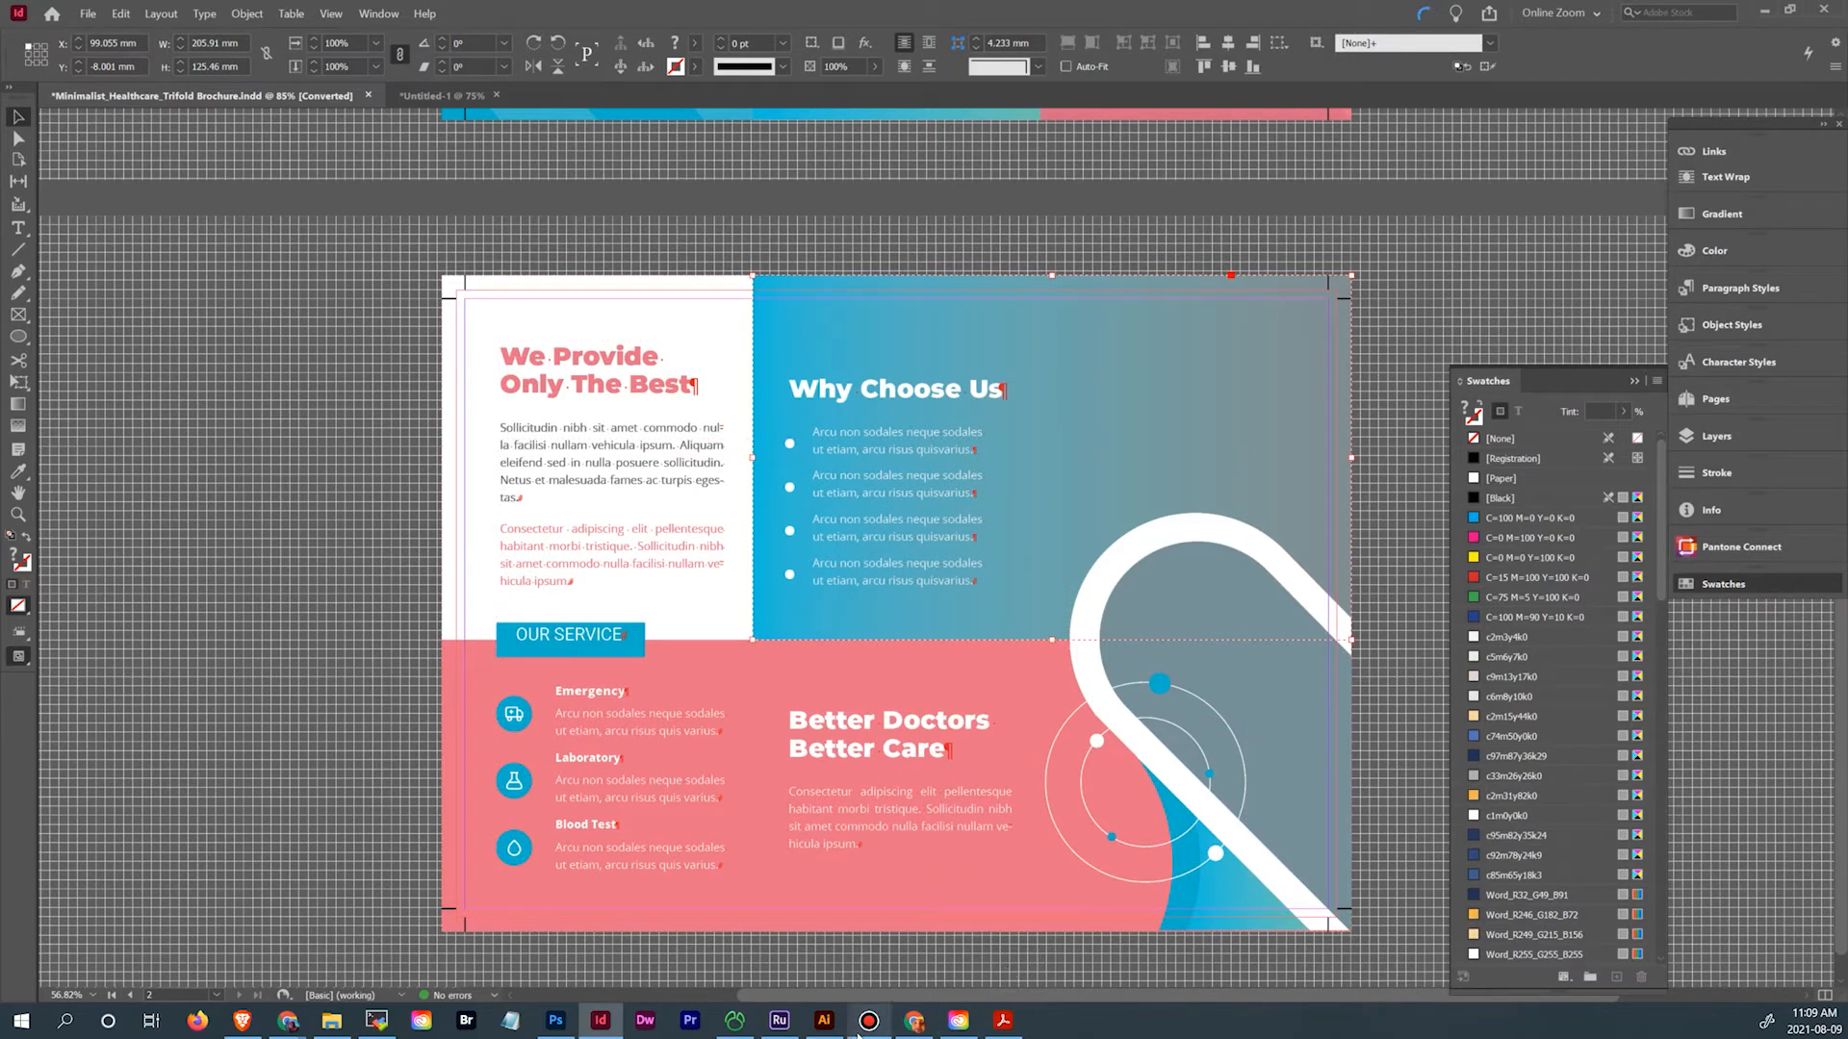
left_click(826, 1022)
left_click_drag(1119, 818, 936, 347)
left_click(17, 587)
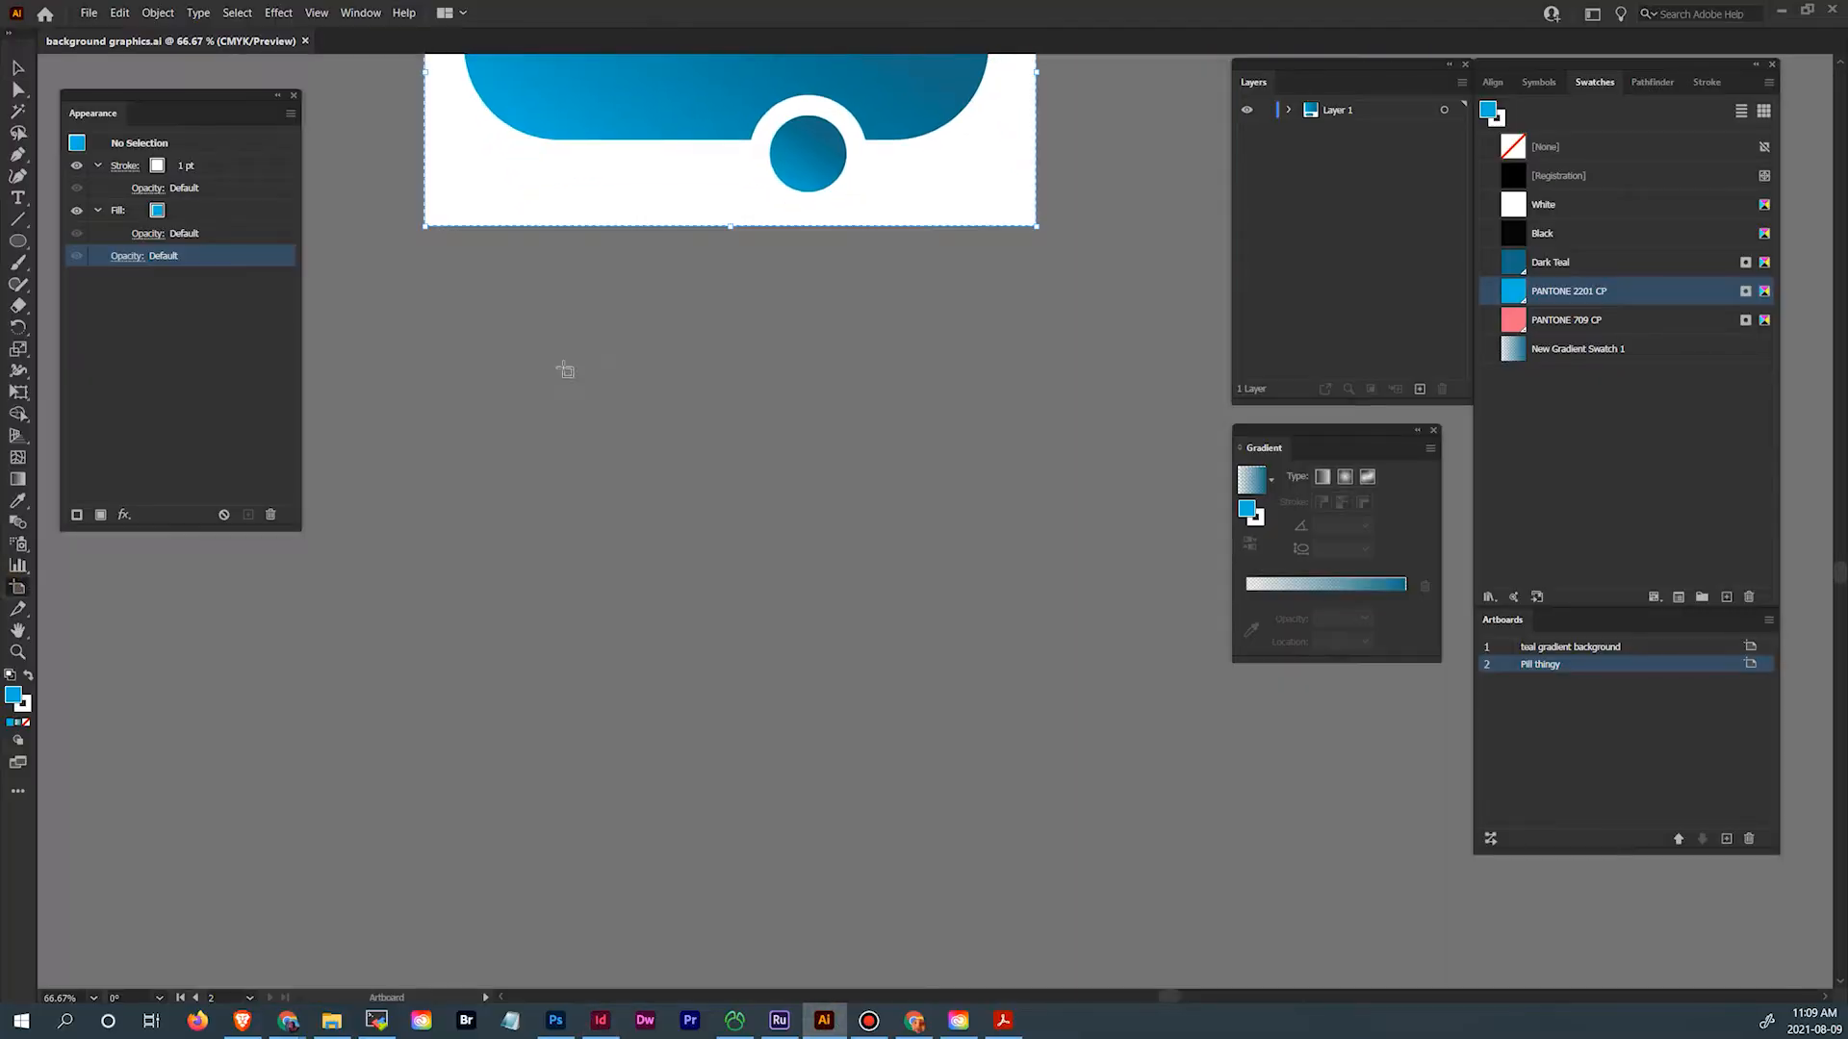
left_click_drag(424, 288, 1232, 700)
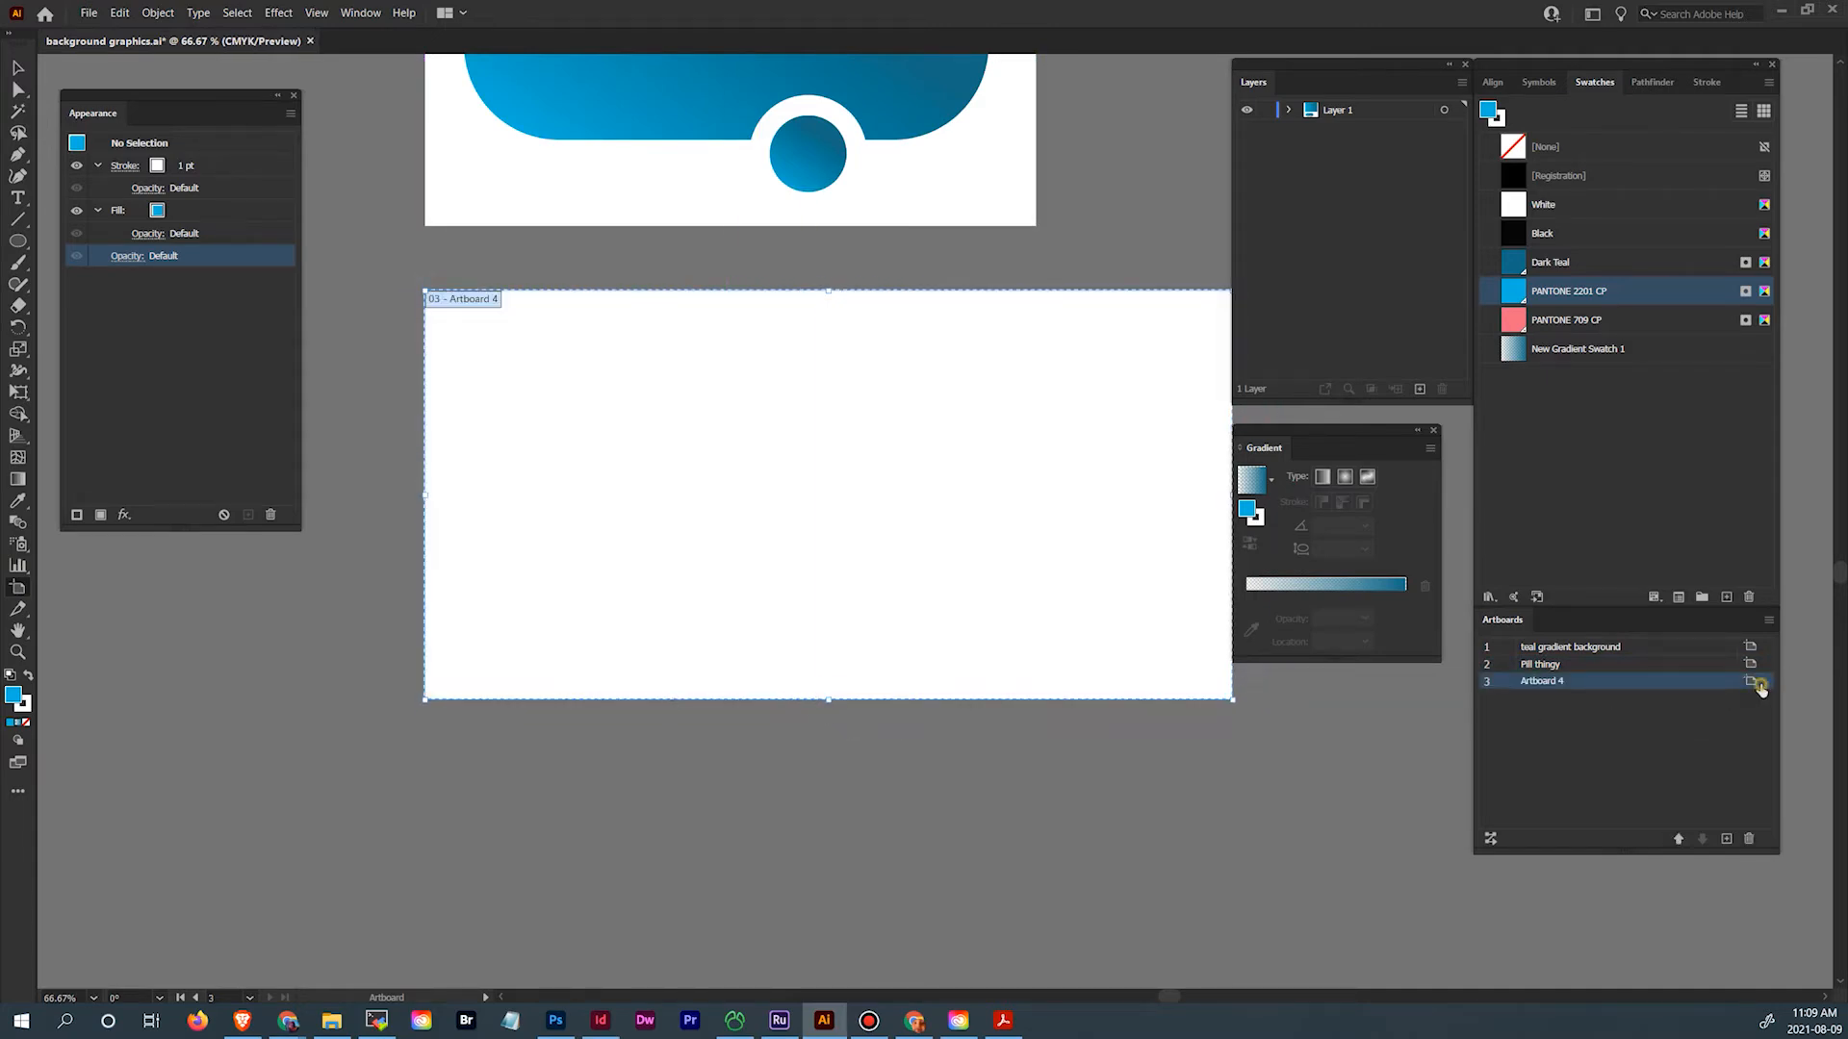
Set the new third artboard's width and height to 5 in each
left_click(1758, 685)
key("Tab")
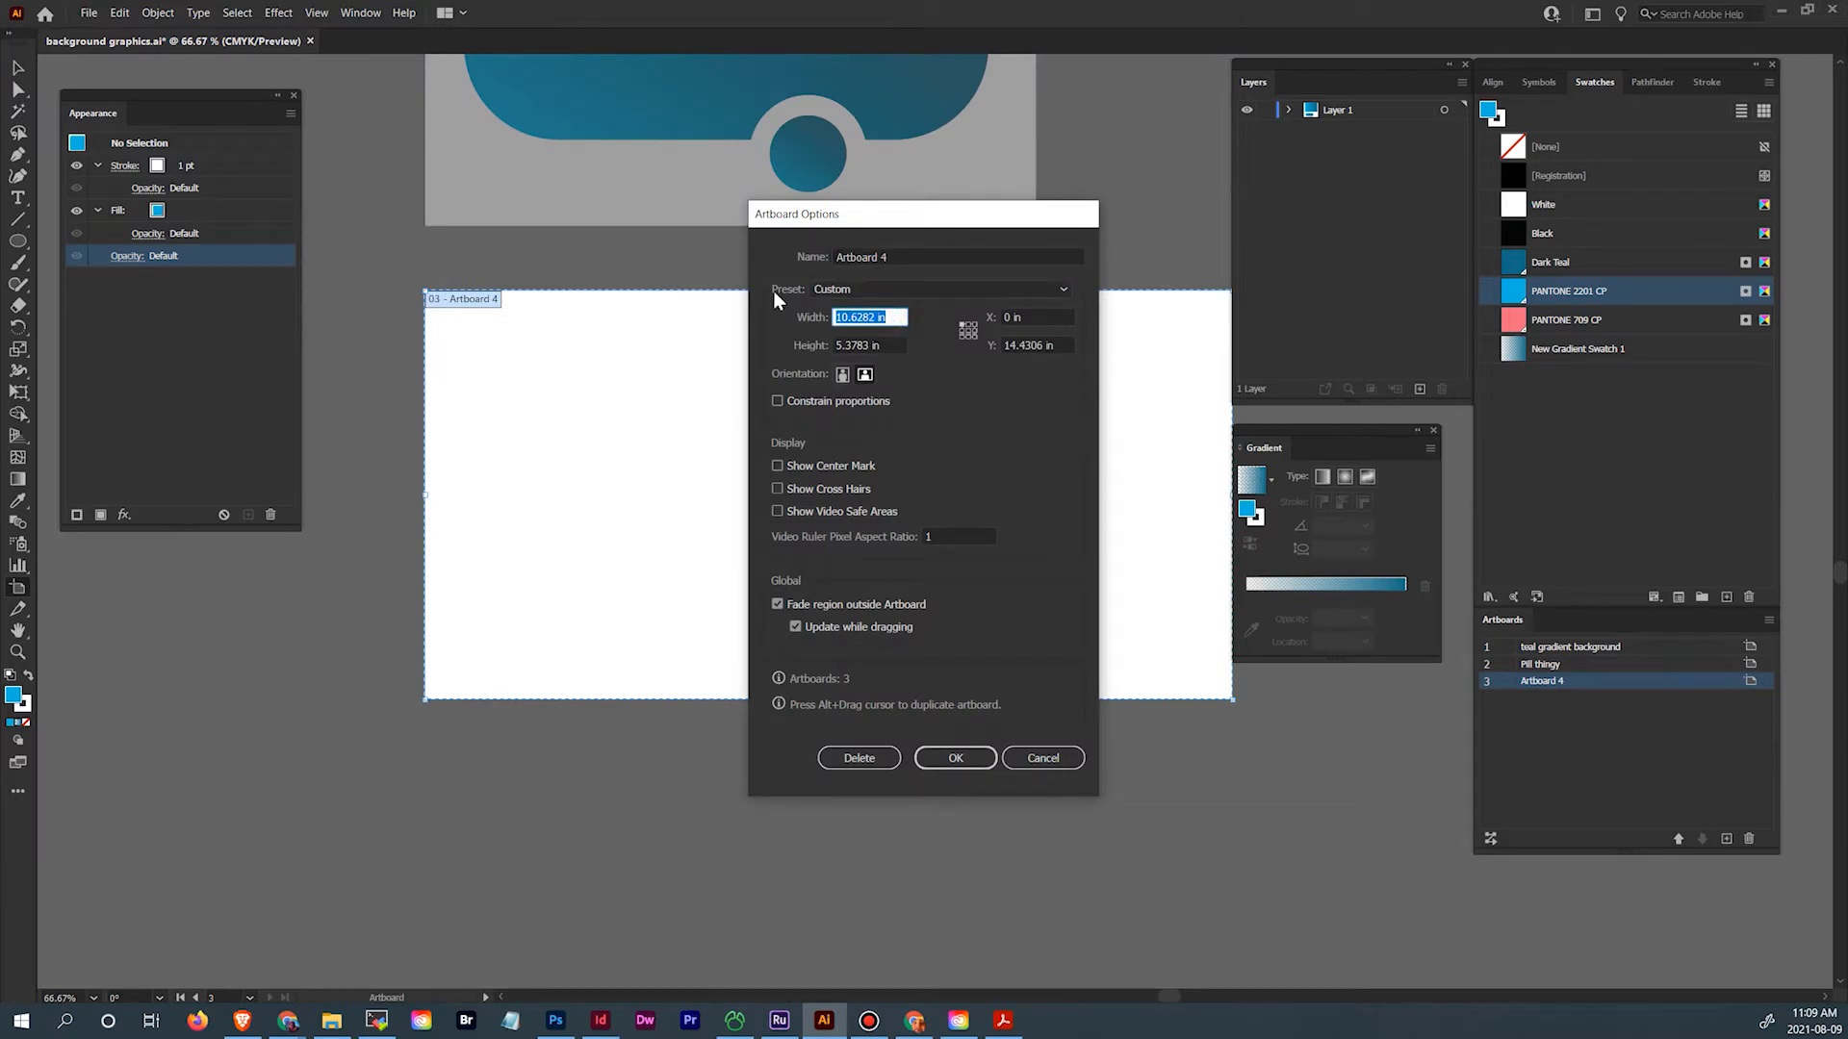
type("5")
key("Tab")
type("5")
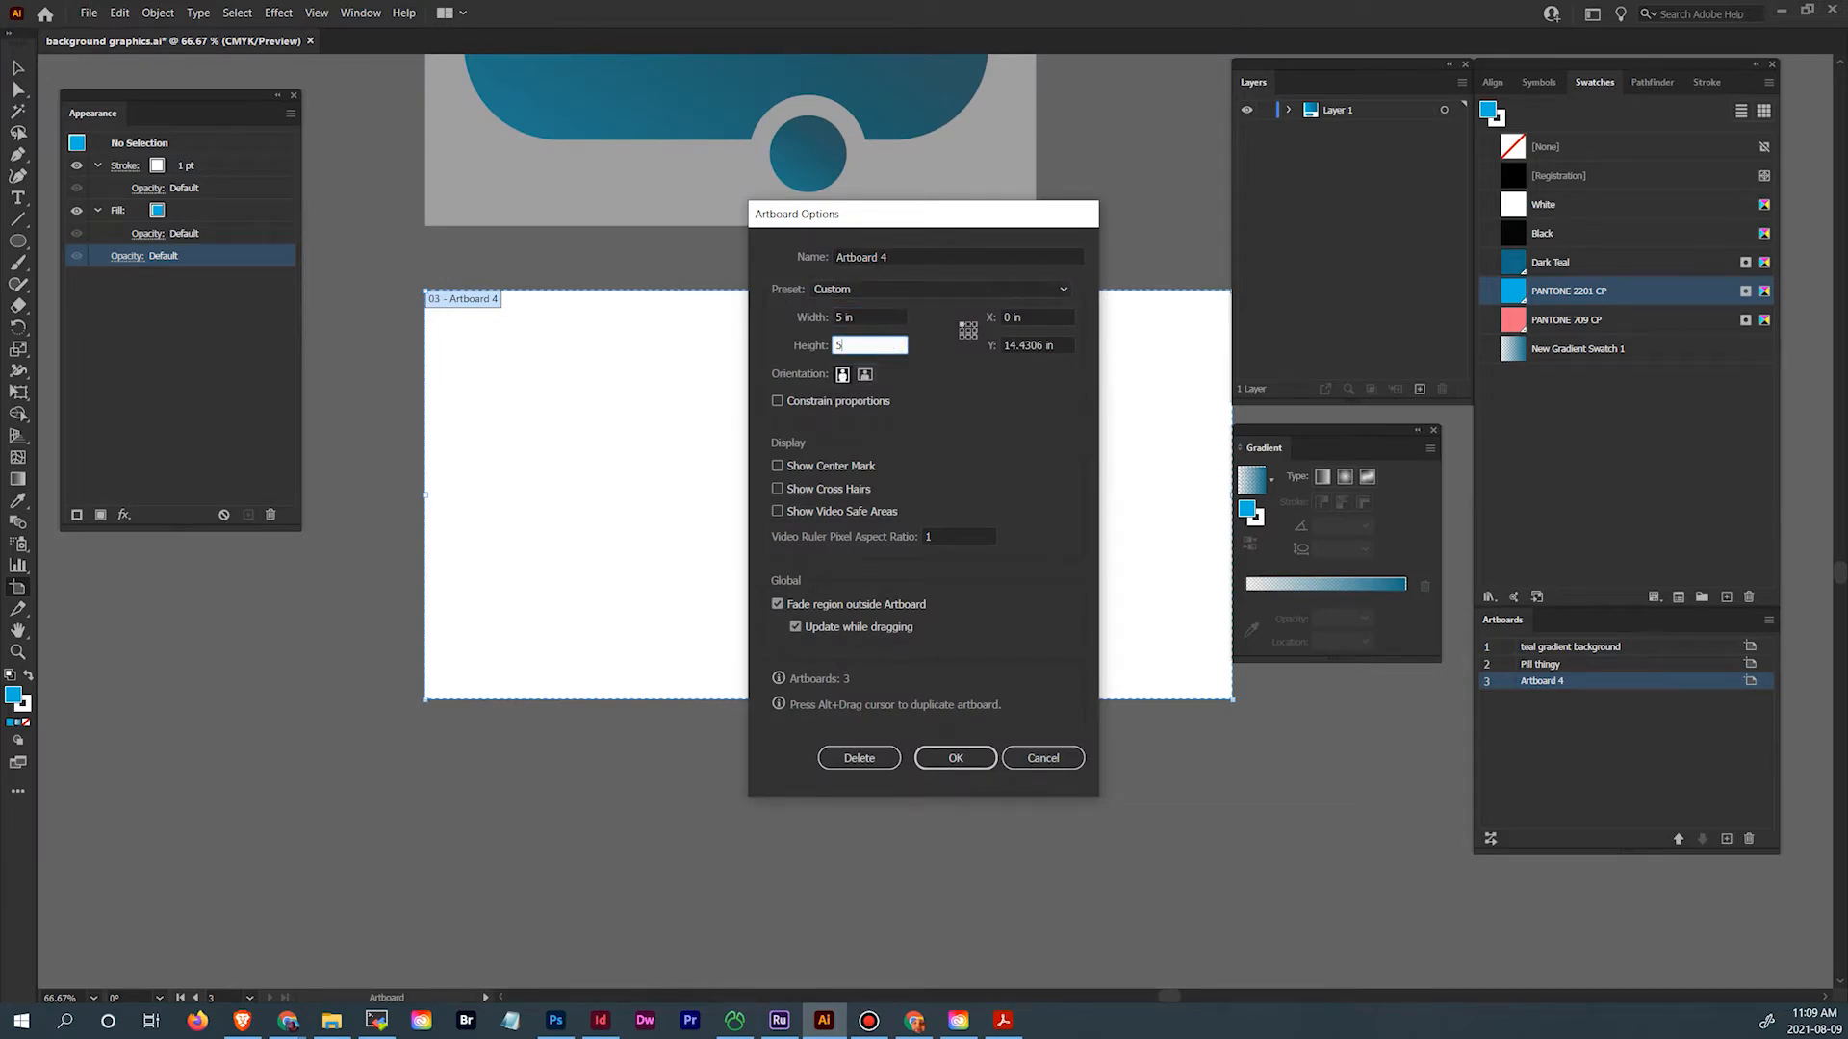
left_click(951, 758)
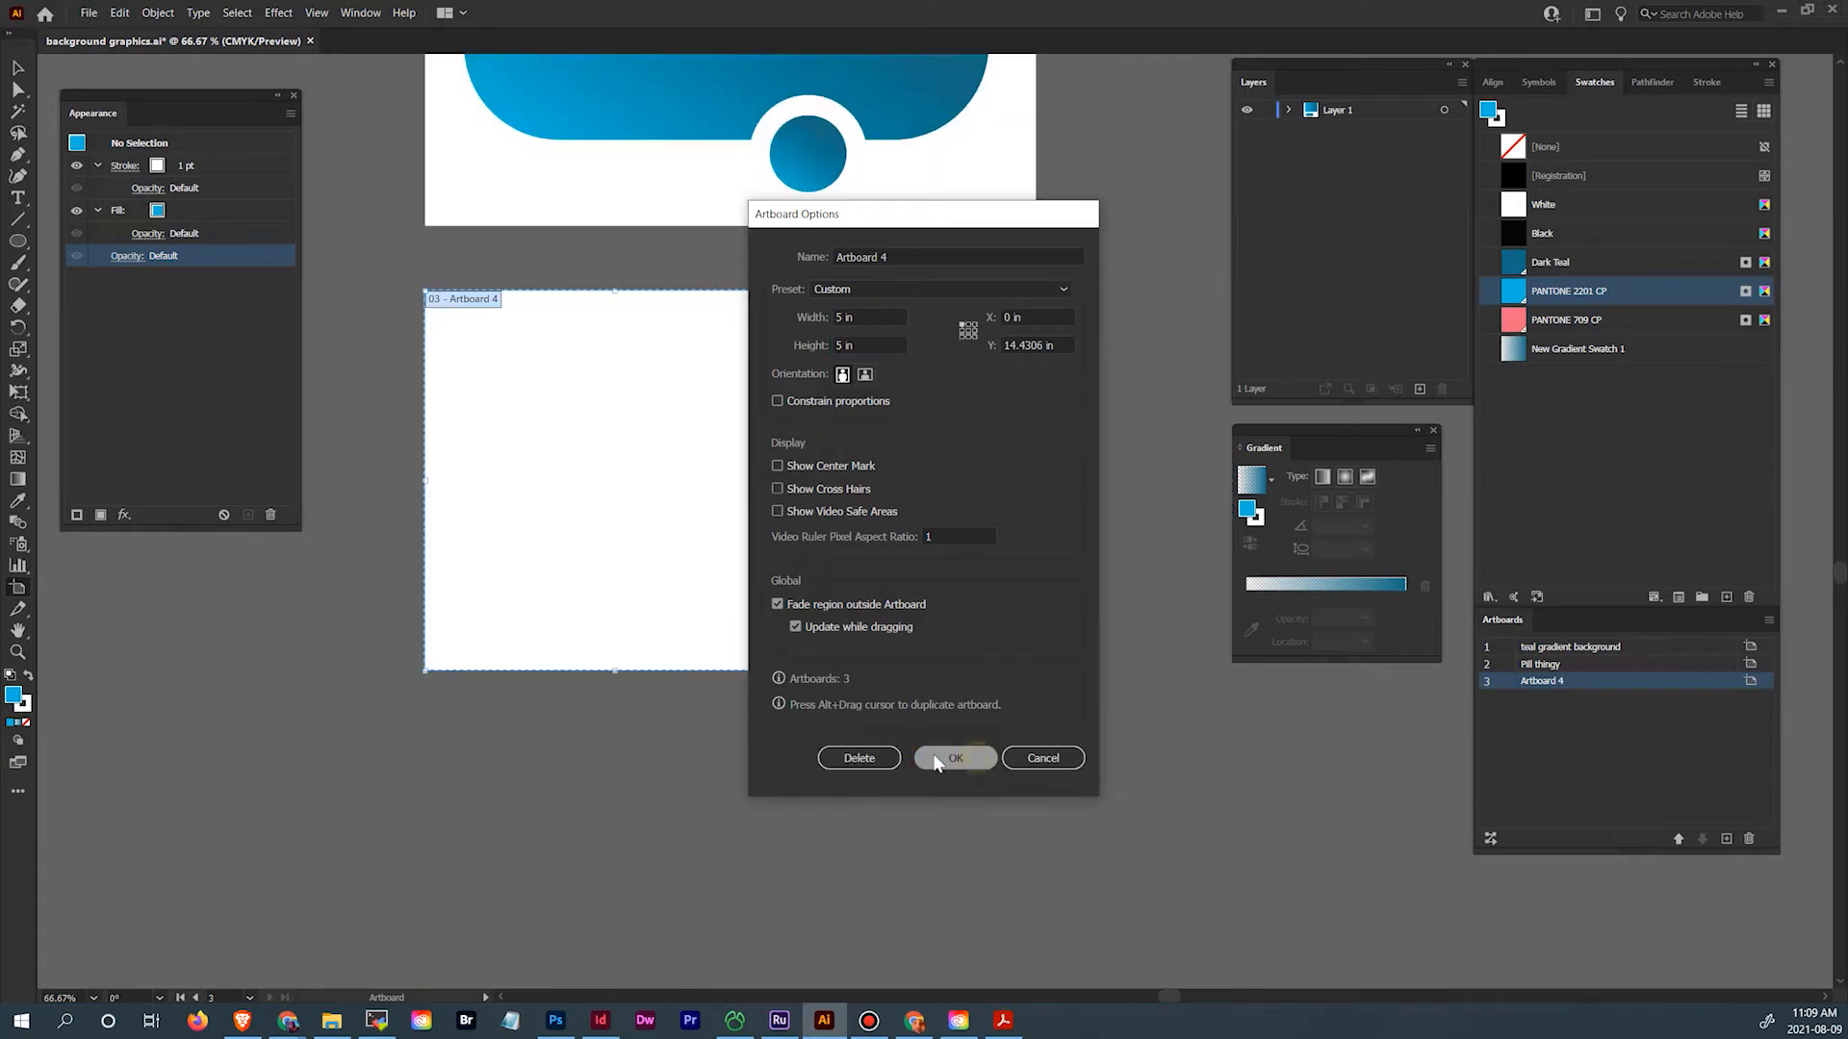
Draw two unfilled concentric circles with PANTONE 2201 CP strokes from the artboard's center, one nearly filling it and one about 3.56 in wide
left_click(19, 242)
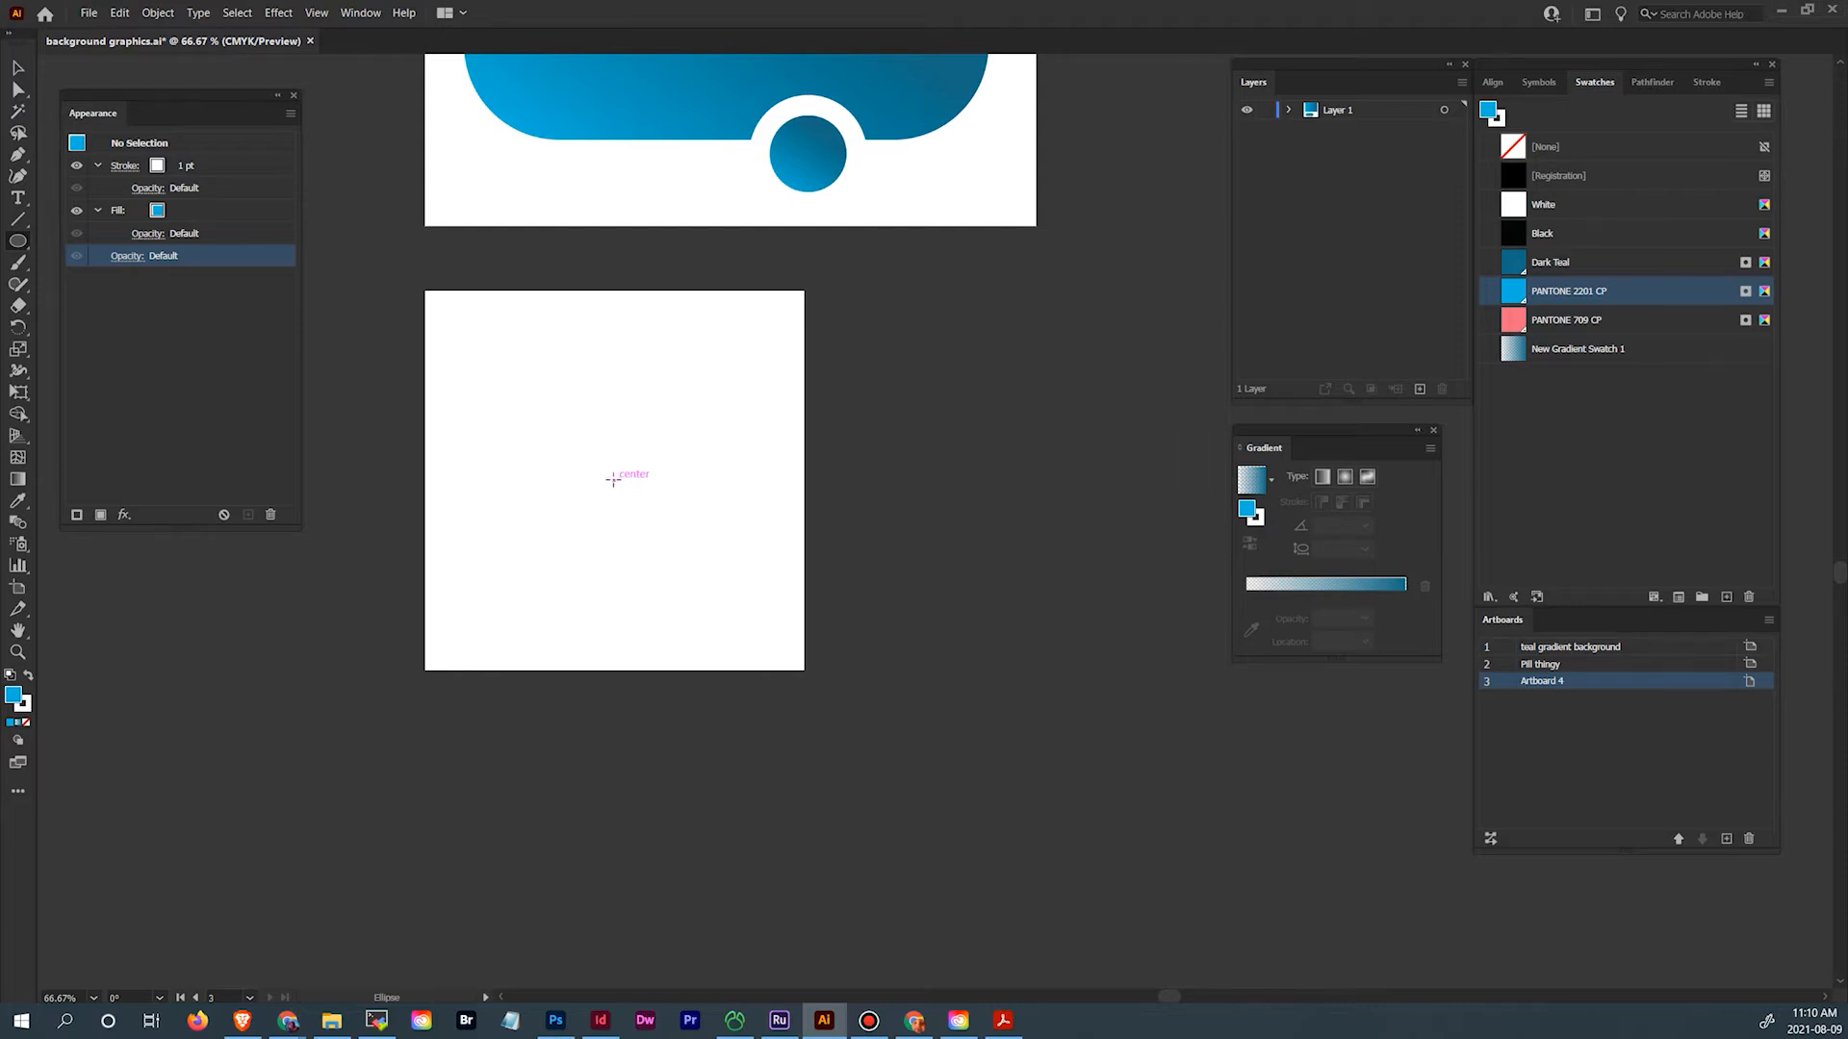
left_click(29, 676)
left_click(27, 722)
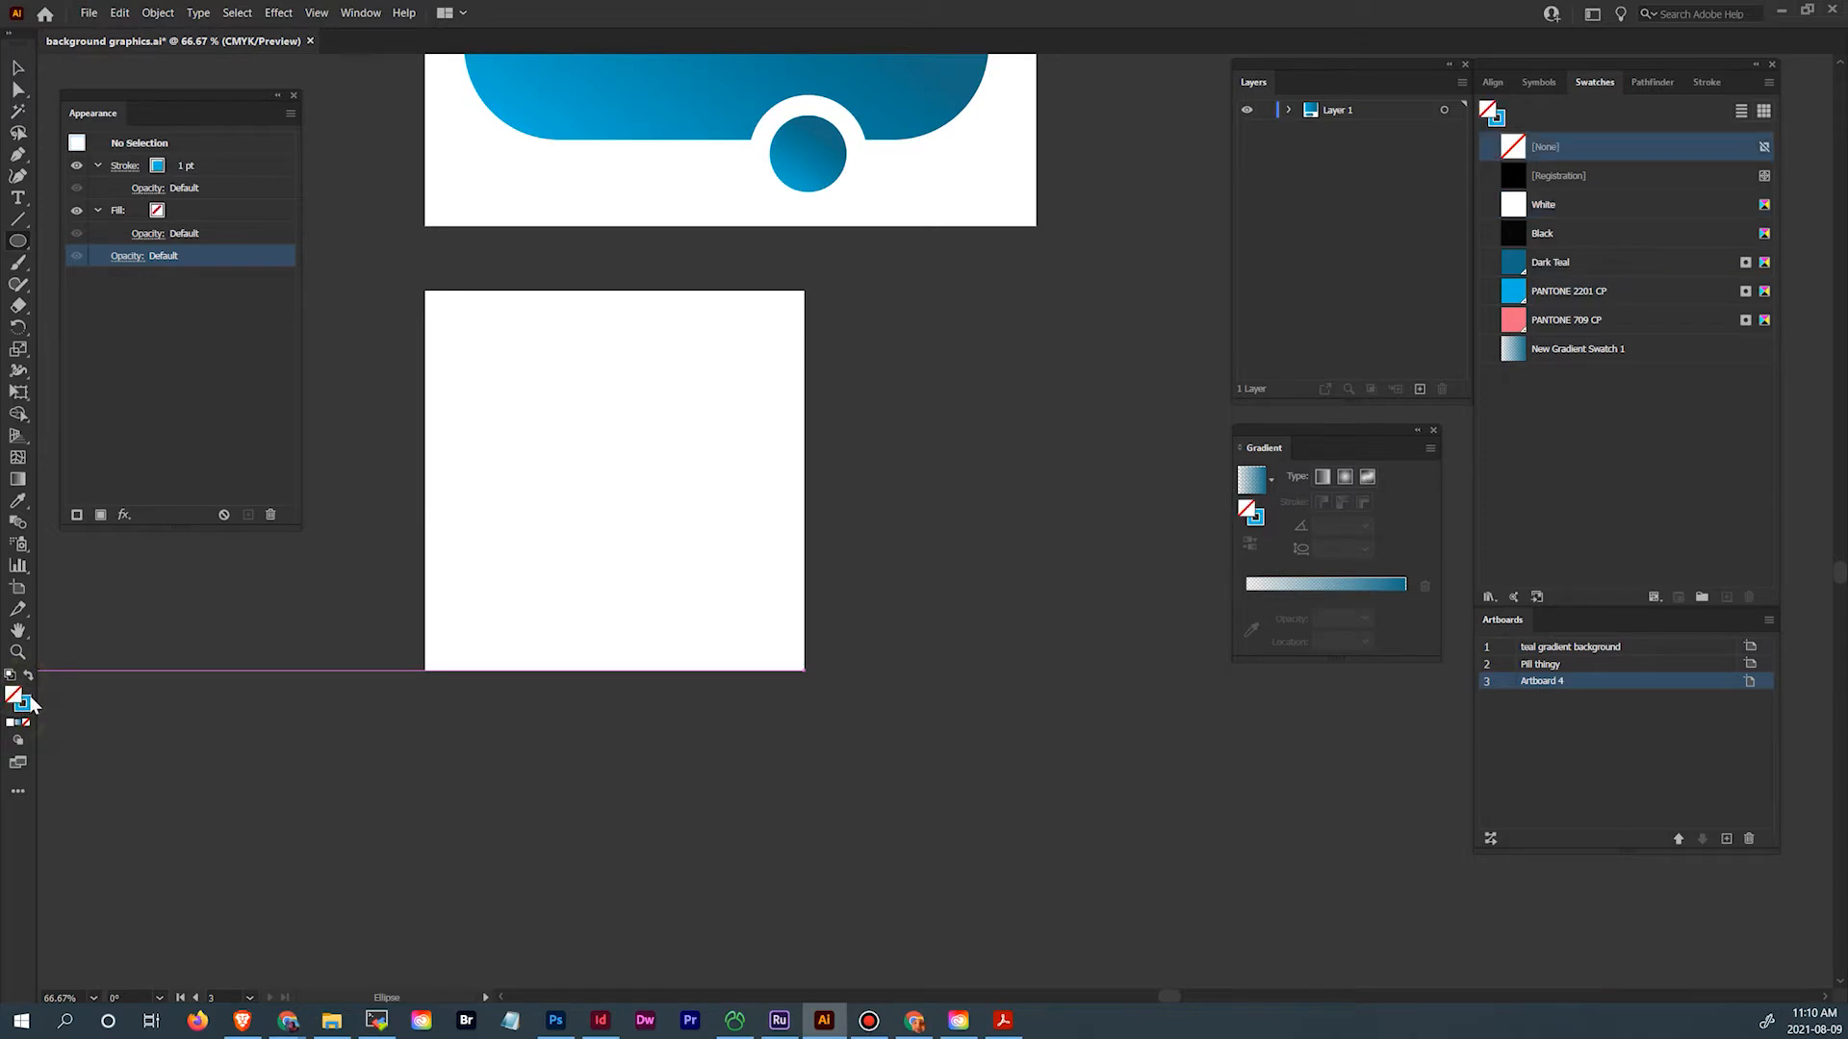
left_click(22, 703)
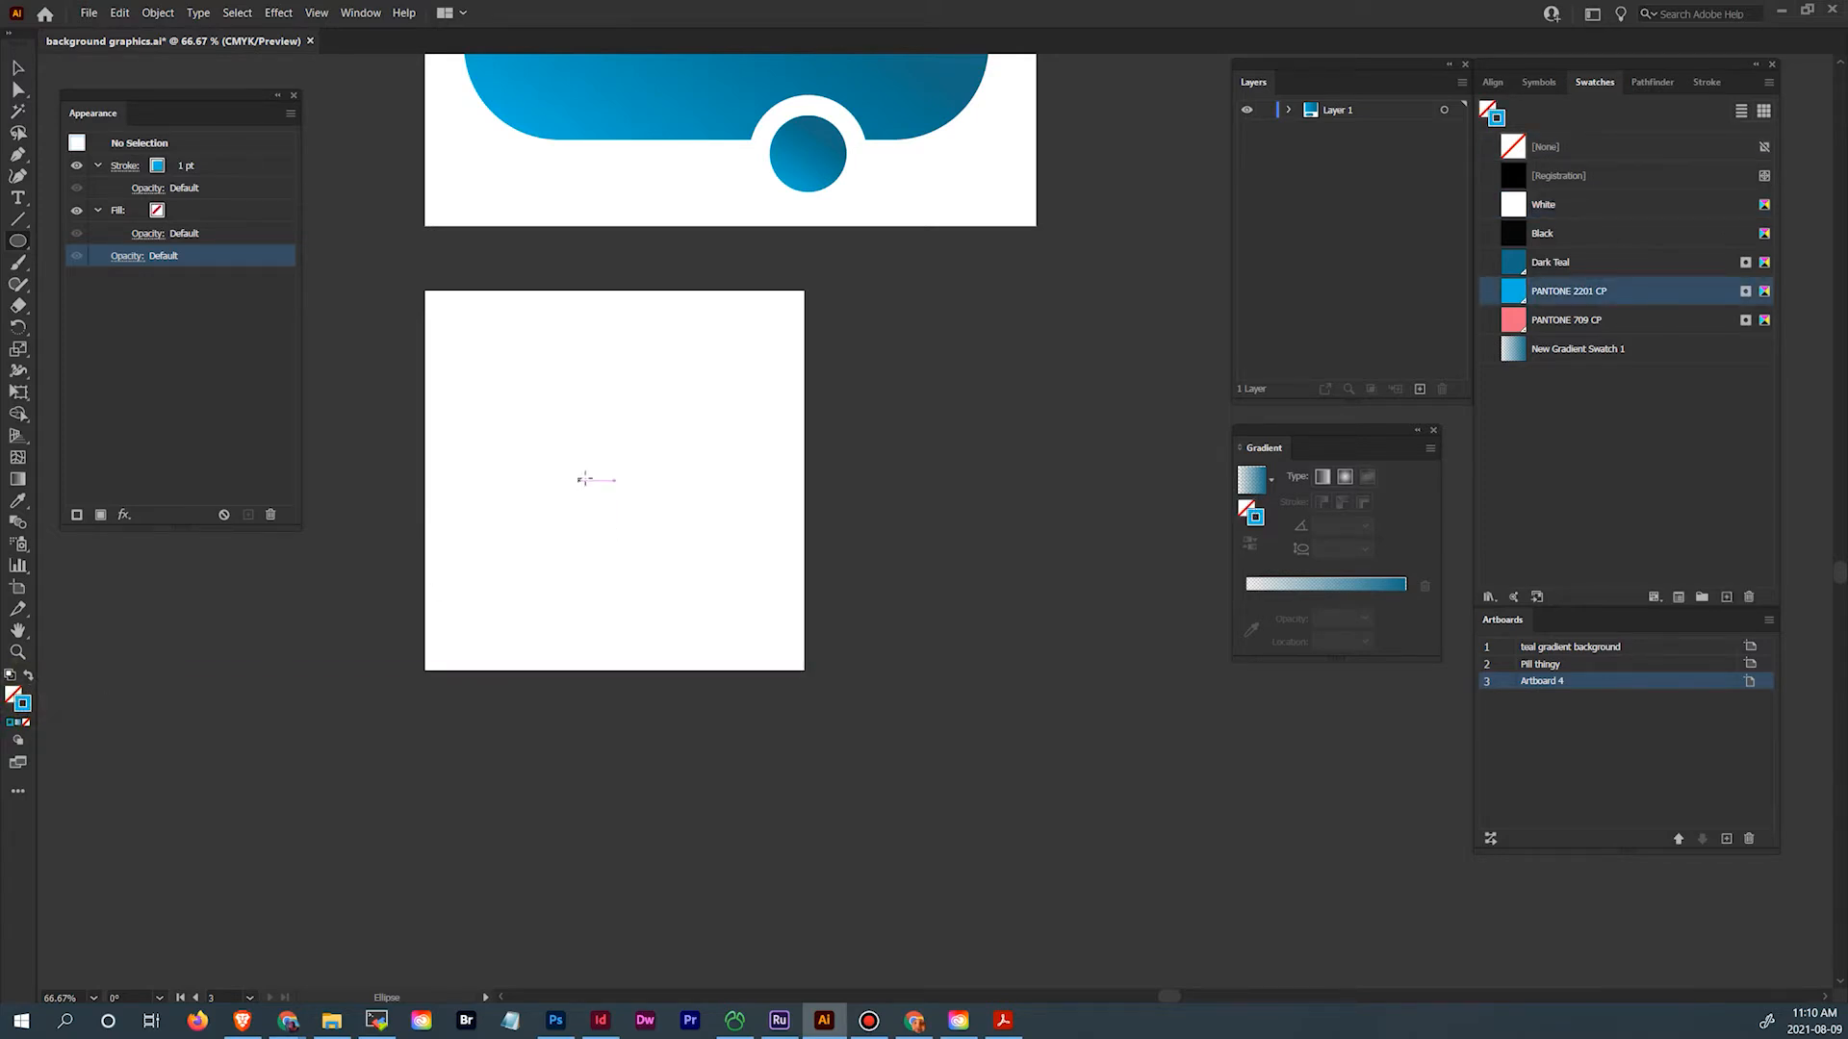
left_click_drag(613, 478, 784, 638)
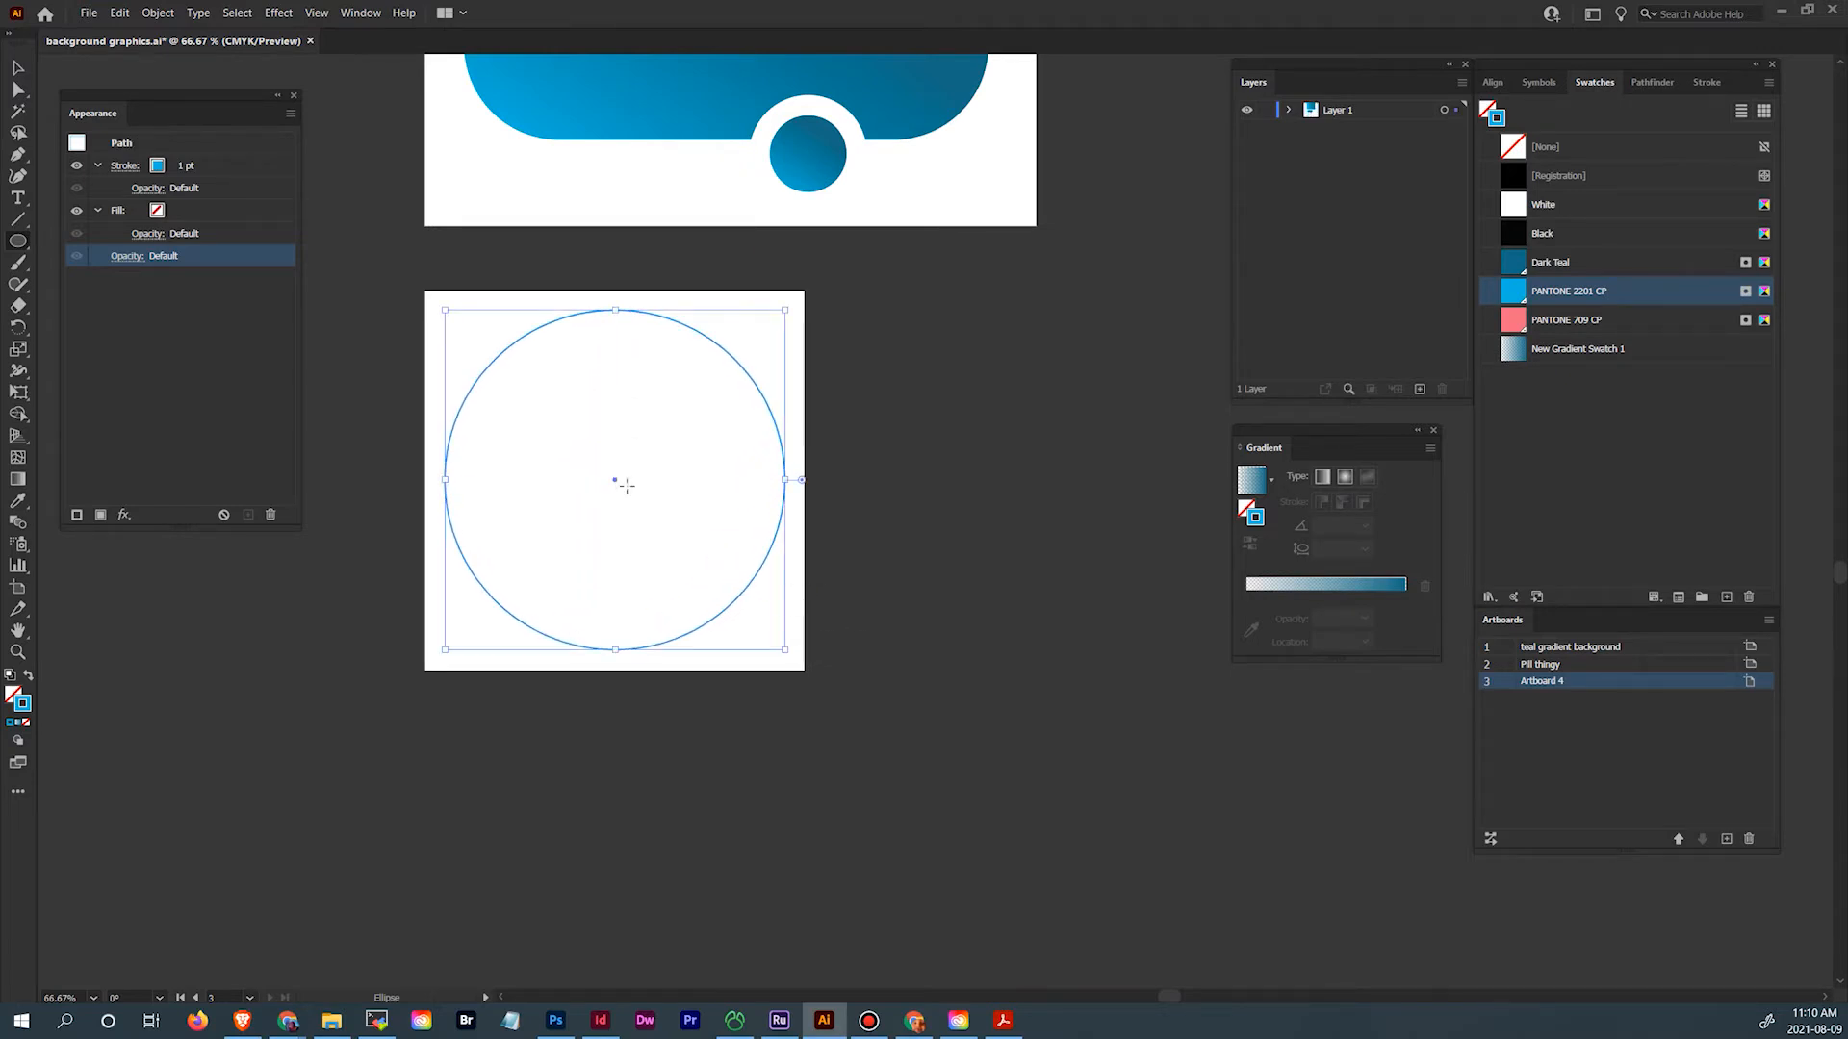
left_click(838, 574, "ctrl")
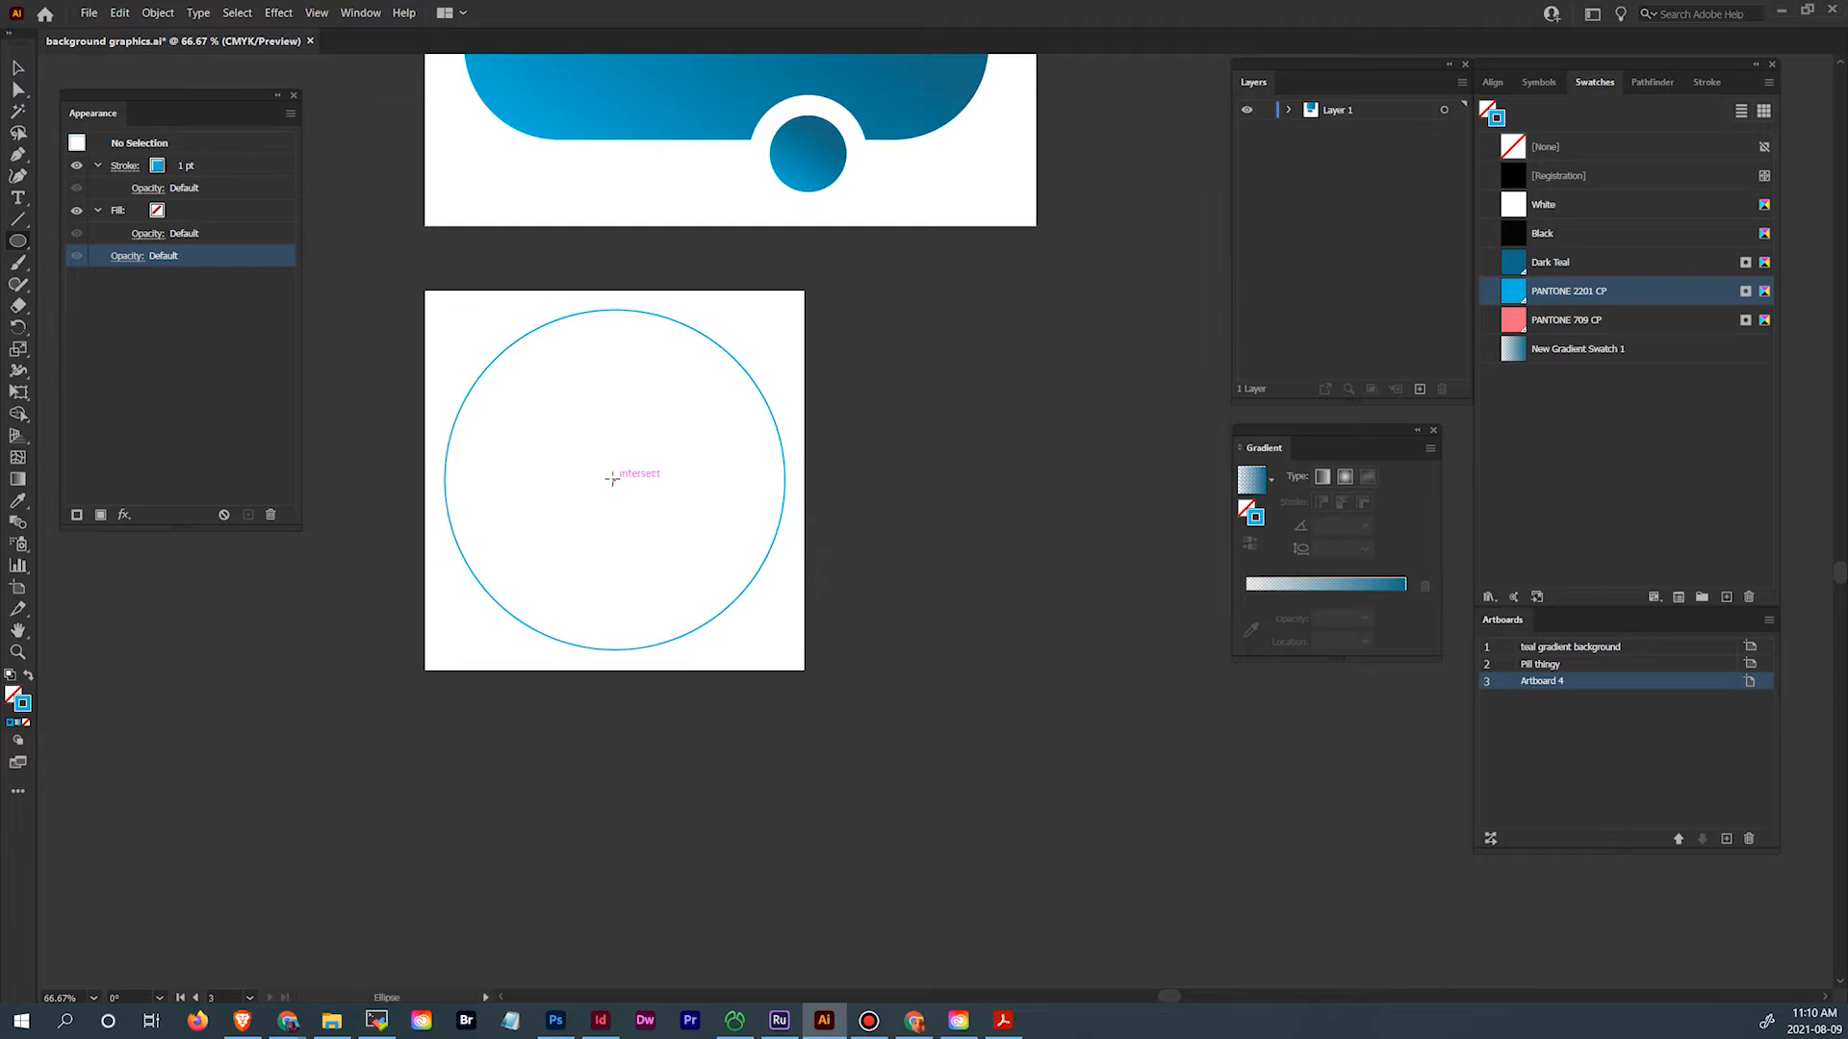
left_click_drag(615, 479, 749, 604)
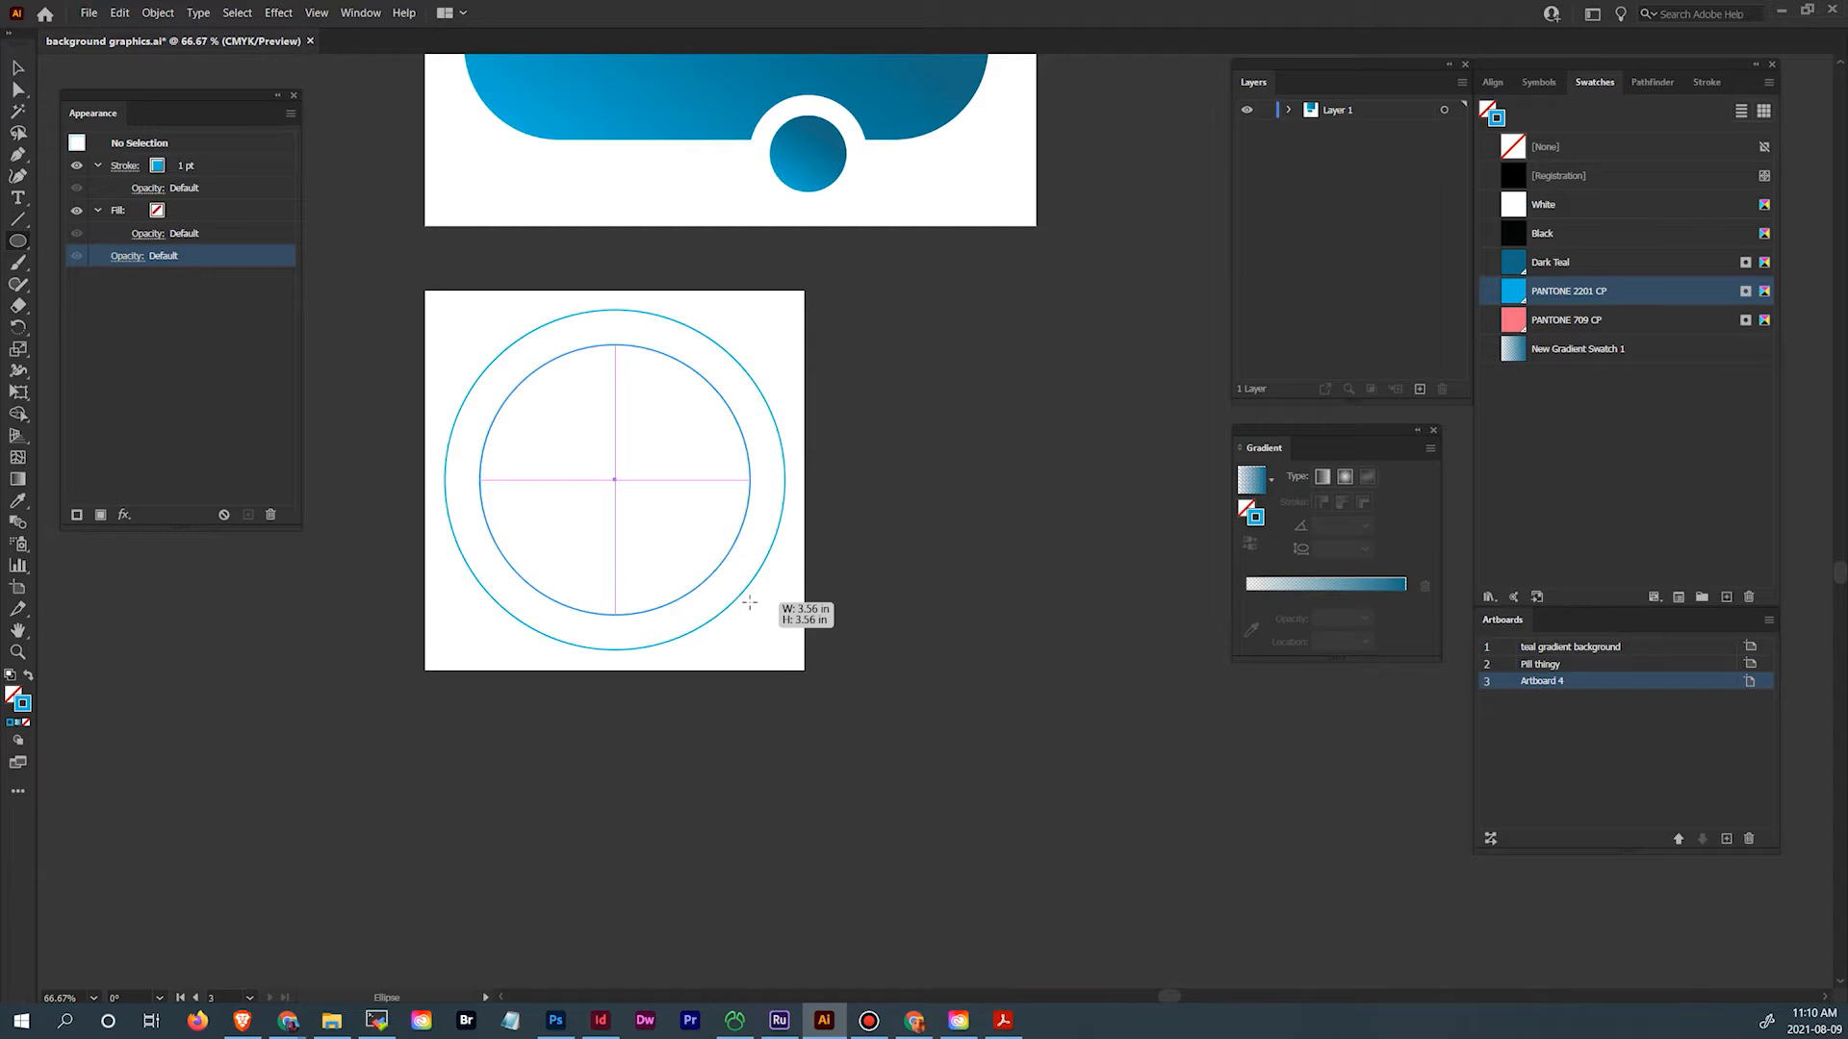
left_click_drag(749, 602, 749, 603)
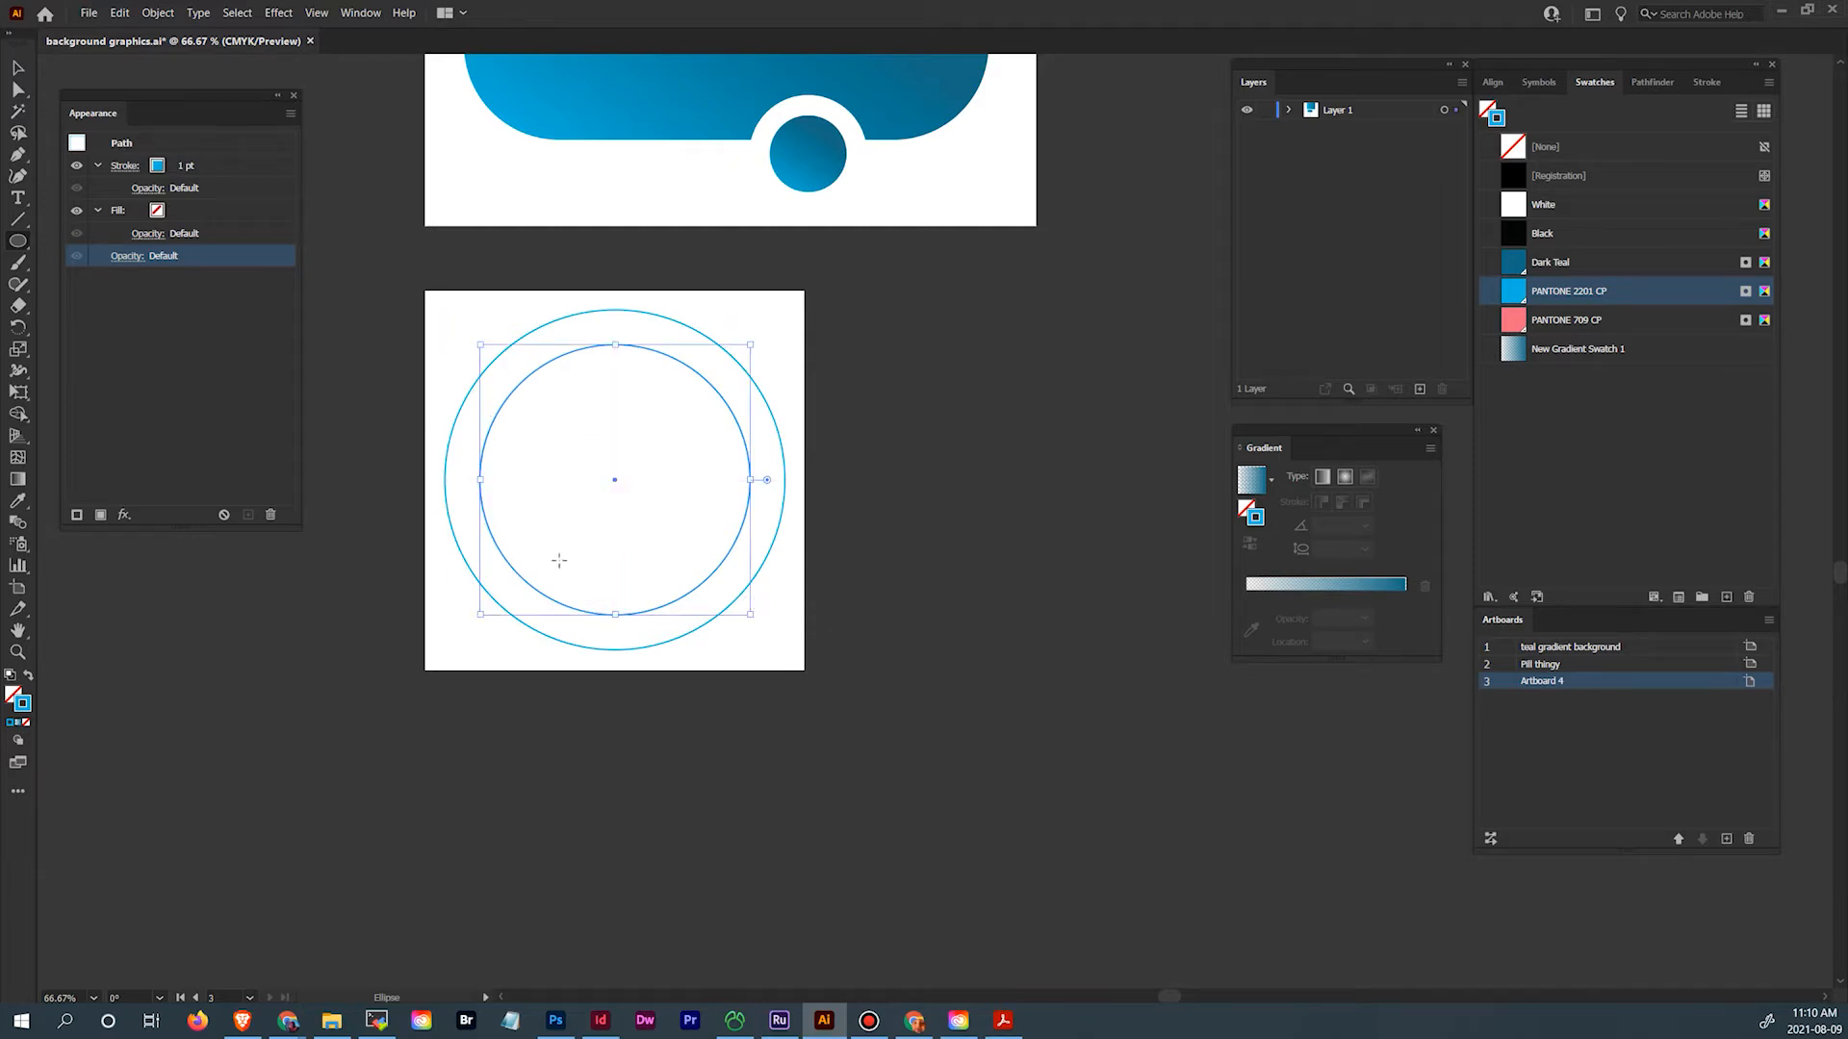
Following the brochure's ring graphic, add small PANTONE 2201 CP dots without stroke, one atop the outer ring and three around the inner ring
left_click(601, 1020)
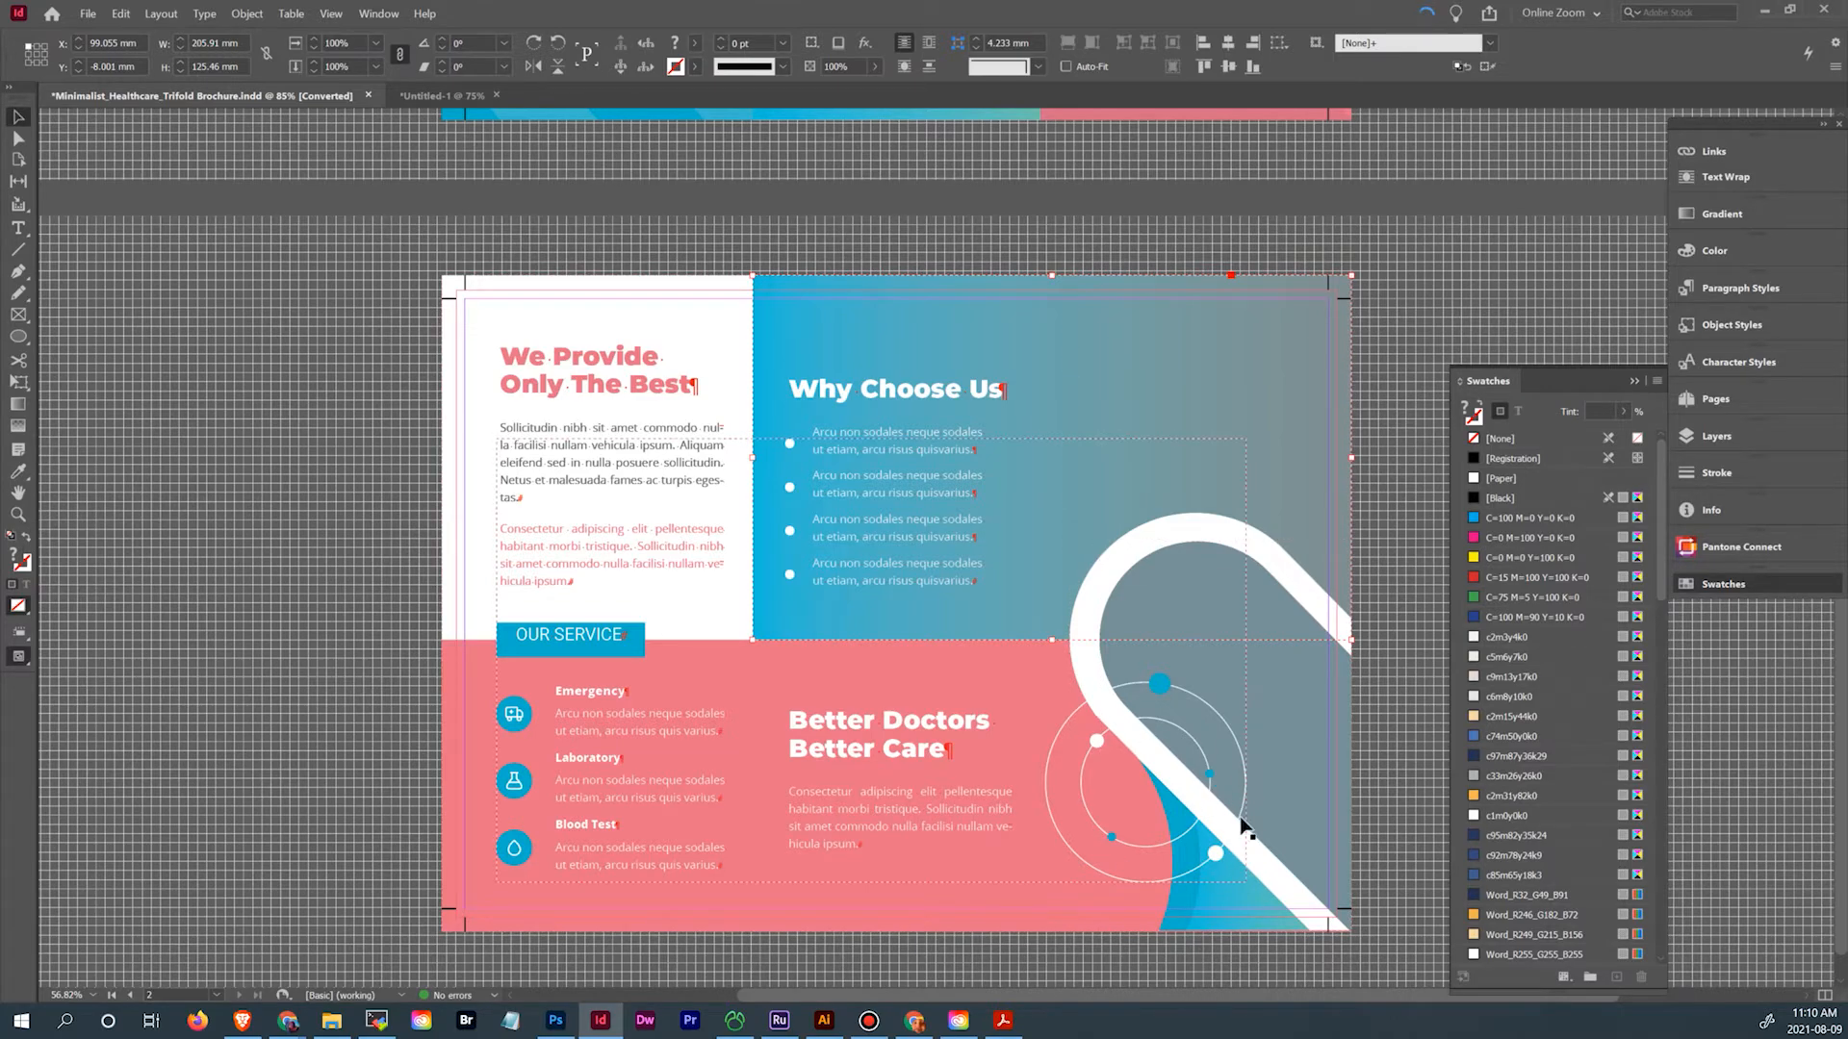
left_click(824, 1020)
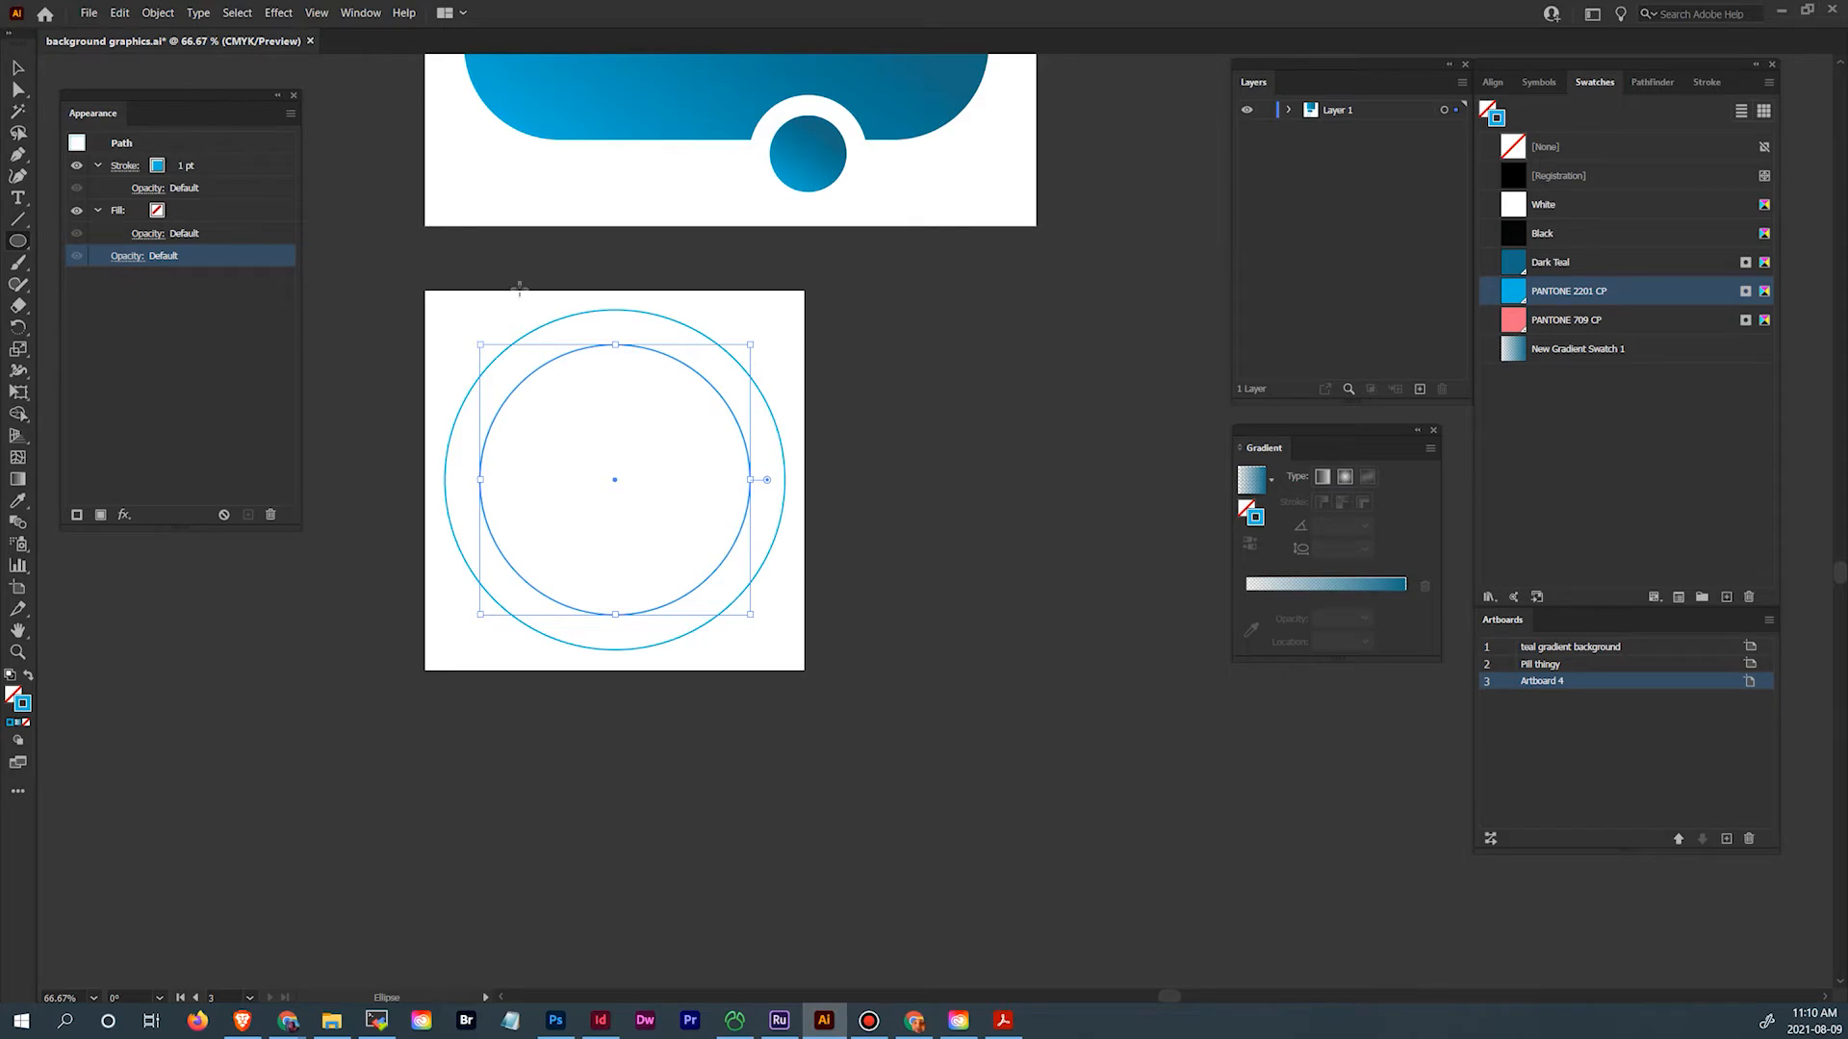
left_click_drag(641, 302, 668, 329)
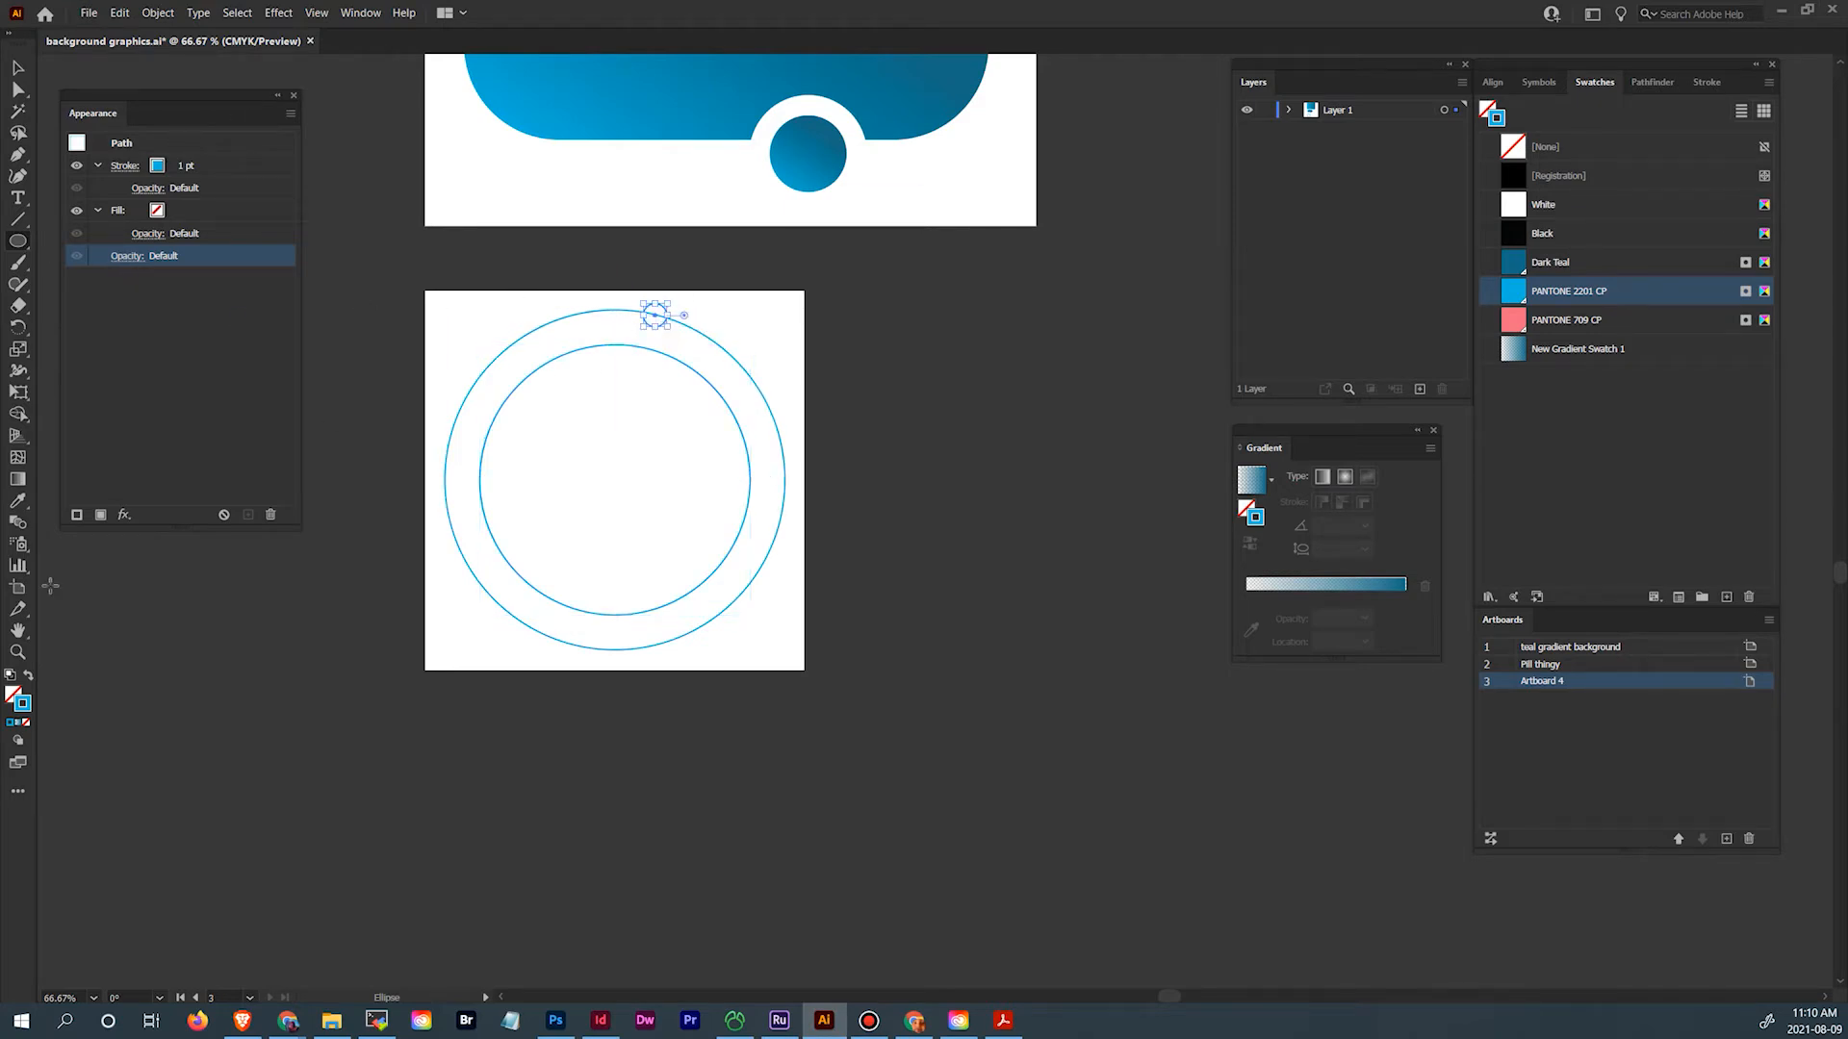
left_click(29, 677)
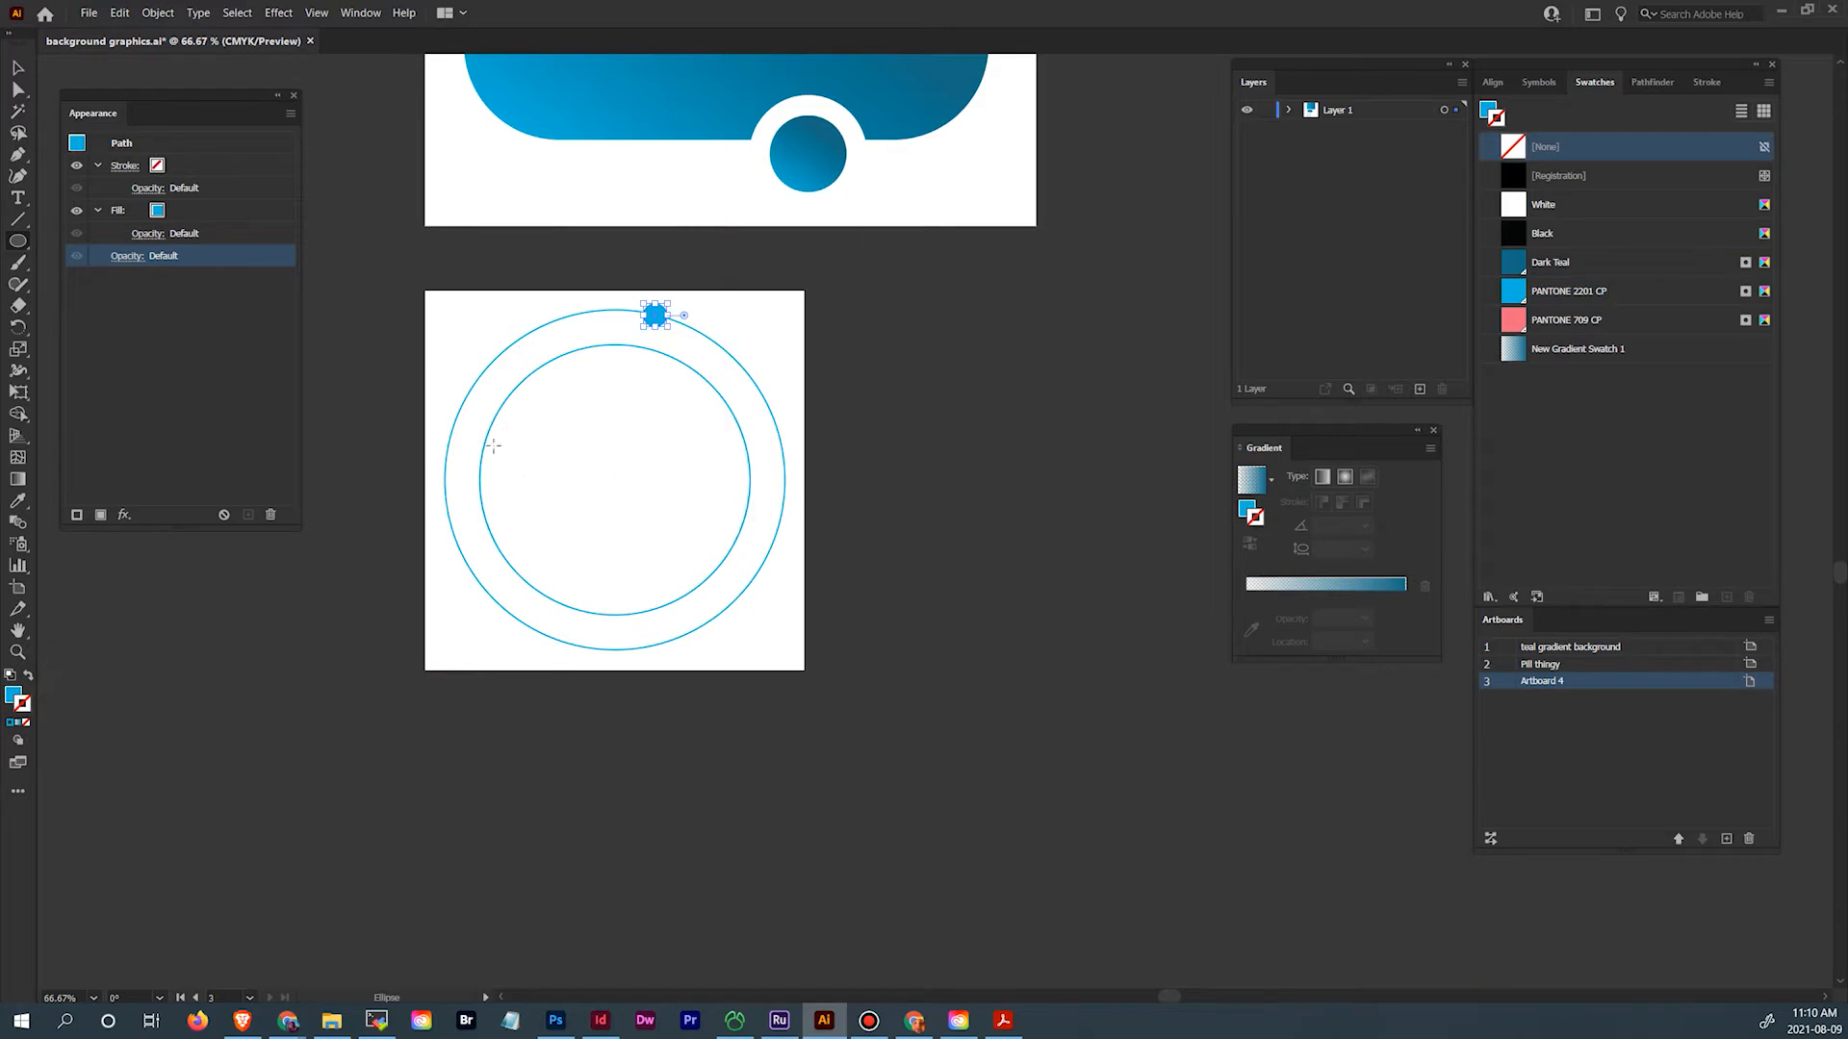
left_click_drag(471, 460, 487, 471)
left_click_drag(581, 603, 598, 623)
left_click_drag(747, 474, 759, 487)
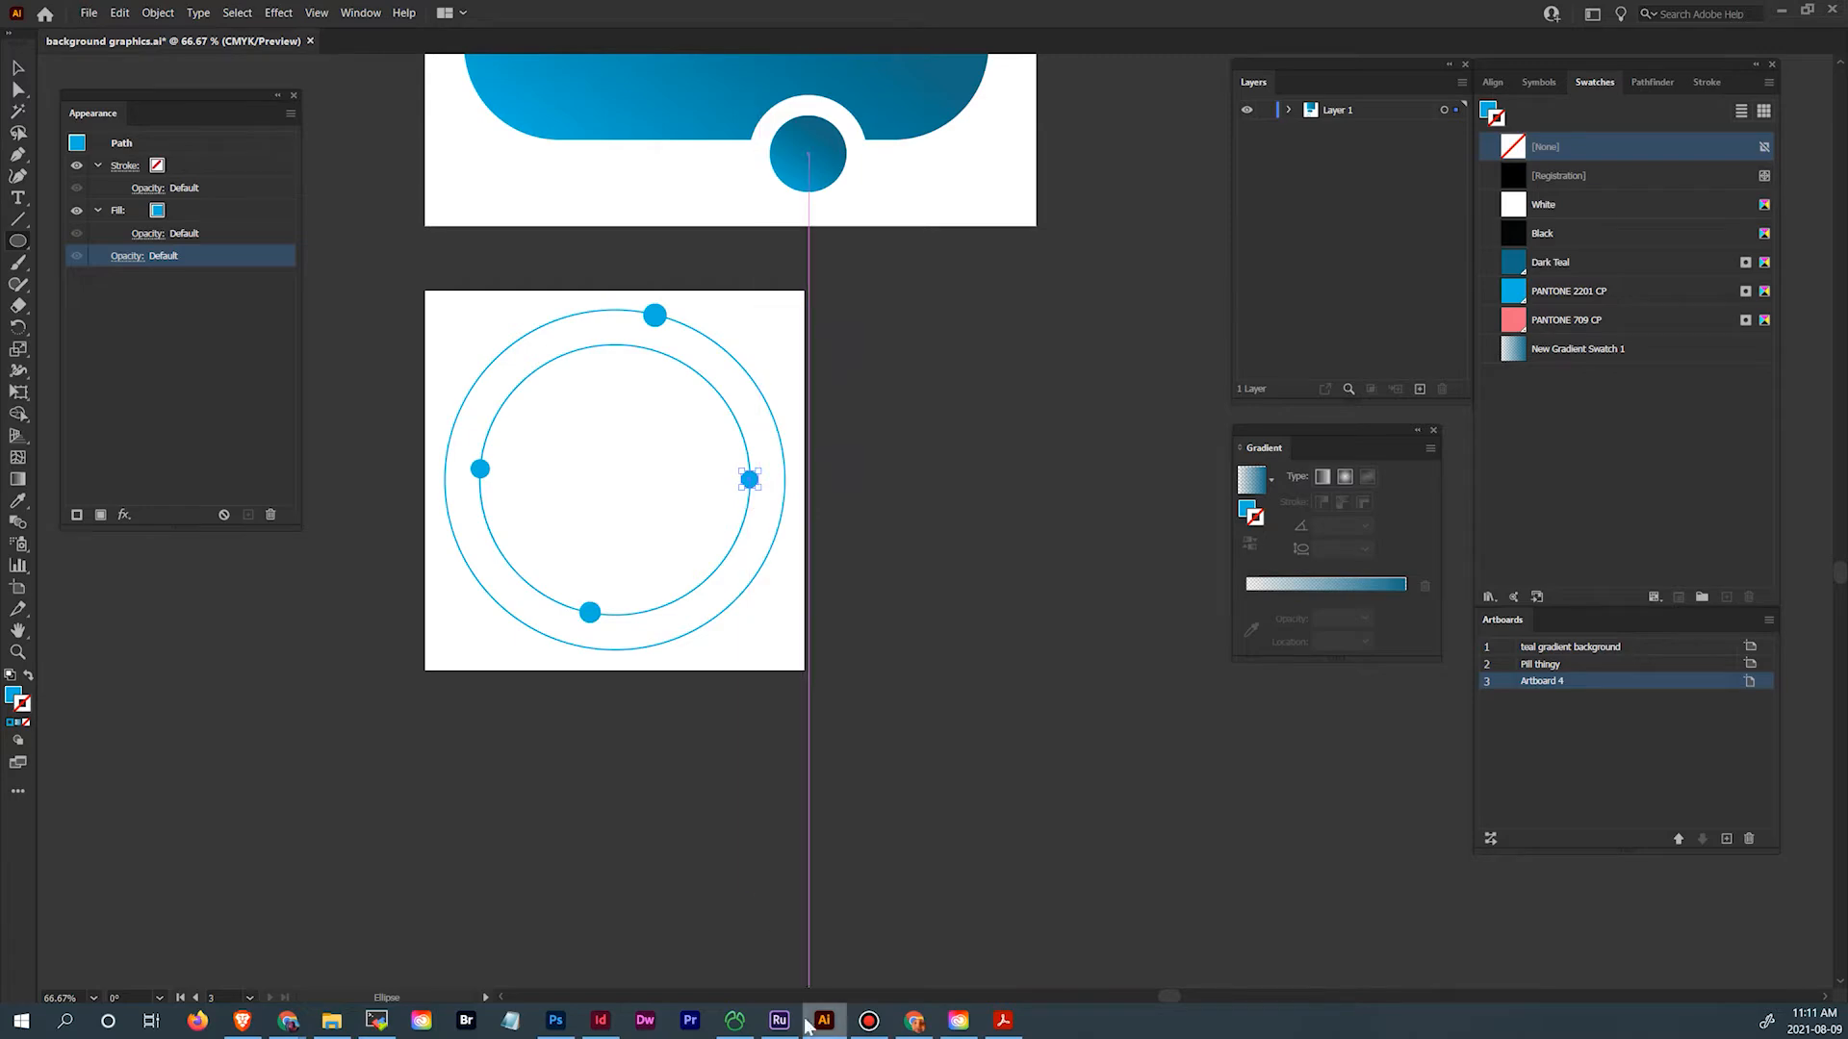
left_click(584, 1028)
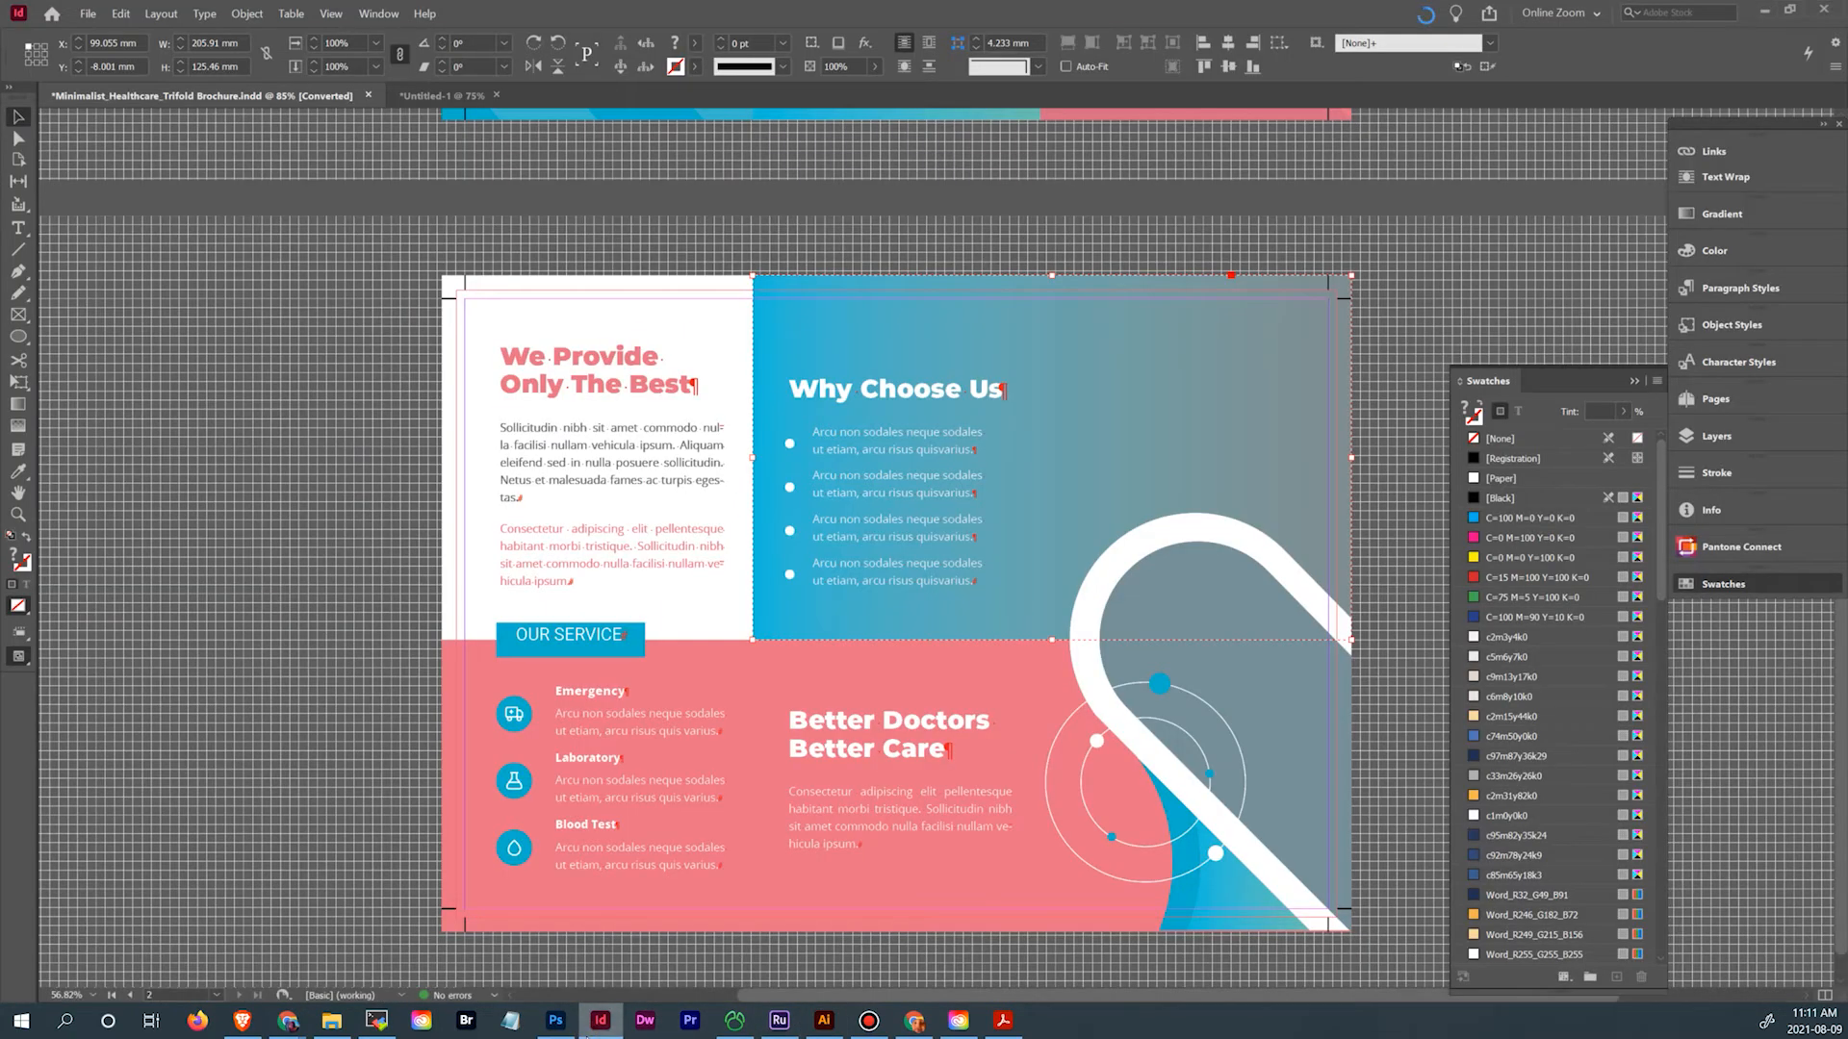
left_click(585, 1032)
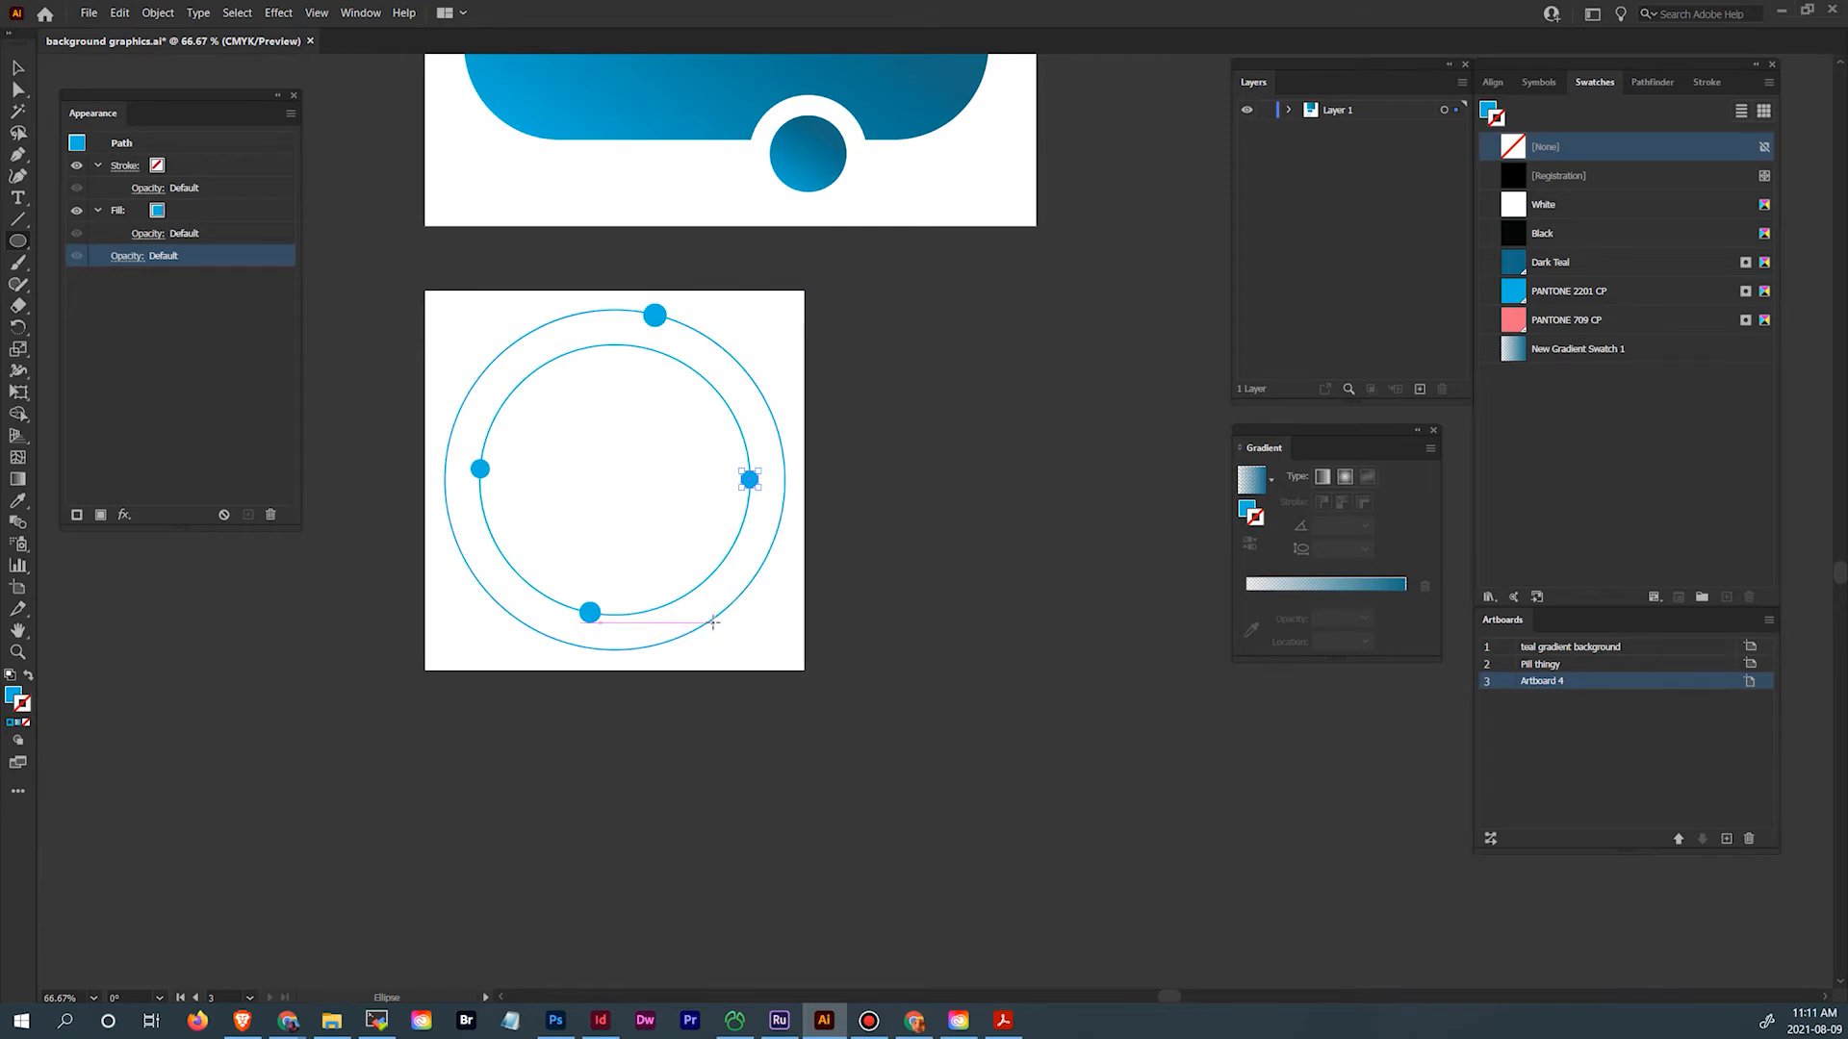
Add one more small PANTONE 2201 CP dot without stroke on the lower-right part of the outer ring
left_click_drag(711, 620, 725, 634)
left_click(17, 67)
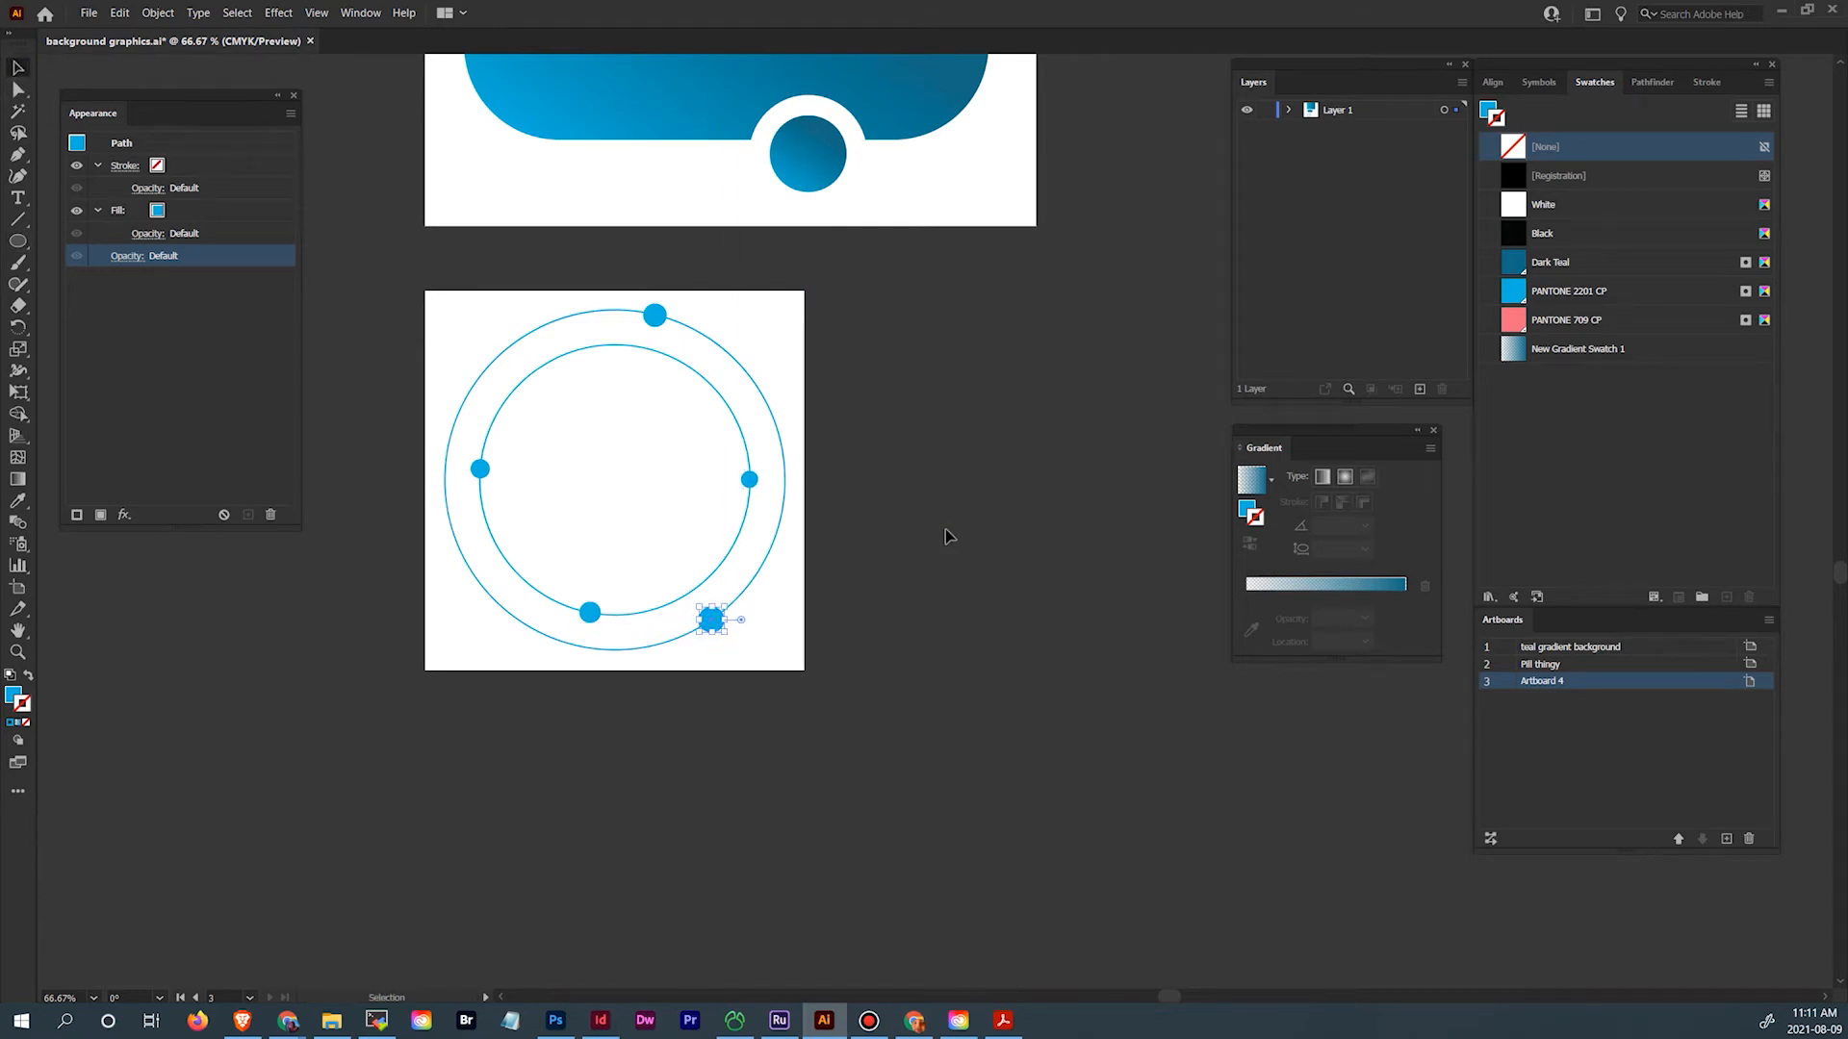
left_click(947, 531)
Give the inner ring's right and bottom dots and the outer ring's lower-right dot a White fill without stroke
left_click(750, 480)
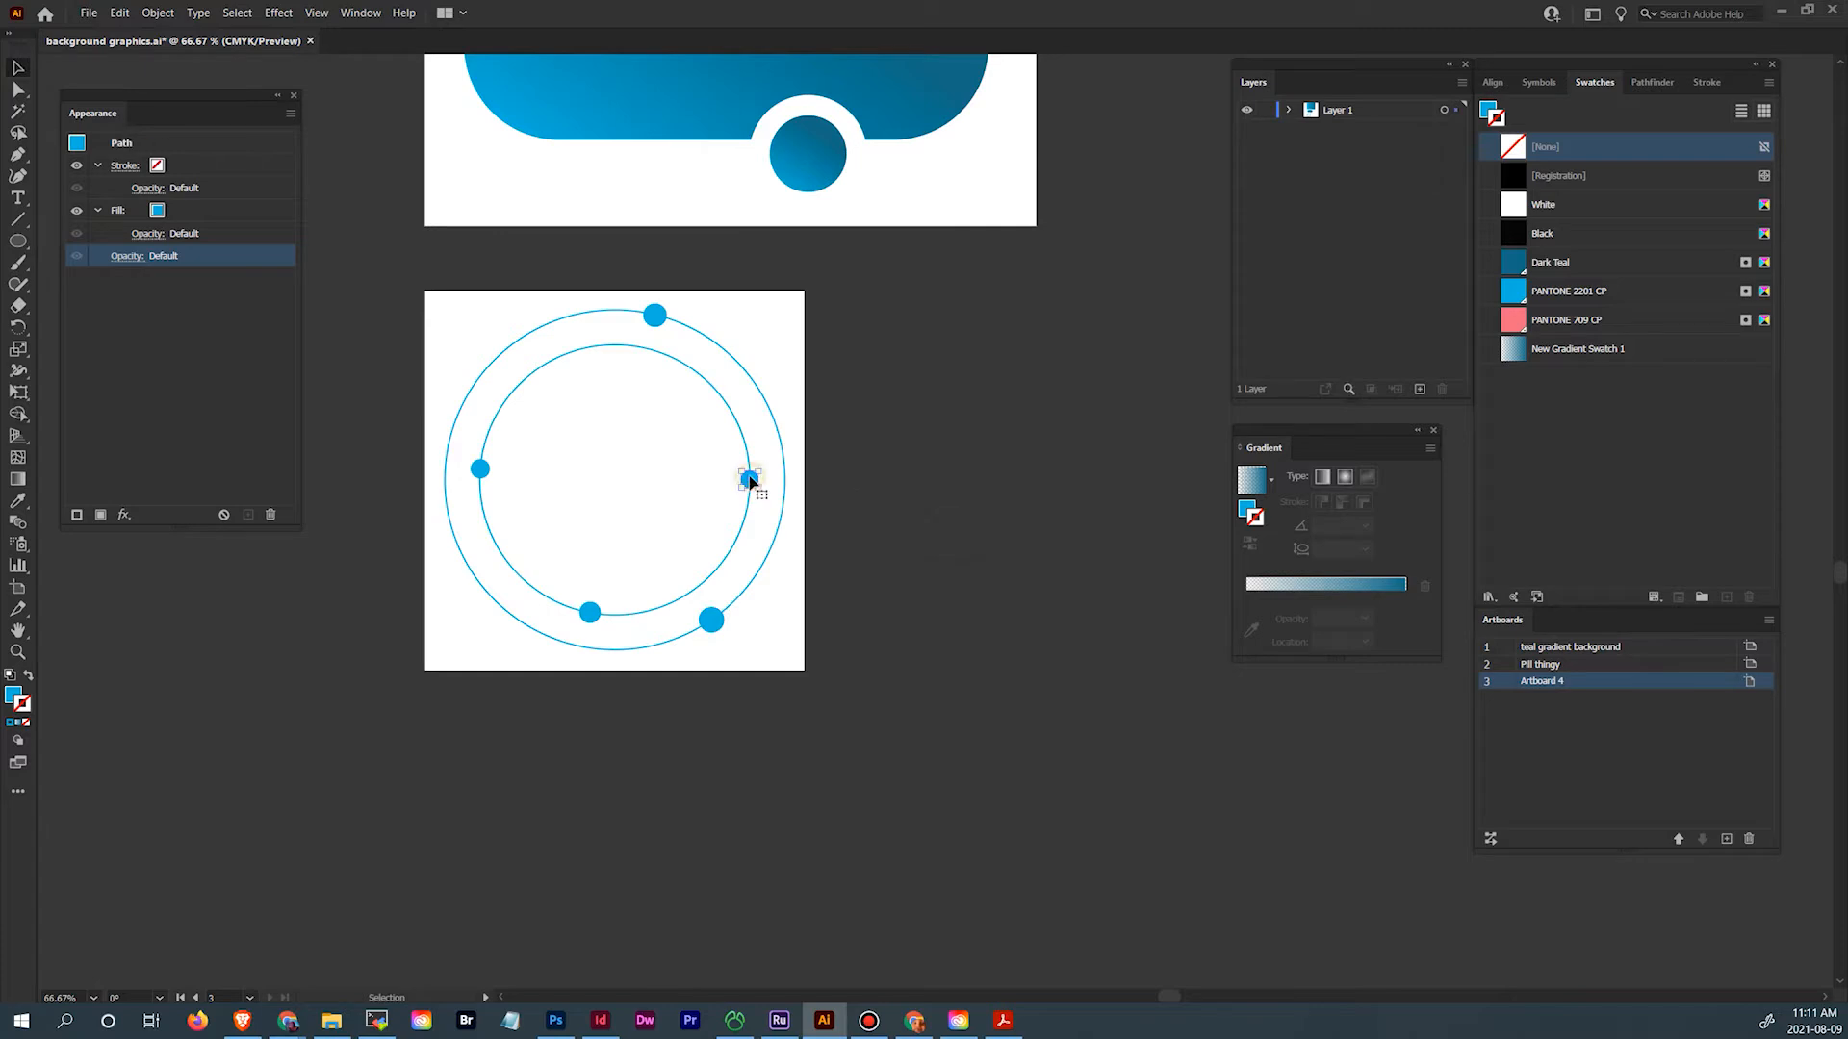
left_click(590, 612, "shift")
left_click(711, 621, "shift")
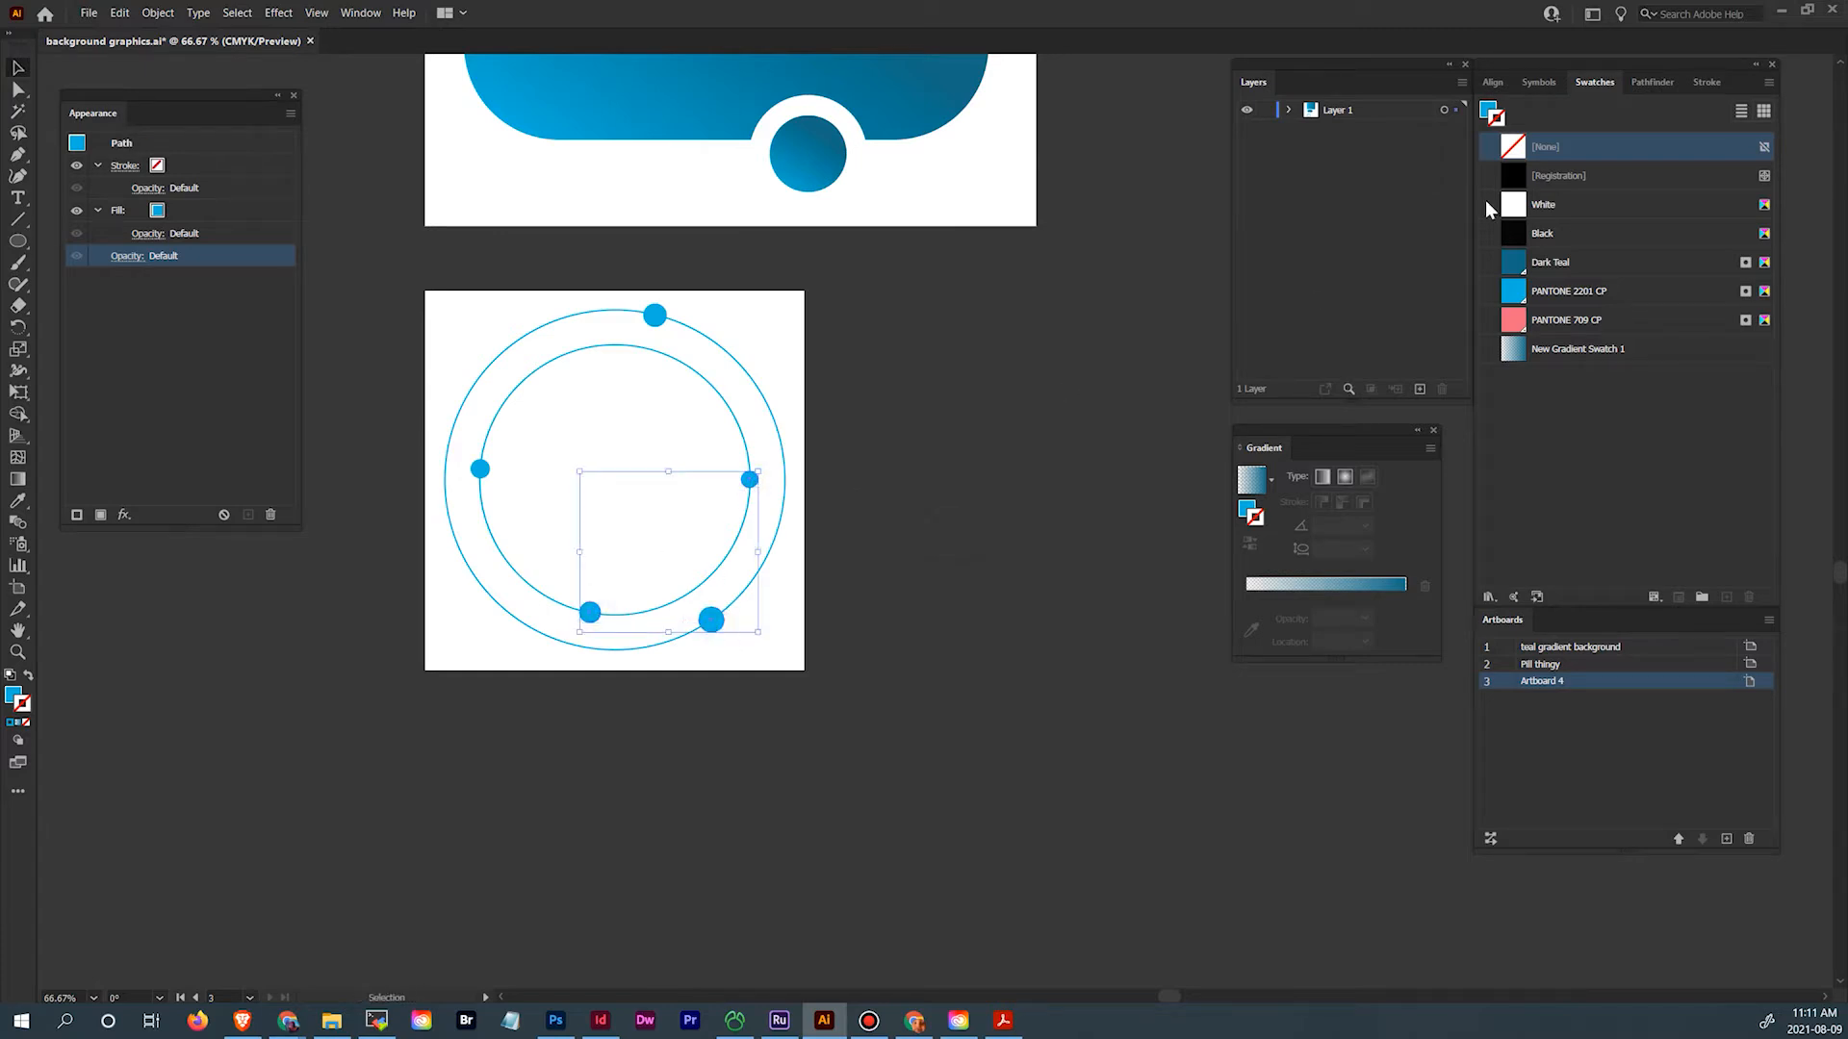
left_click(1544, 205)
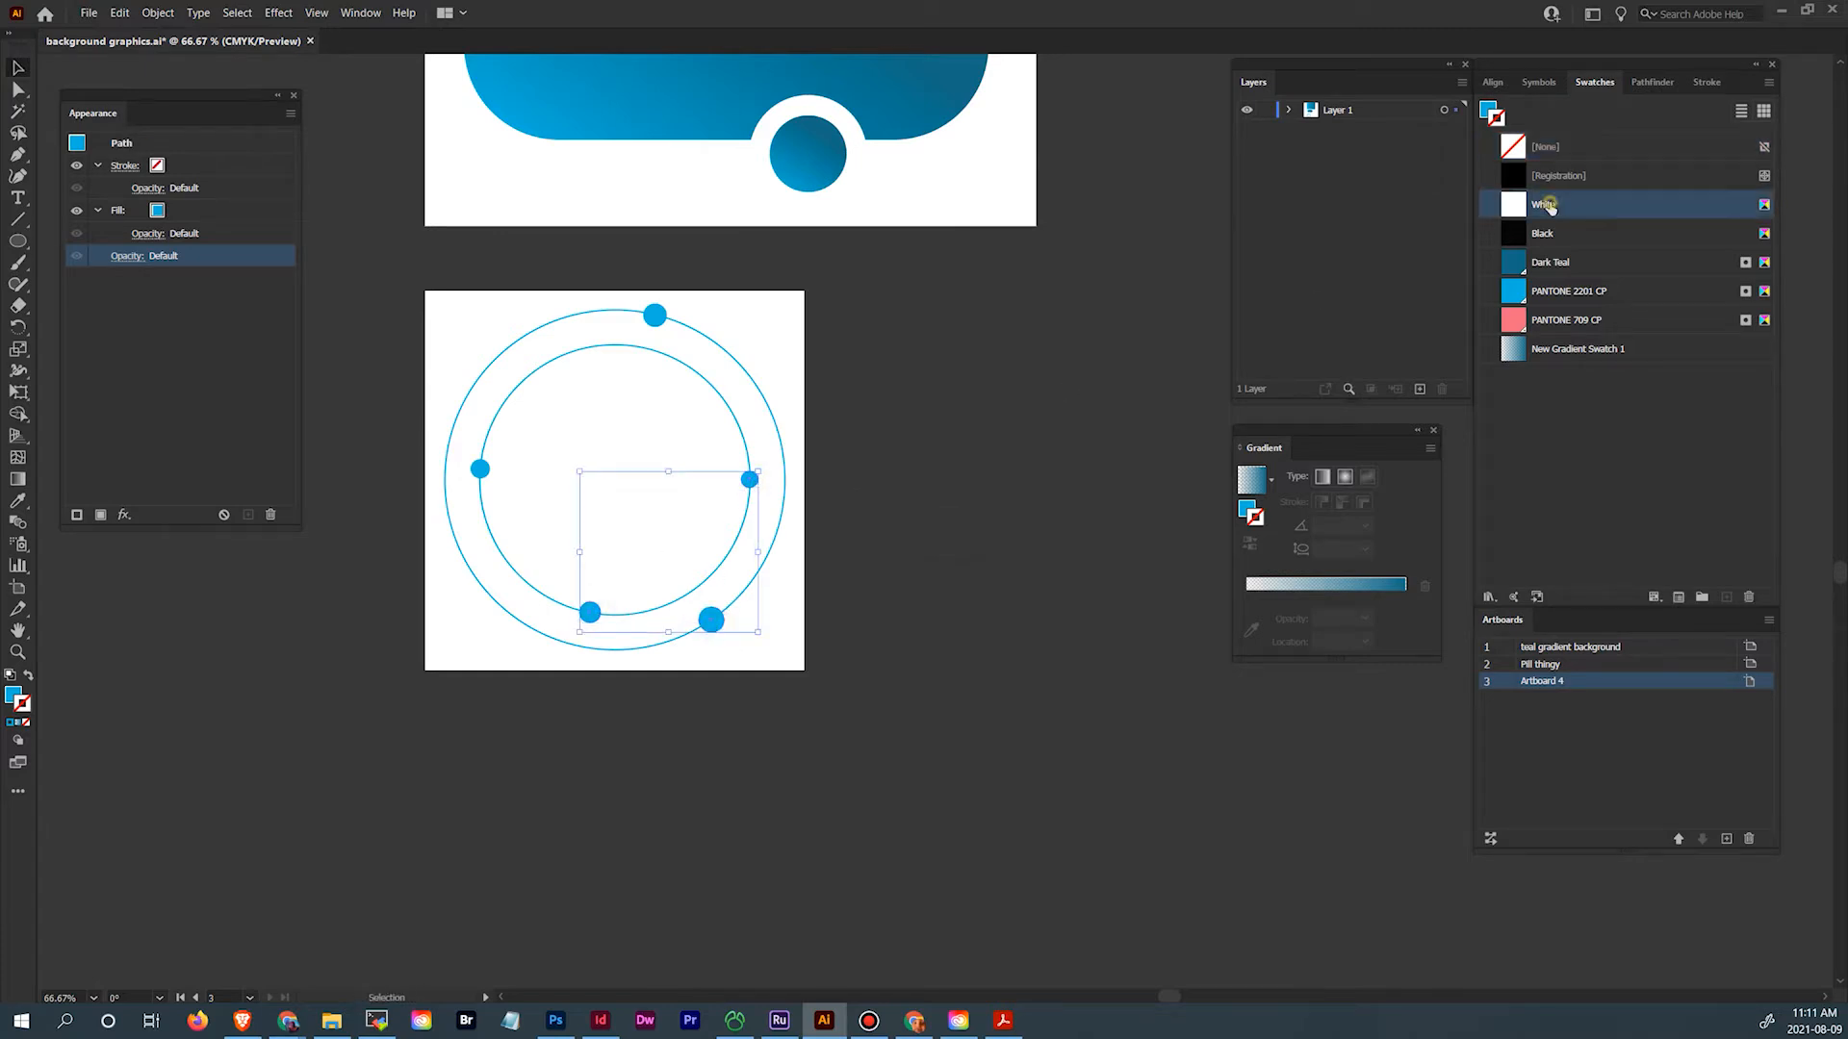
left_click(29, 675)
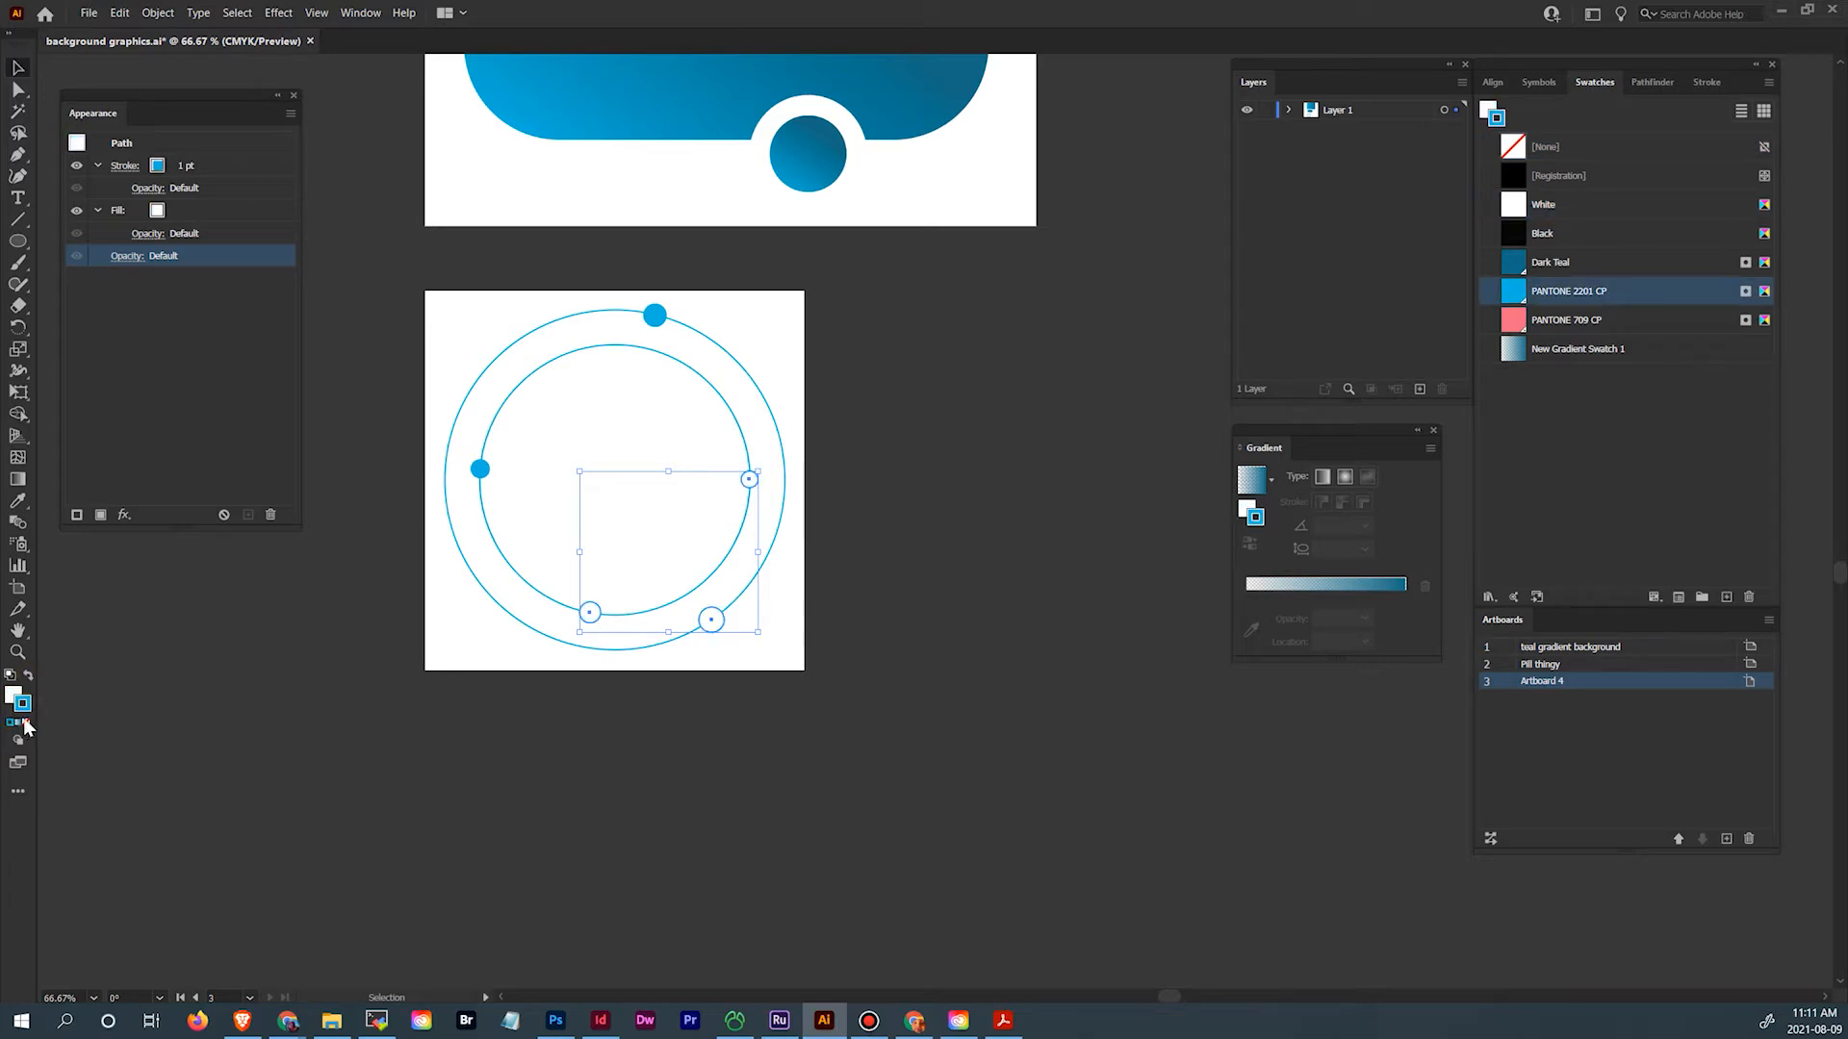
left_click(26, 722)
Change the strokes of both concentric circles to White
left_click(907, 414)
left_click(776, 425)
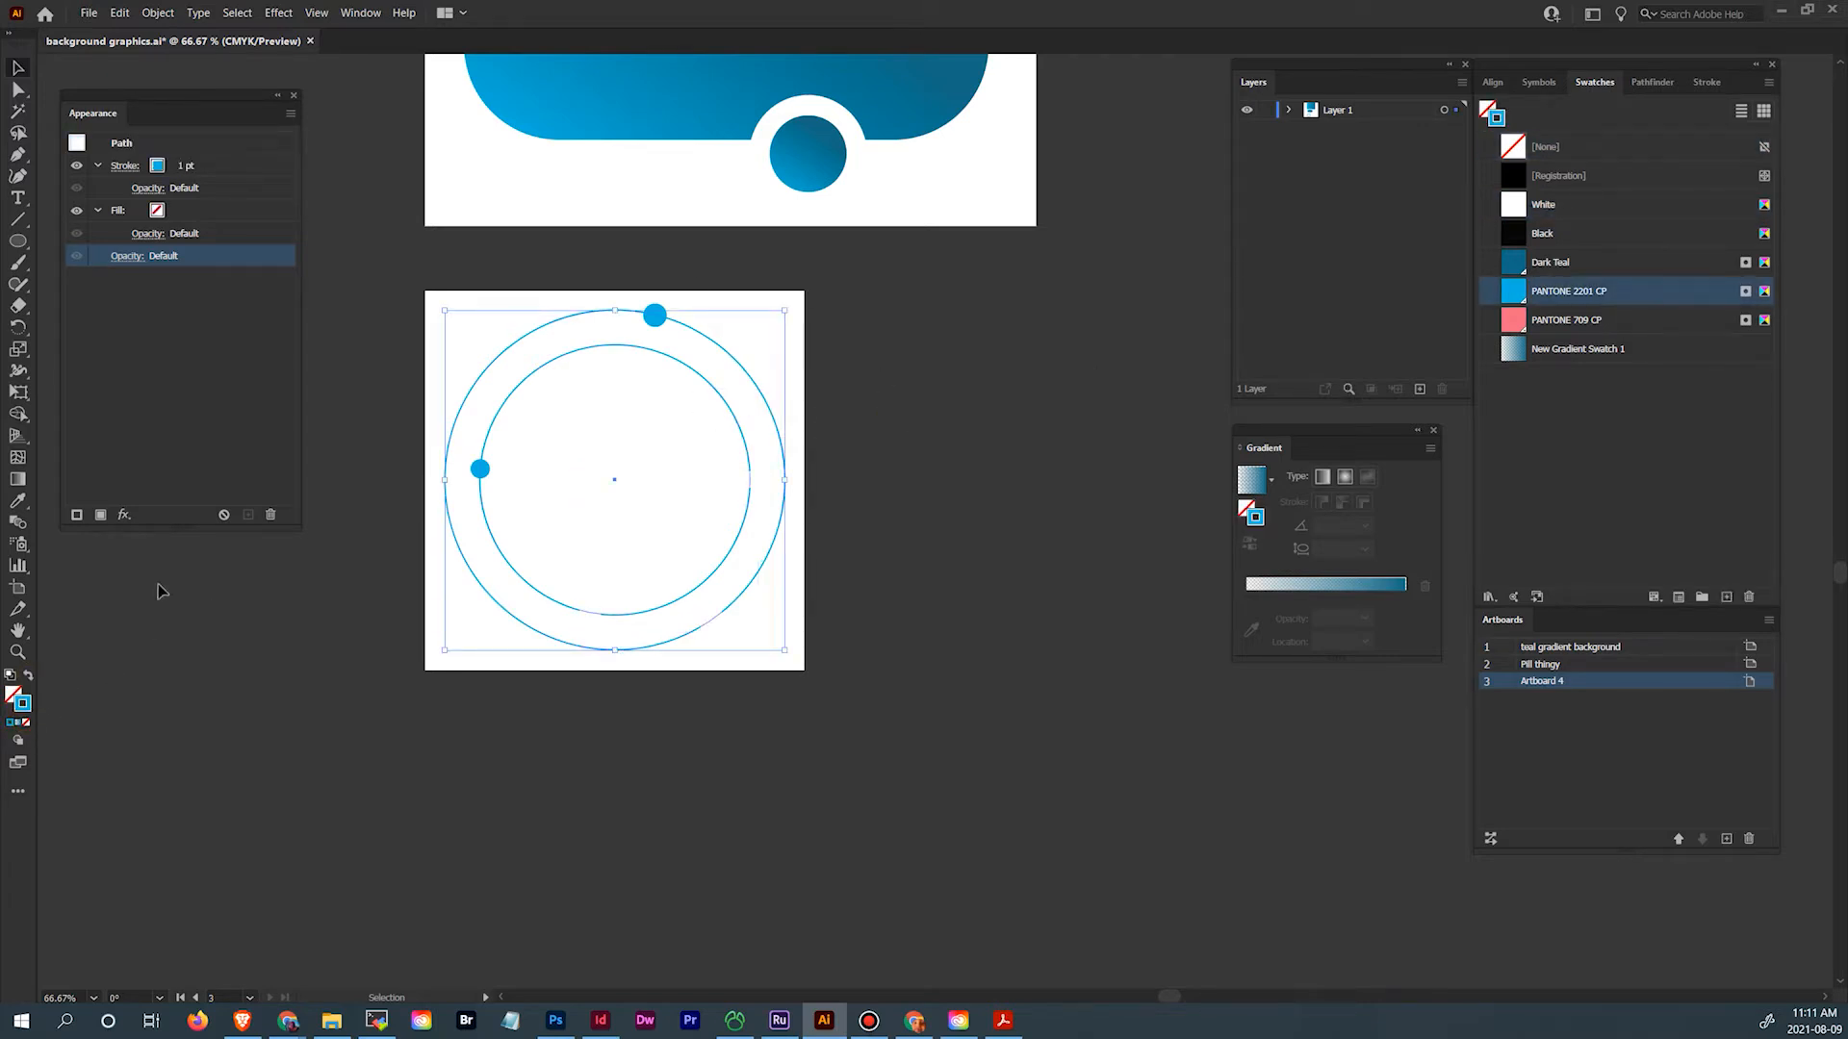
left_click(1575, 202)
left_click(1072, 401)
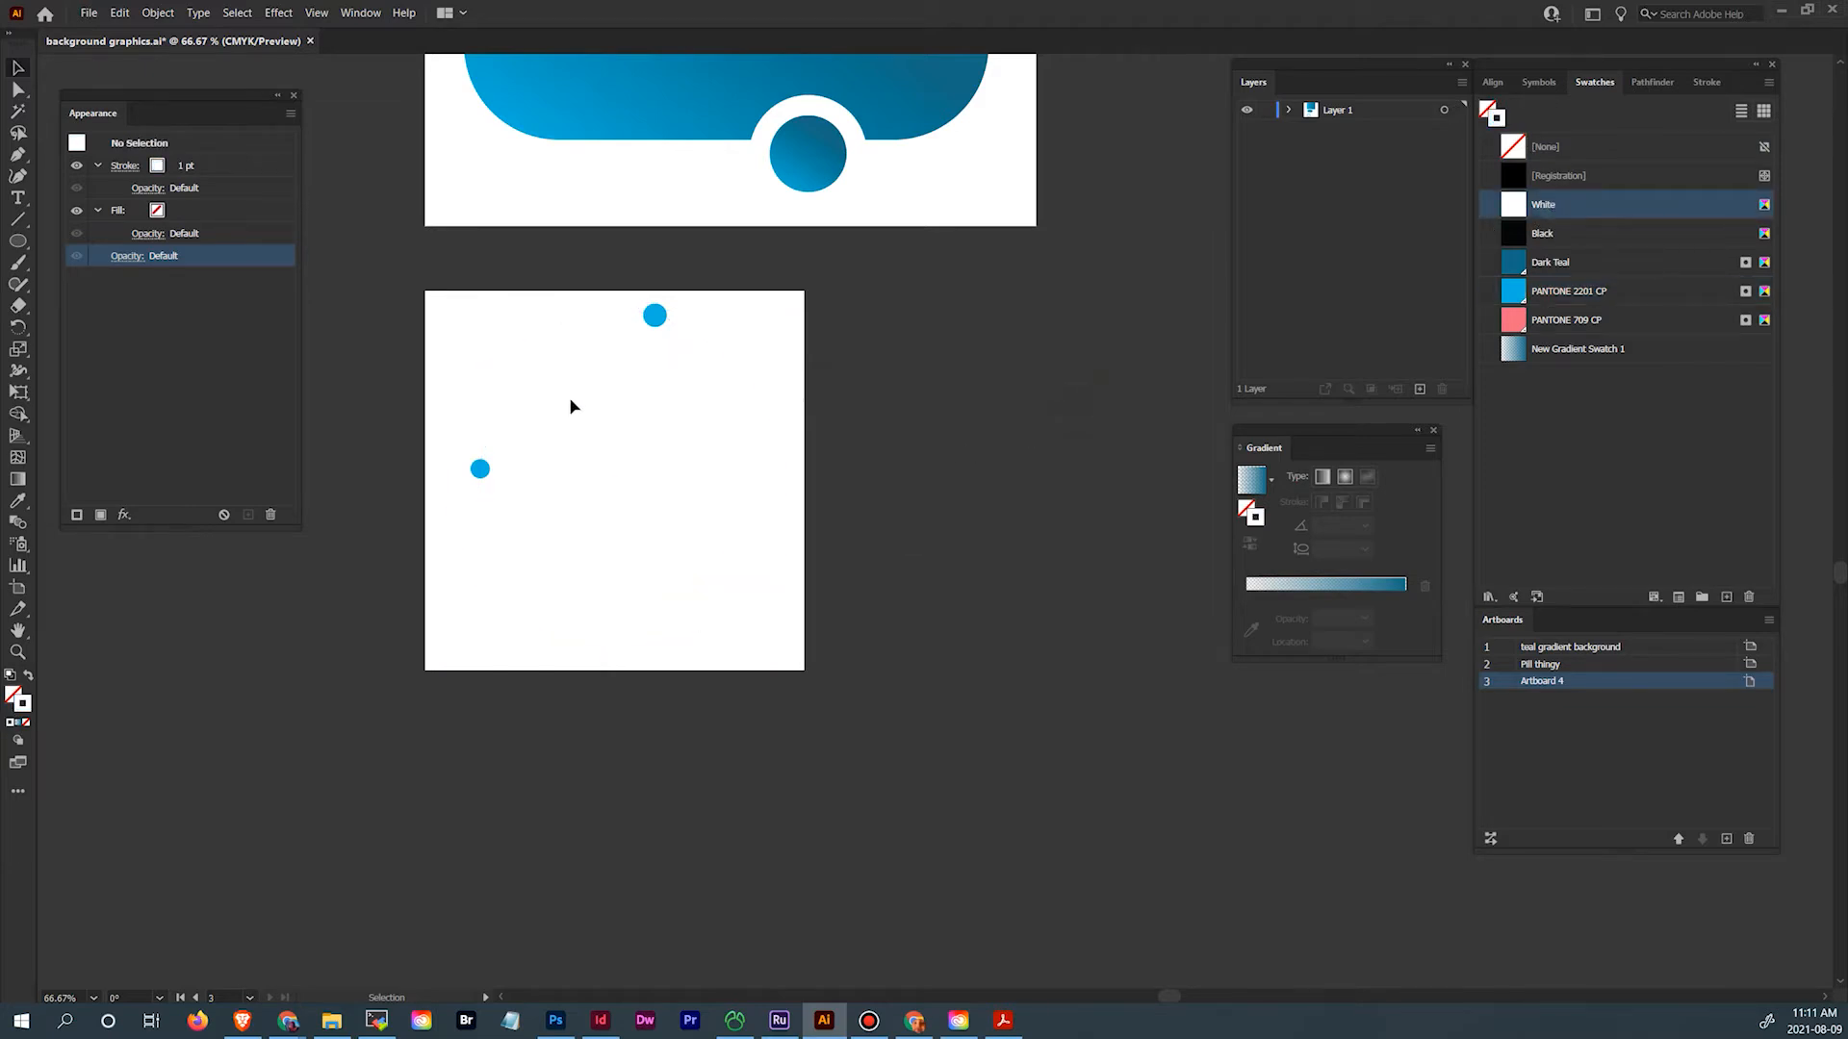
Save the document and rename the third artboard as Orbit circles
left_click(646, 327)
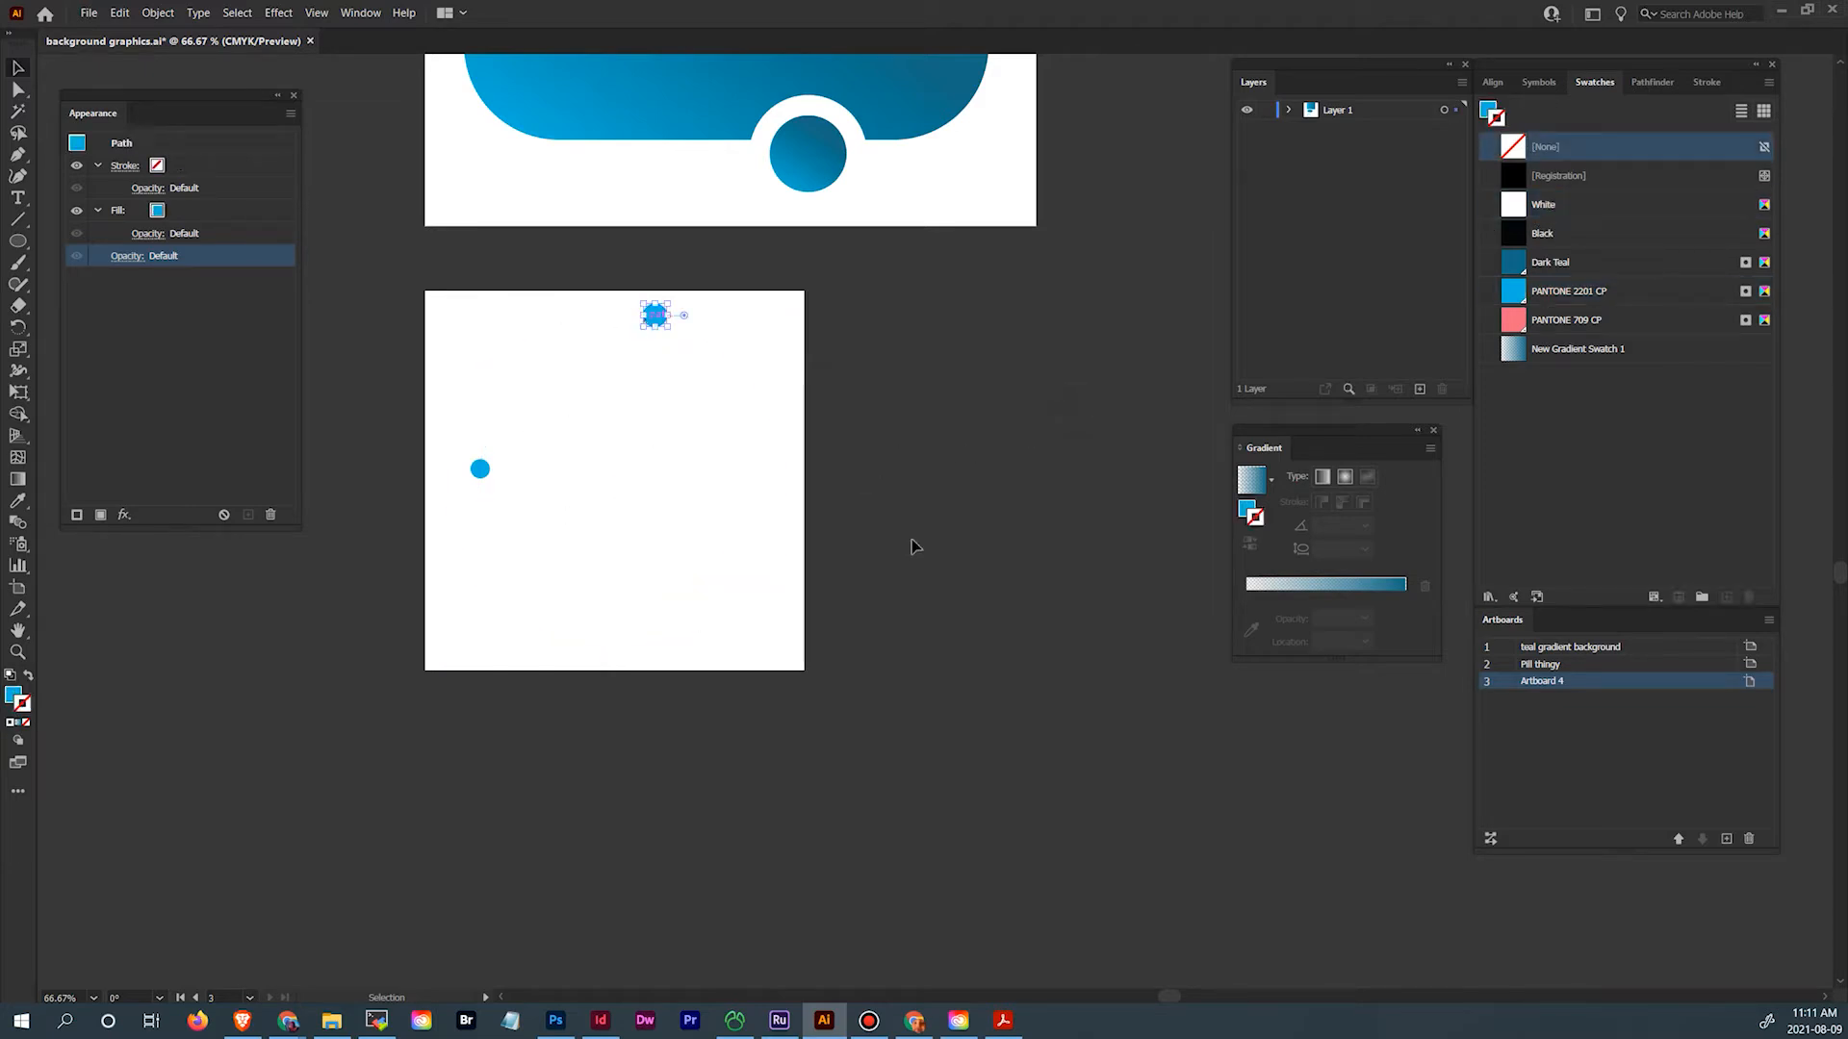
left_click(980, 525)
key("v")
key("a")
key("ctrl+s")
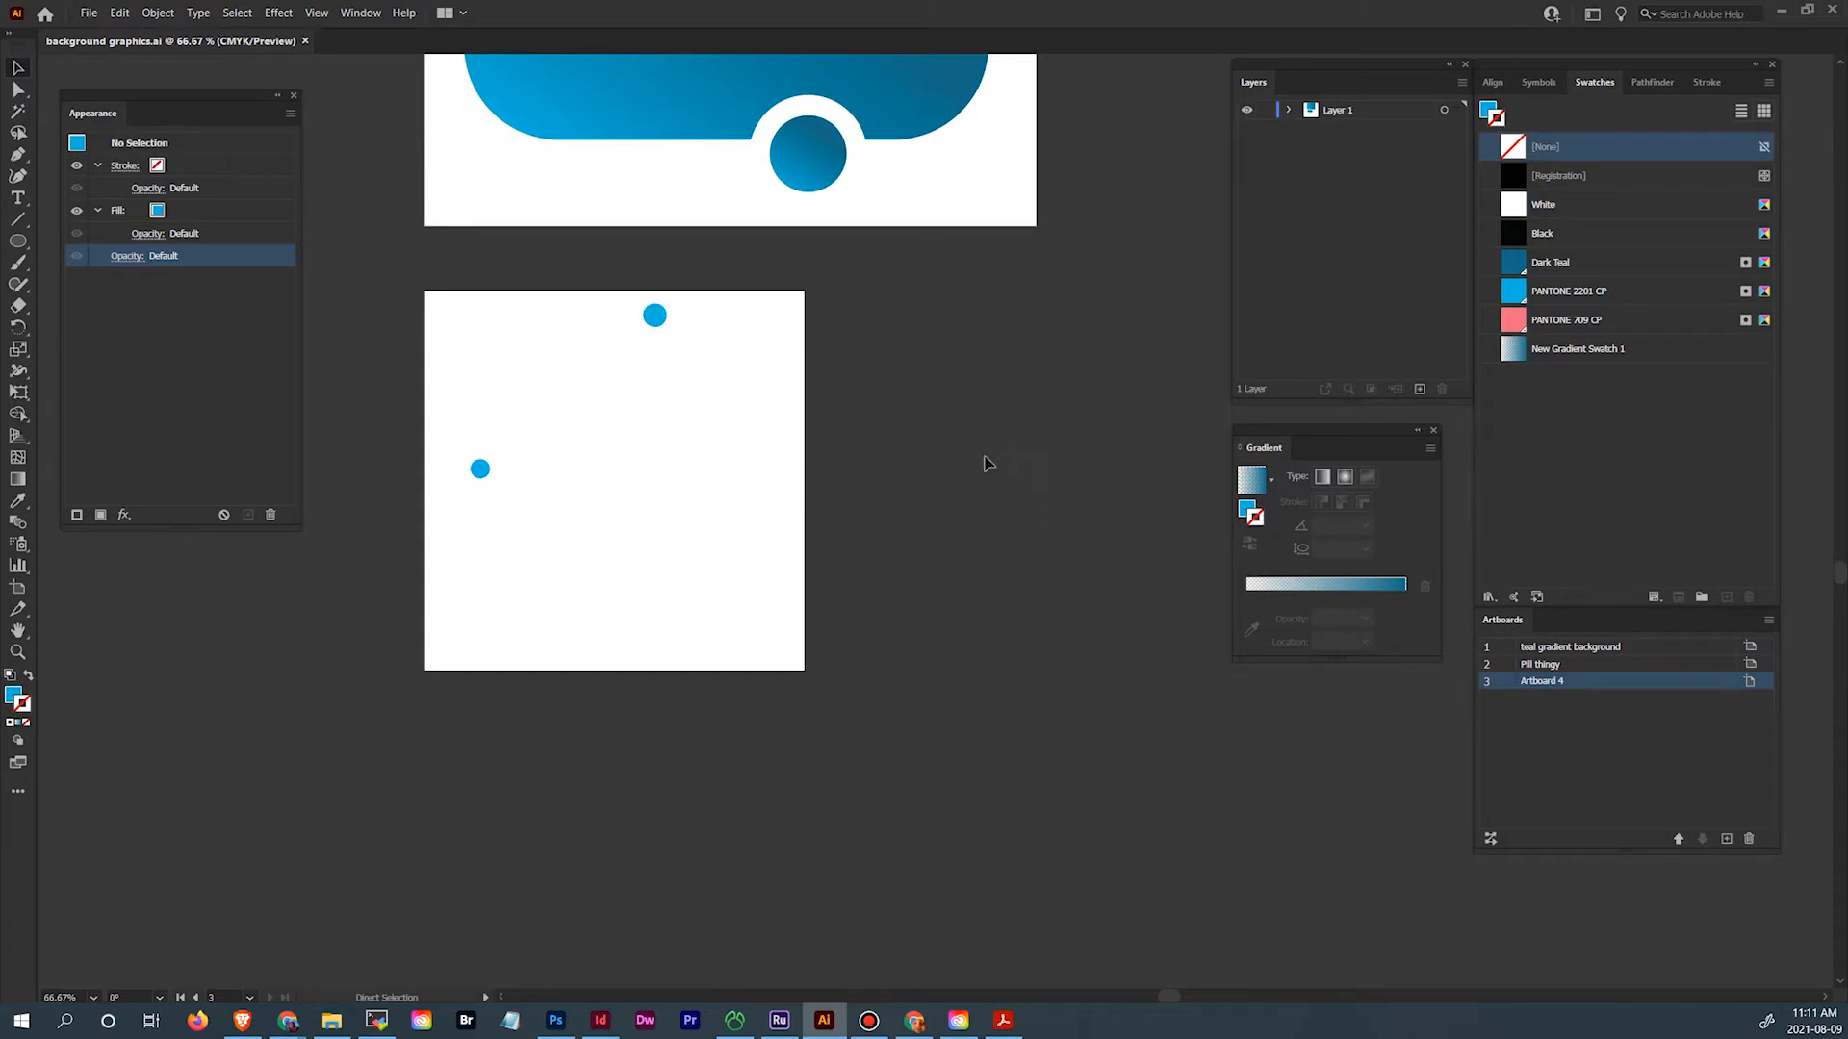
key("v")
double_click(1537, 681)
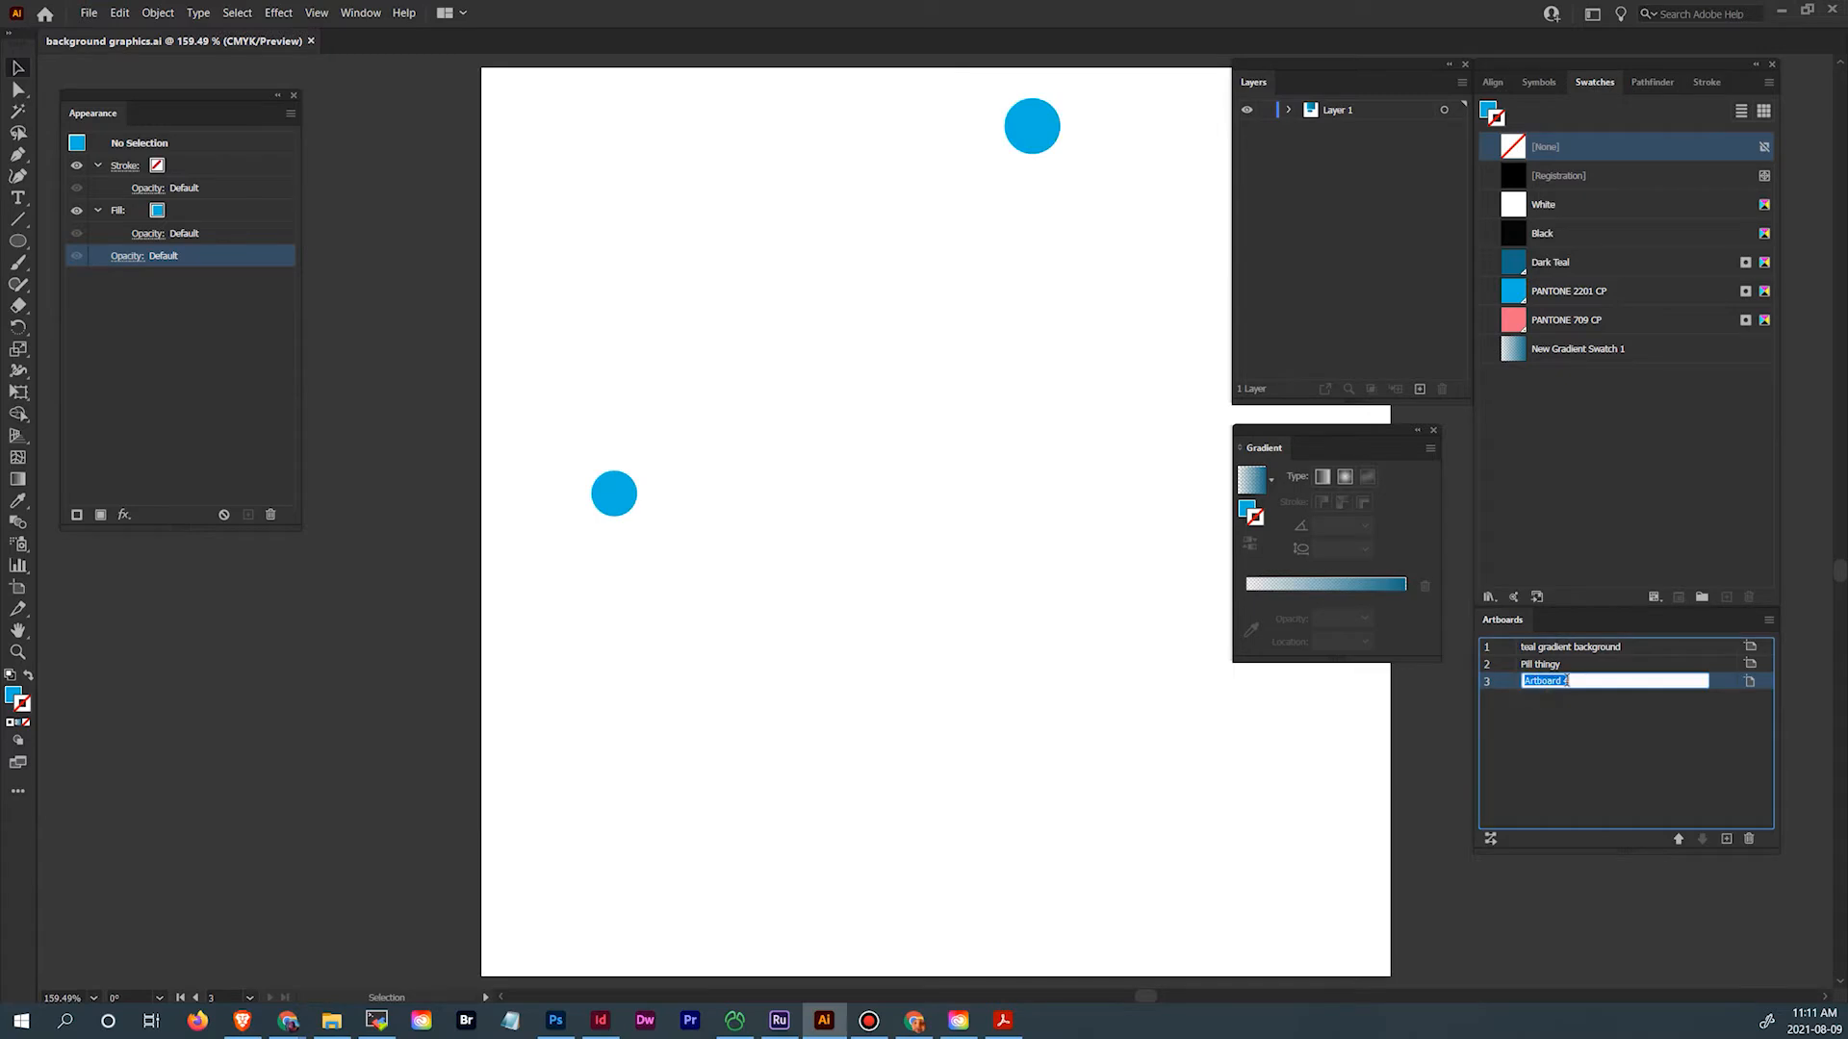
type("Orbit circles")
key("Return")
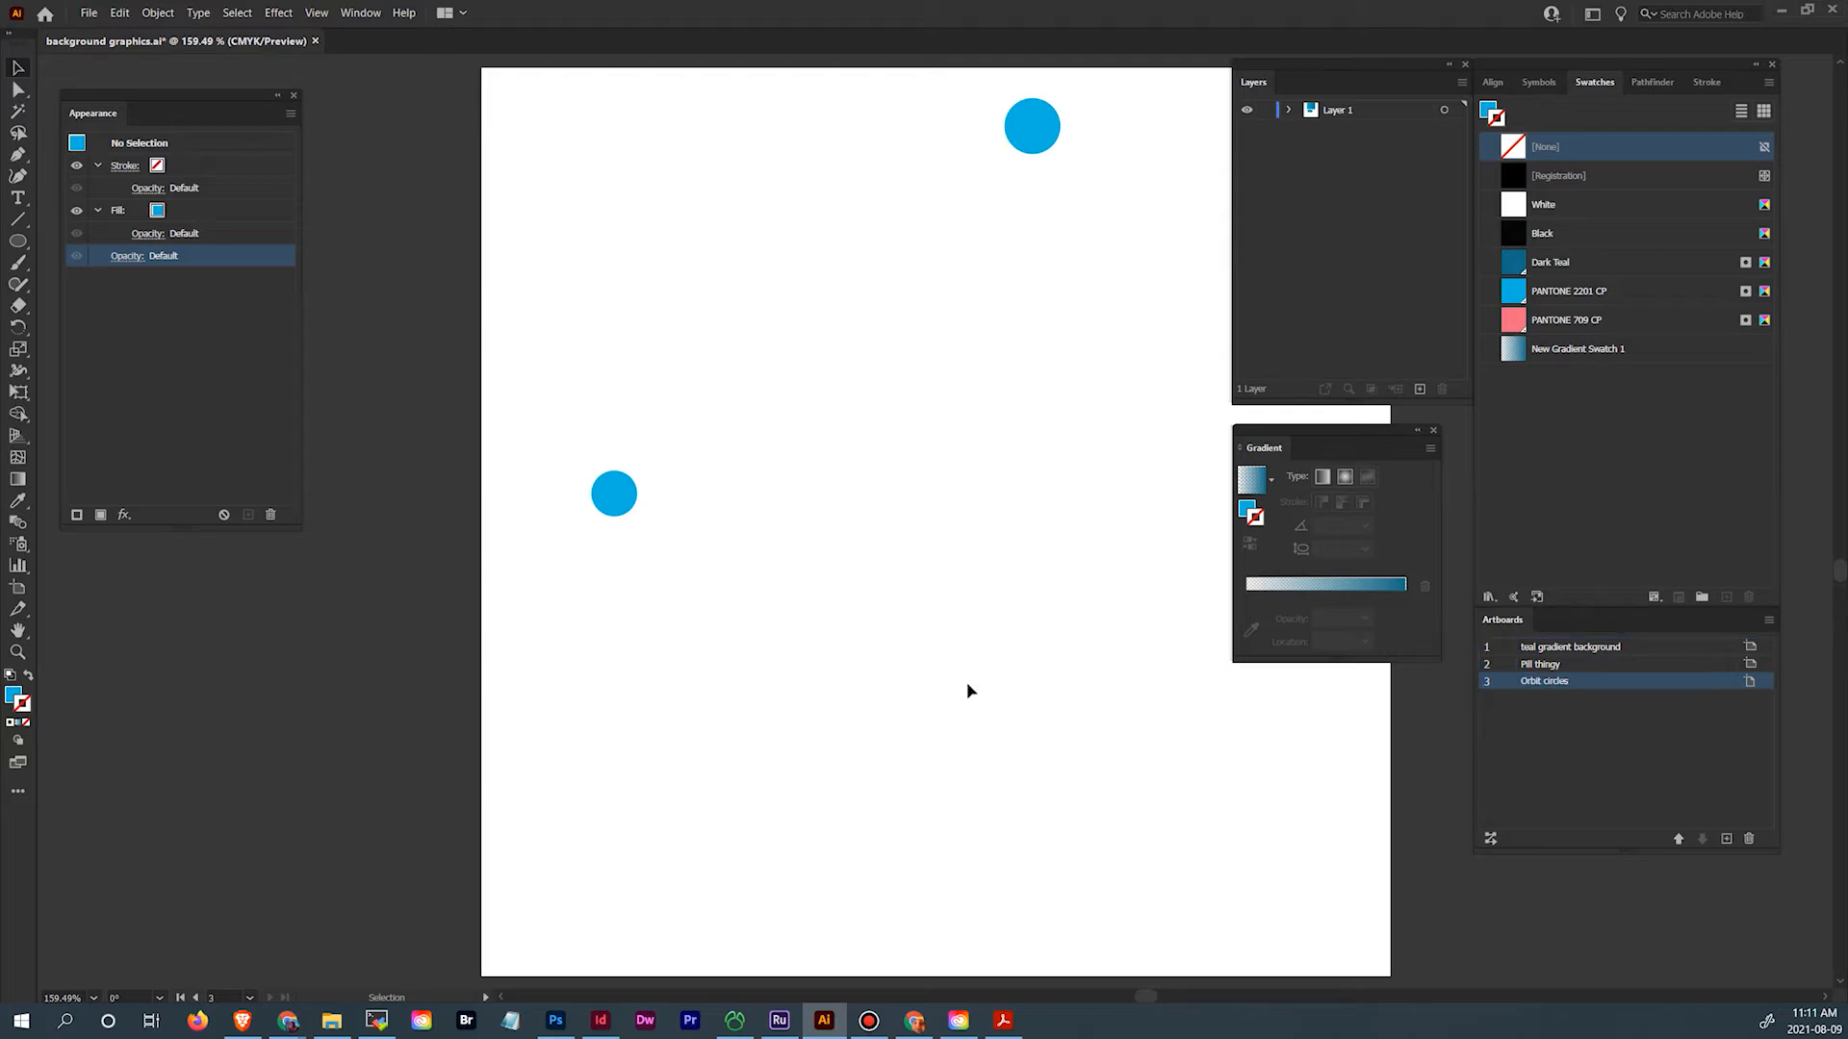
Switch to InDesign, view the healthcare brochure's first page, and bring up the Untitled-1 trifold document
left_click_drag(882, 377, 794, 423)
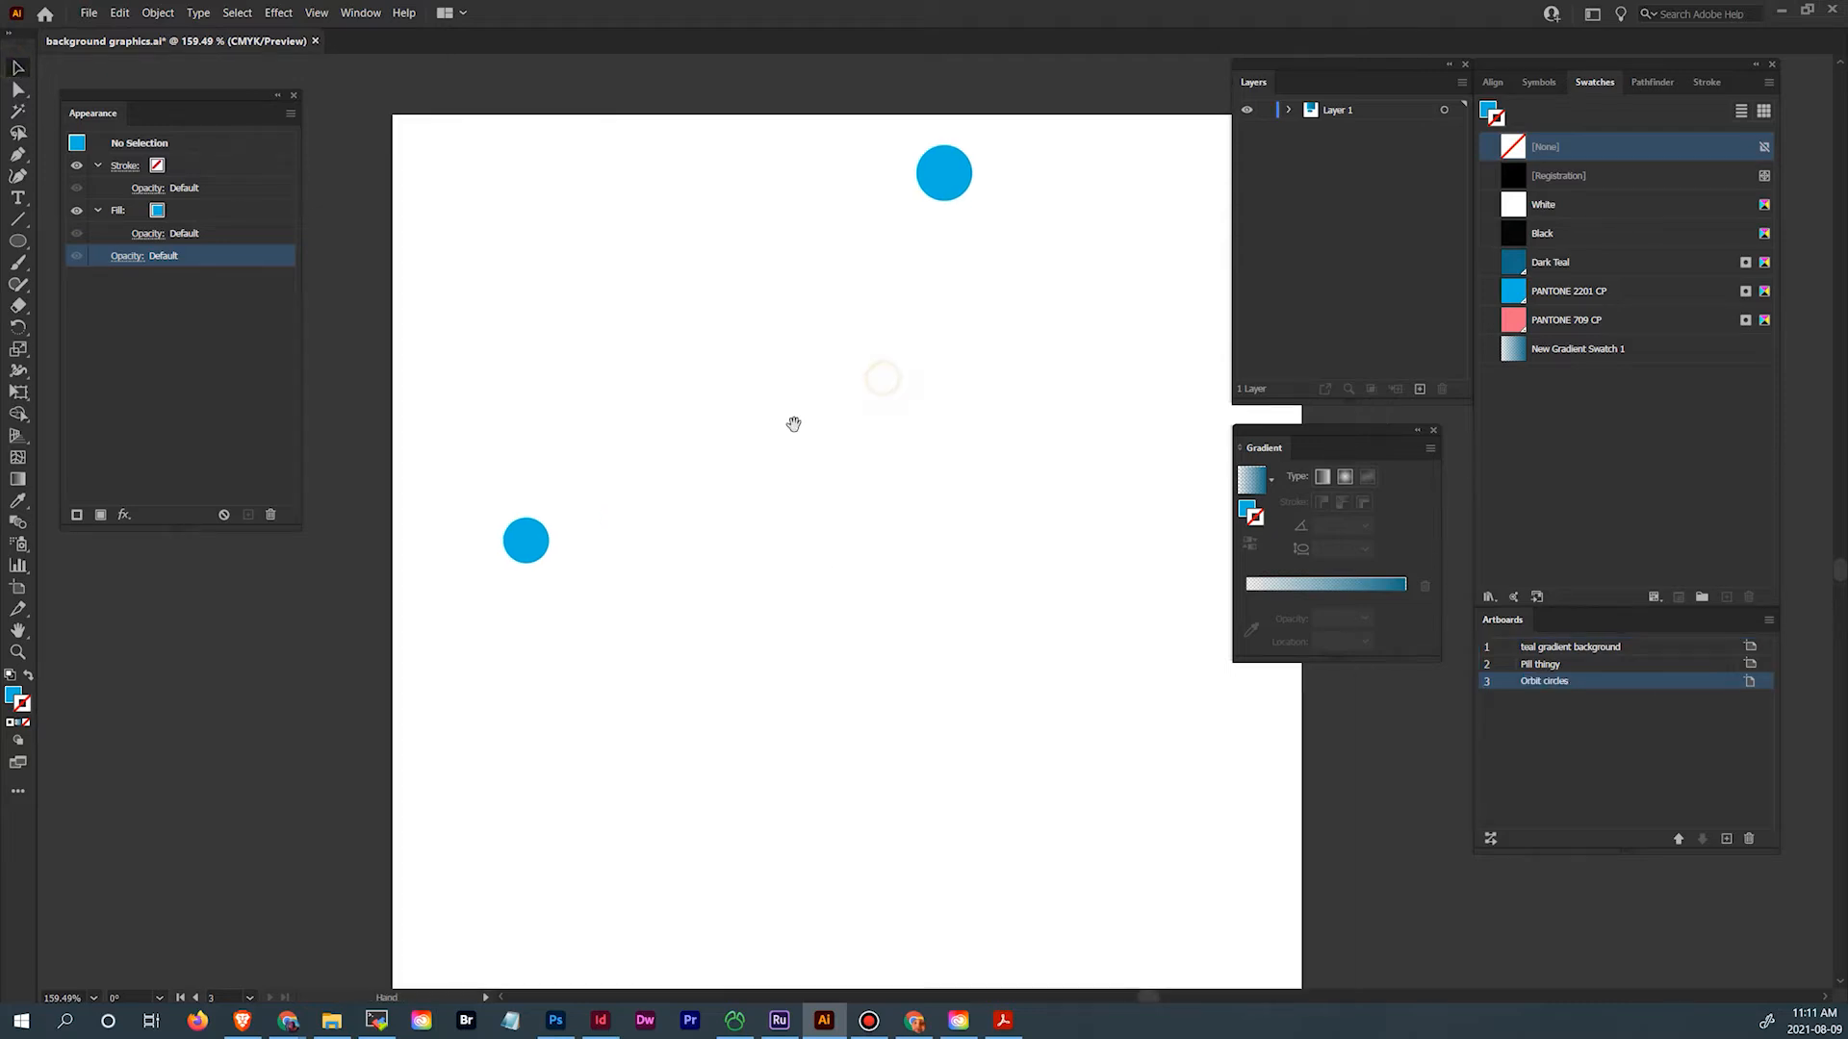
key("ctrl+1")
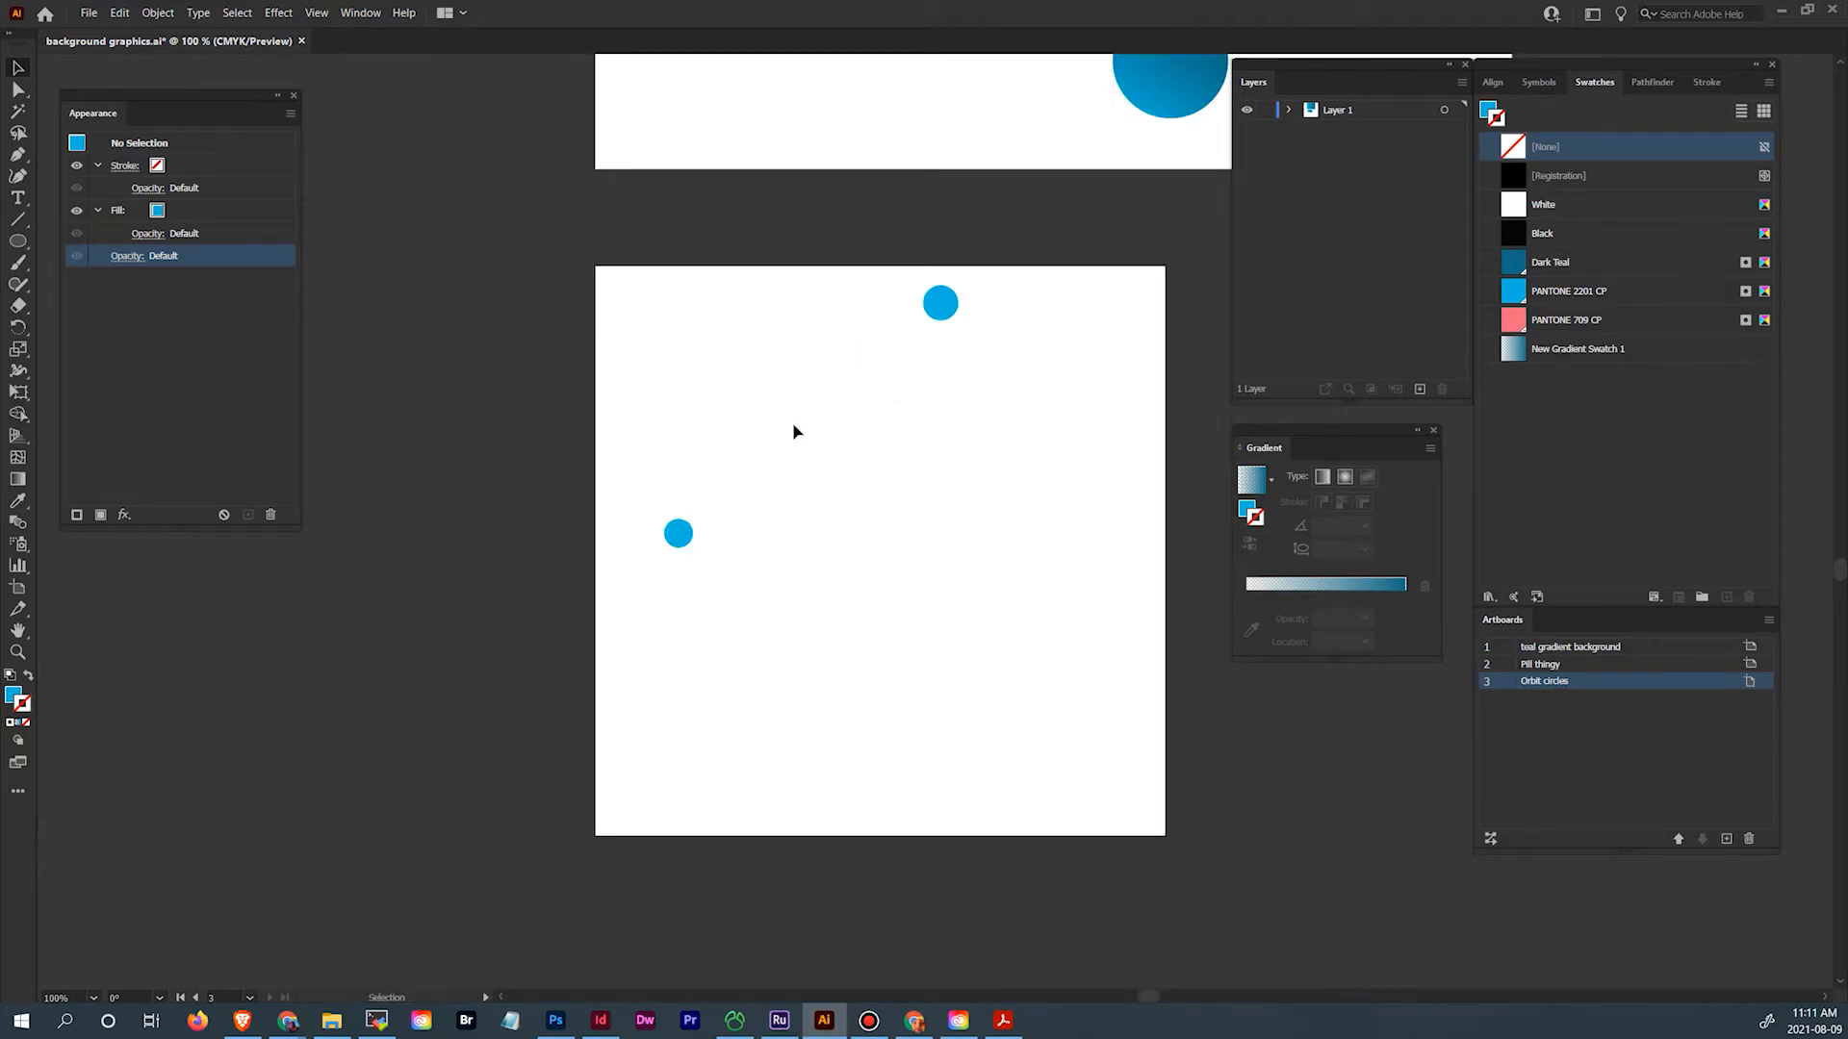
left_click_drag(985, 403, 679, 440)
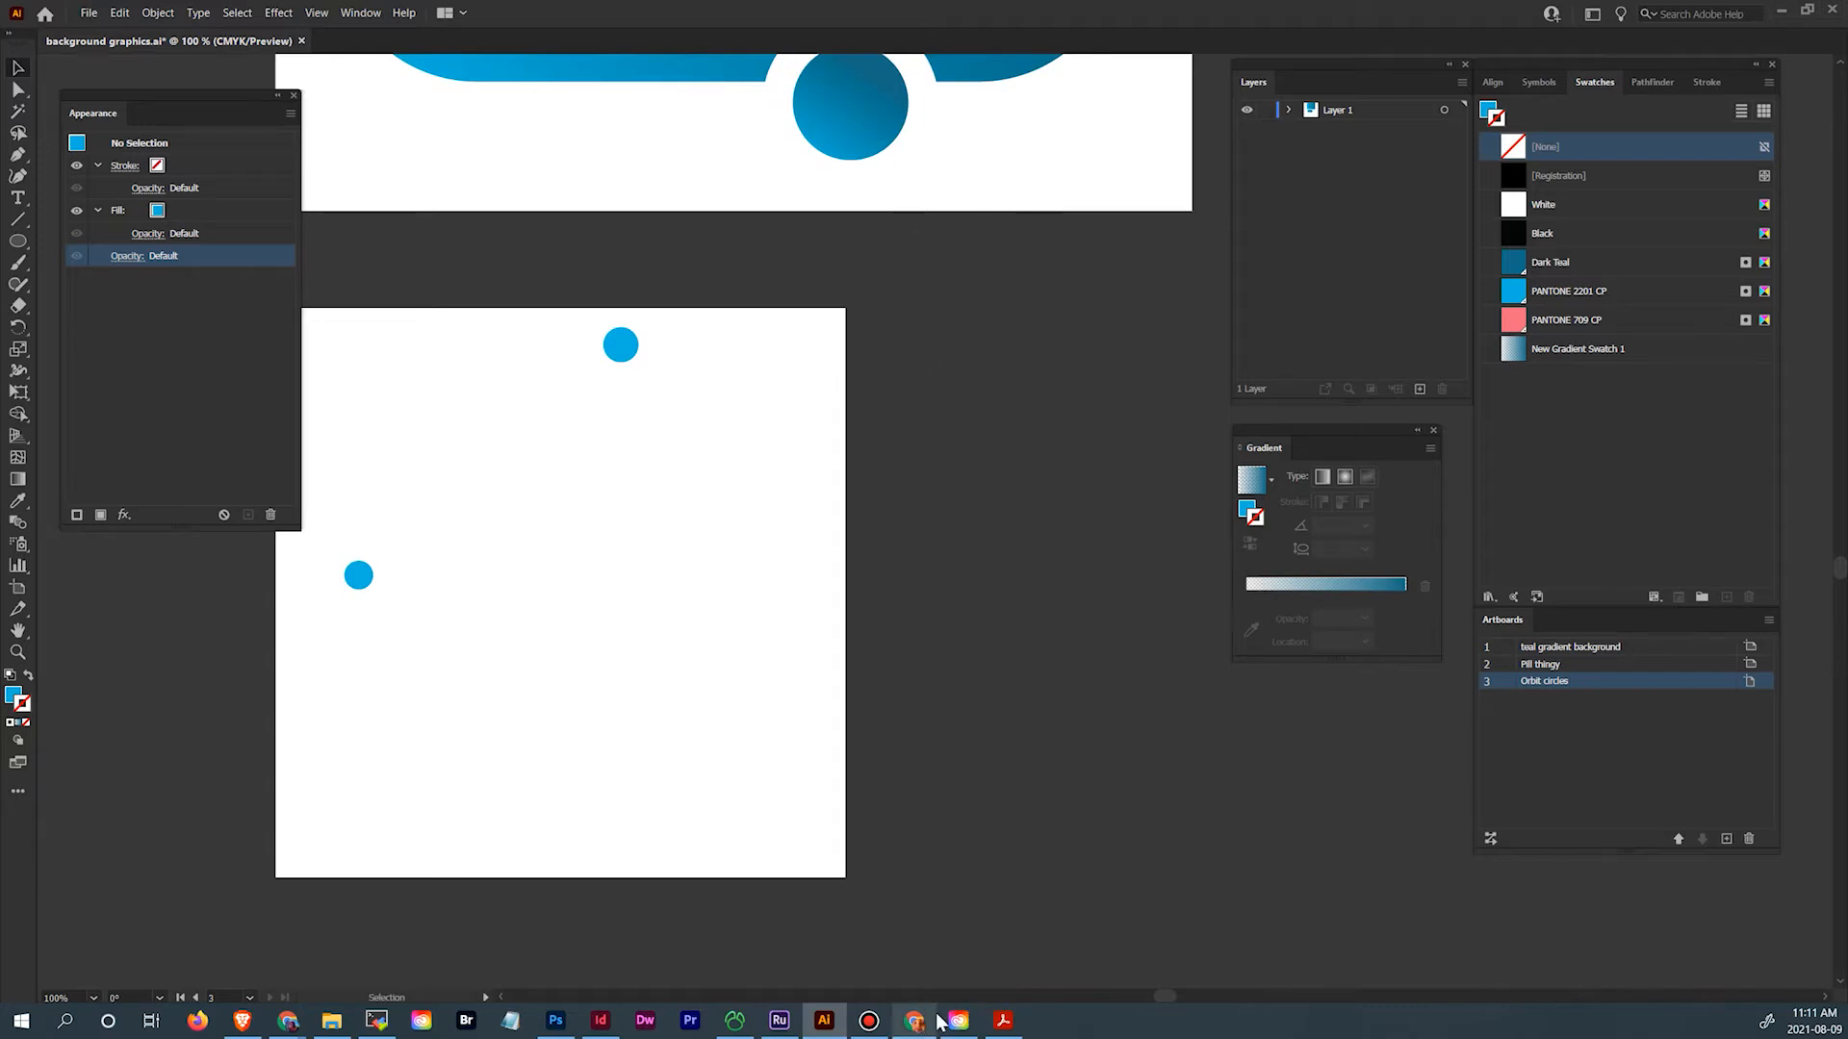
mouse_move(958, 1020)
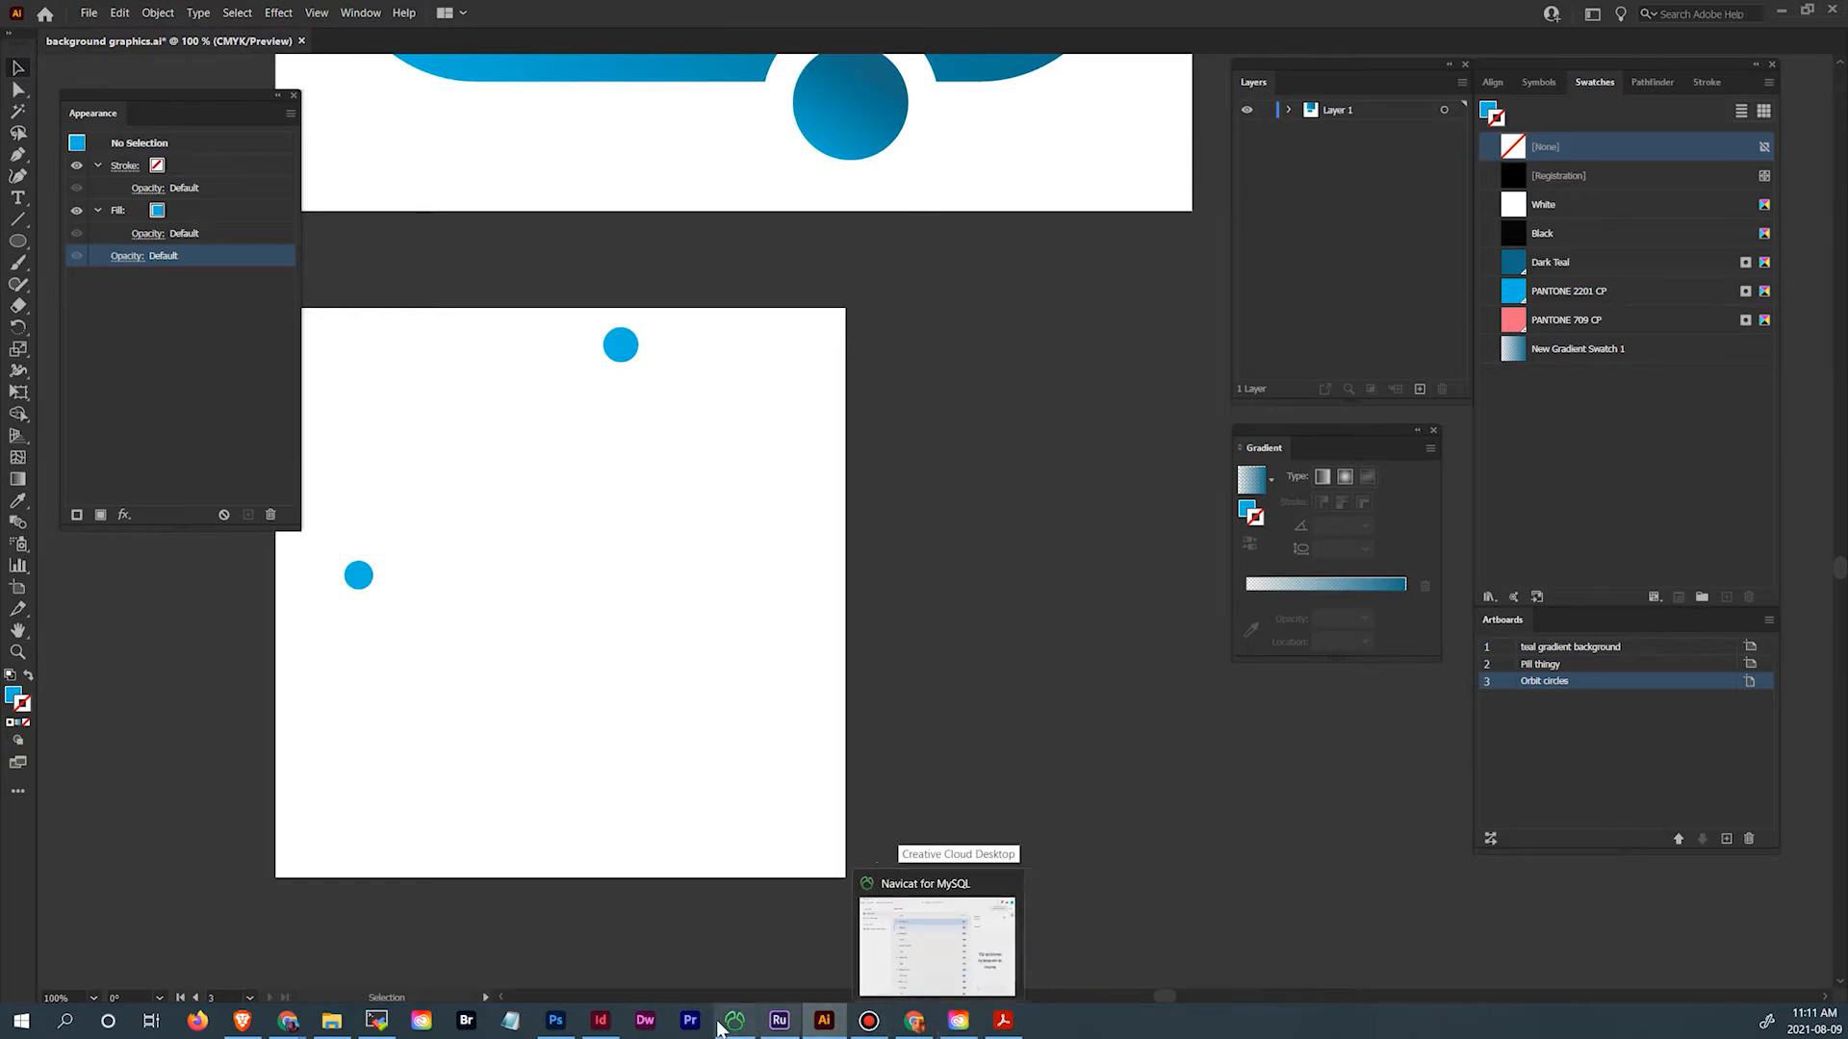
left_click(600, 1020)
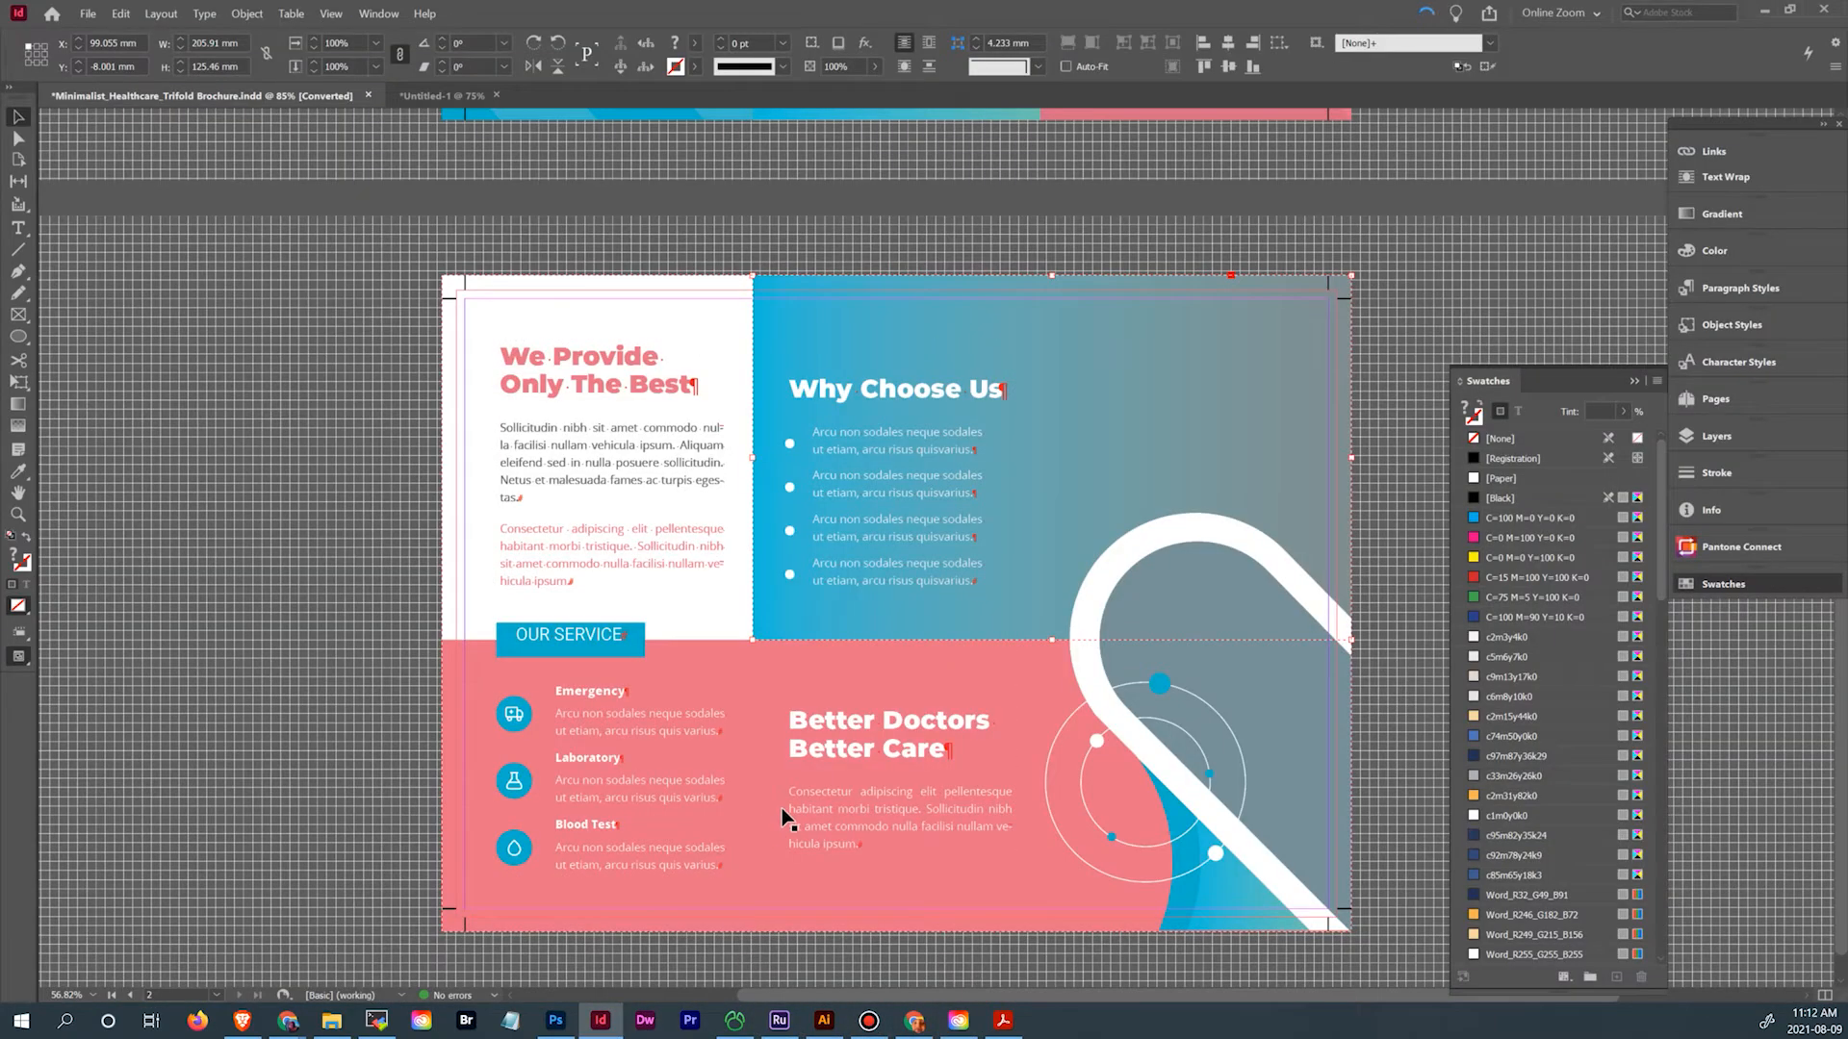
scroll(718, 652, "up", 10)
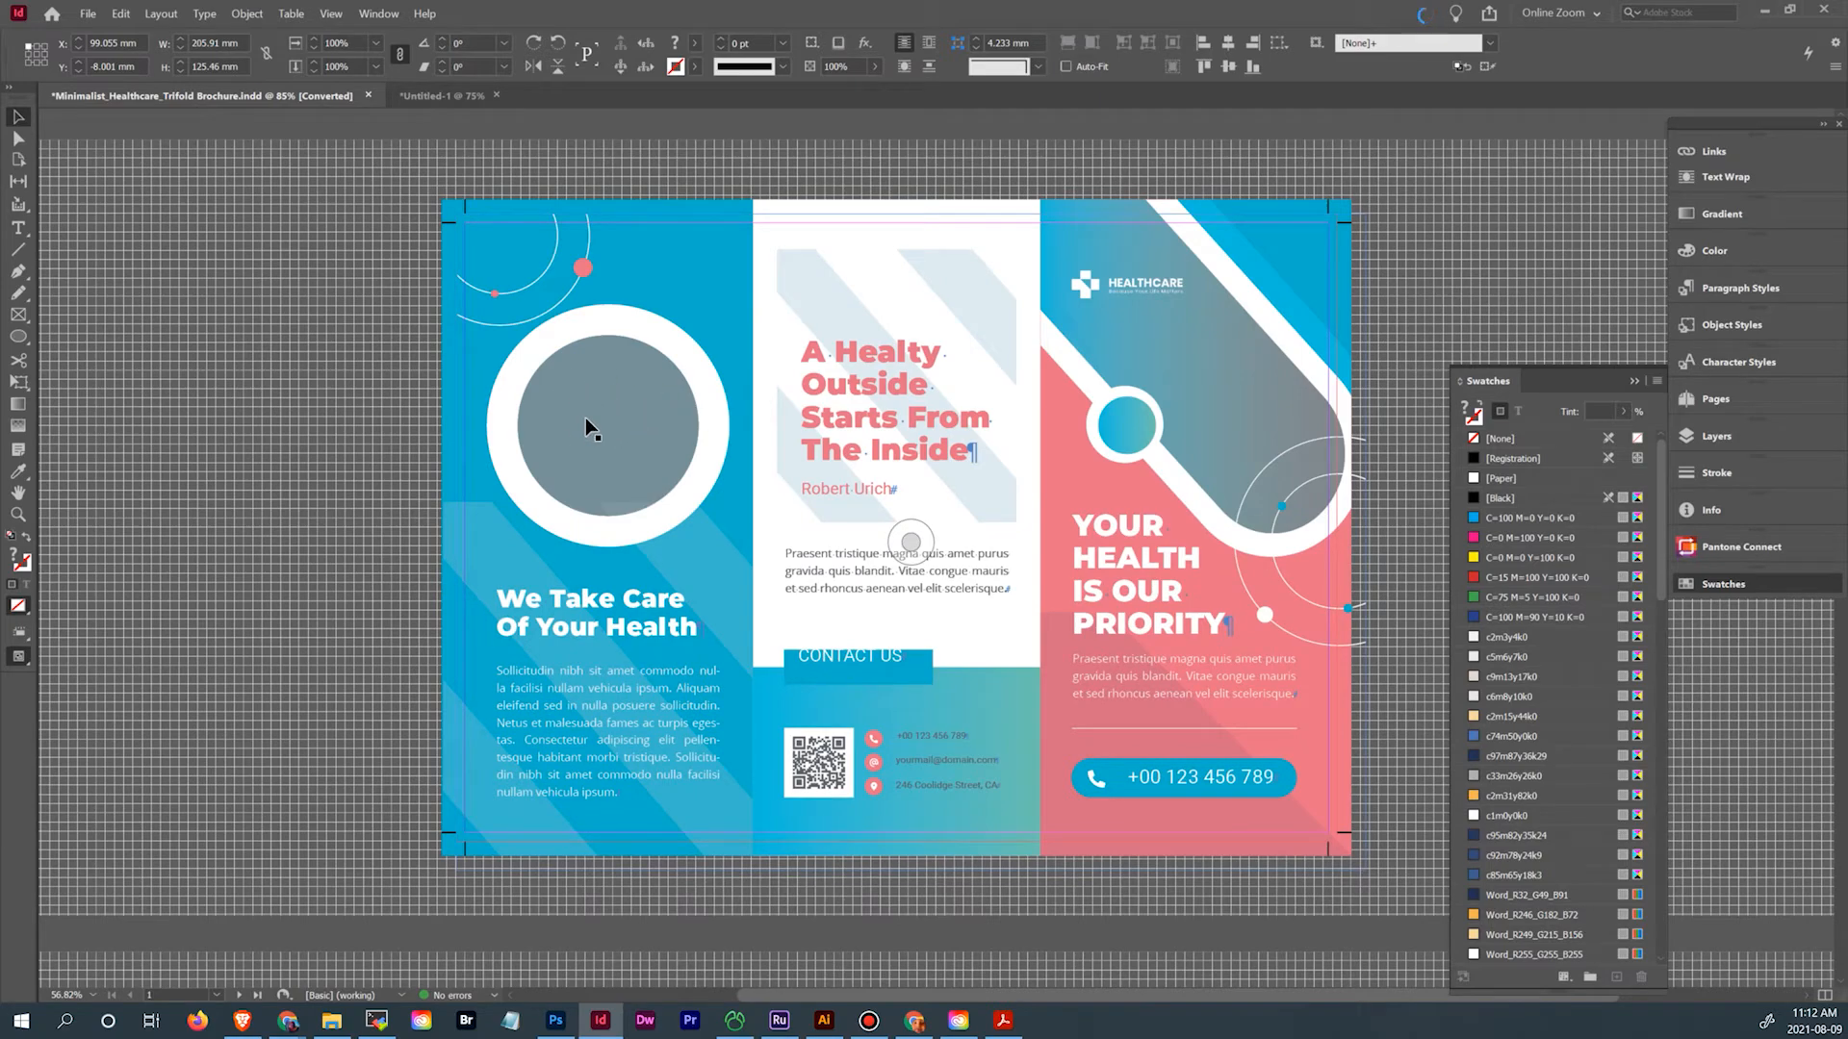
left_click(458, 96)
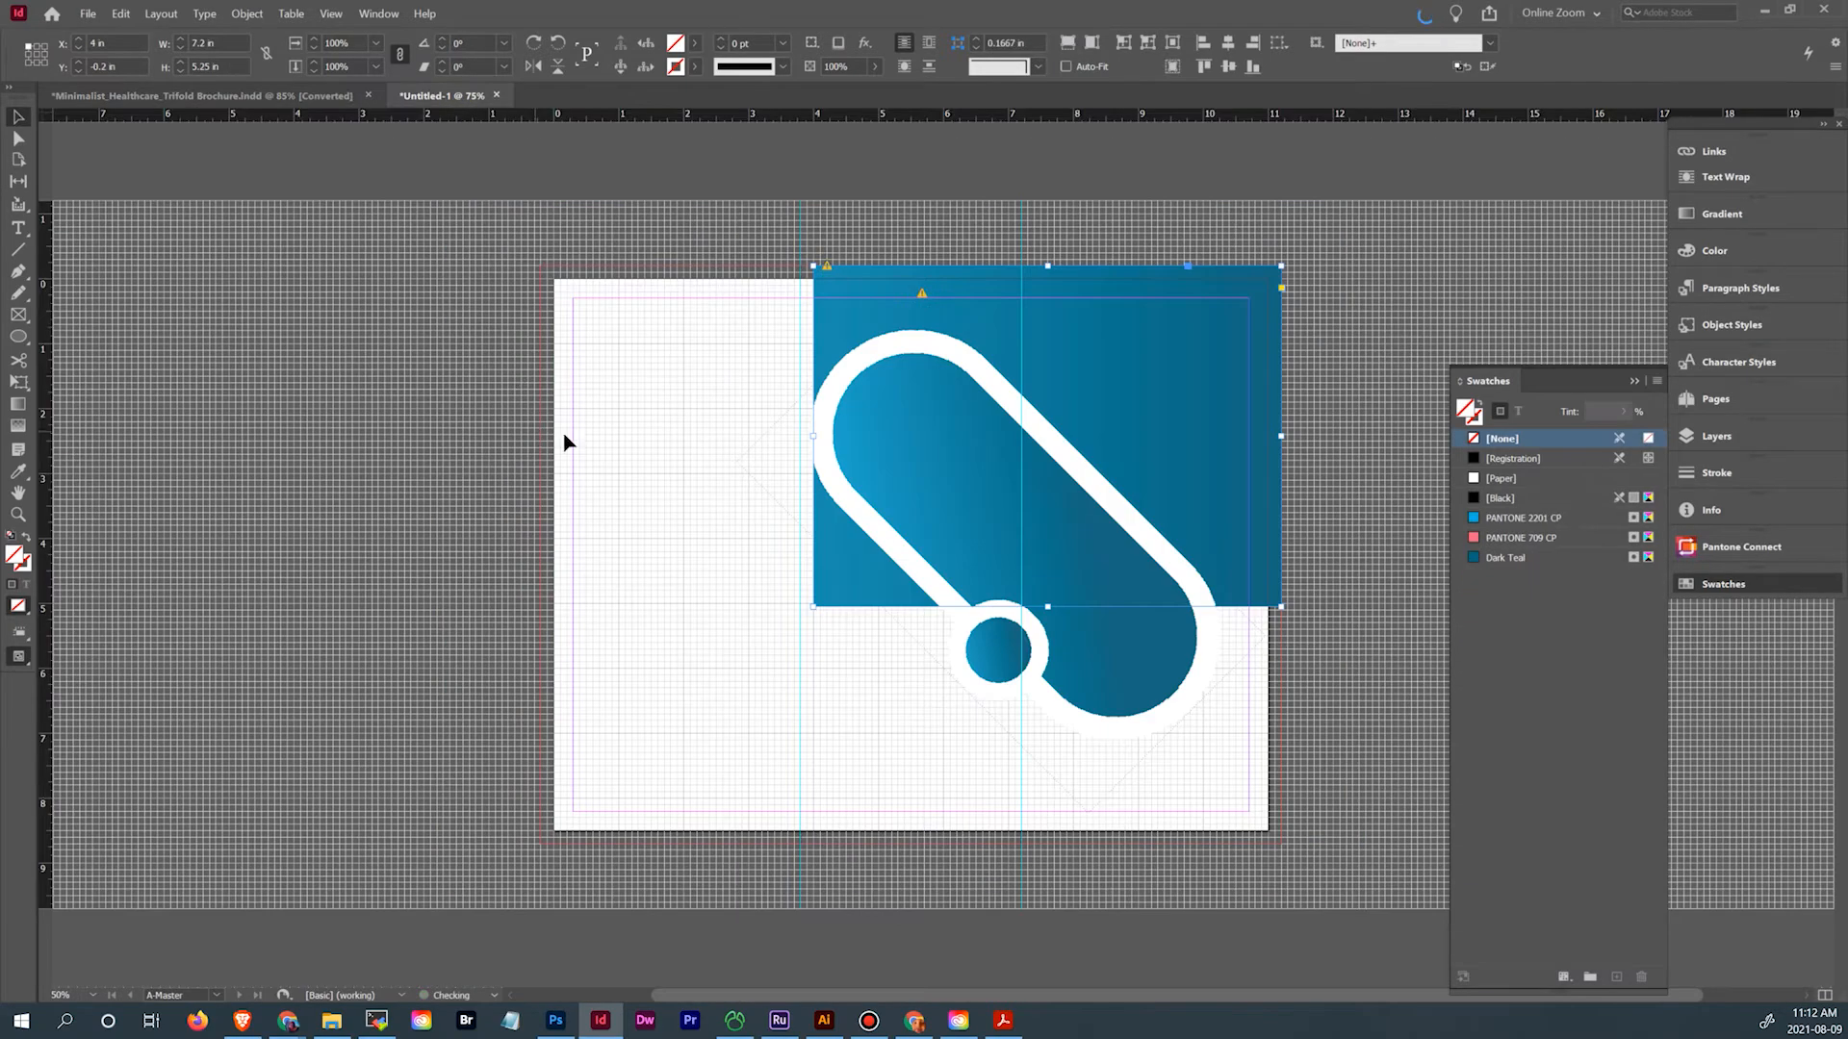
Add PANTONE 2206 CP from the PANTONE Color Bridge Coated library to the trifold document's swatches using Pantone Connect
left_click(1715, 546)
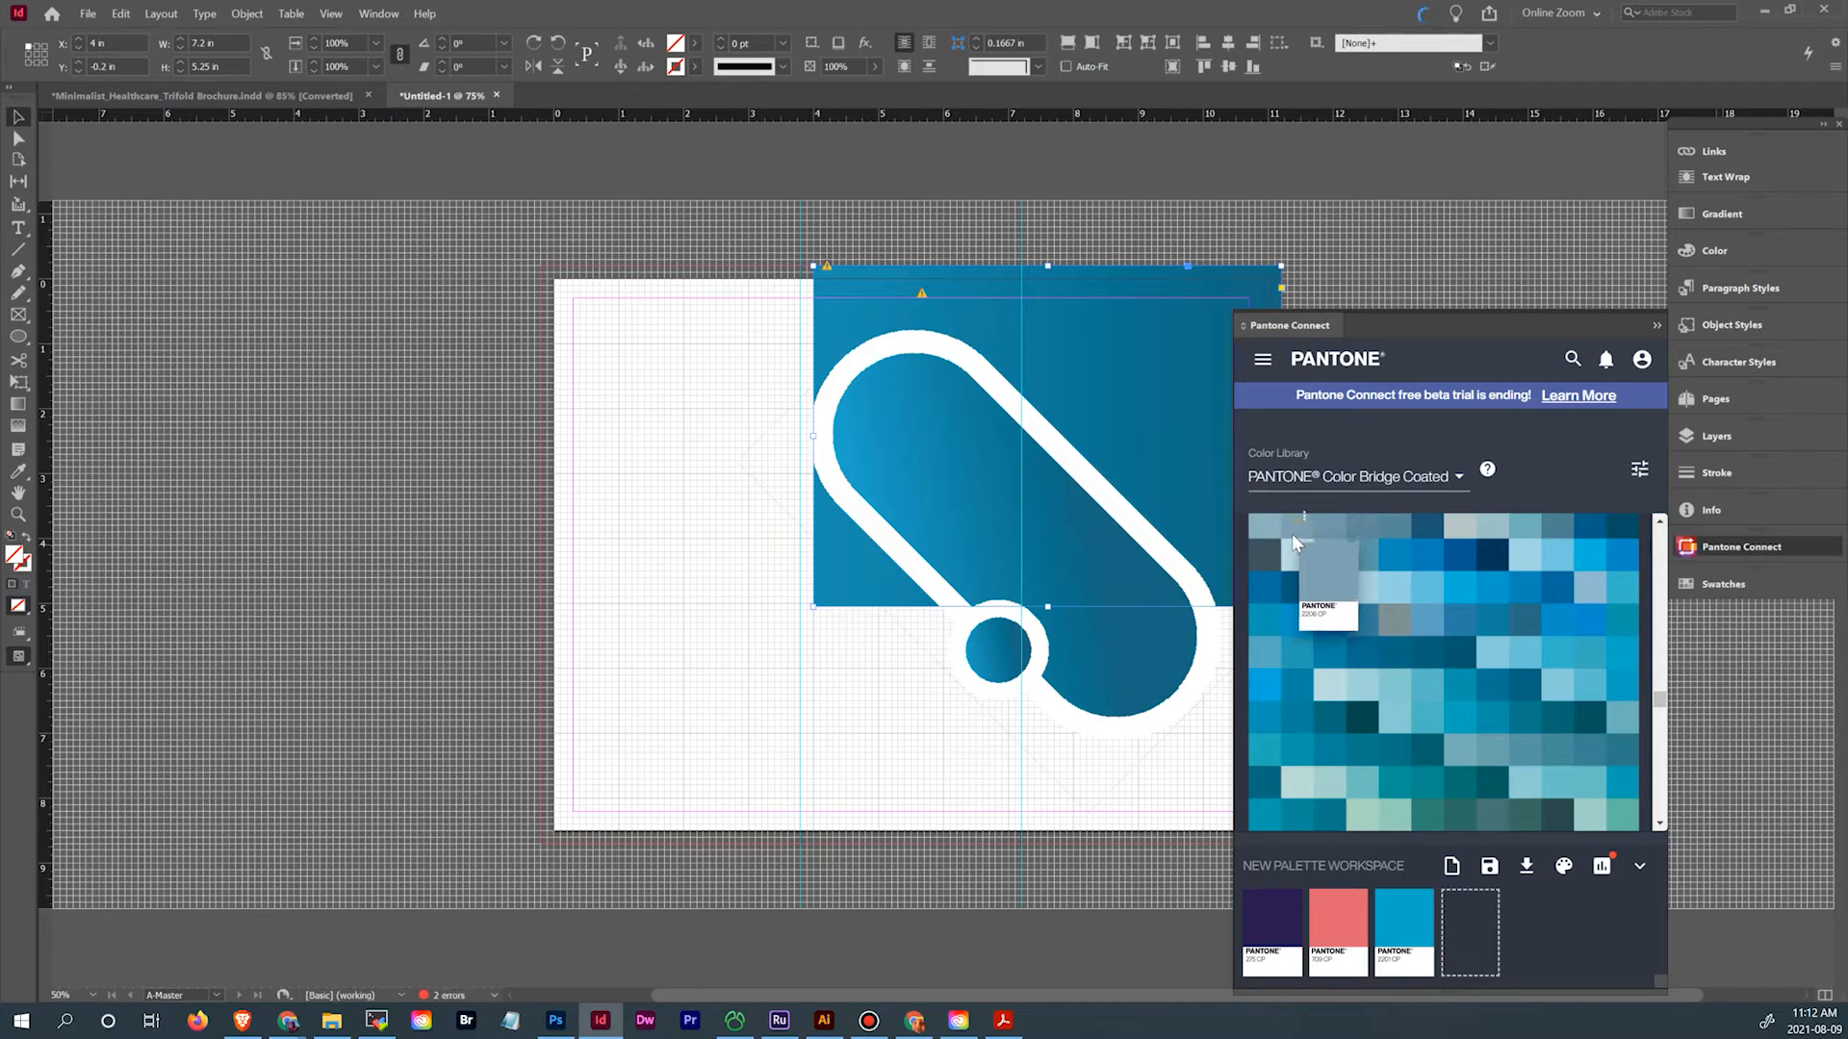
left_click_drag(1292, 533, 1478, 922)
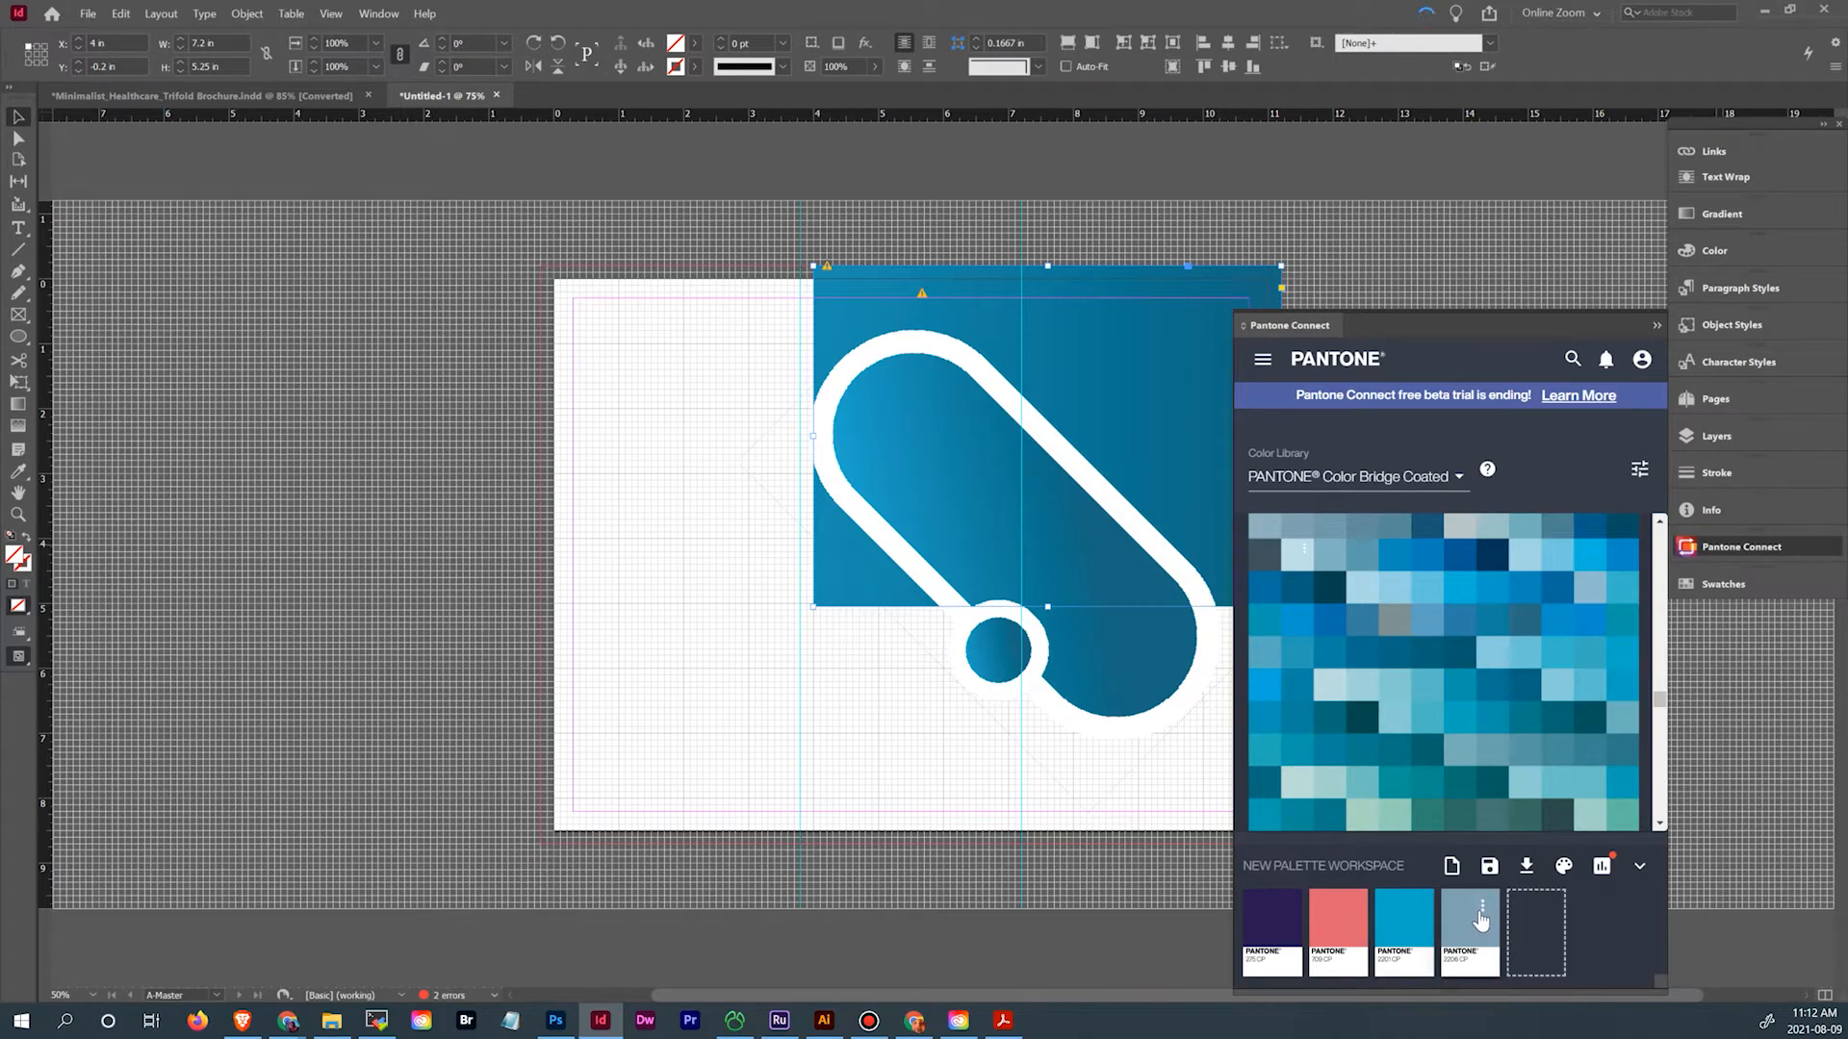
left_click(1480, 920)
left_click(1482, 953)
left_click(1737, 583)
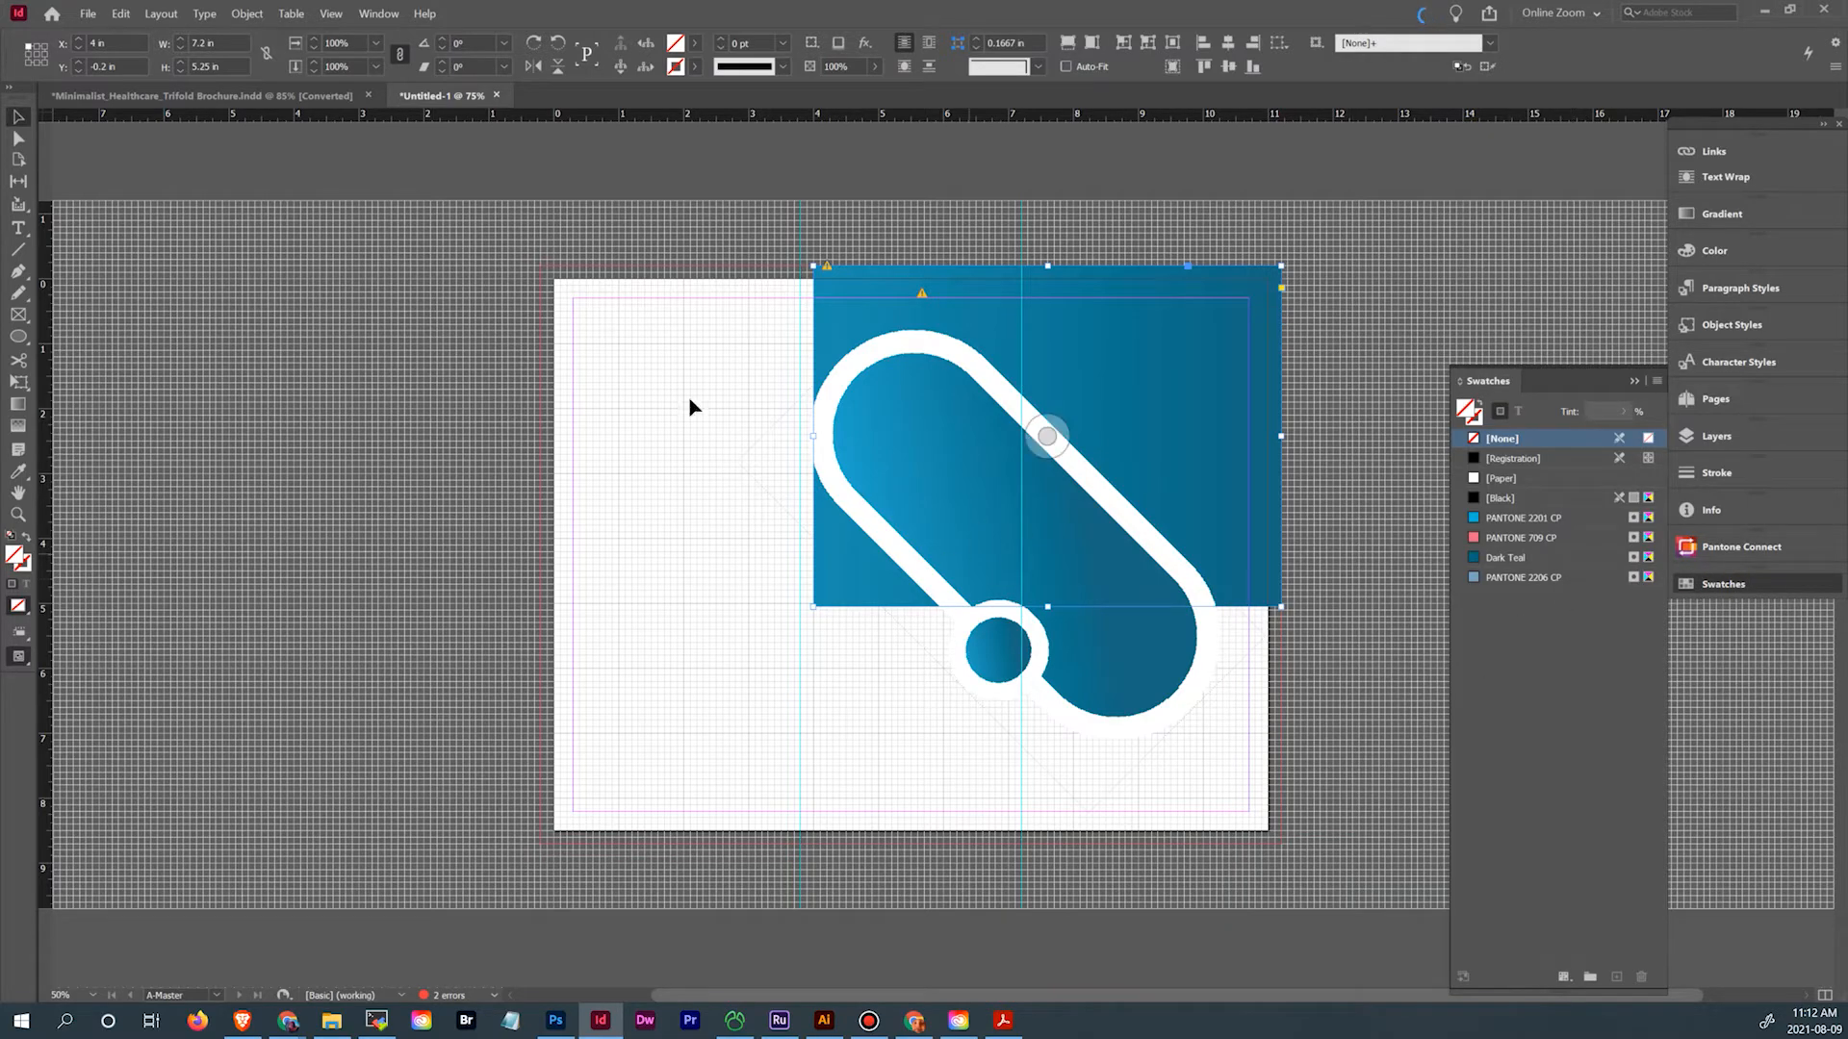
Update the two modified graphic links, and draw a frame about 1.44 by 1.74 in on the empty left panel, filled with PANTONE 2206 CP
left_click(884, 289)
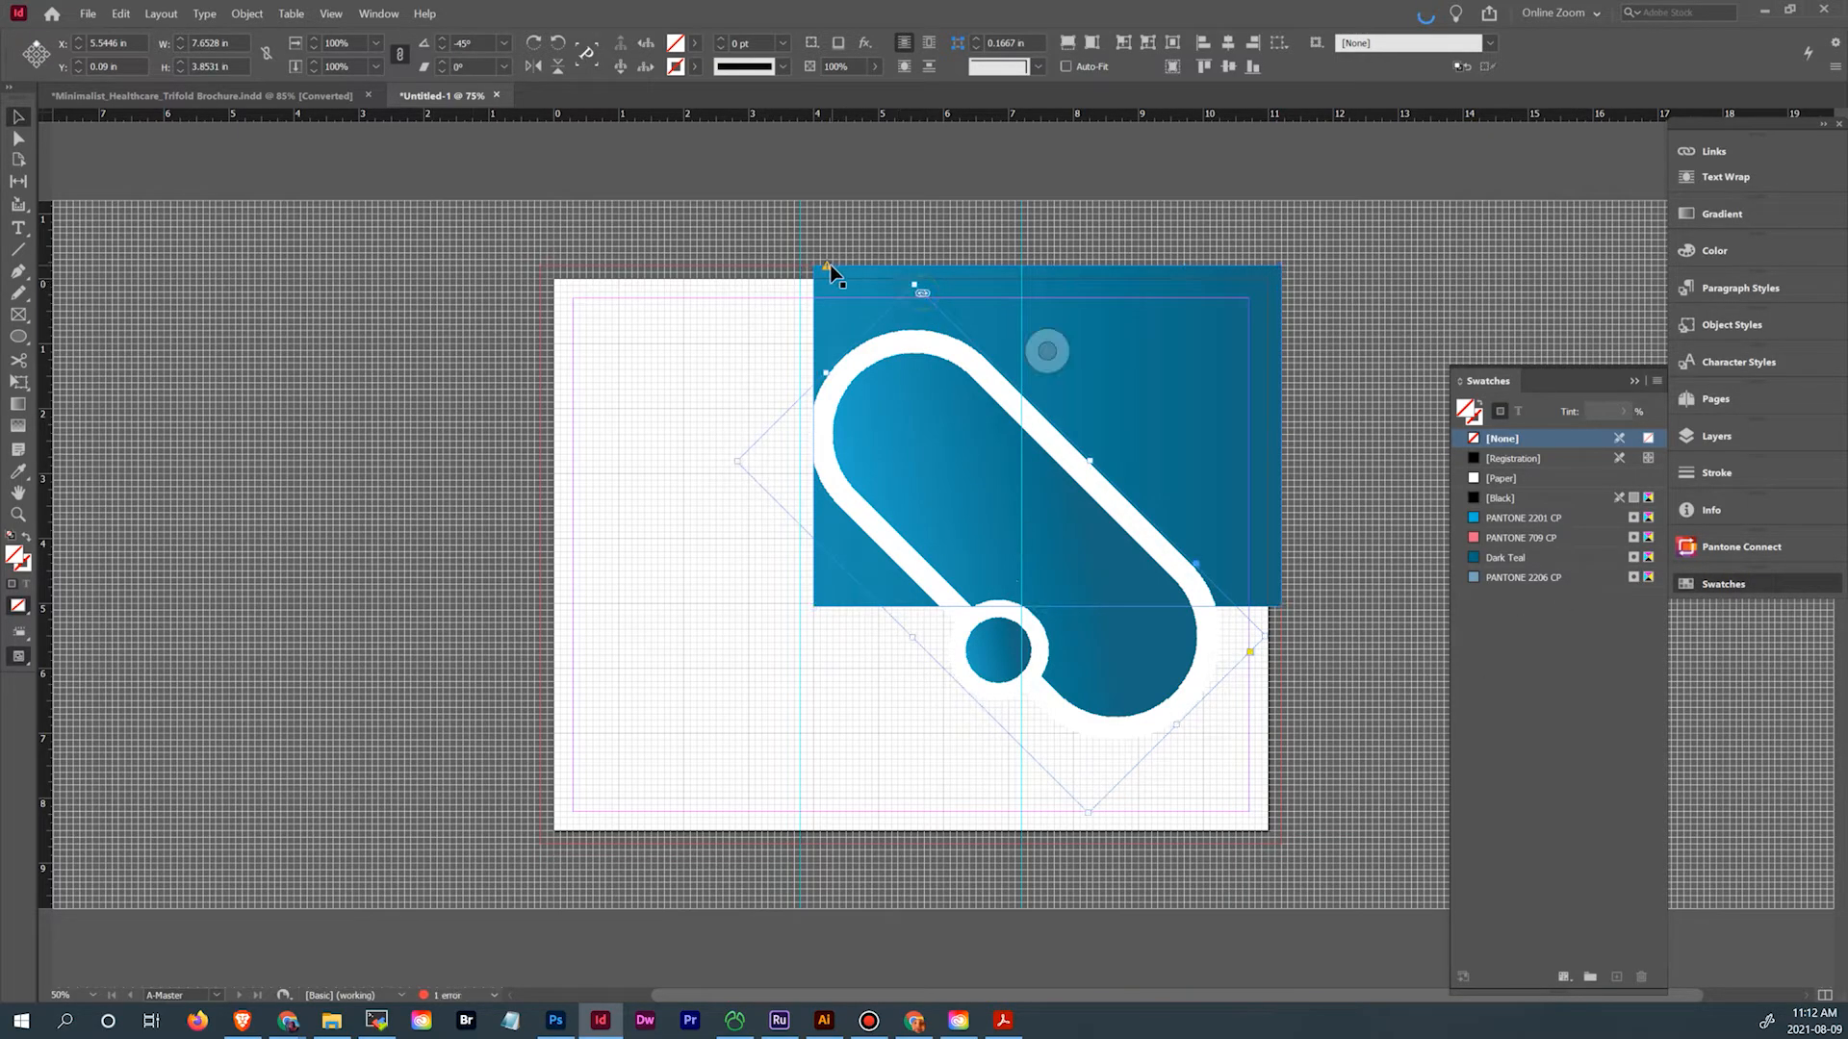
left_click(655, 354)
left_click(18, 315)
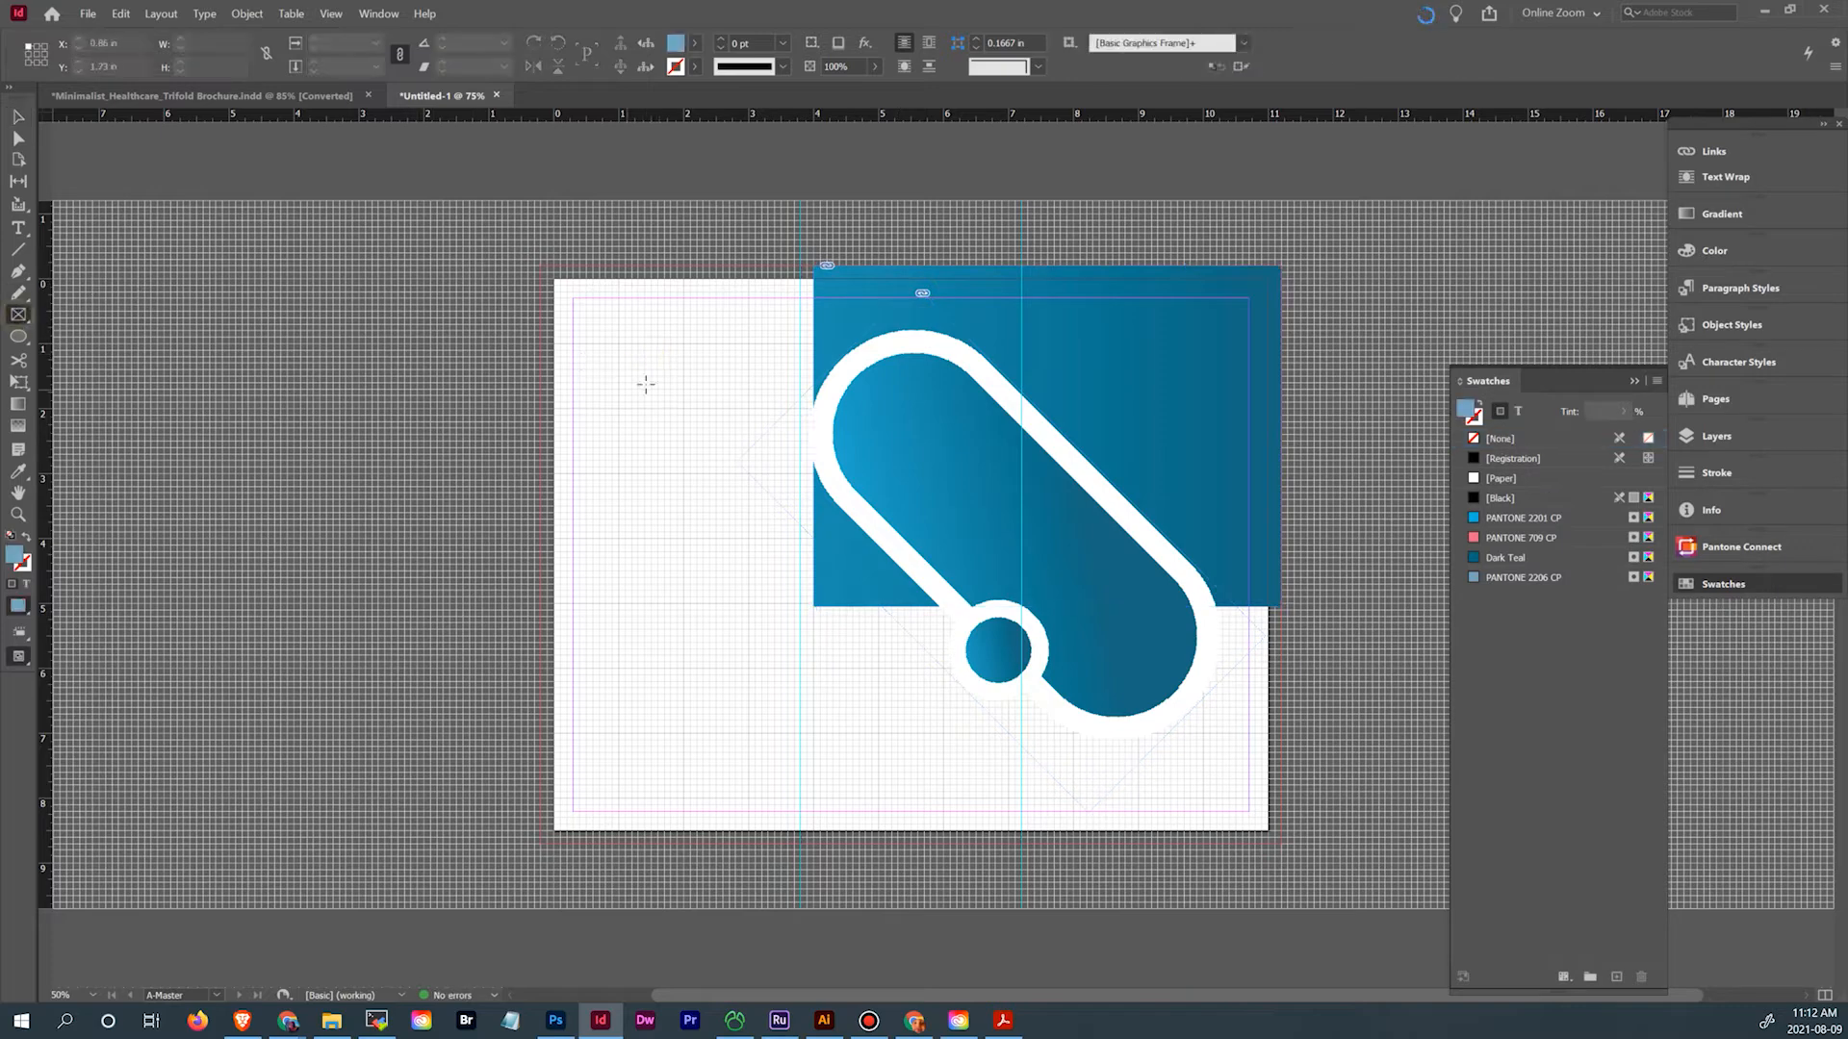
left_click_drag(616, 347, 713, 459)
left_click(1502, 578)
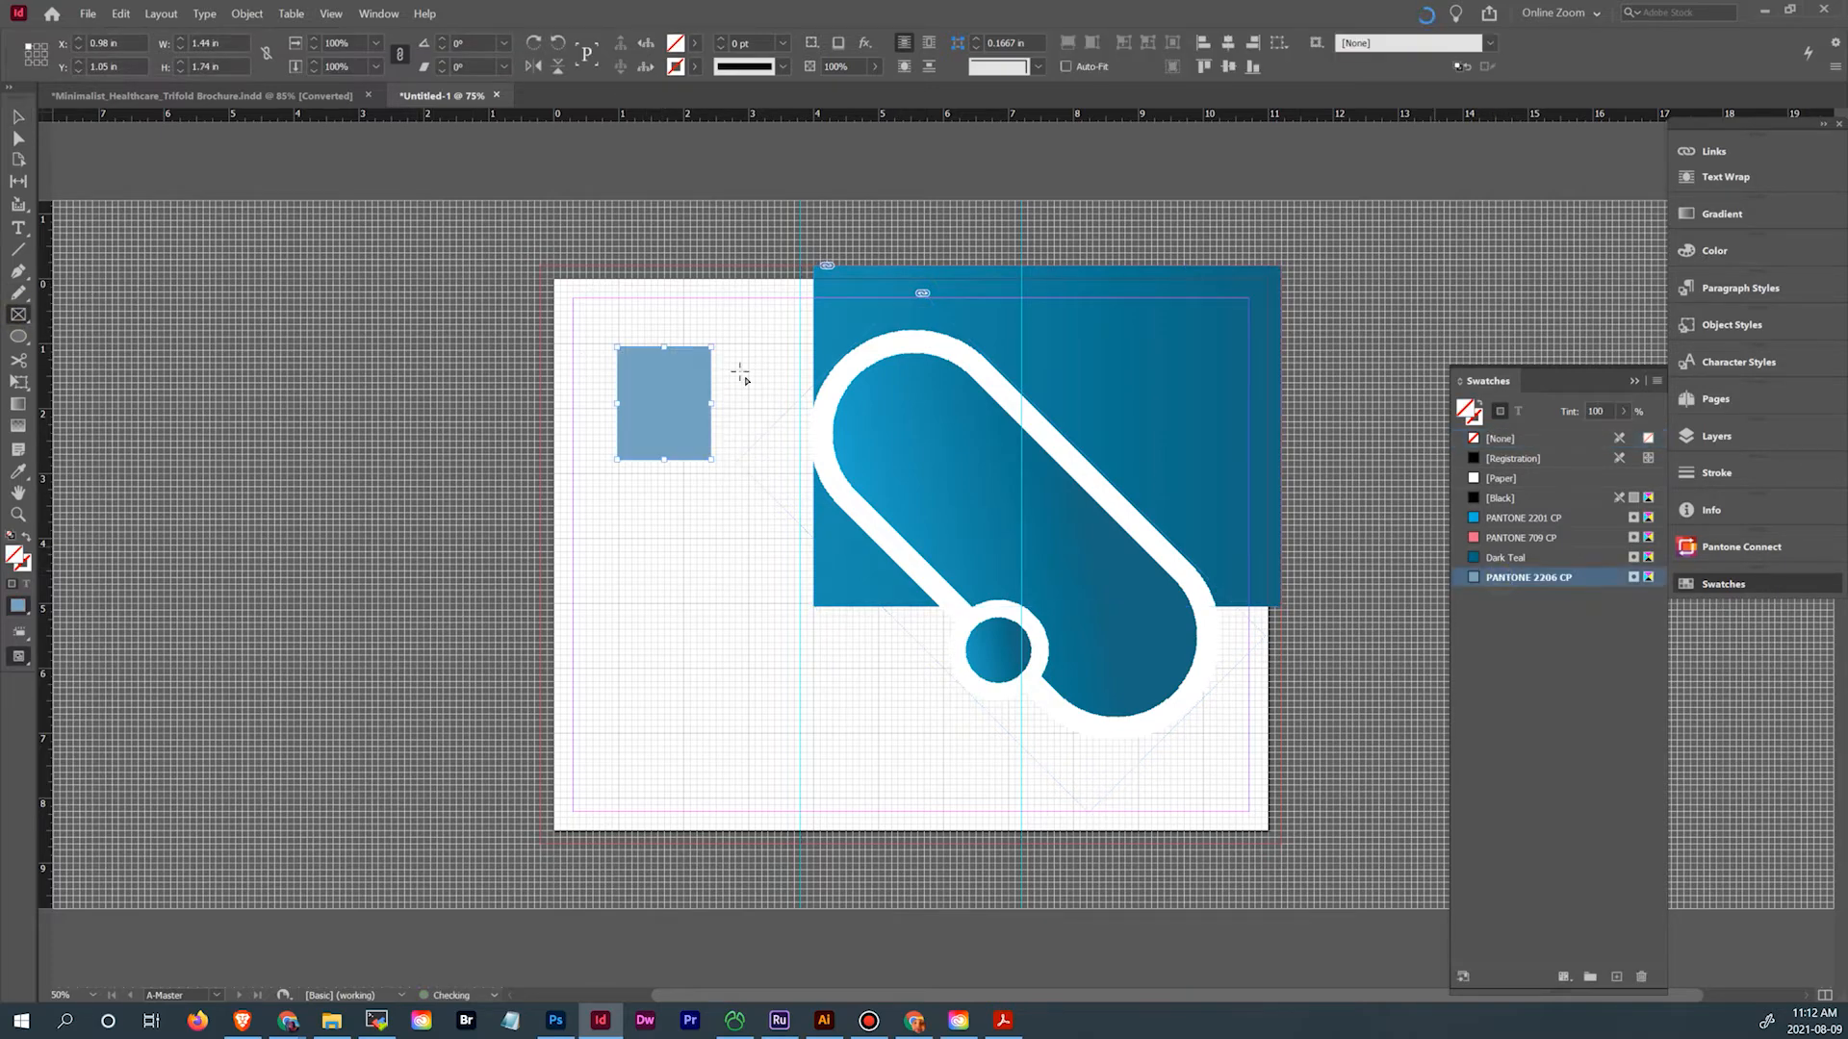
Cut the PANTONE 2206 CP frame from the trifold layout and paste it into the background graphics file in Illustrator
left_click(18, 116)
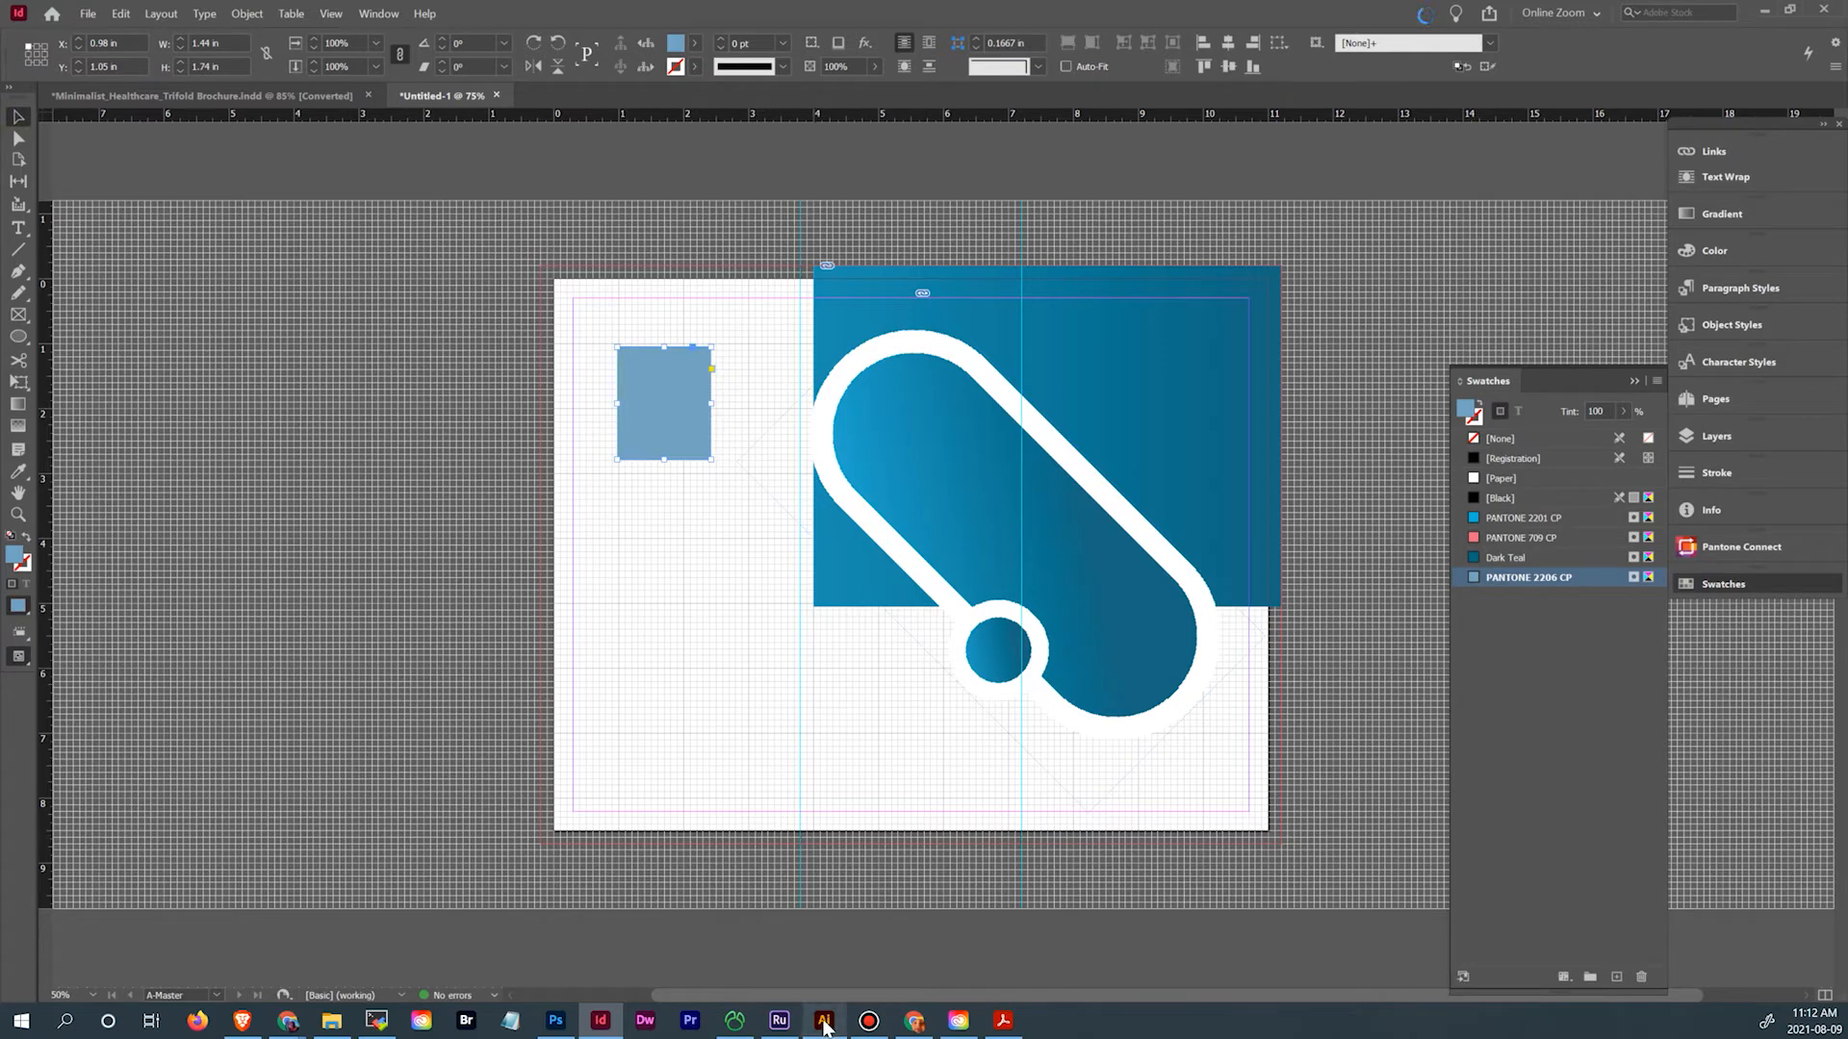
left_click(1626, 413)
mouse_move(1623, 435)
left_mouse_down()
mouse_move(1568, 436)
mouse_move(1627, 436)
left_mouse_up()
left_click(647, 455)
key("Delete")
left_click(823, 1020)
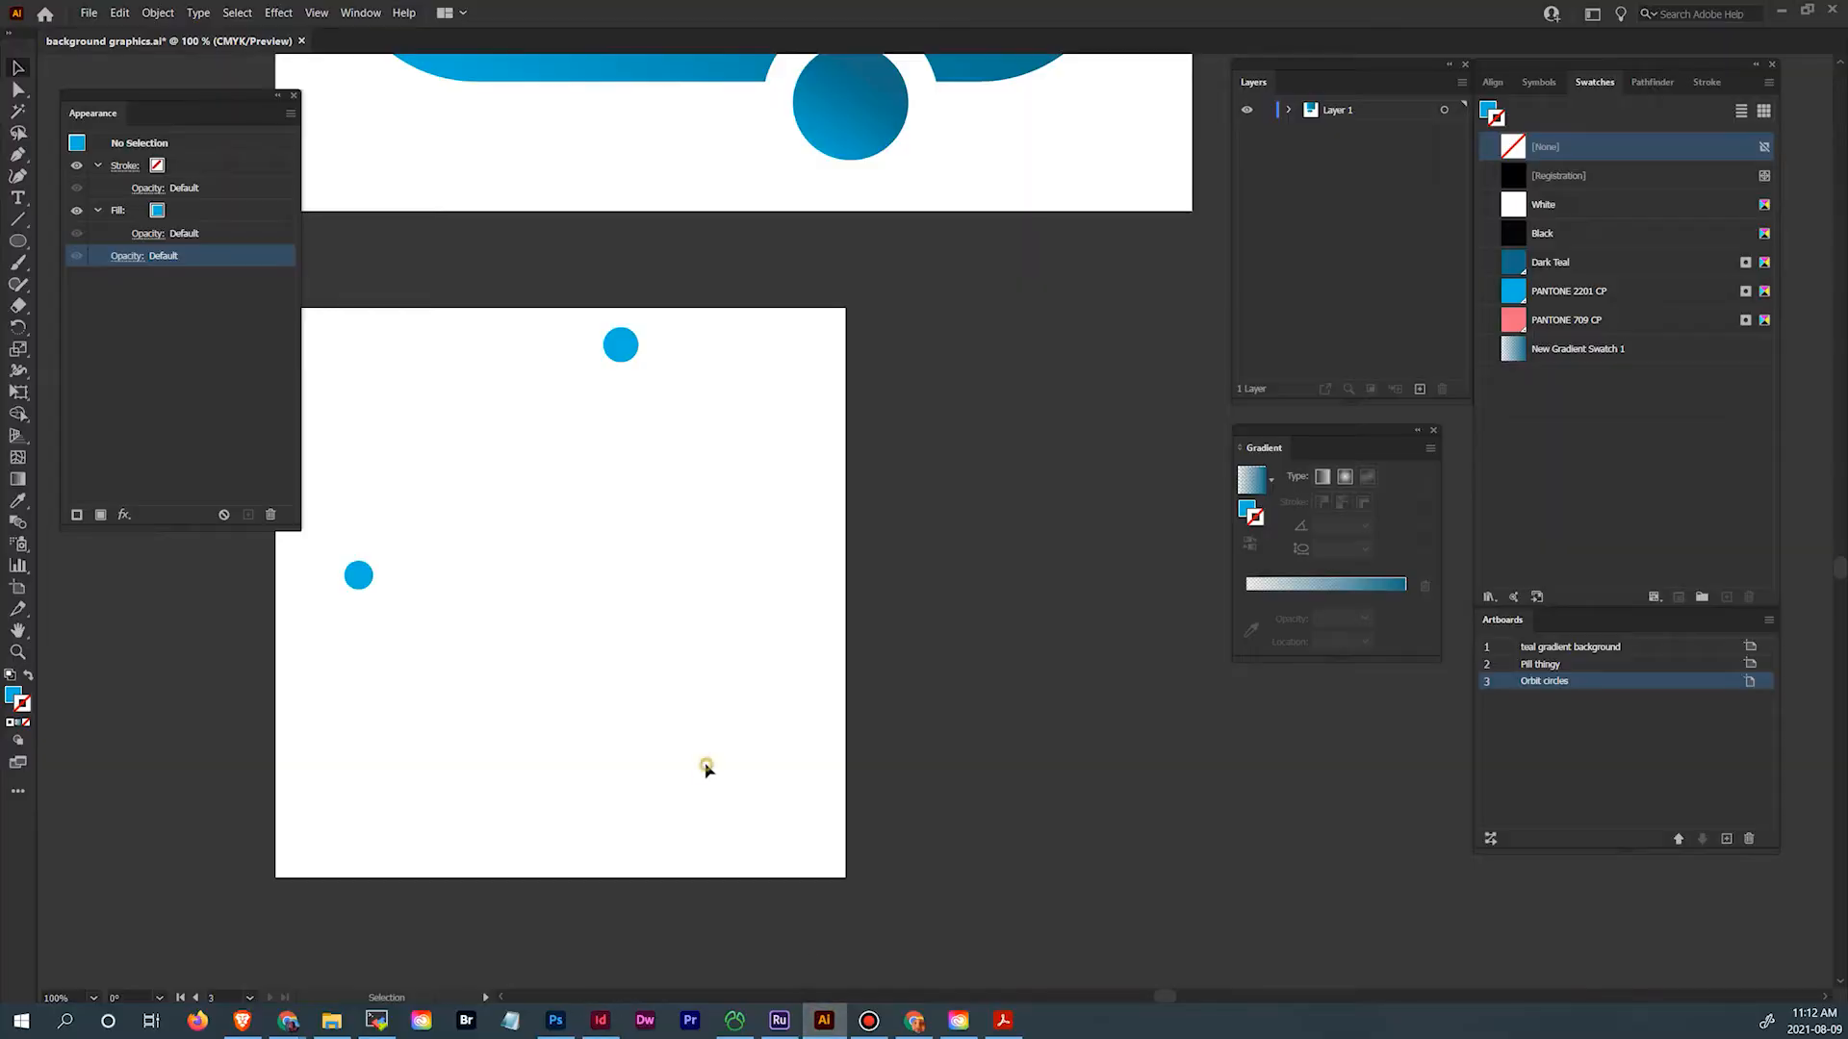
key("ctrl+v")
left_click(1024, 678)
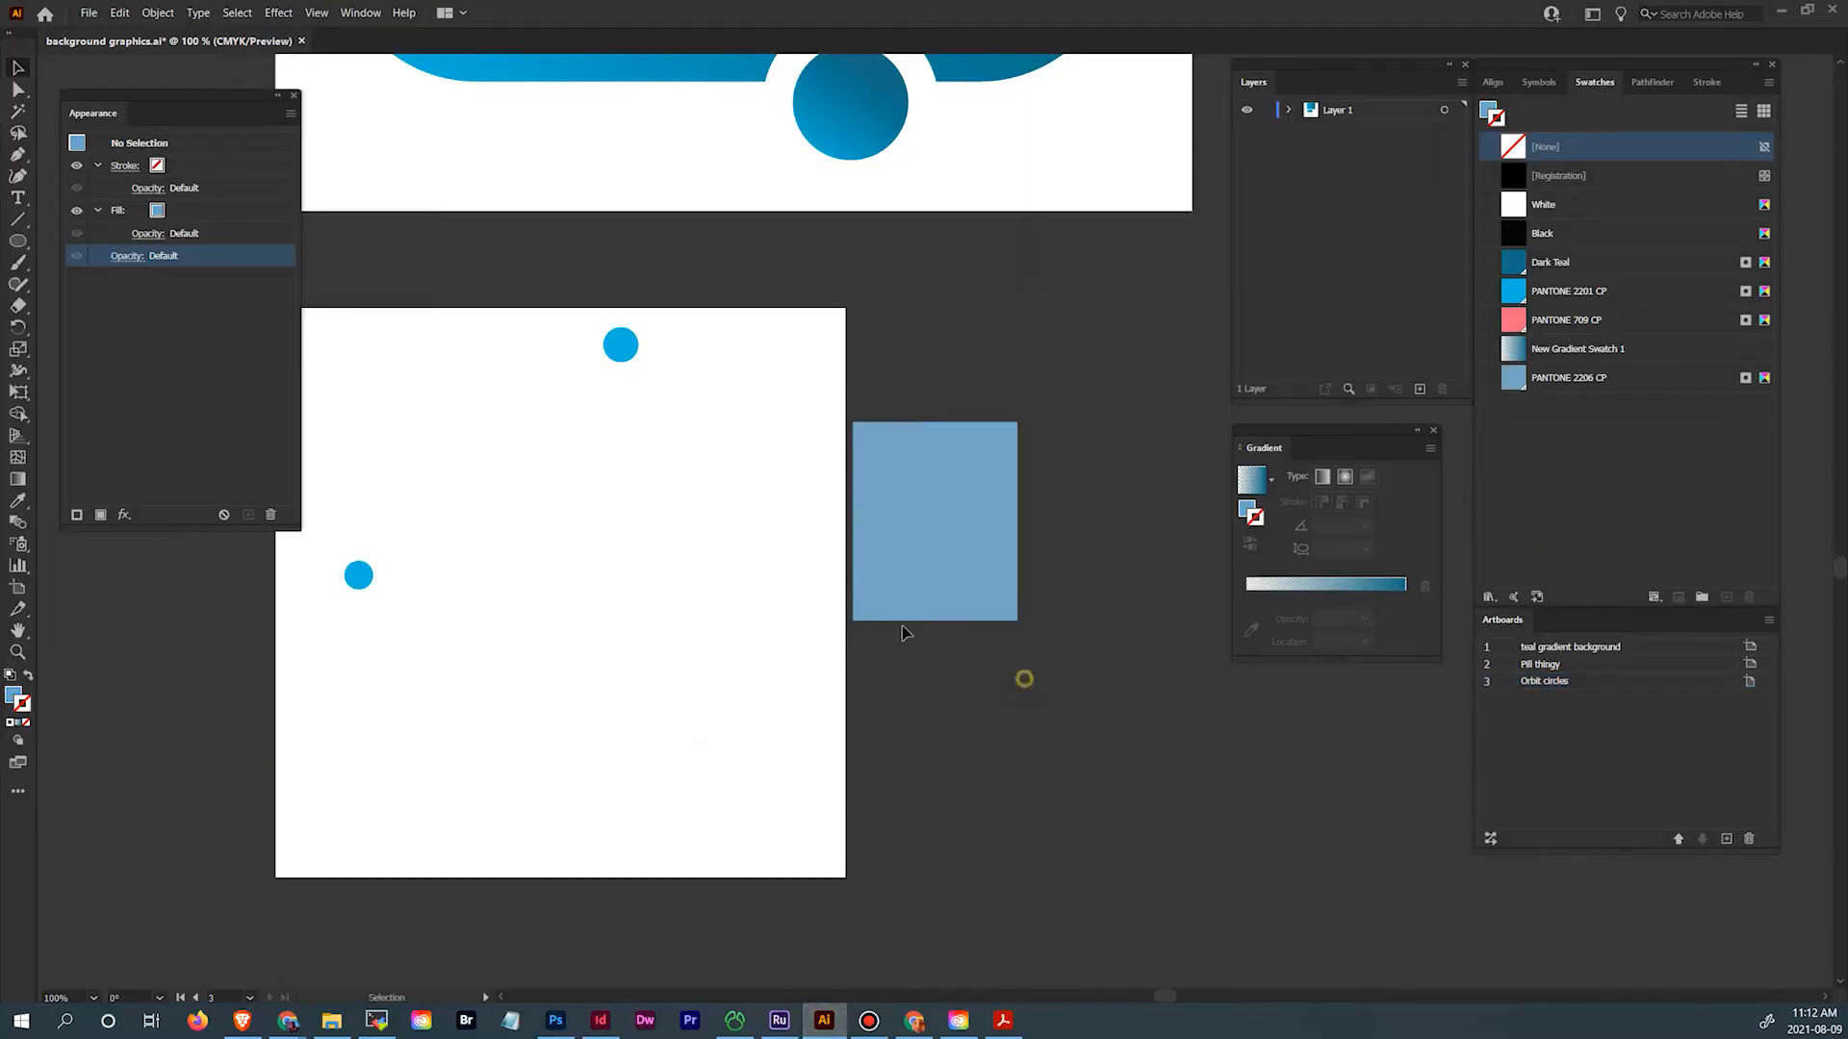
Delete the pasted blue rectangle beside the Orbit circles artboard
scroll(1011, 442, "up", 3)
left_click(917, 627)
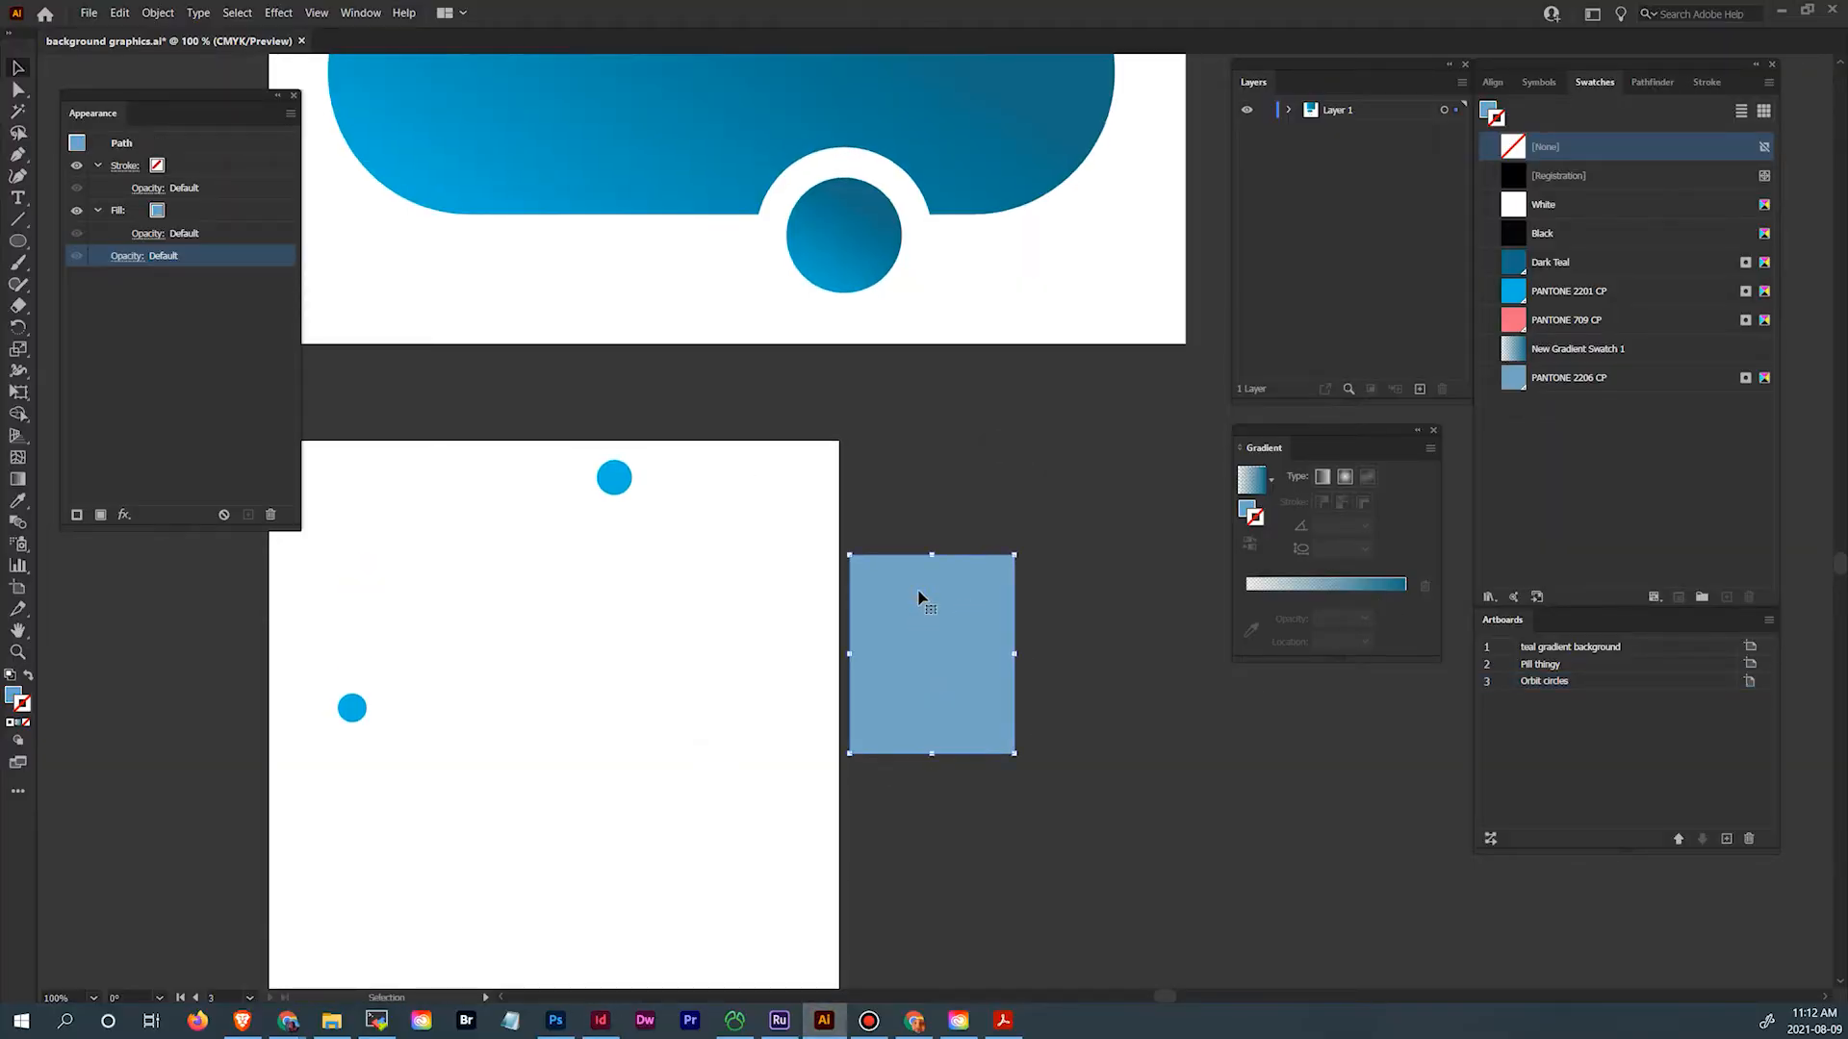
key("Delete")
Draw a new artboard about 3.25 by 3.15 in to the right of the Orbit circles artboard
left_click_drag(915, 598, 796, 465)
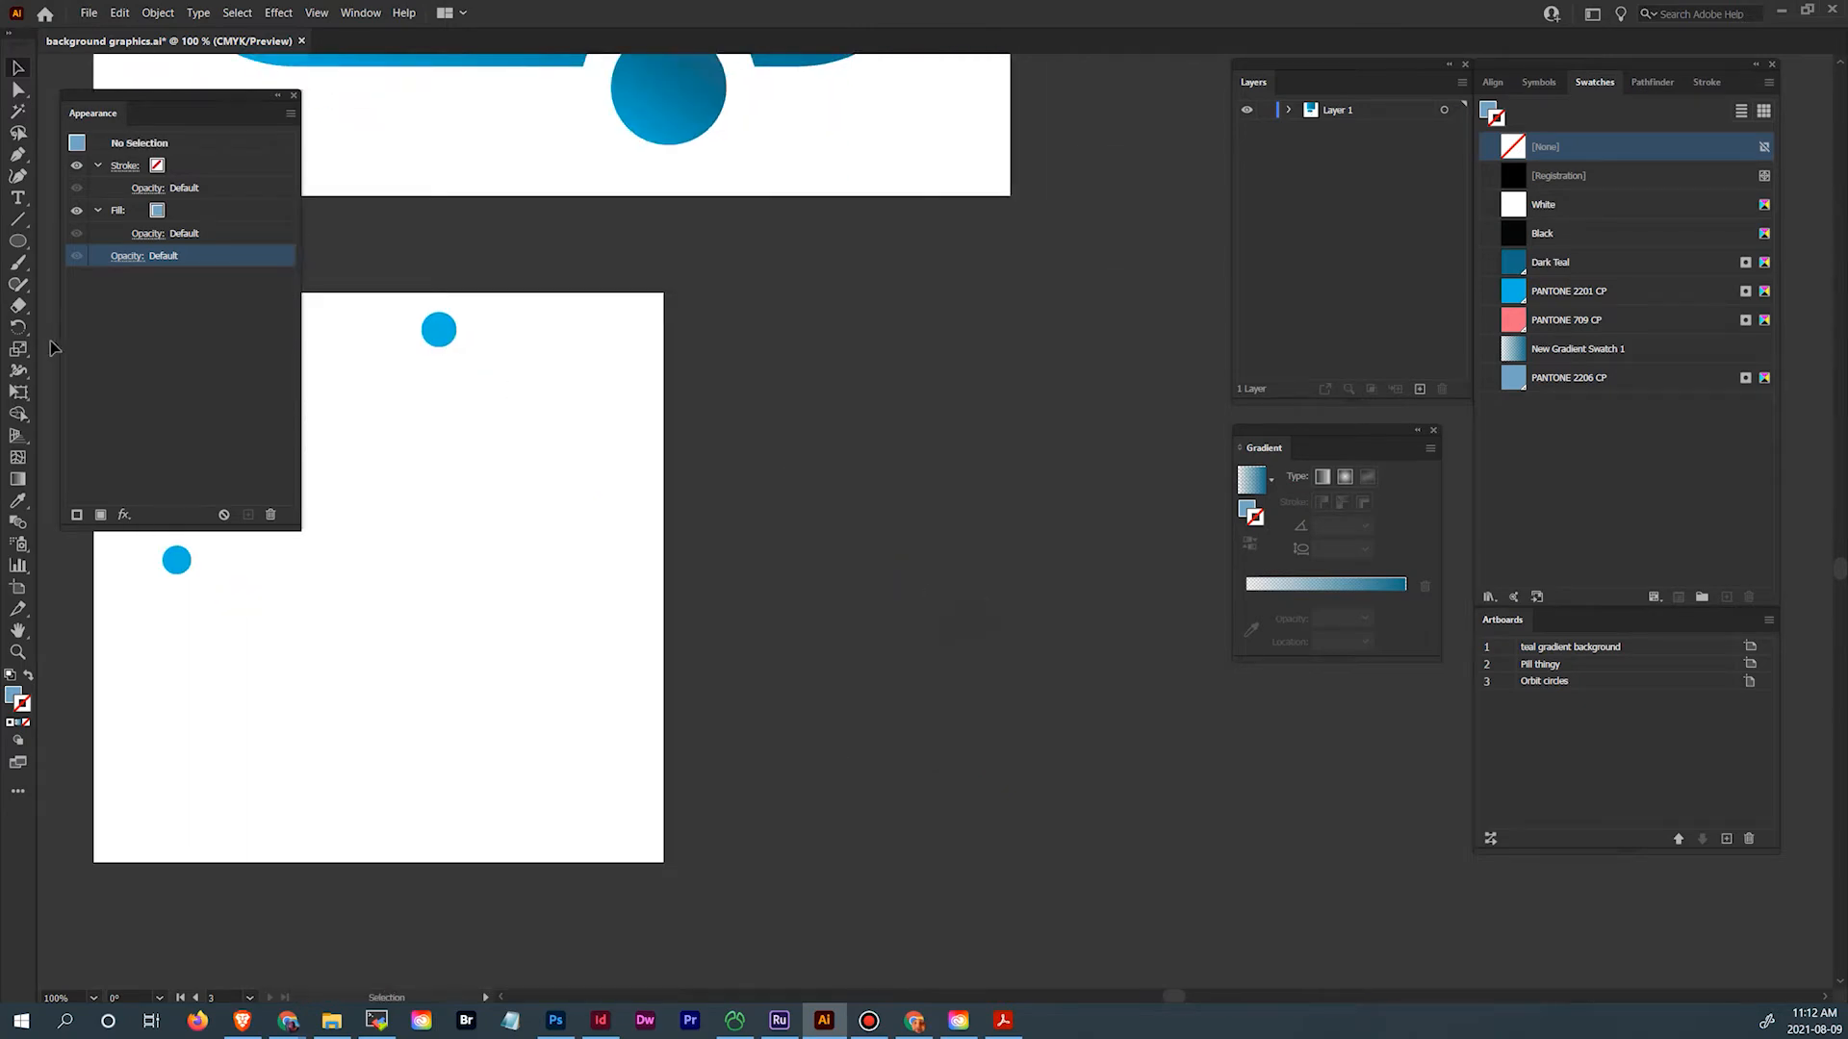
left_click(18, 588)
left_click_drag(731, 293, 1017, 615)
left_click_drag(775, 293, 1145, 652)
Set the new fourth artboard's width and height to 3 in each
left_click(1751, 699)
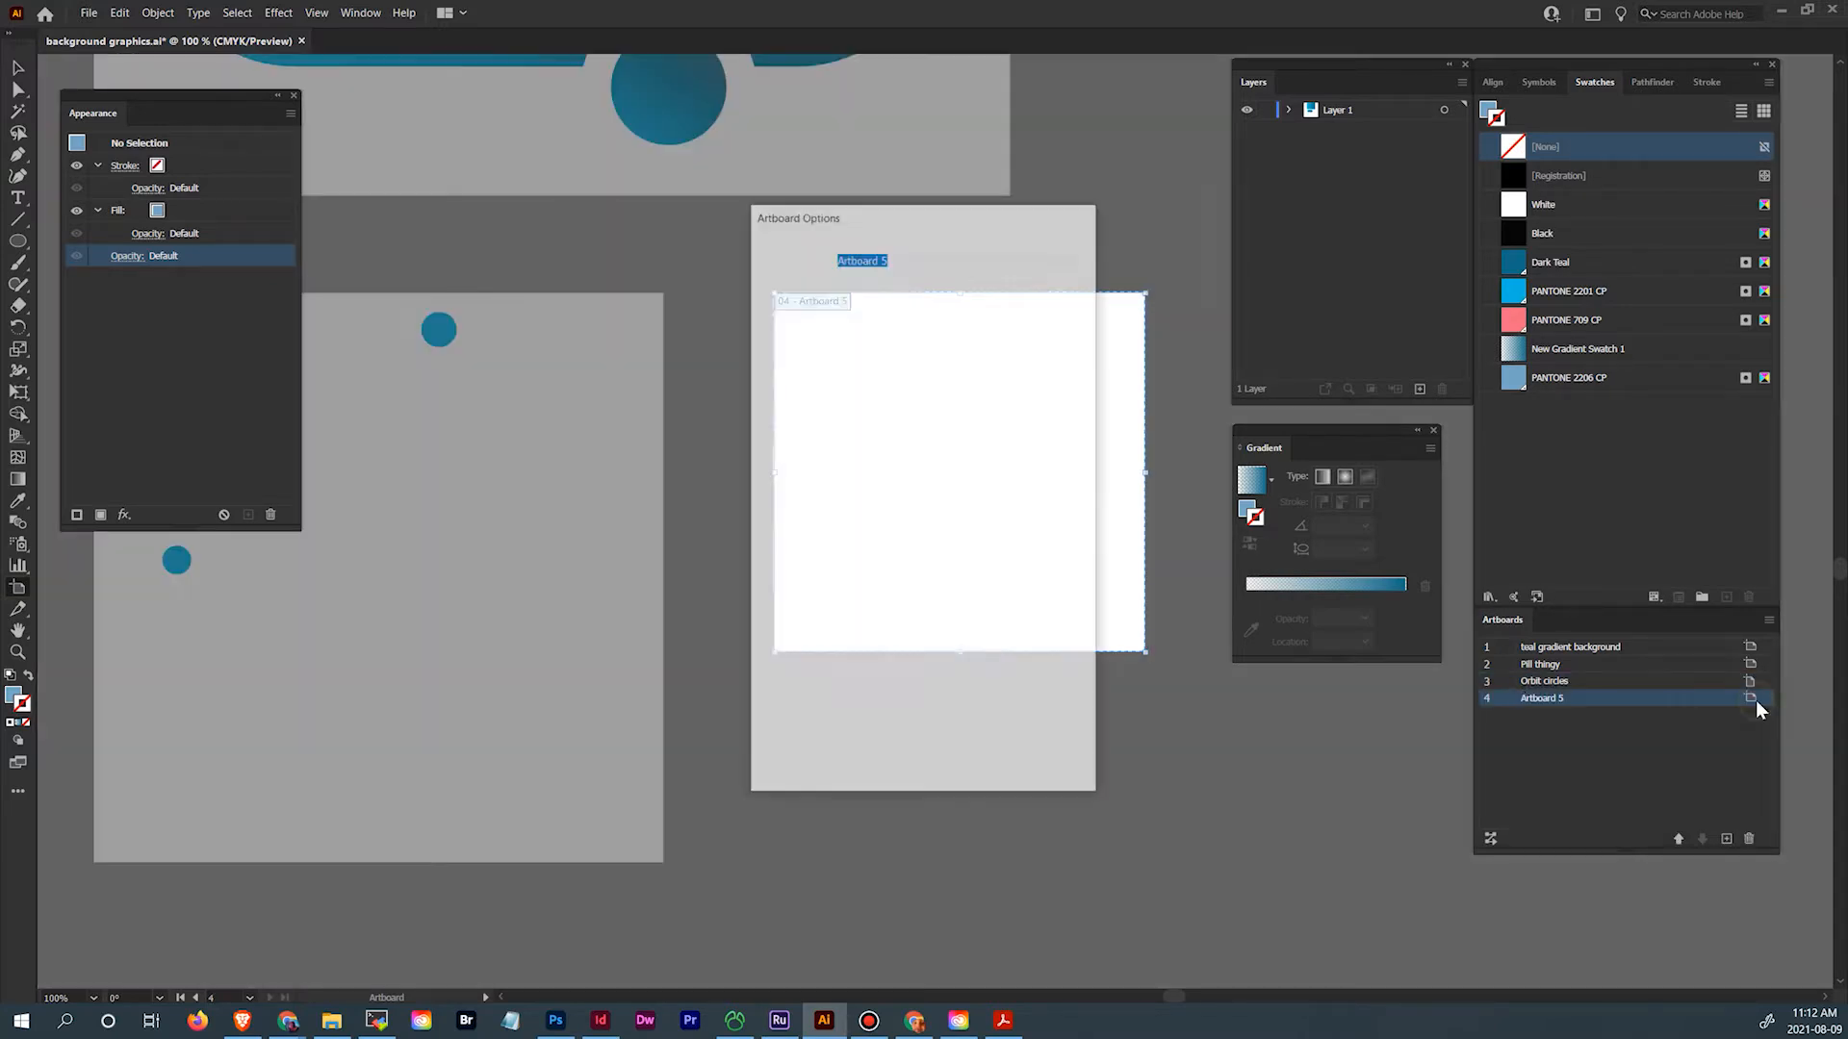
key("Tab")
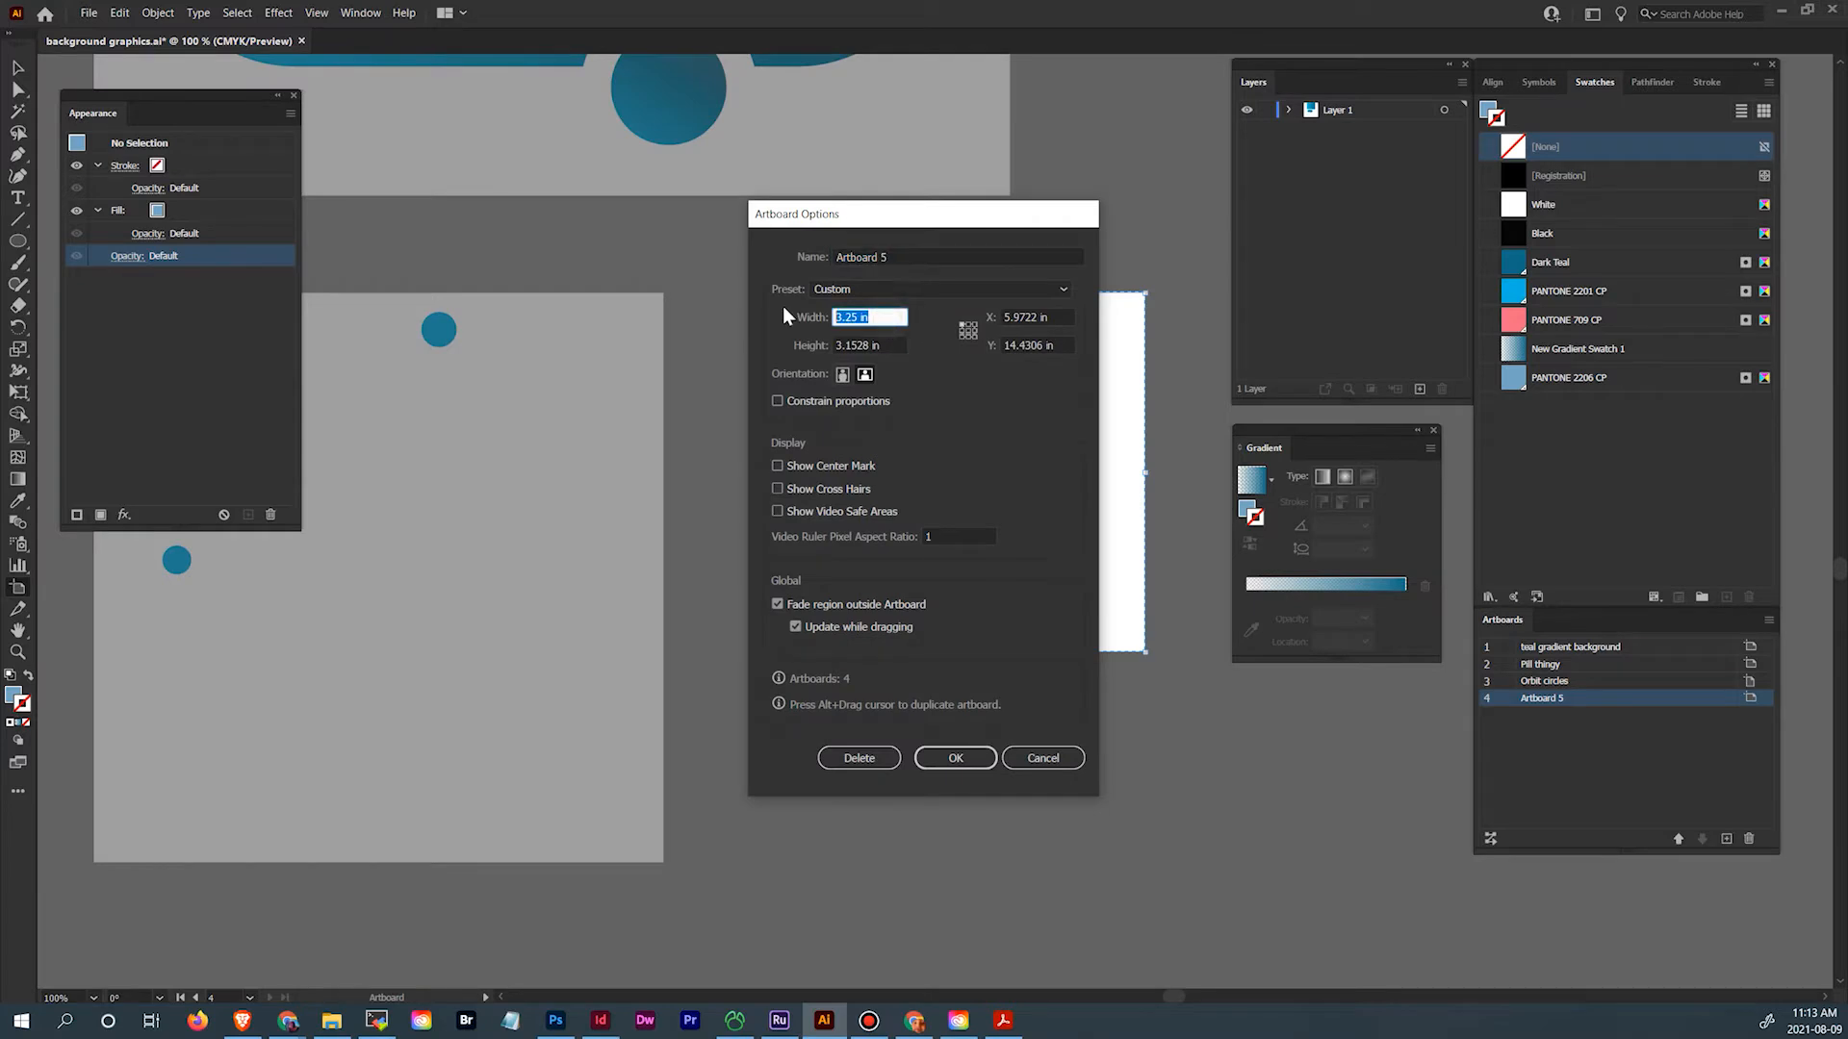
type("3")
key("Tab")
type("3")
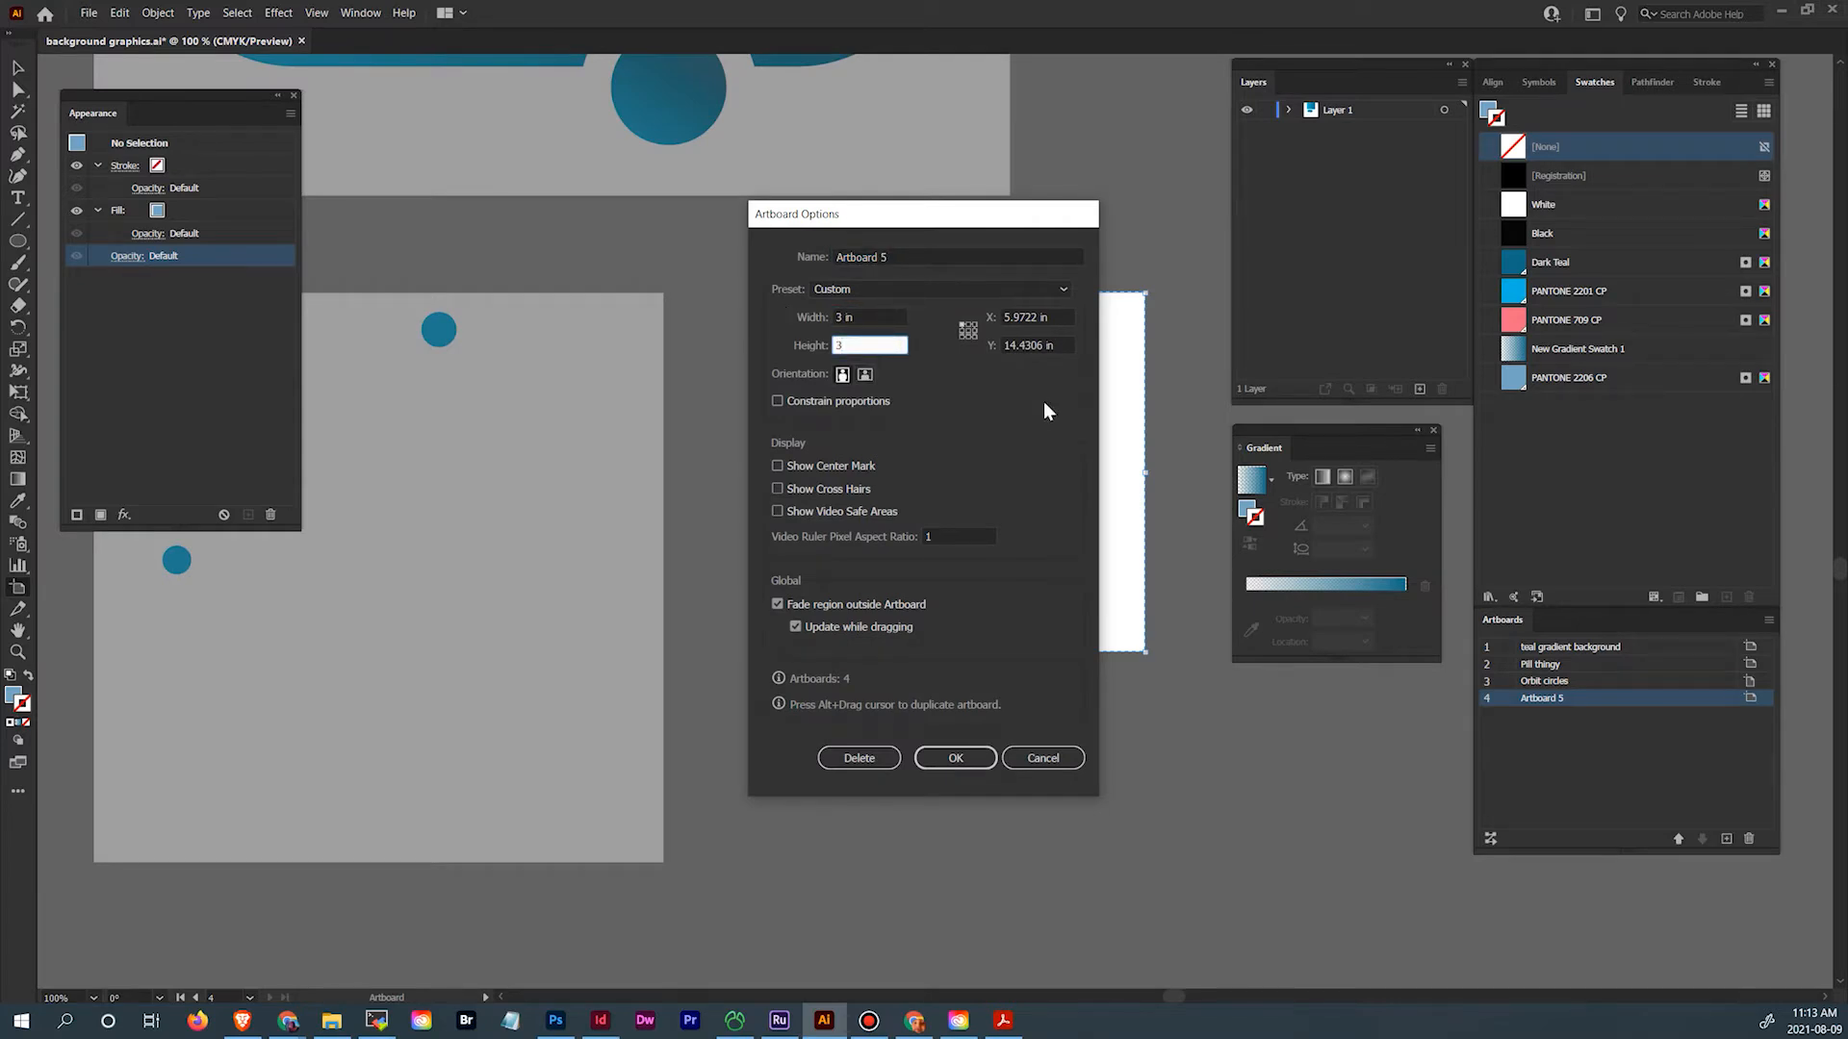
left_click(955, 759)
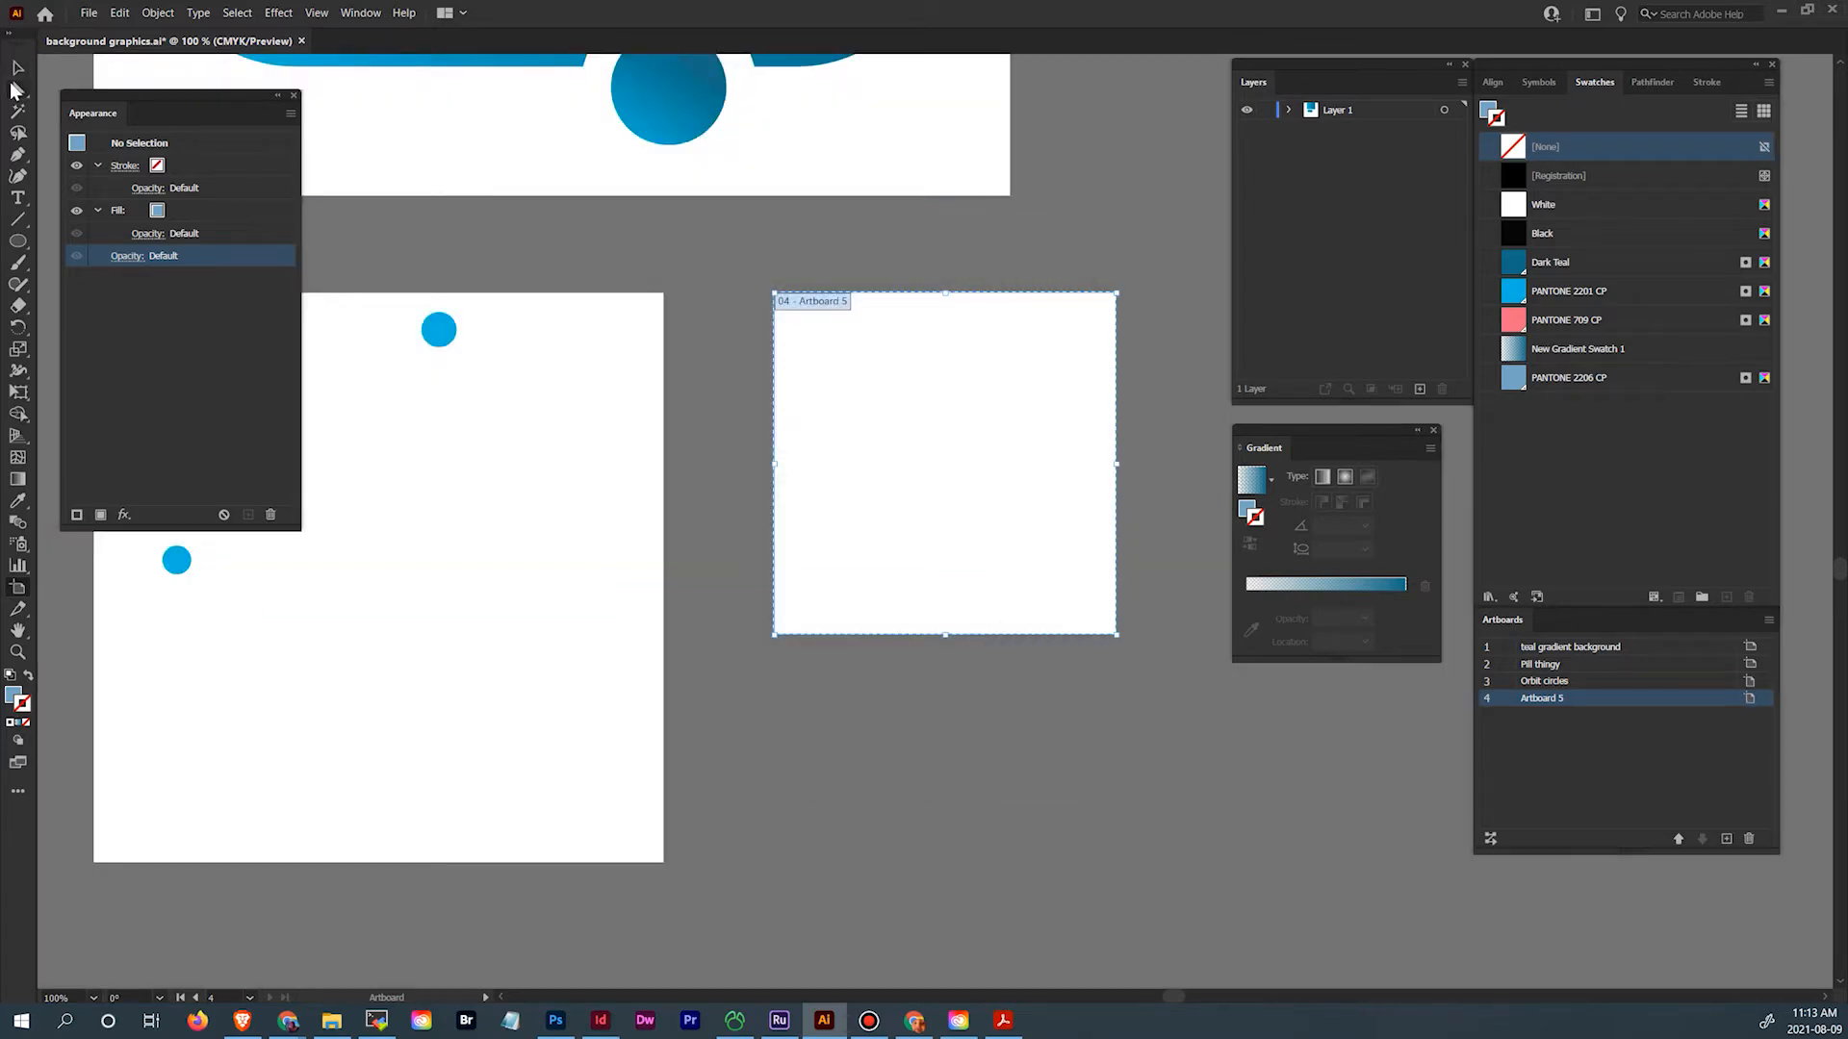
Copy the small gradient circle from the pill artboard onto the new fourth artboard
left_click(17, 68)
left_click(668, 101)
left_click_drag(668, 101, 924, 507)
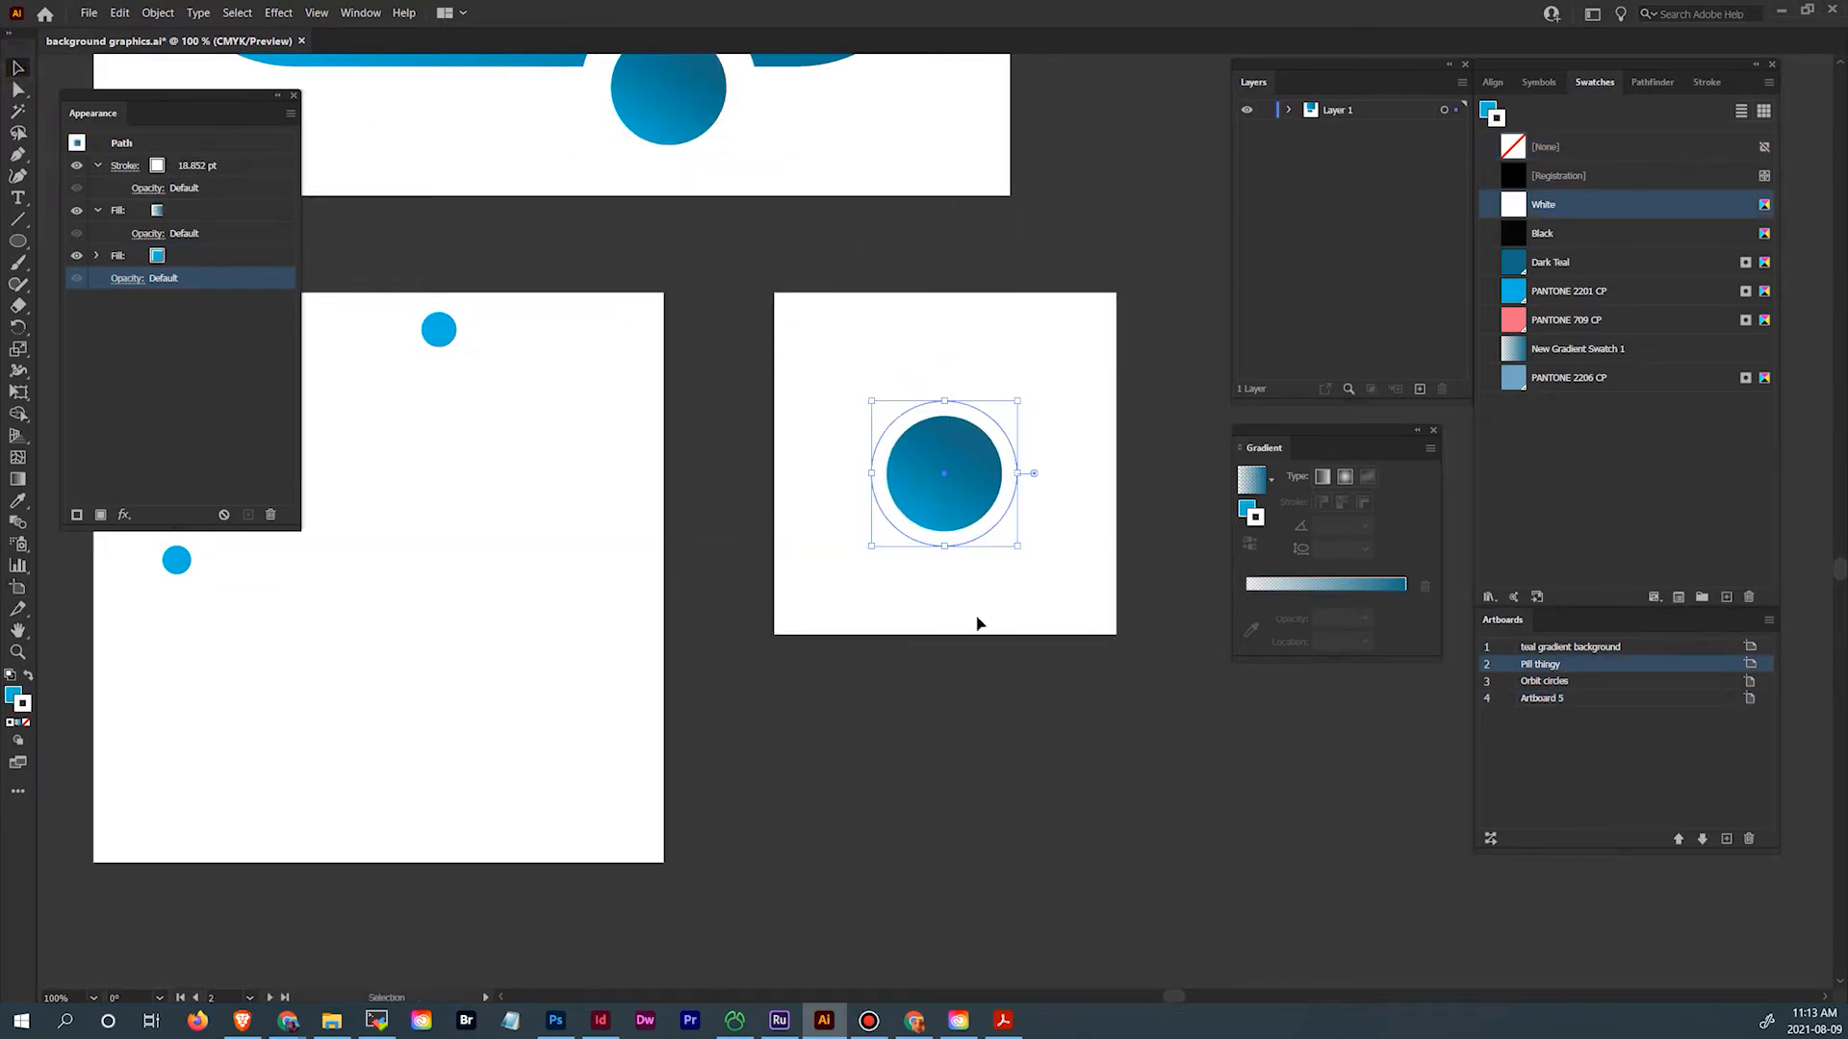
Change the copied circle's solid fill to PANTONE 2206 CP and remove its gradient fill
left_click(145, 258)
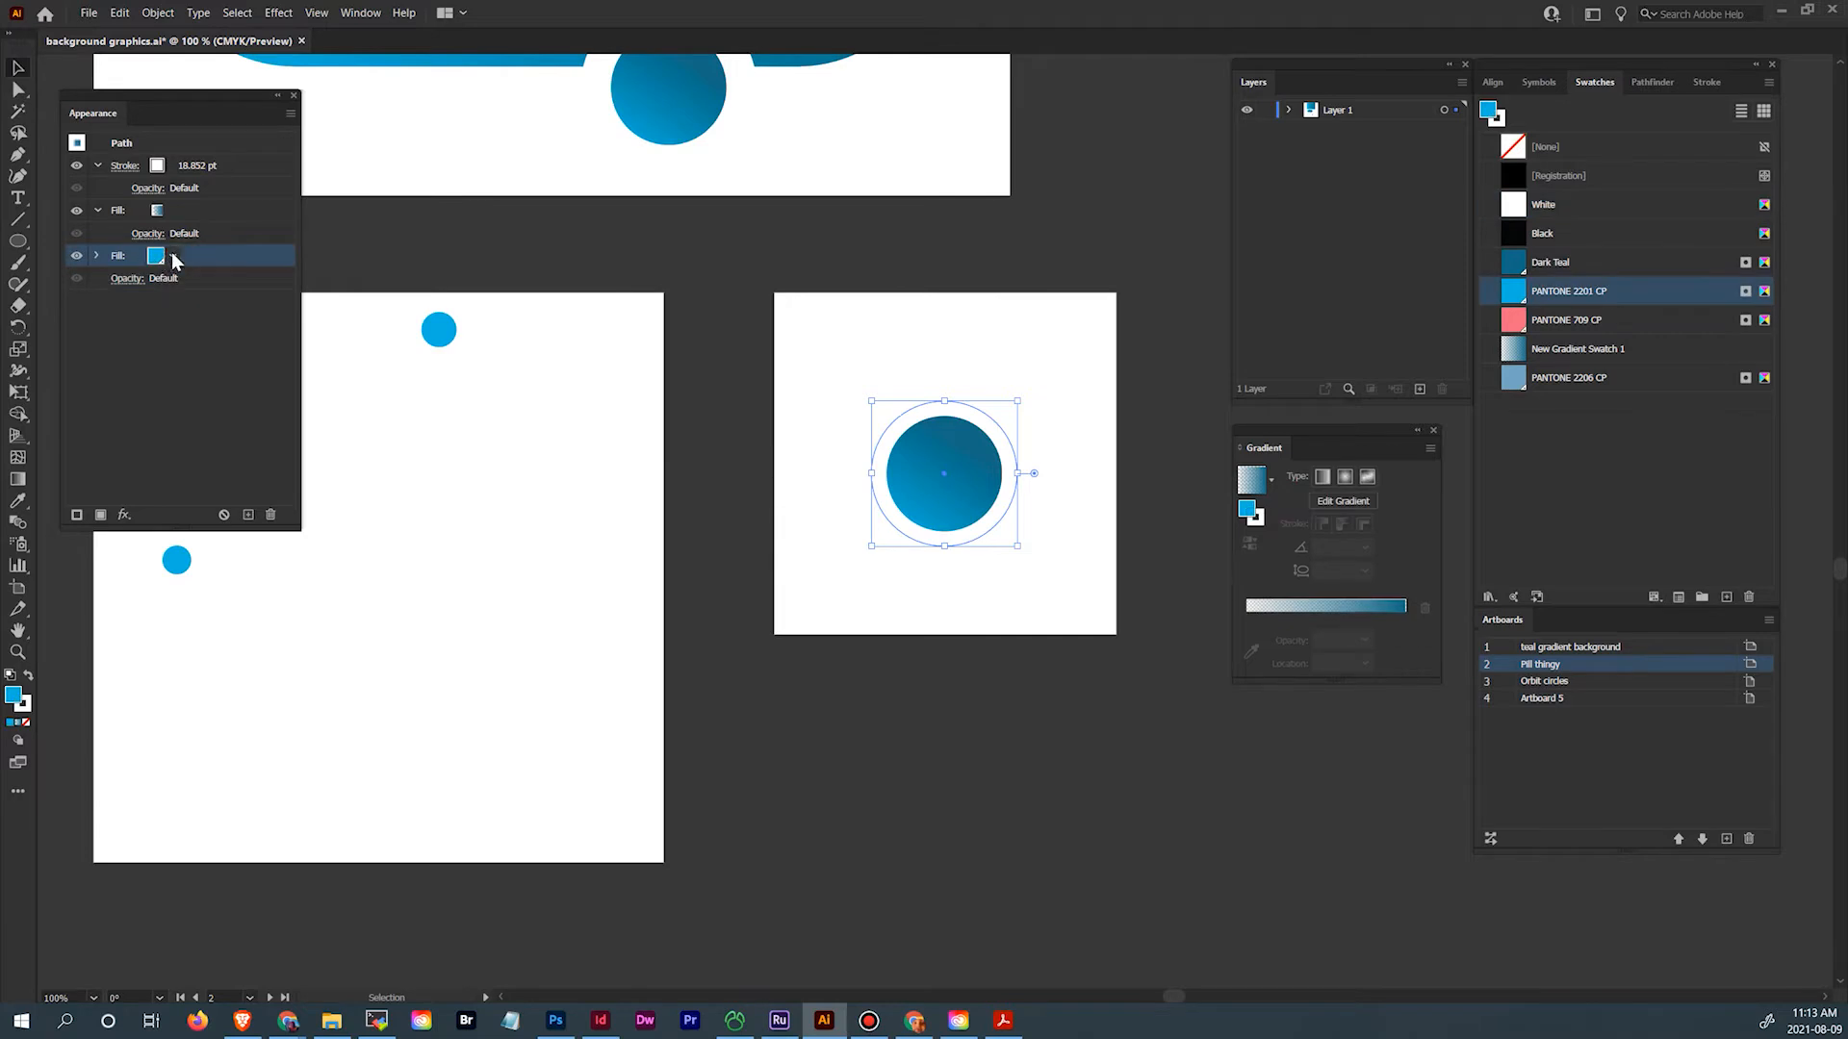
left_click(170, 256)
left_click(113, 289)
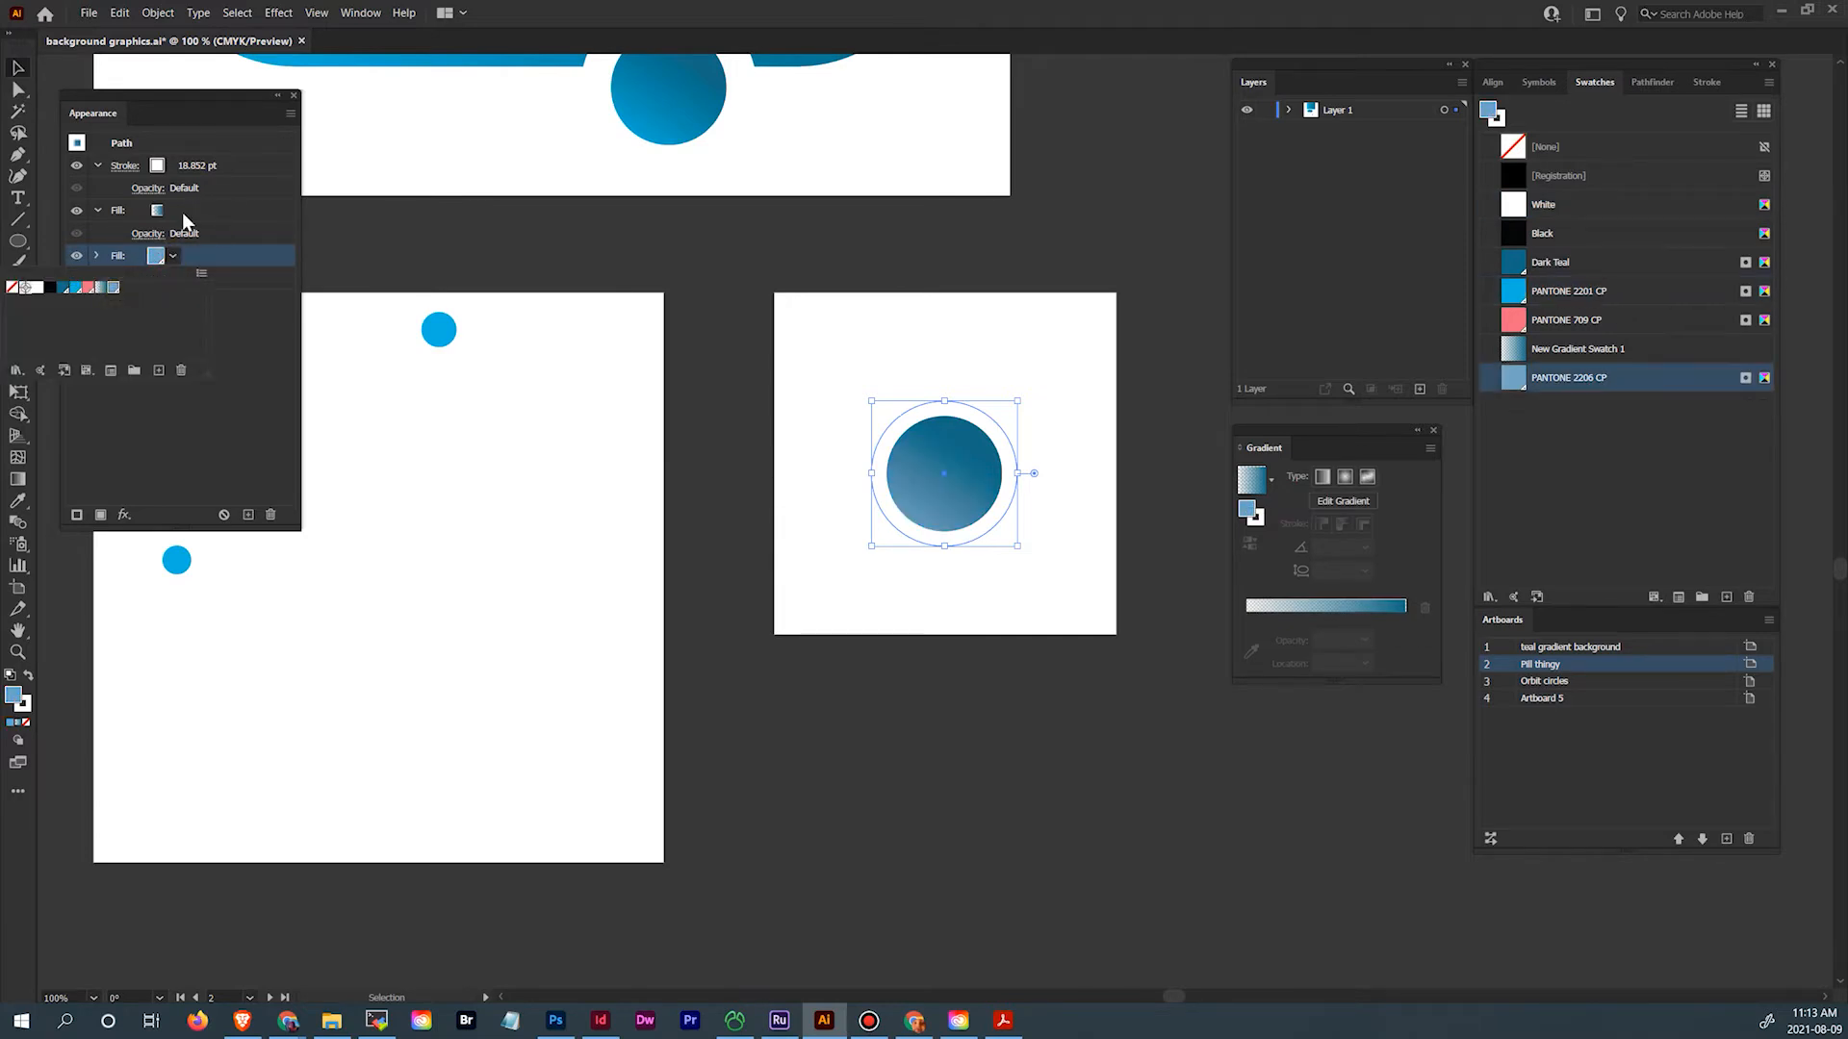
left_click(188, 212)
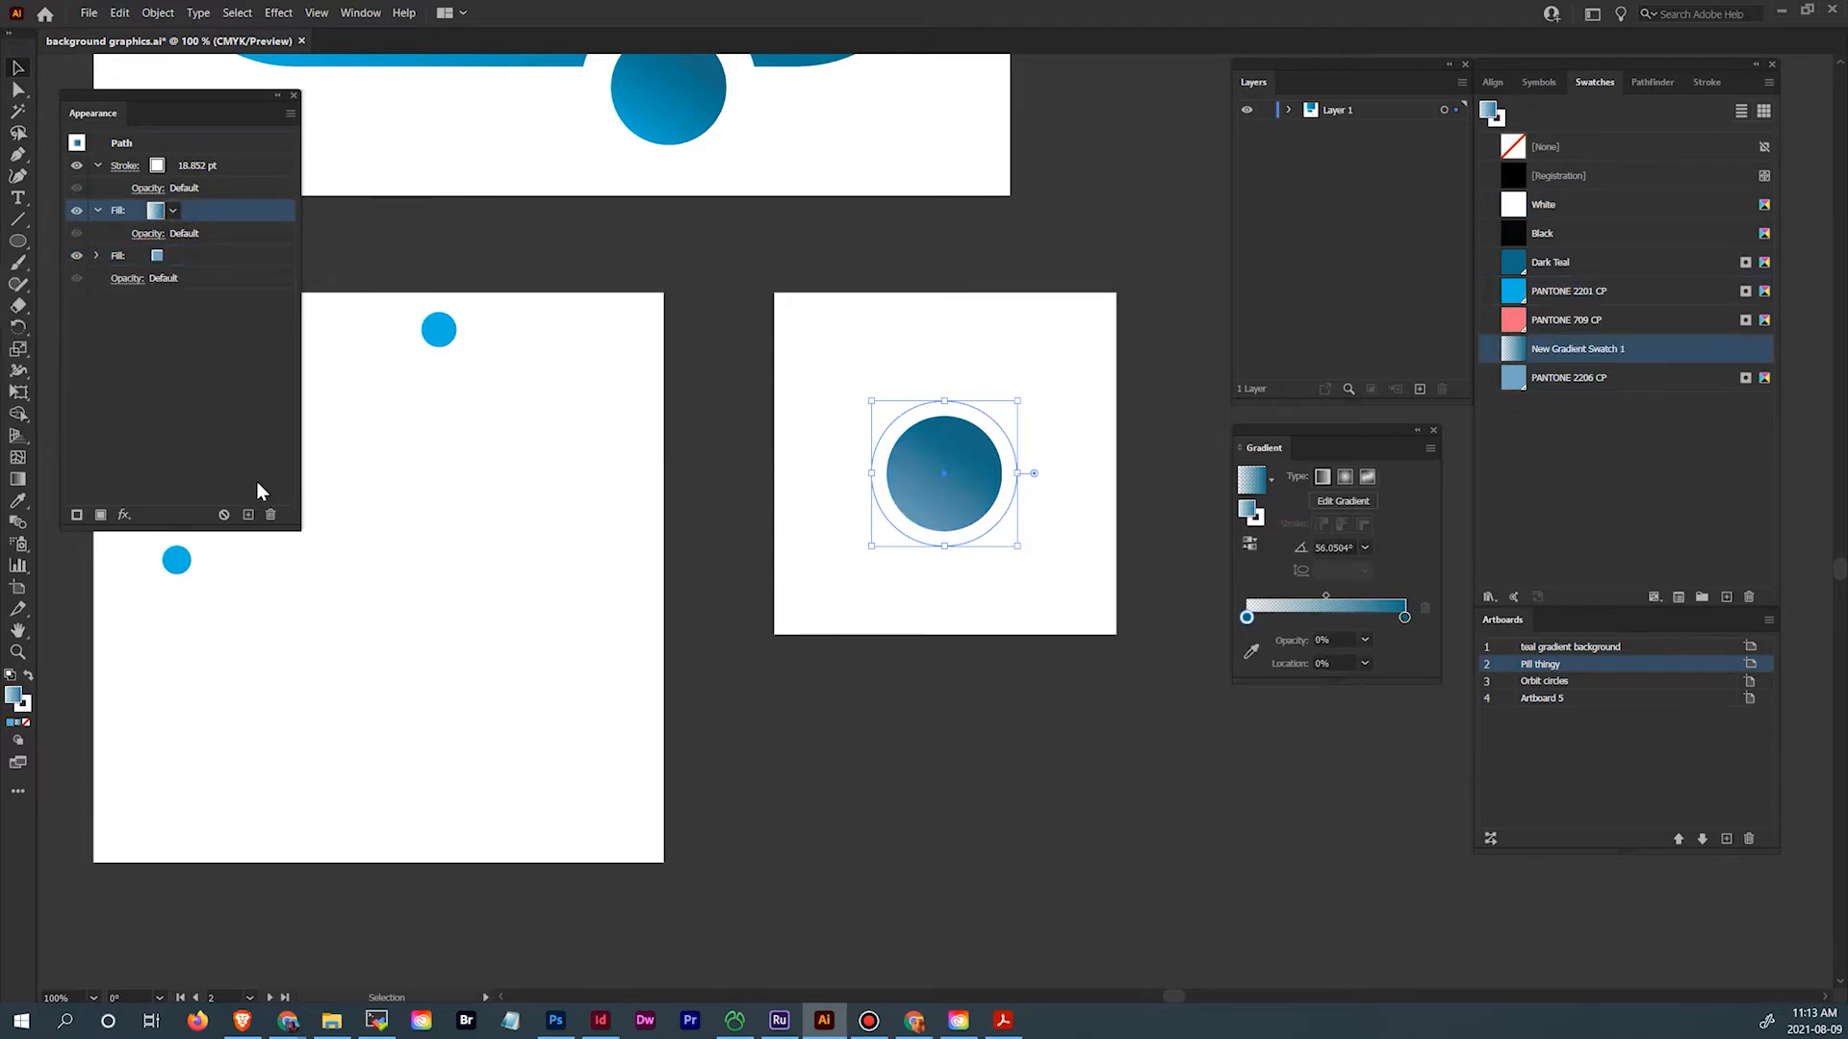
left_click(271, 515)
left_click(902, 644)
Center the blue circle horizontally and vertically on the fourth artboard
left_click(974, 496)
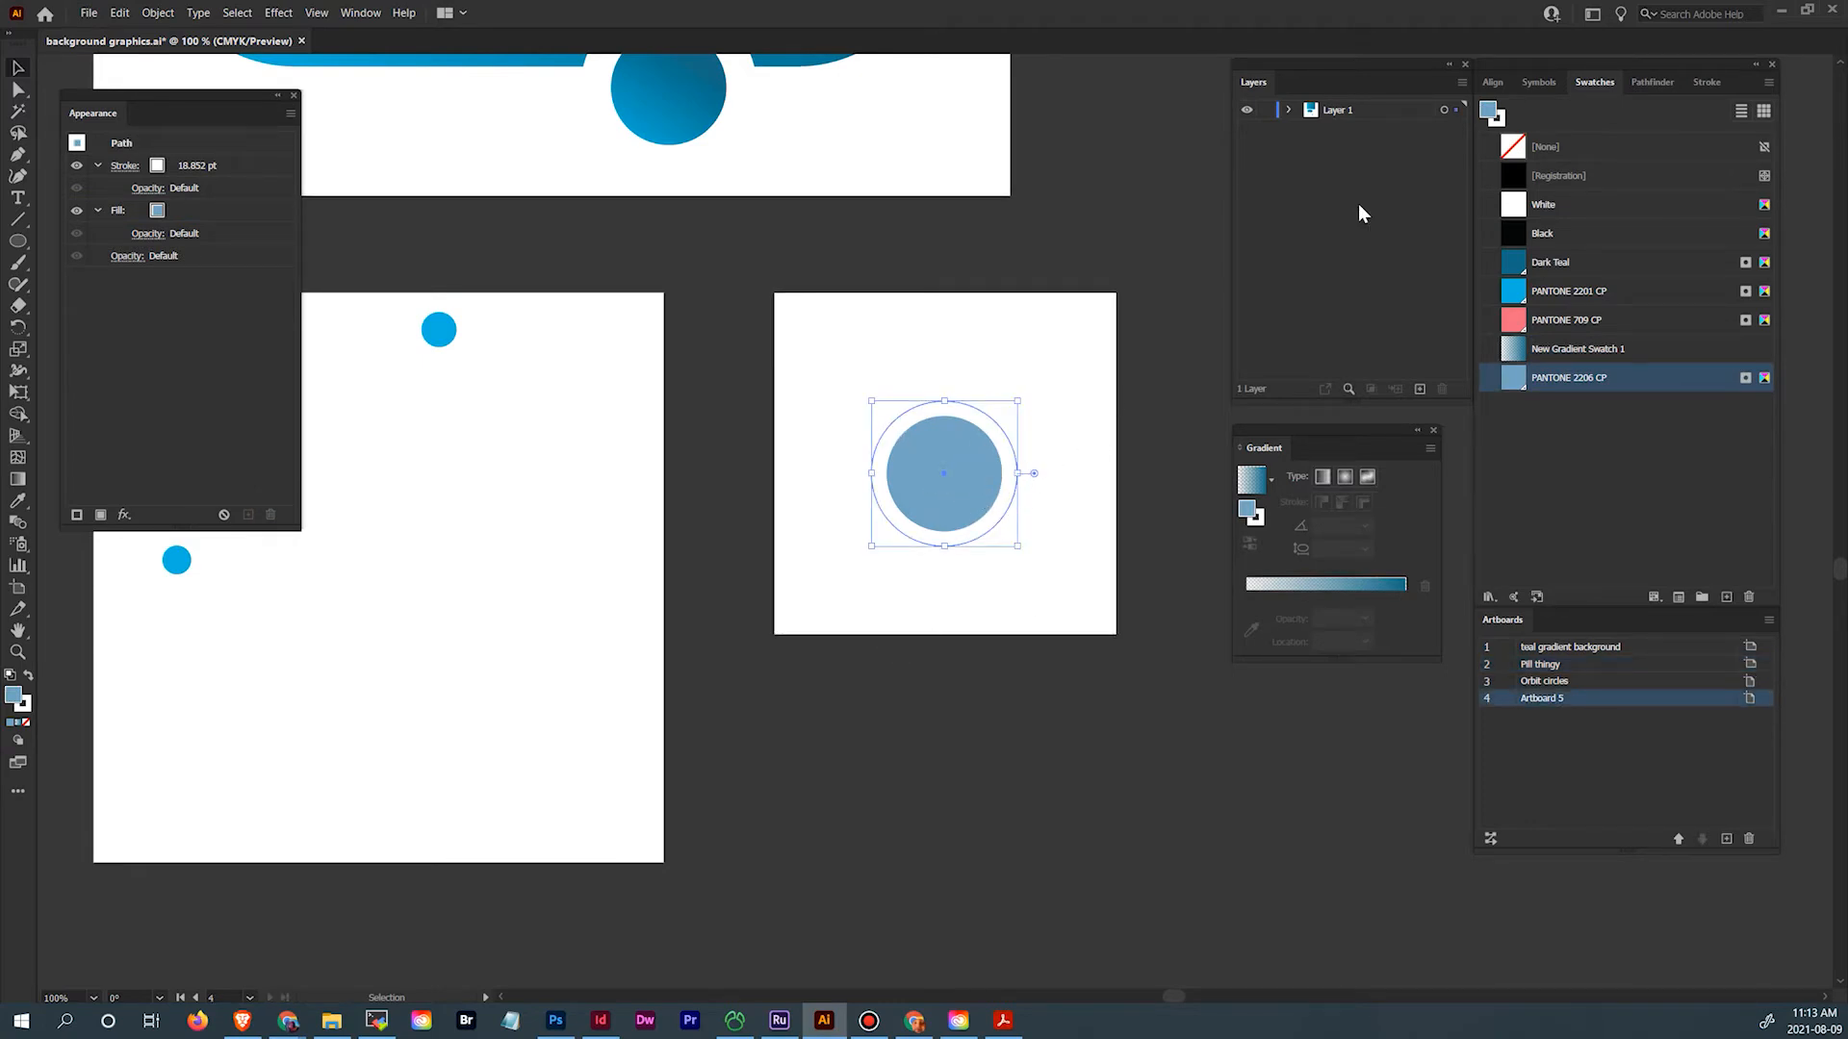
left_click(1492, 84)
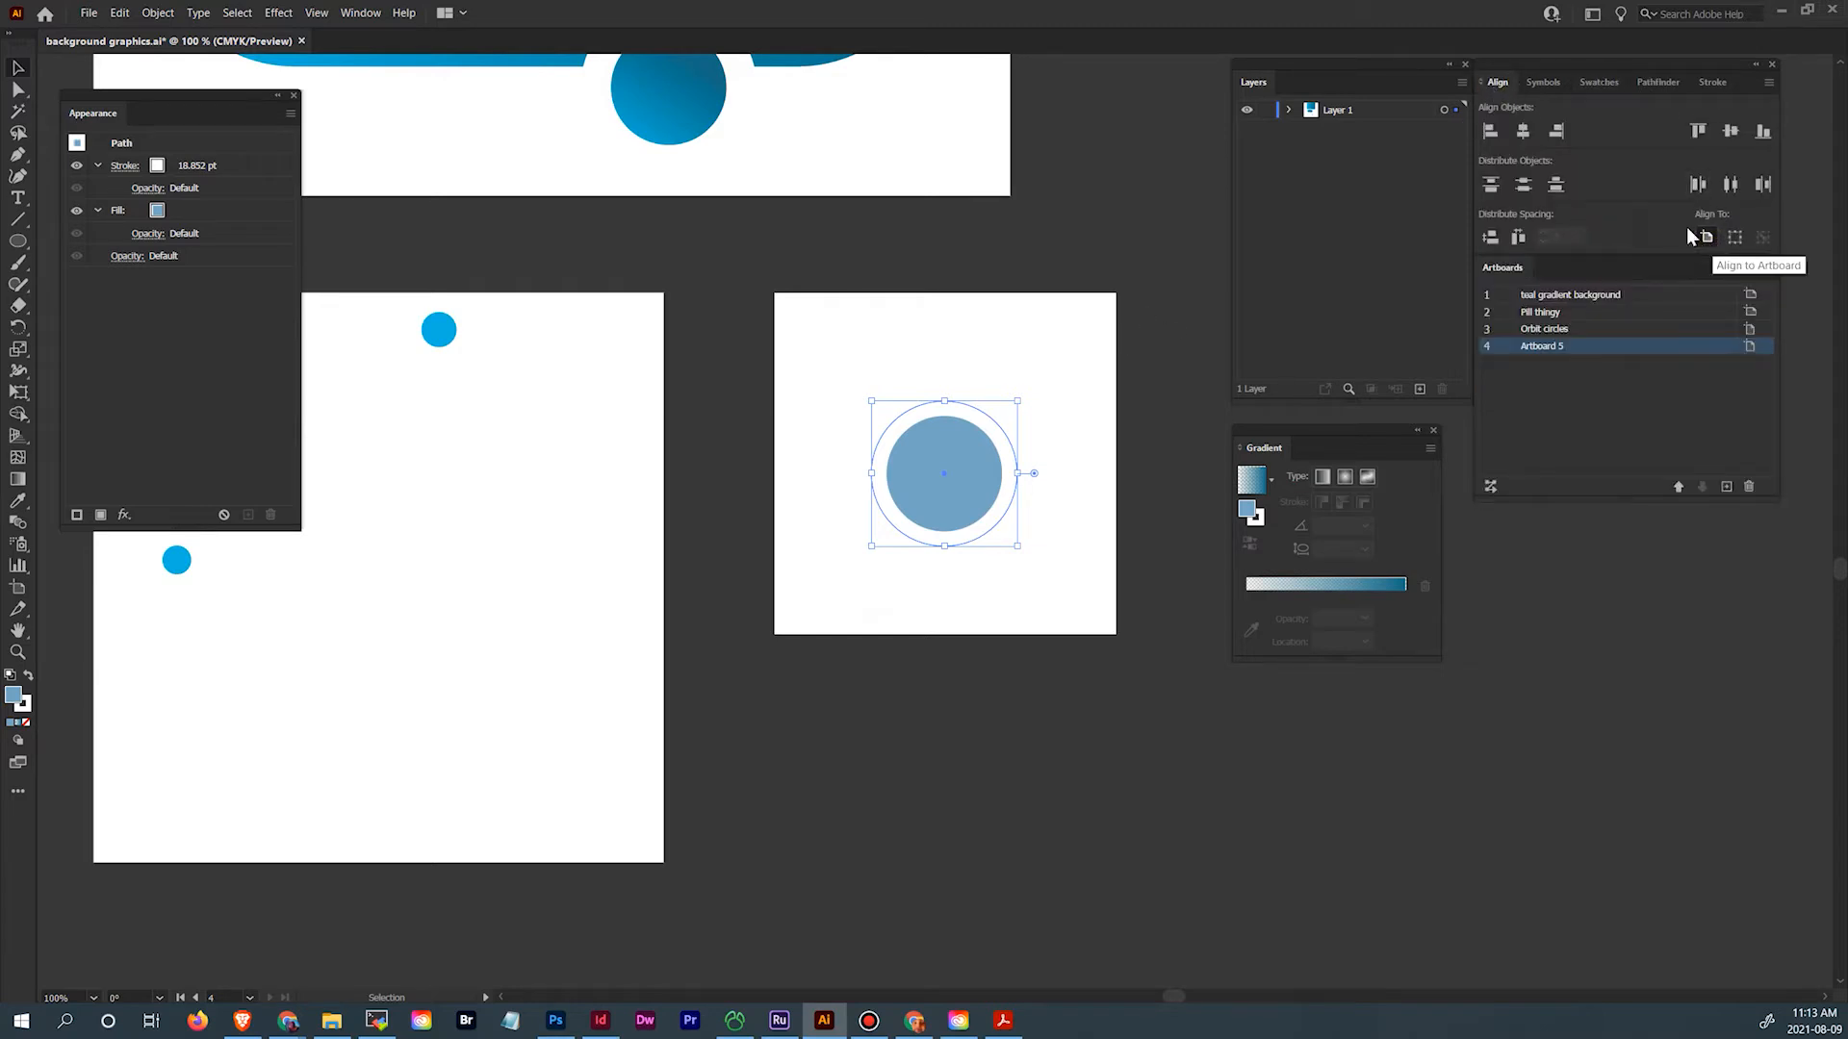
left_click(1523, 132)
left_click(1730, 132)
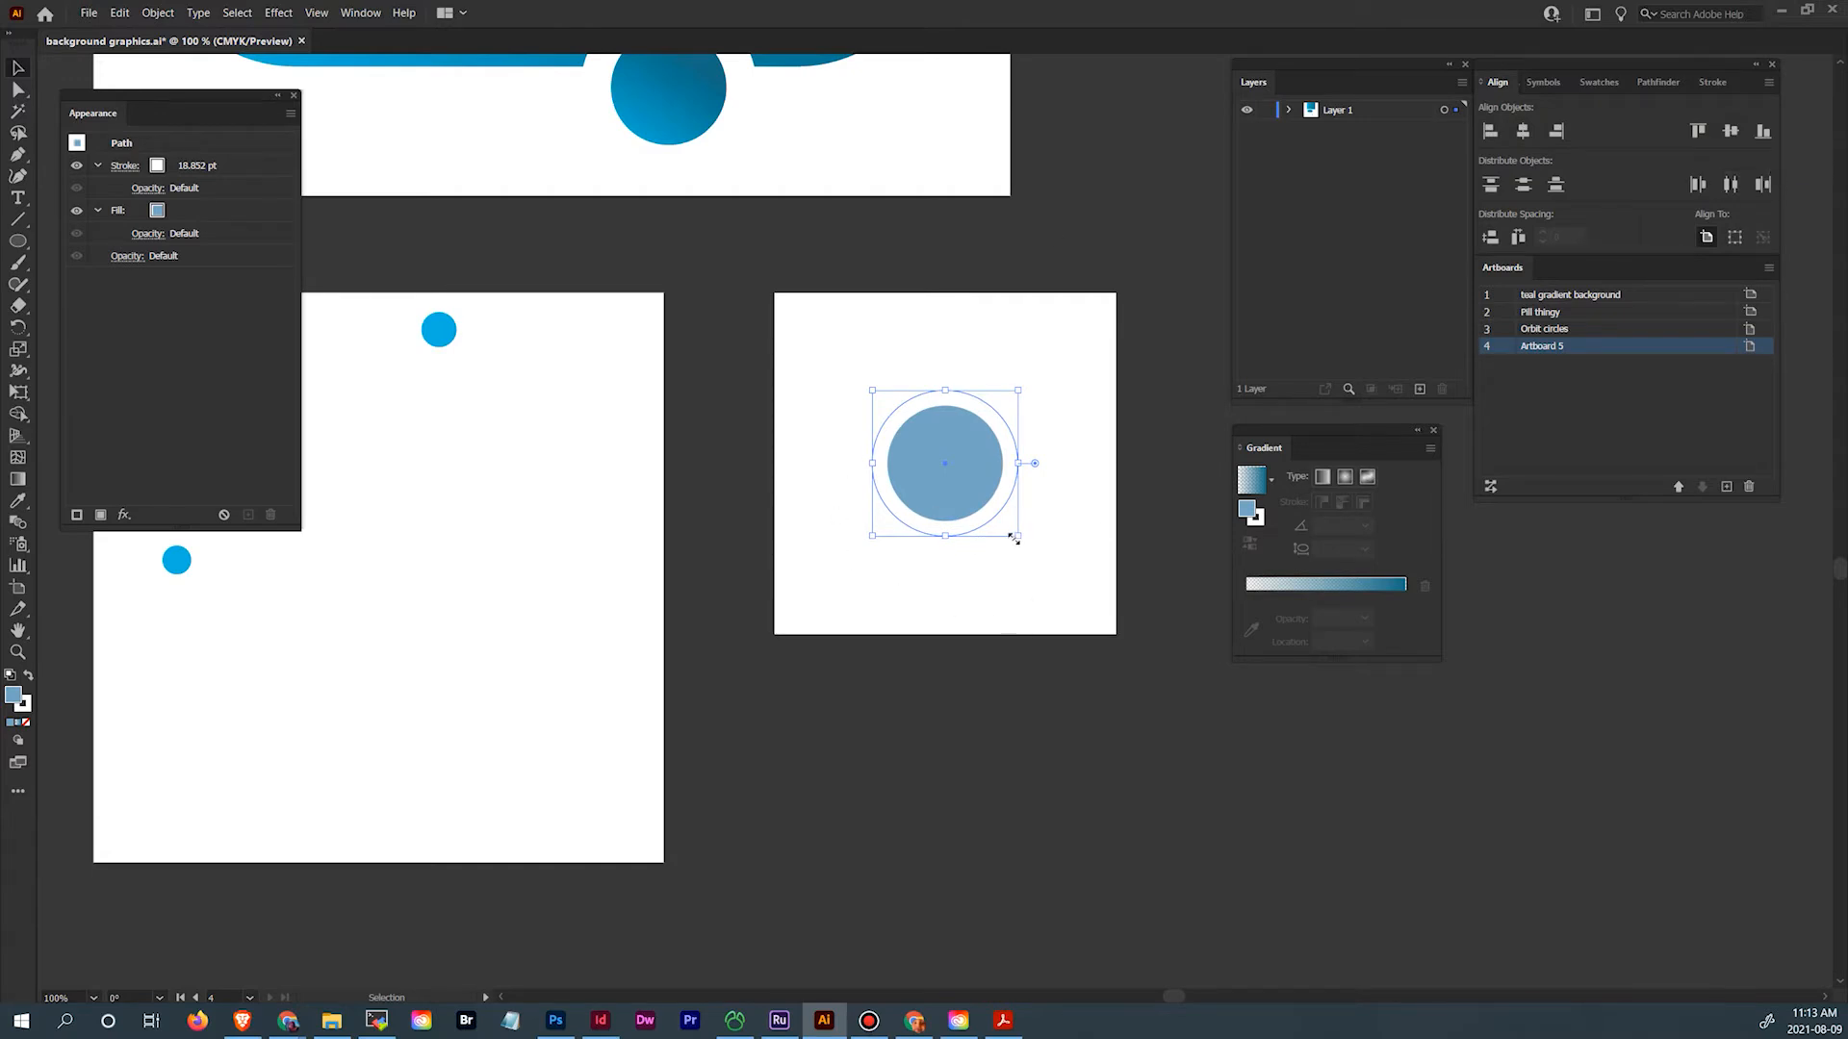
Check the circle in the Minimalist_Healthcare_Trifold Brochure in InDesign, and back in Illustrator enlarge the blue circle about its center to nearly fill the artboard
left_click_drag(954, 276, 978, 405)
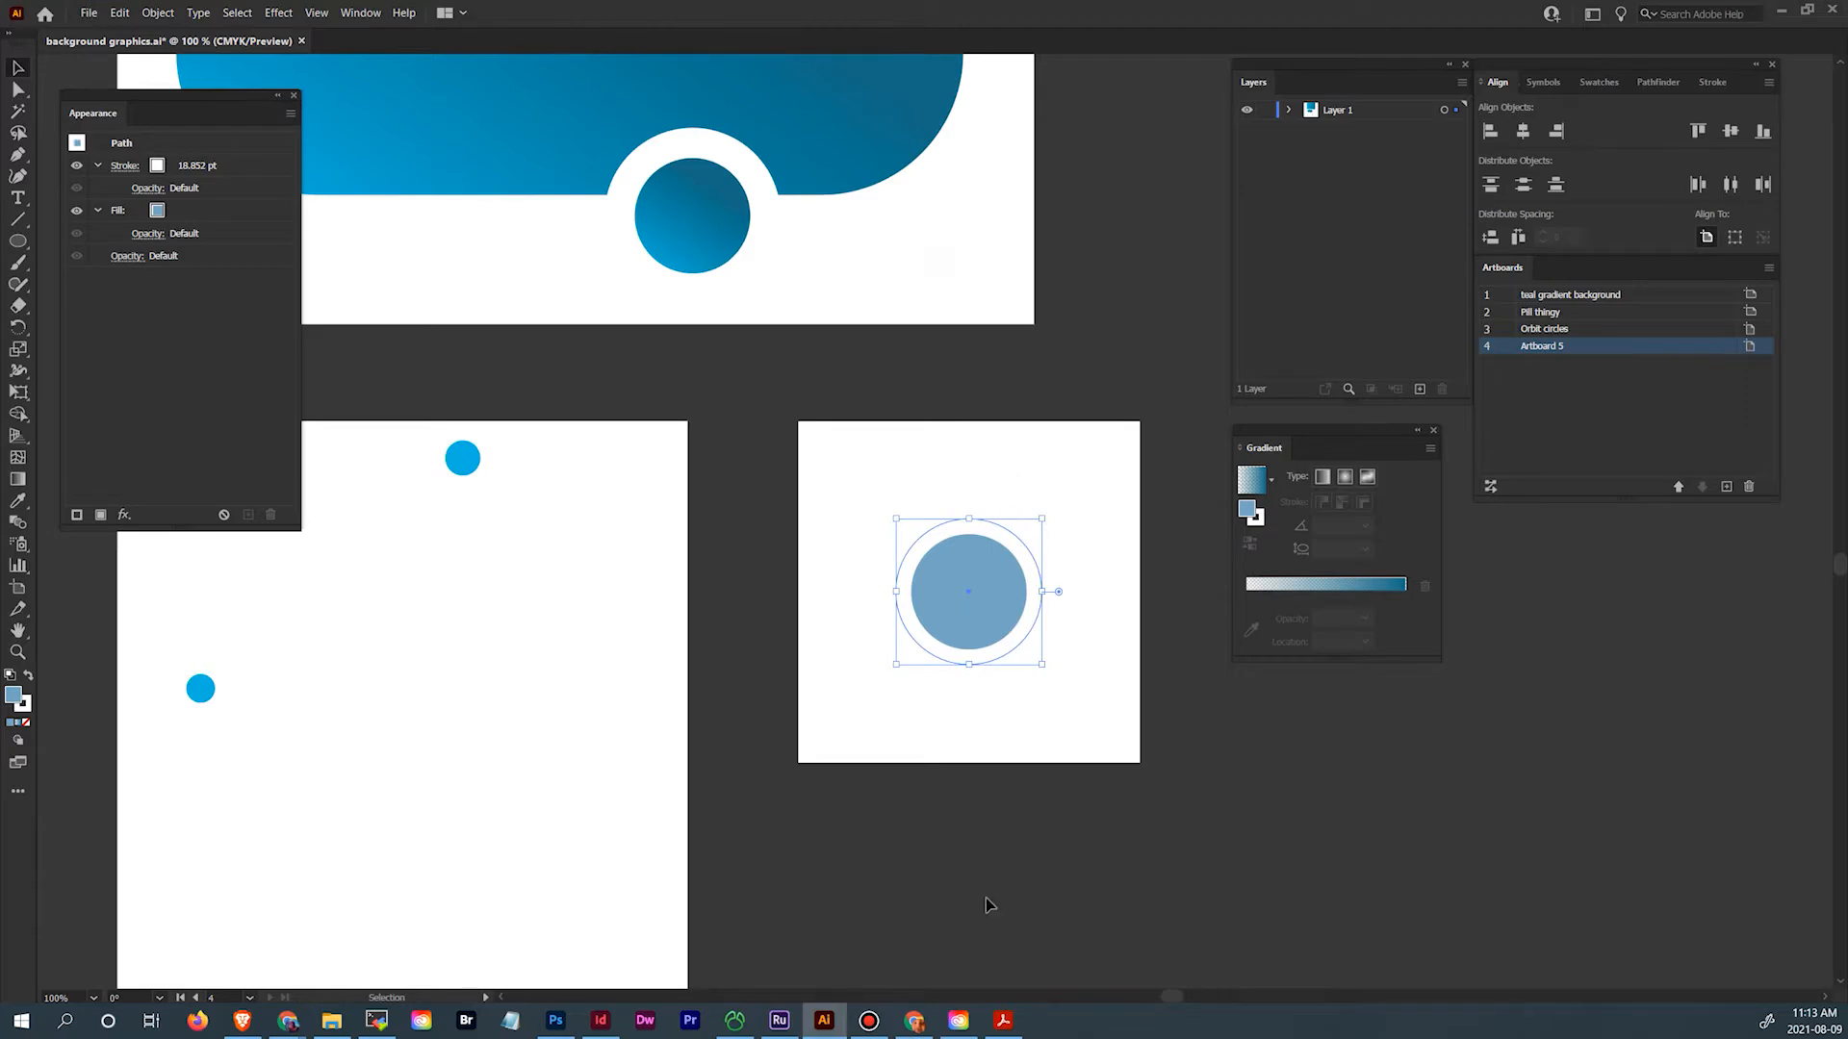
left_click(599, 1022)
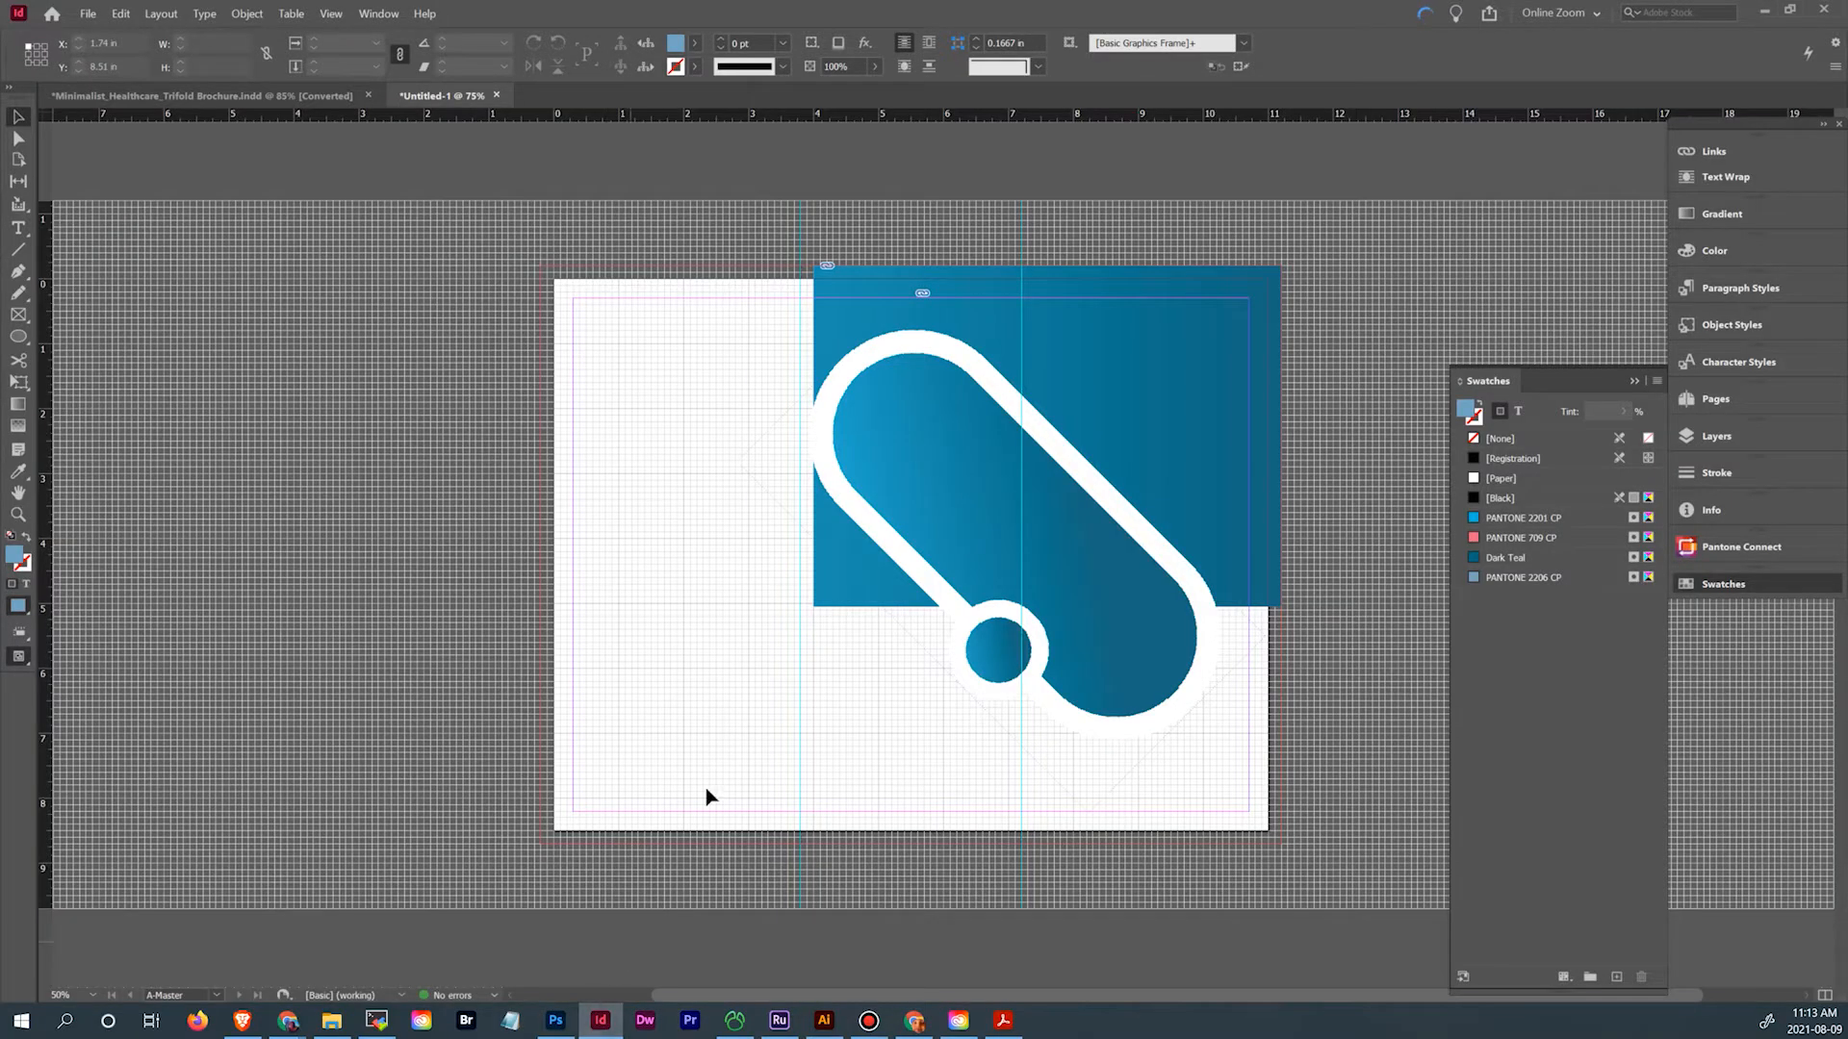
left_click(229, 92)
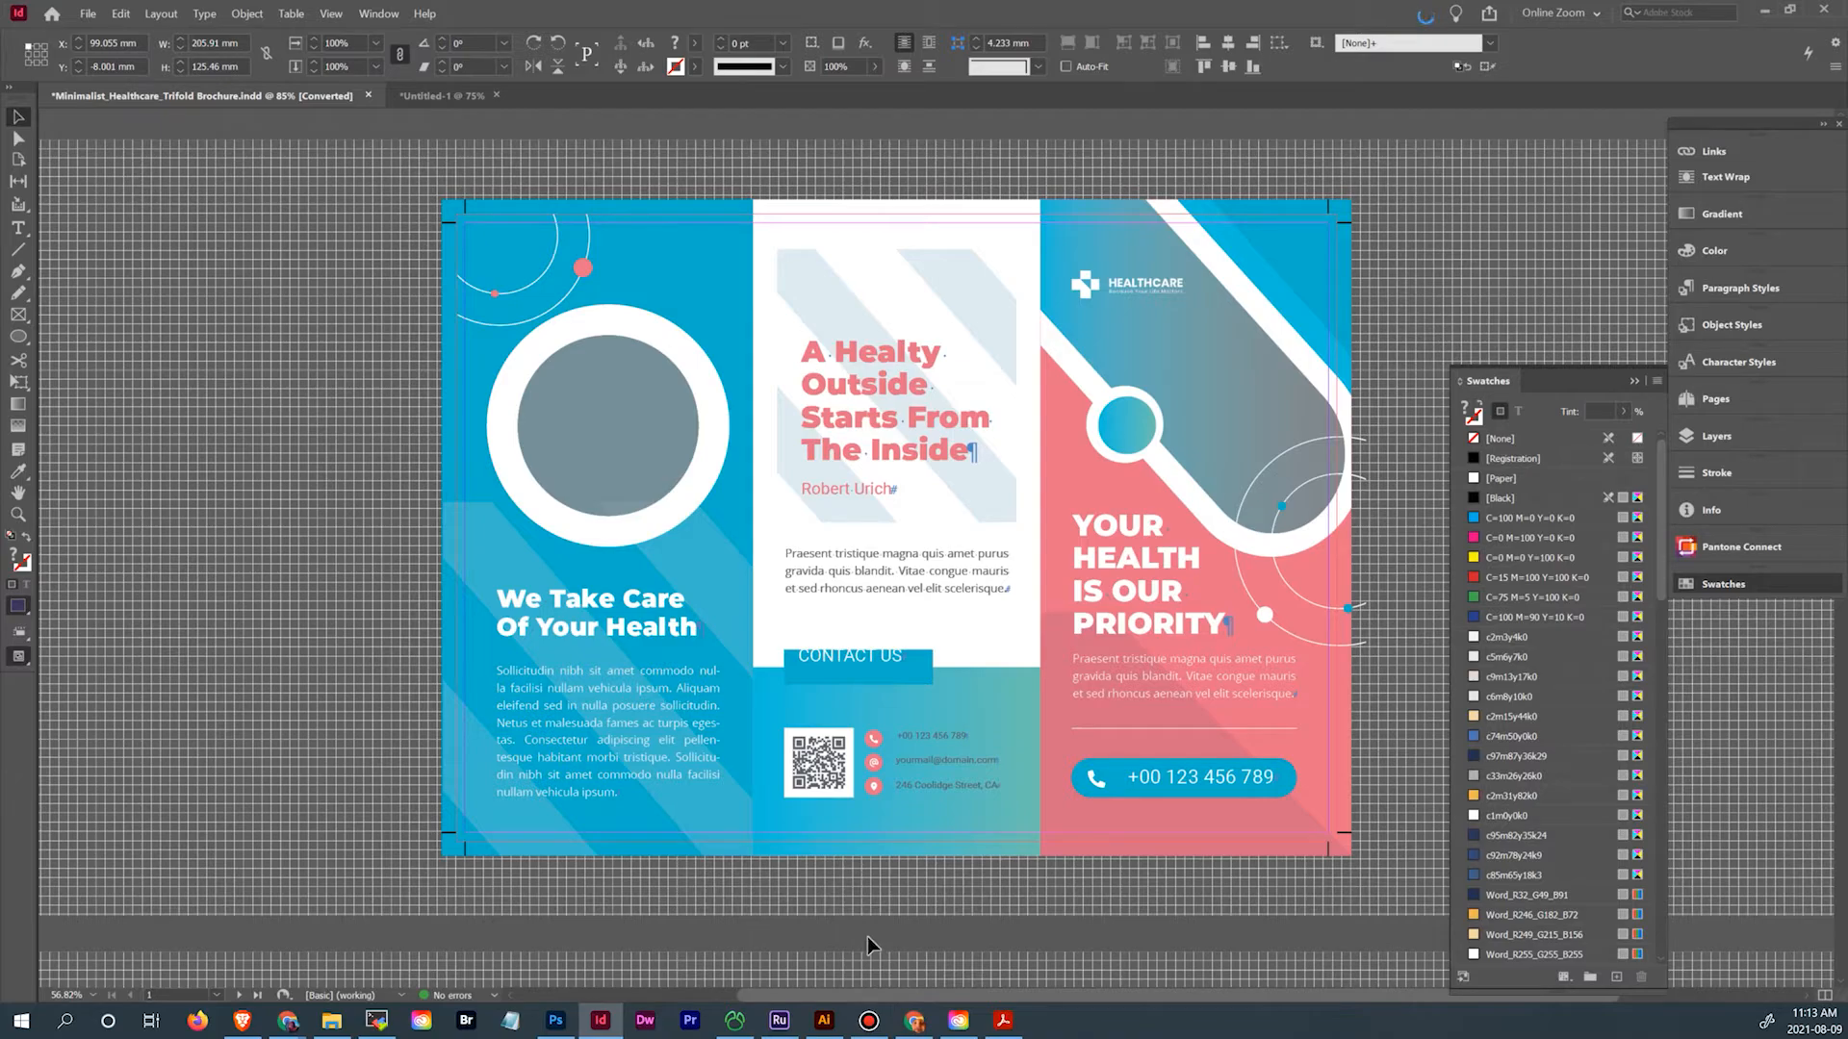
left_click(823, 1020)
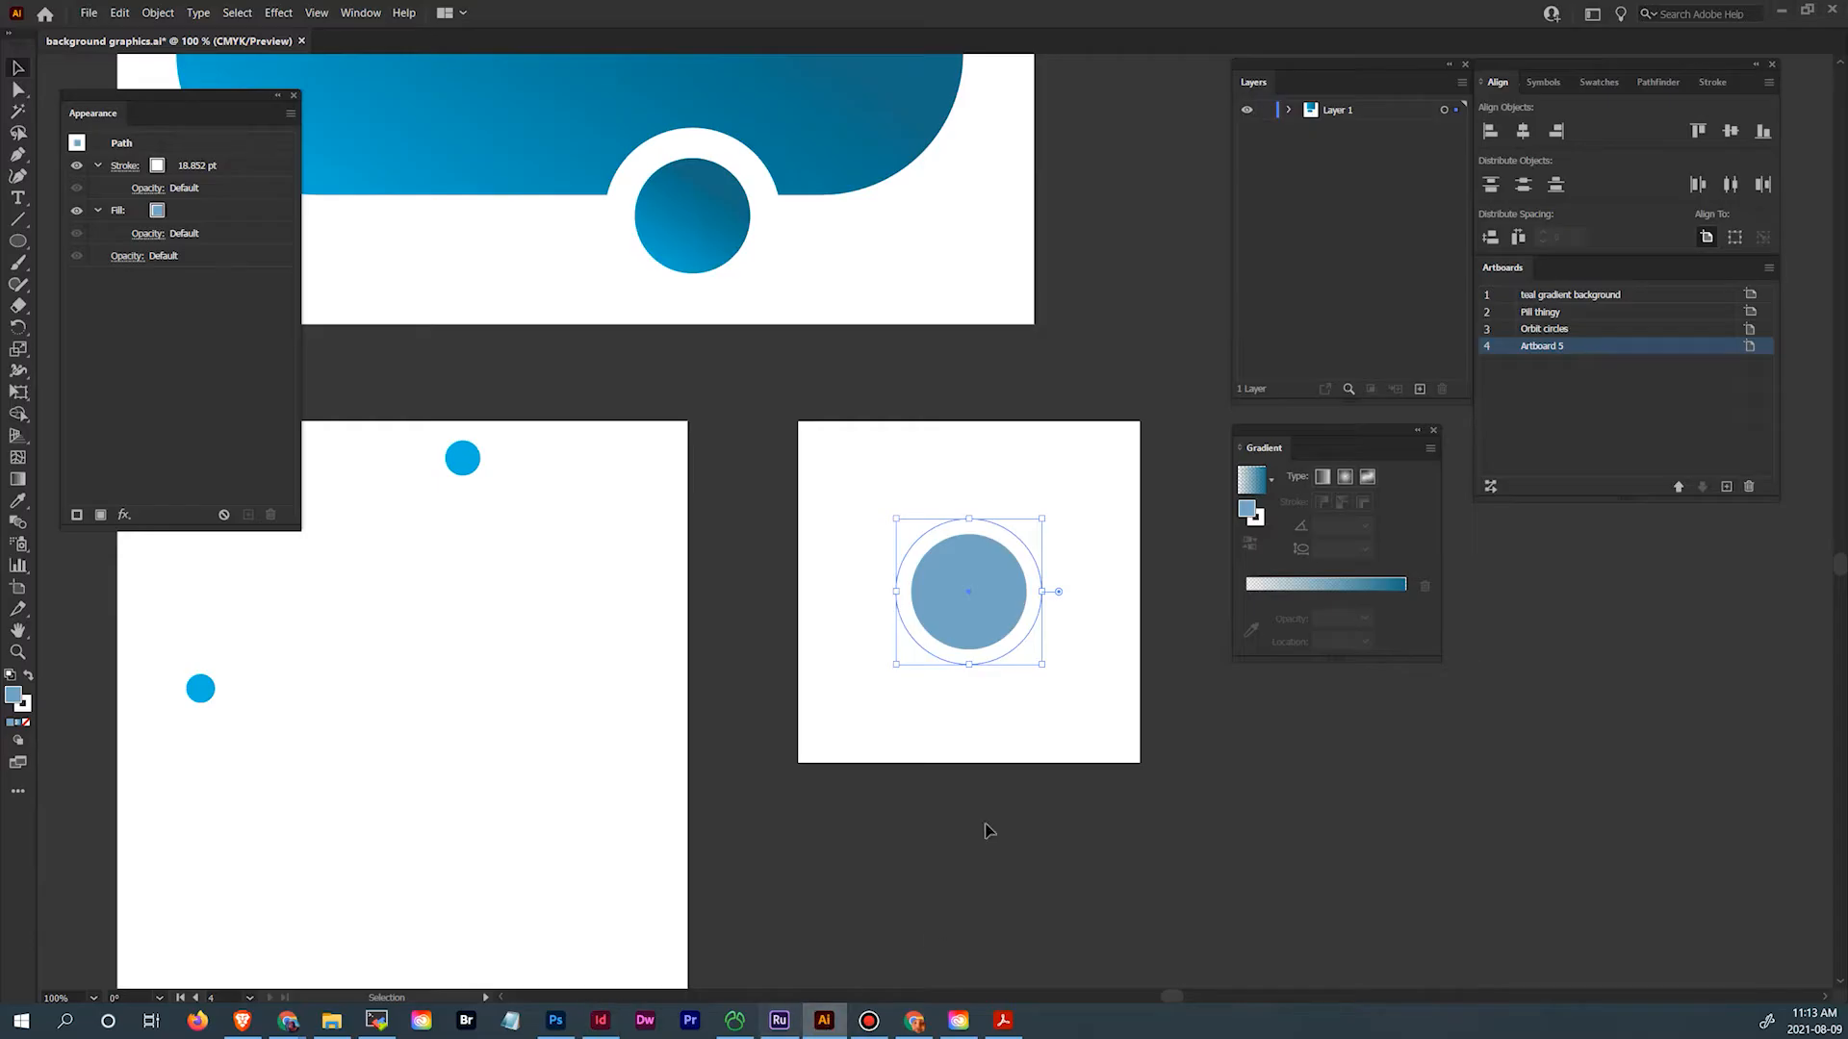
mouse_move(1042, 664)
left_mouse_down()
mouse_move(1126, 746)
mouse_move(1115, 735)
left_mouse_up()
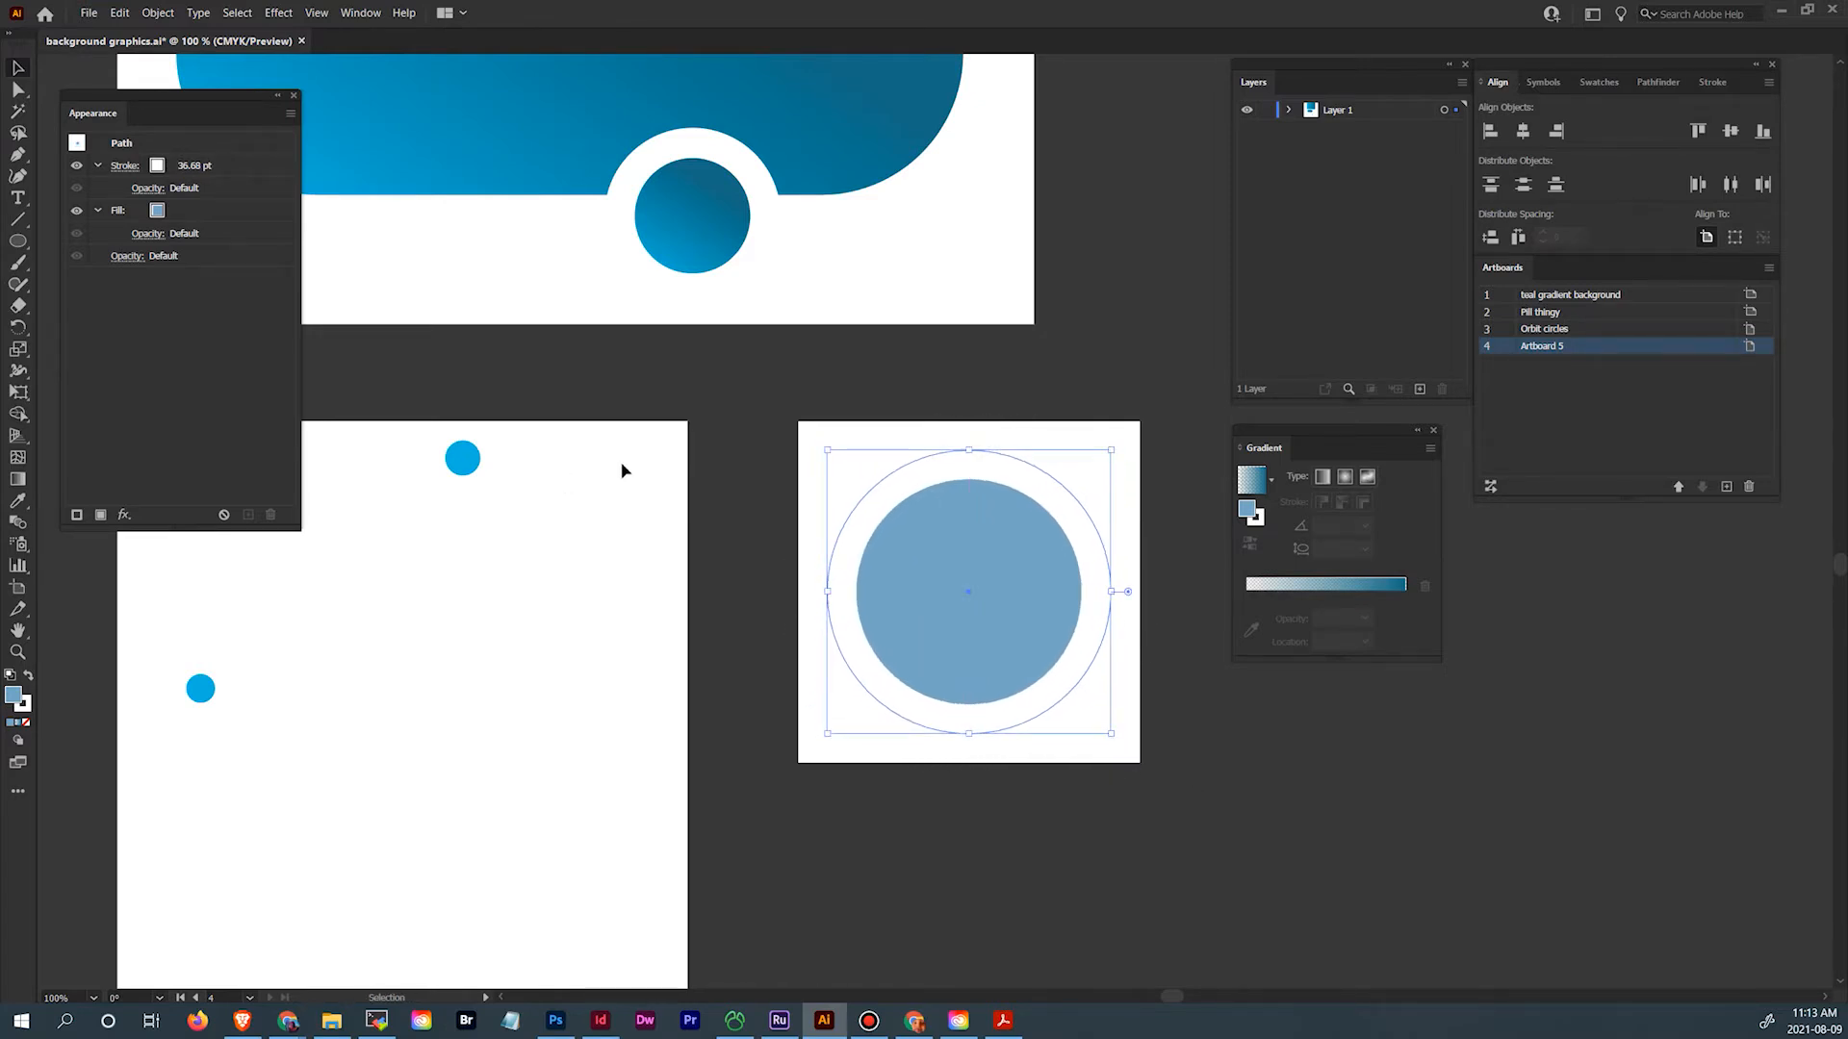
Reduce the enlarged circle's white stroke weight to 21 pt and save the background graphics file
left_click(128, 166)
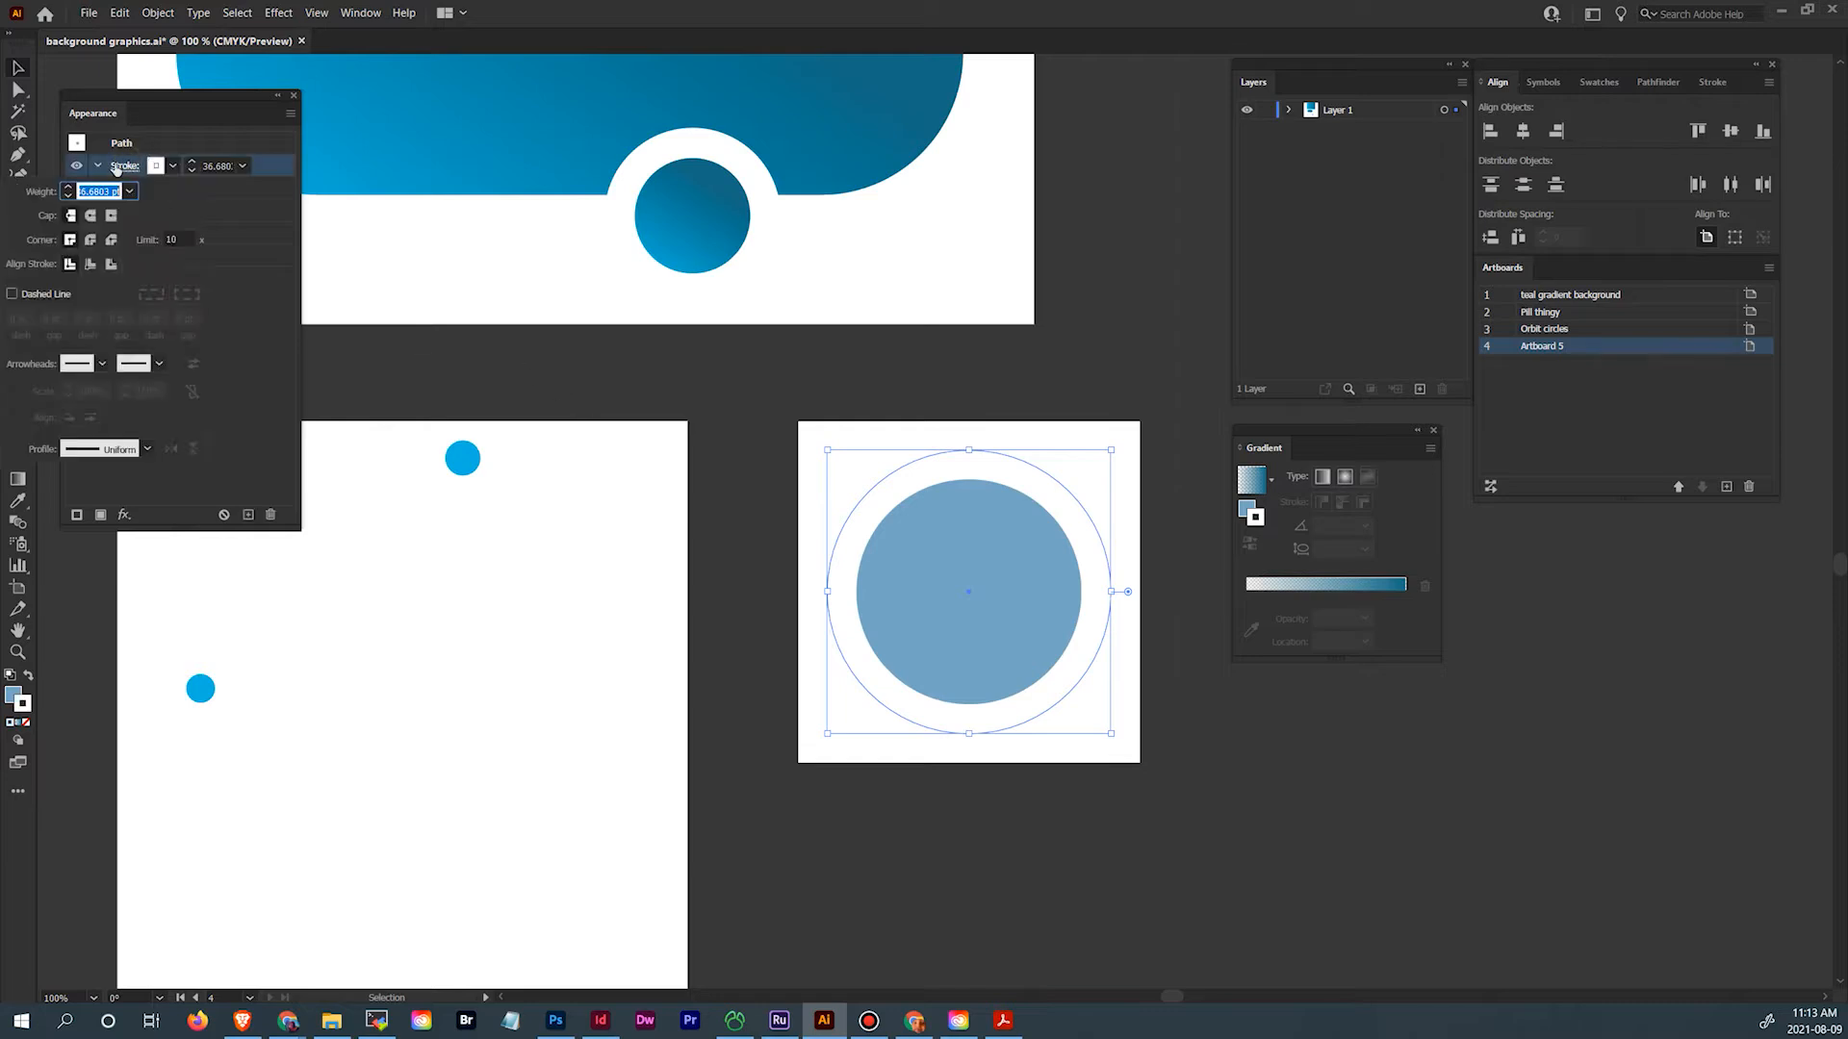
left_click(194, 171)
left_click(194, 171)
left_click(194, 171)
left_click(193, 170)
left_click(193, 171)
left_click(193, 171)
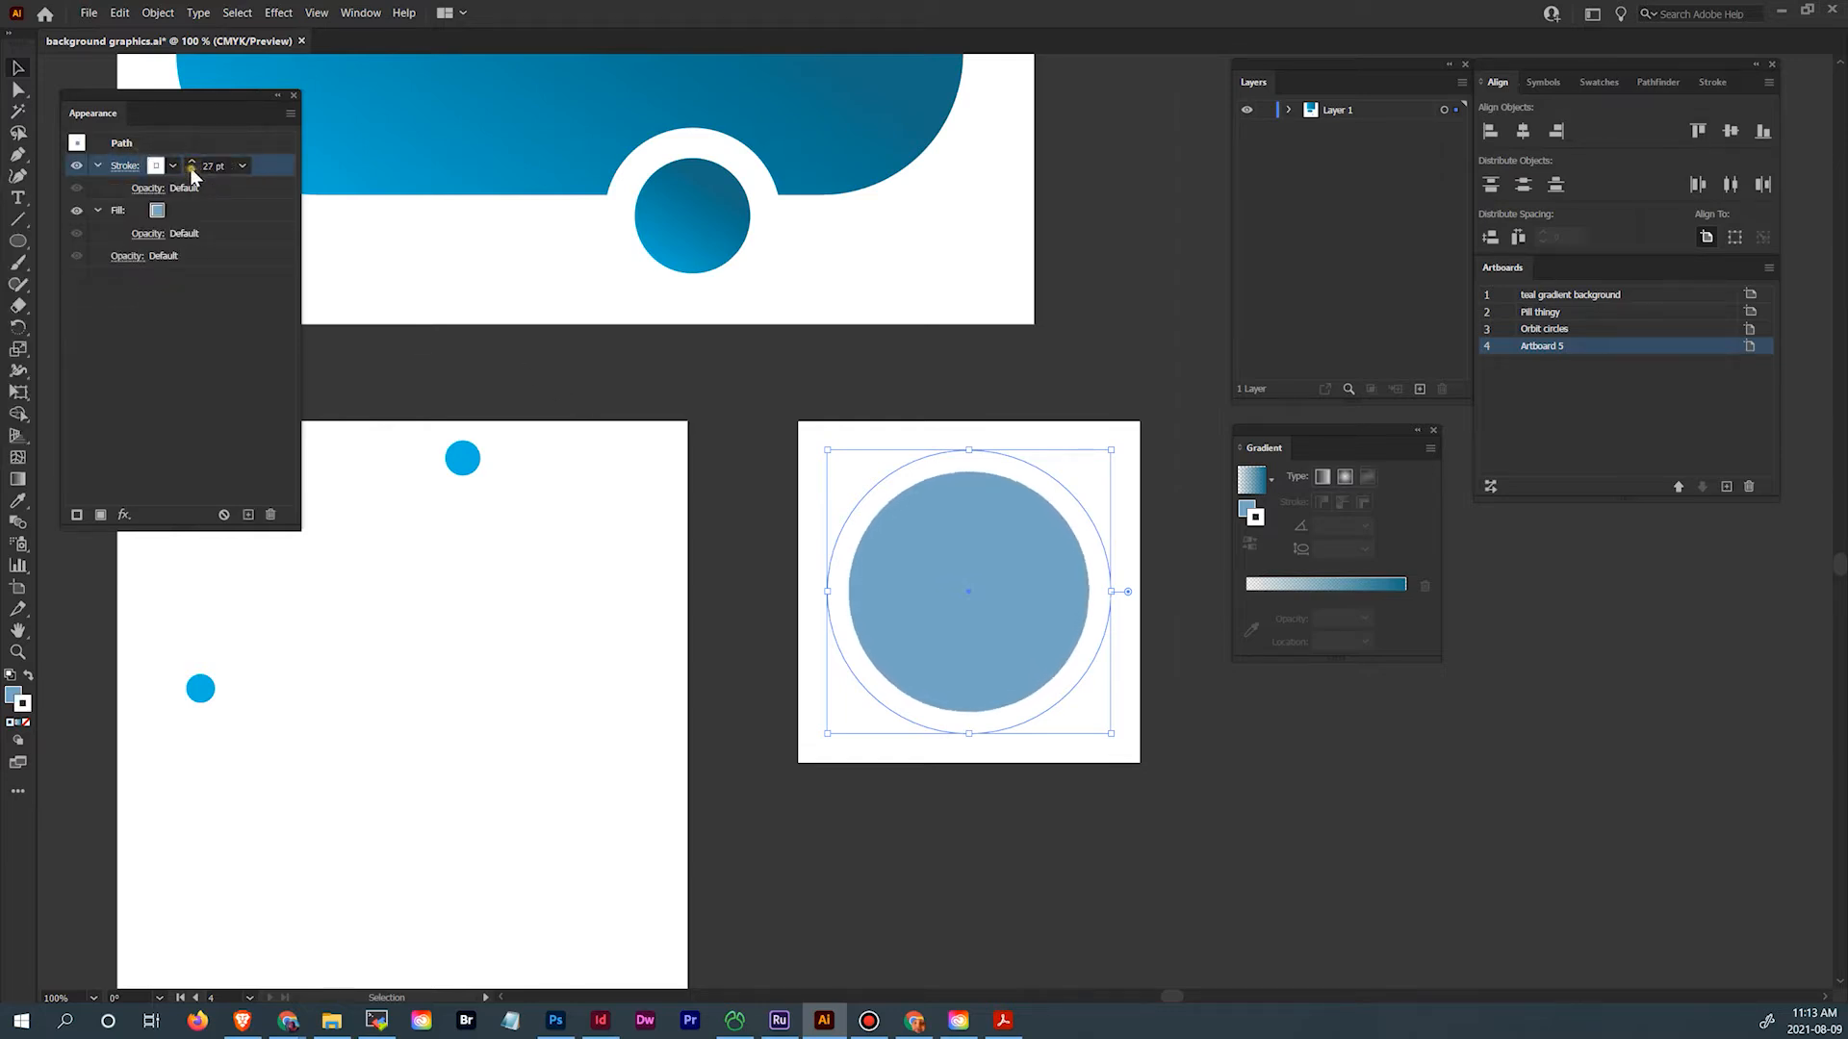
left_click(193, 171)
left_click(194, 171)
left_click(193, 171)
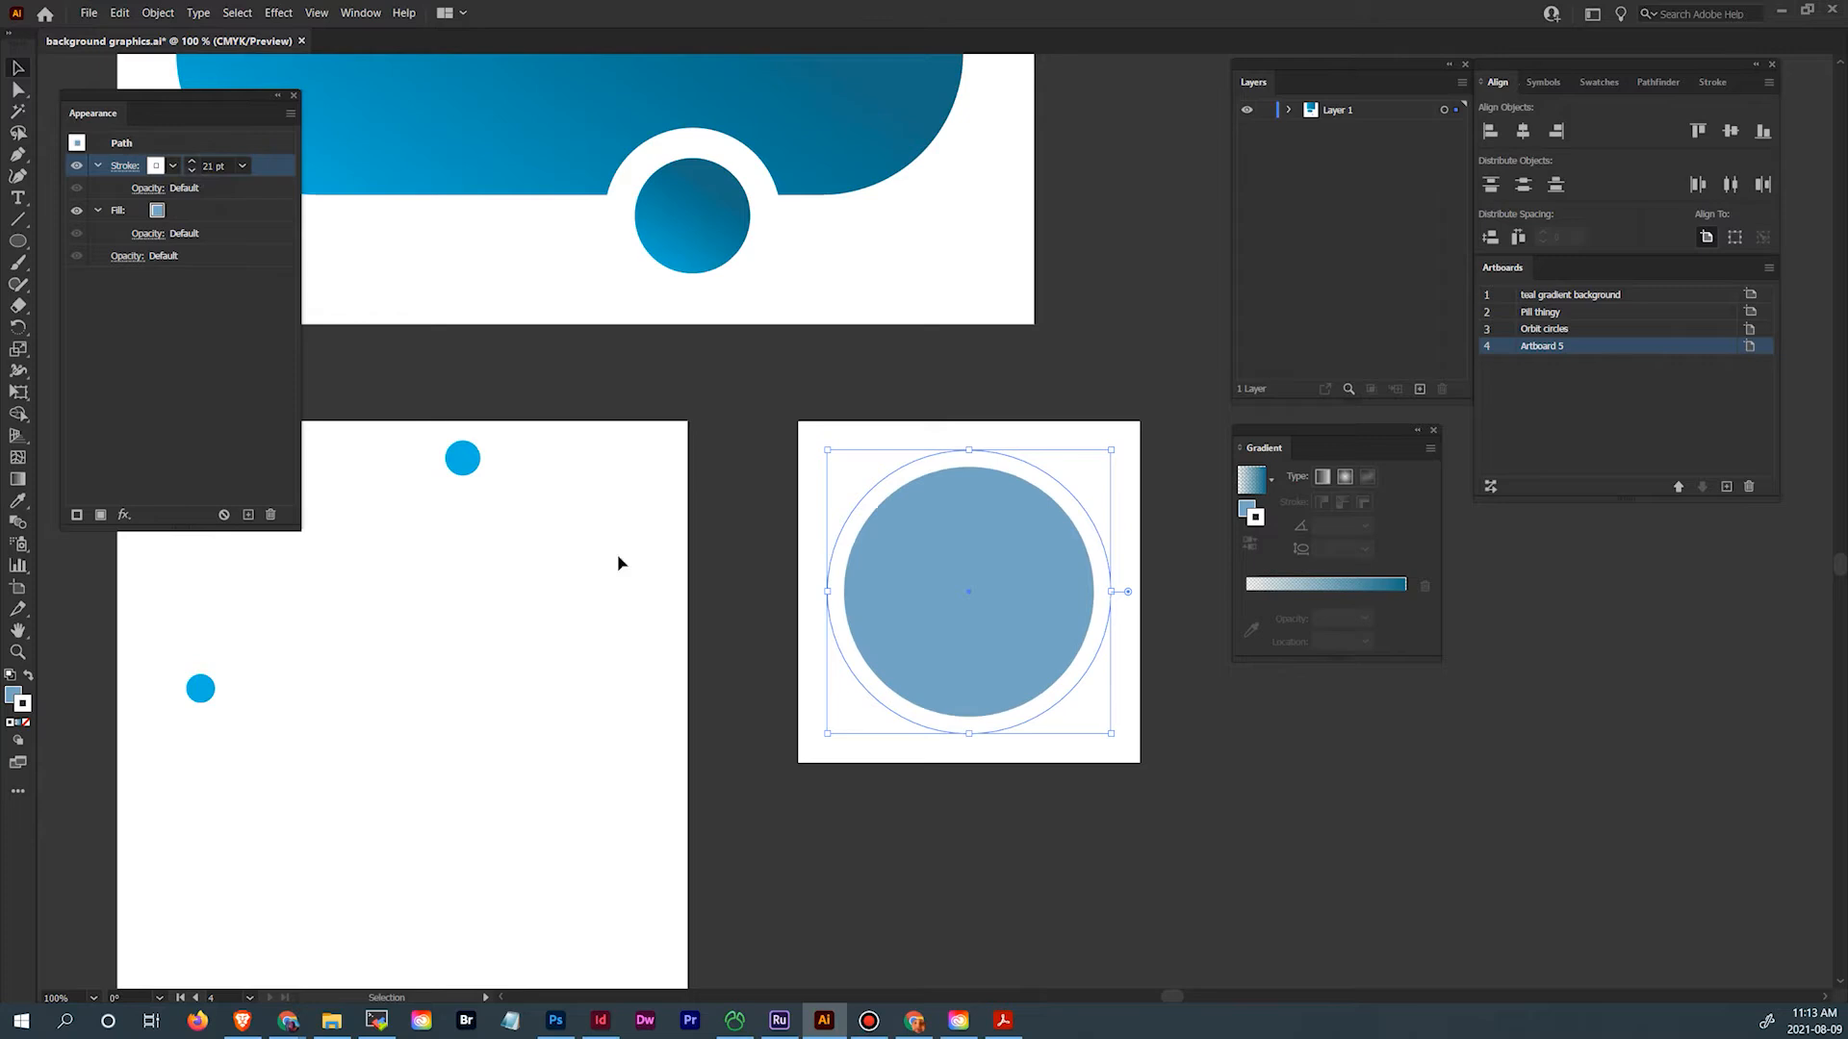
left_click(878, 833)
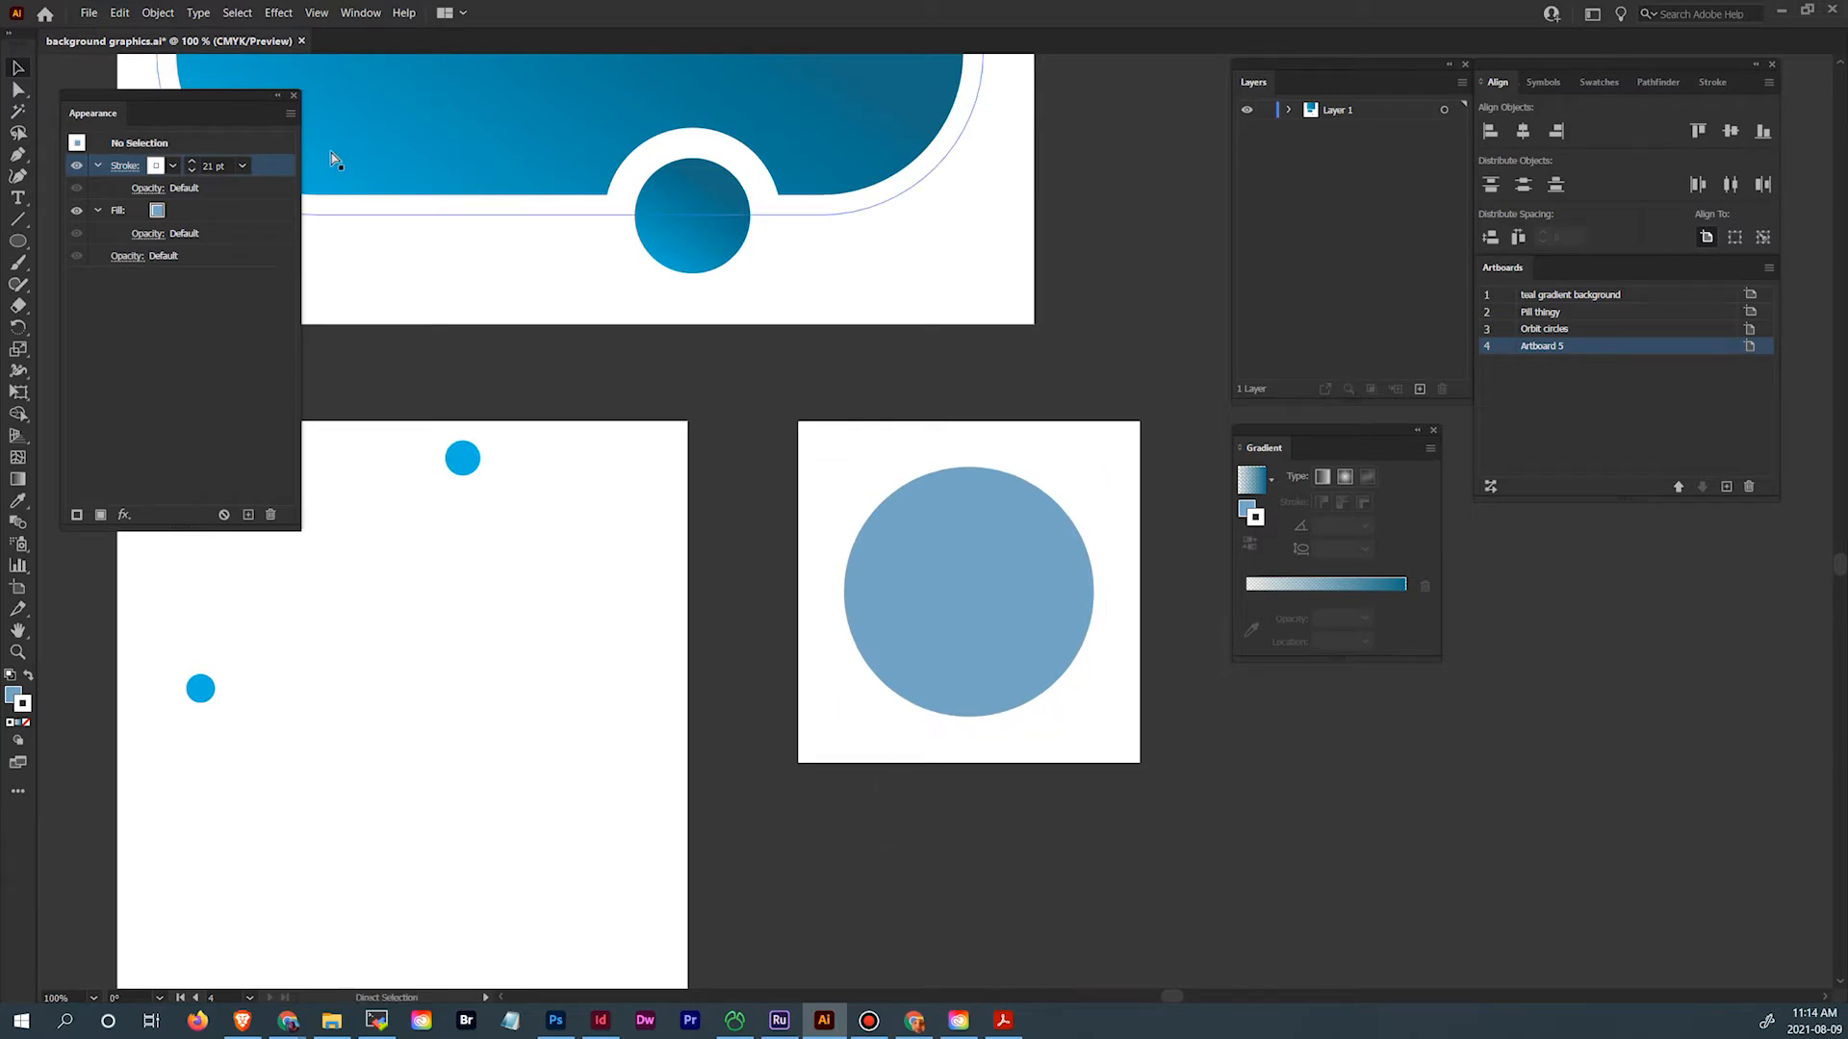
key("ctrl+s")
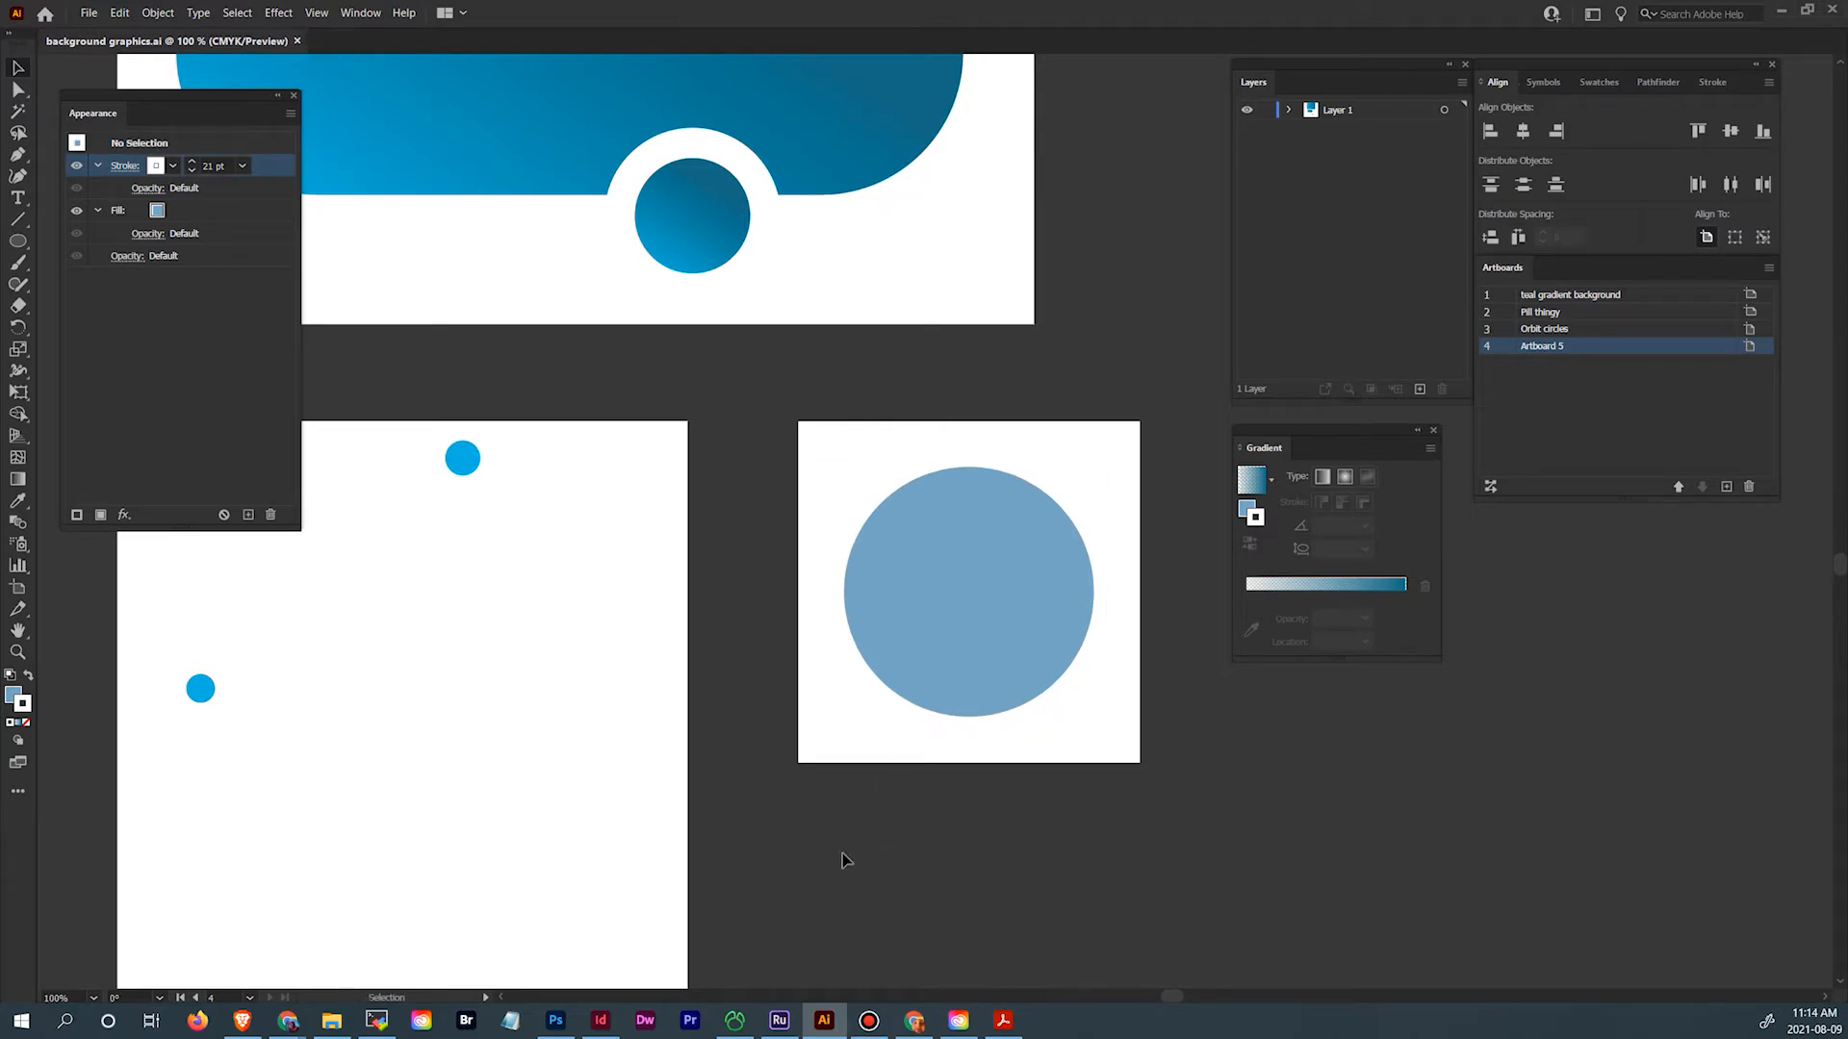
Switch to the Untitled-1 layout in InDesign and move the gradient background and pill graphics from A-Master to page 1
left_click(599, 1020)
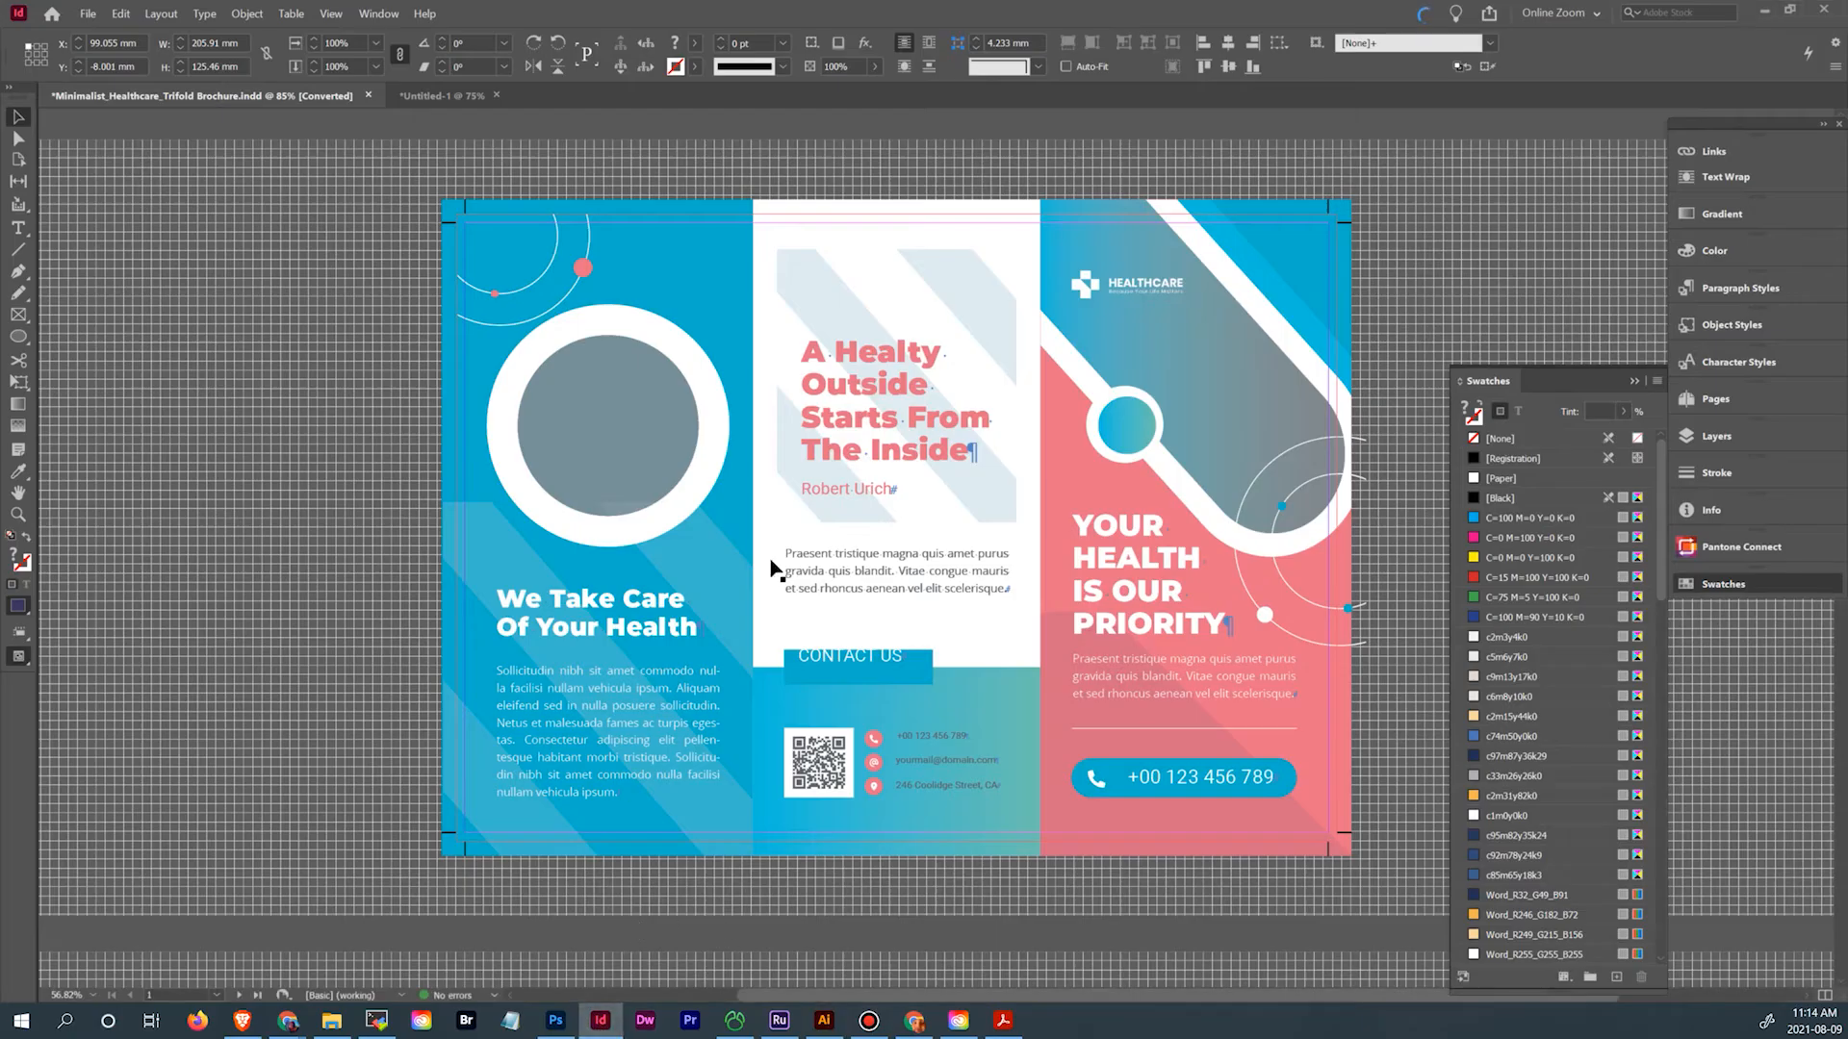
left_click(438, 95)
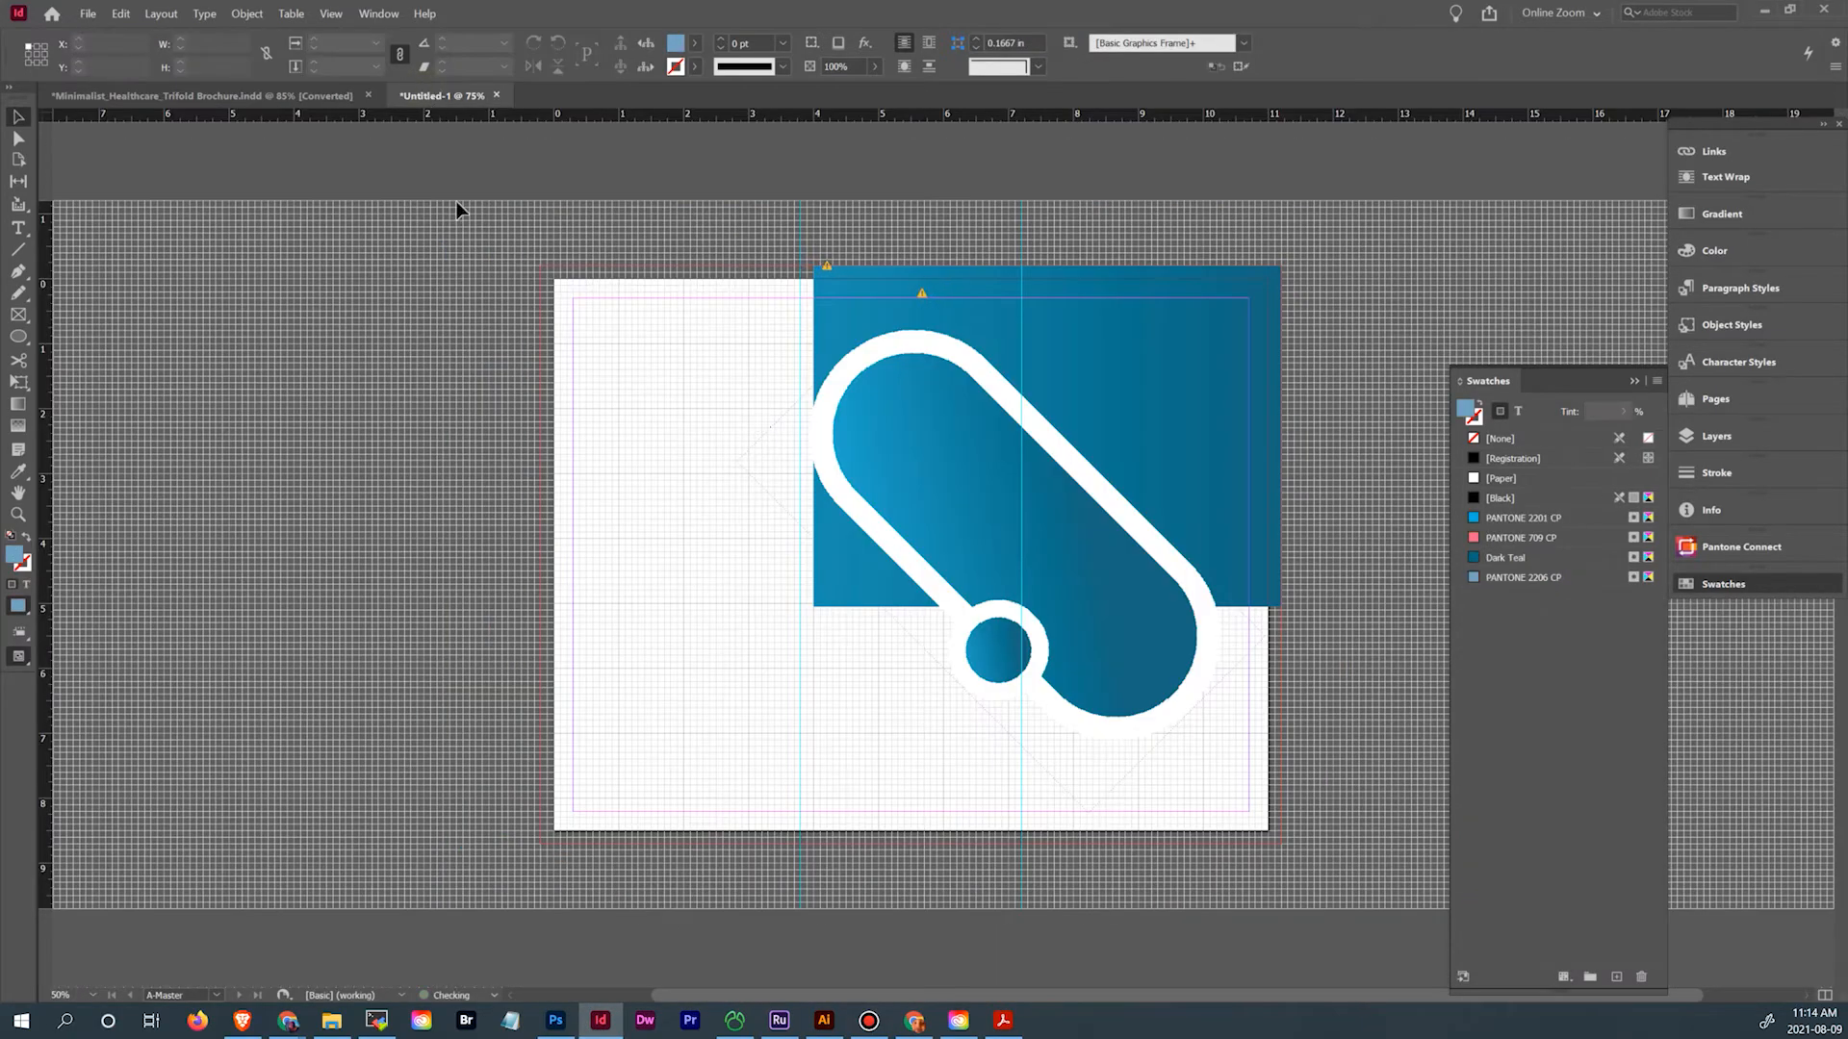
left_click_drag(654, 693, 679, 630)
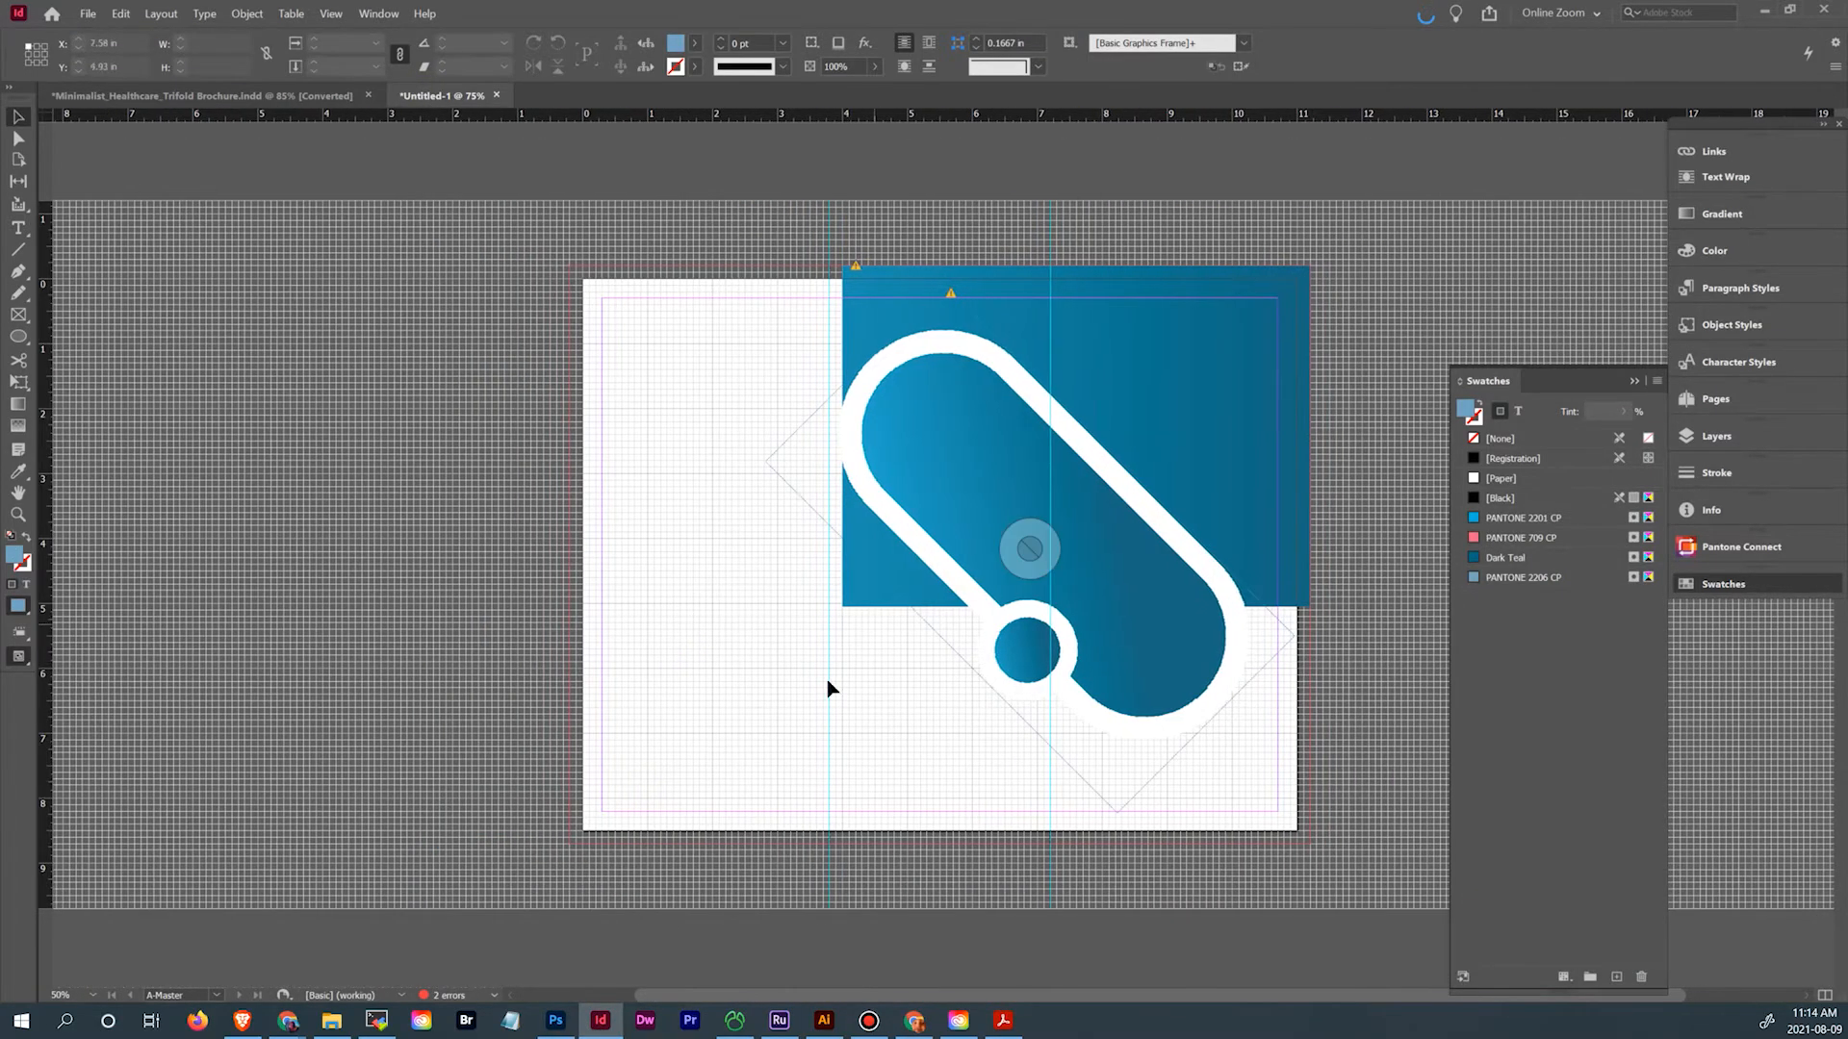
left_click(1741, 402)
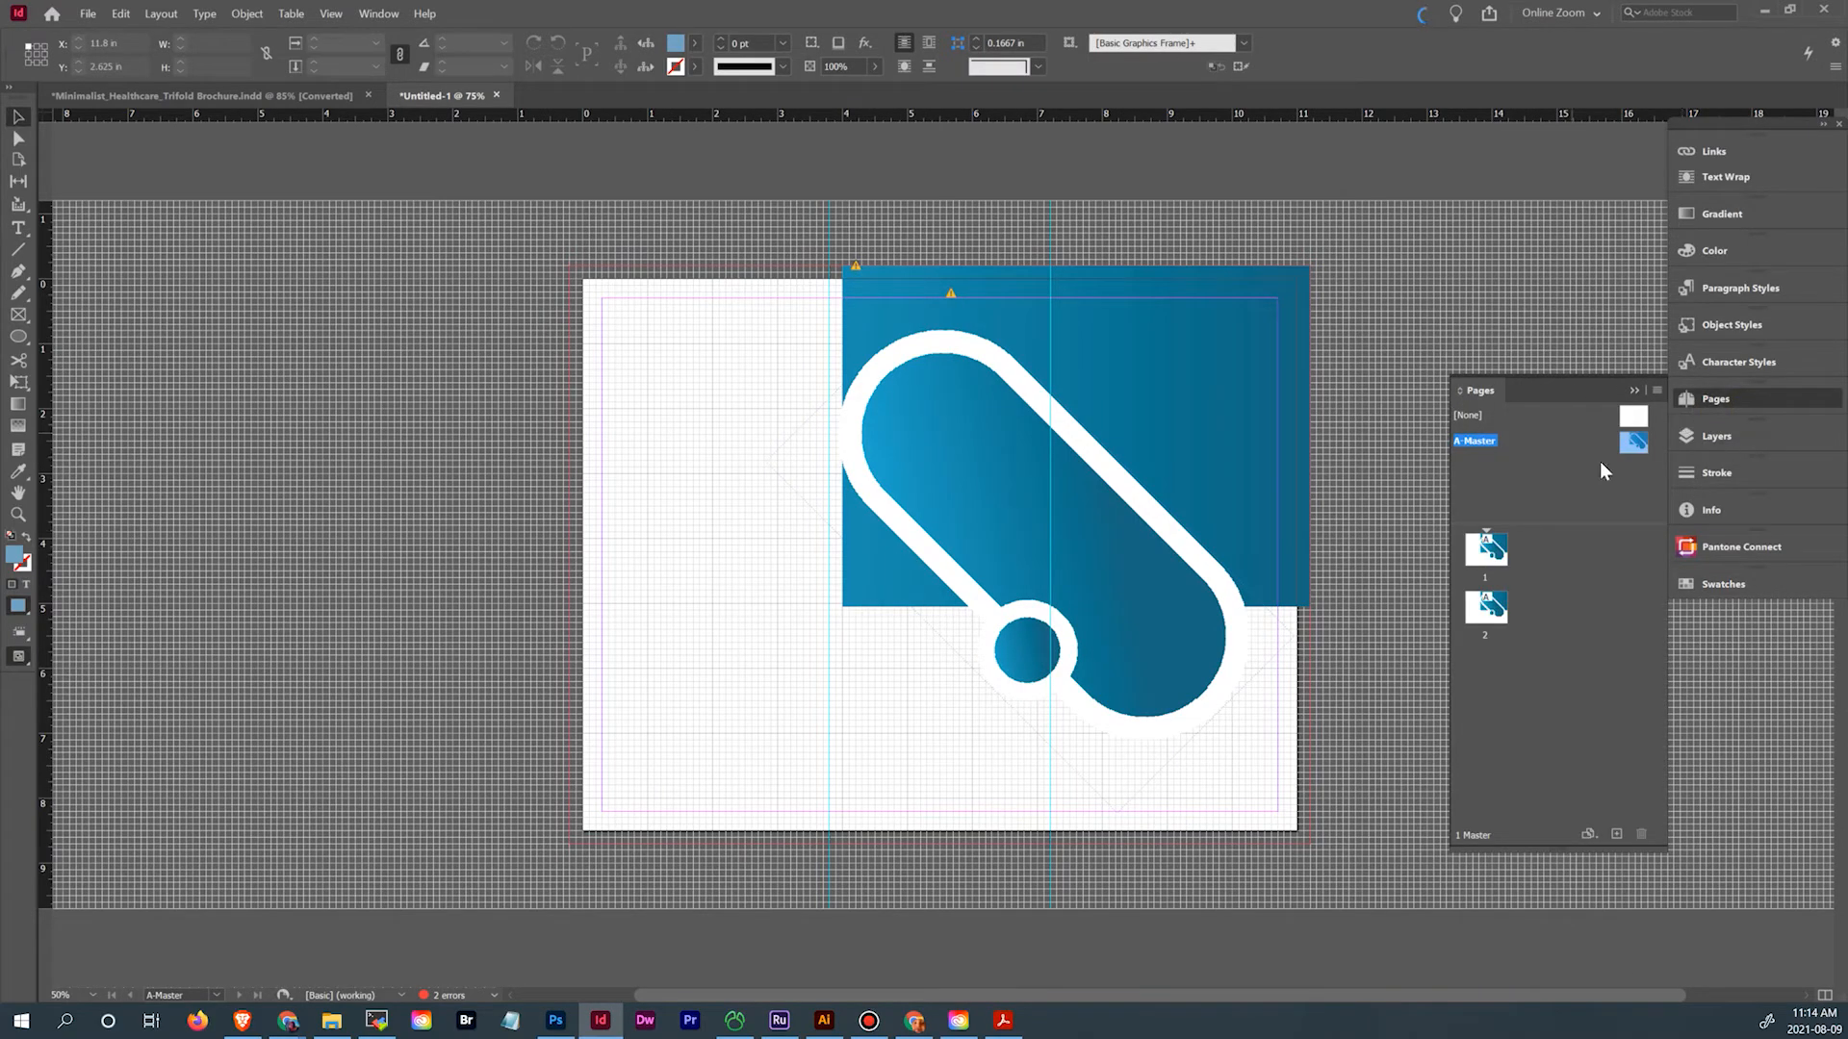
left_click_drag(1624, 523, 1638, 451)
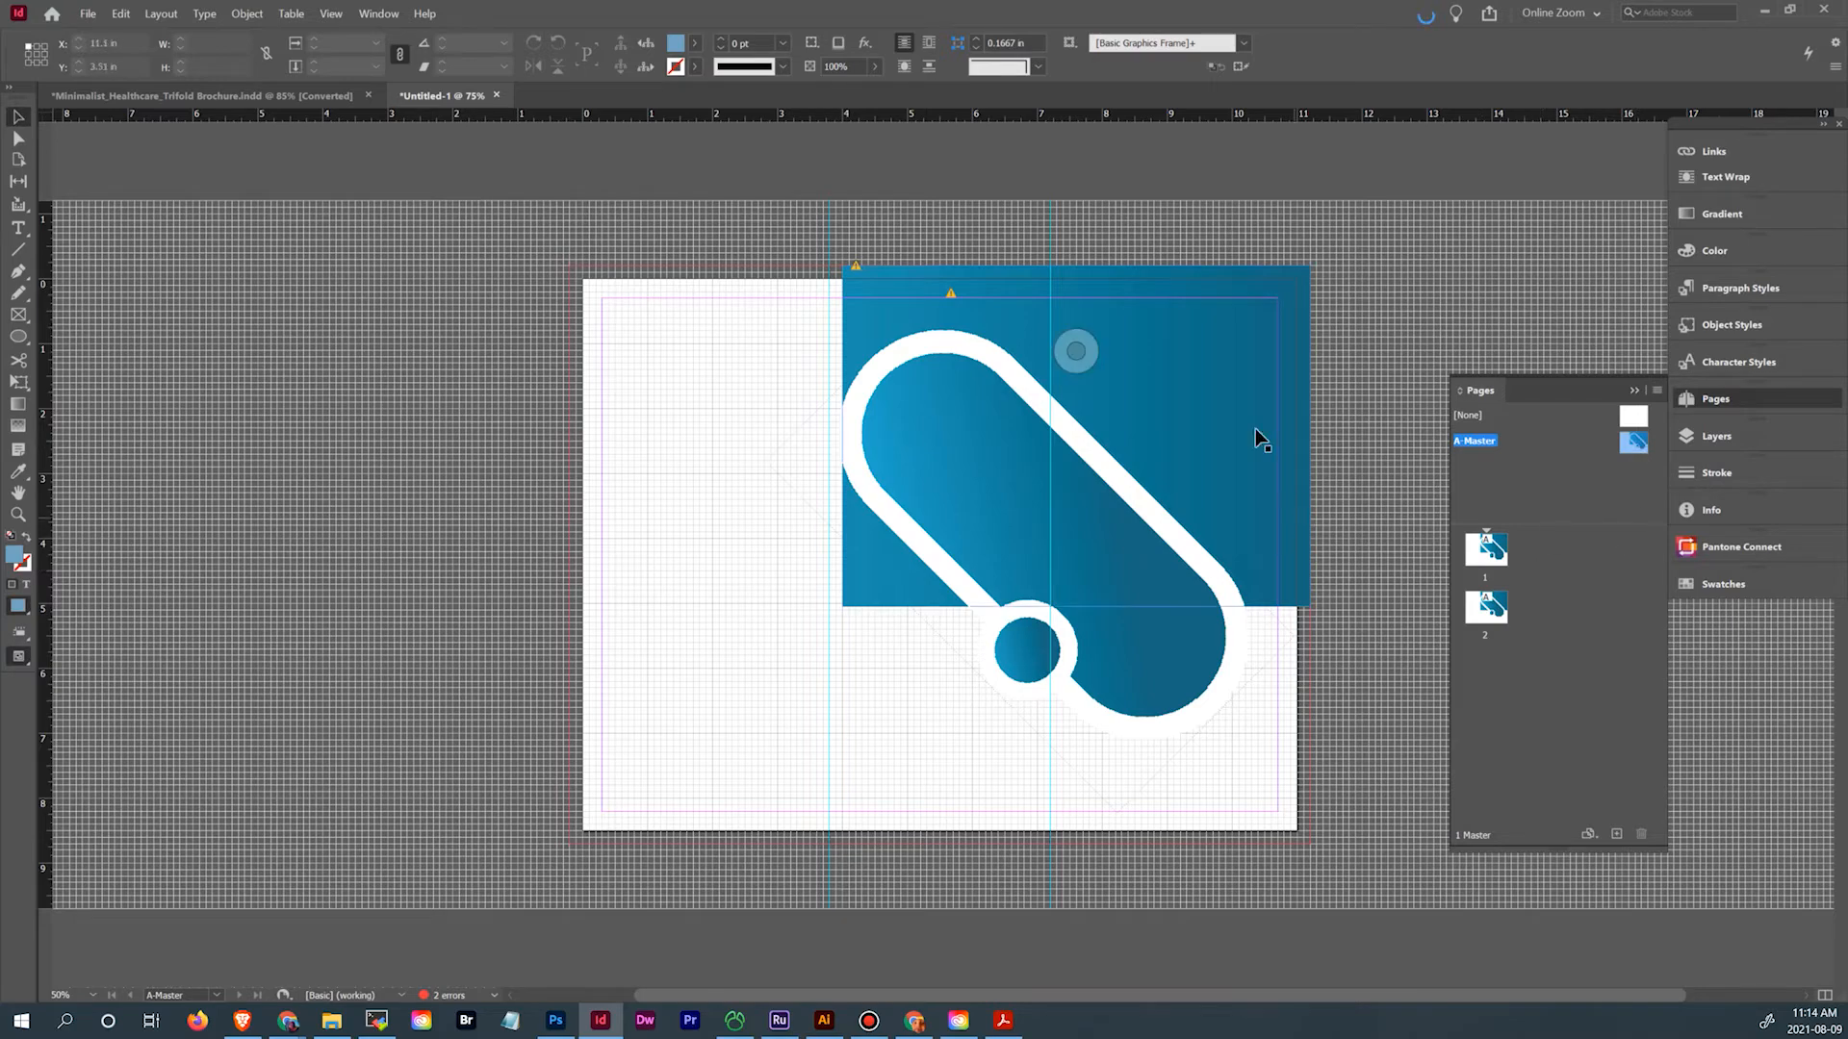
left_click(1220, 688)
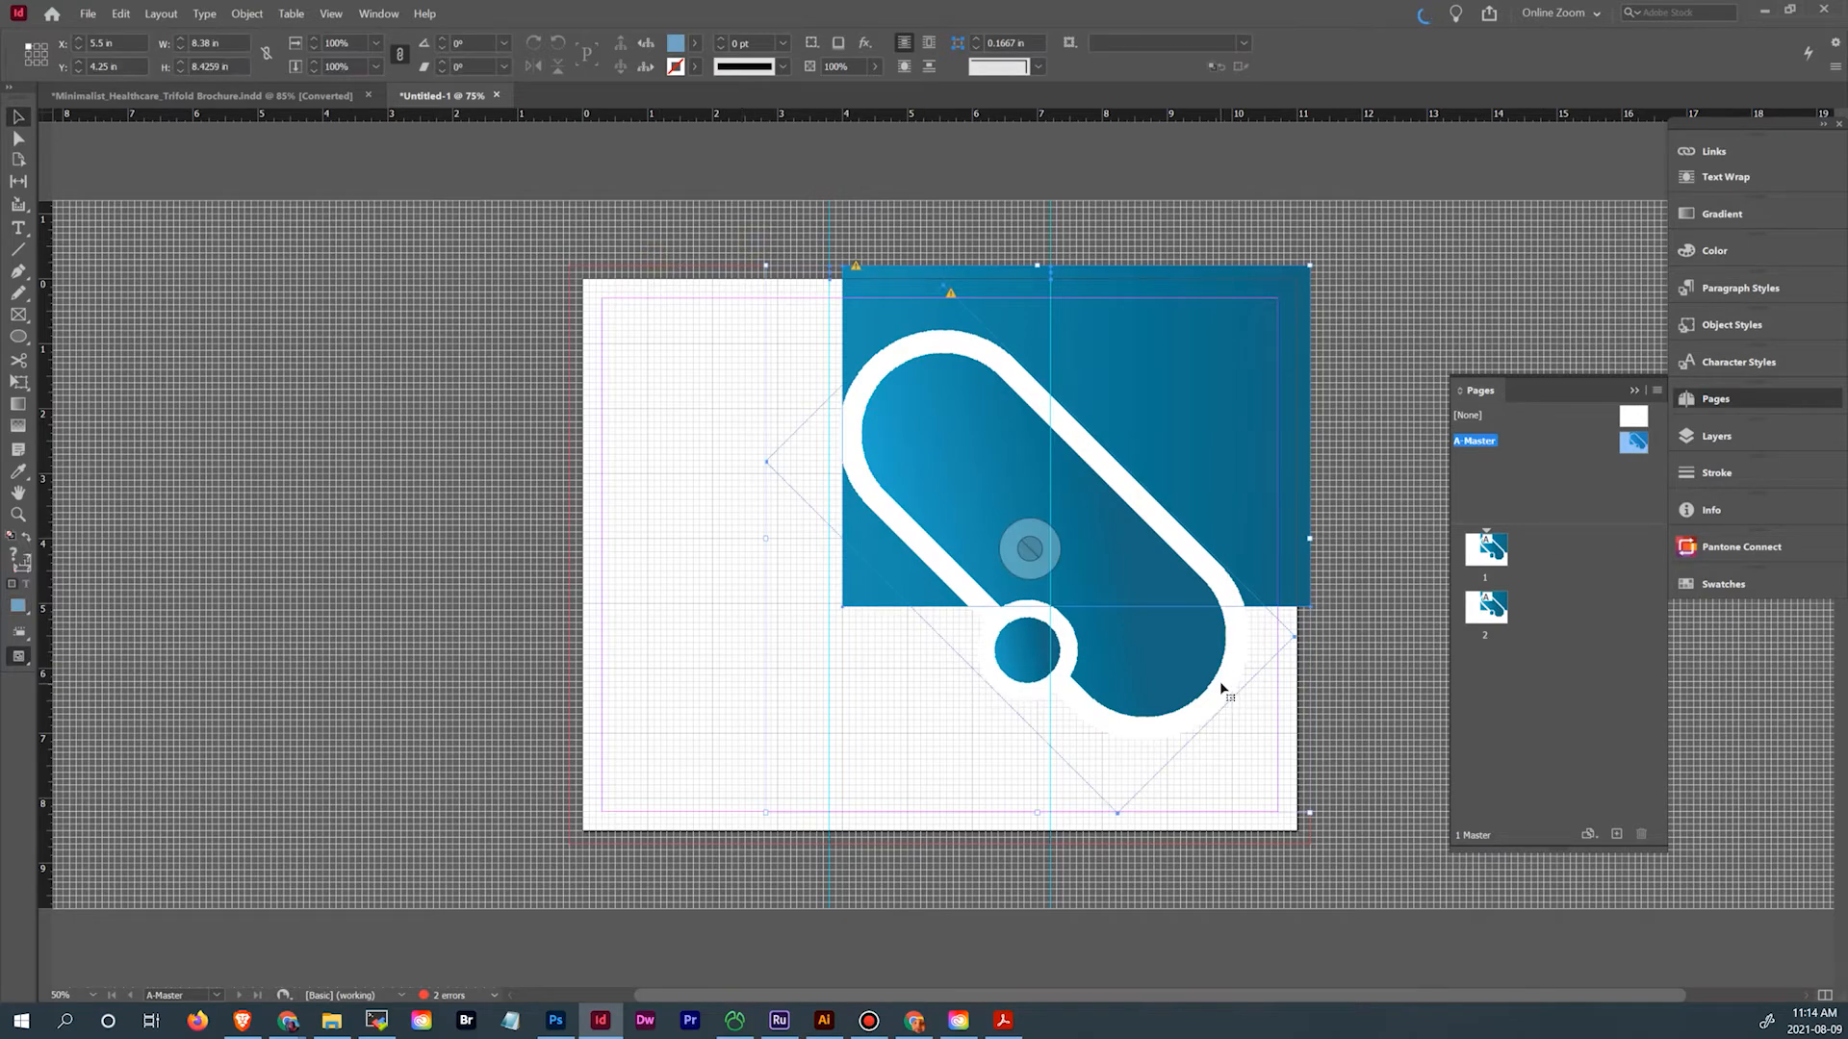
key("Delete")
double_click(1492, 553)
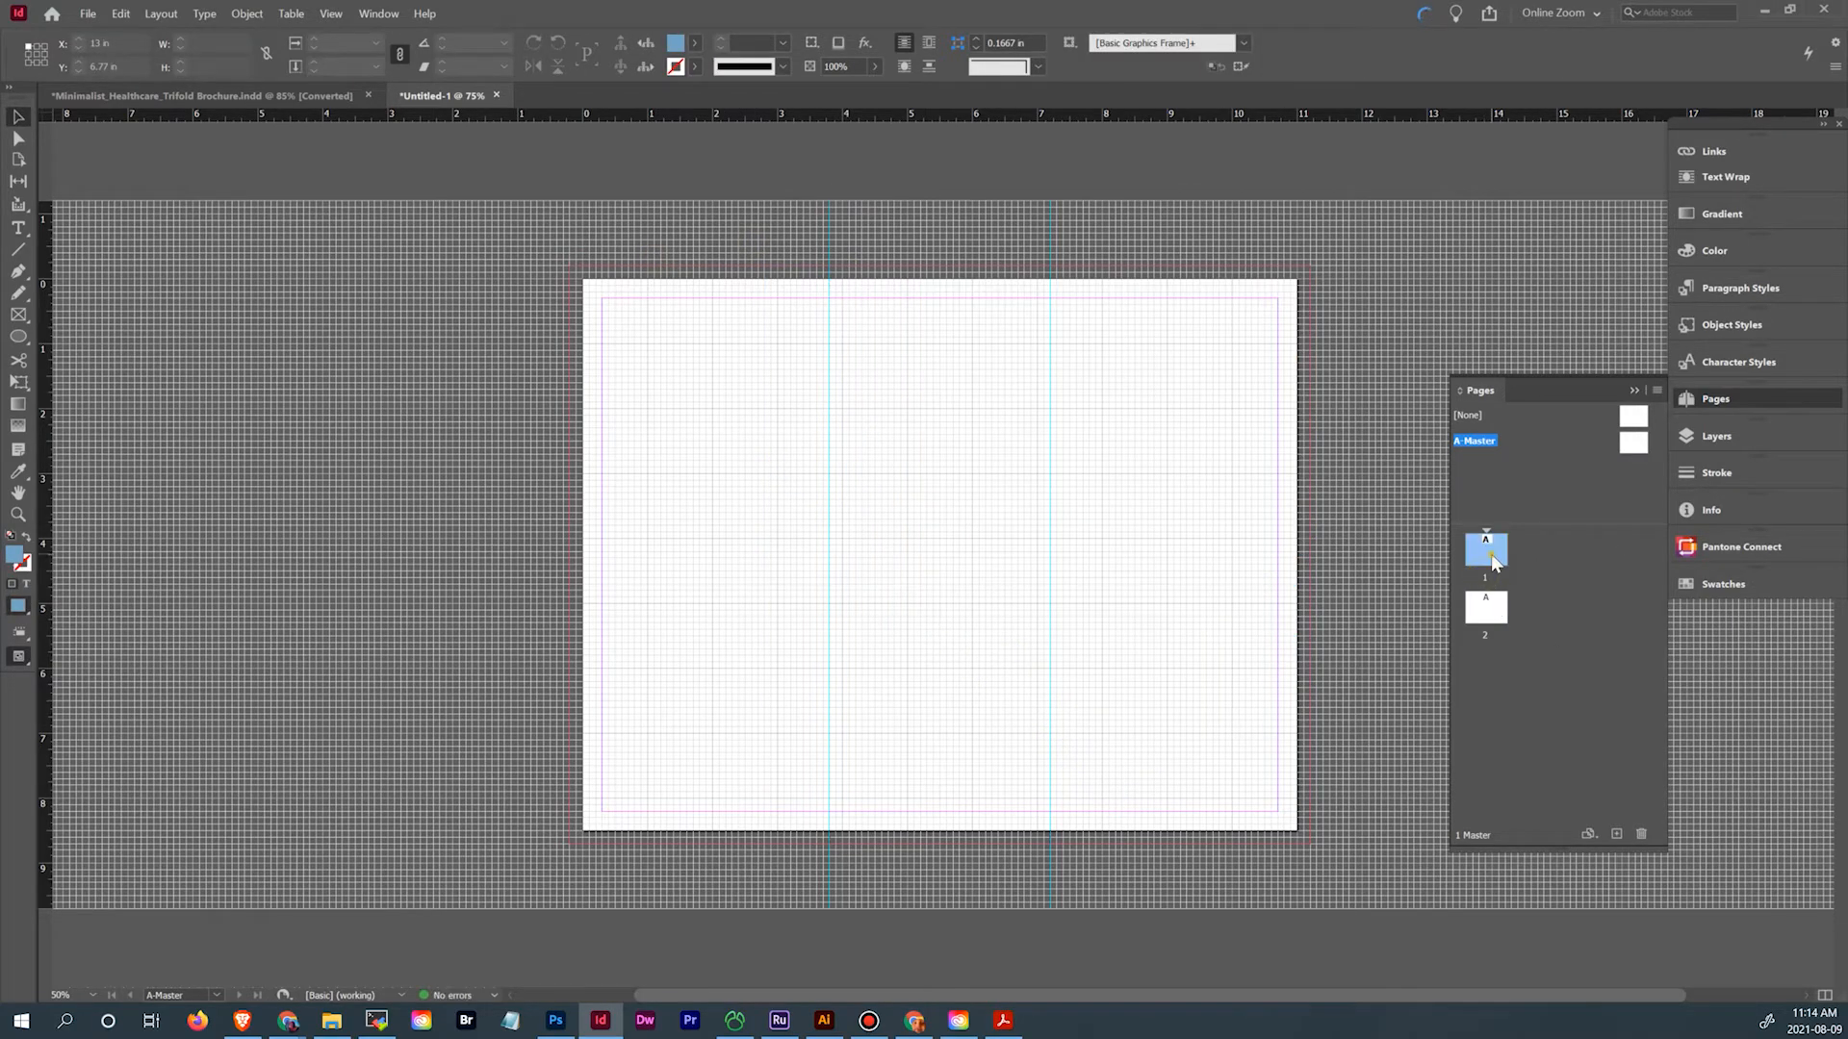
key("ctrl+v")
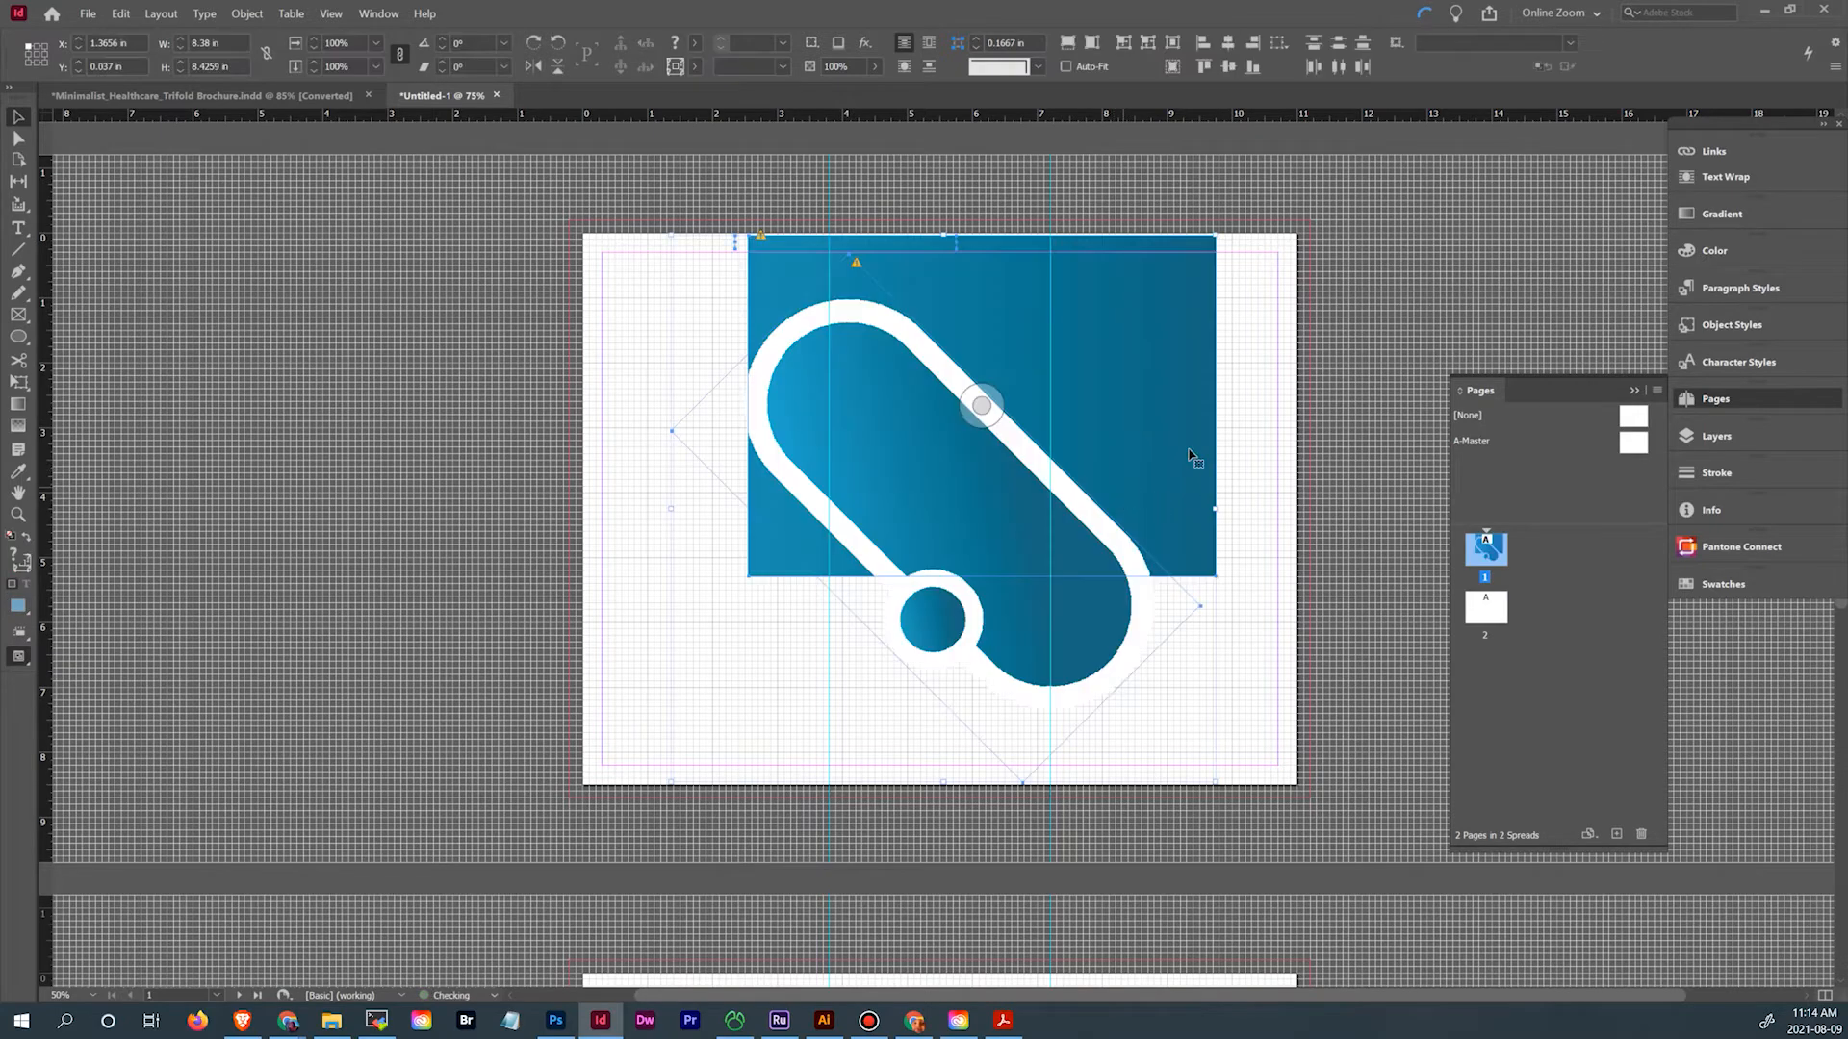
Place page 3 of background graphics.ai, the orbit circles, in the lower right area of page 2 at its original size
double_click(1487, 608)
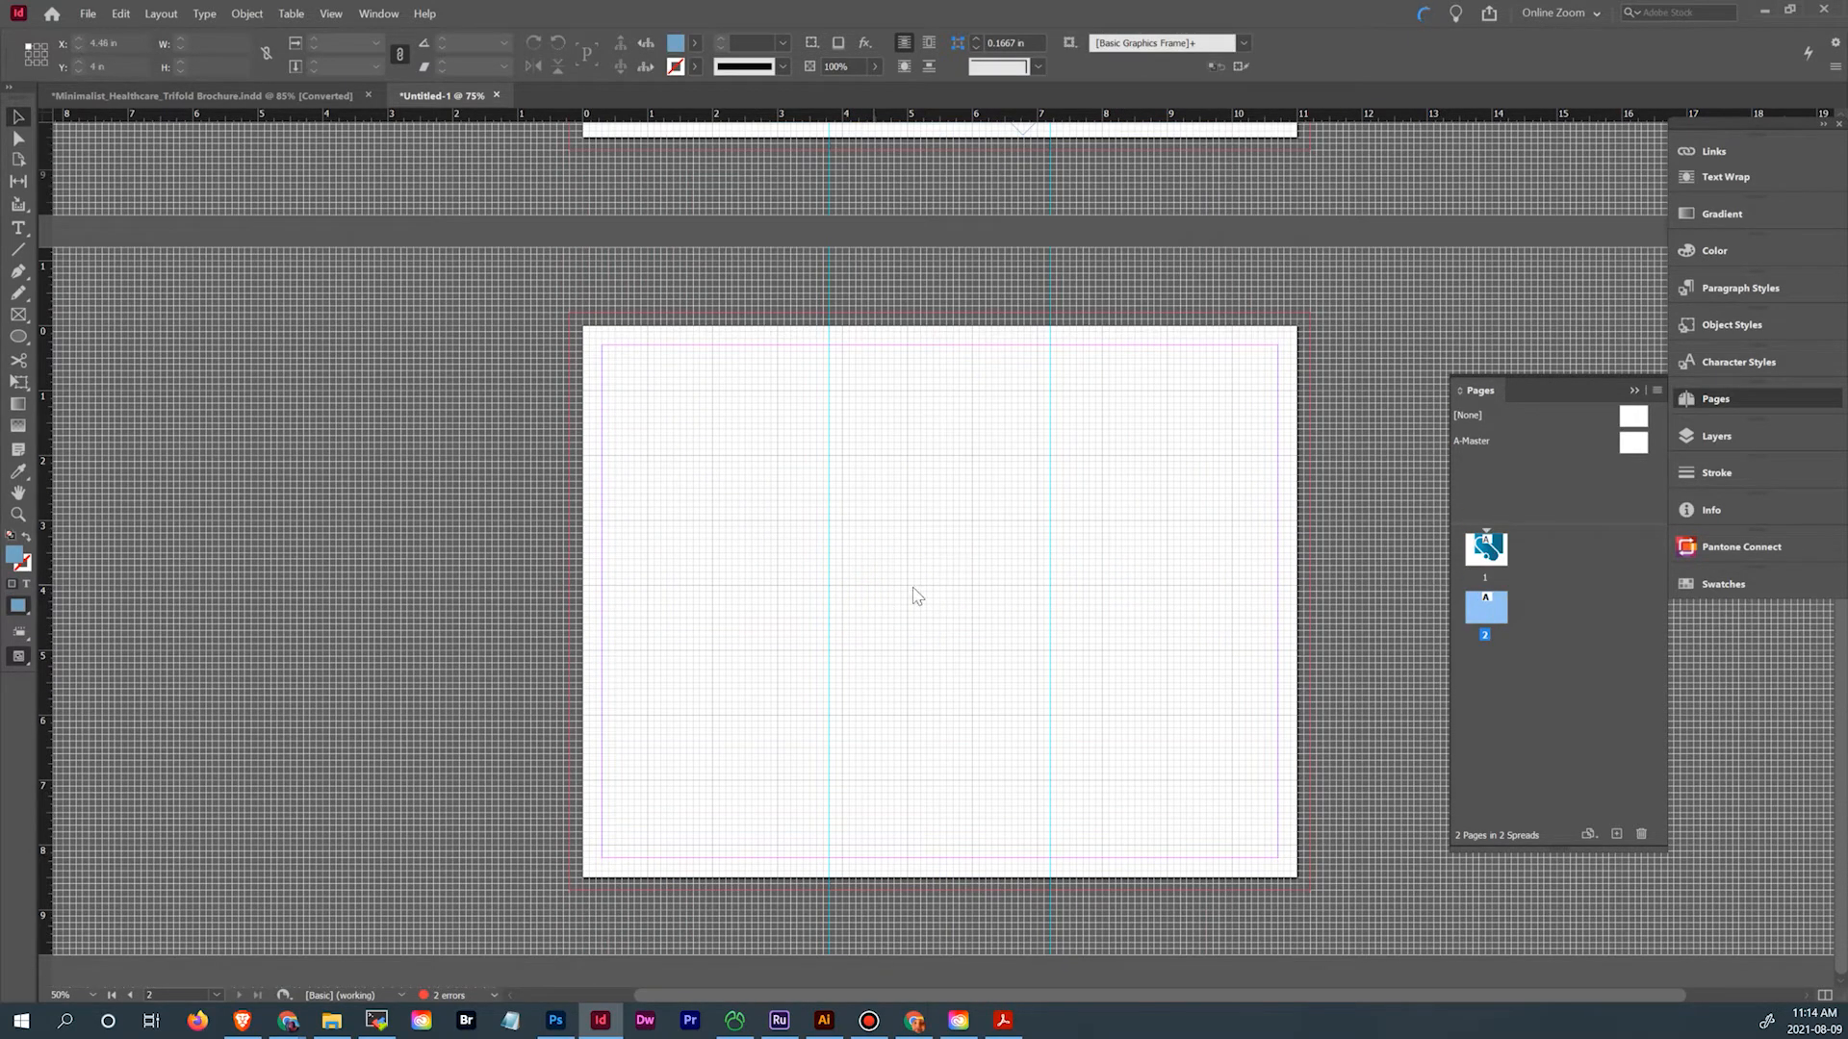
key("ctrl+d")
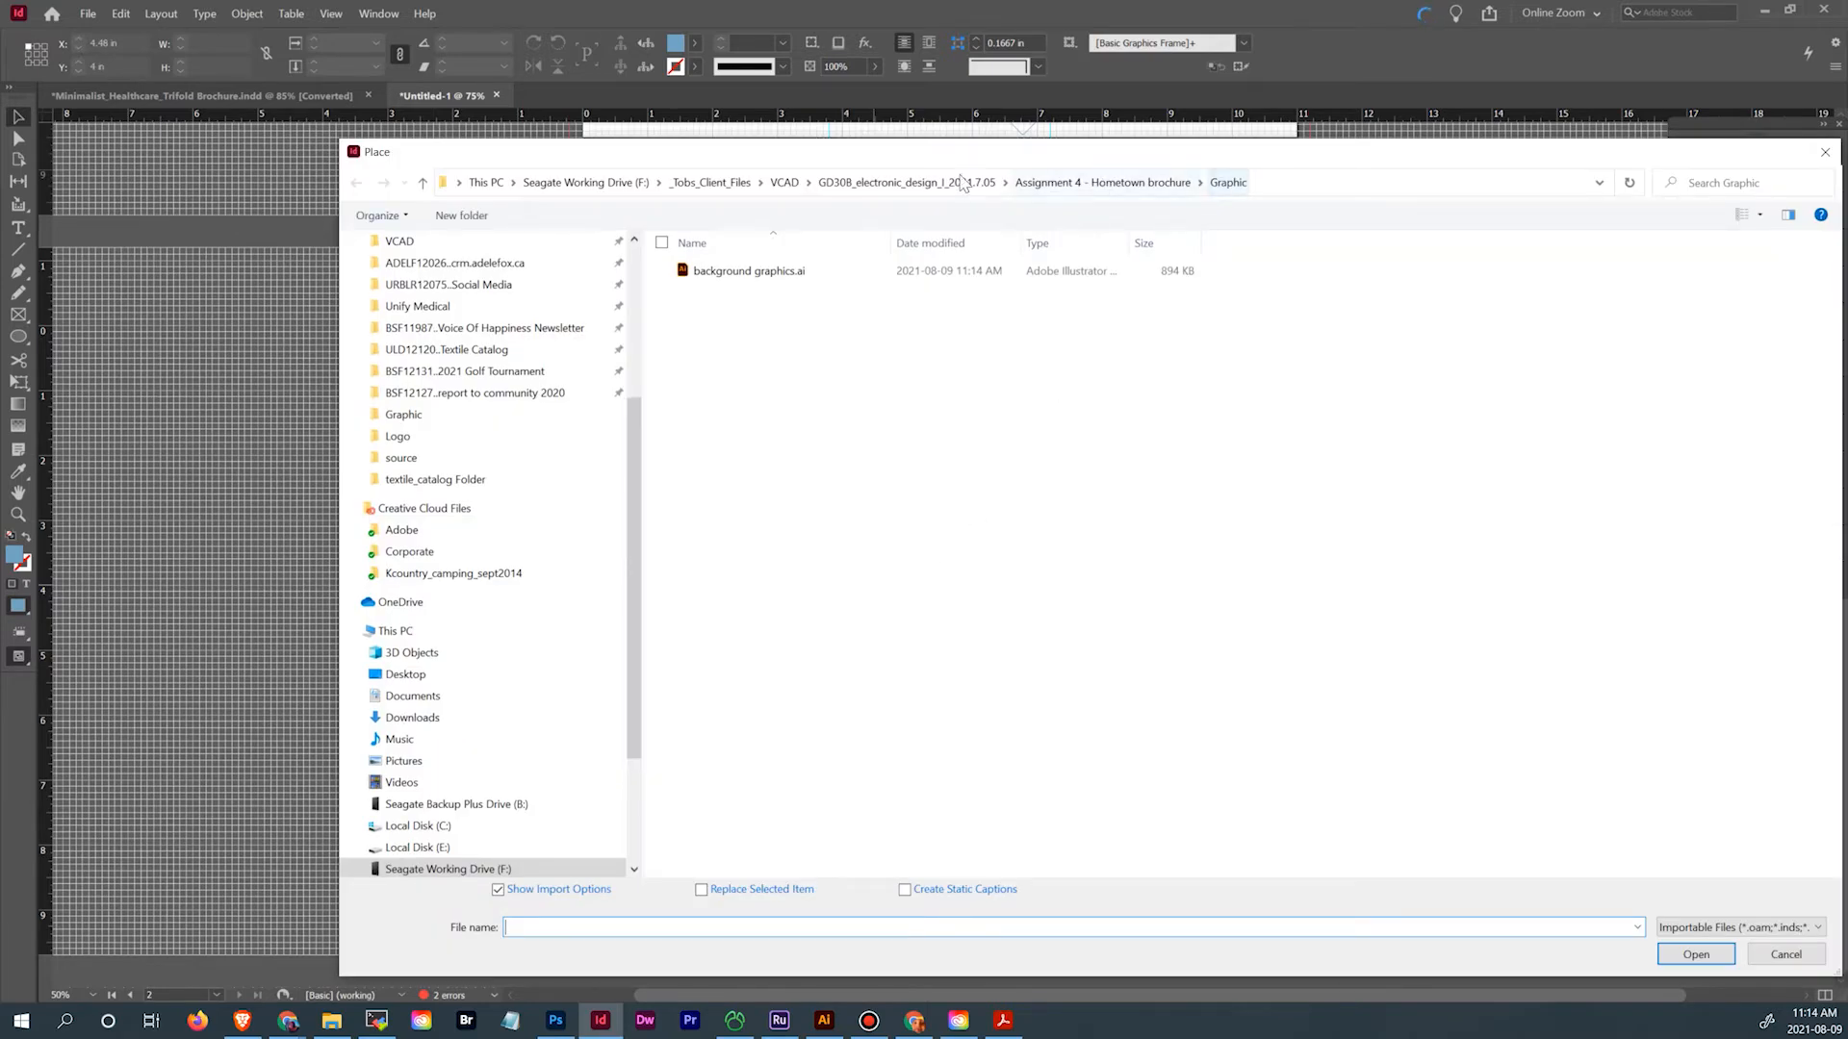
double_click(760, 271)
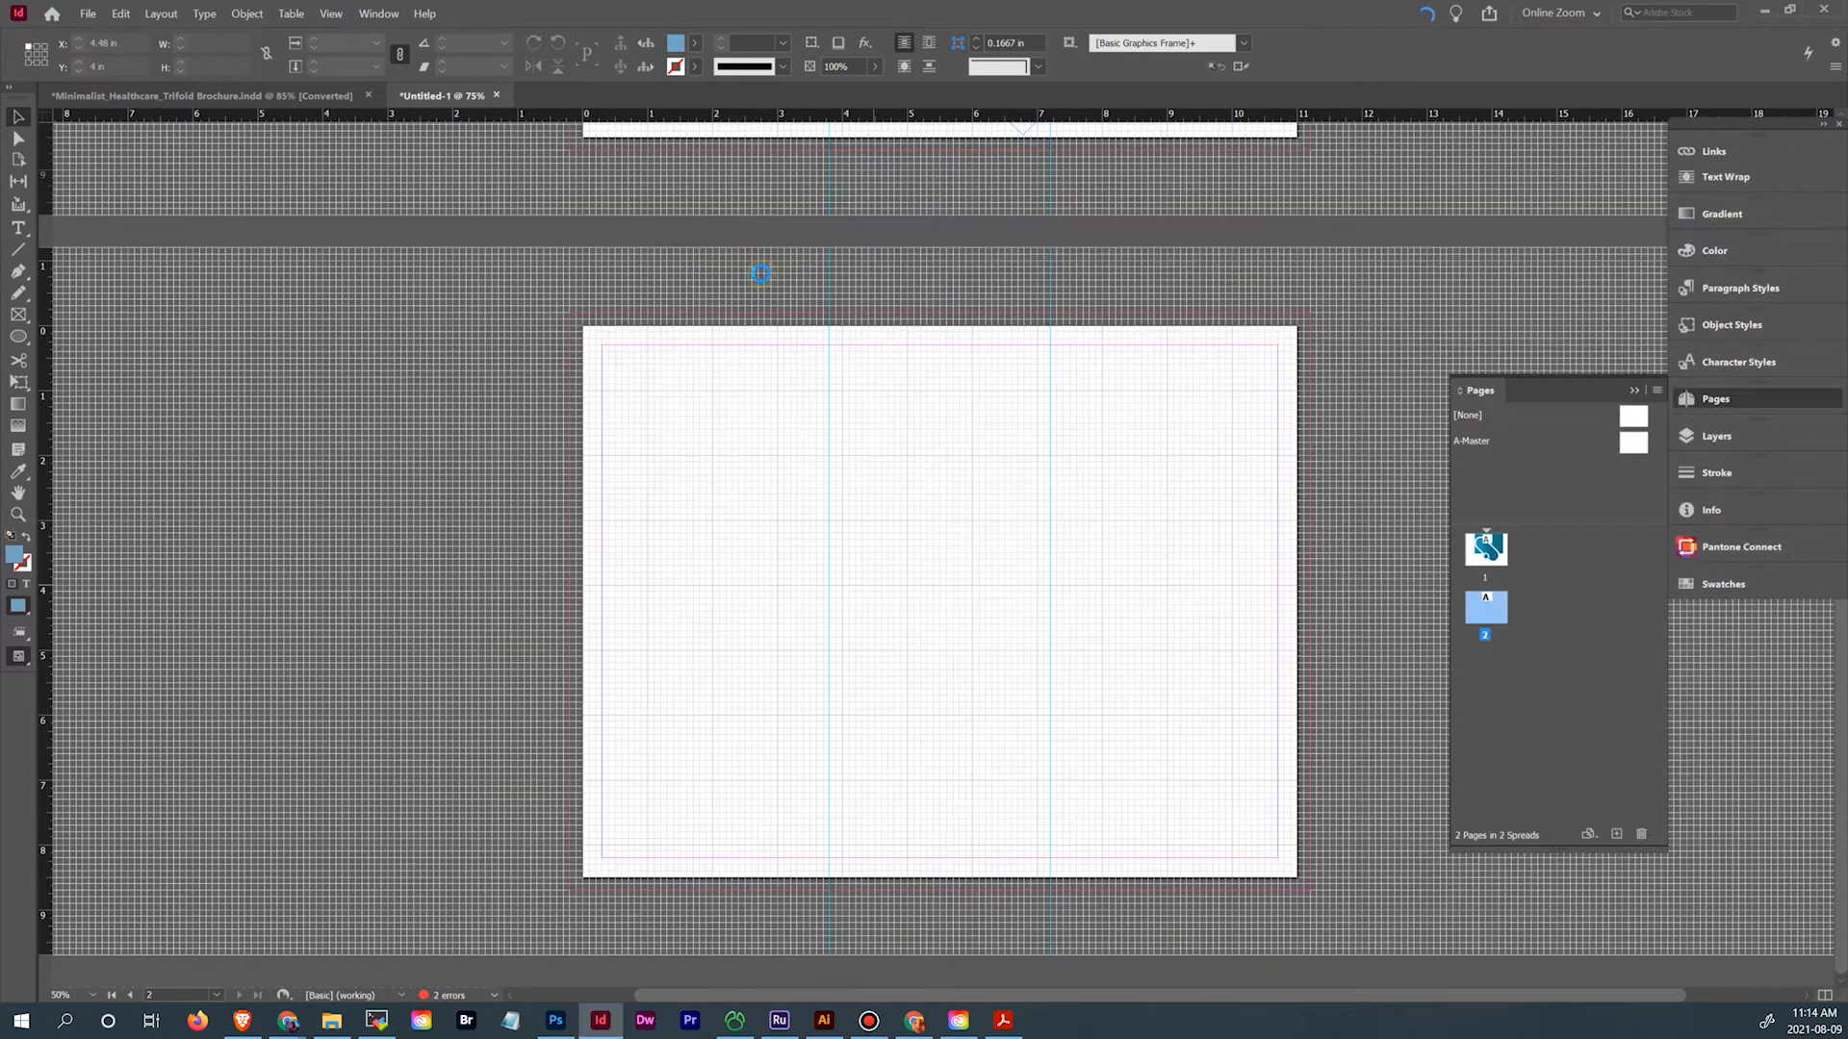
left_click(789, 541)
left_click(789, 540)
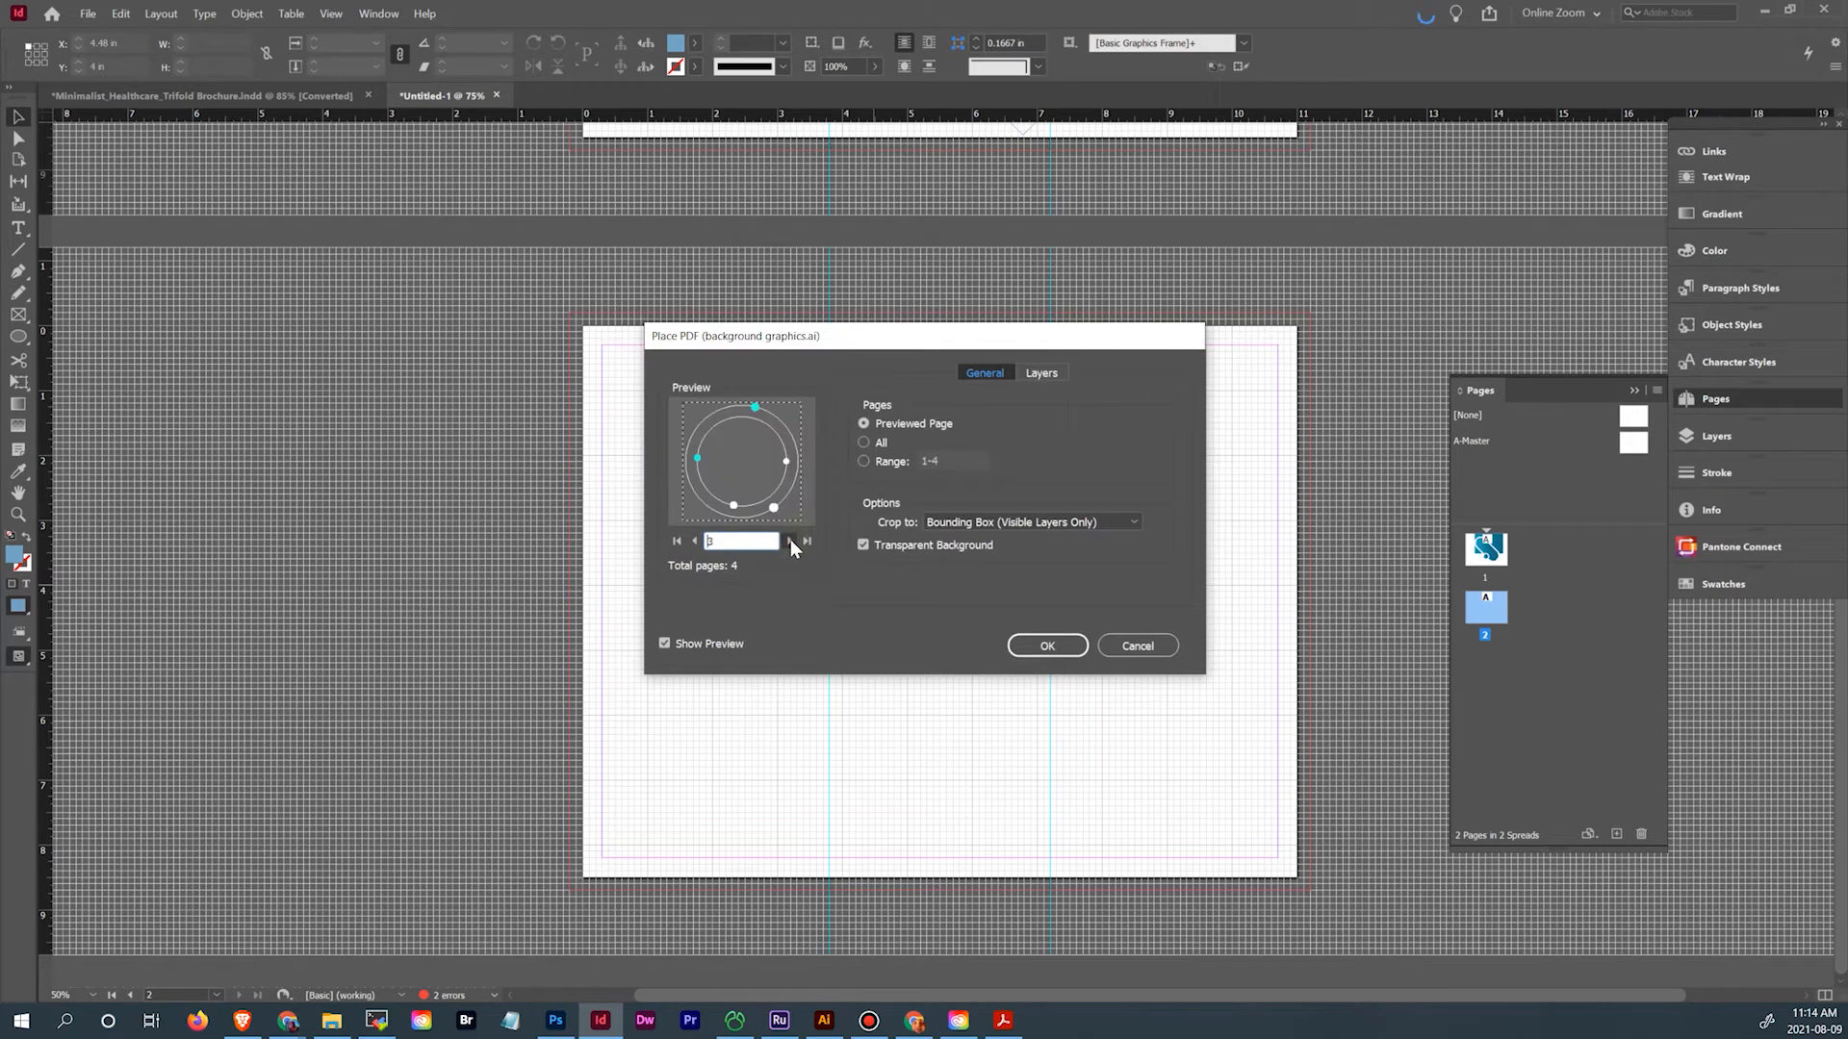
left_click(1047, 646)
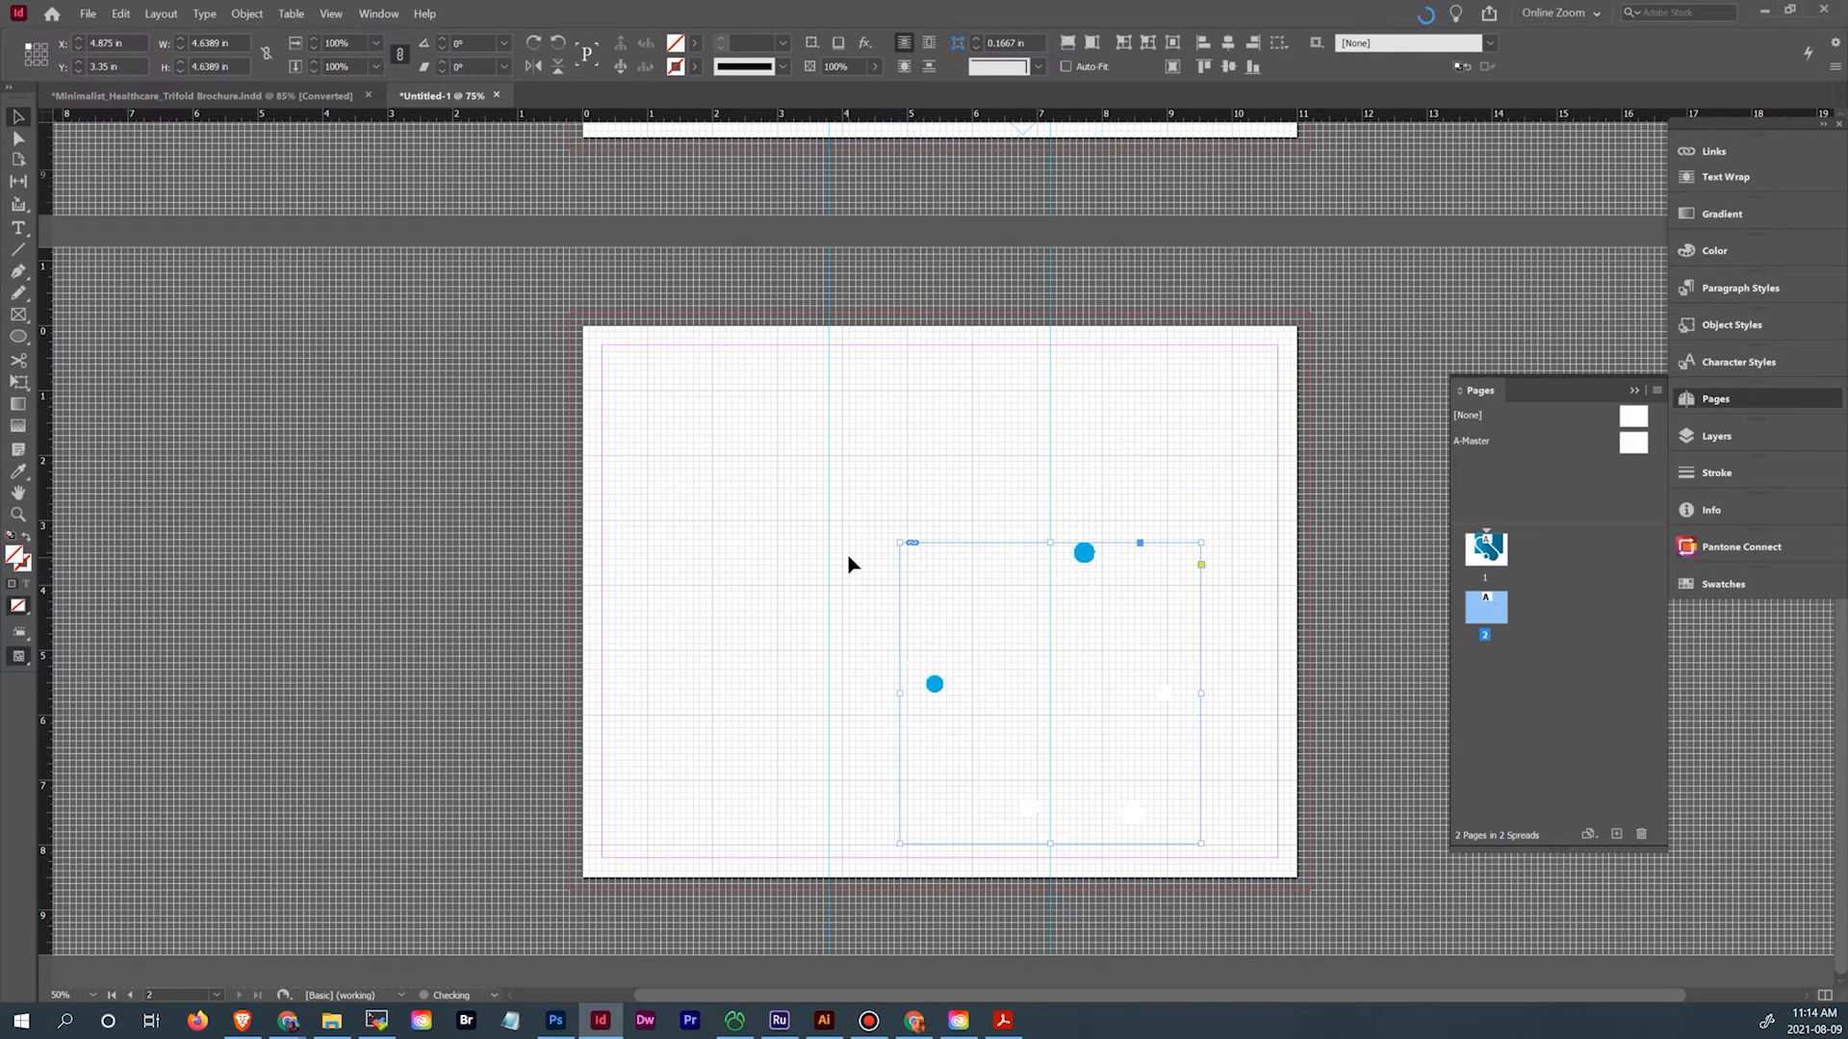
Fill the orbit circles frame on page 2 with the Dark Teal swatch
left_click(697, 44)
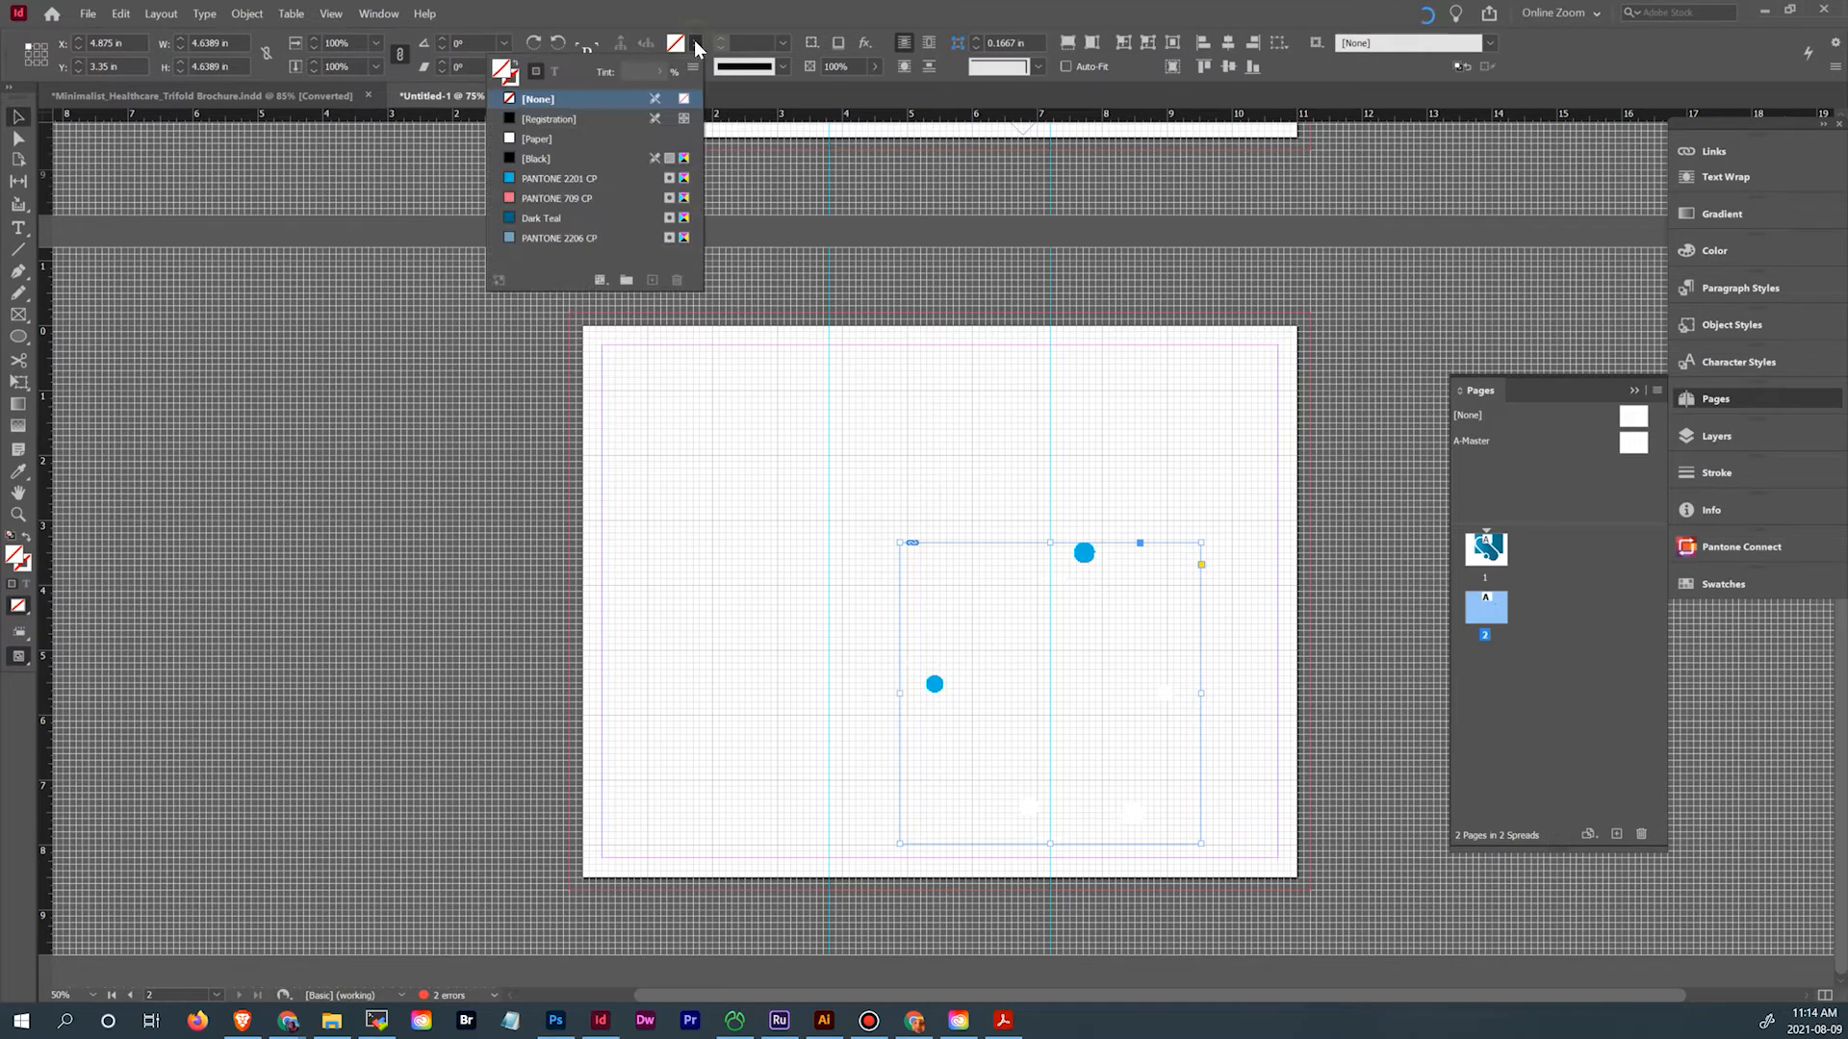
left_click(560, 220)
left_click(641, 416)
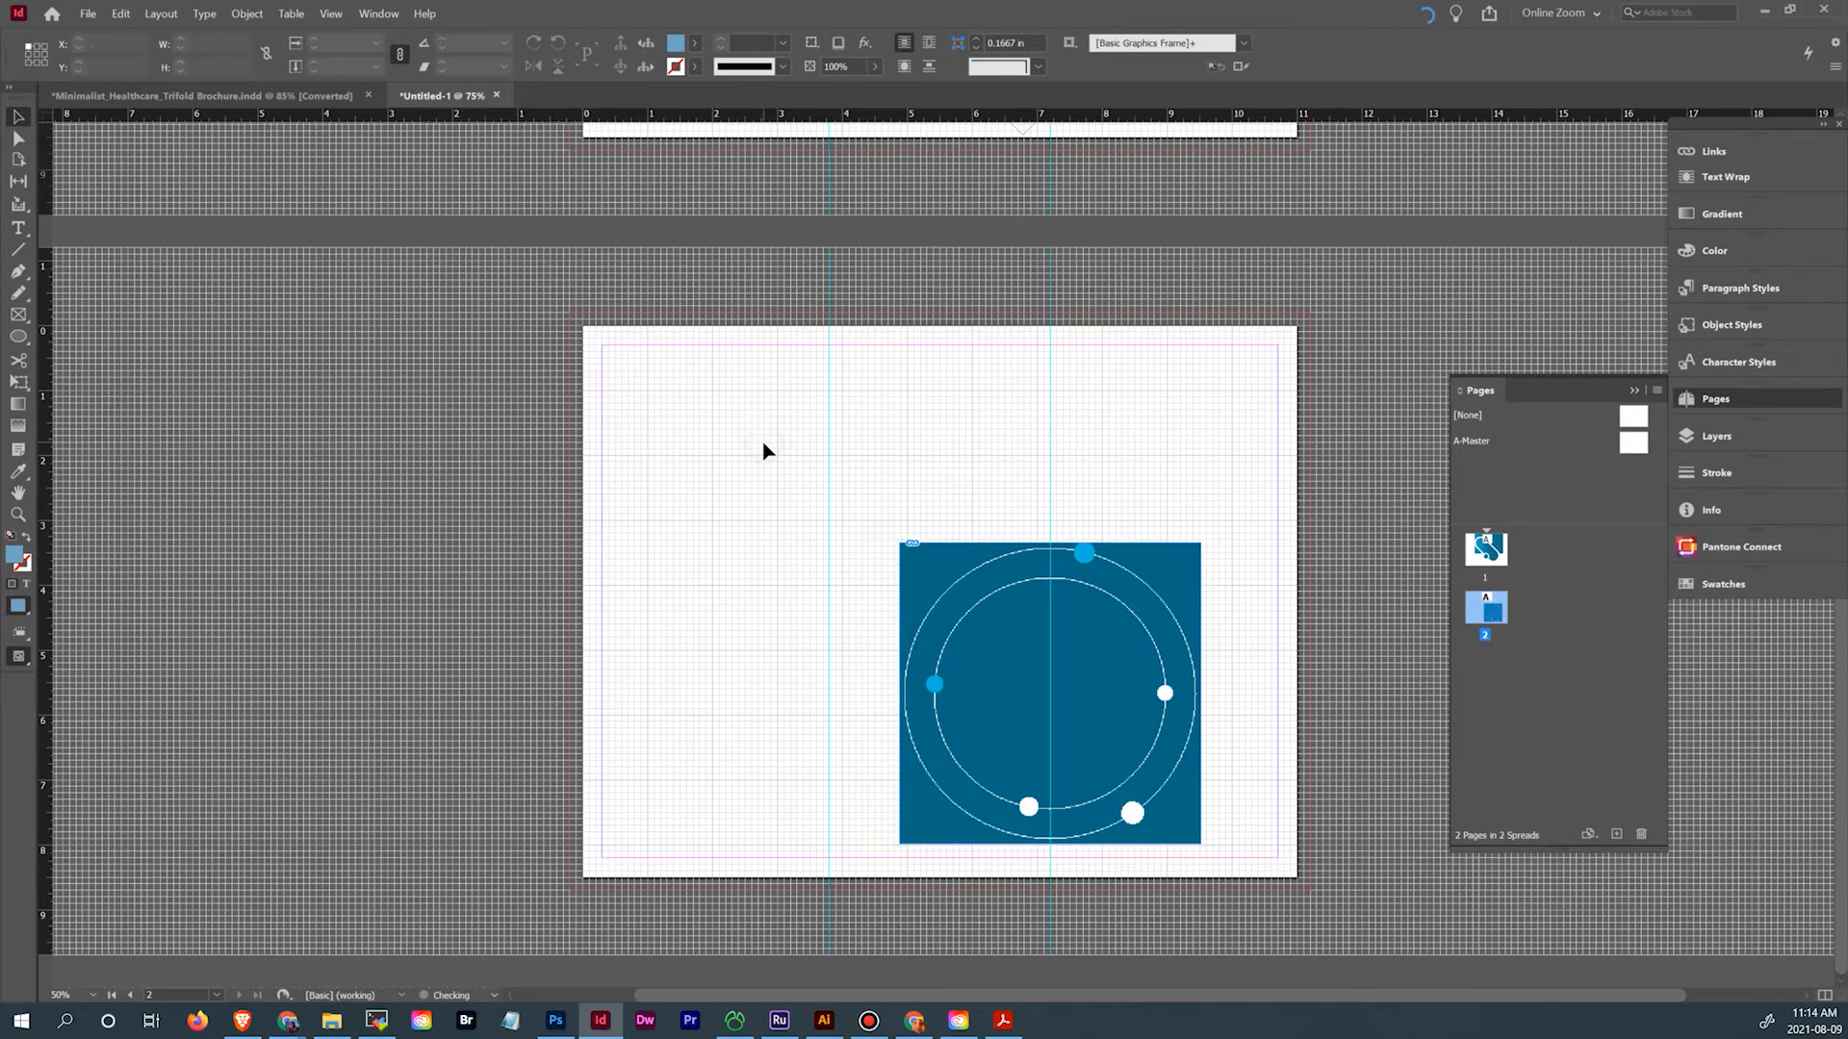
Place the white-ringed blue circle from background graphics.ai in the upper left area of page 2 at its original size
key("ctrl+d")
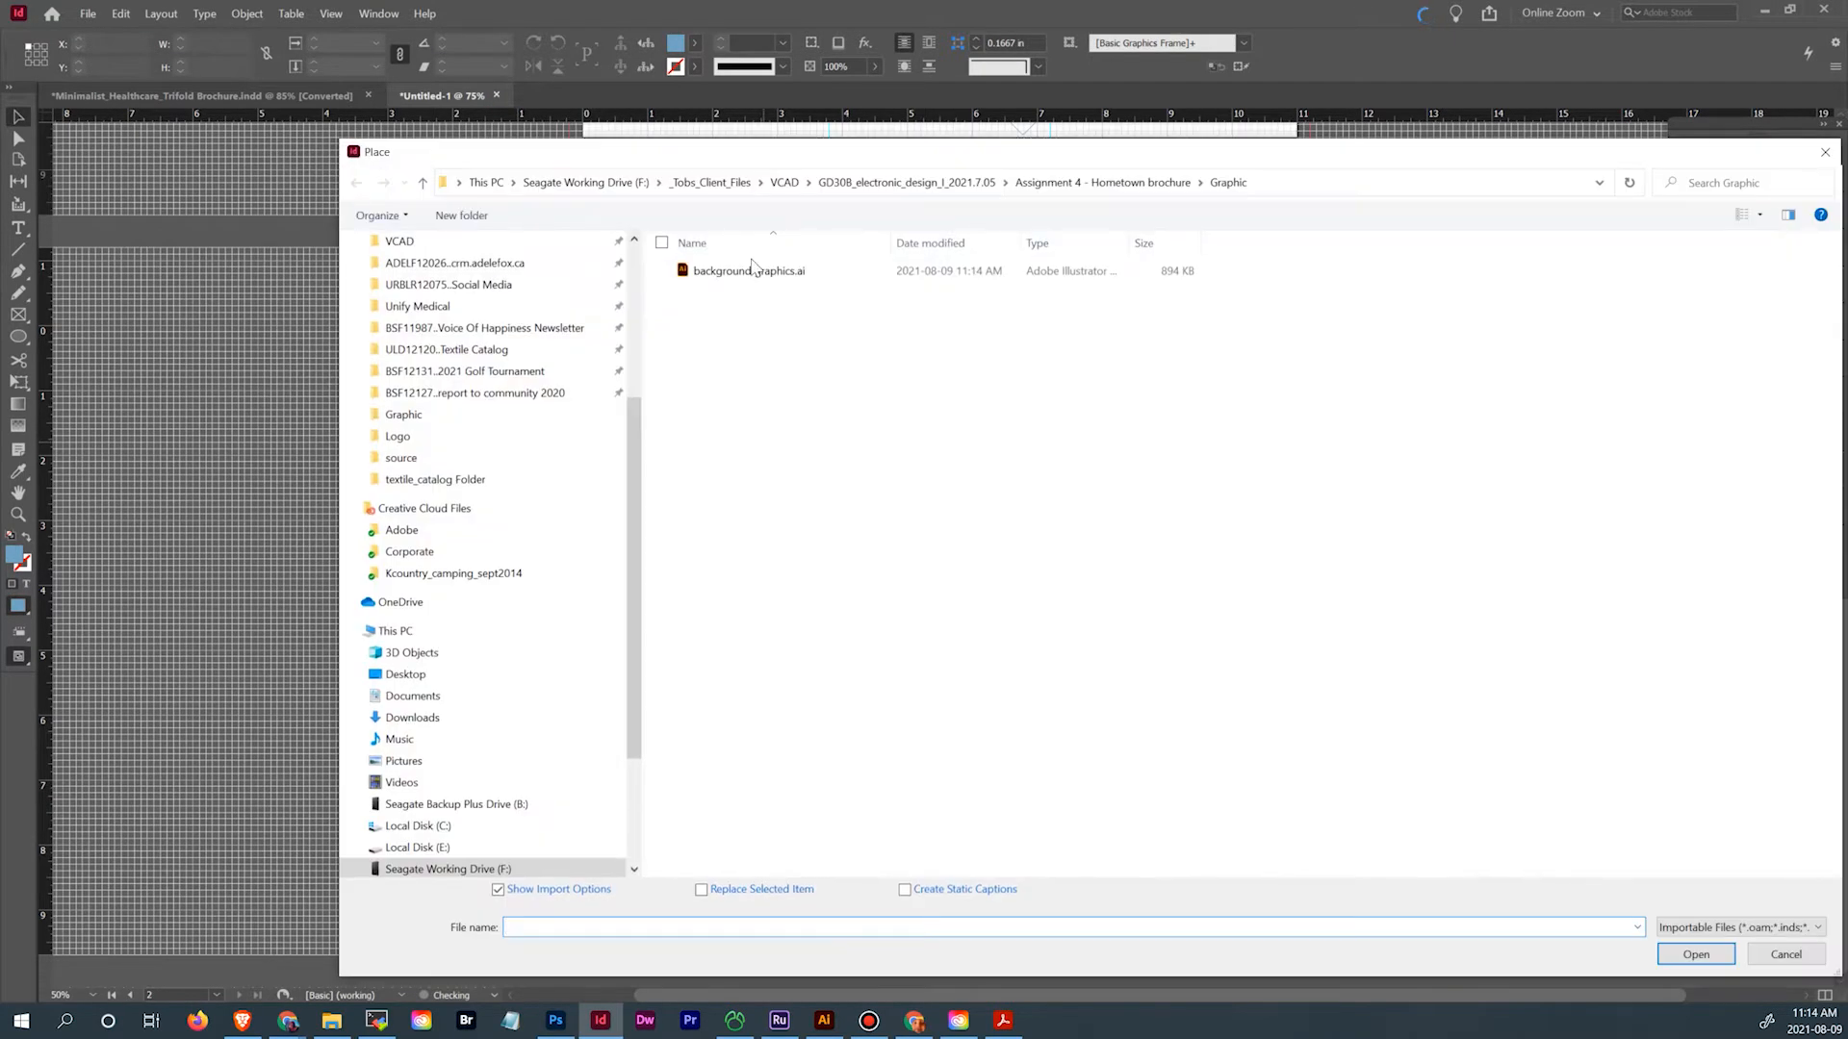
double_click(734, 267)
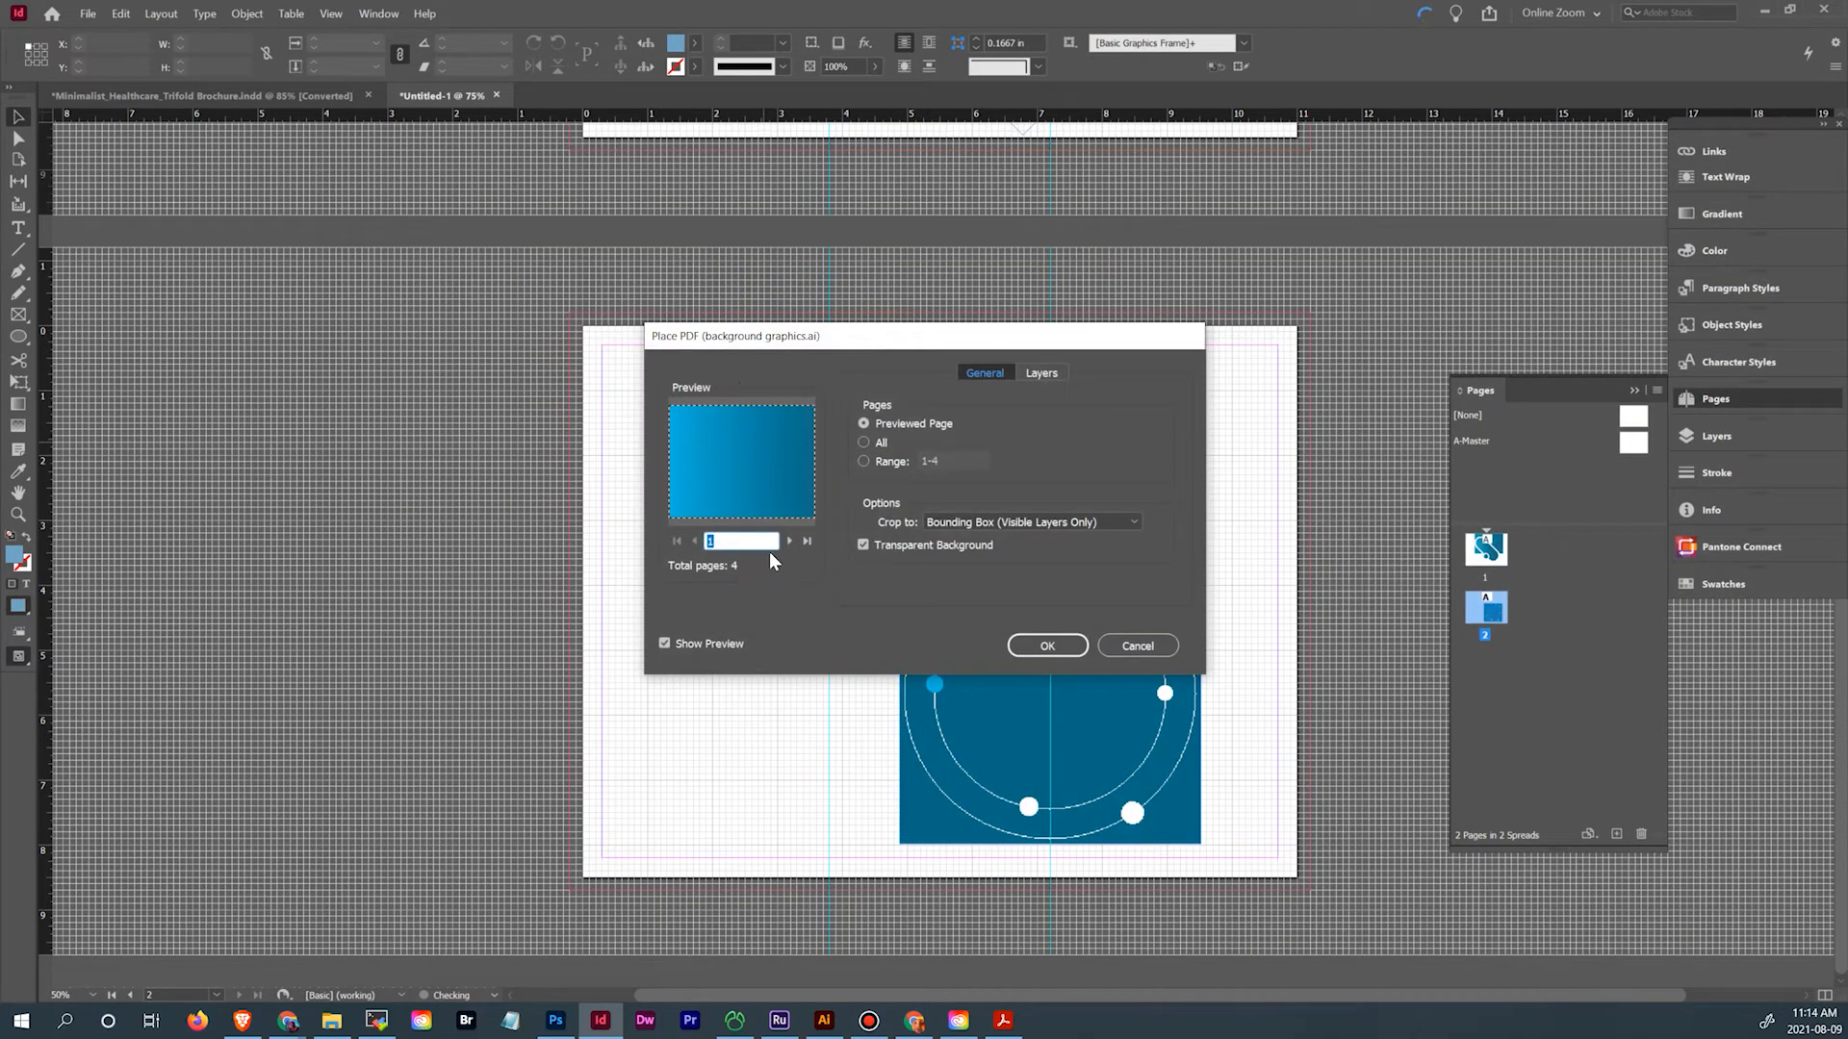
left_click(789, 541)
left_click(789, 541)
left_click(1047, 646)
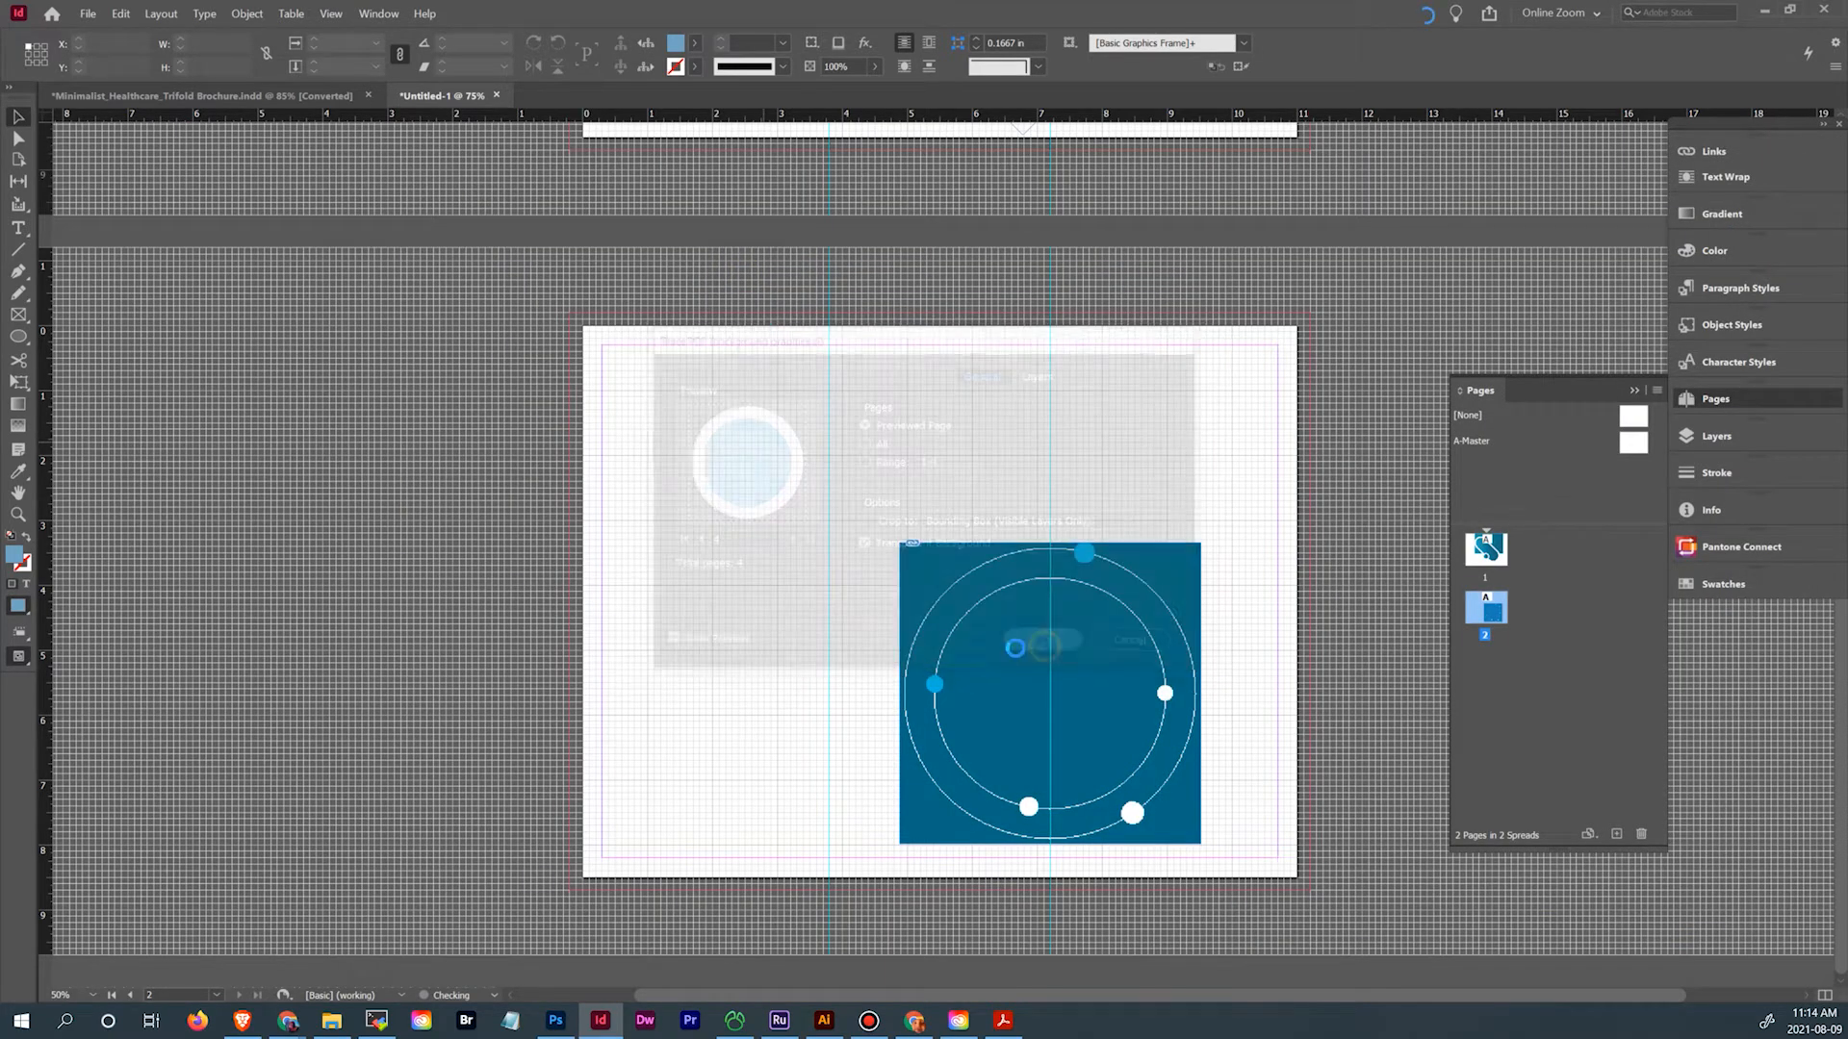
left_click(643, 423)
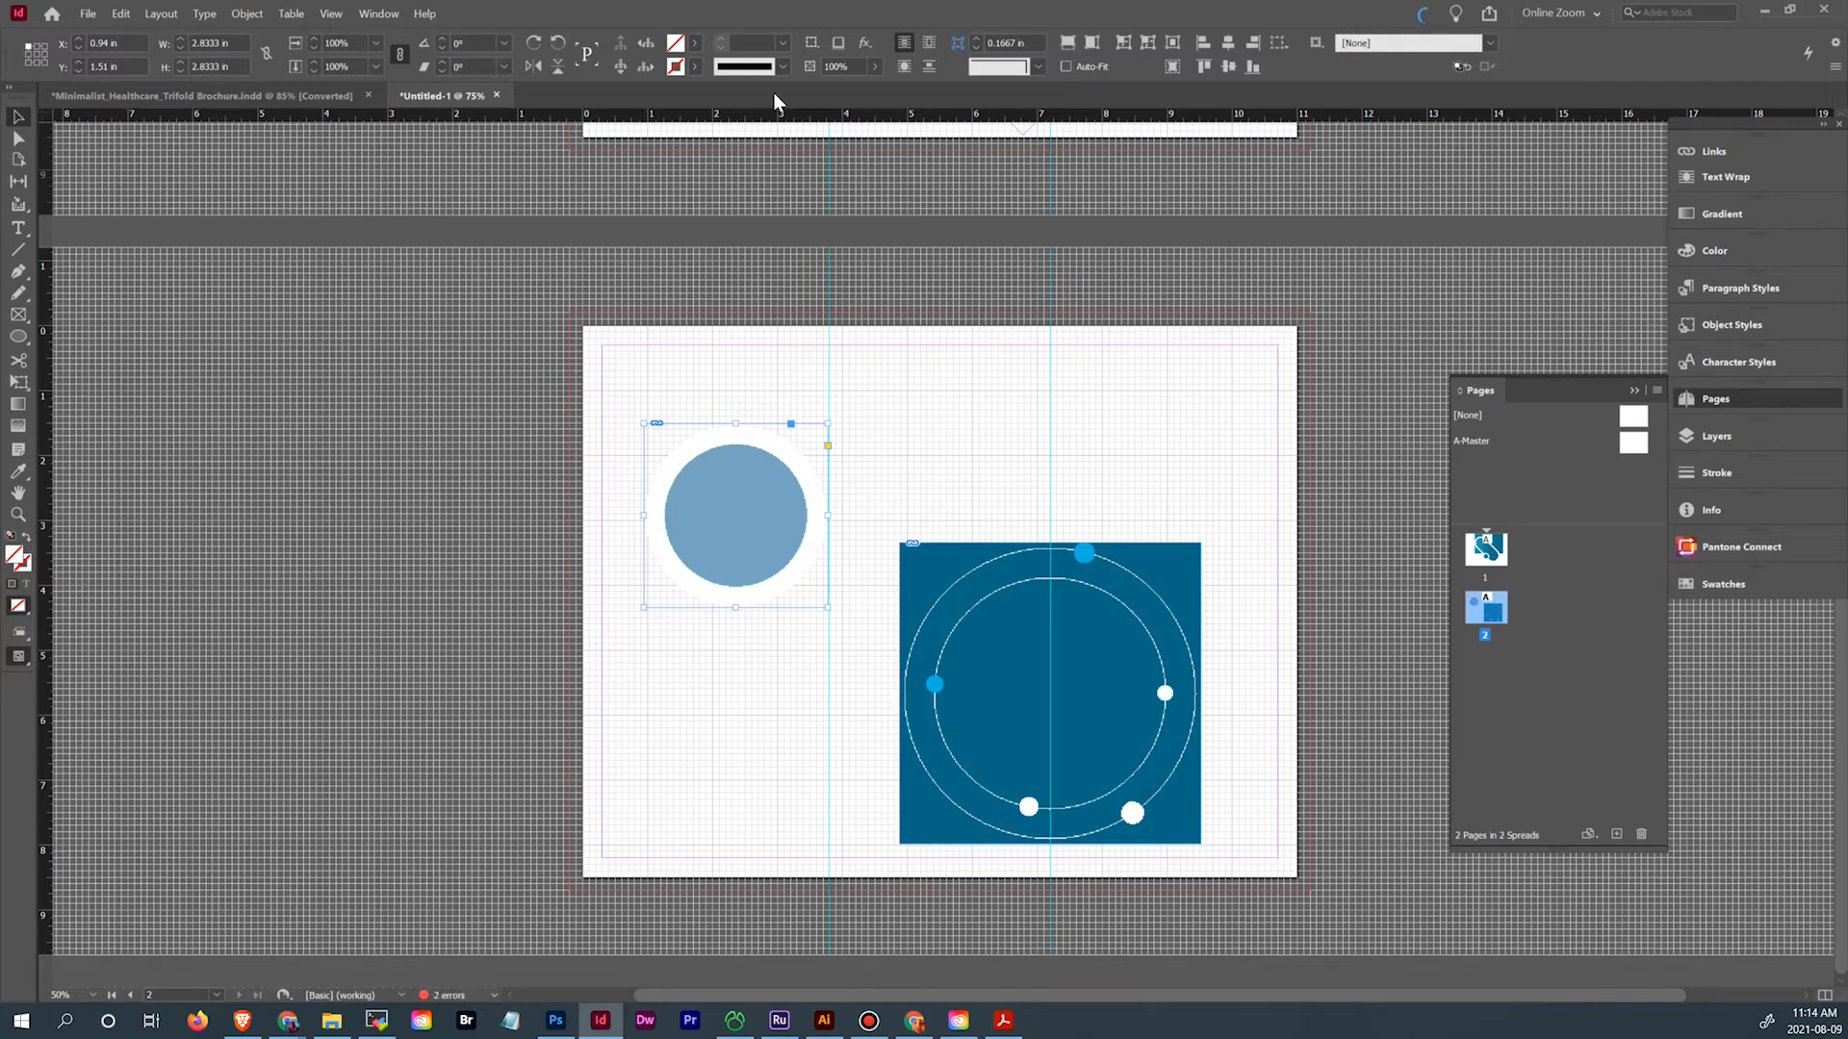
Fill the placed circle's frame on page 2 with the Dark Teal swatch and deselect it
left_click(694, 43)
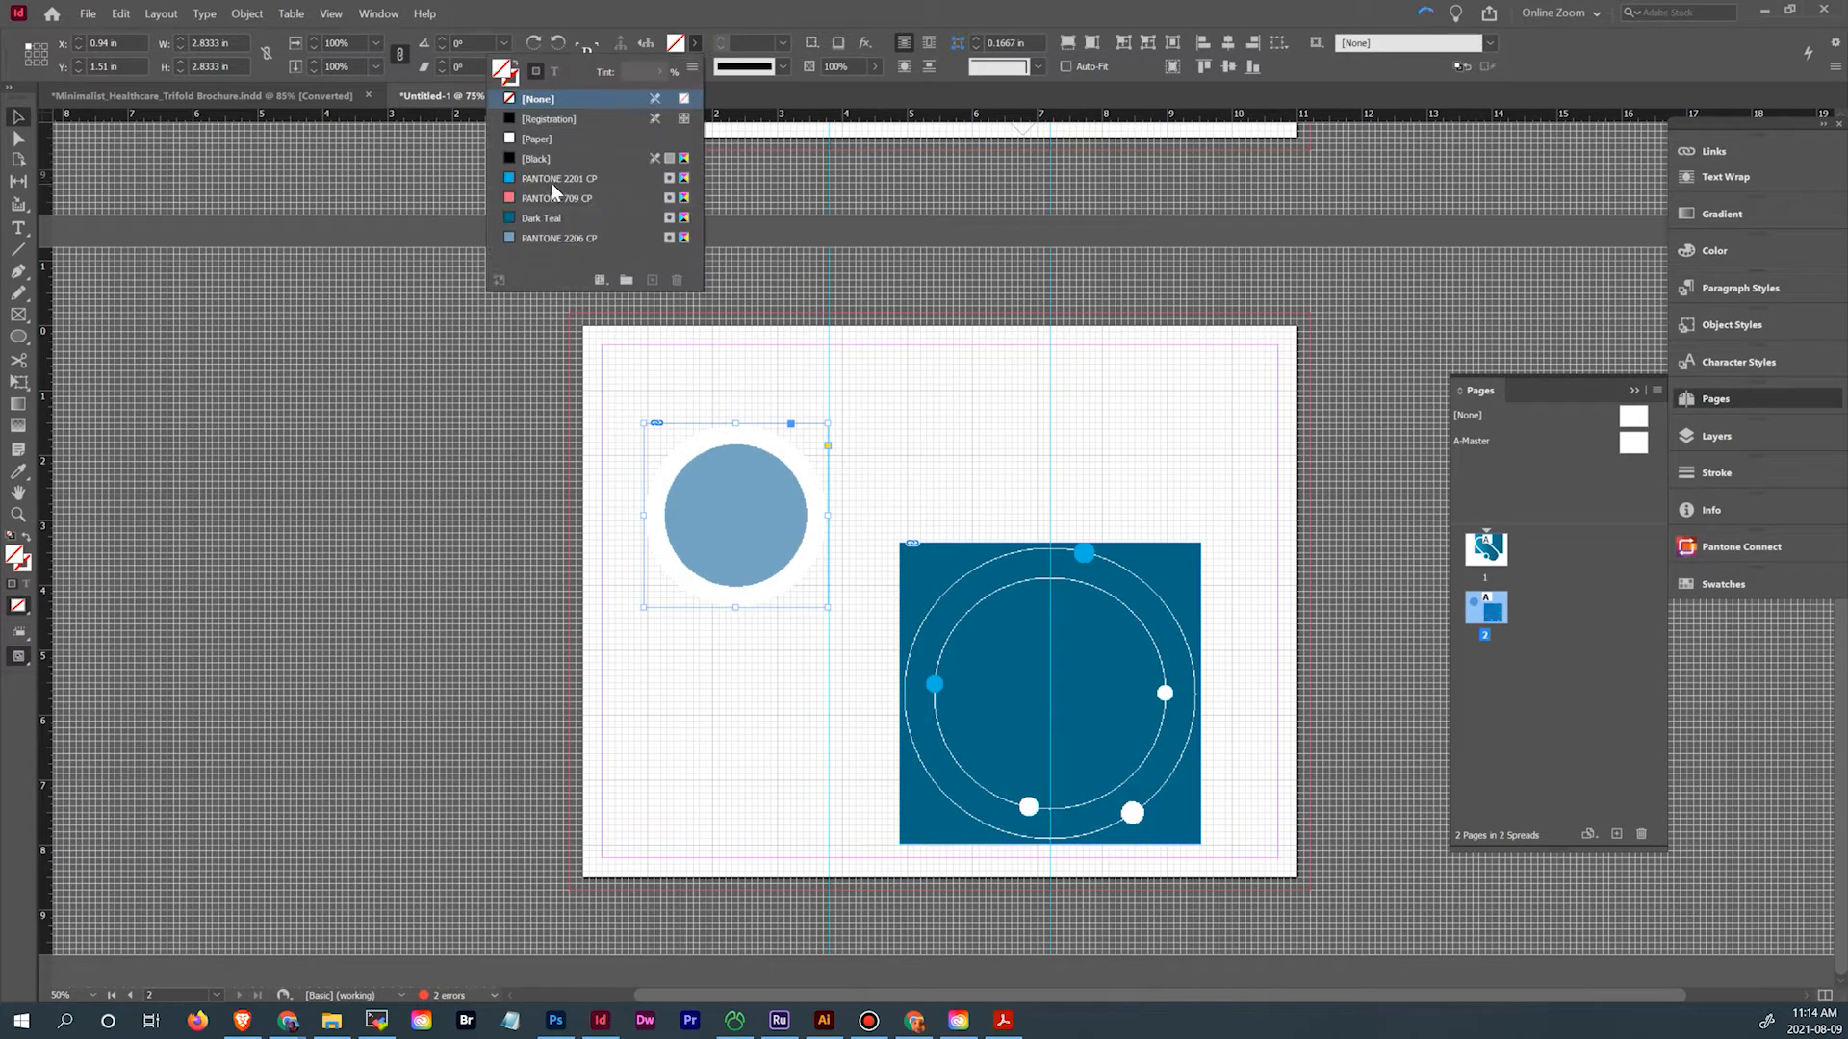
left_click(551, 219)
left_click(531, 535)
left_click_drag(900, 531, 888, 577)
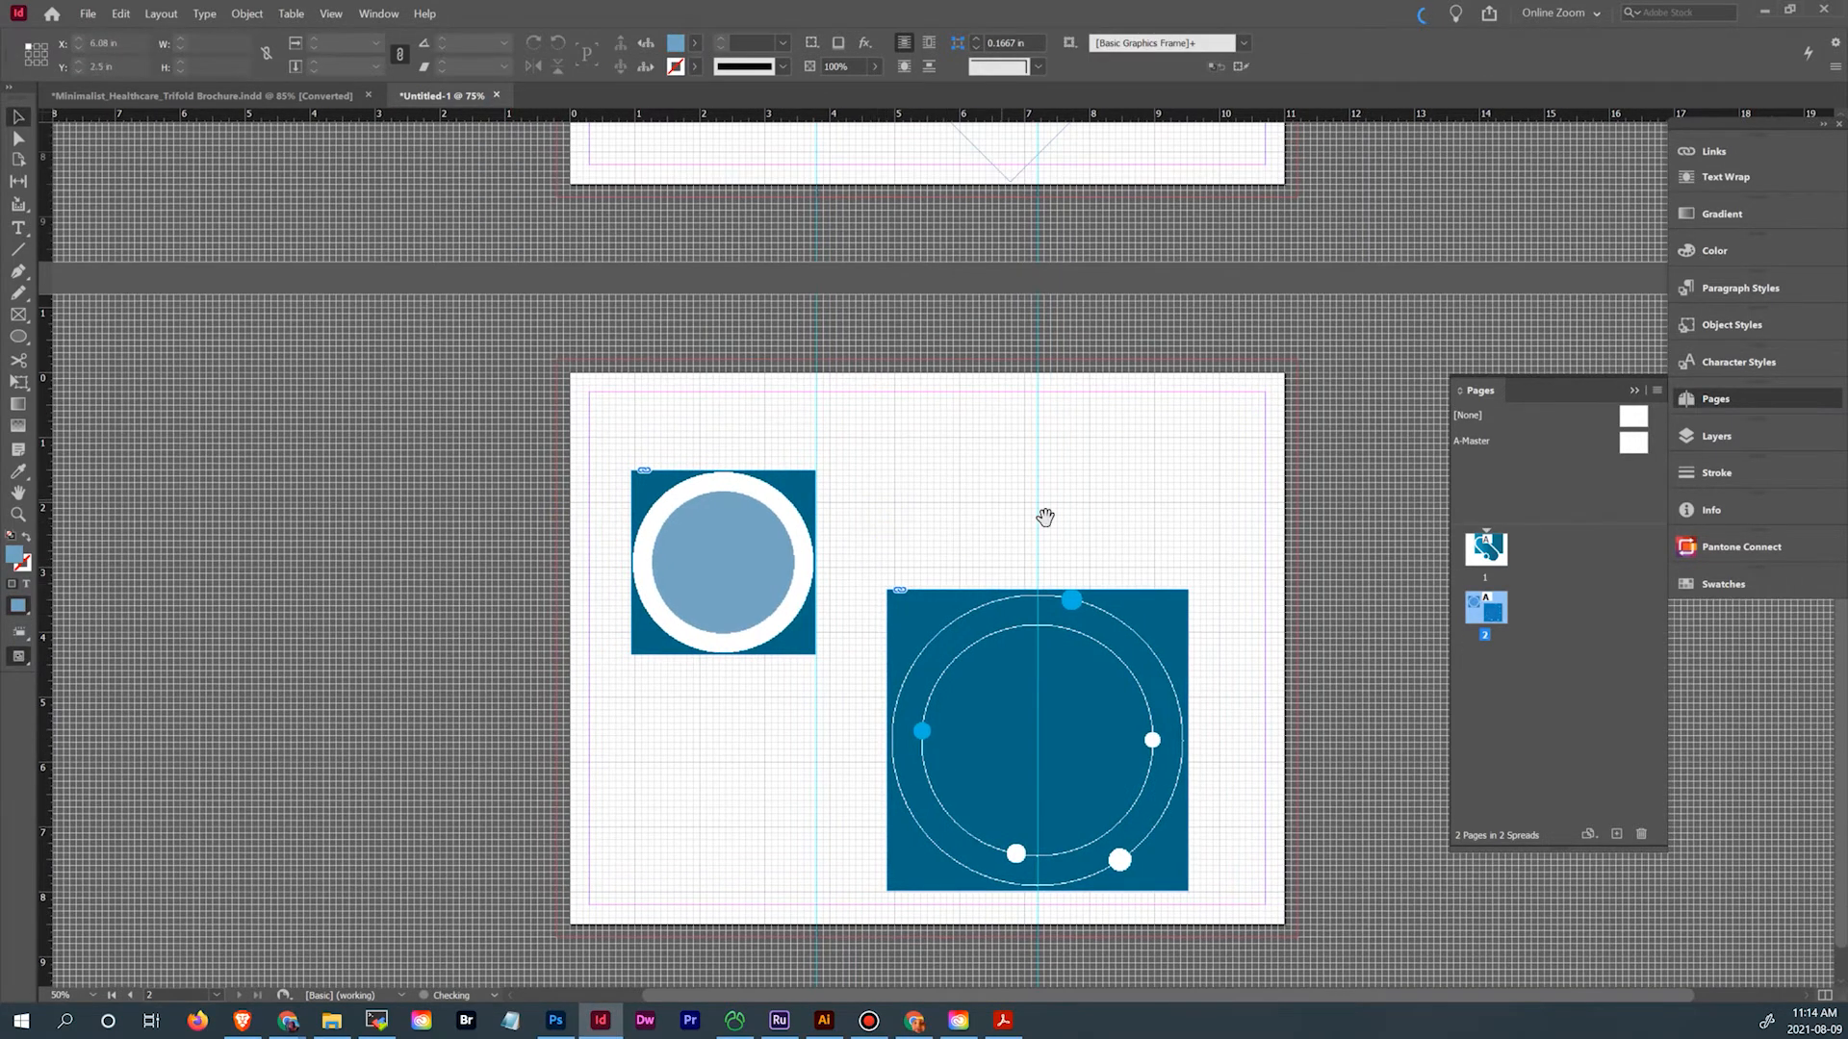
left_click_drag(1013, 471, 1026, 862)
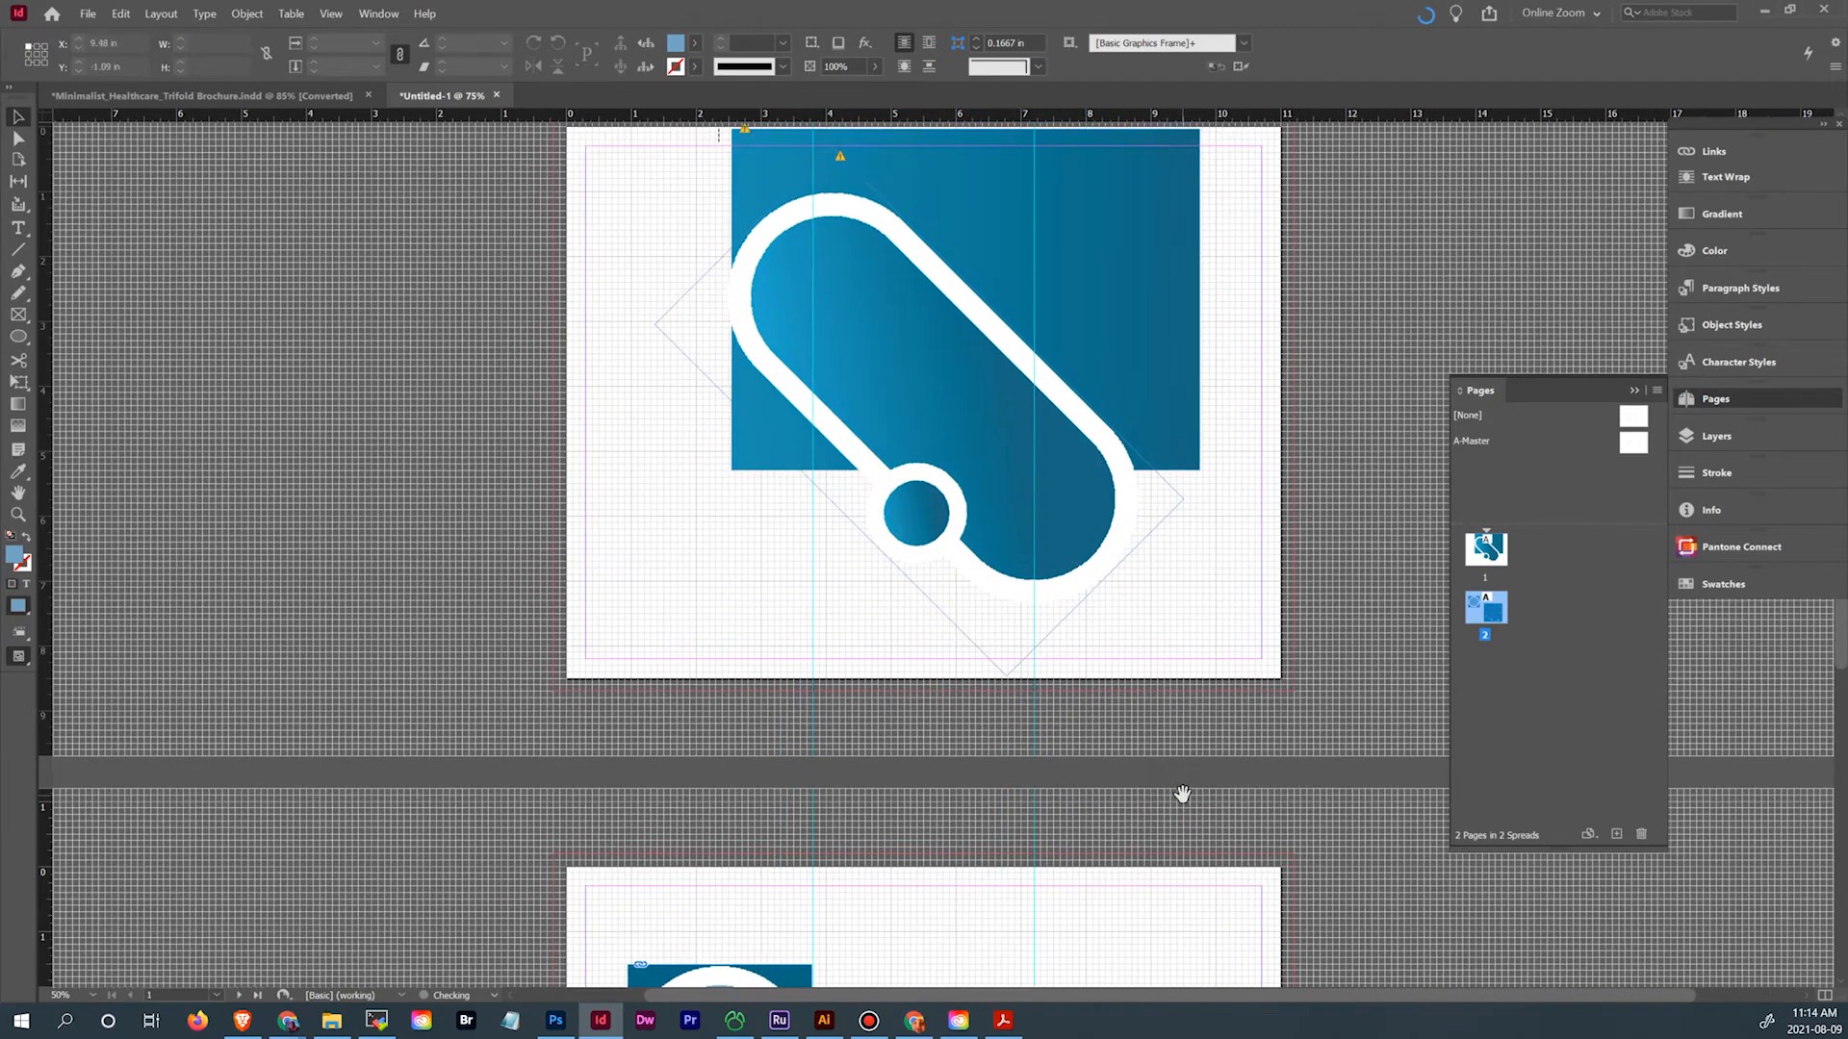
left_click(835, 152)
left_click_drag(775, 148, 785, 245)
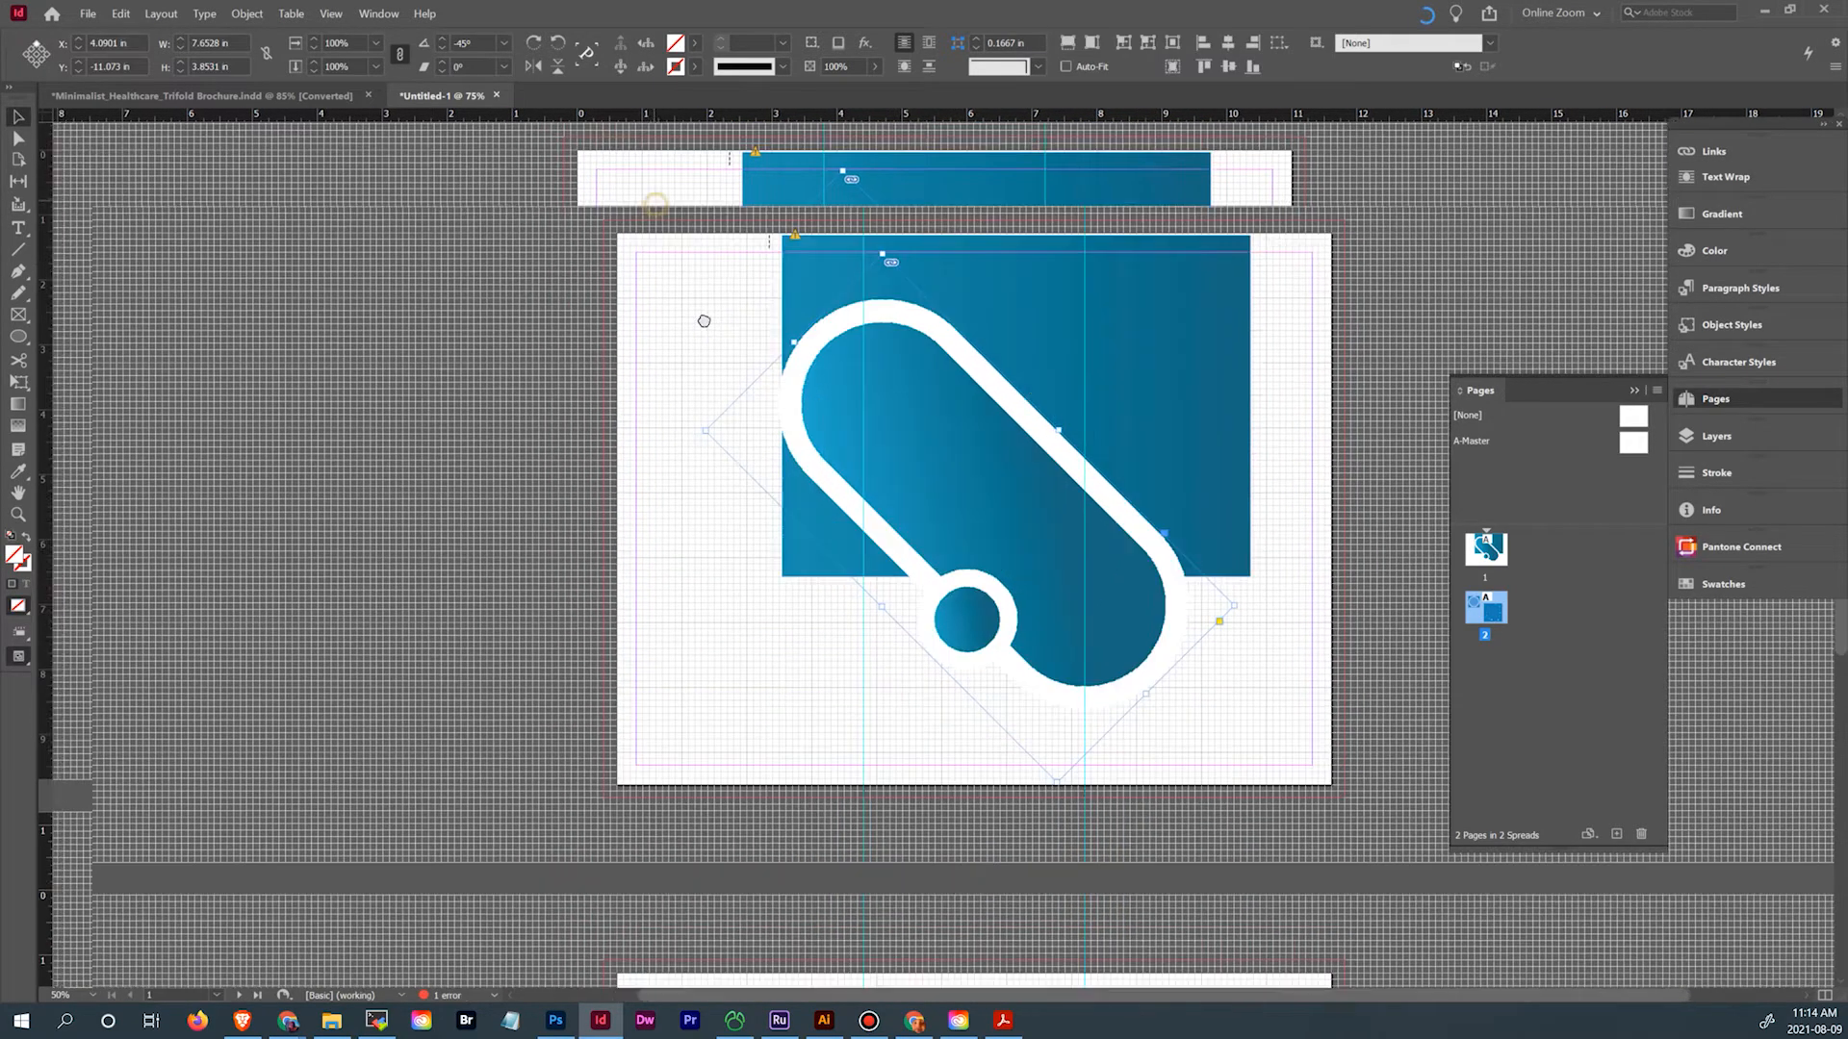
left_click(791, 243)
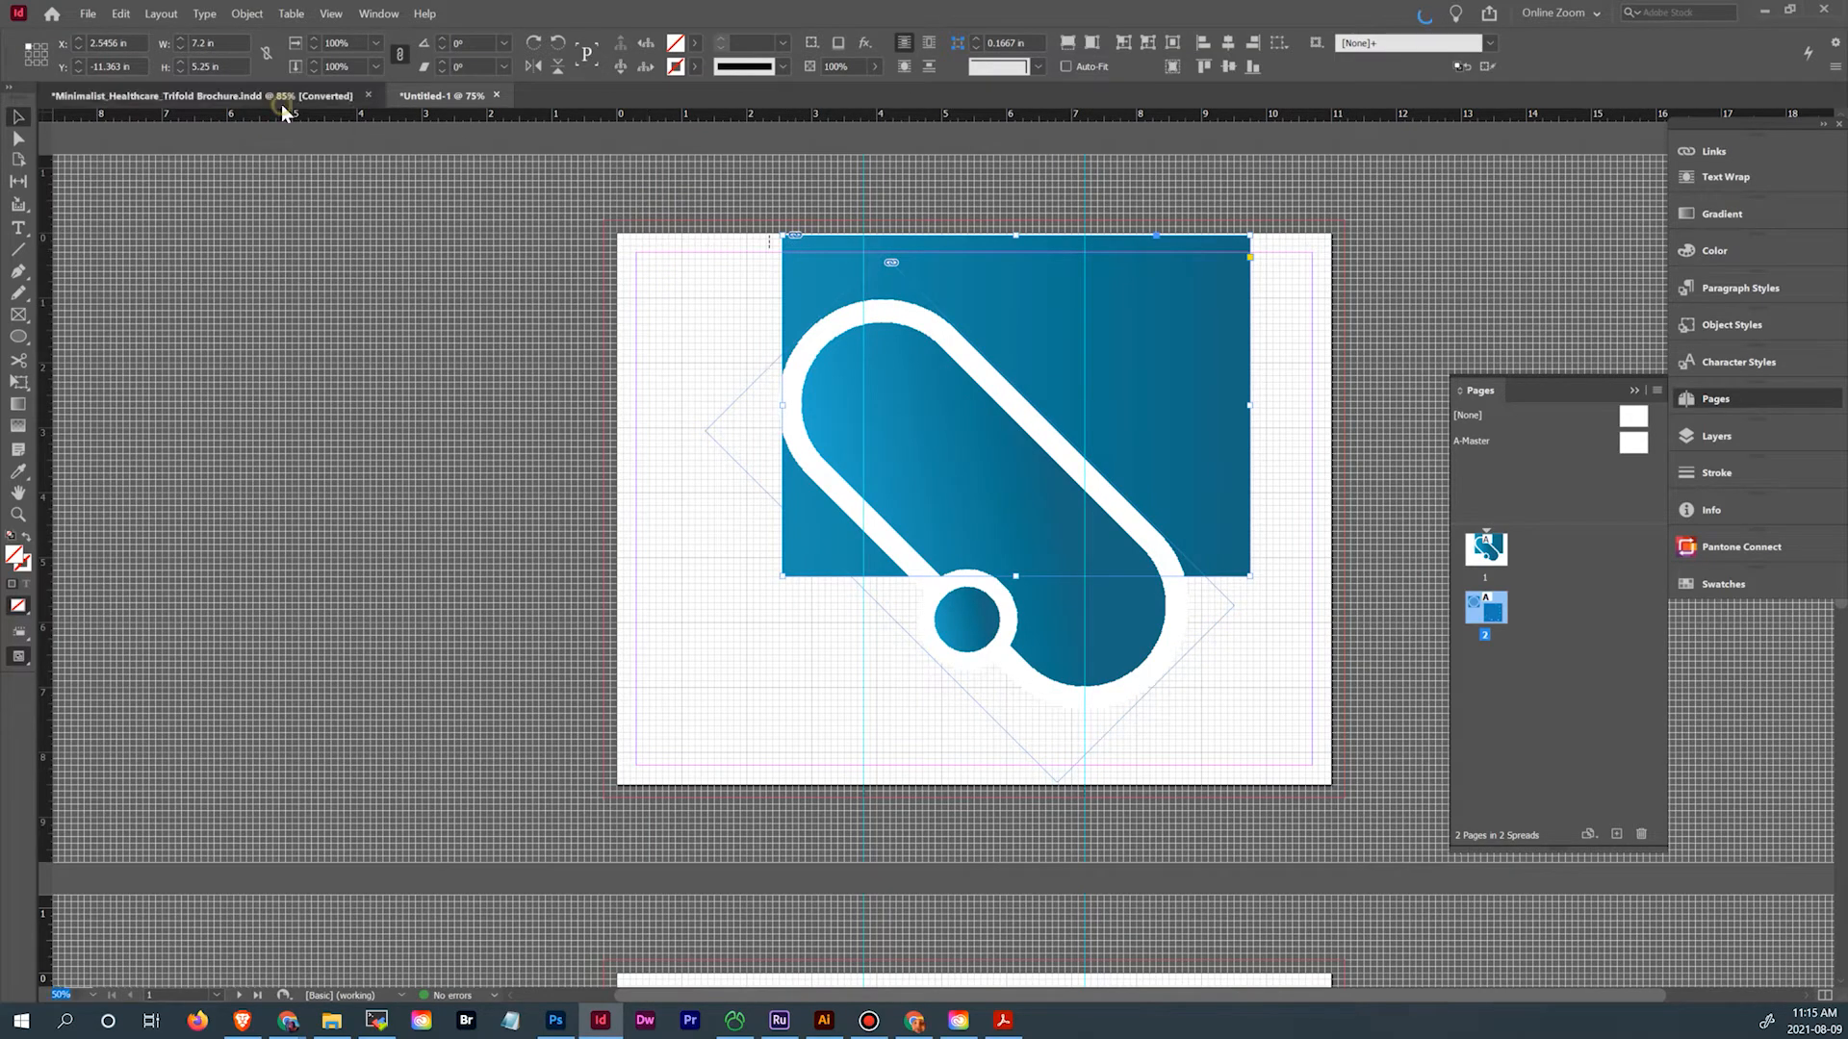
Switch to the Minimalist_Healthcare_Trifold Brochure document and pull the grouped background shapes on page 1 out to the right of the page
left_click(202, 95)
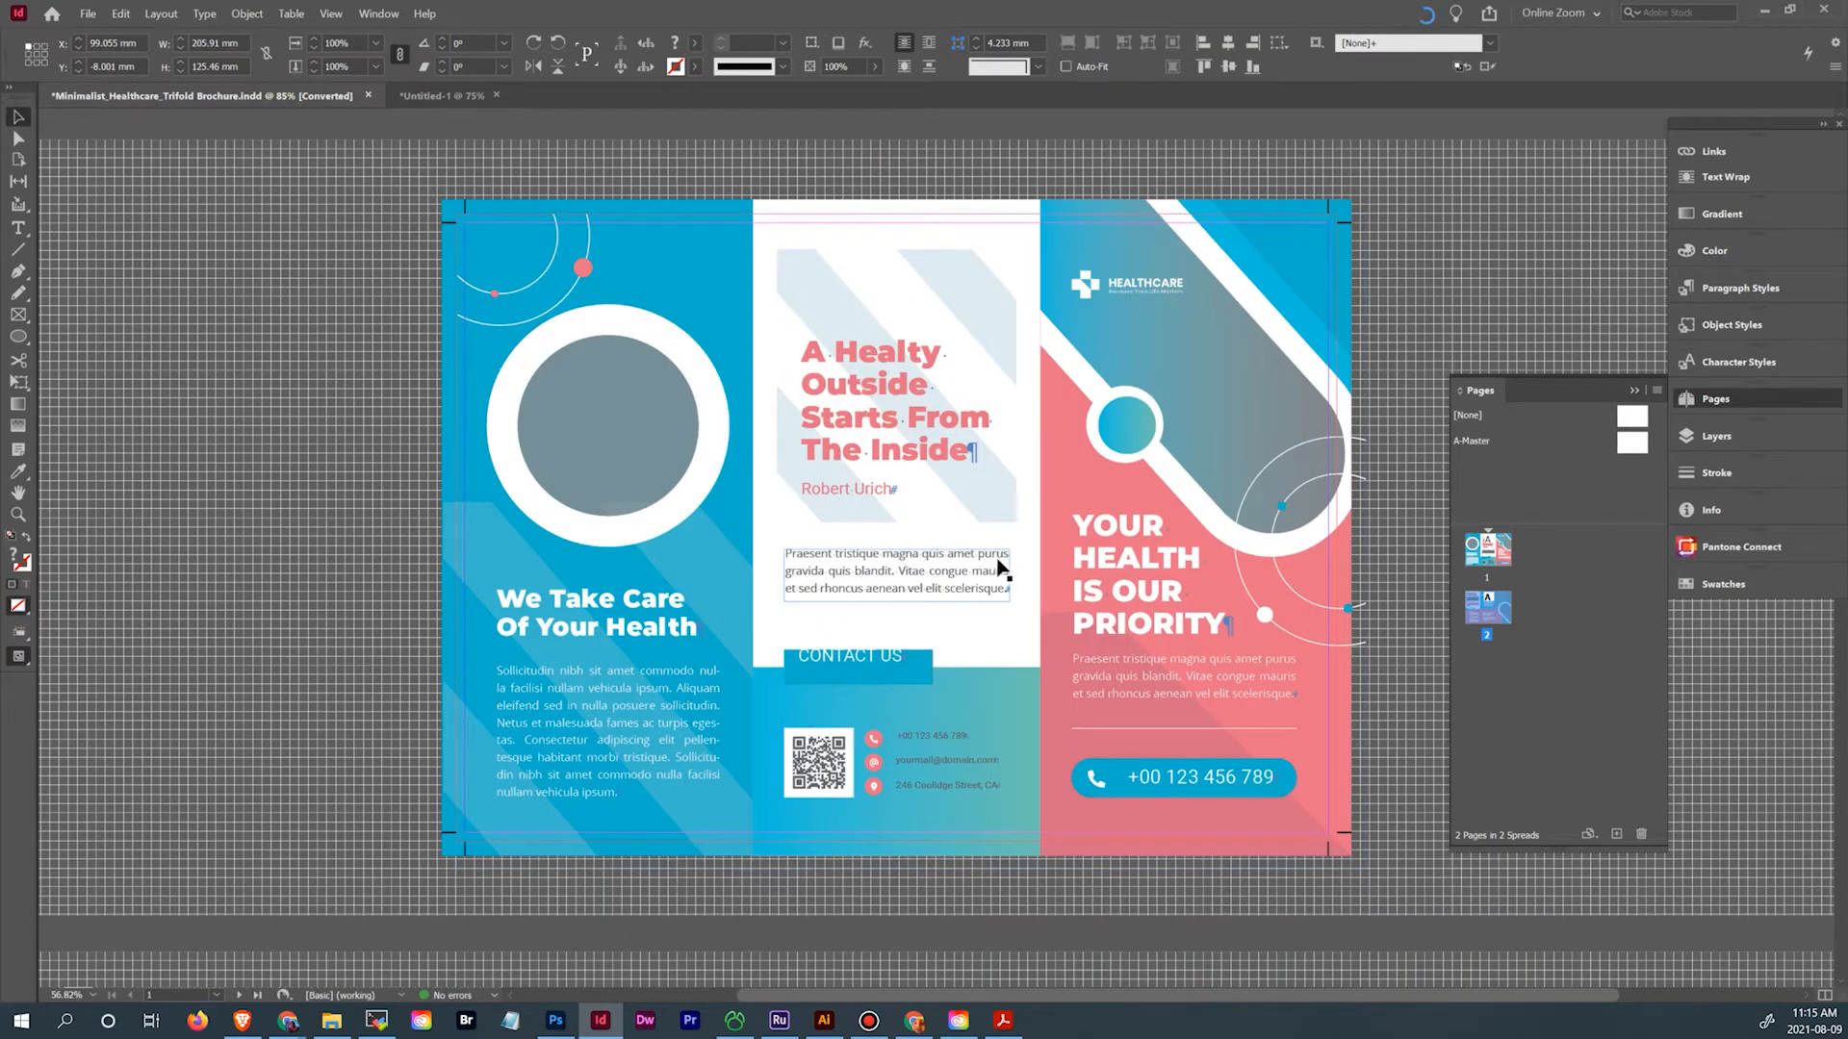
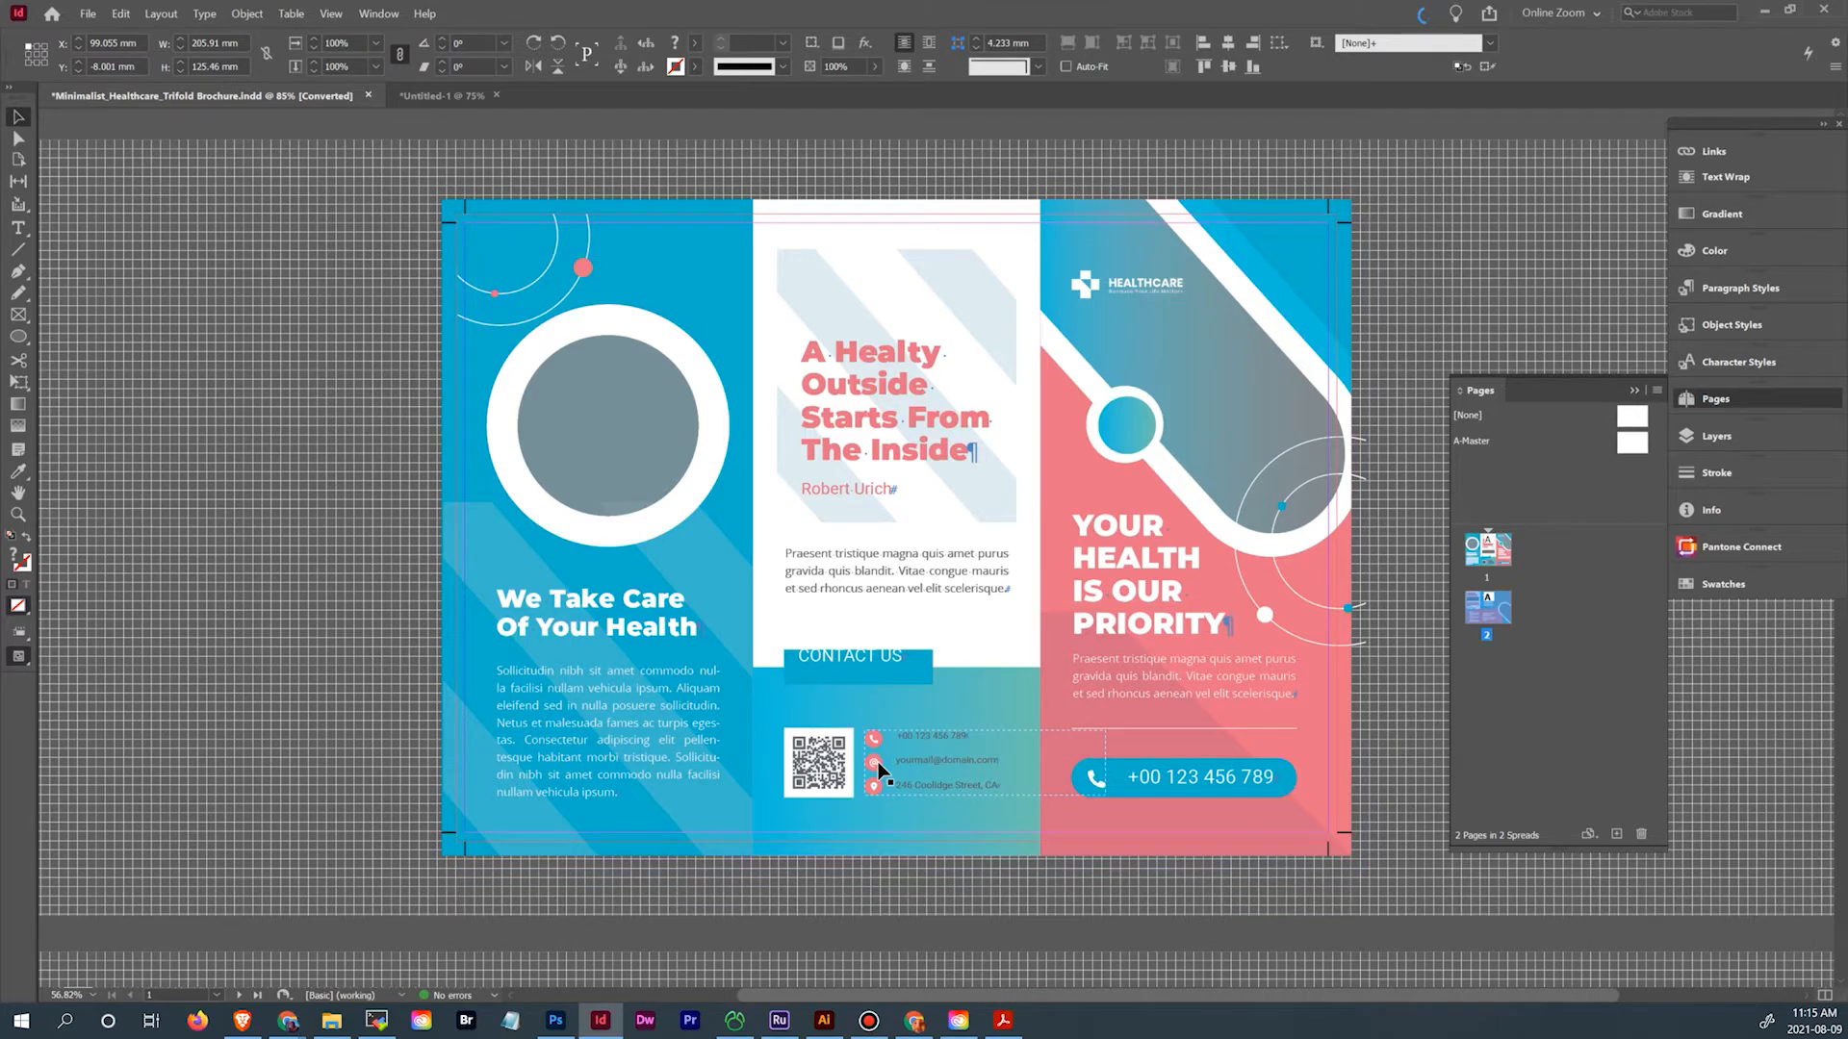
left_click_drag(1053, 690, 703, 625)
left_click_drag(1065, 679, 1497, 275)
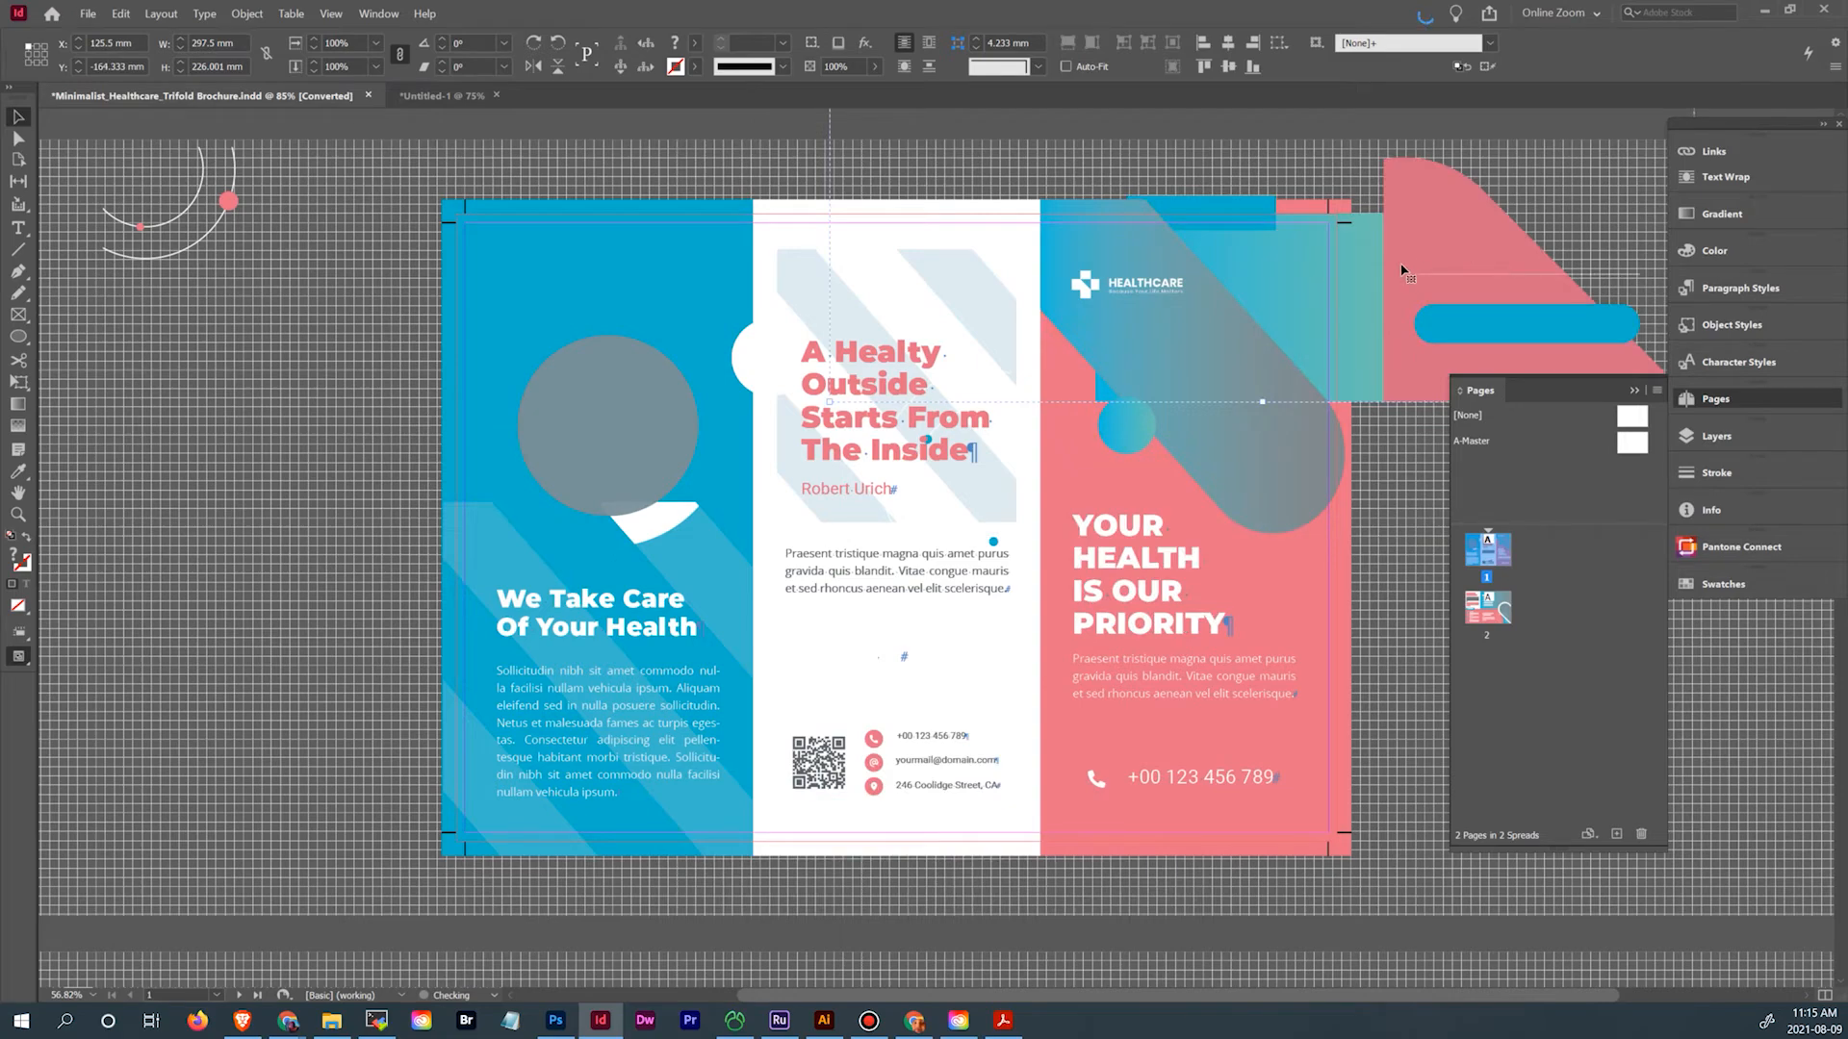
scroll(1043, 421, "right", 2)
left_click_drag(1127, 381, 1174, 678)
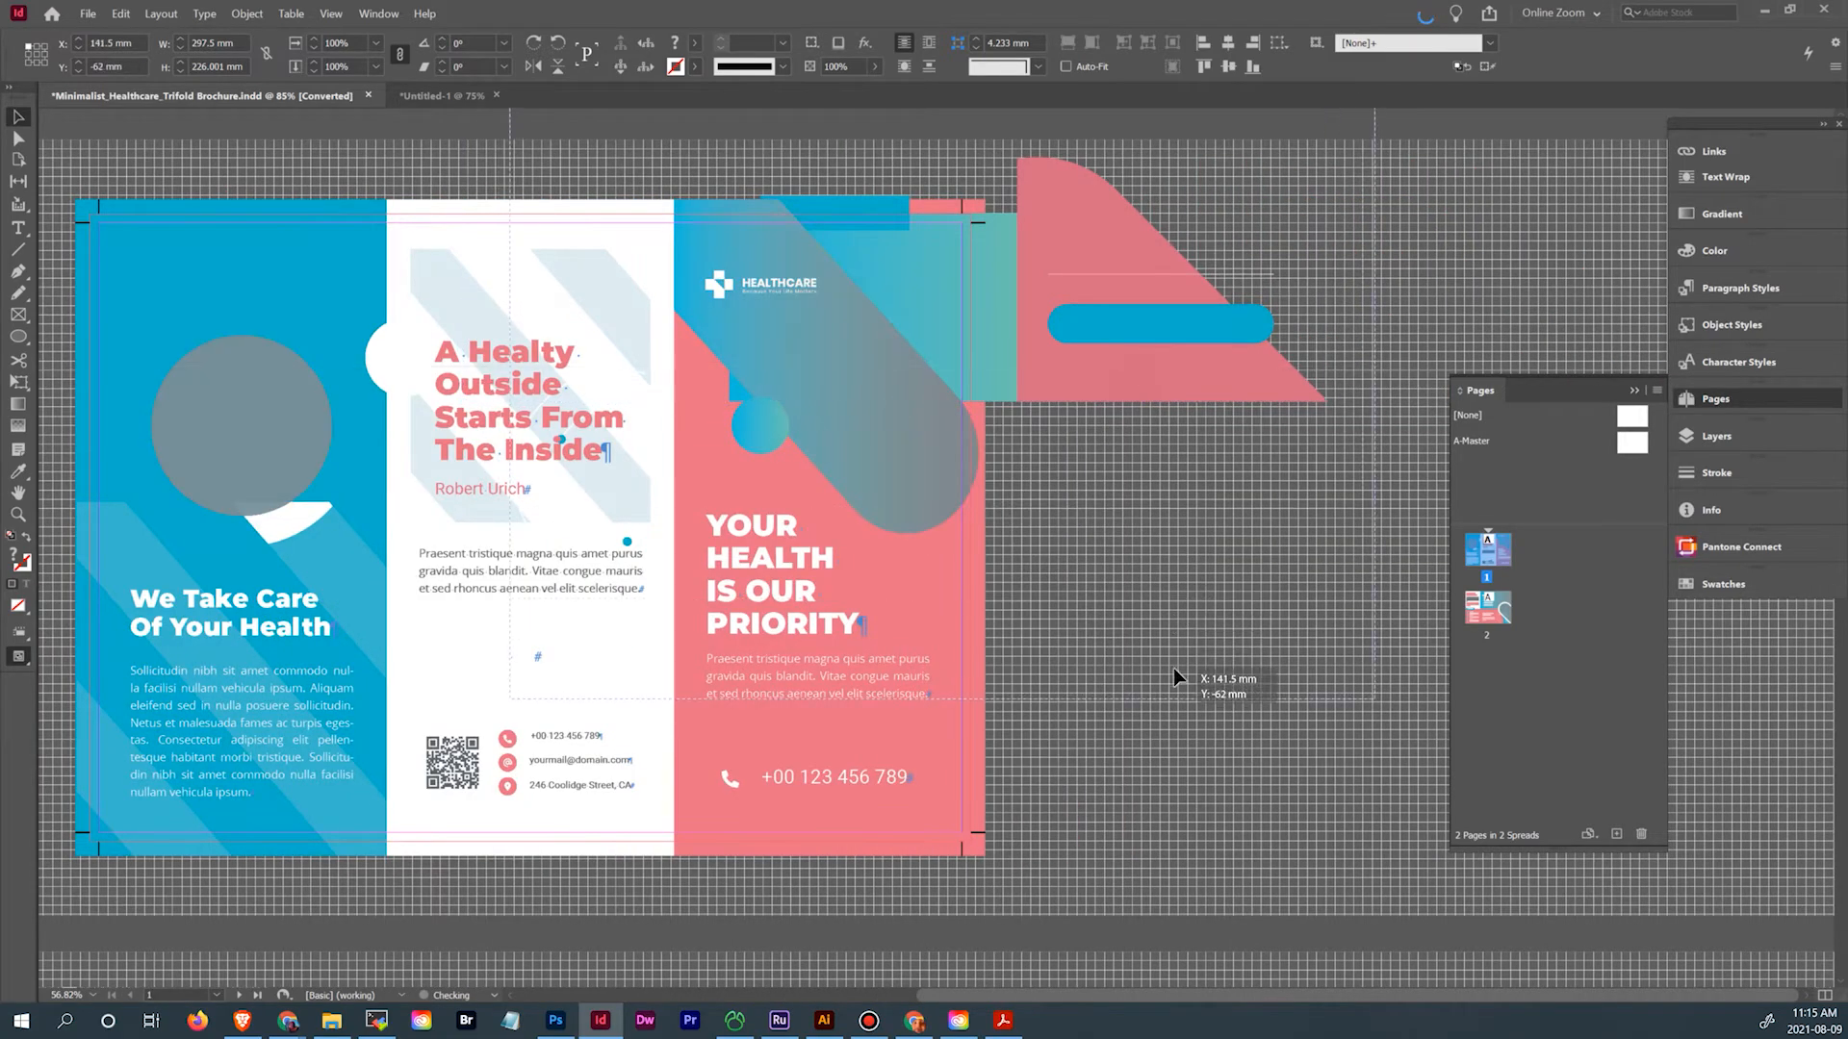
Ungroup the background shapes and move the pink curved triangle on its own beside page 1
right_click(1178, 662)
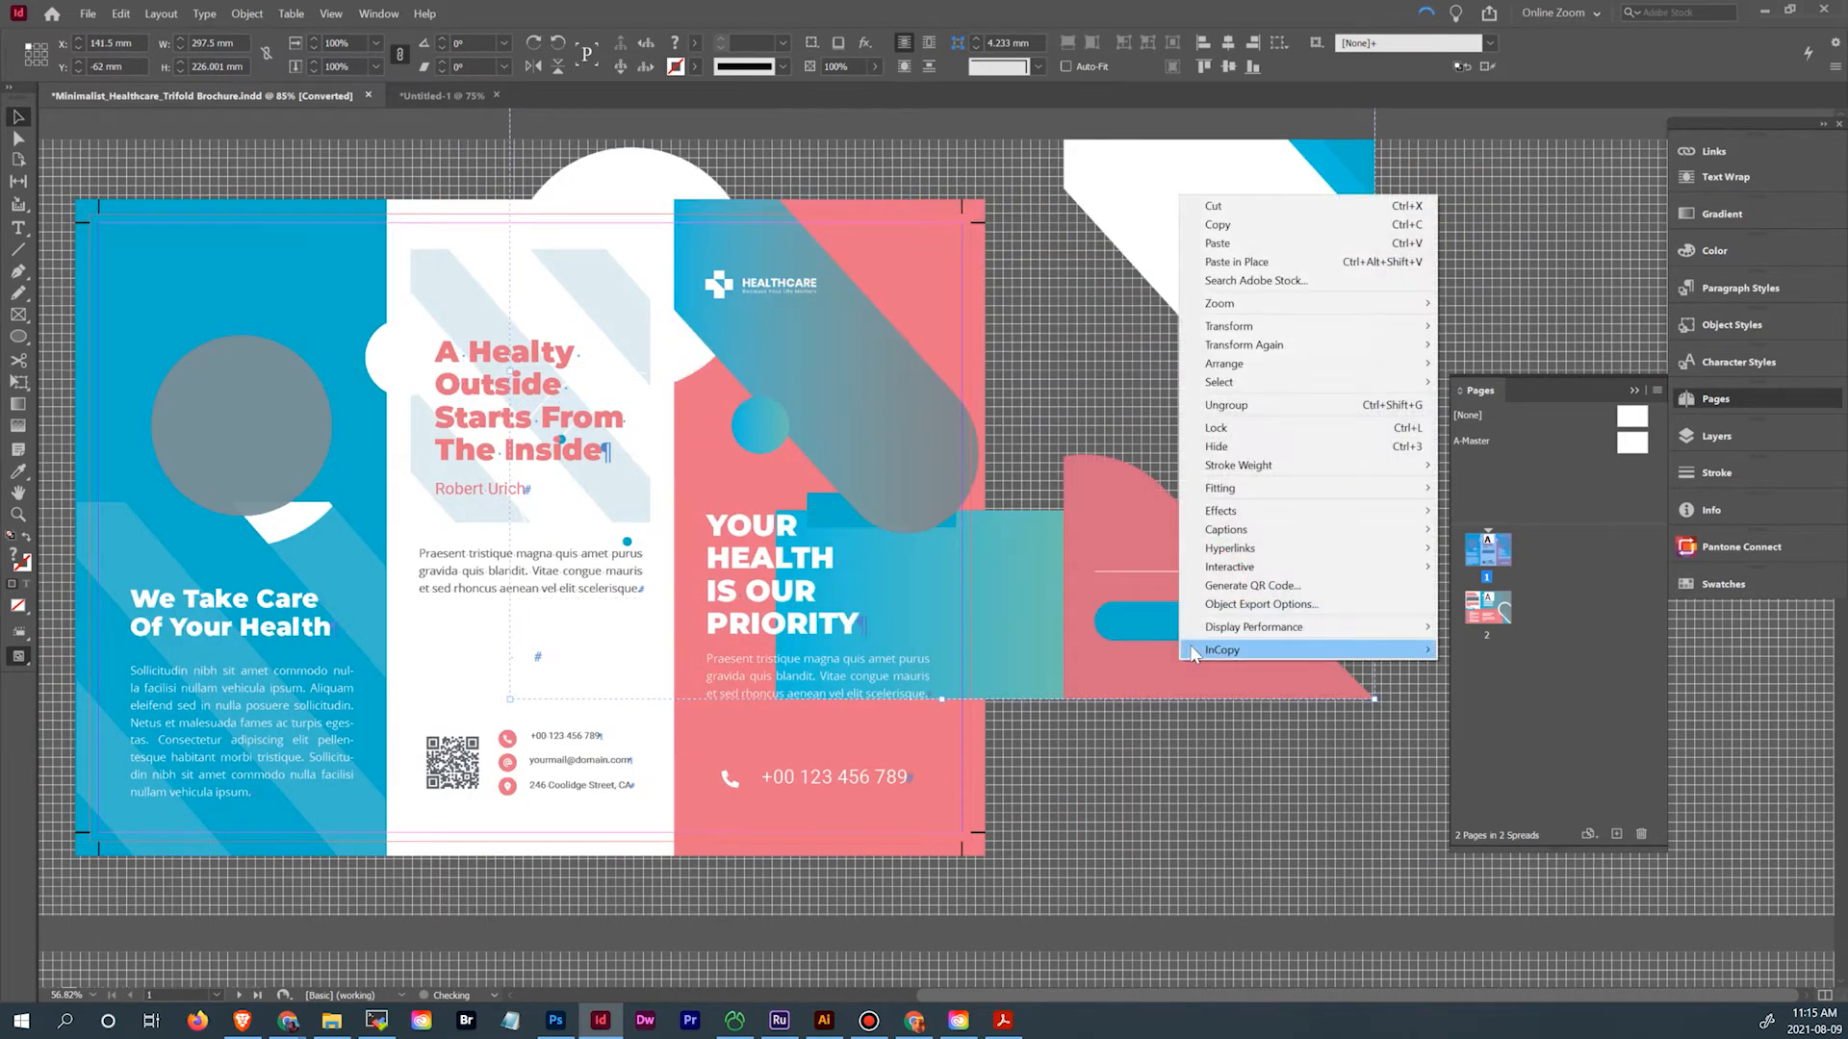
left_click(1264, 412)
left_click(1136, 524)
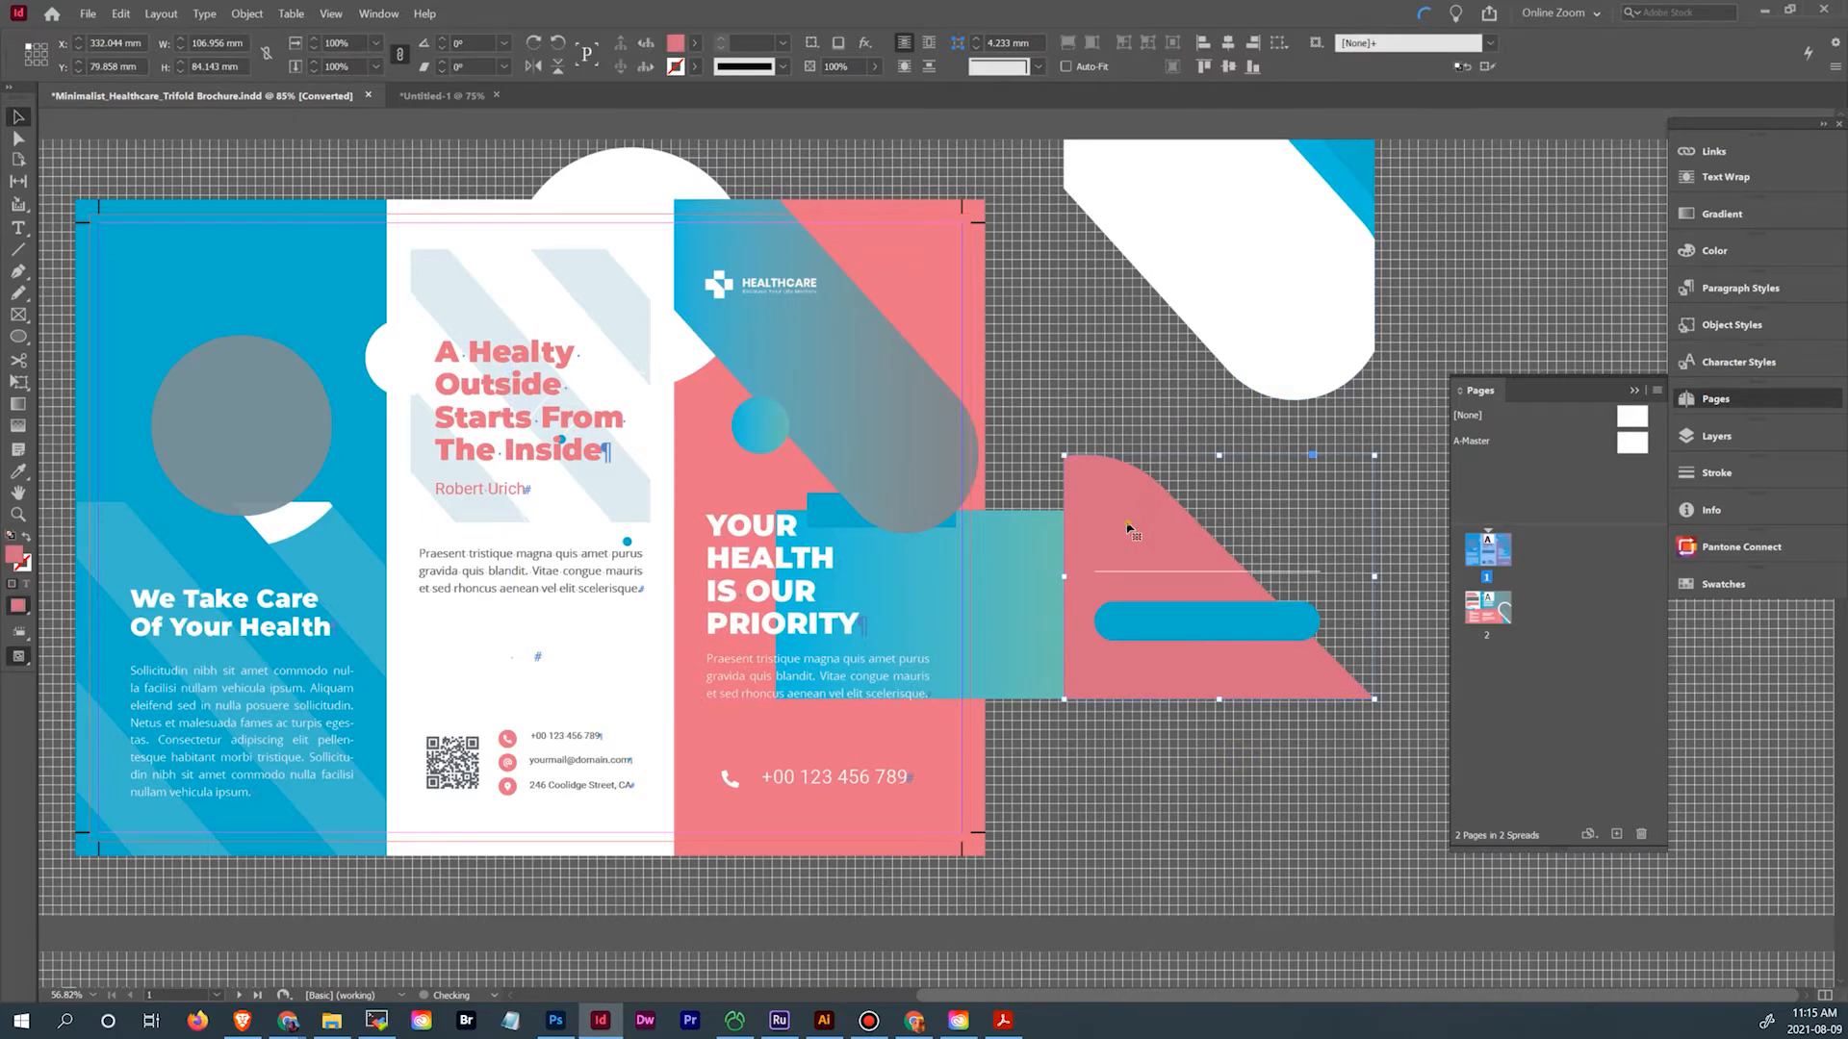
left_click_drag(1134, 504, 1194, 456)
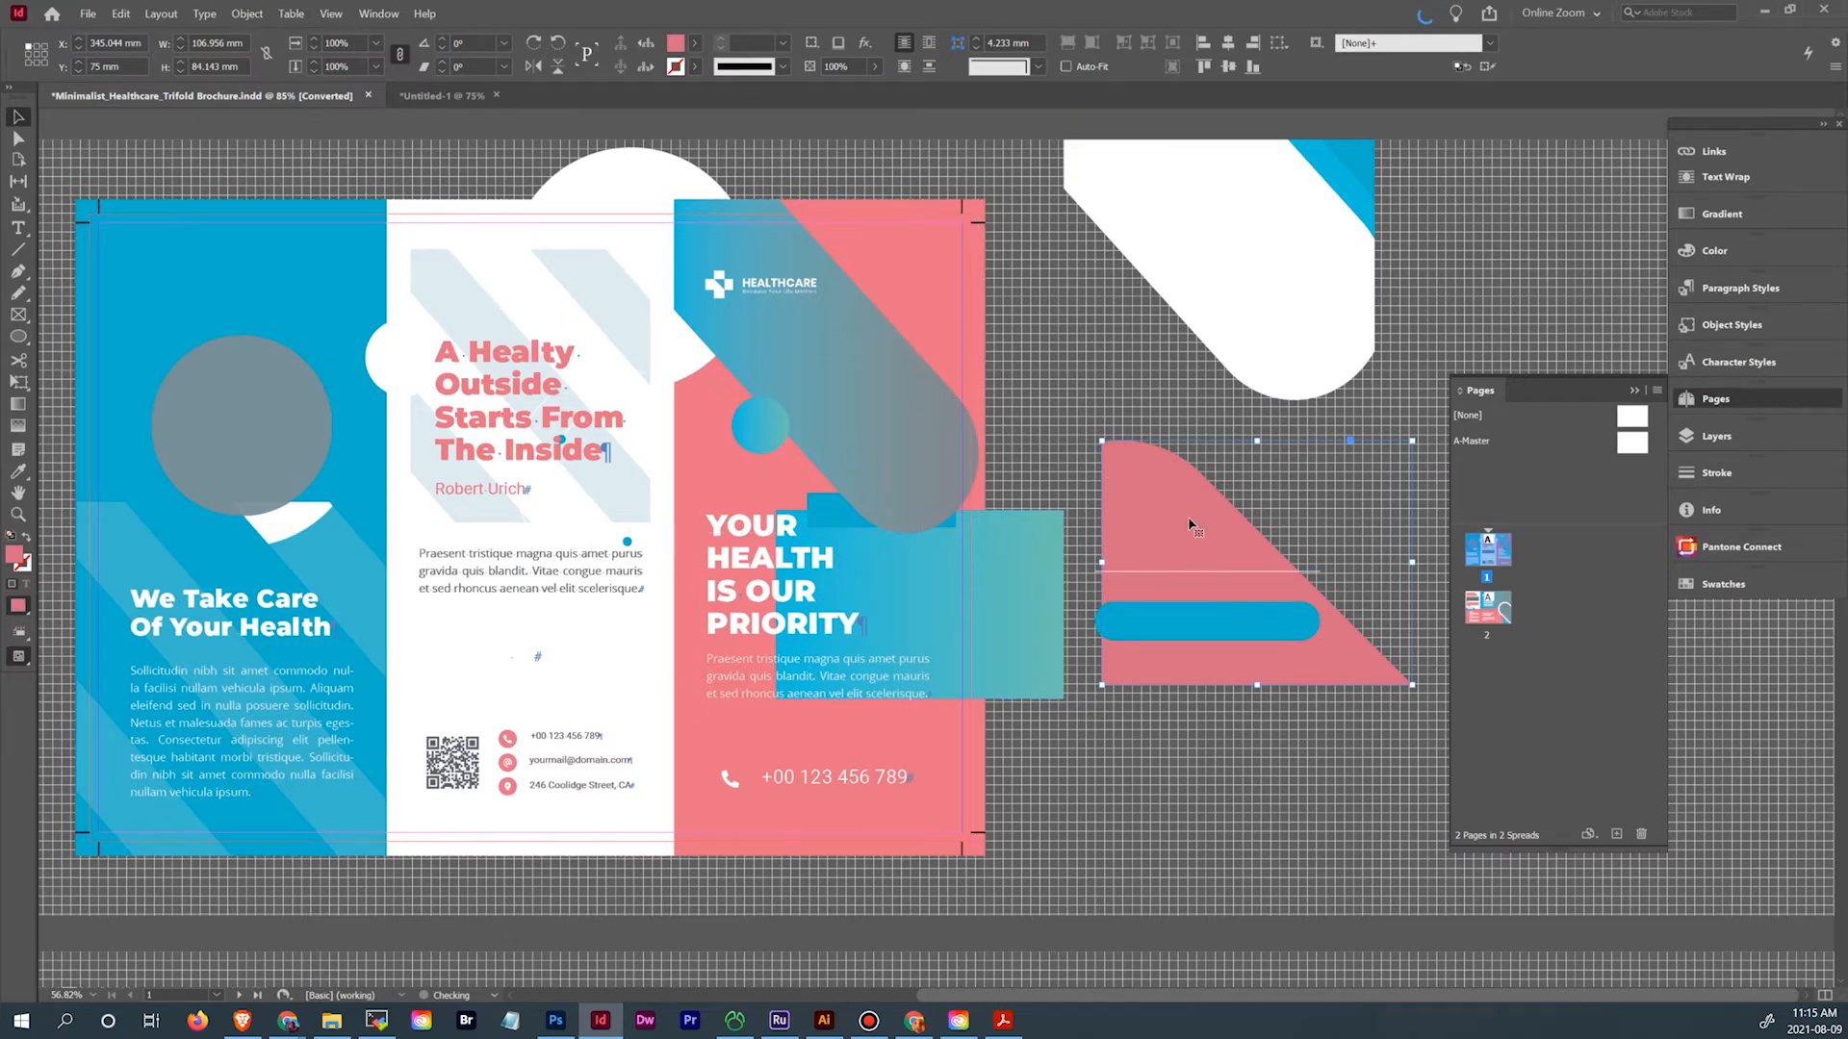
mouse_move(1190, 505)
left_mouse_down()
mouse_move(1145, 750)
mouse_move(1145, 492)
mouse_move(1155, 517)
left_mouse_up()
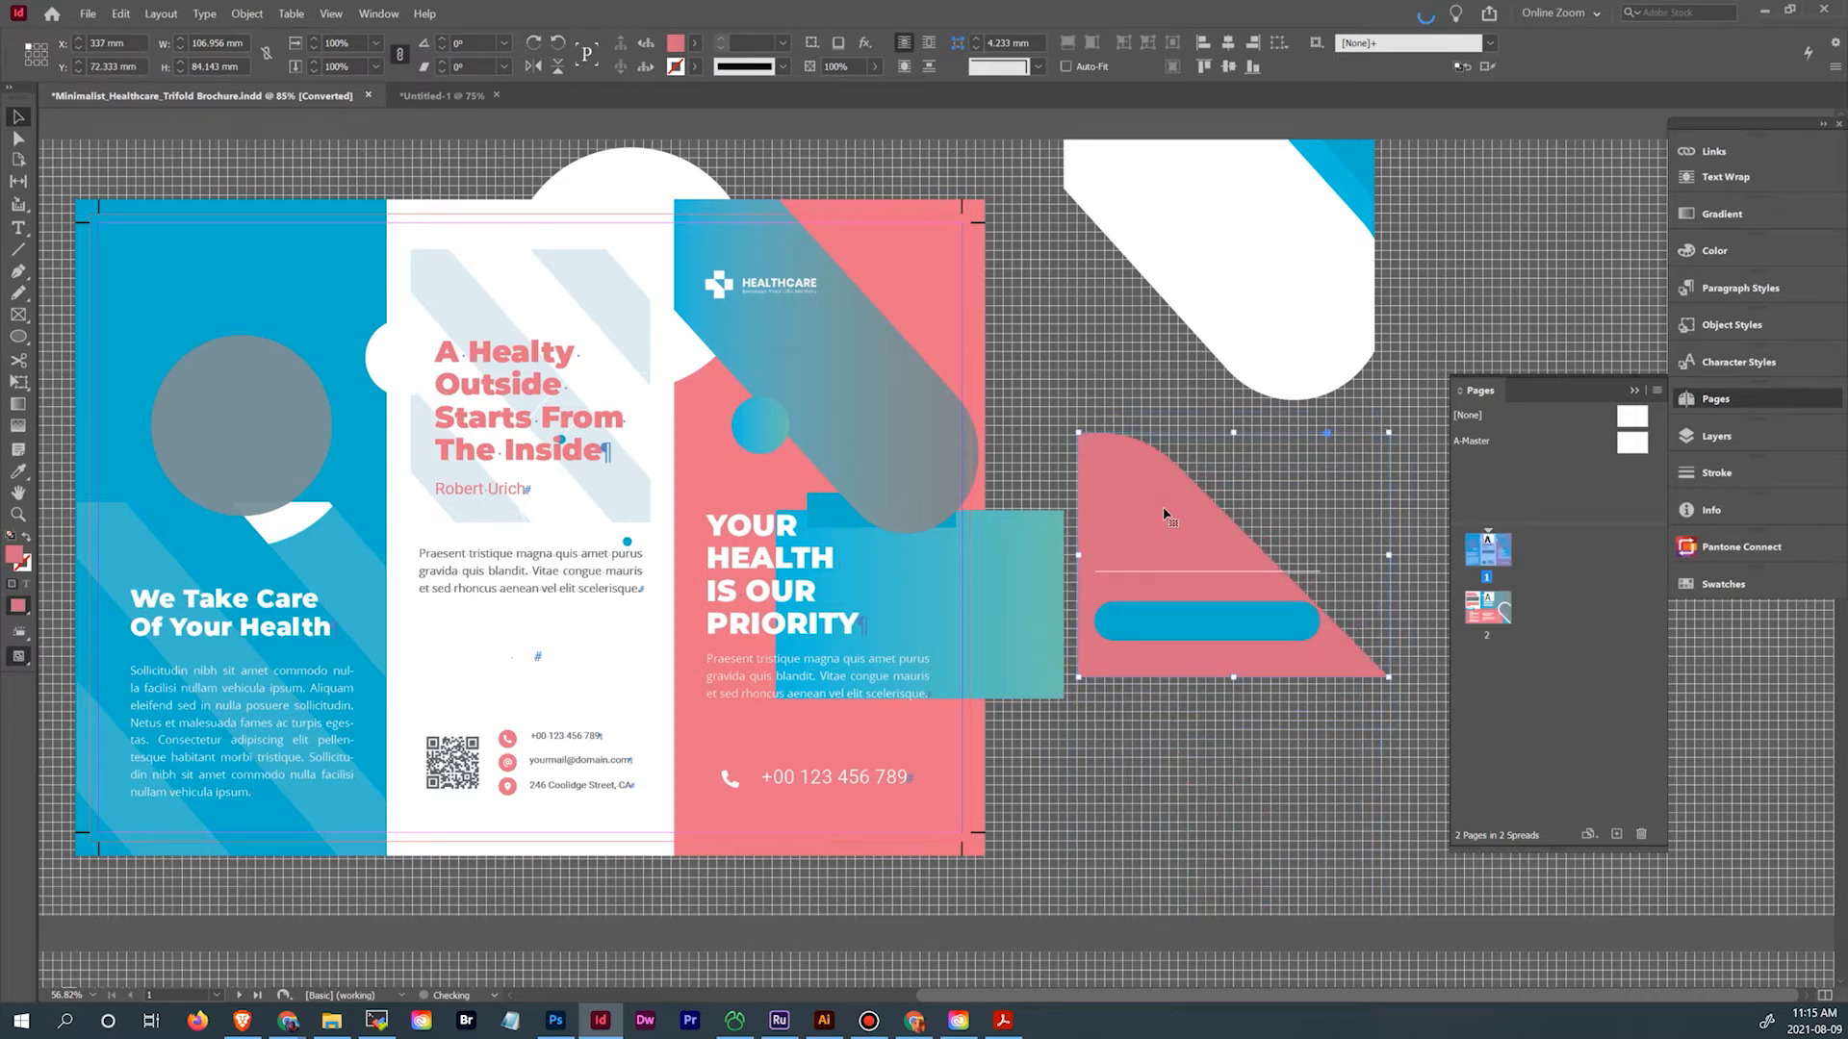
Inspect the swatch used by the pink curved triangle and compare the shape against the cover panel before moving it back off the page
left_click(1719, 585)
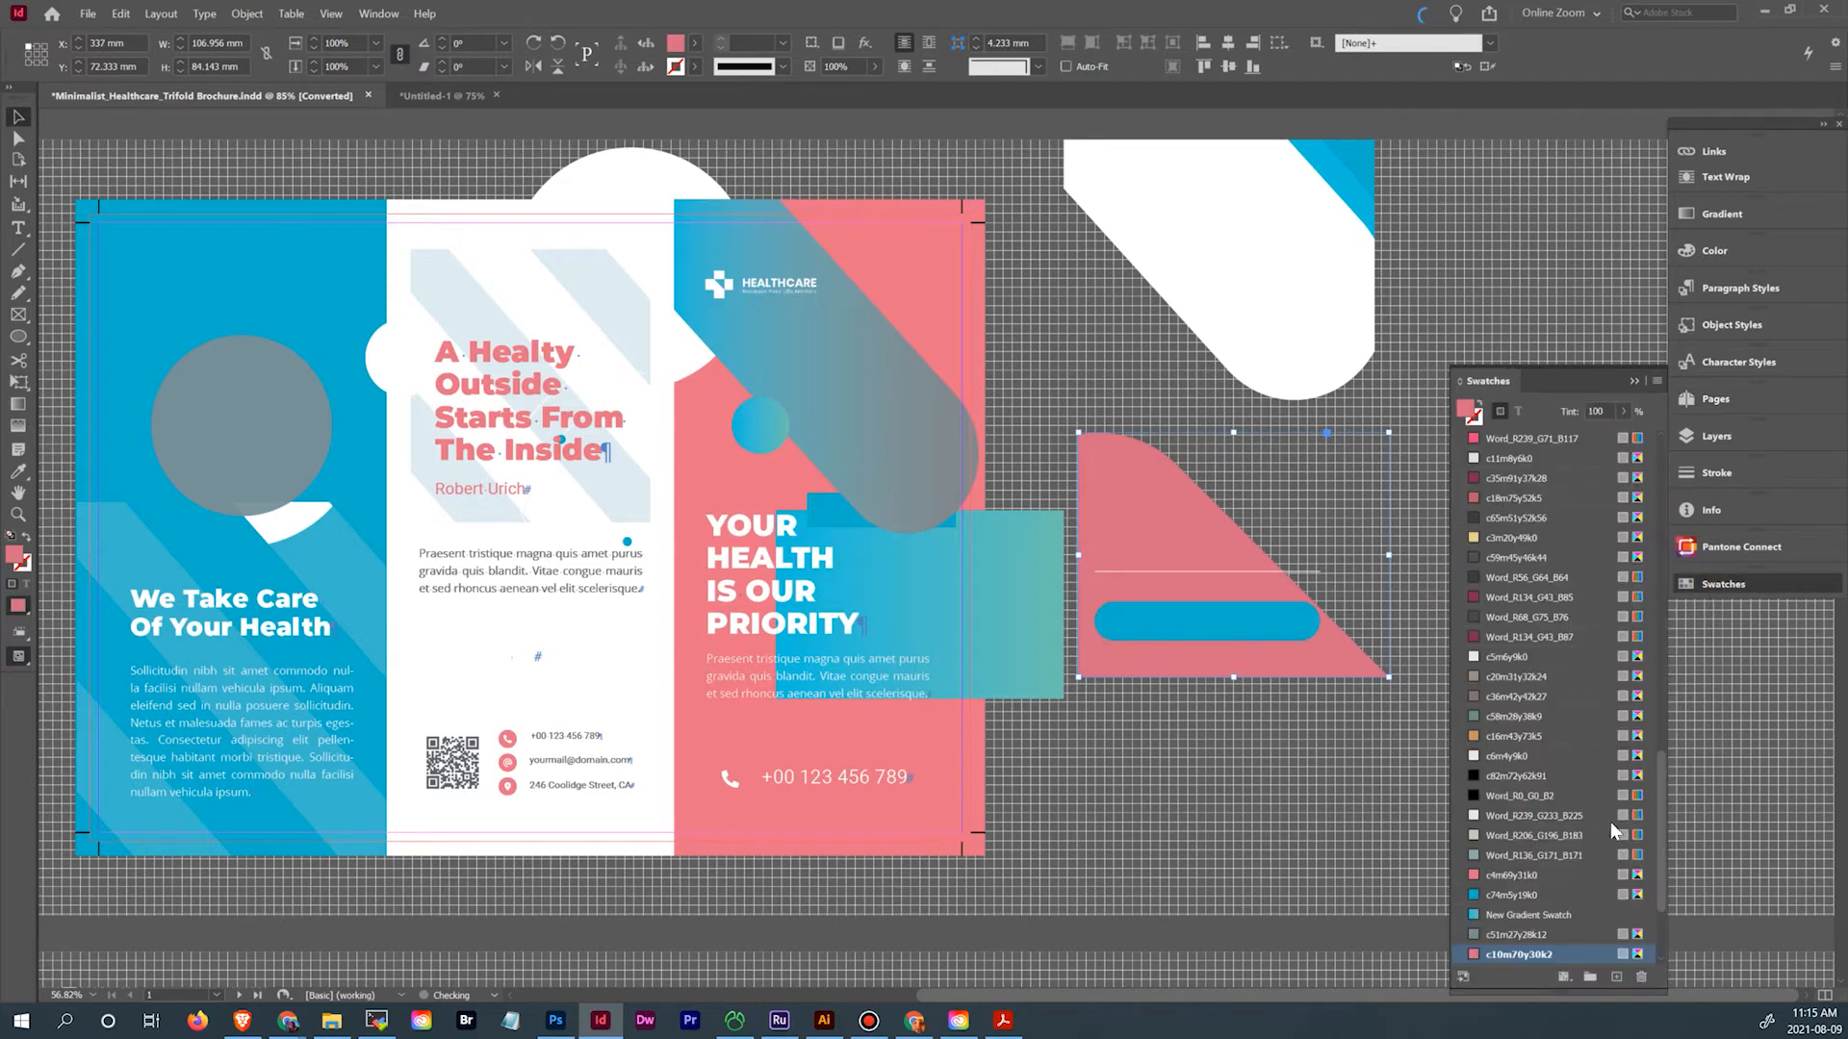
scroll(1612, 847, "down", 3)
scroll(1614, 874, "down", 1)
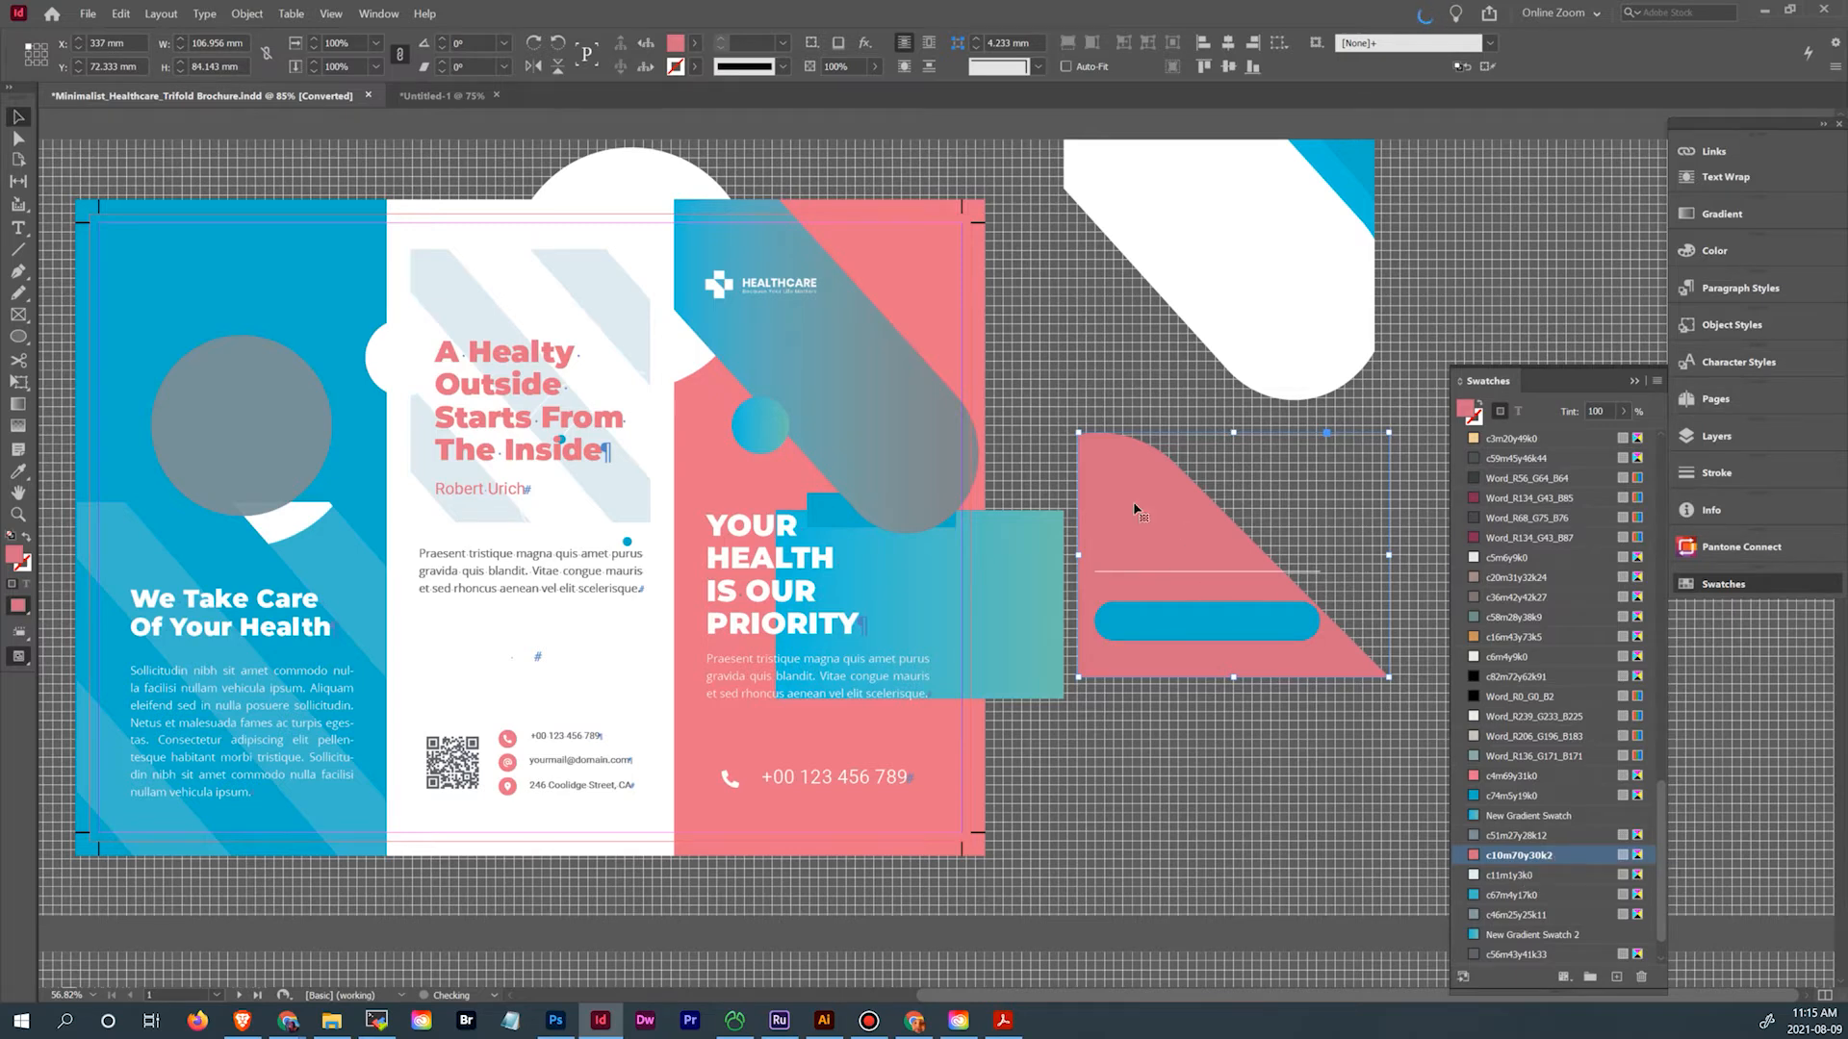
left_click_drag(1135, 510, 972, 382)
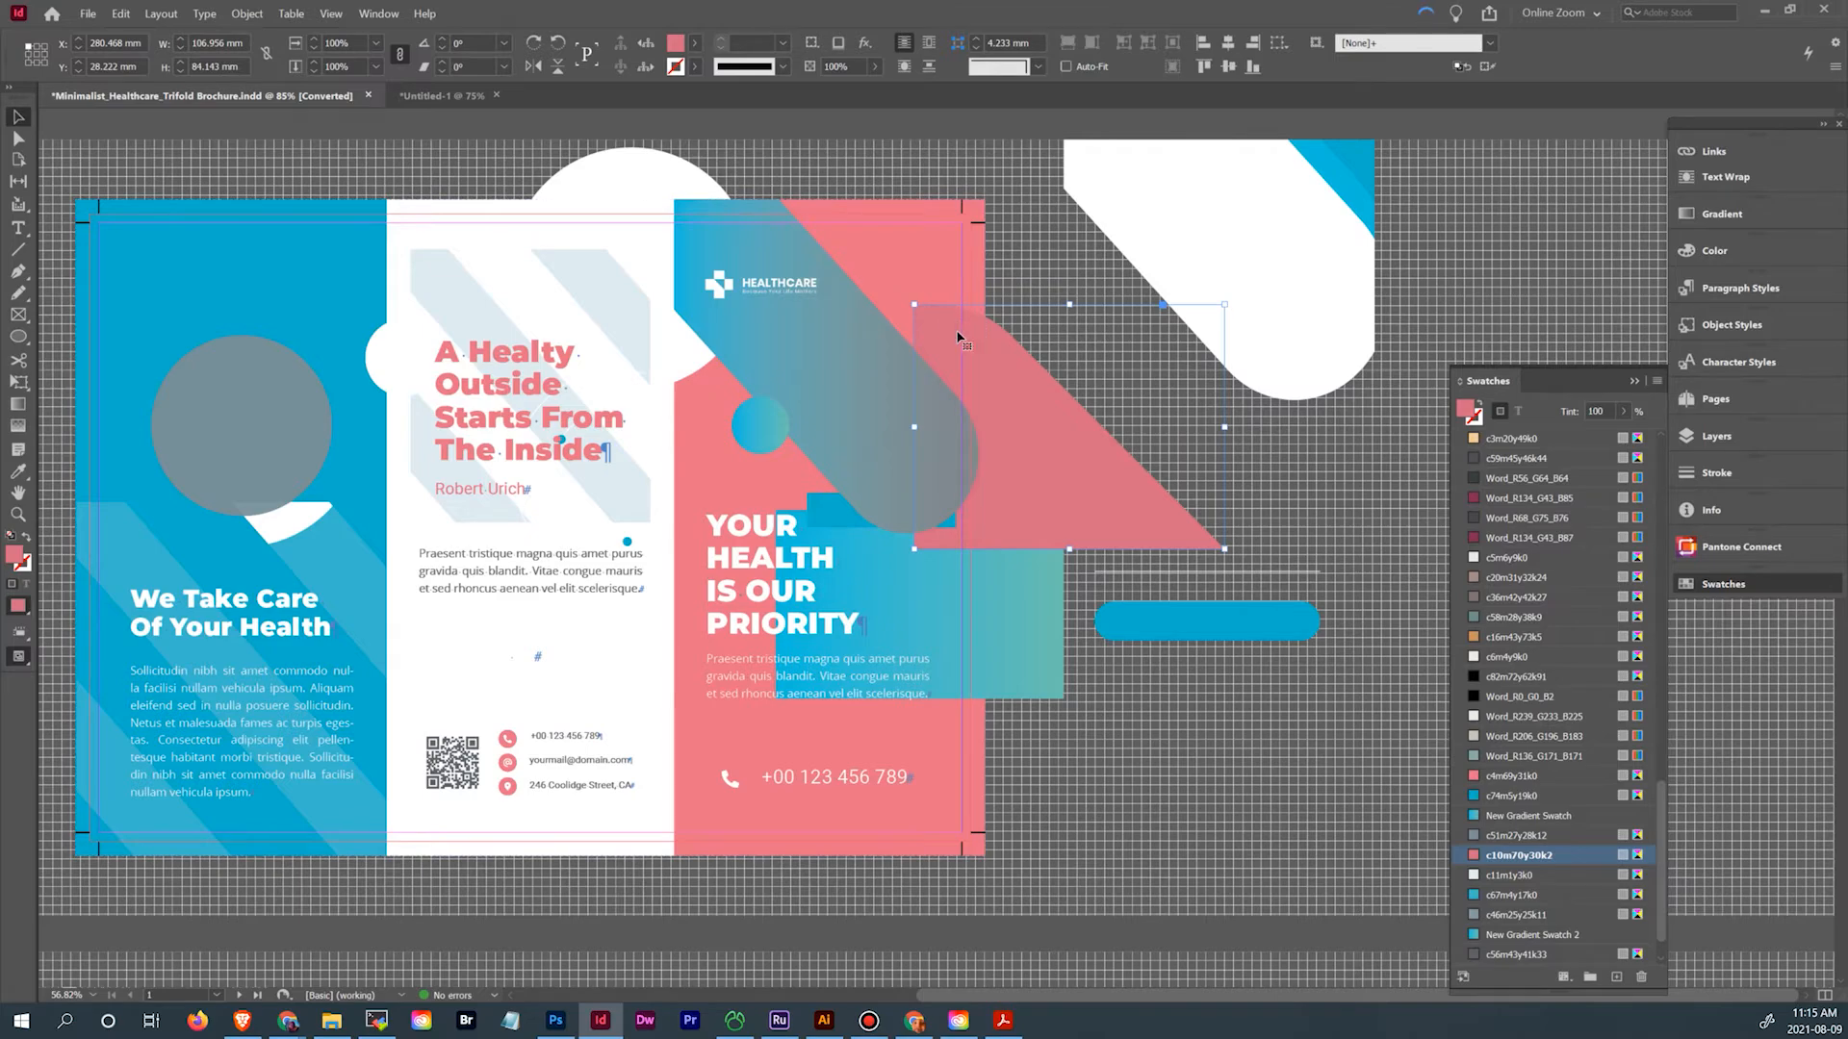
left_click_drag(951, 407, 1165, 701)
Switch to the Untitled-1 layout and duplicate the PANTONE 709 CP spot swatch
left_click(436, 92)
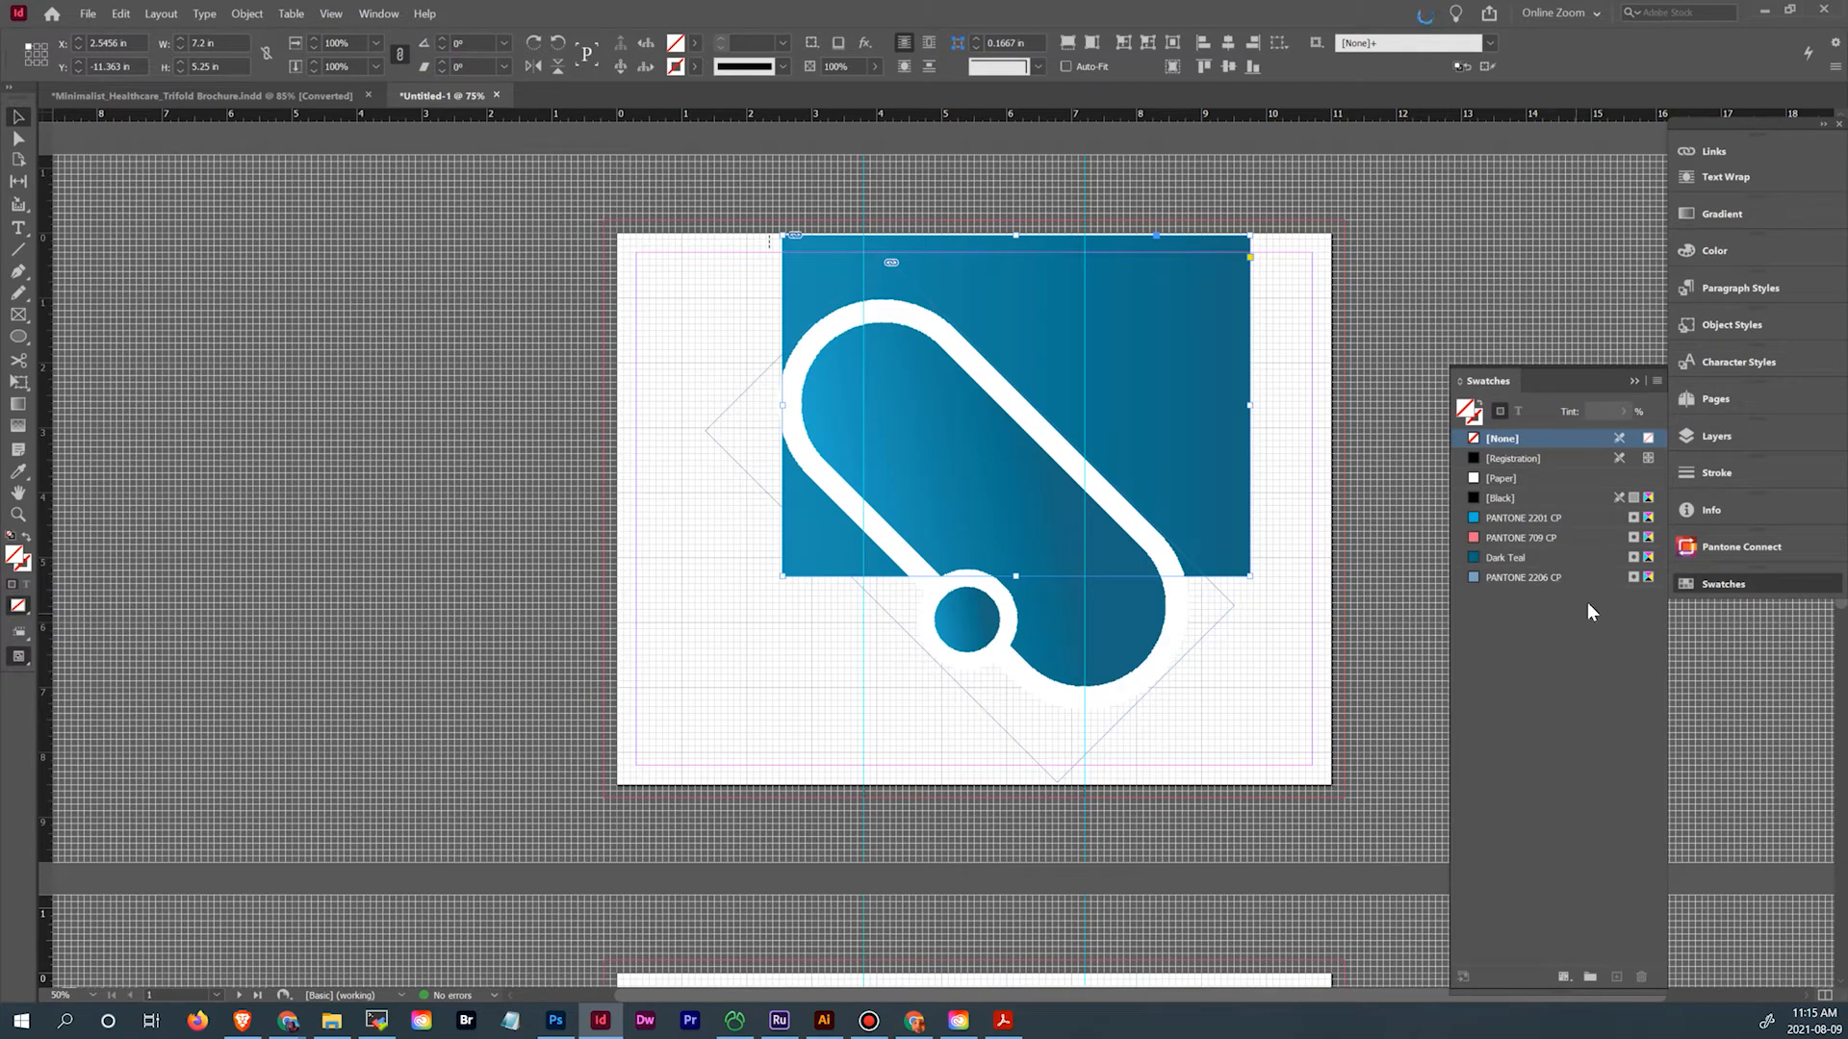
left_click(1589, 539)
right_click(1589, 539)
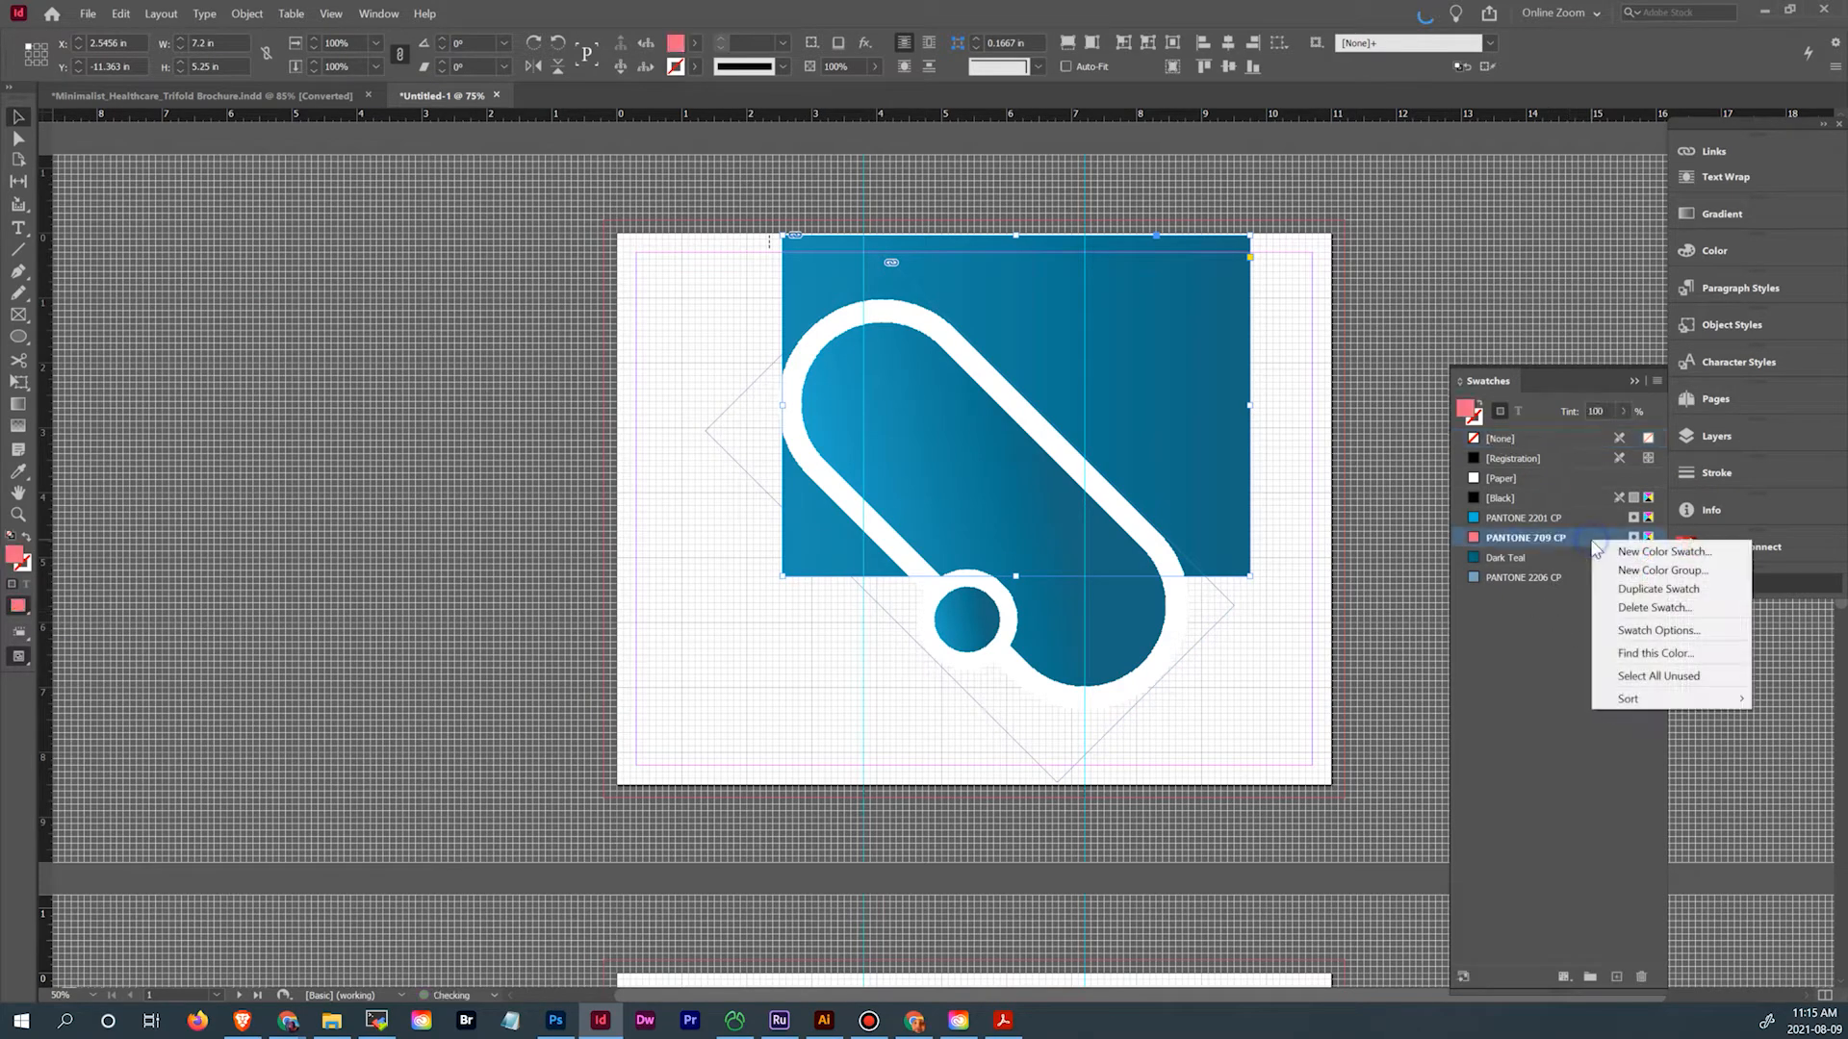
left_click(1652, 591)
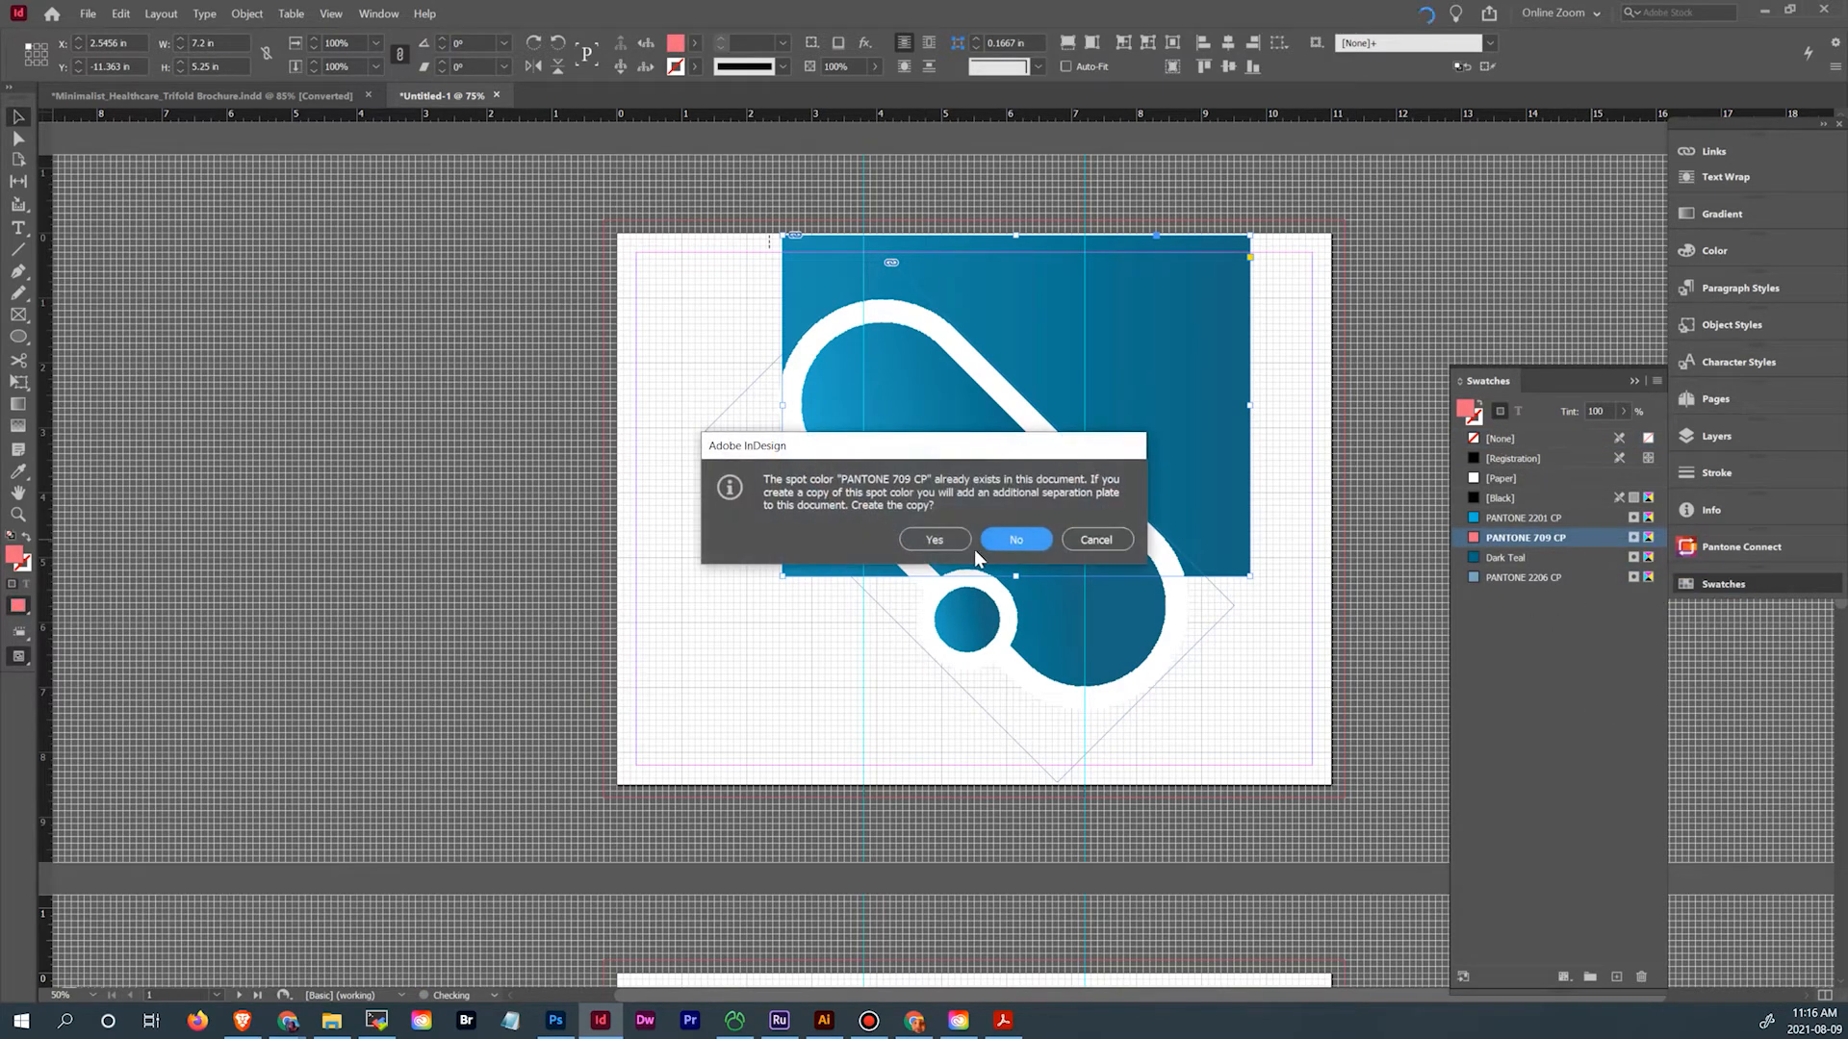
left_click(944, 548)
Edit the PANTONE 709 CP copy swatch in HSB color mode and lower its brightness to 74%
left_click(1550, 598)
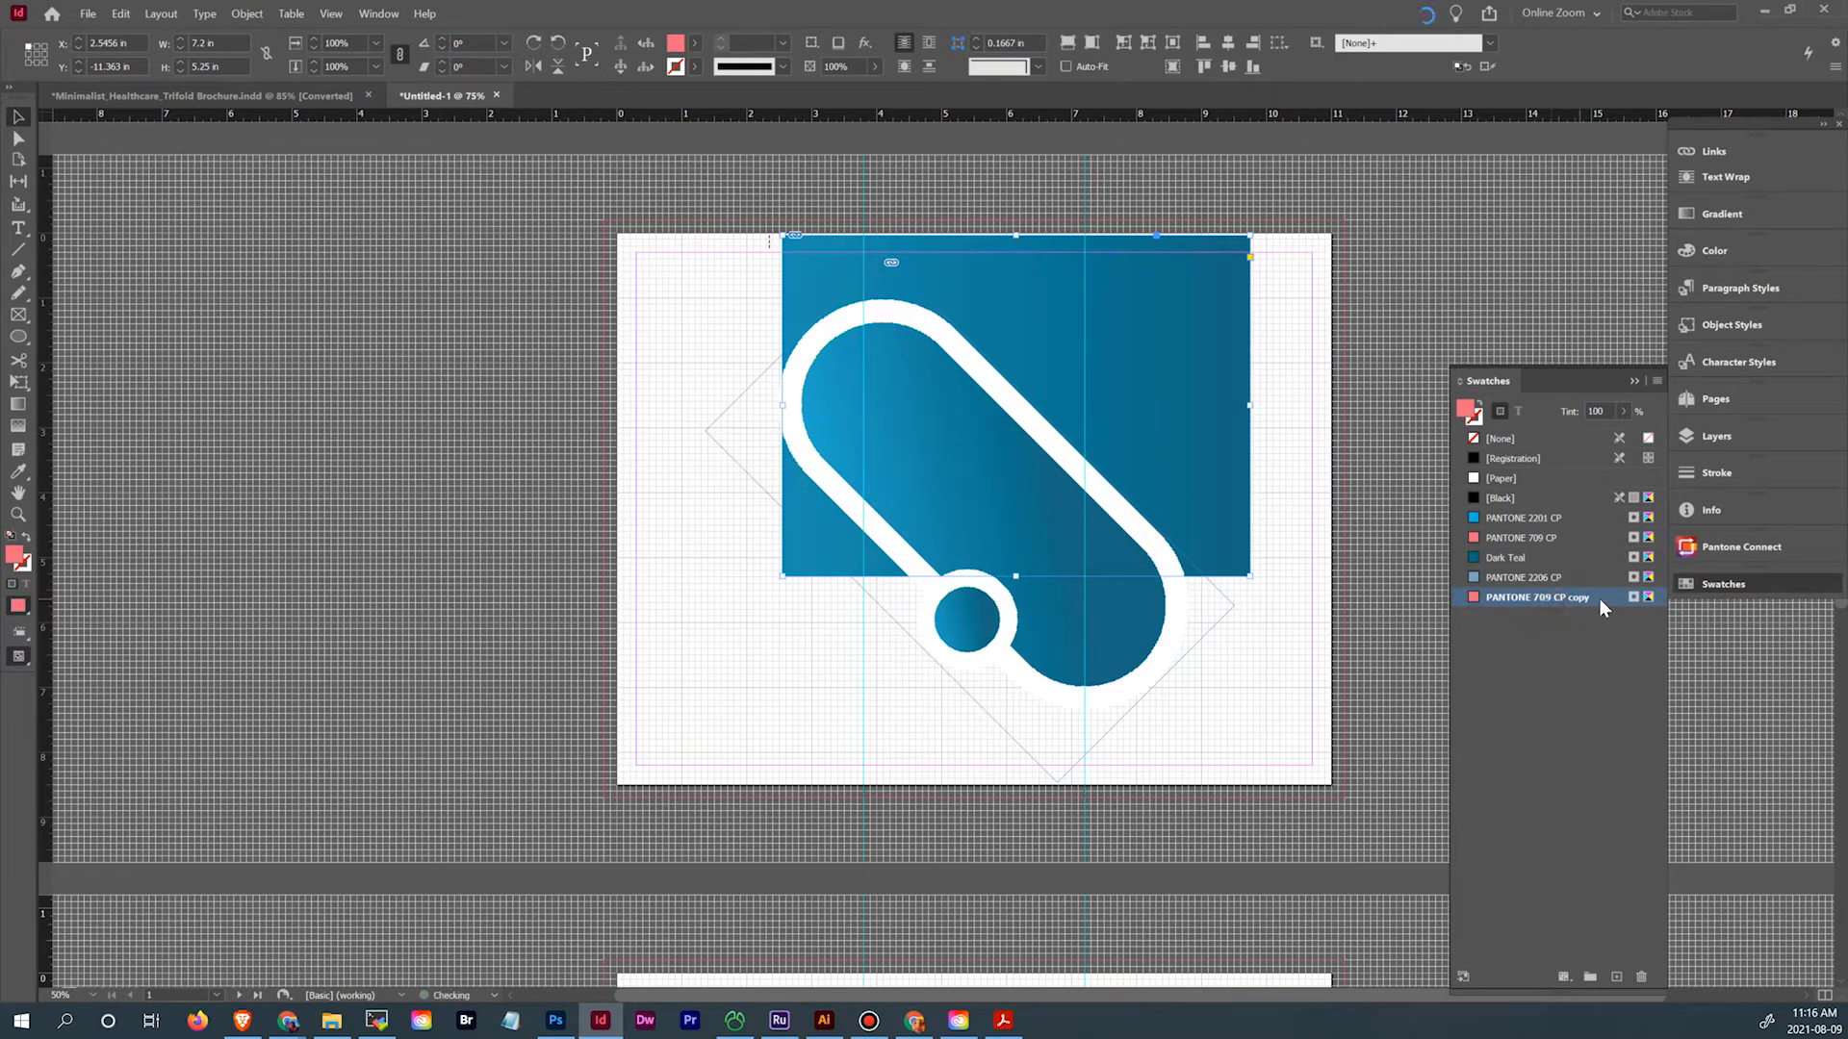
double_click(1557, 598)
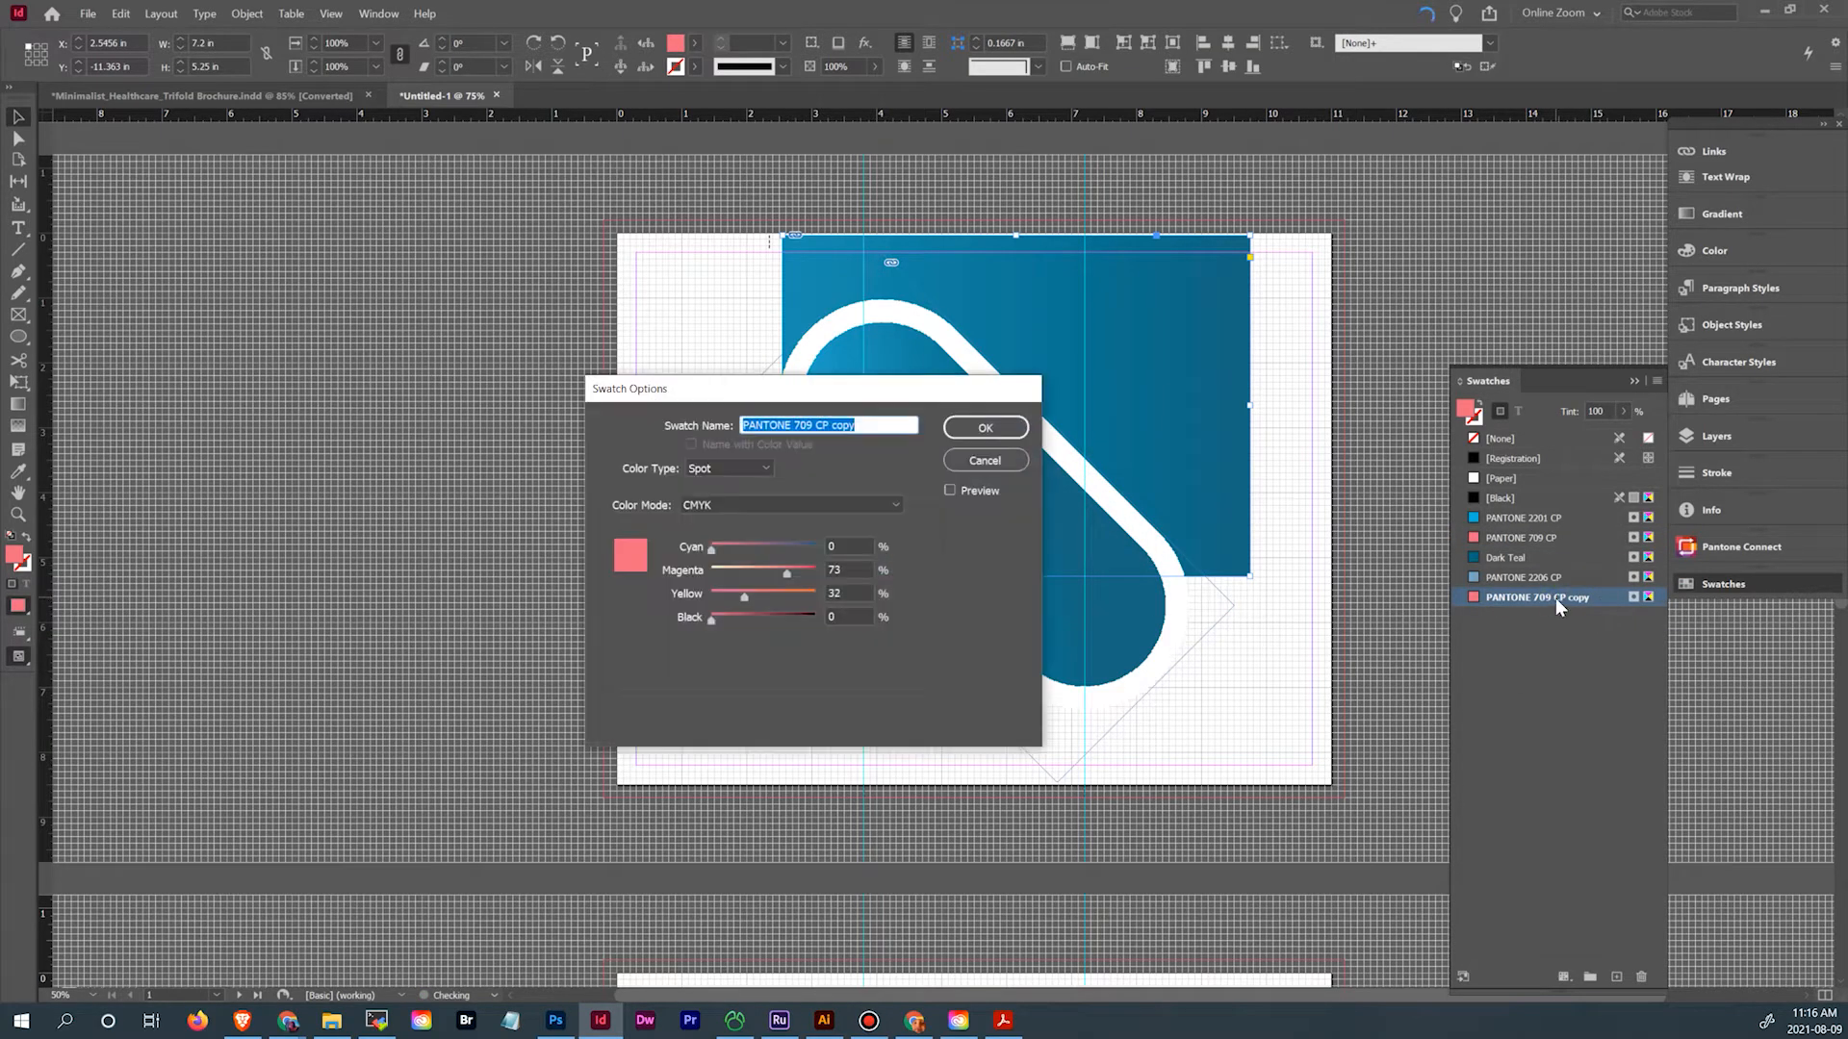
left_click(829, 507)
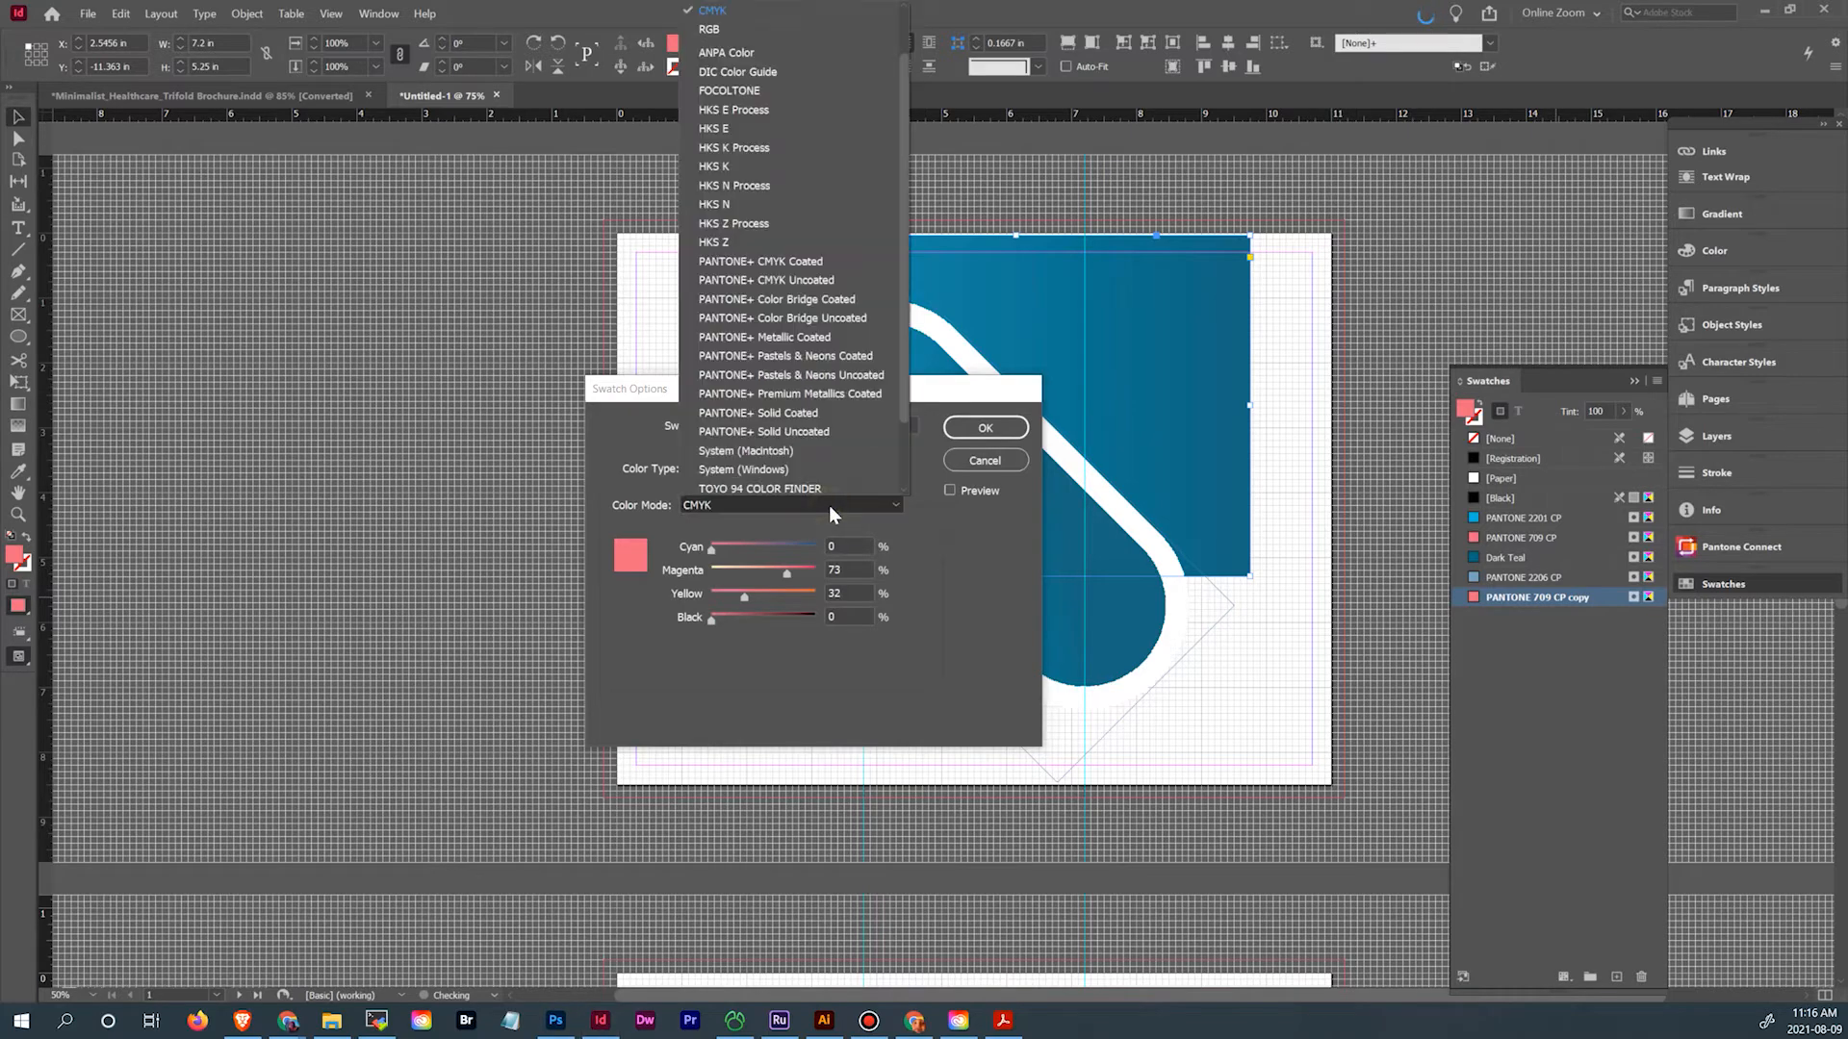
scroll(903, 191, "up", 2)
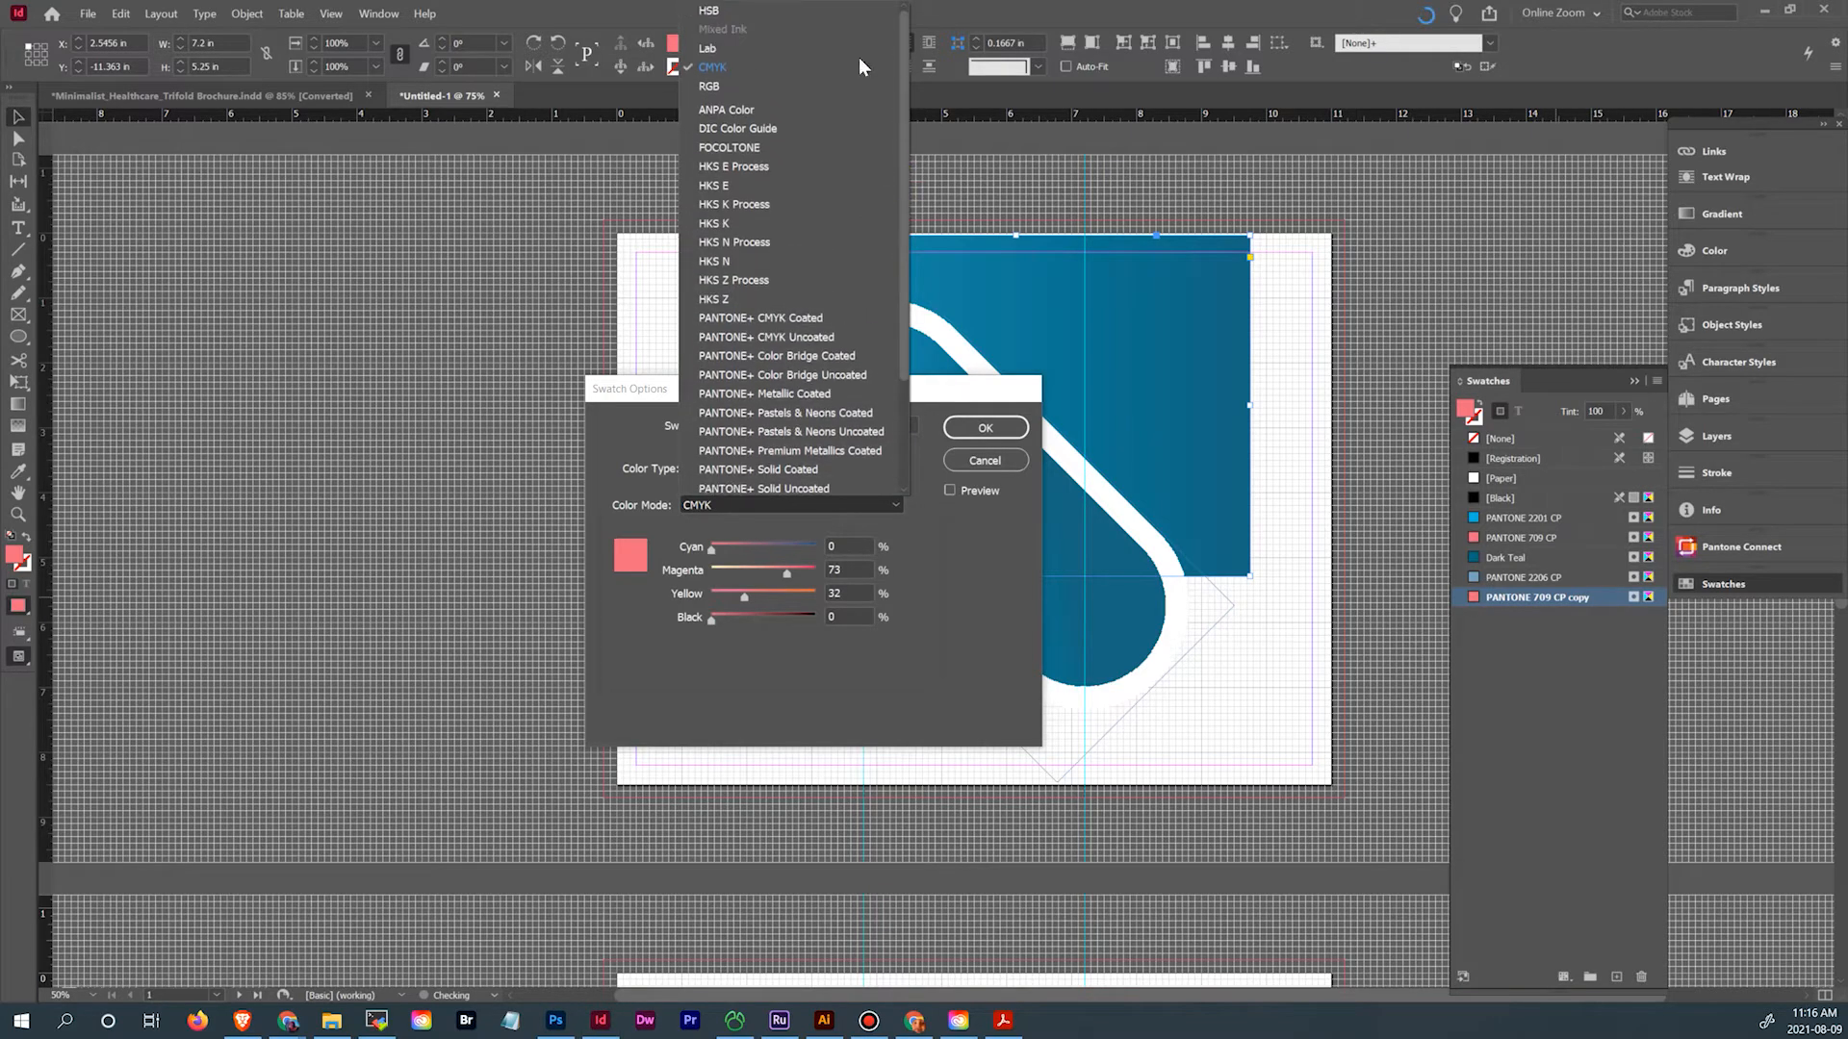
left_click(753, 9)
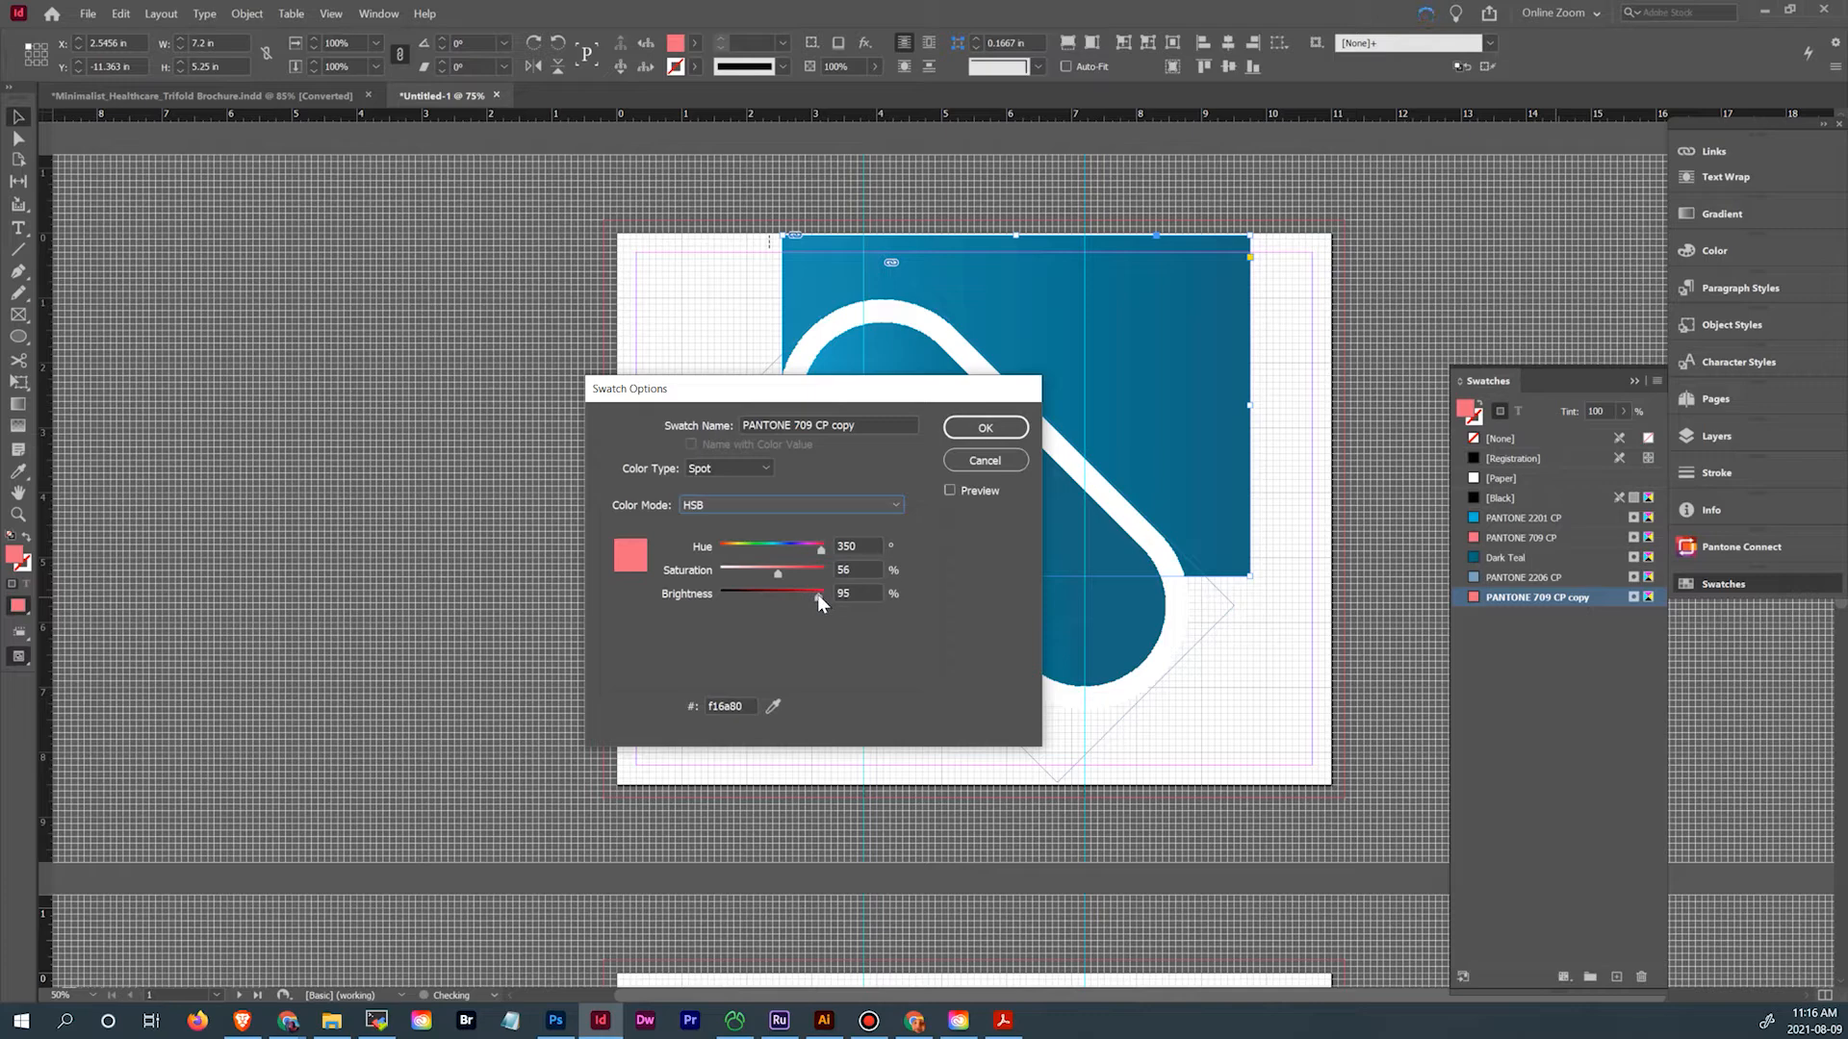
left_click_drag(814, 593, 797, 596)
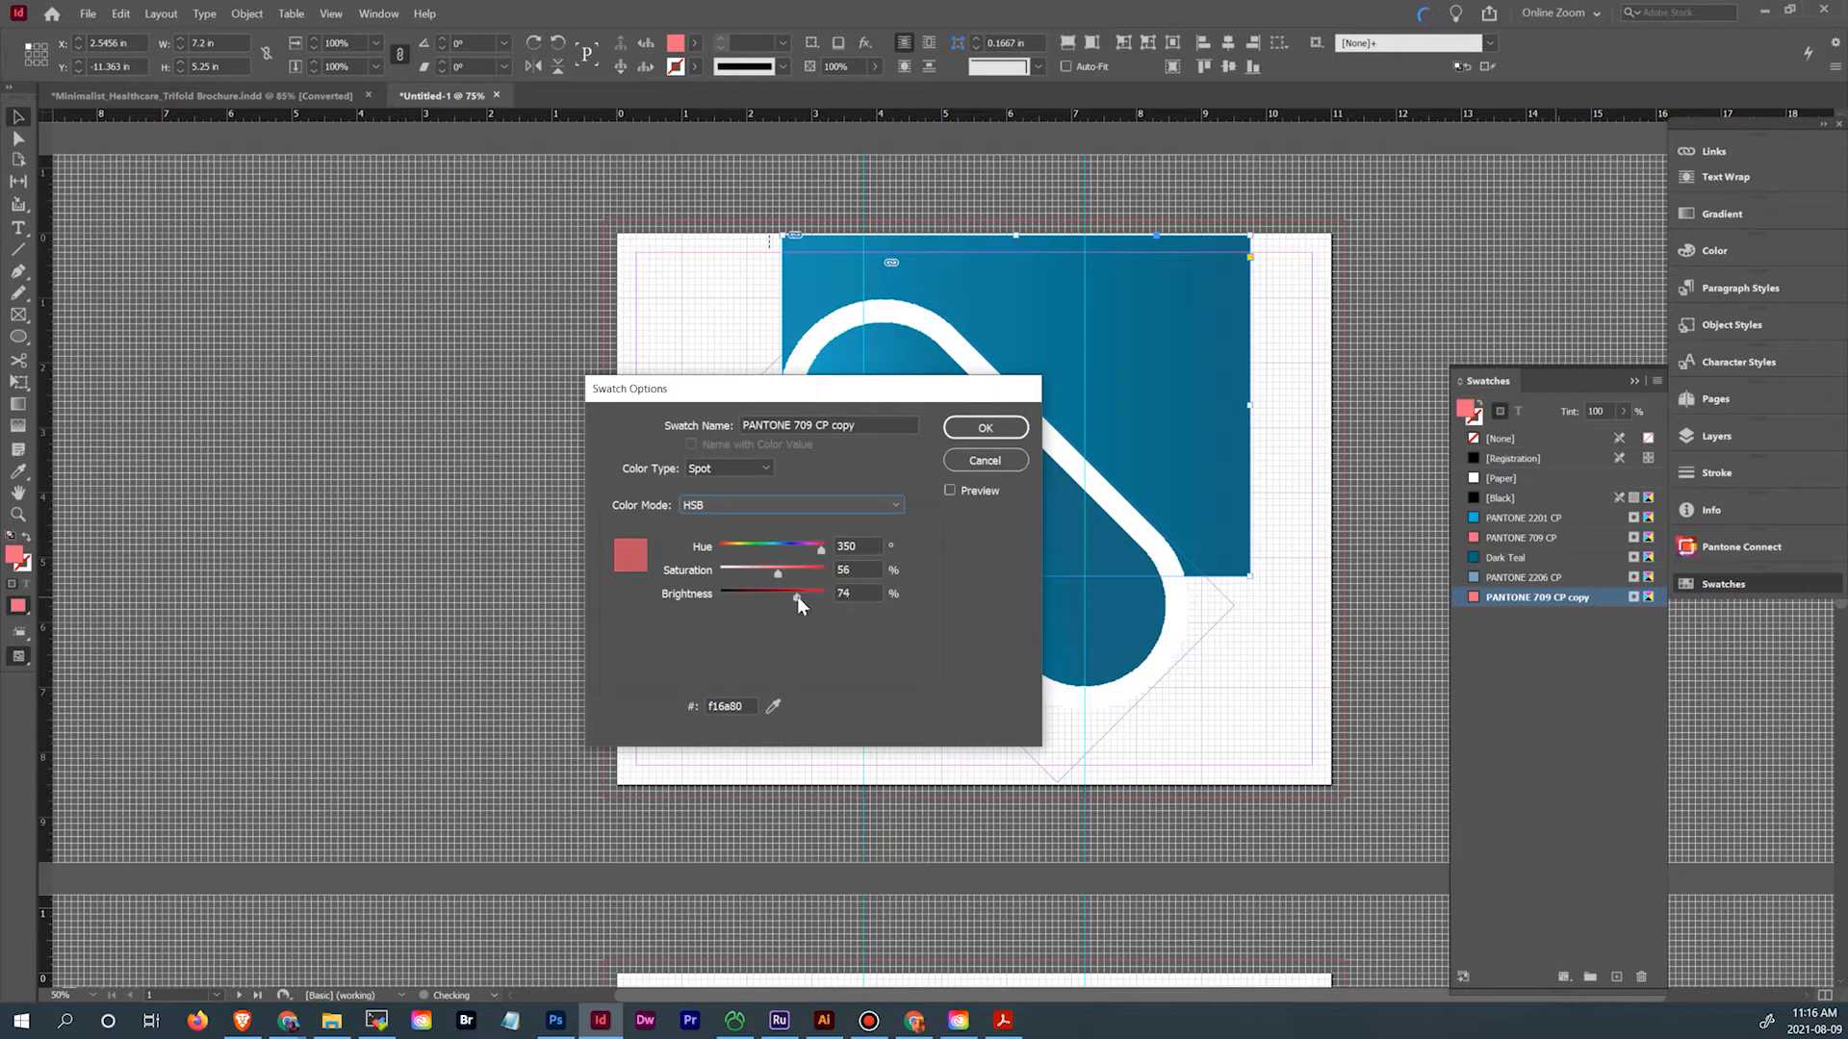
Return the swatch copy to CMYK mode and round its color to cyan 22, magenta 80, yellow 49 and black 4
left_click(852, 502)
left_click(835, 67)
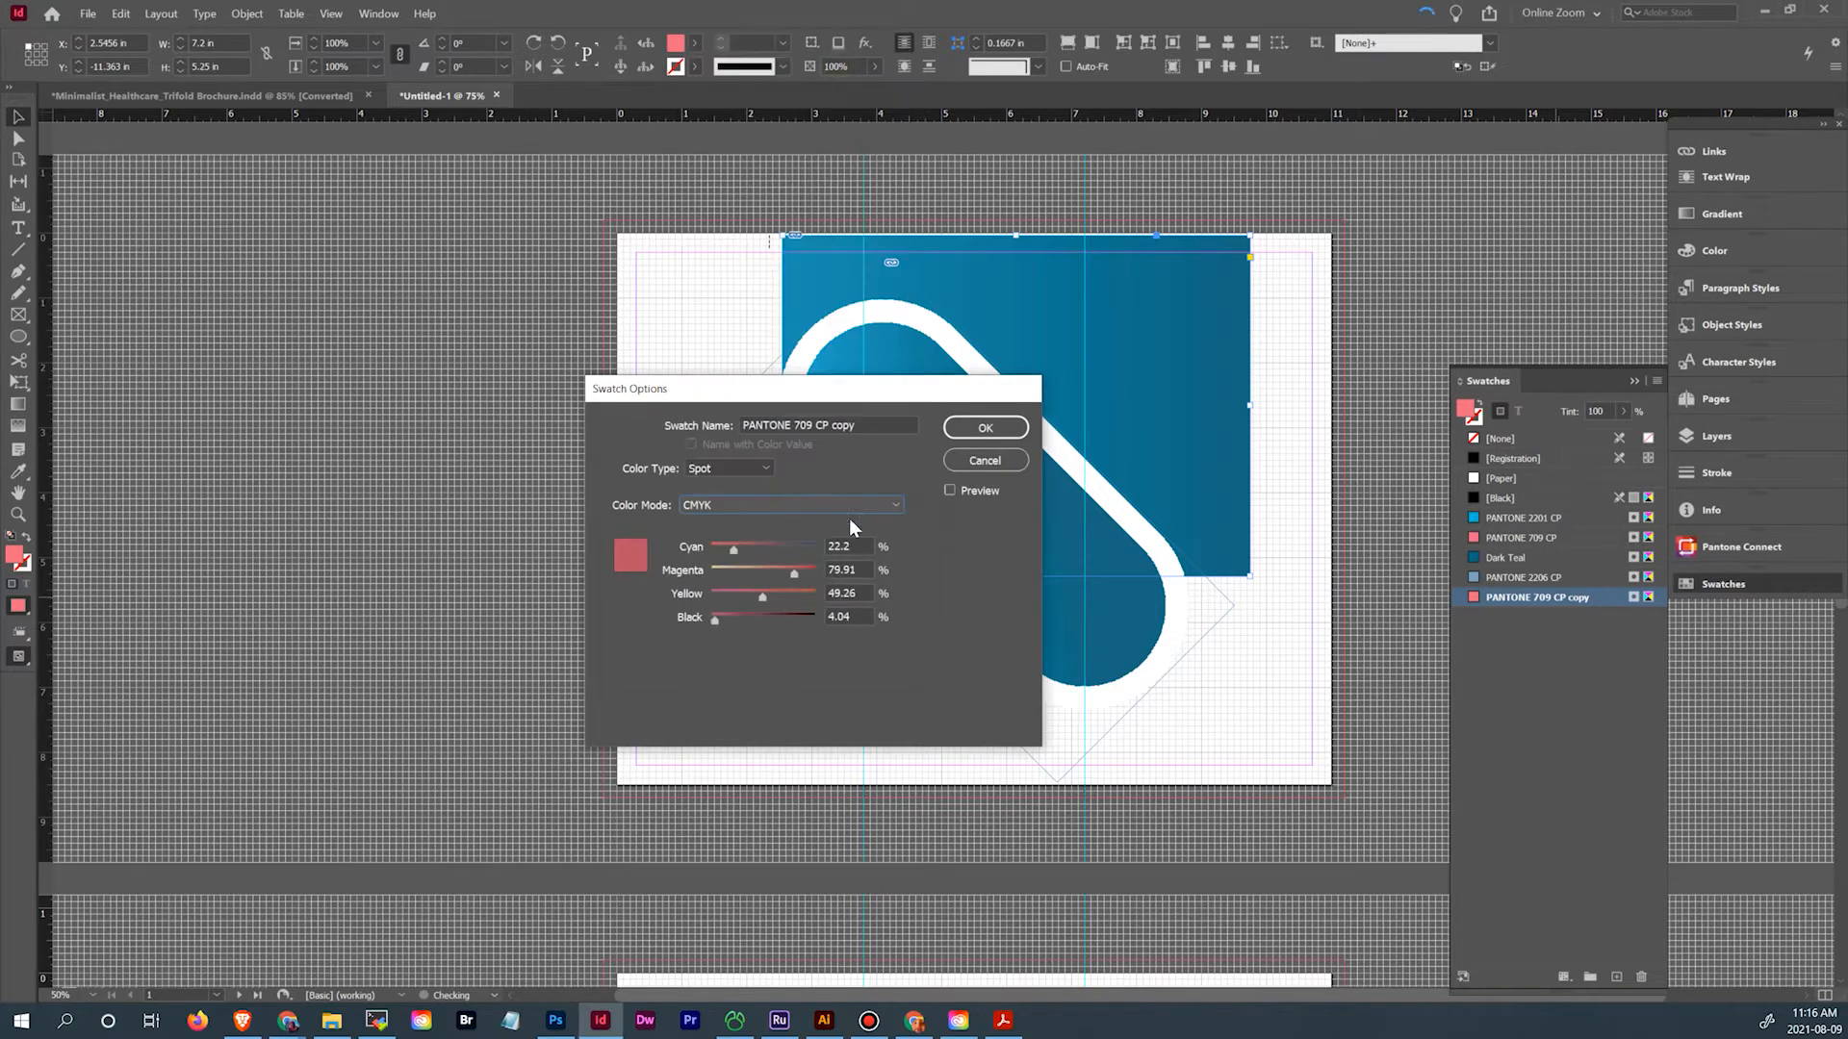
type("22")
key("Tab")
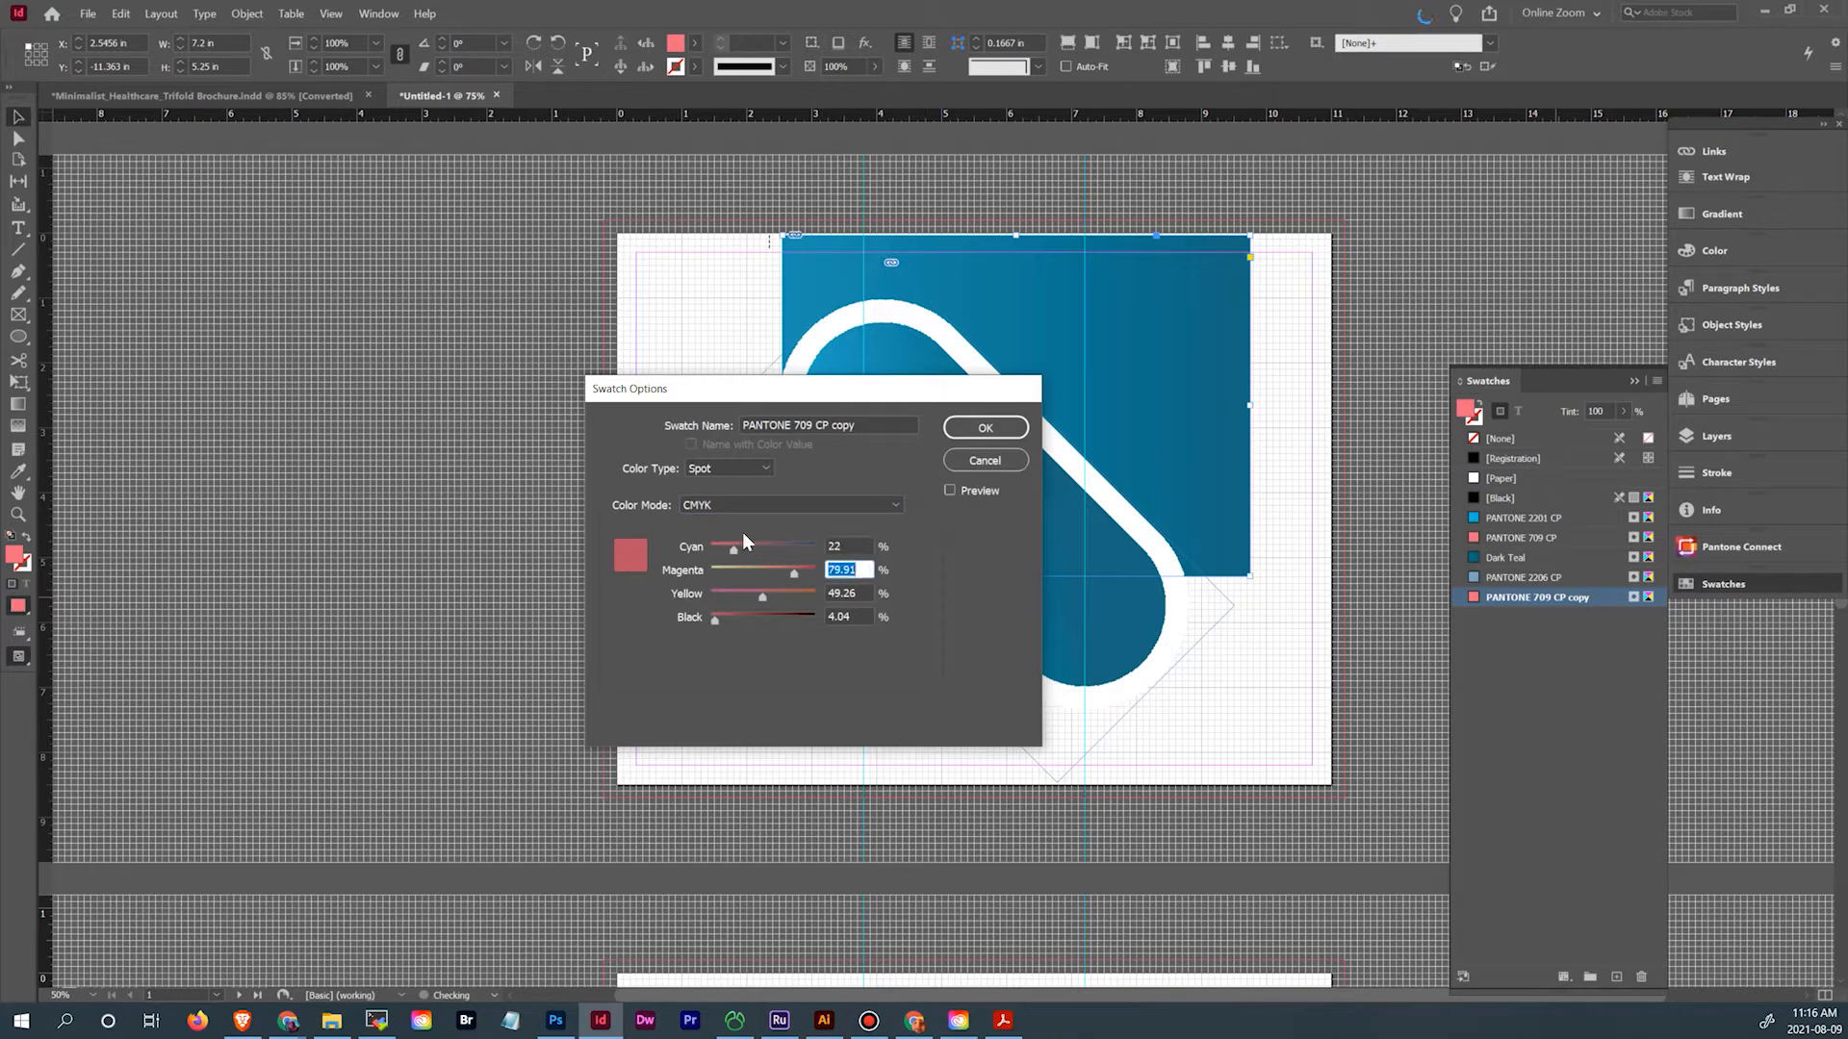
type("80")
key("Tab")
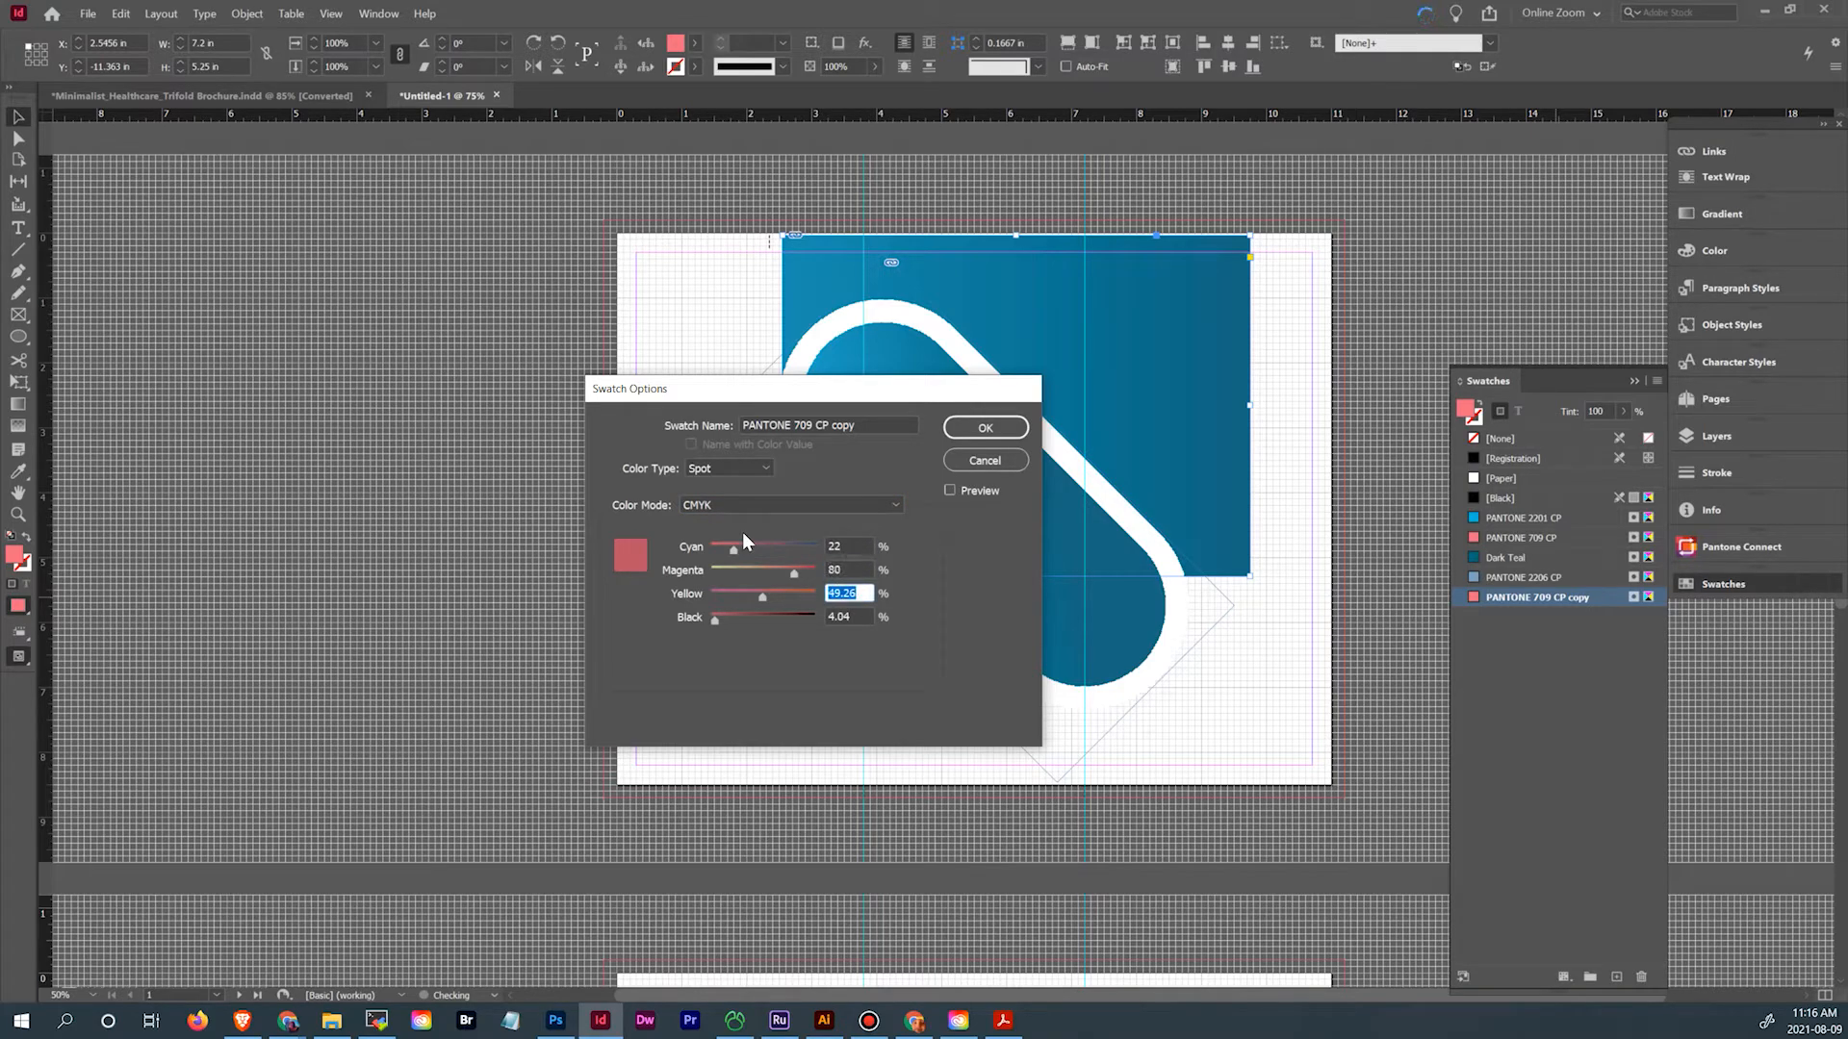
type("49")
key("Tab")
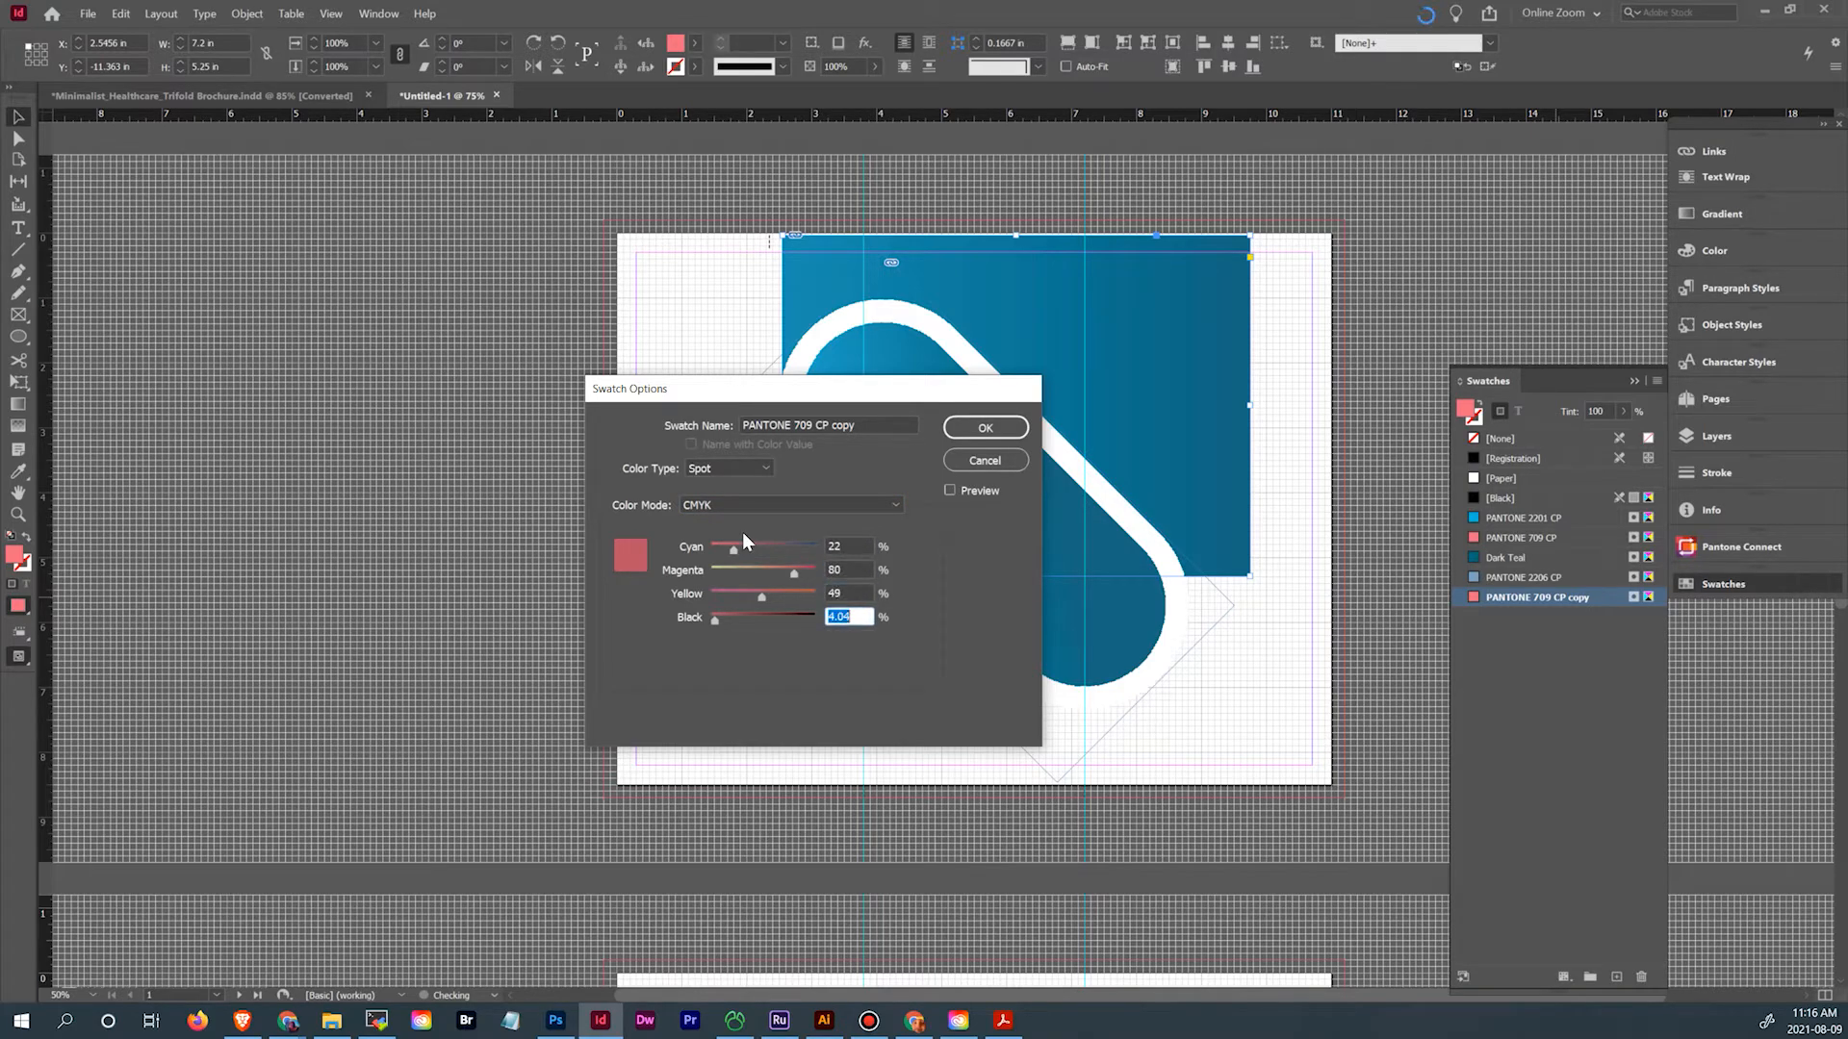
type("4")
left_click(985, 427)
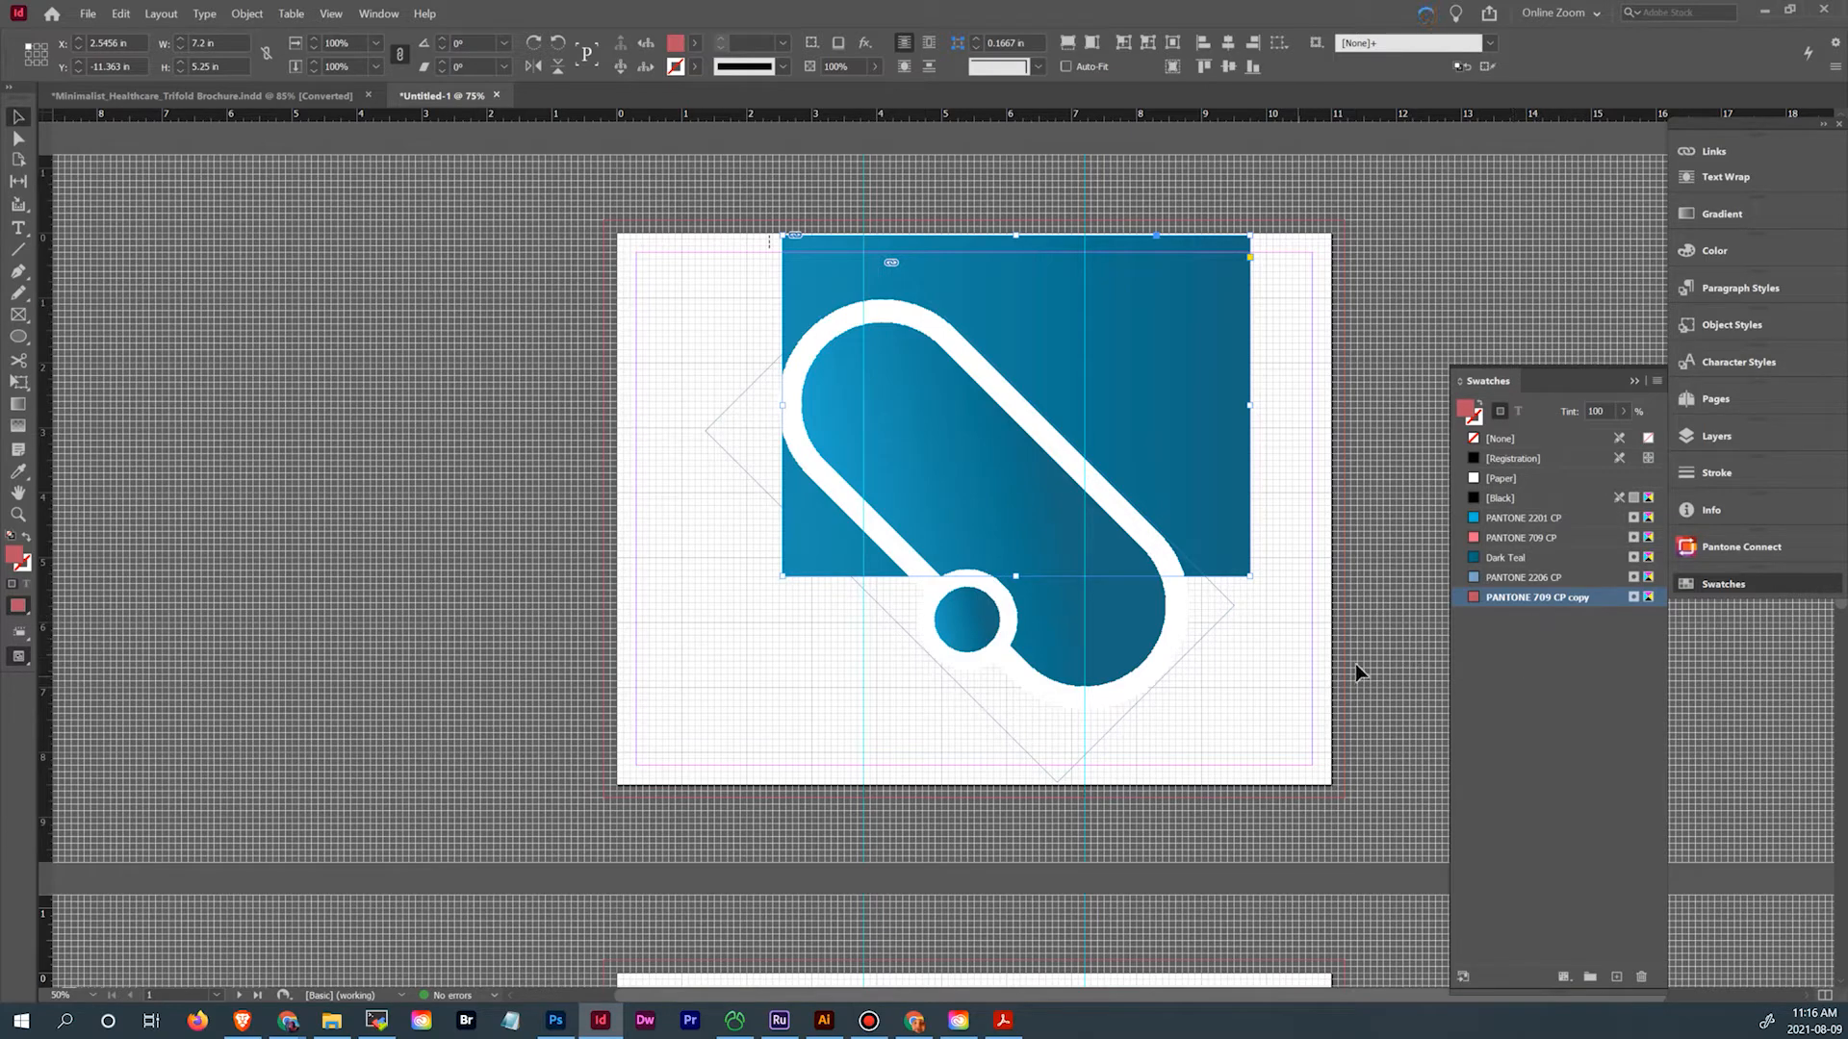
Draw a rectangular frame about 1.18 by 1.31 in at page 1's lower right corner and fill it with PANTONE 709 CP copy
left_click(20, 315)
left_click_drag(1226, 693, 1302, 774)
left_click(1515, 597)
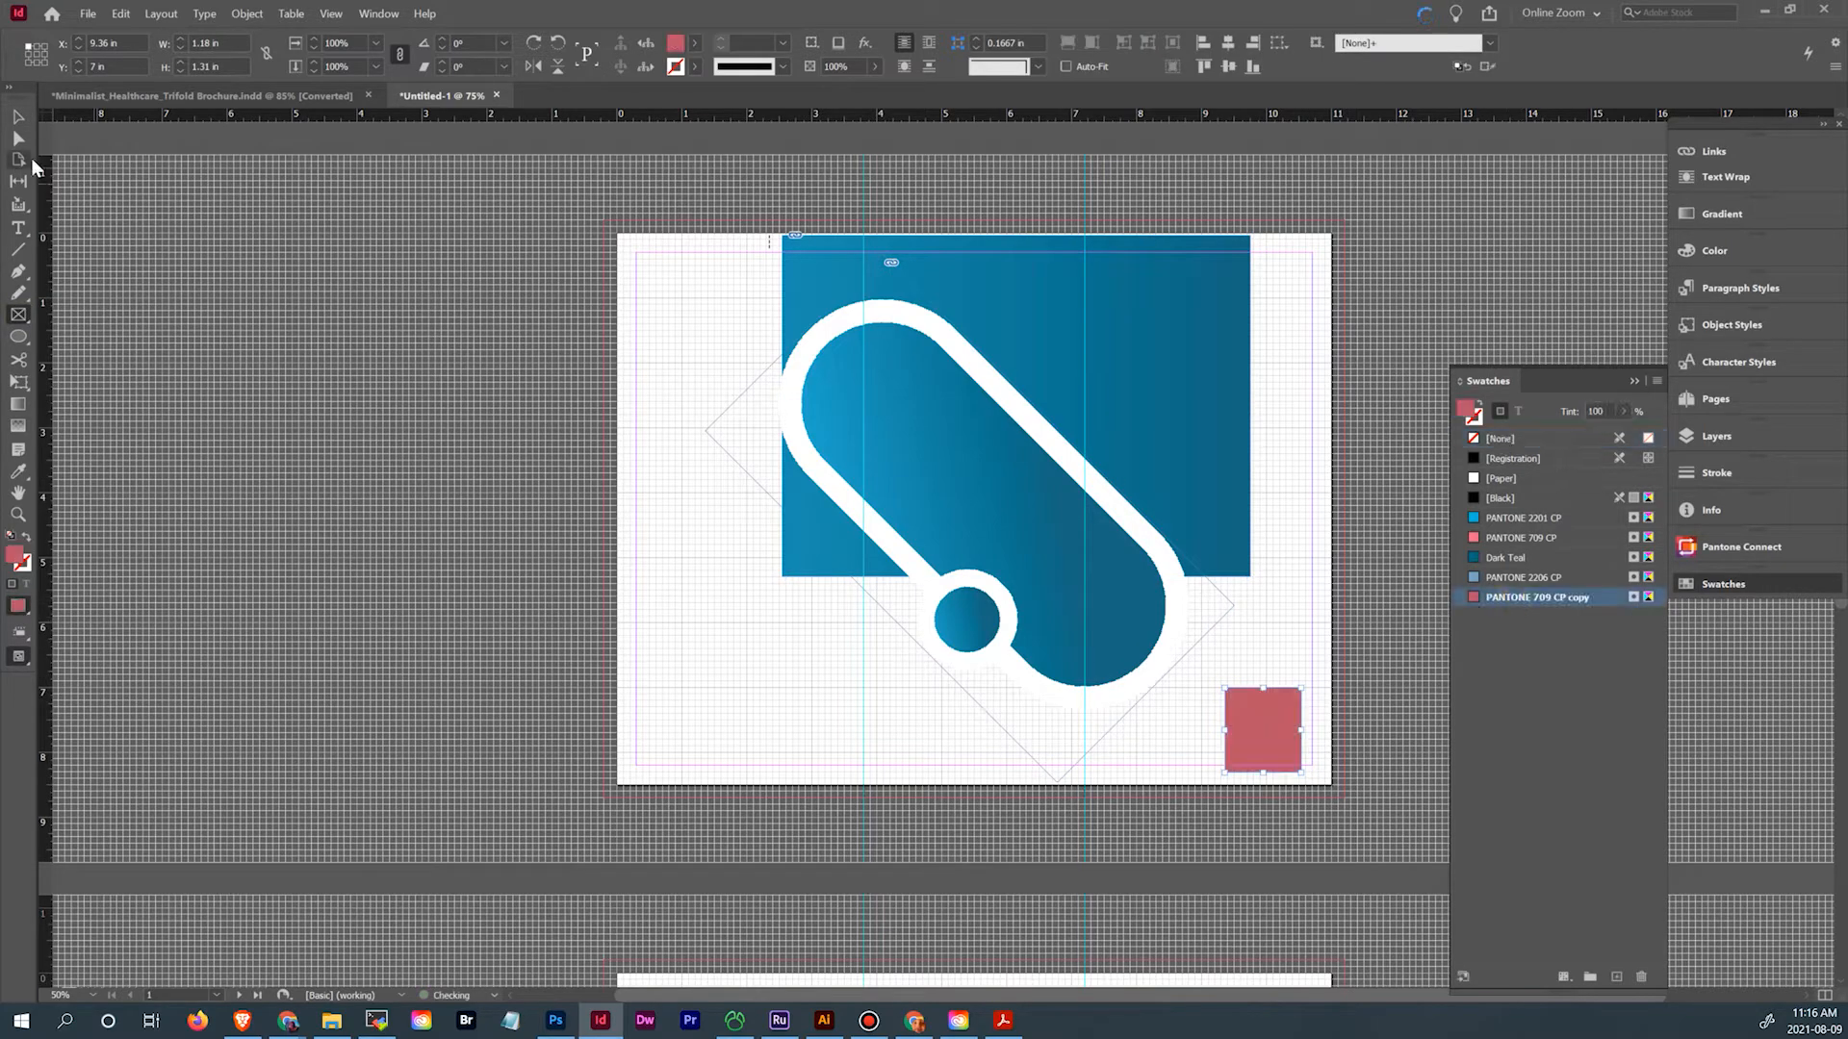
Cut the pink rectangle from page 1, switch to Illustrator, and paste it beside the artboards to bring in the PANTONE 709 CP copy swatch
left_click(18, 116)
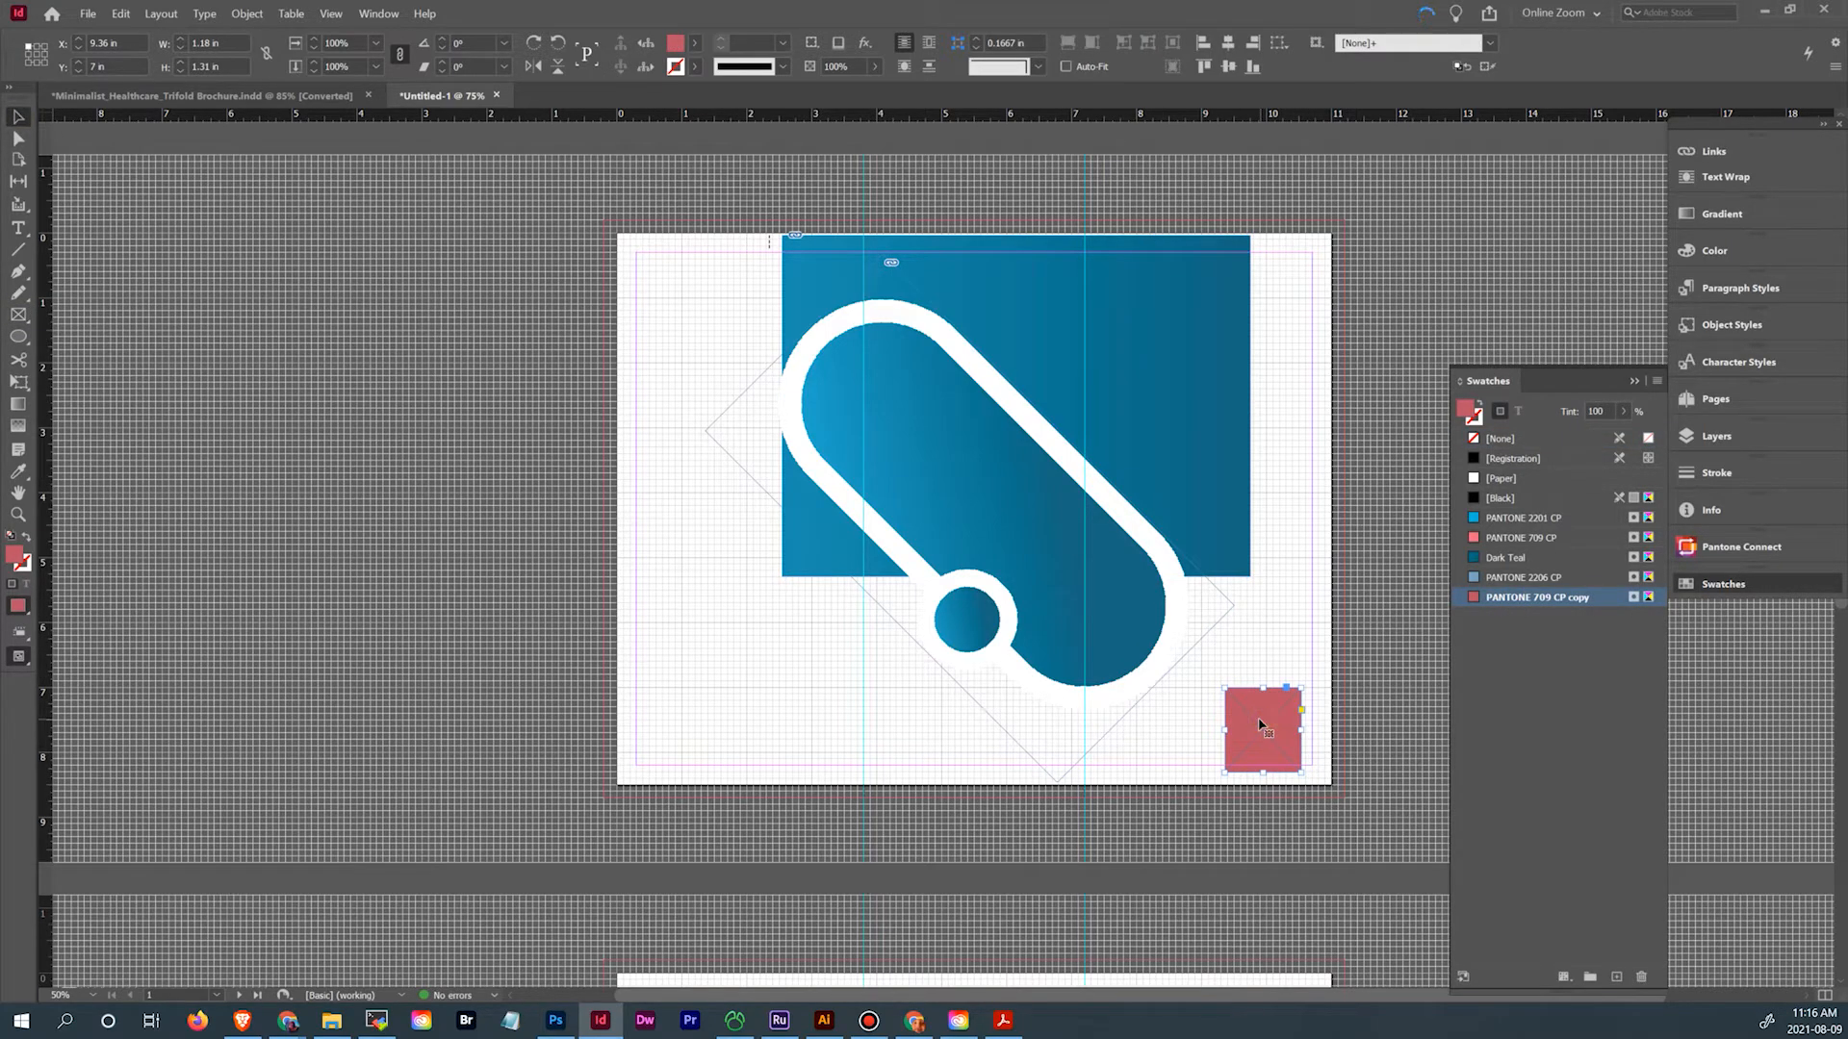
key("Delete")
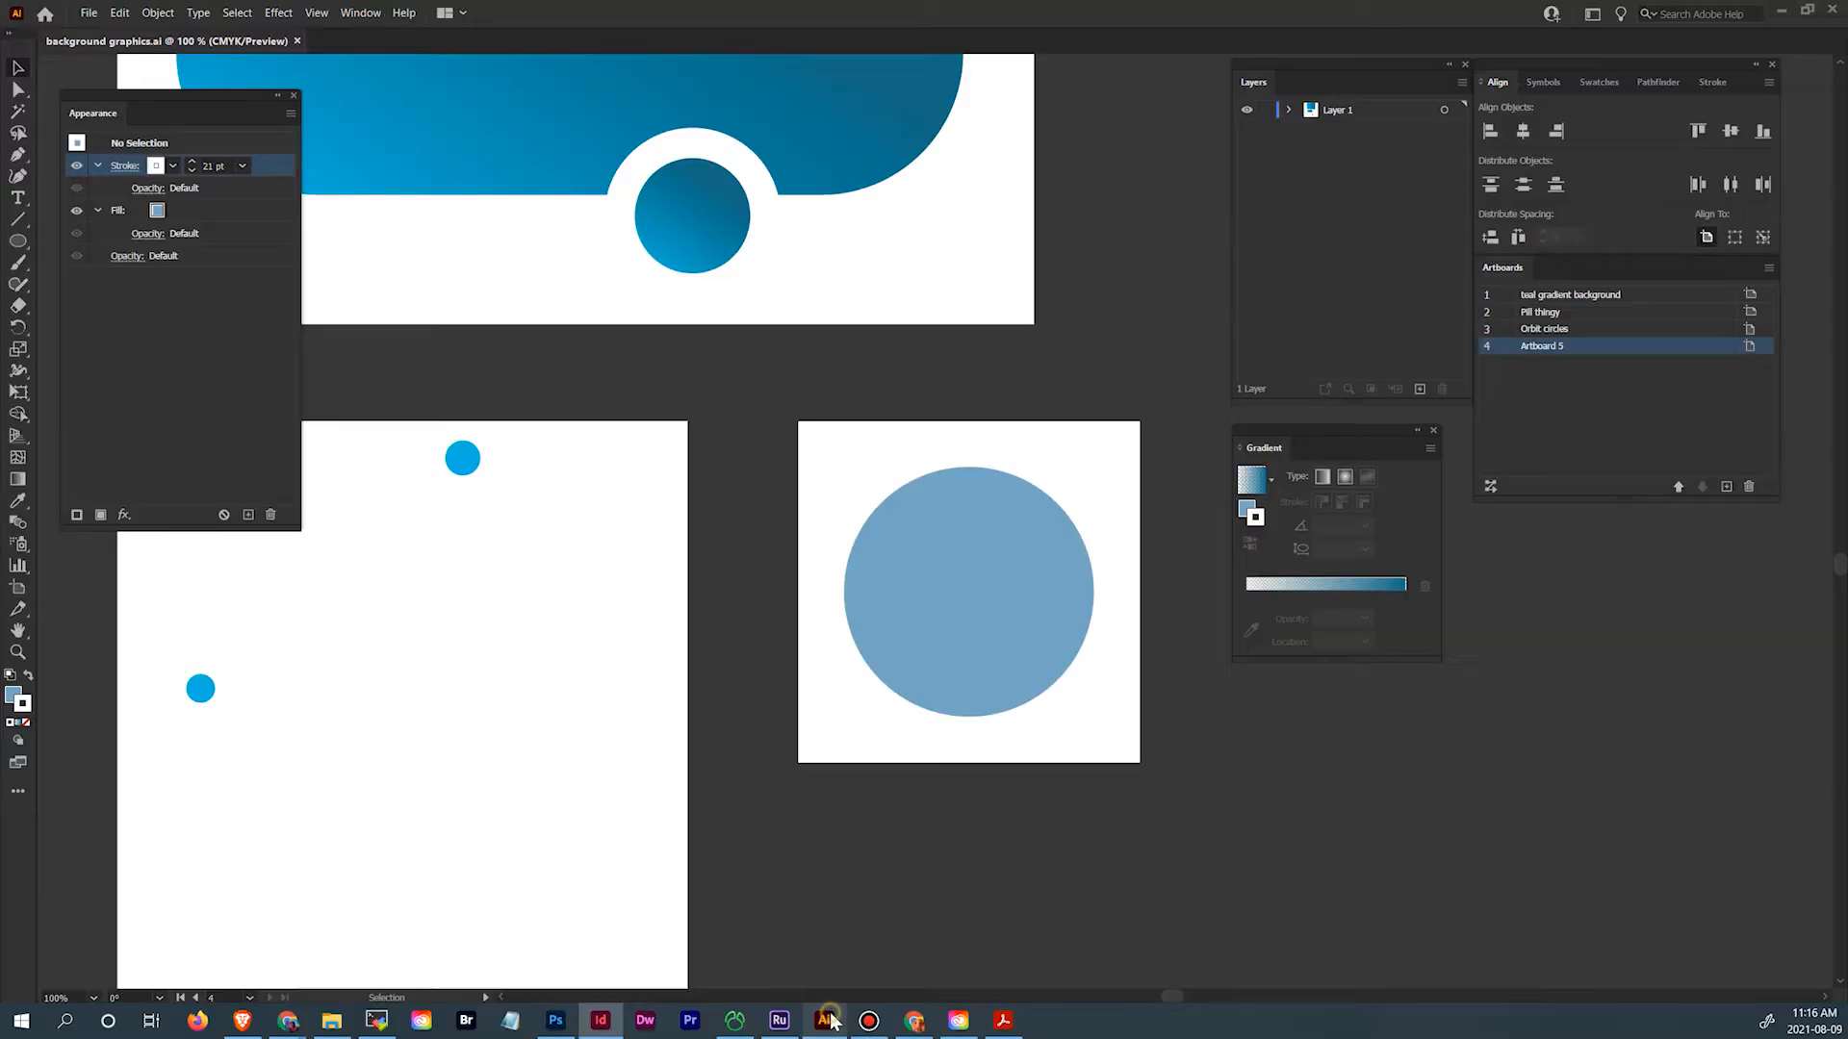
left_click(823, 1020)
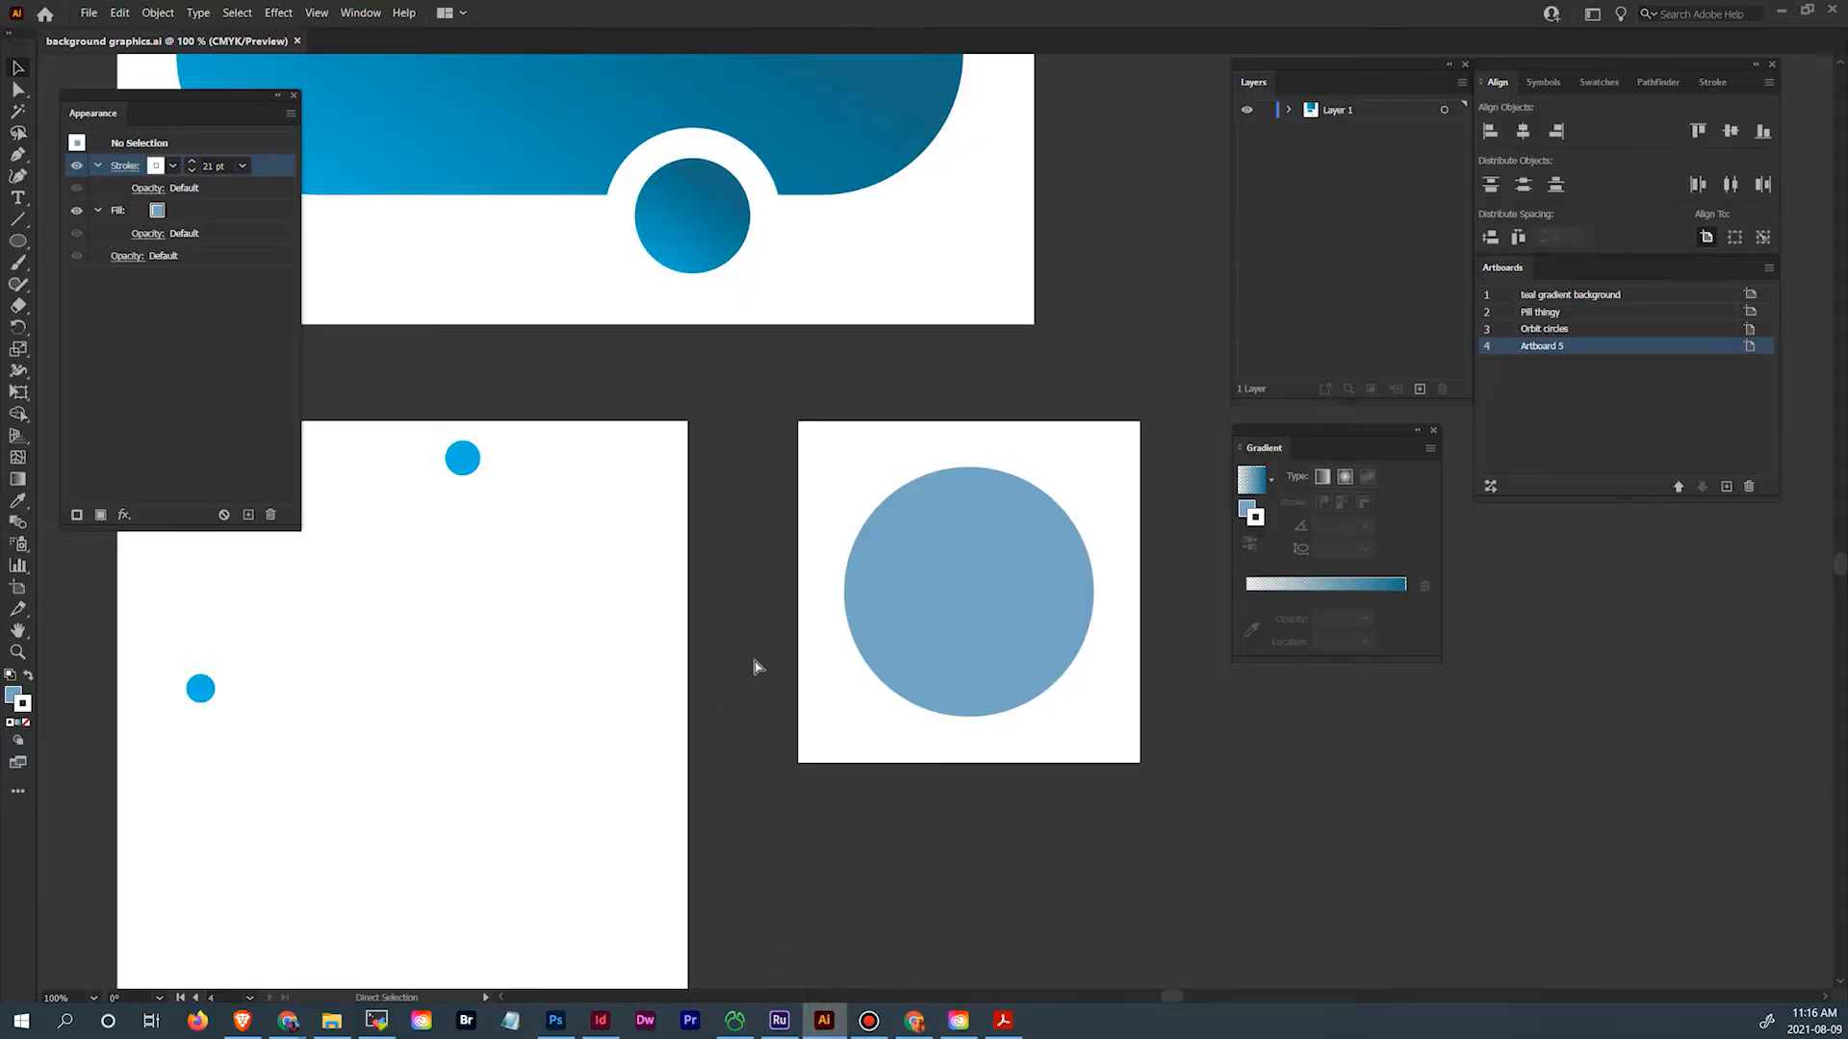
key("ctrl+v")
left_click_drag(936, 487, 1335, 768)
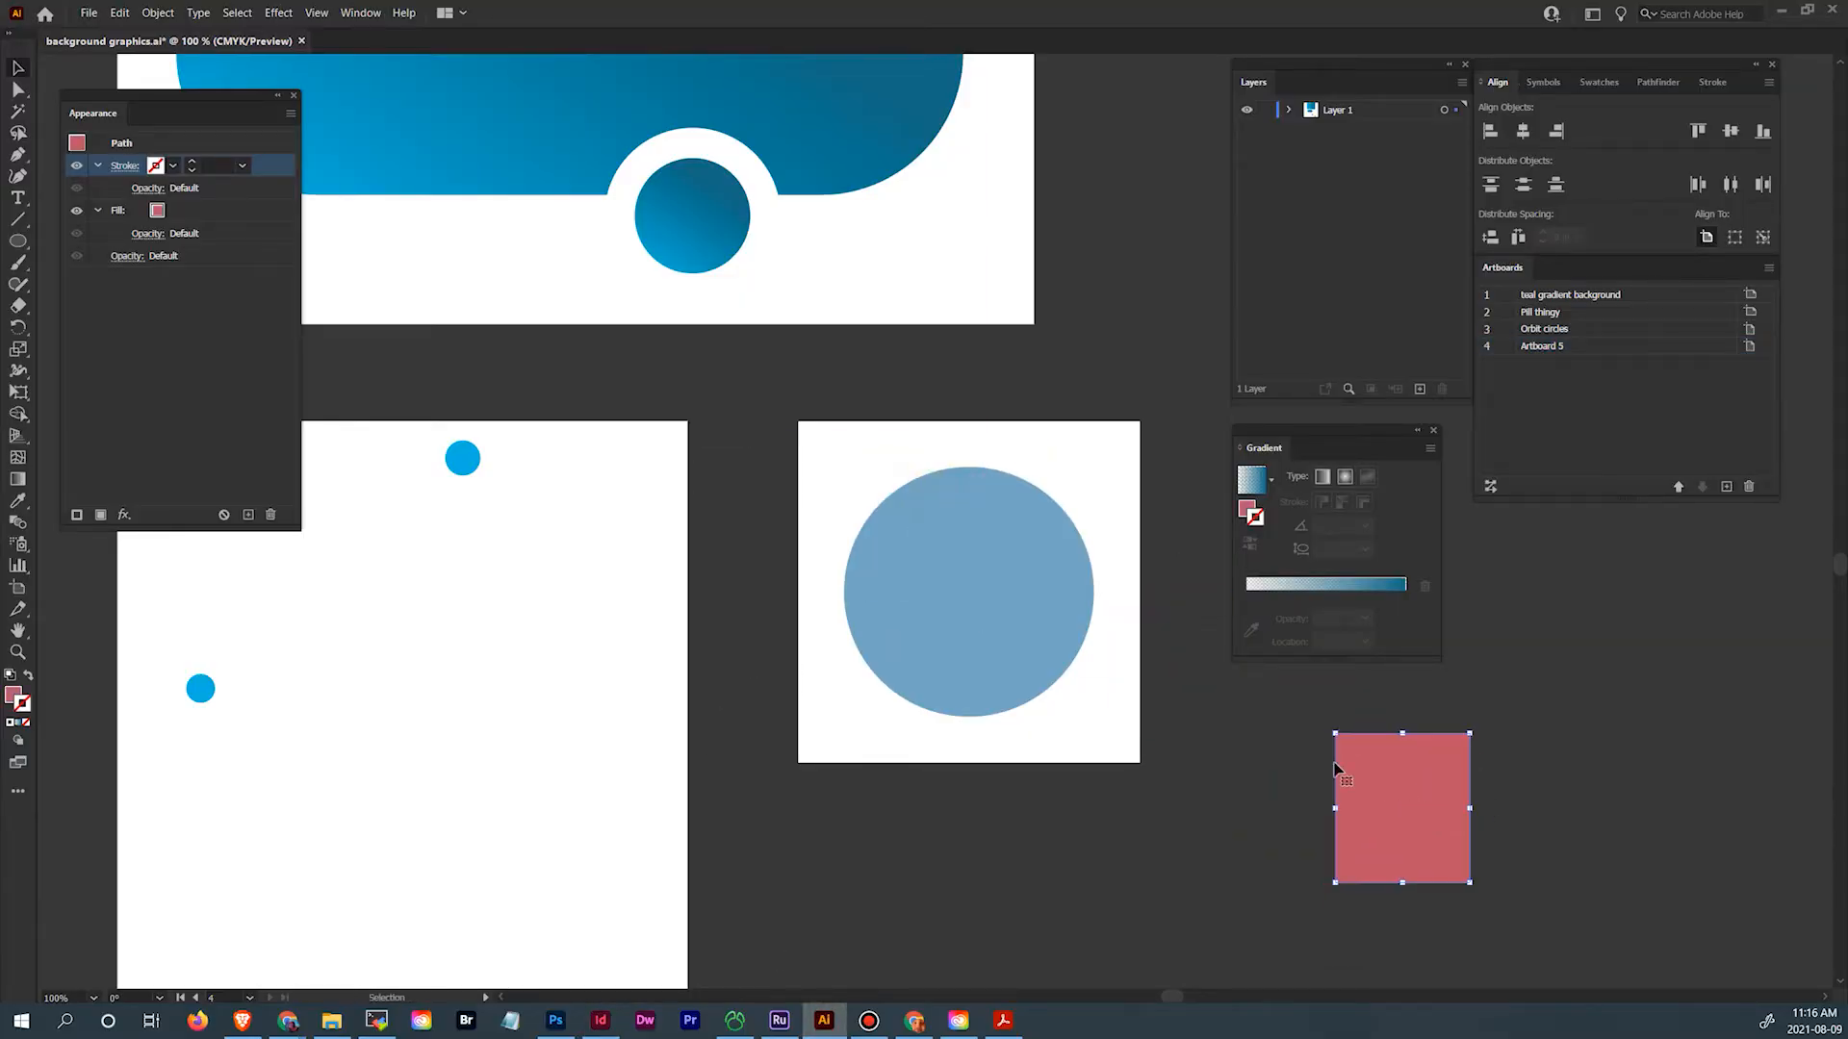
left_click(1595, 82)
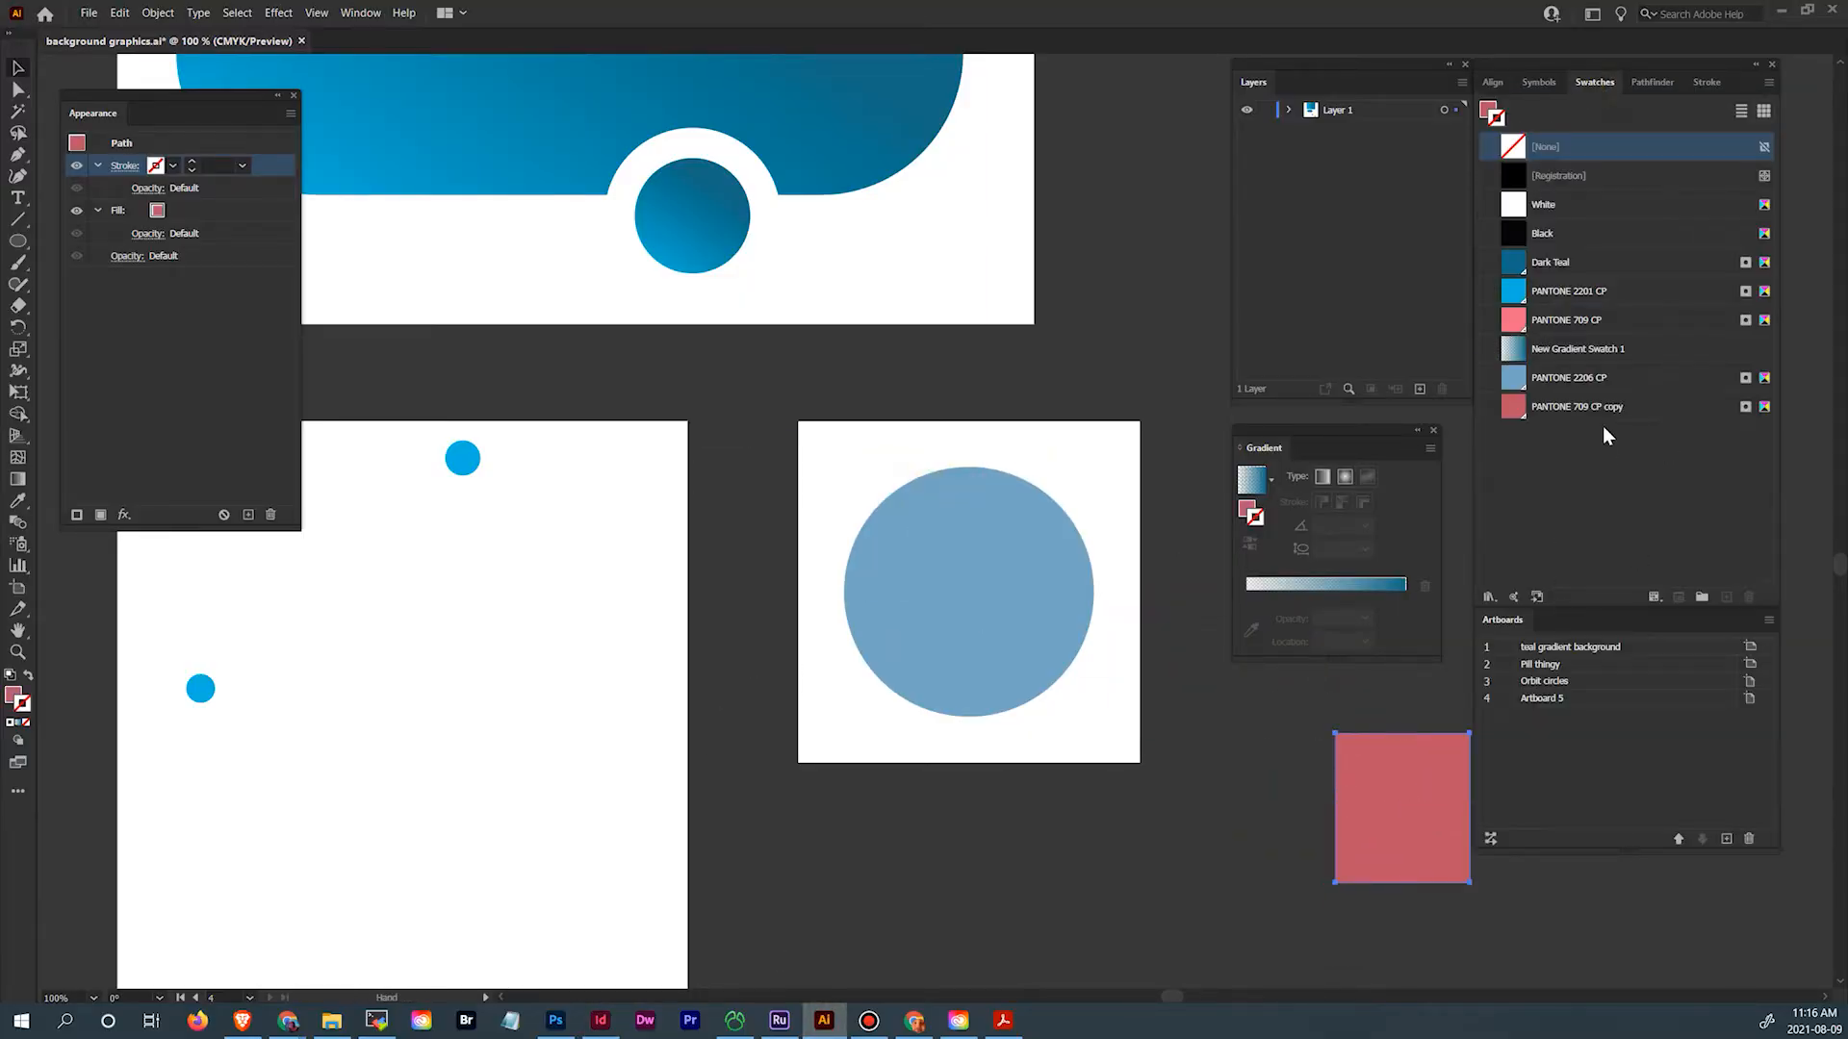
Duplicate the Pill thingy artboard with its artwork, placing the copy directly to the right of the original
left_click_drag(1005, 335, 1065, 720)
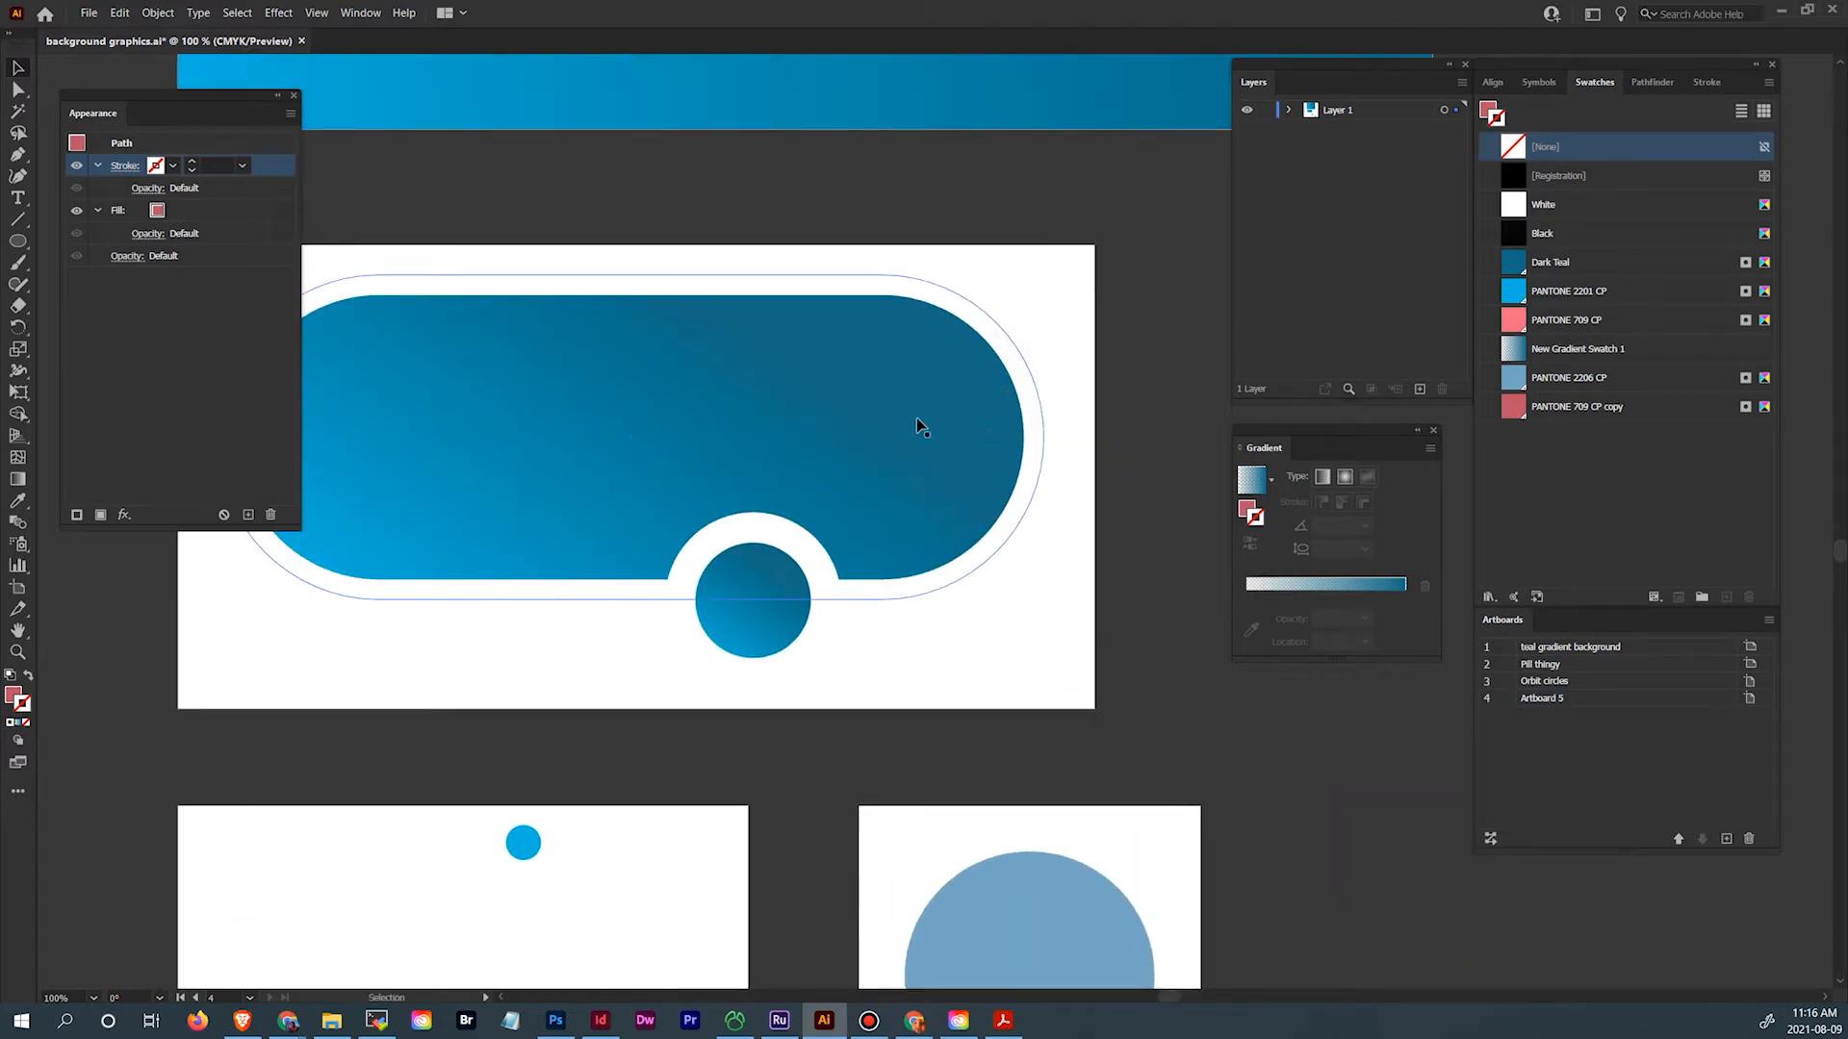
left_click_drag(1119, 493, 1071, 475)
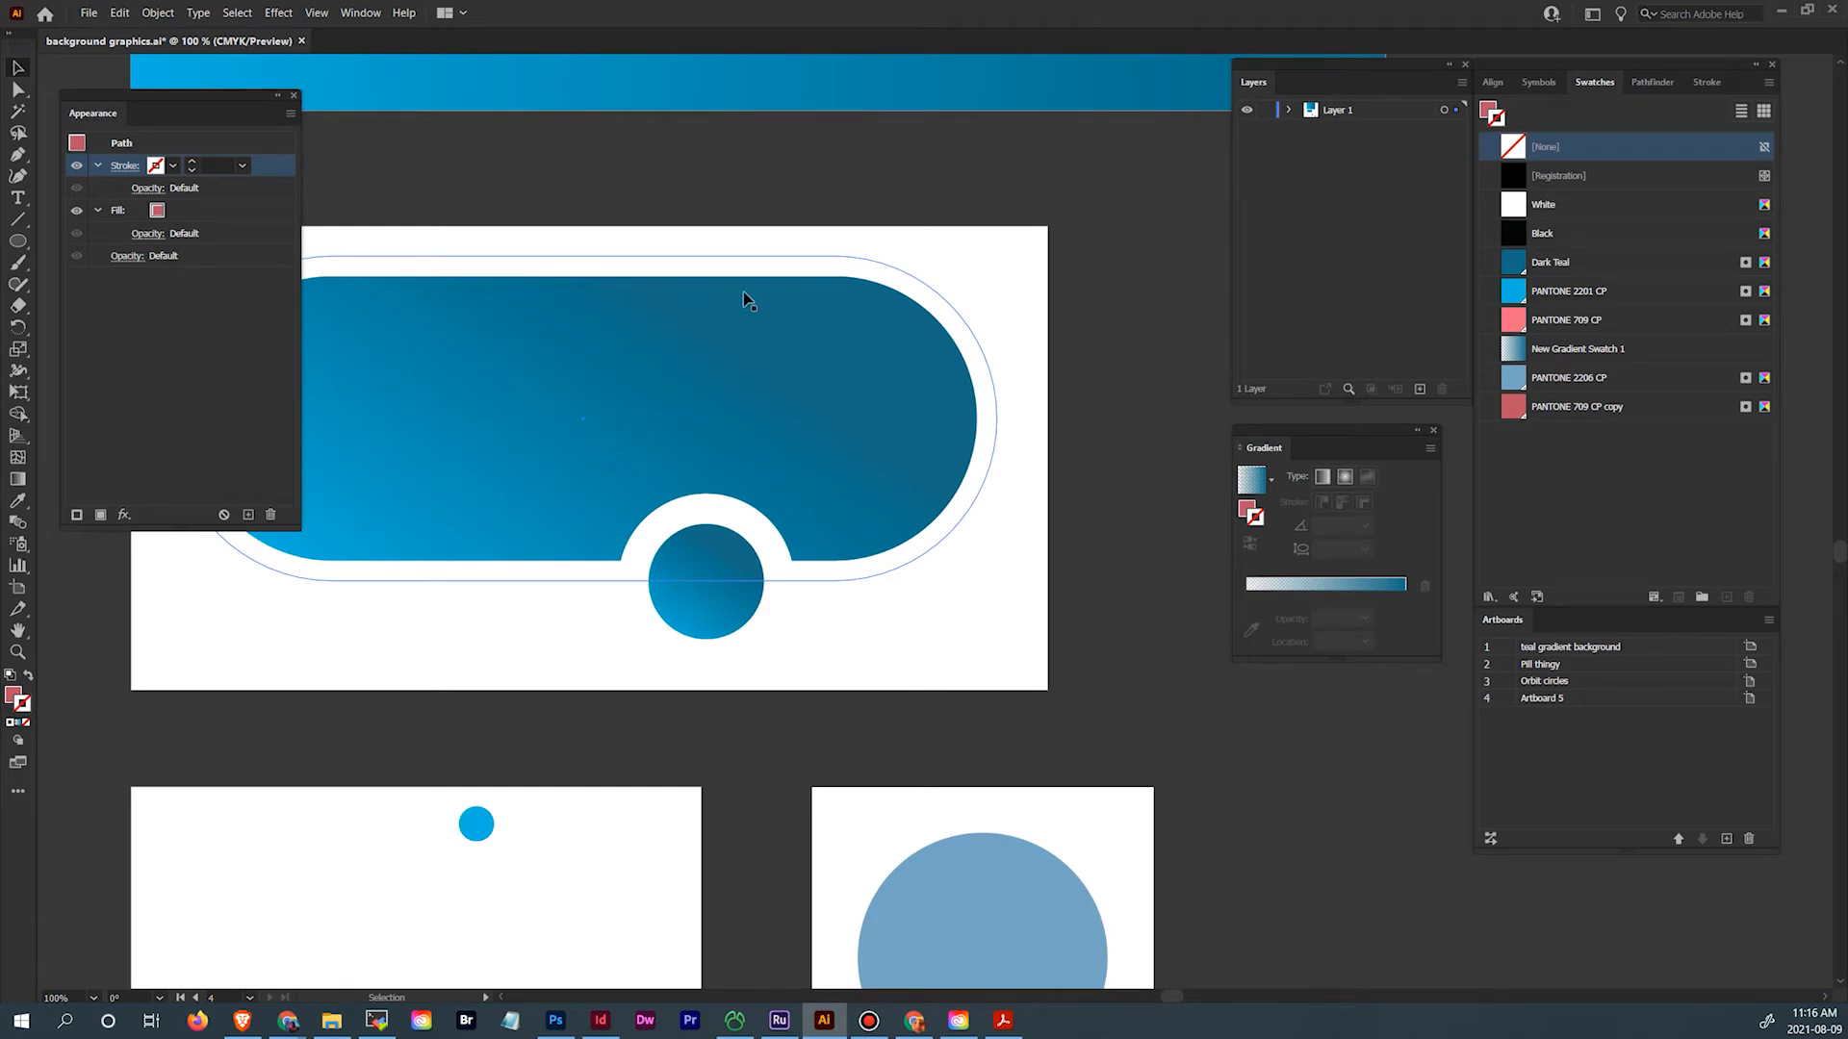
left_click_drag(1116, 541, 942, 517)
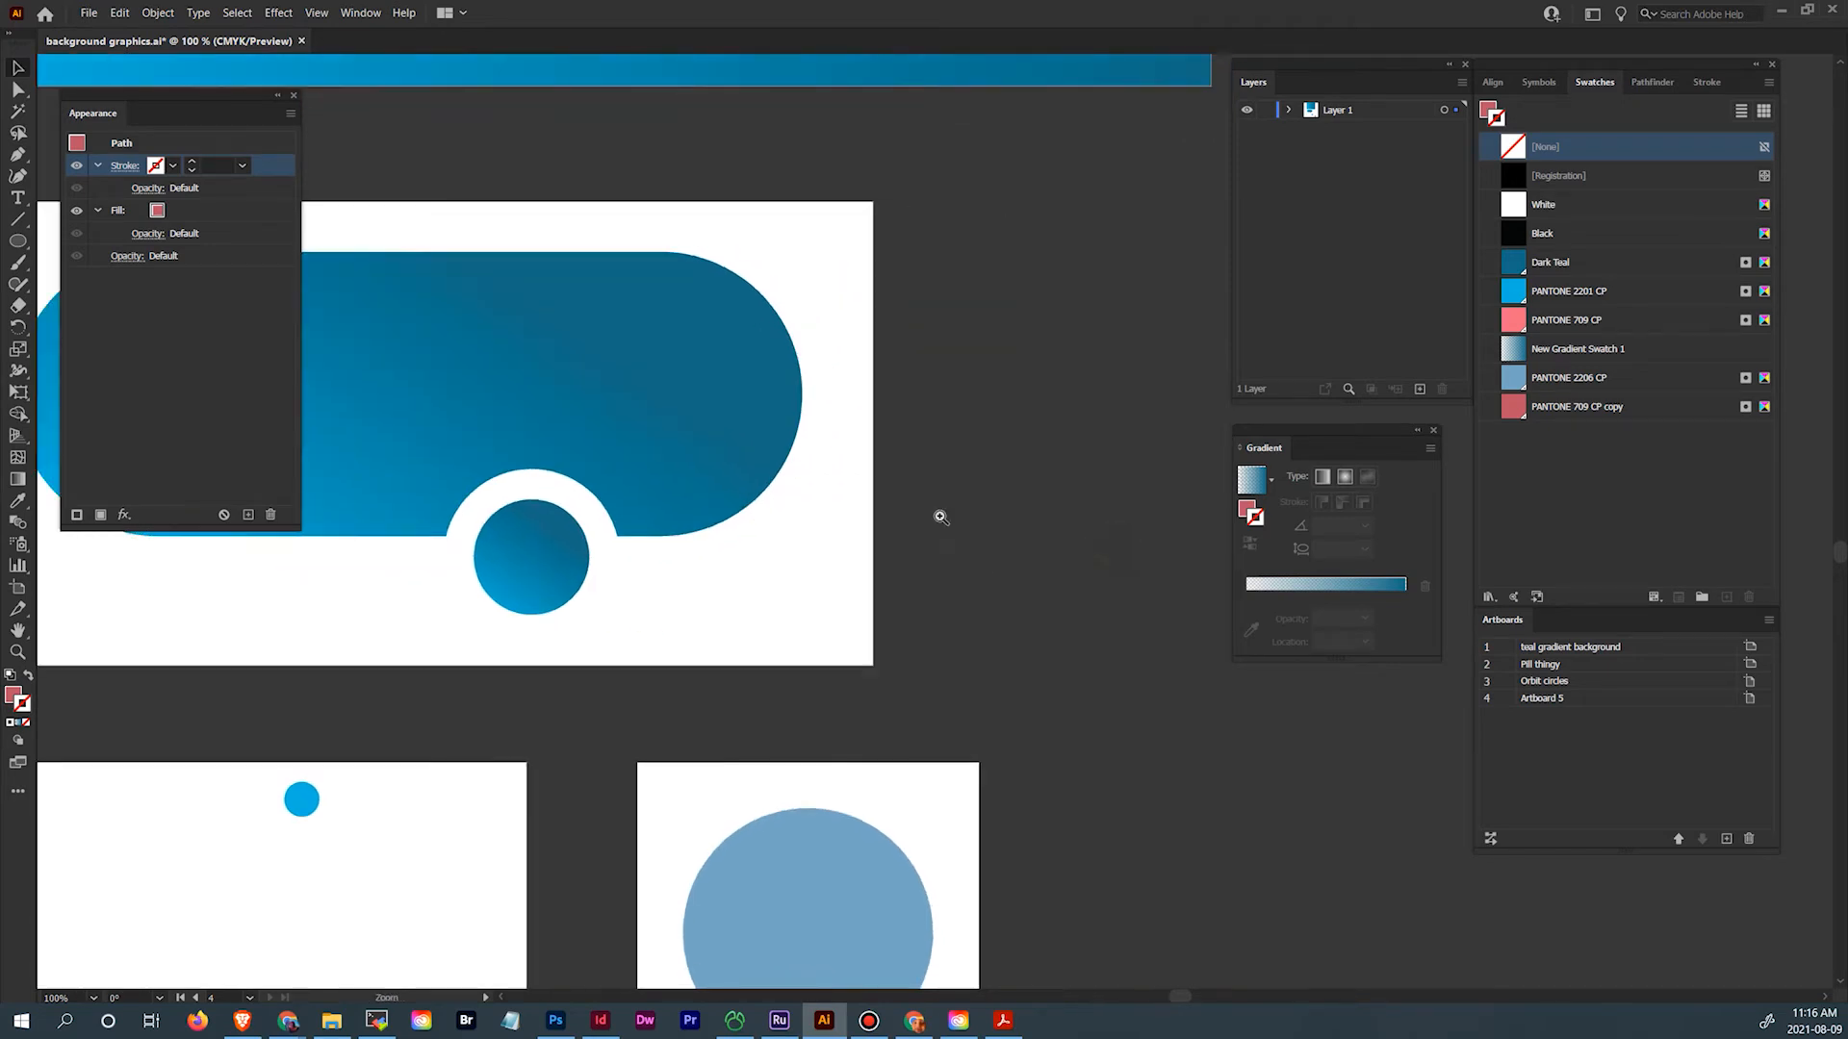
key("ctrl+minus")
key("ctrl+minus")
key("ctrl+minus")
scroll(901, 466, "up", 3)
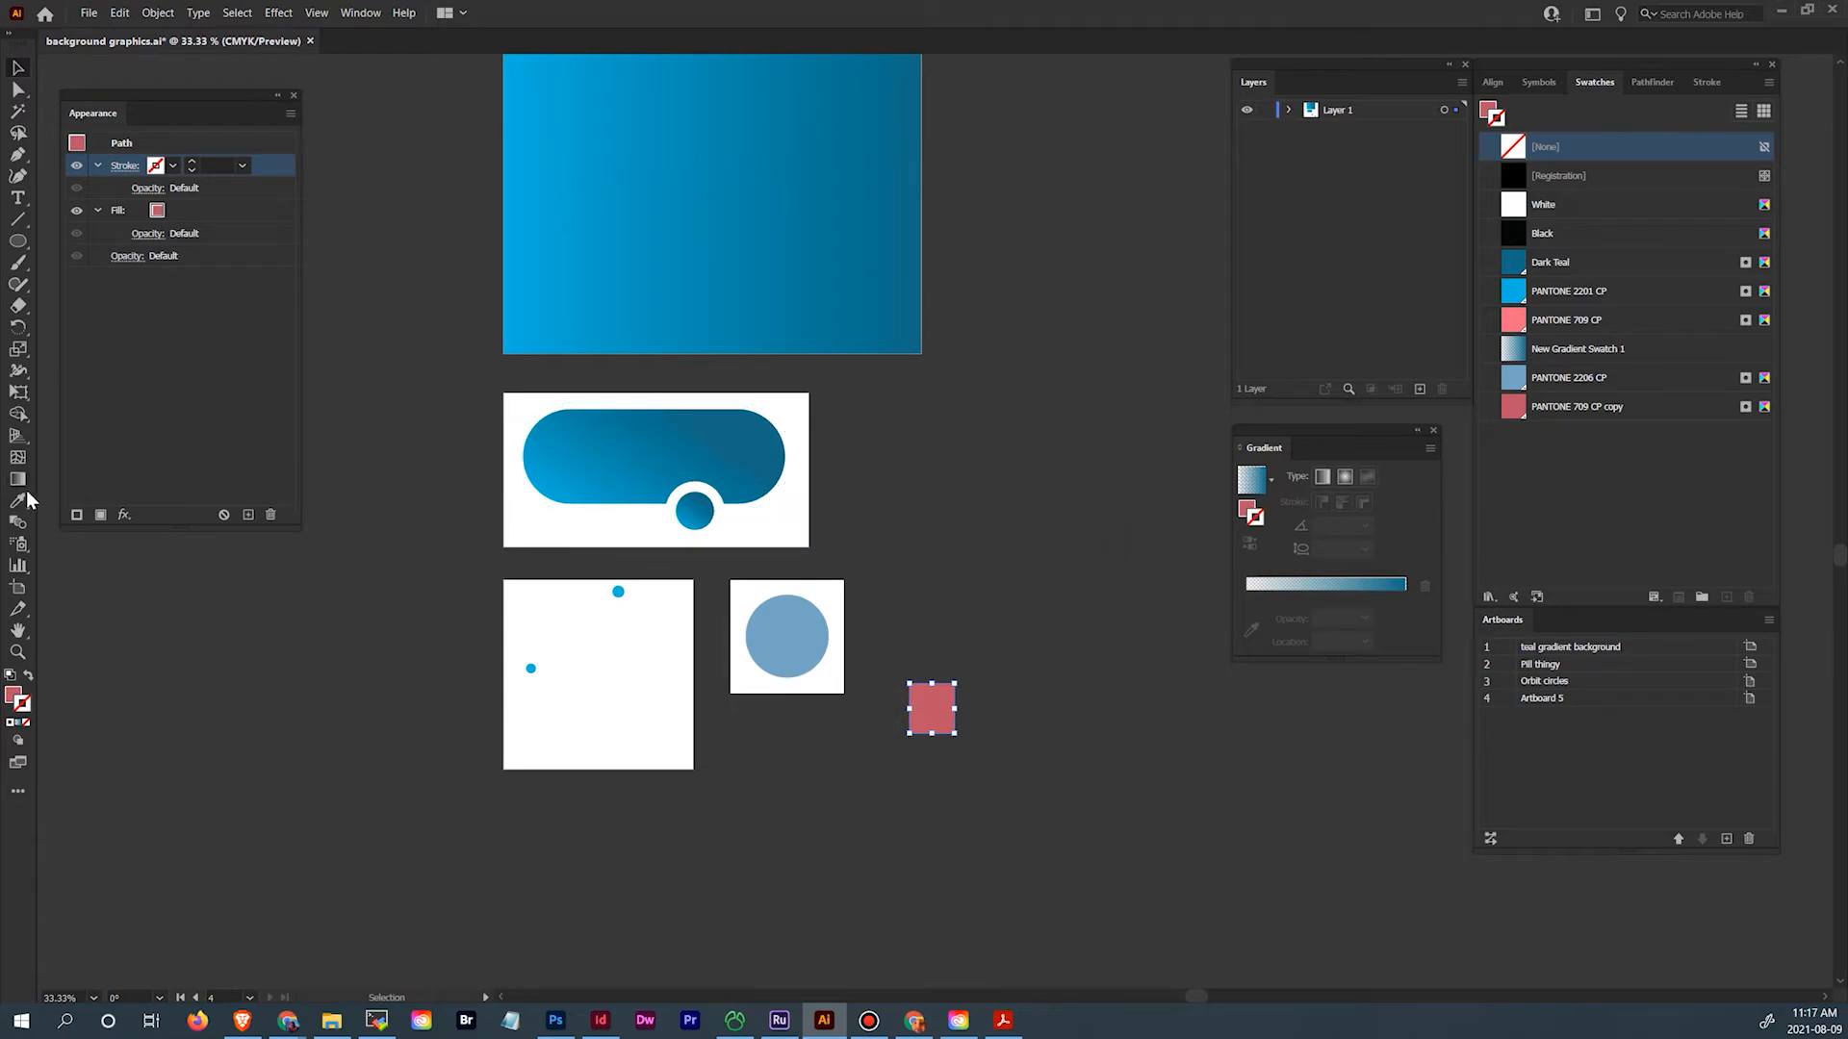
left_click(17, 587)
left_click(526, 501)
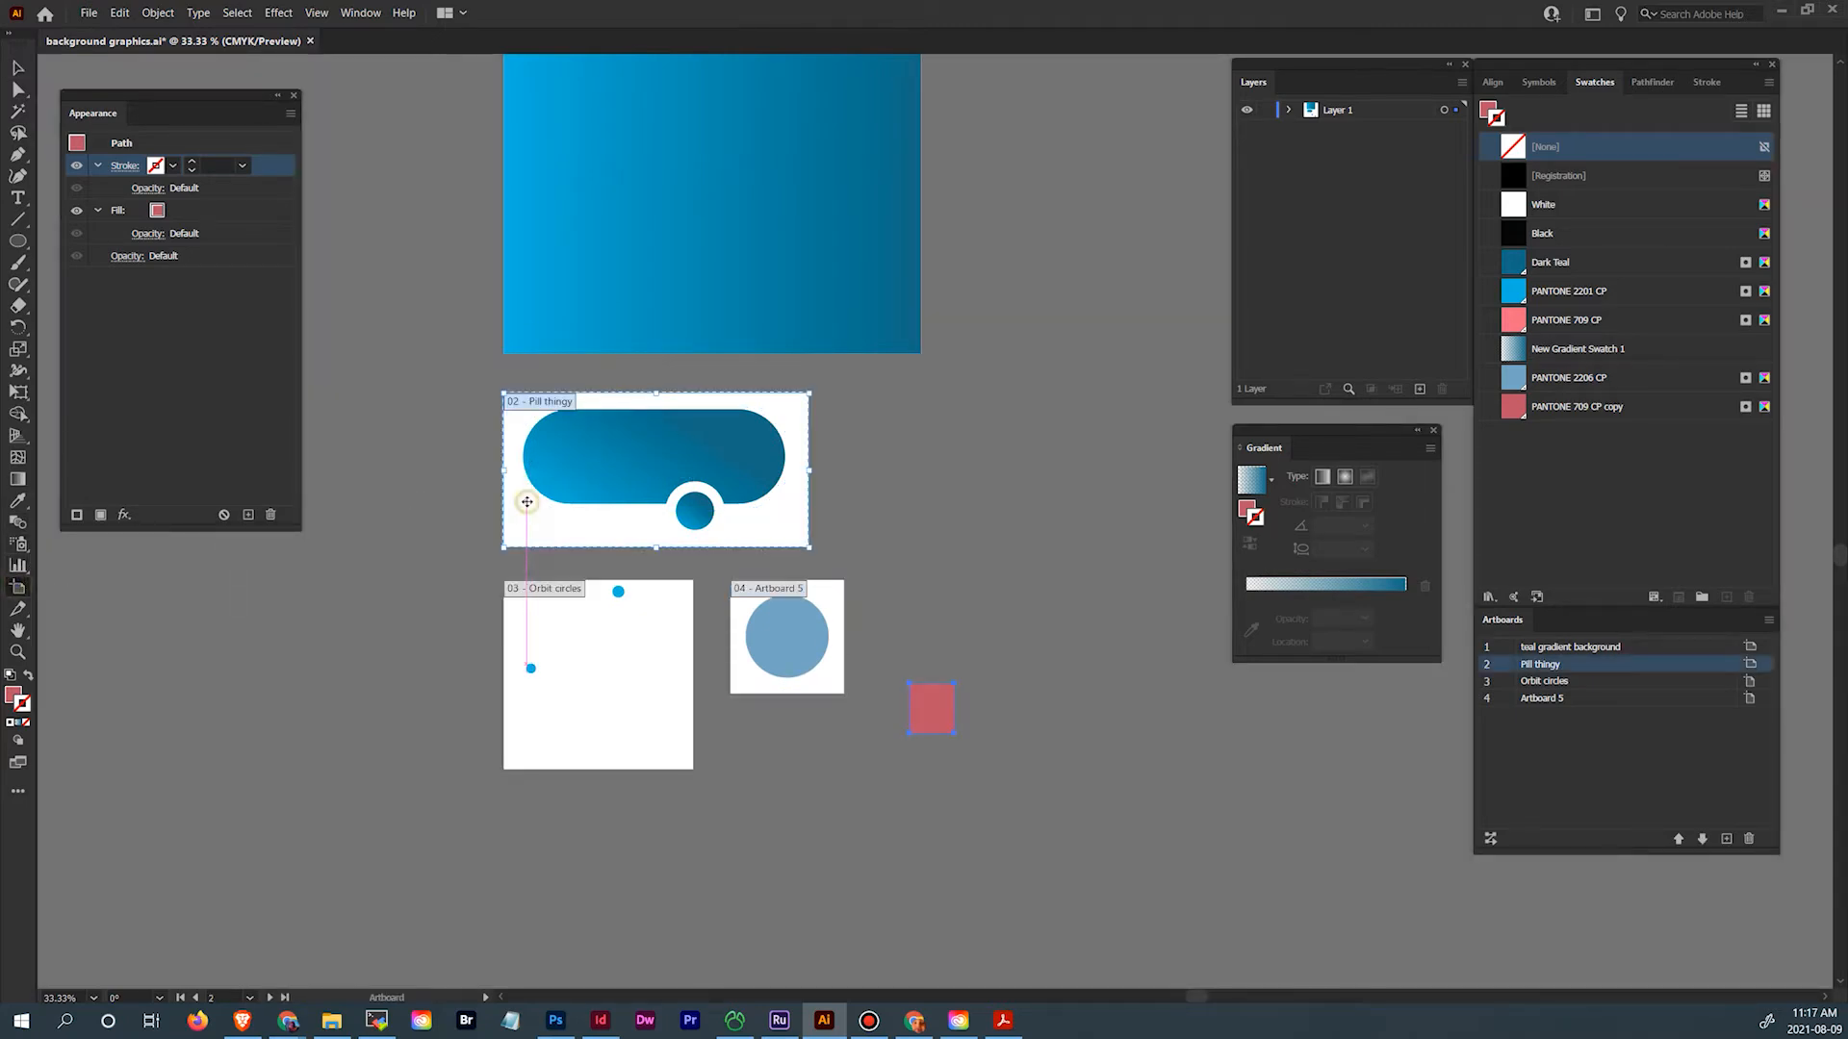
left_click_drag(532, 505, 863, 504)
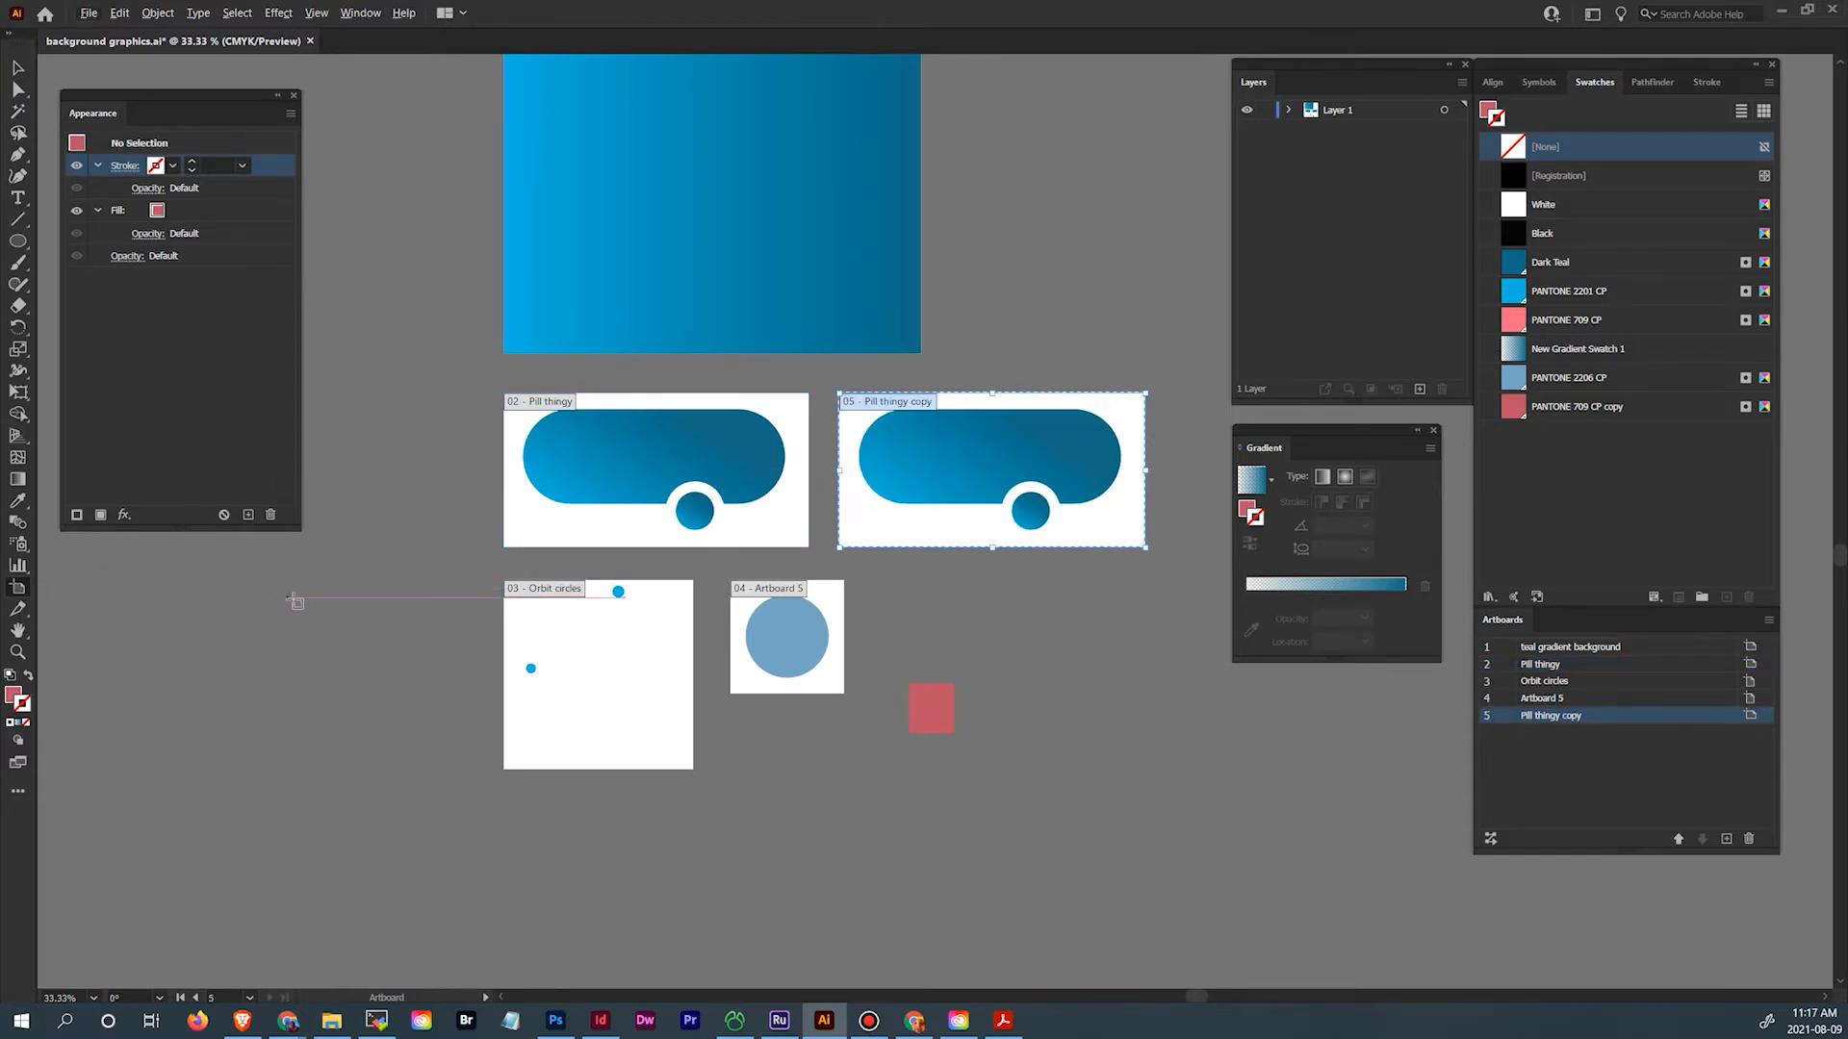
left_click(782, 528)
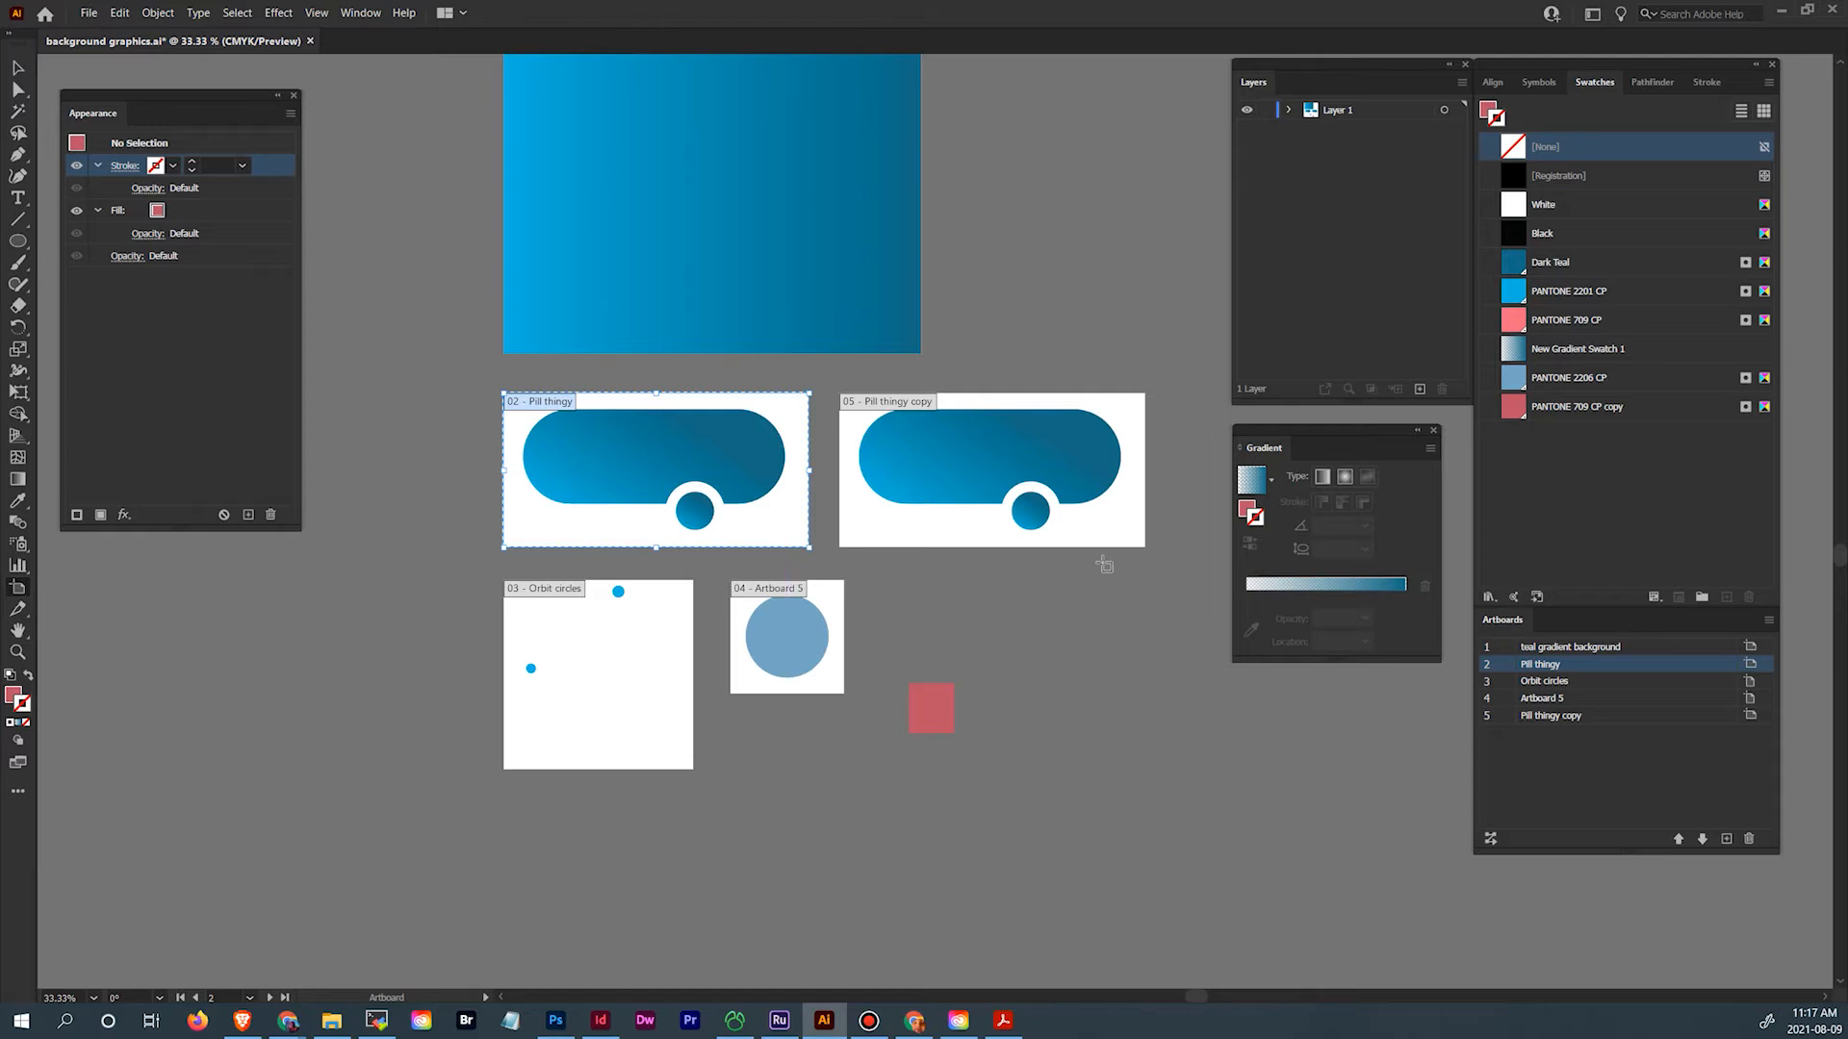
left_click(1086, 483)
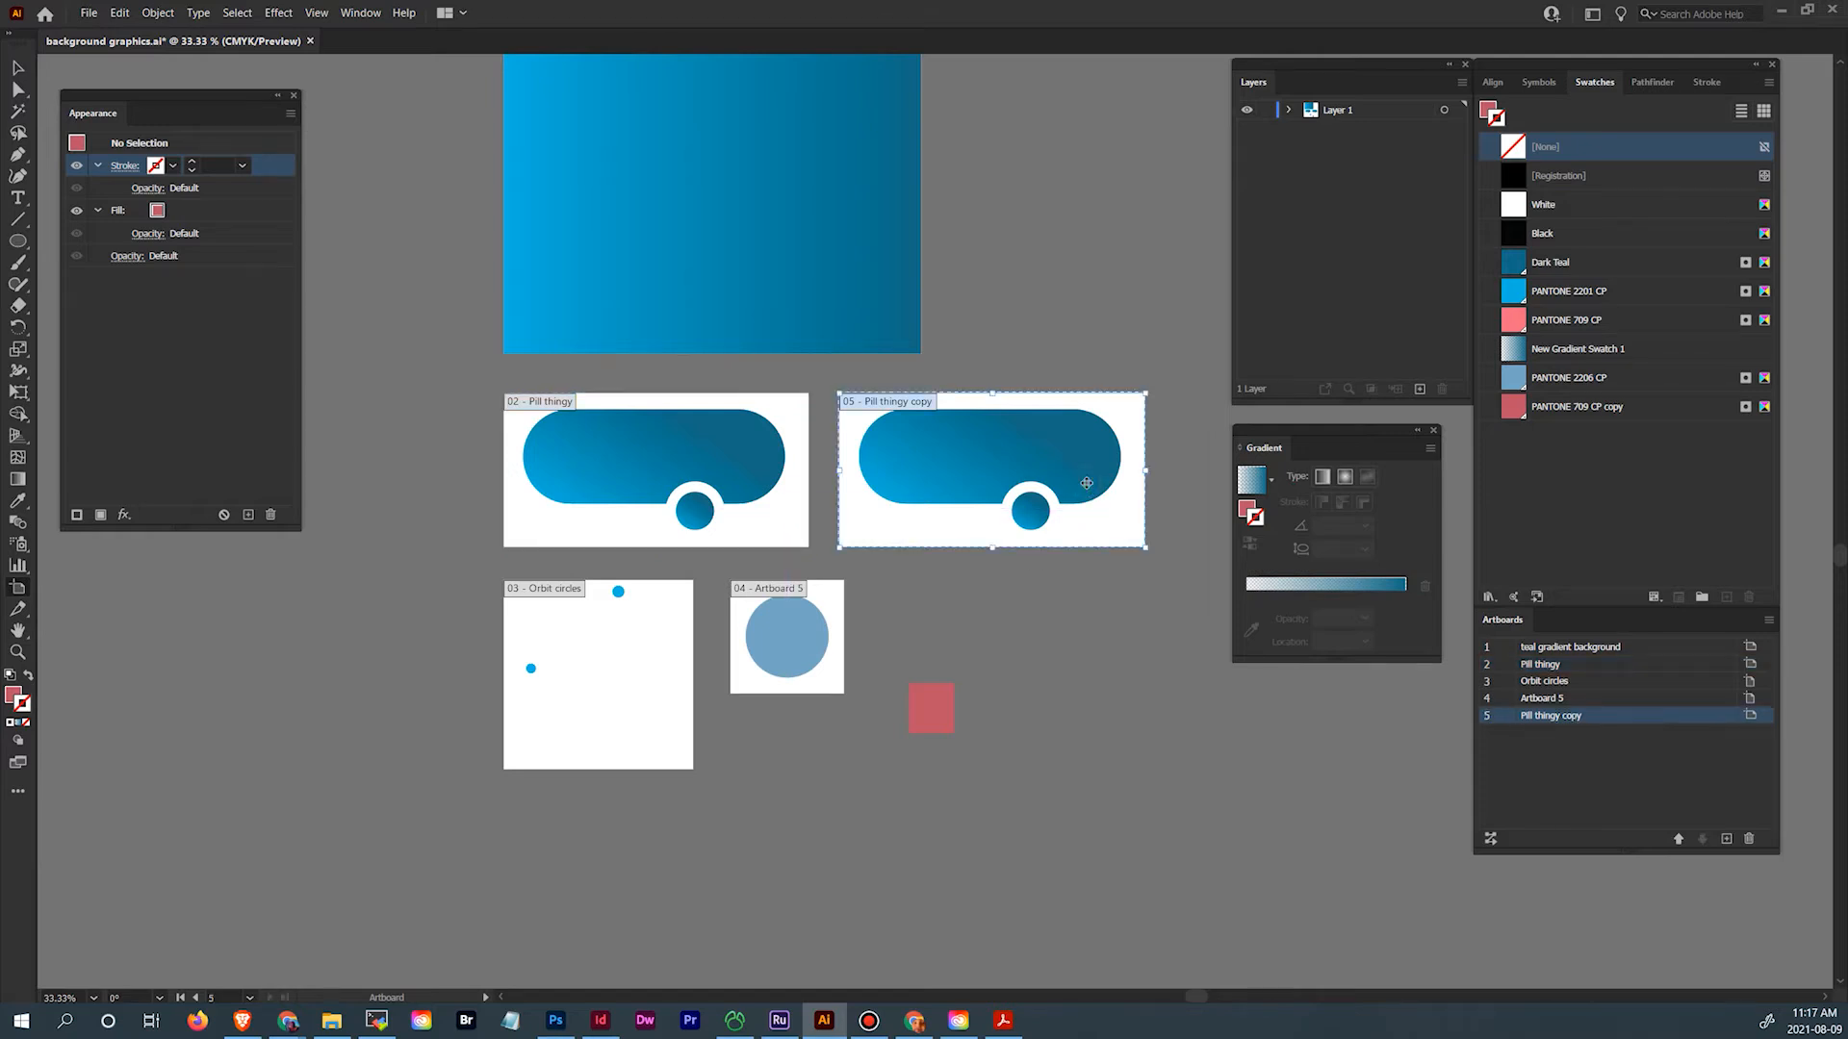
Delete the small gradient circle from the Pill thingy copy artboard
left_click(18, 67)
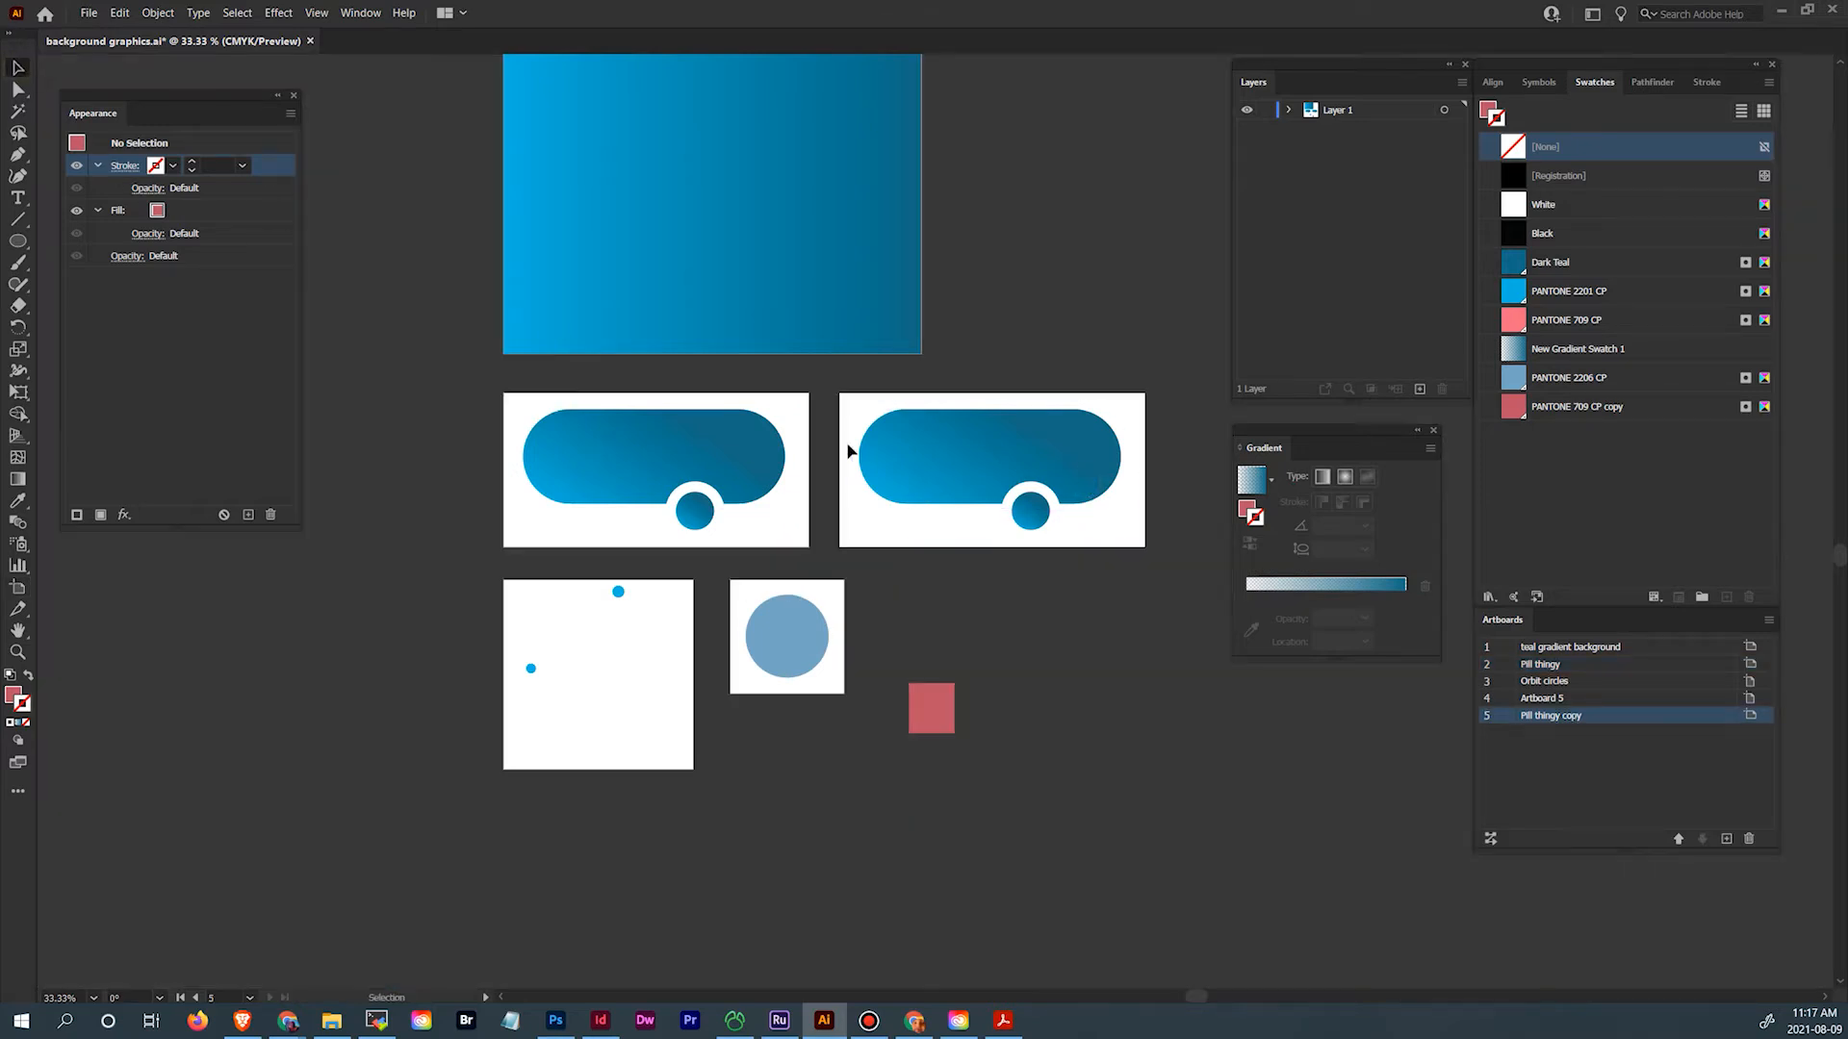
left_click(998, 450)
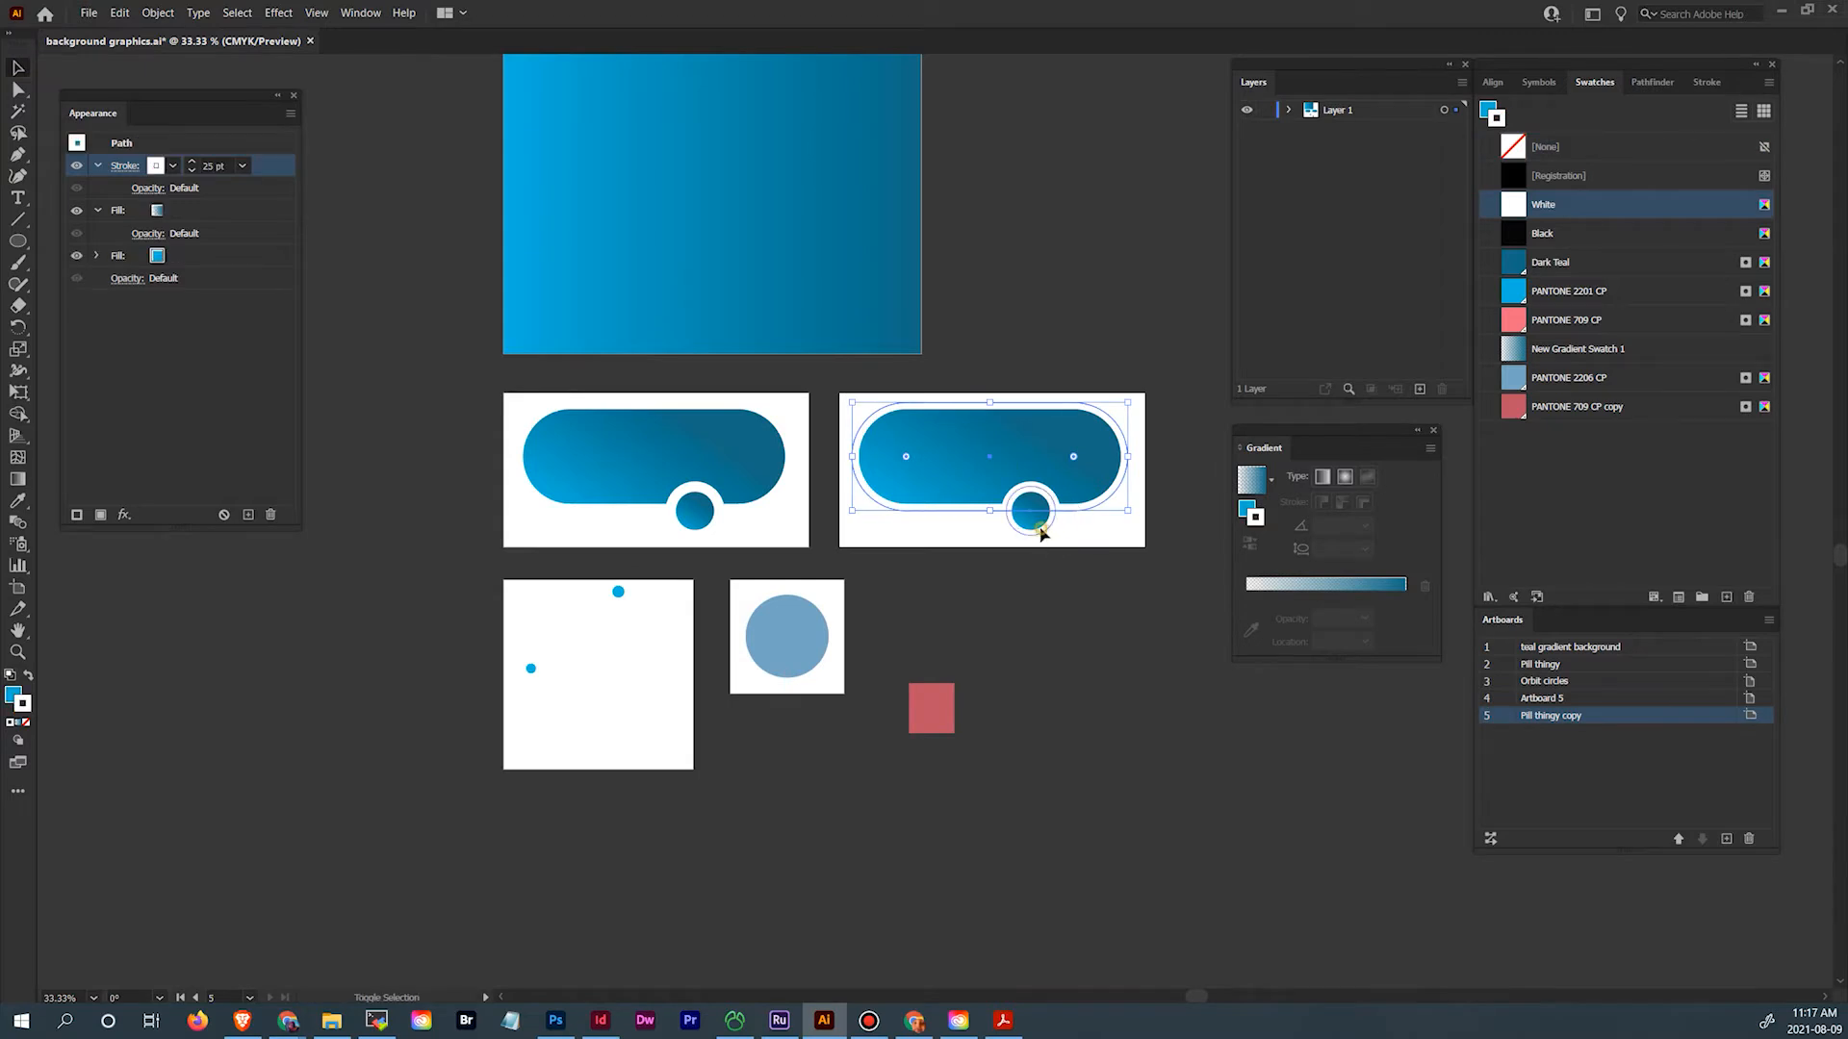
left_click(1051, 589)
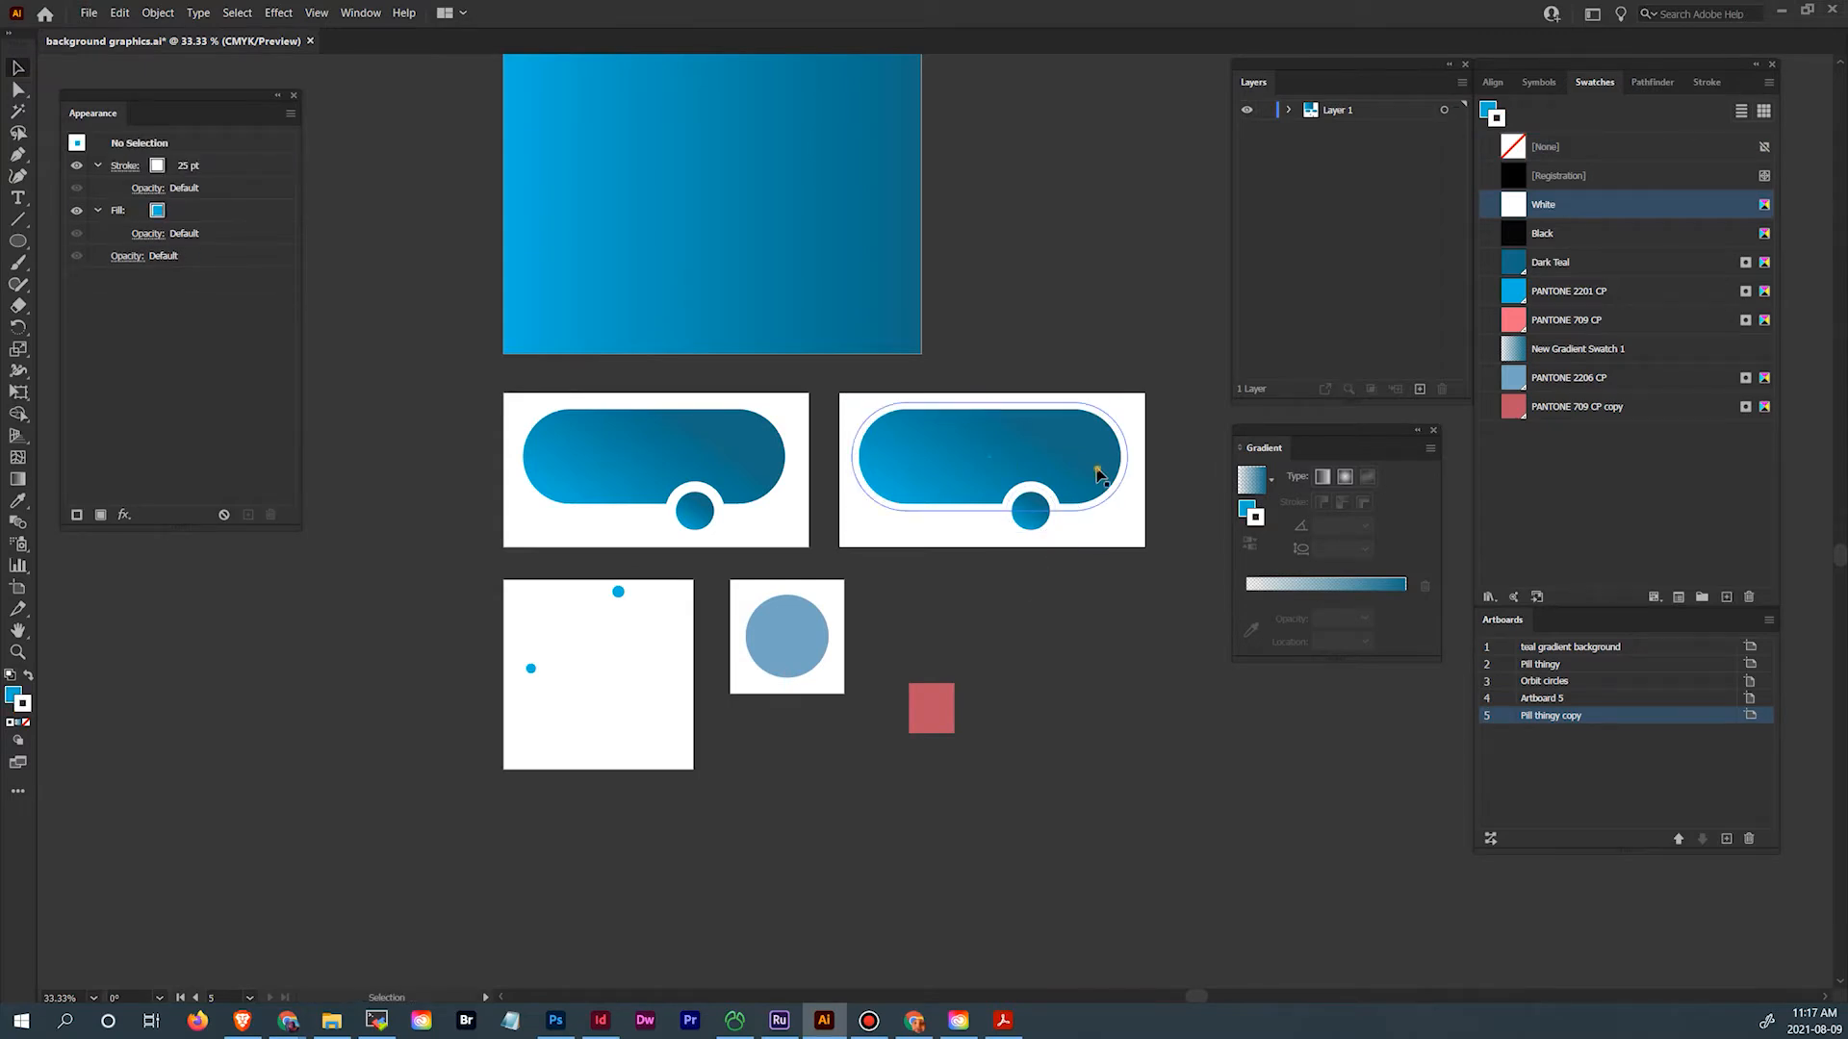
left_click(1025, 510)
left_click(1083, 583)
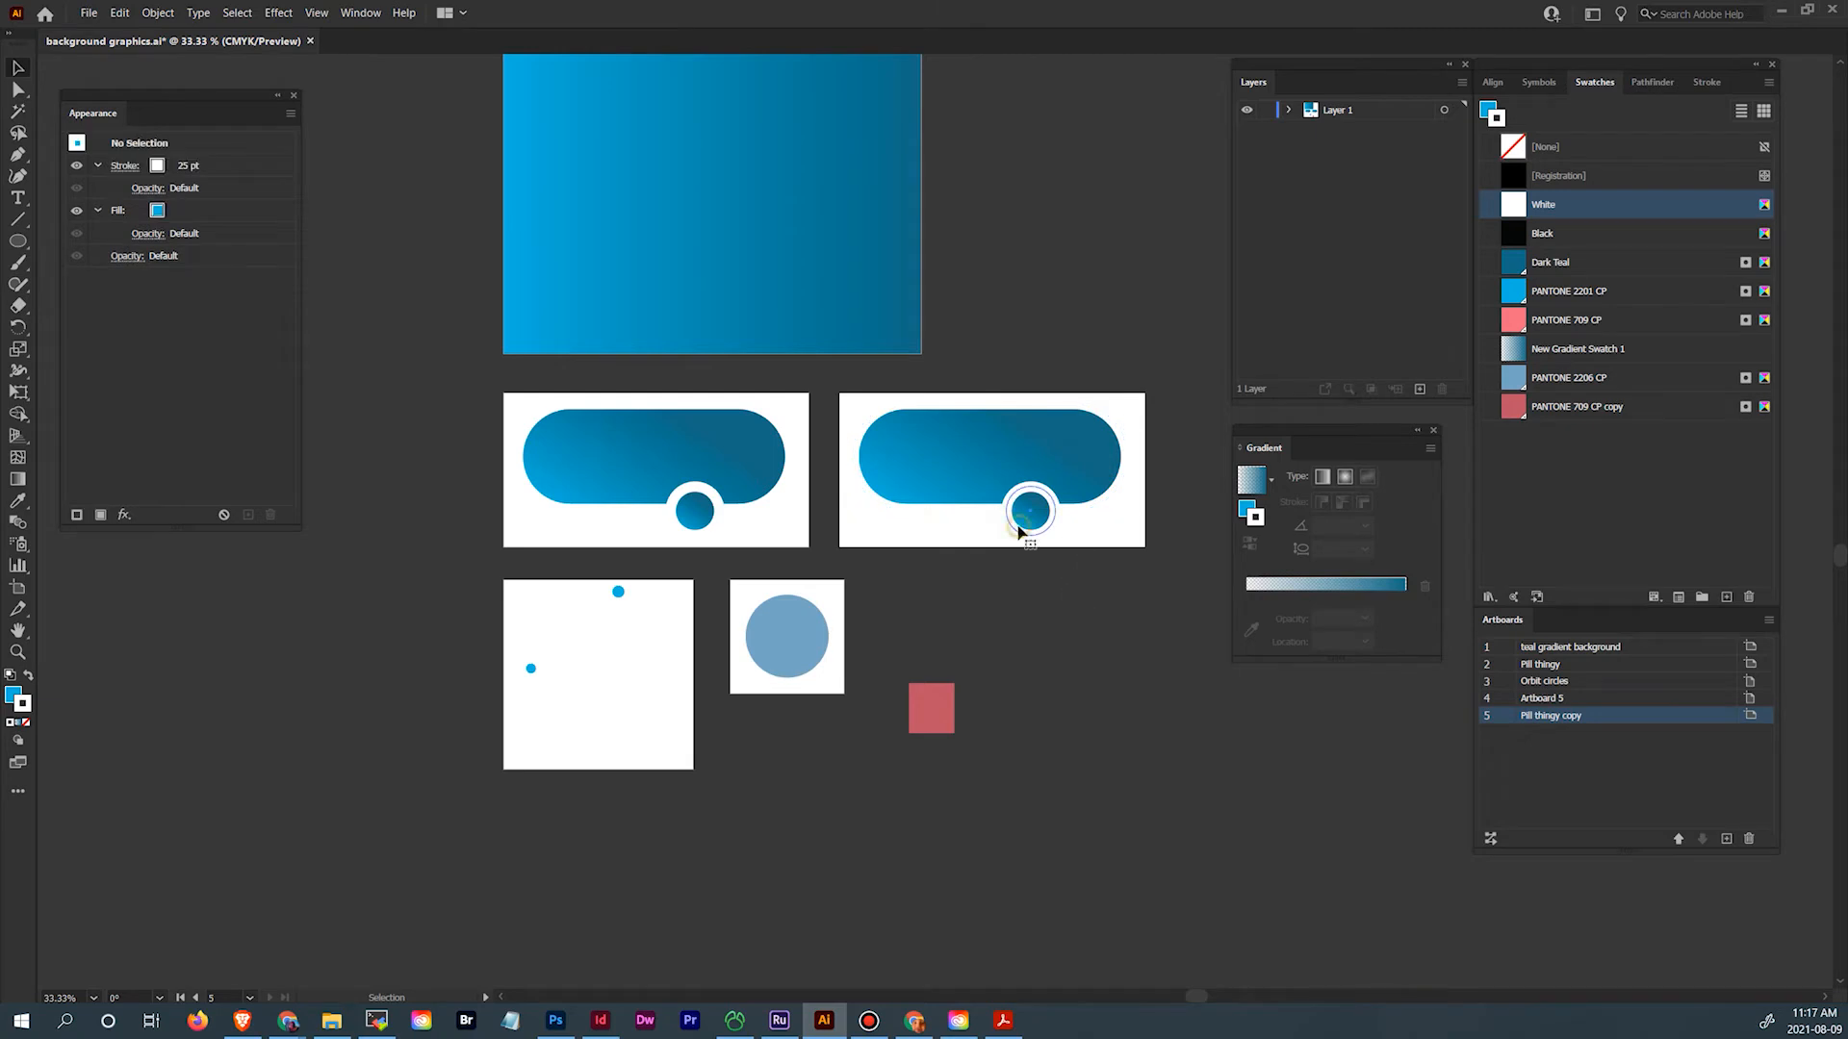
left_click(1020, 524)
key("Delete")
Clear the copied pill's appearance and fill it with PANTONE 709 CP copy, leaving it without a stroke
left_click(1039, 493)
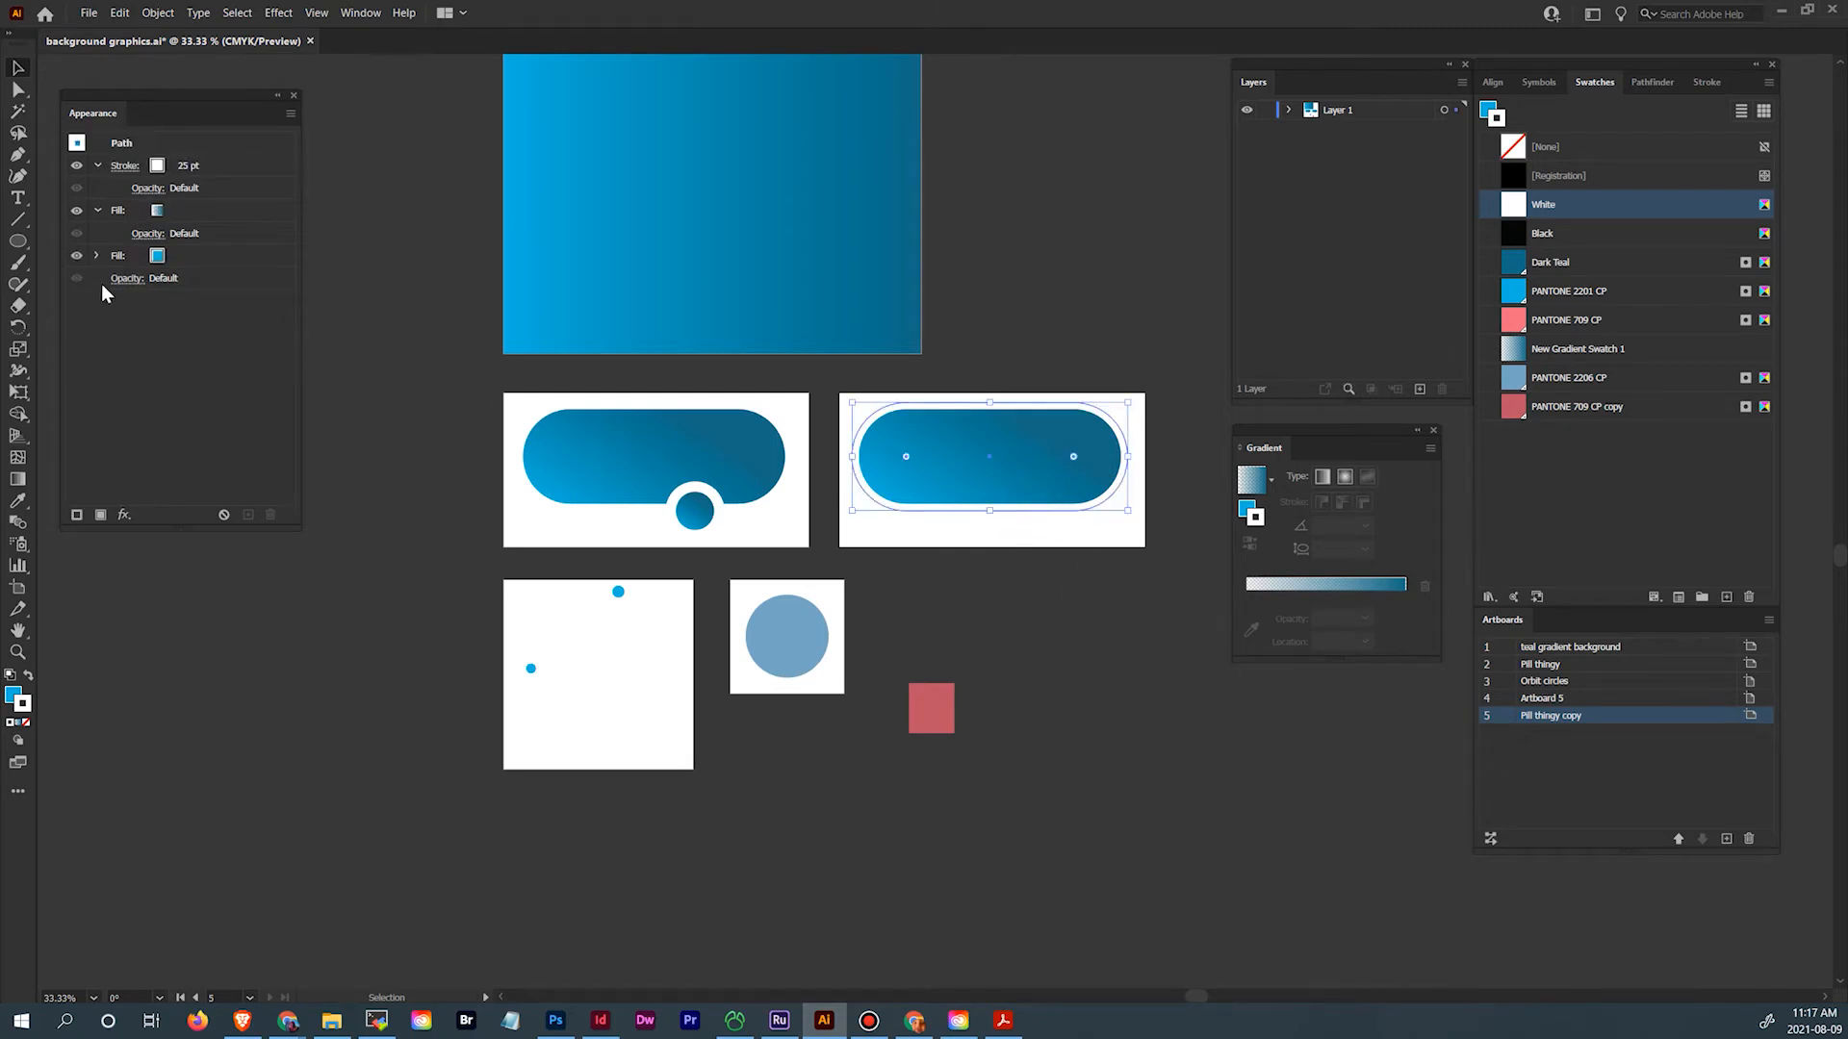
left_click(145, 165)
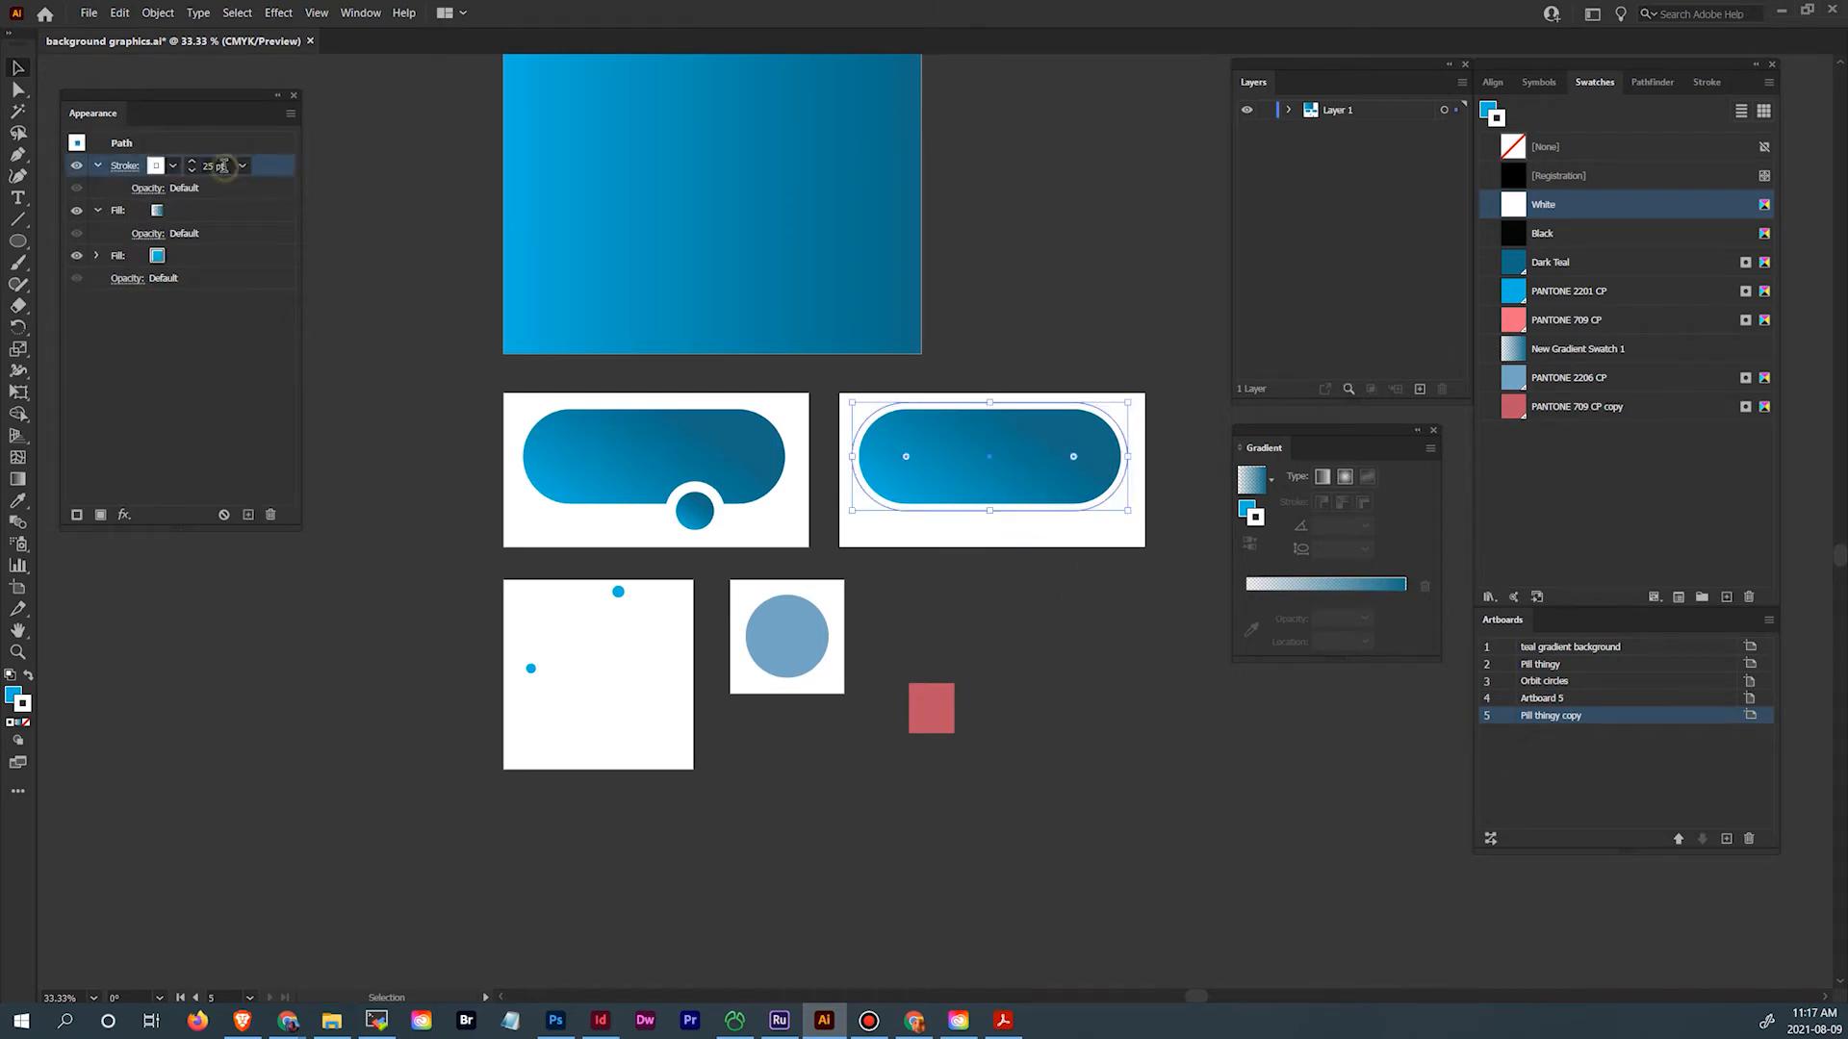
left_click(225, 517)
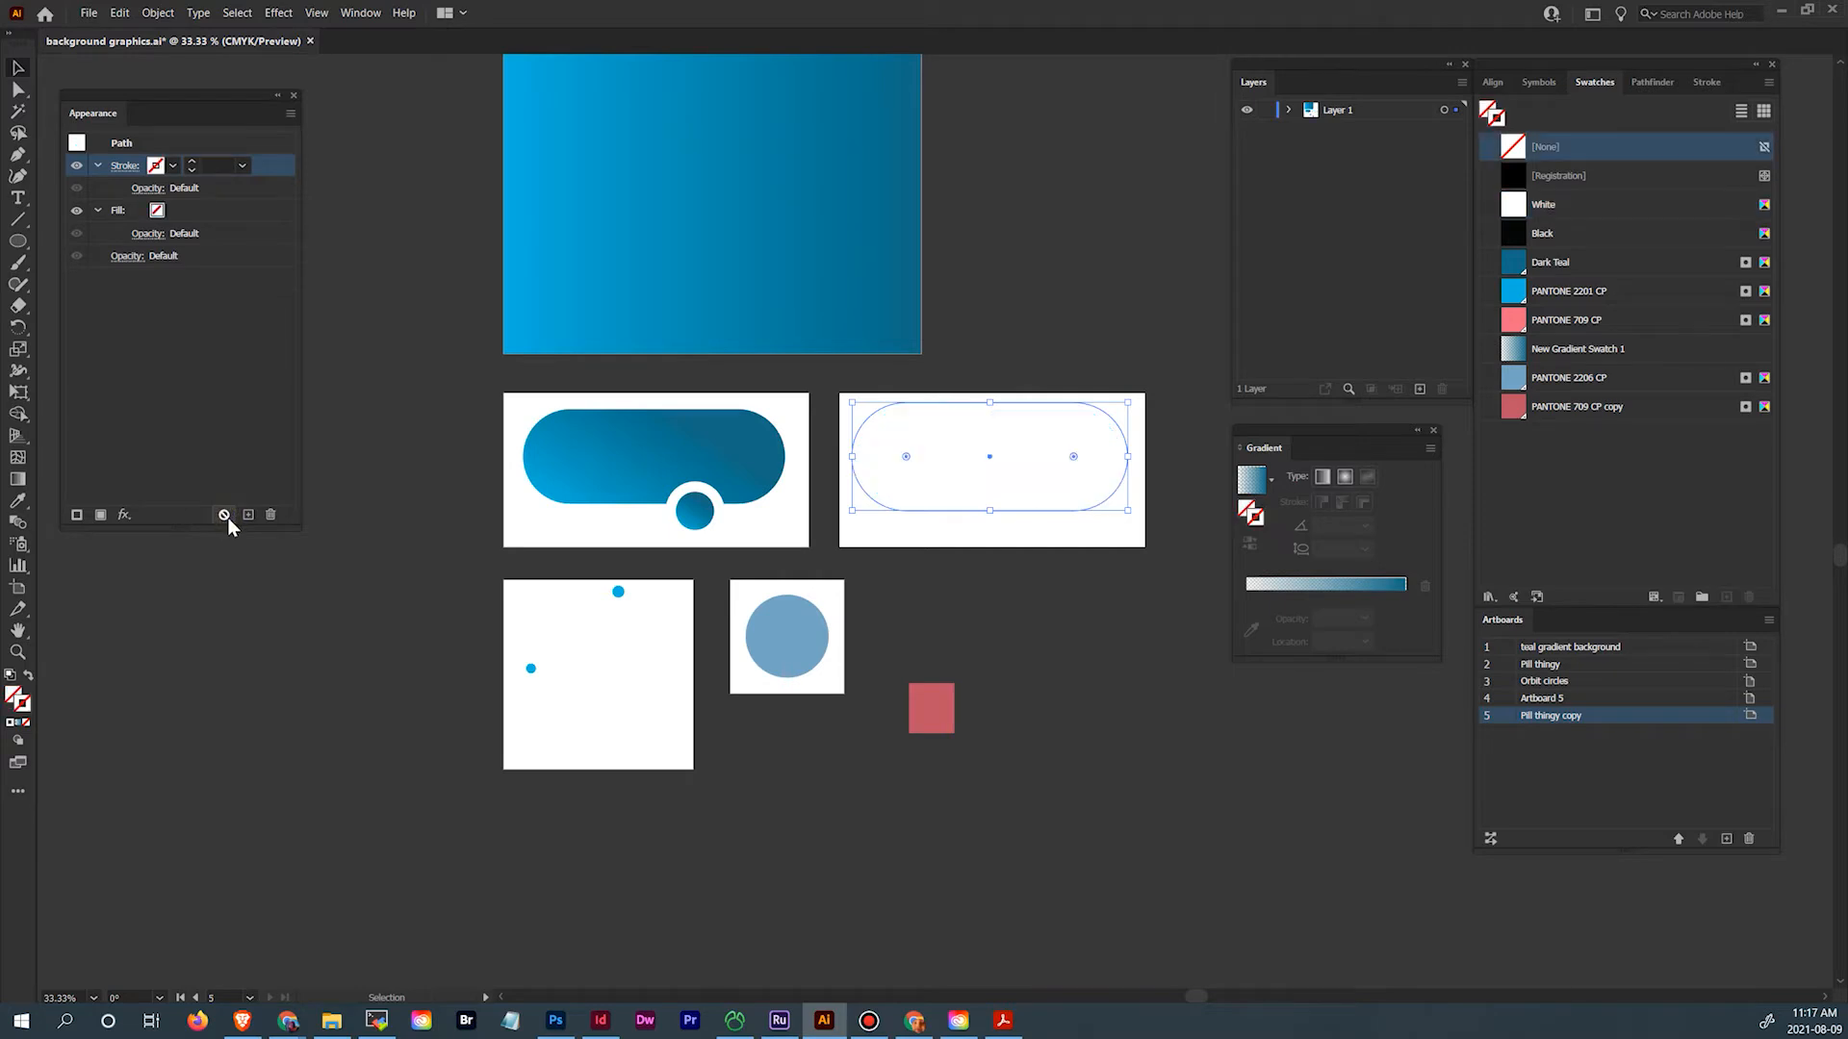
left_click(1002, 647)
left_click(1001, 493)
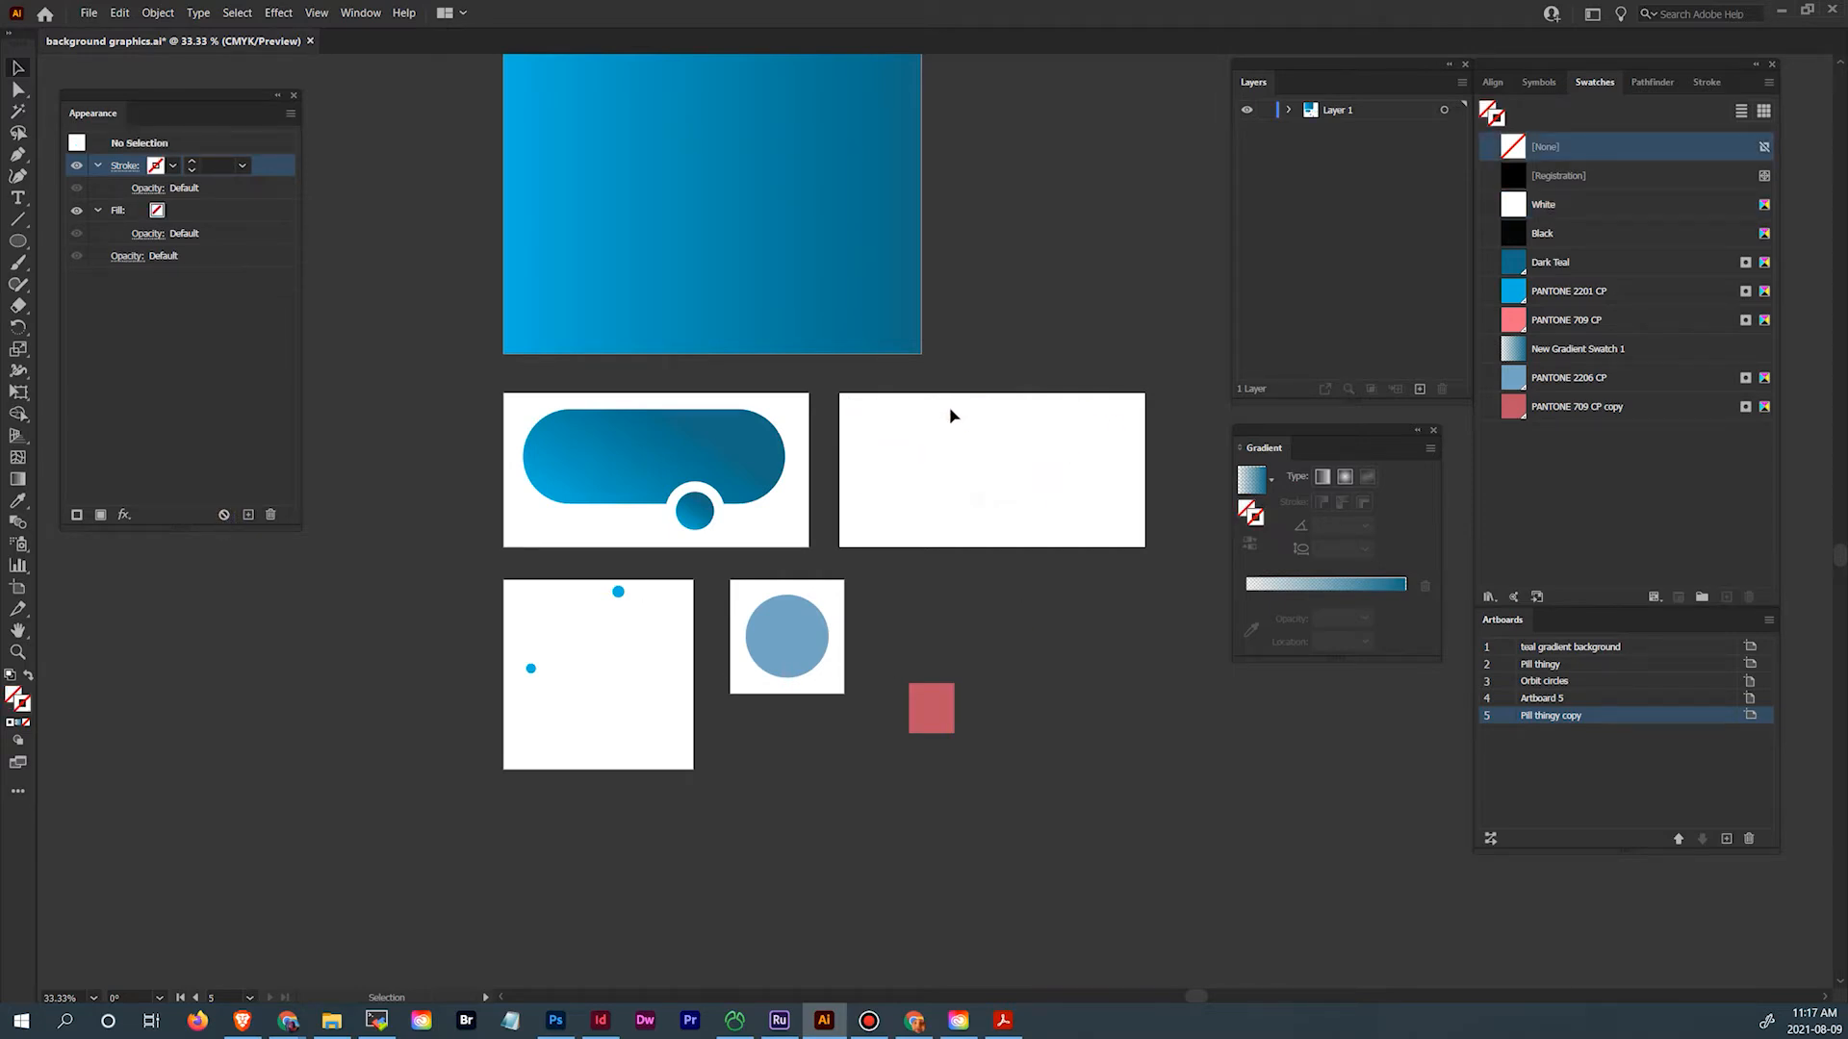
left_click(965, 511)
left_click(1622, 408)
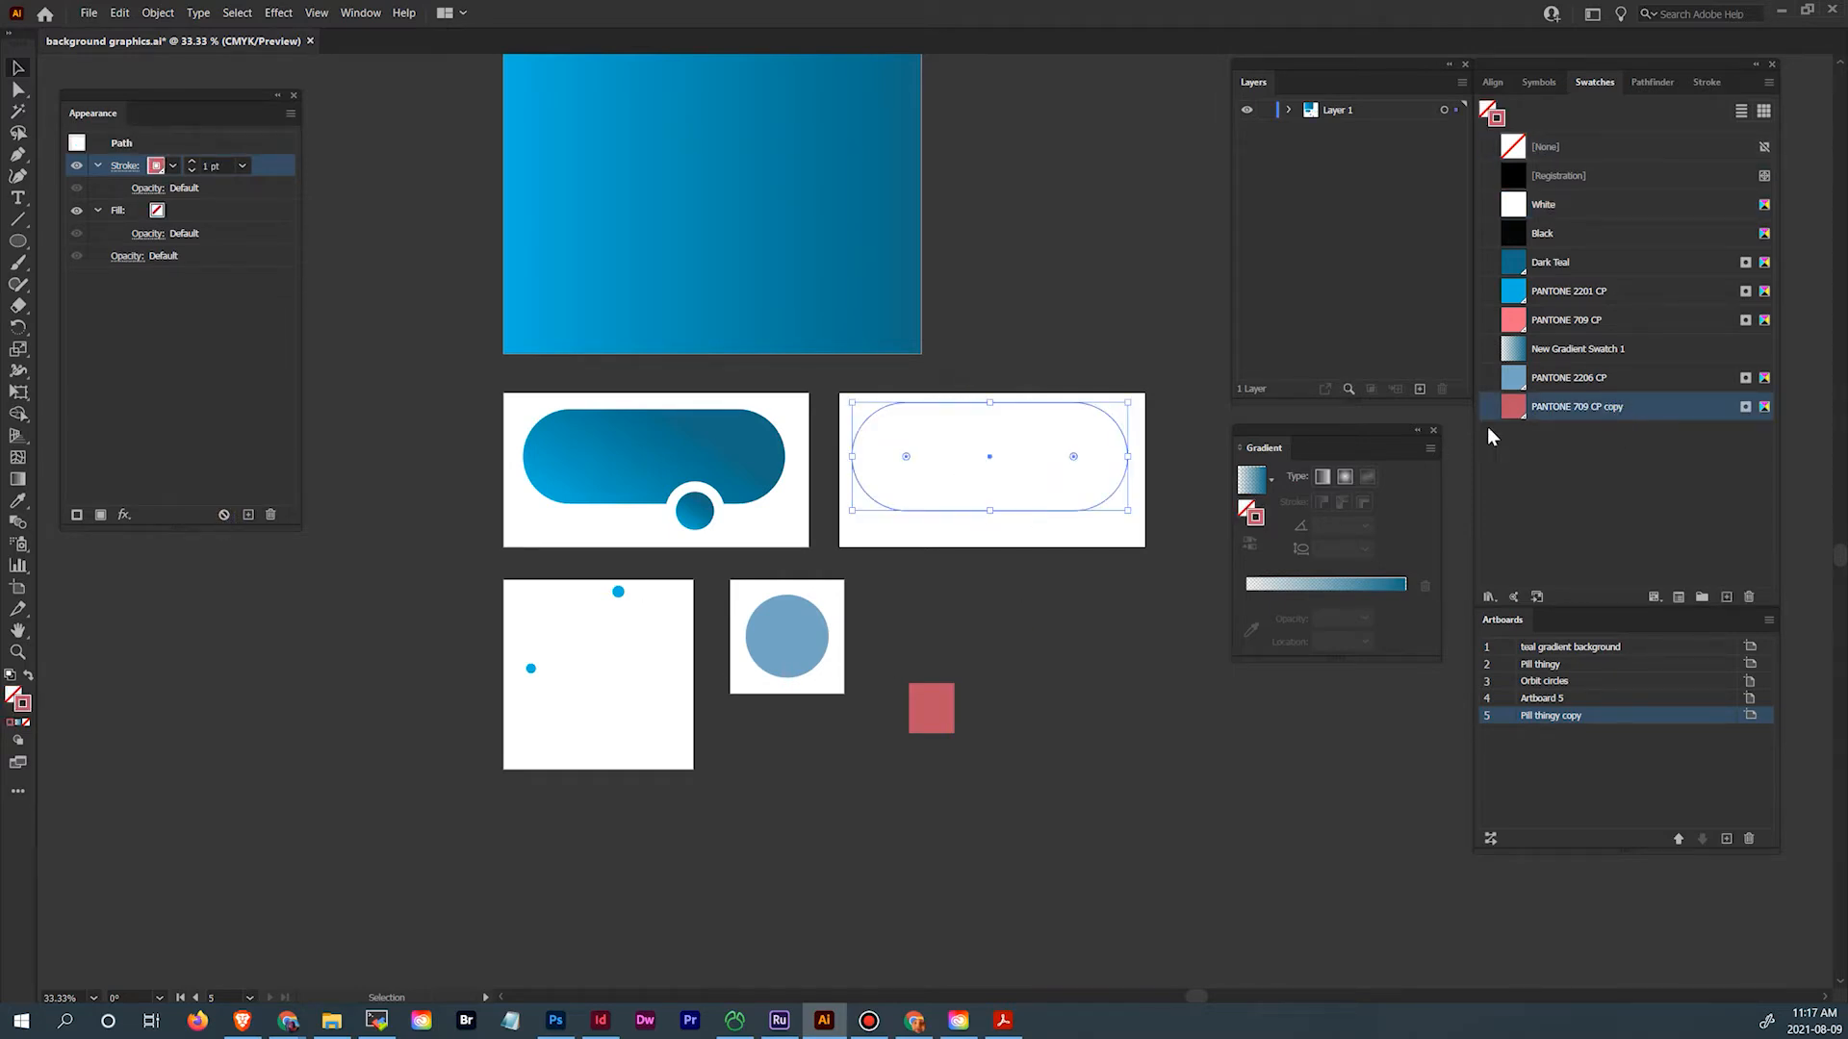
left_click(30, 678)
left_click(300, 694)
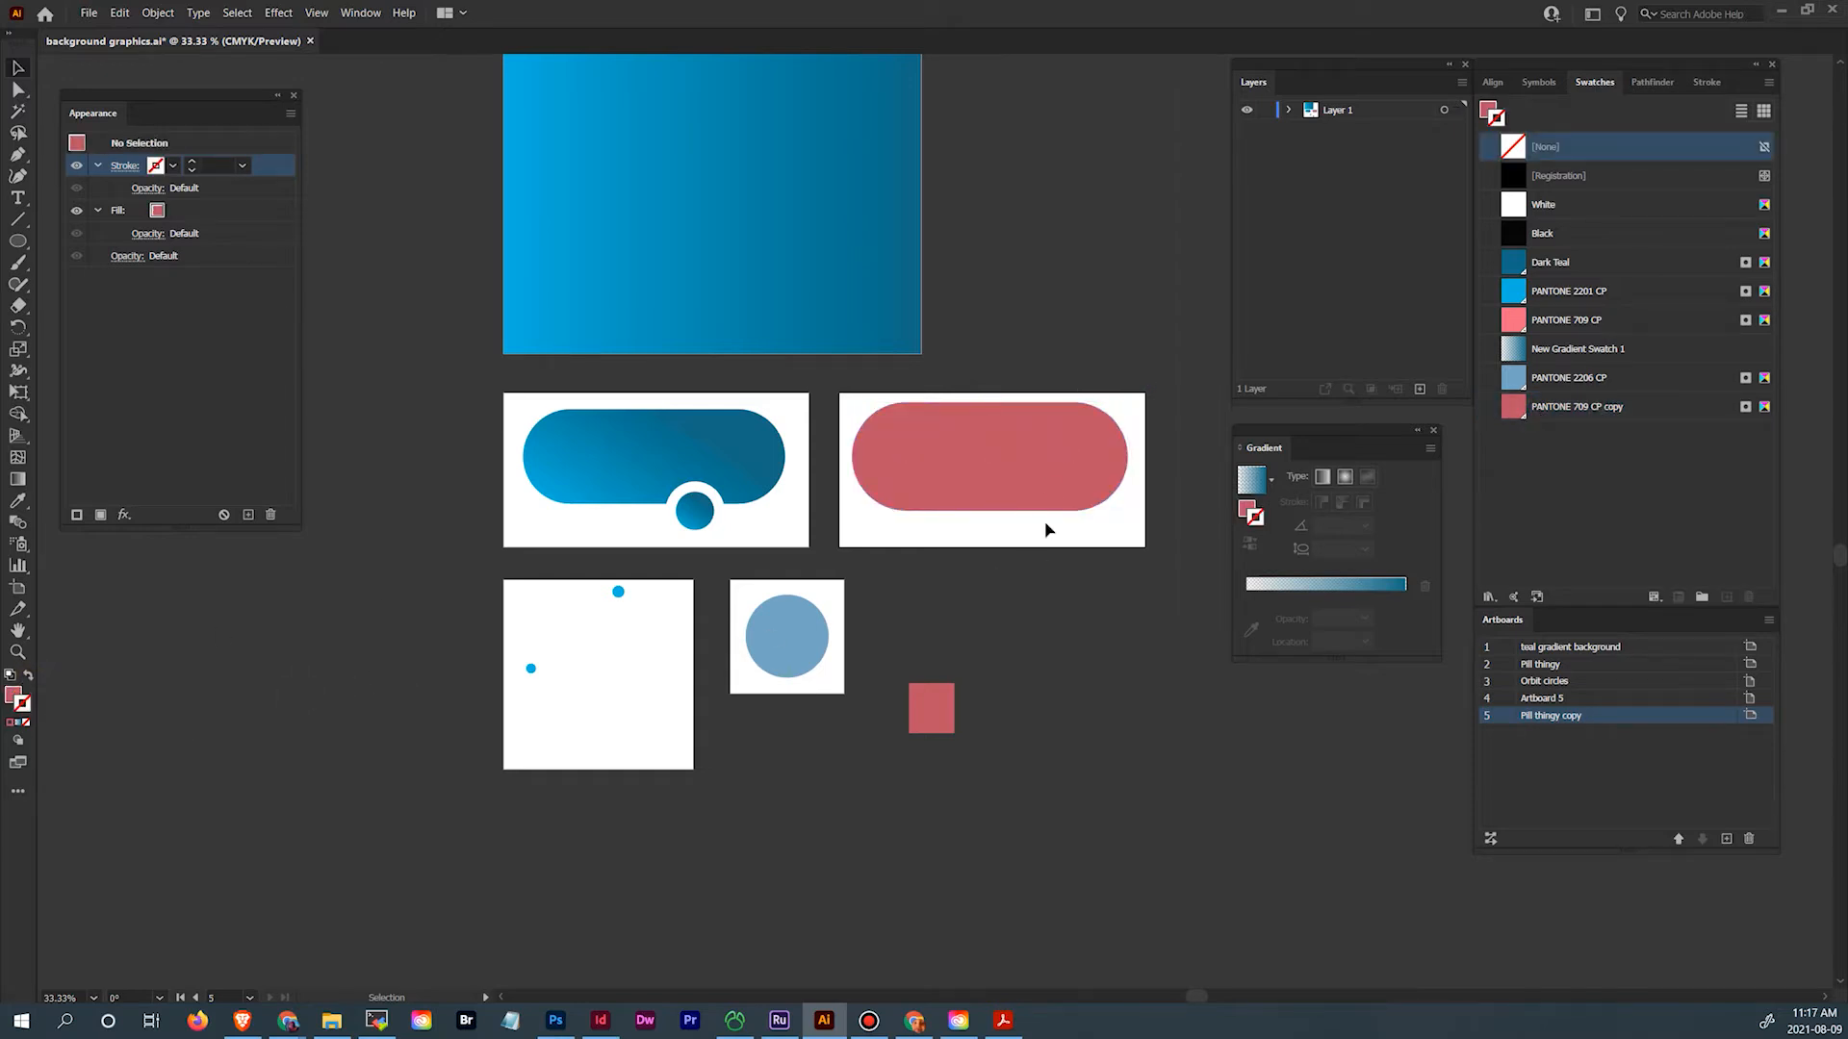
Delete the pasted pink rectangle lying outside the artboards
left_click(1049, 473)
left_click(931, 722)
key("Delete")
left_click_drag(1039, 640, 1058, 707)
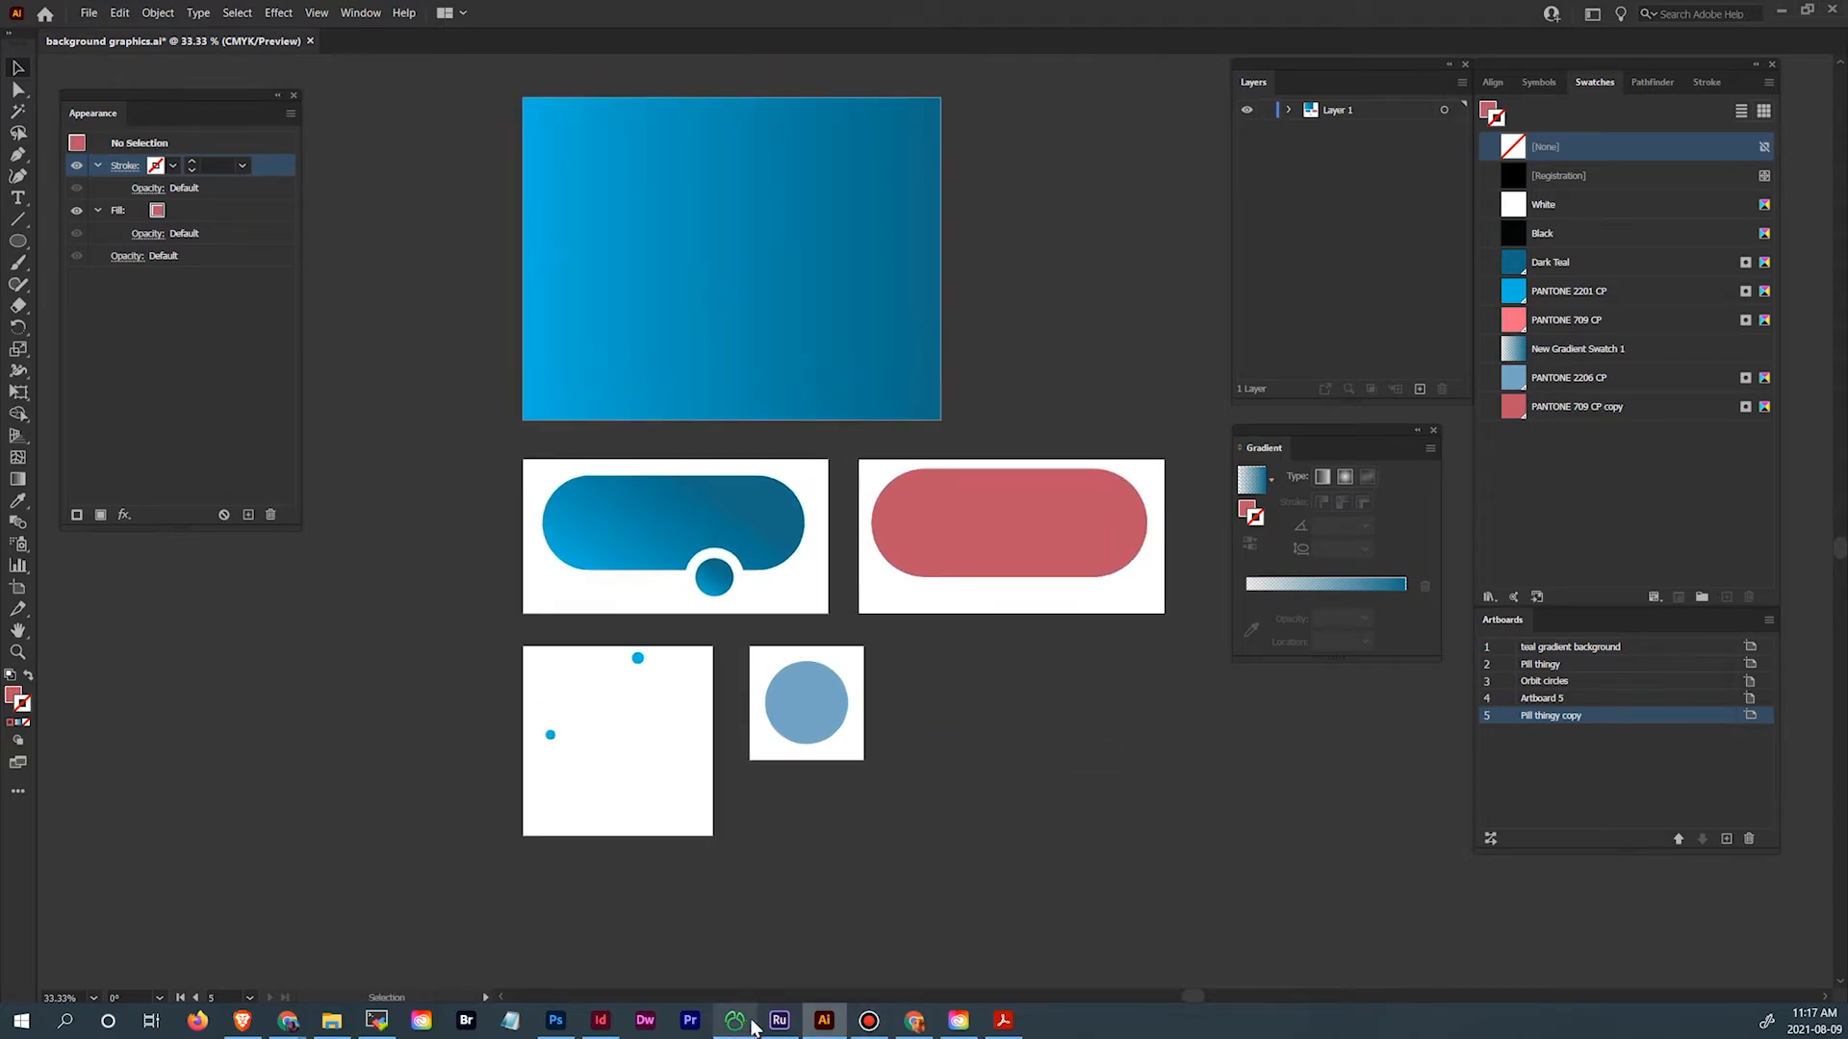
Create a wide new artboard to the right of Artboard 5, below the Pill thingy copy artboard
left_click_drag(1140, 856, 892, 627)
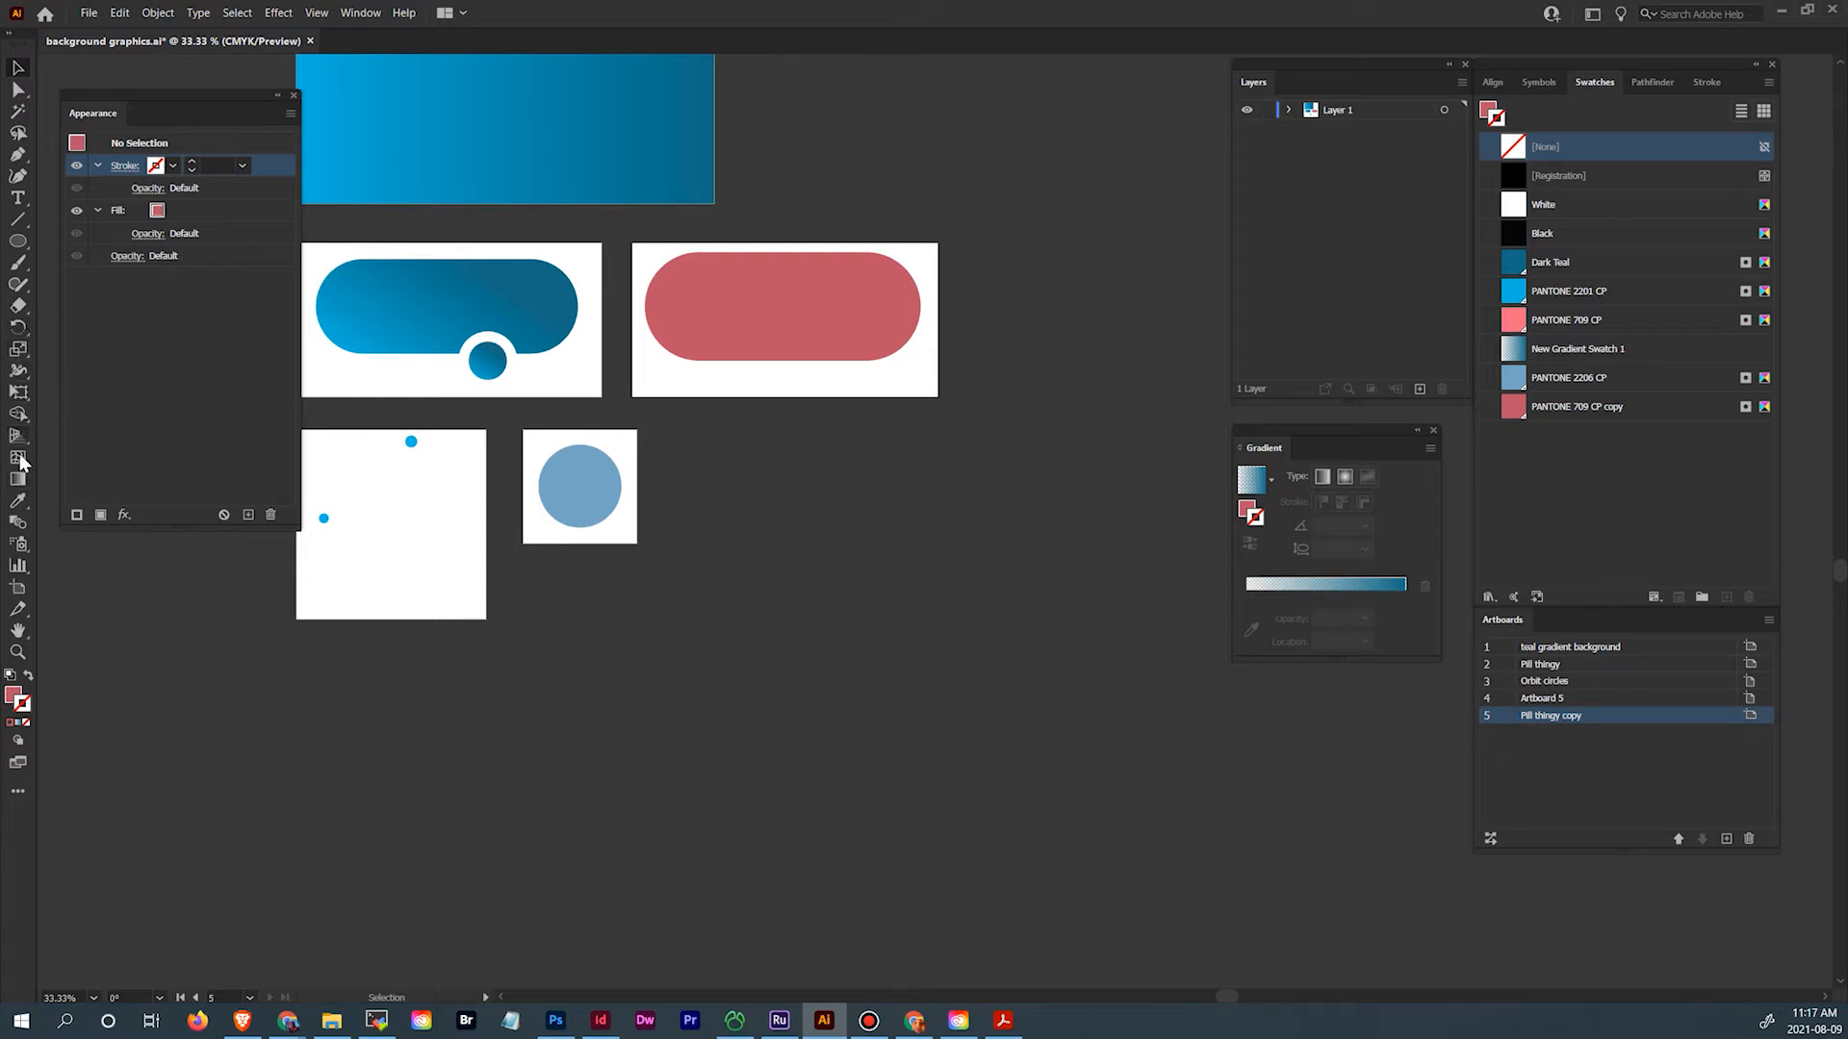
left_click(18, 589)
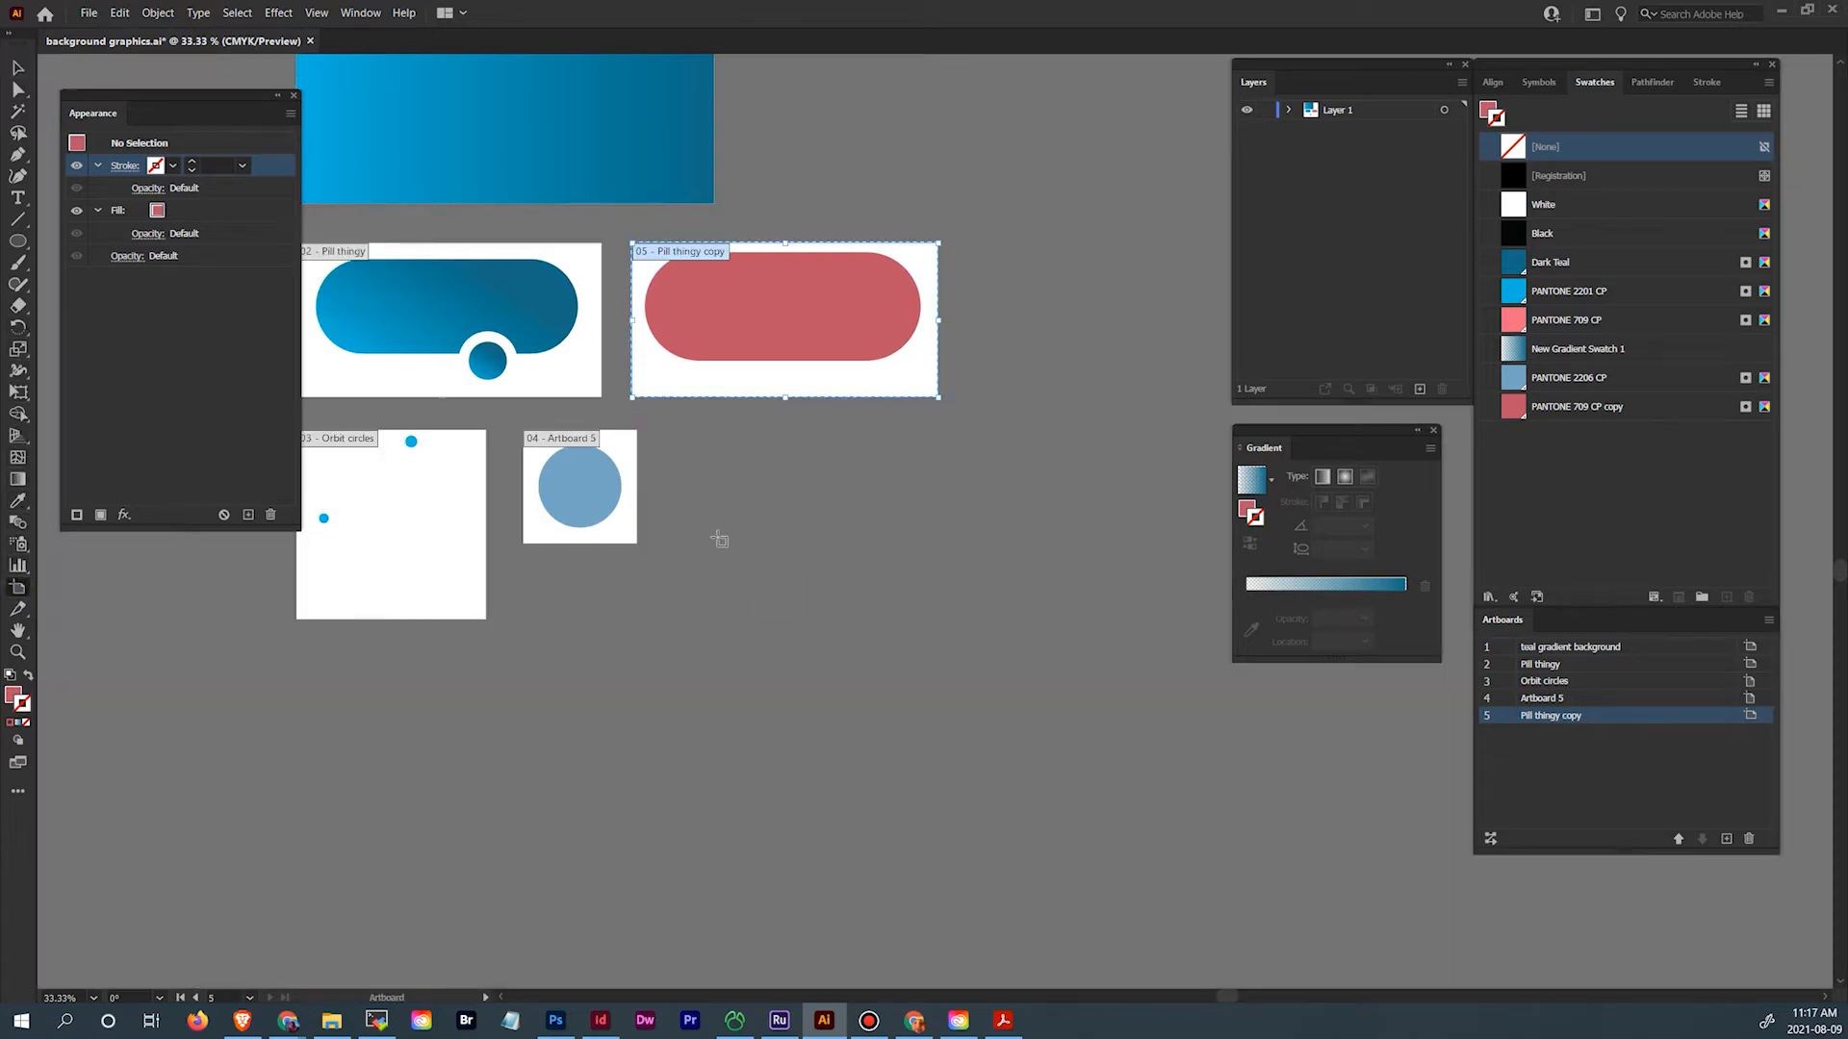
left_click_drag(668, 430, 968, 704)
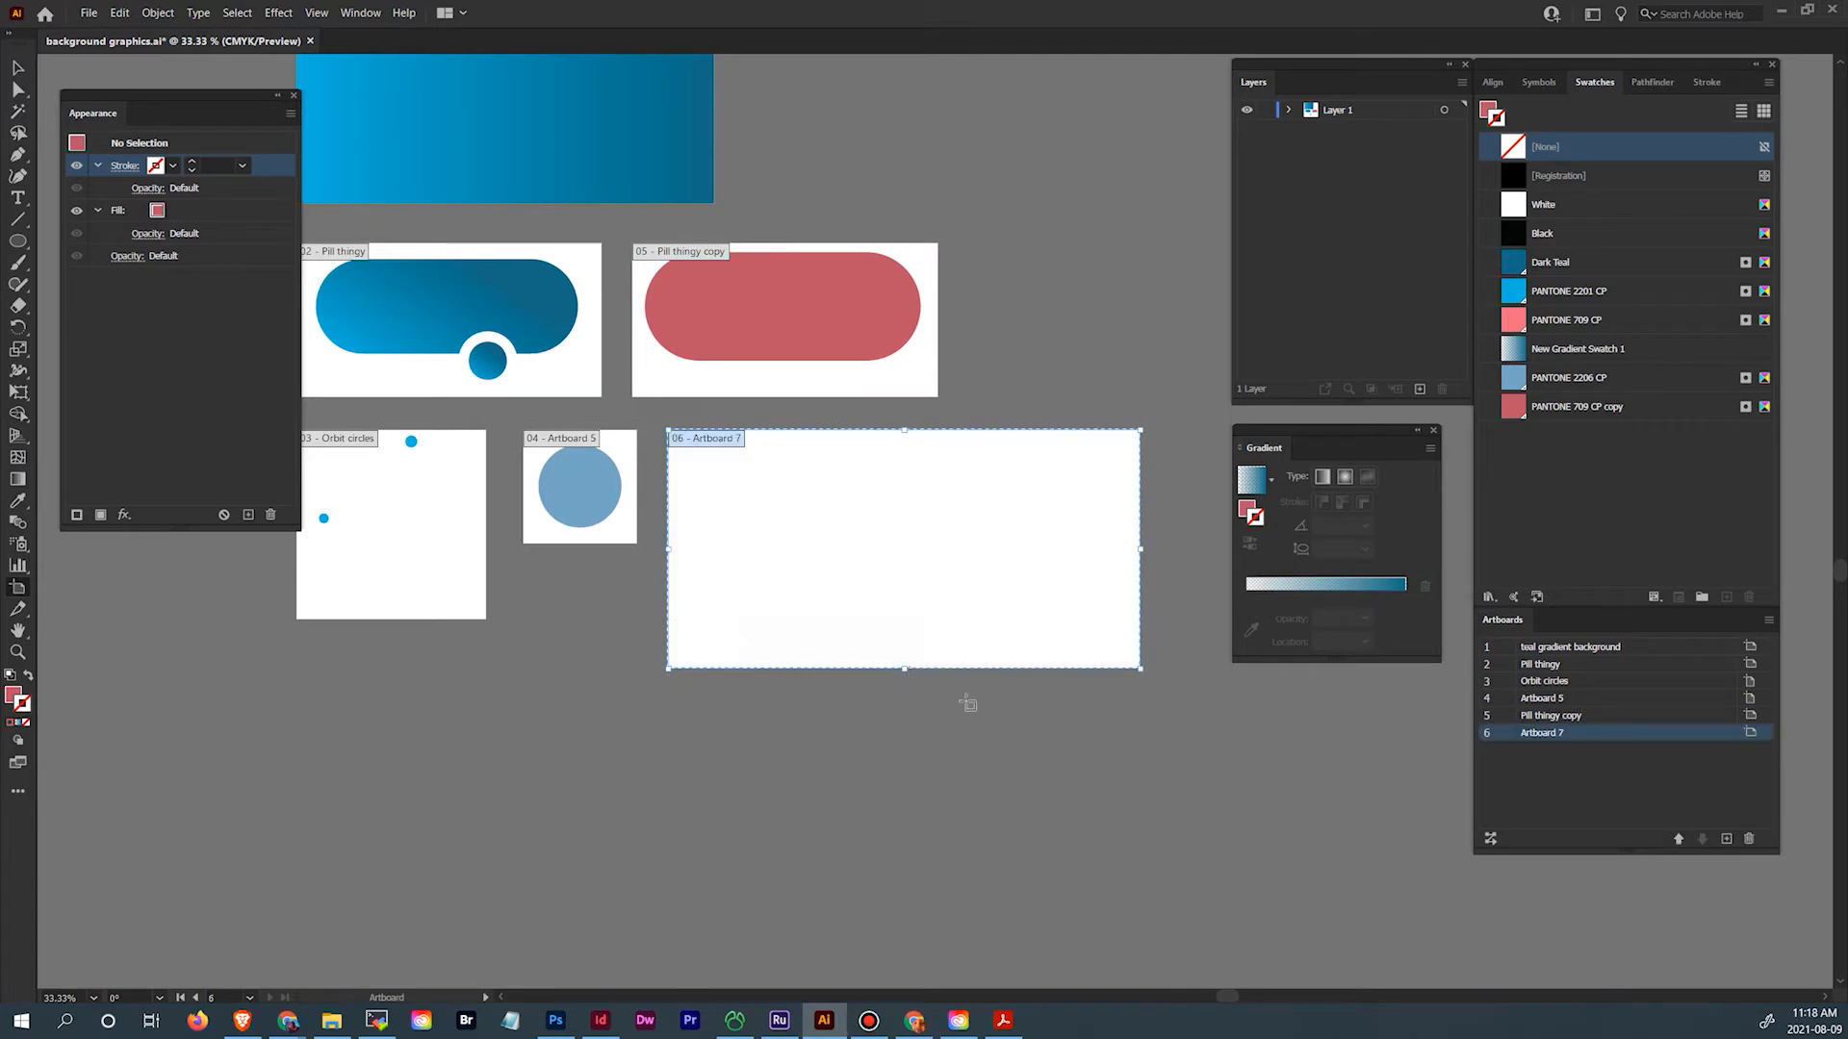
Draw a straight 45-degree Pen path from the new artboard's upper left area down to just past its bottom edge
left_click(21, 154)
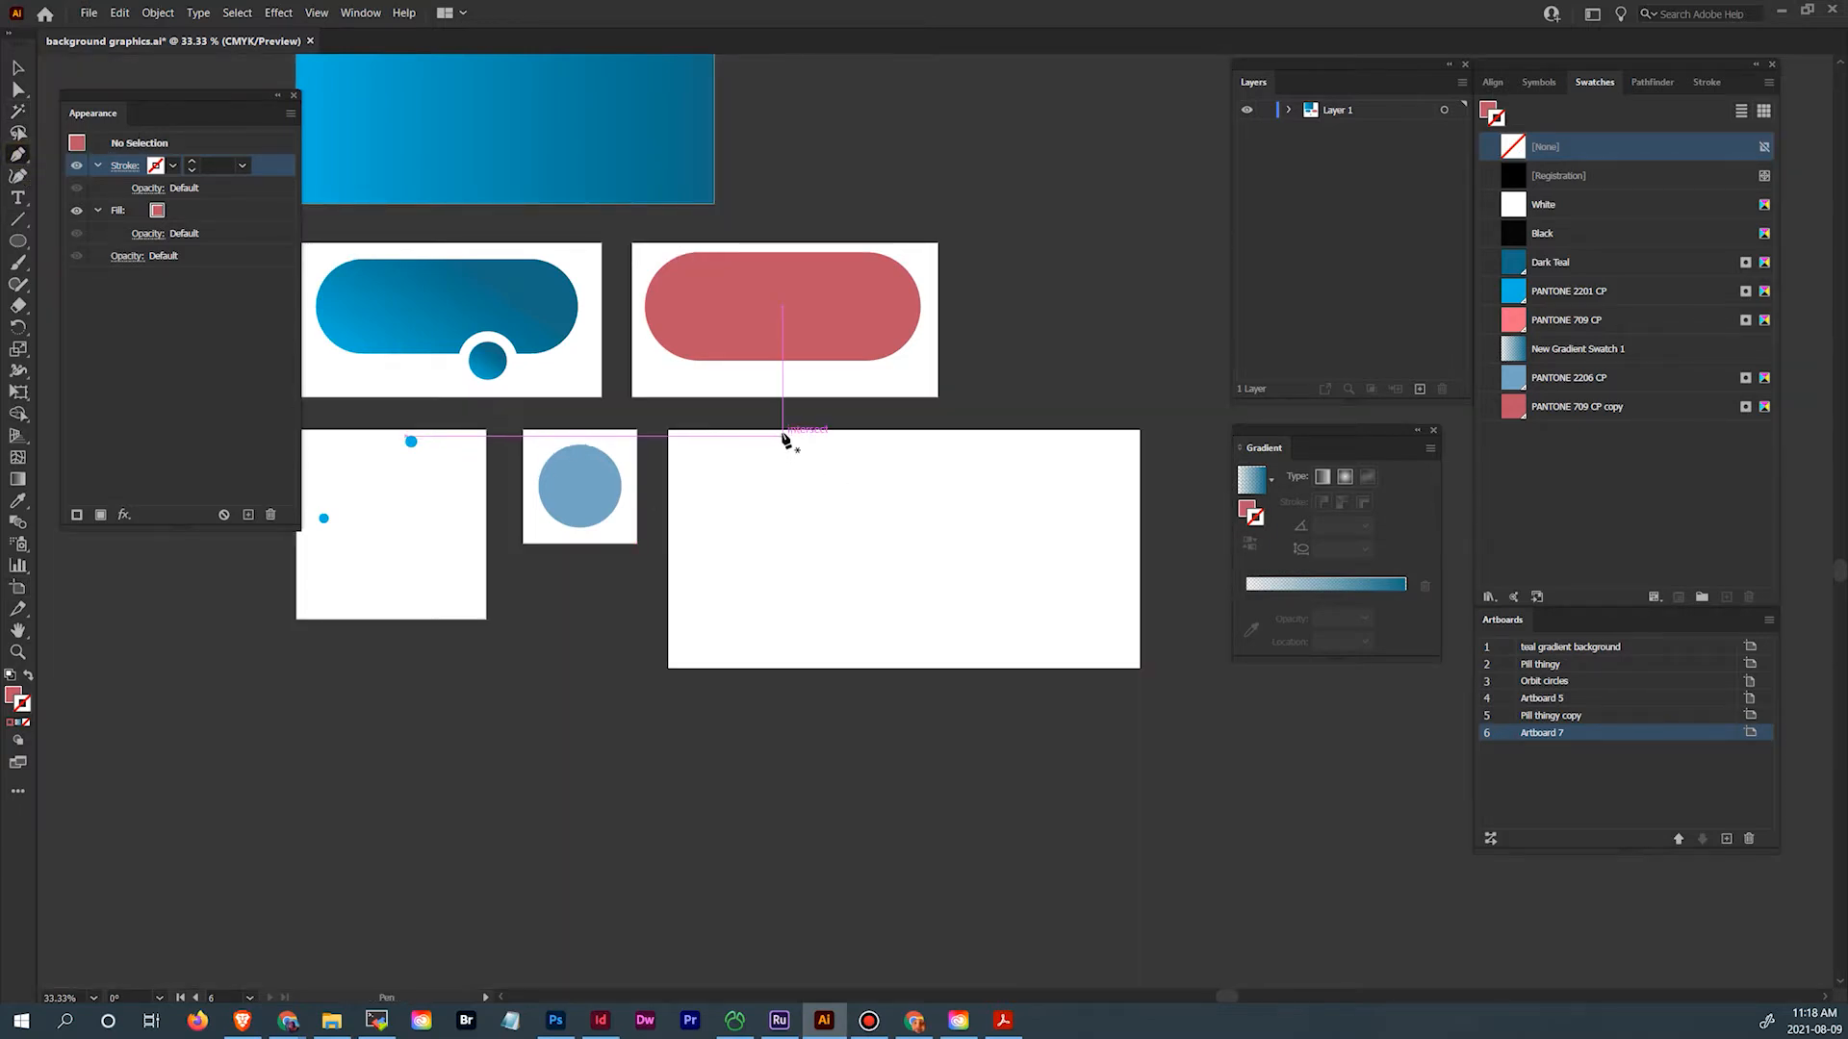
left_click(707, 448)
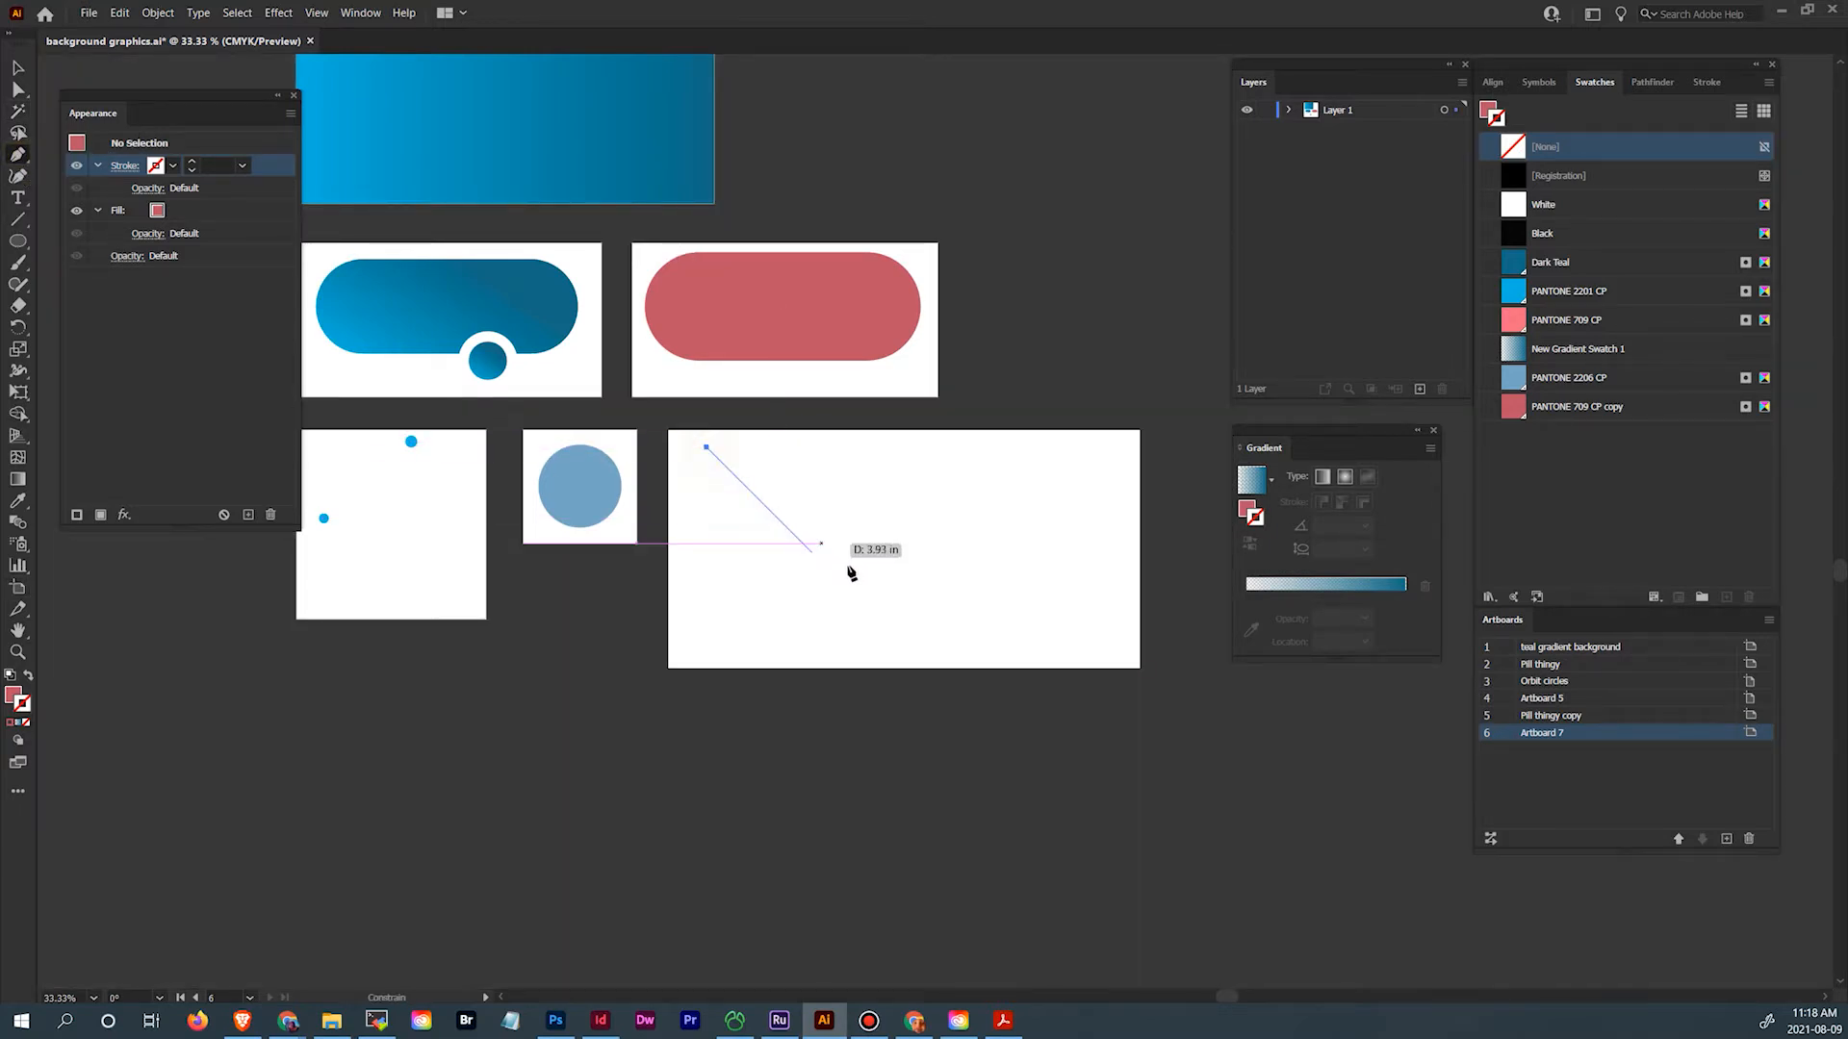
left_click(935, 675)
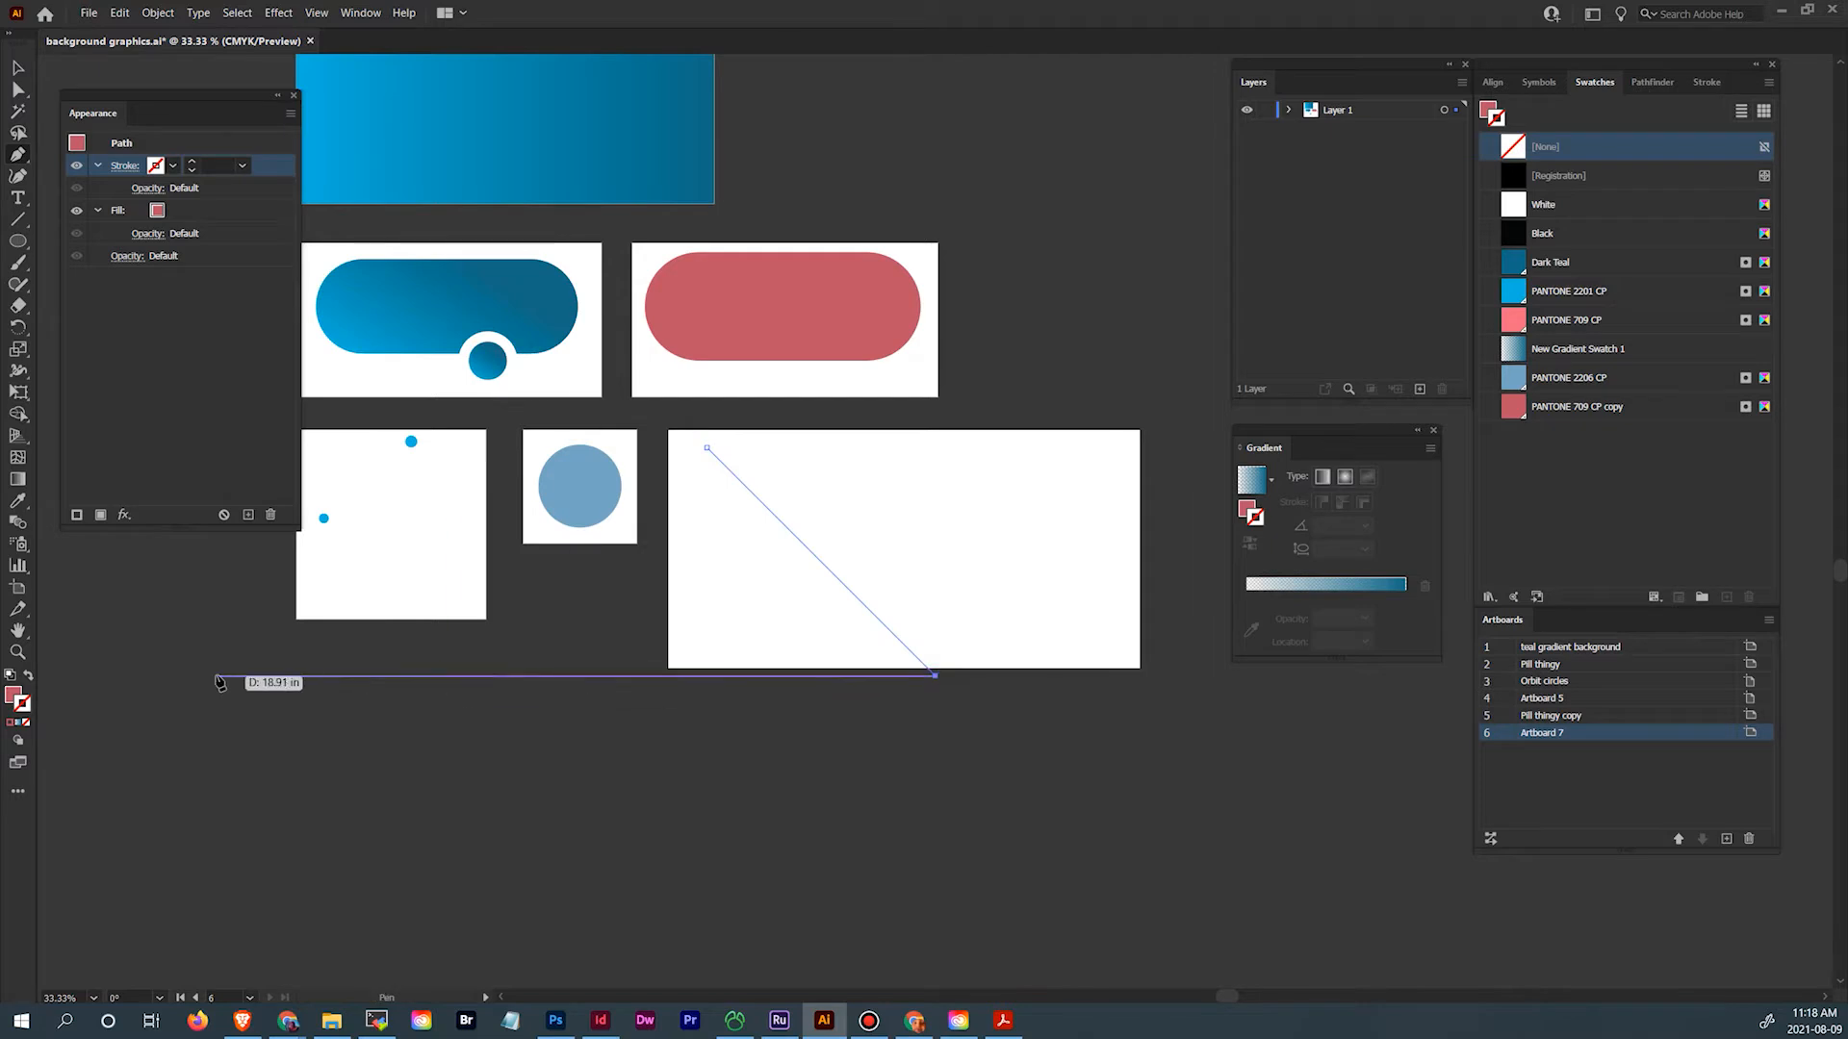
Swap the diagonal path's fill and stroke so the stroke uses PANTONE 709 CP copy, and set its weight to 100 pt
left_click(29, 677)
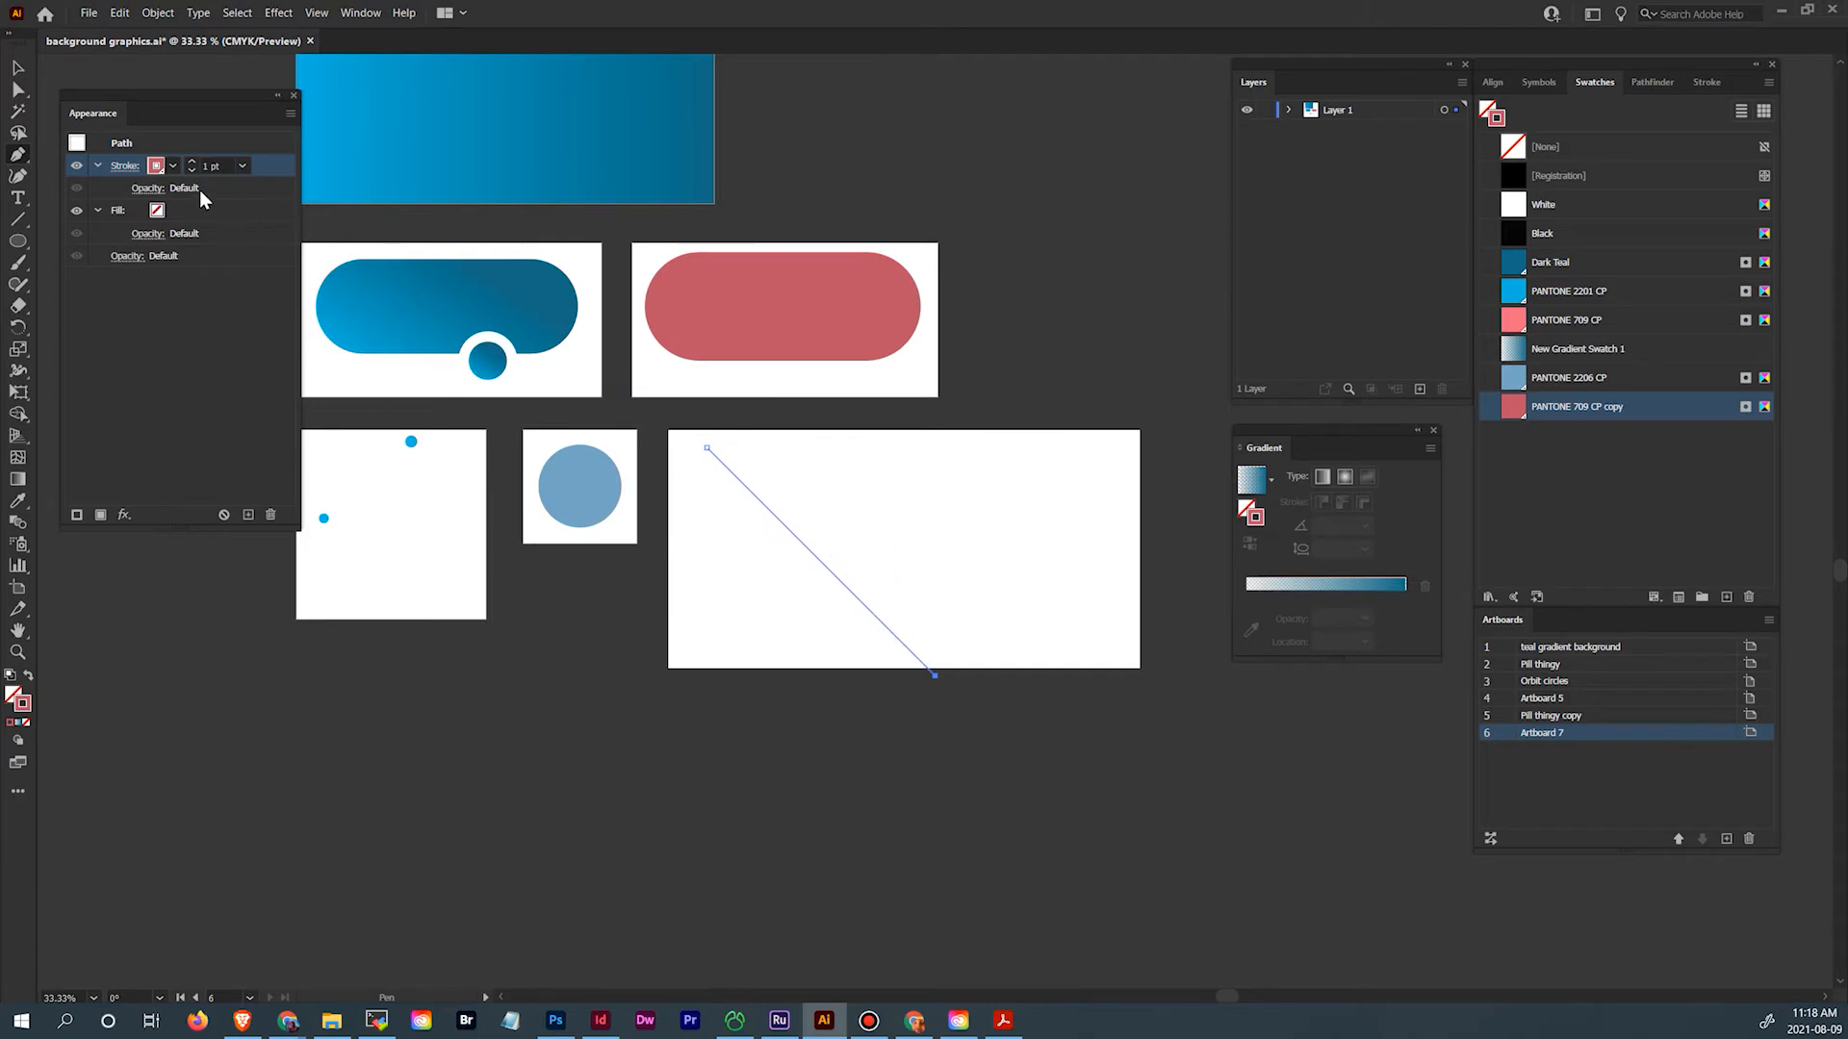
left_click(191, 162)
left_click(192, 161)
left_click(192, 161)
left_click(192, 162)
left_click(192, 161)
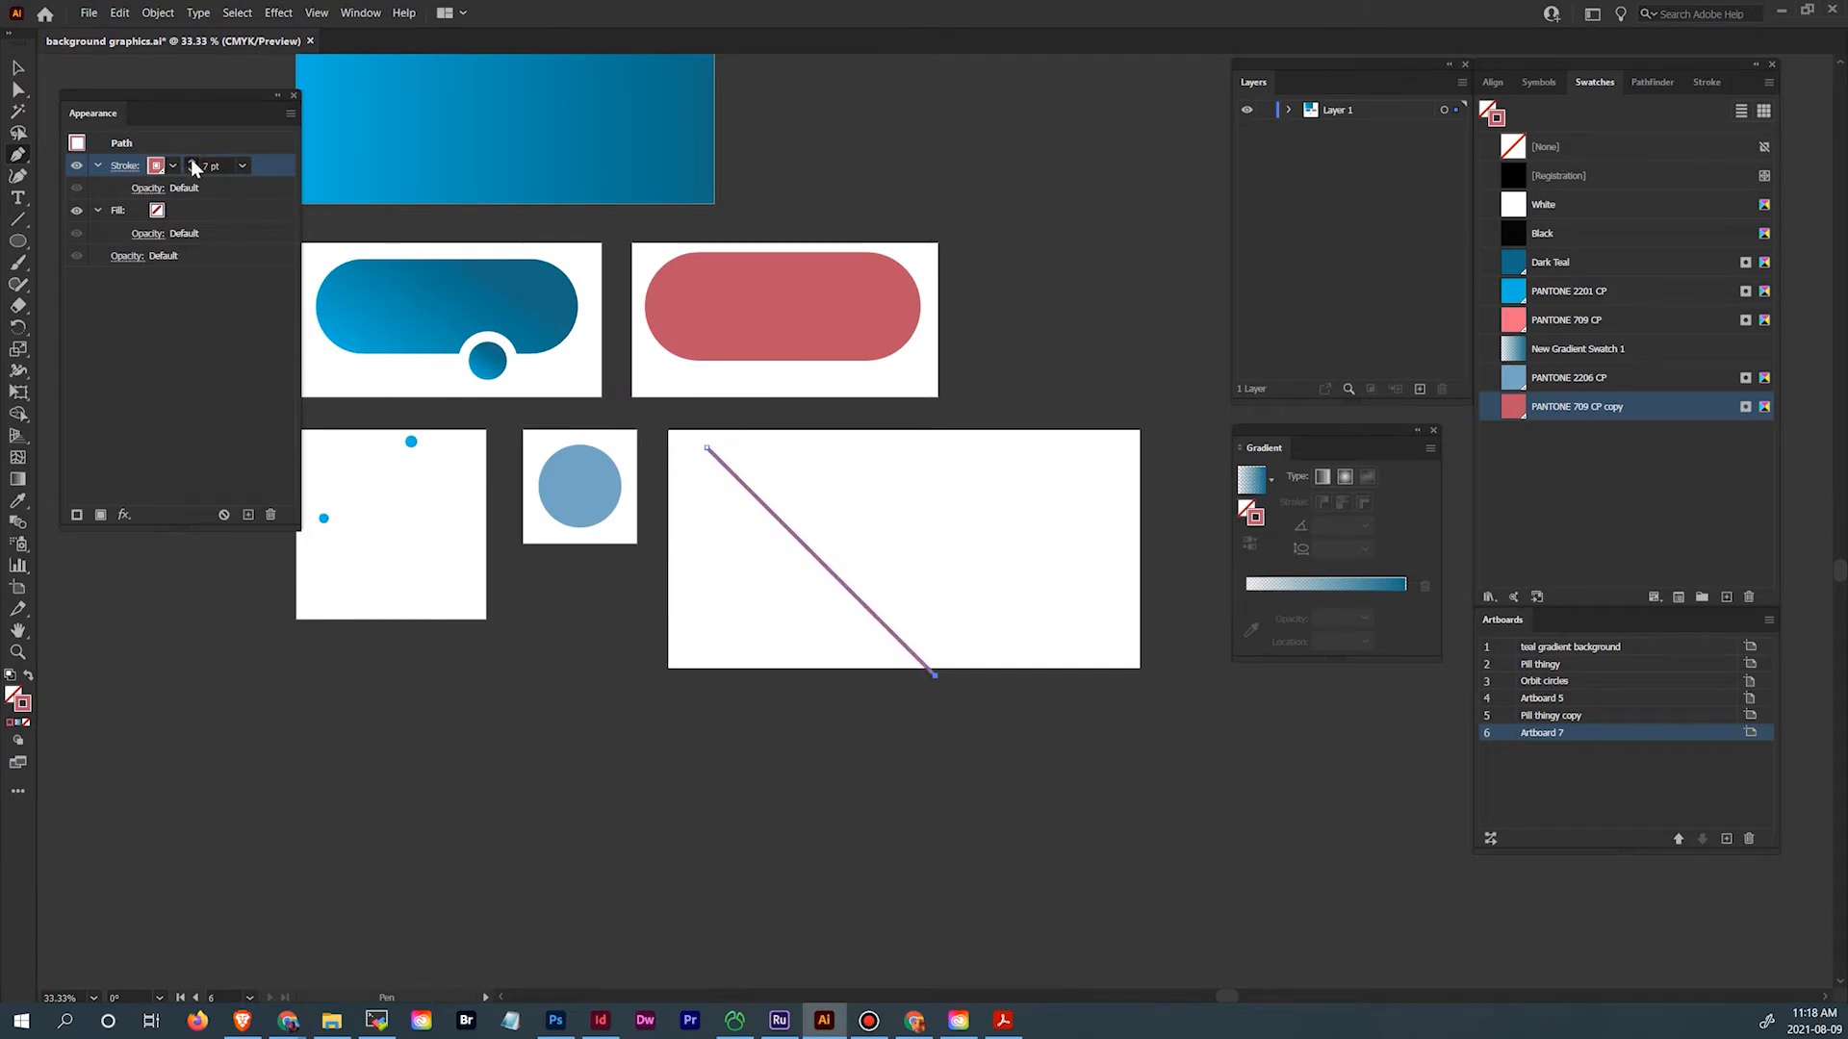
left_click(243, 167)
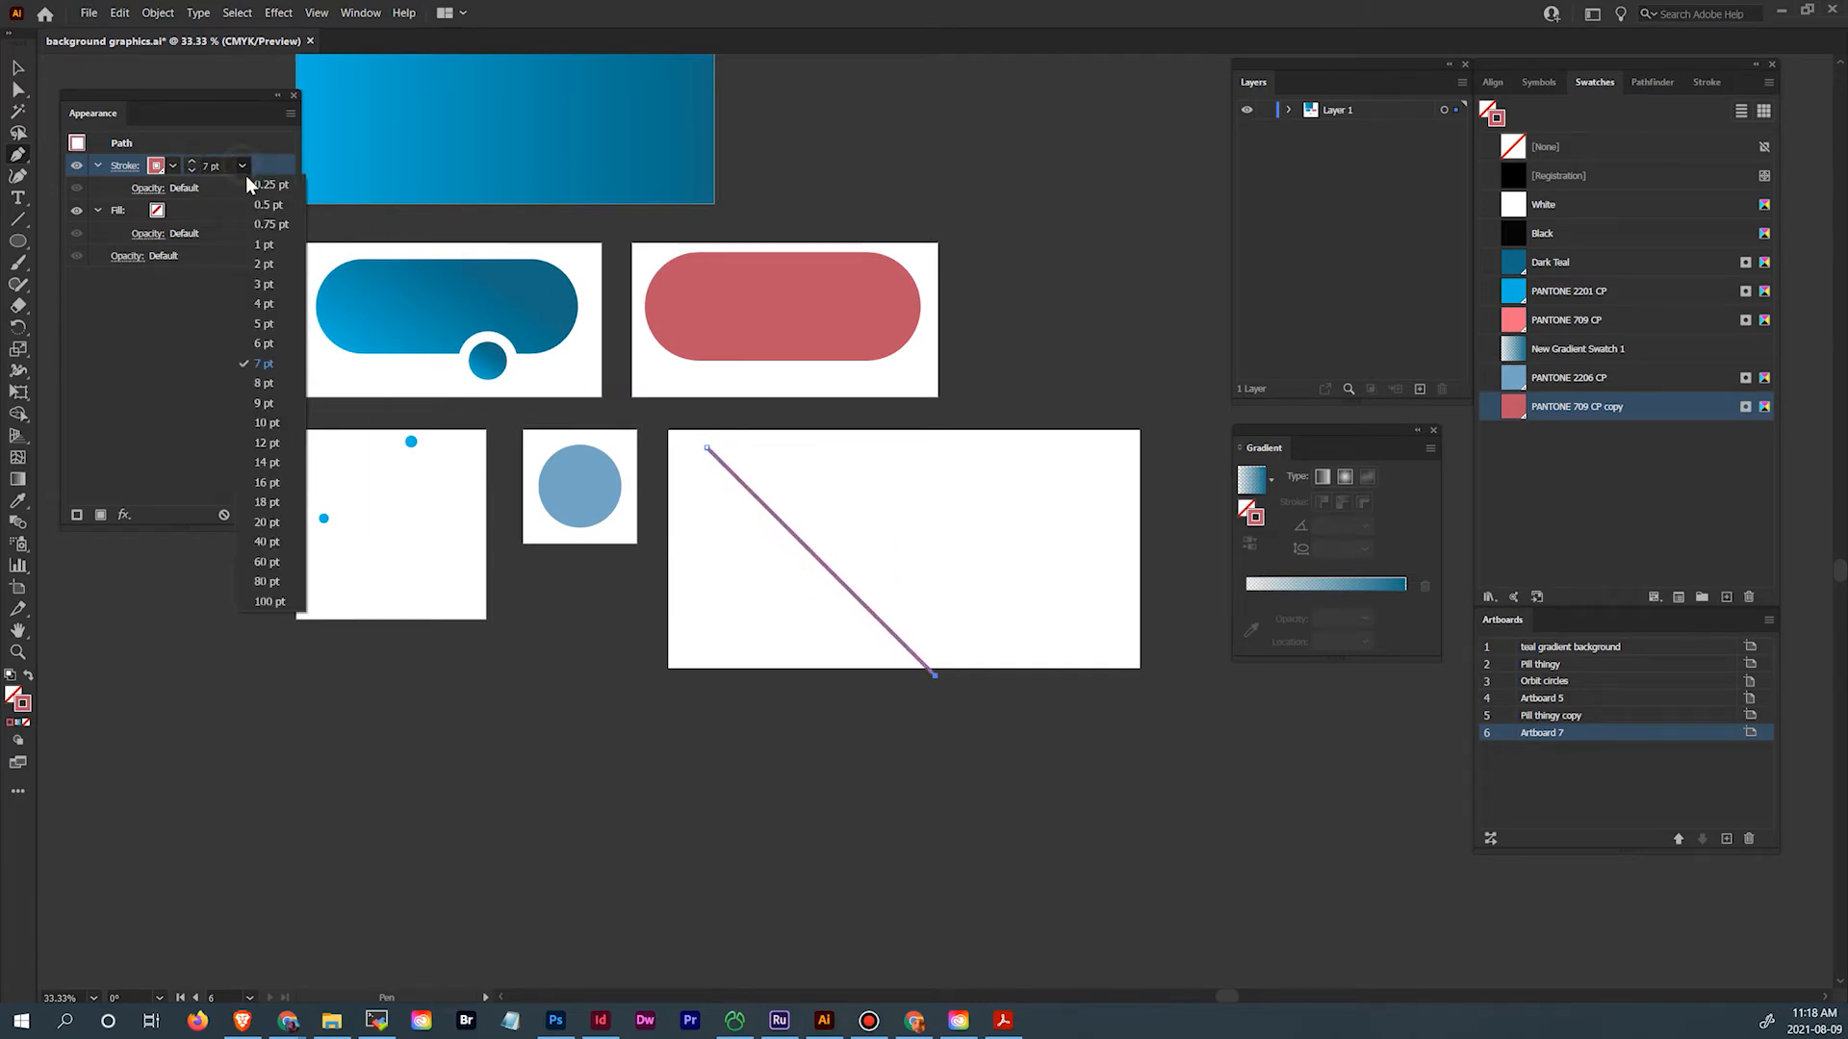
left_click(269, 602)
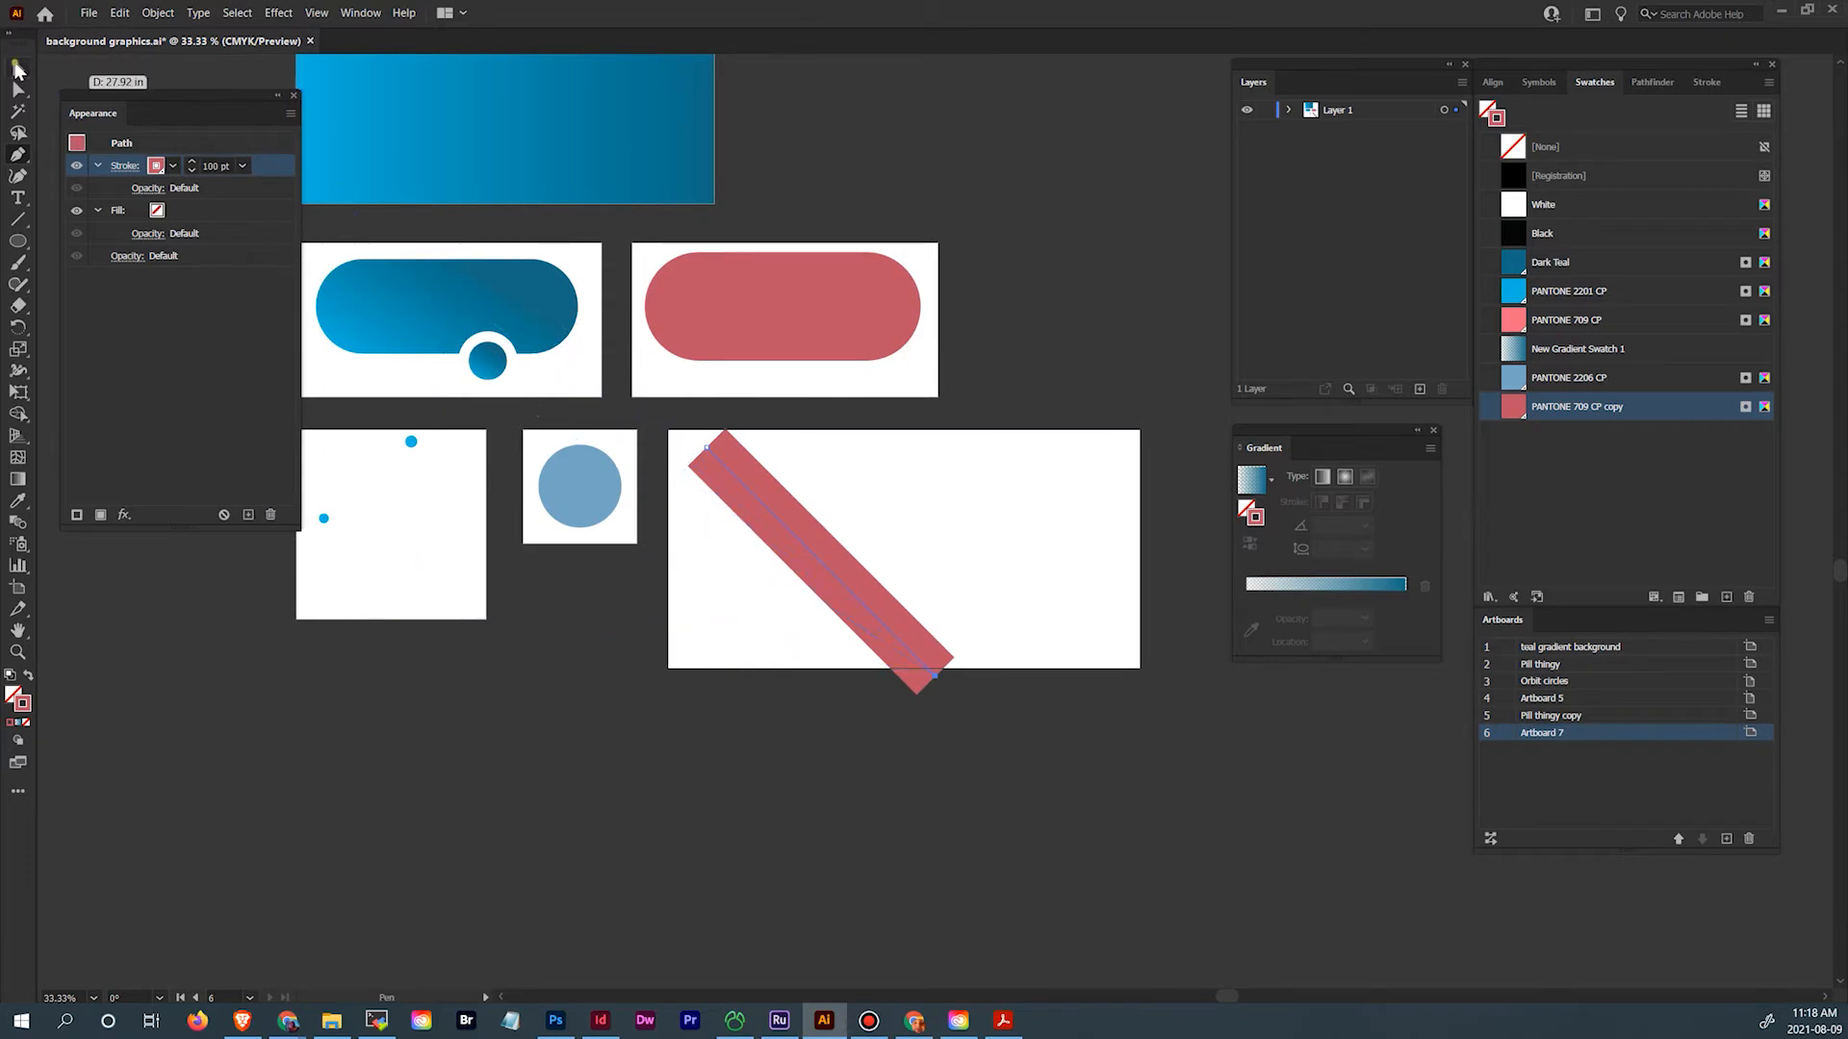
key("v")
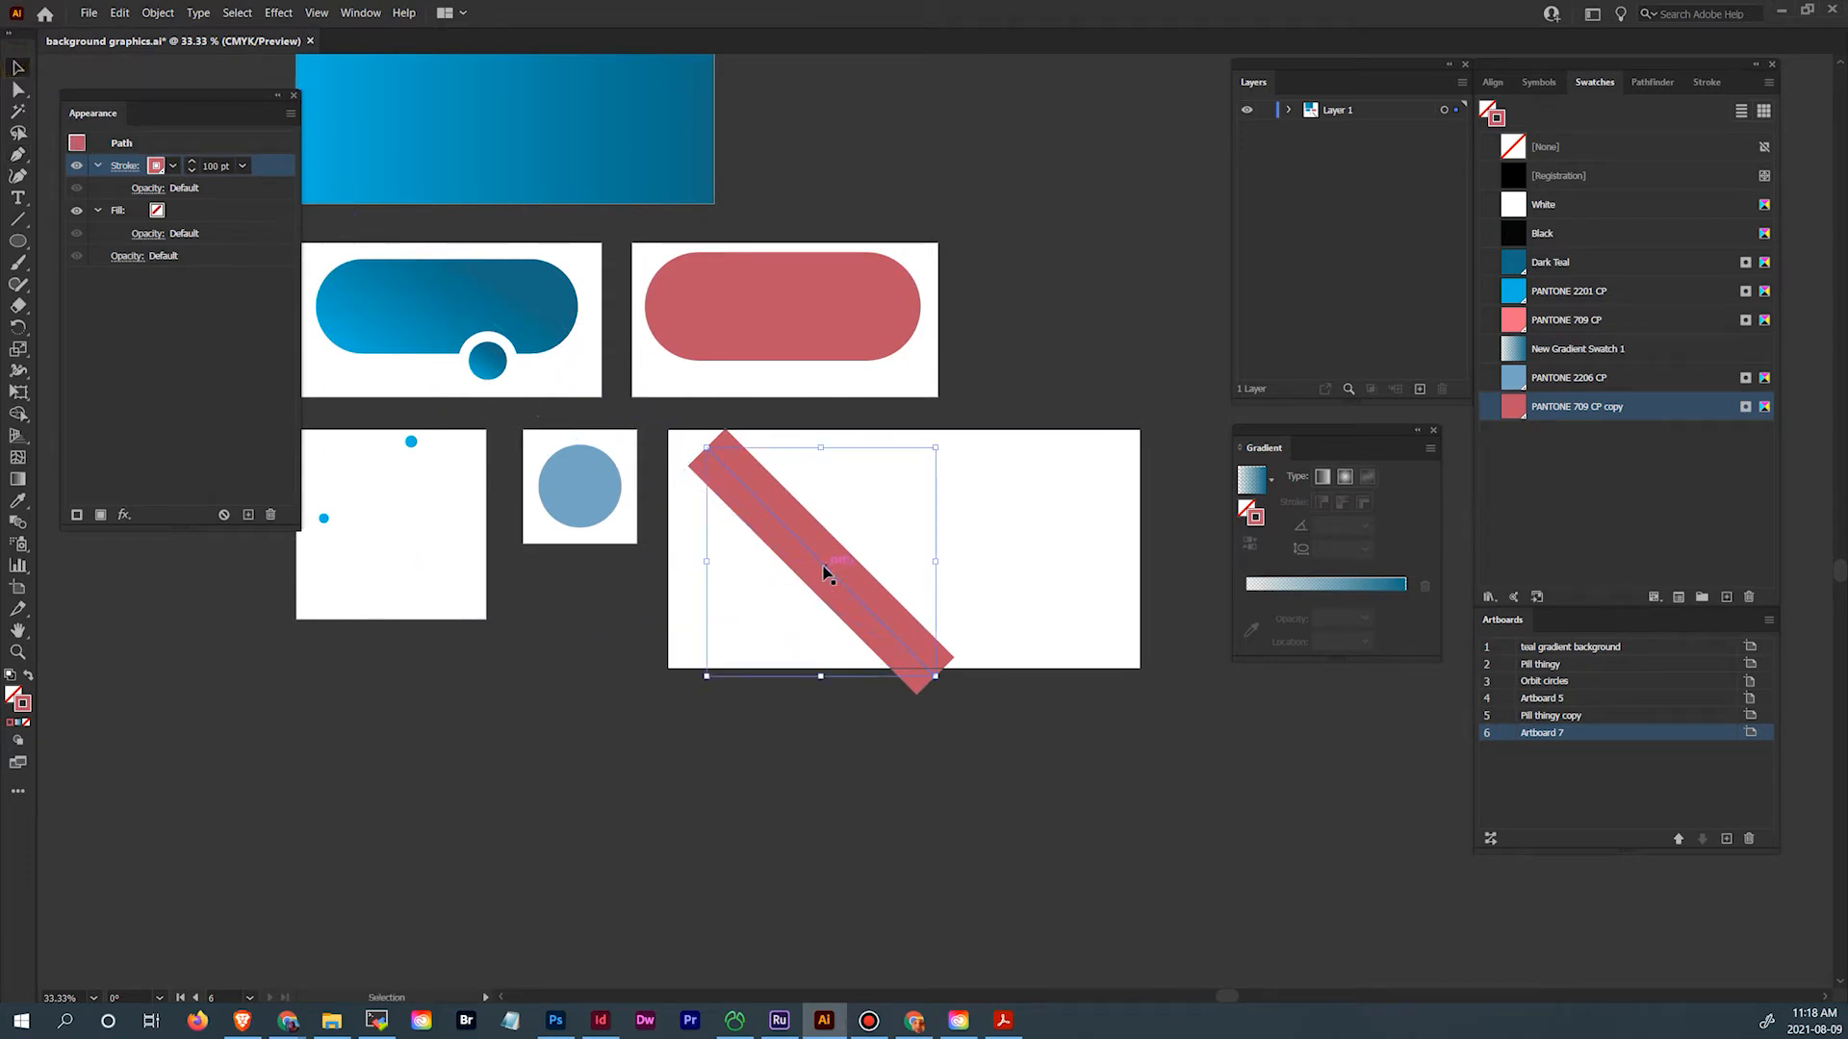
Duplicate the pink diagonal bar across to the artboard's right edge and set the blend spacing for both bars to Specified Steps, 4
left_click_drag(818, 568, 1201, 518)
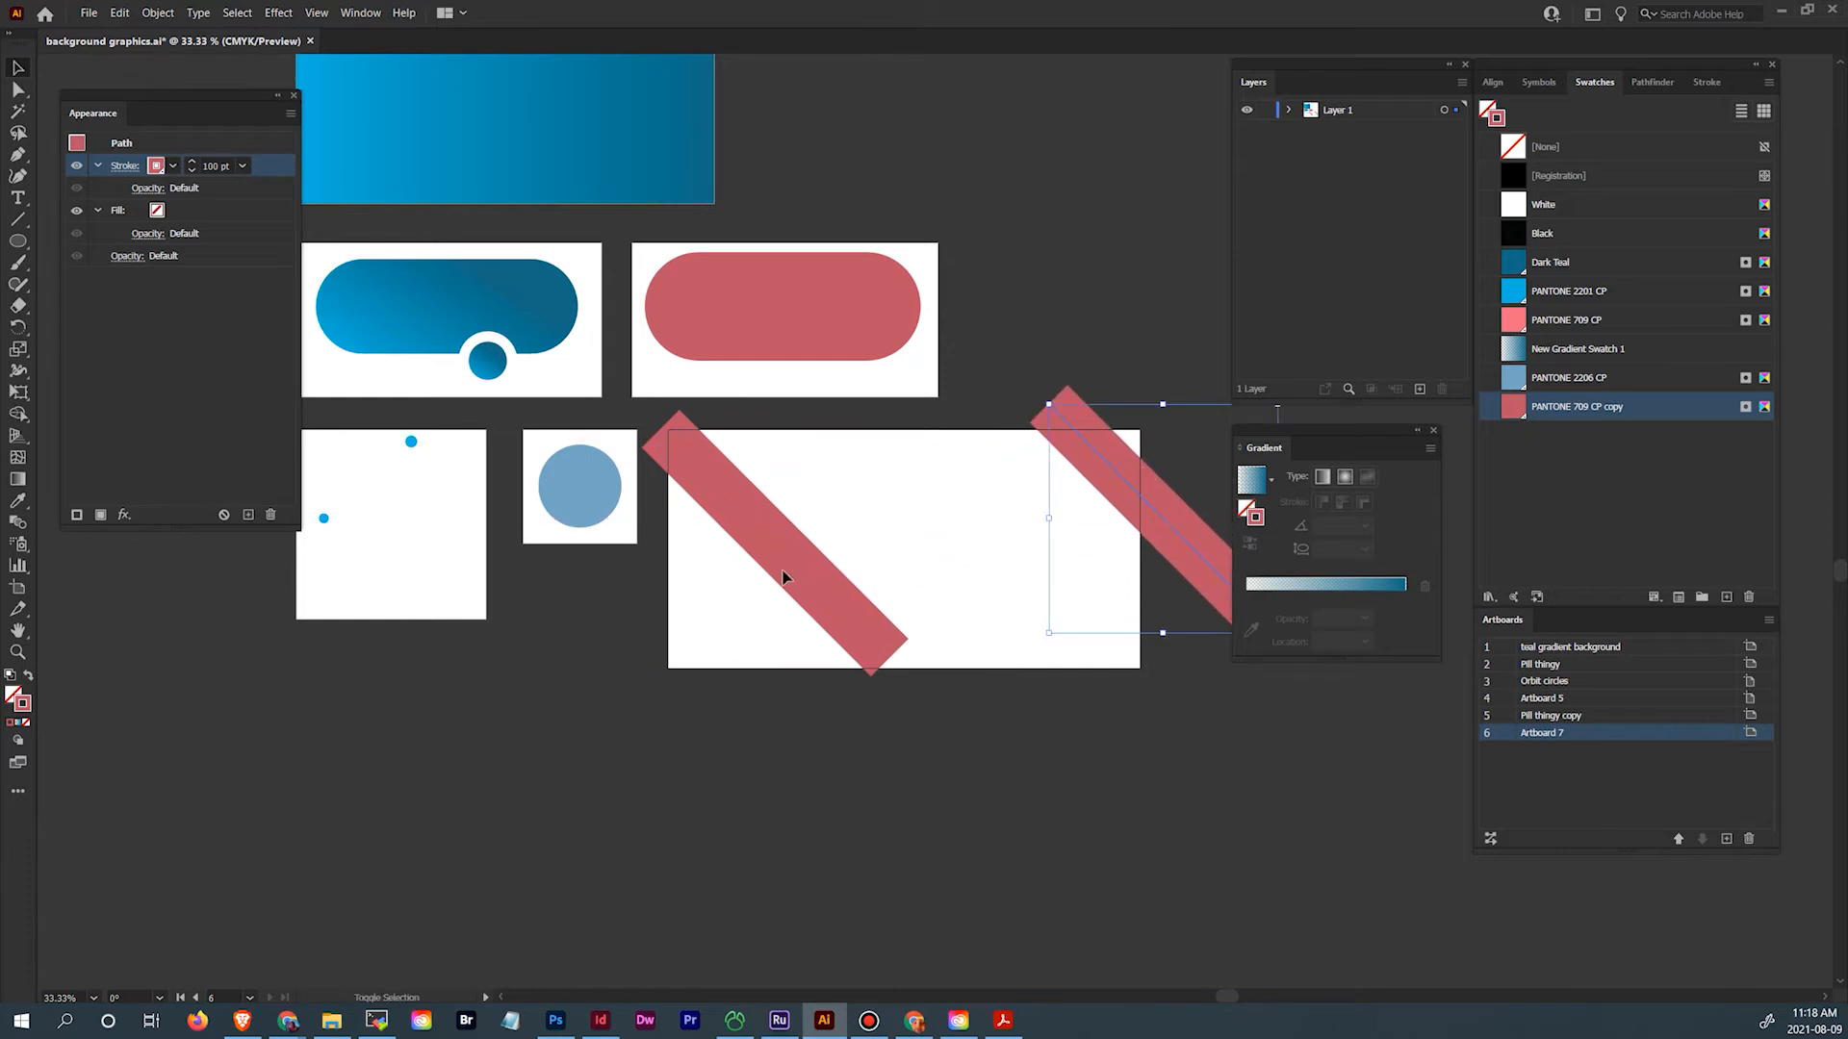
left_click_drag(695, 570, 934, 610)
left_click(158, 12)
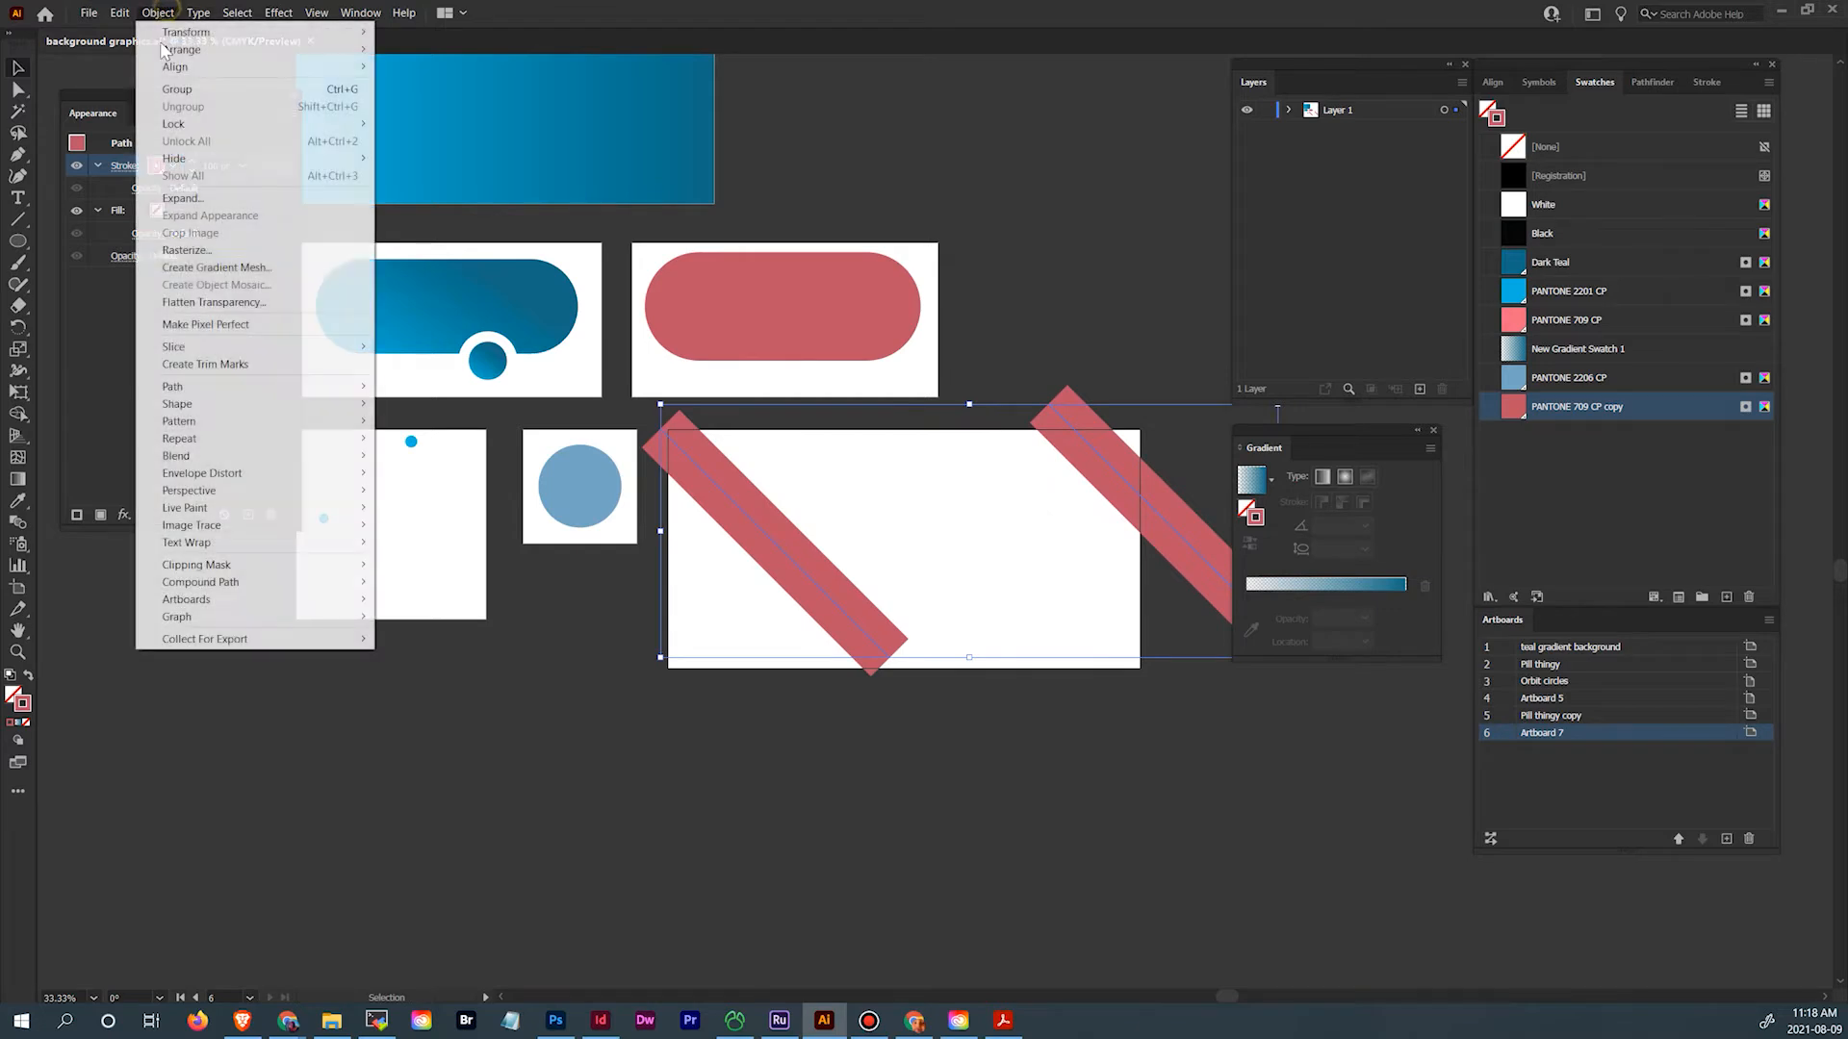
mouse_move(220, 459)
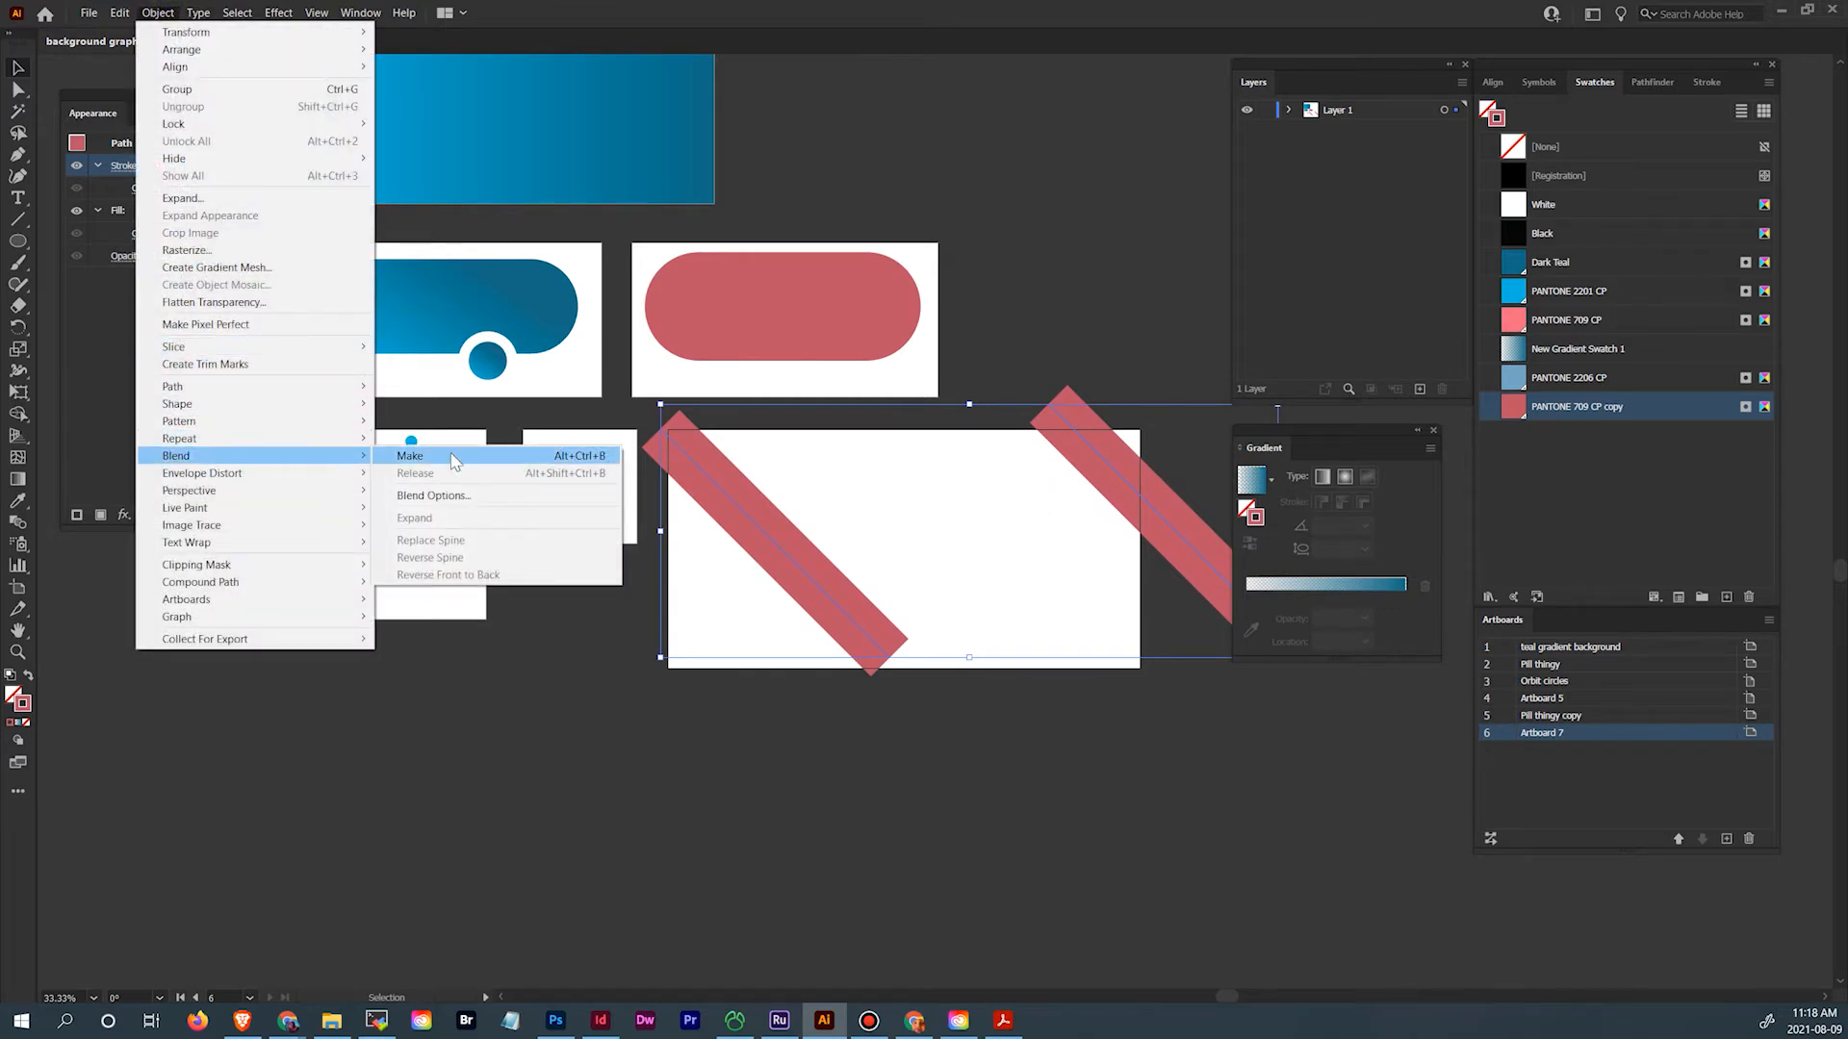
left_click(440, 497)
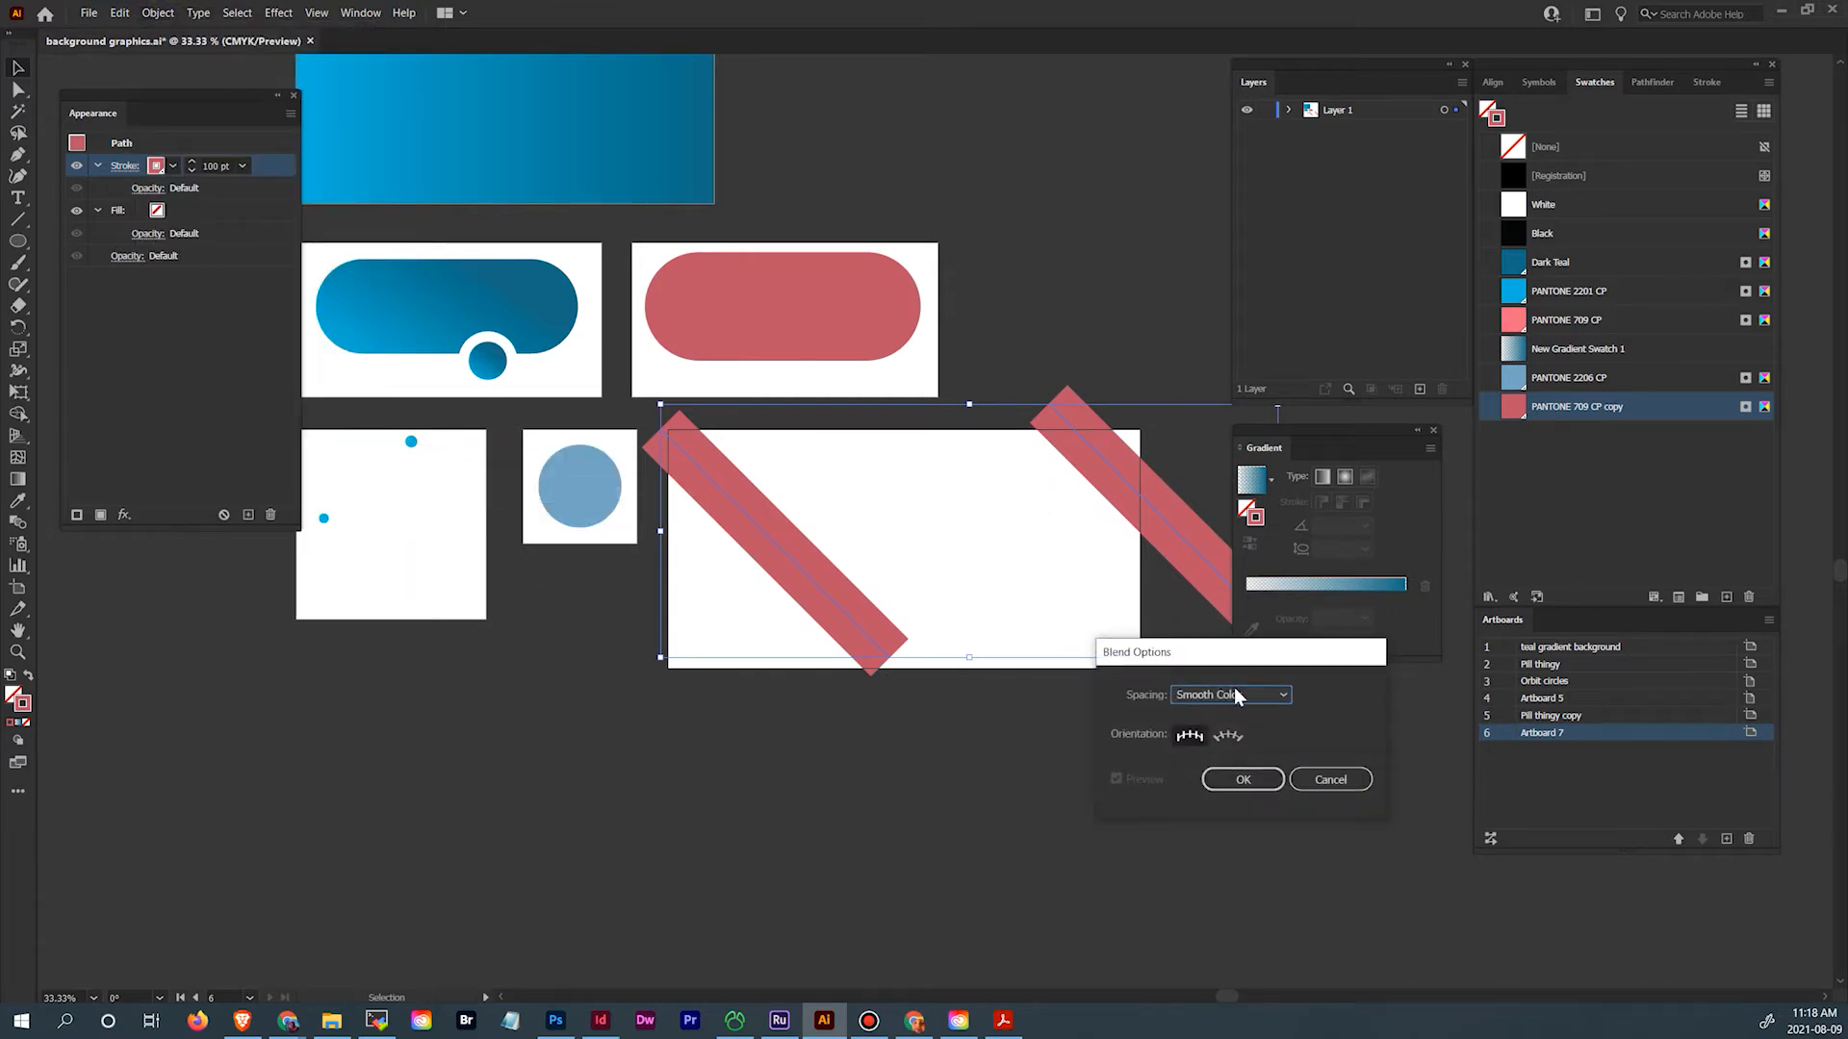
left_click(1238, 697)
left_click(1238, 730)
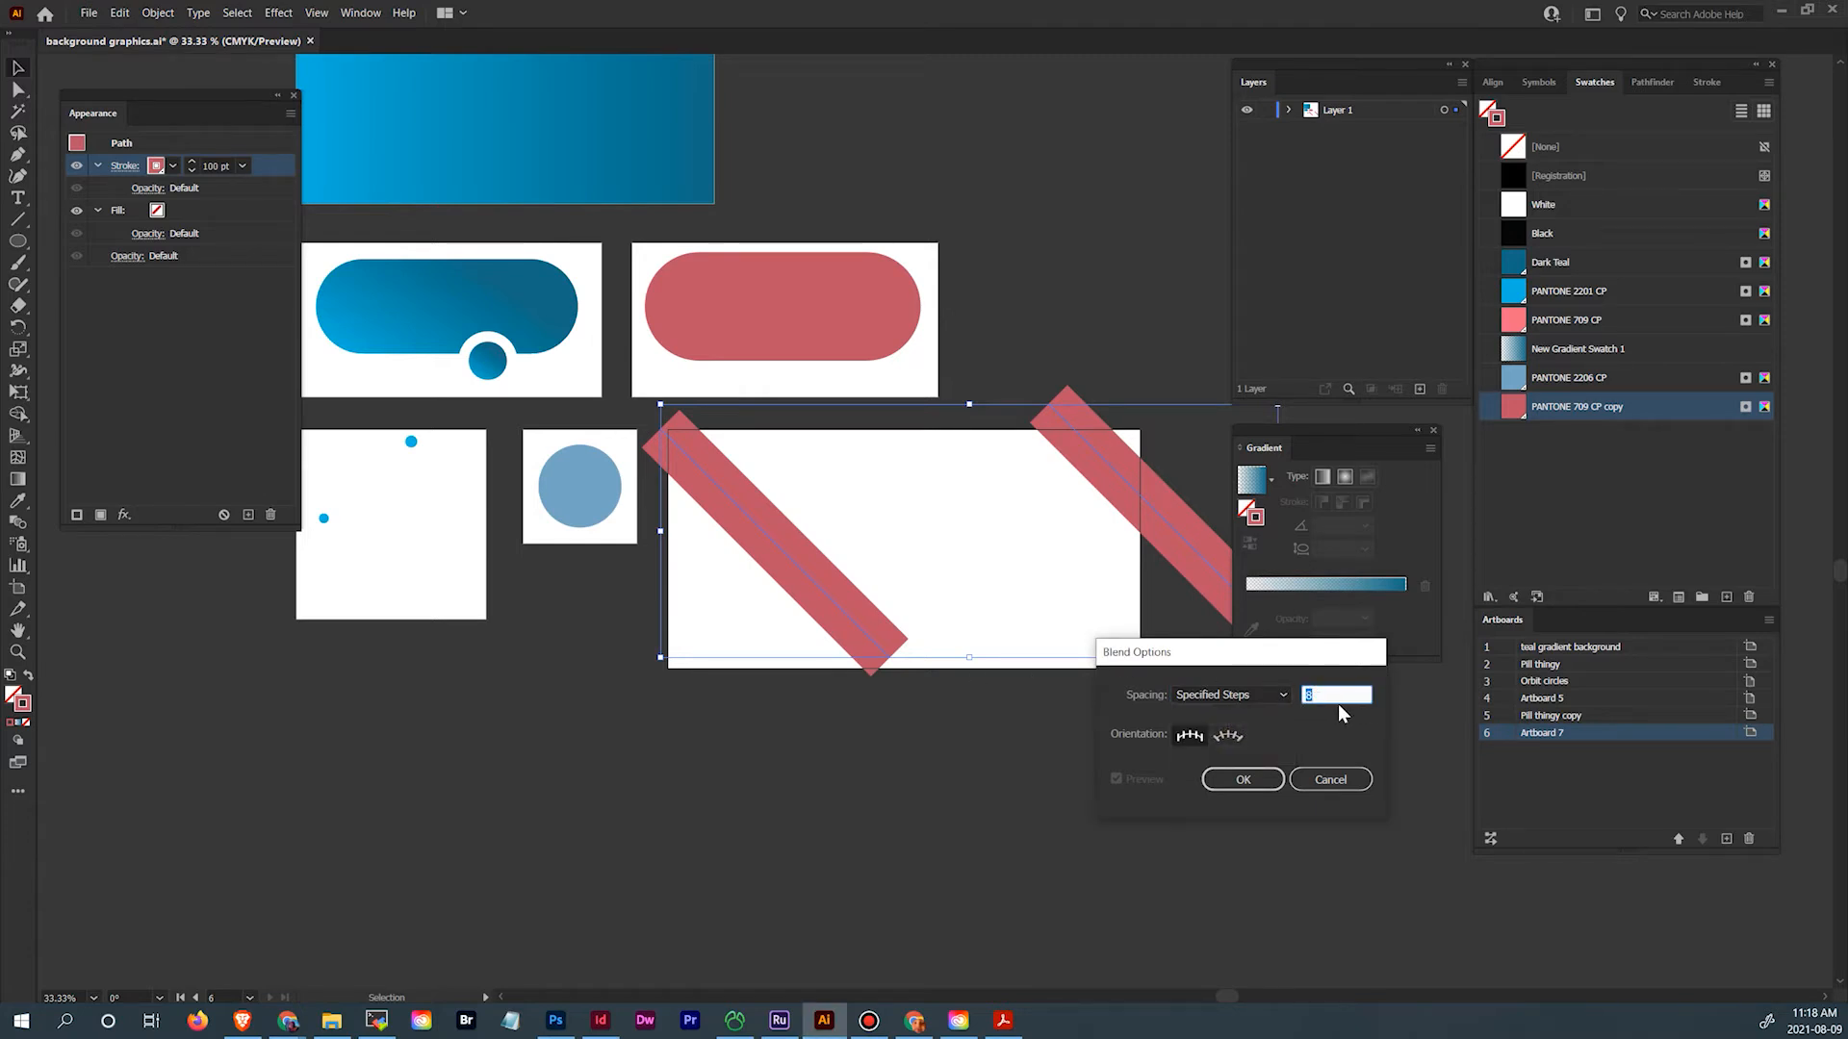
left_click(1264, 785)
Make a blend between the two pink diagonal bars spanning the artboard
left_click(157, 12)
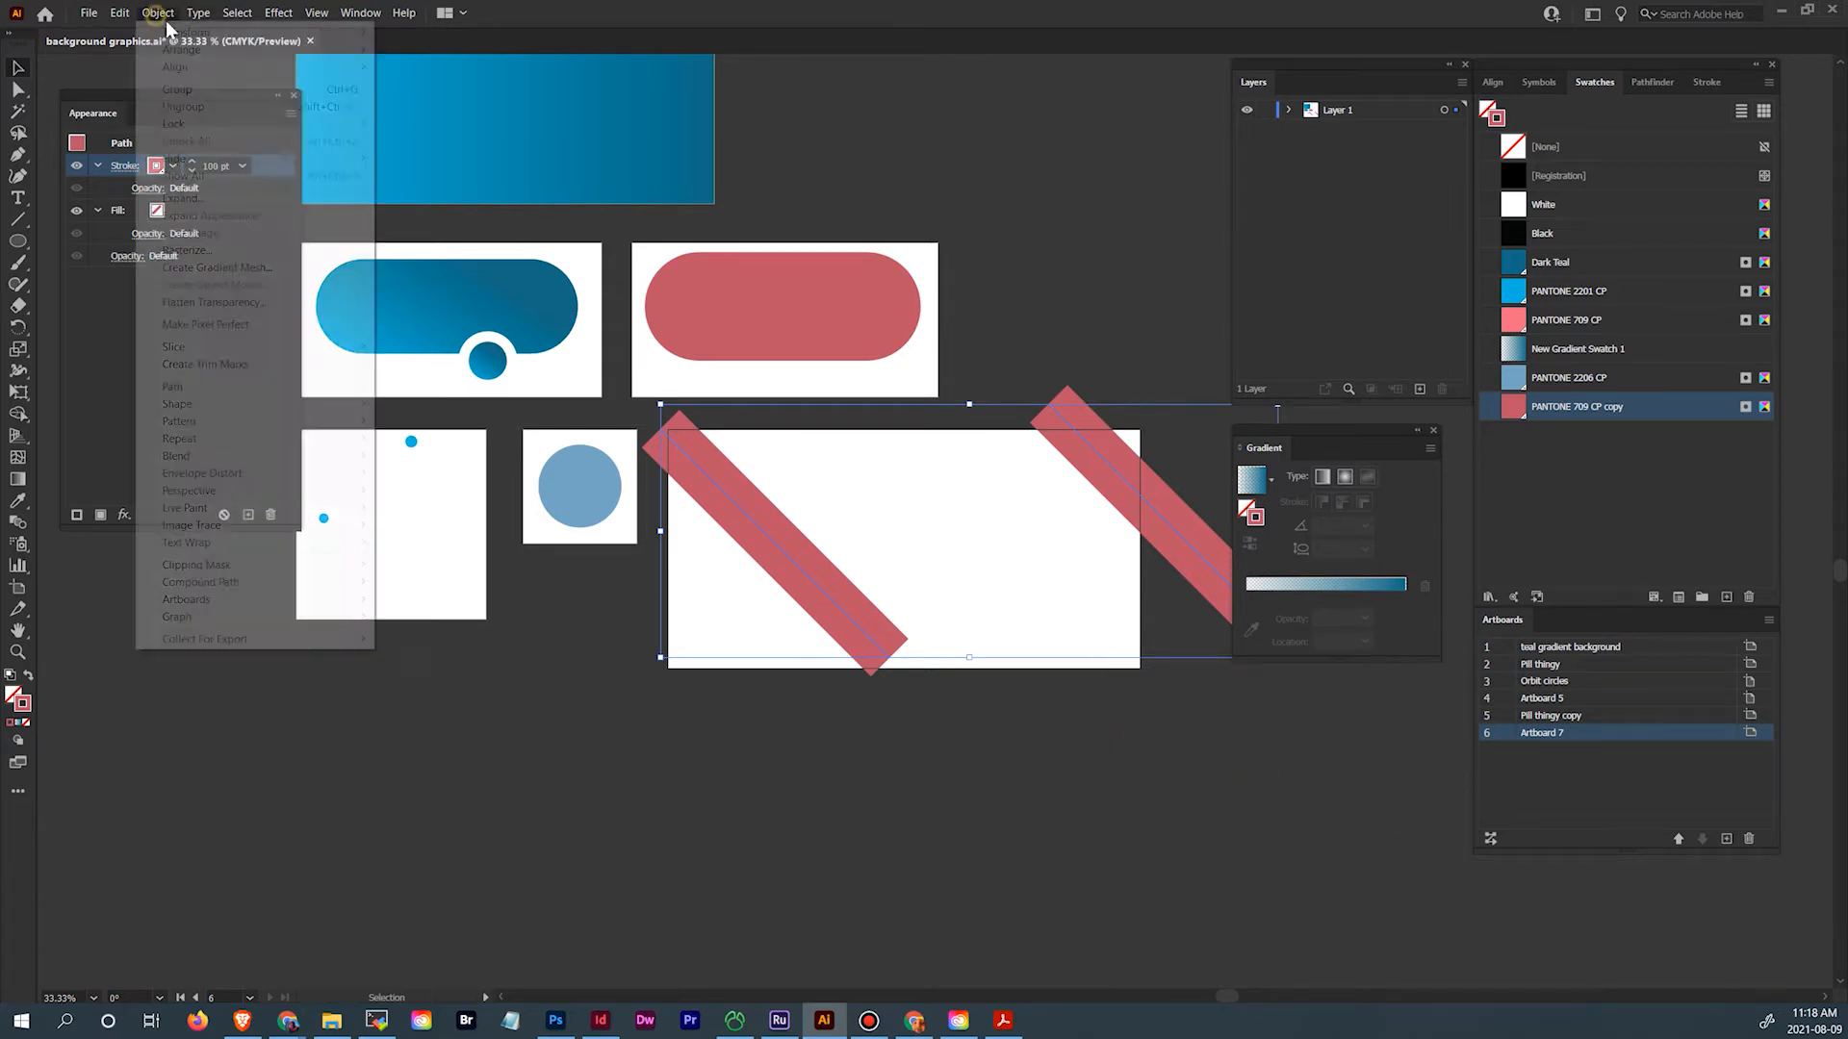
mouse_move(216, 453)
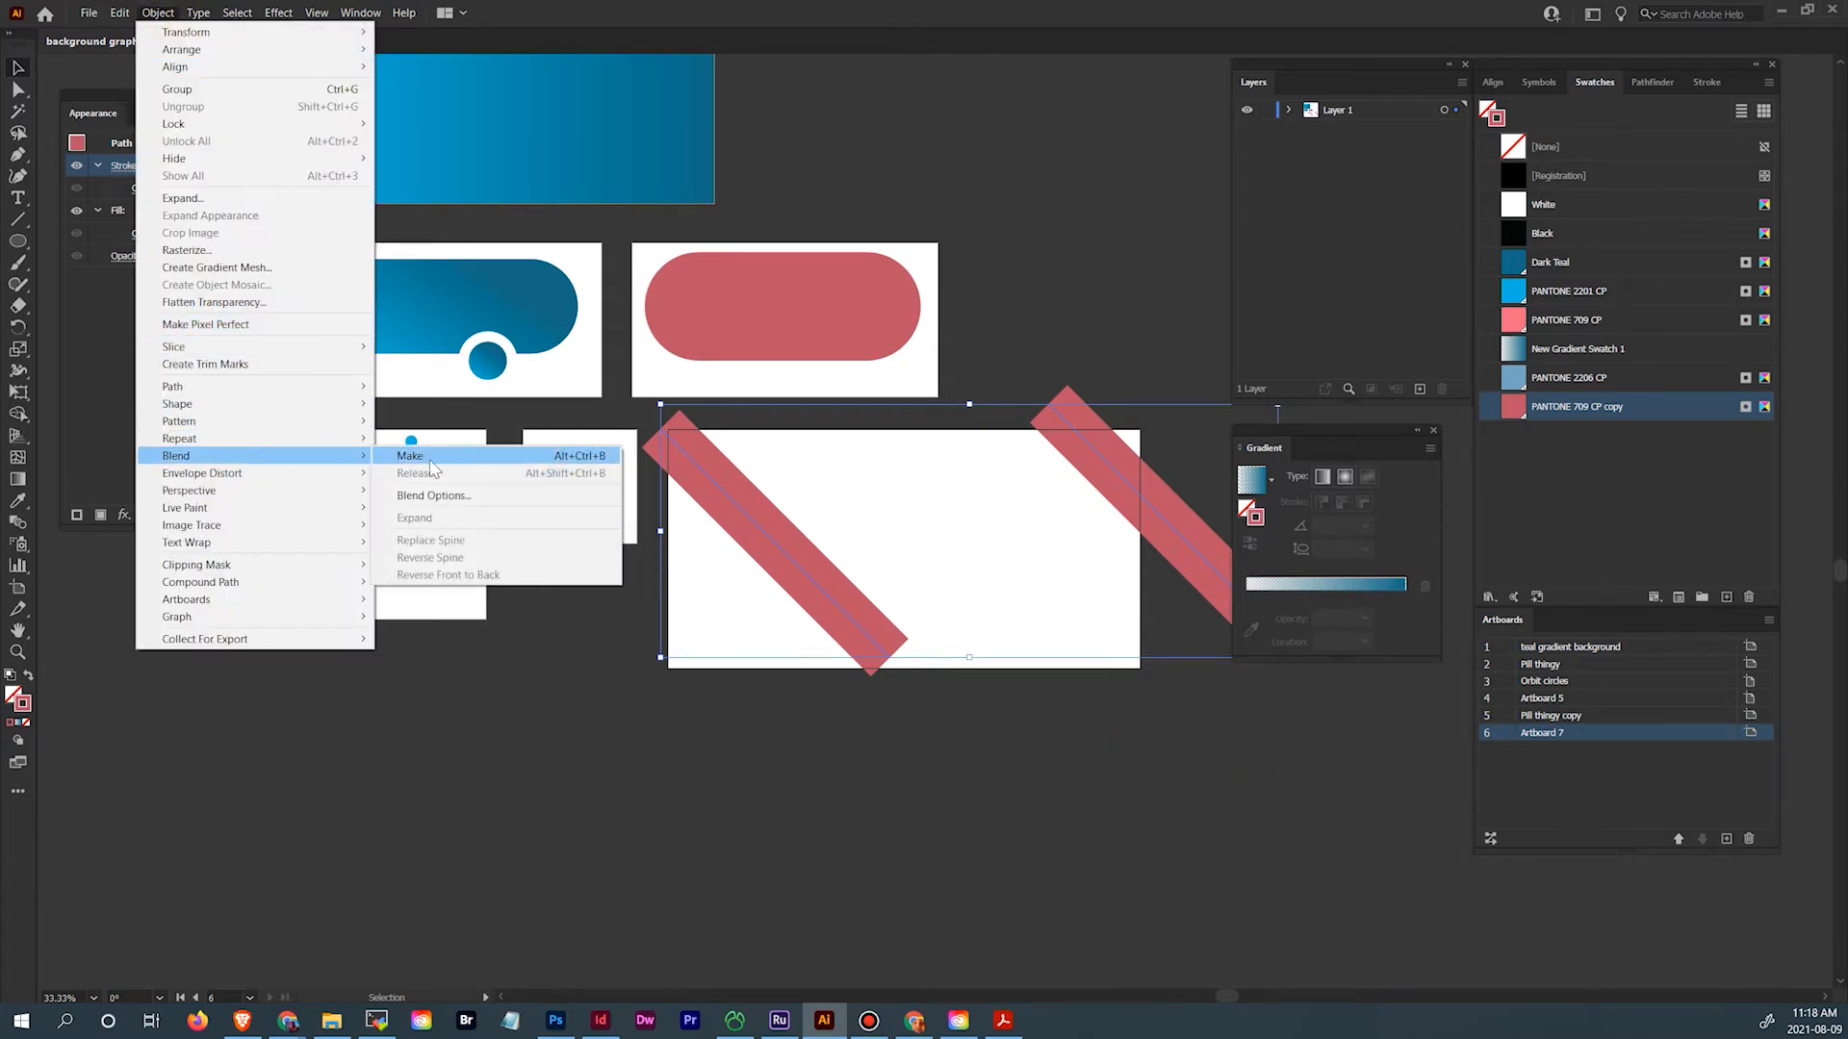
left_click(412, 456)
left_click(757, 681)
key("space")
left_click_drag(893, 723, 743, 739)
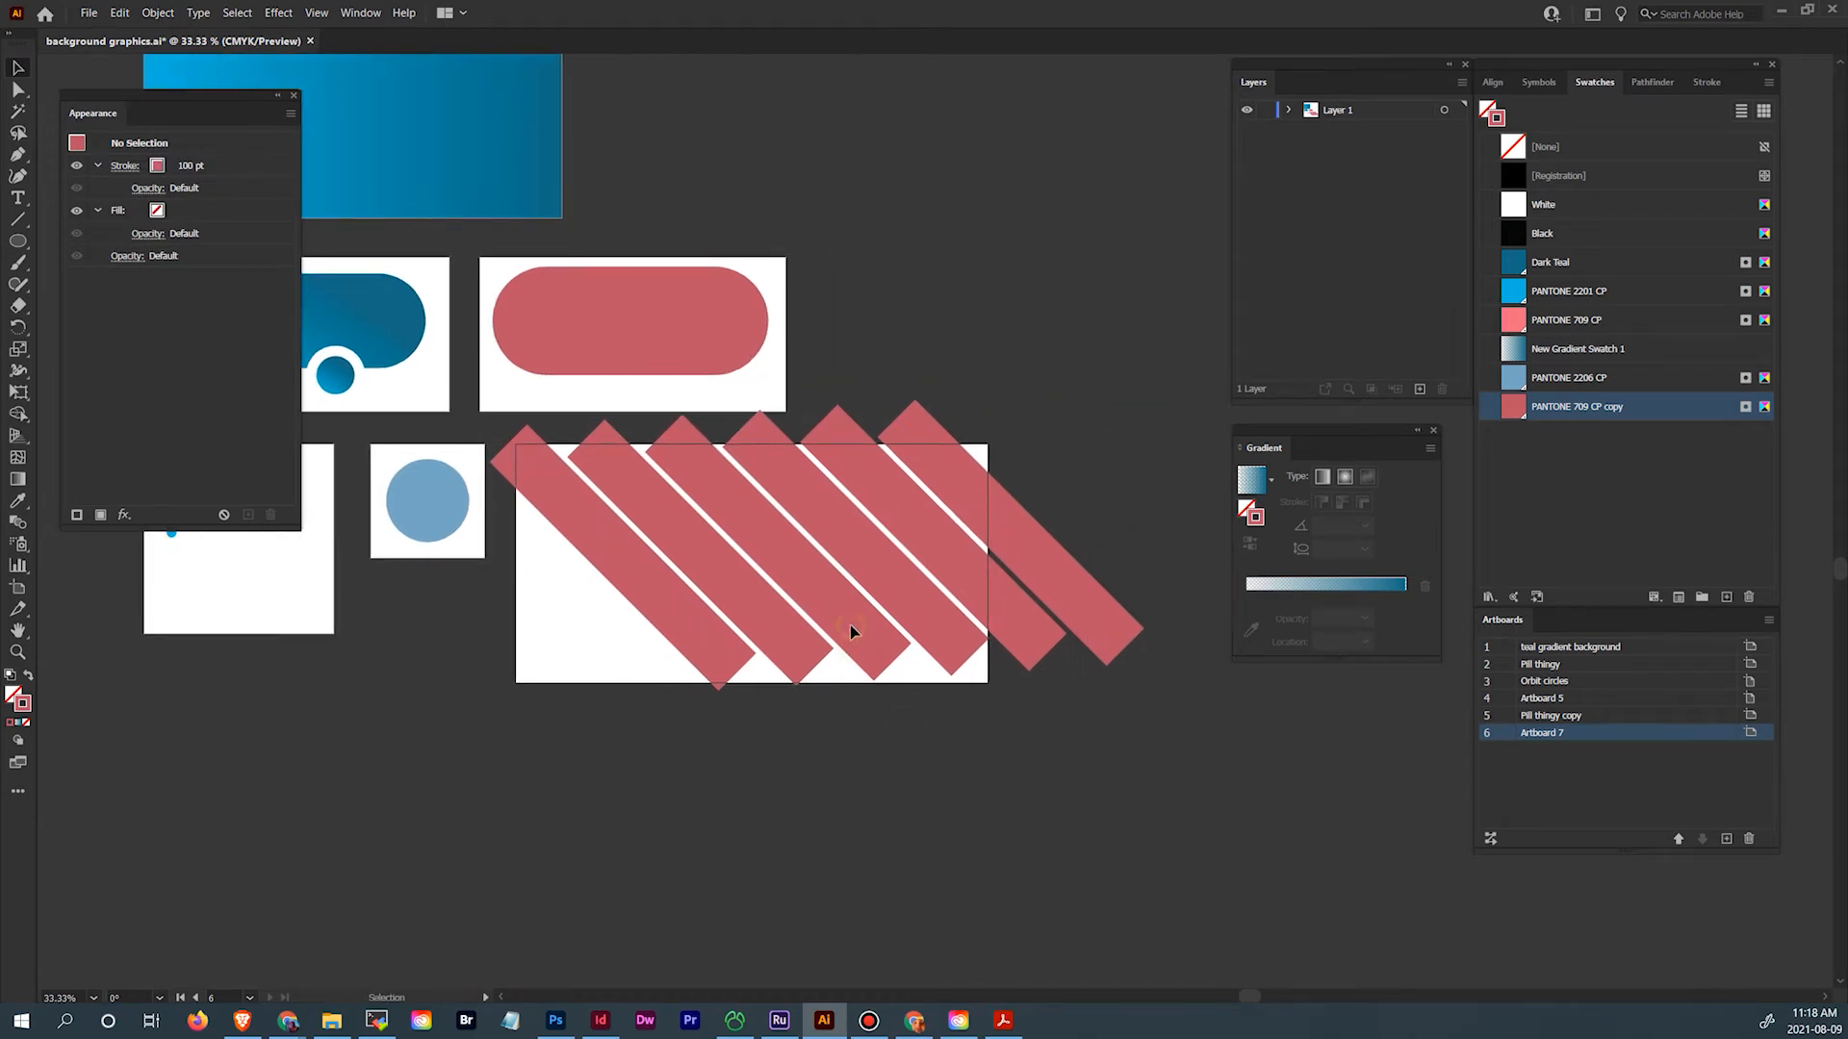
Set the diagonal bar blend's spacing to 3 specified steps
left_click(712, 645)
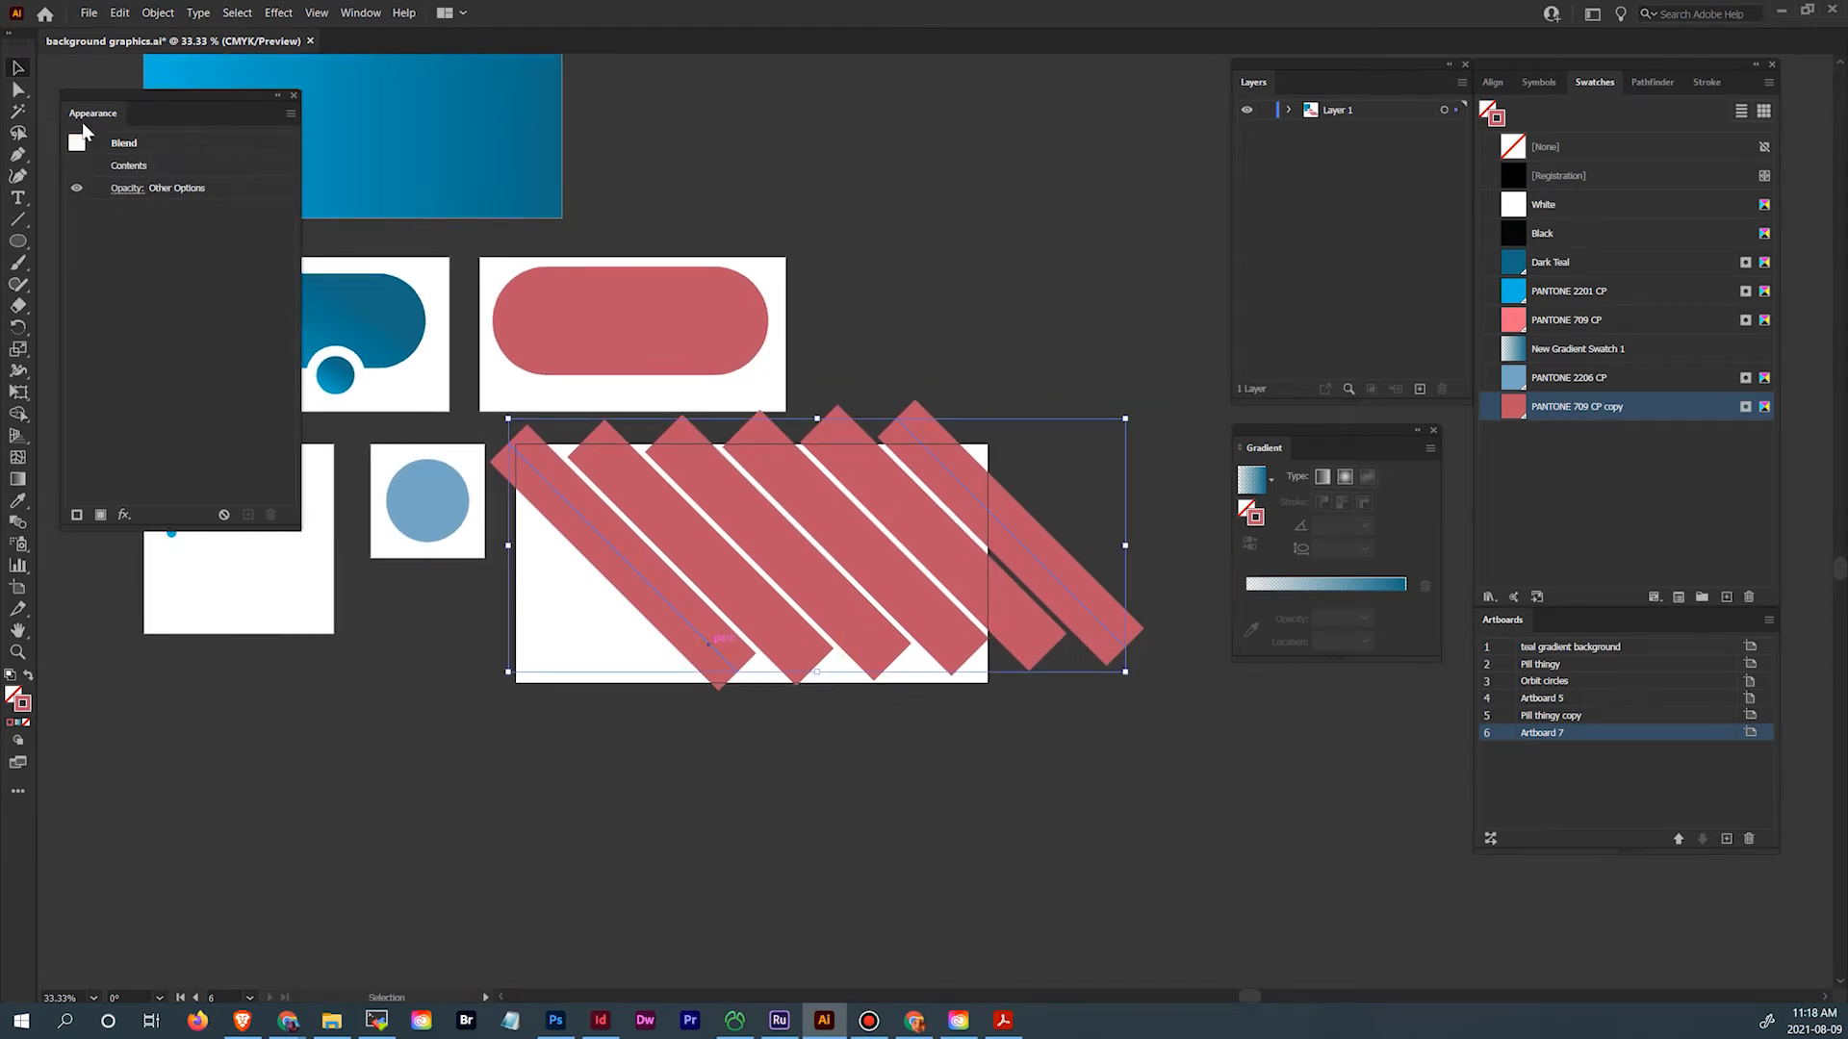
left_click(158, 12)
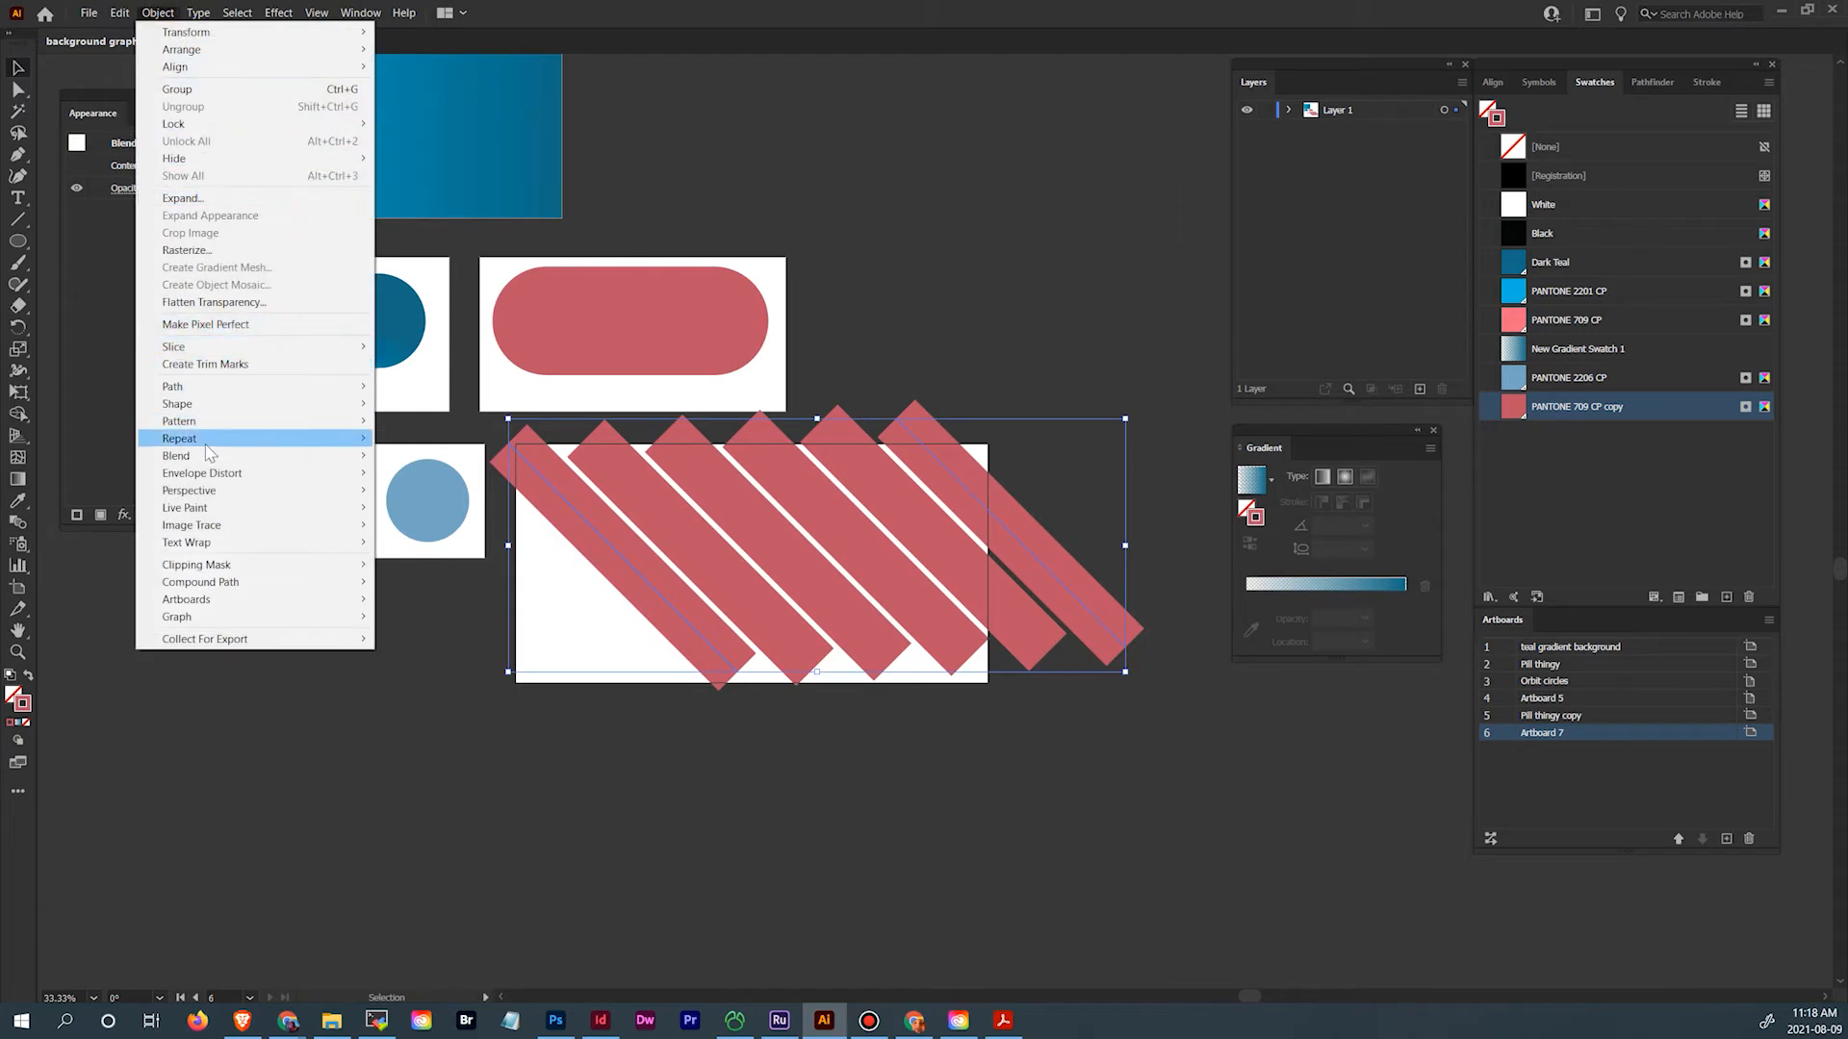
mouse_move(203, 460)
left_click(433, 494)
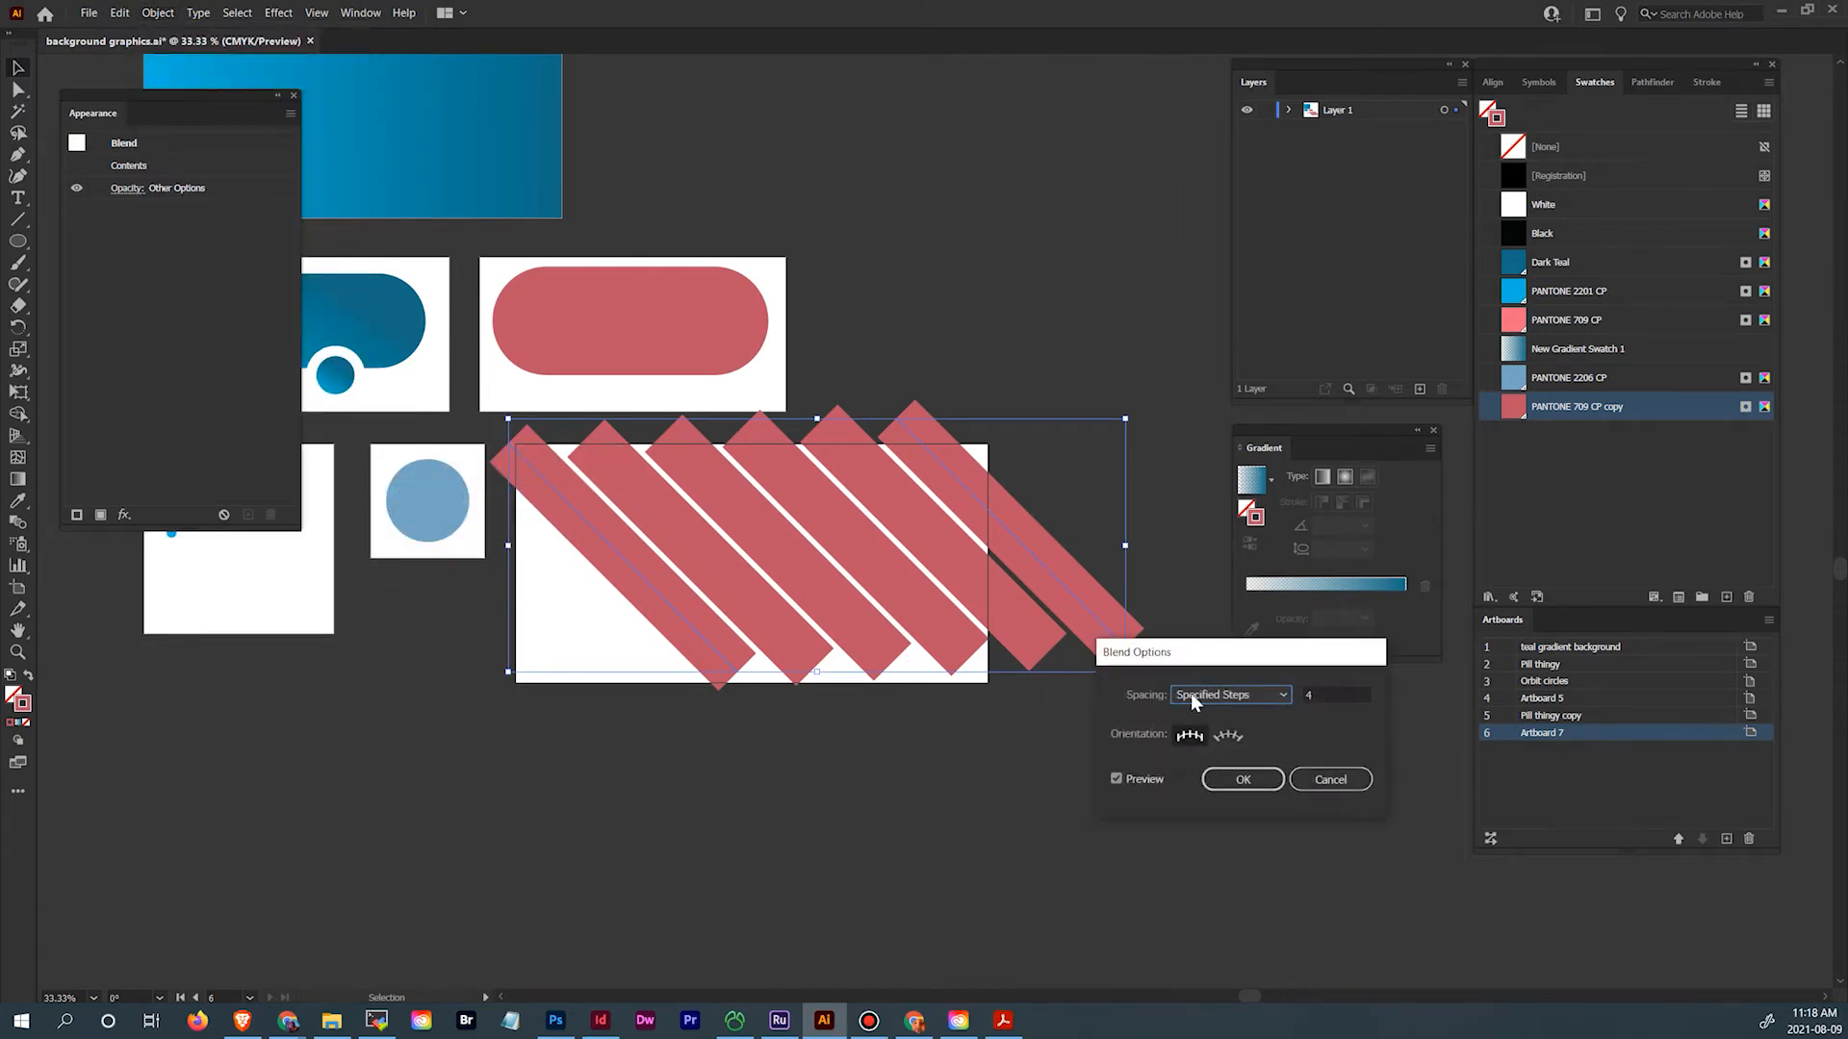
left_click(1313, 699)
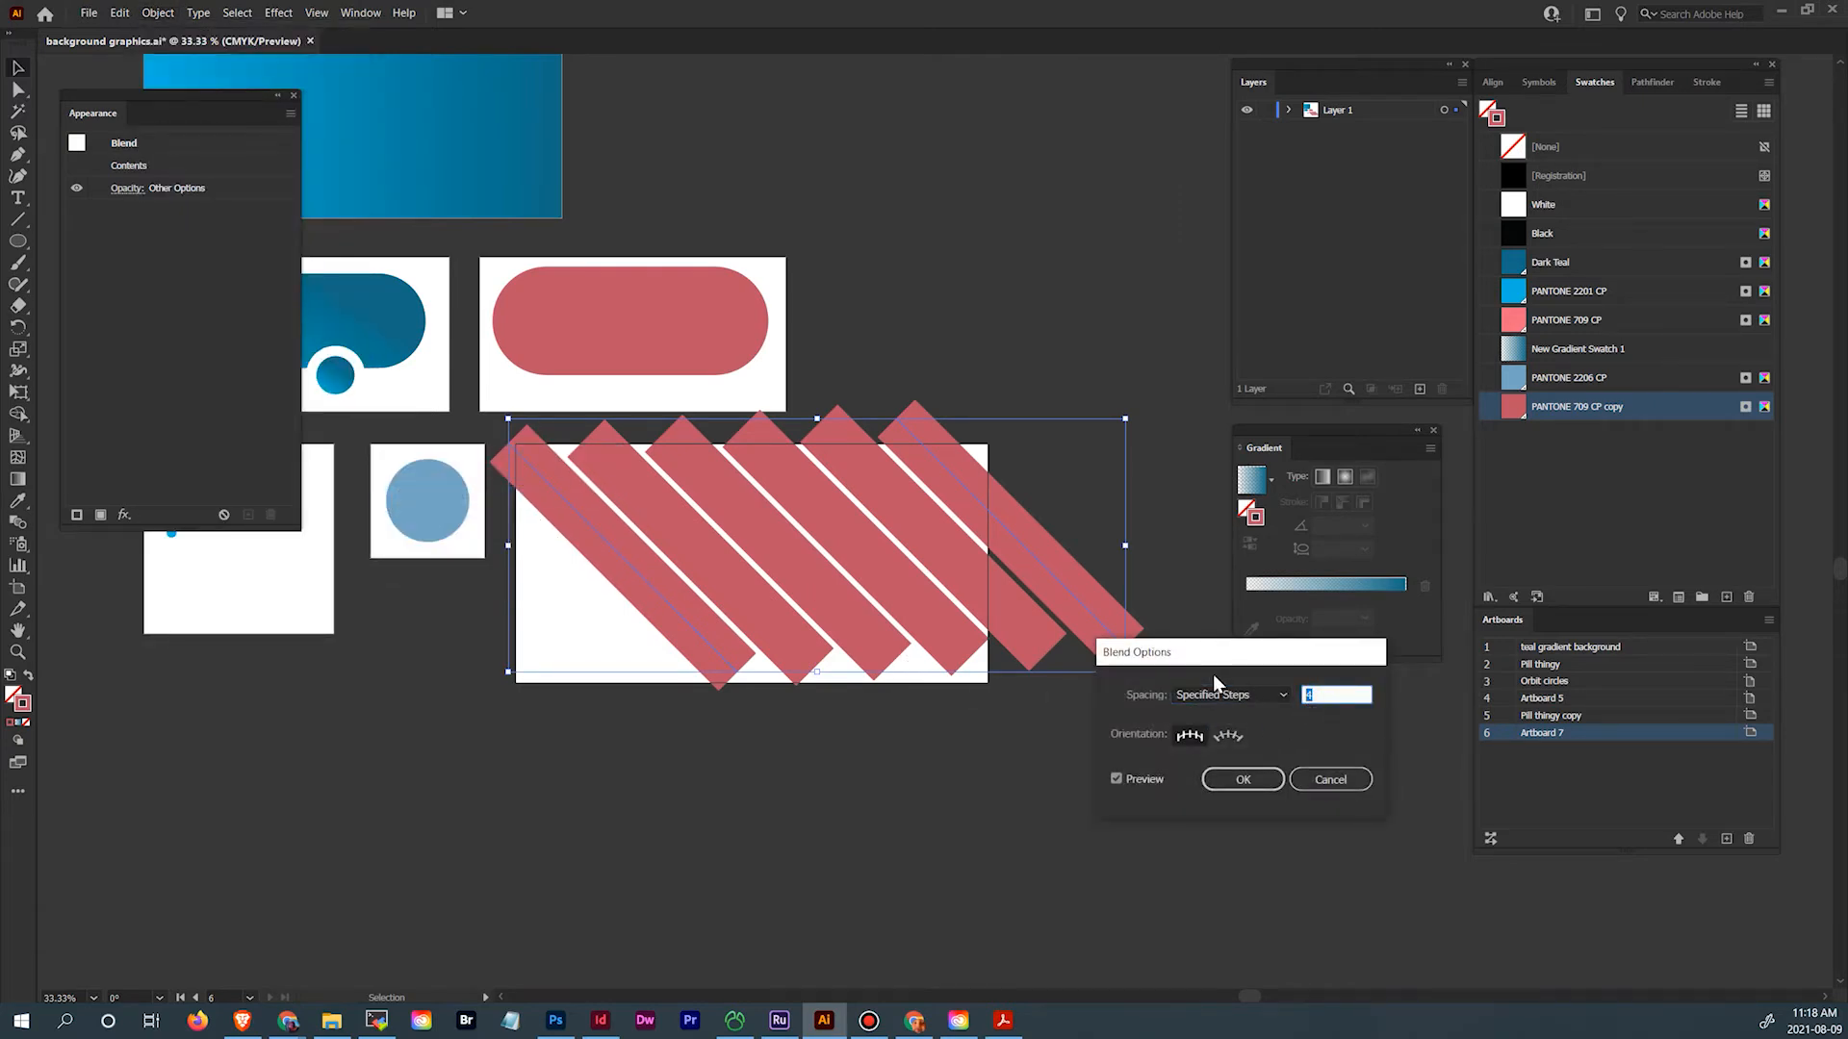
type("3")
left_click(1243, 780)
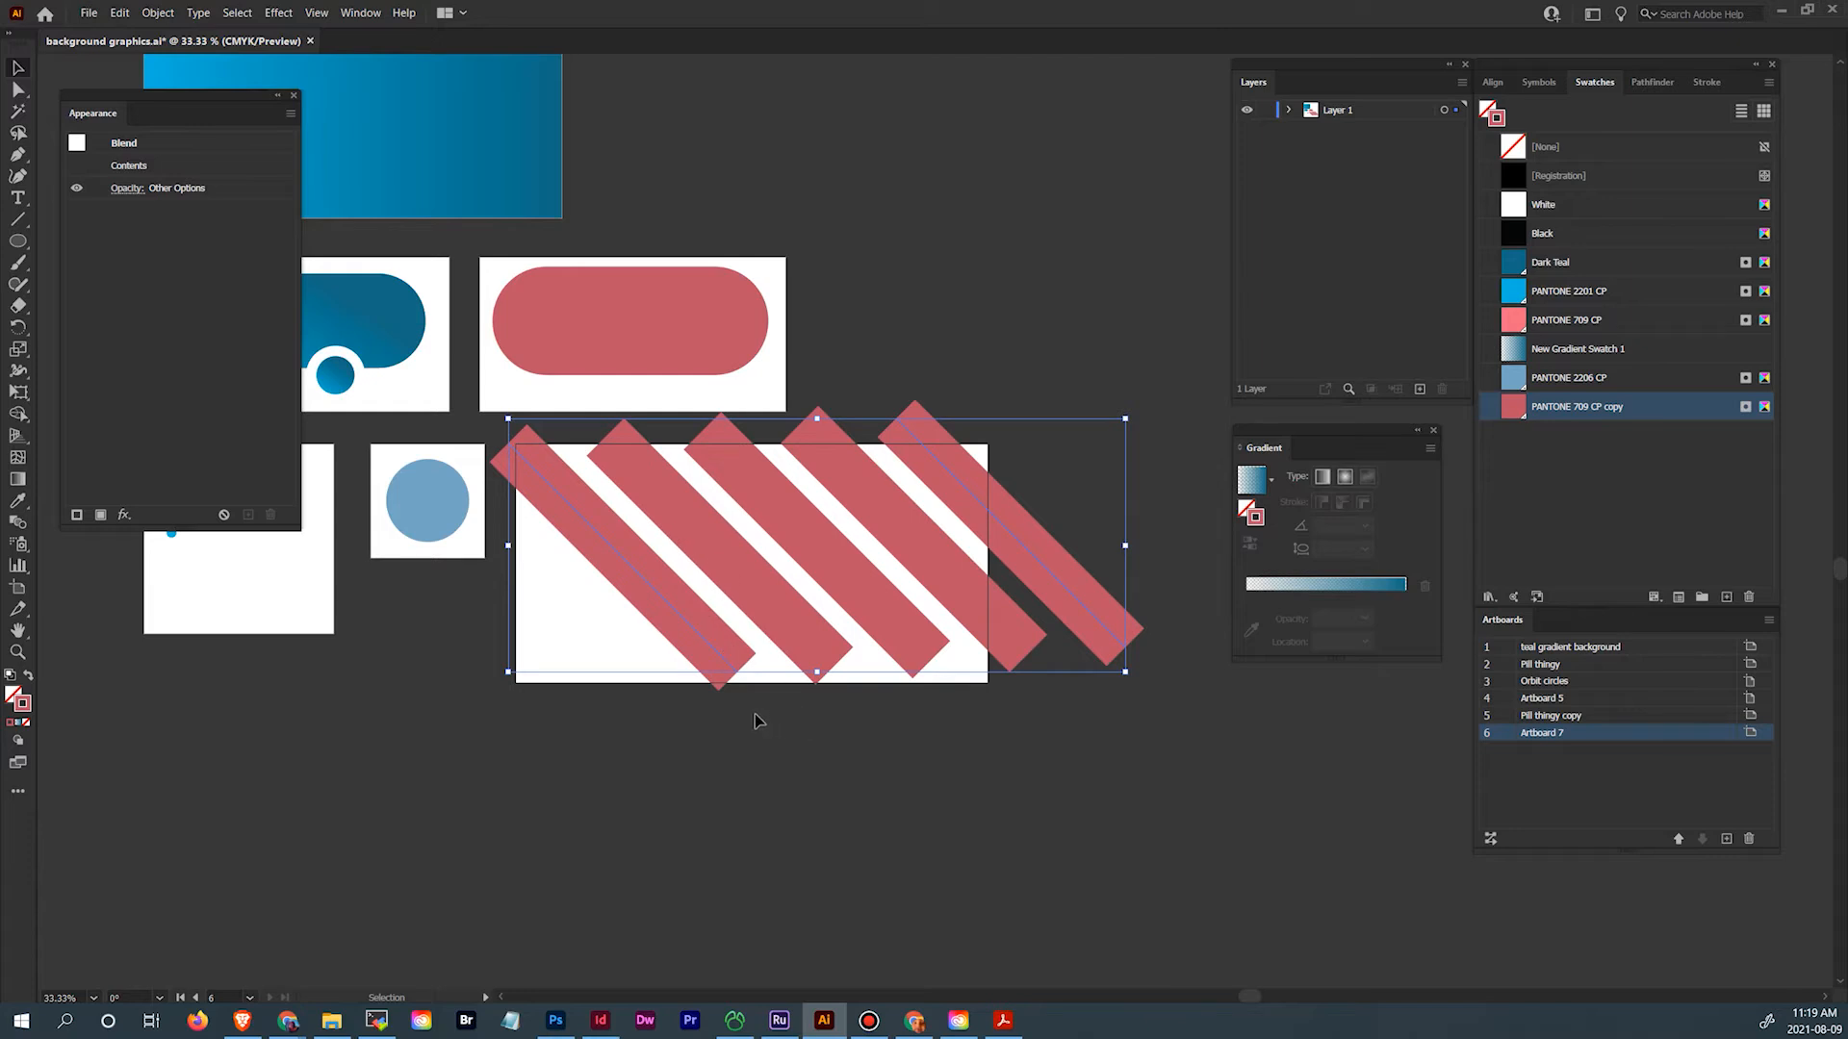
Move the striped artboard with its artwork further right and down, away from the blue circle's artboard
left_click_drag(697, 724, 854, 742)
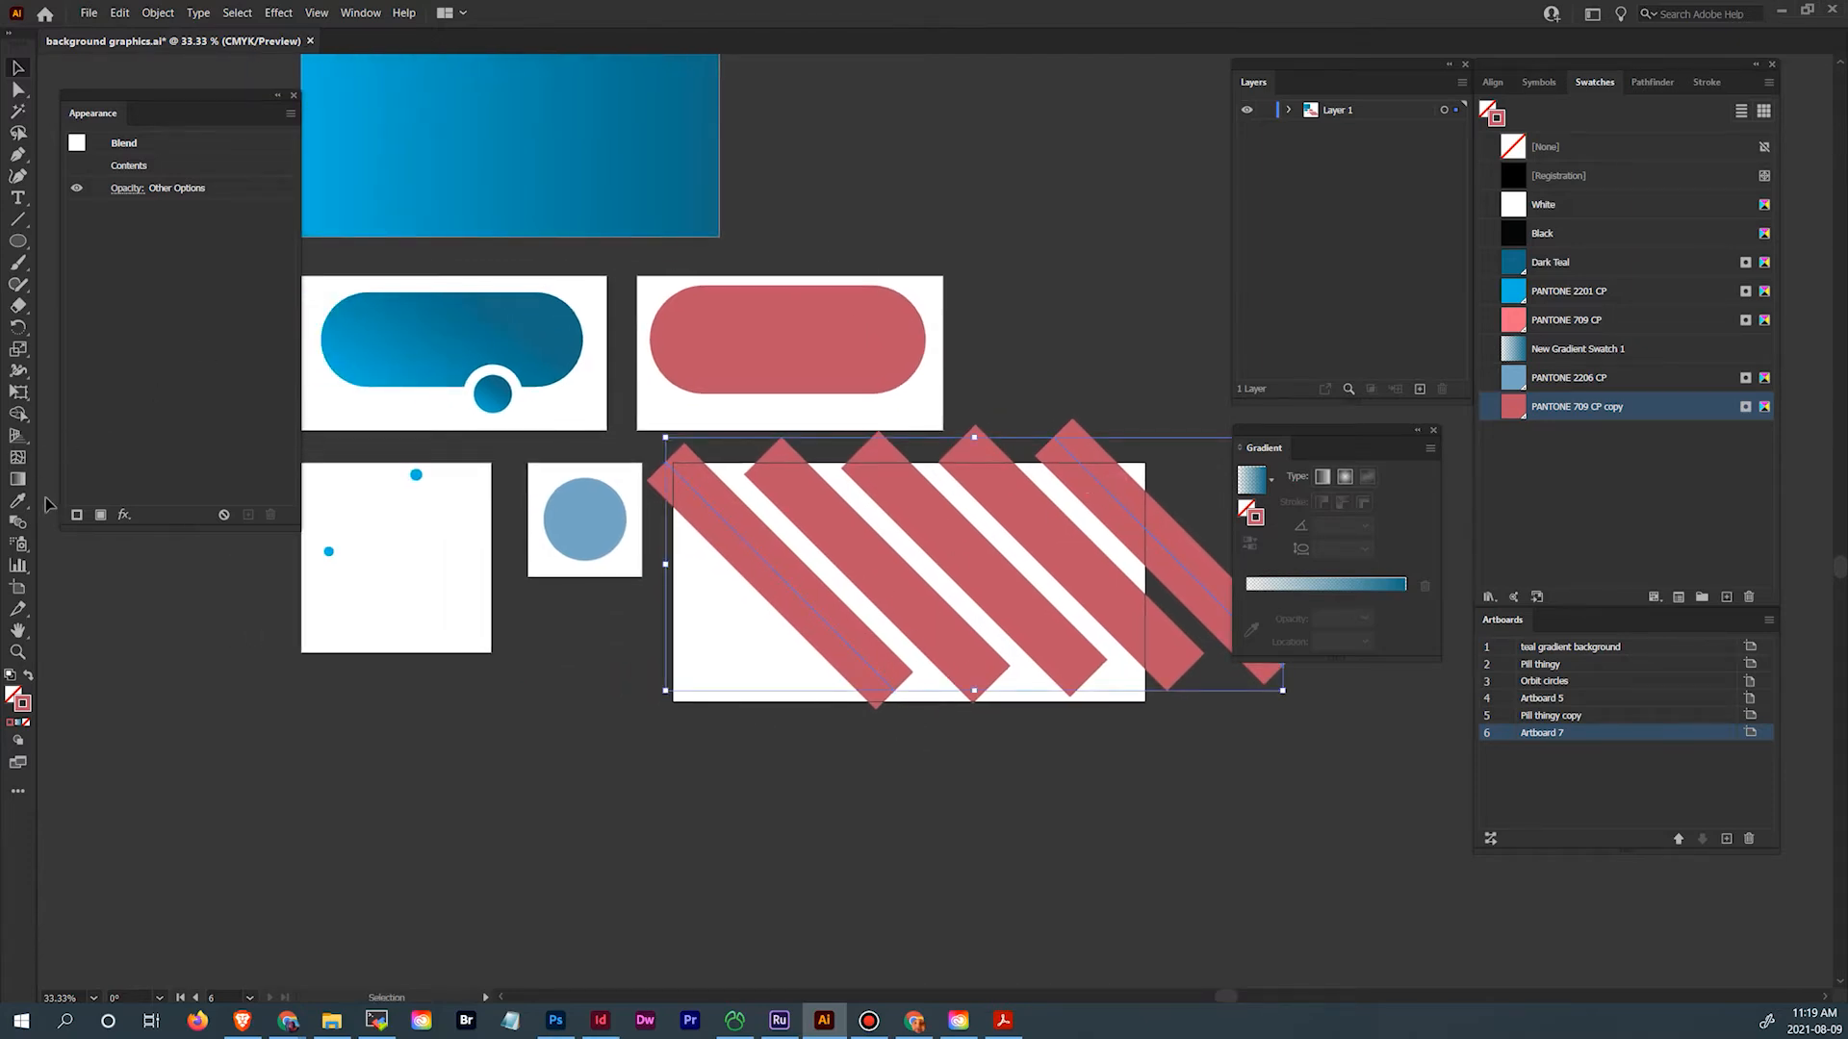
left_click(19, 587)
left_click_drag(718, 671, 869, 766)
left_click(18, 69)
left_click_drag(950, 653, 779, 541)
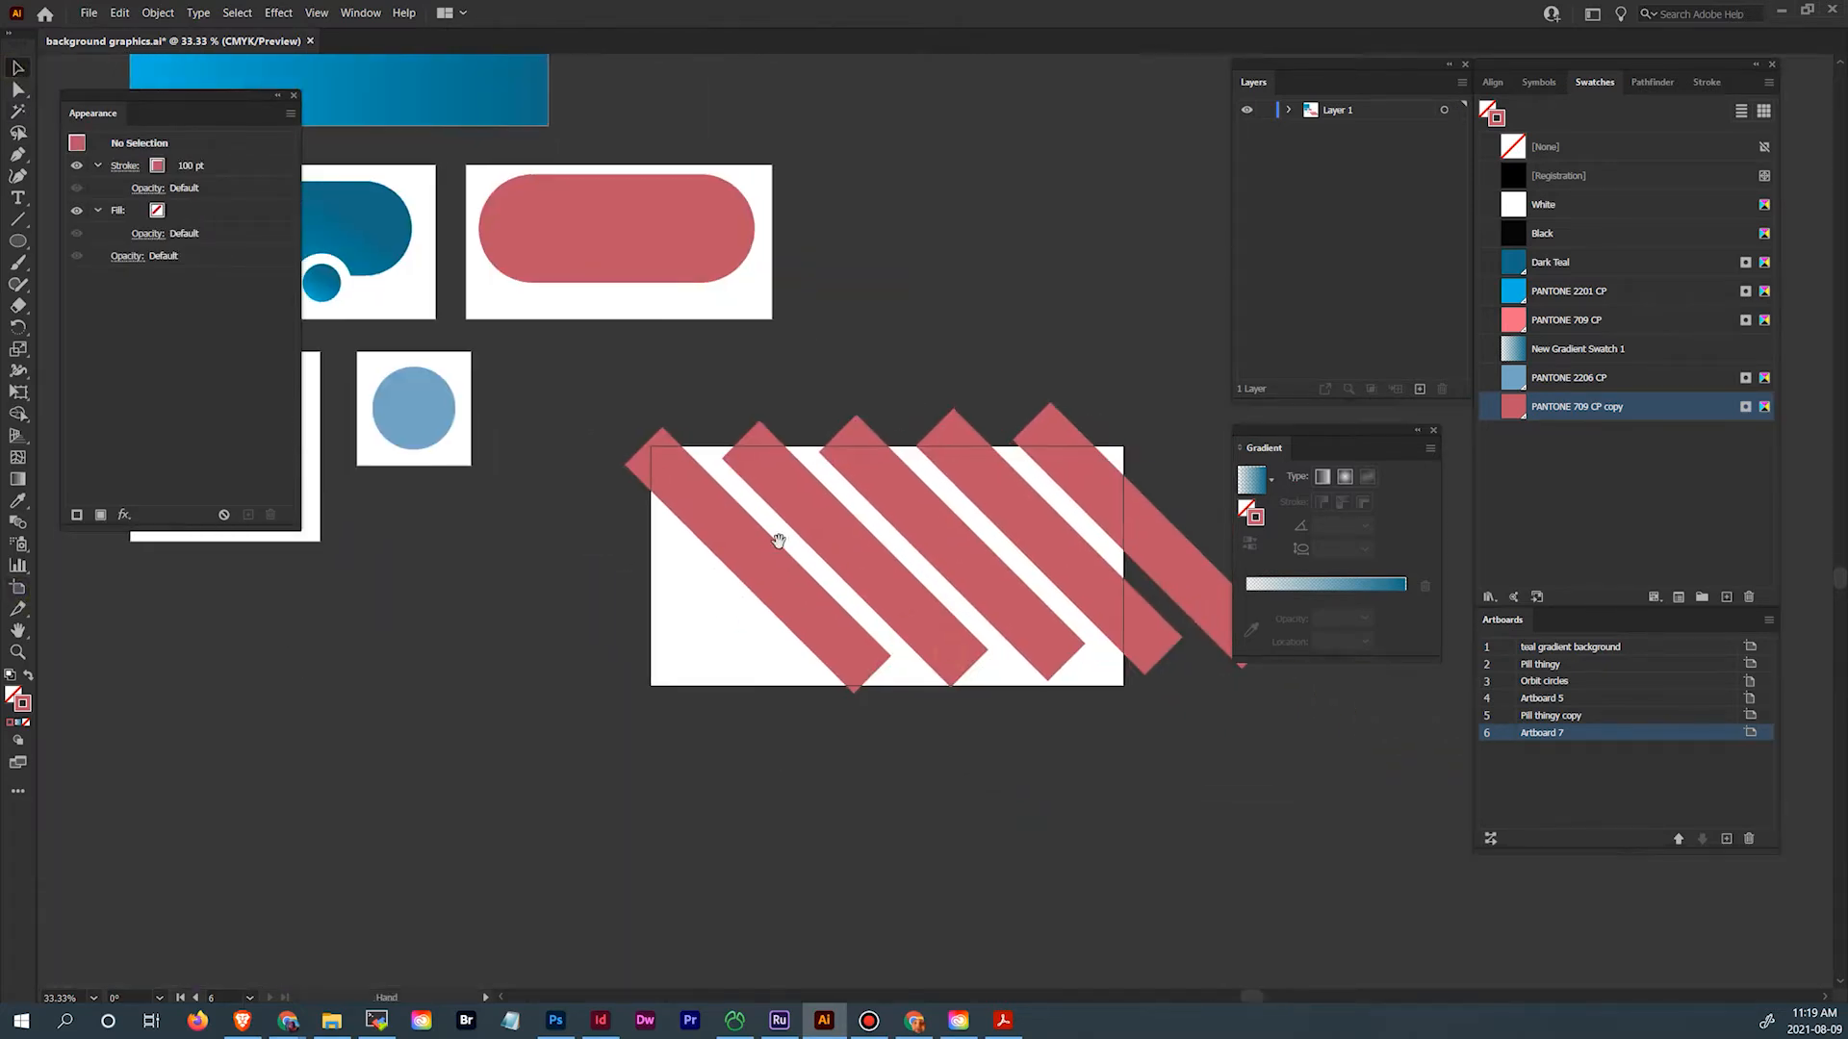
Enlarge and reposition the diagonal bar blend so its bars extend past the artboard on every side
left_click(789, 590)
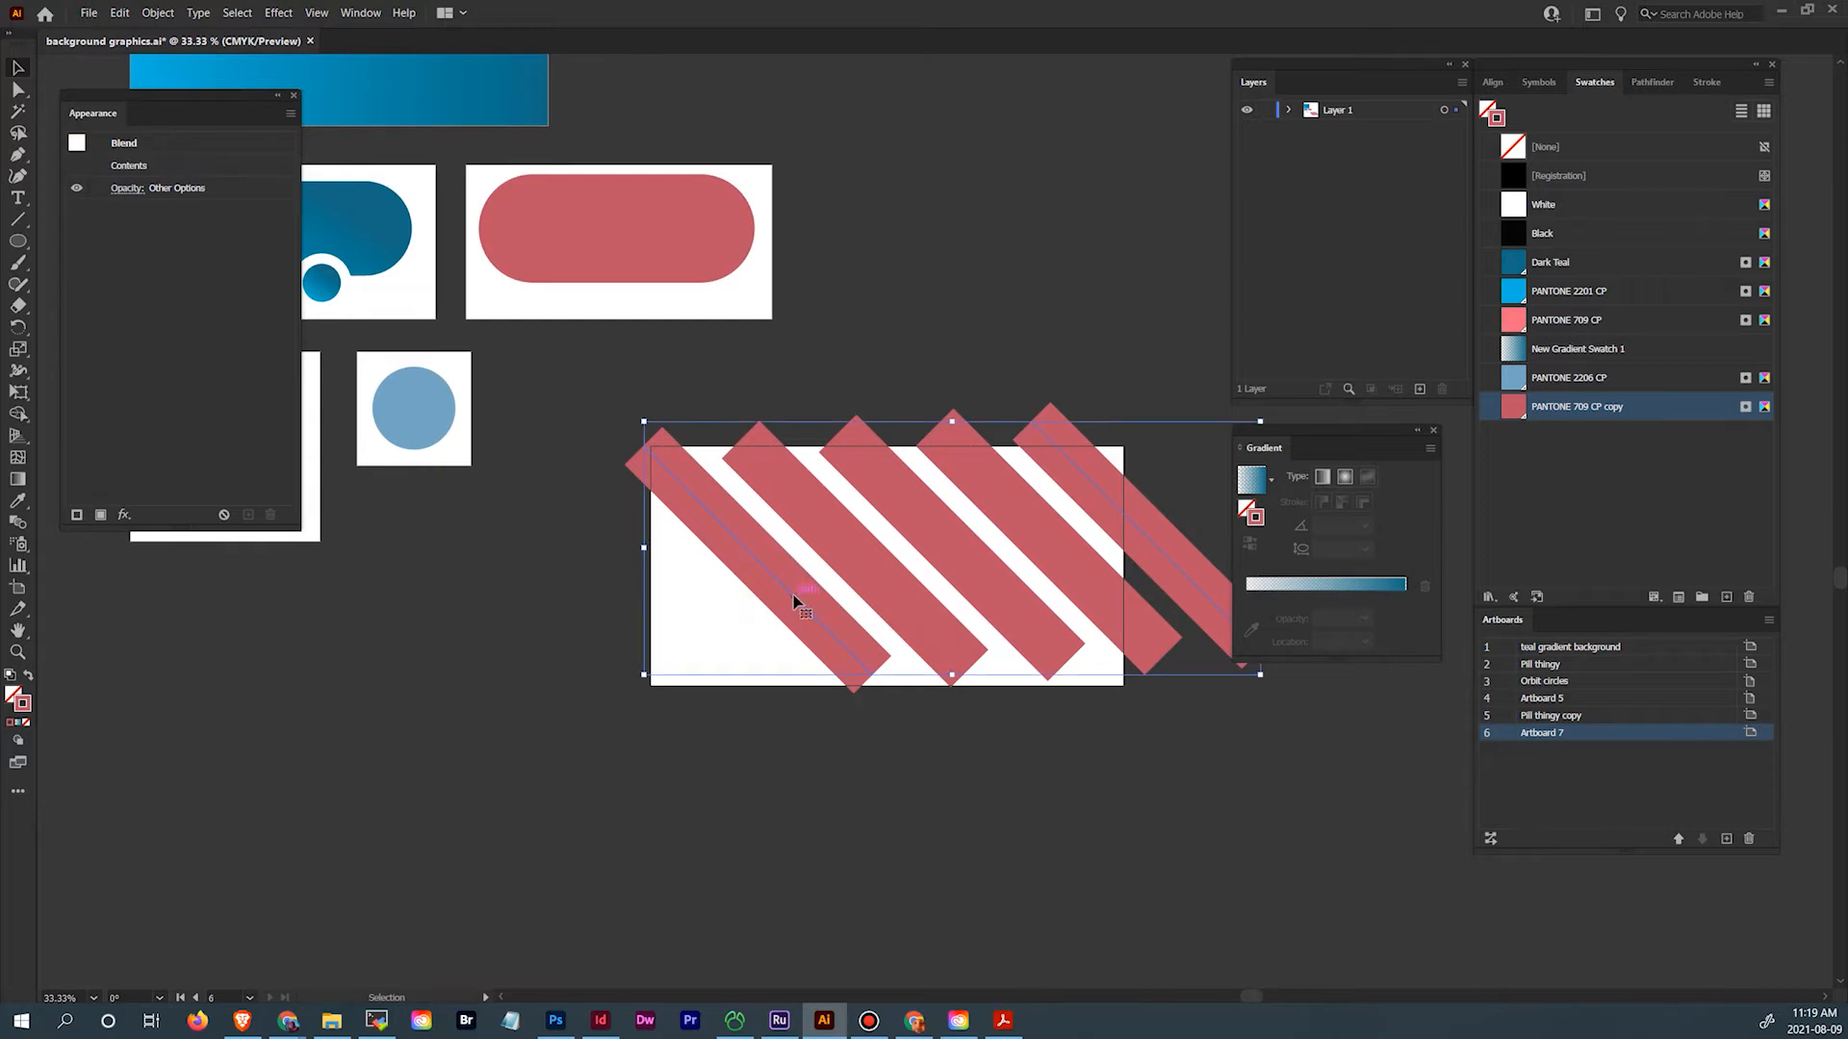
mouse_move(793, 601)
left_mouse_down()
mouse_move(769, 630)
mouse_move(762, 606)
left_mouse_up()
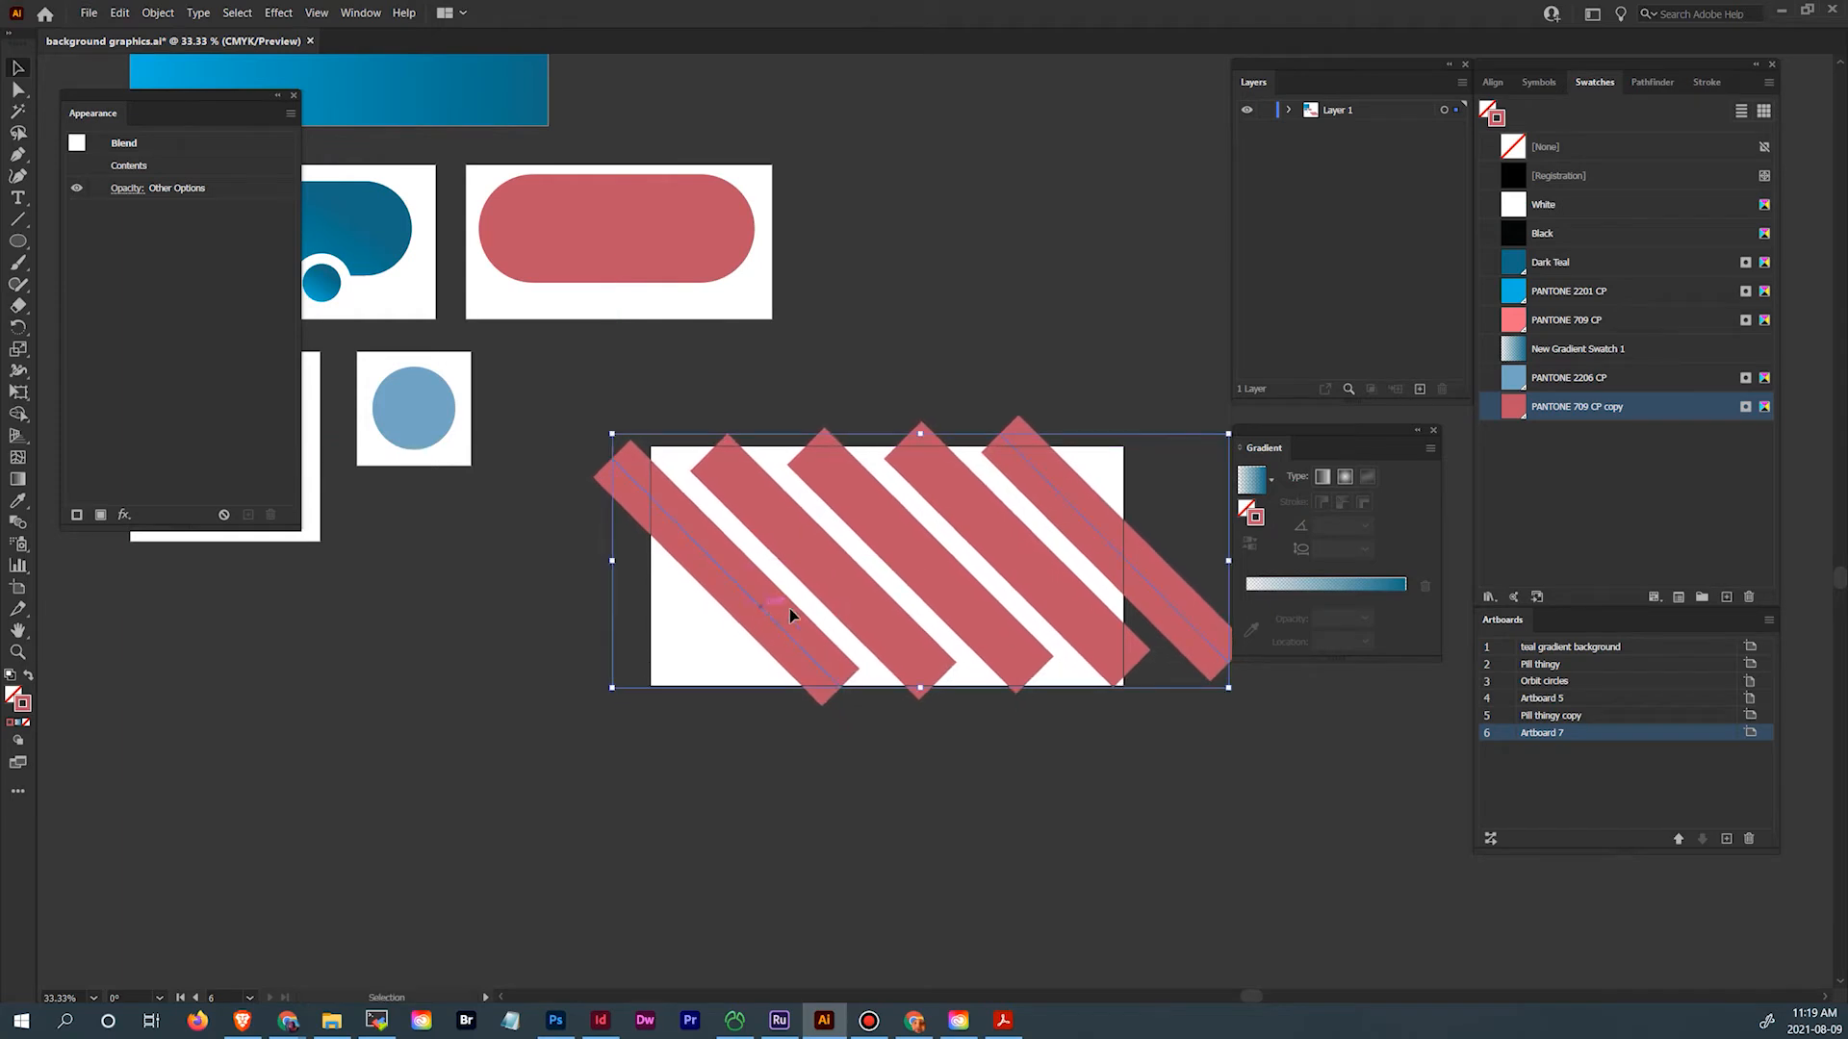
left_click_drag(903, 643, 816, 580)
left_click_drag(1139, 627, 1276, 680)
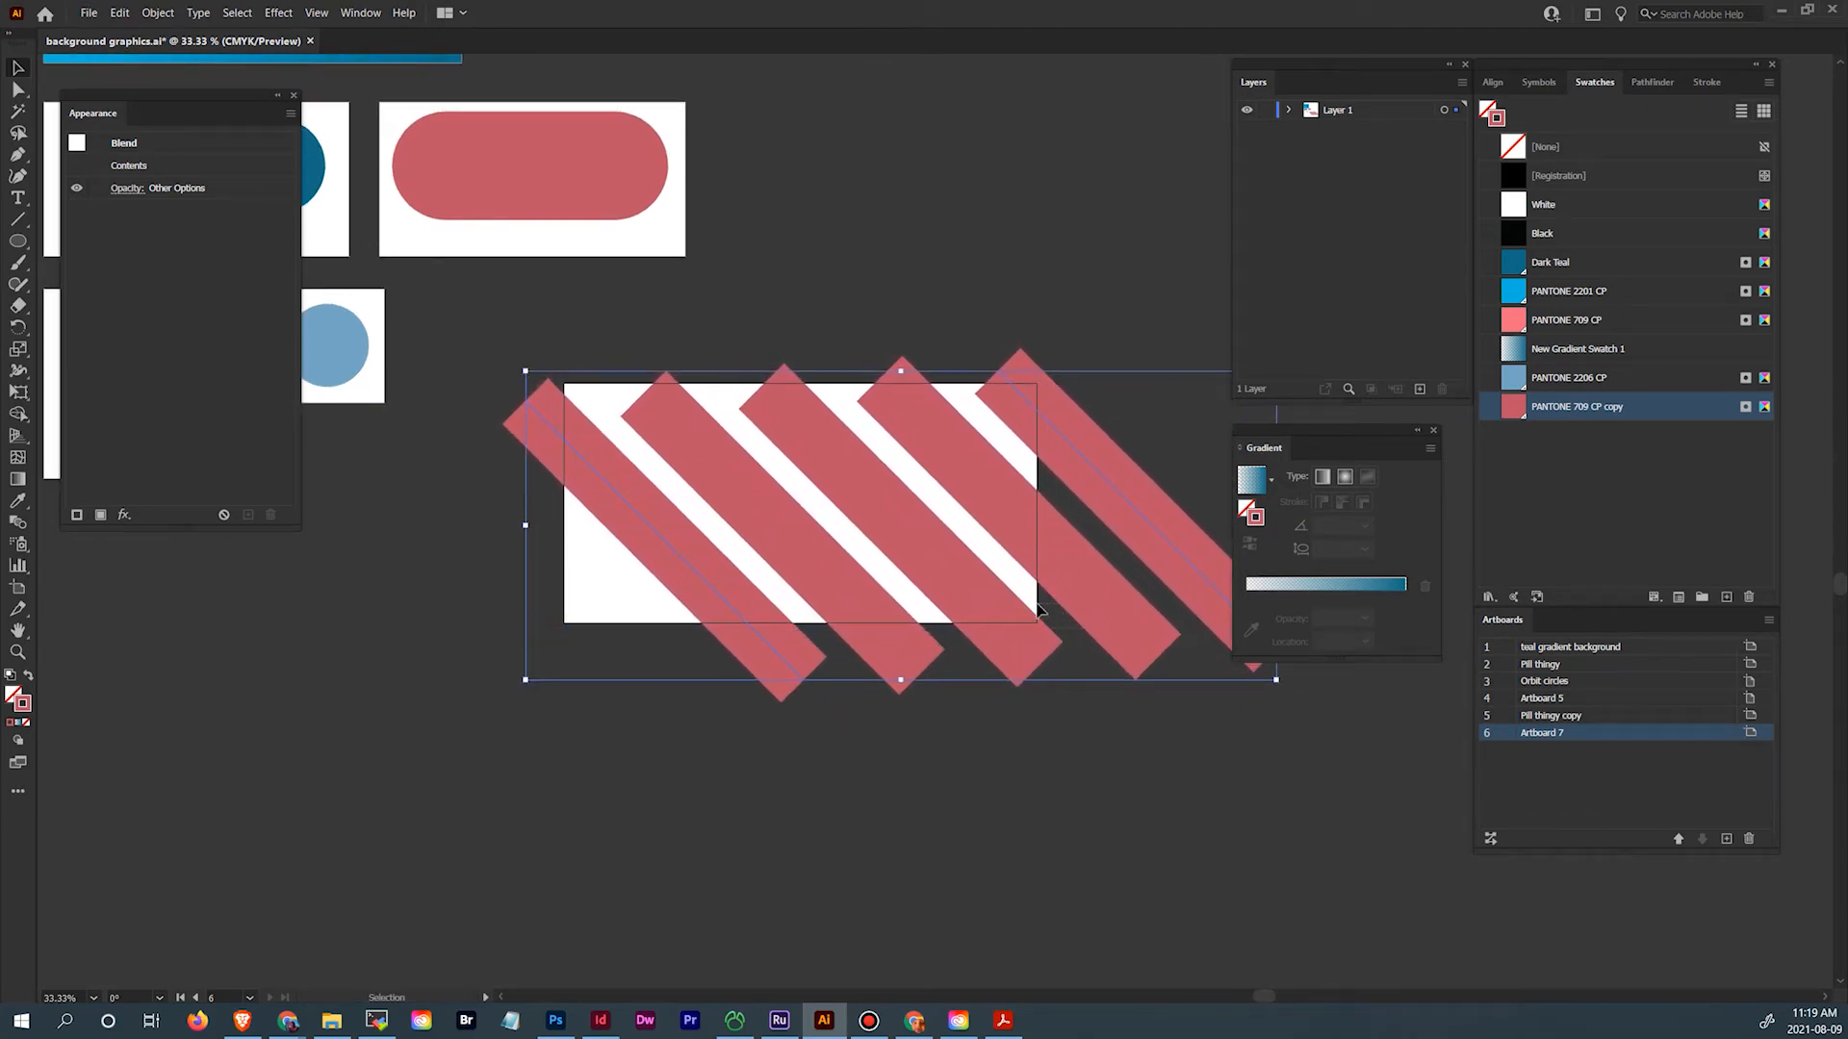
left_click_drag(1182, 561, 1105, 537)
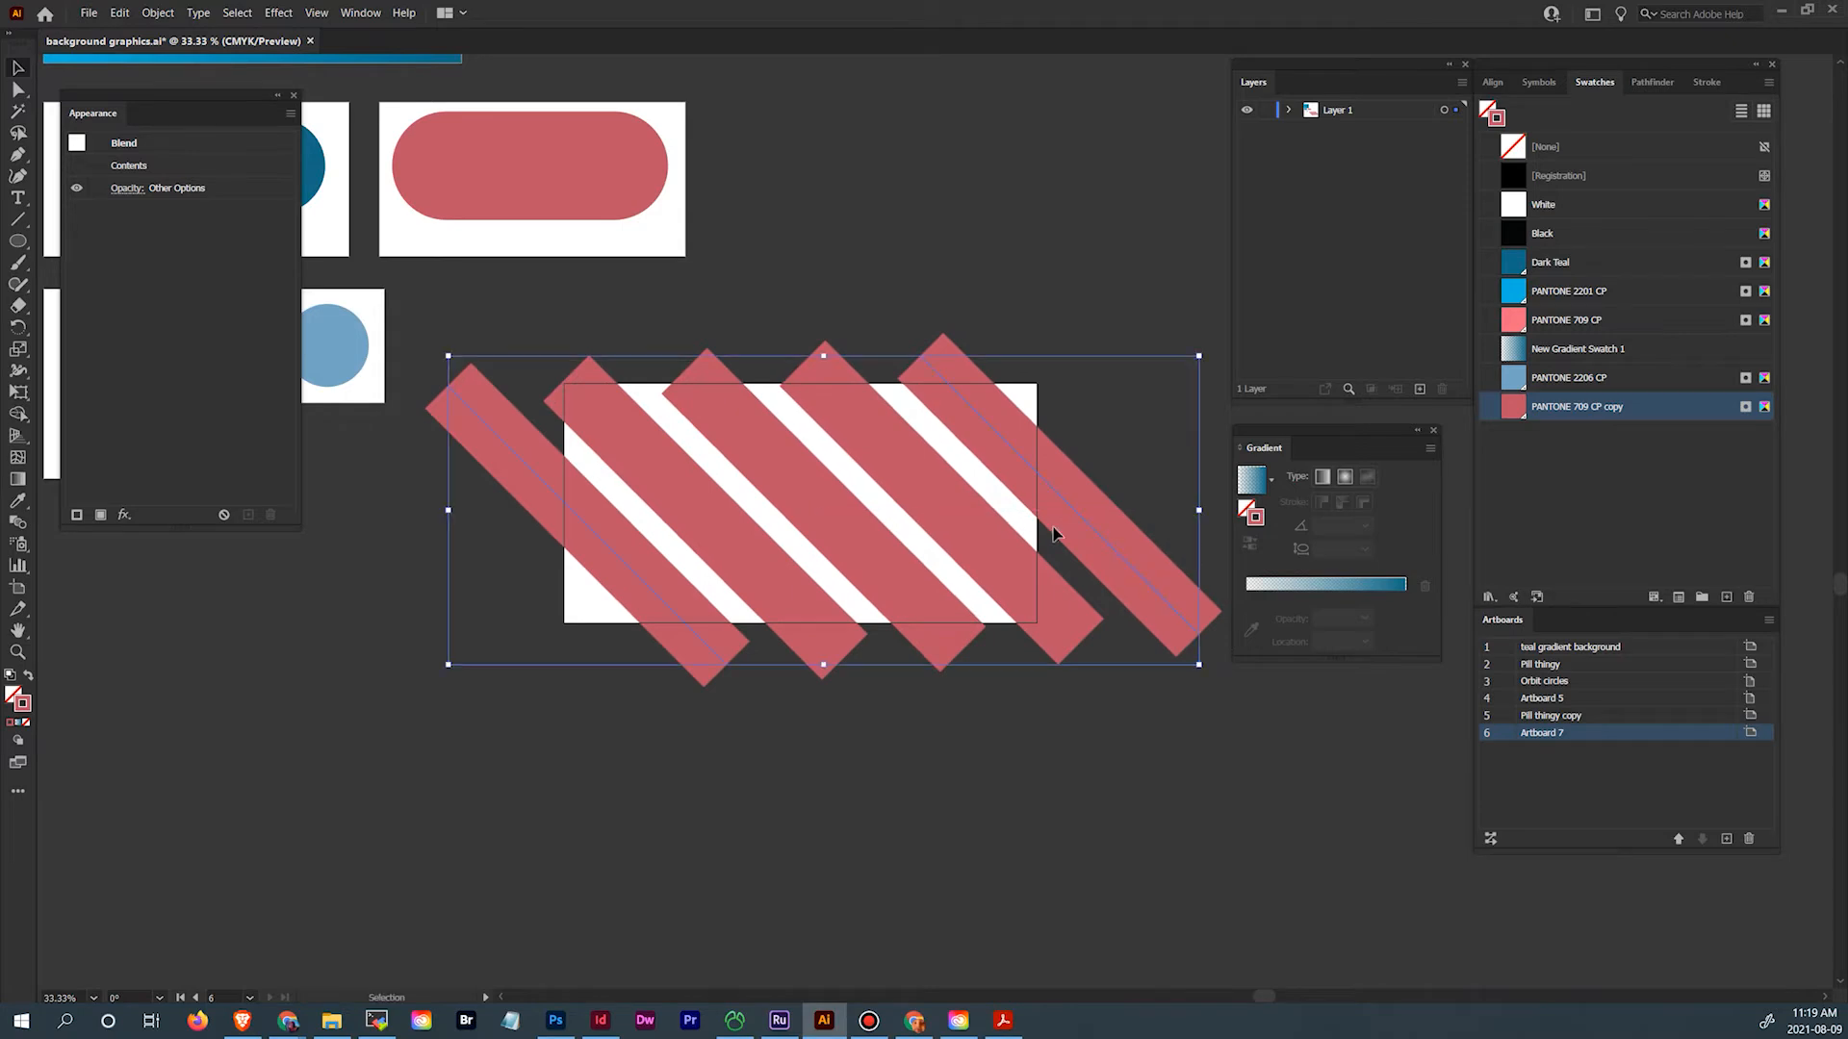
left_click_drag(1198, 356, 1245, 327)
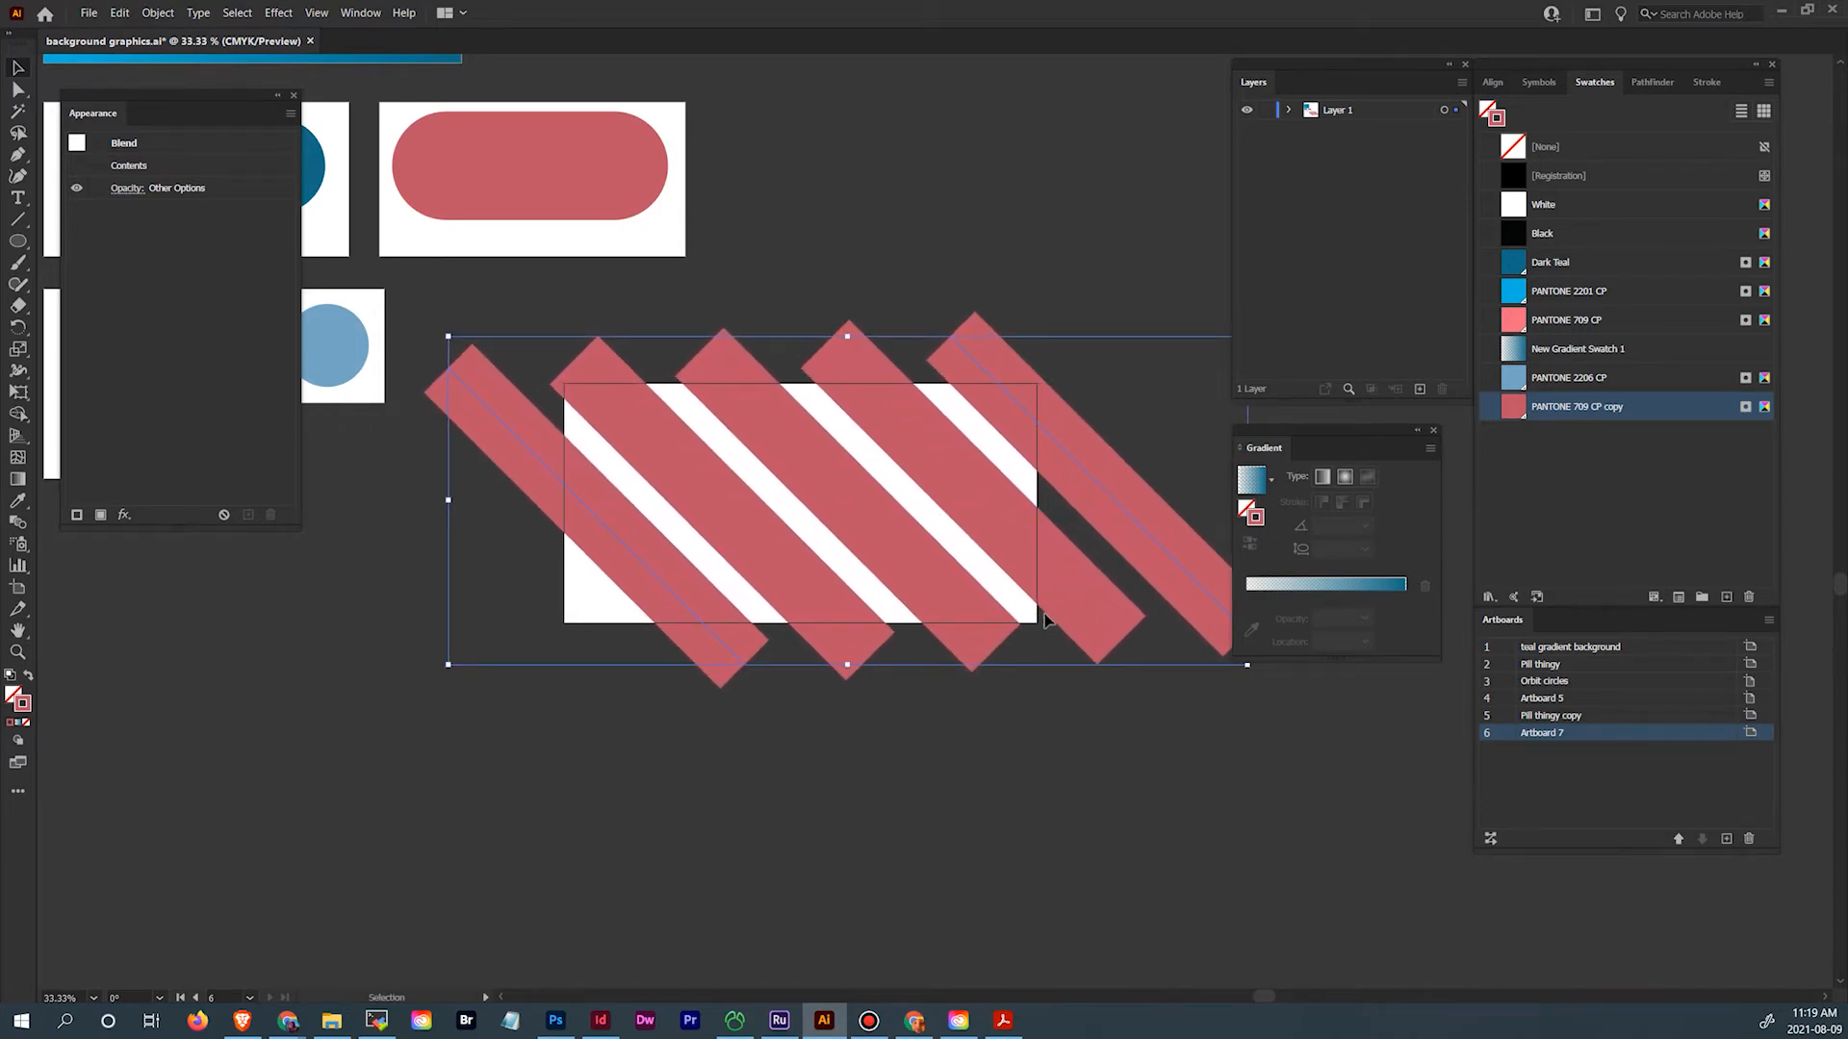
scroll(953, 681, "up", 1)
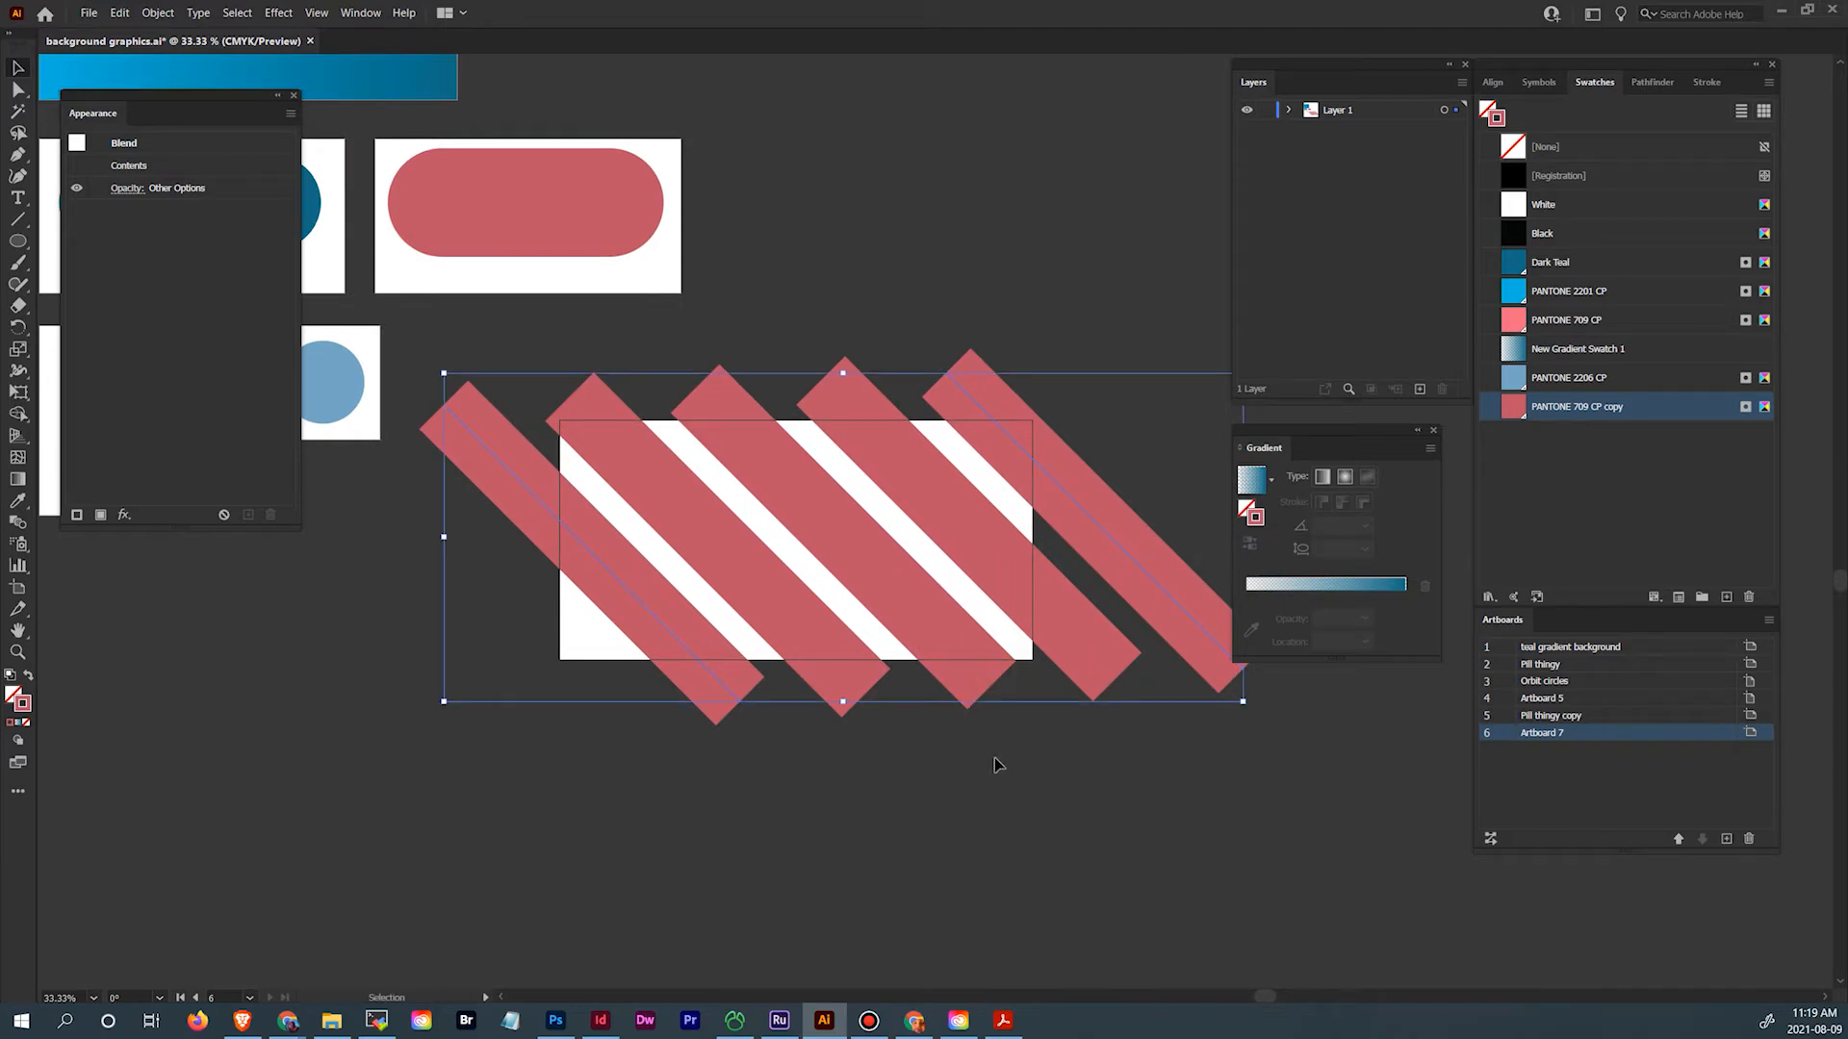
left_click_drag(1133, 674, 1054, 684)
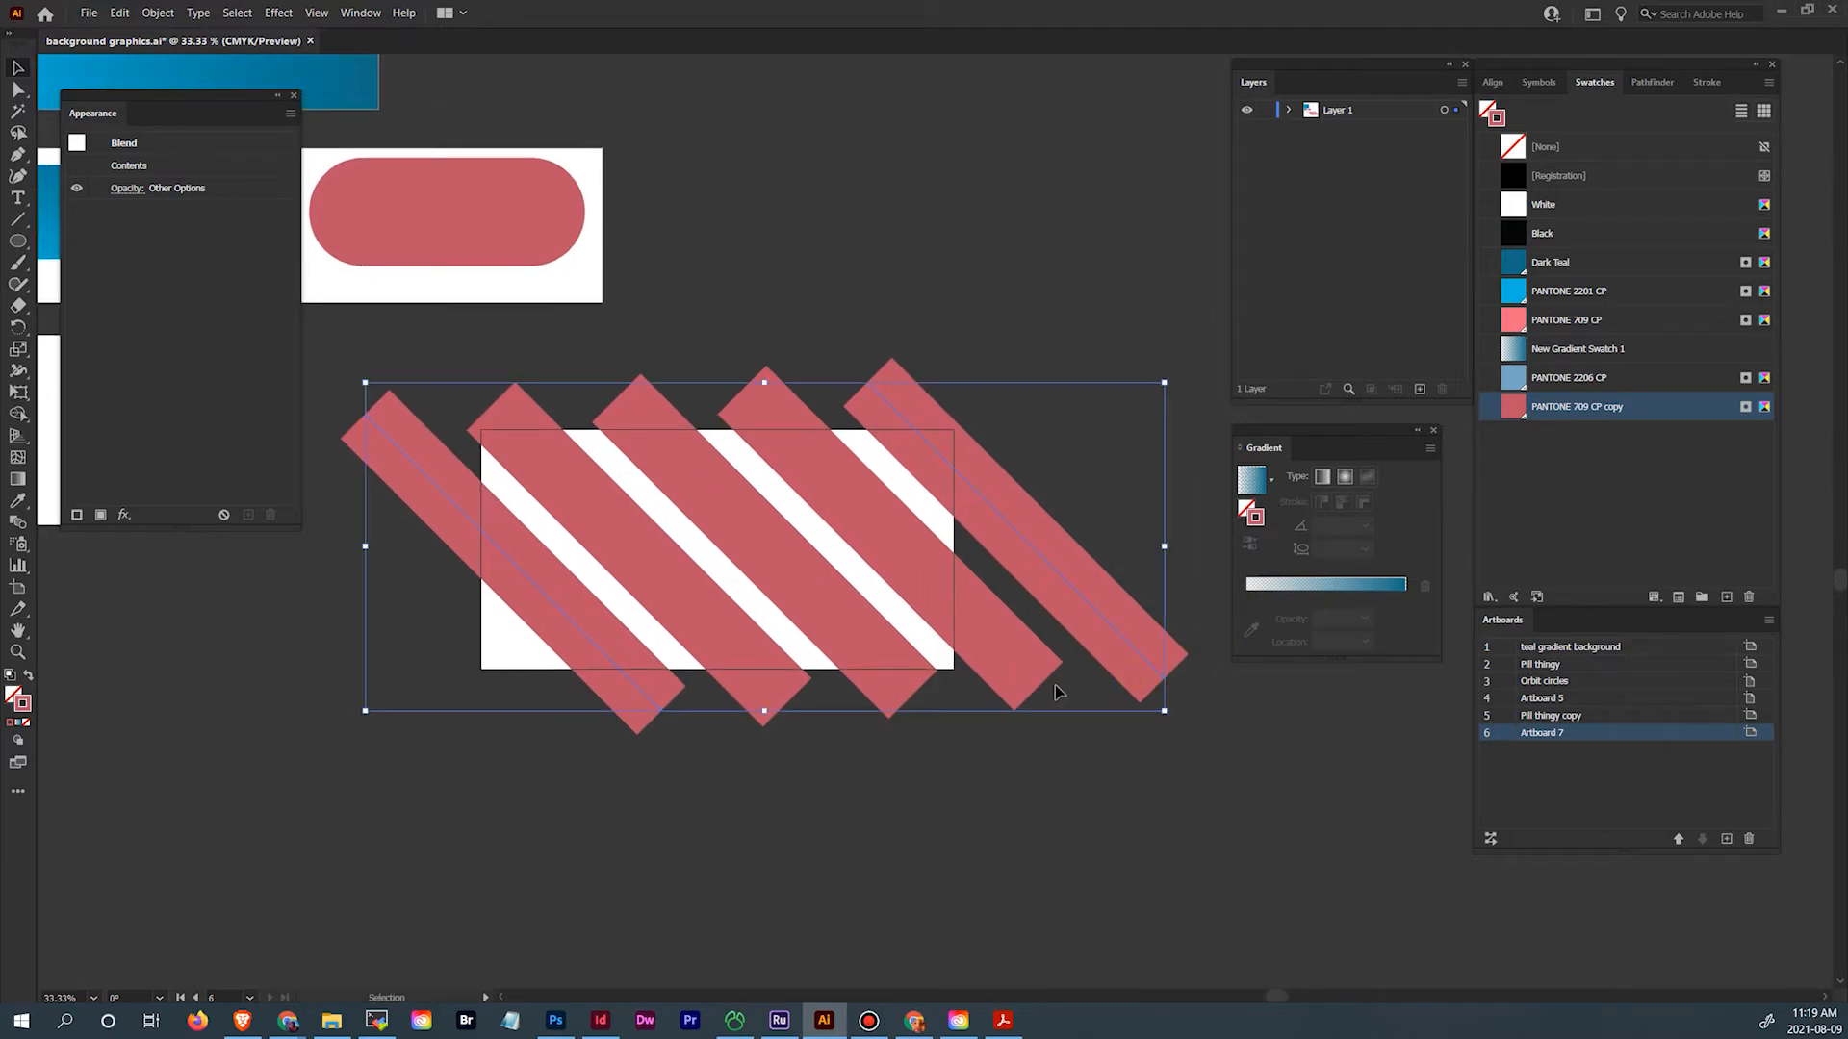
left_click_drag(1167, 712, 1179, 716)
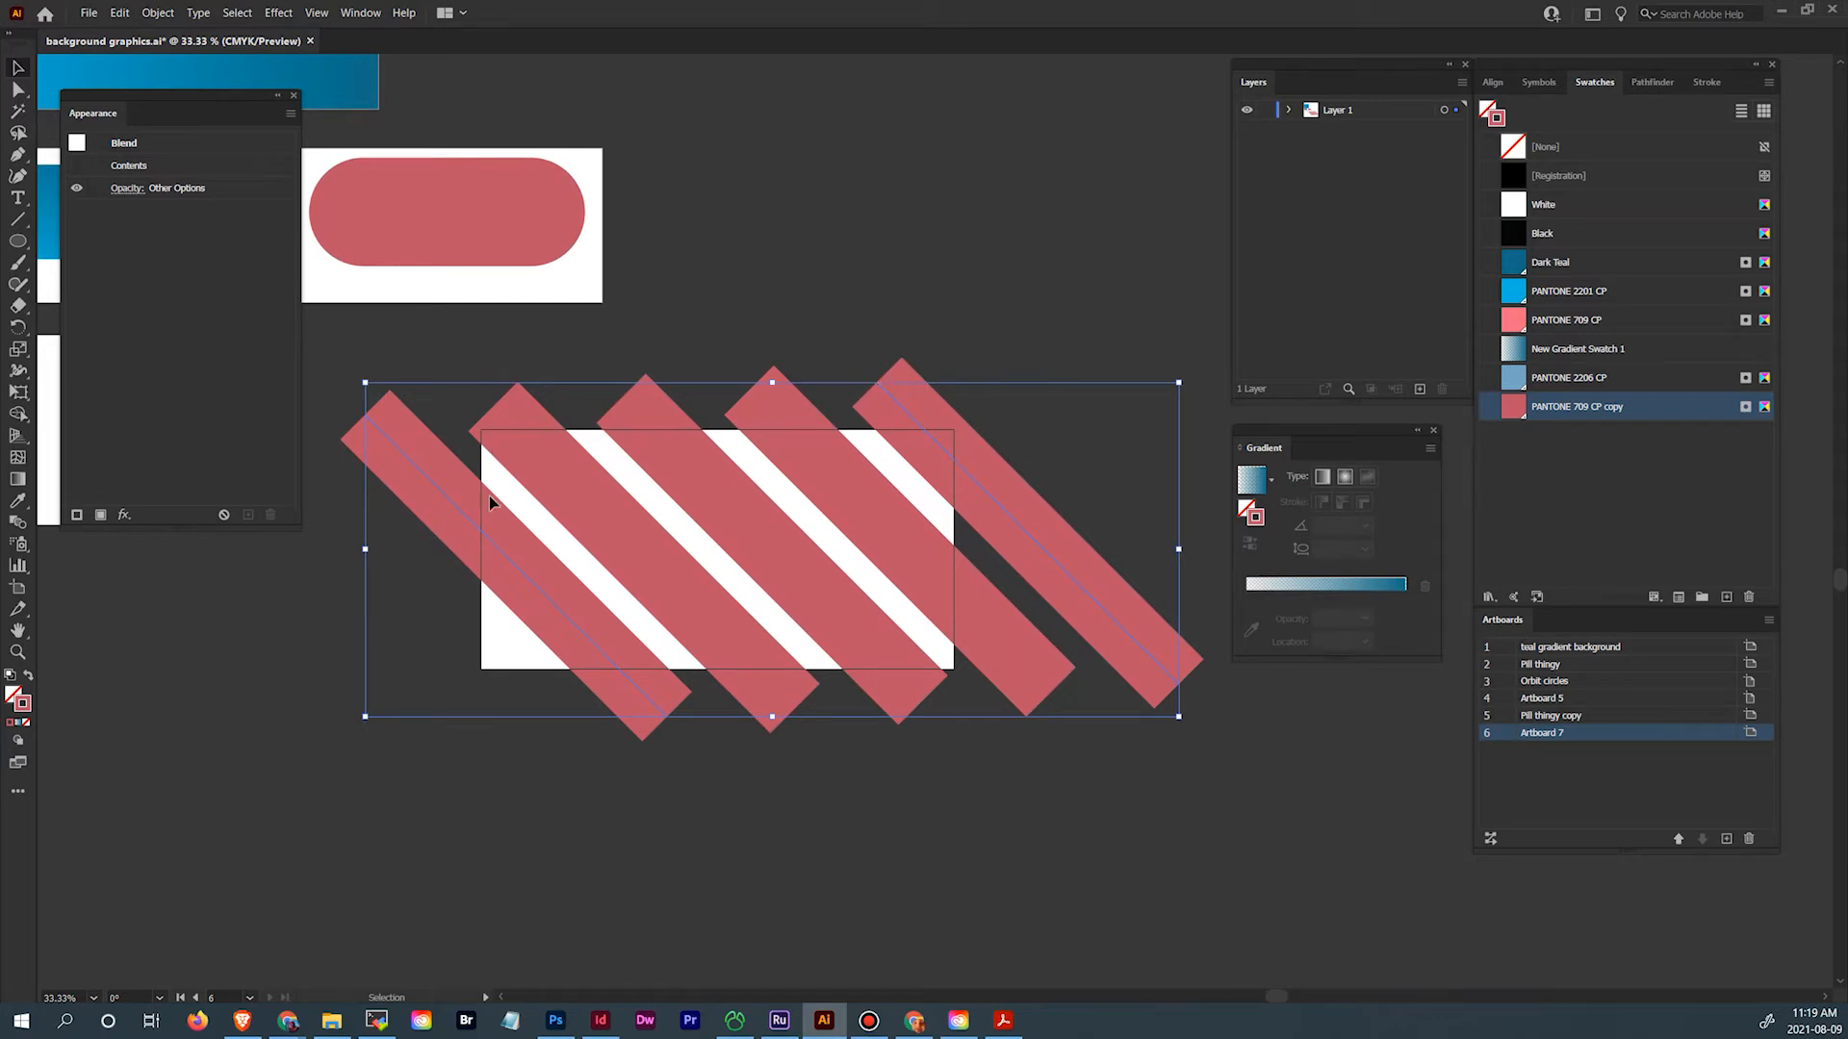
Switch to InDesign to examine the diagonal stripes in Minimalist_Healthcare_Trifold Brochure.indd, and return to Illustrator
left_click(601, 1020)
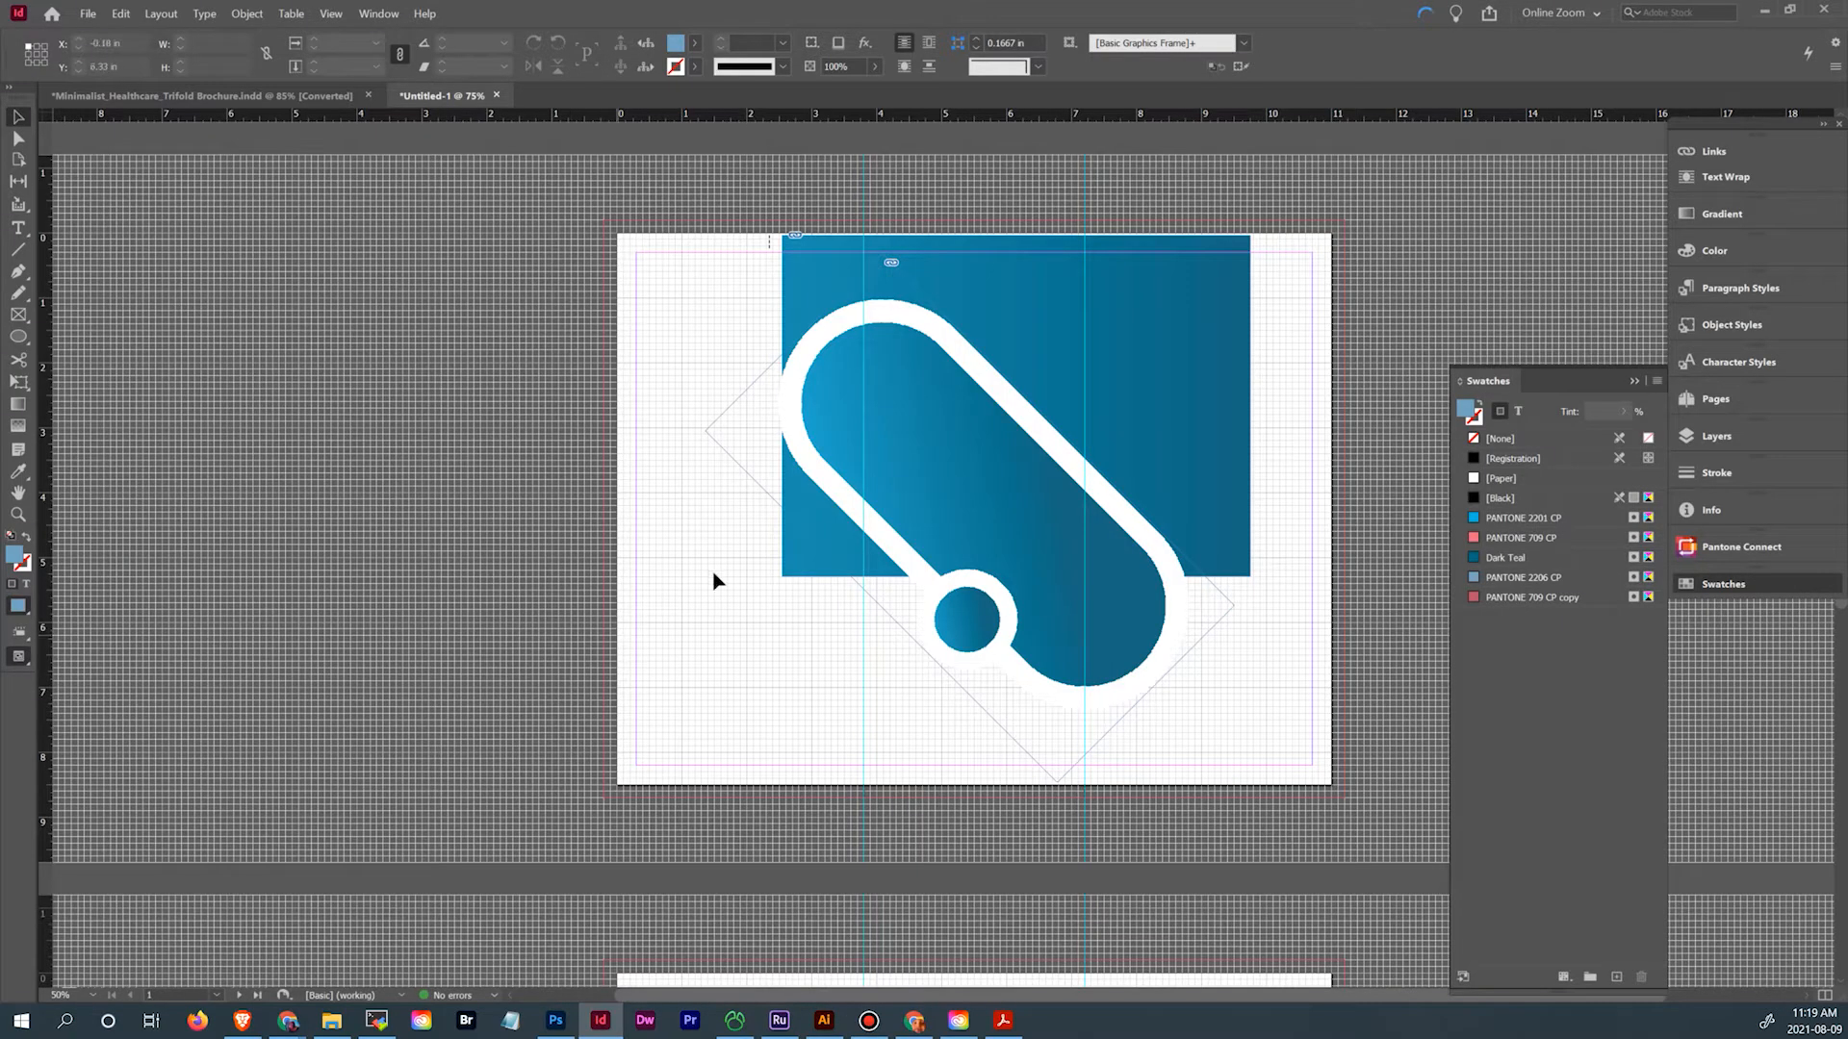
left_click(203, 96)
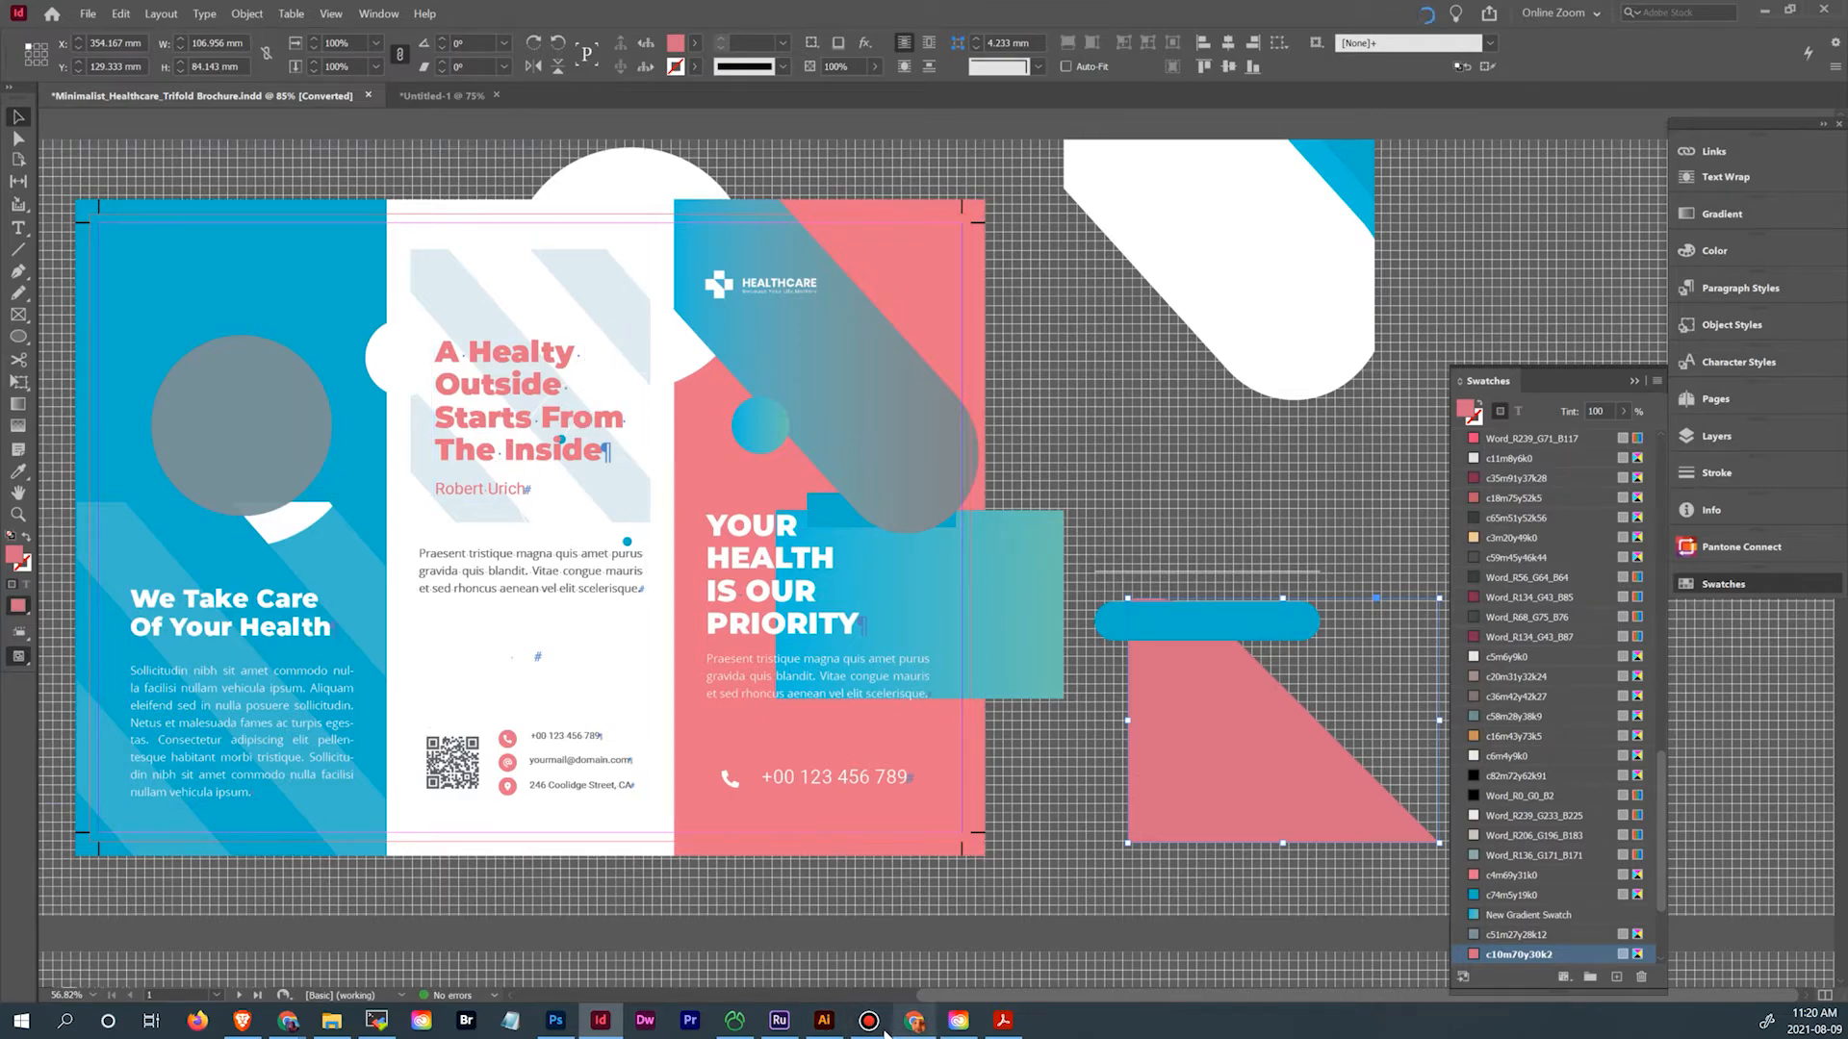
mouse_move(813, 1033)
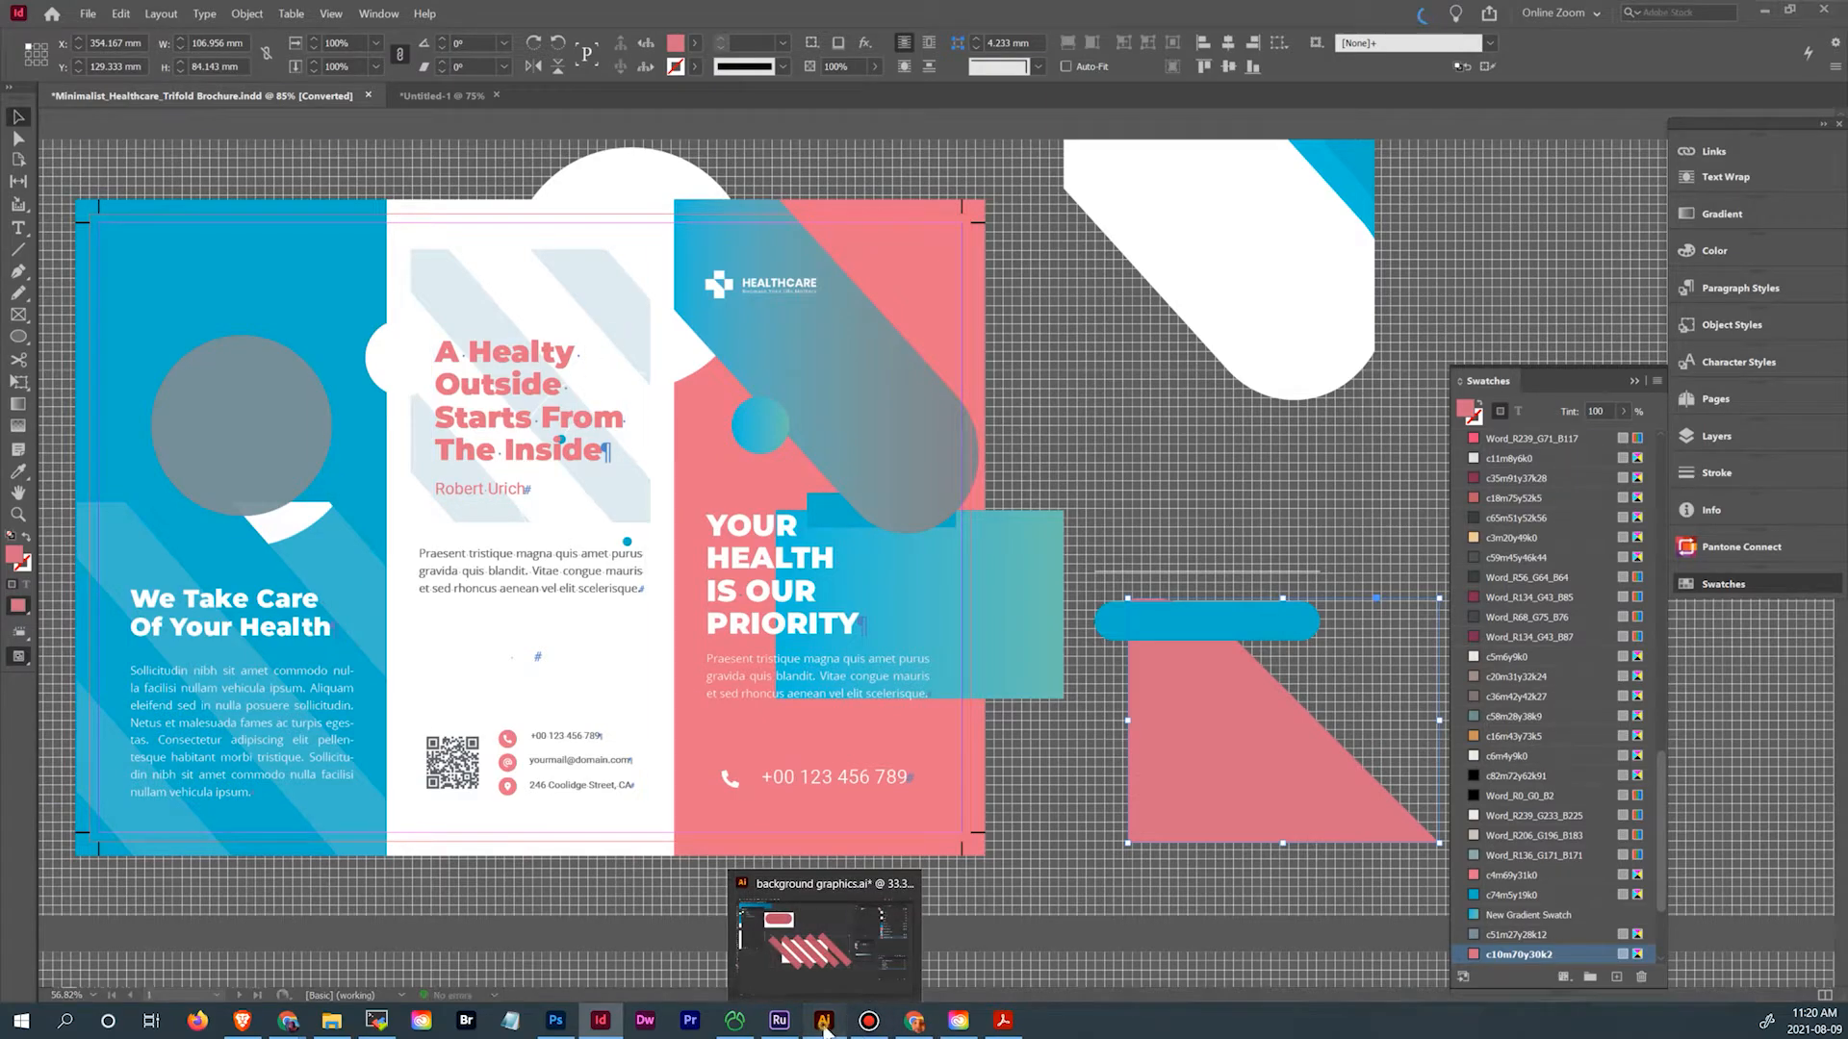
left_click(837, 929)
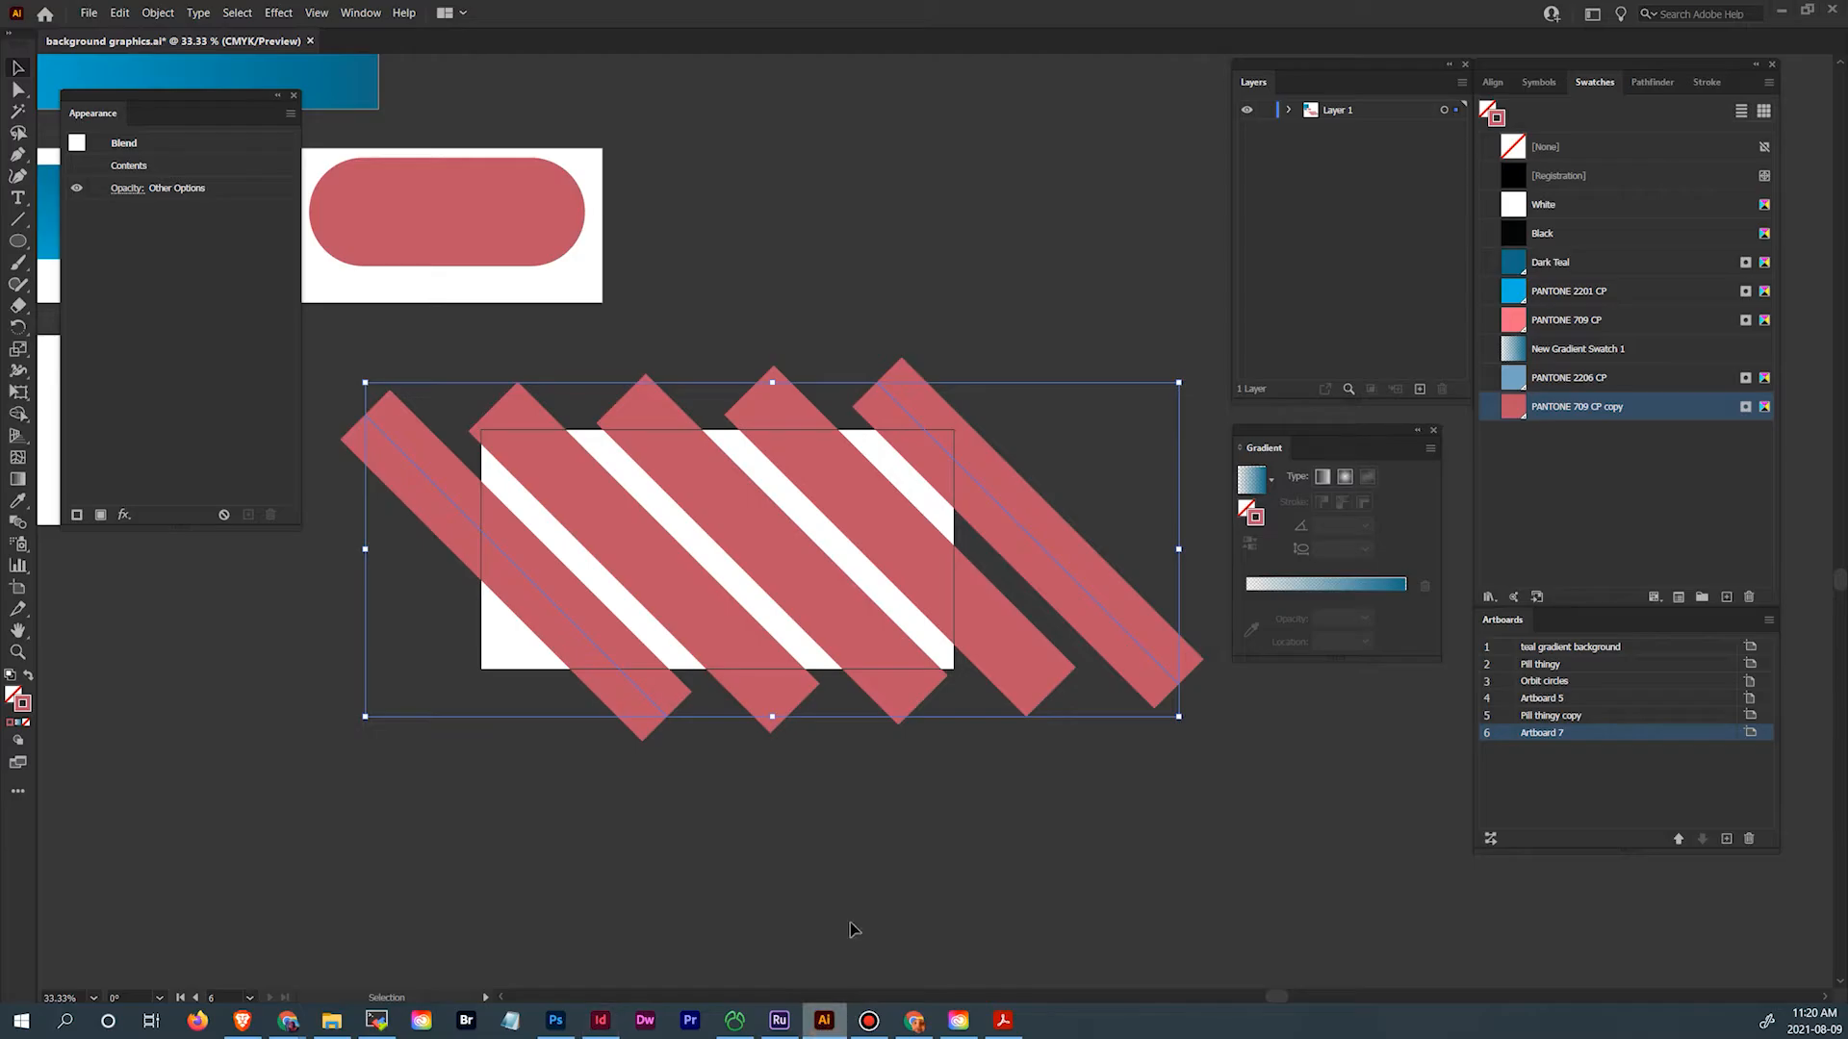
Reduce the diagonal bar blend's spacing to 2 specified steps and deselect the blend
right_click(927, 593)
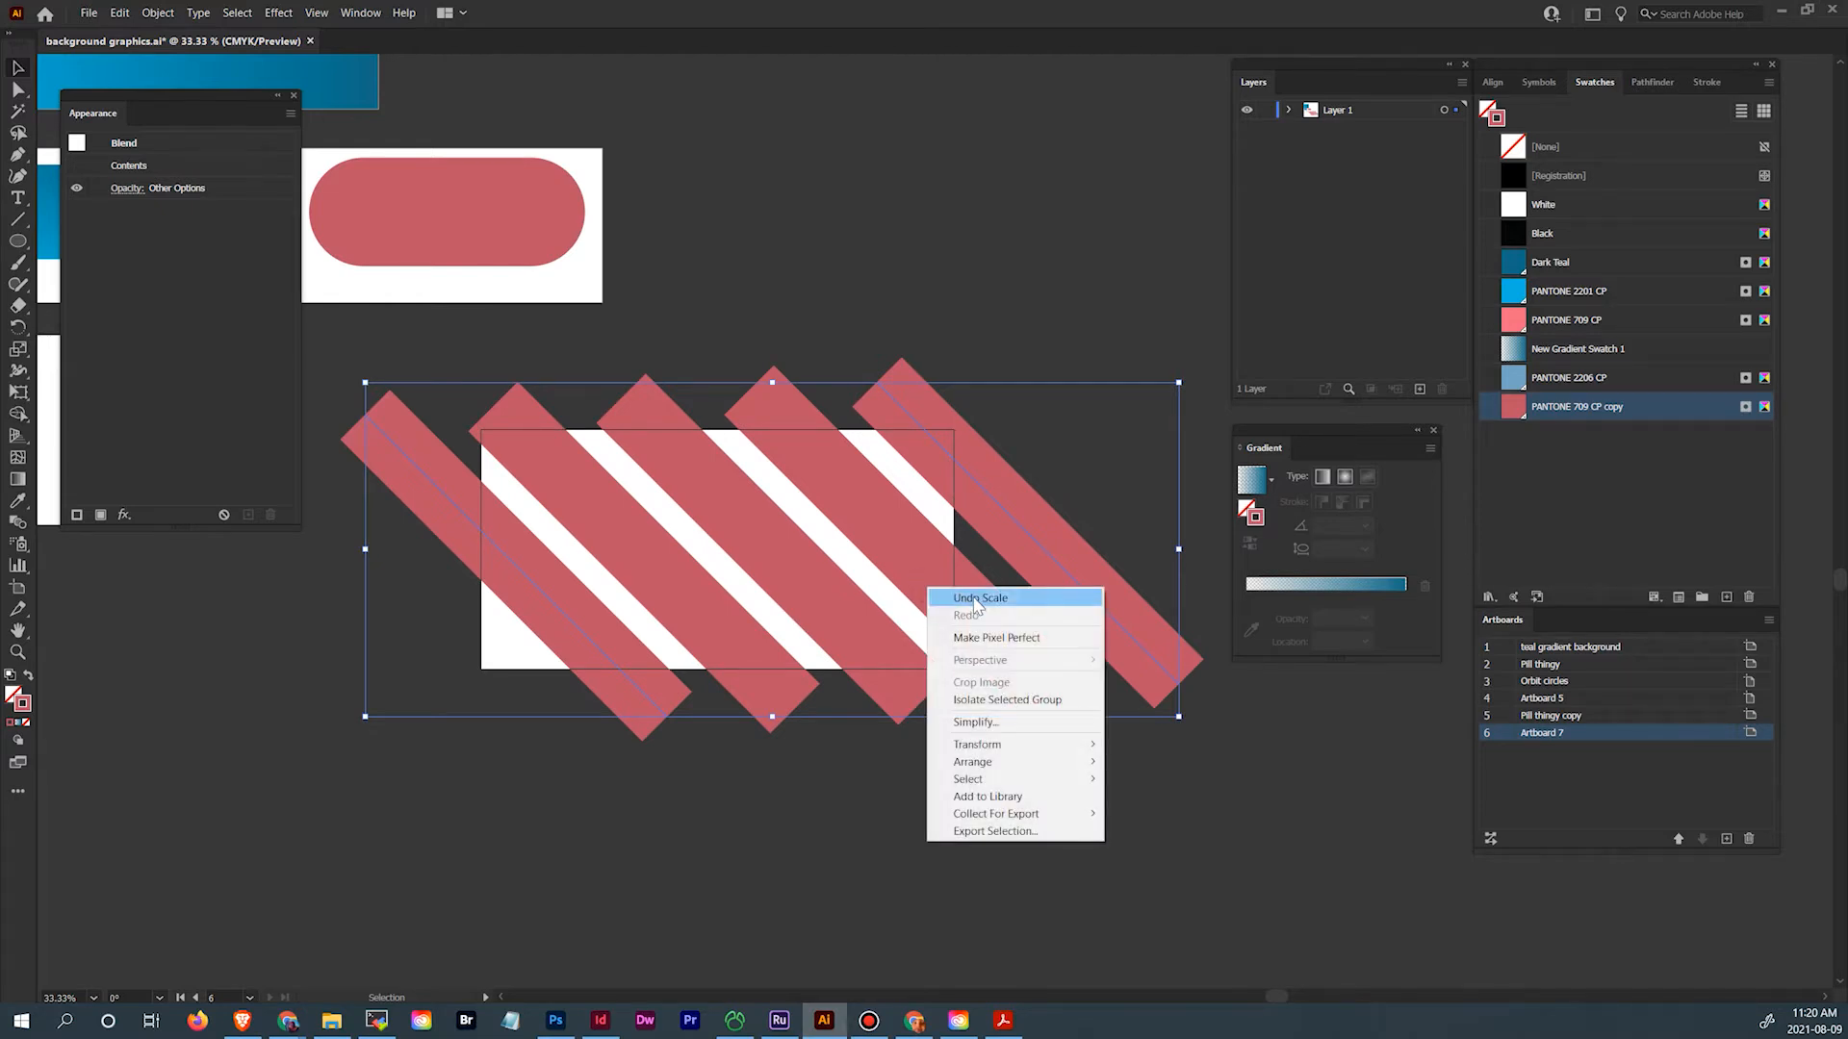
left_click(159, 12)
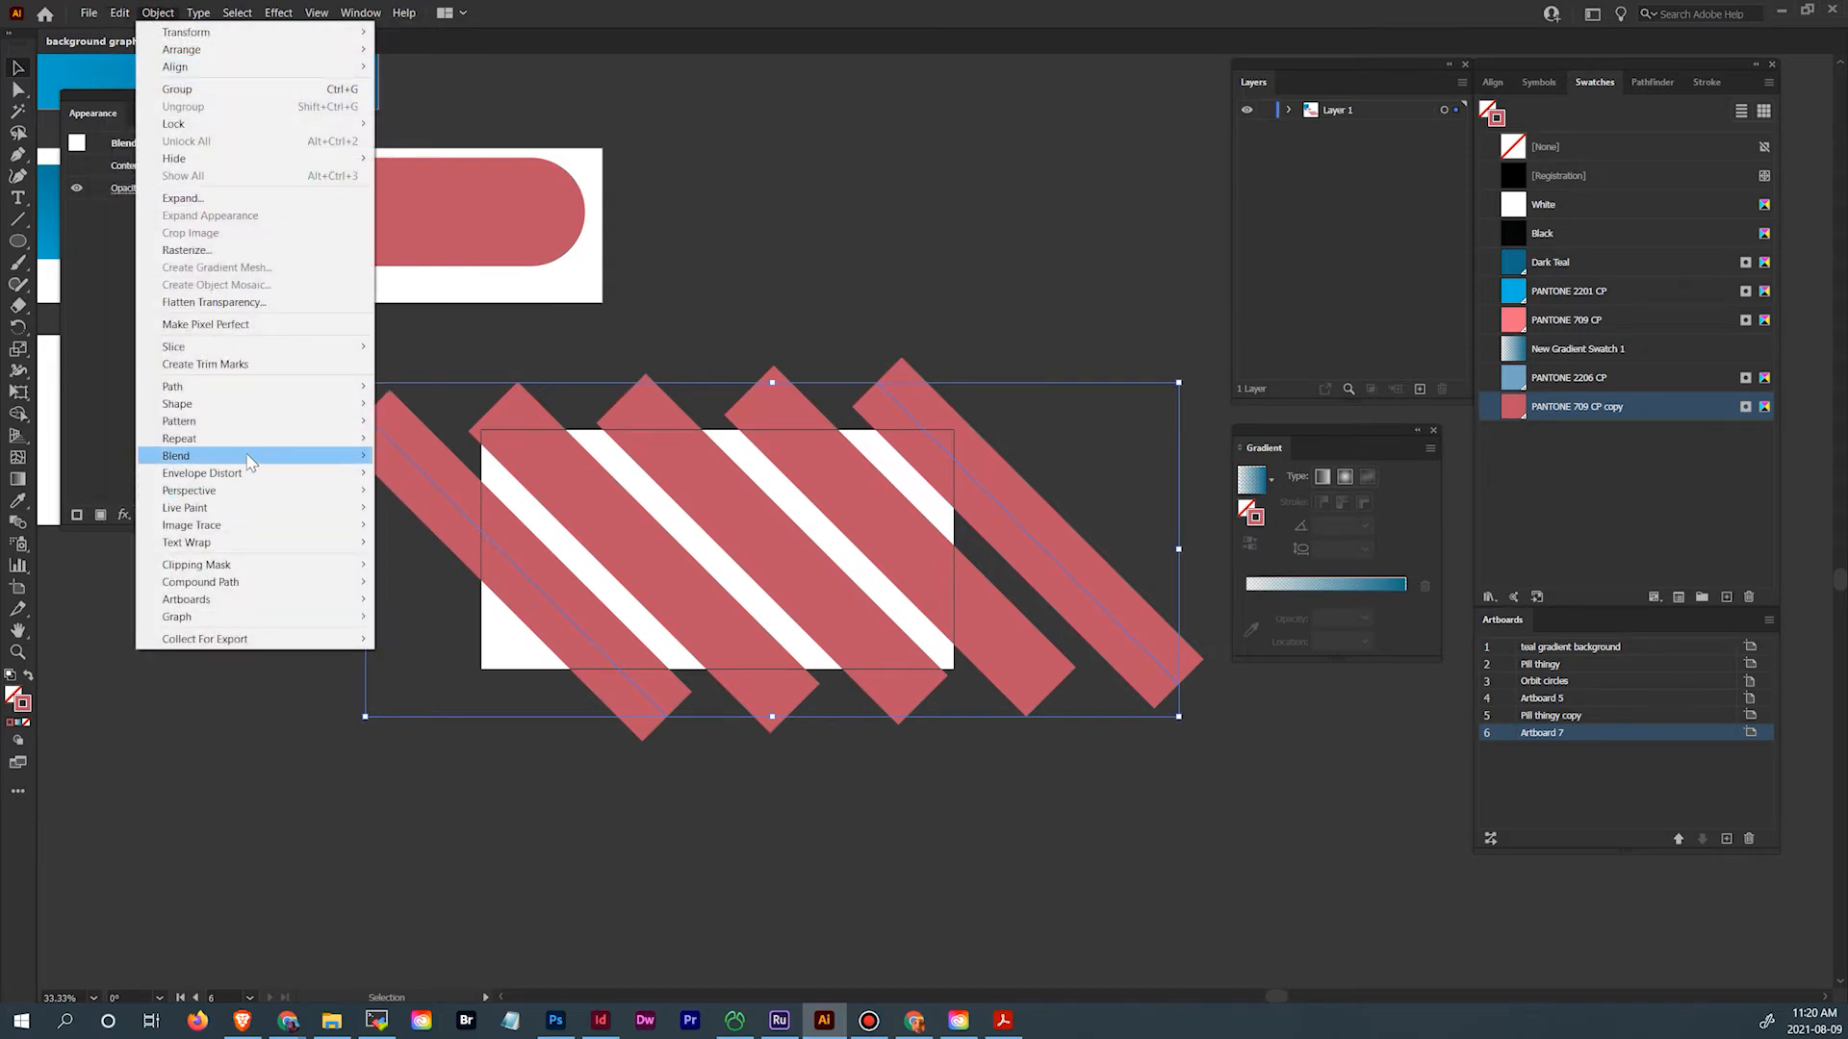
mouse_move(249, 461)
left_click(454, 498)
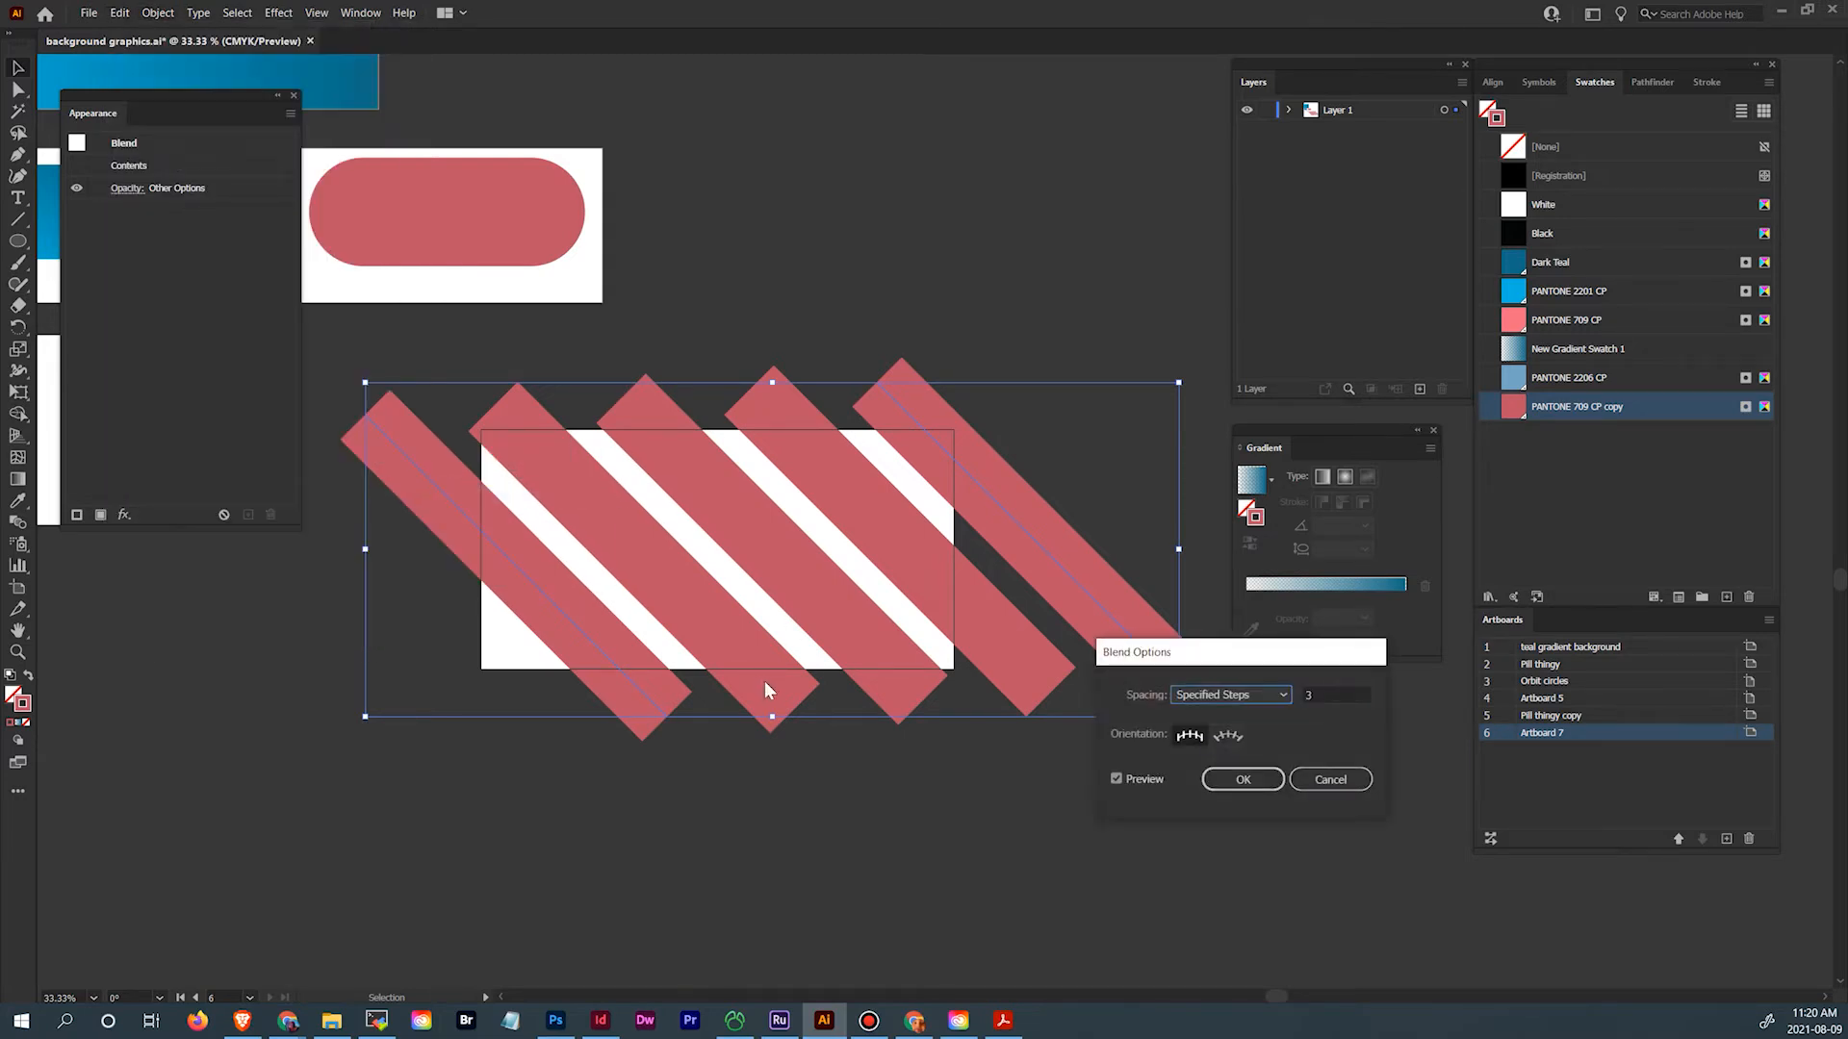
key("Tab")
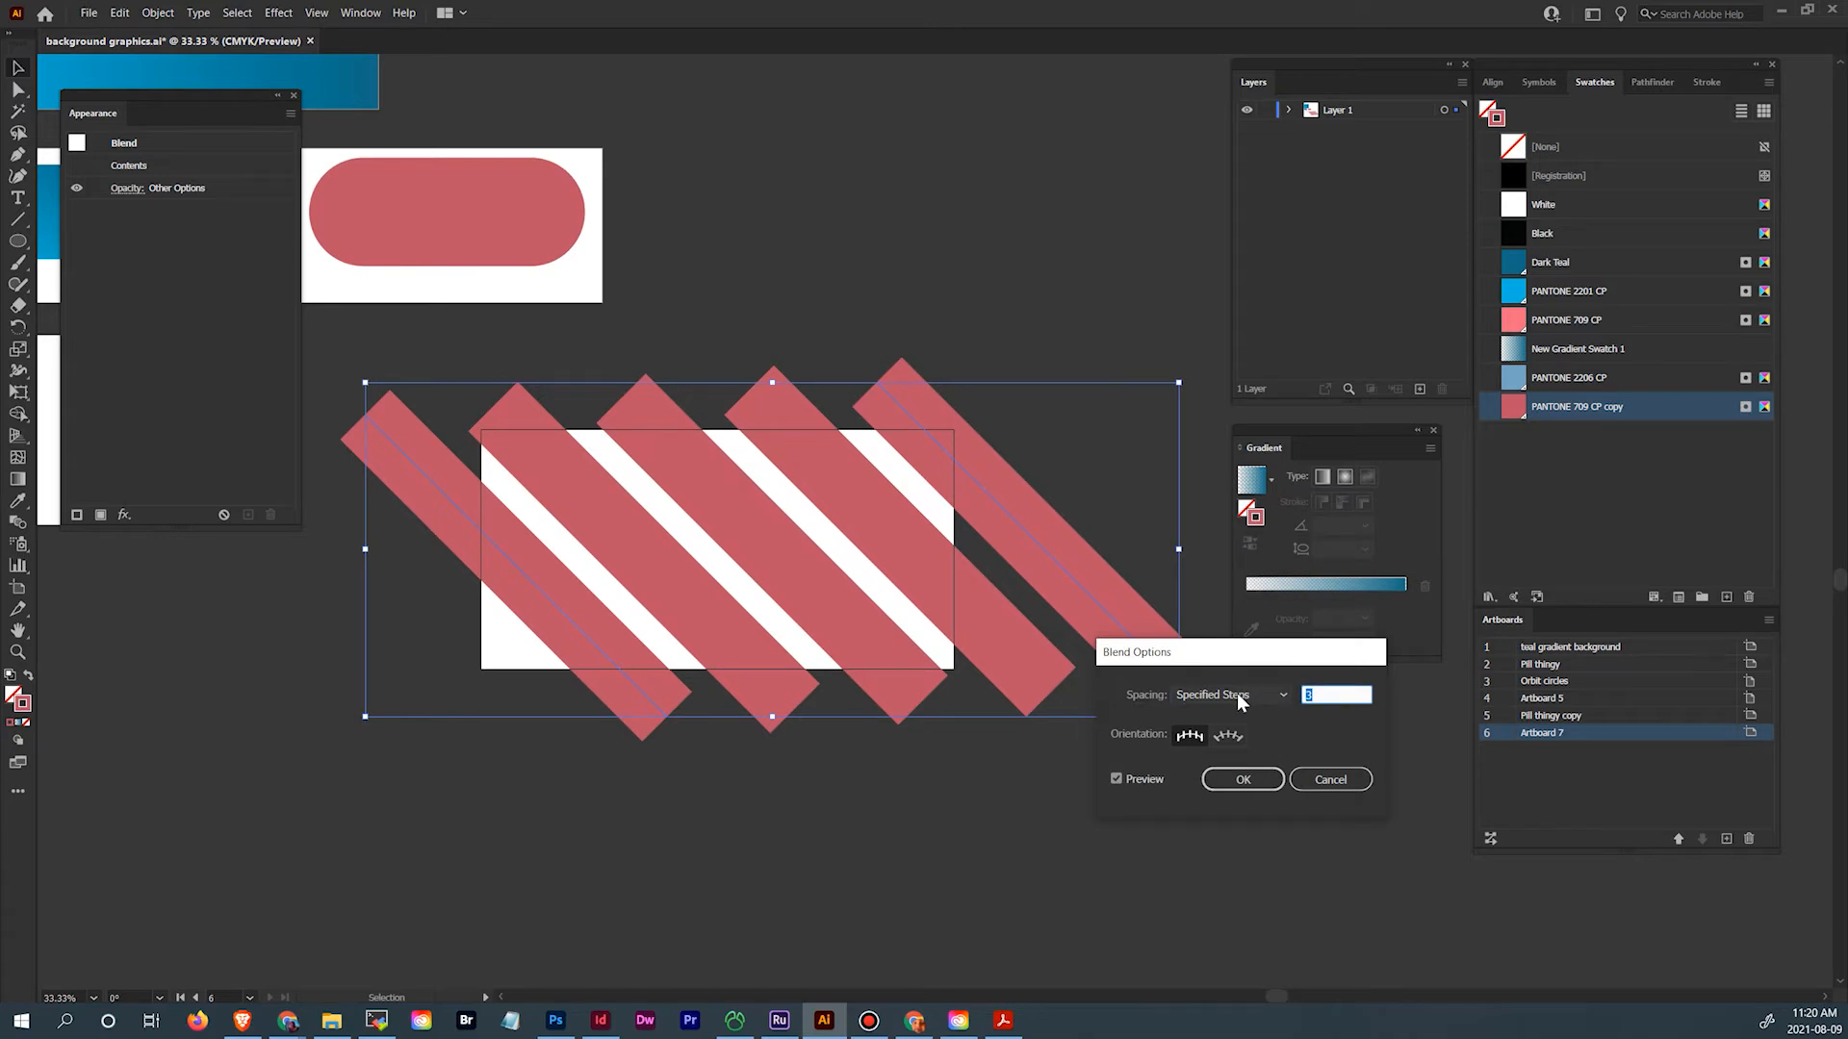
type("2")
key("Tab")
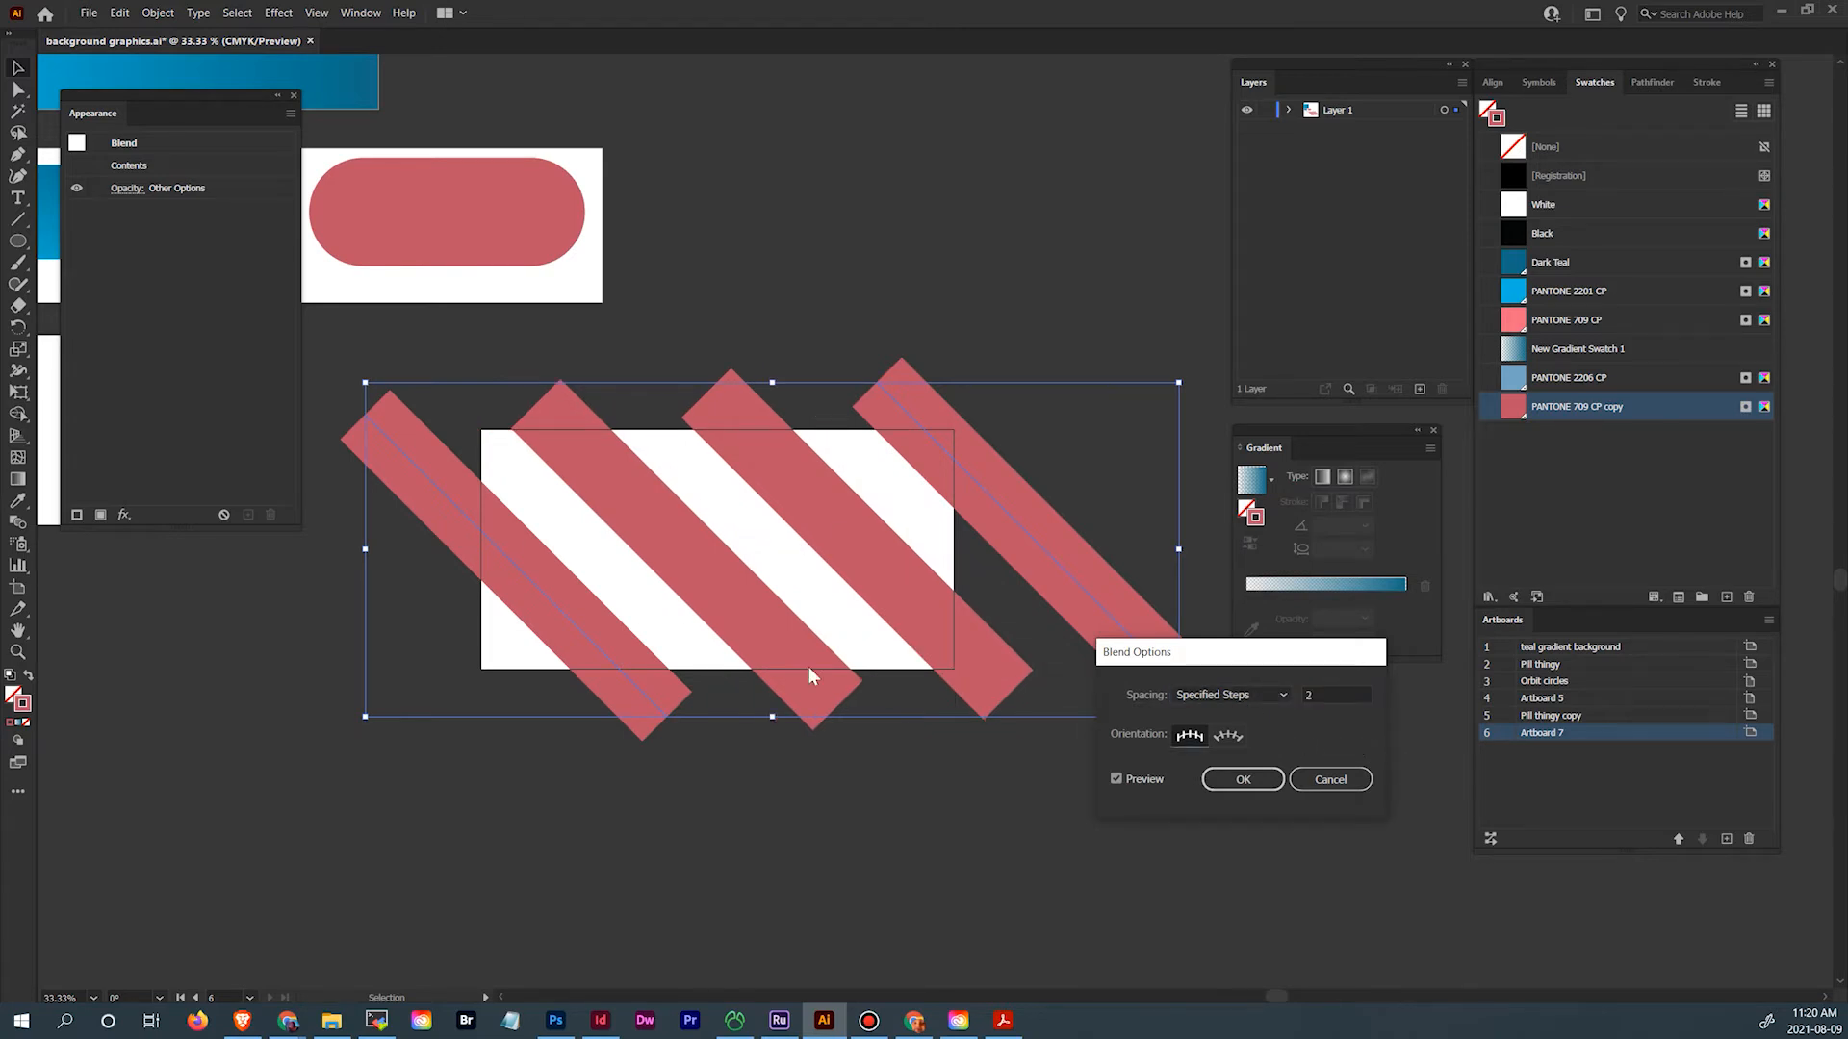
left_click(1244, 782)
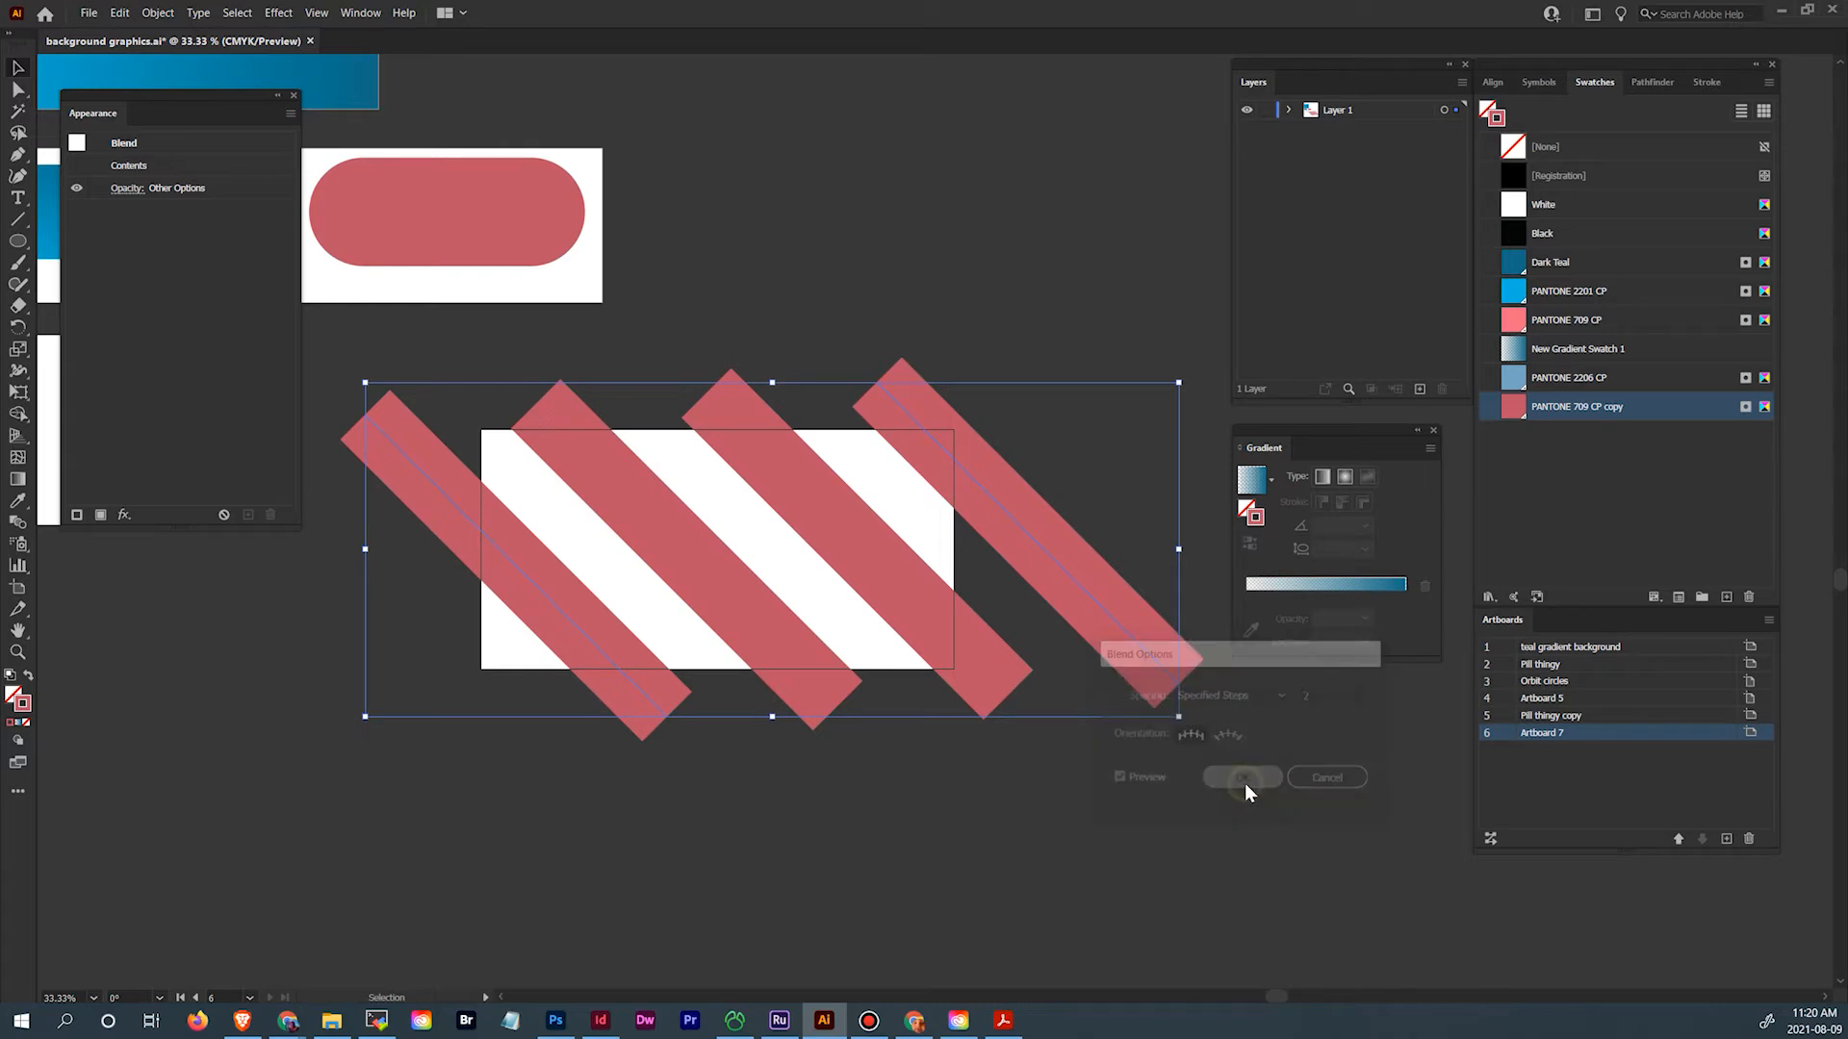
left_click(1014, 800)
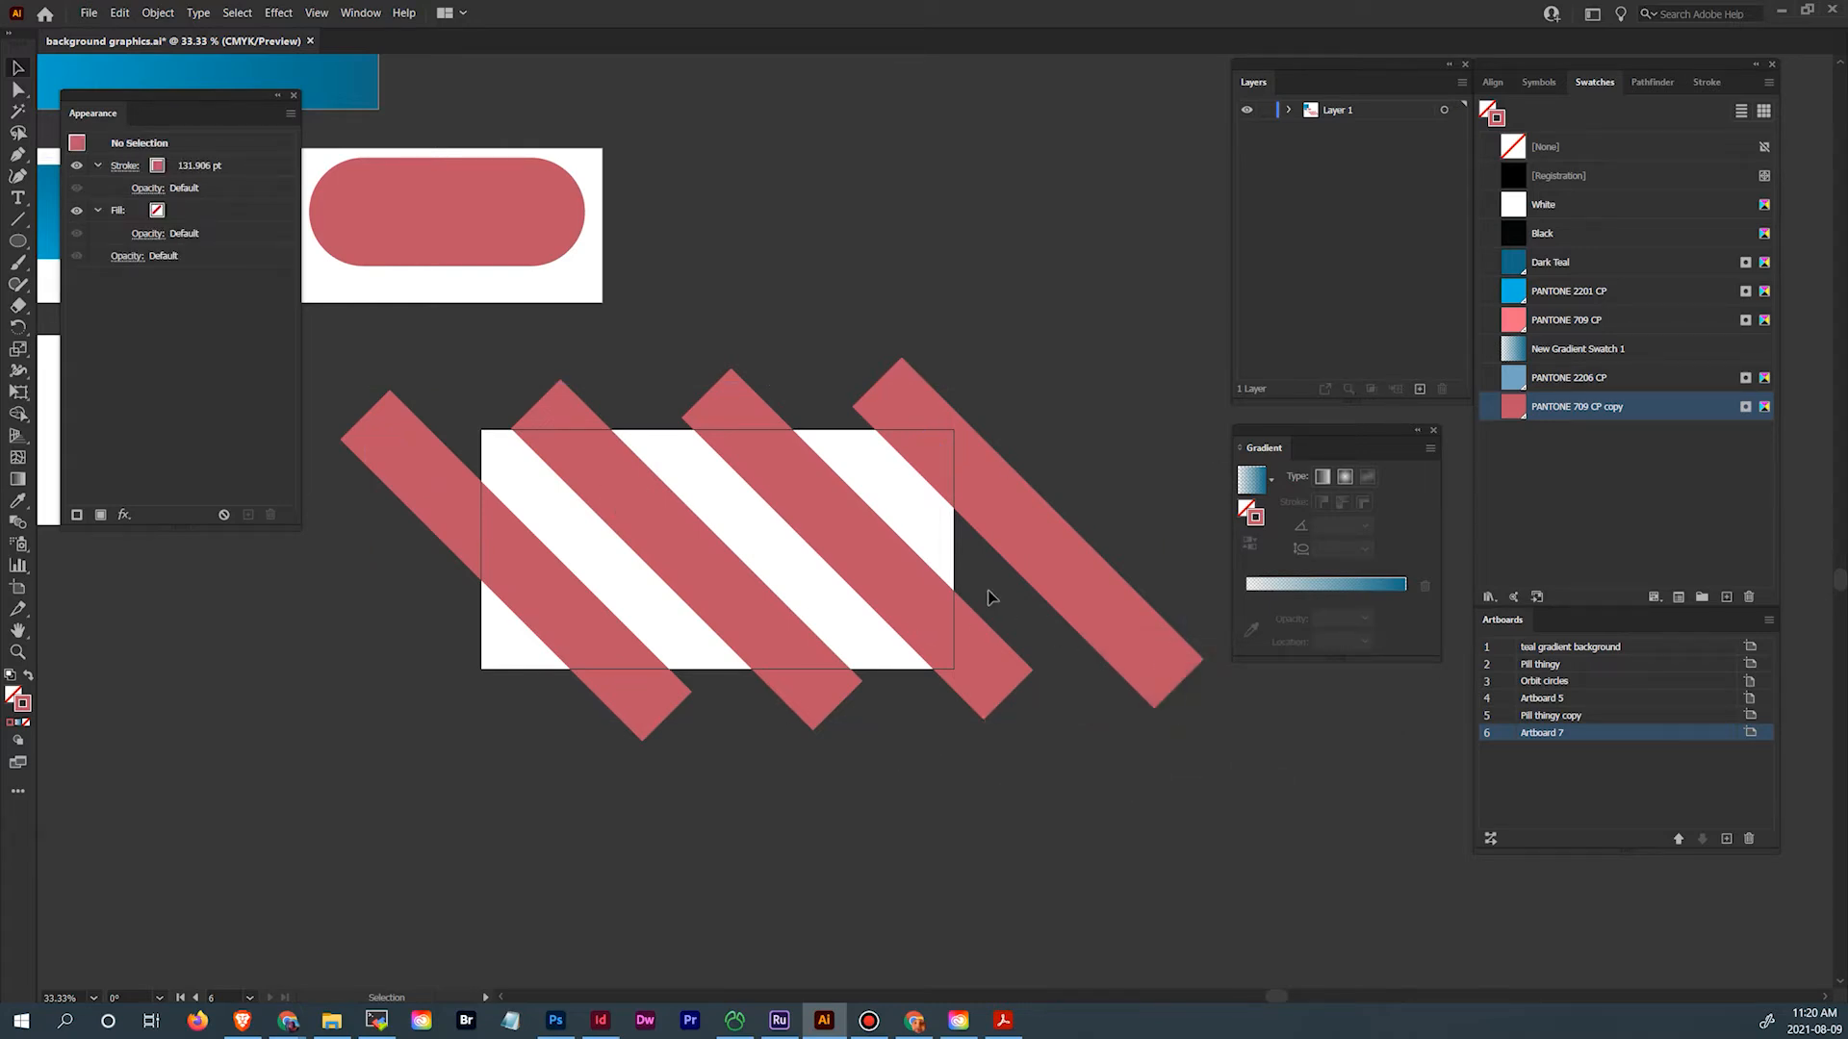
mouse_move(824, 1020)
left_click_drag(752, 581, 841, 512)
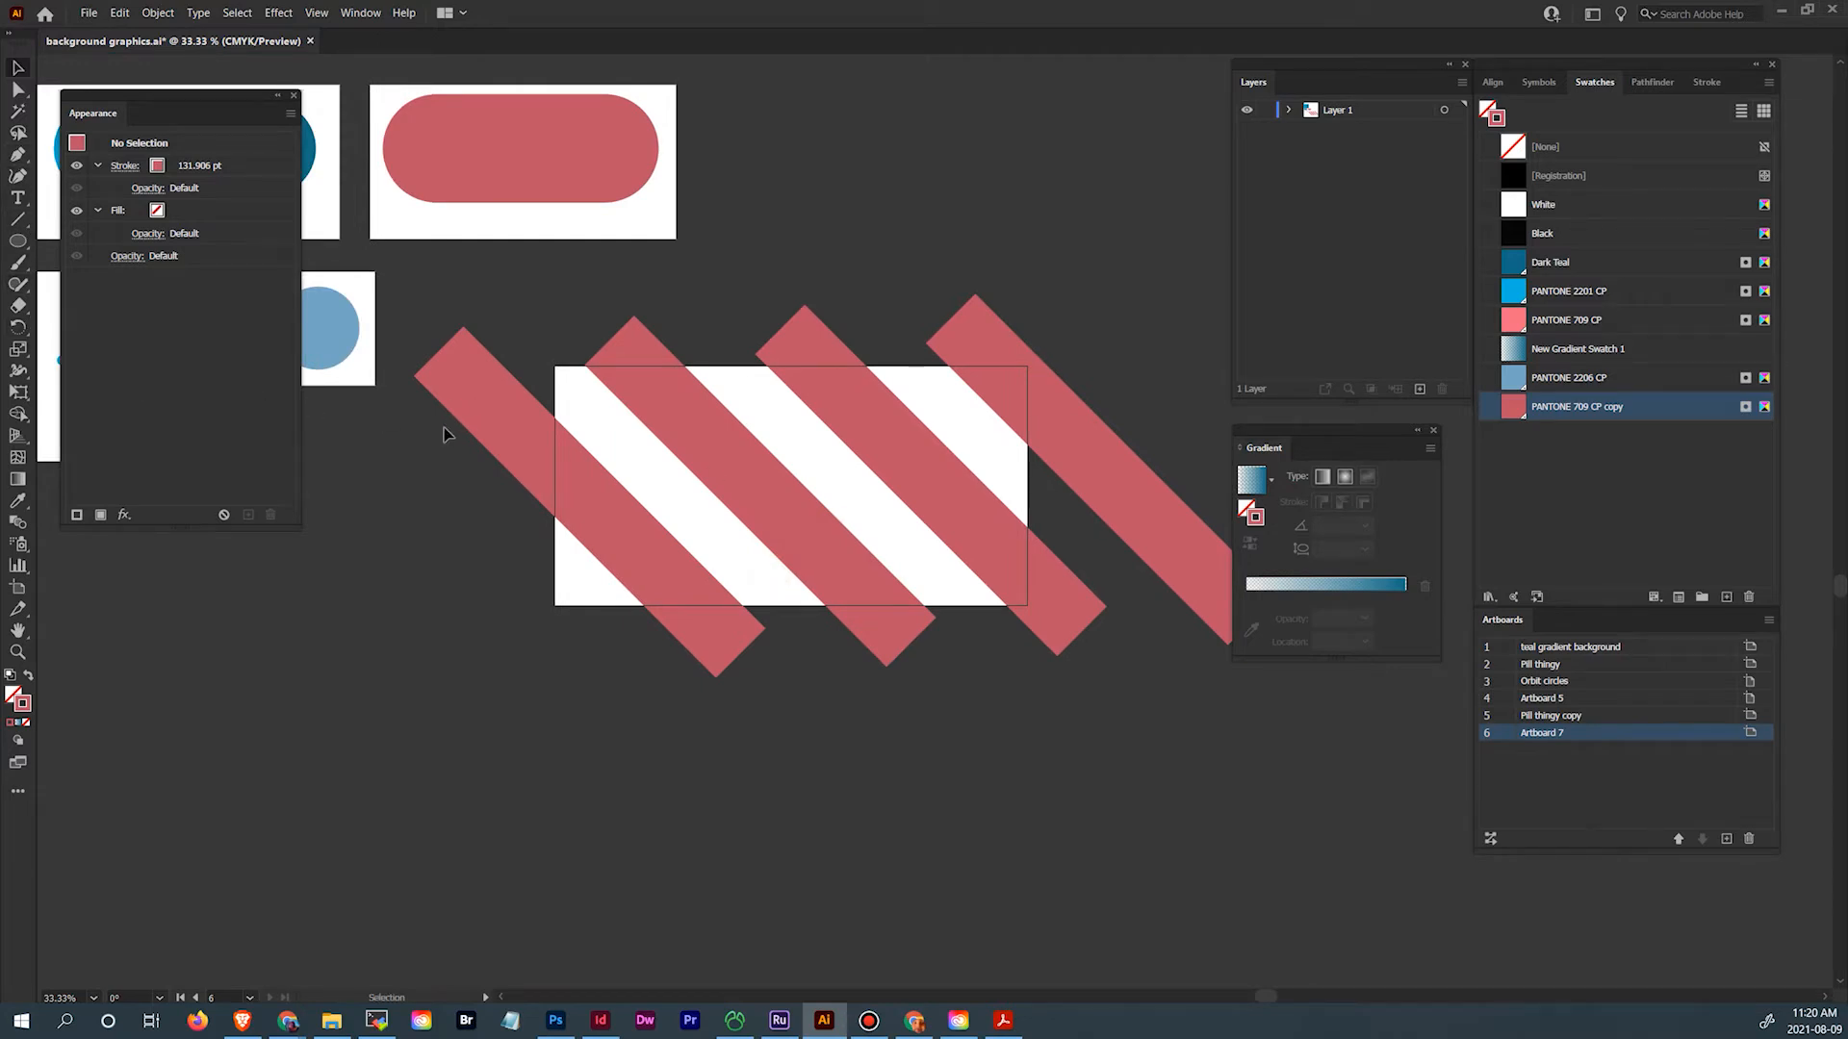
Recolour the diagonal bar blend White and duplicate its artboard with the artwork directly below the original
left_click(1130, 556)
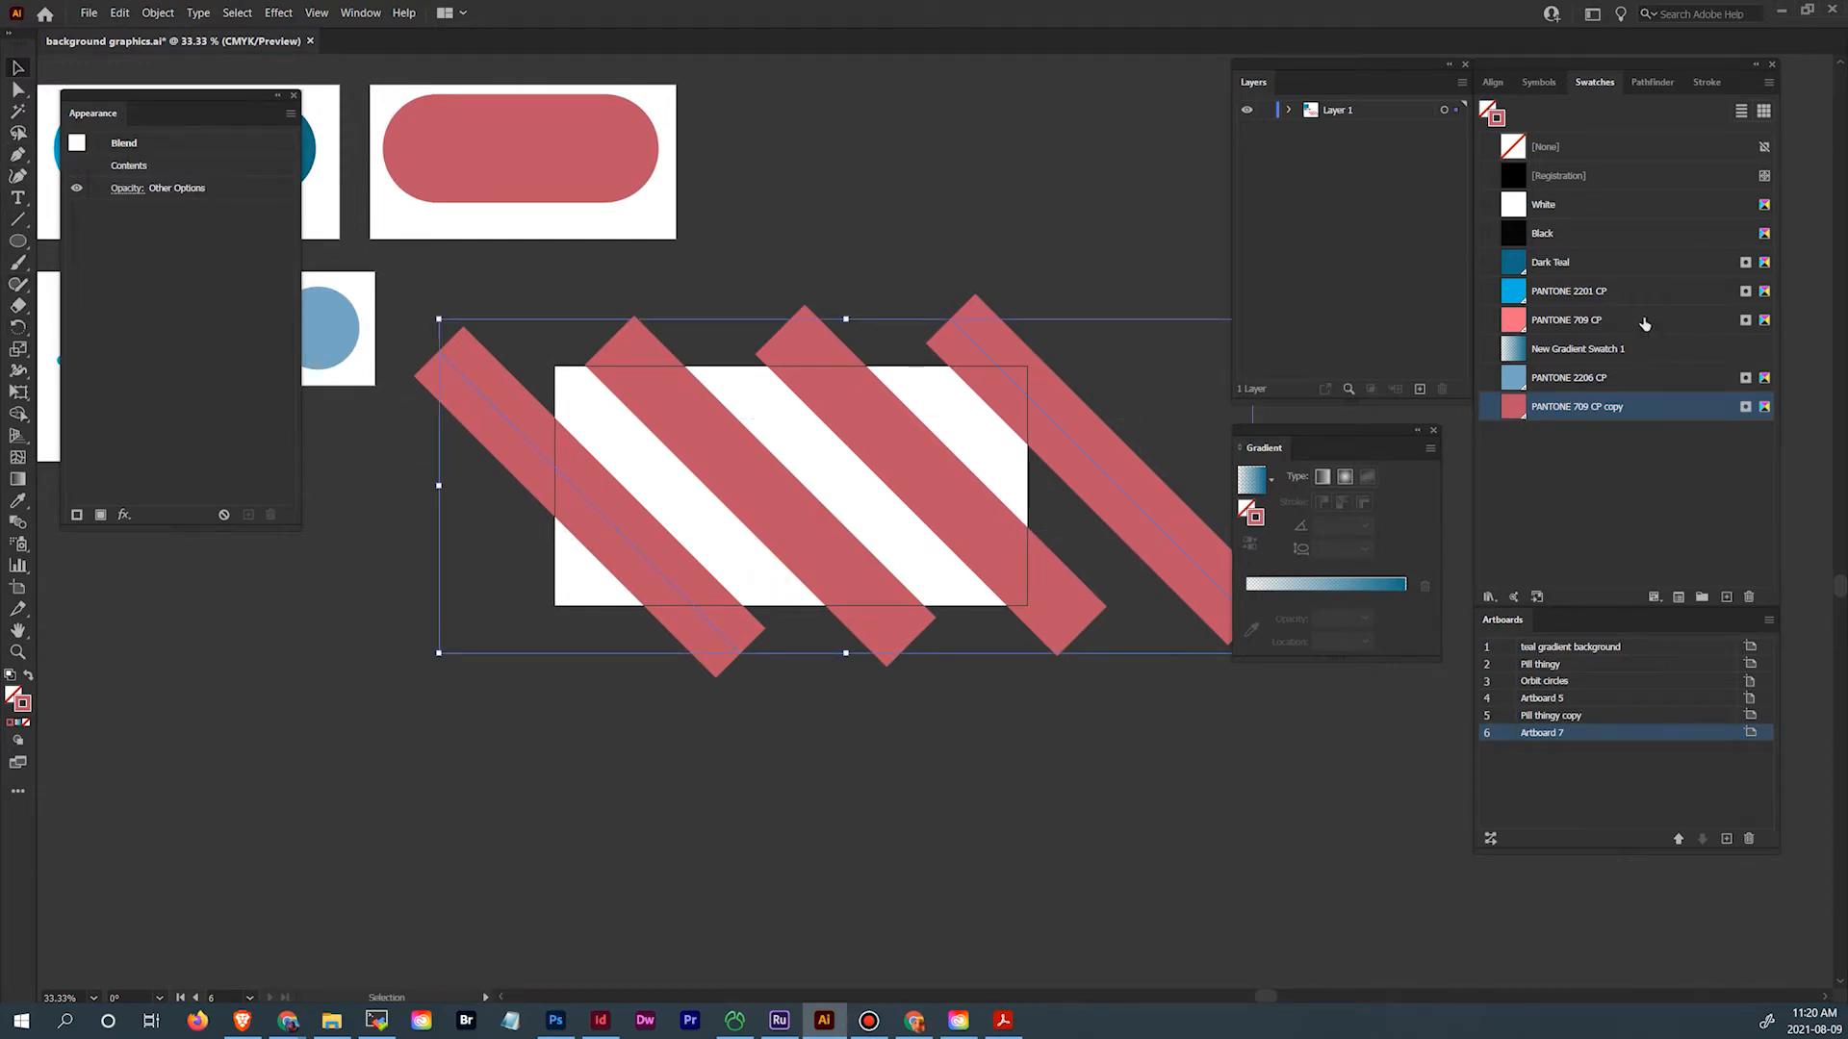
left_click(1567, 210)
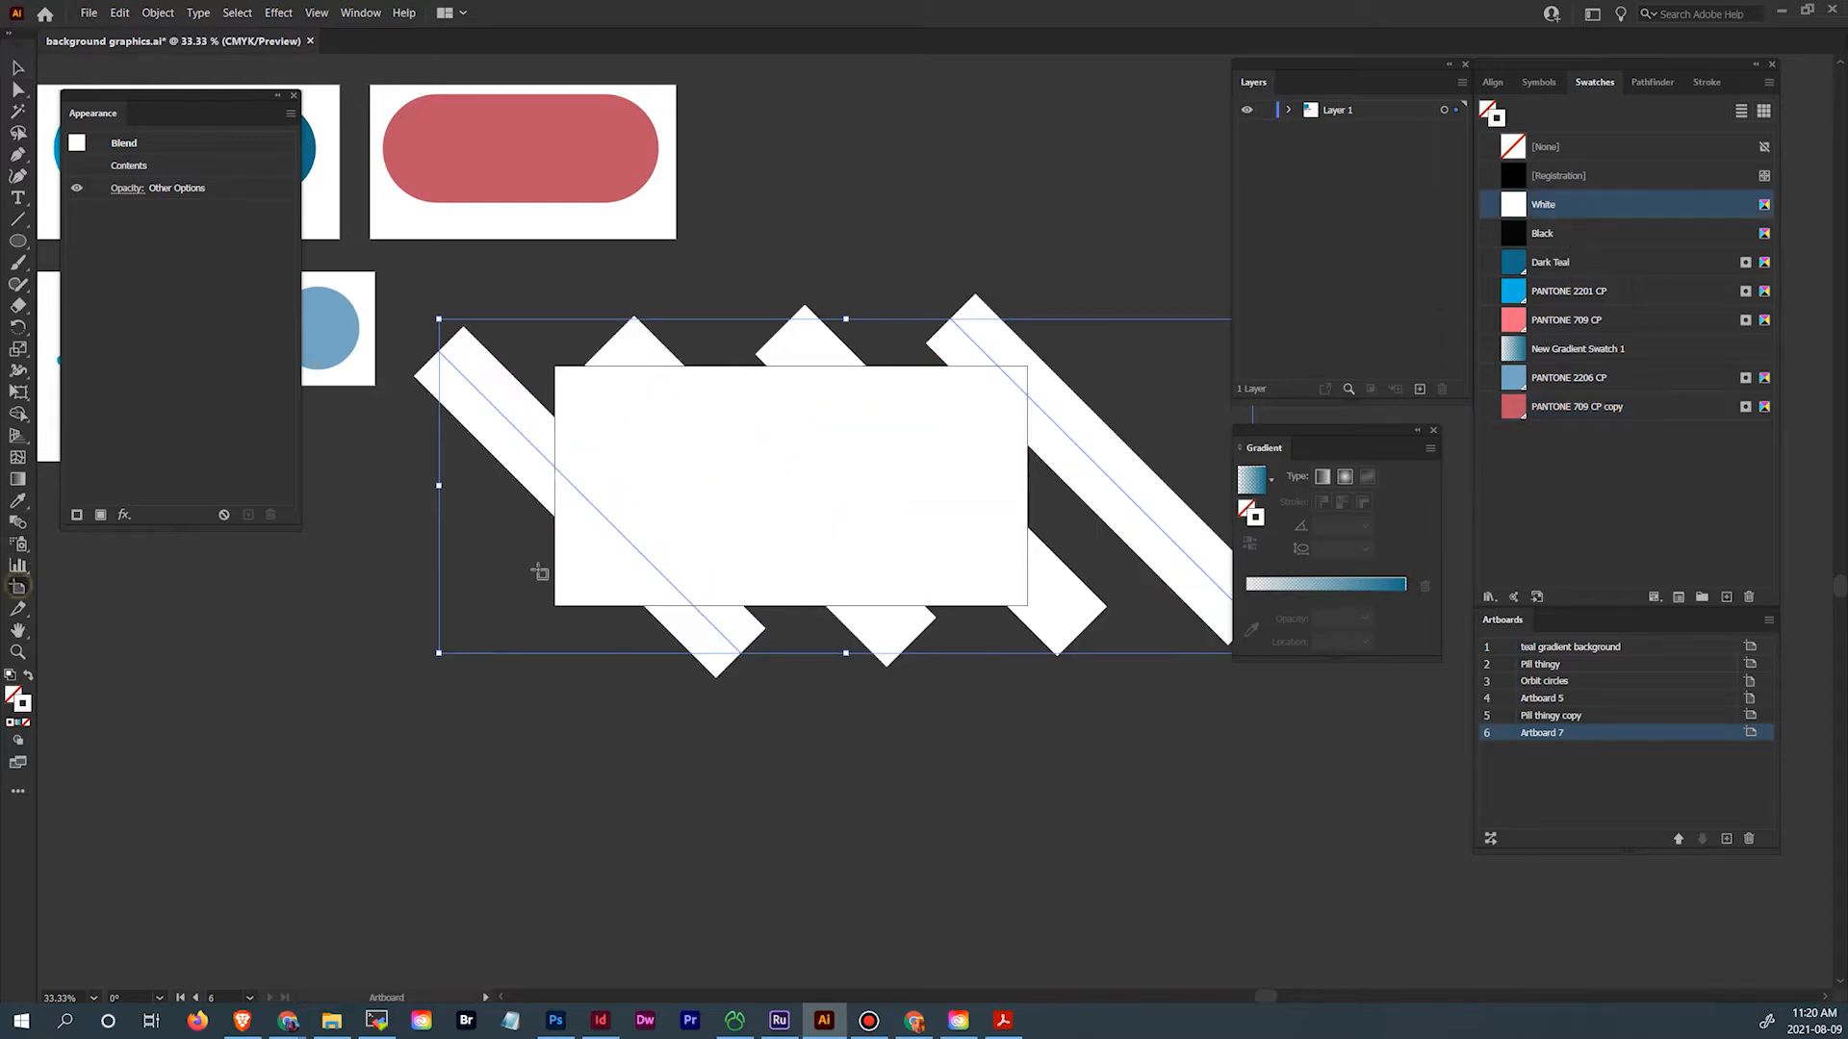
left_click(17, 587)
mouse_move(807, 486)
left_mouse_down()
mouse_move(788, 945)
mouse_move(804, 921)
mouse_move(817, 508)
left_mouse_up()
left_click(17, 68)
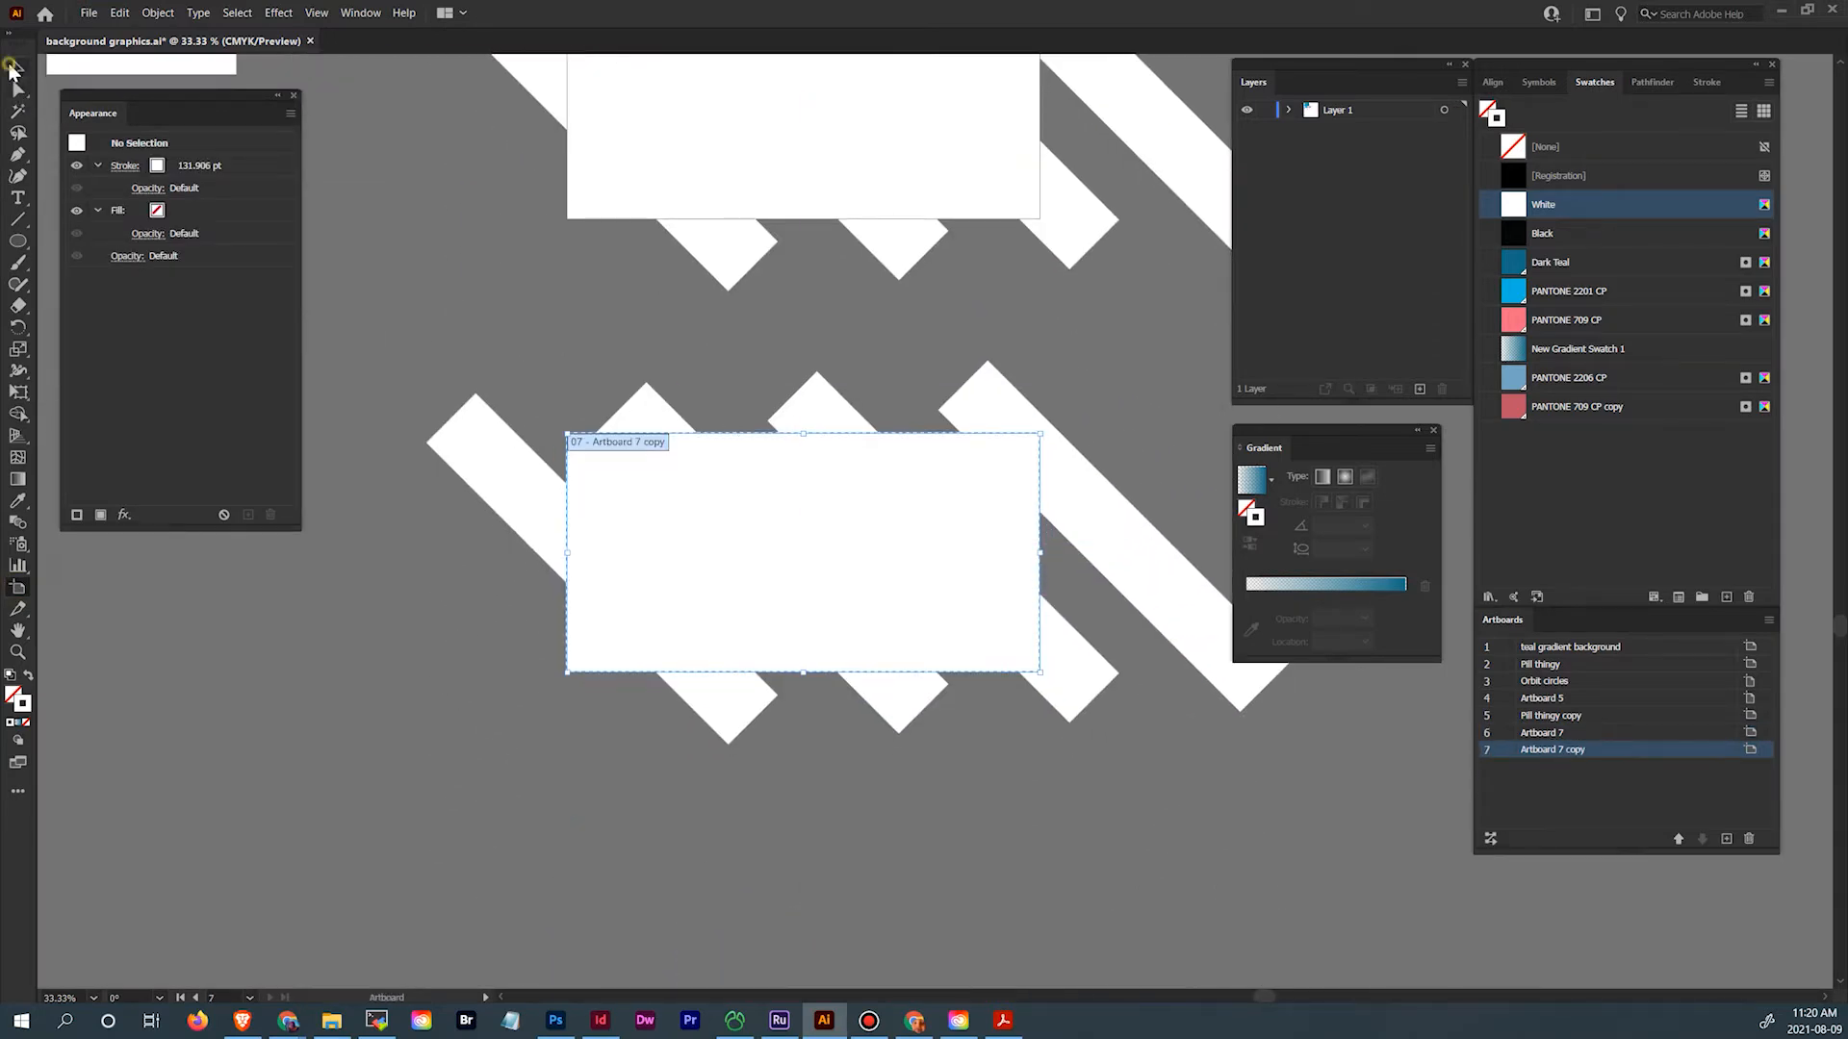
Apply the PANTONE 2206 CP swatch to the diagonal bars on the duplicated artboard and deselect them
left_click(560, 478)
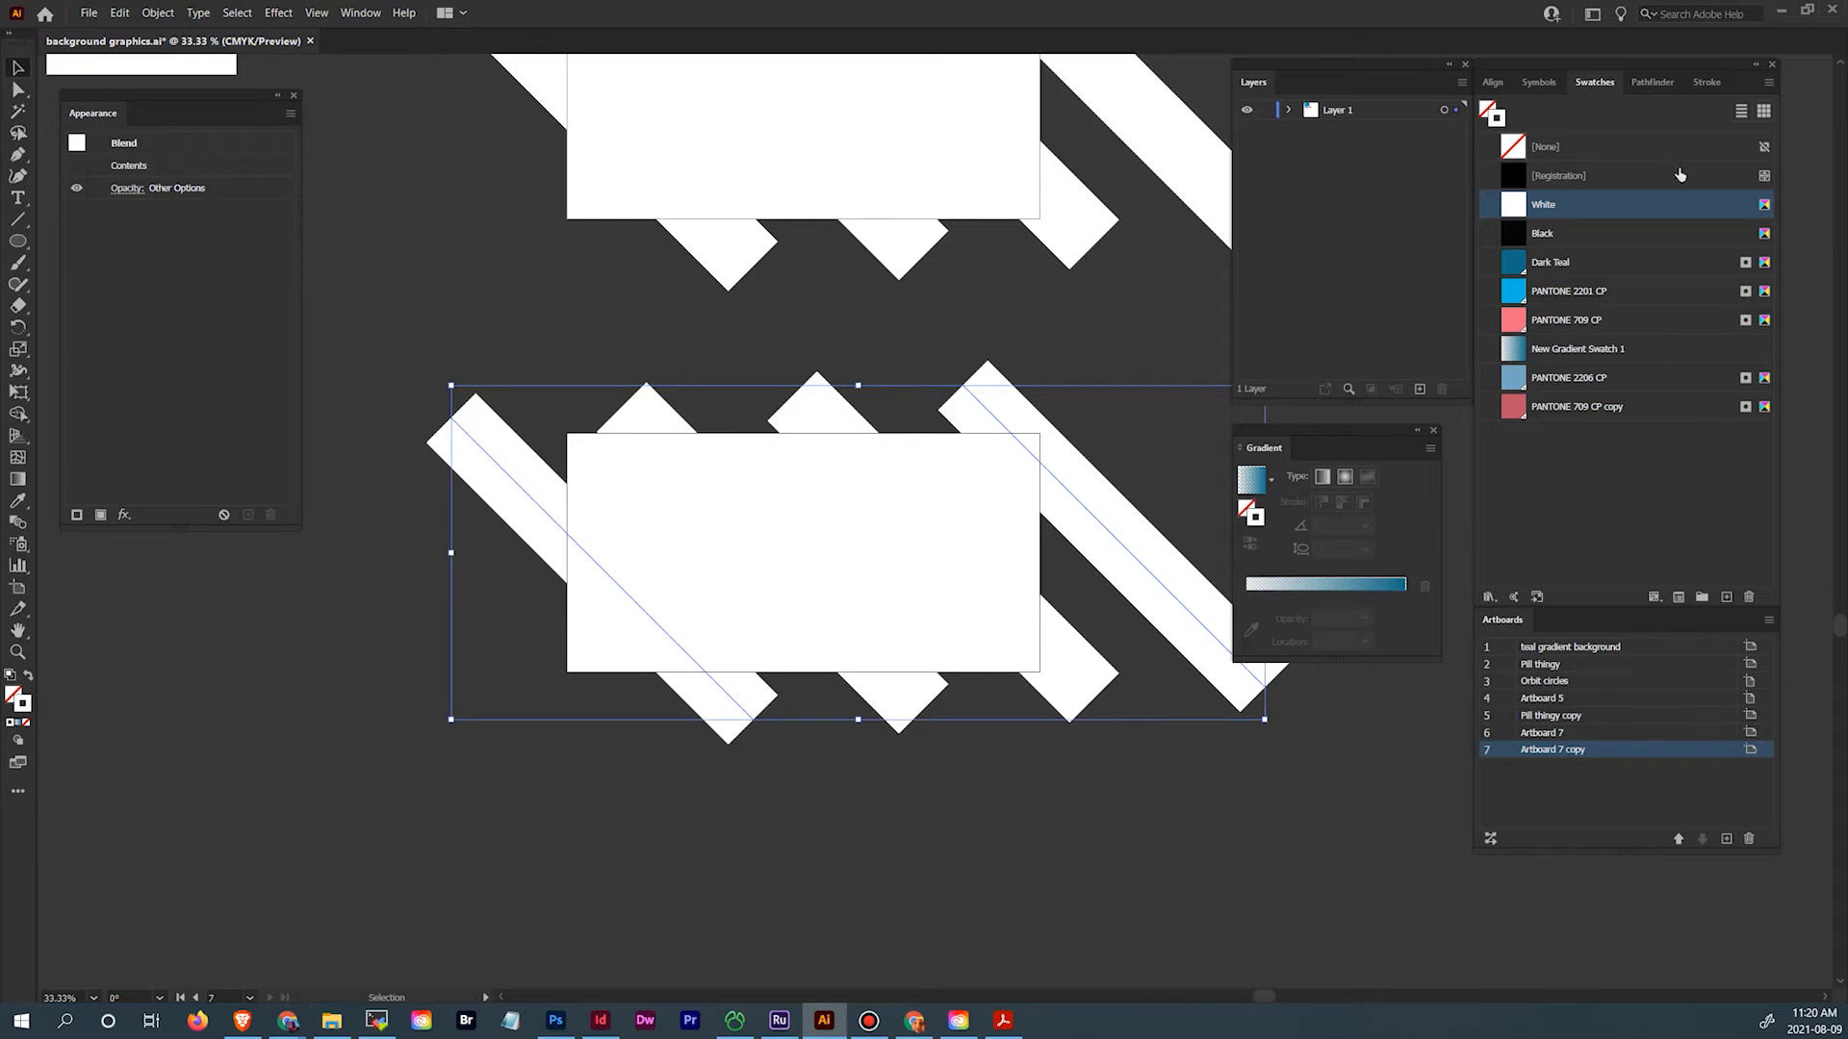
left_click(1563, 379)
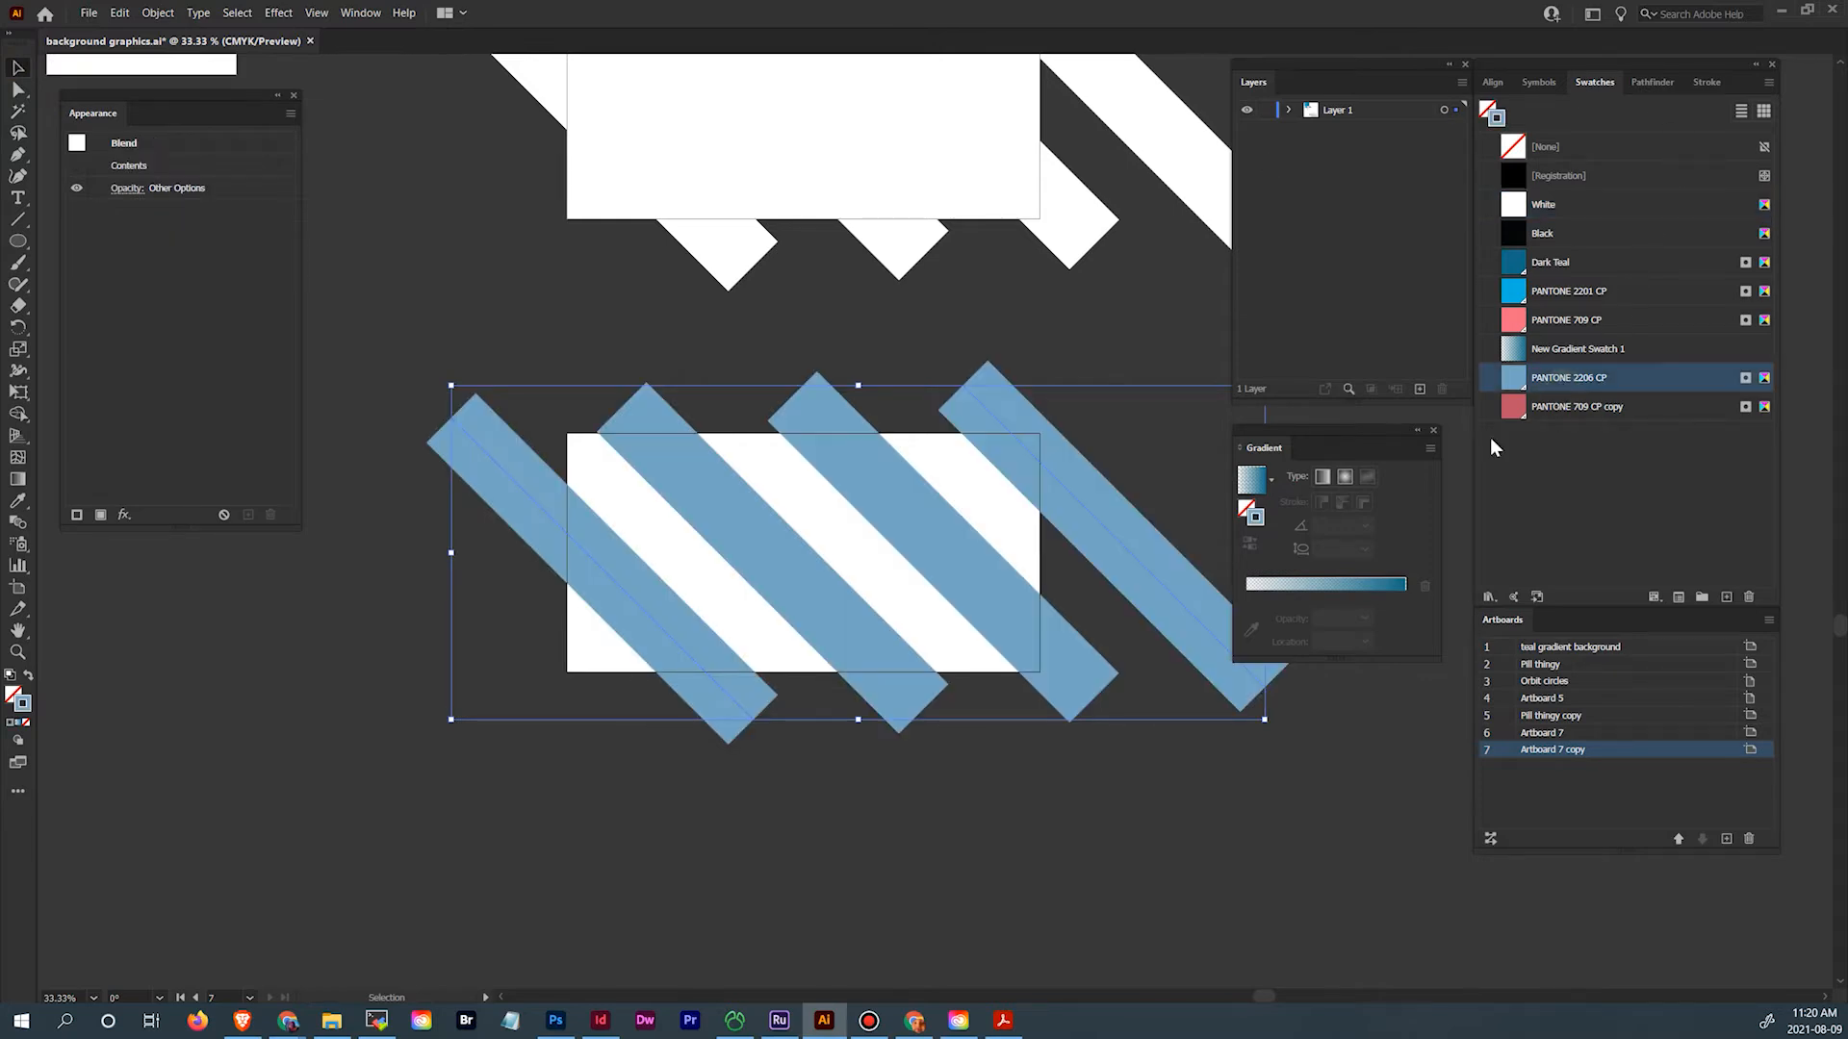
left_click(1187, 774)
left_click_drag(1267, 800, 1187, 886)
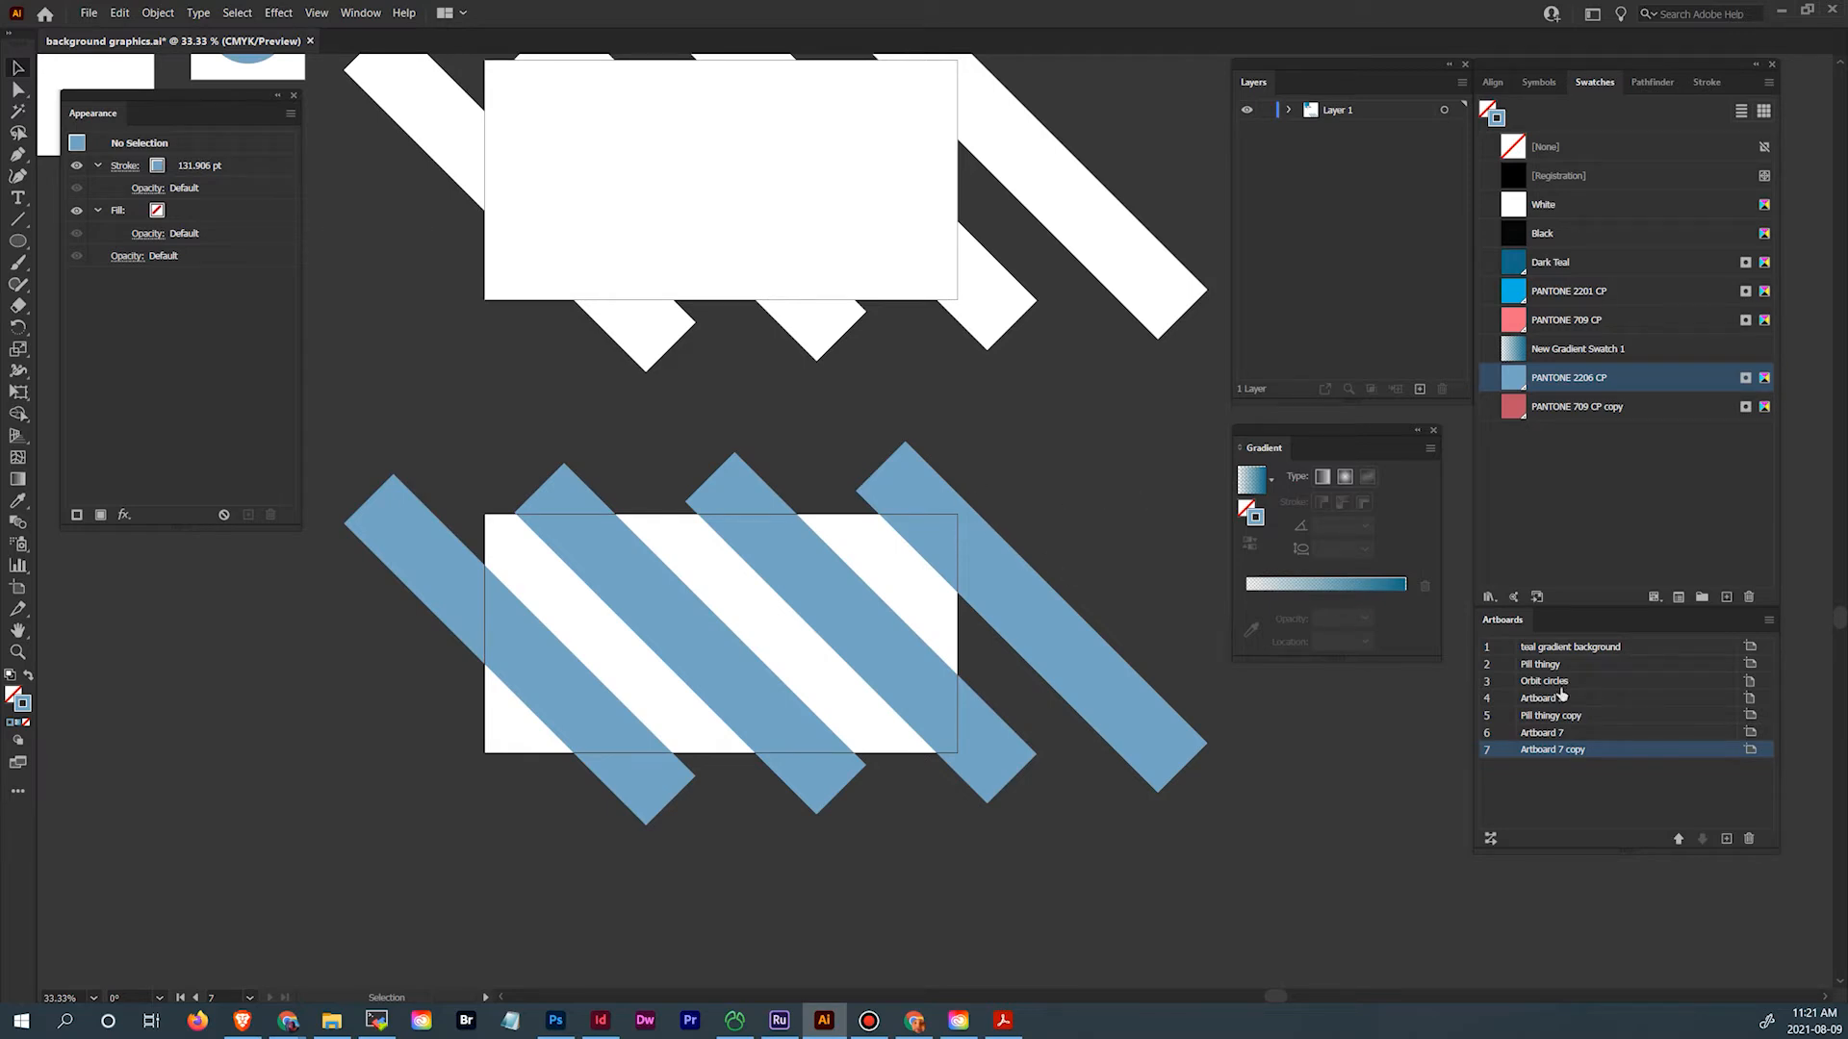
Rename Artboard 7 as "stripes white" and its copy as "sripes 2206"
double_click(1543, 735)
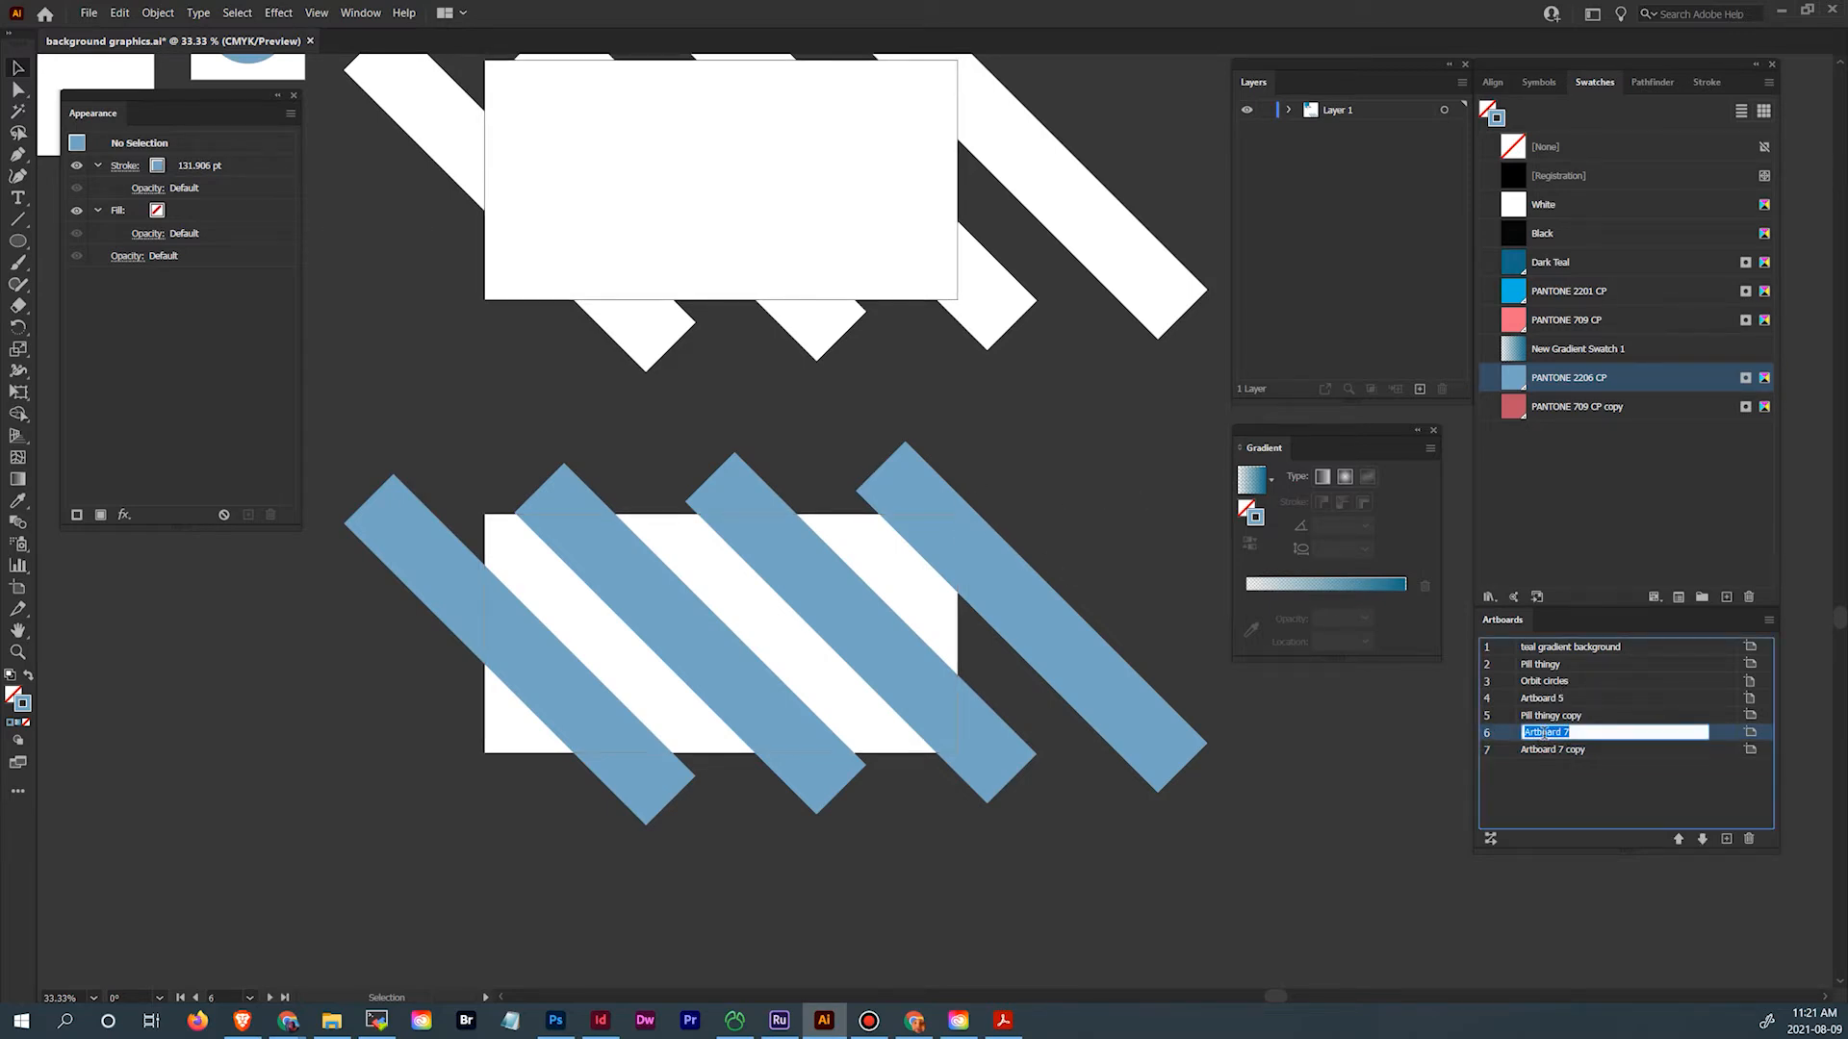
type("stripes white")
key("Return")
double_click(1552, 751)
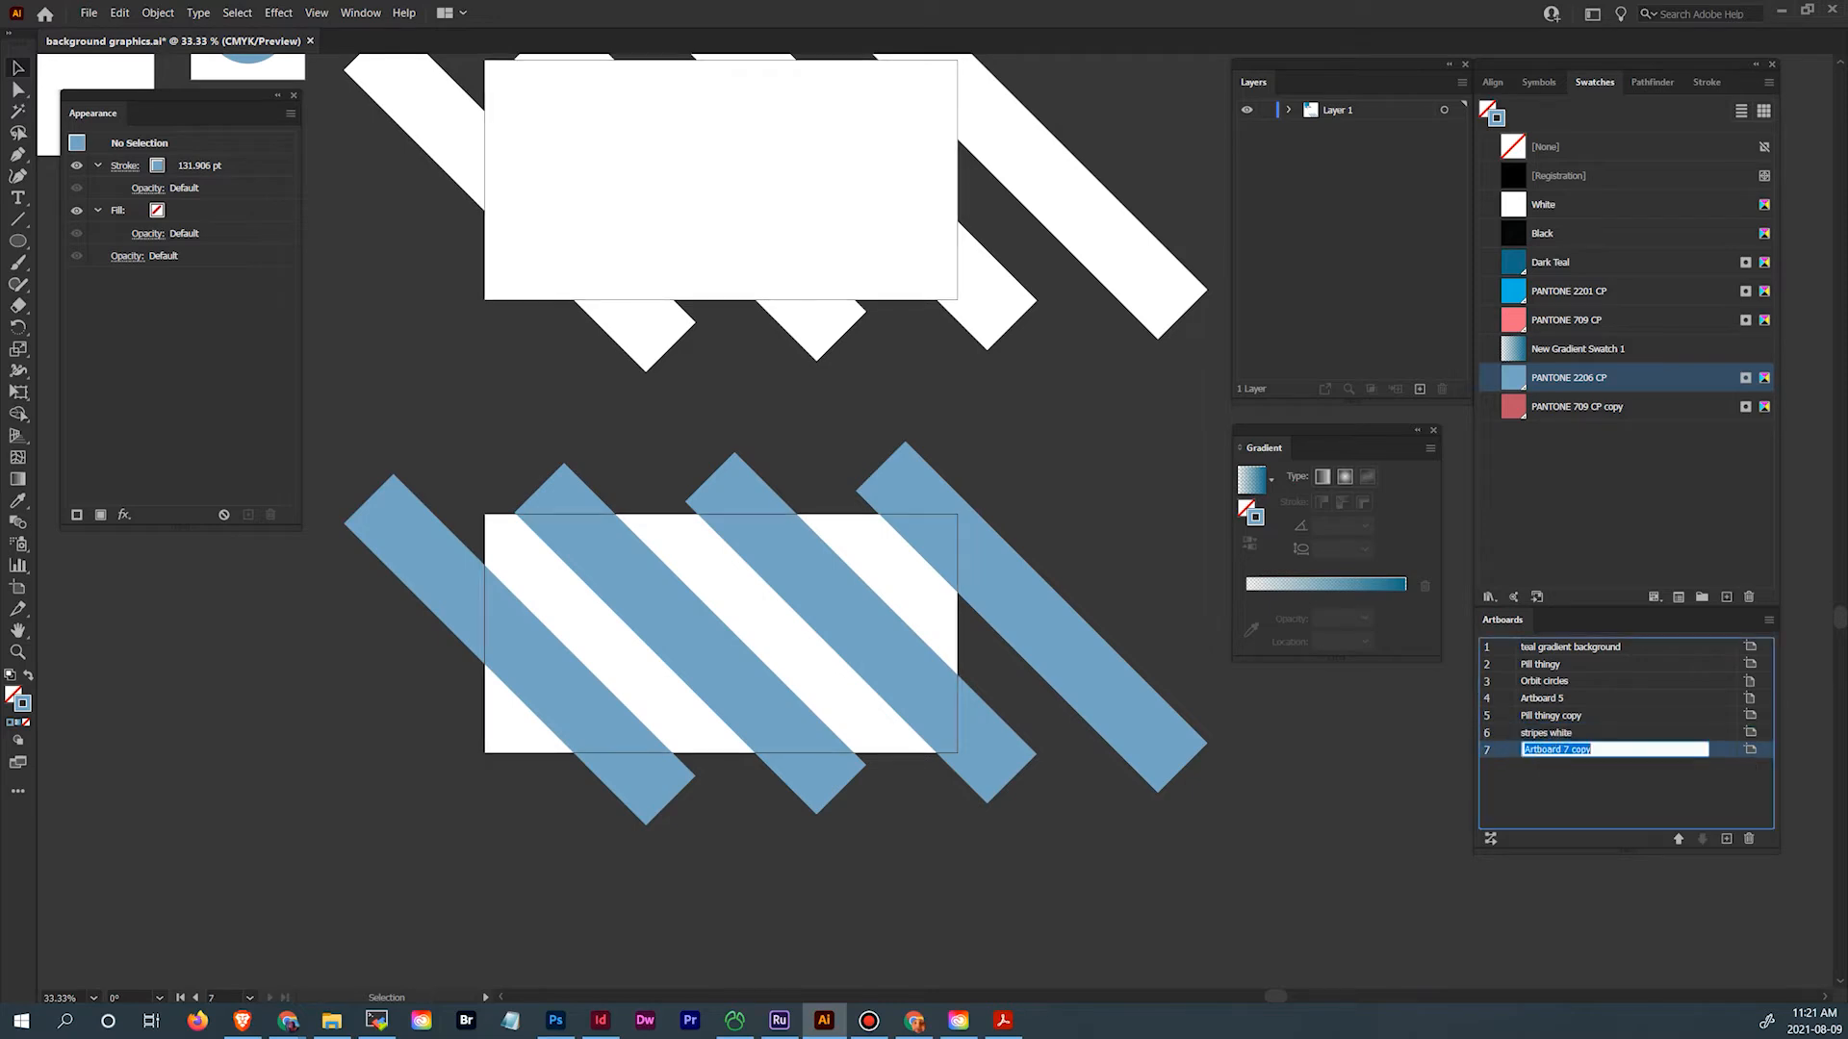
type("st")
key("Return")
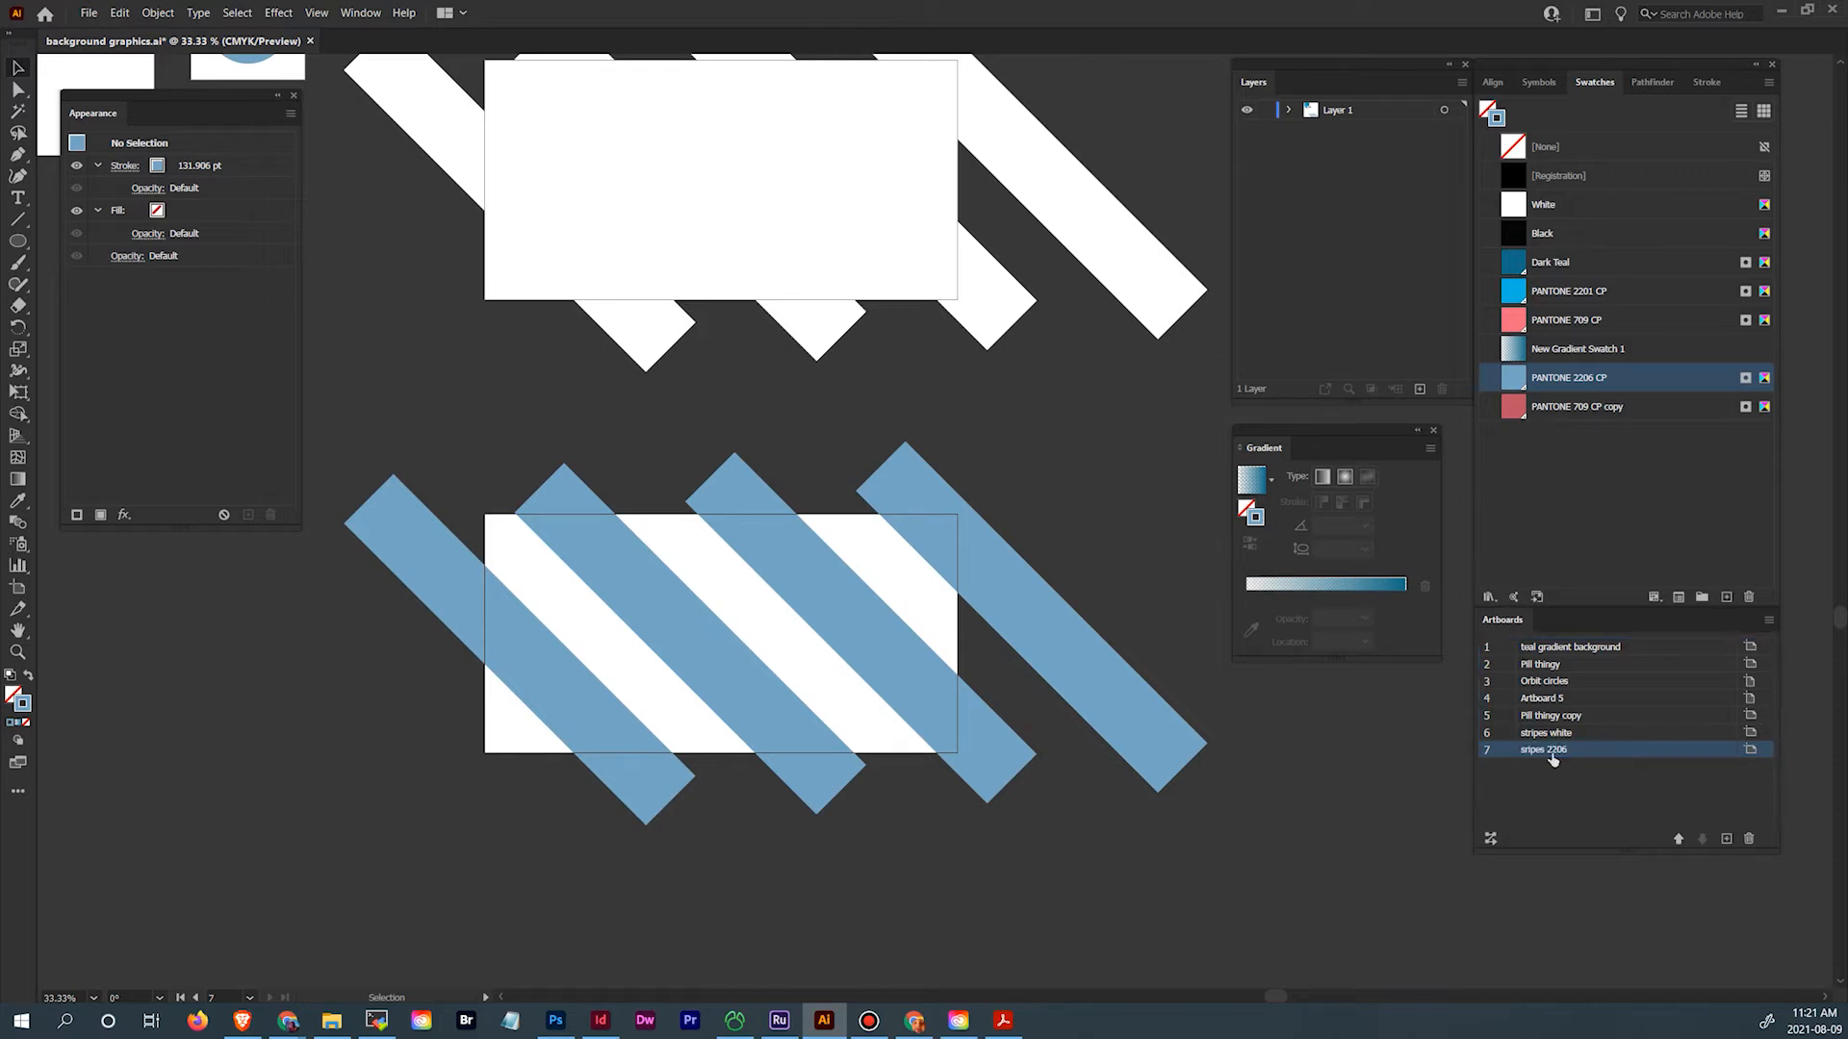
Switch to InDesign and ungroup the three round service icons on page 2 of the healthcare brochure
key("space")
left_click_drag(843, 460, 1032, 658)
left_click_drag(874, 565, 930, 663)
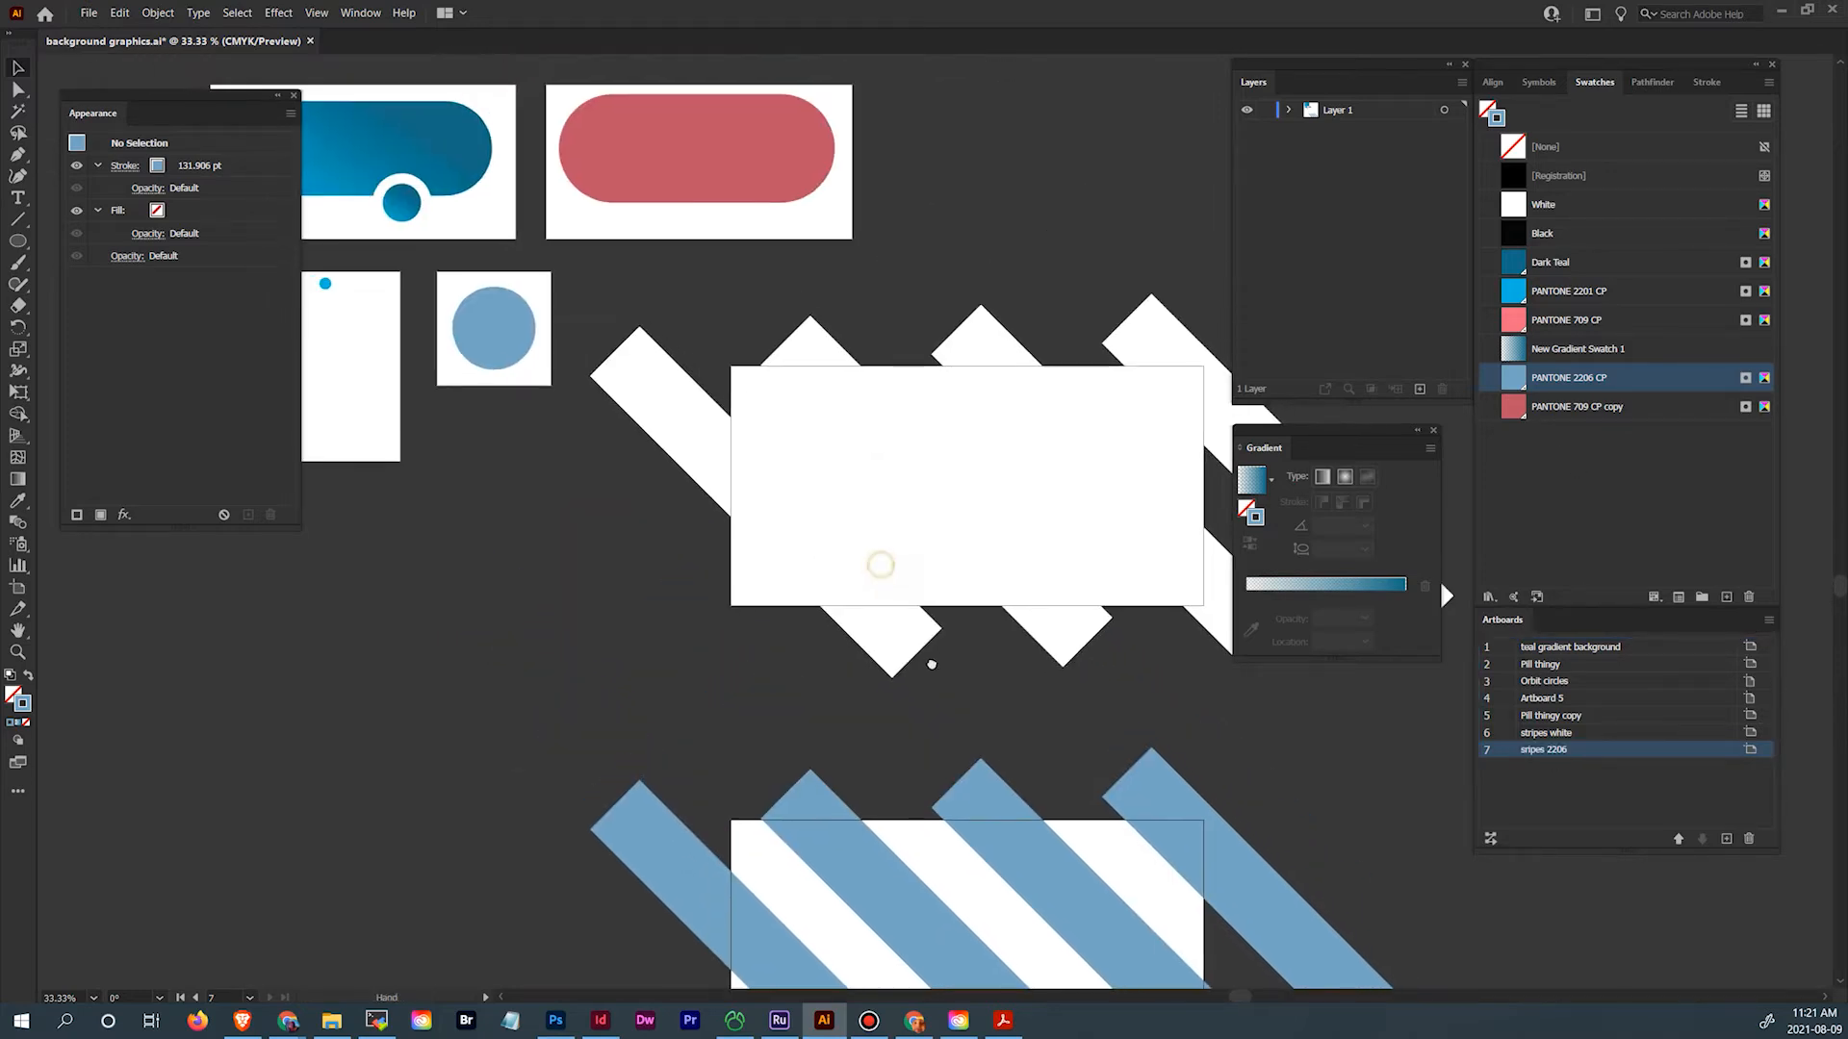
mouse_move(877, 432)
left_mouse_down()
mouse_move(976, 593)
mouse_move(1076, 441)
mouse_move(969, 247)
mouse_move(1033, 457)
mouse_move(998, 410)
left_mouse_up()
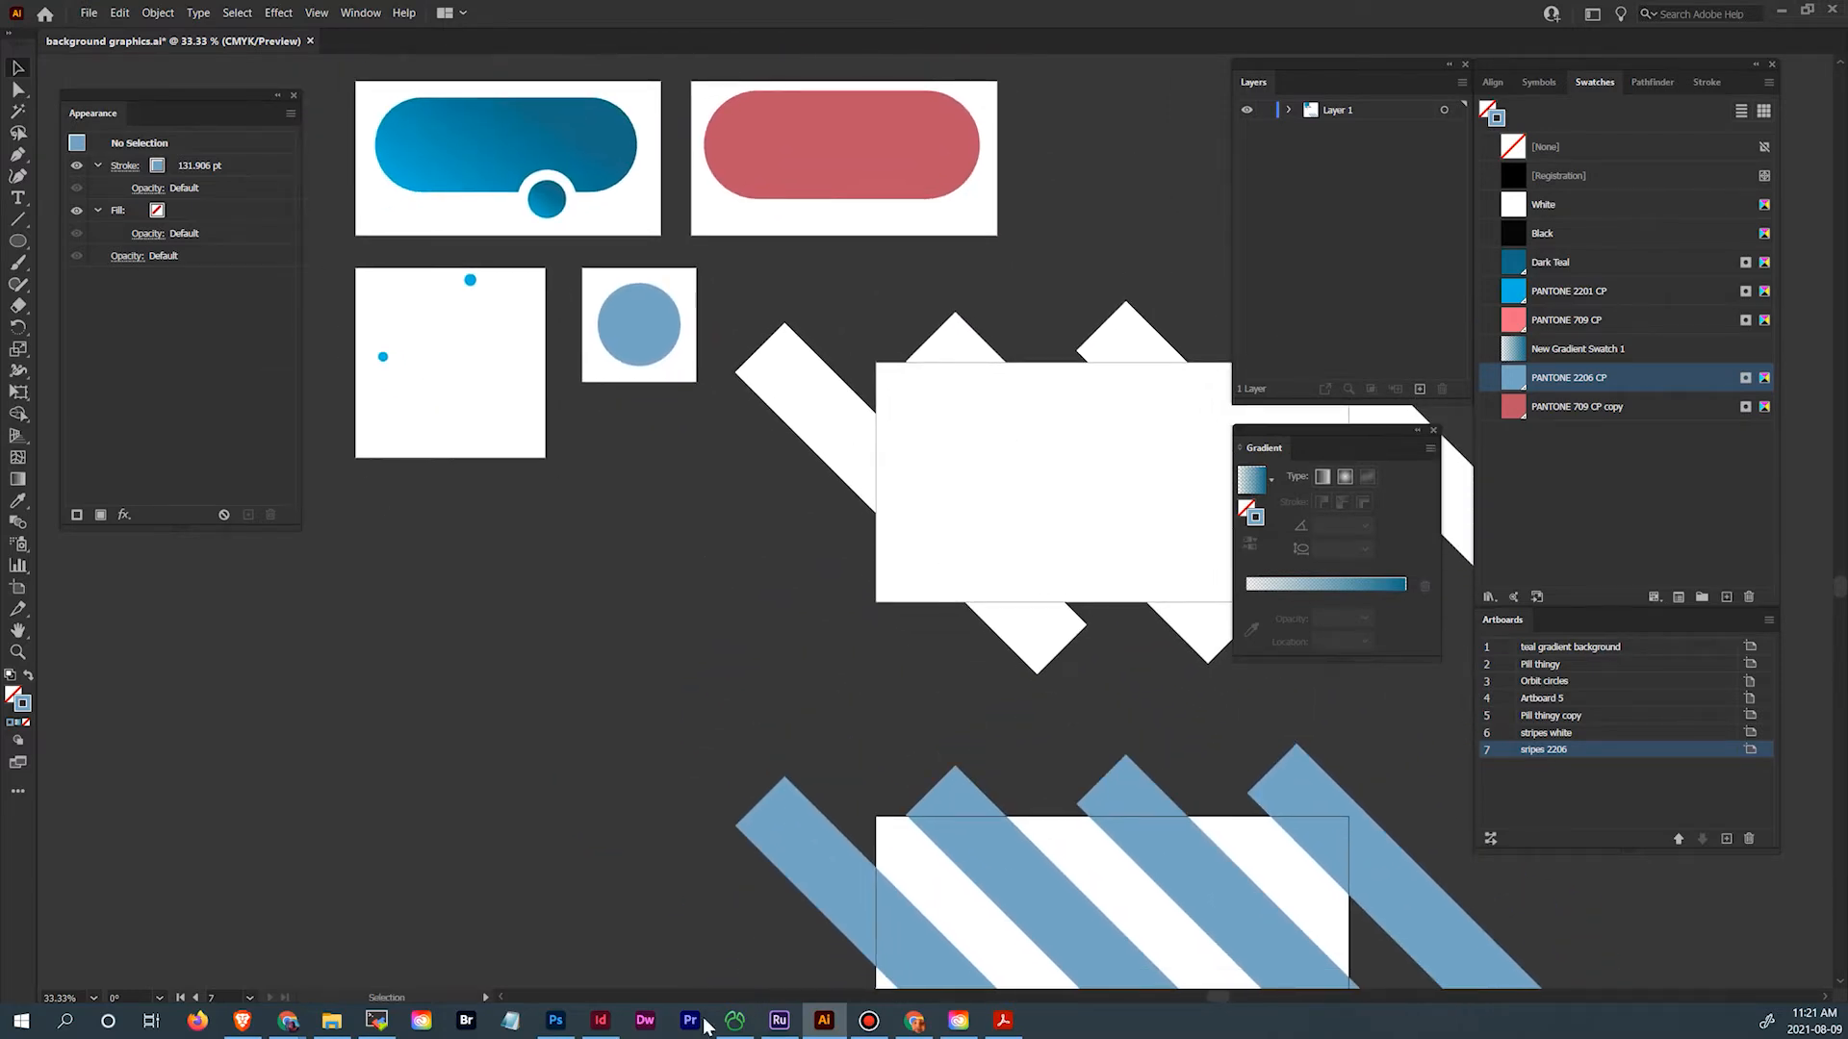
left_click(603, 1026)
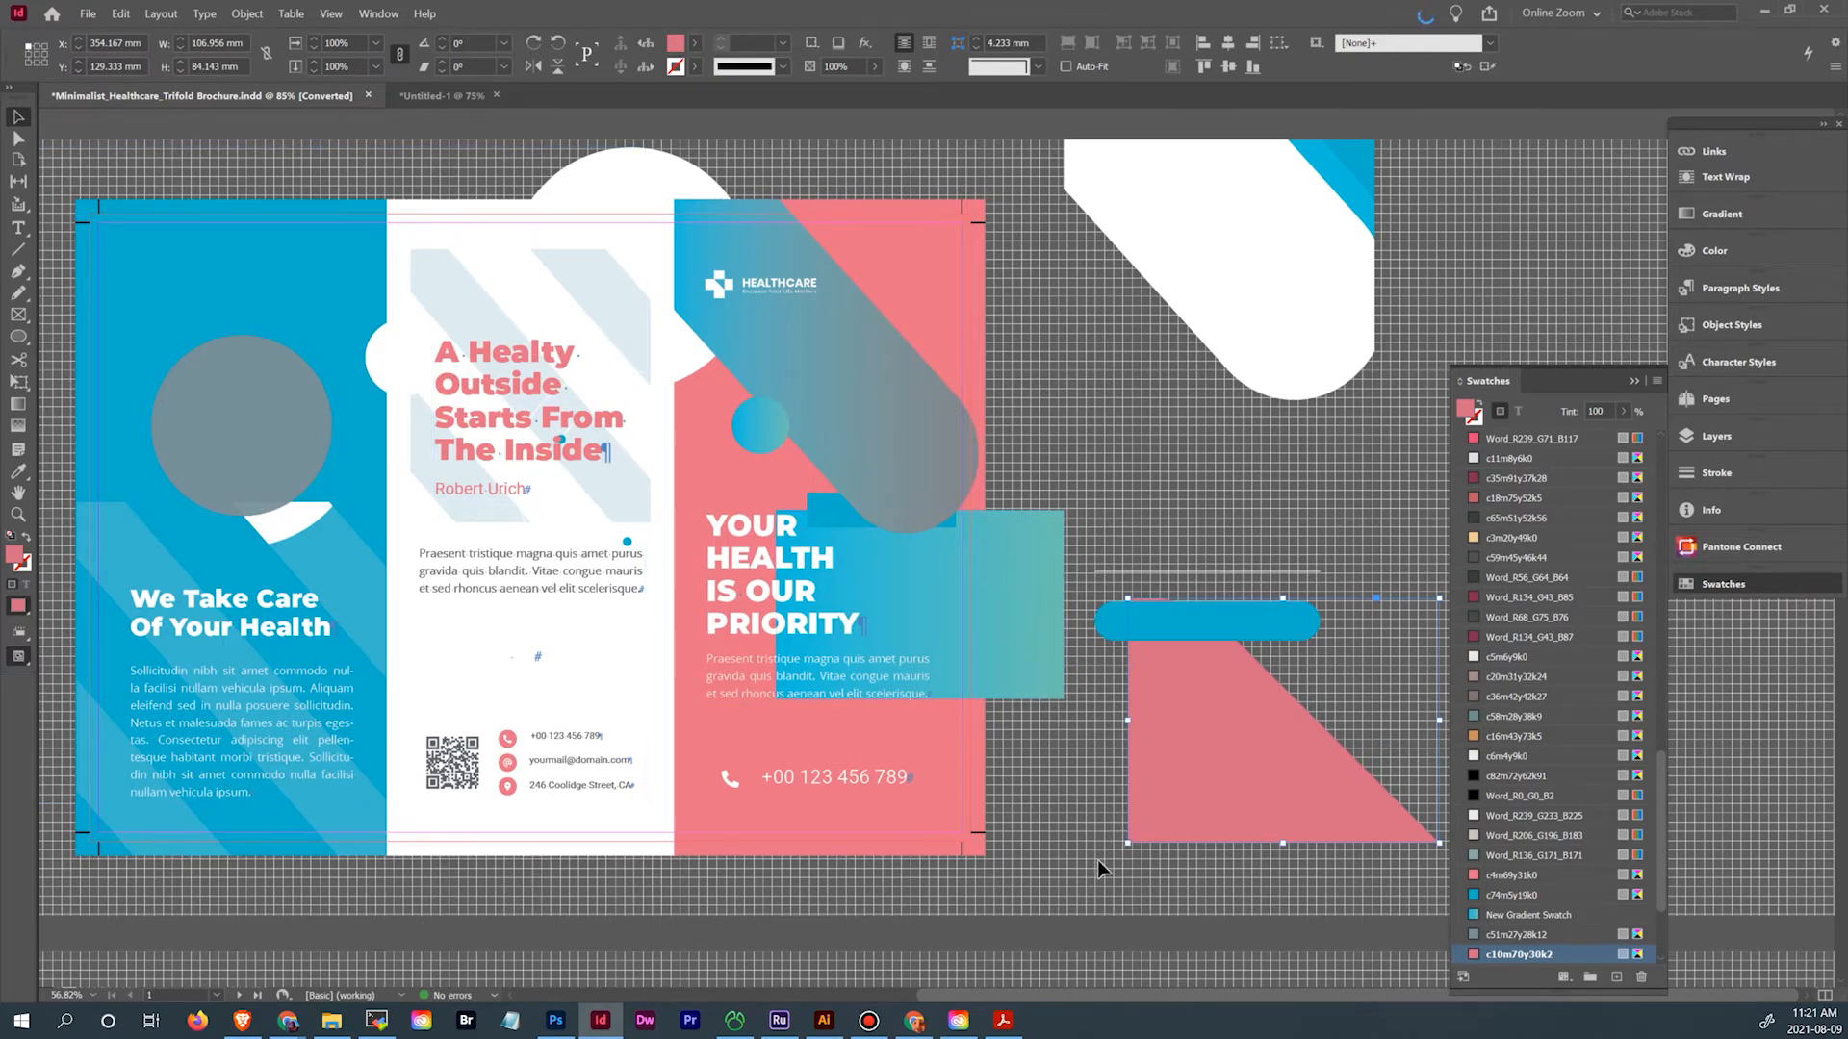
scroll(1100, 869, "down", 6)
scroll(1100, 870, "down", 1)
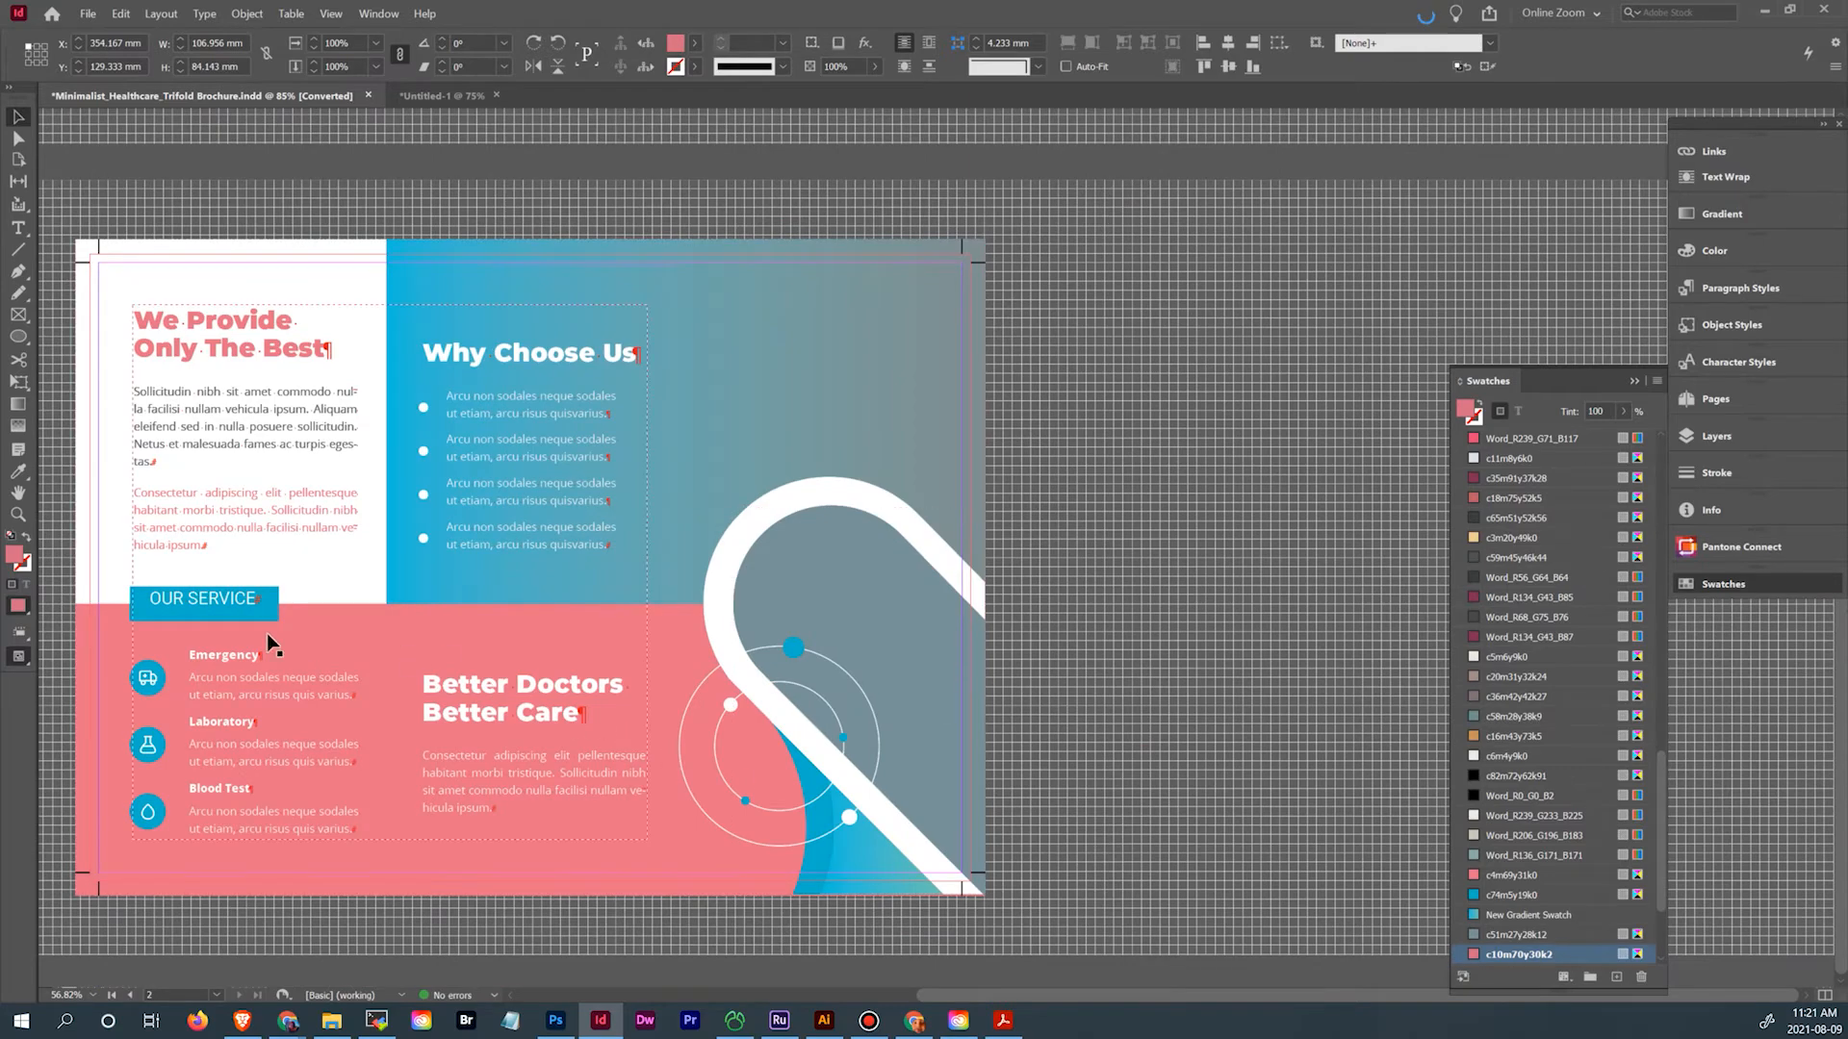
left_click(157, 748)
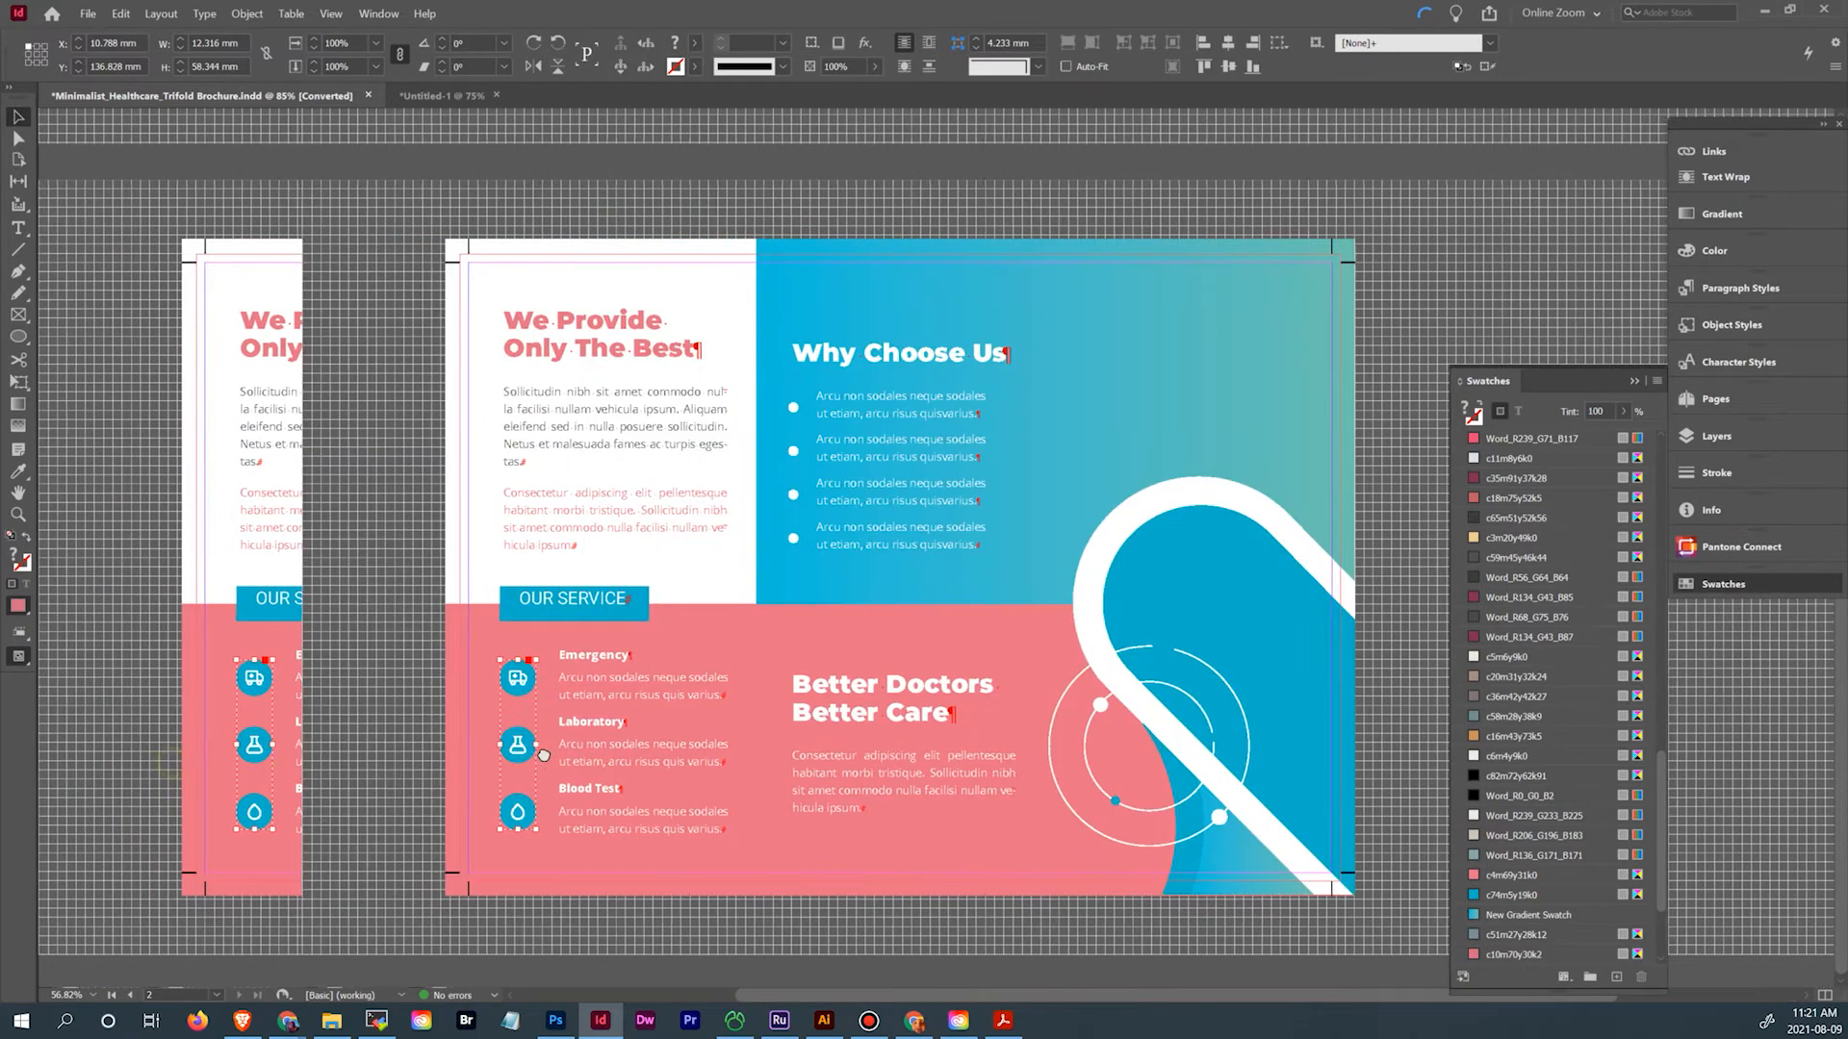
scroll(173, 760, "left", 3)
right_click(528, 767)
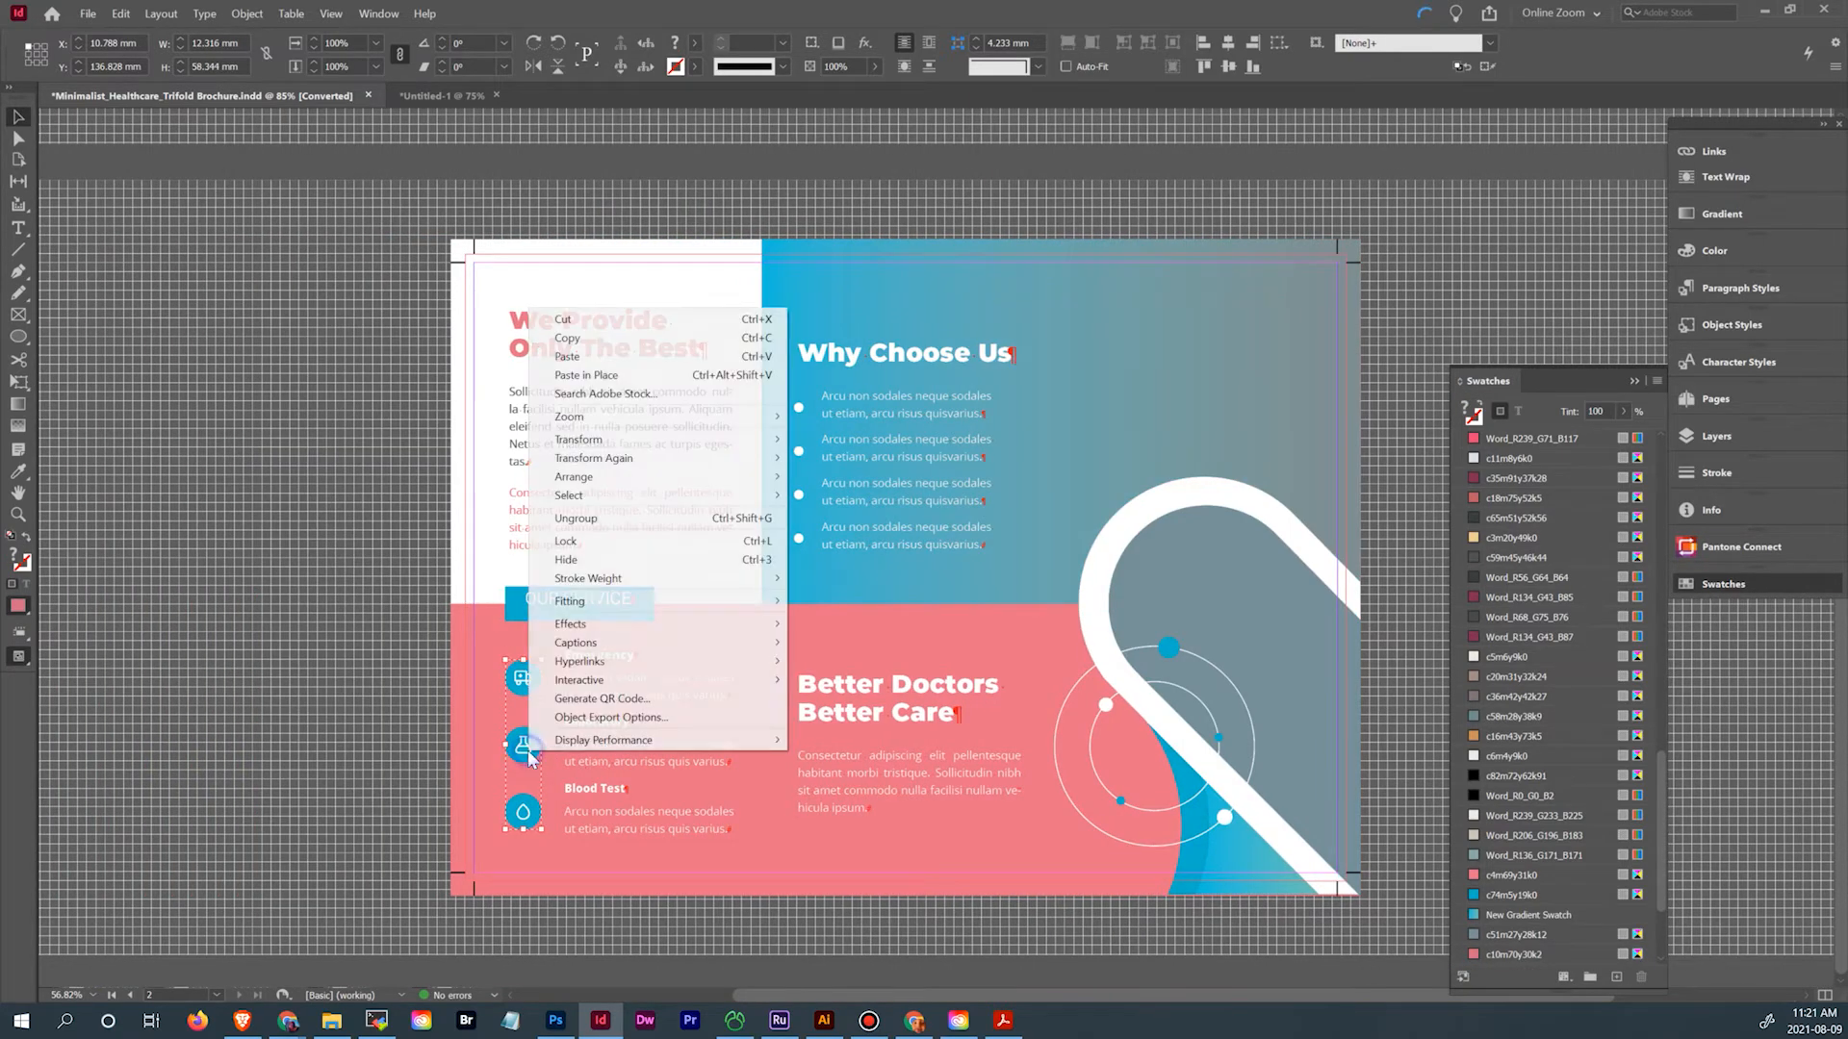
left_click(577, 519)
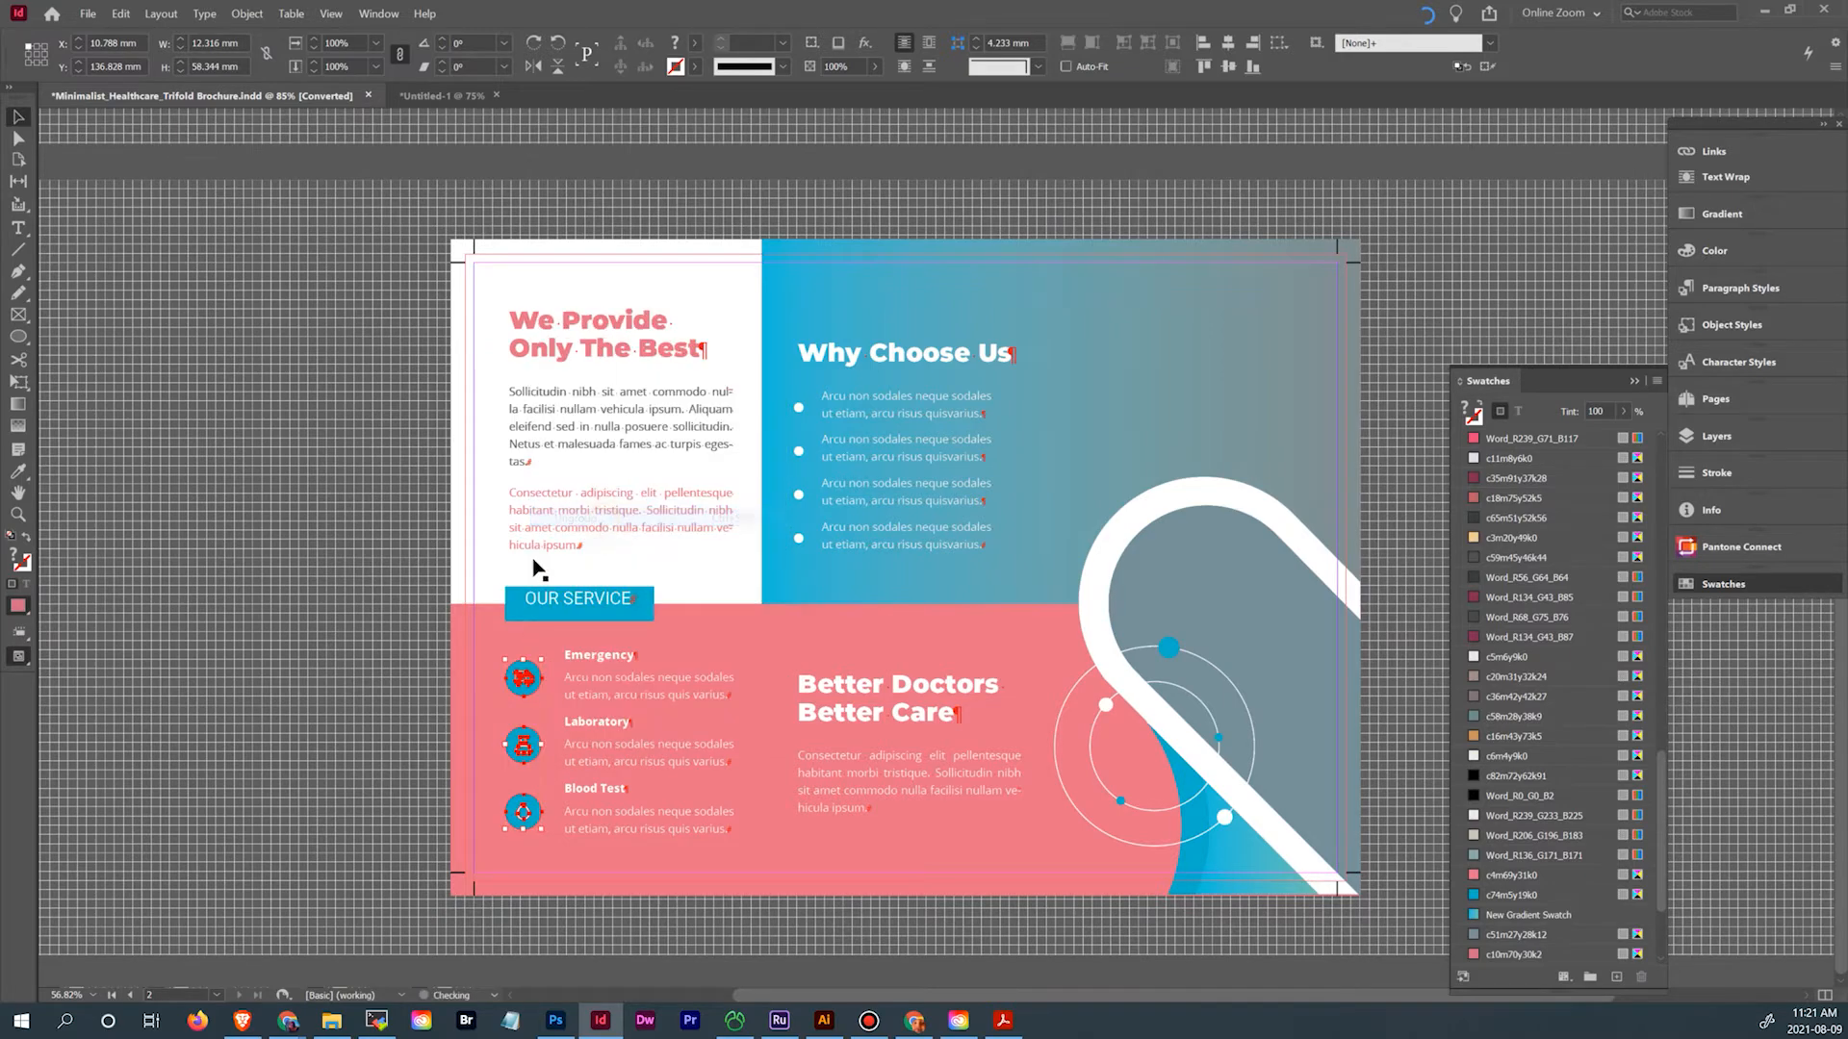
left_click(424, 709)
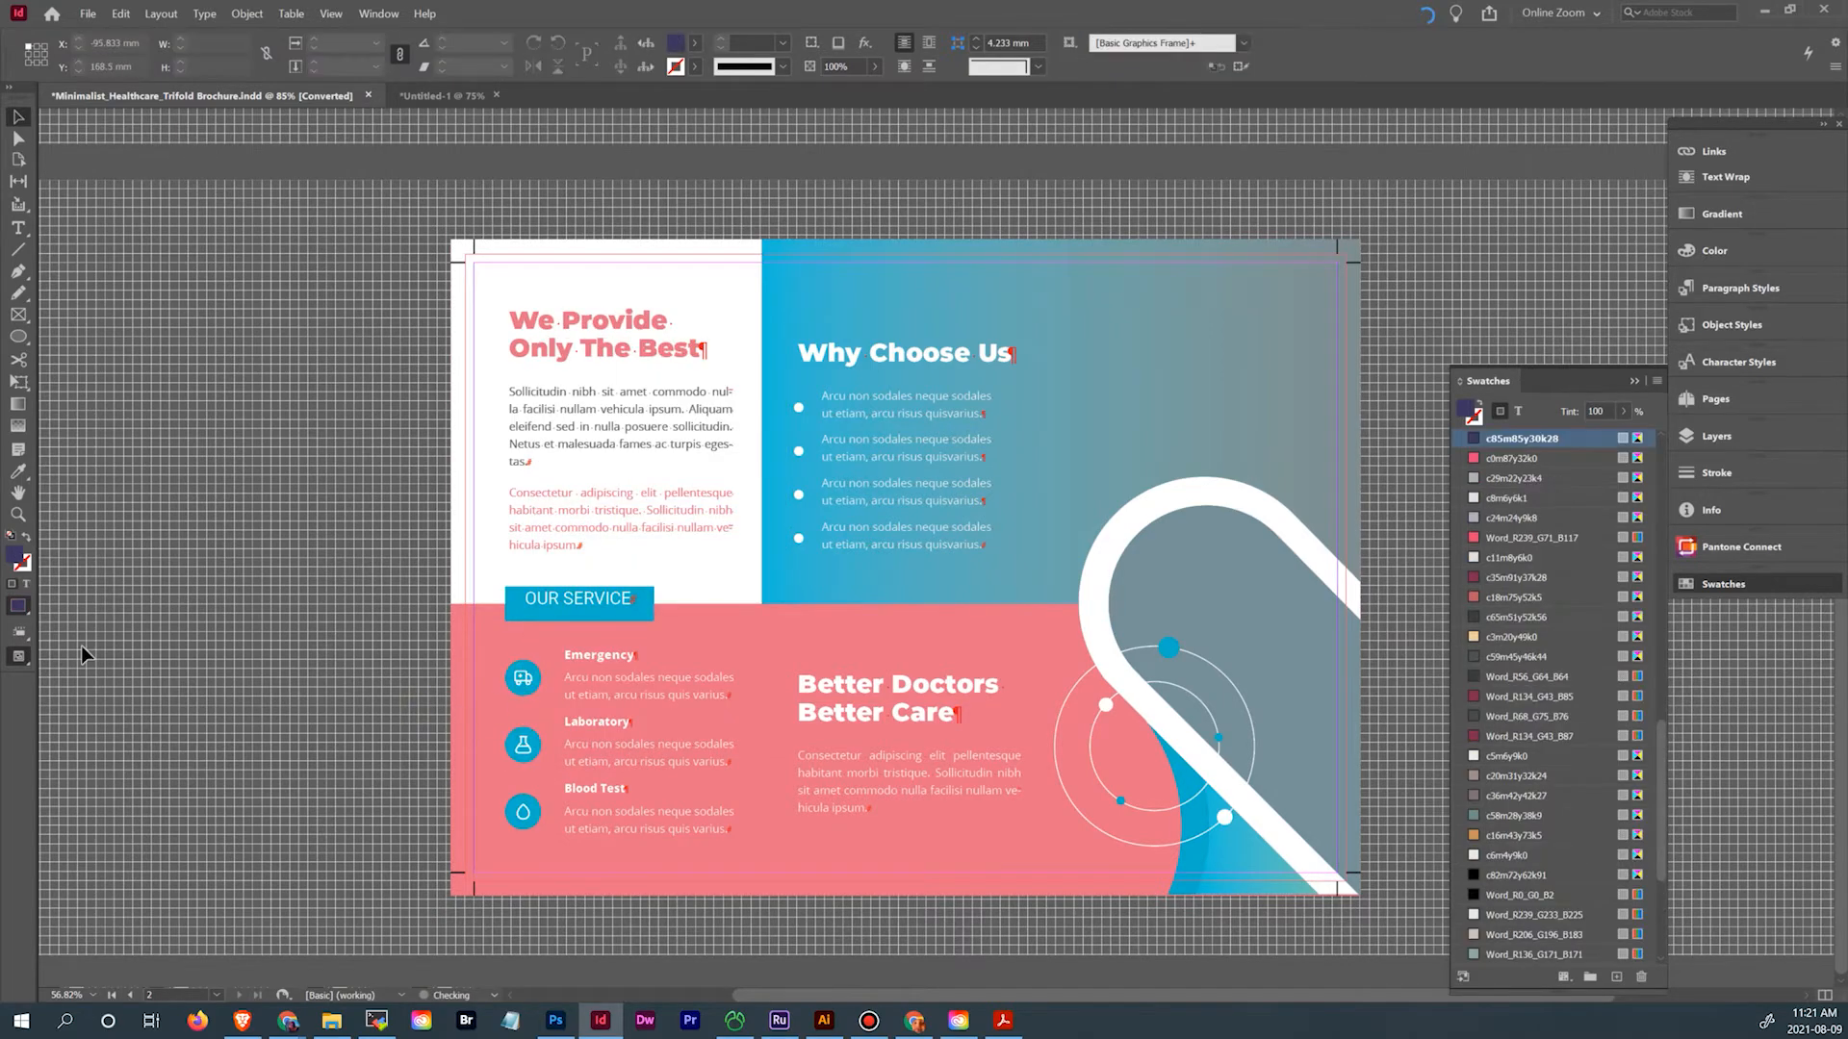
Select all the white parts of the ambulance icon without its blue circle and group them
left_click(18, 515)
left_click_drag(530, 674, 678, 724)
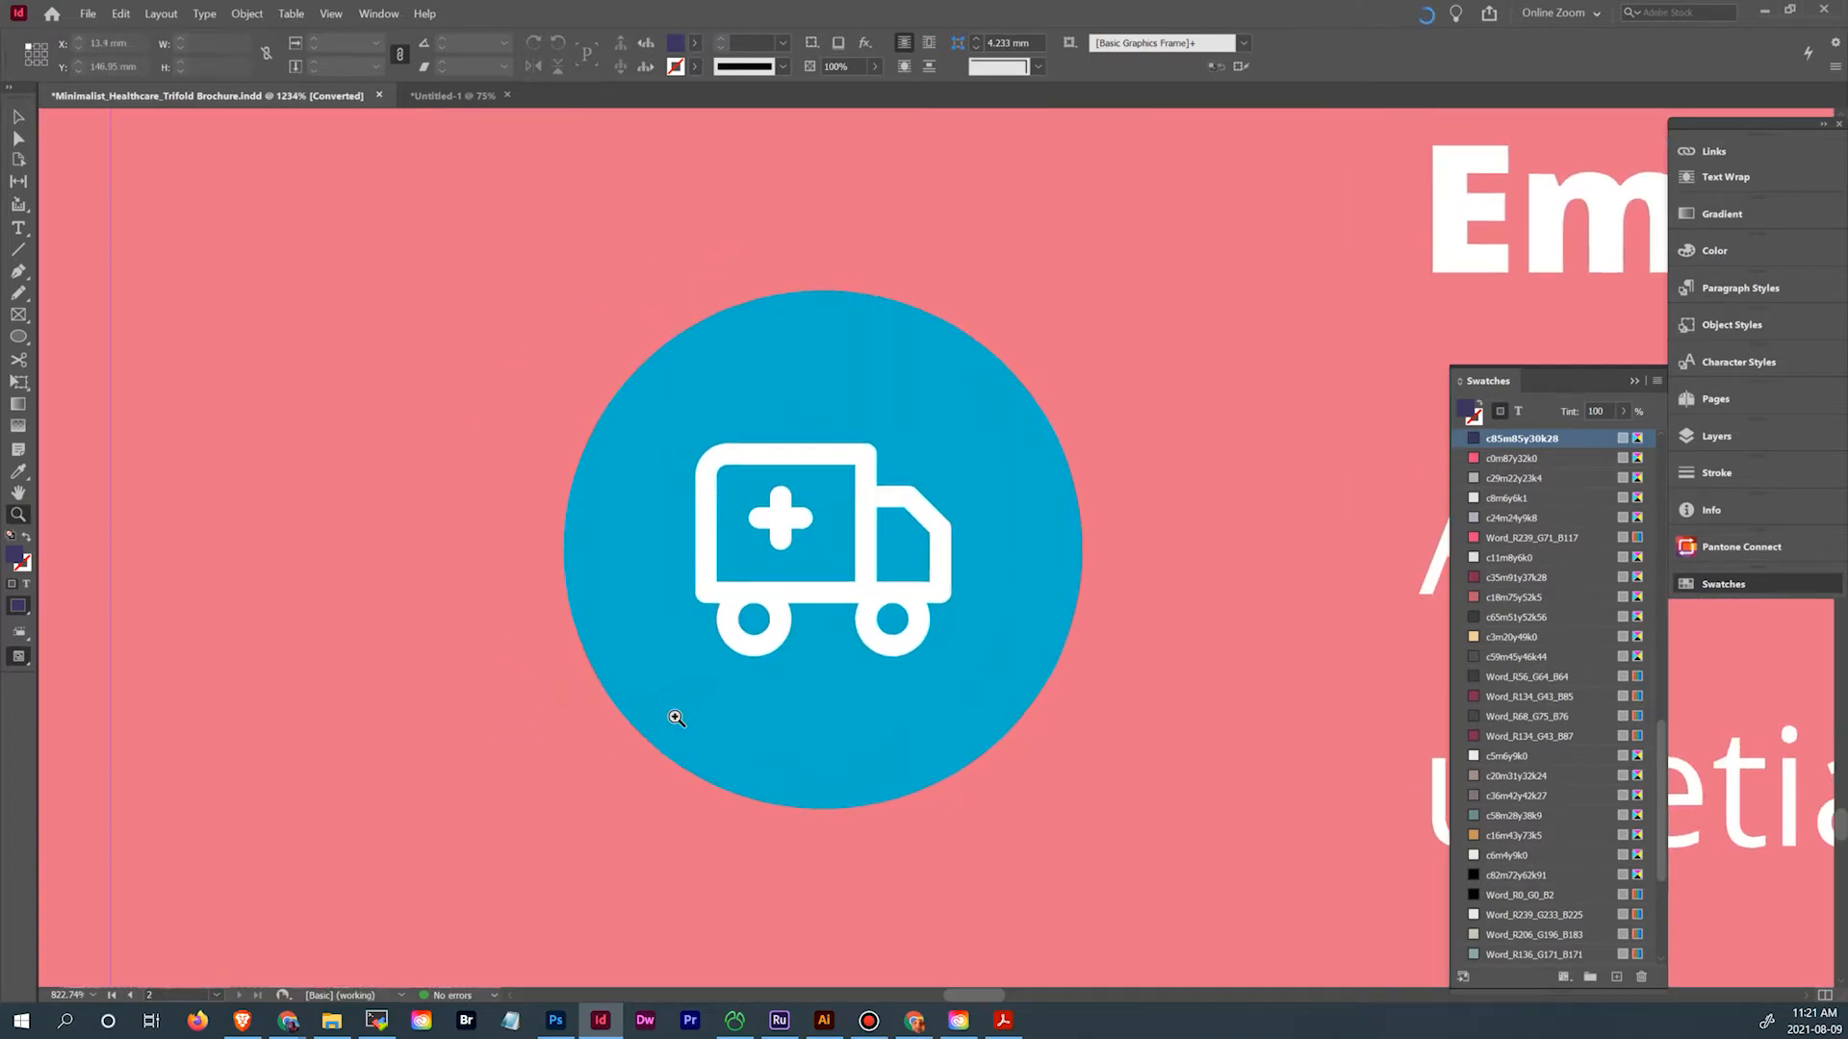
left_click(17, 116)
left_click(861, 471)
double_click(861, 471)
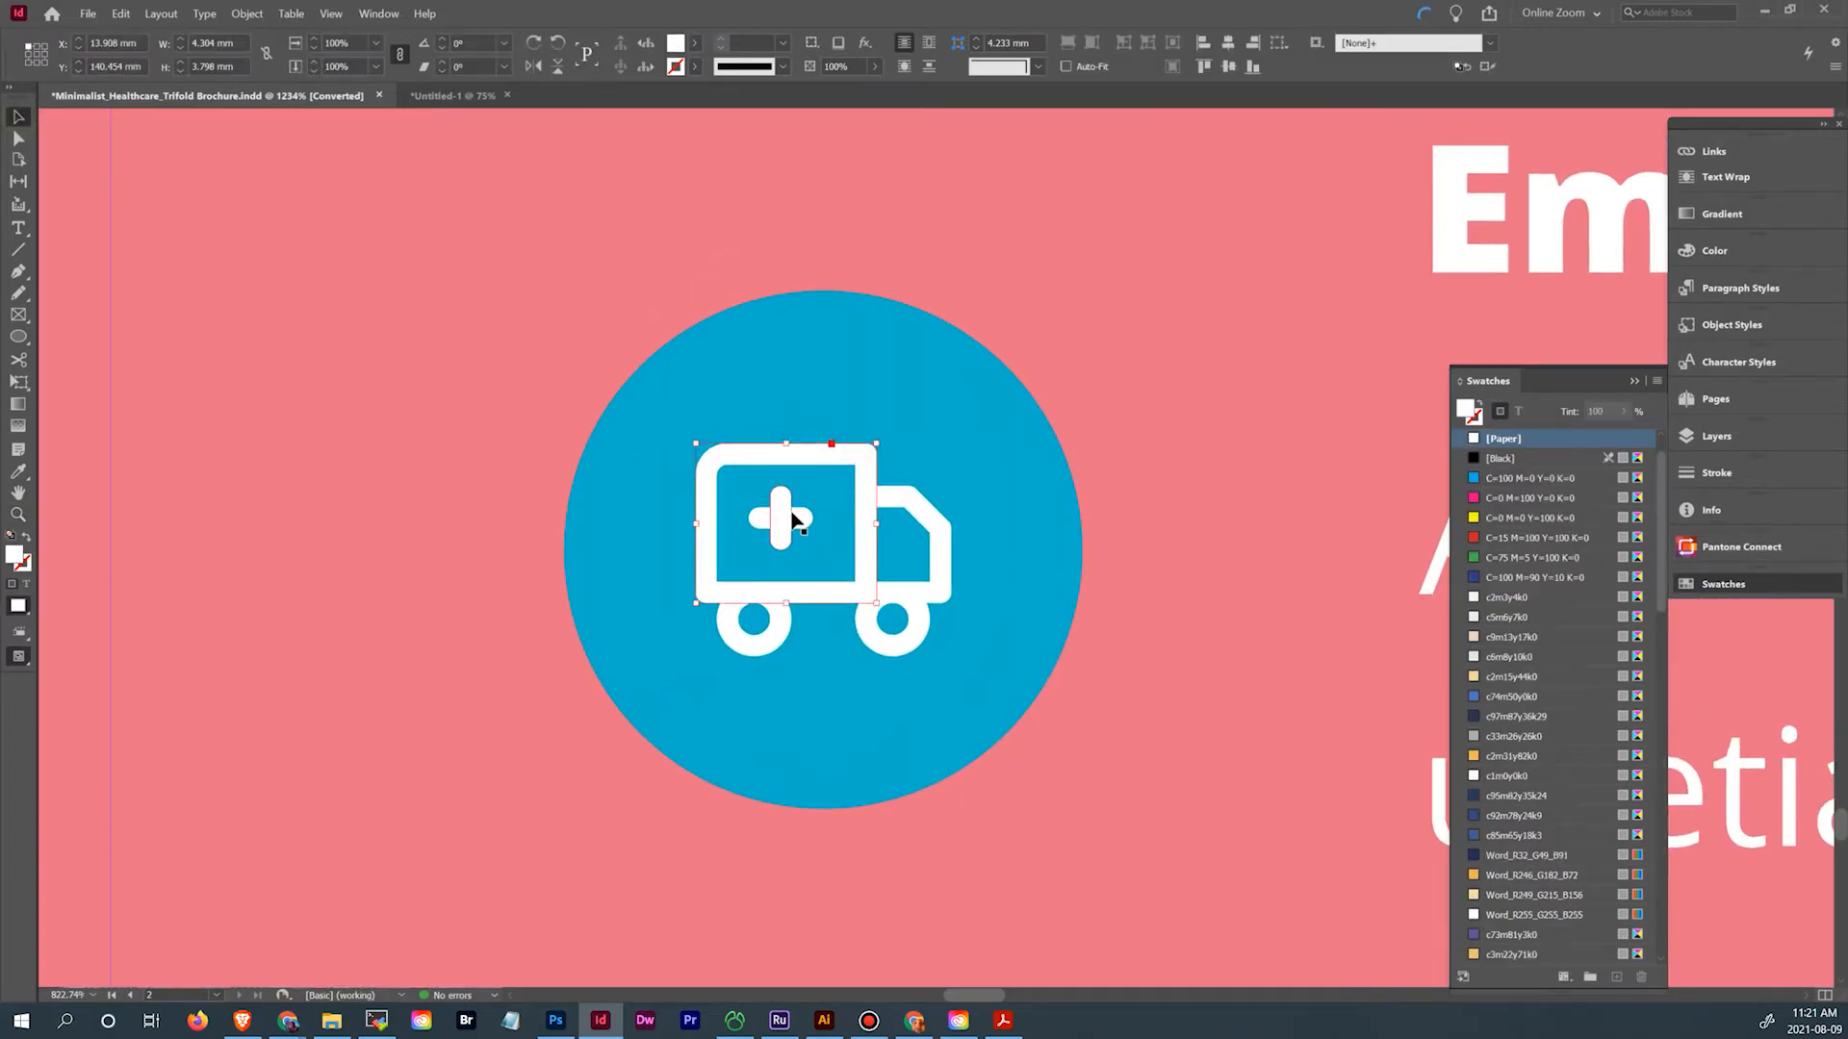
left_click(895, 510, "shift")
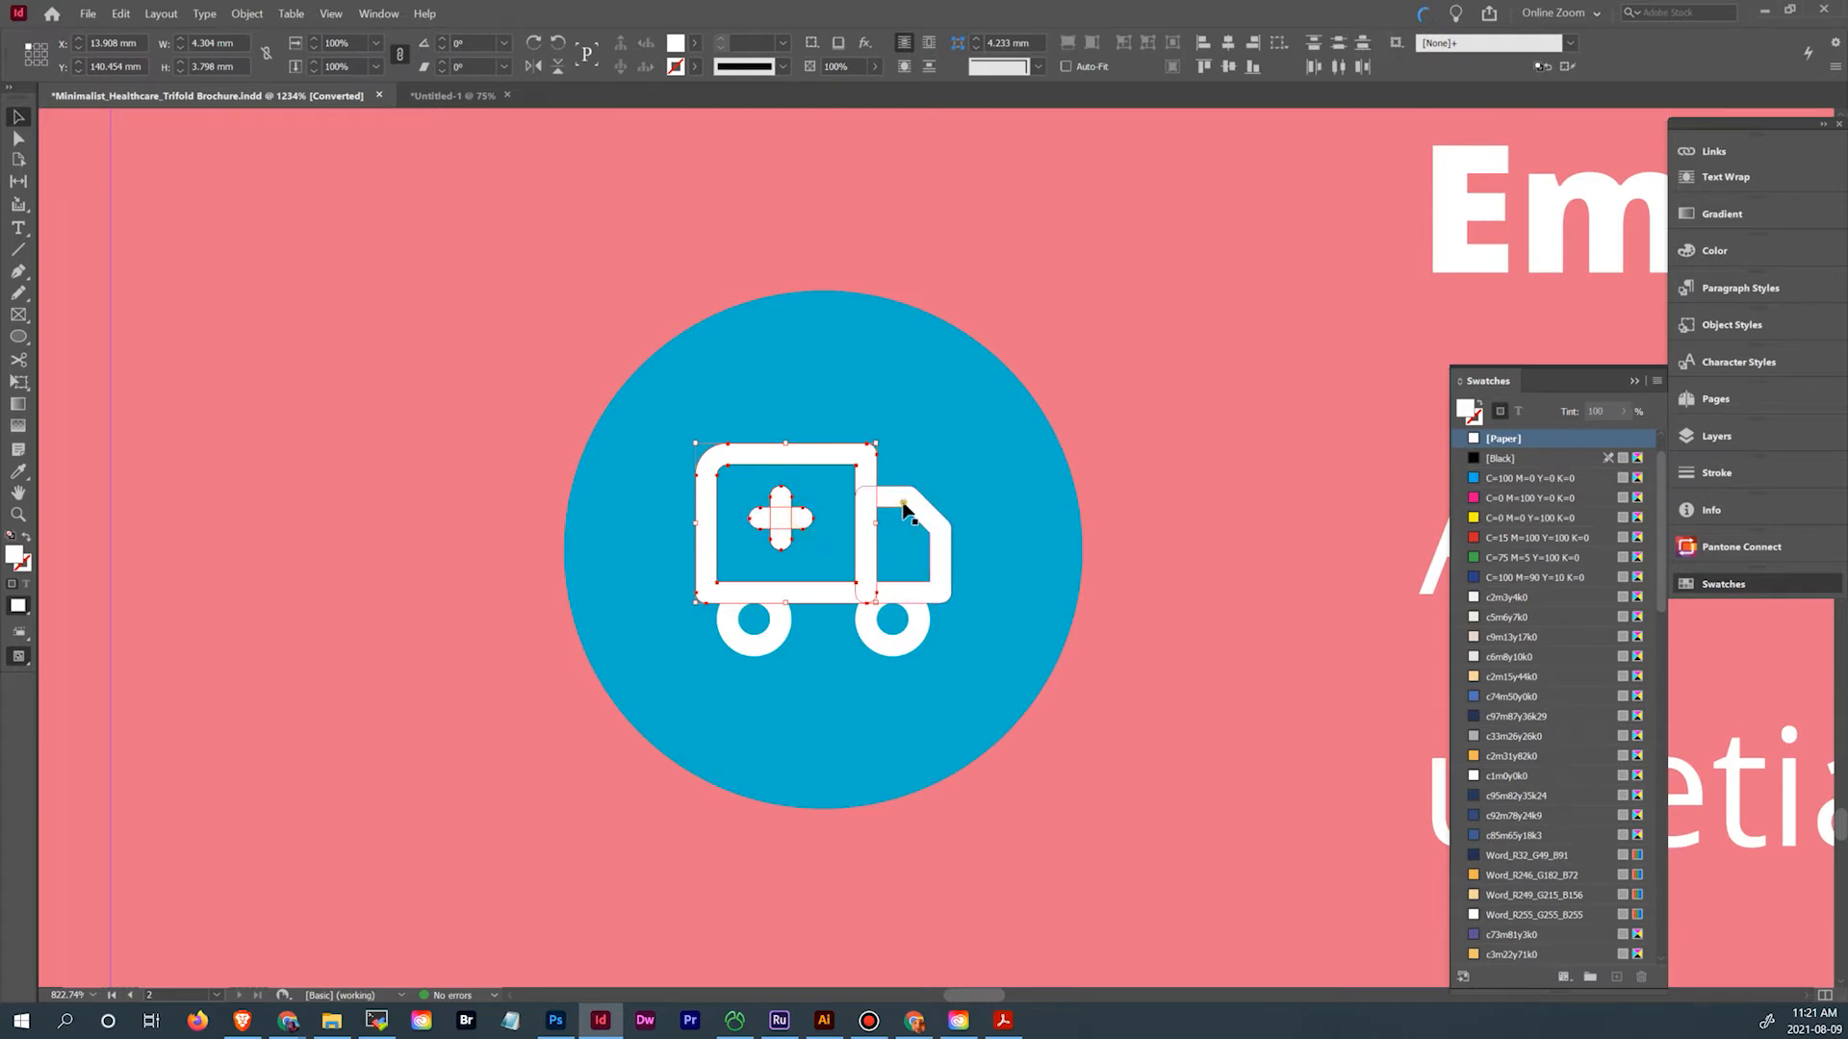
left_click(916, 635, "shift")
left_click(767, 650, "shift")
left_click(984, 656, "shift")
scroll(924, 606, "down", 1)
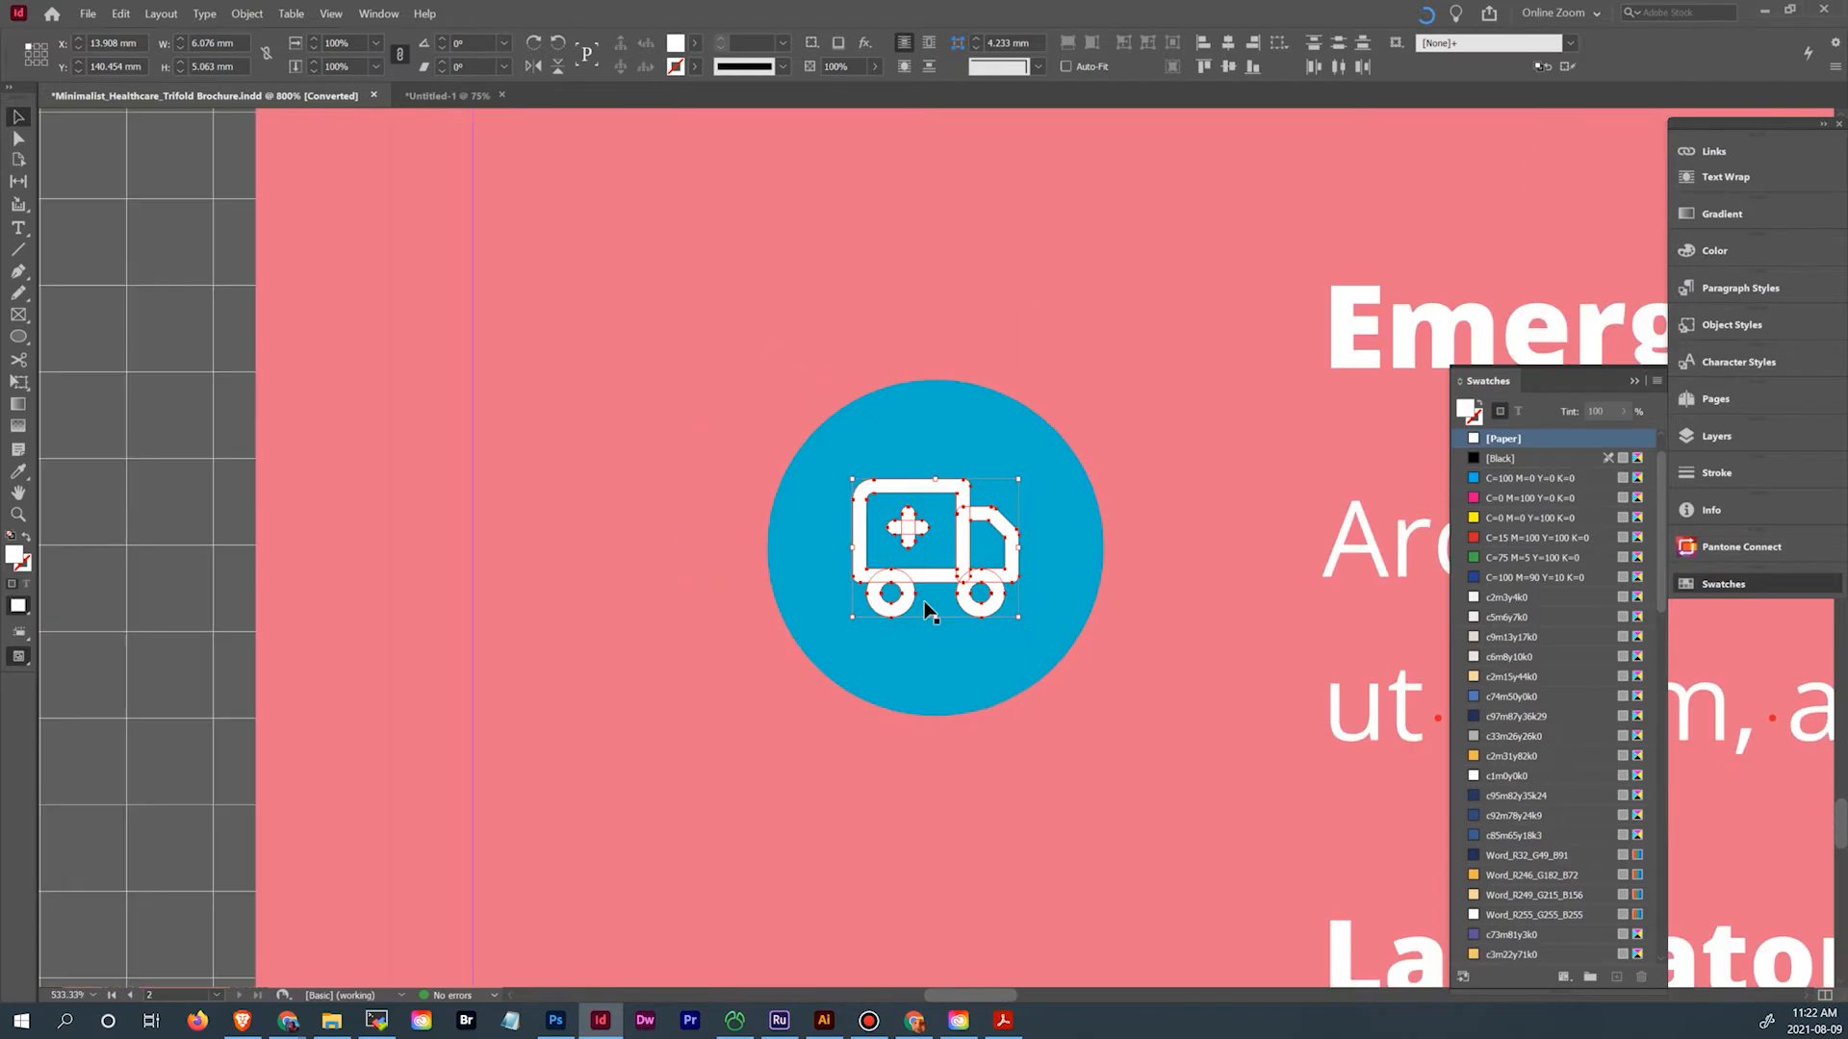
Select the white parts of the laboratory flask icon without its blue circle and group them
scroll(914, 616, "down", 5)
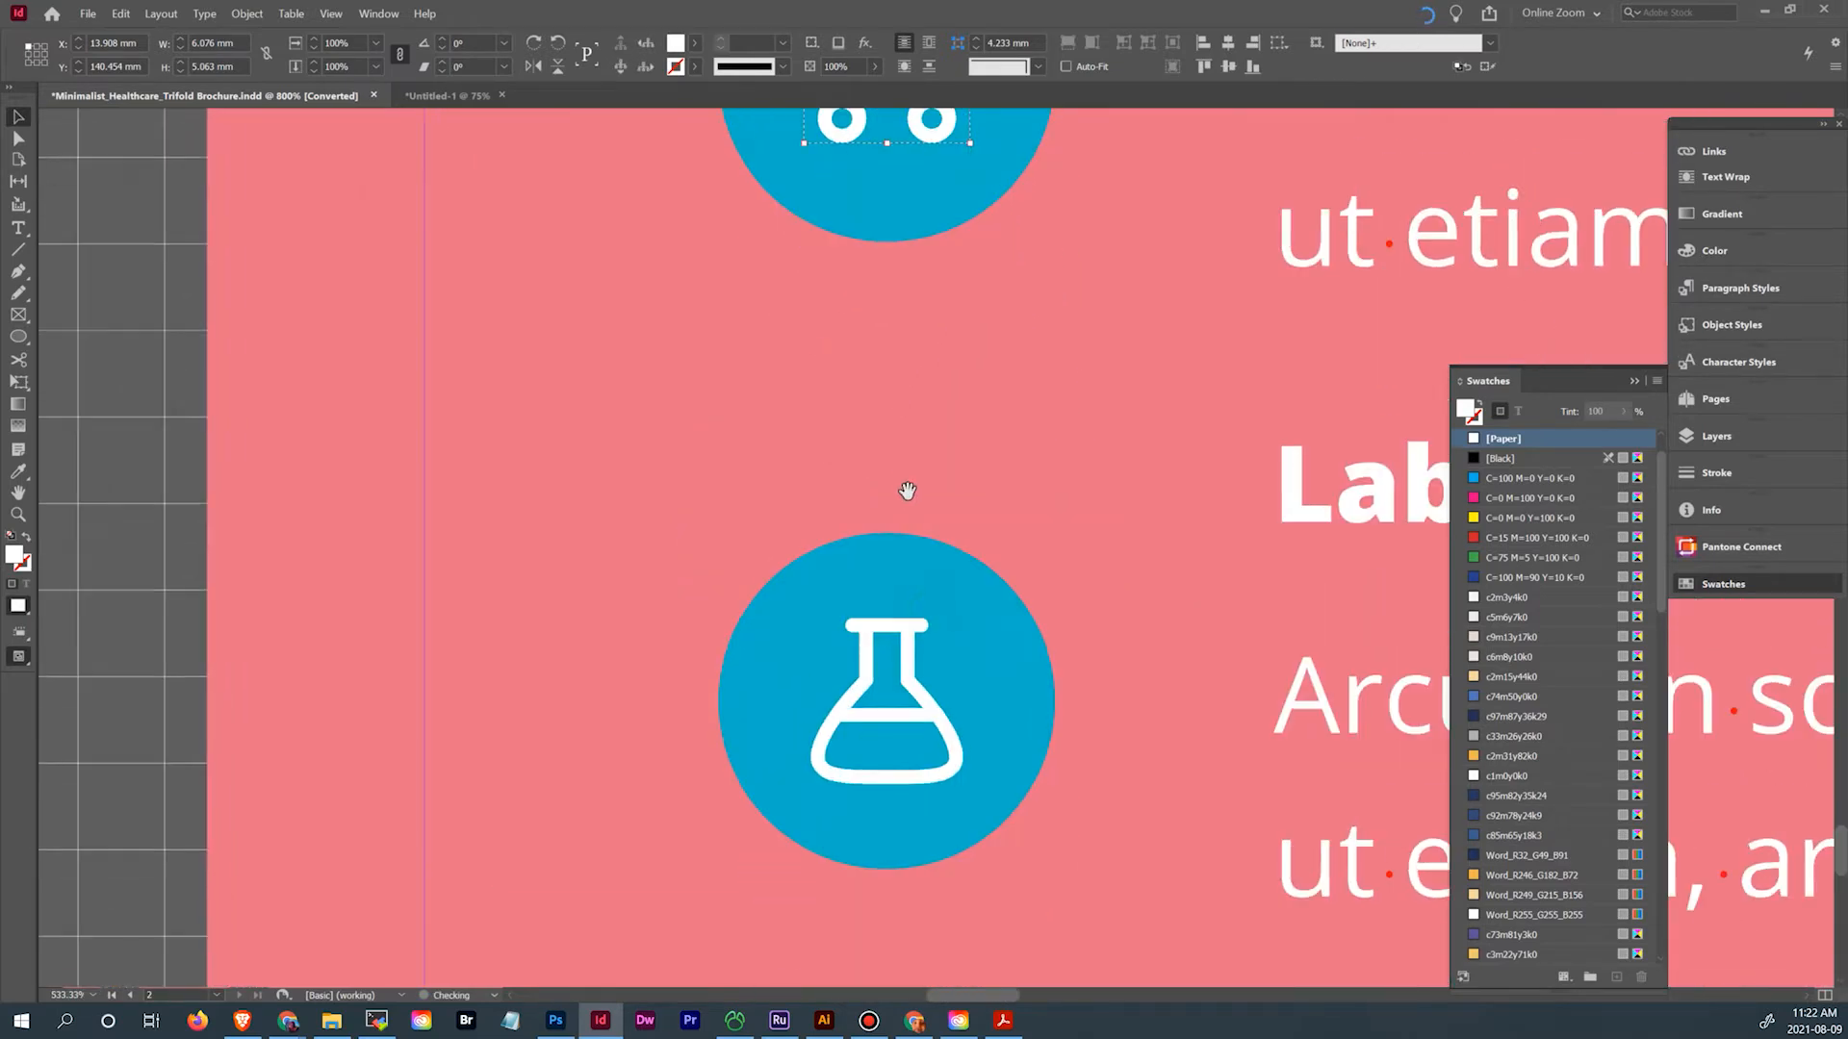
left_click(908, 714)
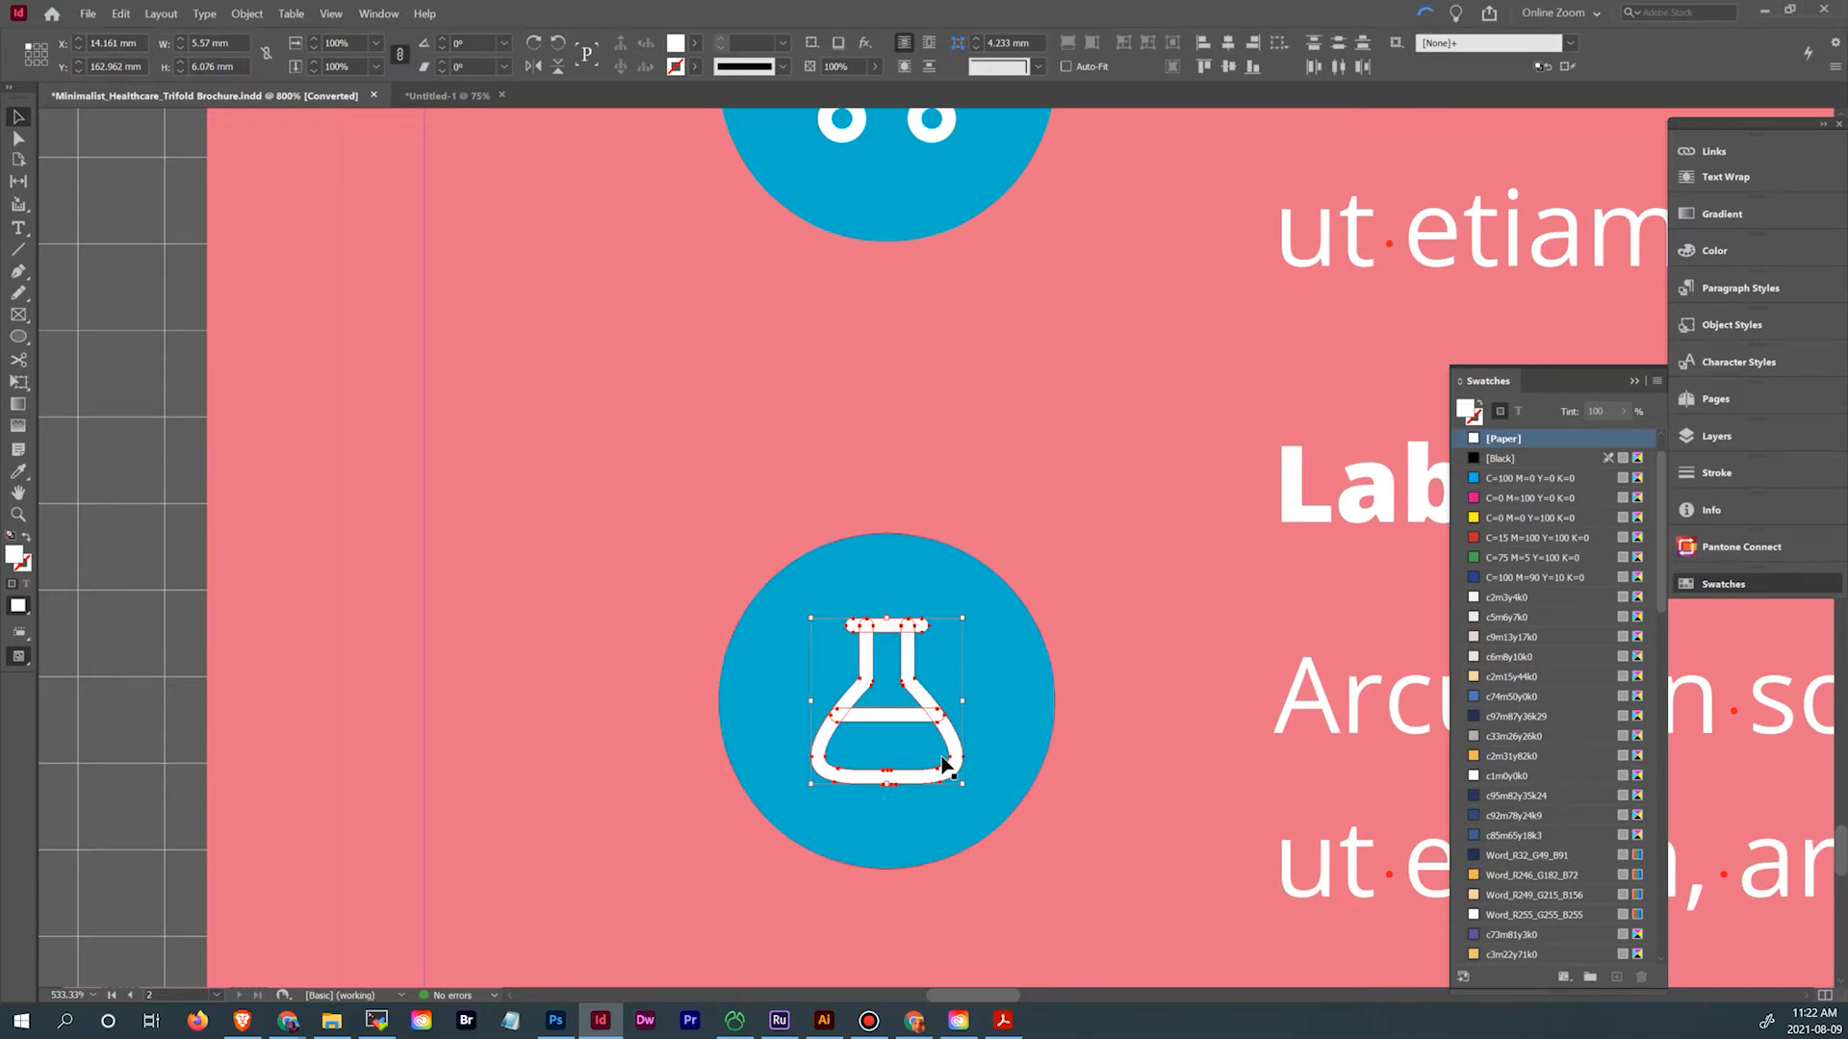
scroll(939, 746, "down", 5)
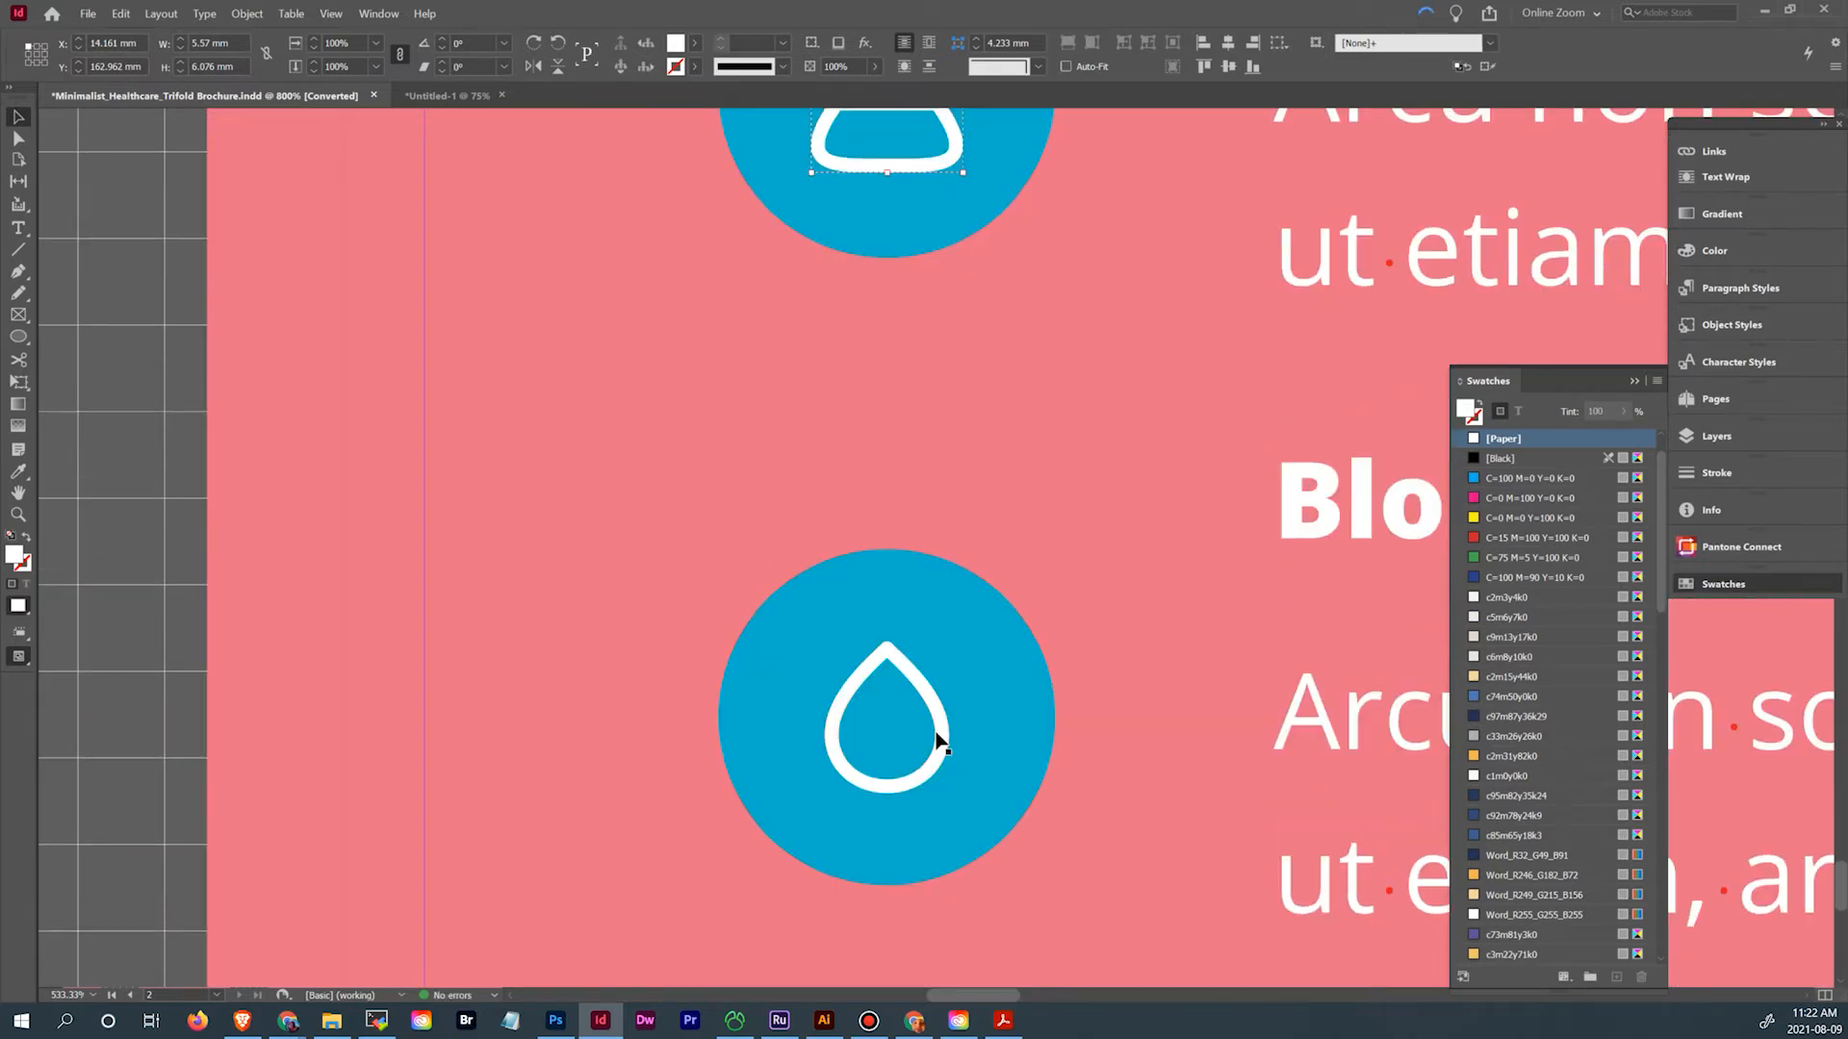
Select the white drop, flask and ambulance icons together and copy them
left_click(943, 674)
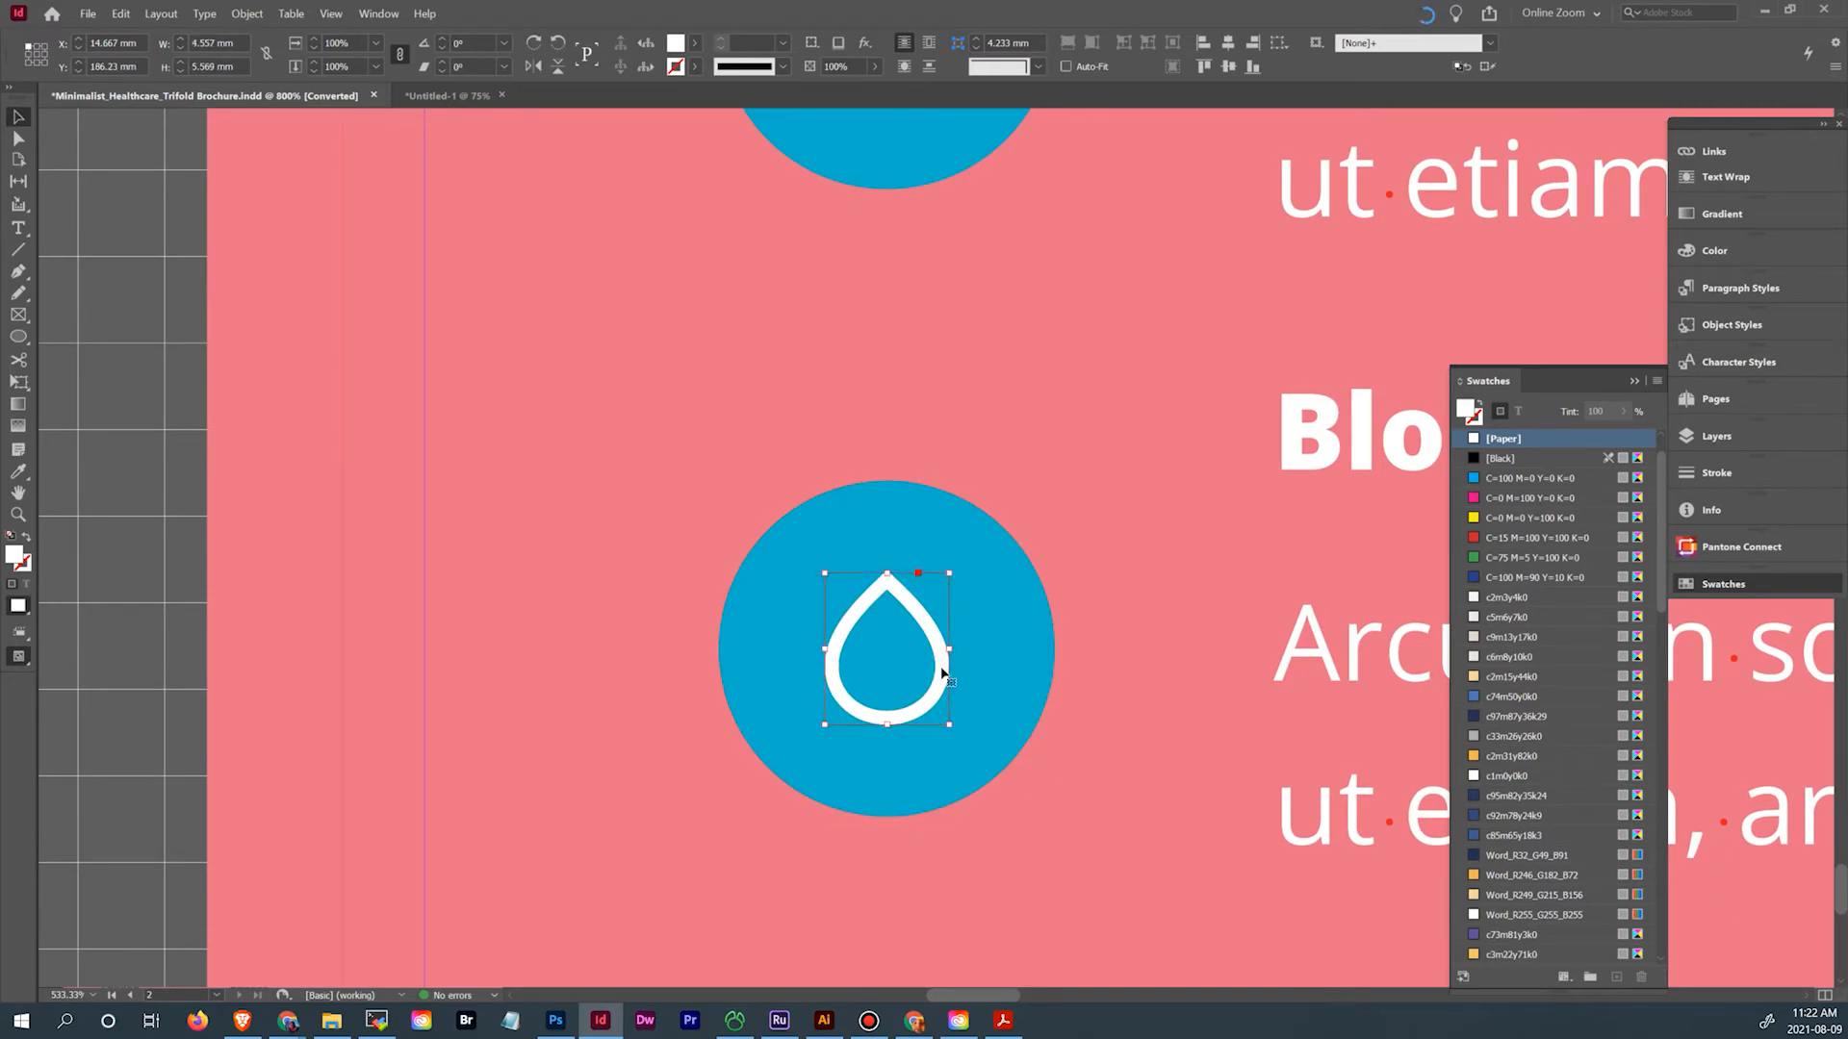
scroll(941, 647, "up", 3)
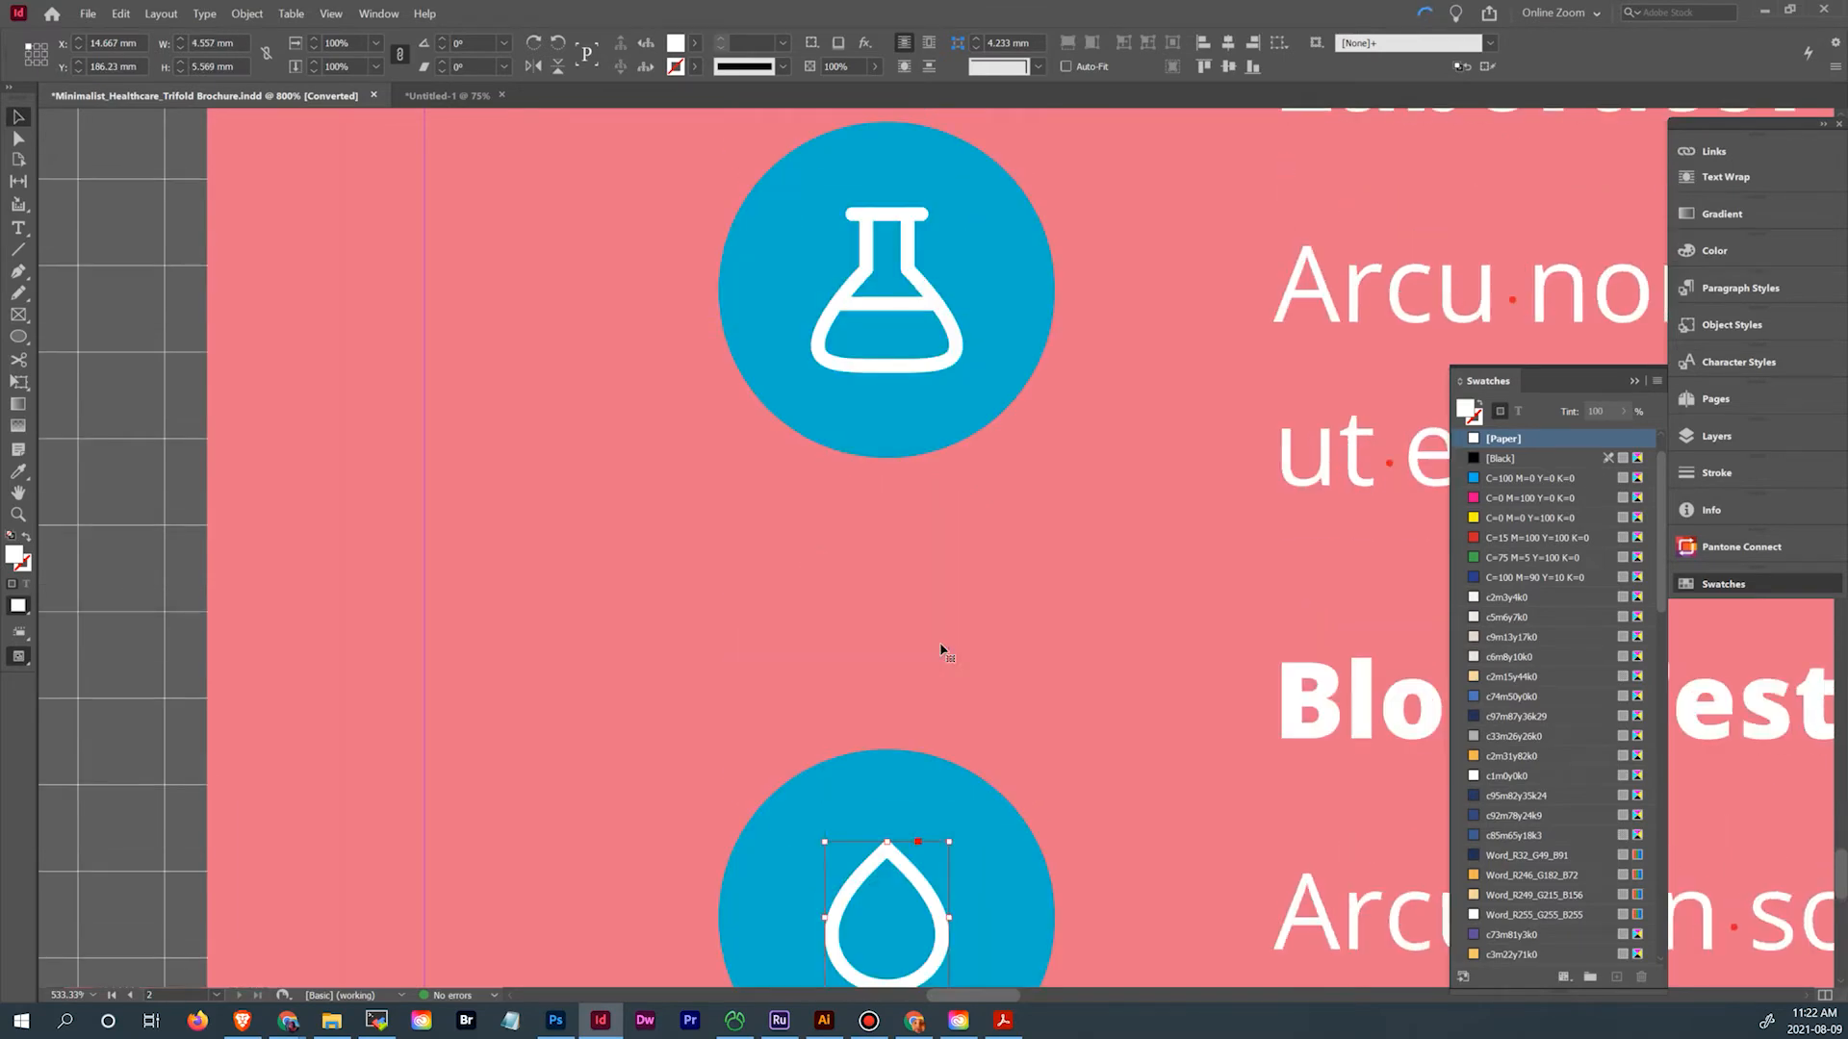
left_click(924, 363)
scroll(1013, 414, "up", 6)
scroll(1001, 422, "up", 2)
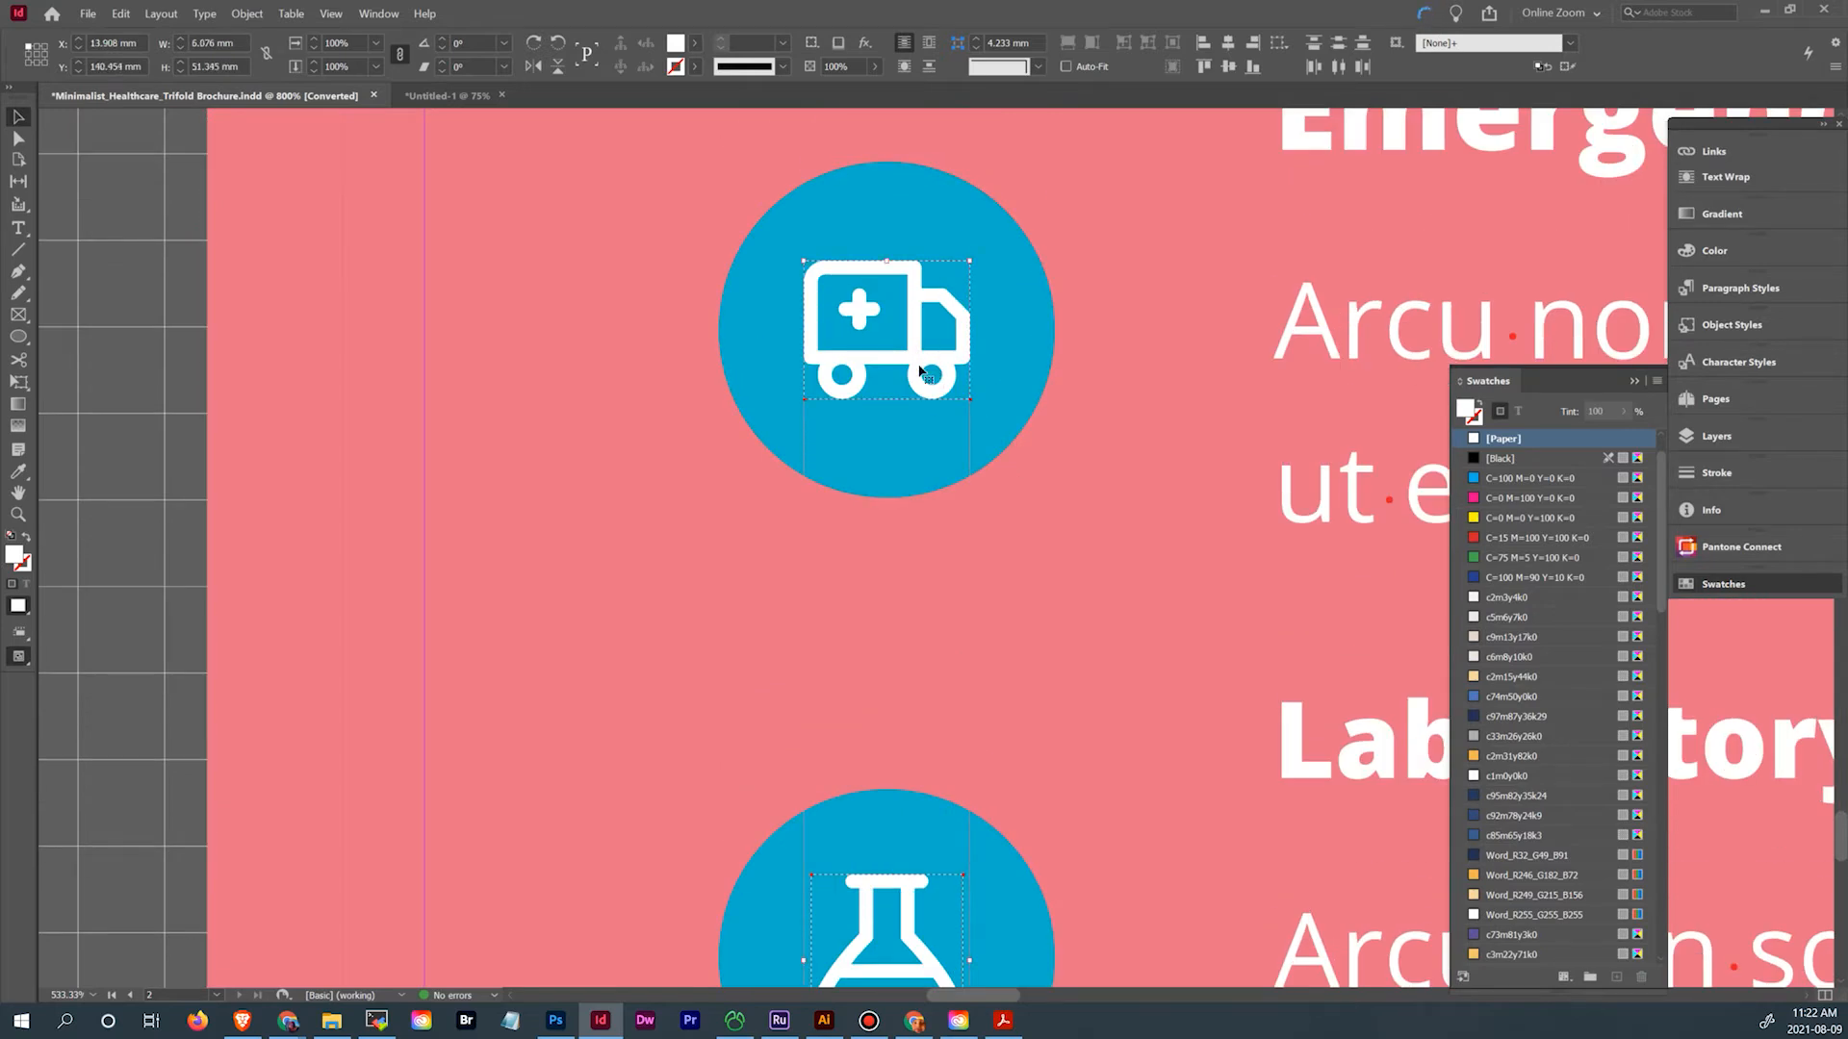
Switch to Illustrator, paste the three white icons and place them below the Orbit circles artboard
left_click(824, 1020)
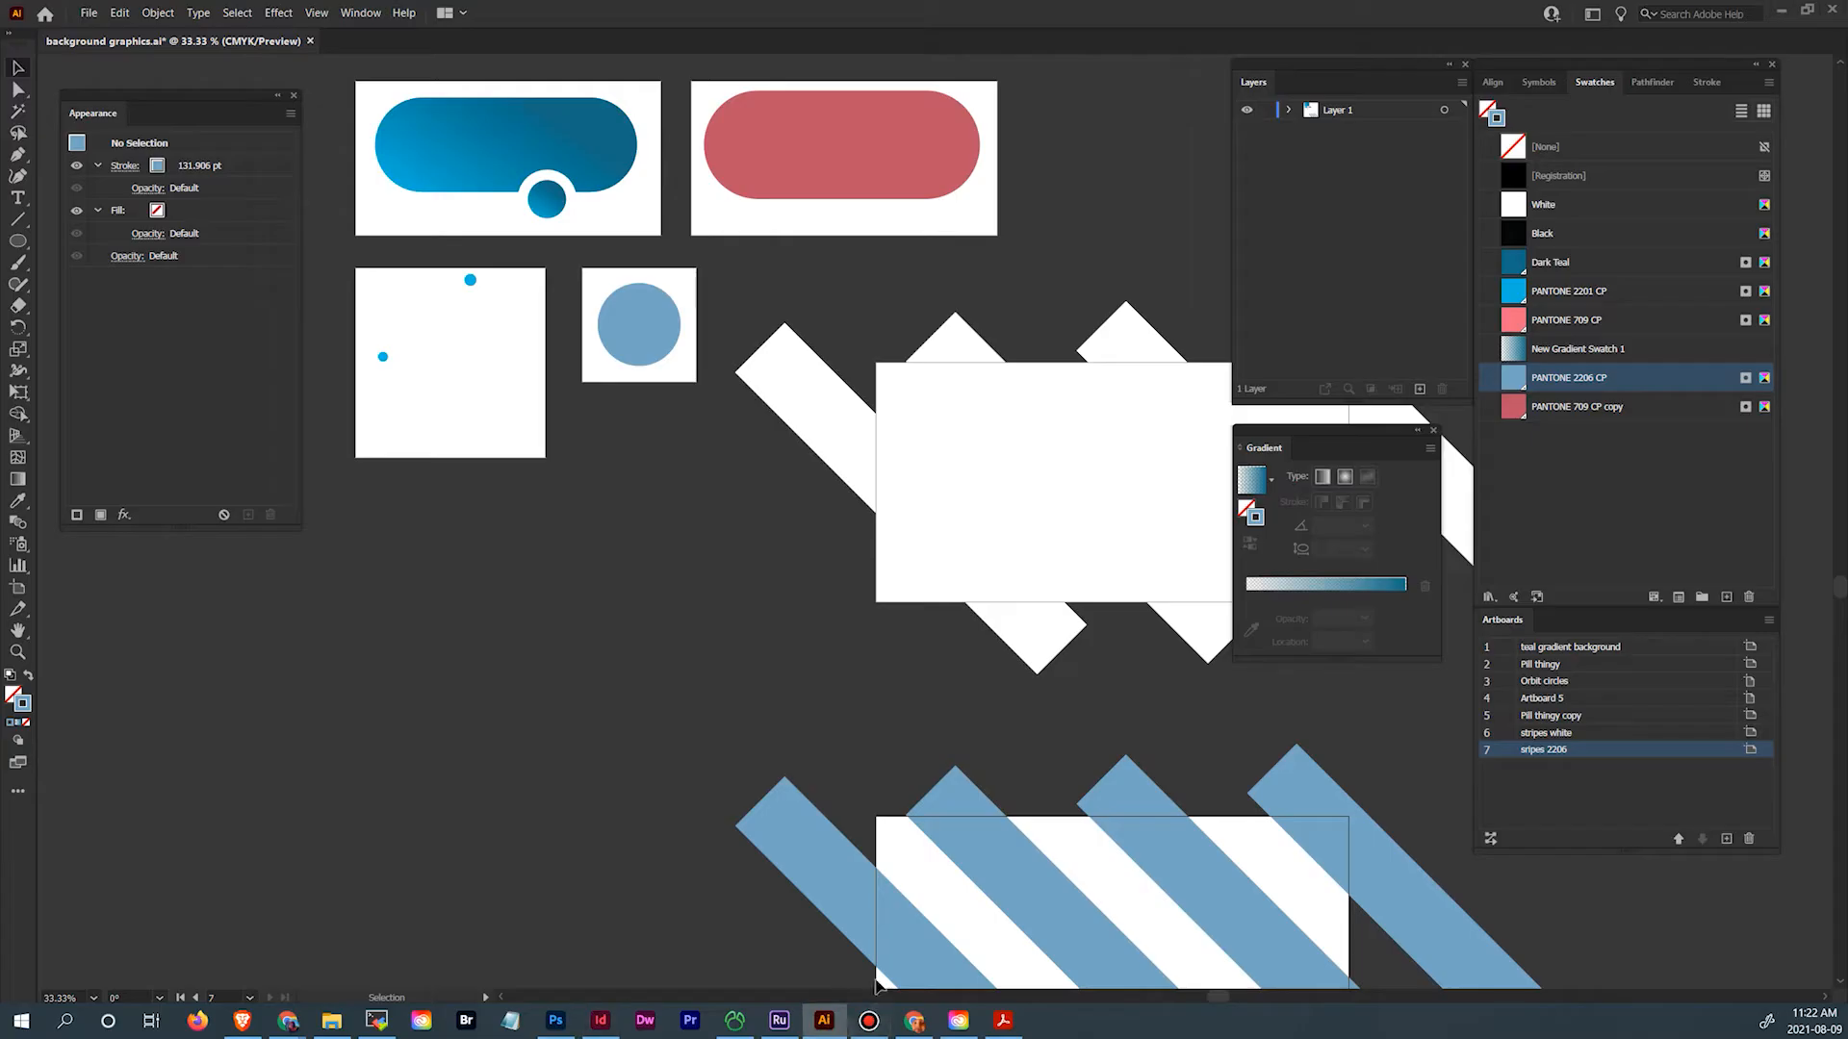
left_click_drag(478, 699, 771, 539)
key("ctrl+v")
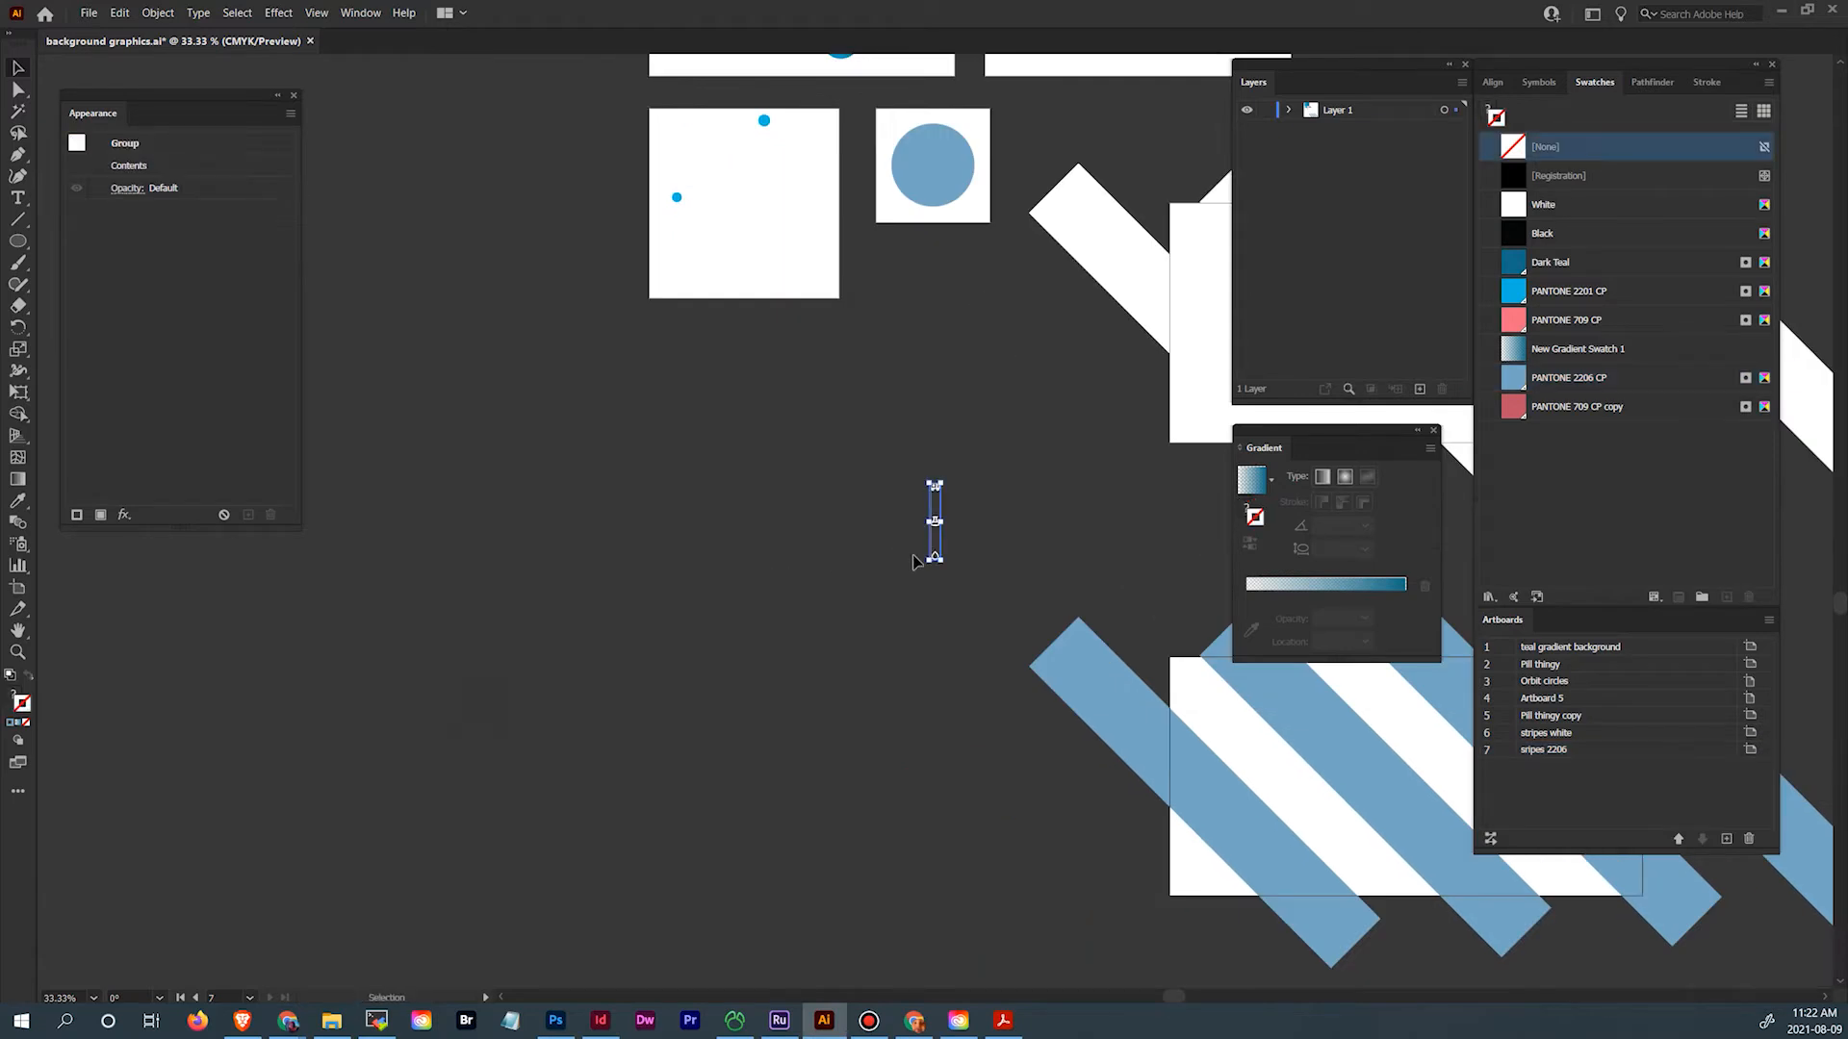
left_click(895, 506)
left_click(936, 524)
left_click_drag(934, 535, 672, 420)
left_click(730, 482)
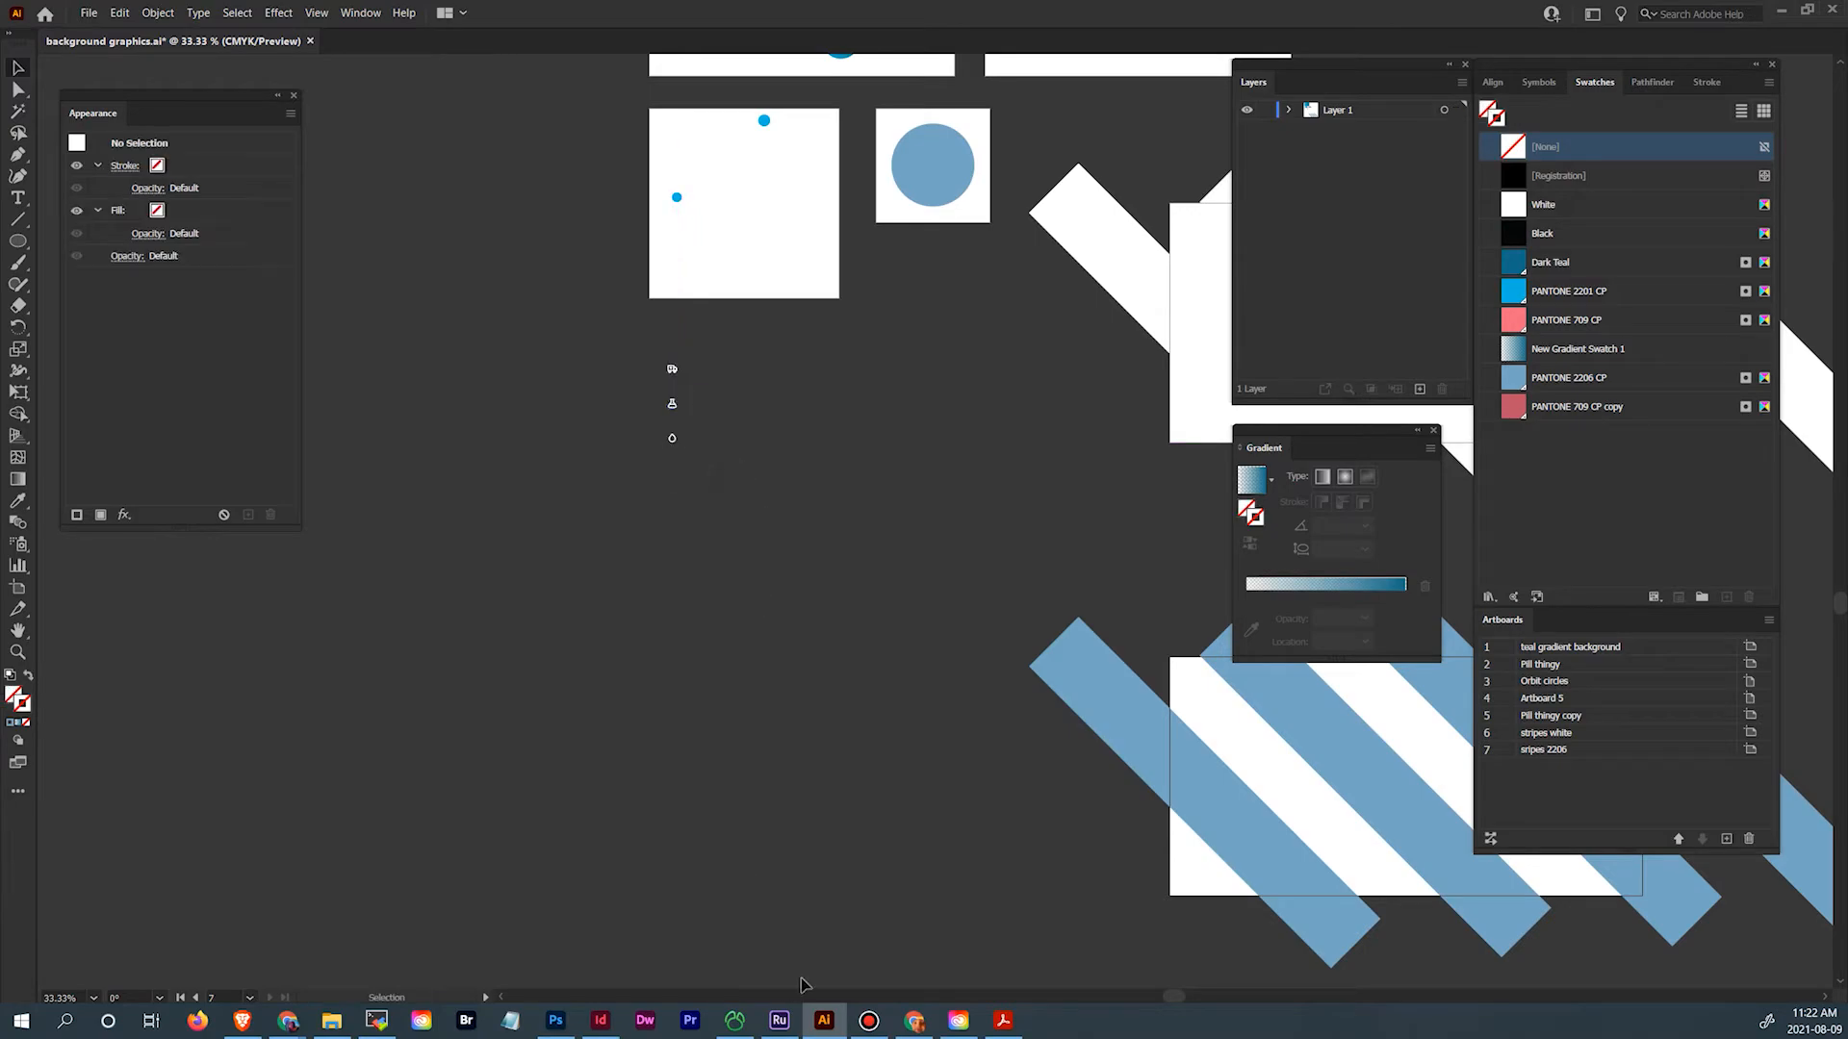
Return to InDesign and examine both brochure pages for remaining graphics to bring into Illustrator
left_click(601, 1020)
key("ctrl+minus")
key("ctrl+minus")
key("ctrl+minus")
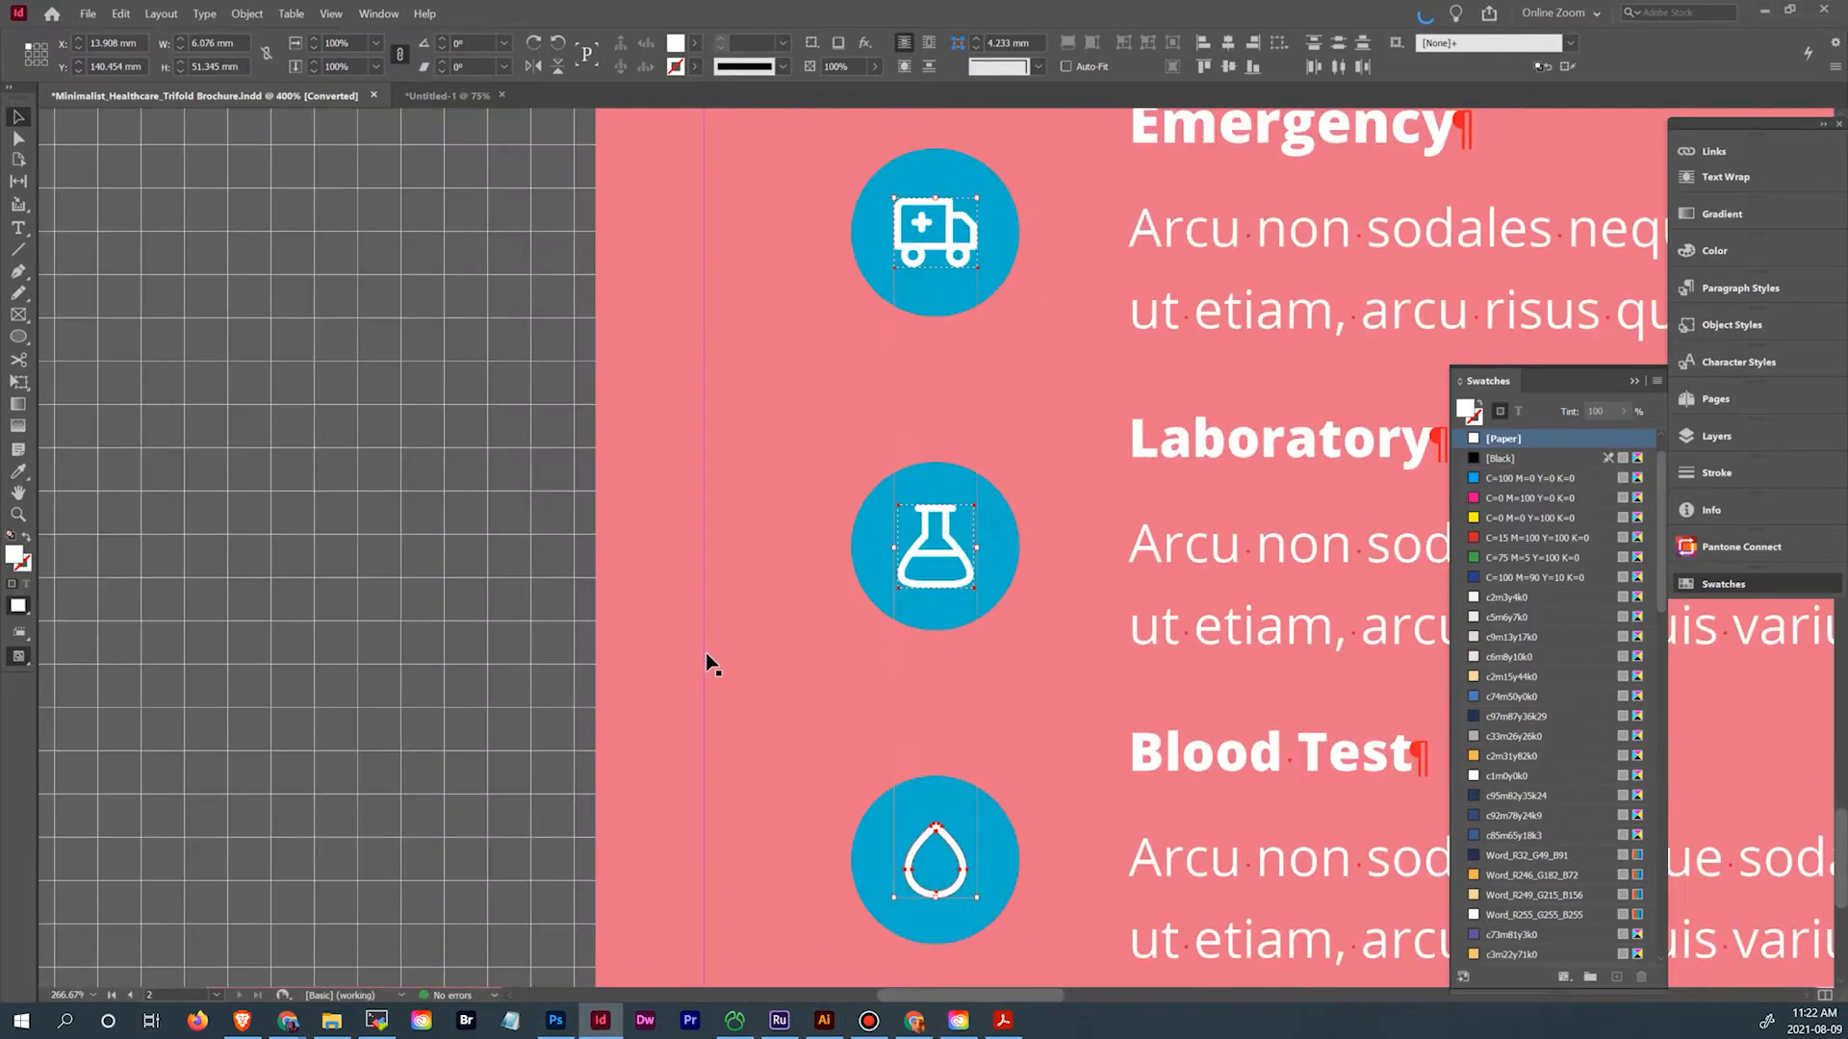
scroll(1049, 652, "up", 5)
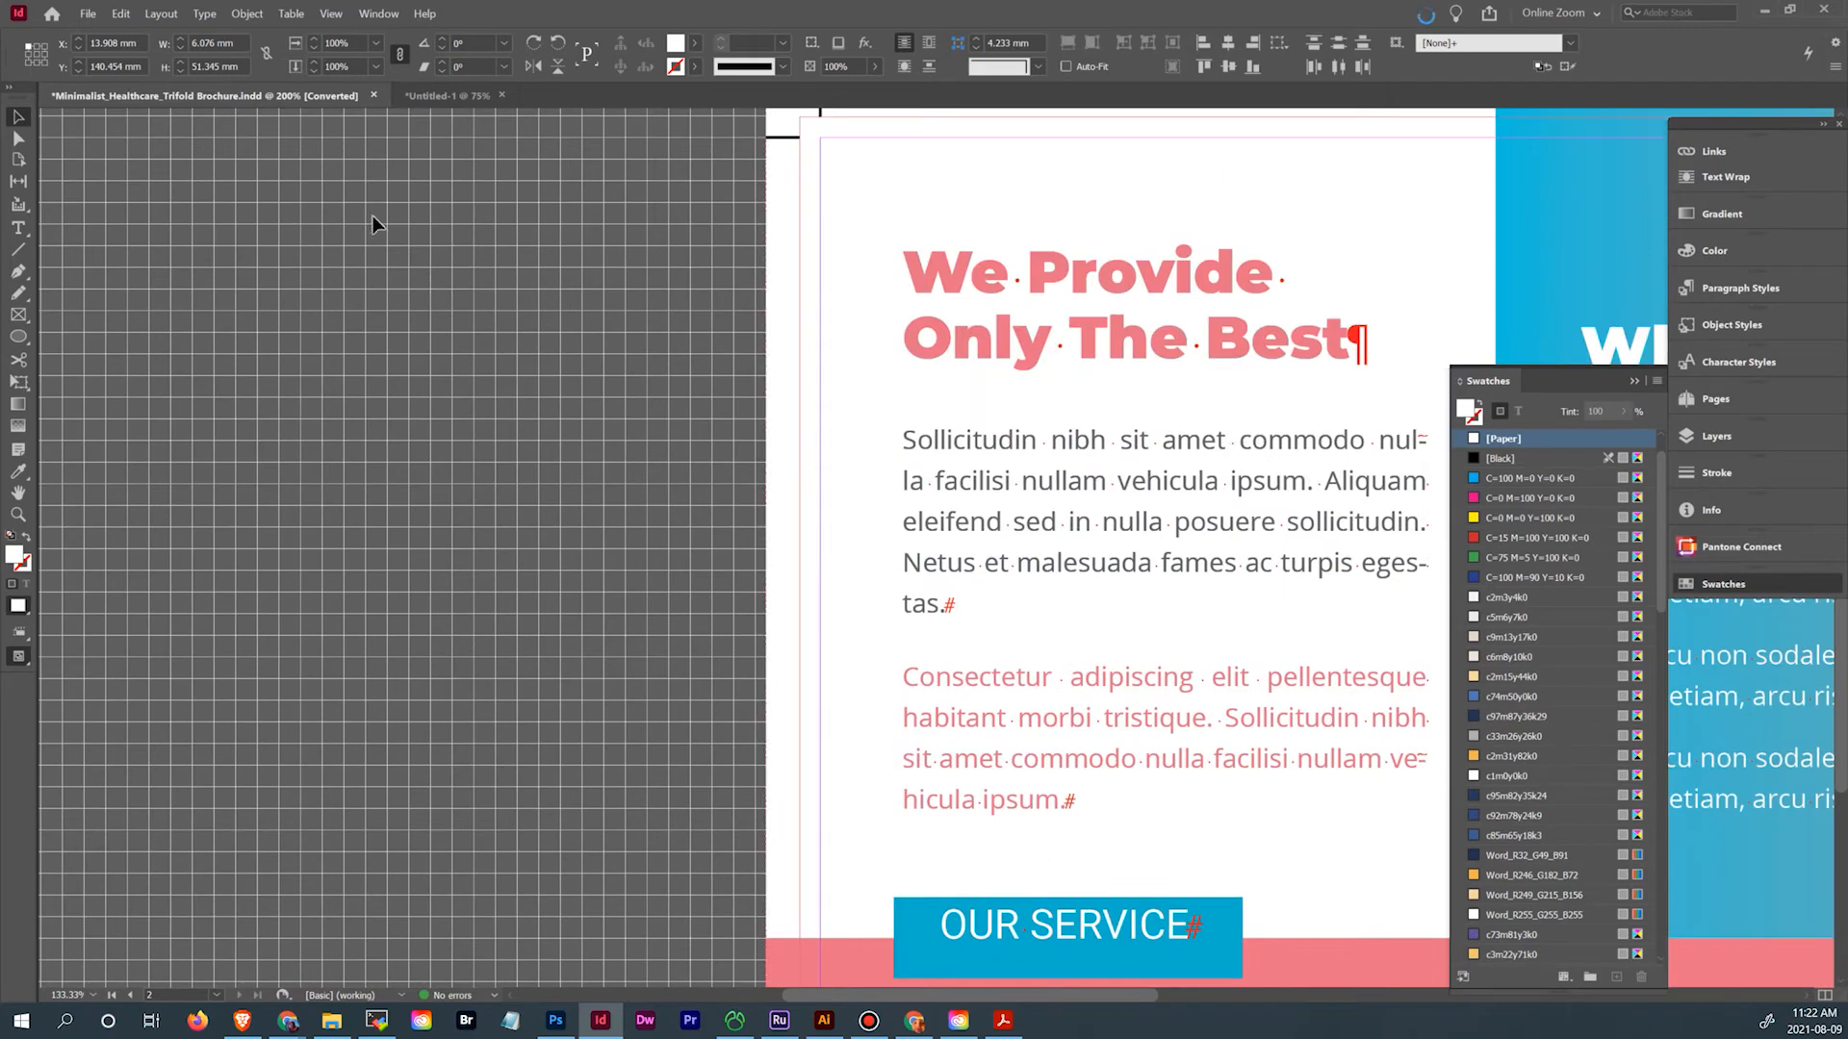
scroll(1004, 696, "right", 10)
scroll(1004, 696, "down", 2)
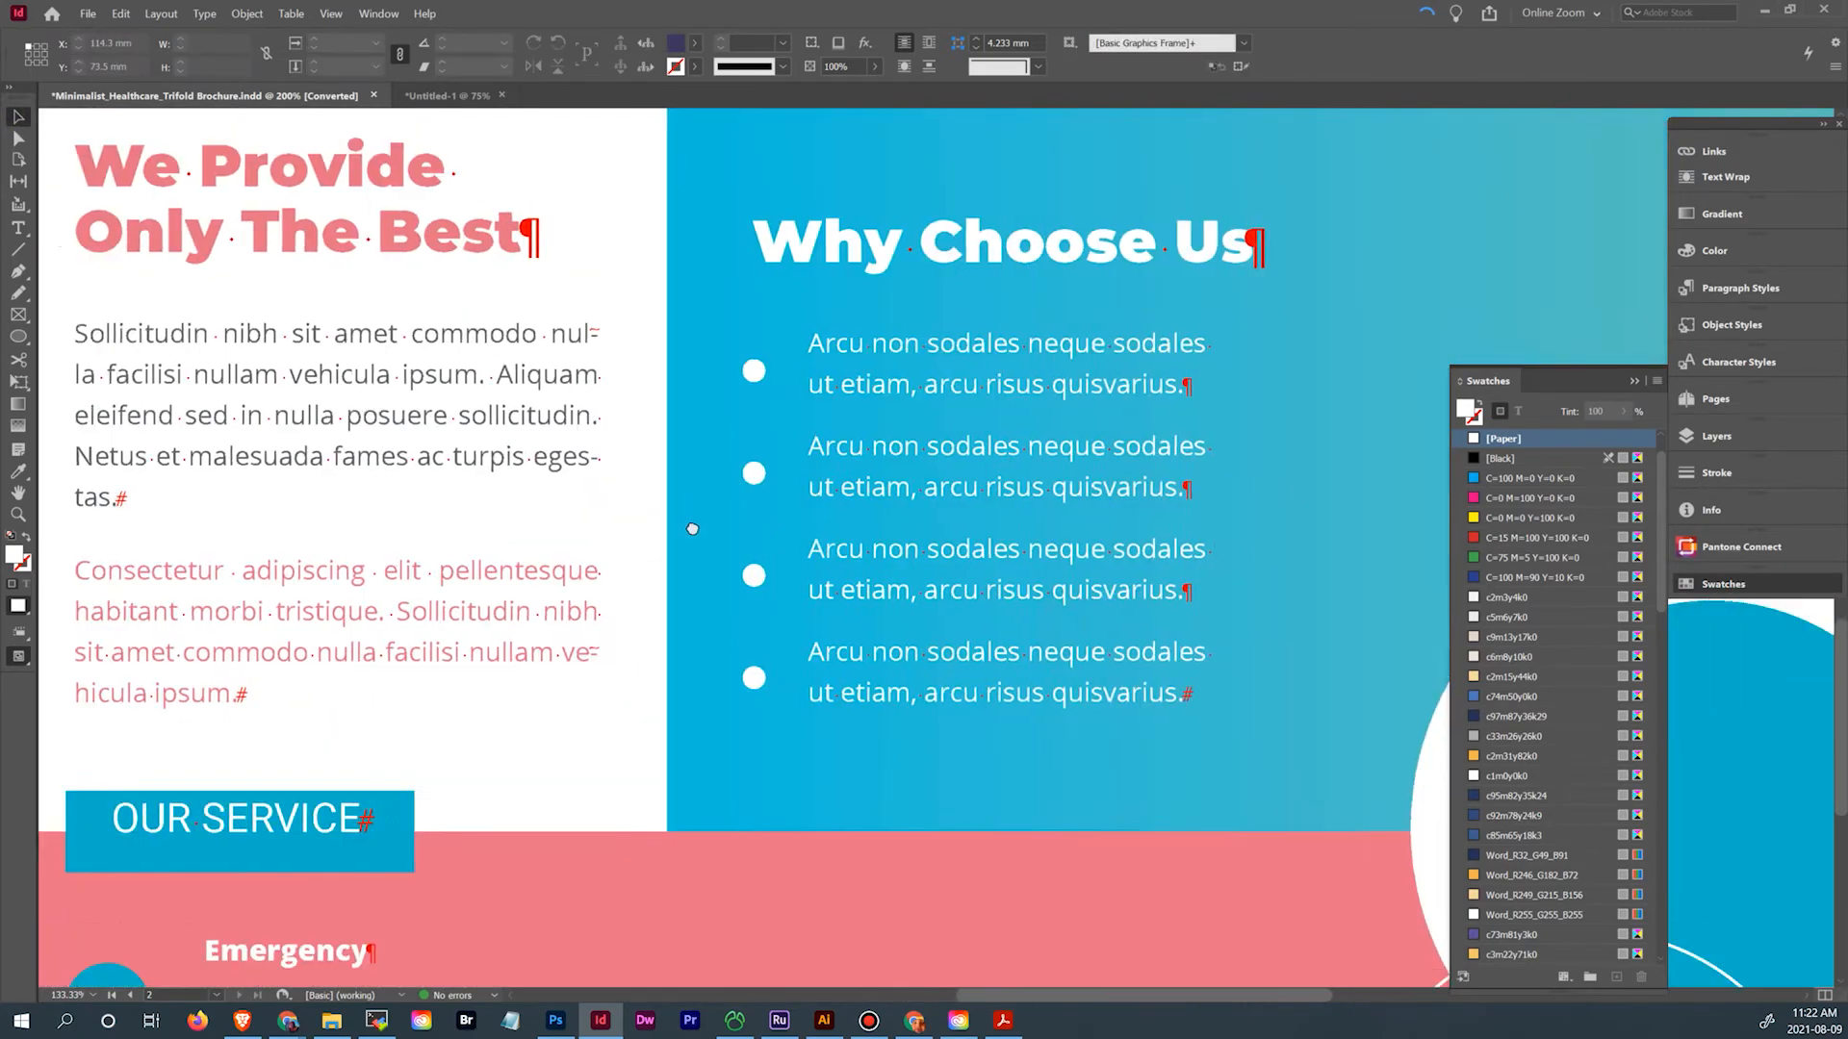
scroll(1011, 702, "down", 10)
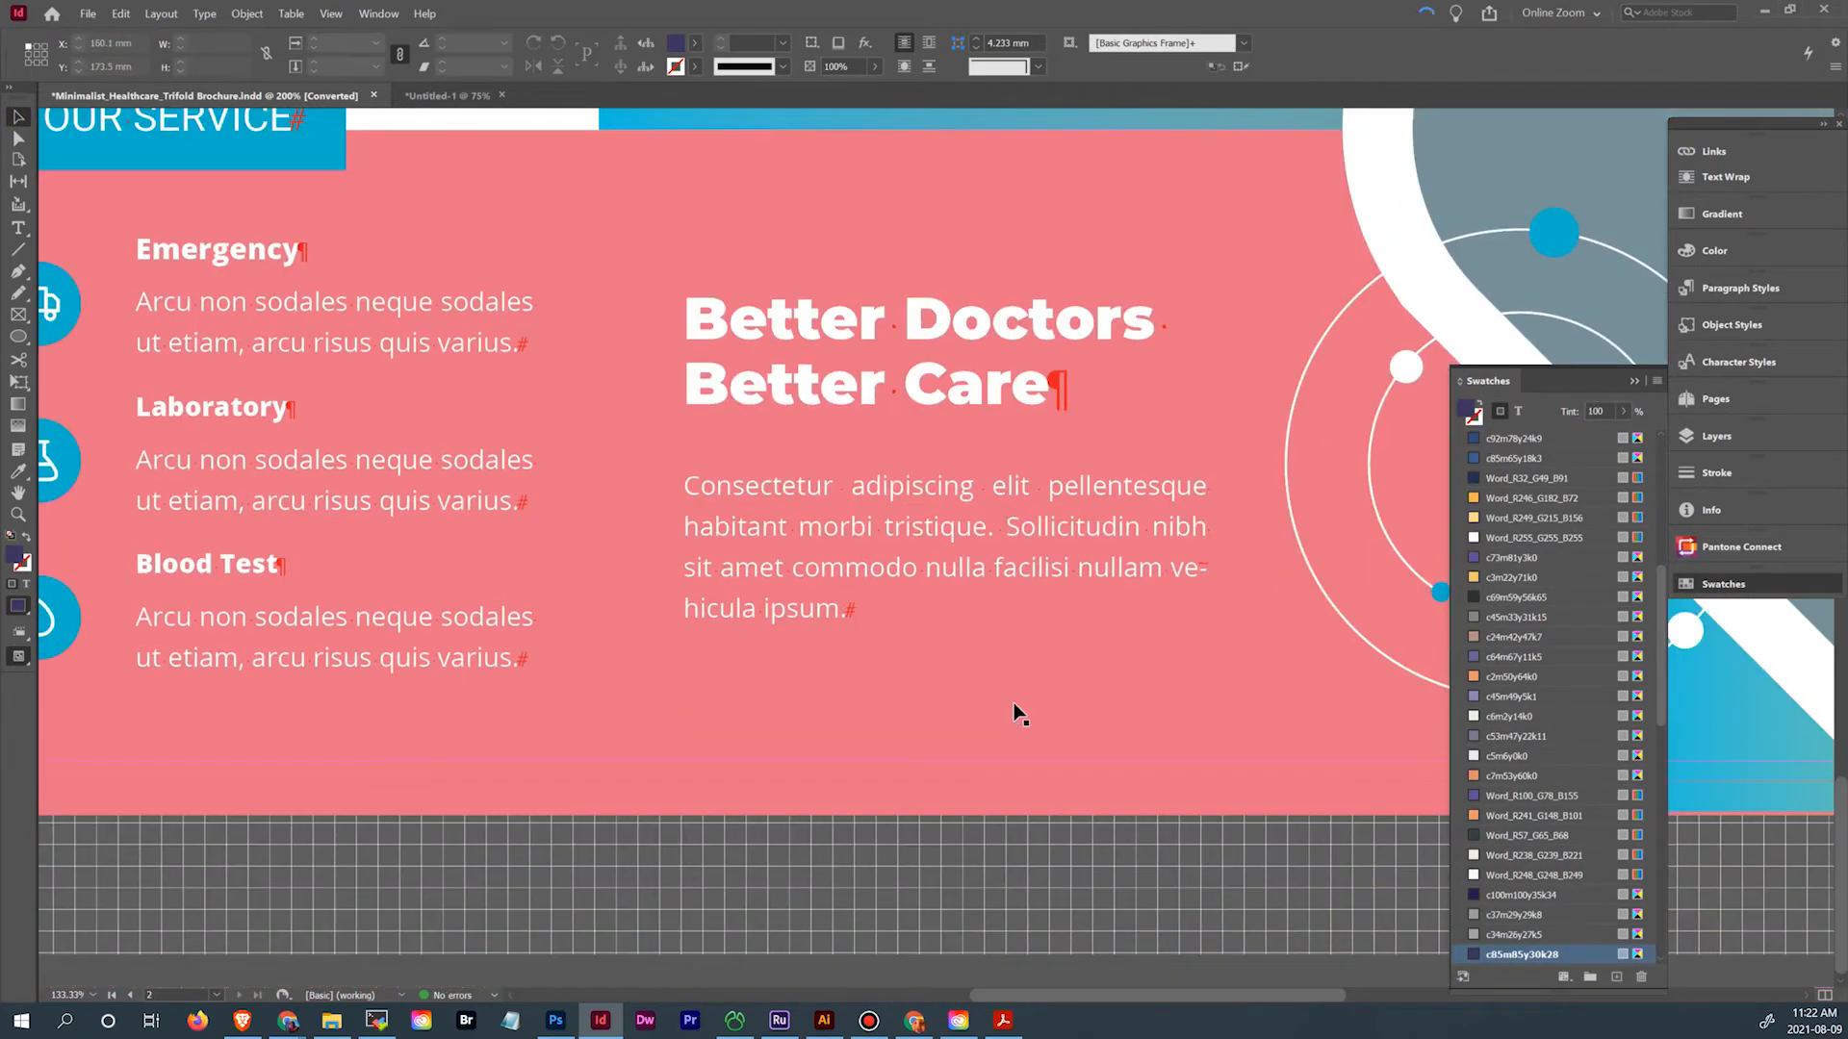
key("ctrl+minus")
scroll(1017, 713, "down", 3)
scroll(1020, 709, "up", 8)
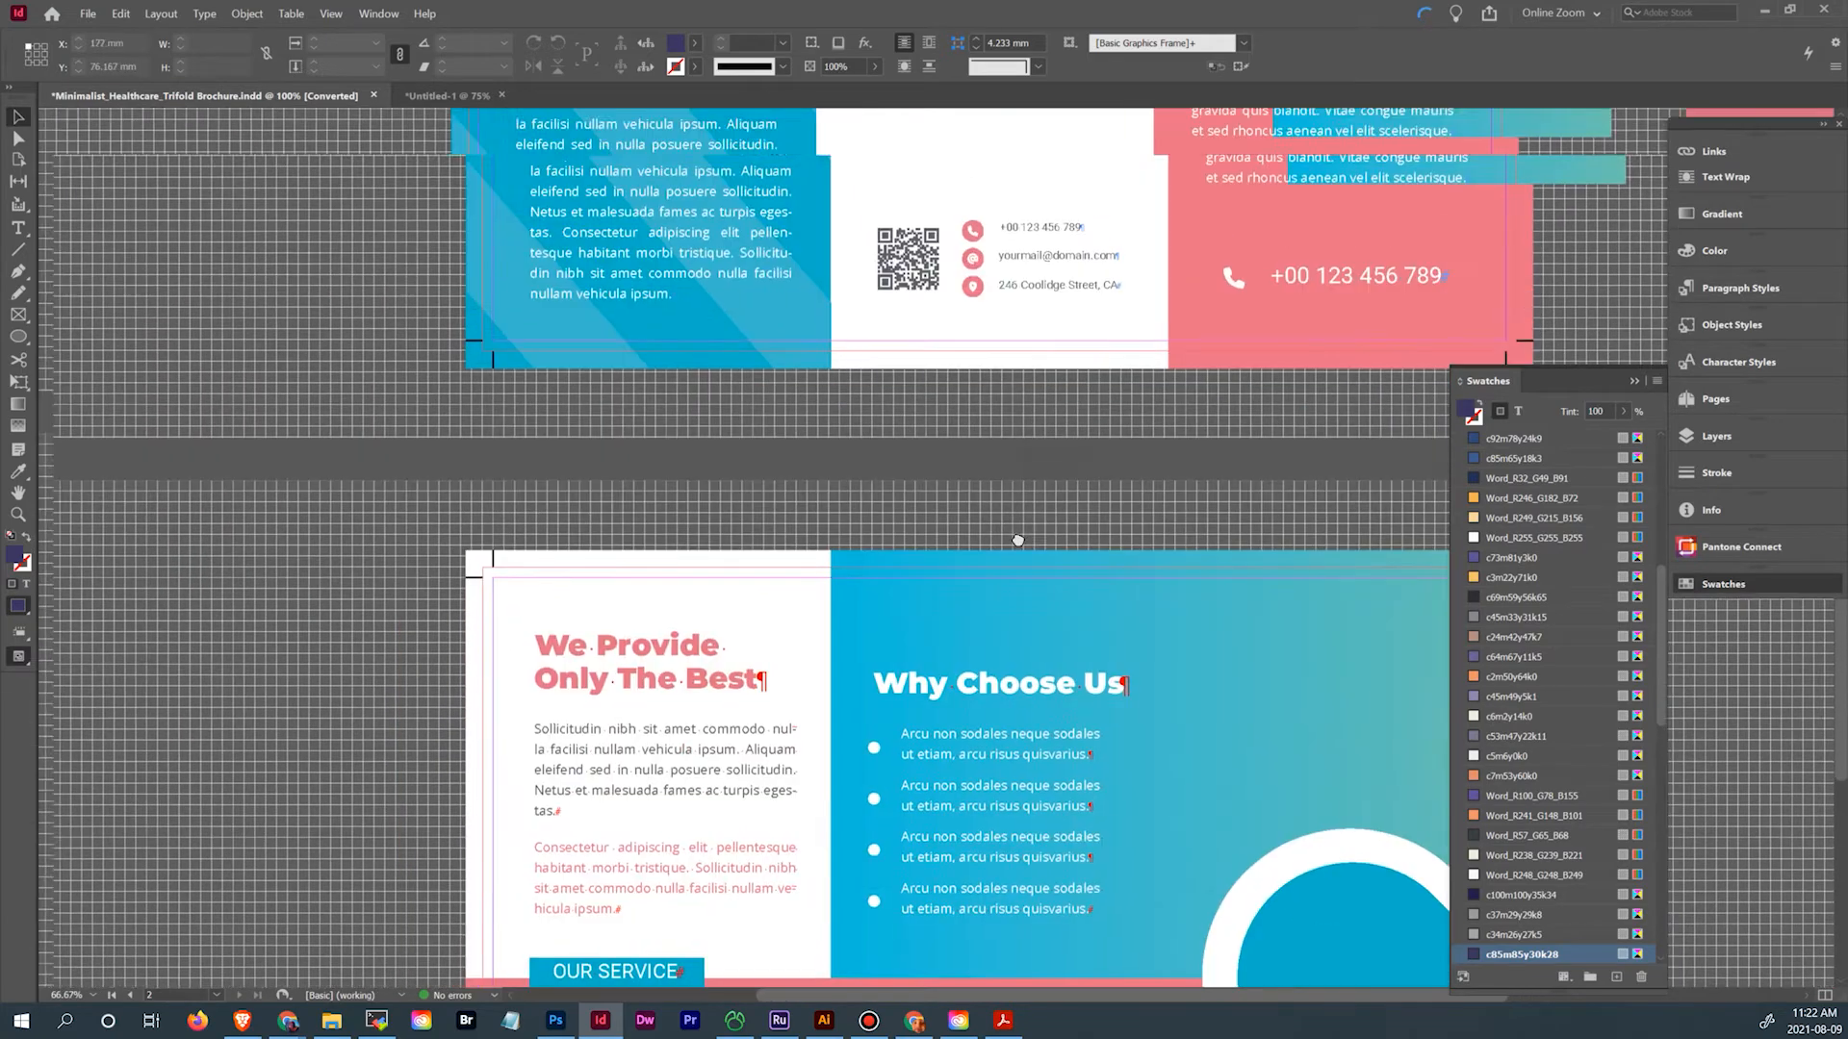
Ungroup the contact details block beside the QR code on the brochure's first page
scroll(1021, 684, "up", 2)
left_click(933, 543)
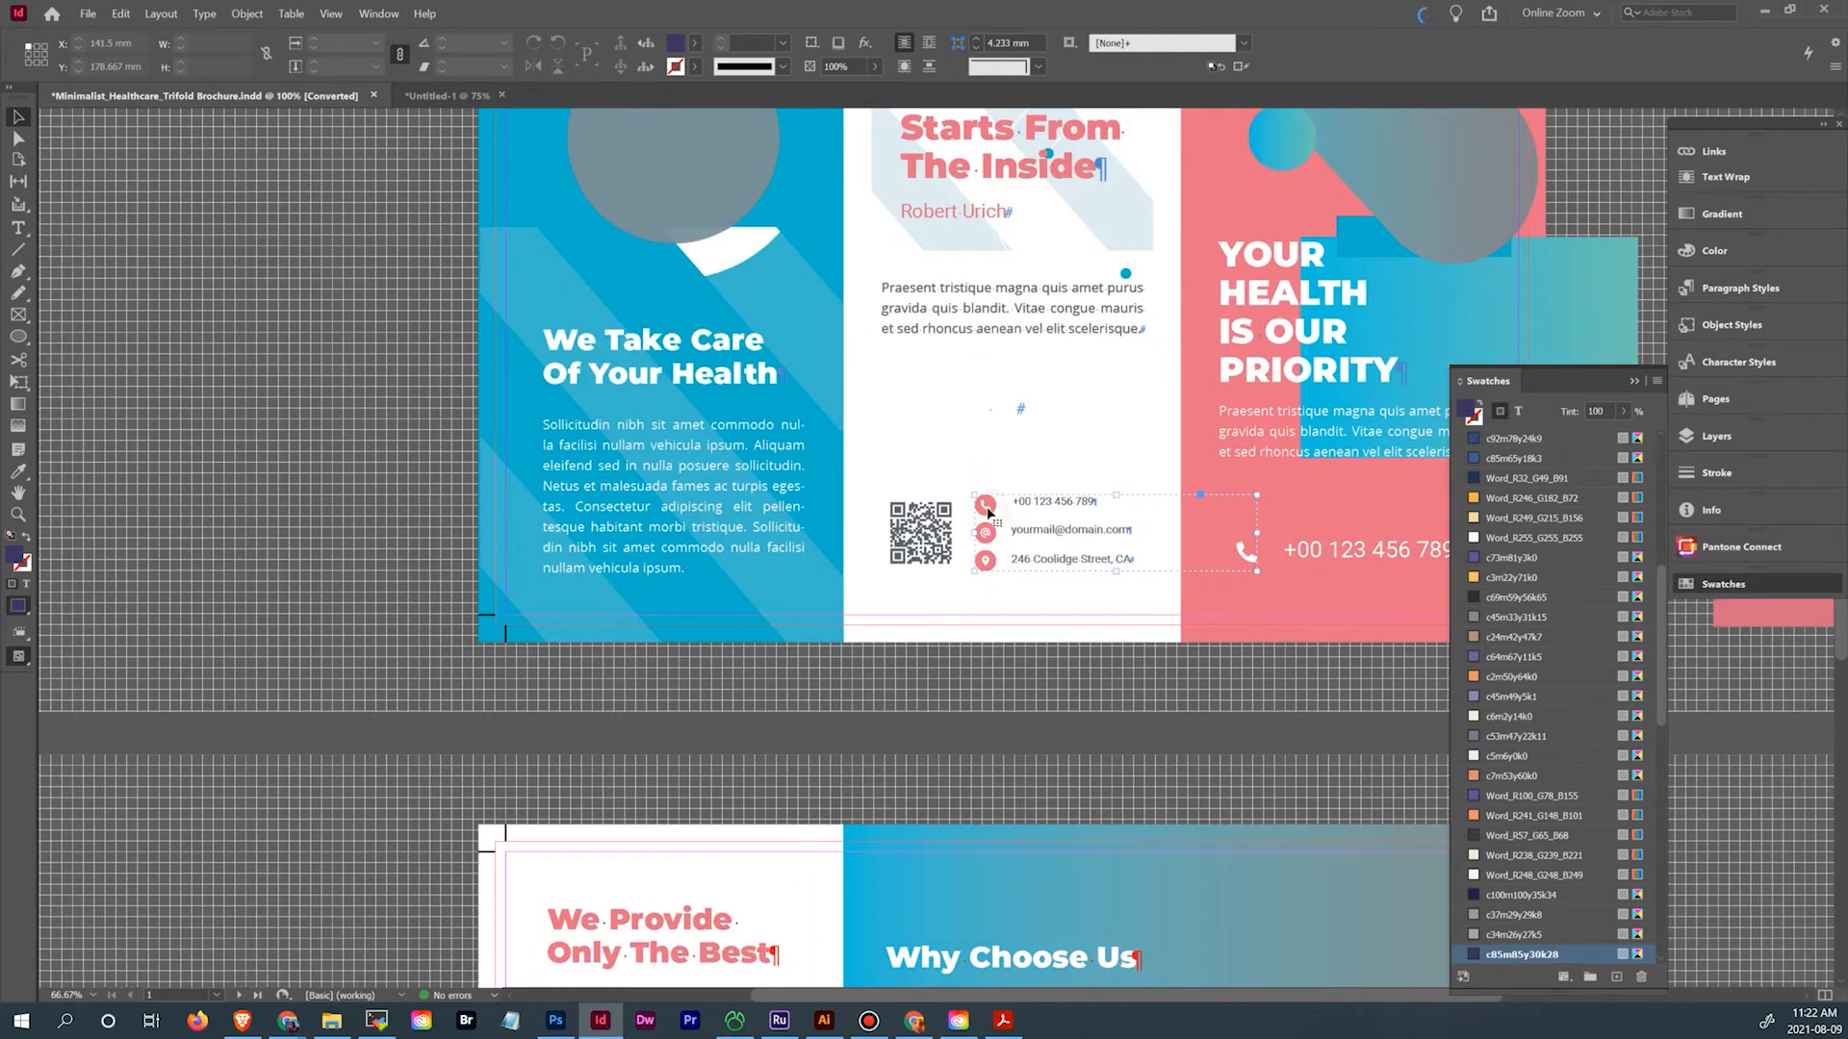
left_click(932, 542)
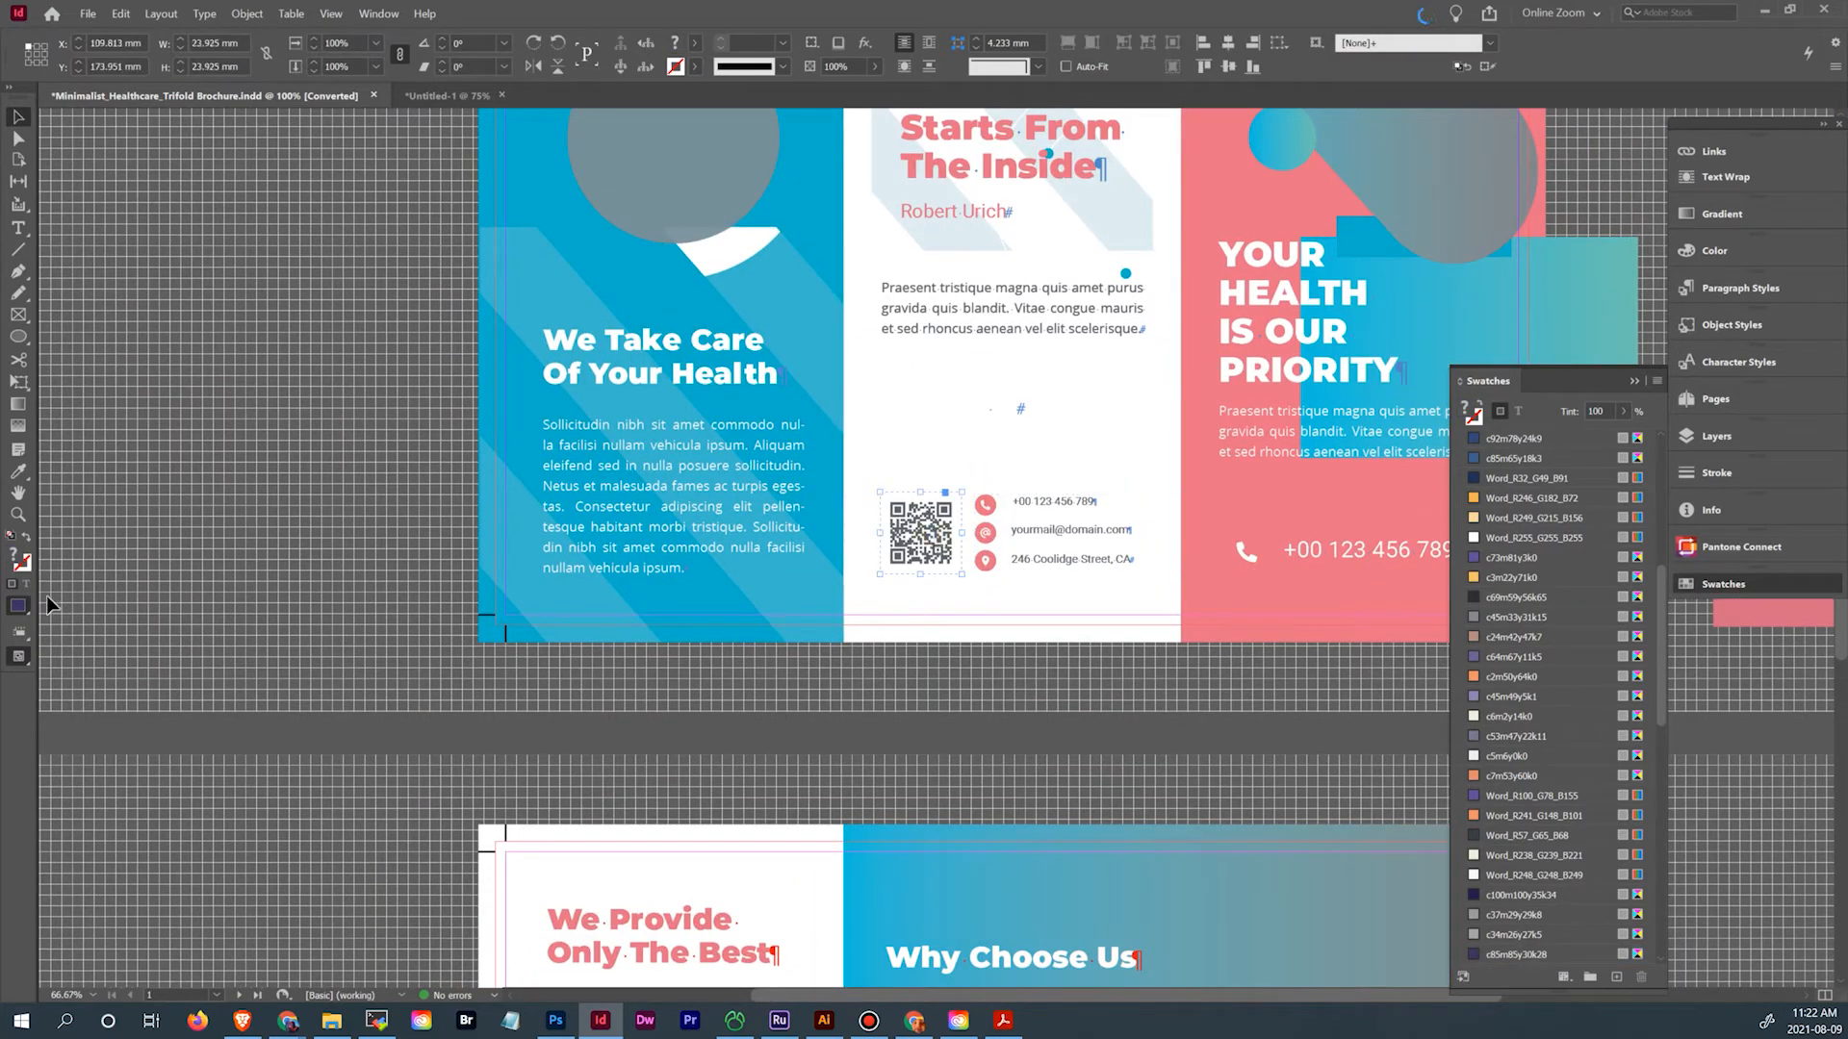
left_click(18, 515)
left_click_drag(934, 476, 1005, 646)
key("v")
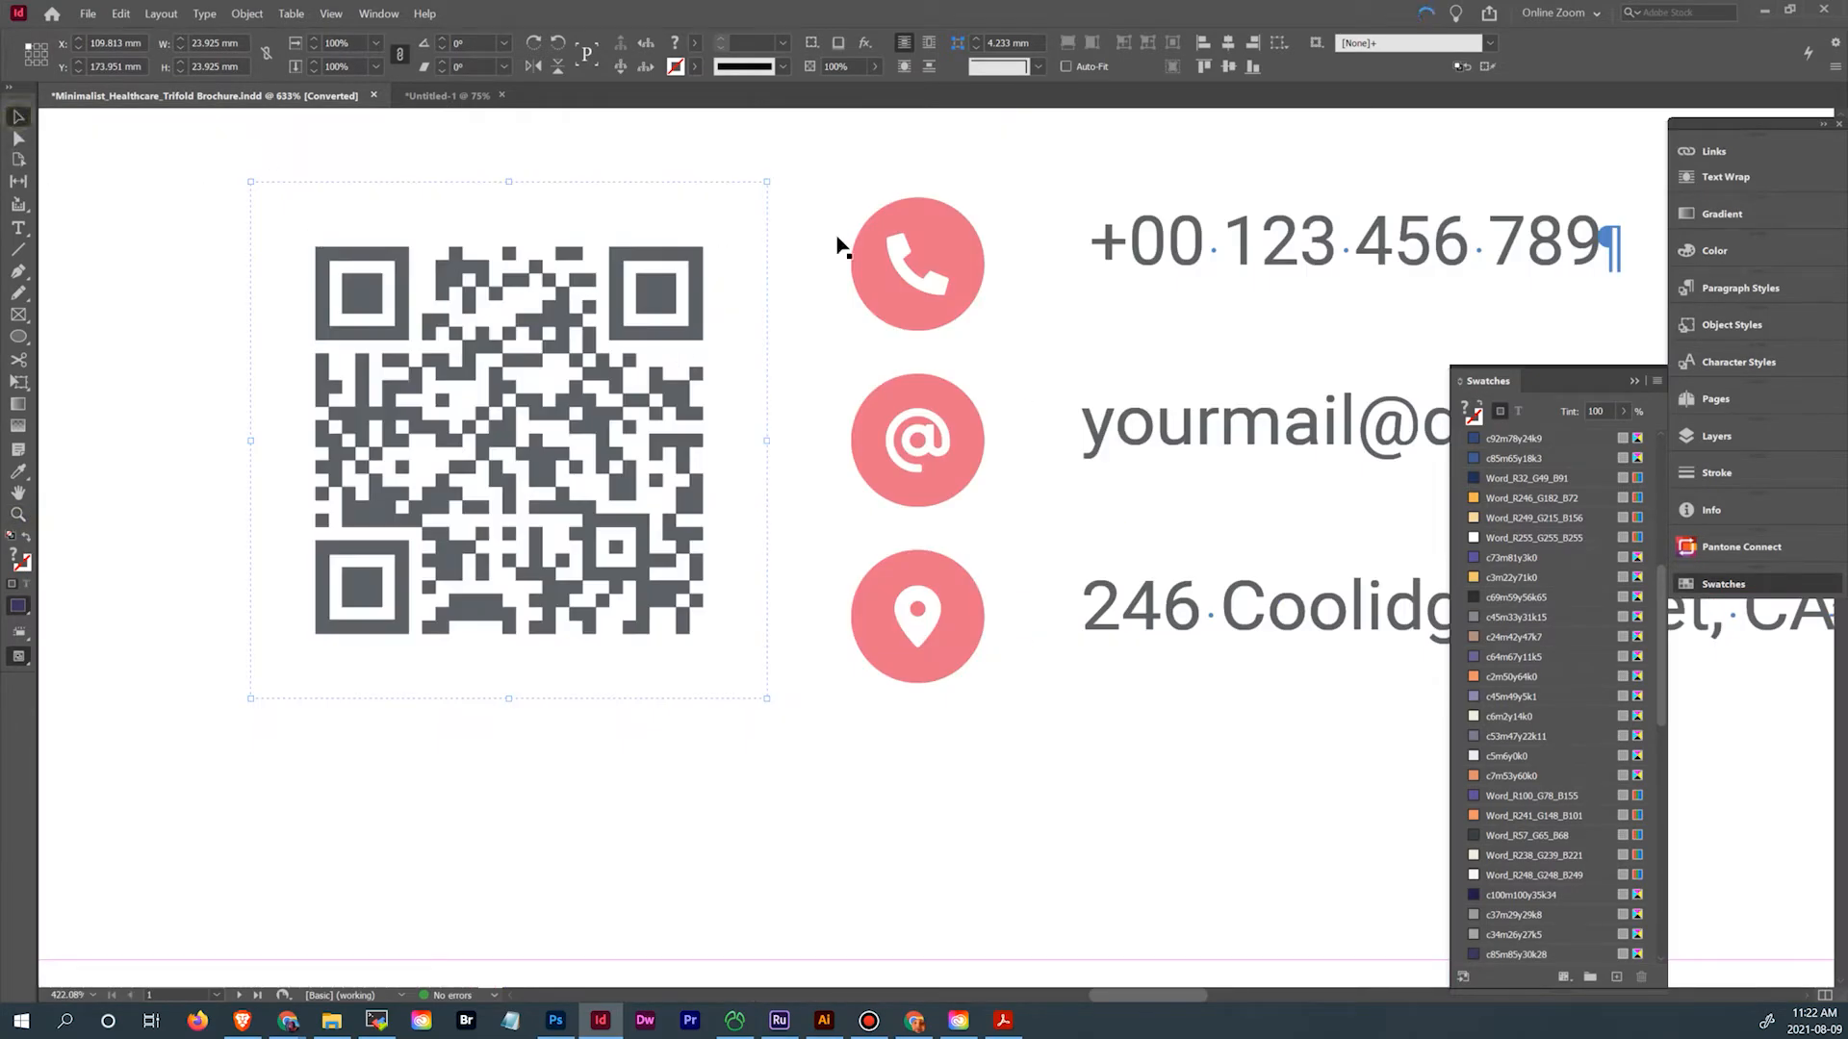
right_click(883, 238)
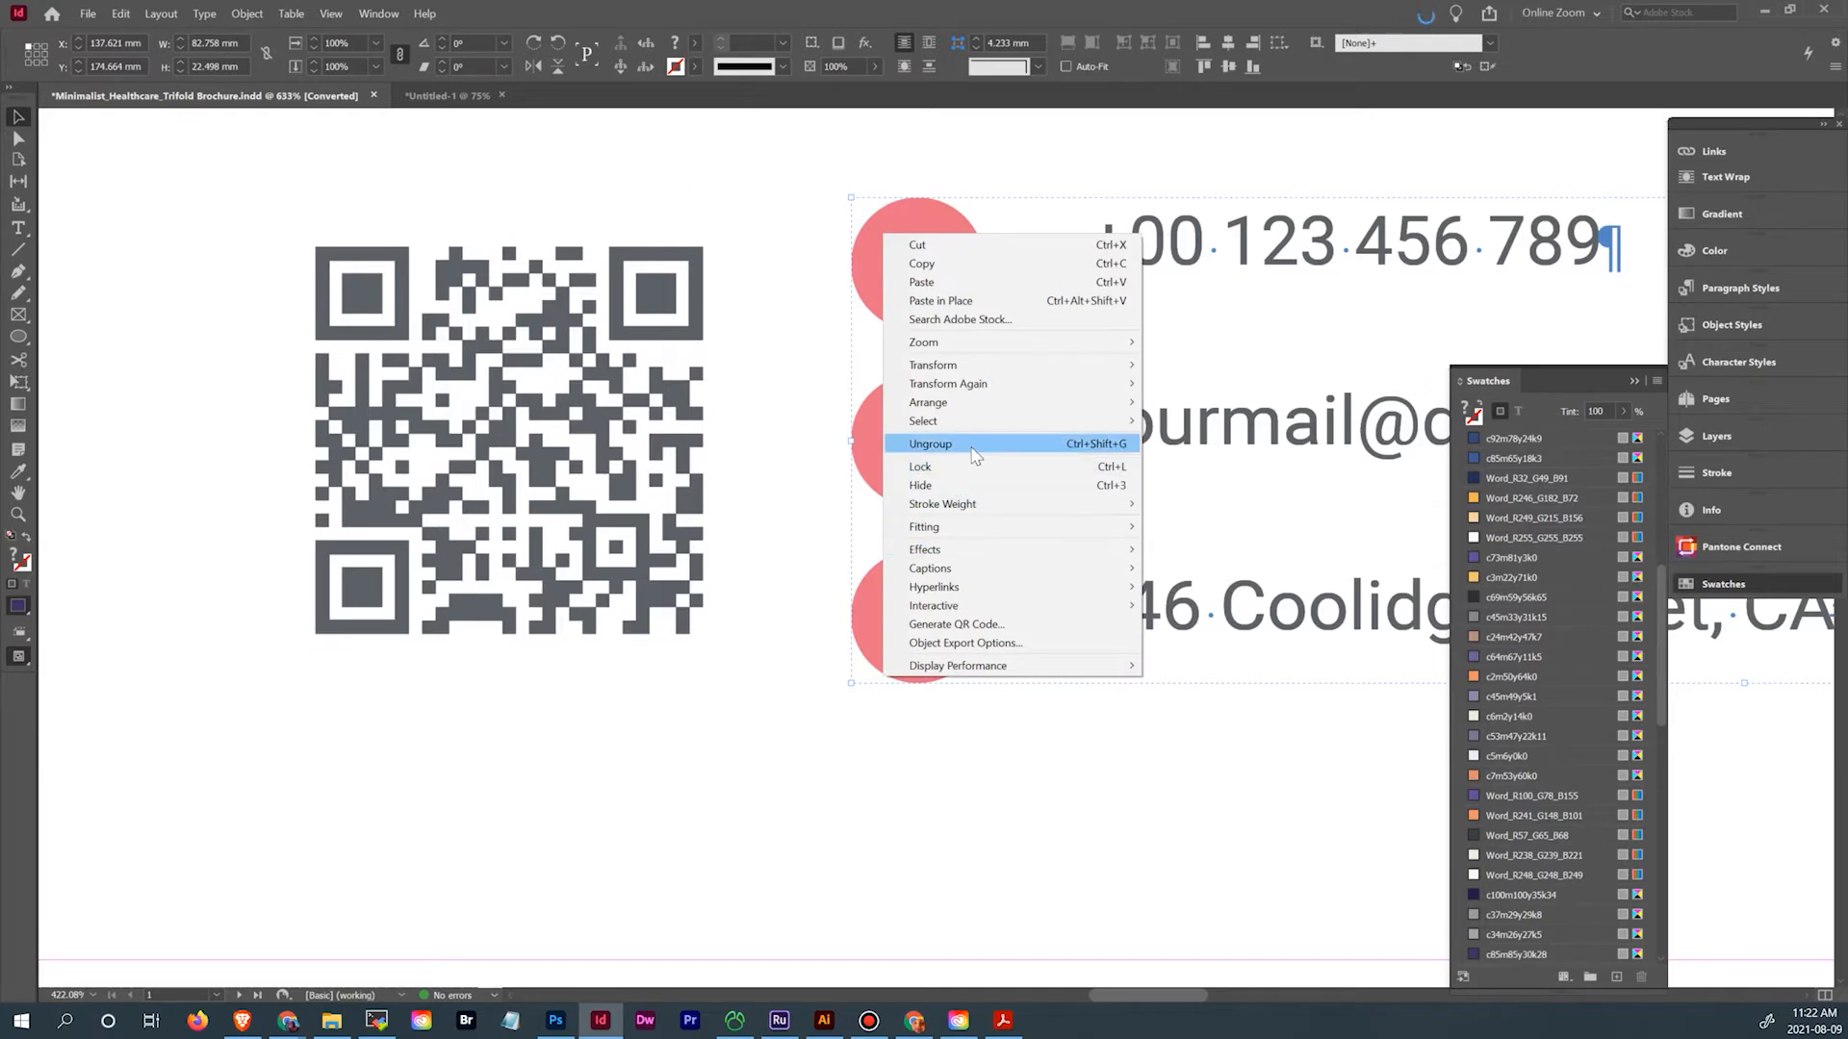
left_click(924, 449)
Select the white phone, @ and location pin icons together without their pink circles and copy them
left_click(824, 450)
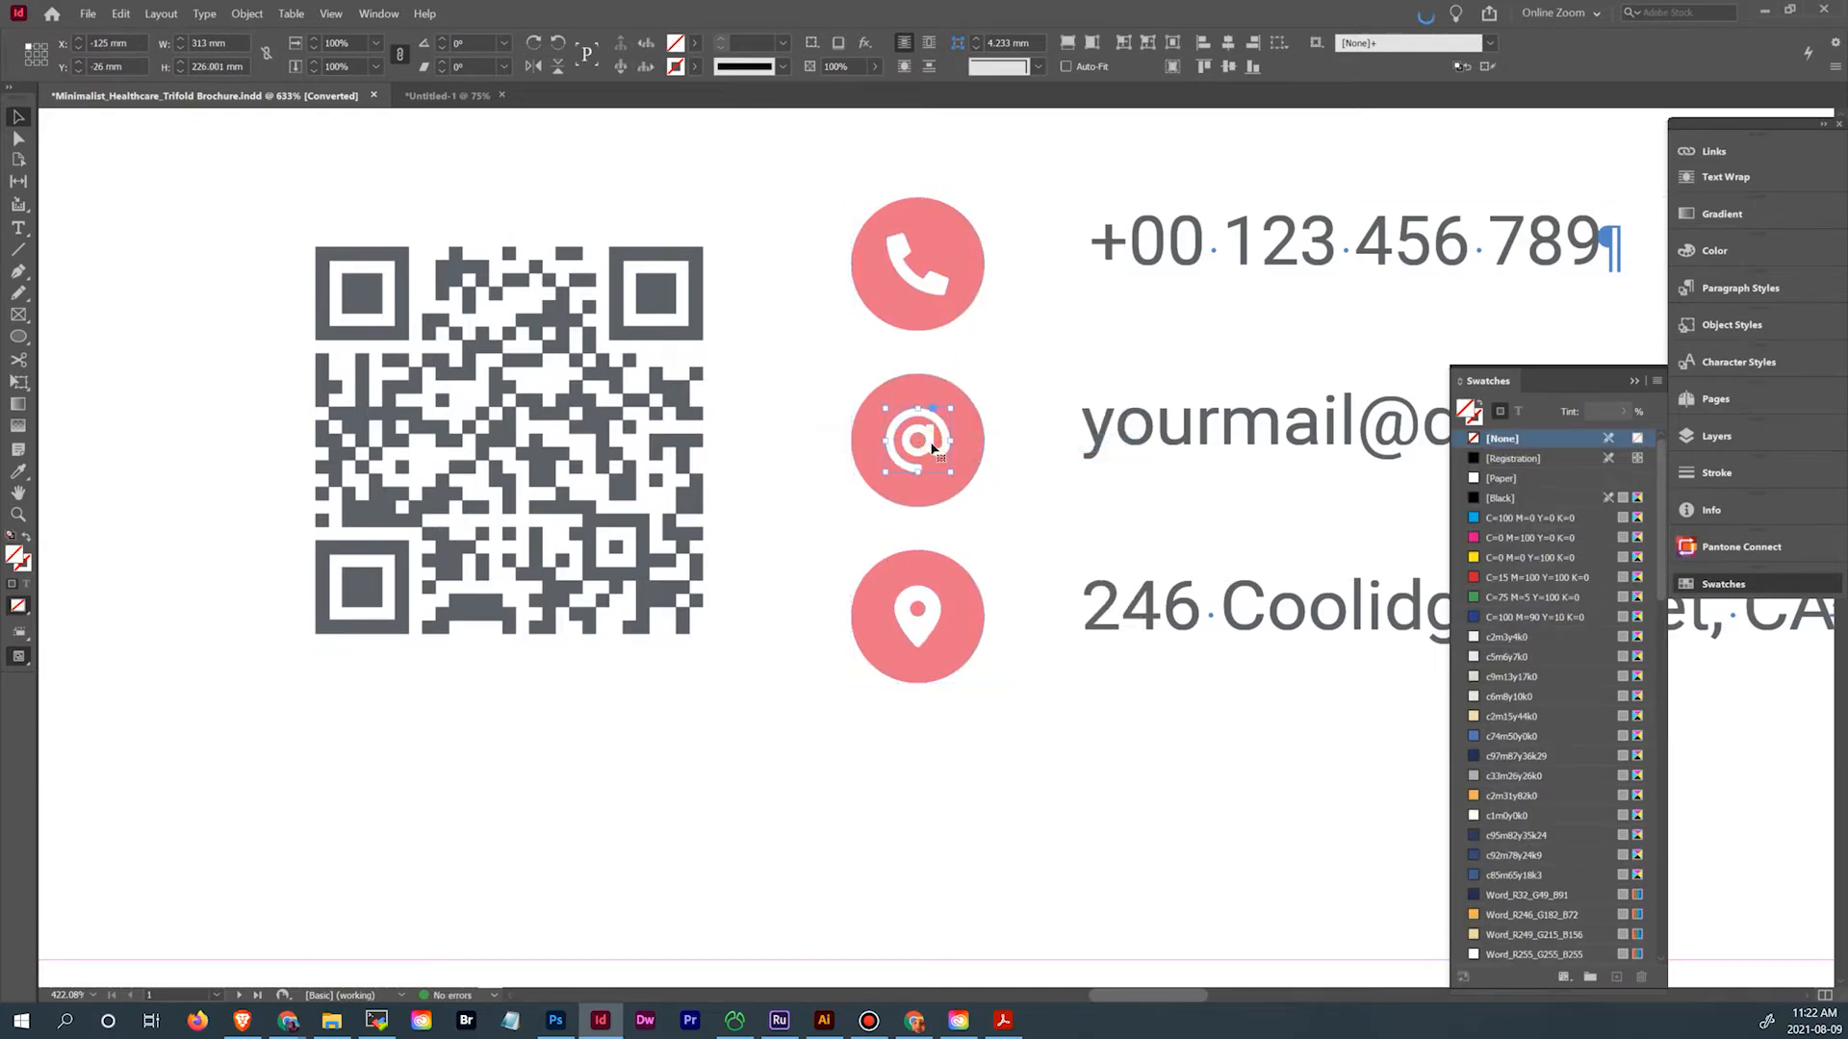
left_click(938, 453)
left_click(930, 284, "shift")
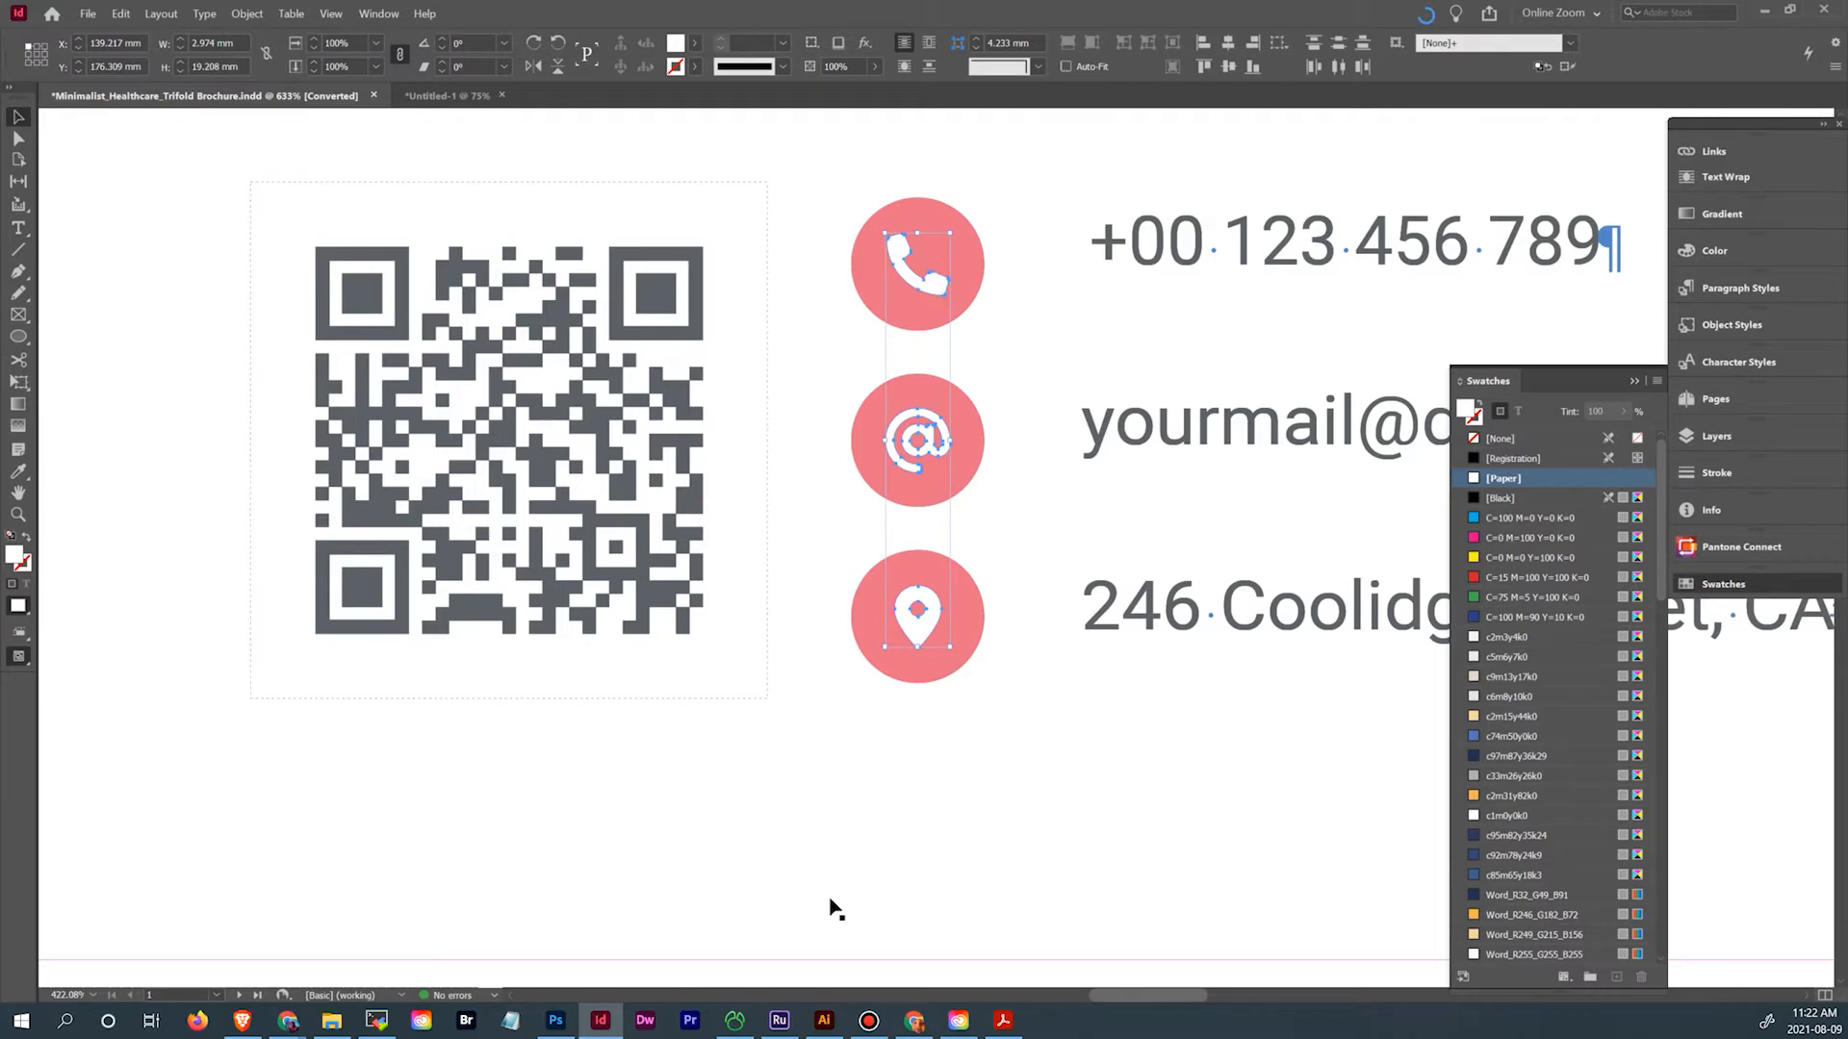
Switch to Illustrator, paste the three white contact icons and move them next to the ambulance, flask and drop icons
left_click(823, 1018)
key("ctrl+v")
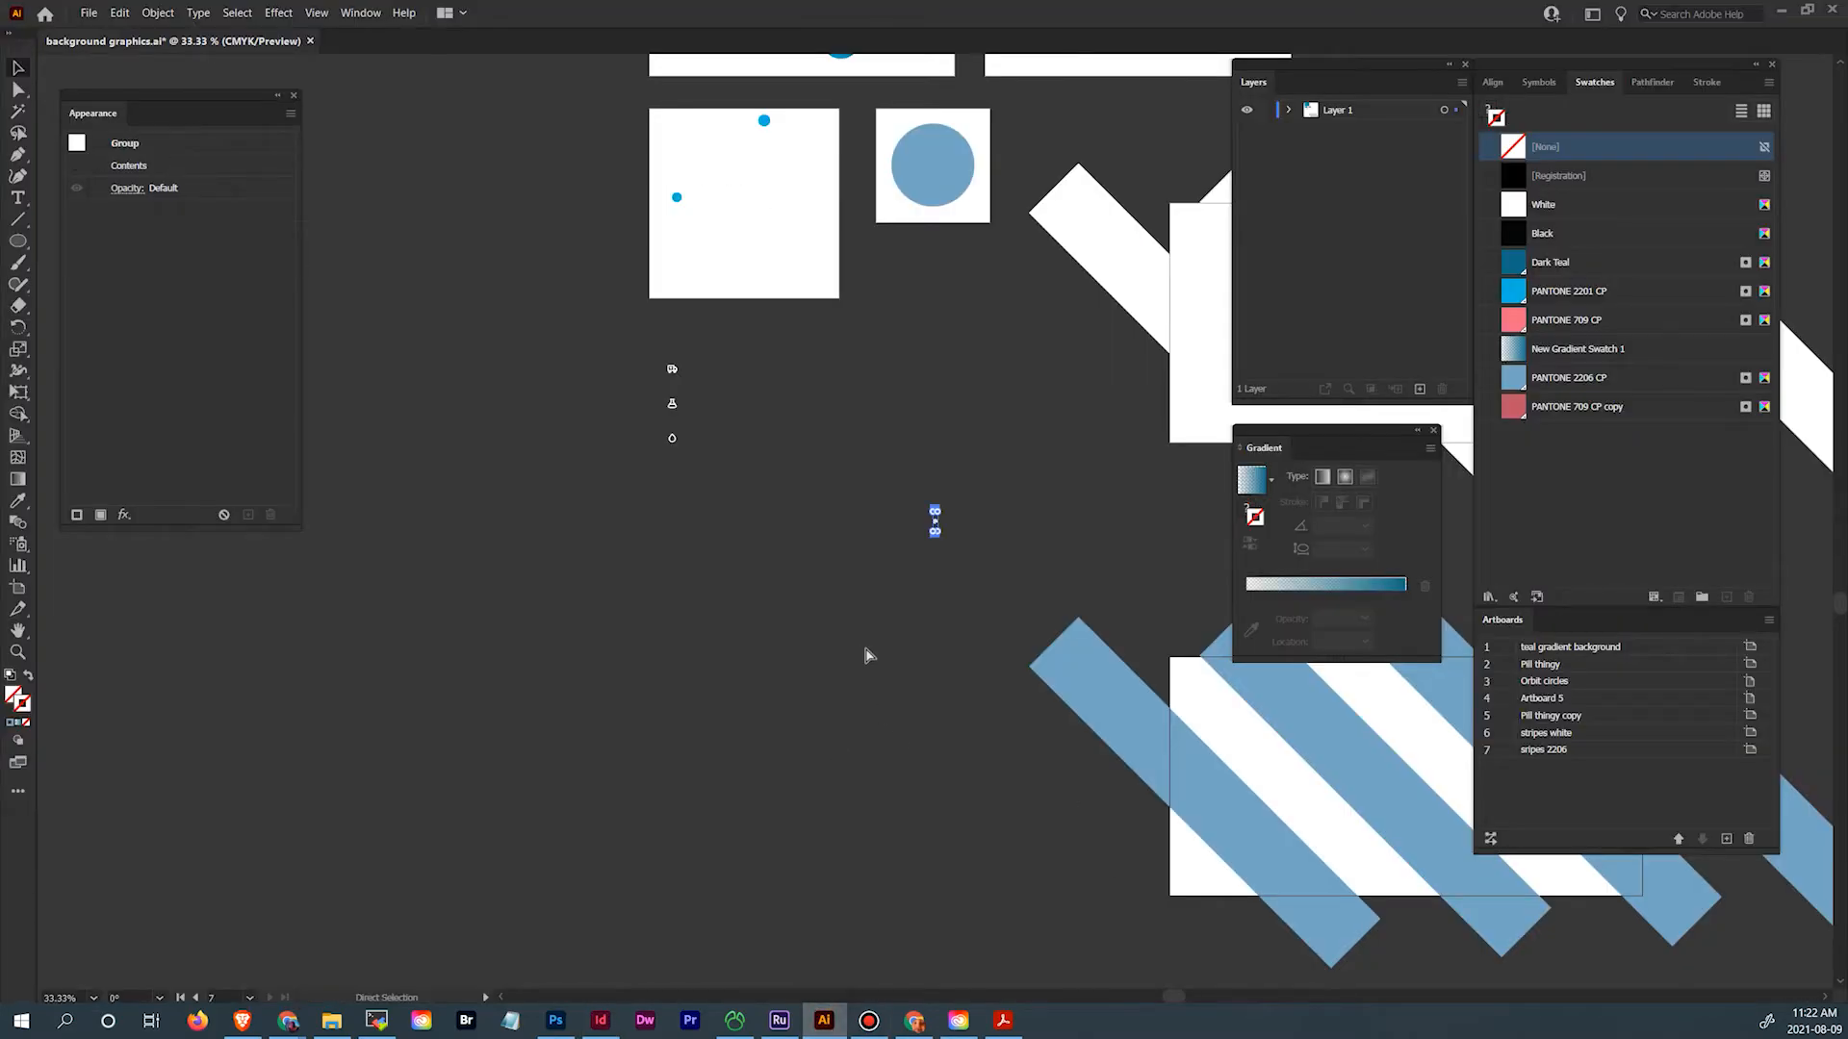
left_click(915, 487)
left_click(933, 520)
key("shift+Up")
key("shift+Left")
key("shift+Left")
key("shift+Up")
key("shift+Up")
key("shift+Left")
key("shift+Left")
key("shift+Left")
key("shift+Up")
key("shift+Up")
key("shift+Left")
key("shift+Left")
key("shift+Left")
key("shift+Left")
key("shift+Left")
key("shift+Left")
key("shift+Left")
key("shift+Left")
key("shift+Left")
key("shift+Left")
key("shift+Left")
key("shift+Left")
key("shift+Left")
key("shift+Left")
key("shift+Left")
key("shift+Left")
key("shift+Up")
key("shift+Up")
key("shift+Up")
key("shift+Up")
key("shift+Up")
key("shift+Up")
key("shift+Up")
key("shift+Up")
key("shift+Up")
key("shift+Left")
key("shift+Left")
key("shift+Up")
key("shift+Left")
key("shift+Left")
key("shift+Up")
key("shift+Left")
left_click(492, 447)
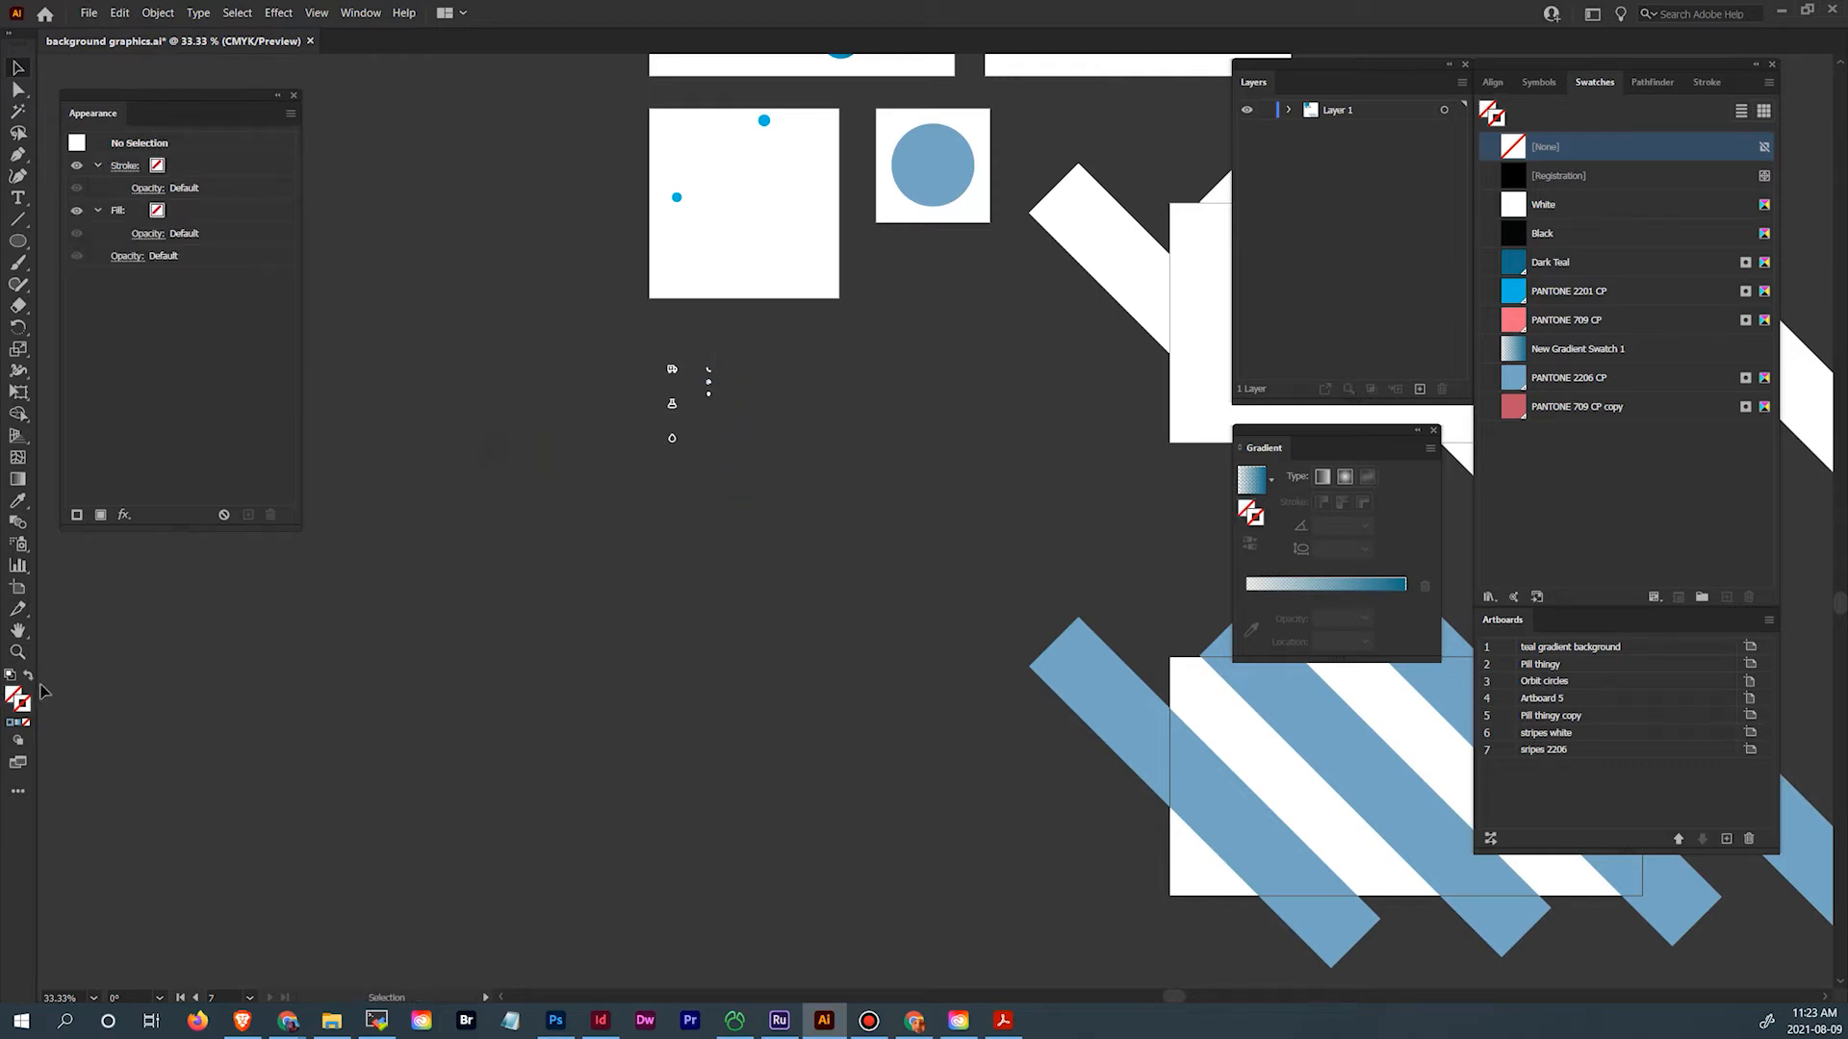
Draw a new artboard about 0.79 × 0.71 in between the large artboard and the white ambulance icon
left_click(18, 651)
left_click_drag(609, 318, 716, 558)
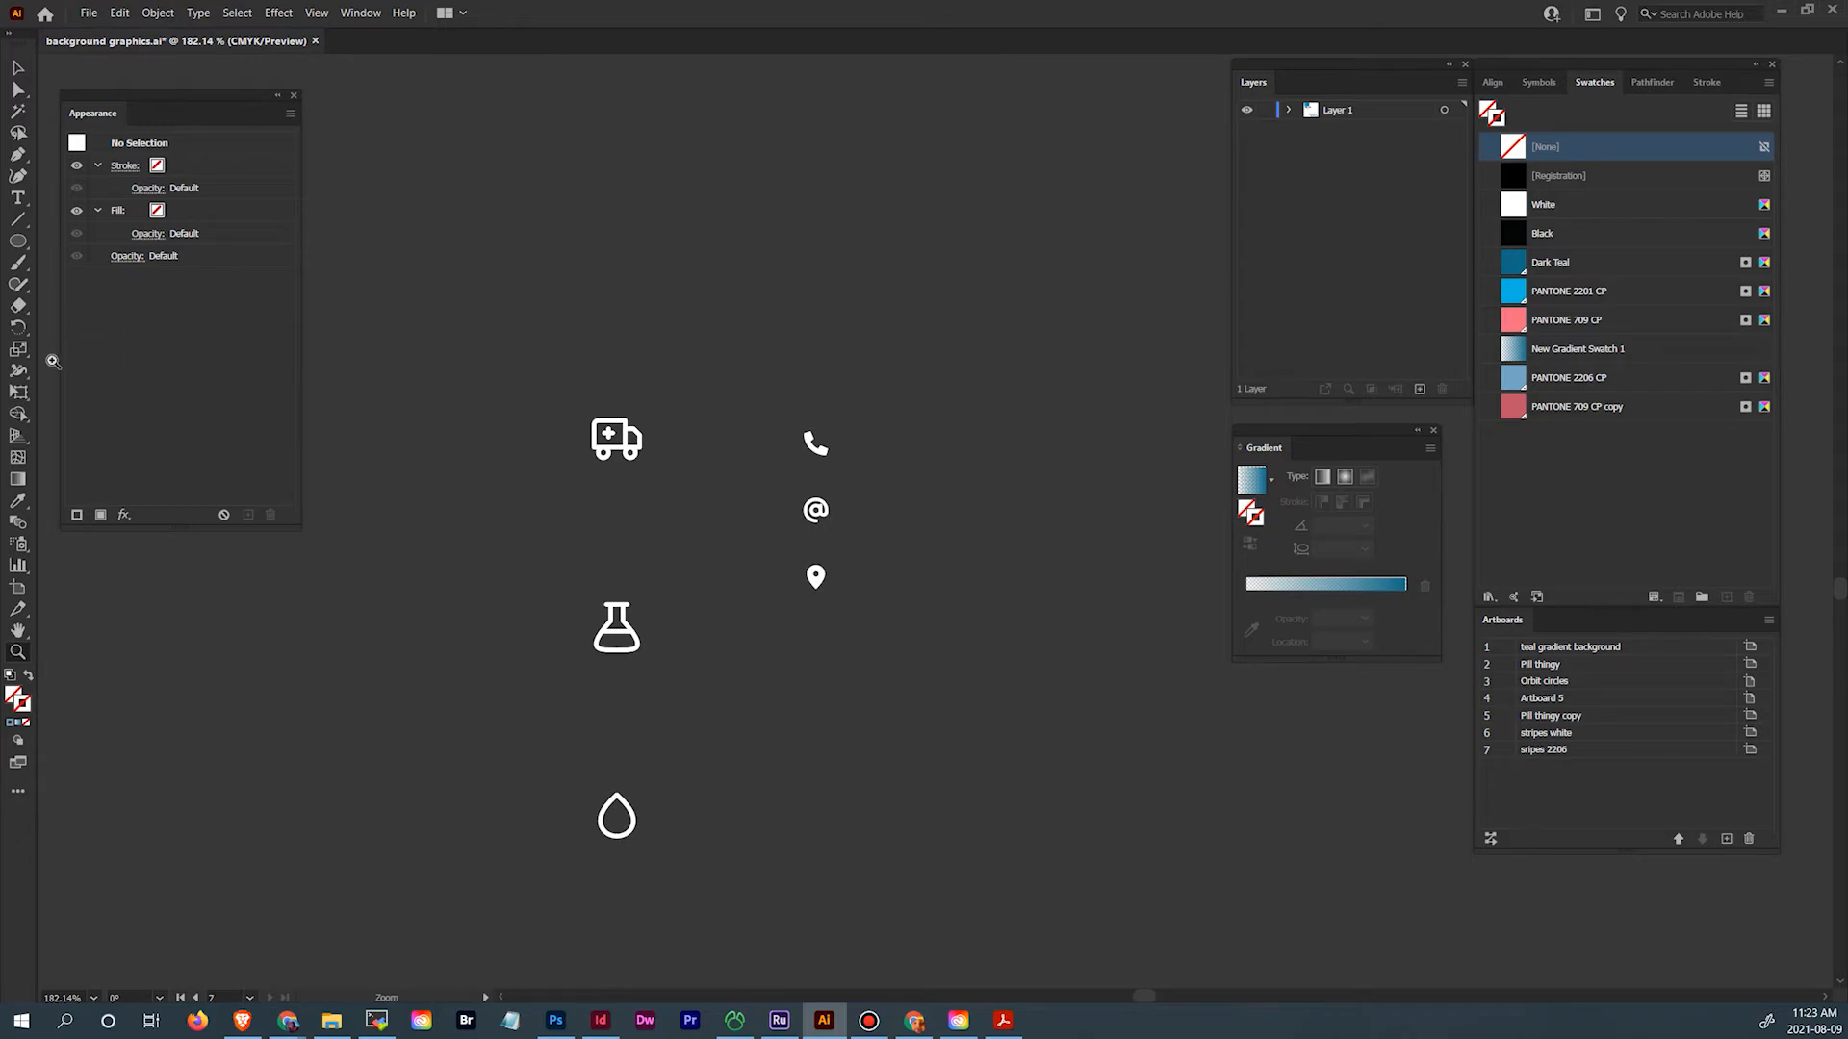
left_click(18, 589)
scroll(747, 499, "up", 3)
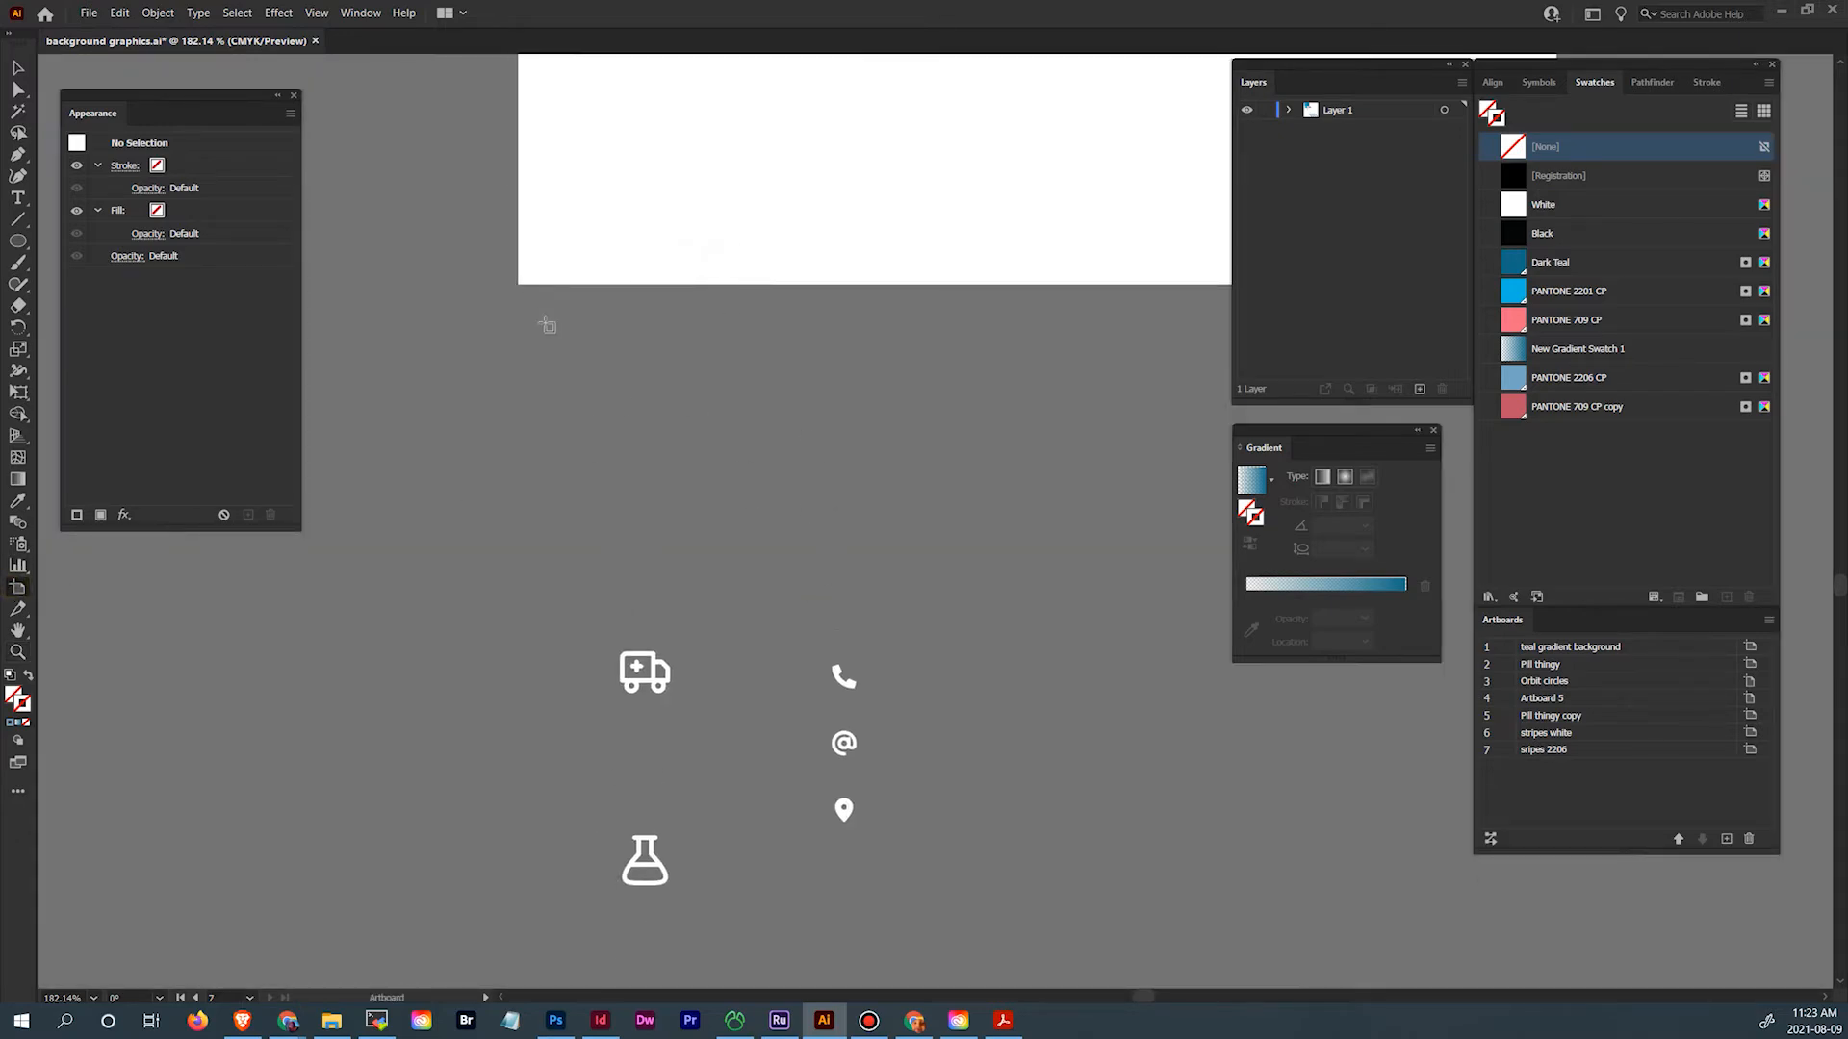
left_click_drag(519, 316, 684, 464)
Set the new artboard's width and height to 0.5 in each
left_click(1758, 770)
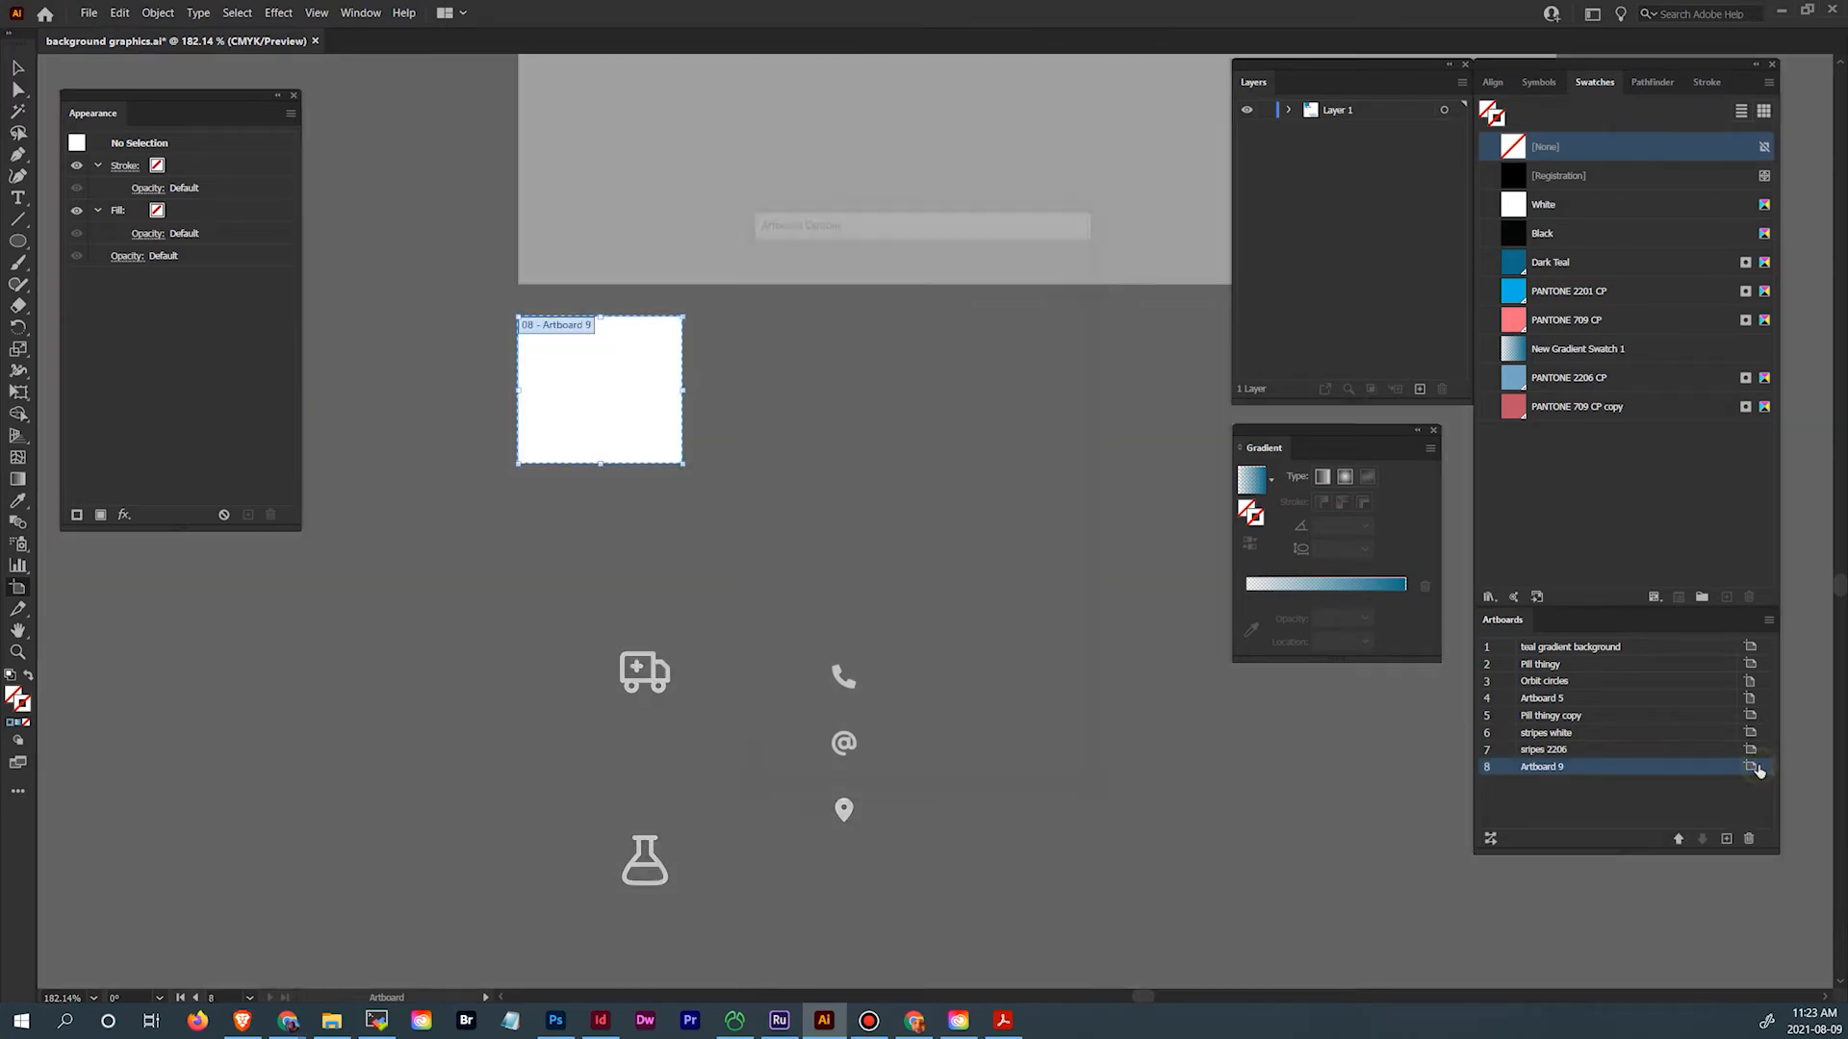
left_click(887, 318)
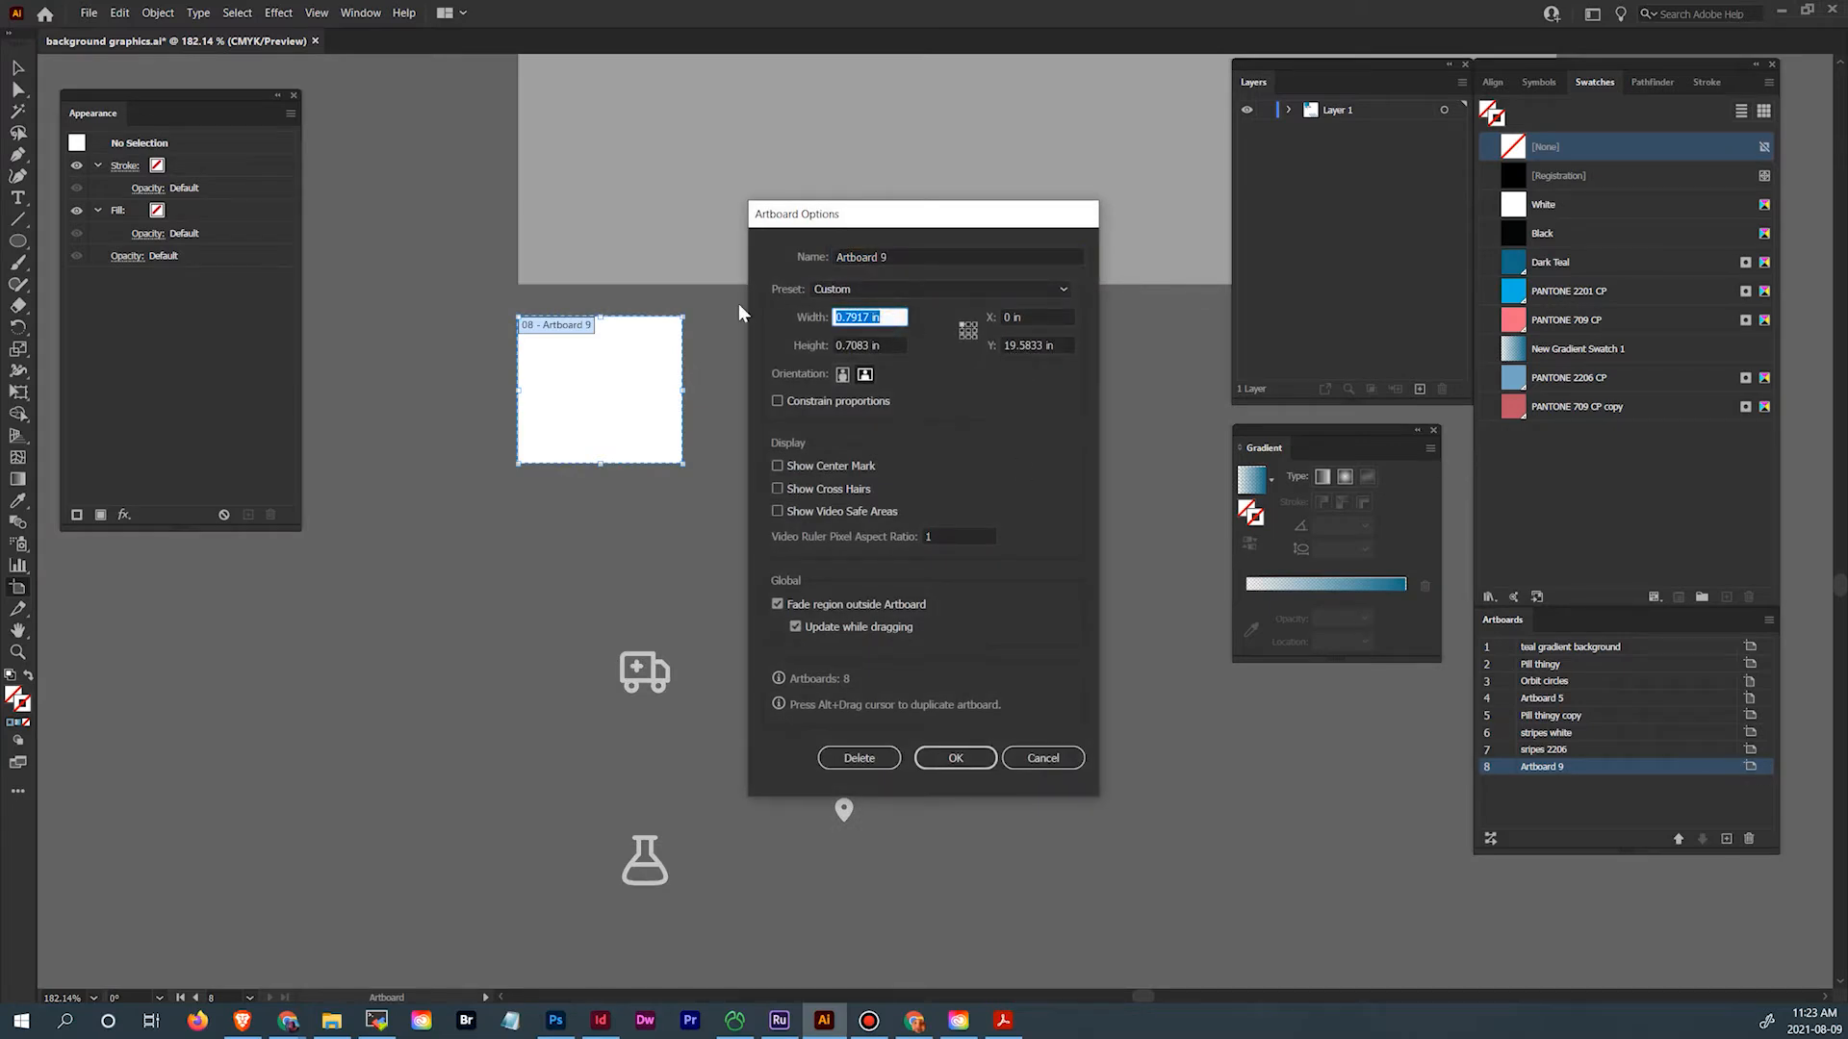
type(".5")
key("Tab")
type(".5")
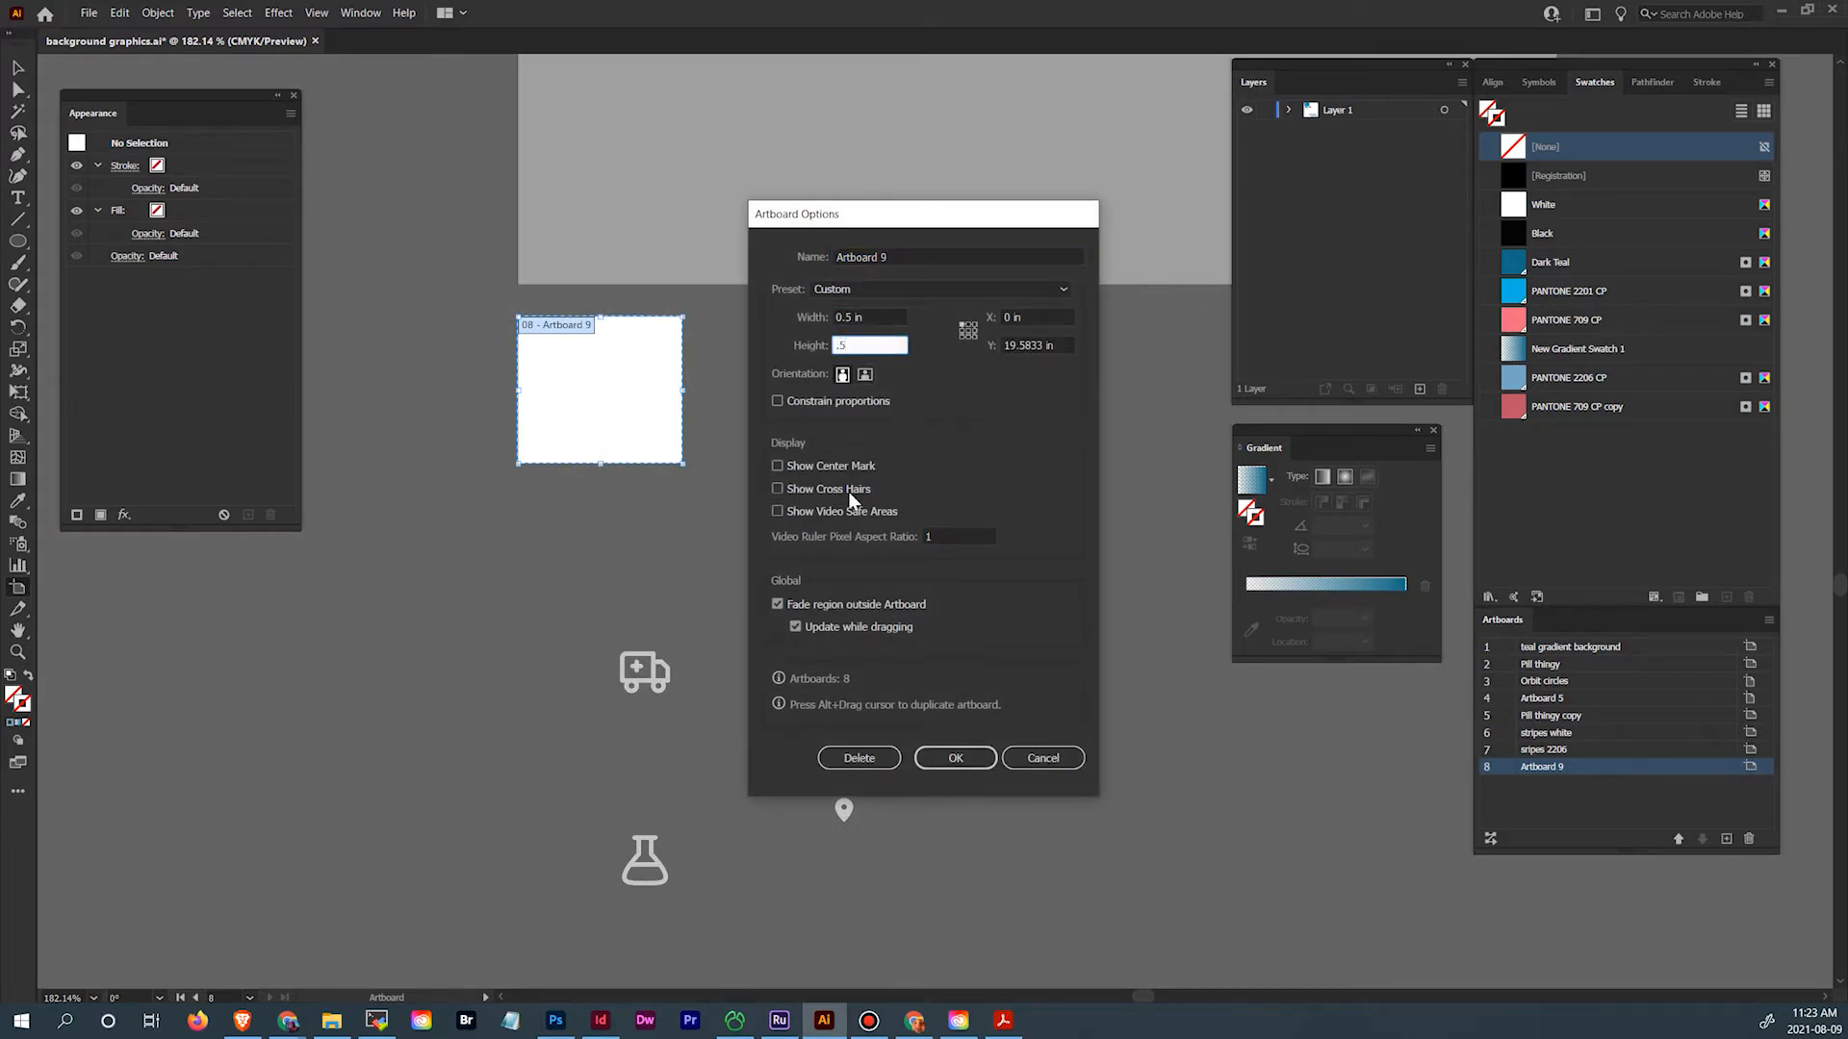
left_click(958, 760)
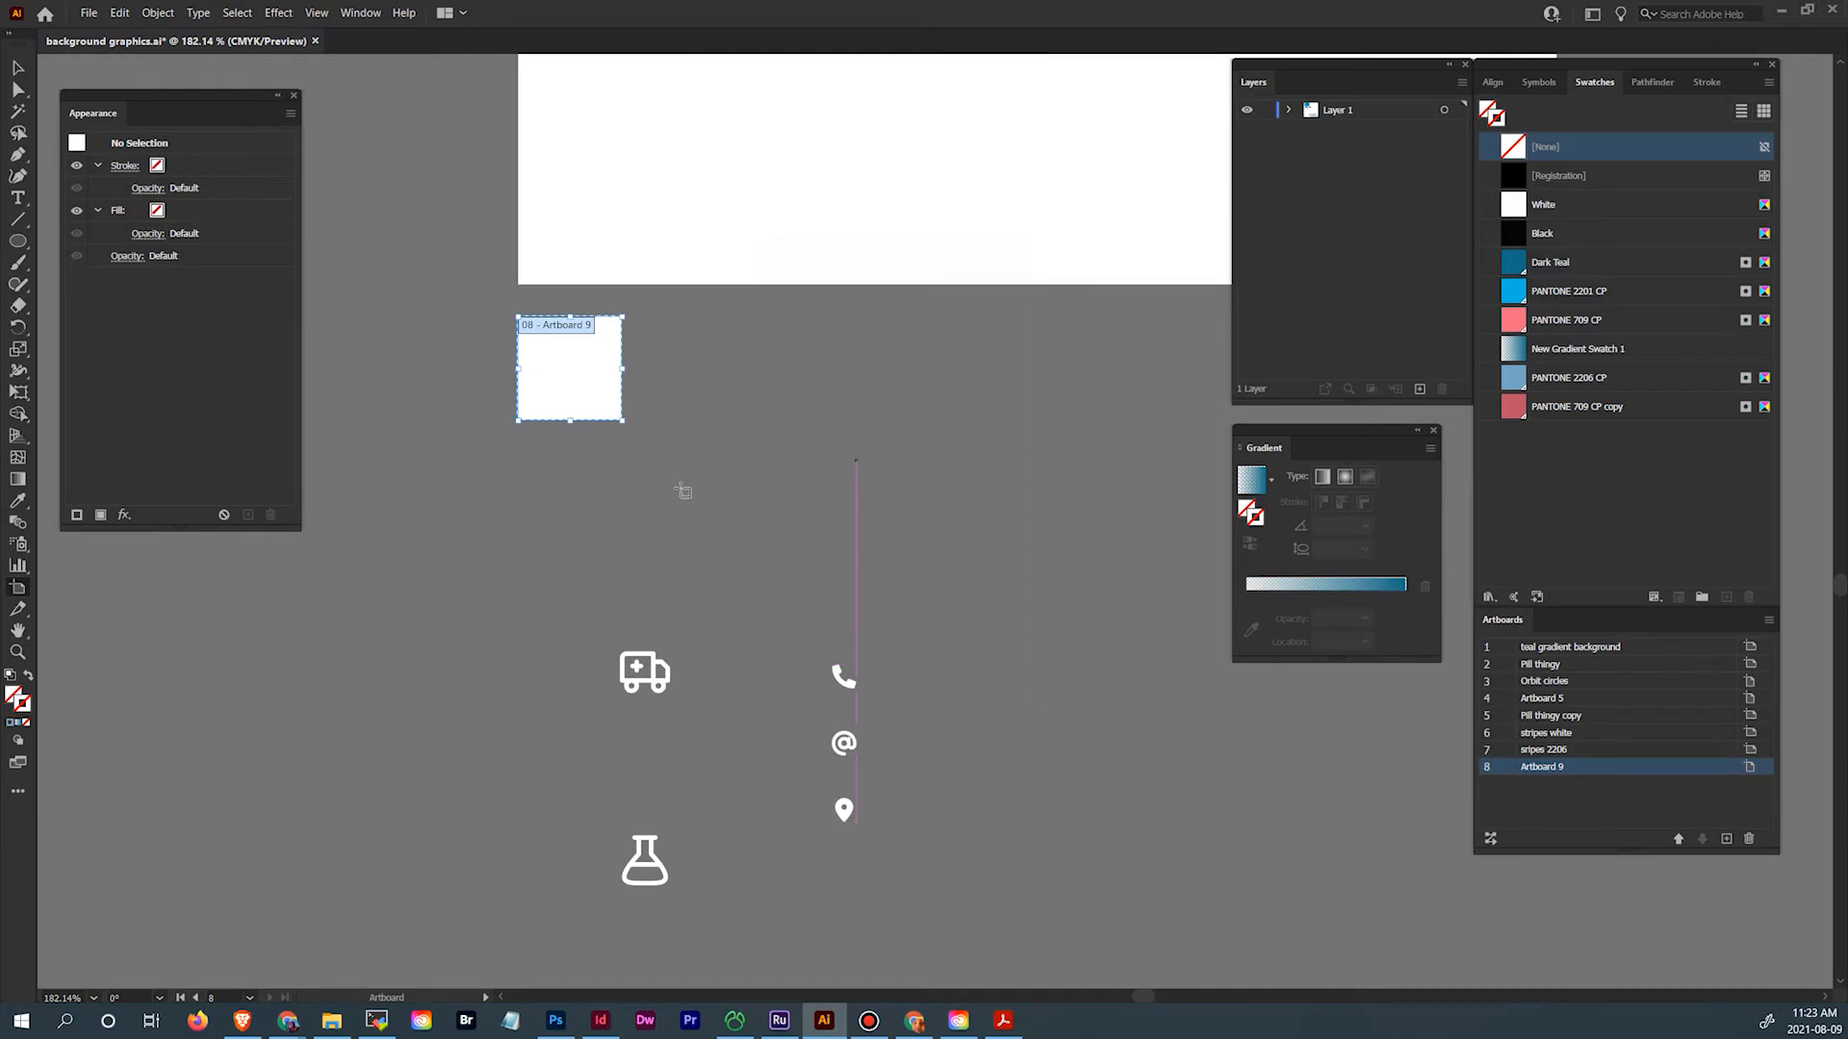
Move the ambulance, flask and drop icons up beside the small artboard and release their clipping mask
left_click(17, 67)
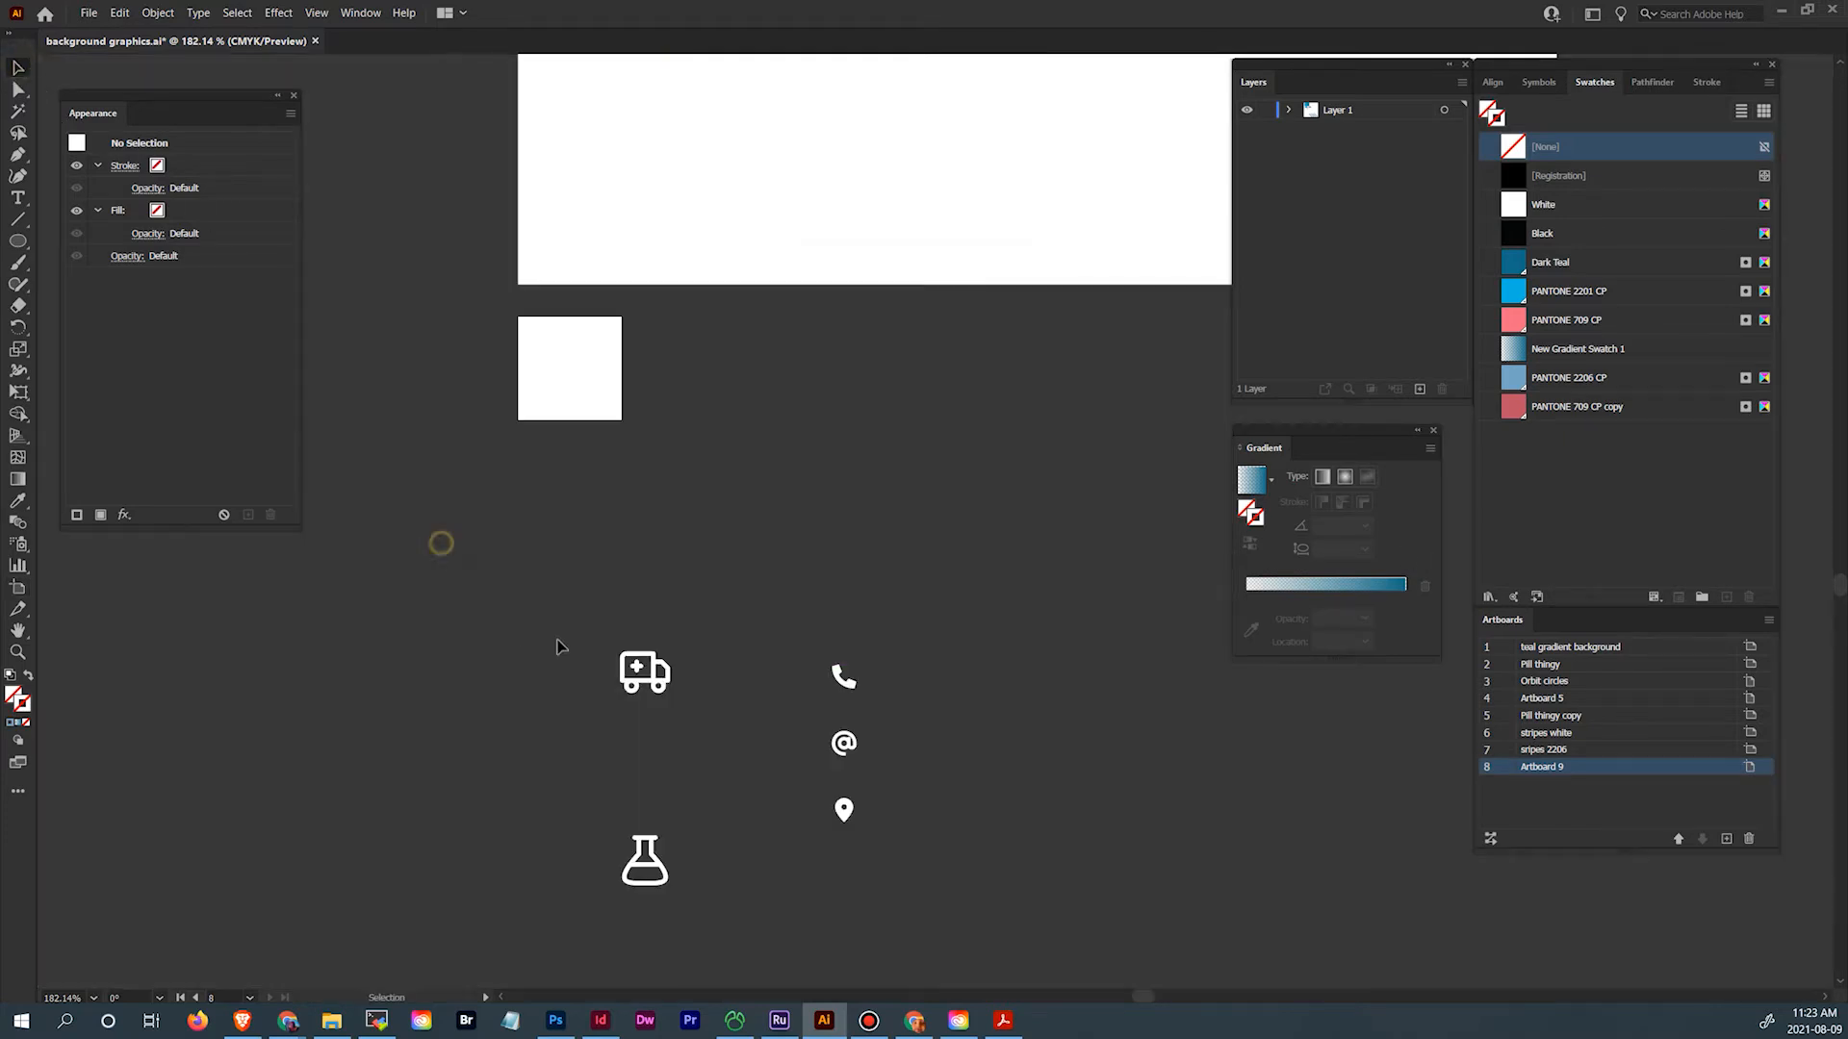
left_click(659, 689)
left_click_drag(659, 689, 728, 414)
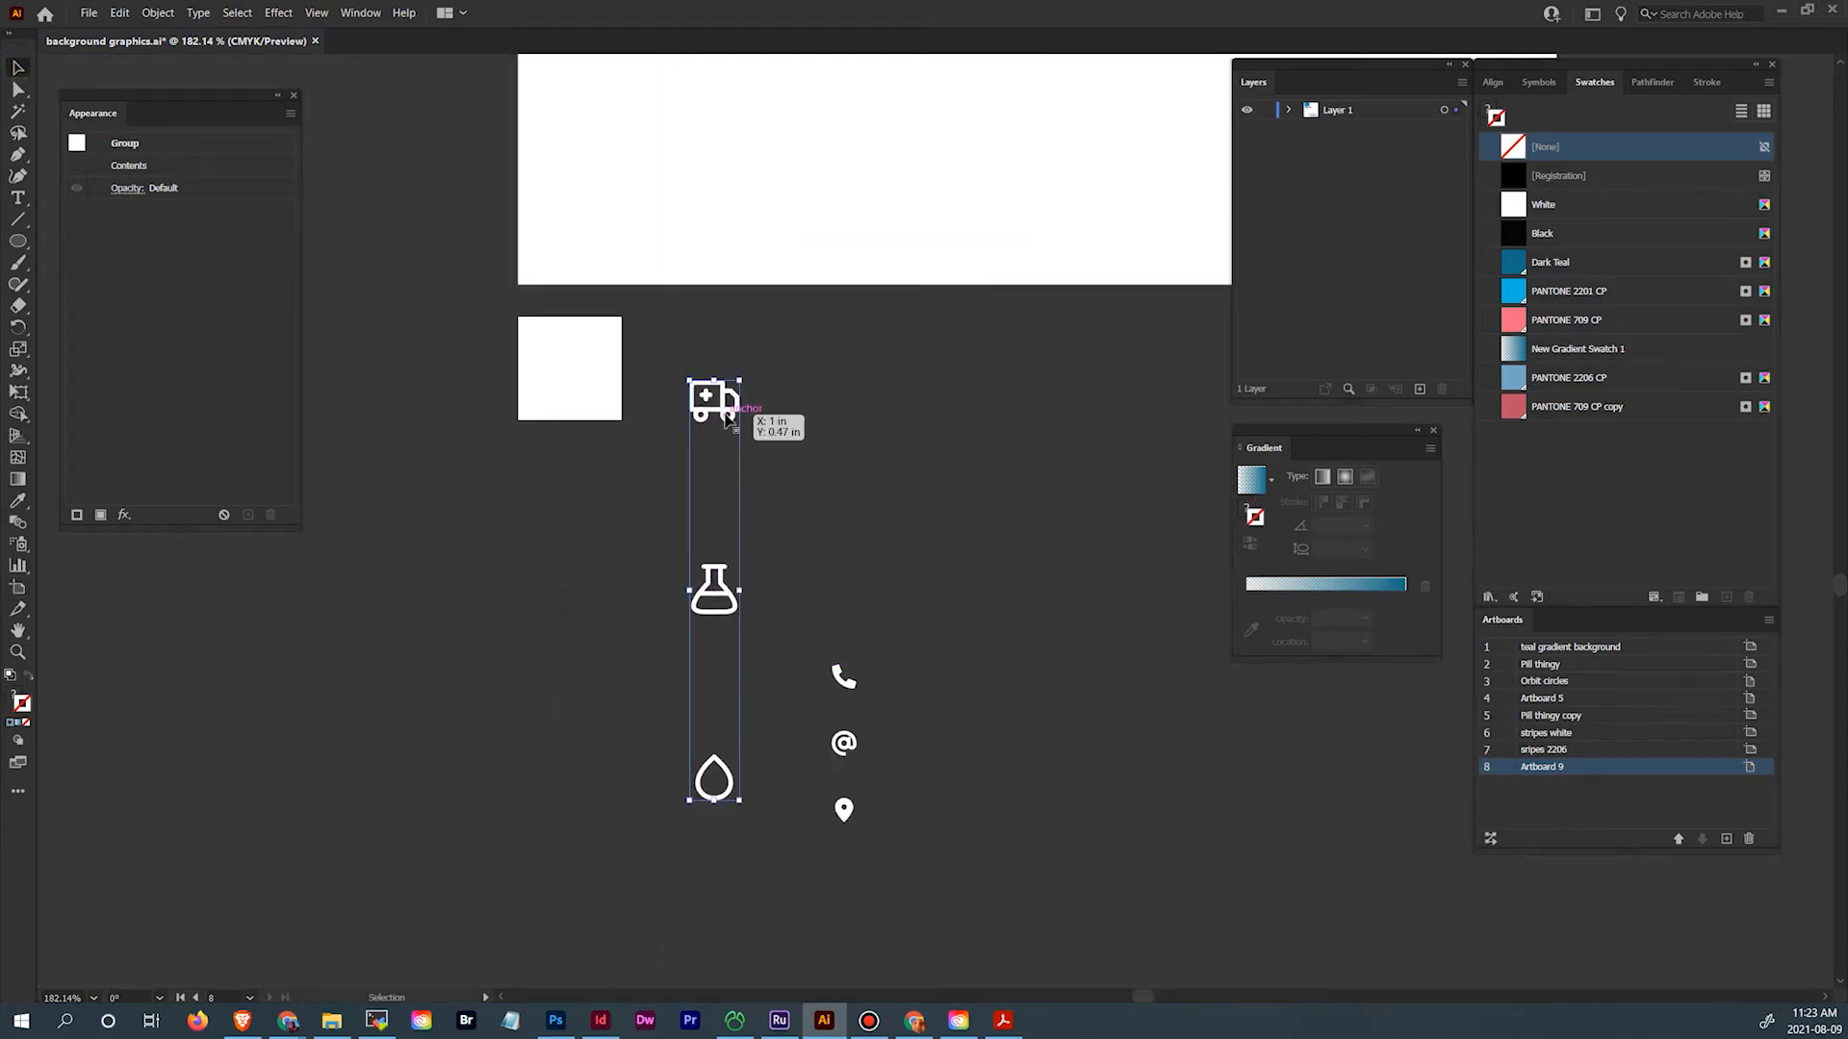
right_click(729, 414)
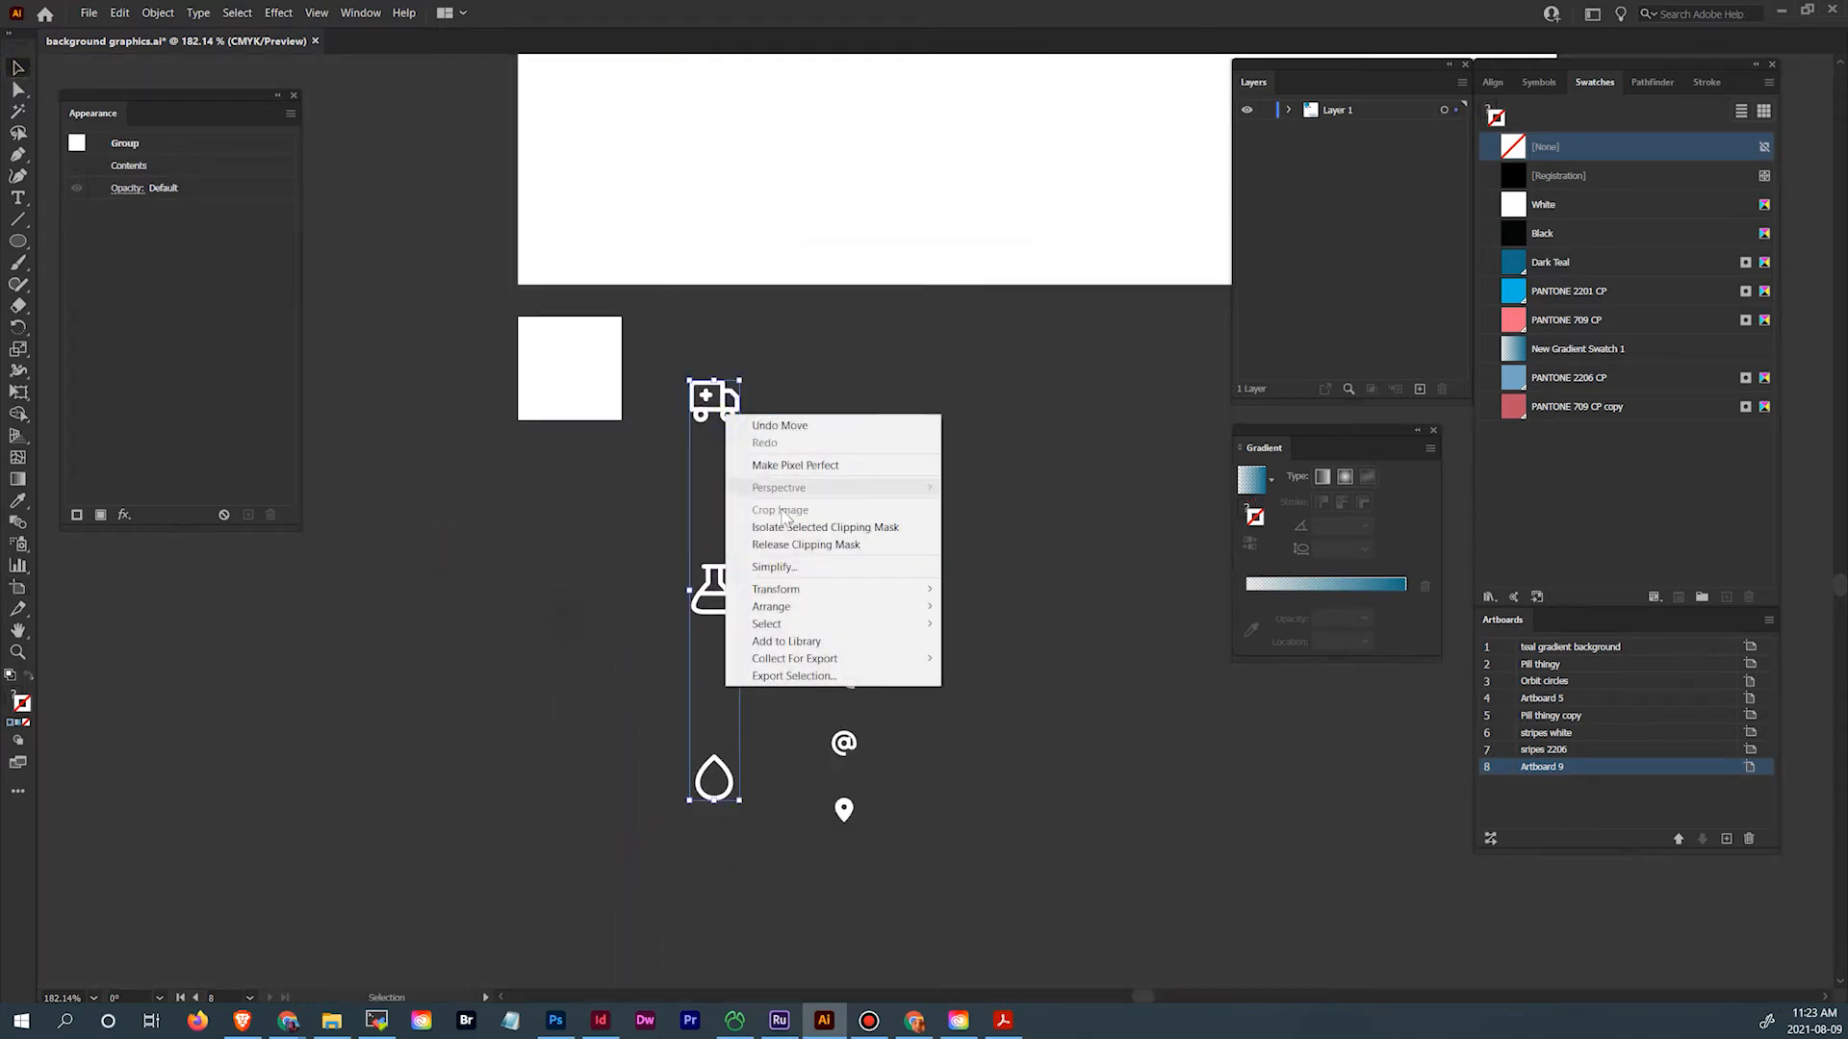
left_click(828, 546)
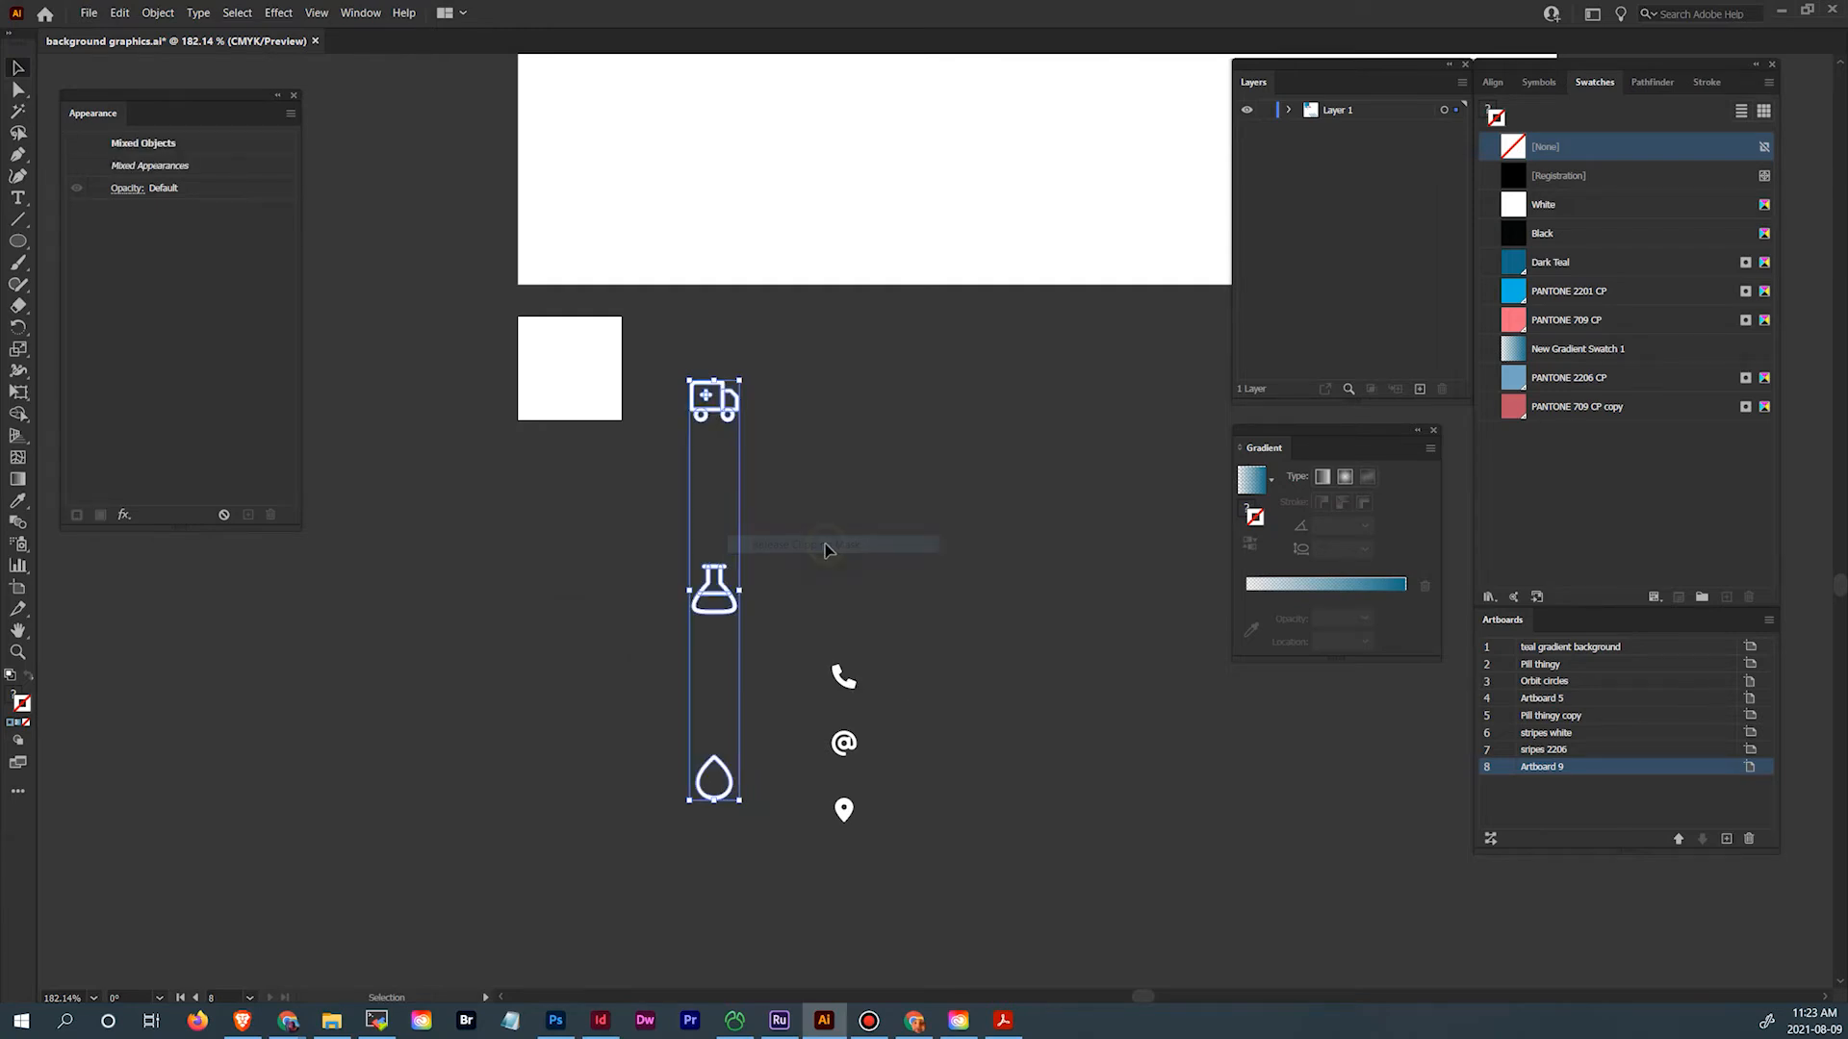
Move the drop icon away from the ambulance and flask so it stands on its own
left_click(661, 351)
left_click_drag(660, 351, 770, 453)
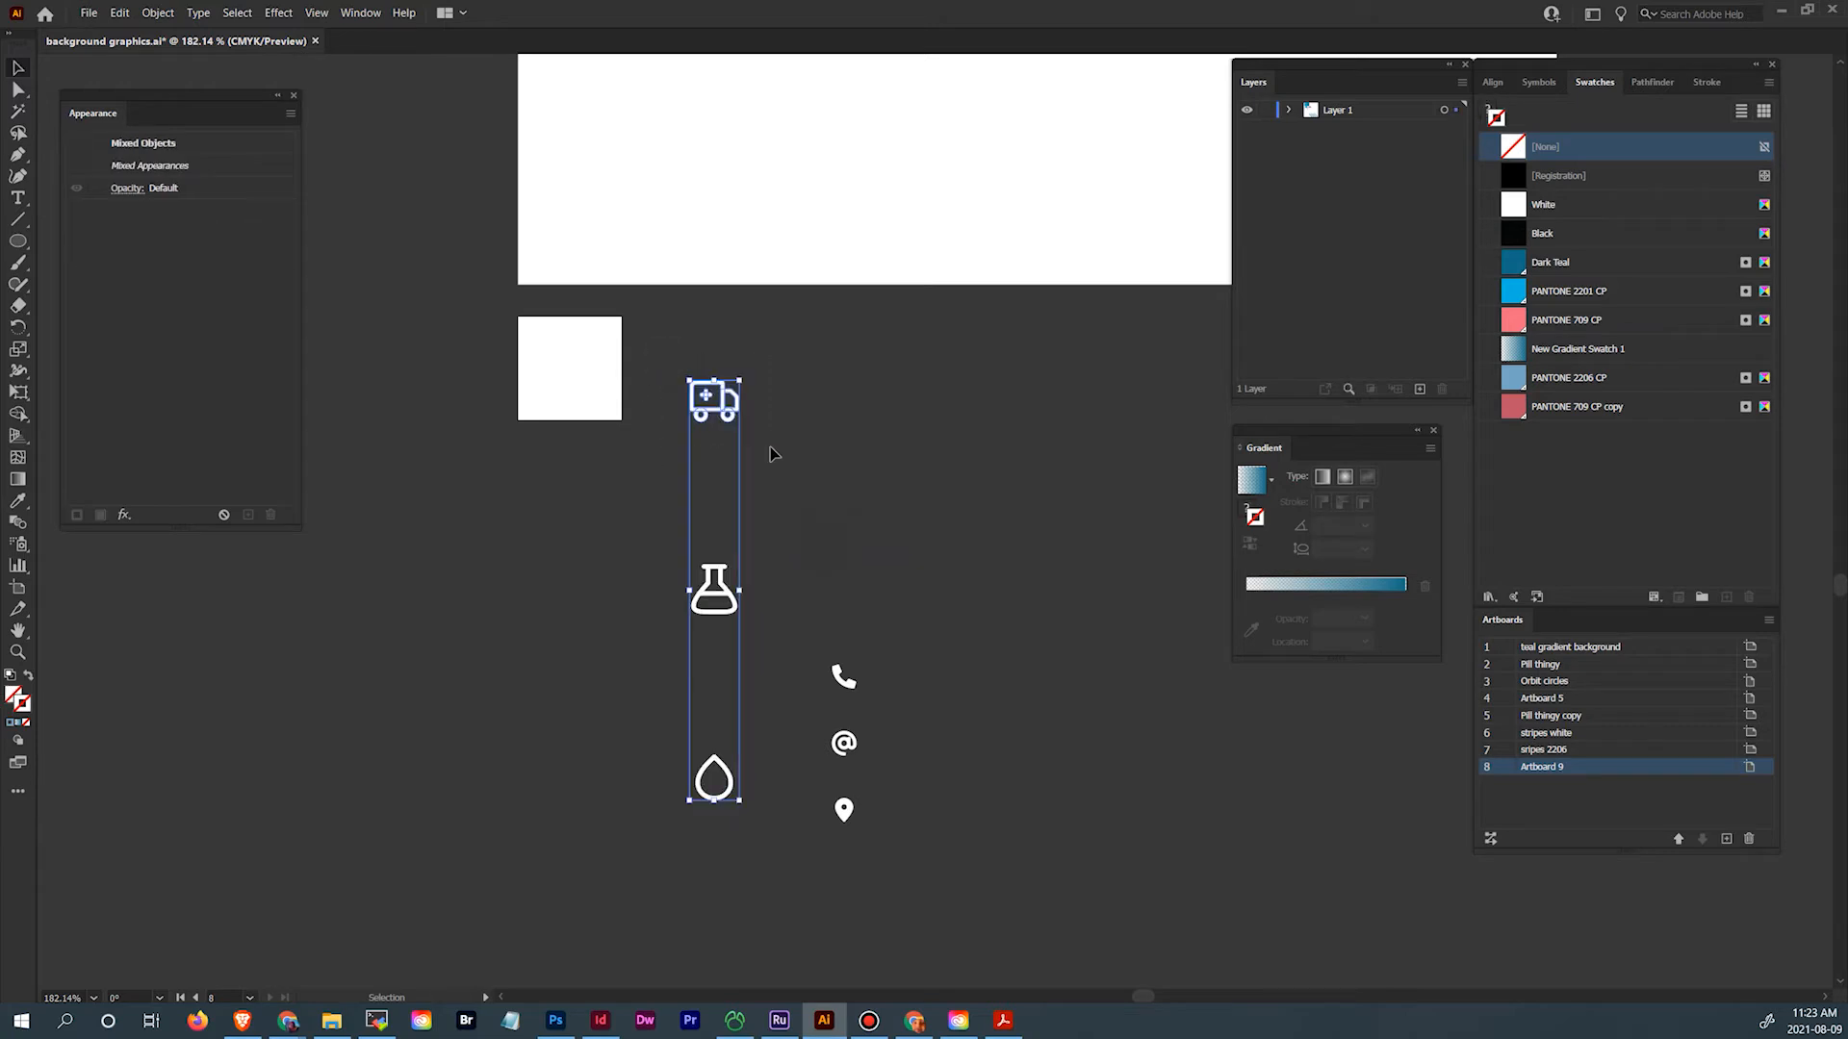
right_click(728, 414)
left_click(671, 486)
left_click(728, 414)
left_click_drag(677, 367, 758, 444)
left_click_drag(726, 767, 584, 800)
left_click_drag(660, 528, 738, 604)
left_click(650, 661)
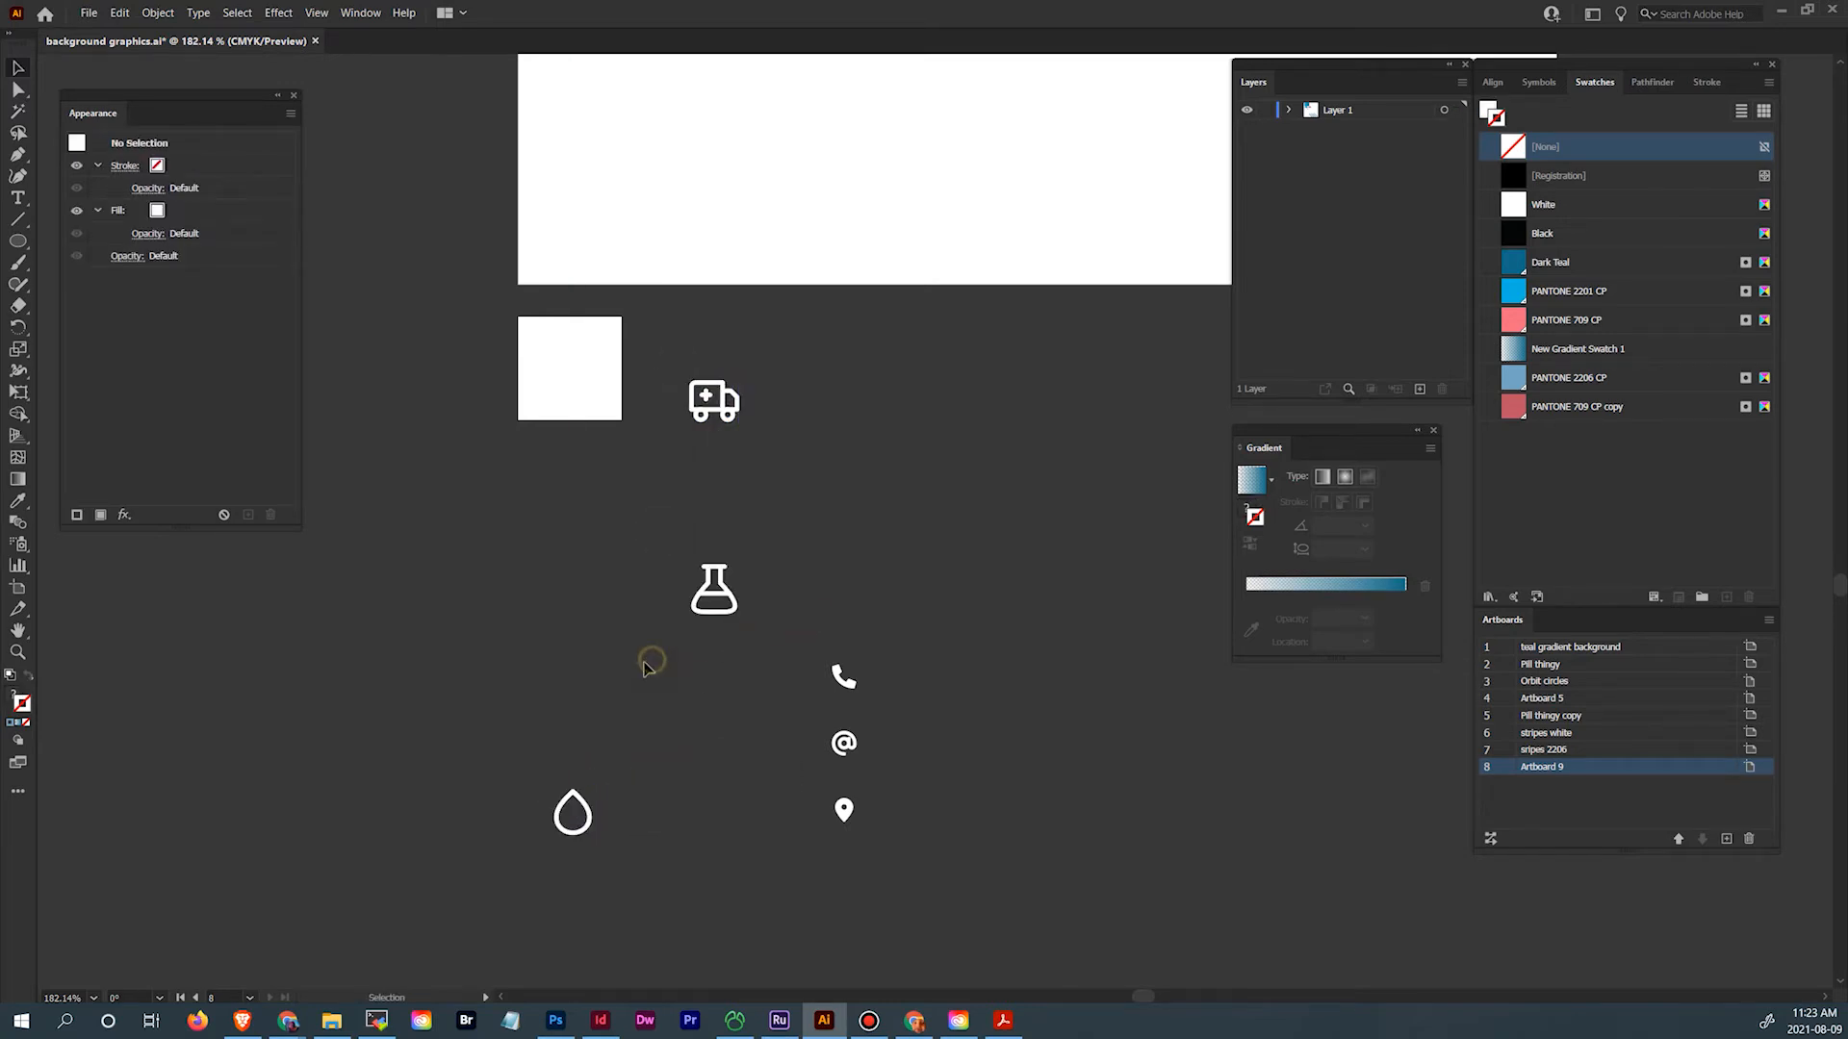
left_click_drag(637, 671, 962, 673)
left_click(1017, 631)
Group the parts of the ambulance, the flask and the drop into three separate icon groups
key("a")
left_click_drag(675, 371, 795, 466)
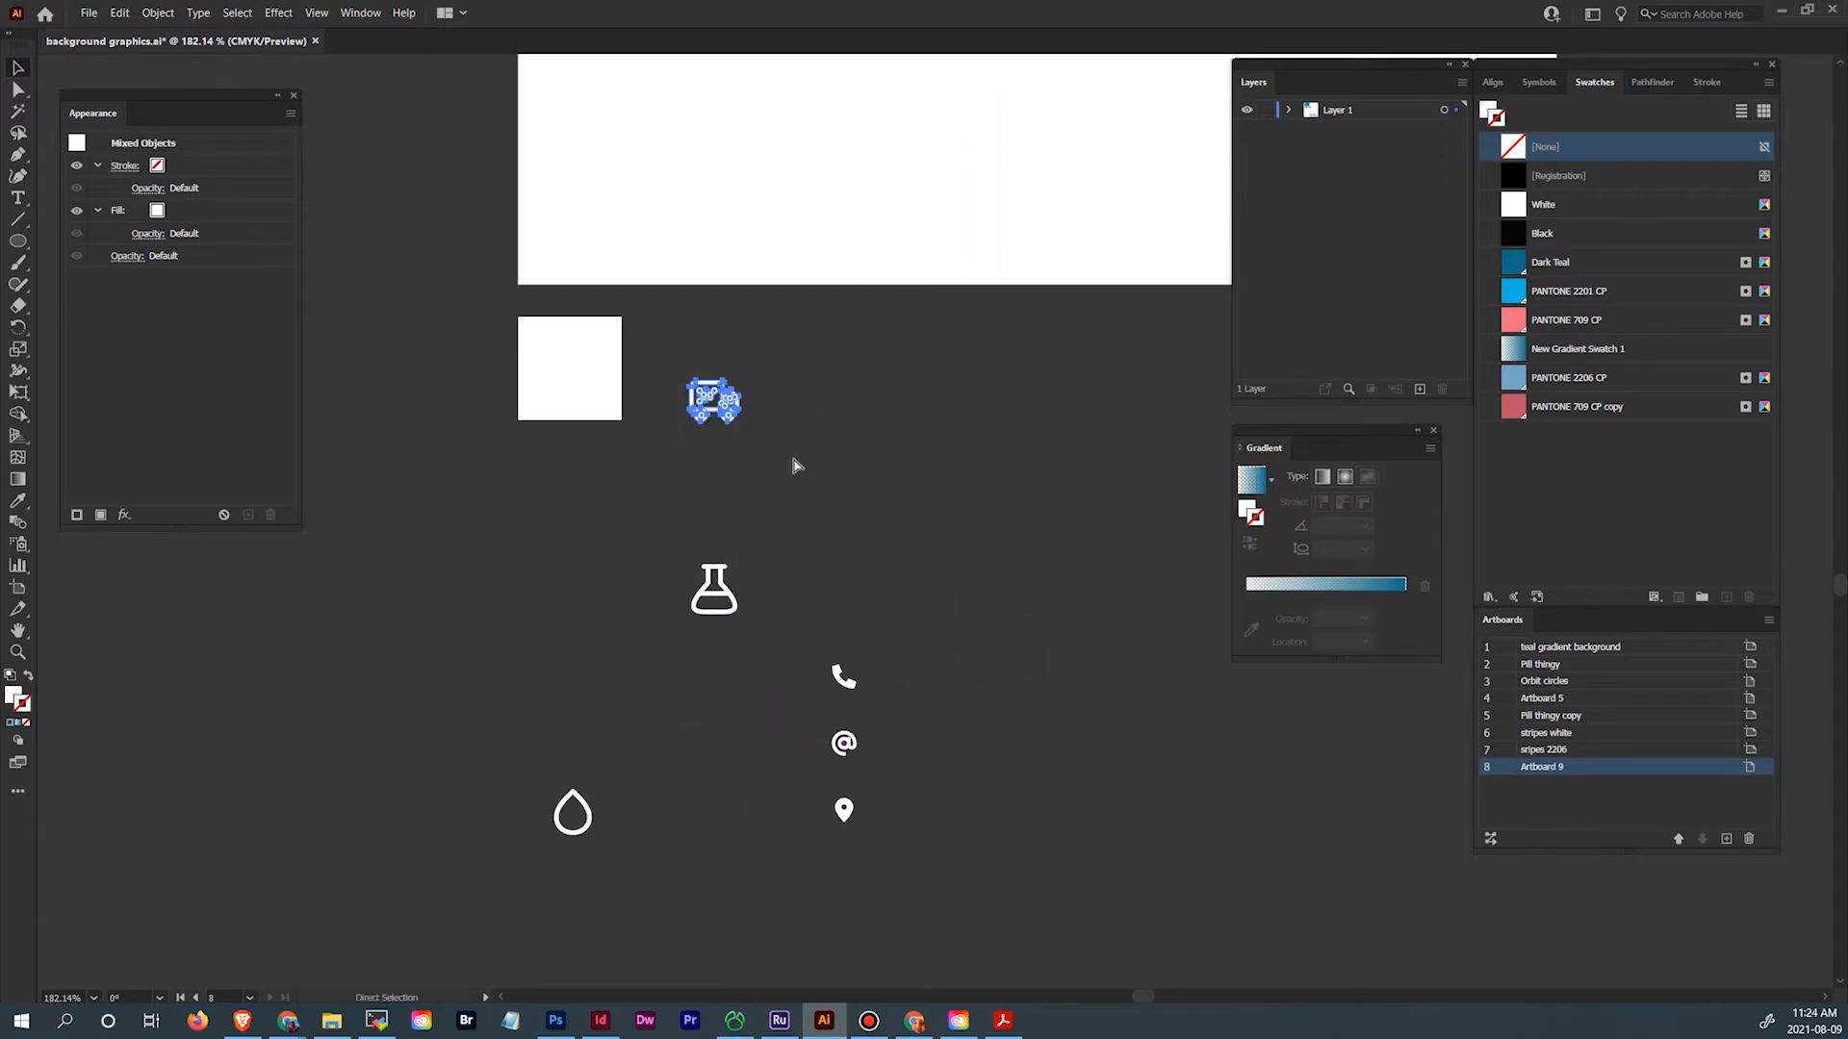
key("v")
left_click_drag(748, 646, 753, 648)
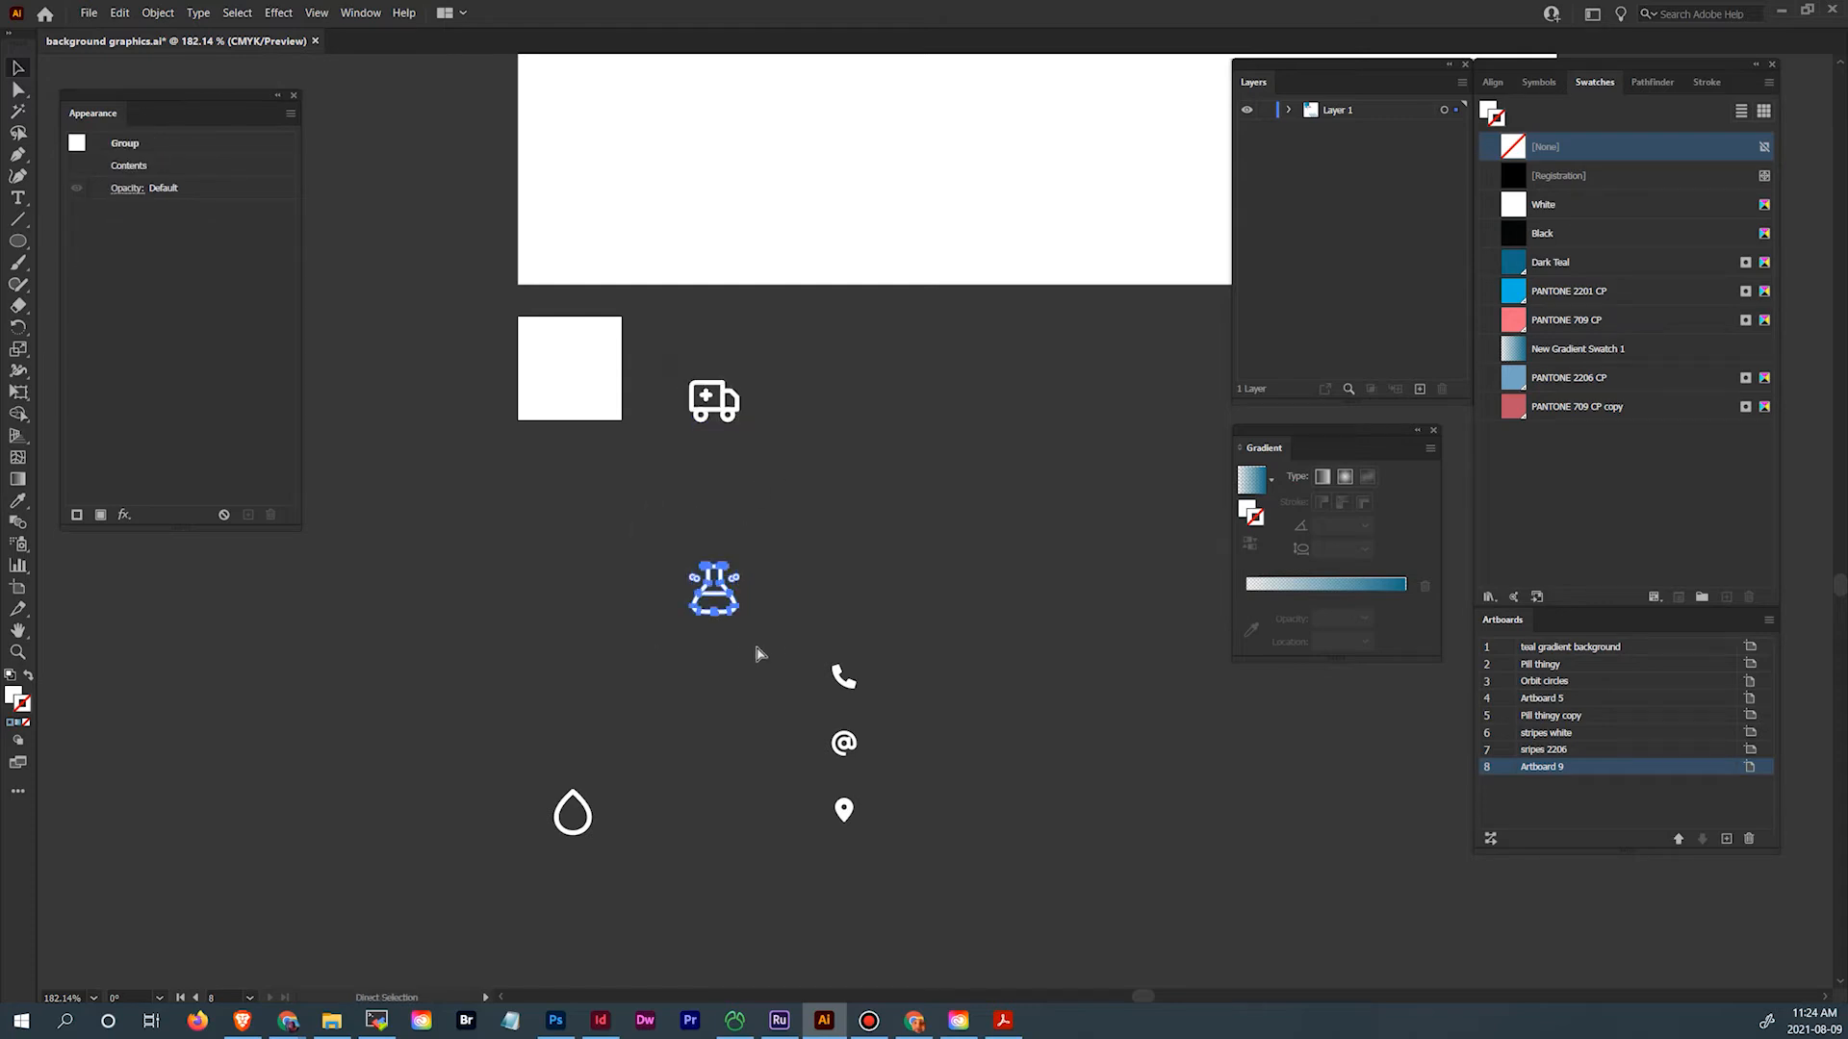
key("v")
key("a")
left_click_drag(535, 739, 630, 836)
key("v")
left_click(649, 823)
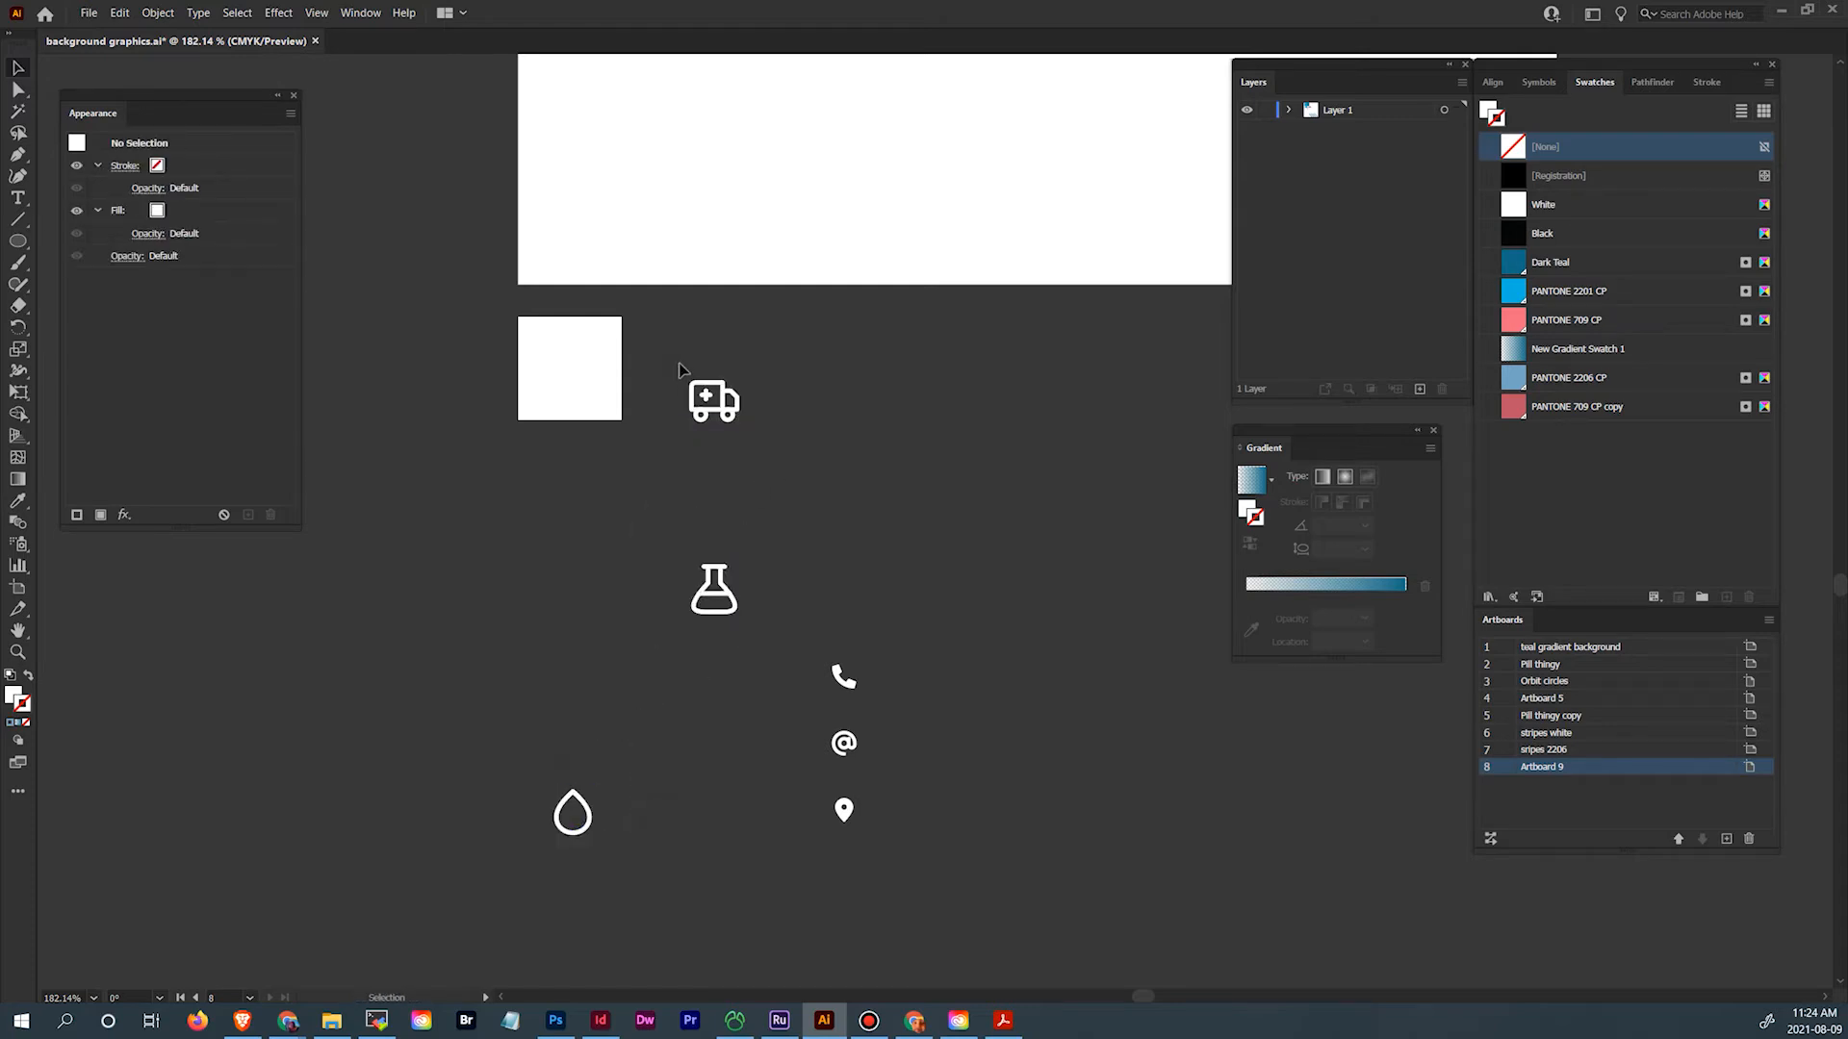
Place the ambulance icon on the 0.5 in artboard and enlarge it to span the artboard's width
left_click_drag(680, 371, 752, 450)
left_click(640, 449)
left_click_drag(738, 411, 621, 413)
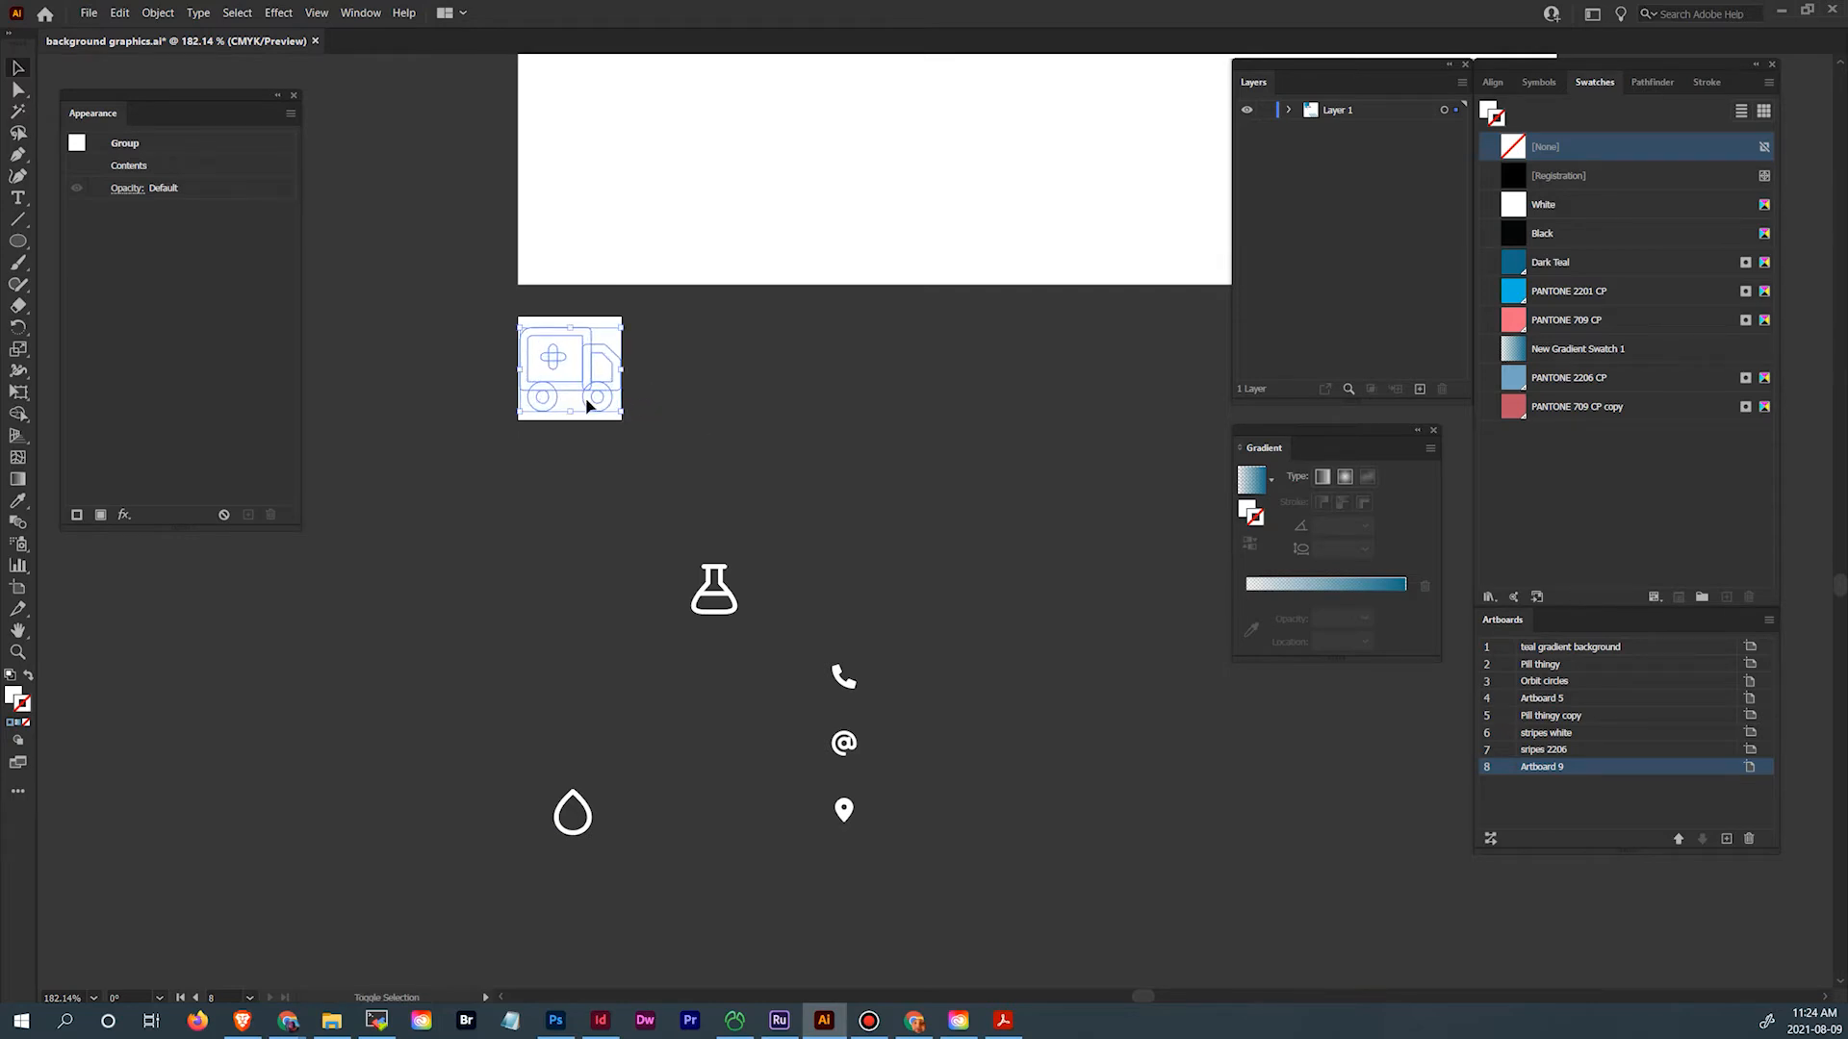
left_click_drag(520, 326, 513, 325)
Turn off Snap to Pixel and fine-tune the ambulance icon's size against the artboard's edge
left_click(362, 13)
mouse_move(317, 14)
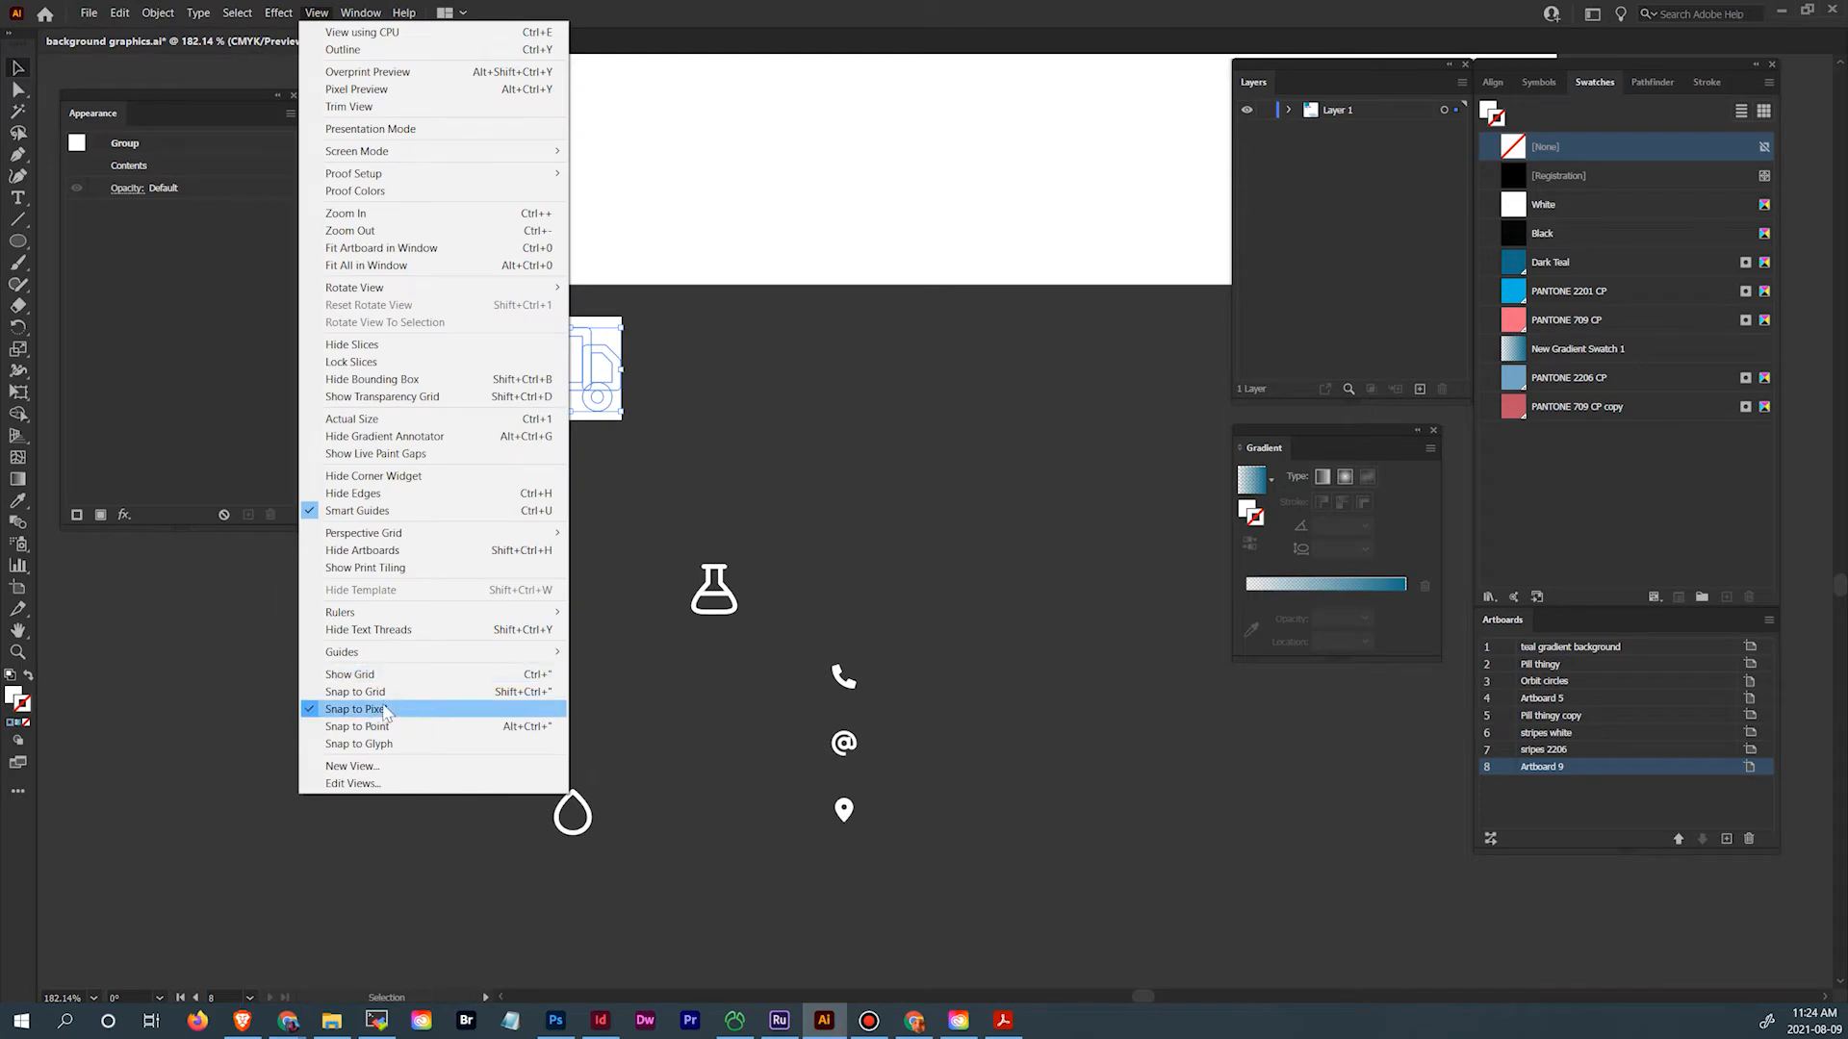
left_click(318, 712)
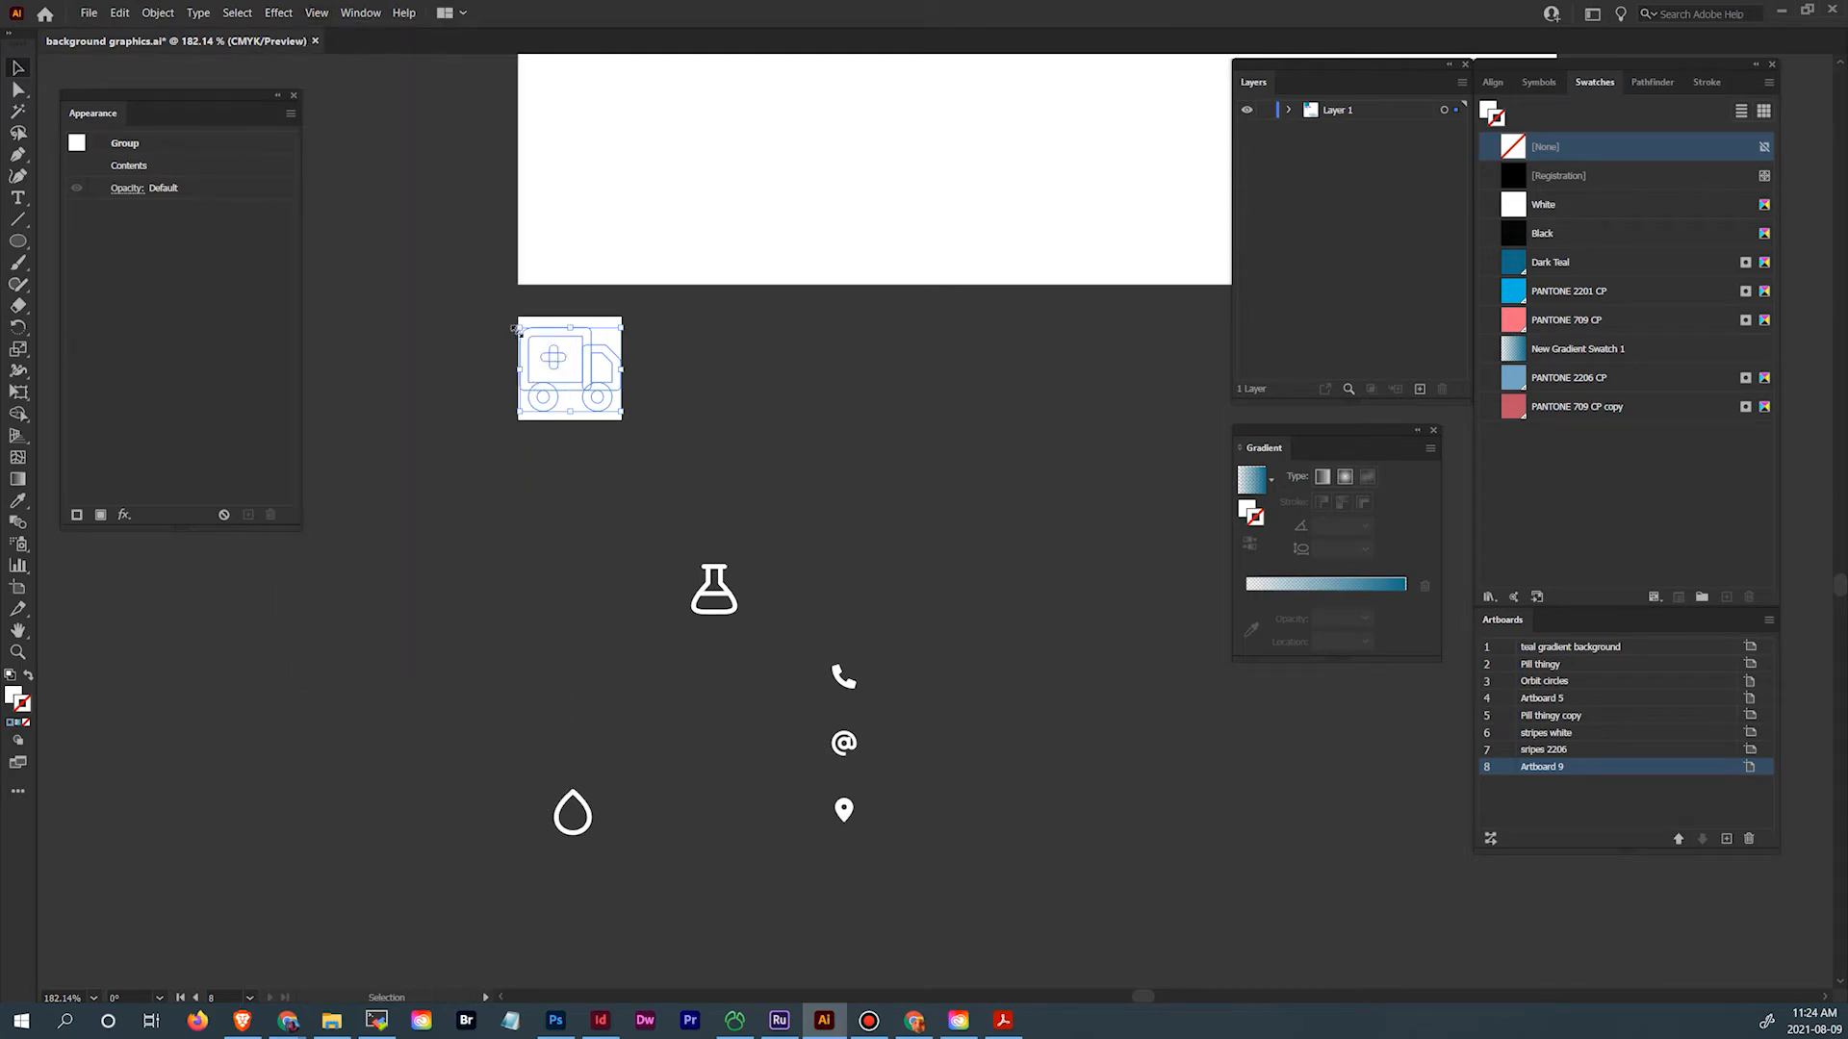
left_click_drag(515, 329, 510, 327)
Centre the ambulance icon horizontally and vertically on its artboard
left_click(1493, 83)
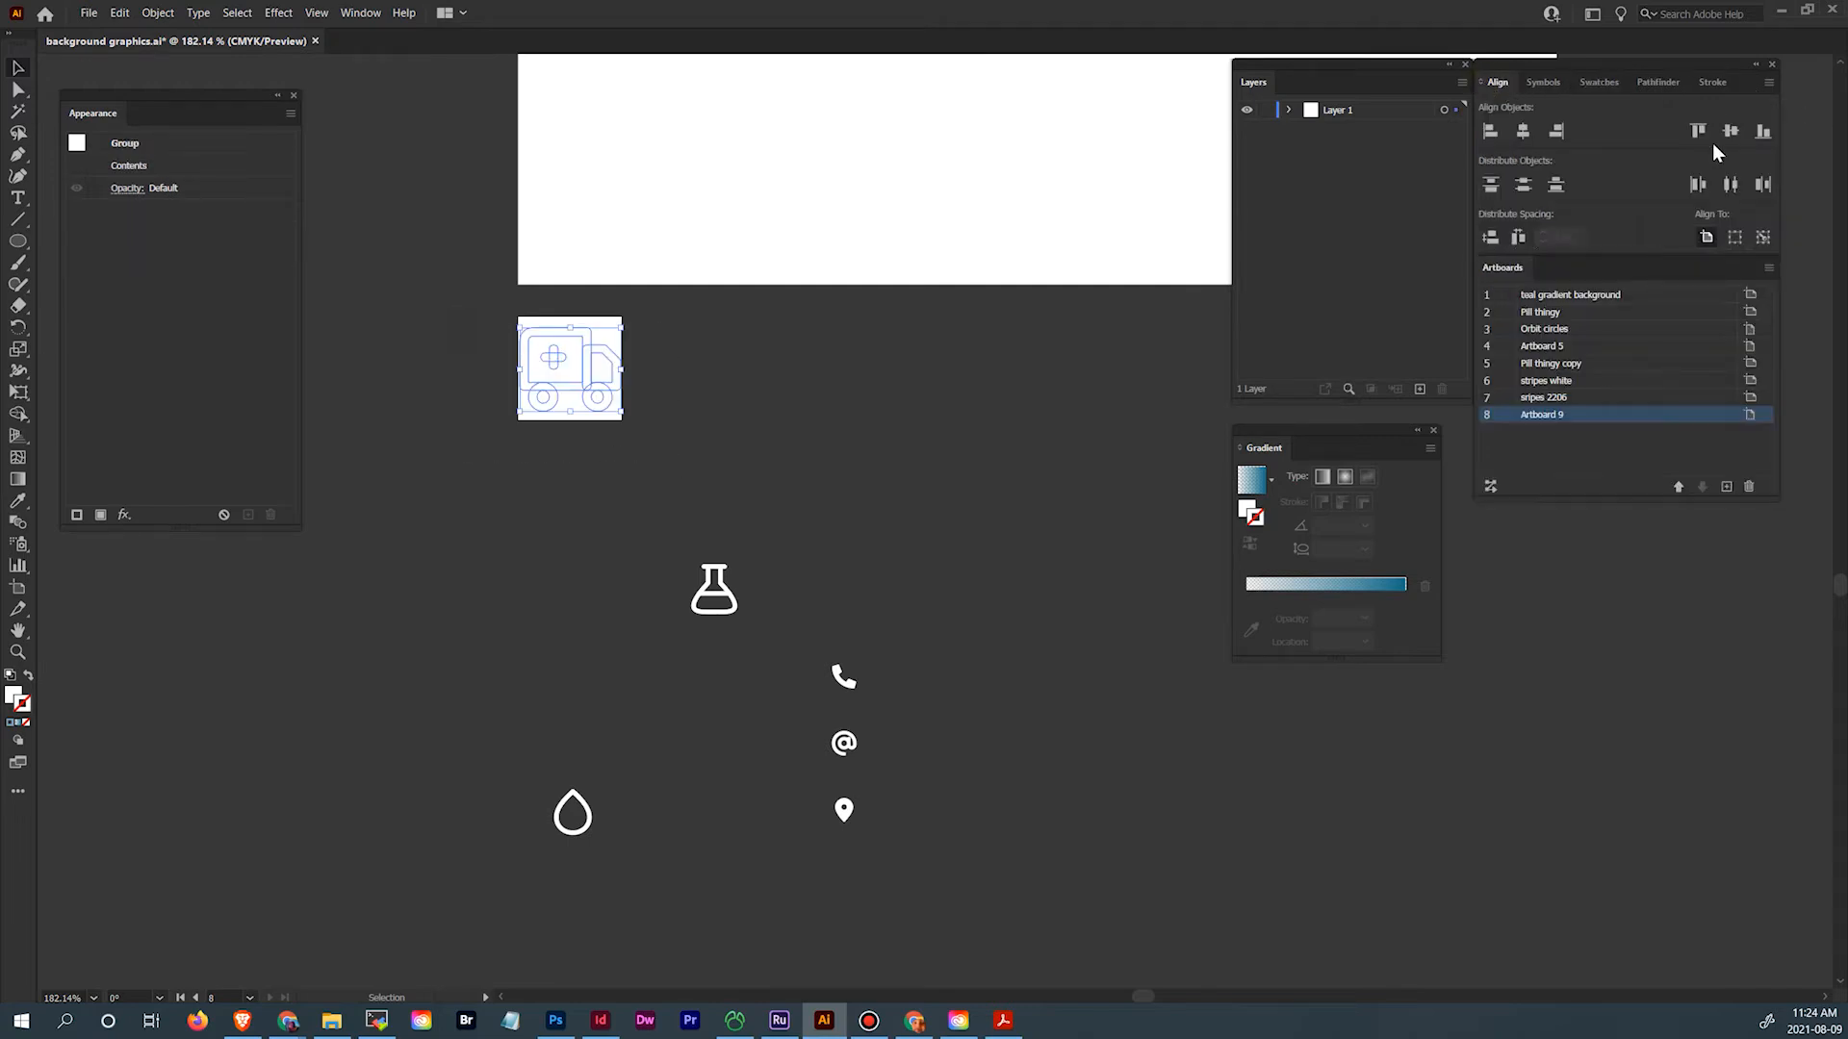
left_click(1707, 236)
left_click(1523, 131)
left_click(1731, 131)
left_click(1003, 350)
Duplicate the ambulance artboard directly below the original and delete the copied ambulance from it
left_click_drag(819, 495, 932, 437)
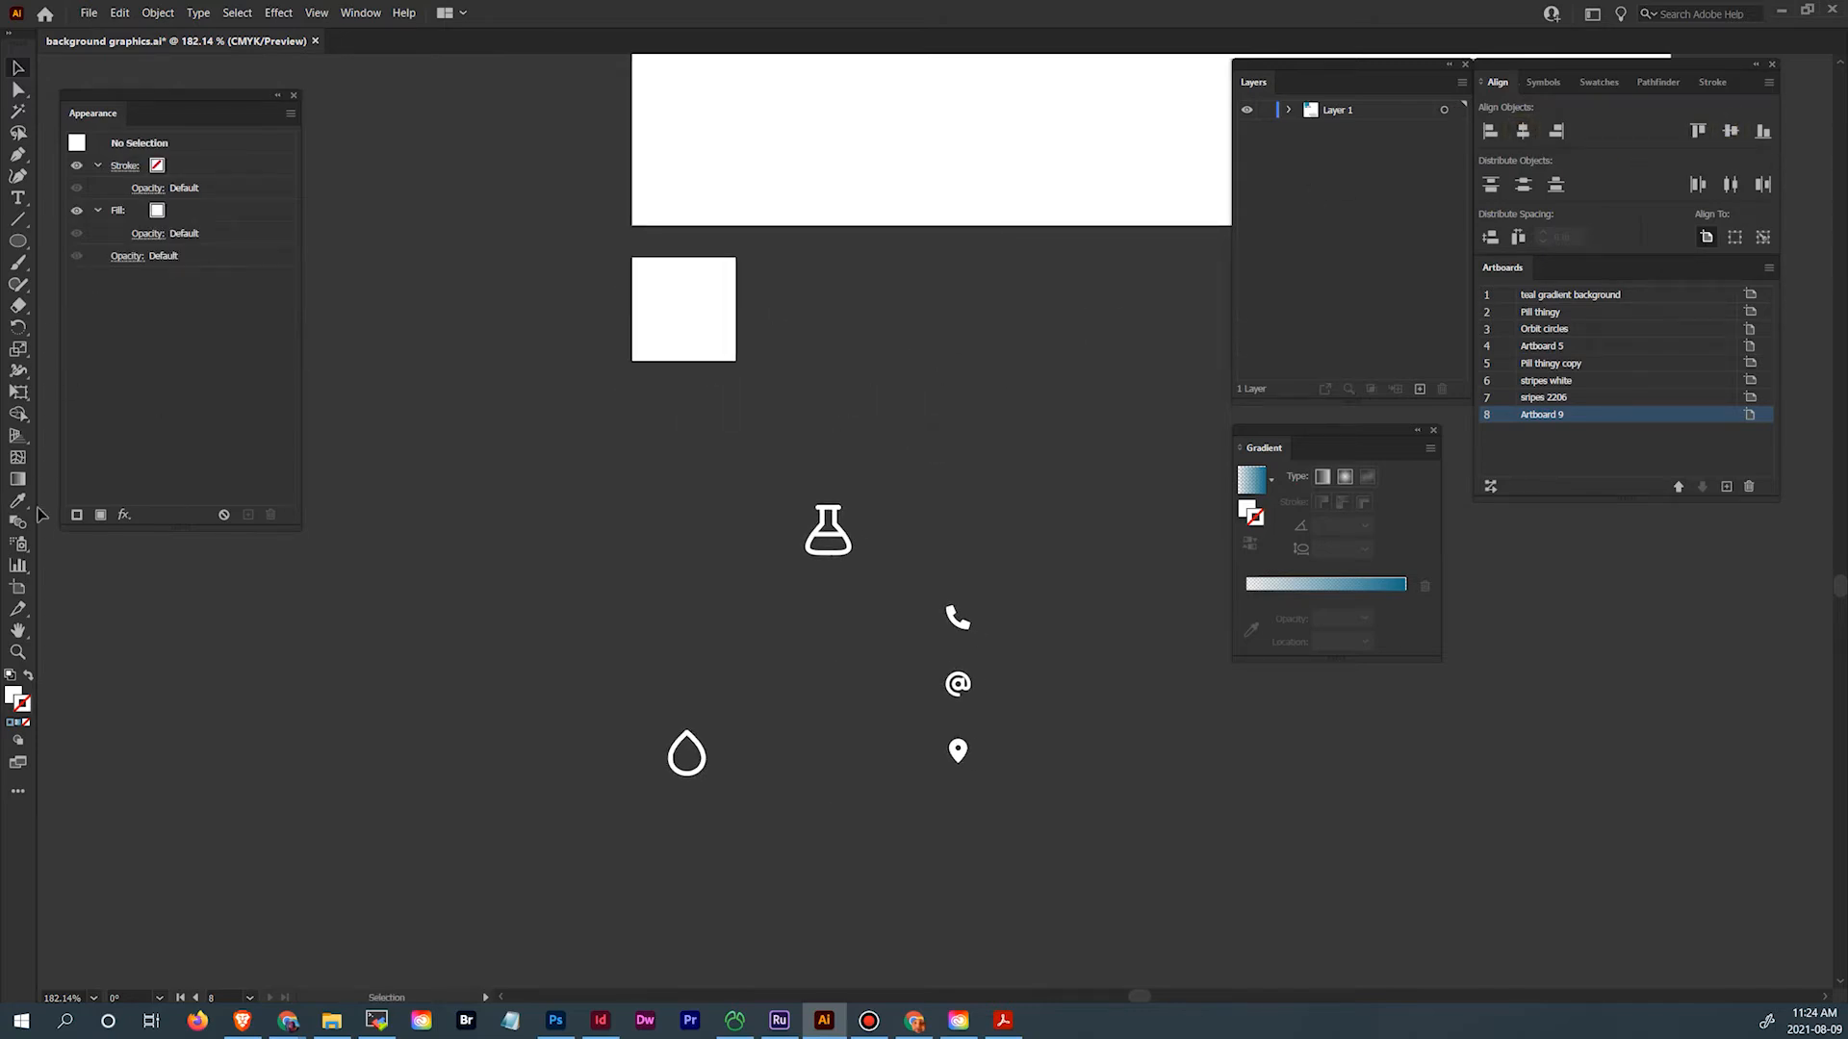
left_click(19, 589)
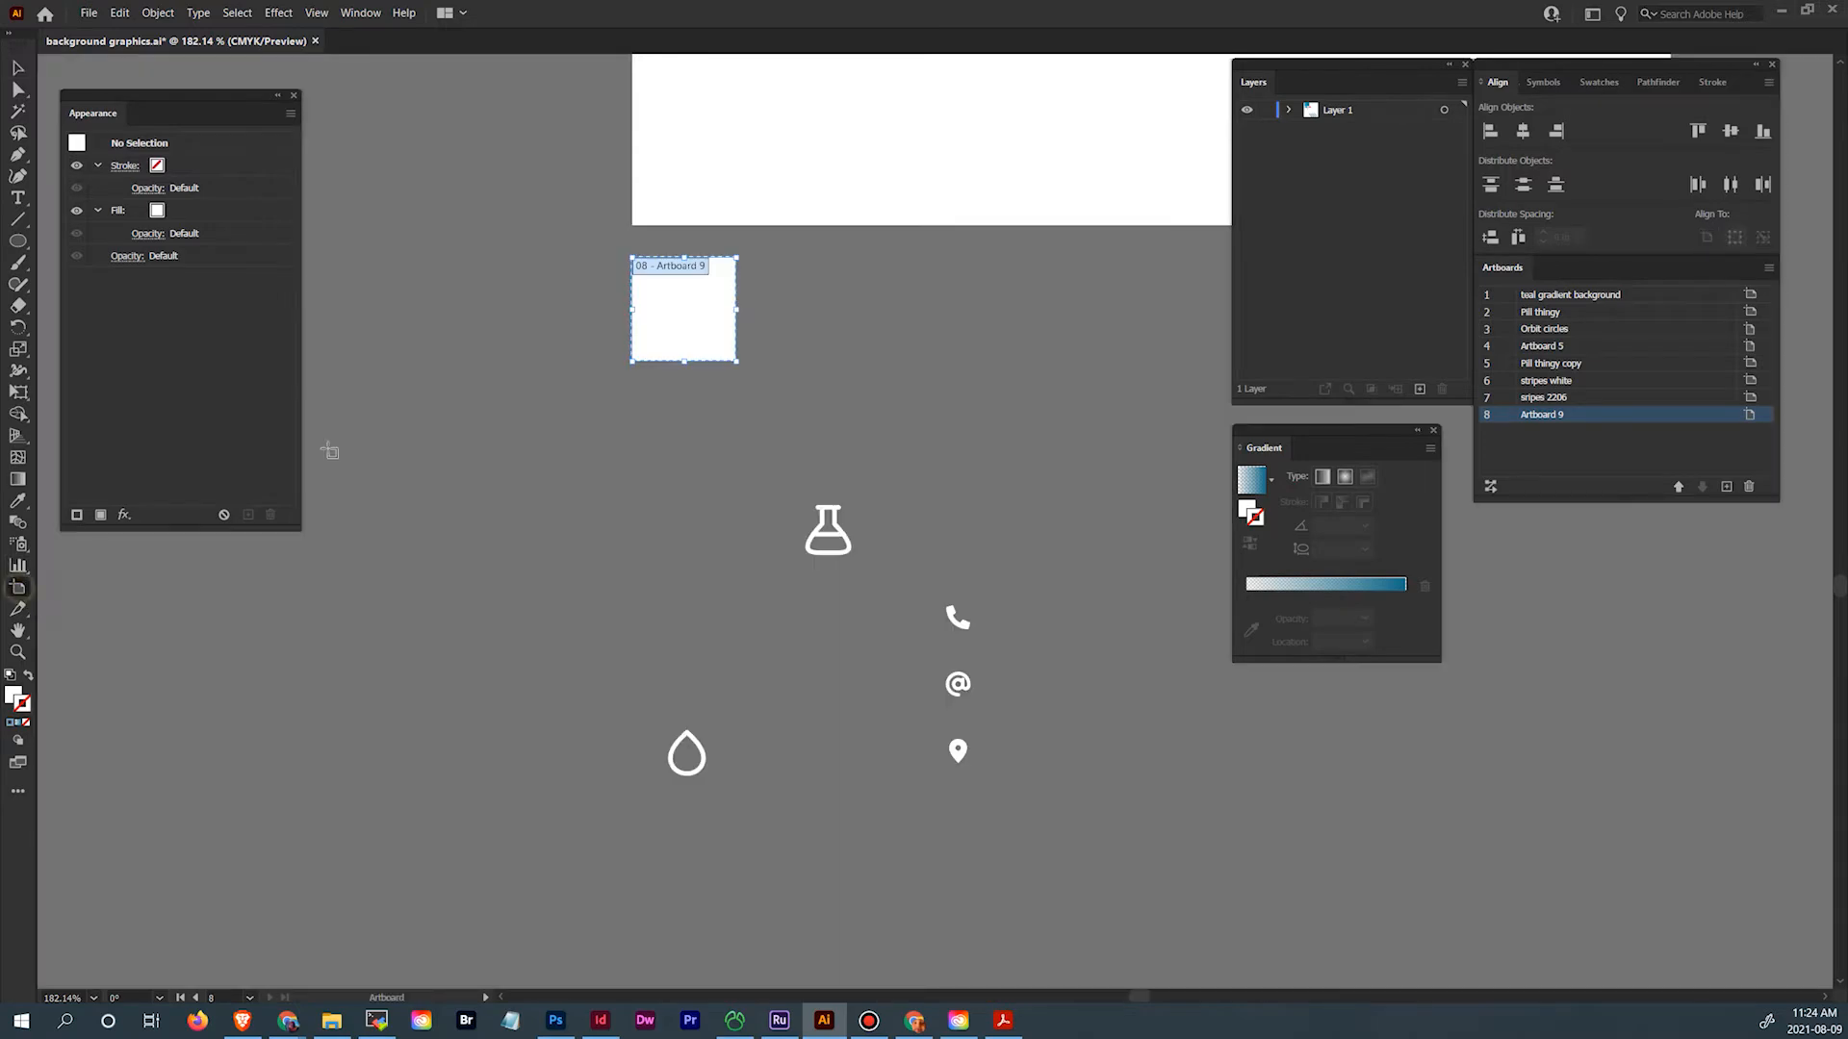
left_click_drag(685, 347, 684, 509)
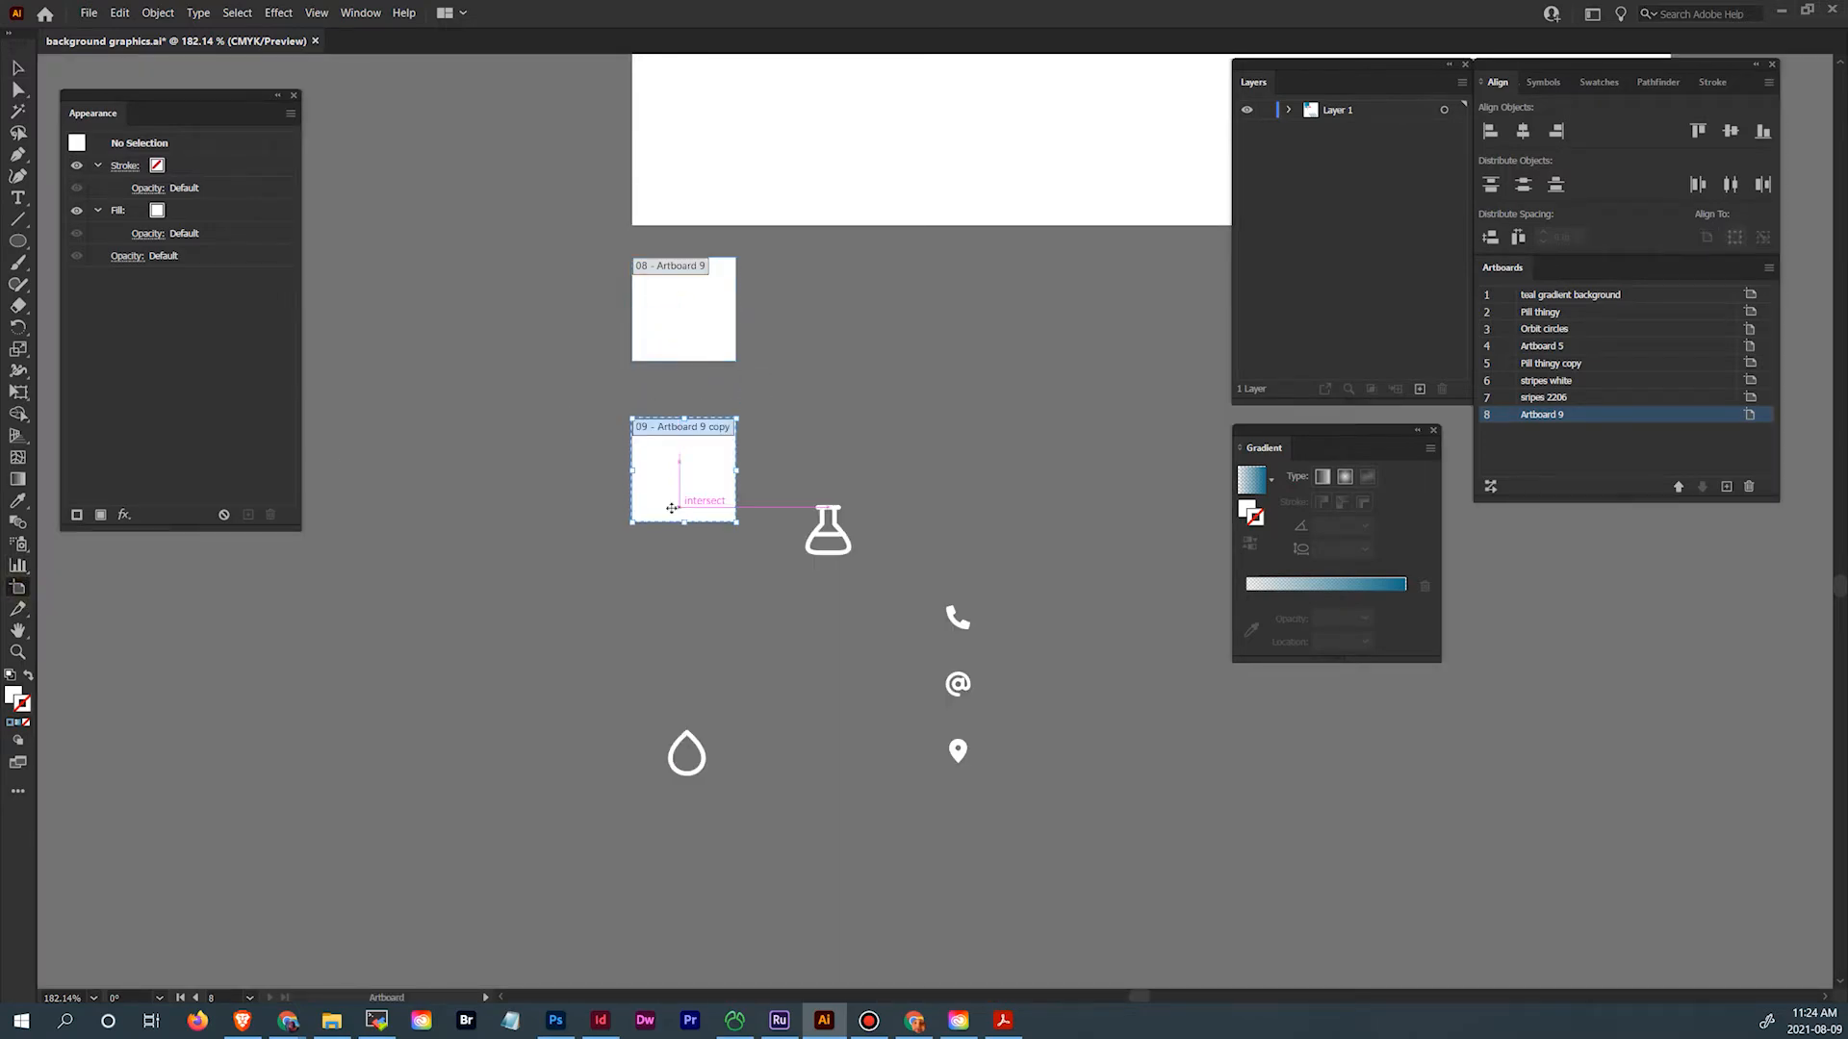
left_click(20, 70)
left_click_drag(544, 364, 759, 547)
key("Delete")
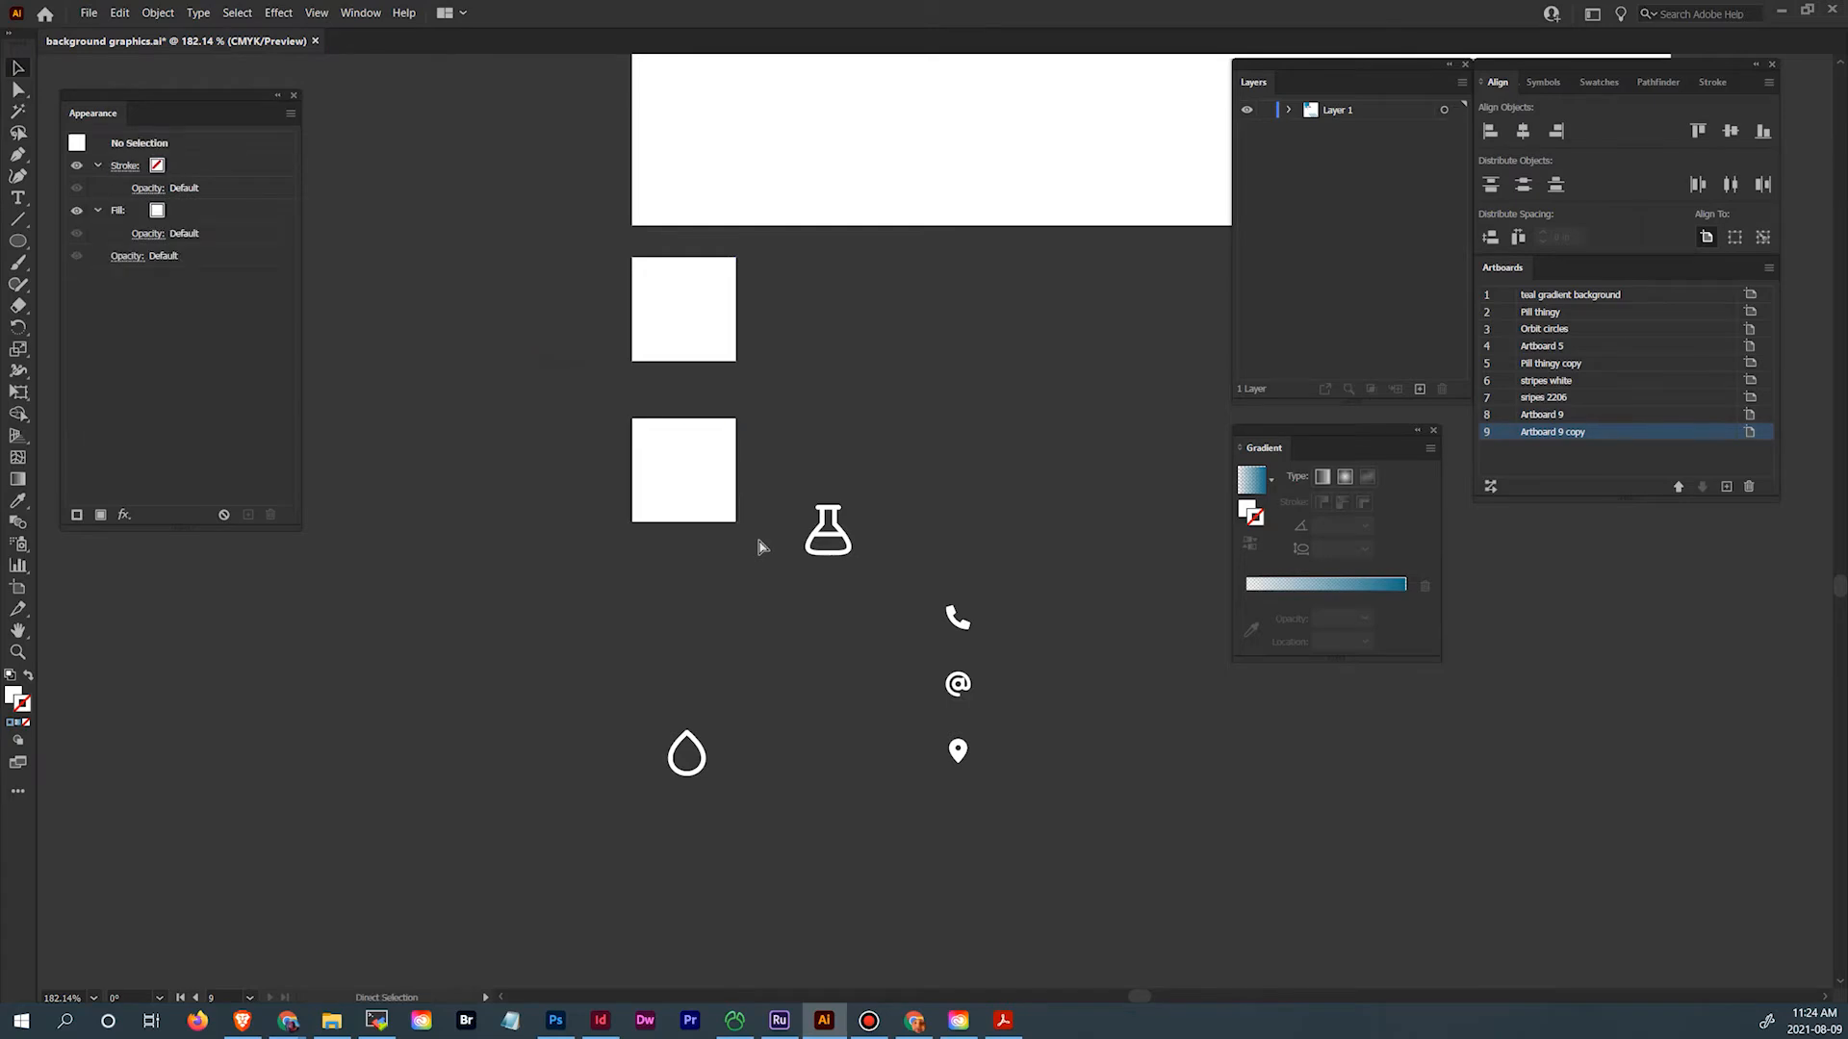
Show the artwork in Outline view and move the flask icon beside the empty second artboard
key("ctrl+y")
scroll(756, 520, "down", 2)
scroll(757, 520, "right", 1)
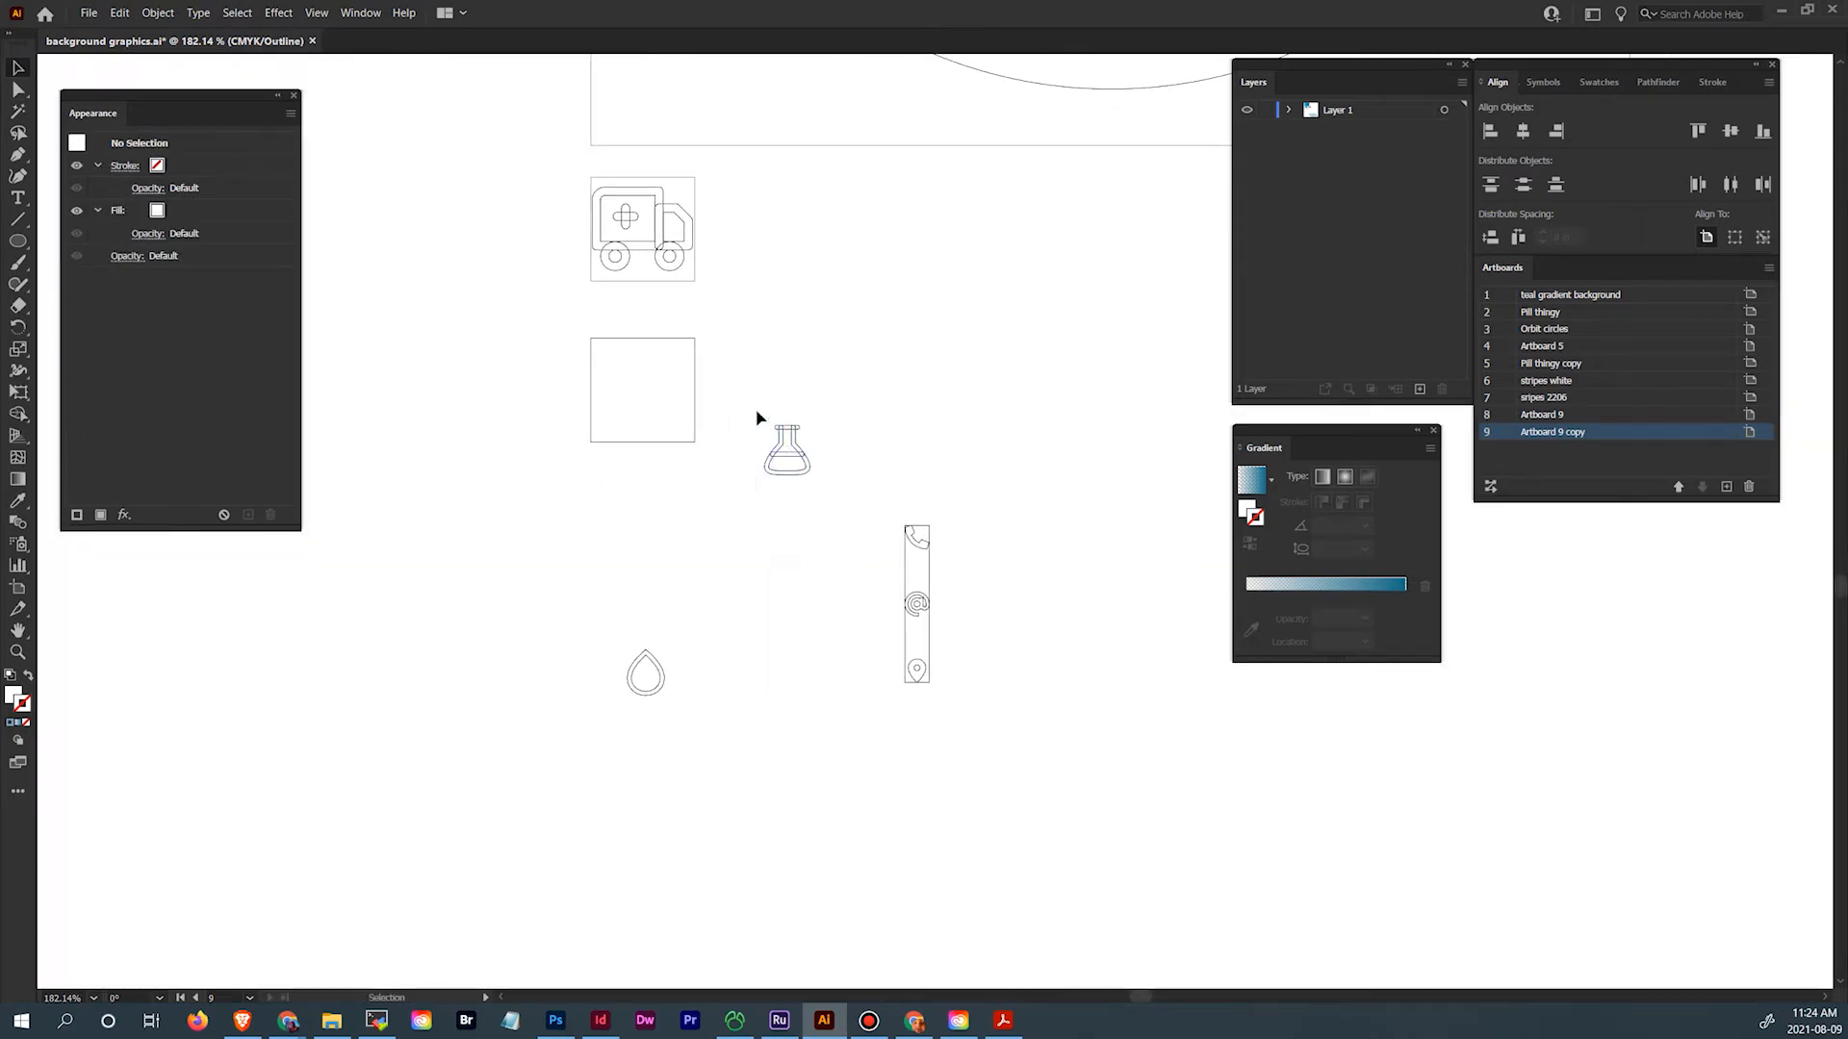
left_click(809, 468)
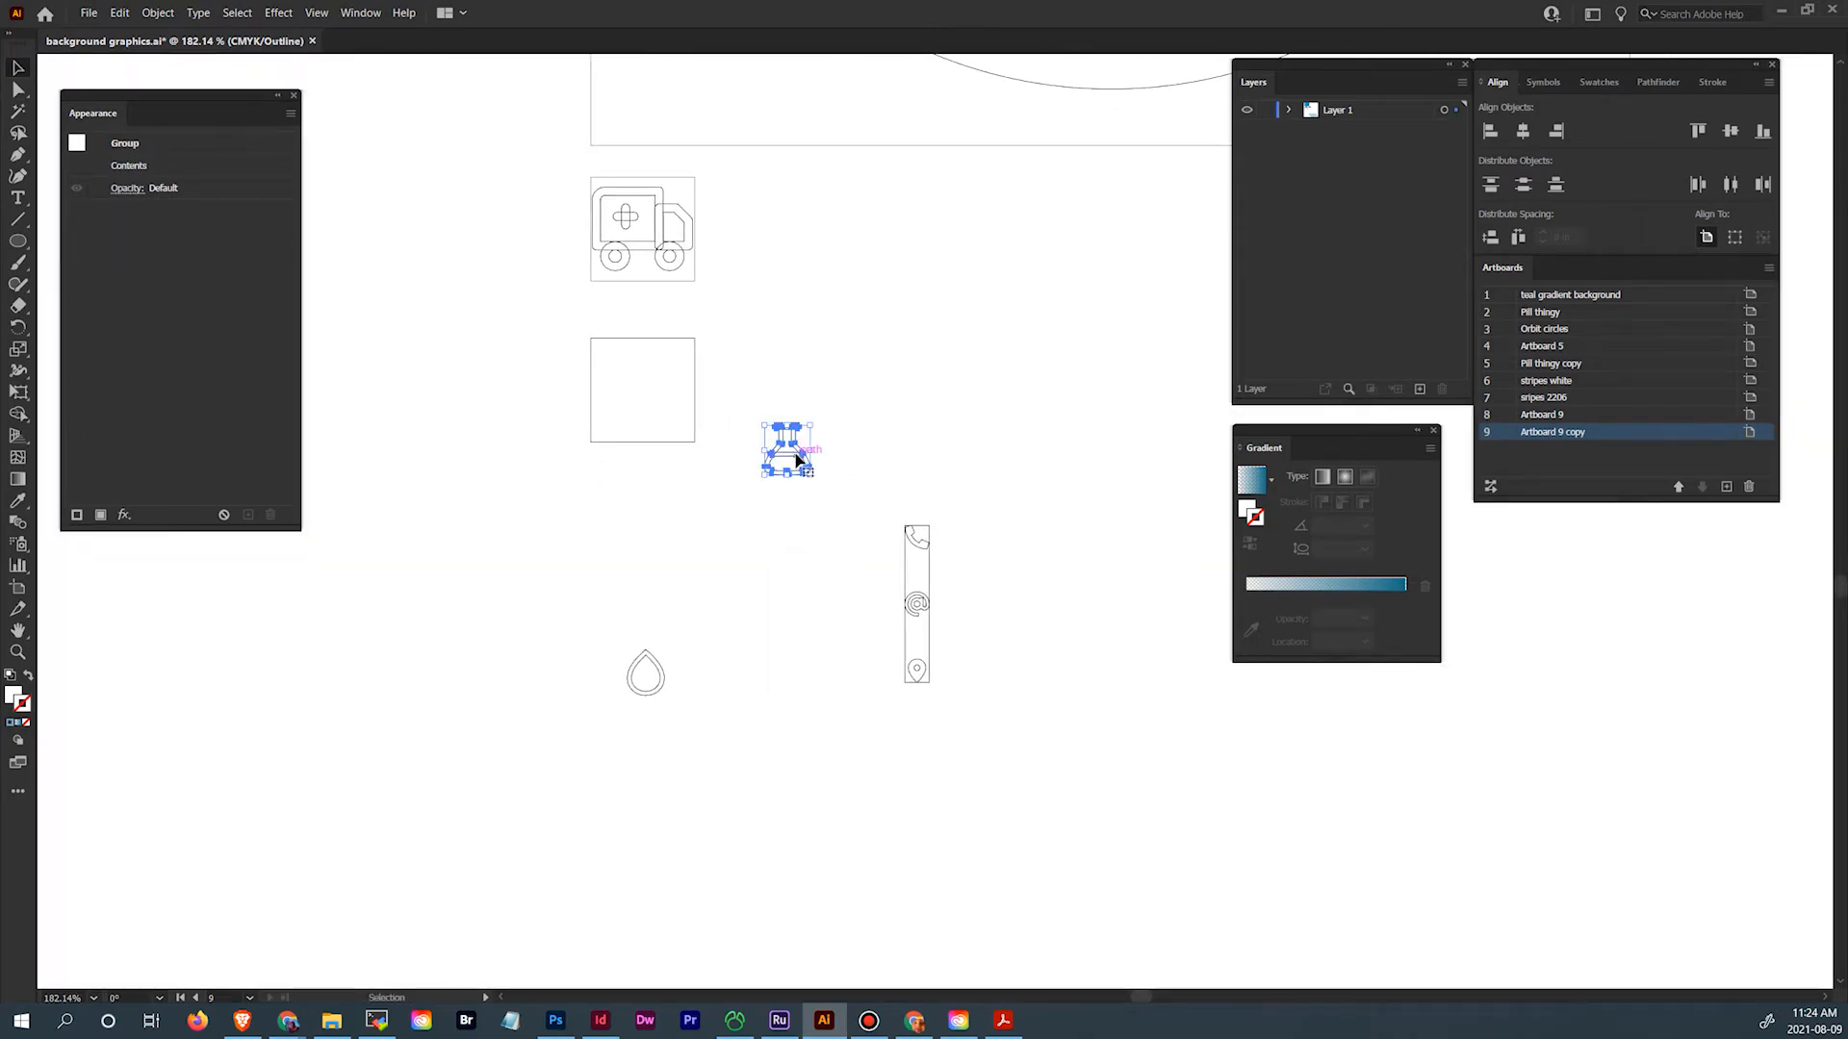
left_click_drag(800, 456, 823, 371)
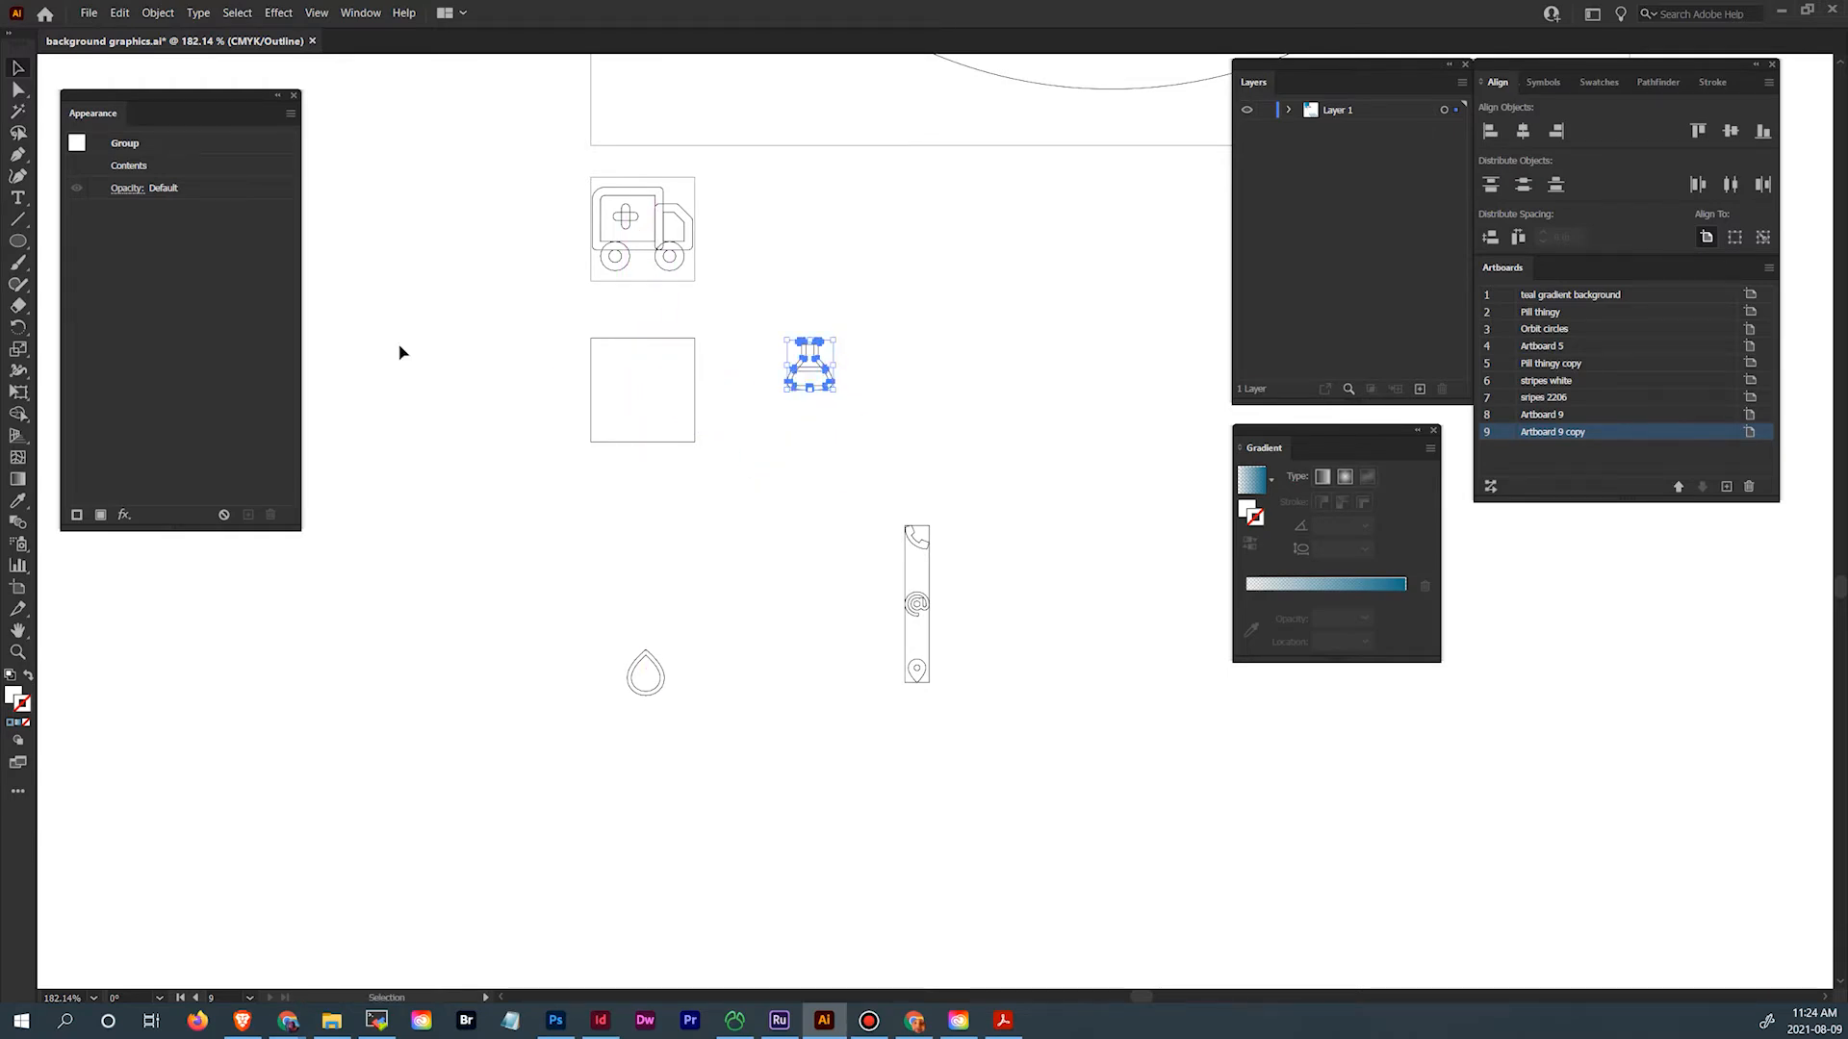
Duplicate the empty small artboard four times to form two columns of three icon artboards
left_click(19, 587)
left_click_drag(612, 393, 809, 248)
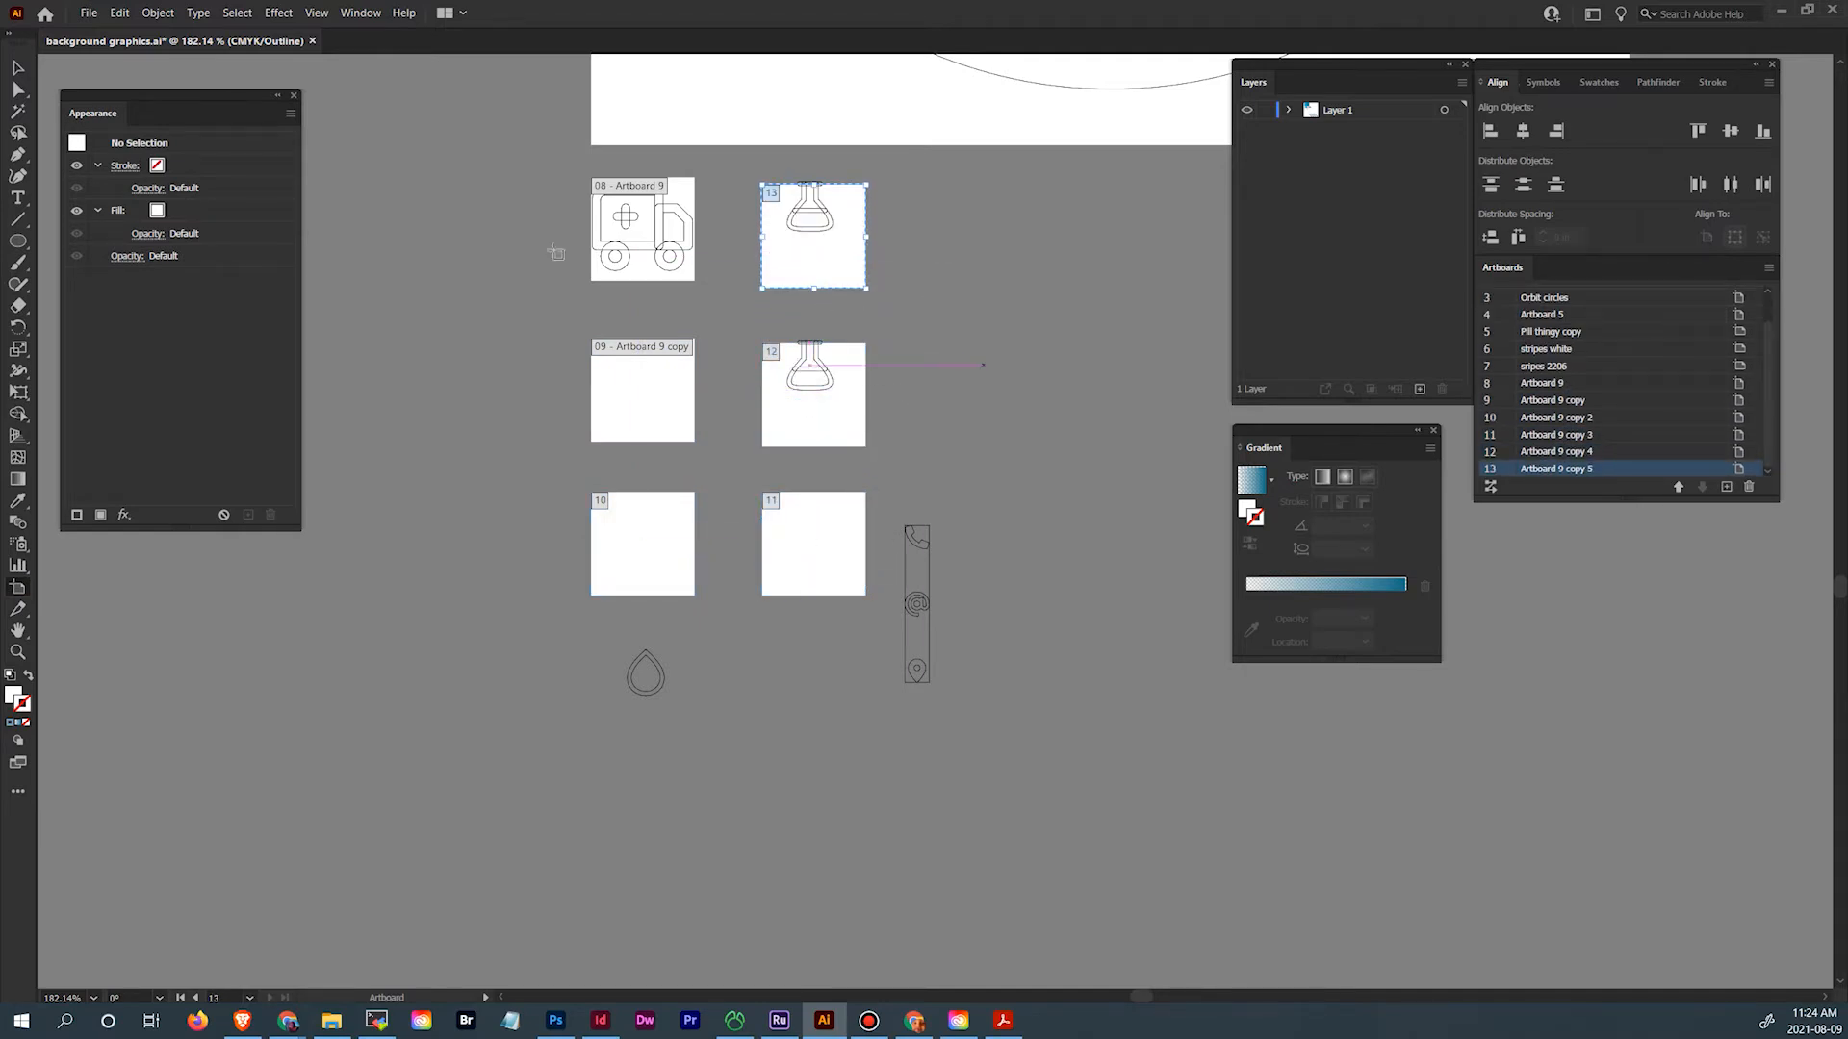
Delete the duplicate flask from the top artboard of the second column
left_click(18, 67)
left_click_drag(746, 185, 851, 260)
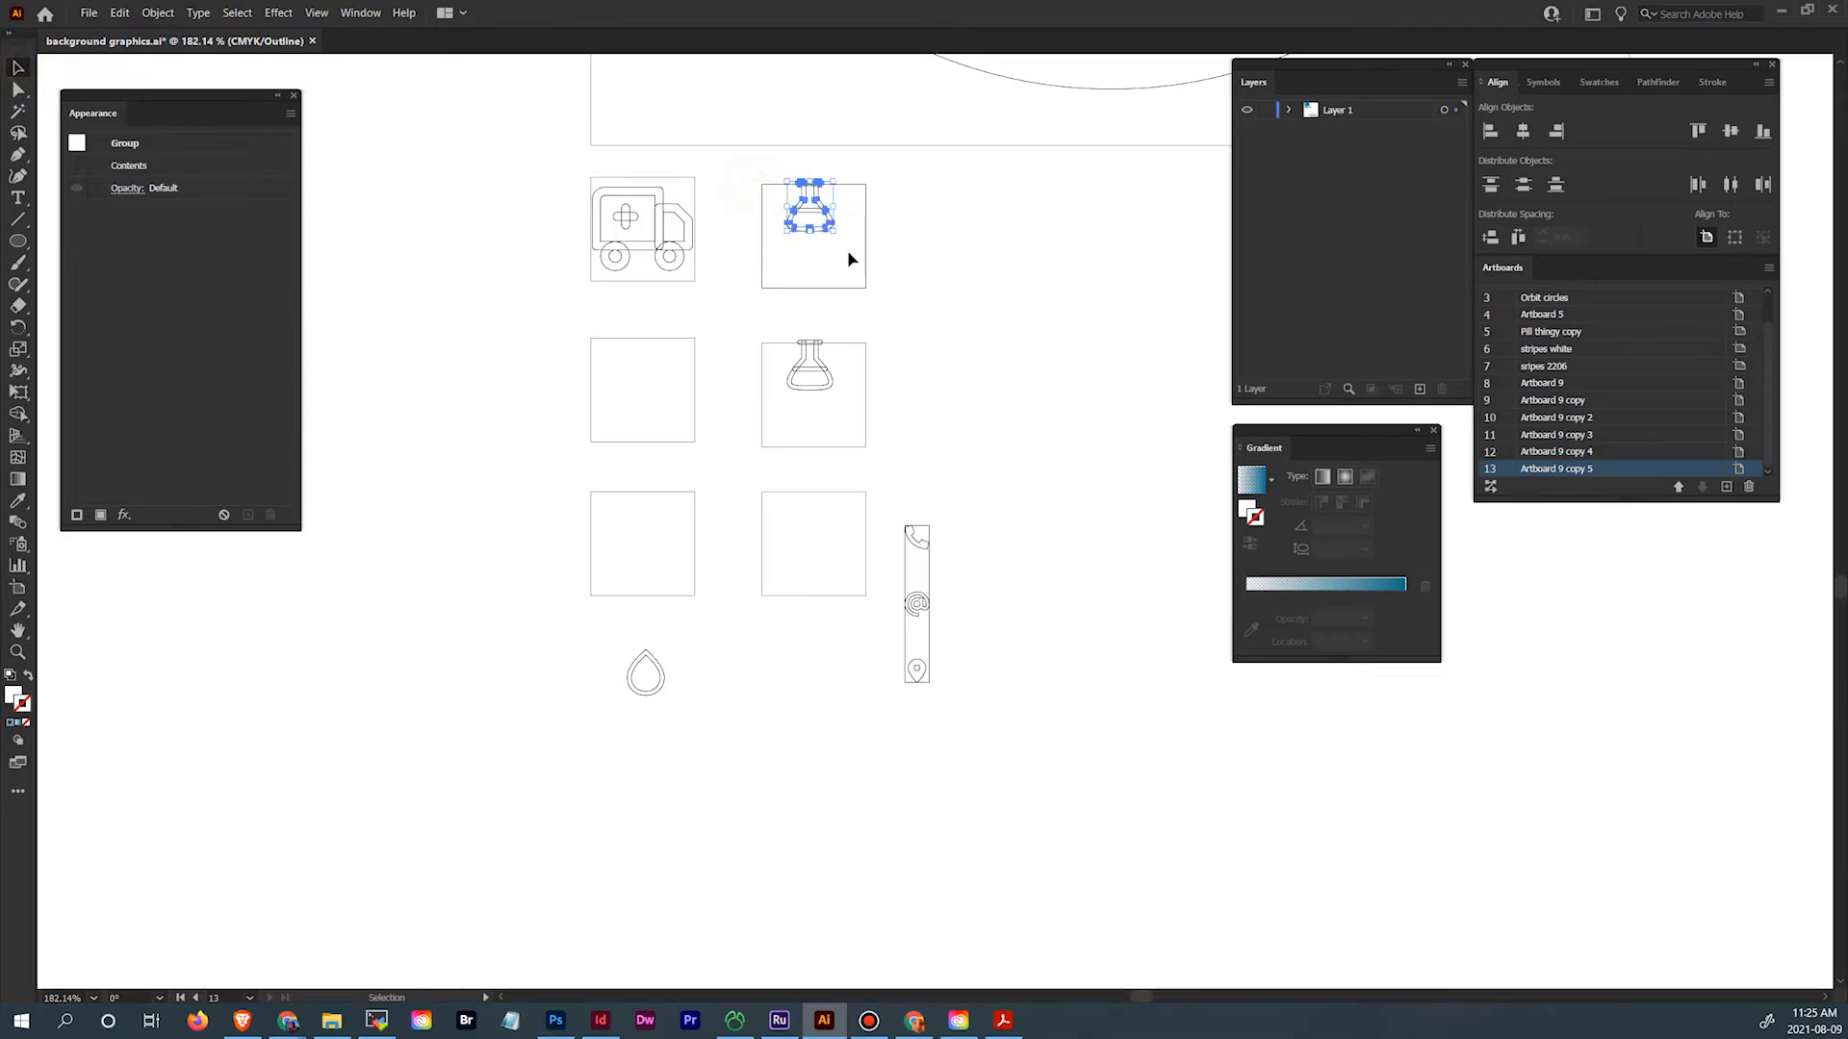
key("Delete")
Move the remaining flask onto the empty middle artboard of the first column, enlarge it to the artboard's height and centre it both ways
left_click(813, 385)
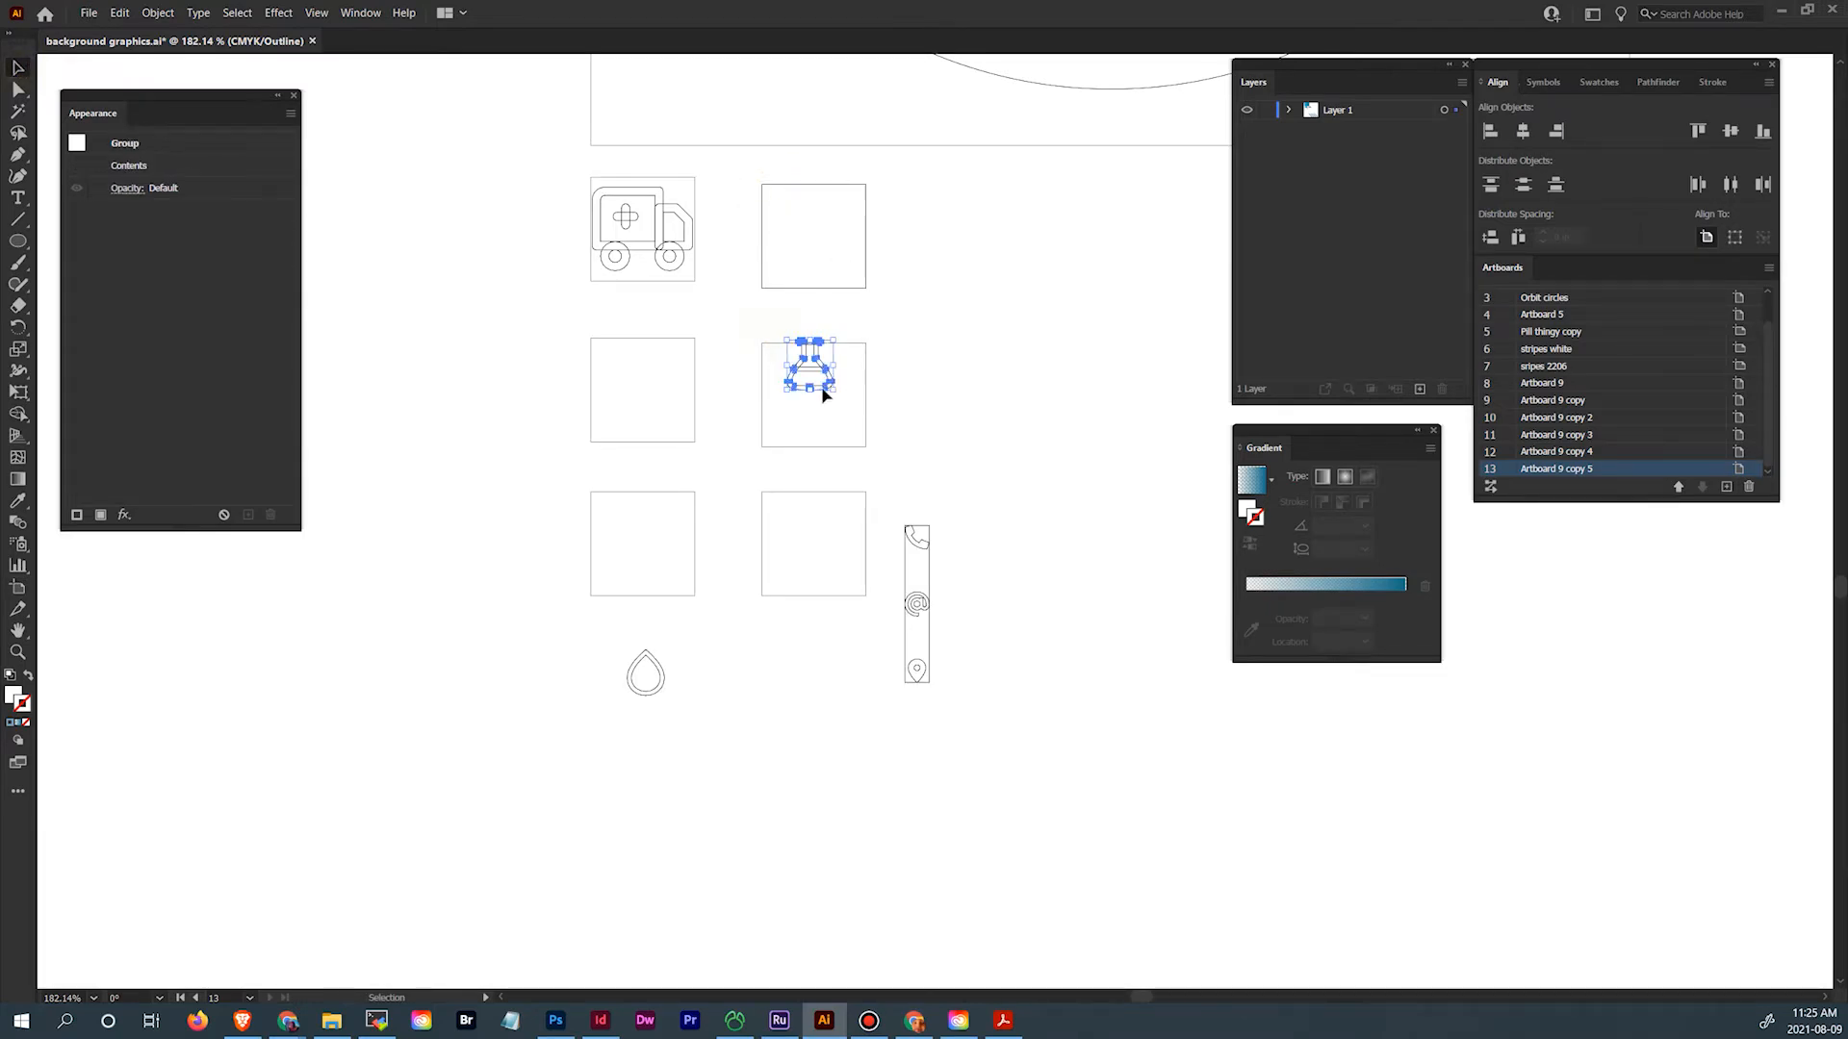
left_click_drag(809, 379, 687, 448)
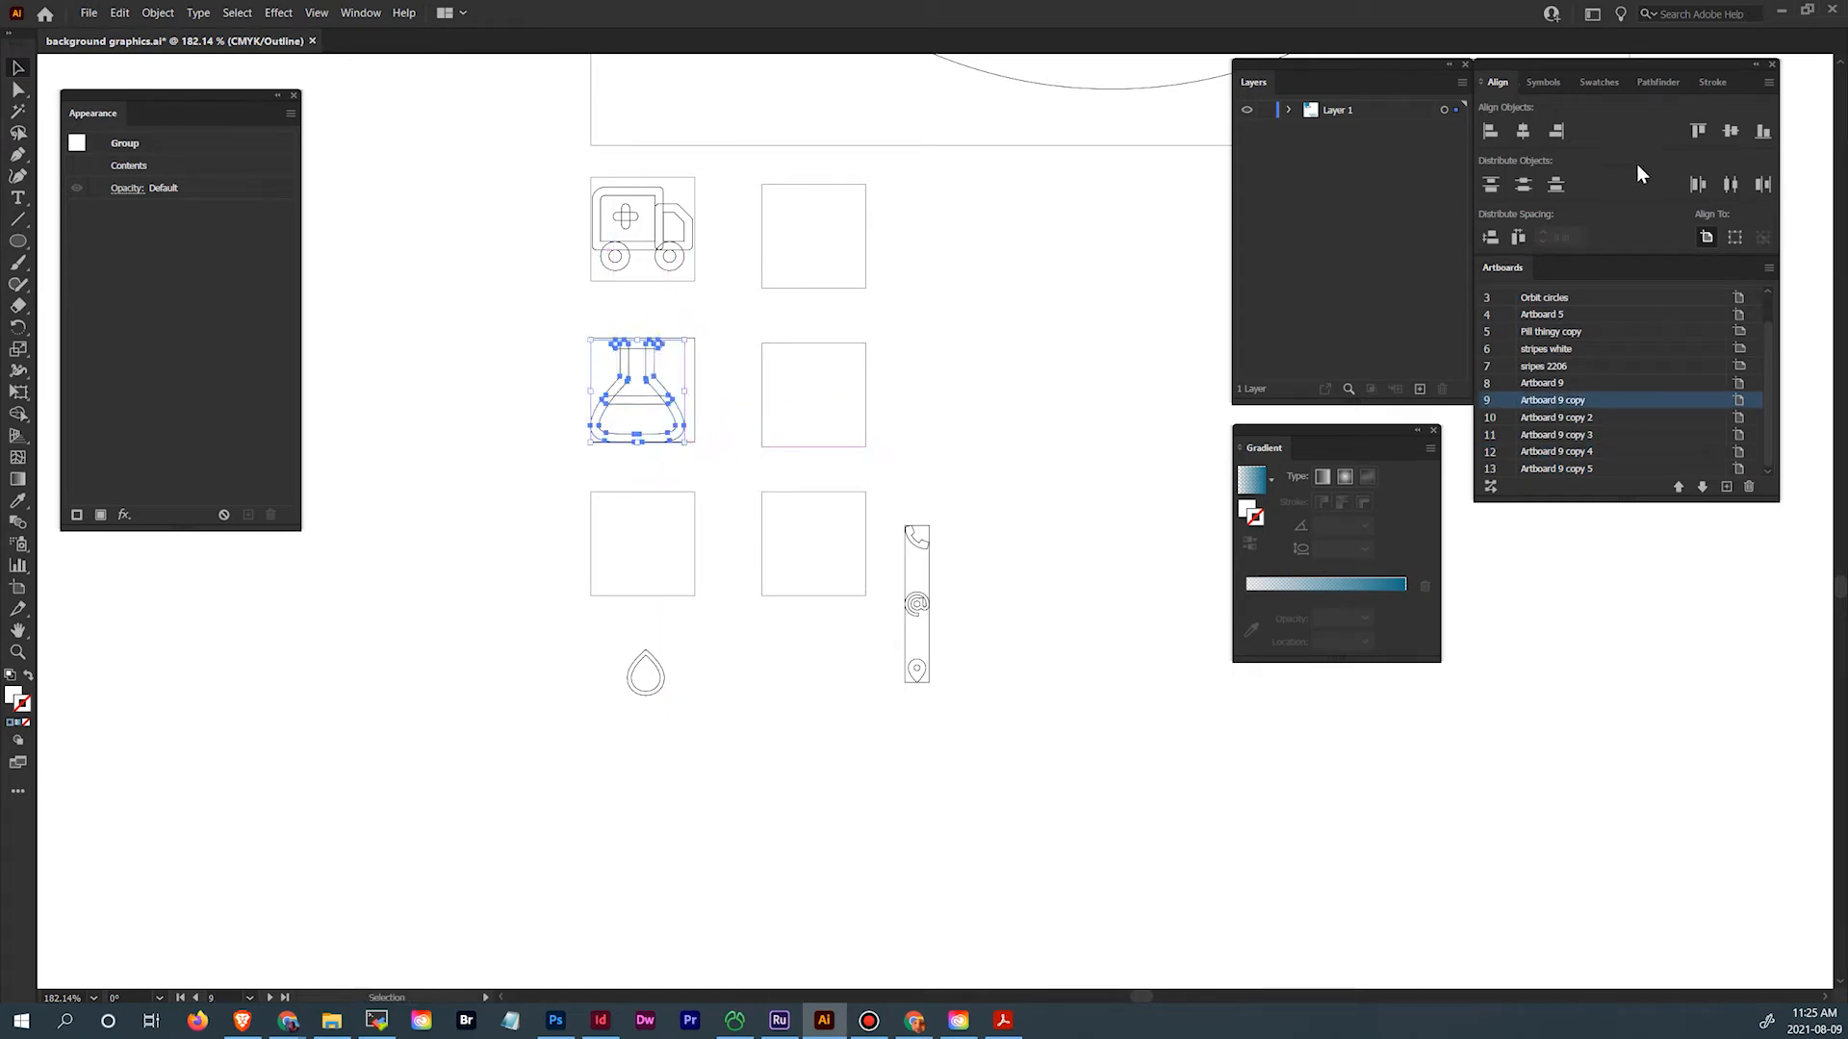
left_click(1521, 137)
left_click(1720, 133)
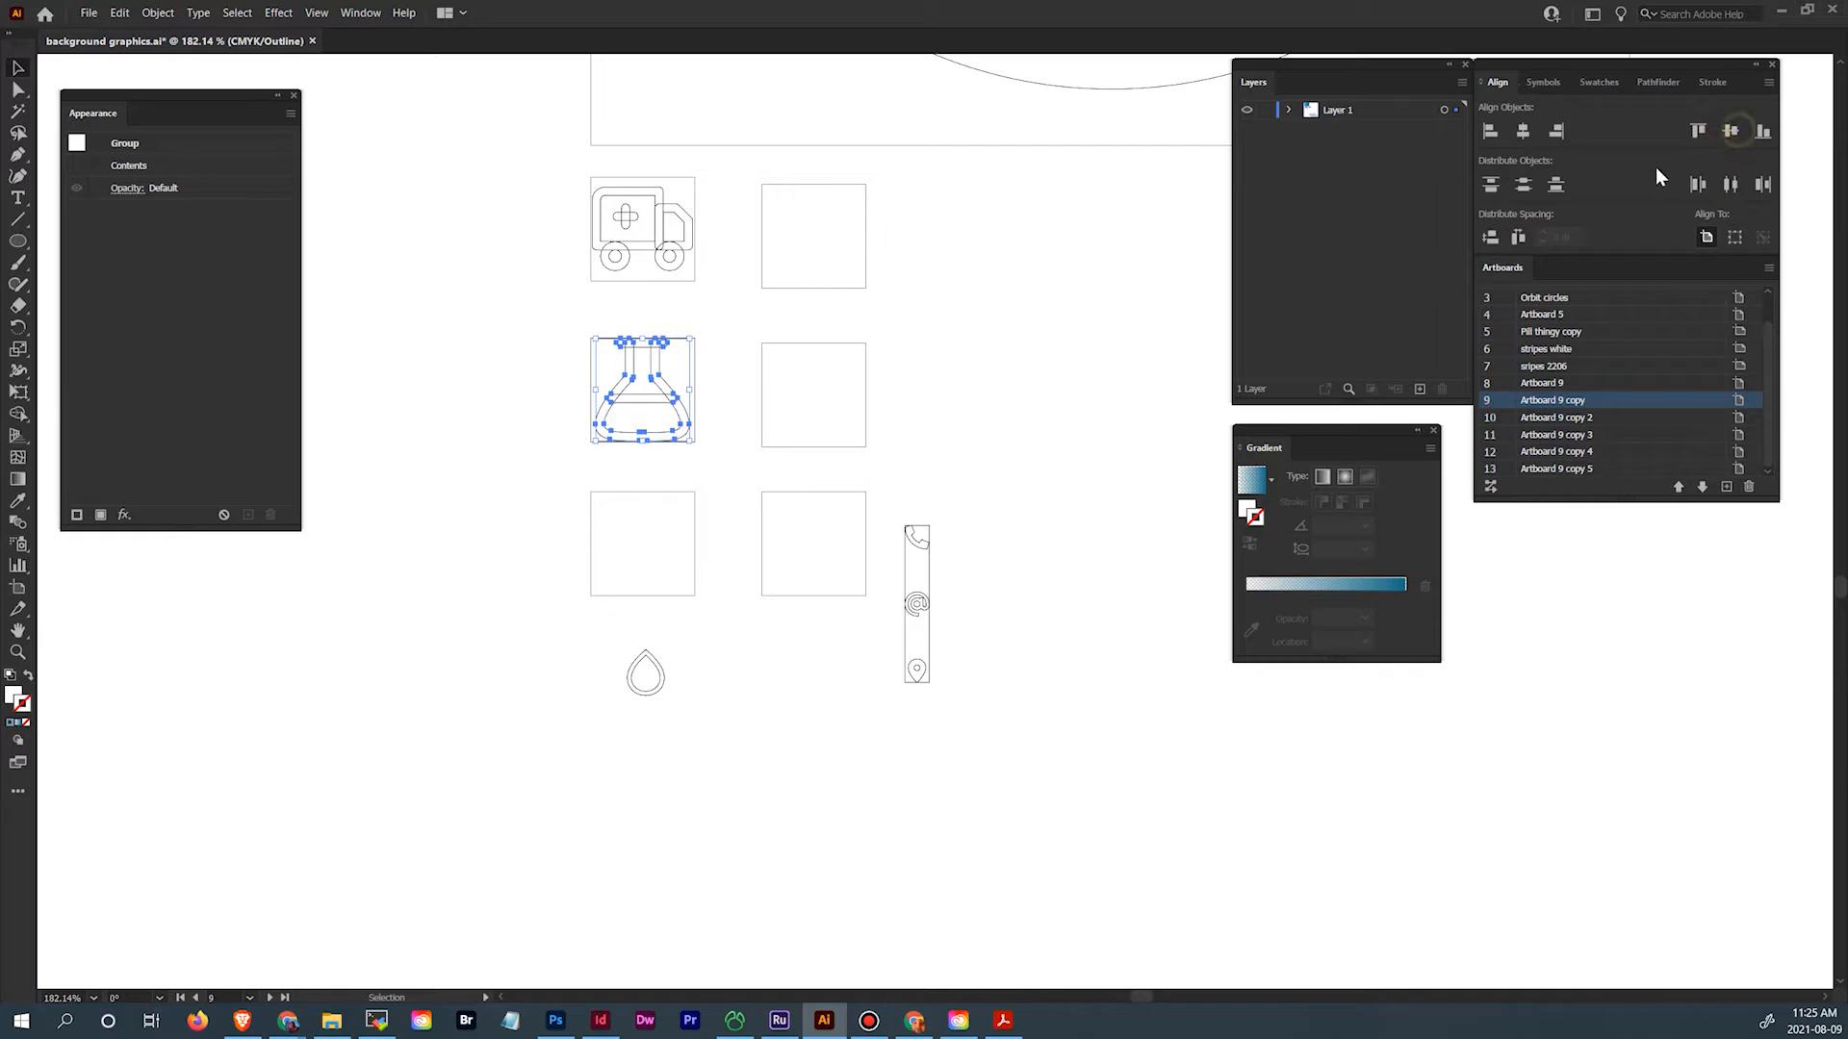
key("alt+Tab")
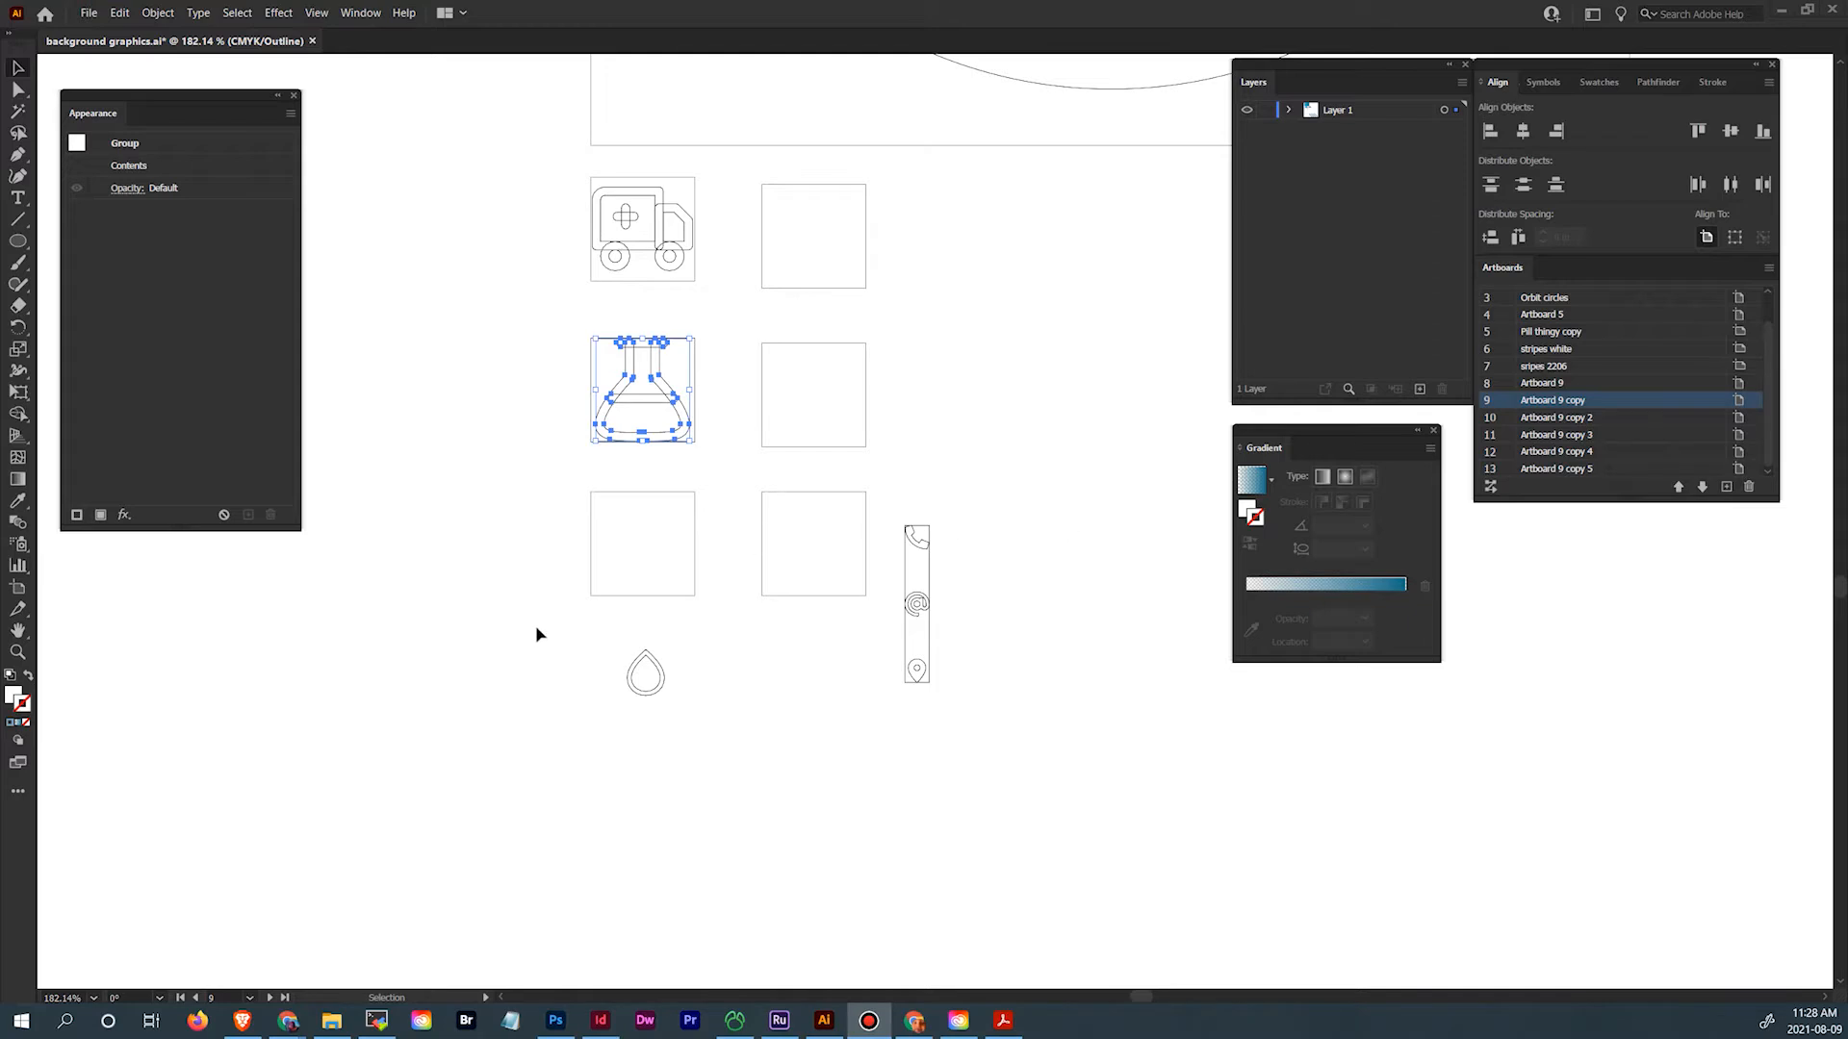
Place the drop icon on the lowest artboard of the first column, enlarge it to the artboard's height and centre it
left_click_drag(539, 636, 717, 722)
left_click_drag(653, 696, 677, 595)
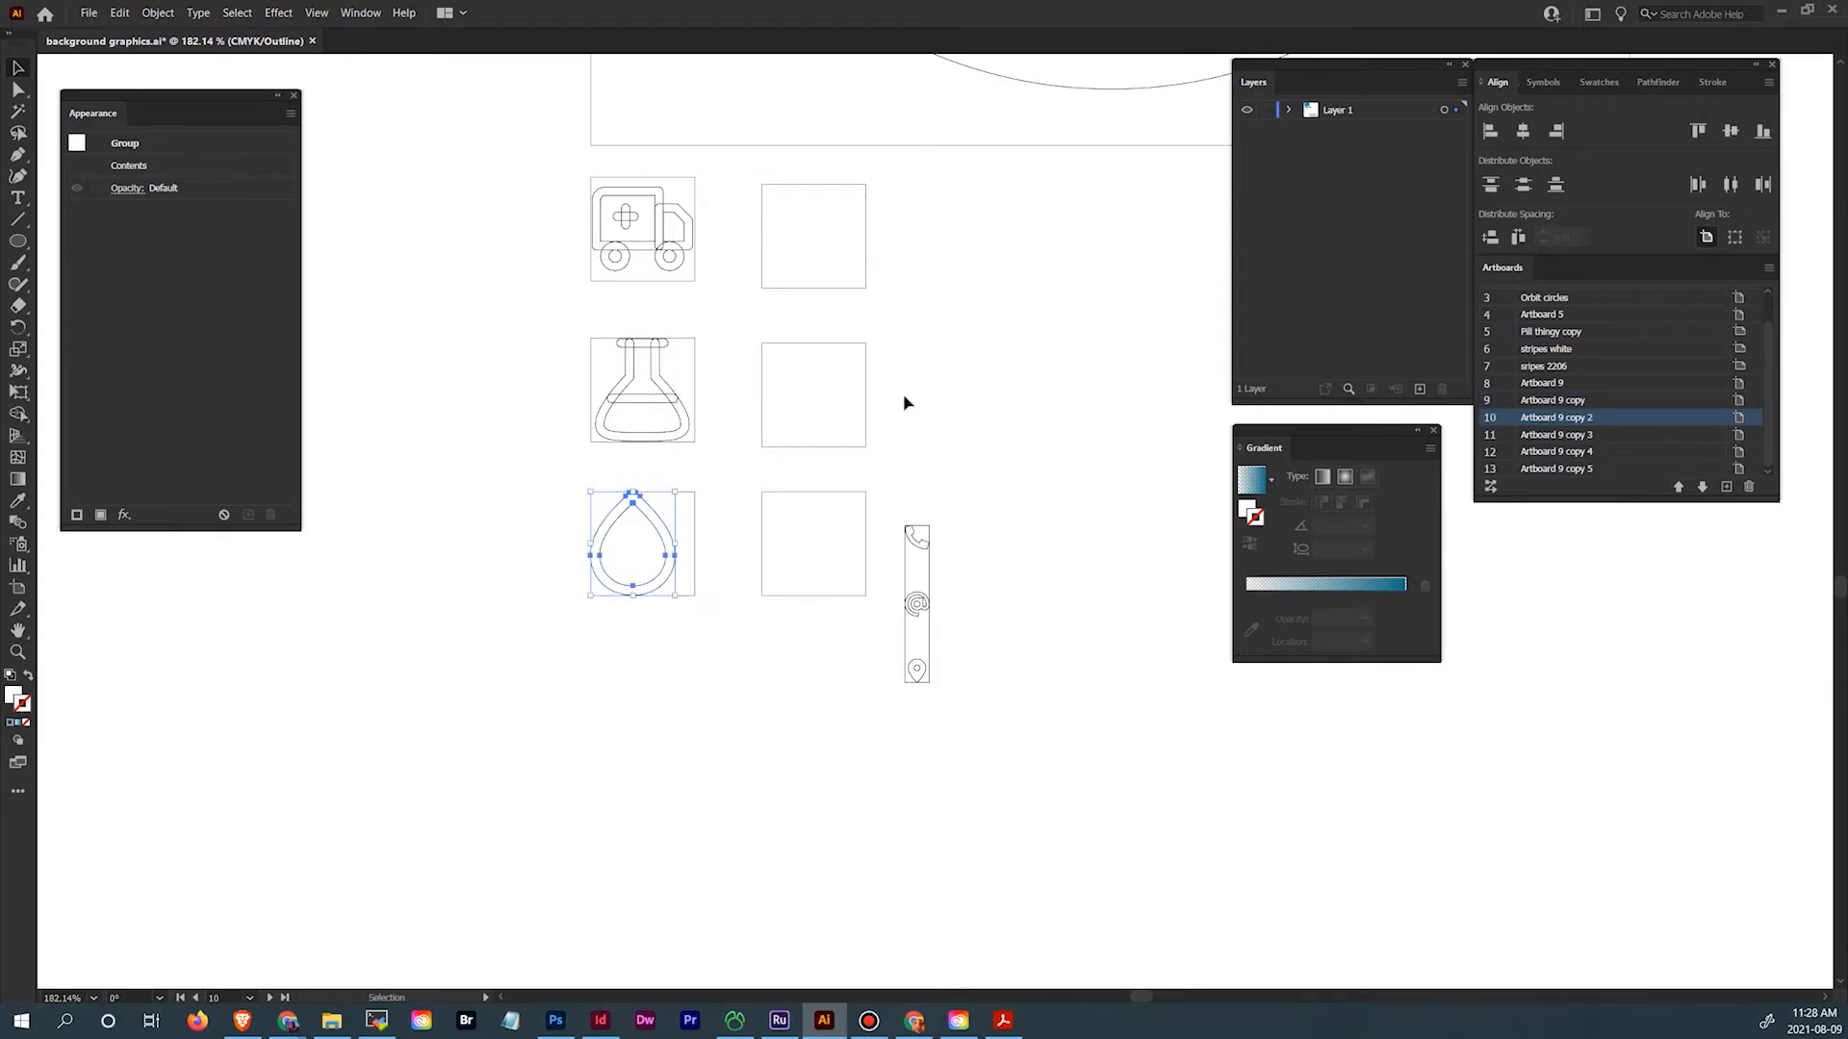
left_click(1526, 131)
left_click(991, 454)
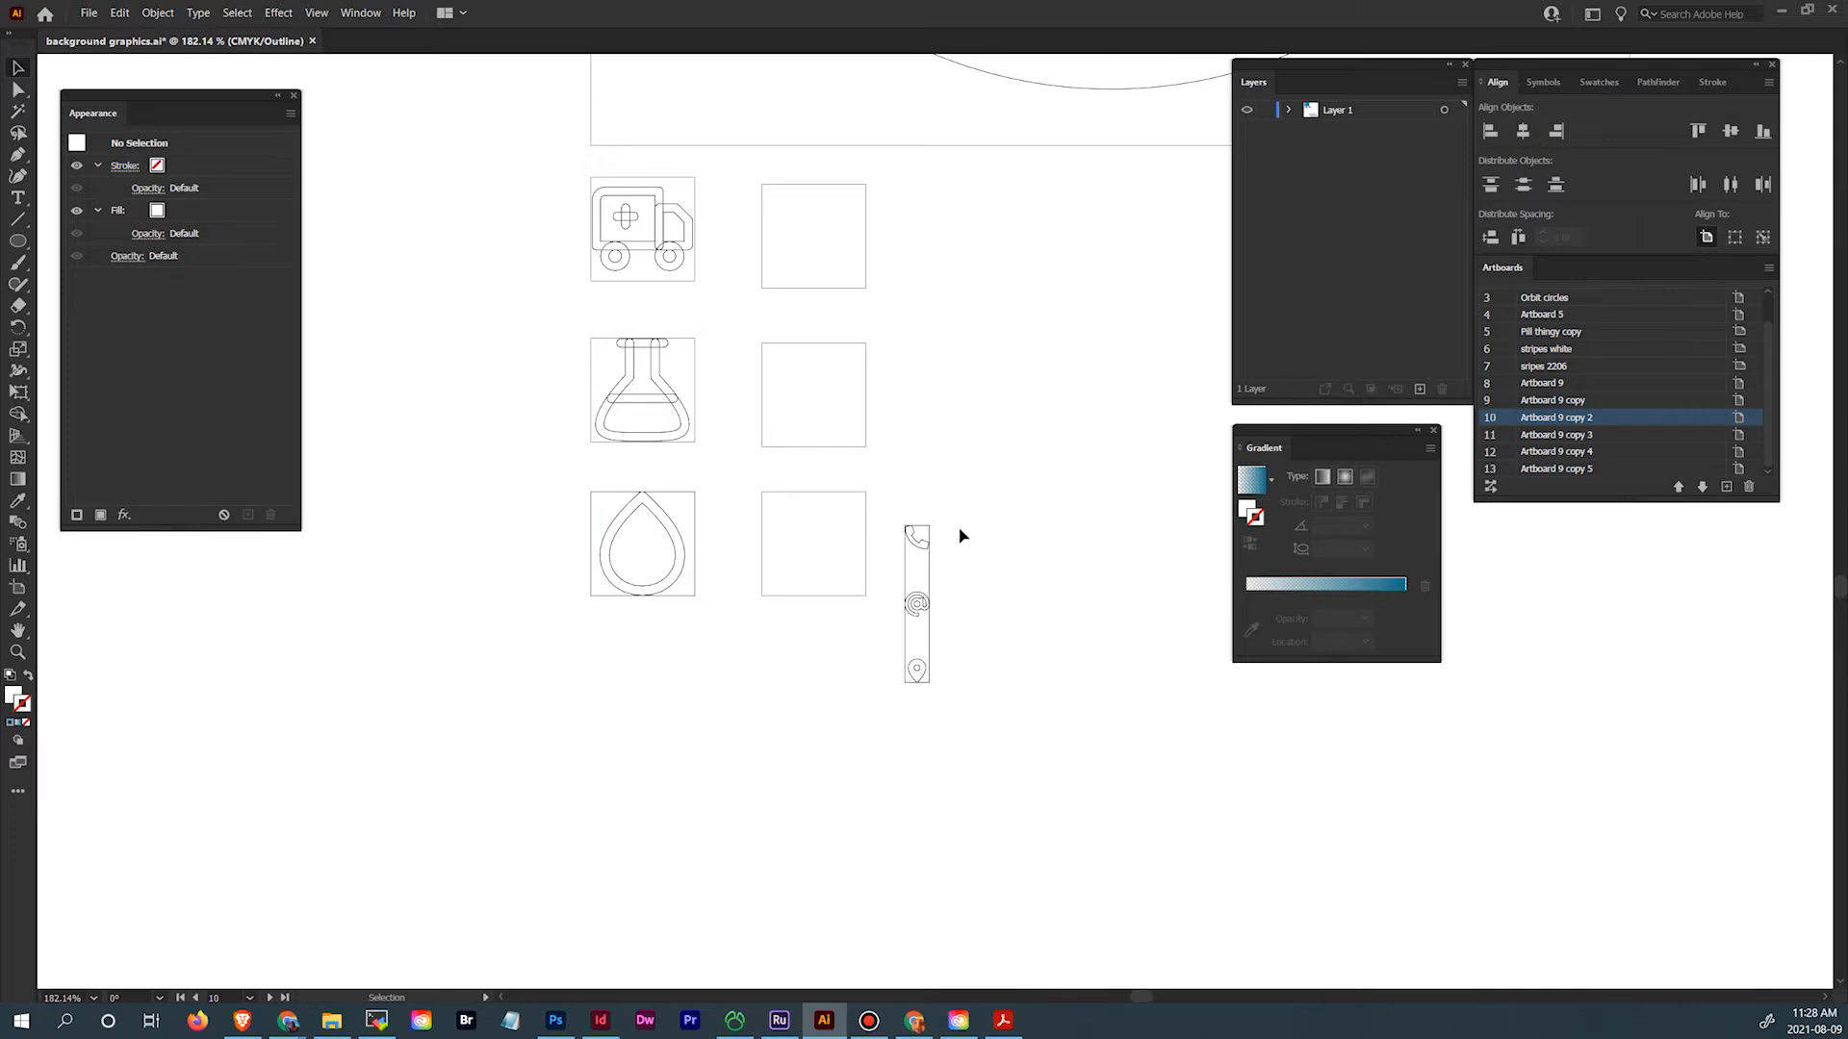
Separate the phone, at-sign and location pin icons from their enclosing frame and delete the frame
left_click(929, 570)
right_click(932, 571)
left_click(1047, 709)
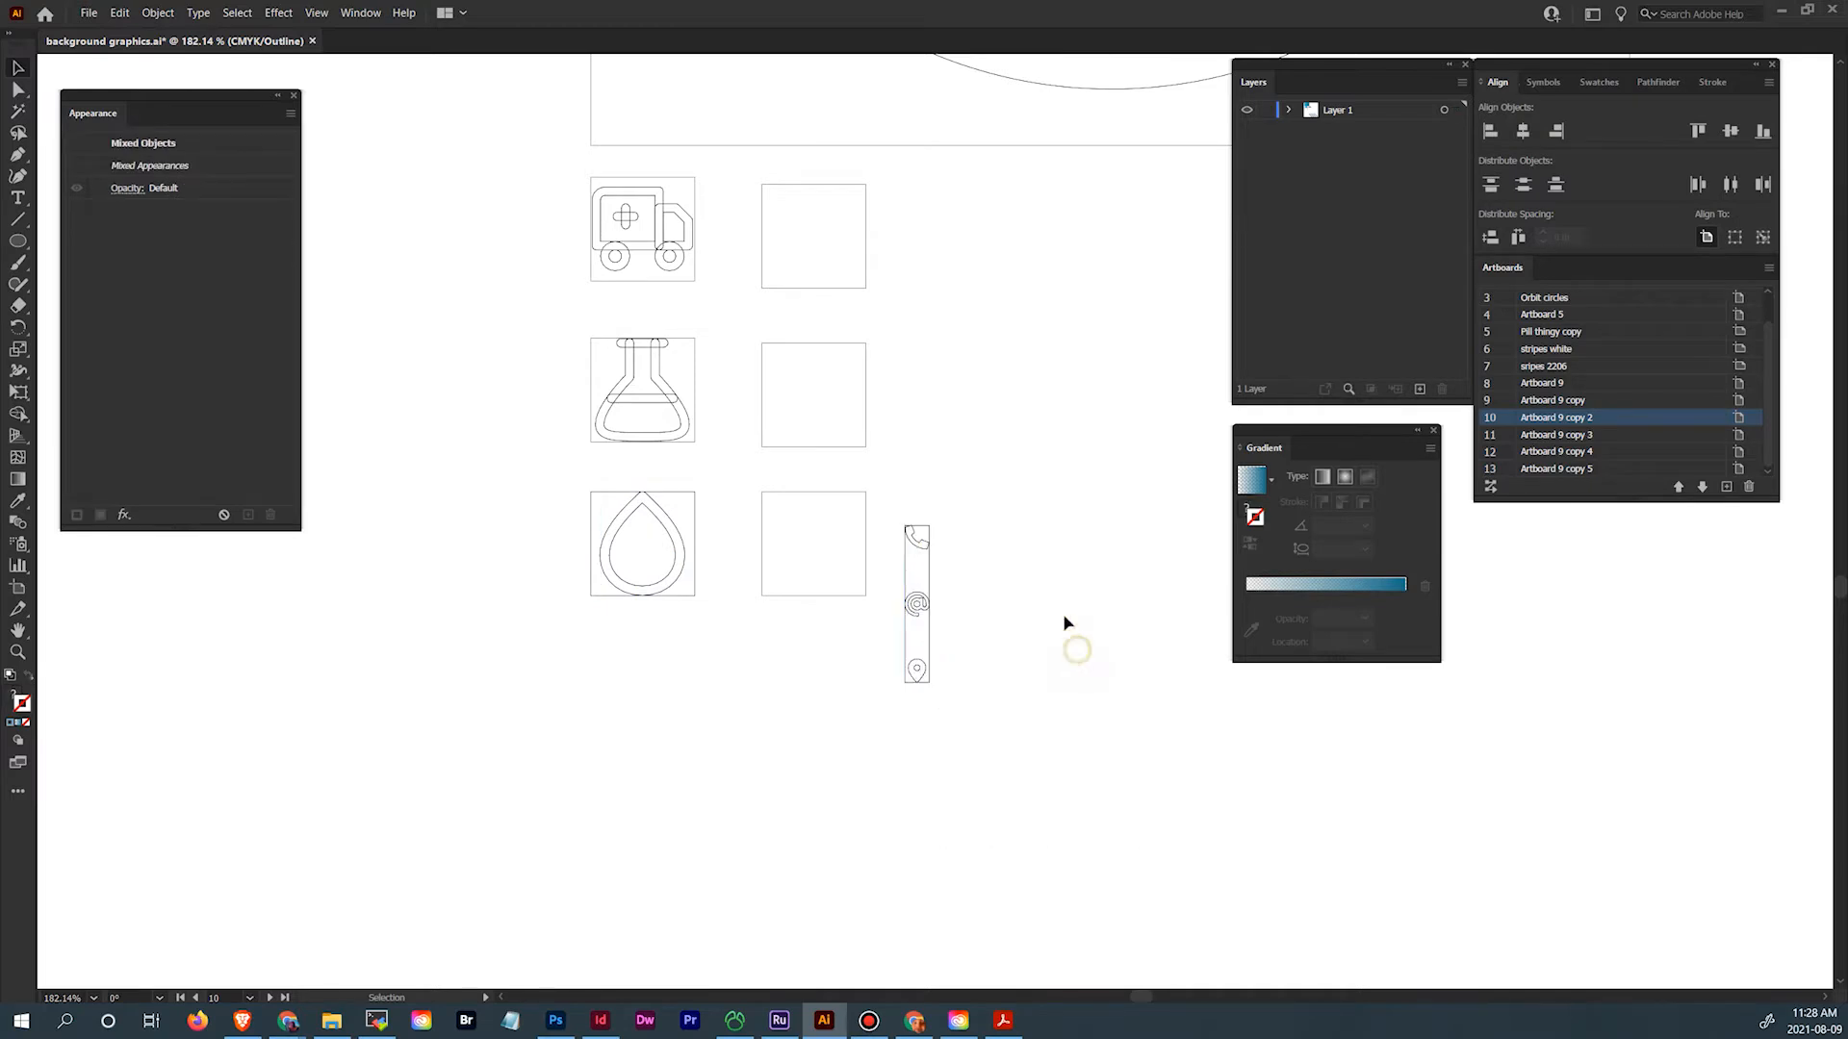
left_click(923, 580)
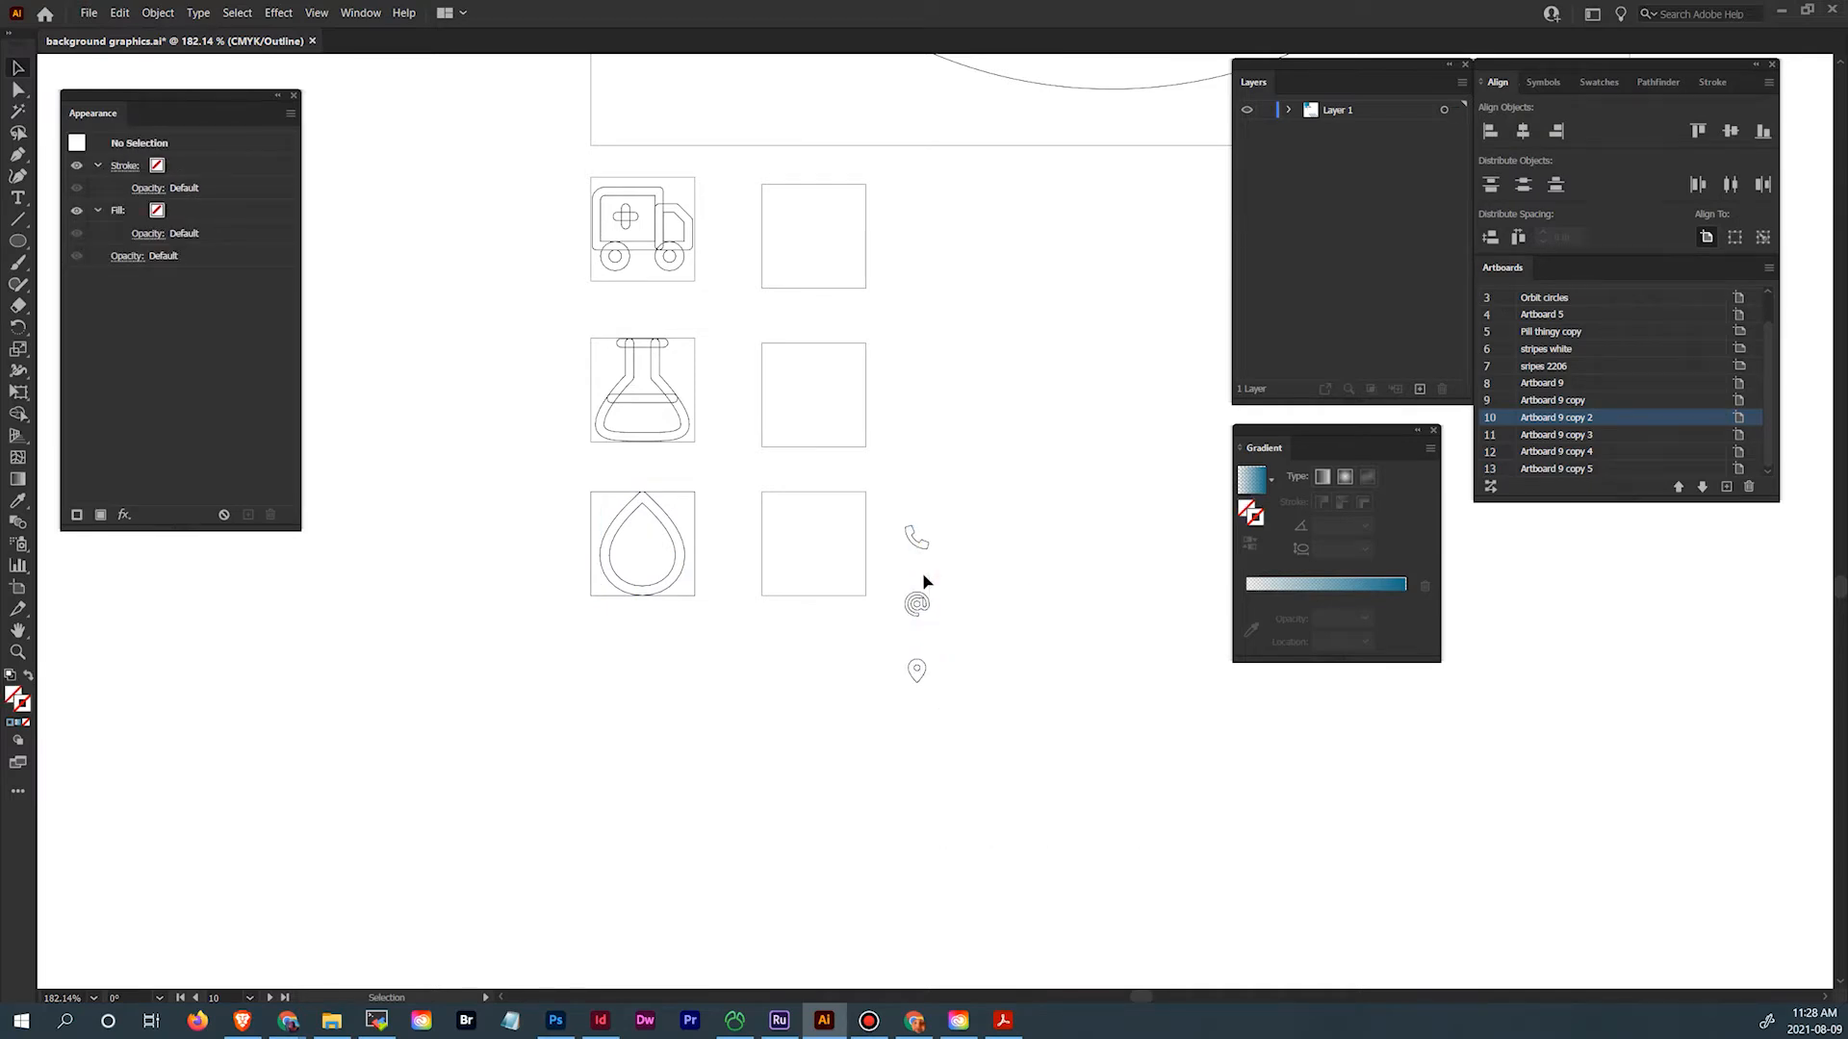
Place the phone and at-sign icons on the second column's top and middle artboards, enlarging each to fill its artboard
left_click(919, 544)
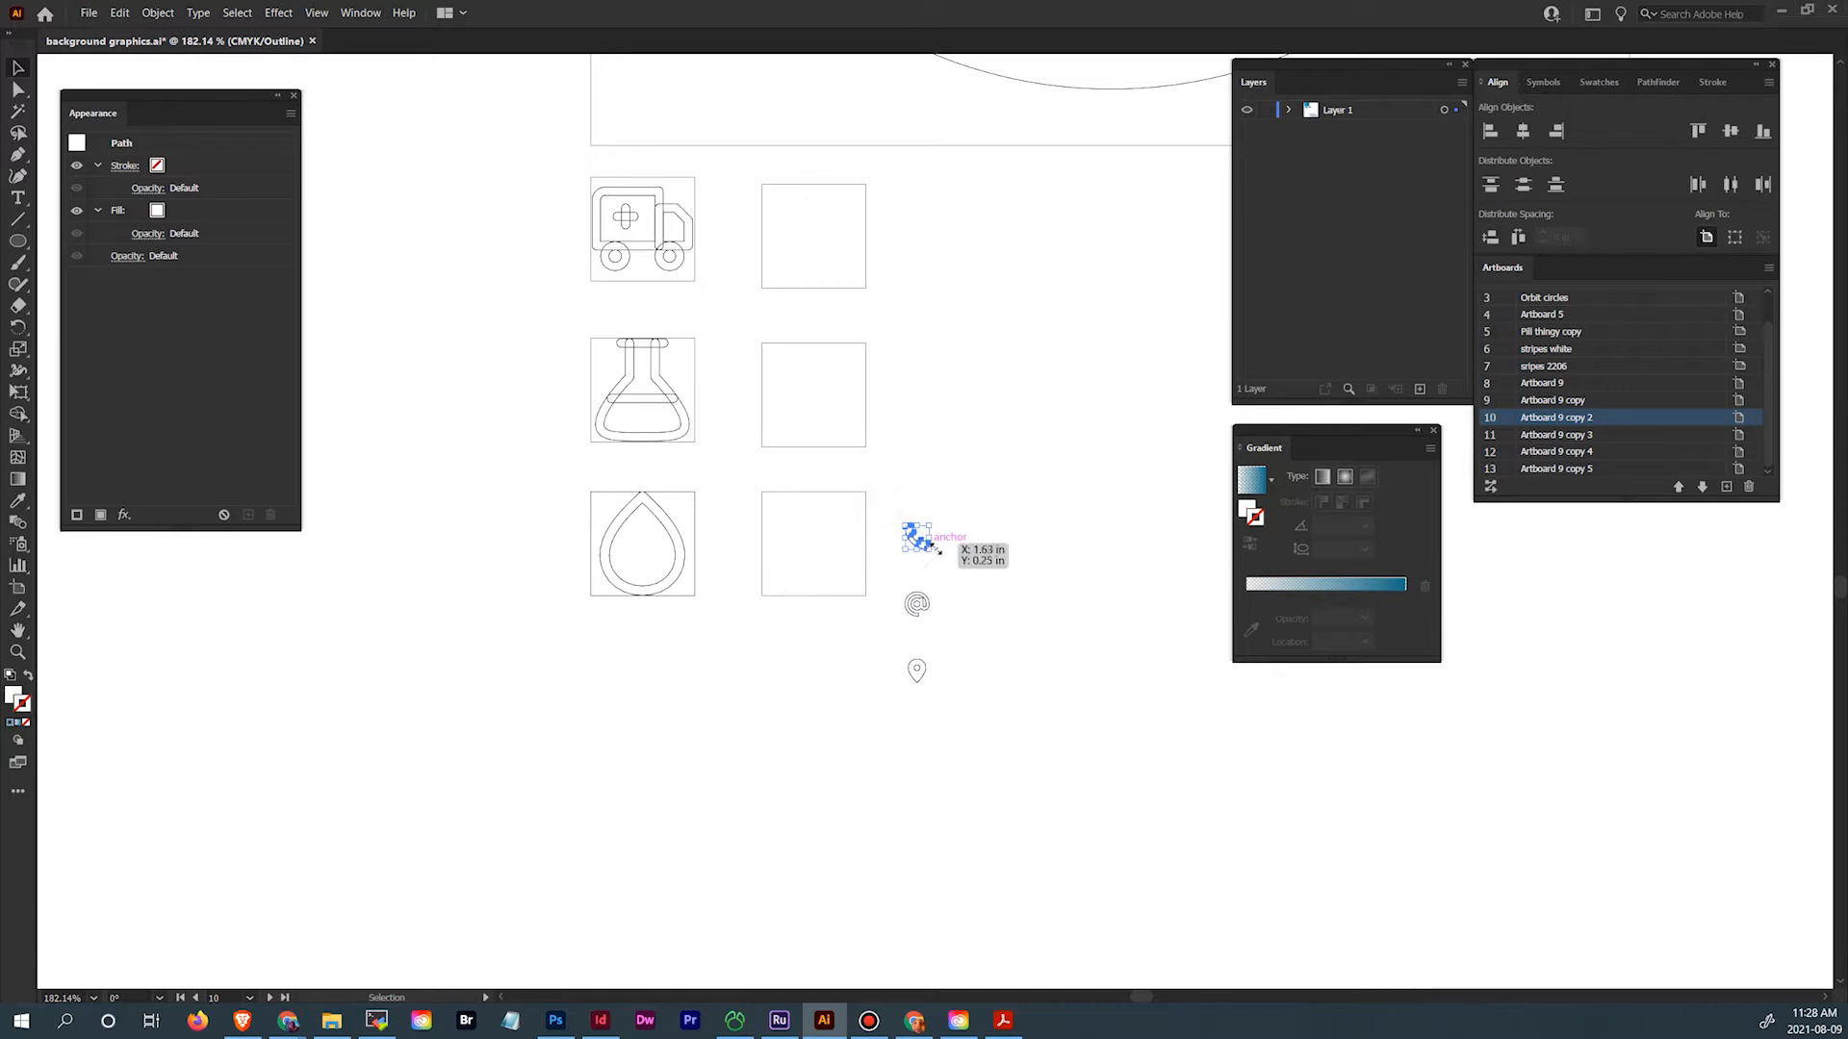
left_click_drag(930, 550, 861, 298)
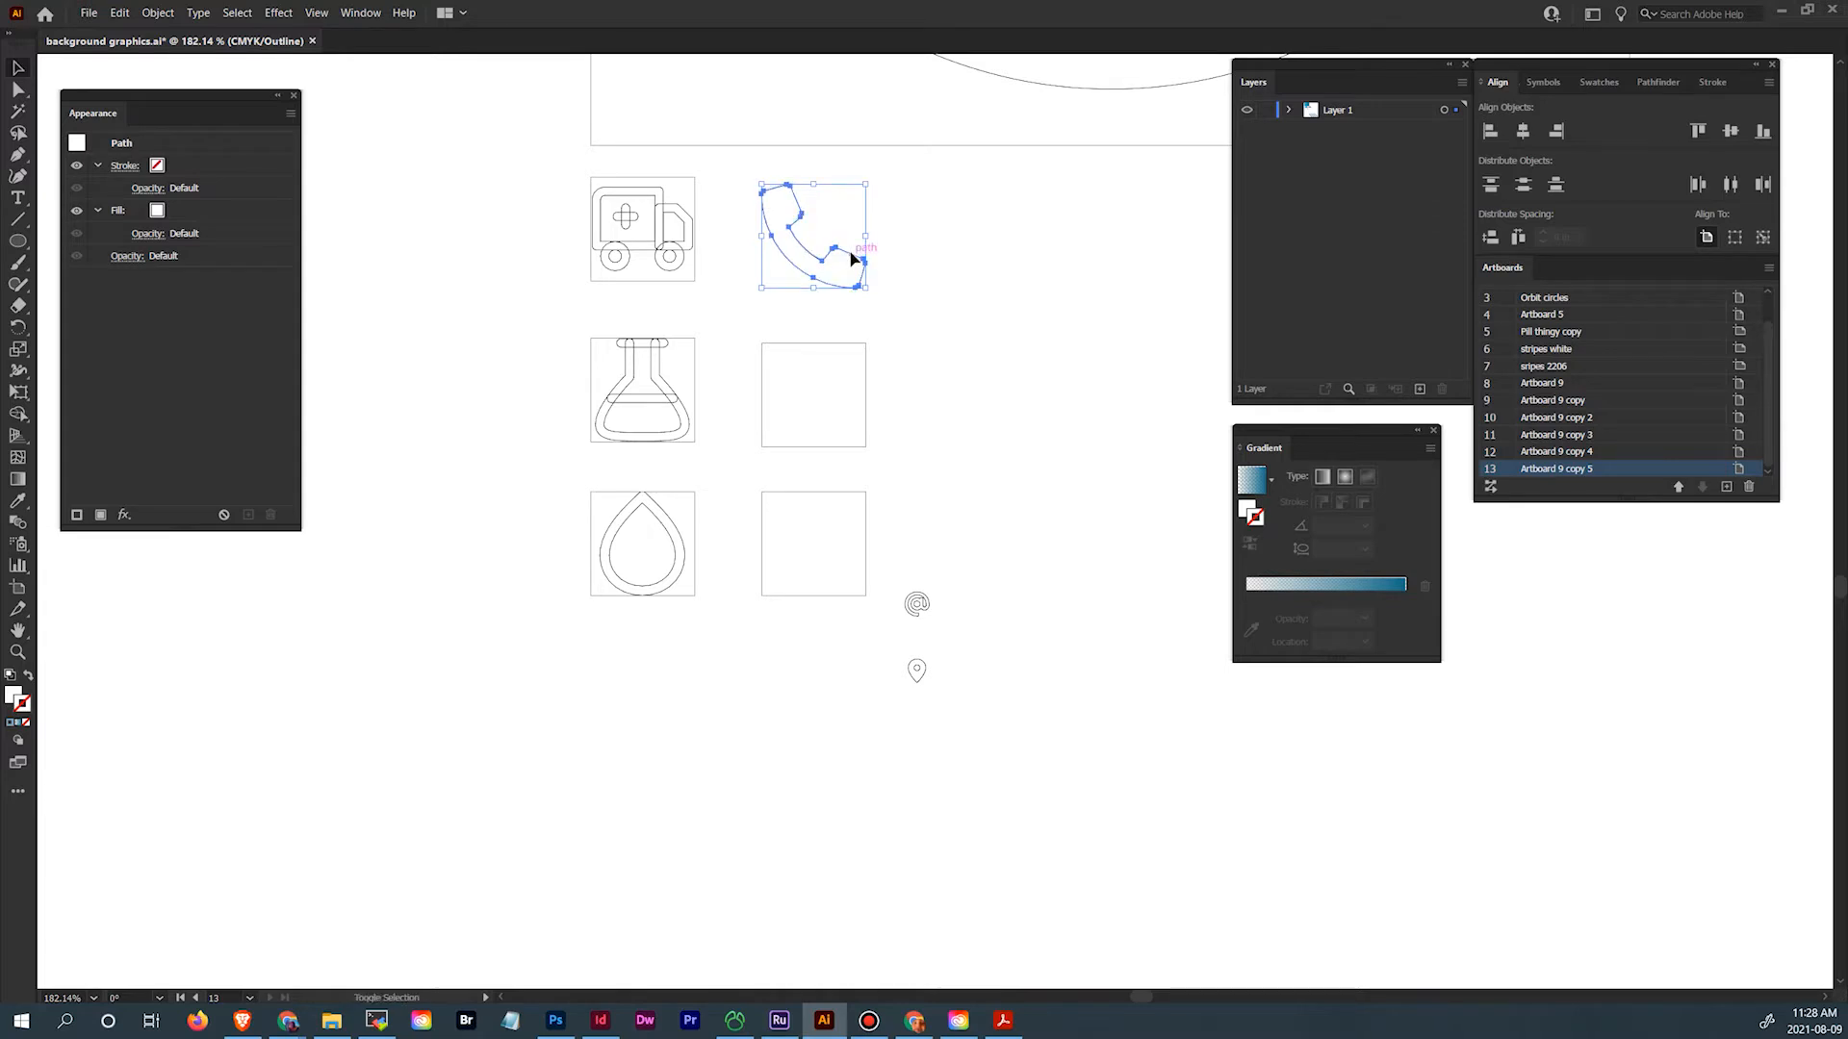
left_click(920, 272)
left_click_drag(917, 607, 866, 444)
left_click(927, 608)
Place the location pin on the second column's lowest artboard at full artboard height and centre it both ways
left_click_drag(870, 668, 841, 595)
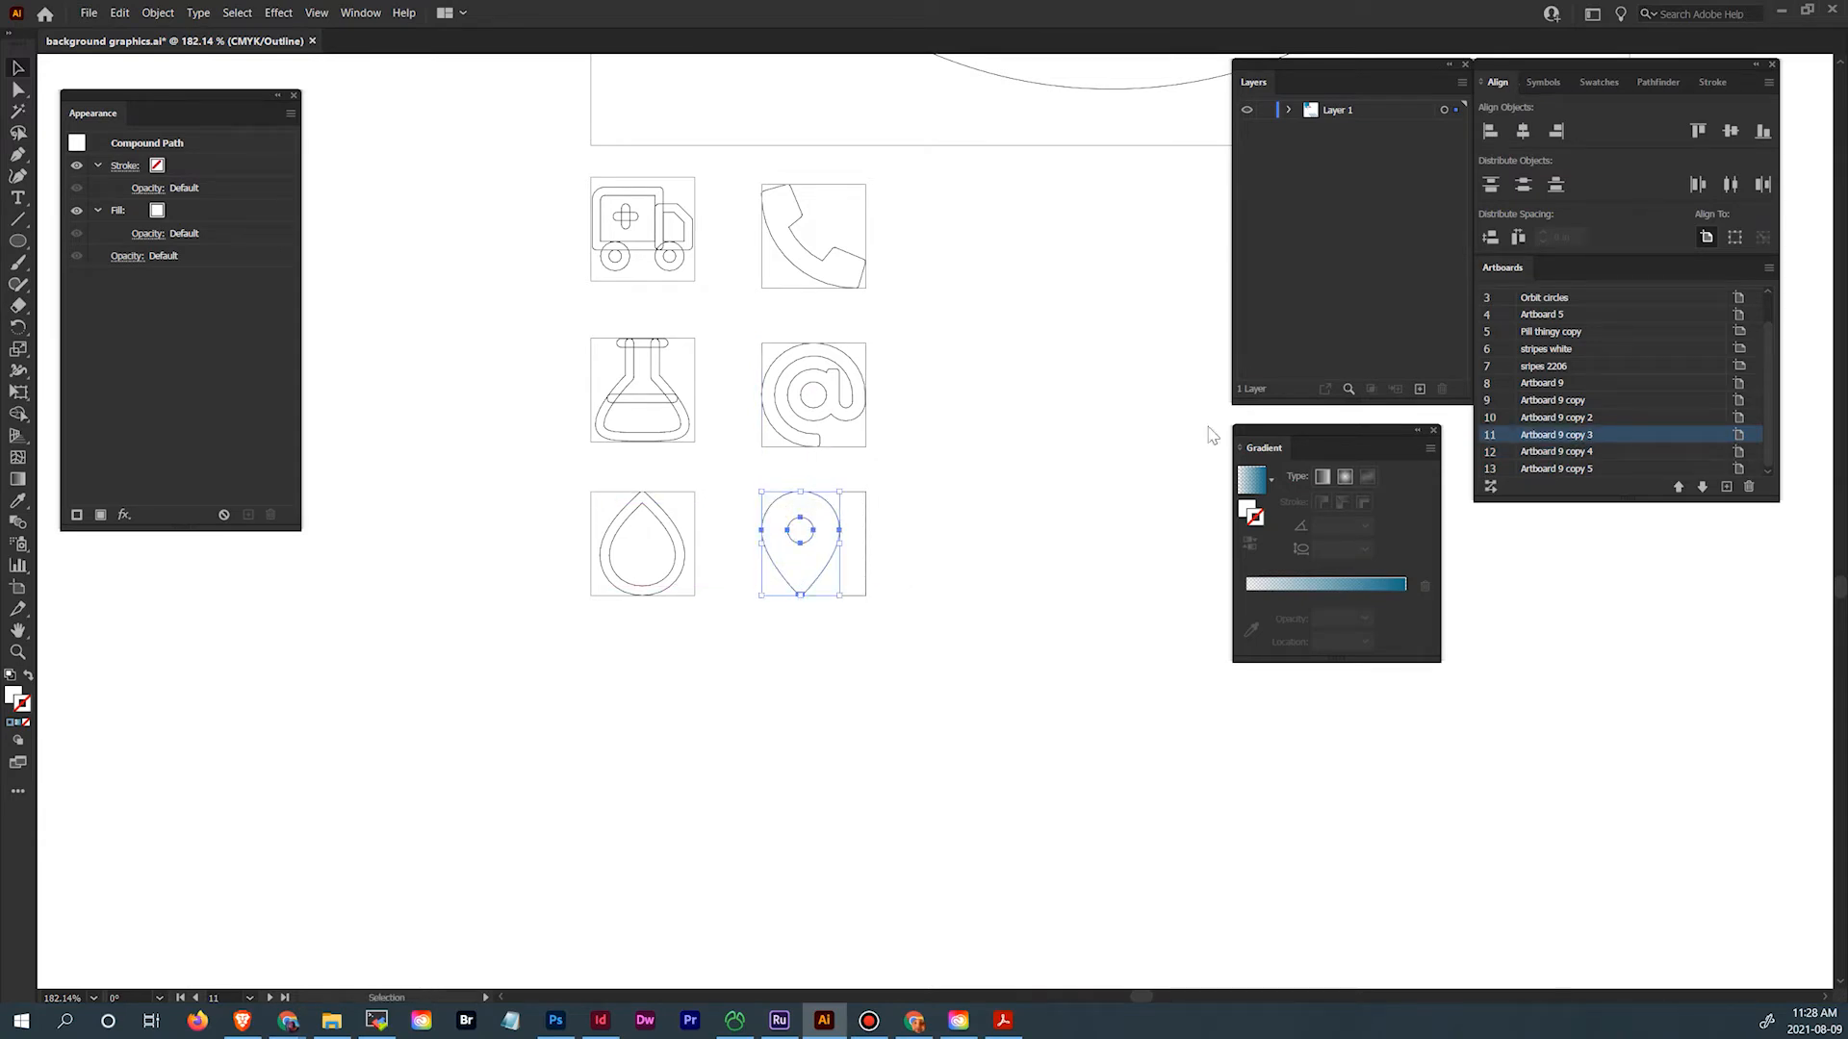
left_click(1730, 131)
left_click(1522, 130)
left_click(1144, 468)
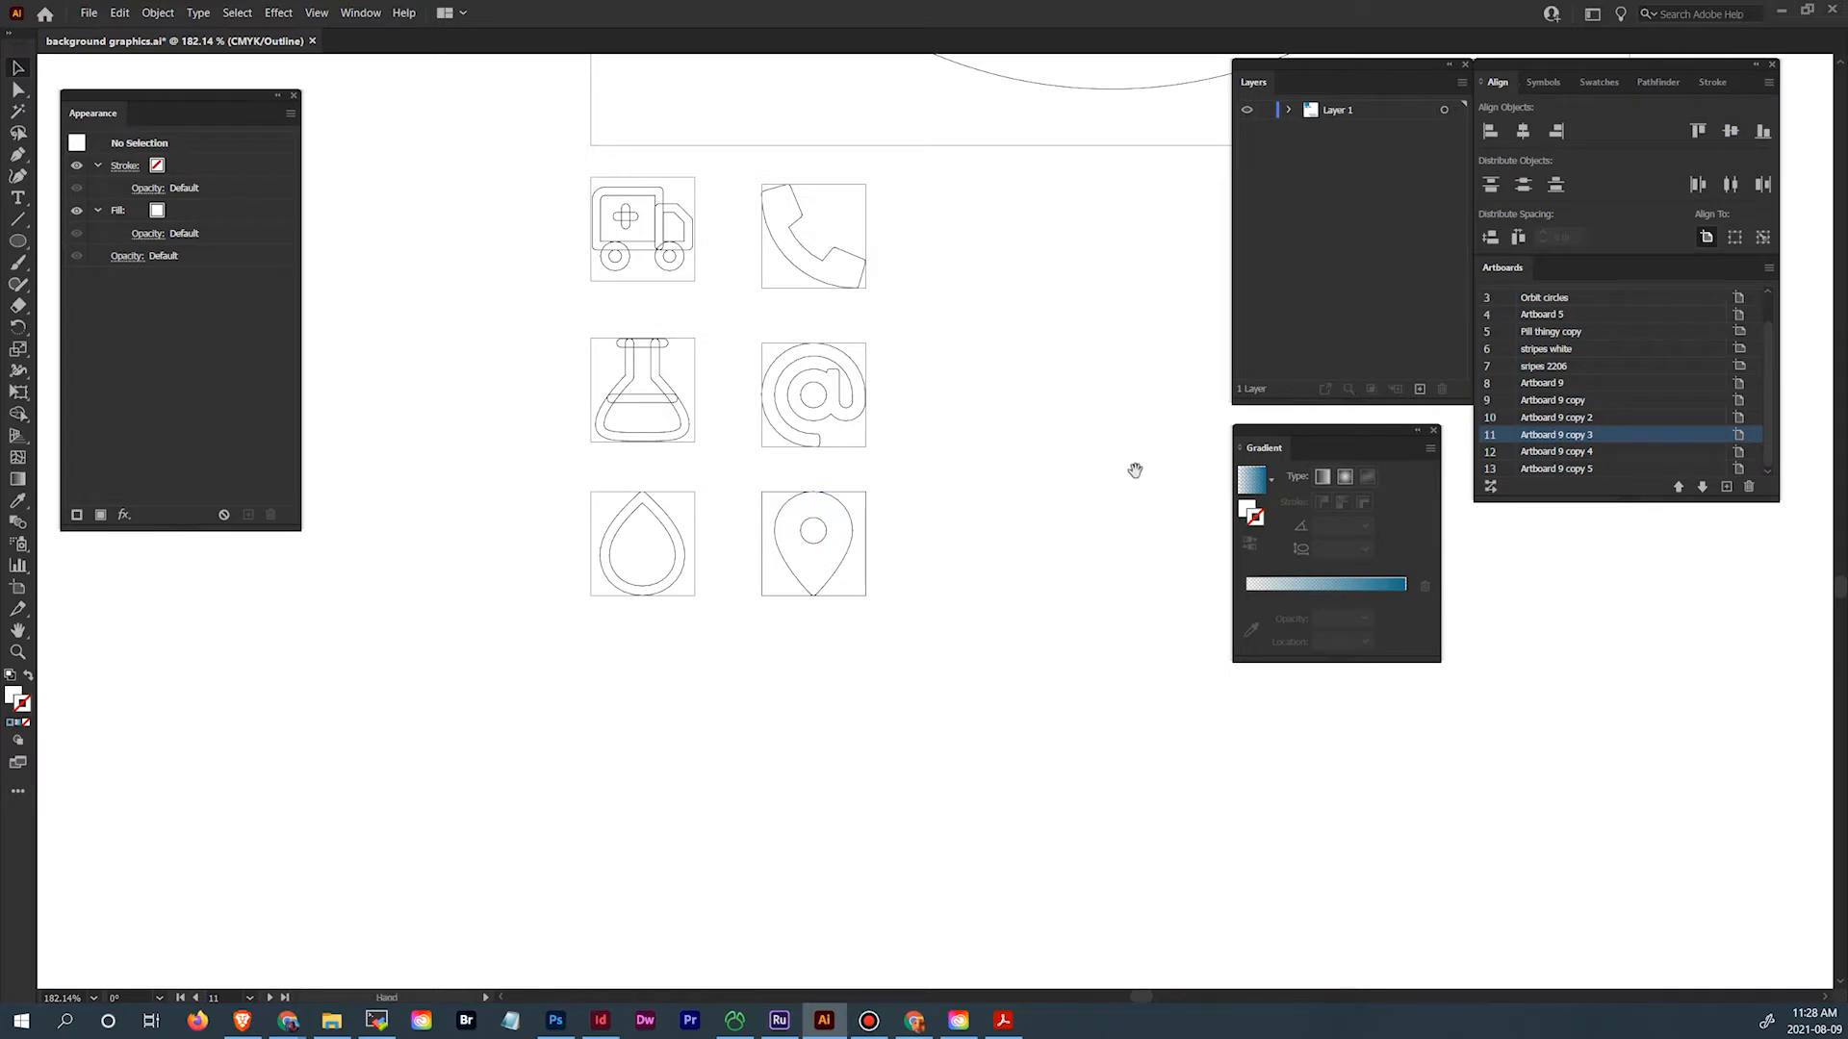
scroll(1133, 491, "up", 1)
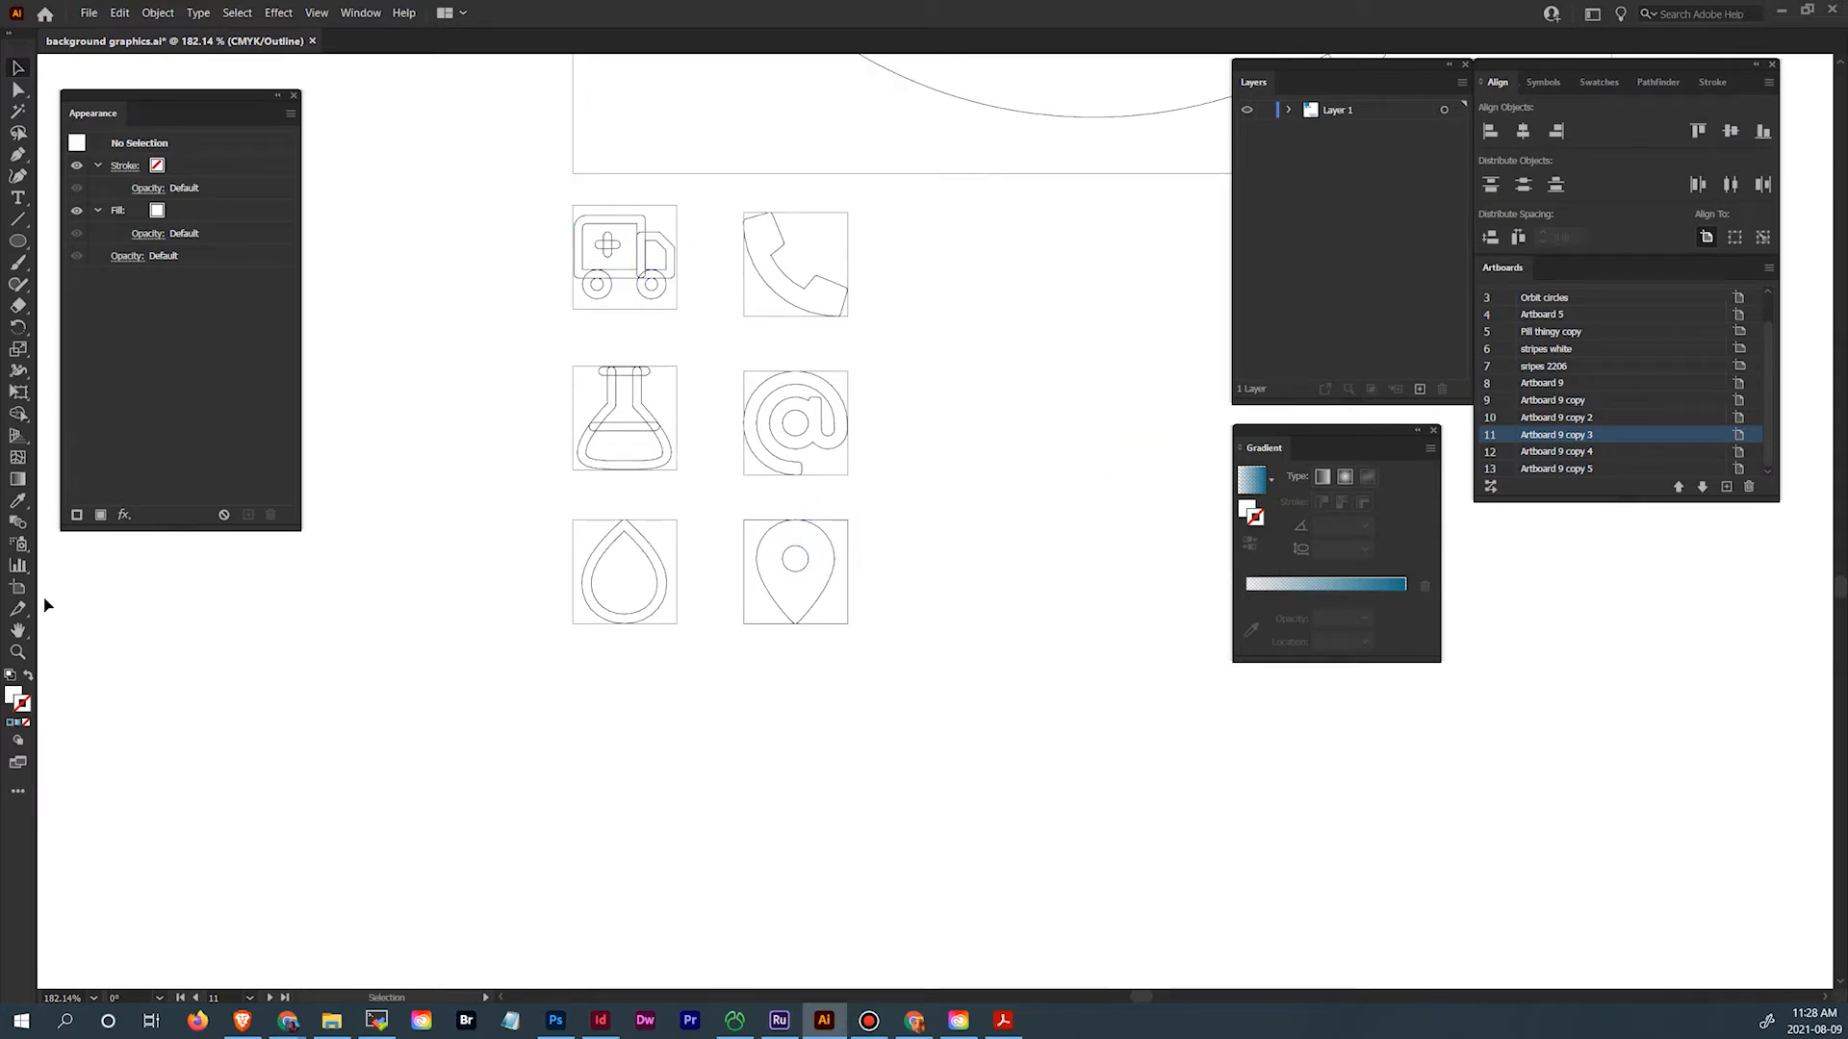
Unite the overlapping shapes of the ambulance icon with Pathfinder
left_click(17, 651)
left_click_drag(530, 221, 809, 540)
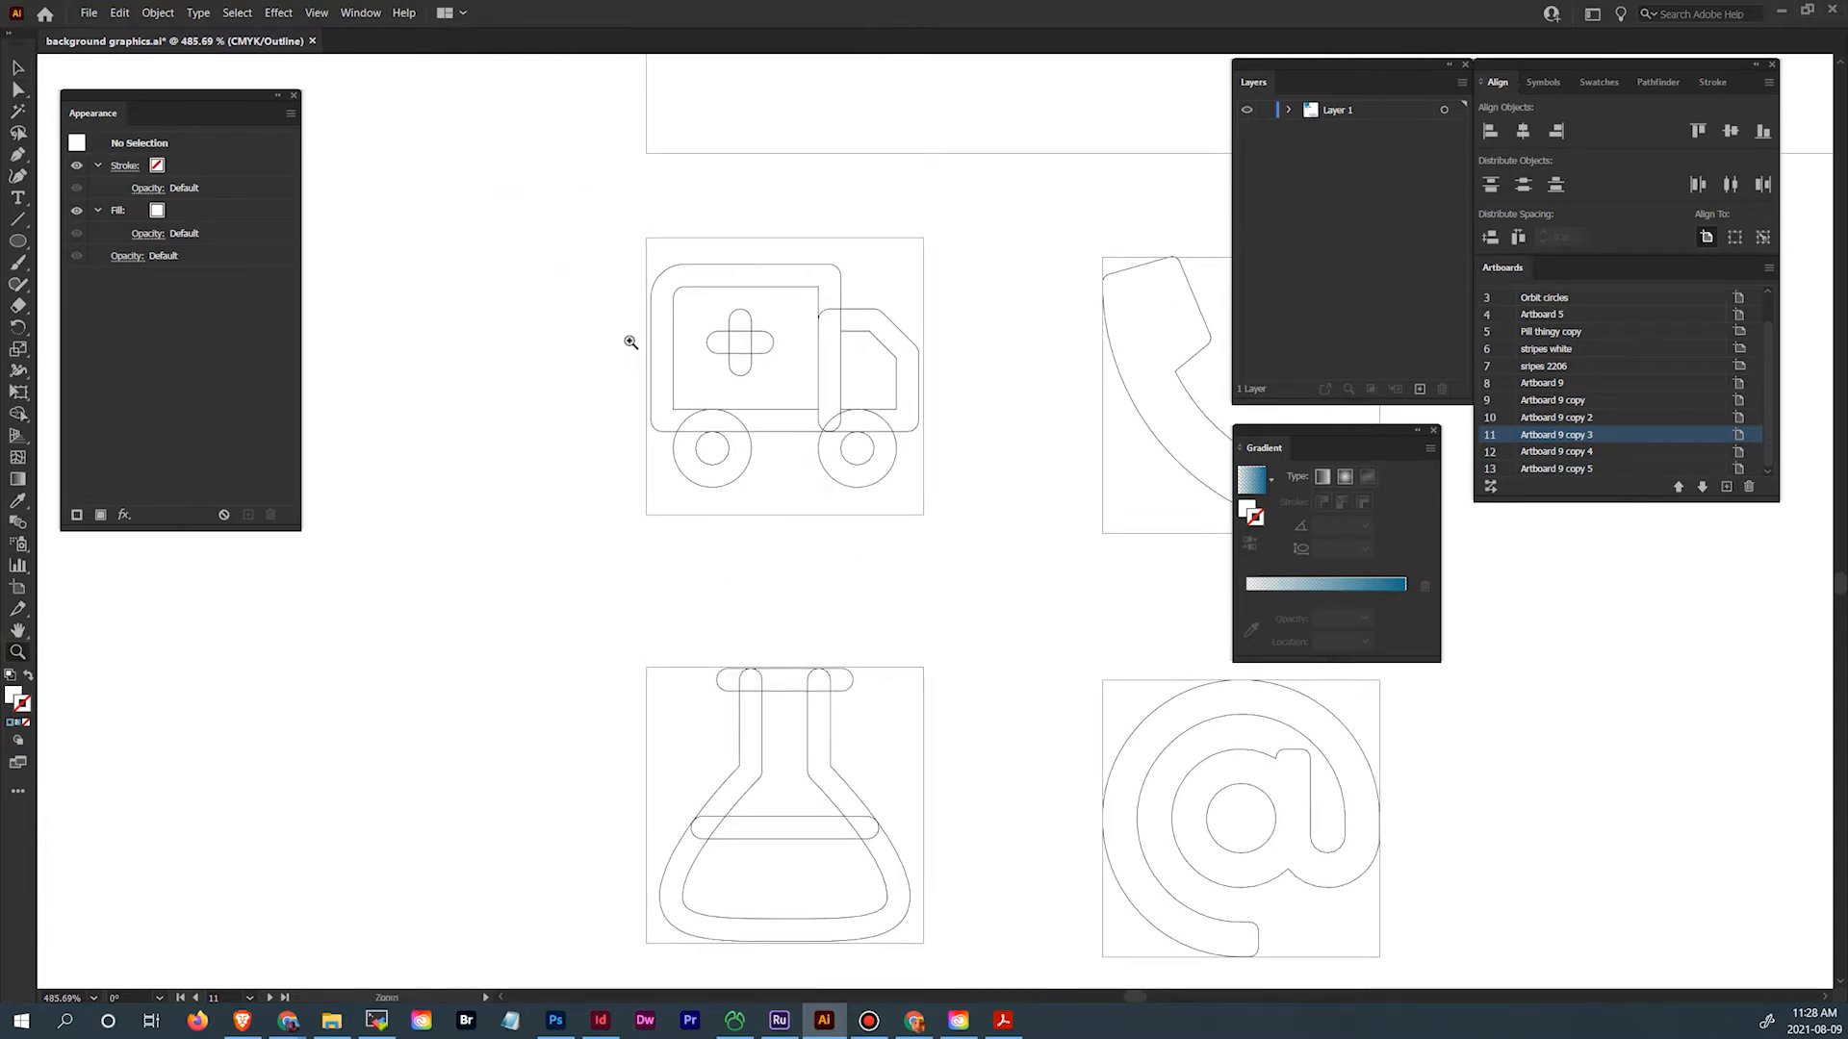
left_click(18, 67)
left_click_drag(583, 268, 973, 583)
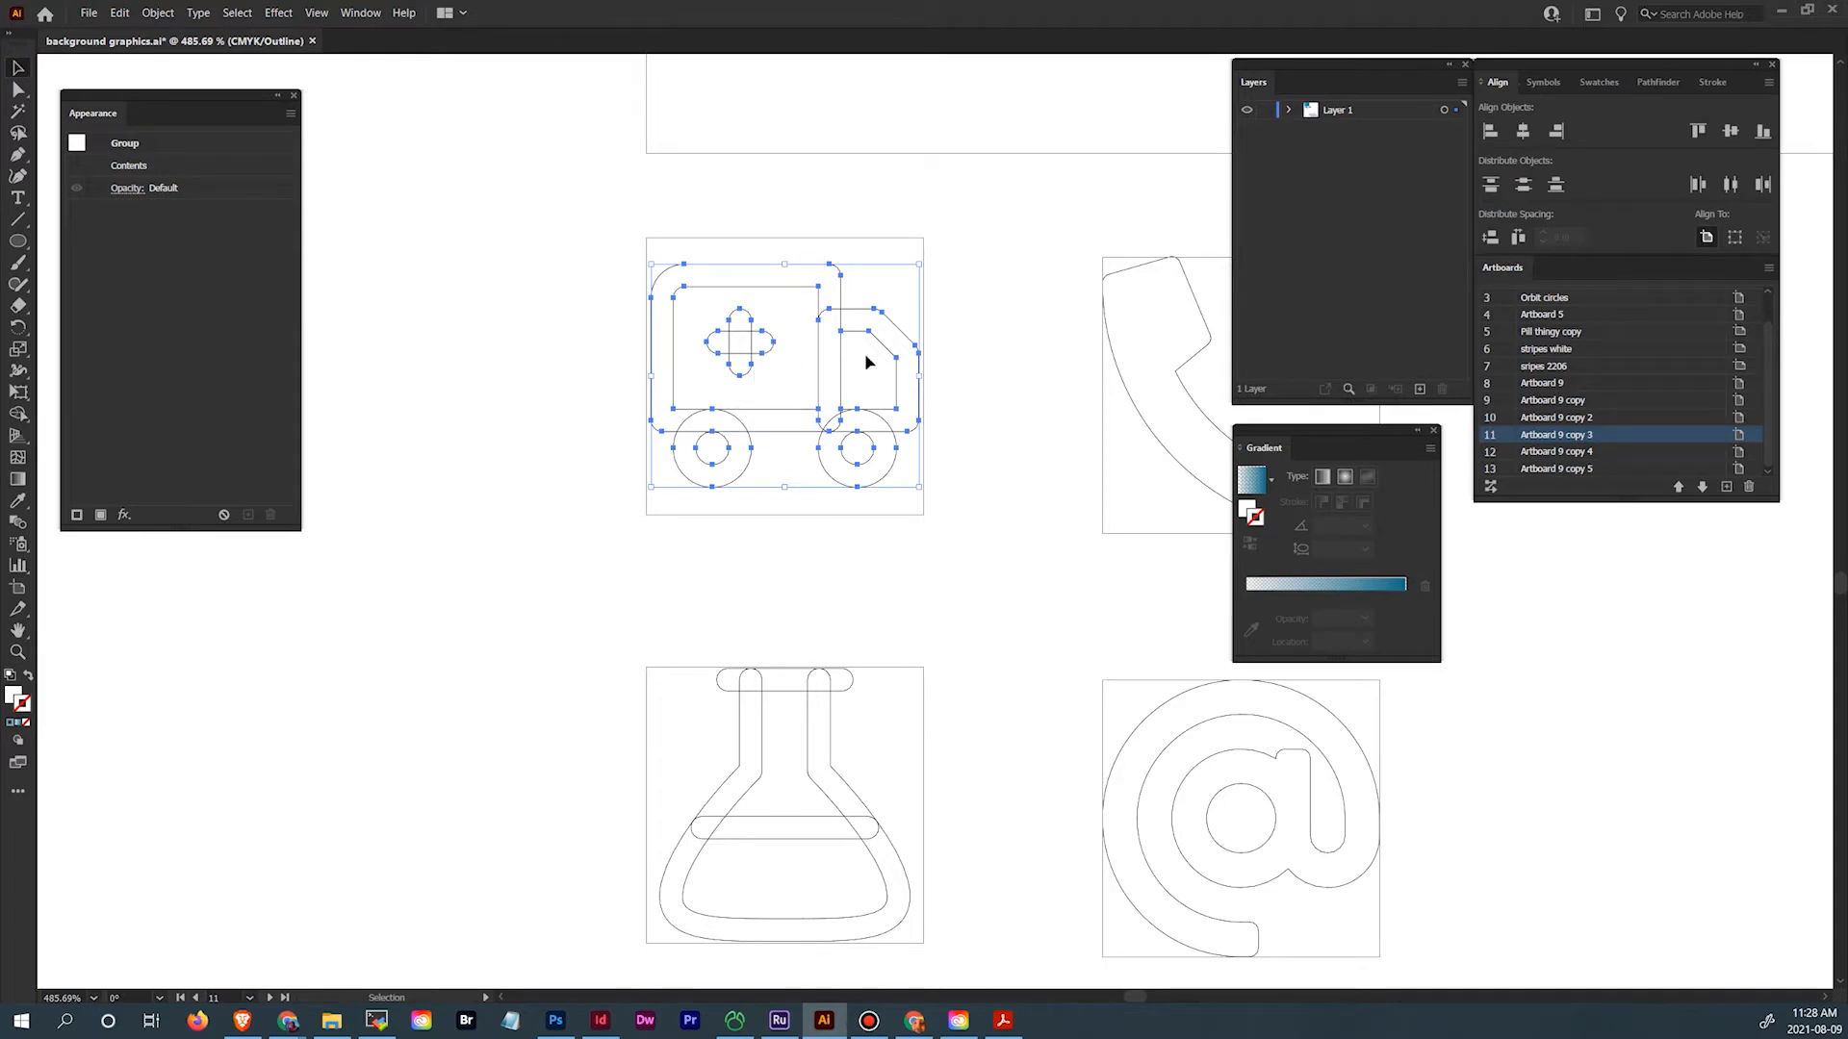
left_click(1652, 82)
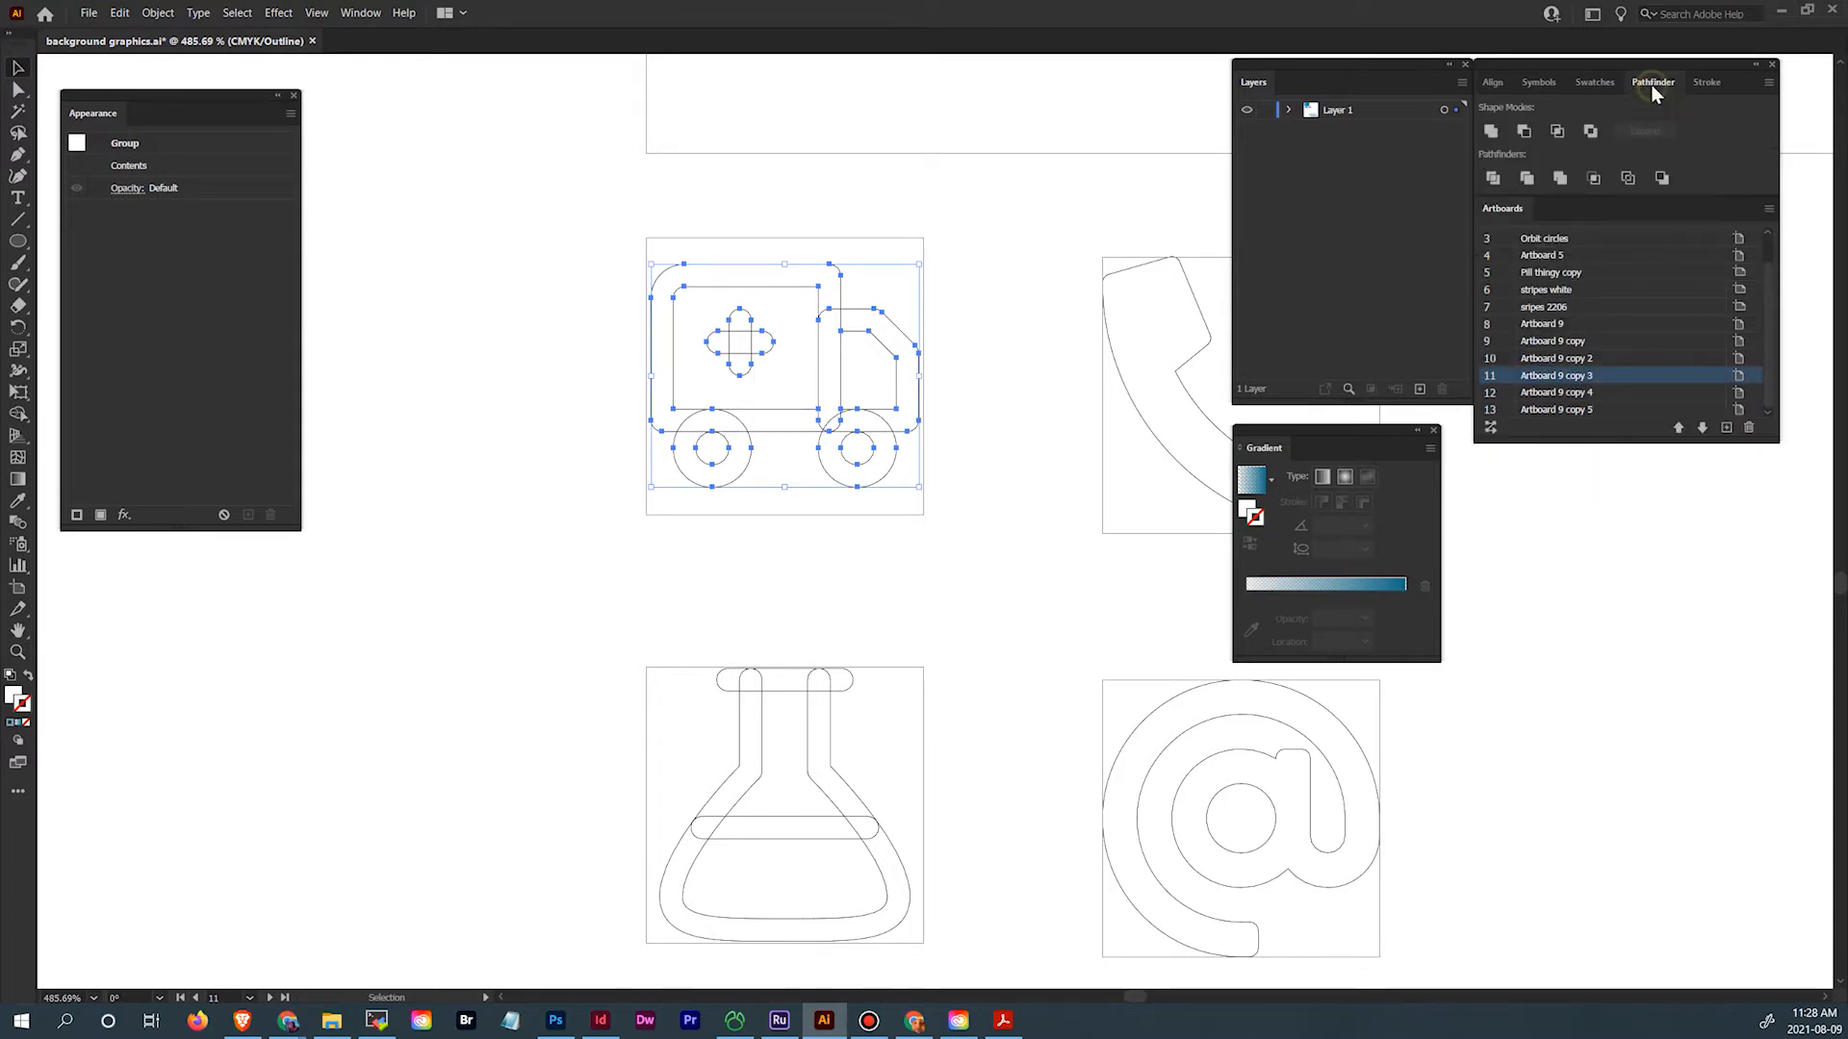
left_click(1499, 136)
left_click(1099, 315)
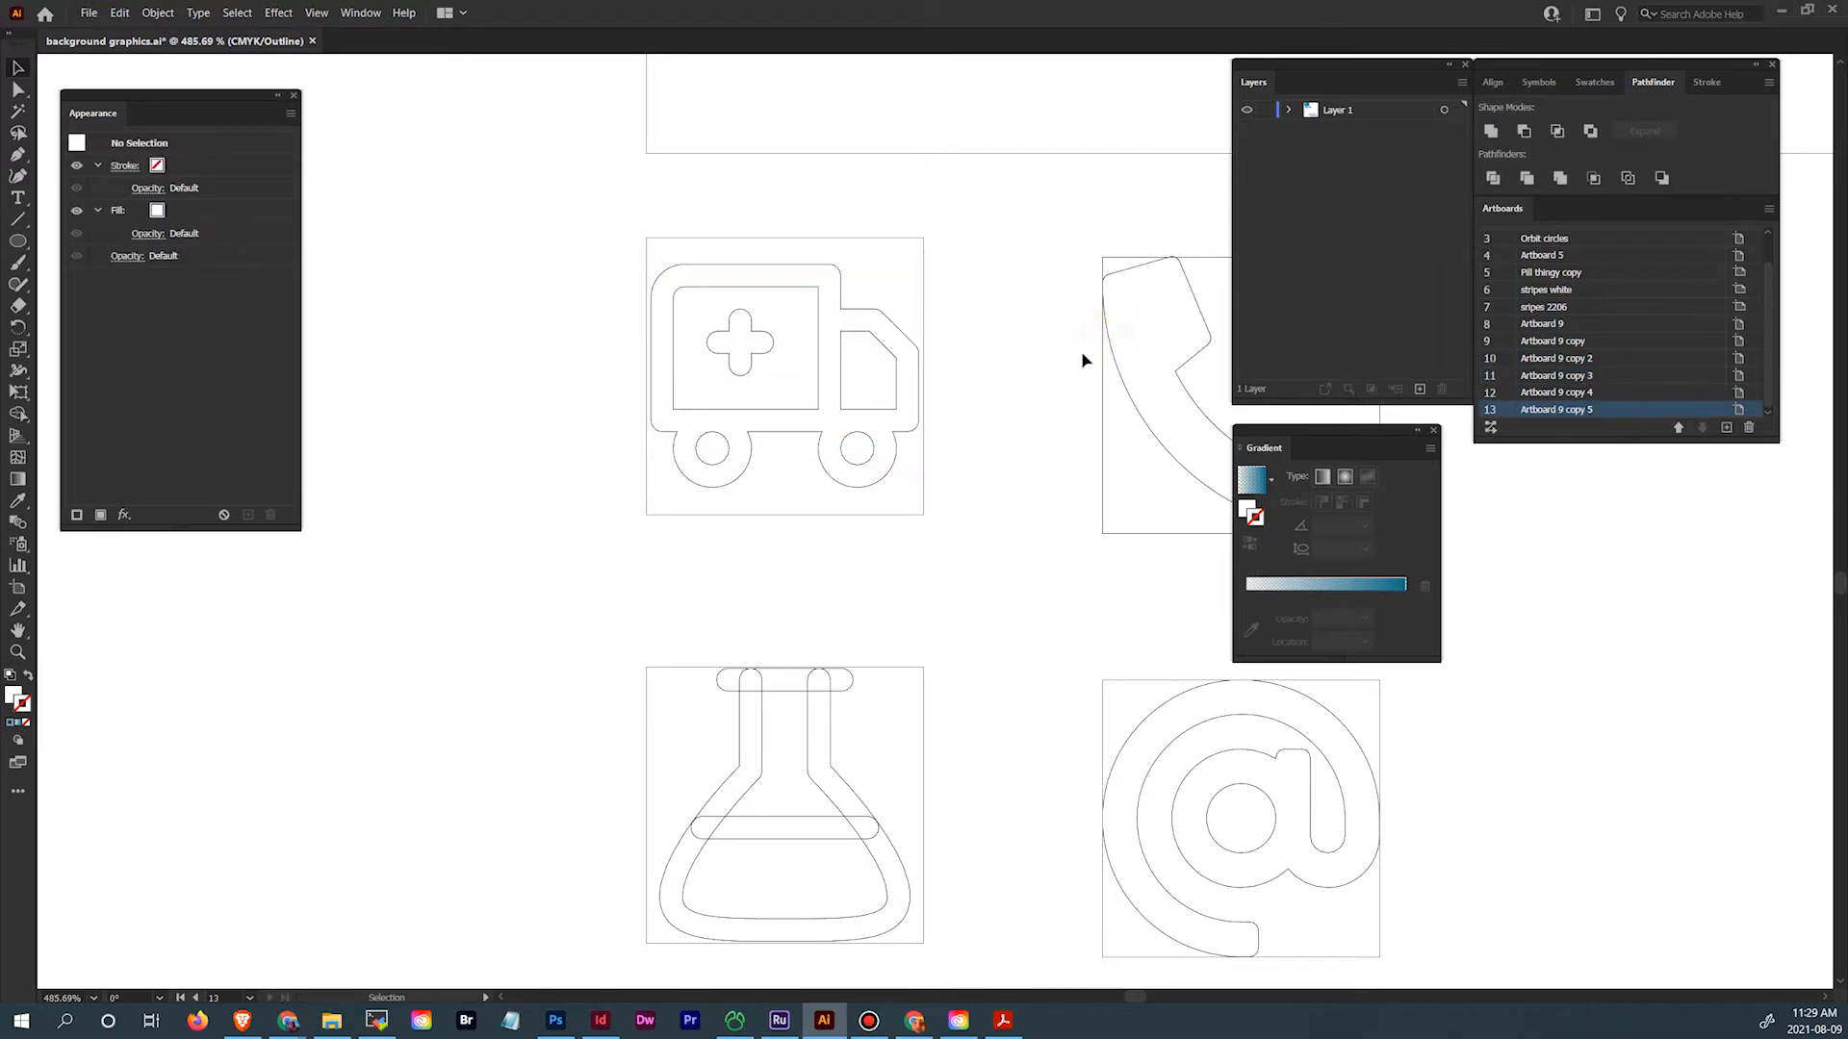
Unite the overlapping shapes of the flask icon with Pathfinder
scroll(1023, 548, "down", 5)
left_click_drag(671, 379, 930, 710)
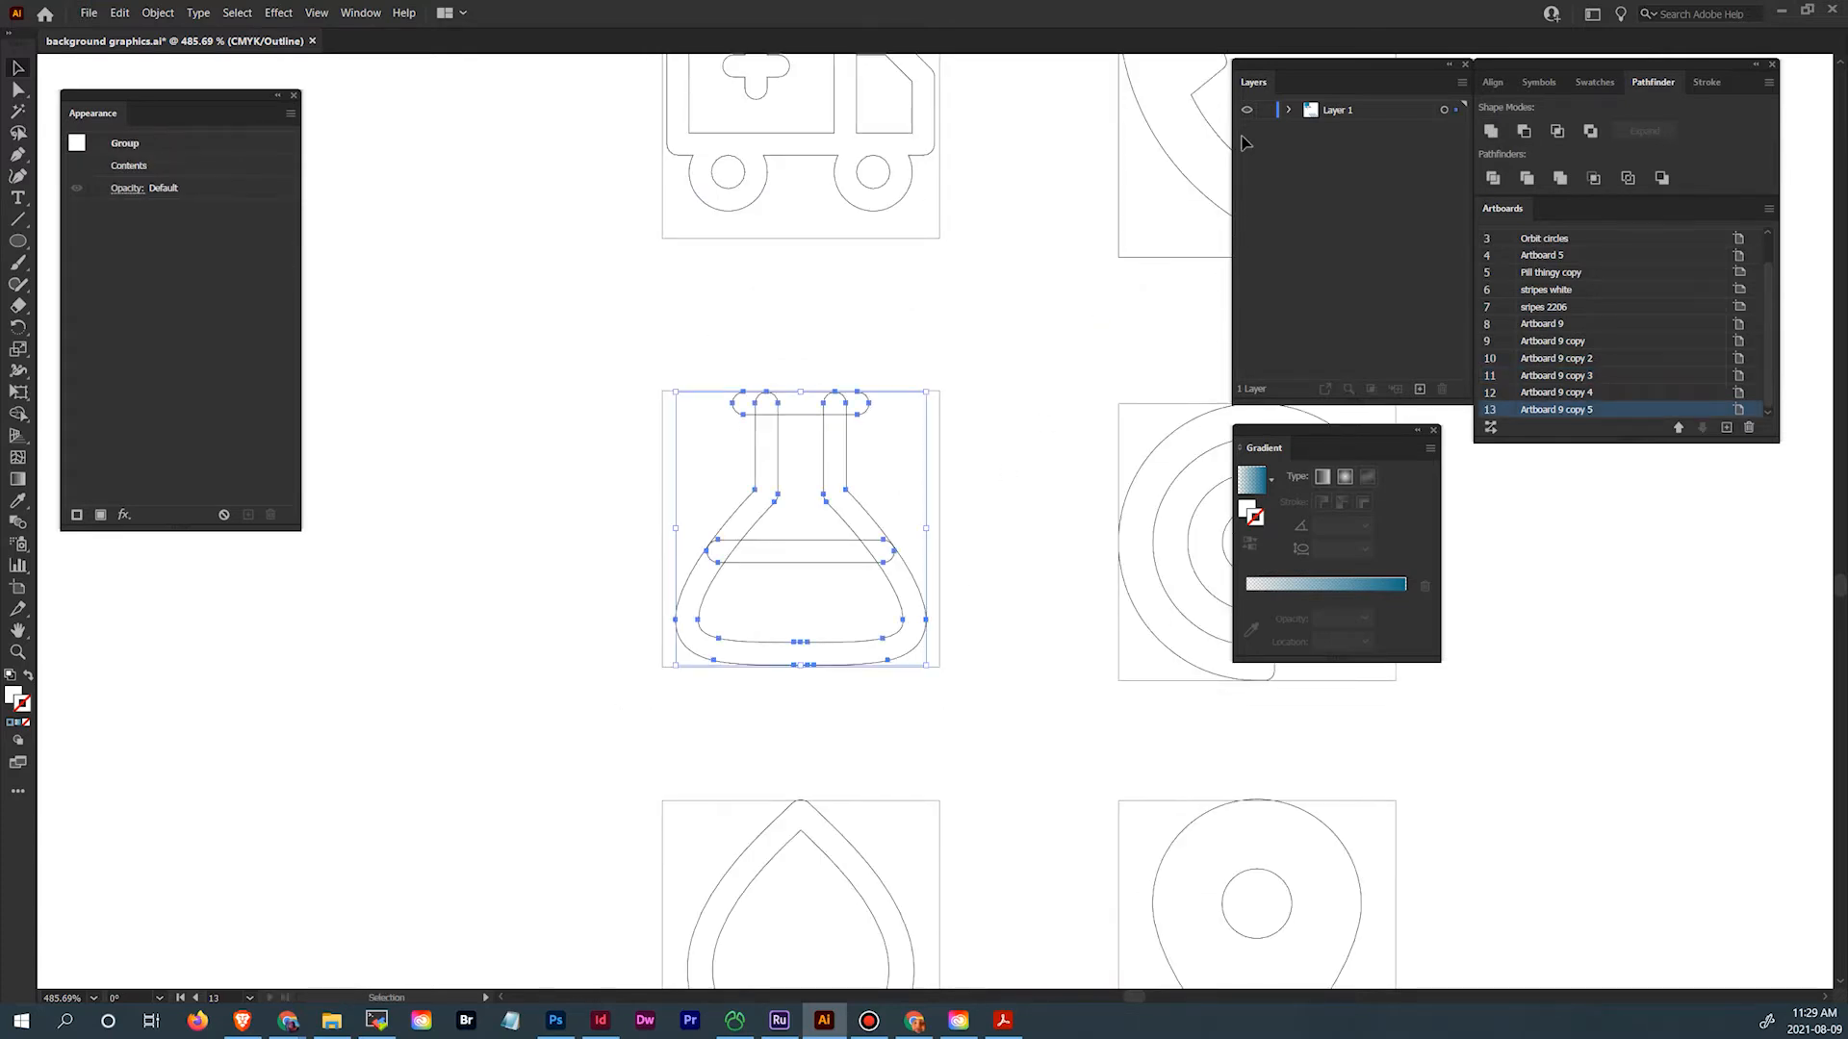
left_click(1497, 134)
left_click(1073, 291)
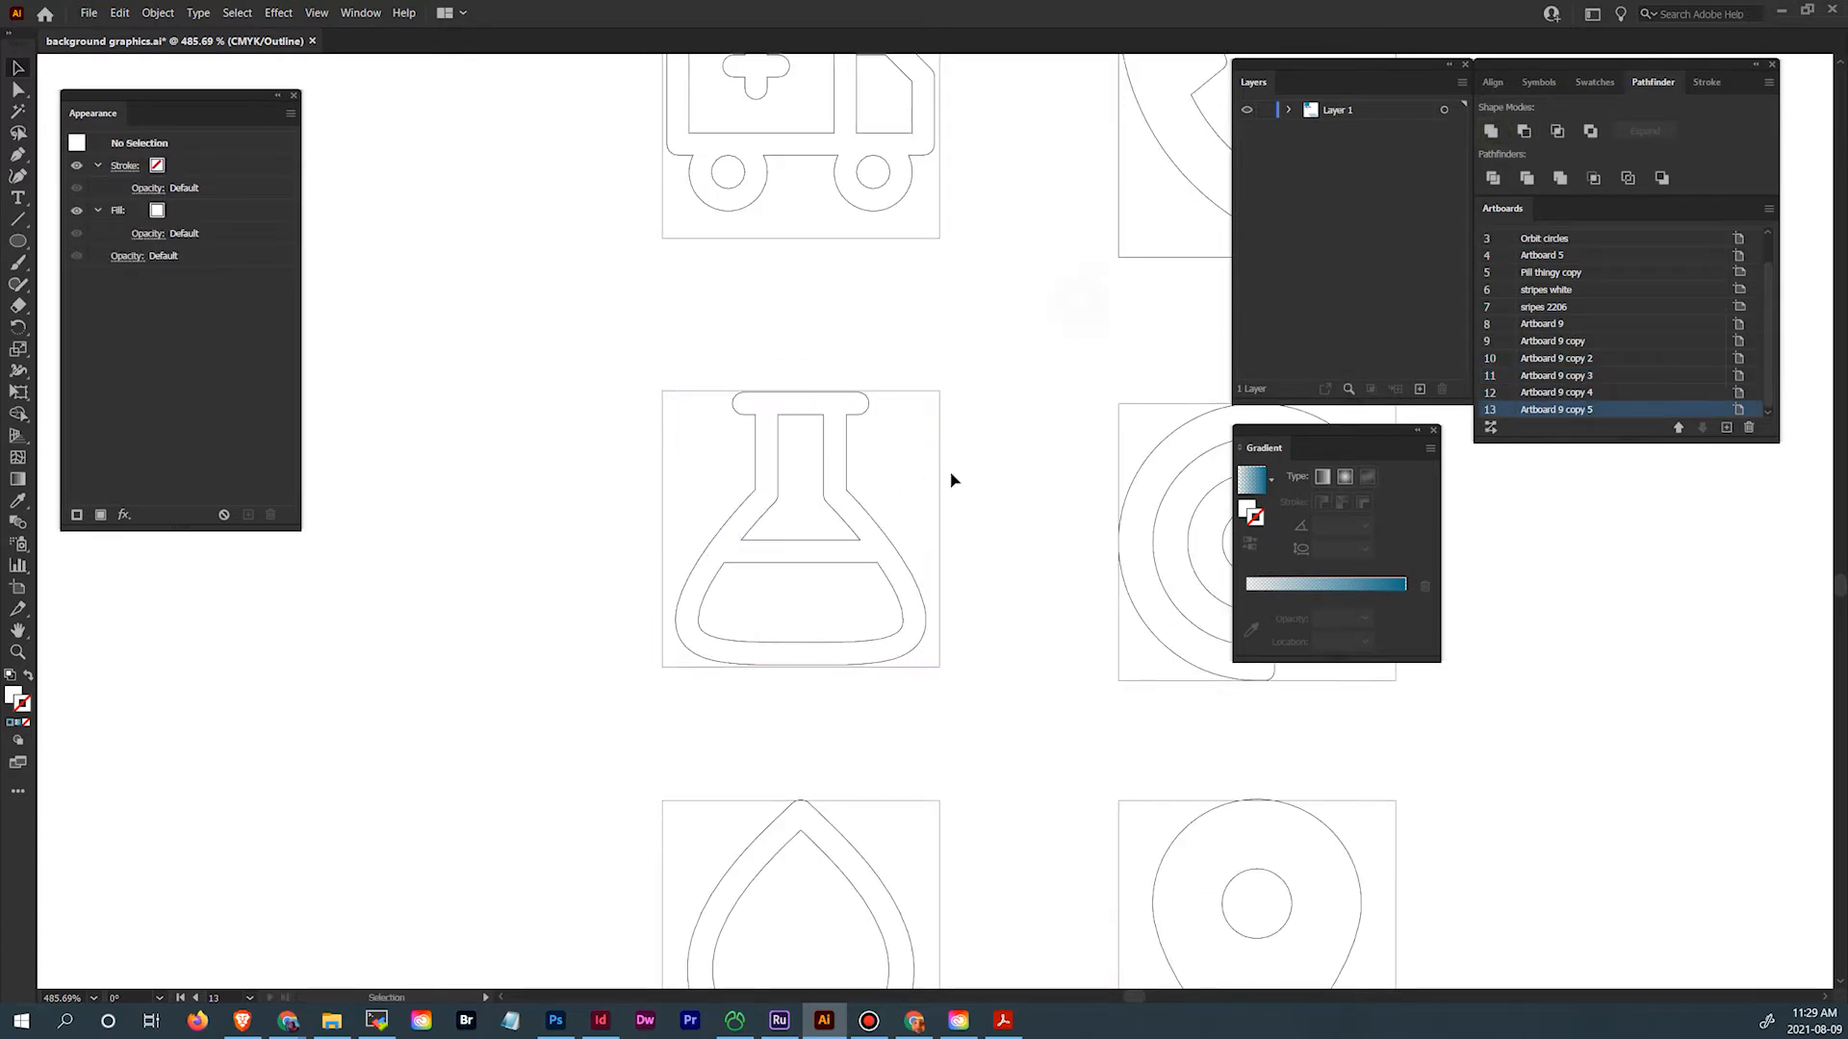
Shrink the drop icon slightly so it sits inside its artboard and centre it again
left_click_drag(989, 589, 990, 299)
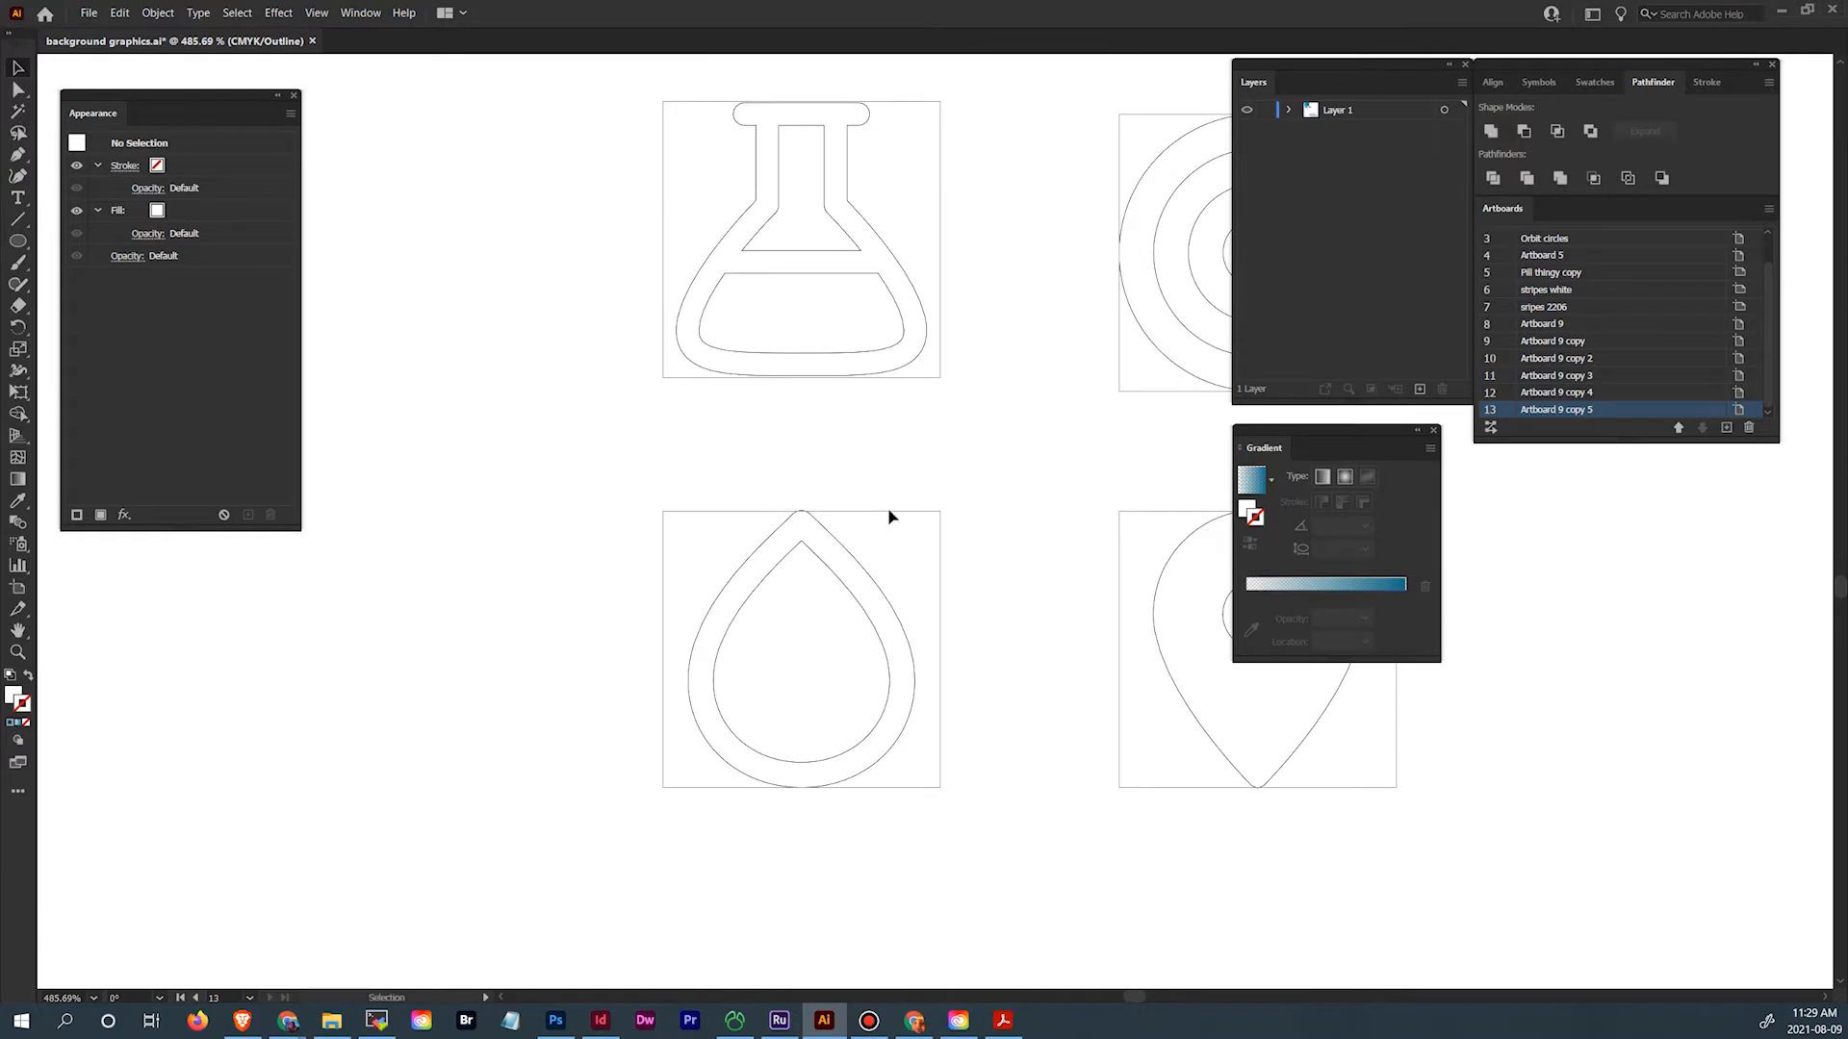
left_click_drag(639, 486, 875, 706)
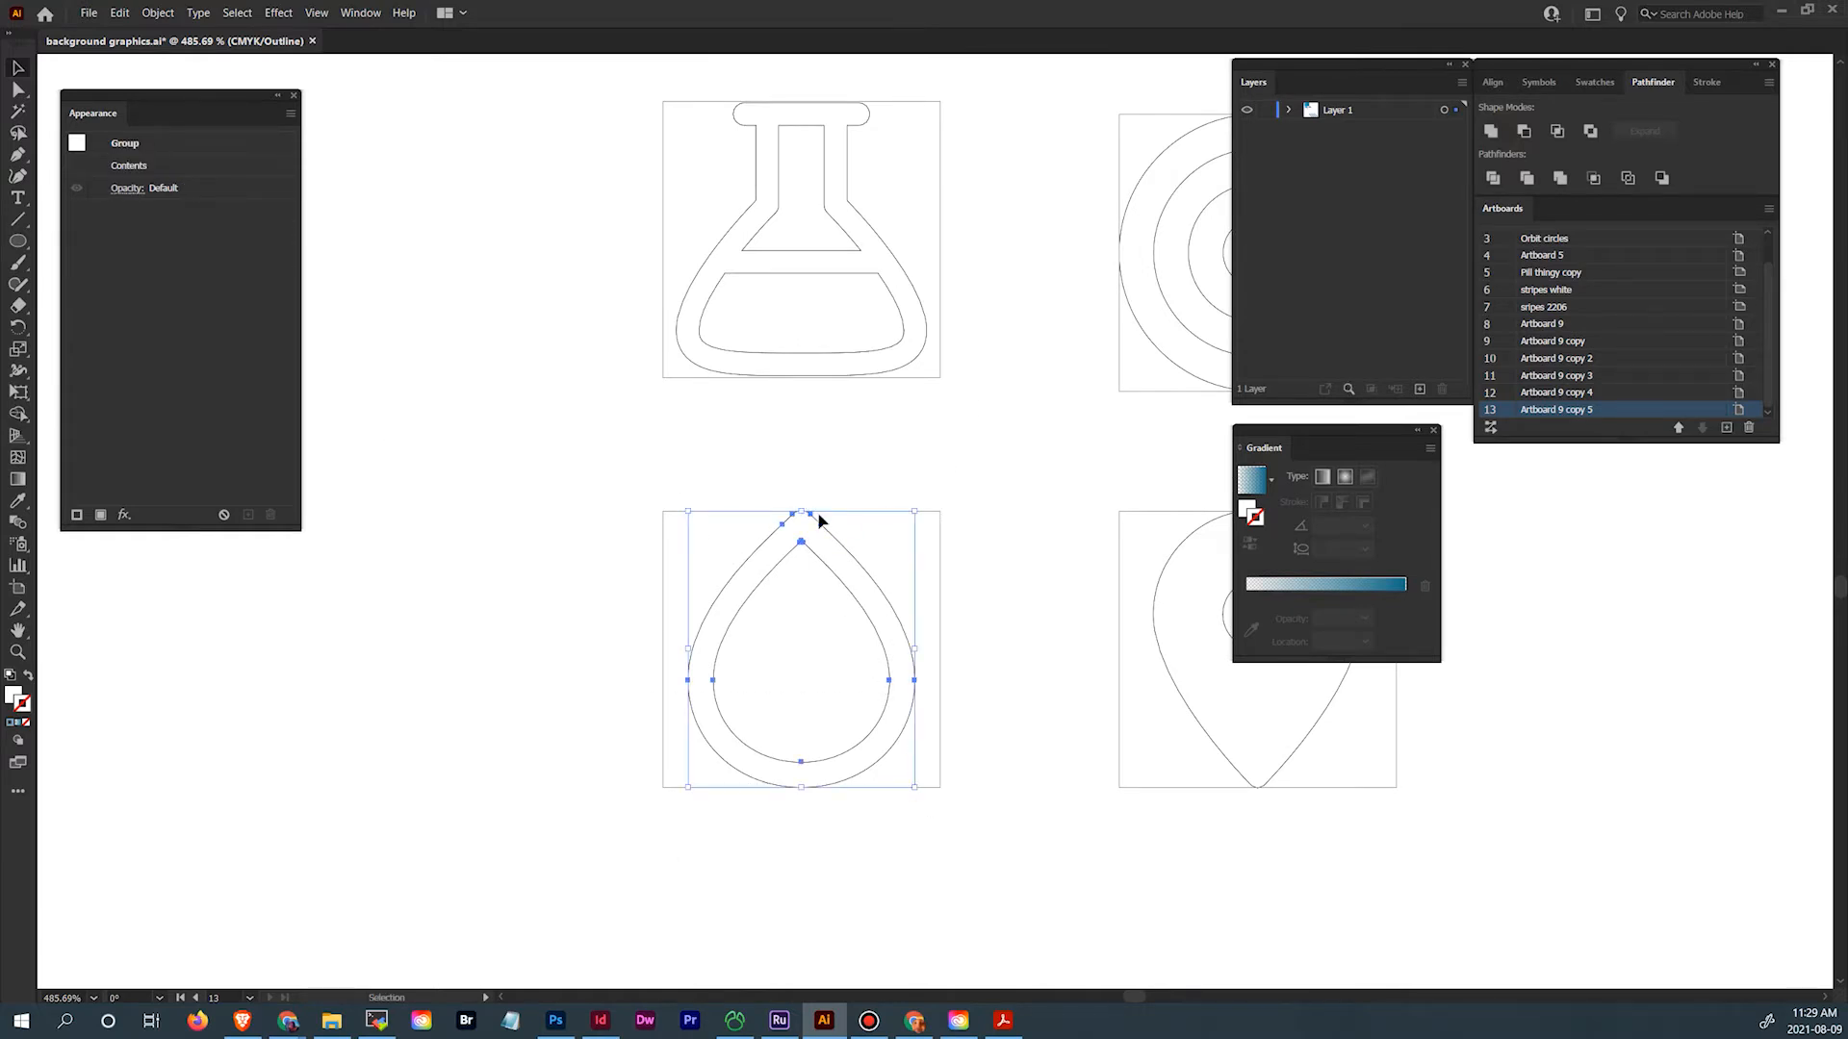
left_click_drag(911, 513, 910, 516)
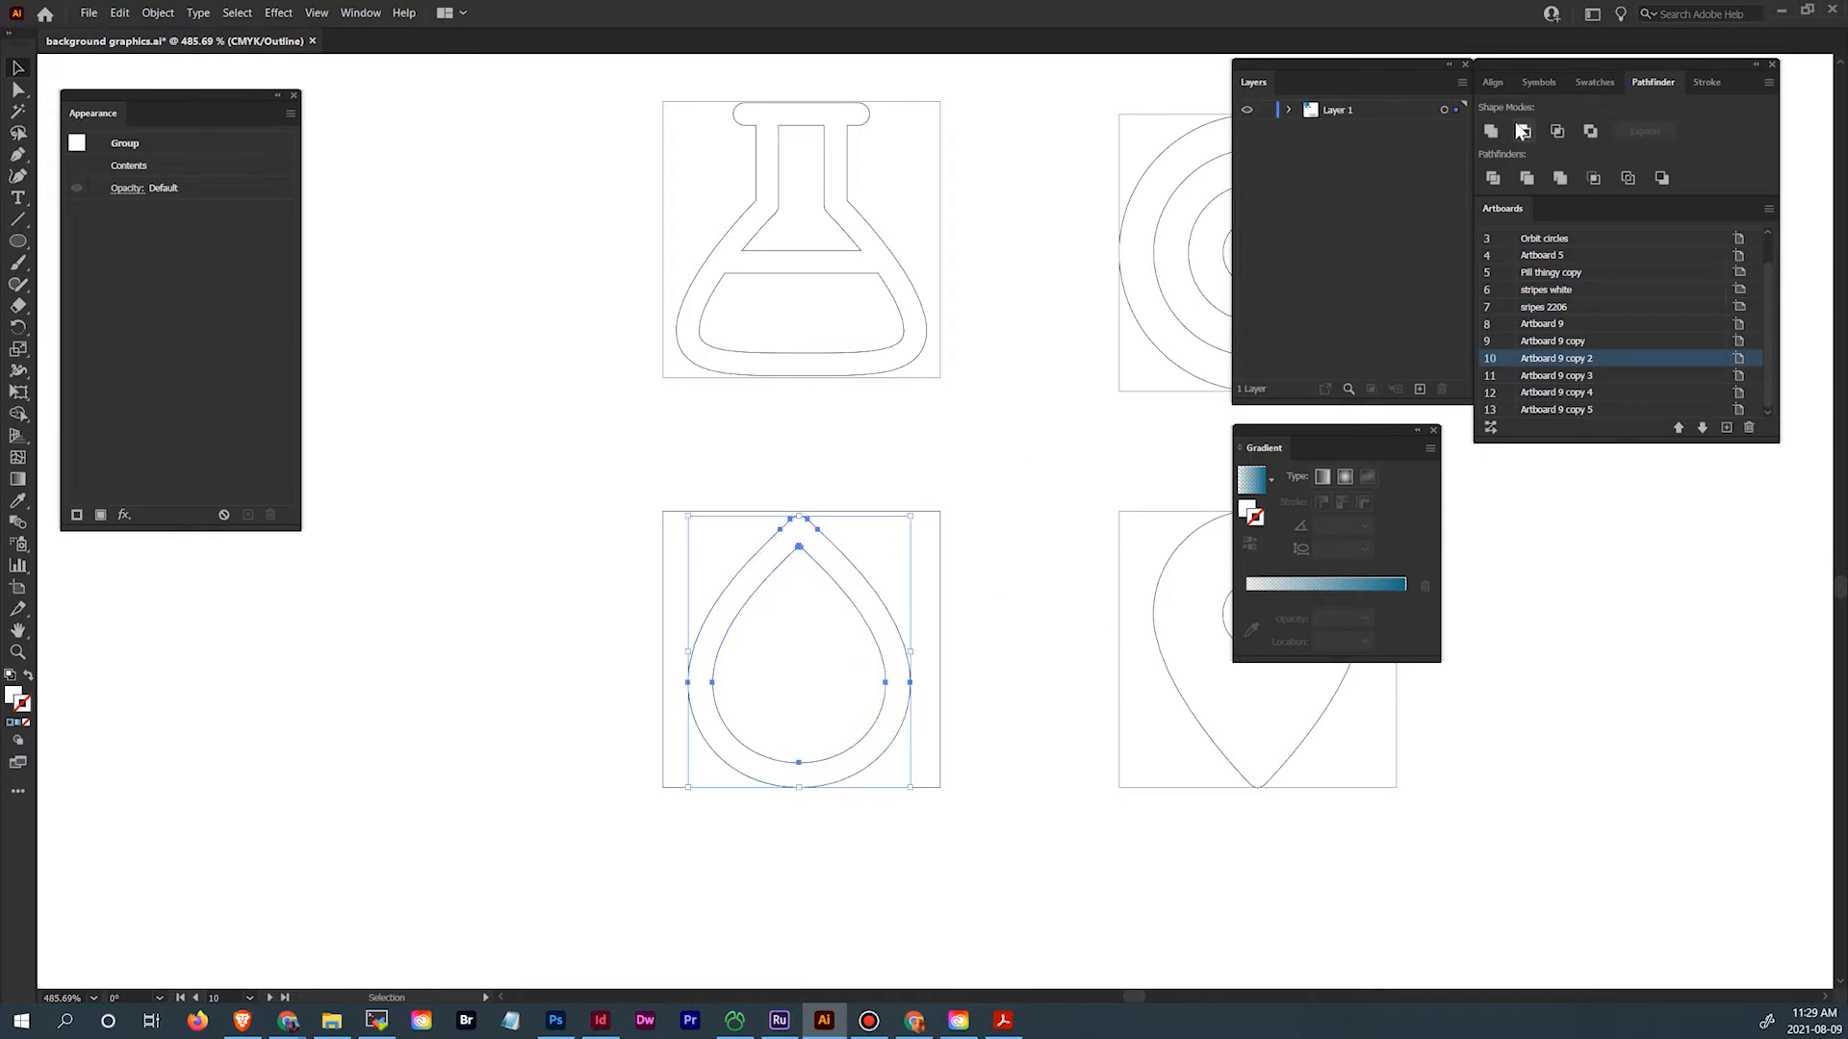
left_click(1493, 82)
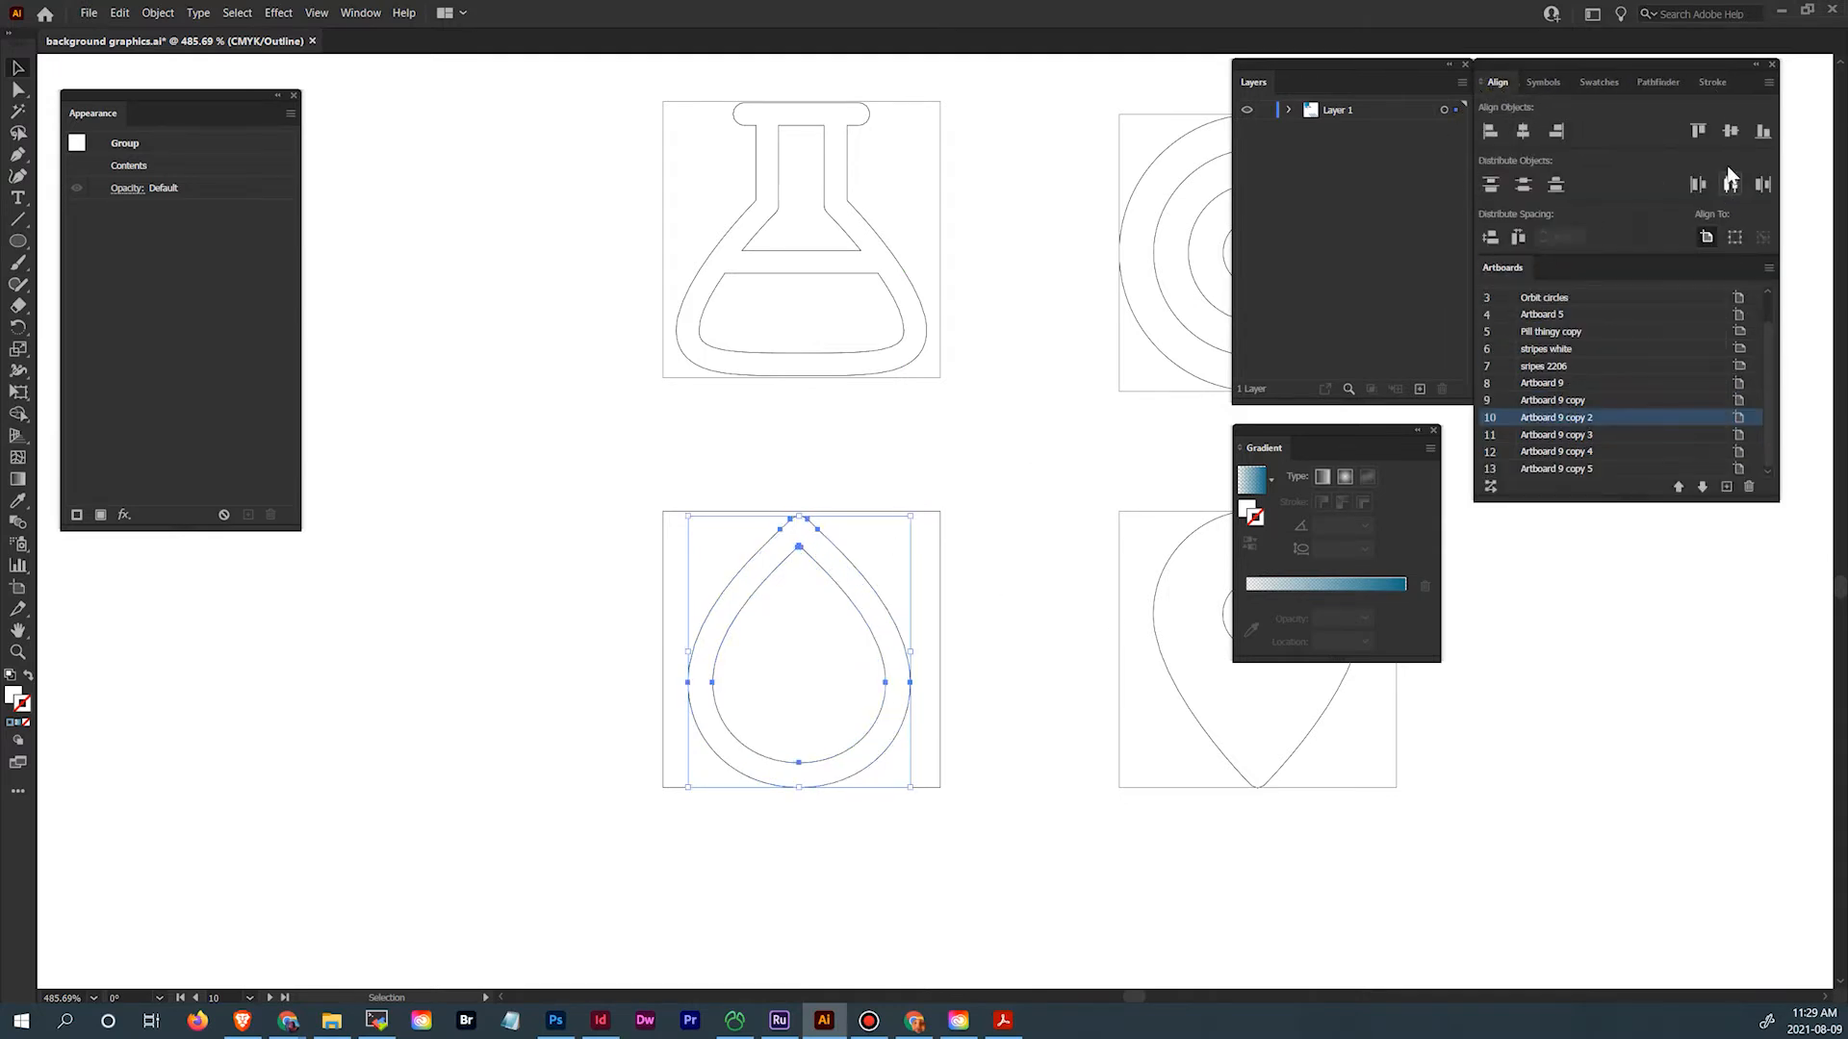
left_click(1524, 130)
left_click(1116, 462)
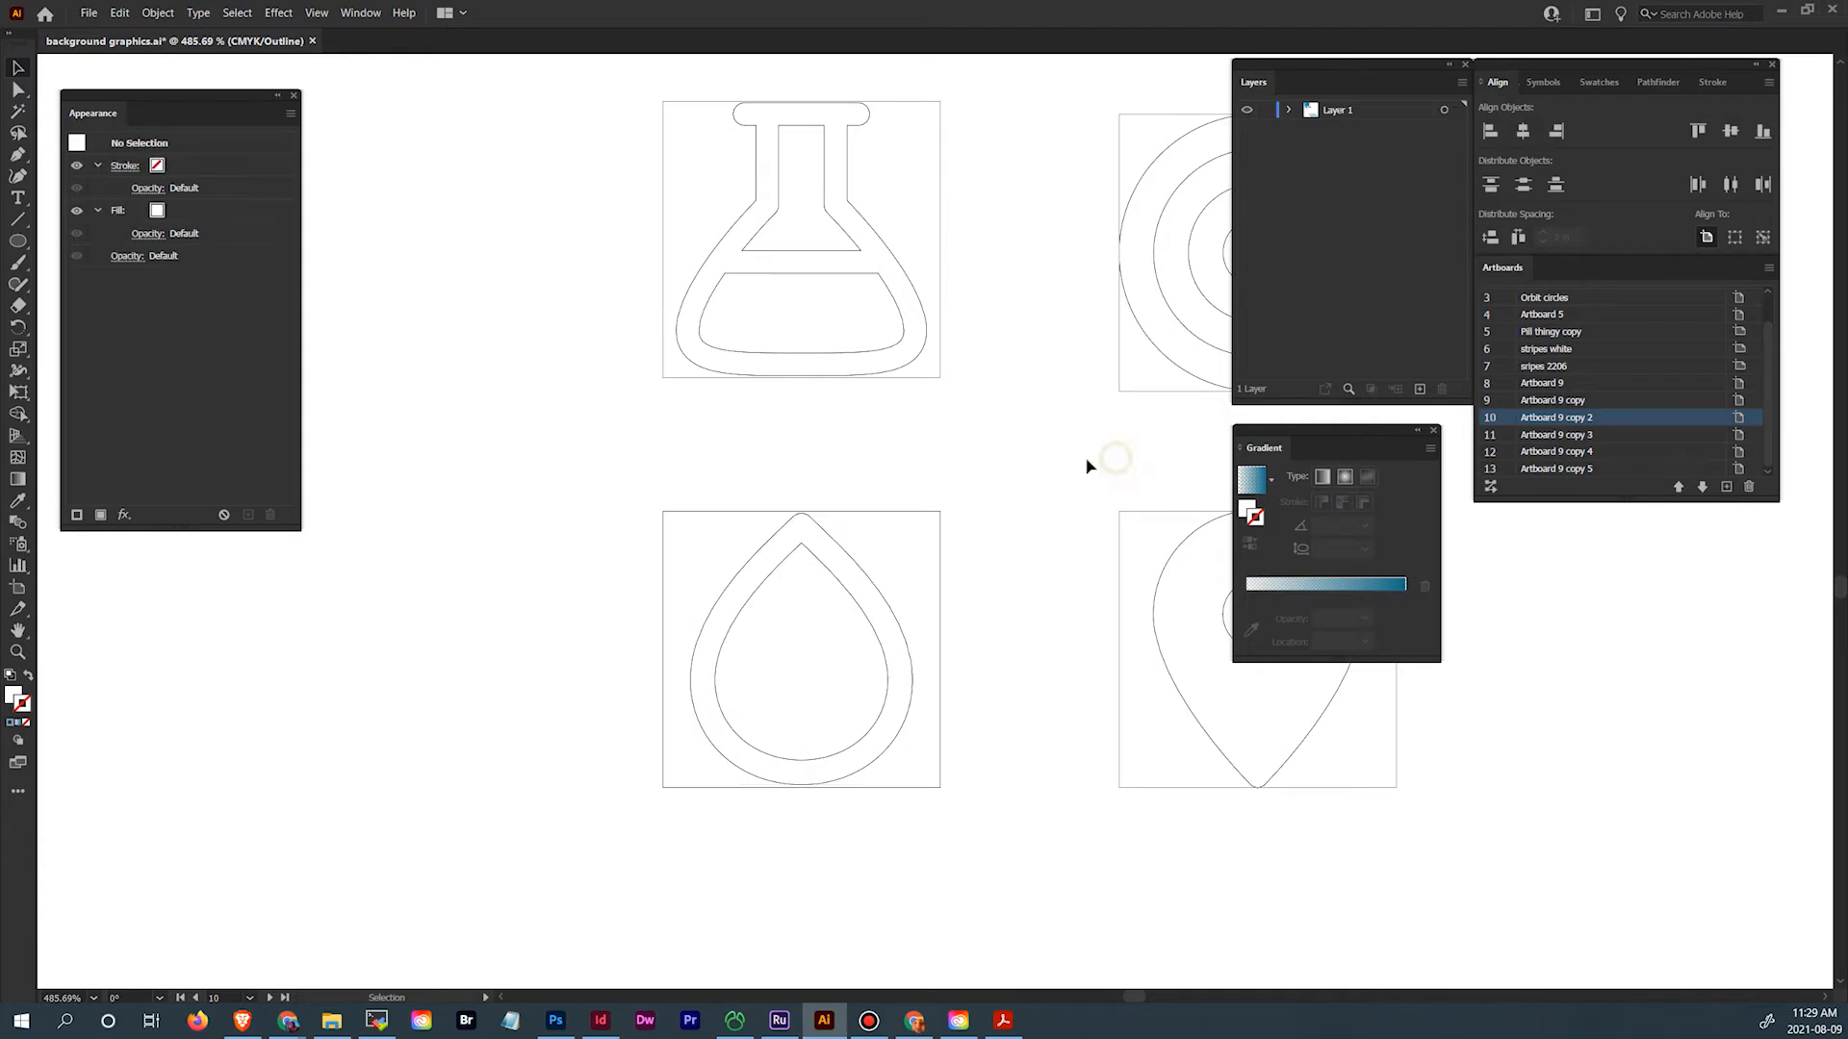
Shrink the location pin slightly from its upper corner to keep its rounded head inside the artboard
left_click_drag(1128, 439, 995, 515)
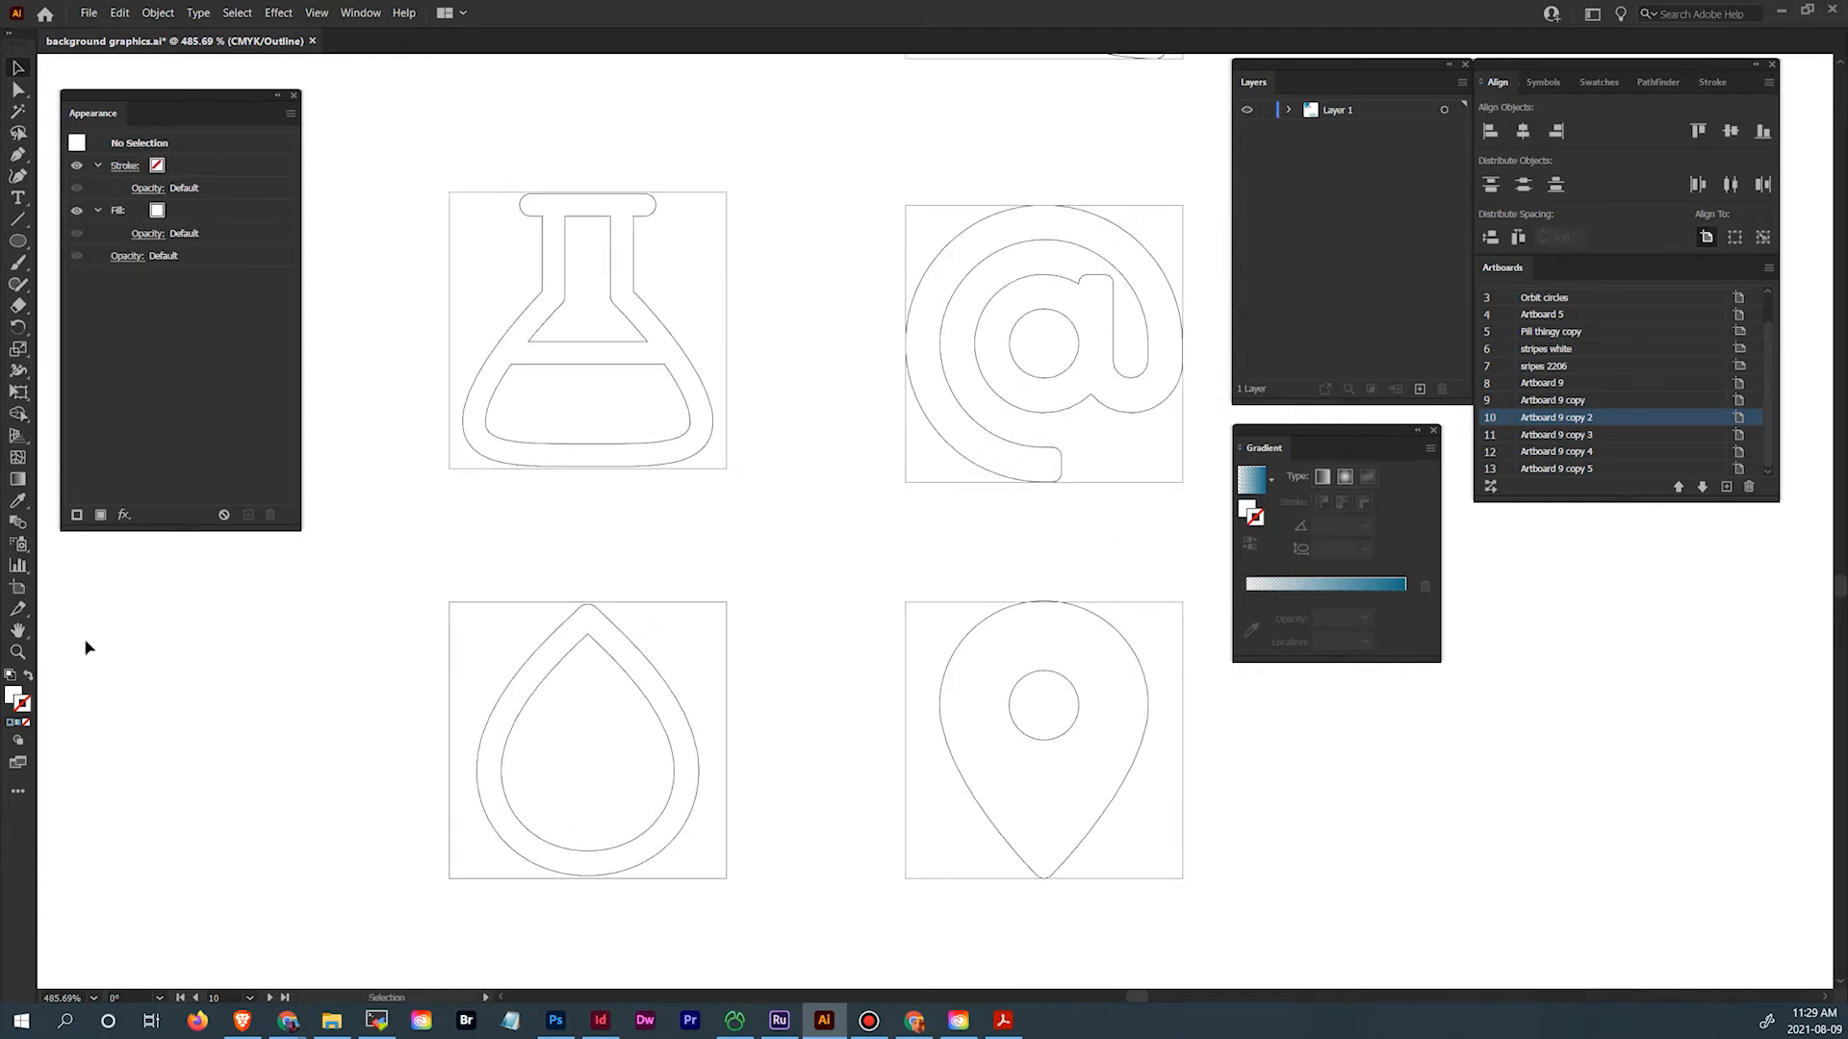
left_click(17, 652)
left_click_drag(1008, 591, 955, 550)
key("v")
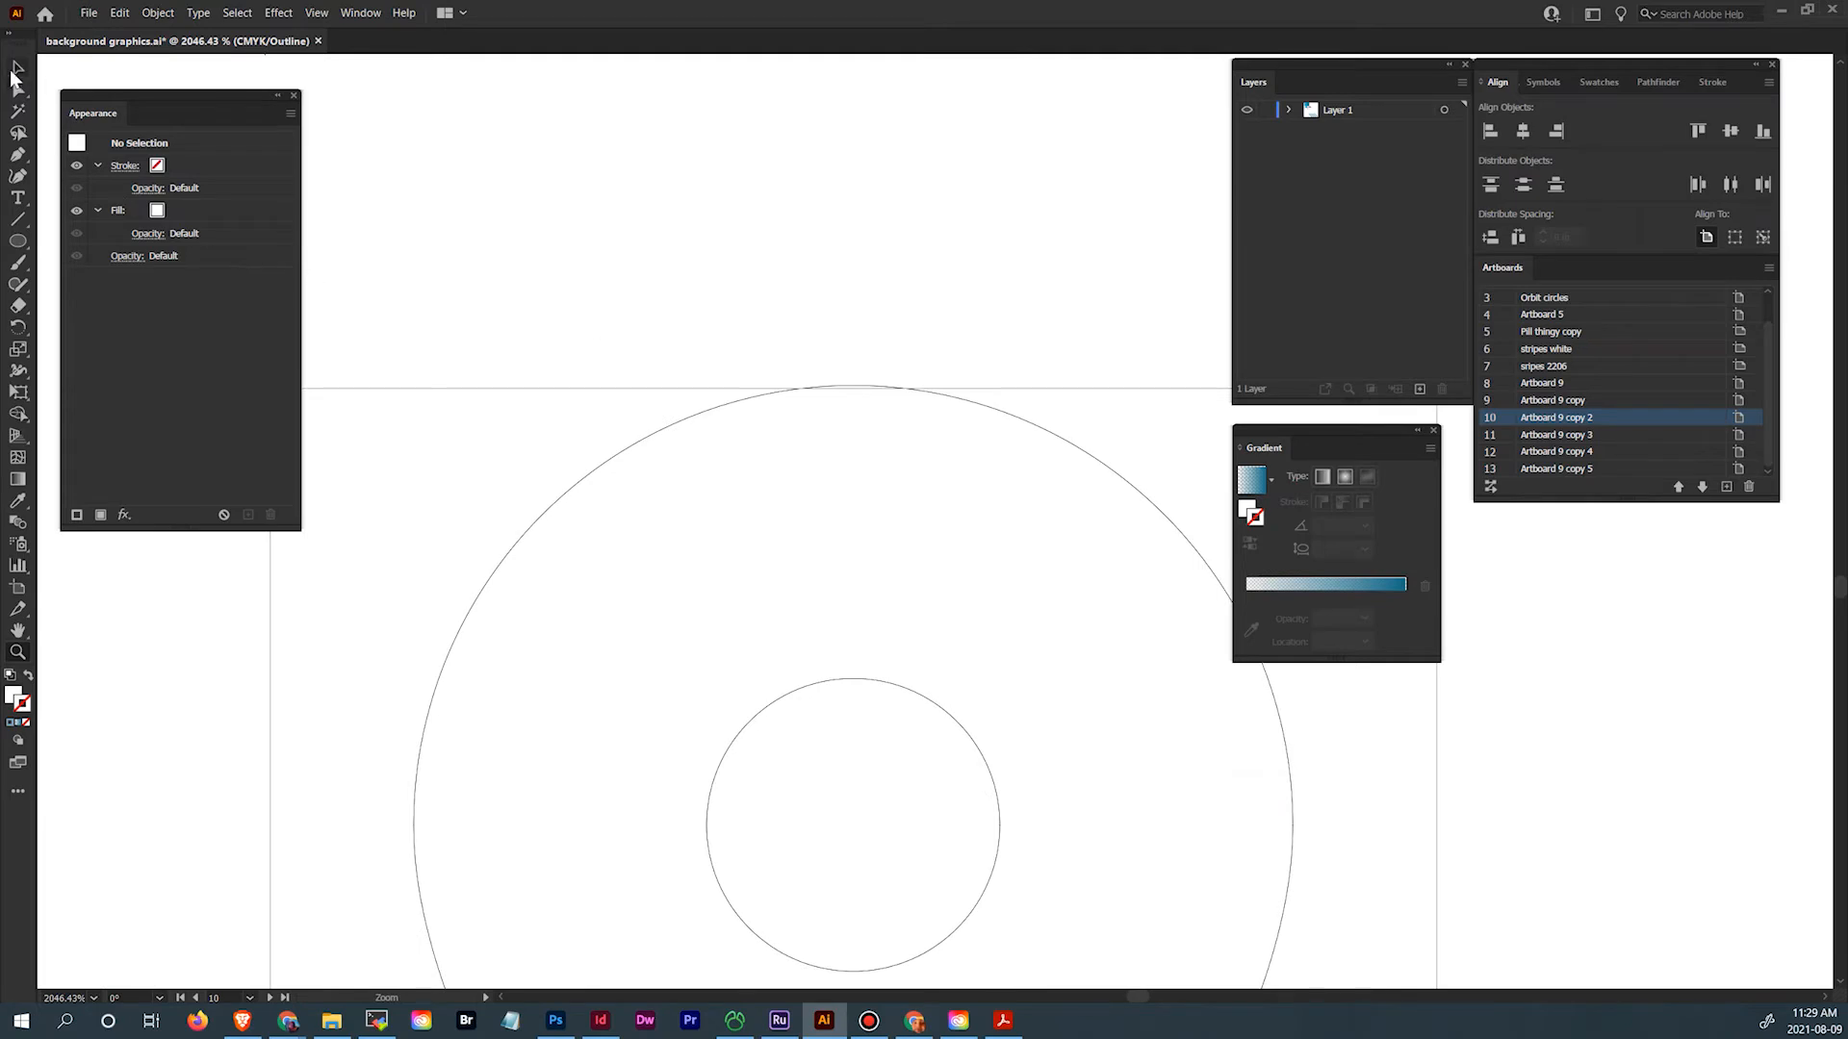
left_click(1062, 450)
left_click_drag(932, 442, 759, 436)
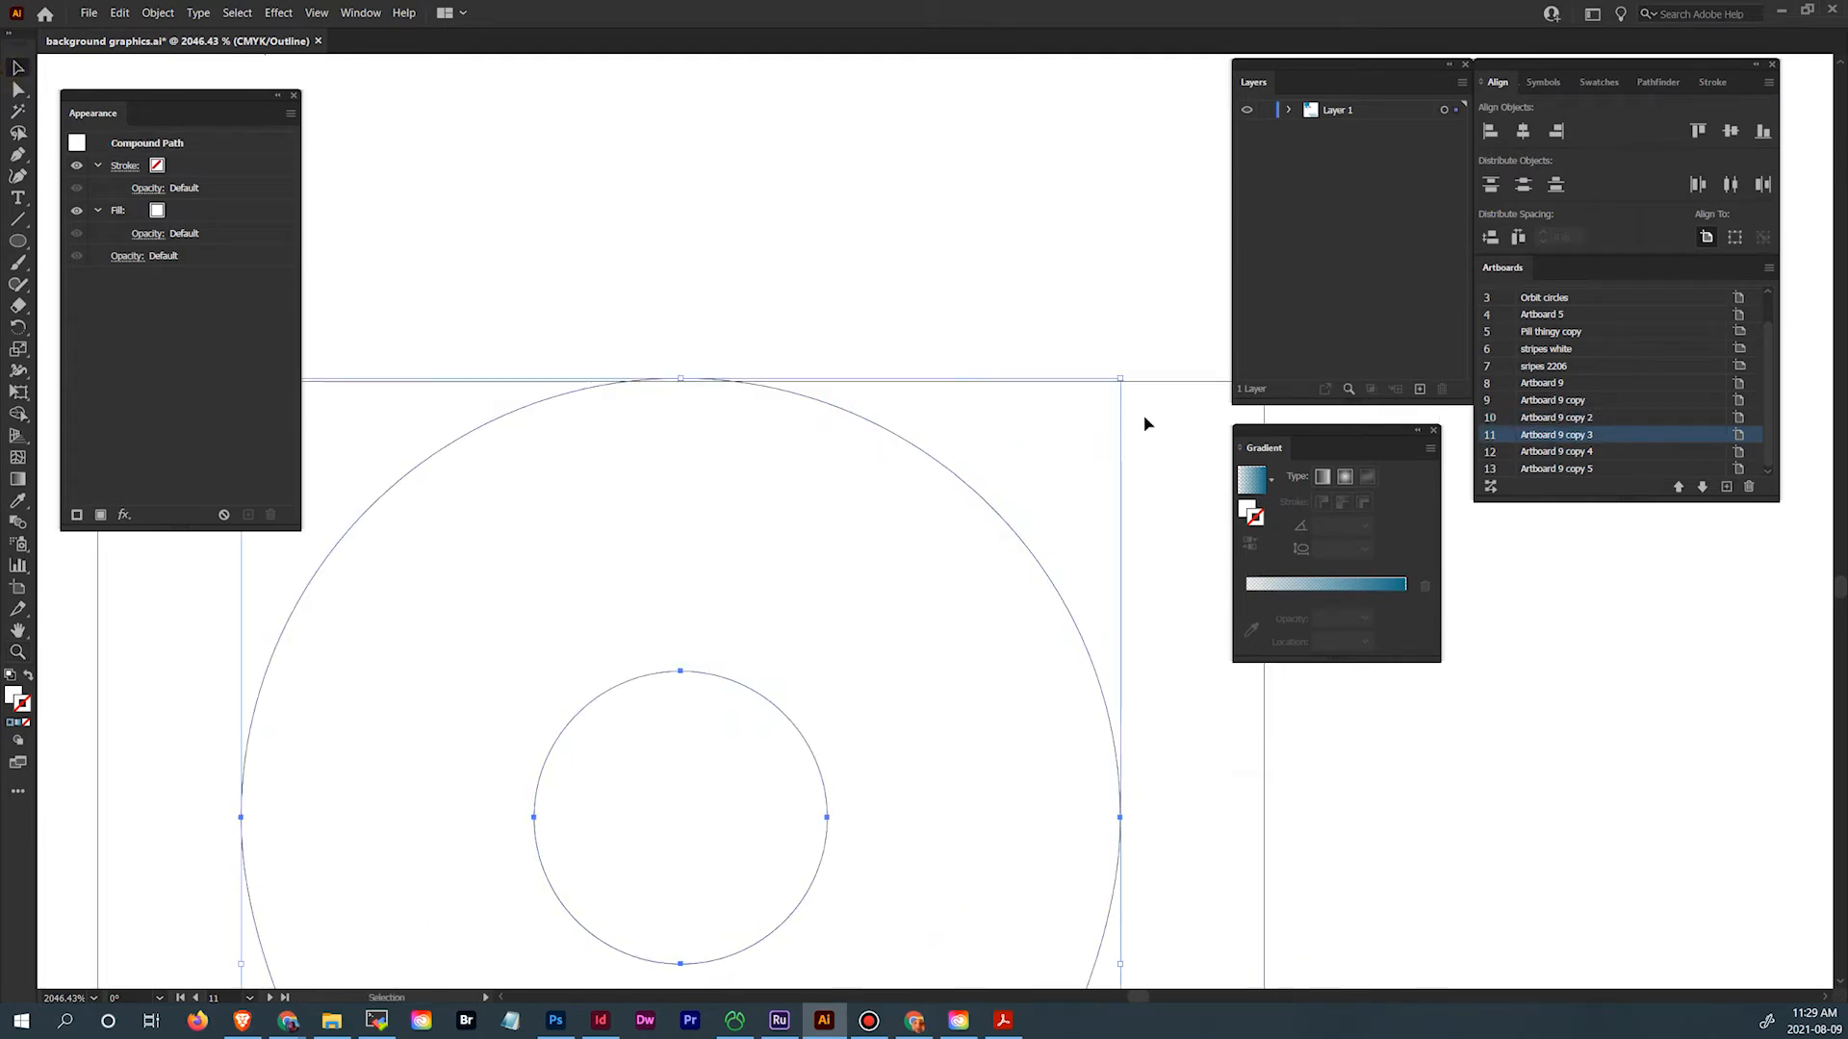
left_click_drag(1120, 380, 1110, 392)
left_click(1093, 334)
Shrink the location pin slightly from its pointed end as well and centre it on its artboard
left_click_drag(879, 334, 857, 202)
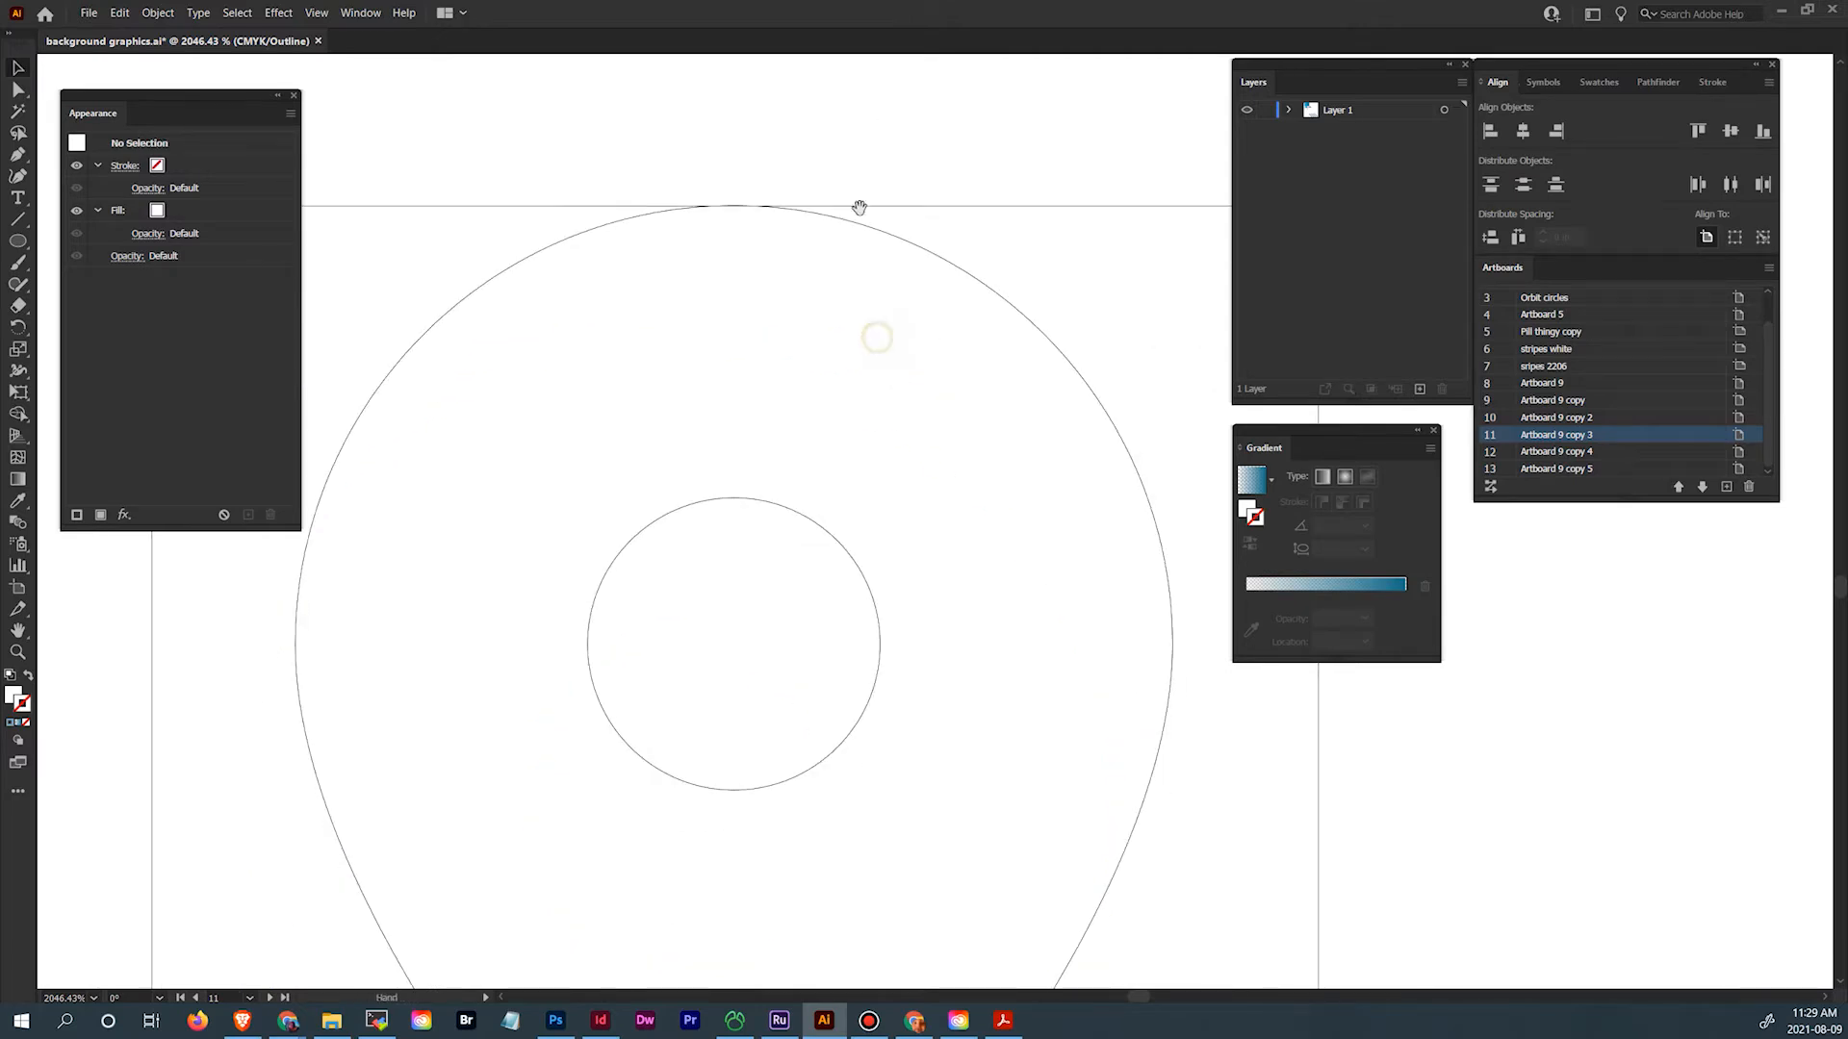
left_click_drag(922, 424, 905, 124)
left_click_drag(921, 313, 941, 591)
left_click_drag(947, 659, 935, 406)
left_click(1064, 648)
left_click_drag(1072, 693, 1065, 548)
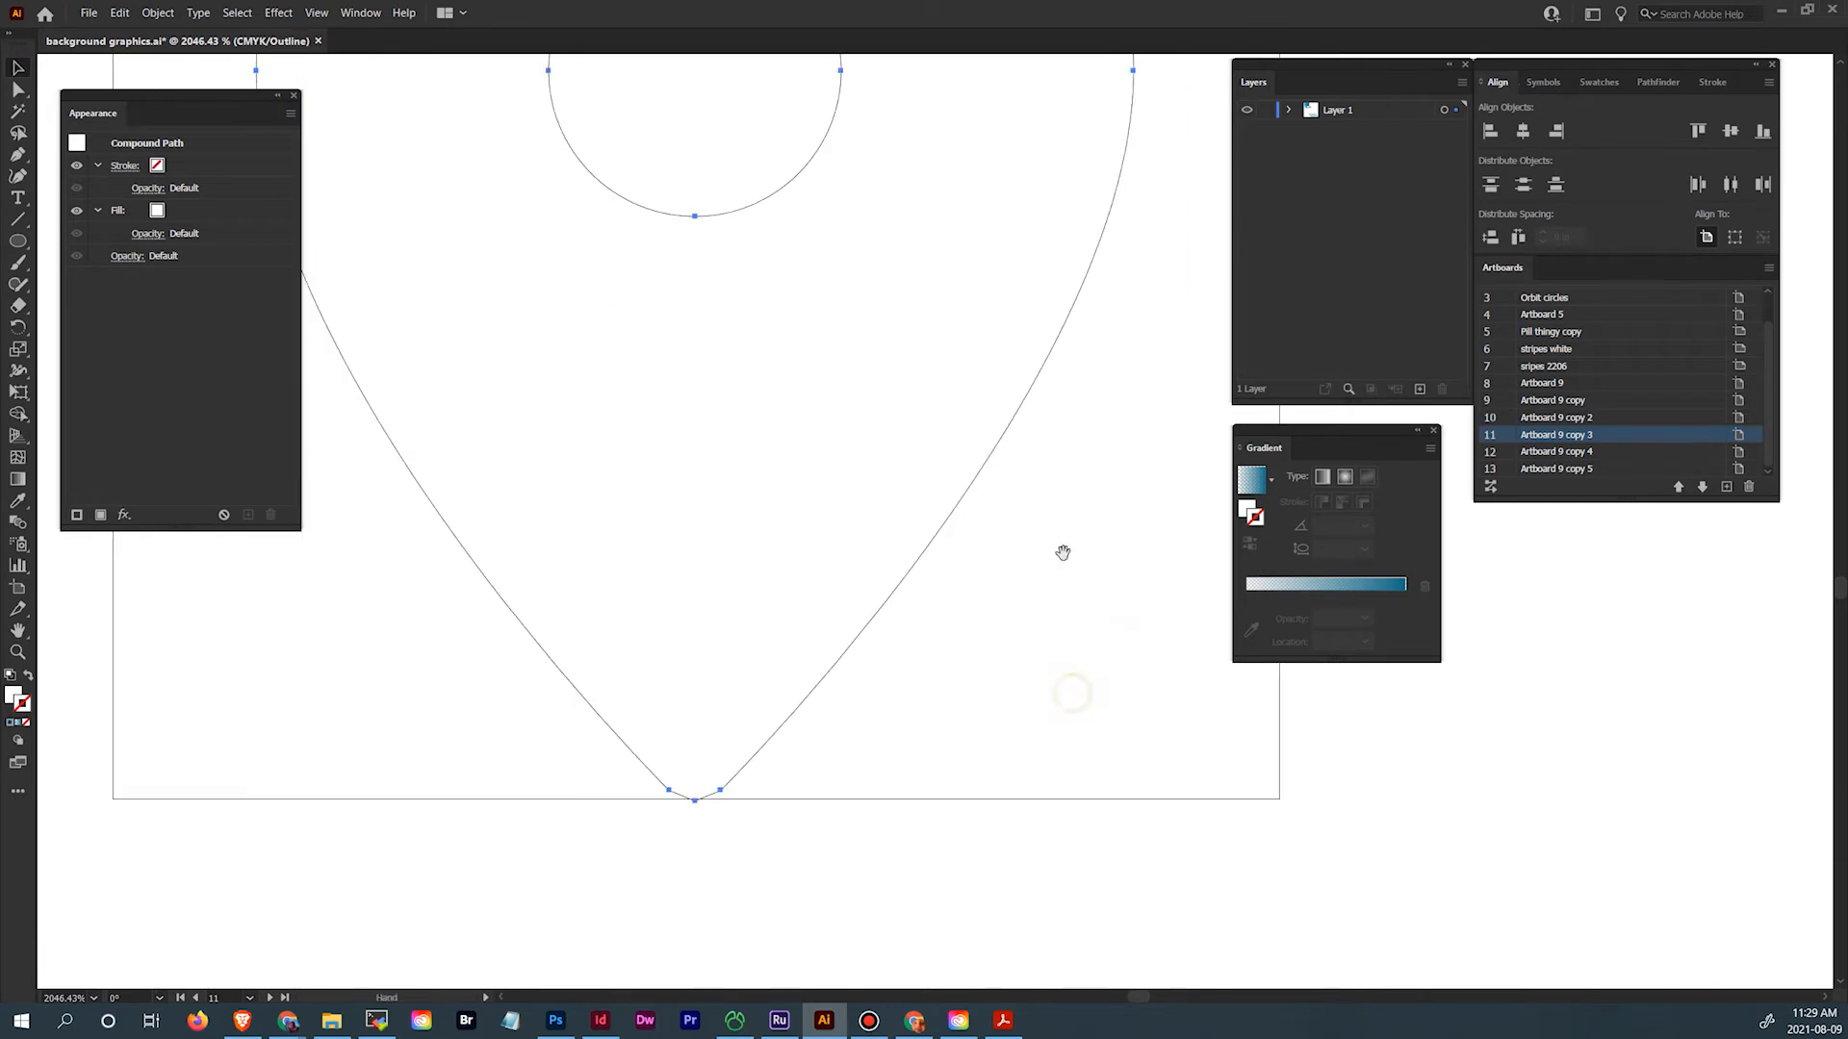
left_click_drag(1135, 805, 1128, 800)
left_click_drag(985, 419, 1036, 796)
left_click_drag(970, 473, 994, 703)
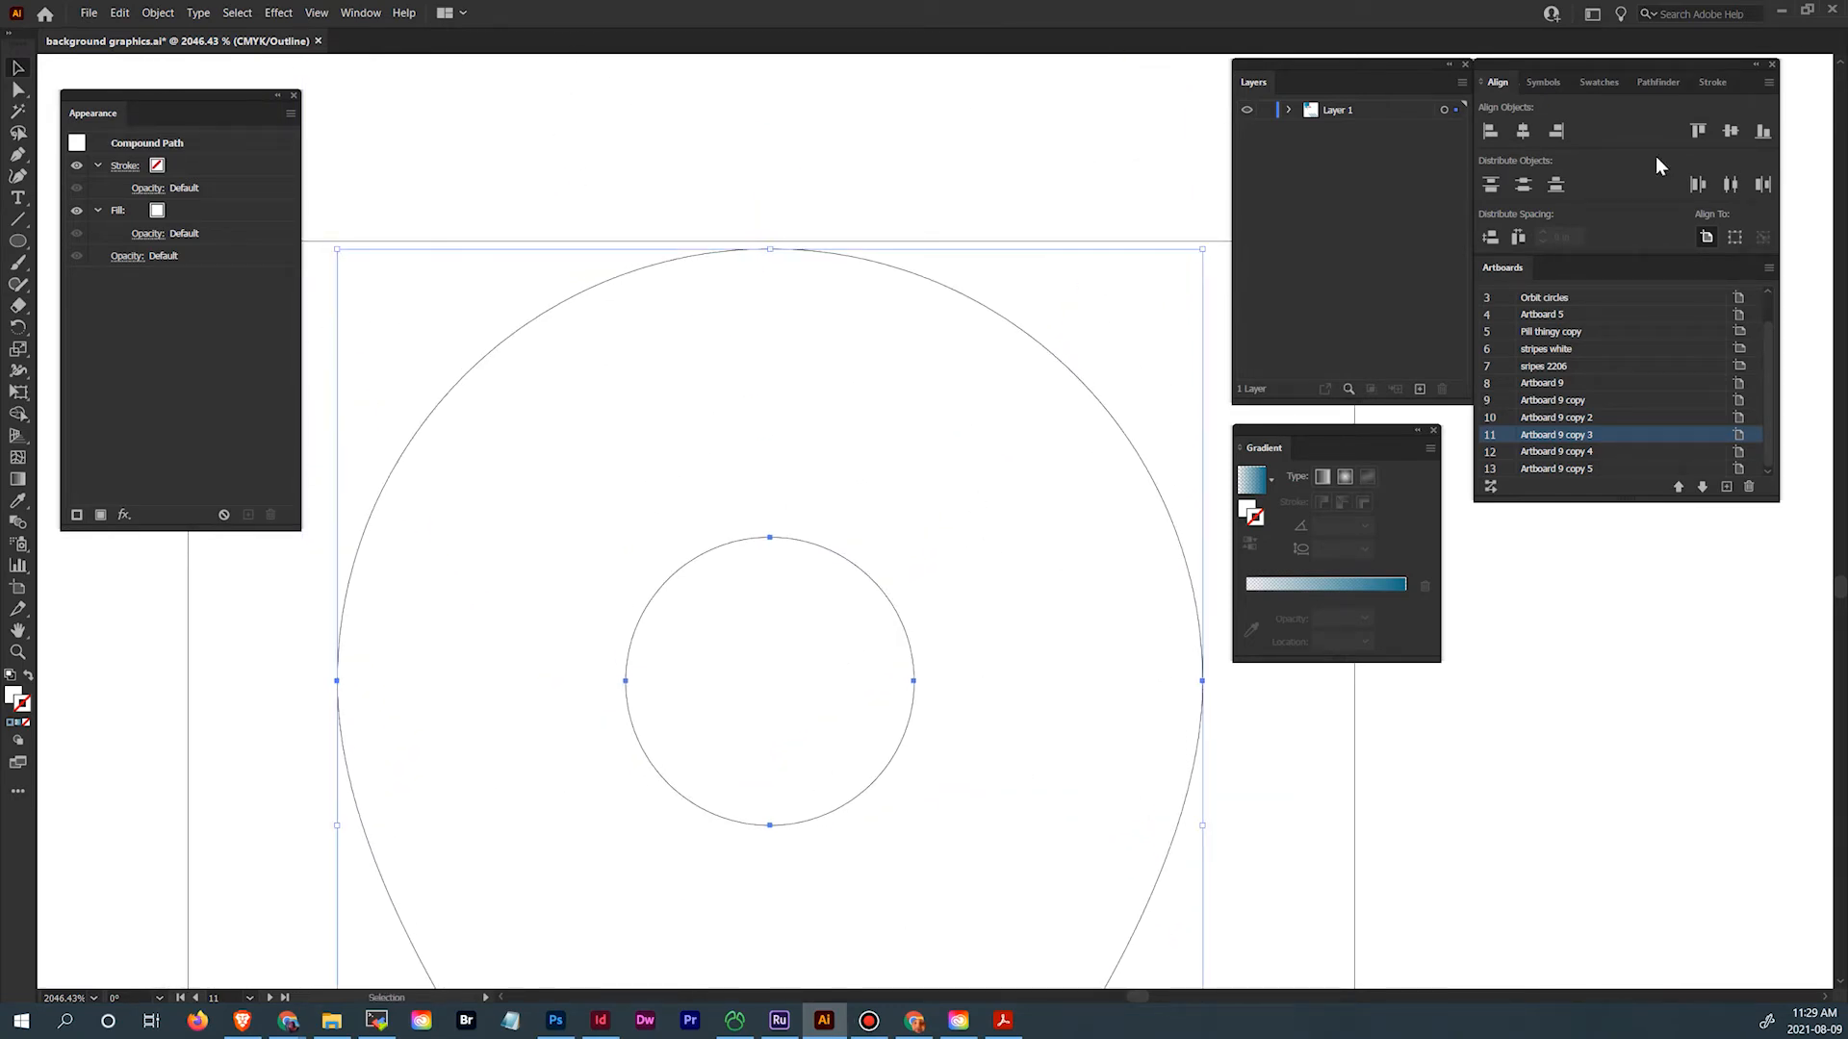
left_click(1522, 133)
left_click(1107, 182)
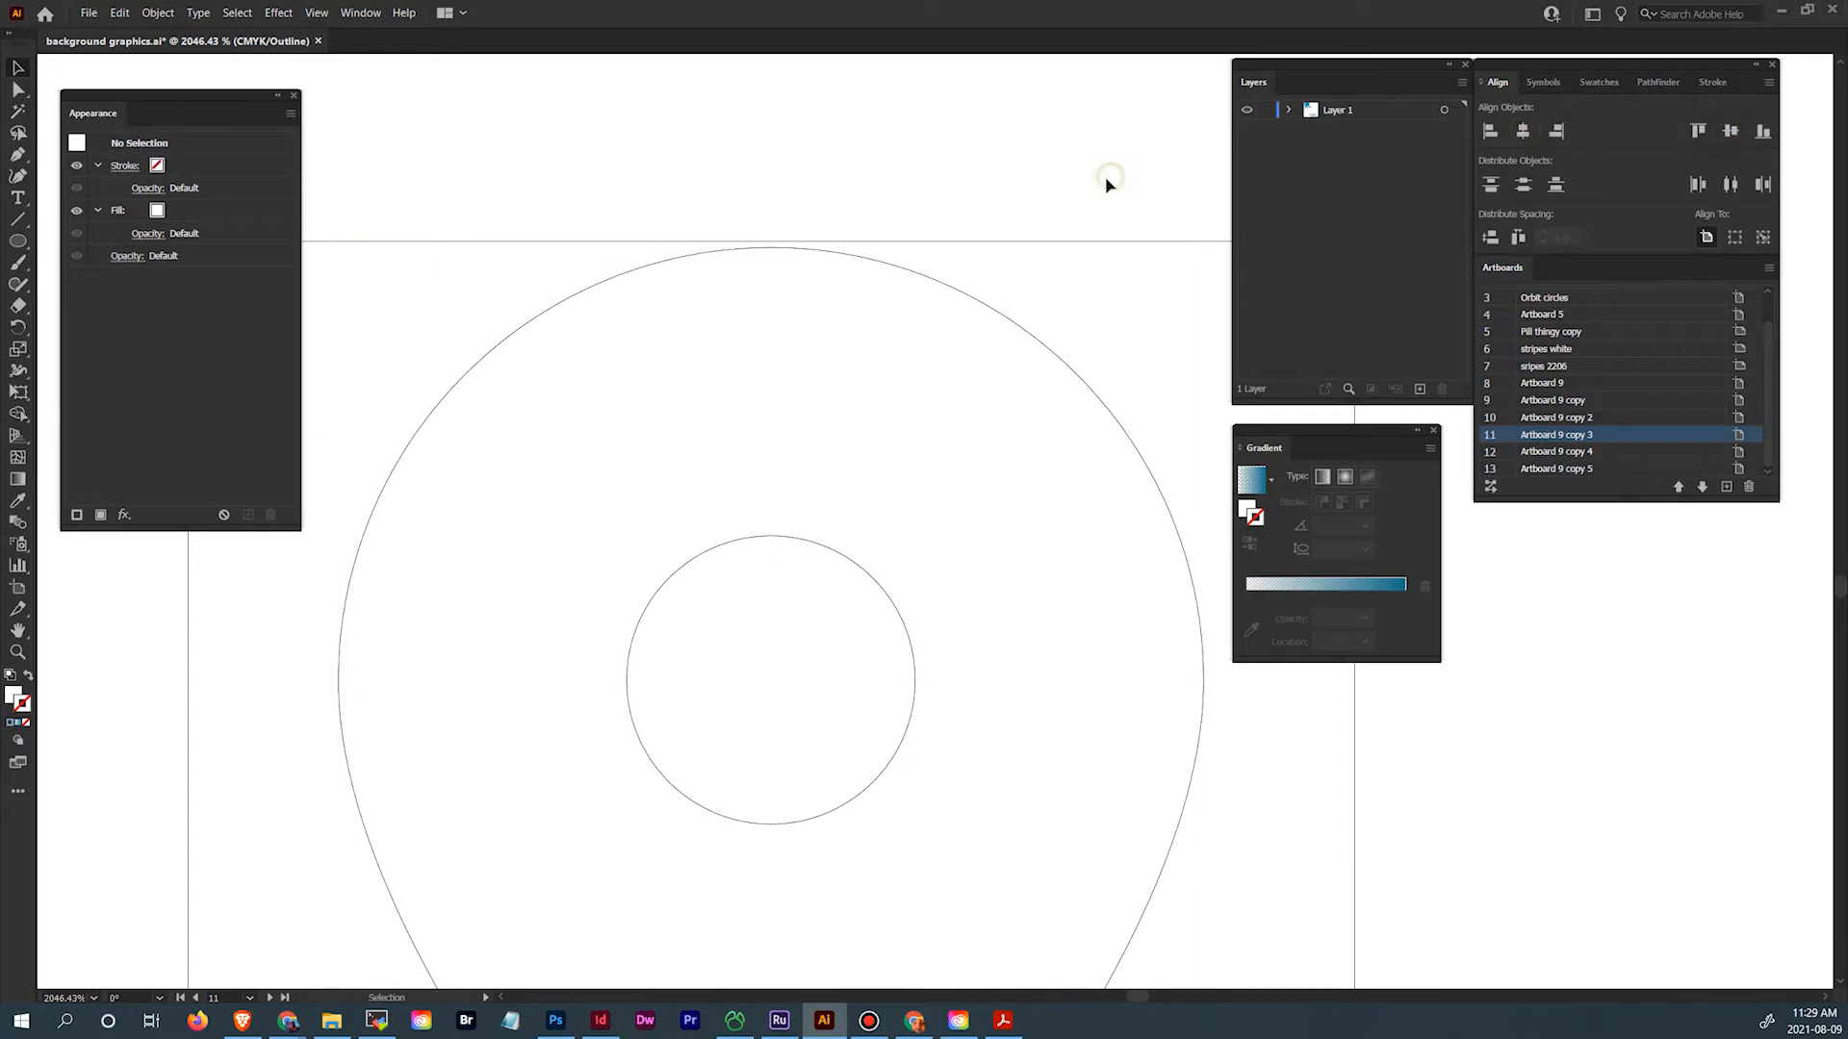
Shrink the at-sign icon slightly and centre it within its artboard
key("ctrl+0")
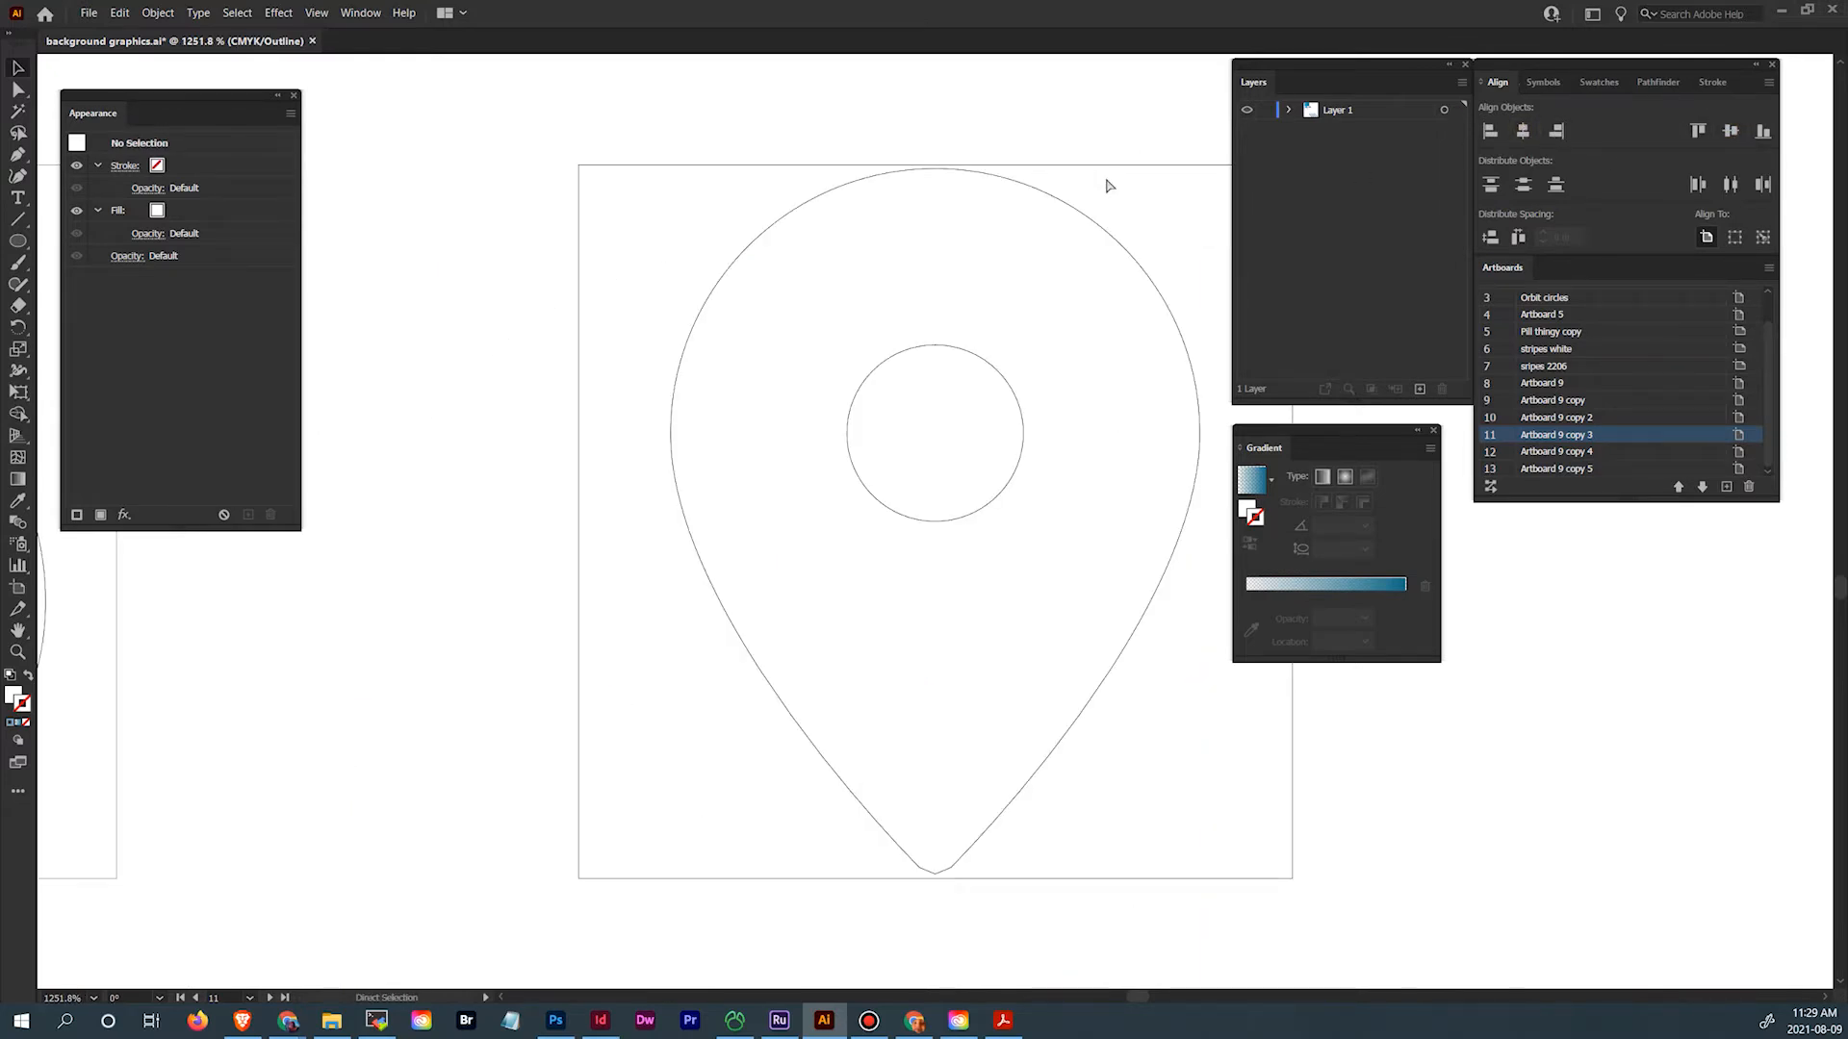
key("ctrl+minus")
key("ctrl+minus")
key("ctrl+minus")
key("ctrl+minus")
left_click_drag(1059, 209, 1042, 300)
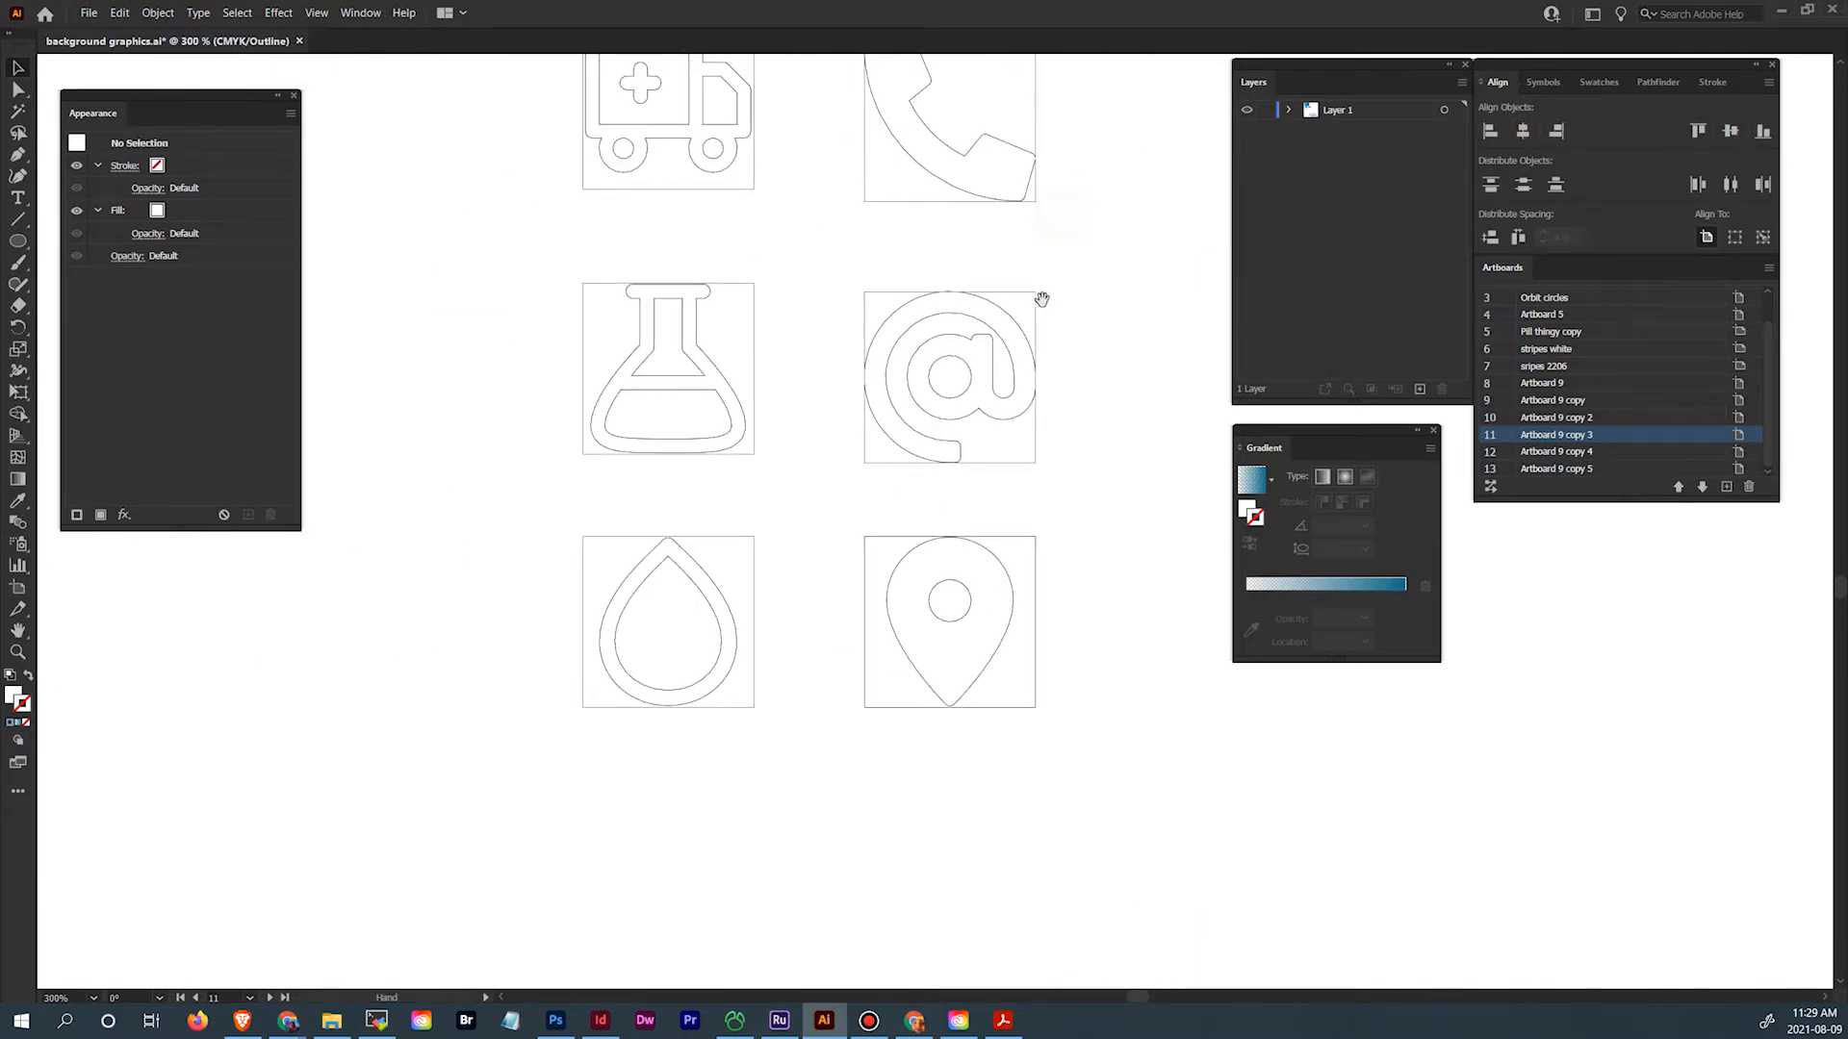
left_click(941, 384)
left_click_drag(1034, 464, 1031, 463)
left_click_drag(1096, 309, 1118, 553)
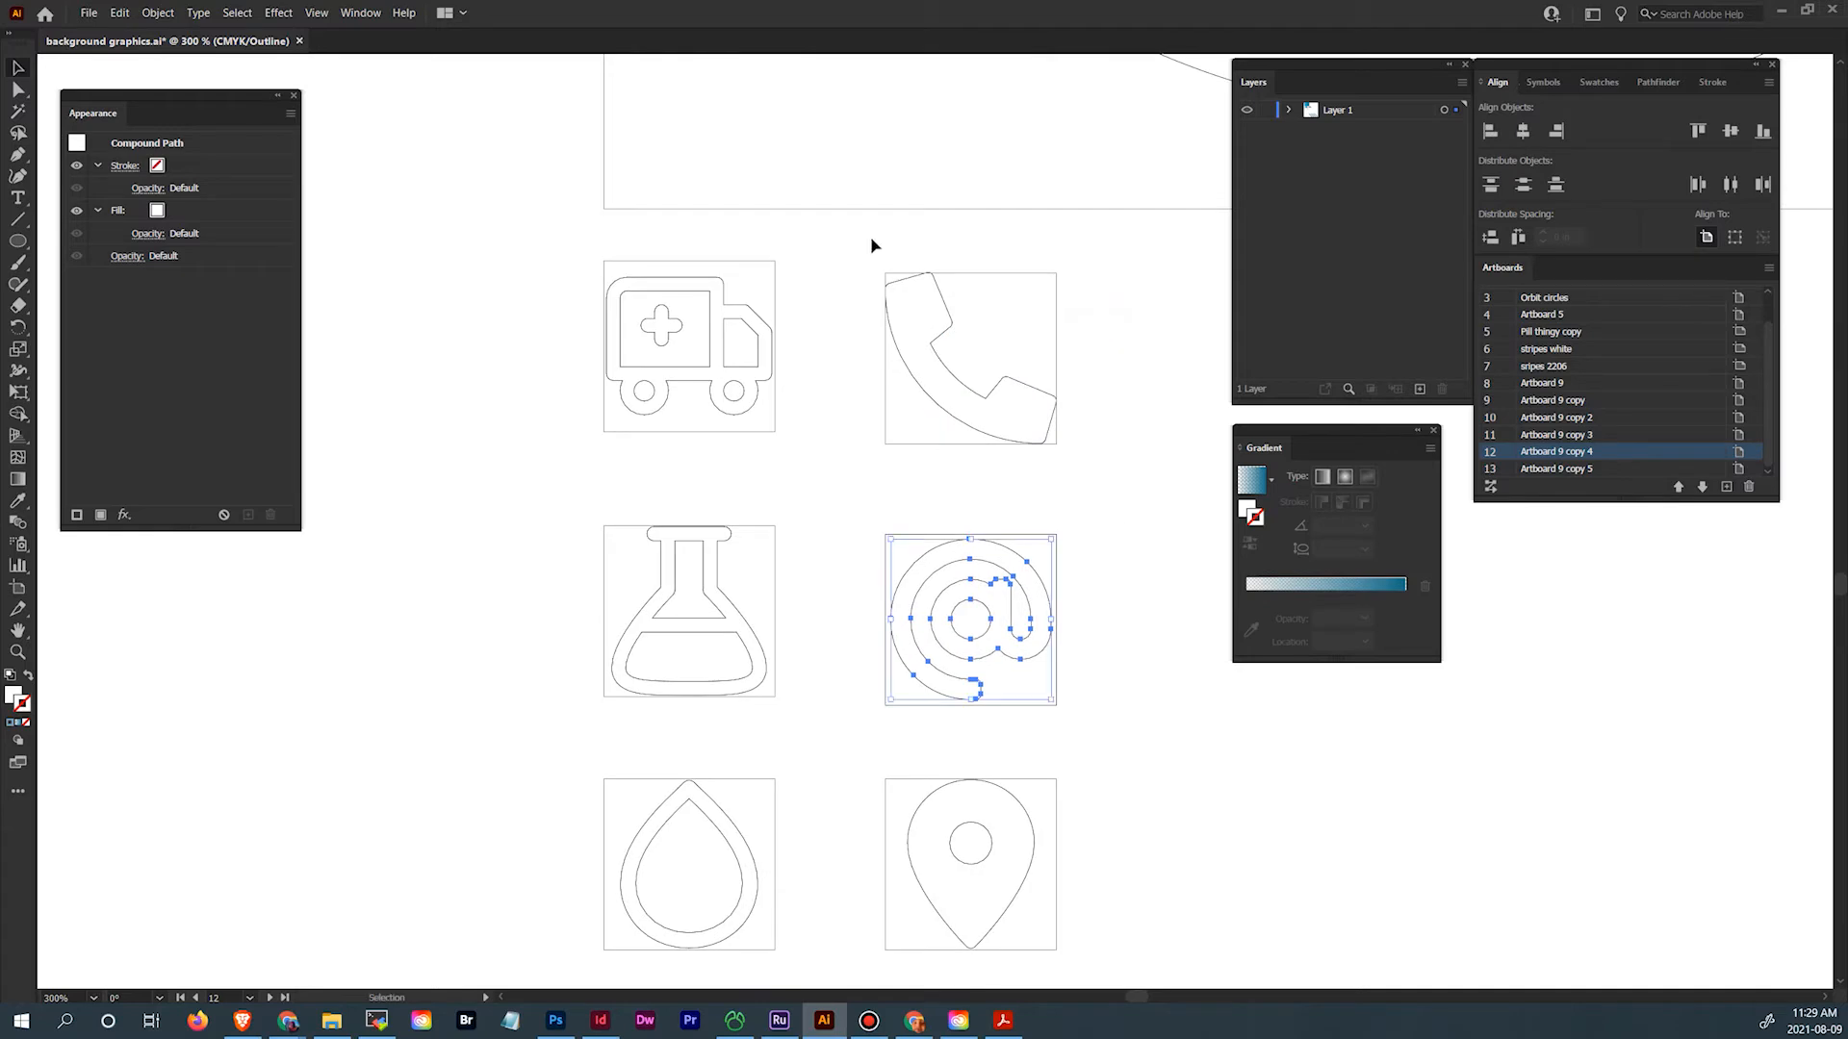
Shrink the phone icon slightly and centre it within its artboard
left_click_drag(849, 243, 1051, 443)
left_click(1096, 430)
left_click_drag(952, 500, 1036, 395)
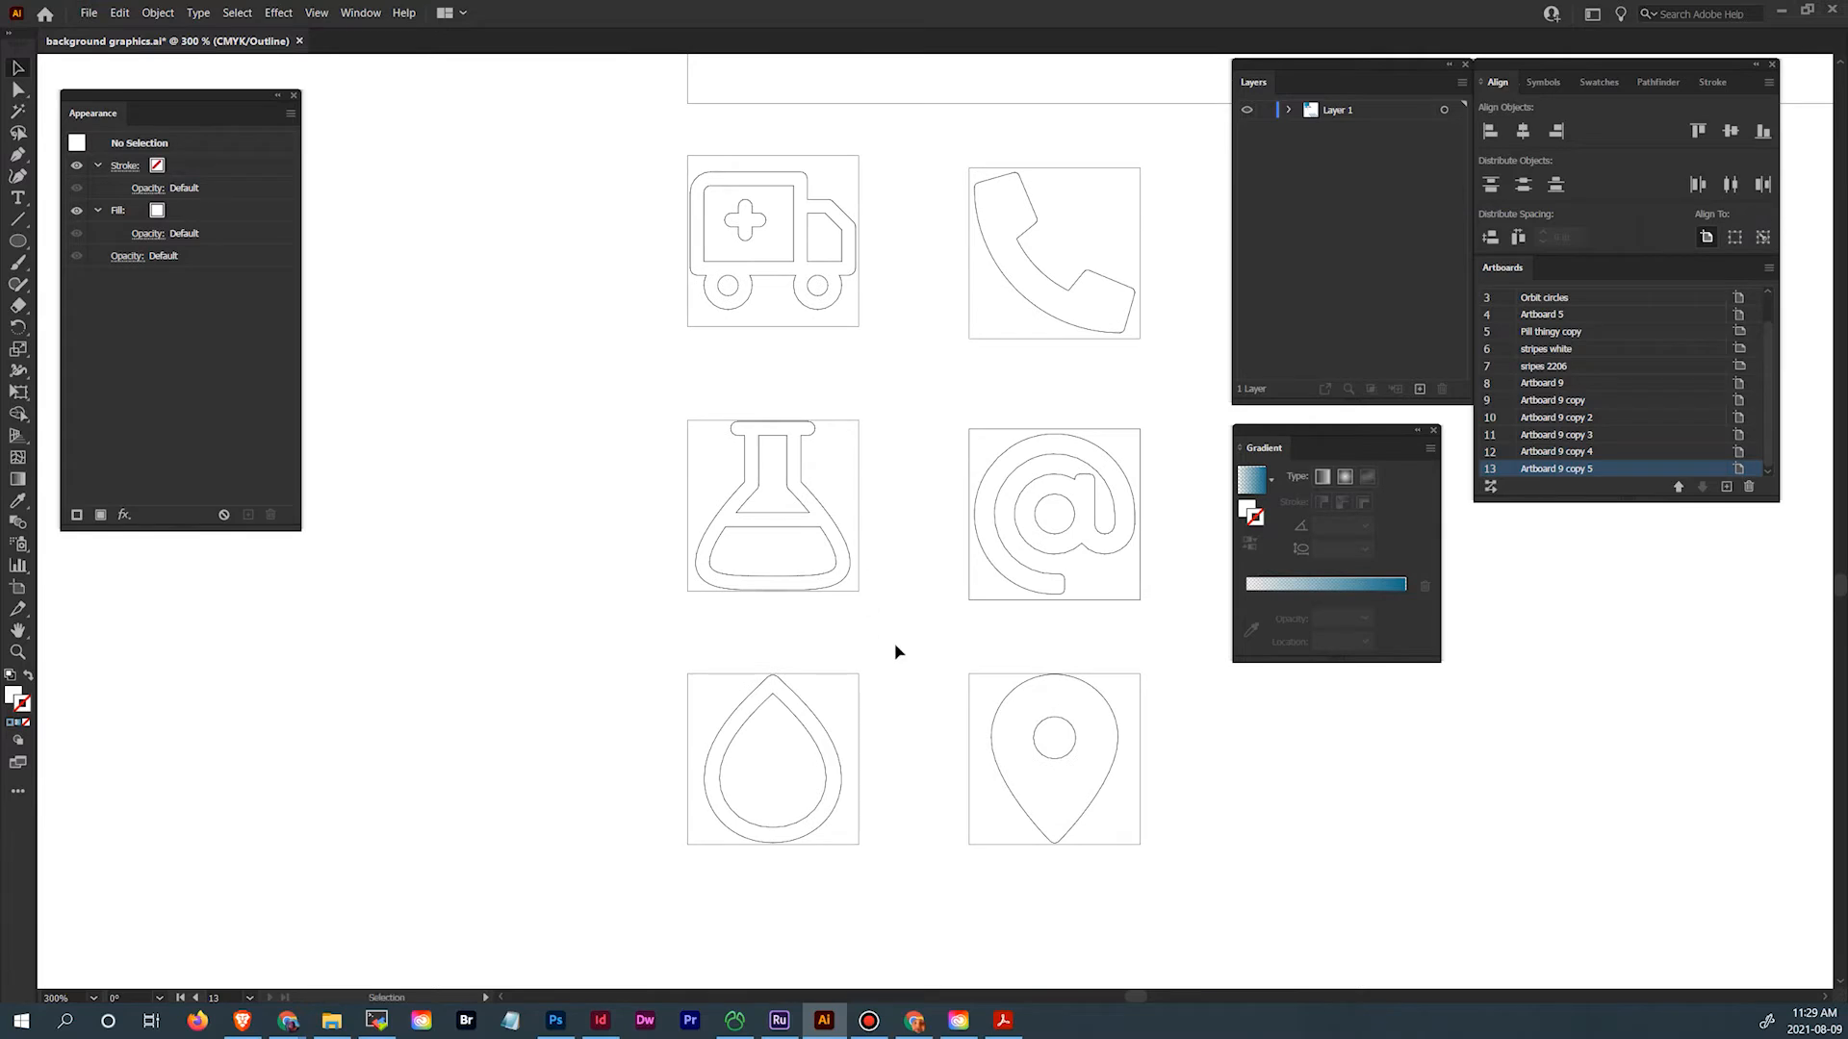
Rename the artboard holding the ambulance as "icon ambulance"
key("ctrl+minus")
key("ctrl+minus")
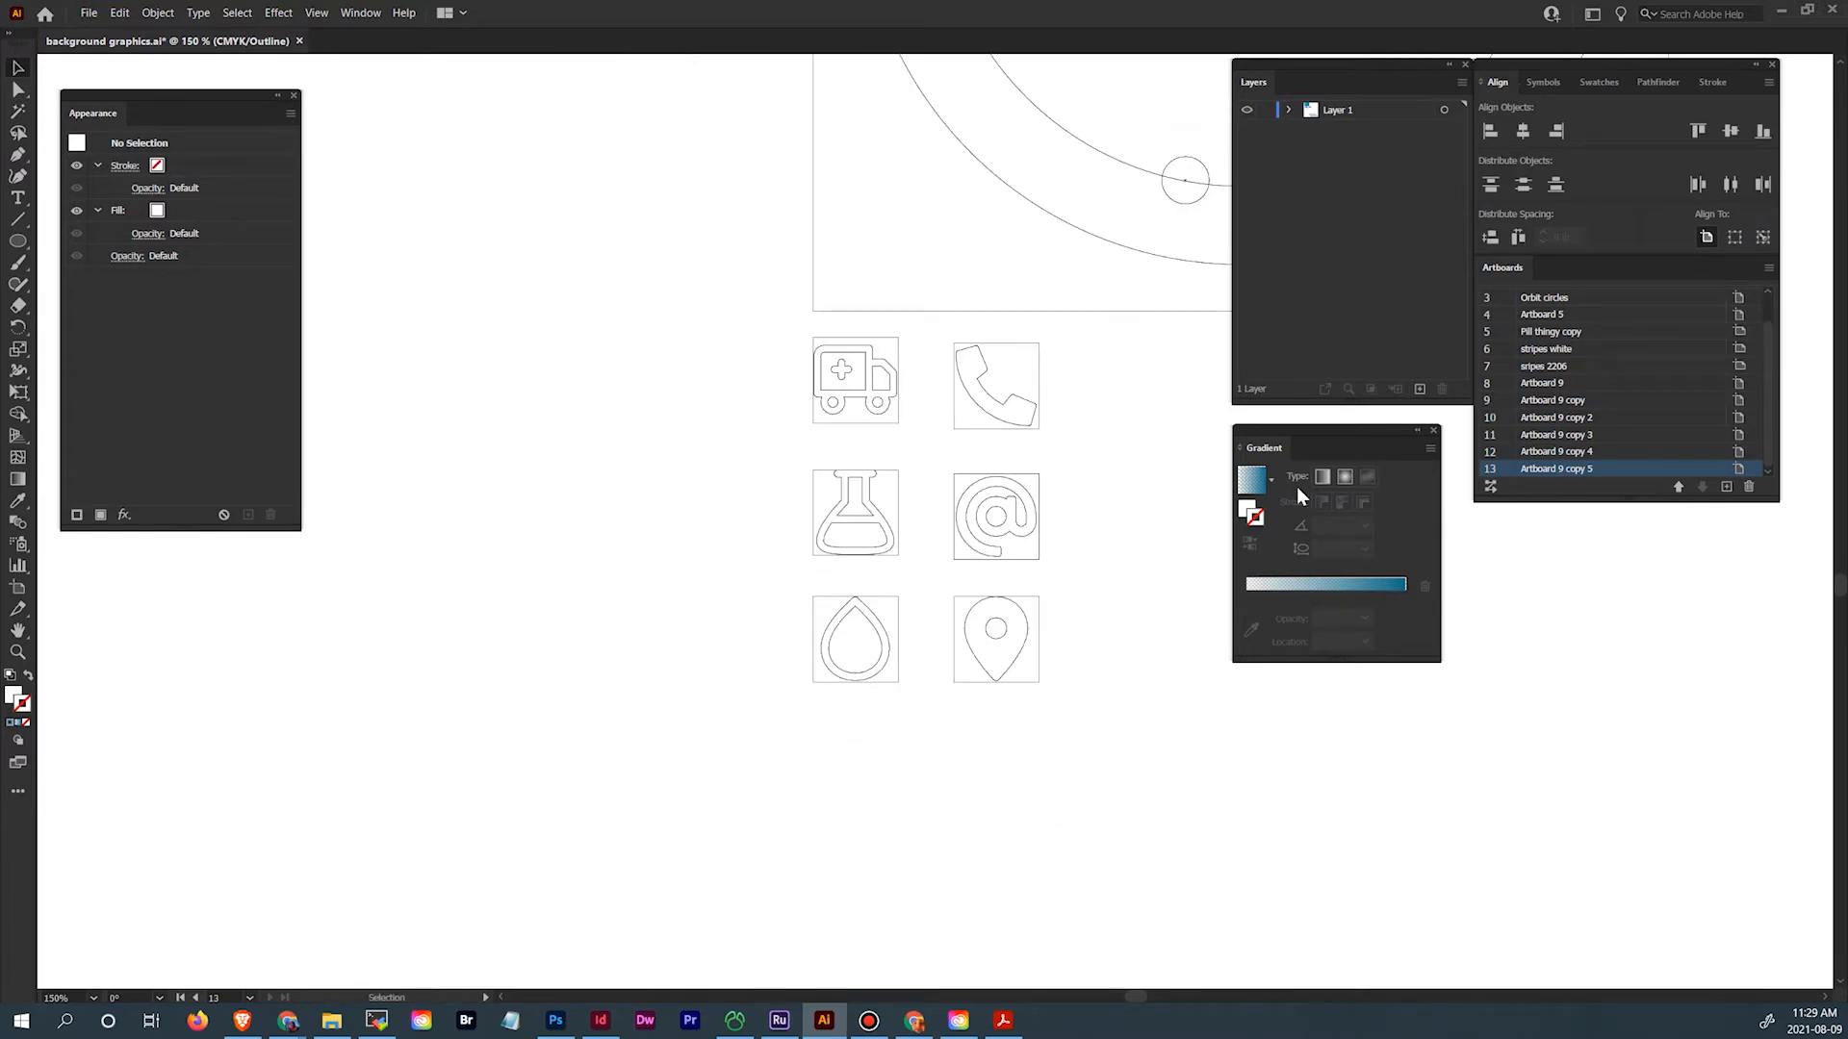
double_click(1583, 385)
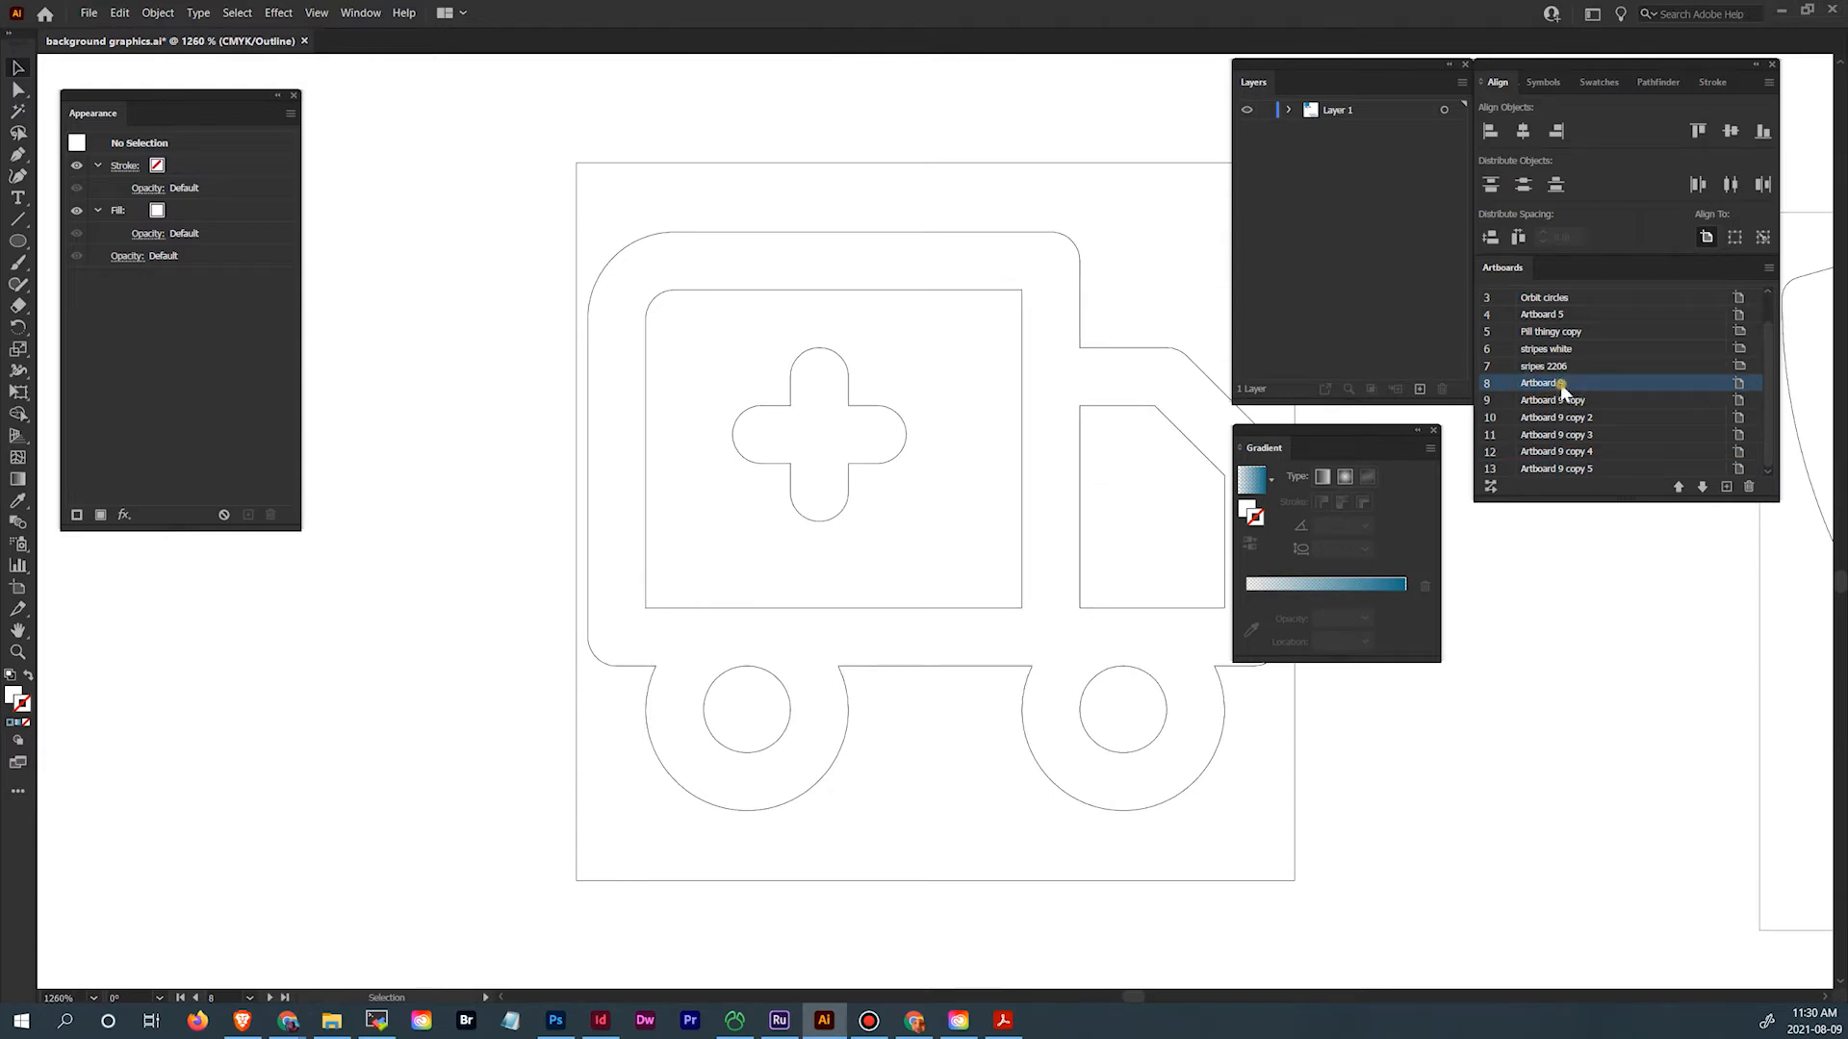
double_click(1561, 383)
type("icon")
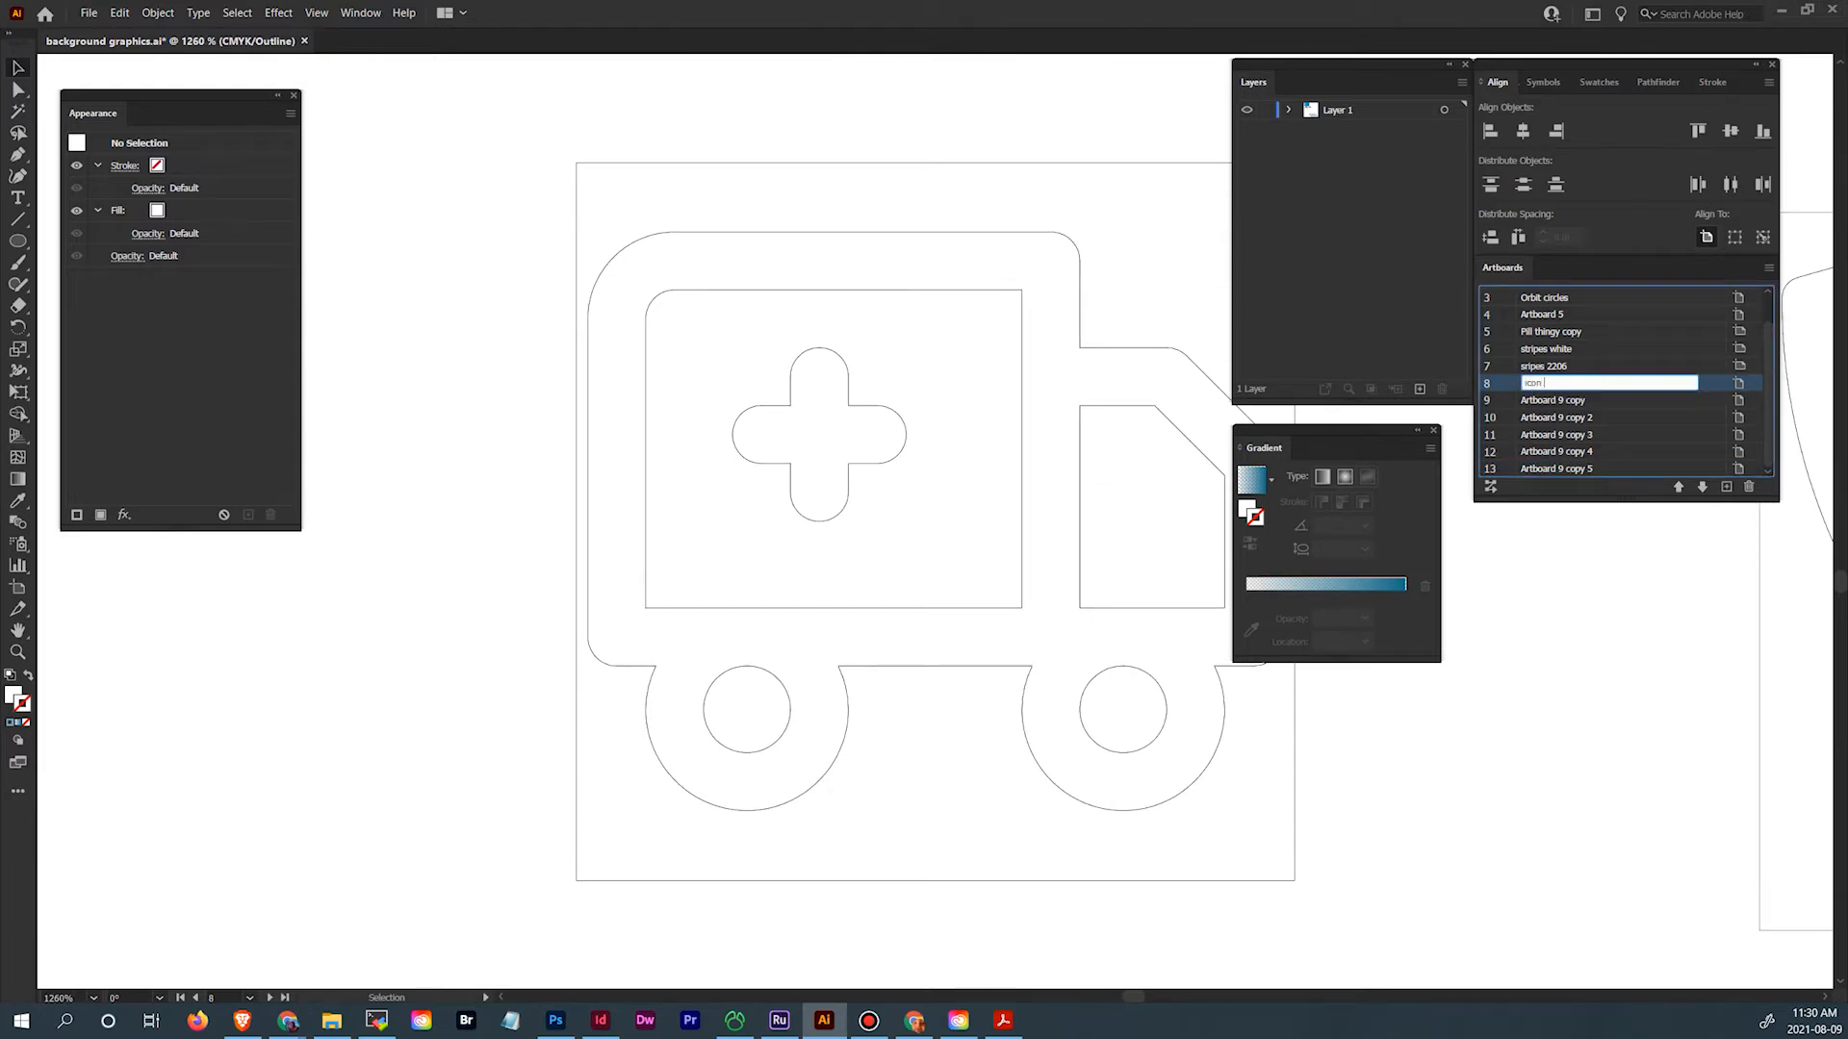
type(" ambulance")
key("Return")
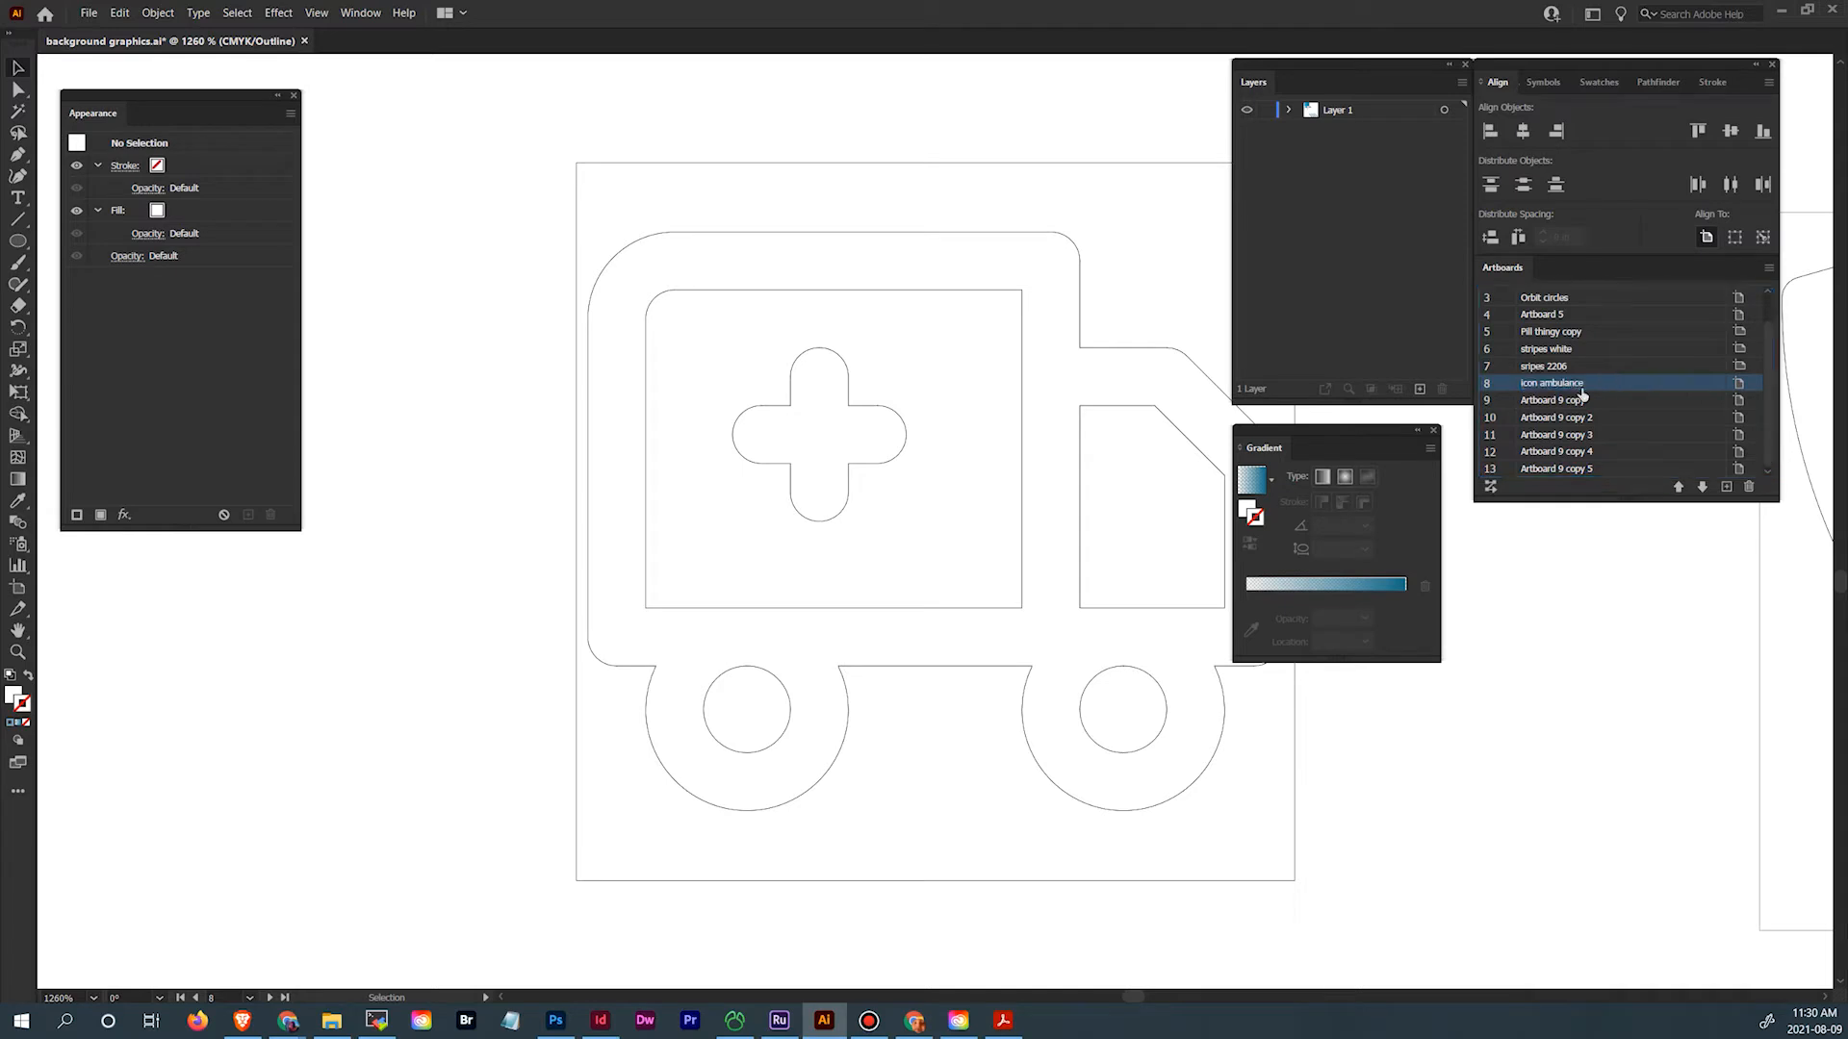
Rename the artboard holding the flask as "icon beaker"
left_click(1683, 403)
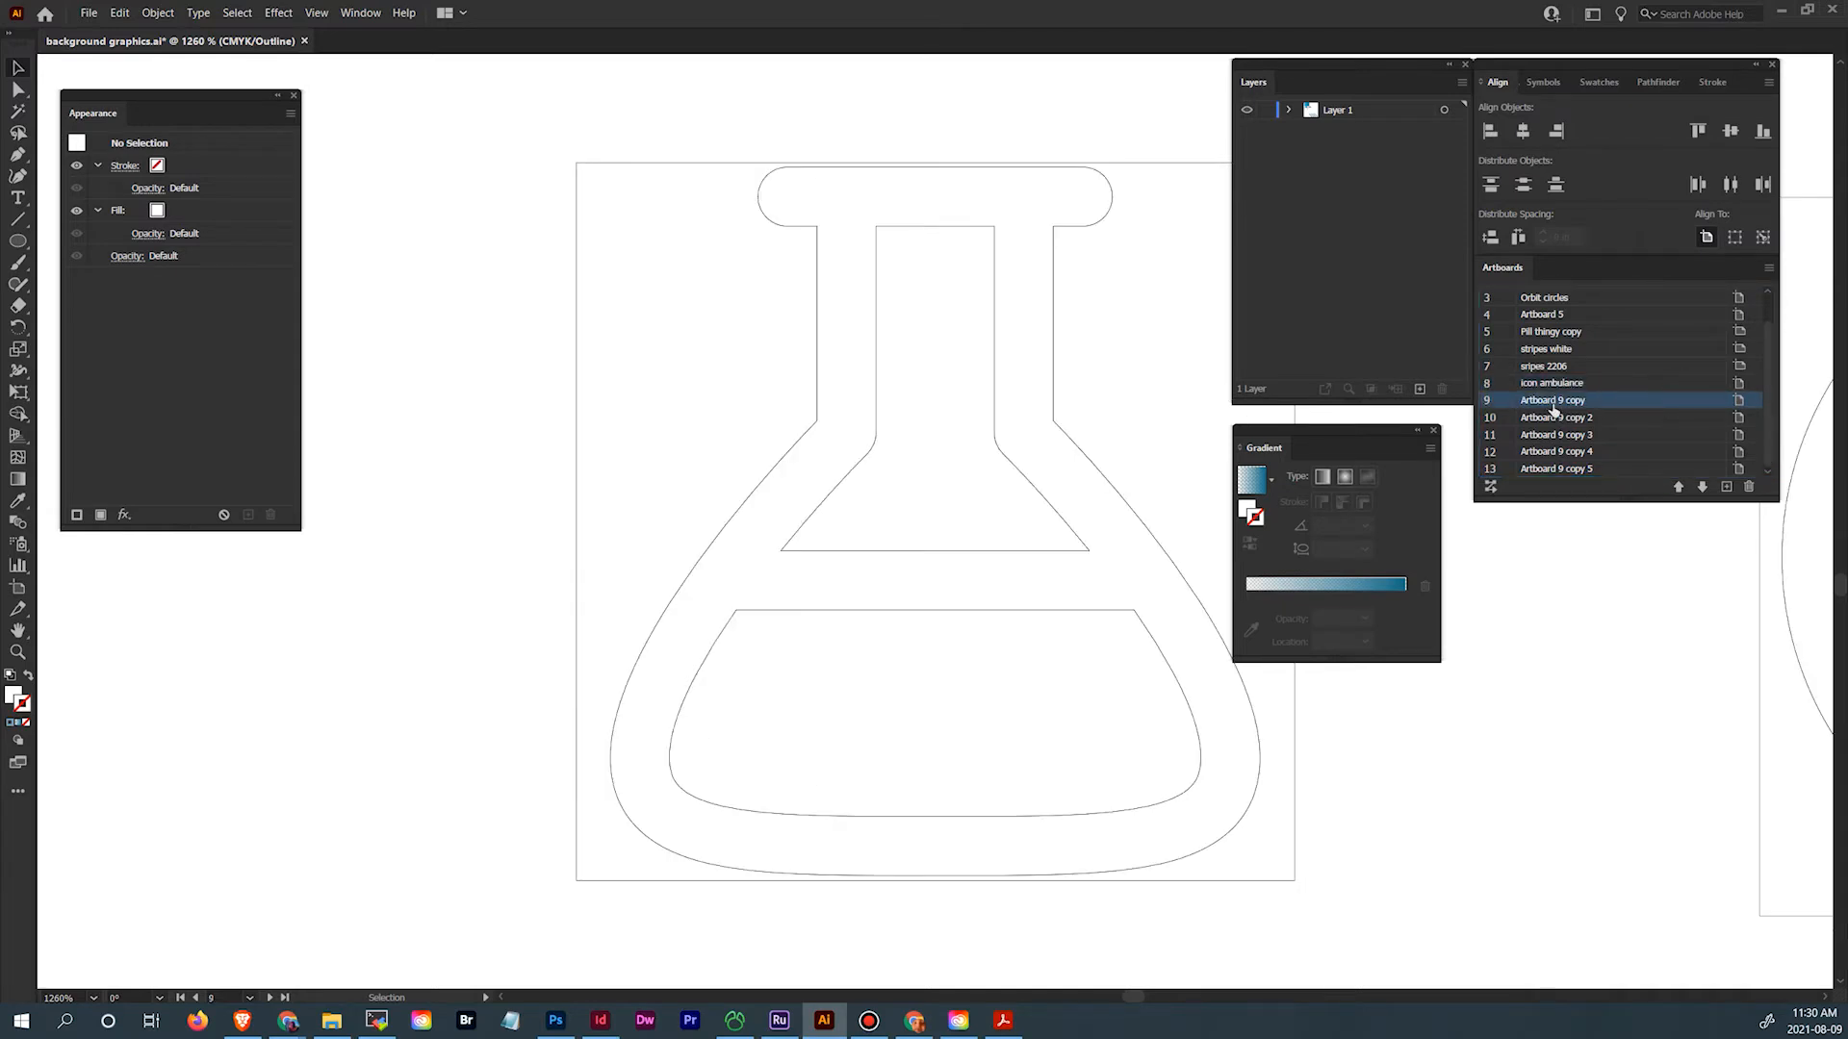
double_click(1592, 399)
type("icon beaker")
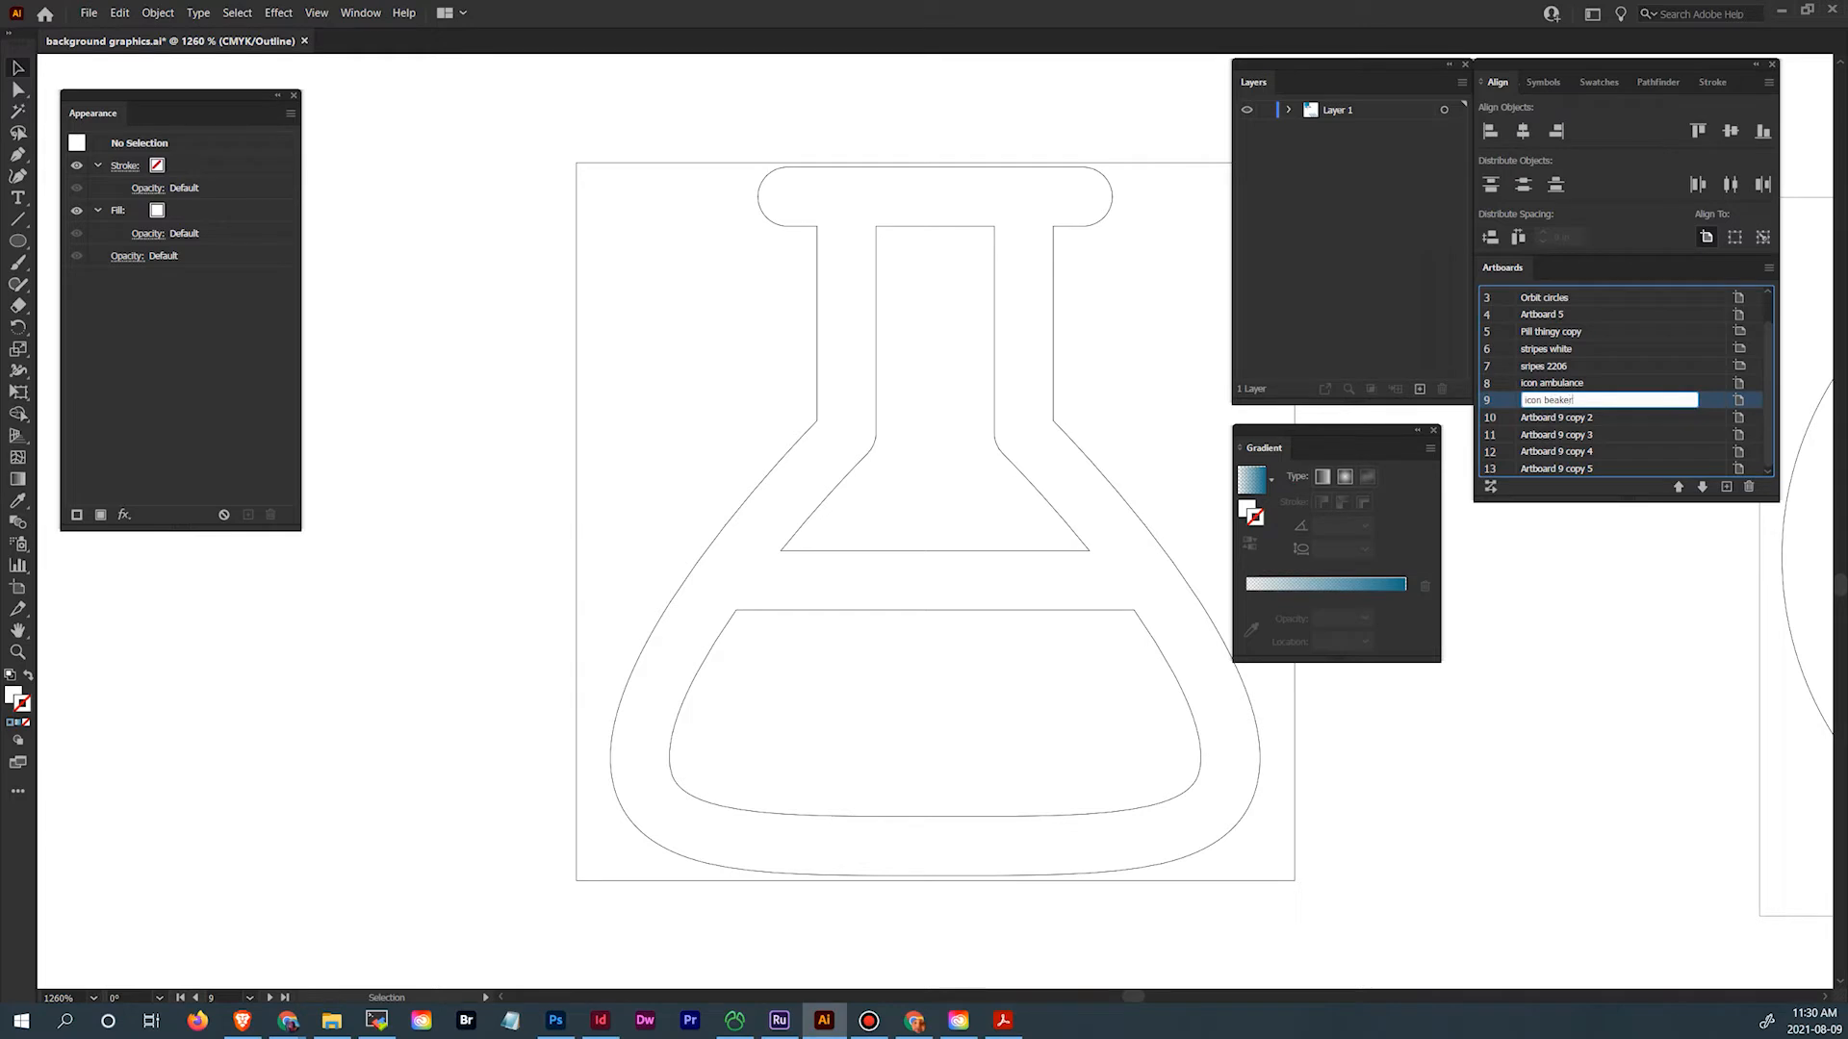
key("Return")
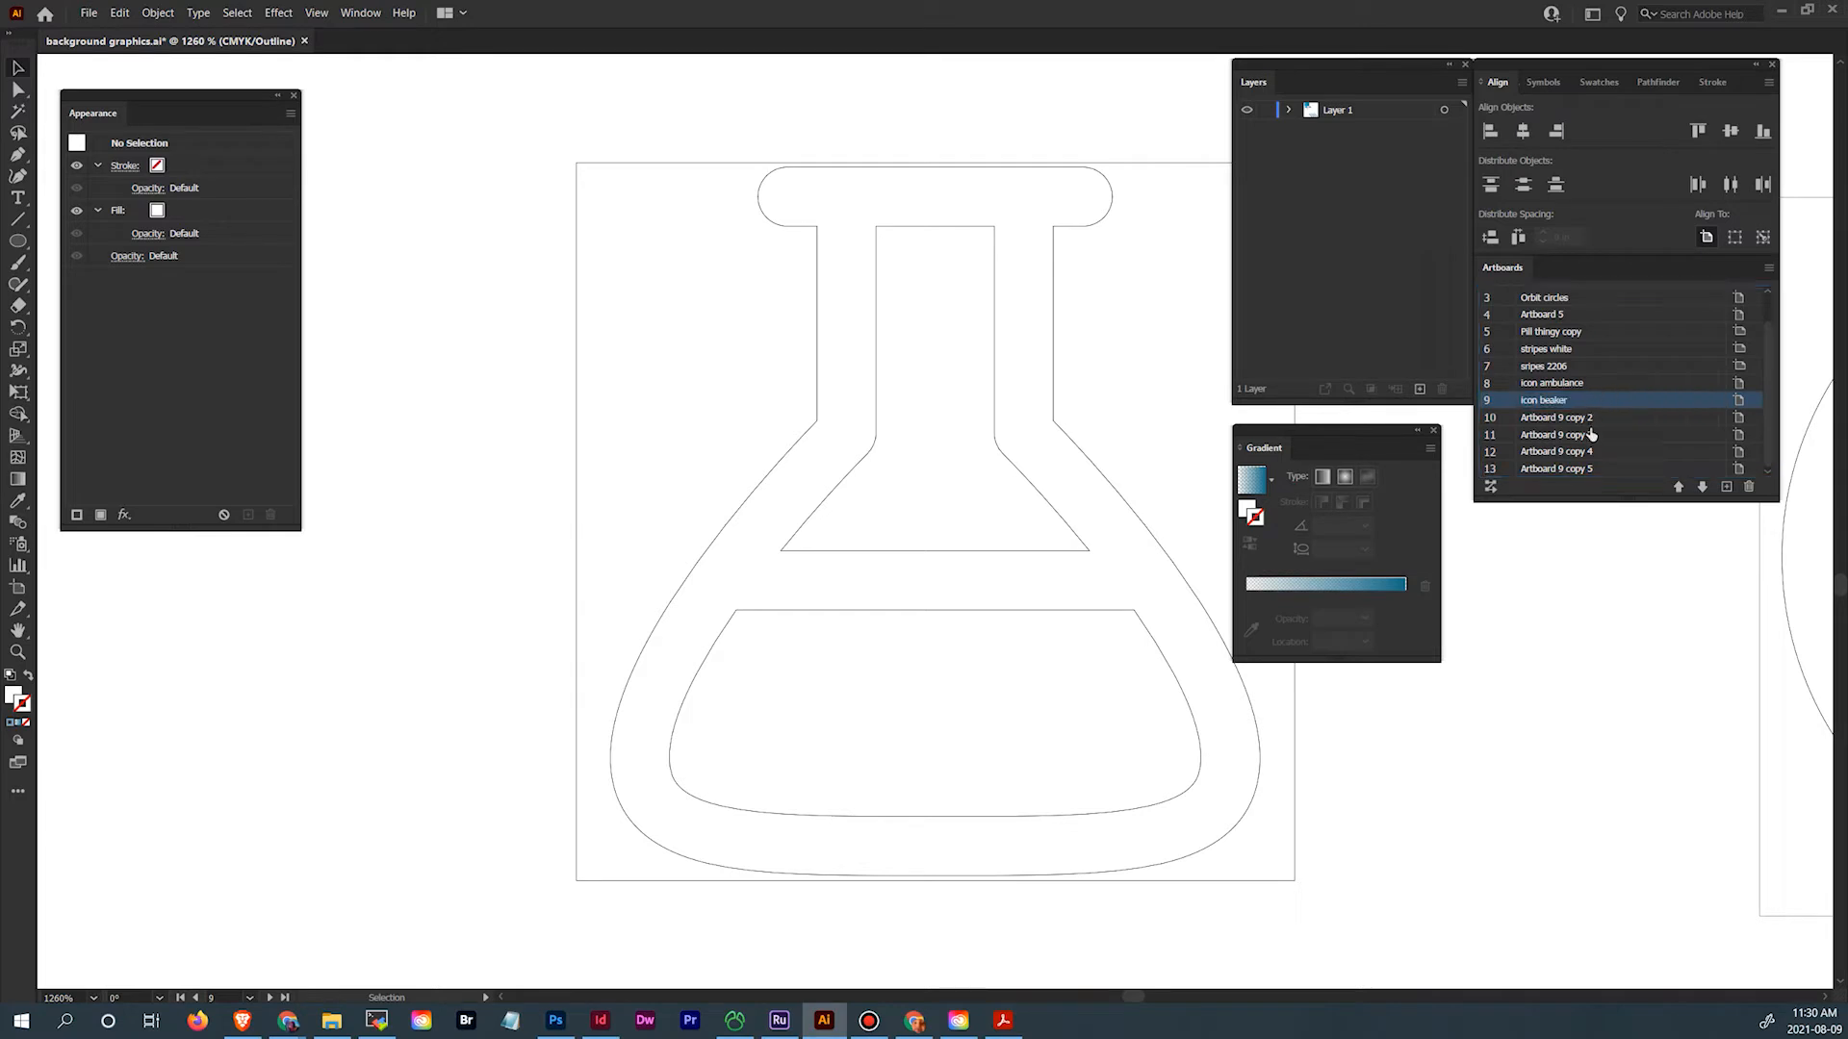
Rename the artboard holding the drop as "icon drop"
left_click(1578, 418)
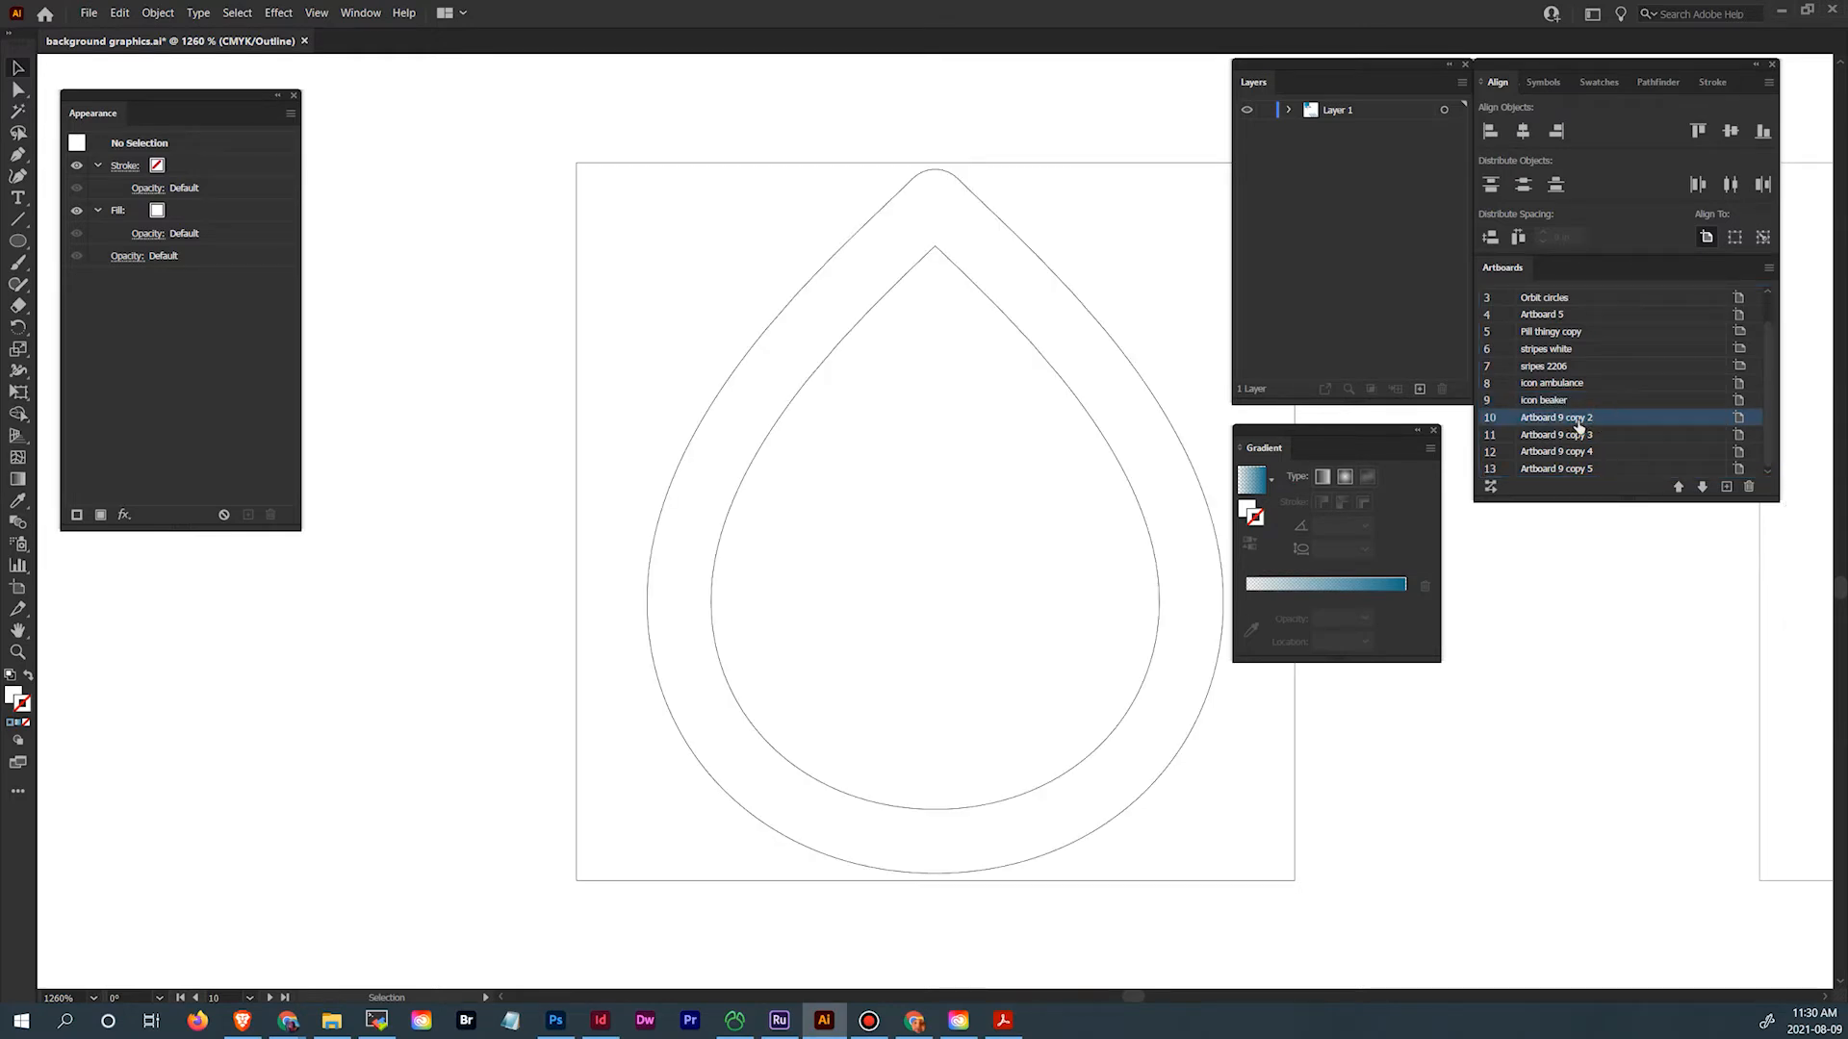
double_click(1578, 420)
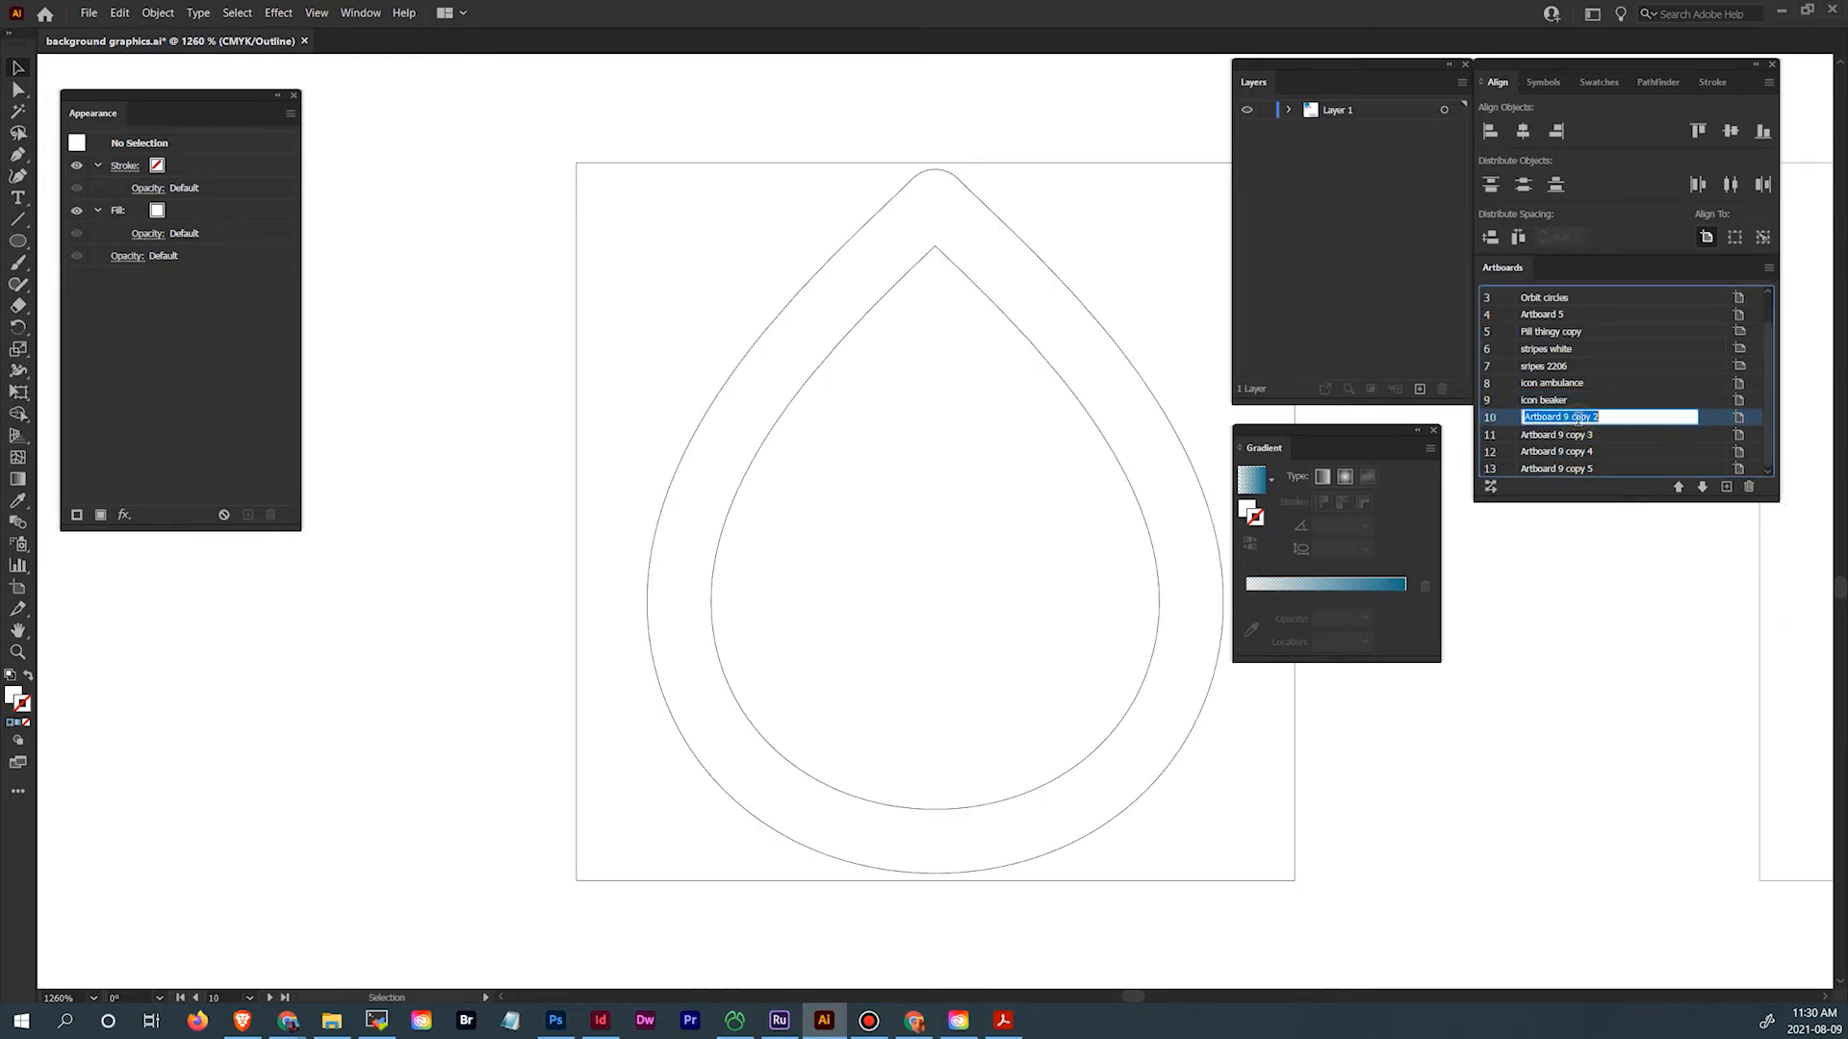
type("icon drop")
key("Return")
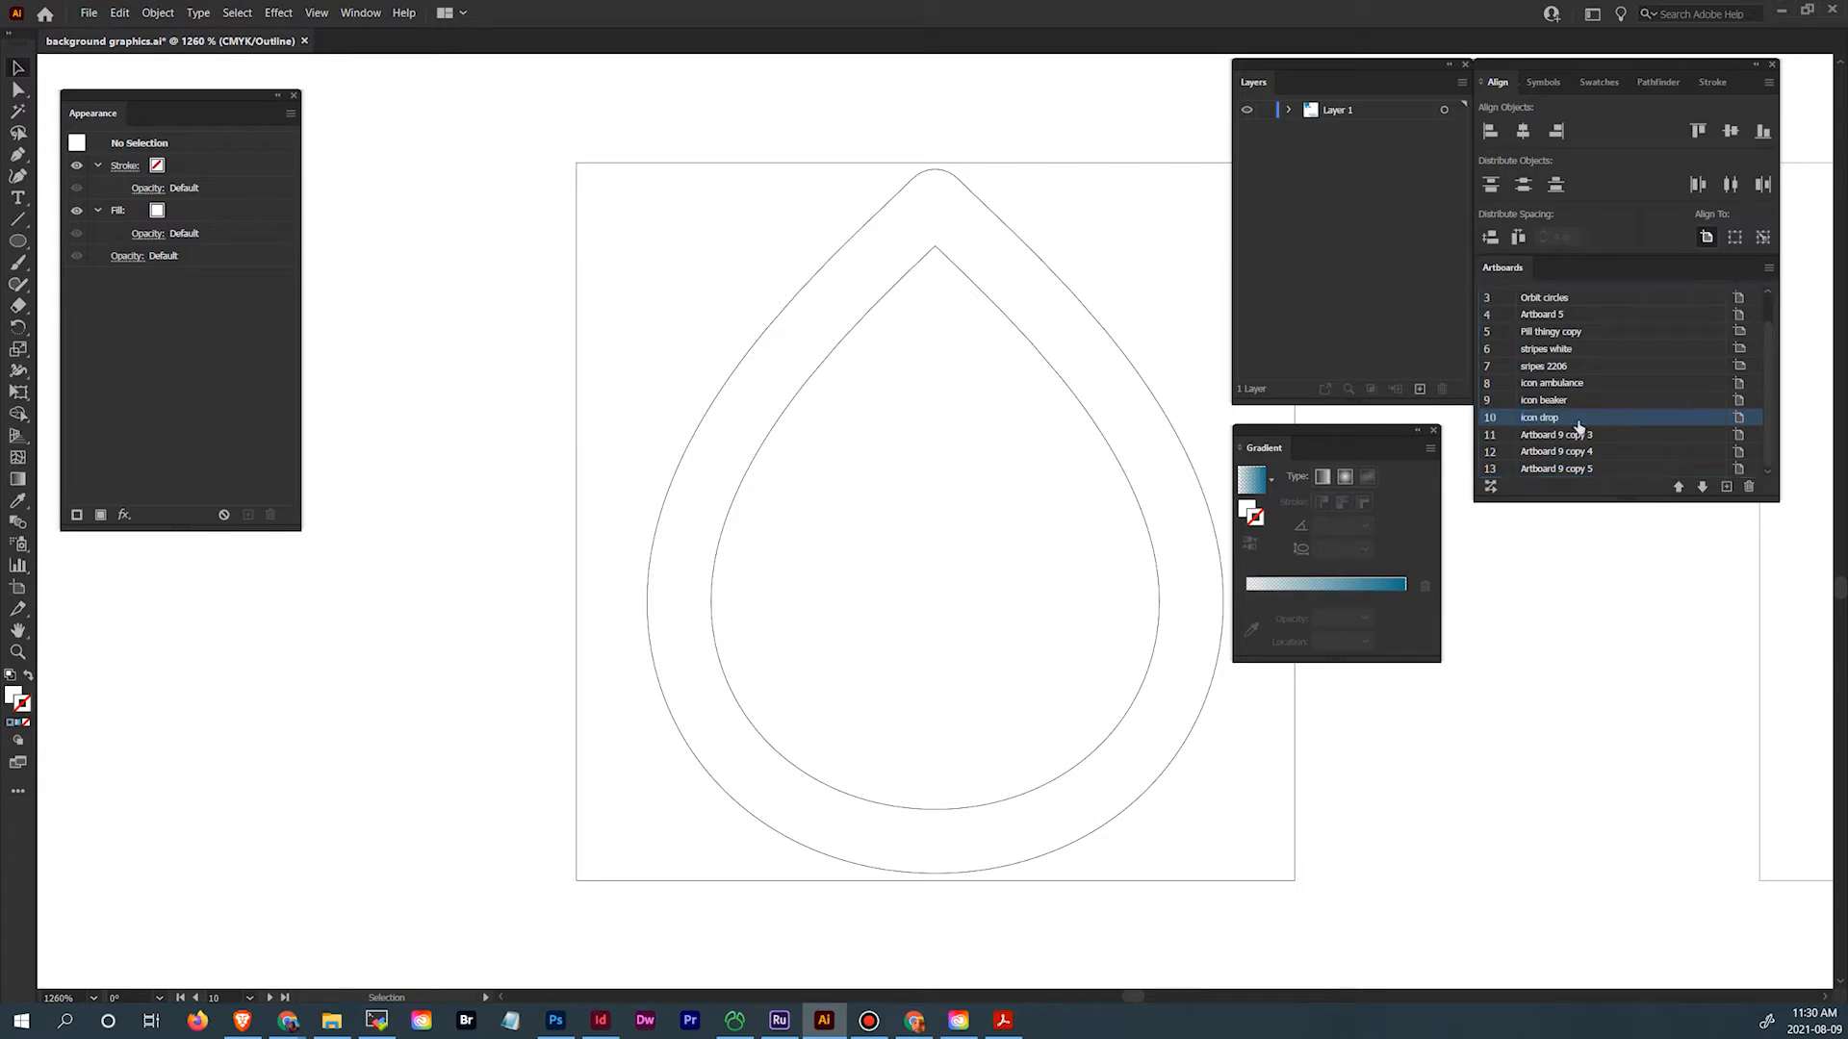
Bring the location pin's artboard into view and rename it as "icon map"
double_click(1574, 435)
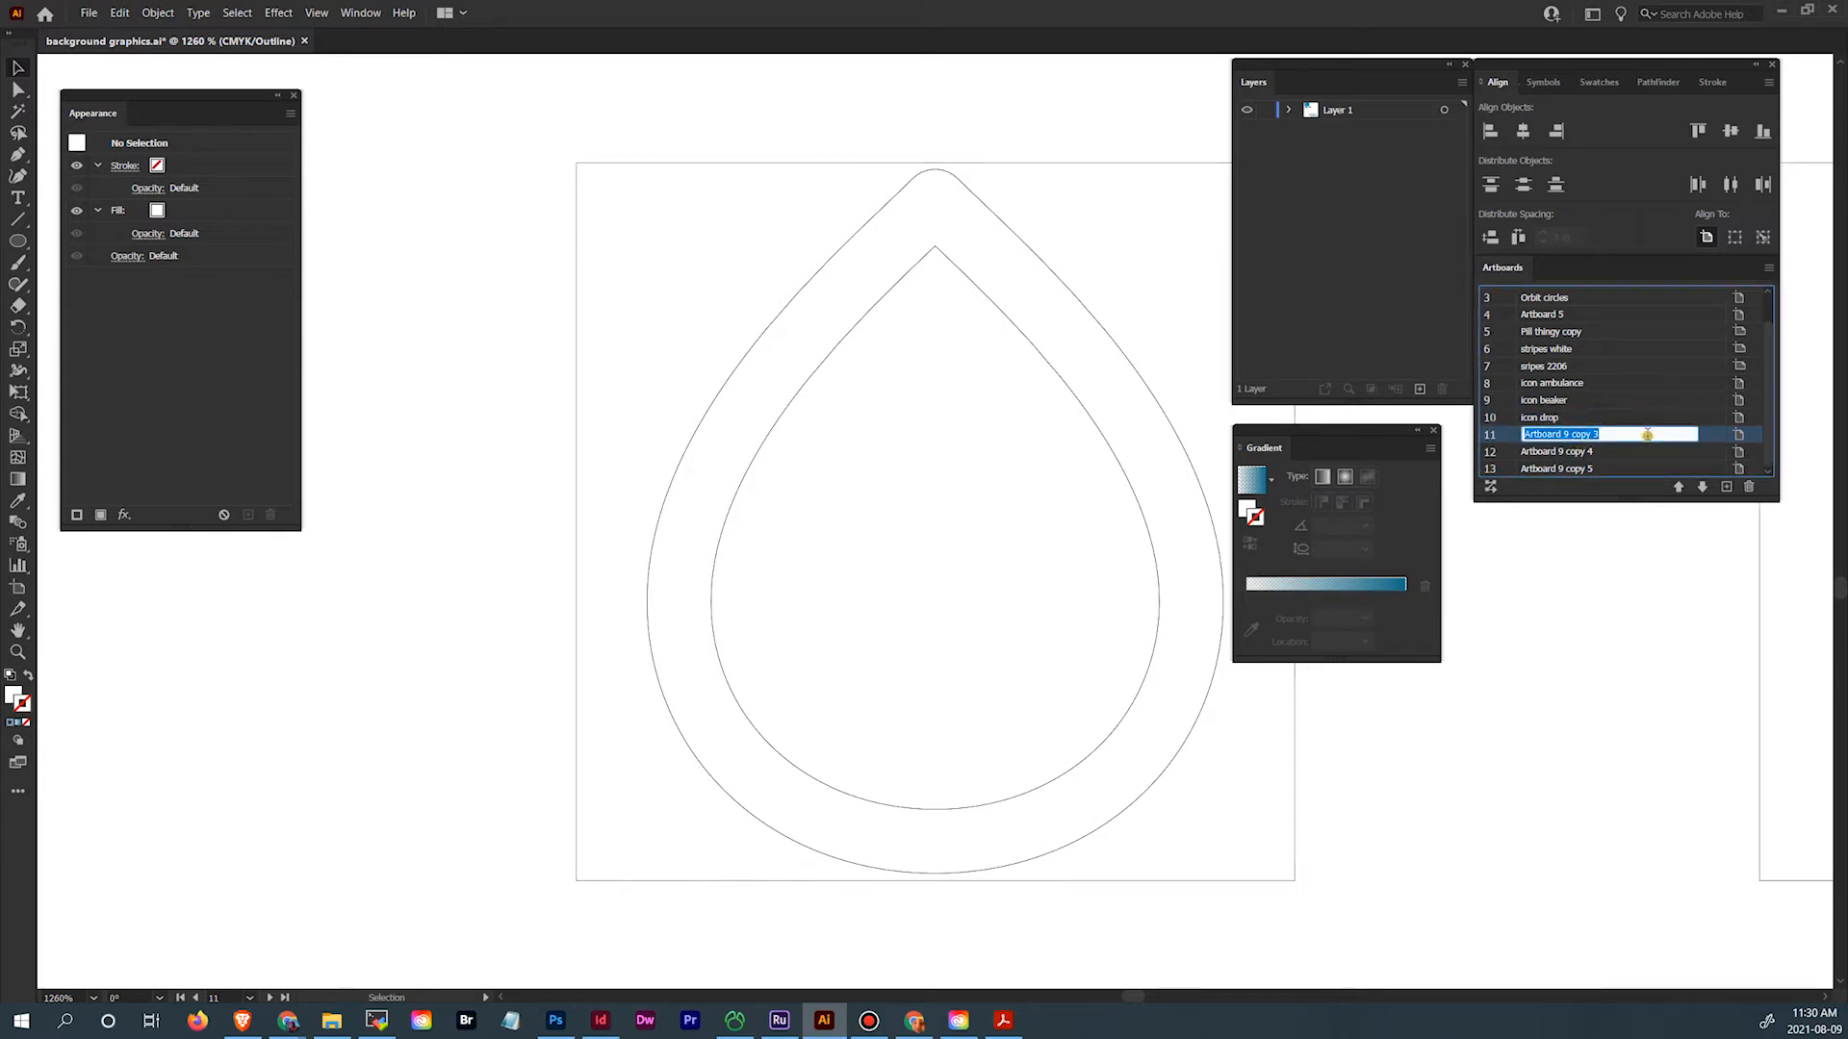
left_click(1712, 440)
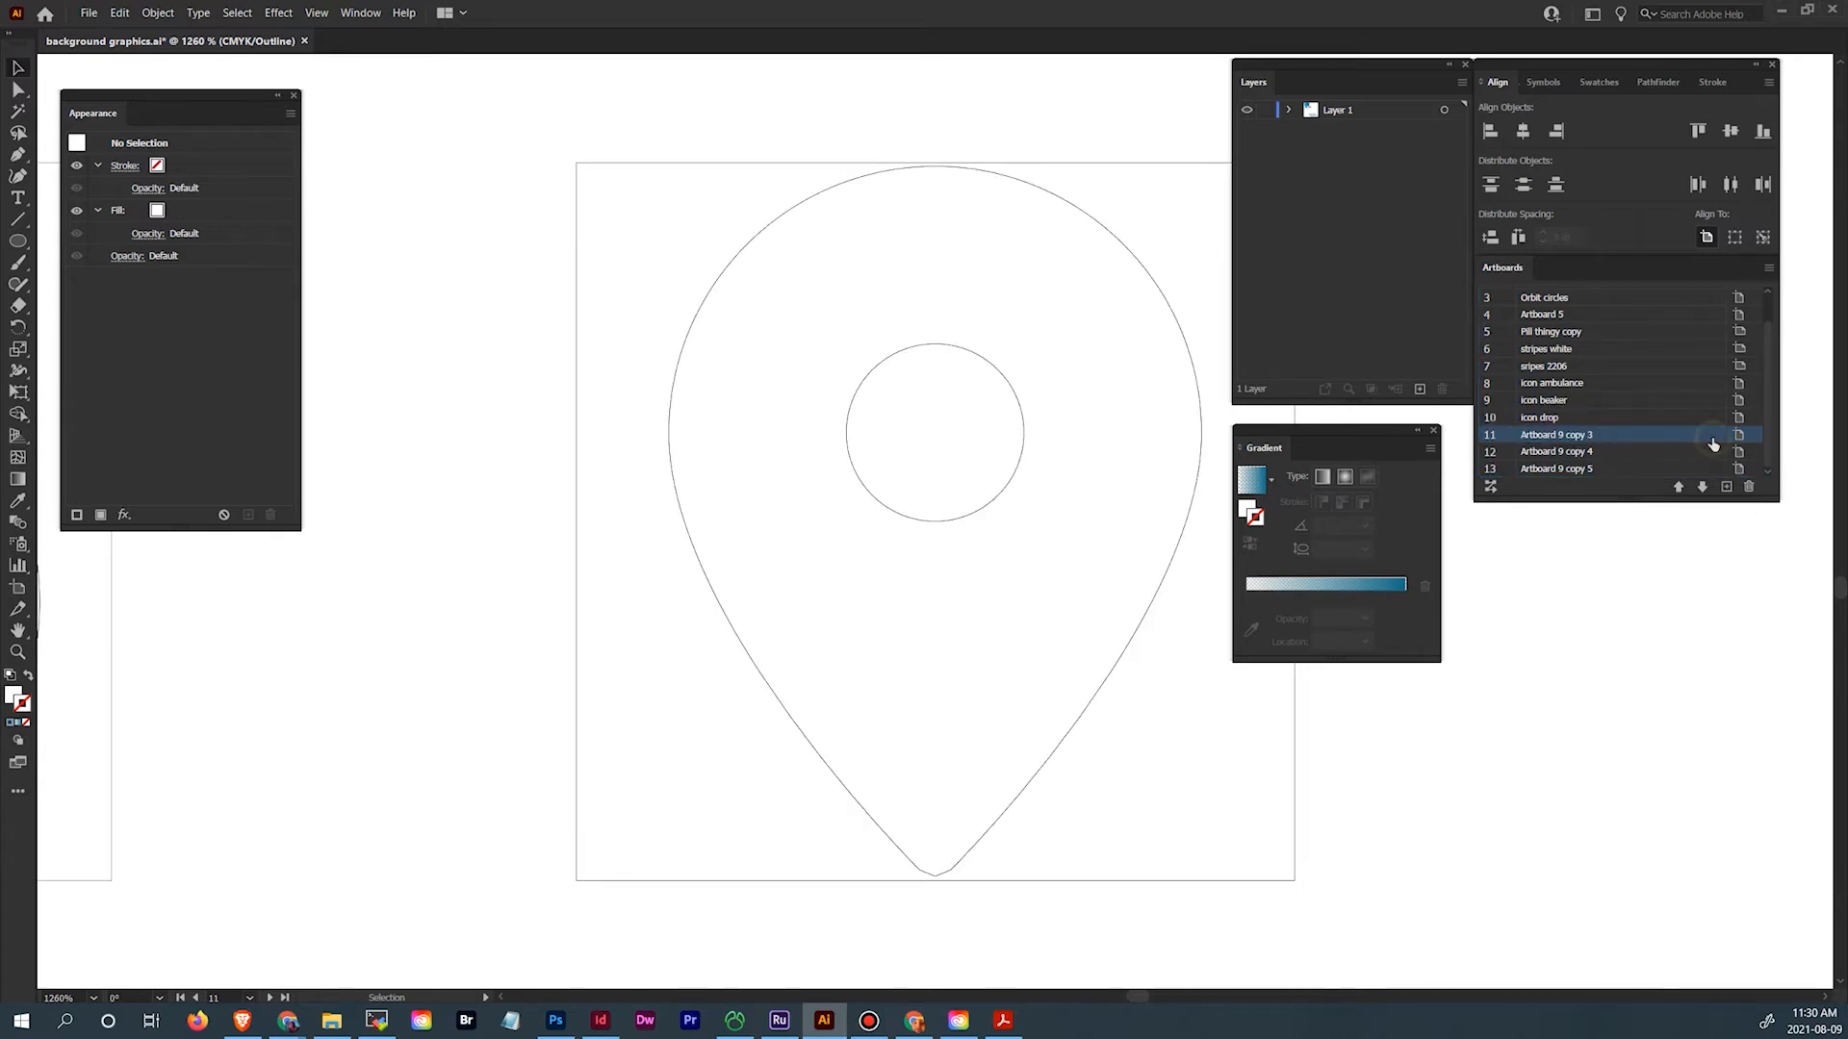
double_click(1544, 435)
key("BackSpace")
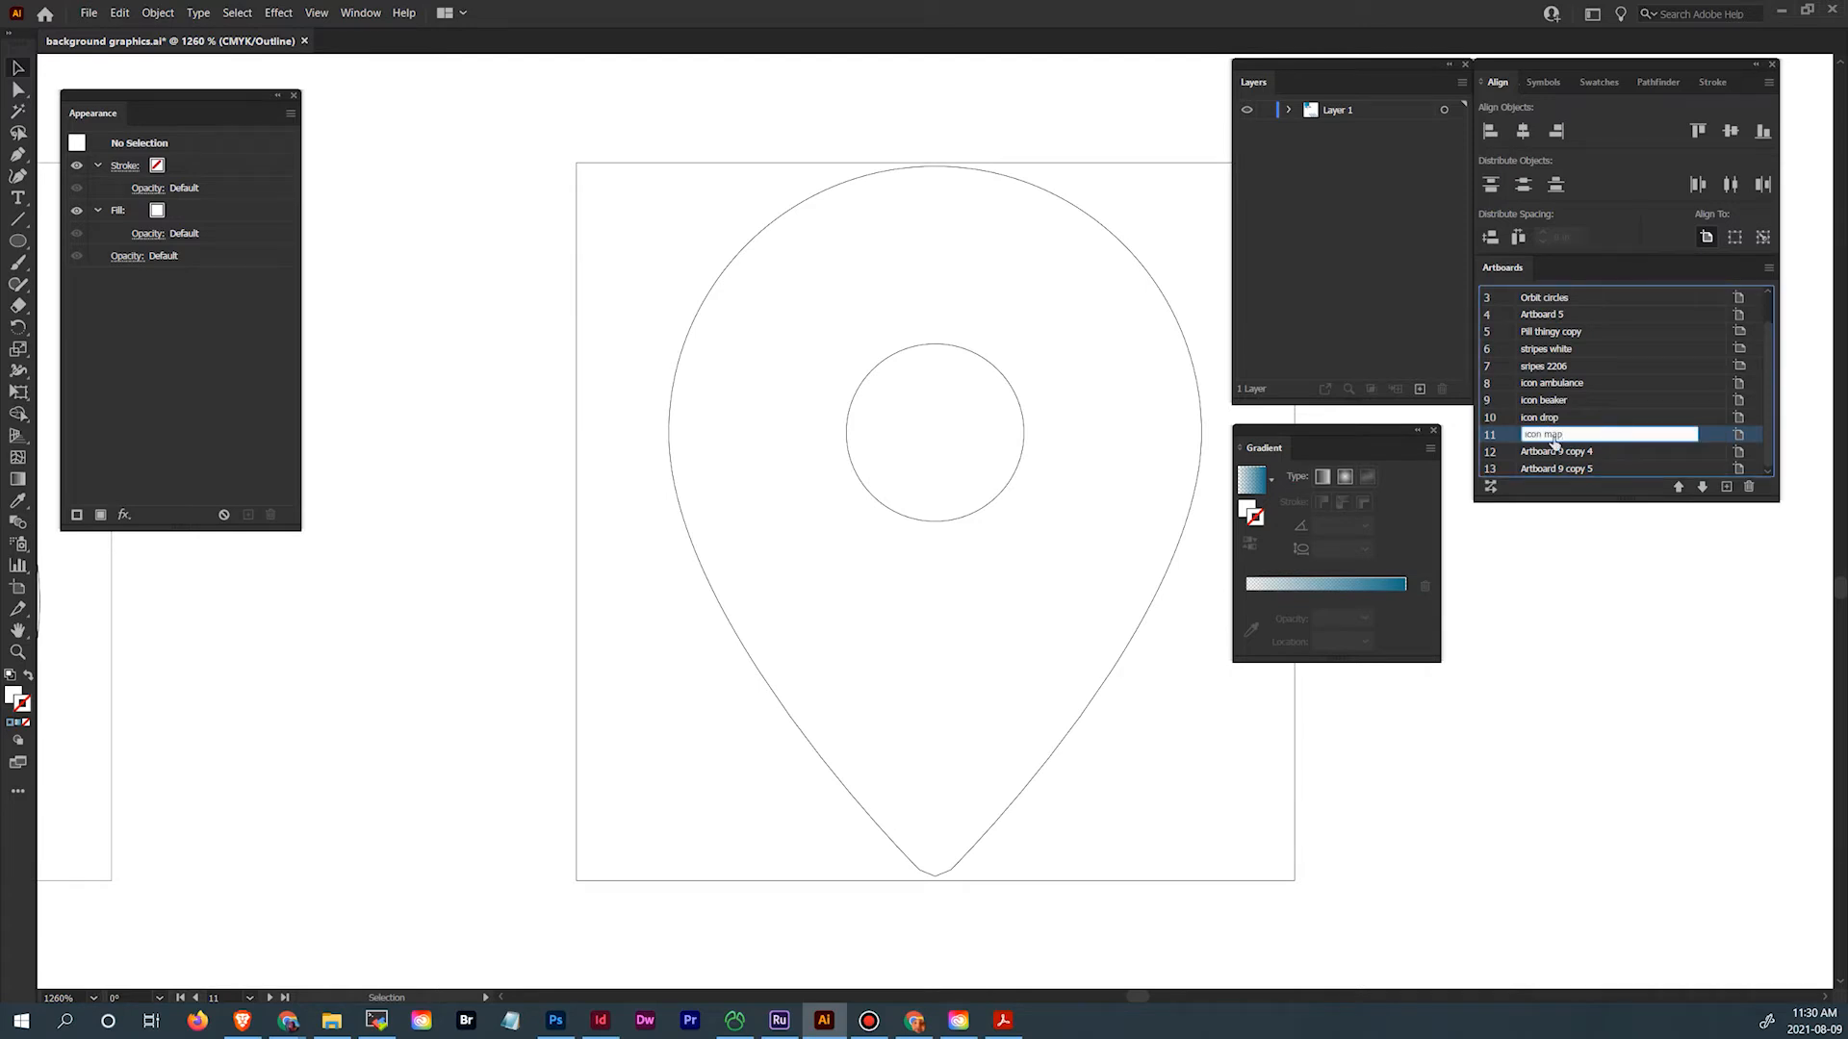
type("icon map")
key("Return")
Rename the artboard holding the at-sign as "icon @"
left_click(1692, 456)
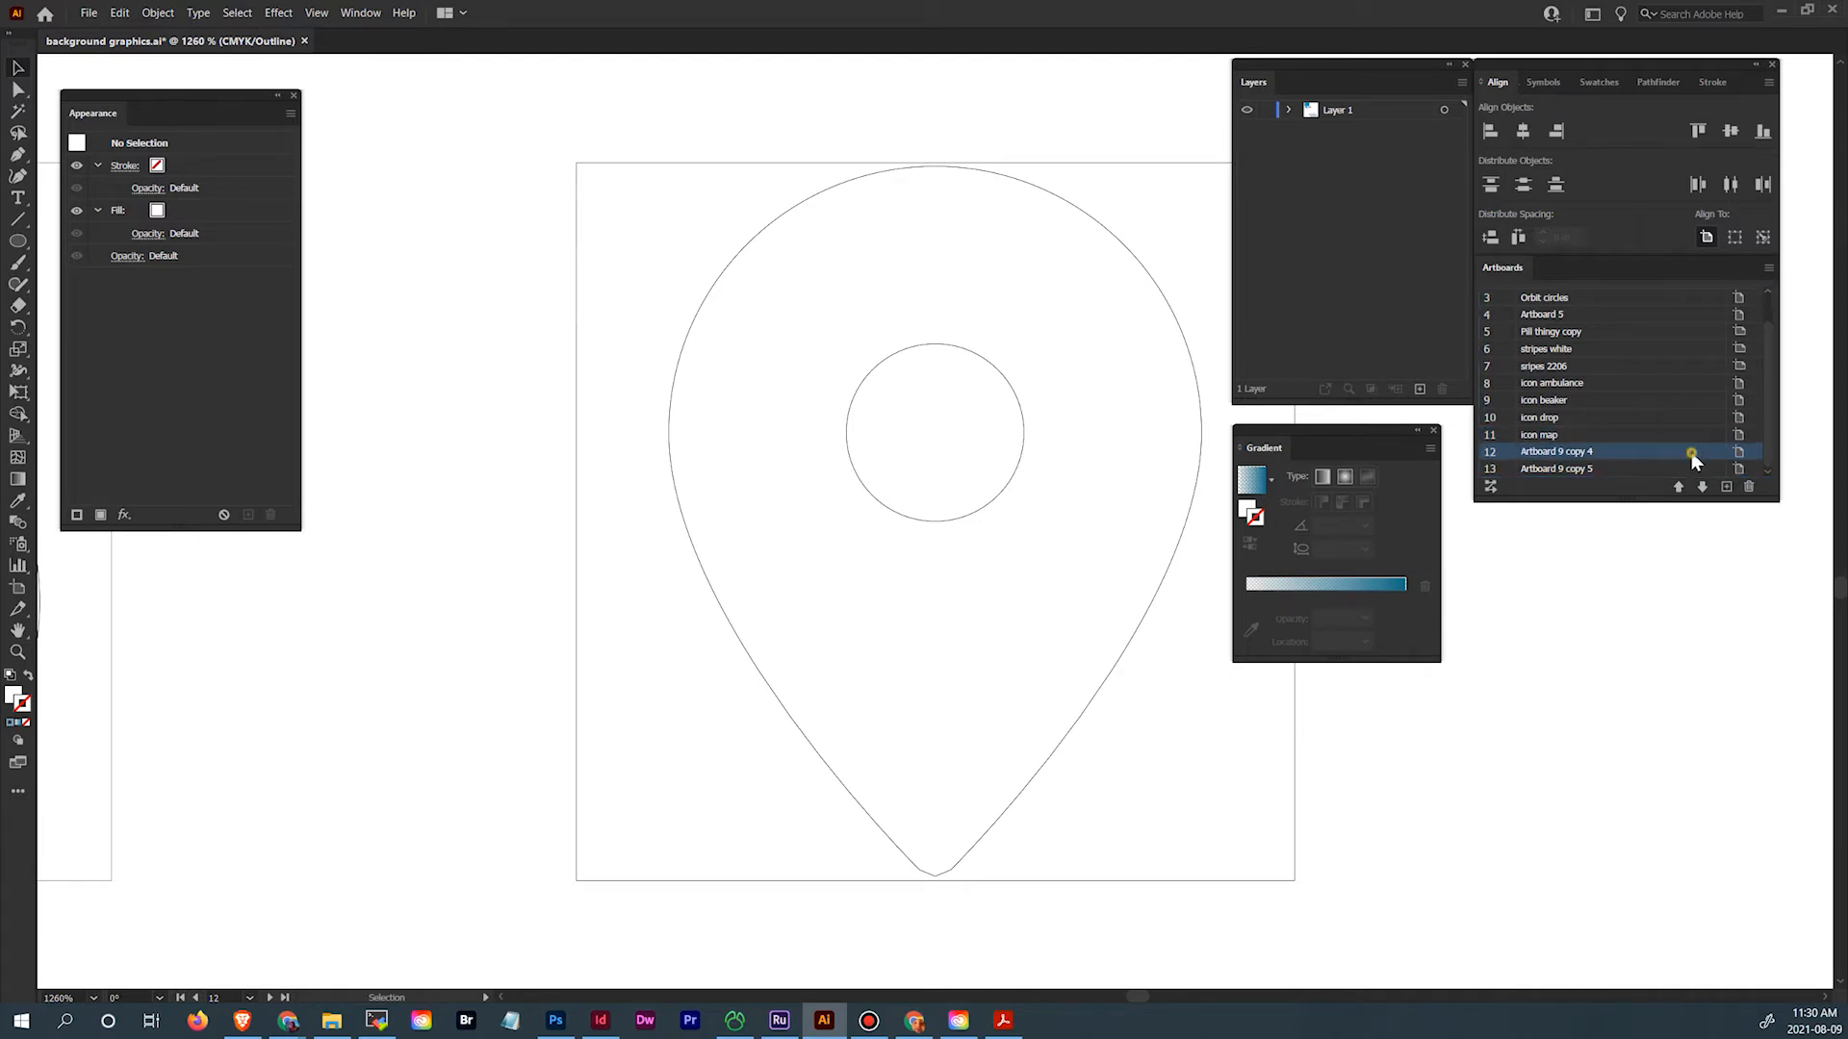
double_click(1576, 455)
type("ico")
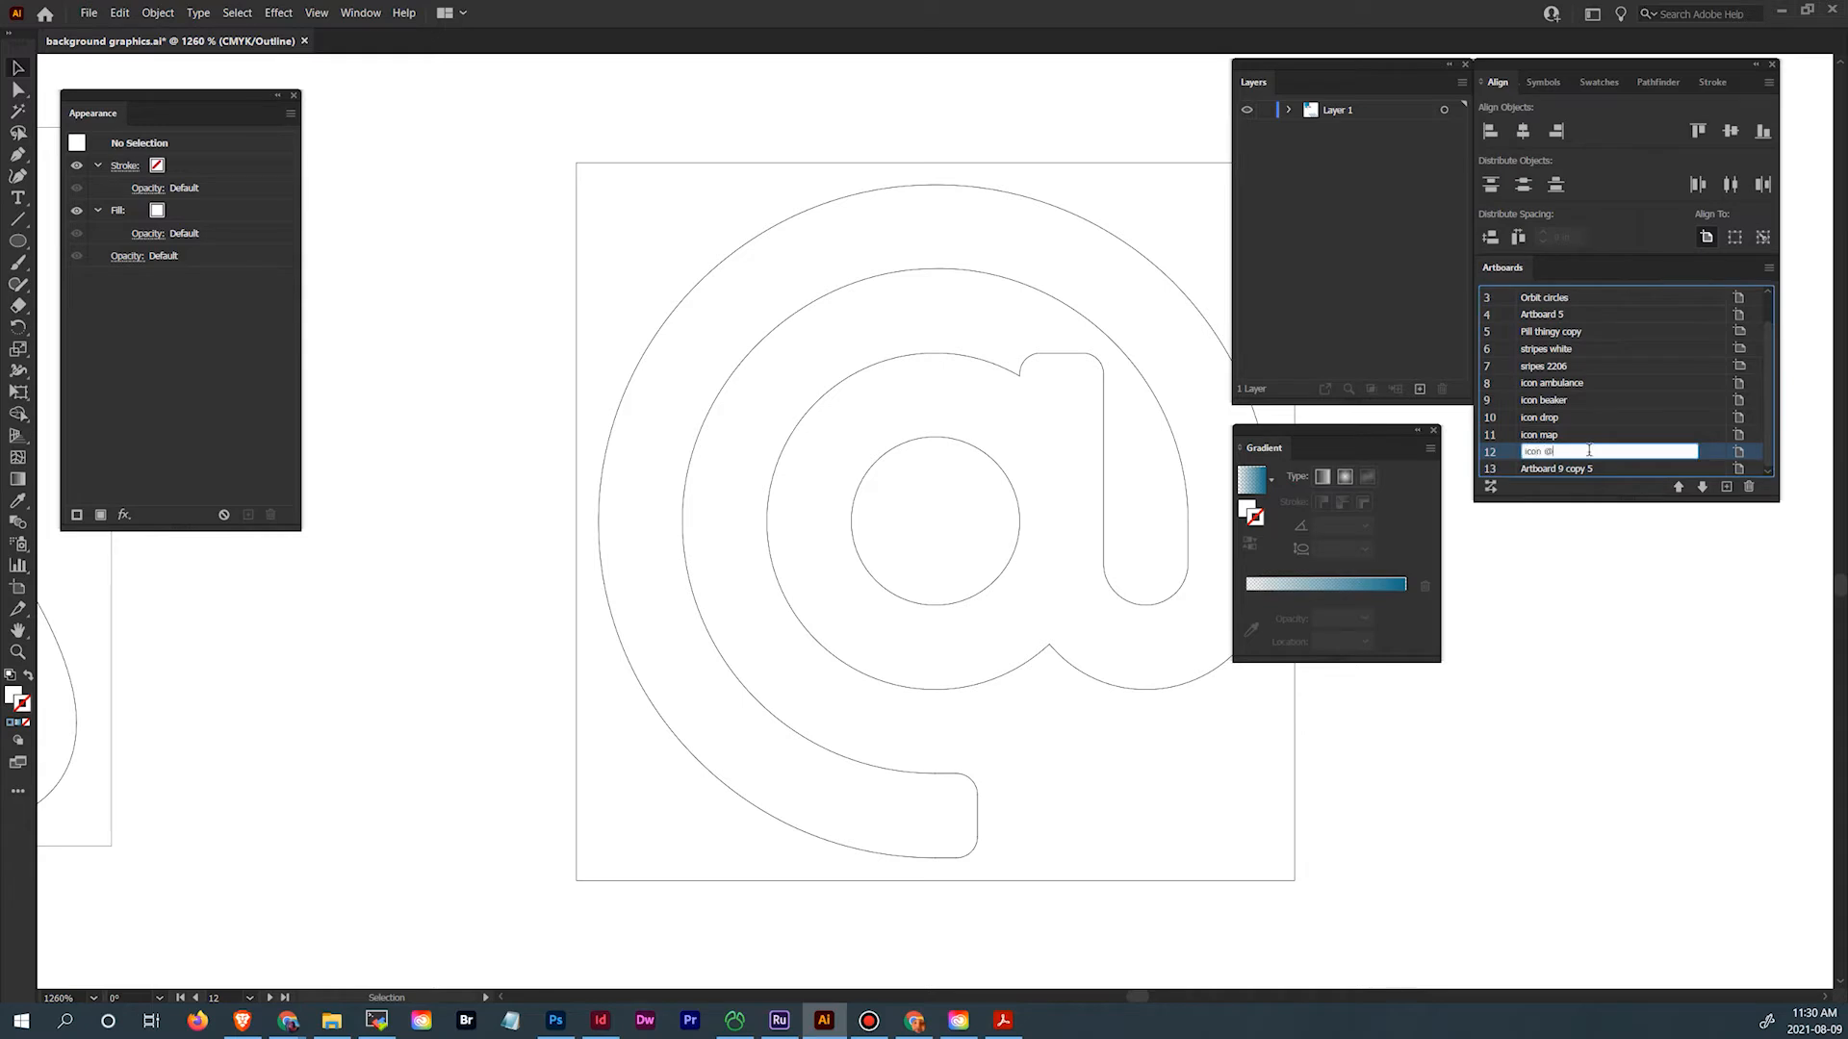
Rename artboard 12 as "icon @" and artboard 13 as "icon phone"
type("n @")
key("Return")
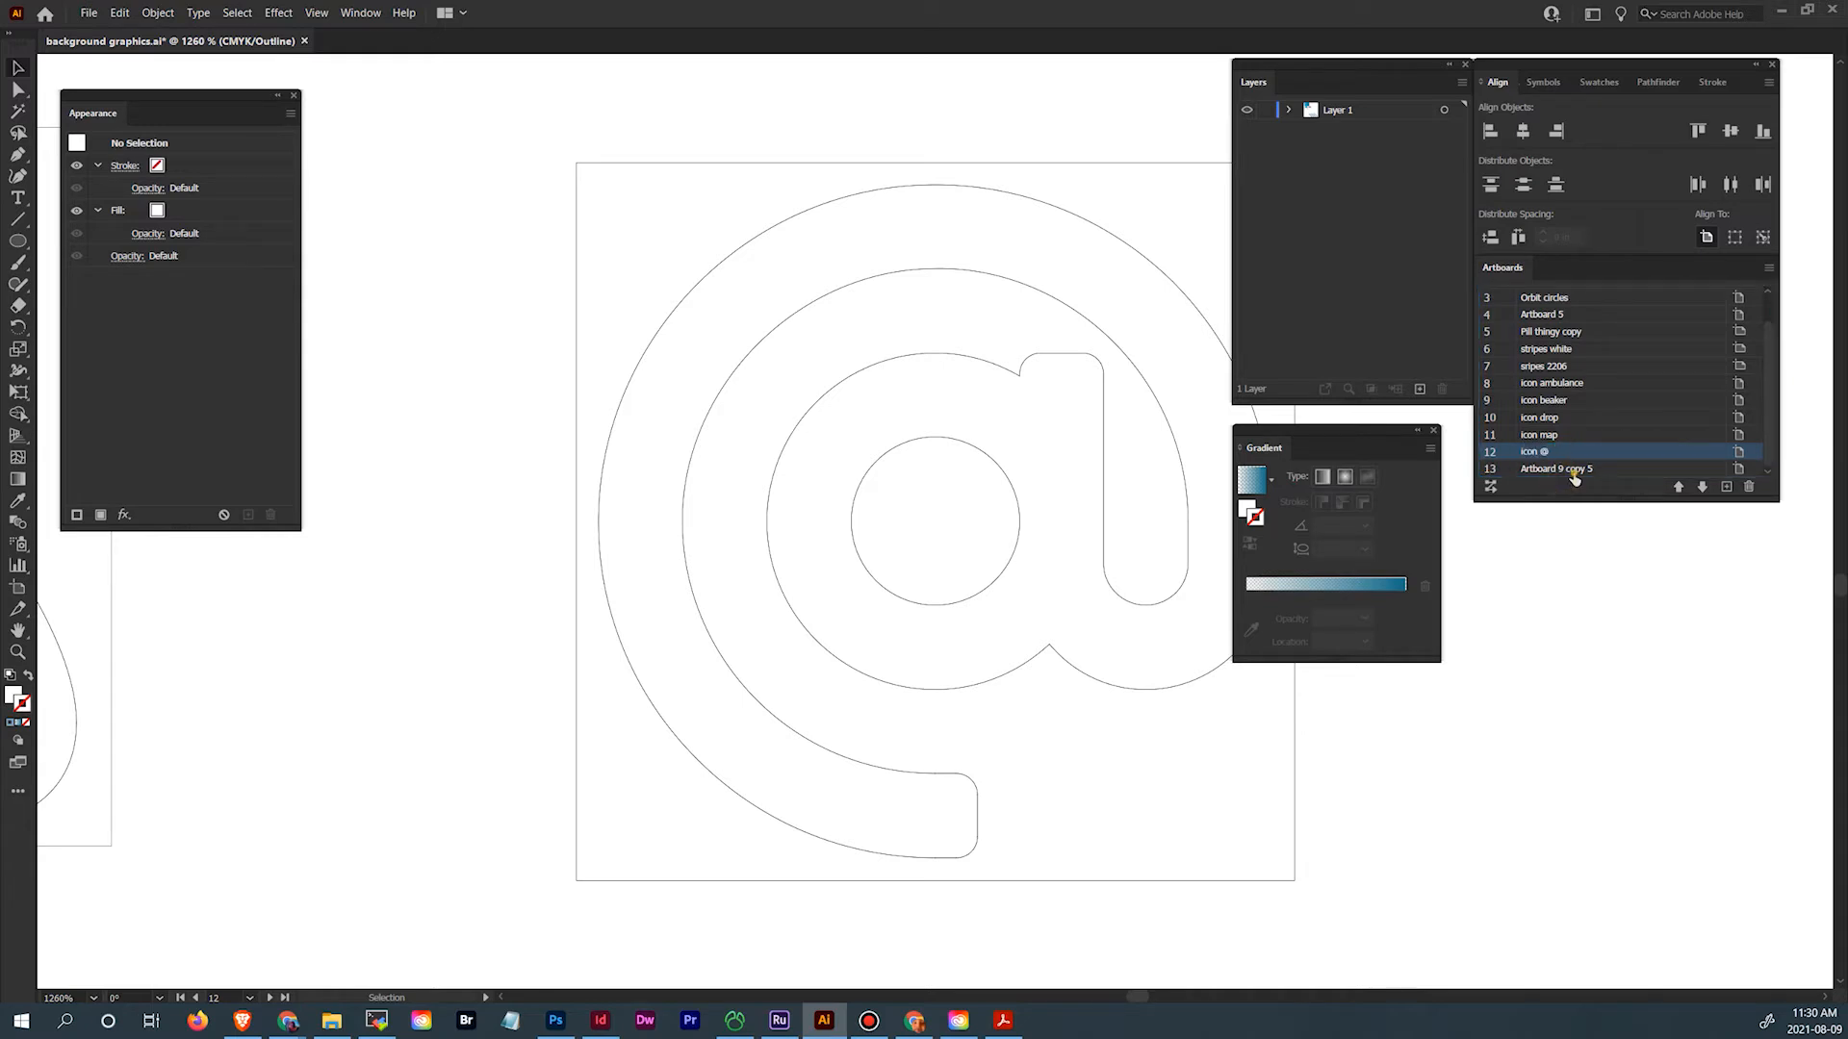
double_click(1573, 470)
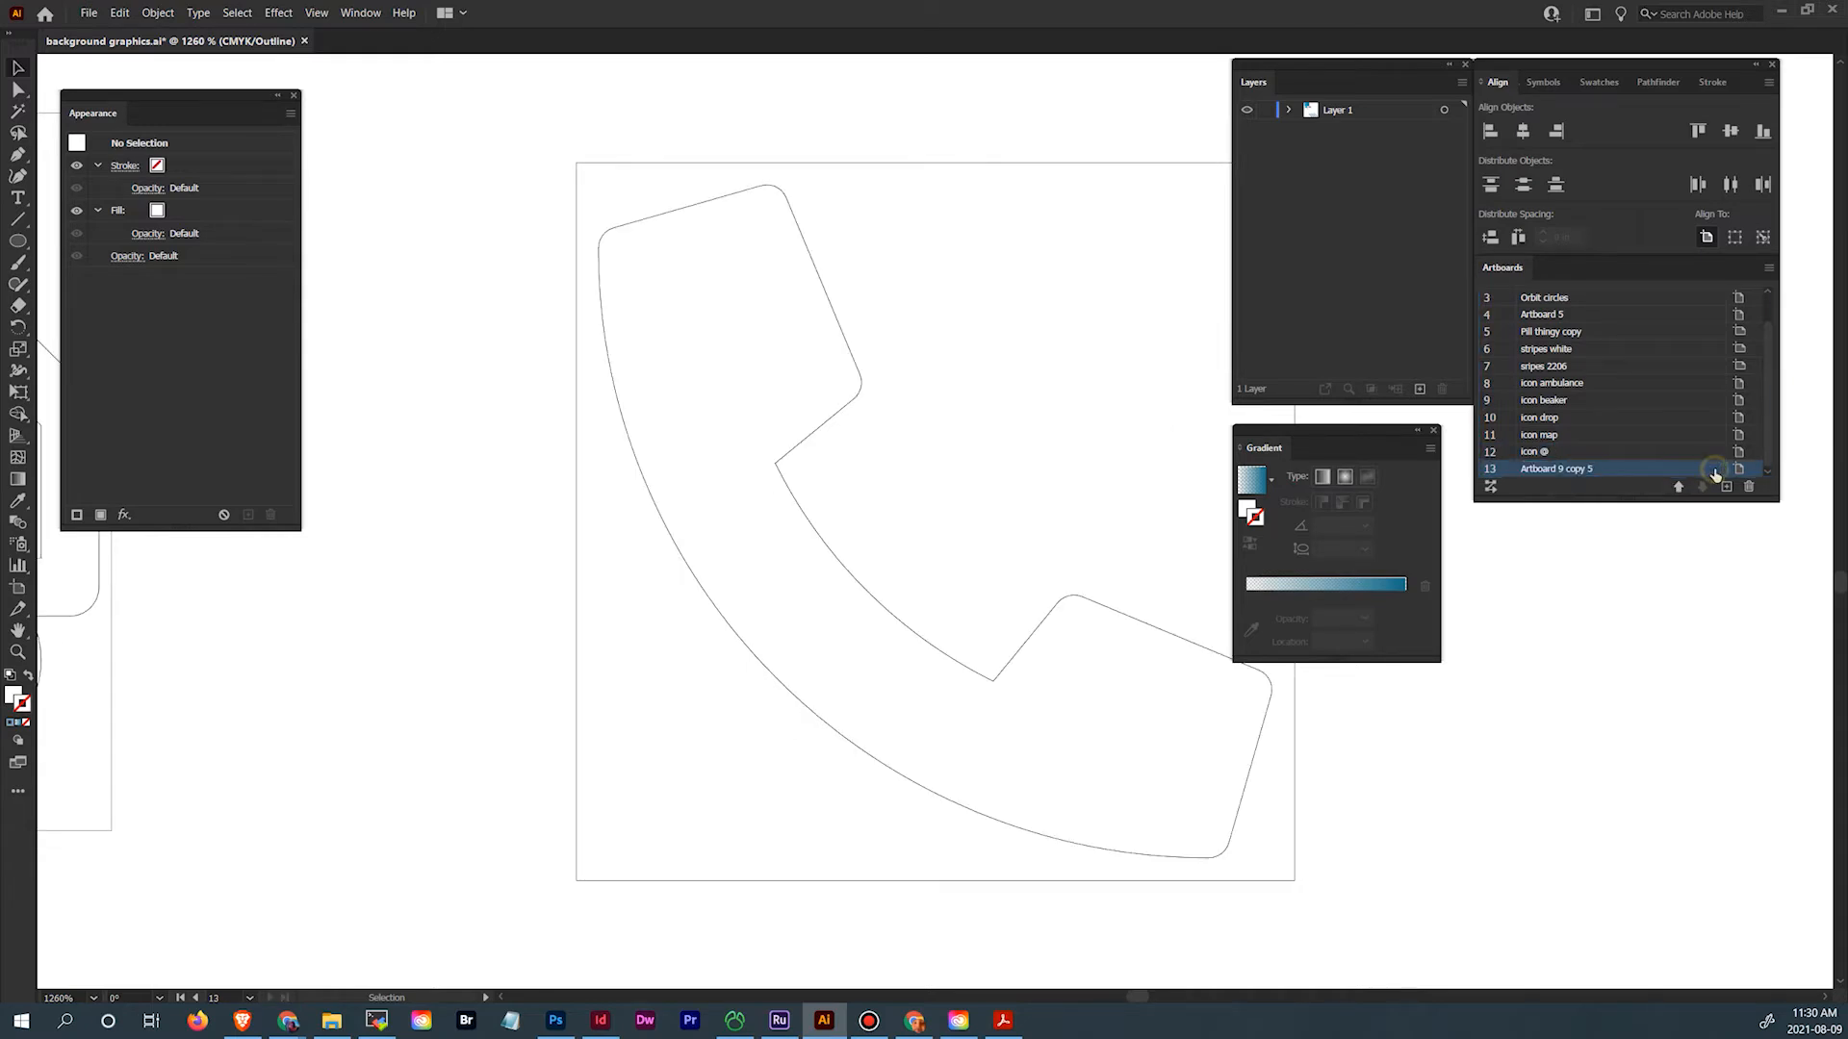
type("icon phone")
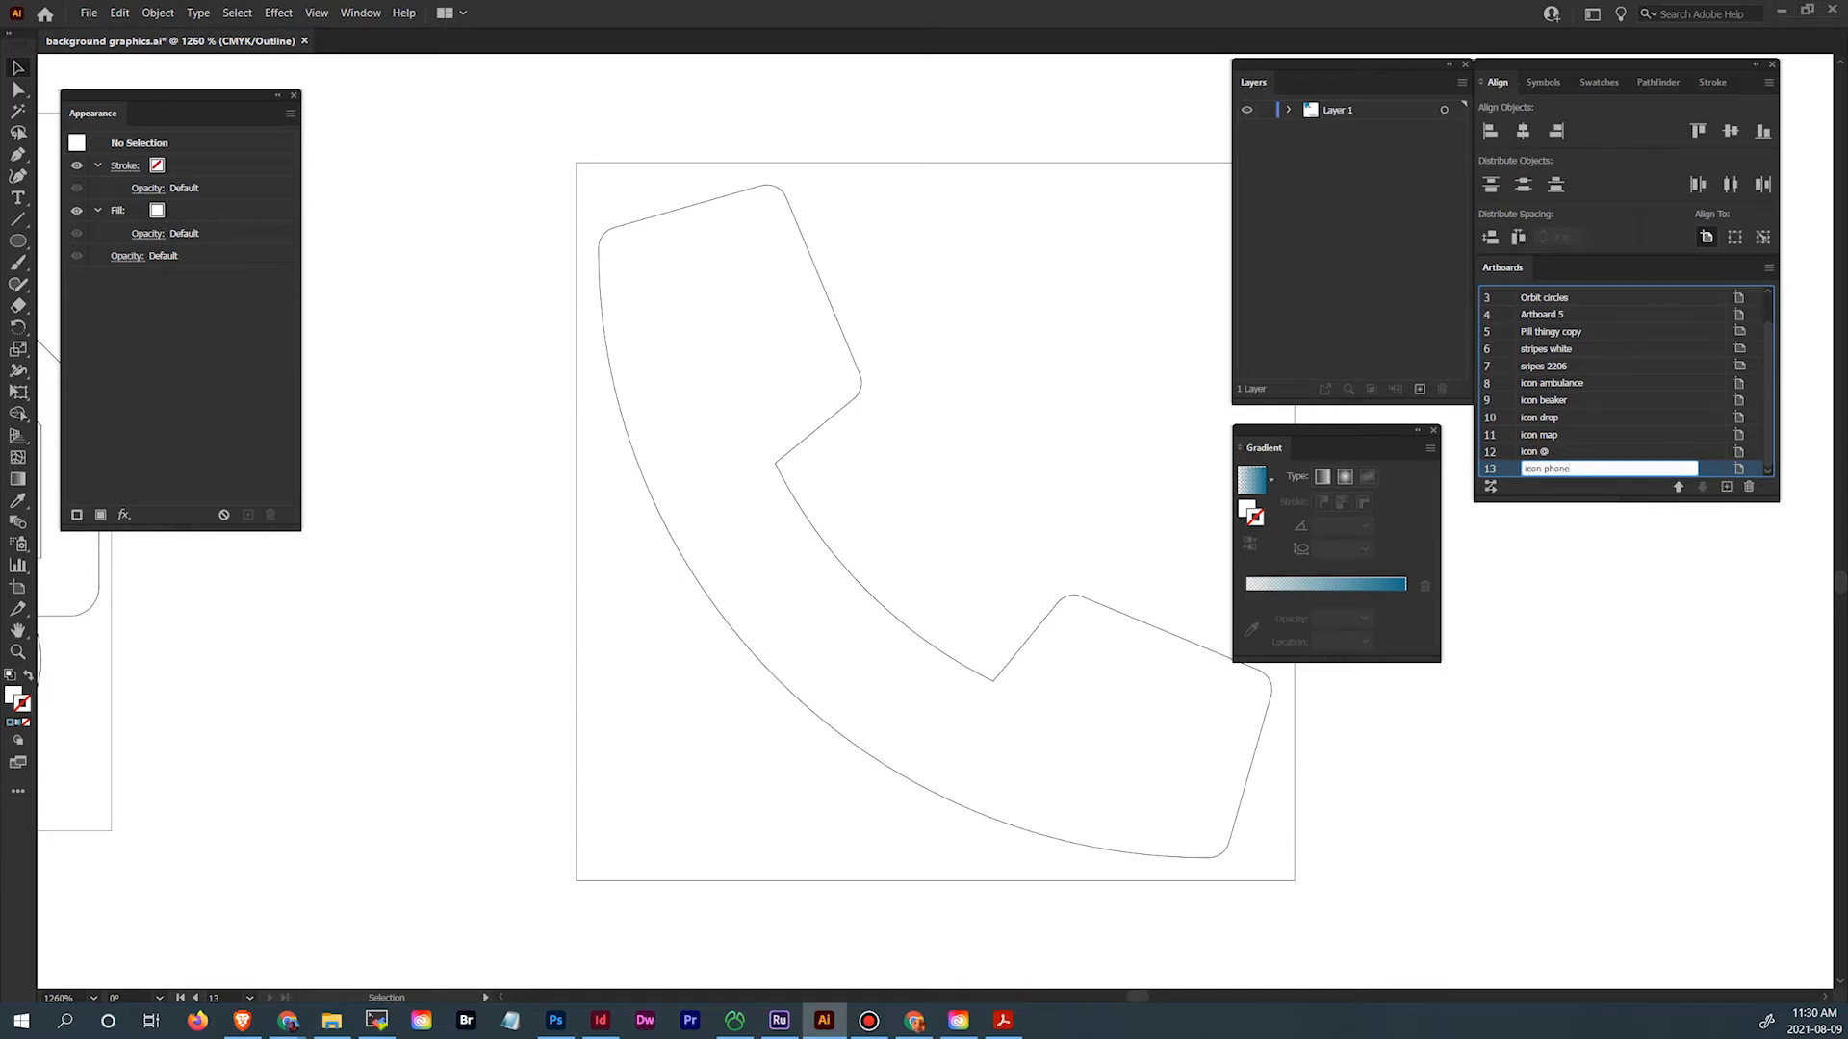
key("Return")
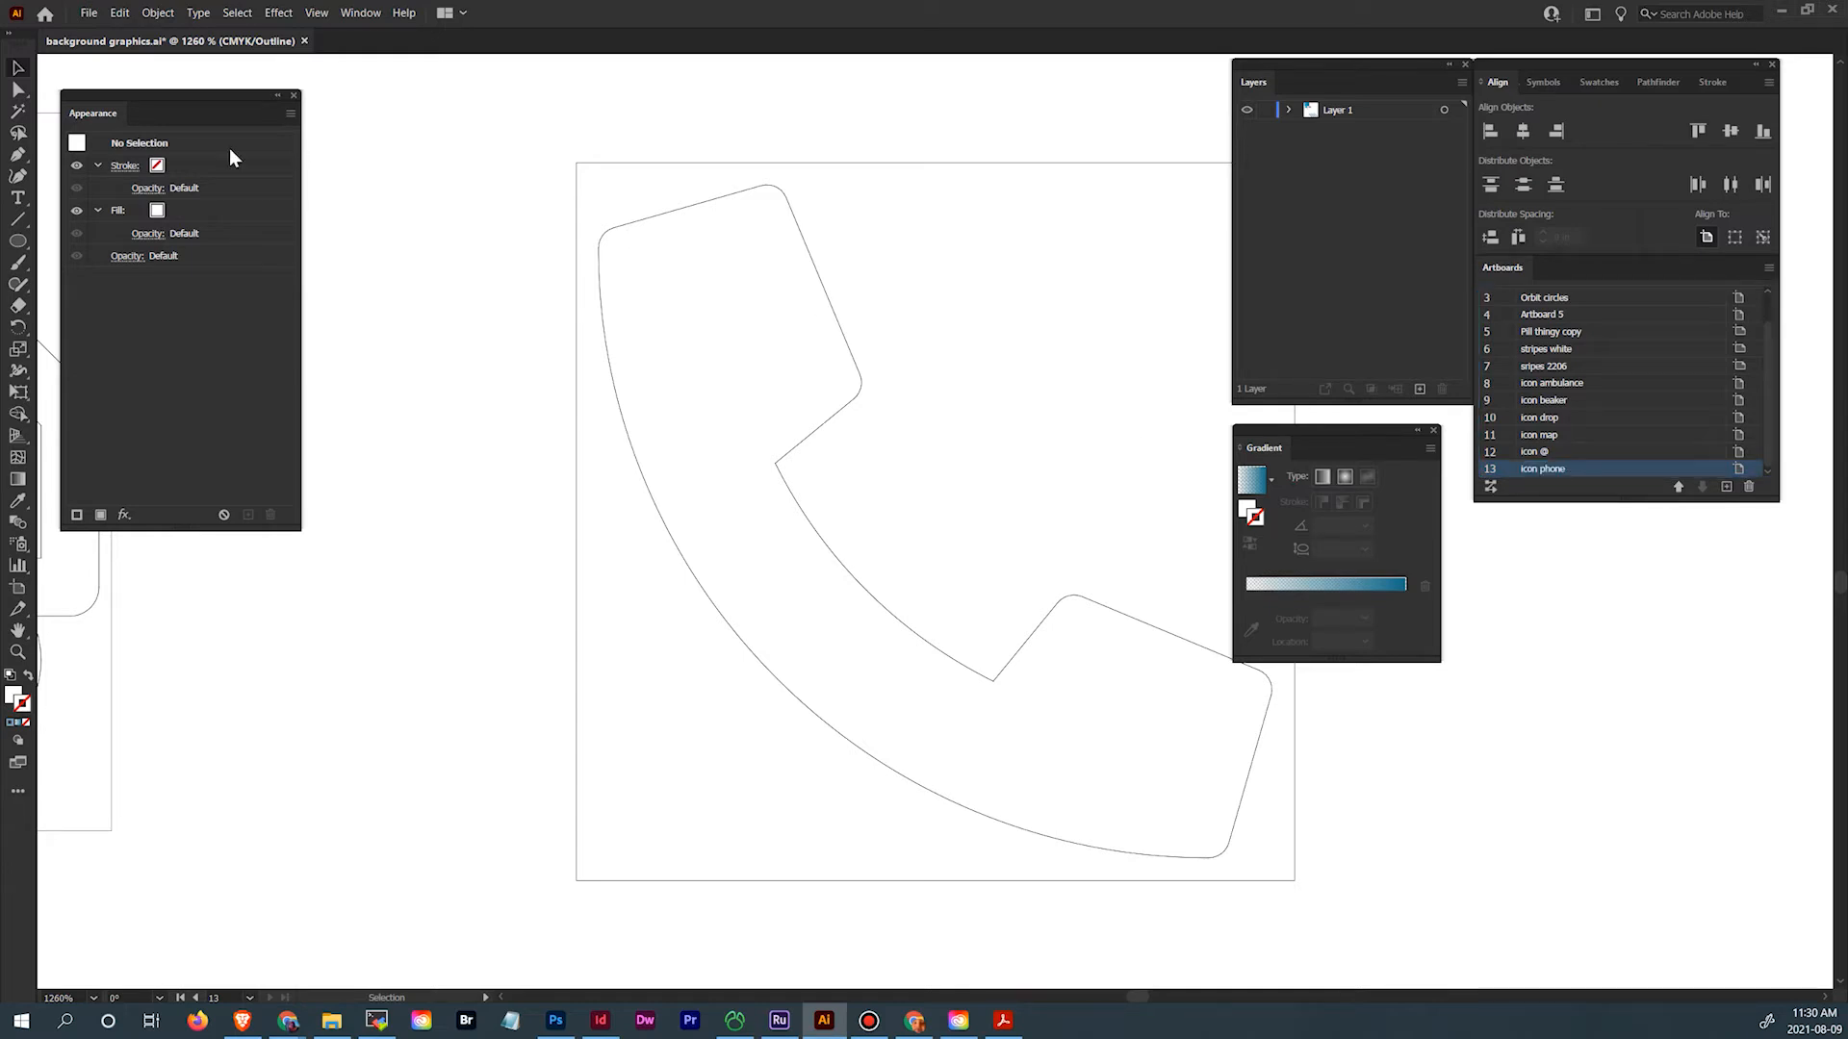
Save the background graphics.ai document with its renamed icon artboards
left_click(347, 286)
left_click(373, 290)
key("ctrl+minus")
key("ctrl+minus")
key("ctrl+minus")
key("ctrl+minus")
key("ctrl+minus")
key("ctrl+minus")
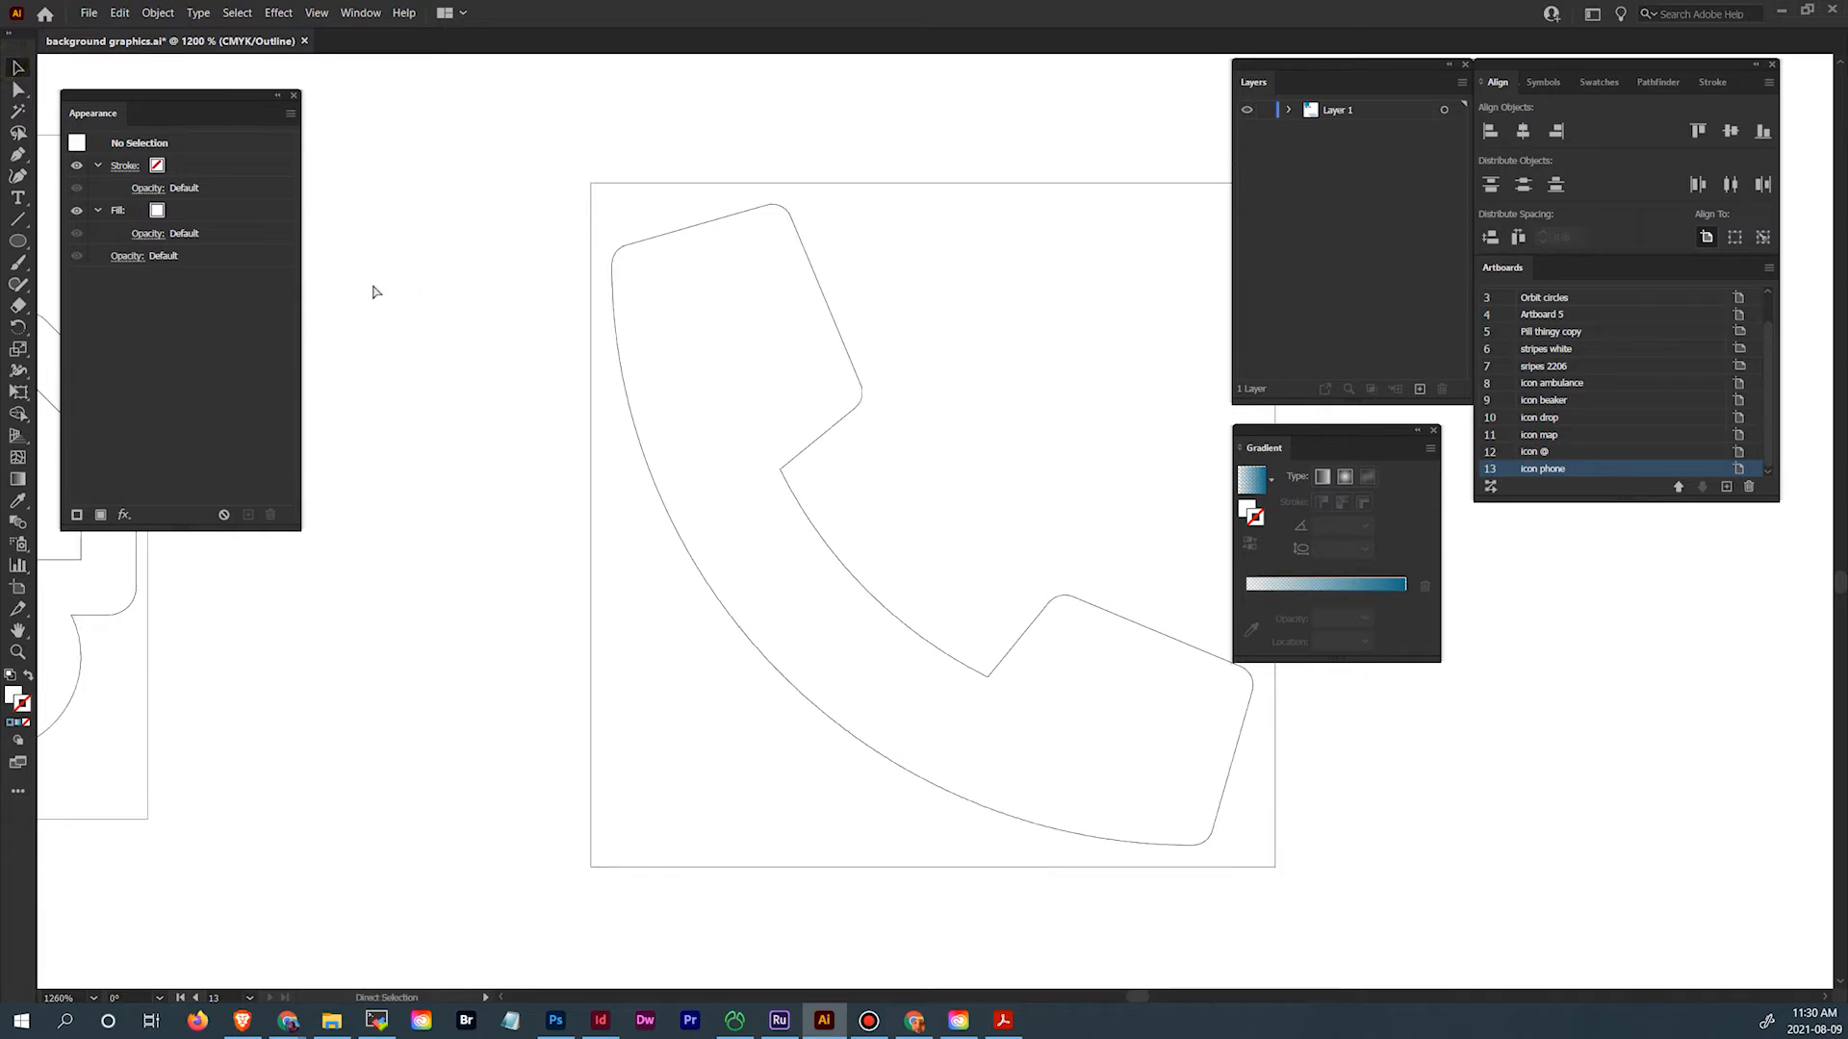
key("space")
left_click_drag(859, 578, 789, 400)
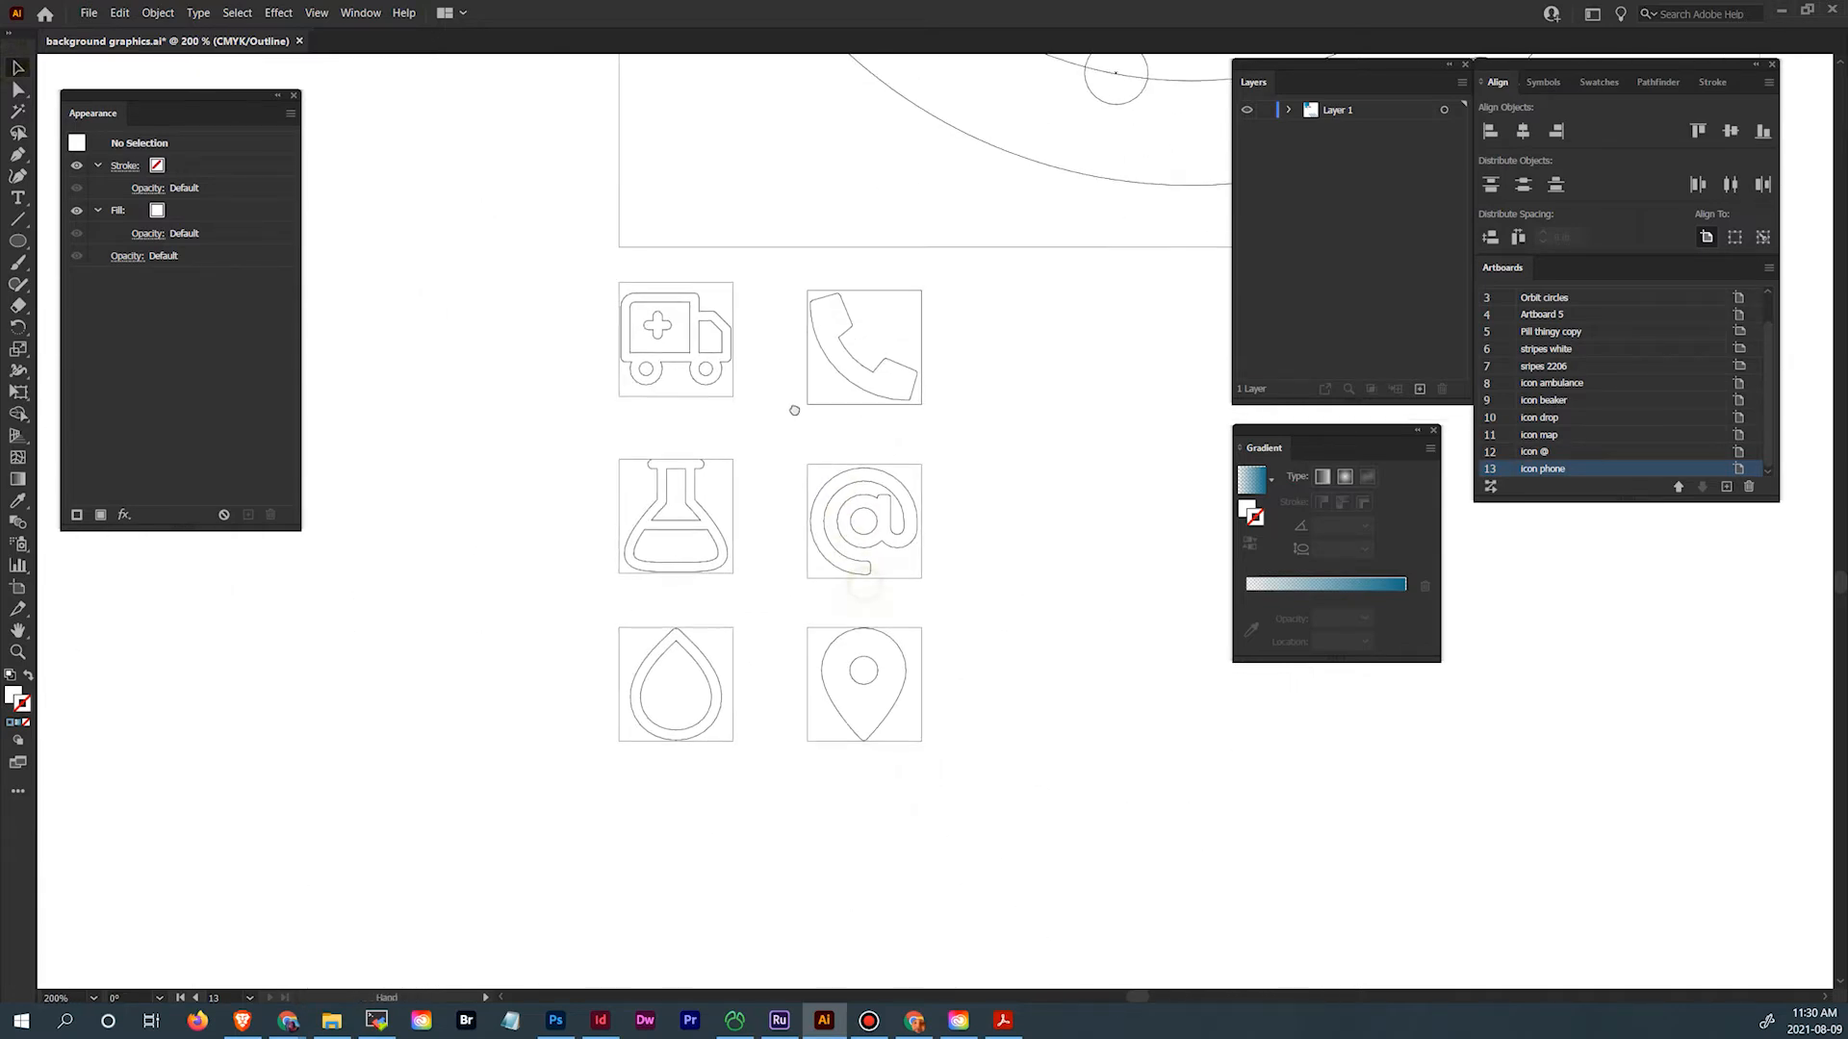
key("space")
left_click_drag(976, 270, 866, 380)
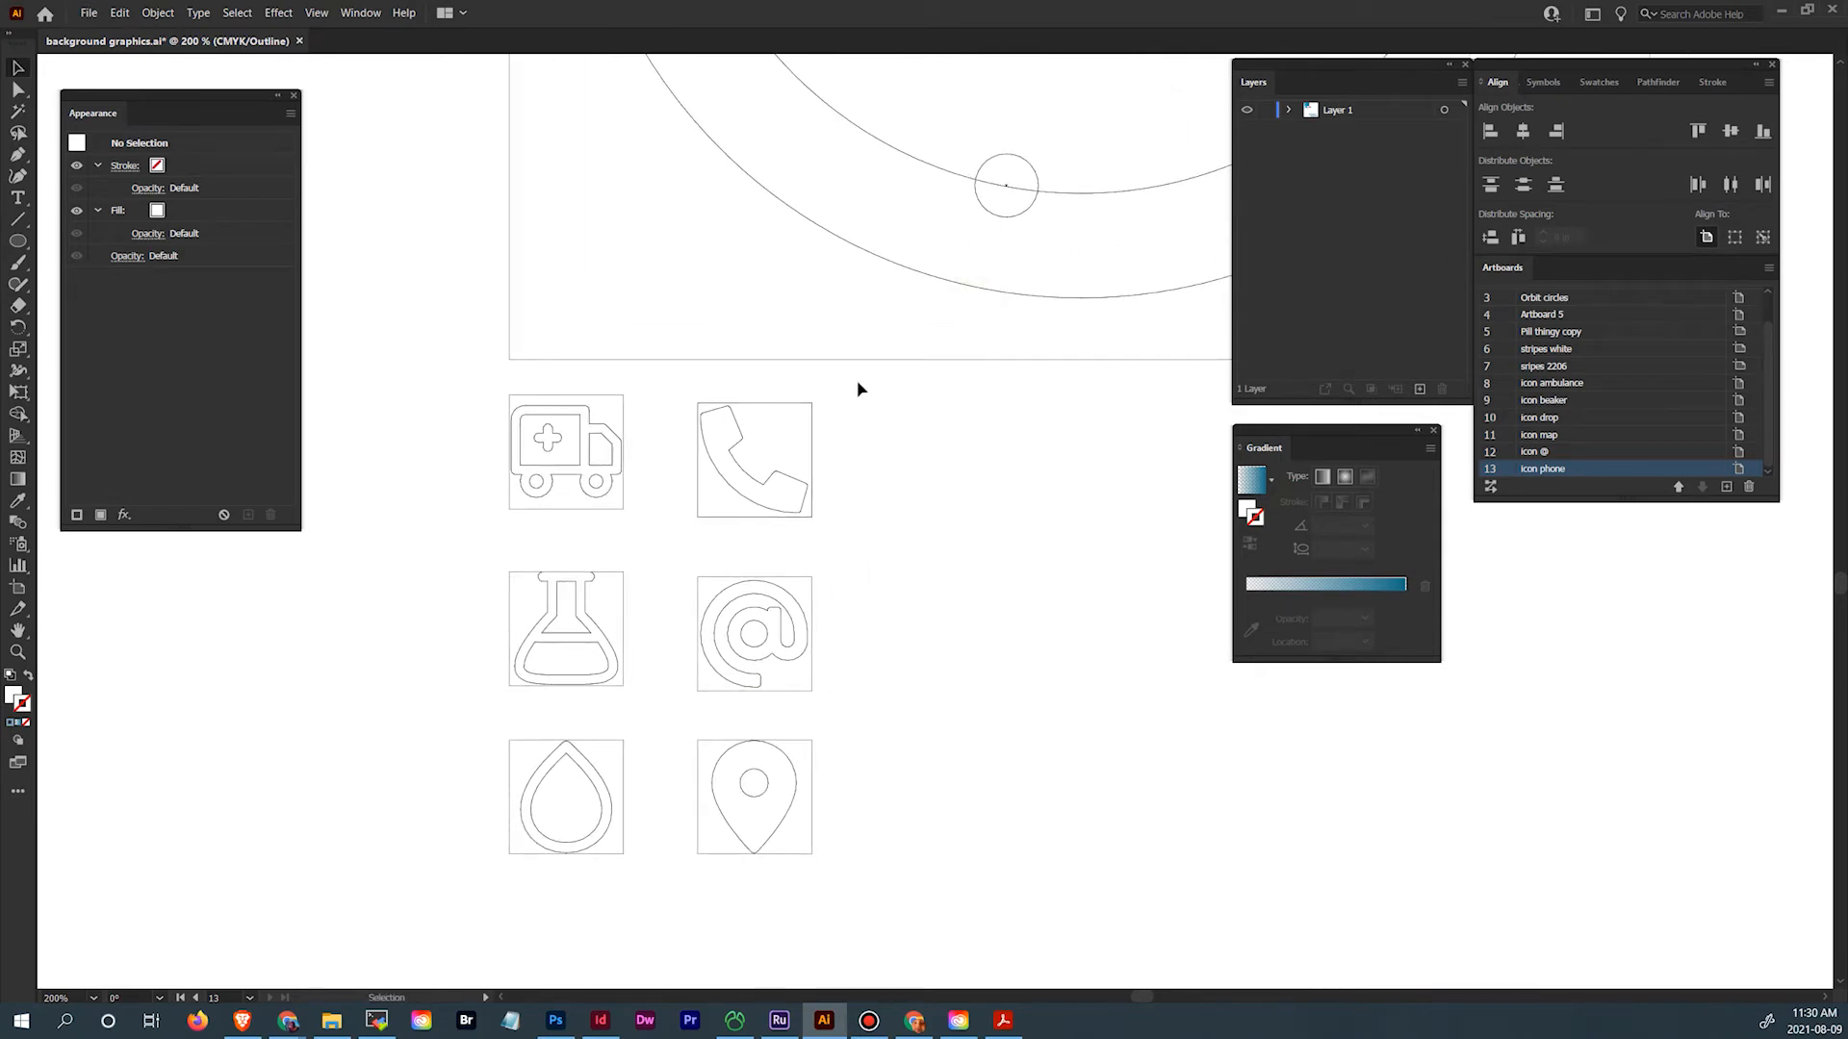
key("a")
key("ctrl+s")
key("v")
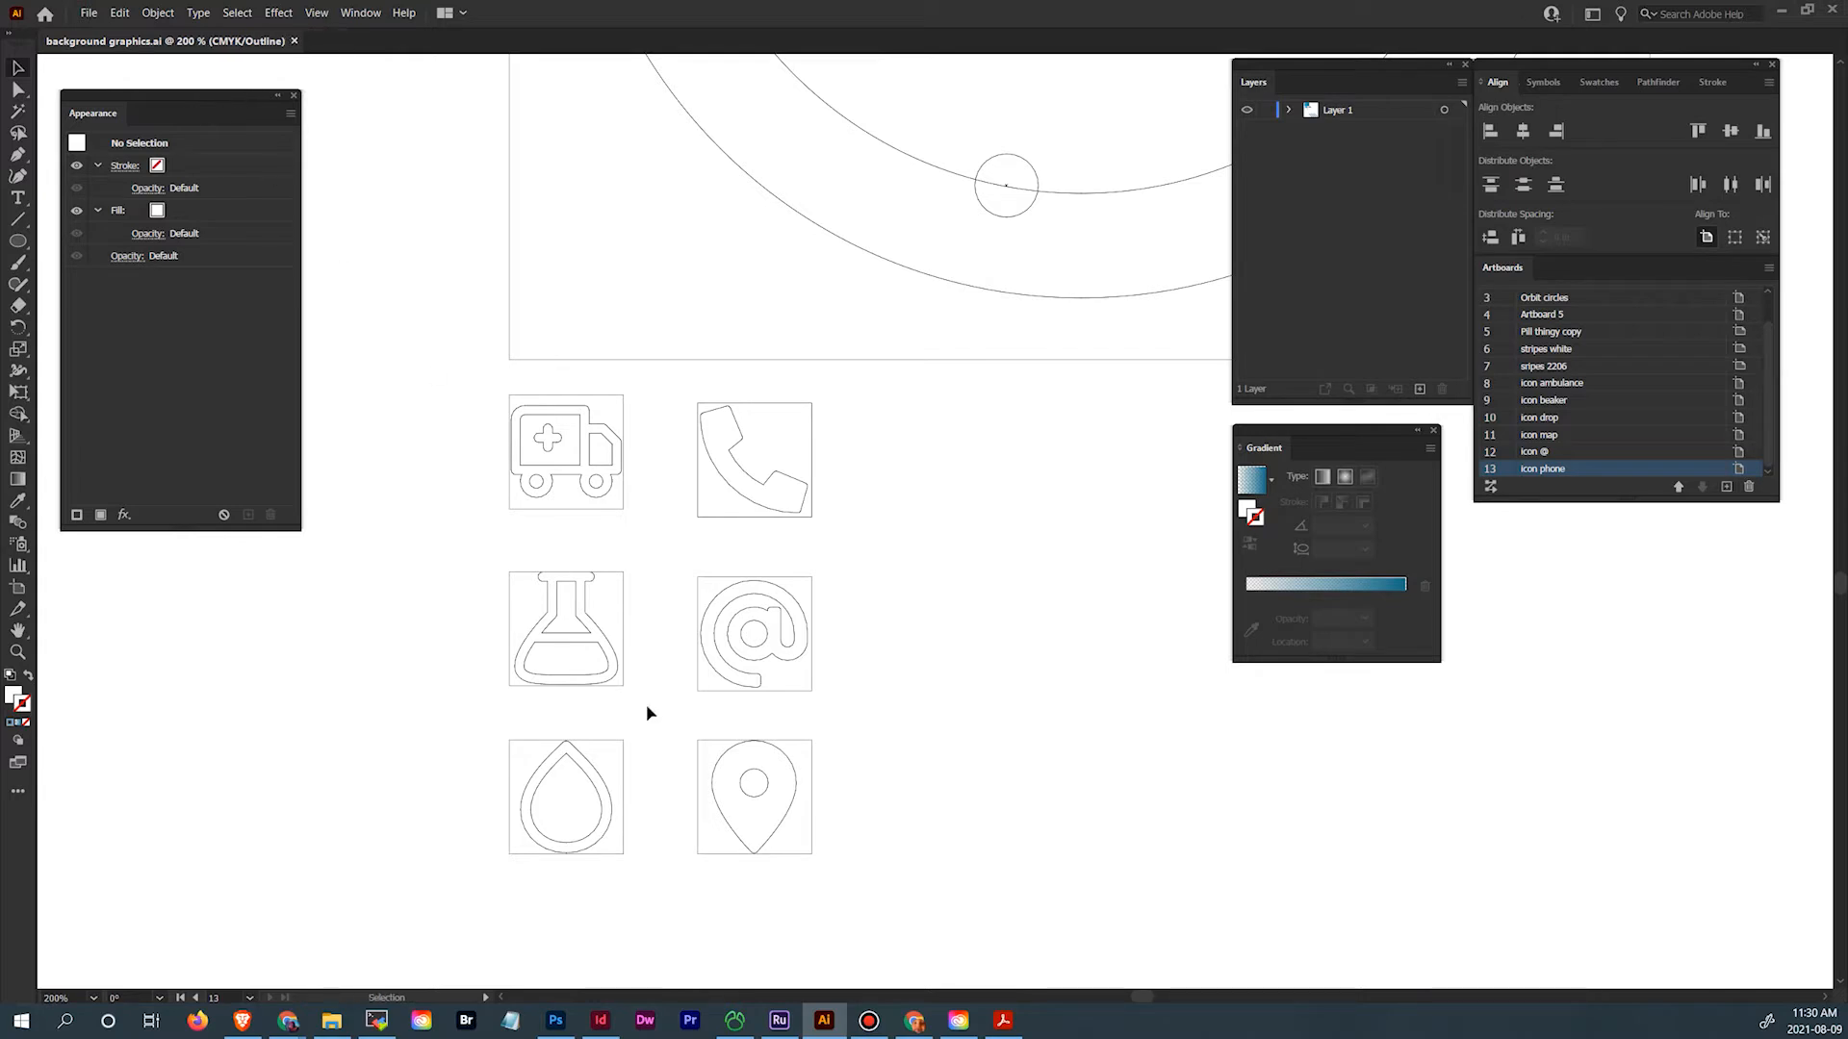
Switch to InDesign and close the Minimalist_Healthcare_Trifold Brochure.indd document without saving its changes
left_click(597, 1022)
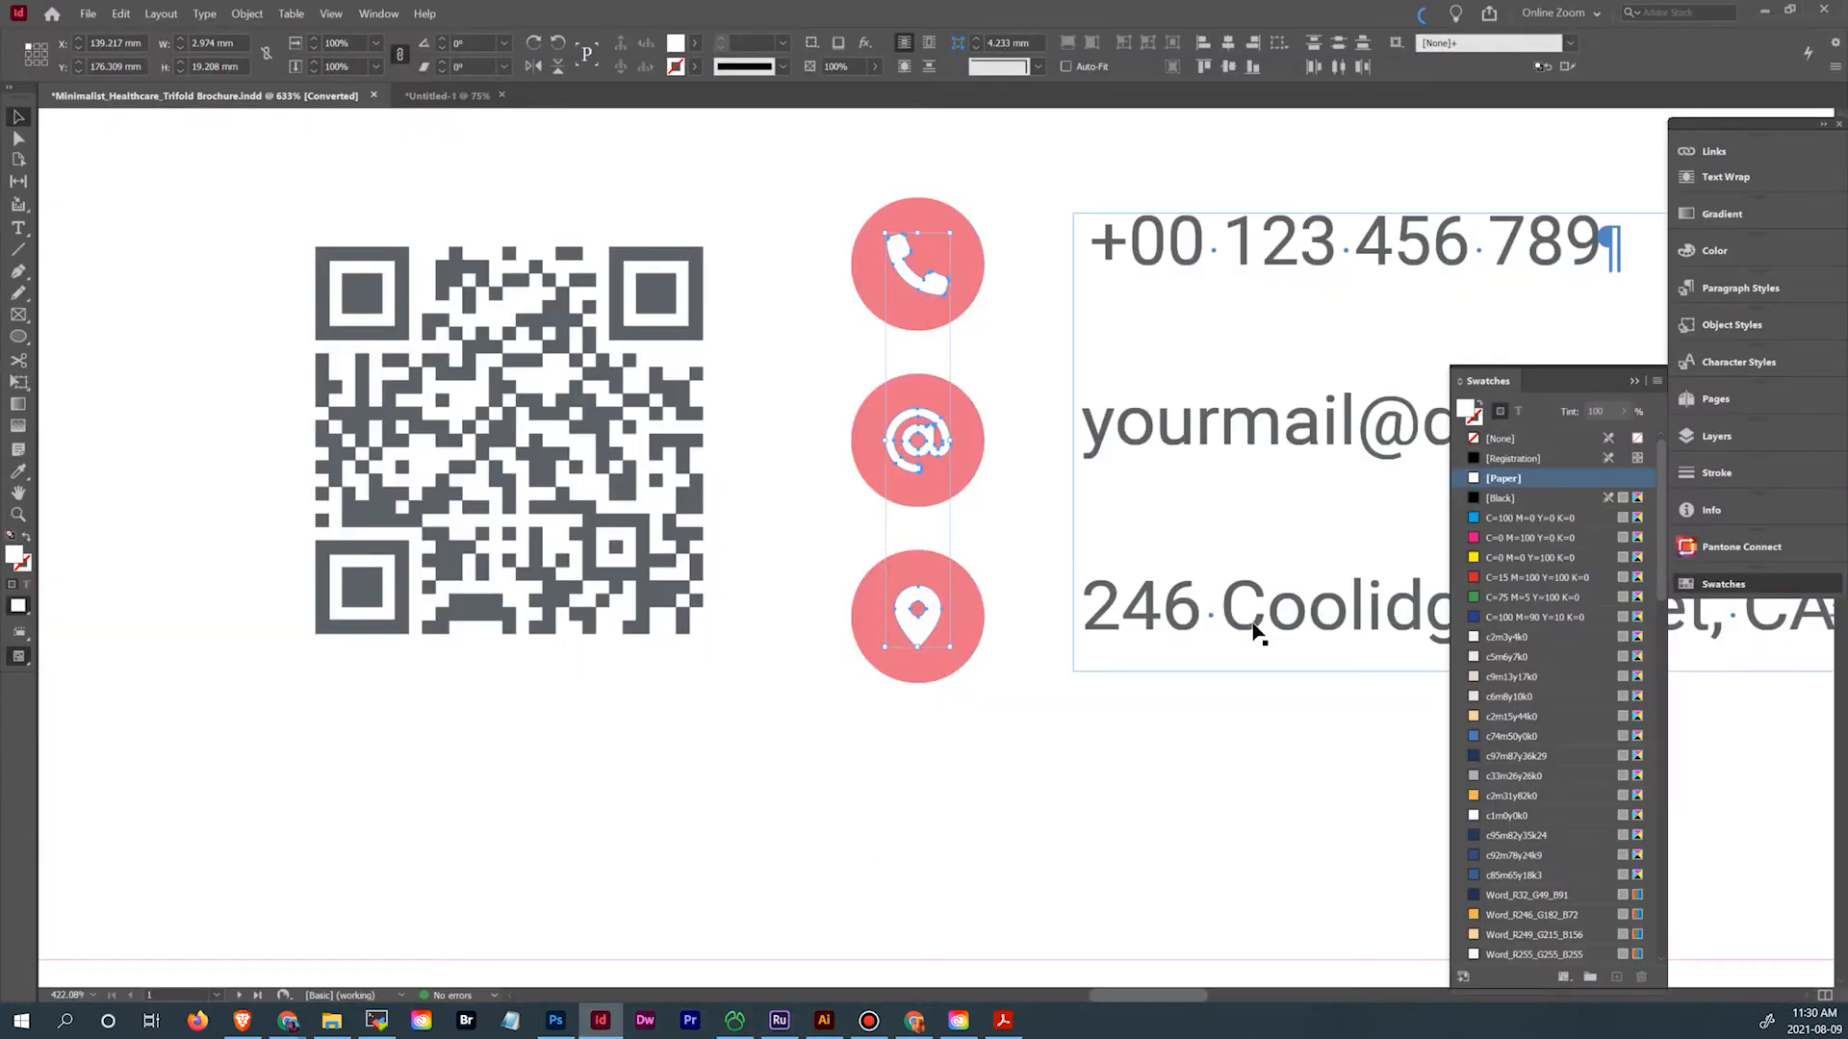
left_click_drag(1241, 771, 1127, 799)
scroll(1130, 802, "down", 5)
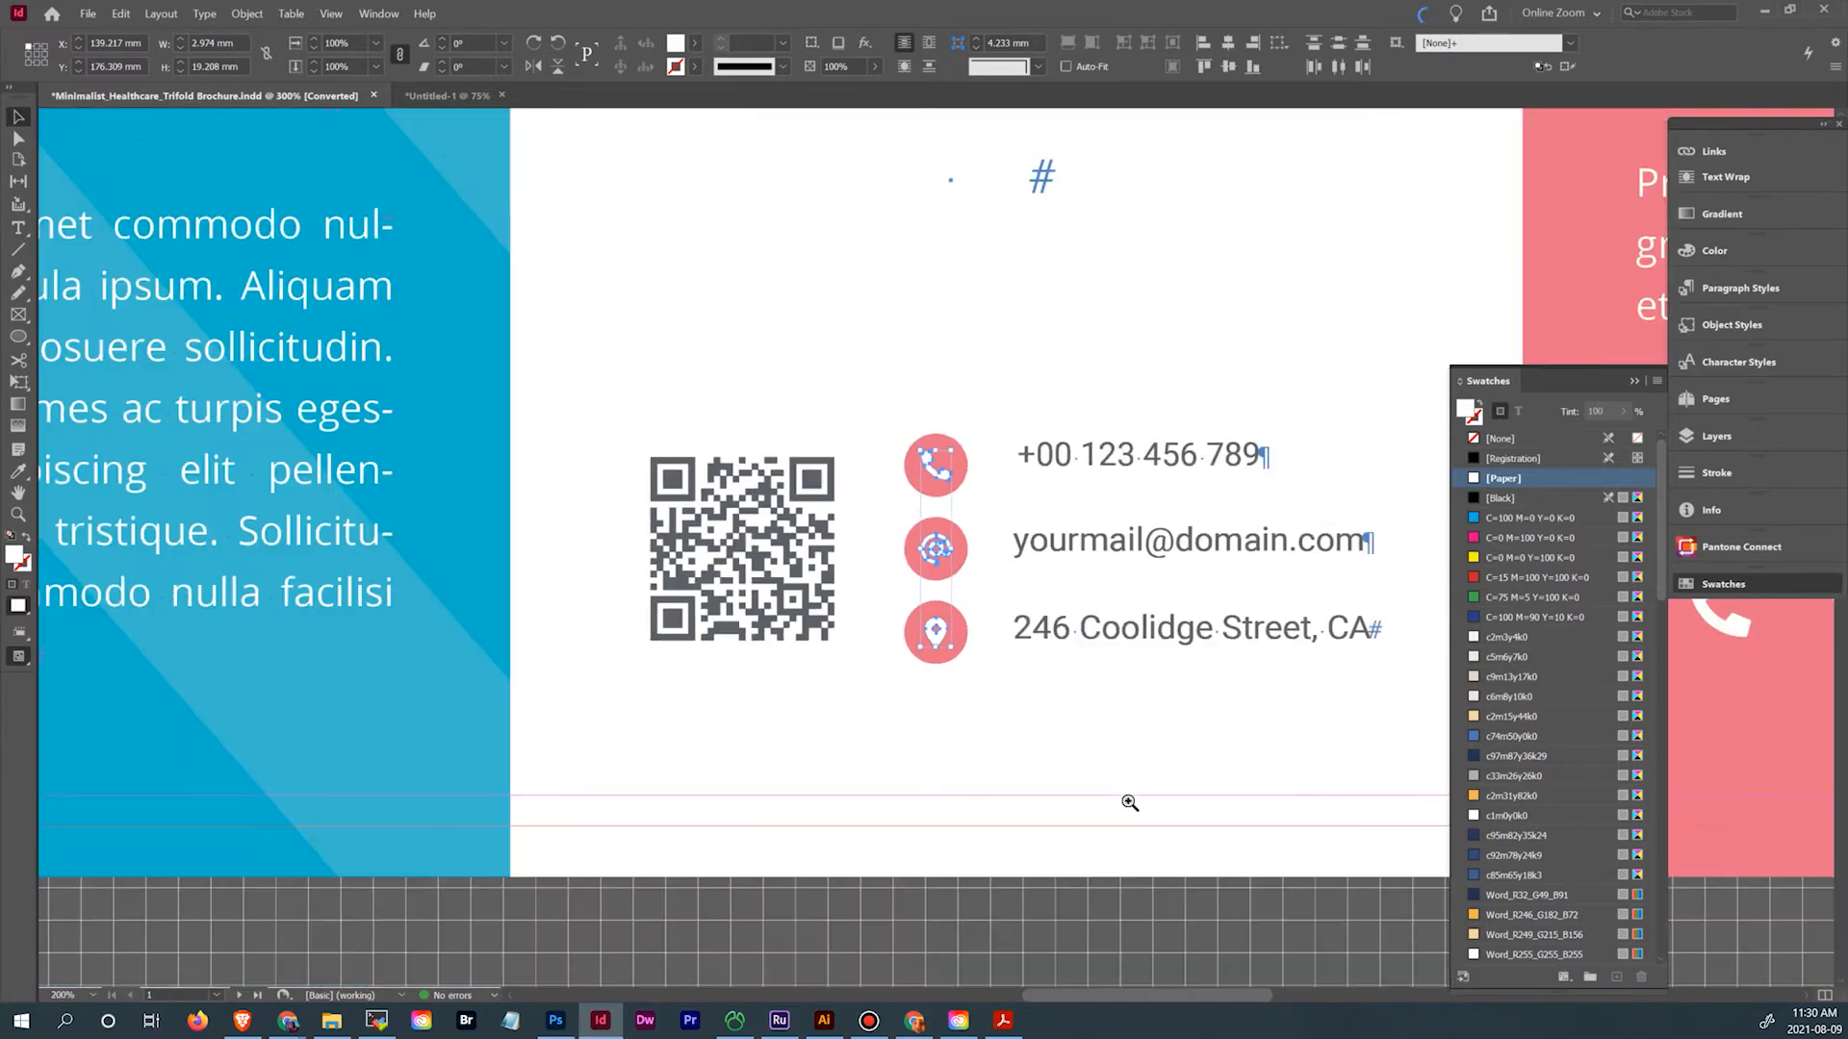
scroll(1188, 432, "up", 5)
scroll(1189, 432, "right", 5)
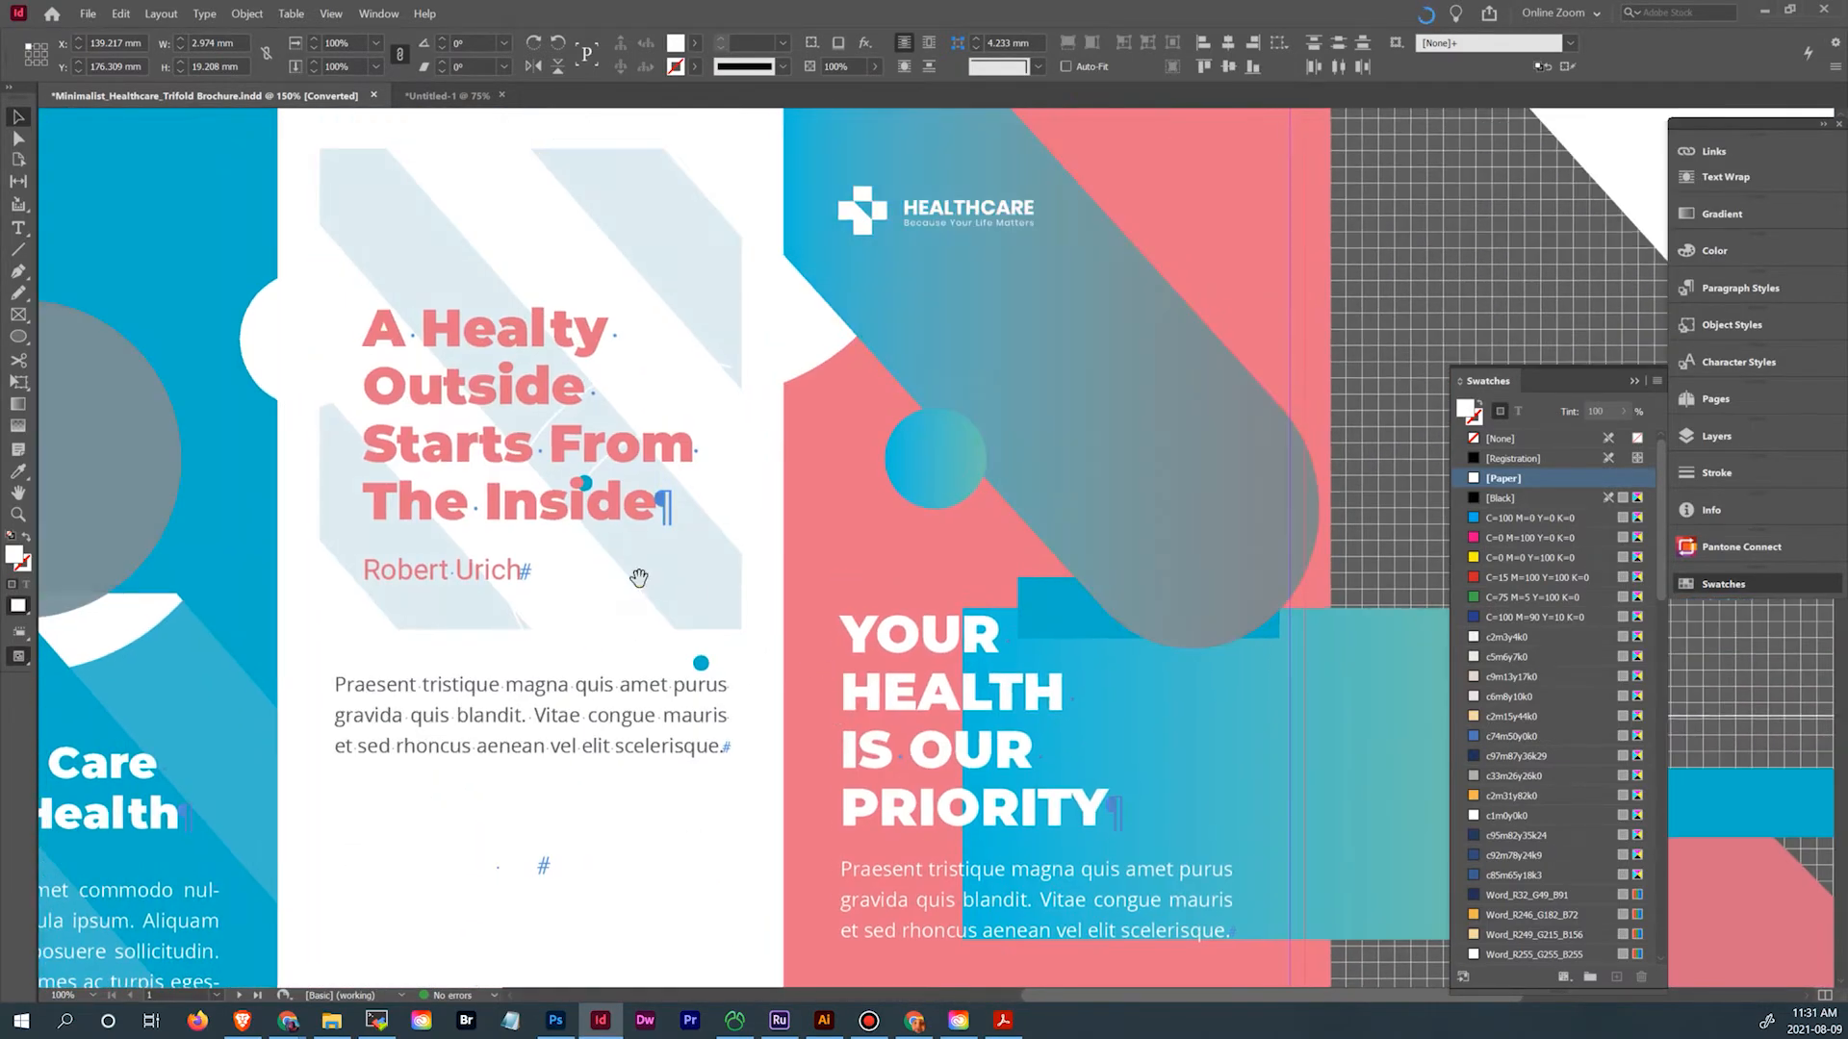
scroll(639, 578, "up", 2)
scroll(639, 577, "left", 4)
scroll(453, 676, "down", 3)
scroll(453, 677, "left", 4)
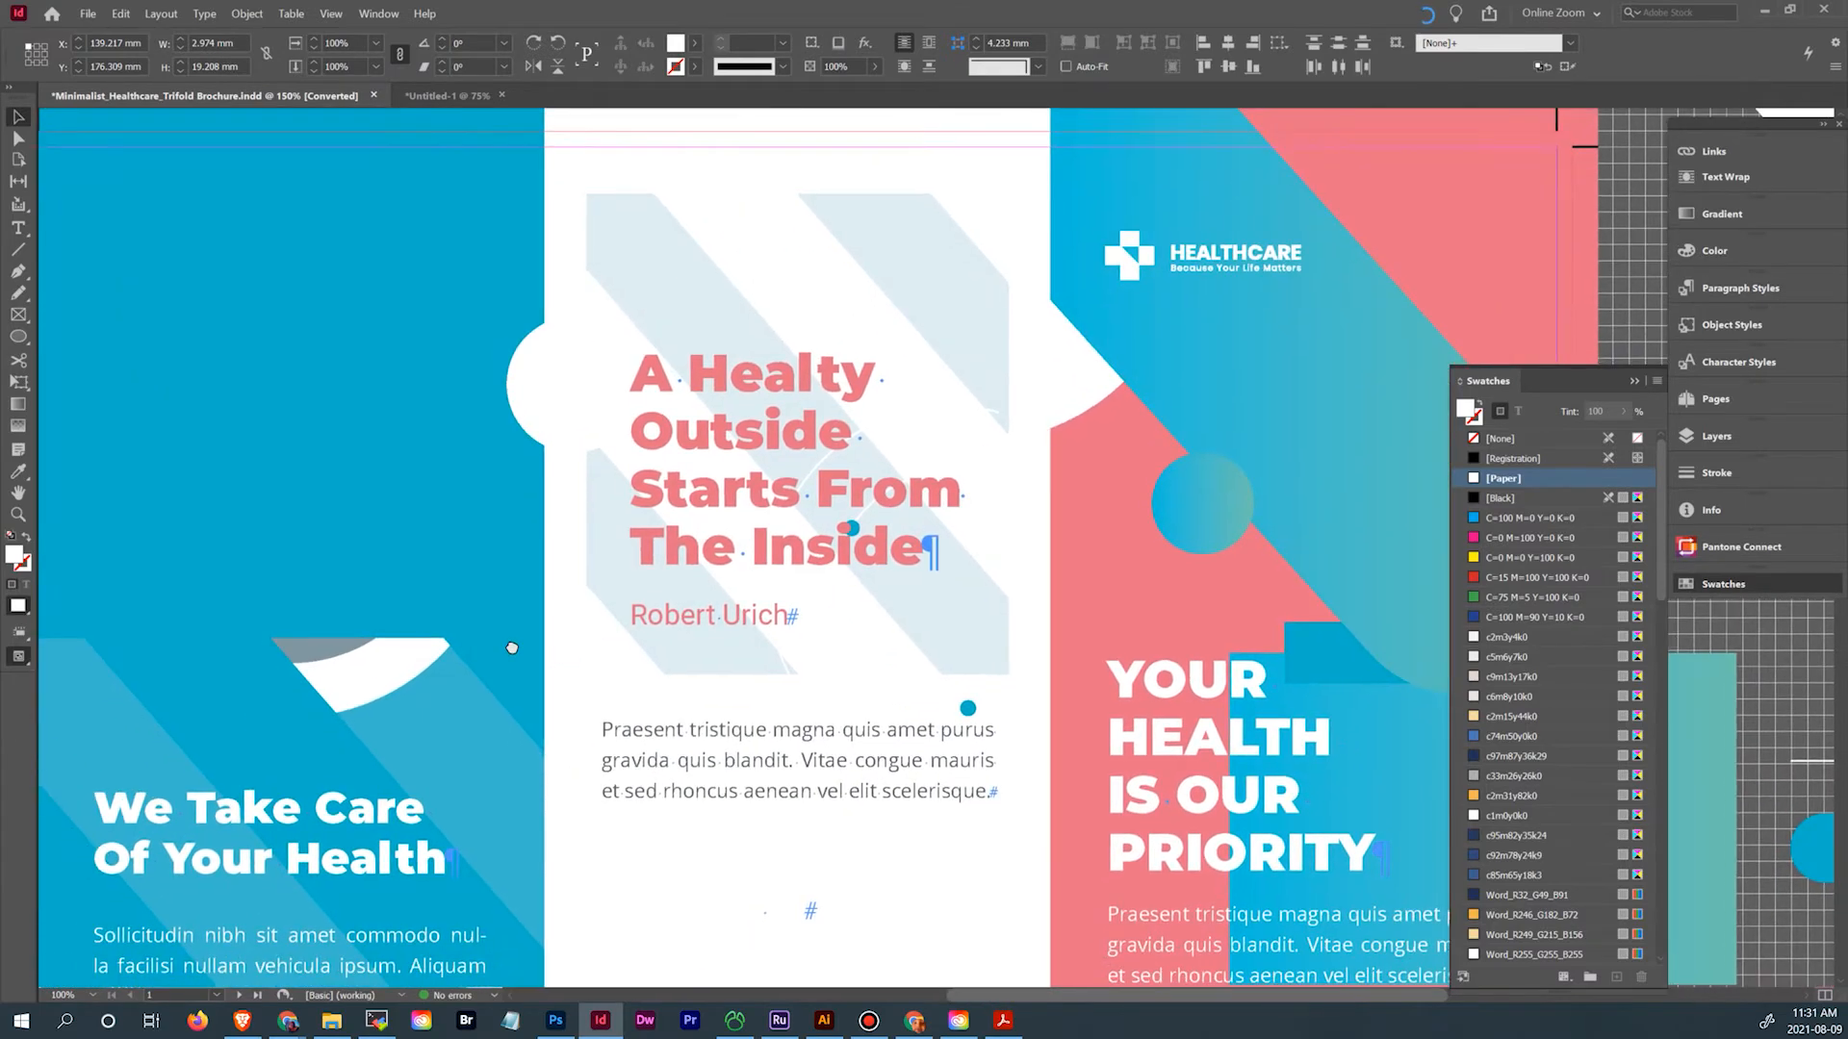
left_click(374, 94)
left_click(1018, 532)
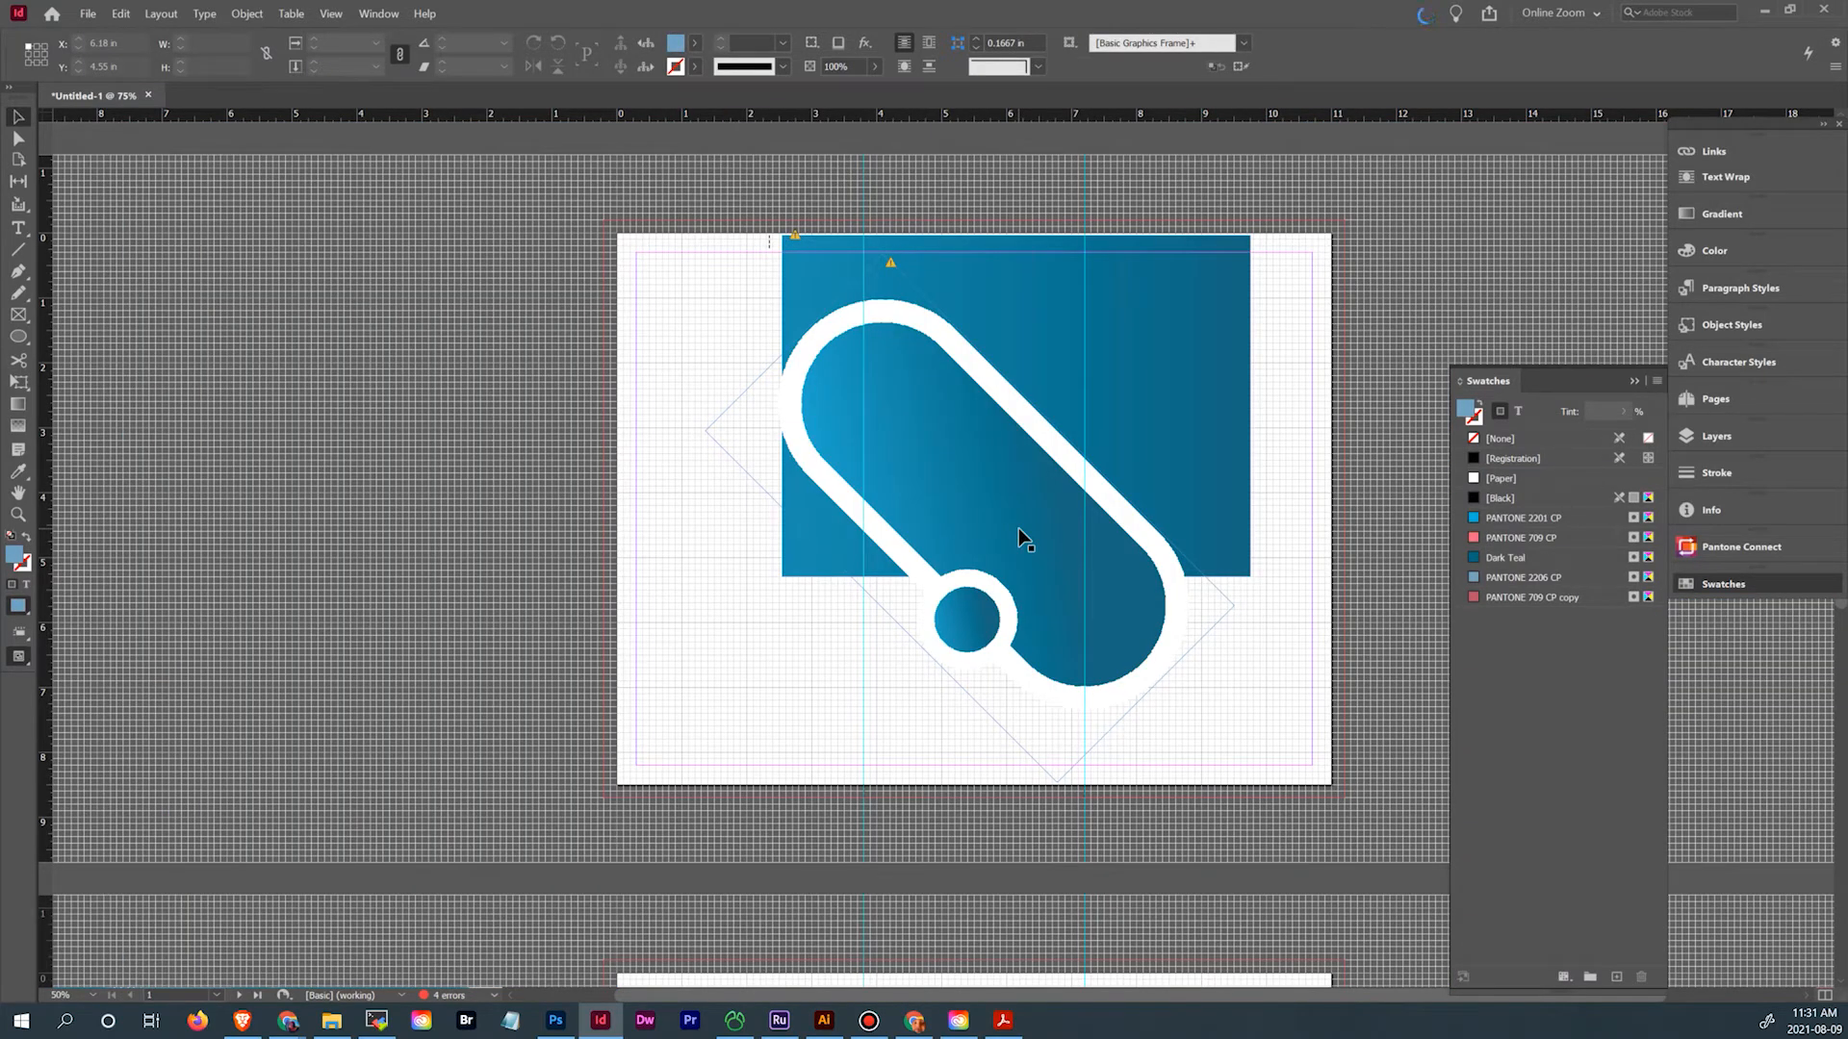
Start opening a file and browse from VCAD to the elements-trifold-brochure-2K62K4J-2021-01-11 folder inside Assignment 4 - Hometown brochure
key("ctrl+o")
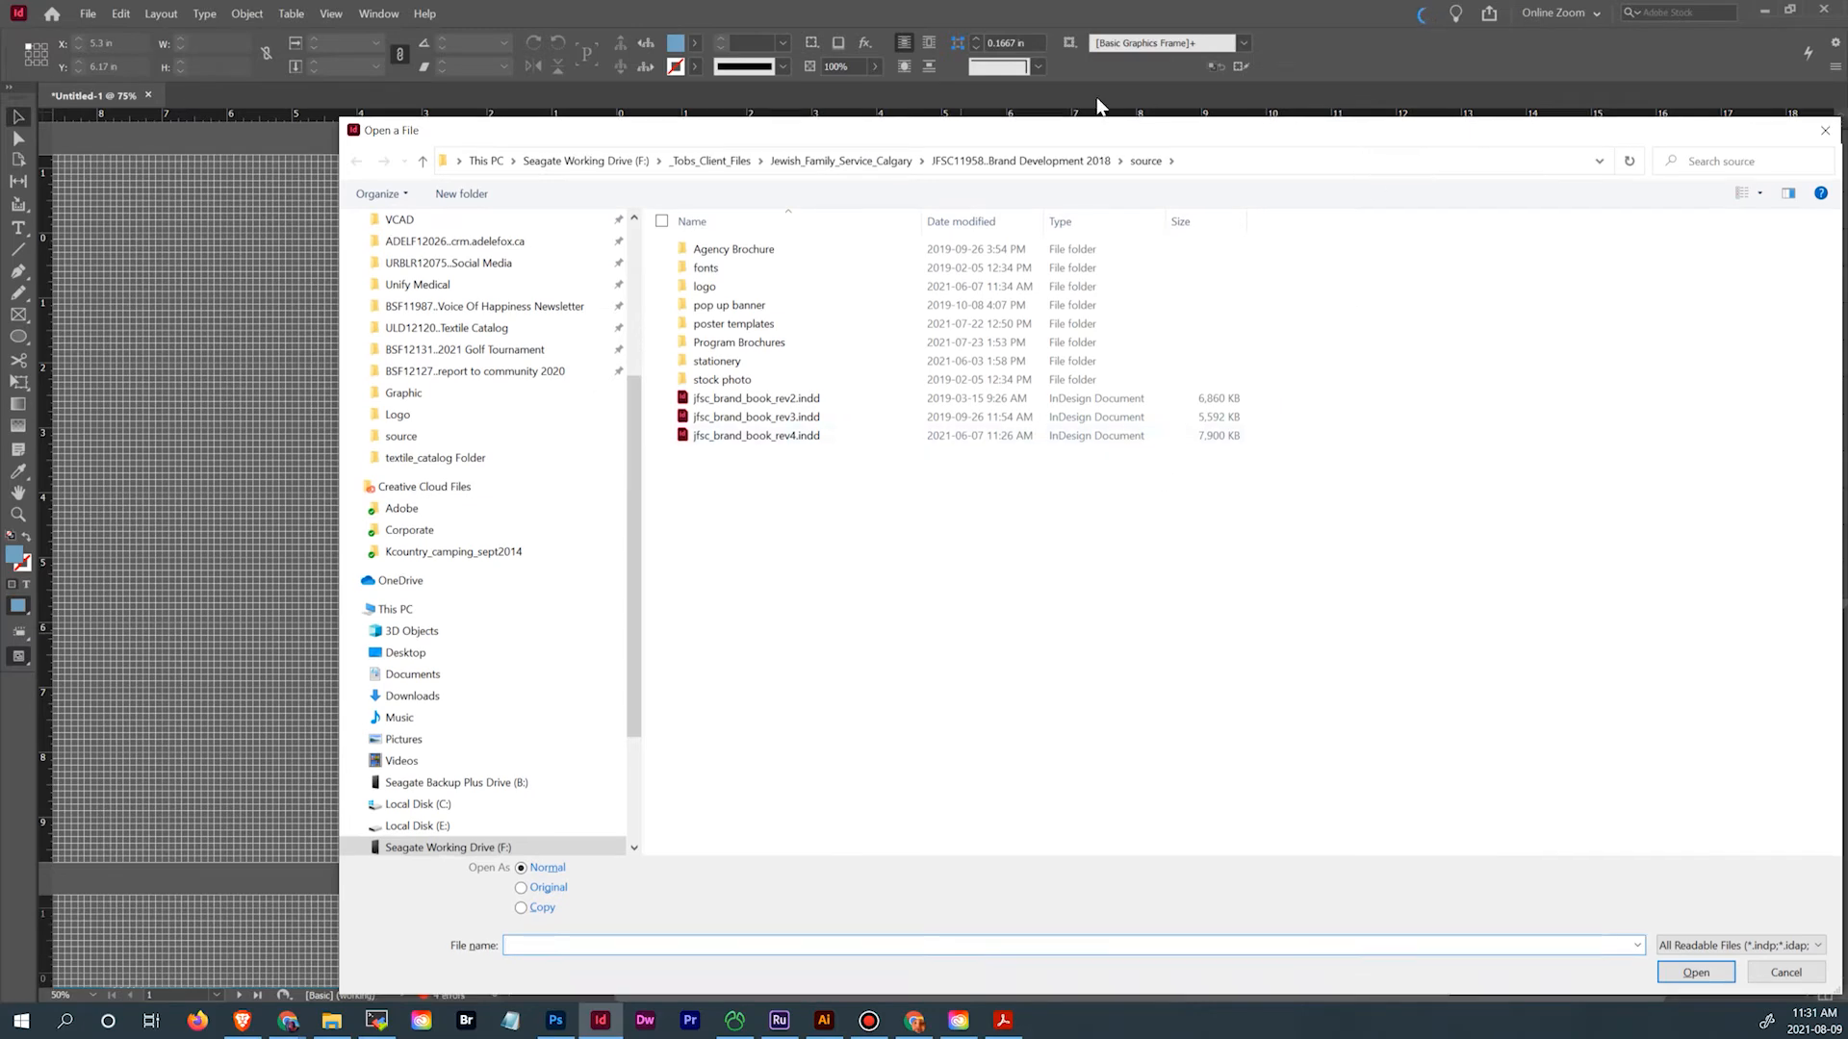
left_click(440, 223)
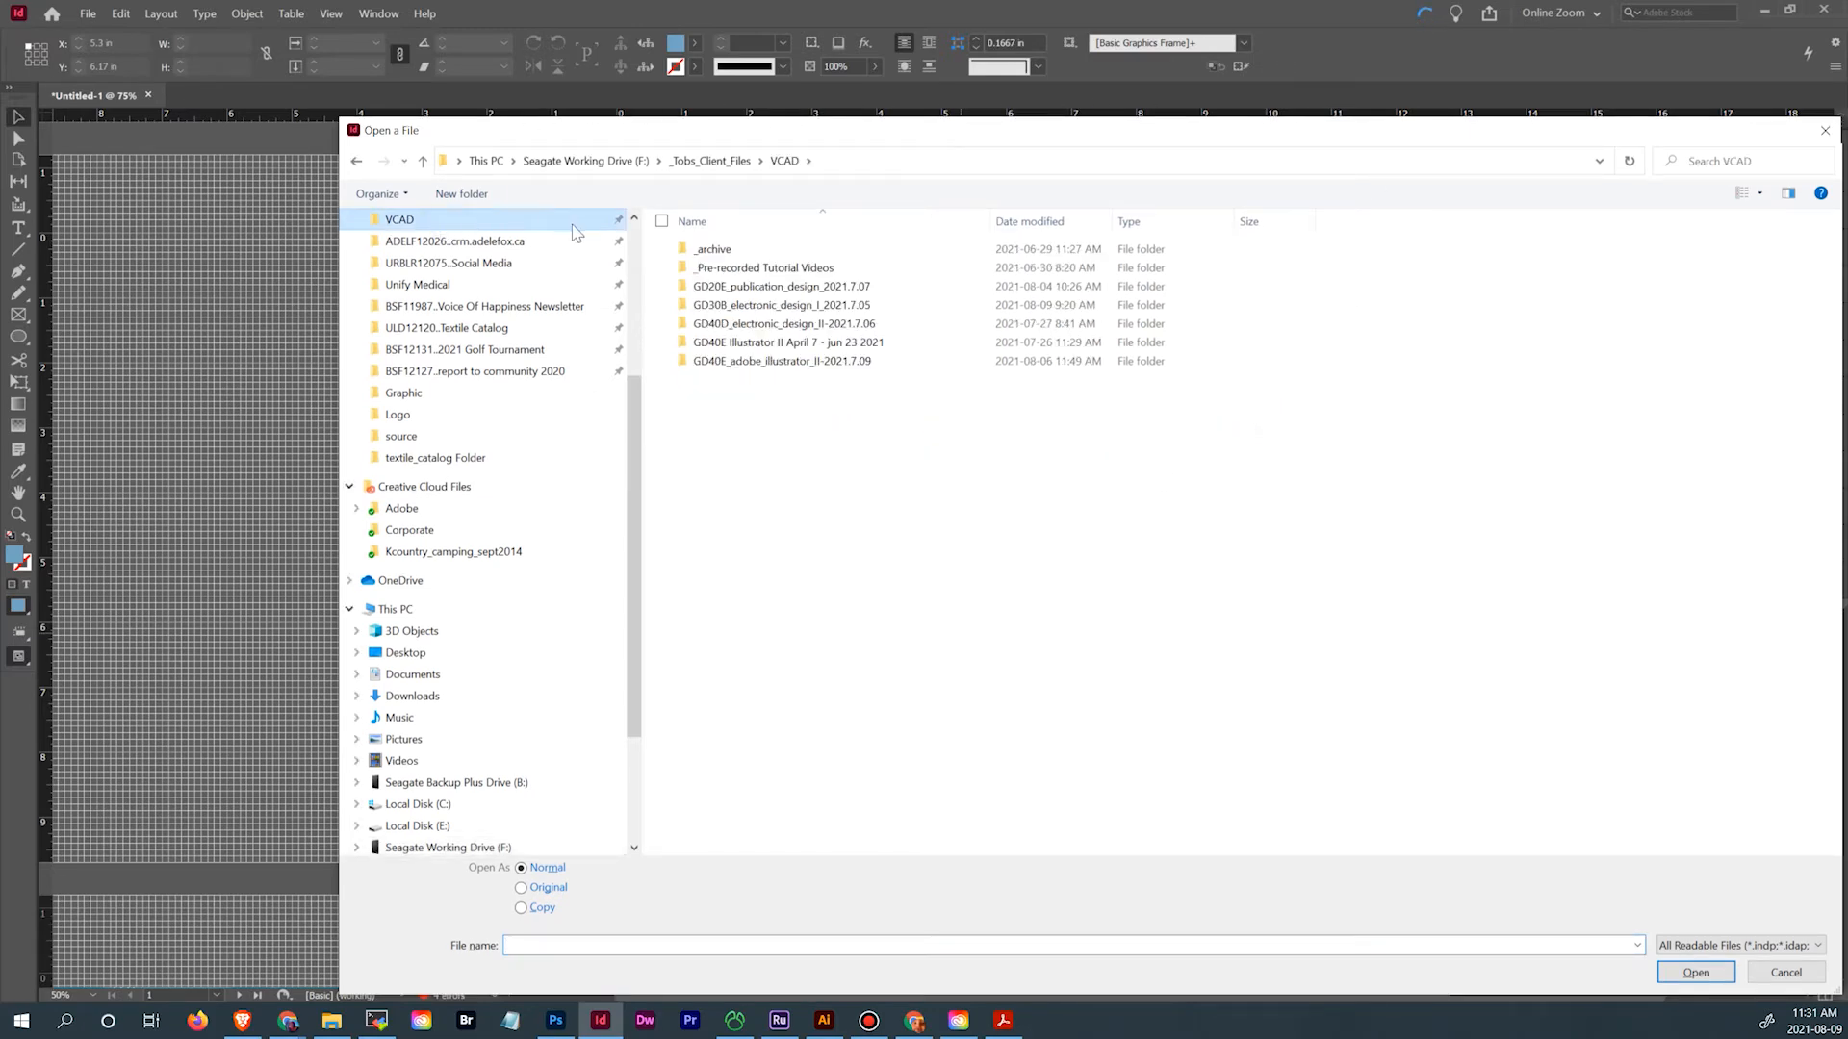
double_click(820, 306)
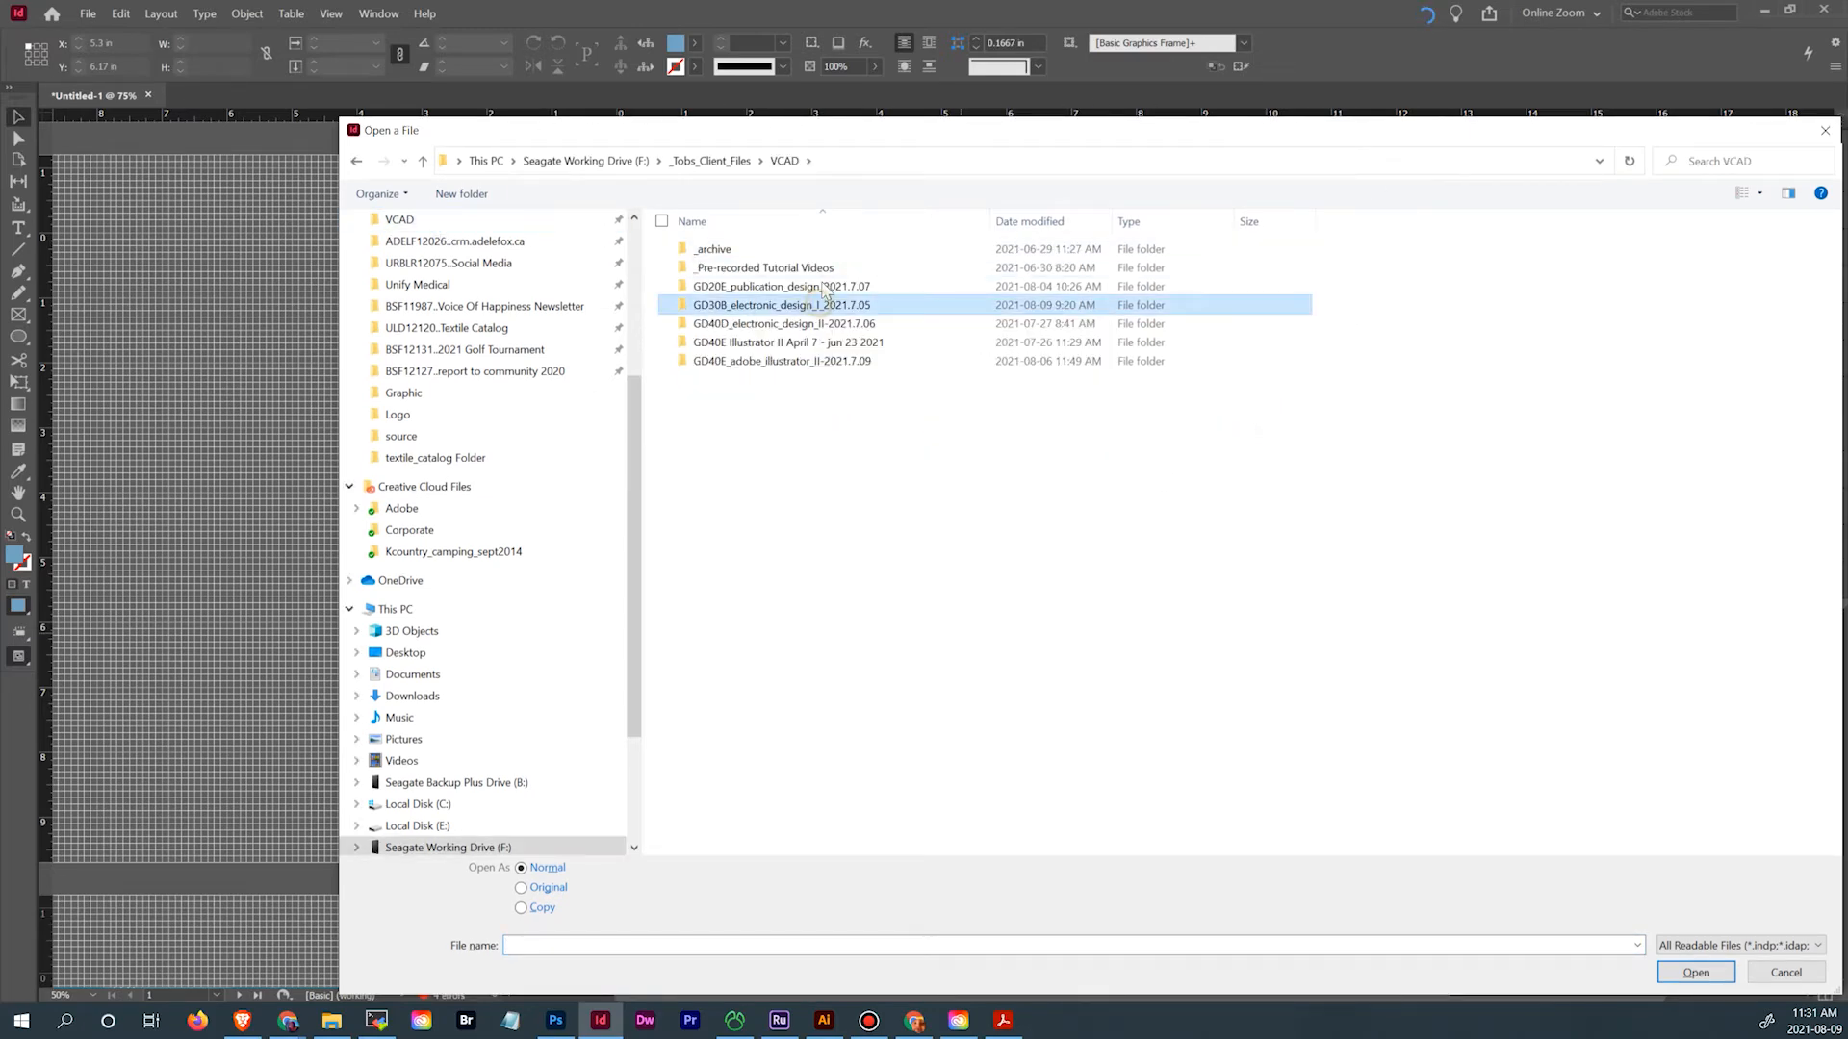
left_click(809, 325)
double_click(809, 325)
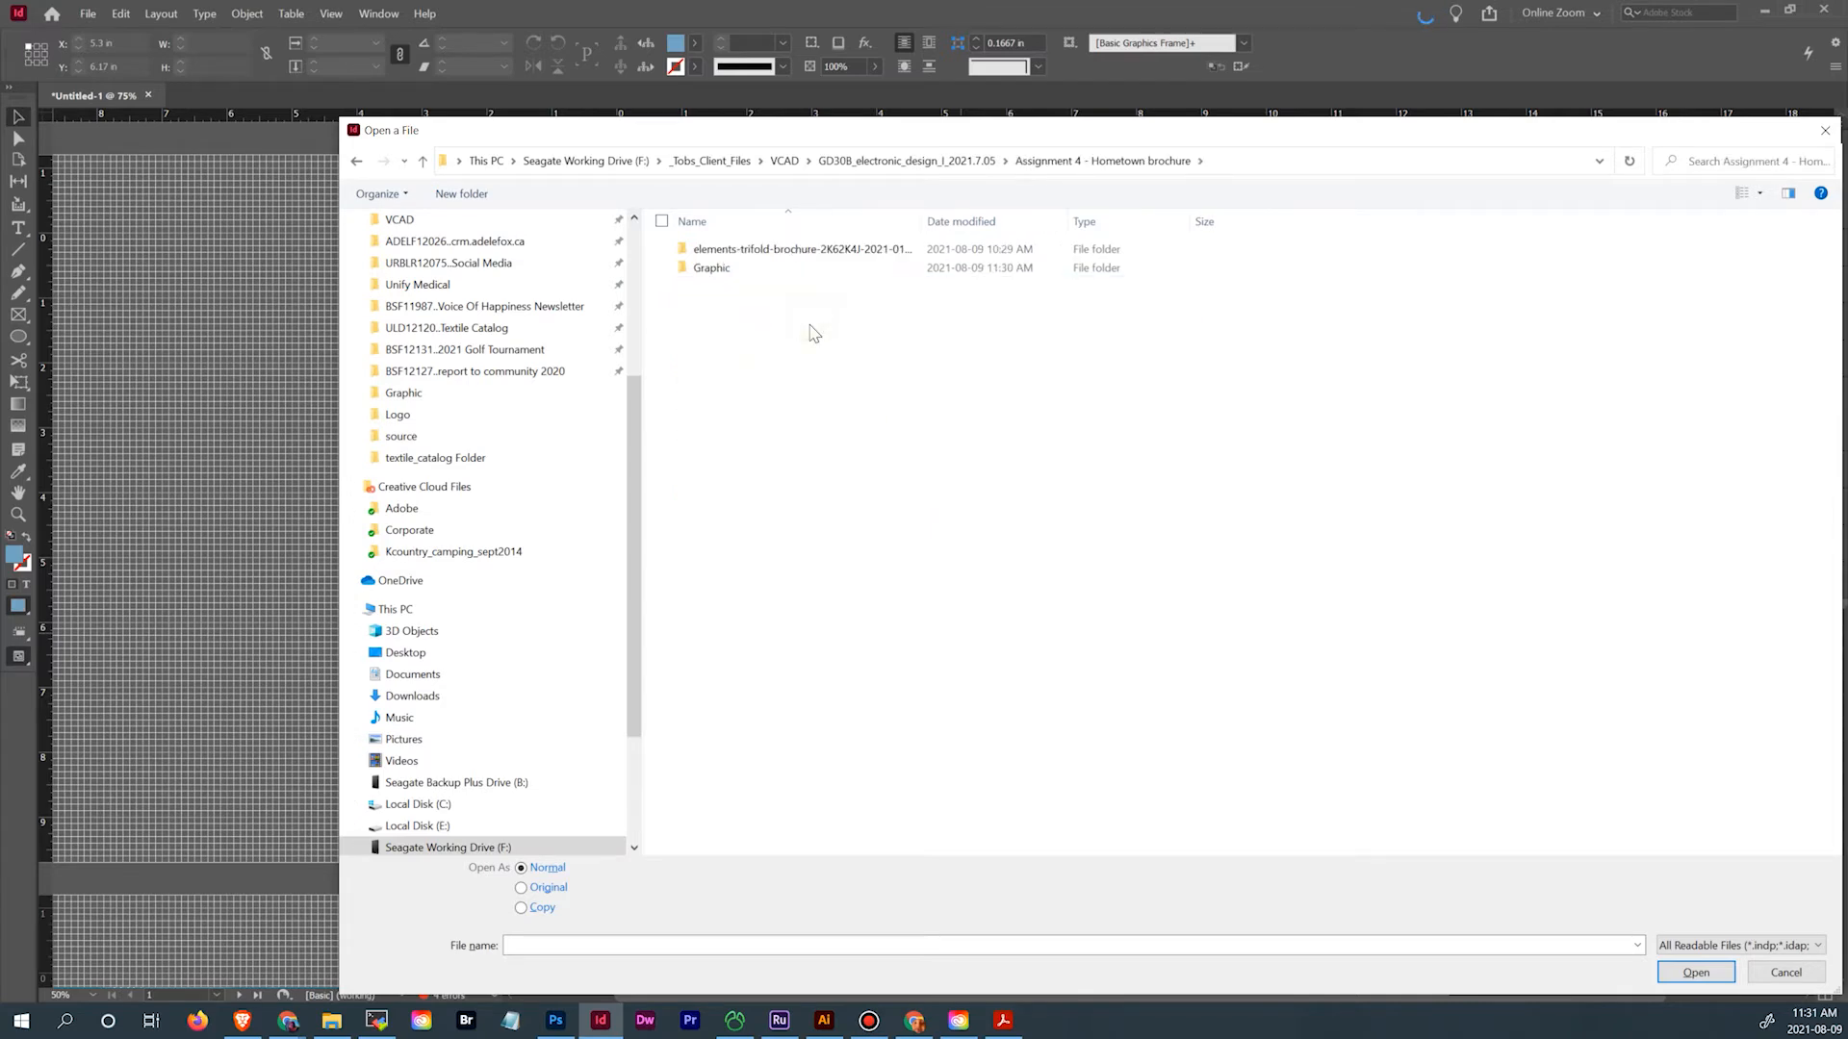
double_click(830, 250)
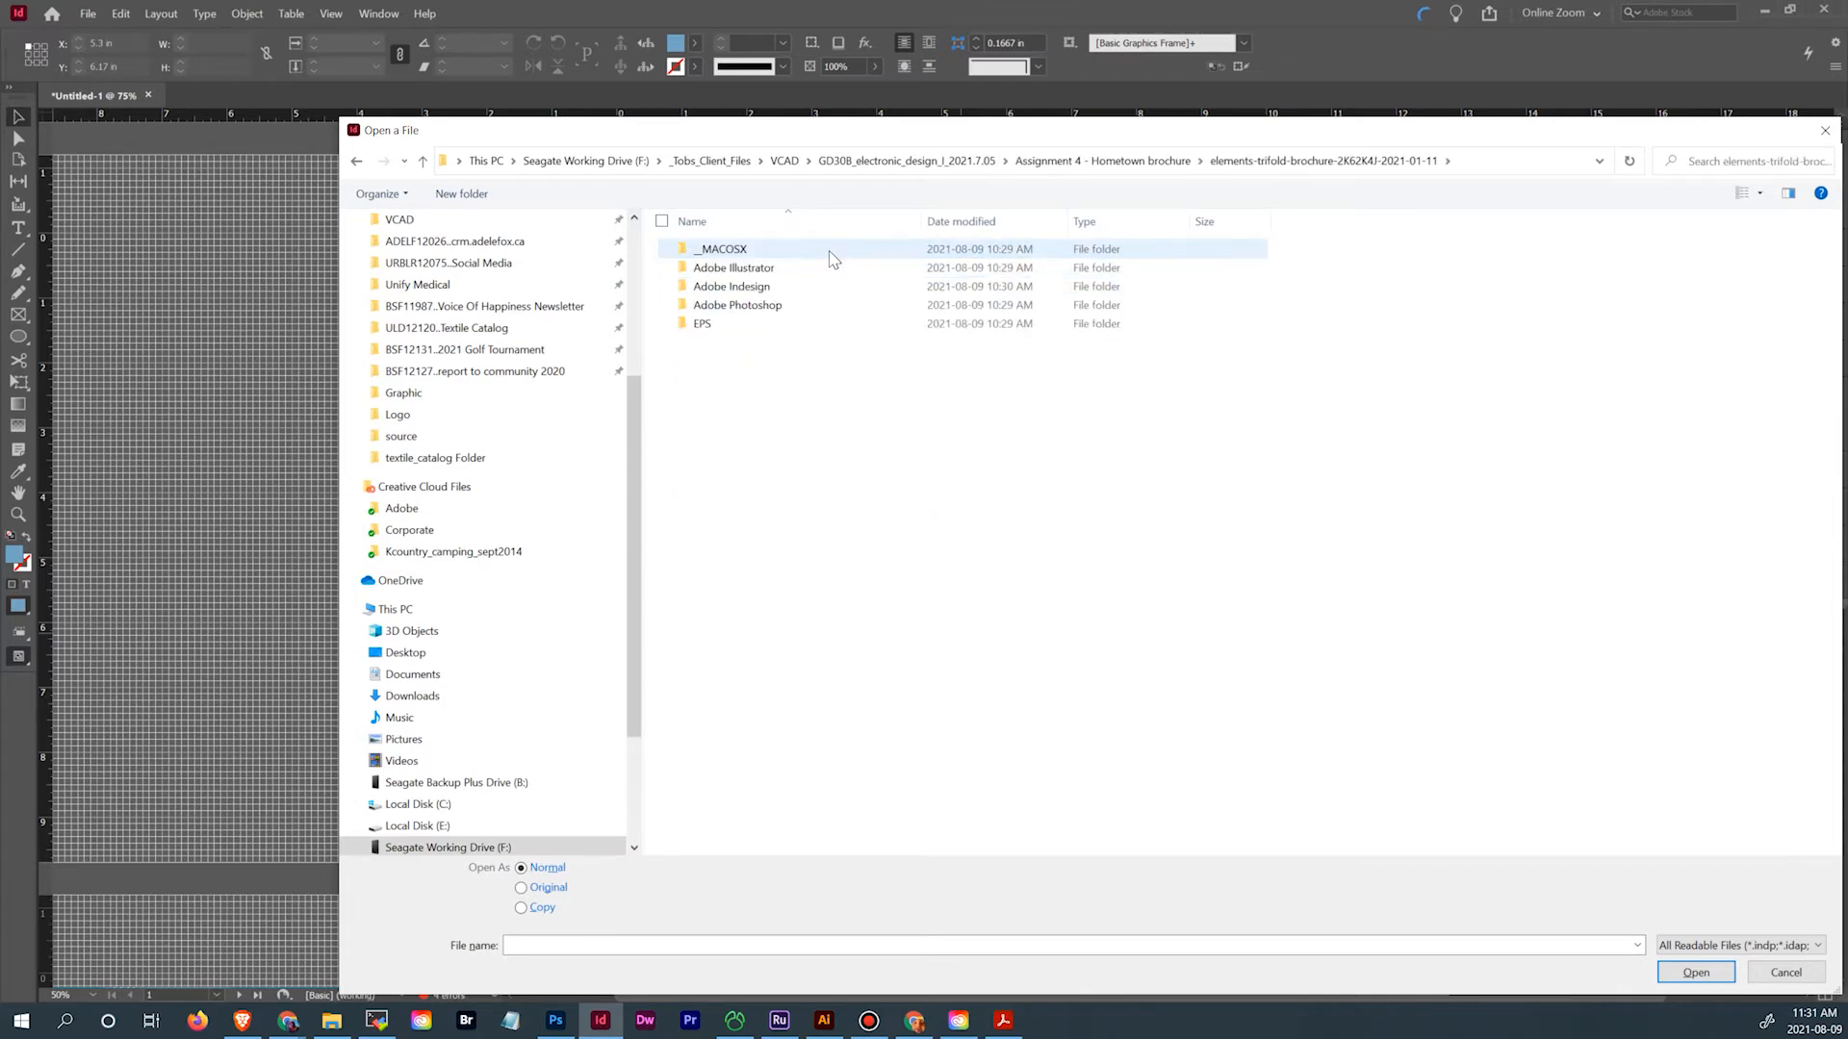
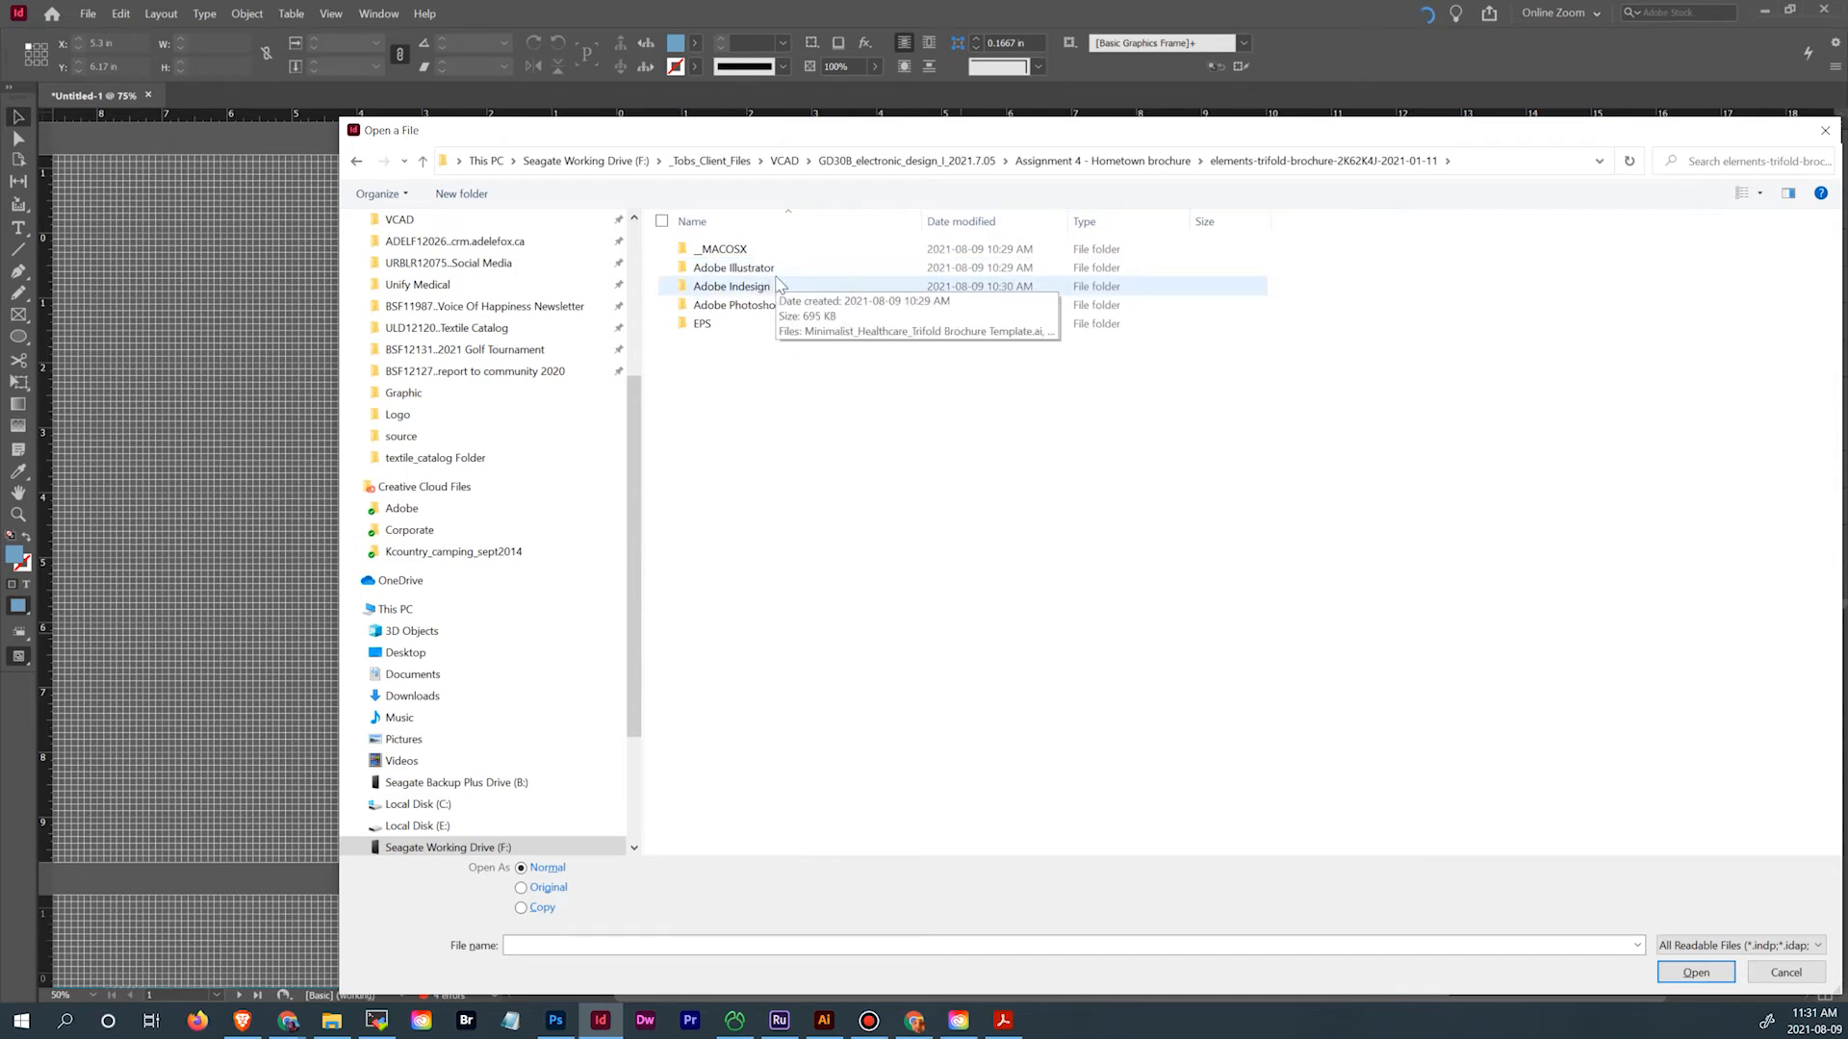
double_click(778, 270)
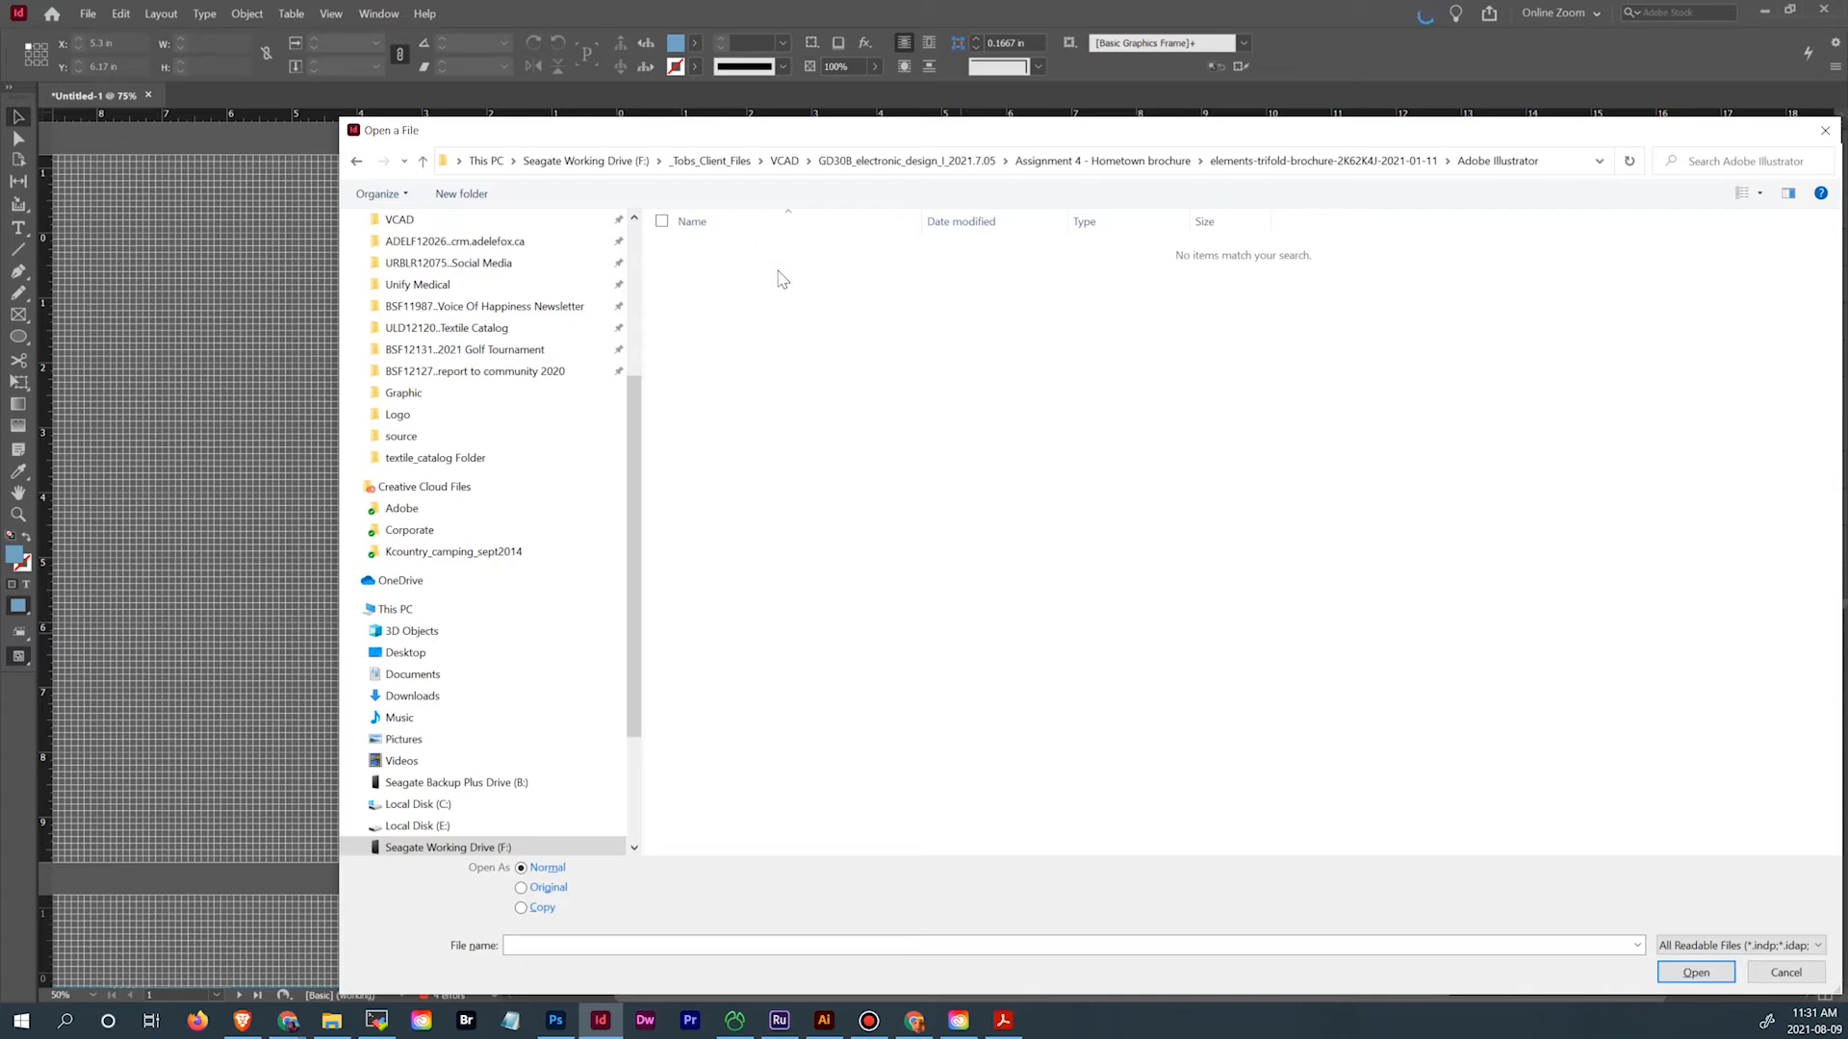
left_click(1324, 162)
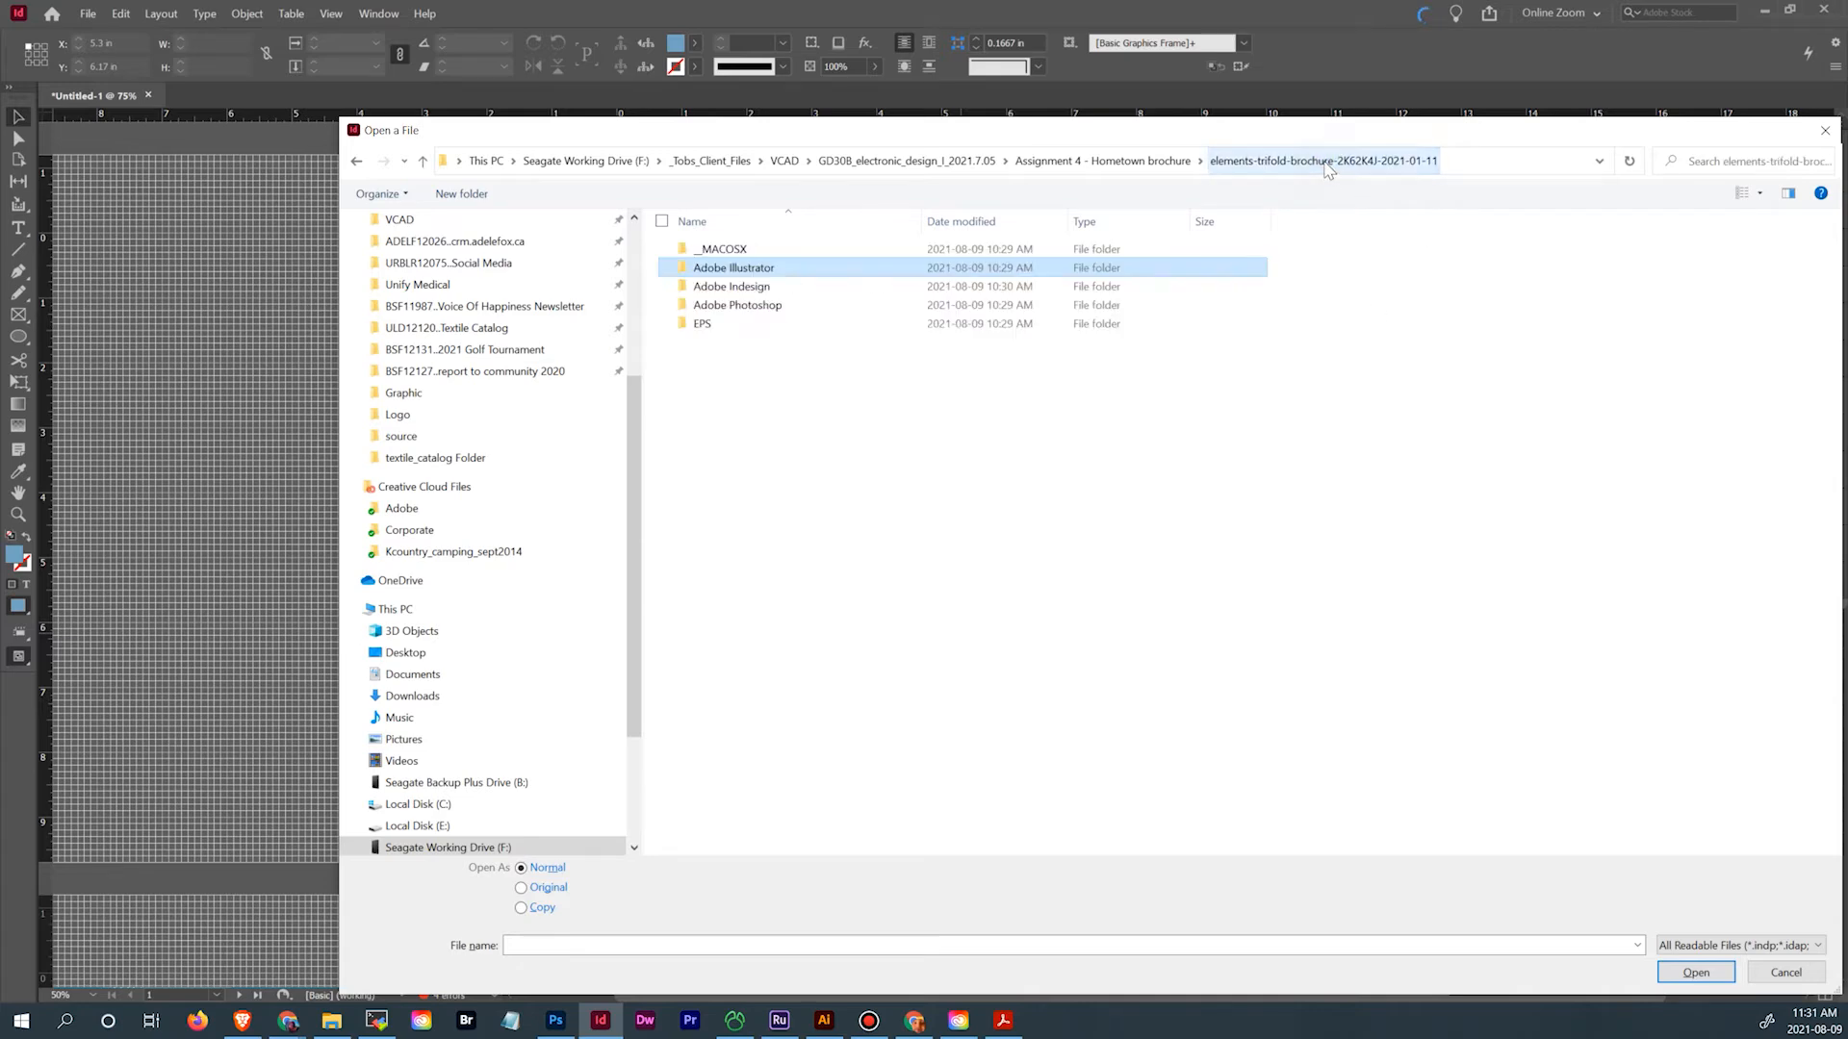
Open Minimalist_Healthcare_Trifold Brochure.indd from the Adobe Indesign folder, skip replacing the missing fonts, and bring the first page into view
double_click(852, 287)
key("Down")
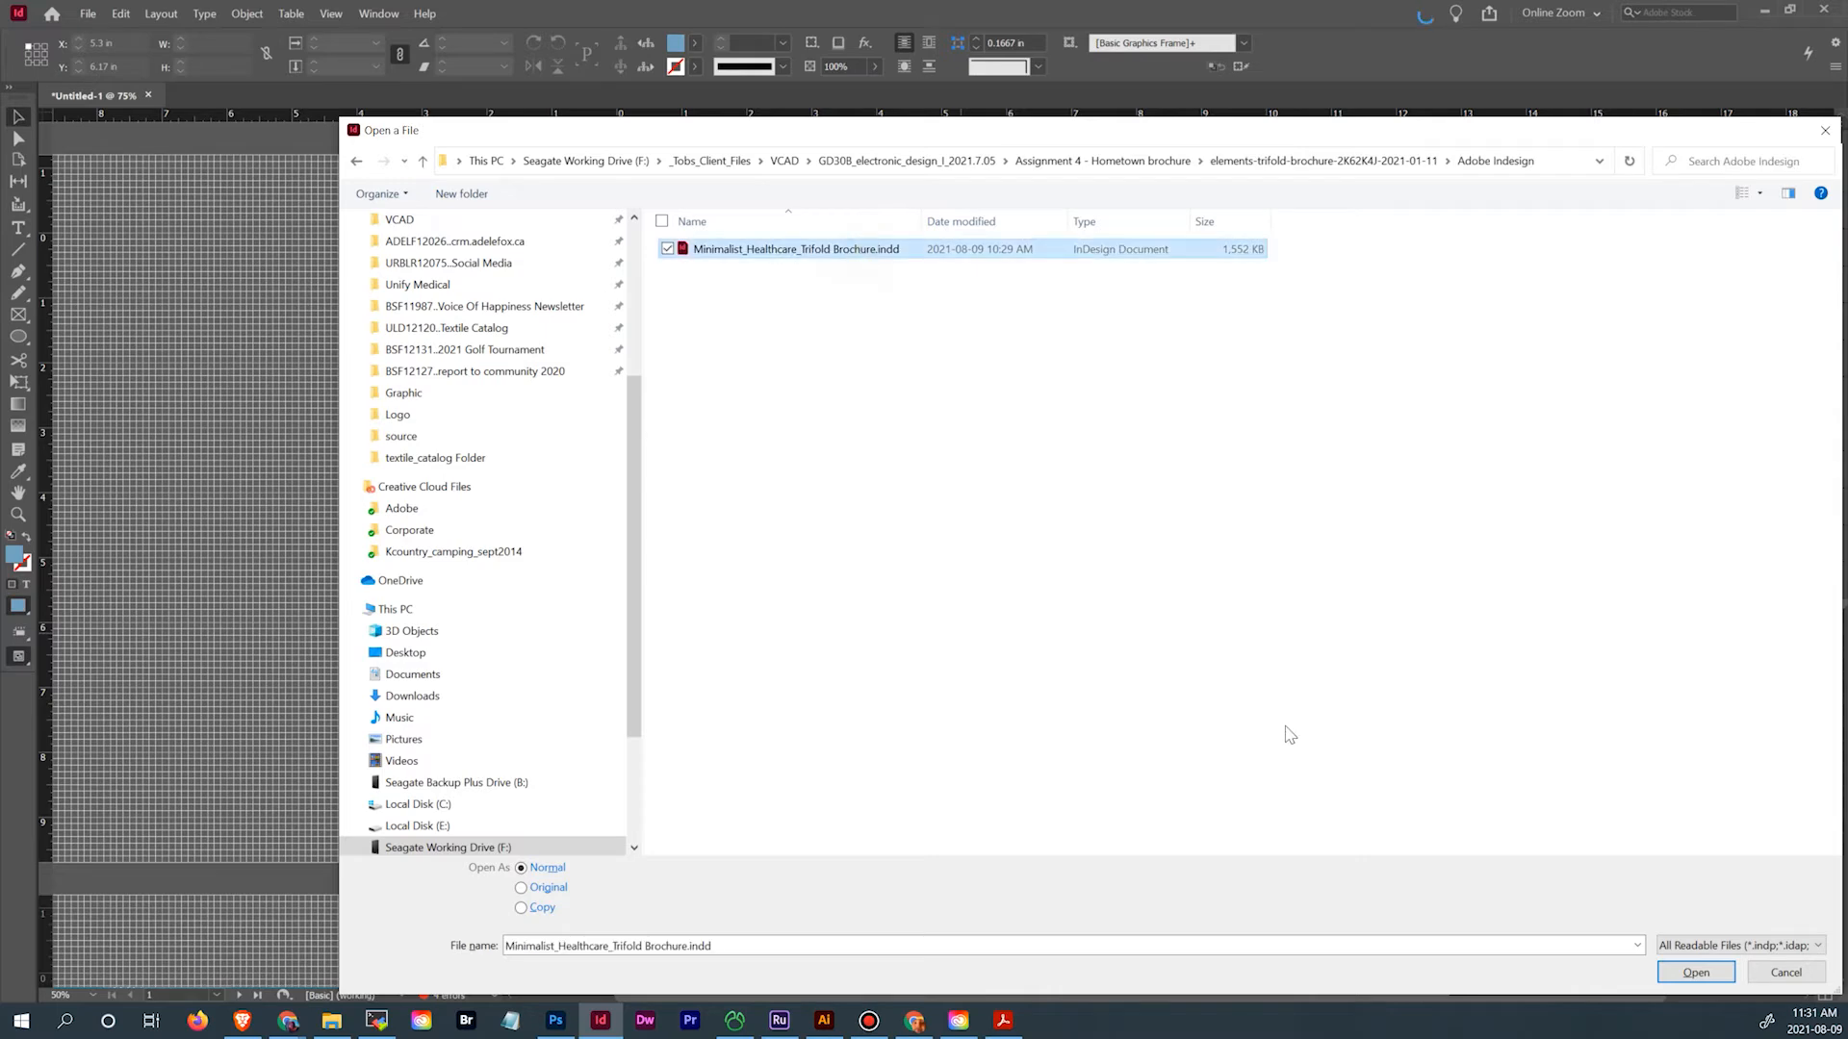
left_click(1723, 968)
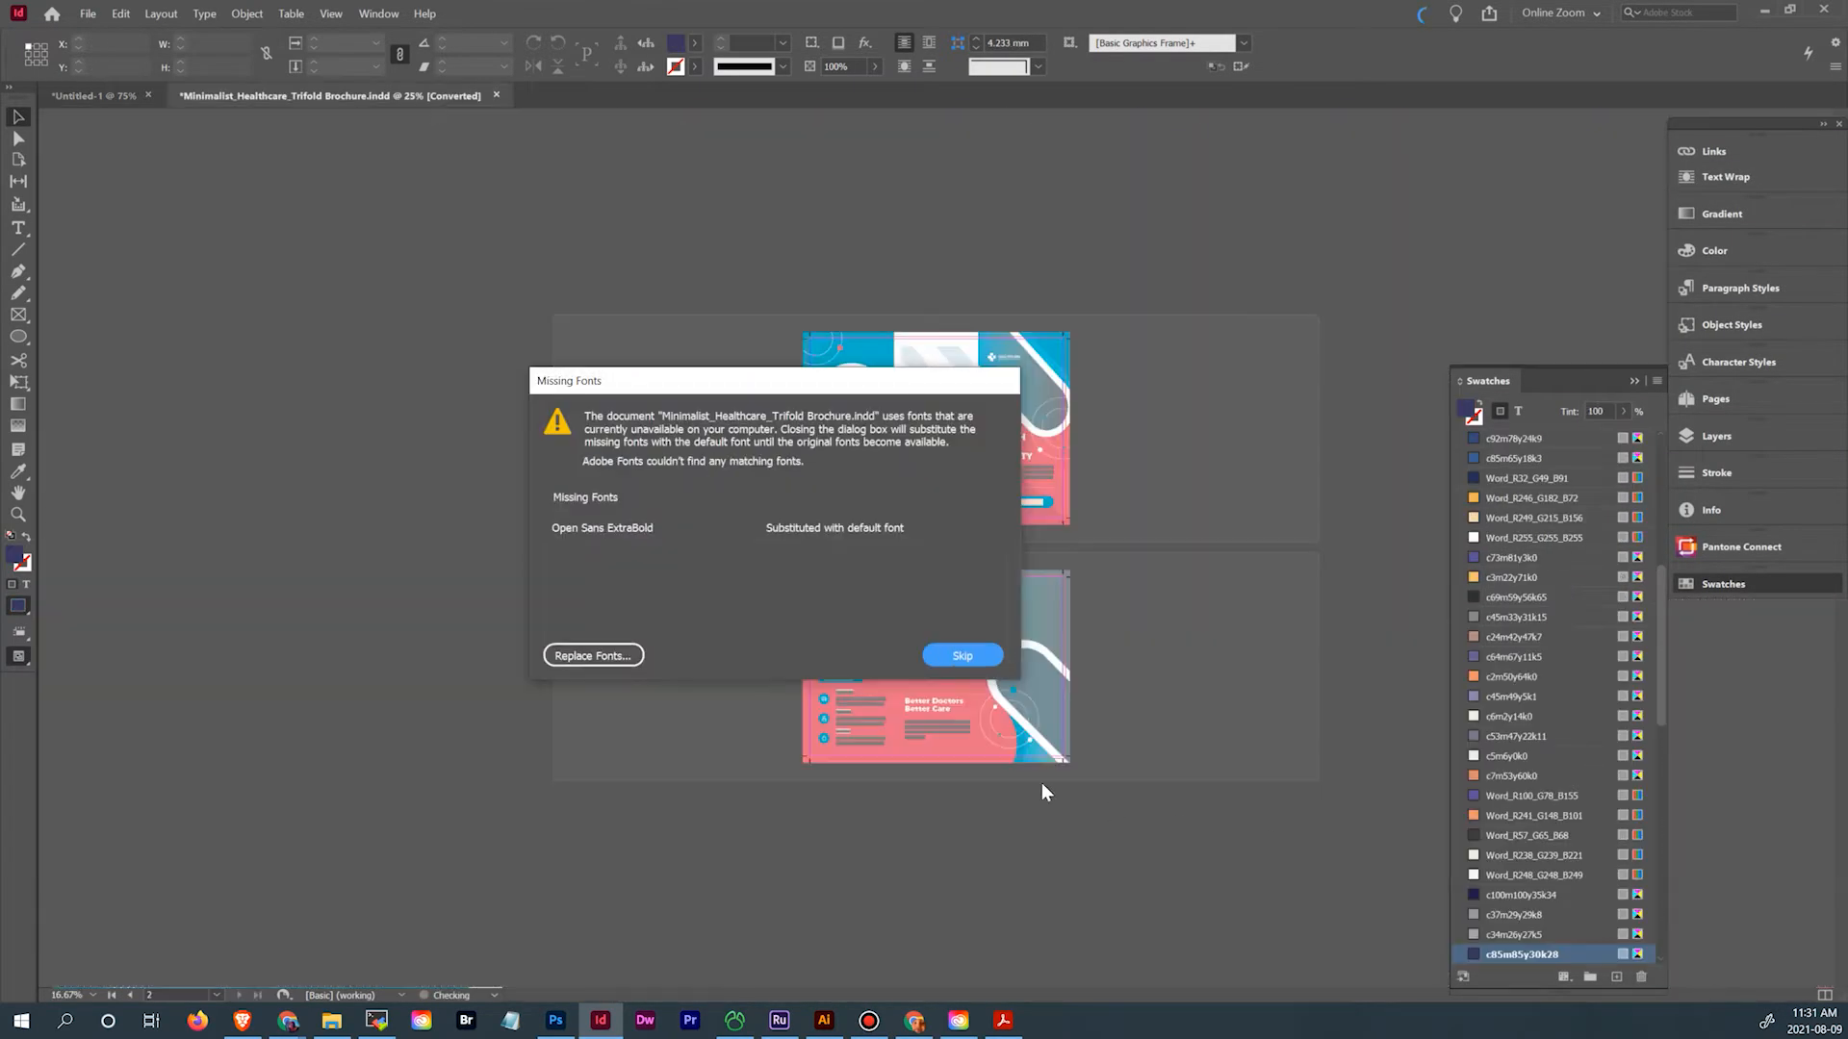
left_click(984, 662)
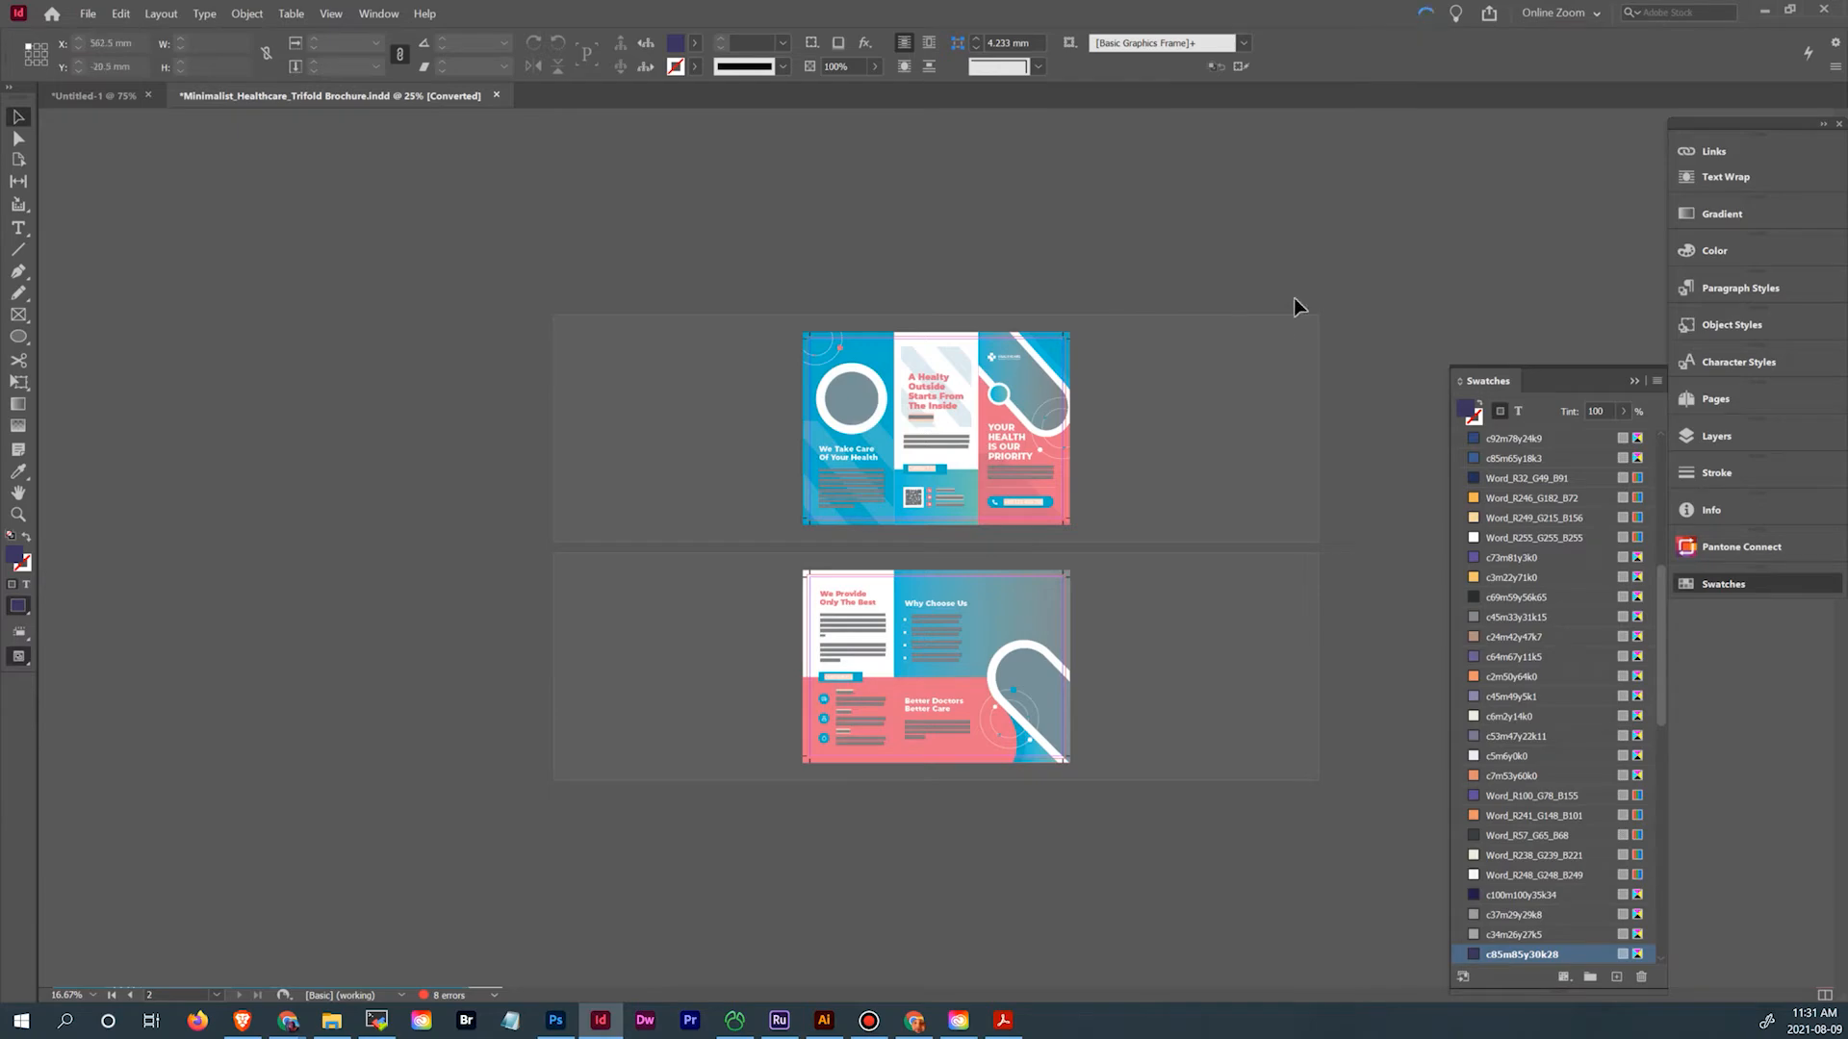
key("ctrl+1")
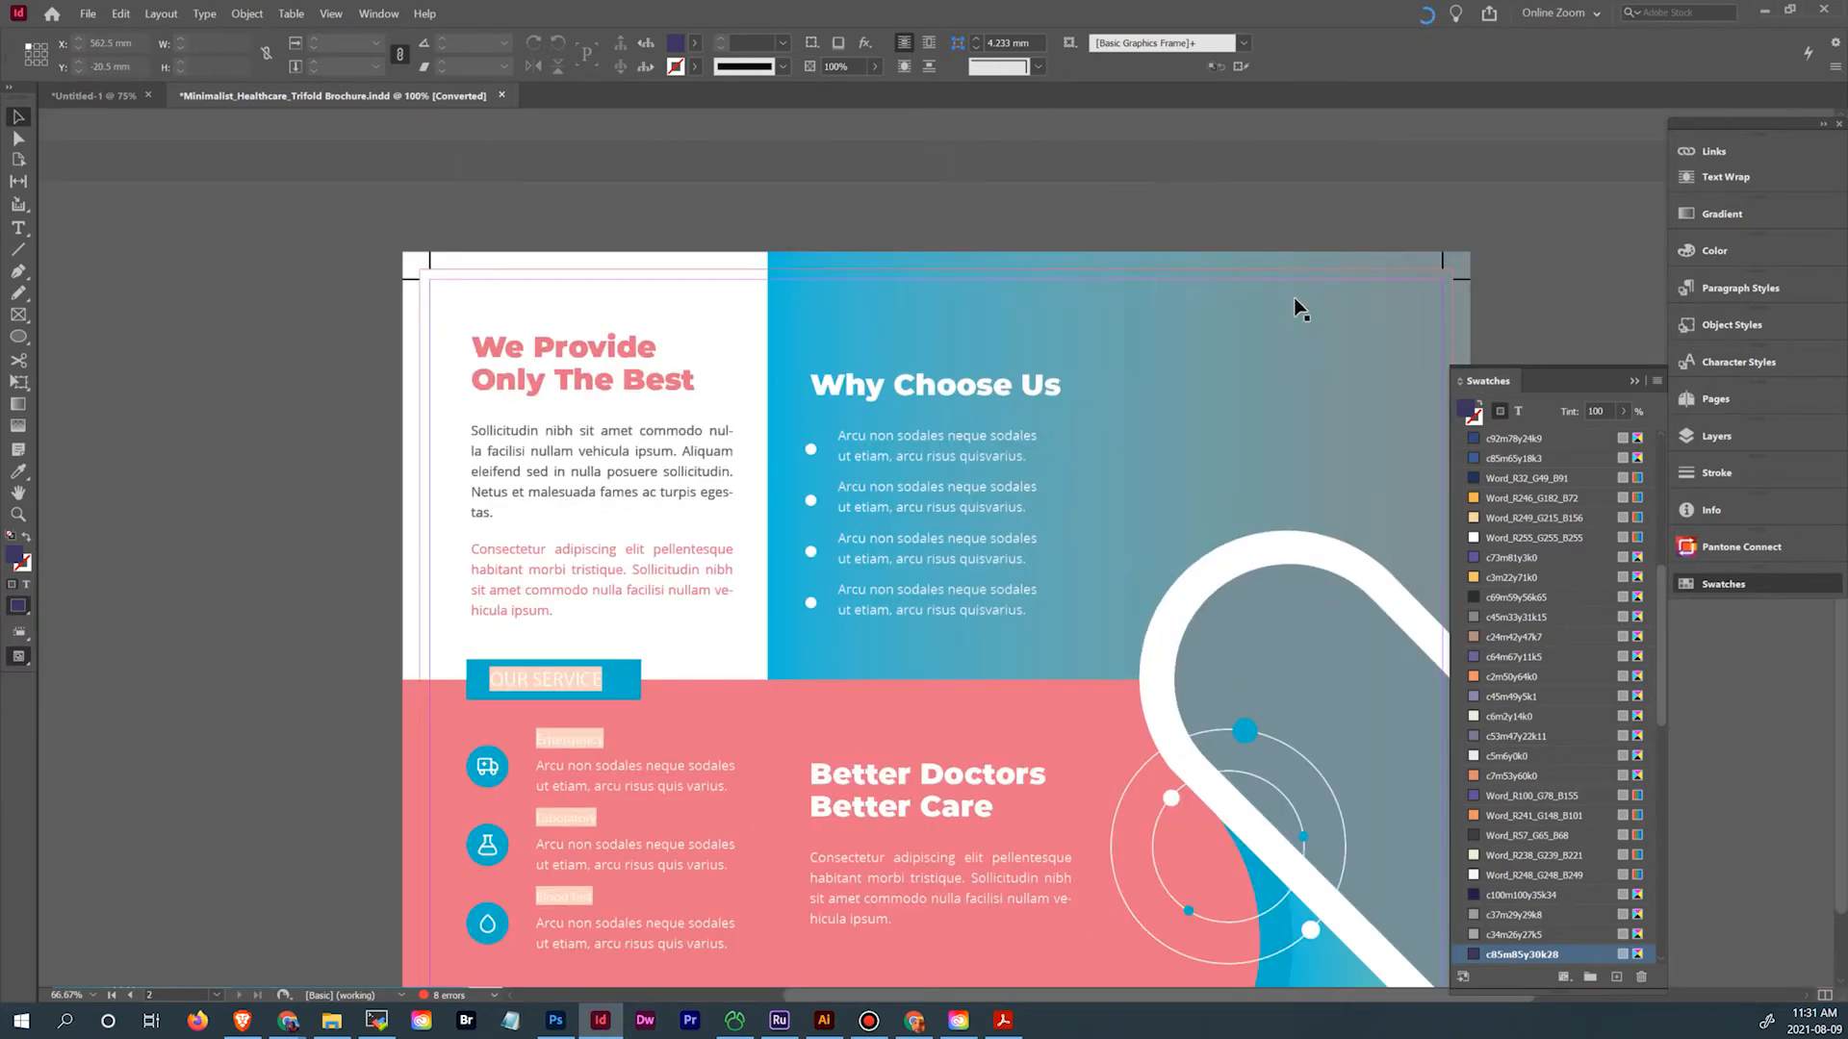
scroll(1014, 269, "up", 5)
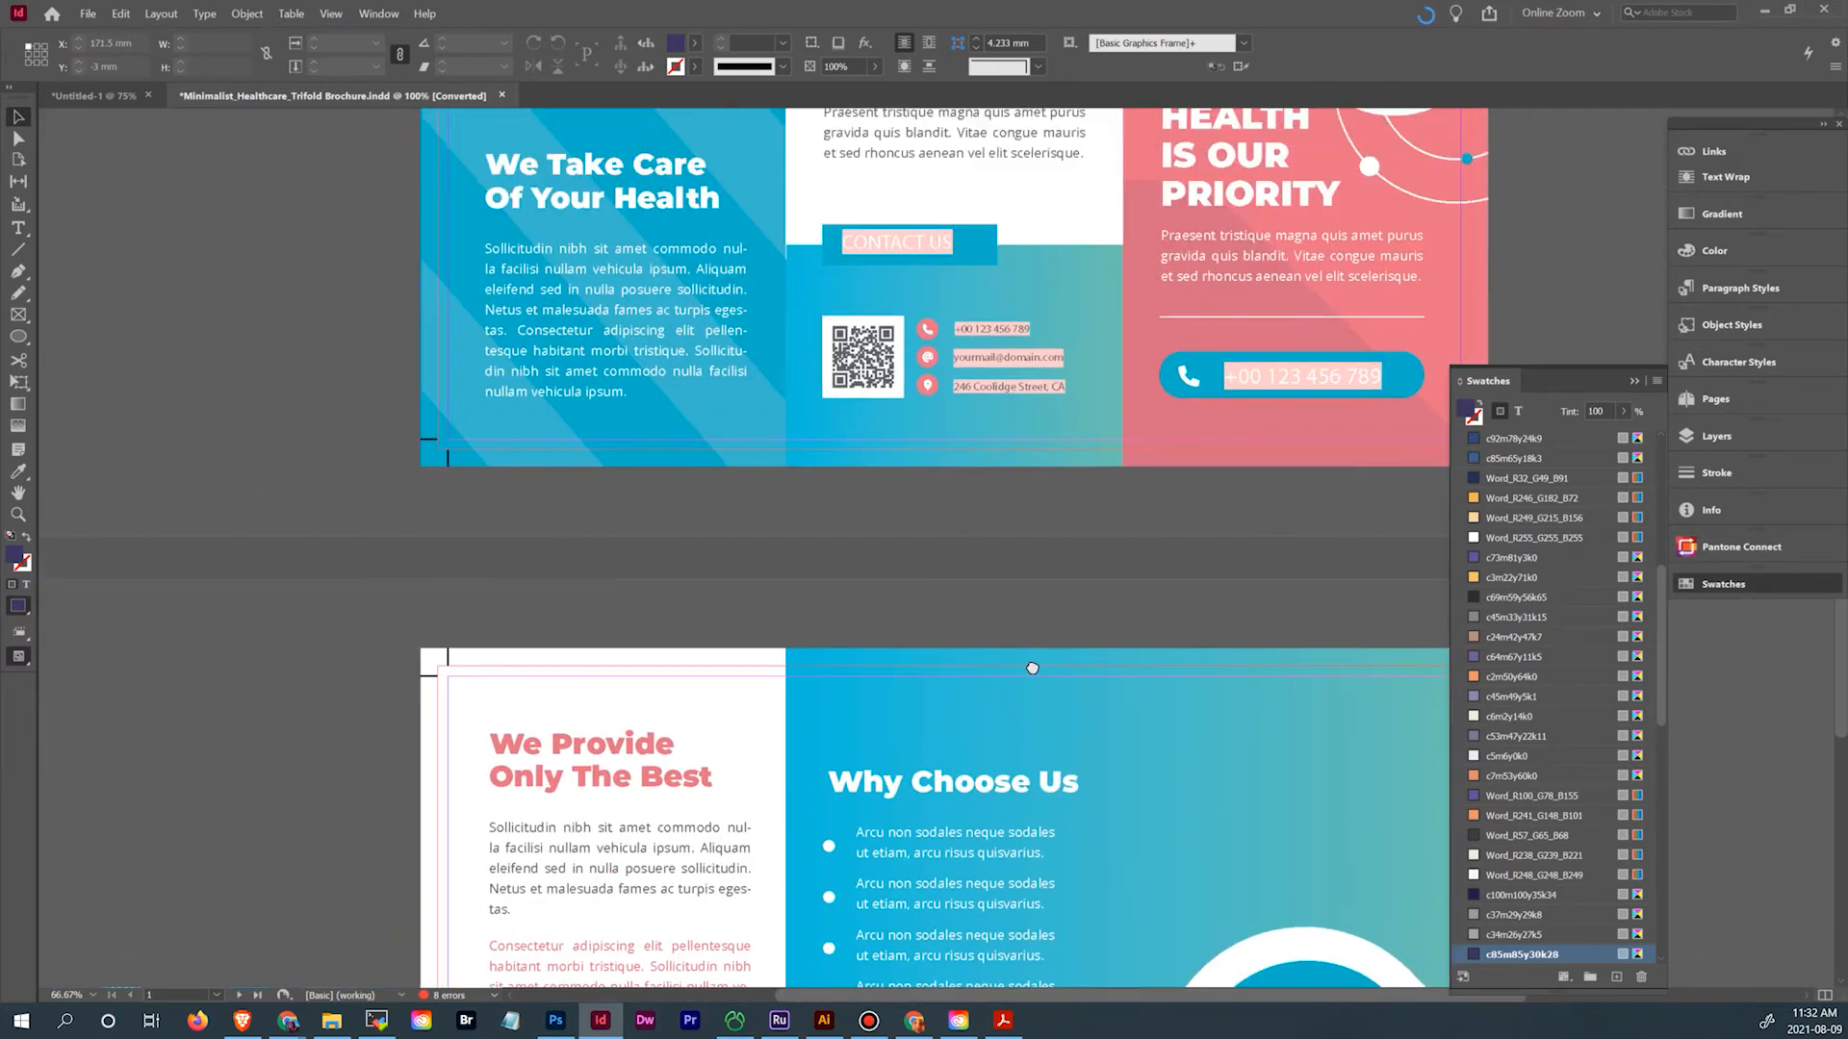
left_click_drag(1116, 287, 1028, 702)
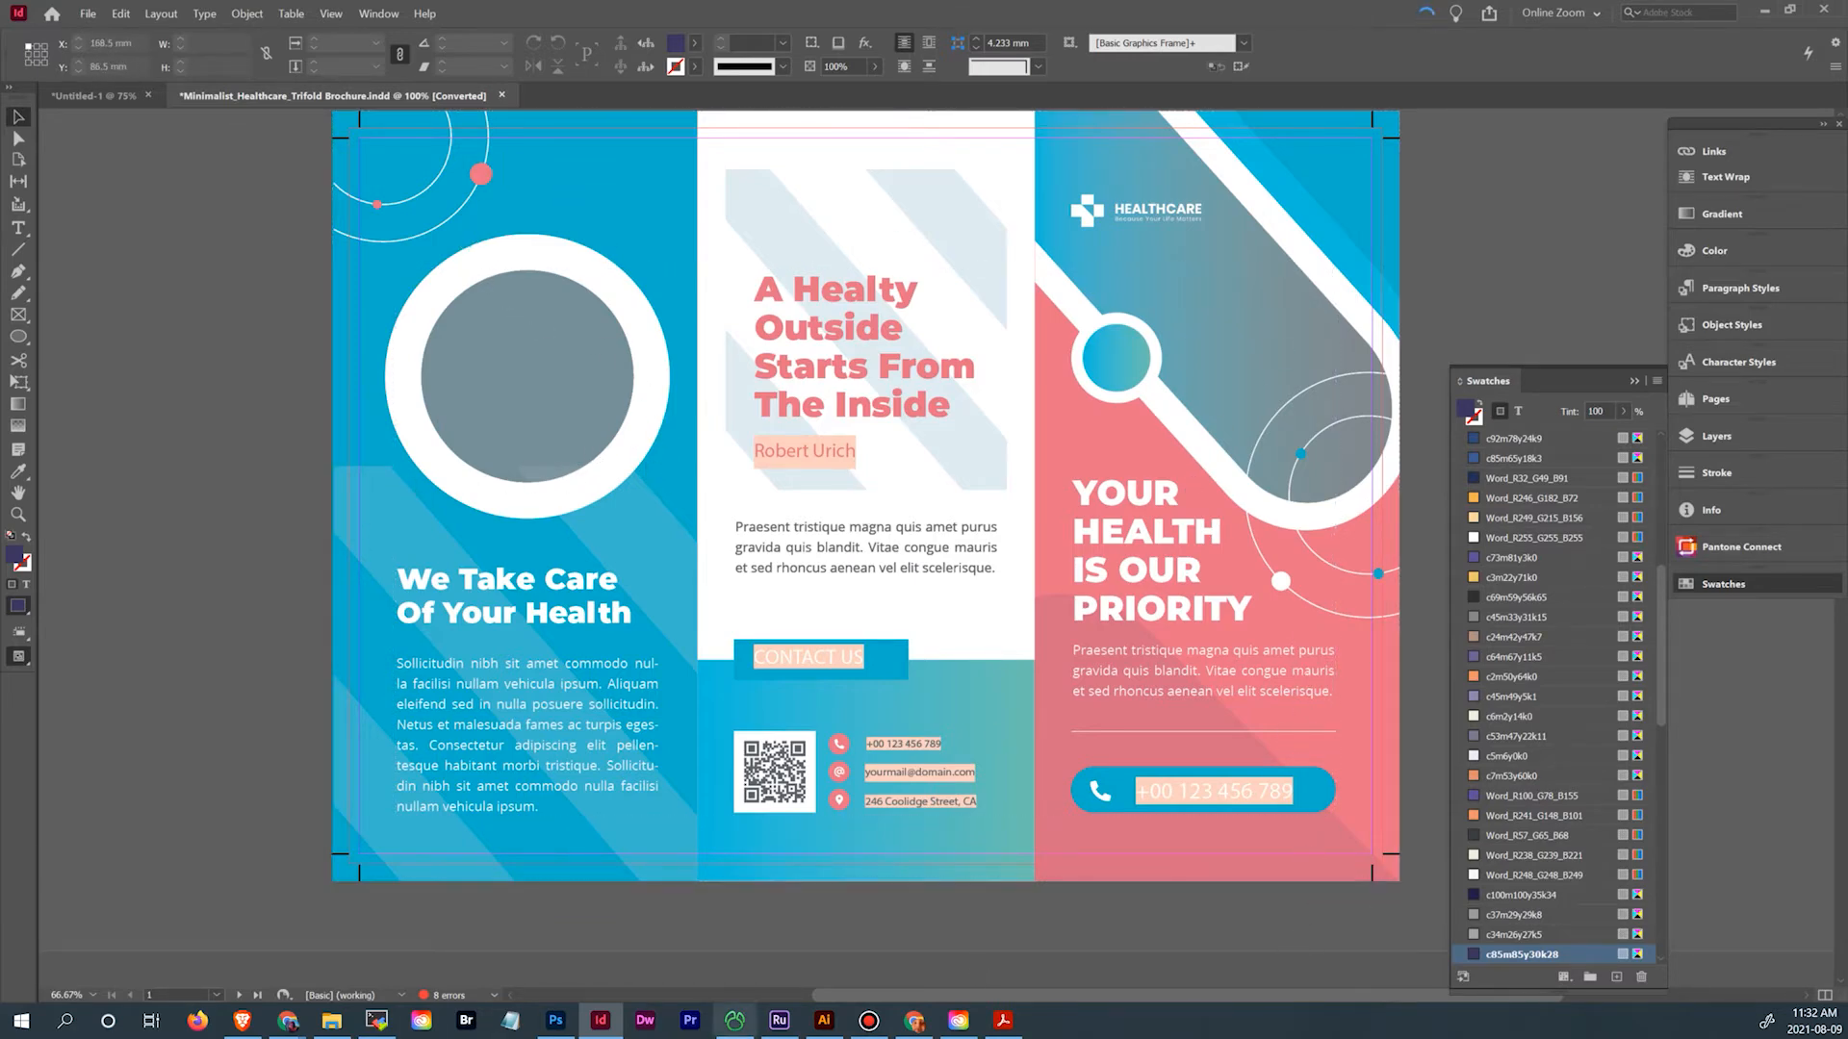
Switch to File Explorer and open Minimalist_Healthcare_Trifold Brochure Template.ai from the brochure's Adobe Illustrator folder
left_click(331, 1020)
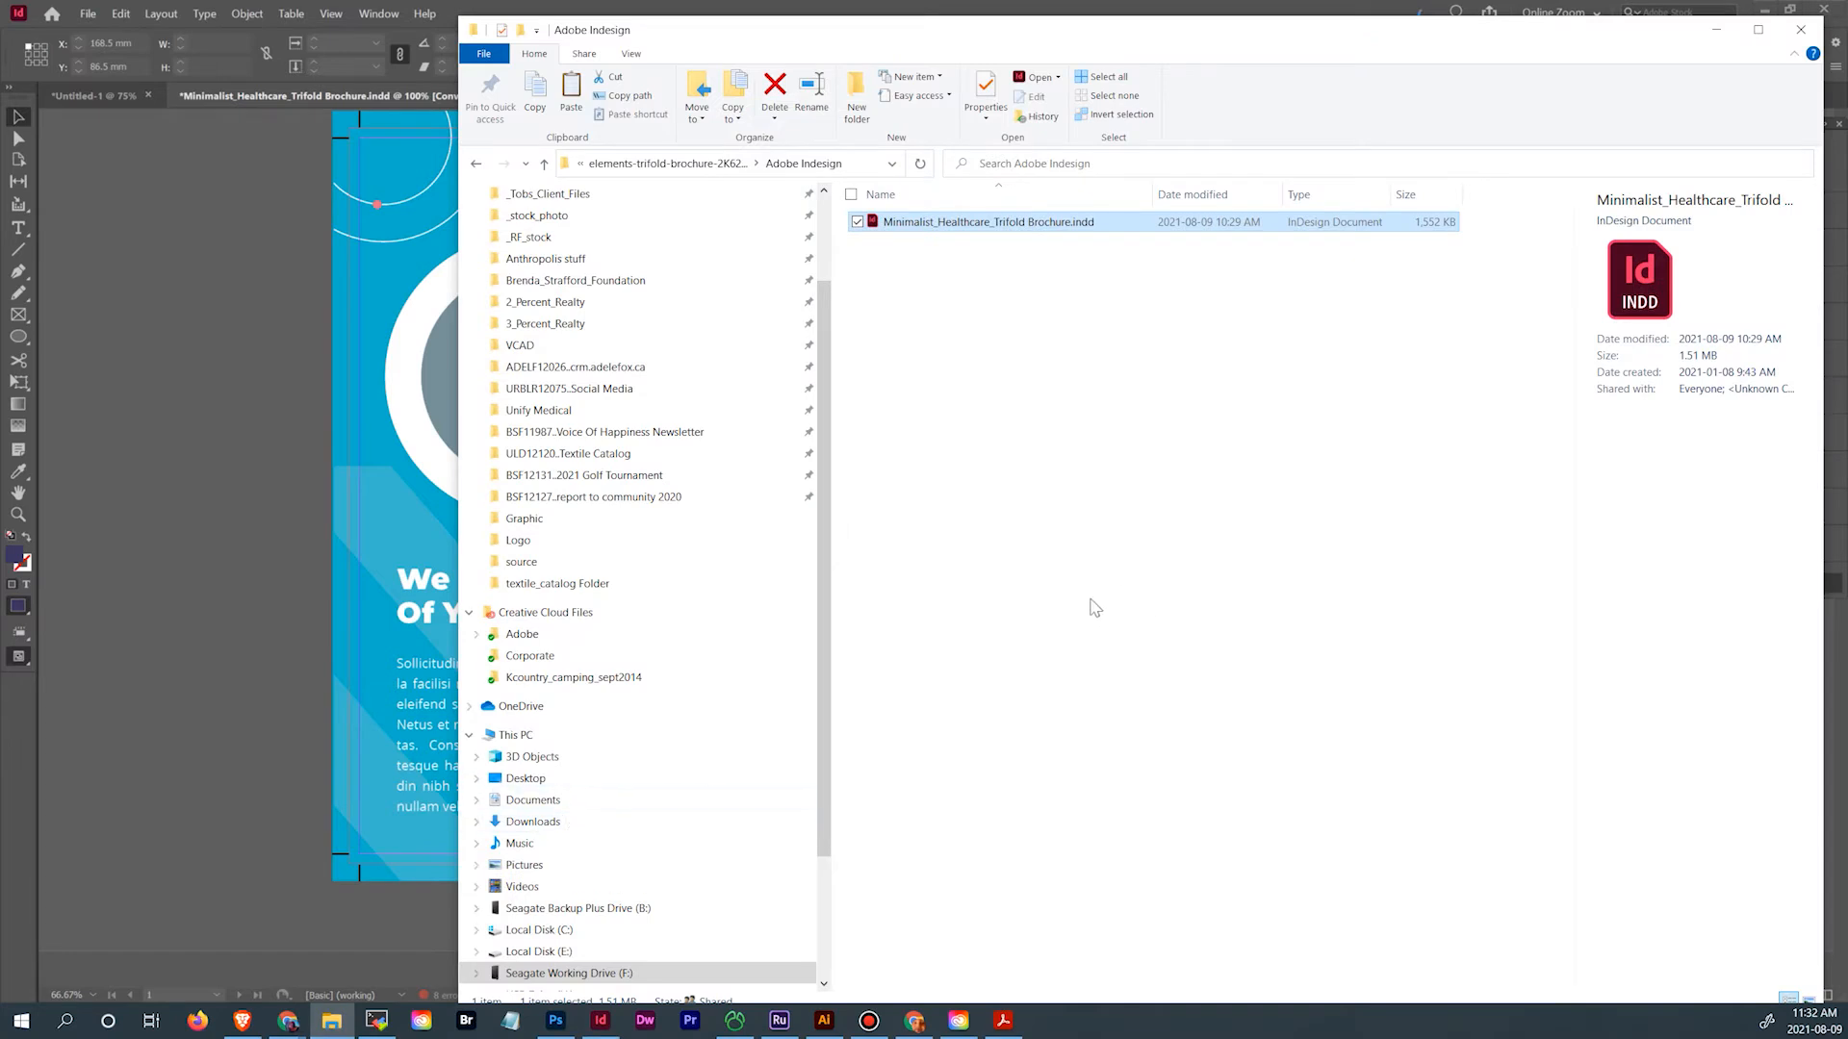
left_click(667, 164)
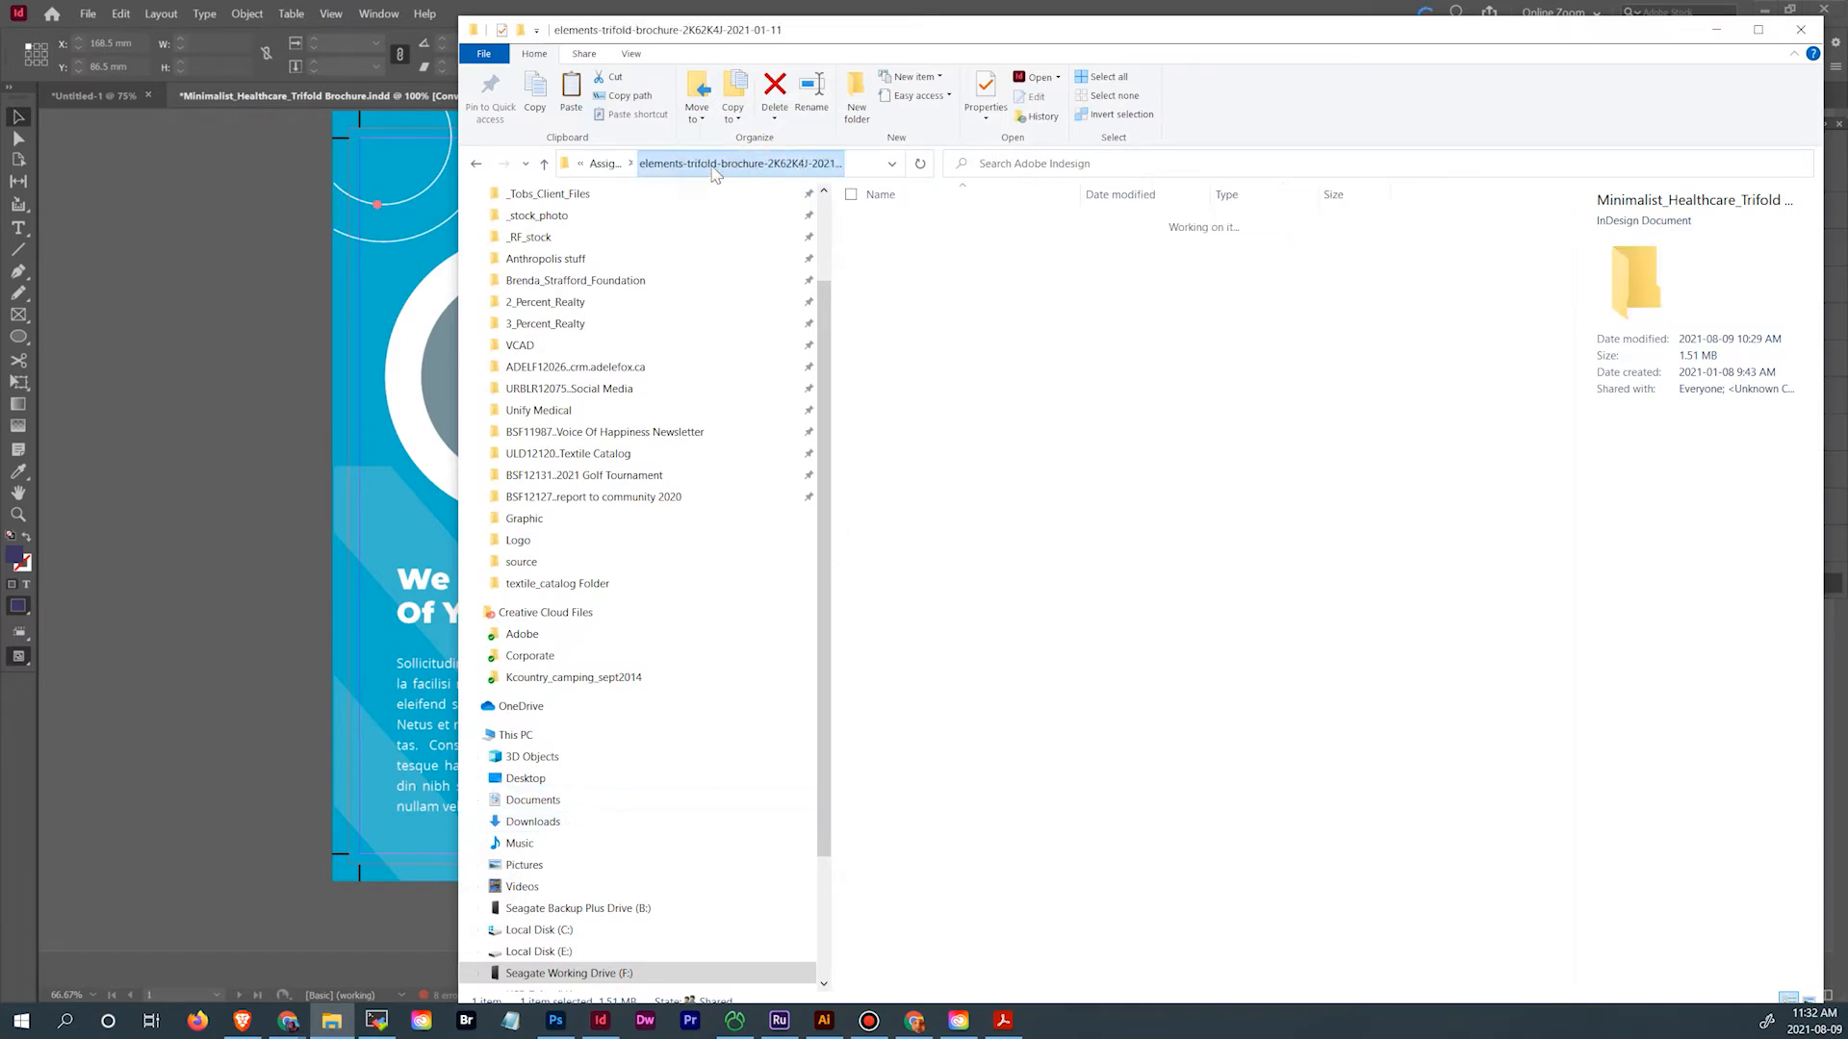
left_click(921, 244)
double_click(921, 244)
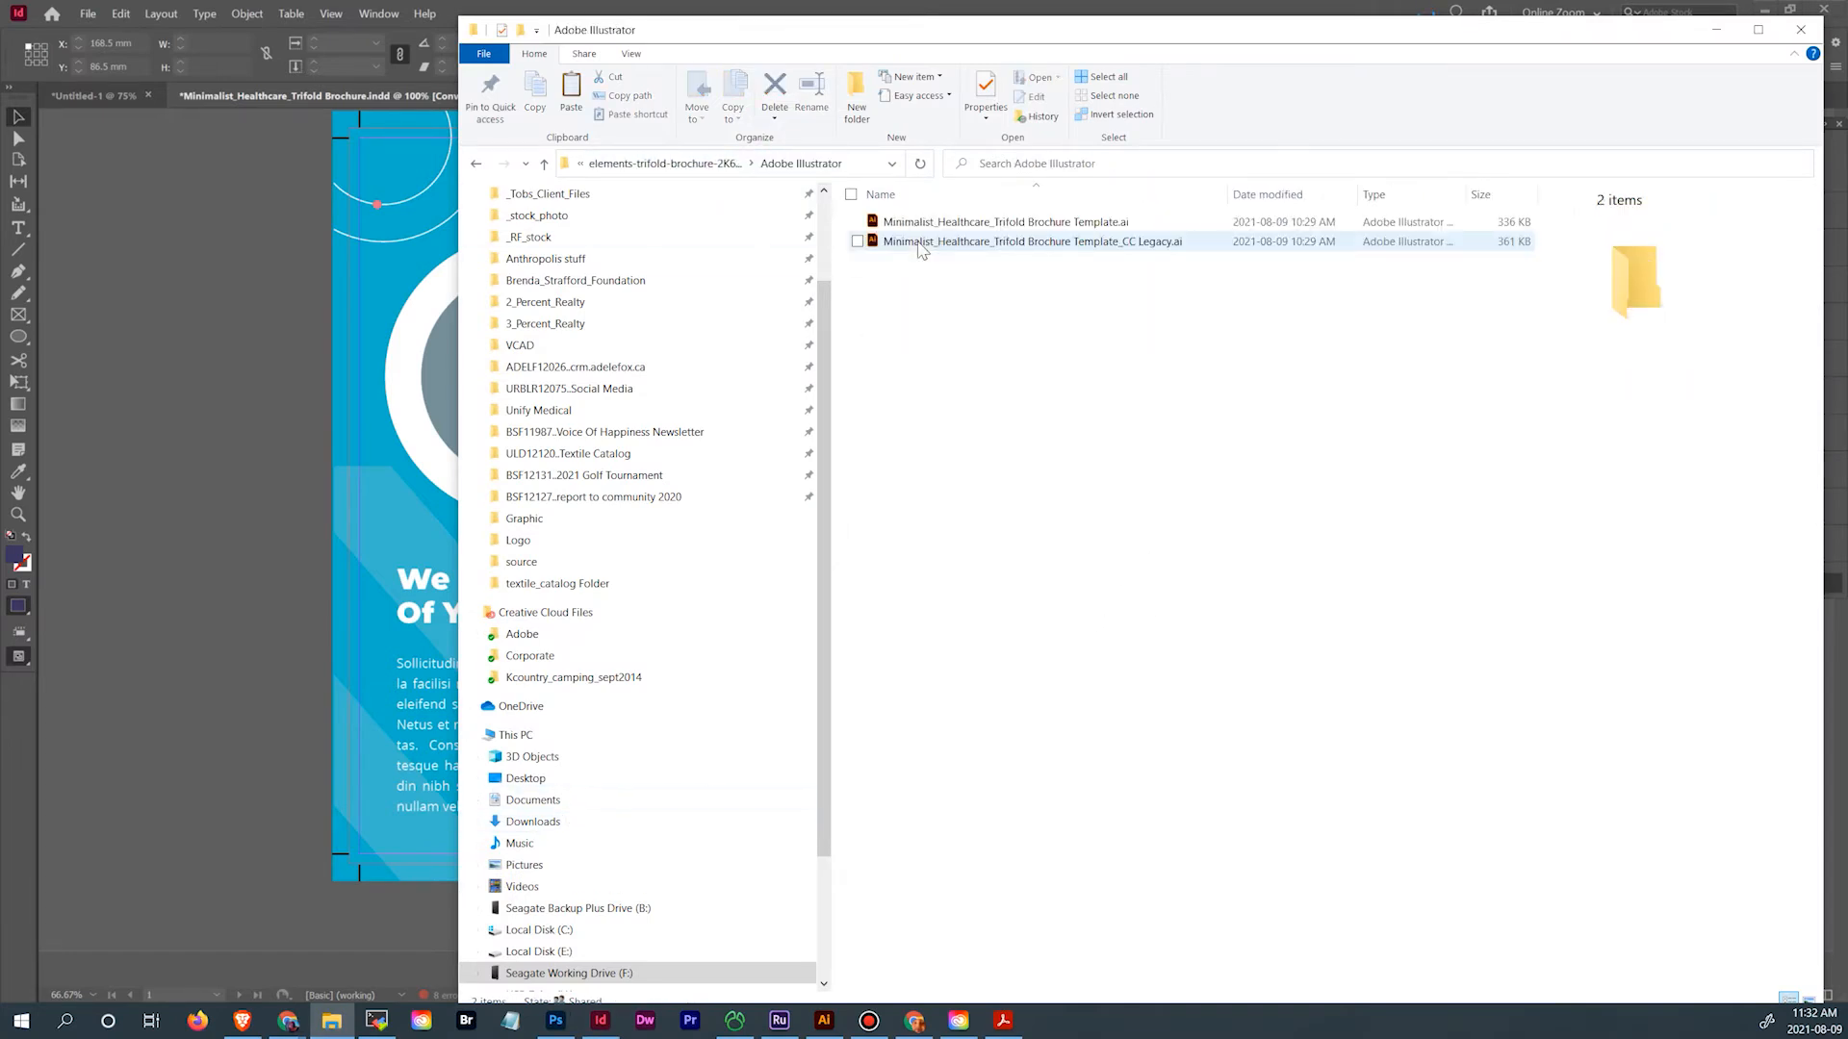
left_click(926, 223)
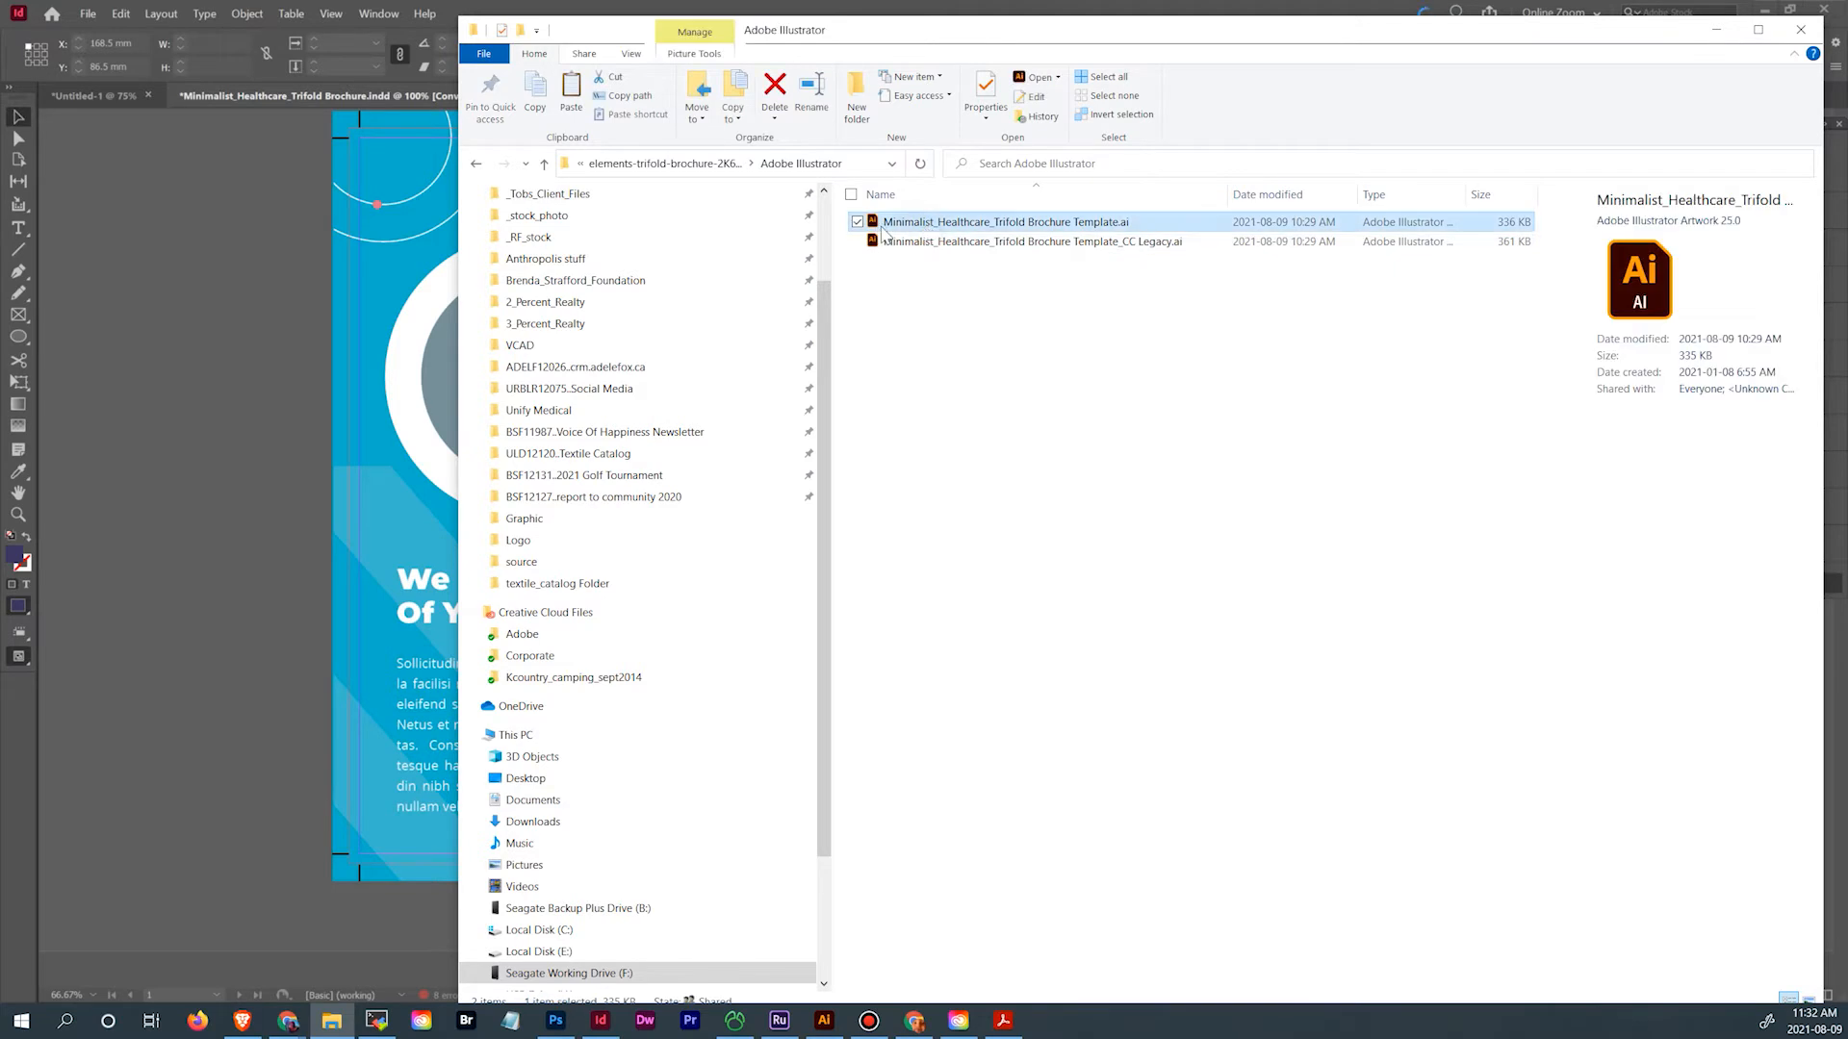
double_click(885, 230)
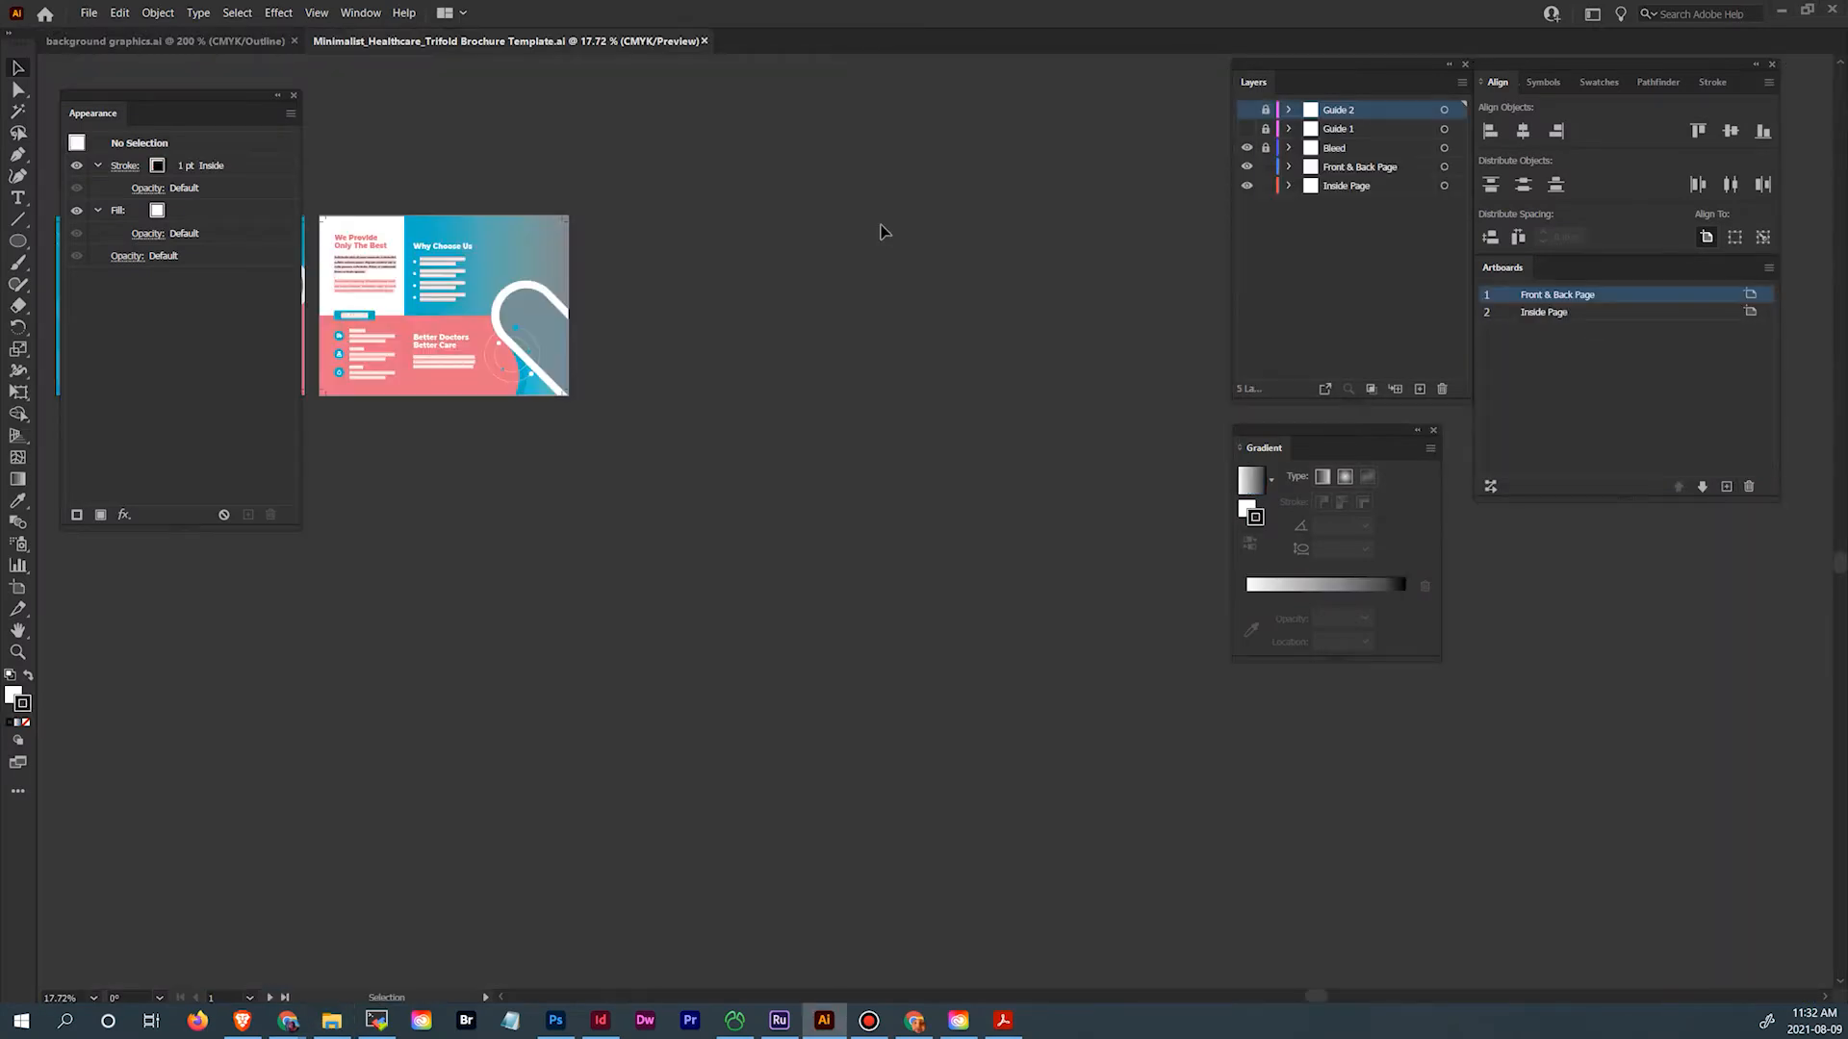
Examine the inside page of the Illustrator brochure template up close
left_click_drag(896, 451, 910, 527)
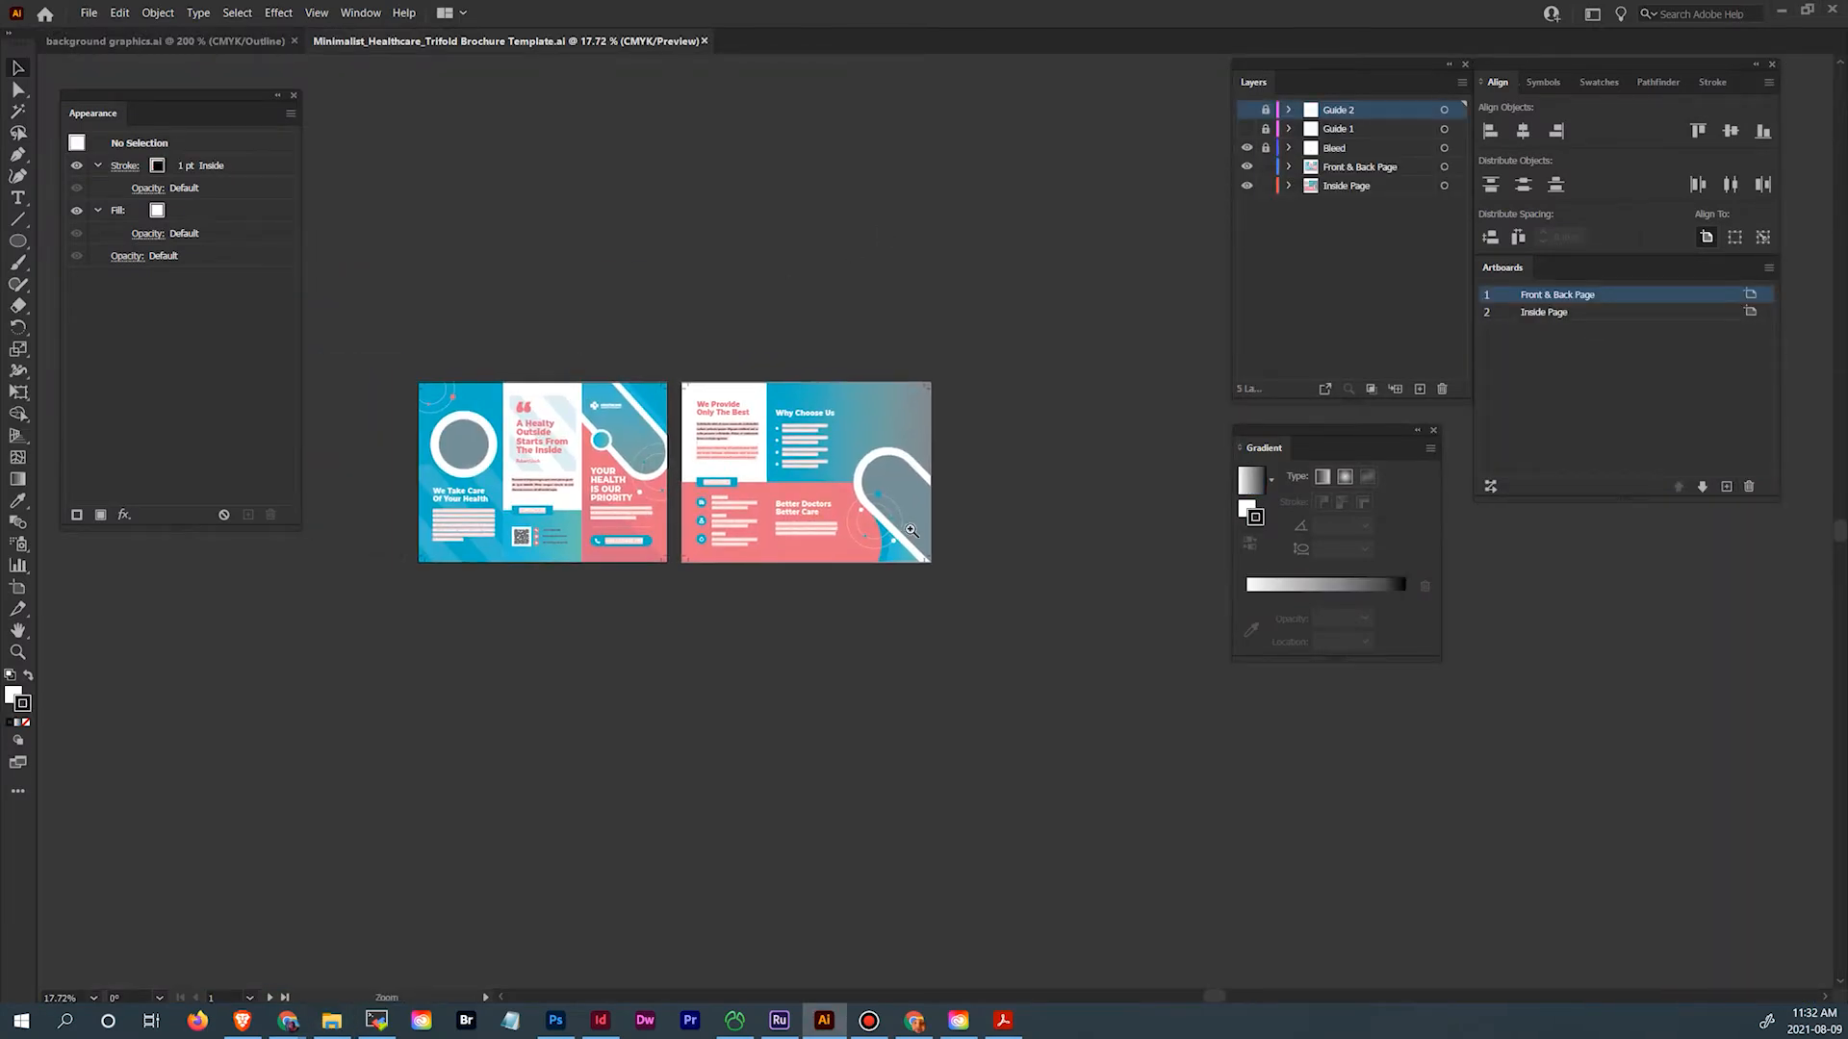
key("ctrl+plus")
key("ctrl+plus")
key("ctrl+plus")
key("ctrl+plus")
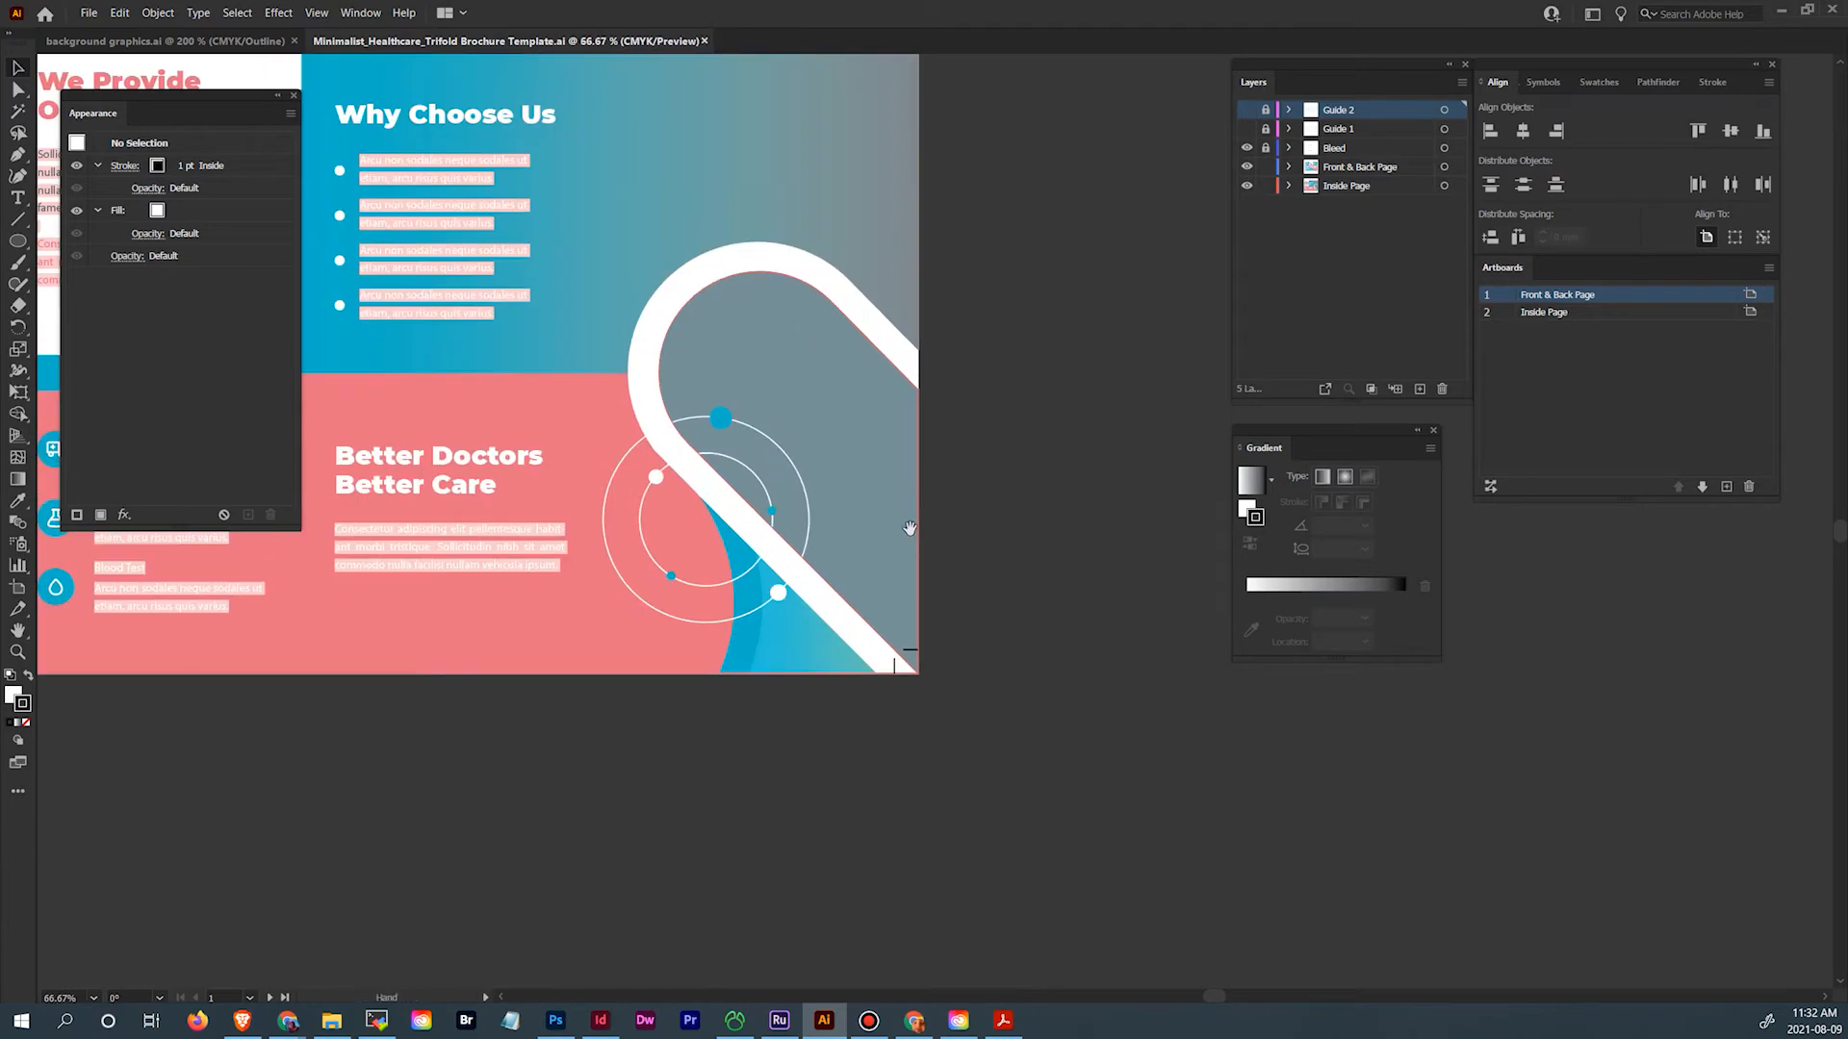
left_click_drag(900, 472, 992, 613)
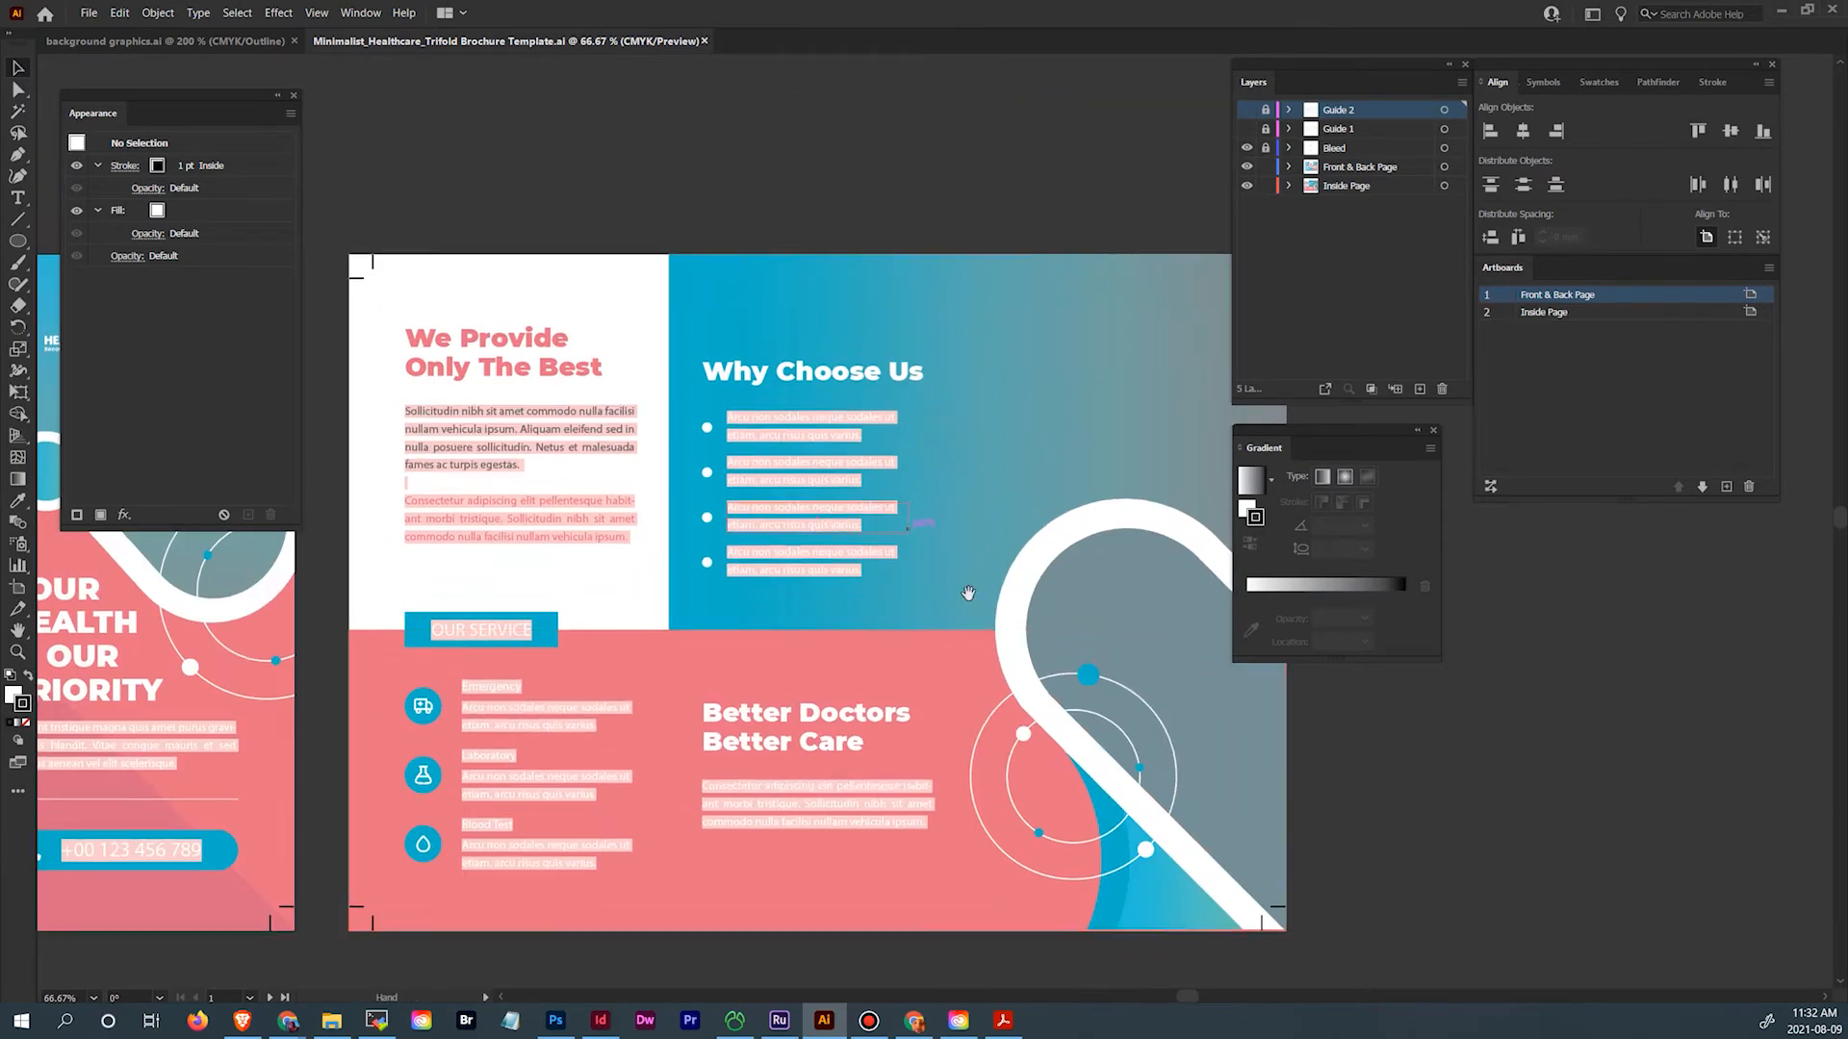
Copy the HEALTHCARE logo group from the front cover of the Illustrator brochure template
left_click_drag(1147, 597, 1059, 507)
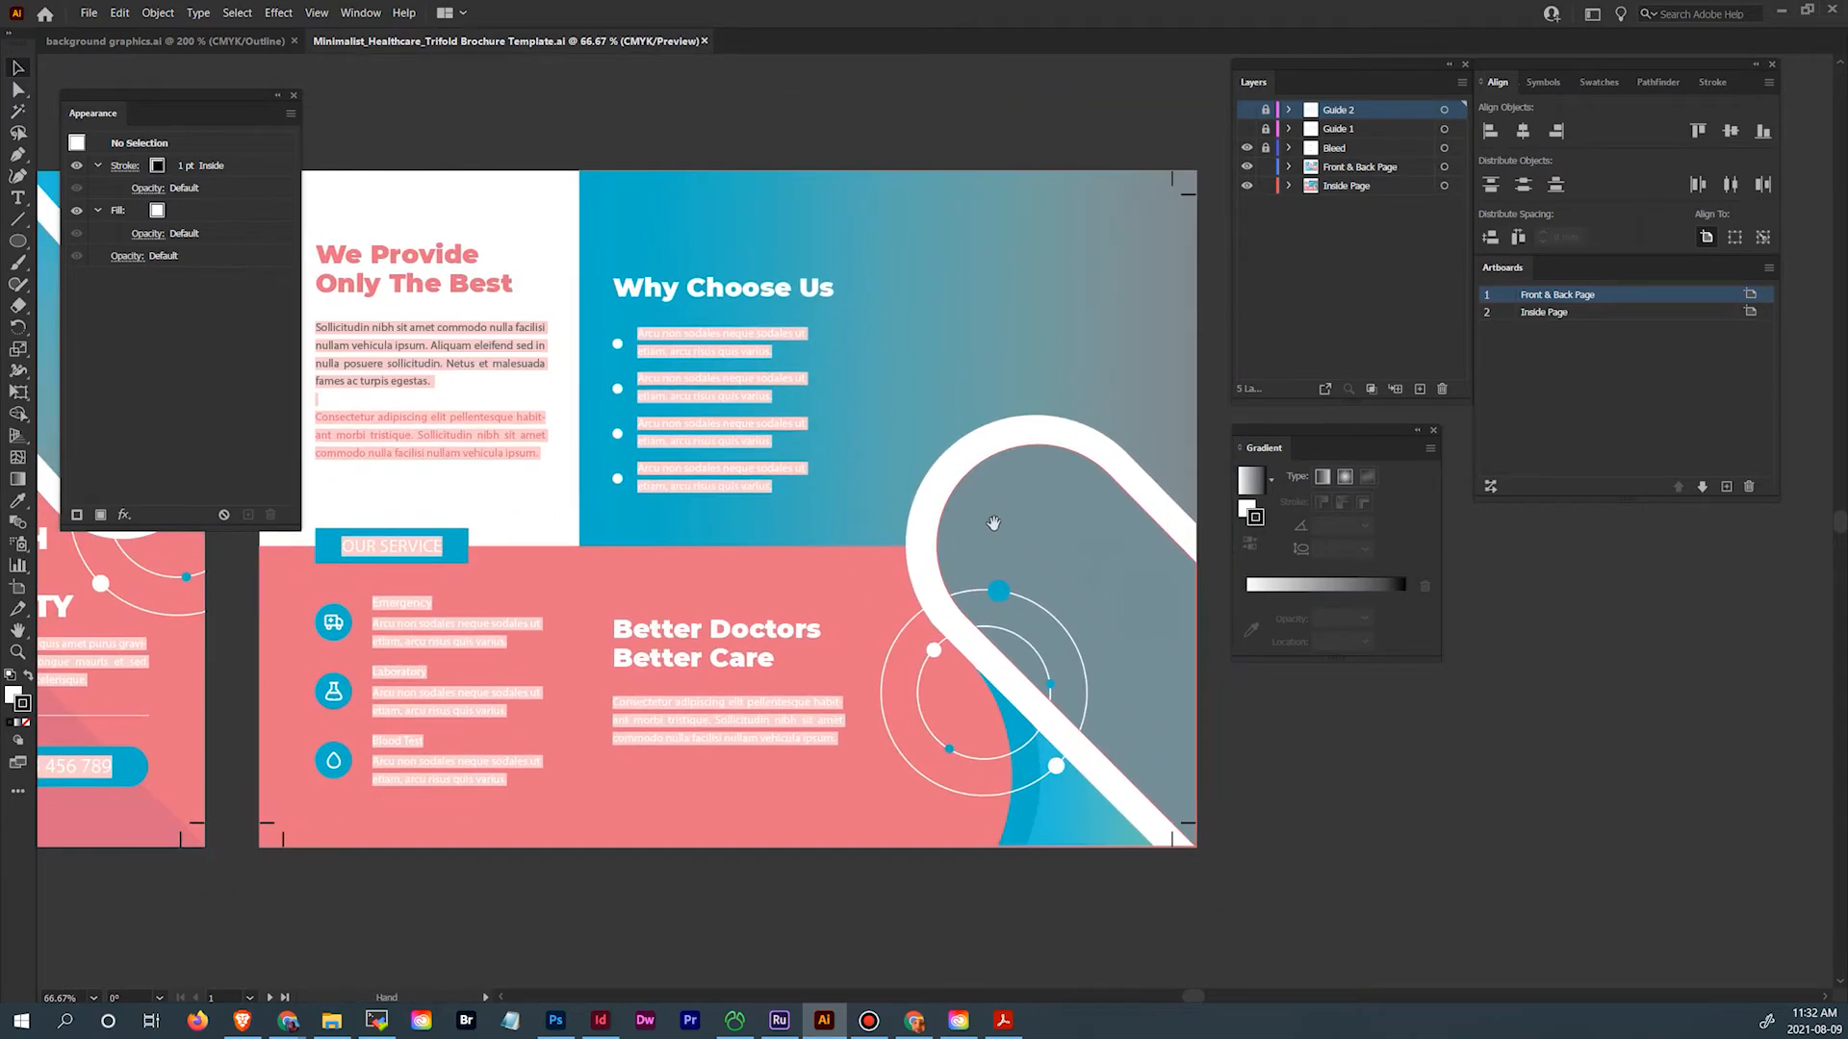
left_click_drag(583, 496, 932, 520)
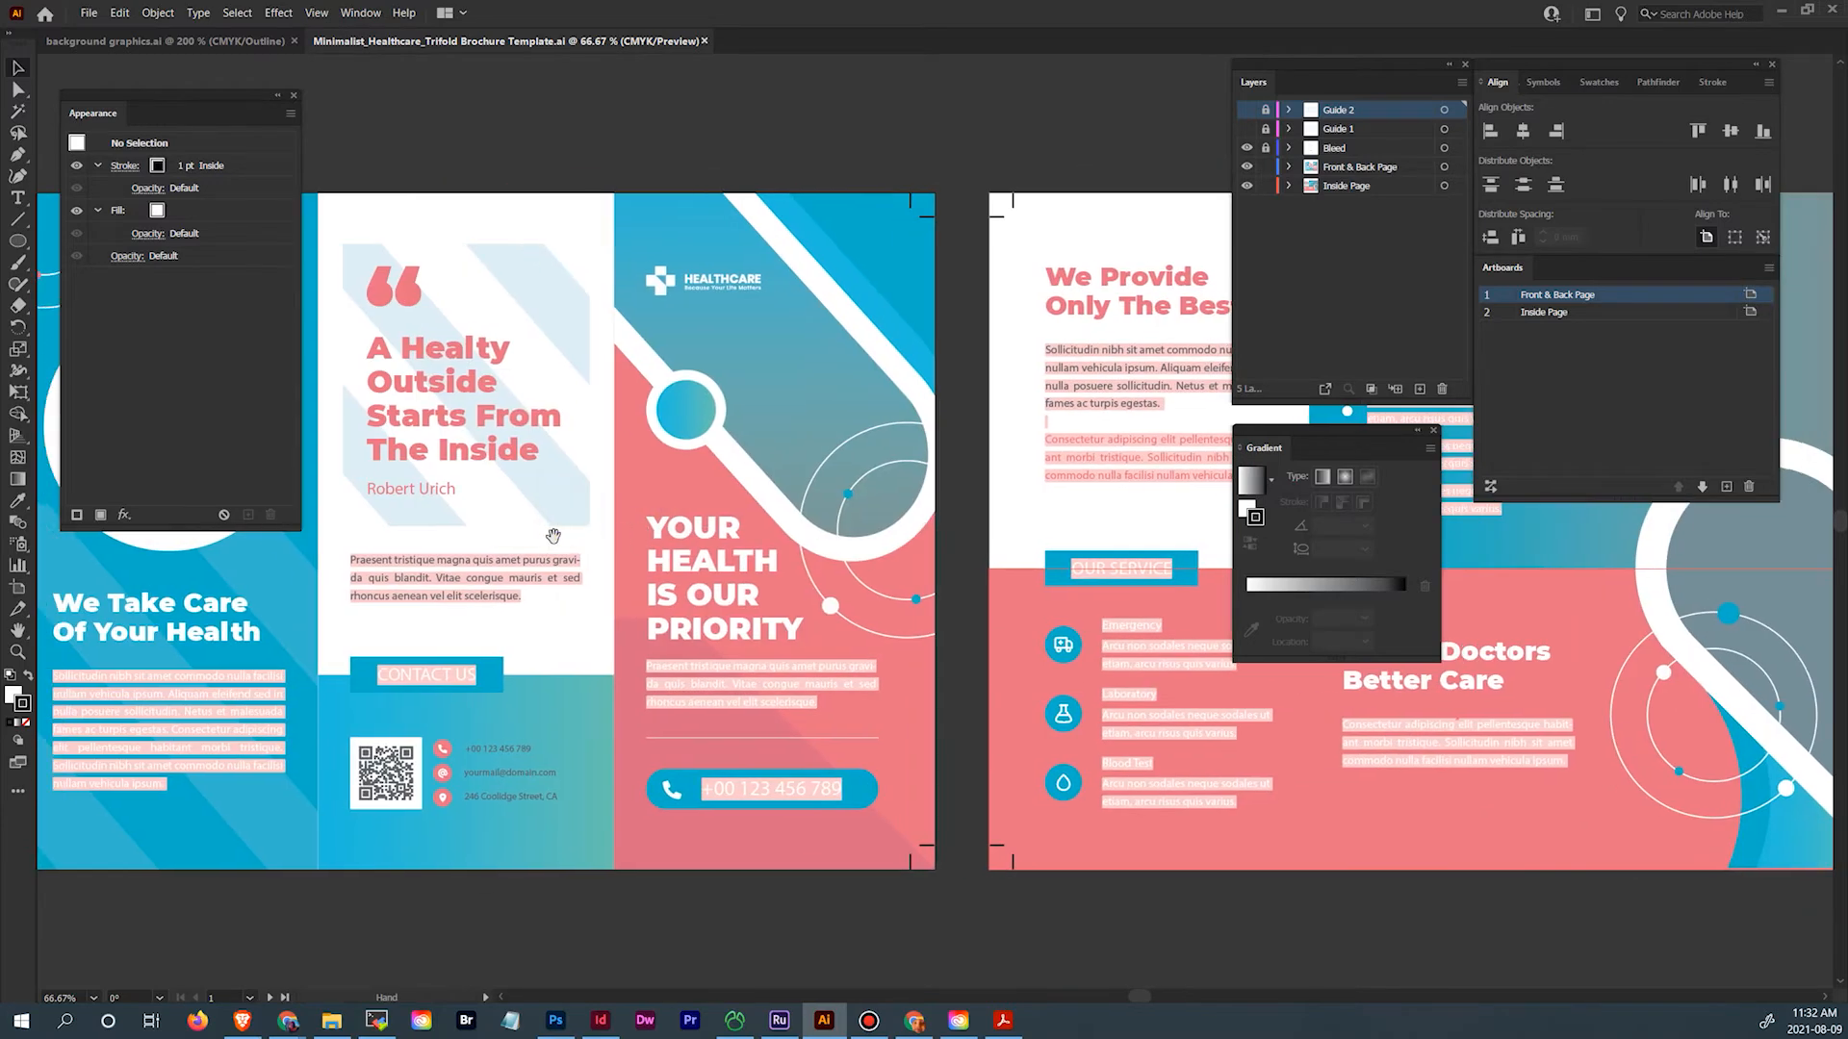
left_click_drag(553, 535, 758, 538)
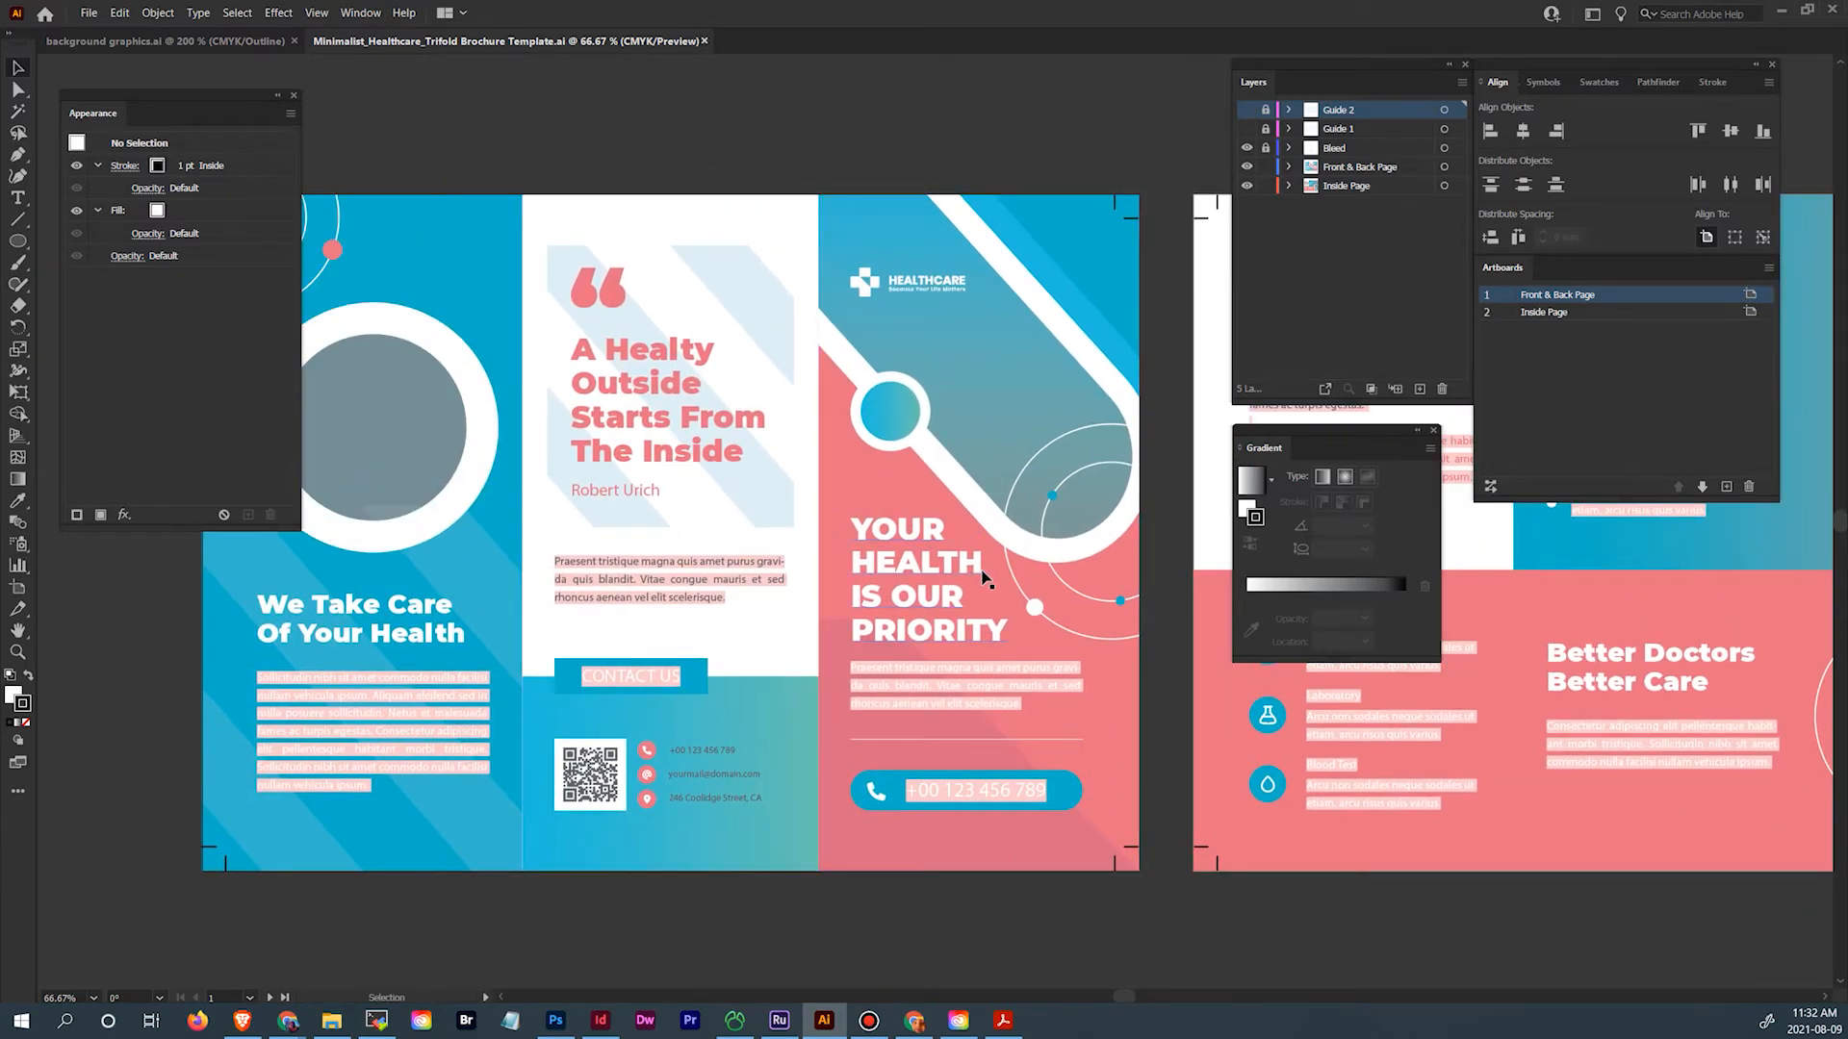
scroll(984, 577, "right", 5)
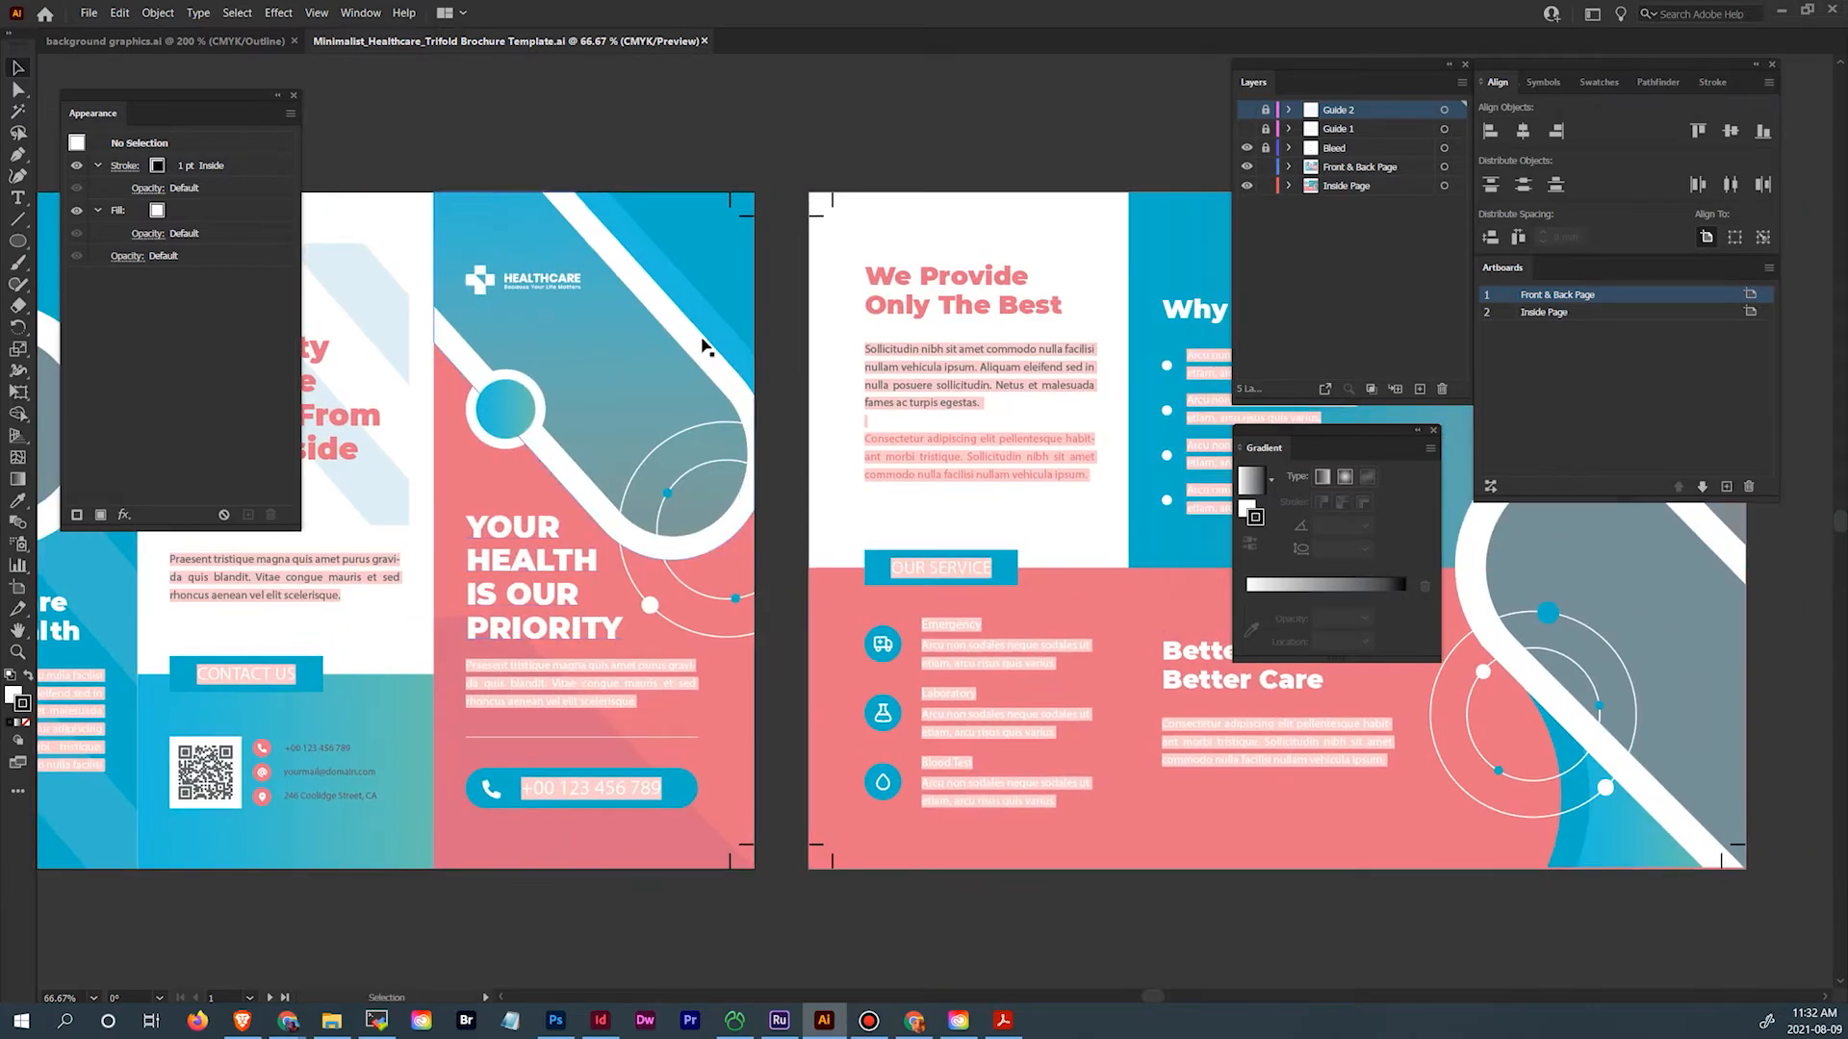
left_click(569, 282)
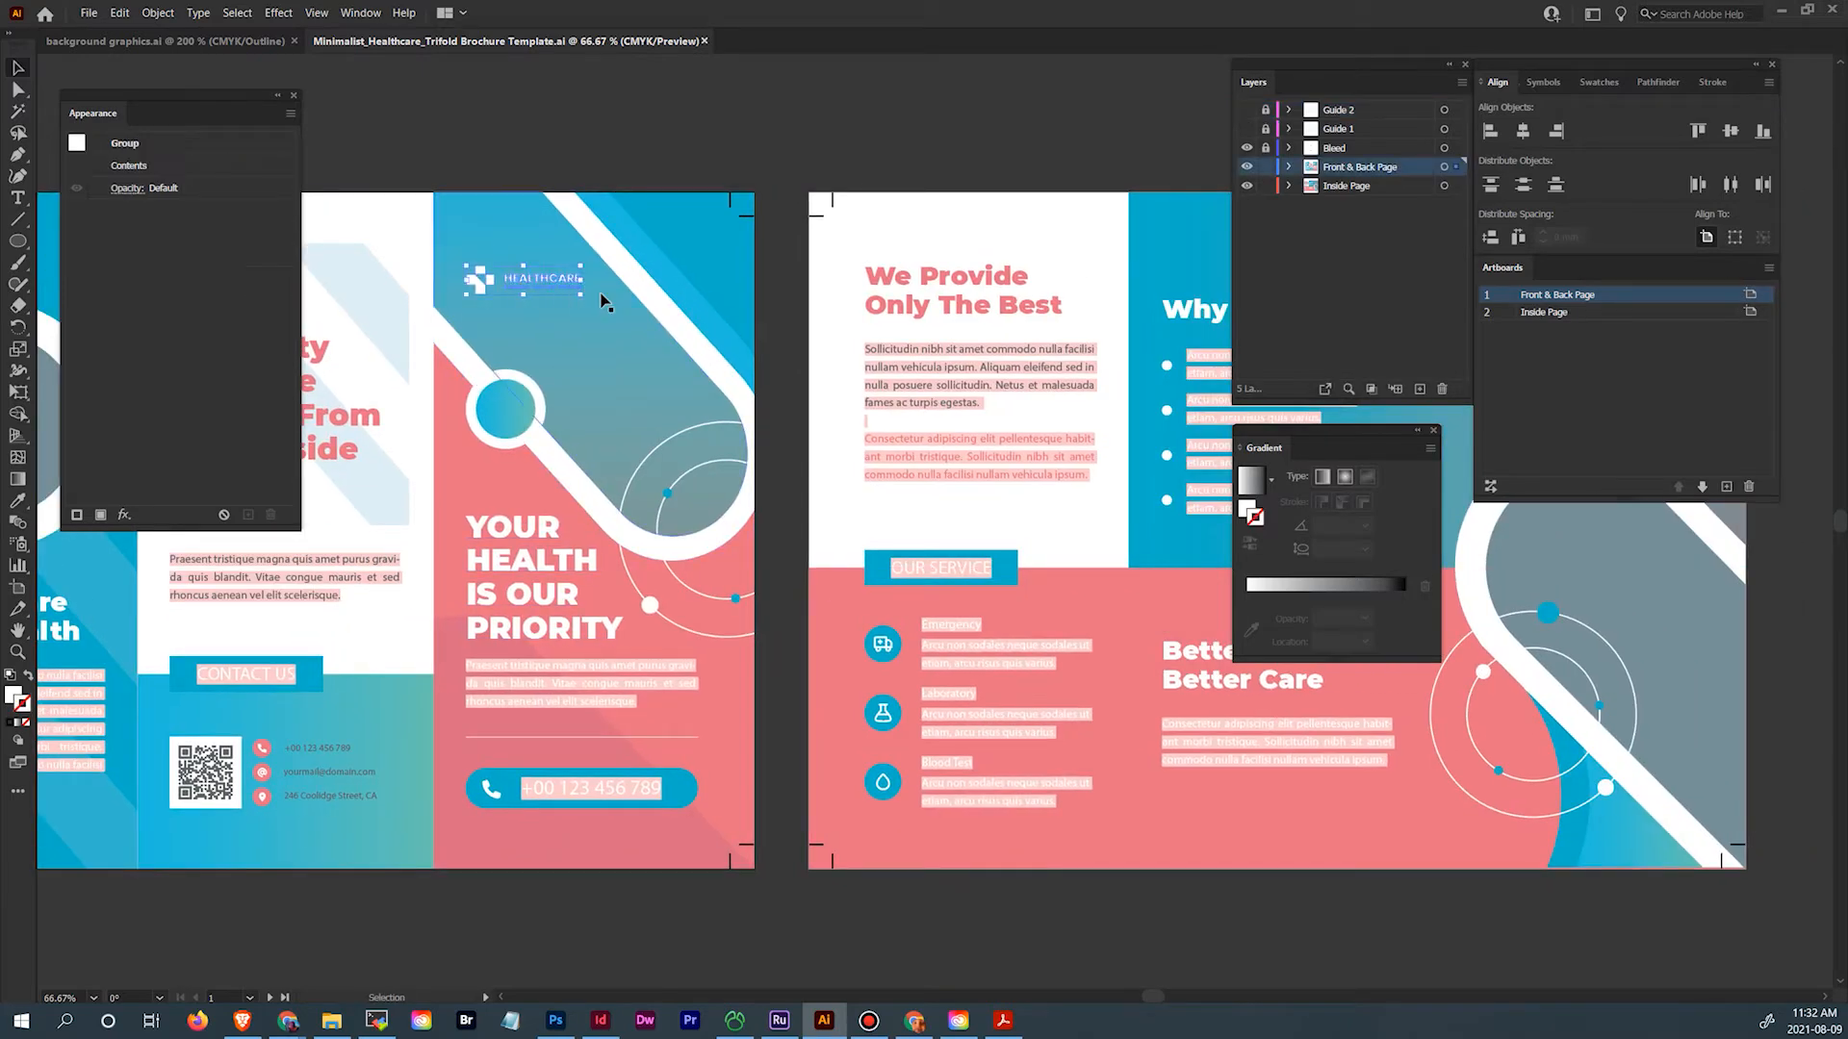
left_click_drag(551, 135, 814, 182)
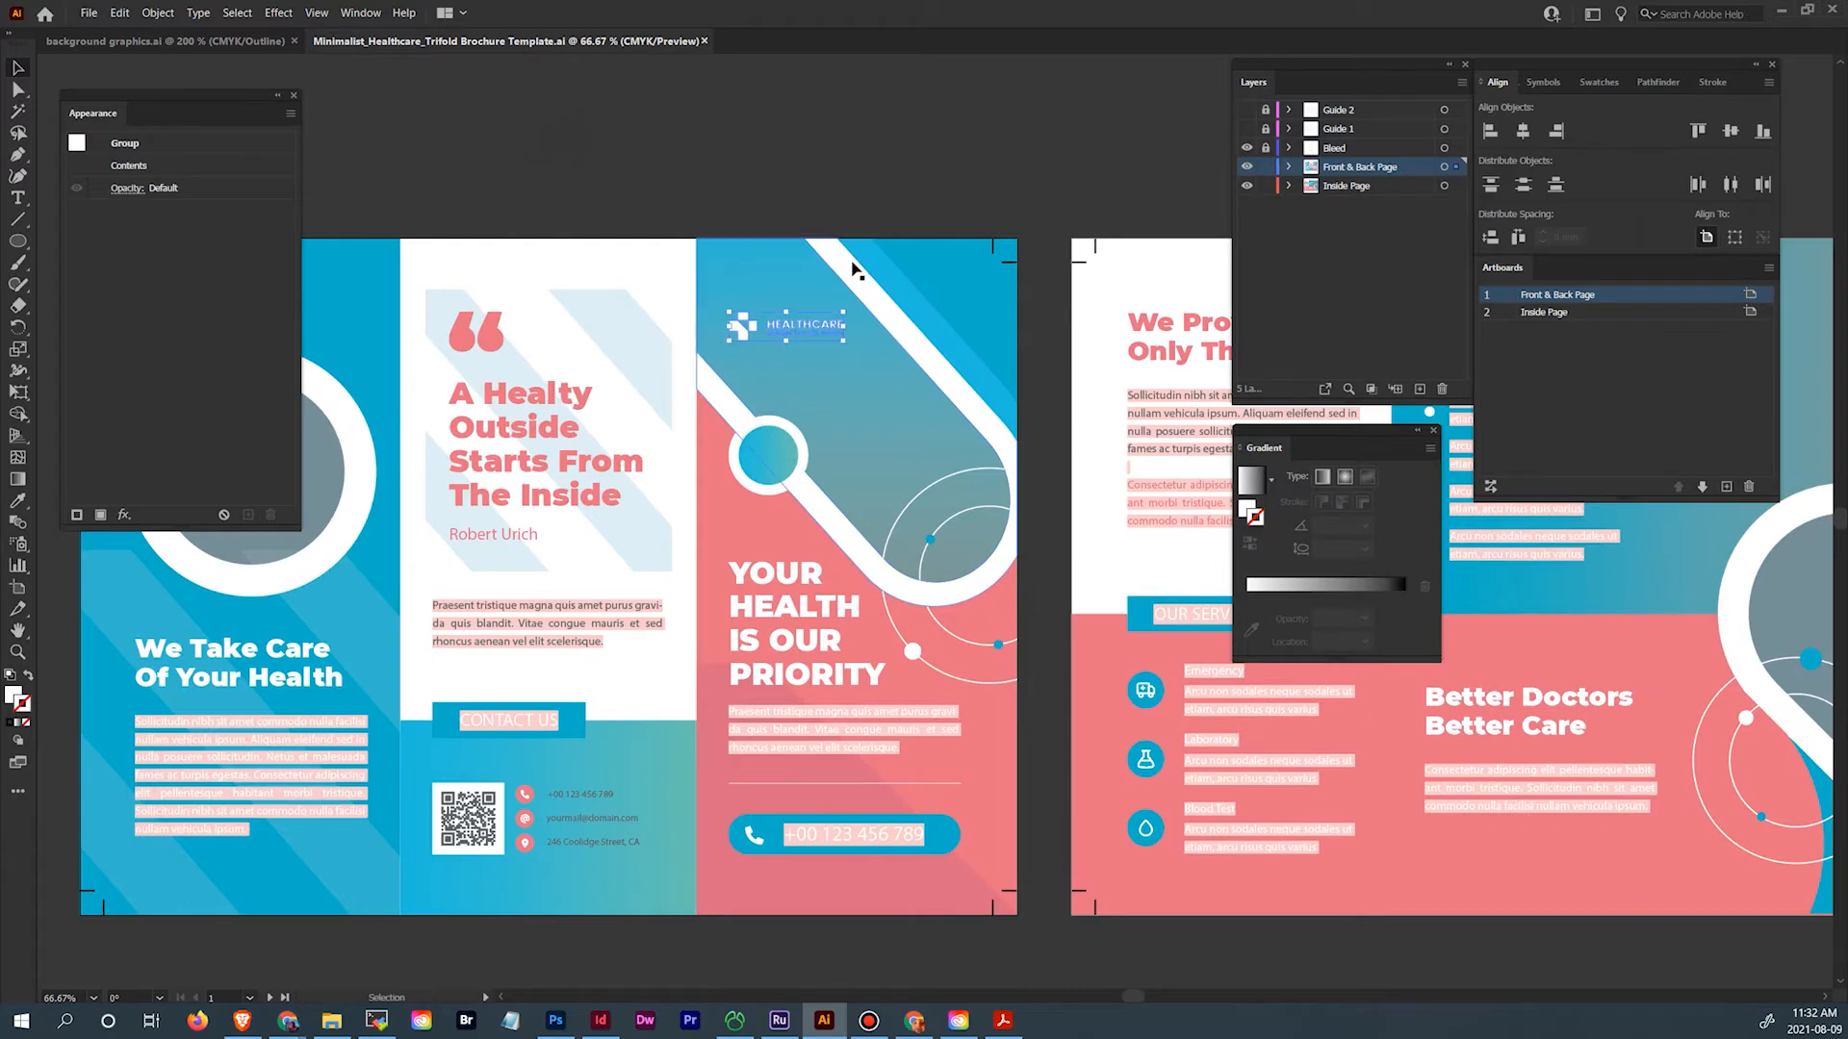
Paste the logo into background graphics.ai, in the empty area beside the icon artboards, and deselect it
left_click(163, 45)
left_click_drag(886, 516, 507, 466)
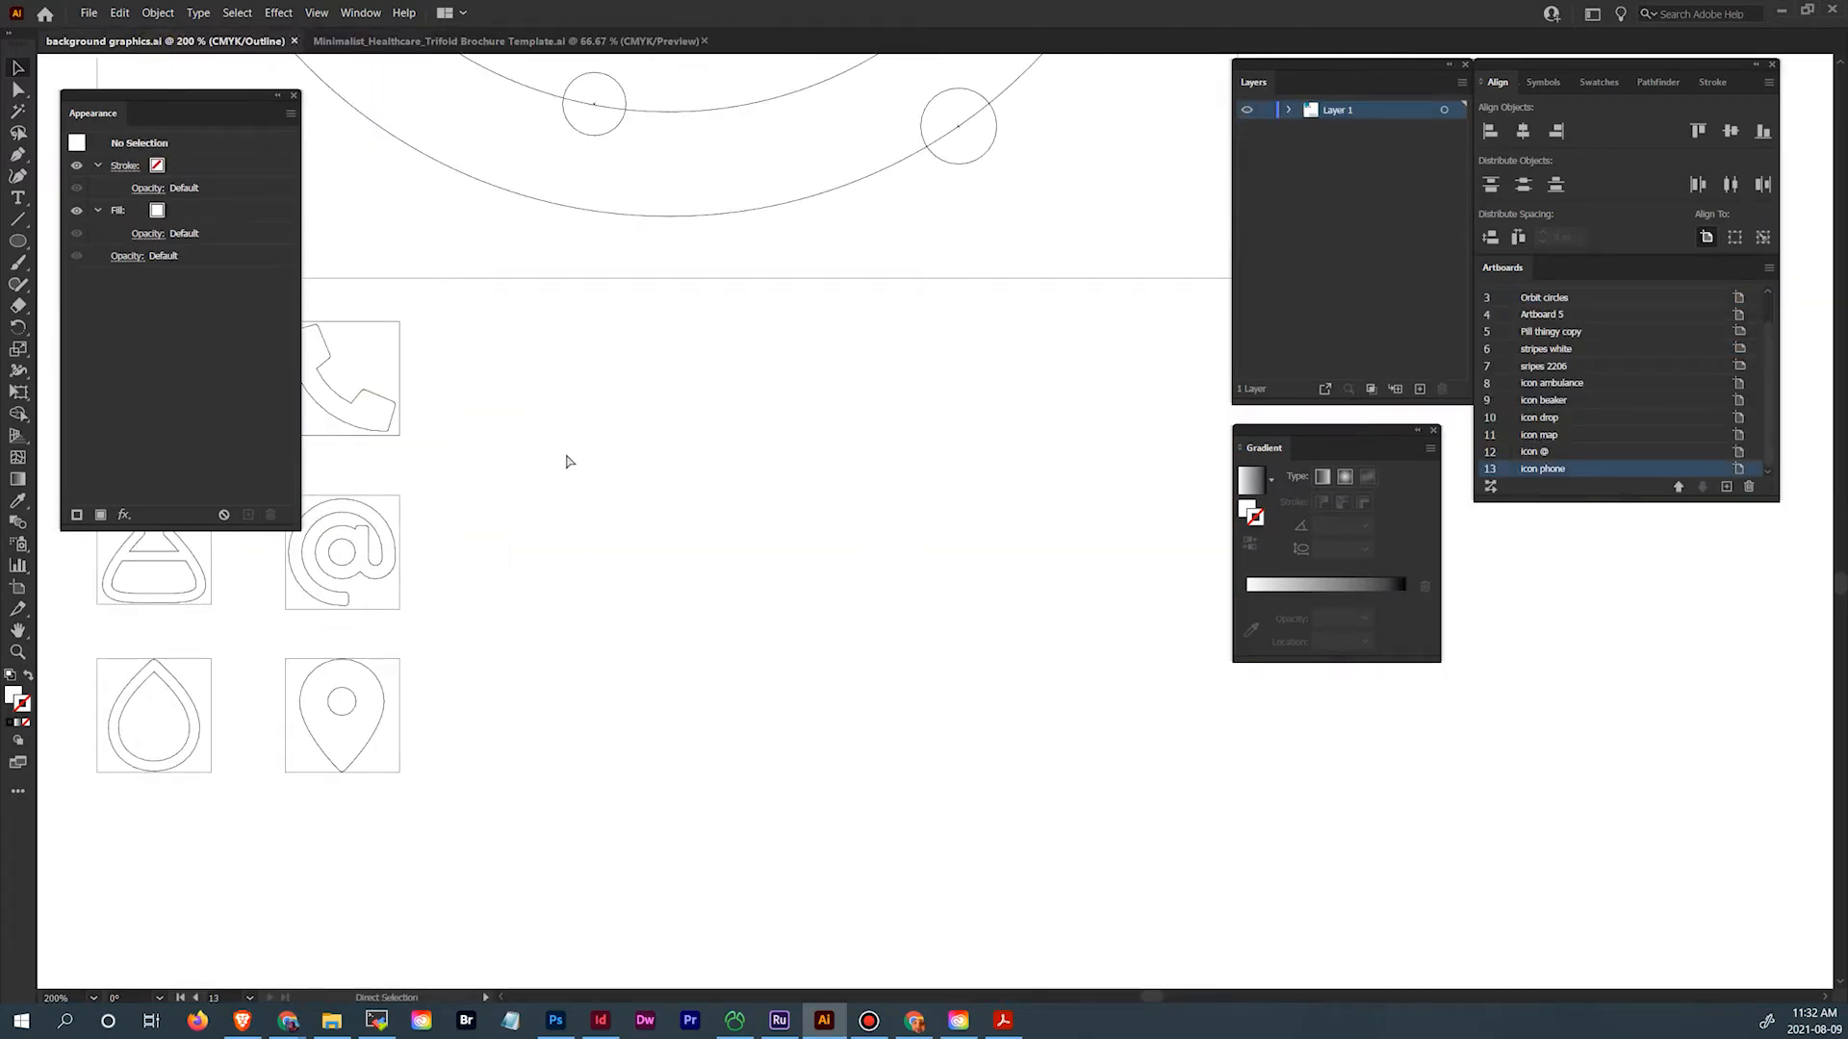
key("ctrl+v")
key("v")
left_click(733, 589)
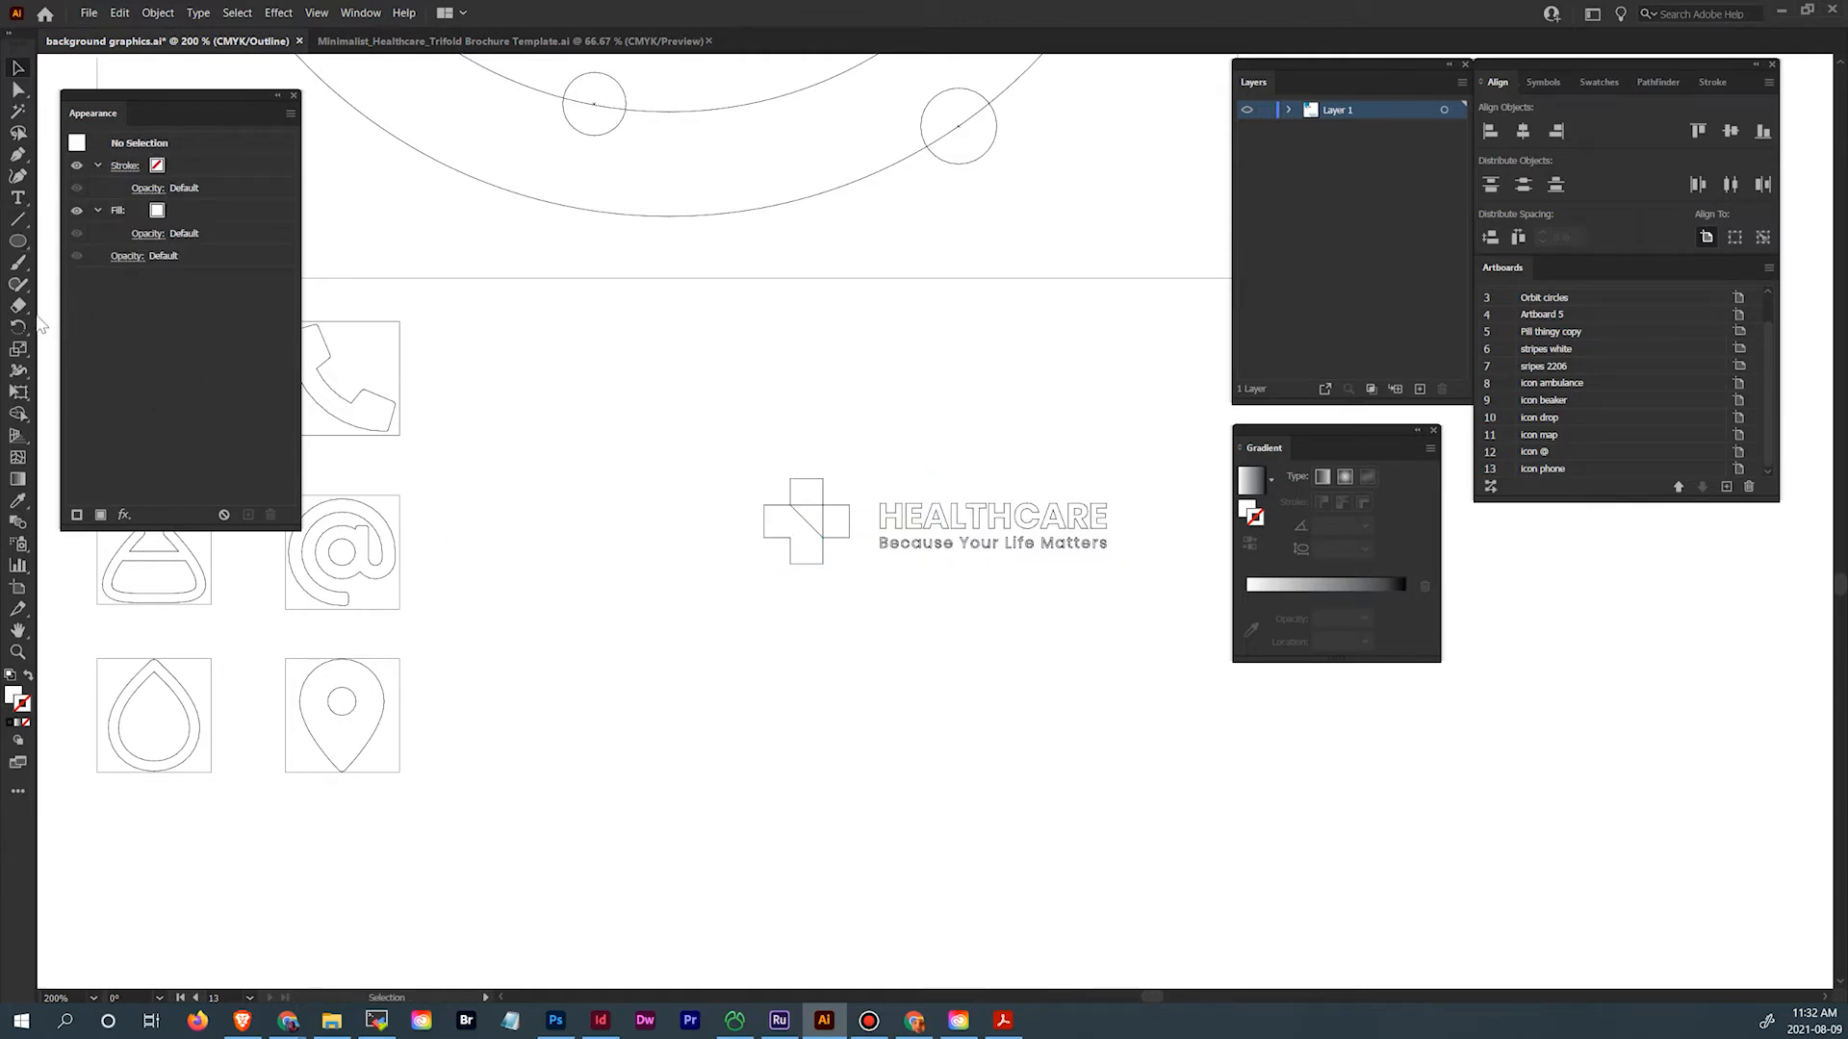
Draw a wide new artboard to the right of the icon phone artboard, matching its height
left_click(18, 587)
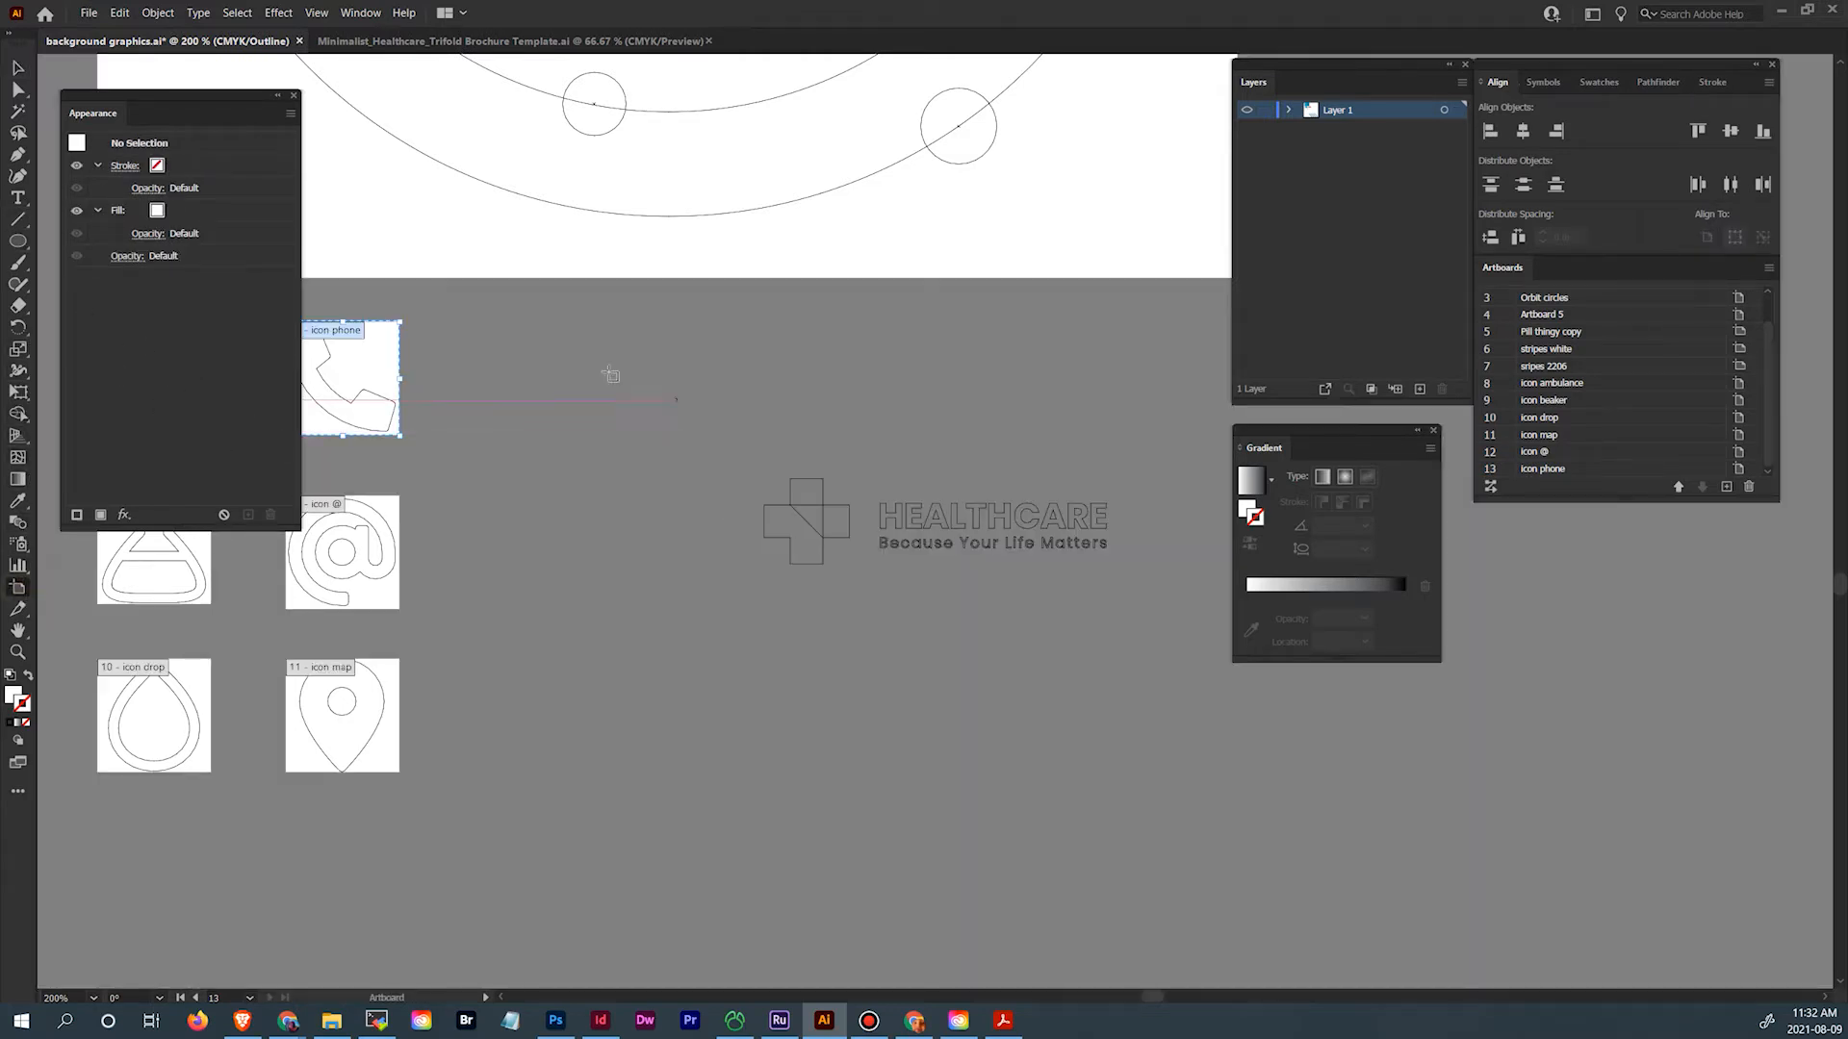
left_click_drag(486, 322, 1057, 435)
key("Escape")
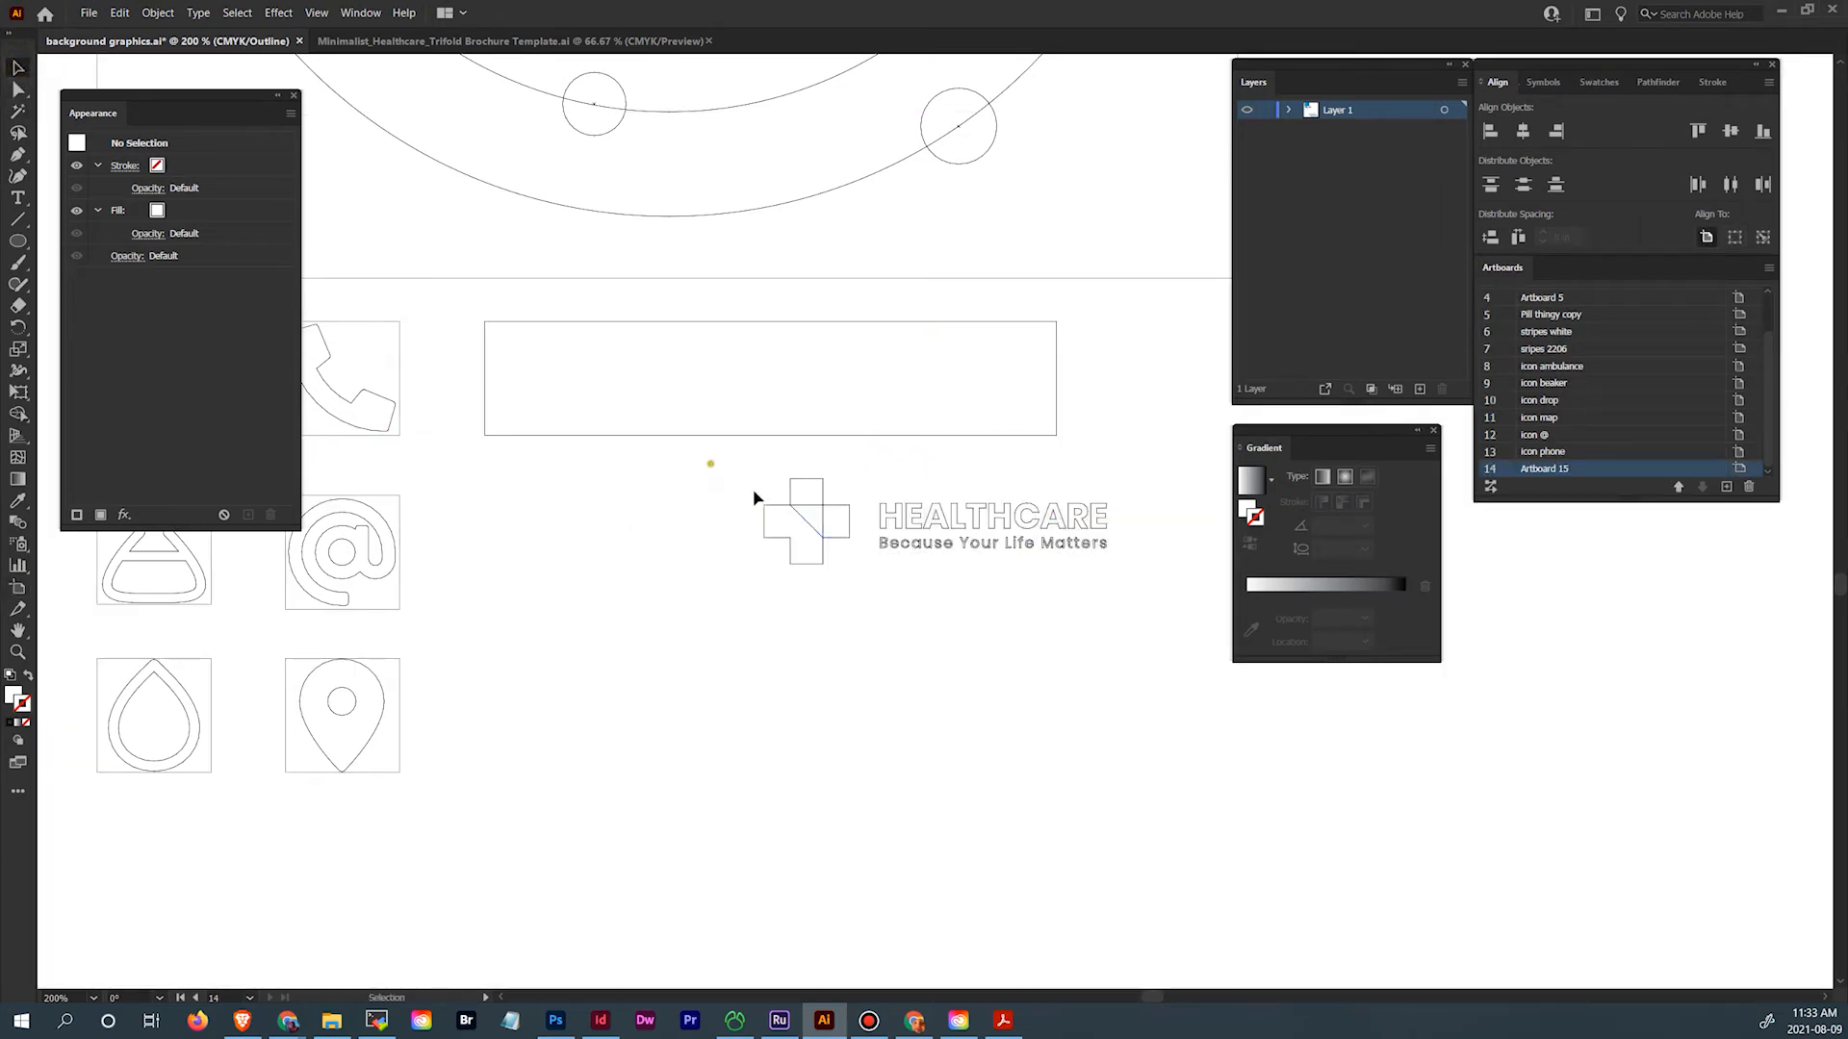
Switch to the preview view and move the white HEALTHCARE logo into the new artboard's upper-left corner
left_click_drag(754, 497, 1136, 587)
key("ctrl+y")
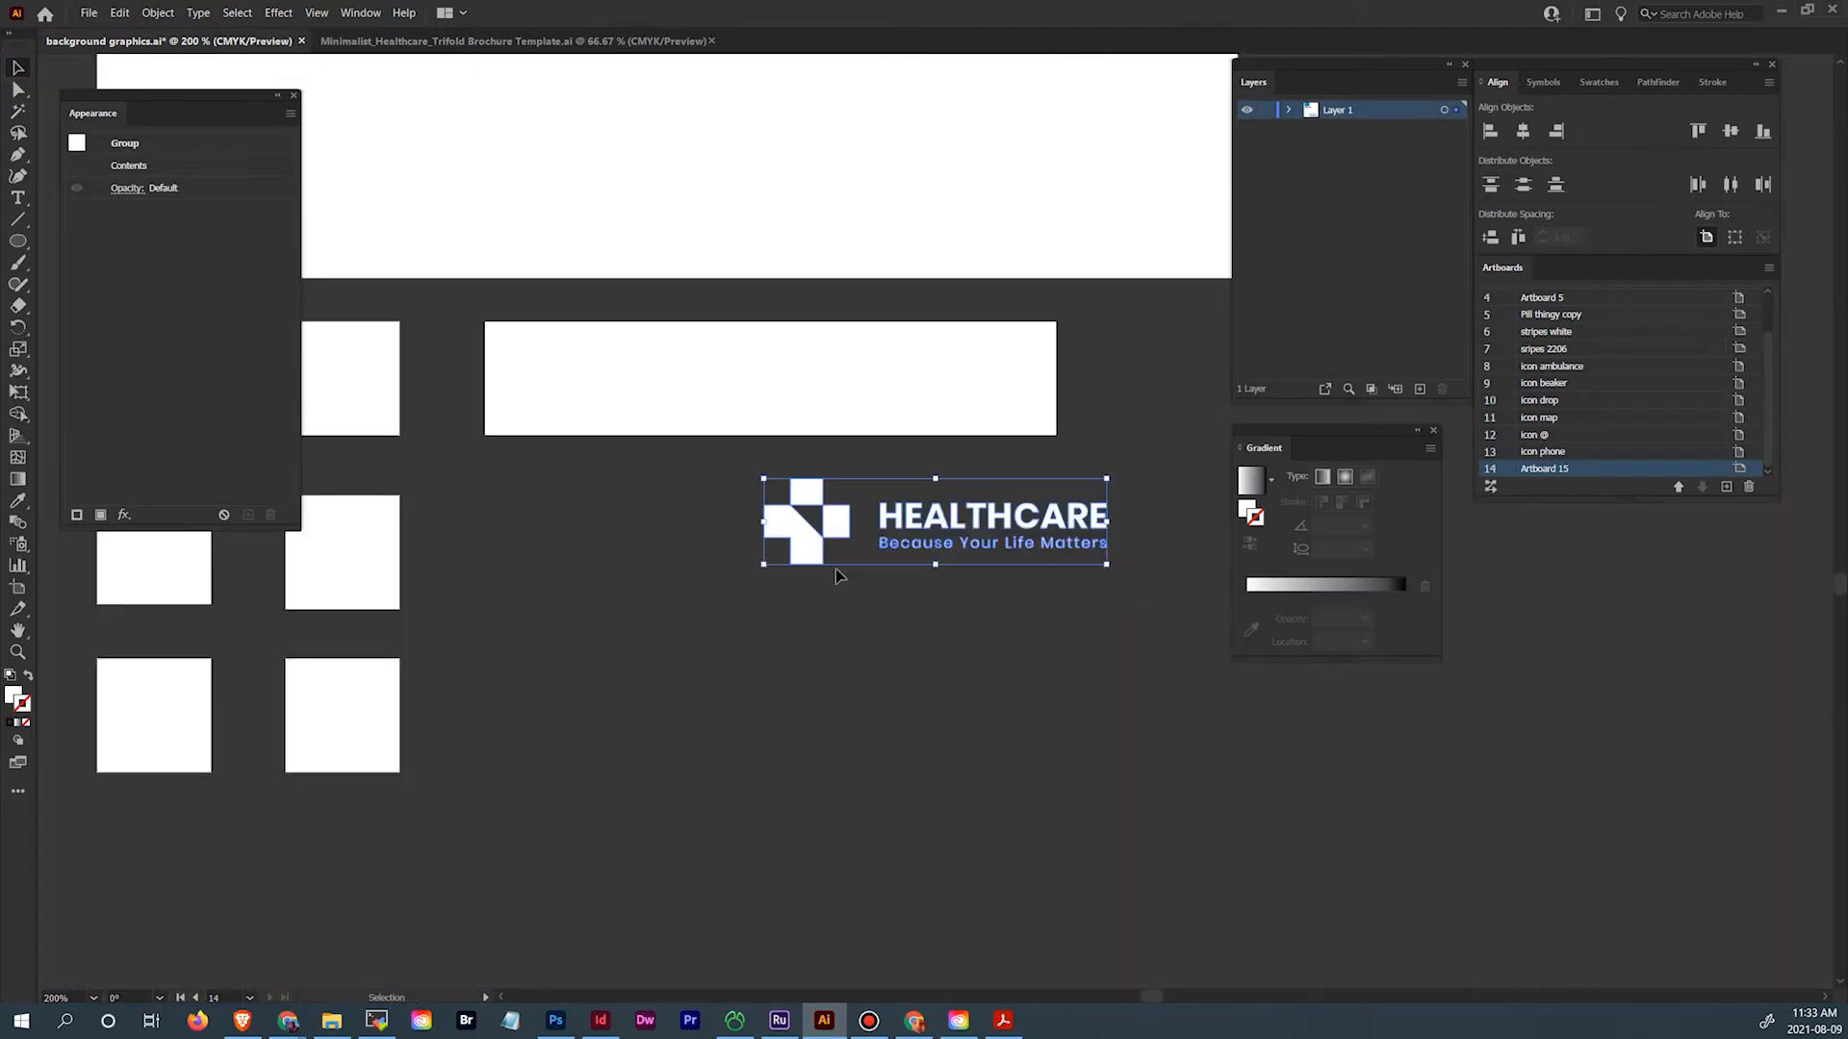
mouse_move(842, 532)
left_mouse_down()
mouse_move(726, 418)
mouse_move(550, 390)
mouse_move(553, 322)
mouse_move(486, 388)
left_mouse_up()
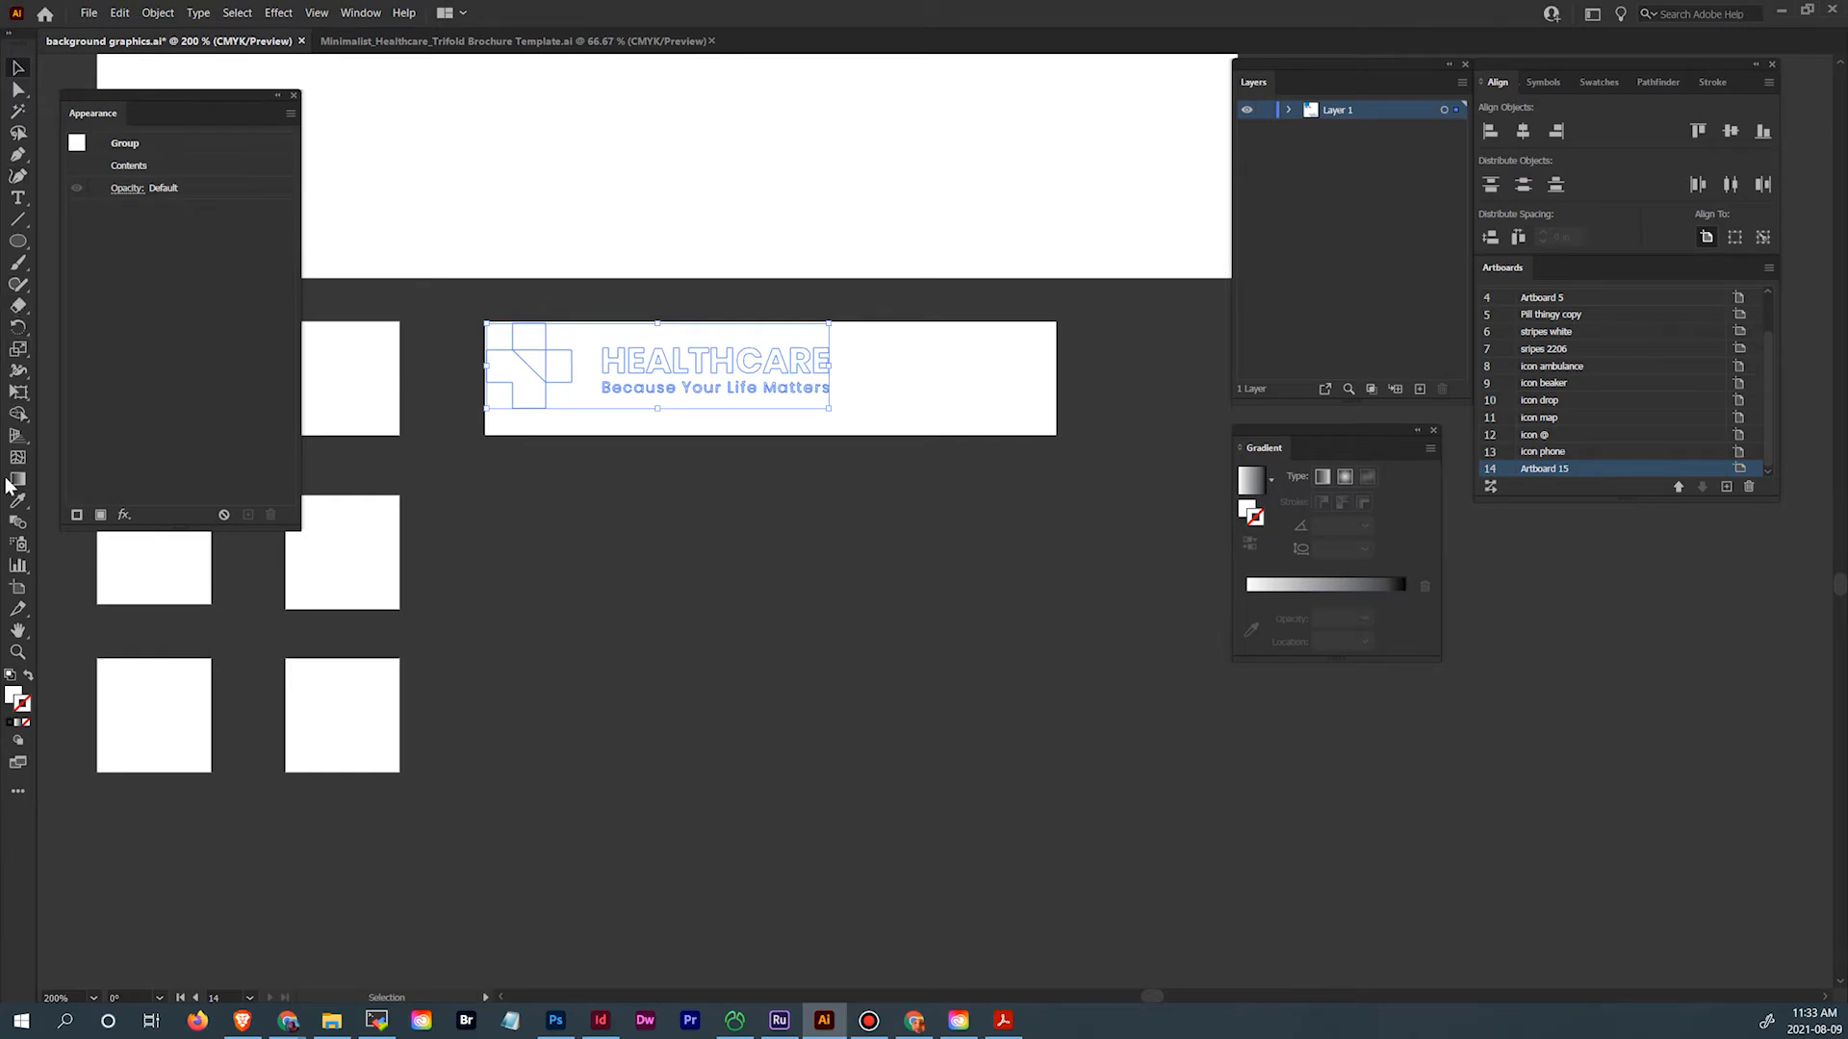
Shrink the new artboard from its lower-right corner to fit the logo's edges, and clear the selection
left_click(17, 587)
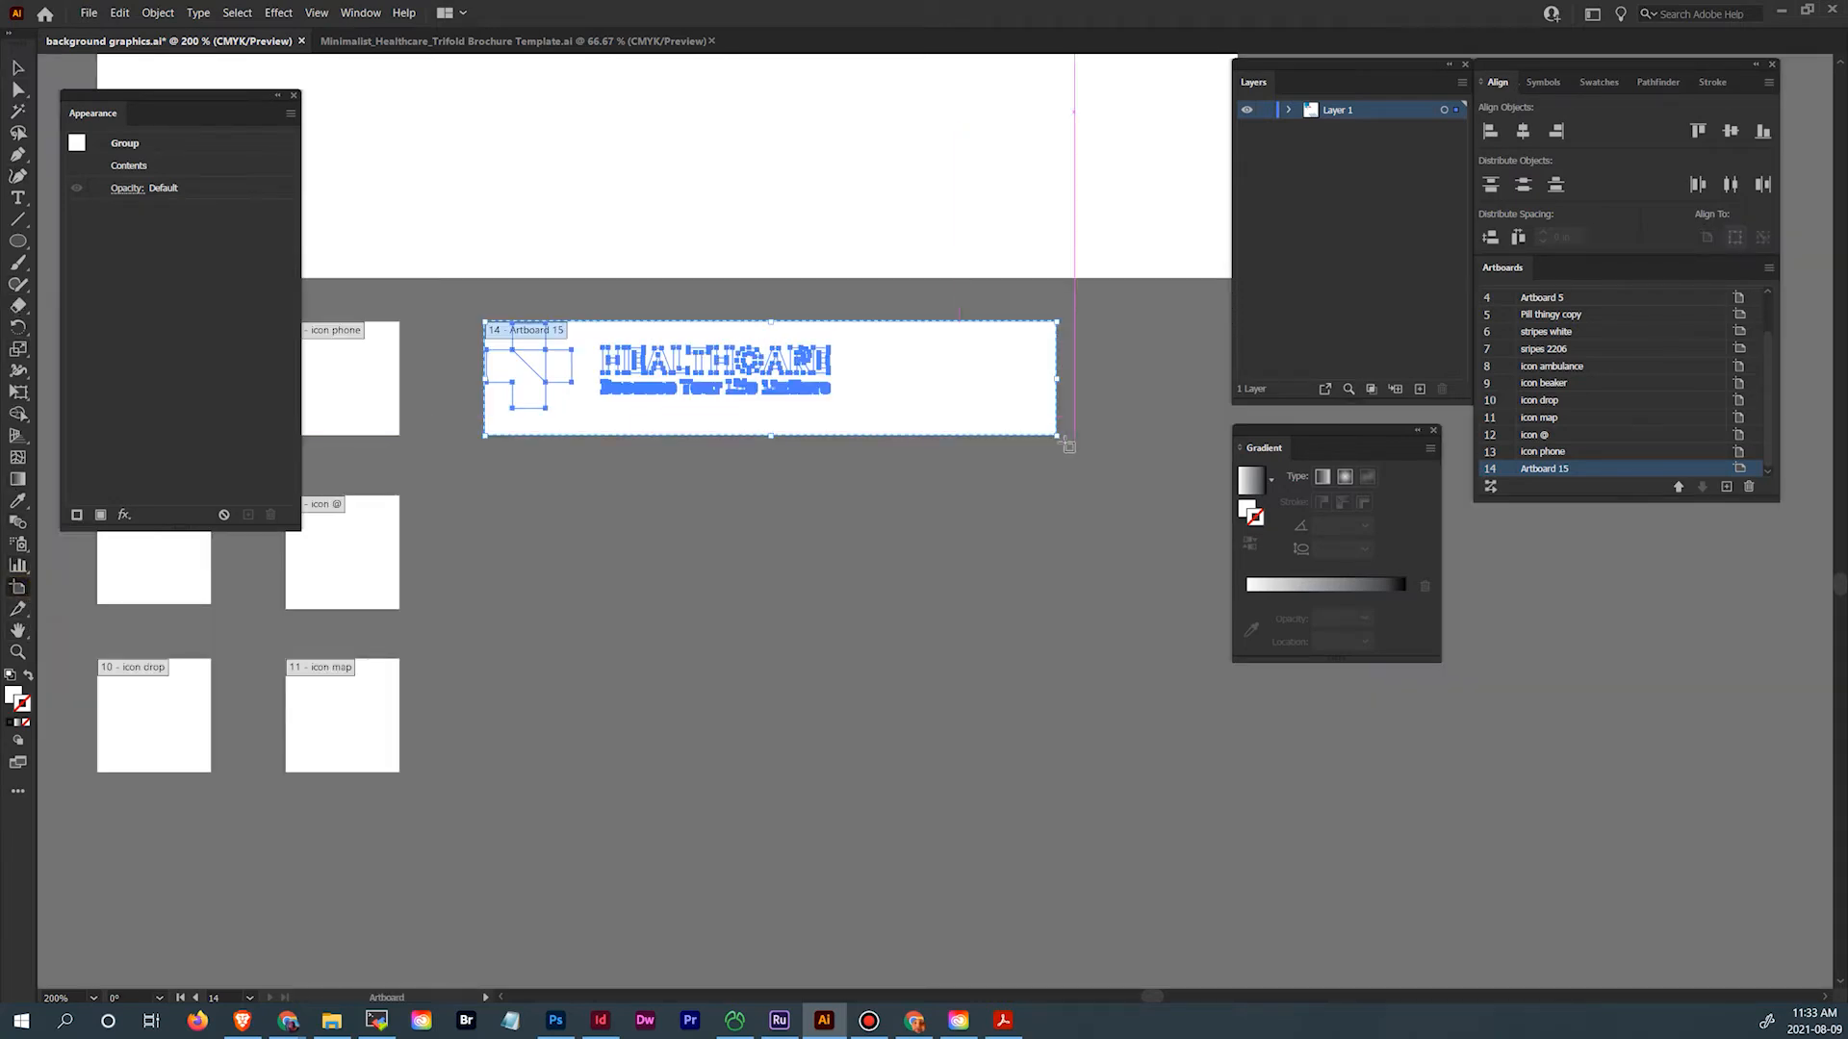
left_click_drag(1057, 438, 829, 409)
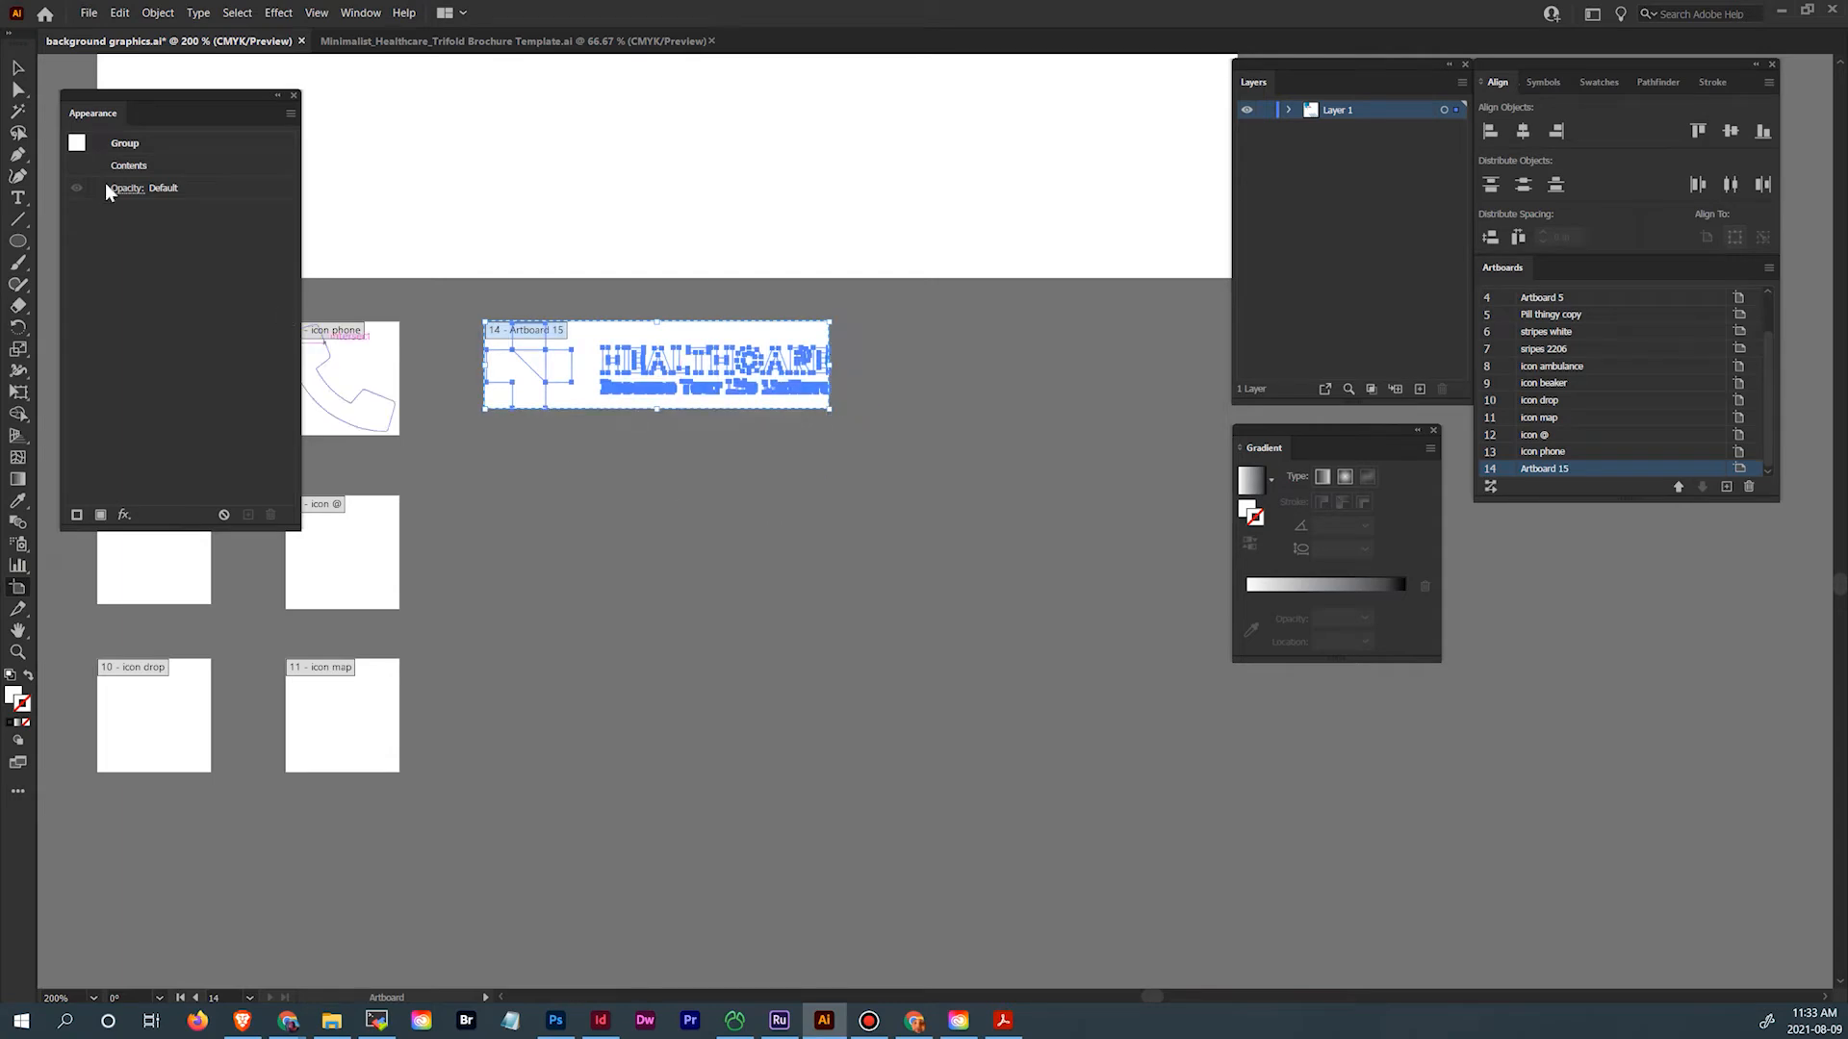
left_click(16, 67)
left_click(729, 536)
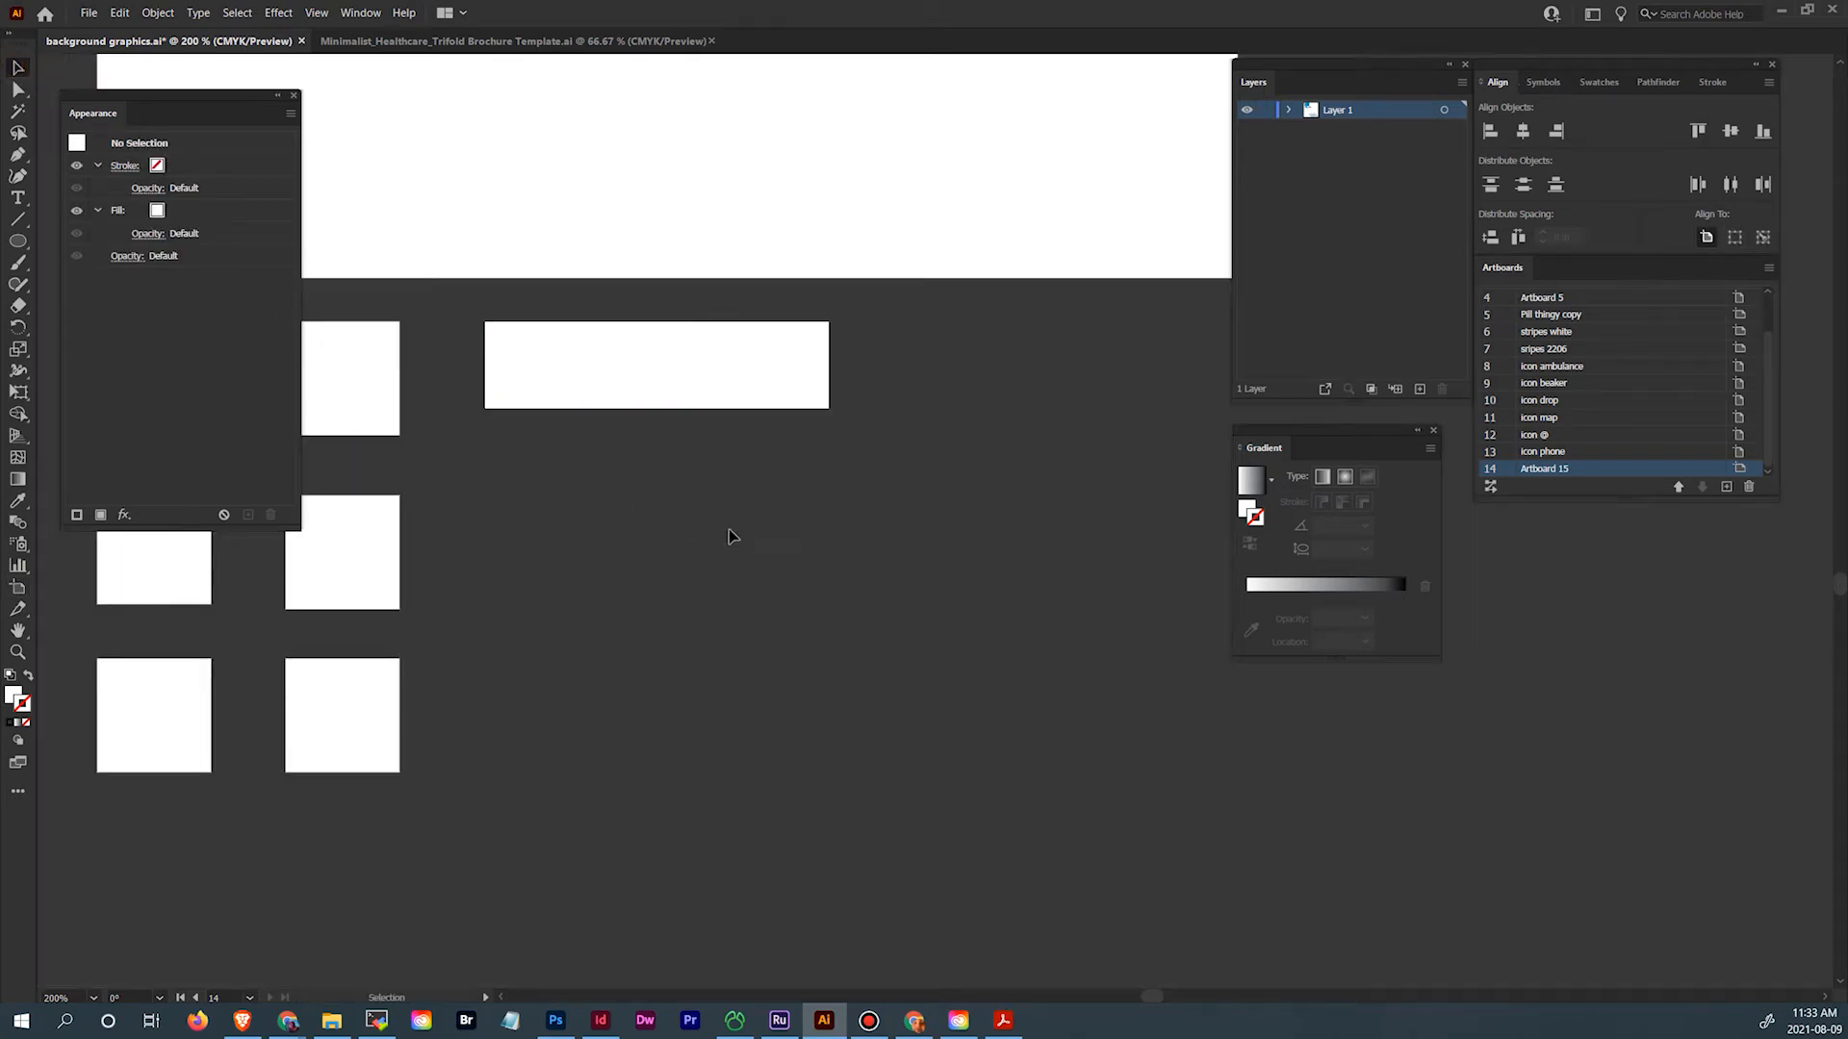
Rename the logo artboard as "healthcare logo" and save background graphics.ai
double_click(1564, 472)
double_click(1543, 470)
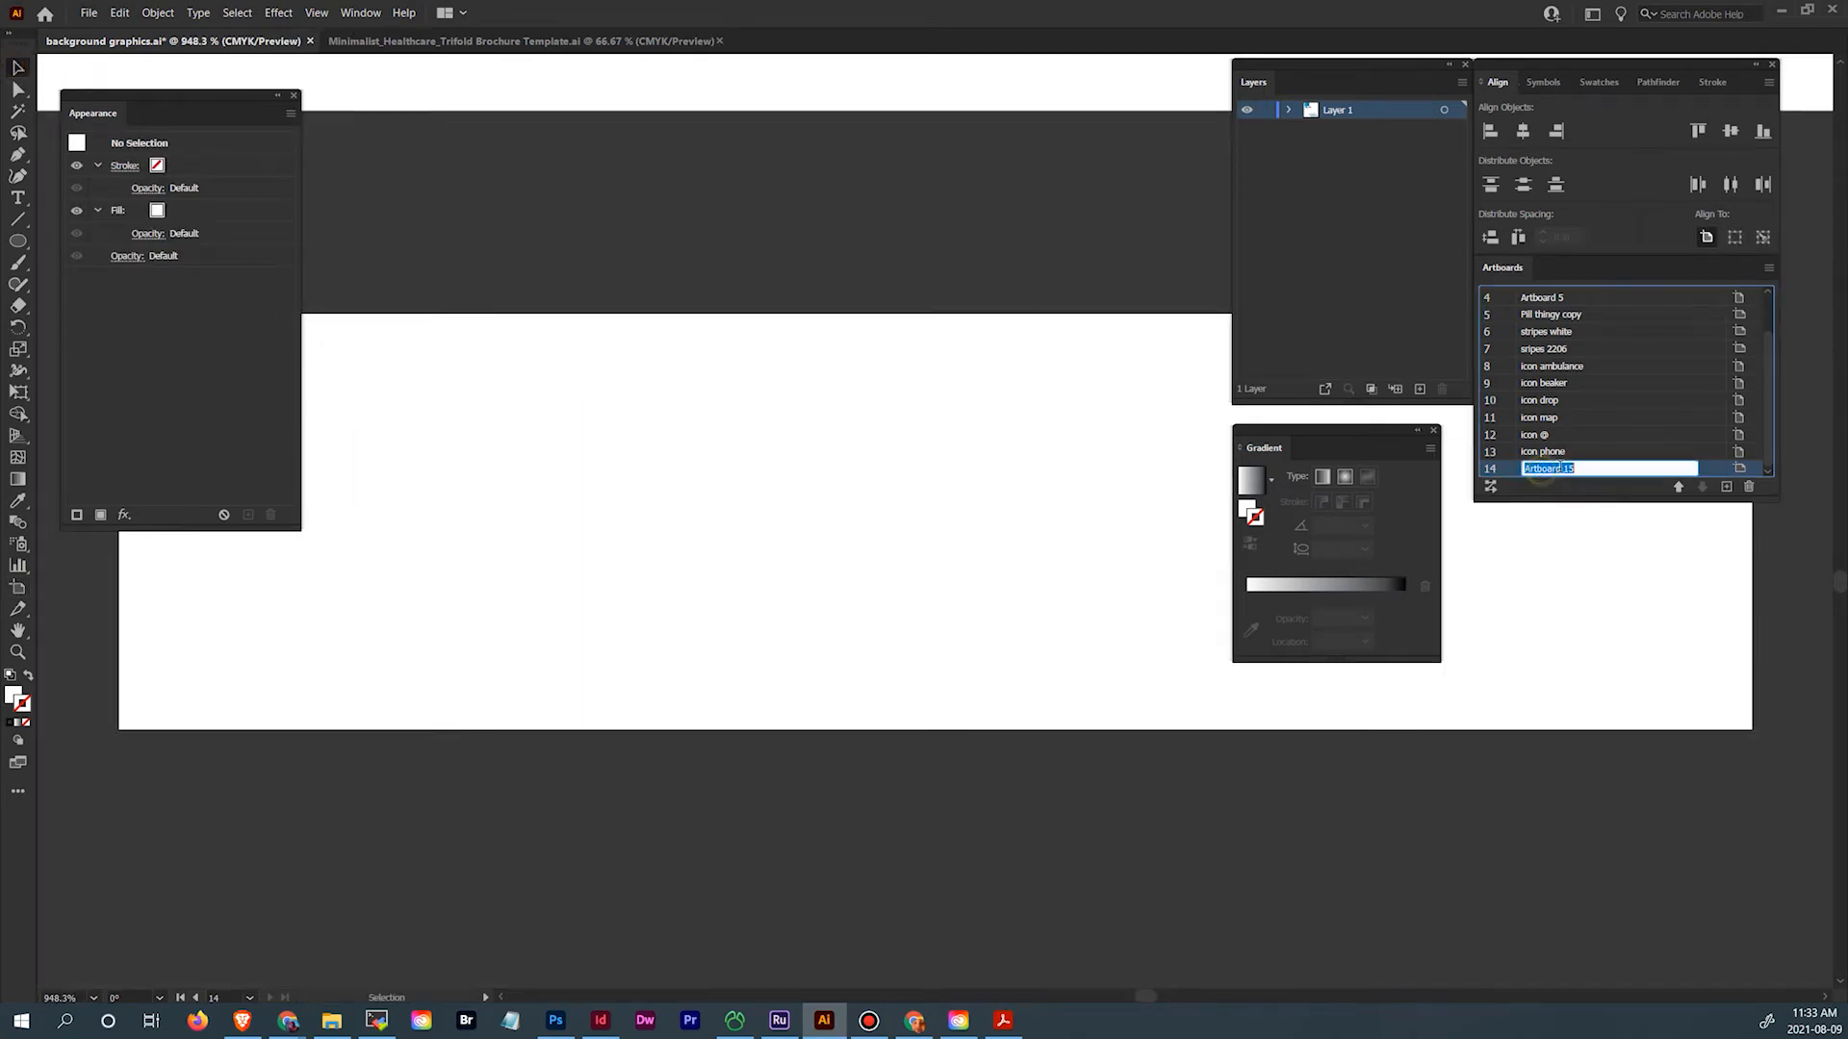
type("healthcare logo")
key("Return")
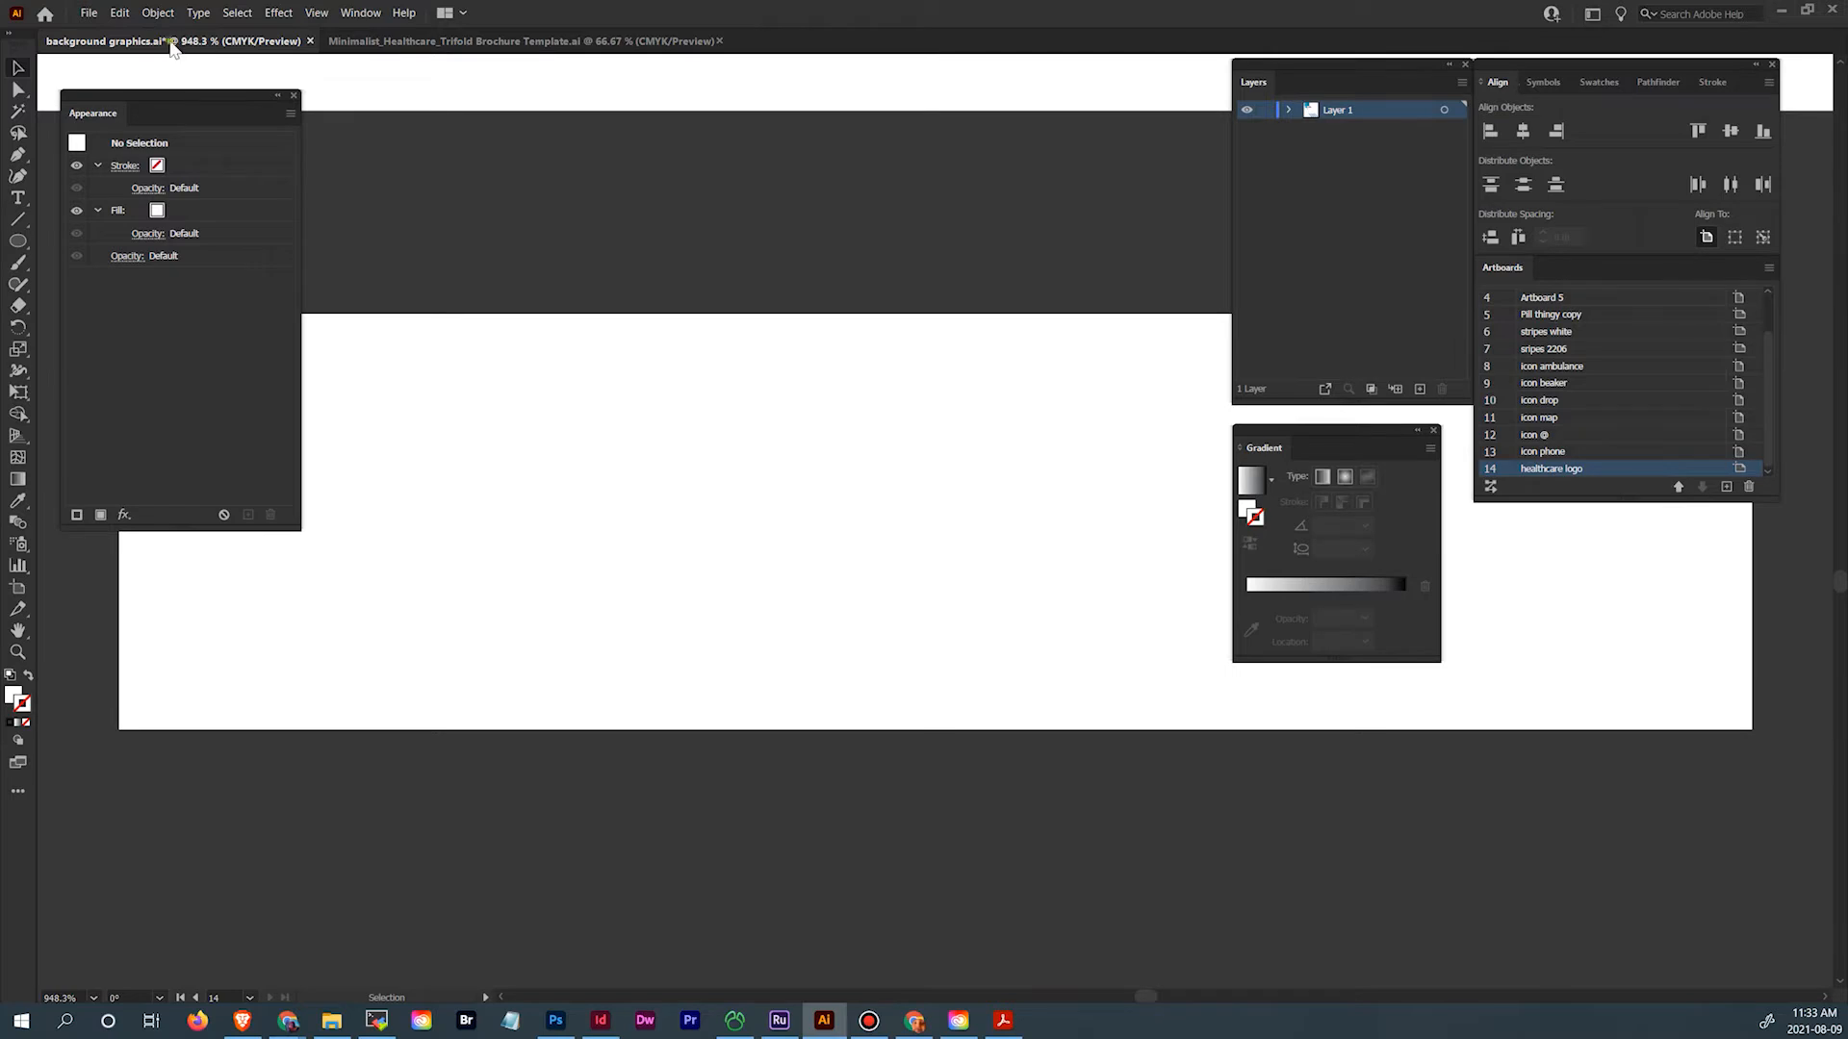
key("ctrl+s")
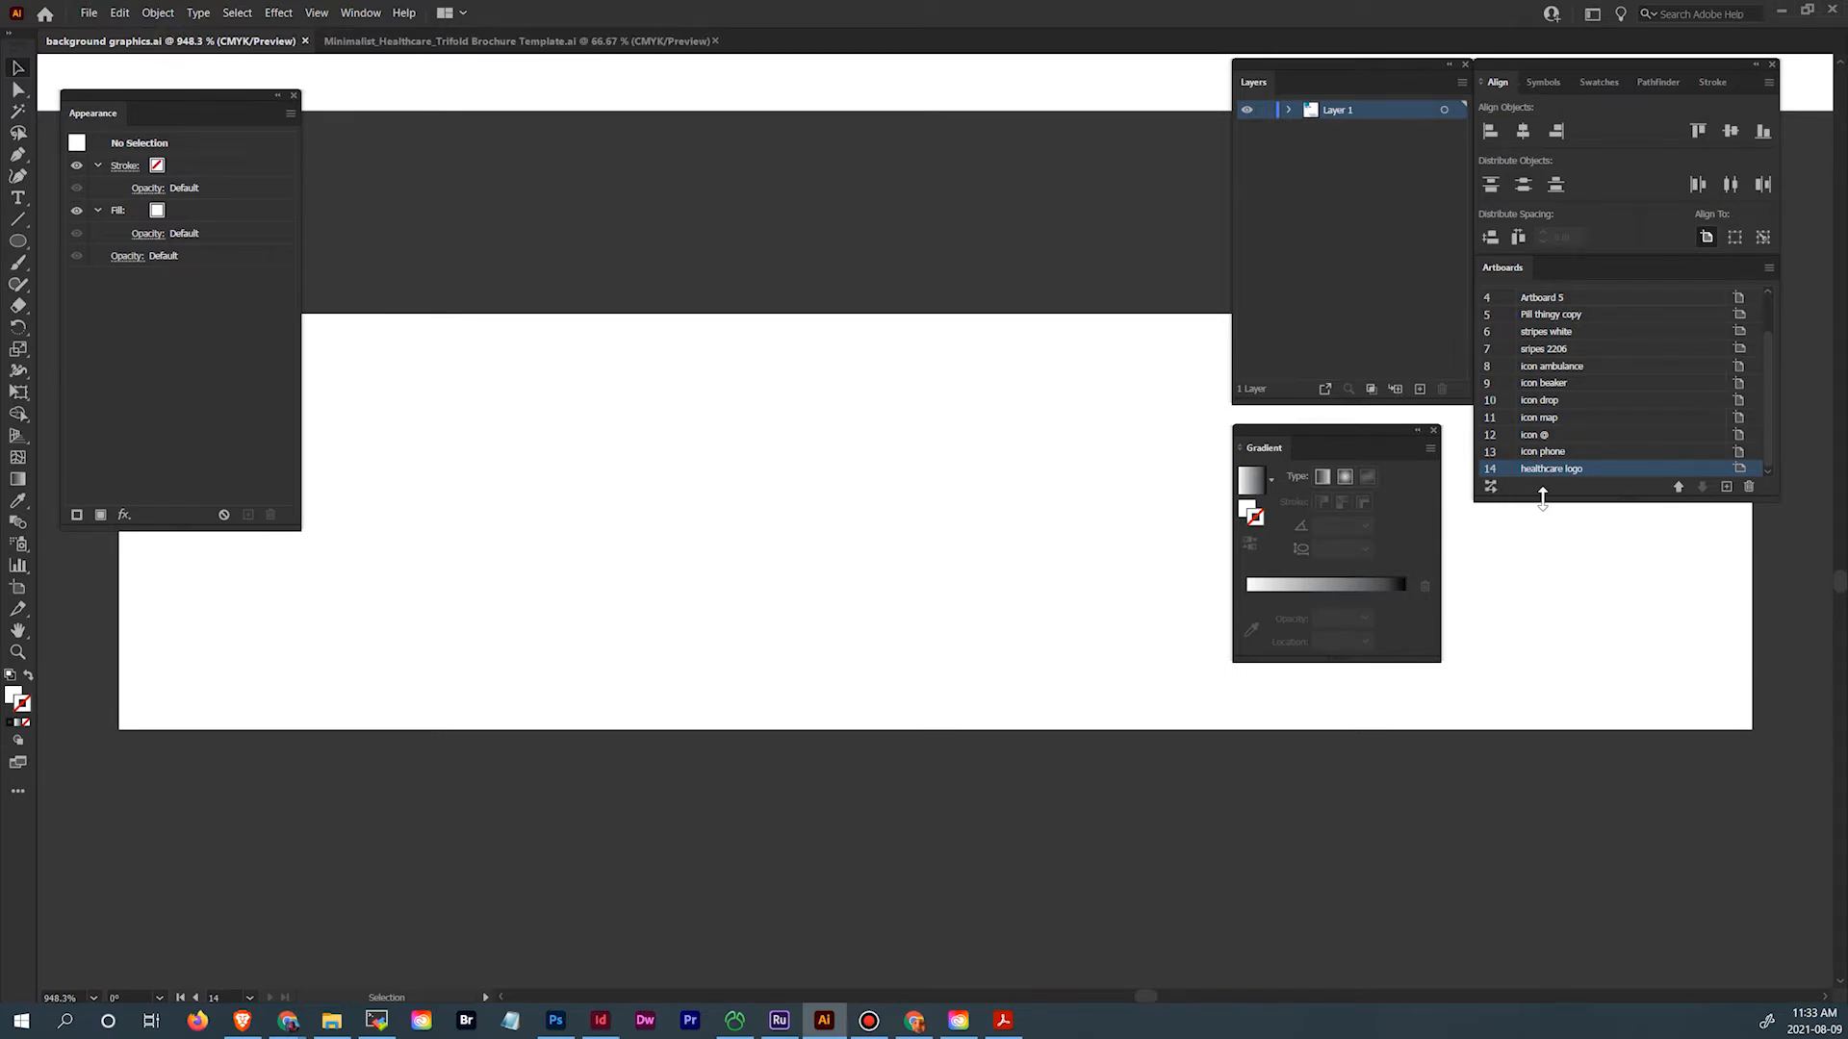
left_click_drag(1541, 496, 1569, 695)
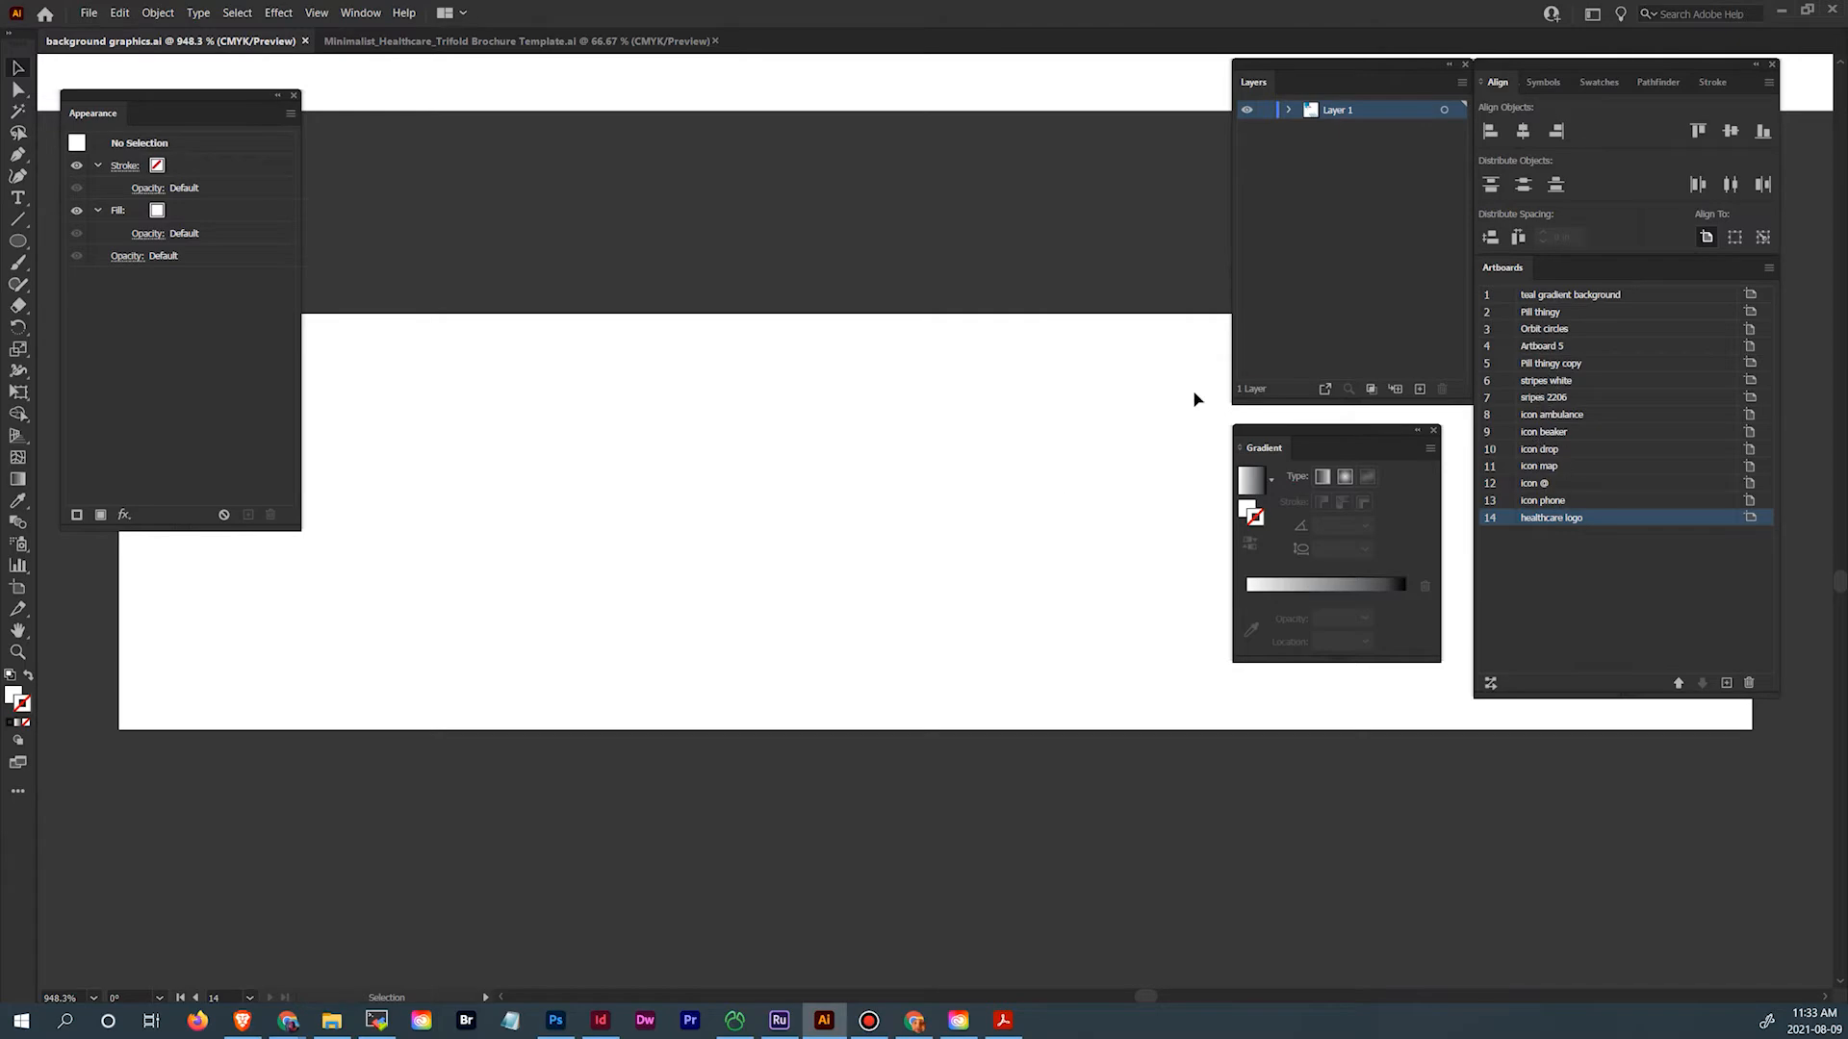
Switch to InDesign's Untitled-1 document and update the modified links of the pill graphic and teal gradient background on page 1
left_click(599, 1020)
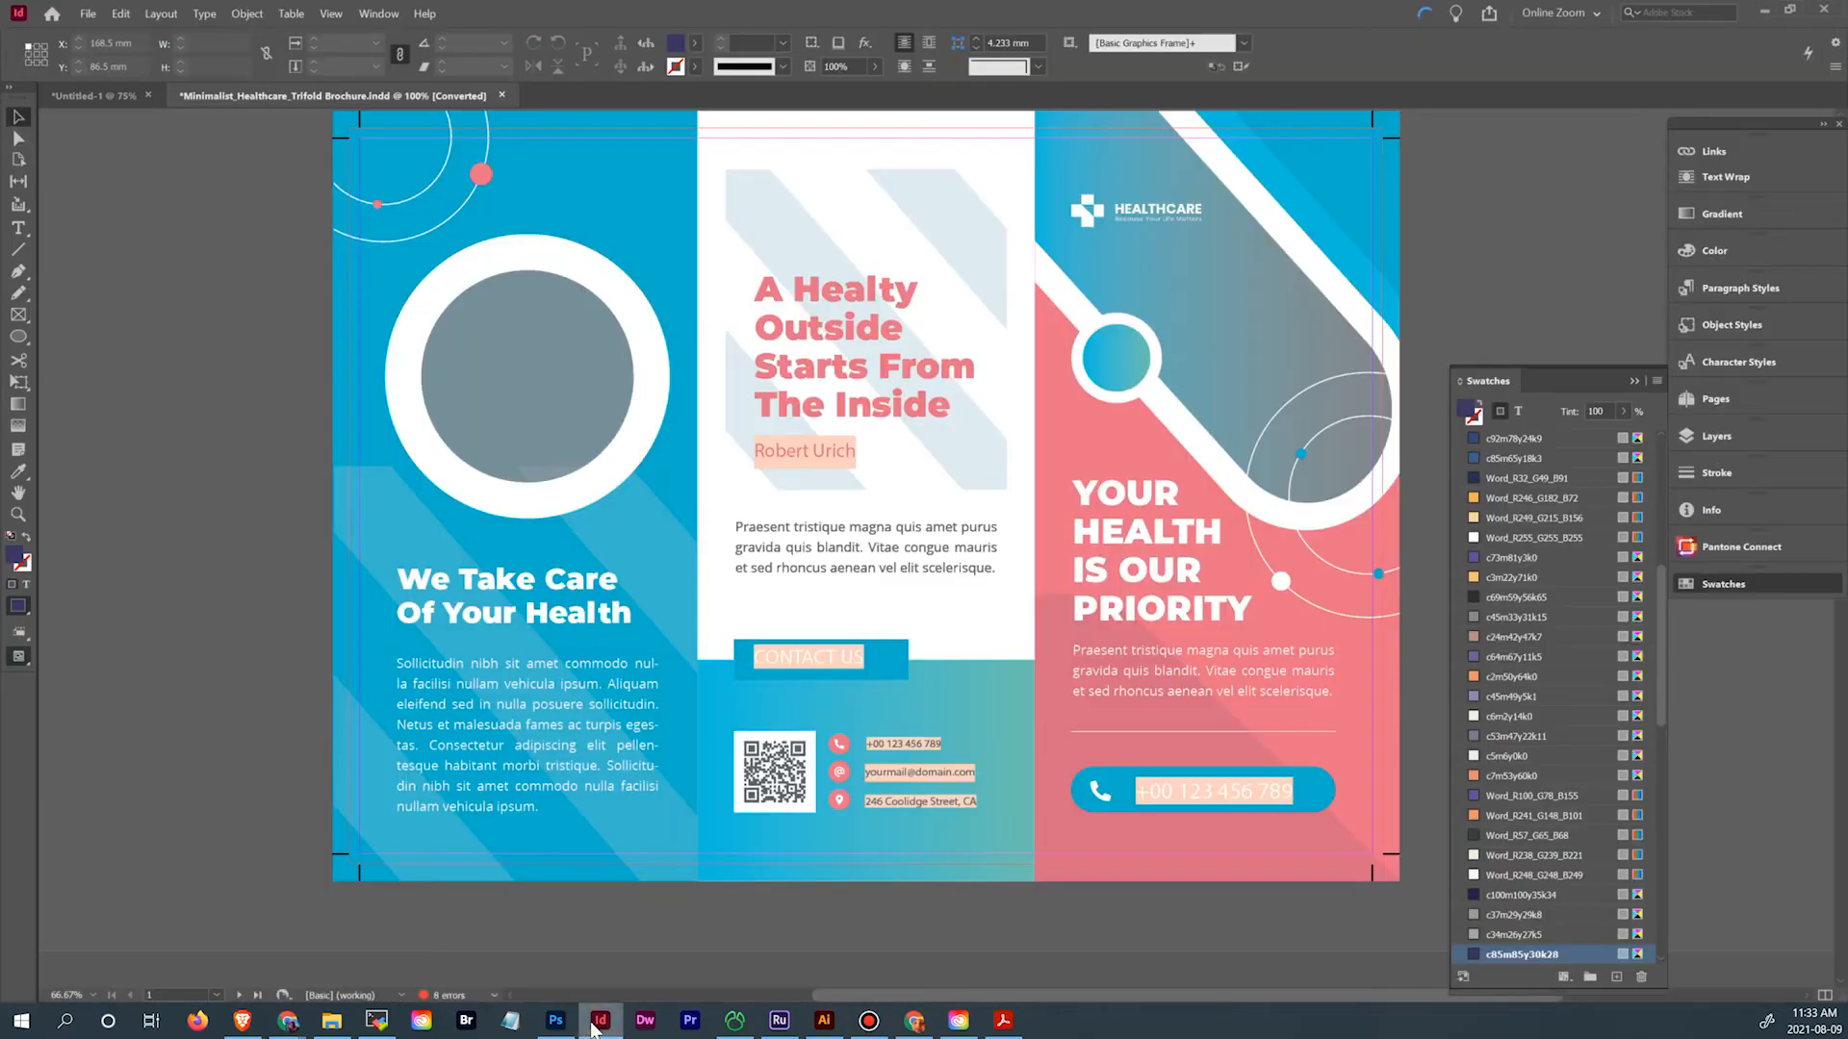
left_click(62, 94)
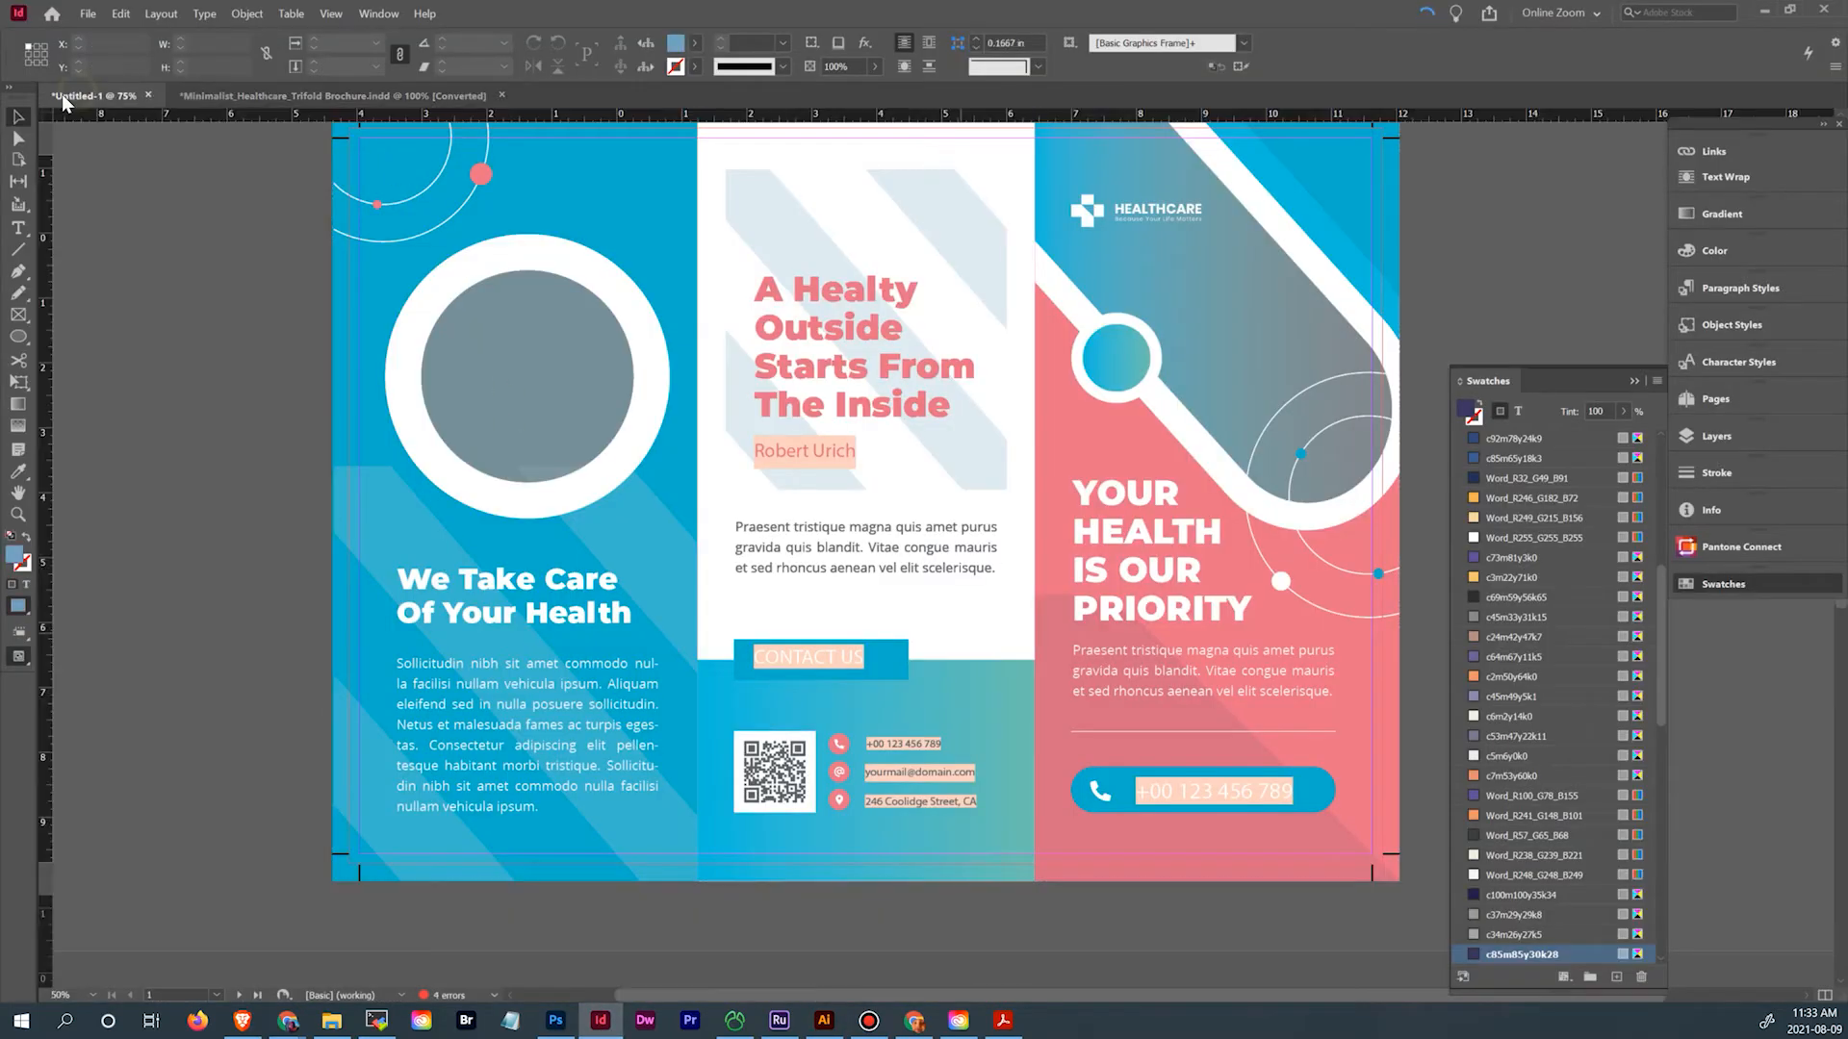
scroll(520, 487, "down", 8)
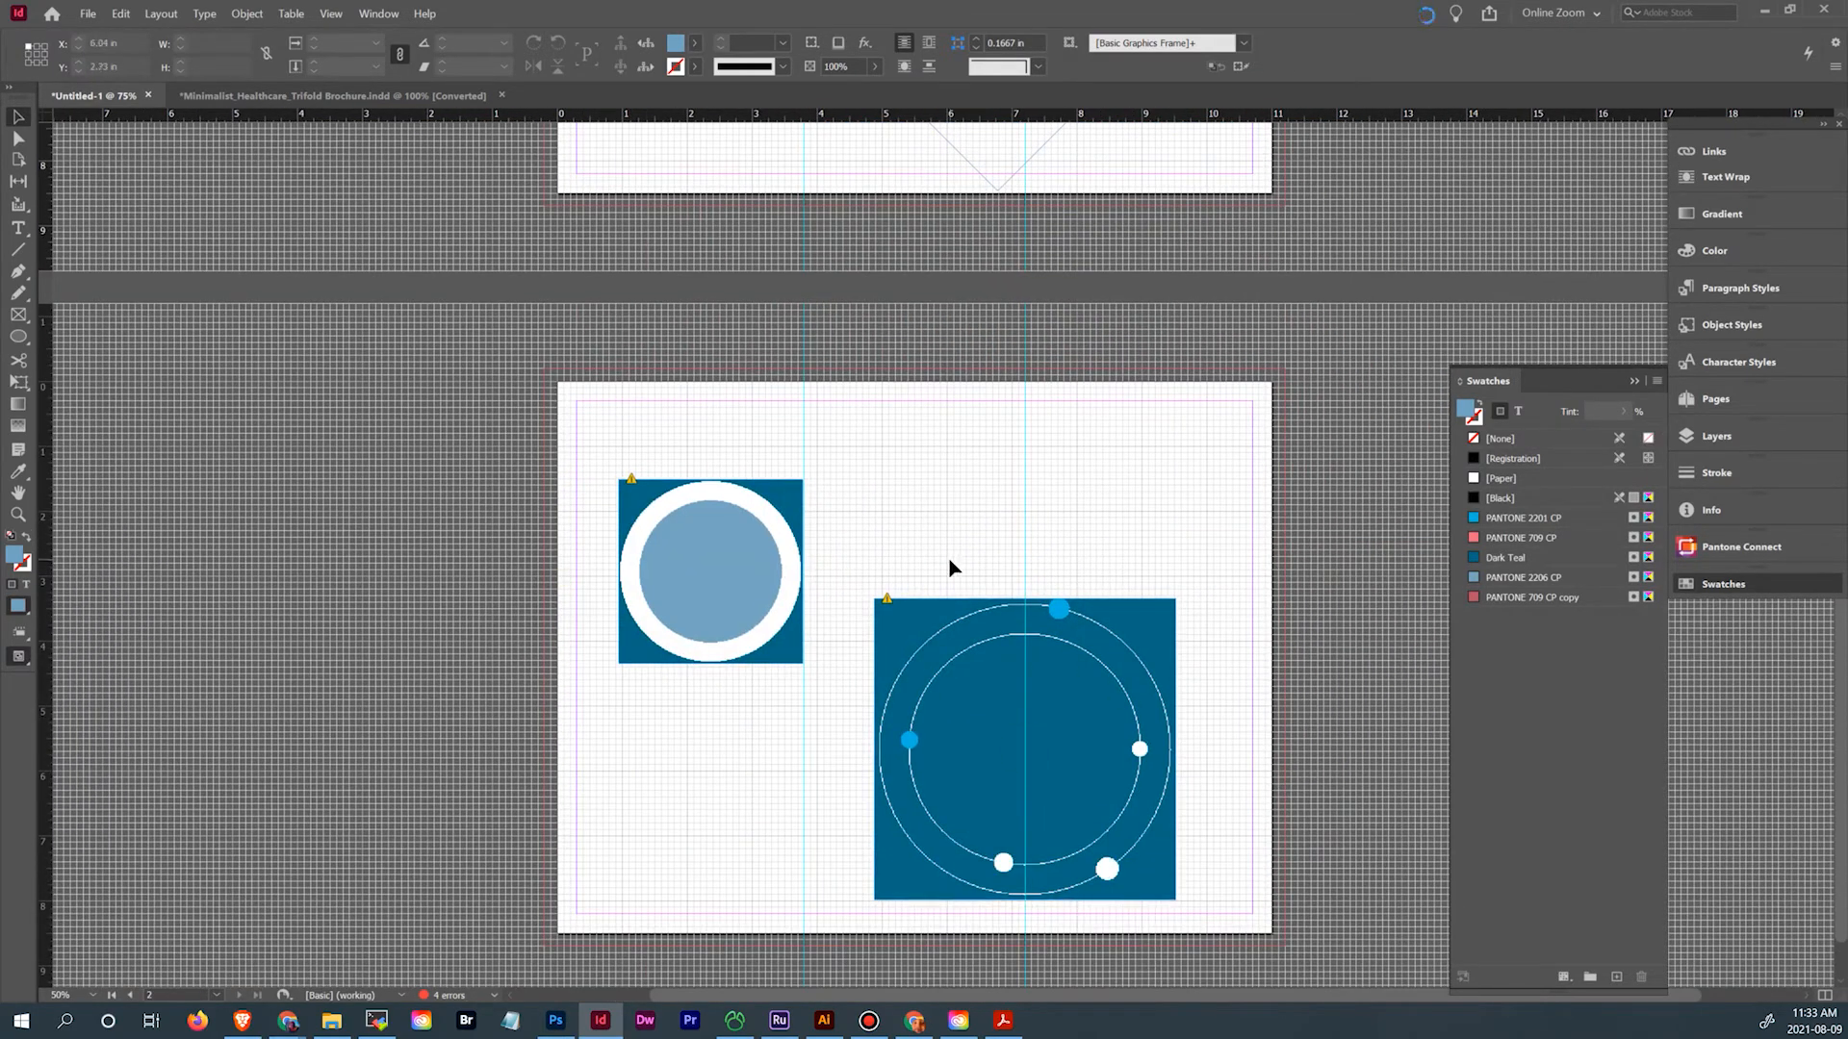
left_click_drag(951, 496, 1010, 853)
left_click_drag(983, 702, 983, 830)
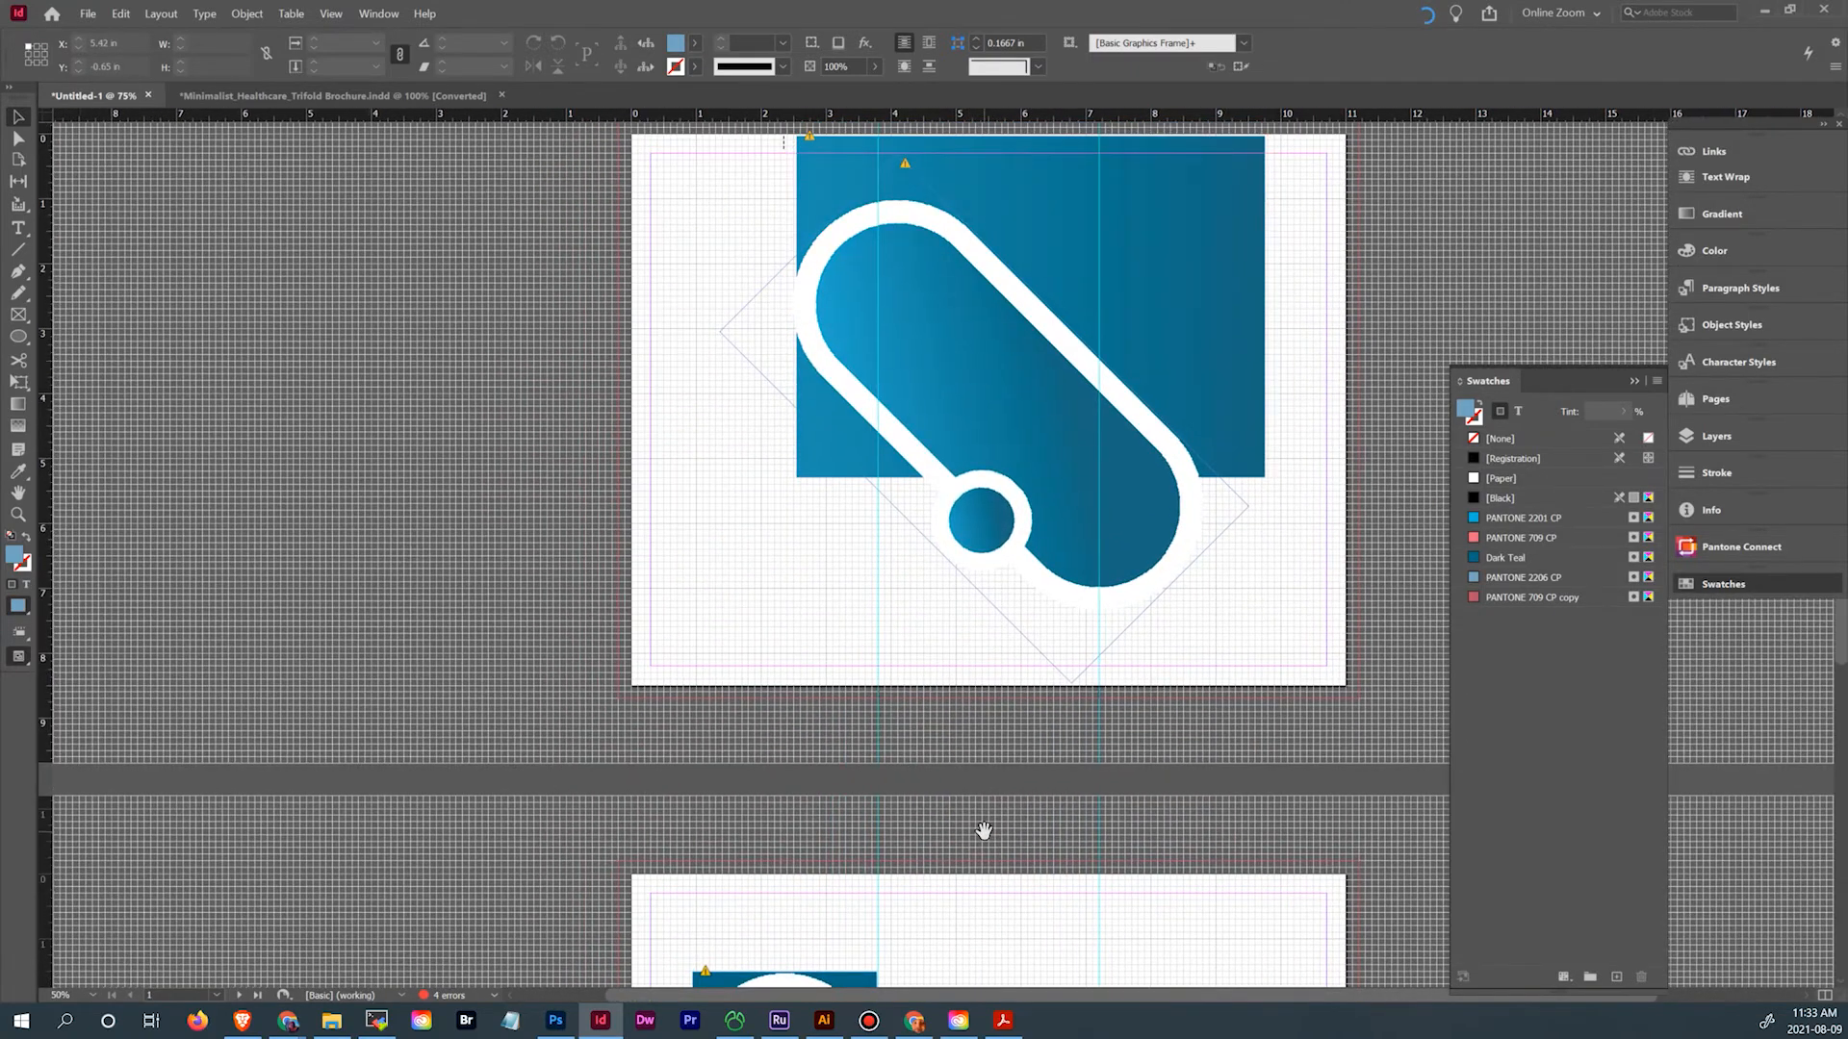
left_click(905, 164)
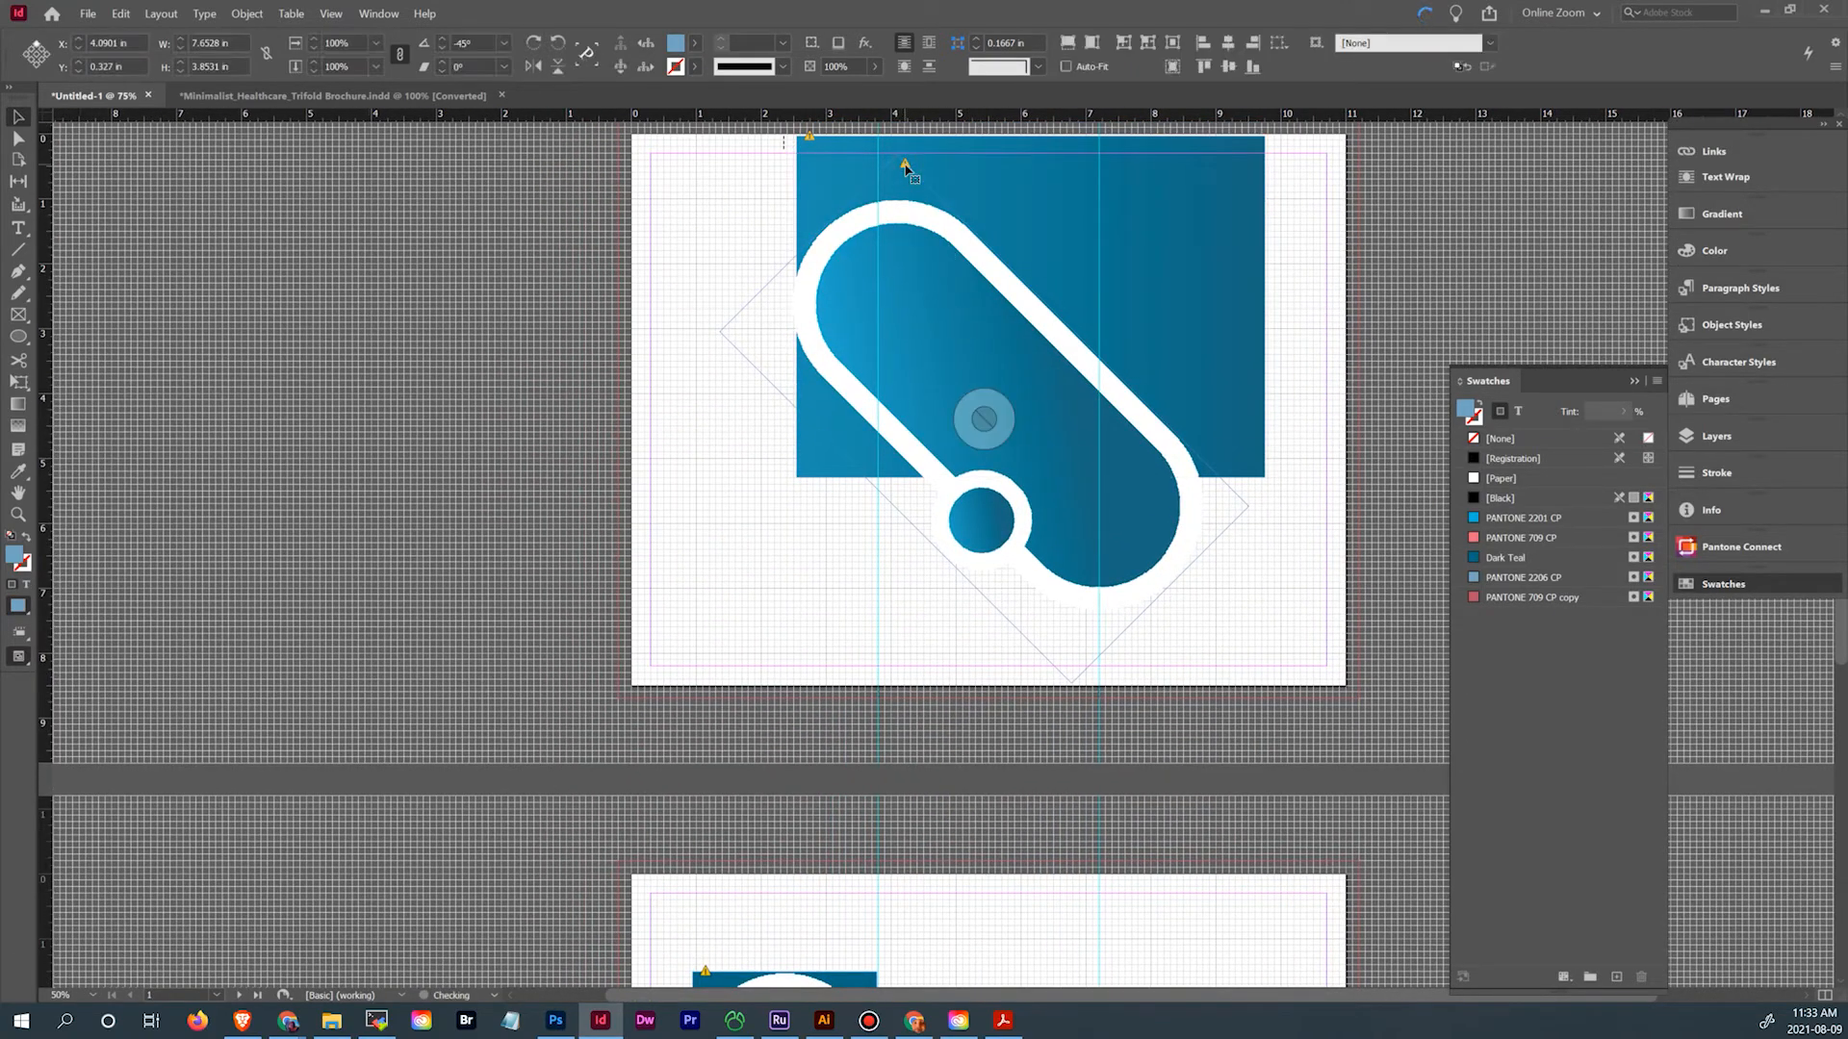
left_click(808, 135)
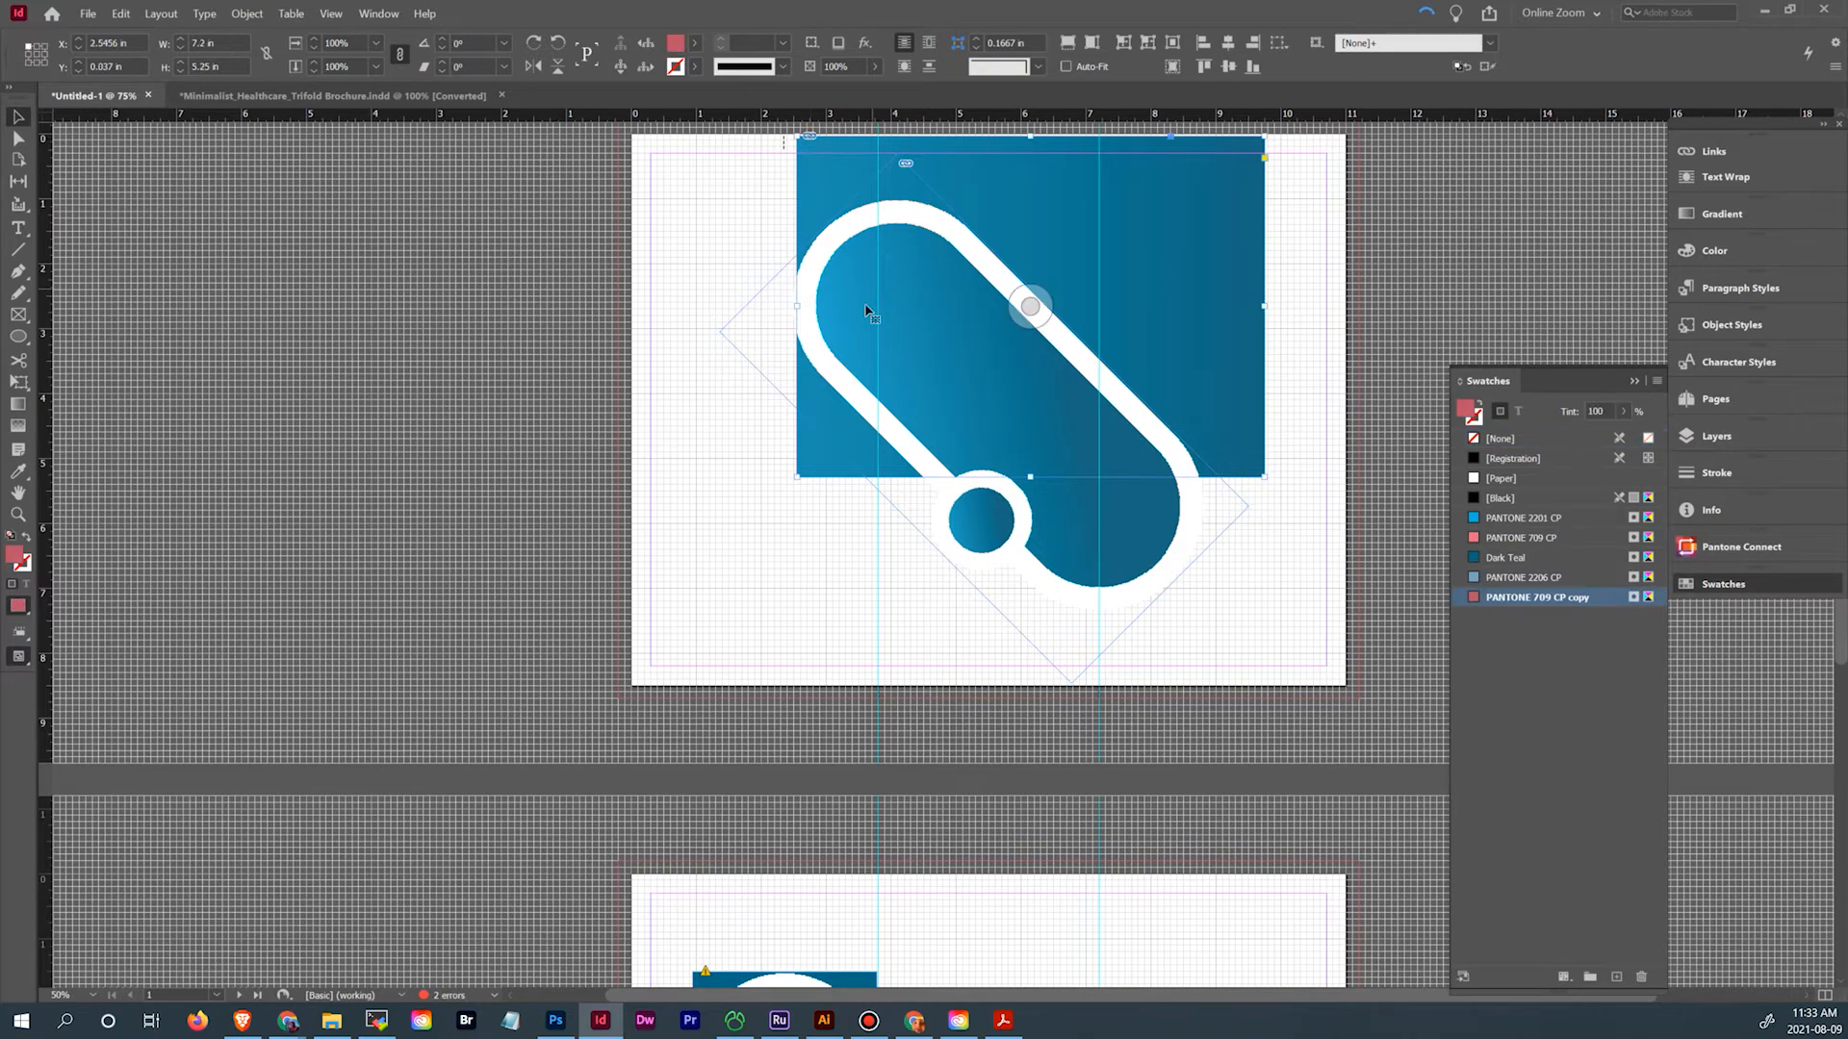
Update the modified links of the ringed circle and the orbit circles graphic on page 2
scroll(867, 312, "down", 5)
left_click(677, 573)
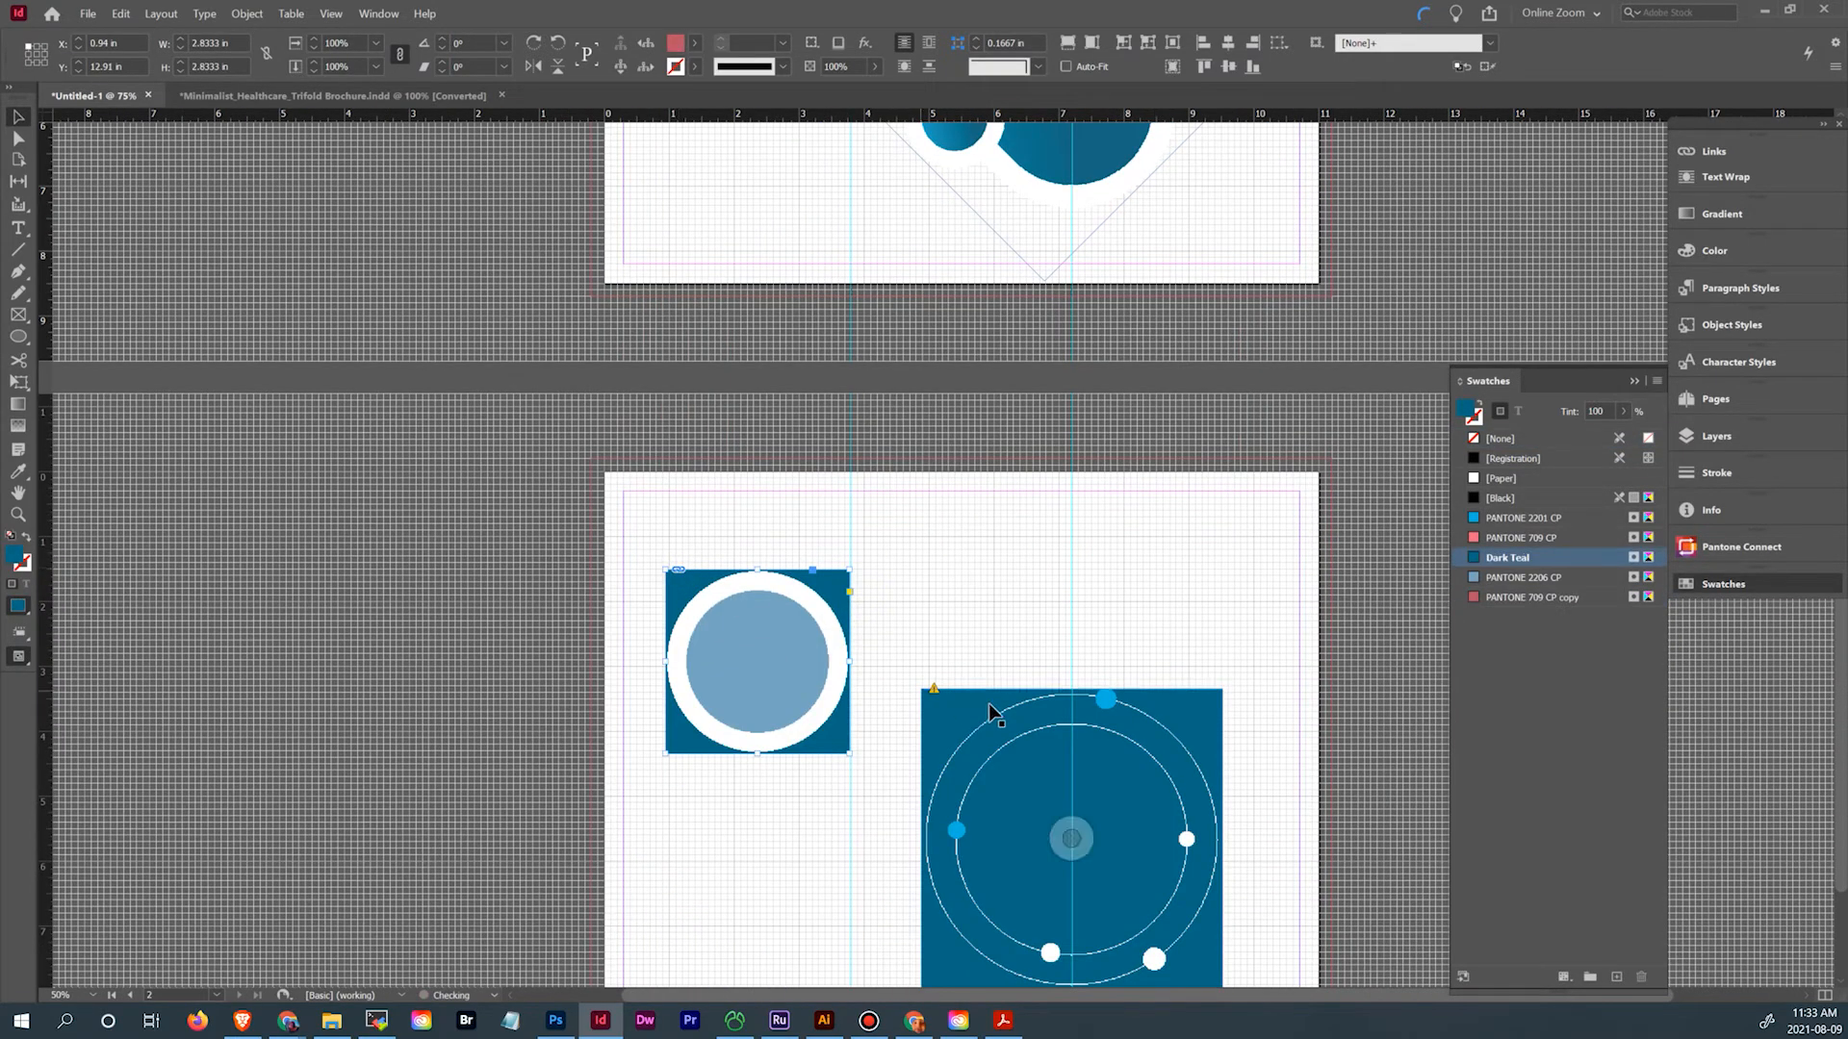
left_click(936, 695)
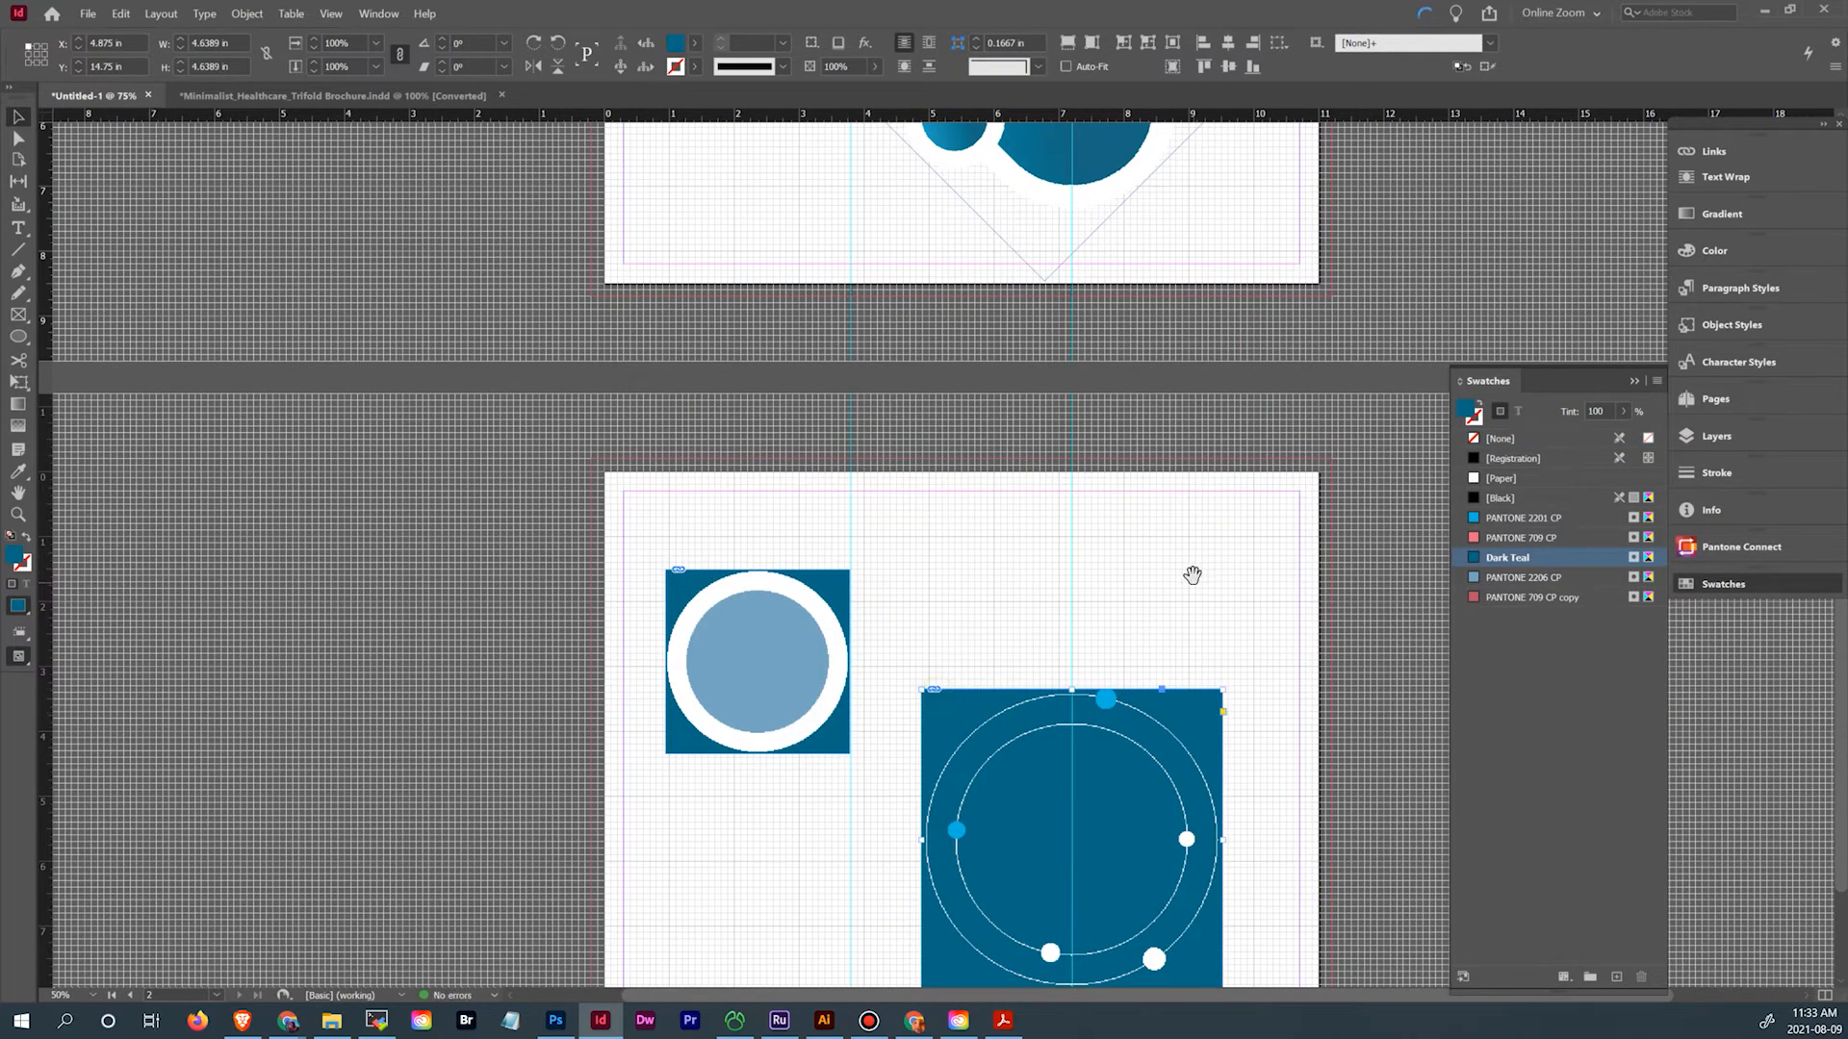
left_click_drag(1188, 573, 1177, 520)
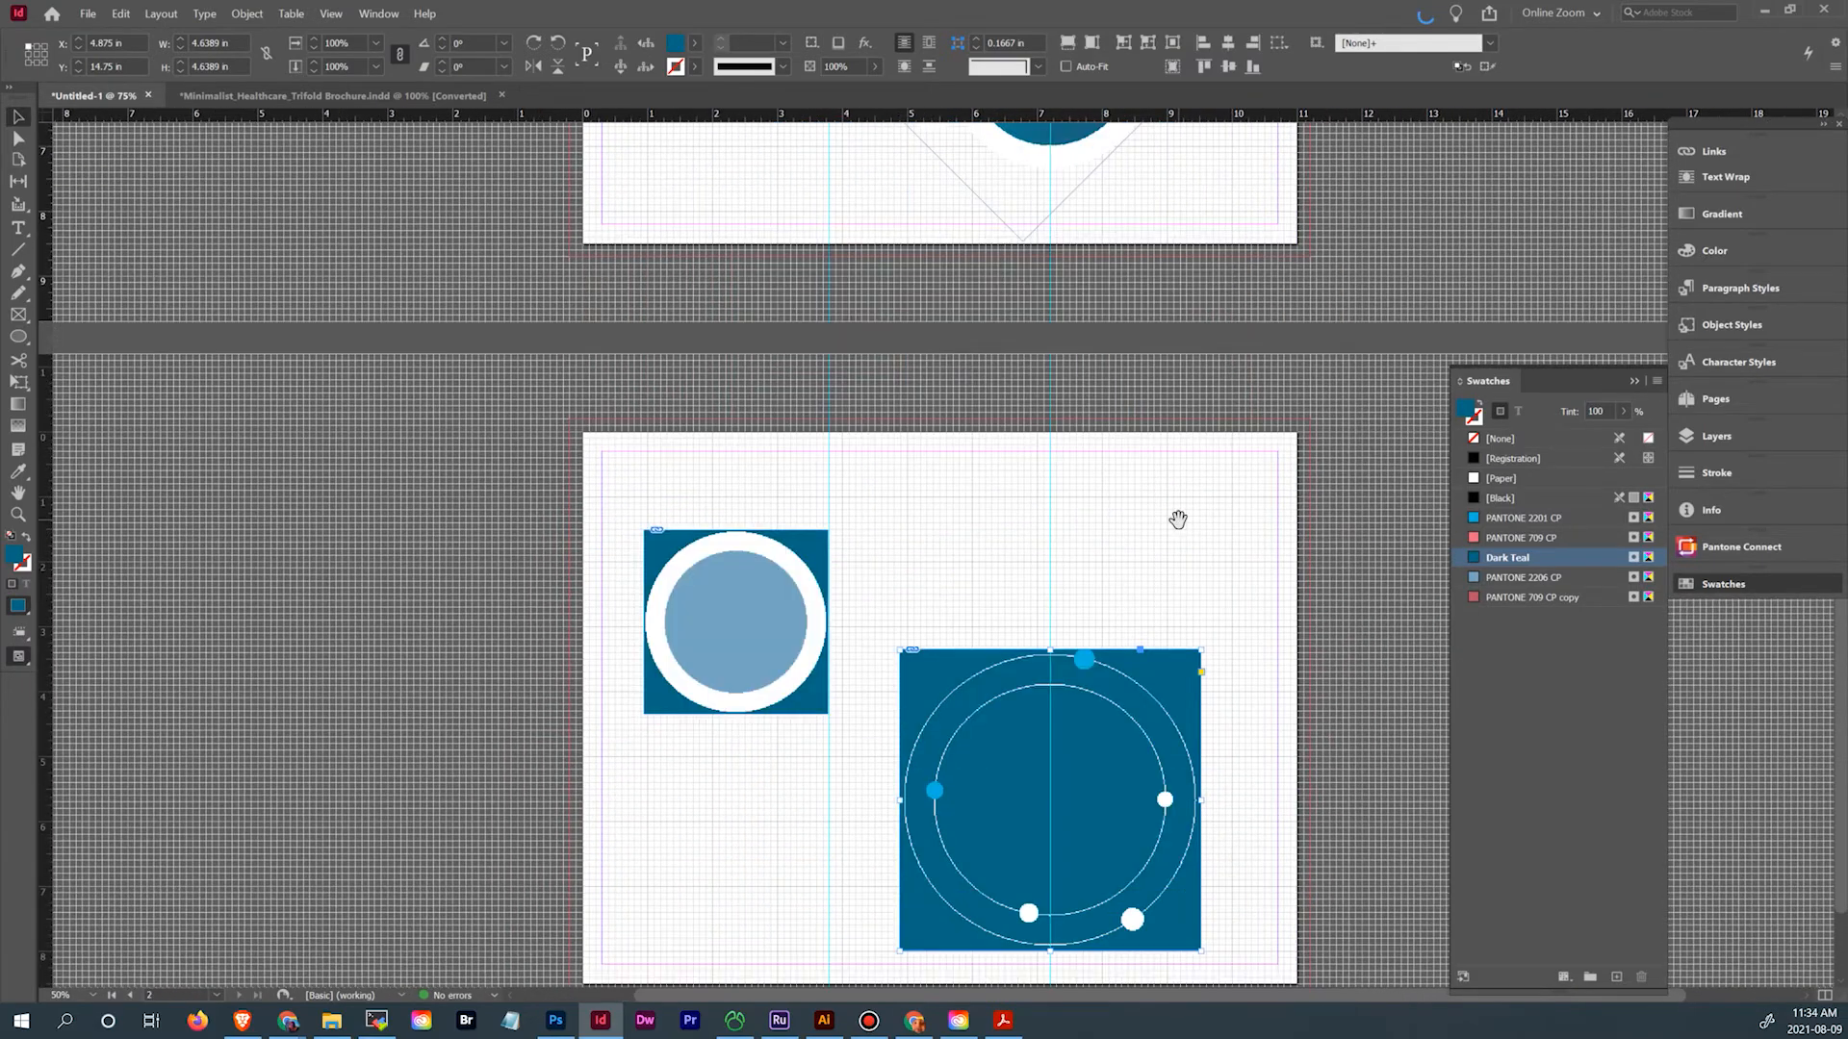
left_click_drag(1184, 432, 1202, 729)
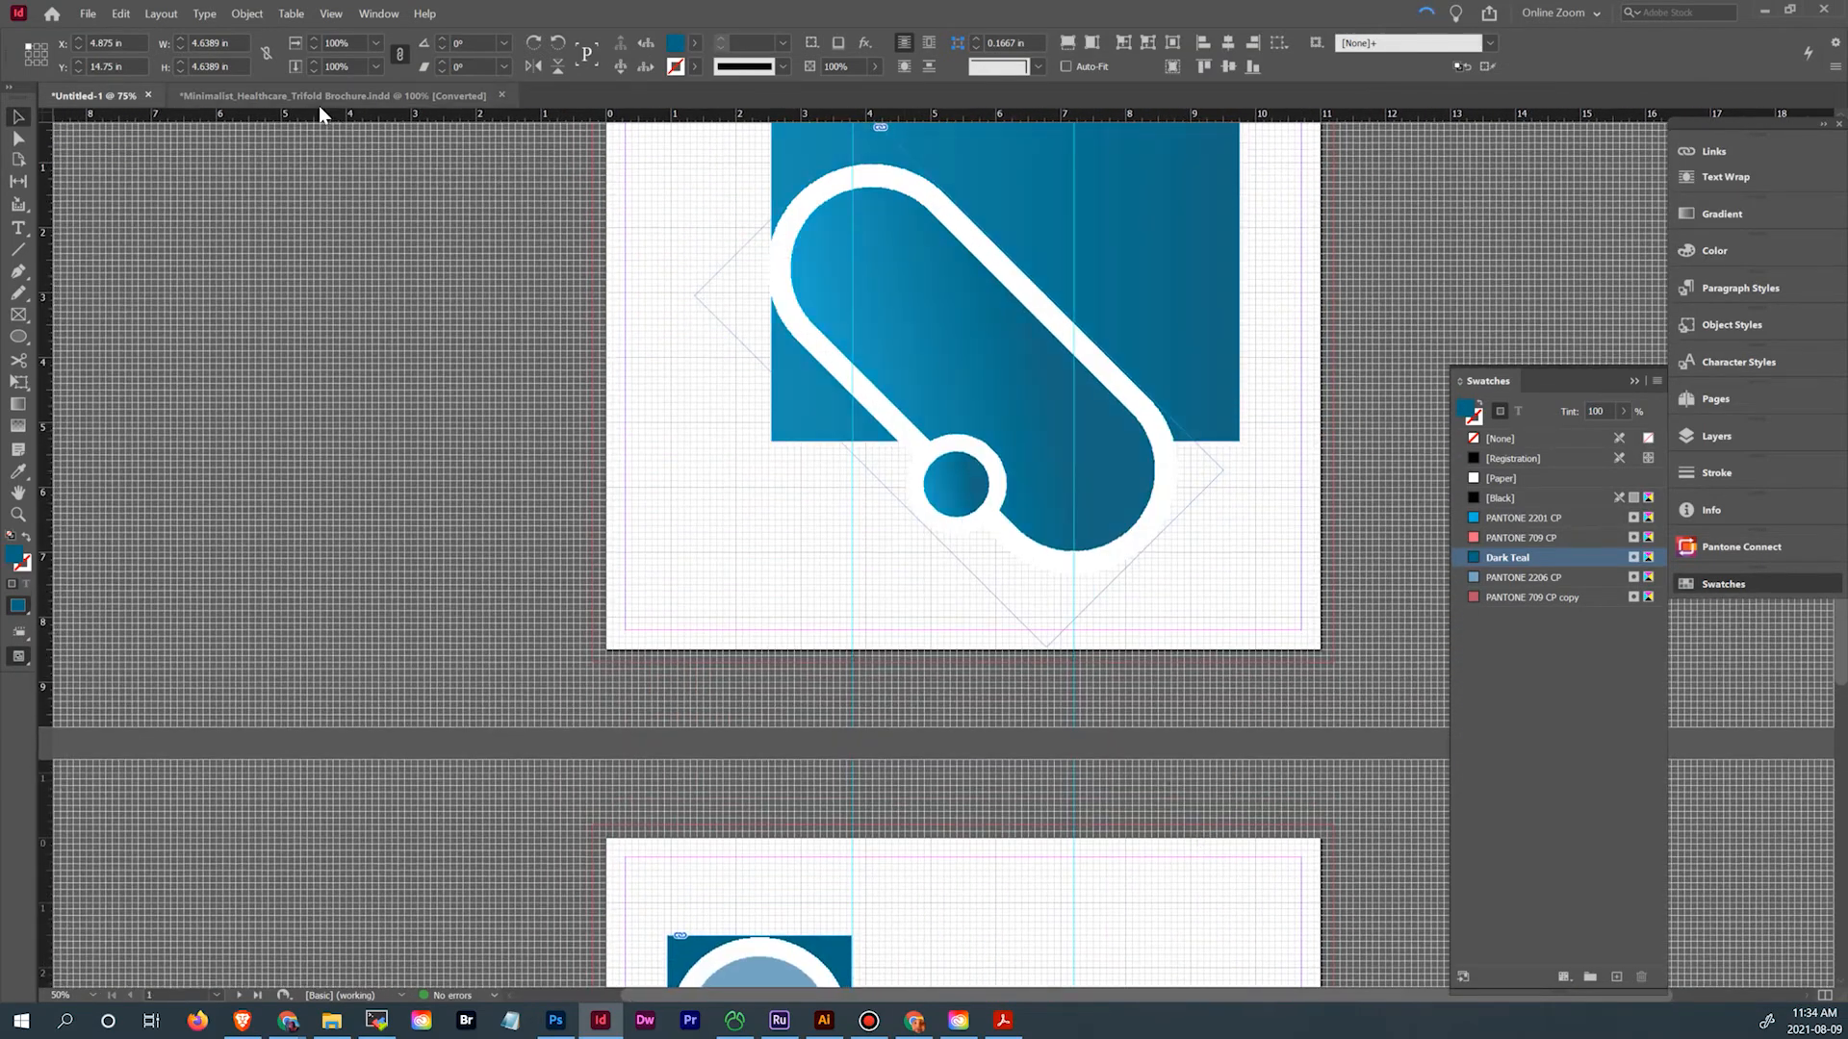
Consult the brochure's front cover and move Untitled-1's teal gradient image to the second column guide, at X 7.2 in, Y -0.2 in
left_click(292, 165)
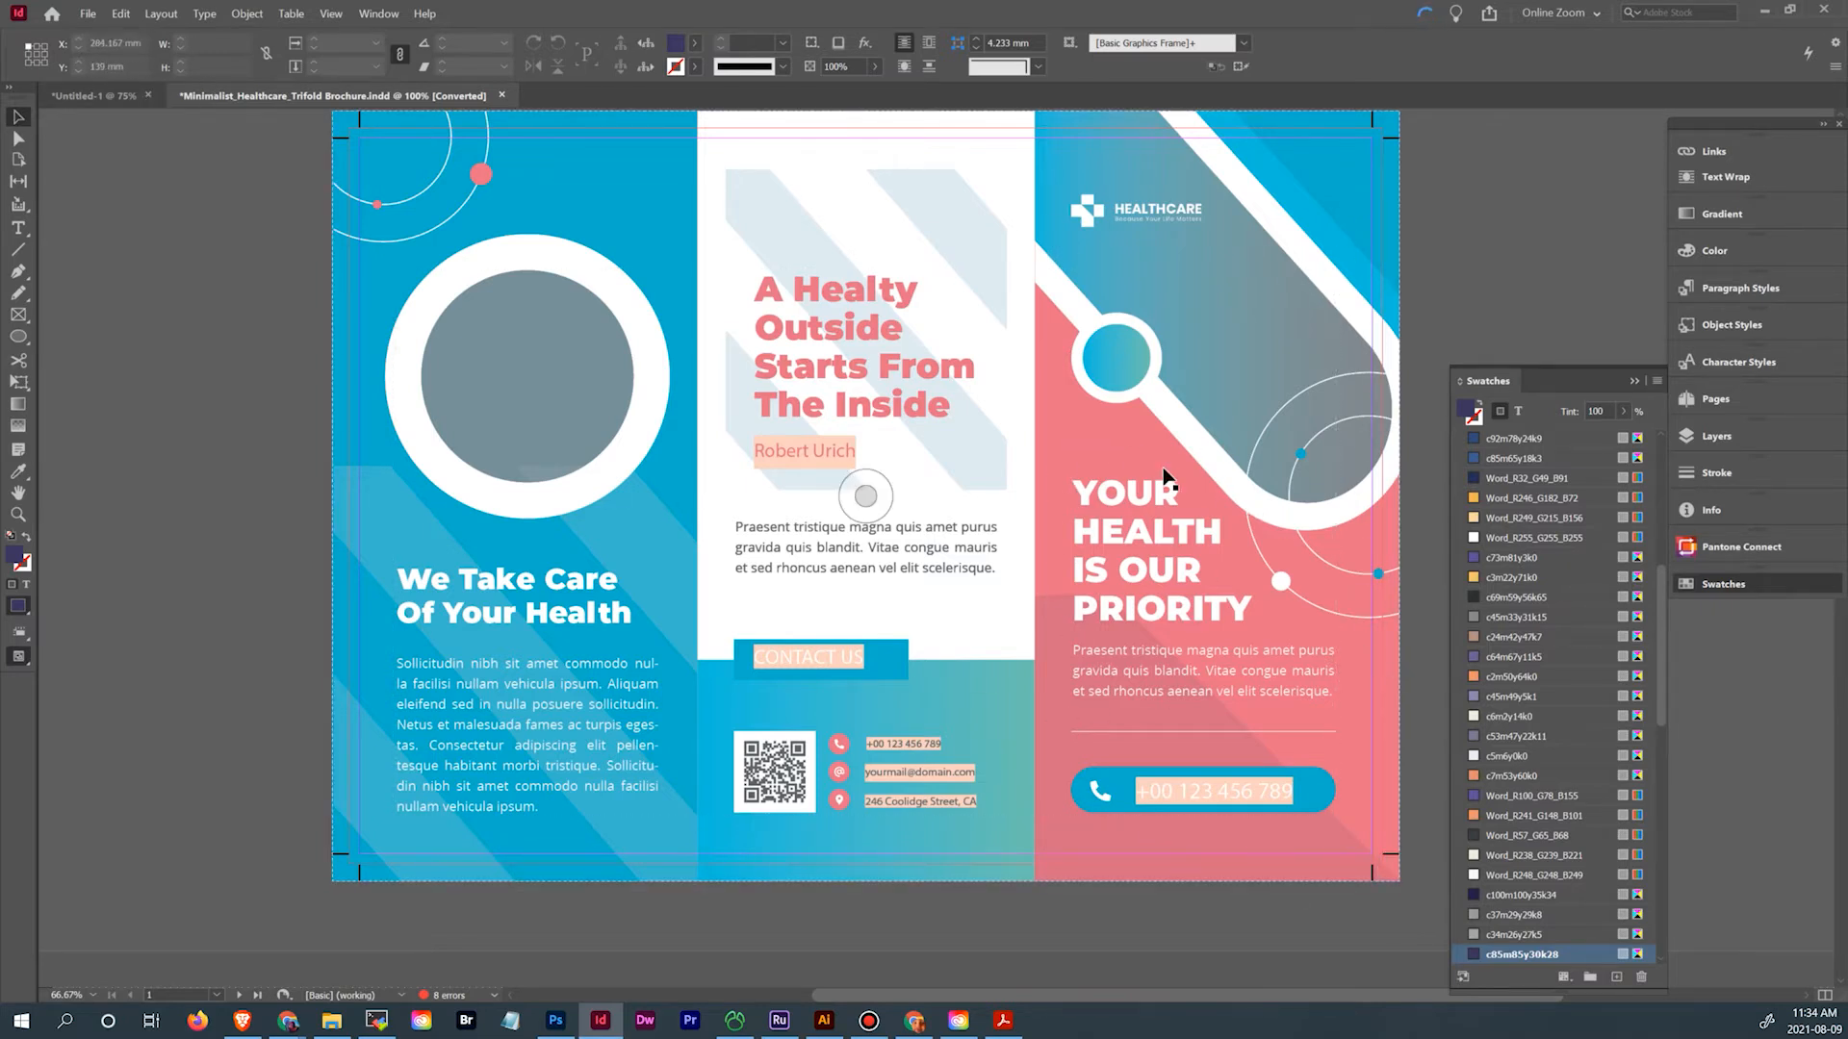
left_click(90, 93)
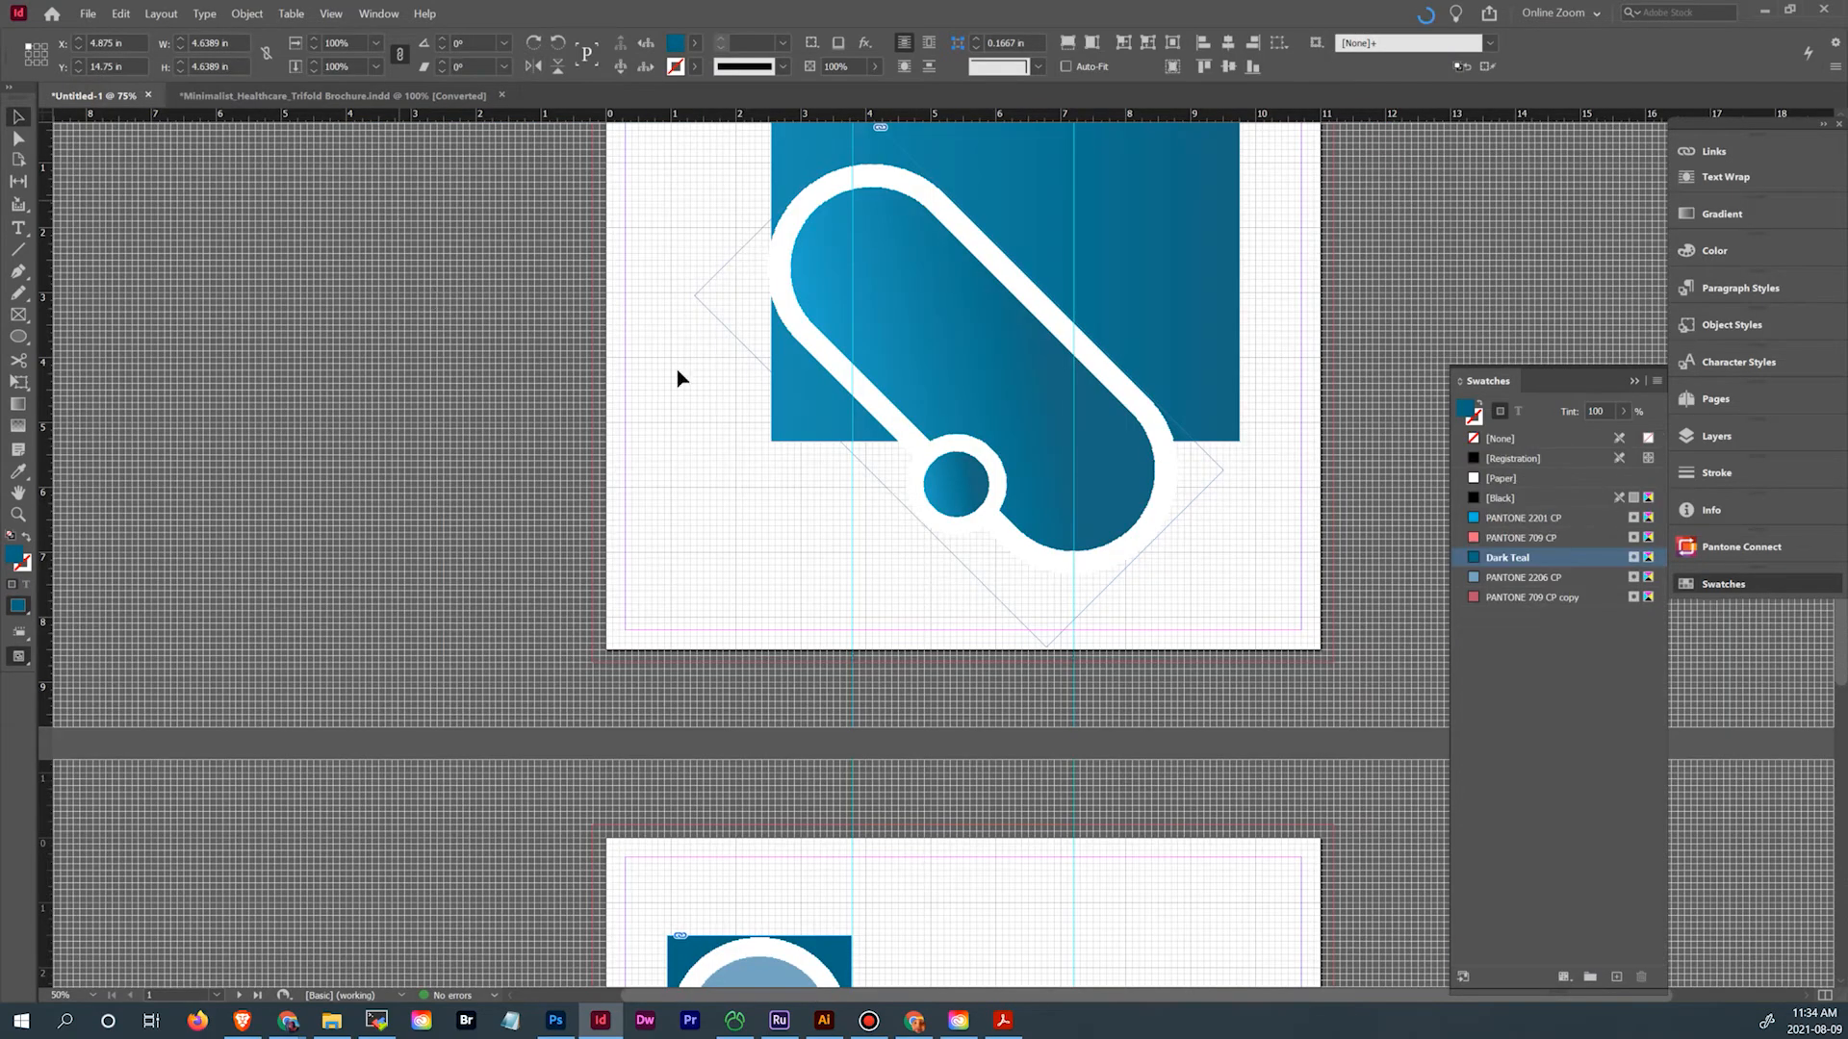
left_click_drag(1159, 288, 1086, 553)
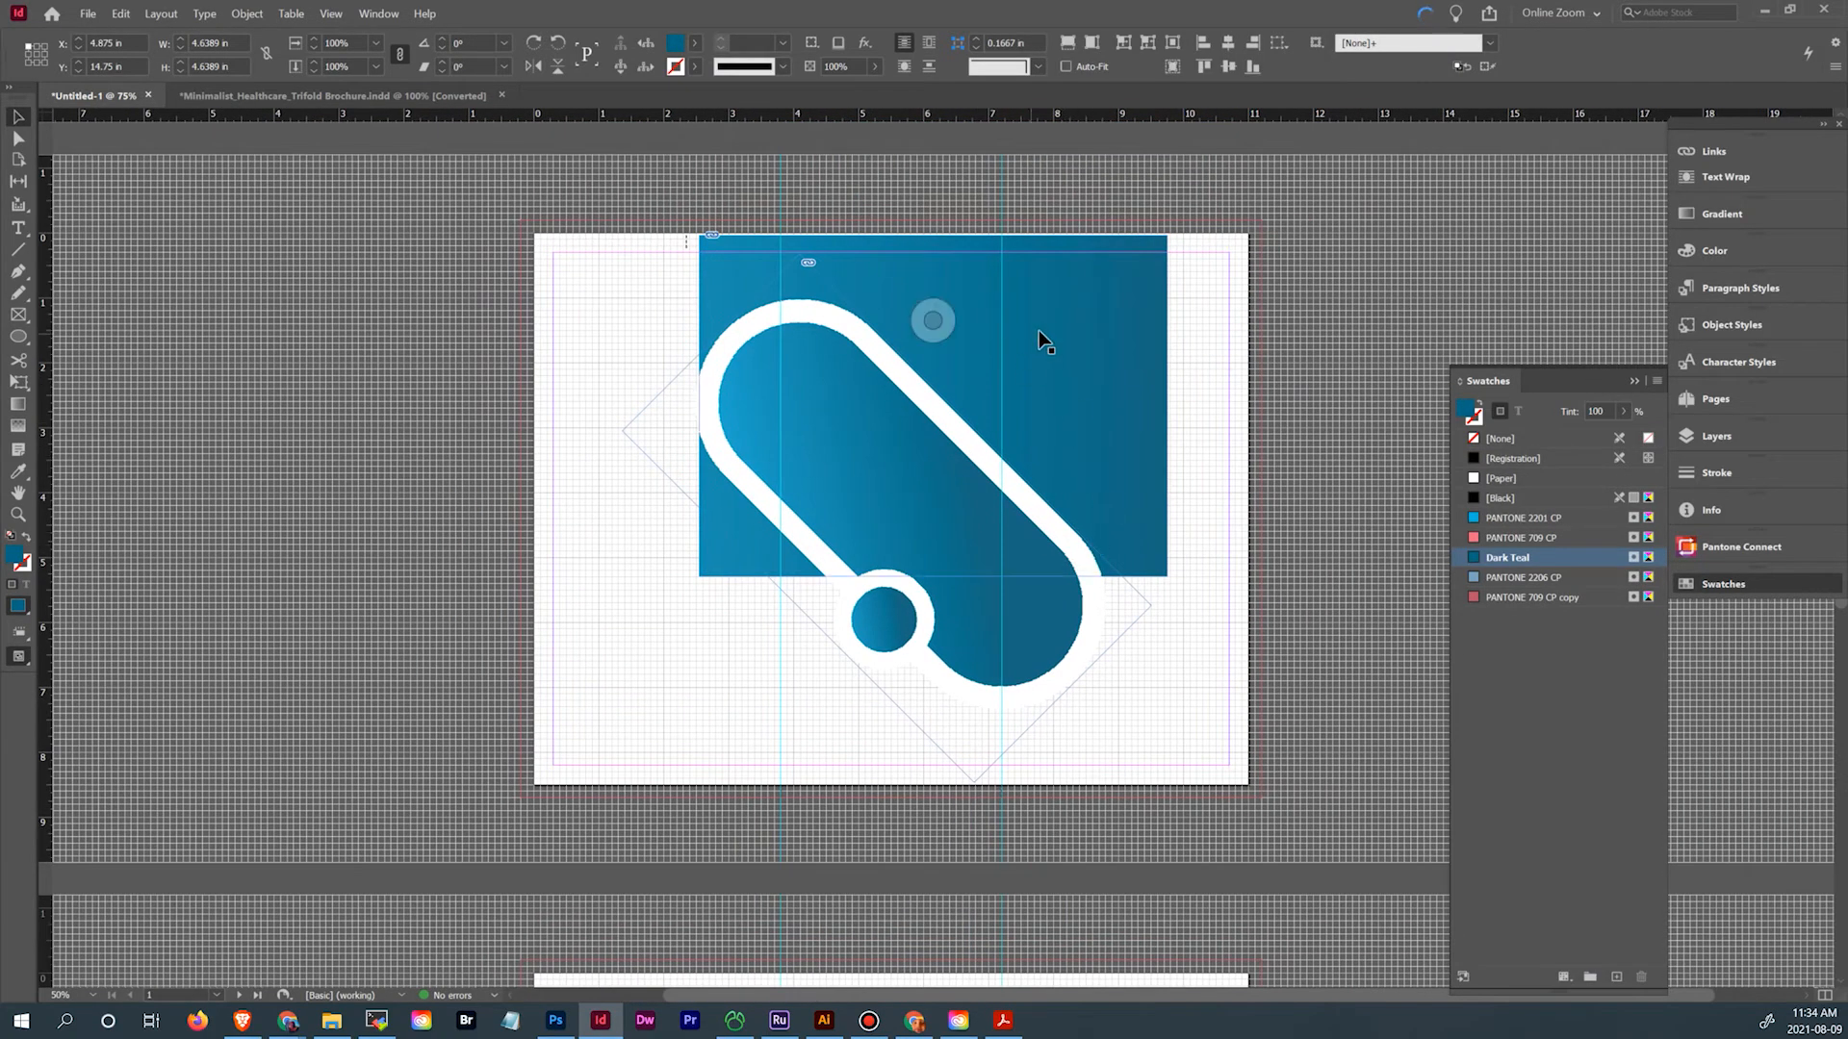
left_click(931, 405)
left_click_drag(708, 276, 1012, 261)
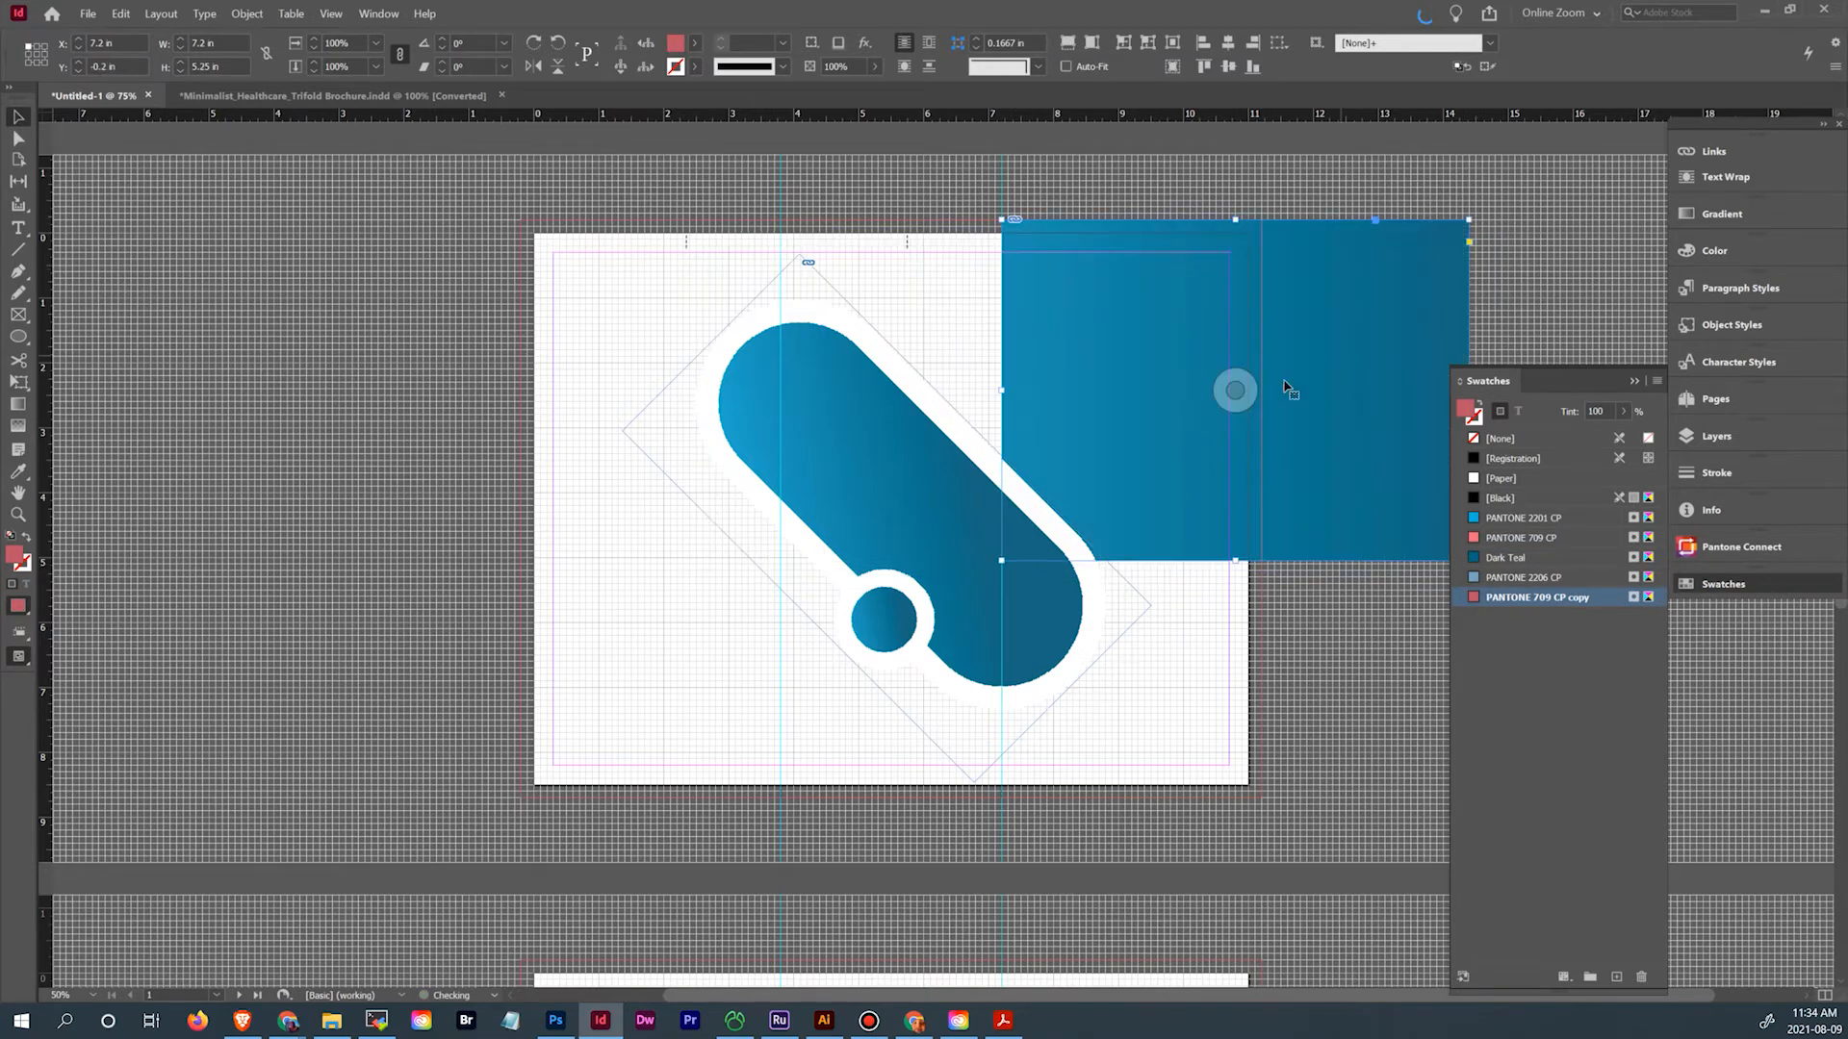
Duplicate the teal gradient image onto the pasteboard beside page 1, at X 15.44 in, Y -0.31 in, and reselect the original
scroll(1328, 471, "down", 2)
scroll(1329, 471, "right", 2)
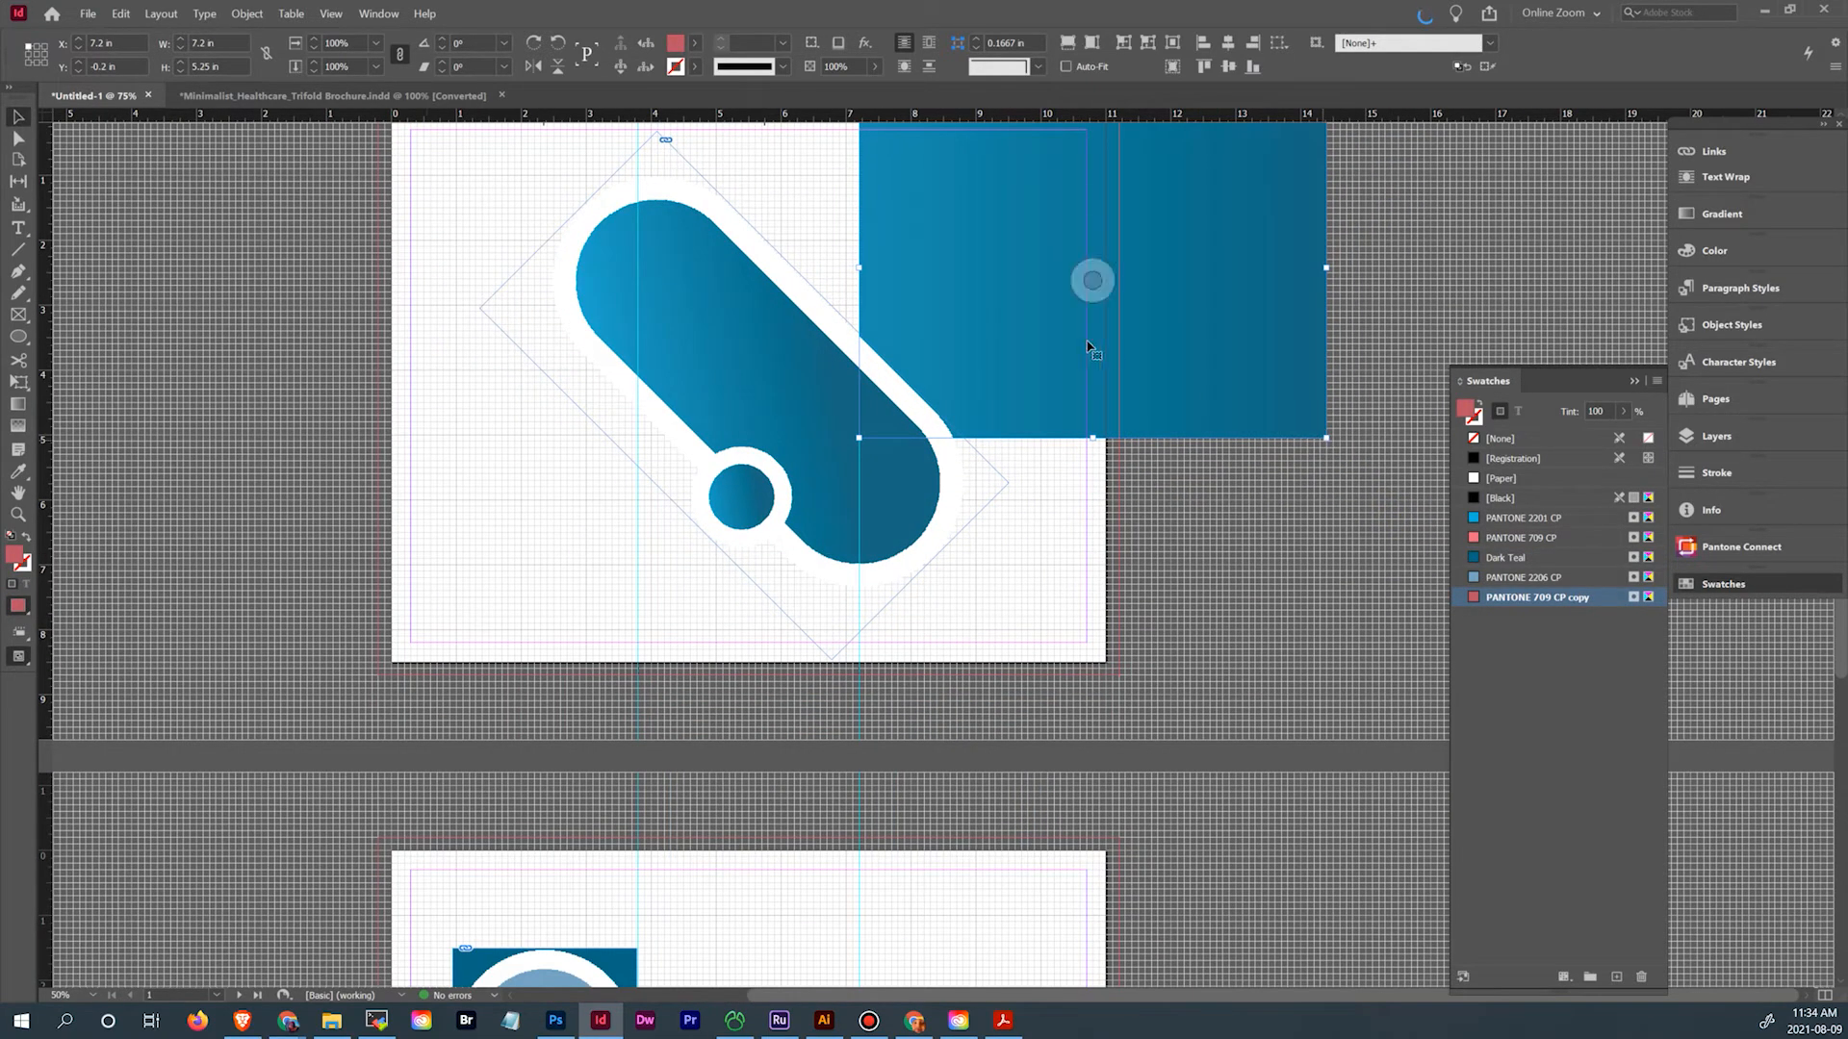
left_click(1534, 301)
left_click(1093, 280)
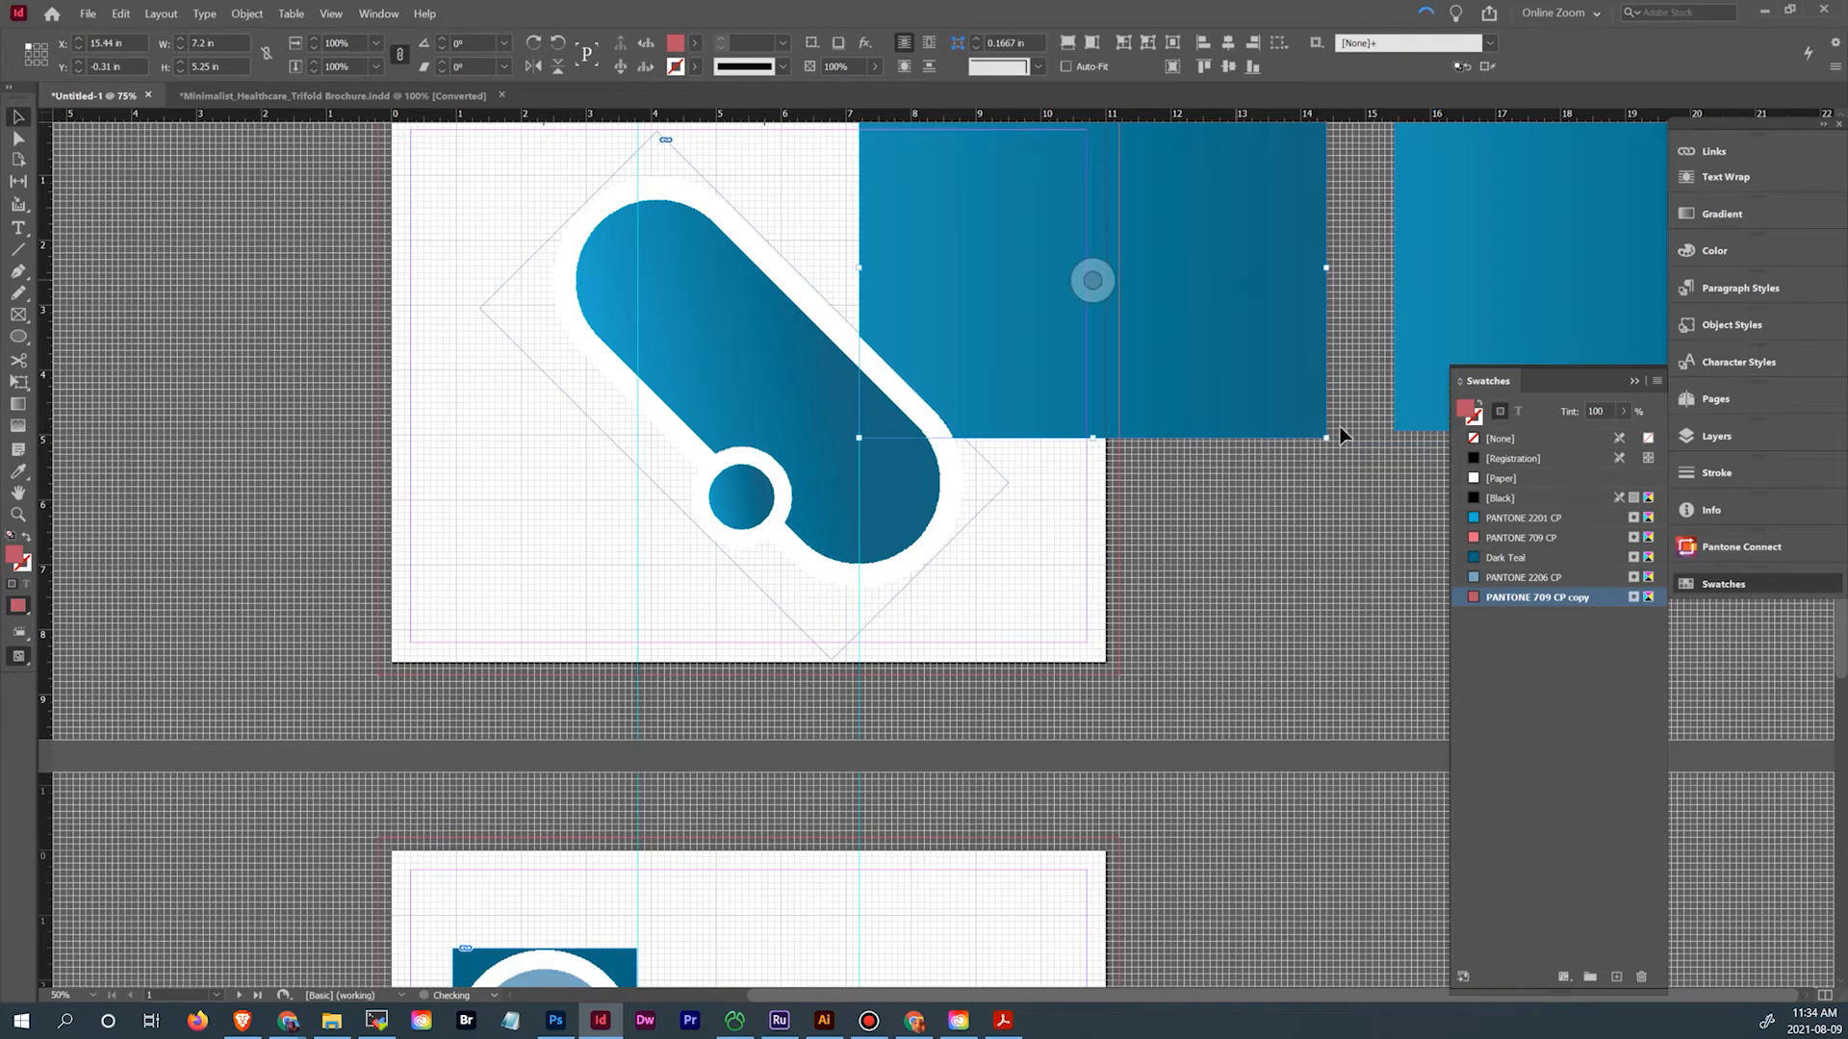
Resize the teal gradient image's frame on page 1 to 4 x 8.9 in and fill it with PANTONE 709 CP
left_click_drag(1326, 438, 1118, 676)
left_click_drag(1176, 432, 1192, 534)
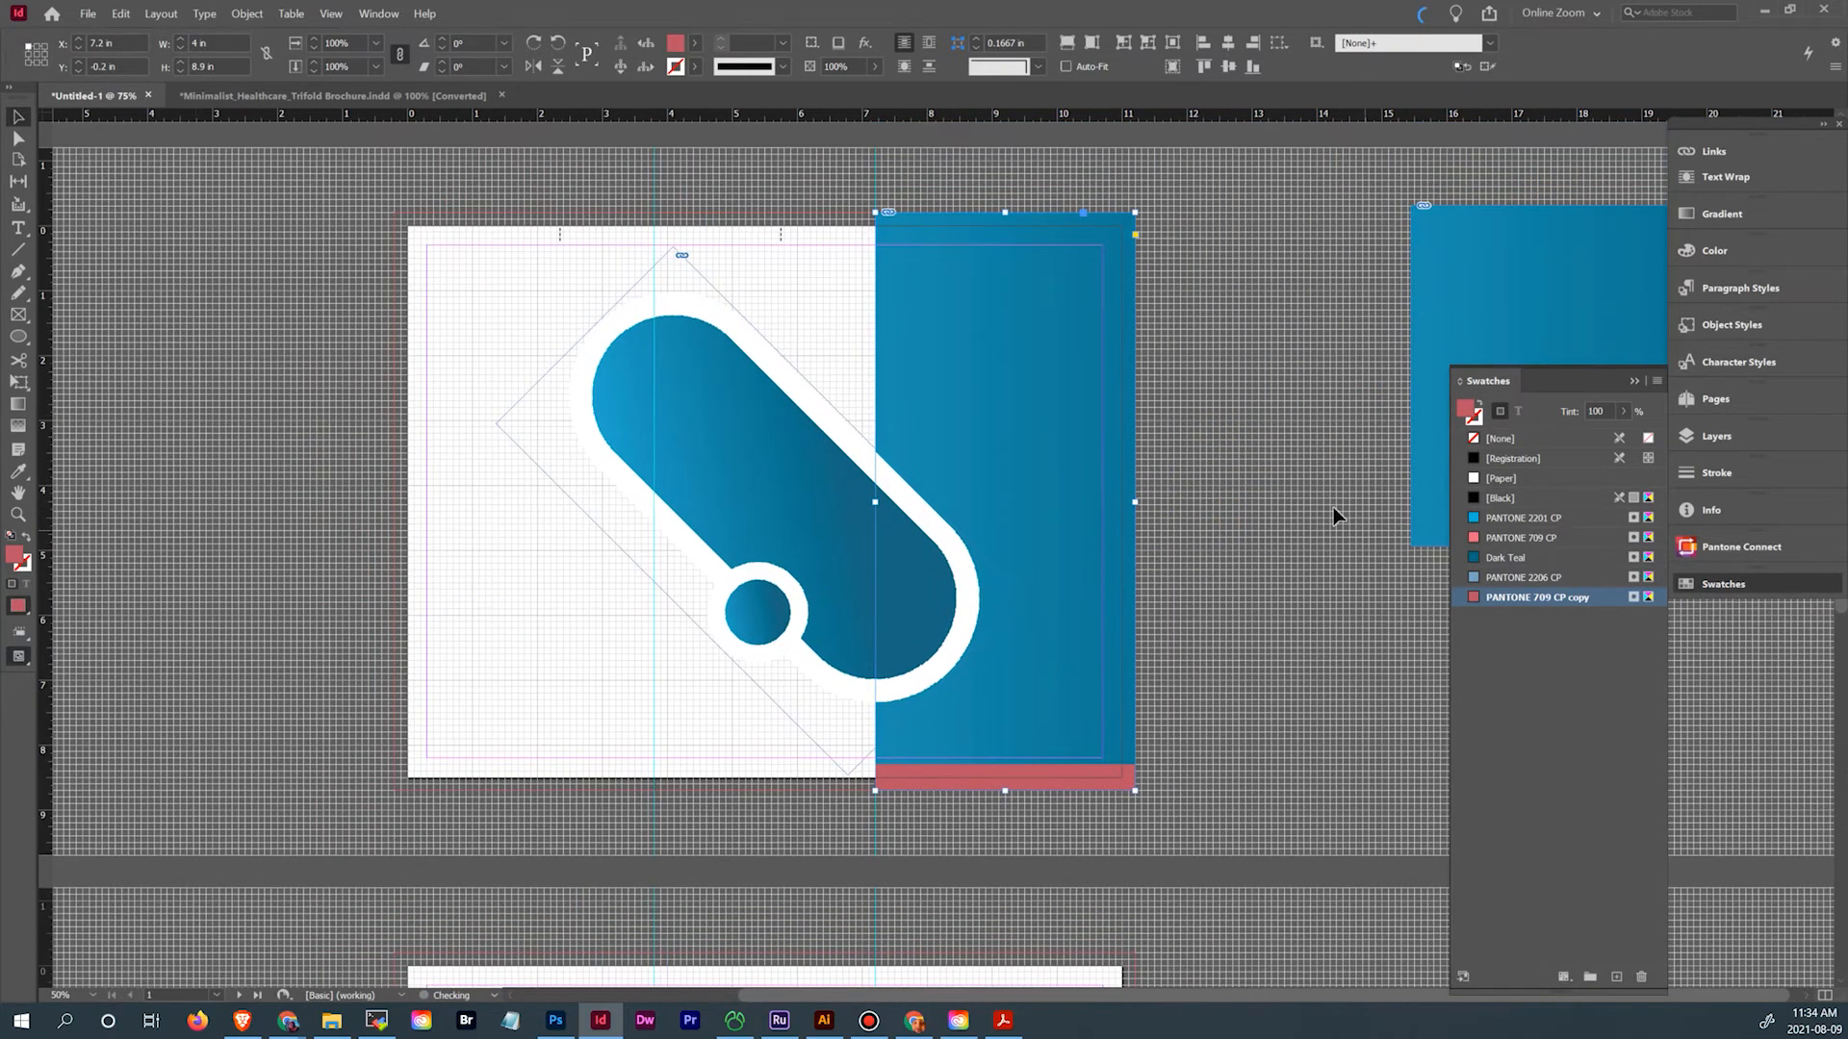
left_click(1544, 535)
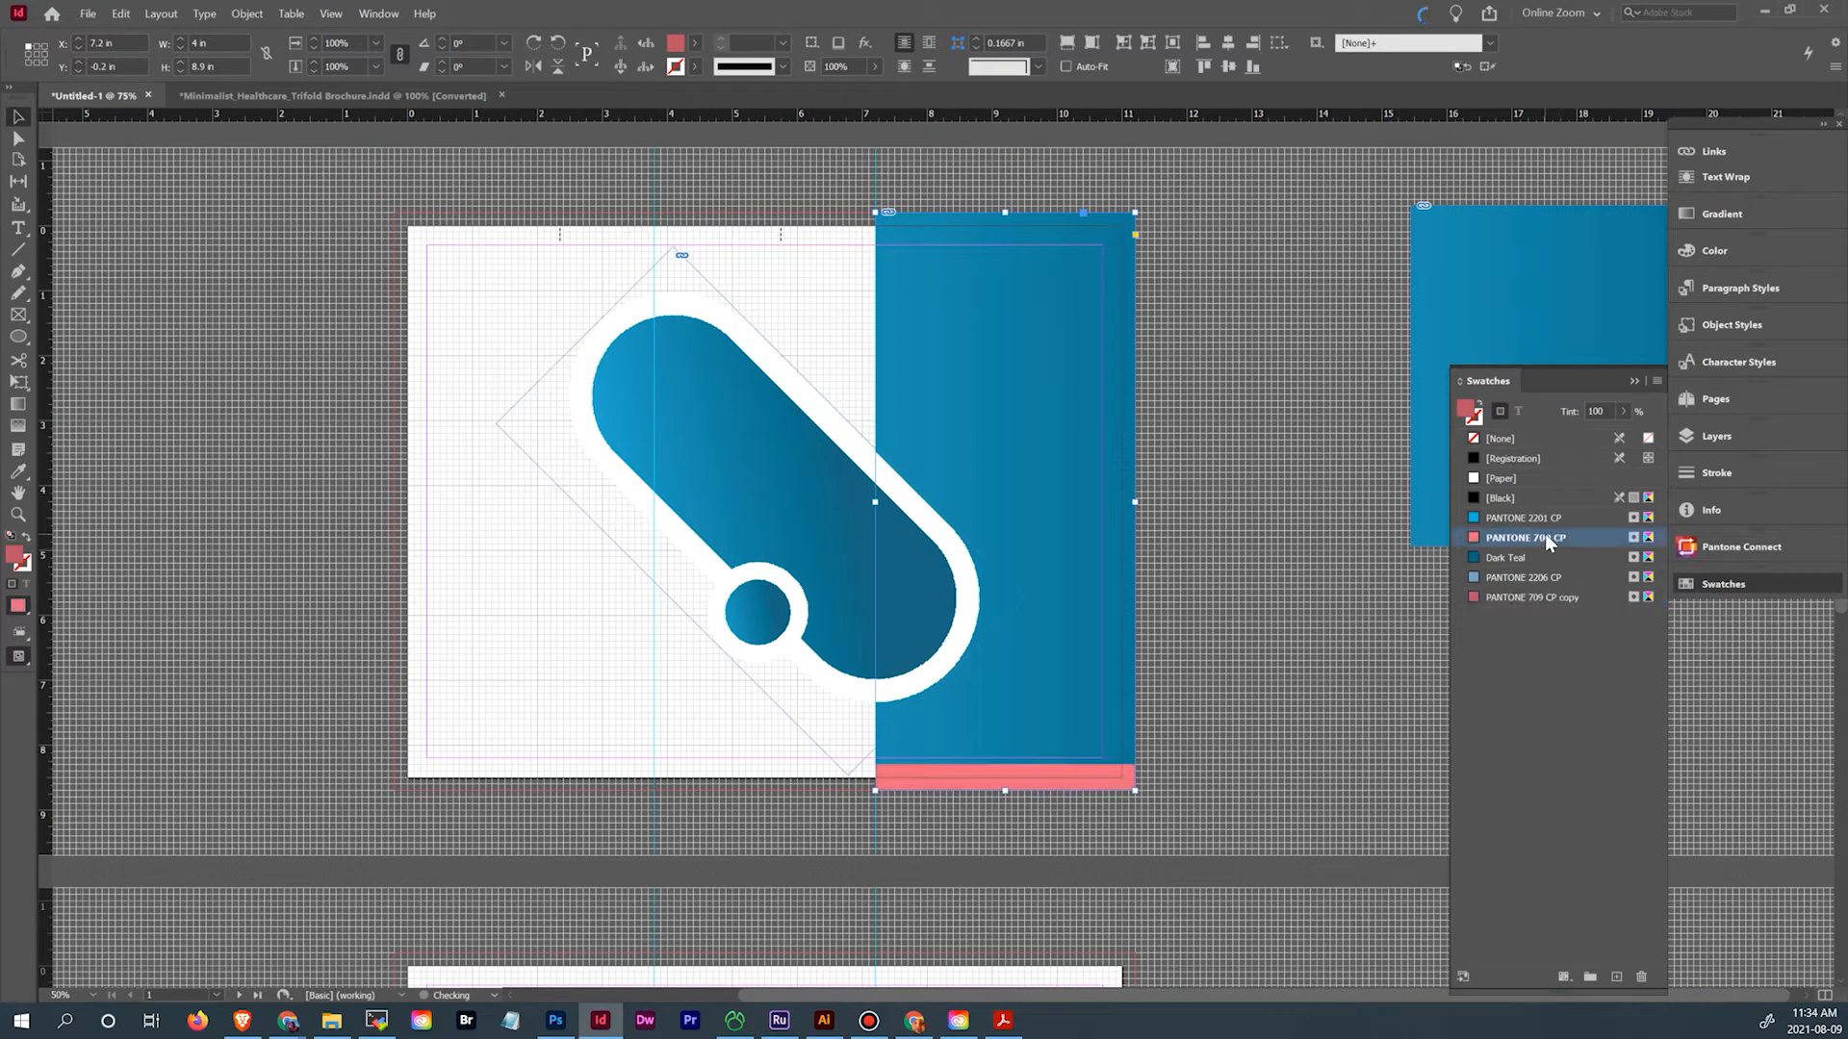
Delete the teal gradient image from inside the front-cover frame, keeping the coral-filled frame
left_click(19, 138)
left_click(1033, 312)
key("Delete")
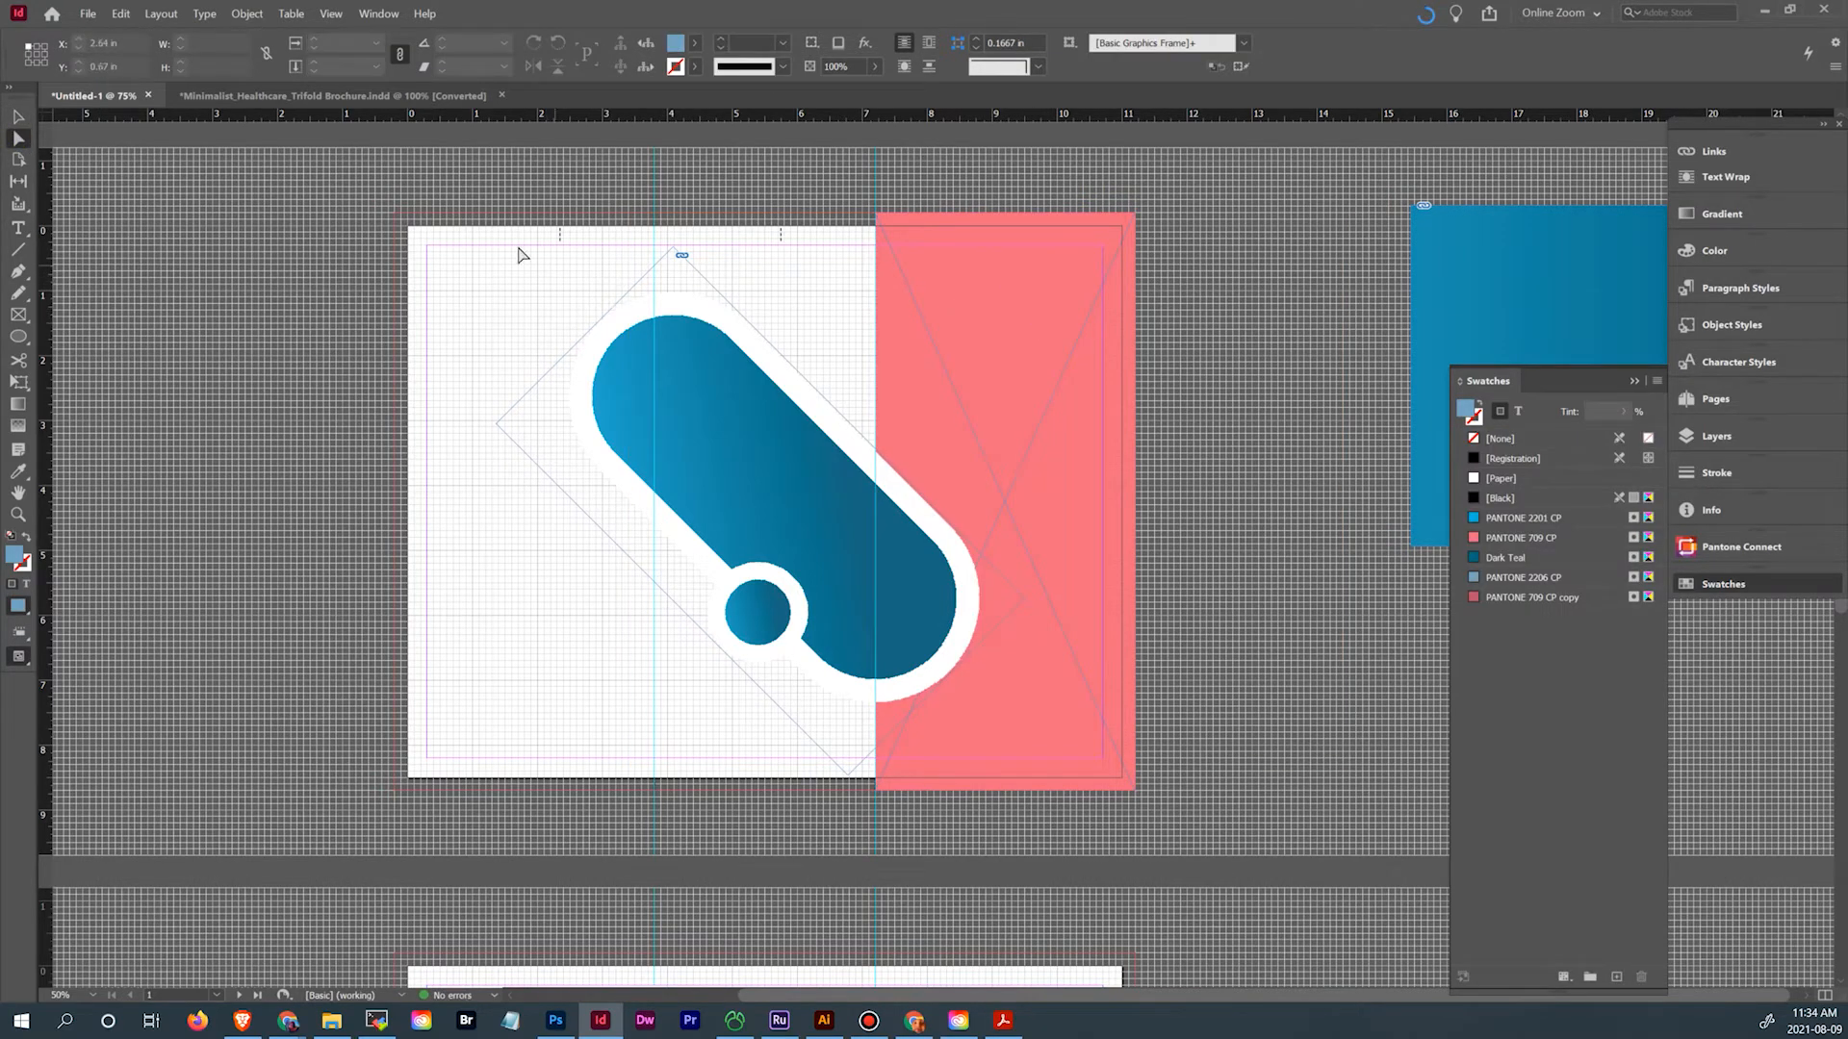
Move the pill graphic up toward the coral panel and rotate its frame upright to -90°
left_click(19, 117)
left_click(572, 394)
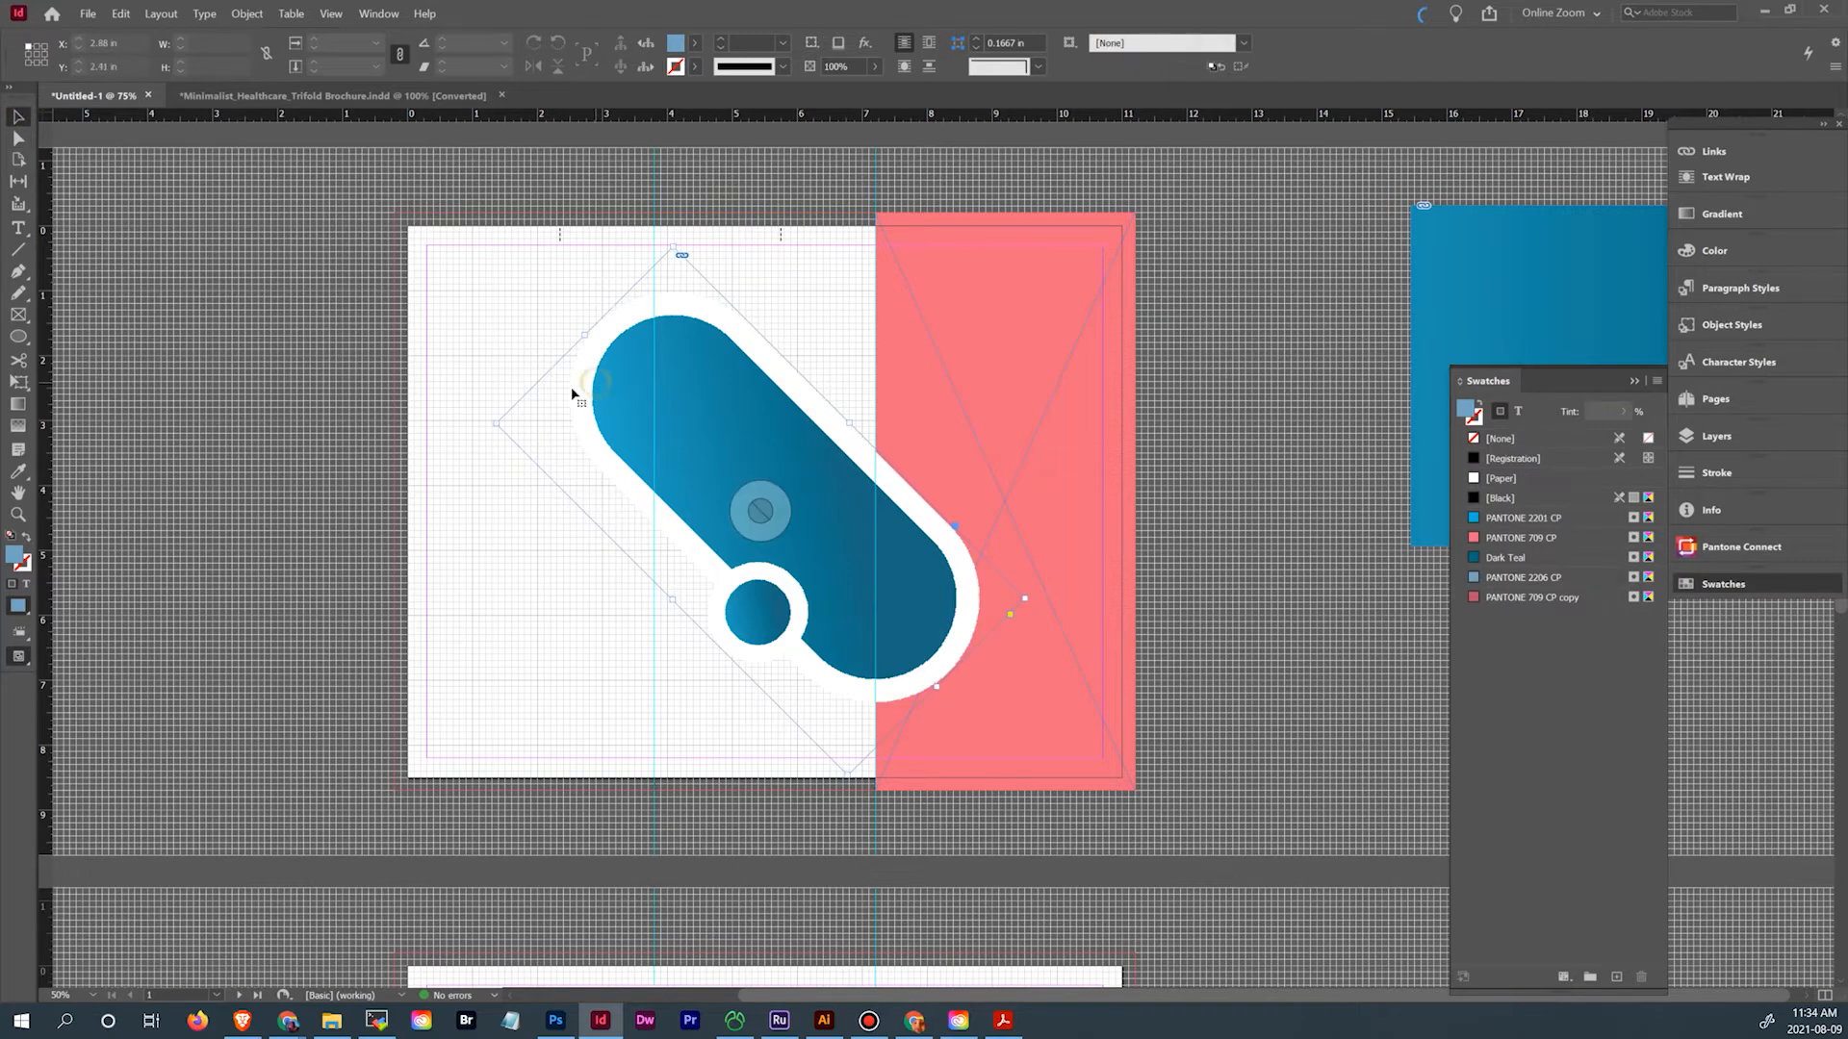
left_click_drag(586, 442, 685, 365)
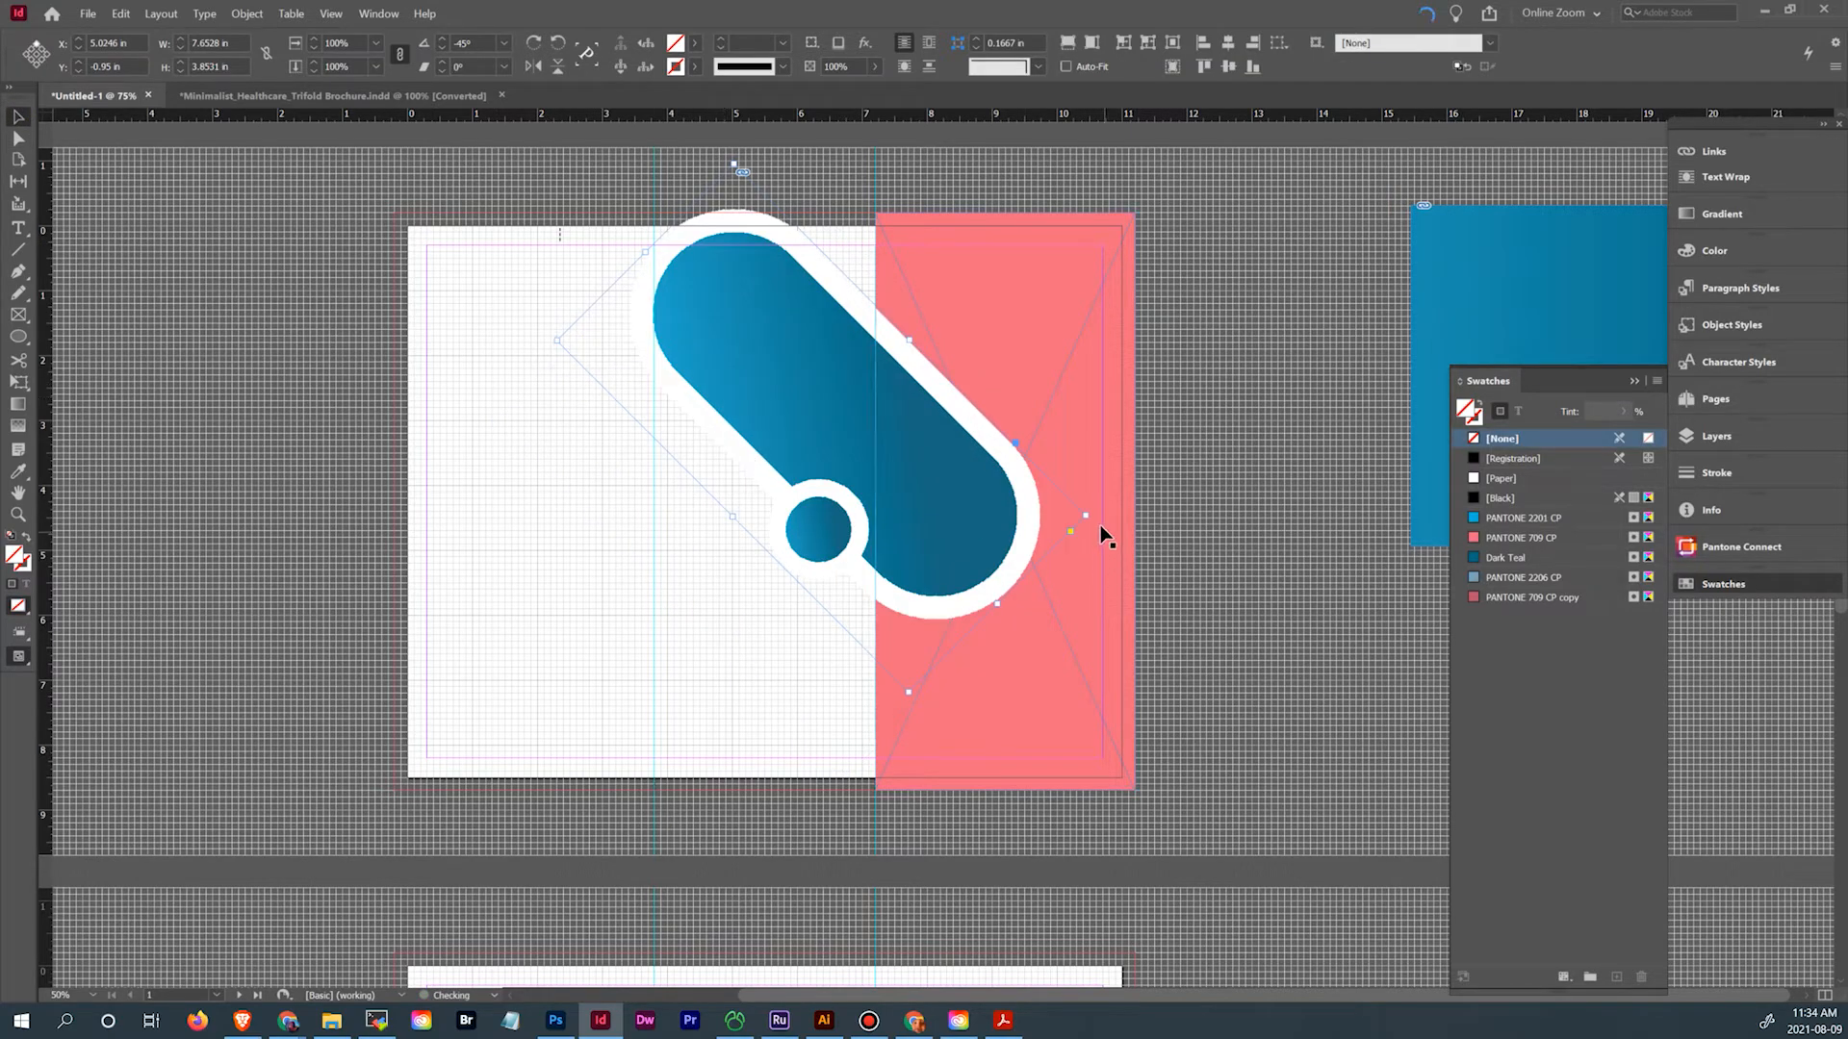
left_click_drag(1092, 515, 986, 622)
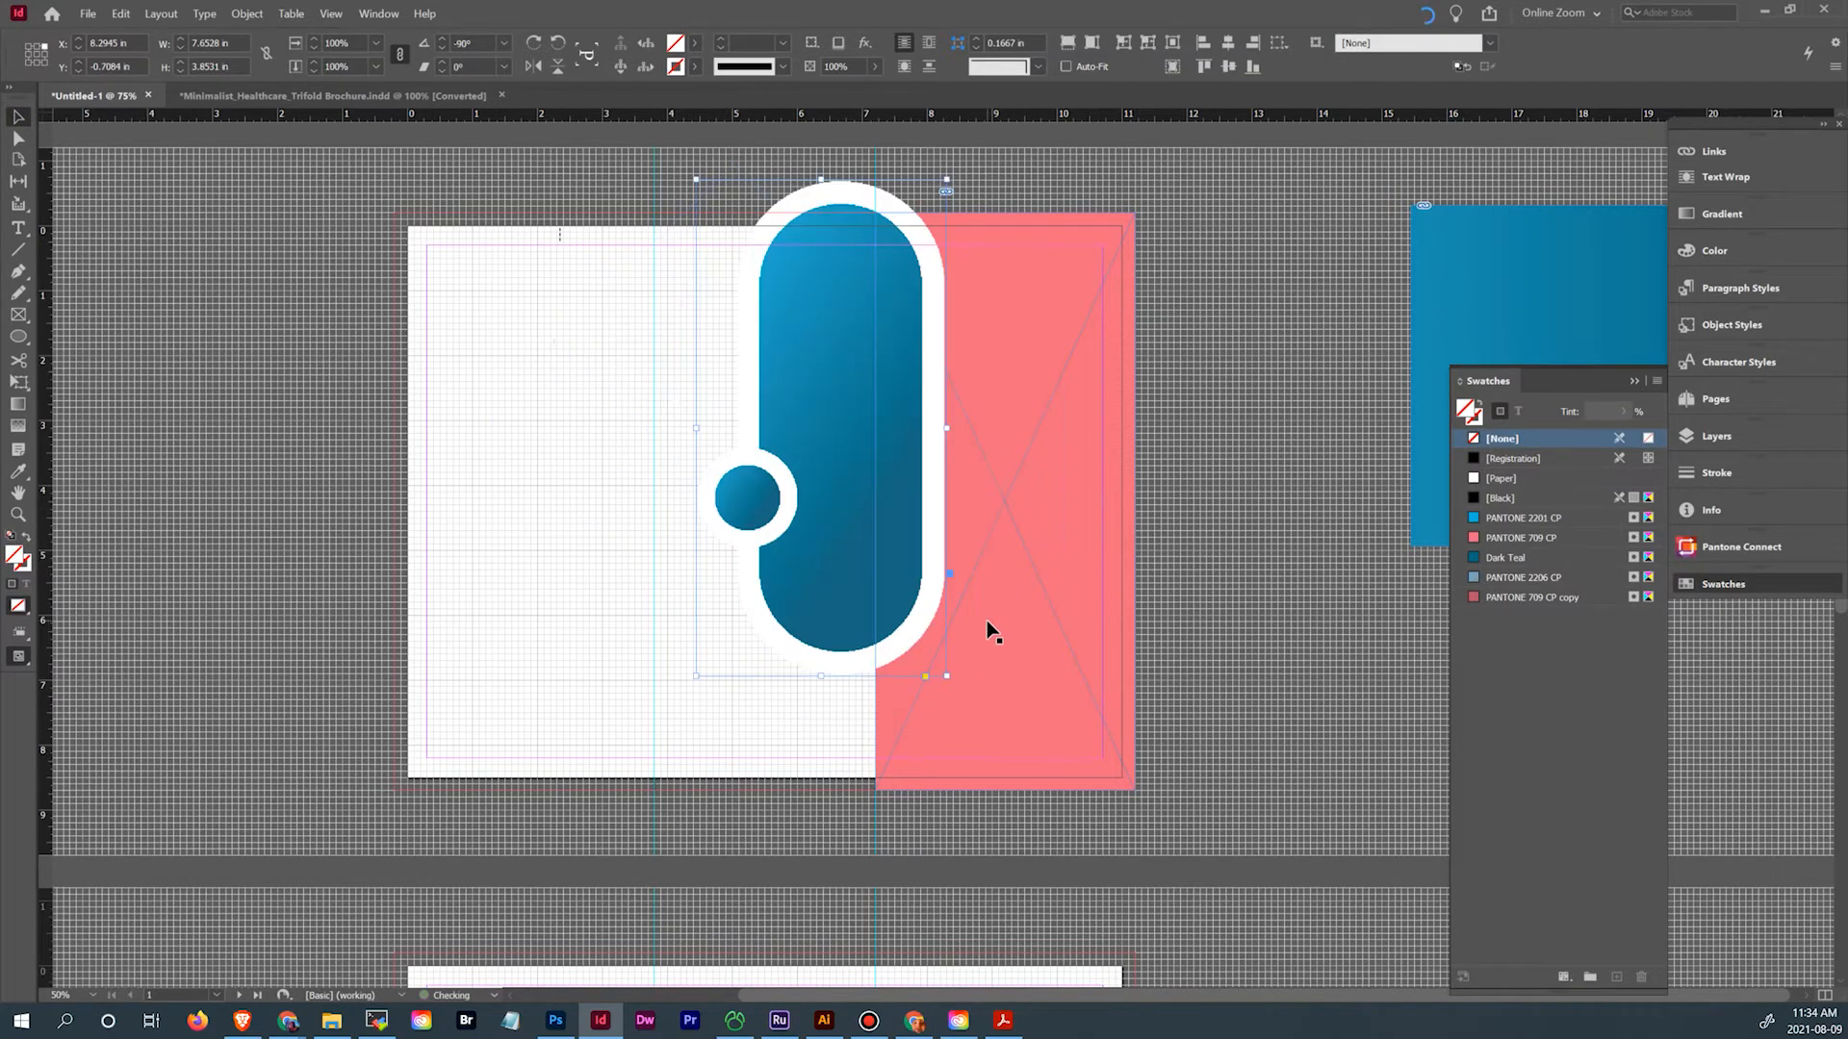
key("ctrl+z")
left_click_drag(606, 348, 658, 379)
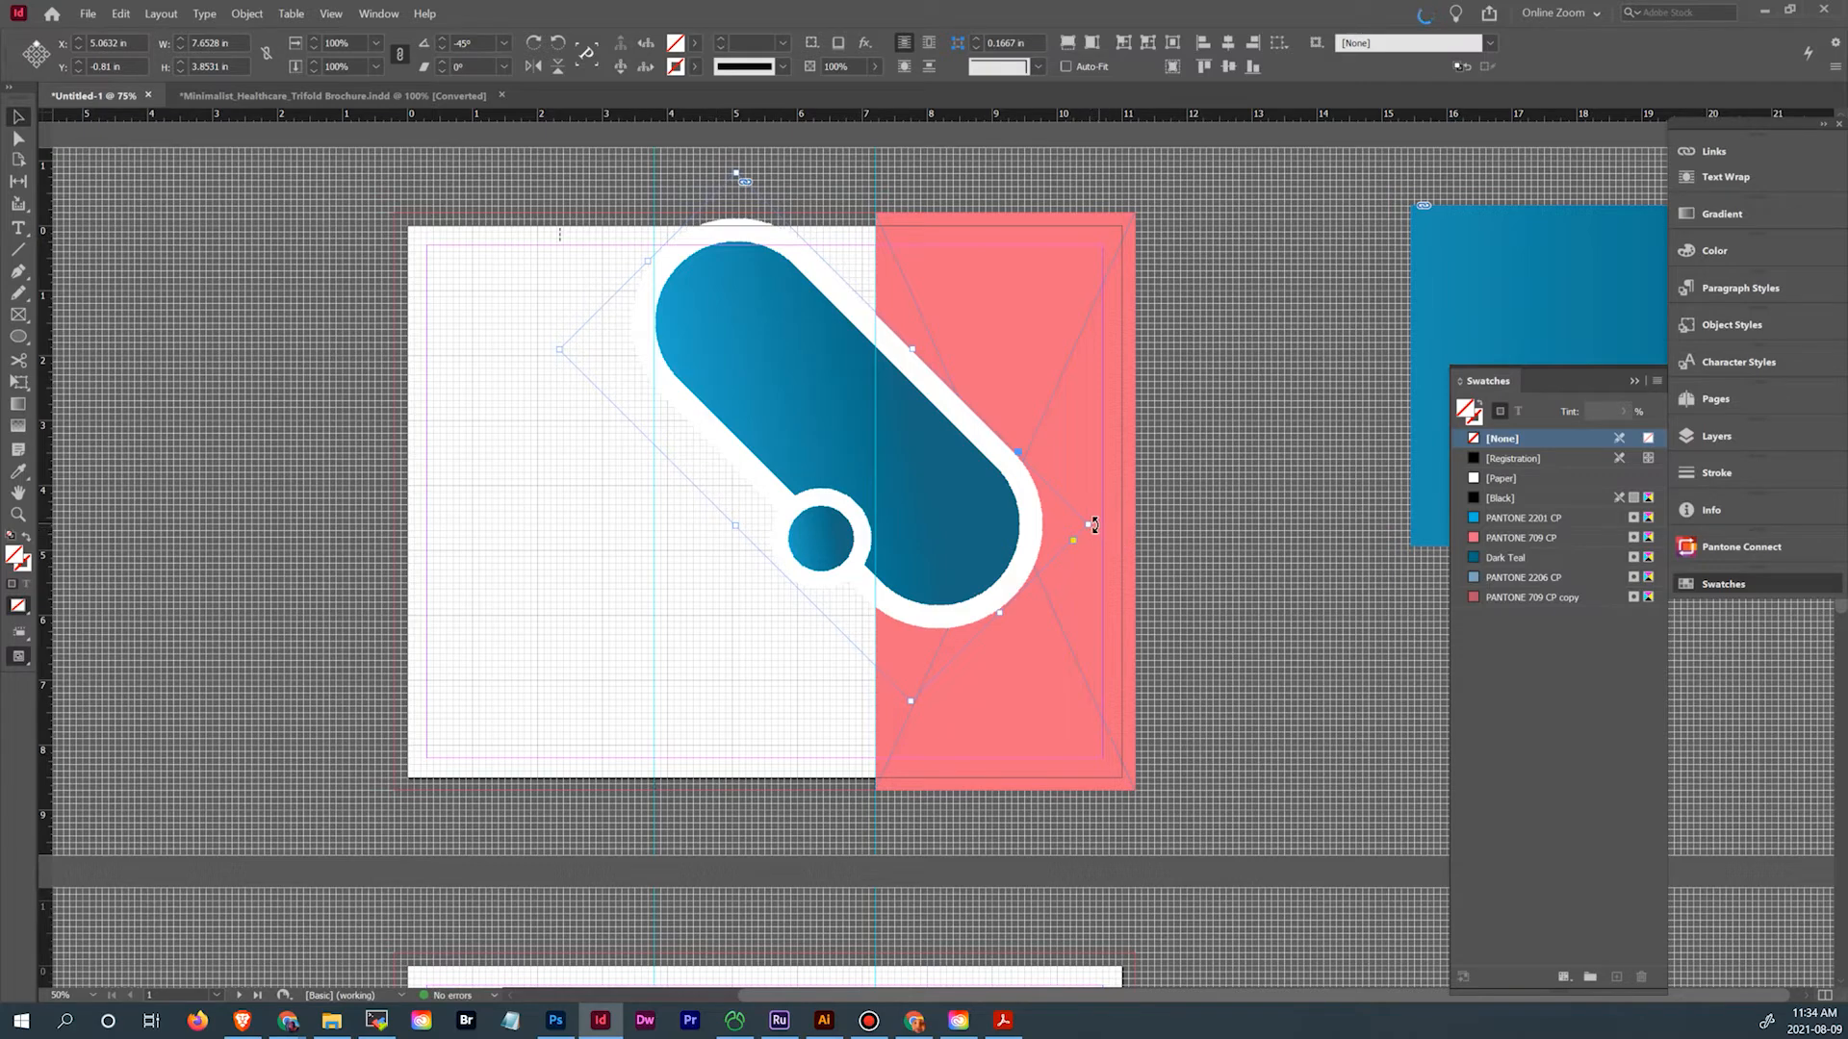
left_click_drag(1094, 524, 966, 623)
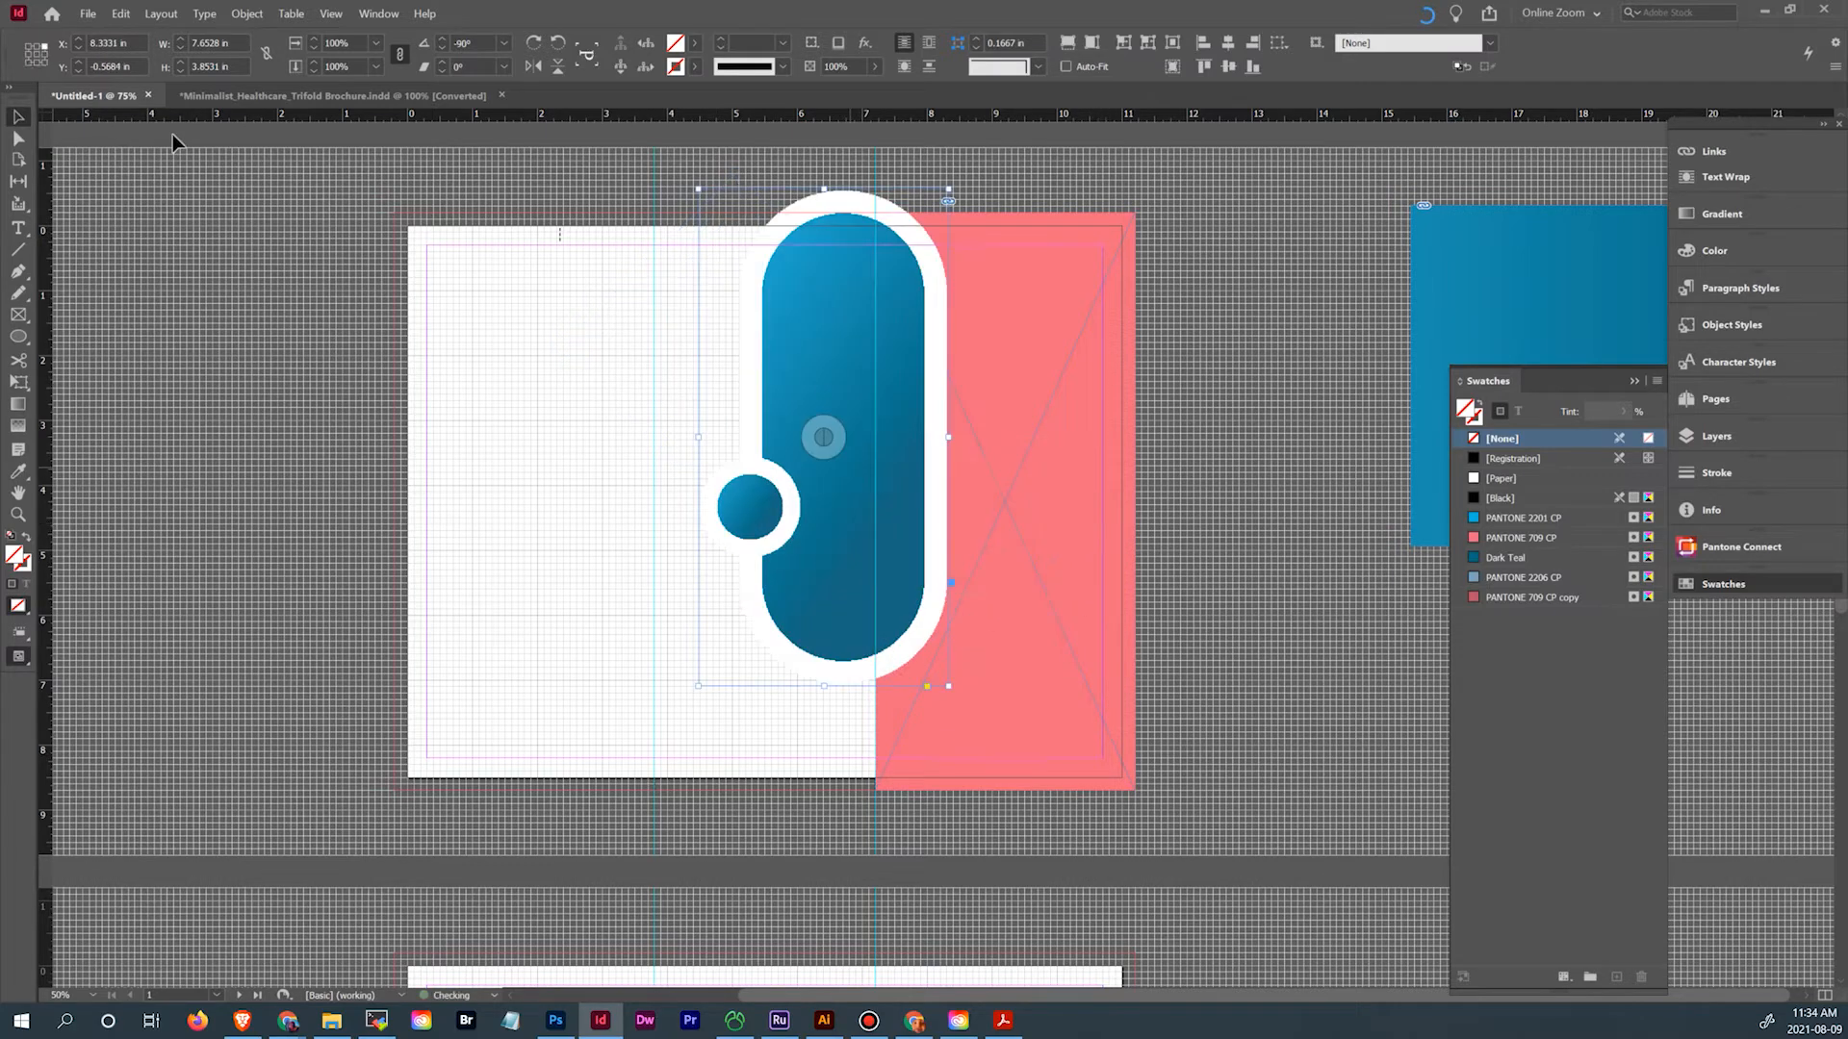
Rotate the pill image inside its frame to -45° and shift it to X -0.9154 in, Y -1.5216 in within the frame
left_click(17, 137)
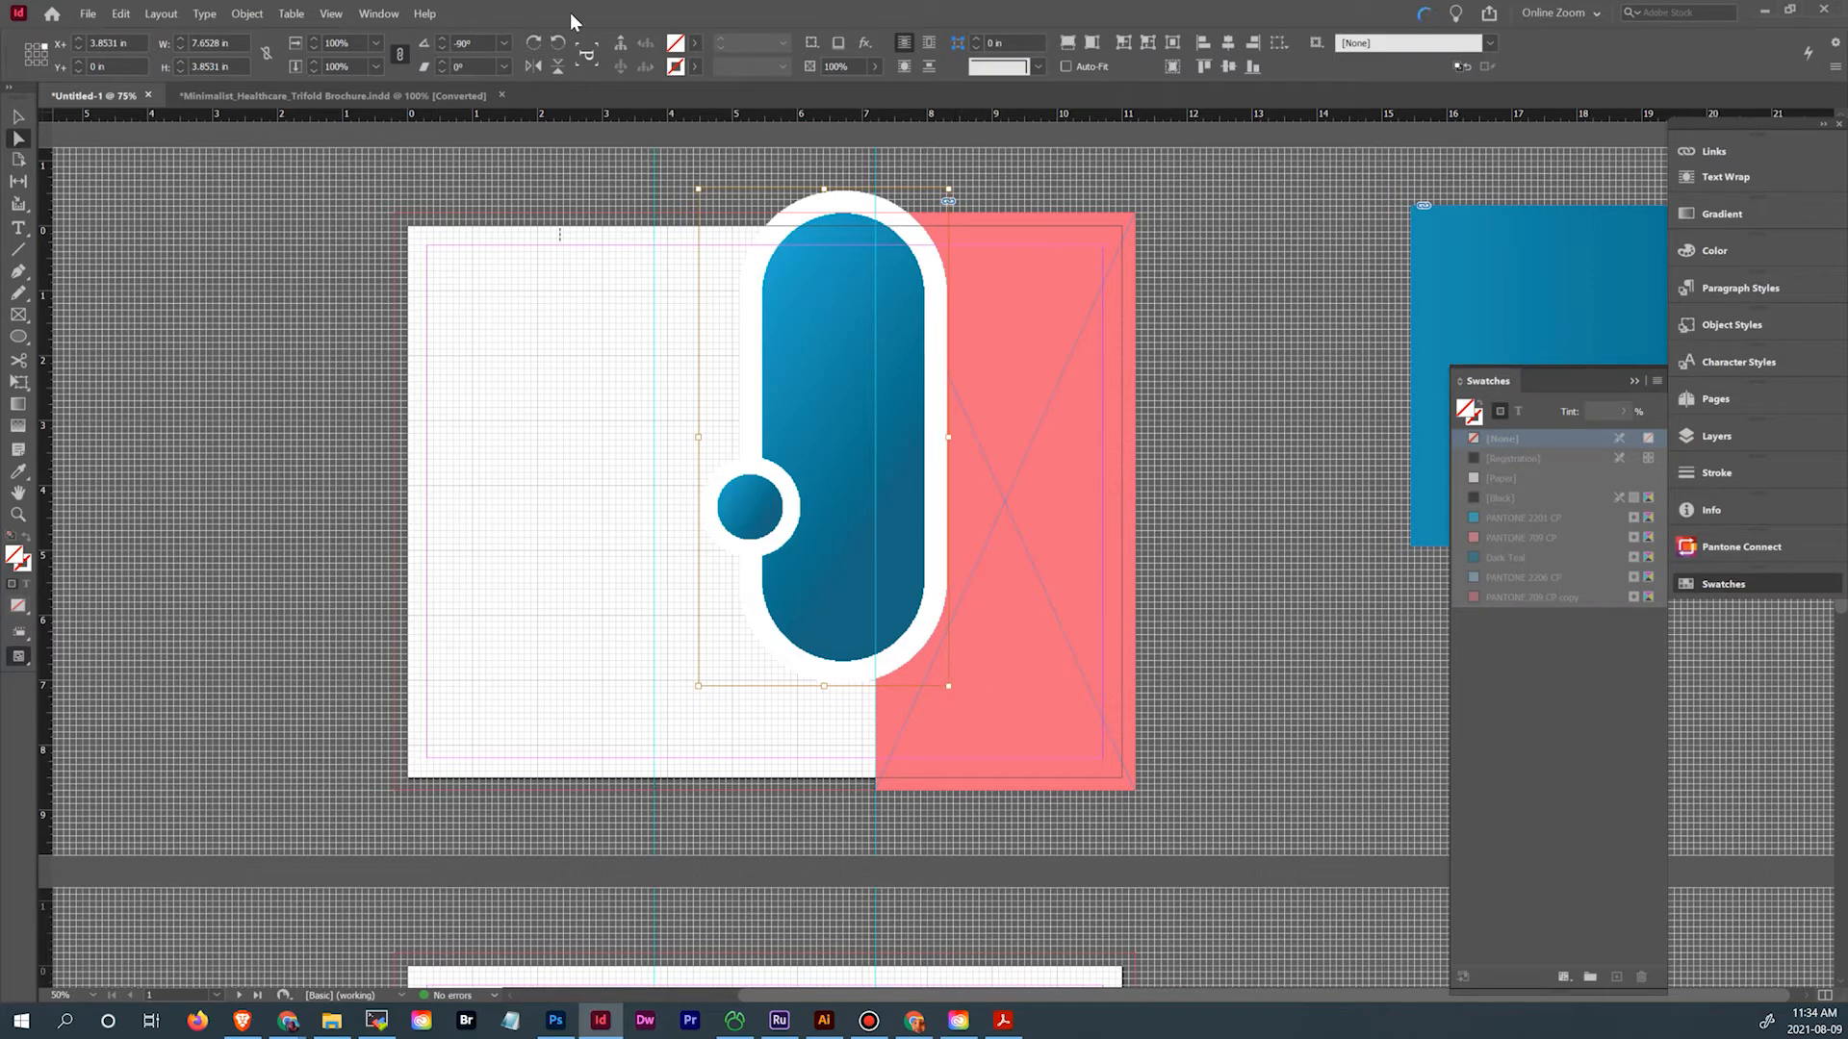
left_click(447, 46)
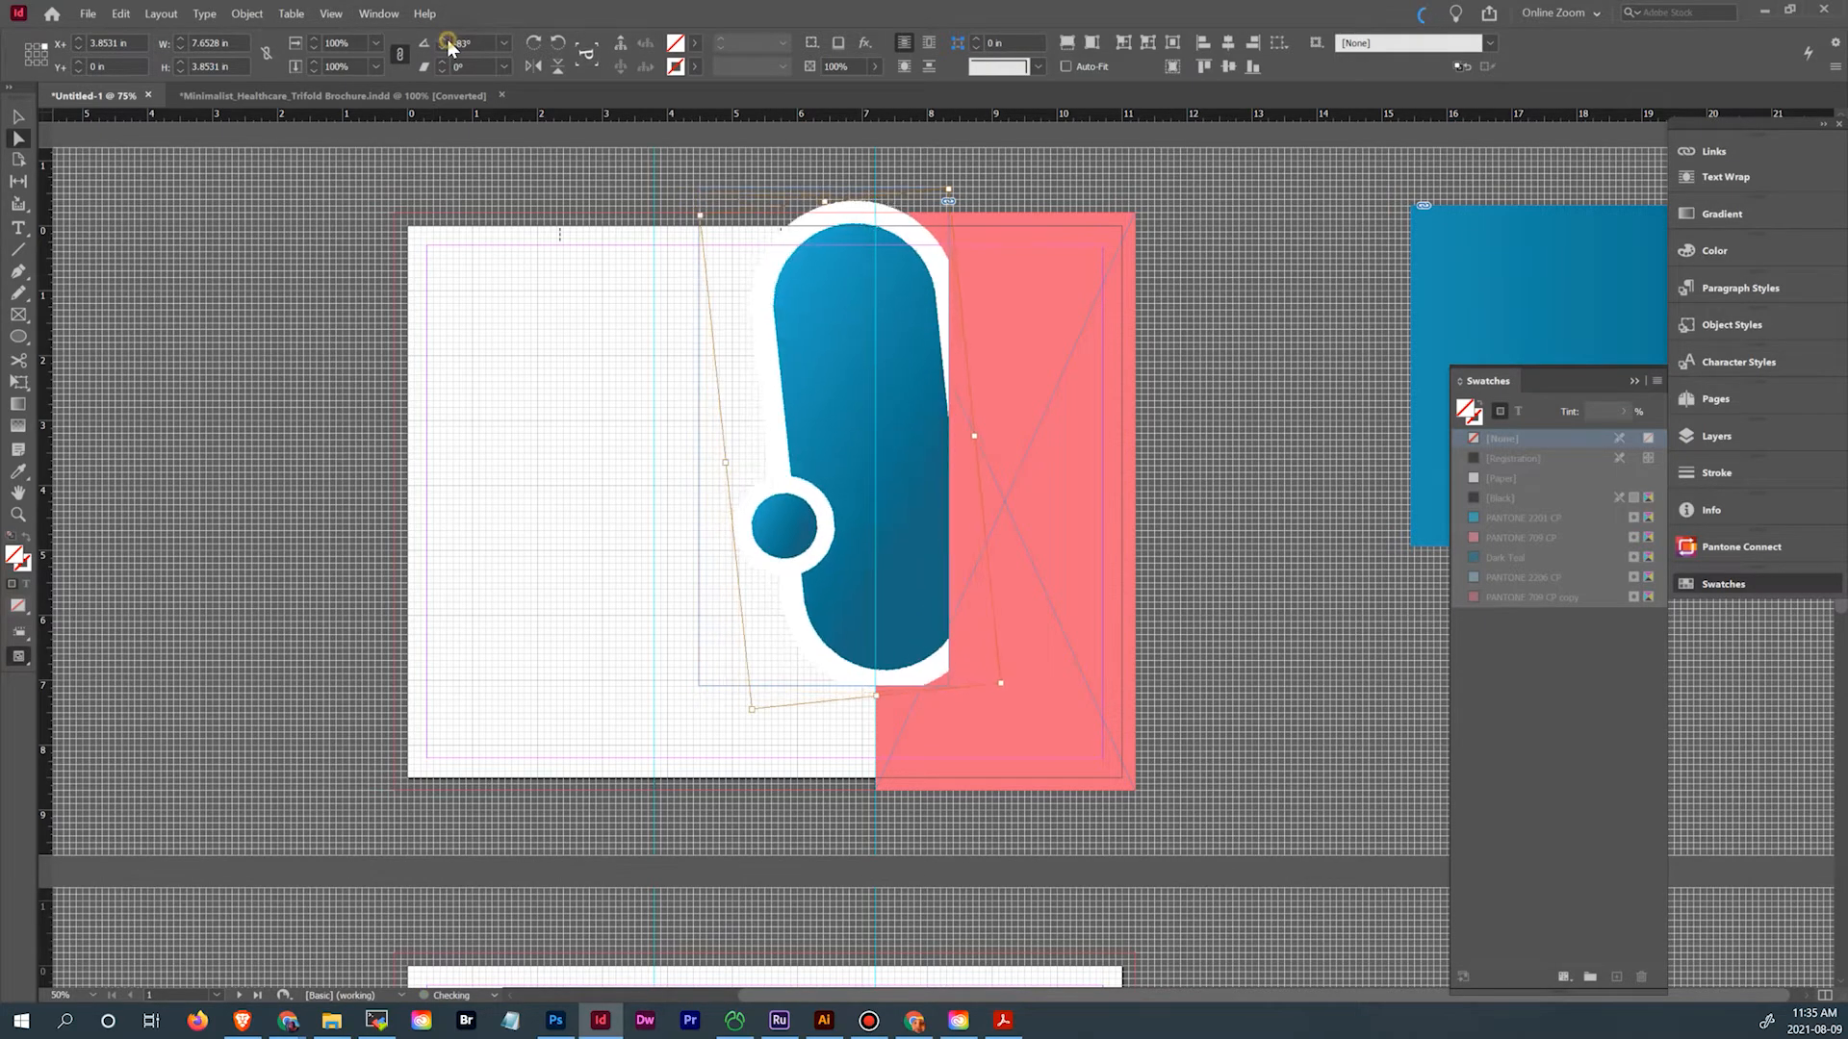
left_click(447, 46)
left_click(446, 47)
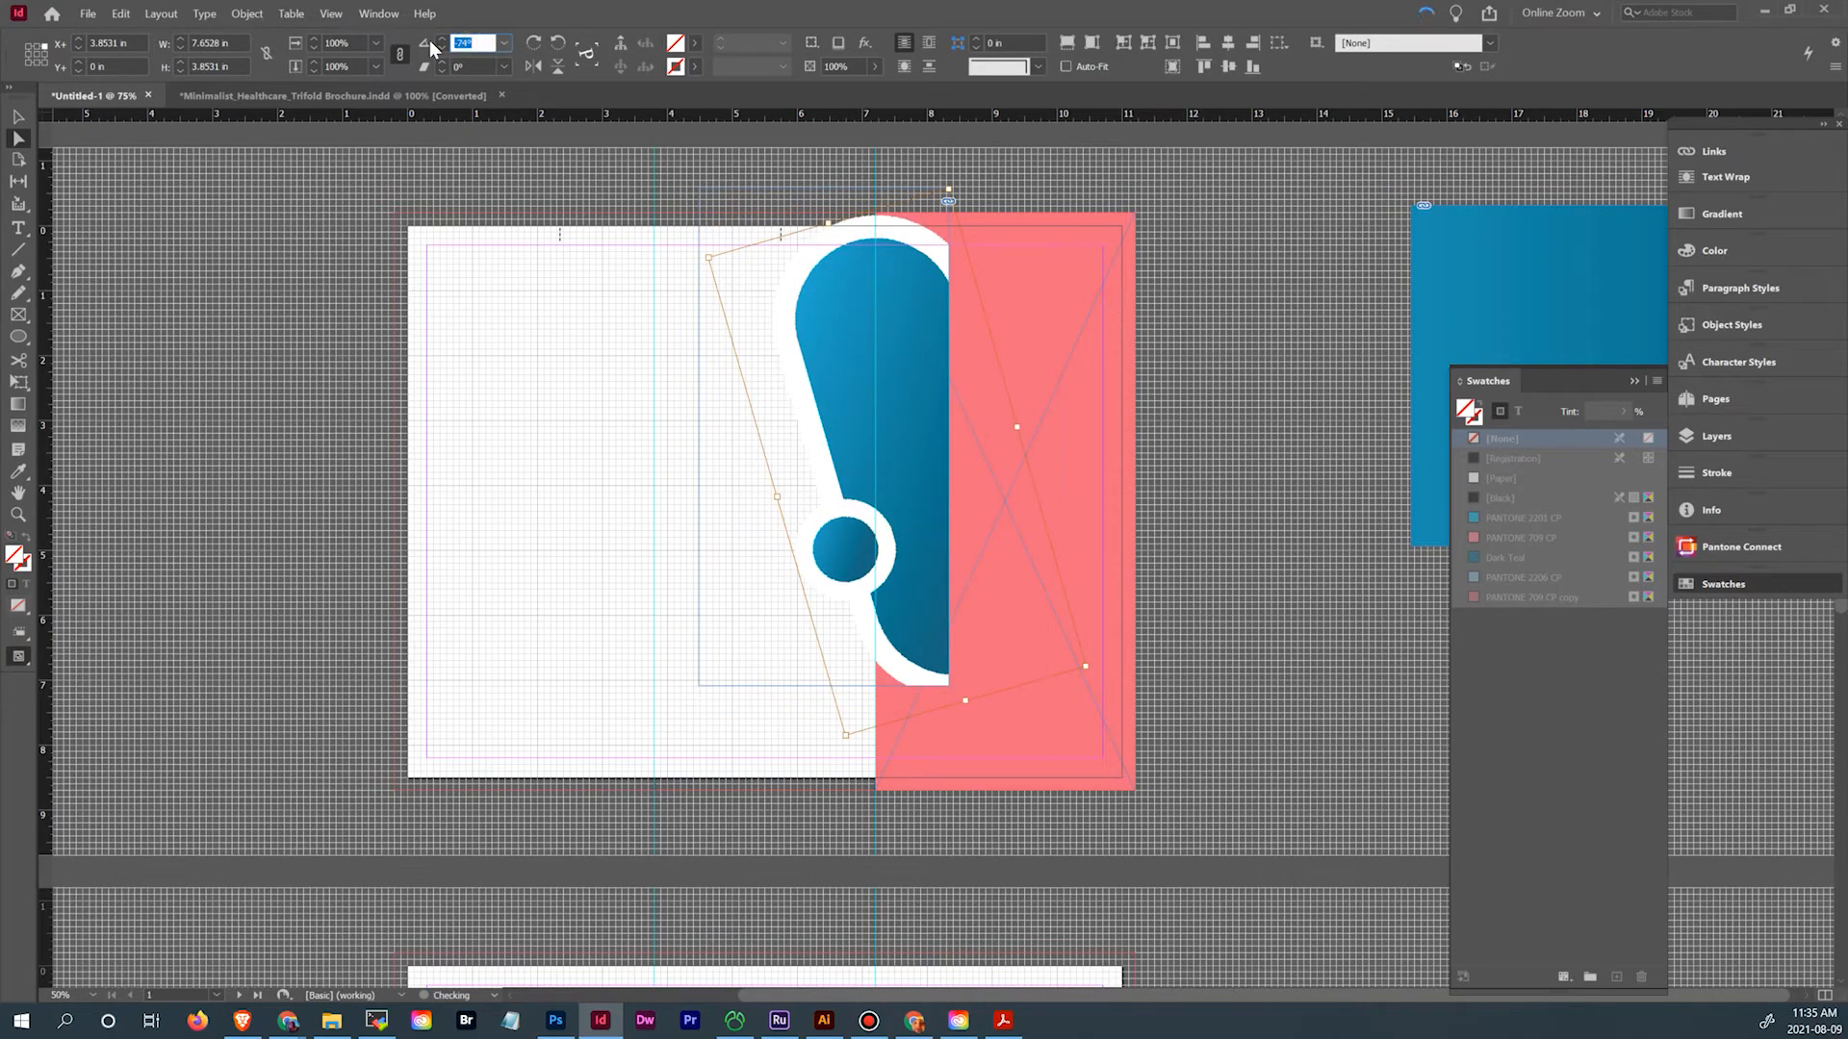
type("-45")
key("Return")
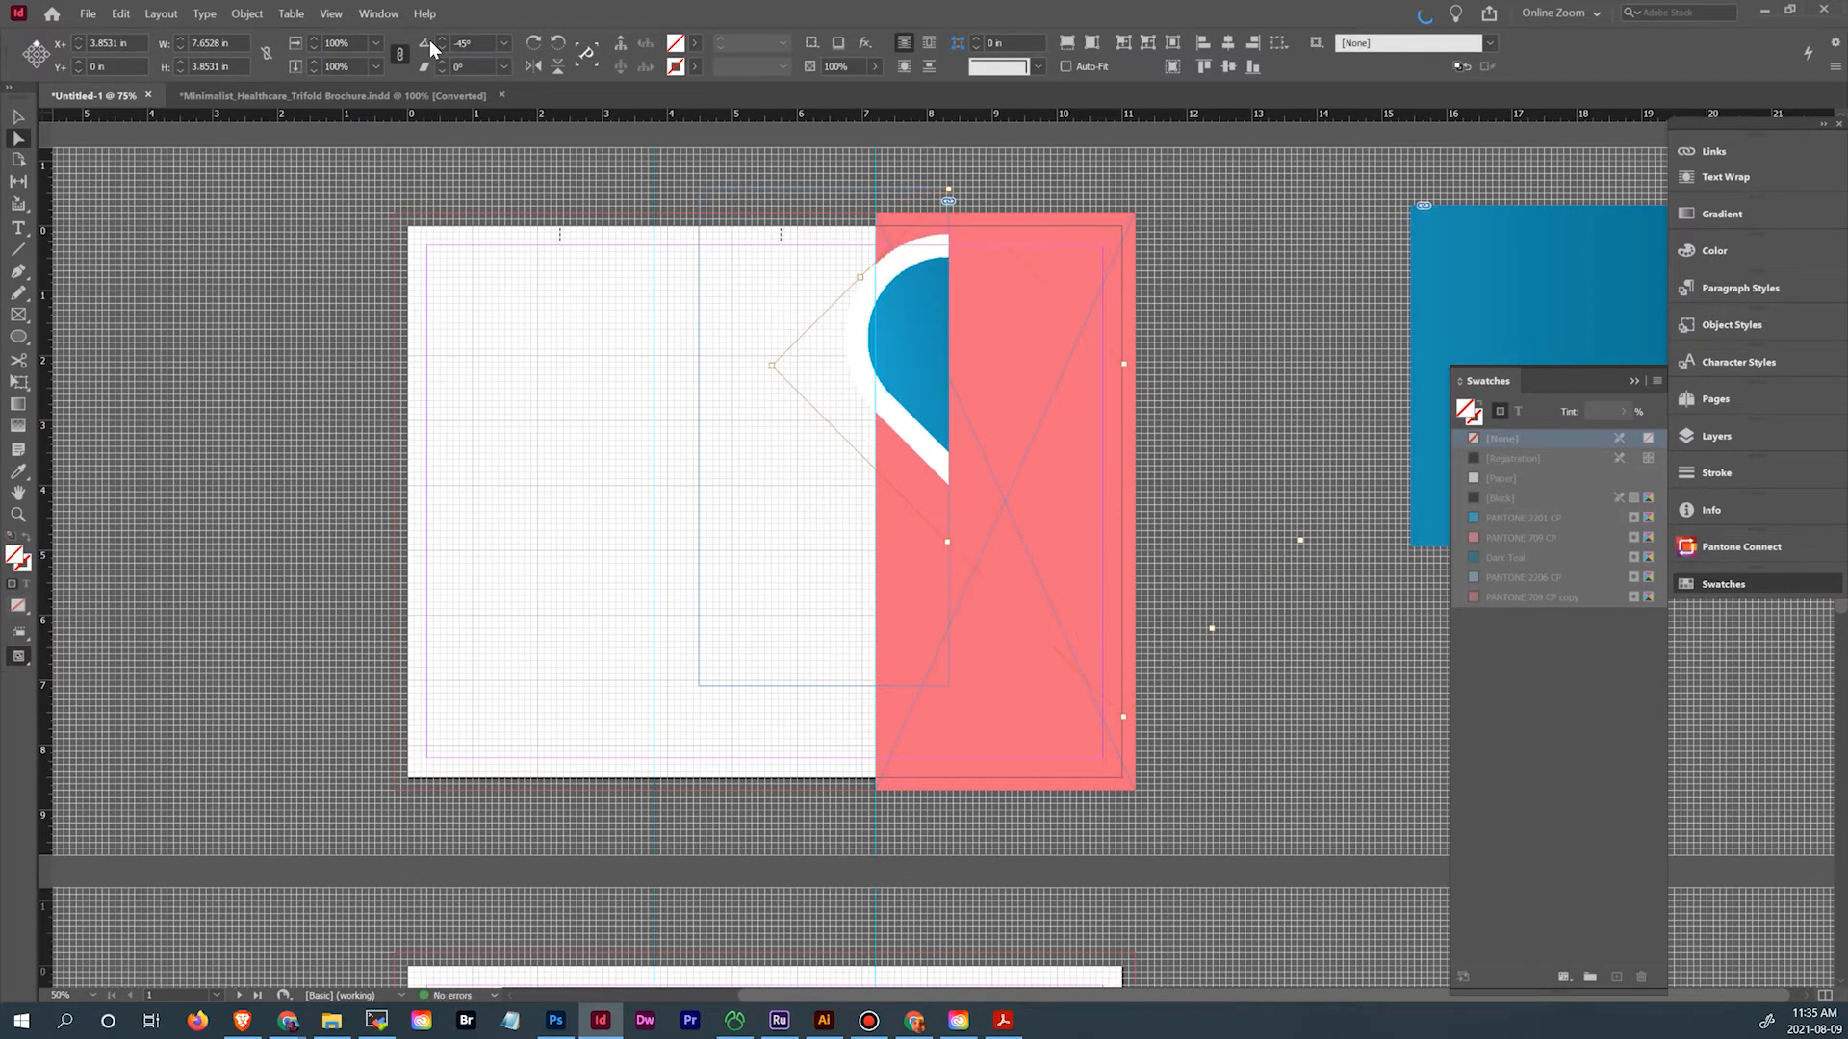
left_click_drag(905, 353, 787, 349)
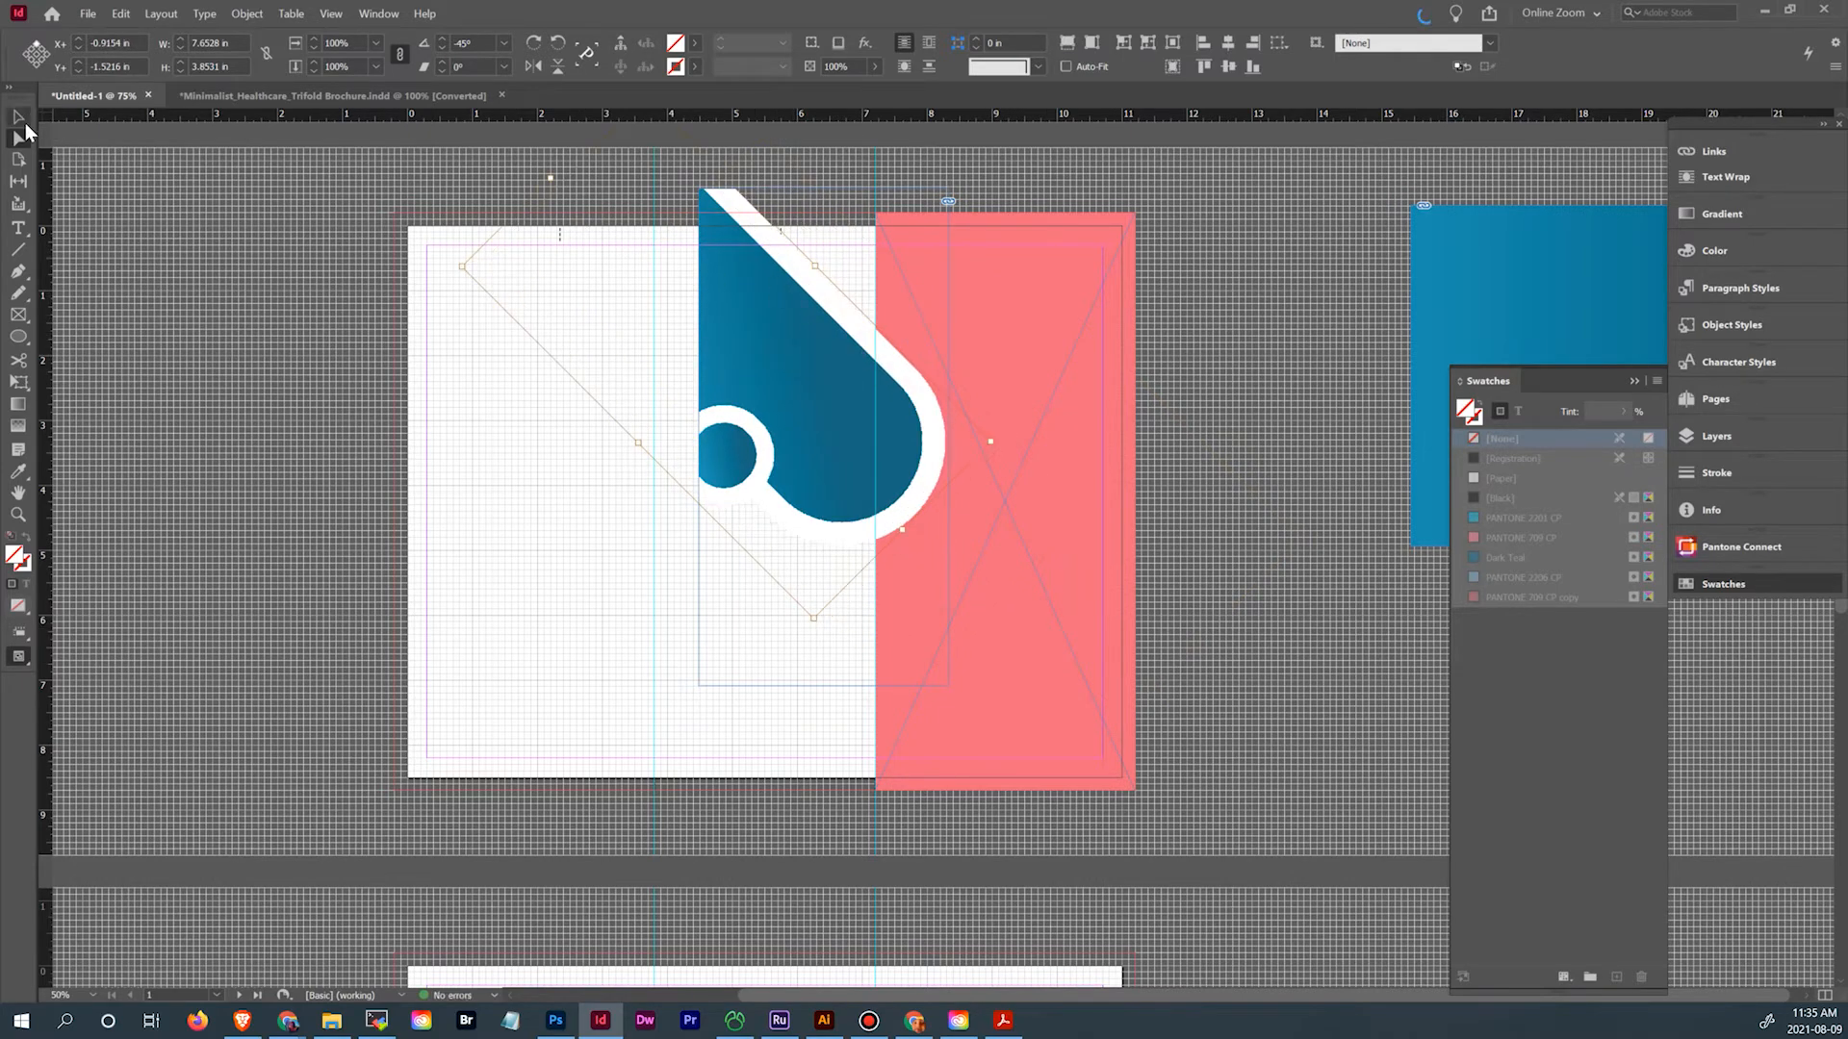
Consult the original brochure's front cover, then align the pill frame with the coral panel at Y -0.2 in and resize it to 5.55 x 4 in
left_click(308, 95)
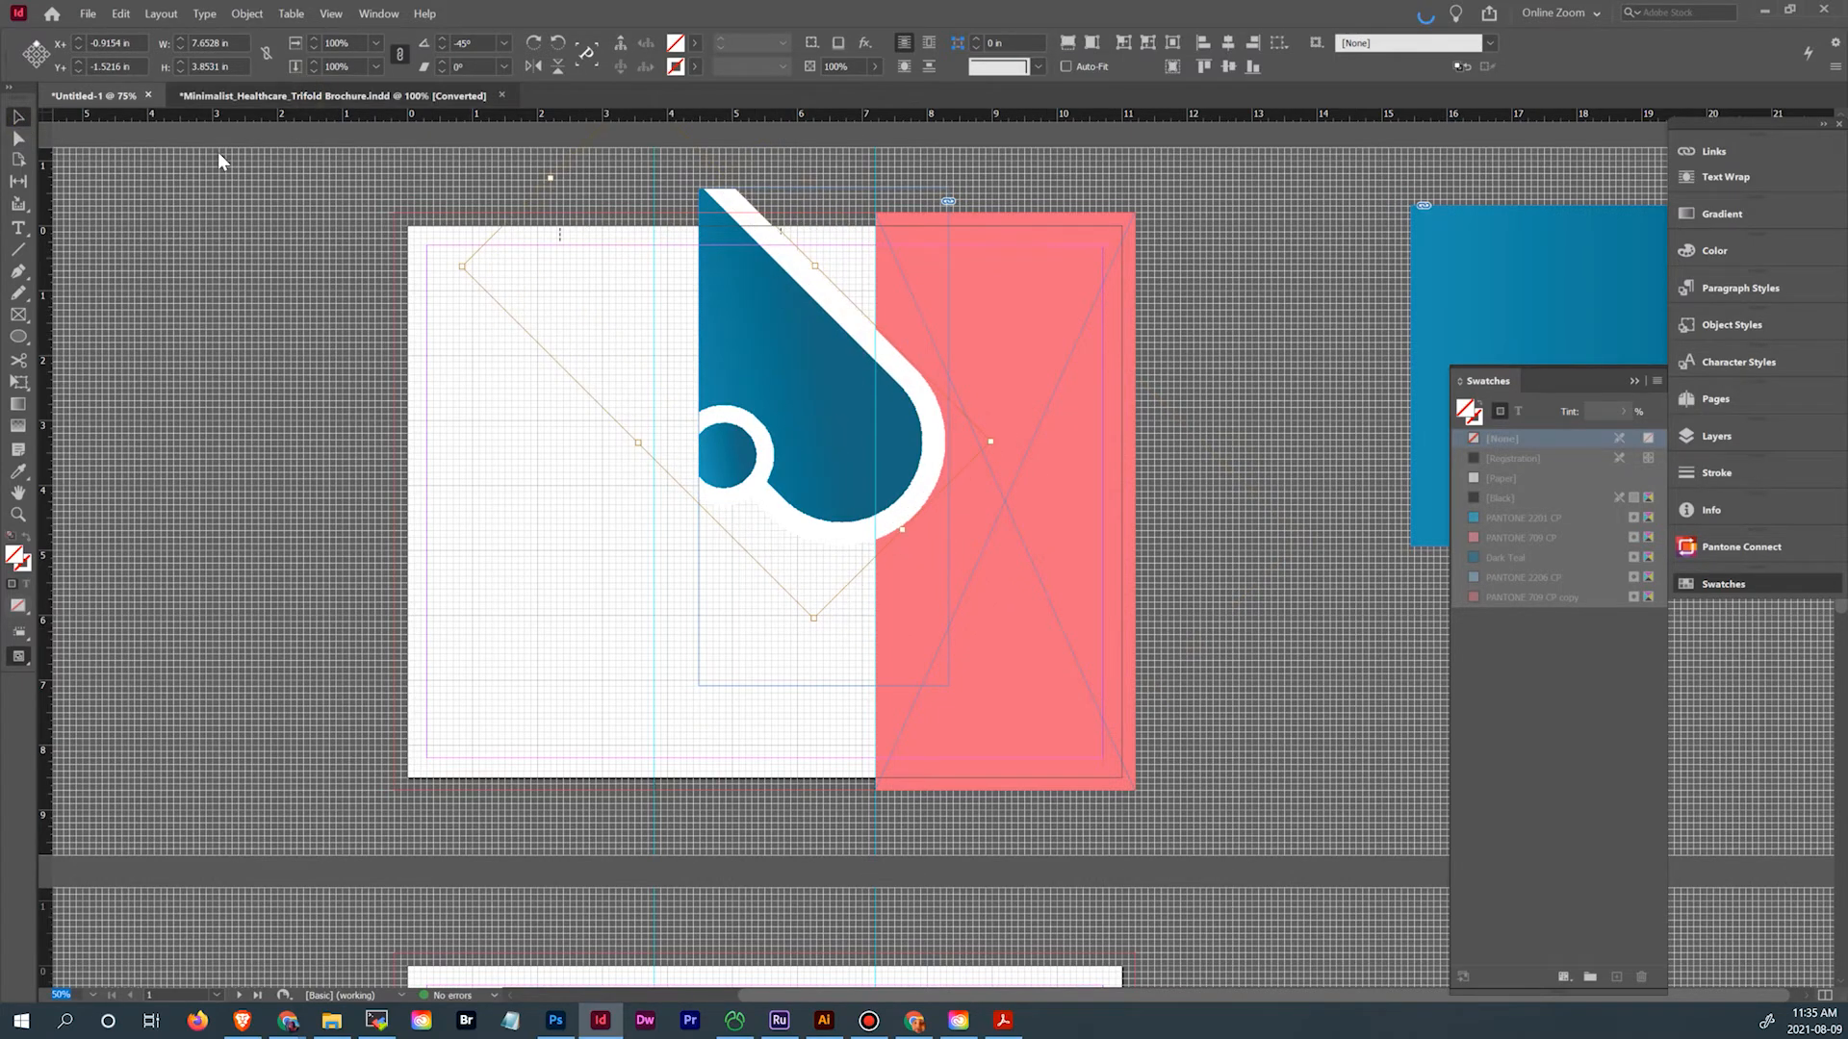
scroll(1039, 414, "up", 2)
scroll(1039, 414, "right", 3)
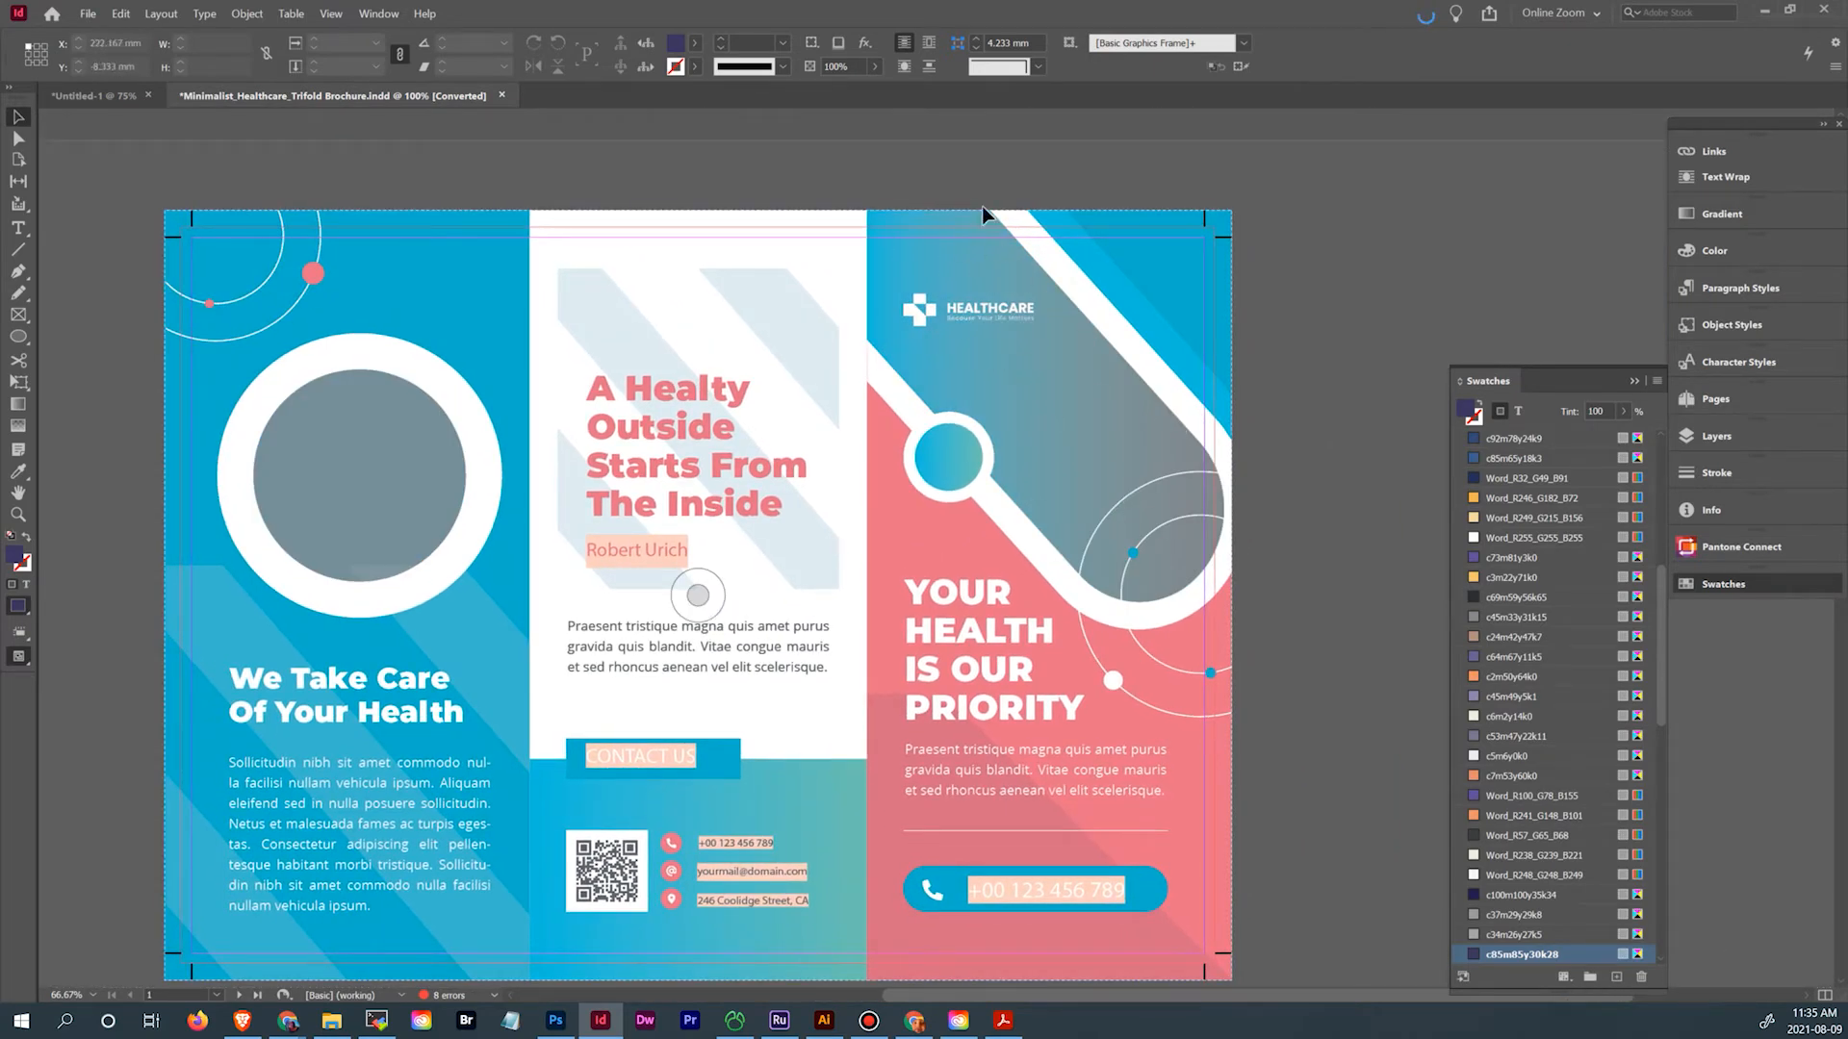
left_click(697, 595)
left_click(125, 94)
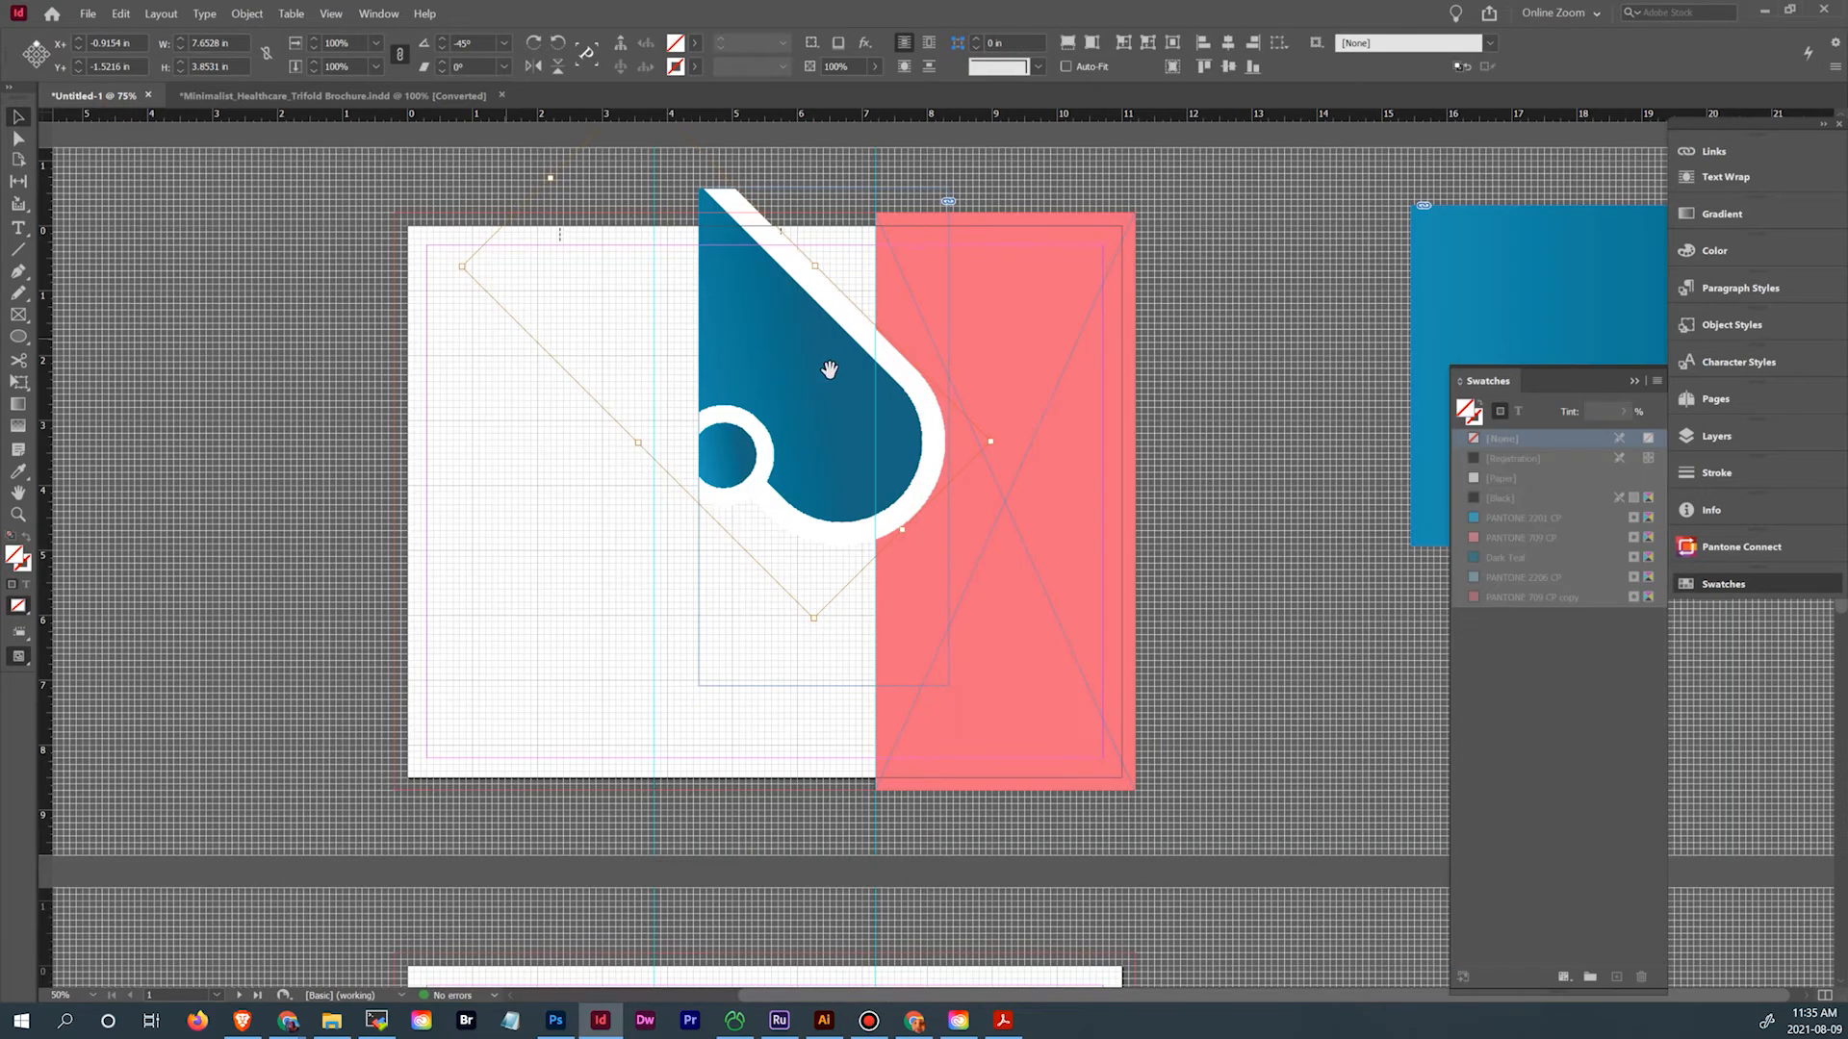
left_click(823, 437)
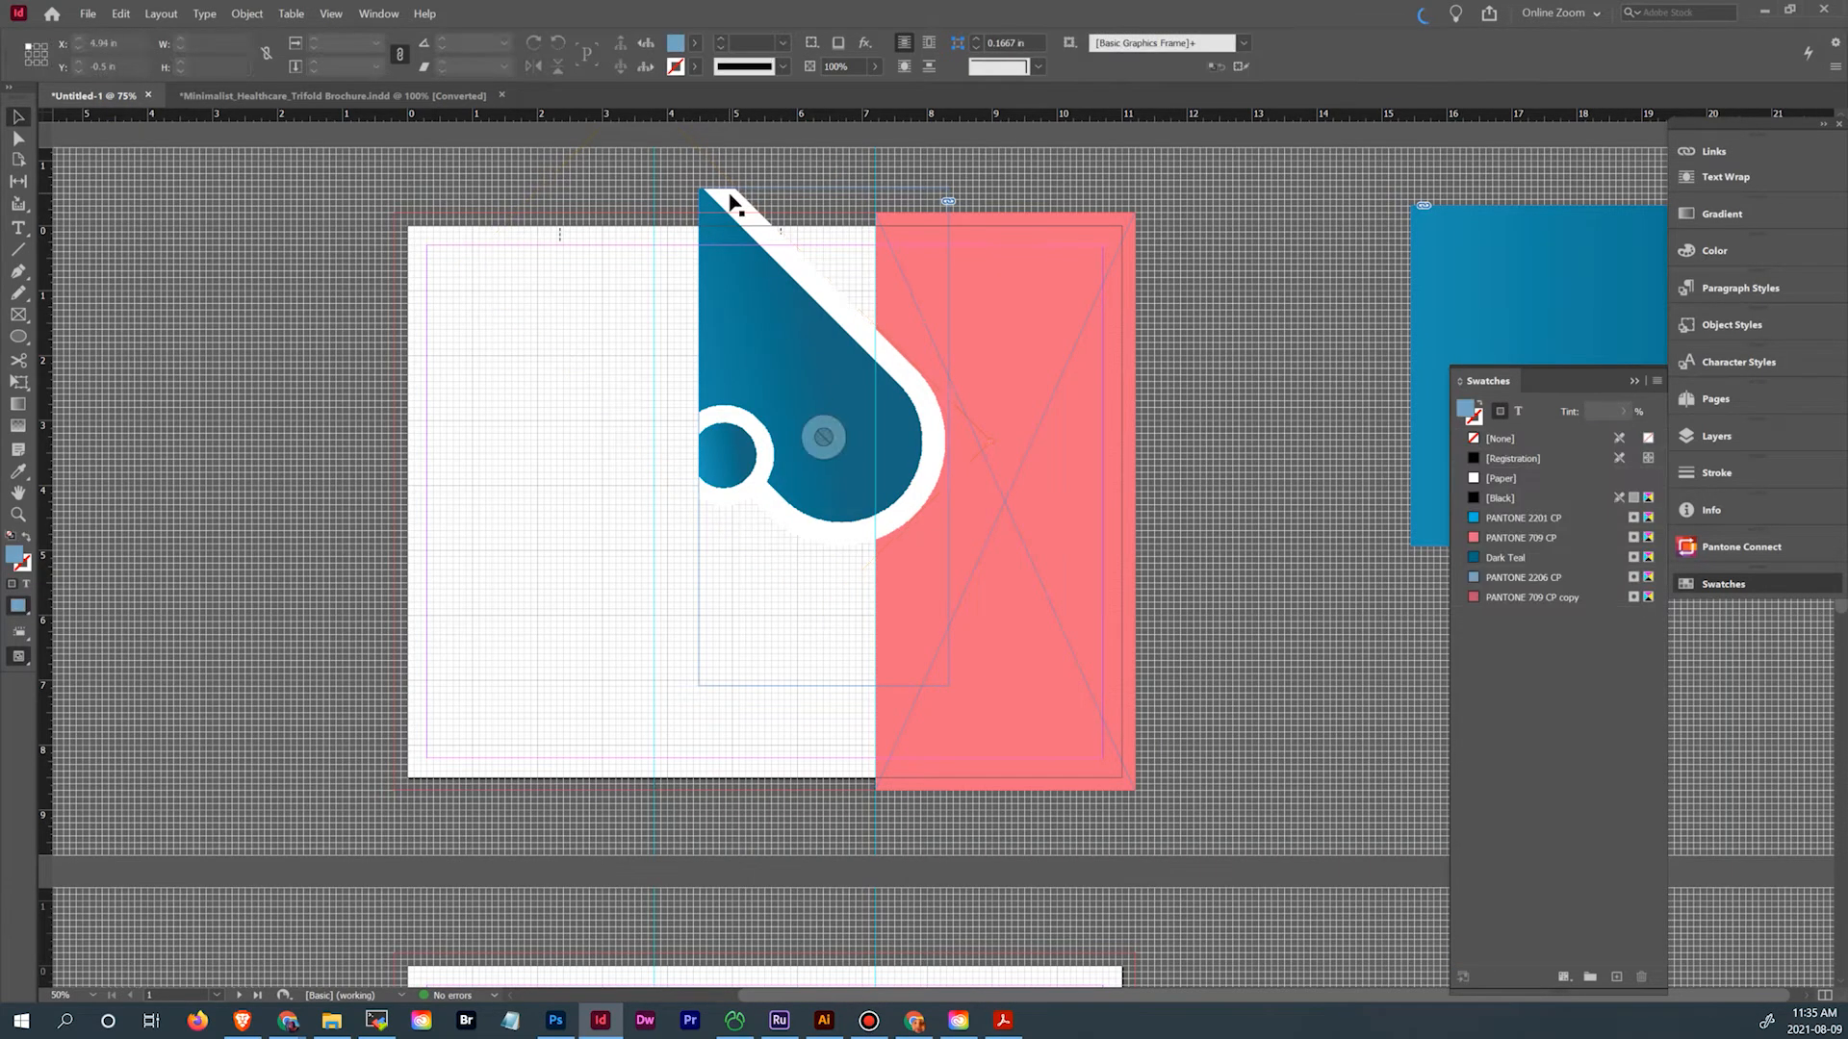
left_click_drag(734, 193, 905, 217)
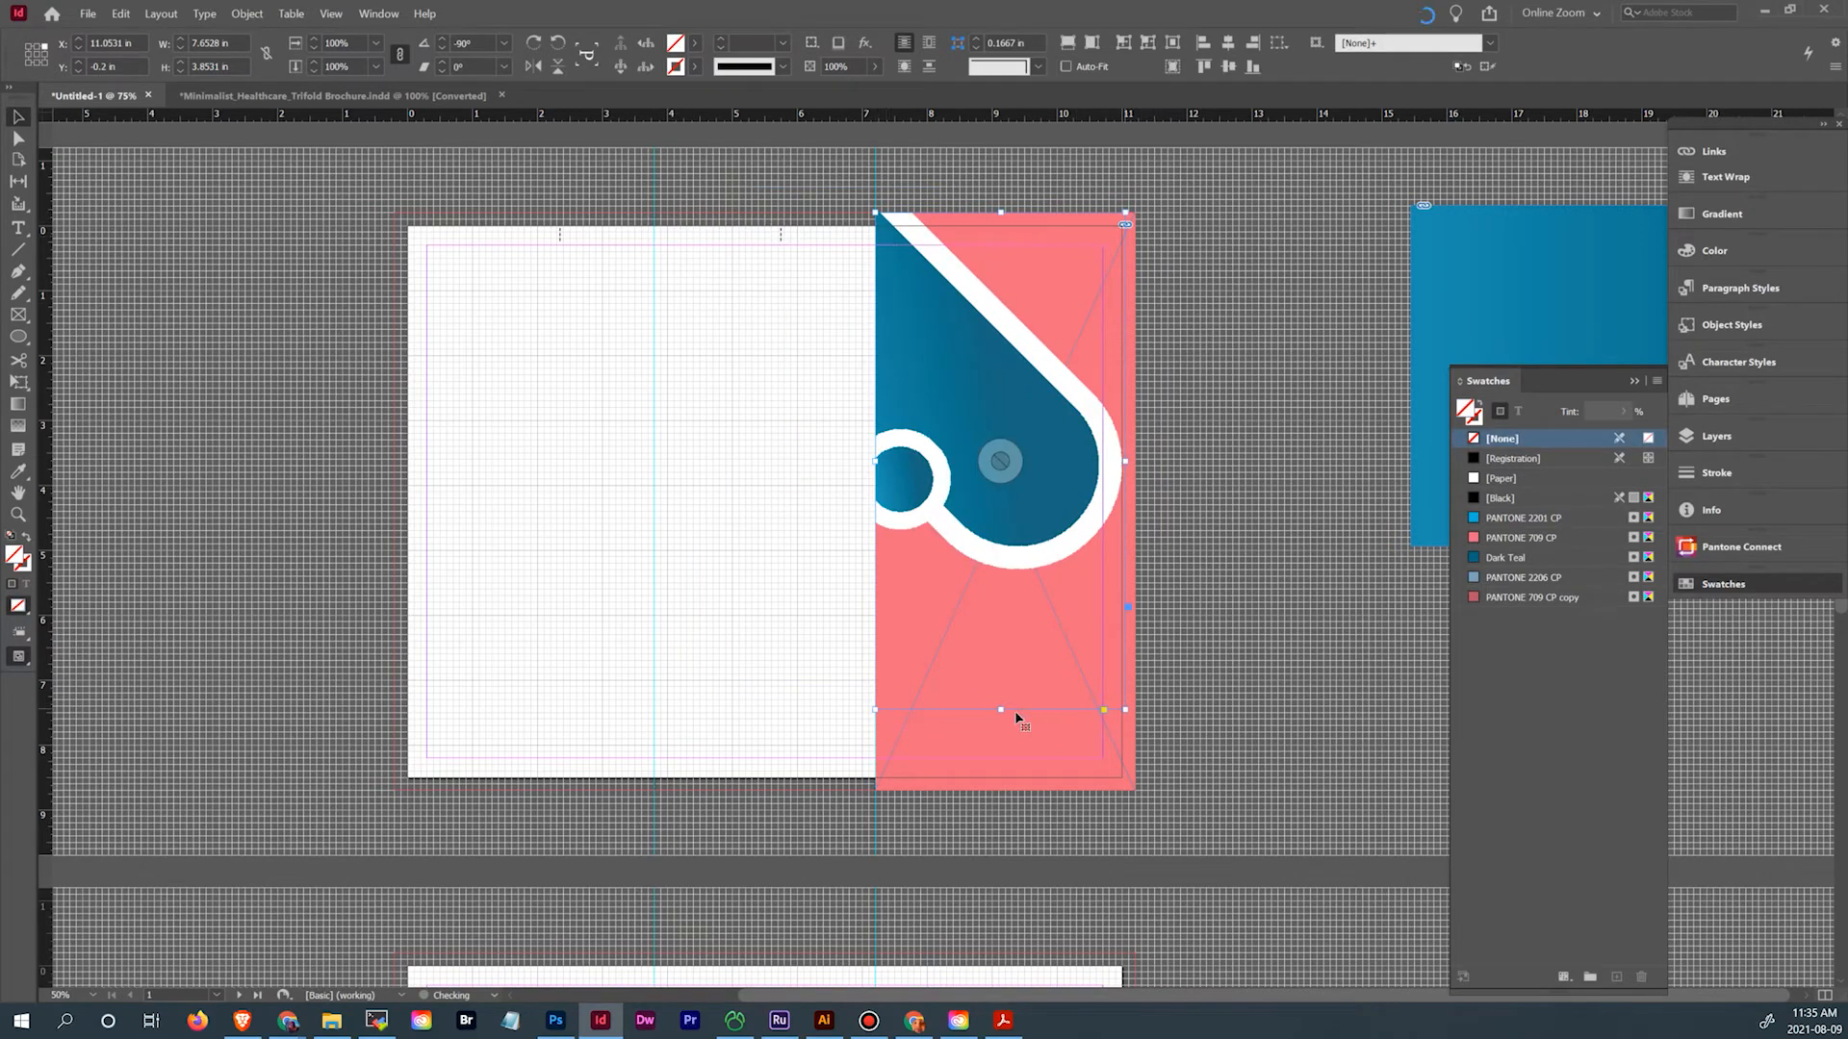
left_click_drag(1003, 709, 1001, 573)
left_click_drag(1125, 392, 1135, 392)
Shift the pill image within its frame to X -0.6754 in, Y -1.51 in and compare it with the original brochure's cover
left_click(18, 138)
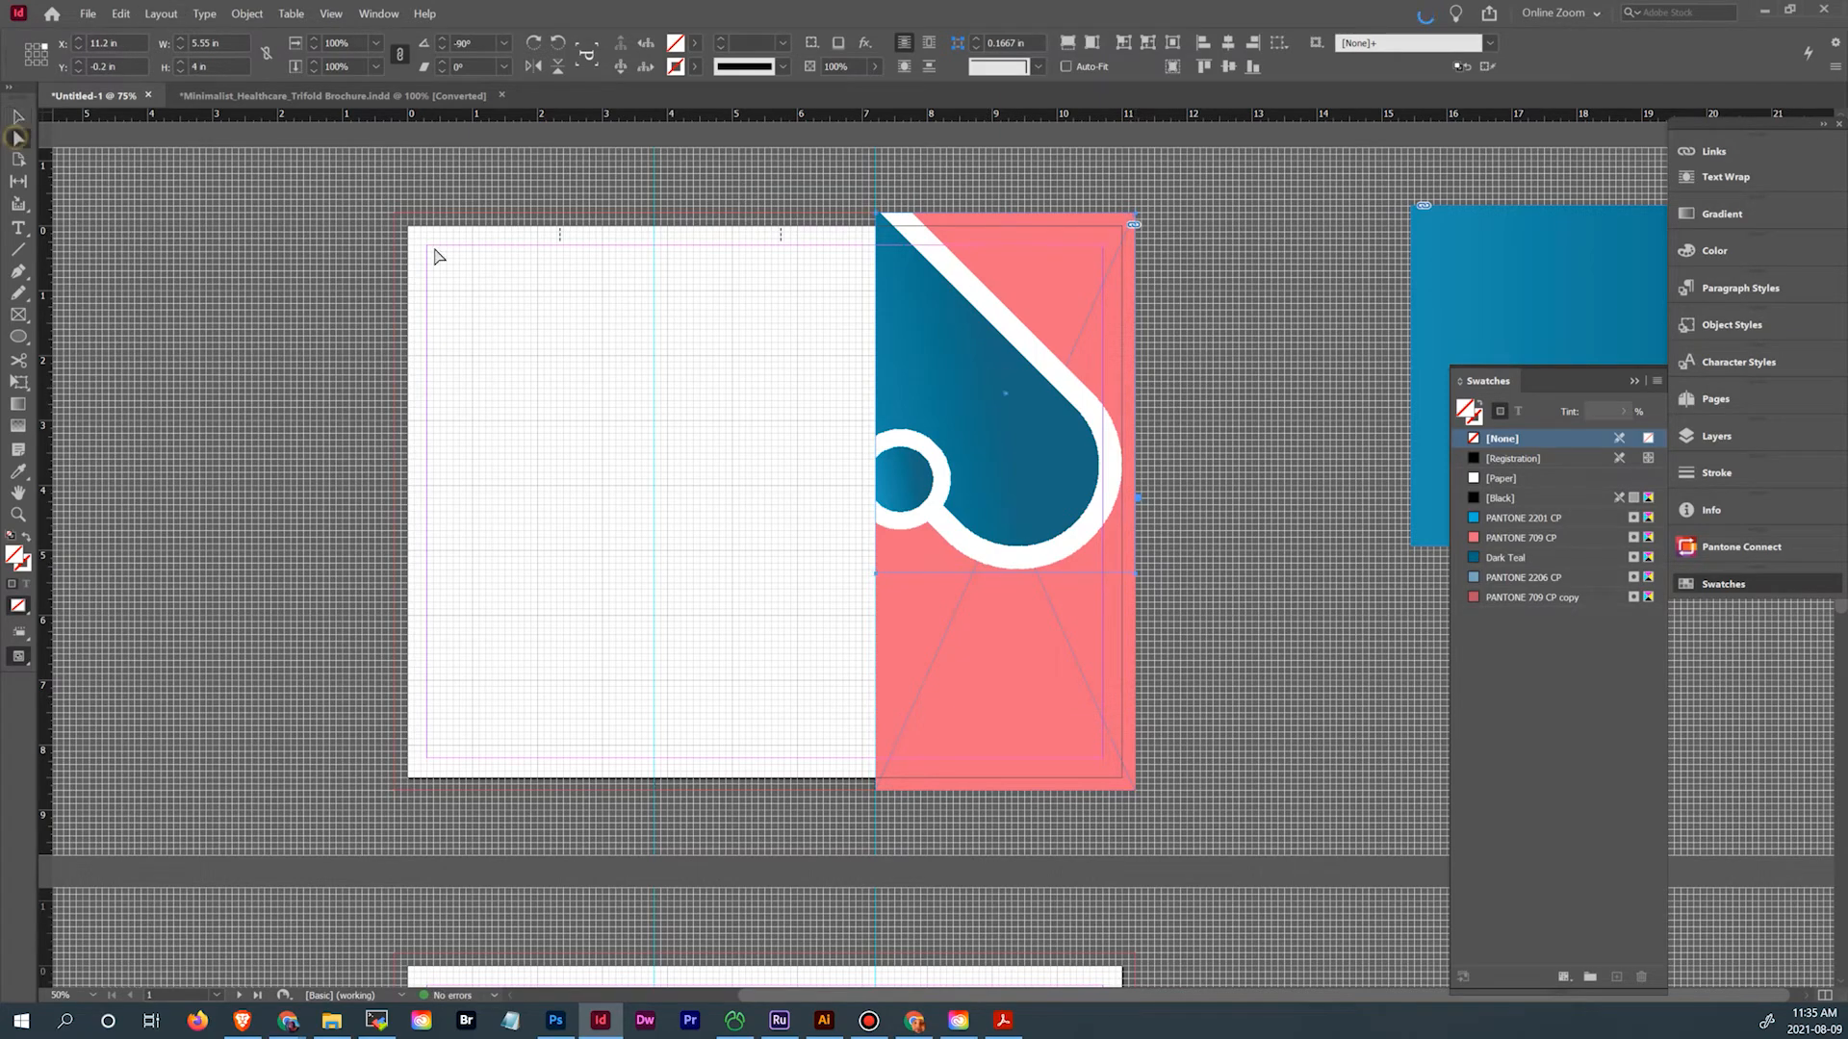
left_click(1112, 500)
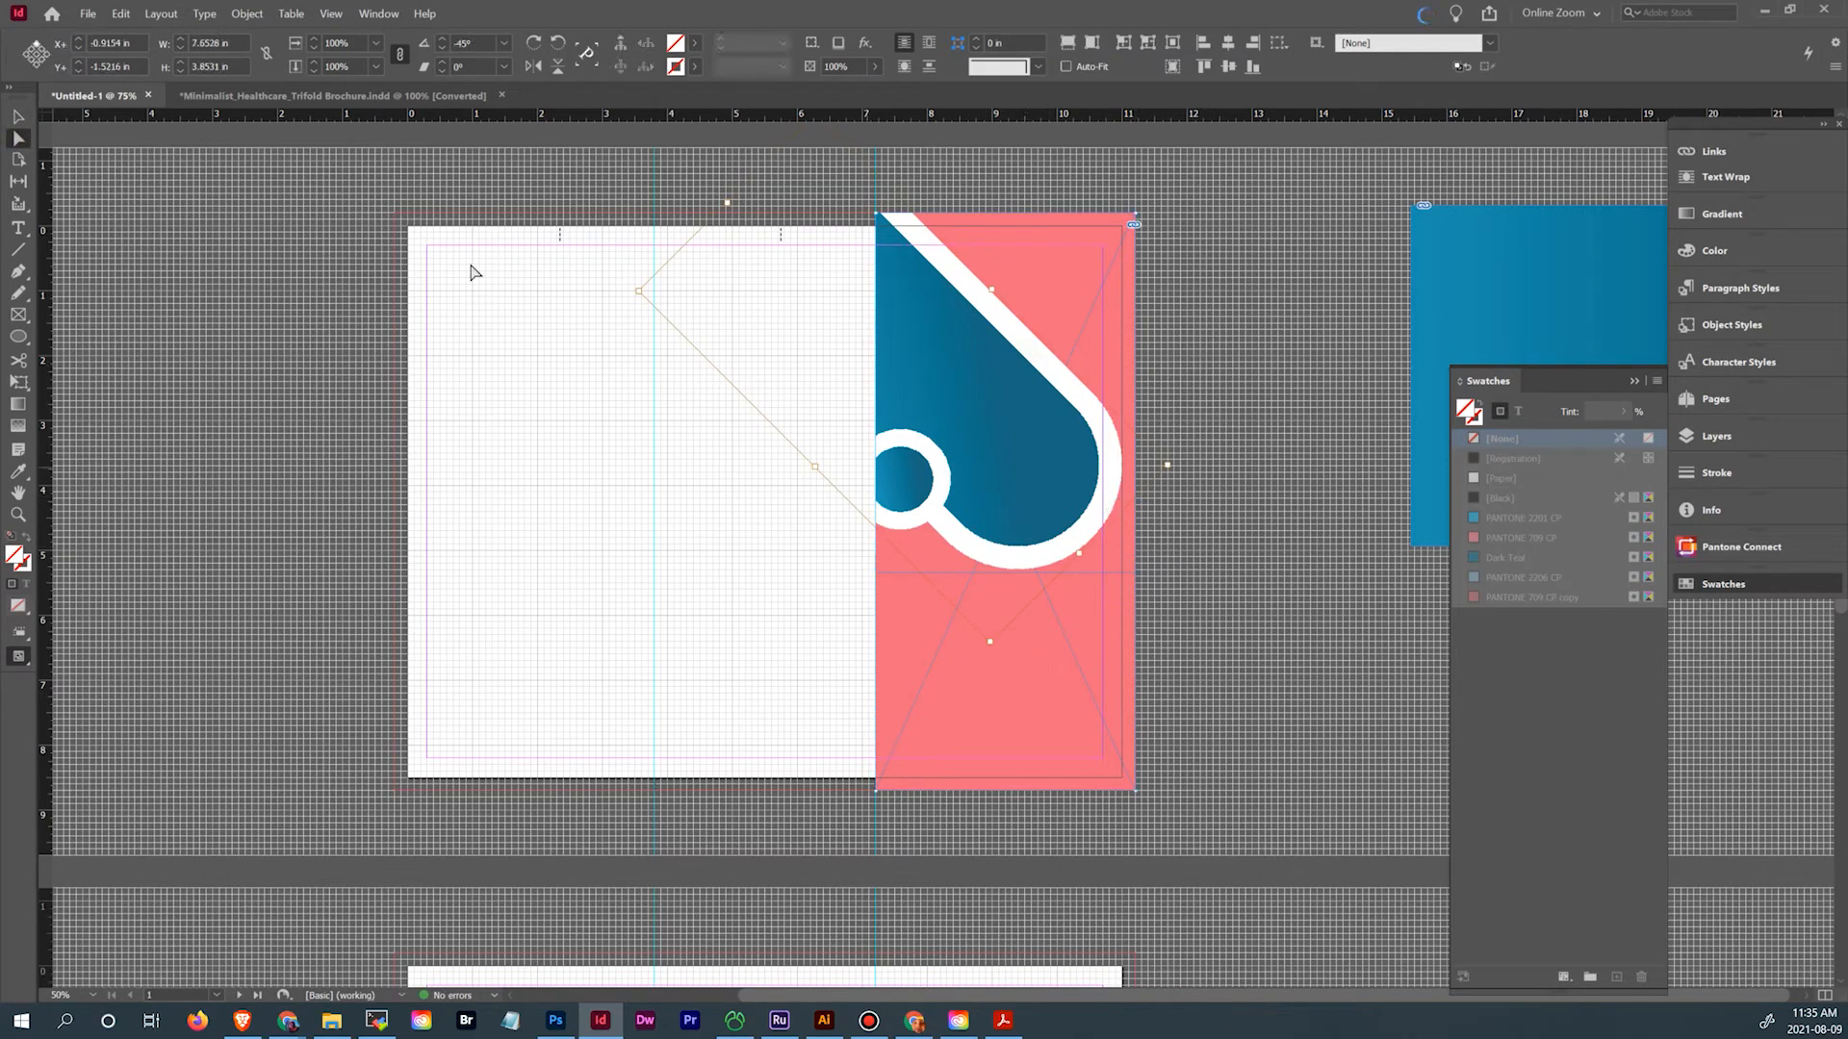
left_click_drag(980, 344, 991, 347)
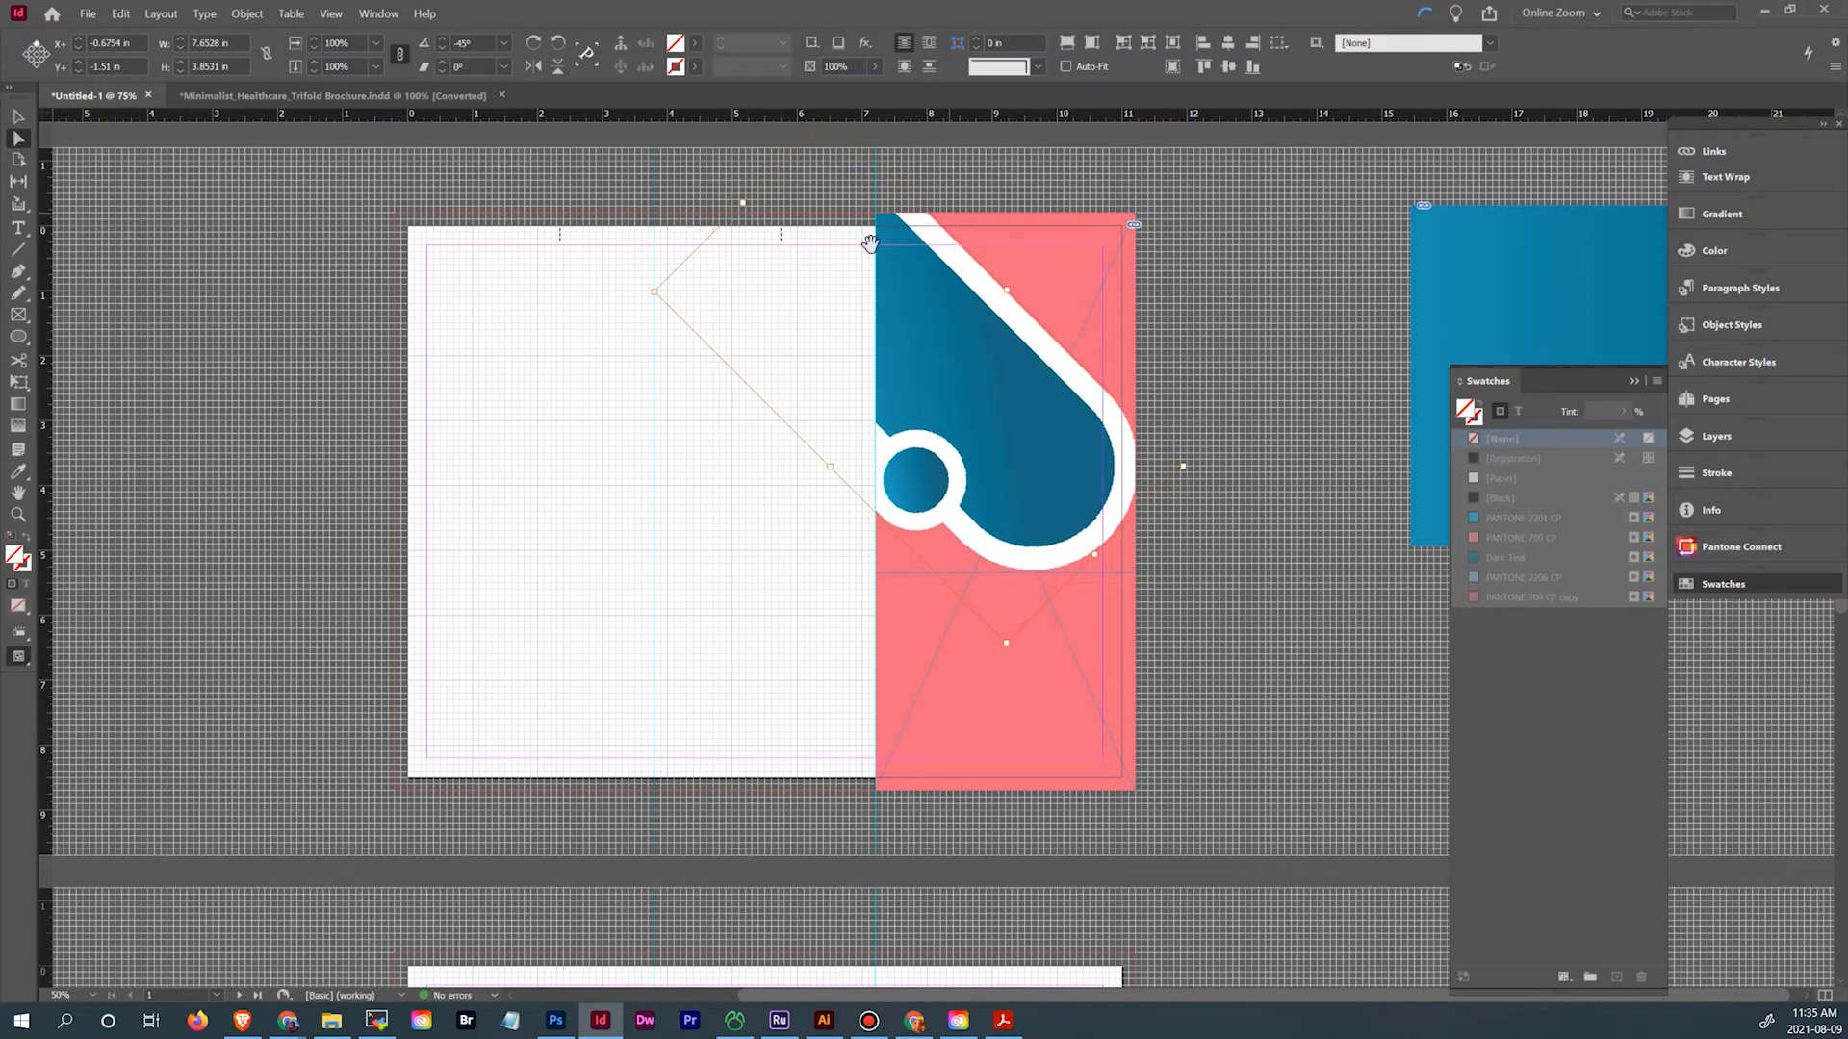
left_click(233, 93)
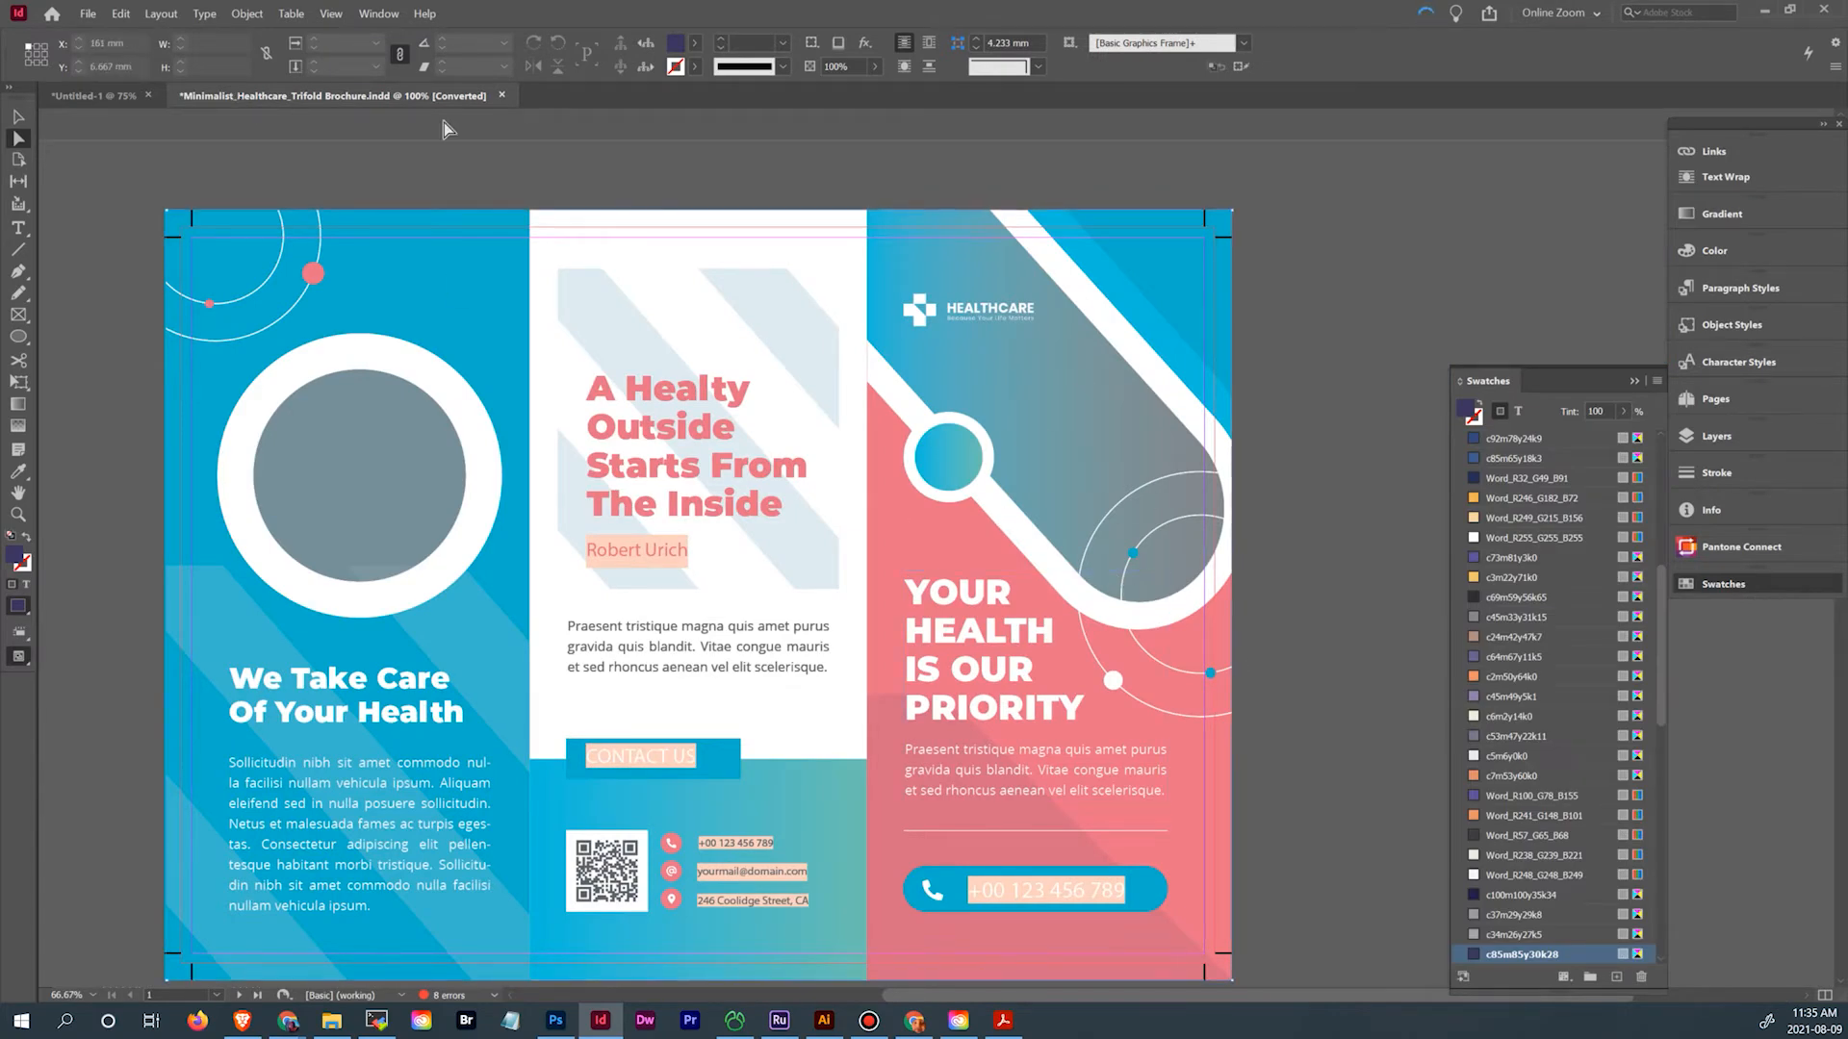
left_click(129, 93)
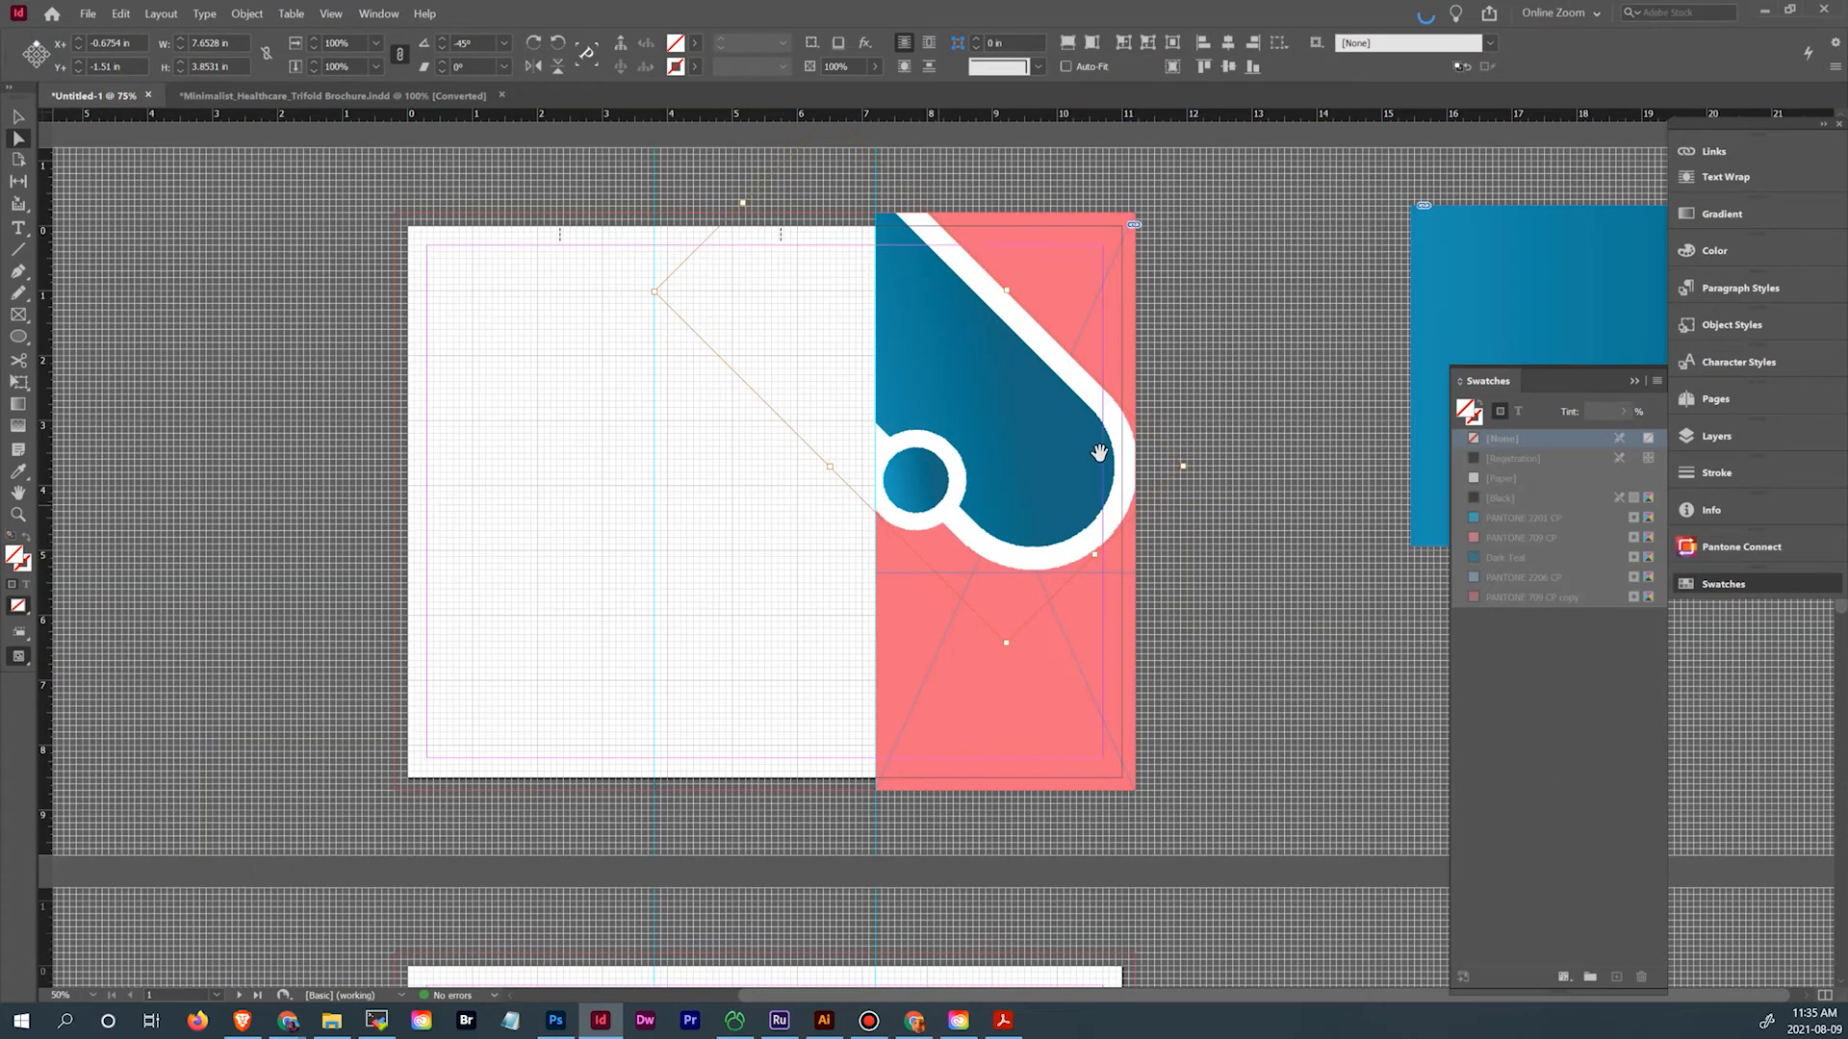
Move the orbit circles graphic from page 2 onto page 1's coral panel at X 8.8806 in, Y 4.59 in, and set its fill to None
scroll(901, 683, "down", 5)
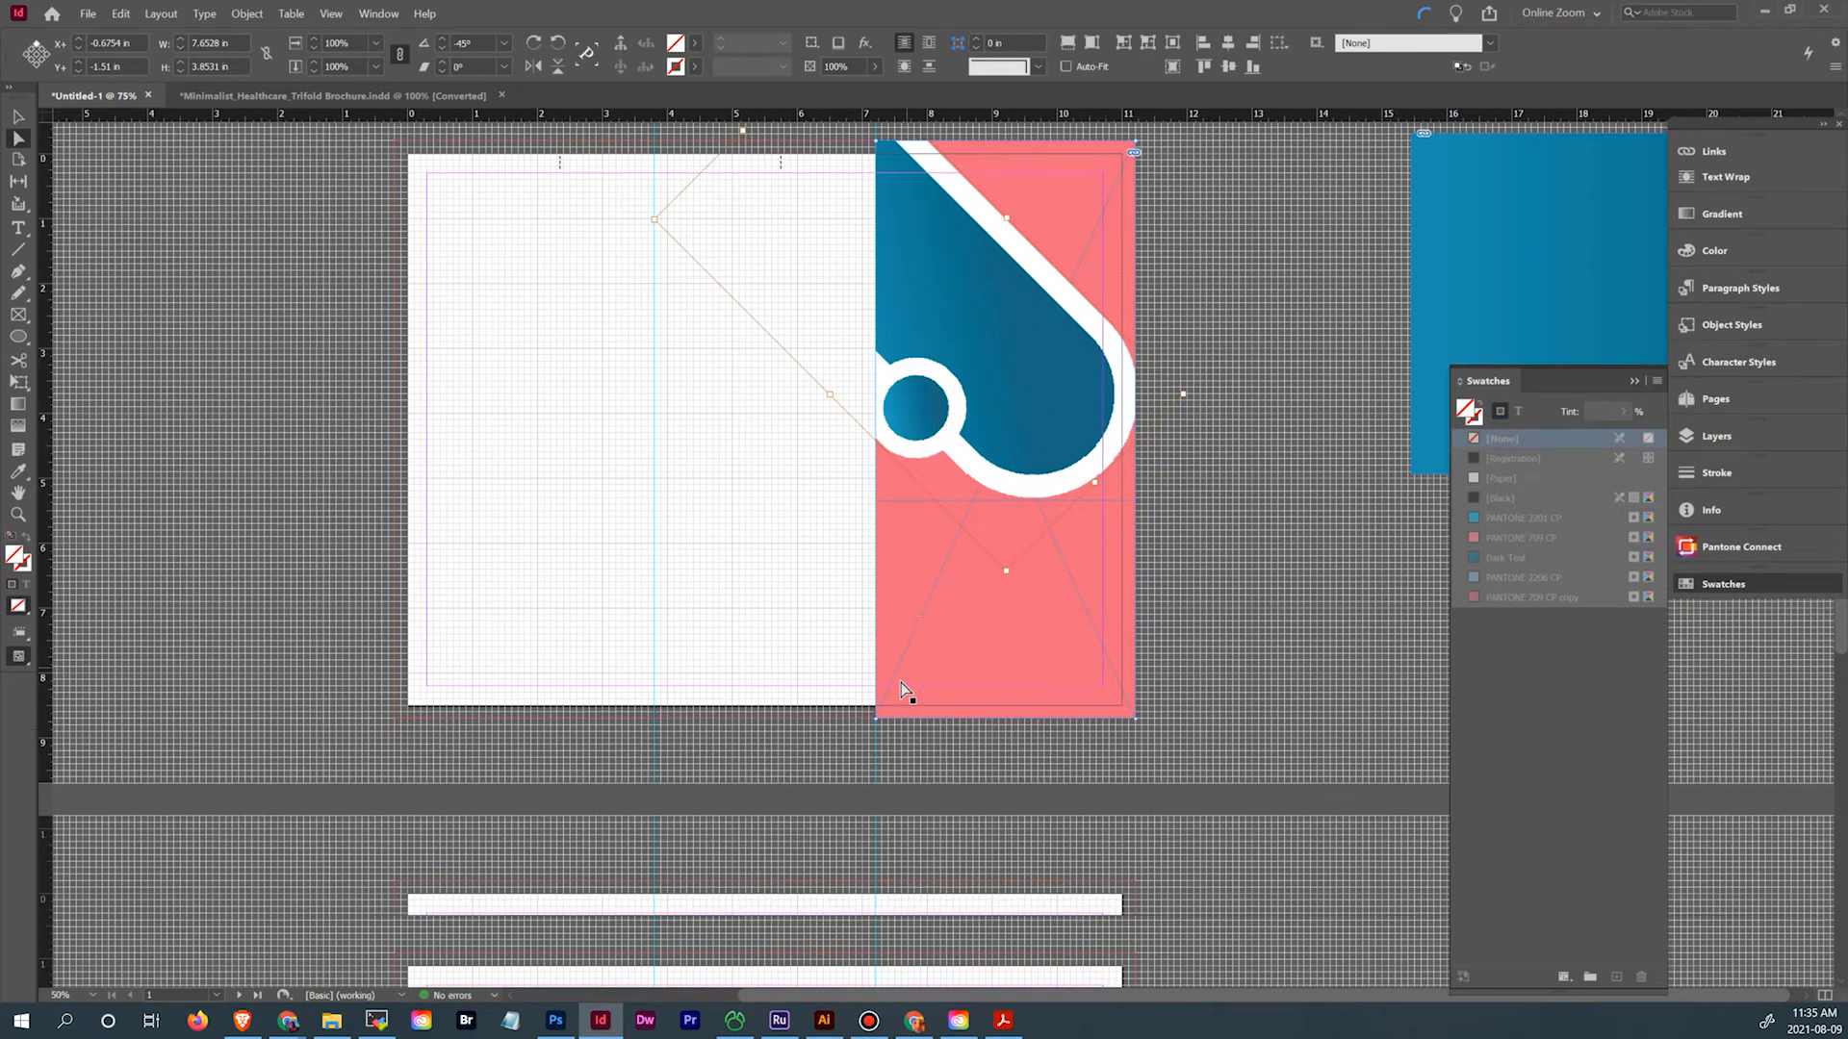
left_click(19, 118)
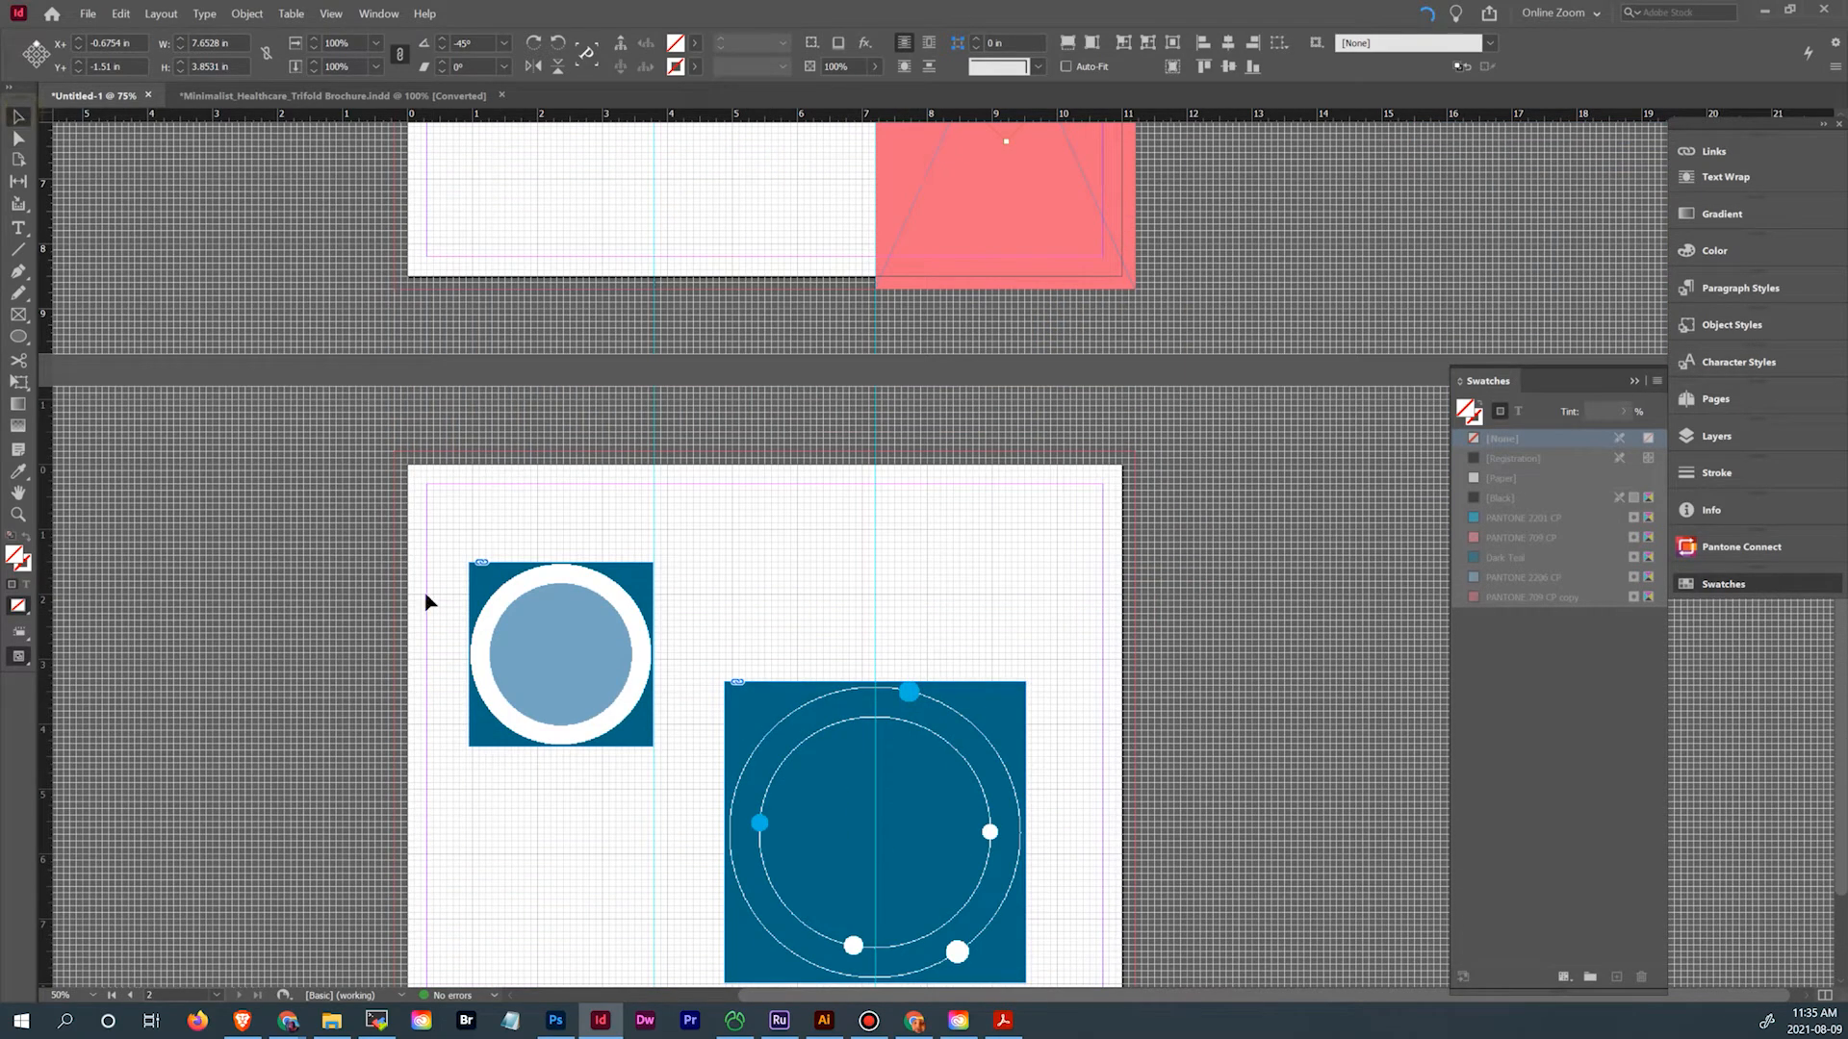
left_click(776, 811)
scroll(853, 825, "up", 1)
left_click_drag(812, 888, 1071, 228)
scroll(1200, 220, "up", 8)
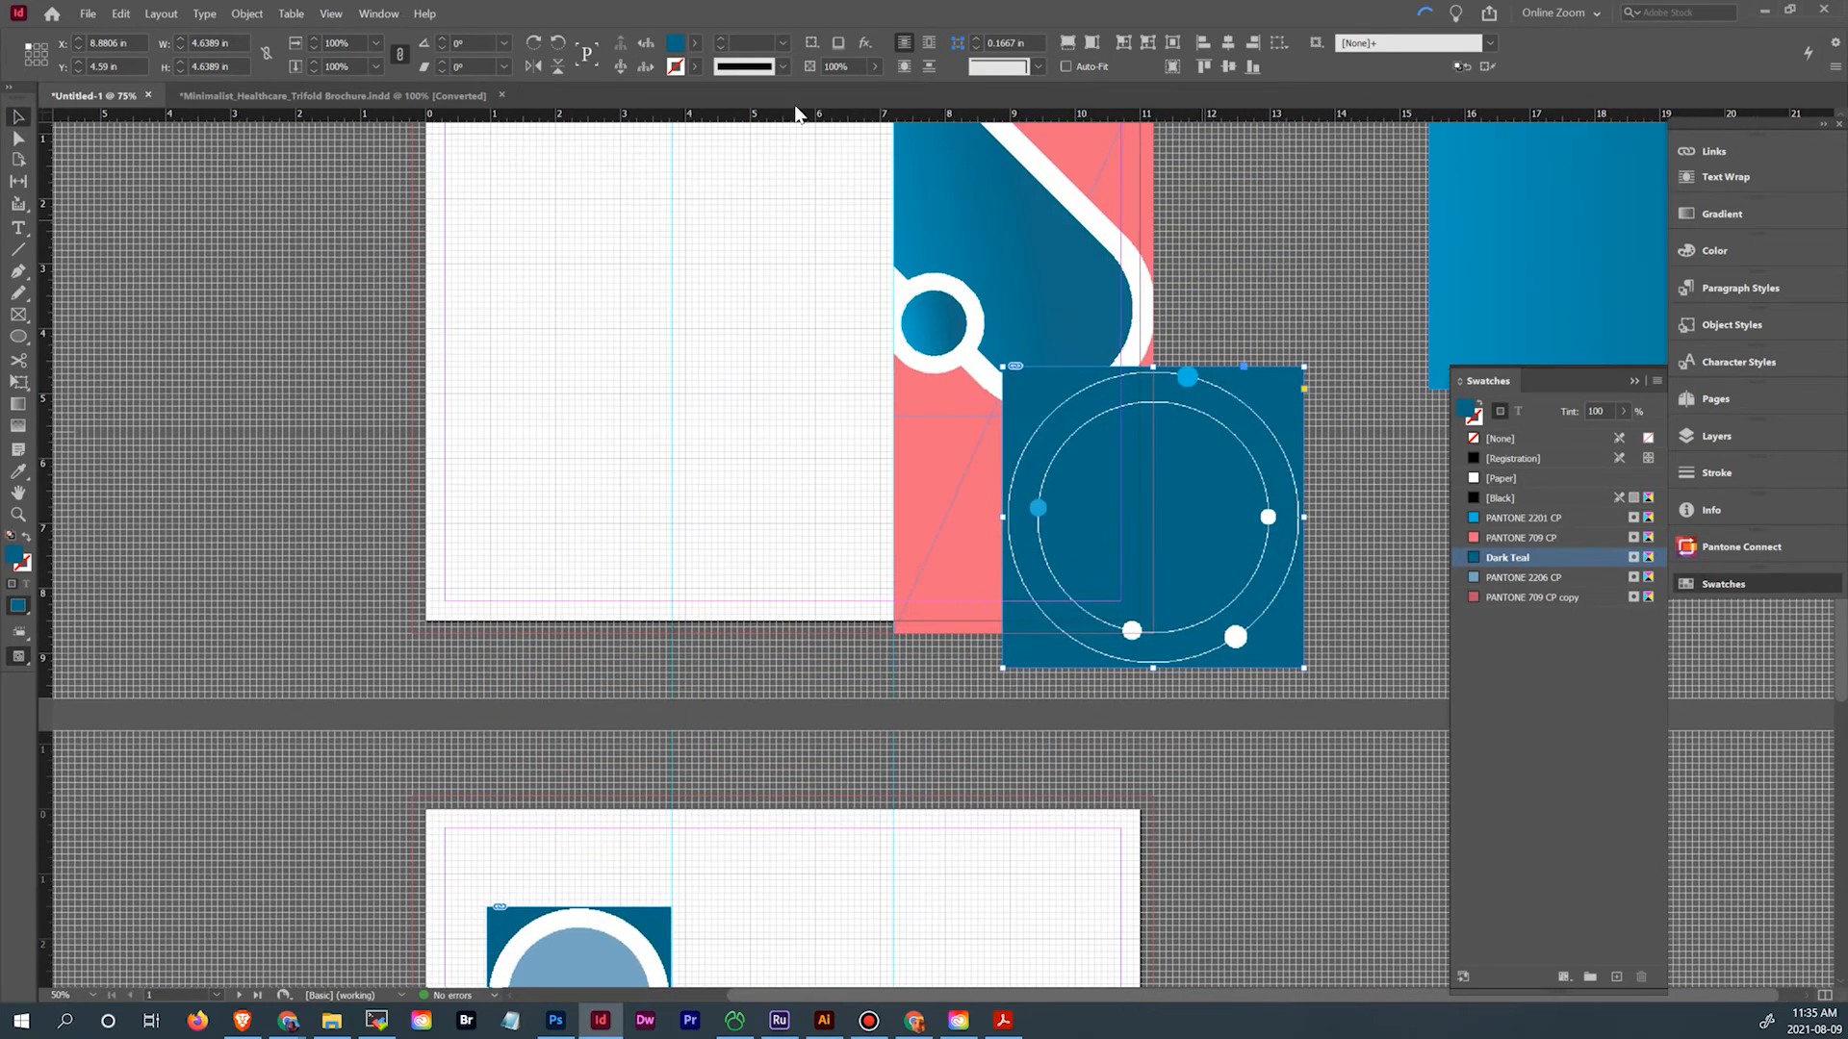
left_click(694, 43)
left_click(535, 99)
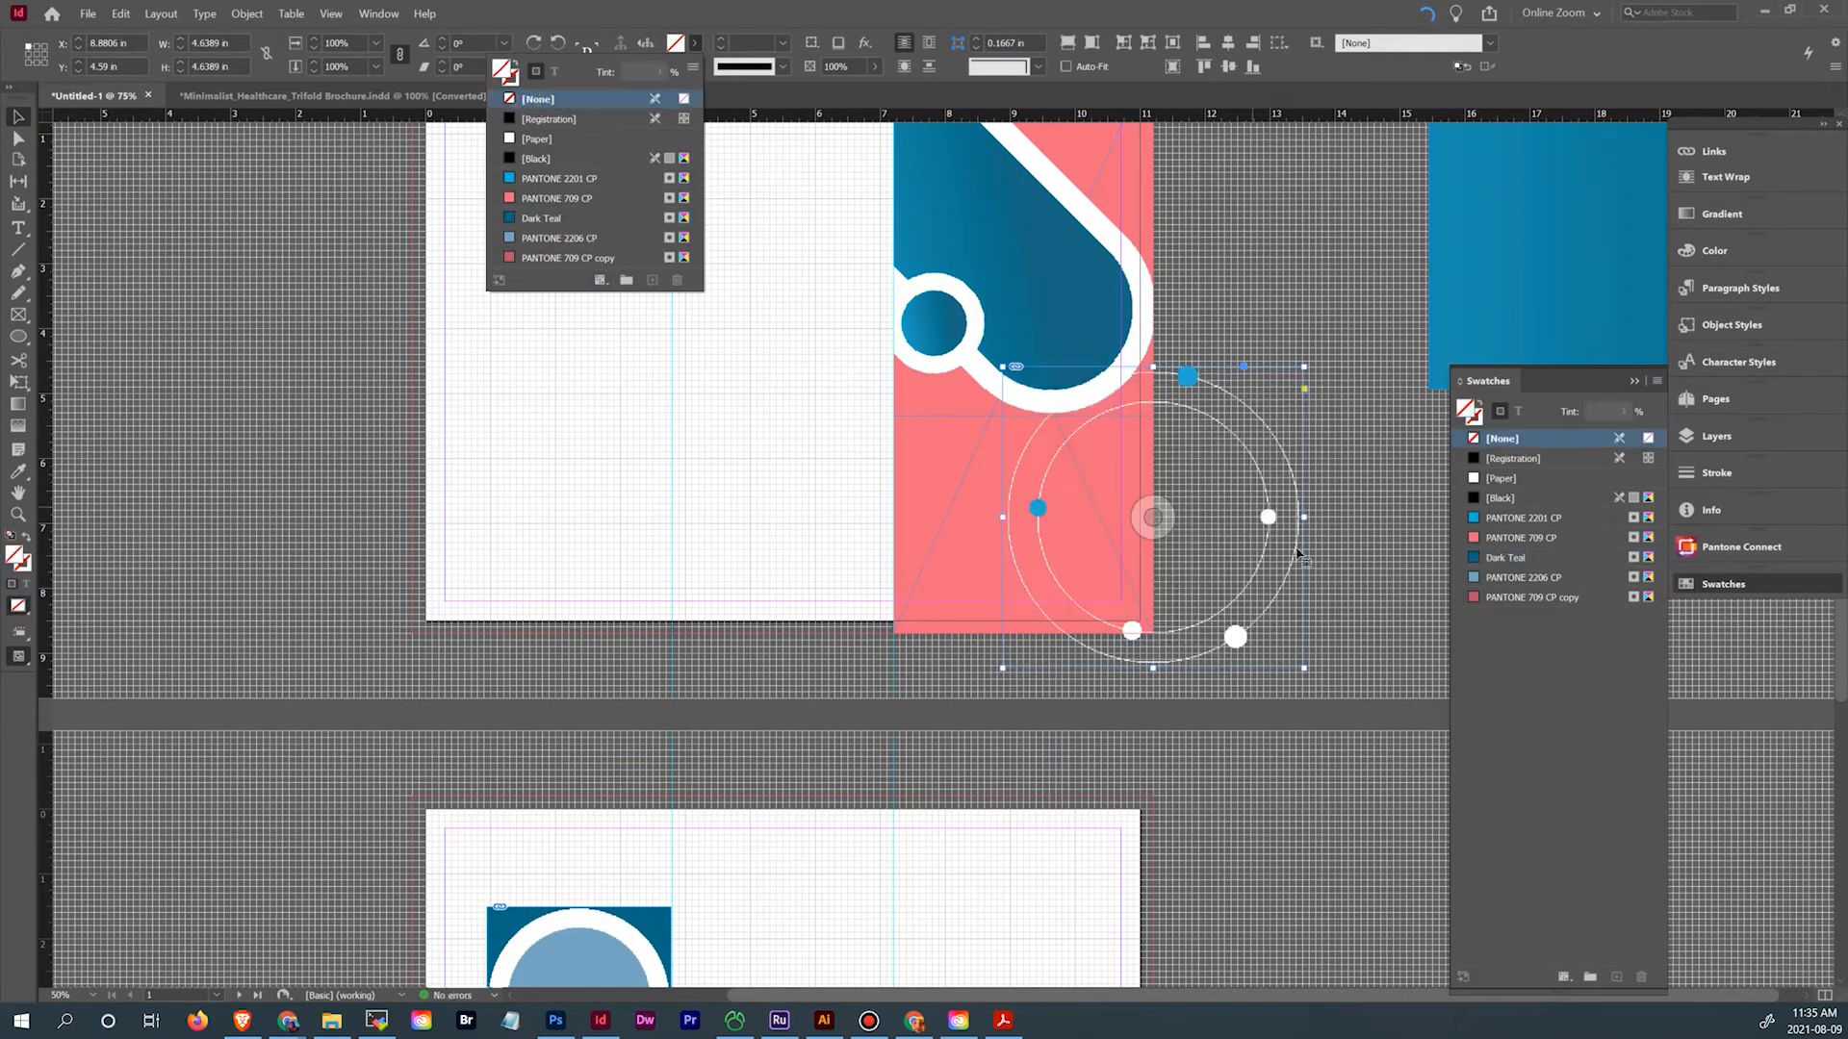
Move the orbit circles graphic over the pill's lower end, to X 8.28 in, Y 2.575 in
left_click(1253, 589)
left_click_drag(1250, 597, 1210, 465)
right_click(1211, 465)
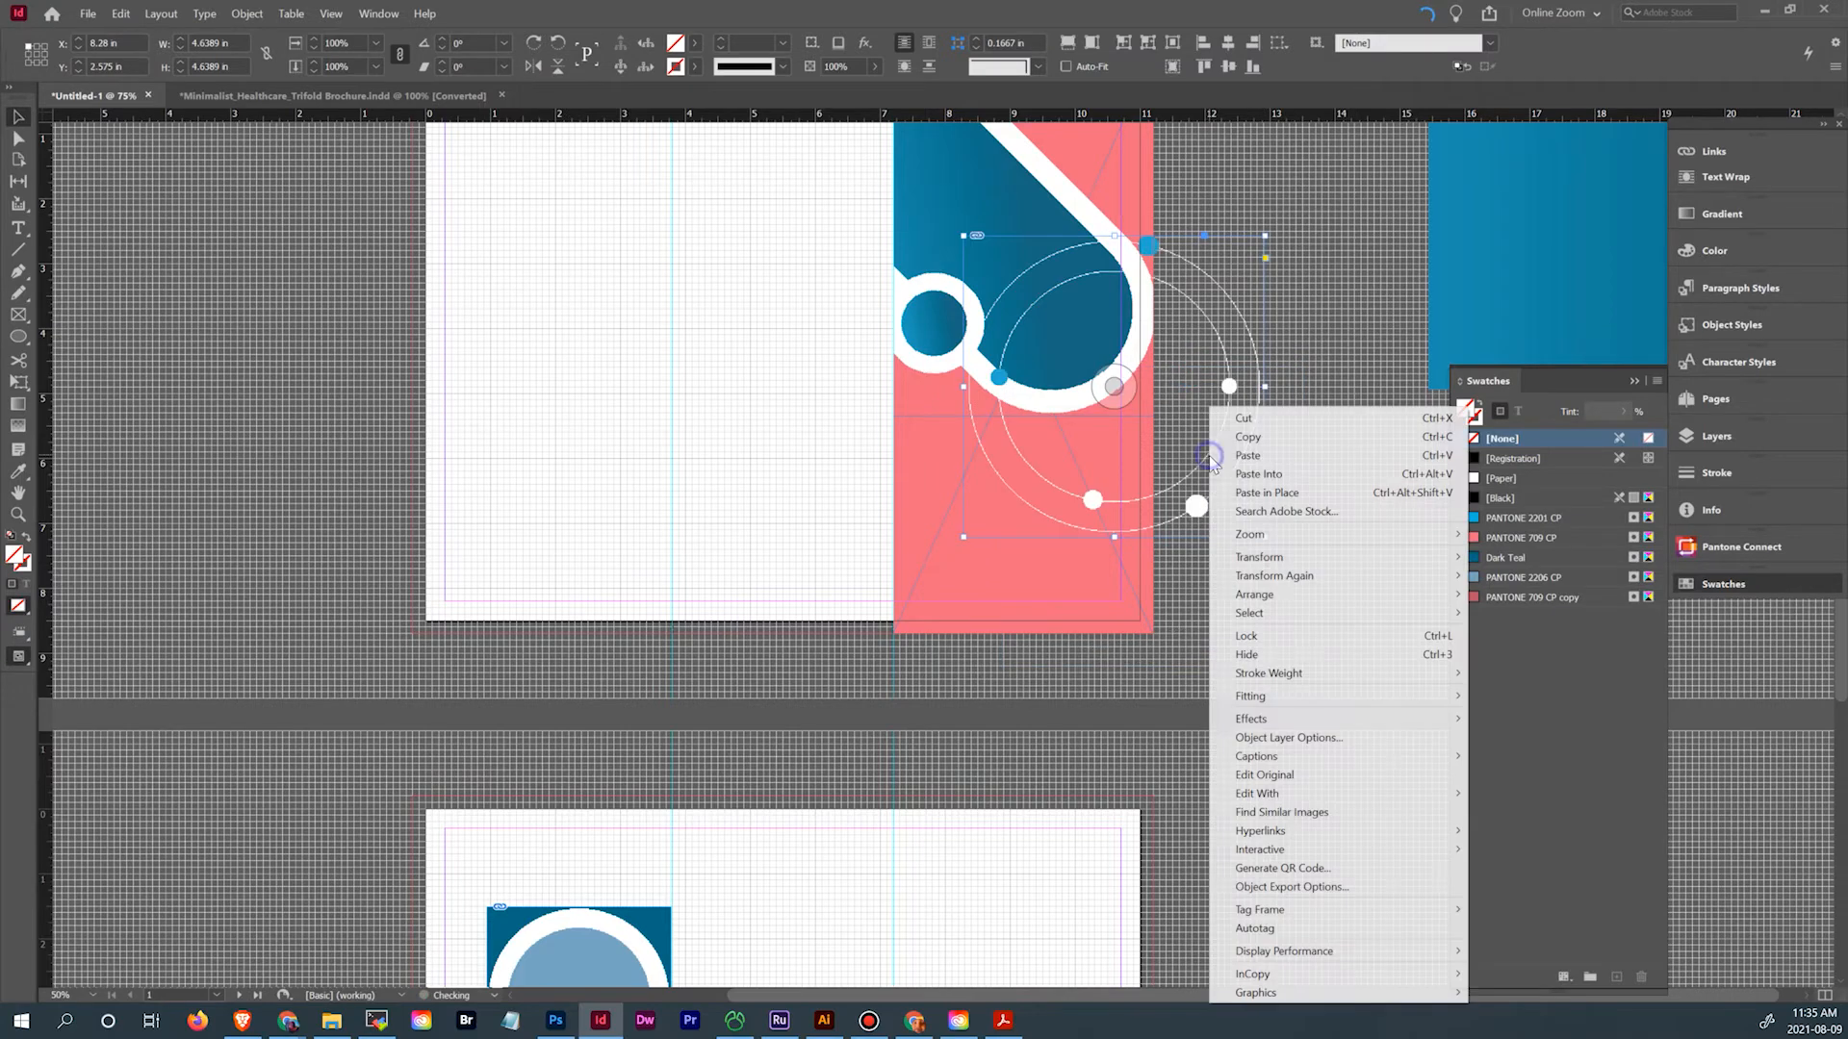
left_click(1303, 335)
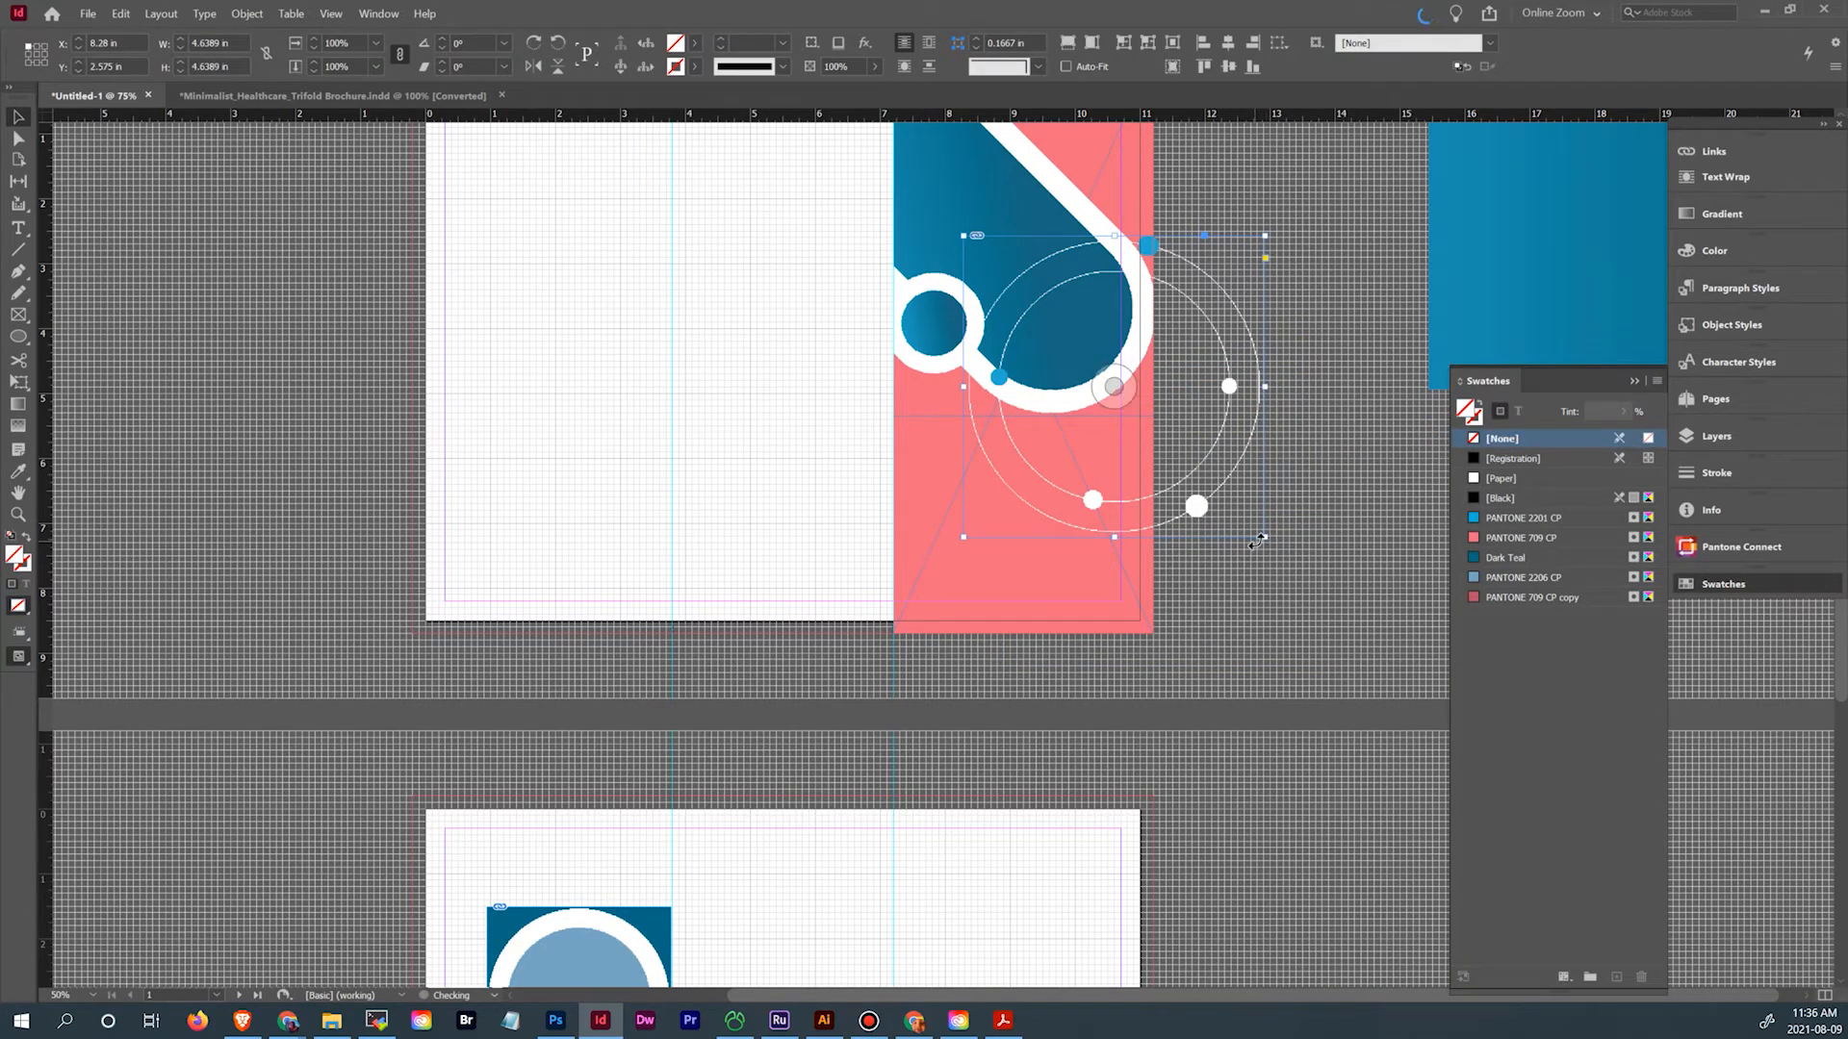
Enable Auto-Fit for the orbit circles graphic and scale it down to 3.155 x 3.155 in
left_click_drag(1265, 536, 1190, 464)
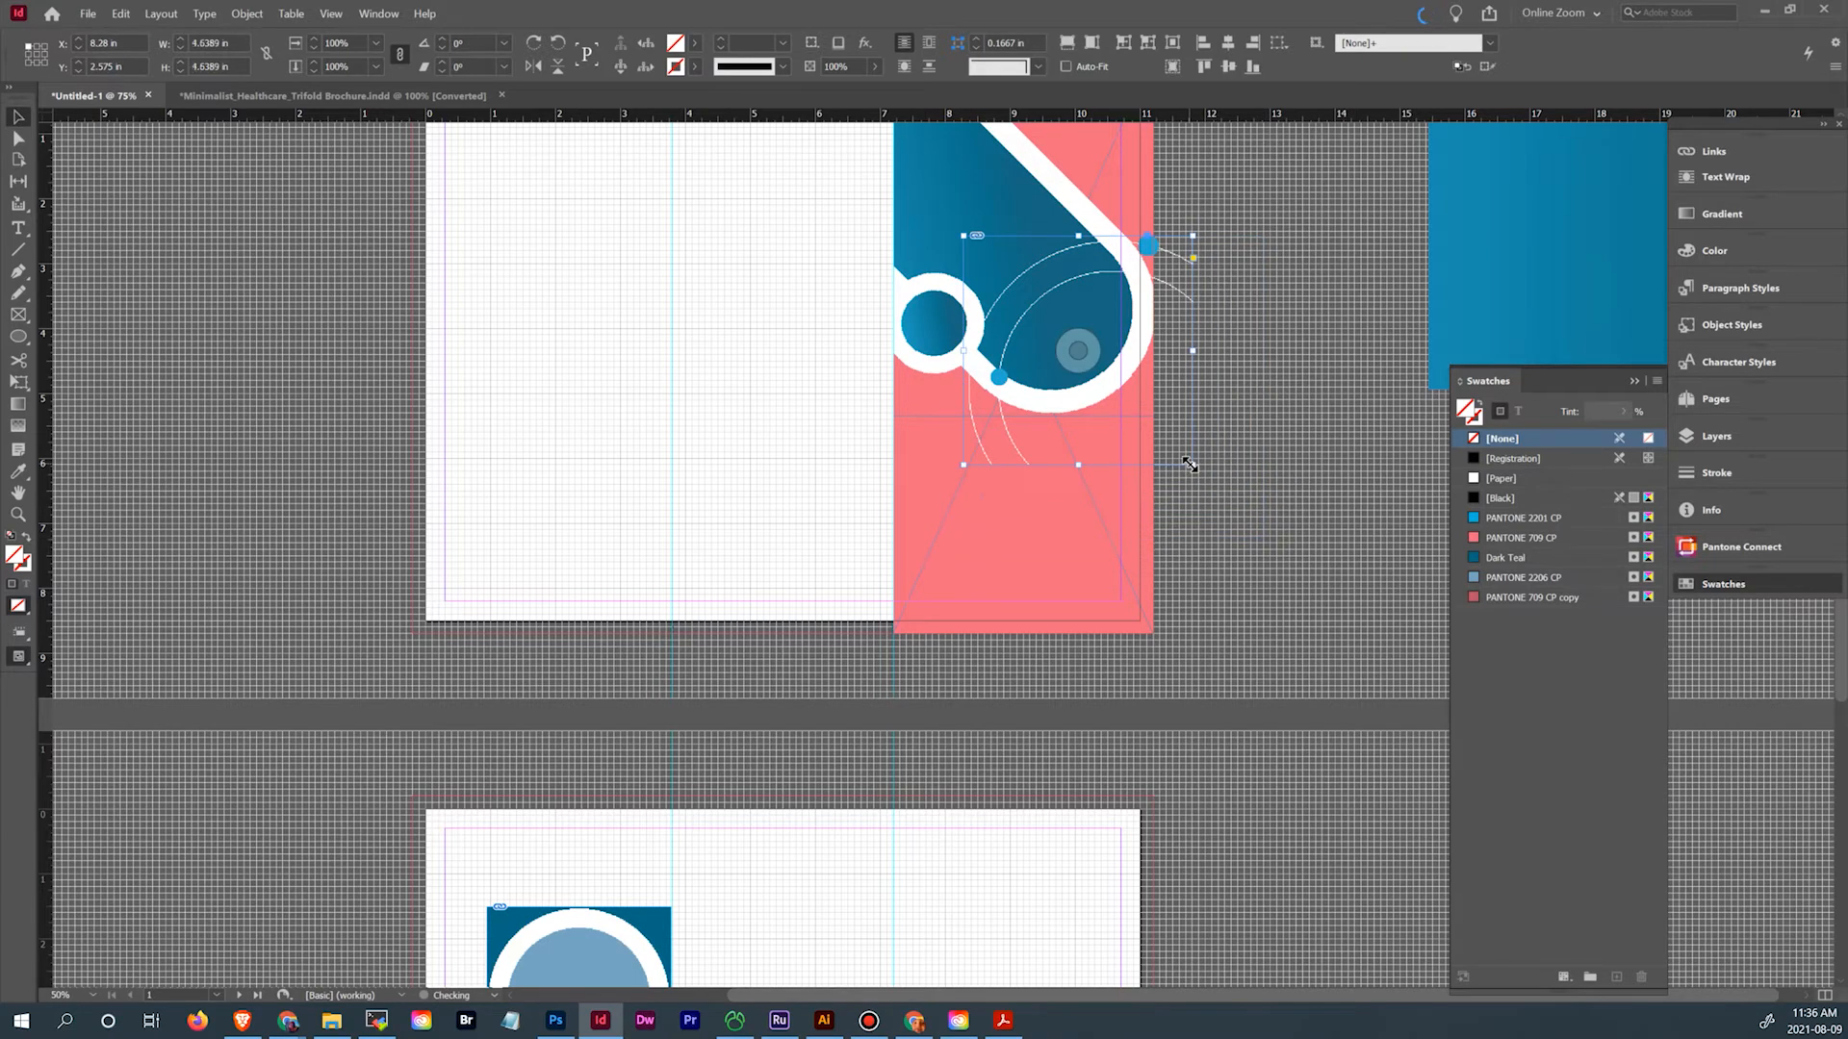
key("ctrl+z")
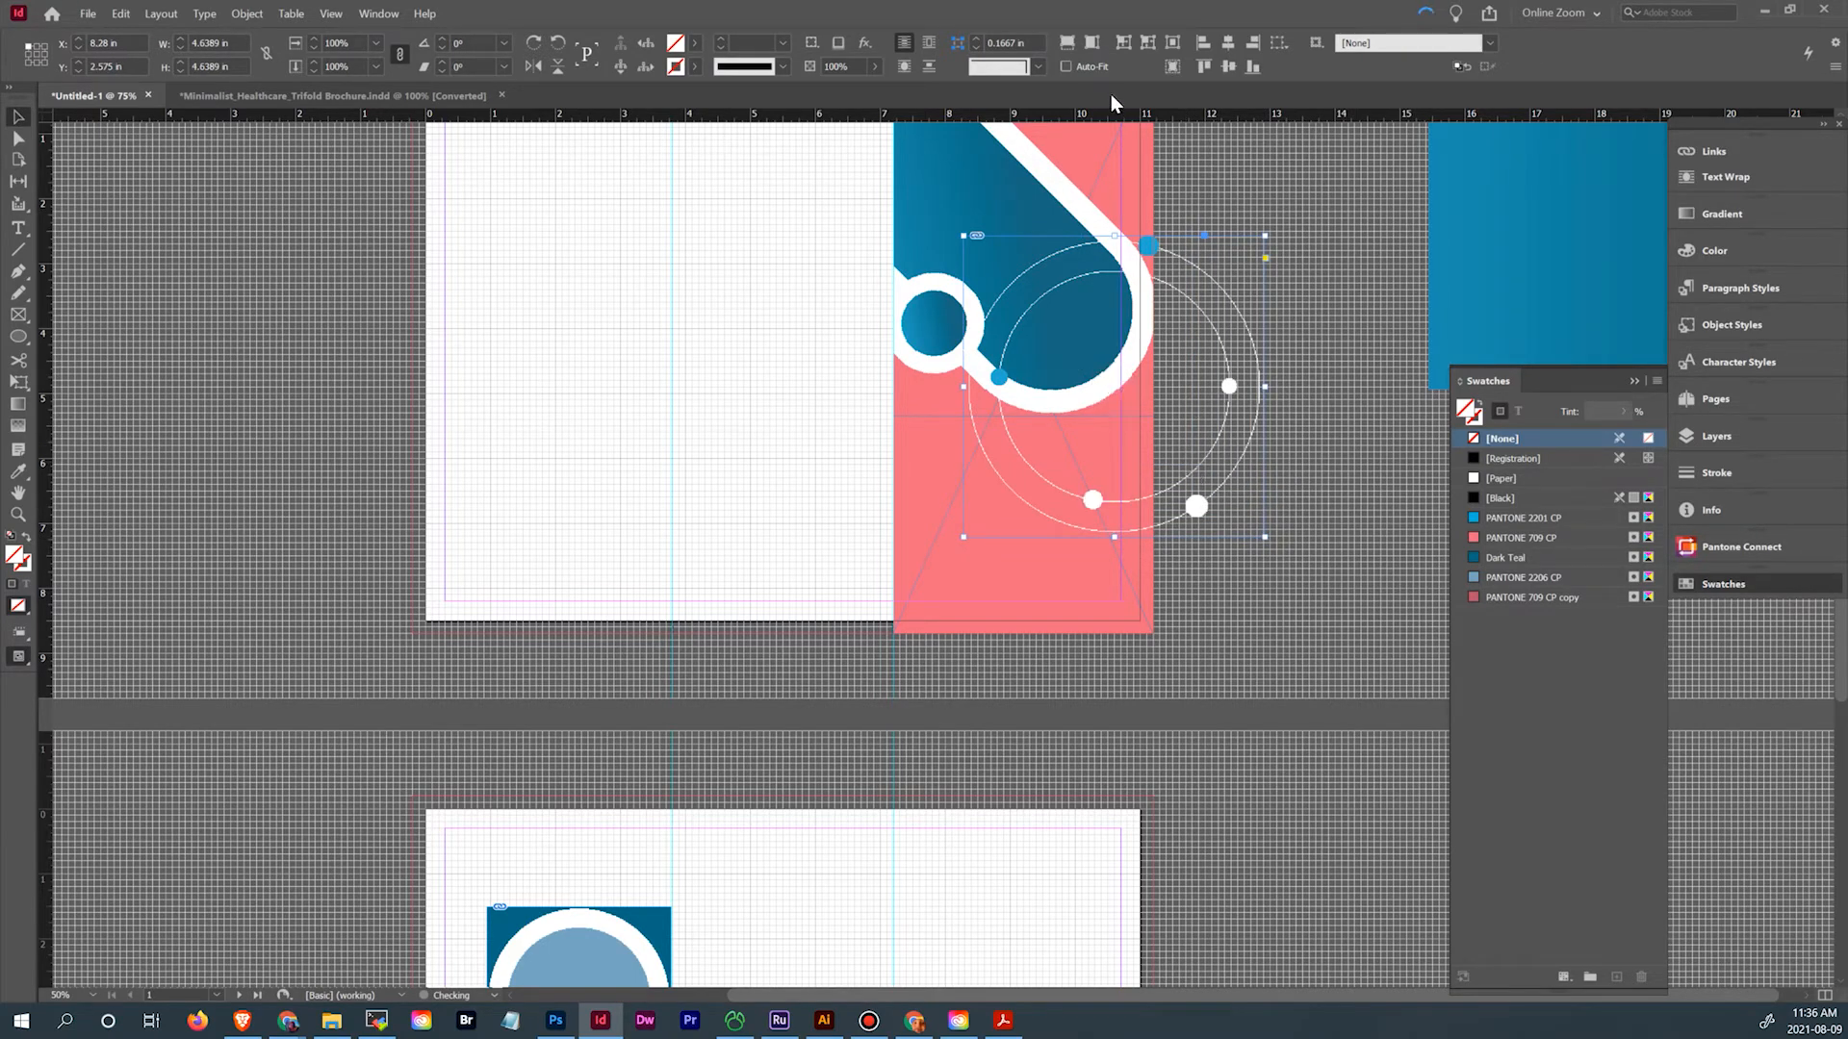
left_click(1066, 67)
left_click_drag(1263, 537, 1170, 443)
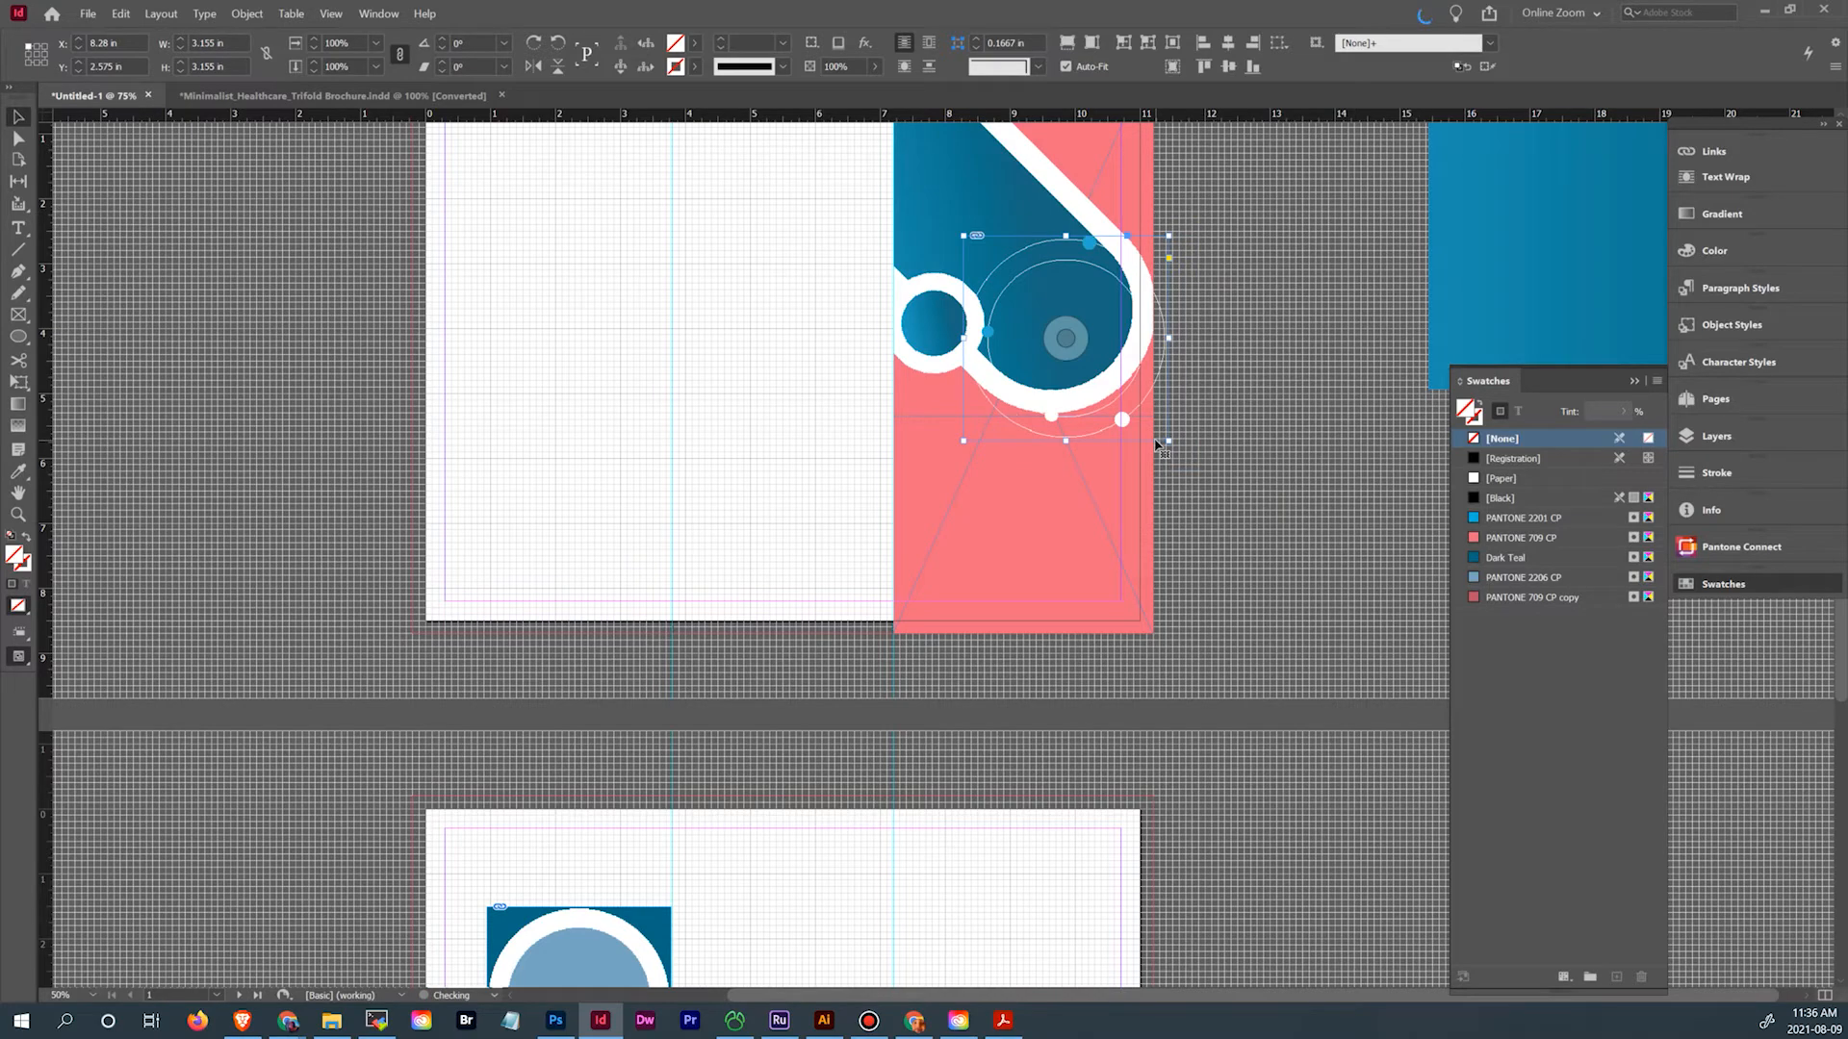
Nudge the orbit circles graphic to X 9.2522 in, Y 3.575 in, overlapping the pill's rounded end and the cover's outer edge
key("shift+Down")
key("shift+Down")
key("shift+Down")
key("shift+Down")
key("shift+Down")
key("shift+Down")
key("shift+Down")
key("shift+Down")
key("shift+Down")
key("shift+Down")
key("shift+Right")
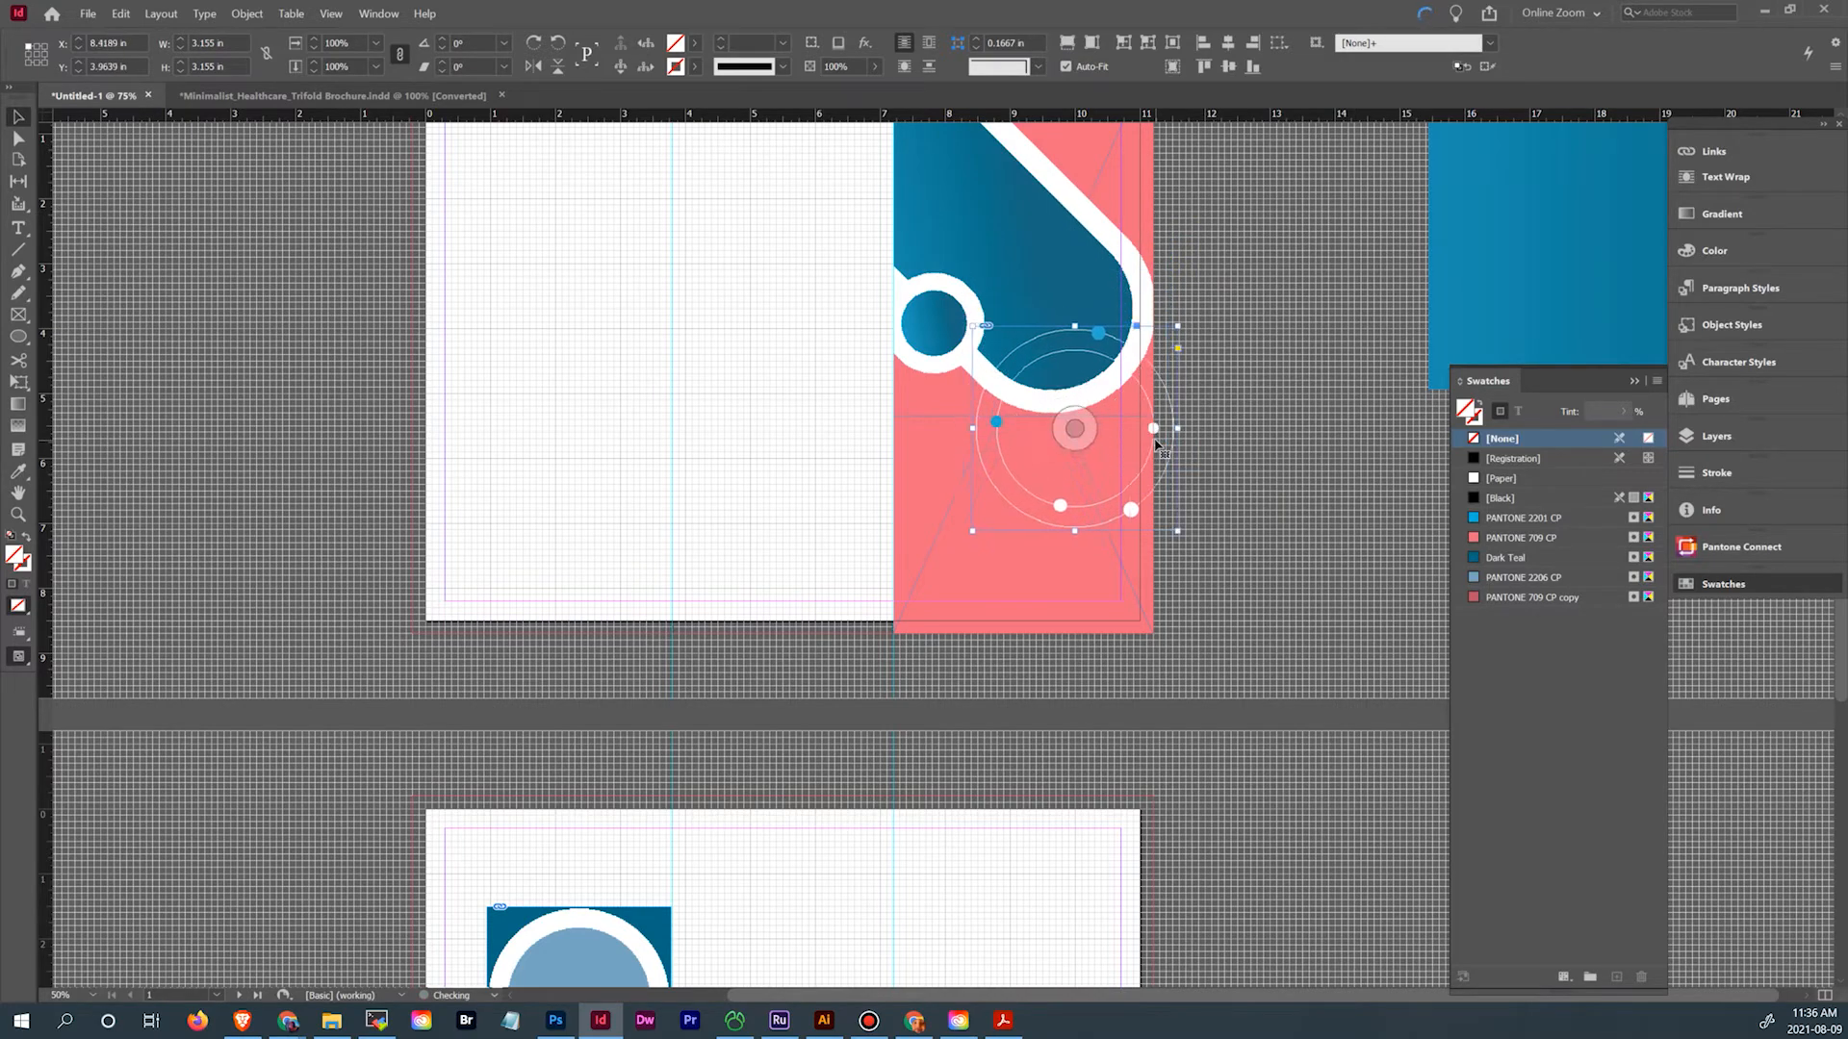
key("shift+Right")
key("shift+Right")
key("shift+Right")
key("shift+Right")
key("shift+Right")
key("shift+Right")
key("shift+Up")
key("shift+Up")
key("shift+Up")
key("shift+Up")
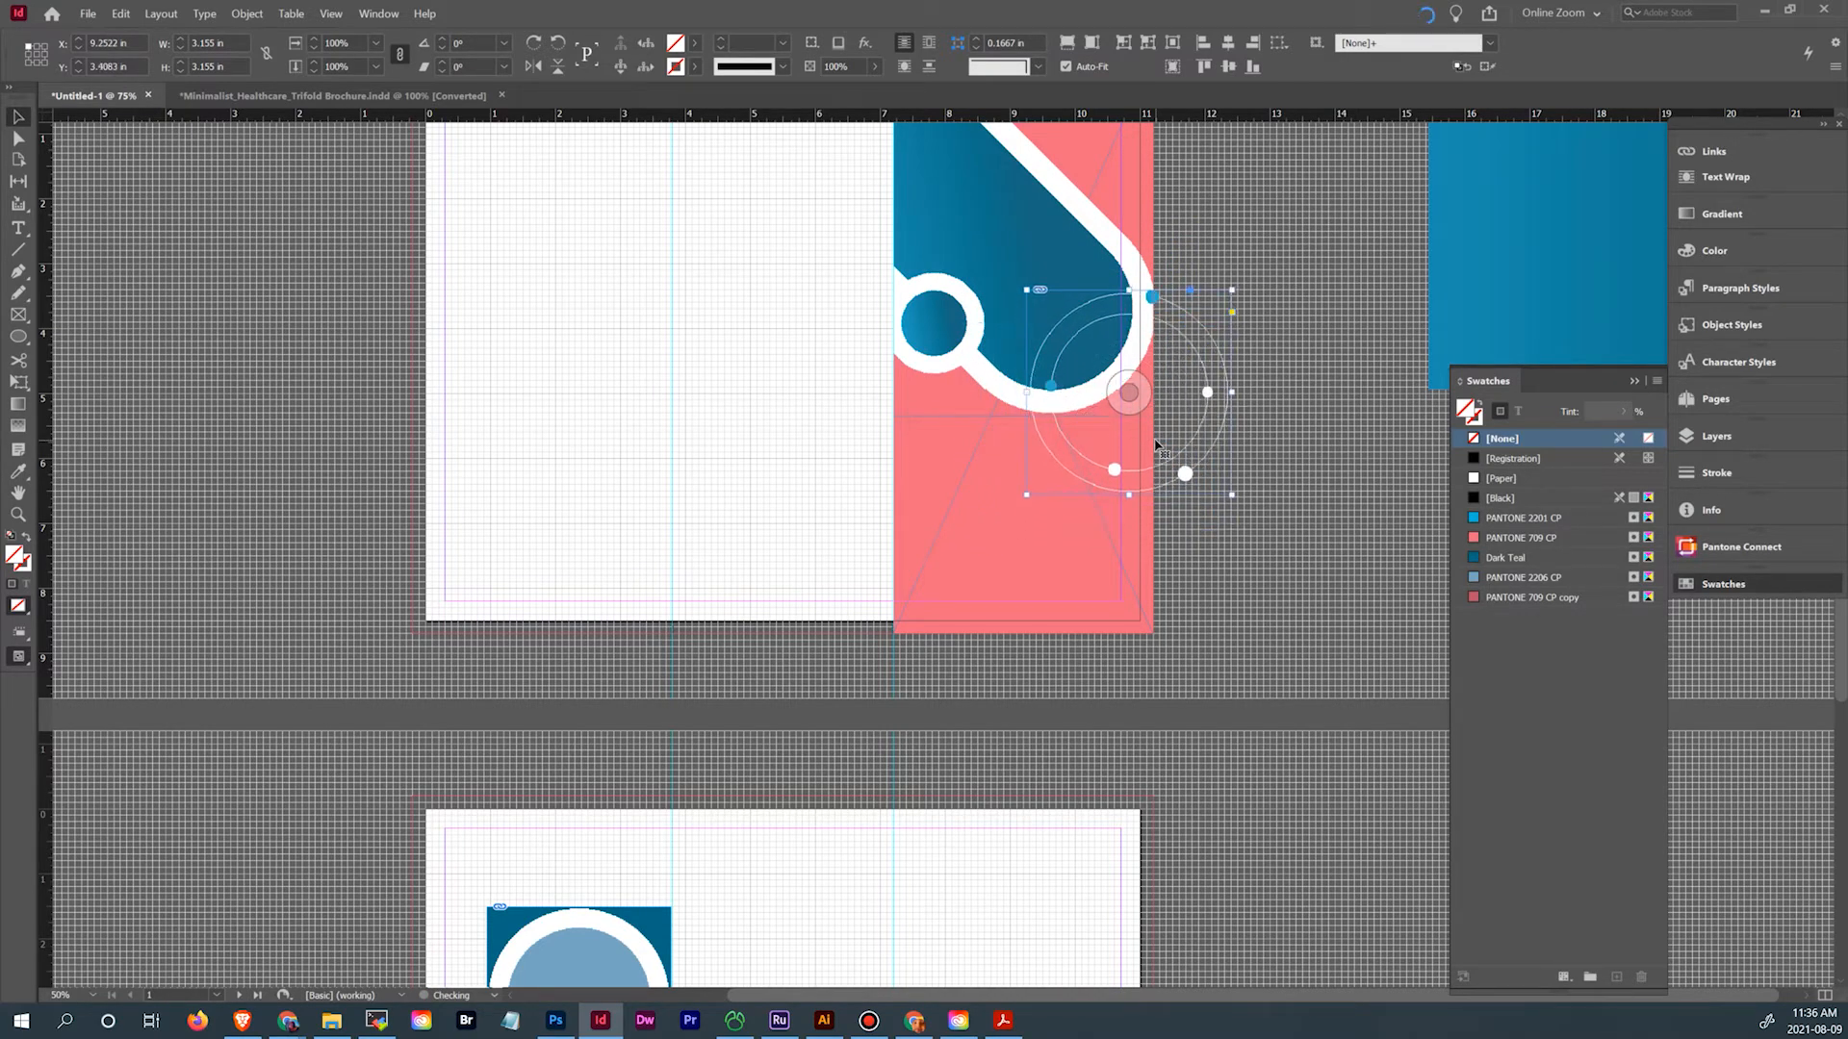
key("shift+Down")
key("Down")
key("Down")
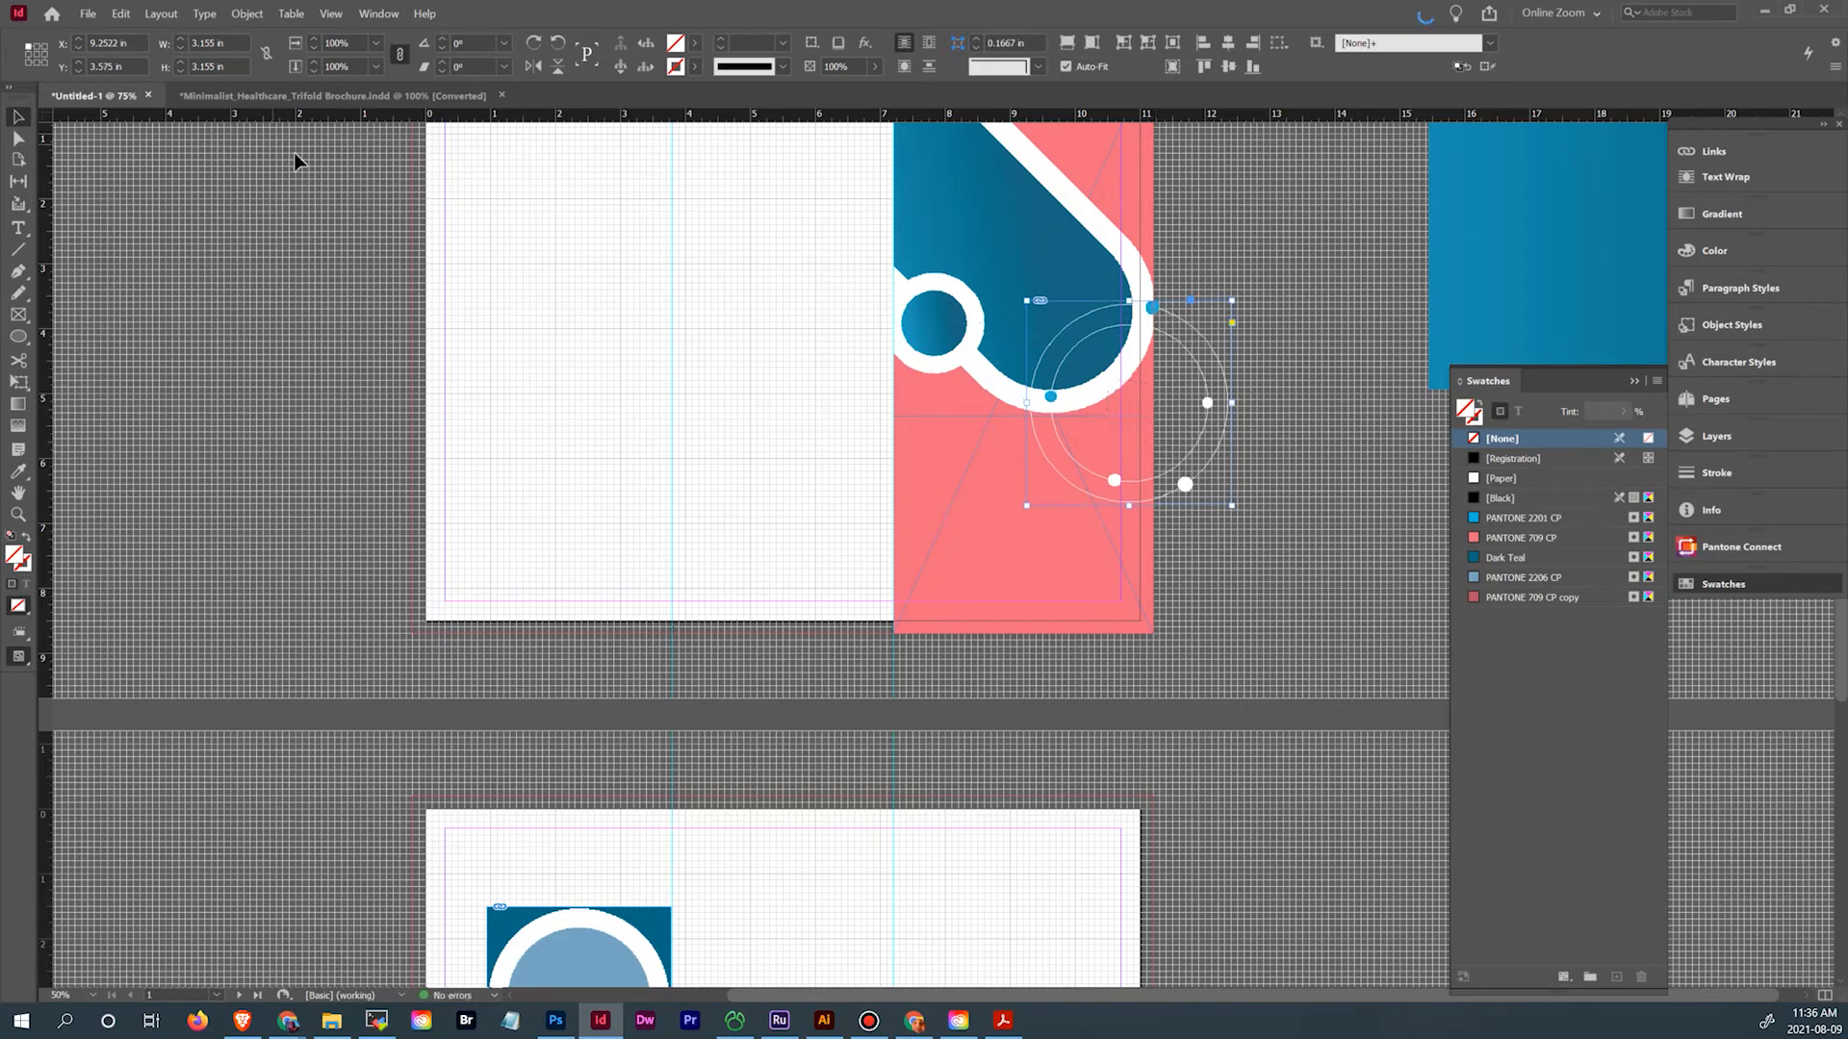
Rotate the orbit circles content to 45° inside its frame and move it back over the pill's lower end
left_click(343, 91)
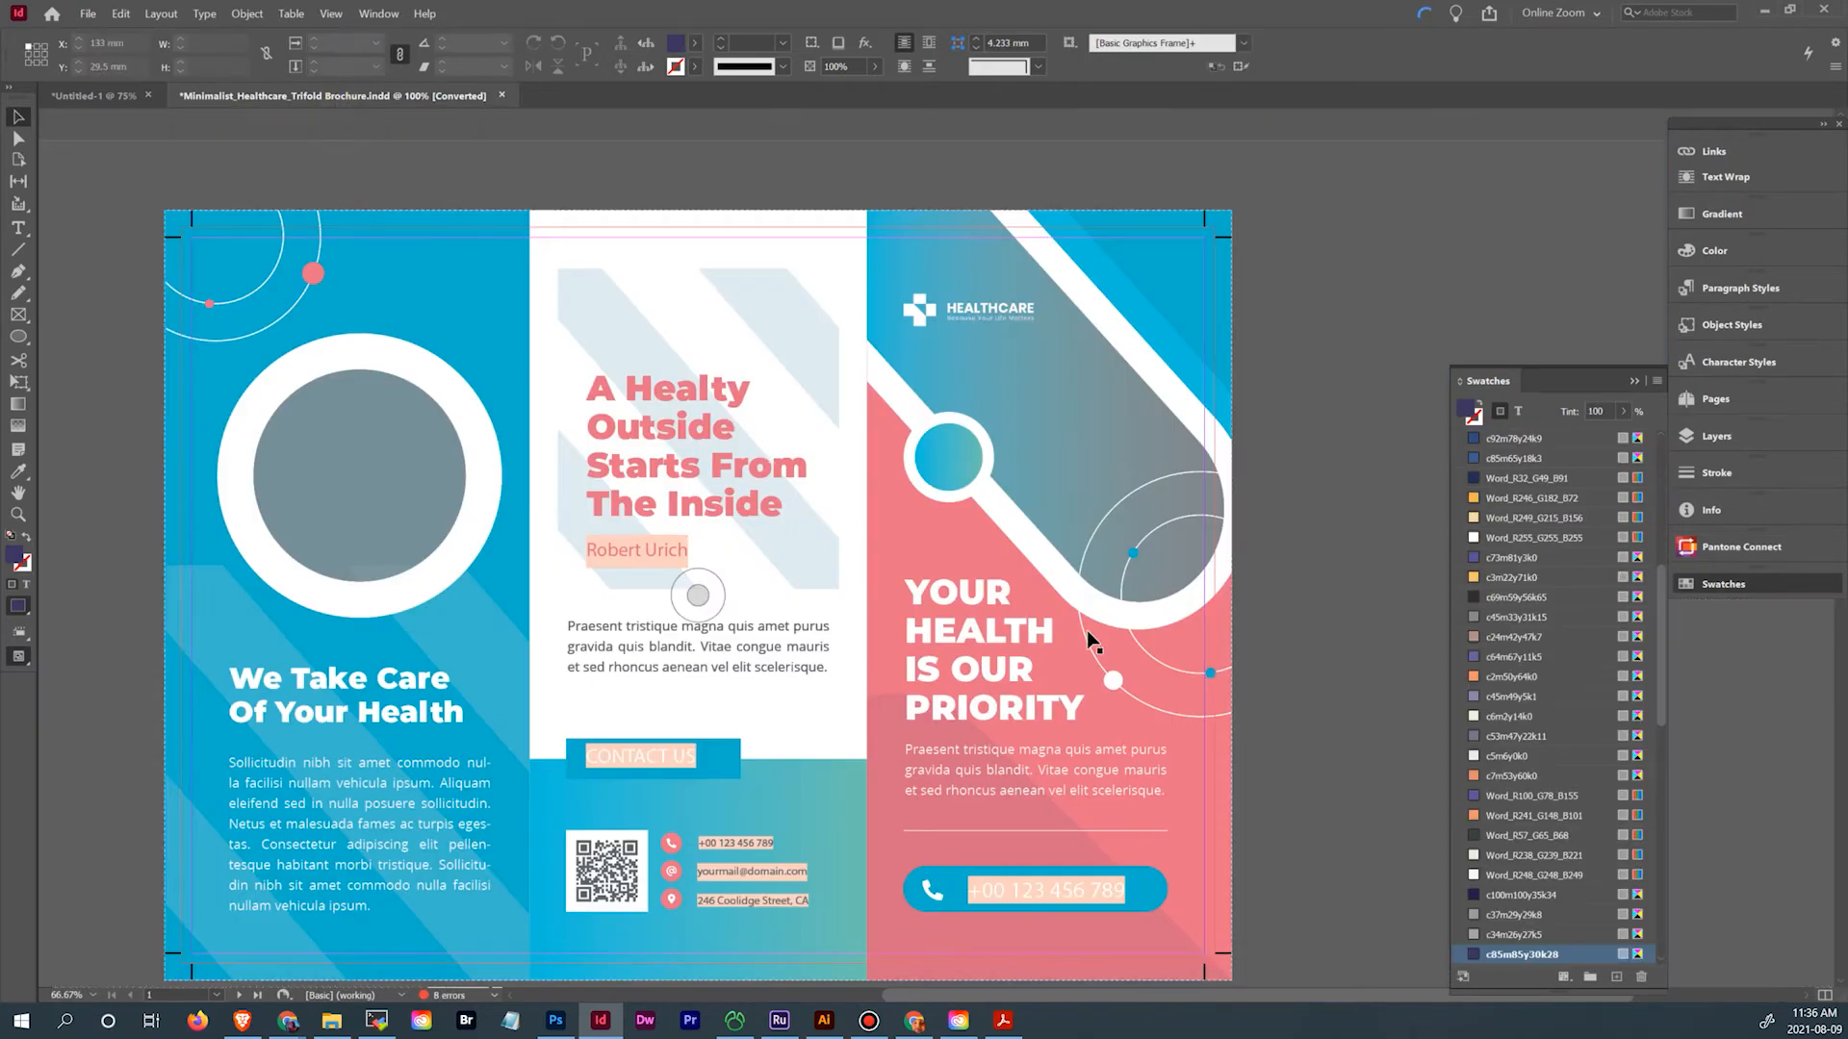
left_click(89, 96)
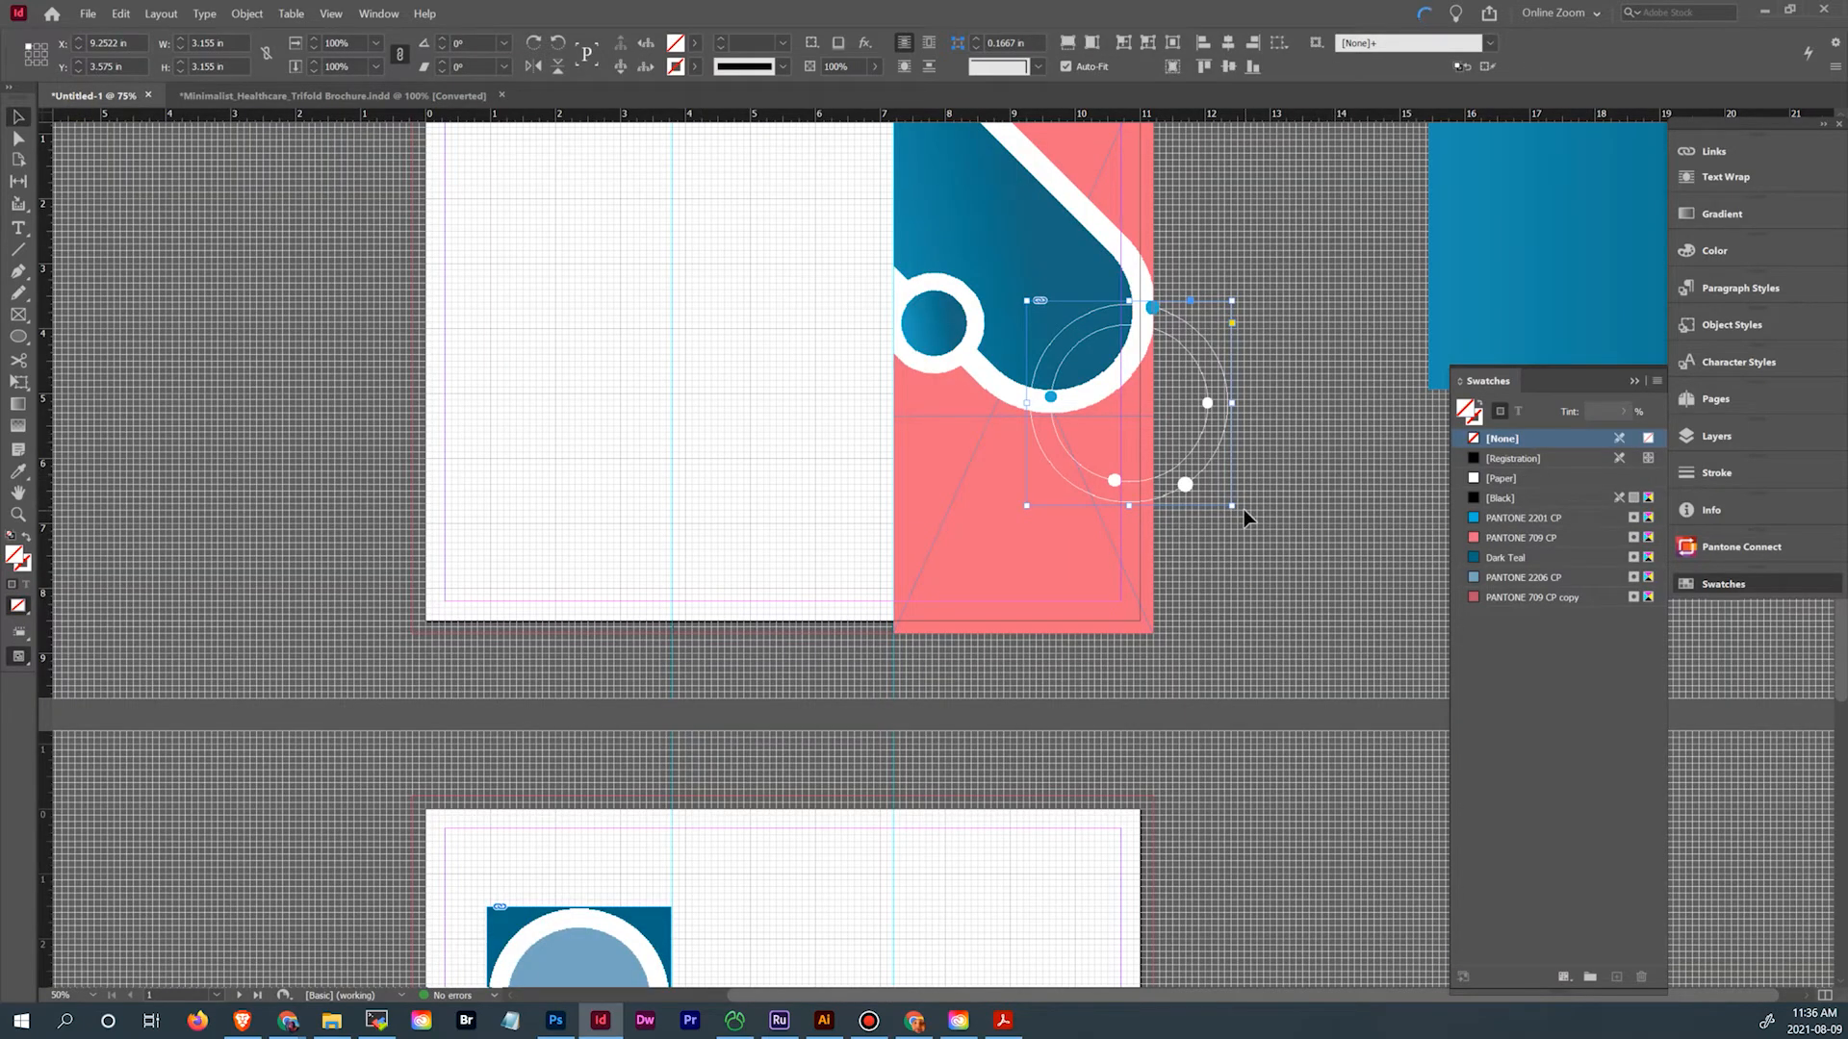
key("a")
left_click(1202, 375)
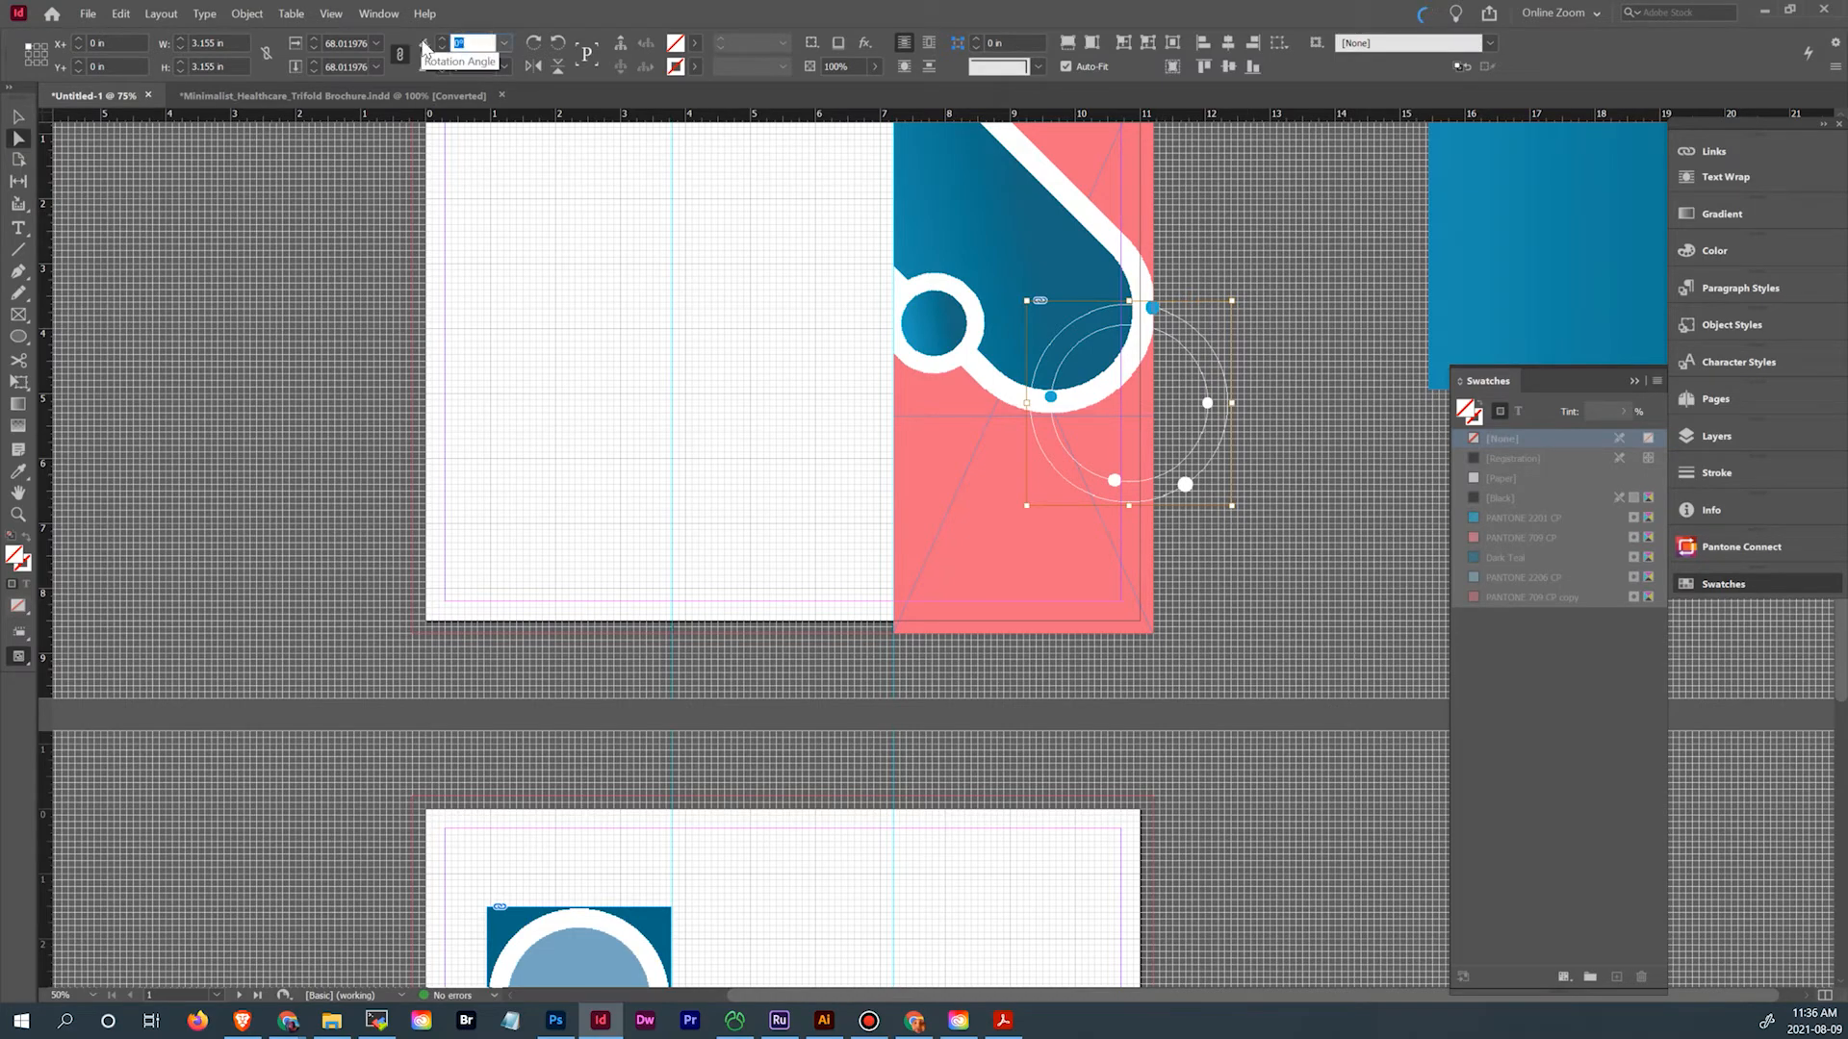
type("45")
key("Return")
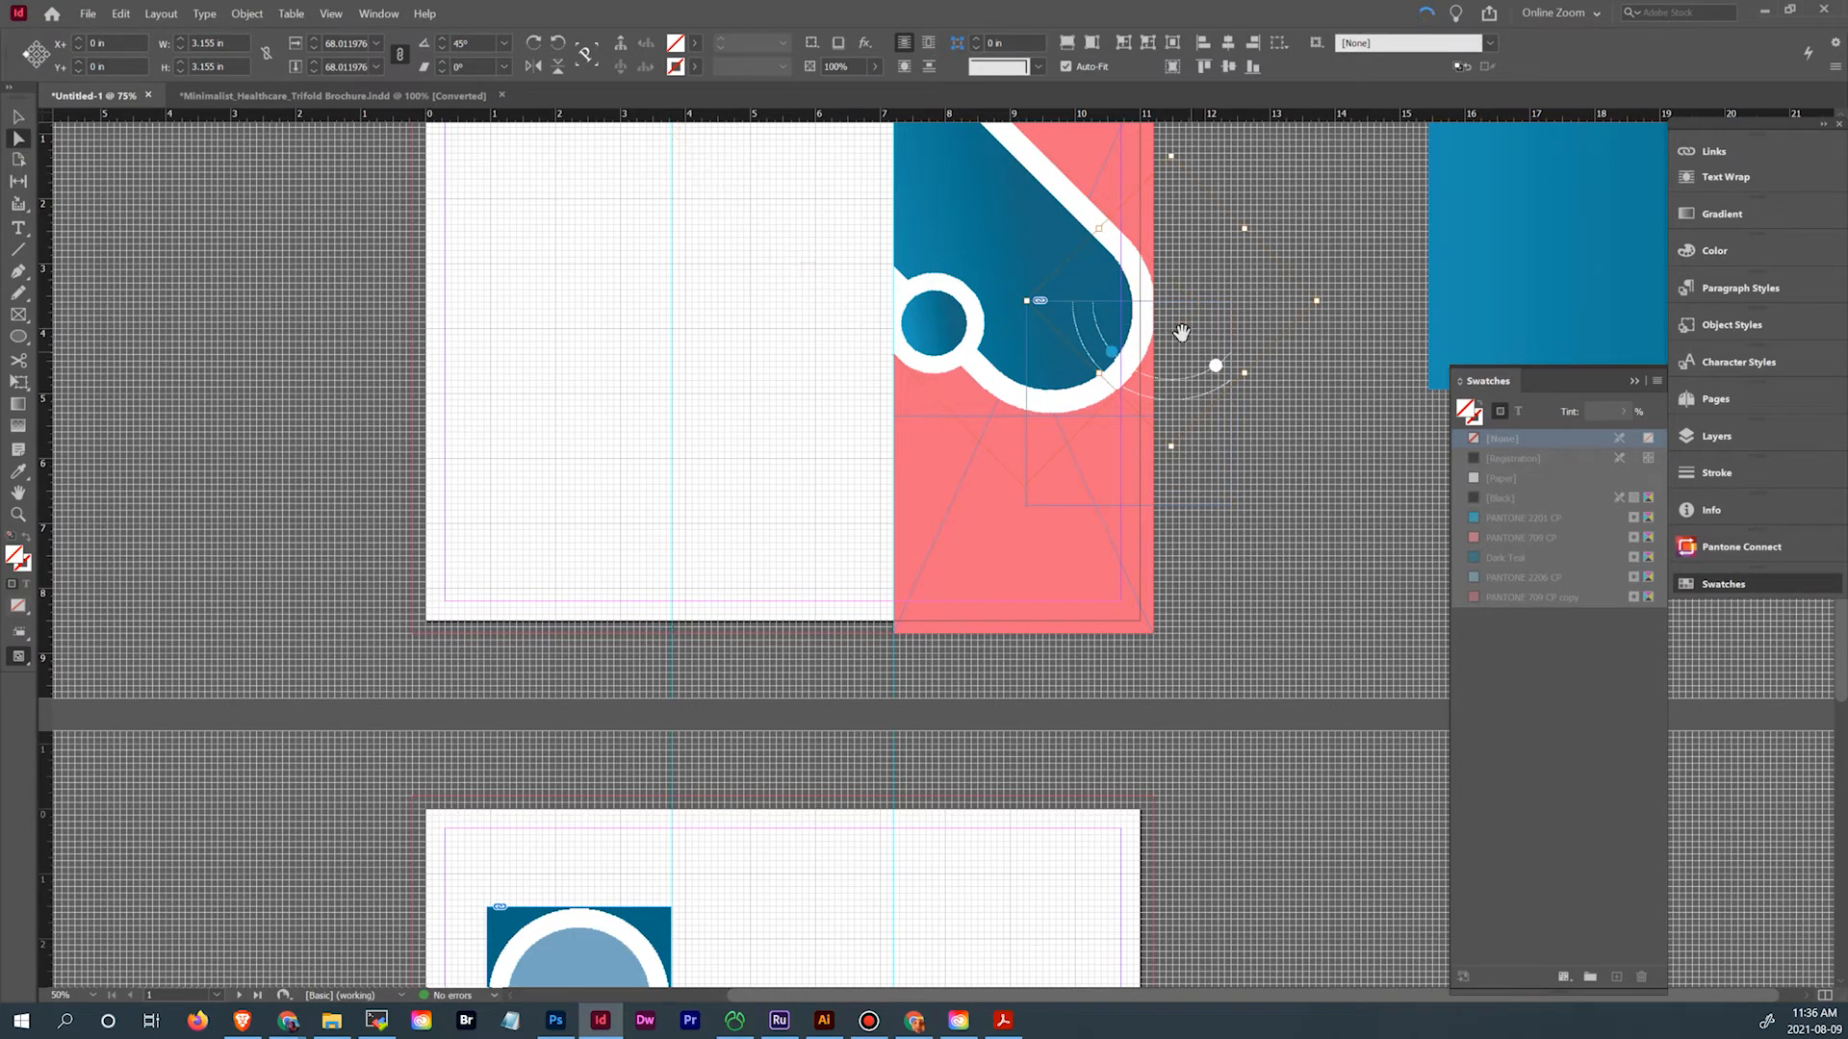
left_click_drag(1188, 330, 1175, 409)
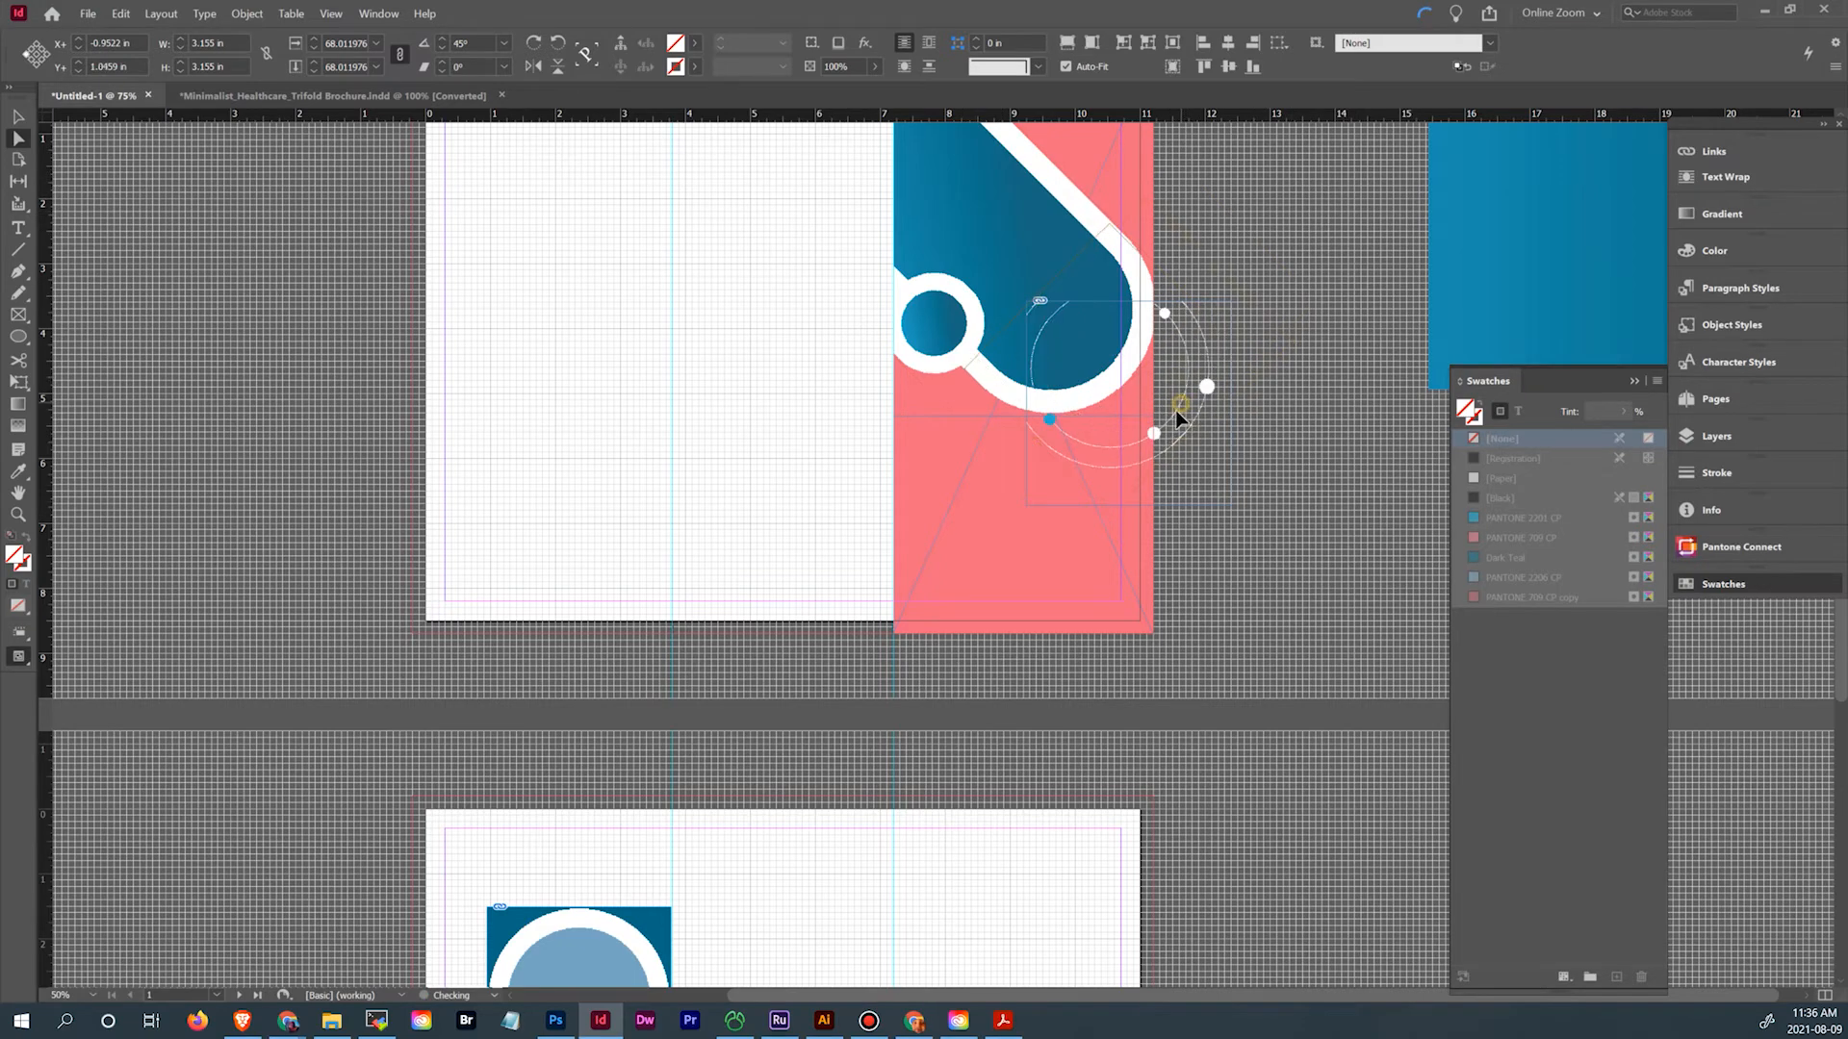
Step the orbit circles content's rotation up to 50° and back down to 9°
left_click(446, 38)
left_click(446, 38)
left_click(445, 37)
left_click(445, 38)
left_click(445, 37)
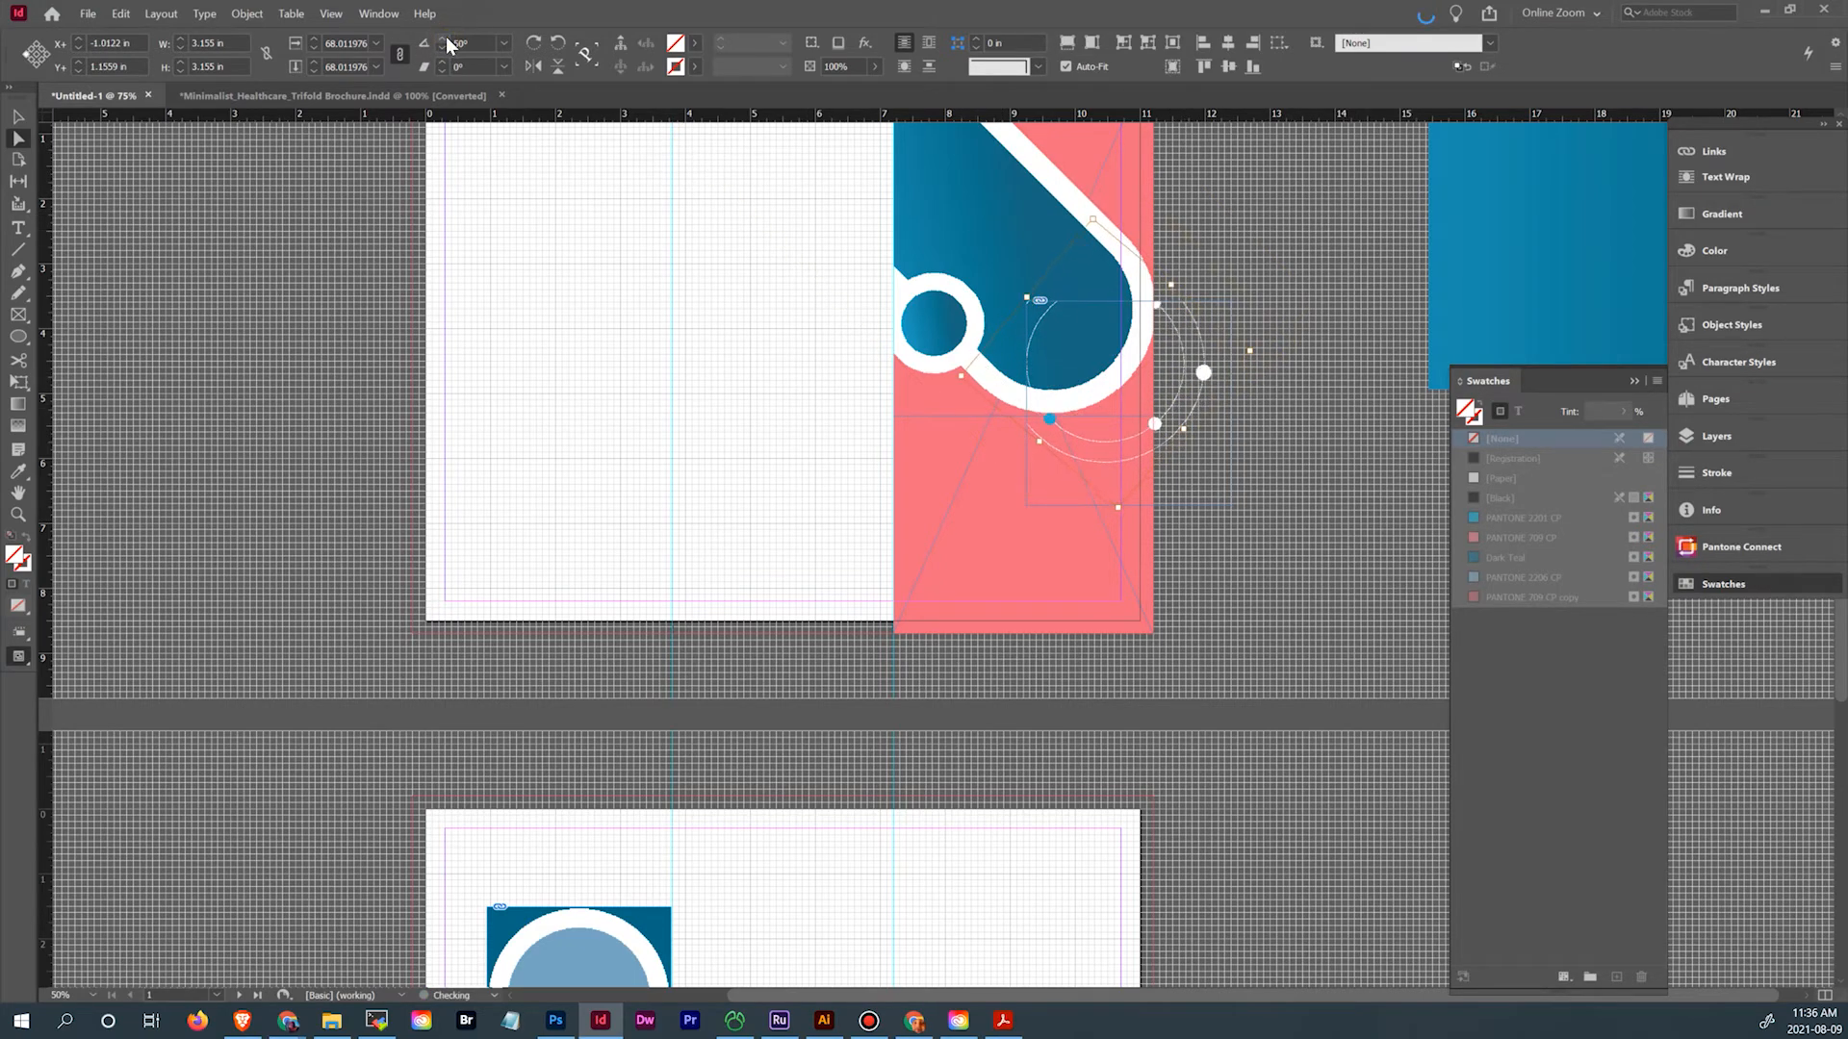
left_click(440, 50)
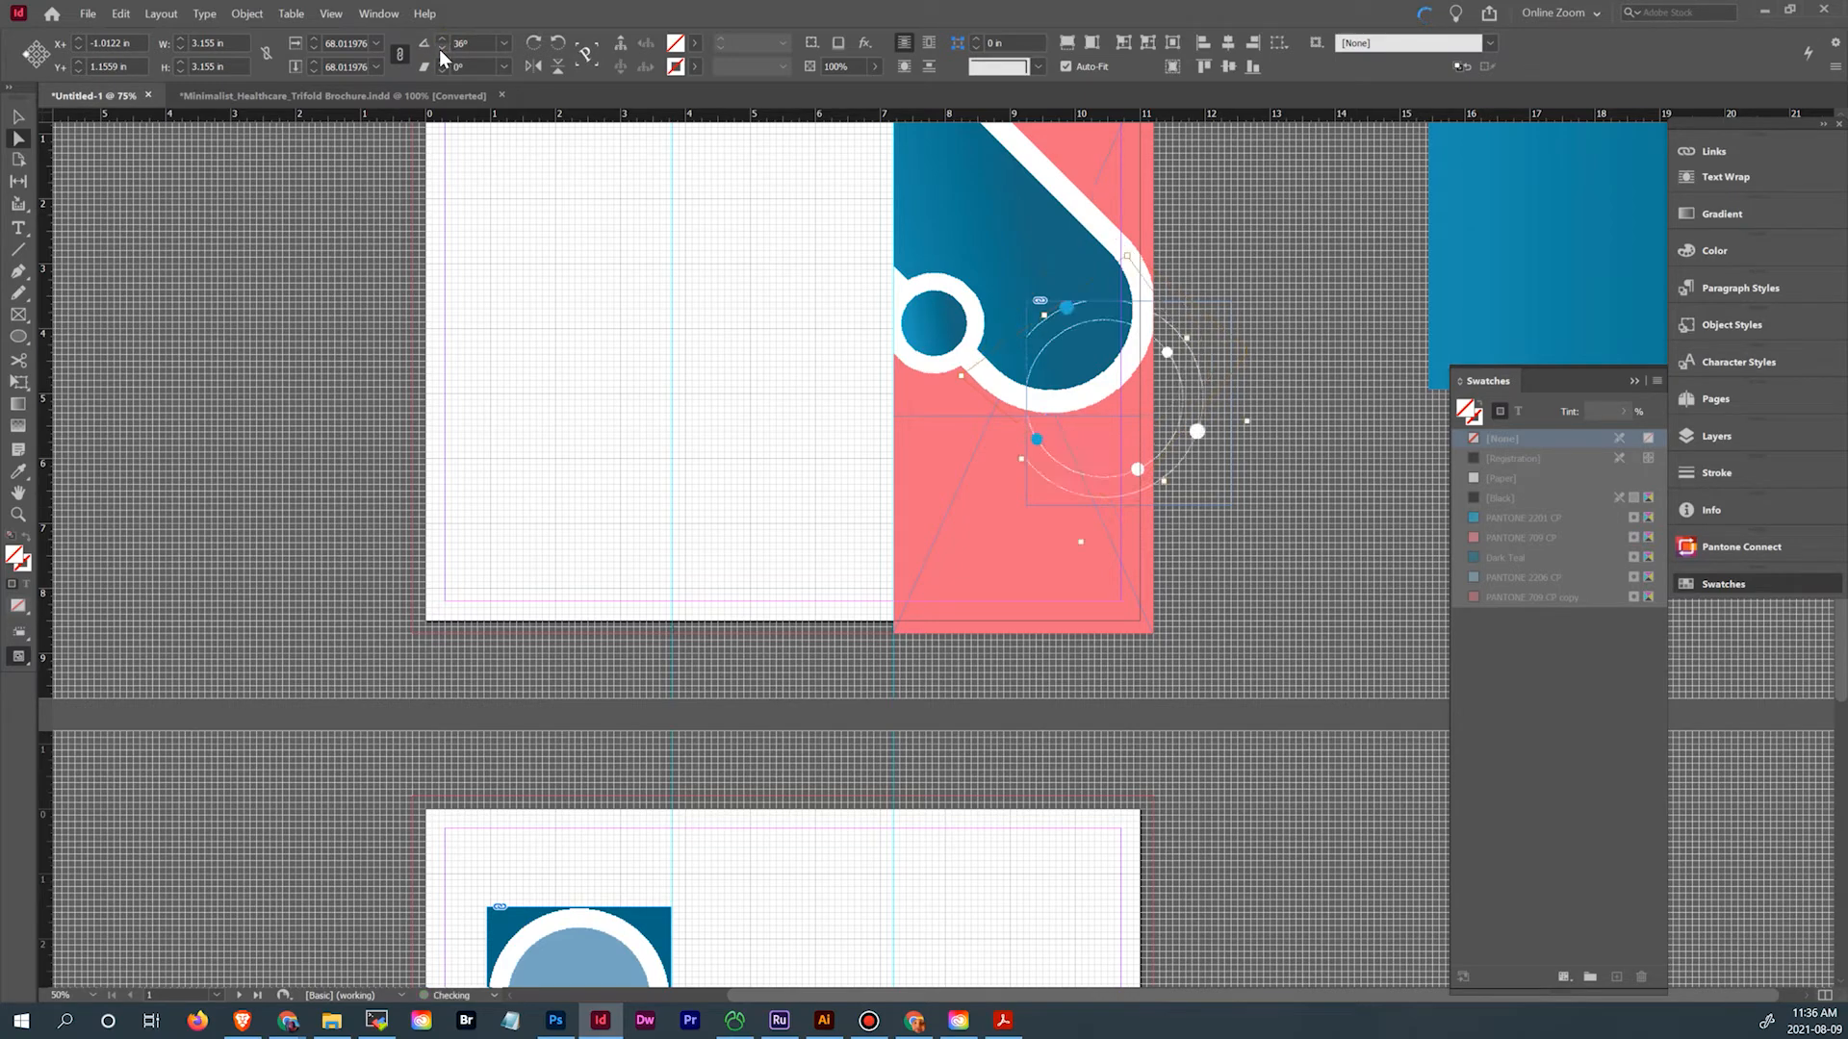
left_click(440, 49)
left_click(440, 49)
left_click(440, 49)
left_click(440, 50)
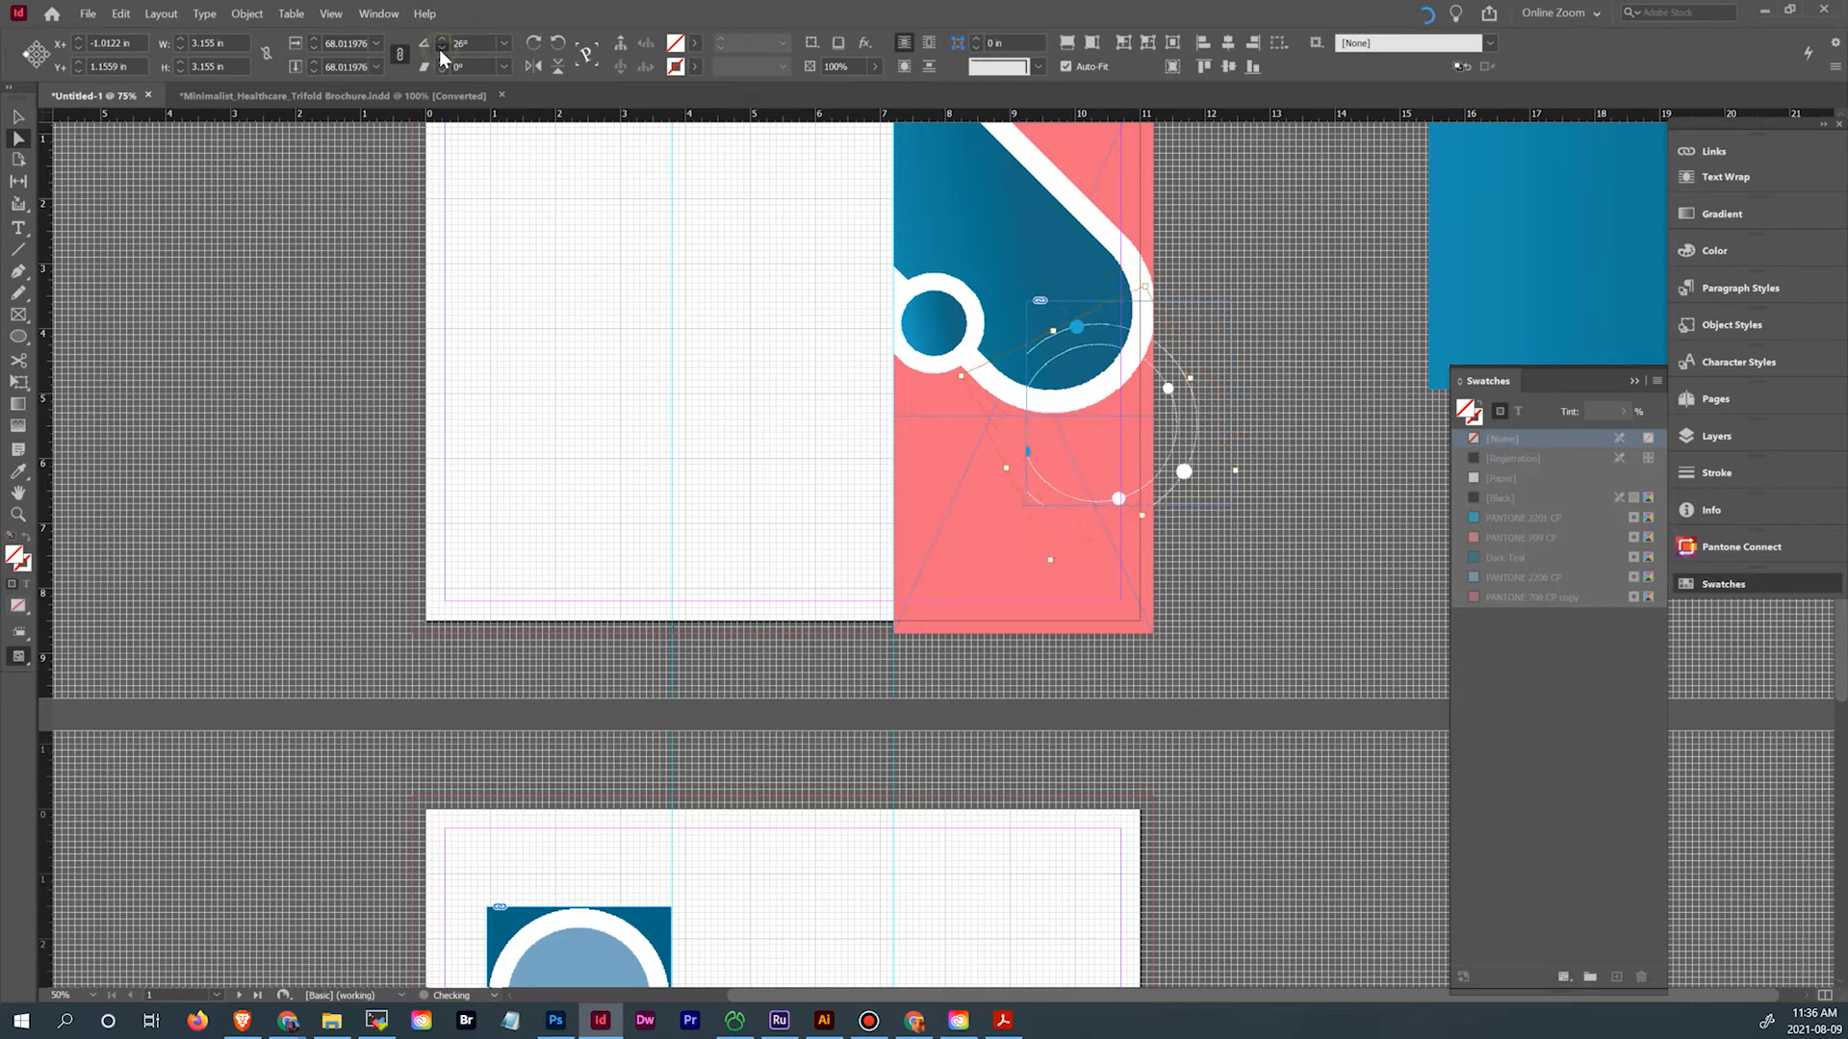
left_click(440, 49)
left_click(440, 49)
left_click(440, 49)
left_click(439, 49)
left_click(440, 49)
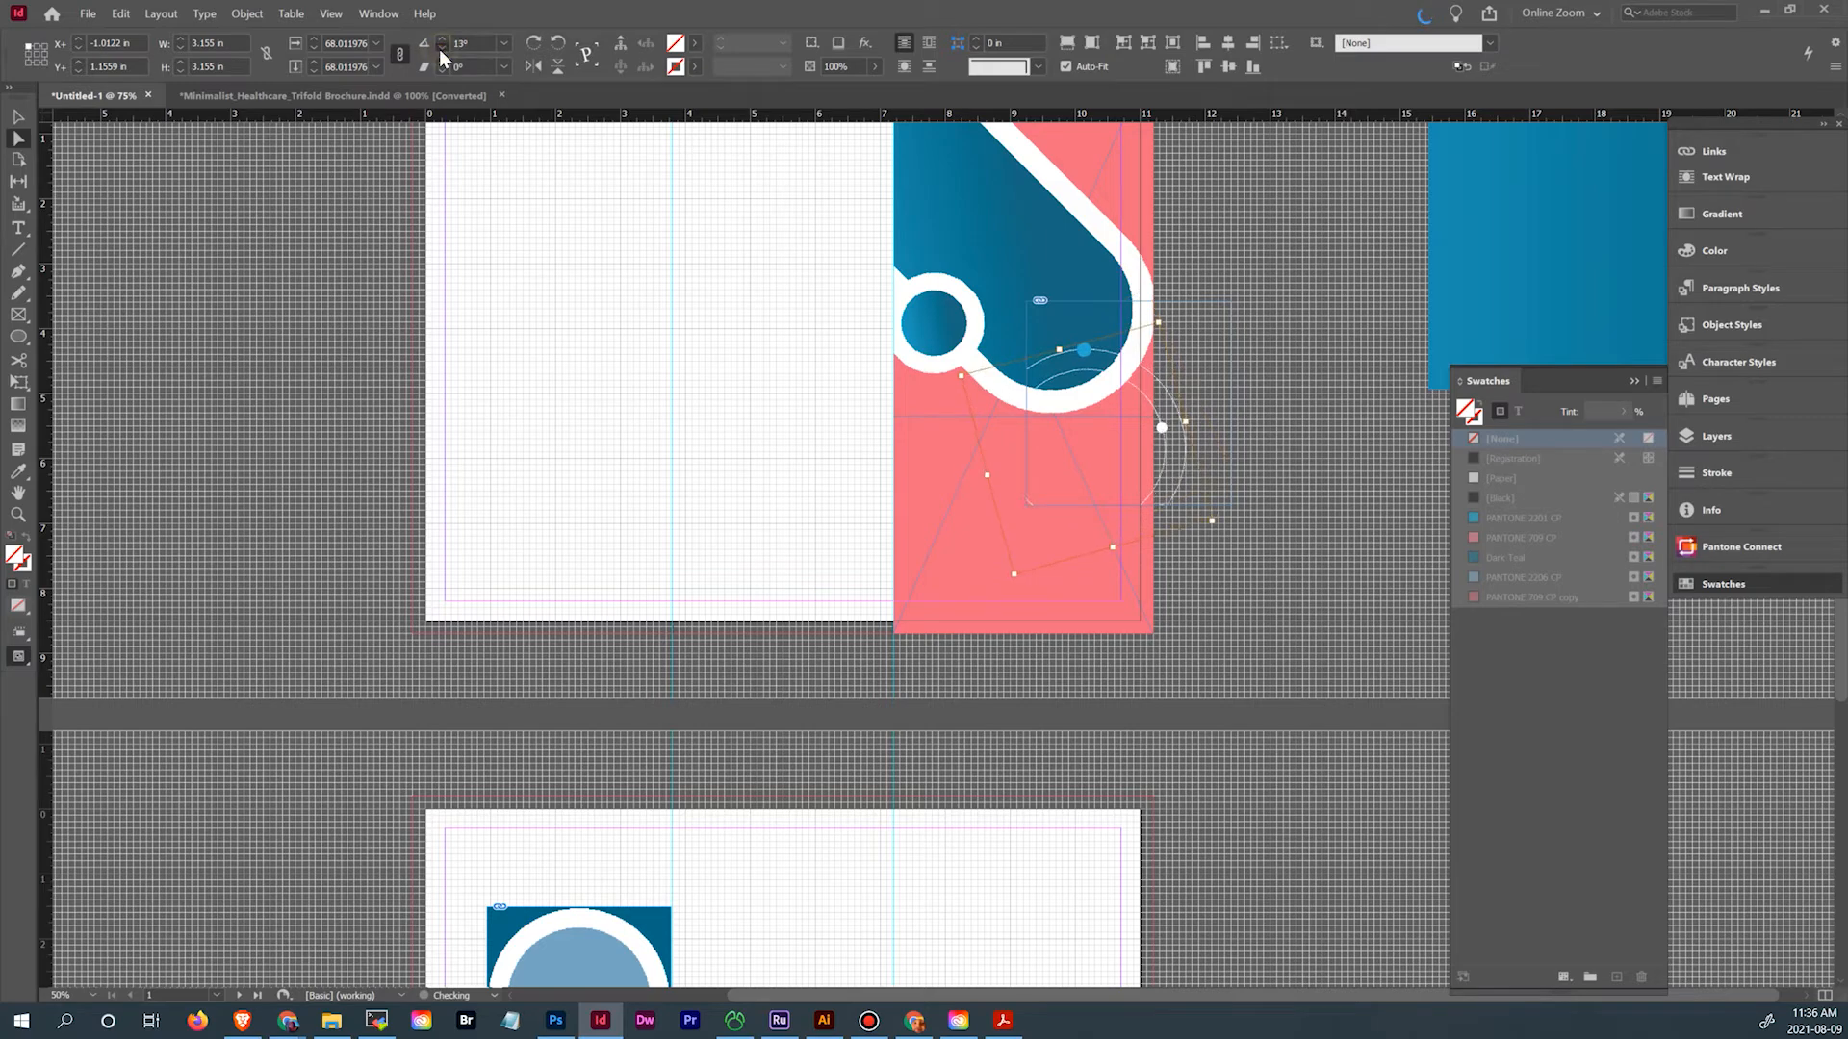
left_click(440, 49)
left_click(439, 49)
left_click(440, 49)
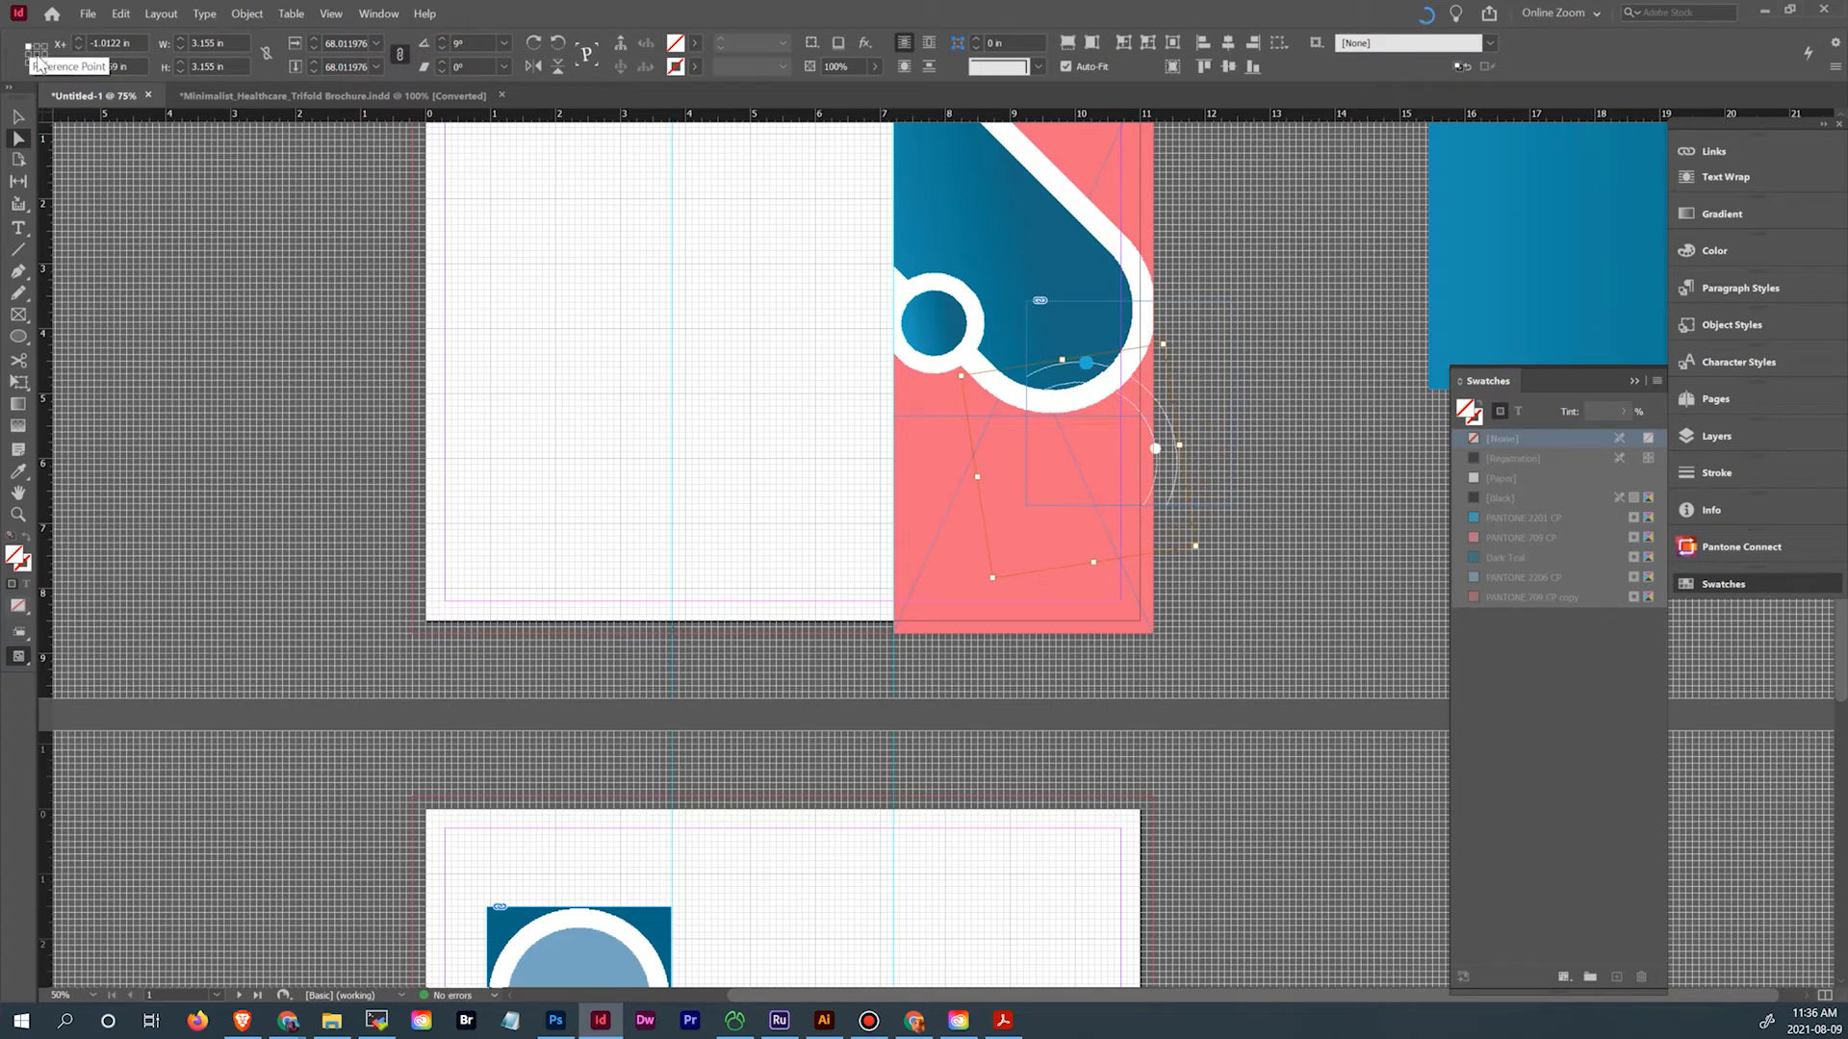
Set the reference point to the center and rotate the orbit circles content to 16°
left_click(37, 62)
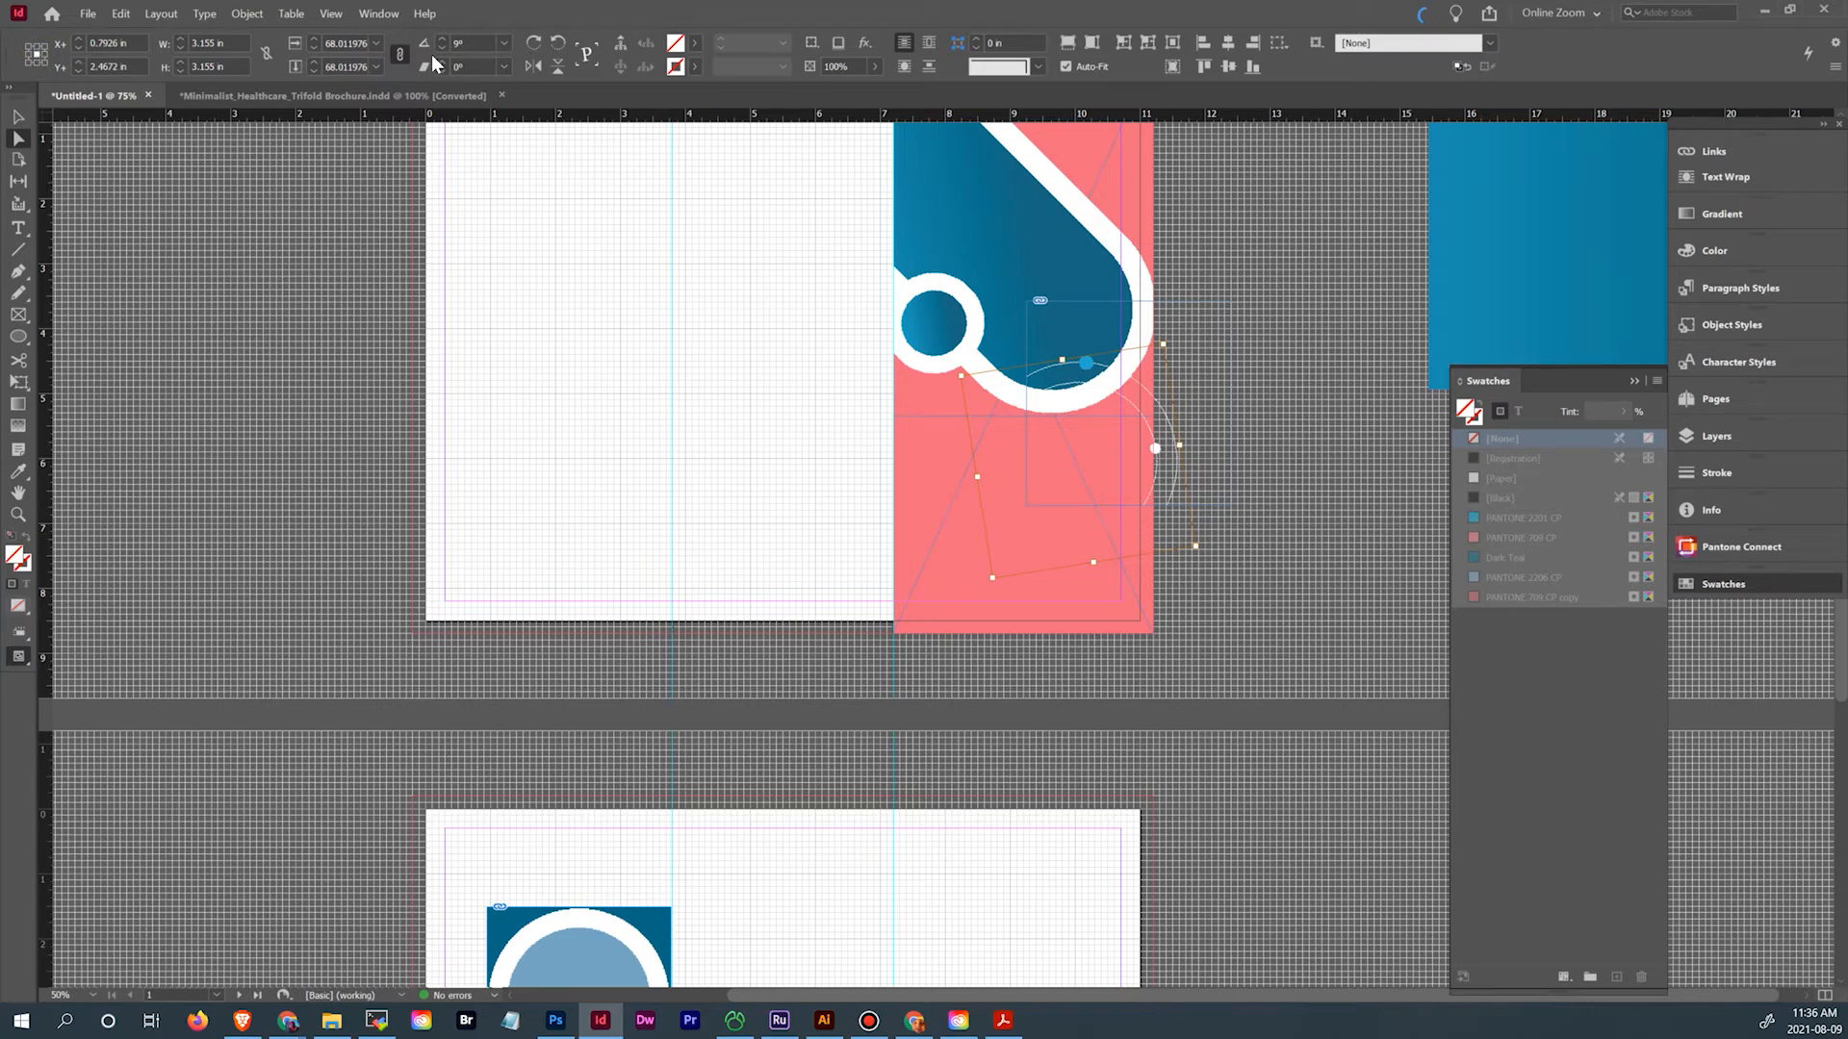
left_click(443, 40)
left_click(442, 40)
left_click(442, 40)
left_click(443, 39)
left_click(443, 39)
left_click(443, 40)
left_click(442, 39)
Fill the frame proportionally with the orbit circles content, and scale that content down to 2.5235 x 2.5235 in about its center
left_click(1084, 45)
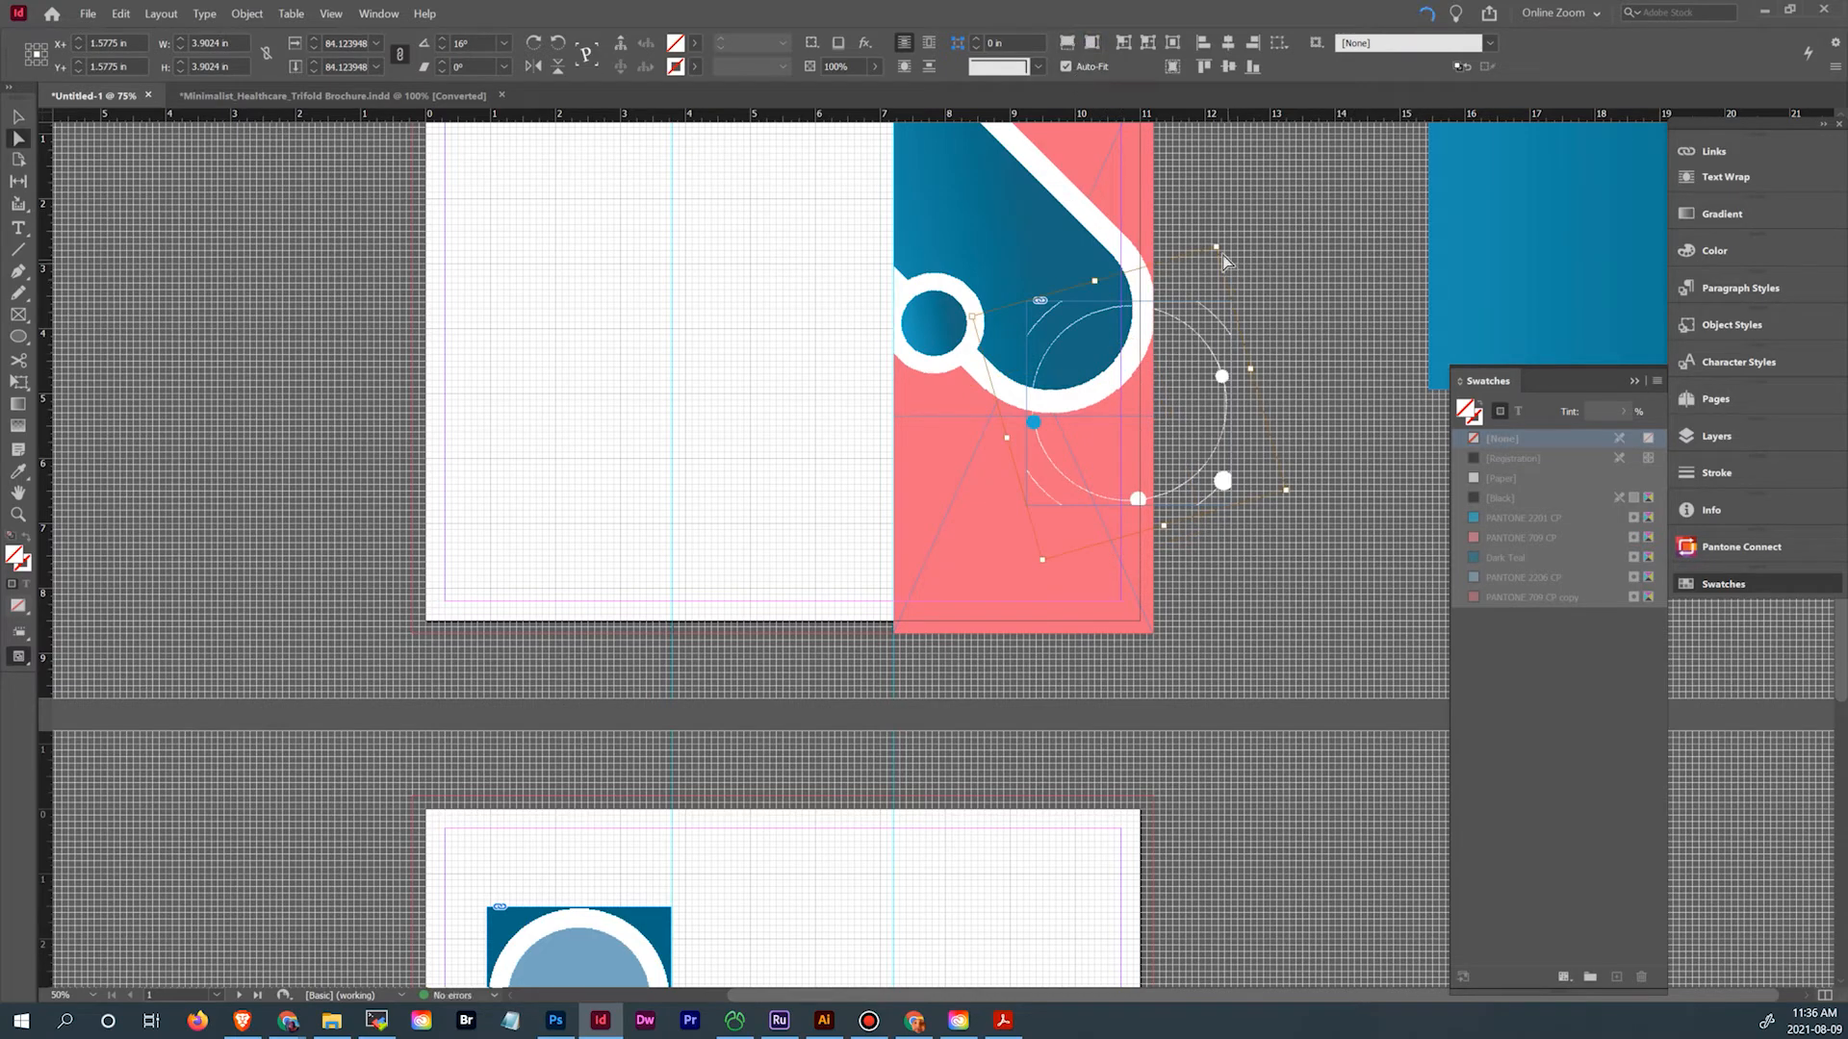
left_click_drag(1217, 248, 1187, 304)
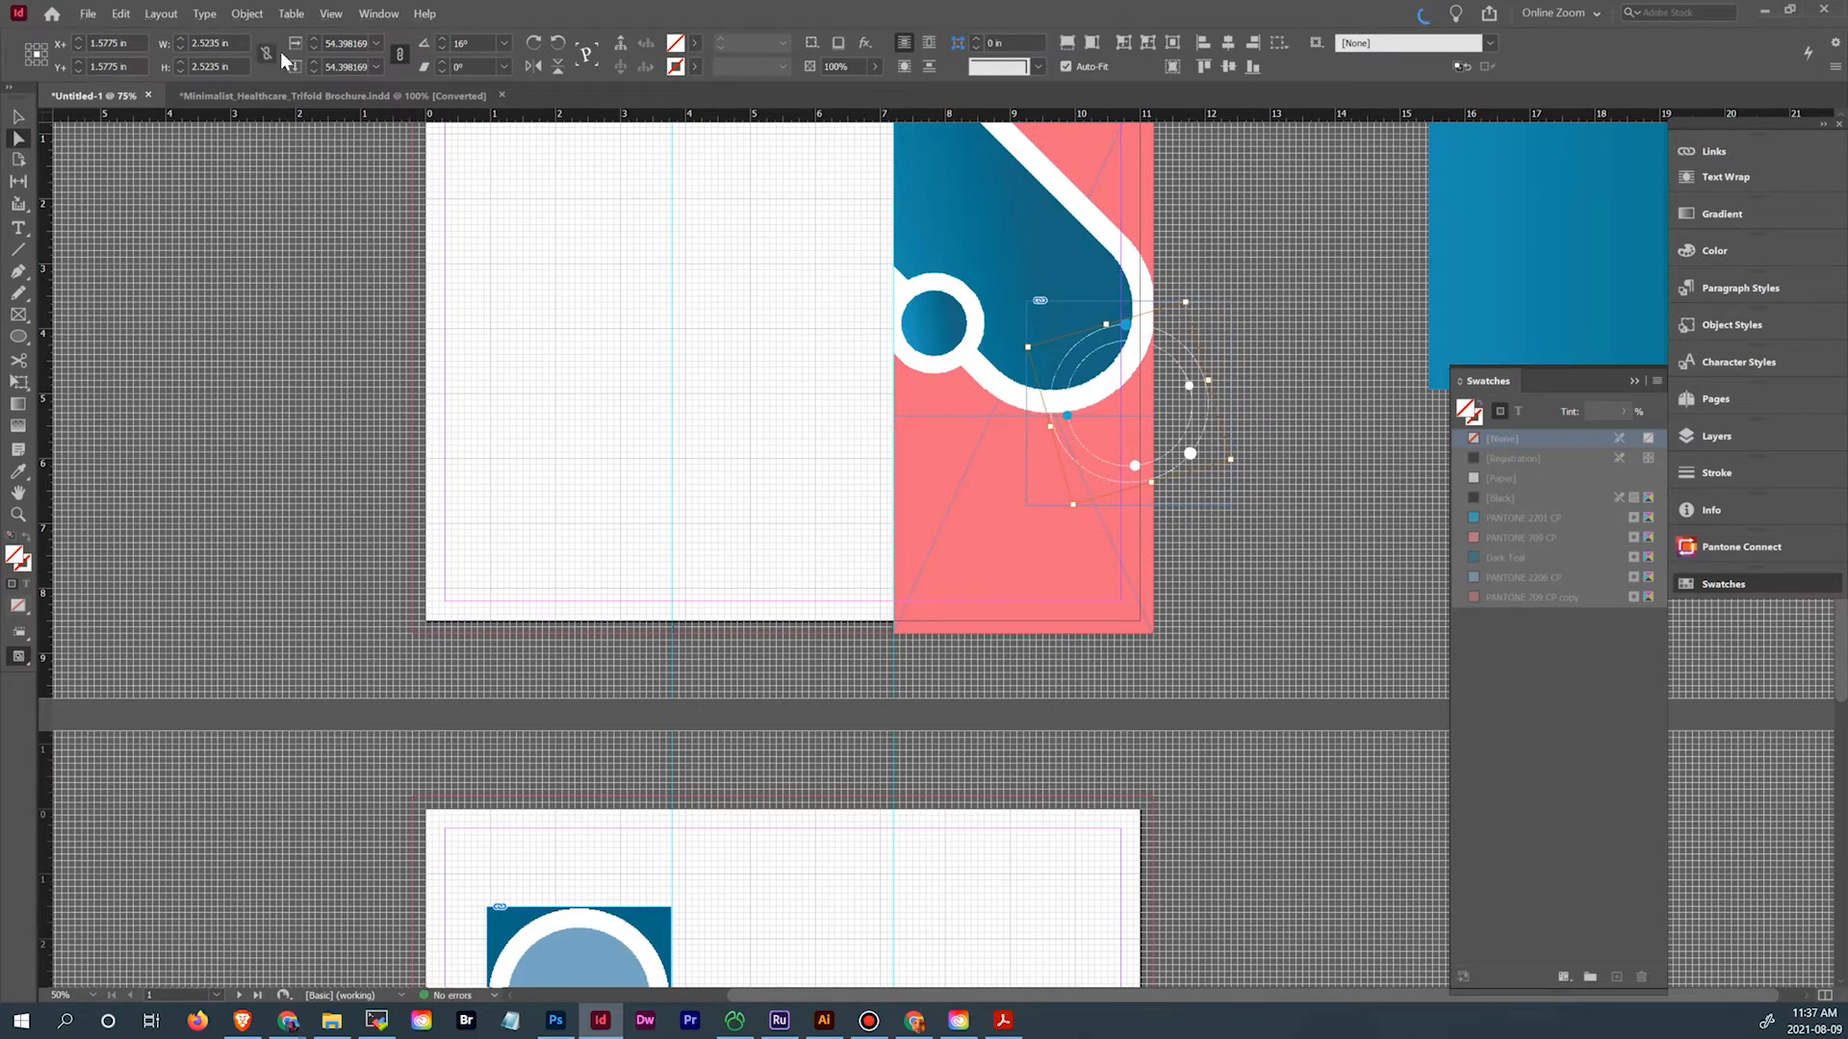
Lower the rotation of the orbit circles content in one-degree steps to -11°
double_click(442, 37)
left_click(441, 48)
left_click(442, 48)
left_click(442, 48)
left_click(442, 48)
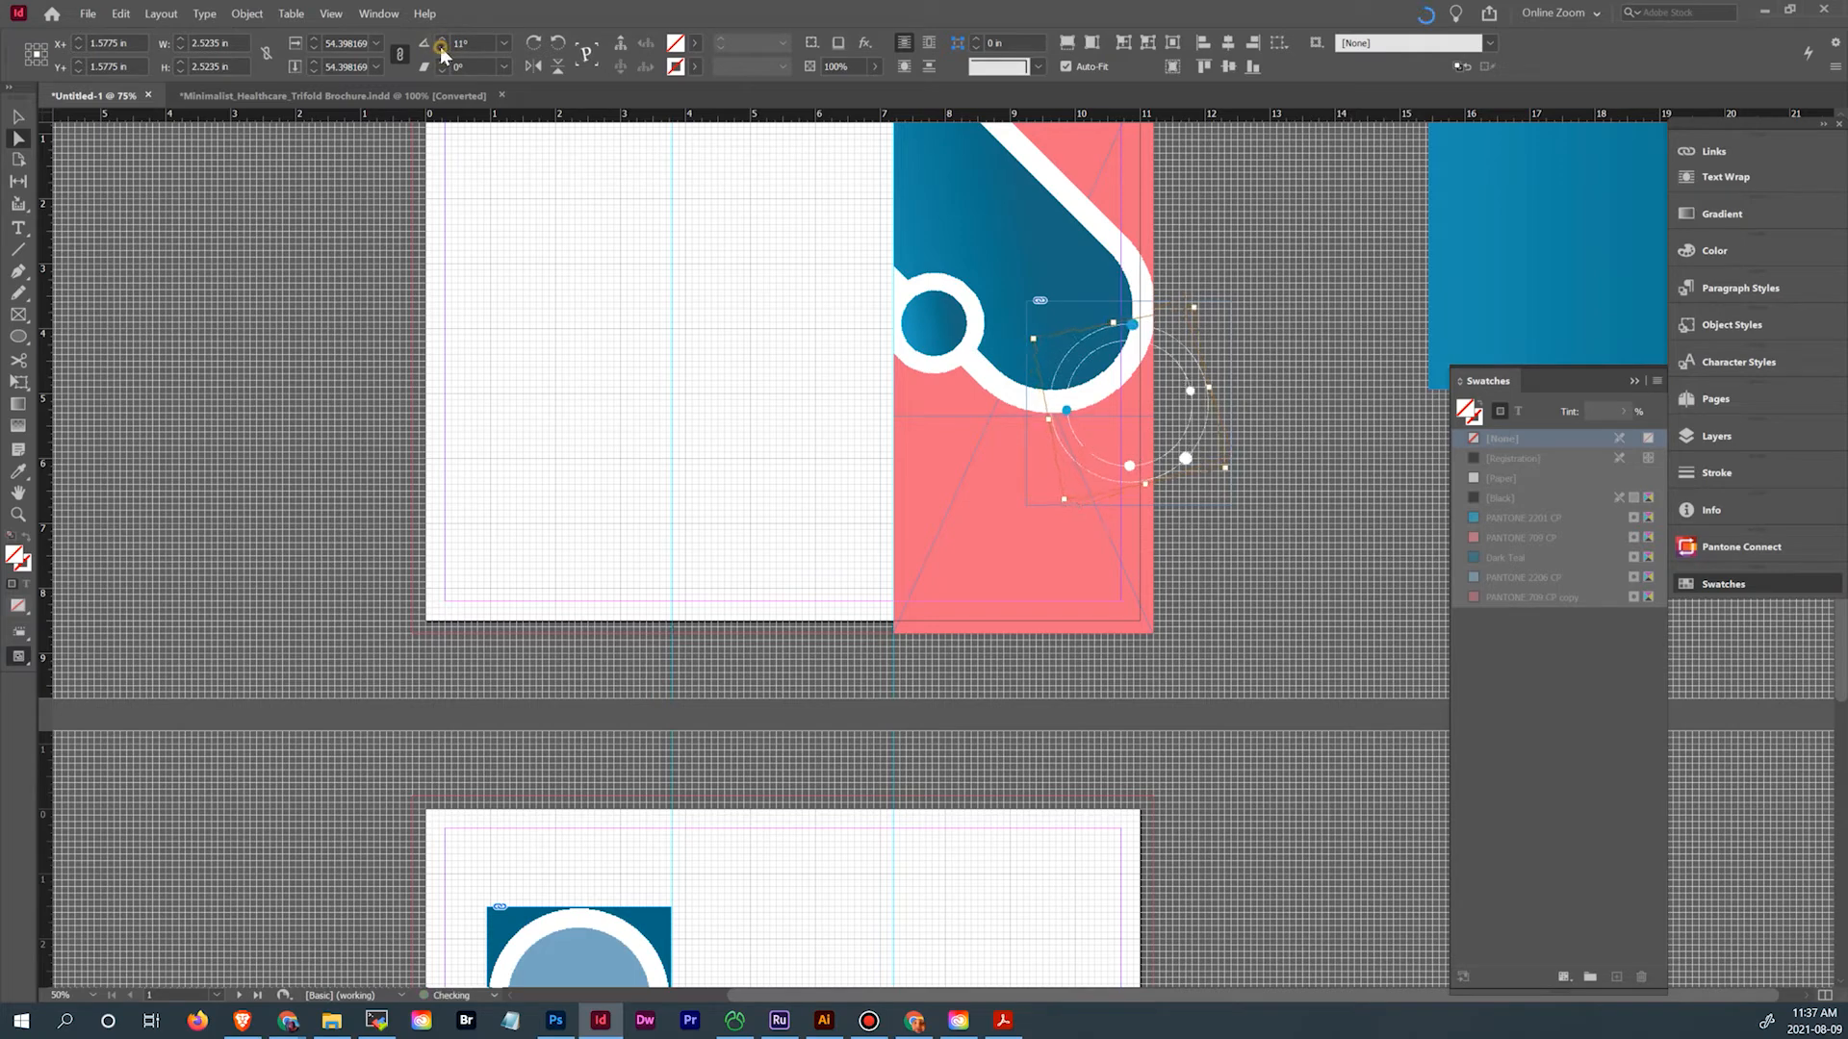
left_click(442, 48)
left_click(442, 48)
left_click(442, 48)
left_click(442, 48)
left_click(442, 49)
left_click(442, 49)
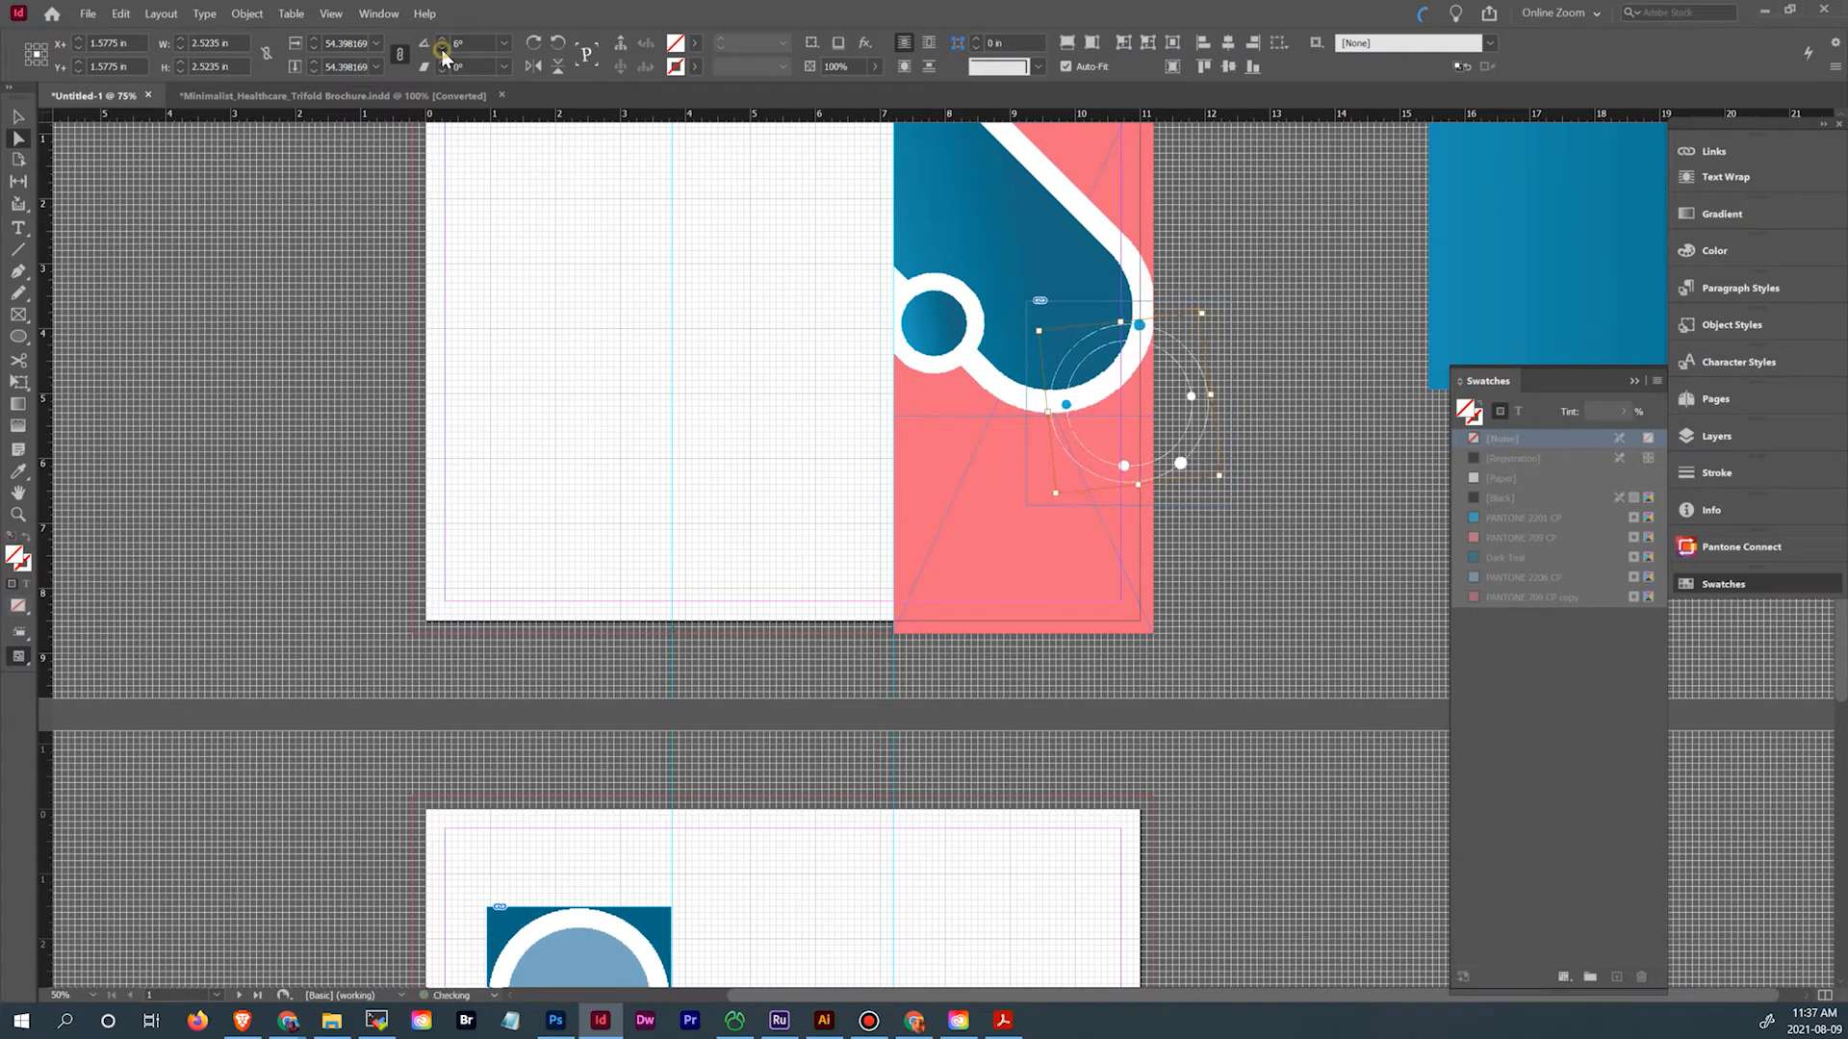
left_click(442, 50)
left_click(442, 49)
left_click(442, 49)
left_click(442, 49)
left_click(442, 49)
left_click(441, 50)
left_click(441, 50)
left_click(441, 49)
left_click(442, 49)
Set the orbit circles content's rotation to -45°, lower it in steps to -66°, and deselect it
left_click(503, 43)
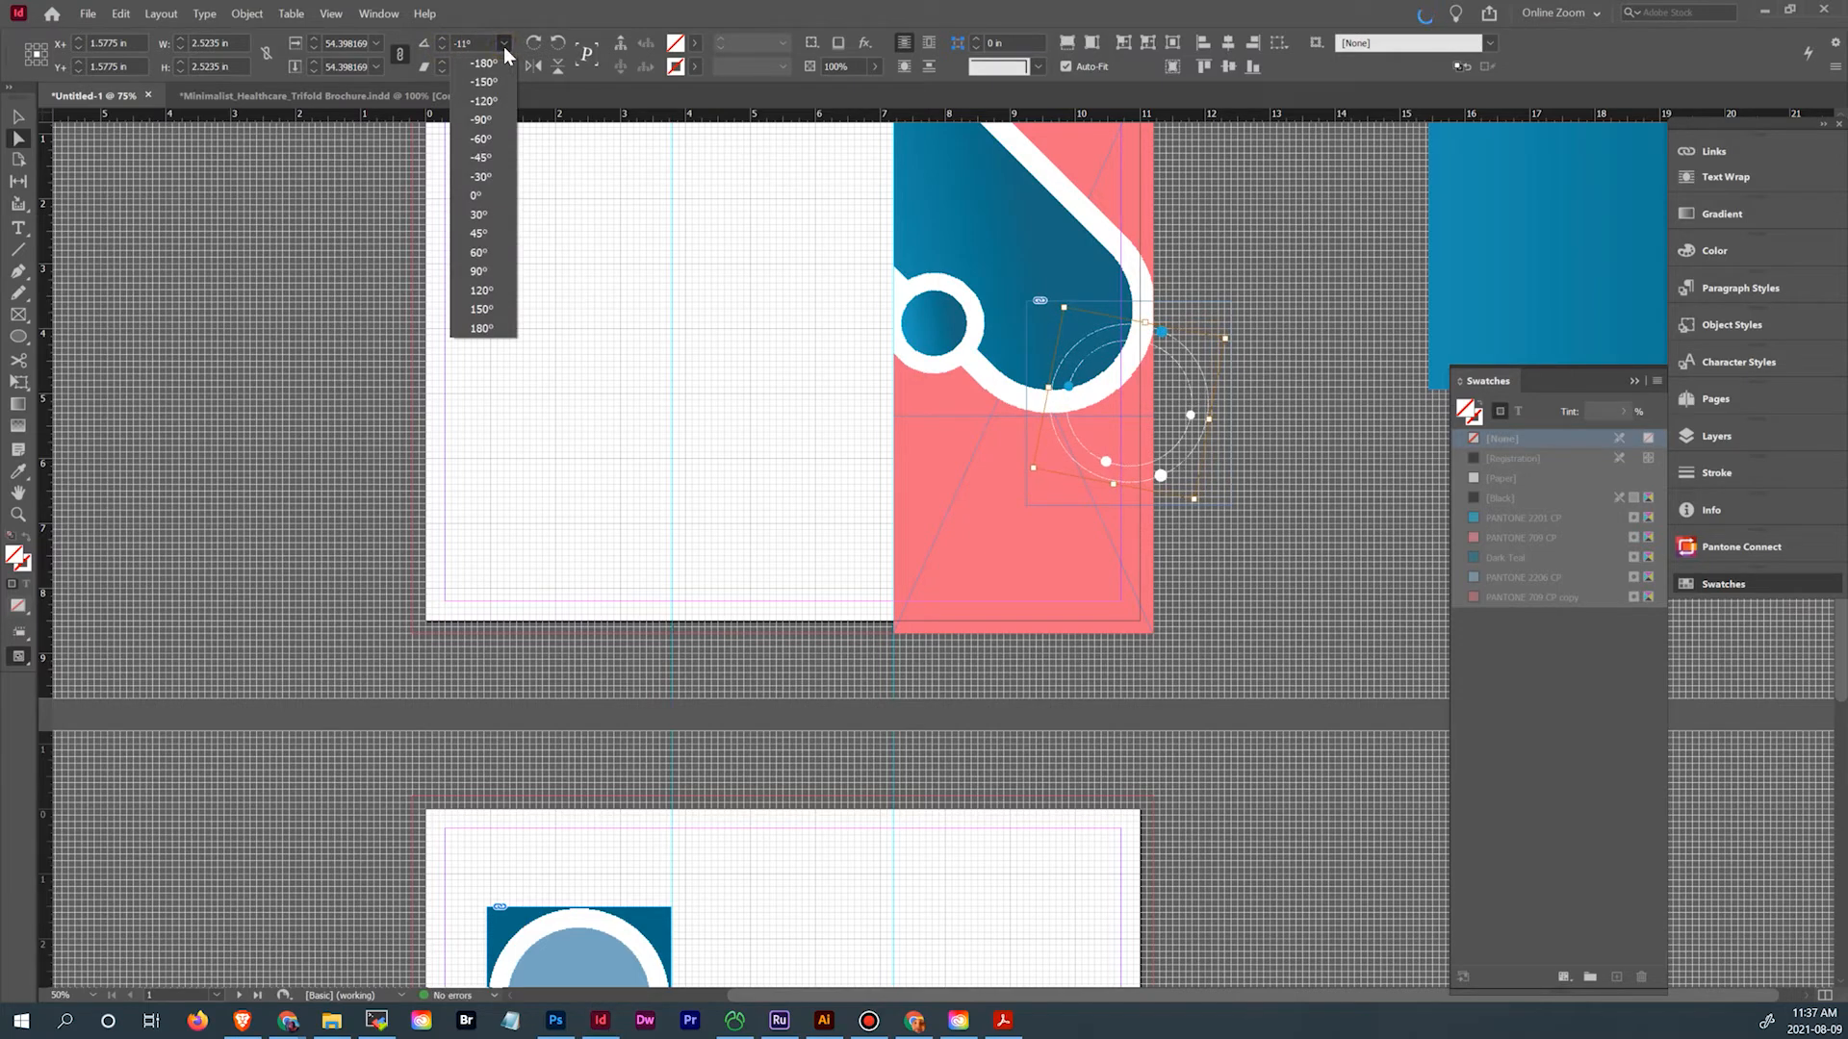
left_click(488, 154)
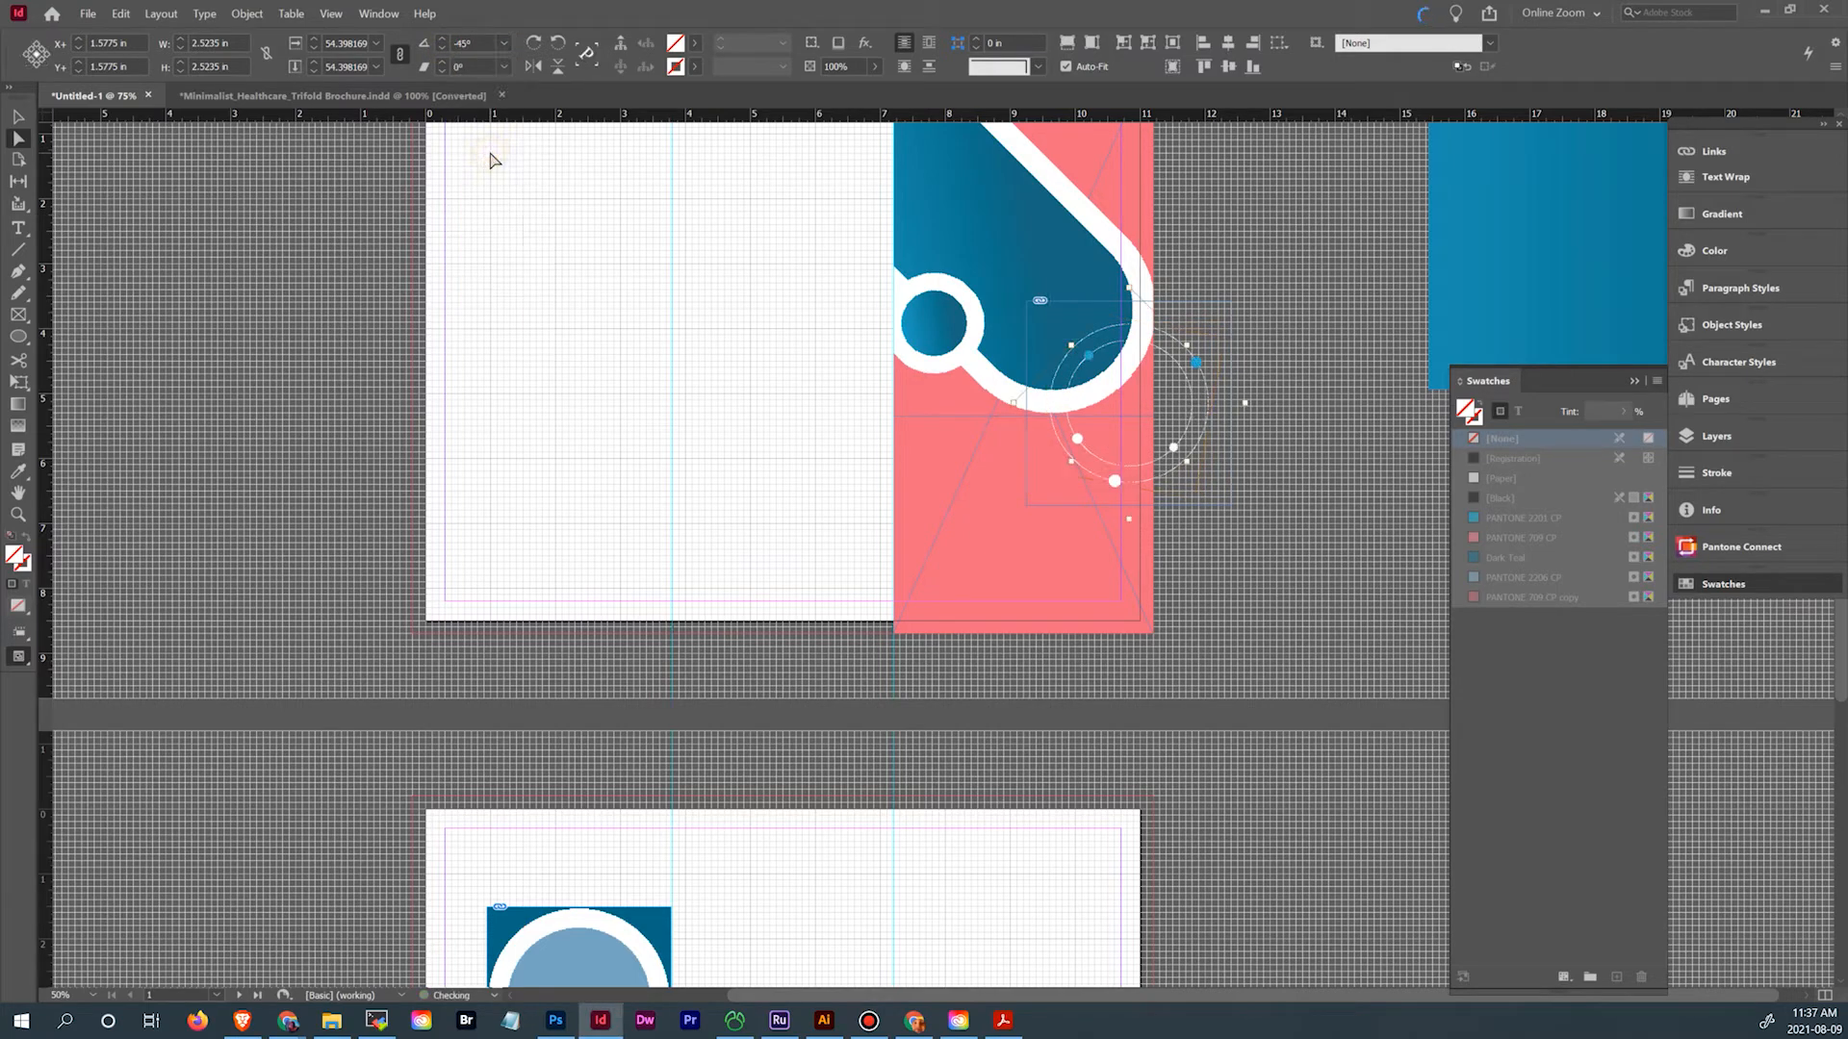
left_click(442, 48)
left_click(442, 48)
left_click(442, 48)
left_click(441, 48)
left_click(442, 48)
left_click(442, 48)
left_click(442, 48)
left_click(442, 48)
left_click(442, 48)
left_click(442, 48)
left_click(18, 116)
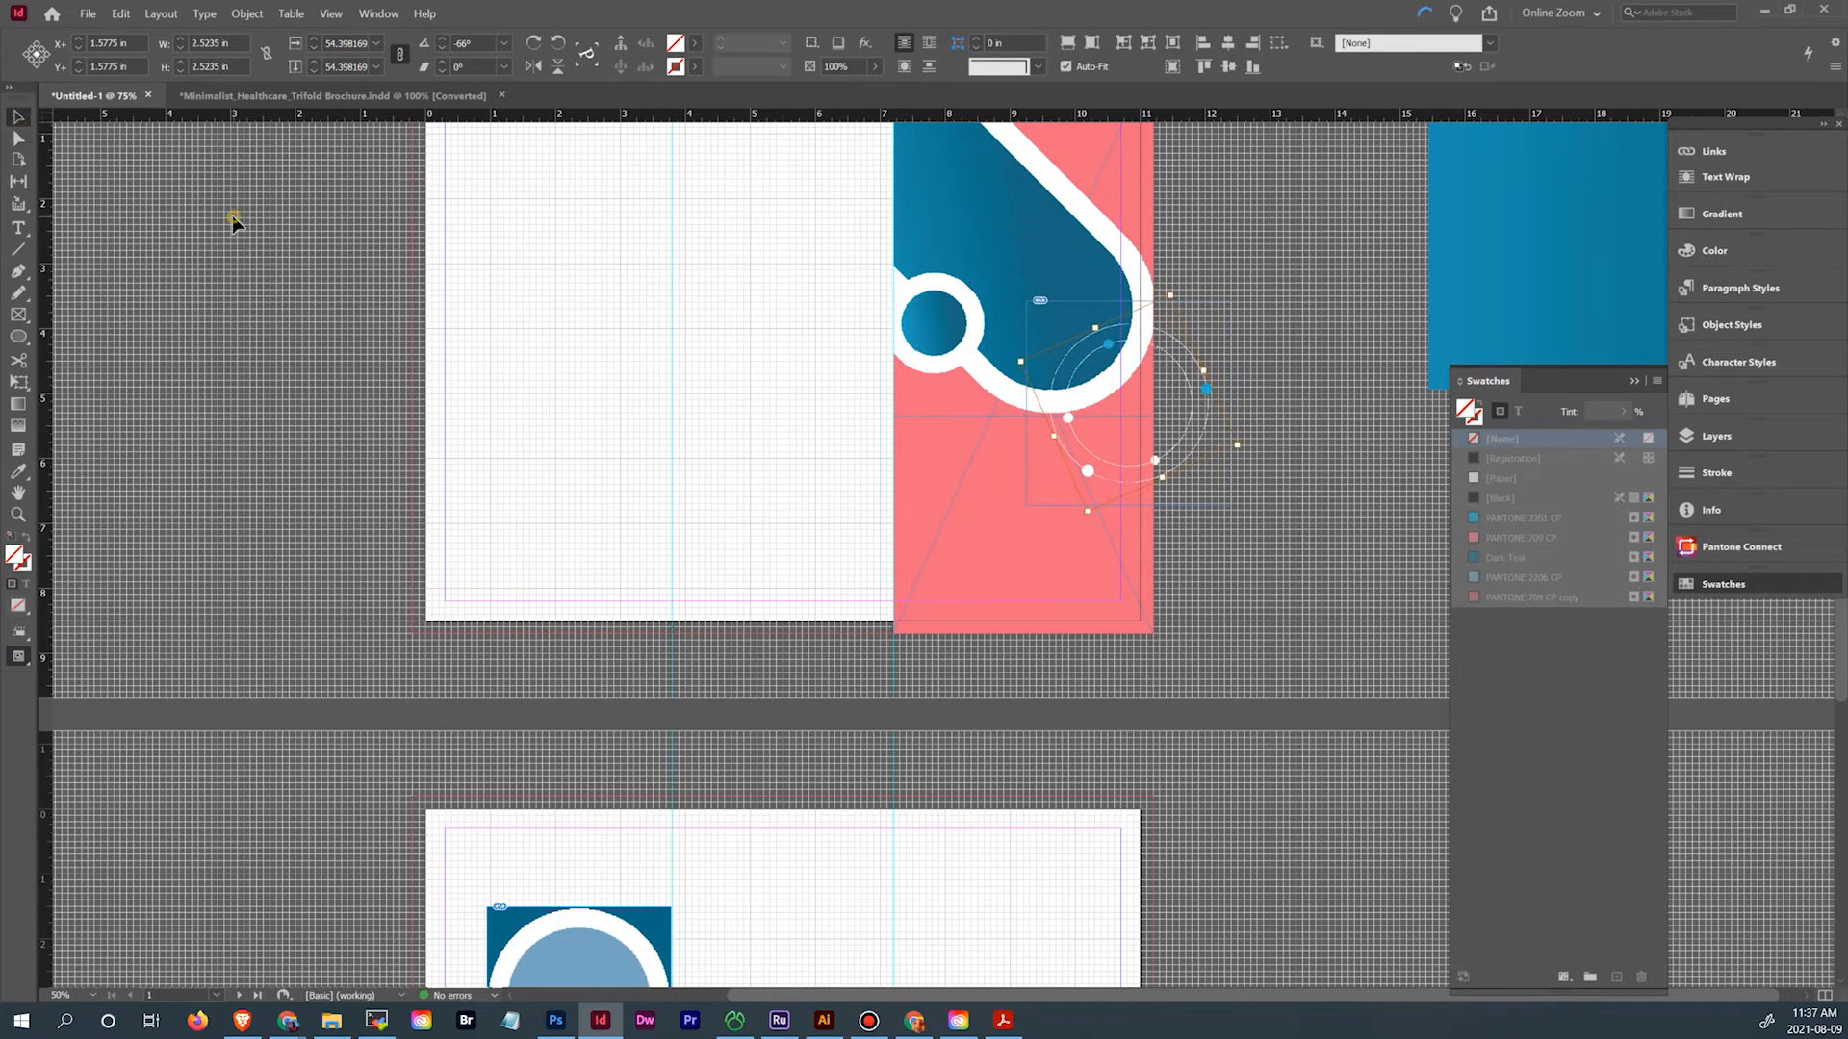
left_click(231, 215)
Turn off Auto-Fit for the orbit circles frame and crop it to 2.68 x 2.5 in around the circles
left_click(1209, 422)
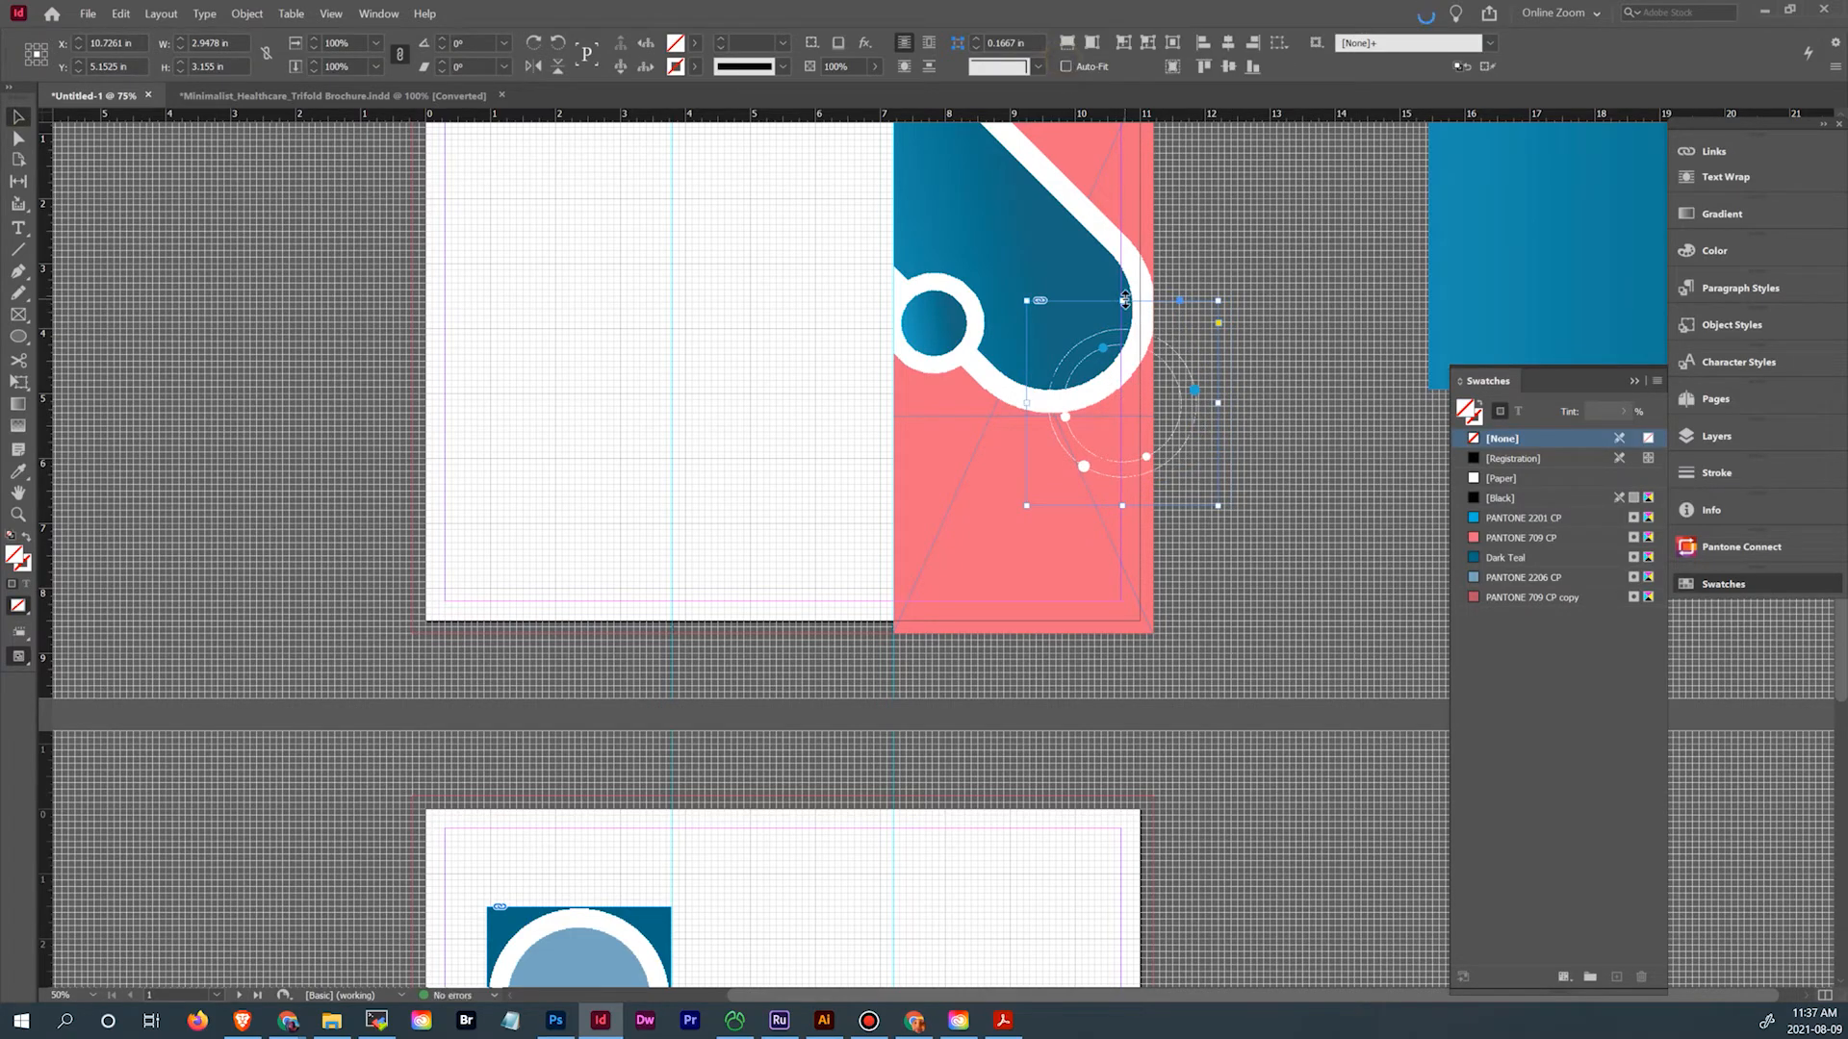
left_click_drag(1122, 300, 1119, 339)
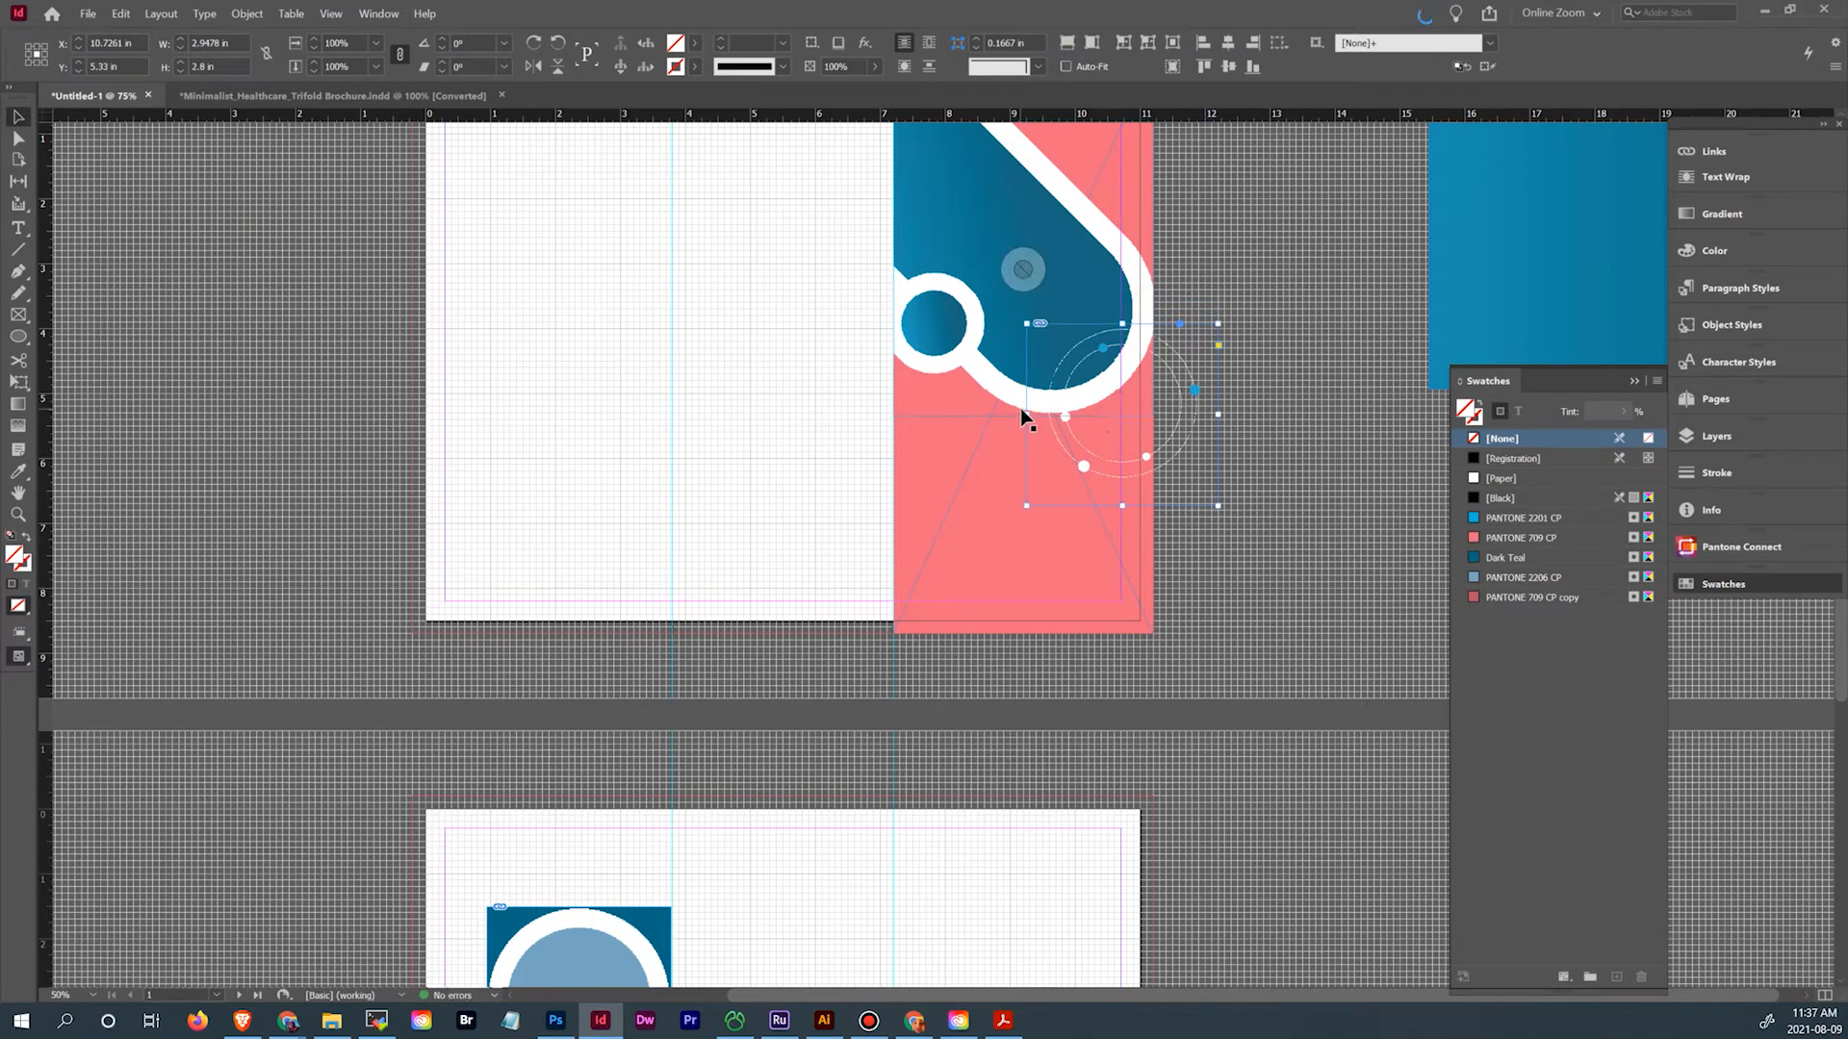
left_click_drag(1024, 415, 1045, 415)
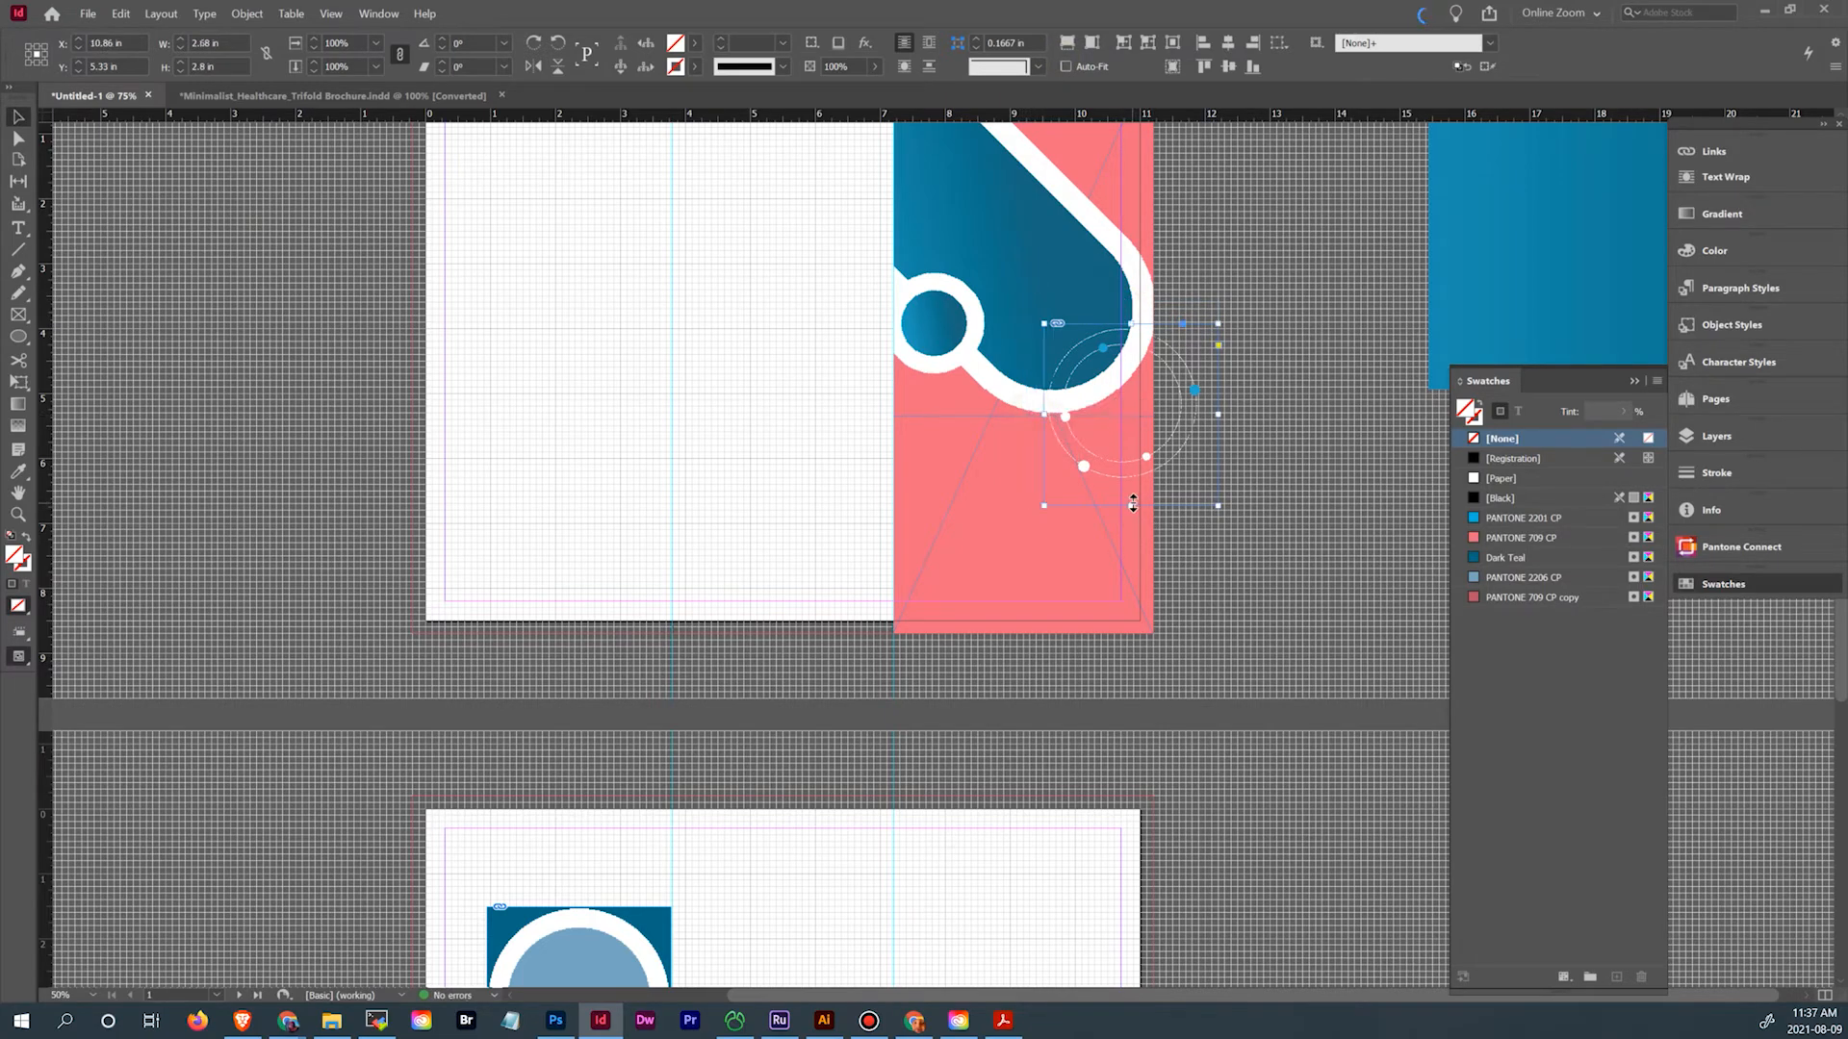
left_click_drag(1128, 503, 1128, 486)
Toggle the Snap to Document Grid setting
left_click(424, 14)
mouse_move(355, 11)
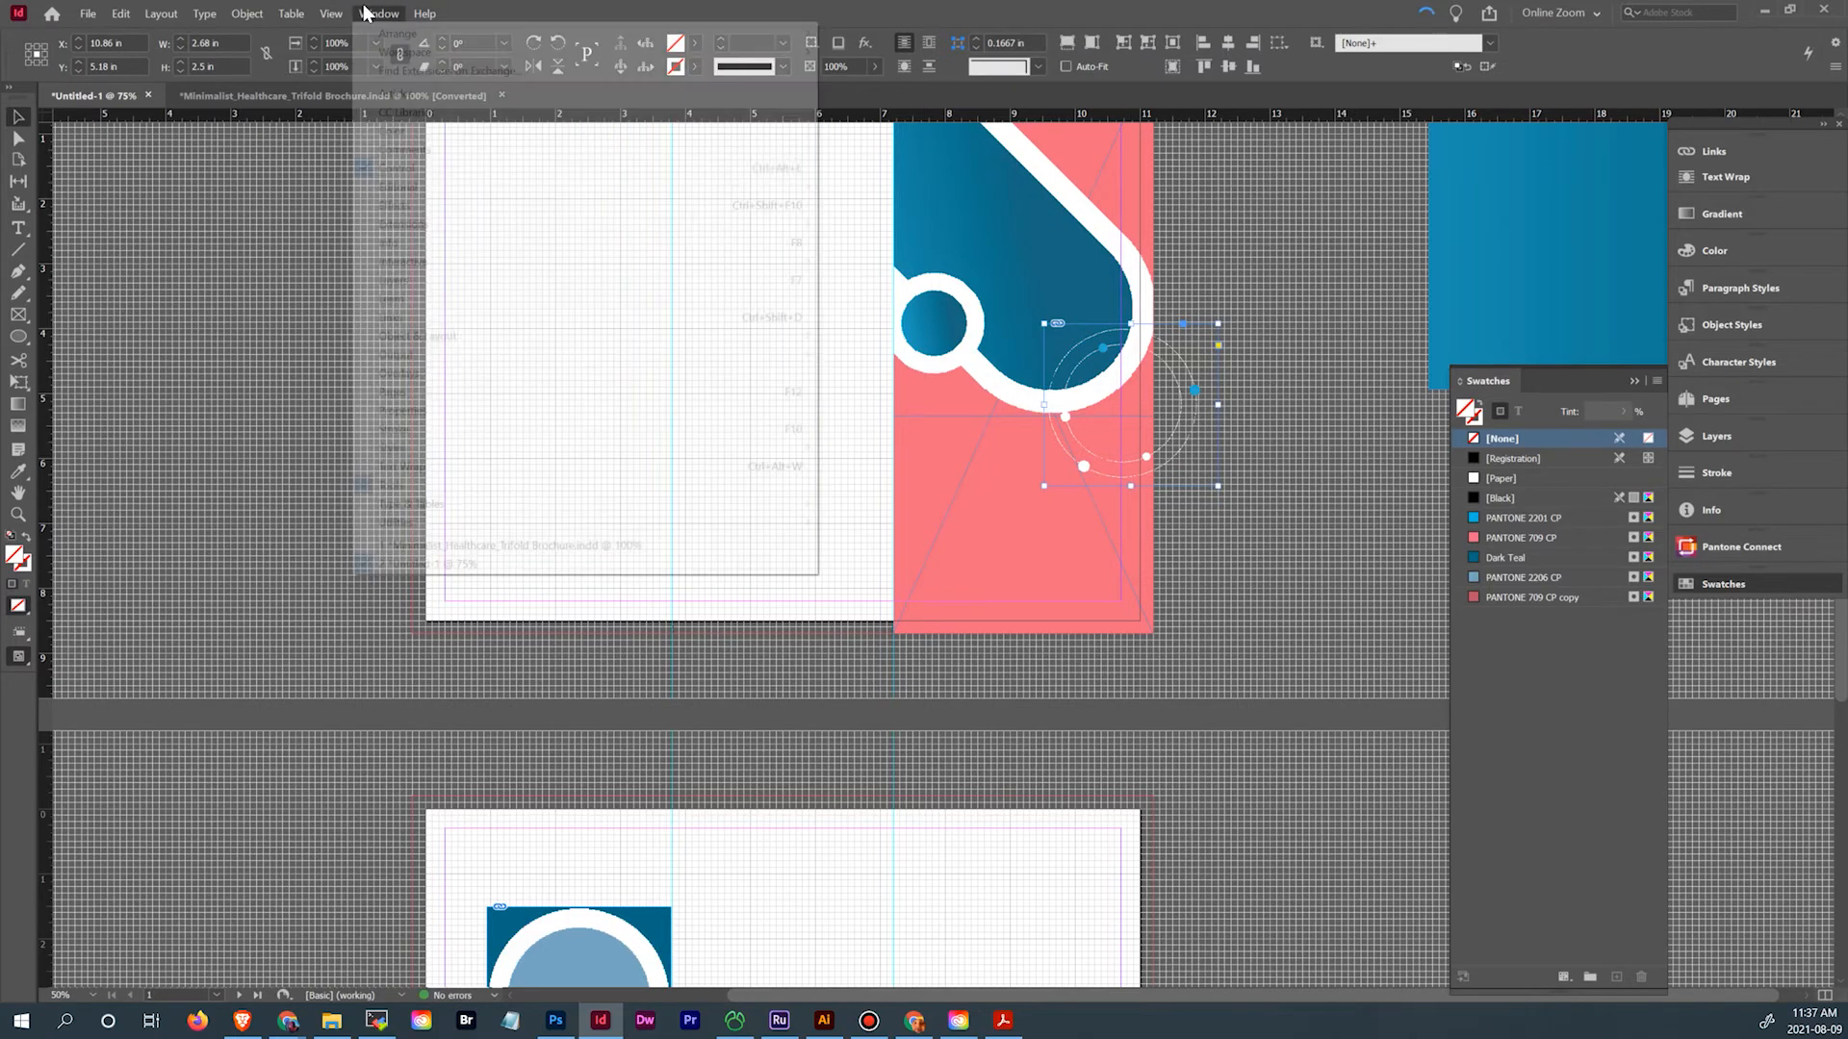
left_click(331, 13)
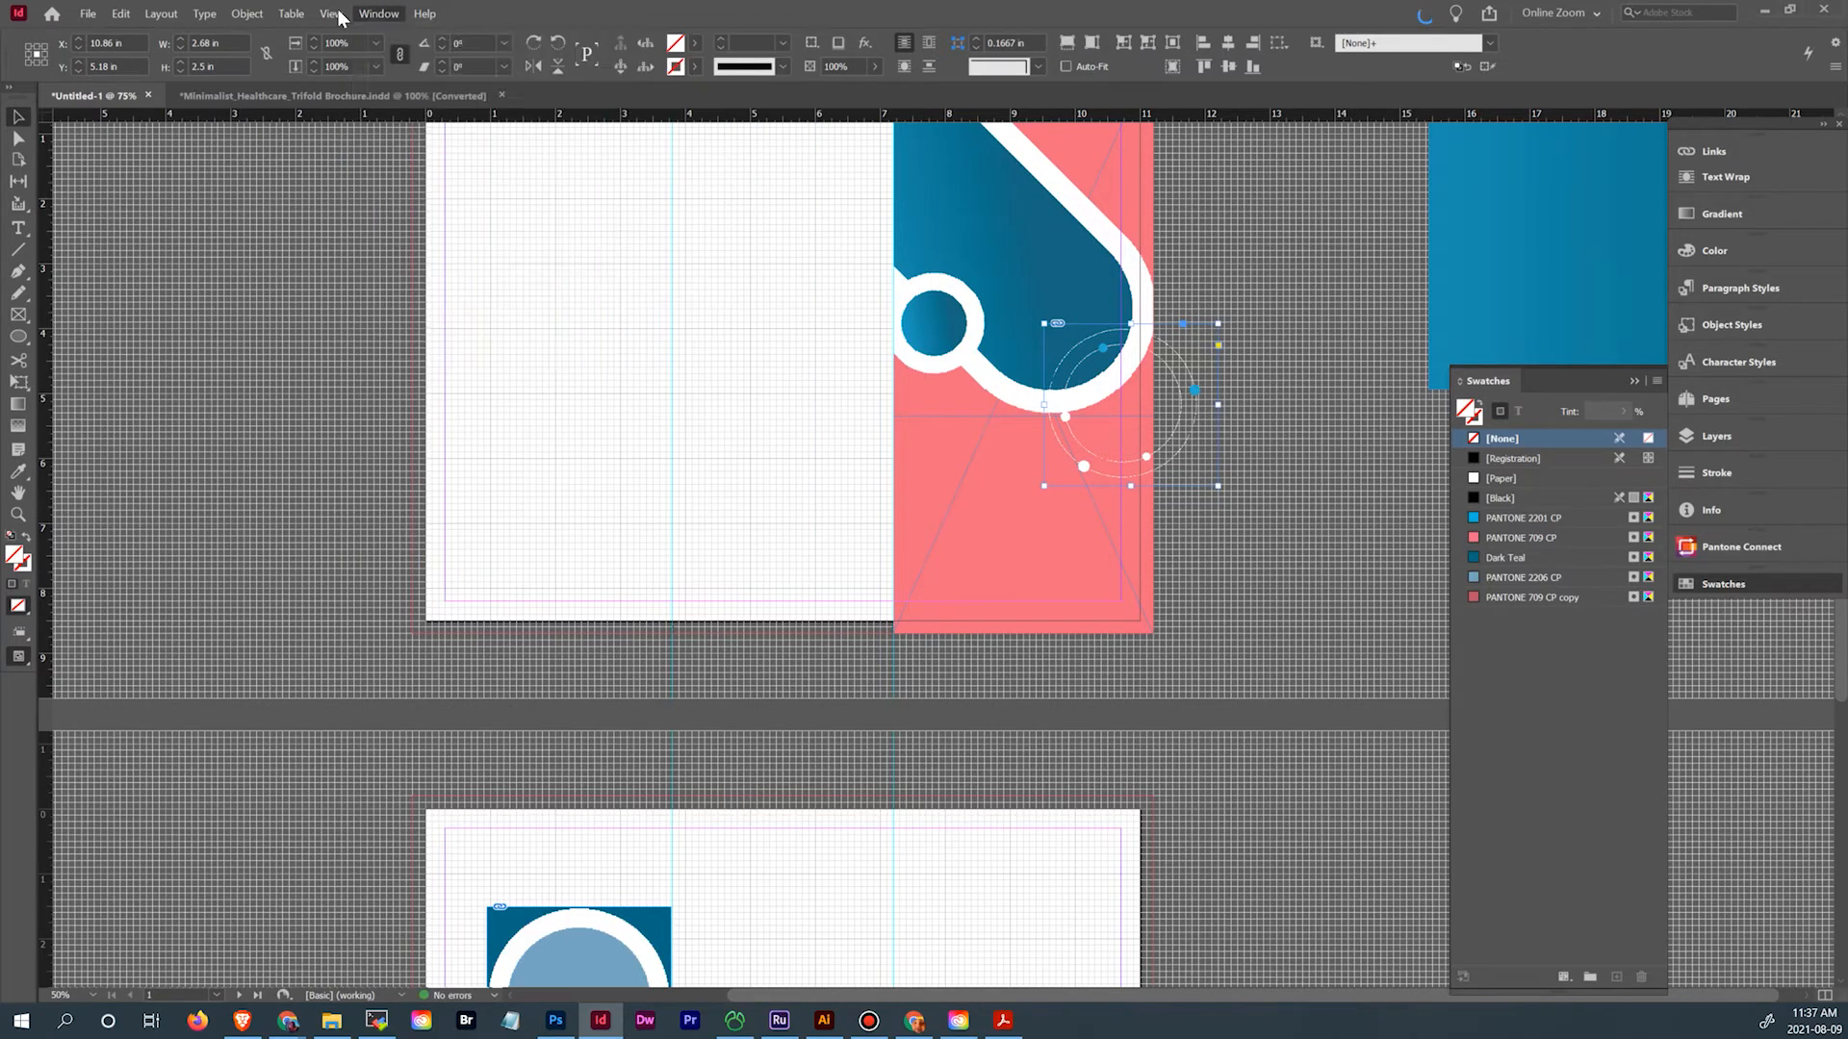
left_click(330, 13)
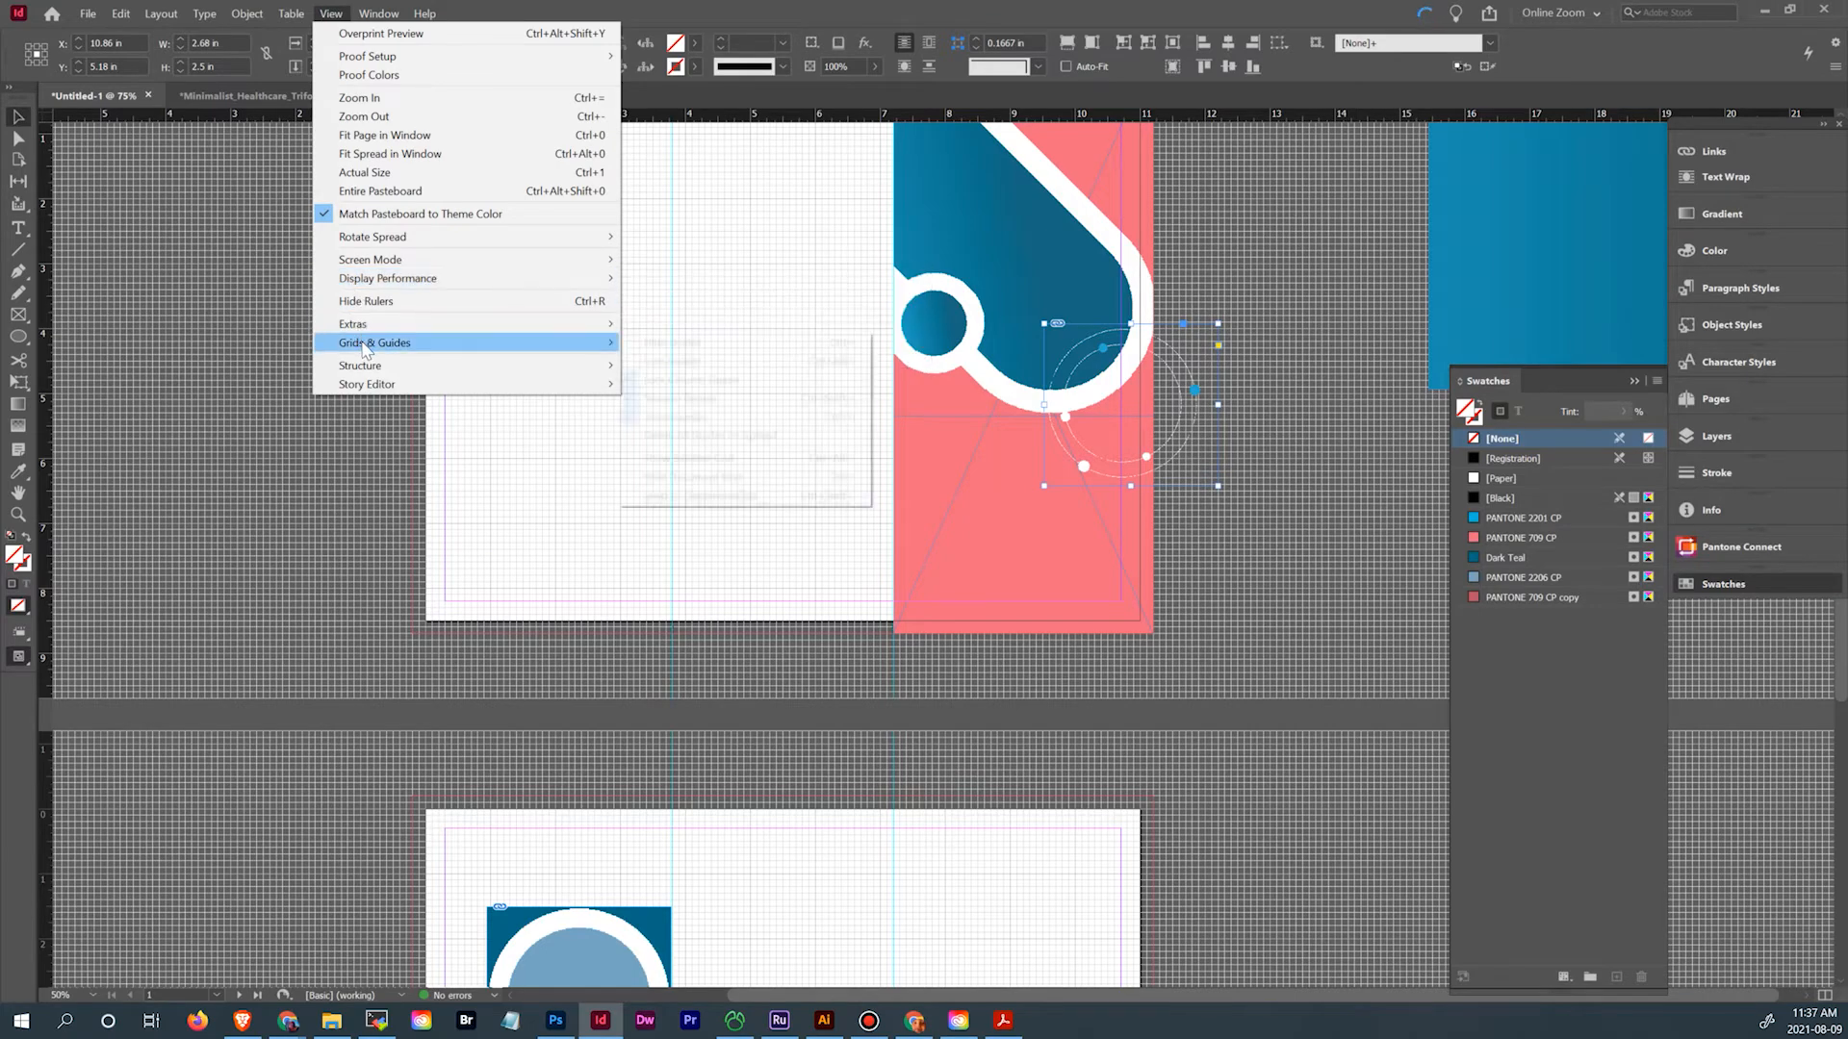
left_click(712, 496)
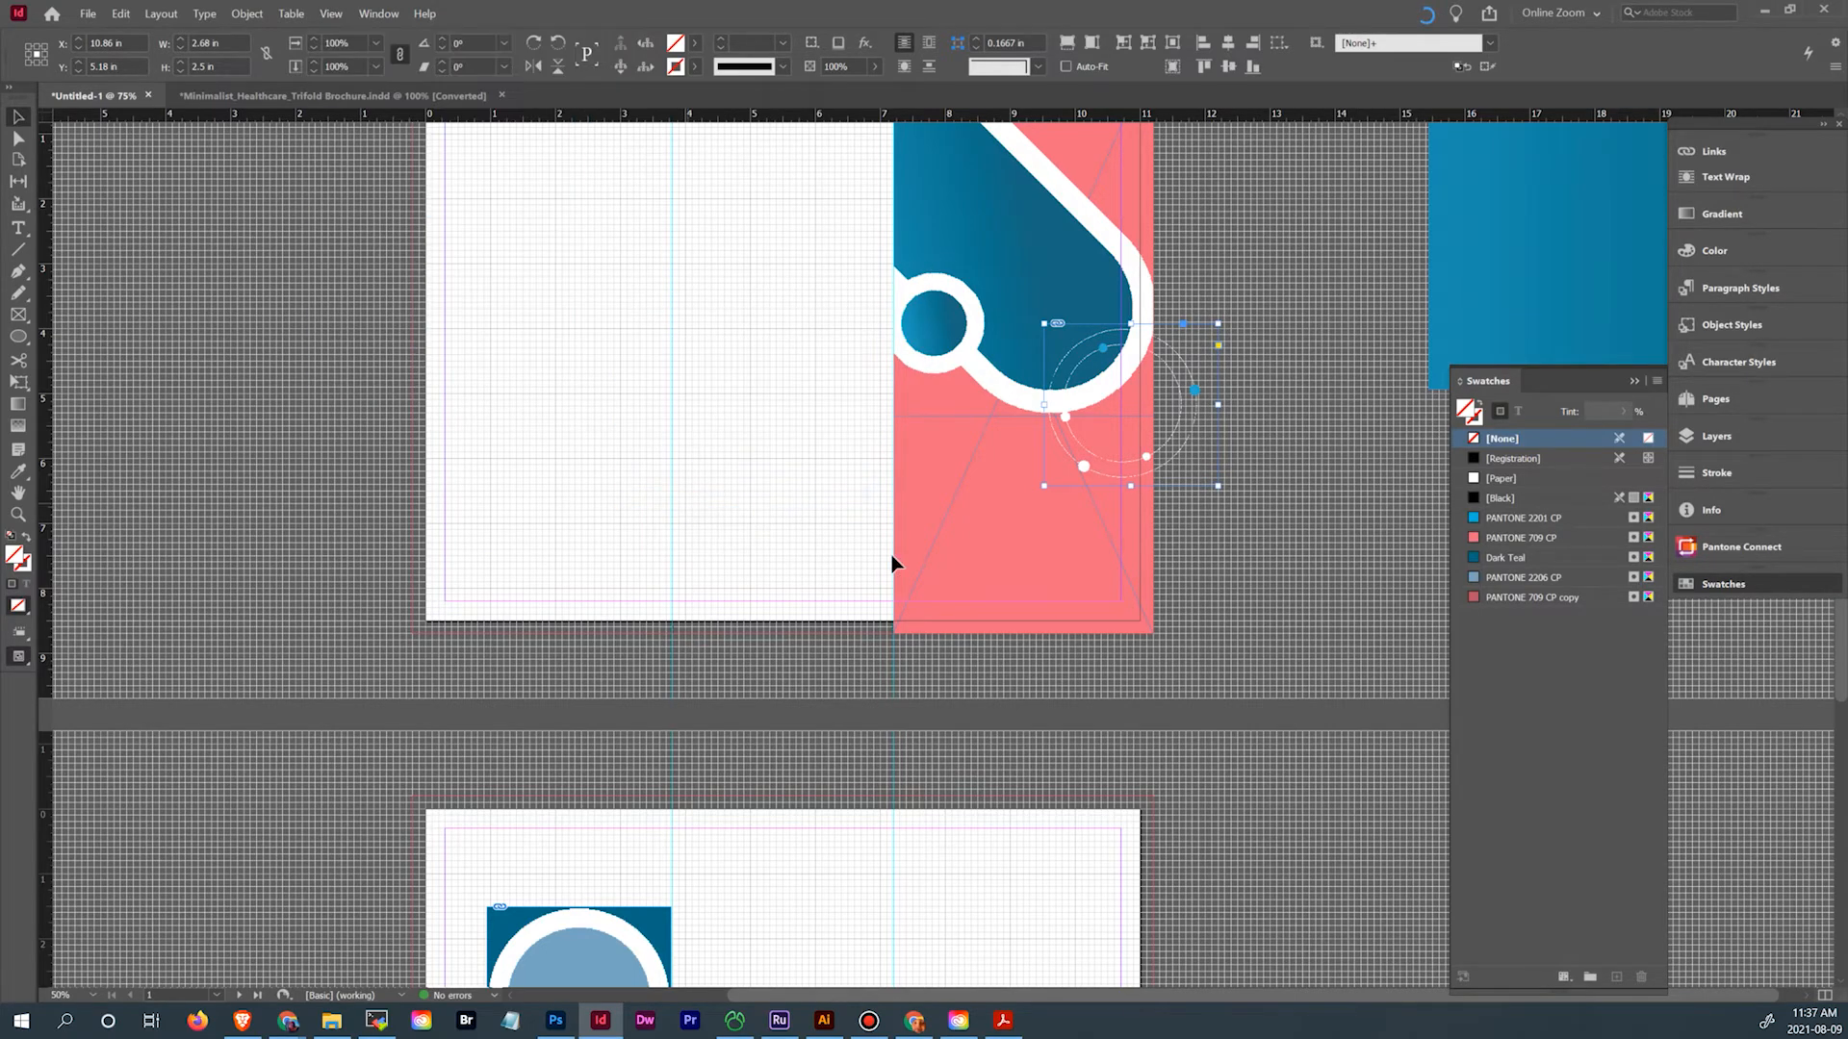
Crop the orbit circles frame to 1.68 in wide so it ends at the coral panel's outer edge
left_click(1263, 563)
left_click(1217, 396)
left_click(1221, 406)
left_click(1211, 403)
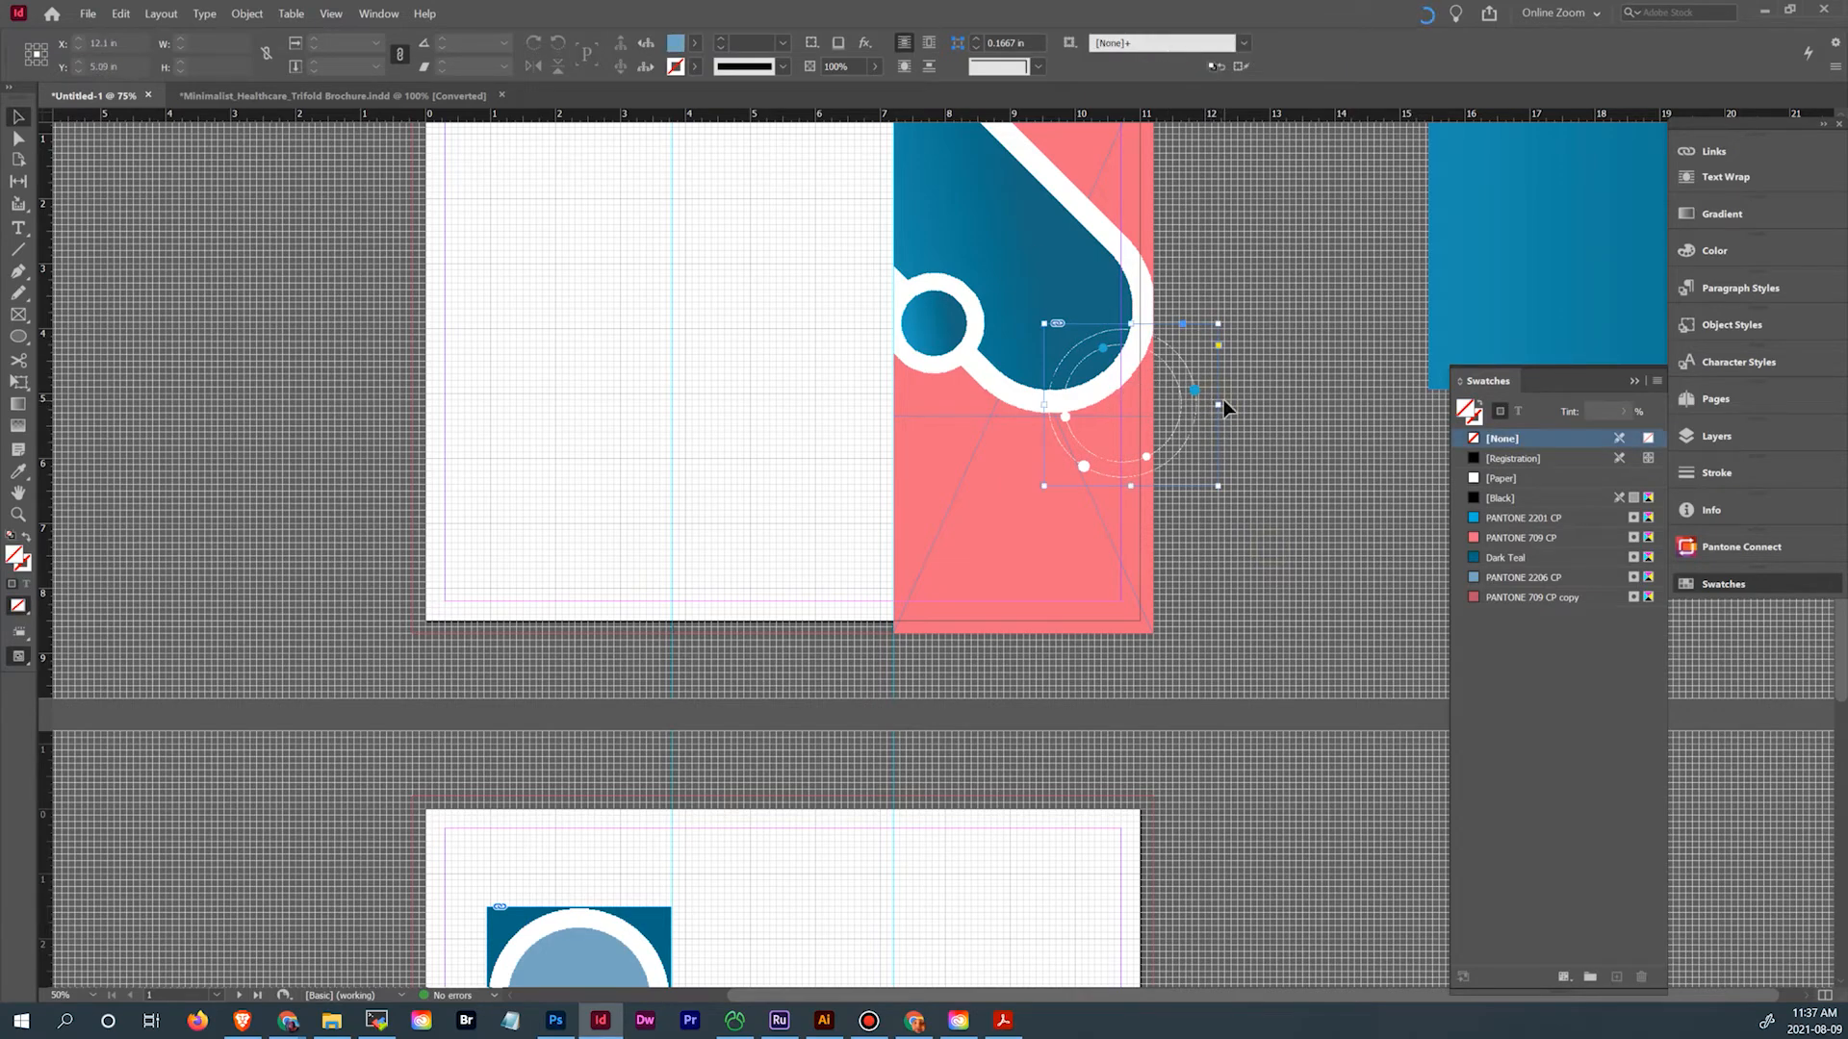
left_click_drag(1218, 405, 1173, 408)
left_click(1196, 446)
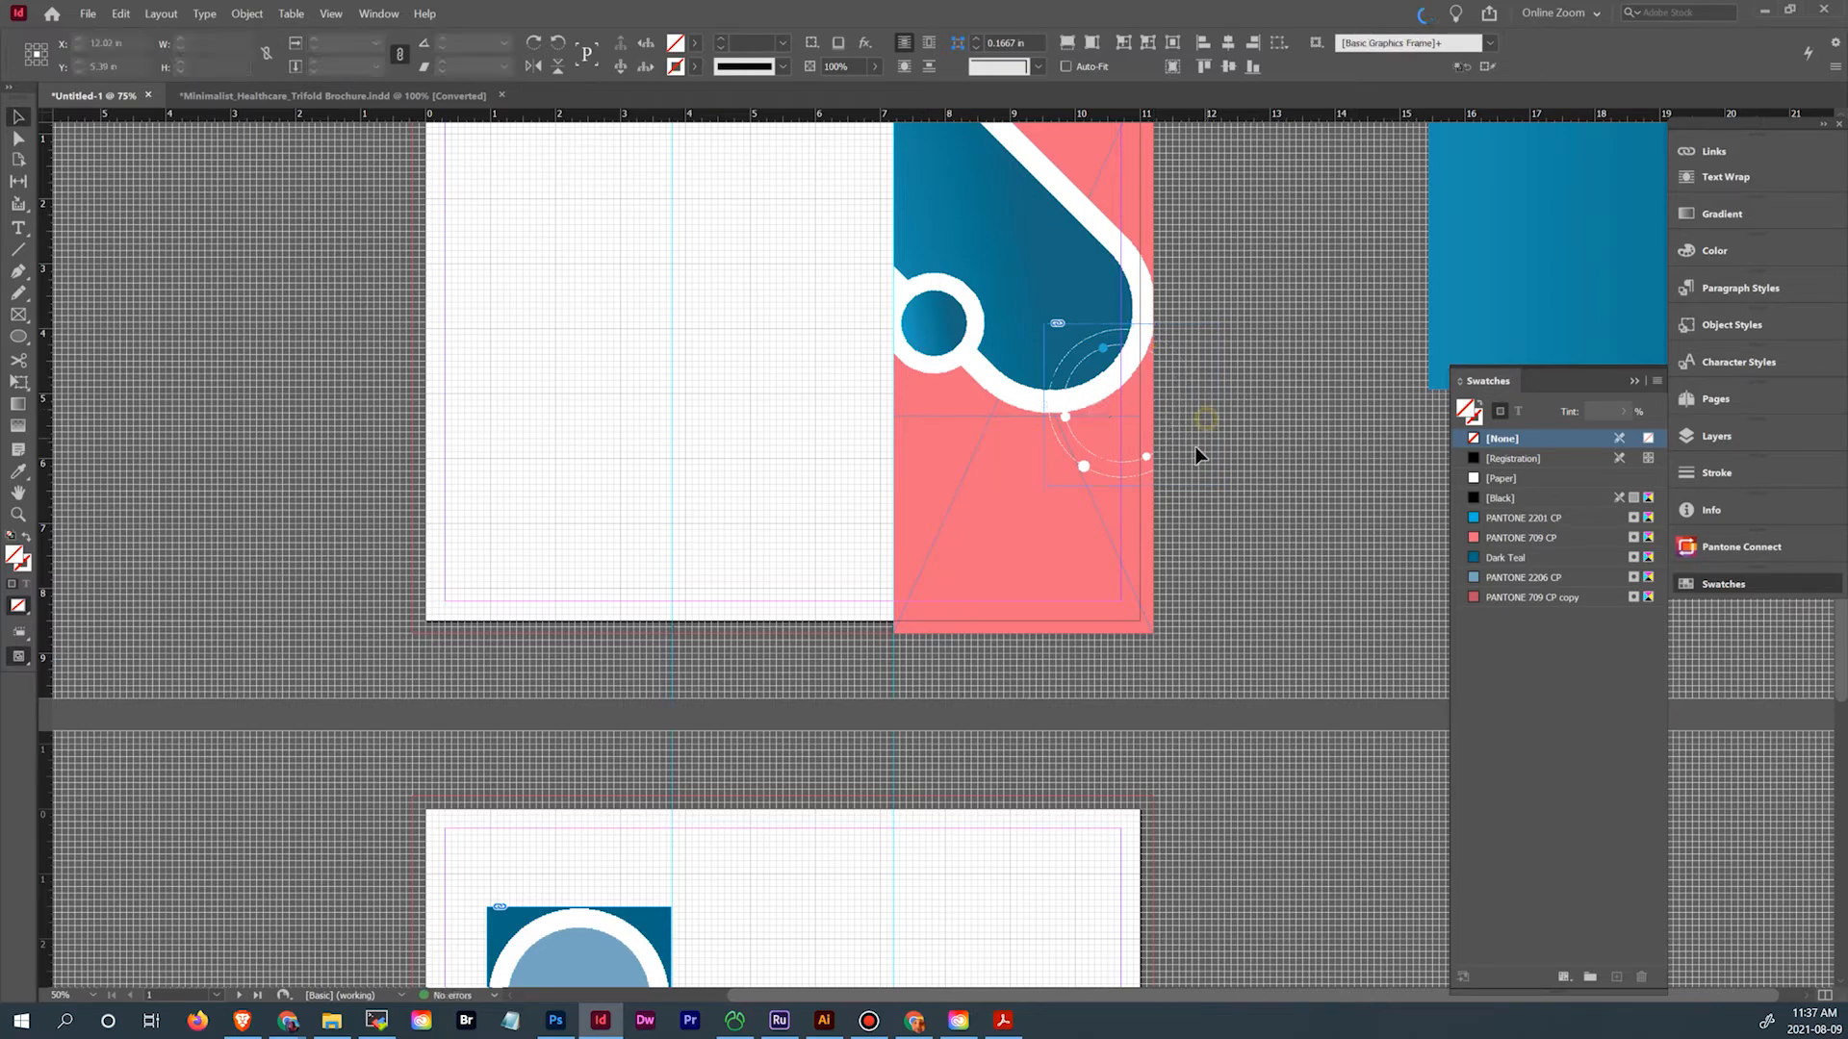
Nudge the orbit circles frame up to Y 4.9578 in
left_click(1184, 464)
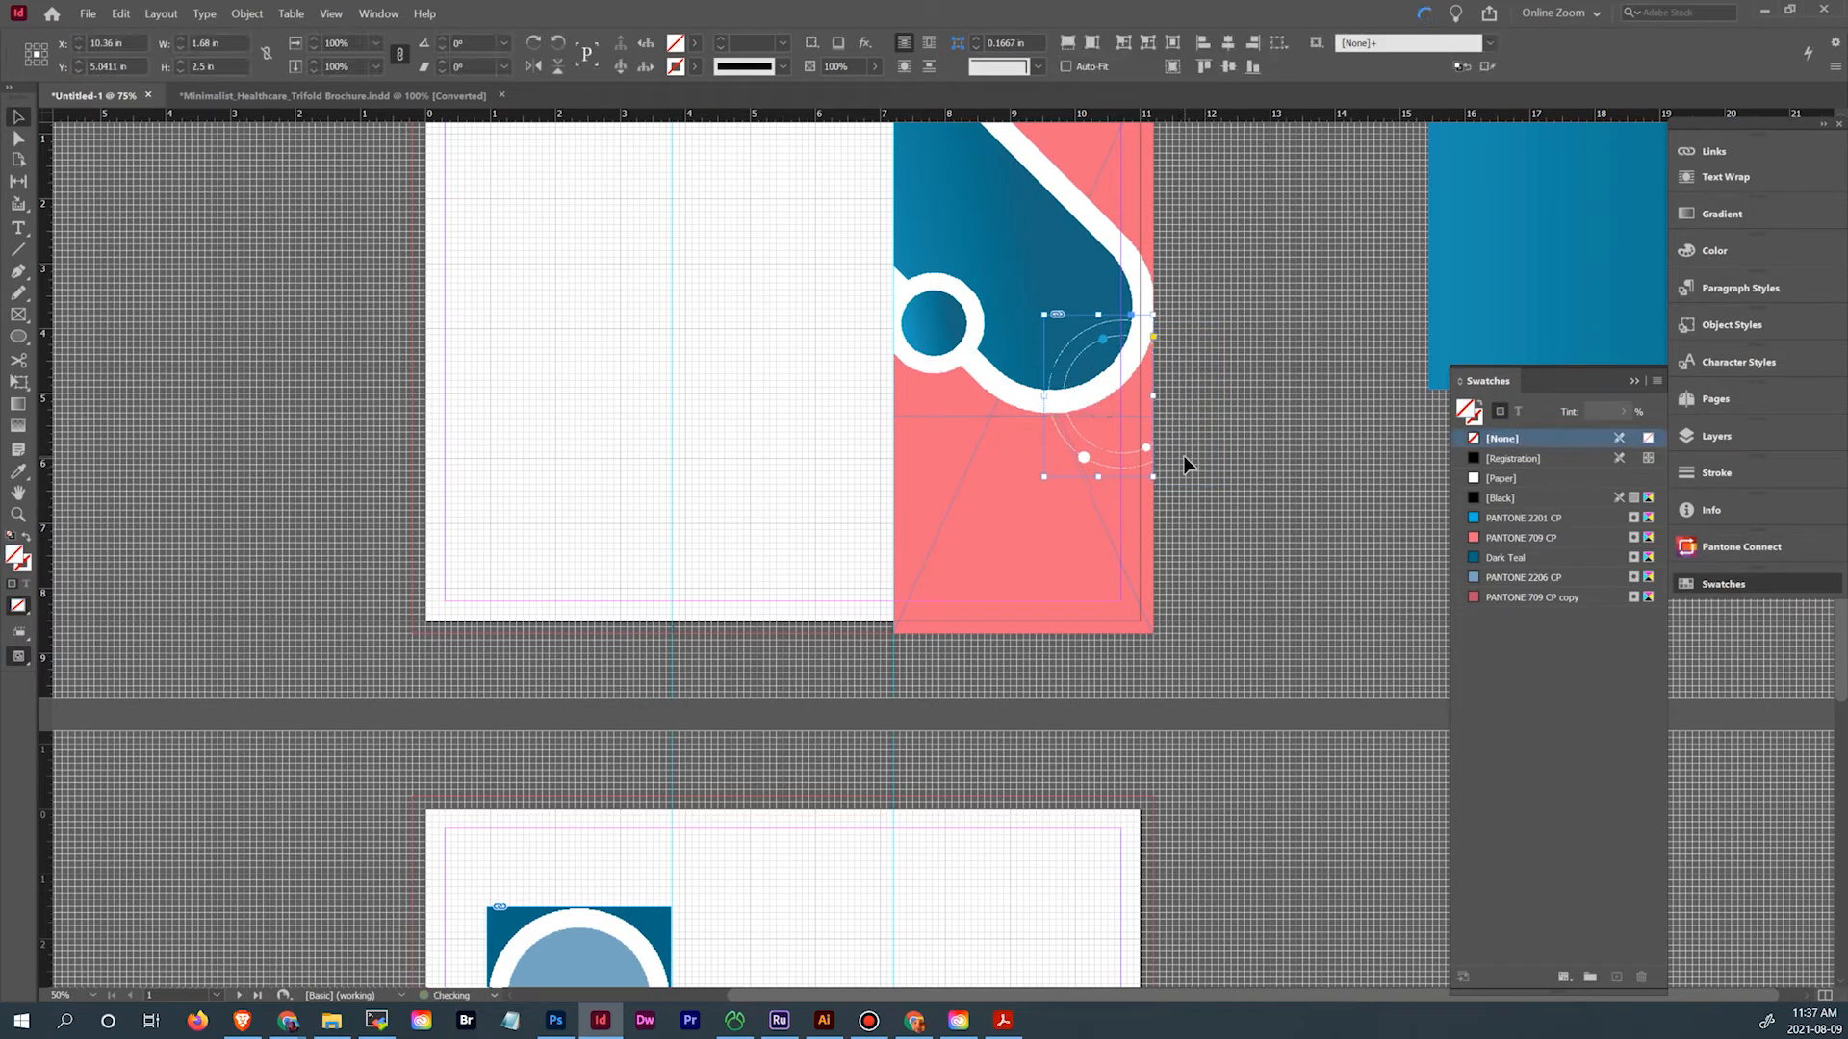
key("Up")
key("Up")
key("Up")
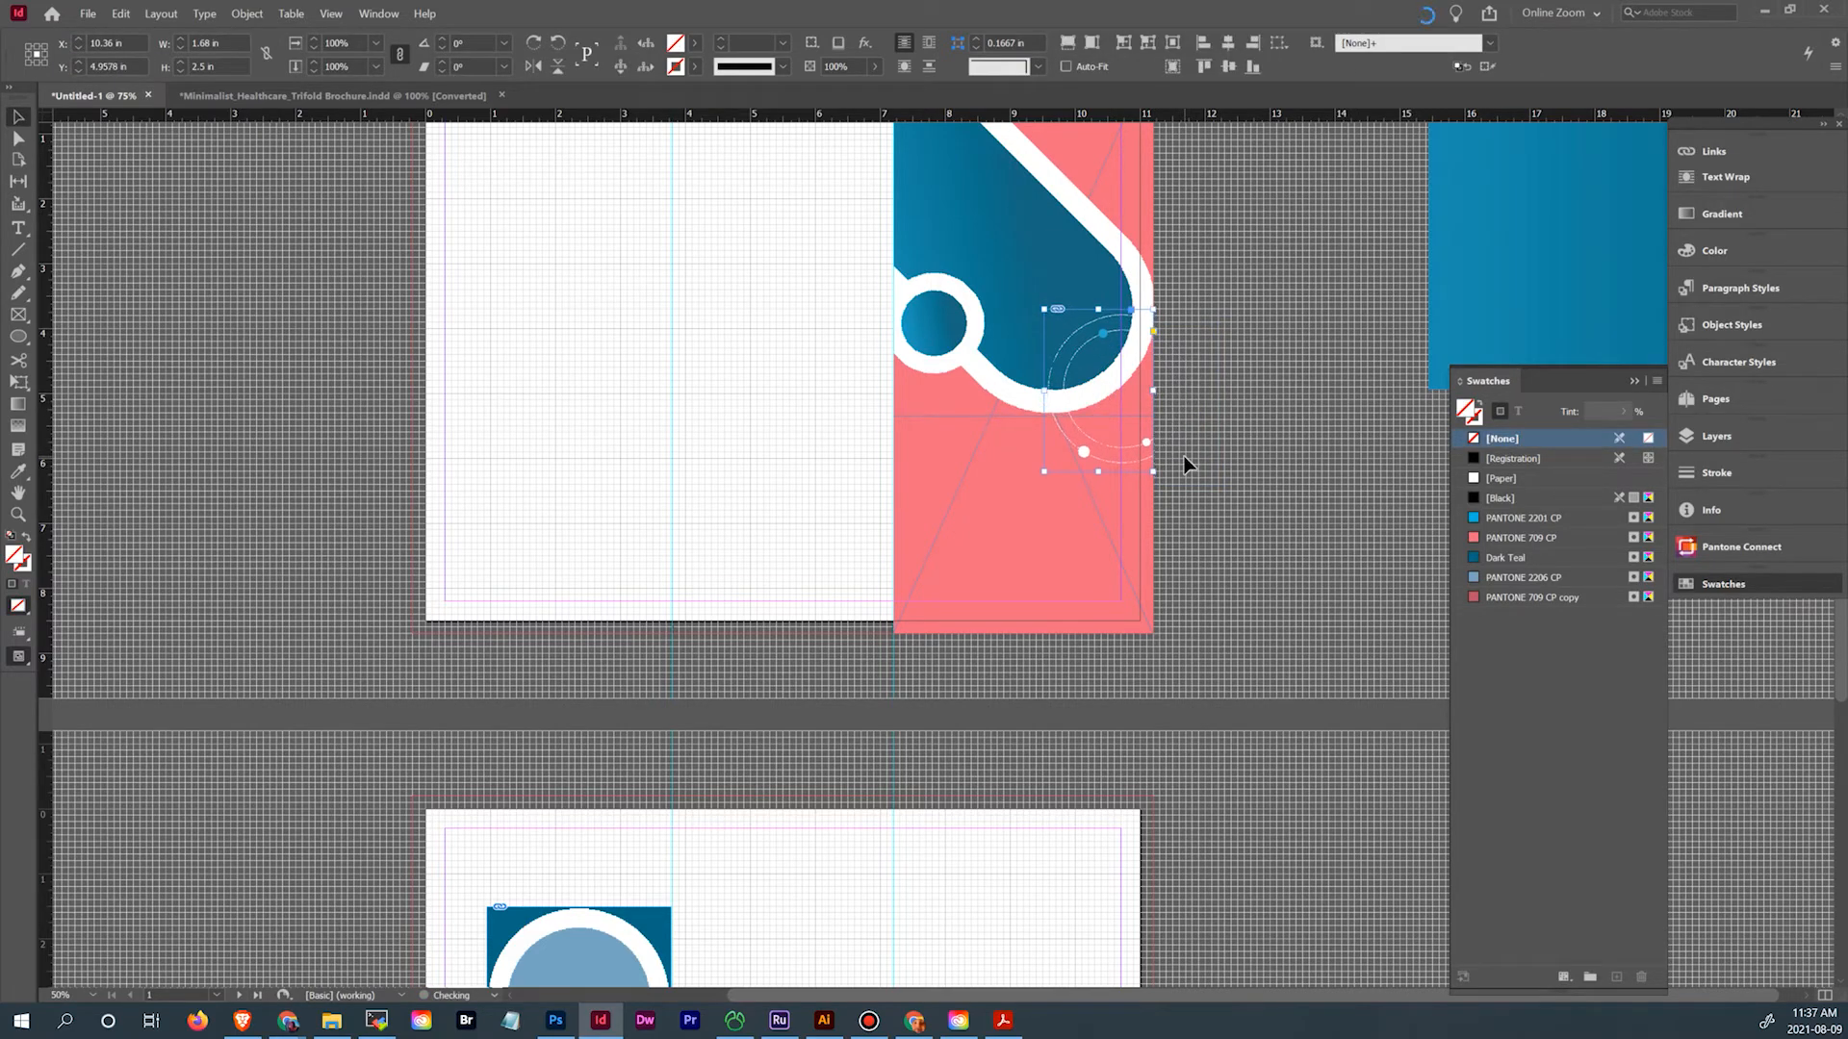
Compare the cover with the original template and scale the pill artwork inside its frame down to 6.27 x 3.1569 in
left_click(324, 91)
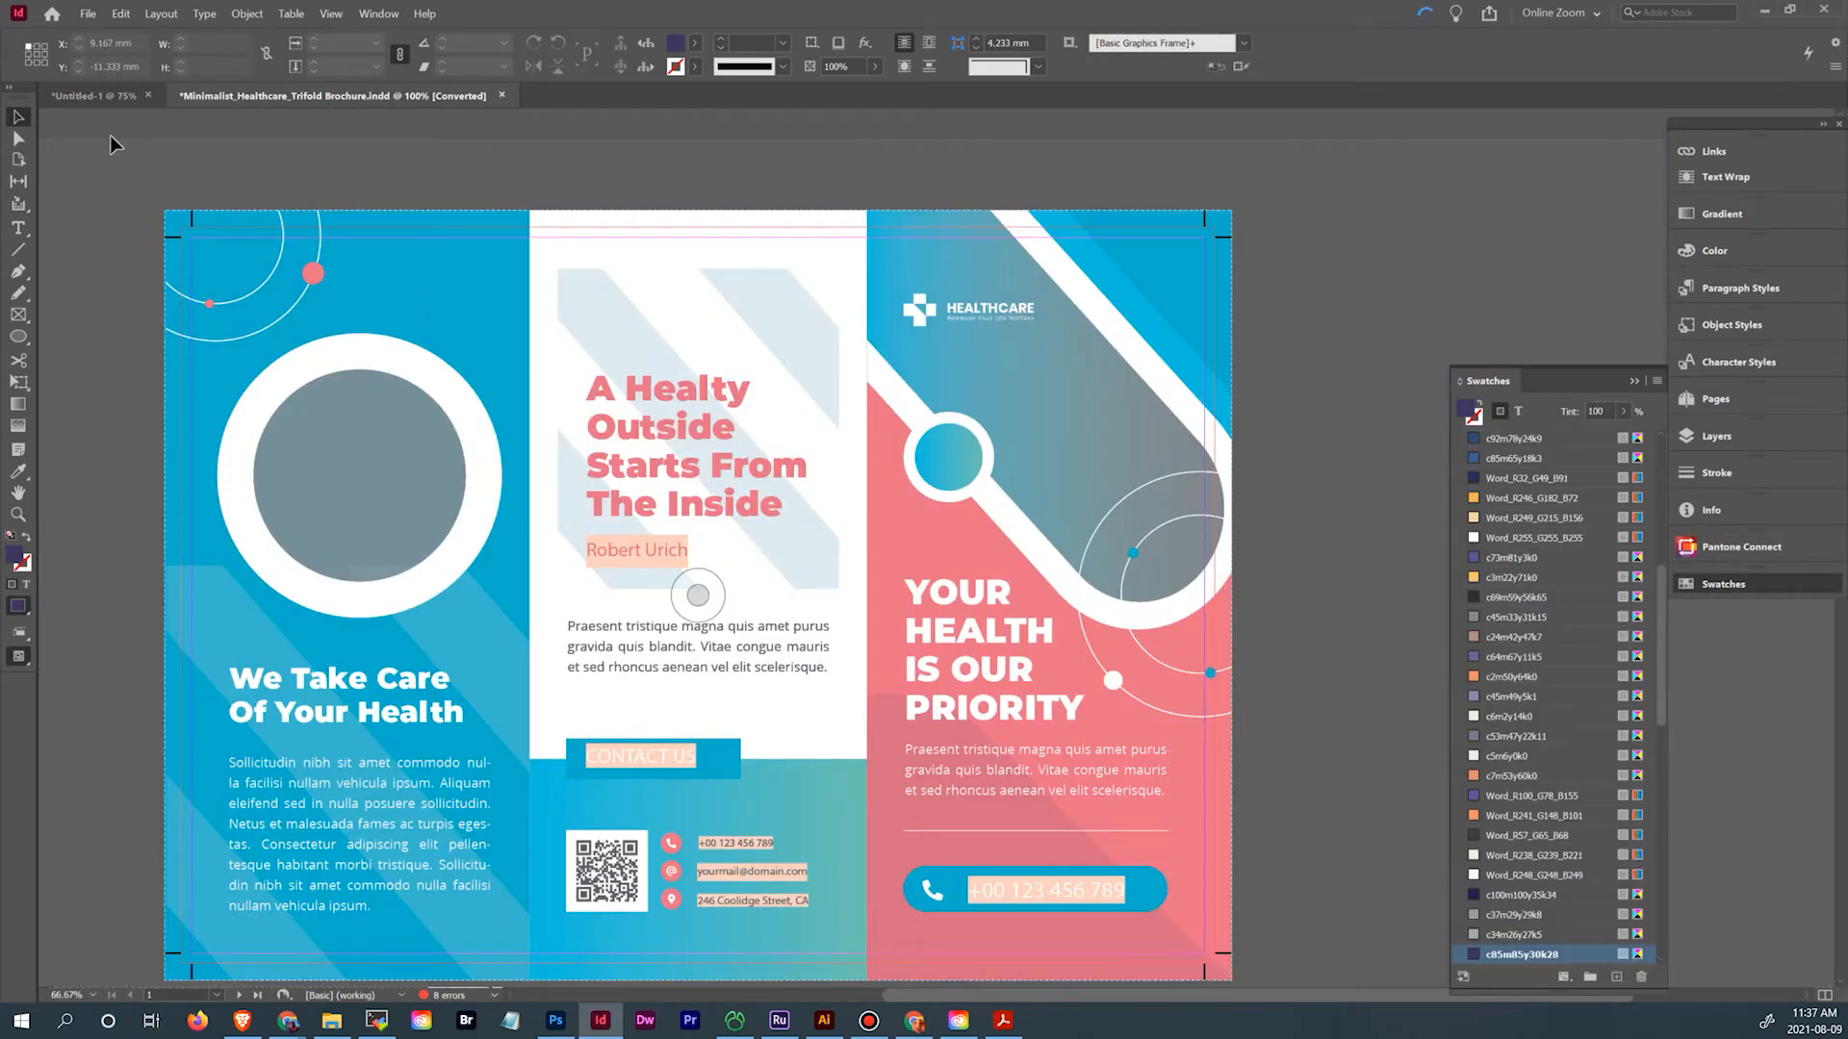
left_click(83, 98)
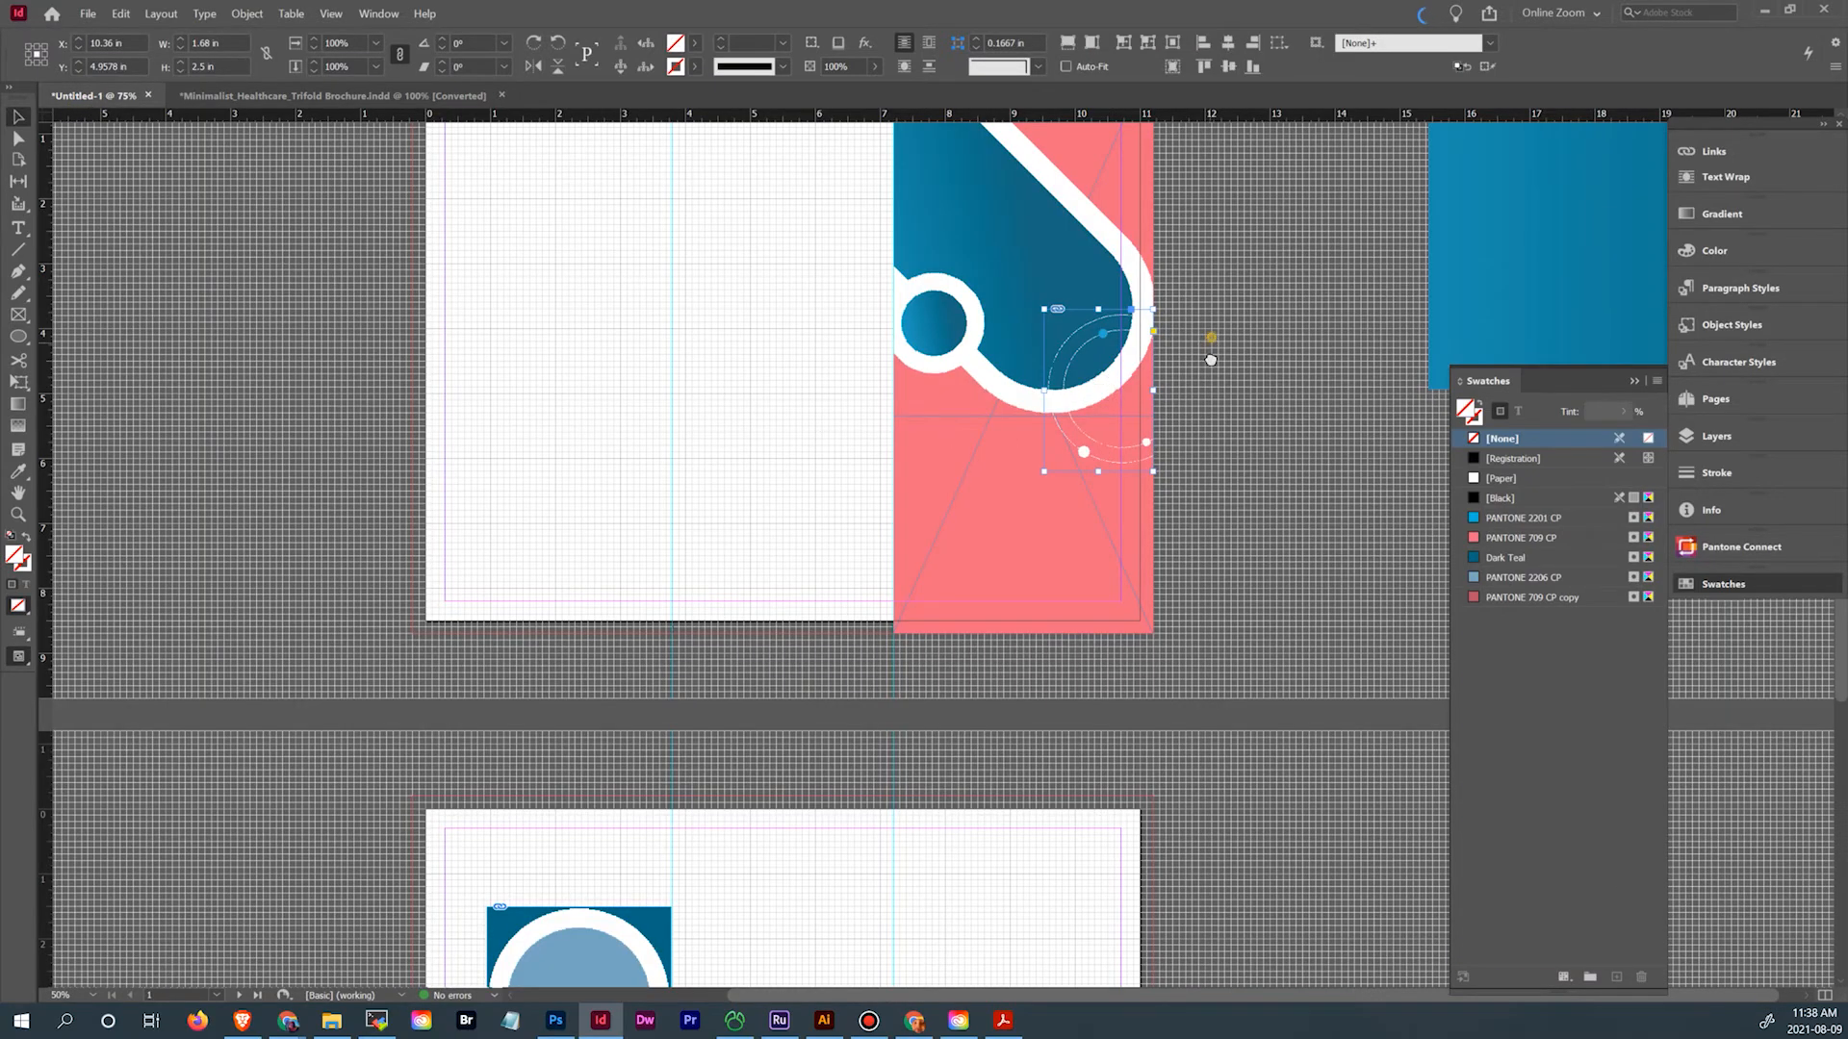
scroll(1211, 359, "up", 3)
left_click(1070, 430)
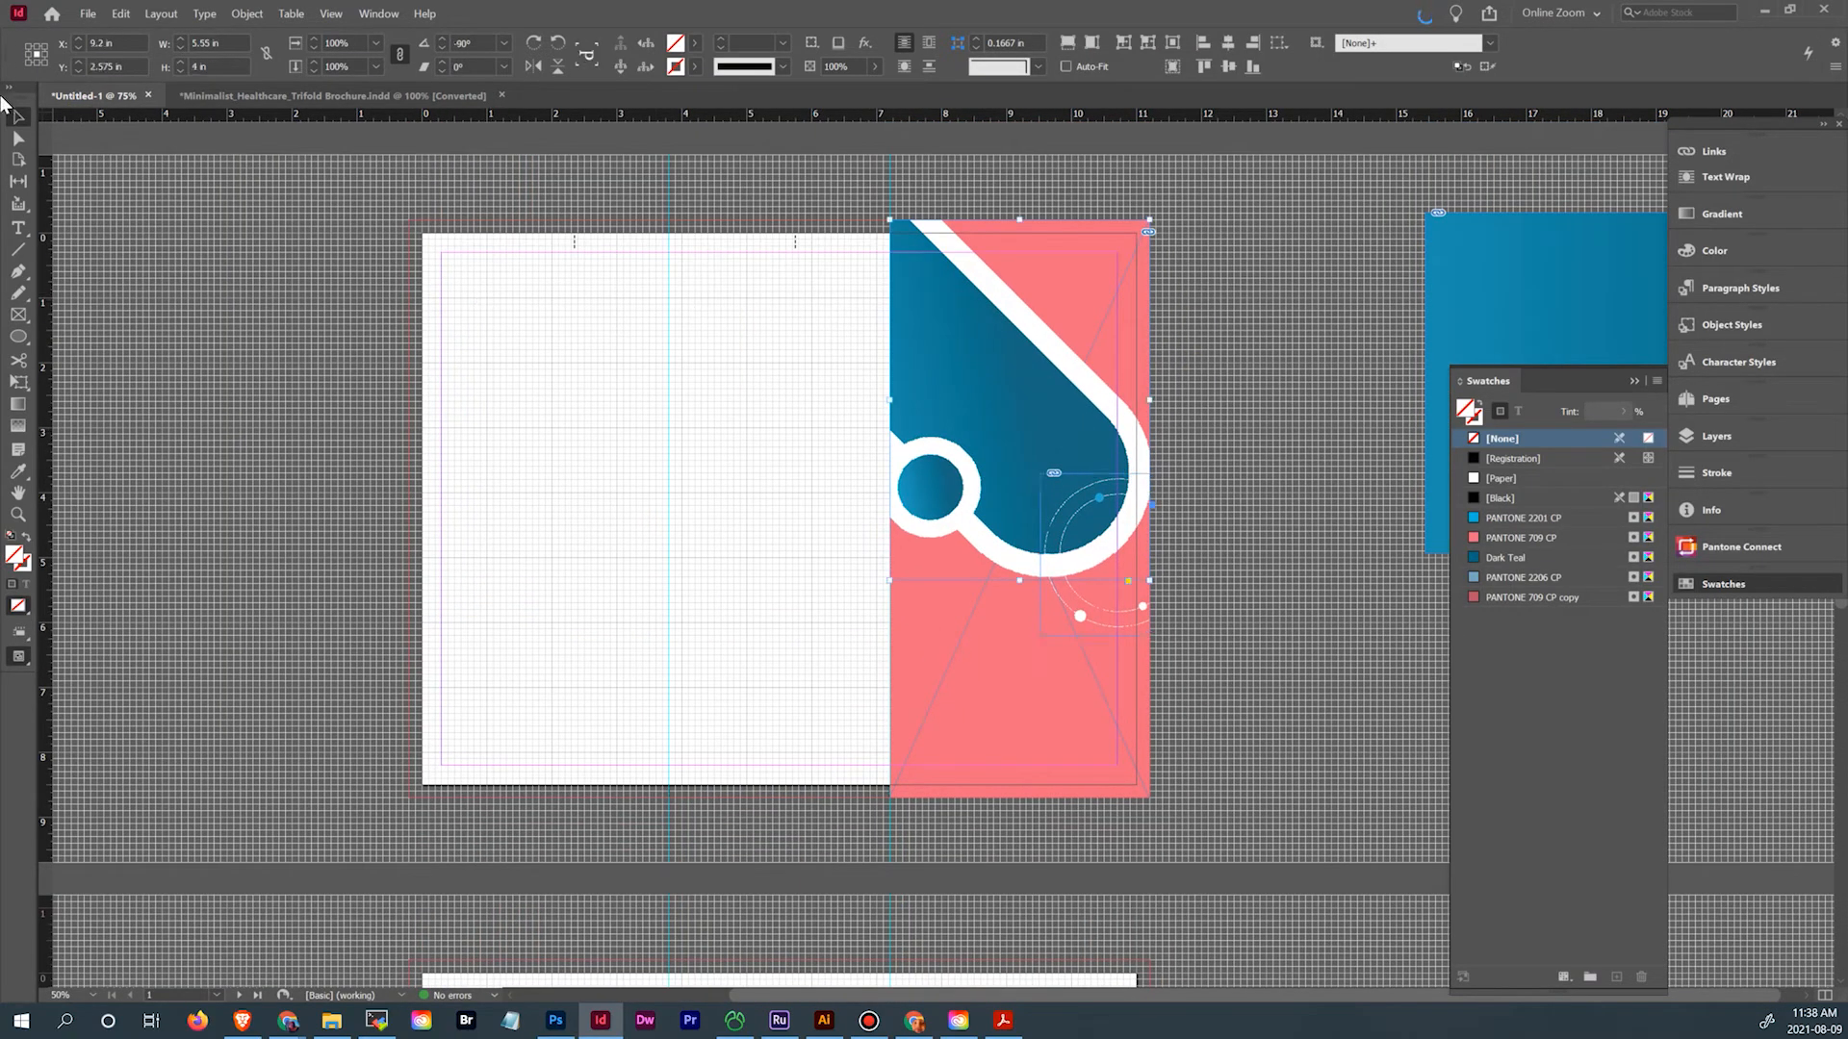
left_click(20, 140)
left_click(675, 310)
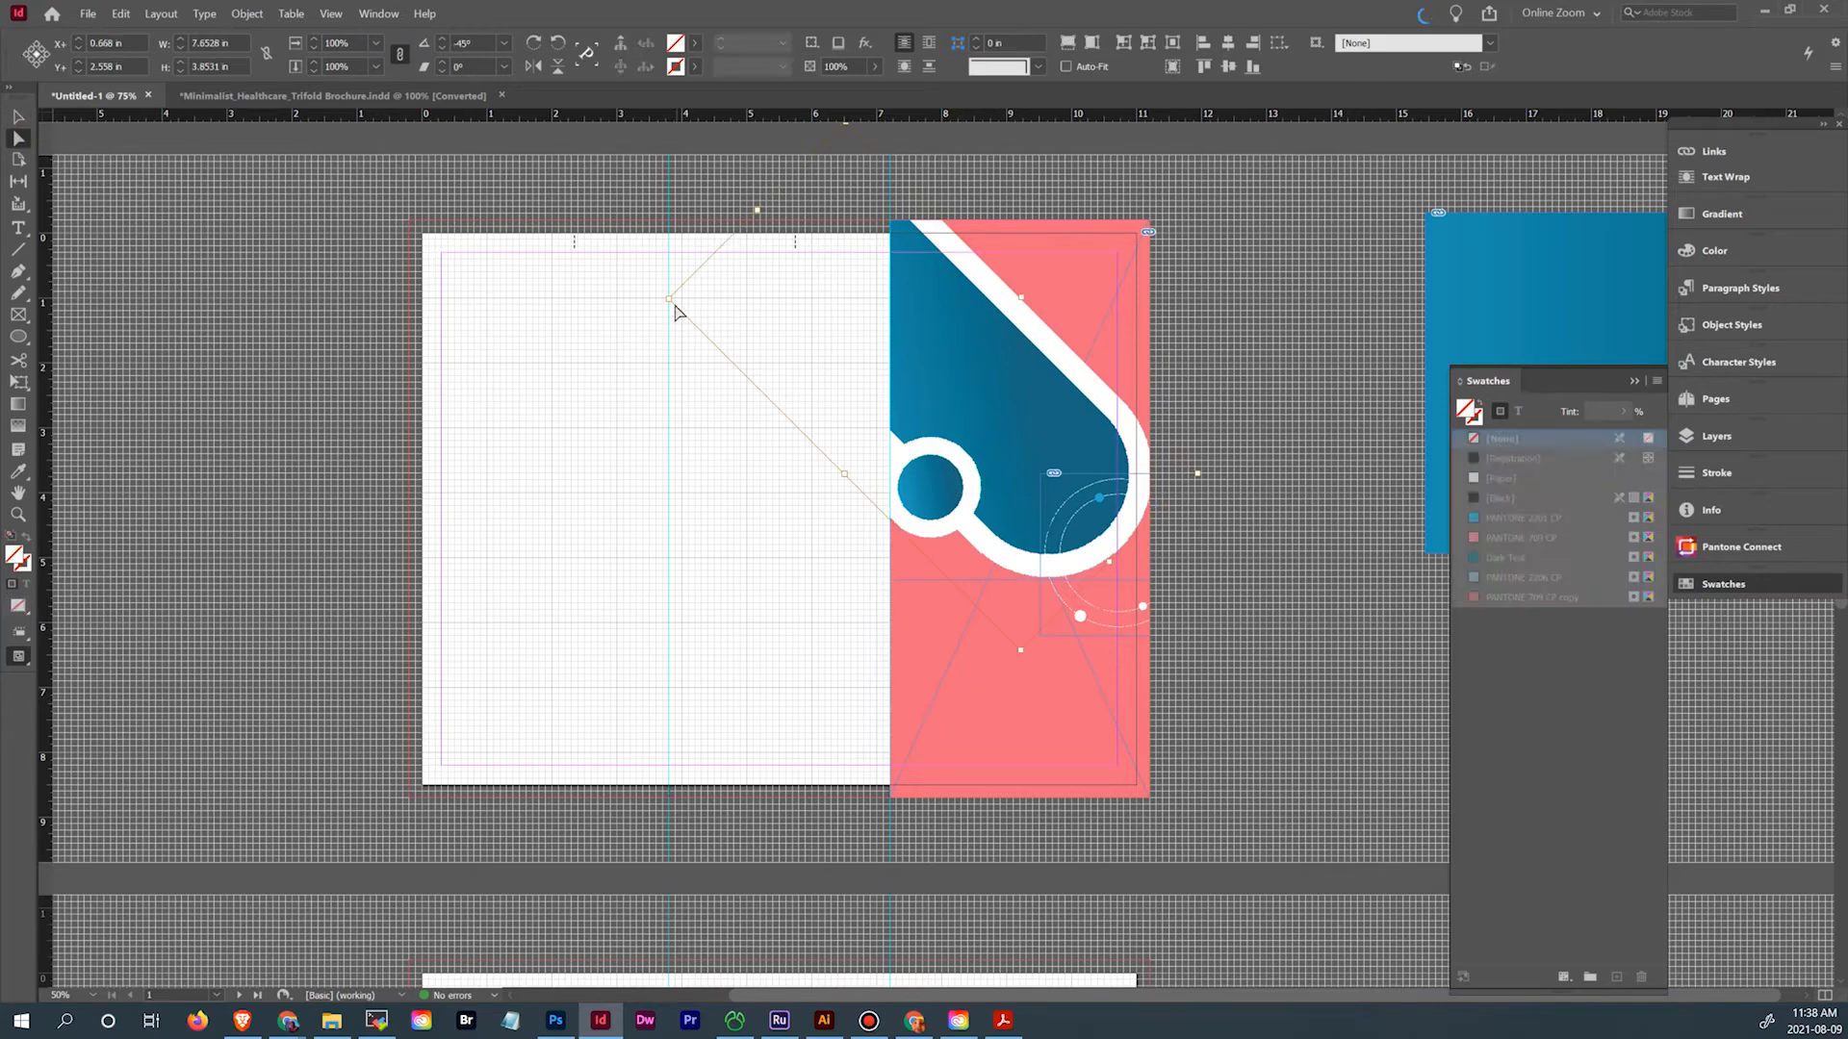
left_click_drag(669, 300, 766, 333)
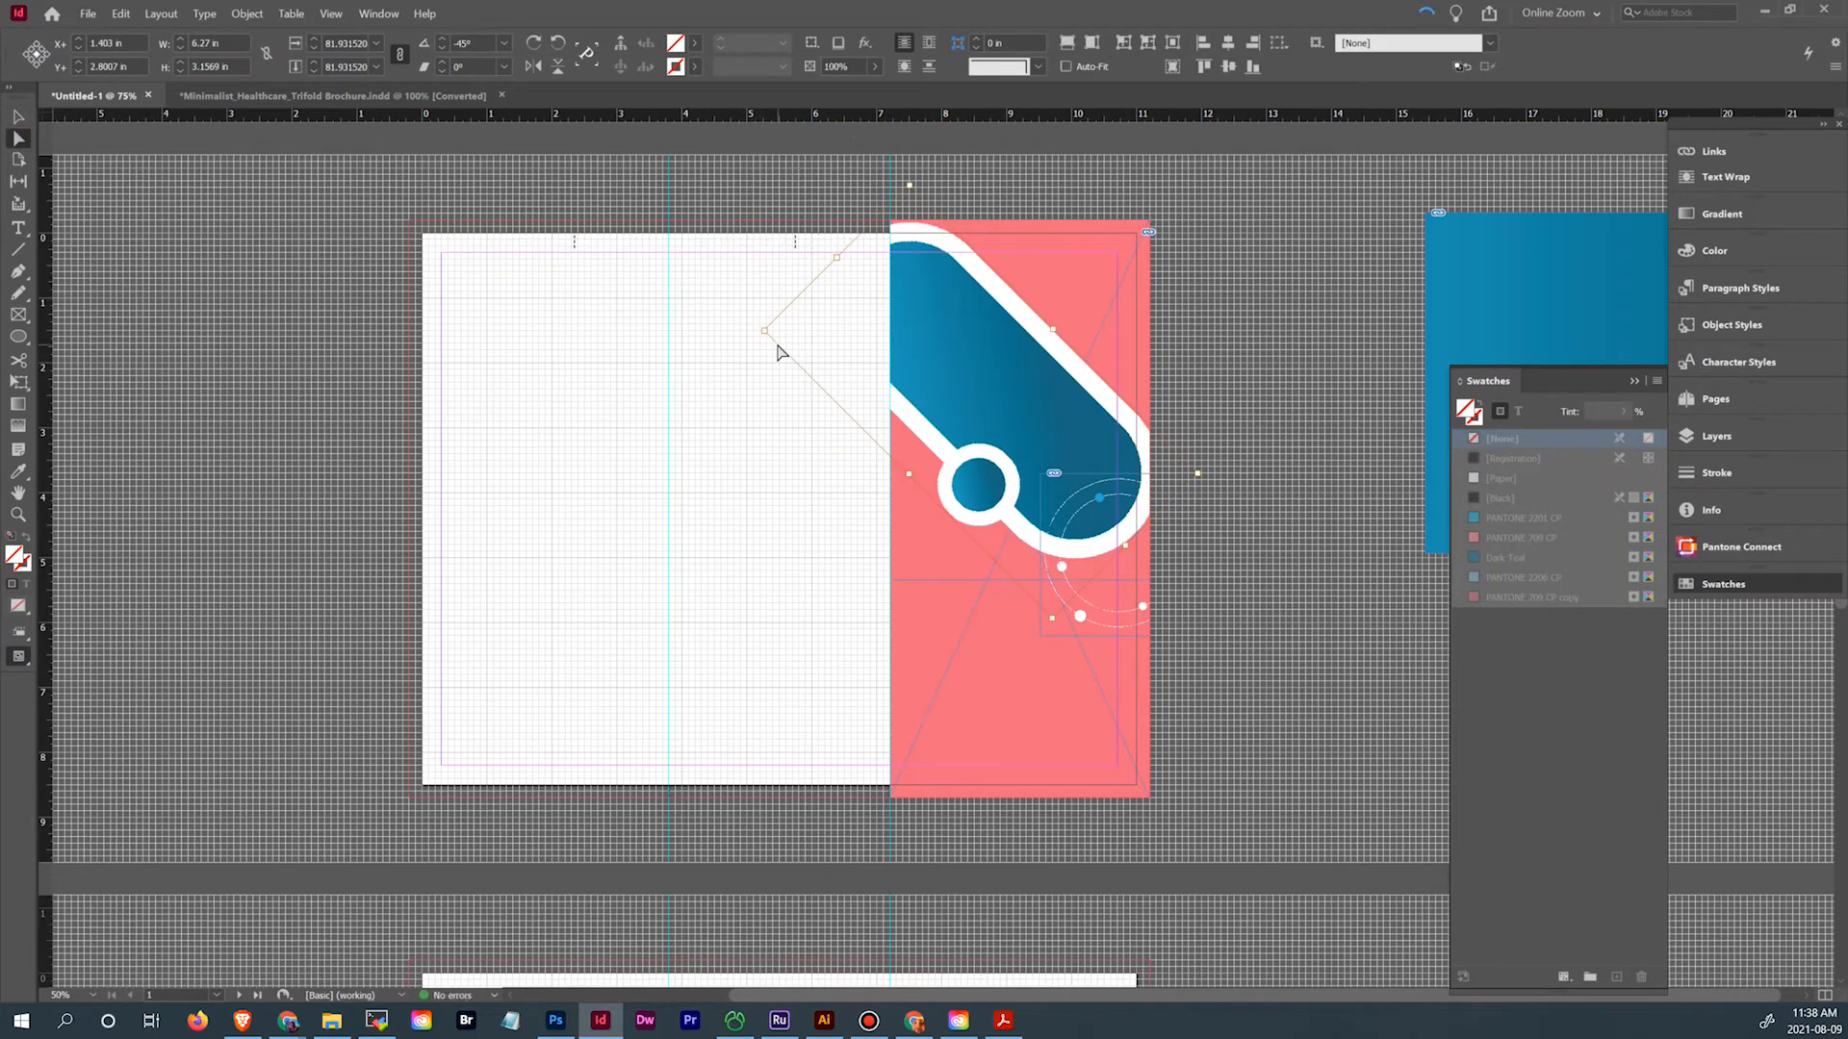
Nudge the pill artwork upward inside its frame to about Y 2.73 in
key("Up")
key("Up")
key("Up")
key("Up")
key("Up")
key("Up")
key("Up")
key("Up")
key("Up")
key("Up")
key("Up")
key("Up")
key("Up")
key("Up")
key("Up")
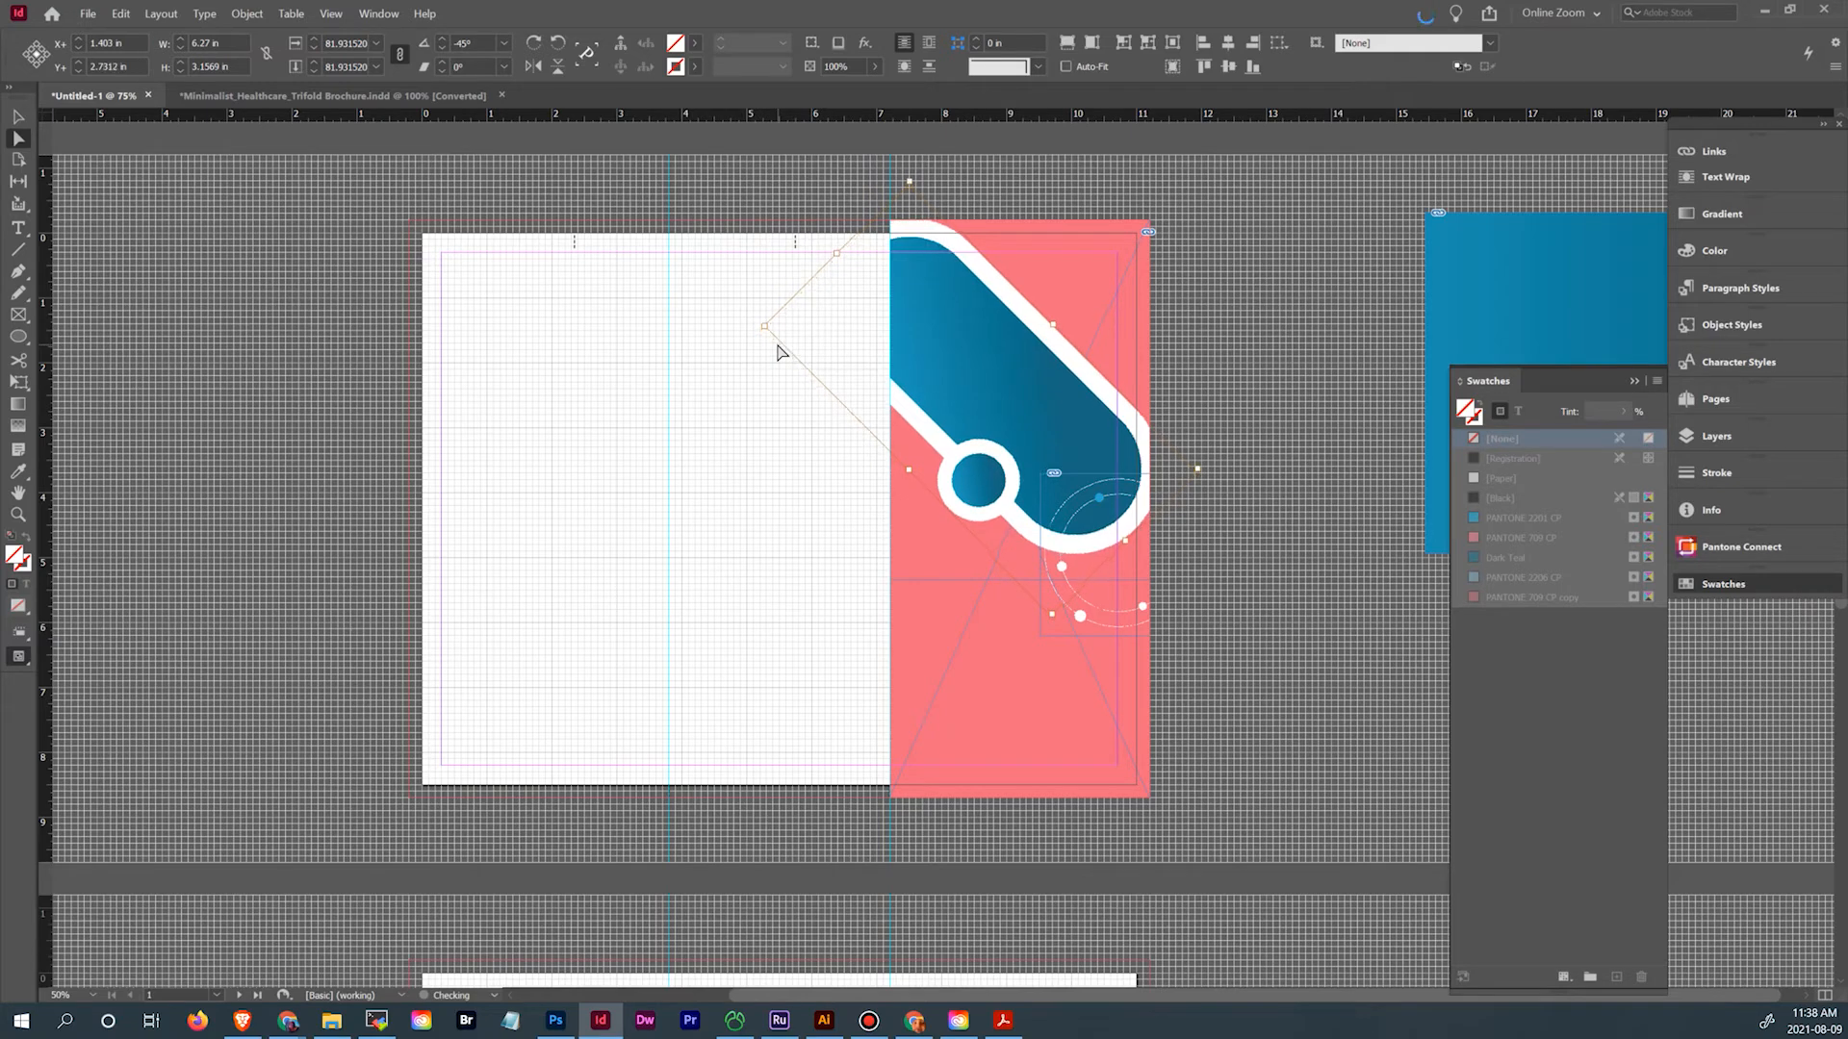
Fine-tune the pill artwork's vertical position inside its frame to Y 2.5785 in and deselect it
key("Down")
key("Down")
key("Down")
key("Down")
key("Down")
key("Down")
key("Down")
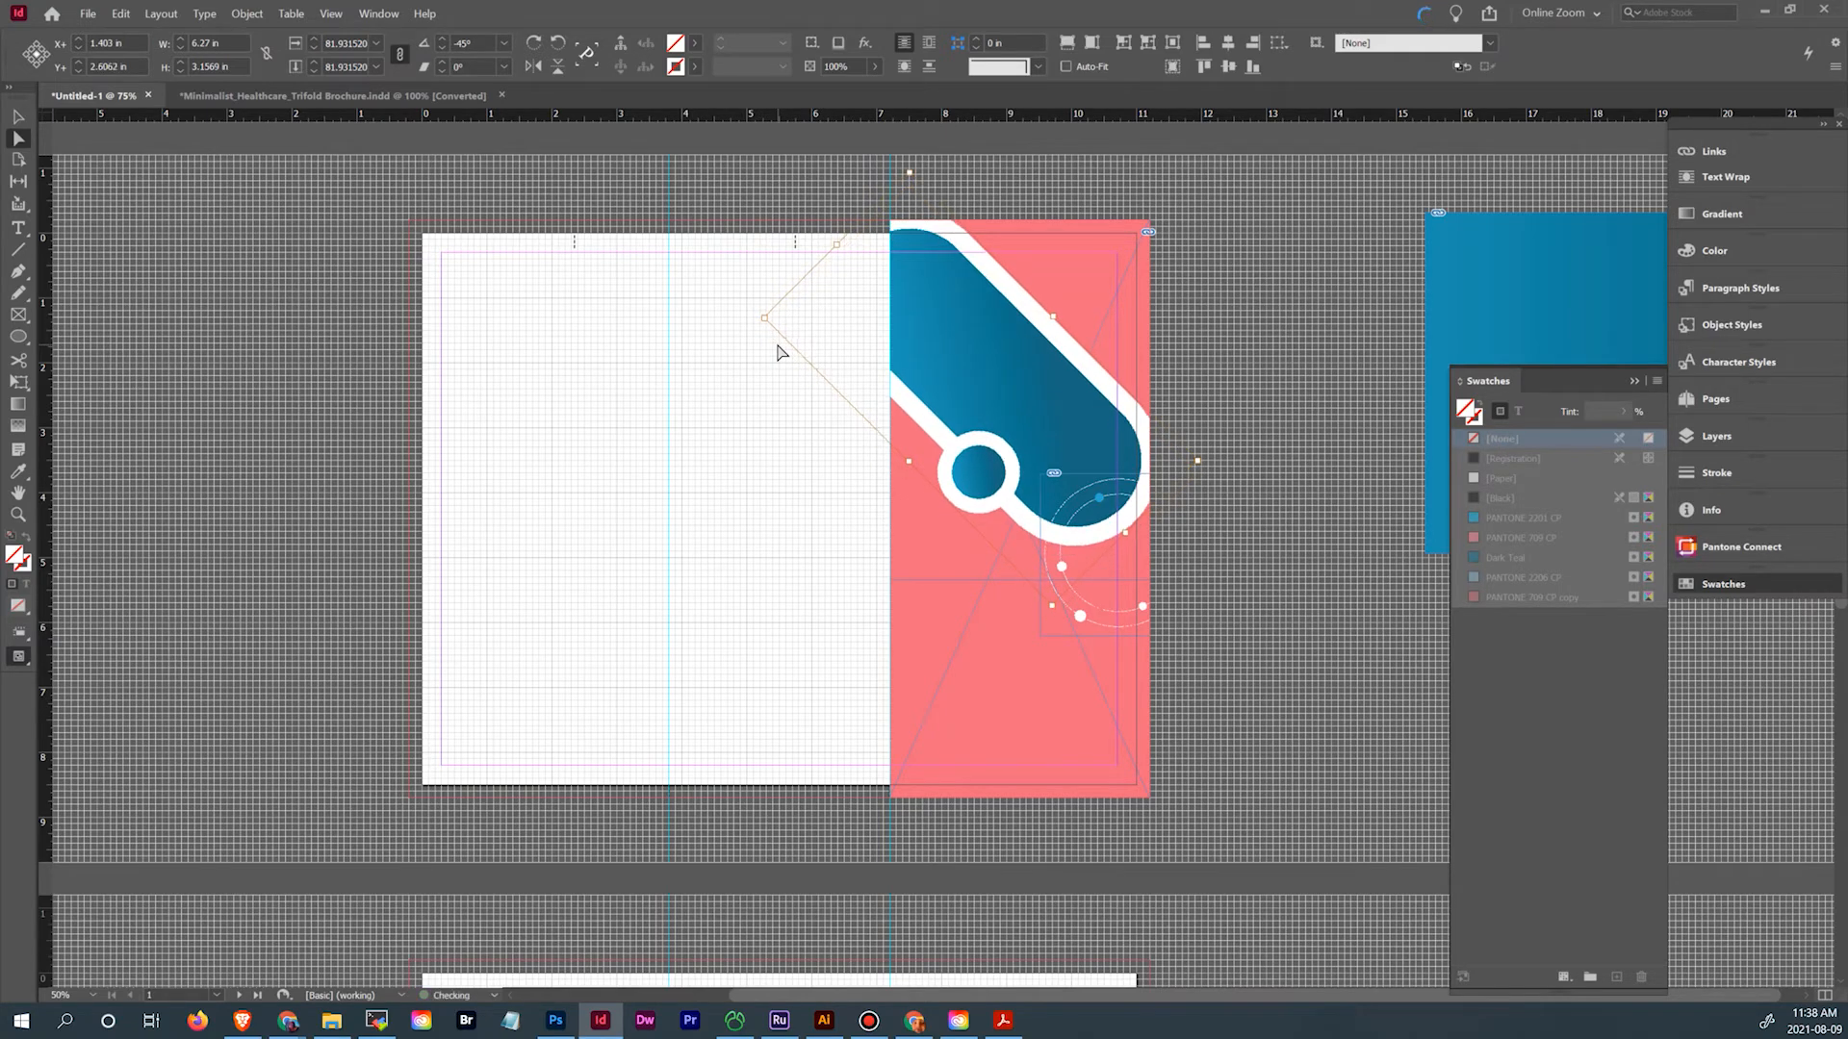
key("Up")
key("Up")
key("Up")
key("Up")
key("Up")
key("Up")
key("Up")
key("Up")
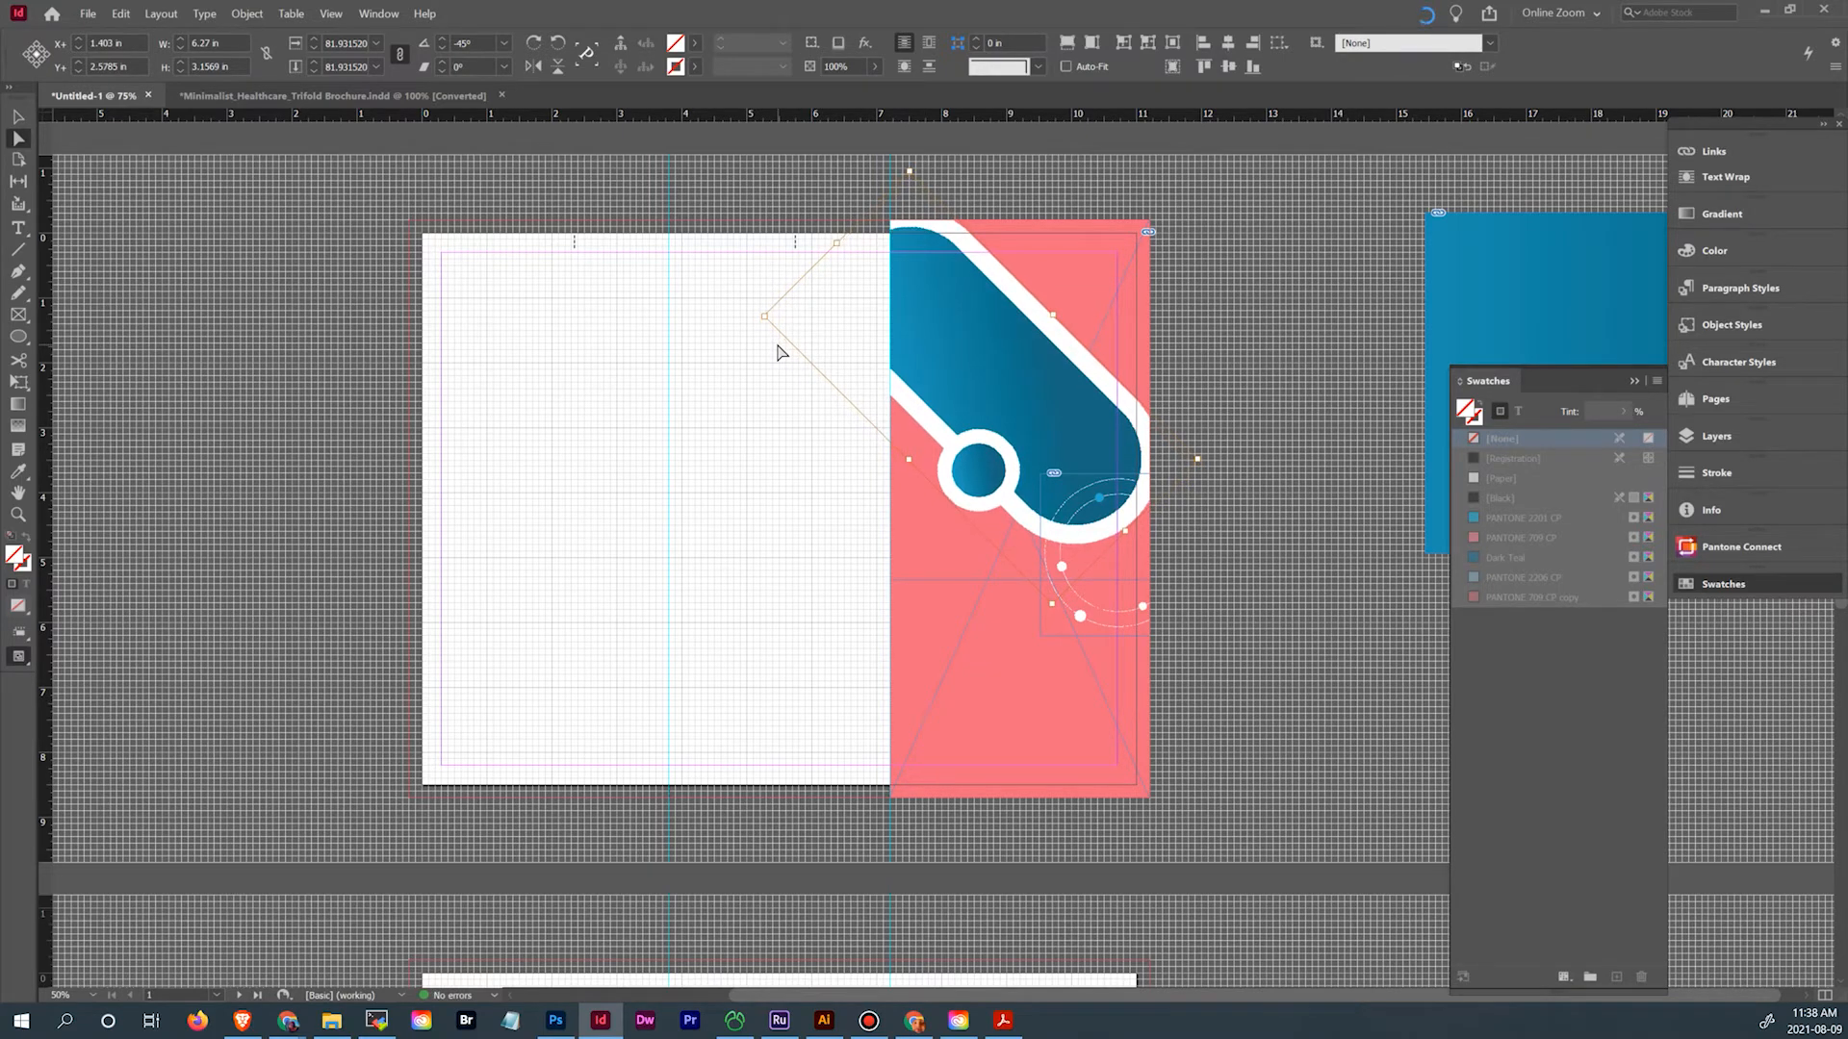
left_click(17, 117)
left_click(468, 277)
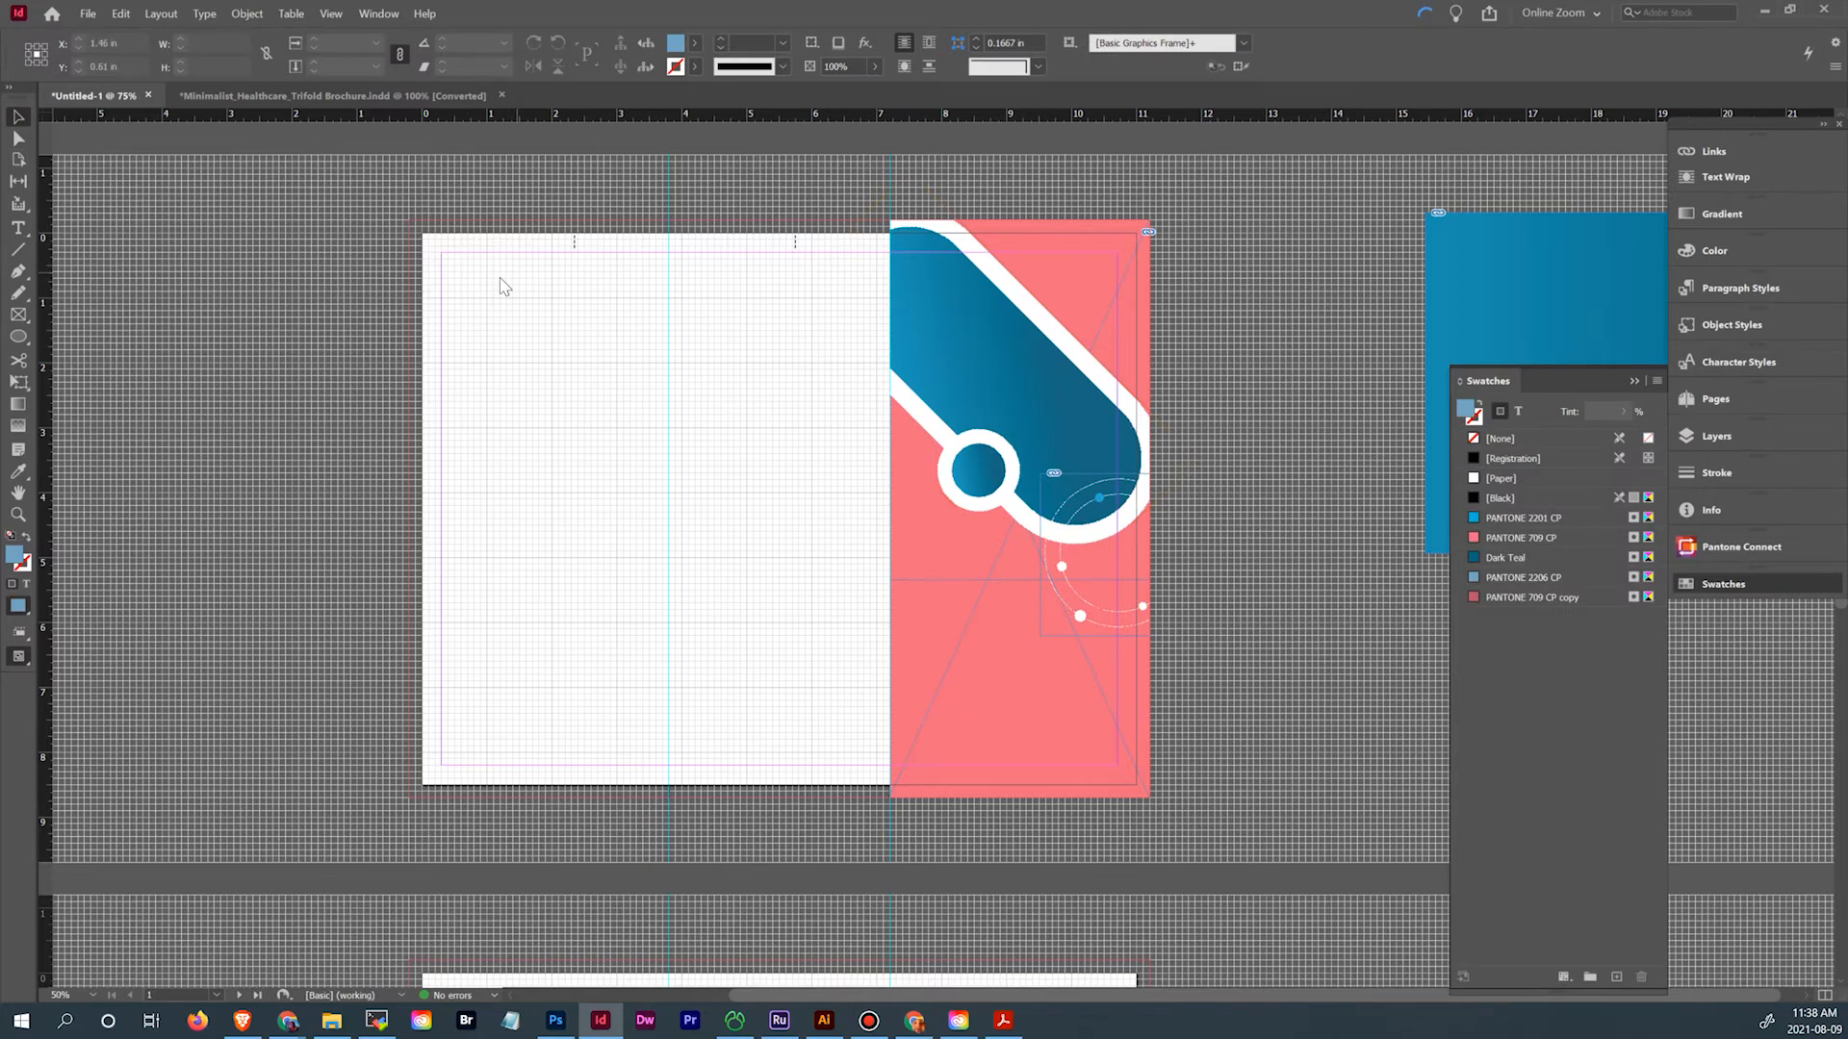
Place page 14 of background graphics.ai, the white HEALTHCARE logo, on the upper part of the blue pill
key("ctrl+d")
left_click(746, 250)
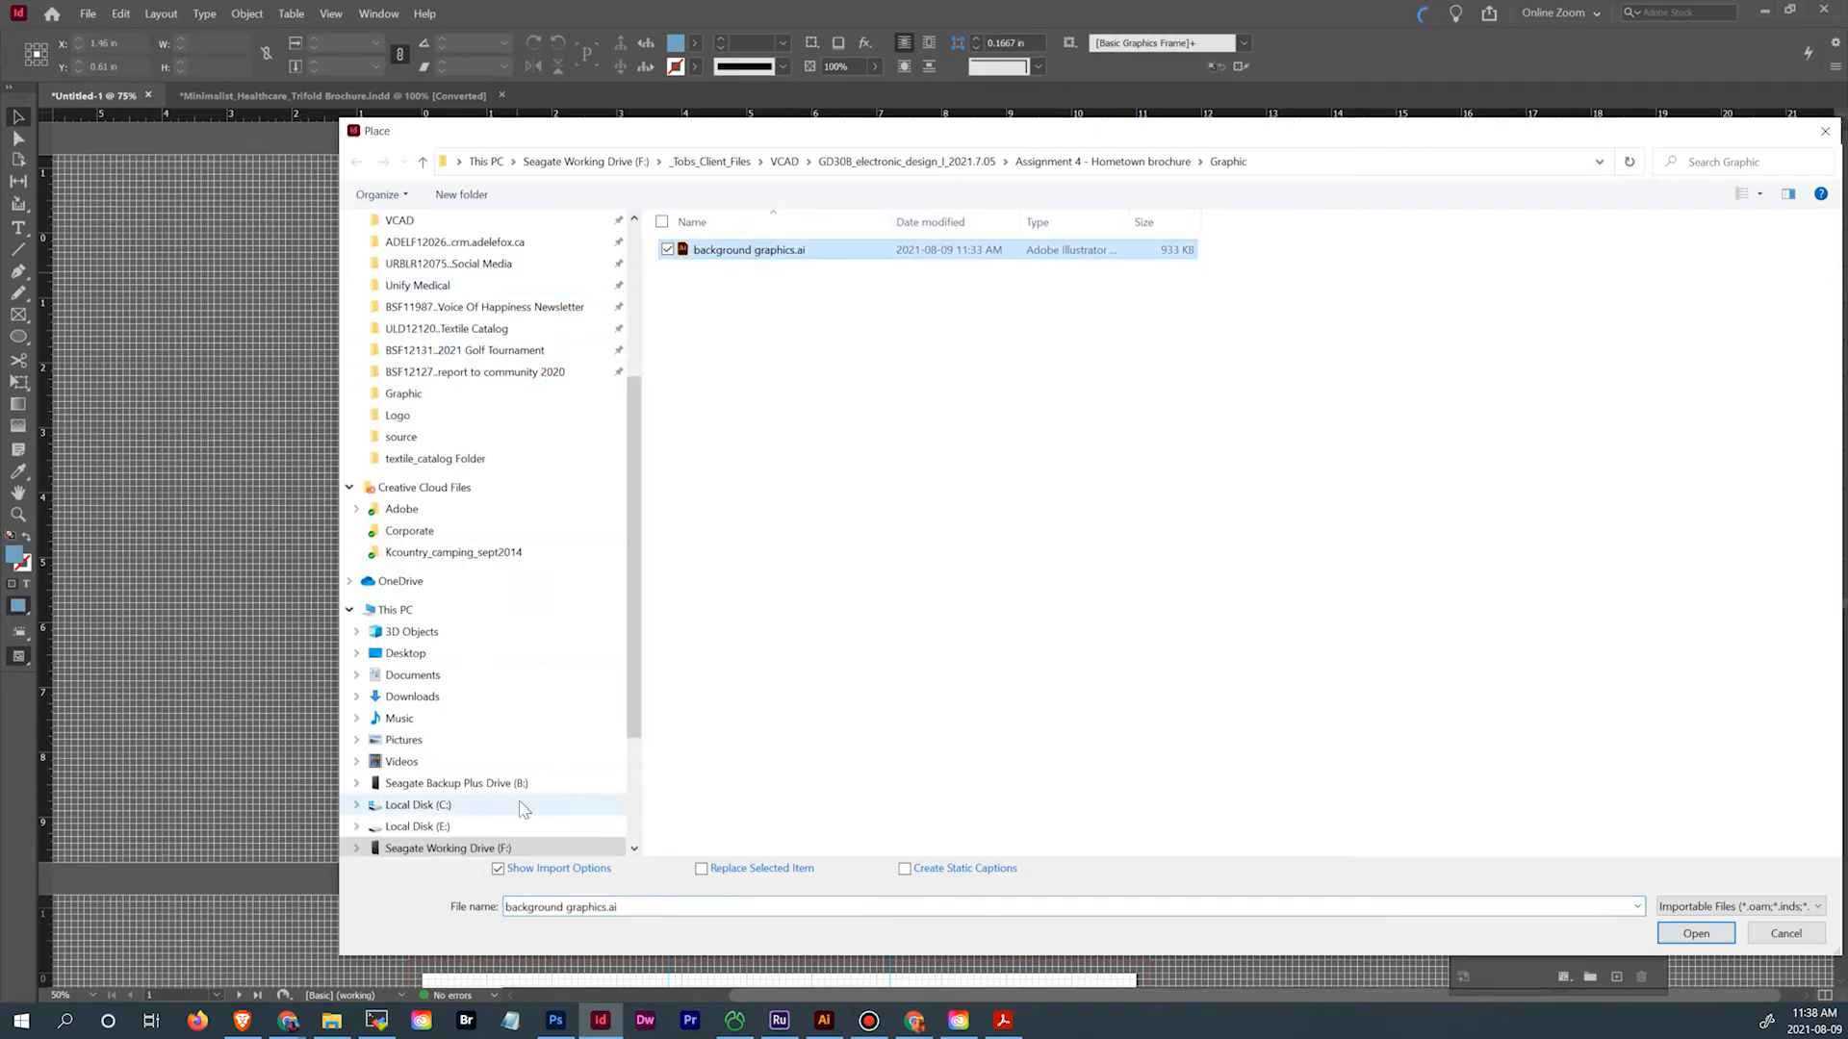
left_click(1697, 937)
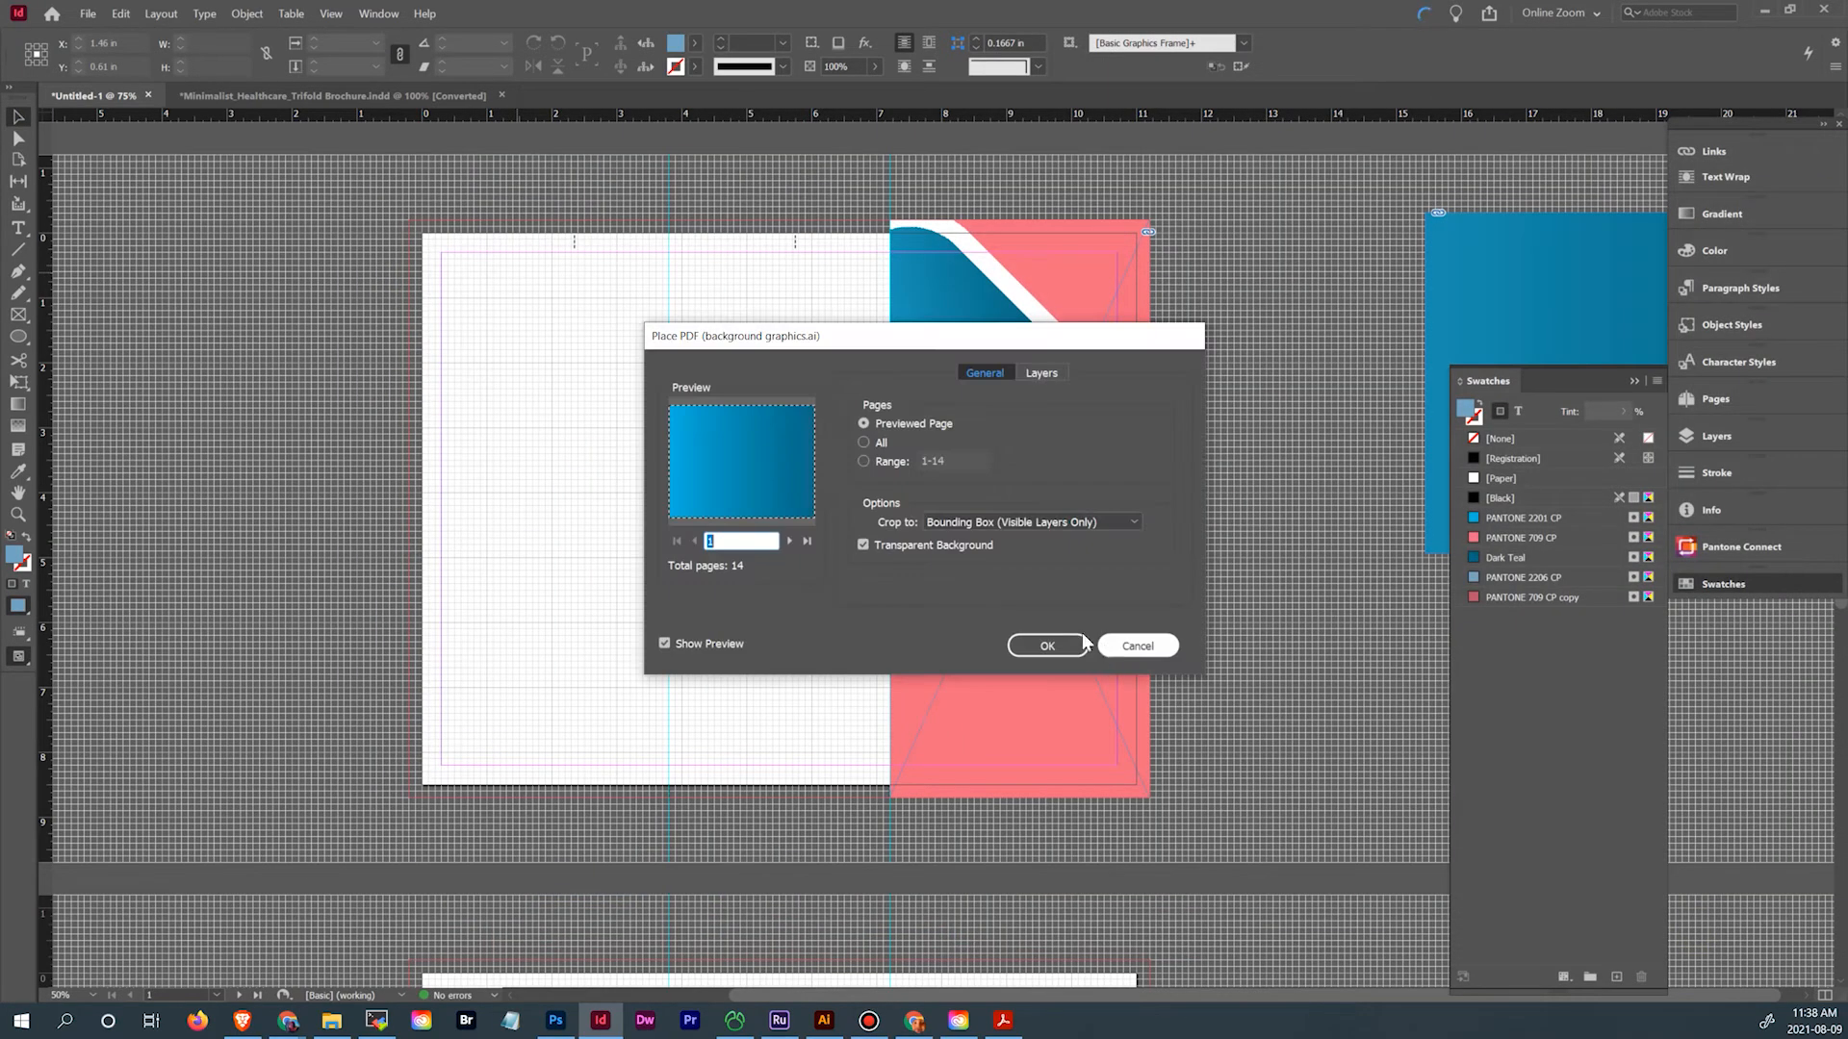
left_click(808, 542)
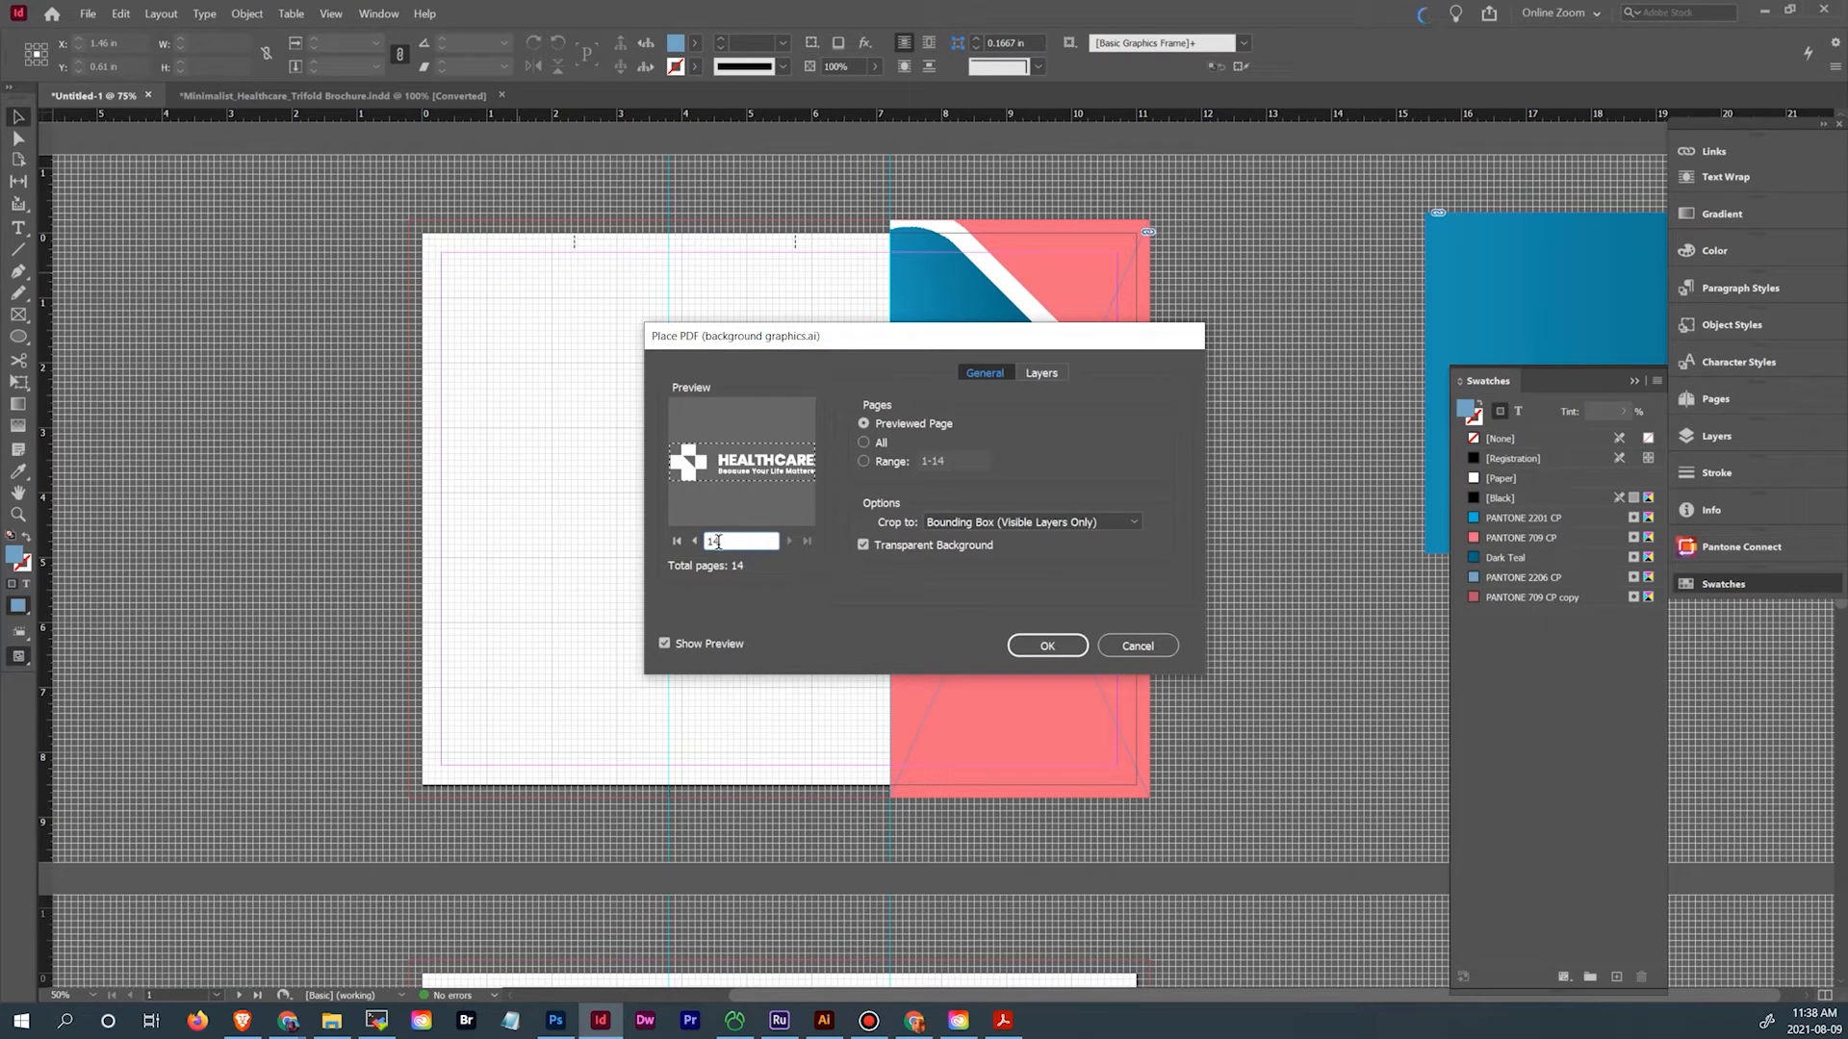
left_click(1047, 645)
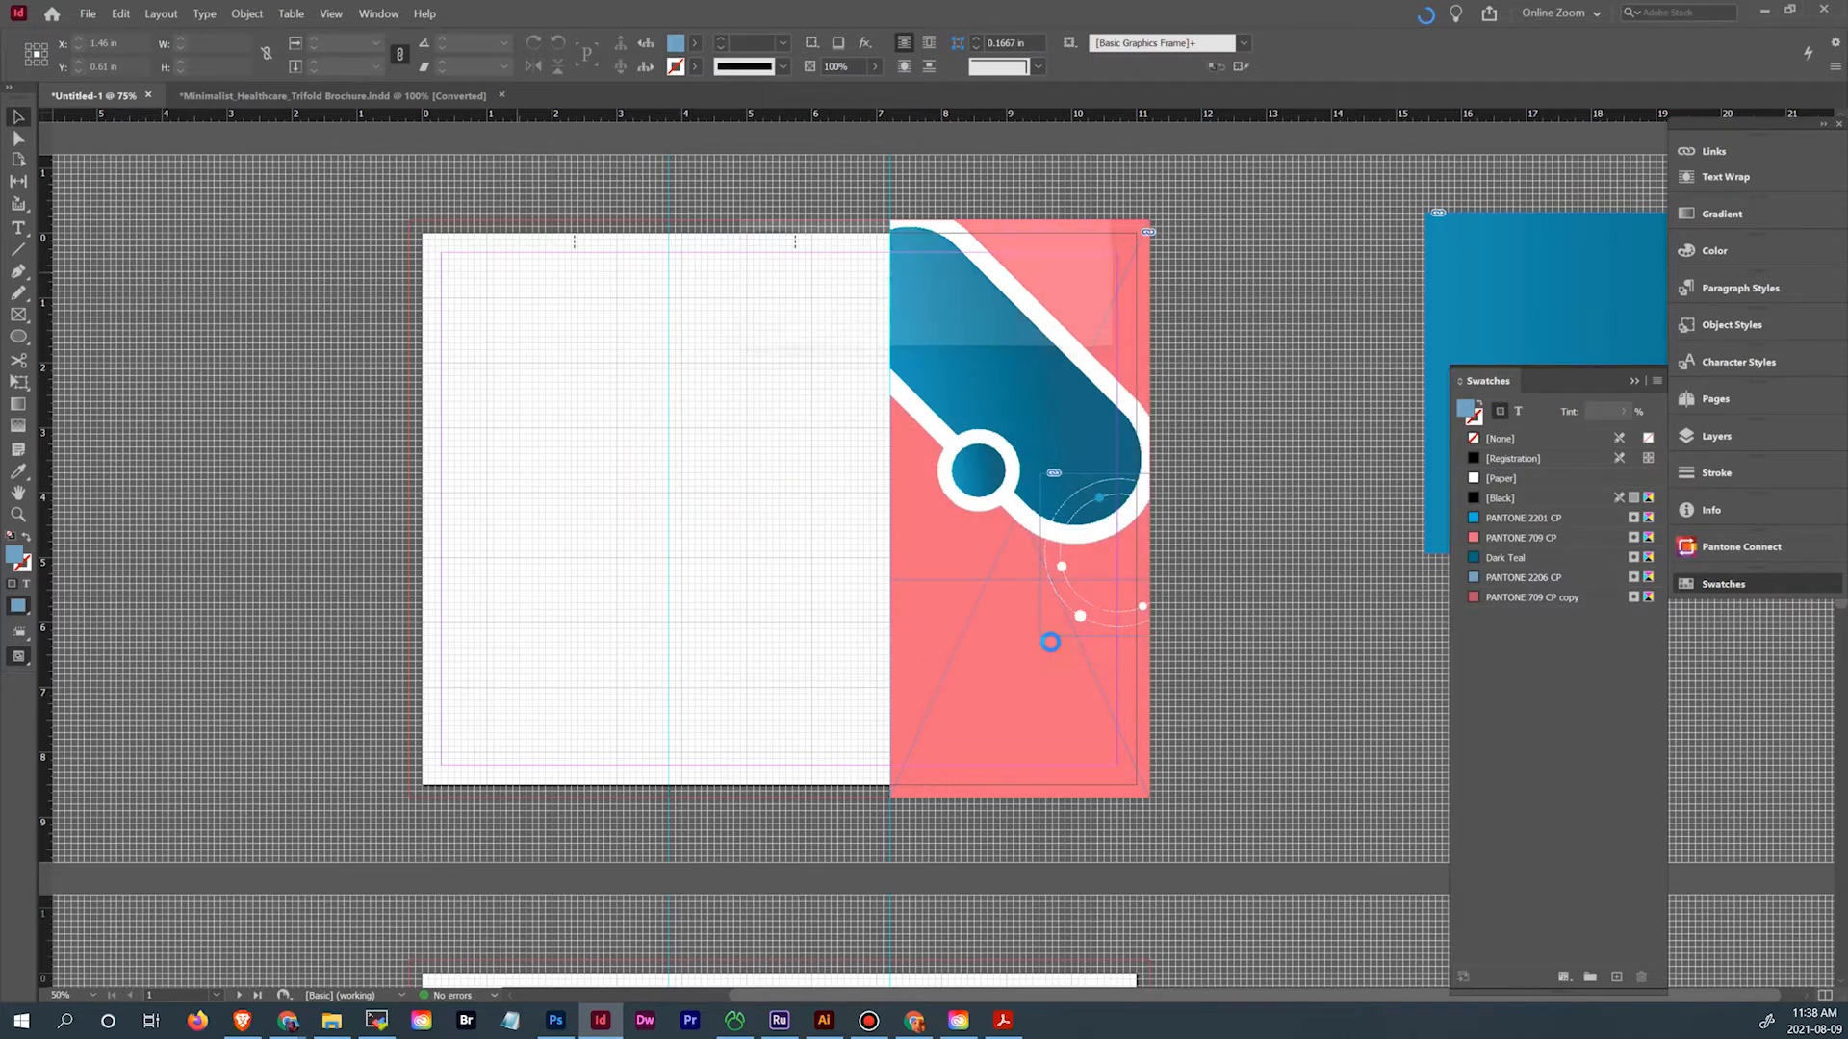
left_click(860, 321)
left_click_drag(928, 332, 983, 330)
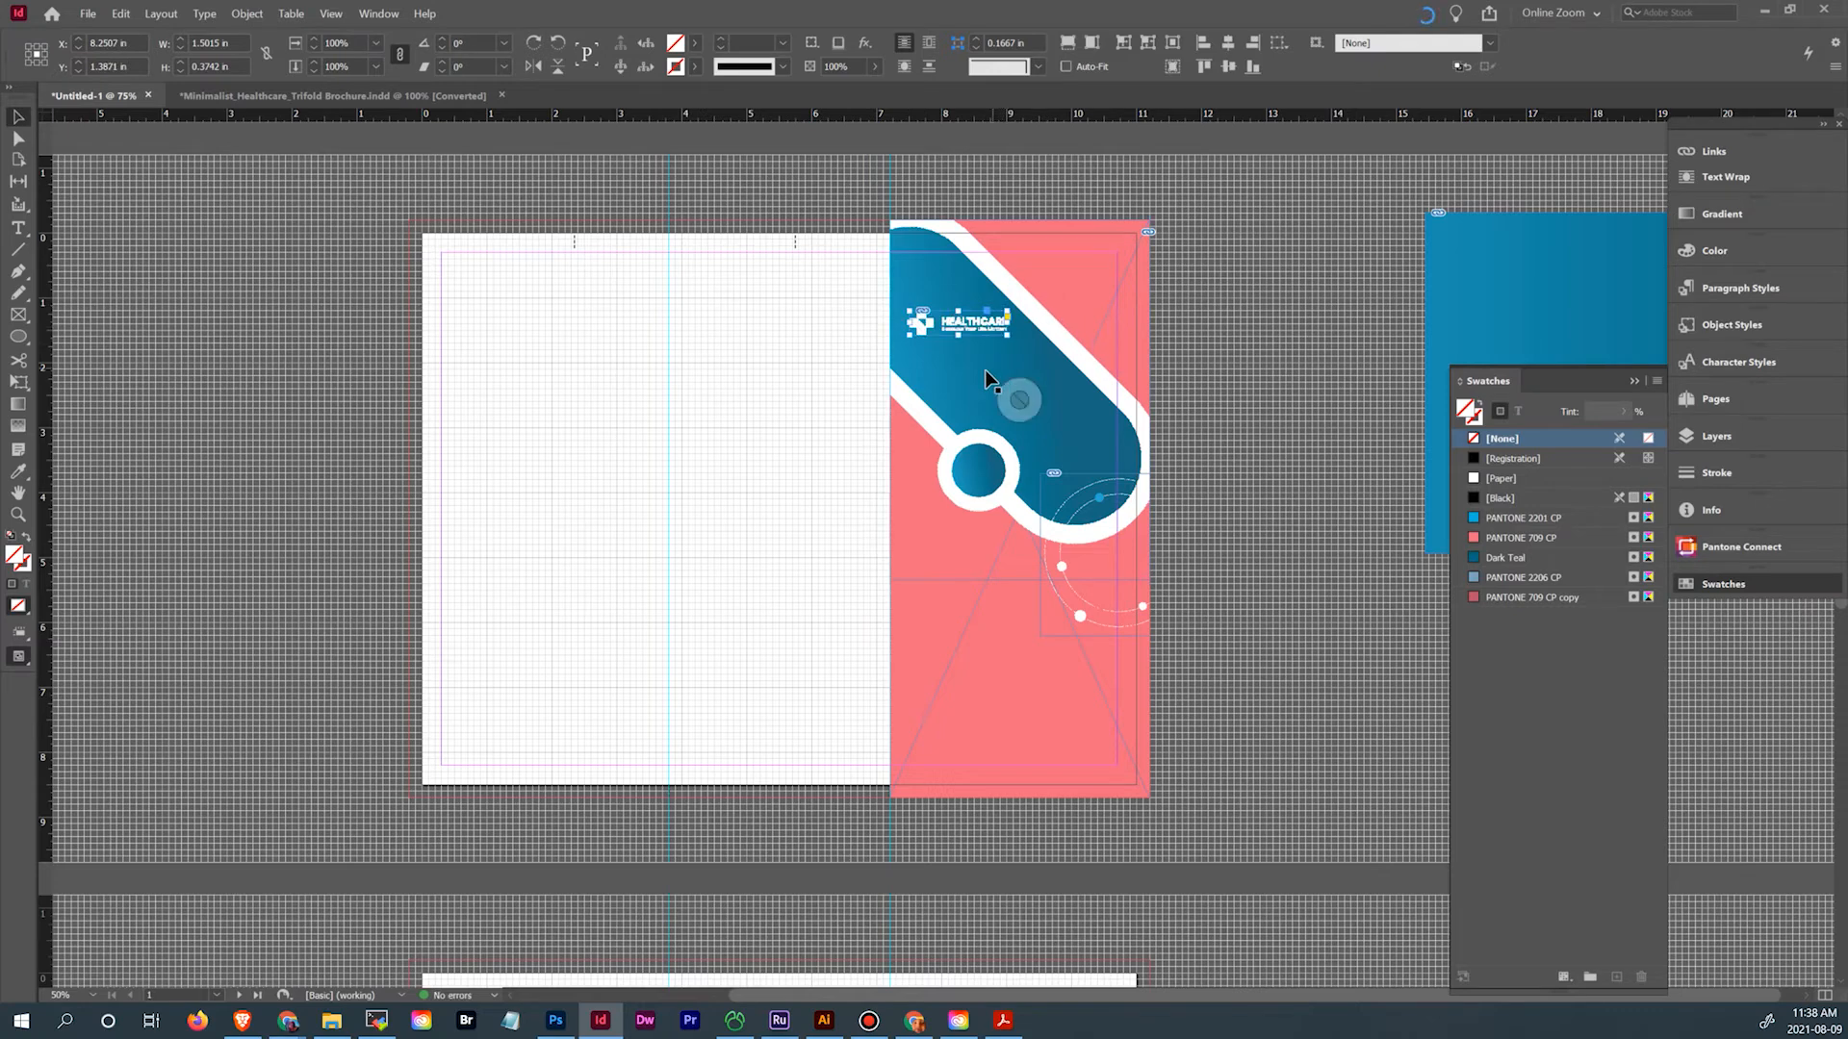
Move the HEALTHCARE logo on the blue pill to X 8.3 in, Y 1.6 in
left_click(17, 514)
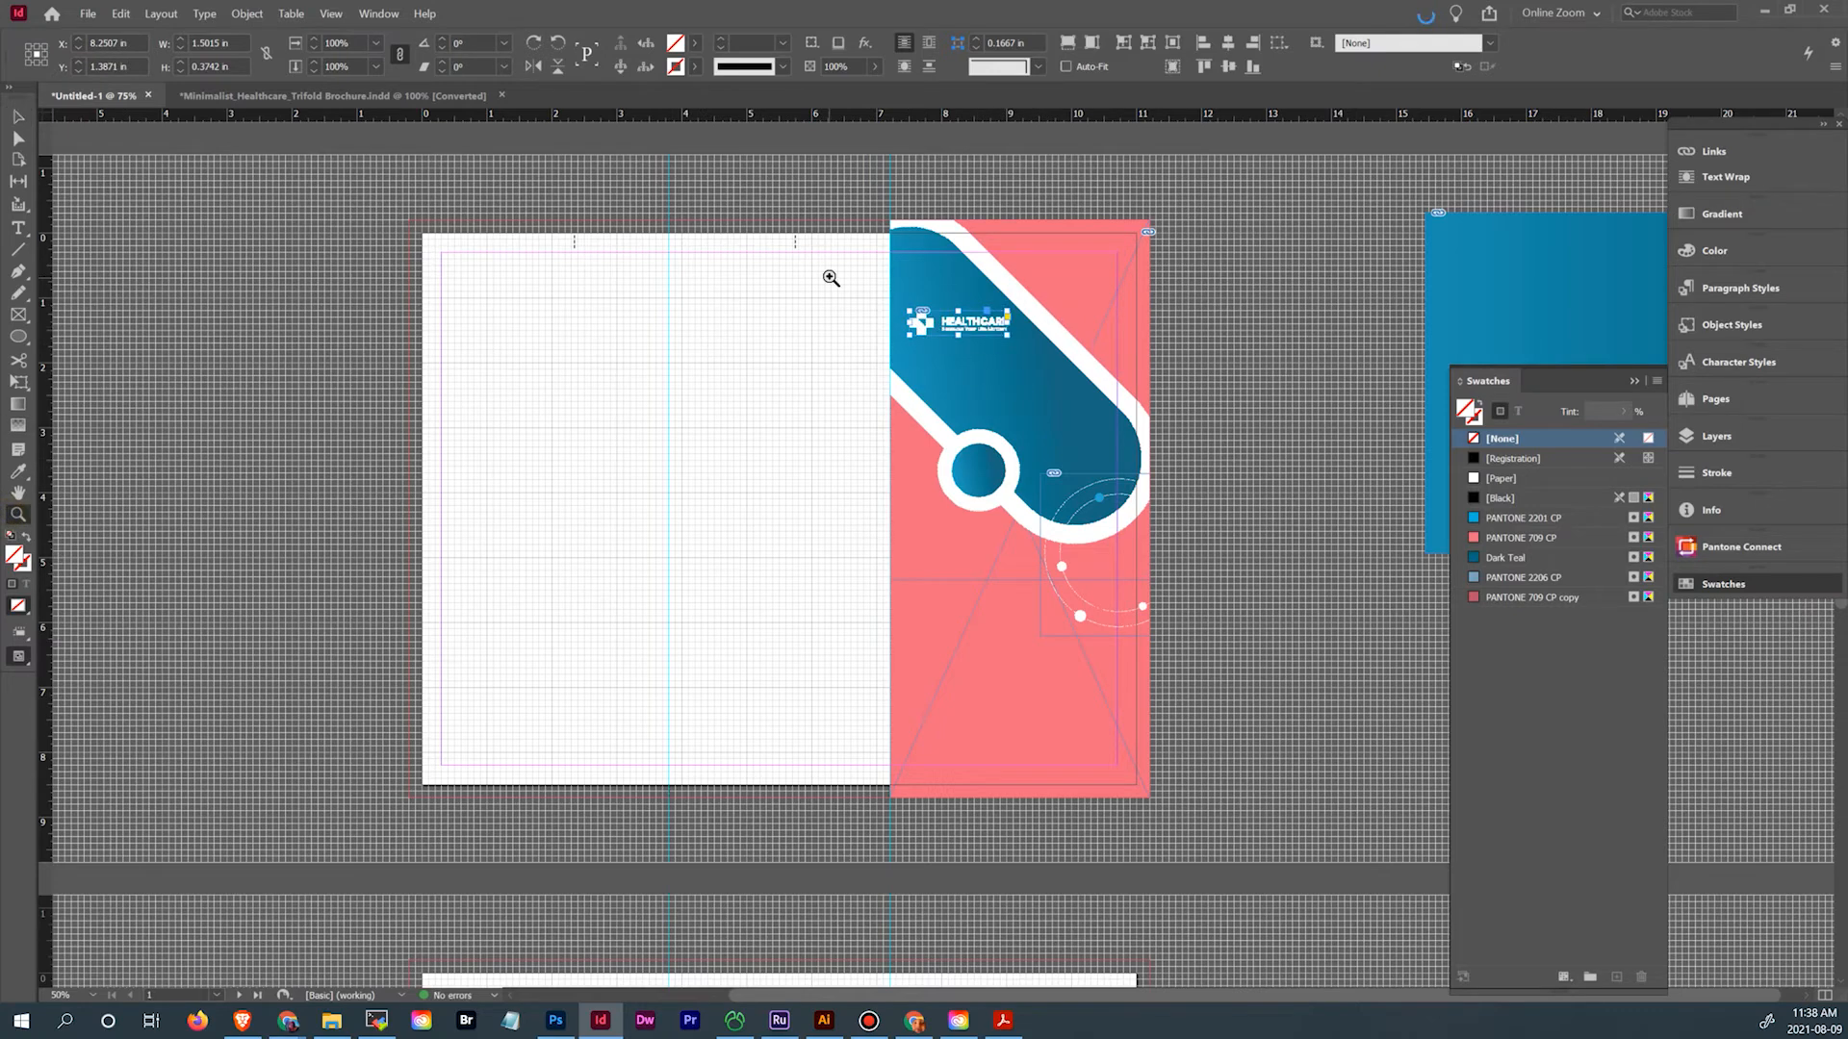
left_click_drag(831, 278, 1064, 447)
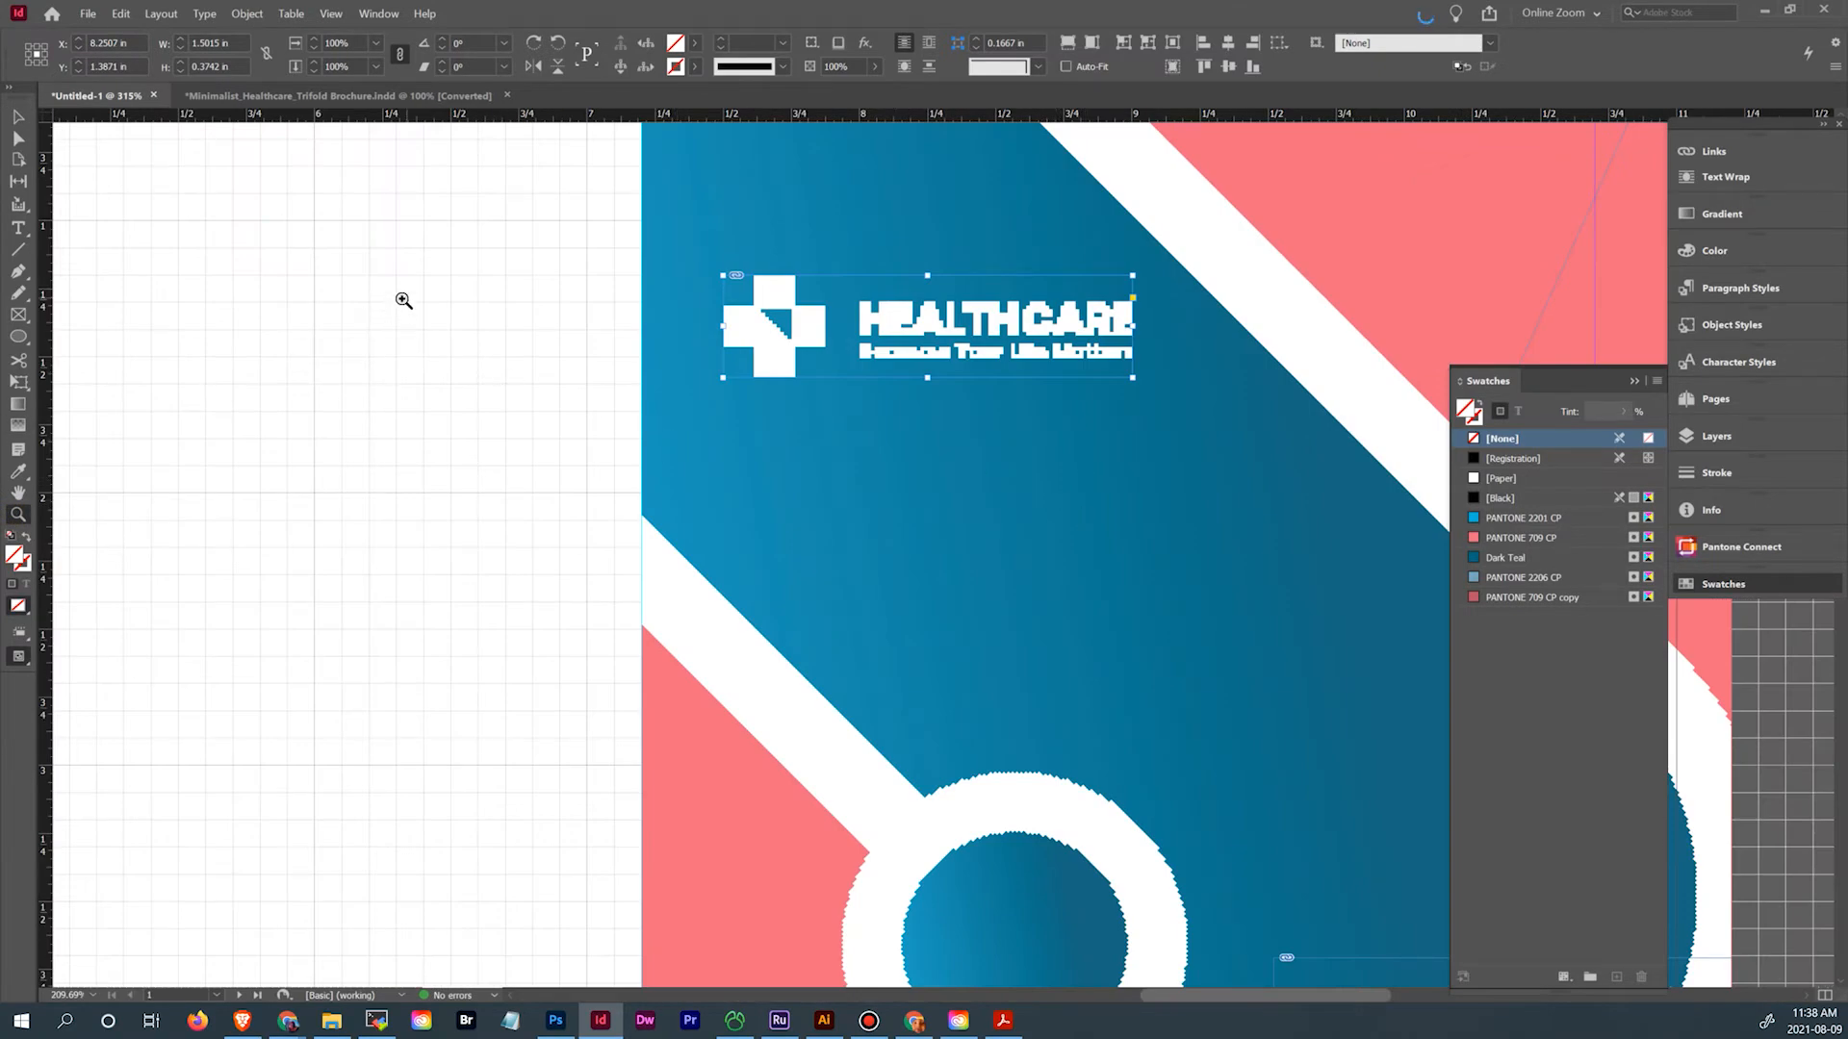
left_click(17, 117)
mouse_move(900, 321)
left_mouse_down()
mouse_move(897, 352)
mouse_move(818, 318)
mouse_move(892, 327)
mouse_move(915, 382)
left_mouse_up()
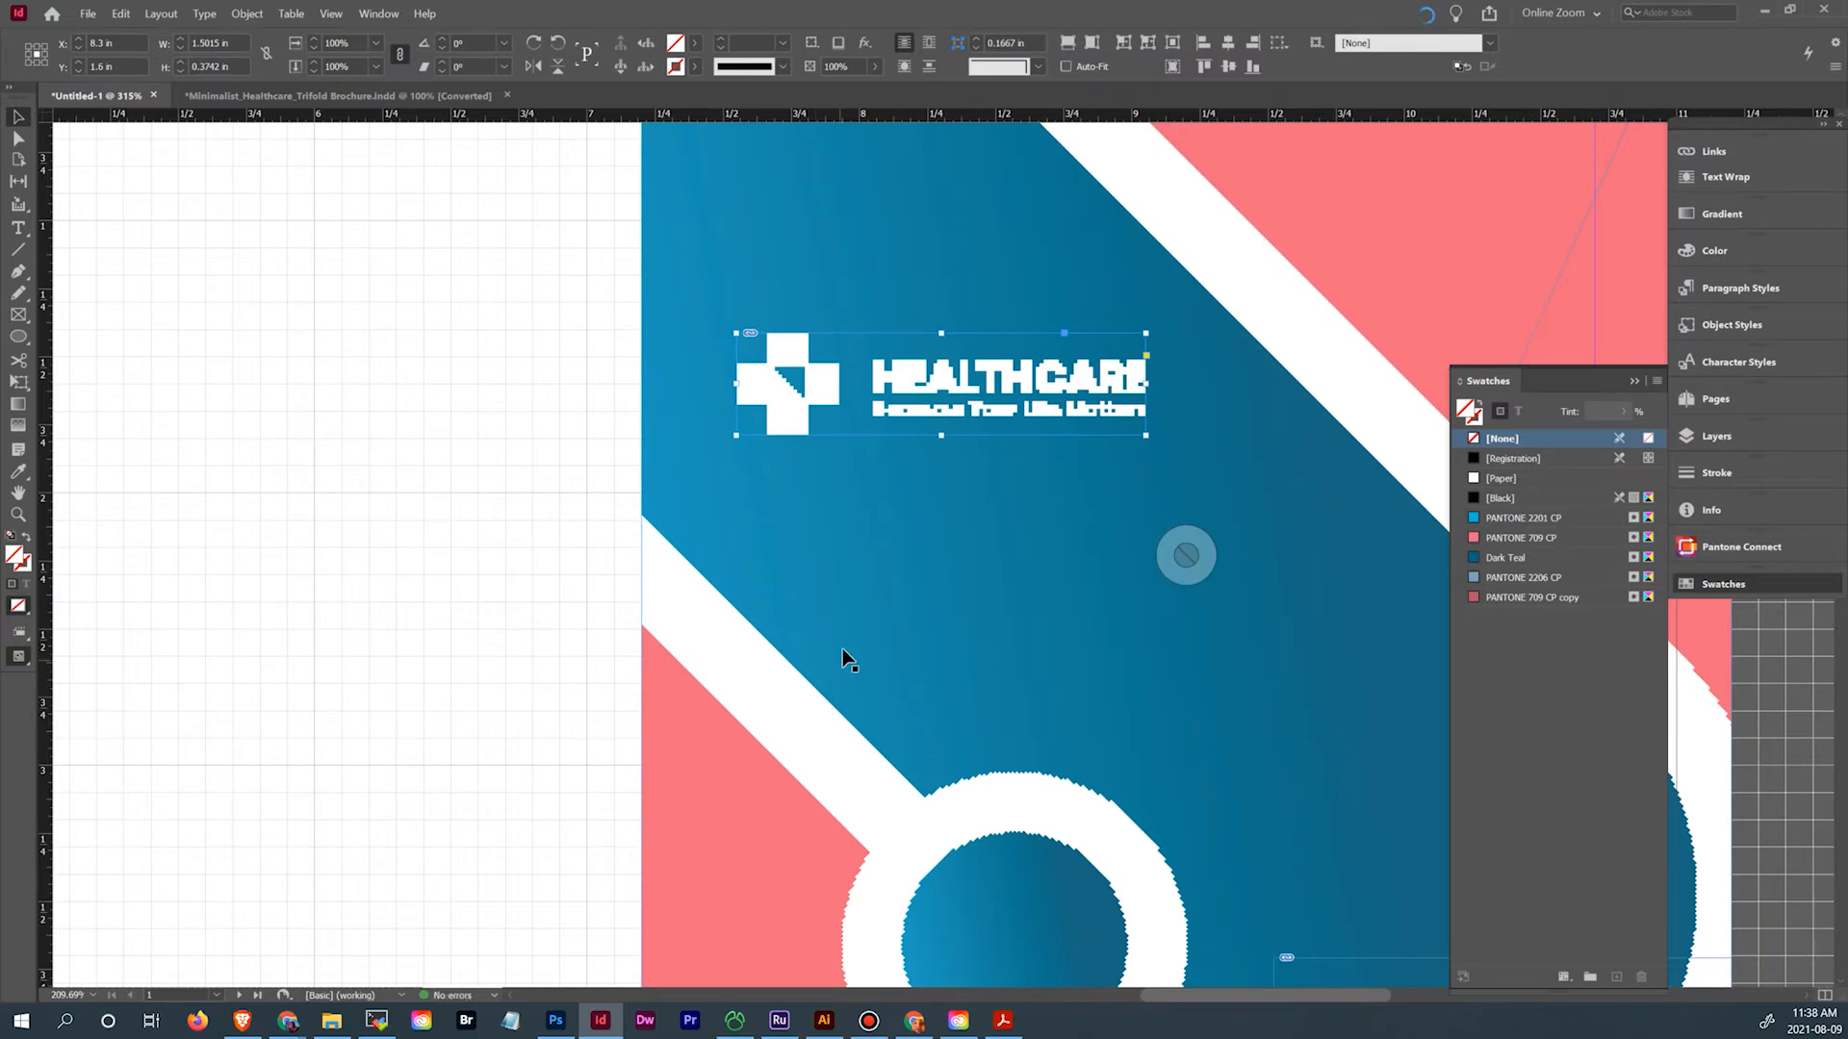
key("ctrl+minus")
key("ctrl+minus")
key("ctrl+minus")
key("ctrl+minus")
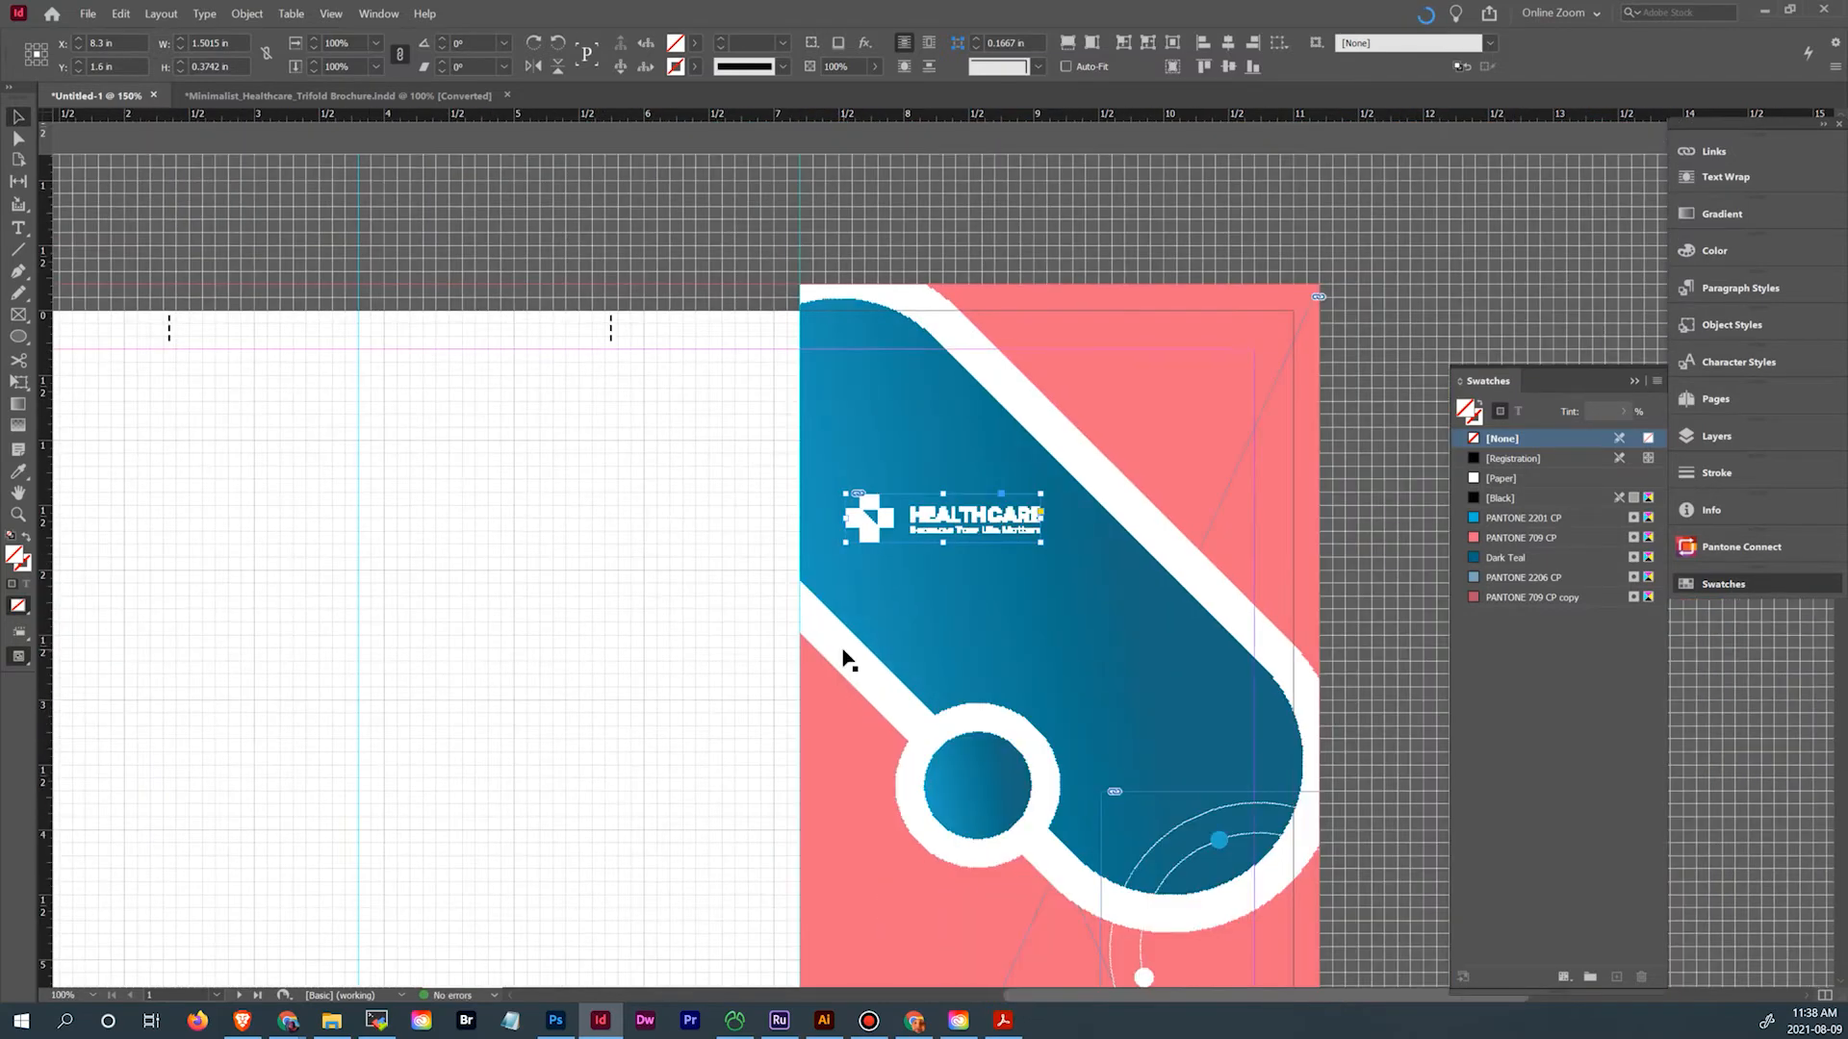
left_click_drag(890, 585, 848, 456)
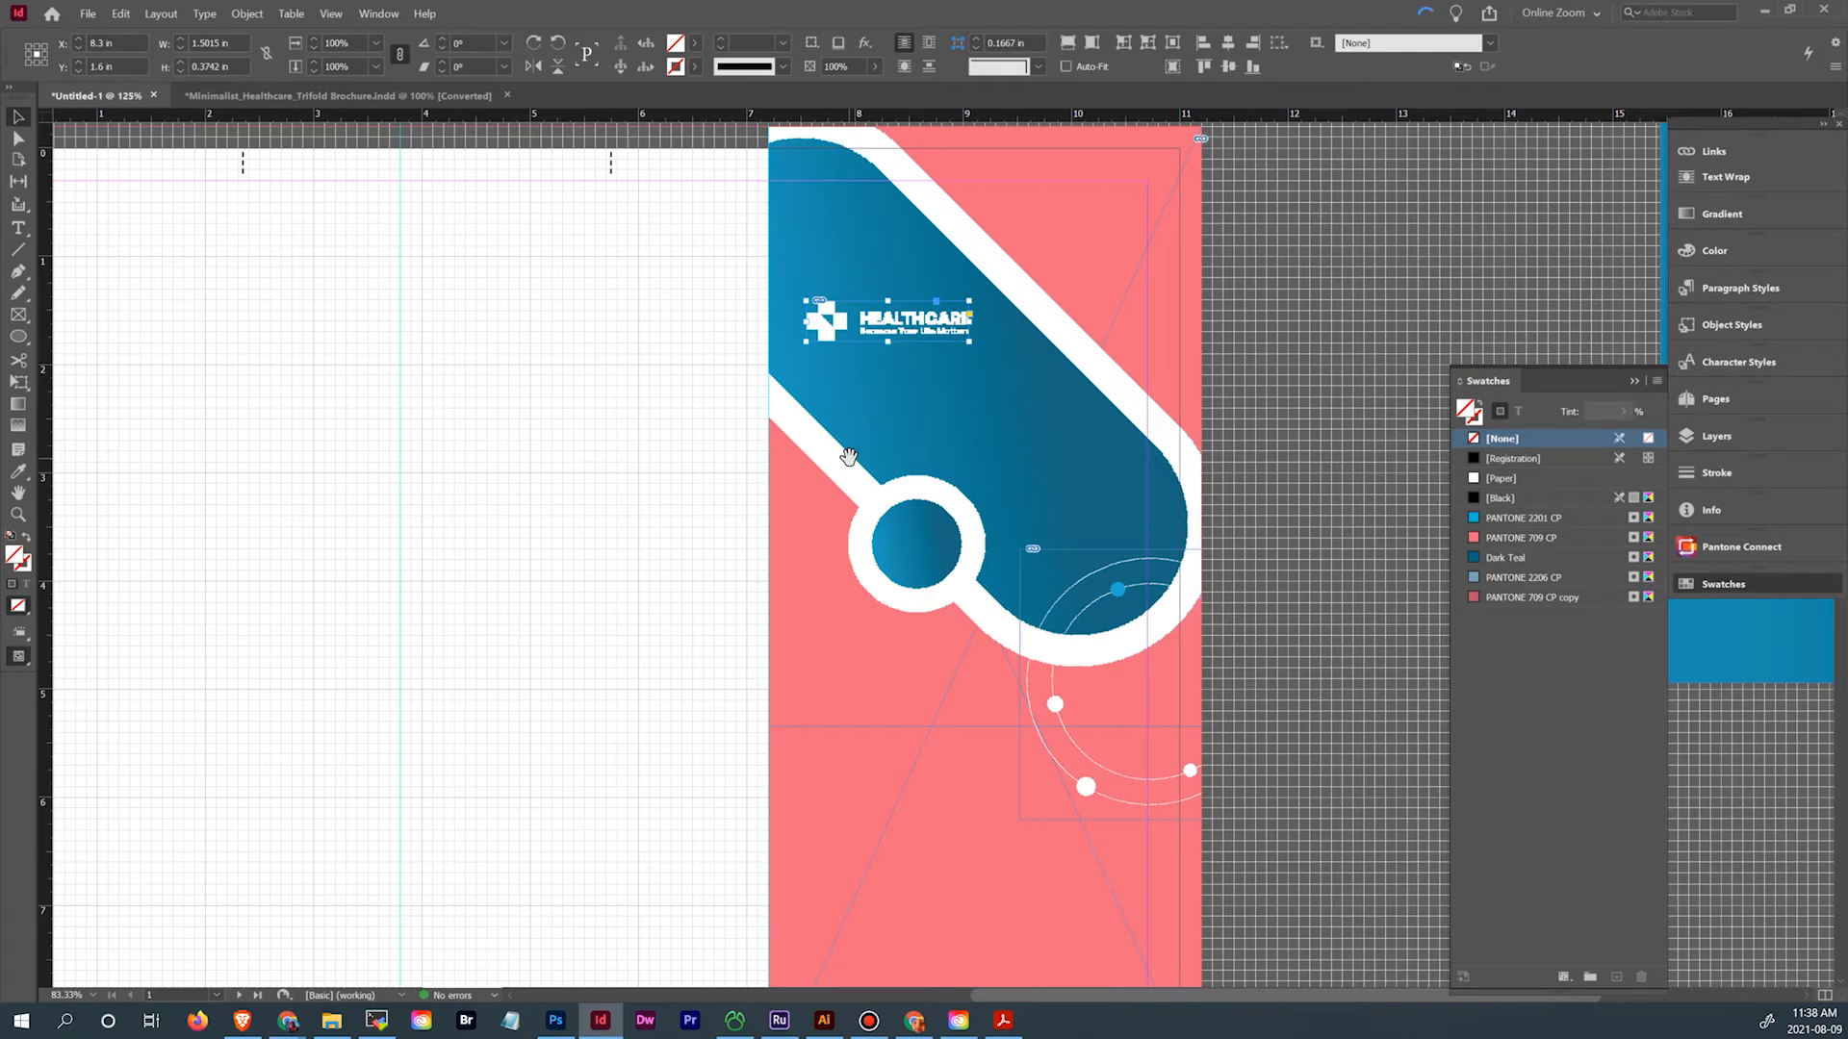
Set the document's display performance to High Quality Display
right_click(670, 708)
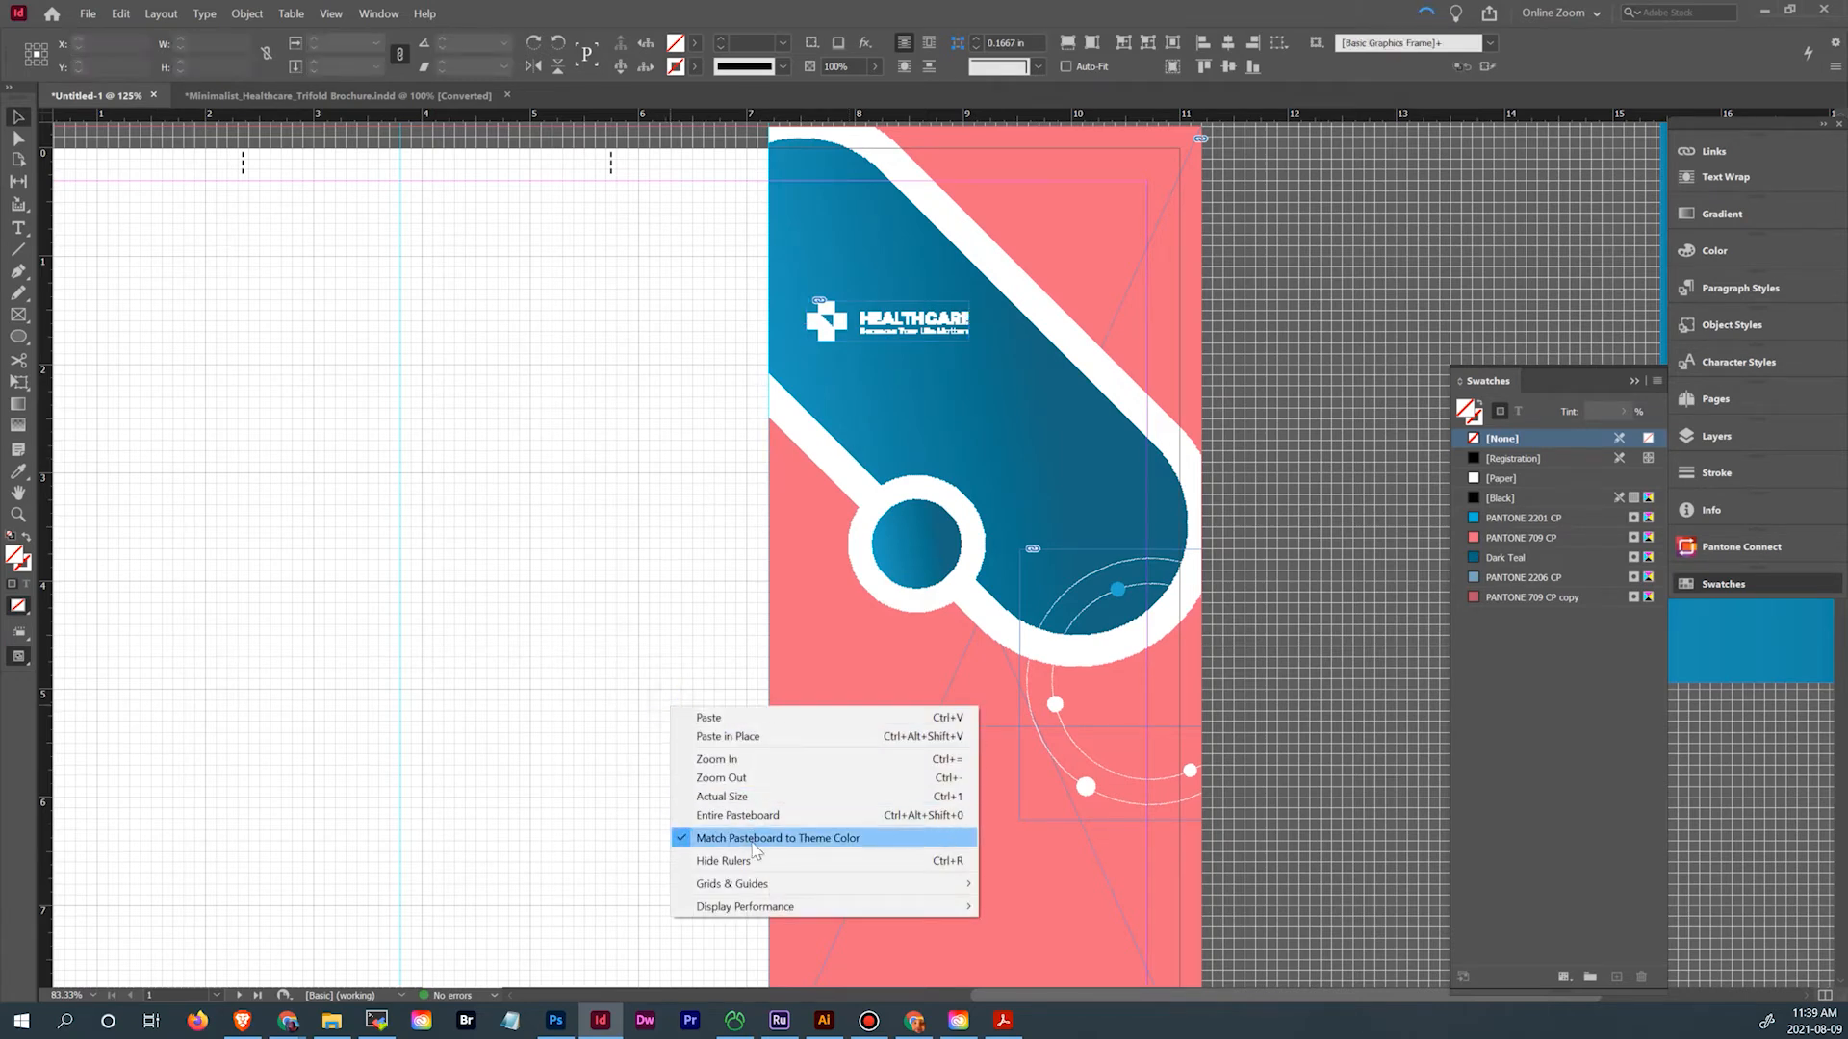
mouse_move(765, 912)
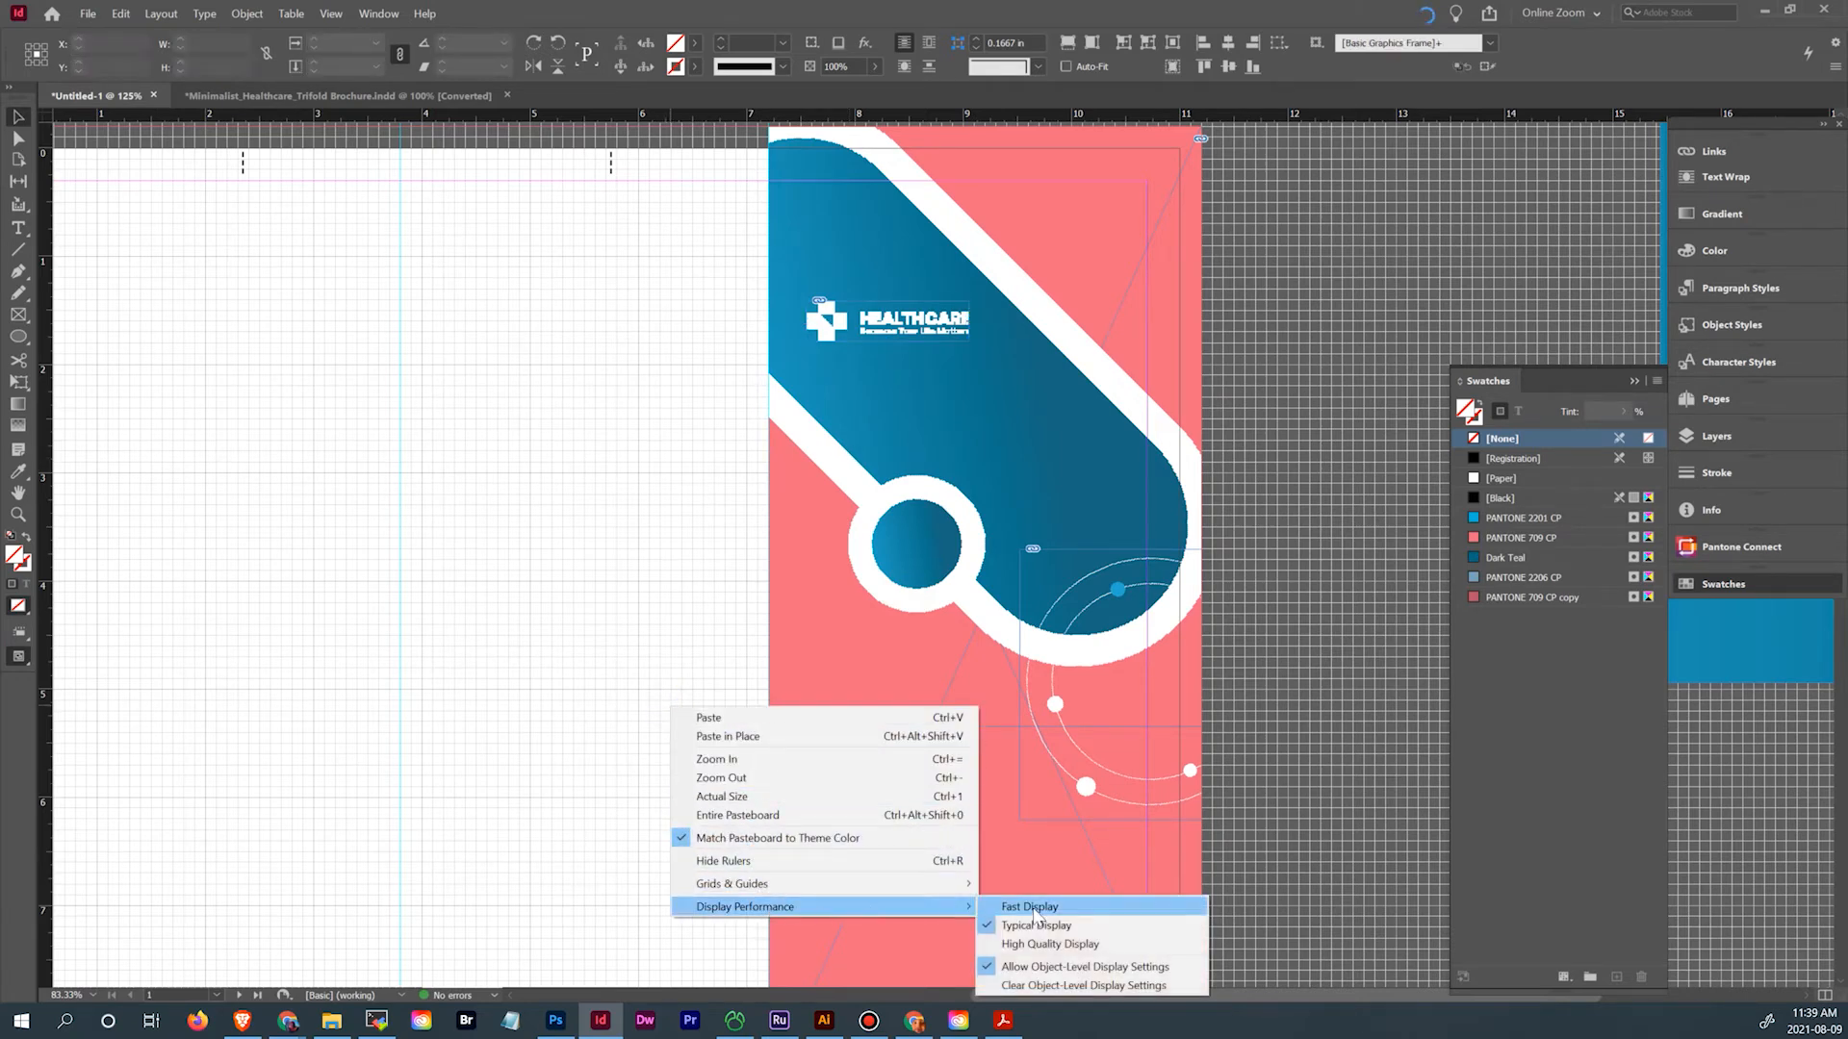
left_click(1068, 945)
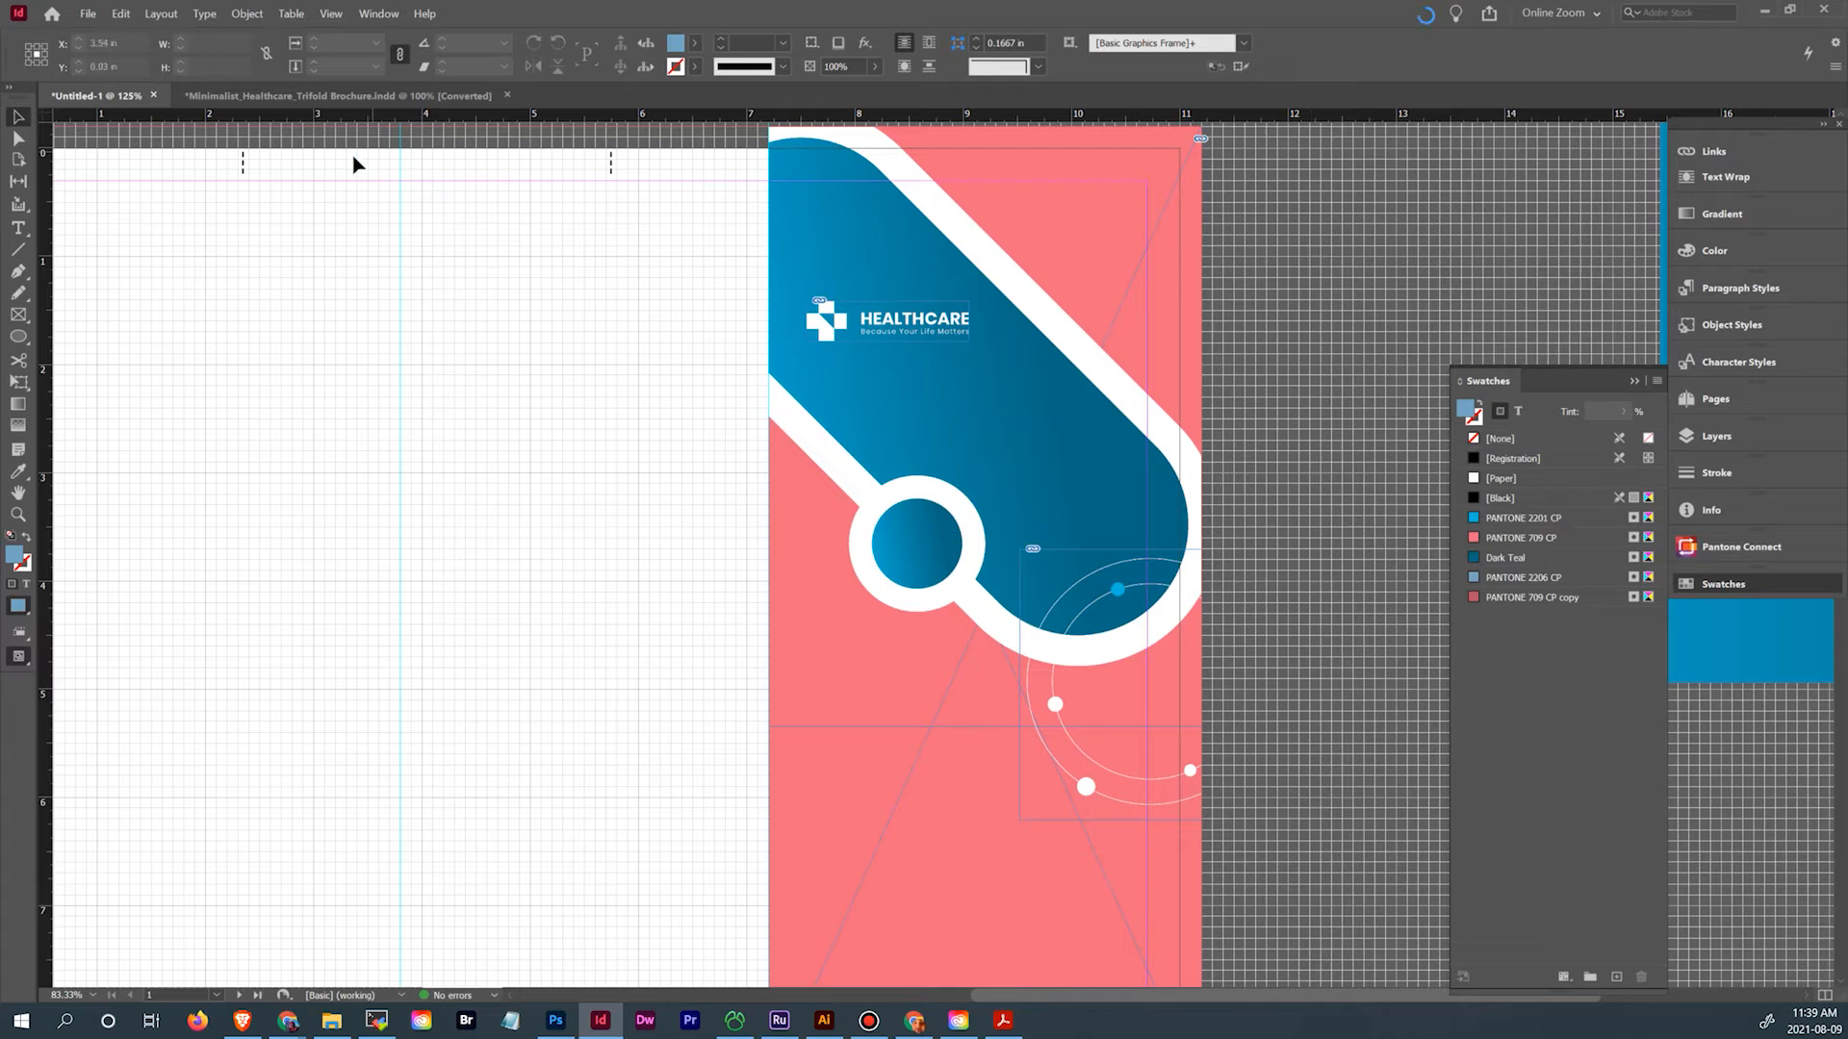
Compare the cover with the original template and place the dark coral rounded bar from background graphics.ai over the cover's lower half
left_click(407, 96)
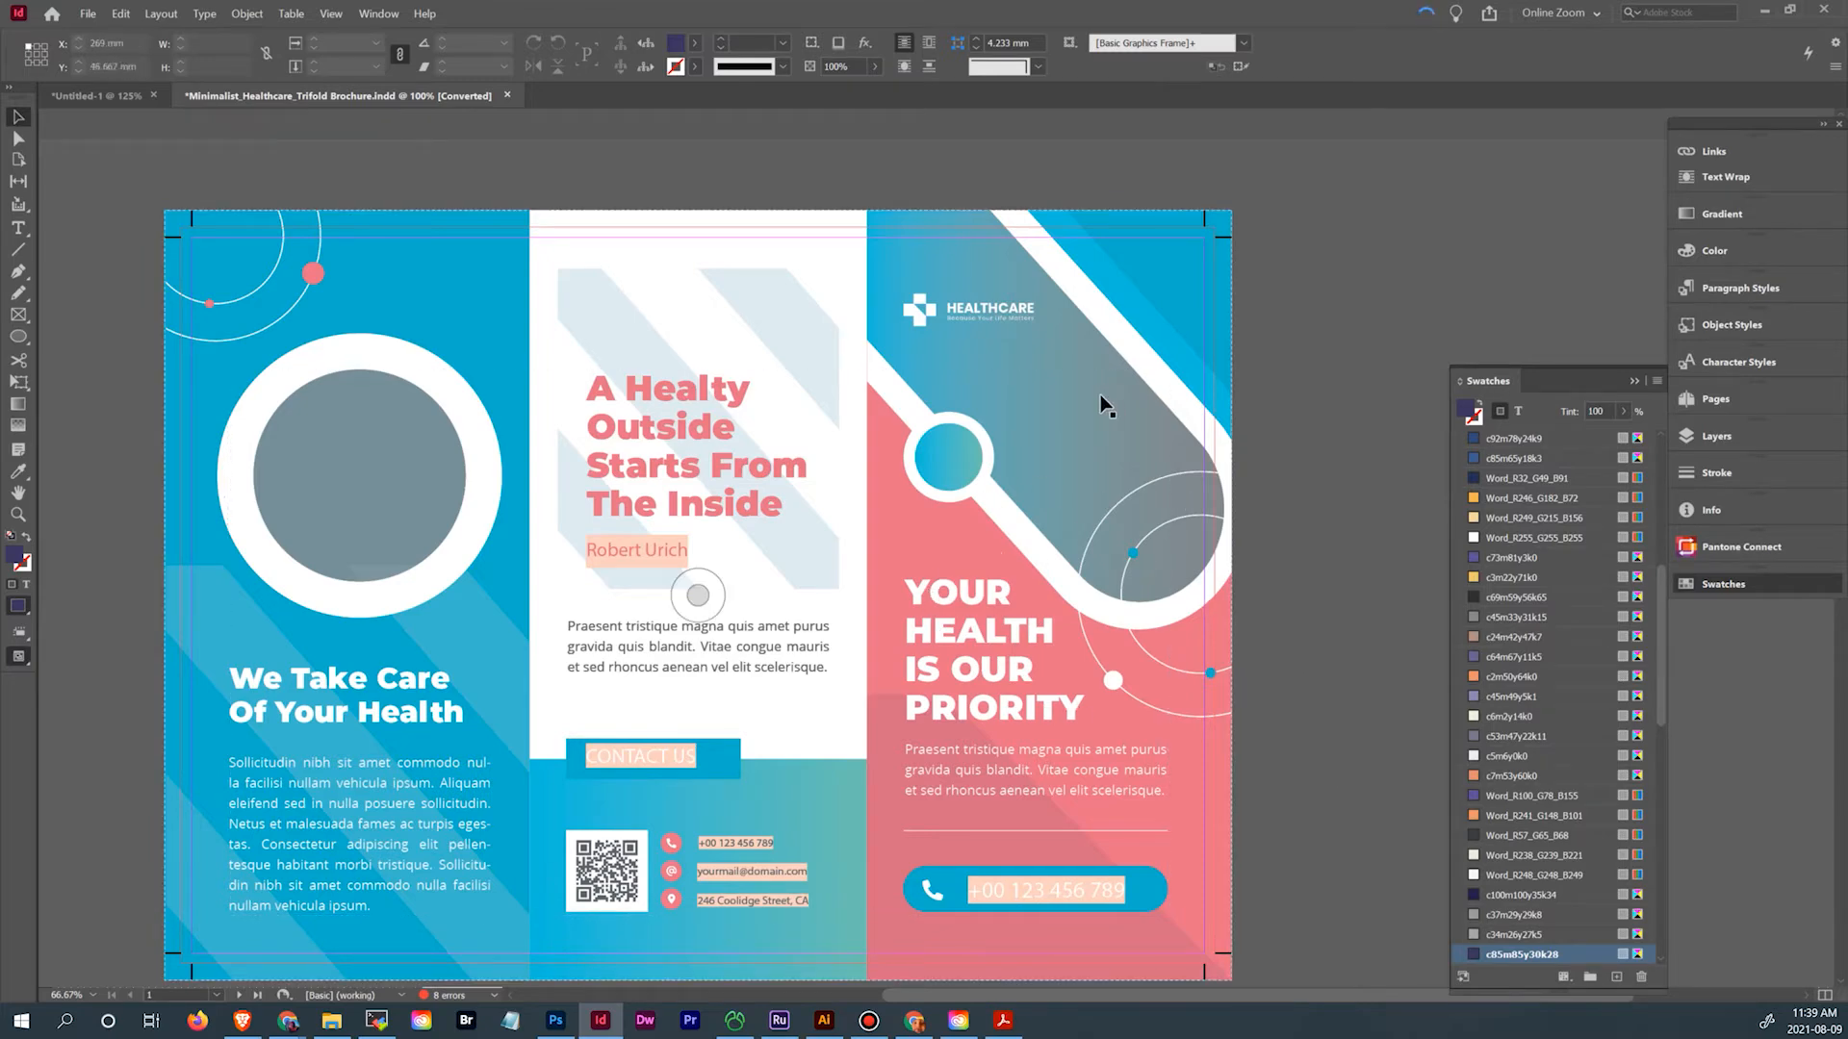
left_click(94, 93)
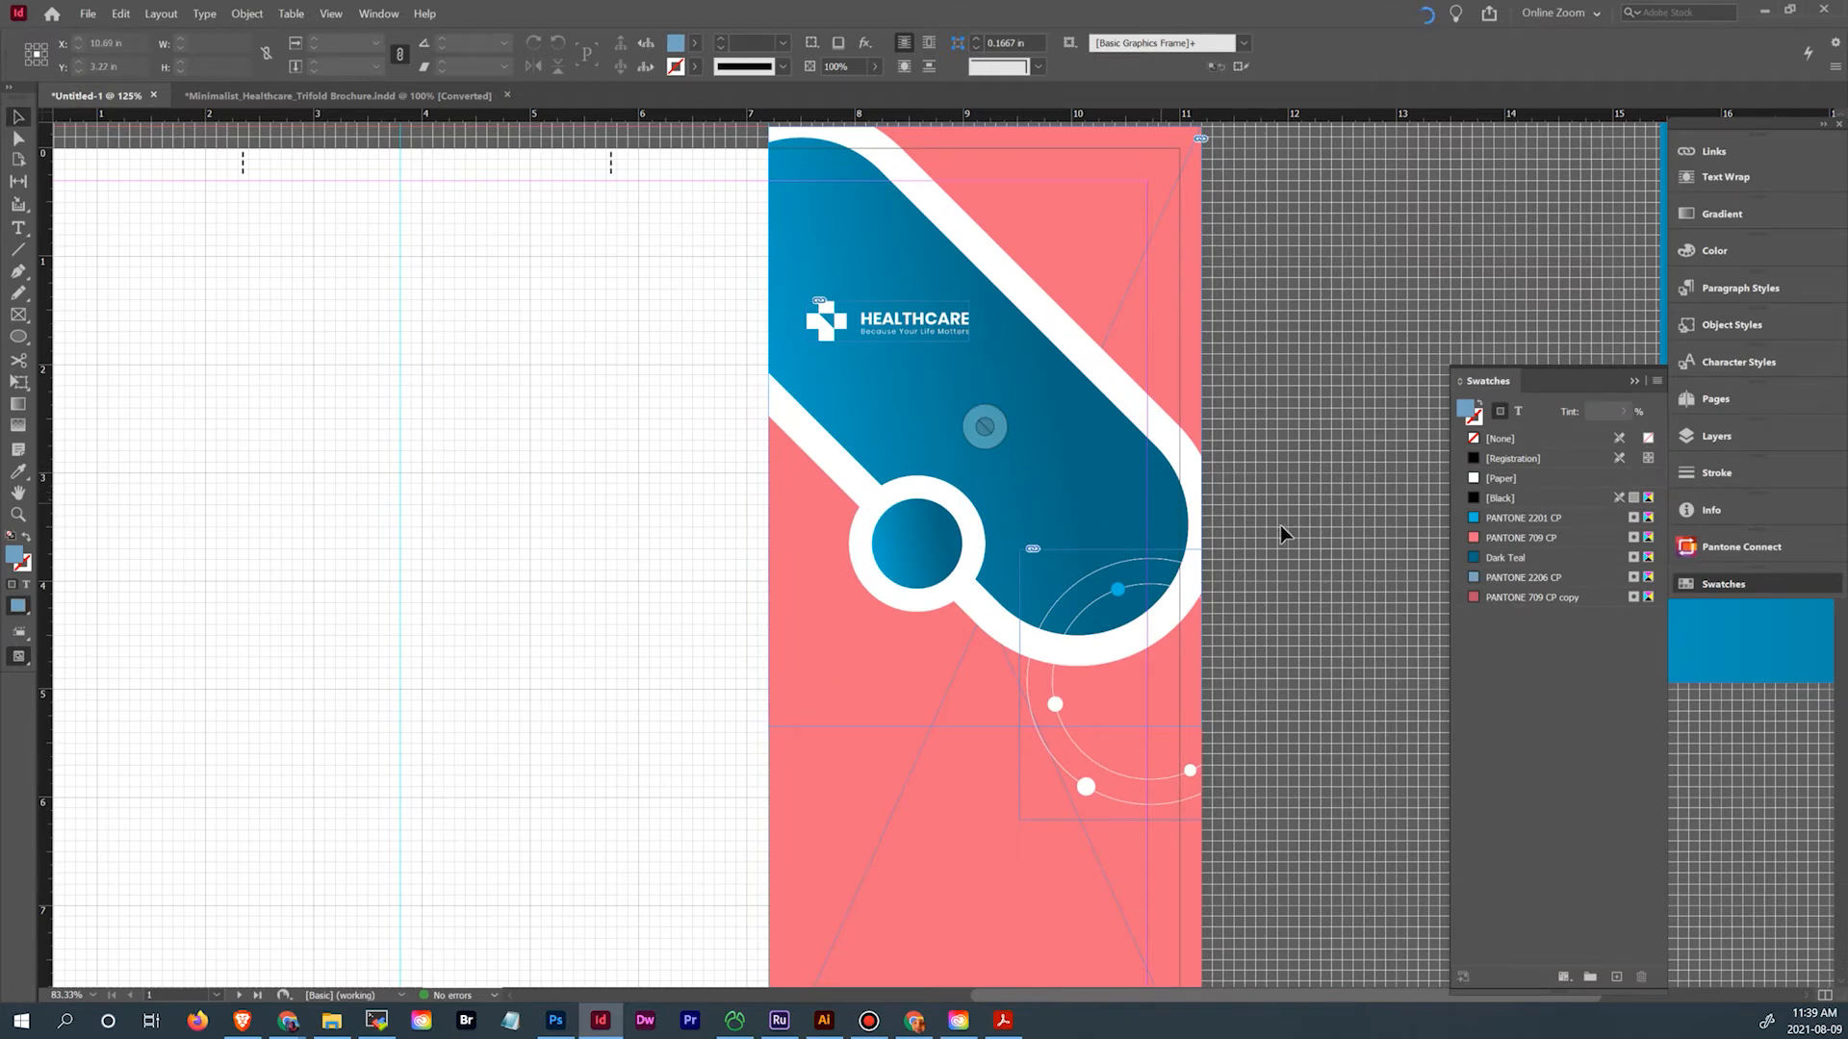
scroll(1264, 531, "down", 3)
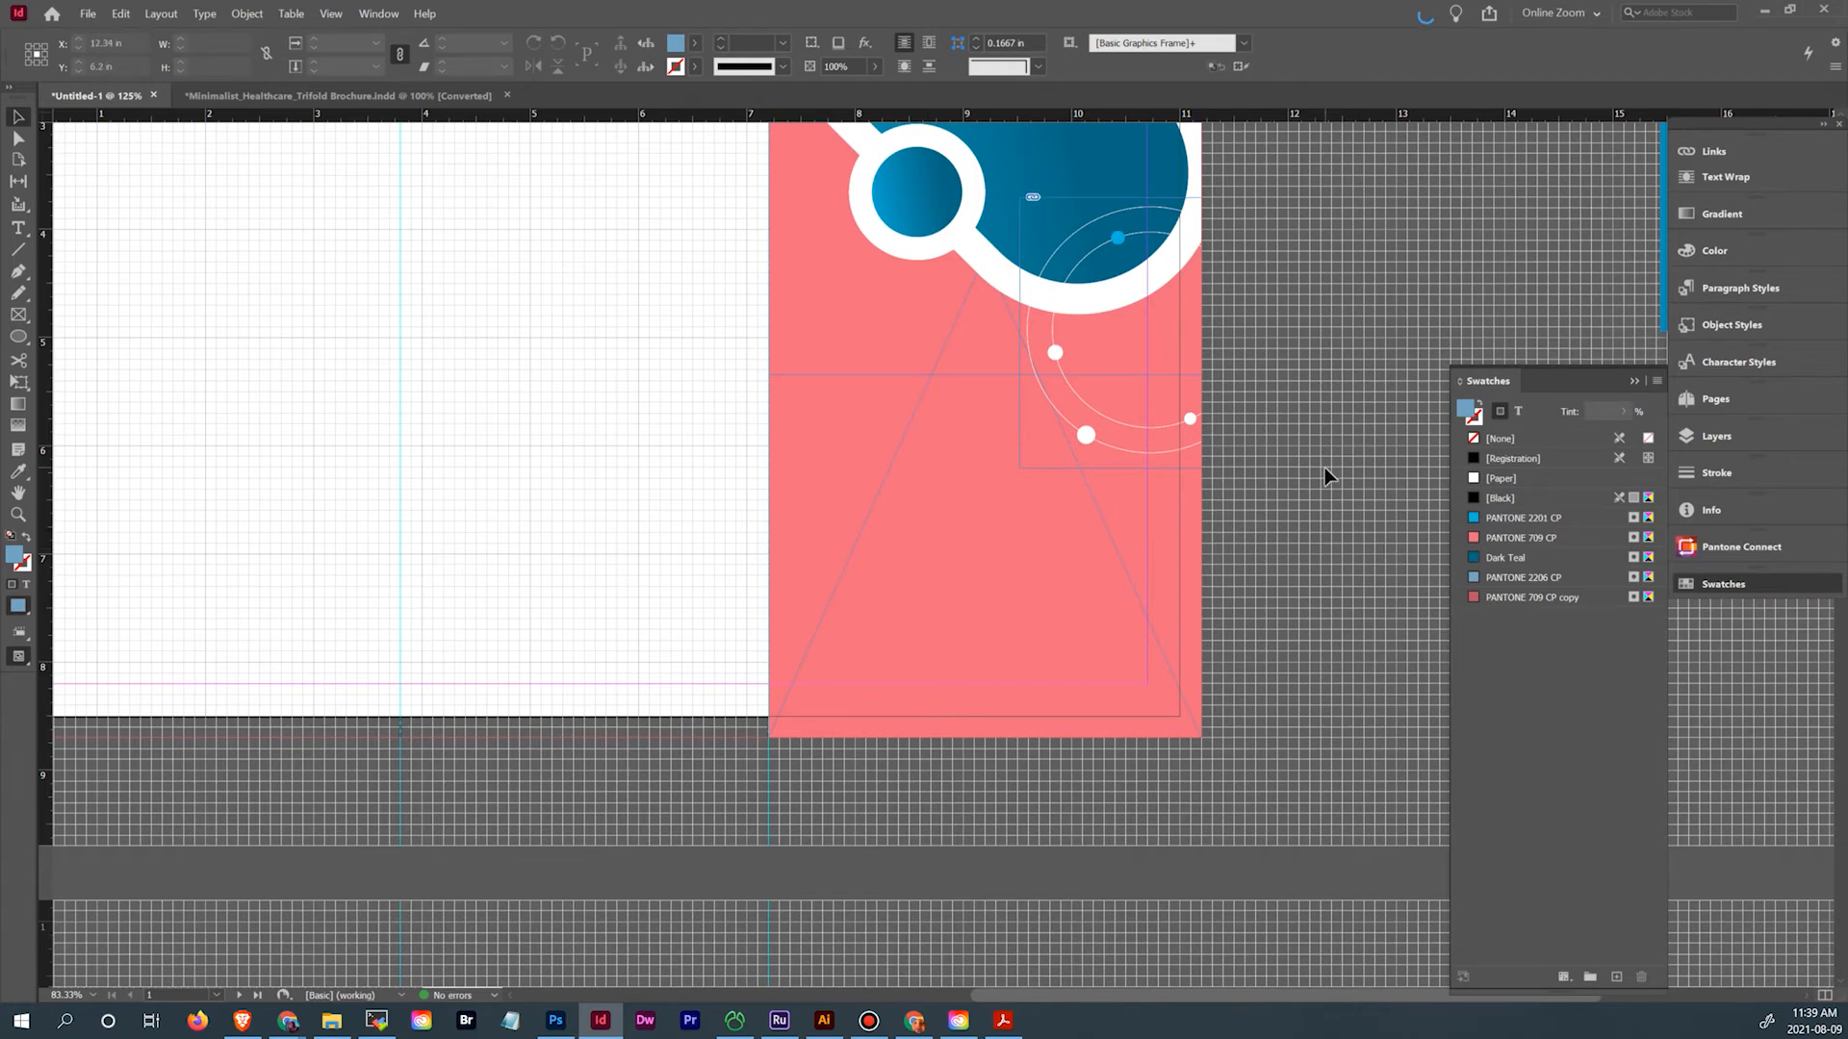
scroll(1322, 468, "up", 1)
left_click(379, 94)
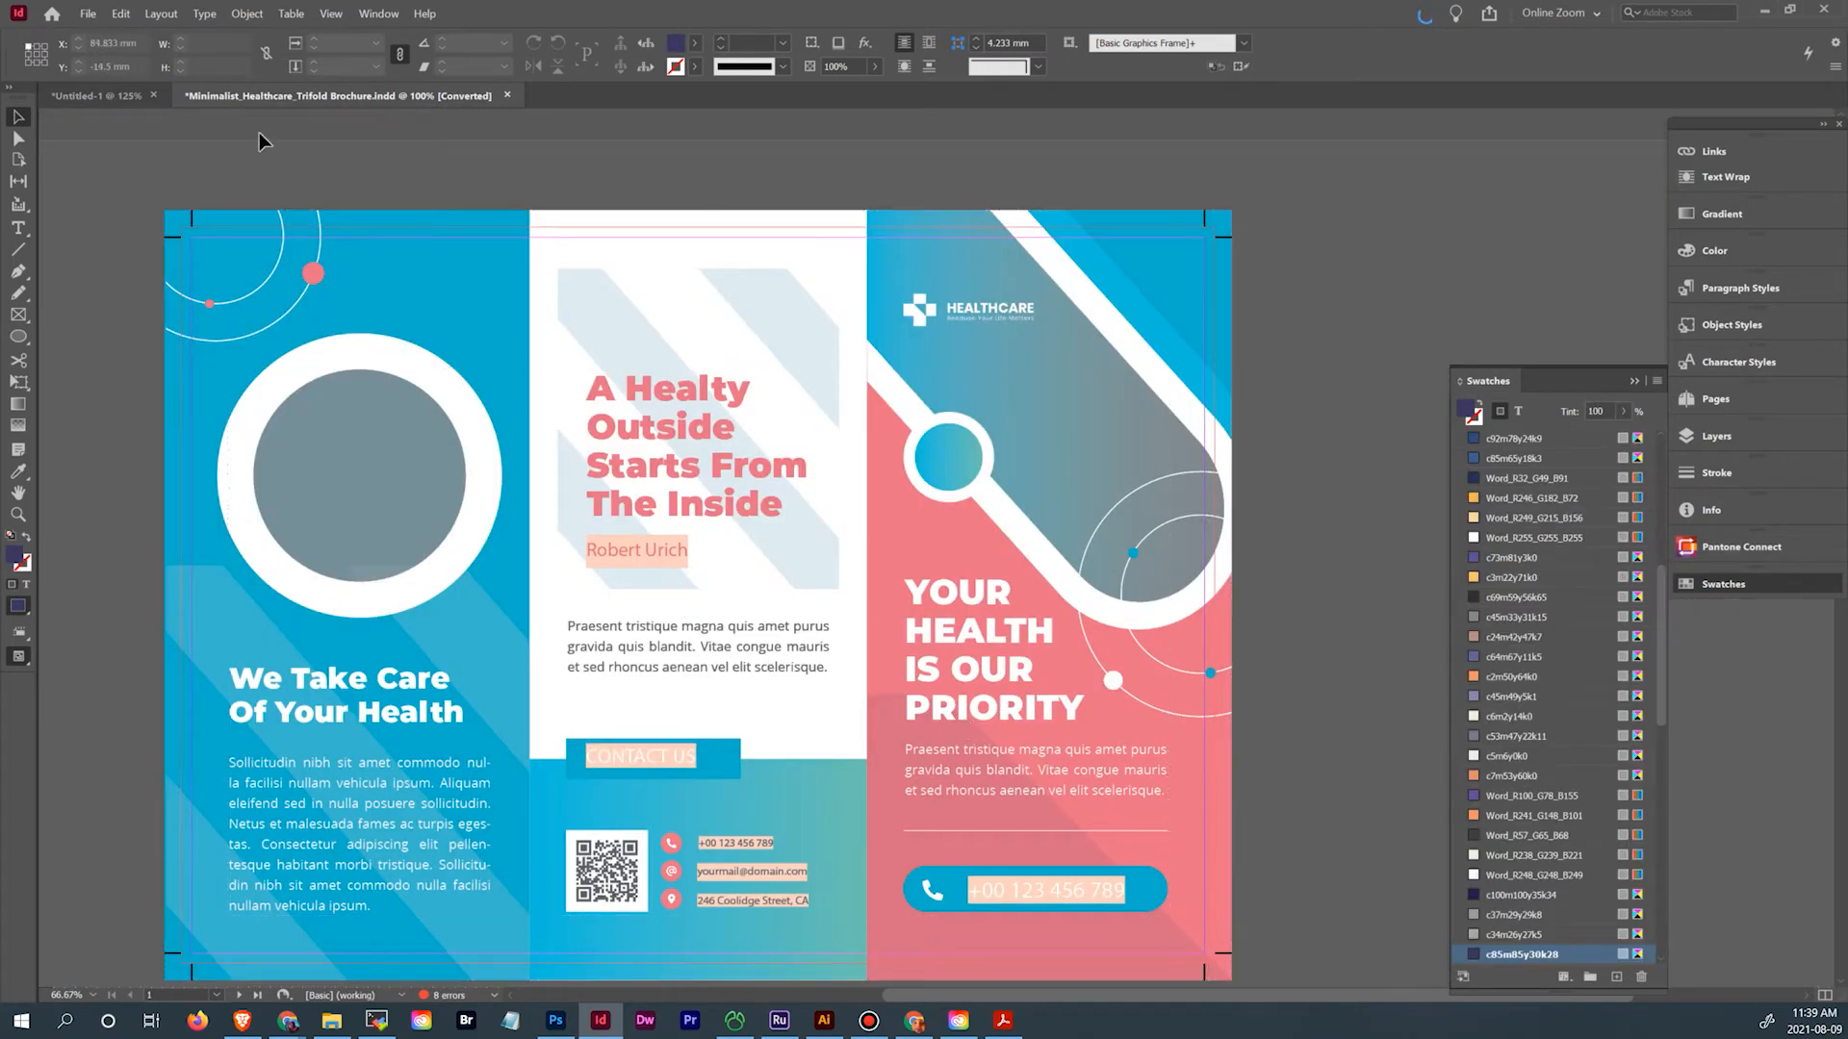
left_click(102, 96)
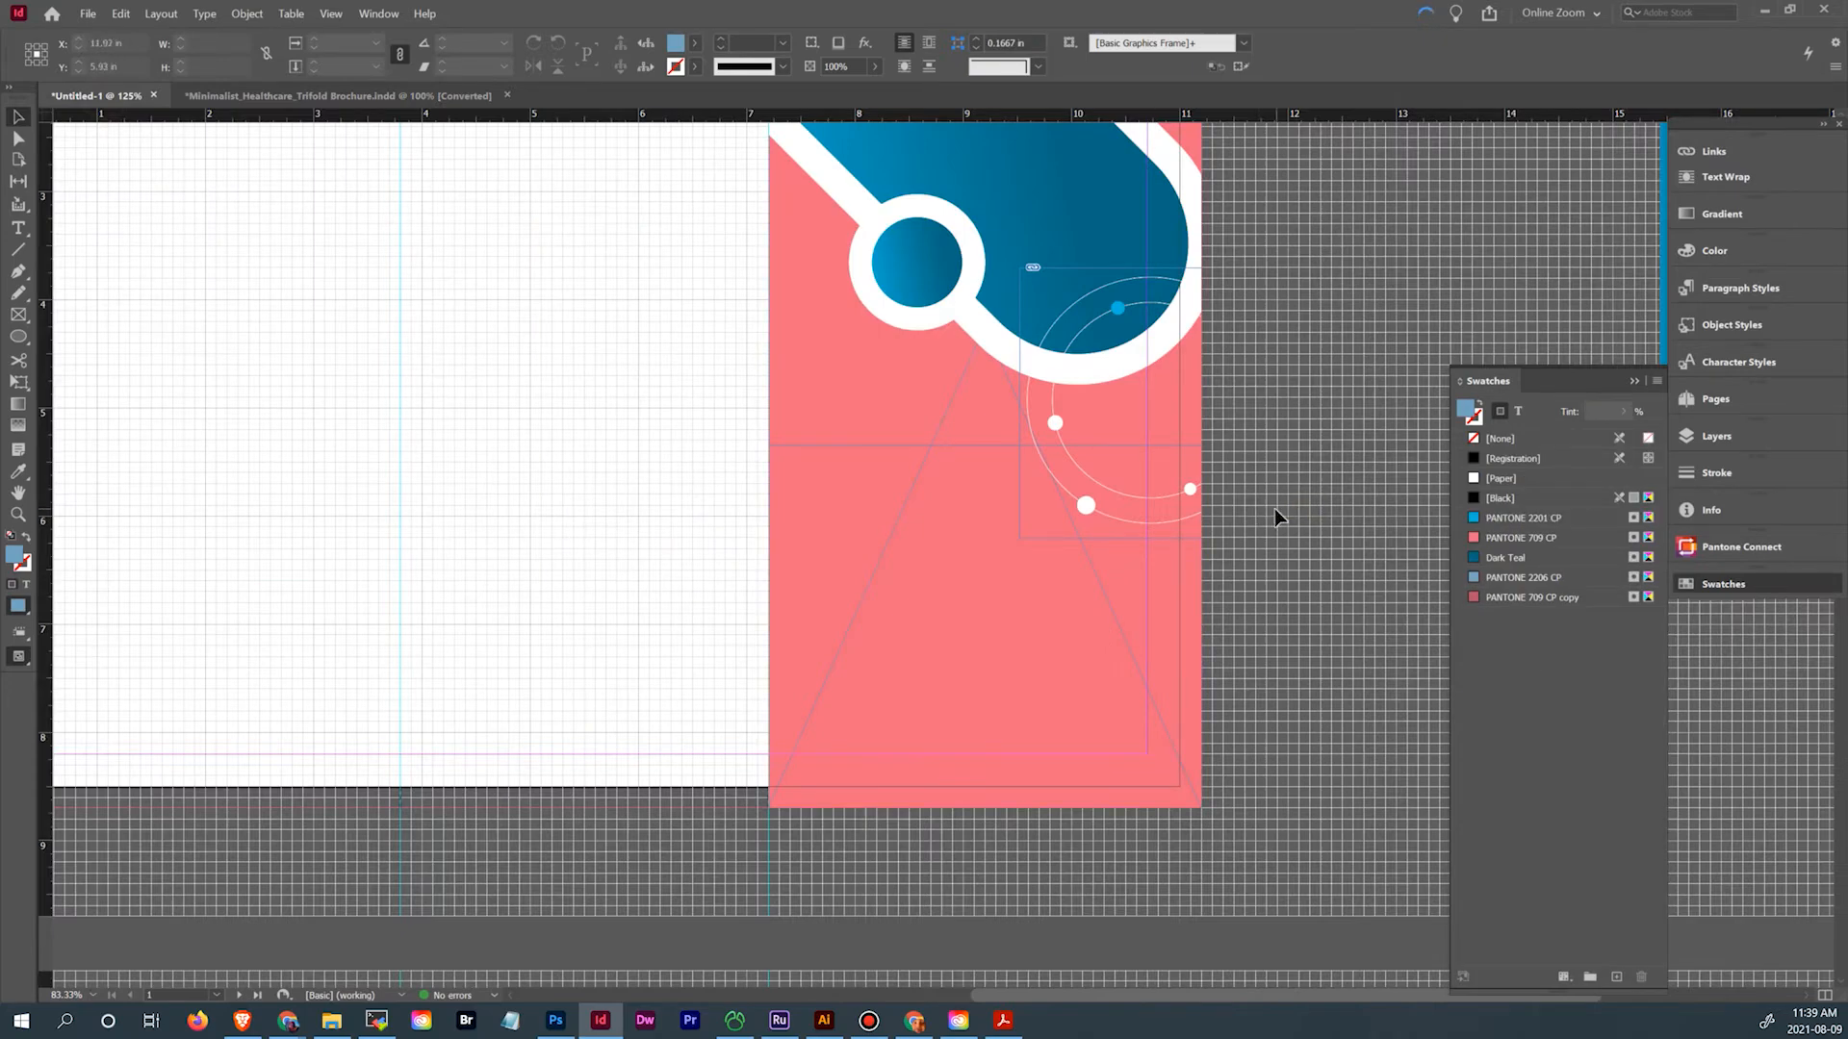
key("ctrl+d")
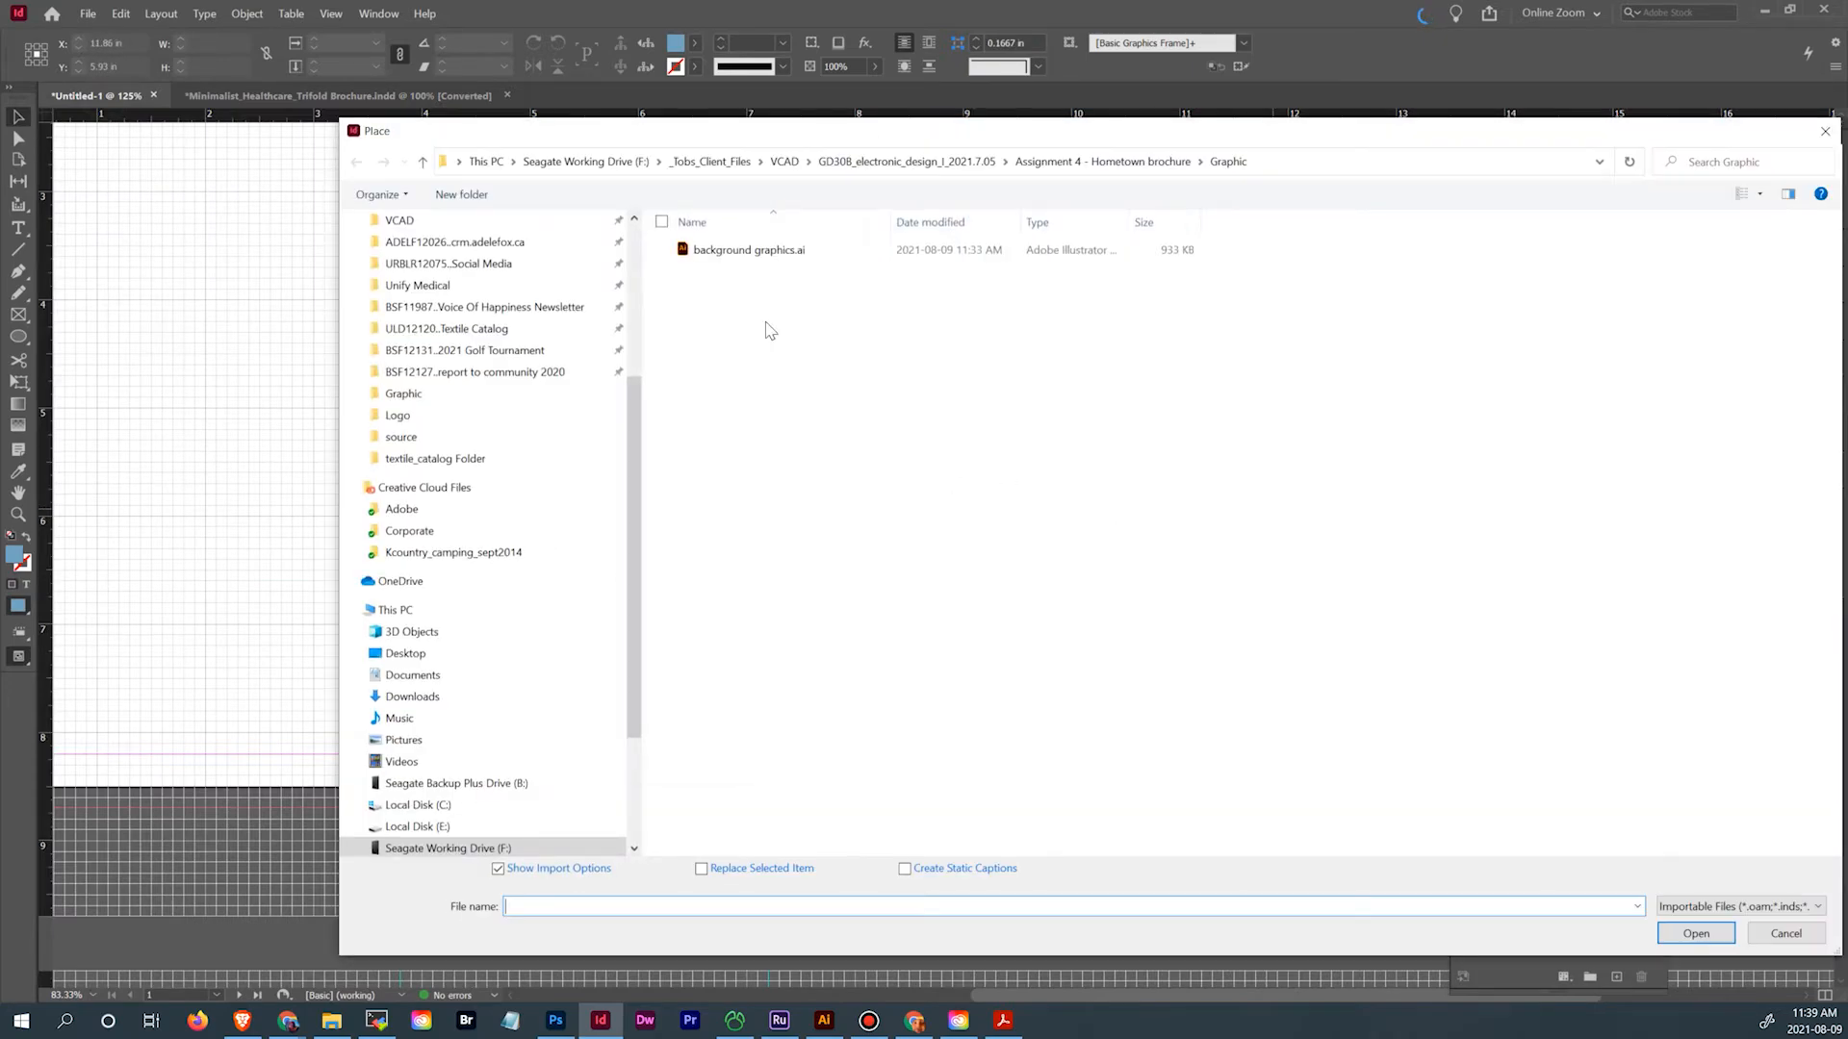
double_click(733, 253)
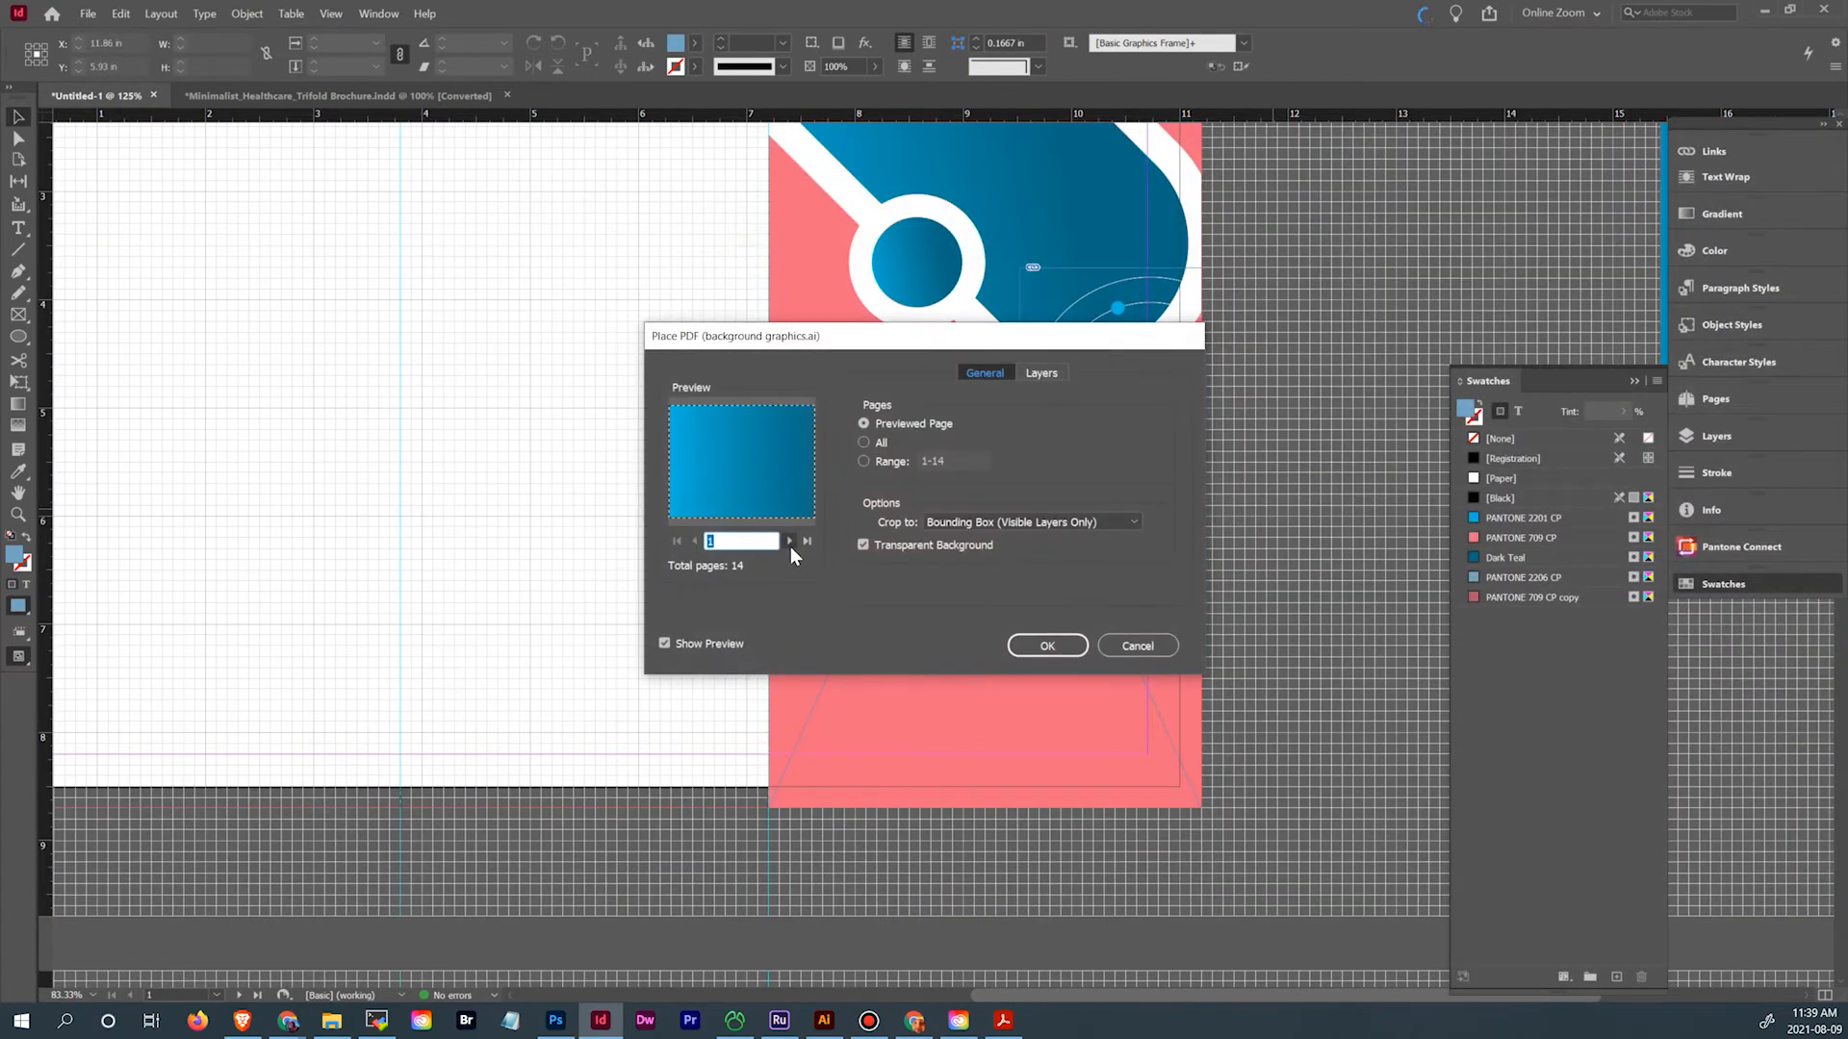
left_click(789, 542)
left_click(789, 542)
left_click(789, 542)
left_click(789, 542)
left_click(790, 542)
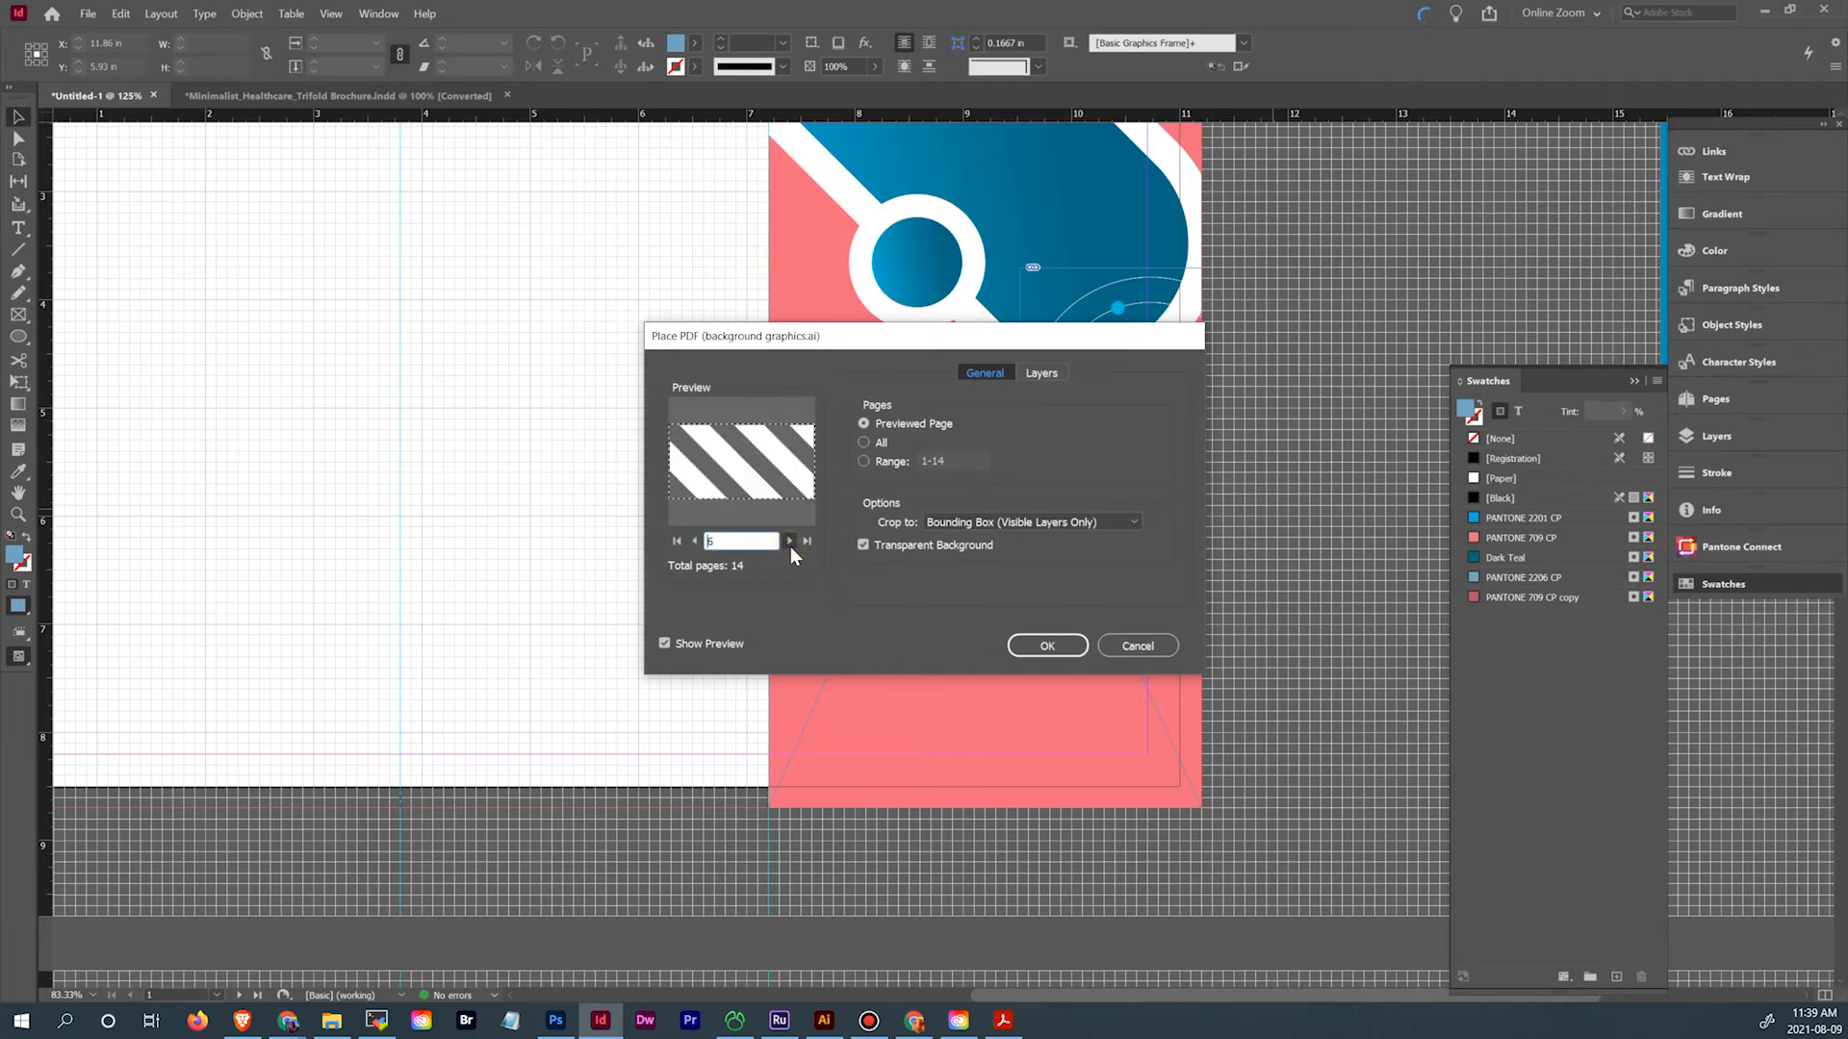
left_click(699, 543)
left_click(1046, 646)
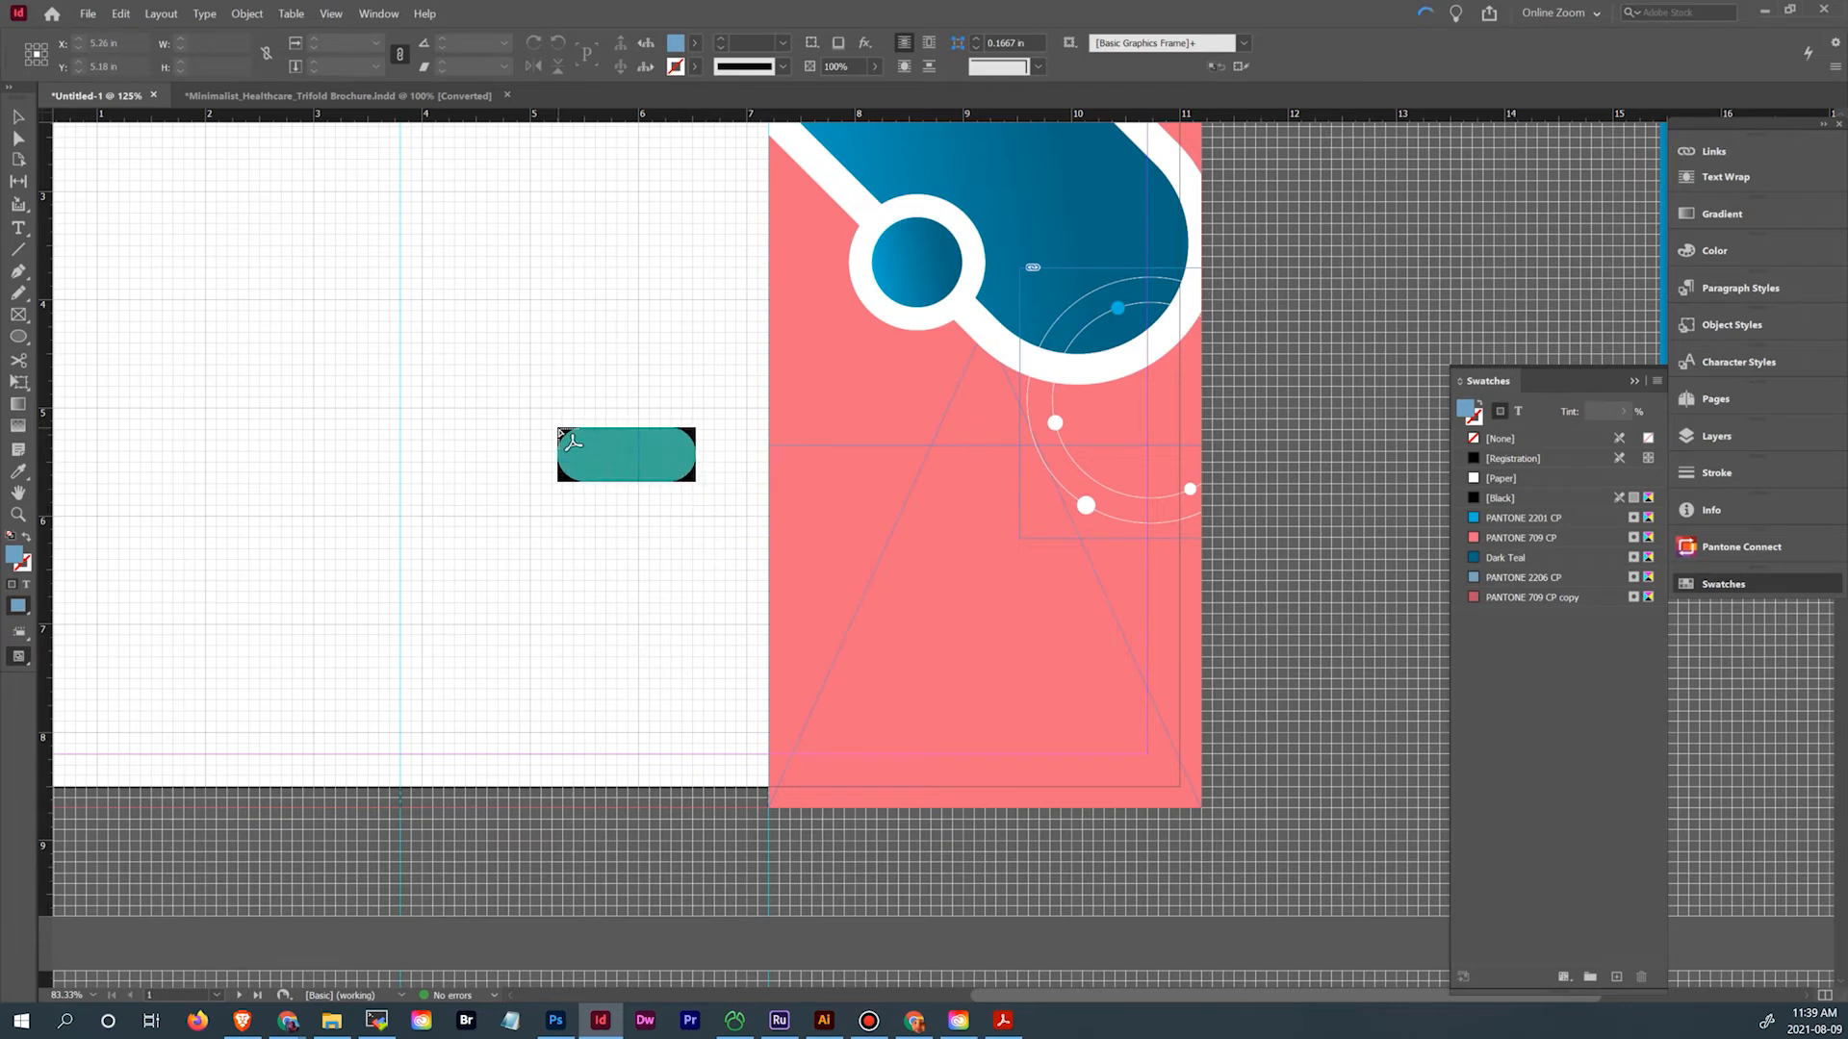
left_click(558, 428)
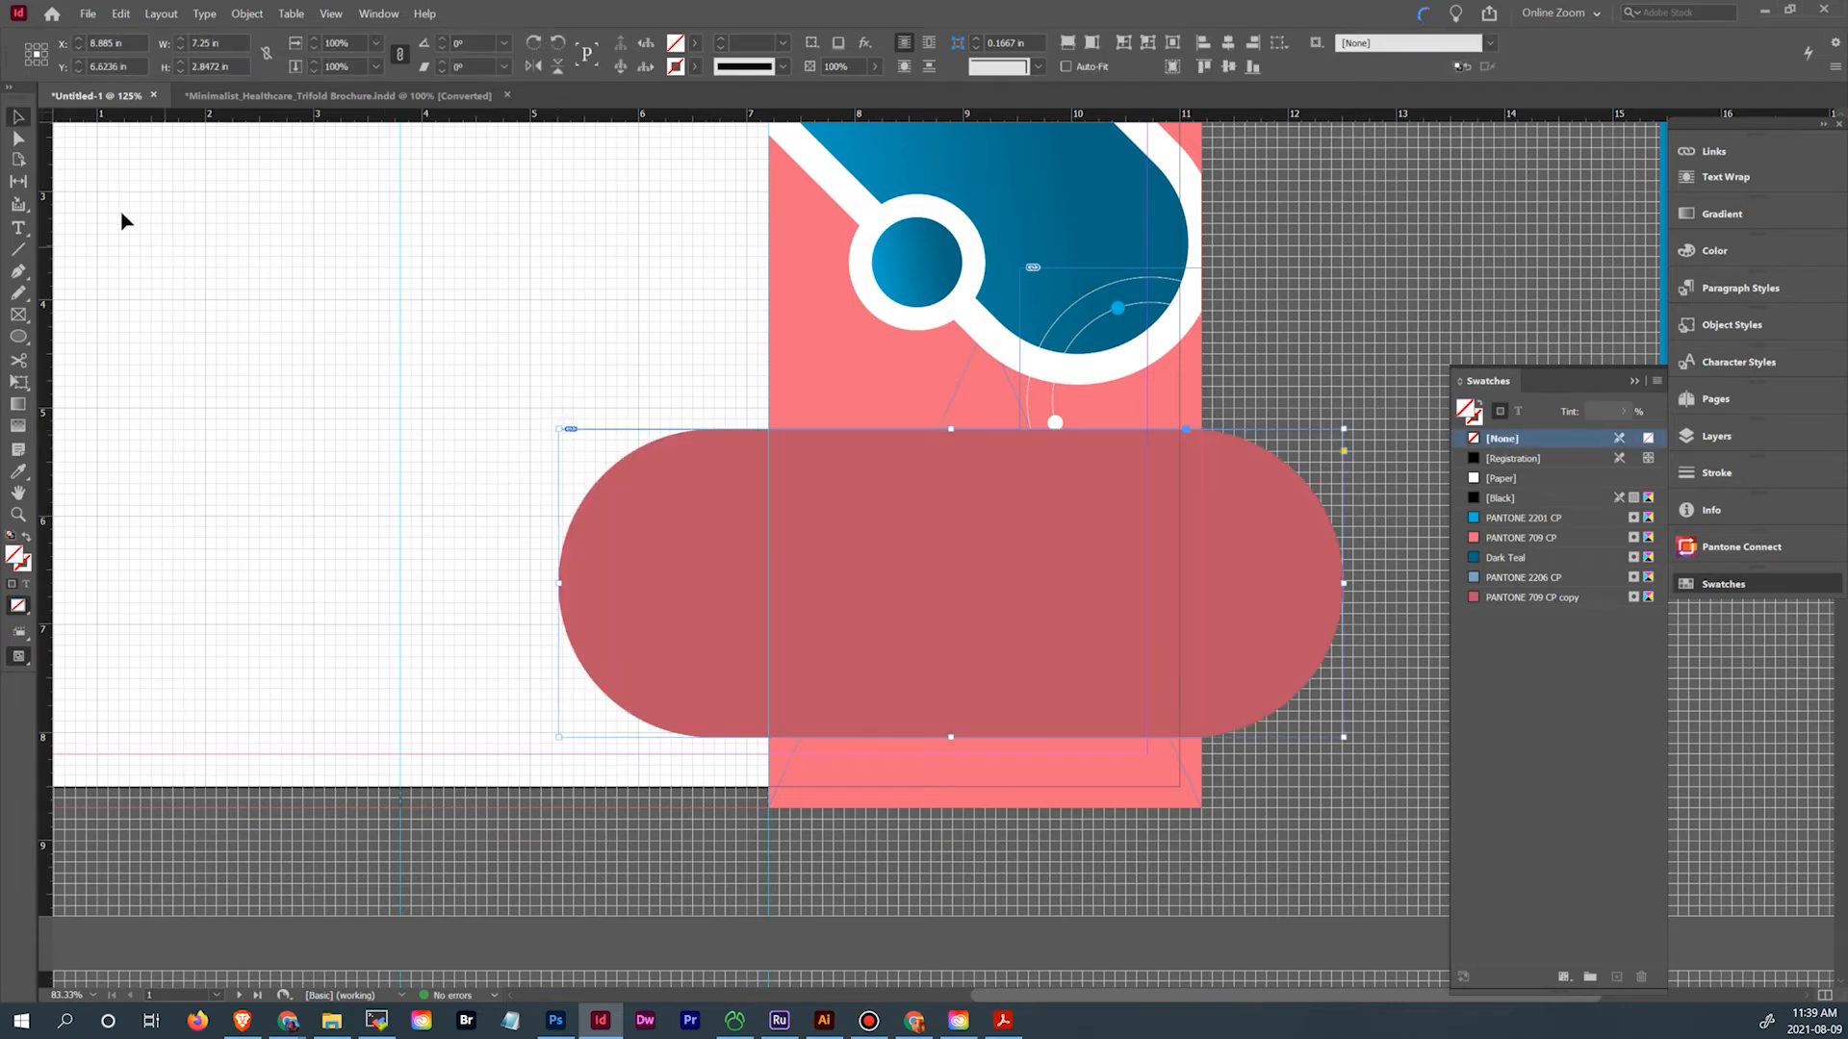
Rotate the dark coral bar artwork inside its frame to -45°
left_click(18, 137)
left_click(619, 510)
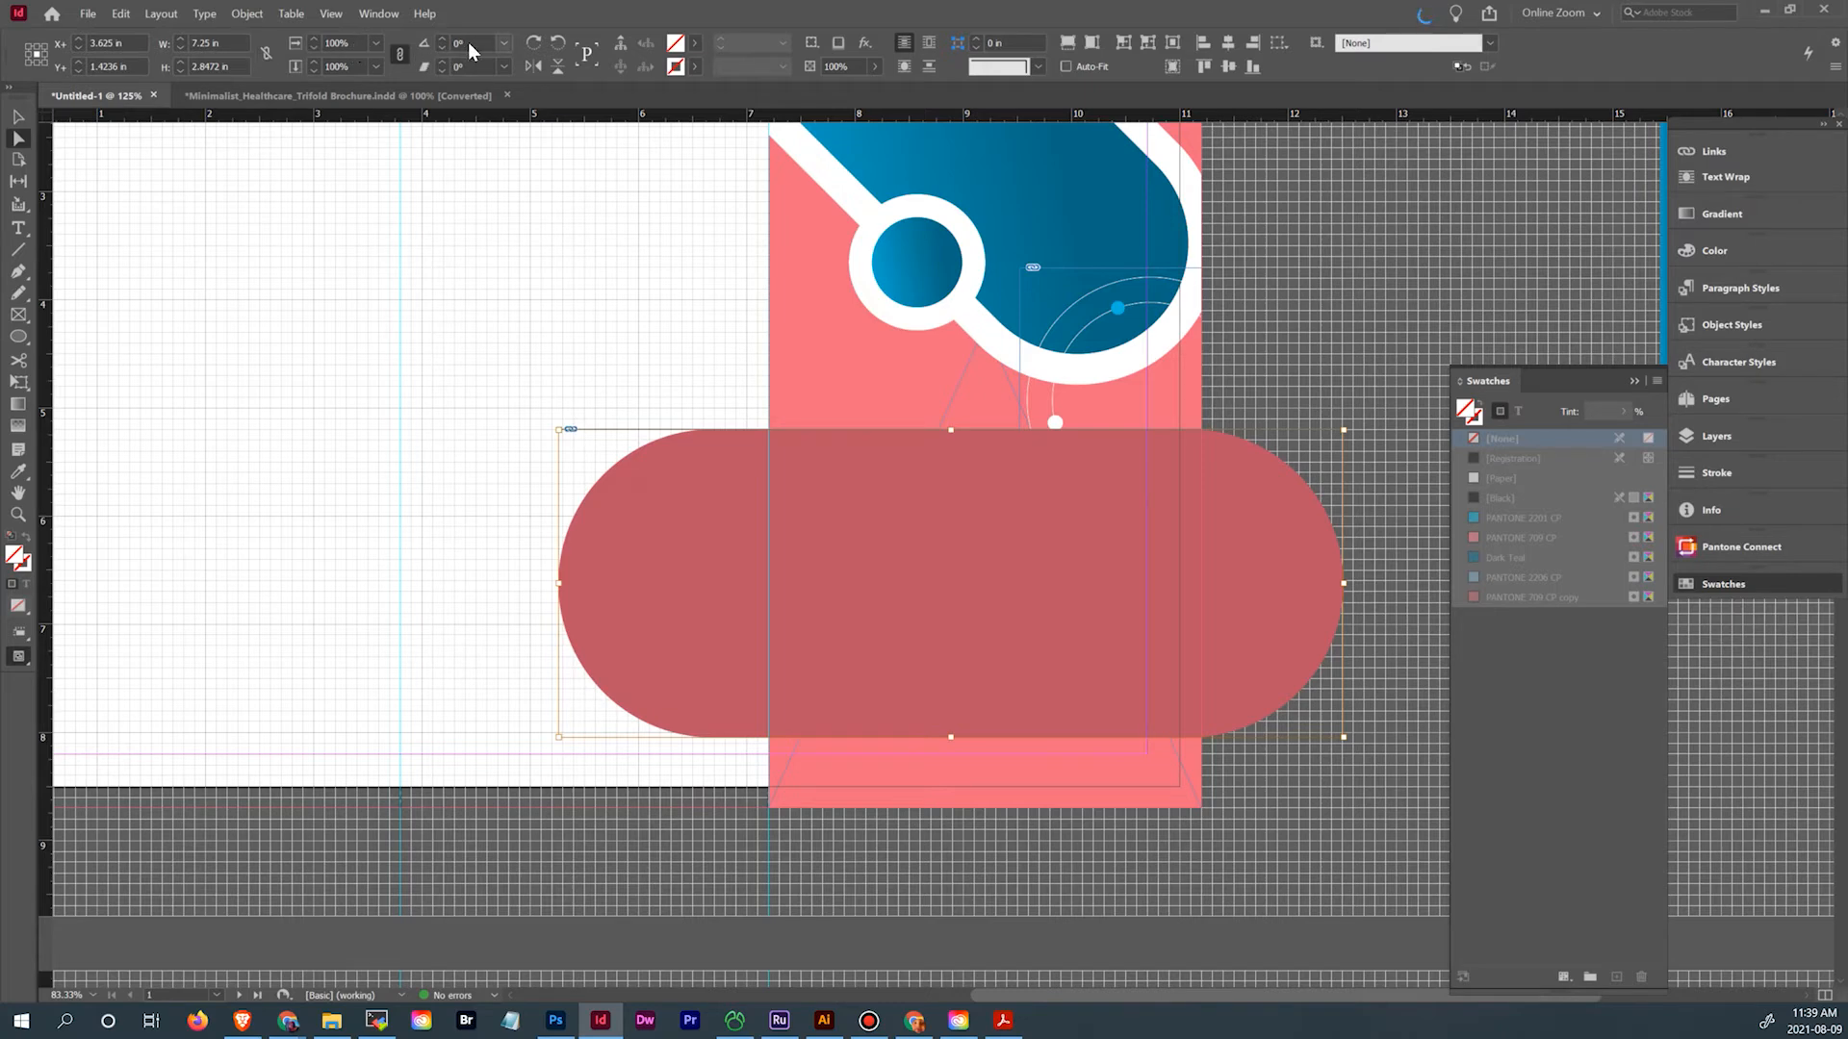
type("-45")
key("Return")
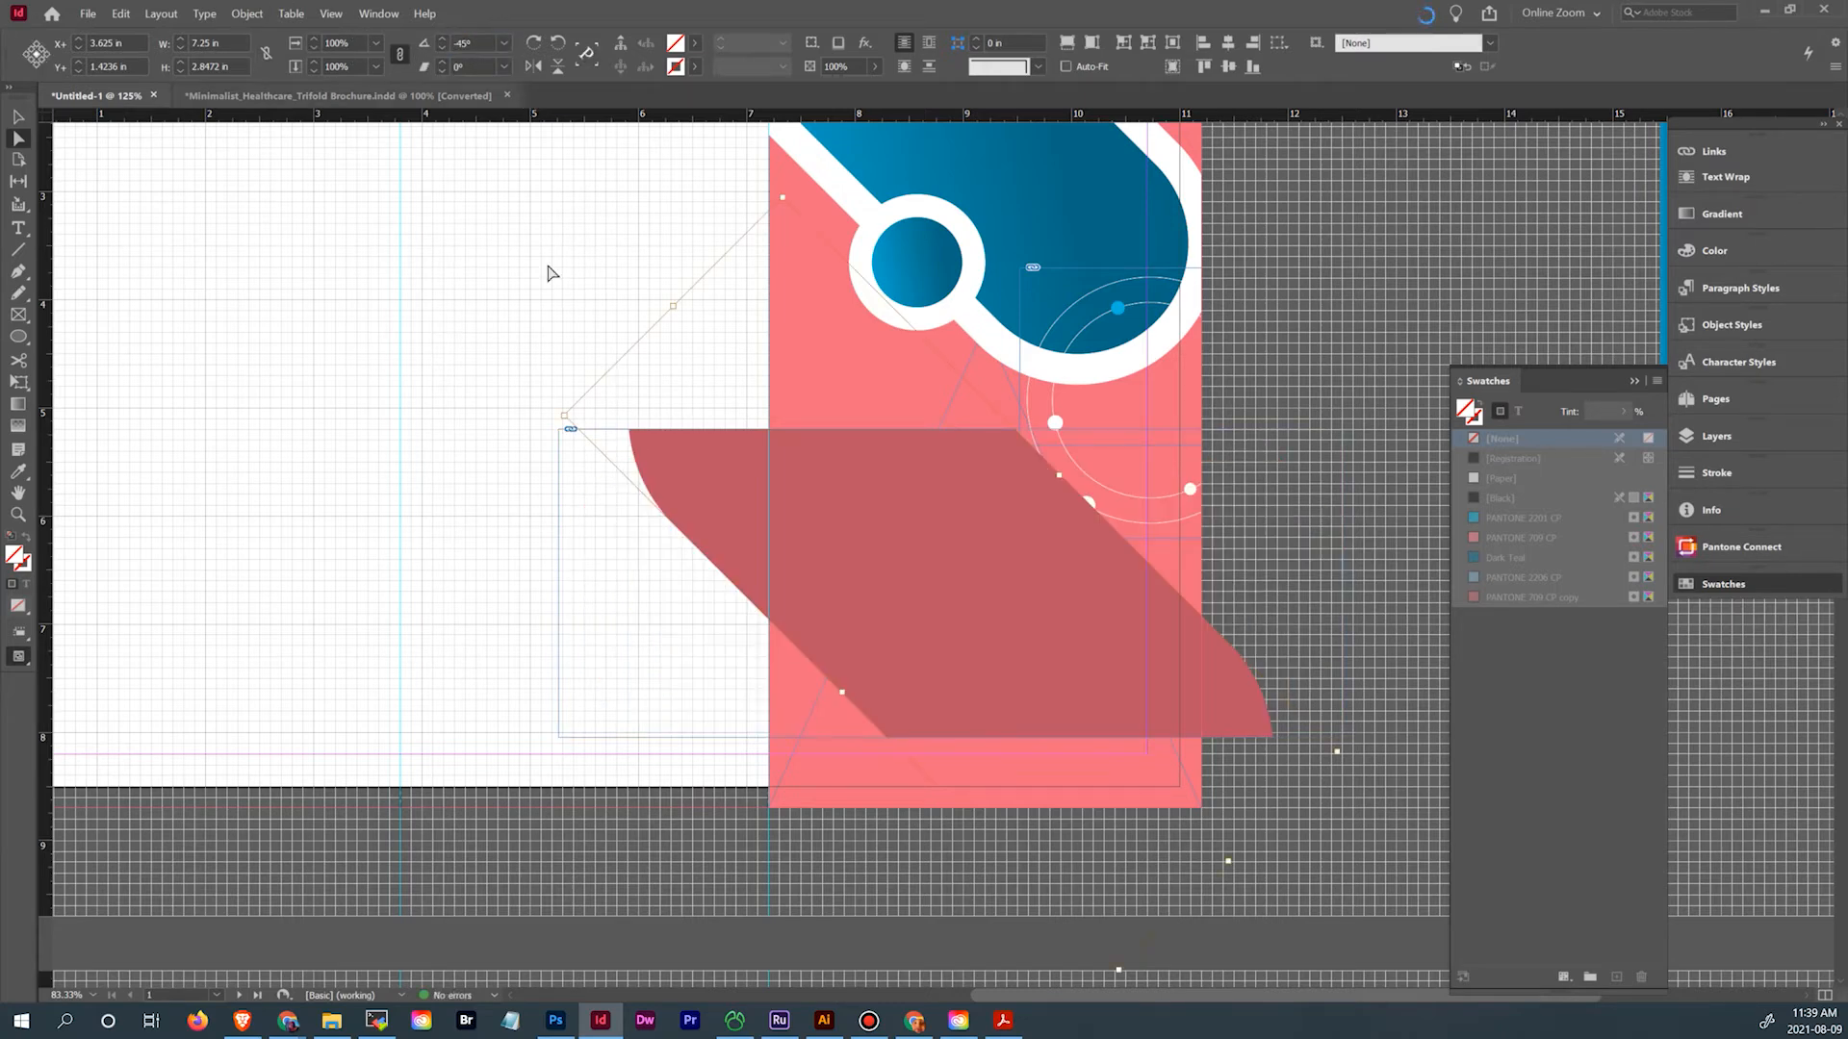
Crop the dark coral bar's frame to 4 x 3.5 in, matching the coral panel's side and lower edges
left_click(18, 116)
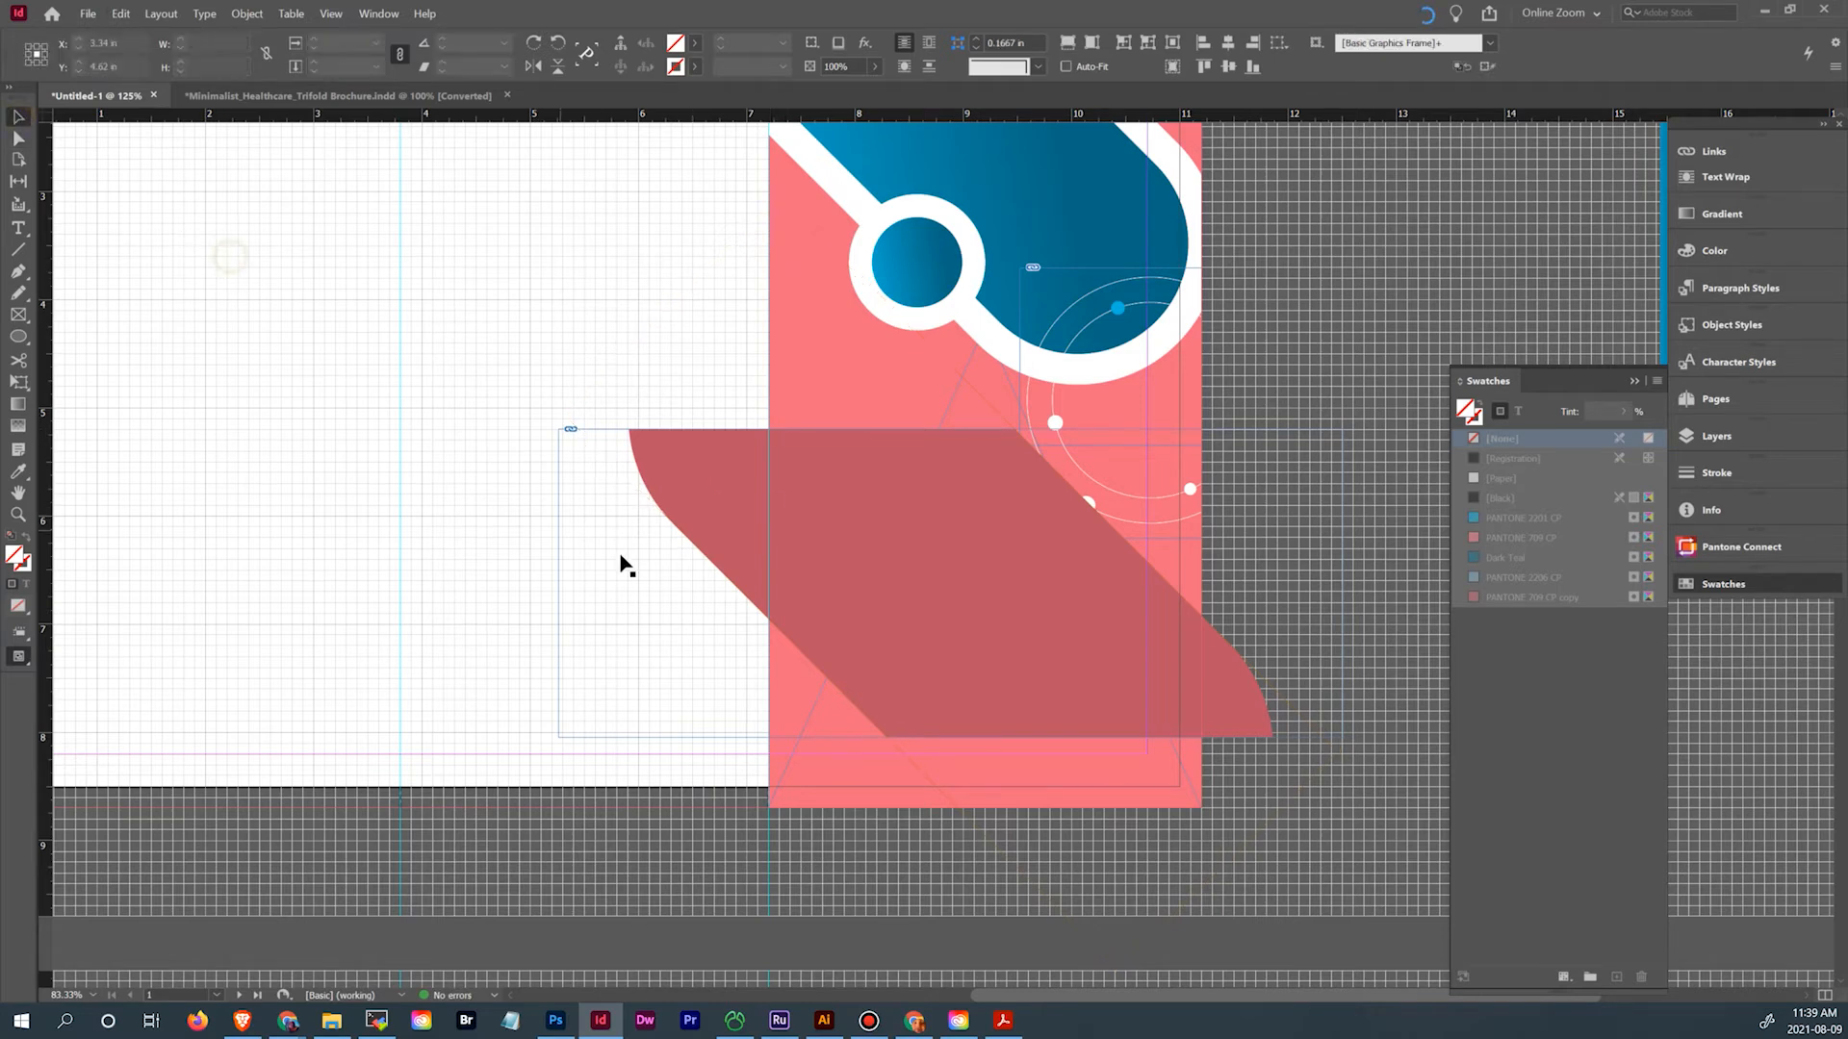
left_click(559, 569)
left_click_drag(760, 574, 768, 576)
left_click_drag(1054, 735, 1055, 807)
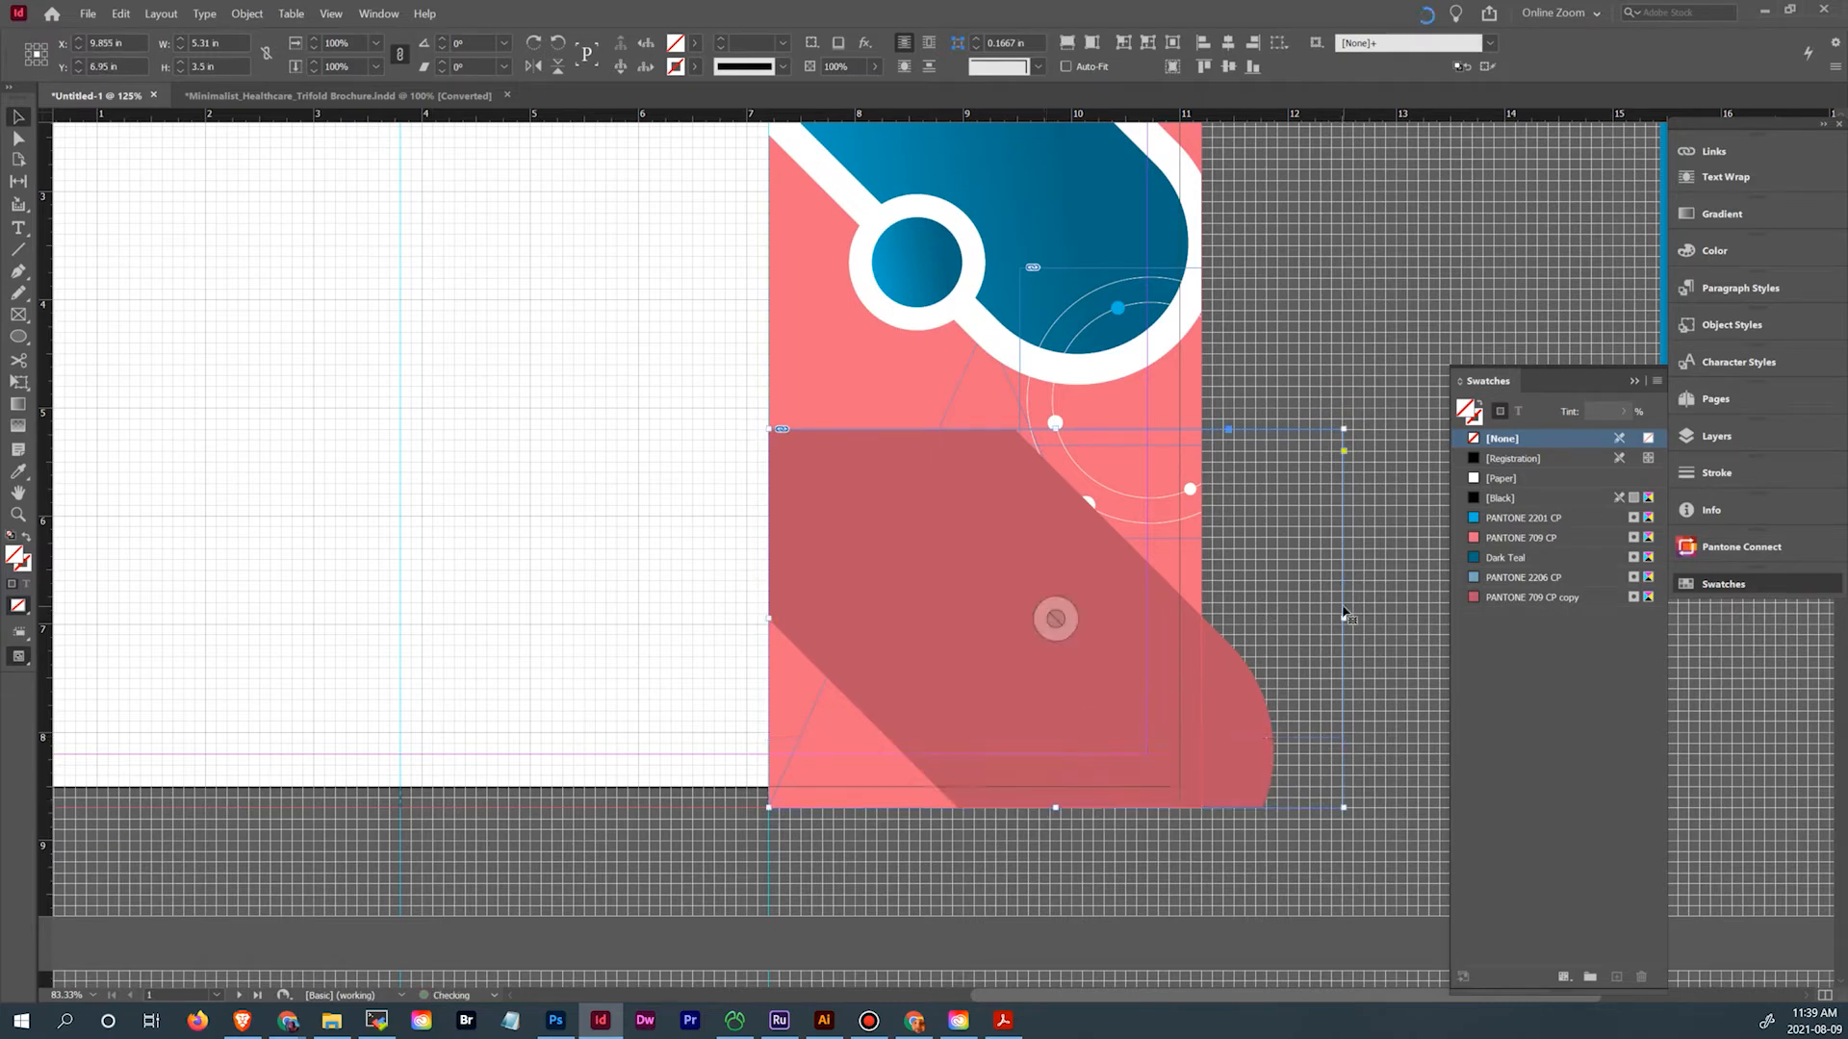
left_click_drag(1343, 618, 1201, 611)
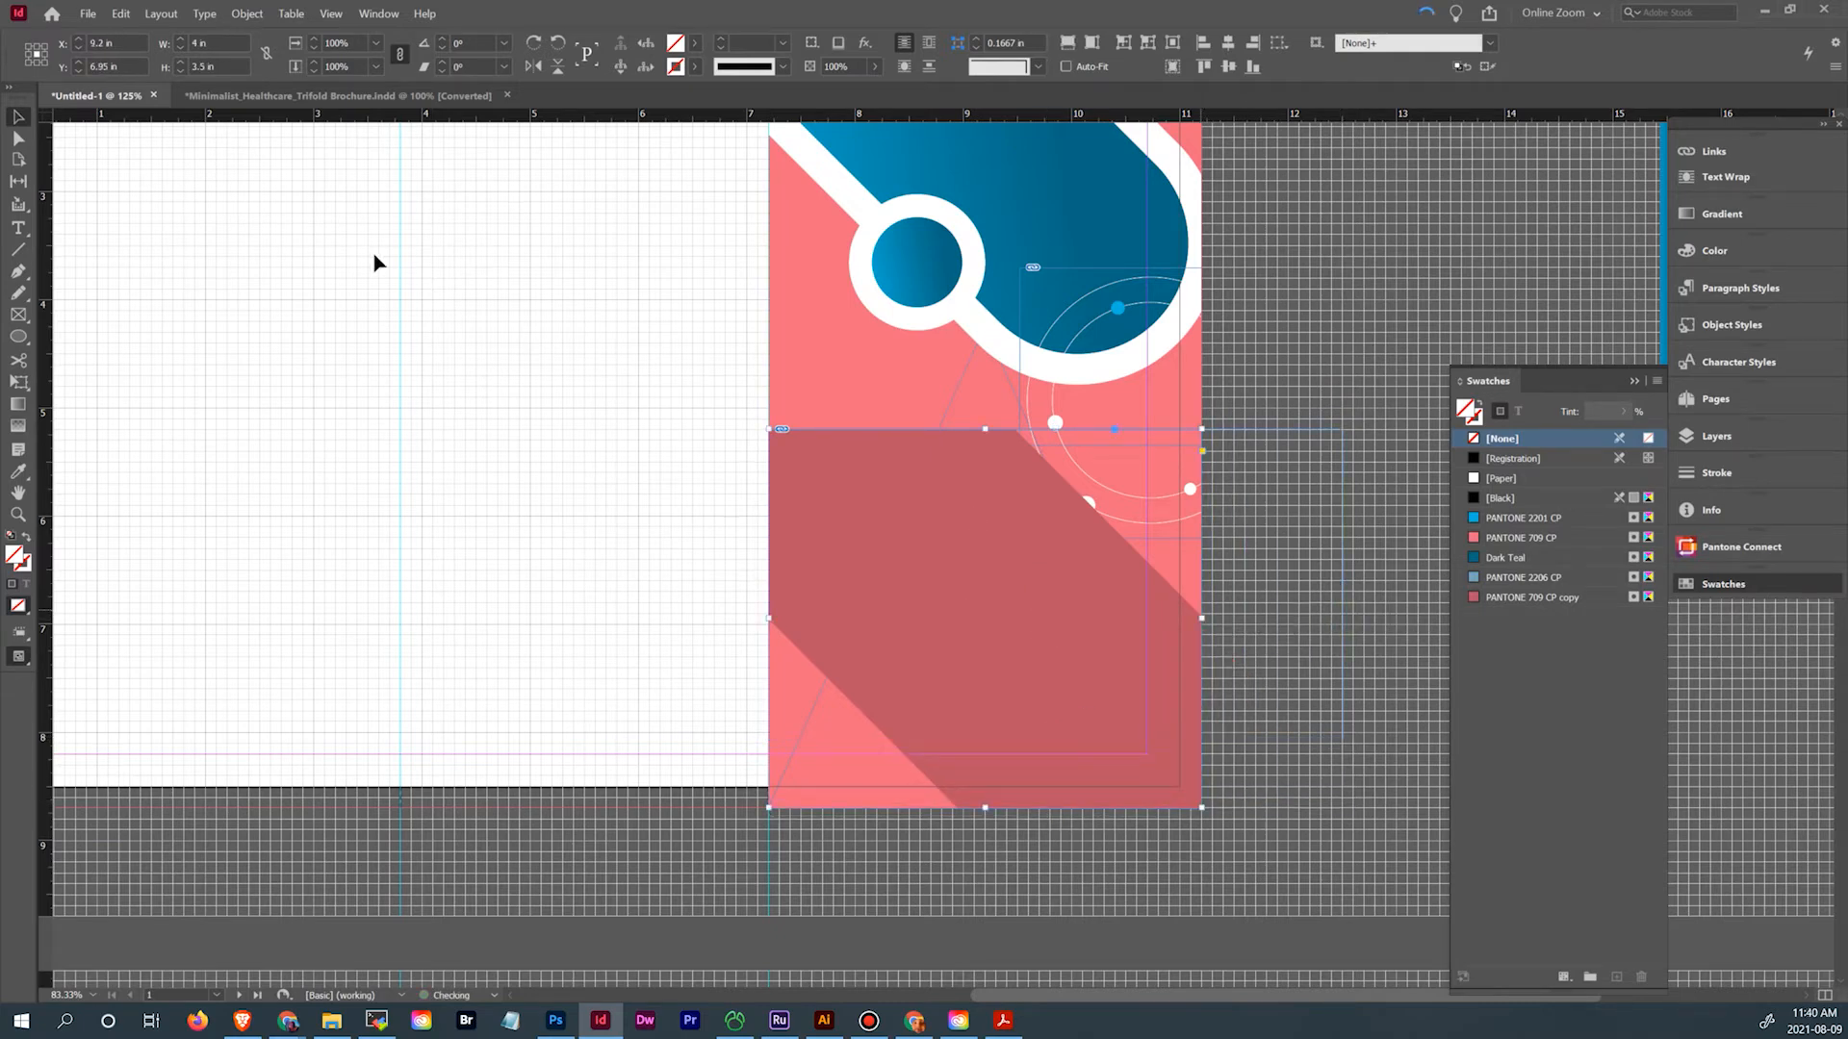
Move the dark coral bar artwork inside its frame to about X 1.43 in, Y 3.87 in and compare the cover with the template
left_click(22, 140)
left_click_drag(955, 575, 902, 701)
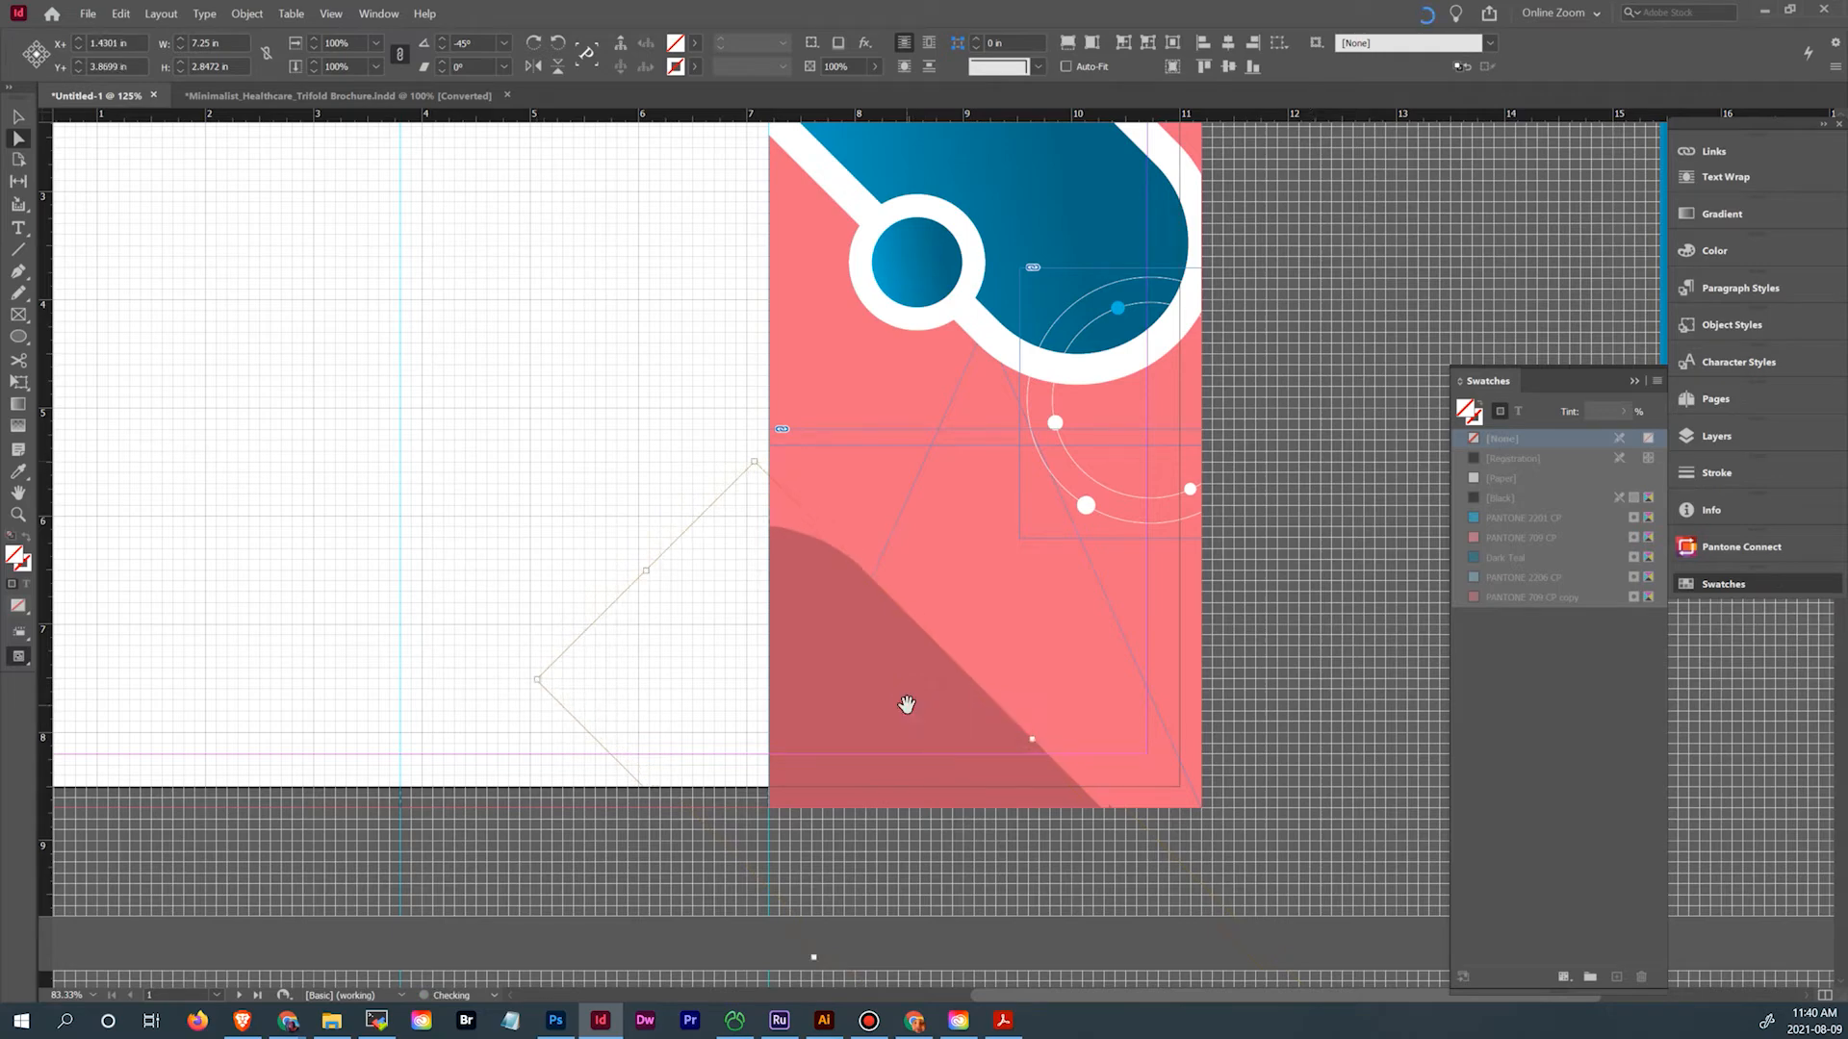
left_click(1268, 660)
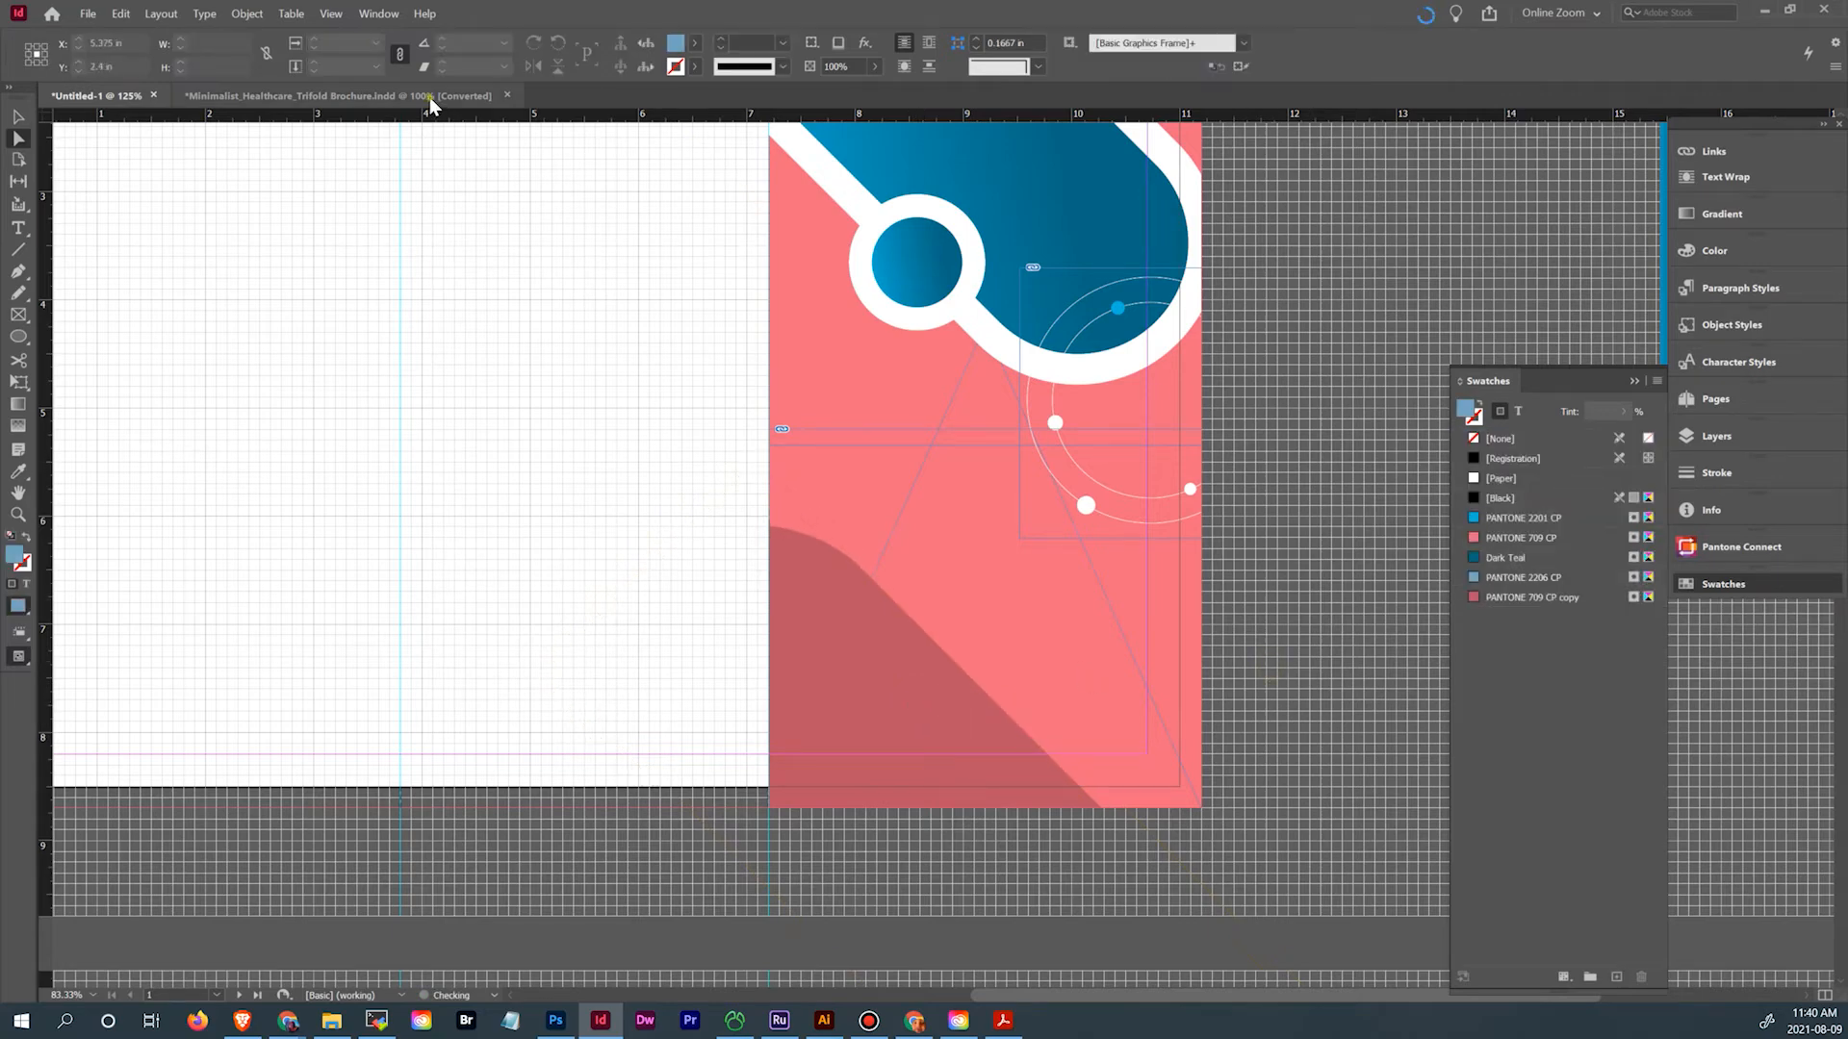
left_click(430, 96)
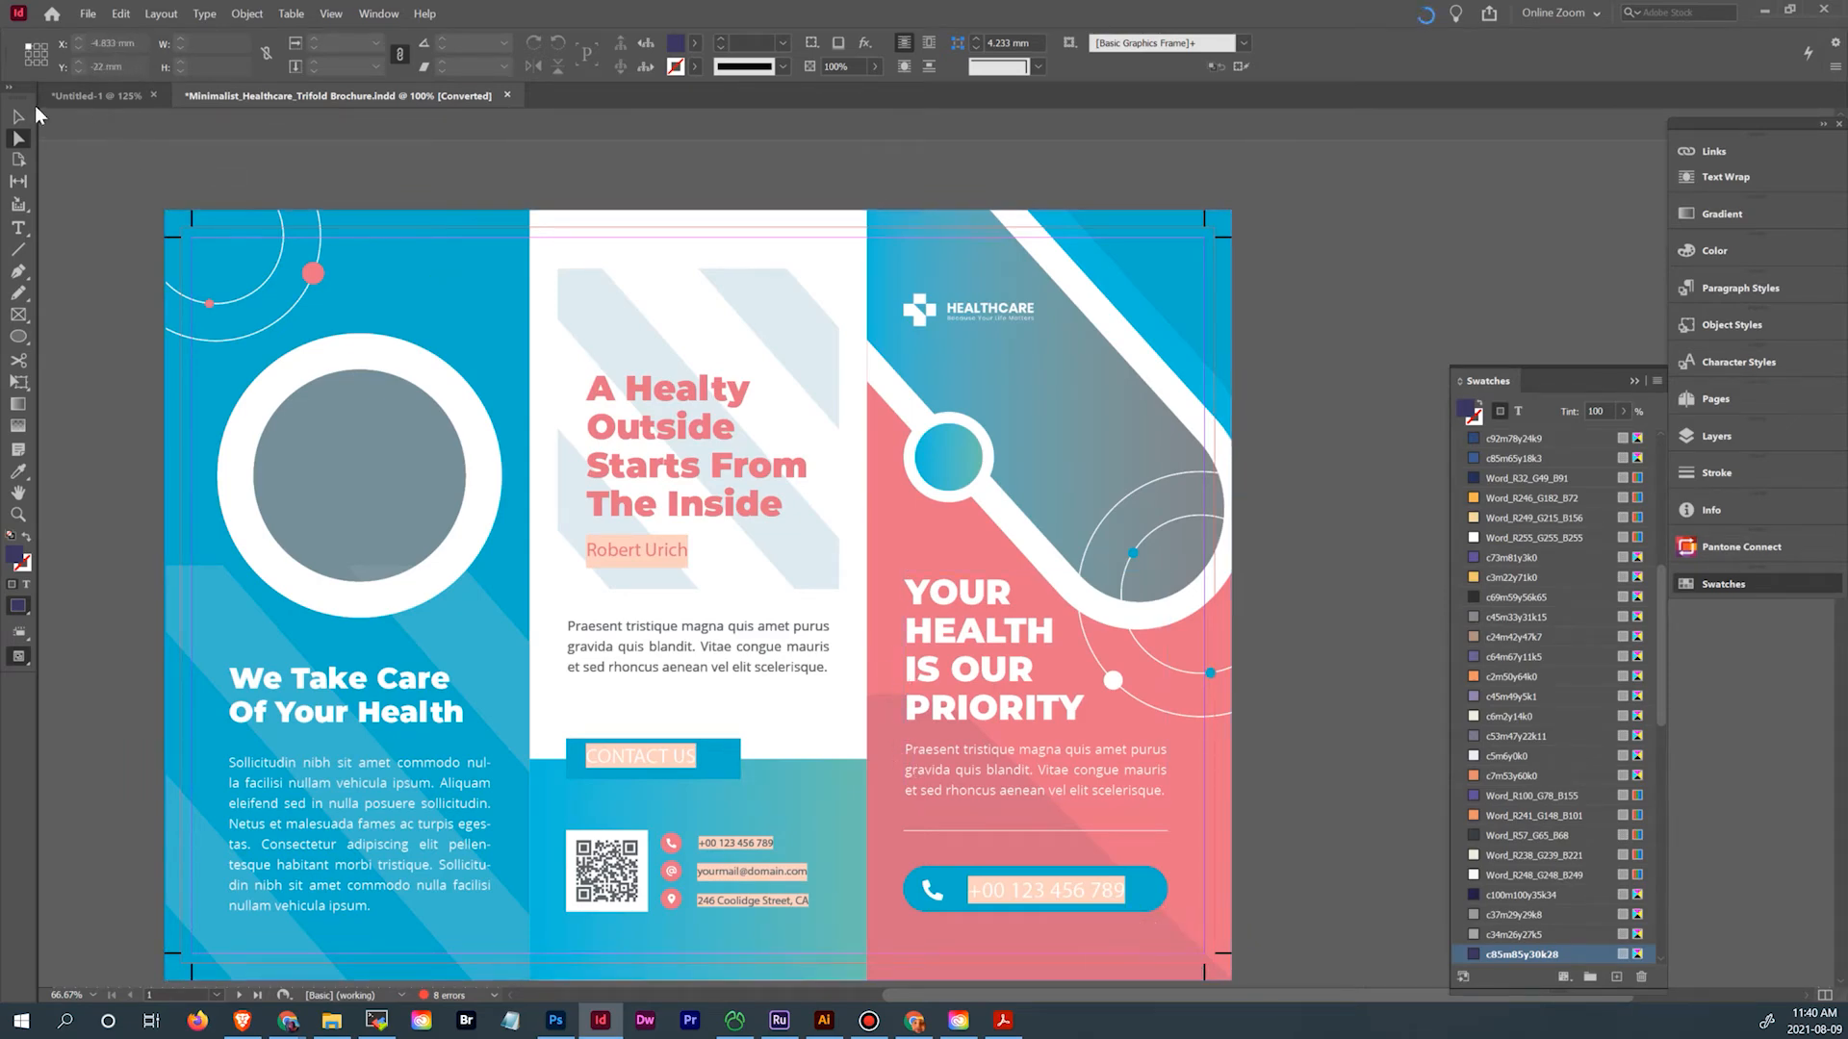
left_click(96, 96)
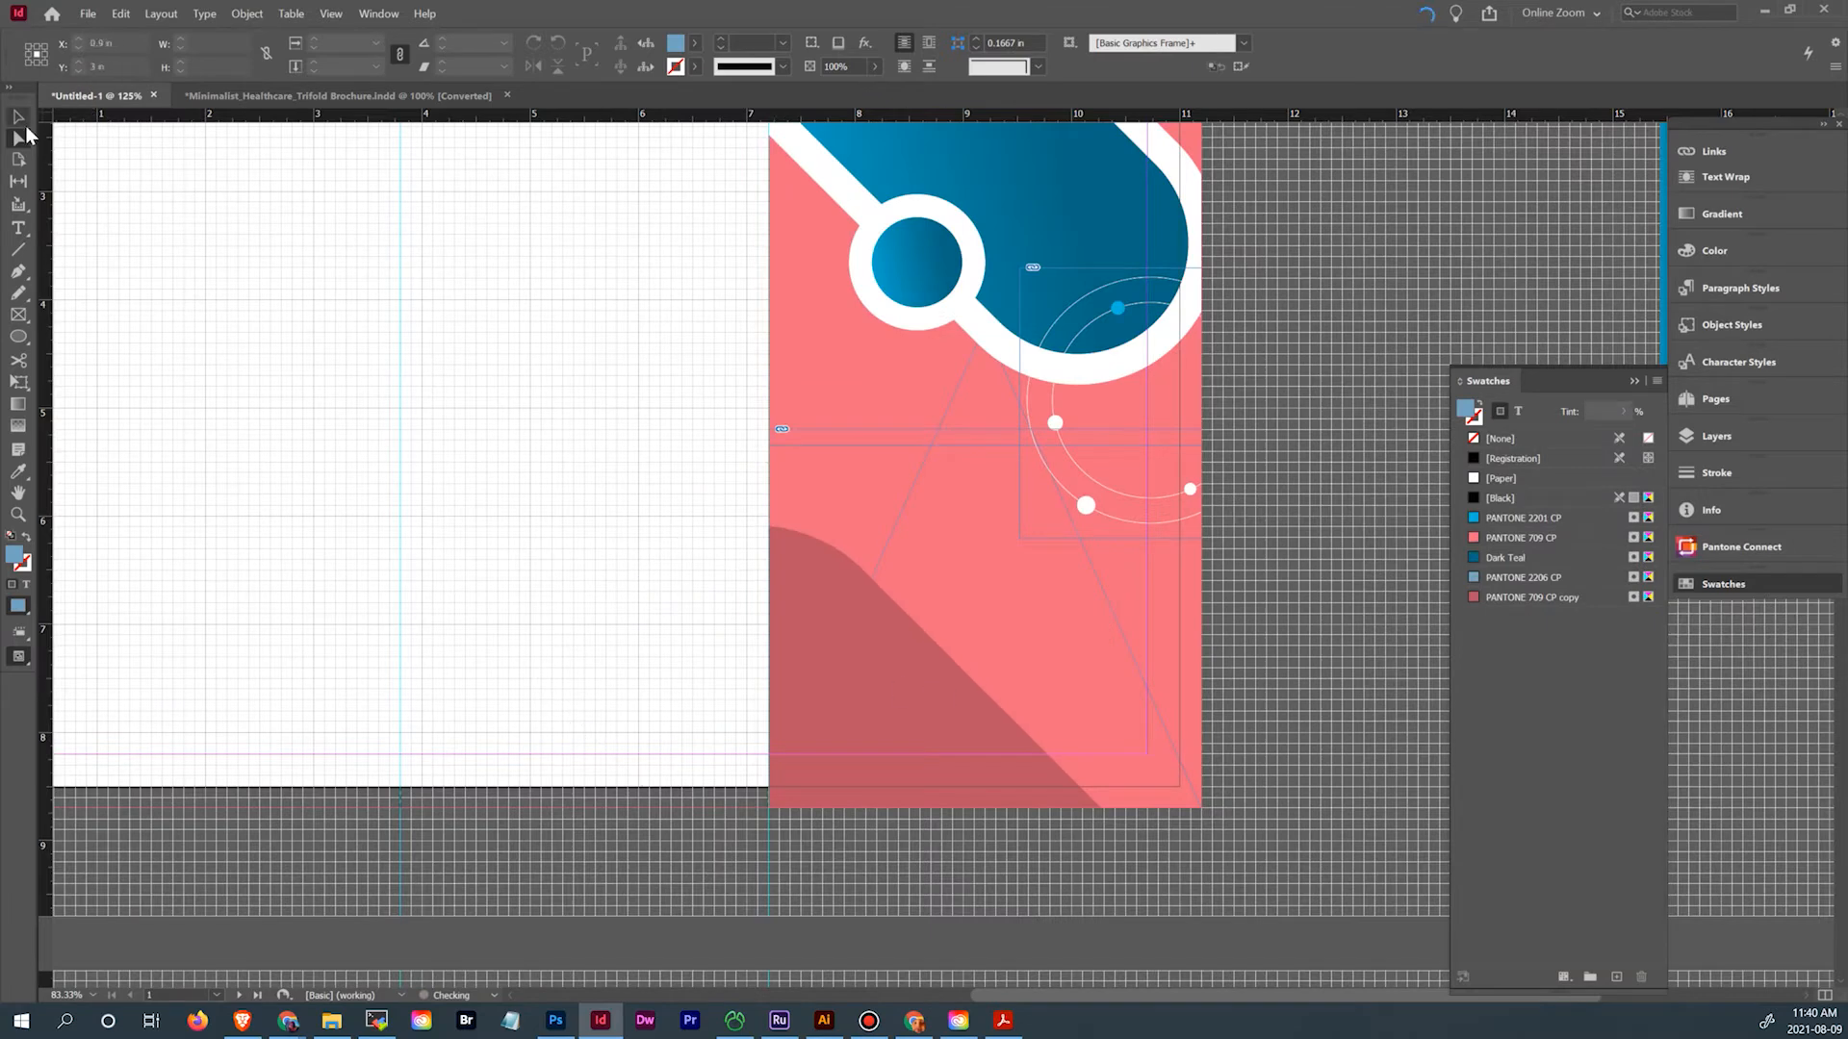
Lower the upper edge of the dark coral bar's frame so the frame is 2.7 in high
left_click(19, 116)
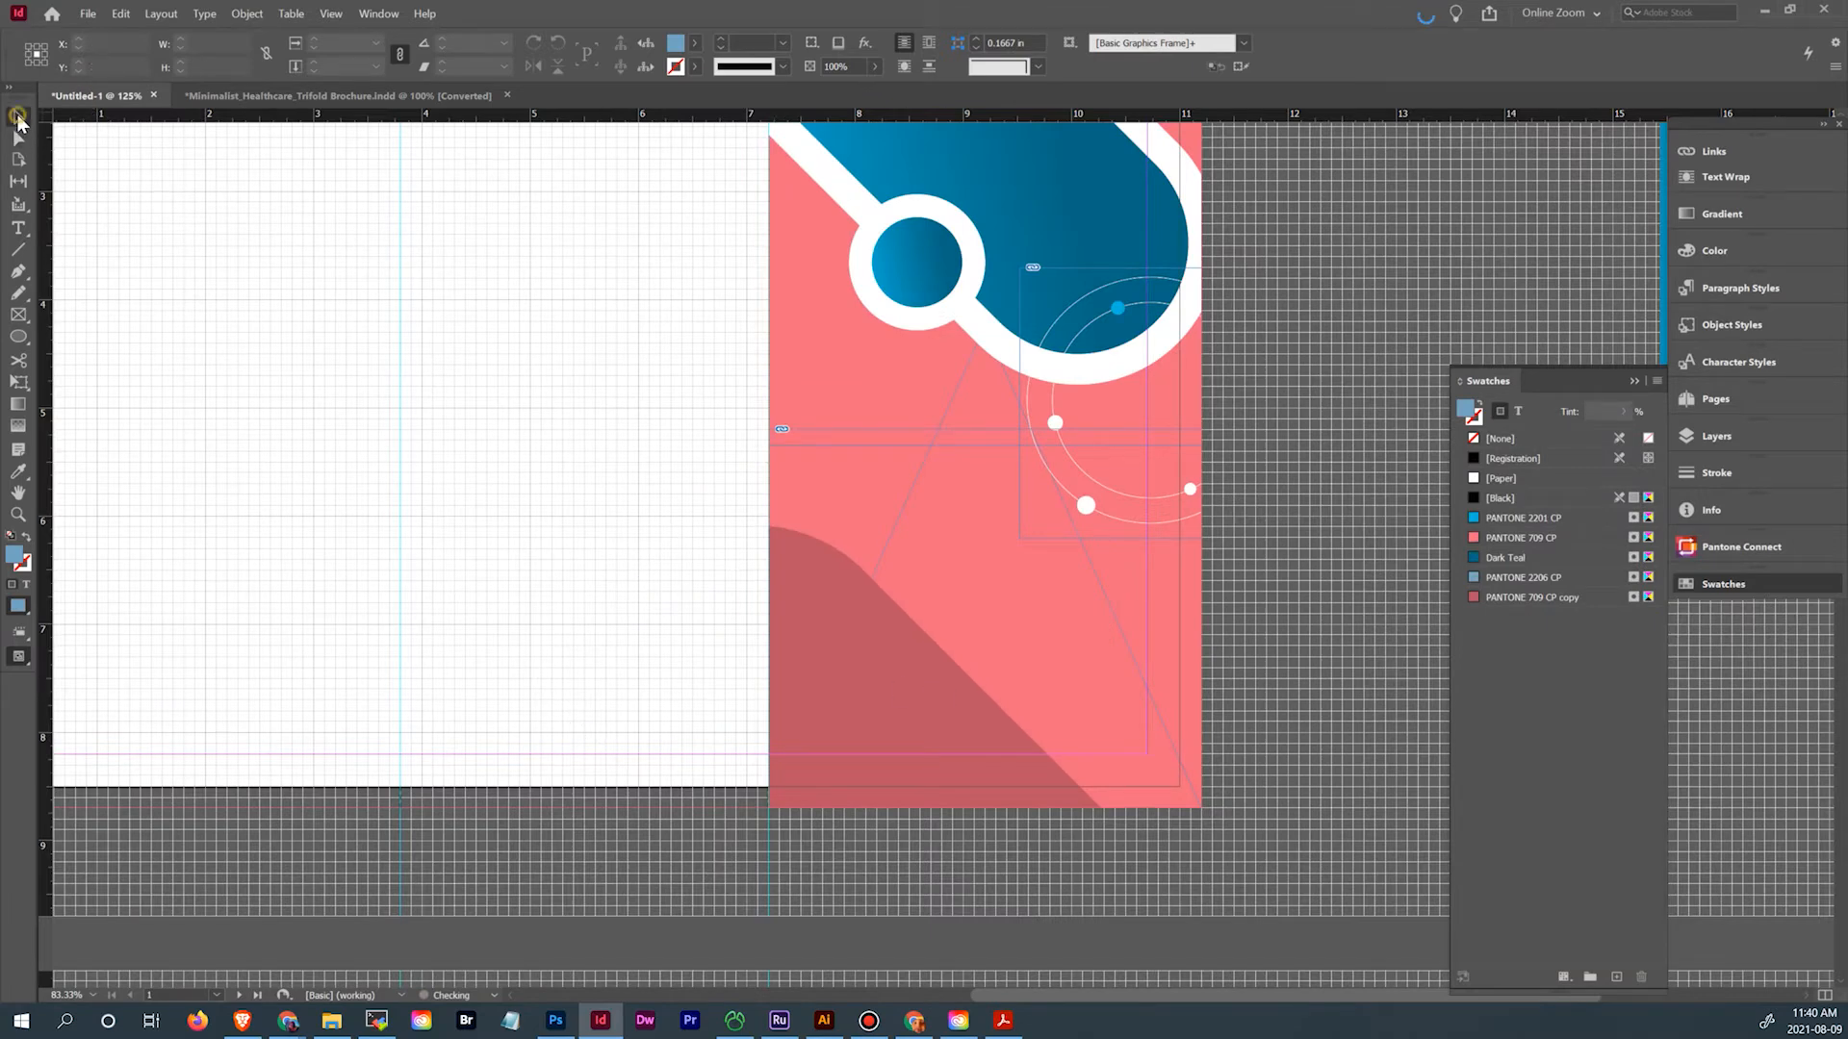
left_click(793, 581)
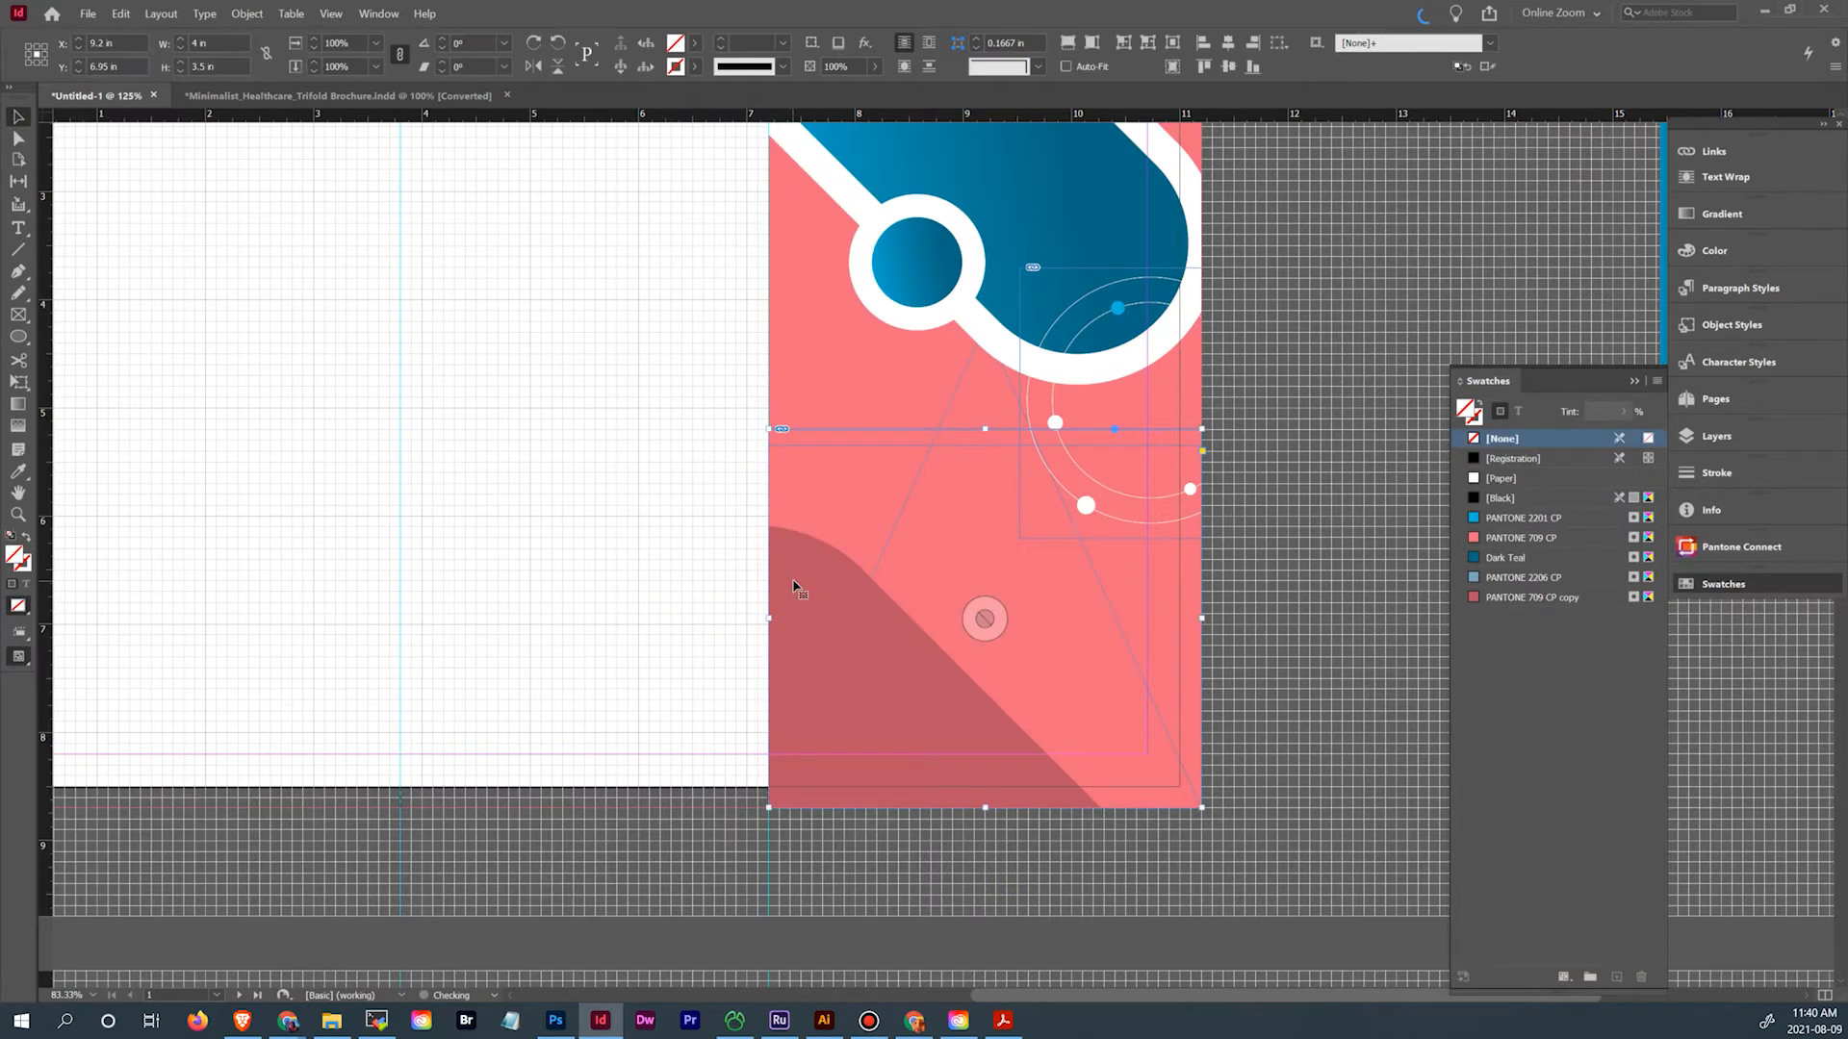
left_click_drag(985, 428, 1002, 516)
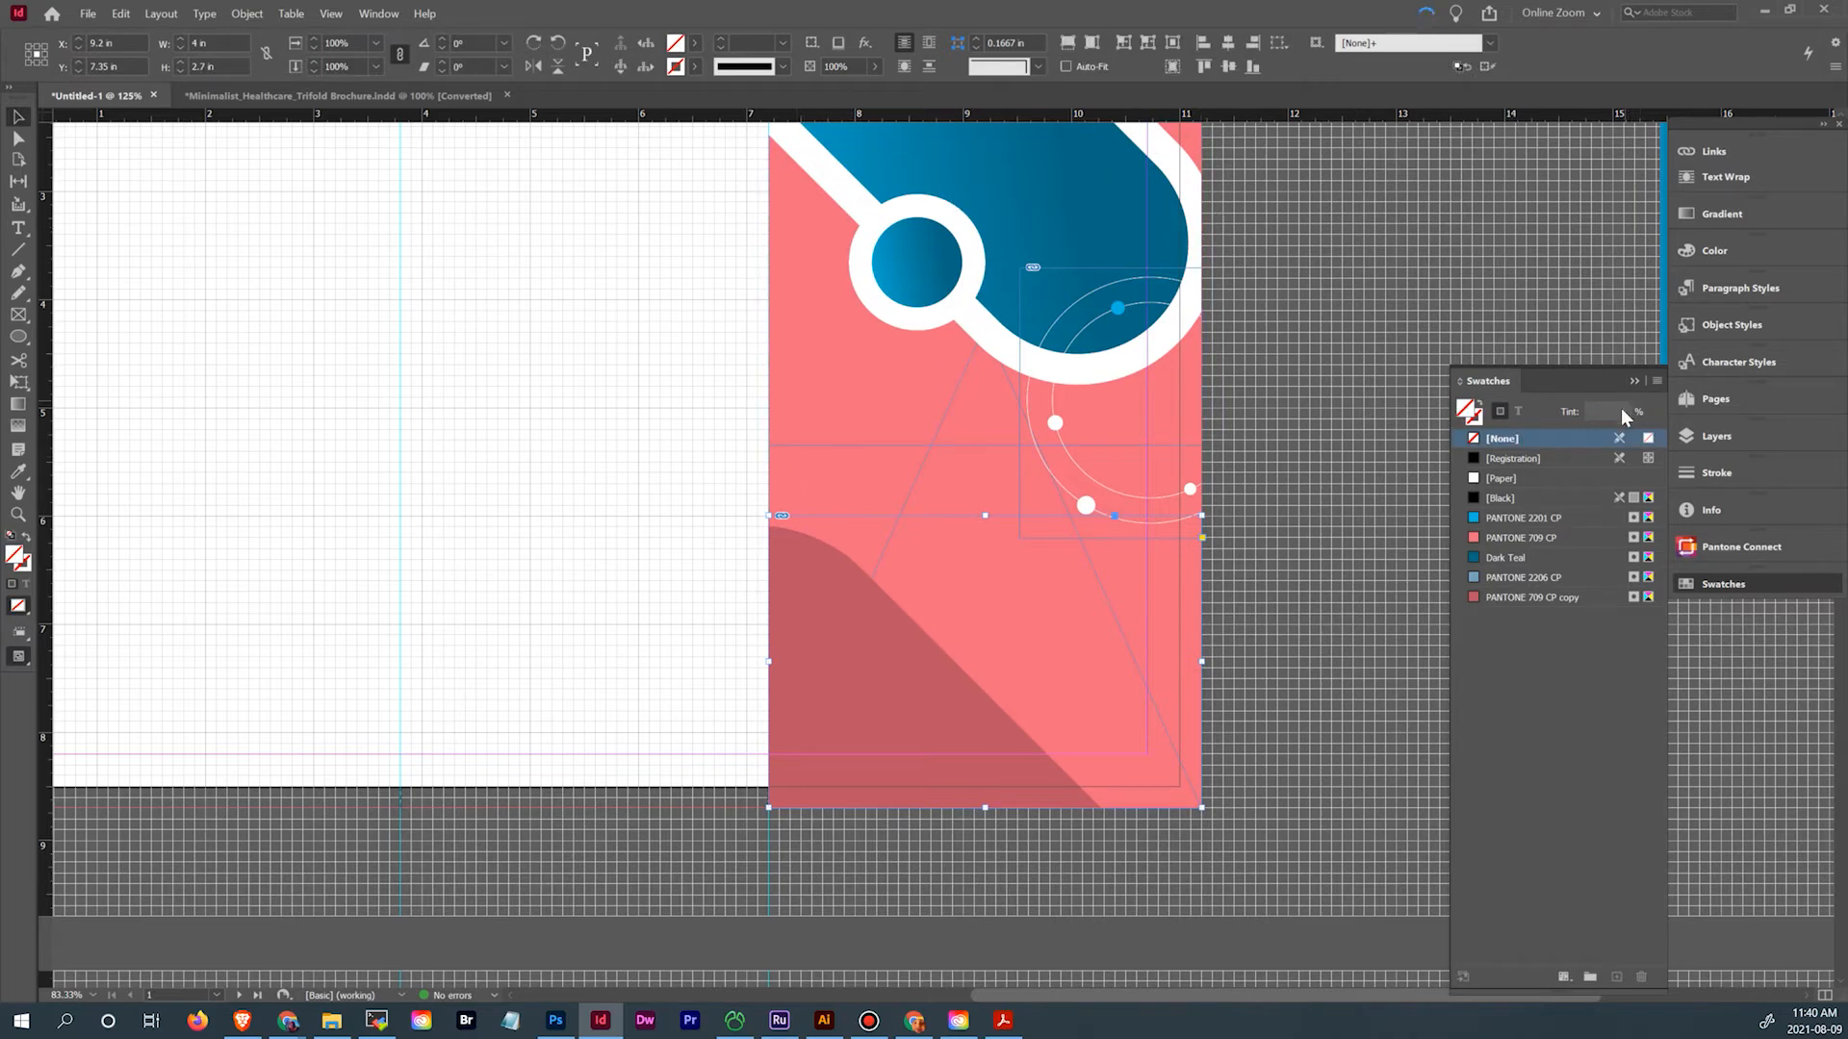
Set the dark coral bar's opacity to 50%
left_click(838, 66)
type("50")
key("Return")
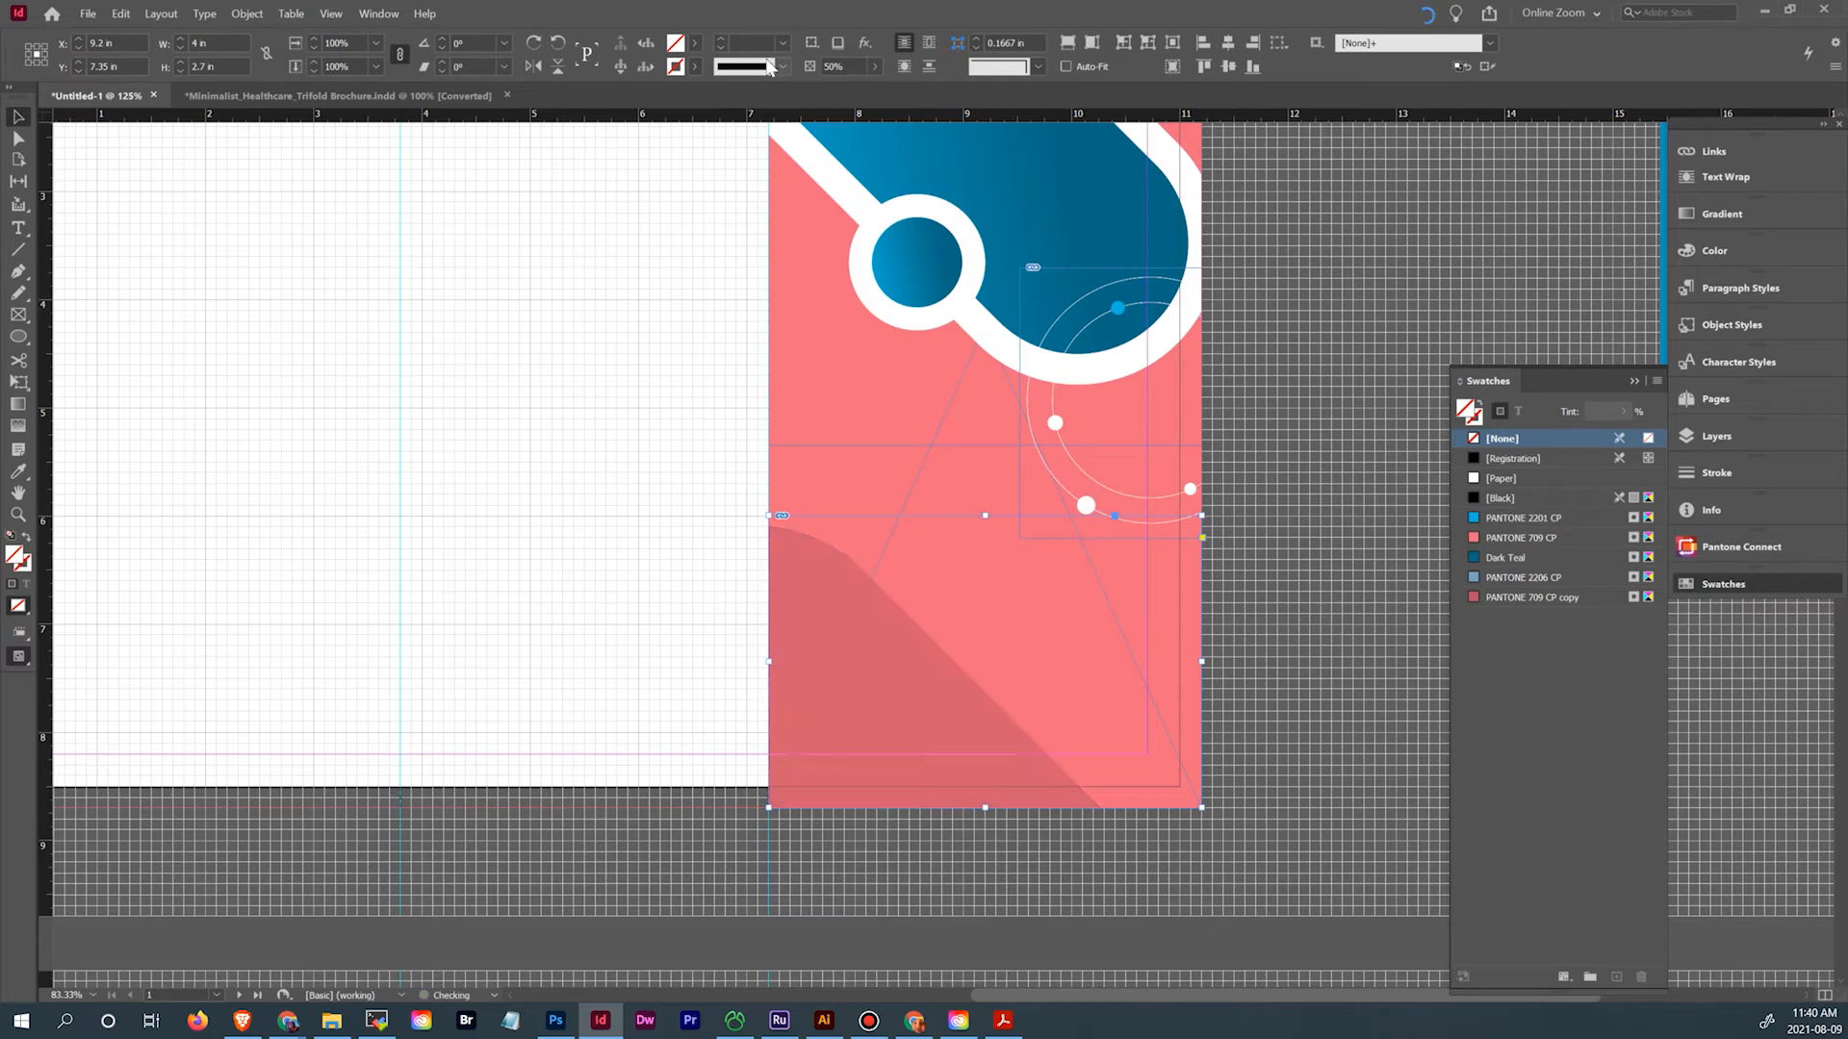
left_click(1255, 239)
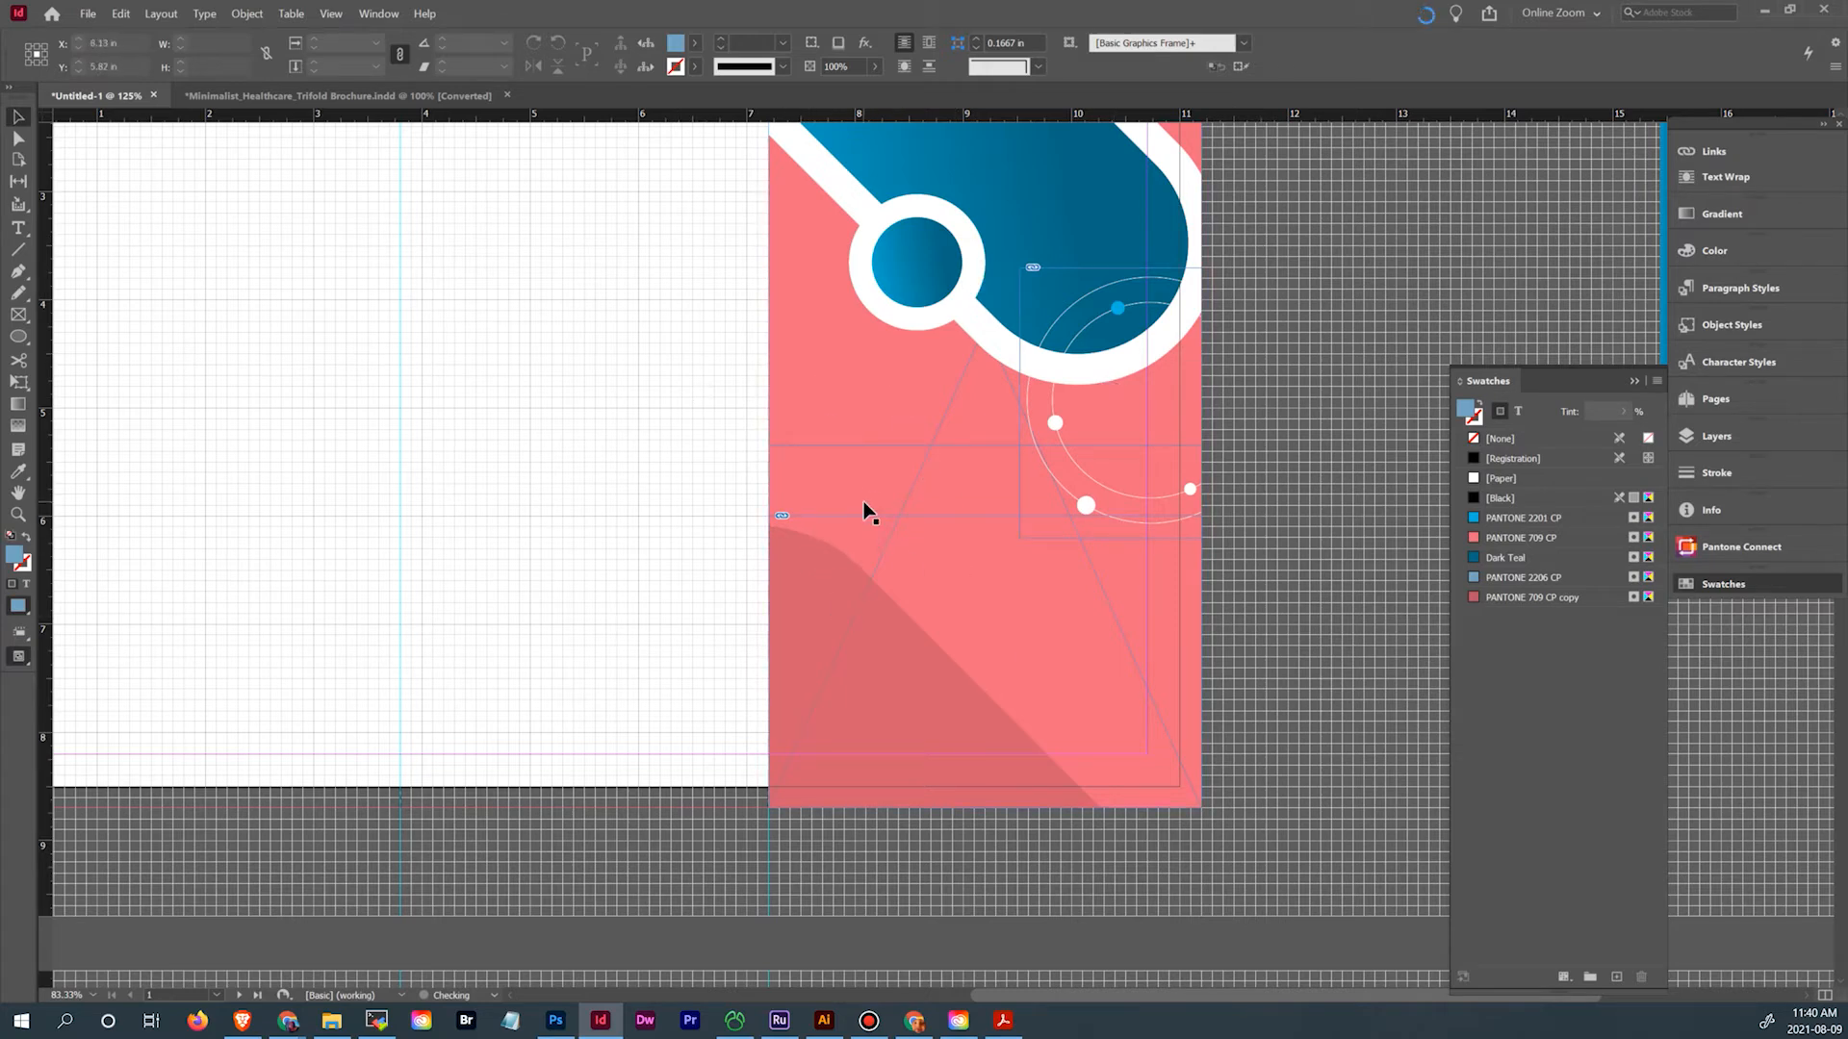
Raise the lower edge of the pill graphic's frame so the frame measures 5.2 in along the page height
left_click(826, 539)
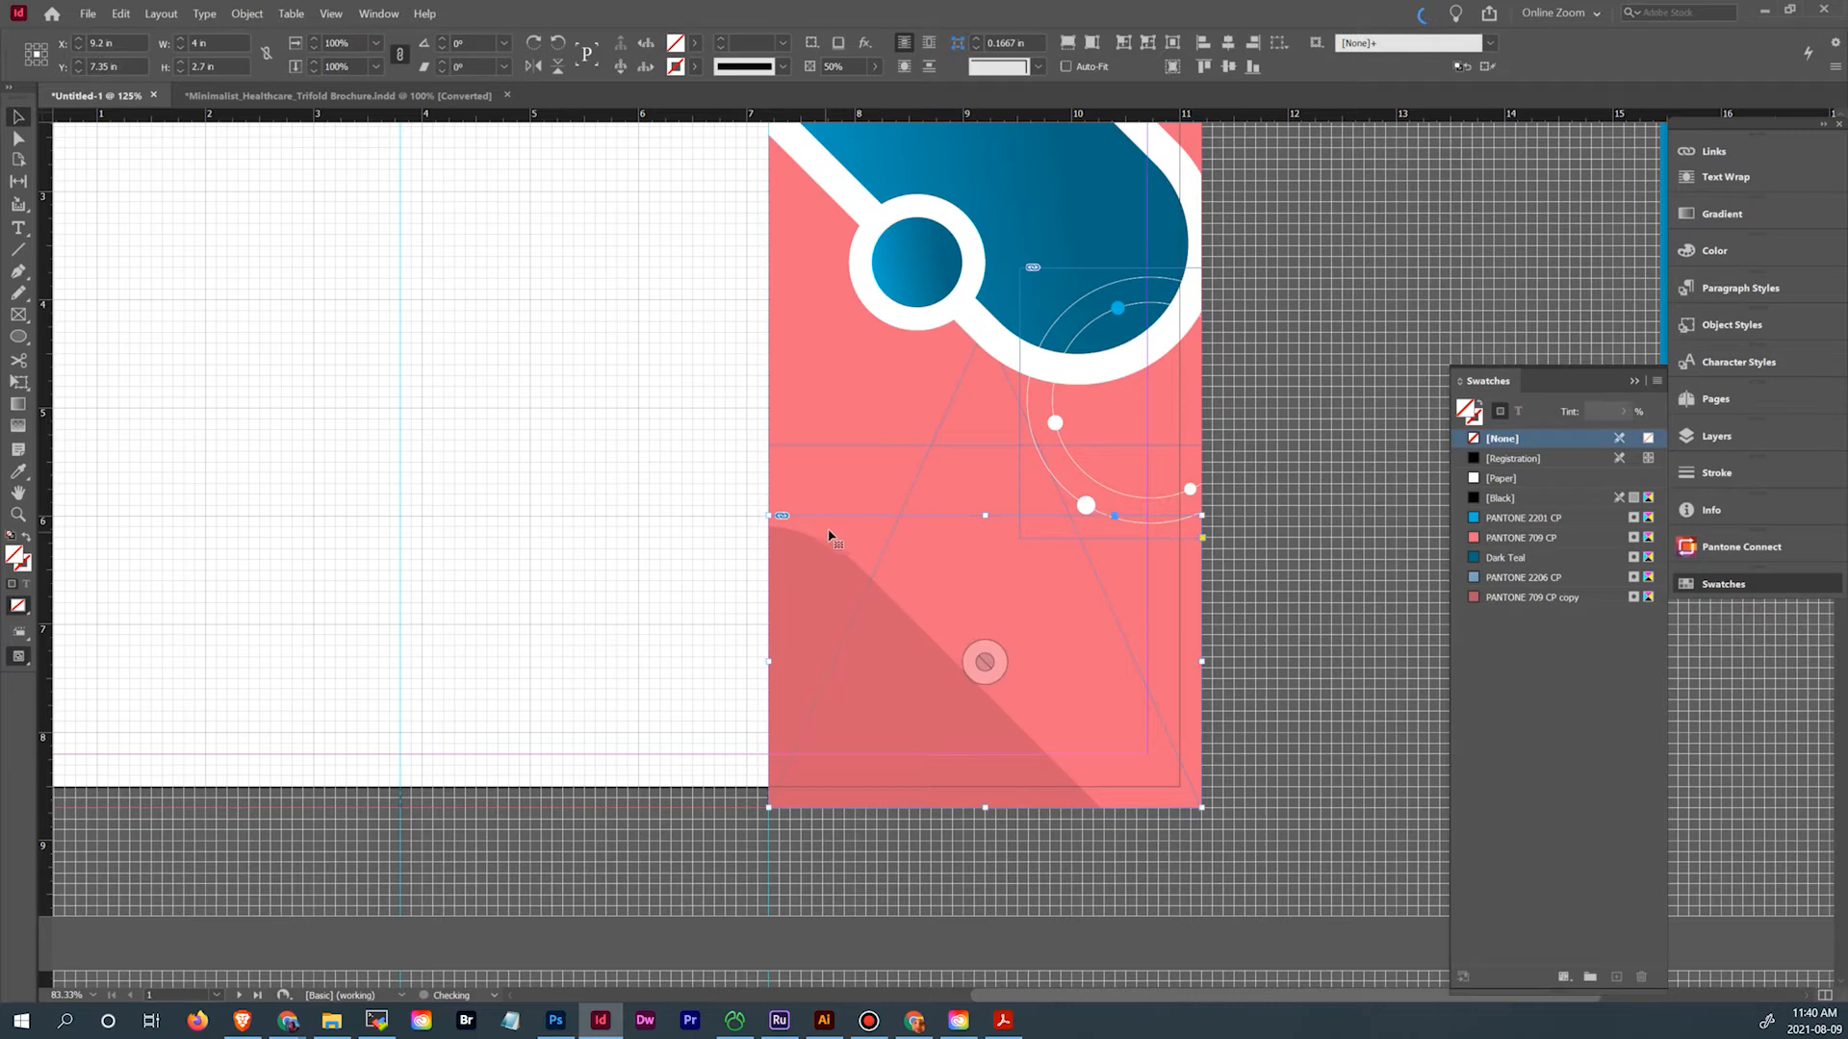
left_click(885, 430)
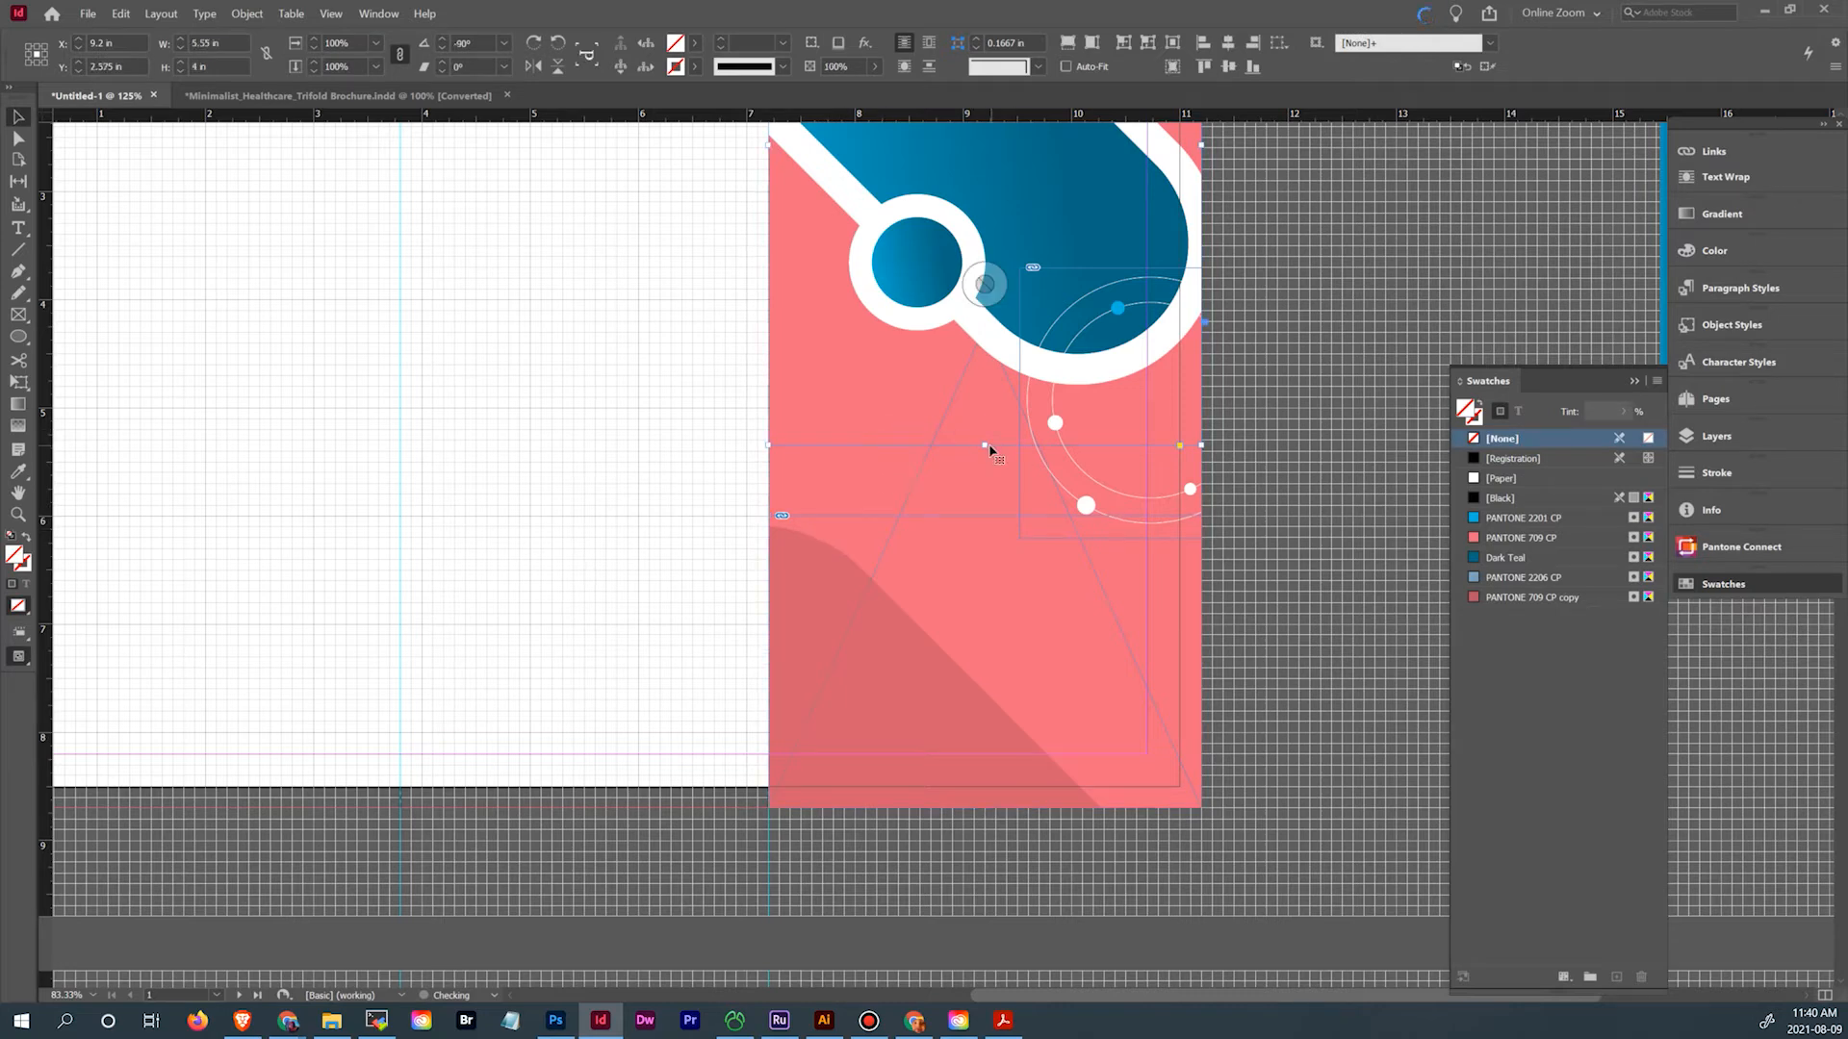
left_click_drag(985, 445, 982, 408)
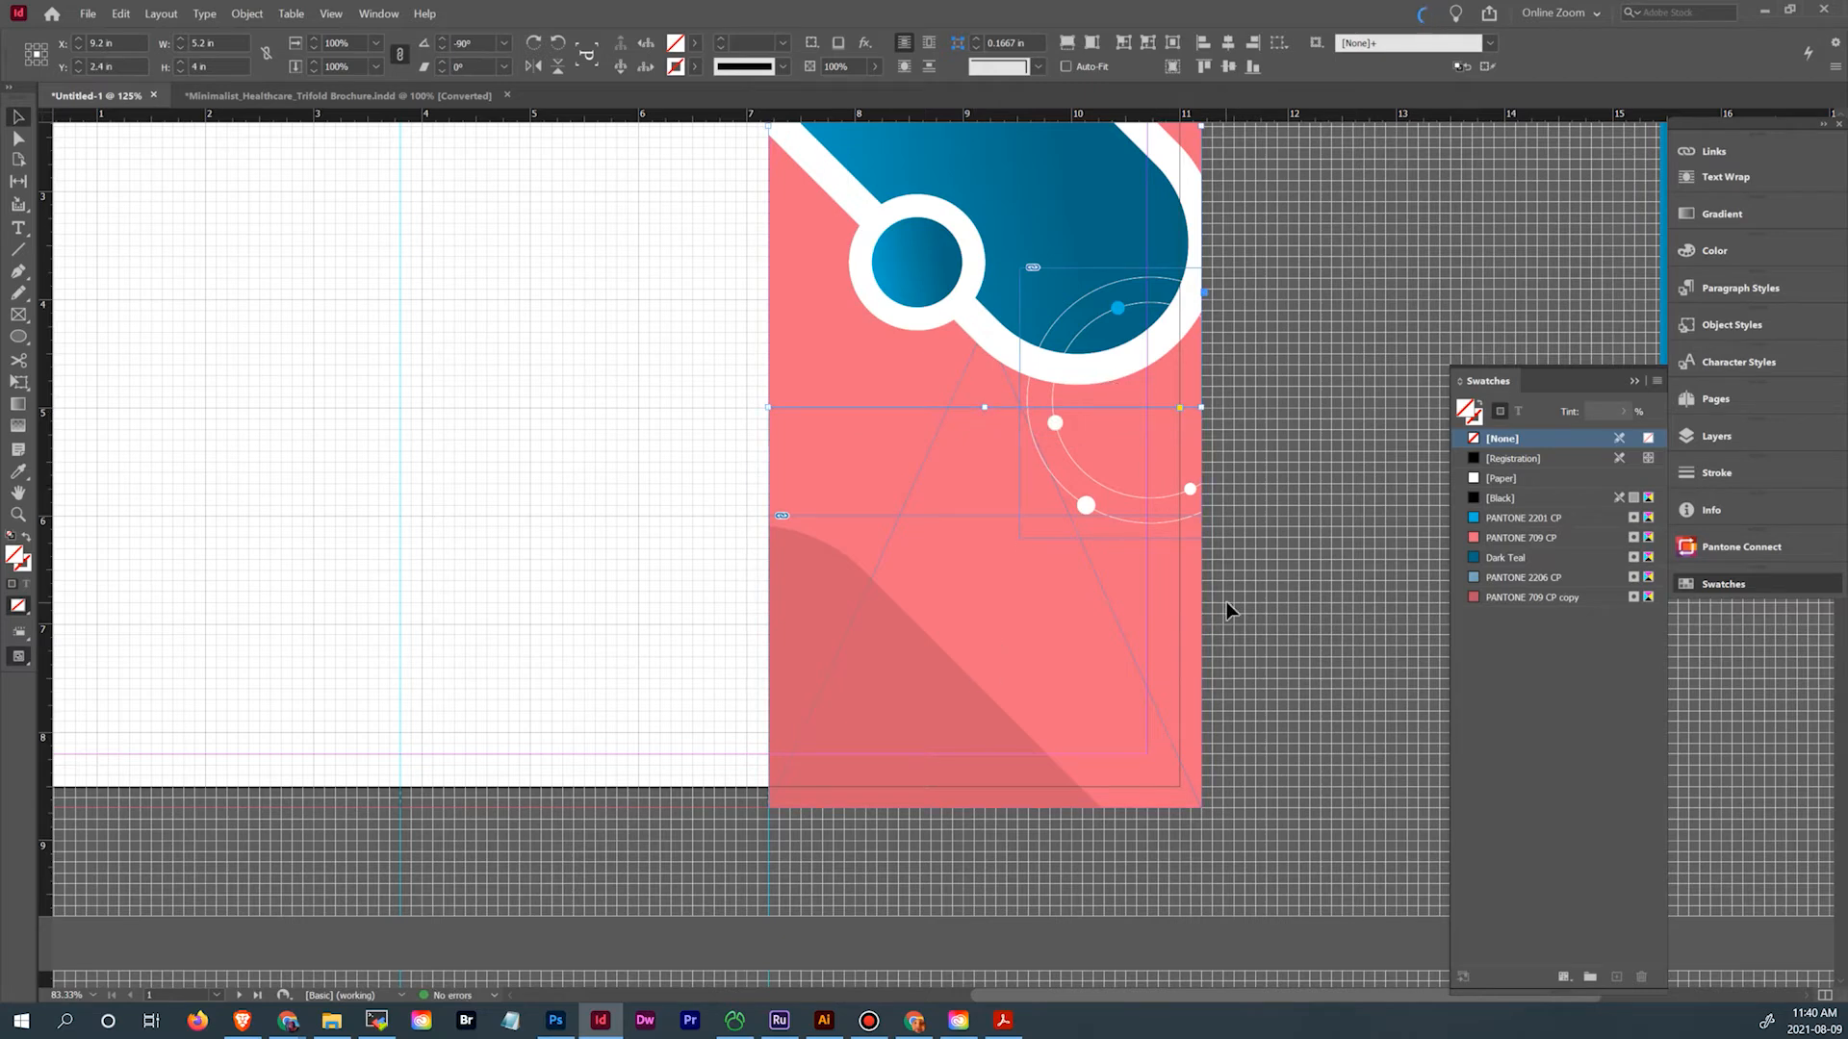
Reduce the dark coral bar's opacity to 25% and review the whole front cover
left_click(785, 580)
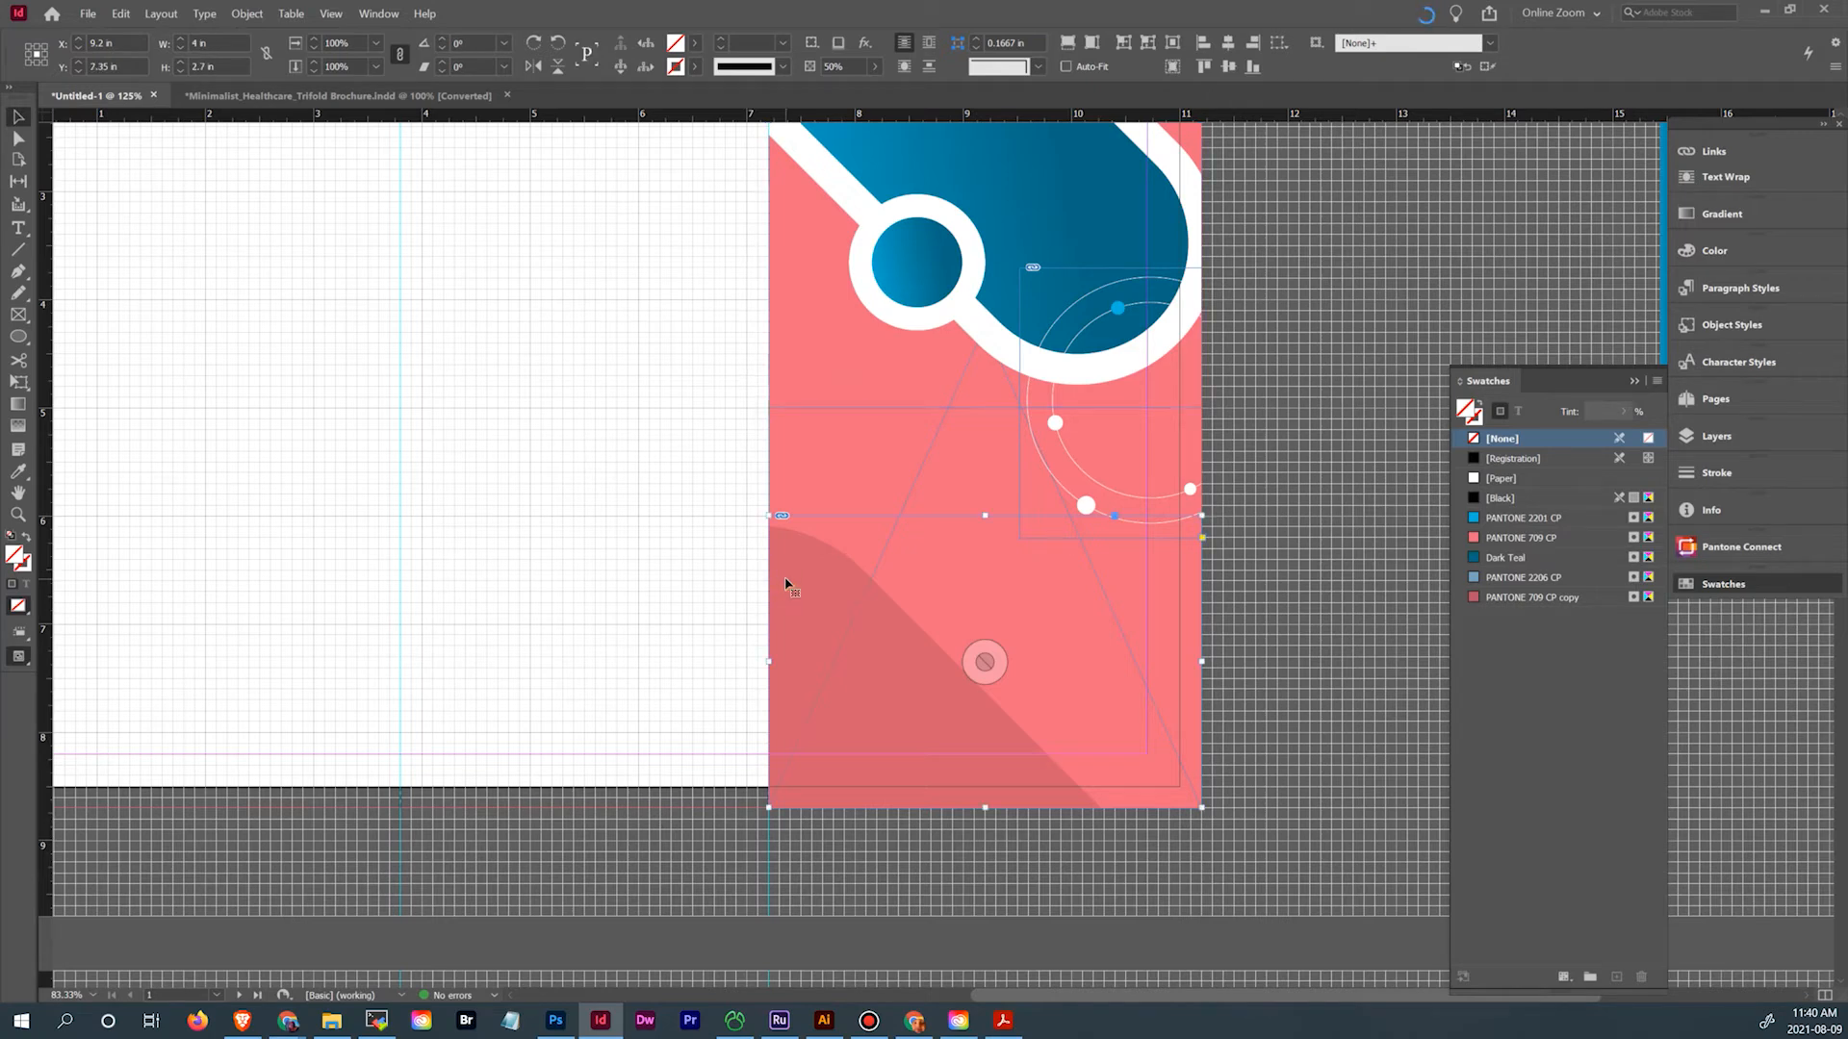
left_click(842, 65)
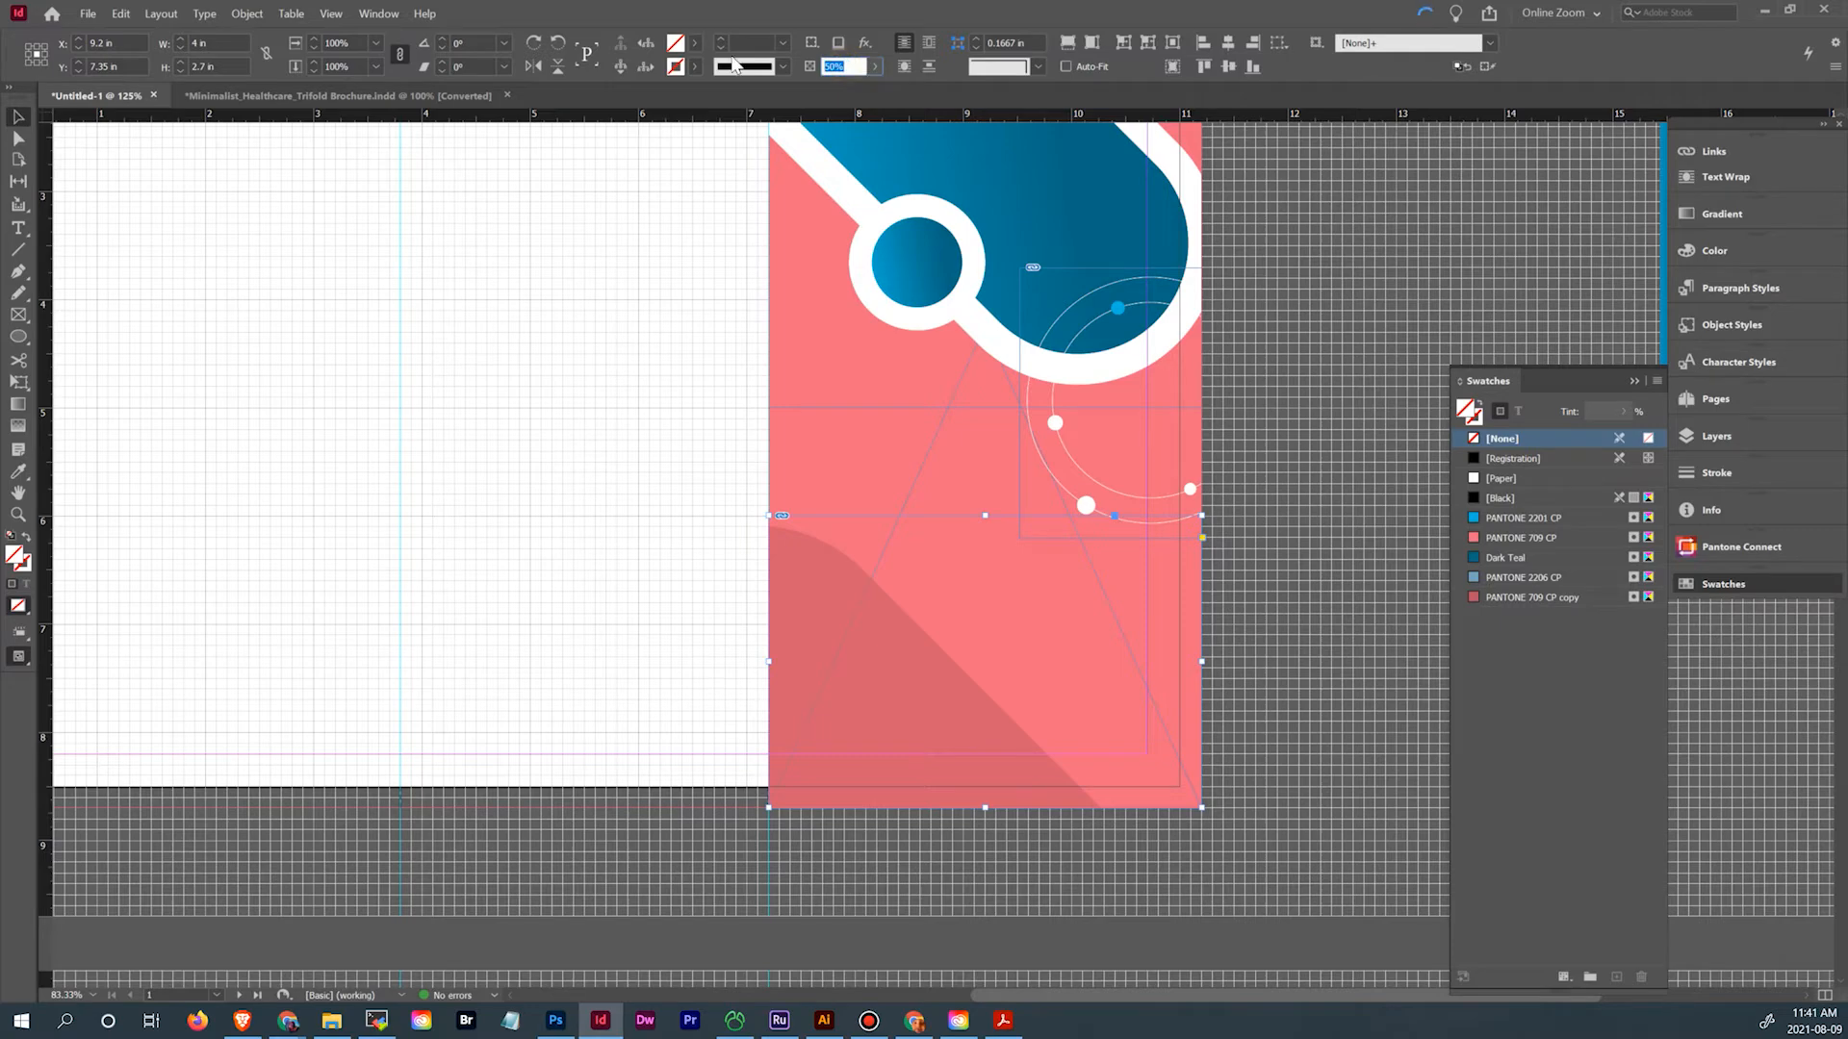
key("Return")
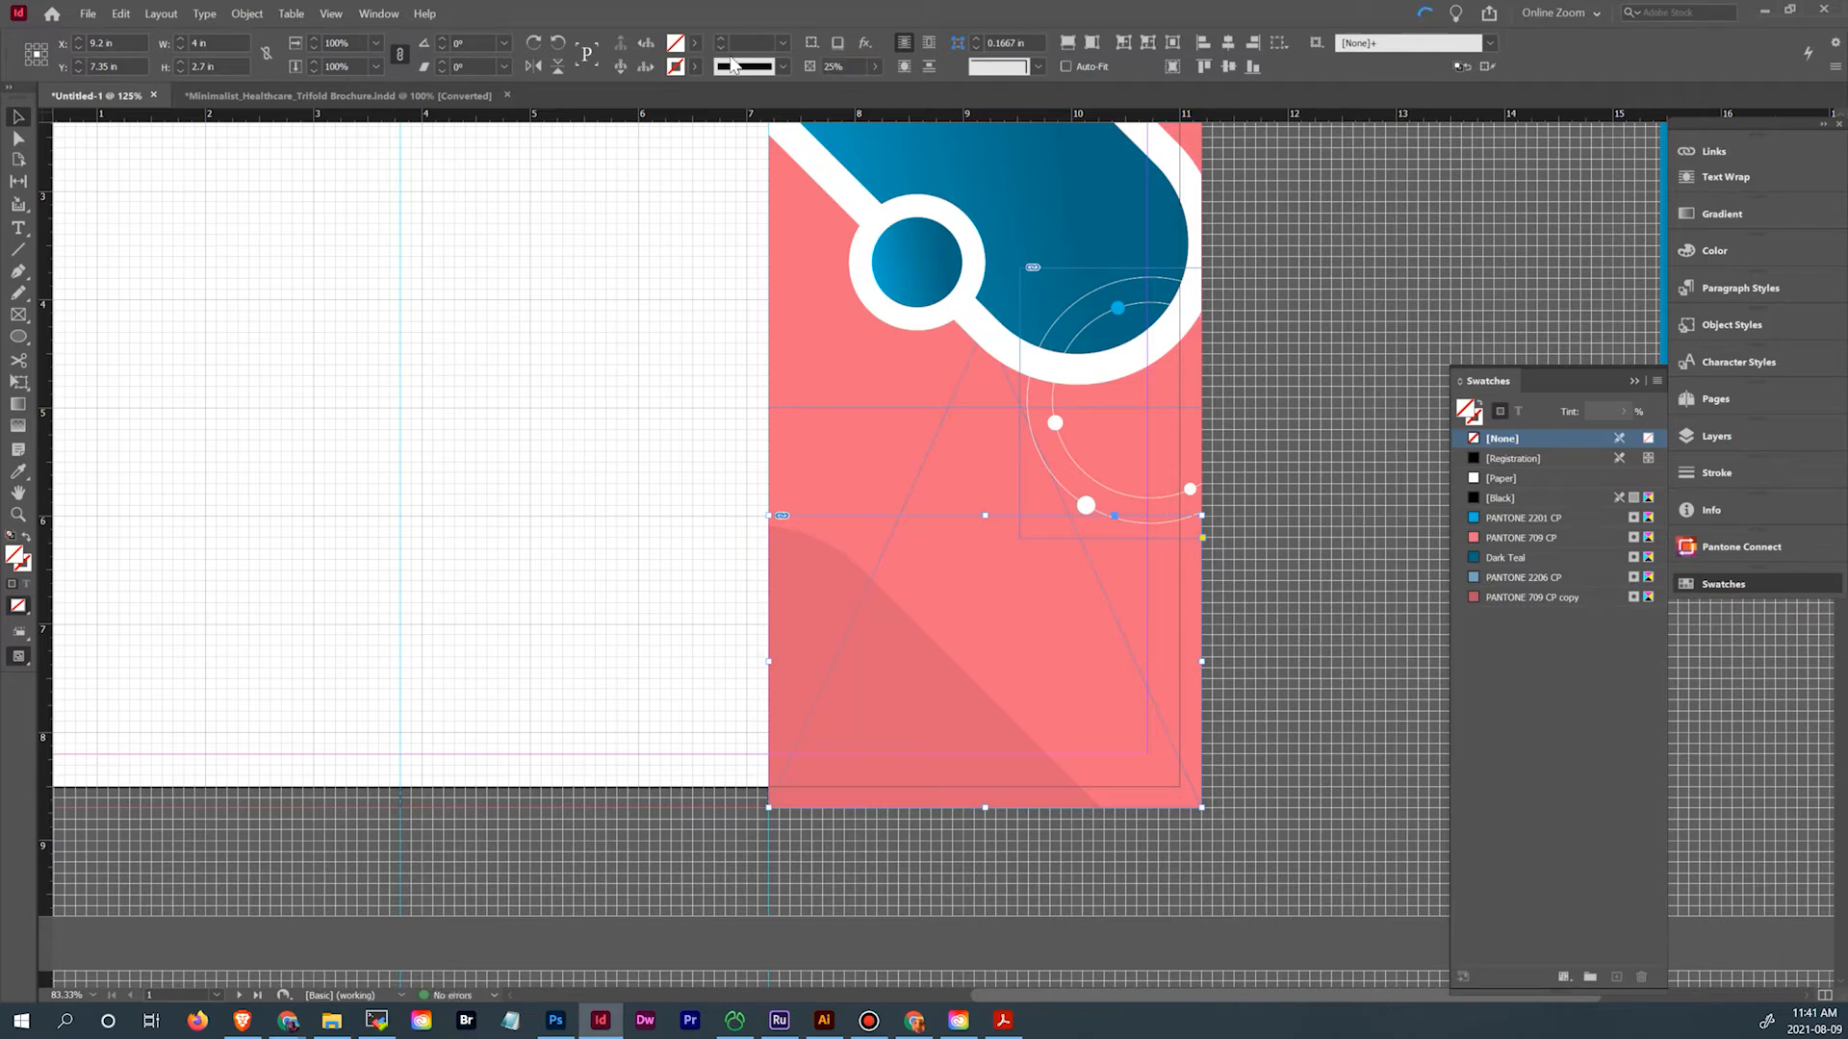
left_click(1311, 460)
scroll(1307, 427, "up", 3)
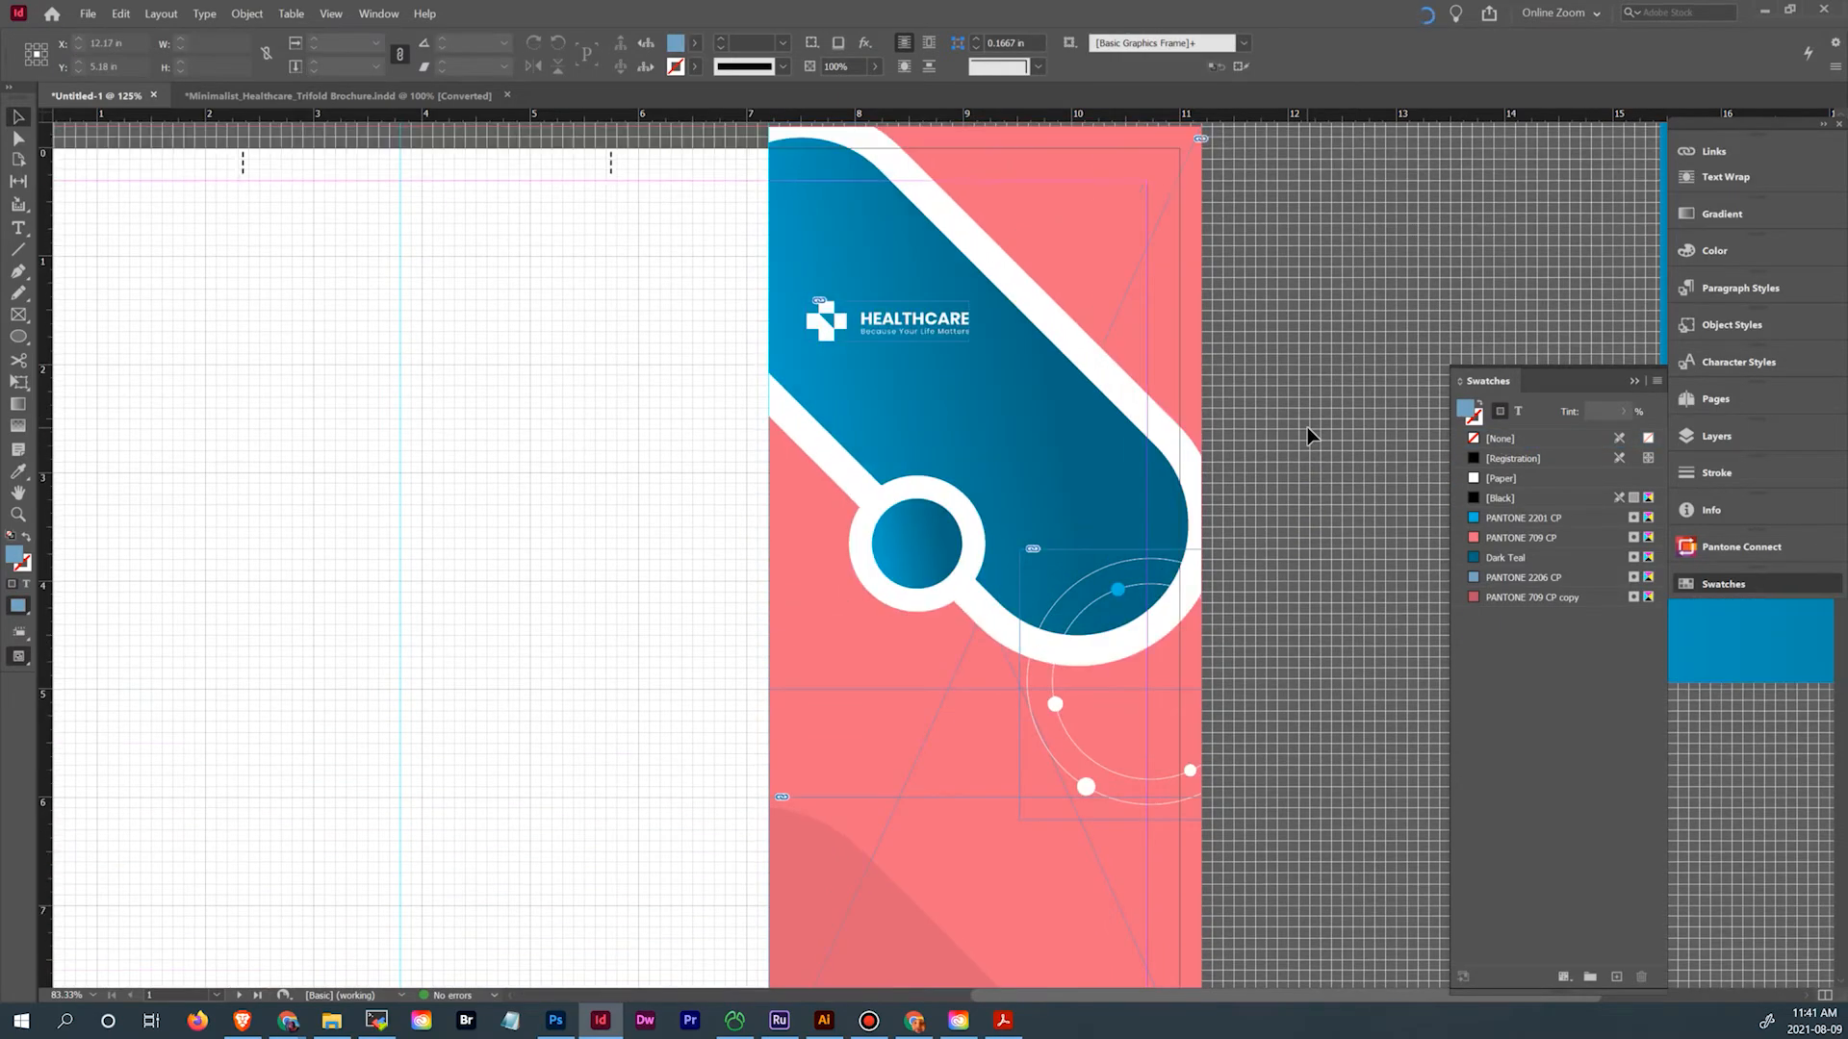
scroll(1307, 427, "down", 3)
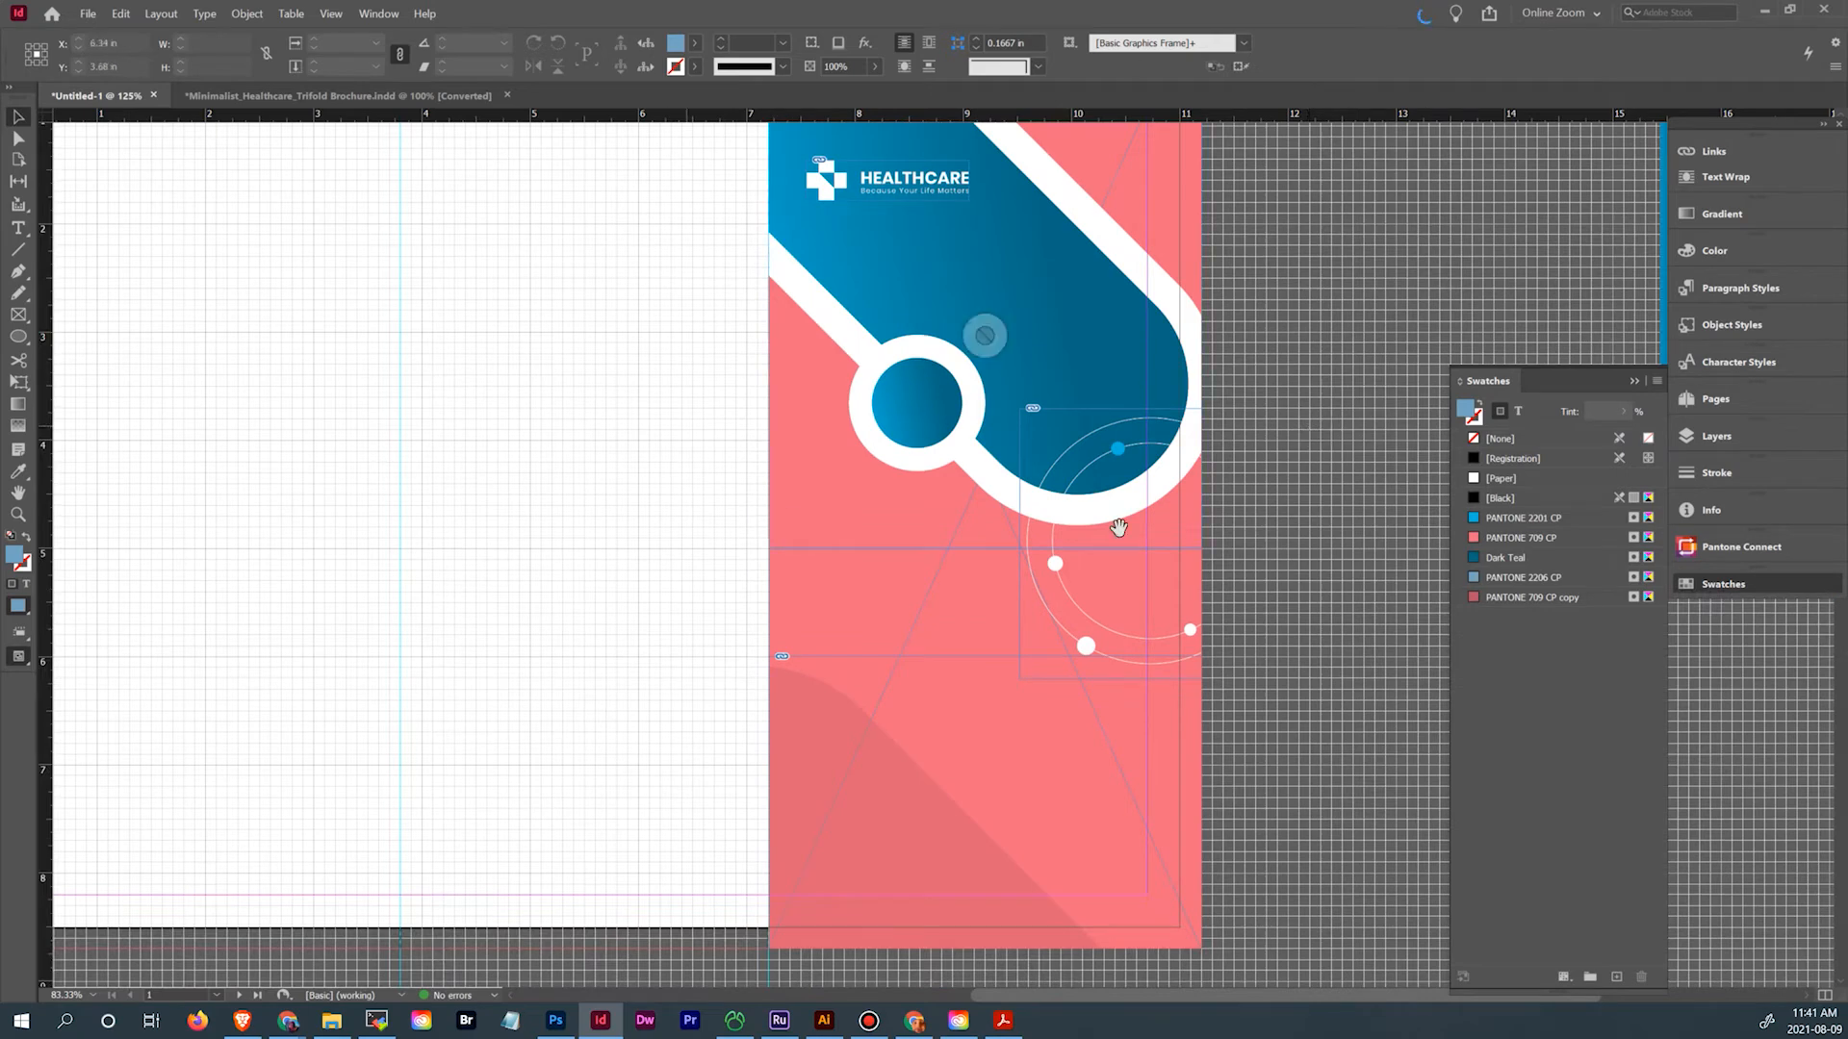
Check the frames of the coral panel, pill, ring graphic, dark coral bar and logo on the front cover
left_click(912, 510)
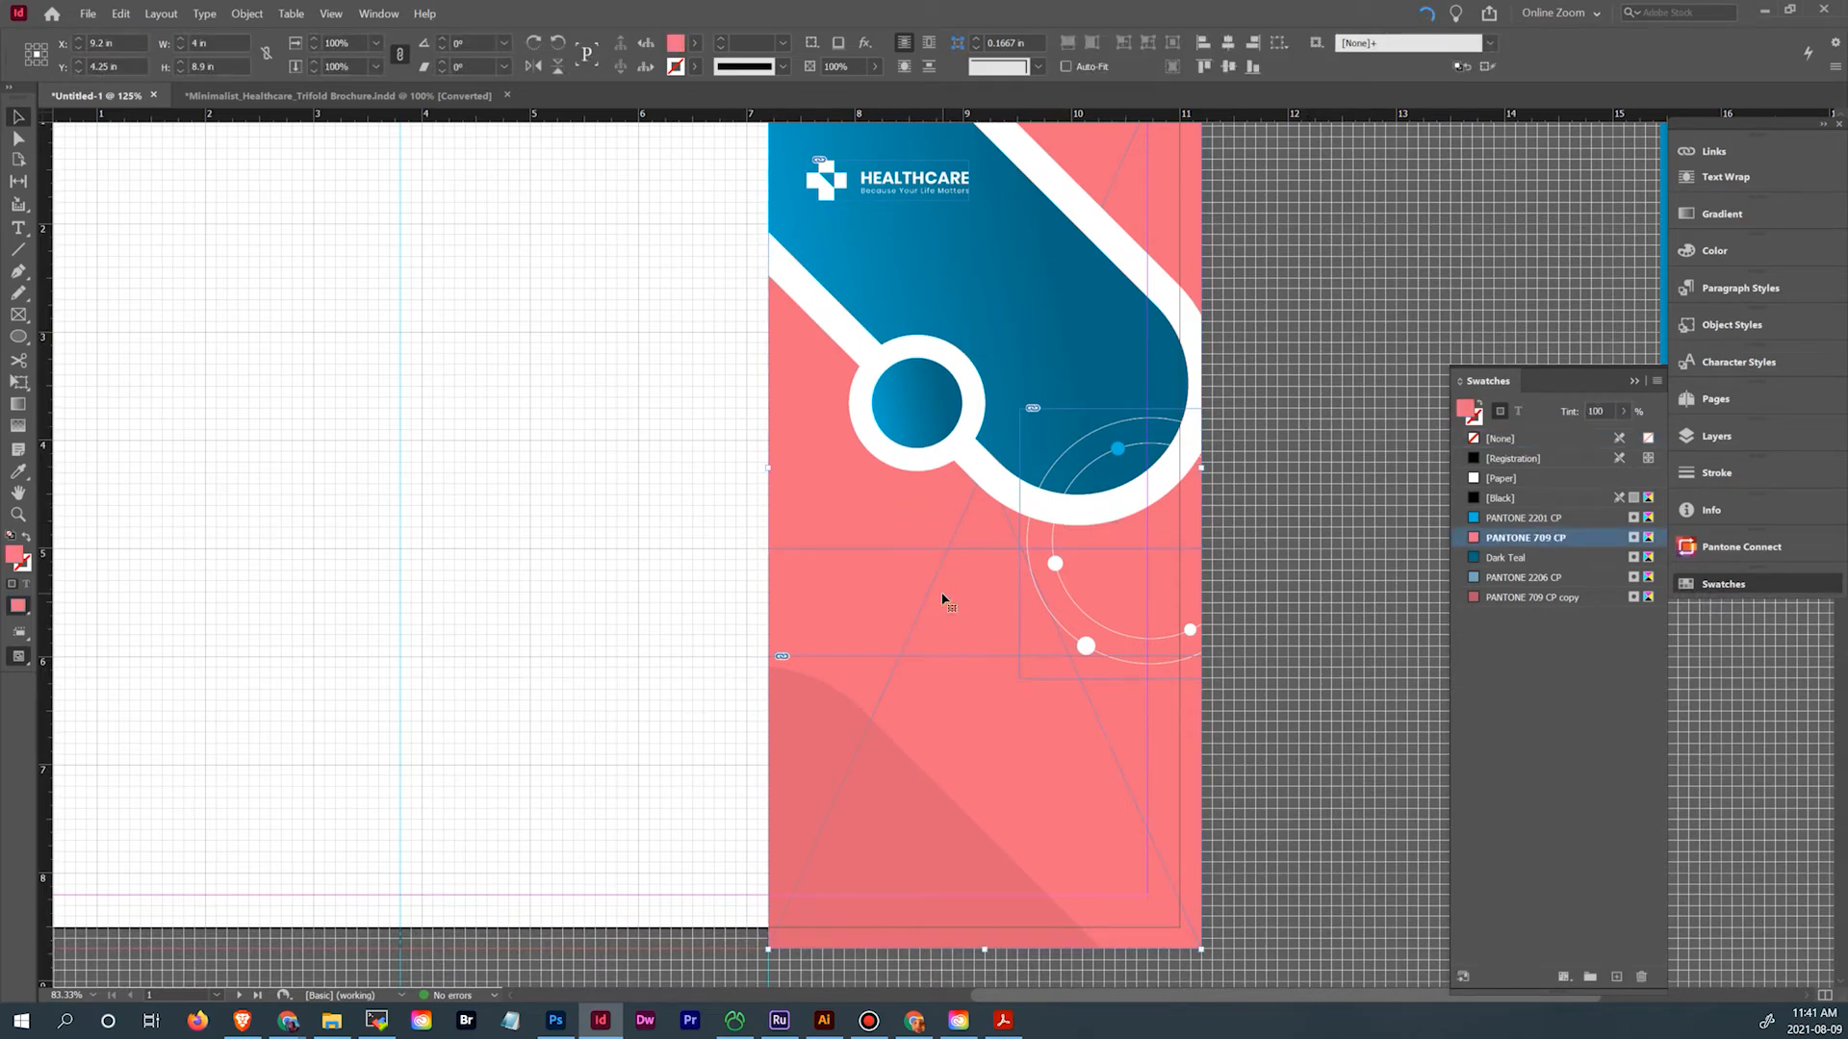
left_click(984, 337)
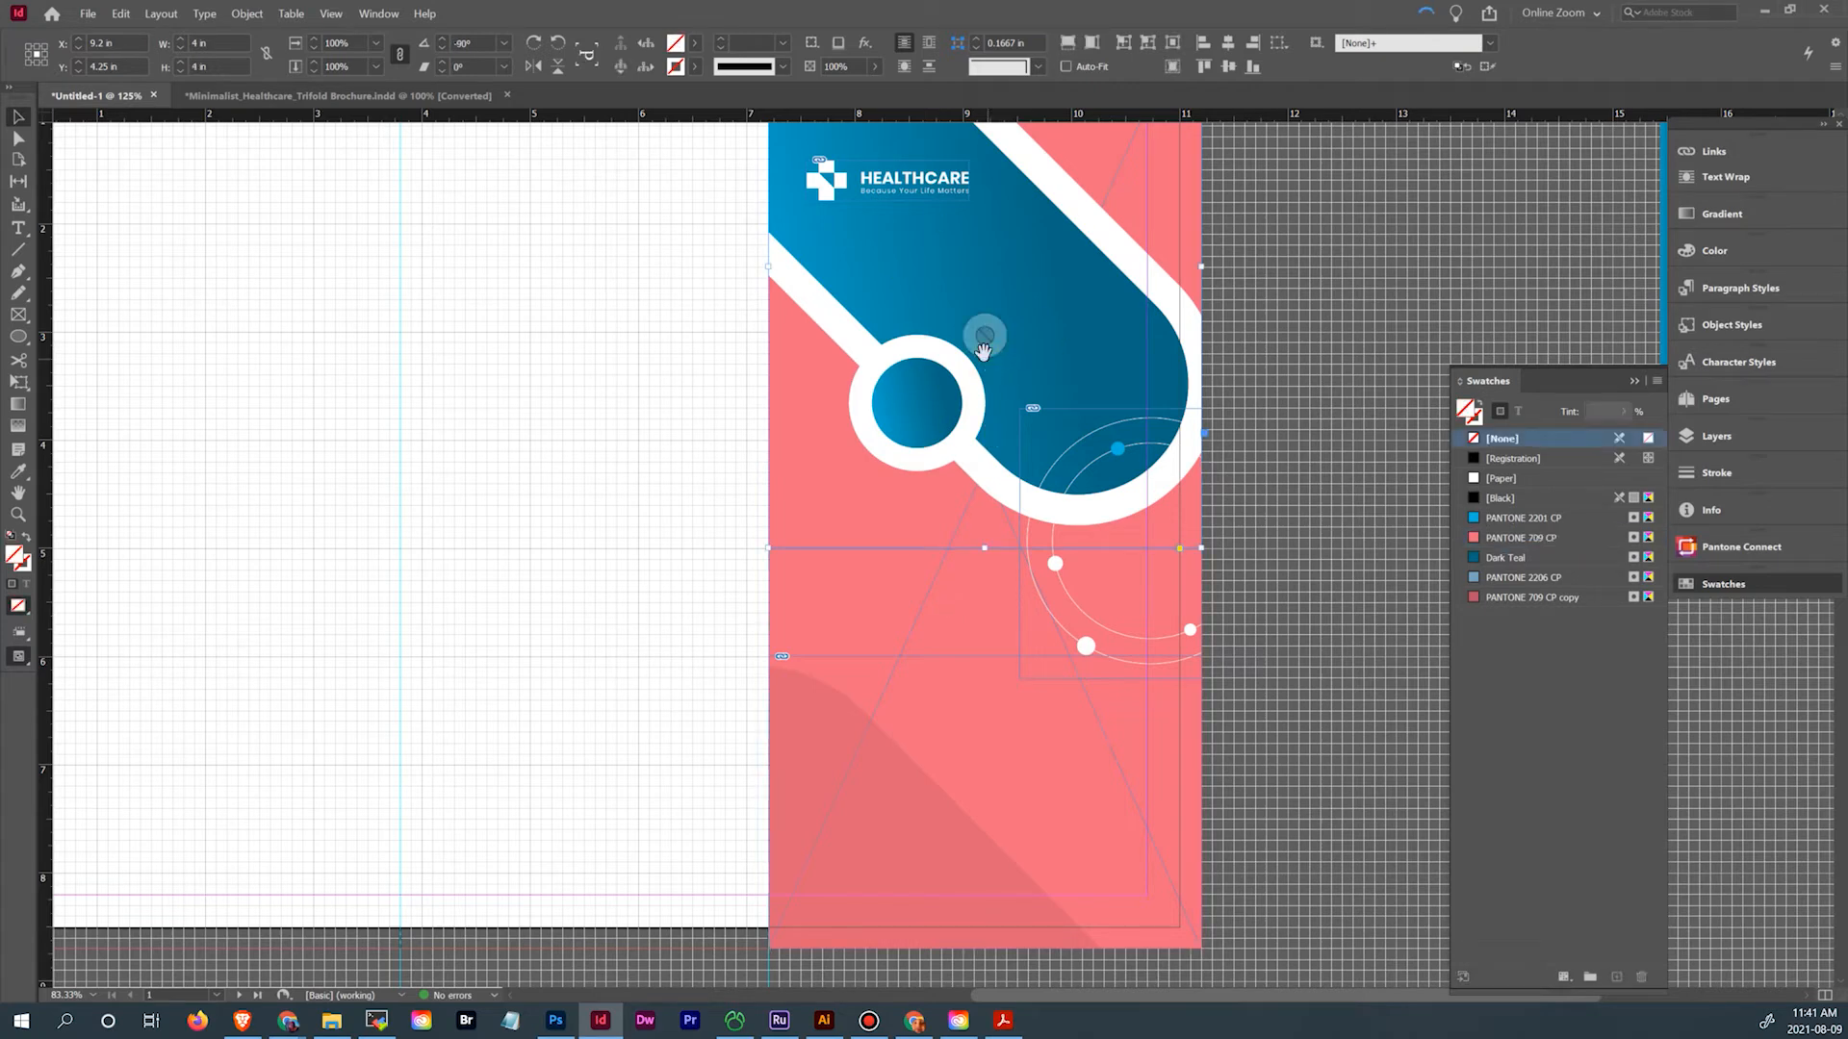
left_click(1110, 545)
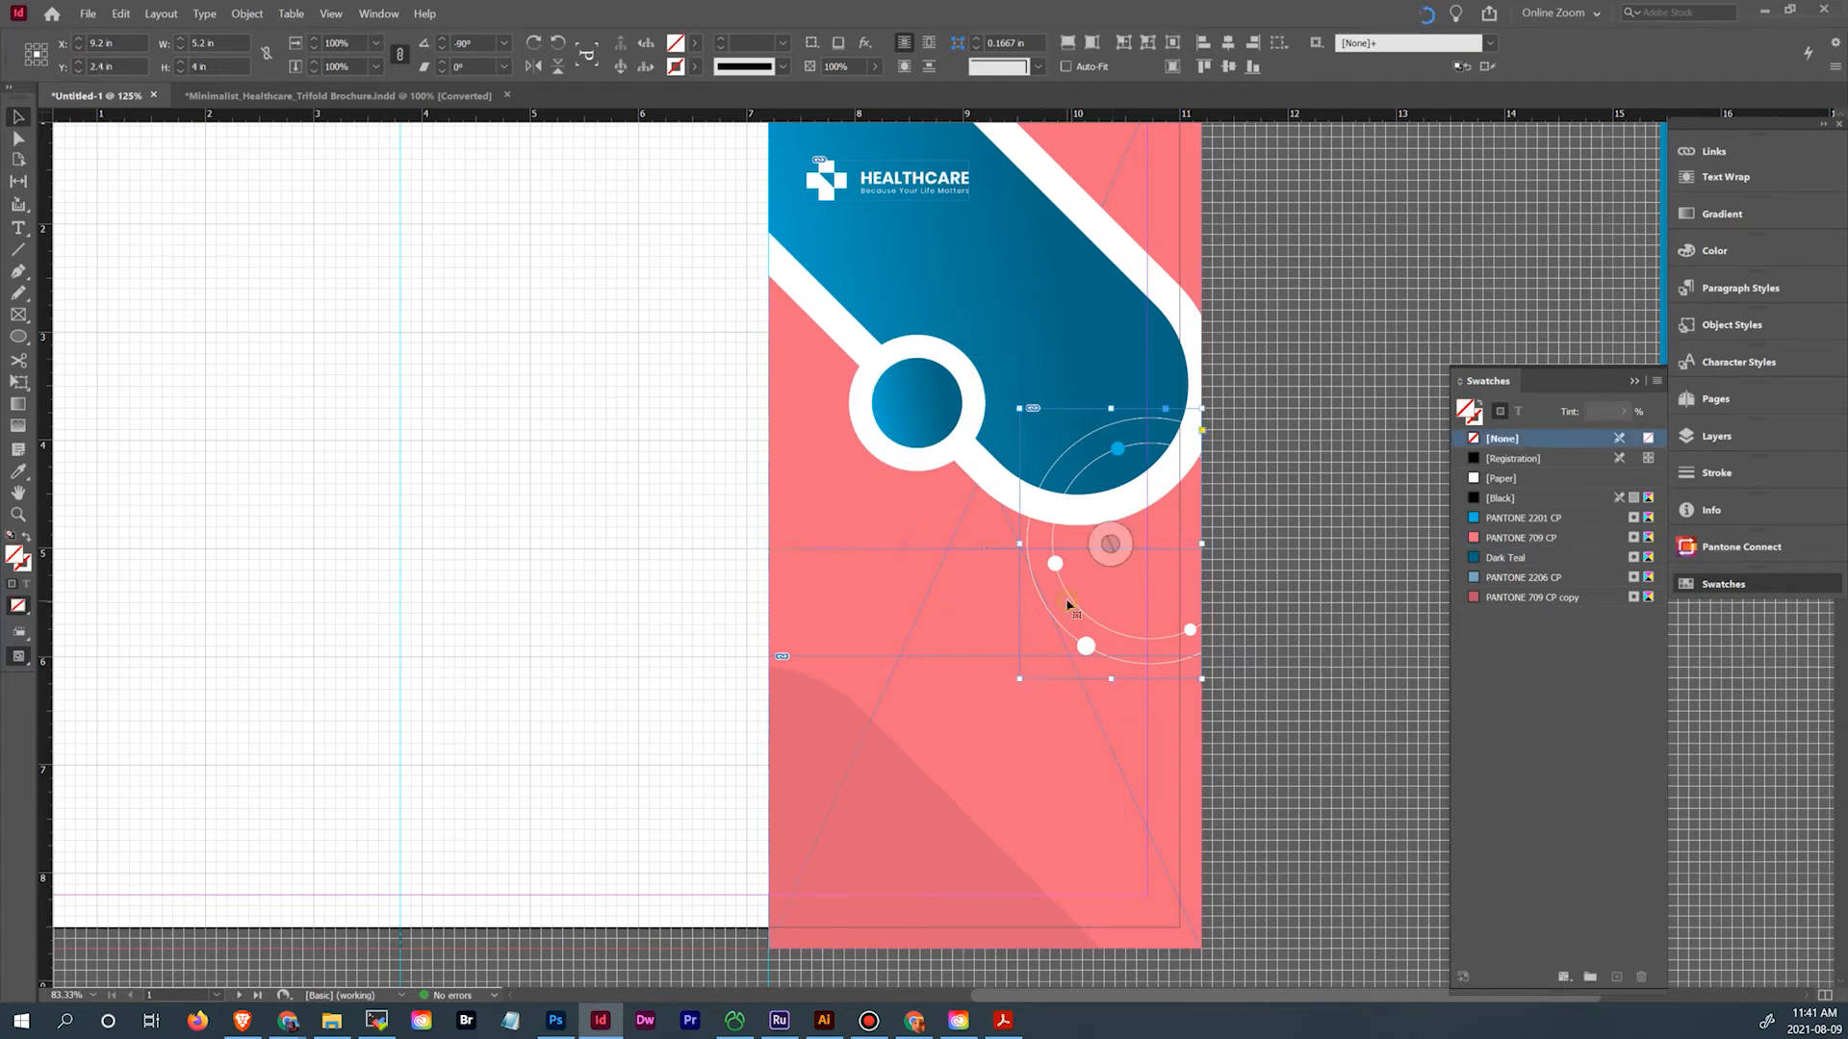
left_click(985, 803)
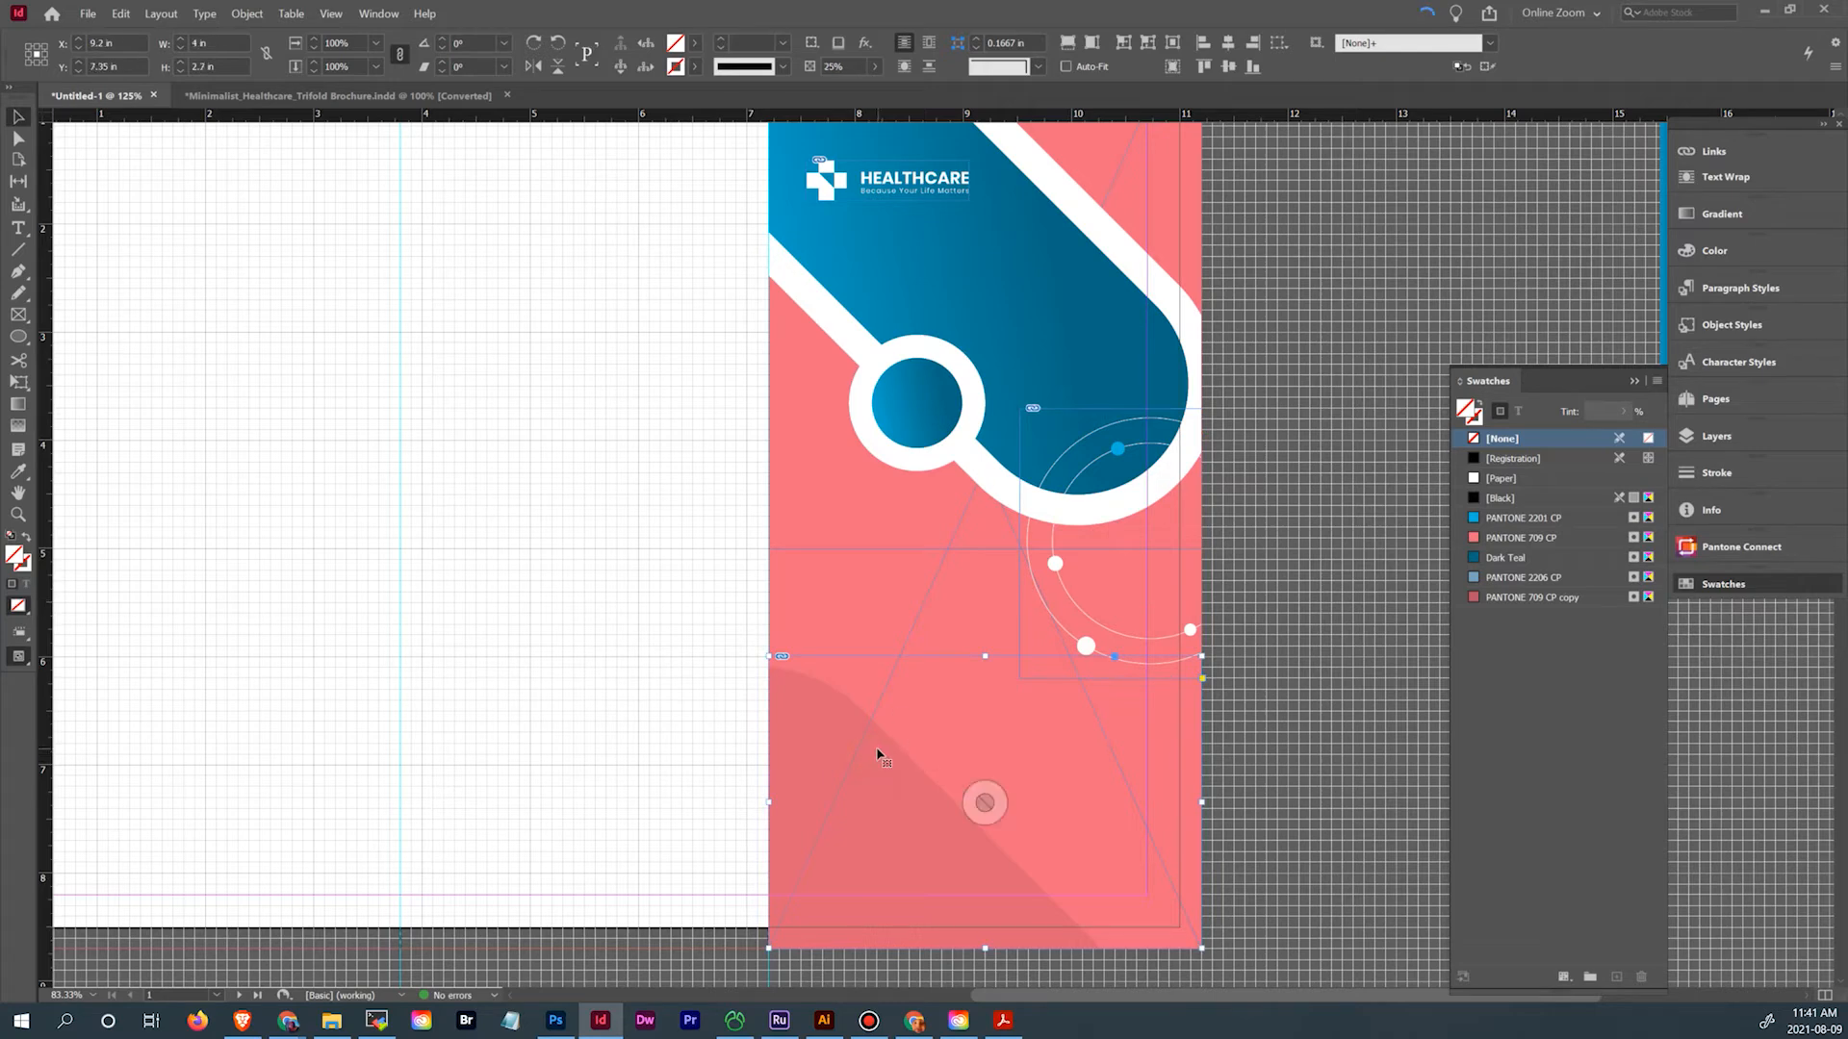
left_click(904, 176)
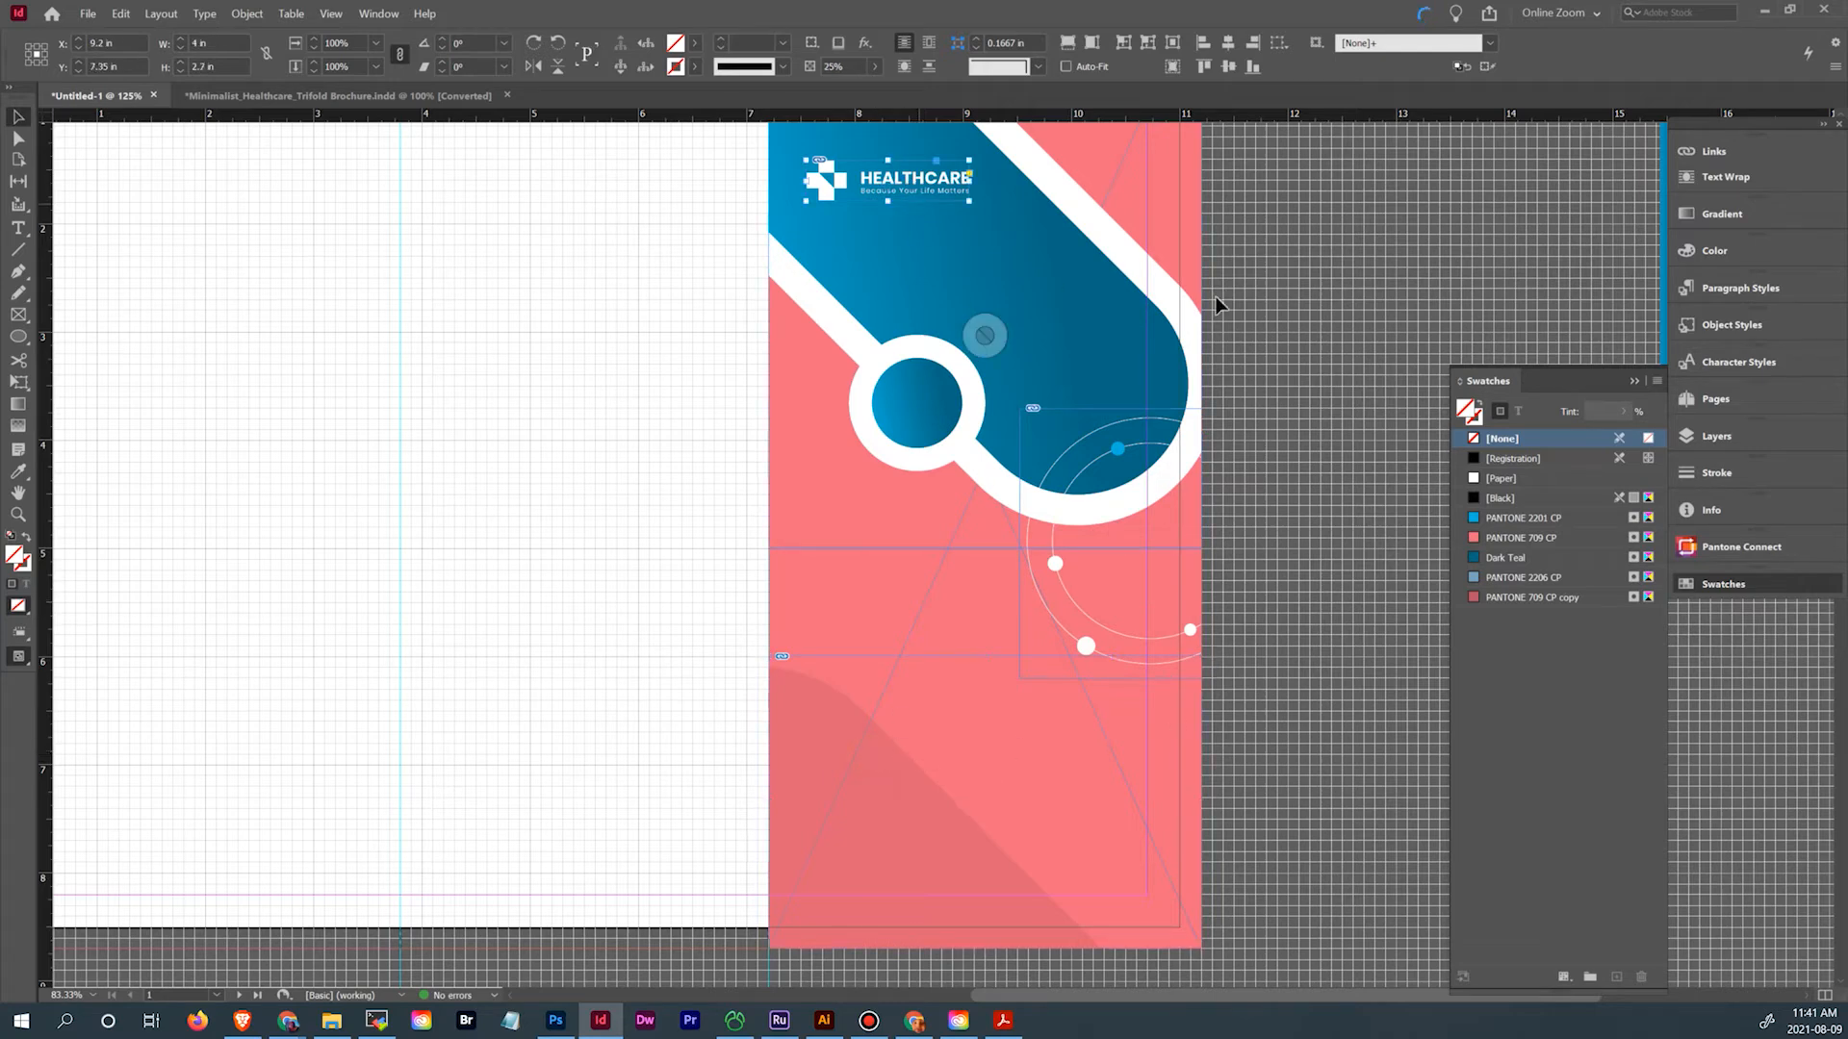
scroll(1266, 341, "up", 2)
scroll(1314, 366, "down", 1)
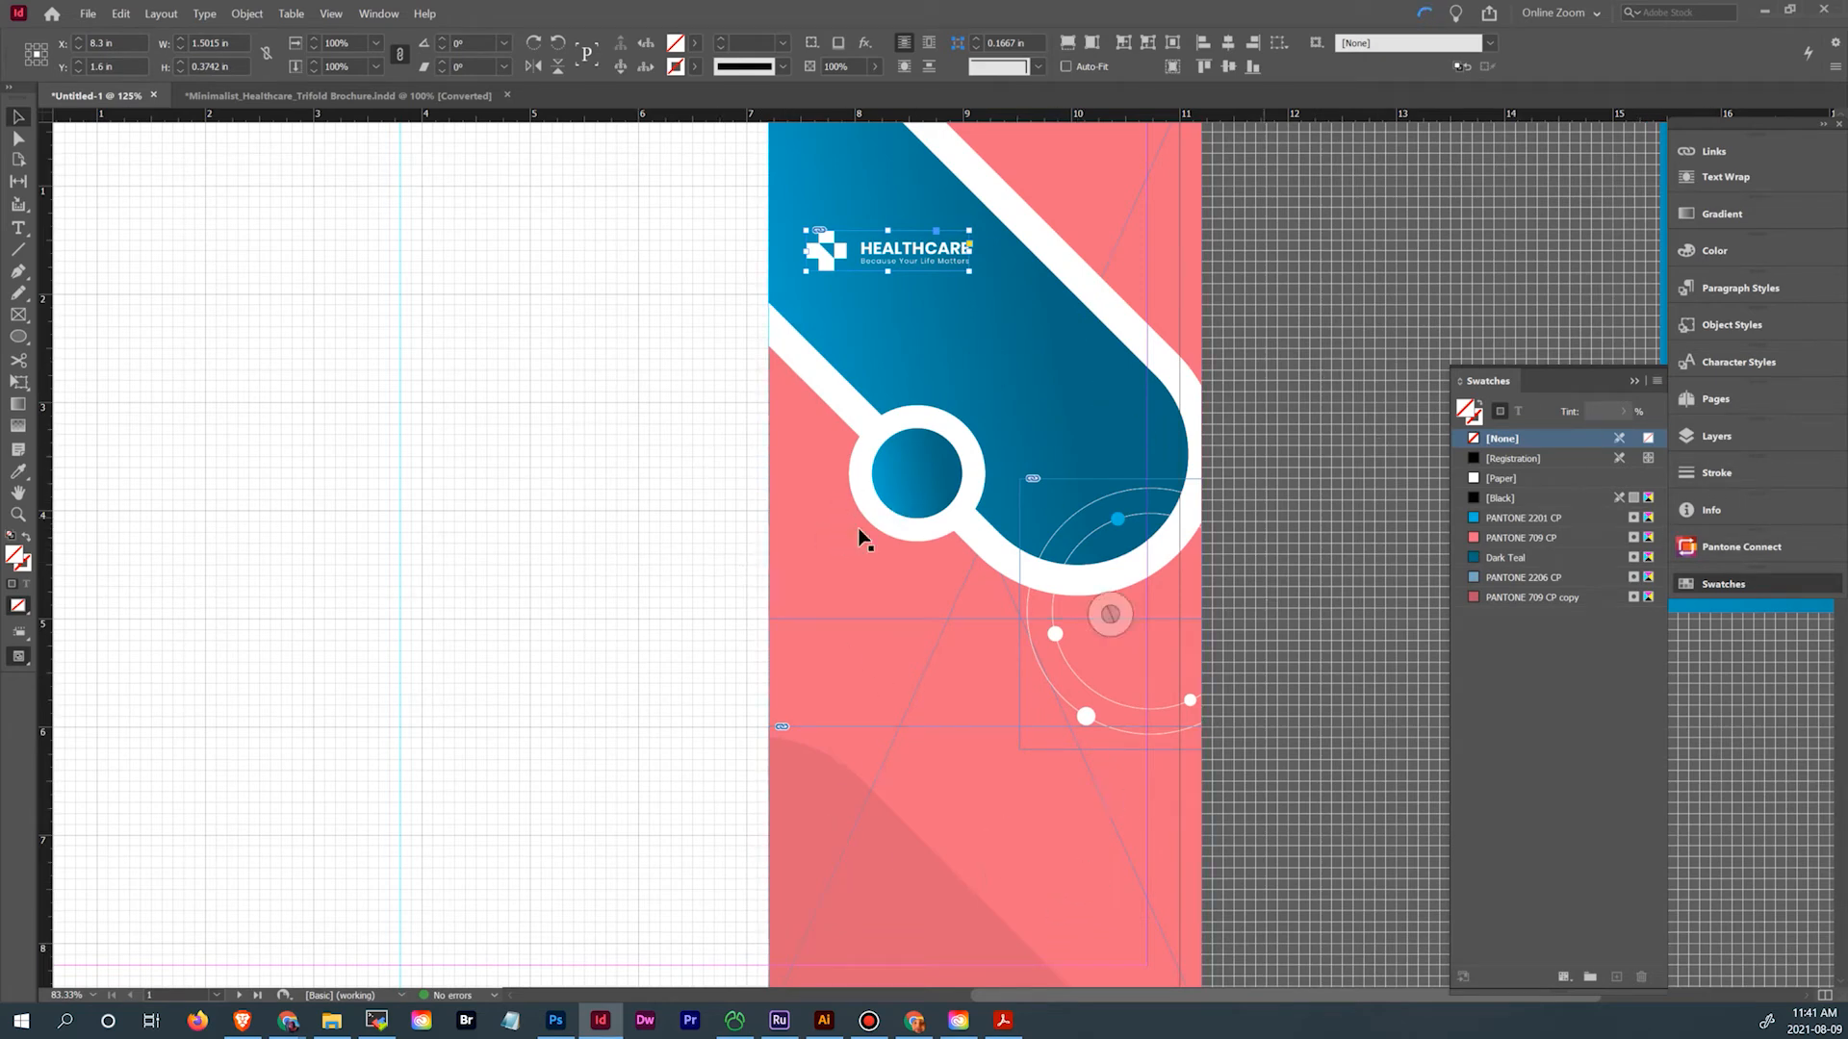
Rename Layer 1 as Graphics
left_click(1714, 438)
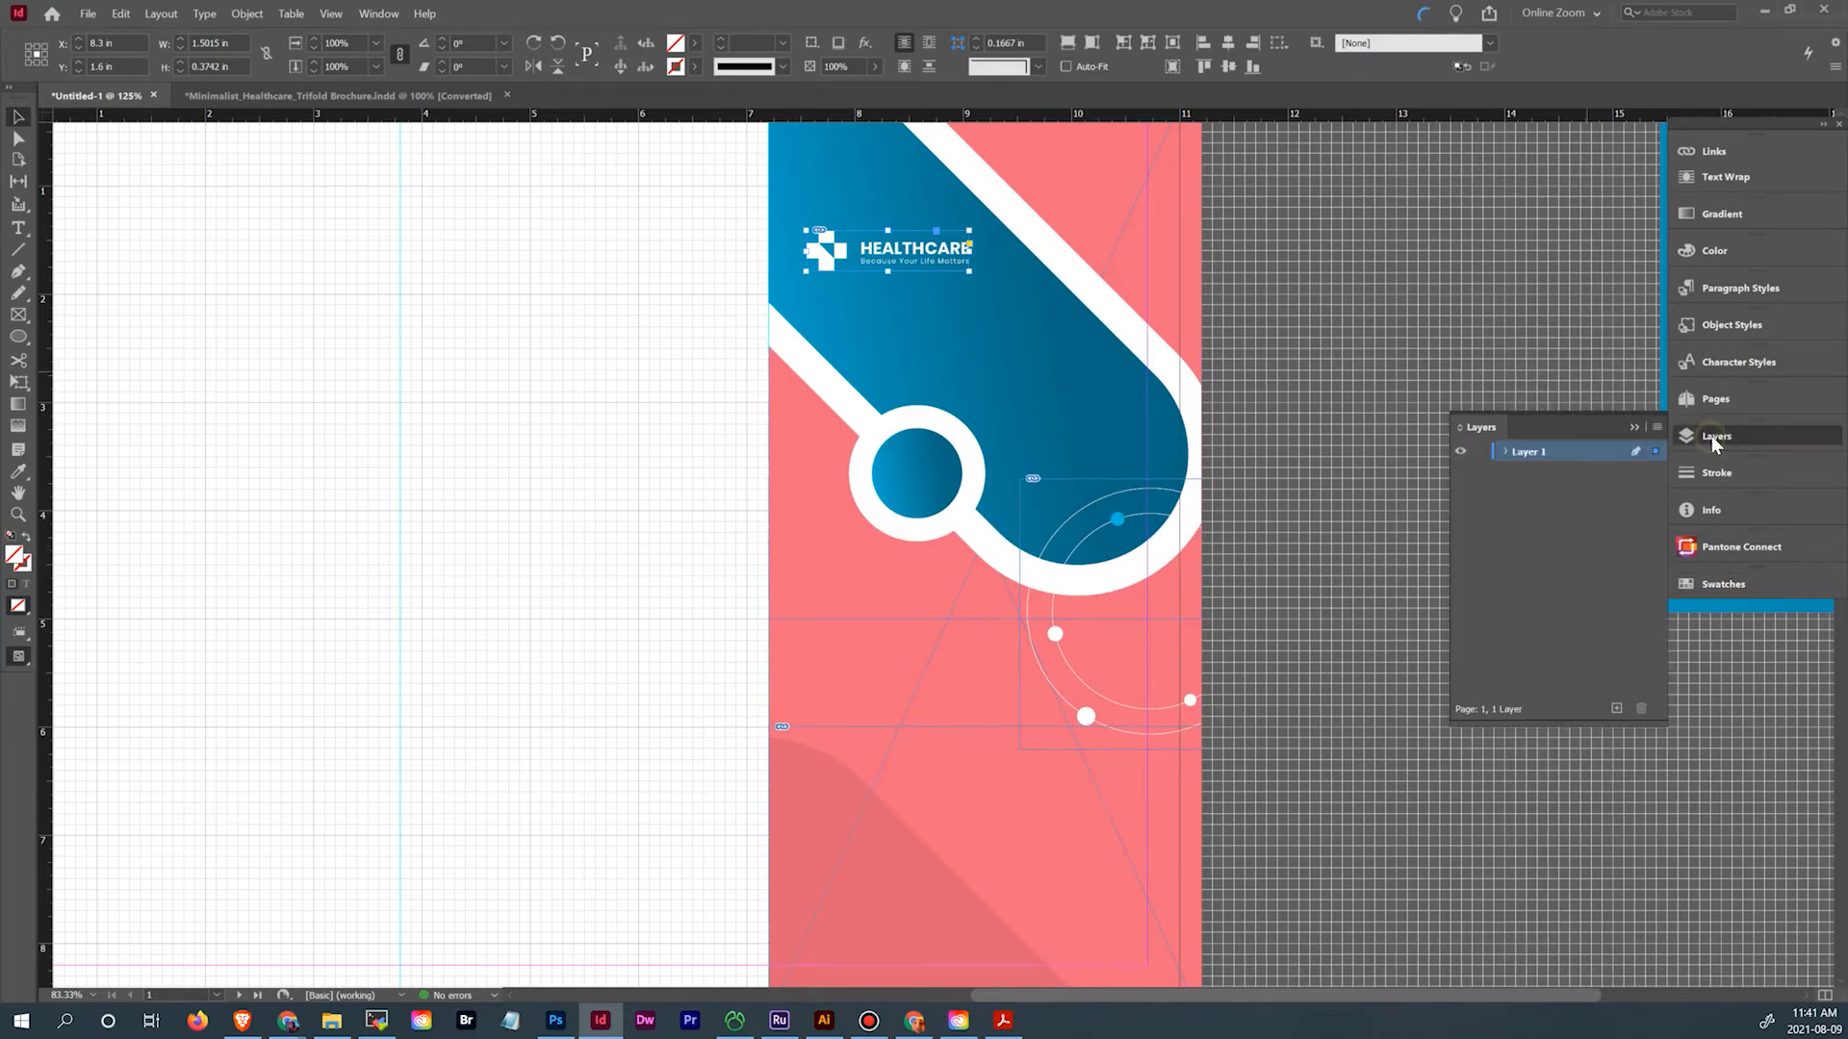
double_click(1540, 460)
type("Graphics")
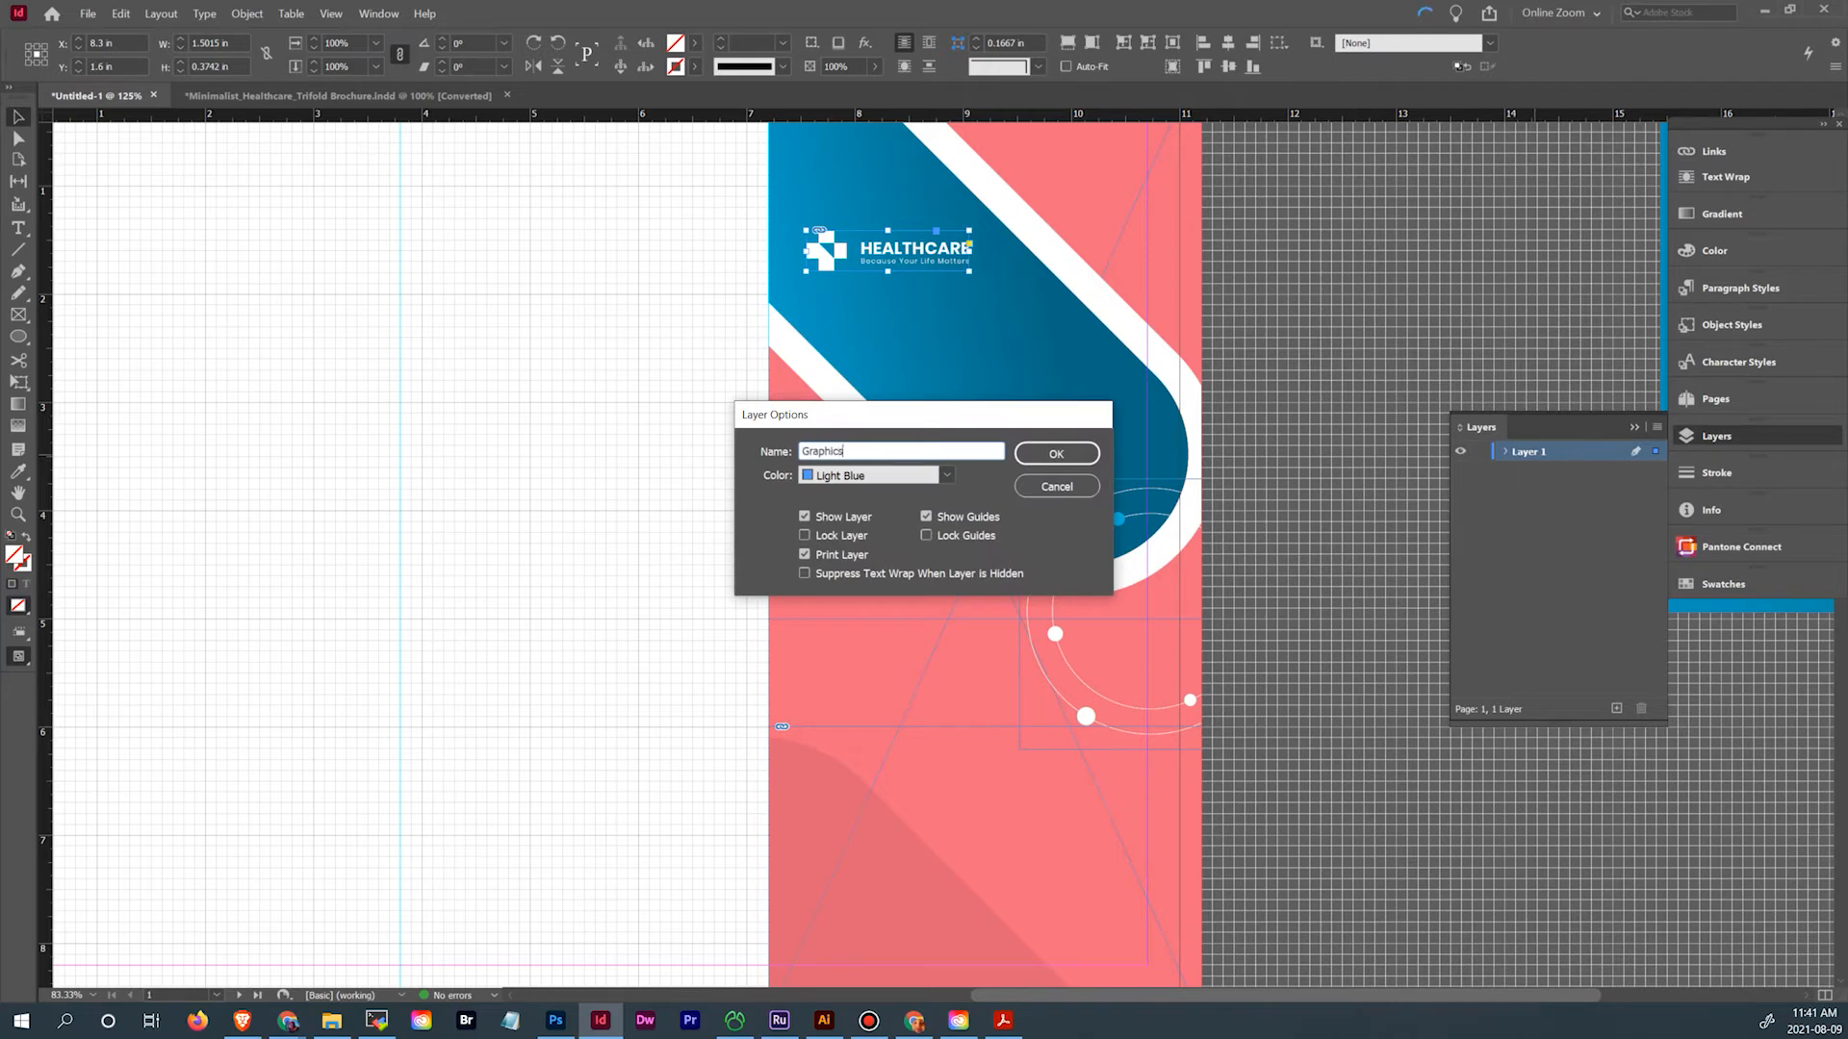
left_click(1070, 452)
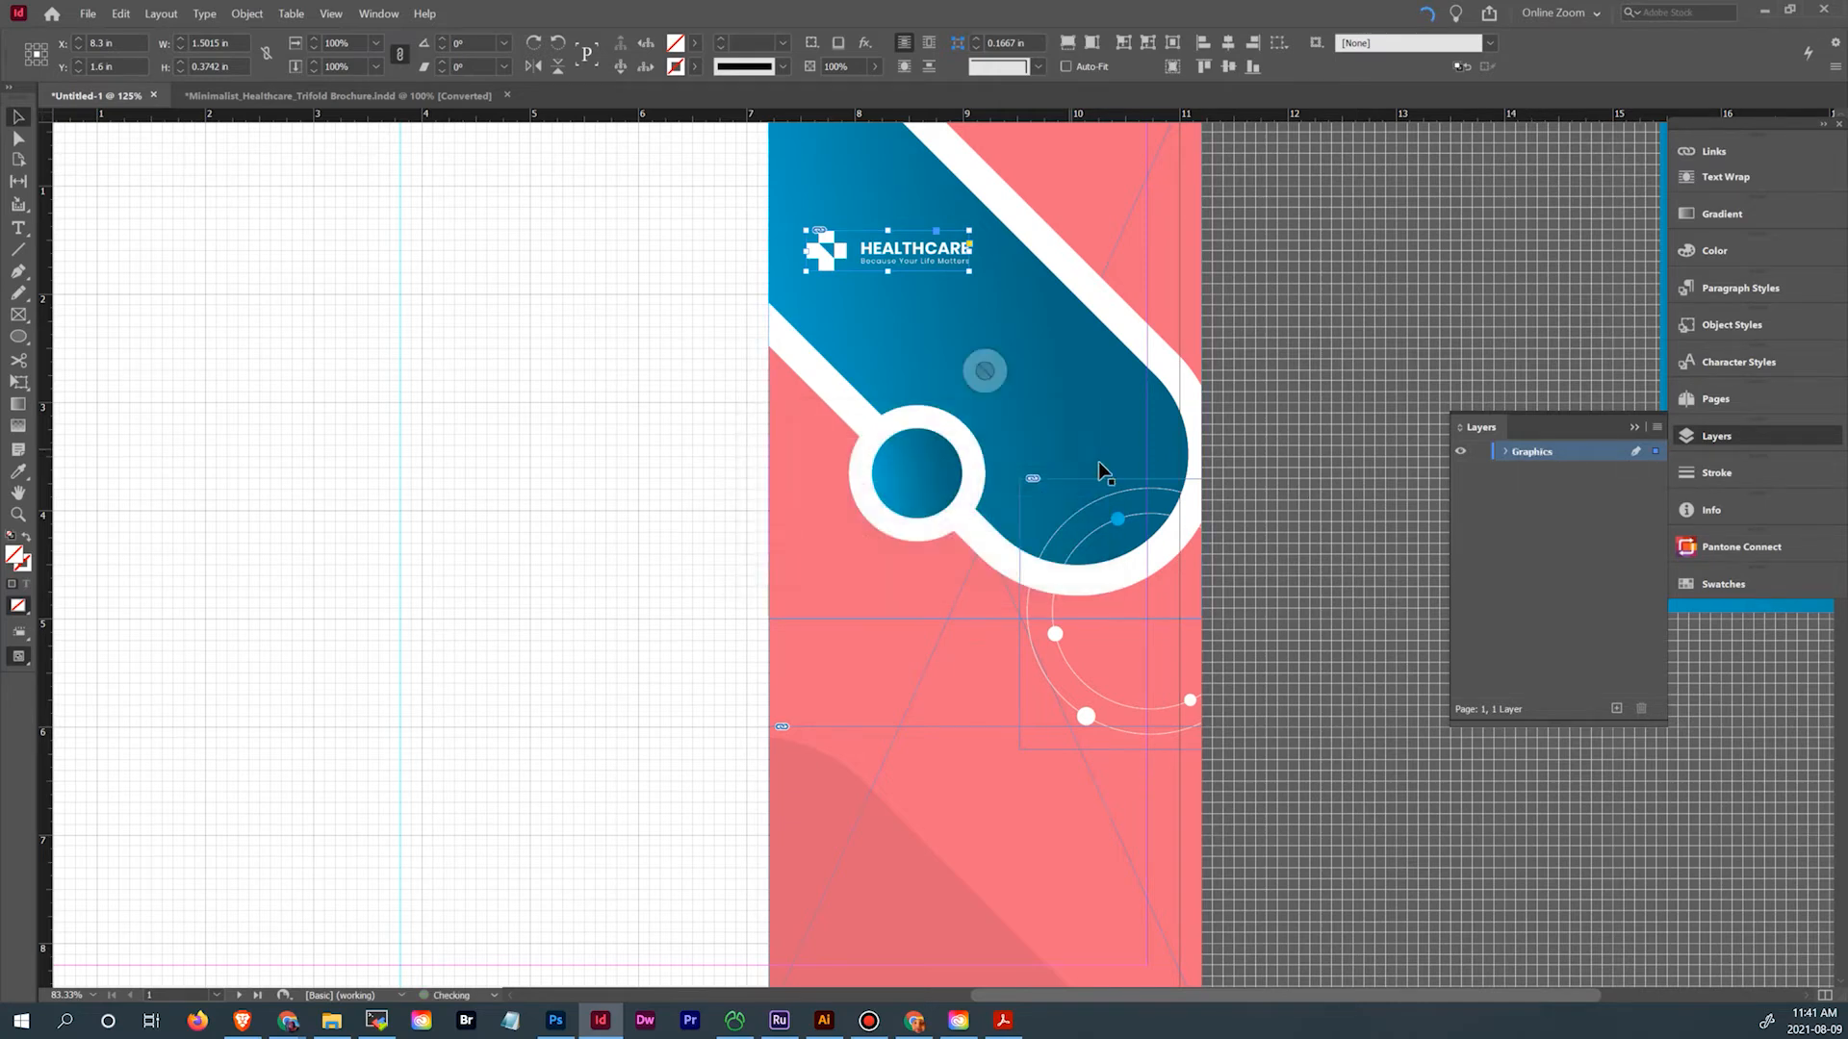
Create a new layer named Type above the Graphics layer, leaving the Graphics layer unlocked
left_click(1652, 427)
left_click(1555, 437)
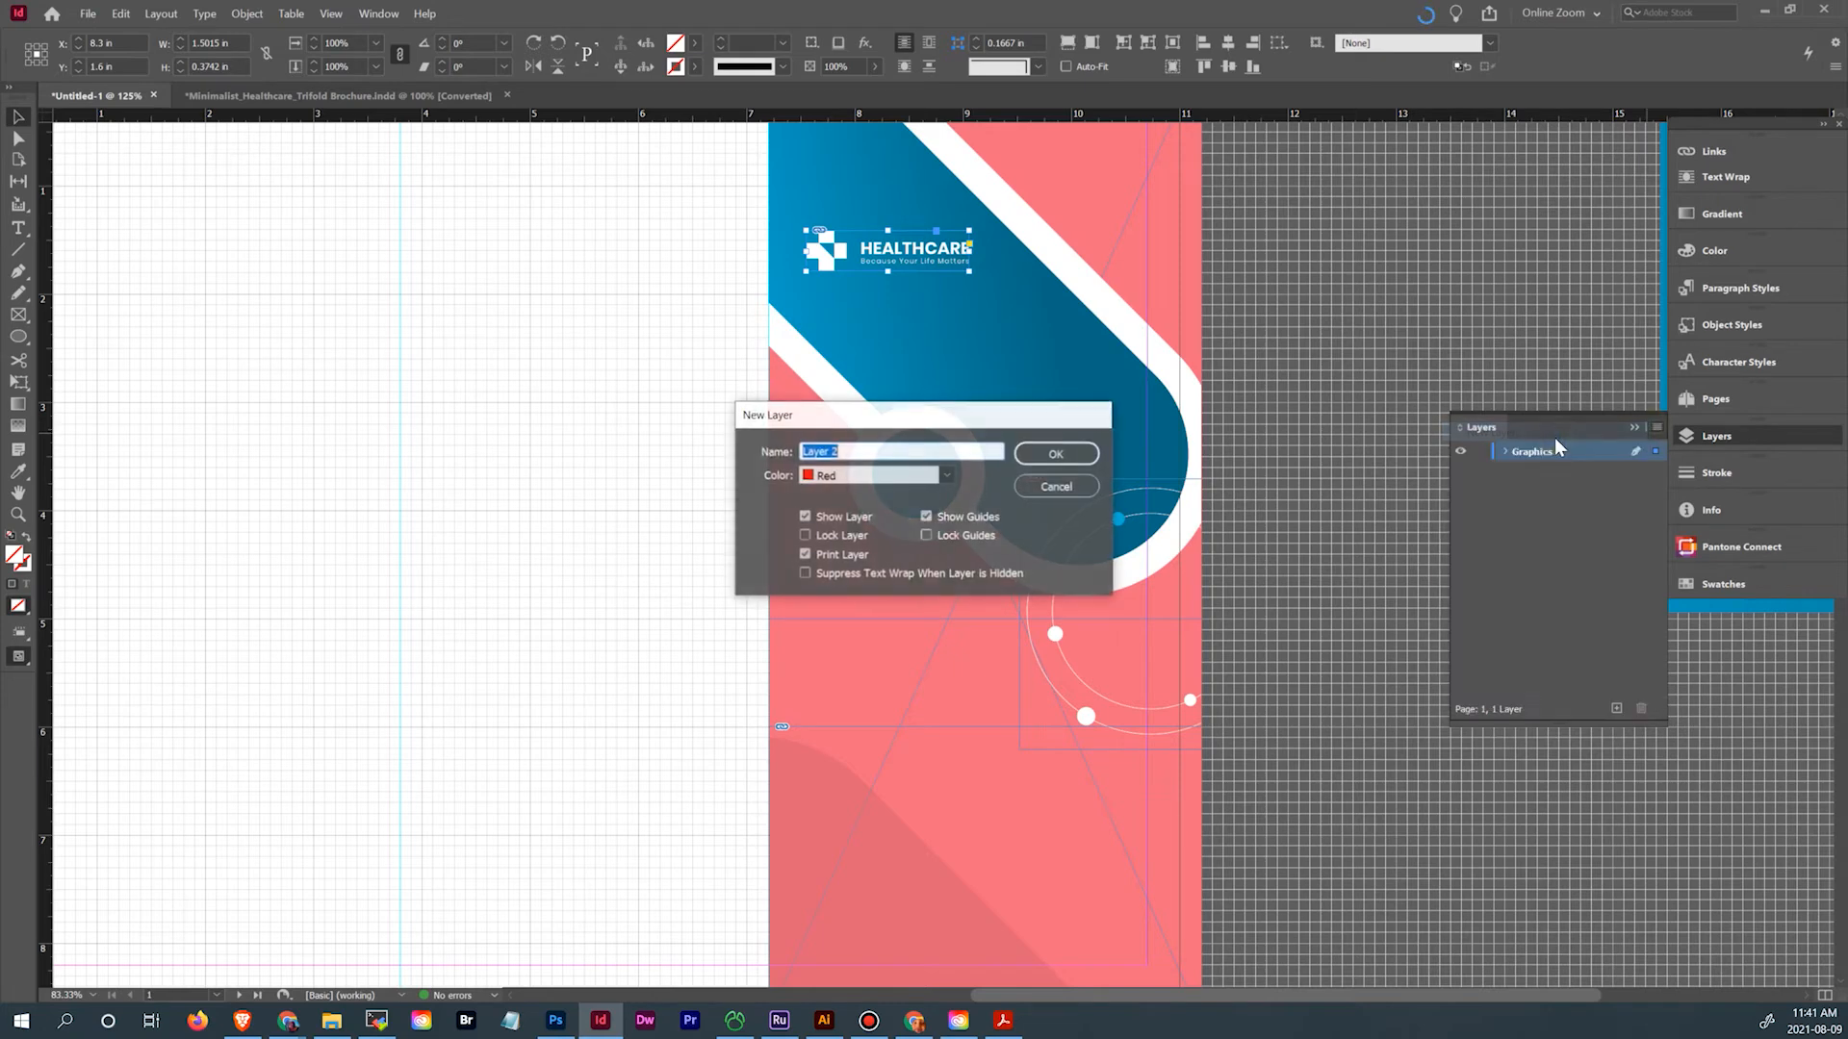
type("Type")
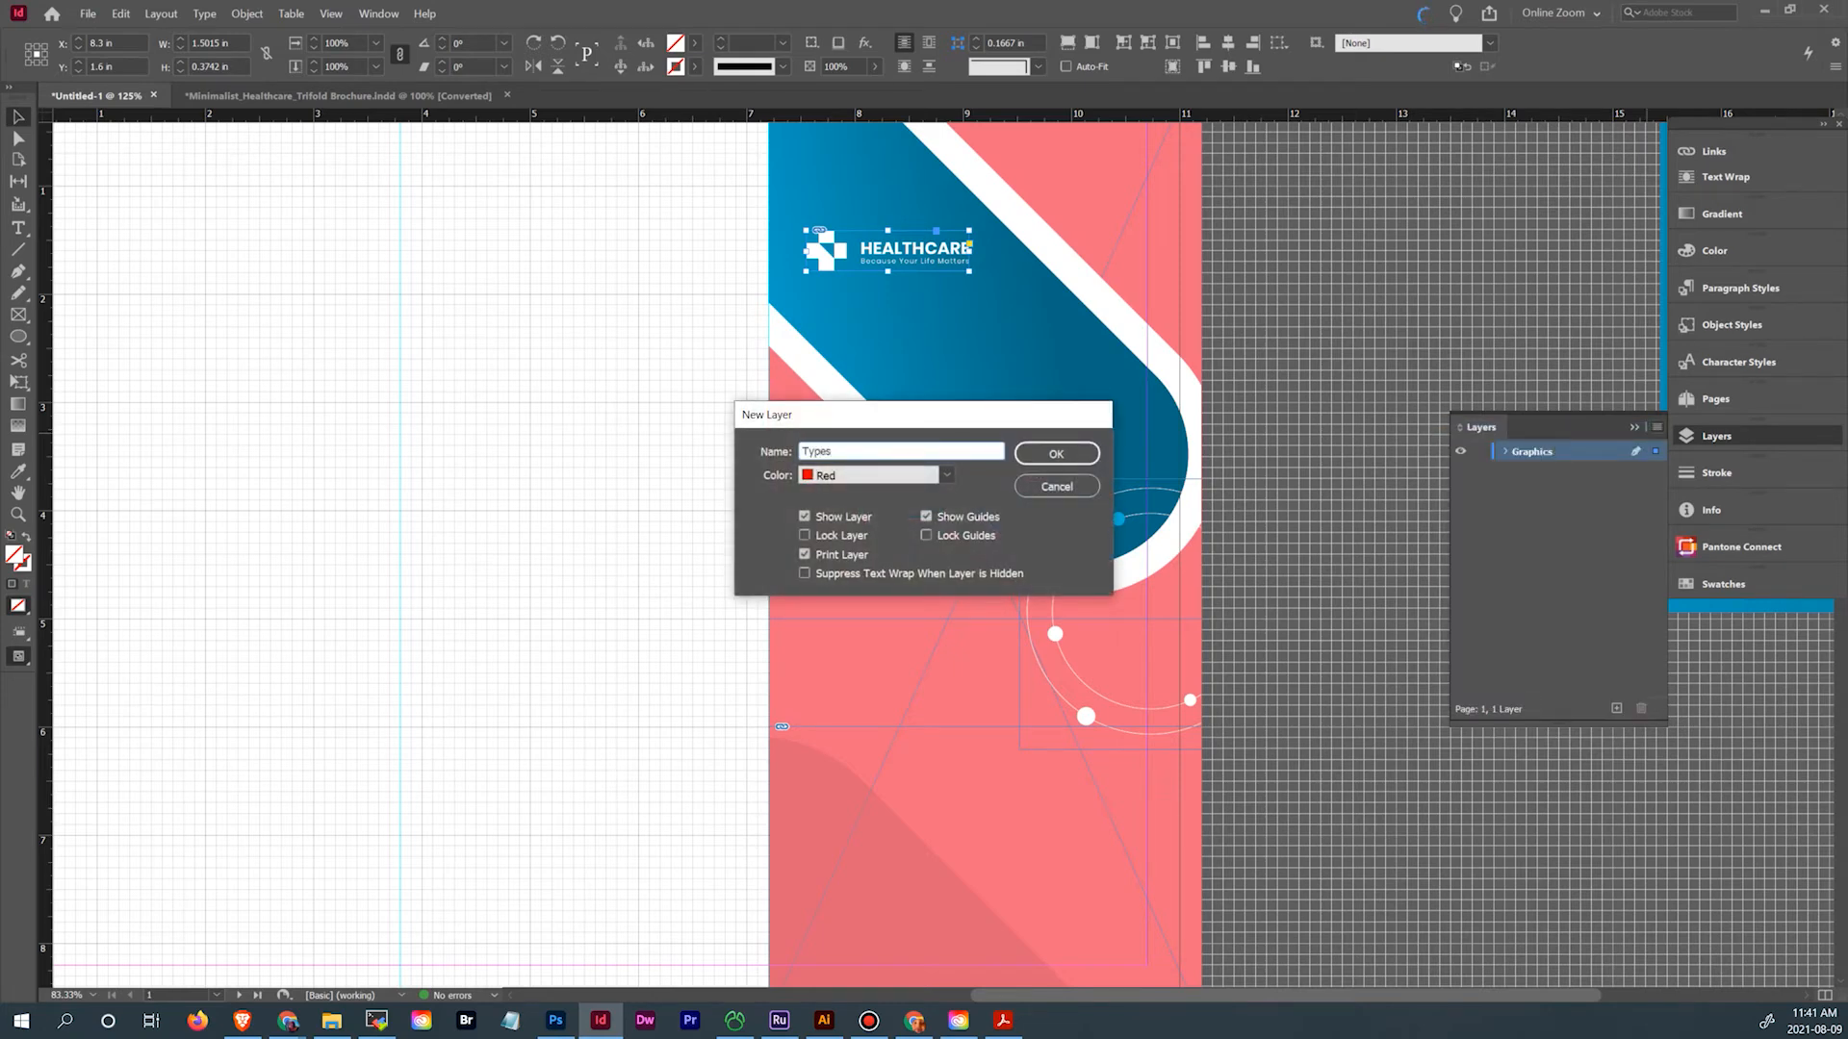
left_click(1056, 454)
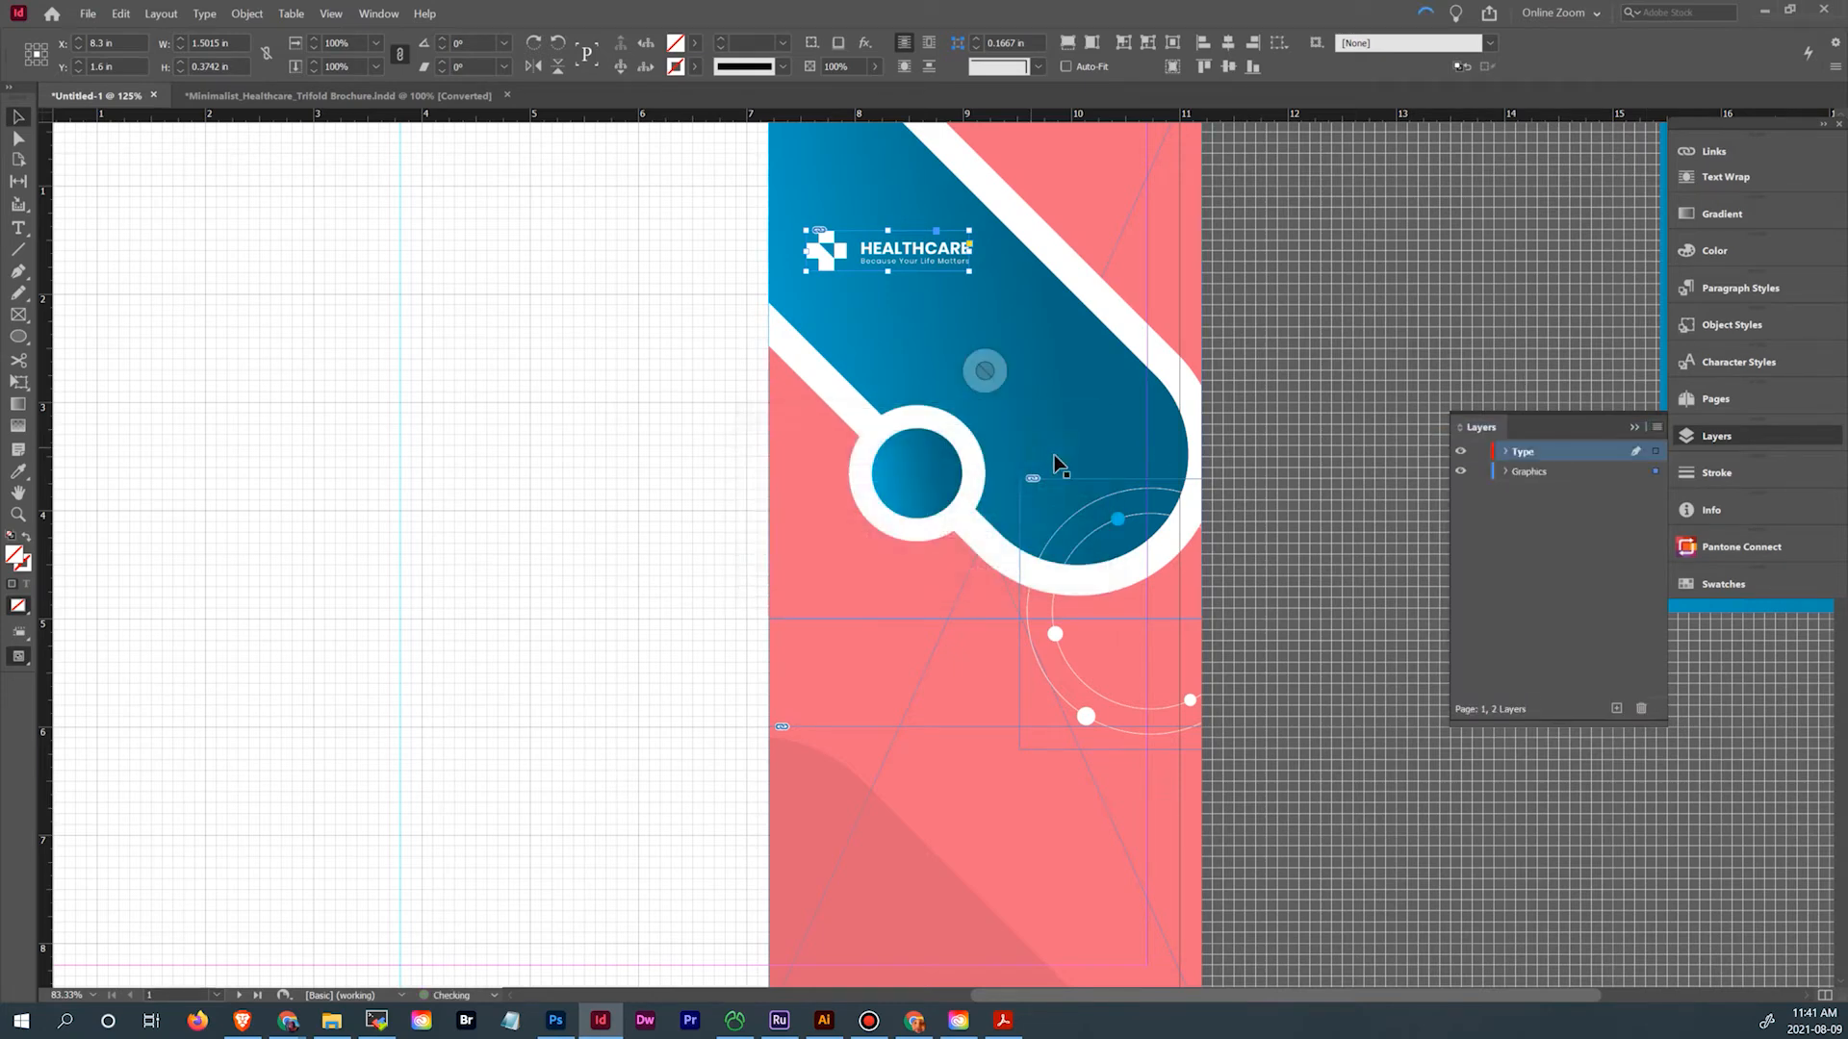
left_click(1351, 597)
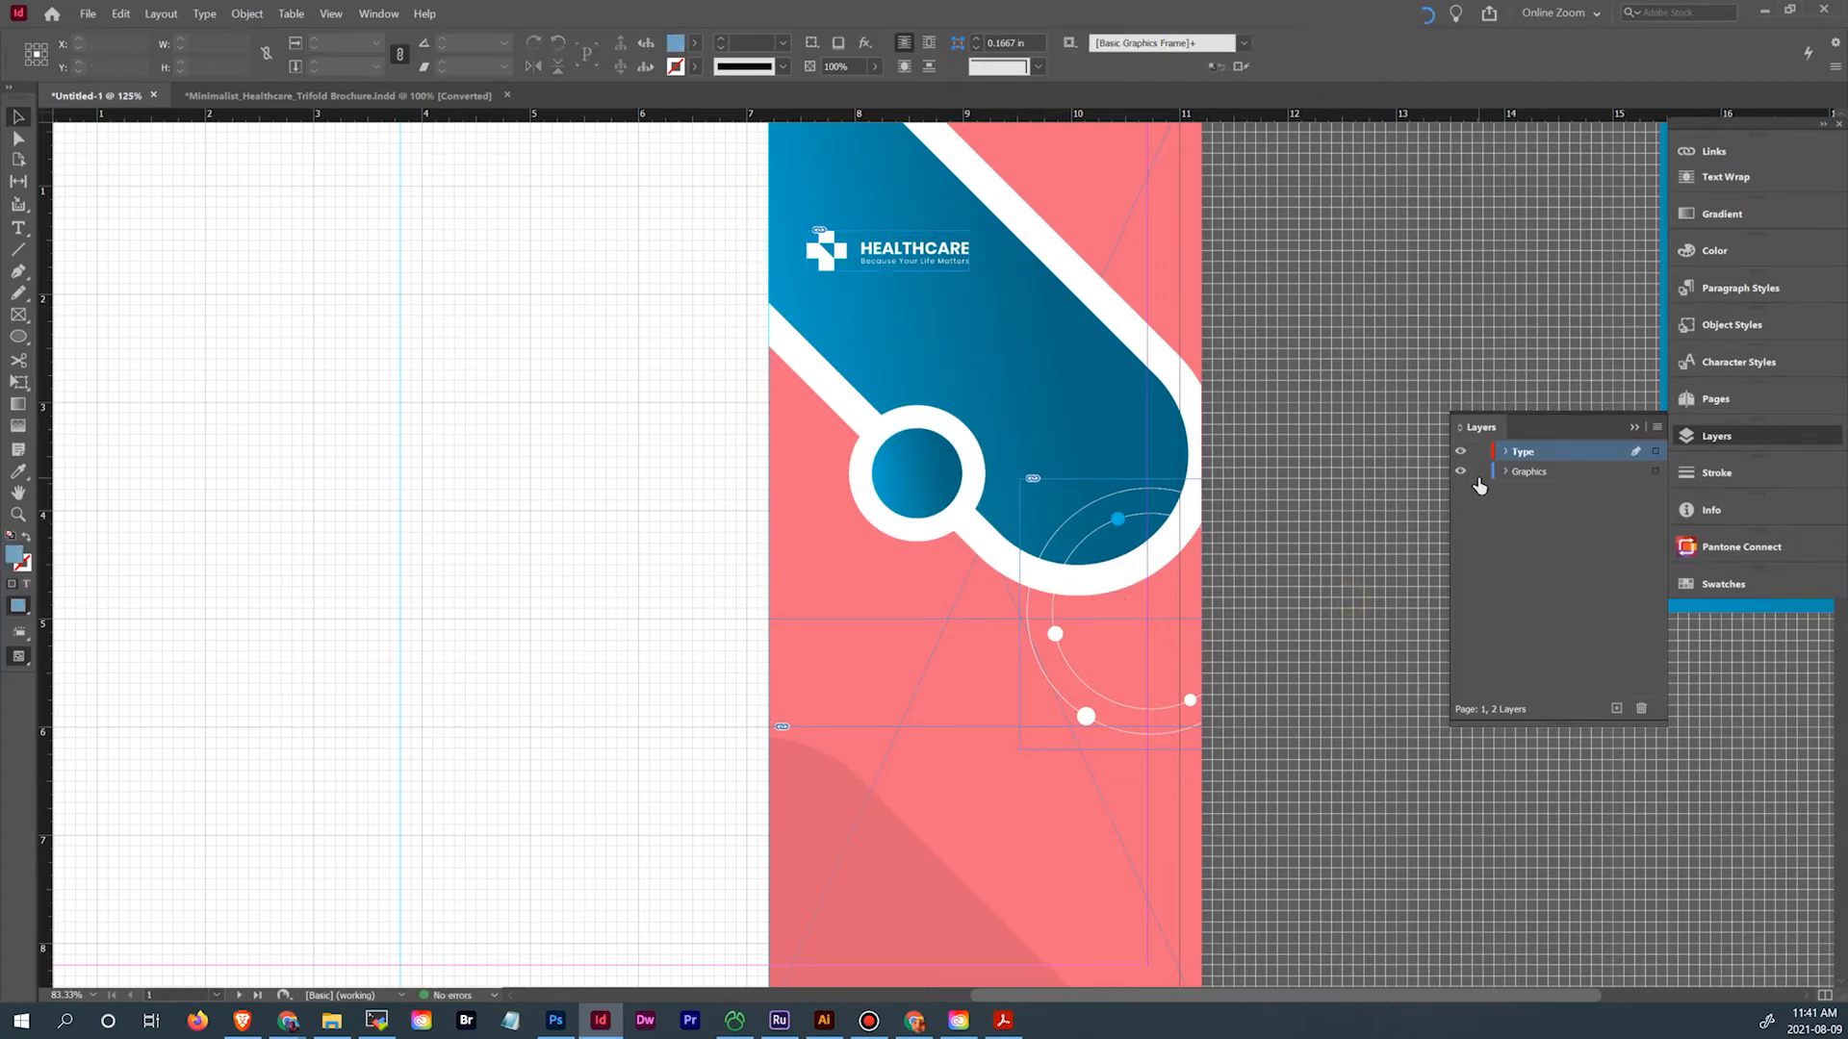
left_click(1480, 470)
left_click(1483, 472)
Delete the two dashed fold marks at the upper edge of page 1
left_click_drag(1241, 358, 1345, 476)
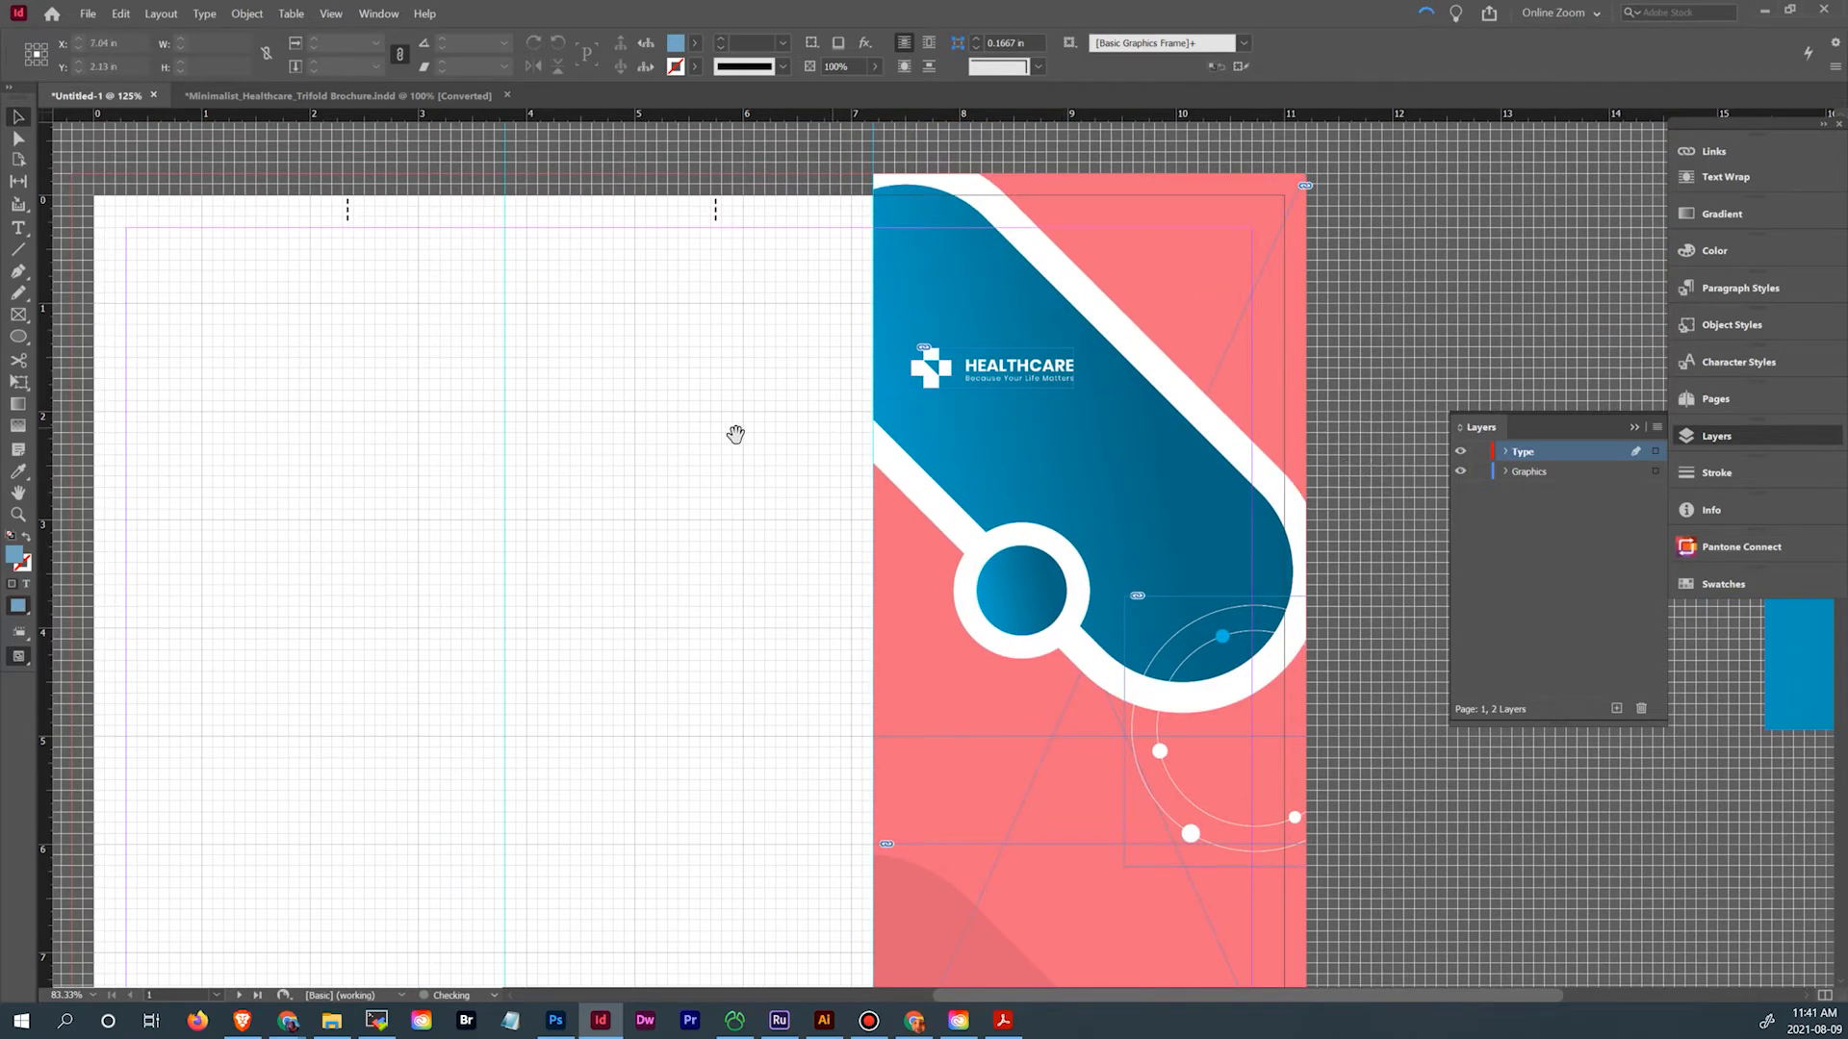
left_click_drag(735, 433, 895, 551)
left_click(873, 303)
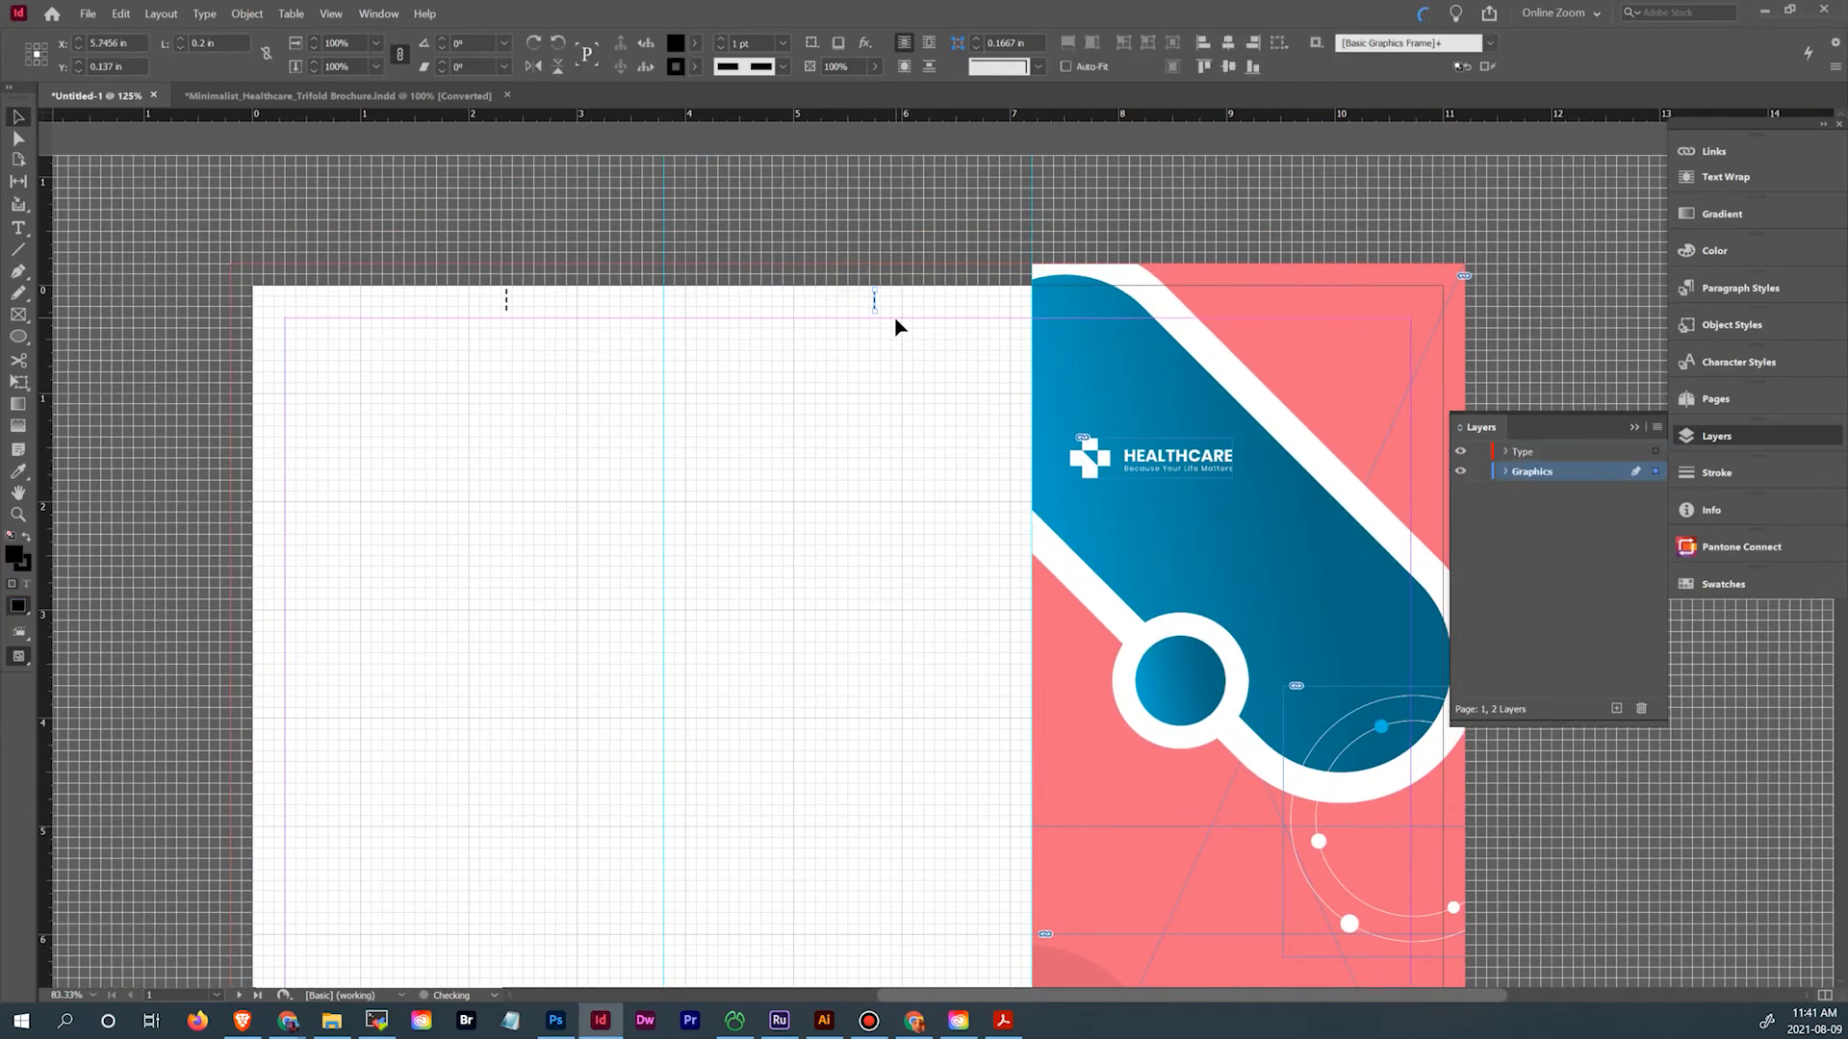
left_click_drag(457, 275, 935, 371)
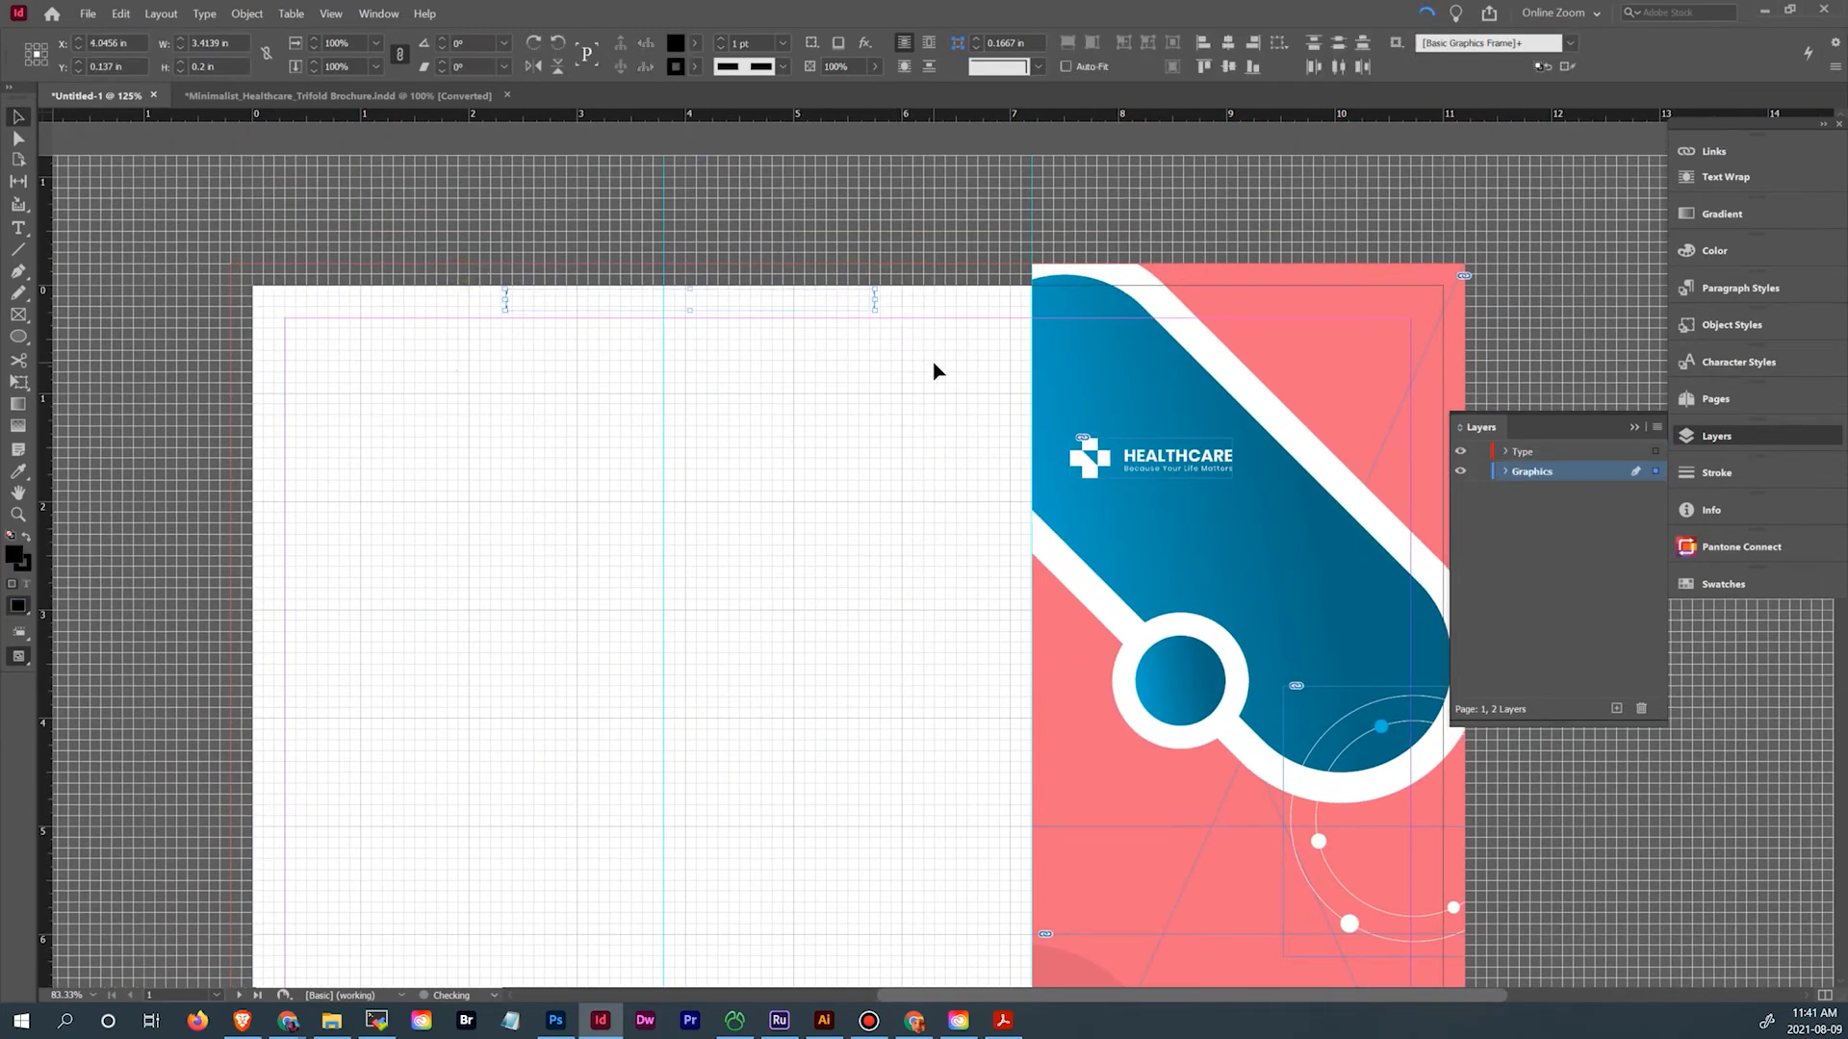
left_click(936, 371)
Open the A-Master page and inspect its upper edge around both fold guides up close
left_click(1721, 402)
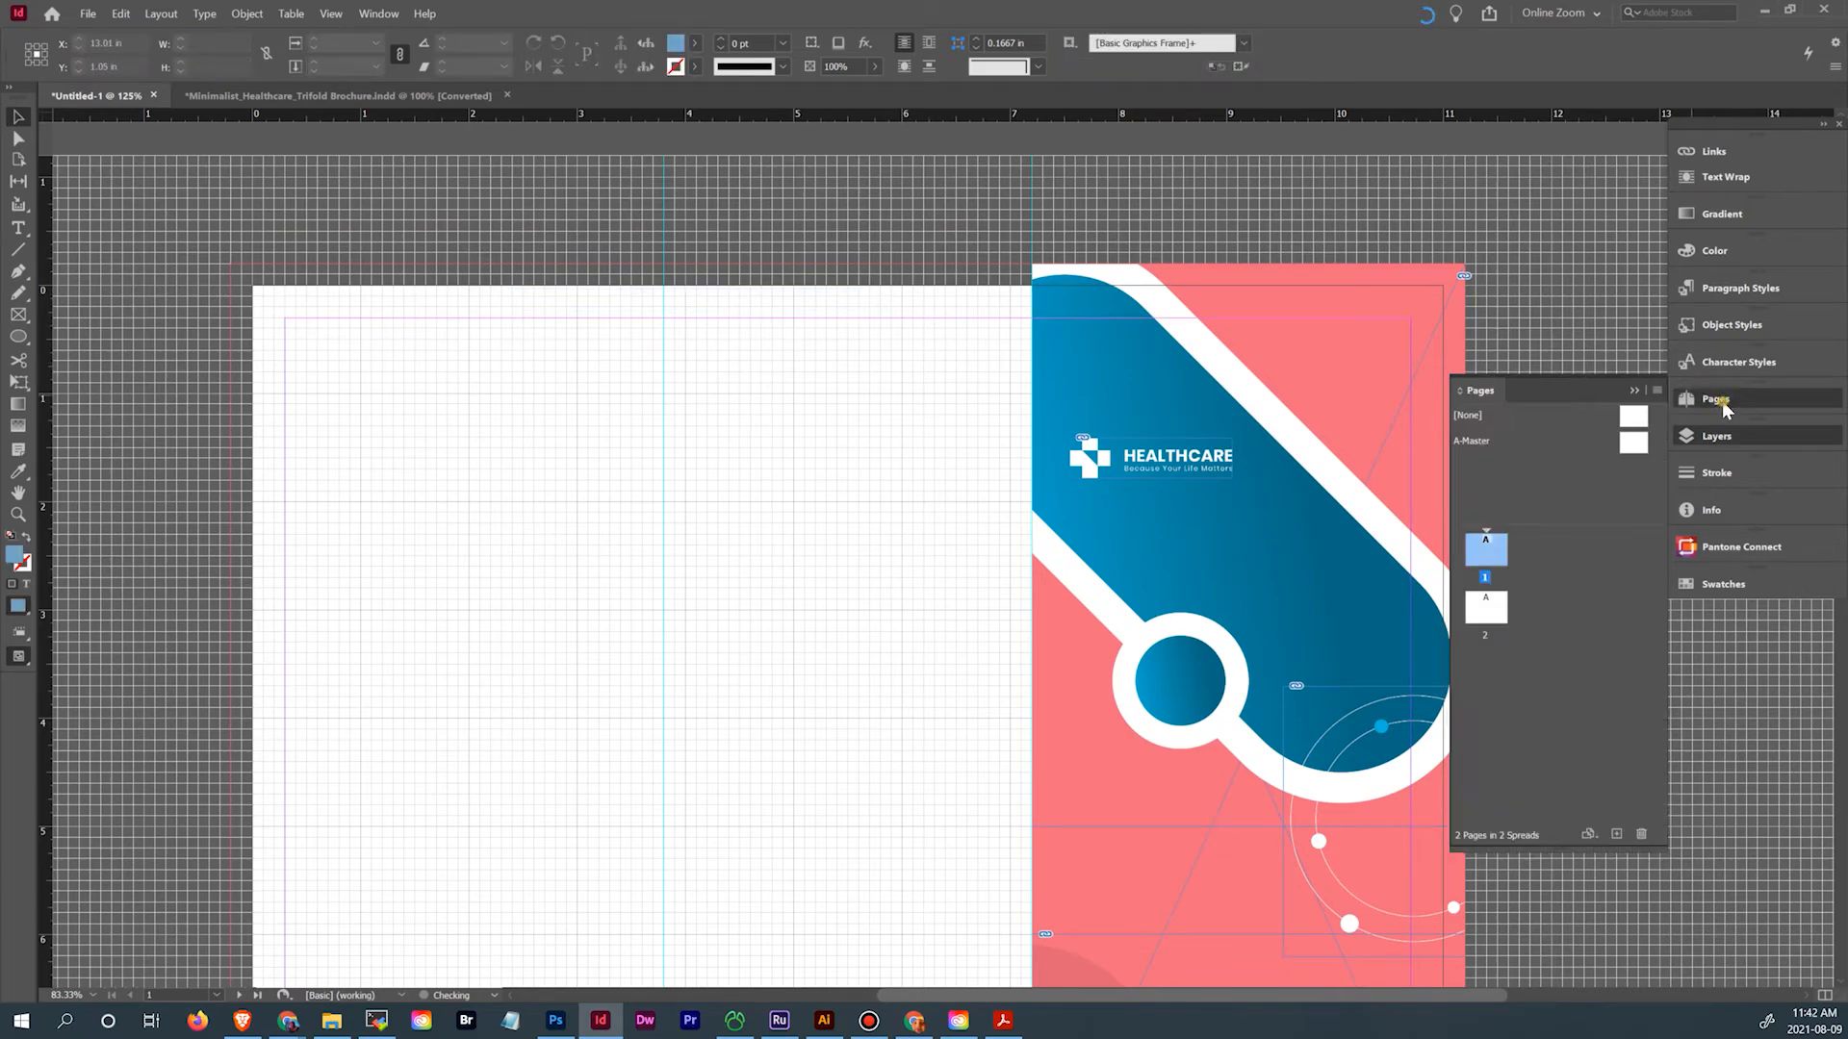
left_click(1719, 403)
left_click(1718, 401)
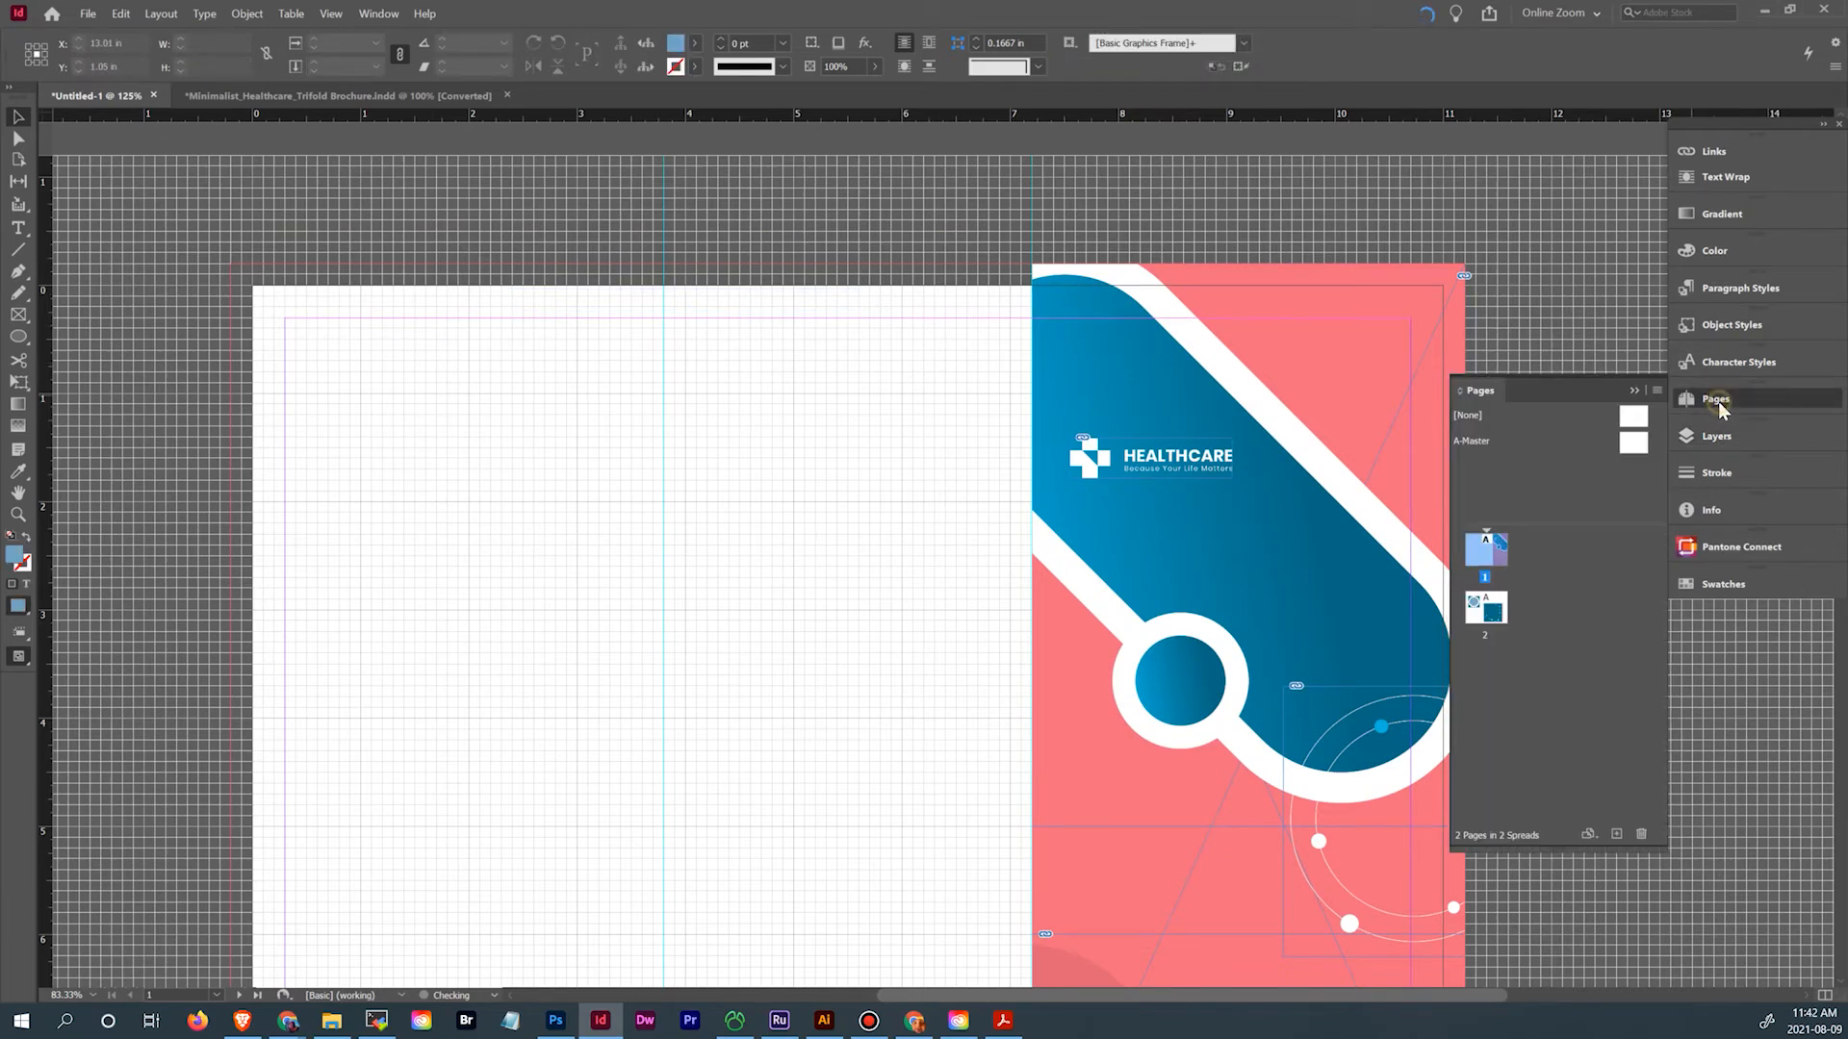
double_click(1634, 445)
left_click(1031, 281)
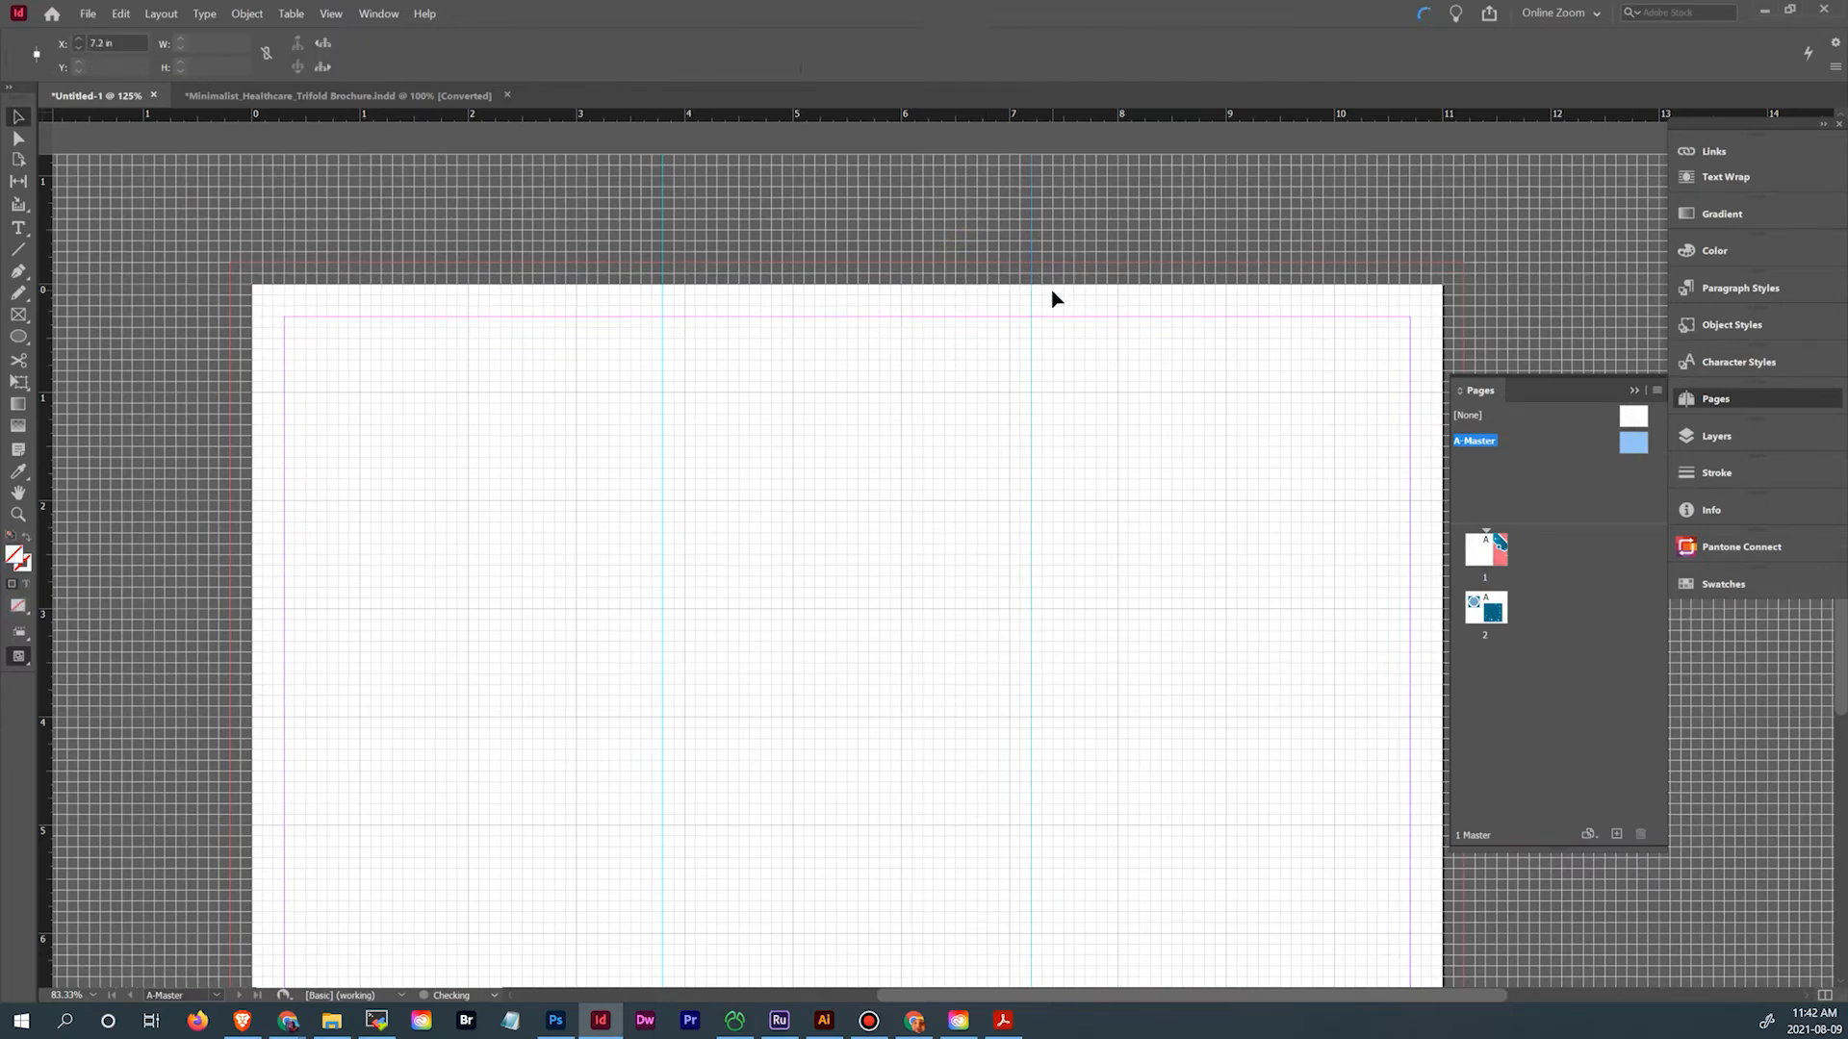
key("ctrl+equal")
key("ctrl+equal")
key("ctrl+equal")
key("ctrl+equal")
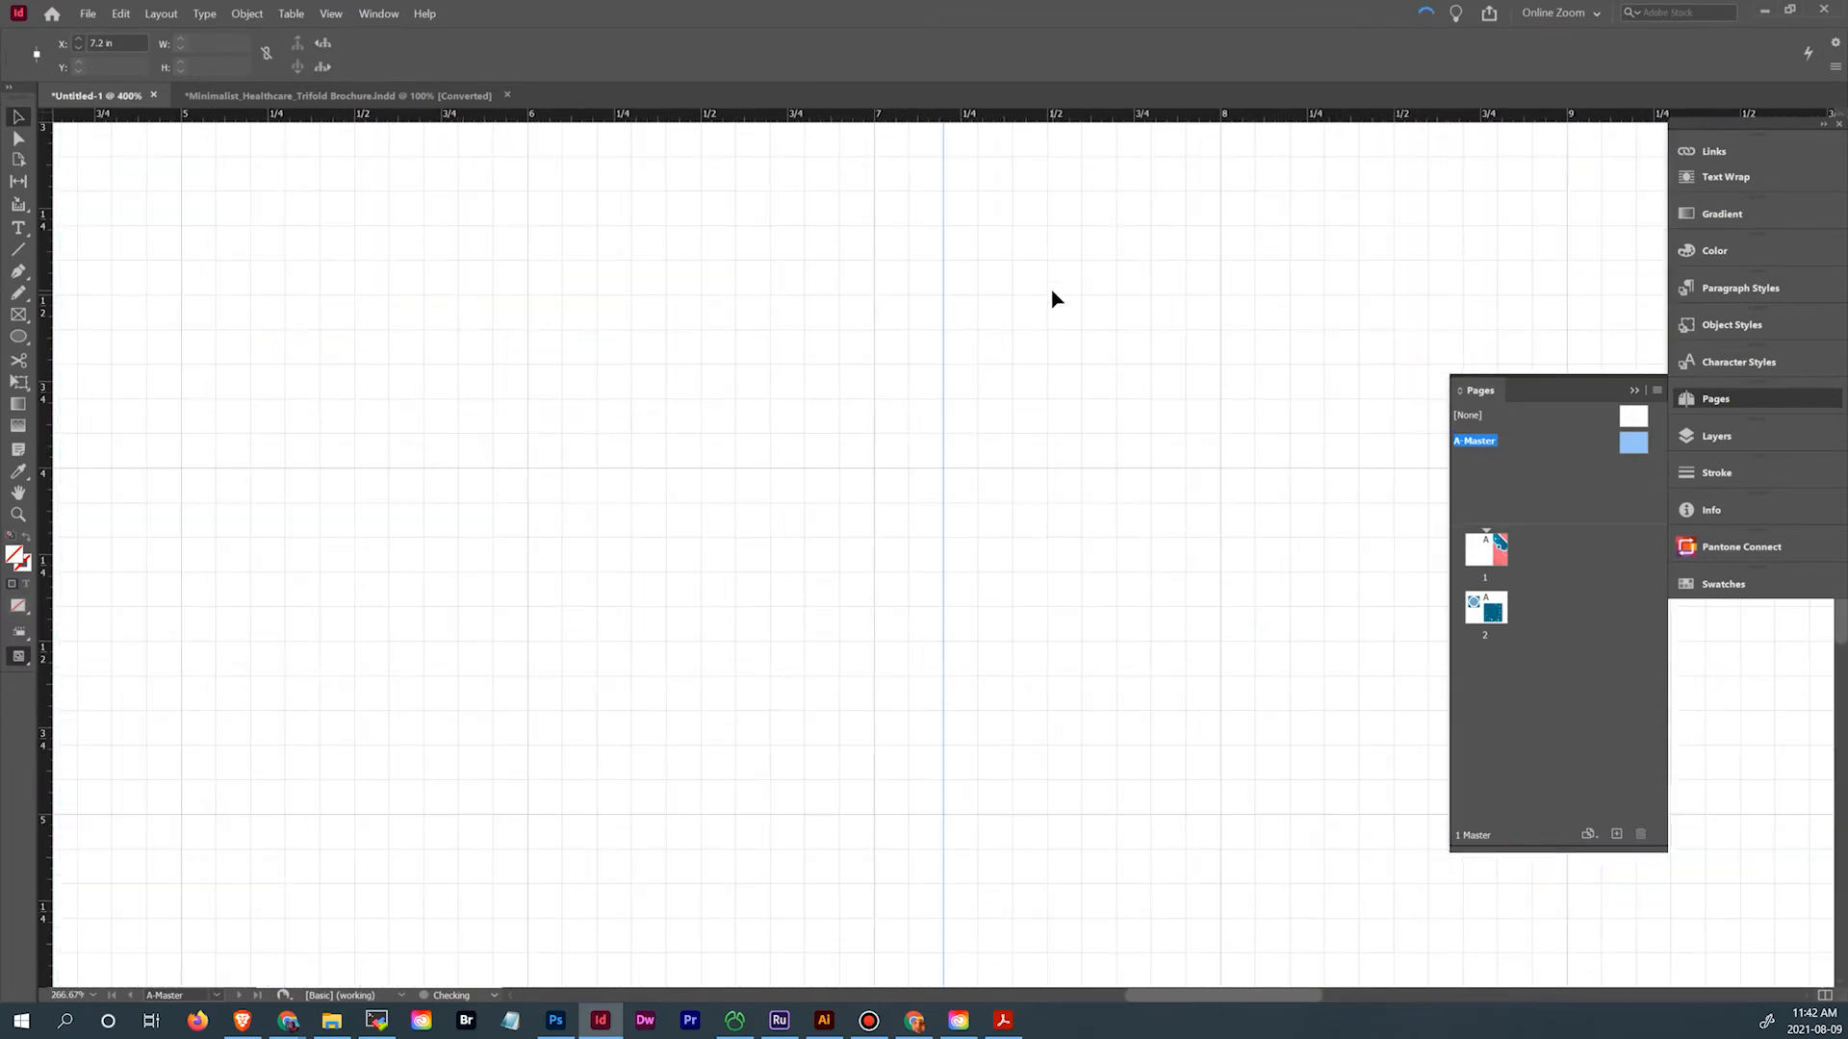
left_click_drag(1052, 298, 1173, 500)
scroll(1192, 337, "up", 10)
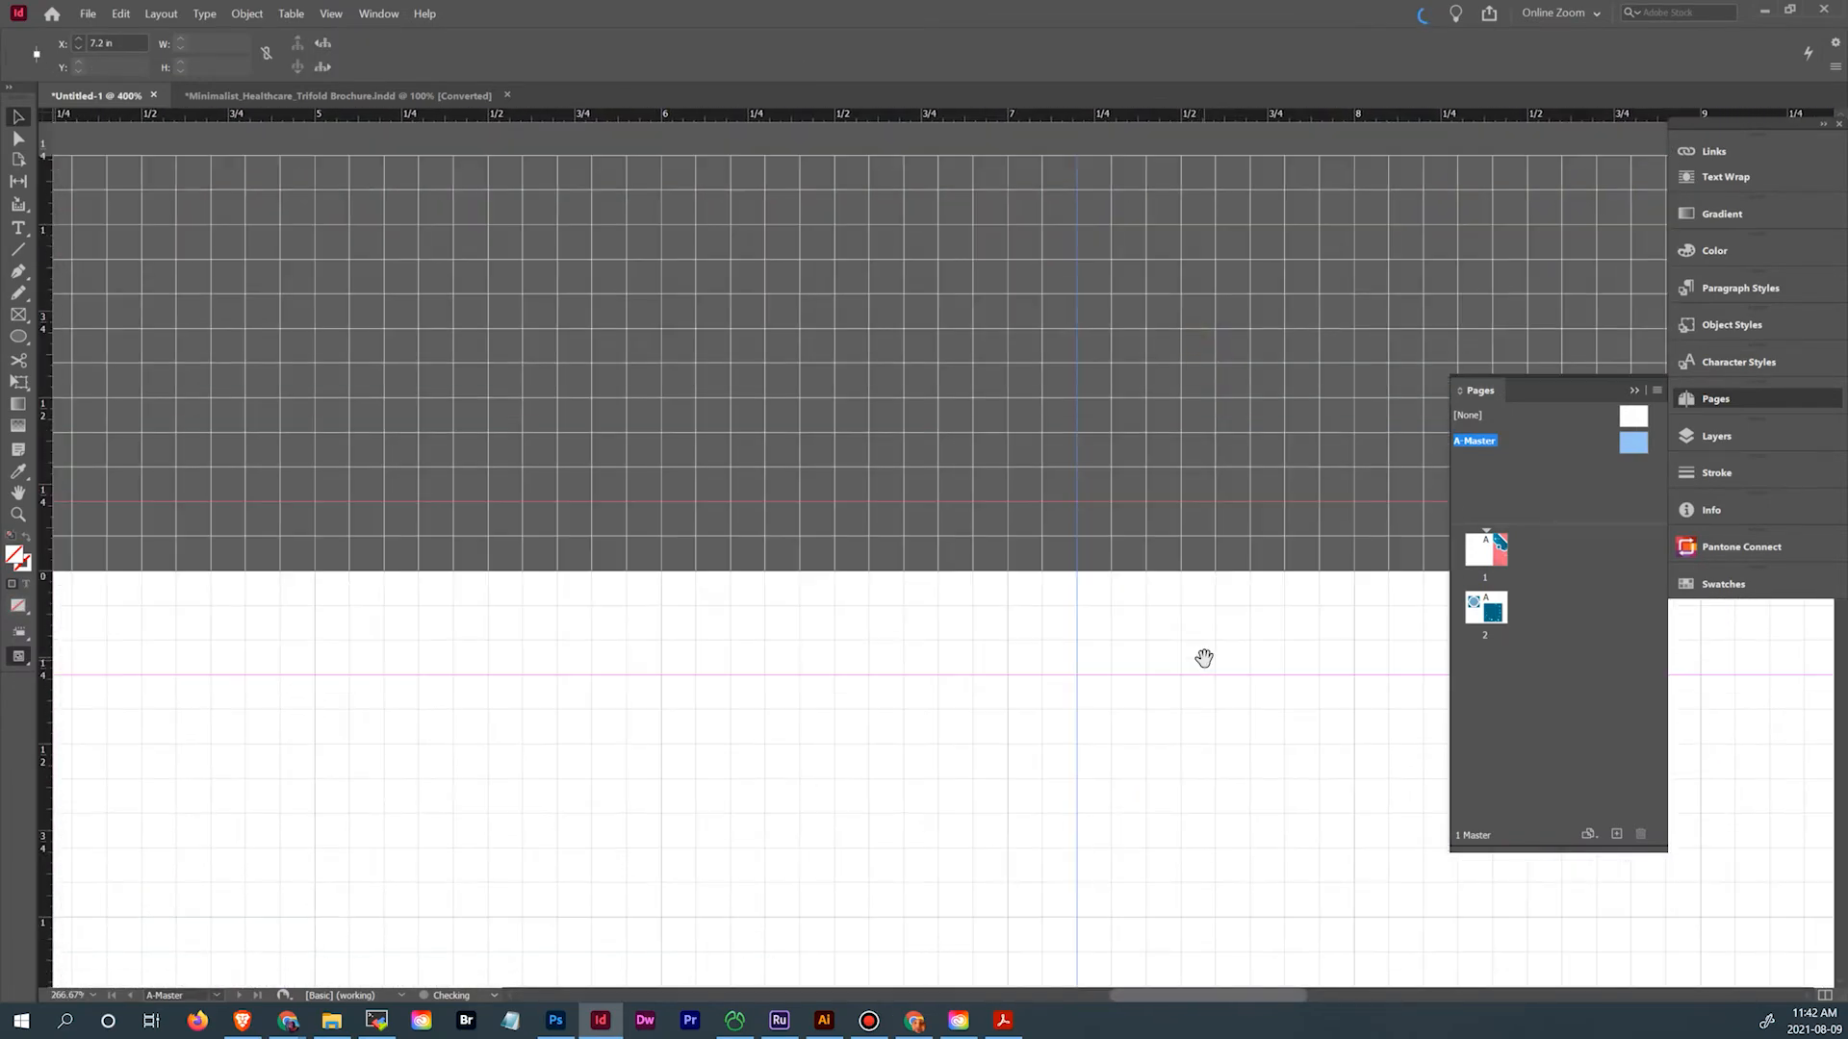
scroll(1147, 607, "left", 6)
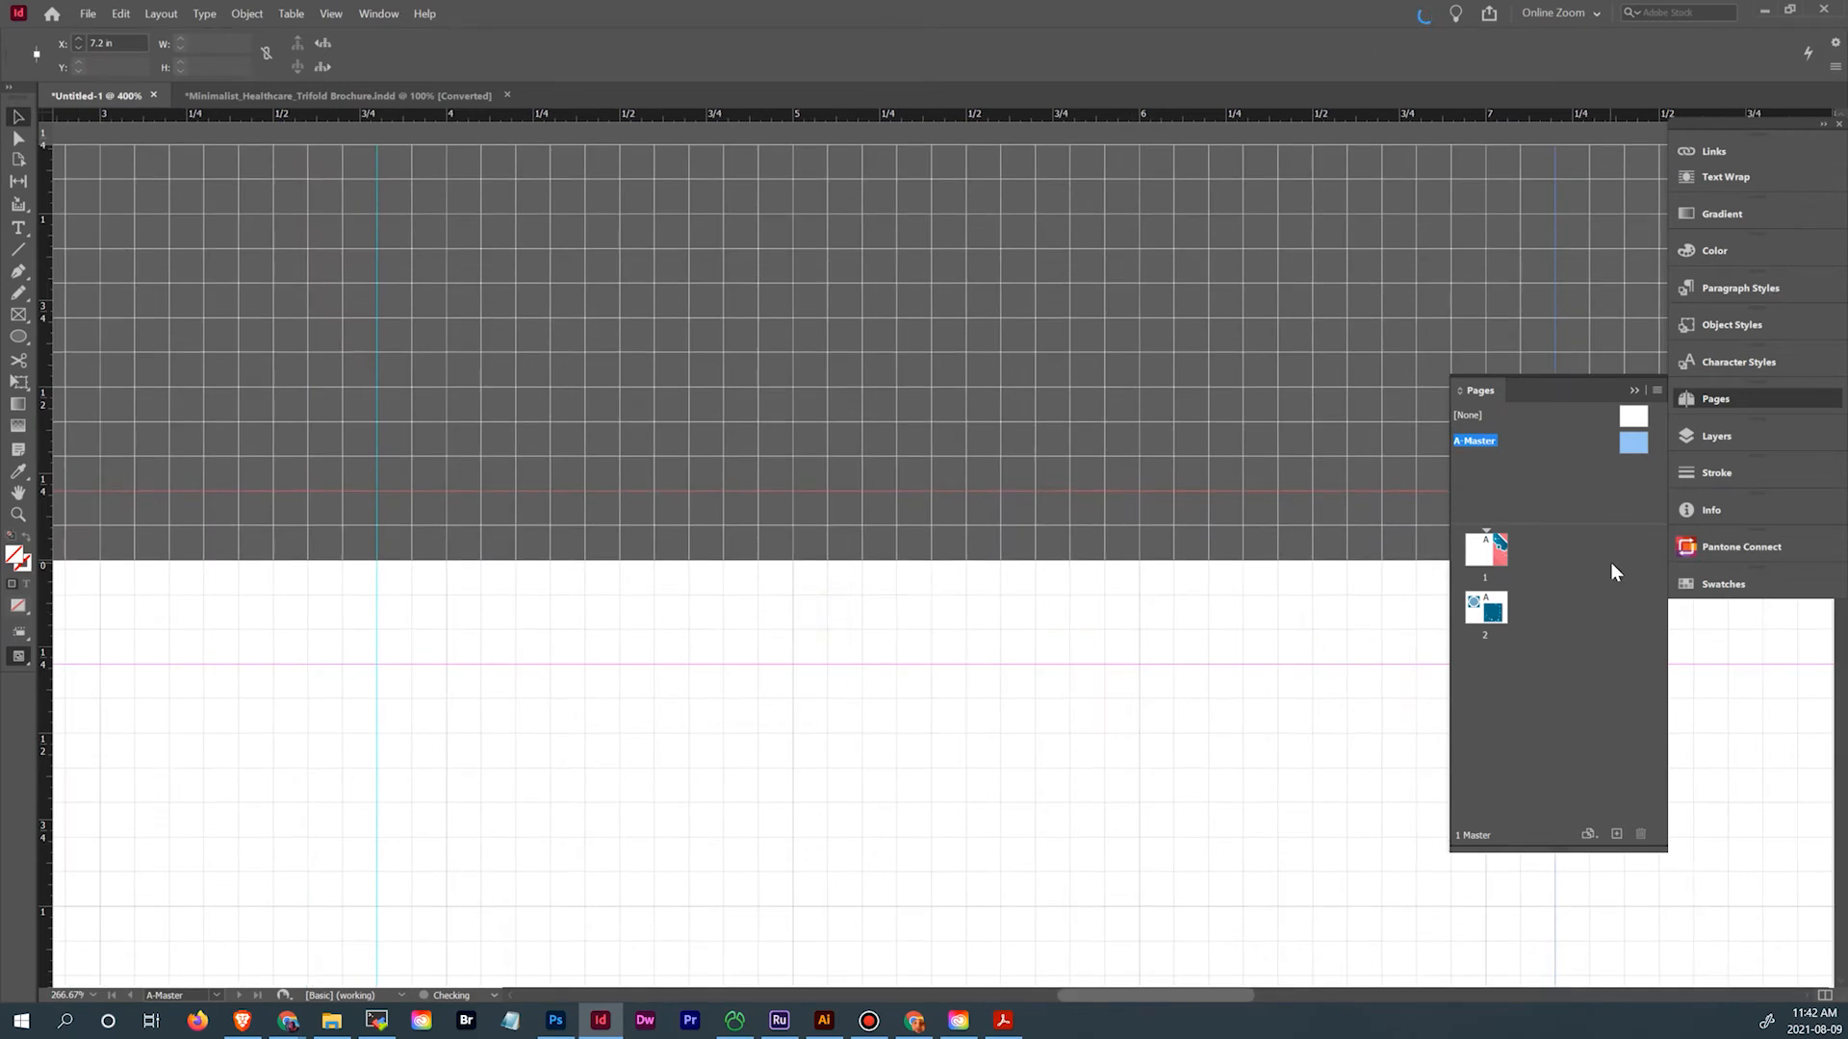
Return to page 1 and examine the upper edge, then the whole page with the coral cover panel
double_click(1485, 568)
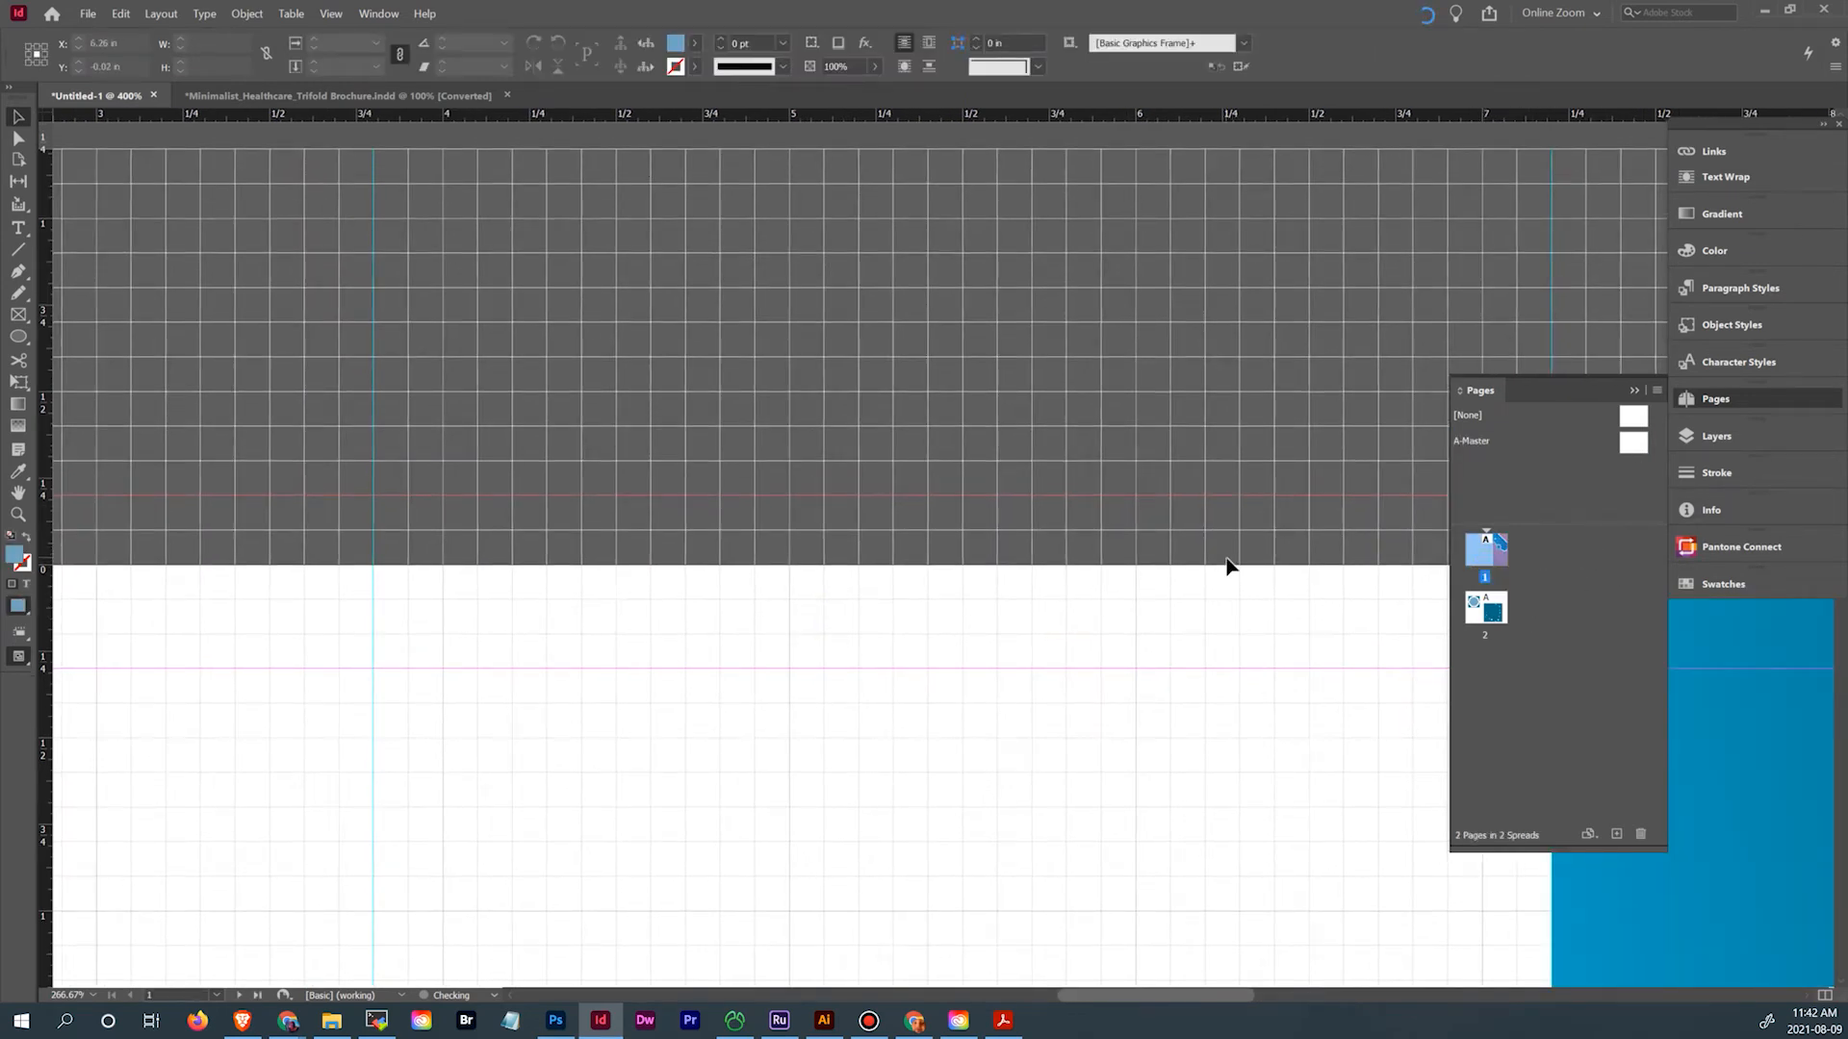
left_click_drag(1270, 627, 1039, 598)
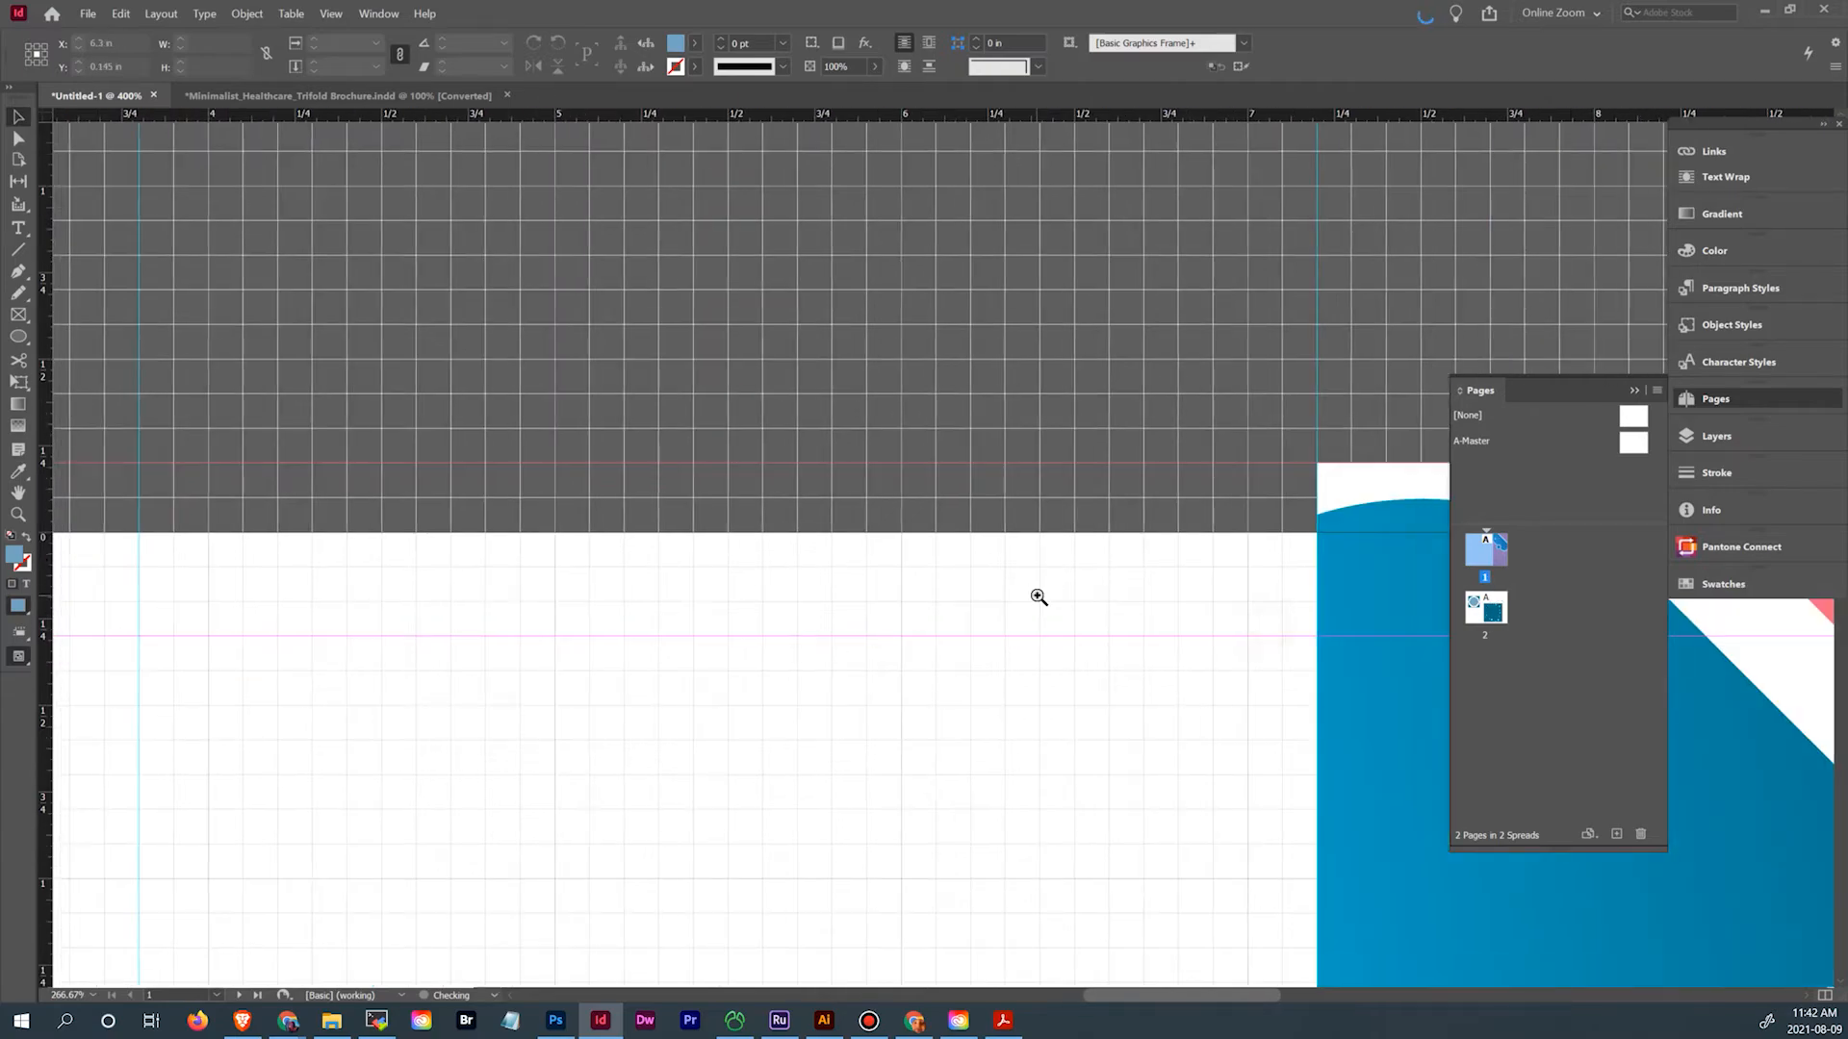
key("ctrl+minus")
key("ctrl+minus")
key("ctrl+minus")
key("ctrl+minus")
key("ctrl+minus")
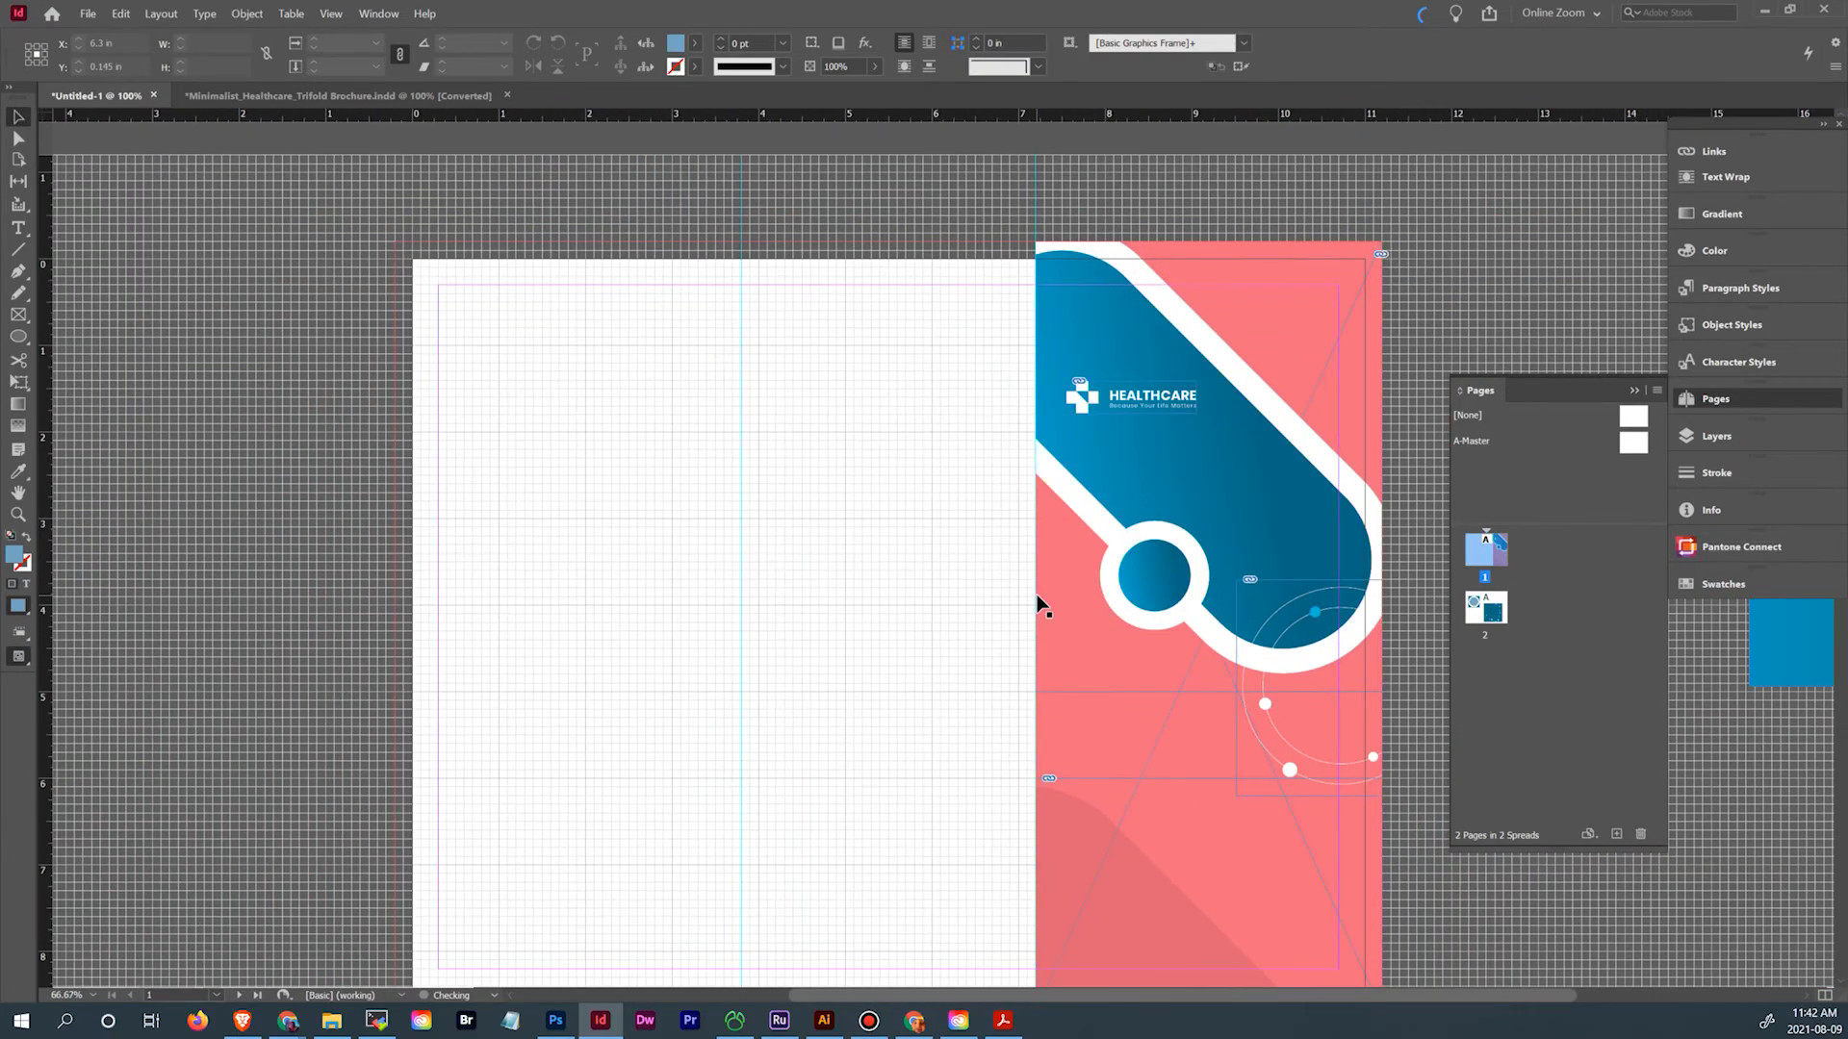
left_click_drag(1038, 594, 996, 481)
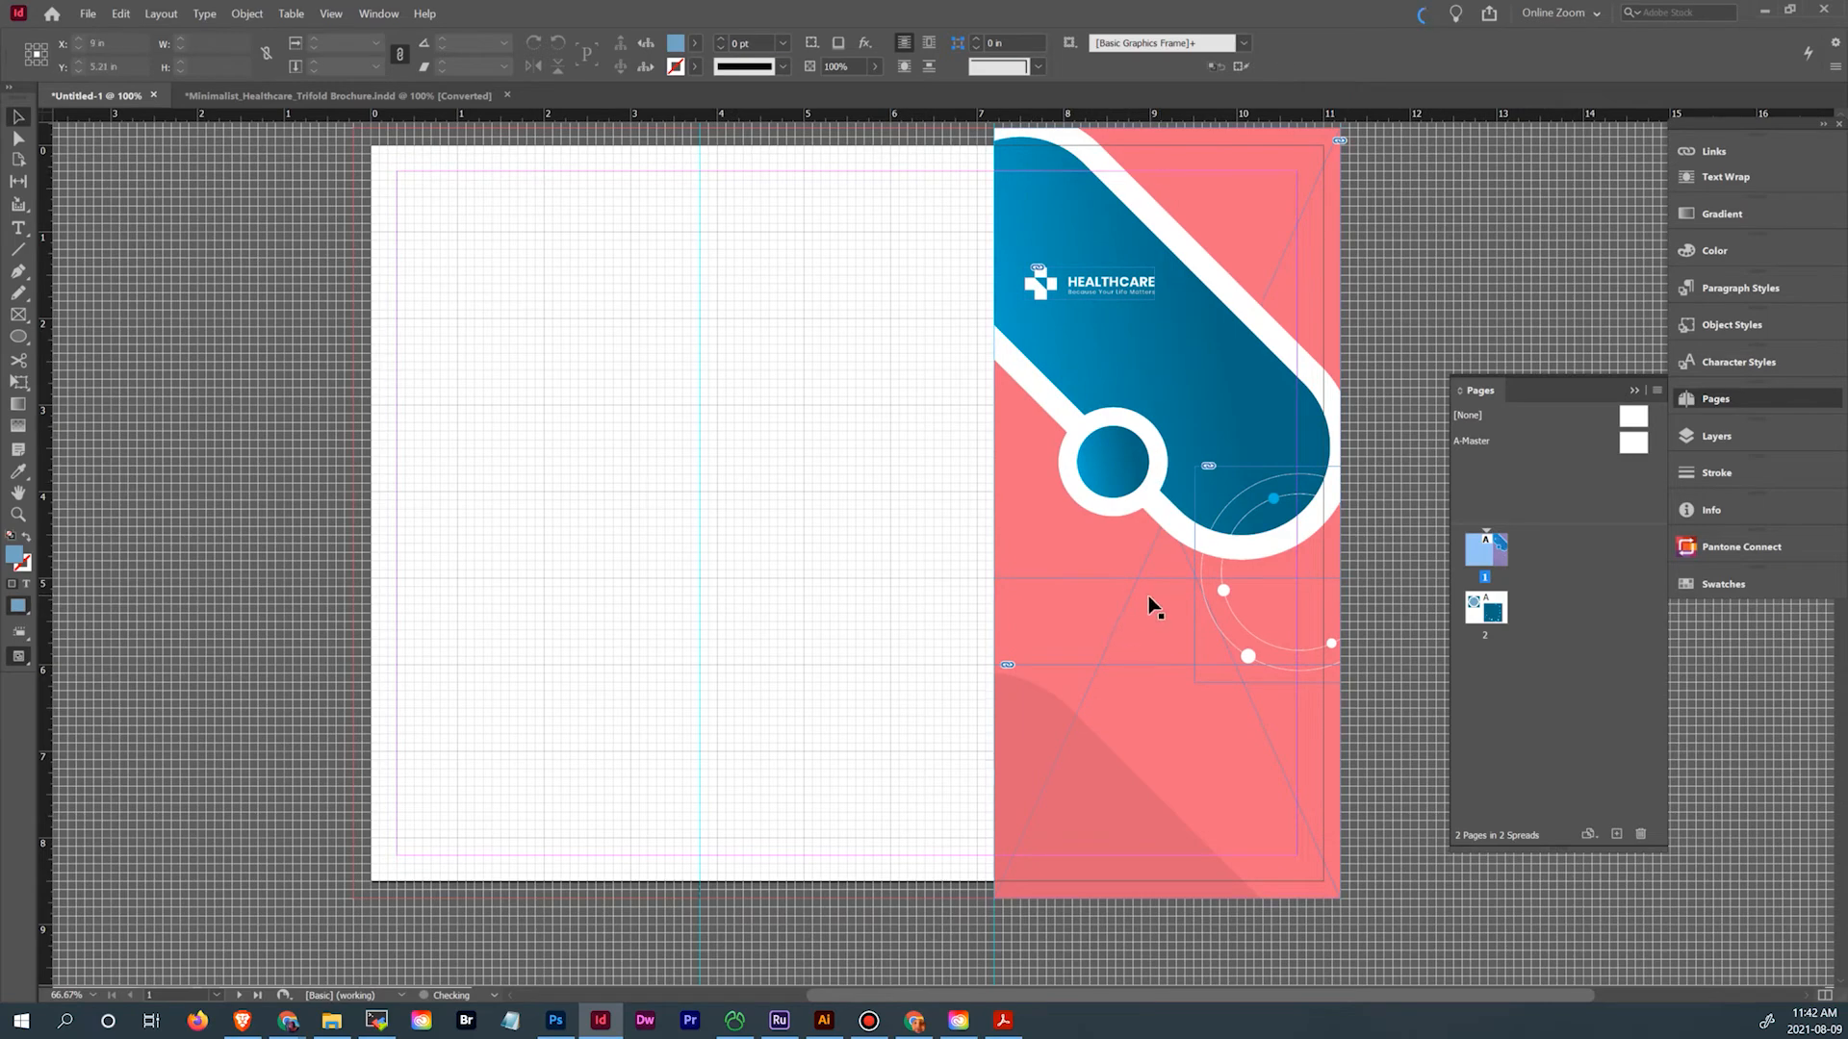
Switch to the original healthcare brochure and check the paragraph styles of the cover heading and the body text below it
left_click(336, 95)
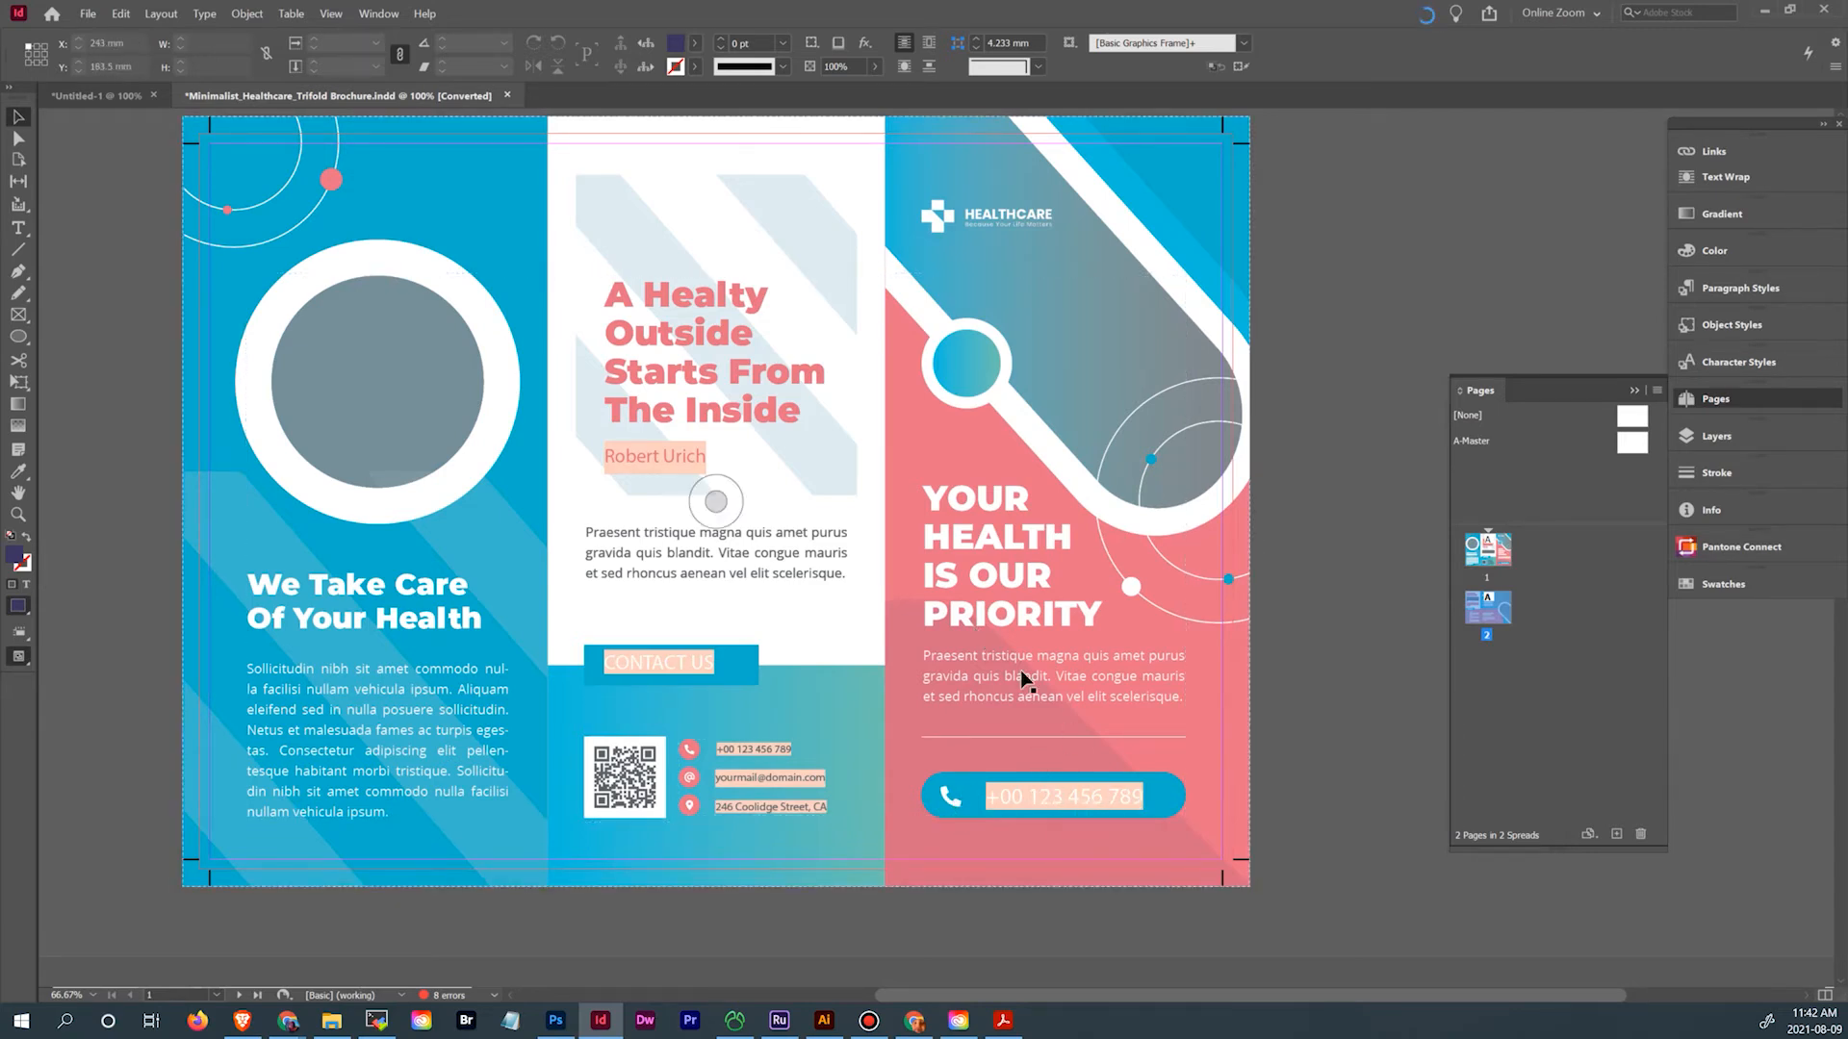
left_click(1055, 627)
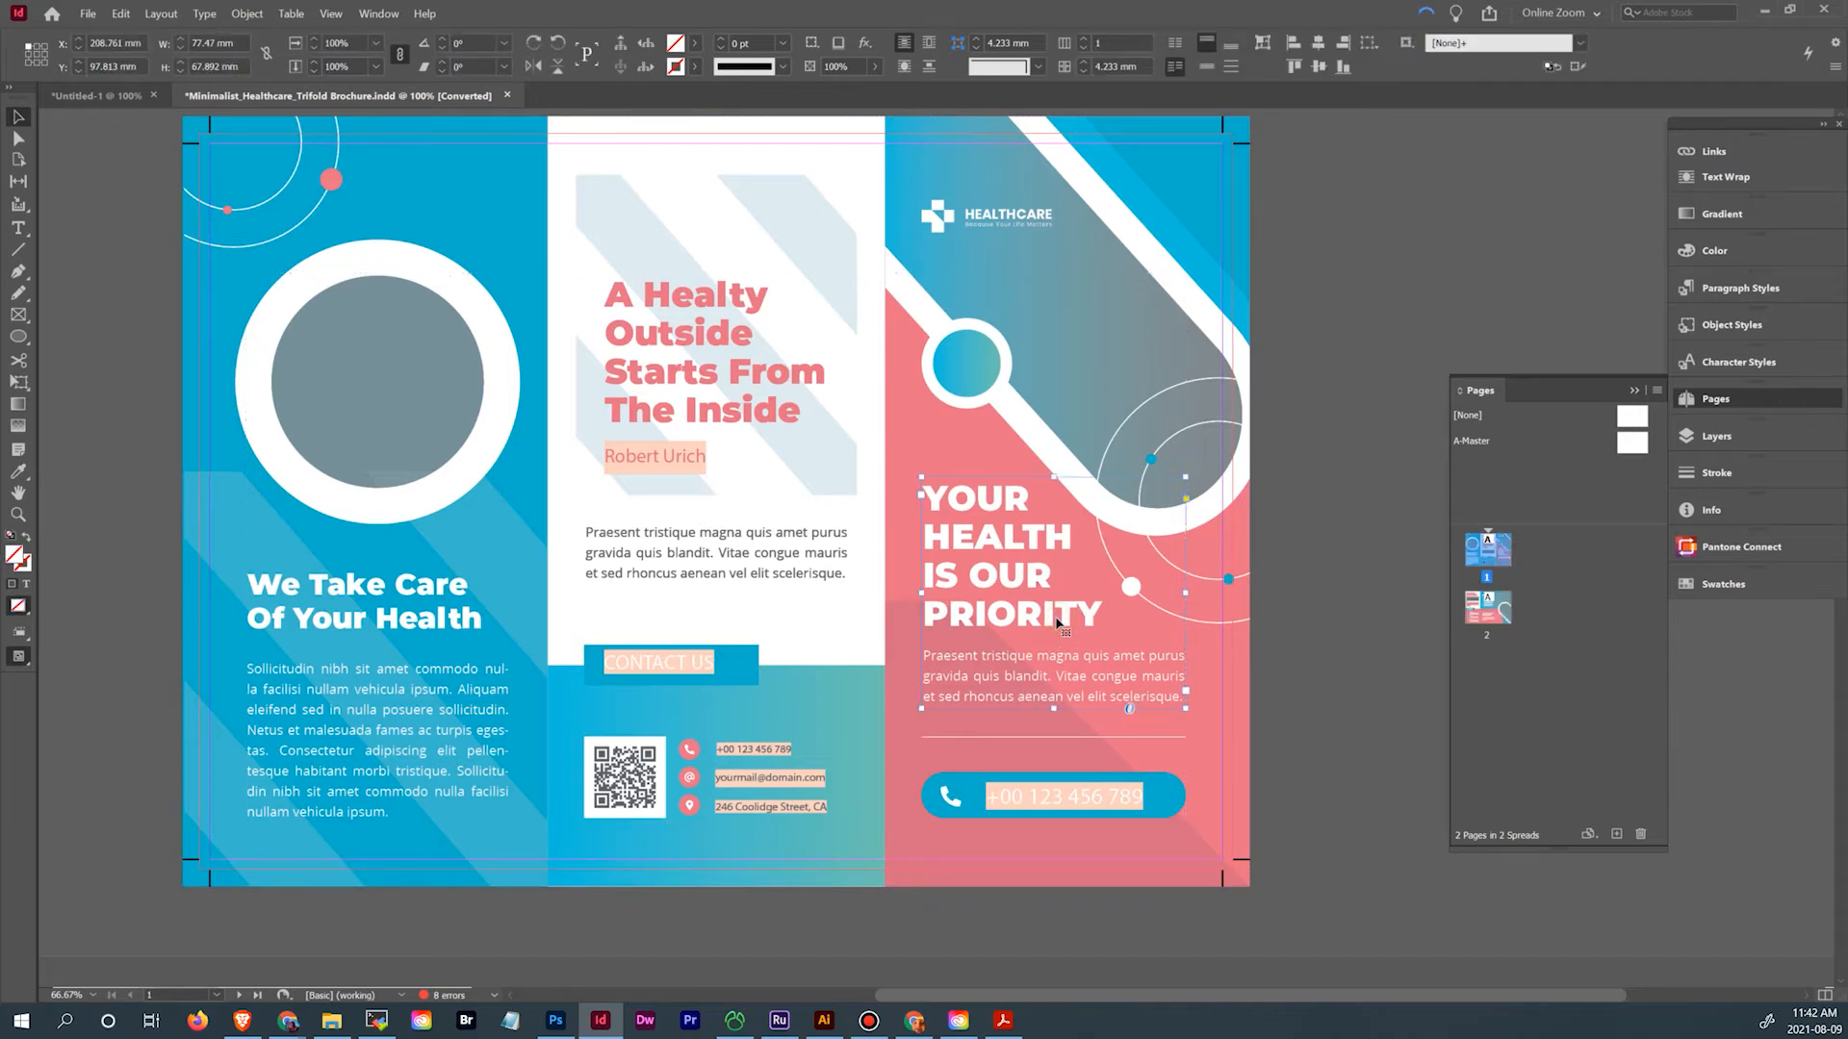
left_click(1723, 297)
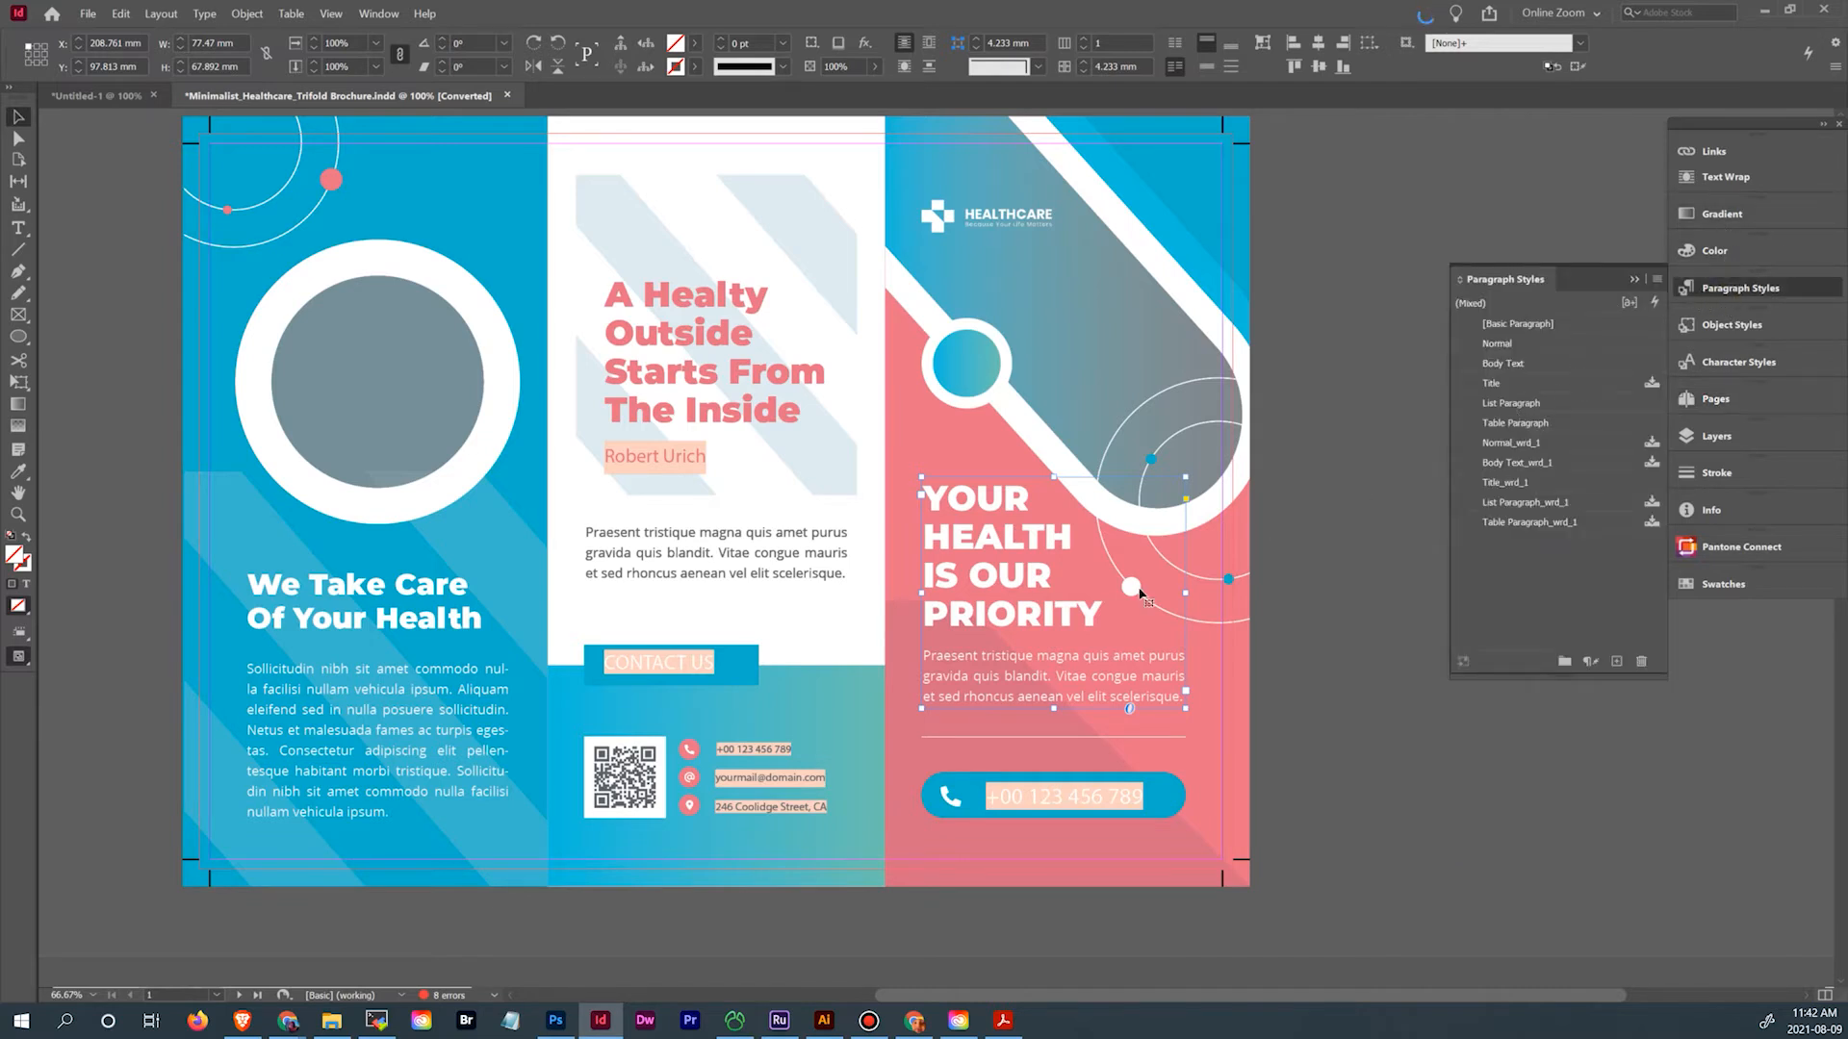
double_click(1097, 616)
left_click_drag(1100, 616, 921, 490)
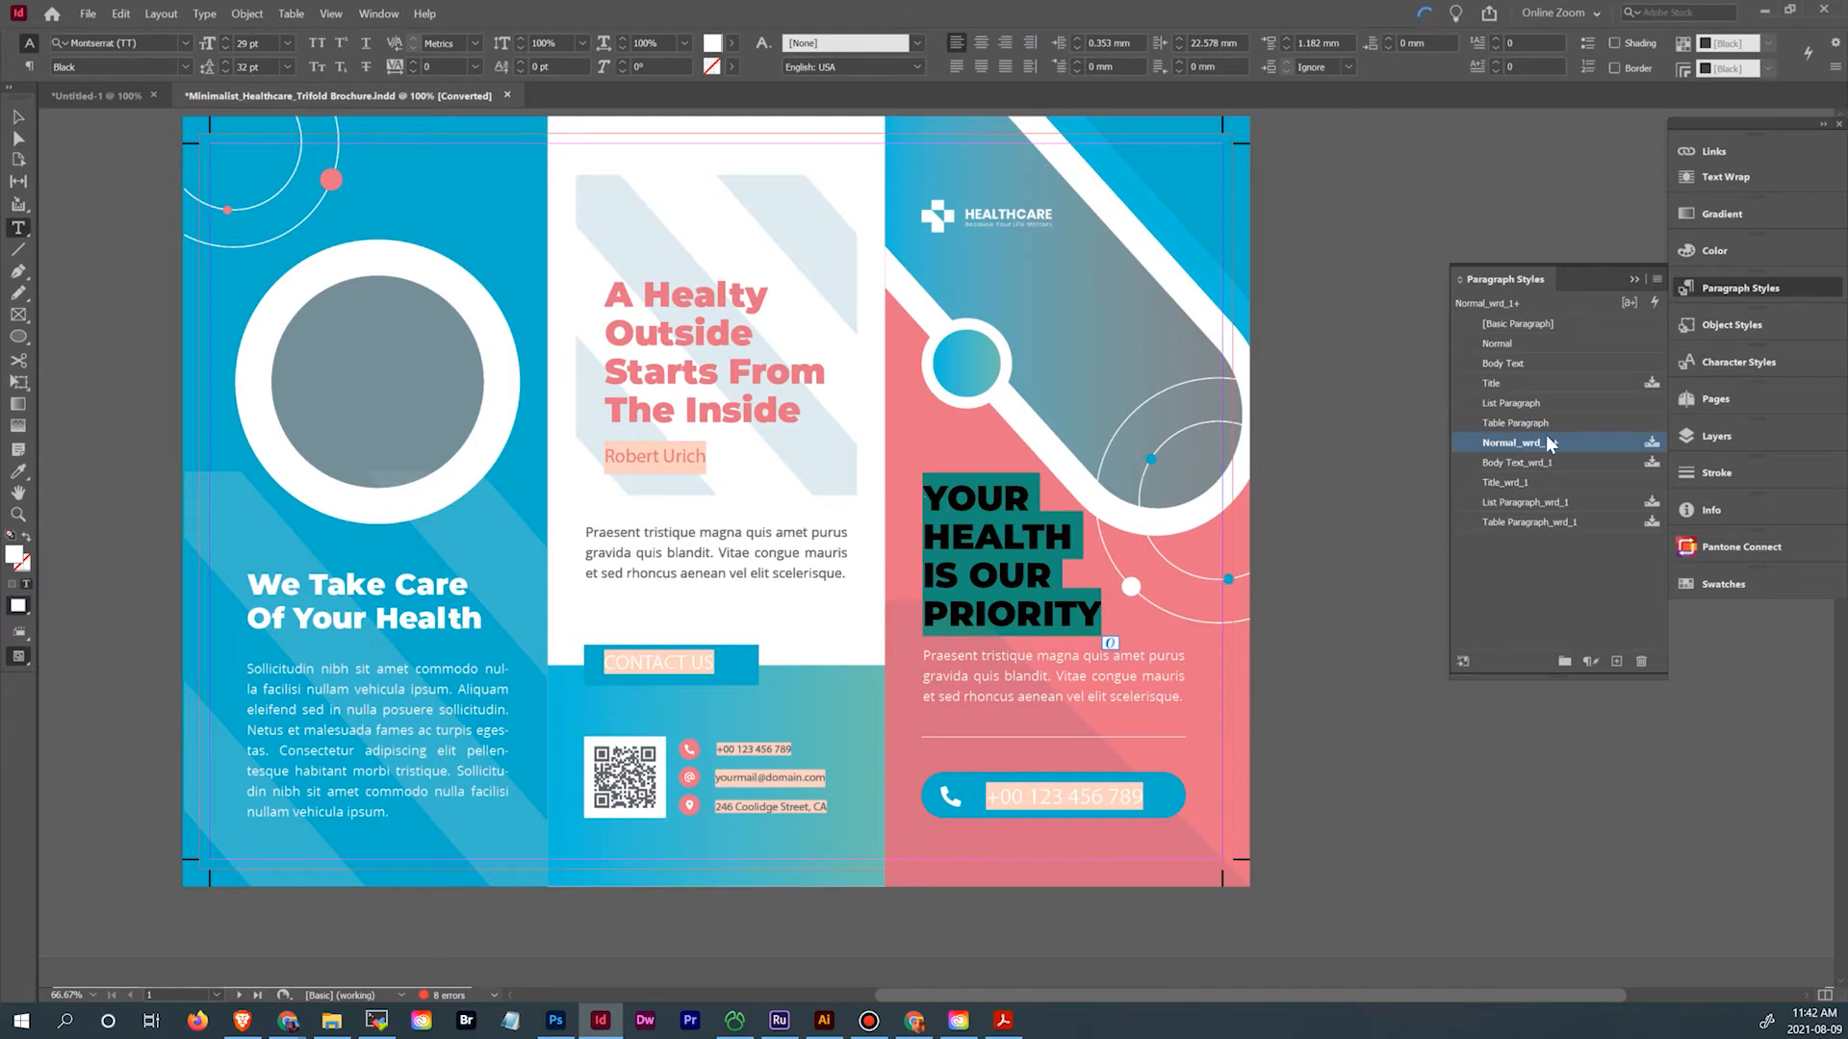
left_click(1119, 677)
left_click_drag(1184, 697, 953, 655)
left_click(1065, 664)
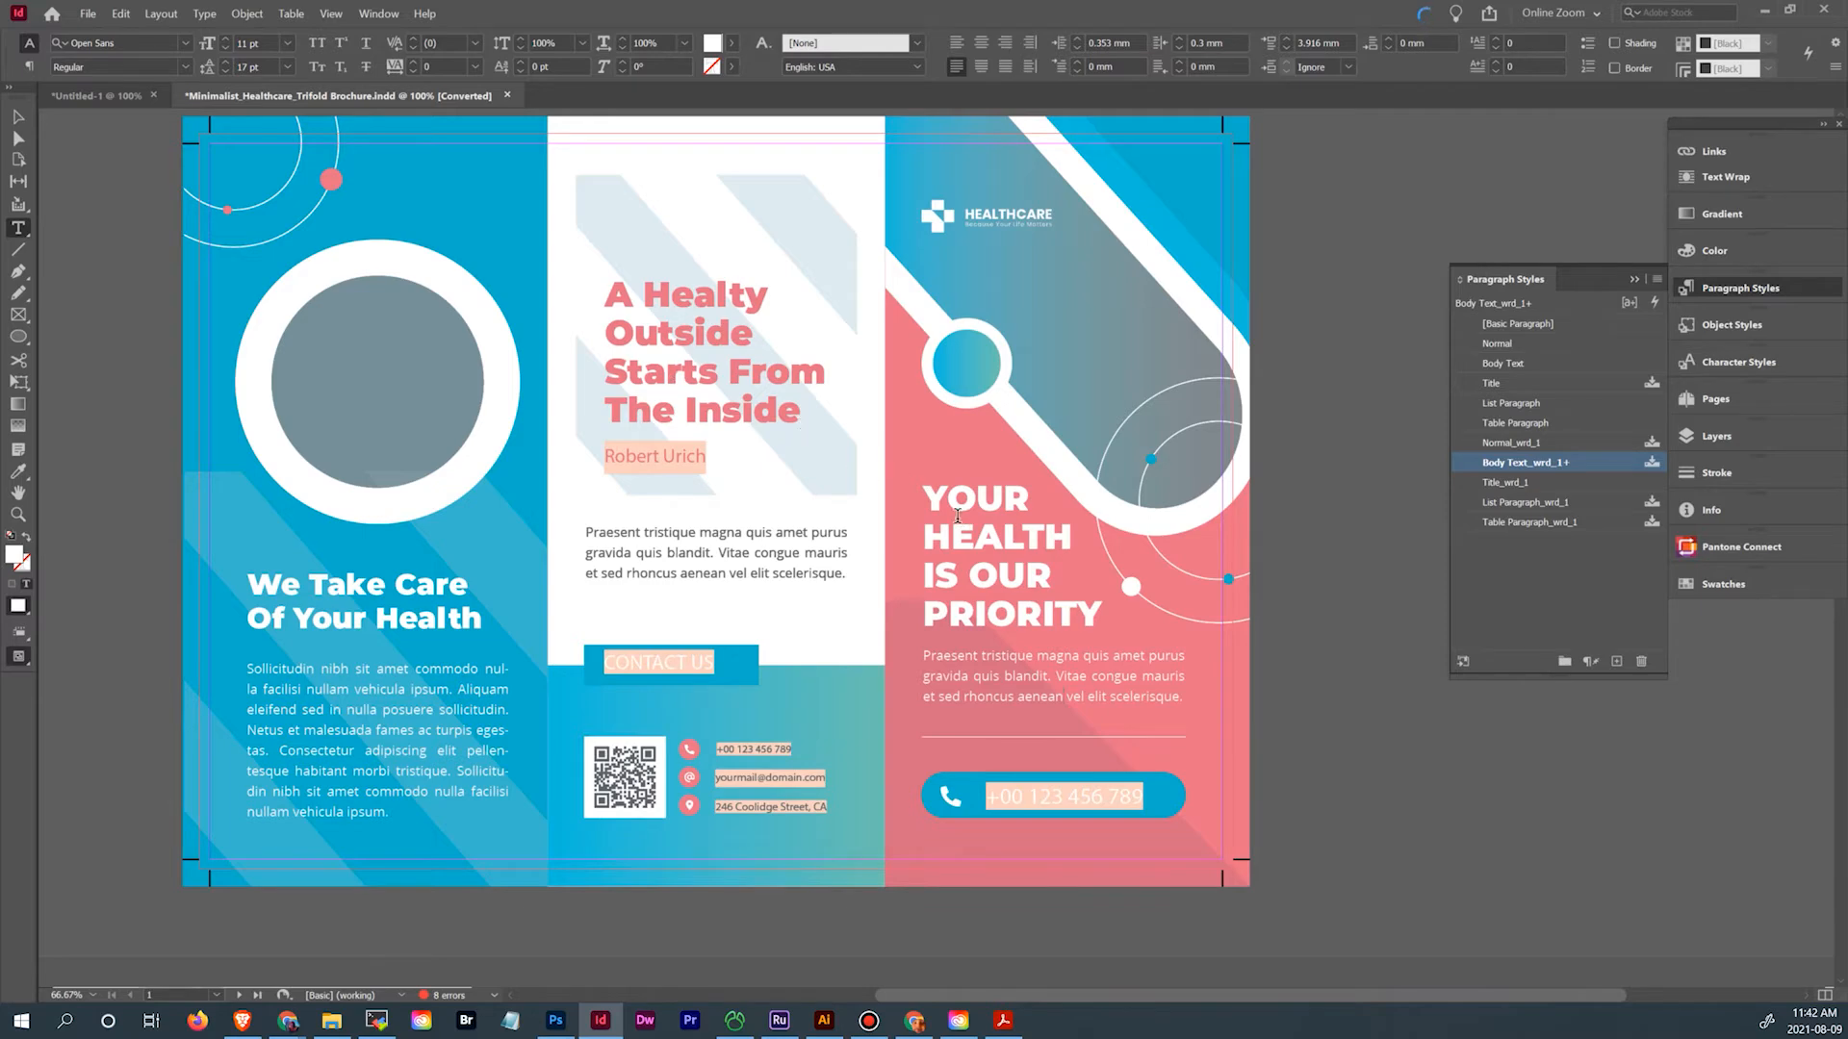
Compare the text formatting of the cover heading with the middle panel's heading, and look over page 2
left_click_drag(933, 502, 1143, 630)
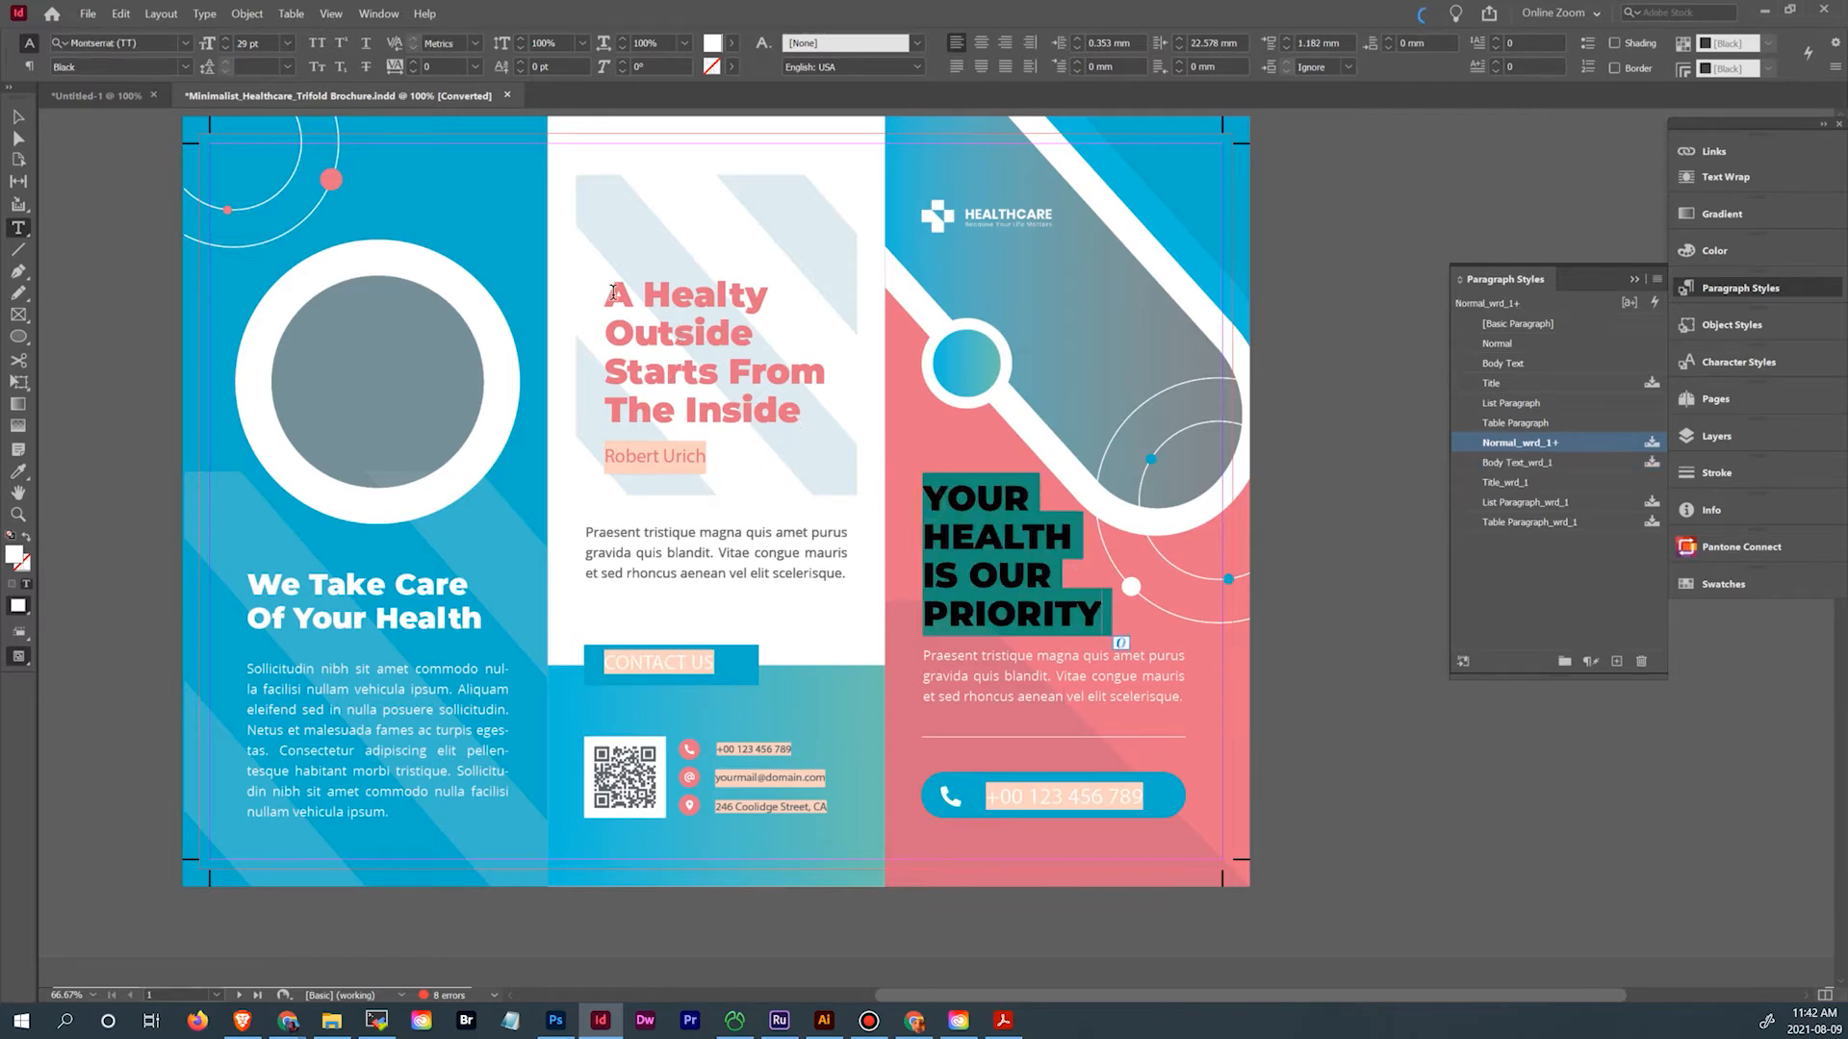
mouse_move(605, 289)
left_mouse_down()
mouse_move(695, 300)
mouse_move(801, 416)
left_mouse_up()
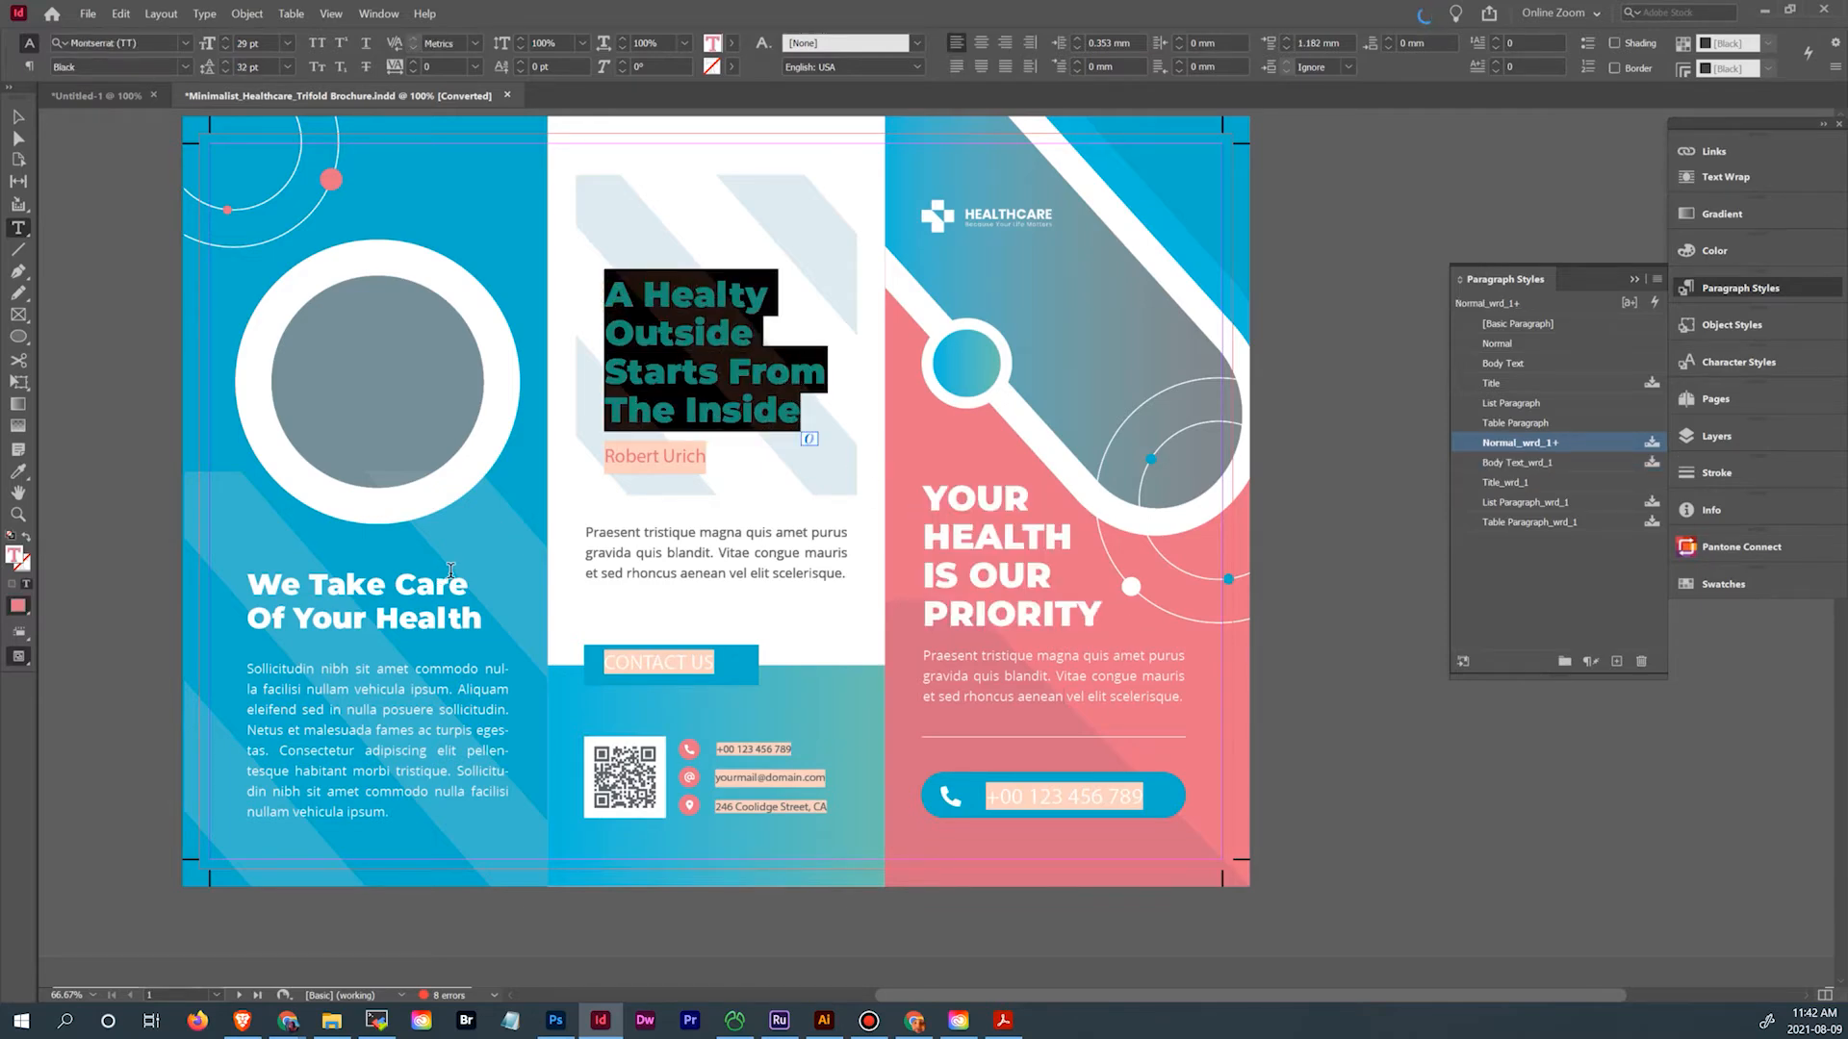
scroll(452, 576, "down", 10)
scroll(453, 576, "down", 4)
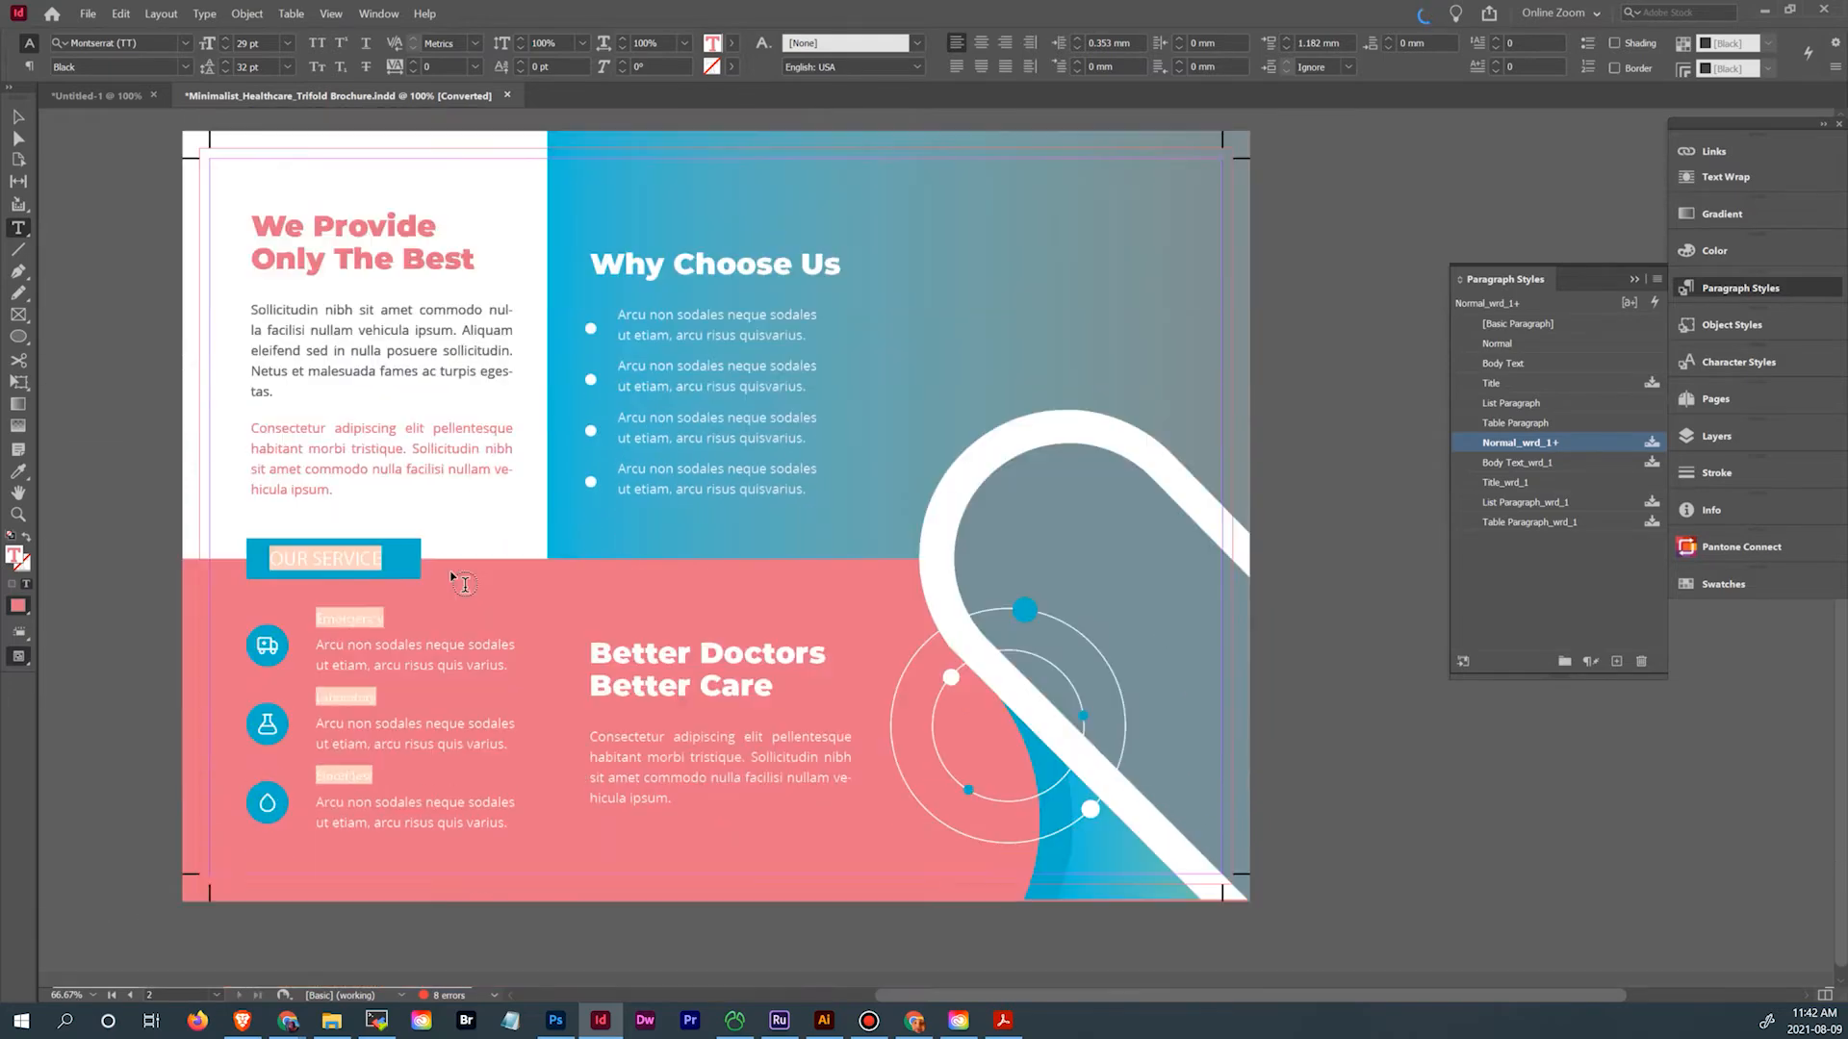
scroll(452, 576, "up", 14)
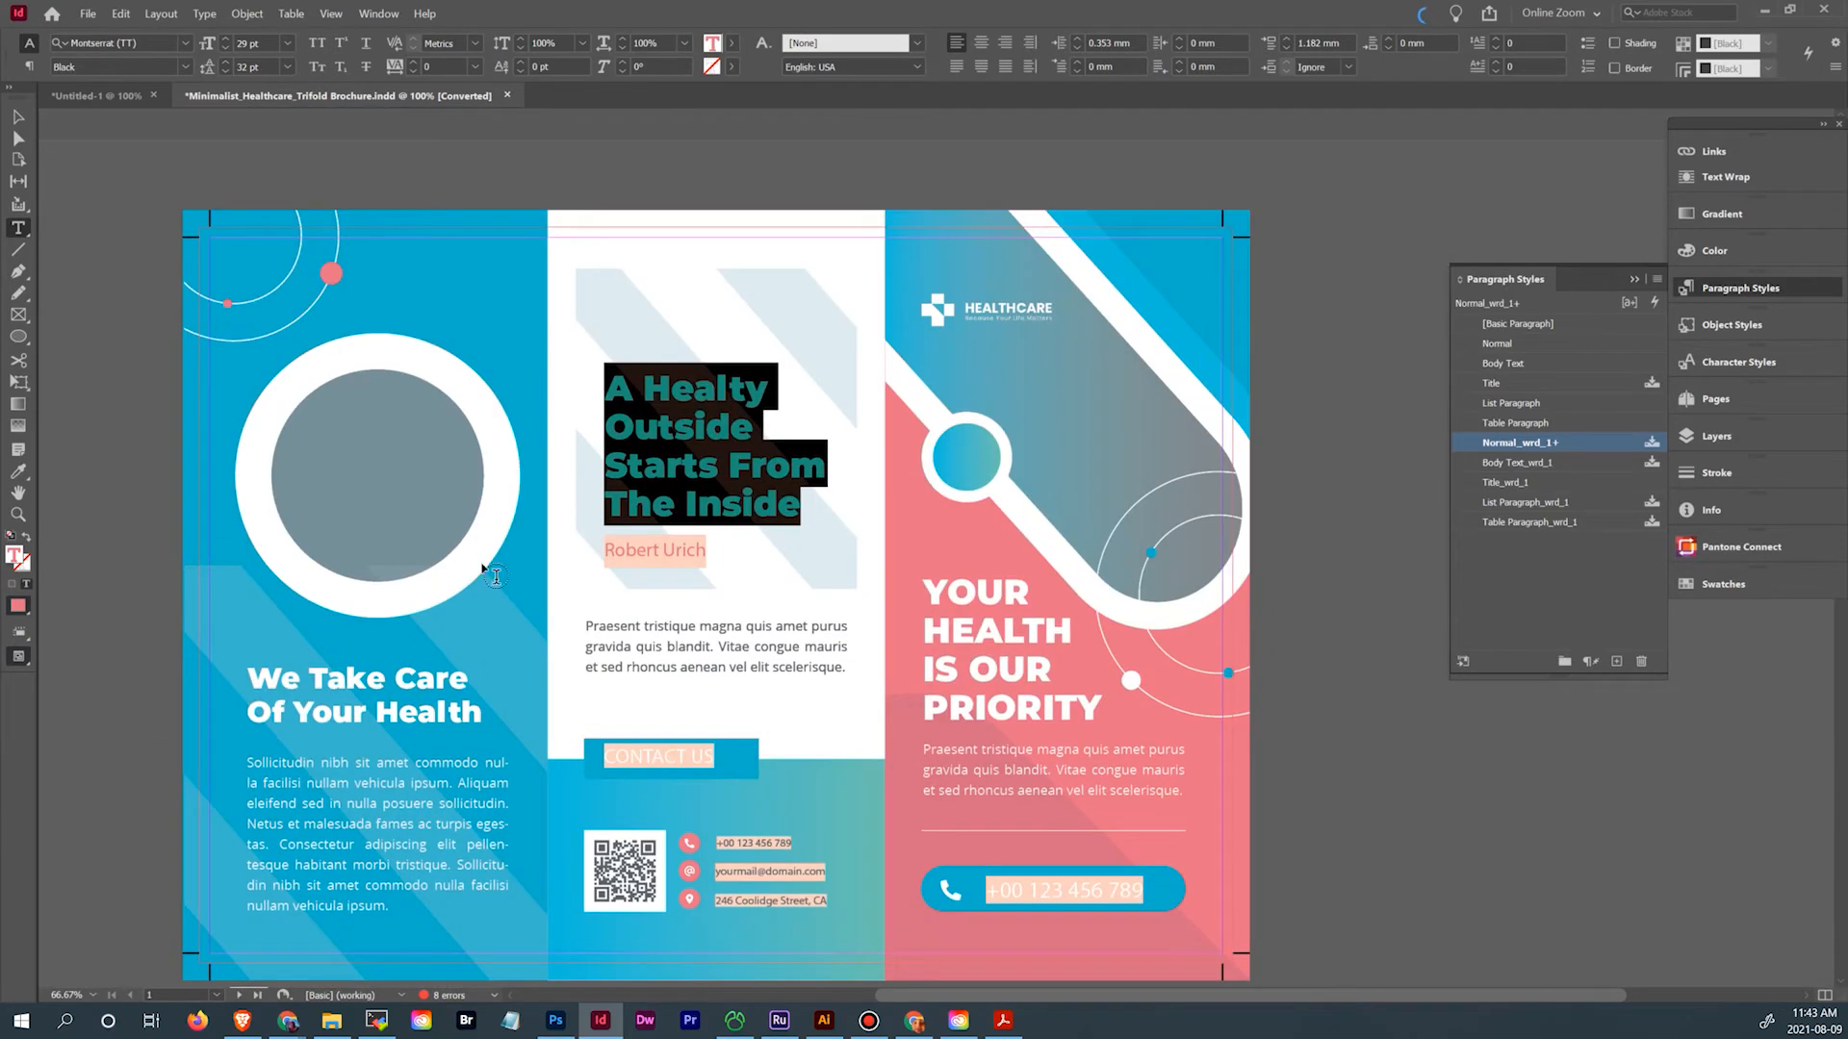
Check the font, size and leading of the "YOUR HEALTH IS OUR PRIORITY" heading and the middle panel's body paragraph
left_click(978, 626)
left_click(913, 579)
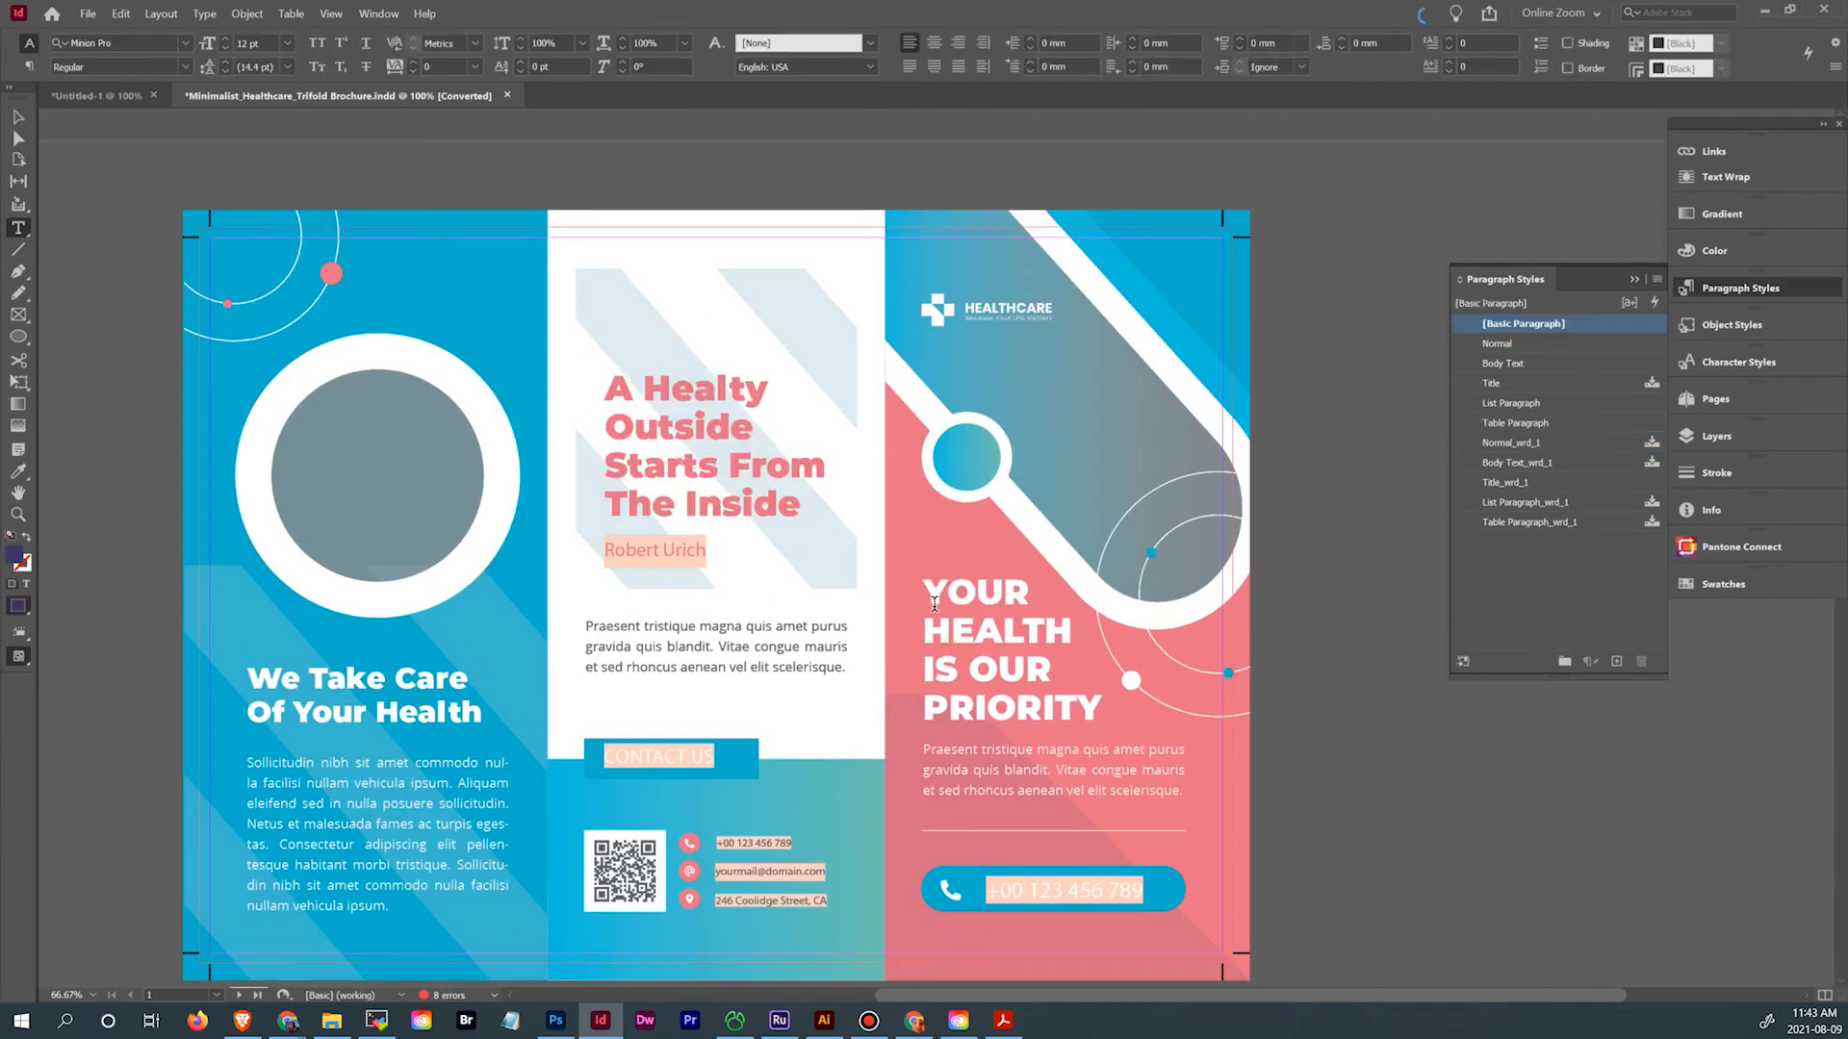
left_click(932, 592)
mouse_move(932, 592)
left_mouse_down()
mouse_move(1190, 712)
mouse_move(1083, 709)
mouse_move(1105, 709)
left_mouse_up()
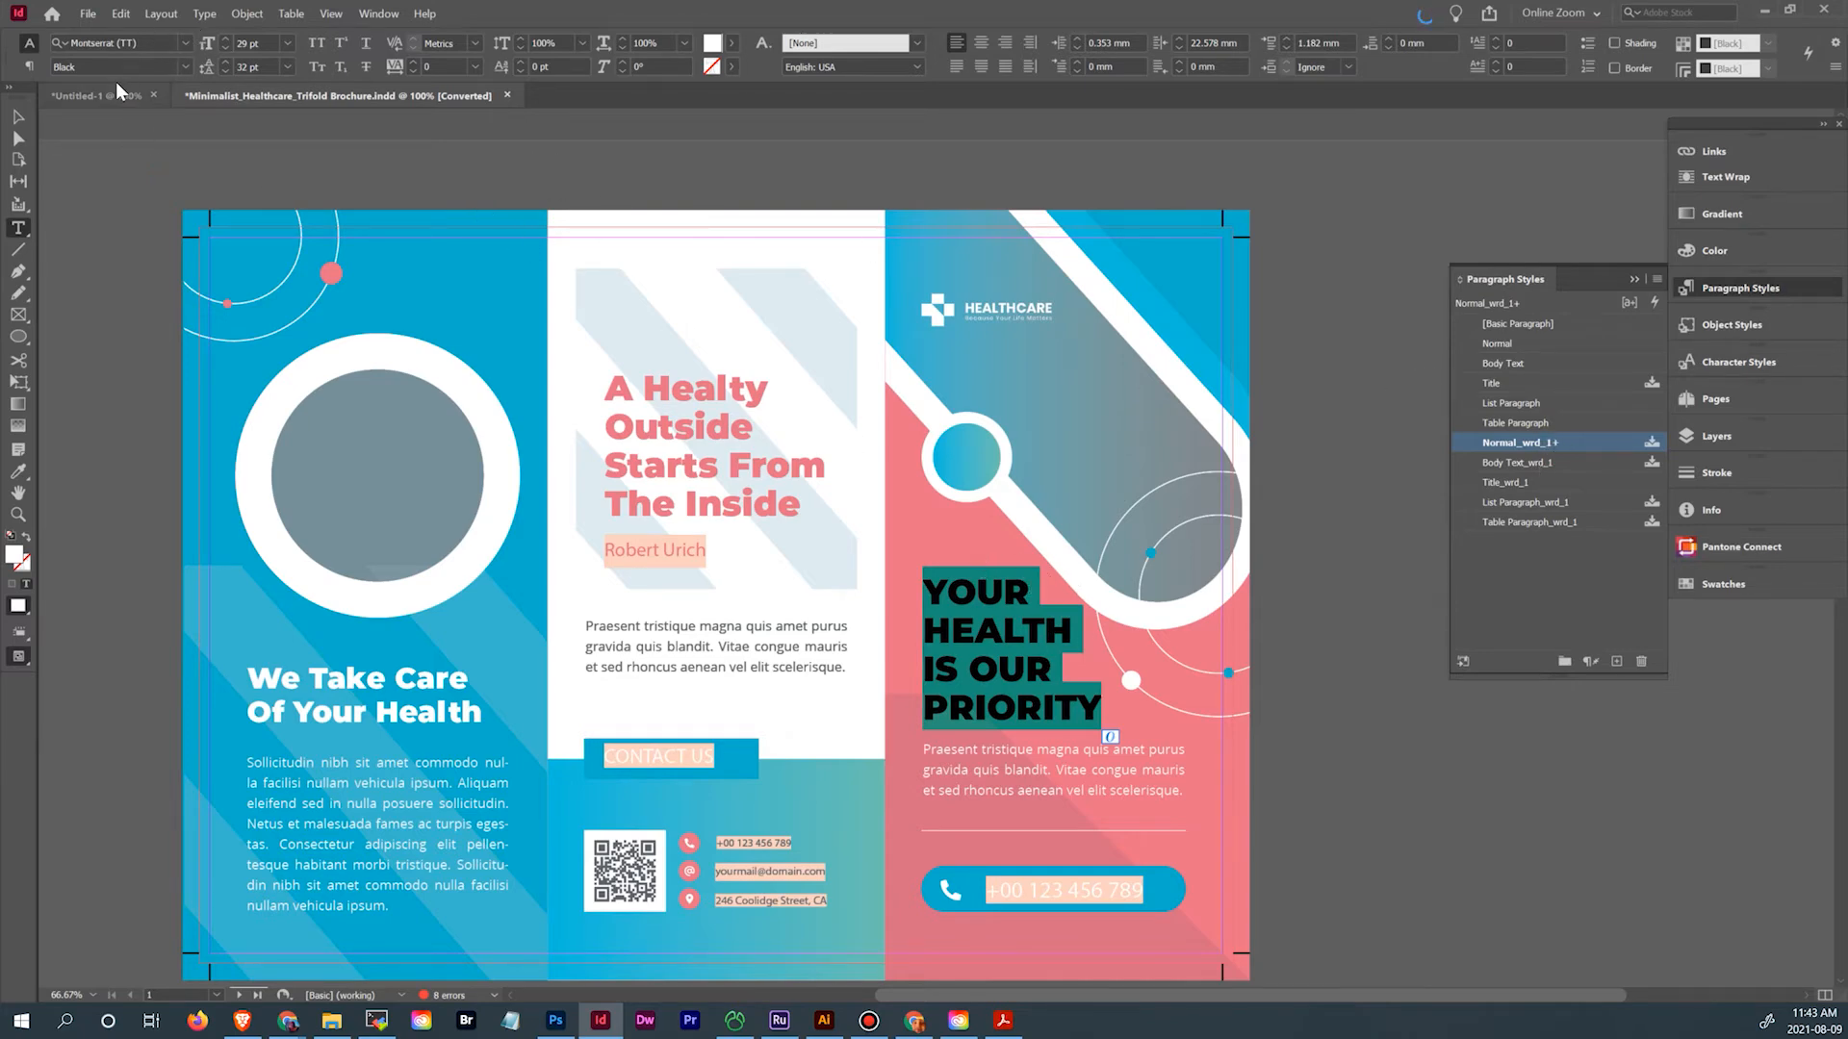
left_click_drag(594, 626, 743, 662)
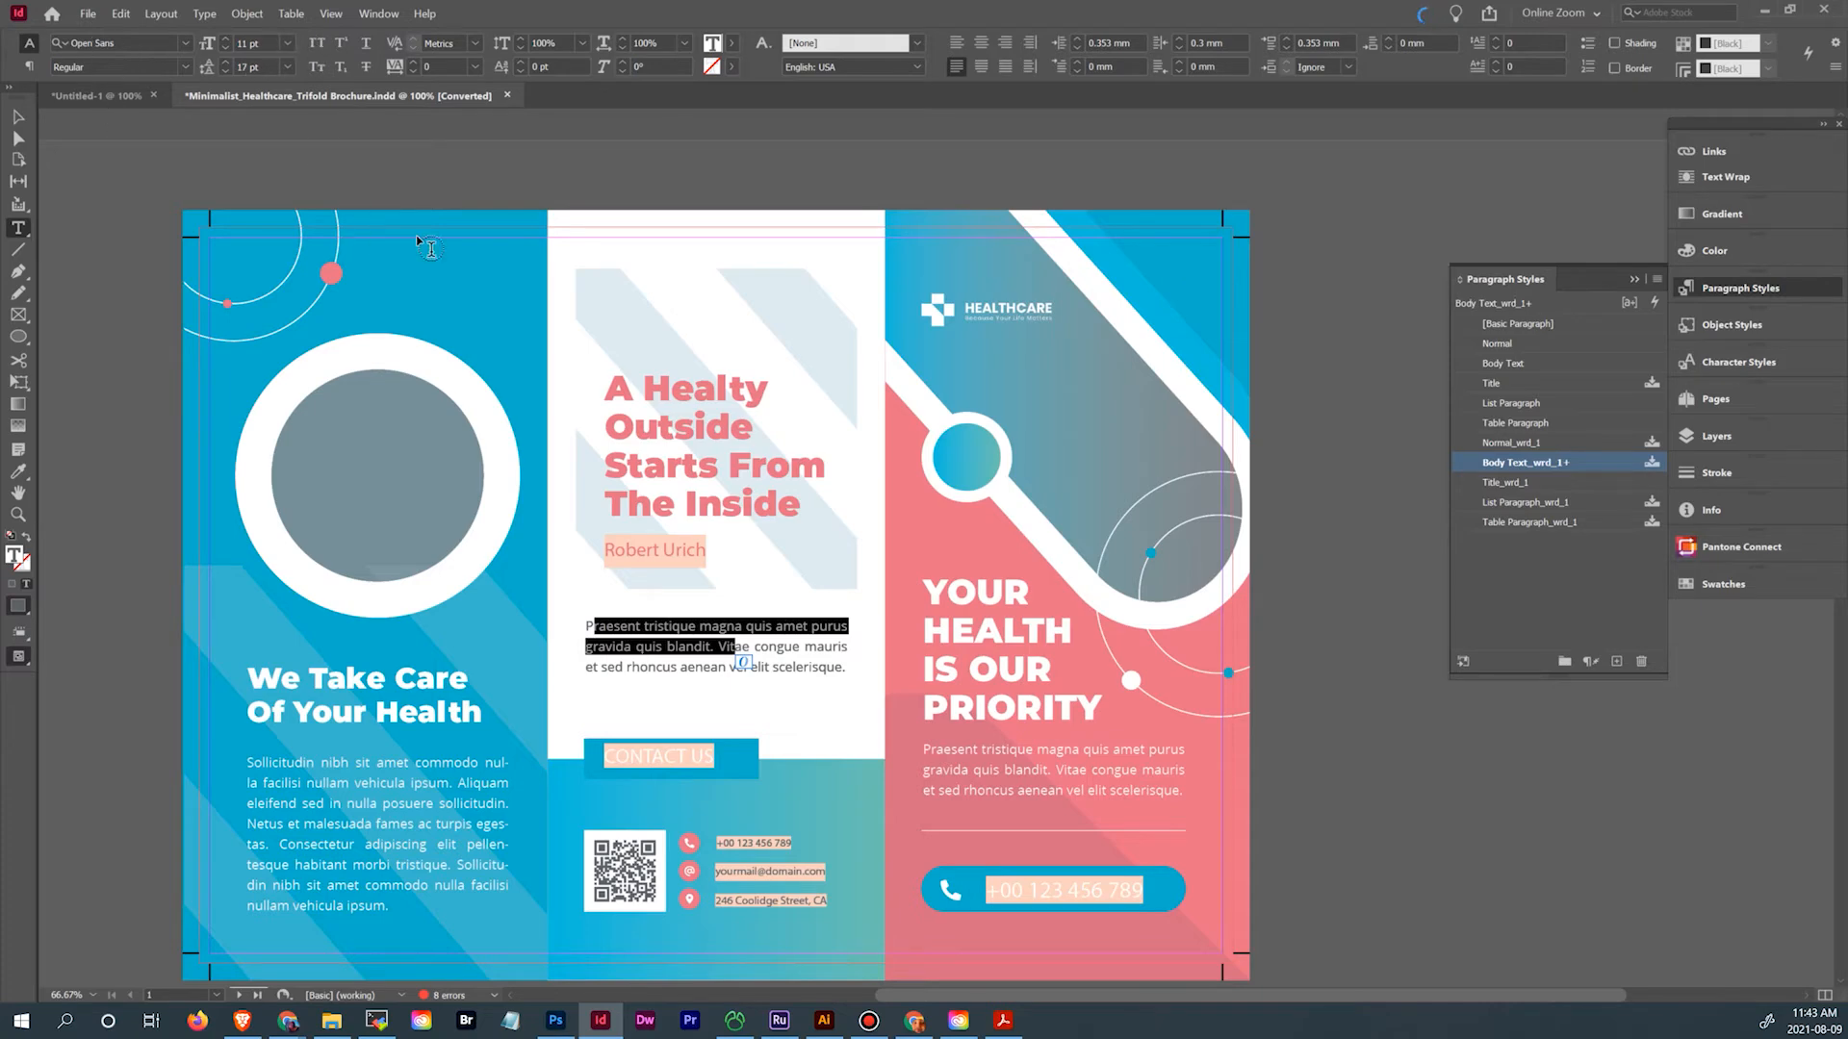
In the Untitled-1 document, set the [Basic Paragraph] style to Open Sans Regular at 11 pt and review its settings
left_click(118, 93)
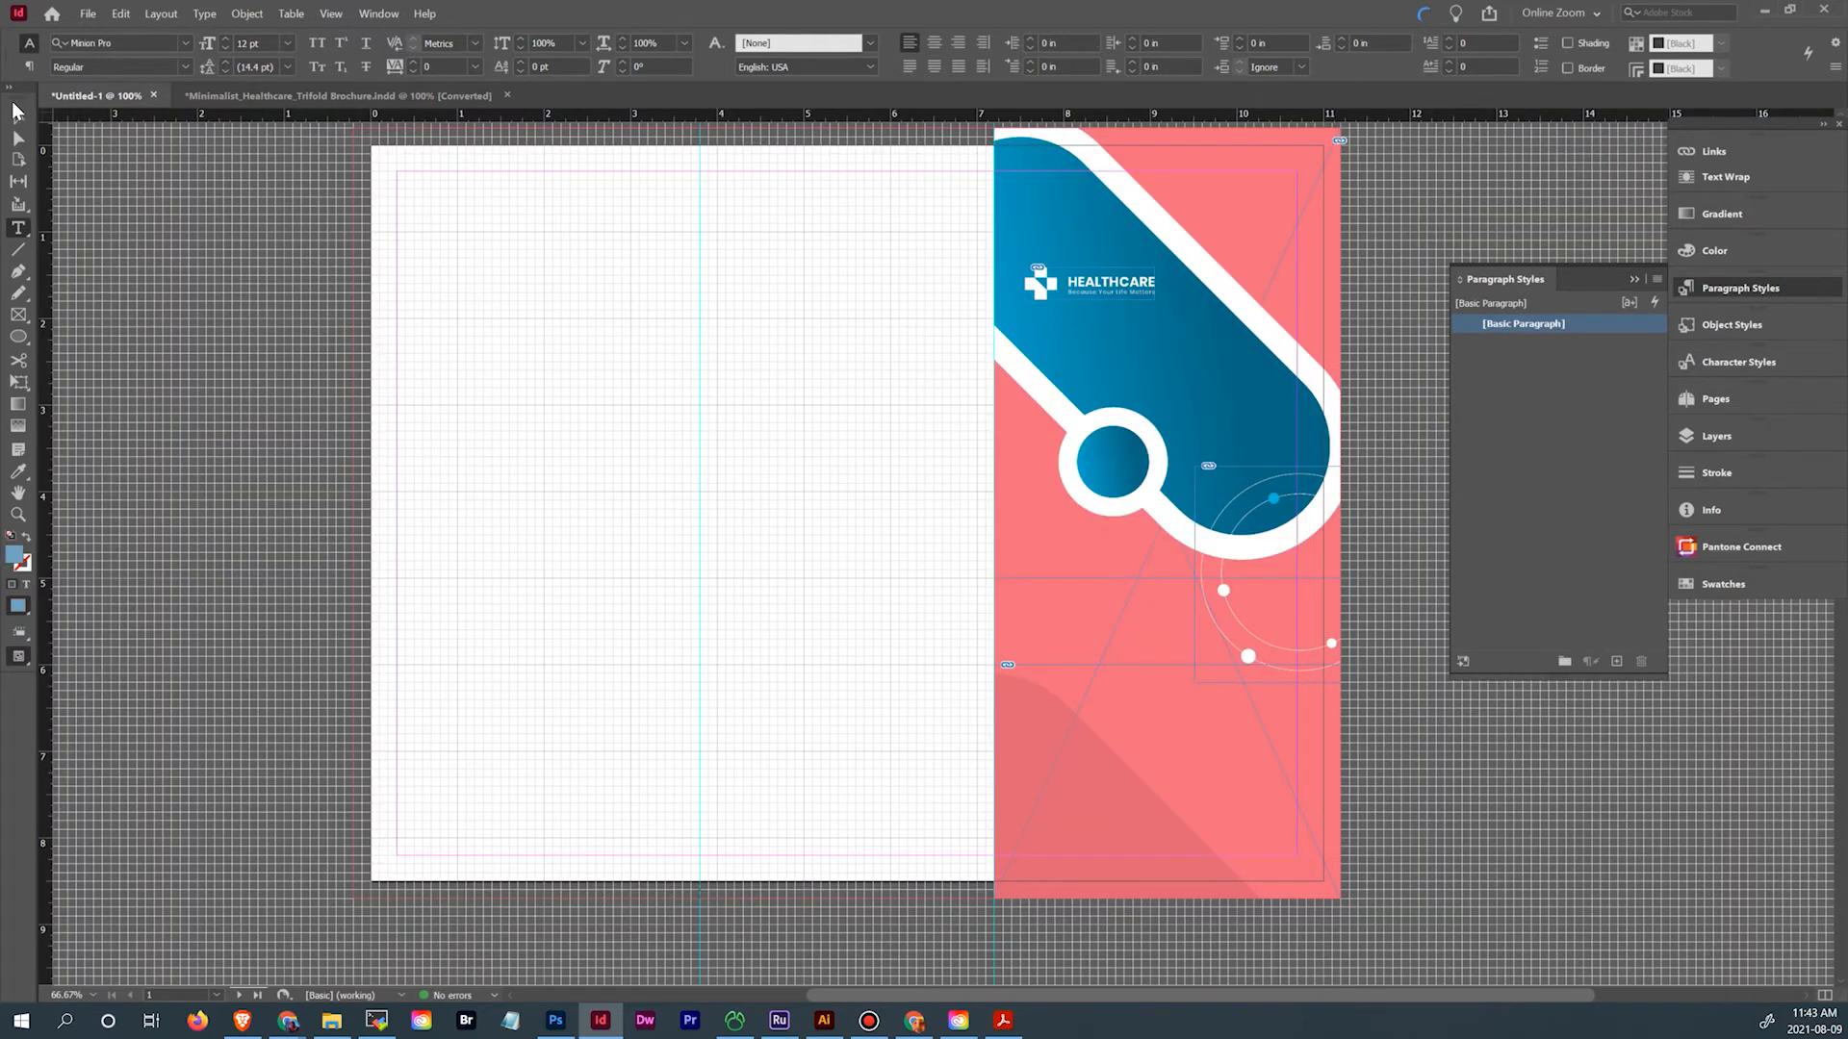
left_click(18, 116)
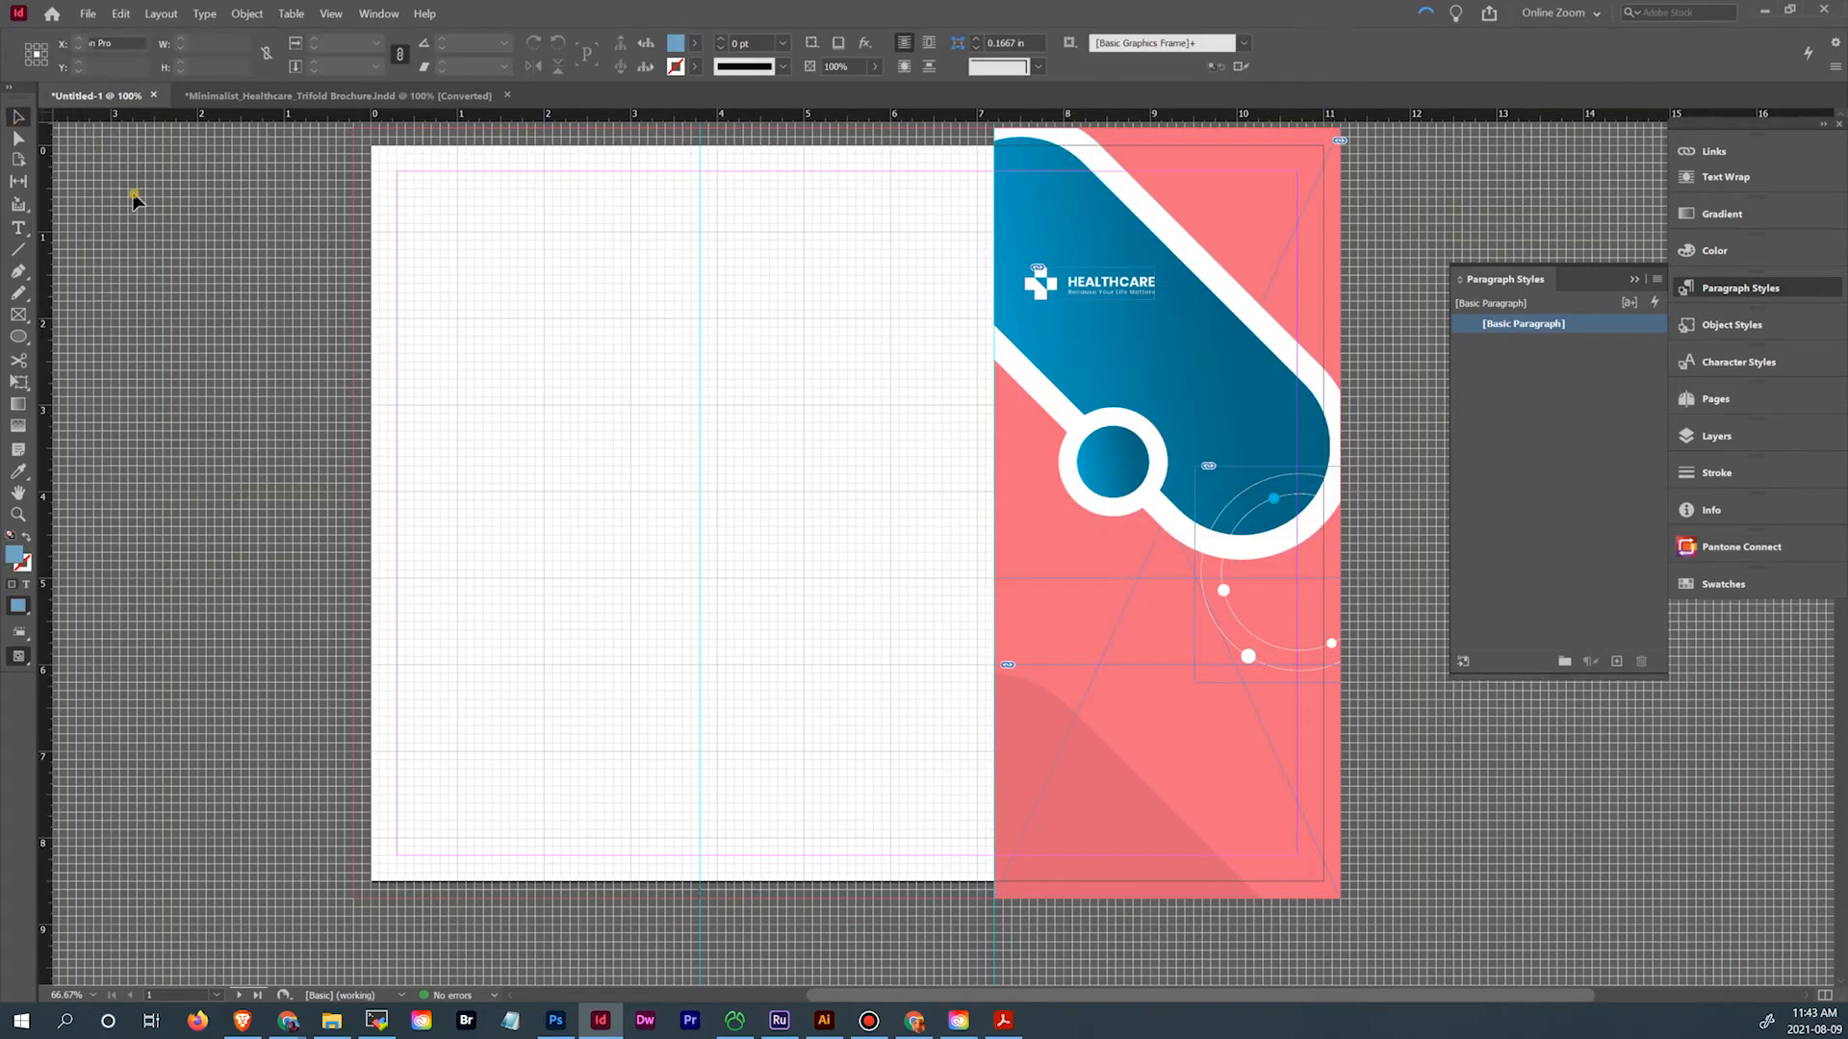
double_click(1590, 329)
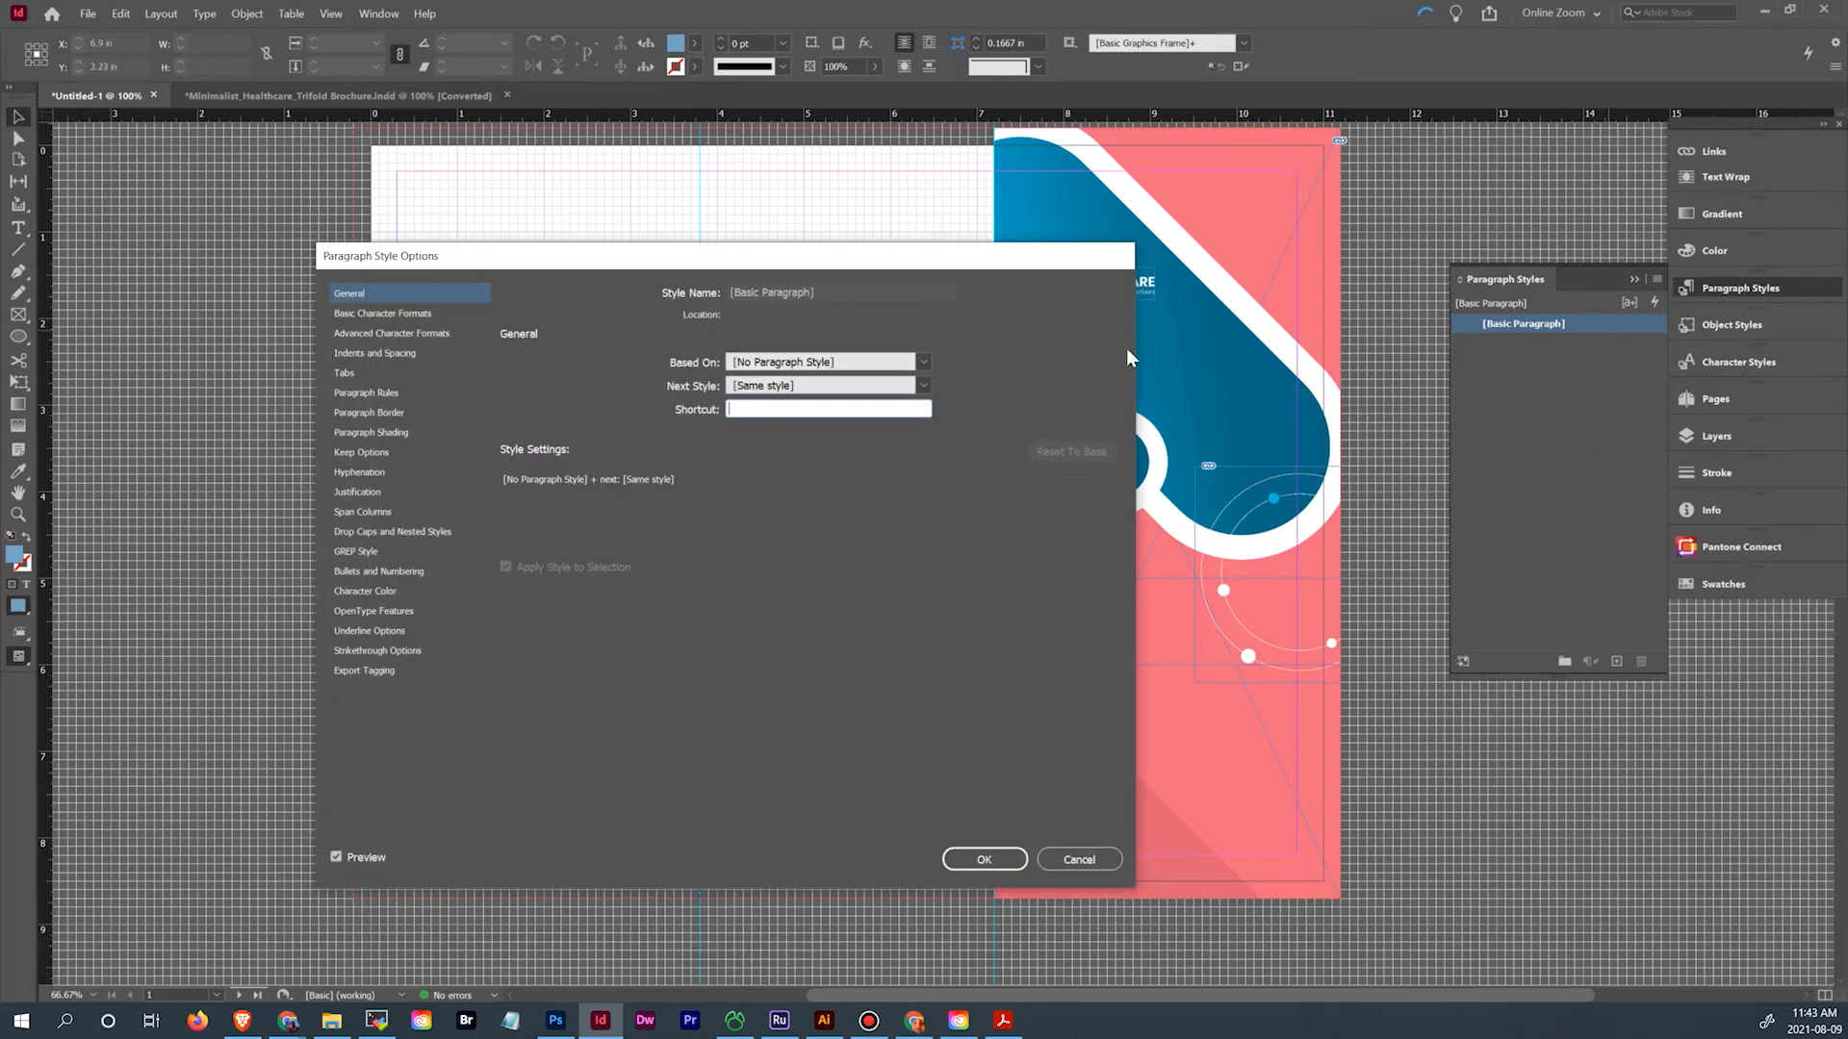
left_click(397, 312)
left_click(752, 373)
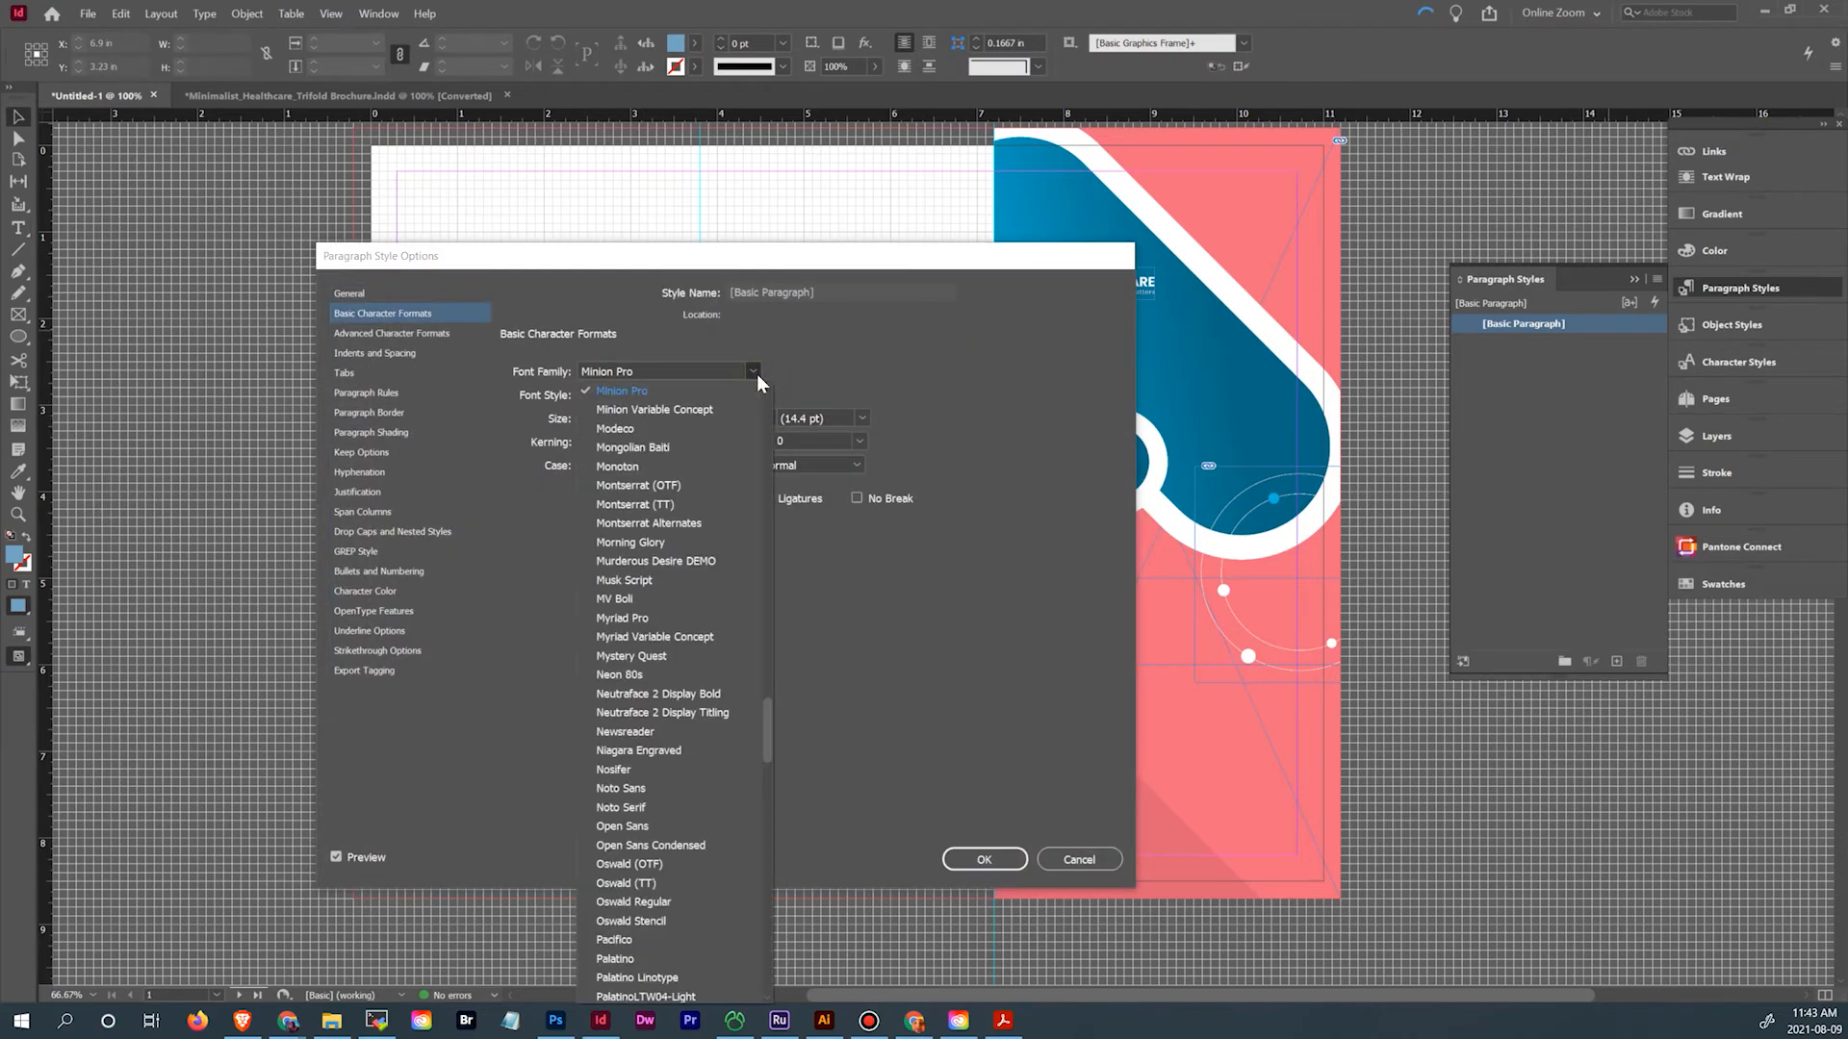
type("op")
left_click(660, 405)
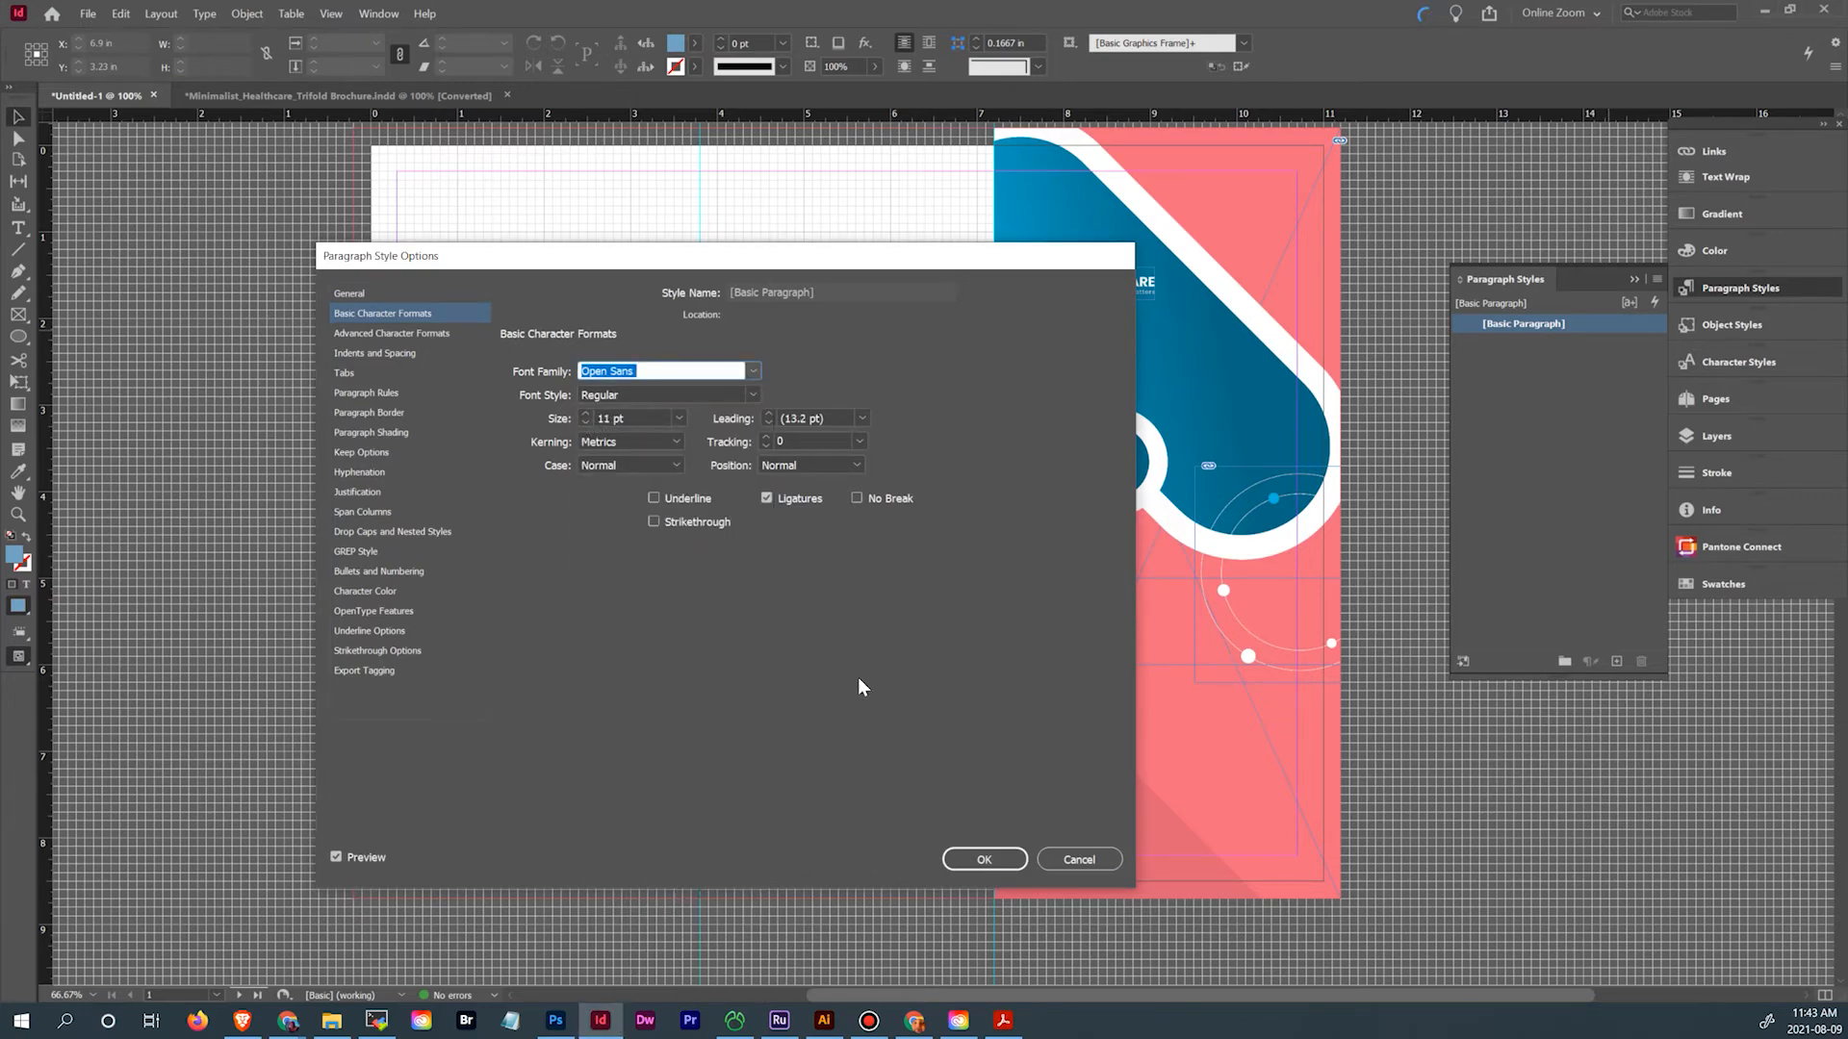
left_click(965, 858)
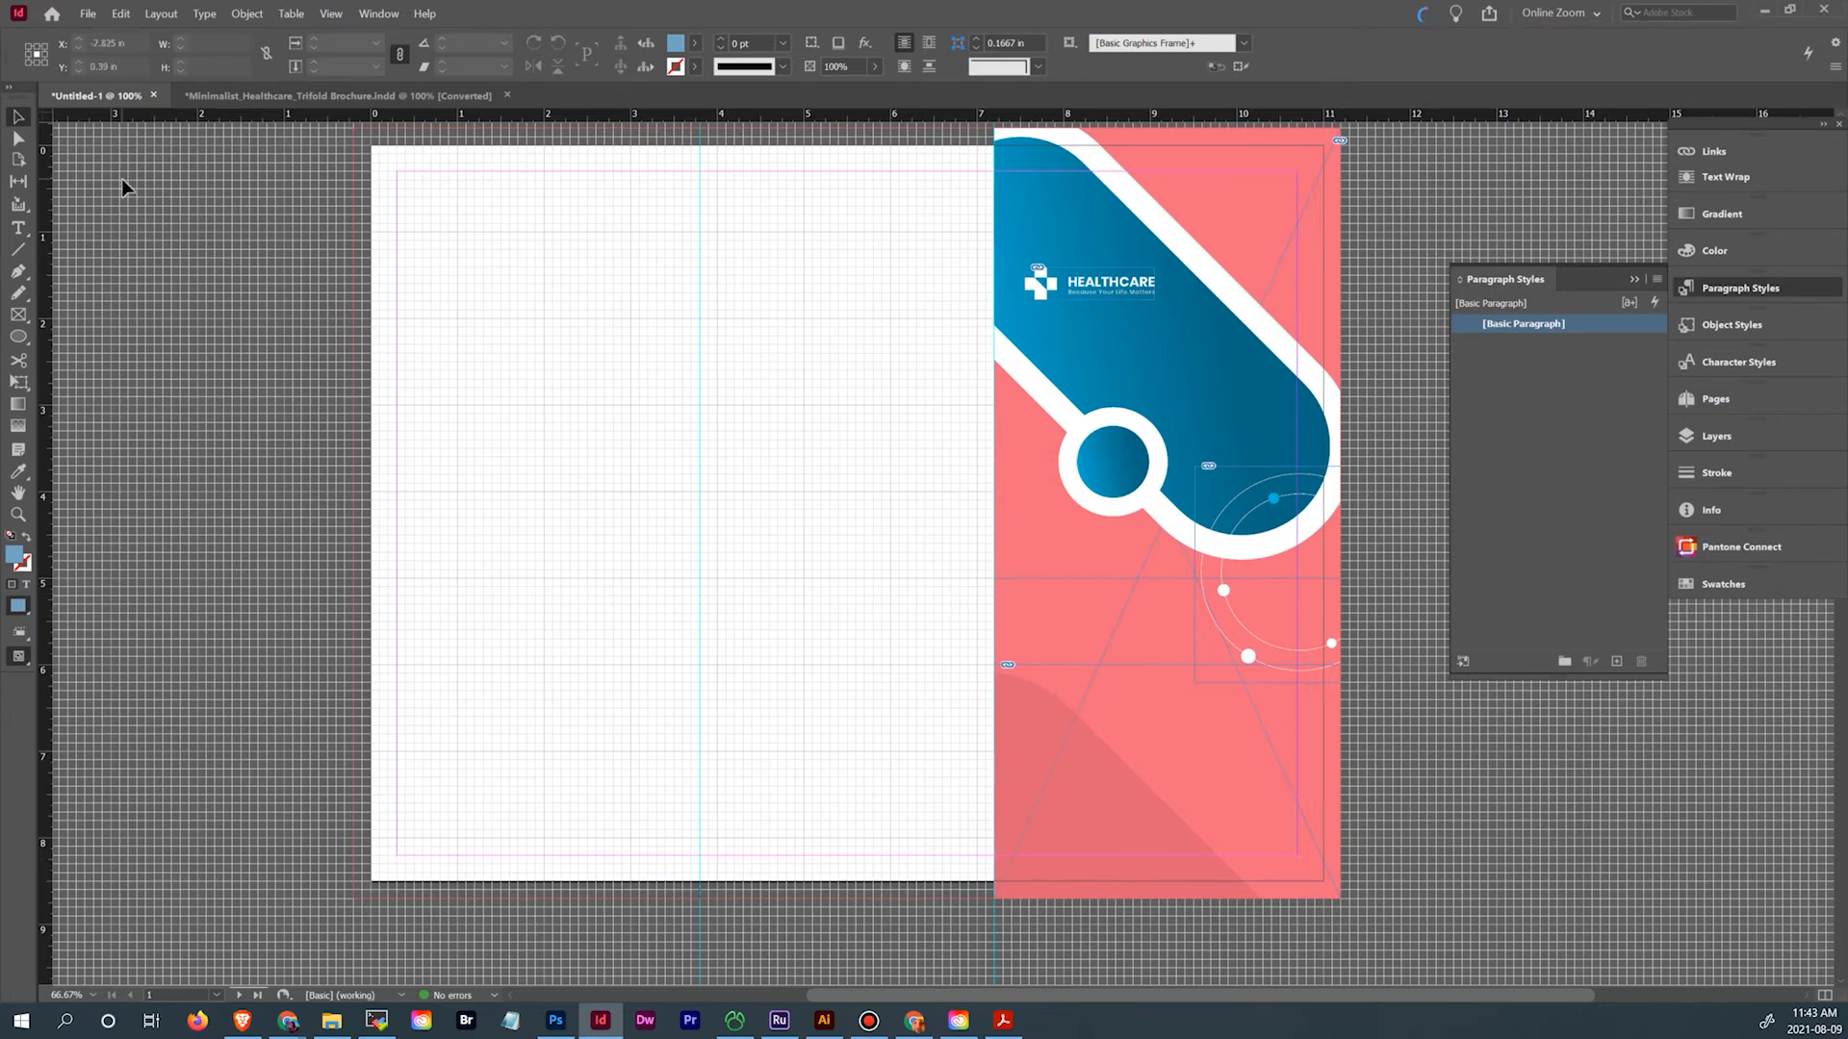
double_click(1586, 327)
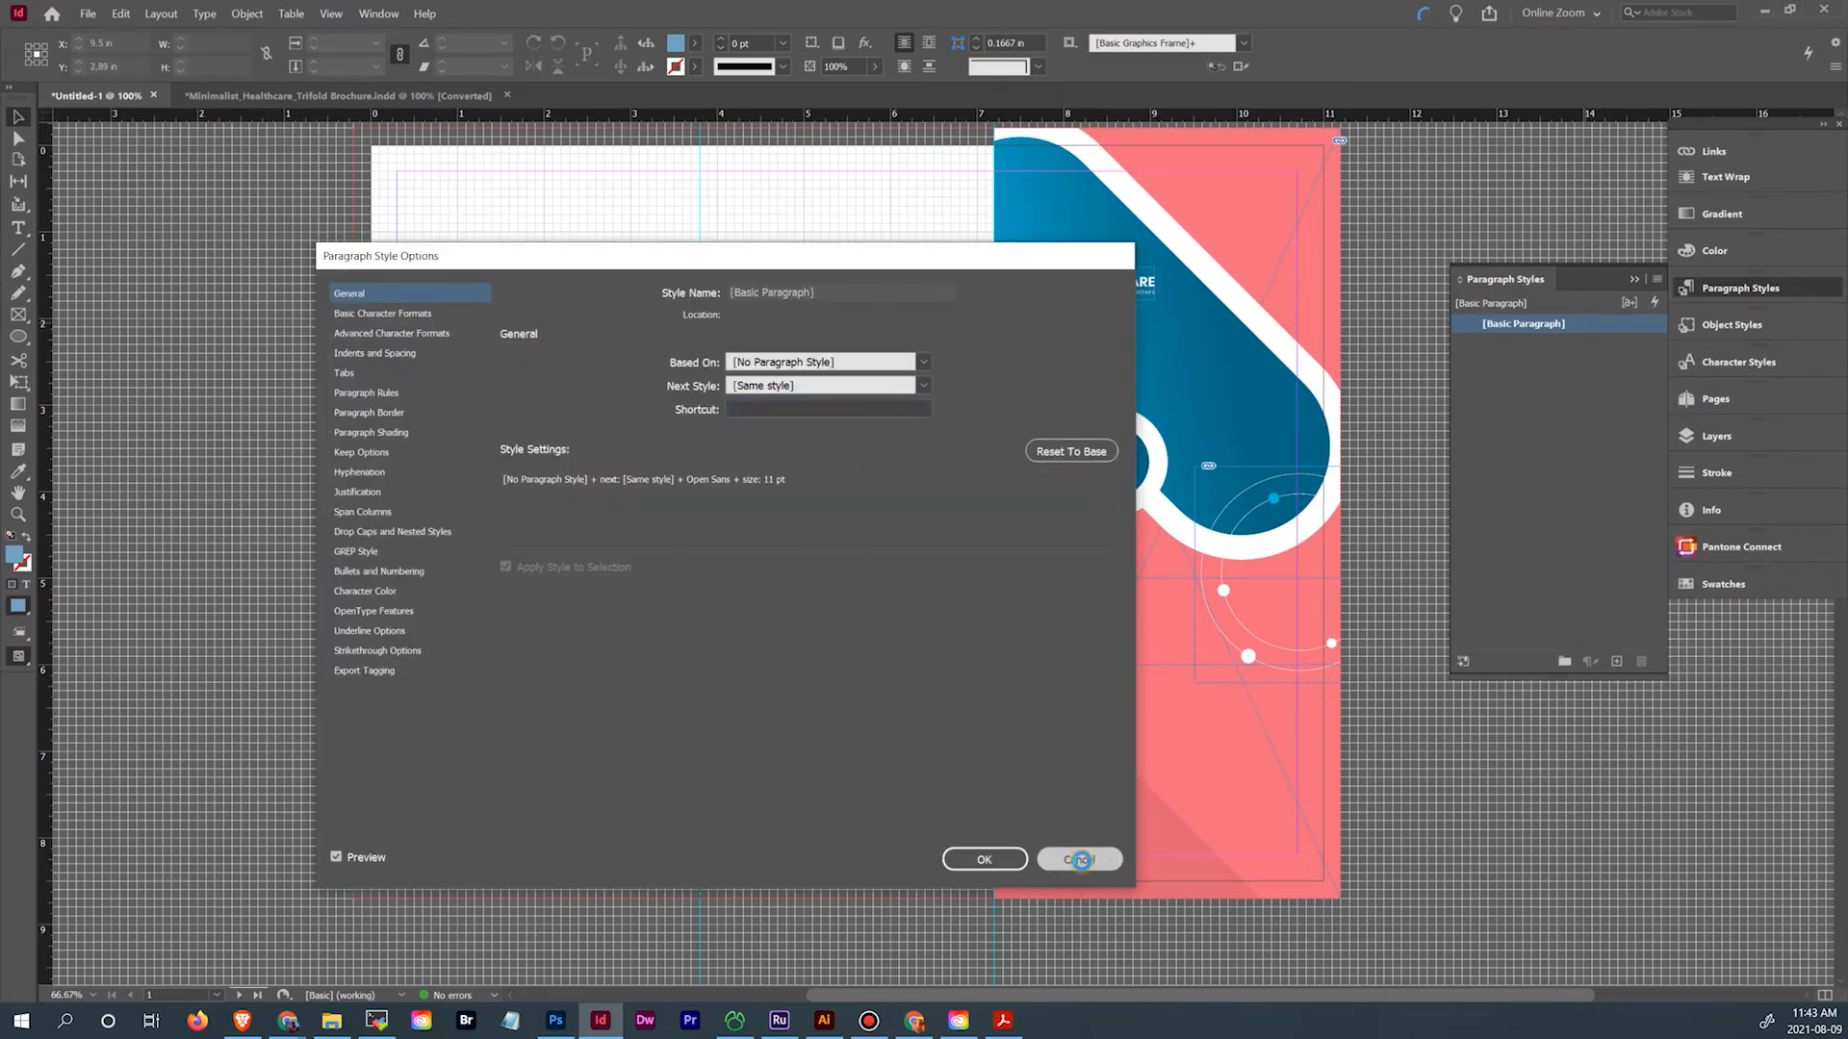
left_click(1080, 859)
Create a paragraph style named H1 that uses the Montserrat (OTF) font in Black
left_click(1654, 281)
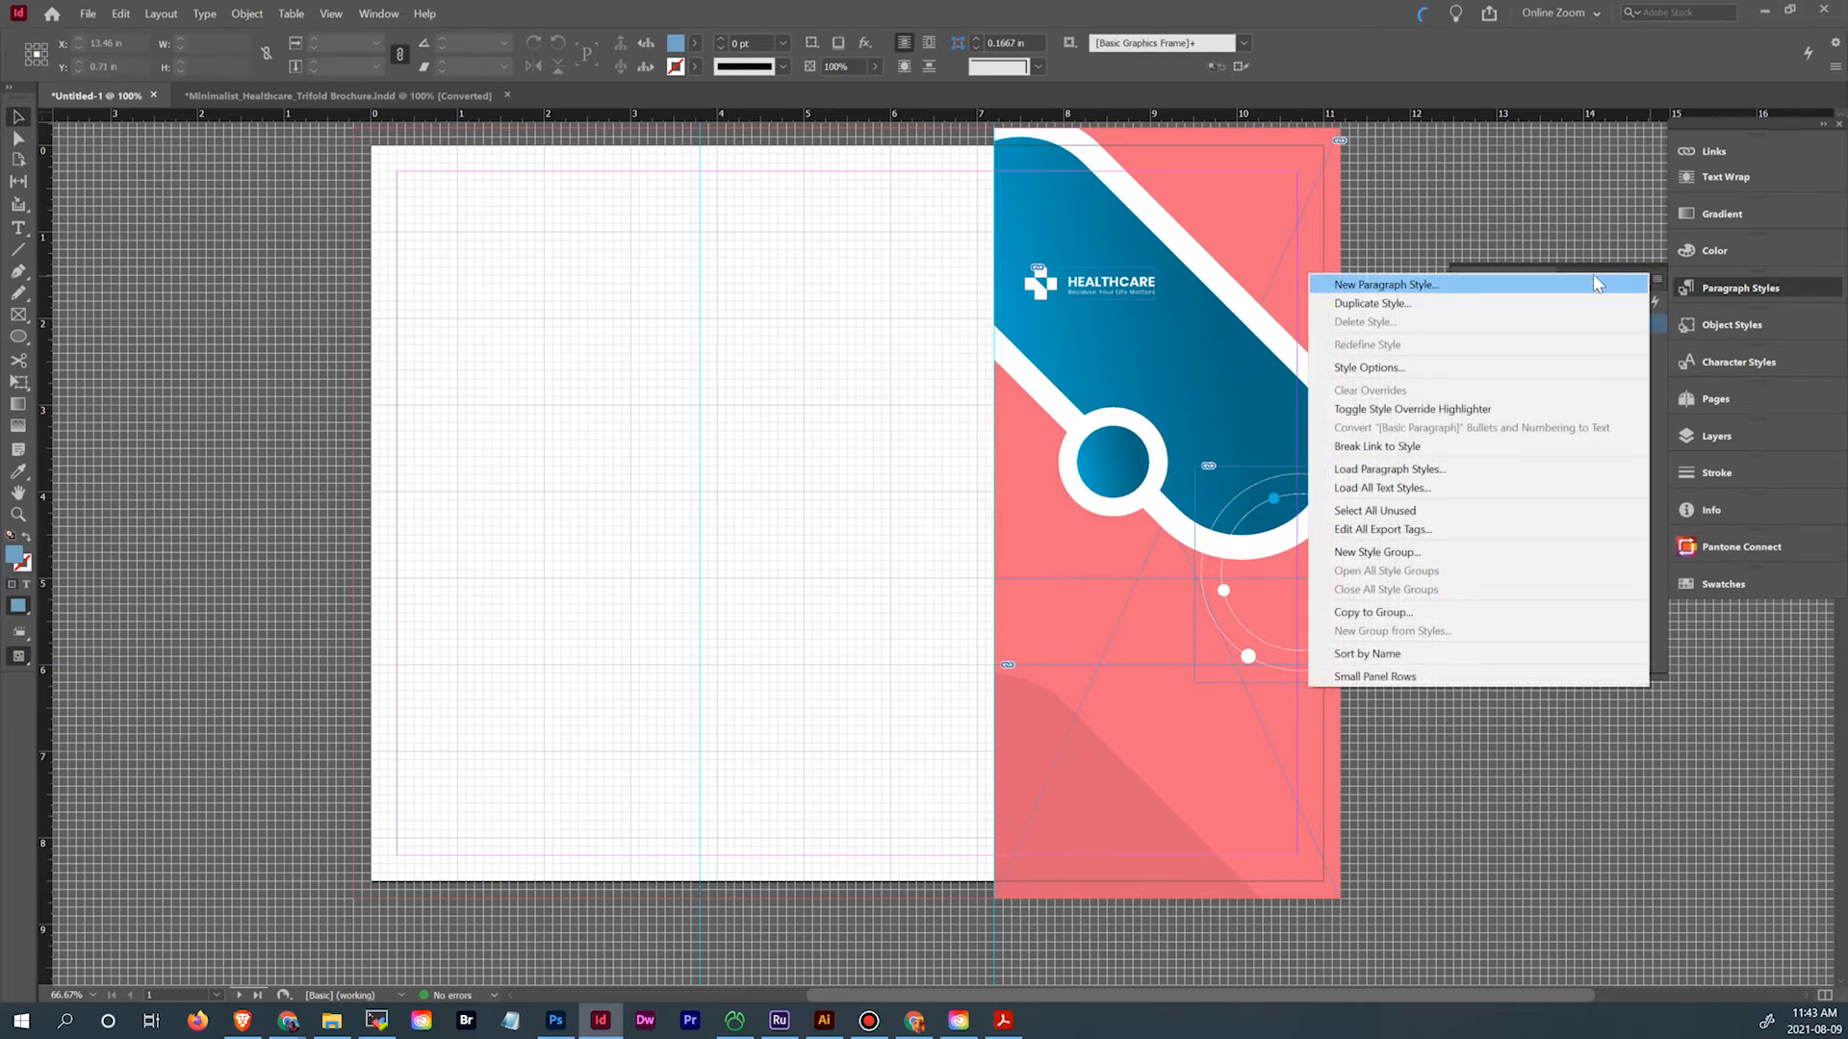
left_click(1521, 282)
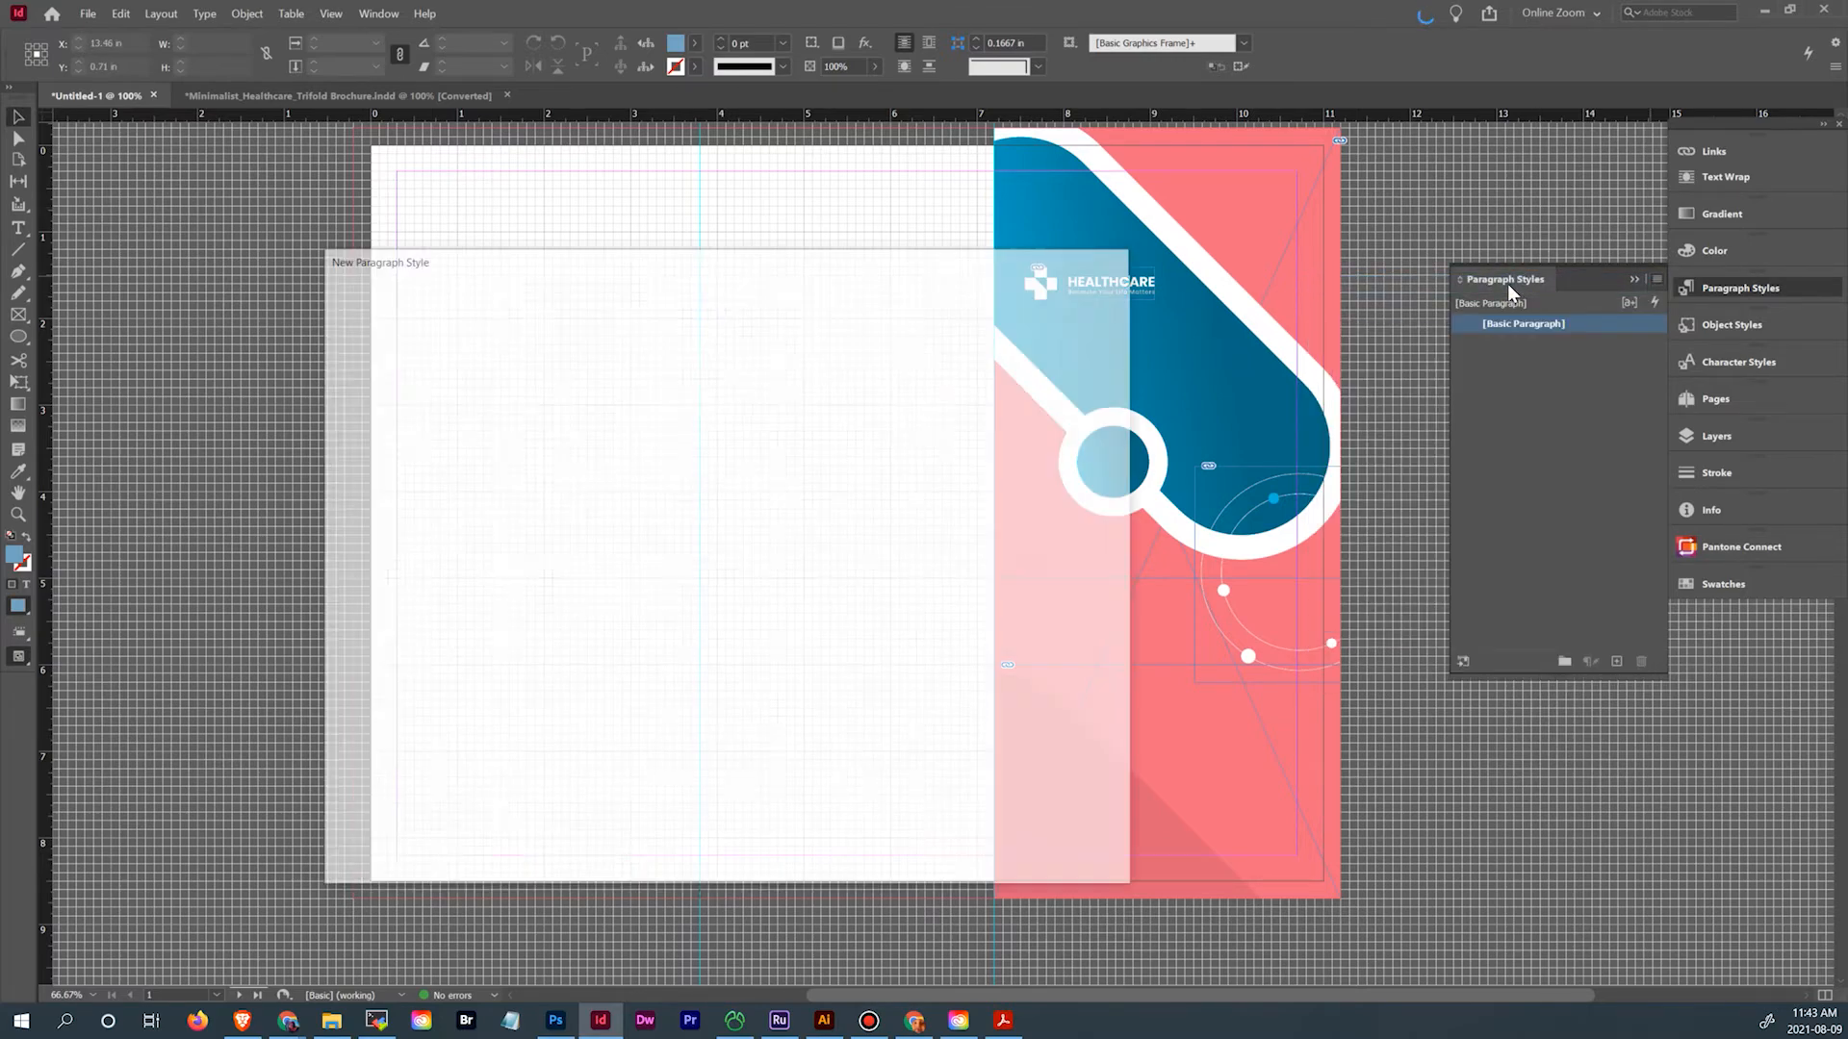
type("H1")
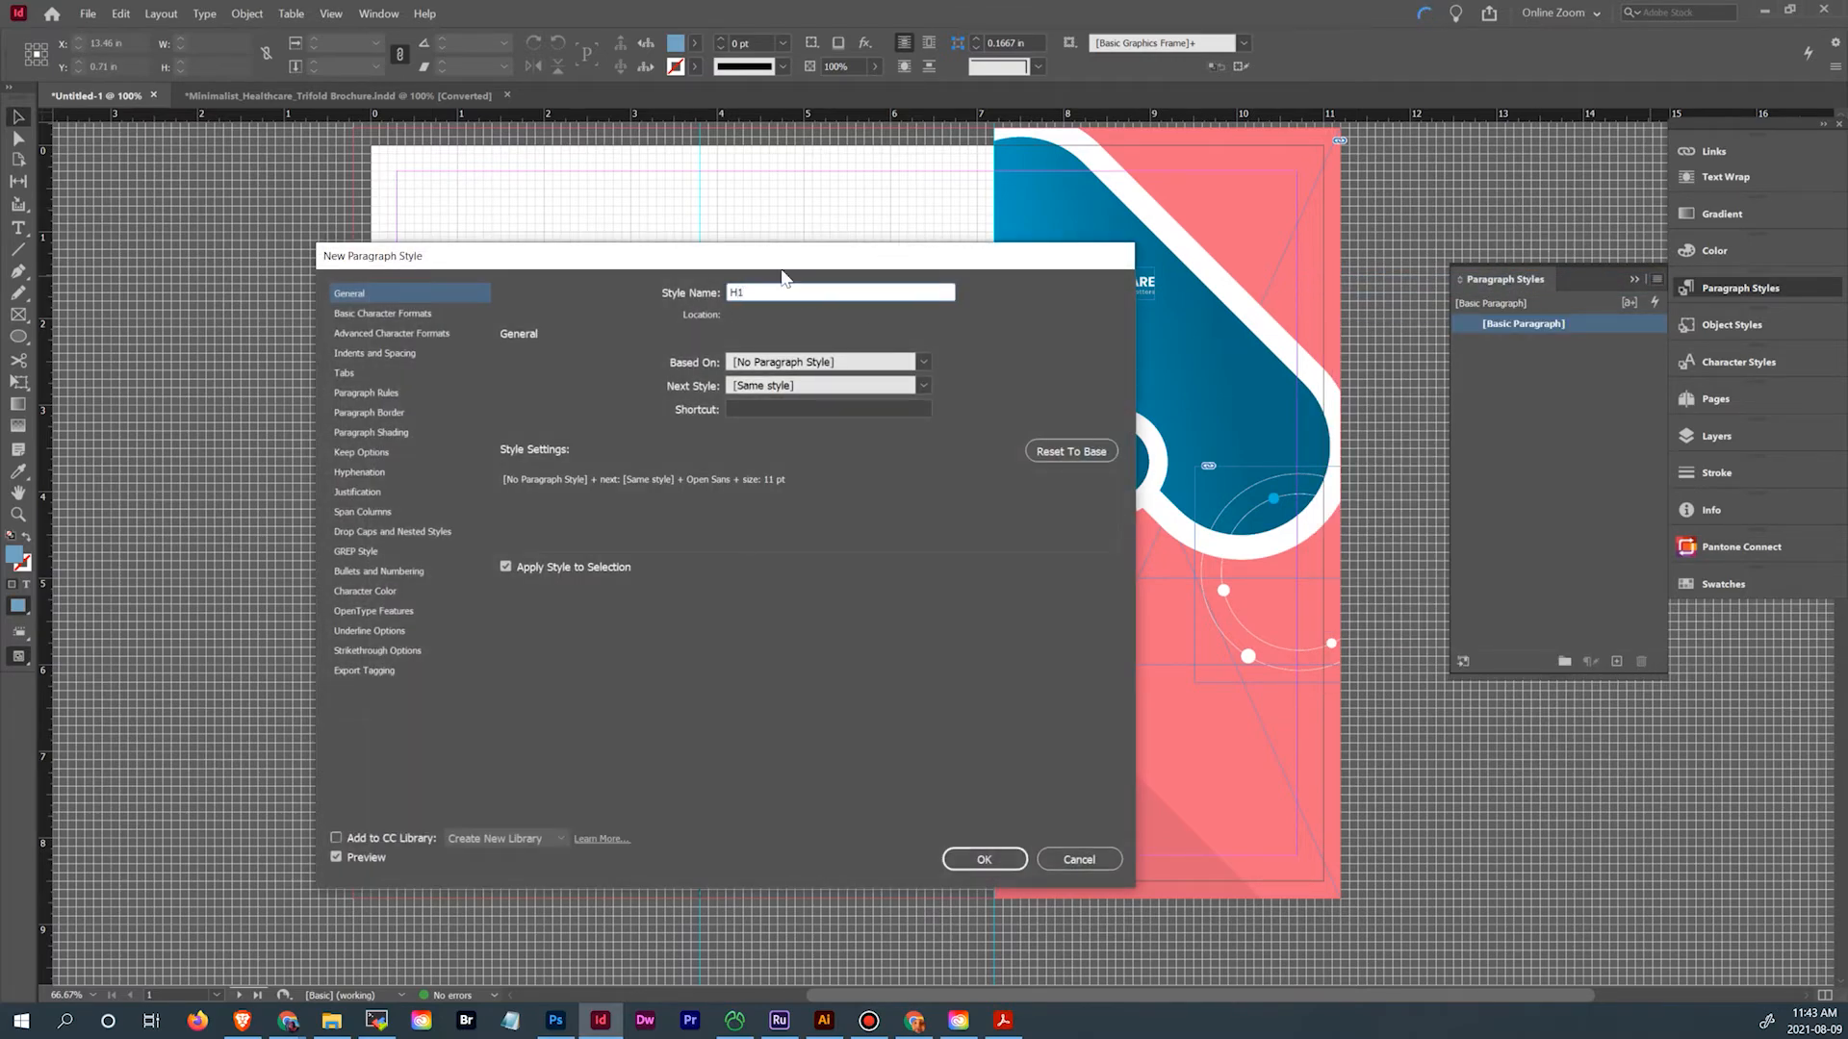
left_click(383, 314)
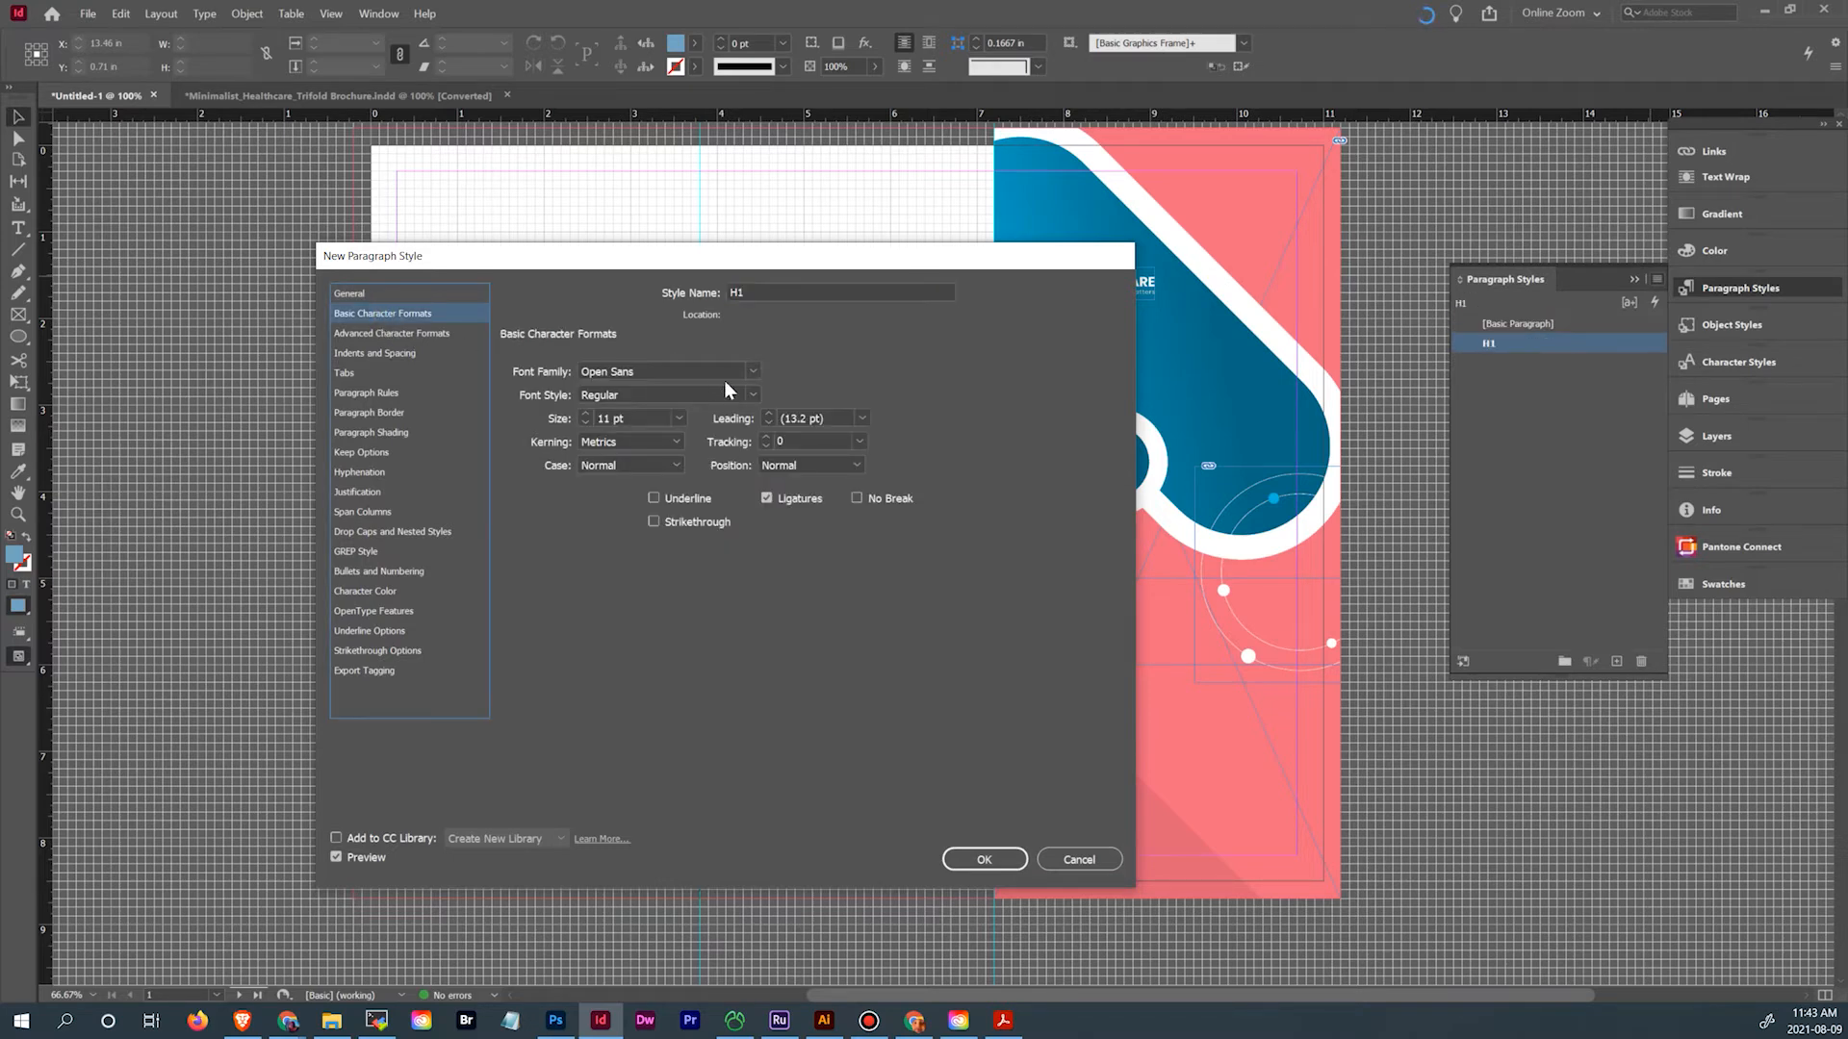
left_click(754, 372)
scroll(751, 373, "down", 15)
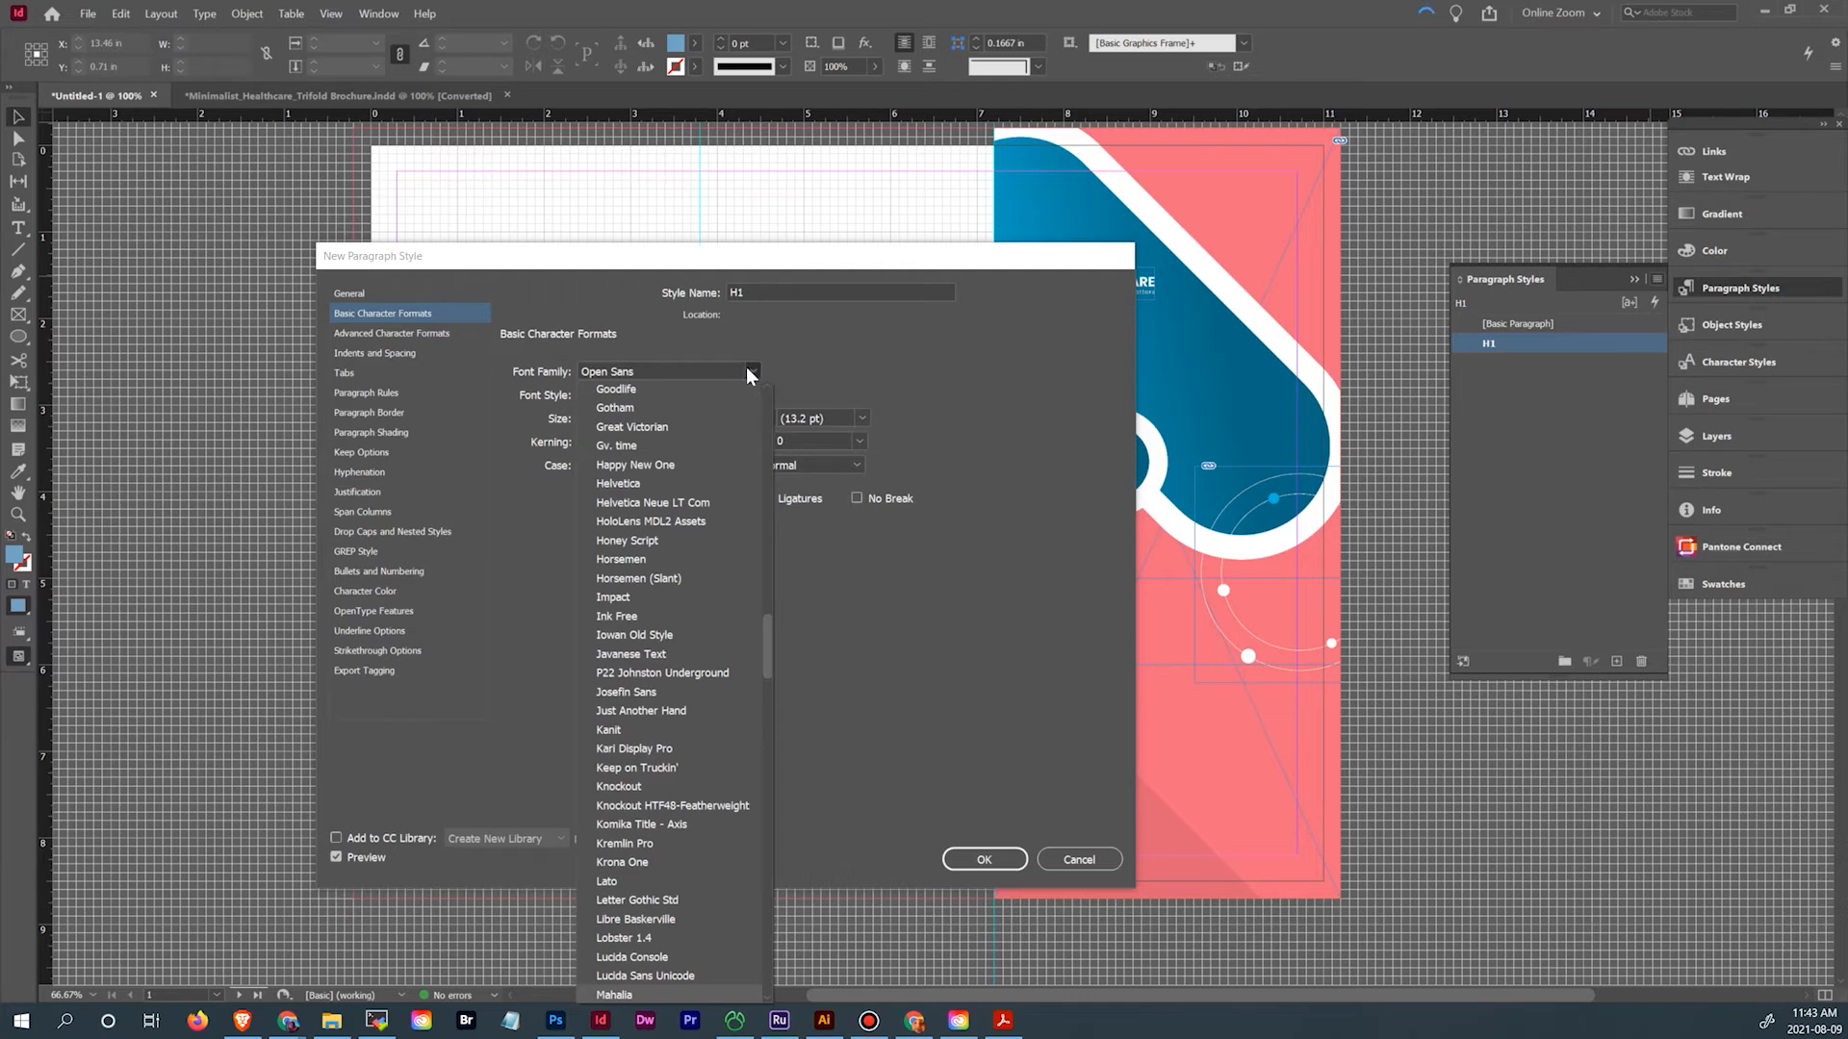
left_click_drag(766, 632, 761, 674)
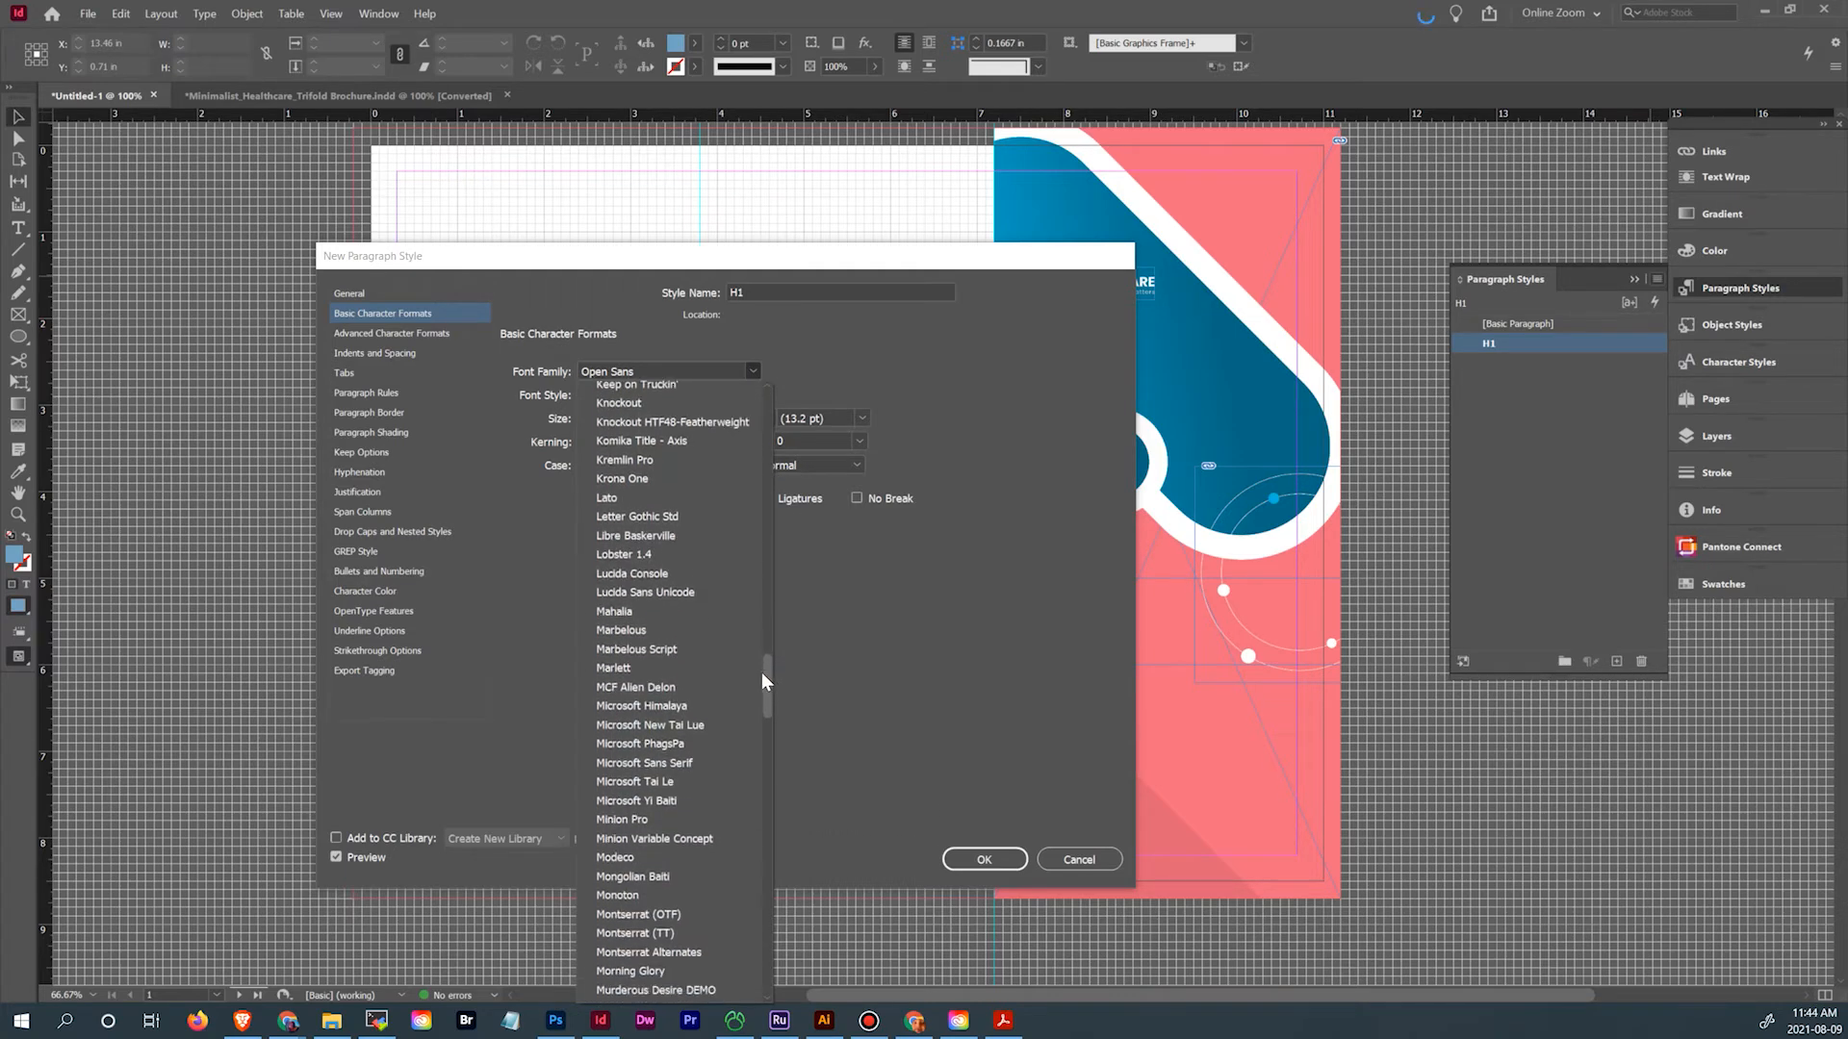
left_click(678, 915)
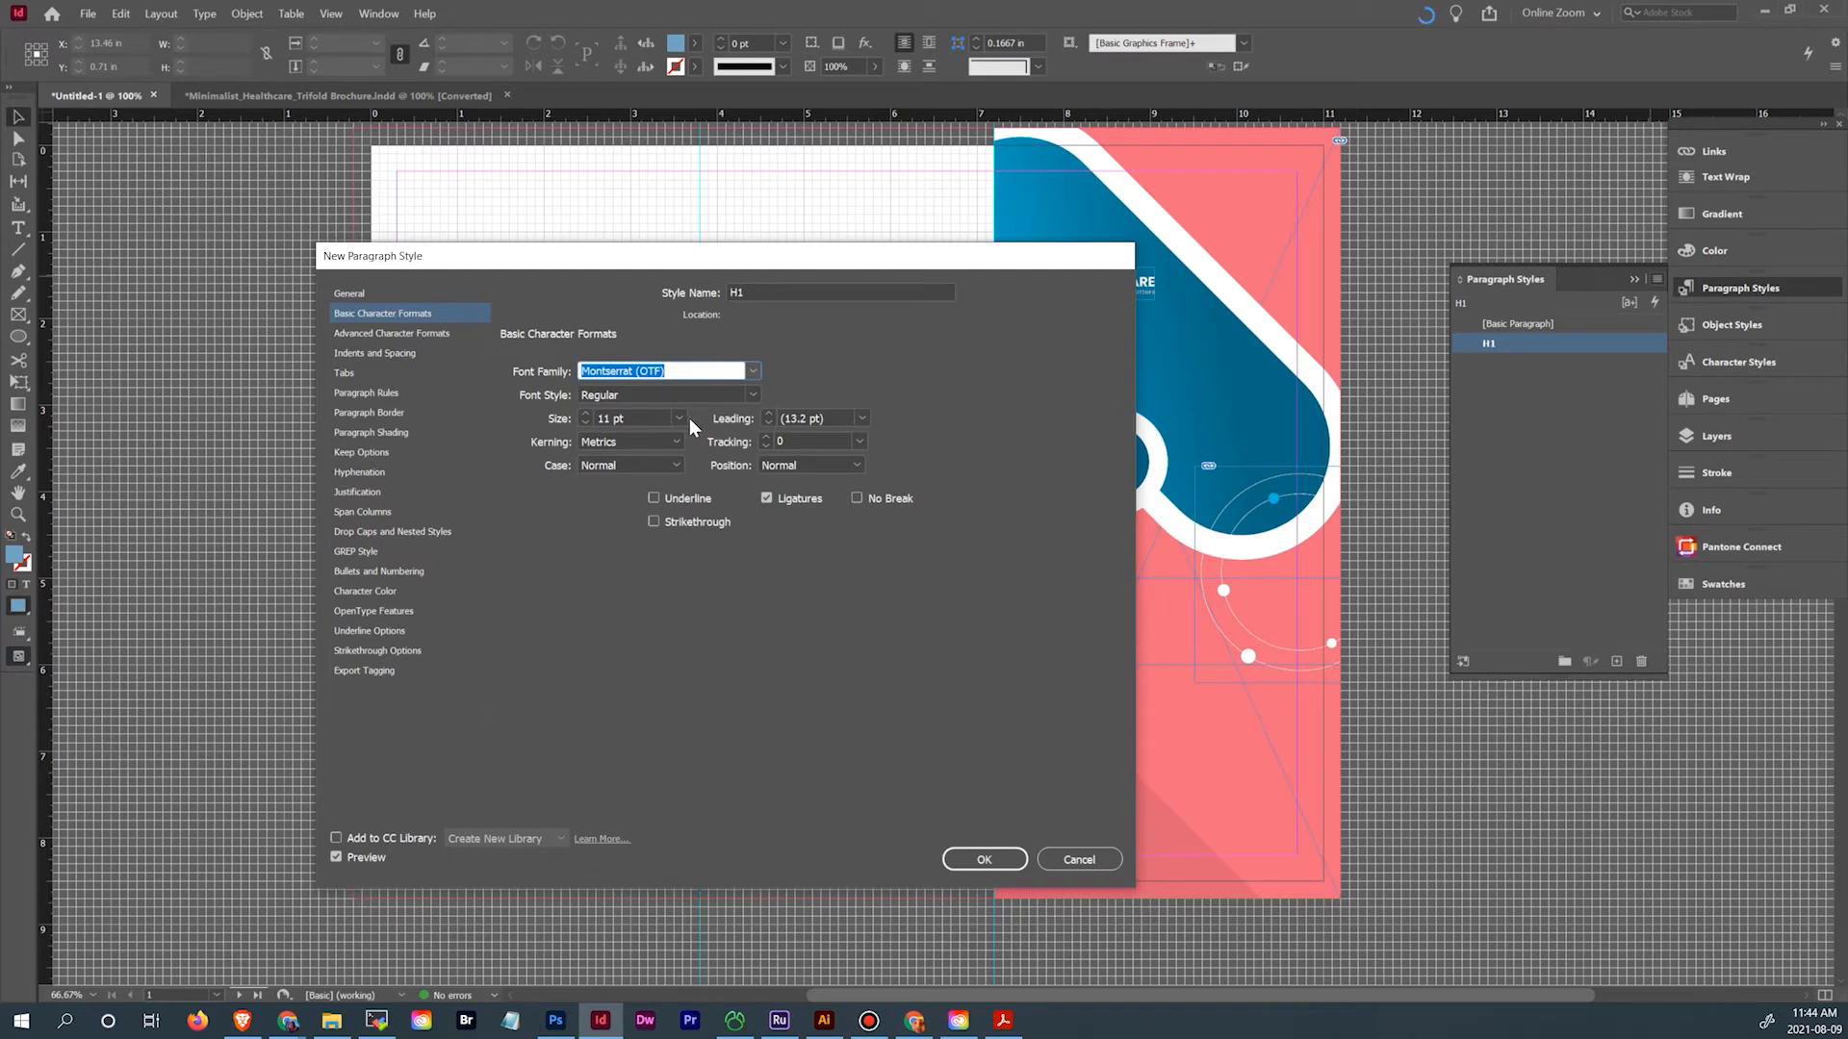
left_click(752, 393)
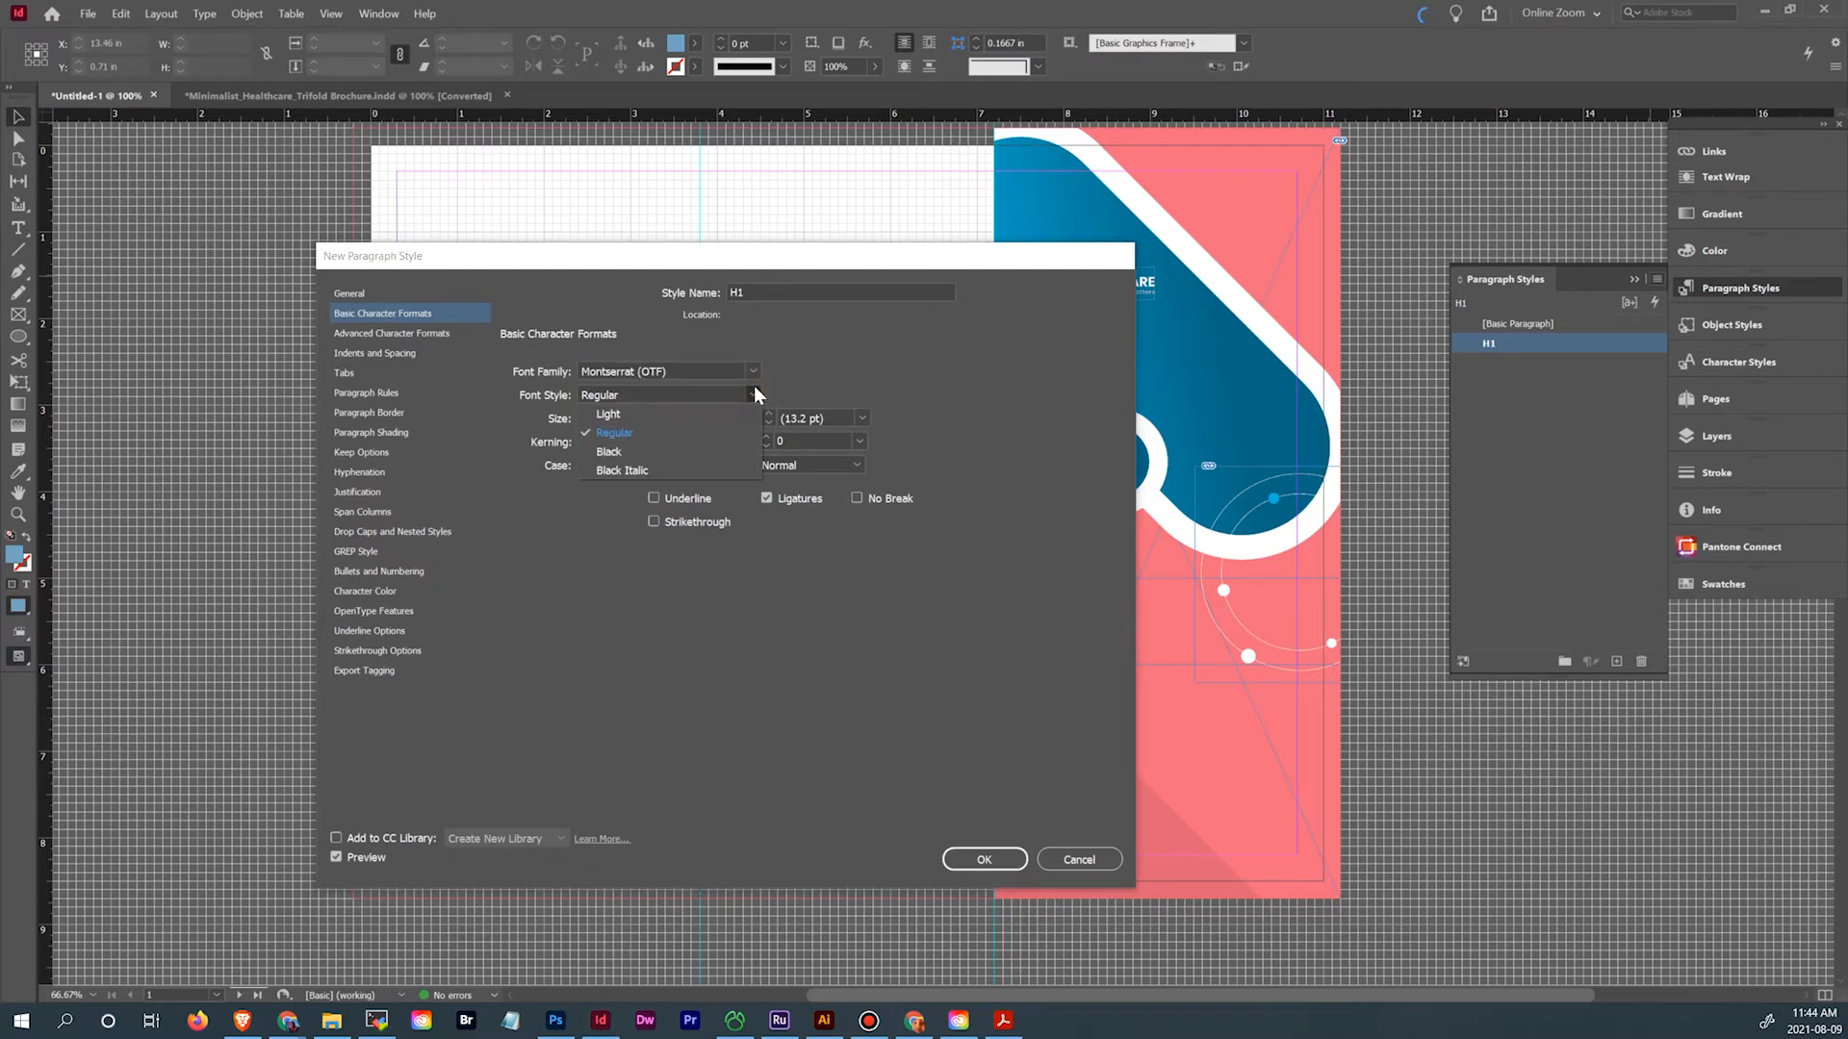
left_click(733, 451)
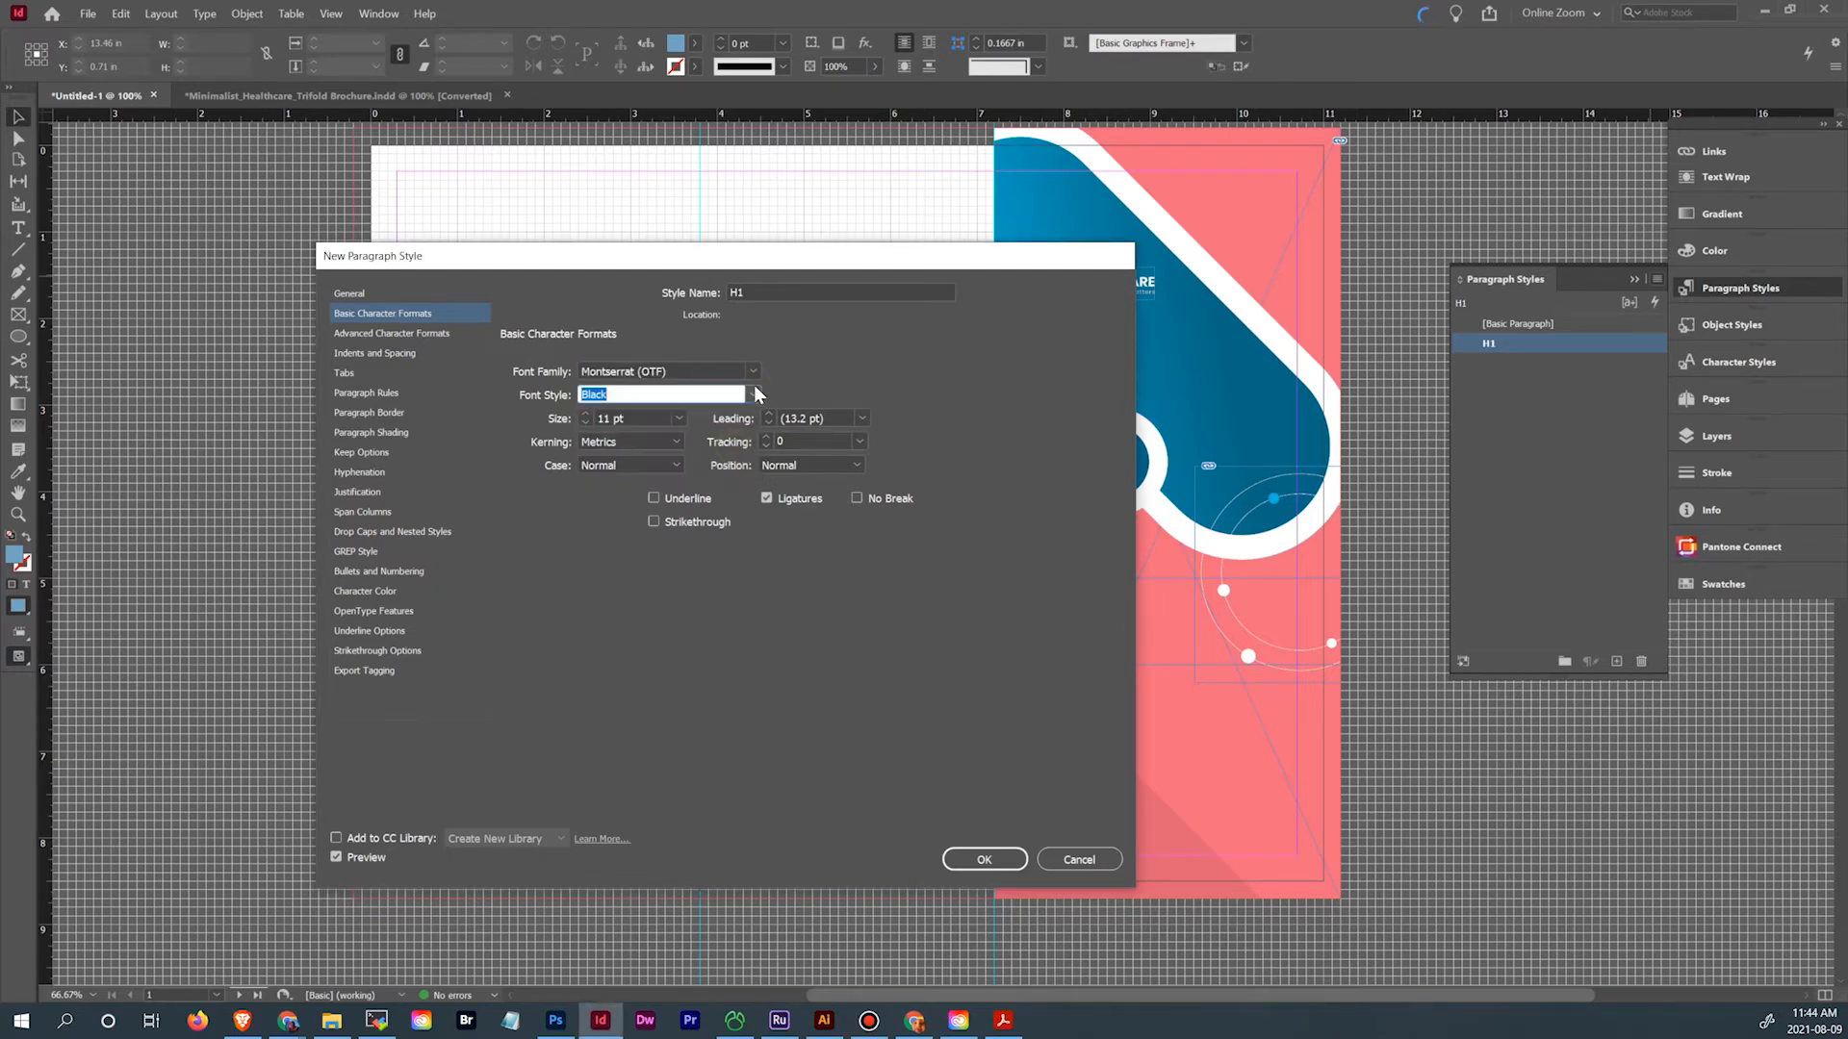
Set the H1 paragraph style's font size to 17 pt and save the style
left_click(583, 413)
left_click(583, 413)
left_click(584, 414)
left_click(583, 414)
left_click(583, 414)
left_click(986, 853)
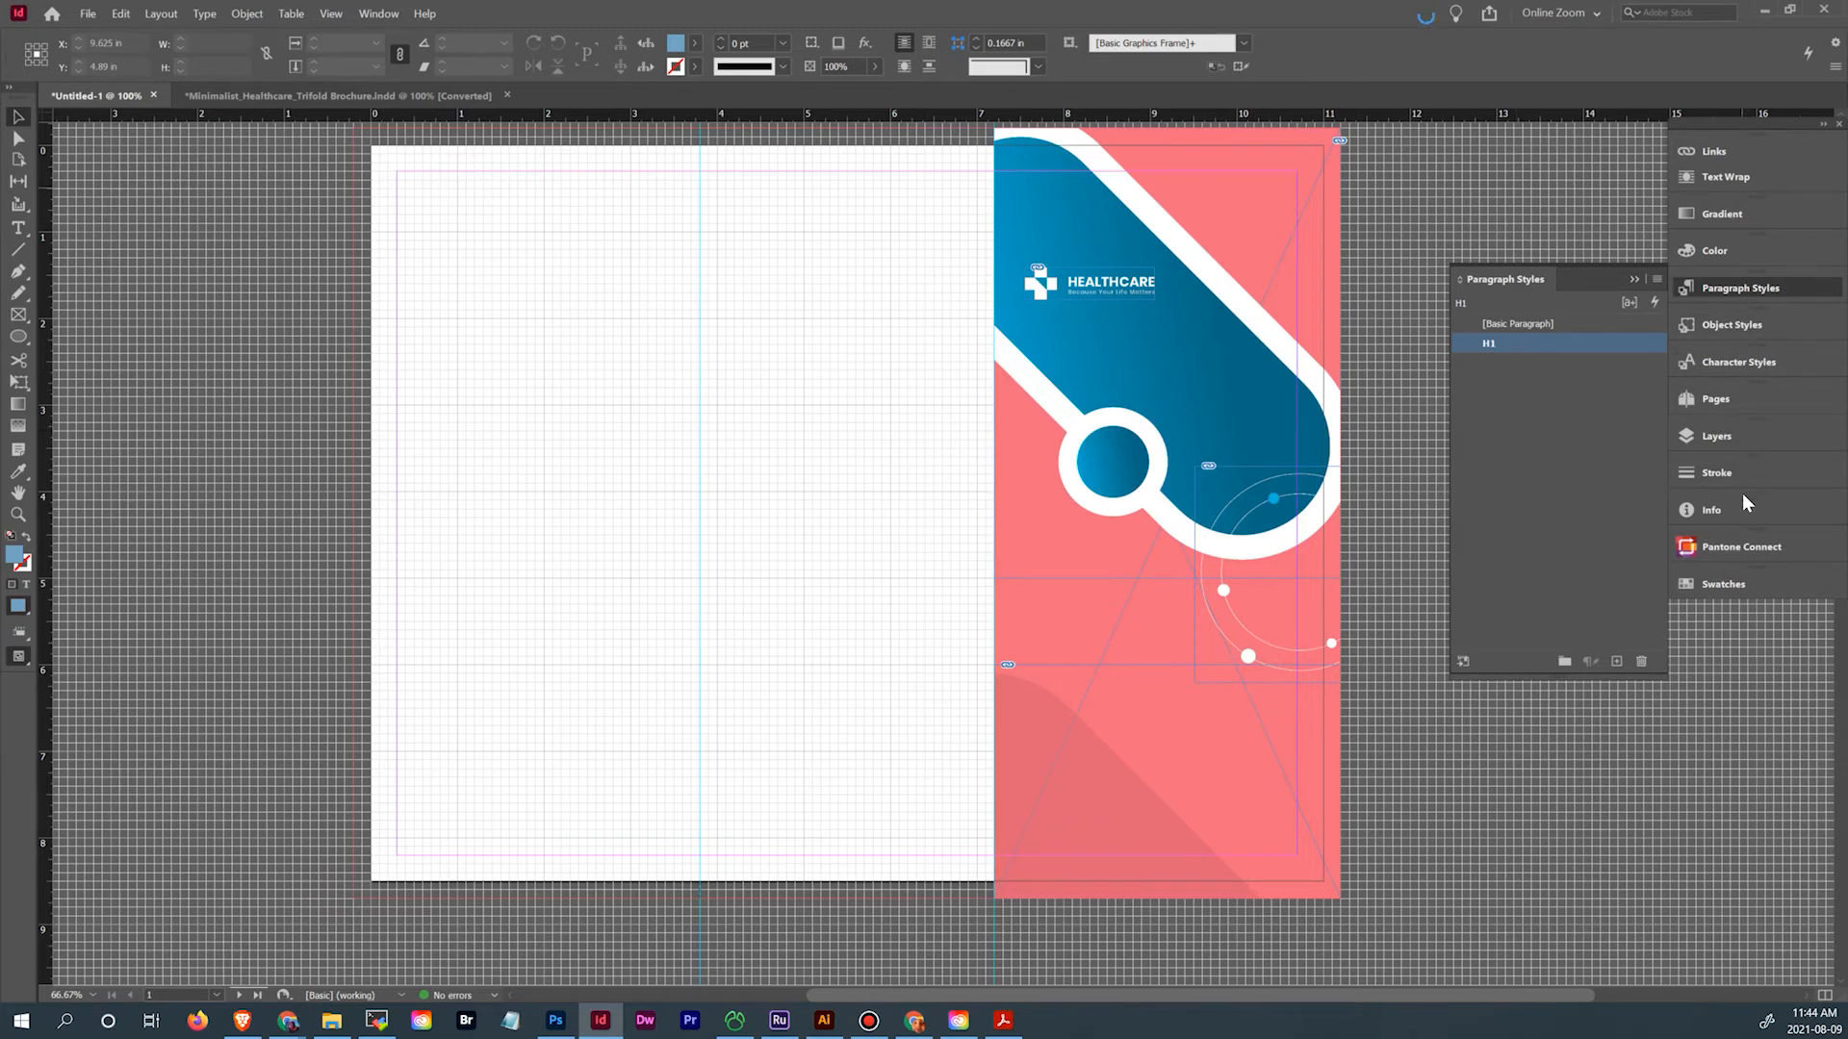
On the Type layer, draw a text frame on the lower part of the coral cover panel and enter "Heading One"
left_click(1746, 437)
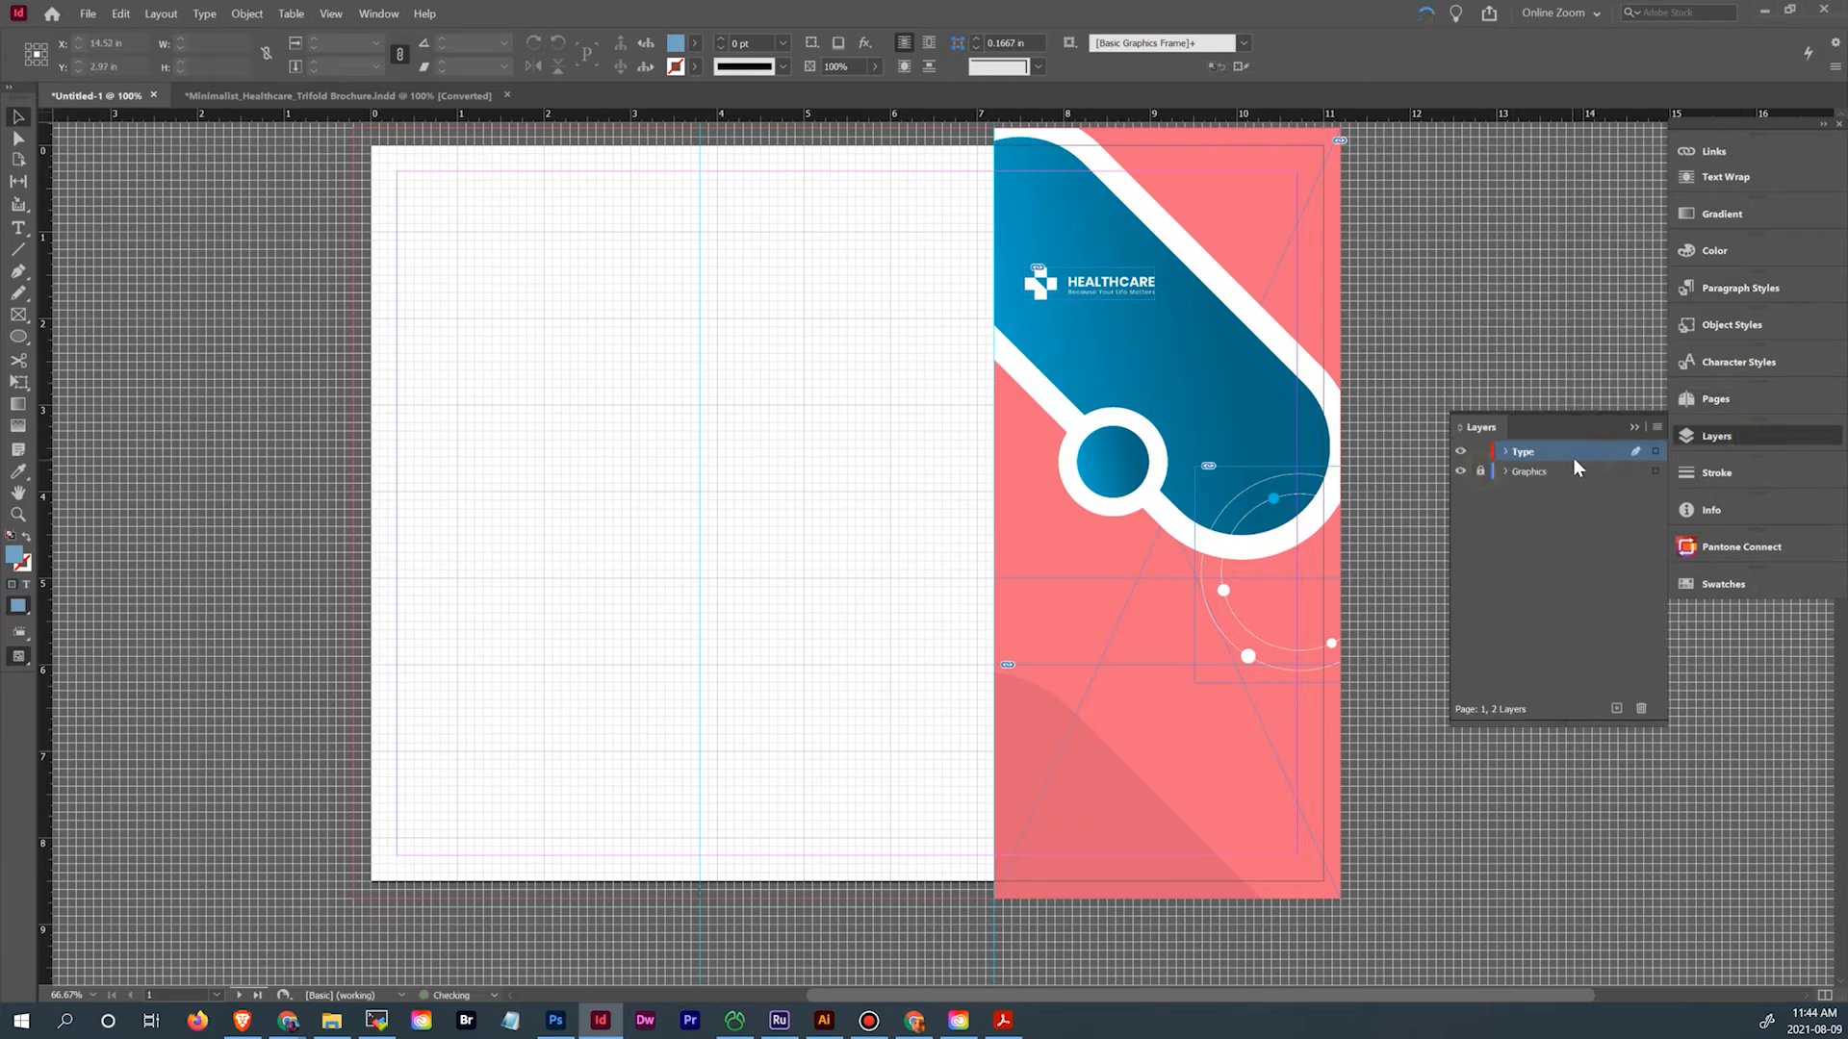
left_click(18, 228)
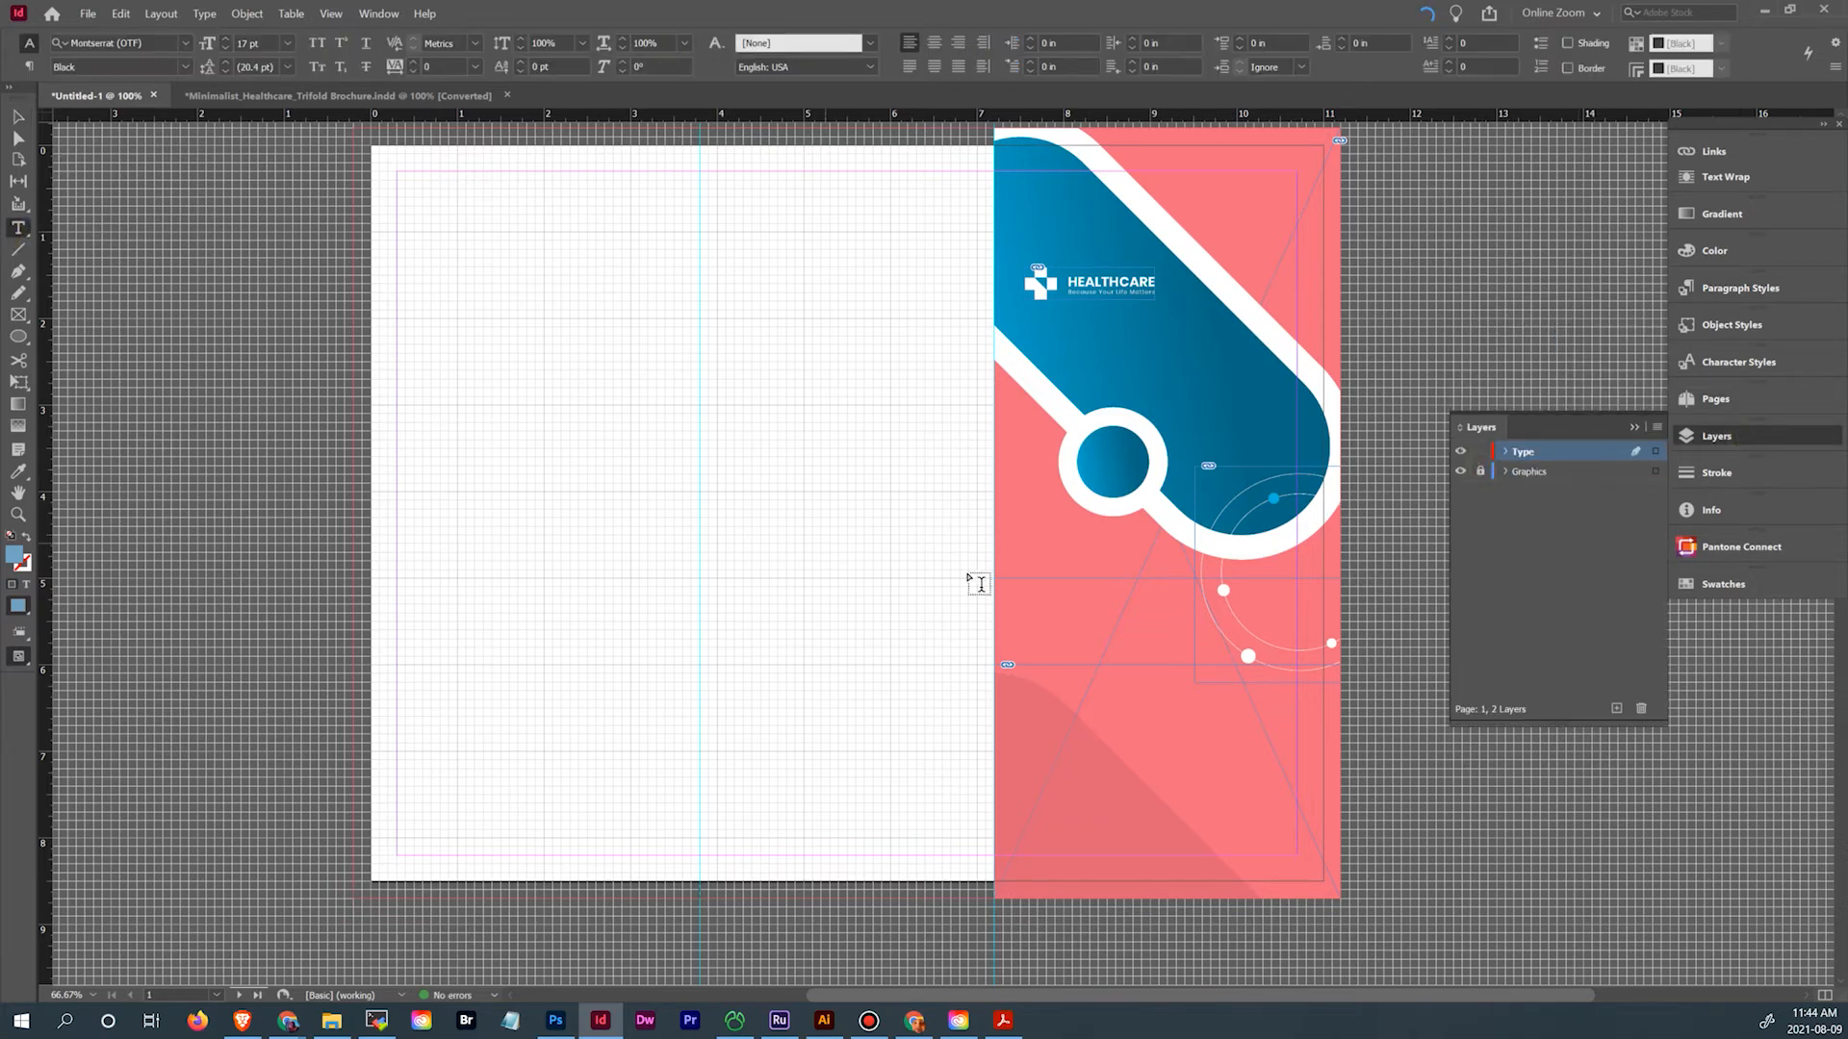
left_click_drag(1010, 579, 1226, 857)
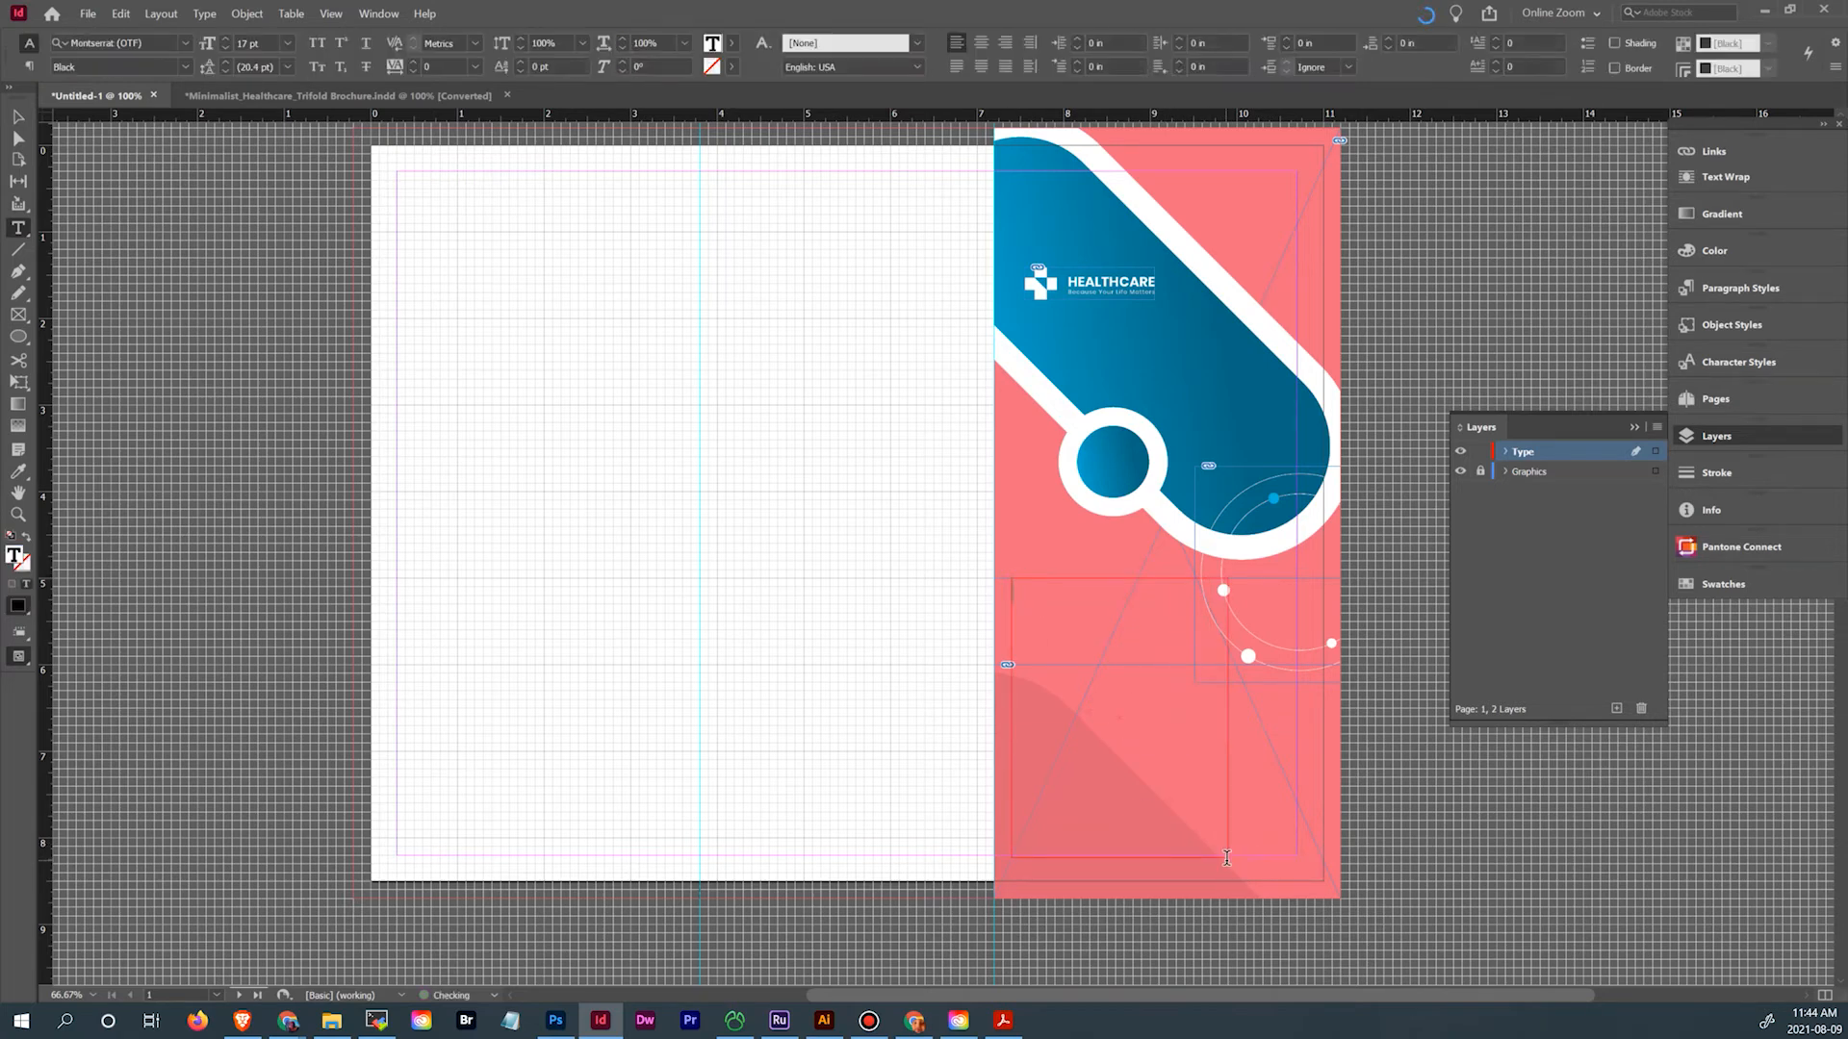
type("Heading Pne")
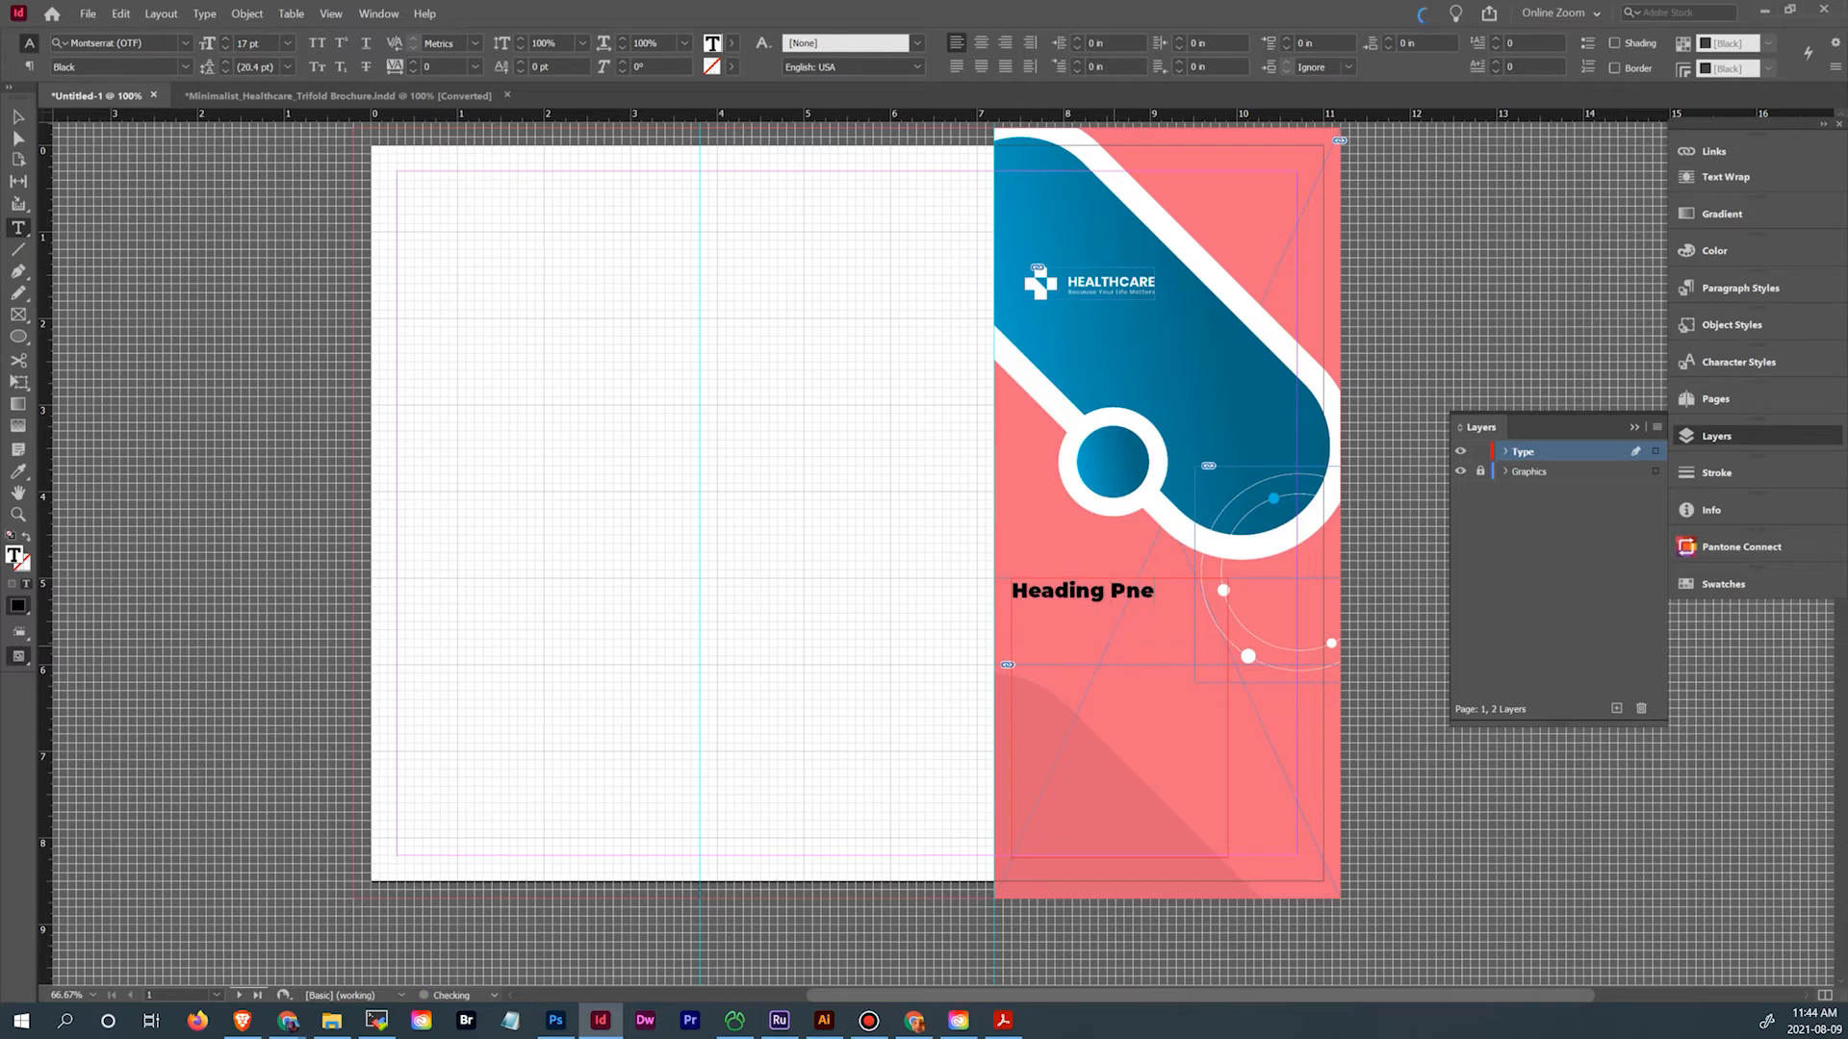
key("BackSpace")
key("BackSpace")
key("BackSpace")
type("One")
Check the original brochure's cover heading and replace the placeholder text with "Your Health is our priority"
left_click(396, 93)
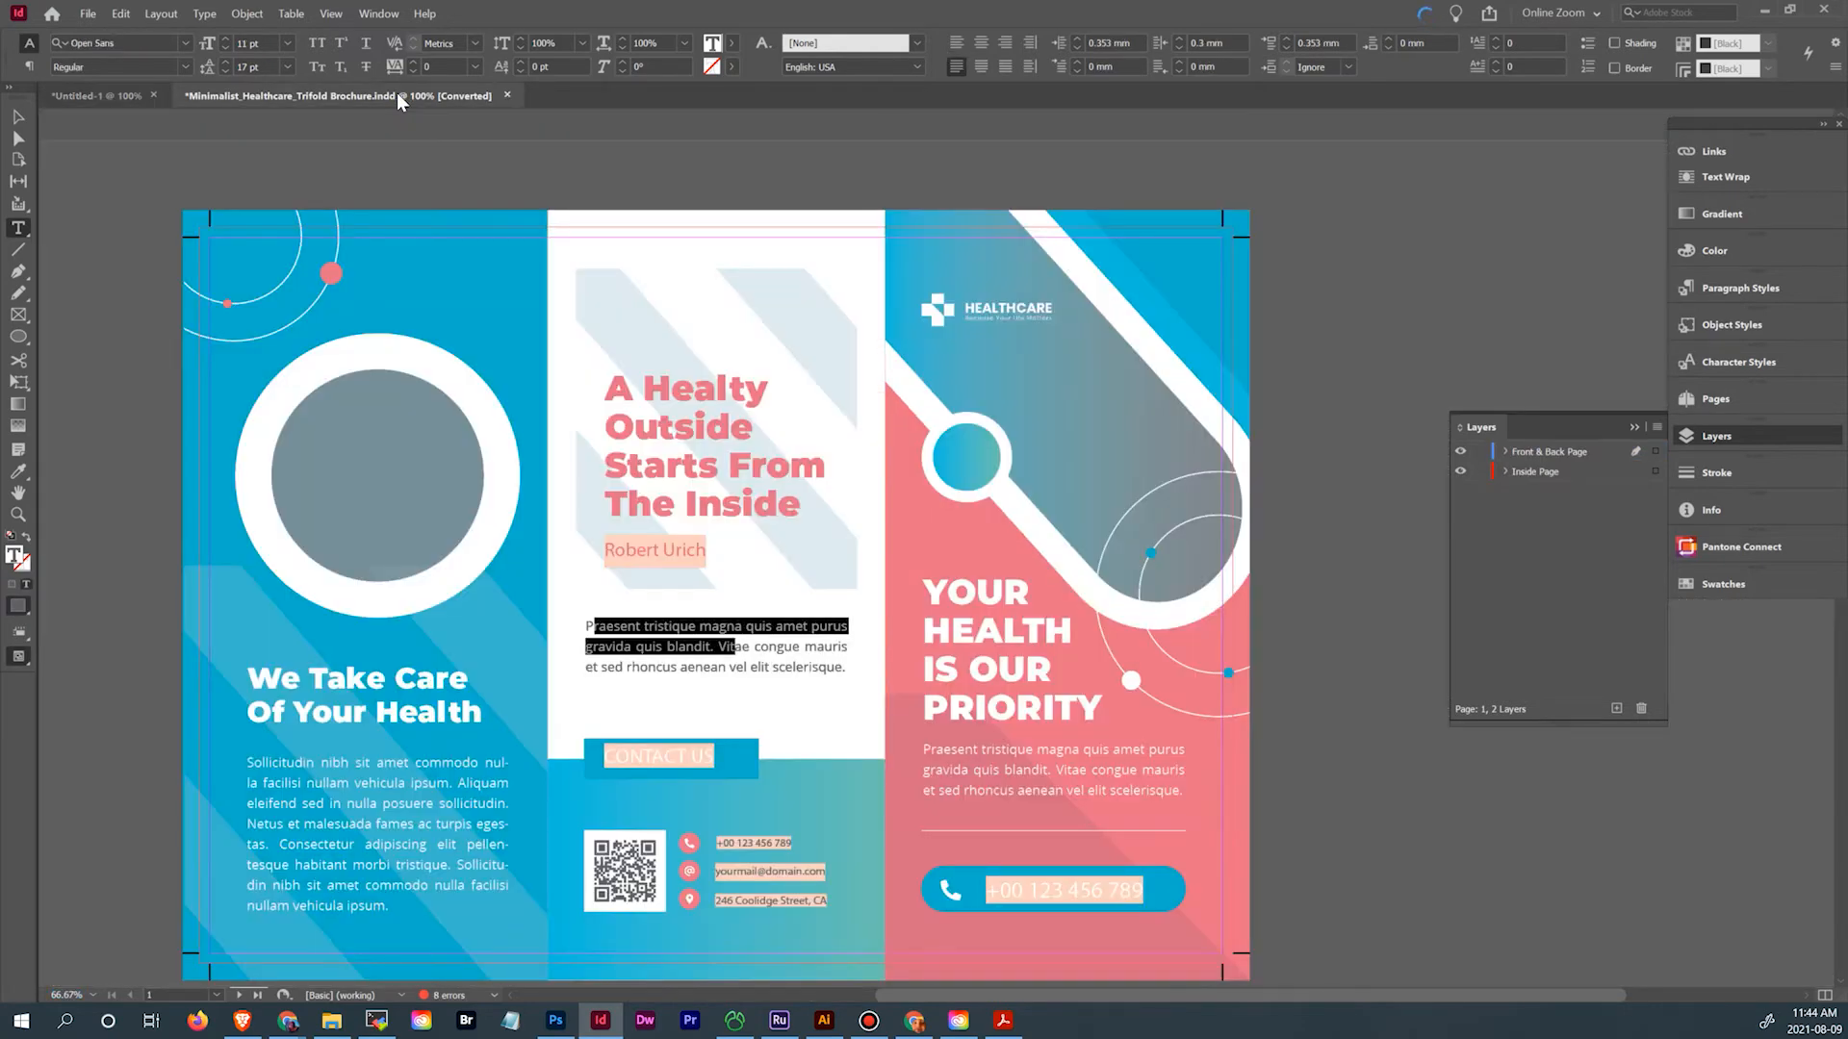
left_click(115, 95)
key("ctrl+a")
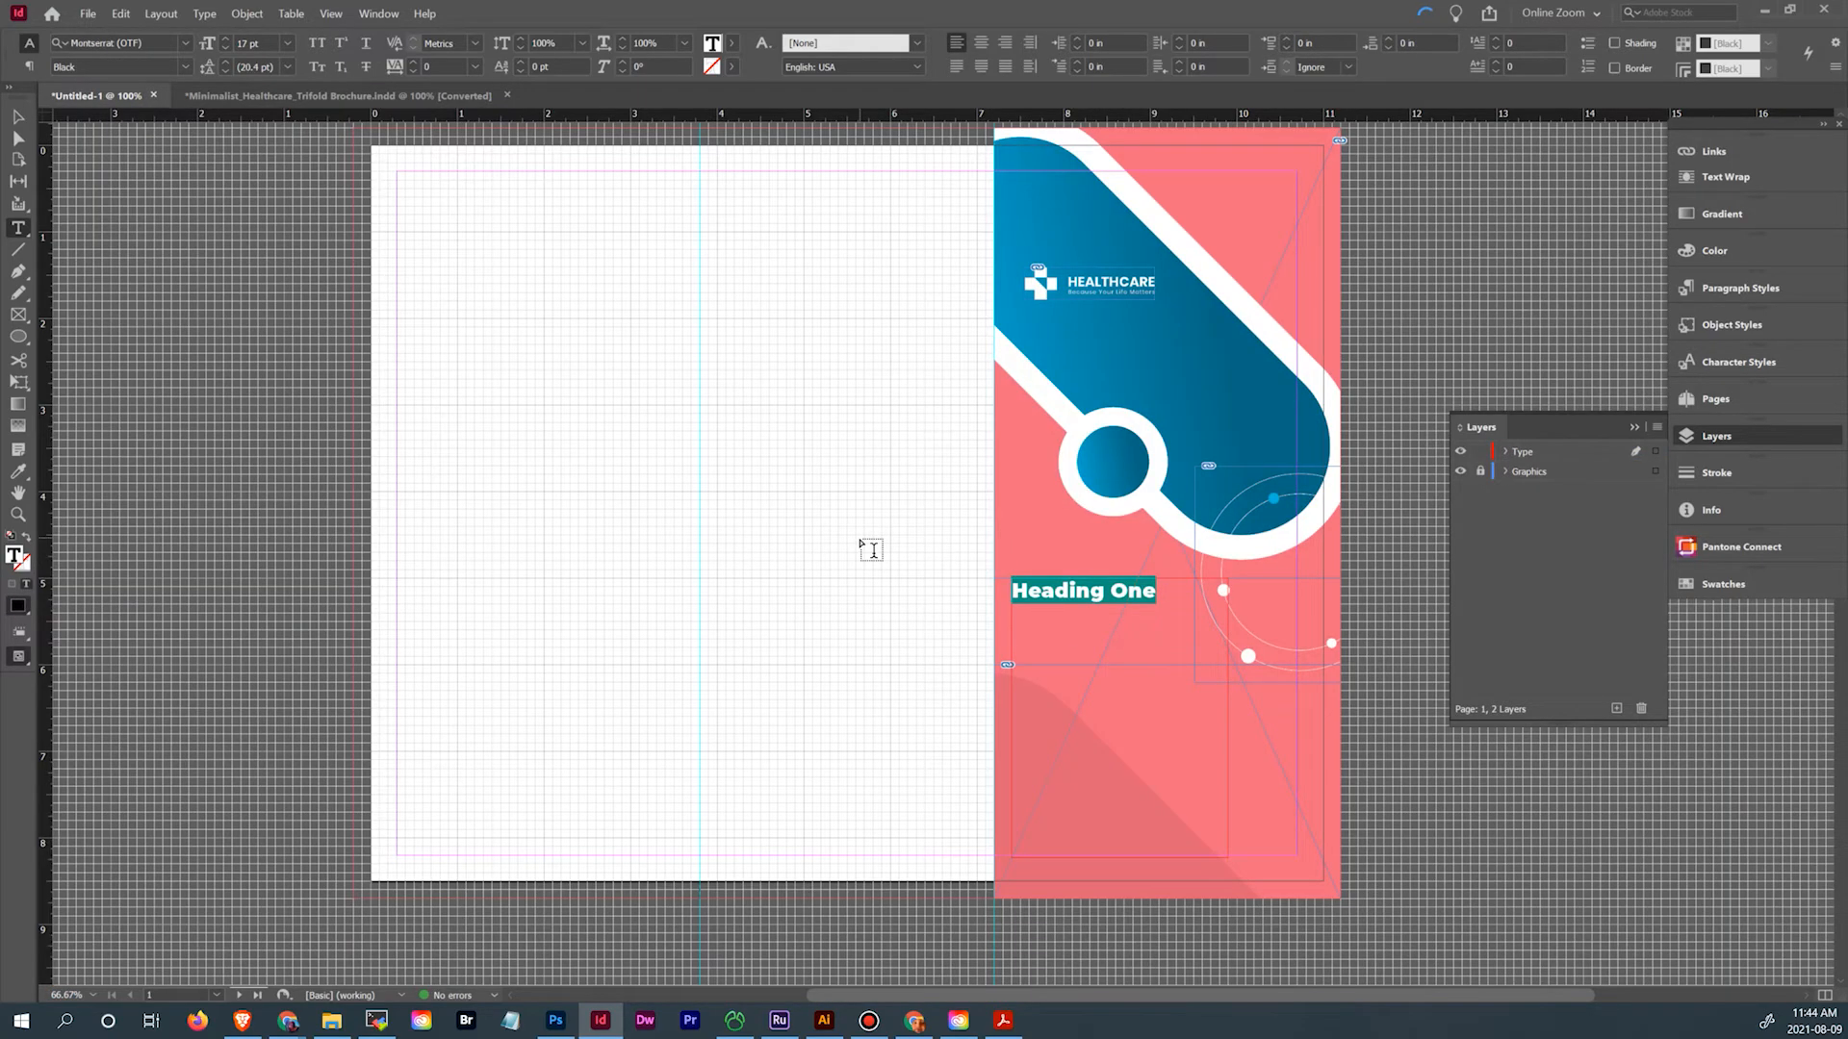
type("Your Health")
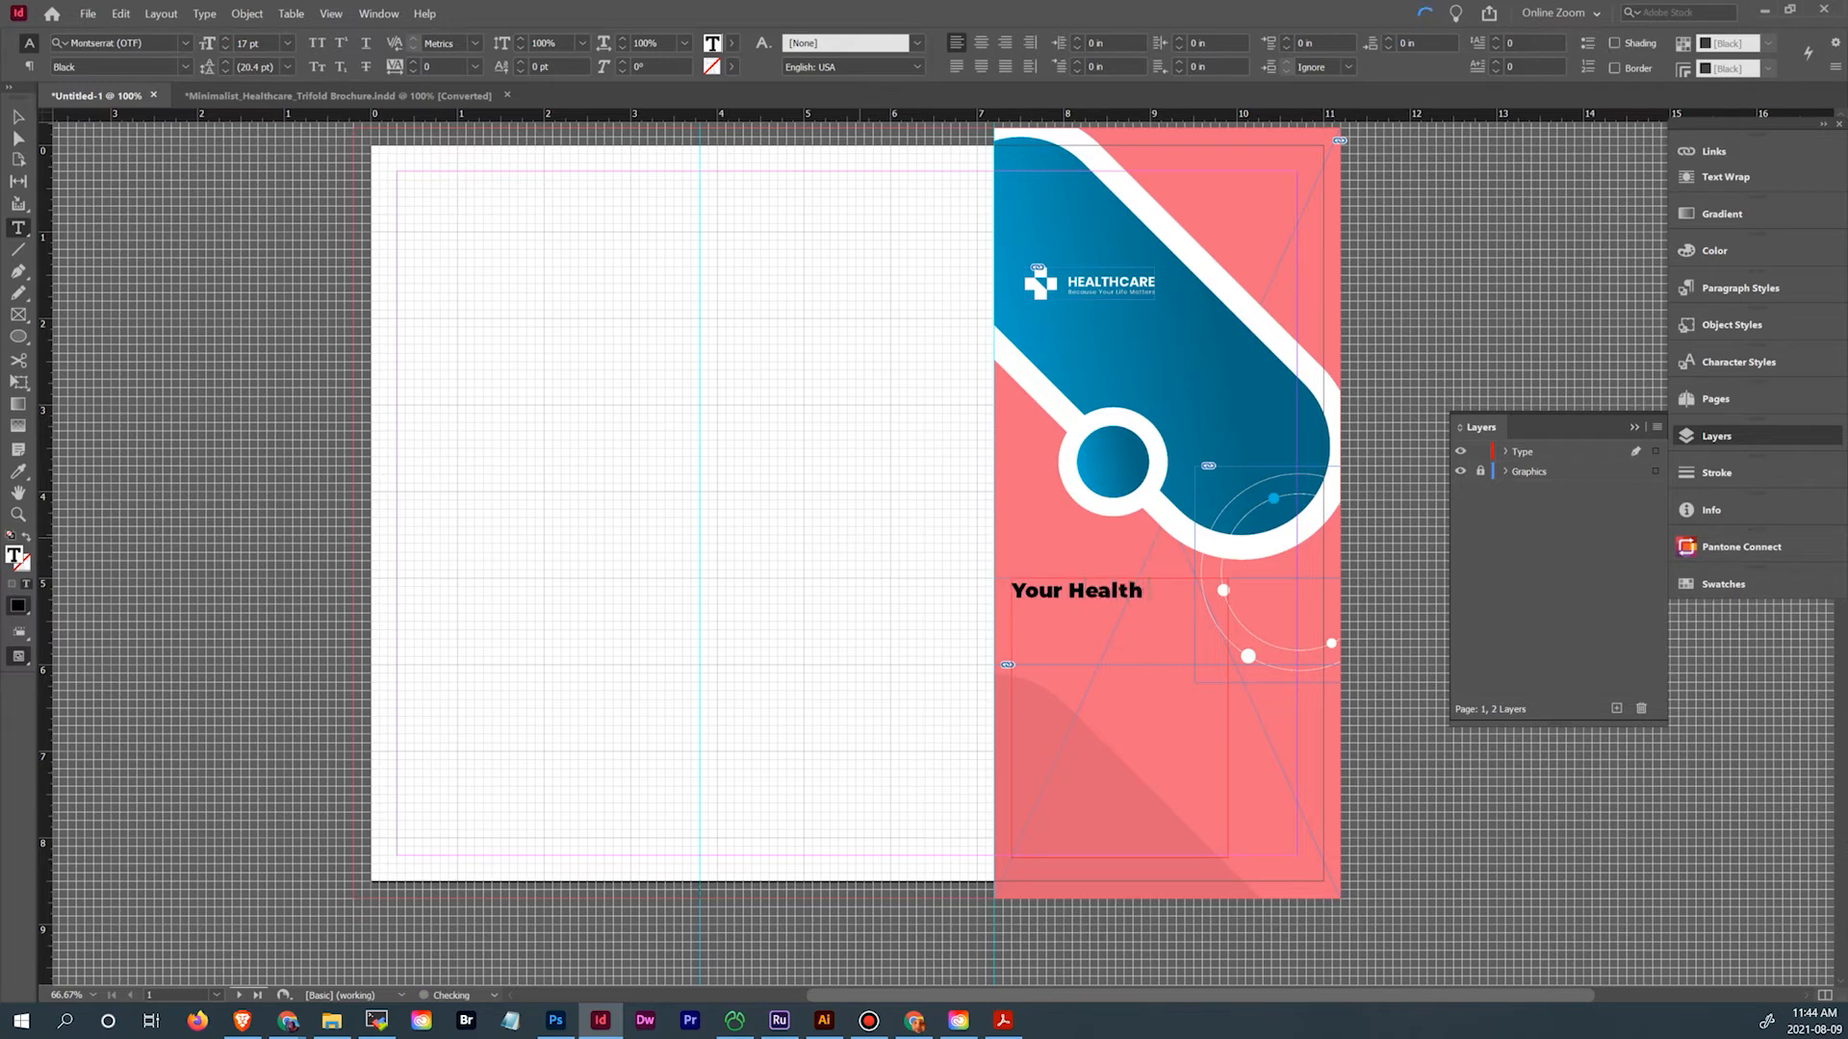
type(" is our priority")
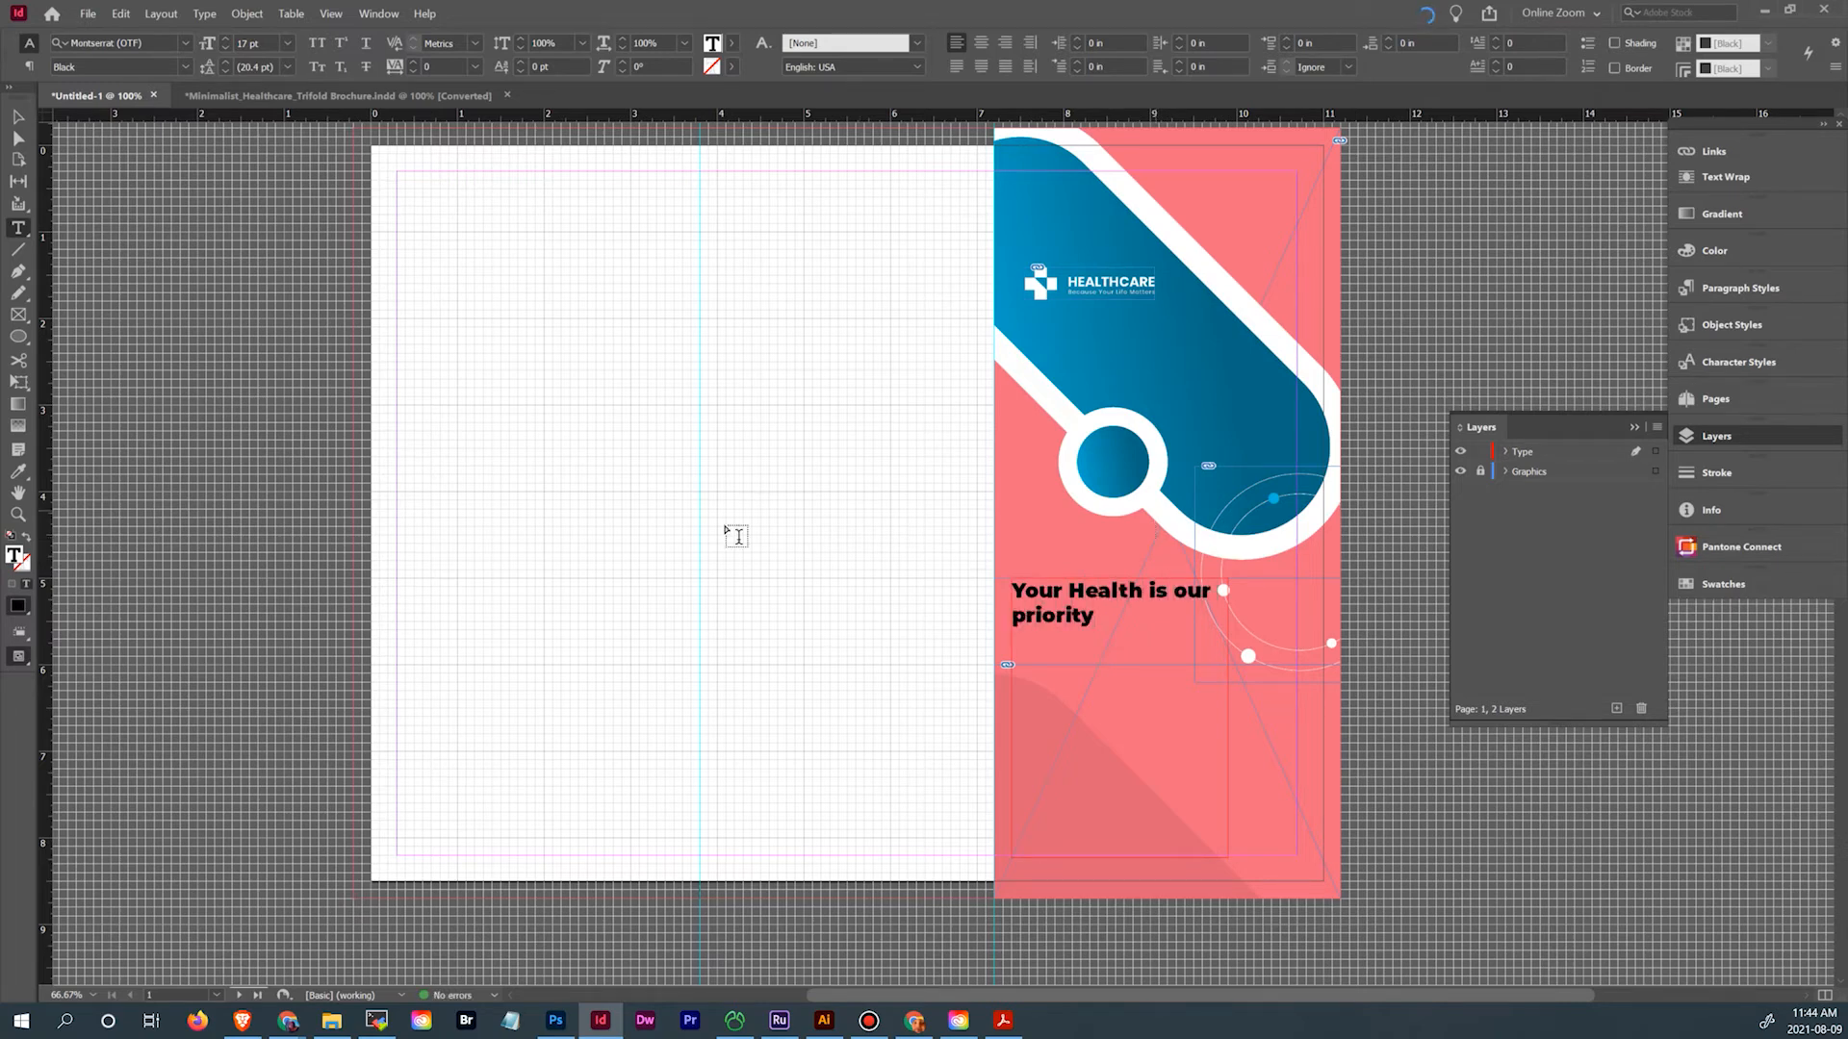
With the cover heading text selected, turn off hyphenation in the H1 style and review its spacing, paragraph rule and OpenType settings
left_click(17, 116)
double_click(1075, 595)
key("ctrl+a")
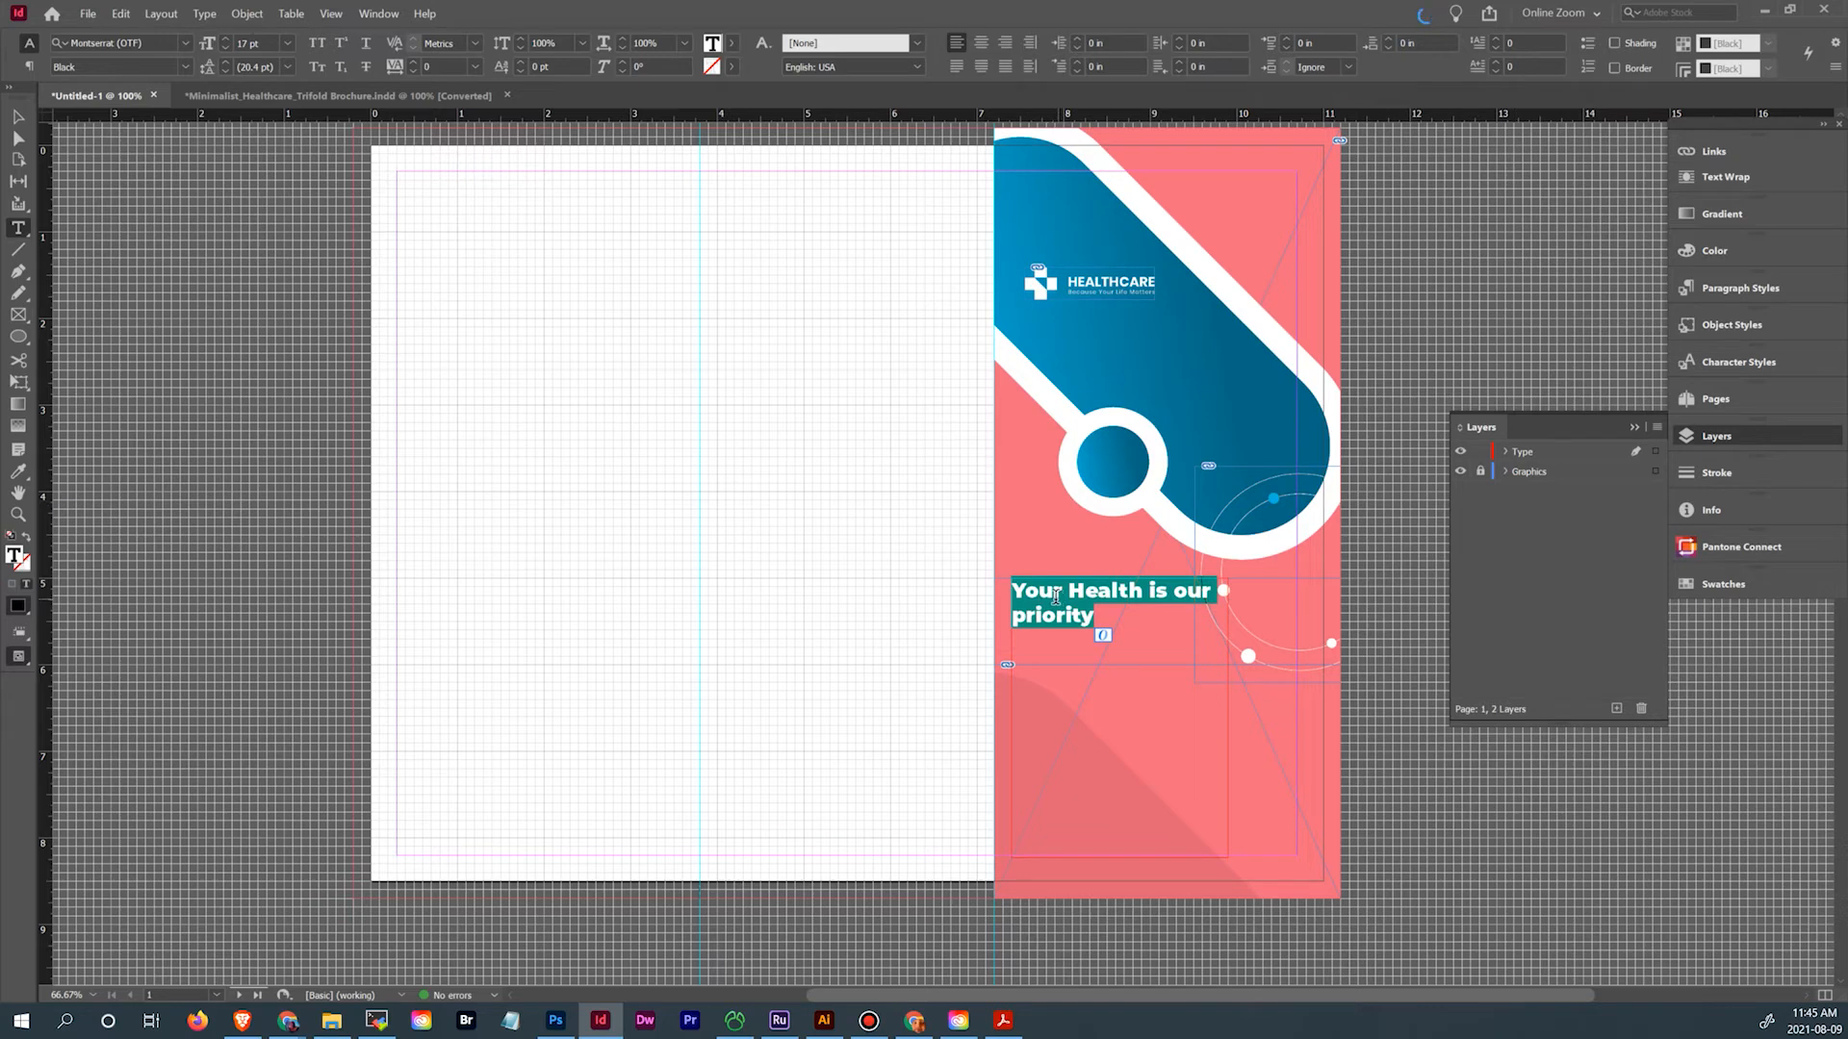
left_click(1781, 287)
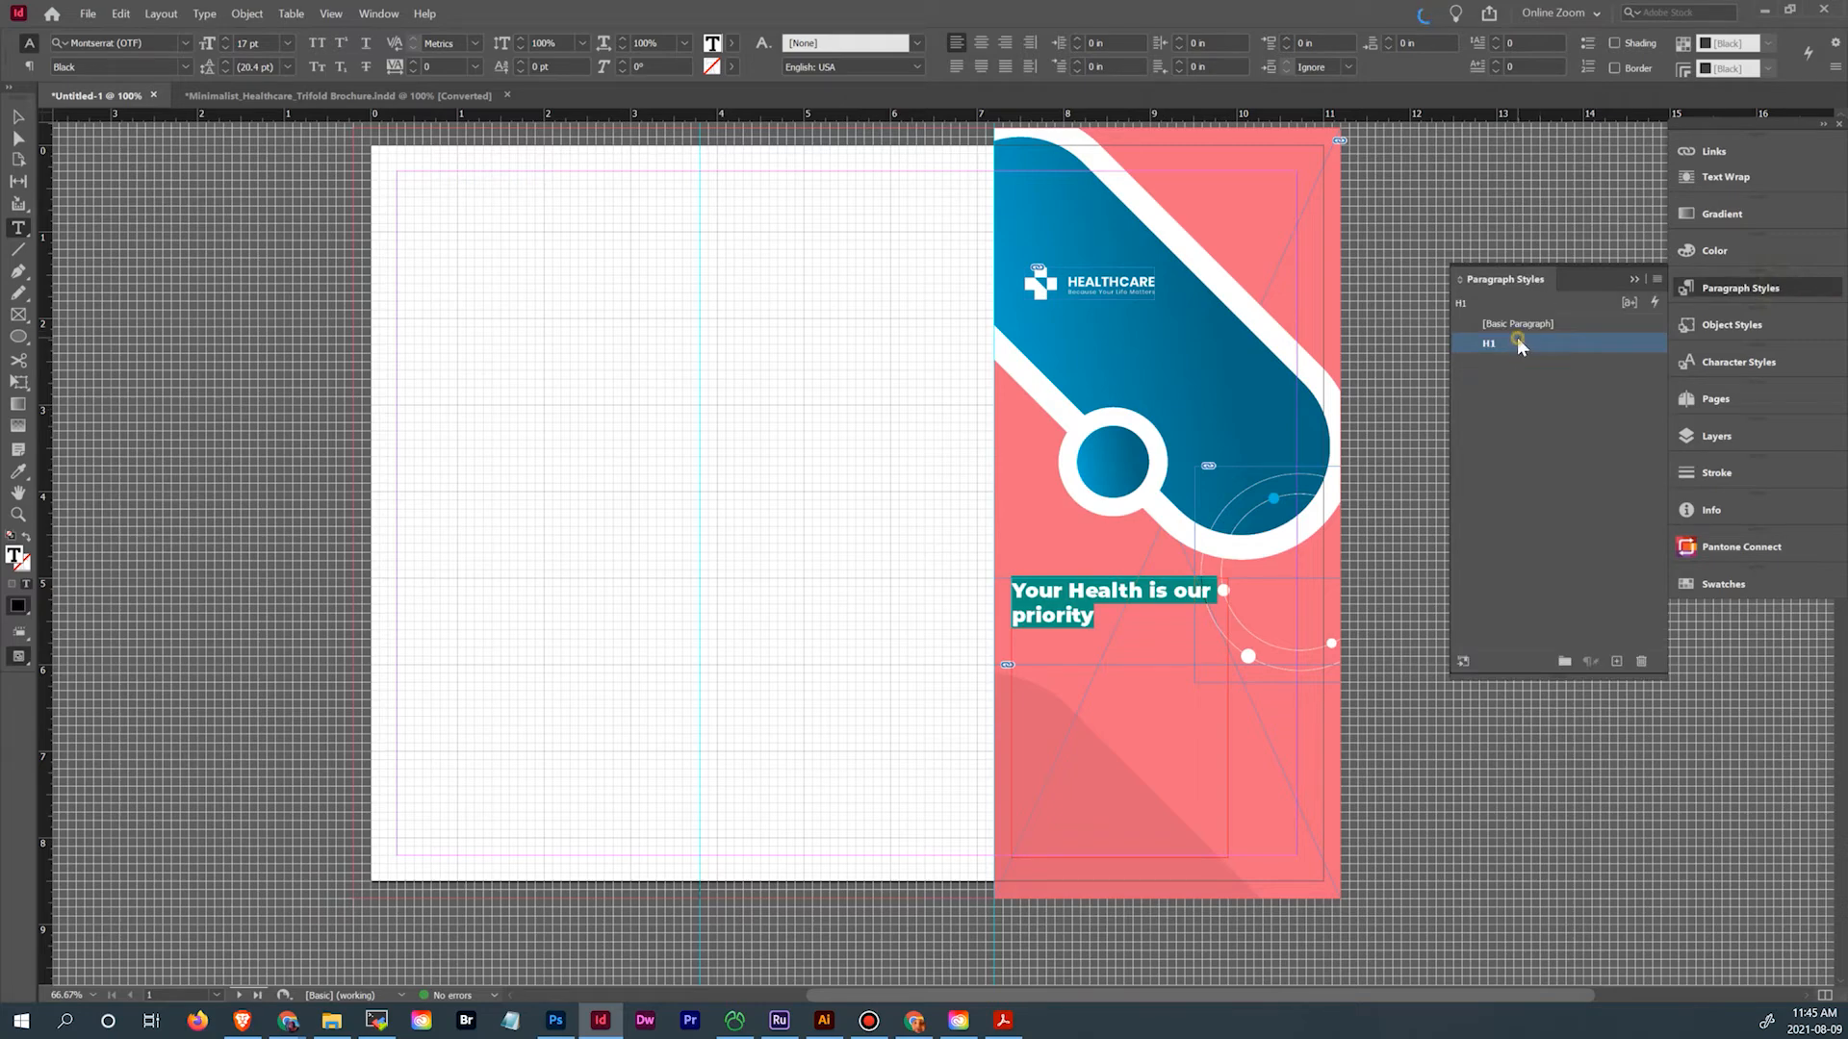
double_click(1518, 343)
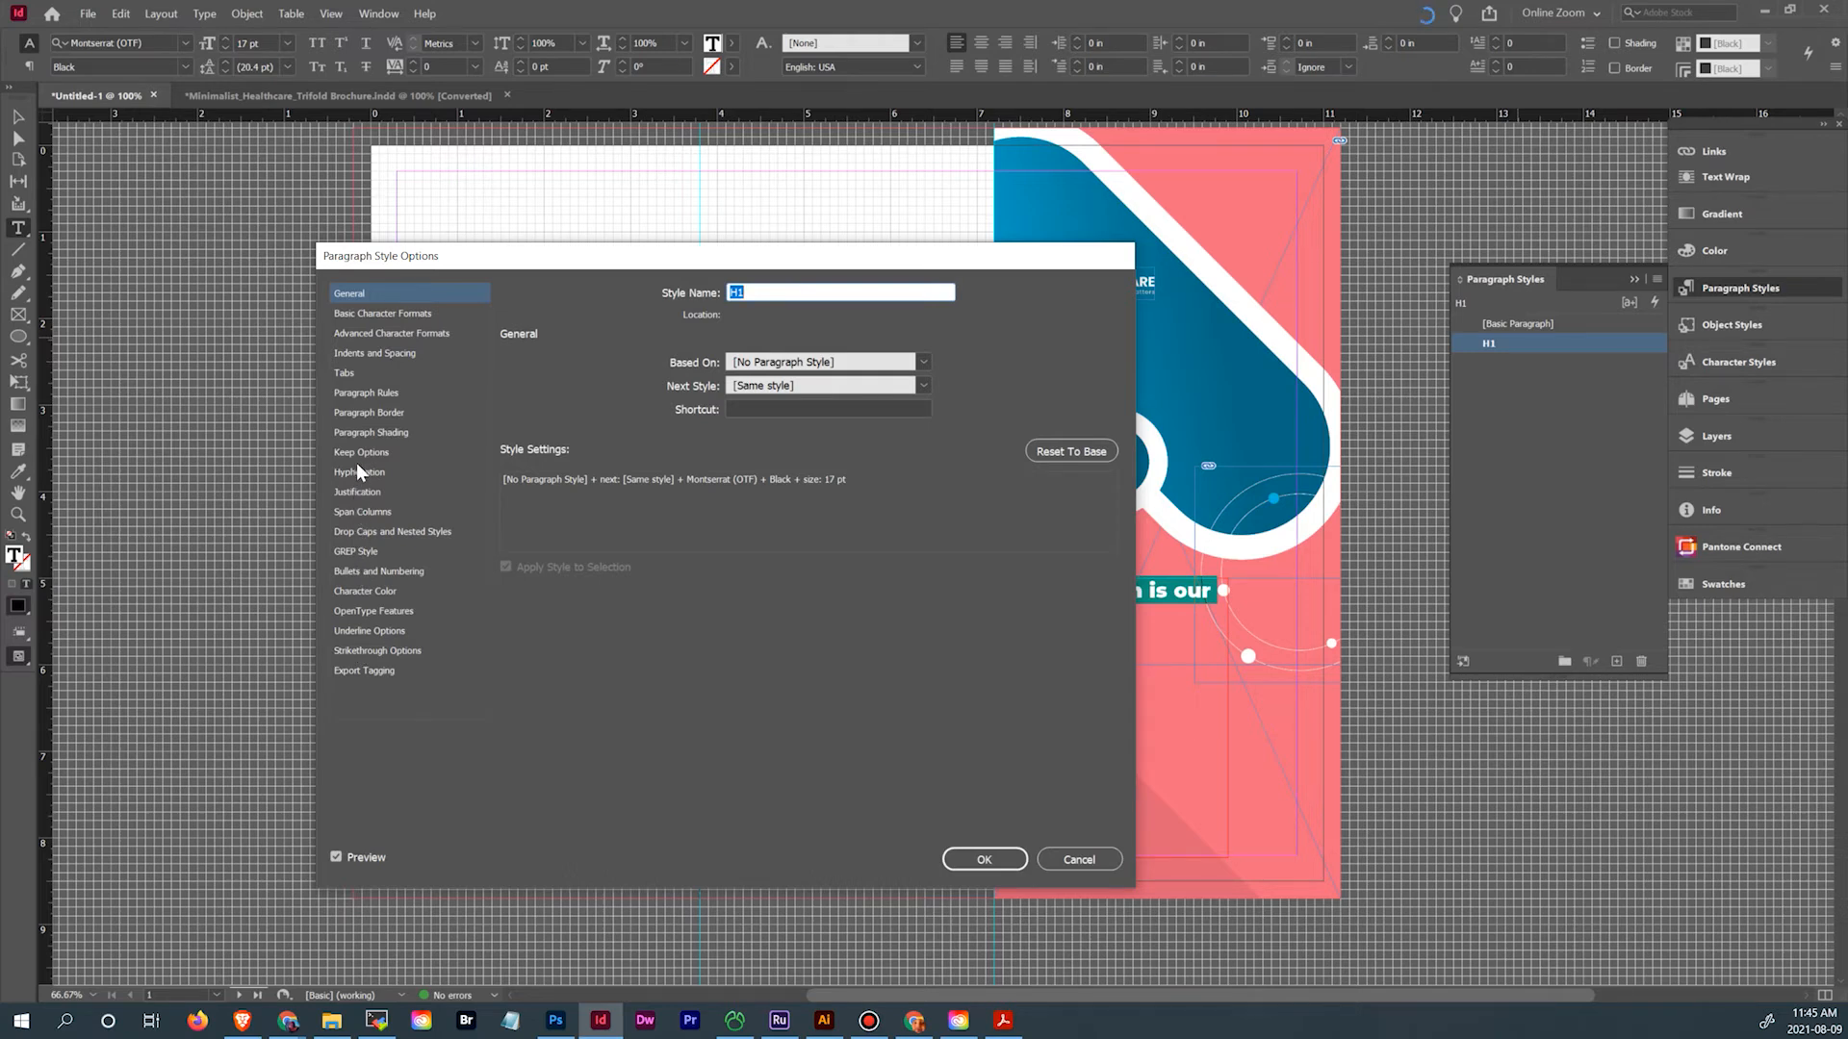
left_click(390, 473)
left_click(518, 363)
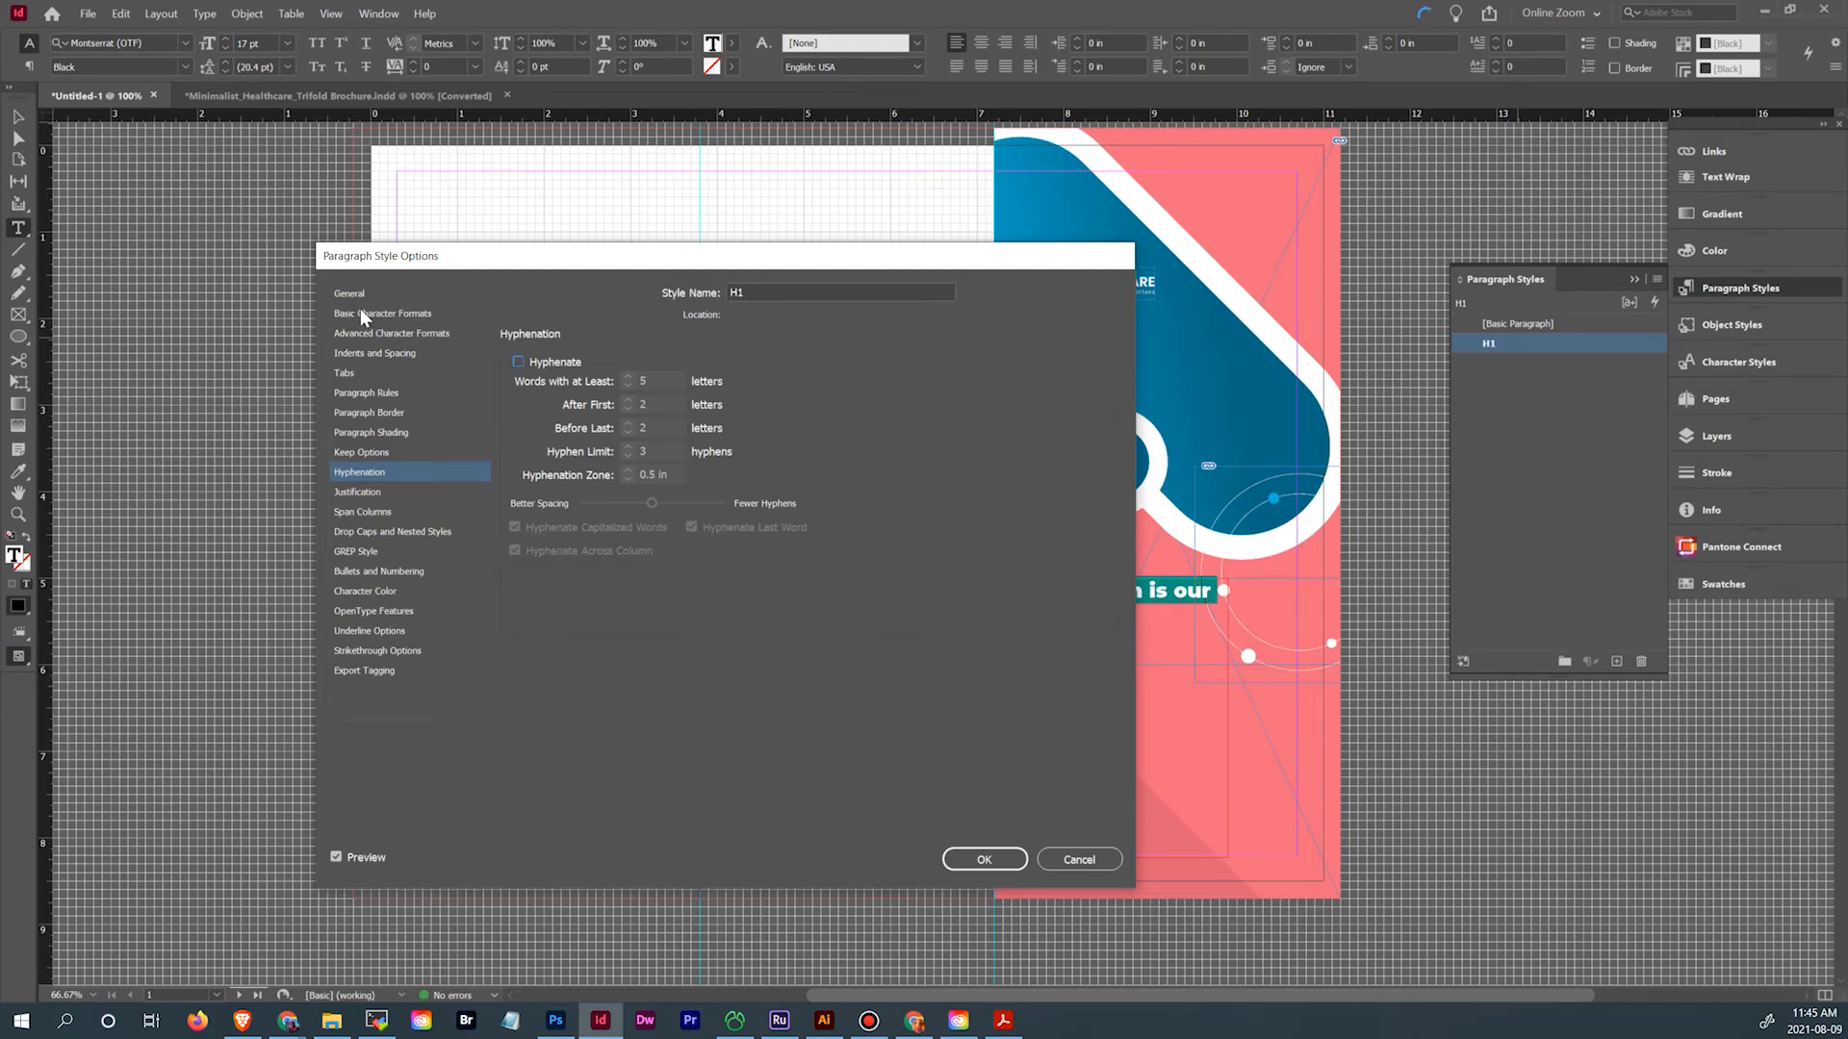
left_click(364, 333)
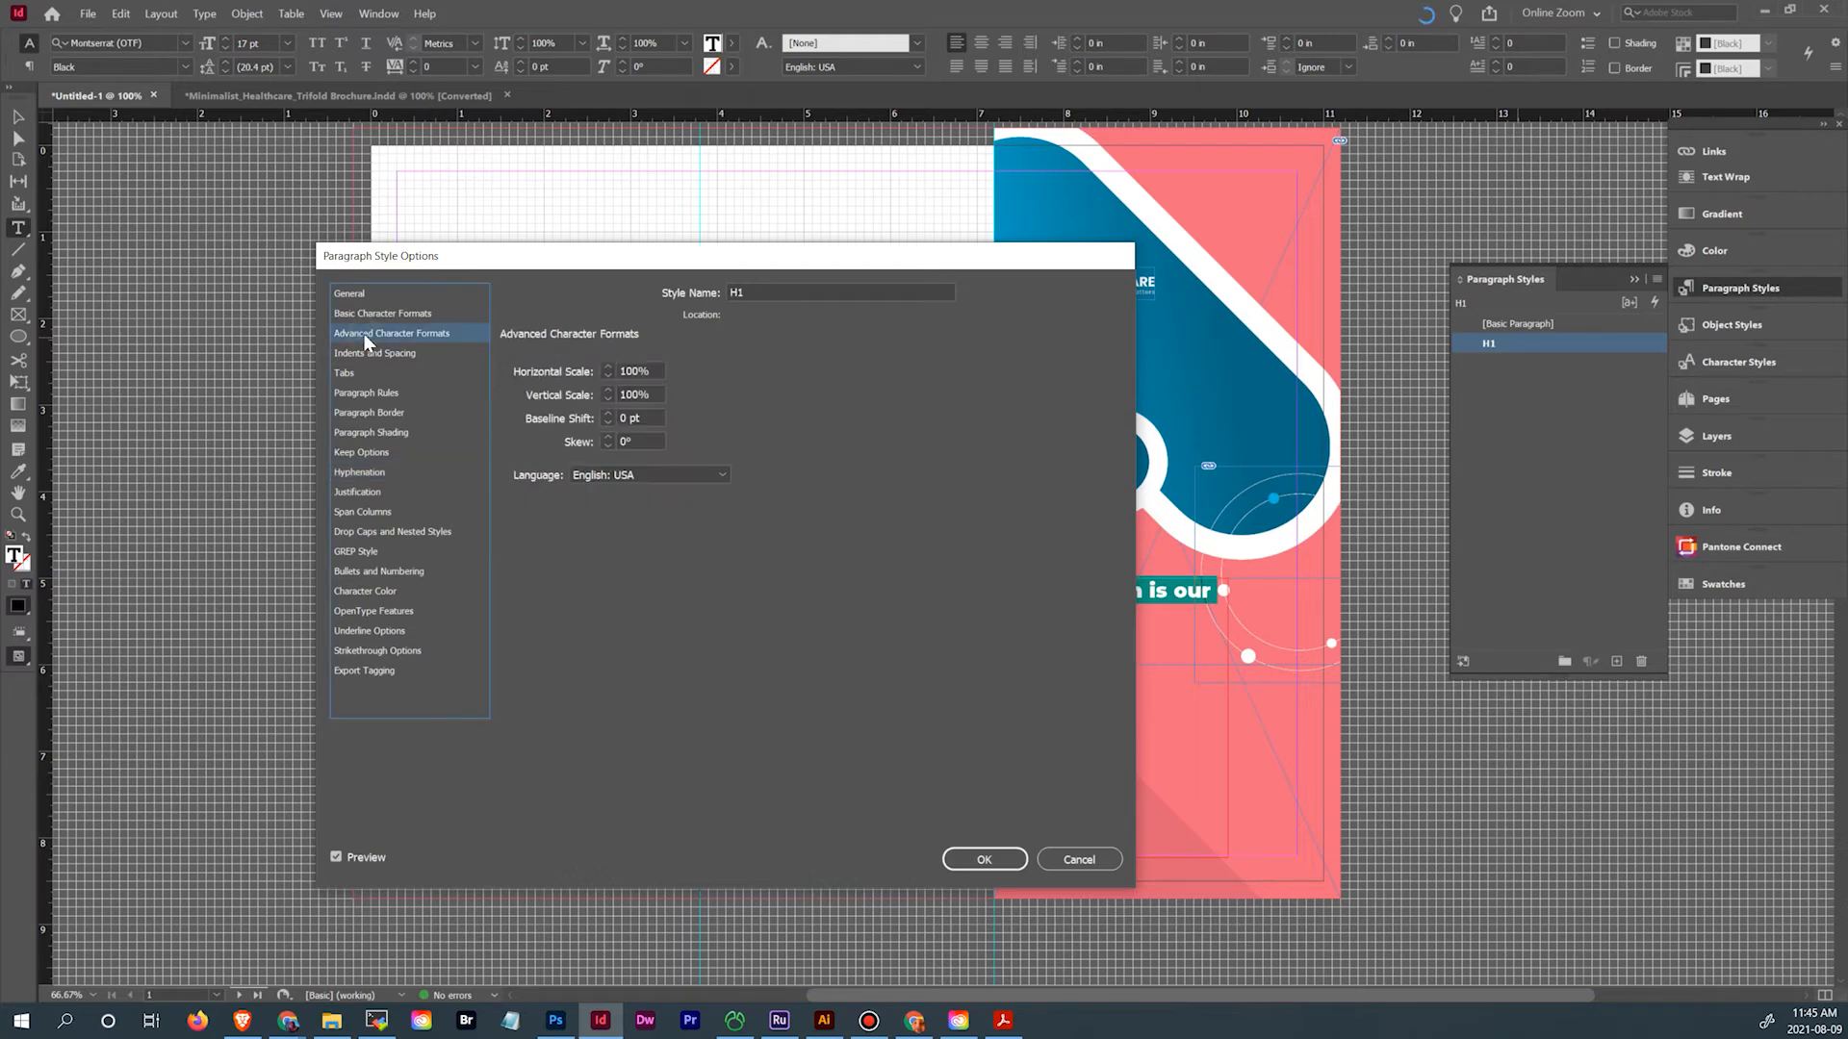
left_click(360, 353)
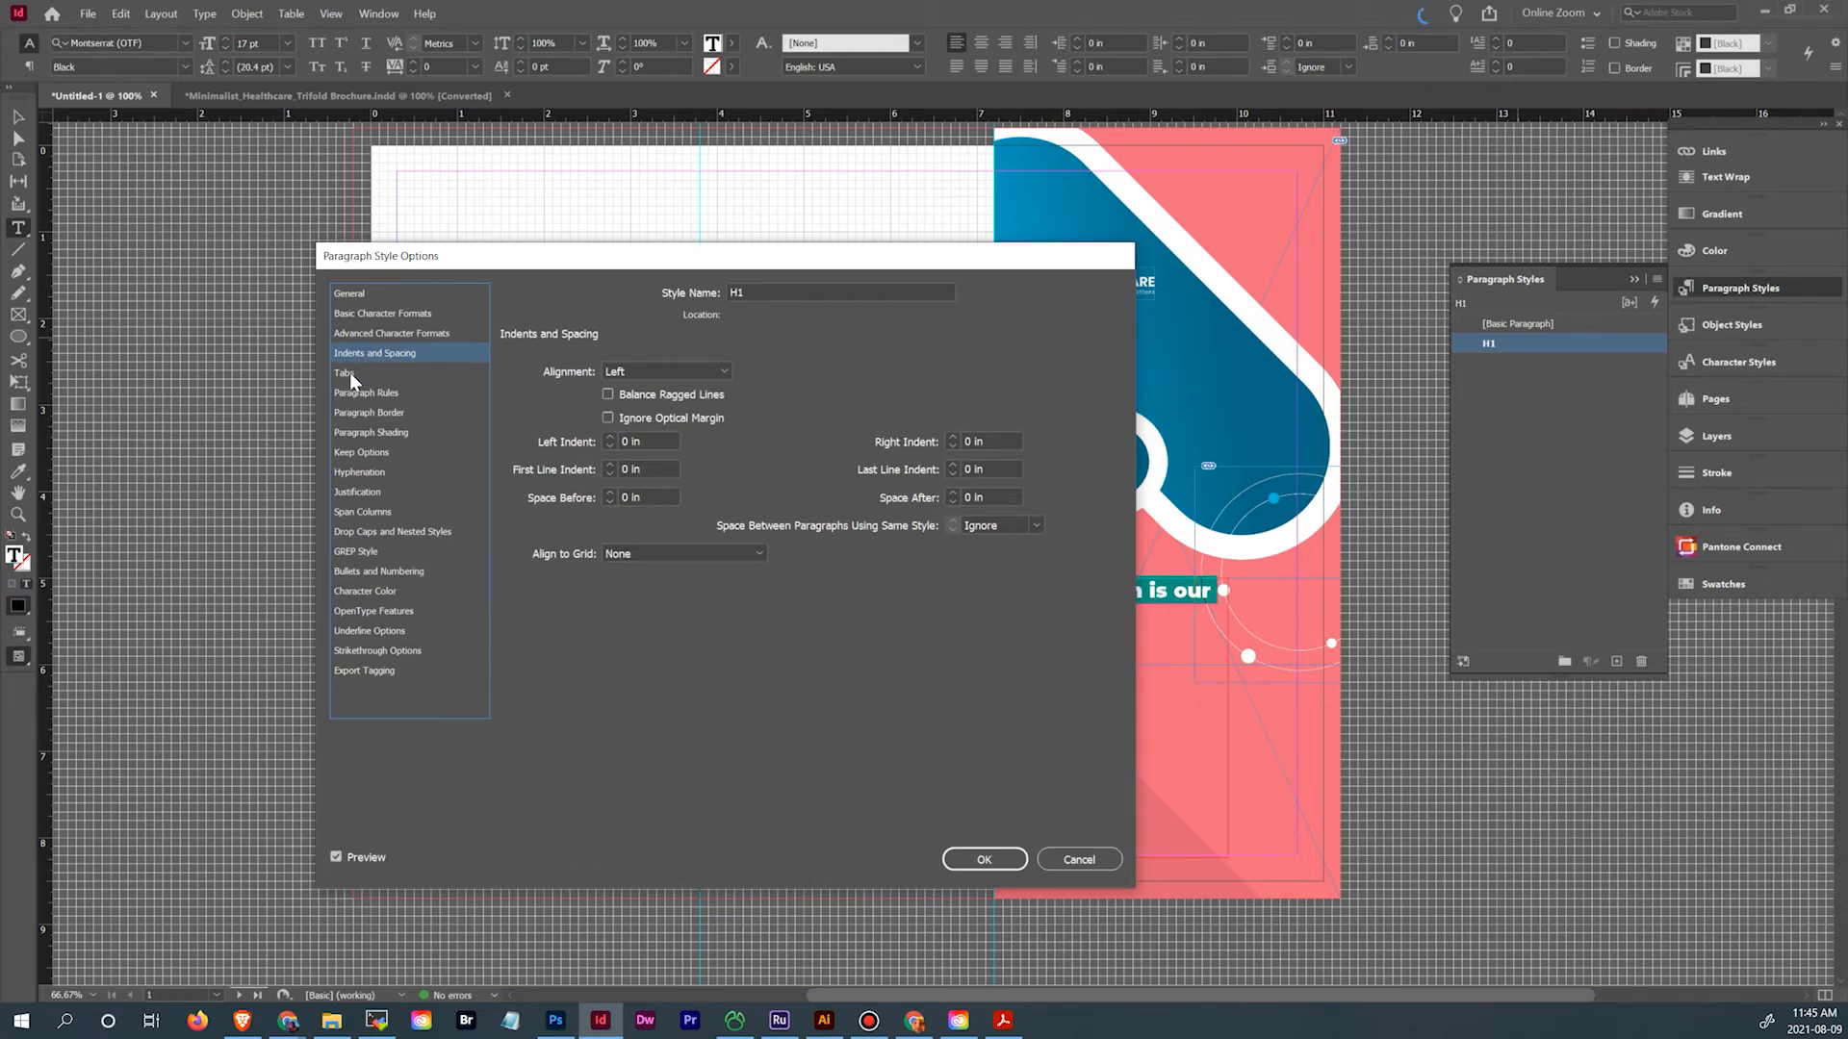
left_click(351, 397)
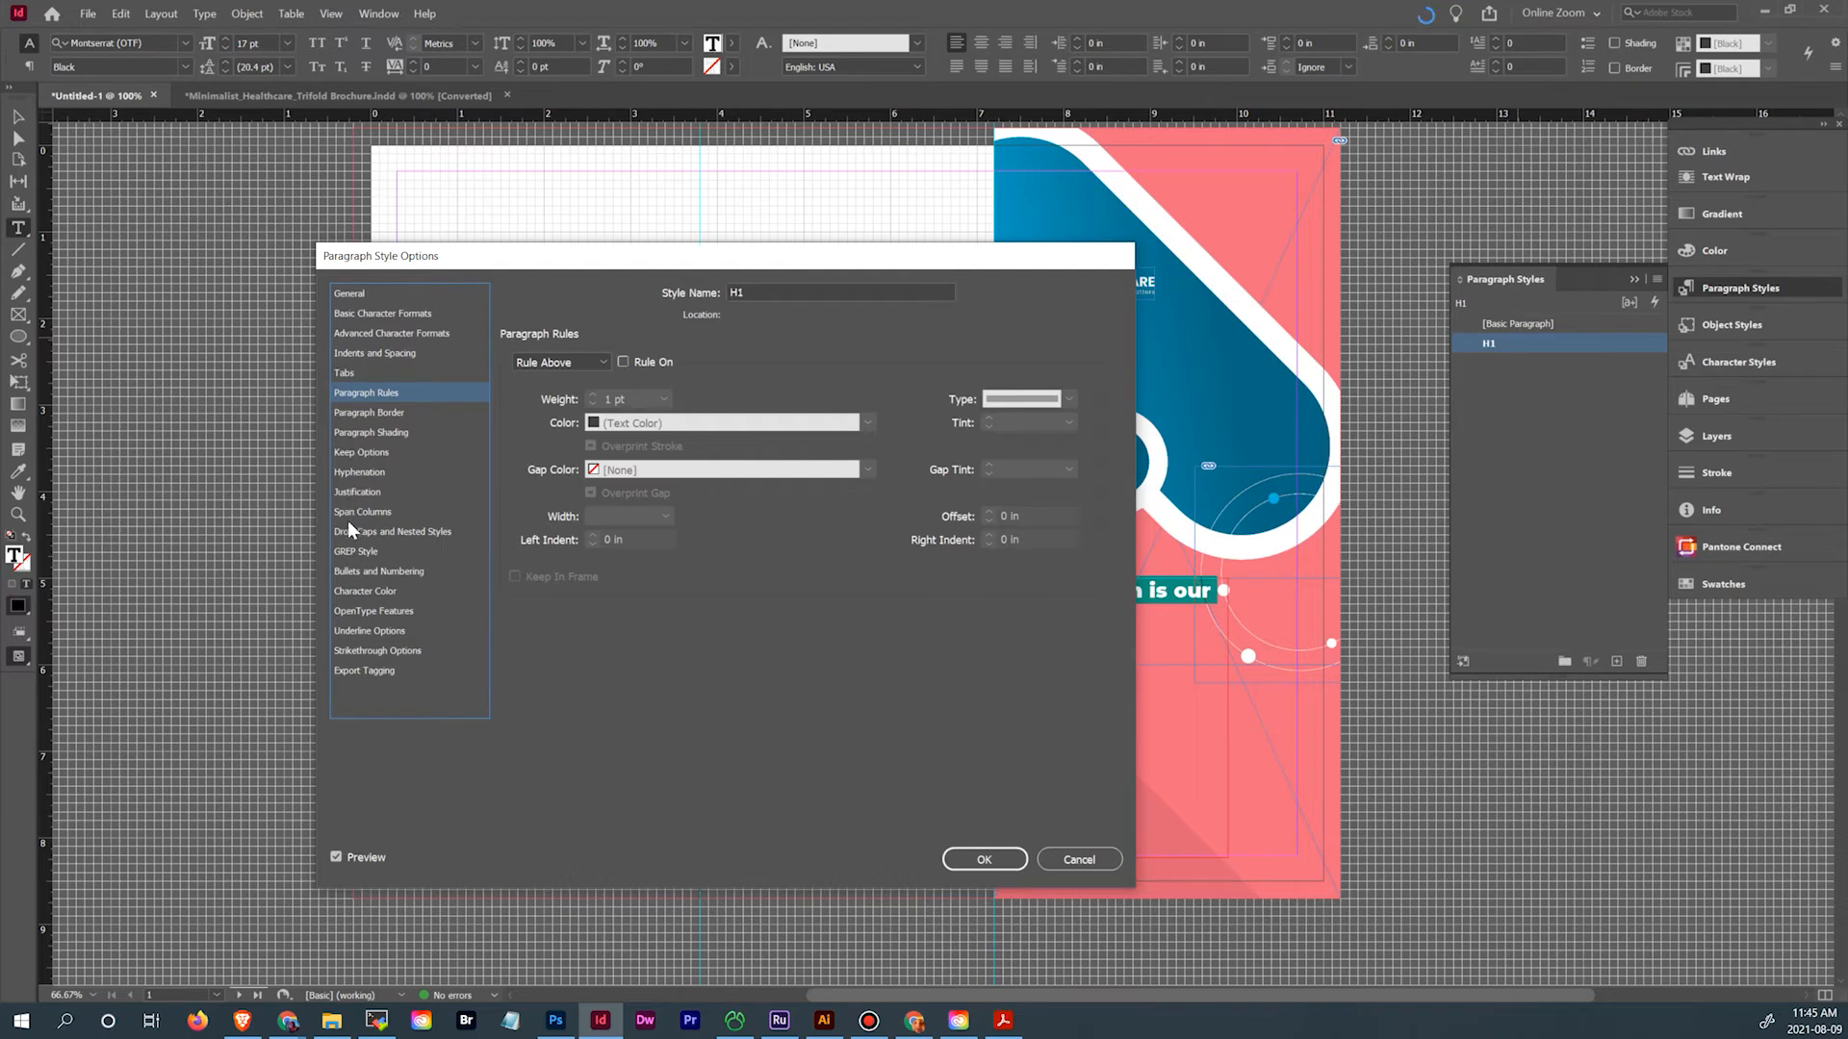
left_click(357, 613)
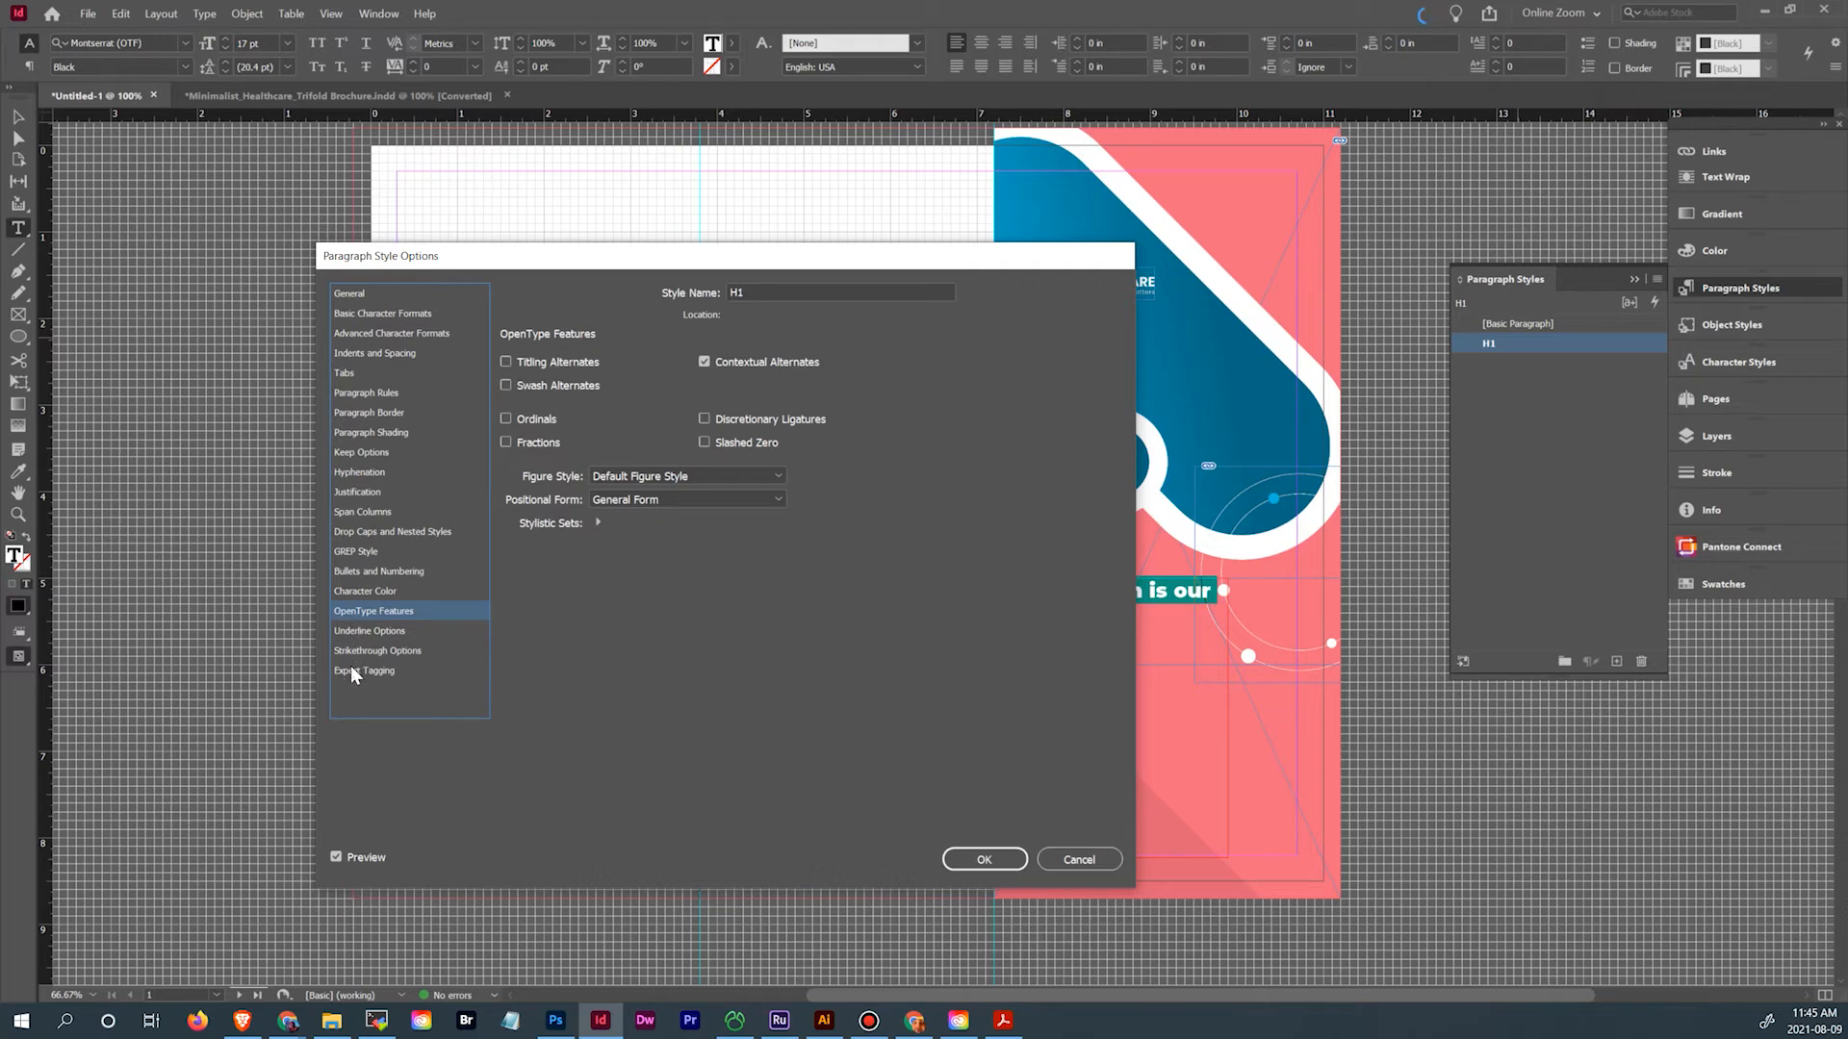
Set the H1 style's font size to 30 pt, keeping the cover heading in view beside the style options
left_click(361, 291)
left_click_drag(726, 258, 566, 274)
left_click(221, 331)
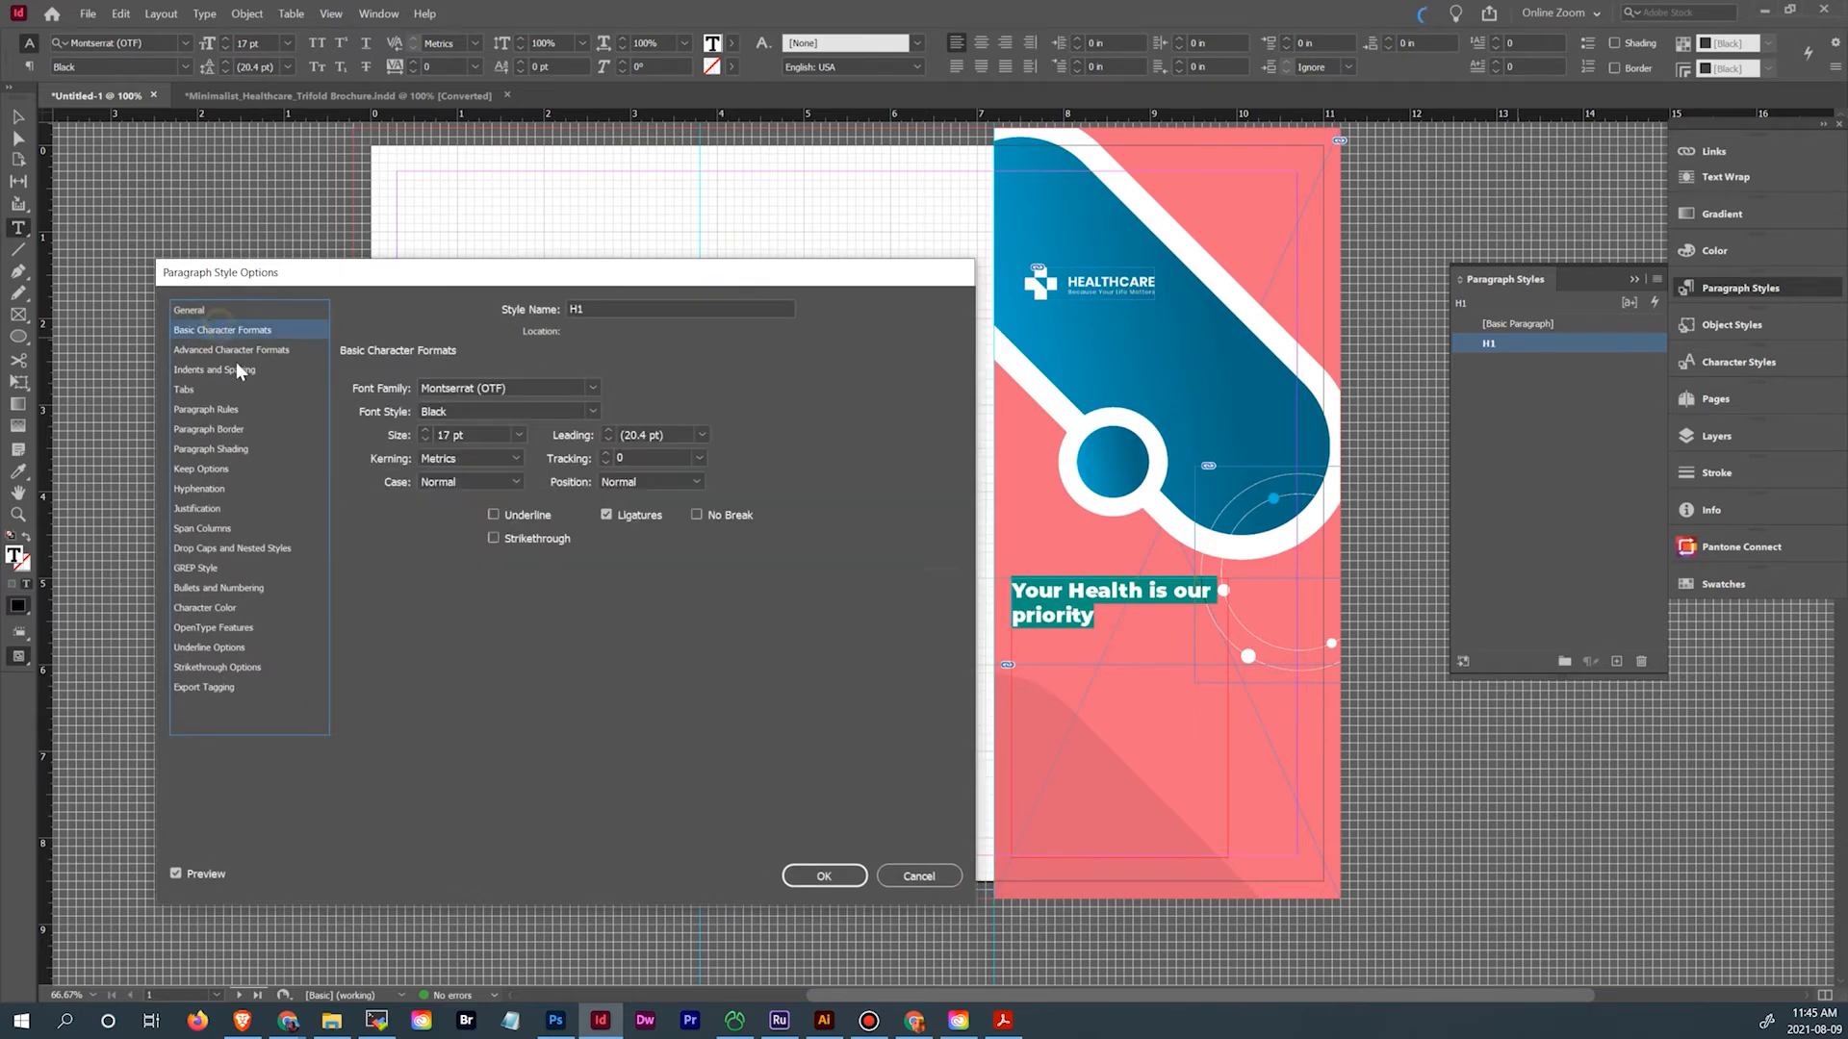
left_click(421, 429)
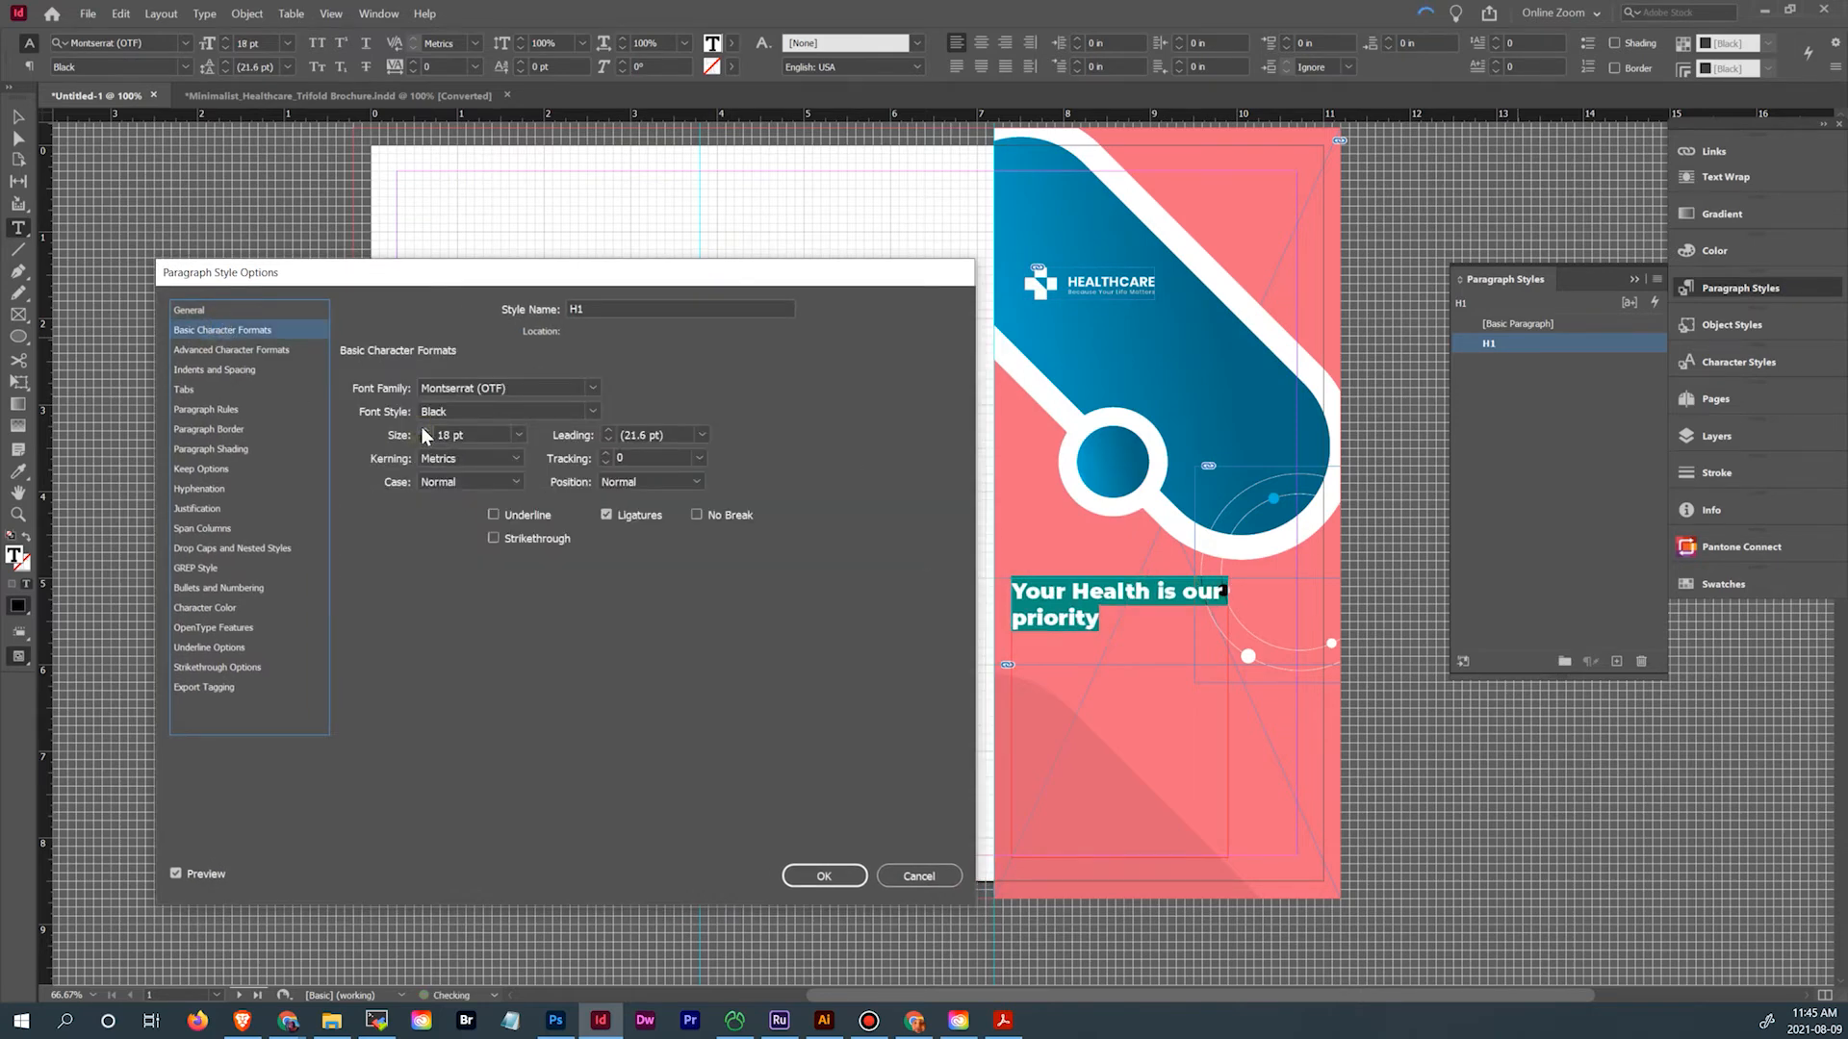
left_click(421, 430)
left_click(421, 429)
left_click(422, 429)
left_click(421, 429)
left_click(421, 430)
left_click(421, 429)
left_click(422, 429)
left_click(422, 429)
left_click(421, 429)
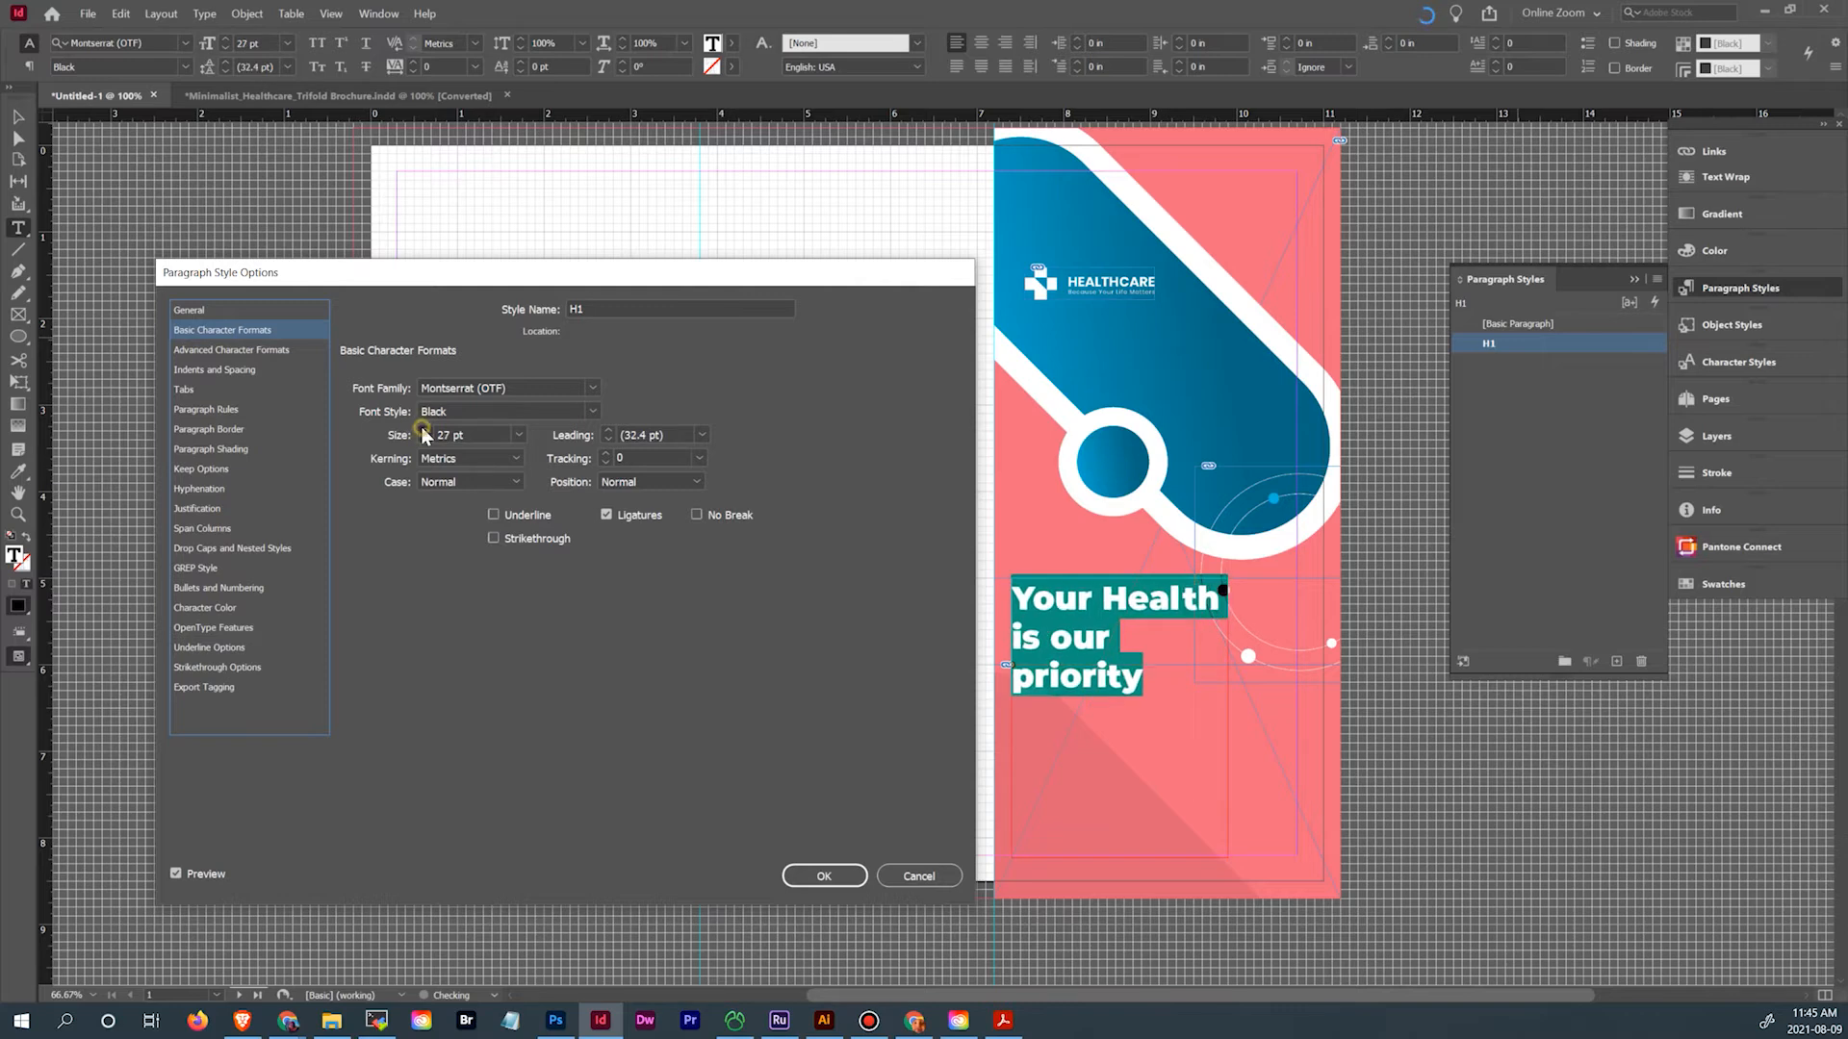
left_click(421, 429)
left_click(422, 429)
left_click(422, 429)
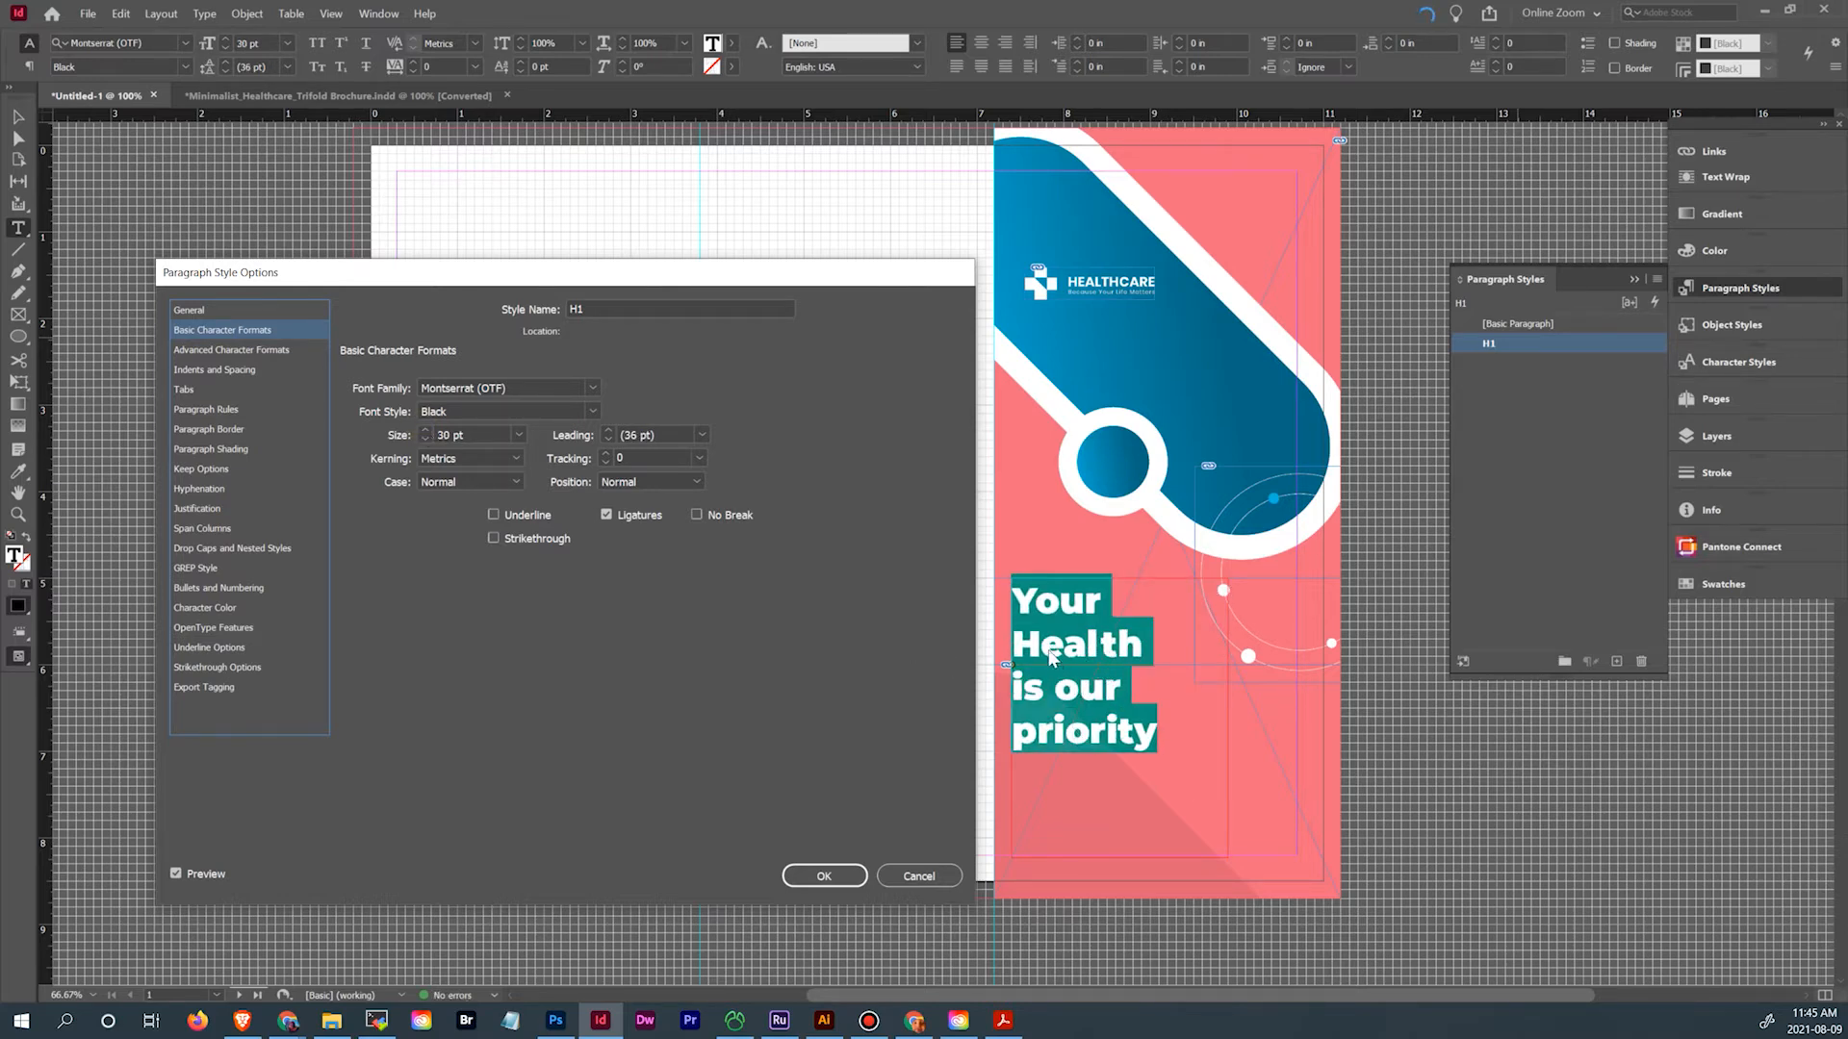
Set the H1 style's leading to 29 pt and save the style
left_click(606, 440)
left_click(606, 440)
left_click(606, 440)
left_click(606, 440)
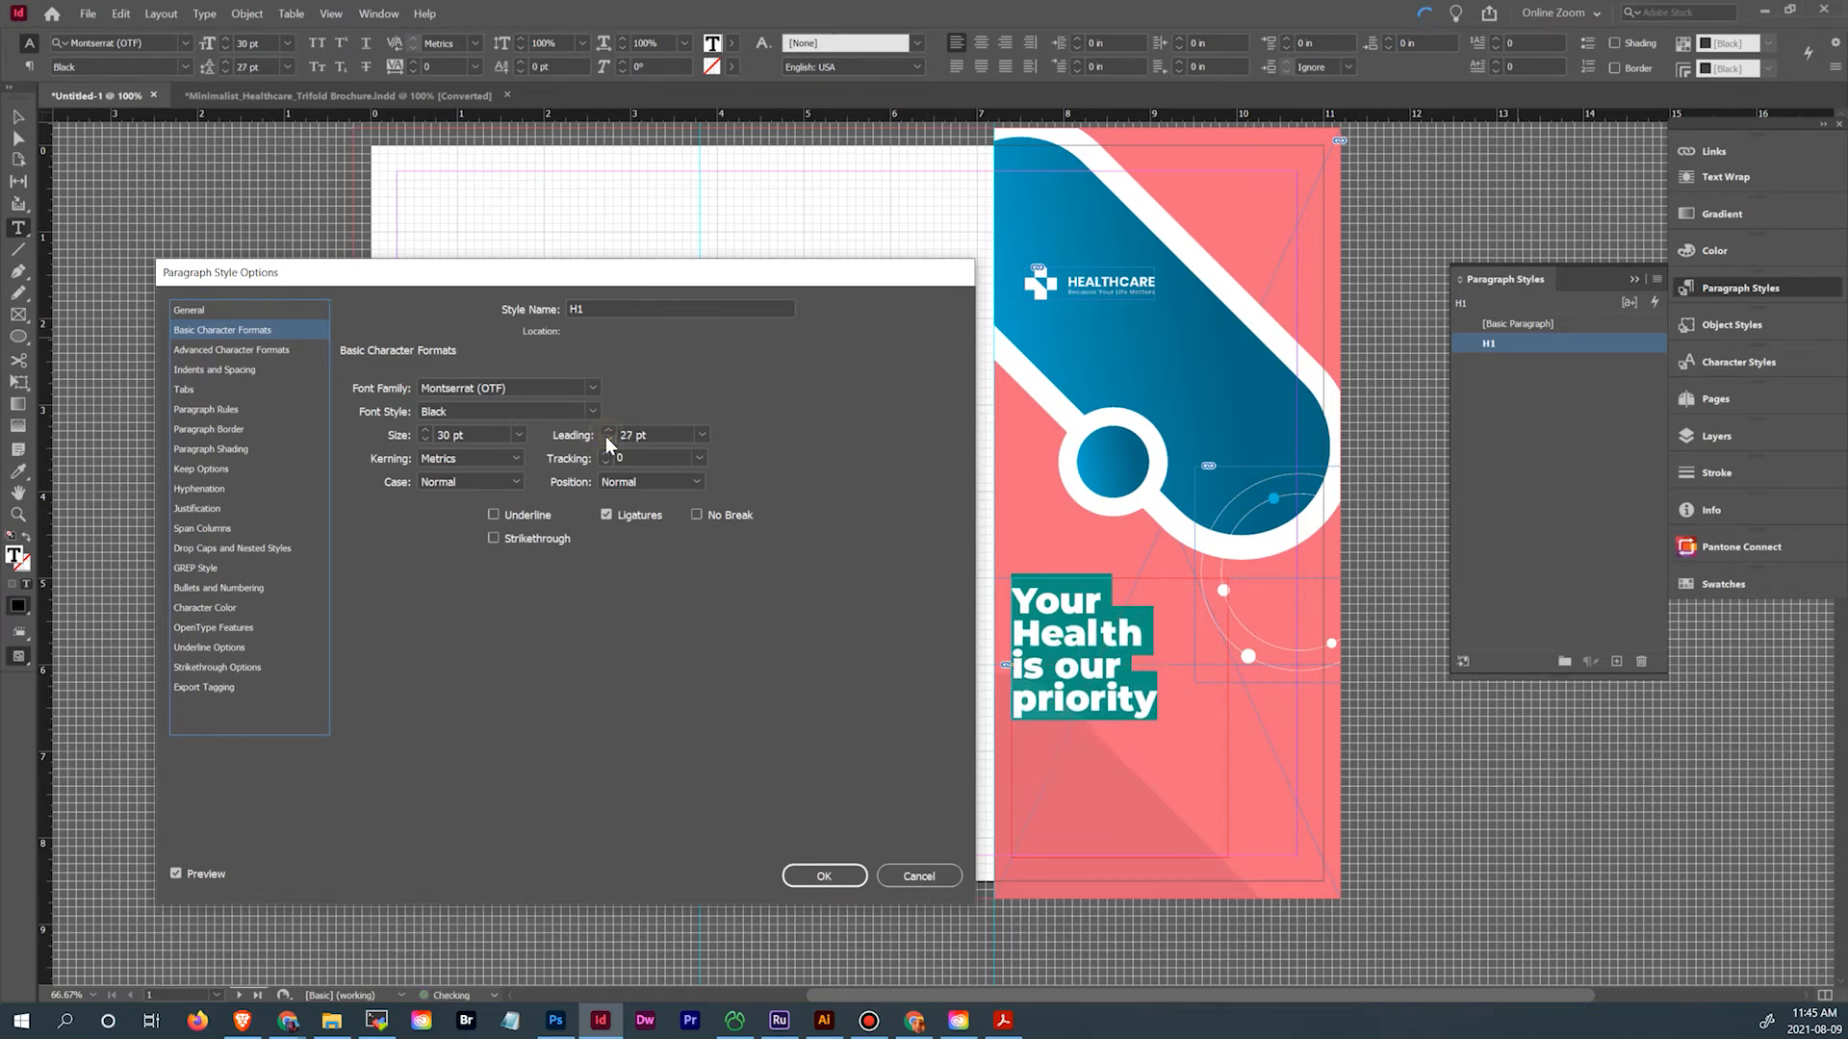
left_click(607, 430)
left_click(607, 430)
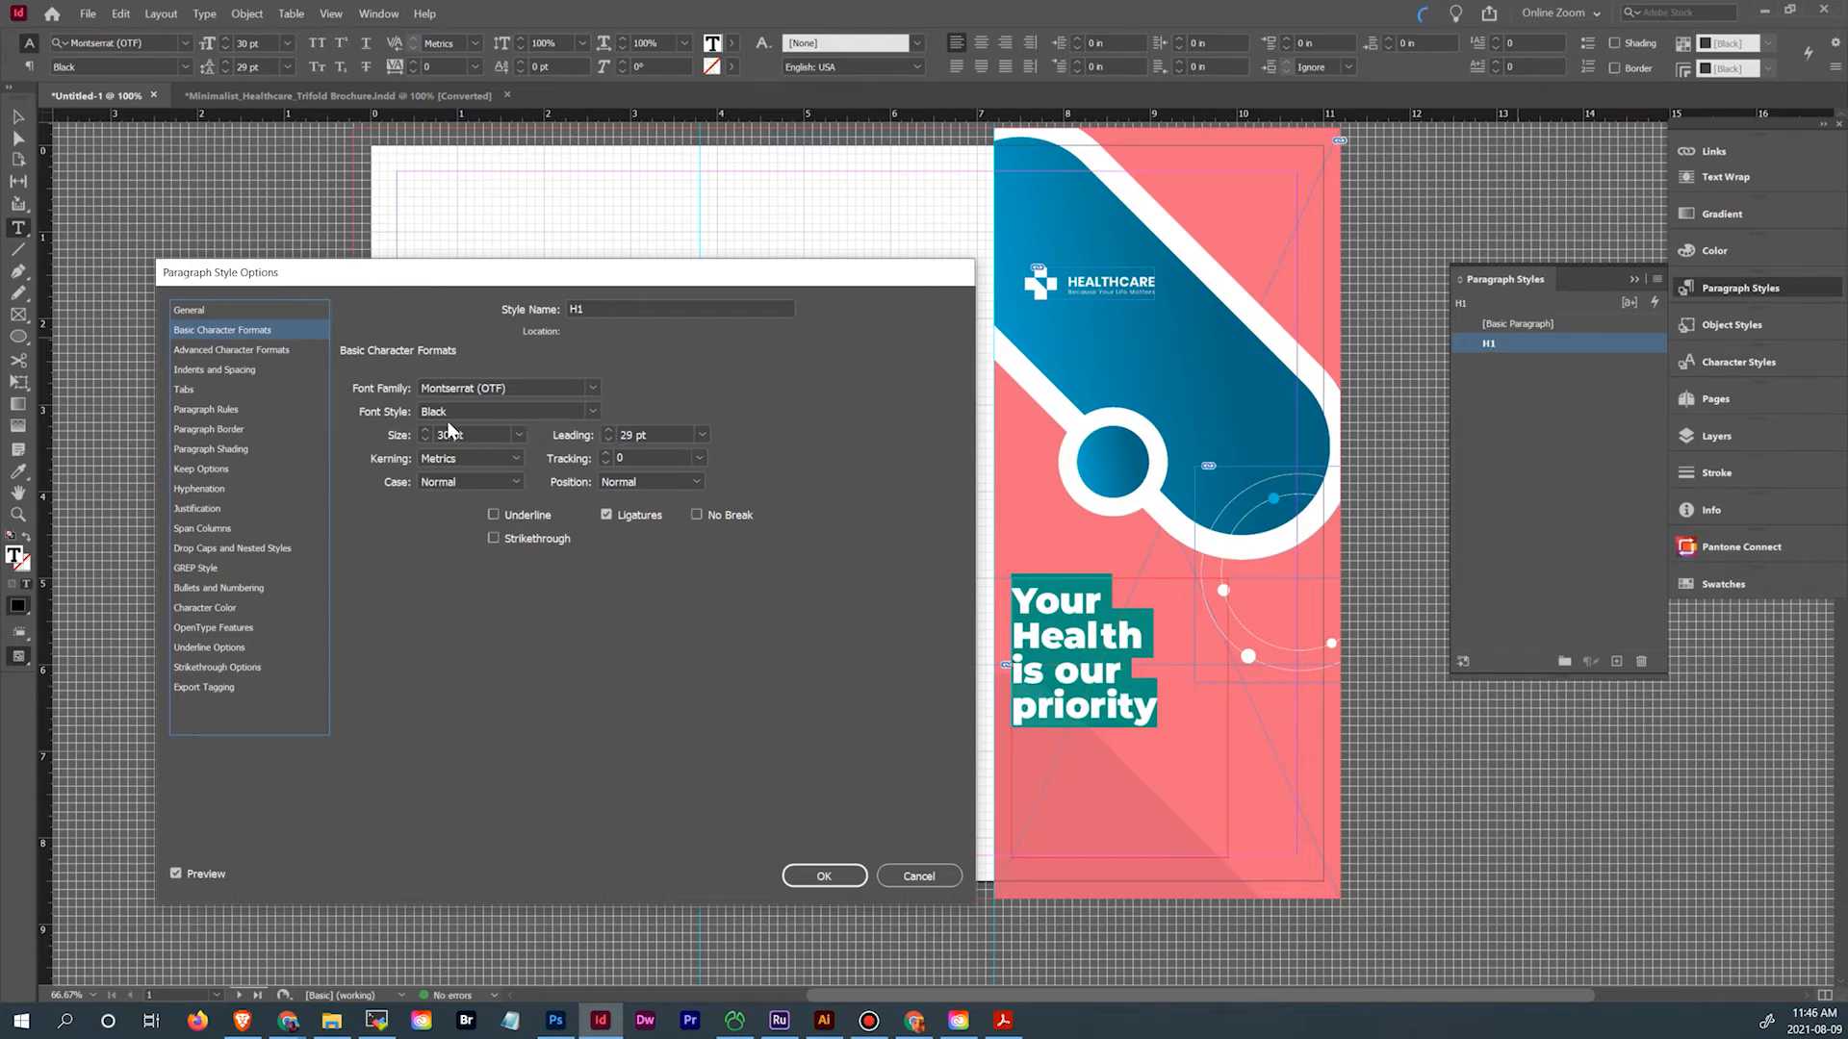
left_click(851, 878)
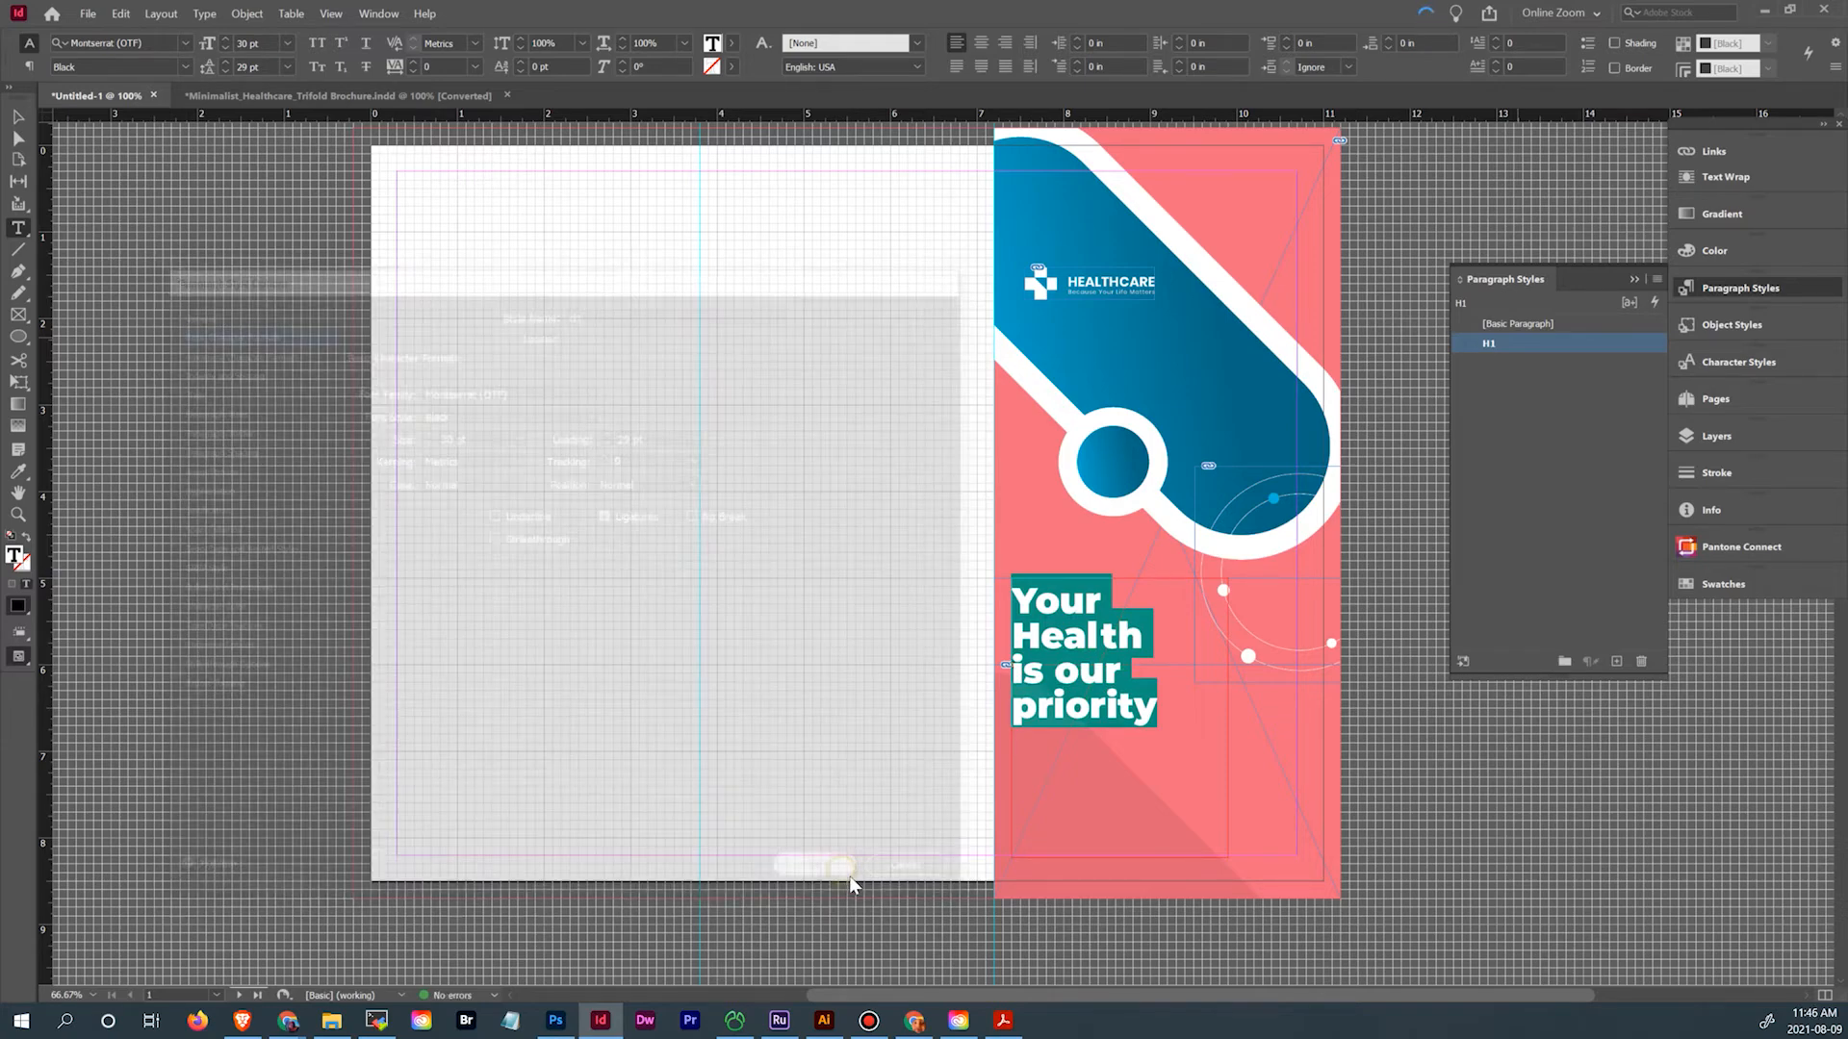
In the original healthcare brochure, check the size and leading of the "YOUR HEALTH IS OUR PRIORITY" heading
left_click(320, 101)
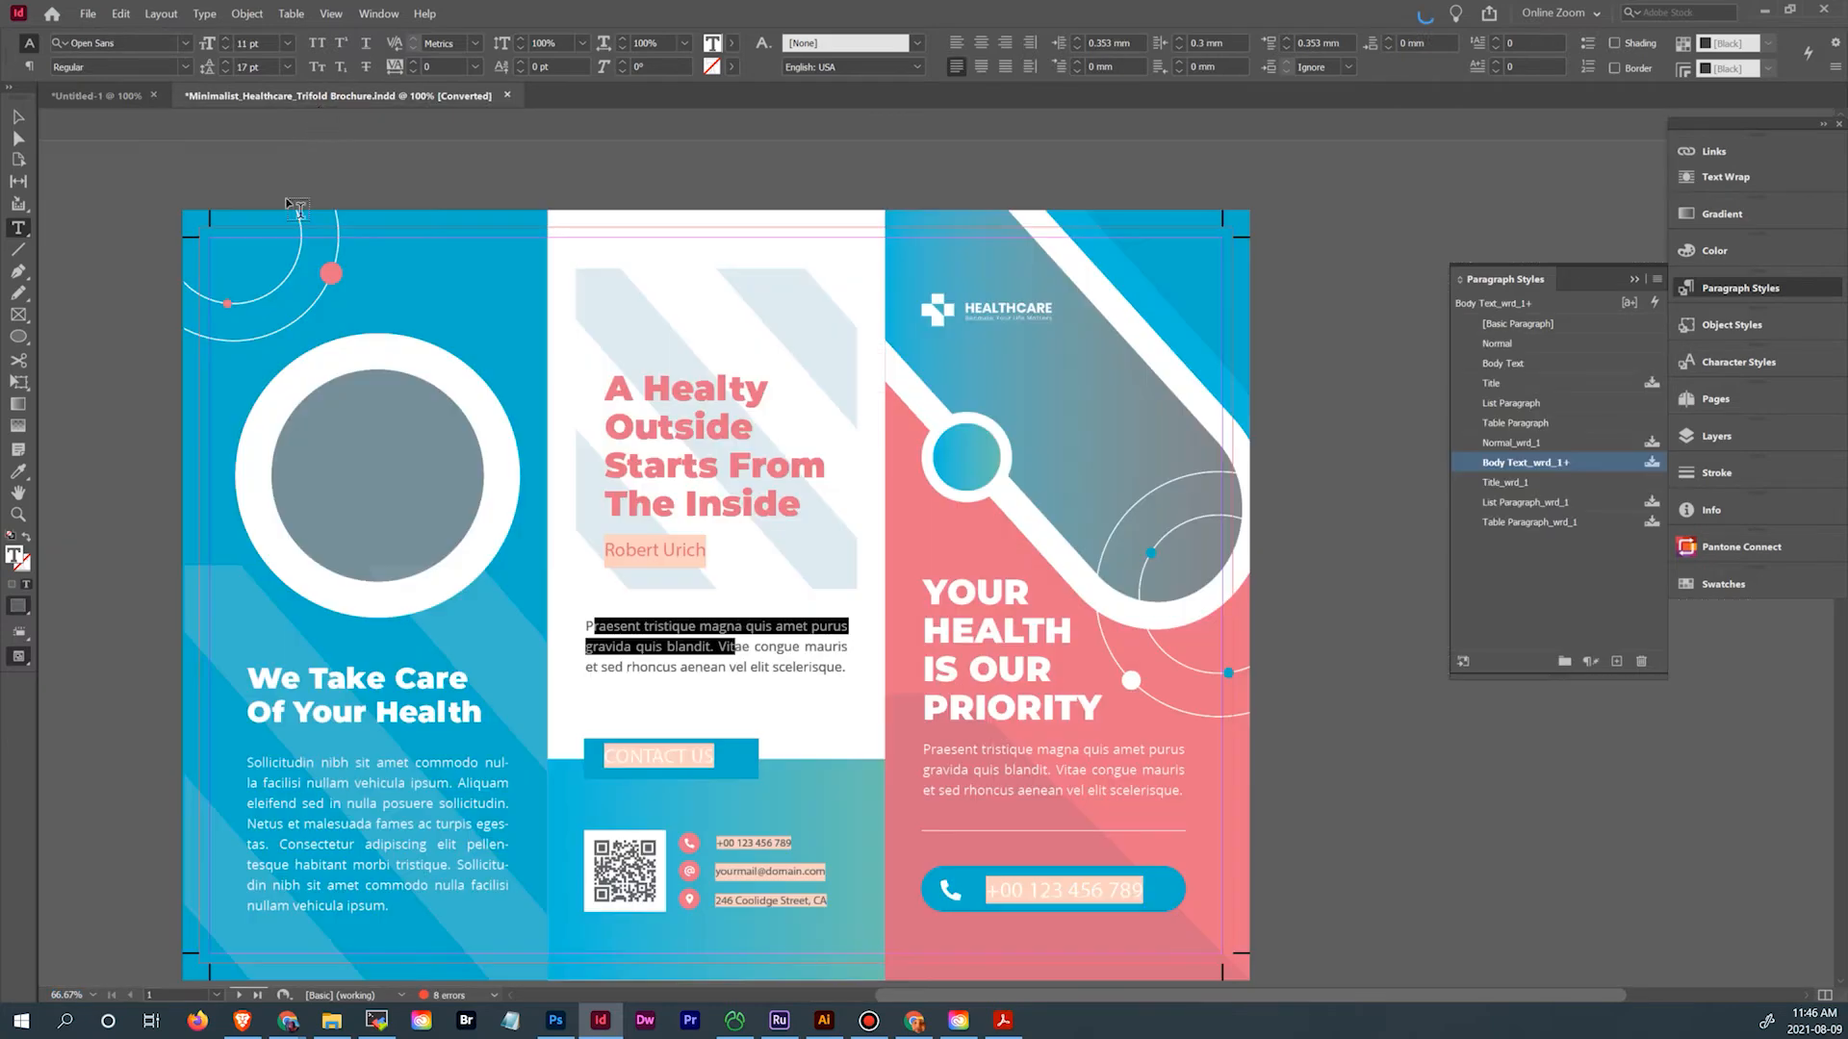
left_click_drag(948, 593, 999, 598)
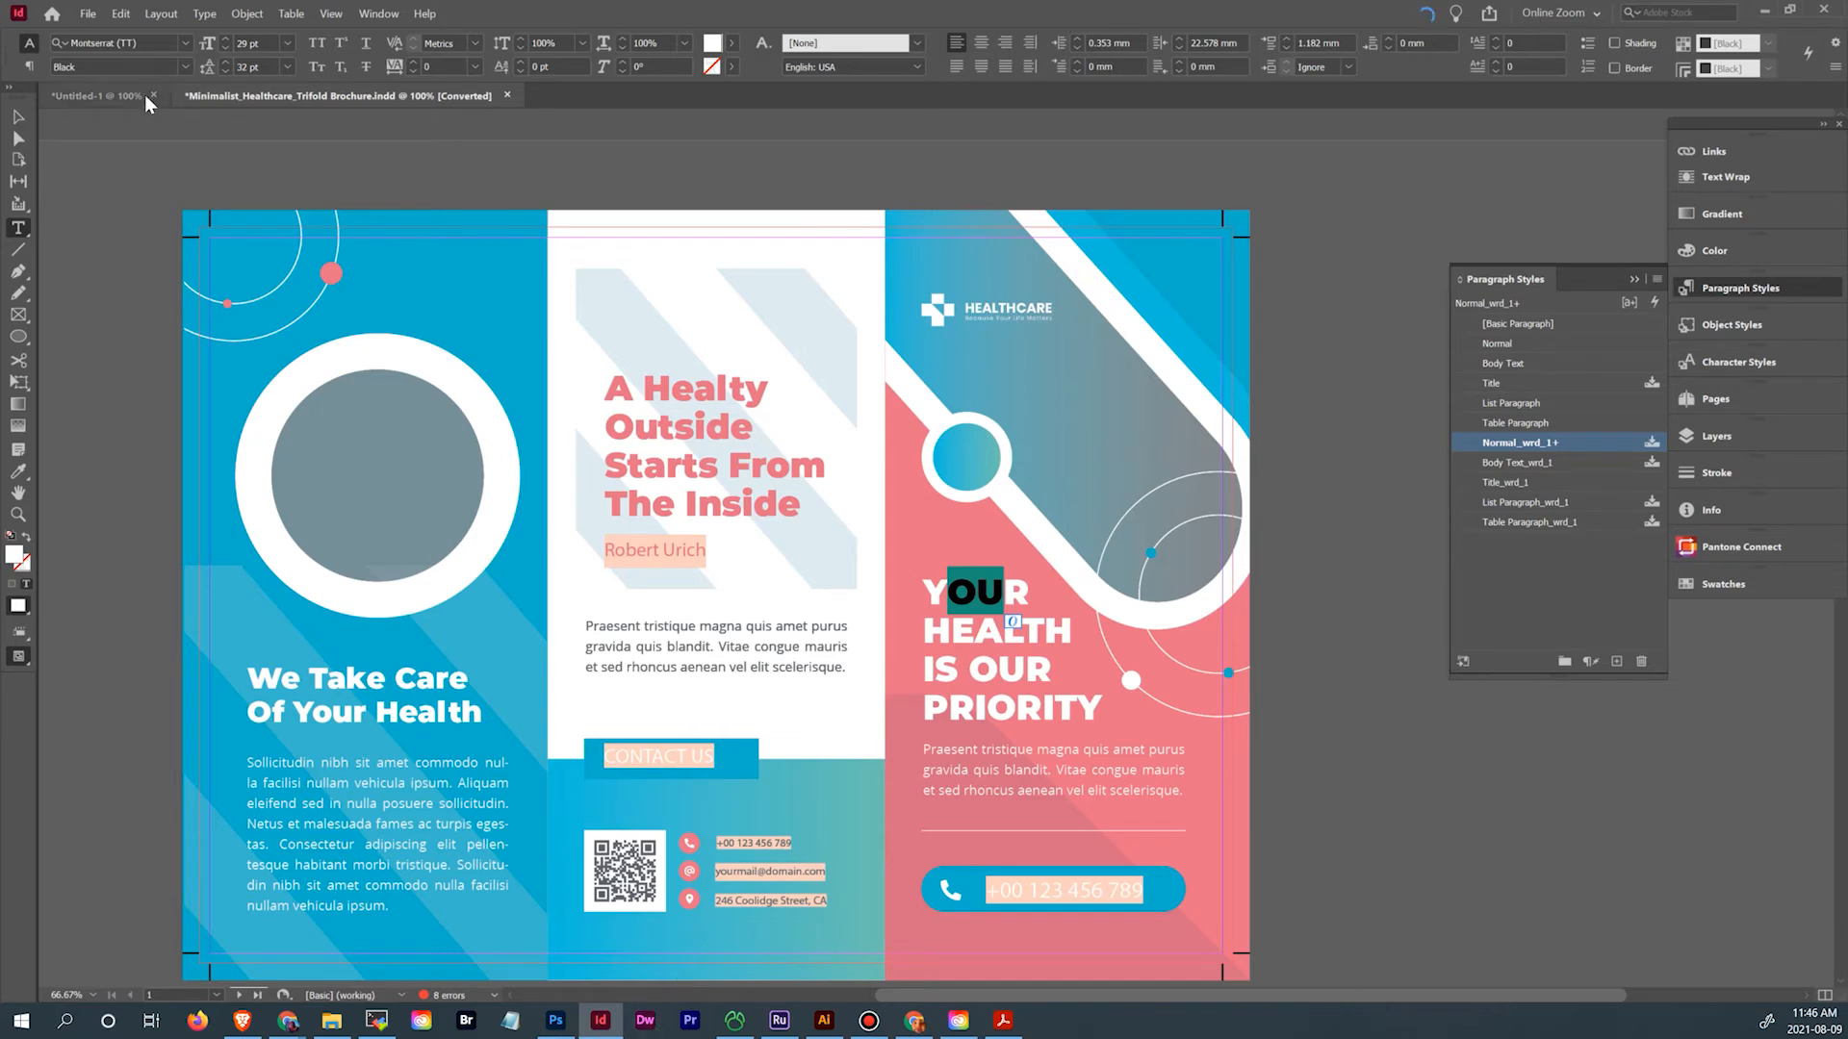
In the new brochure document, set the H1 paragraph style to size 29 pt and leading 32 pt, and save it
left_click(115, 96)
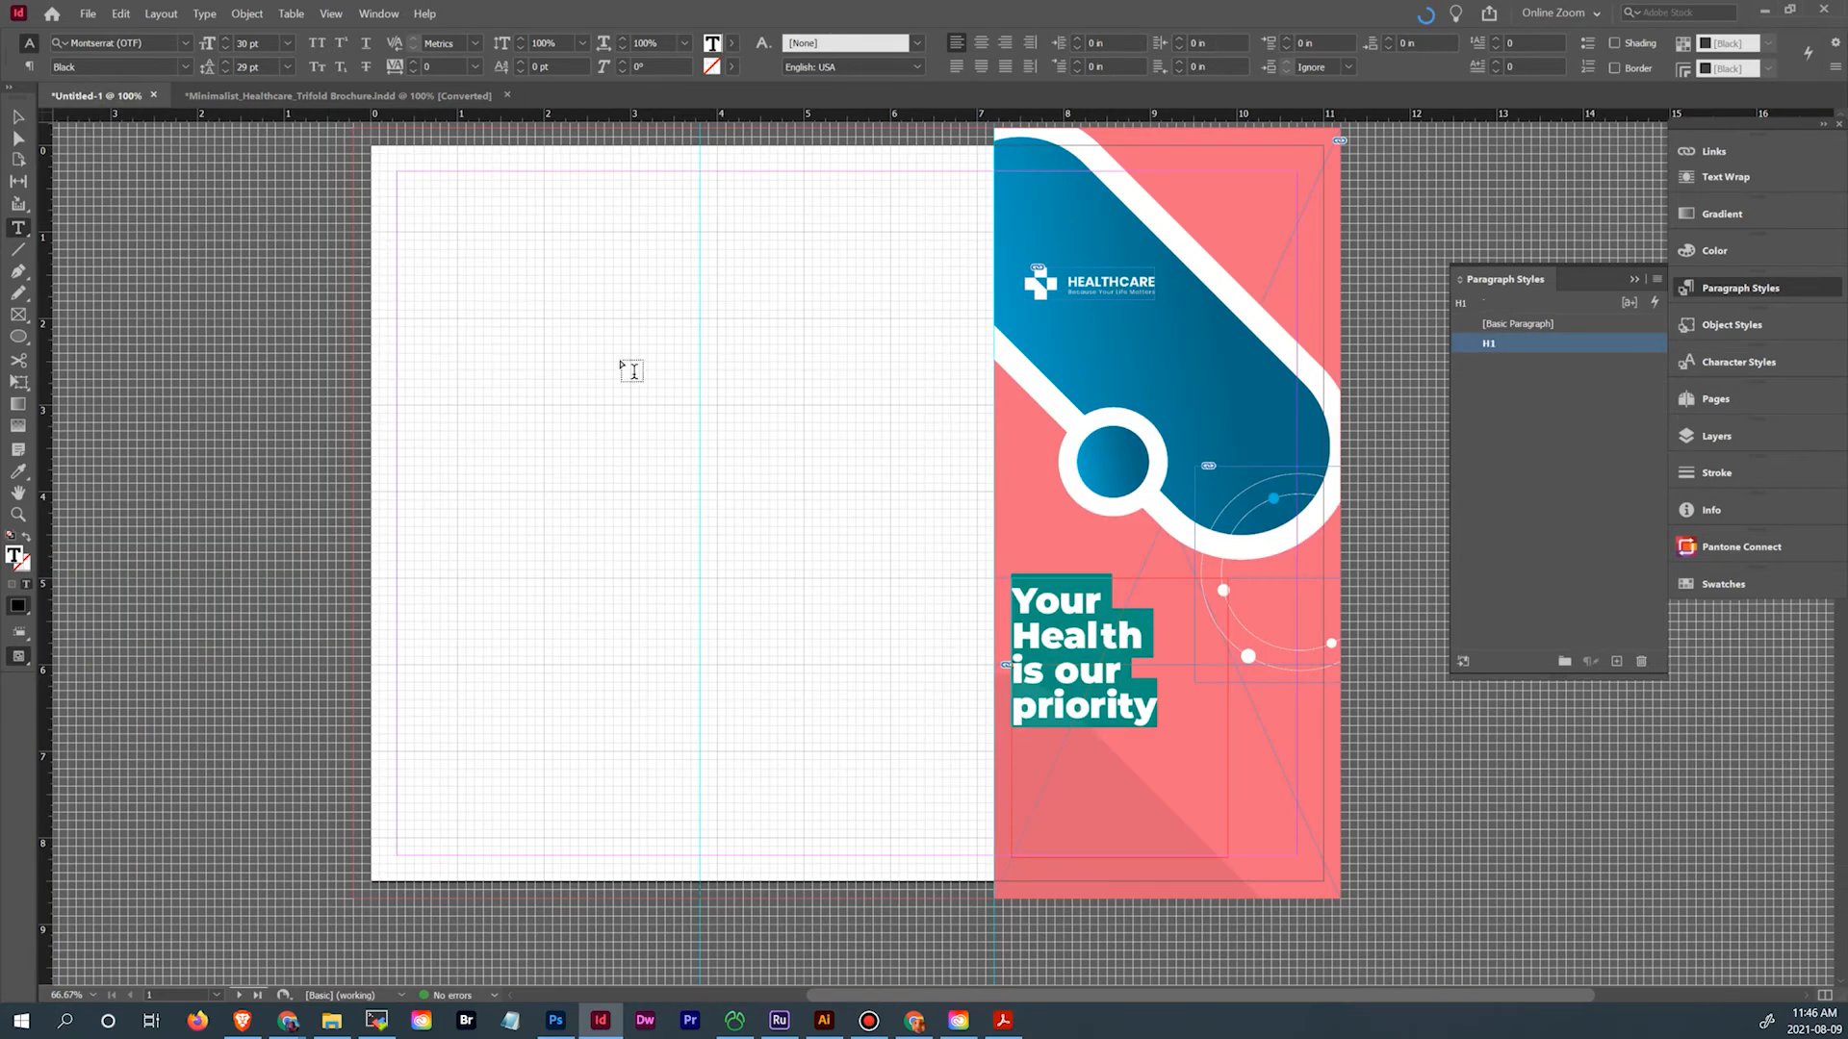
double_click(1537, 343)
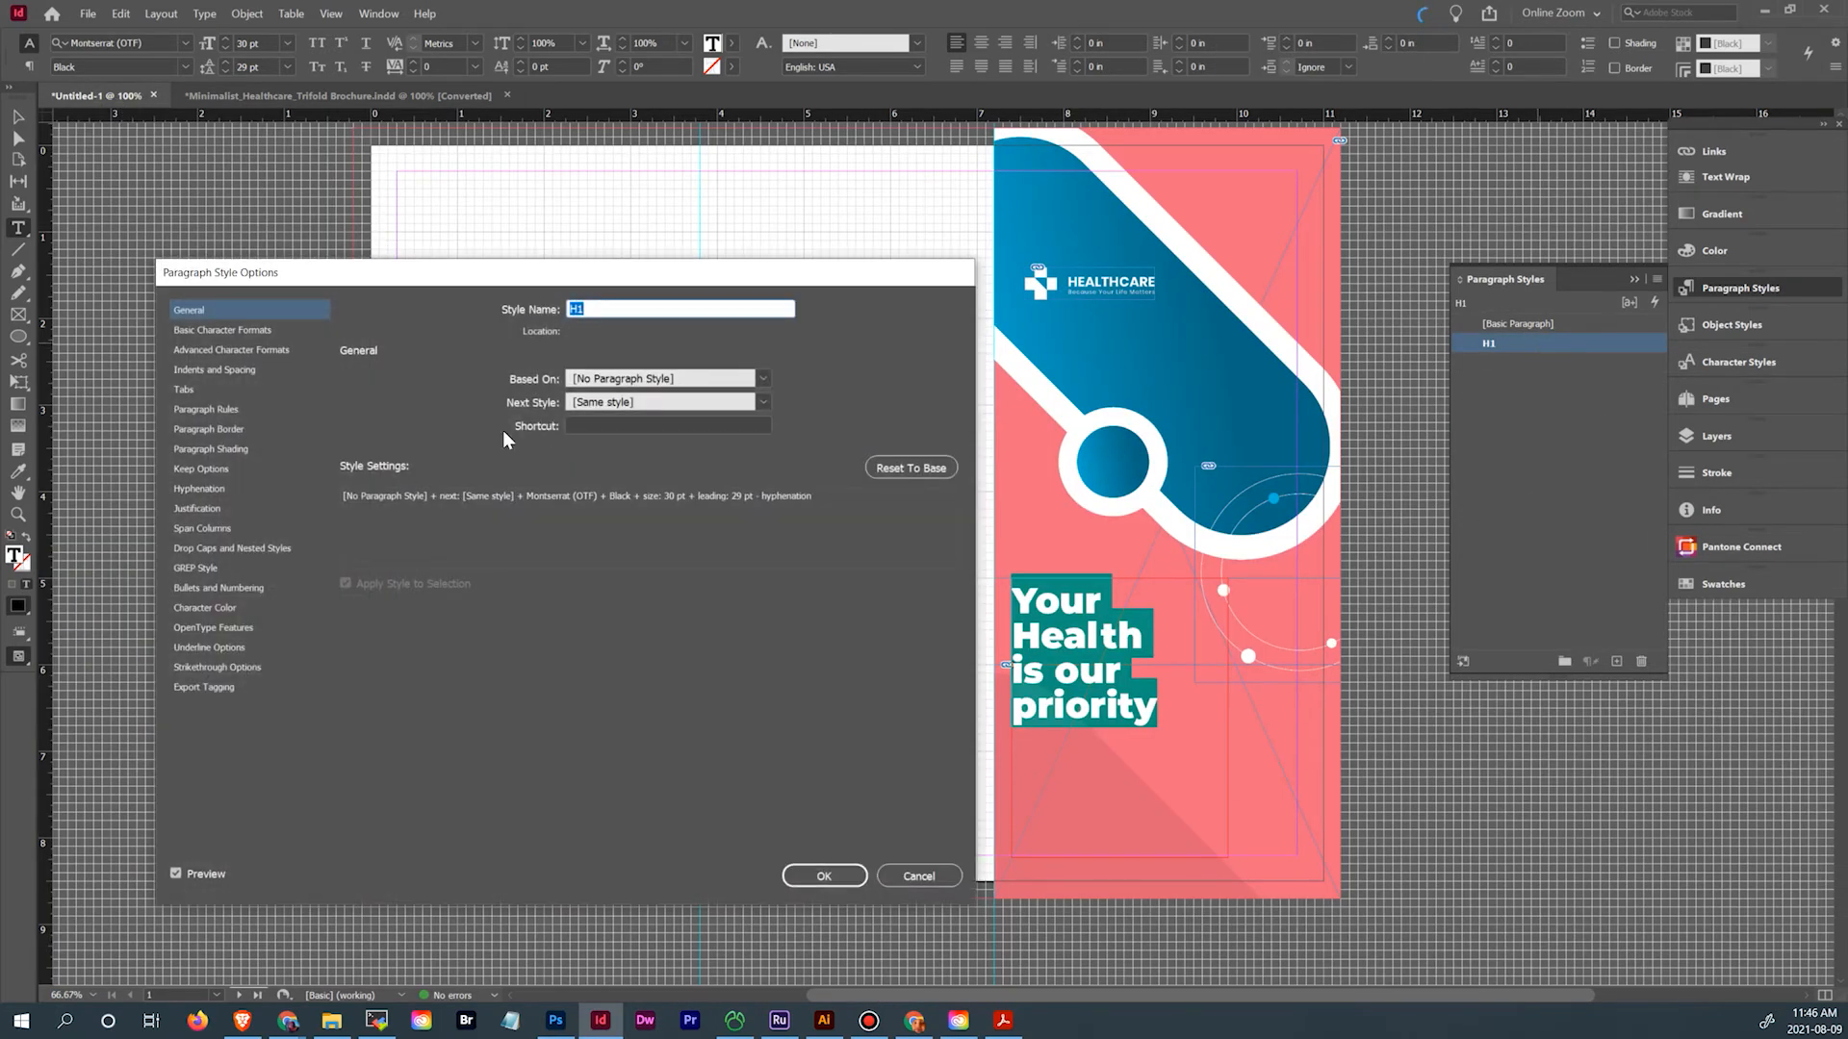
left_click(232, 332)
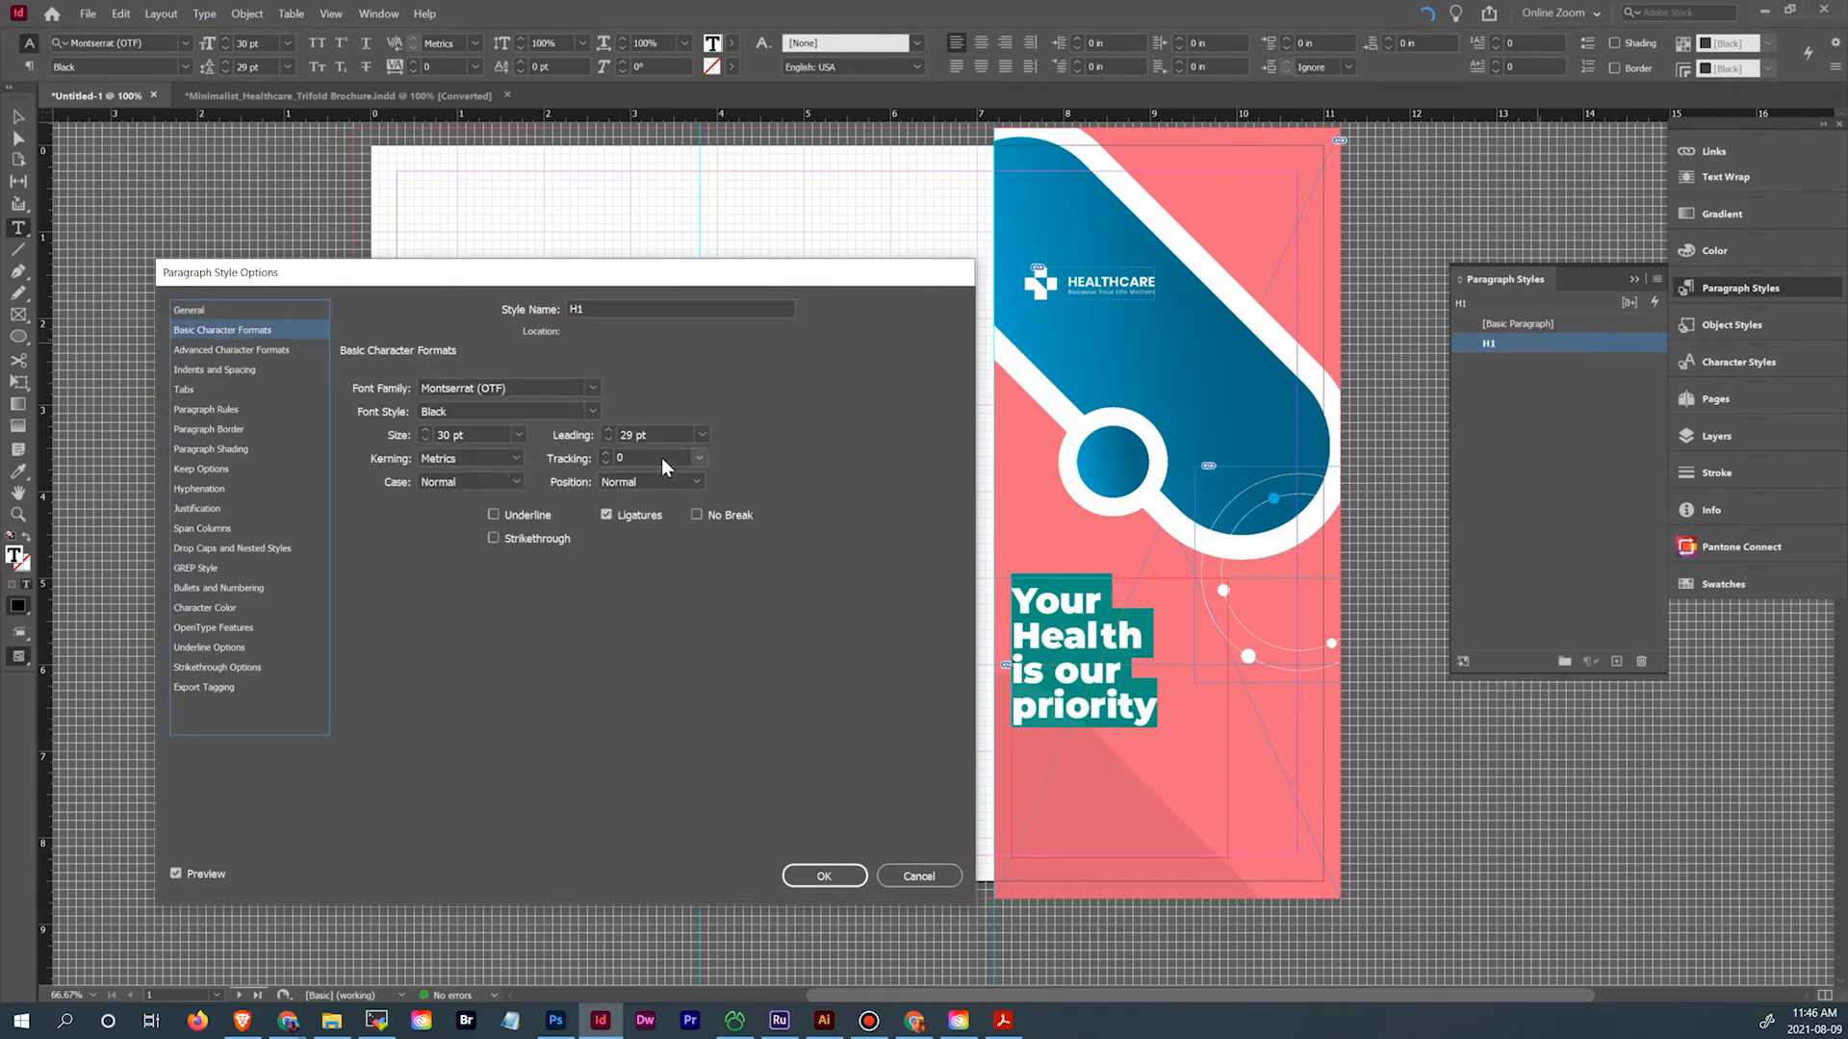
left_click(608, 430)
left_click(607, 430)
left_click(608, 430)
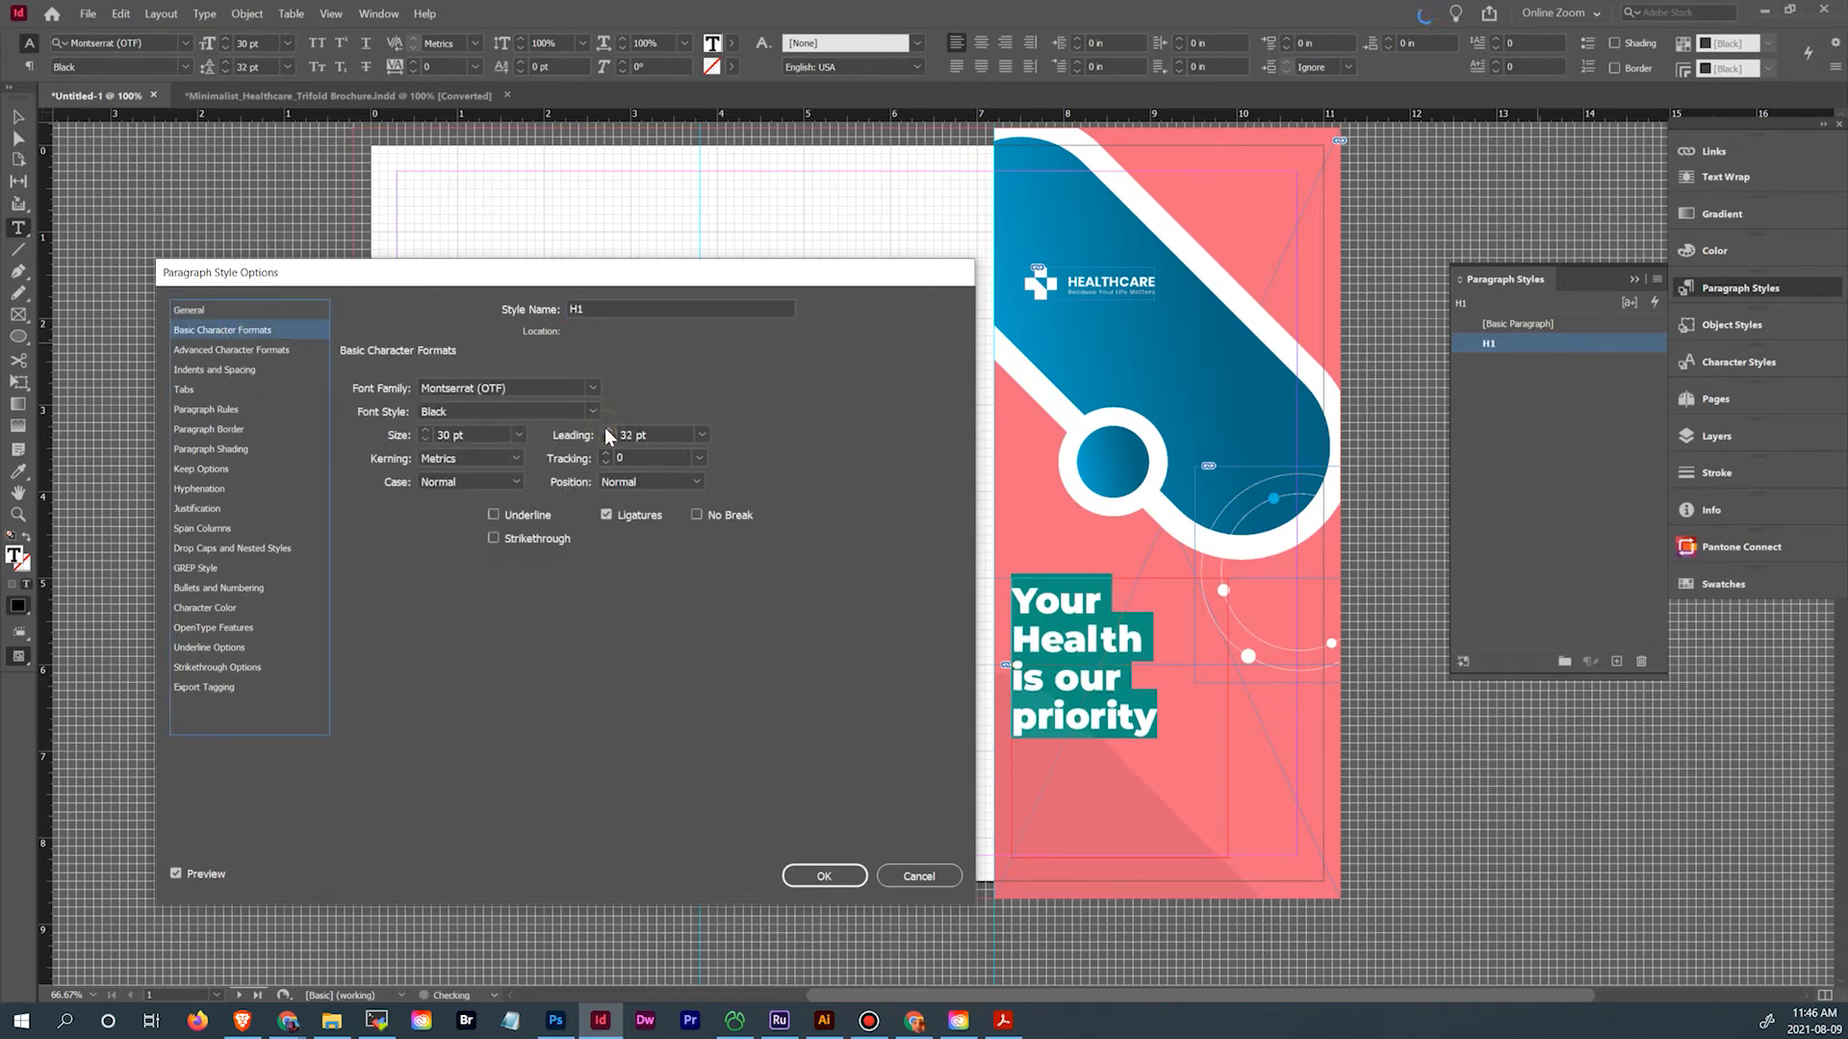
left_click(425, 440)
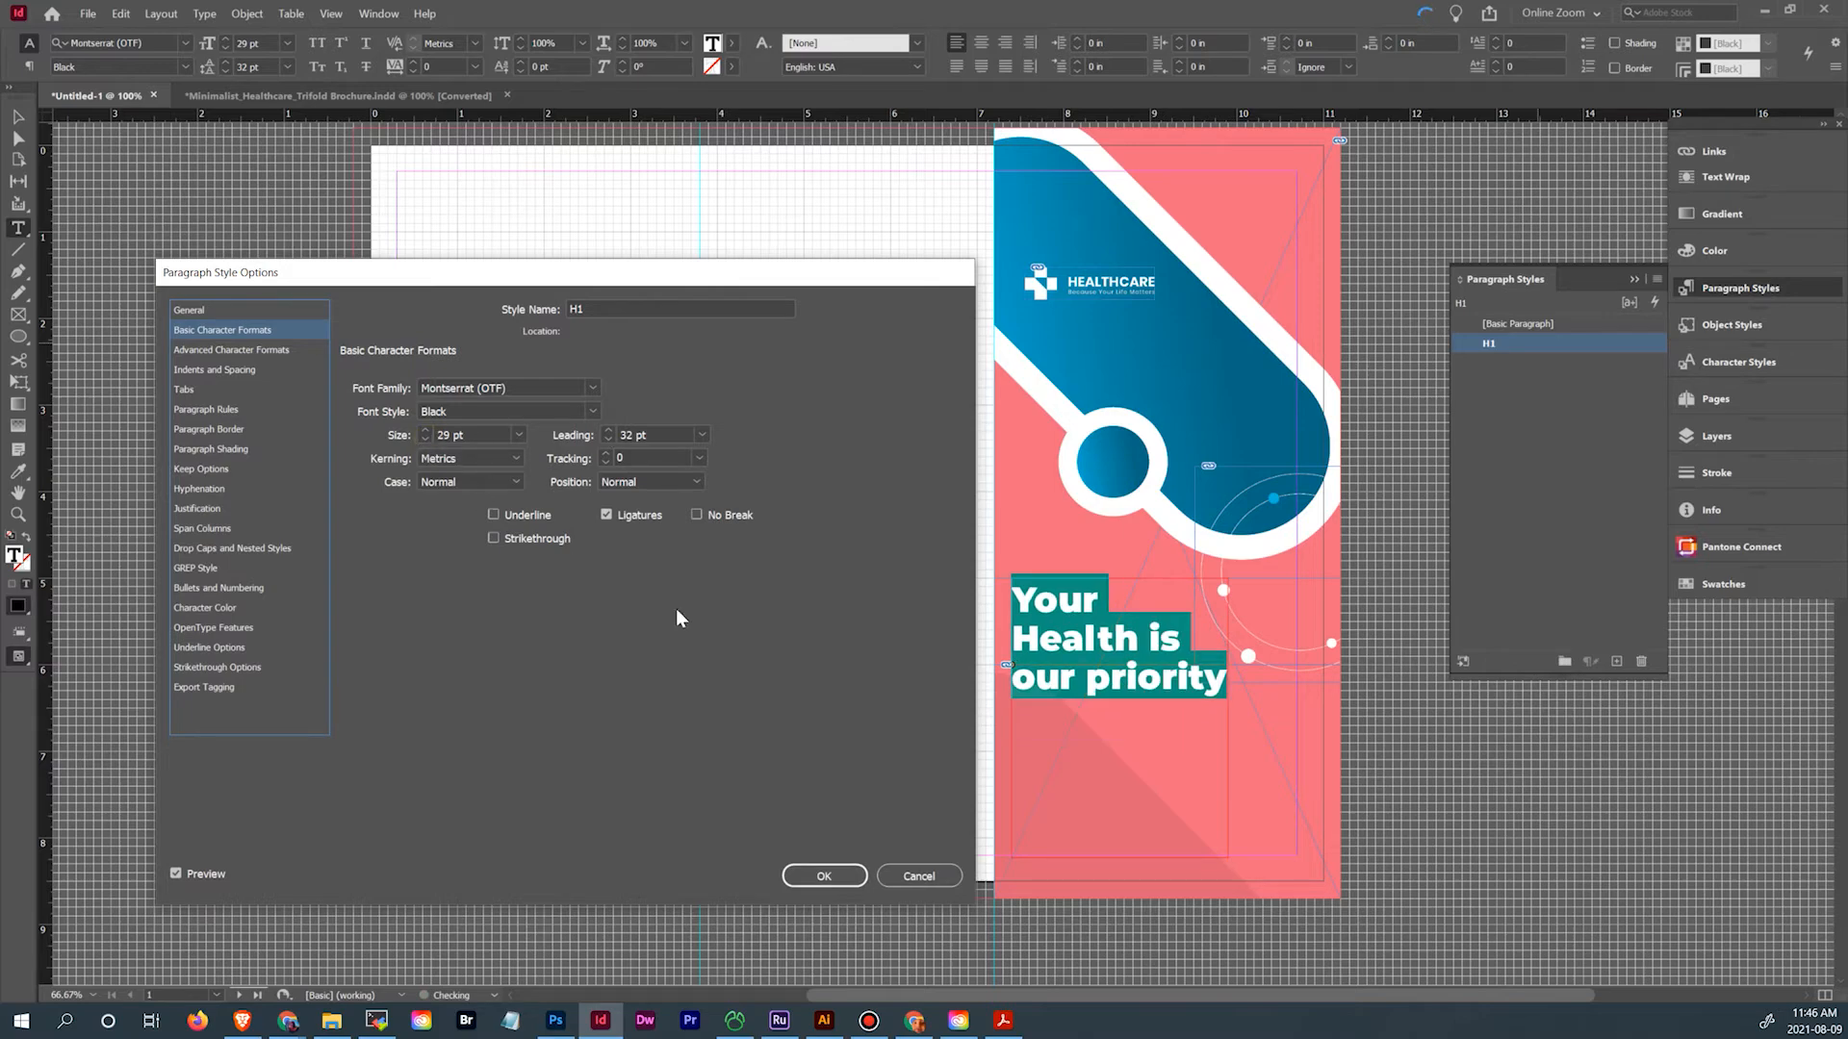
left_click(834, 886)
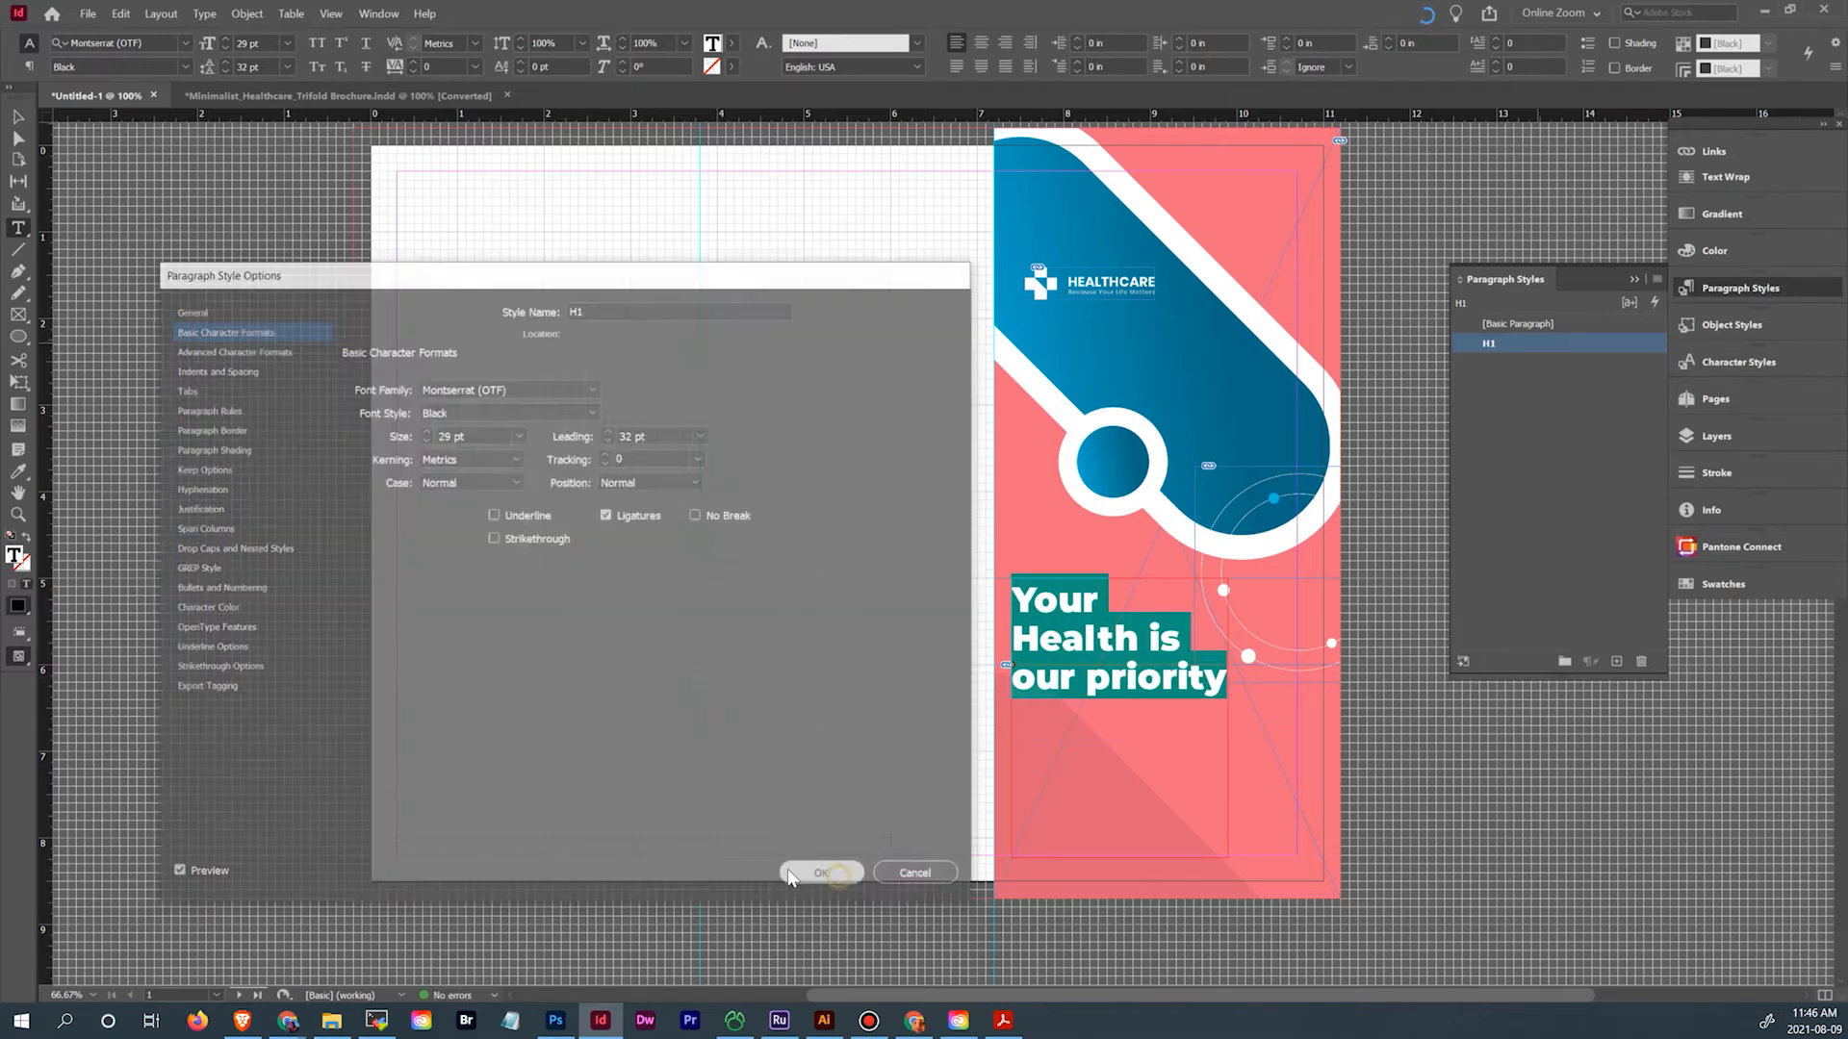
With all the cover heading text selected, start a new character style named "White ALL CAPS" with its case set to All Caps
left_click(1037, 608)
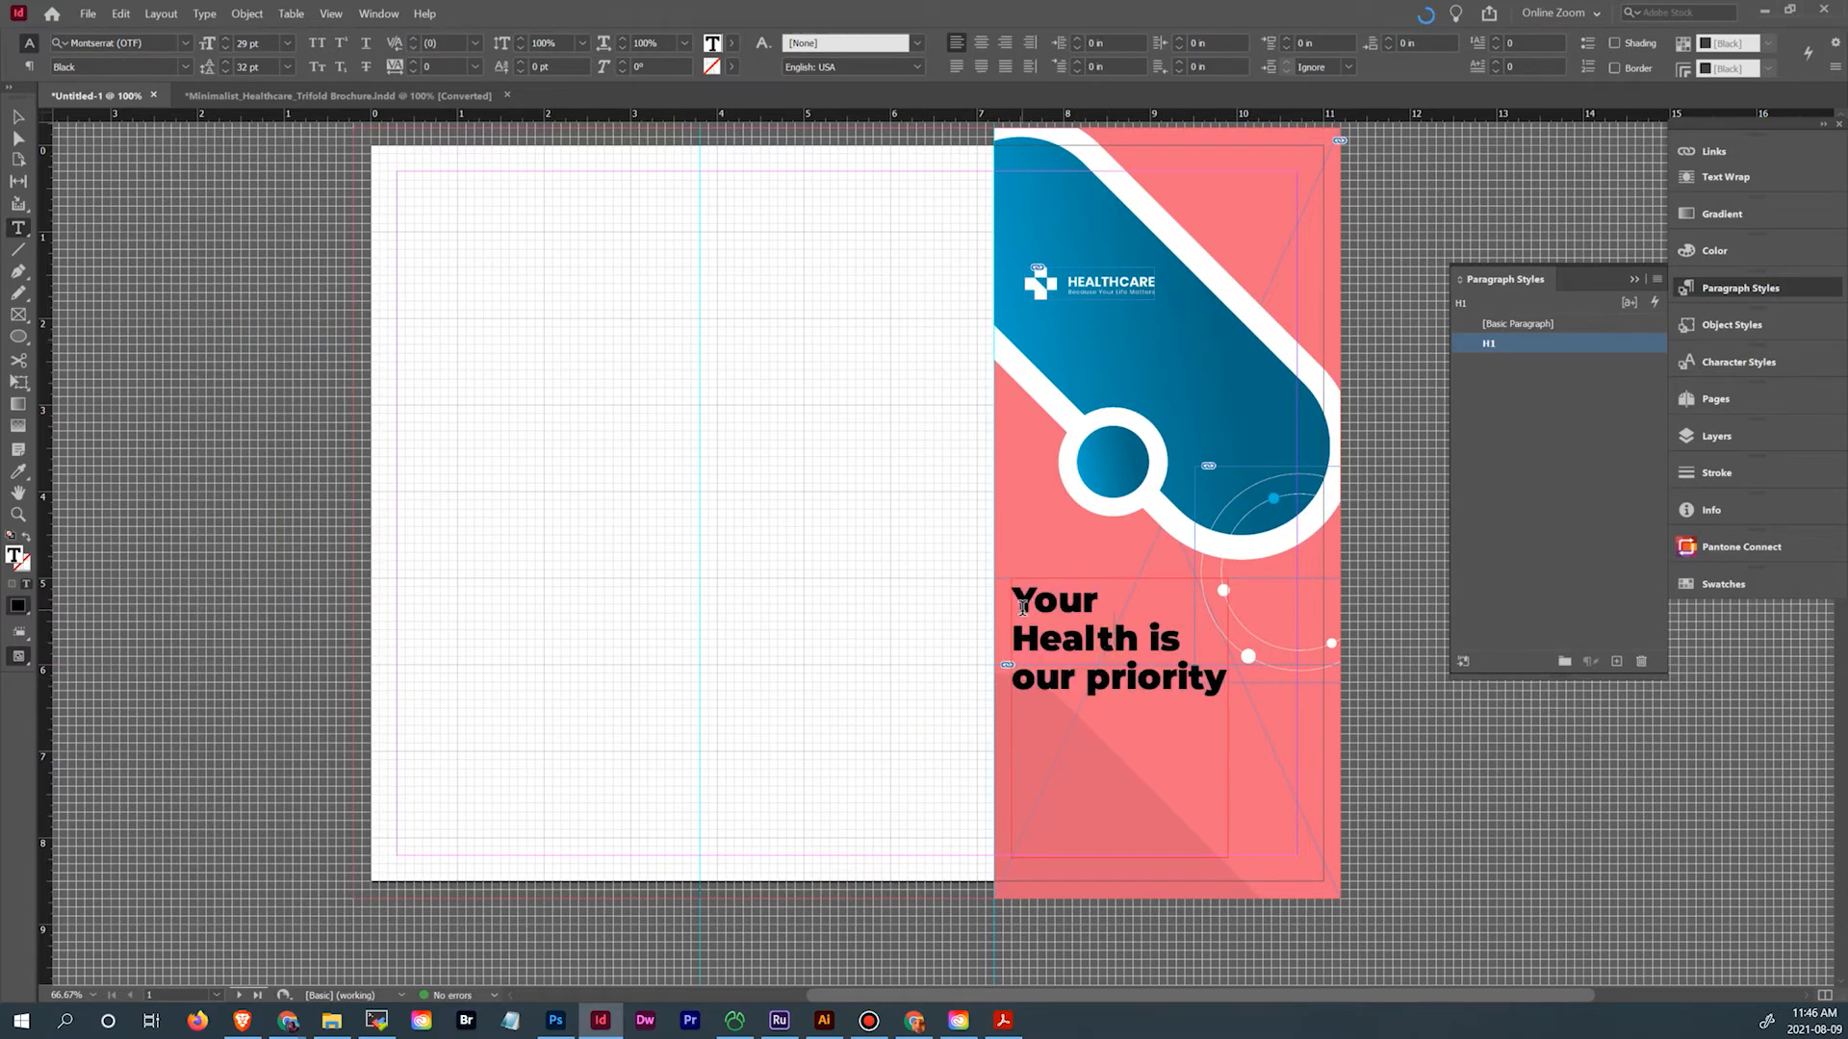
key("ctrl+a")
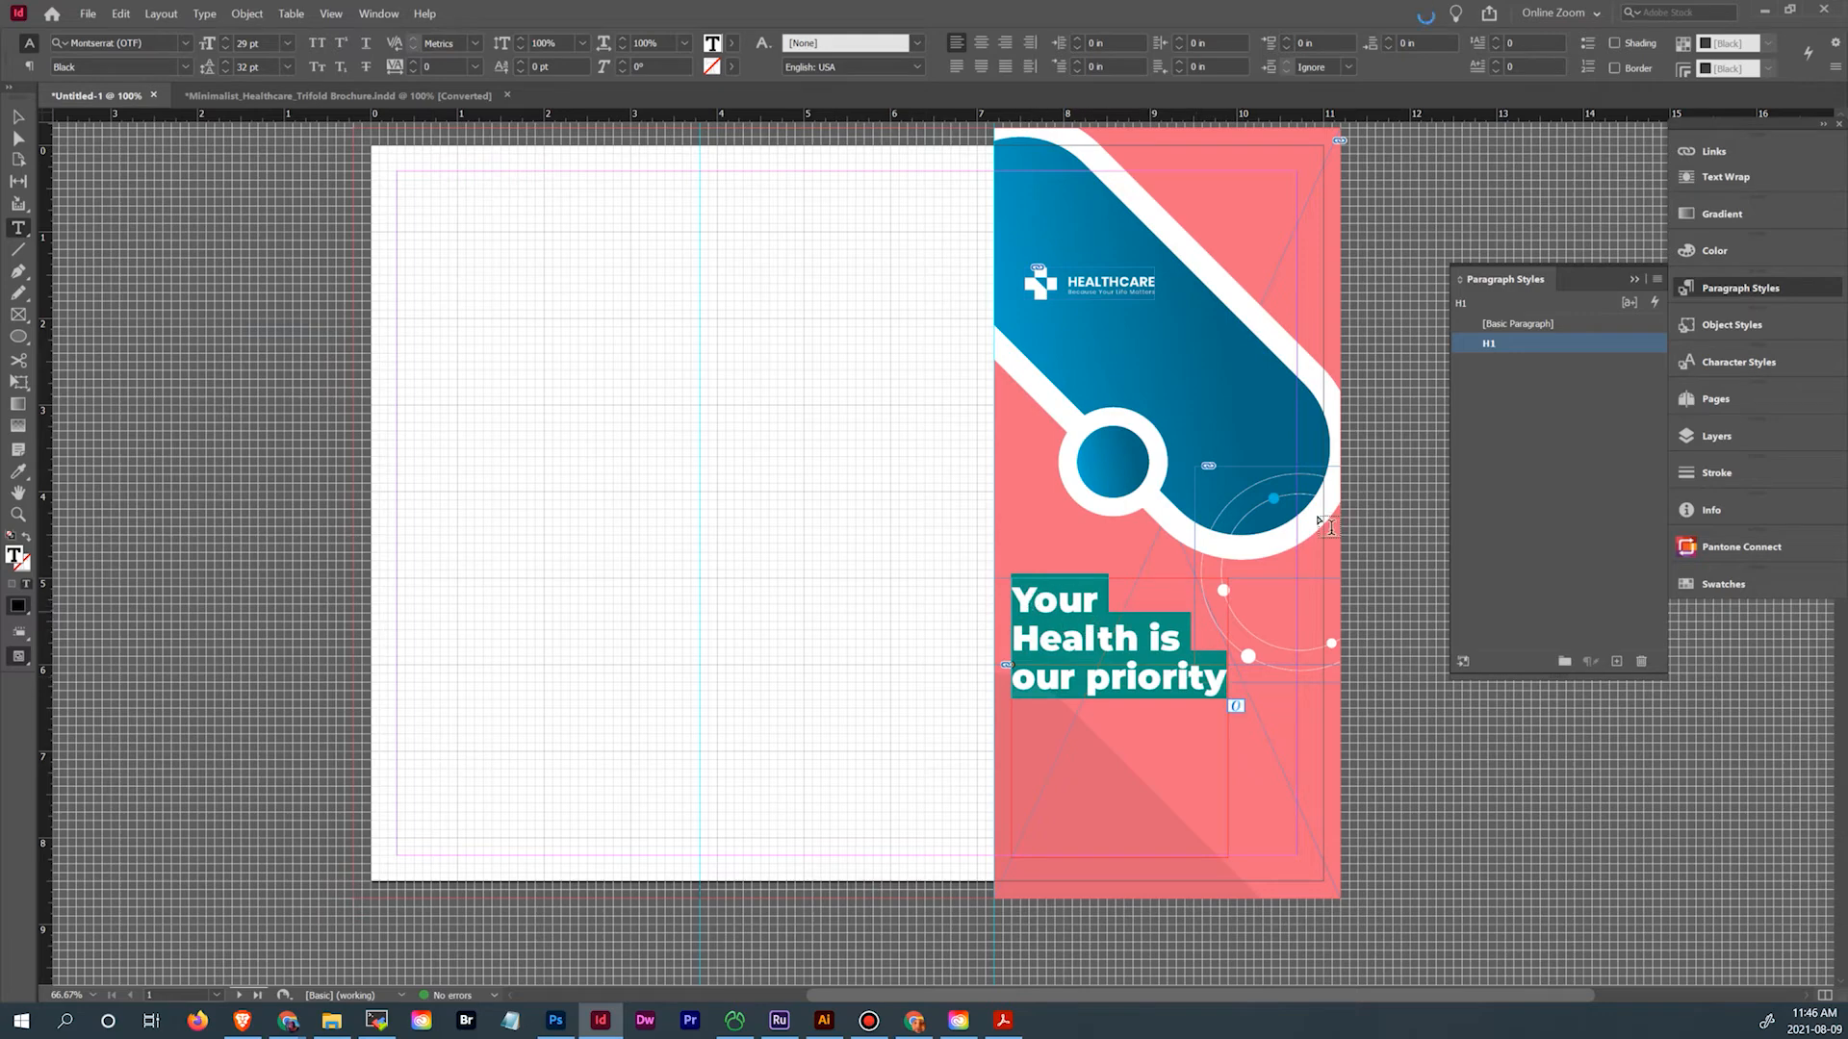
left_click(1749, 362)
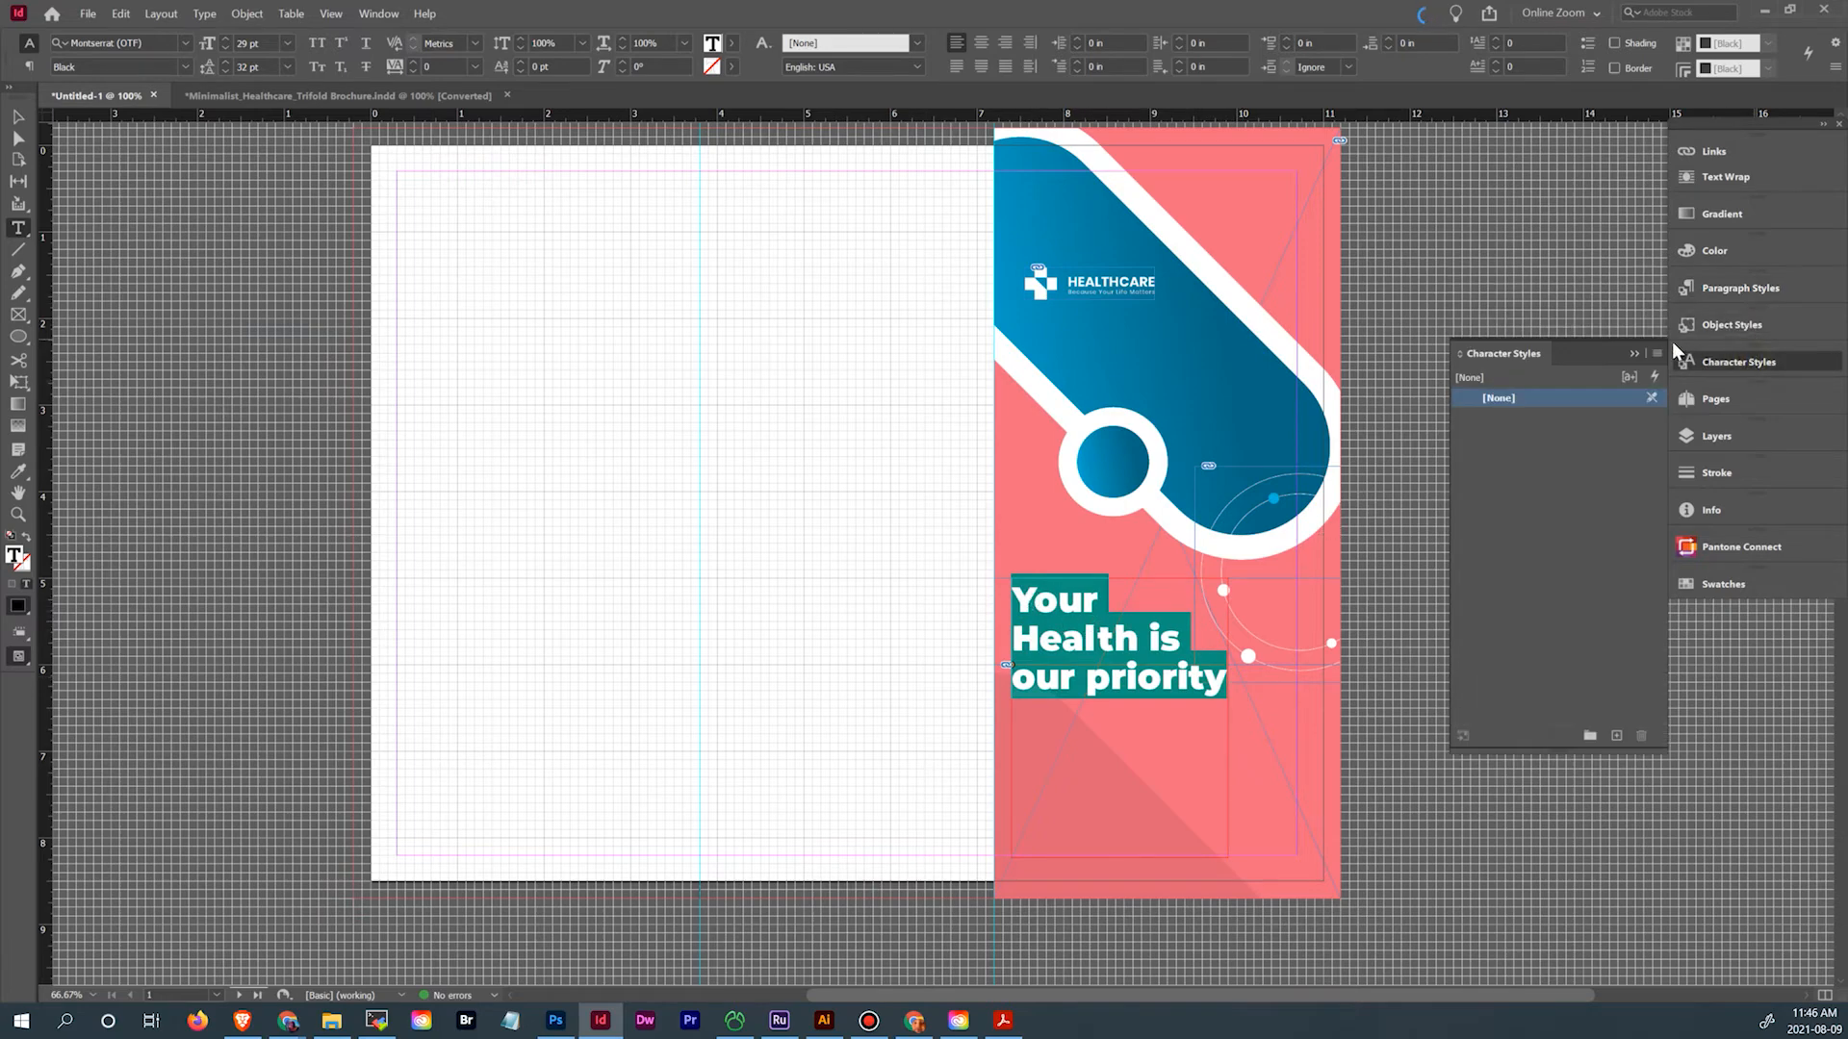
left_click(1652, 356)
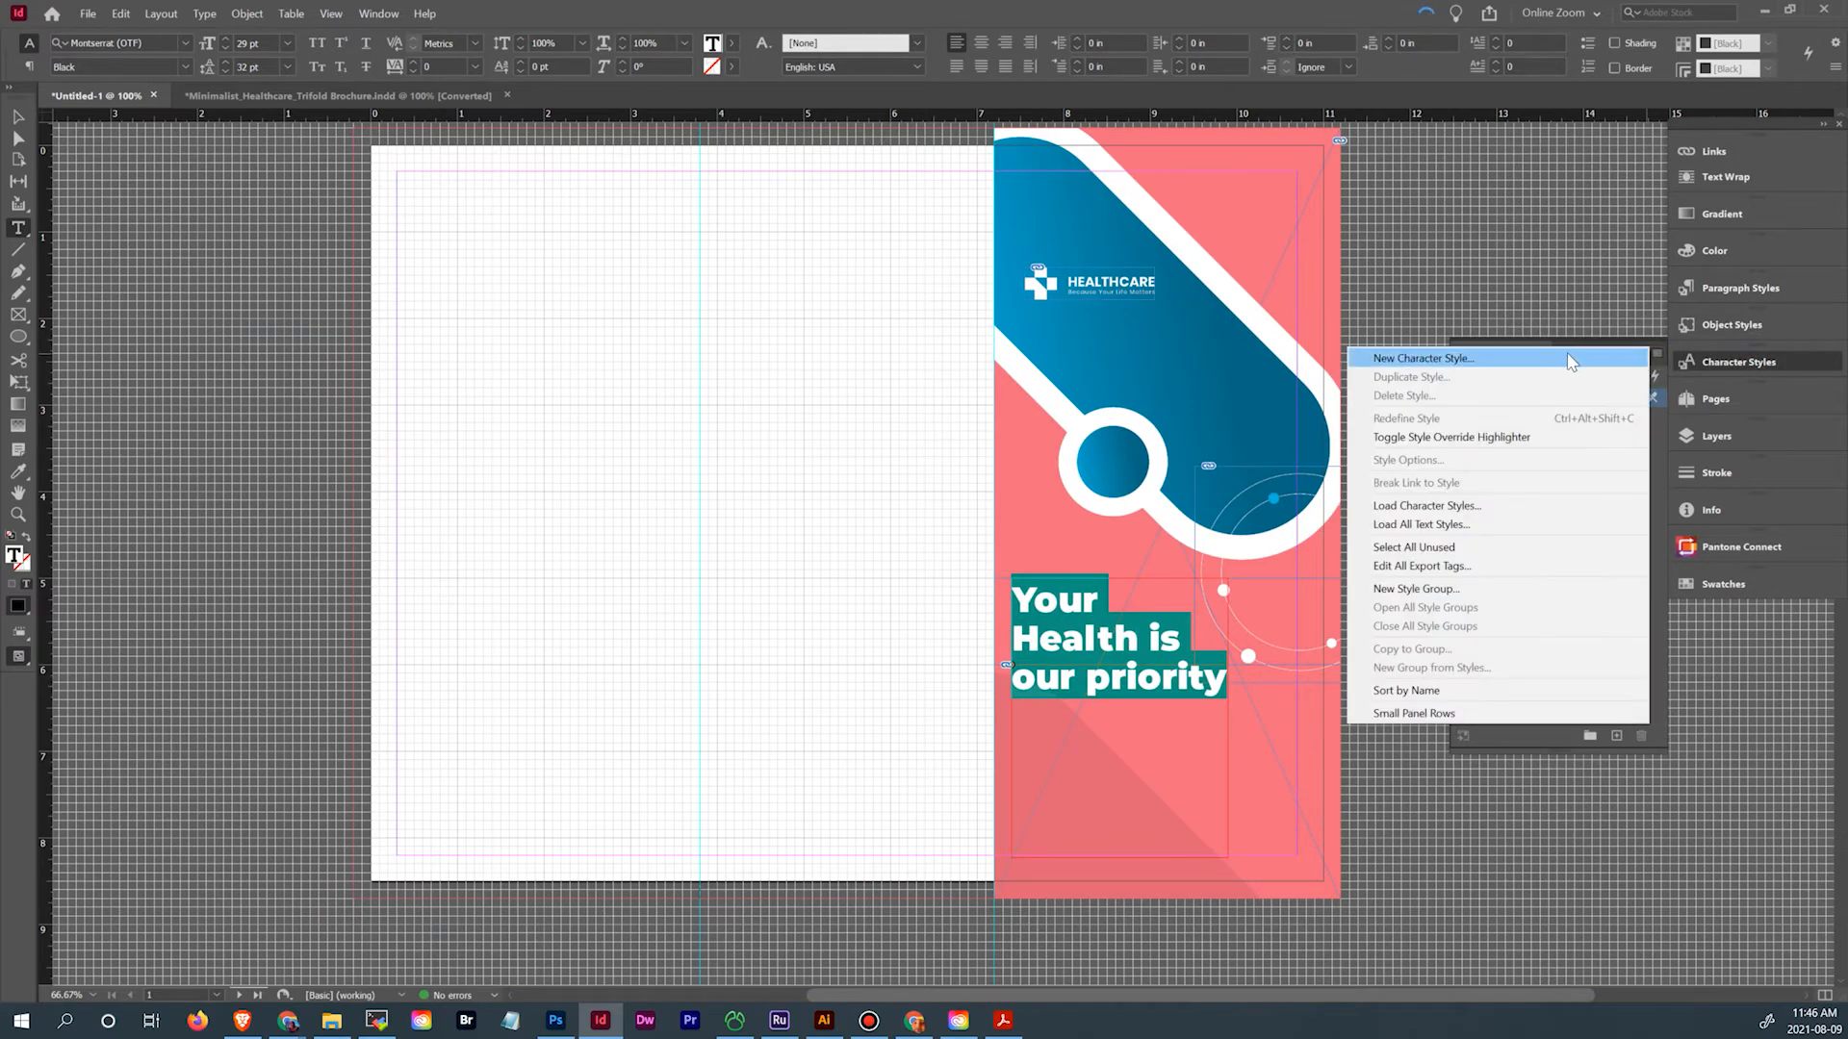
left_click(1567, 356)
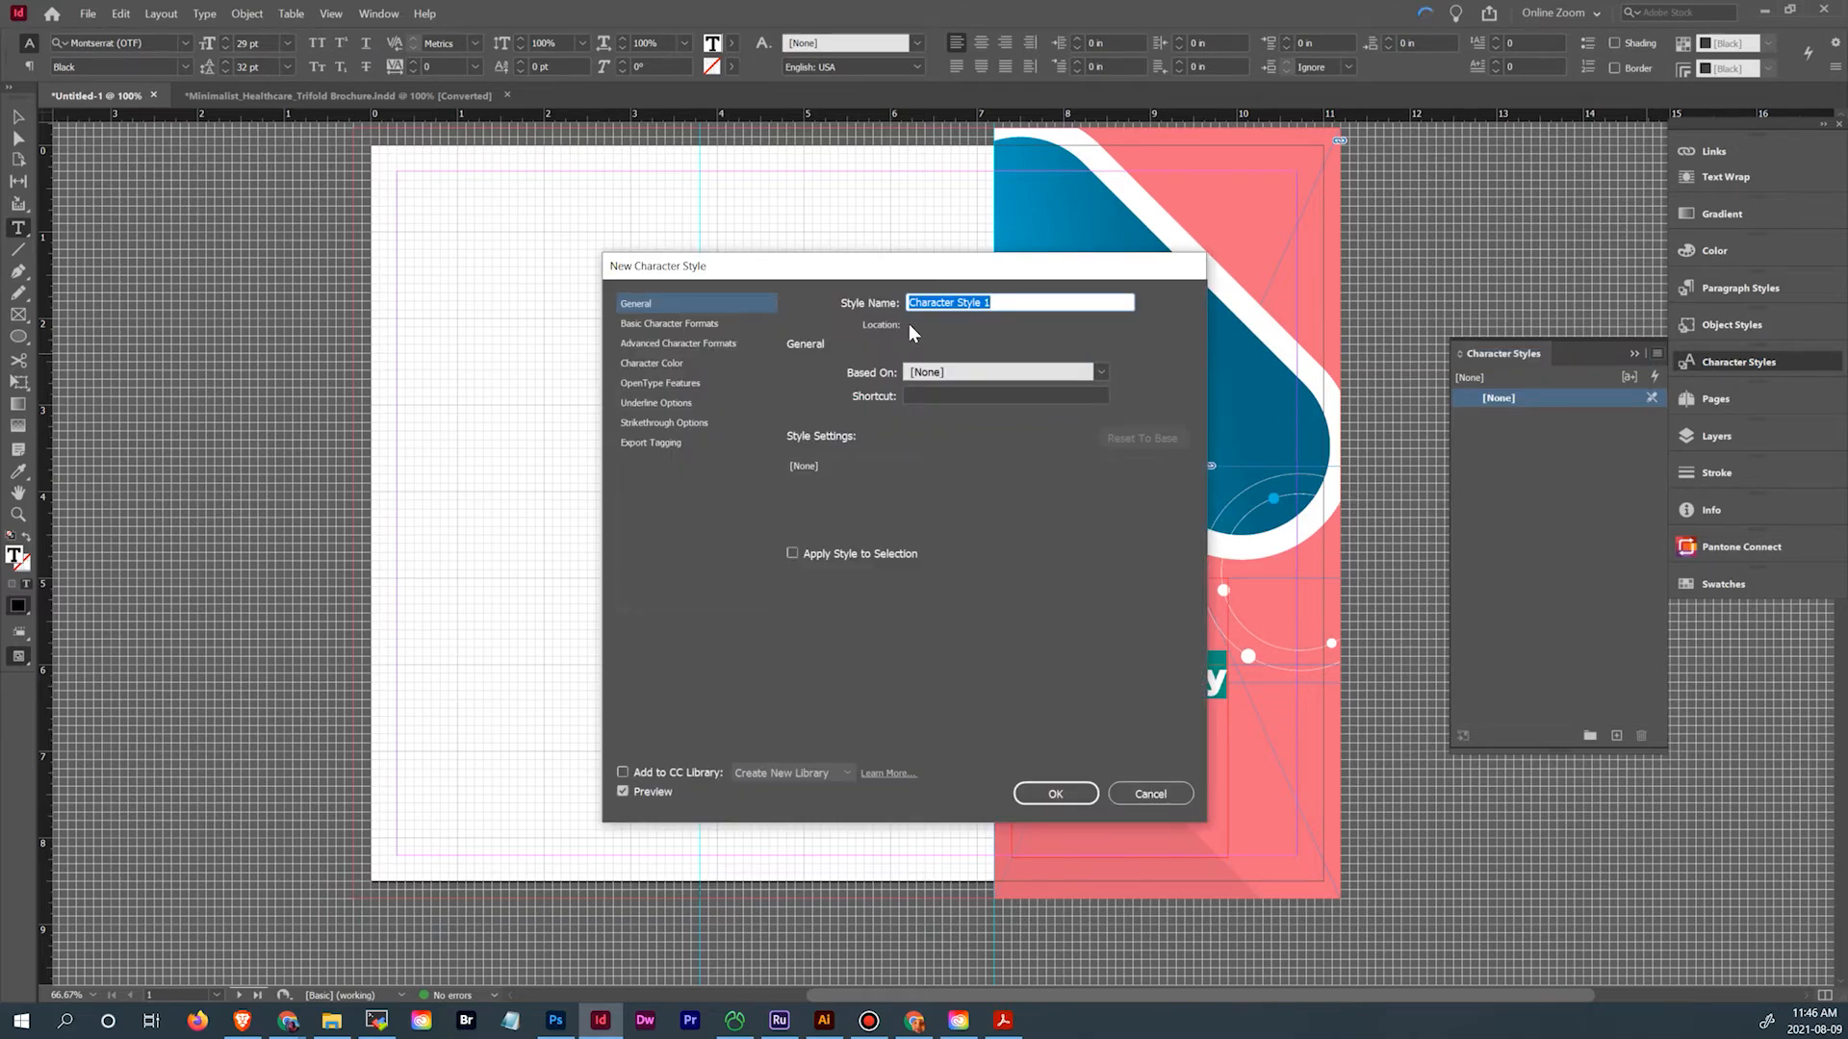
type("White ALL CAPS")
left_click(654, 328)
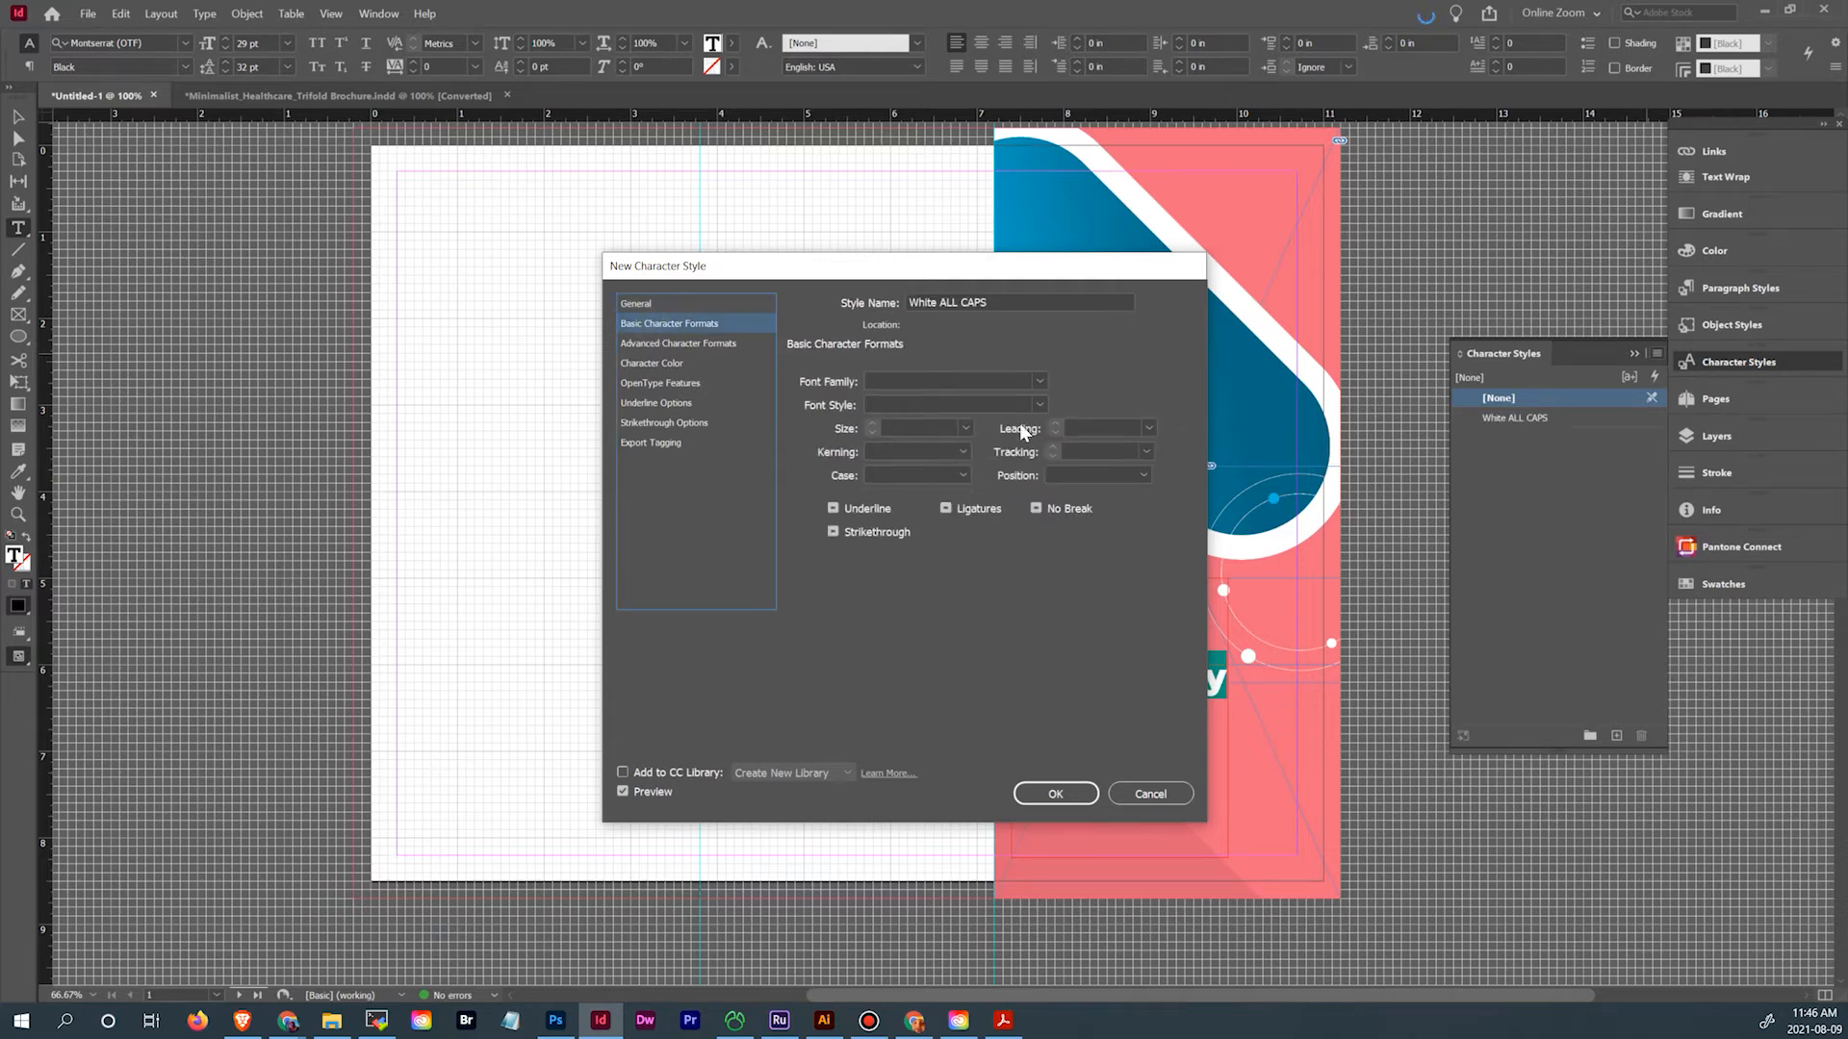
left_click(961, 471)
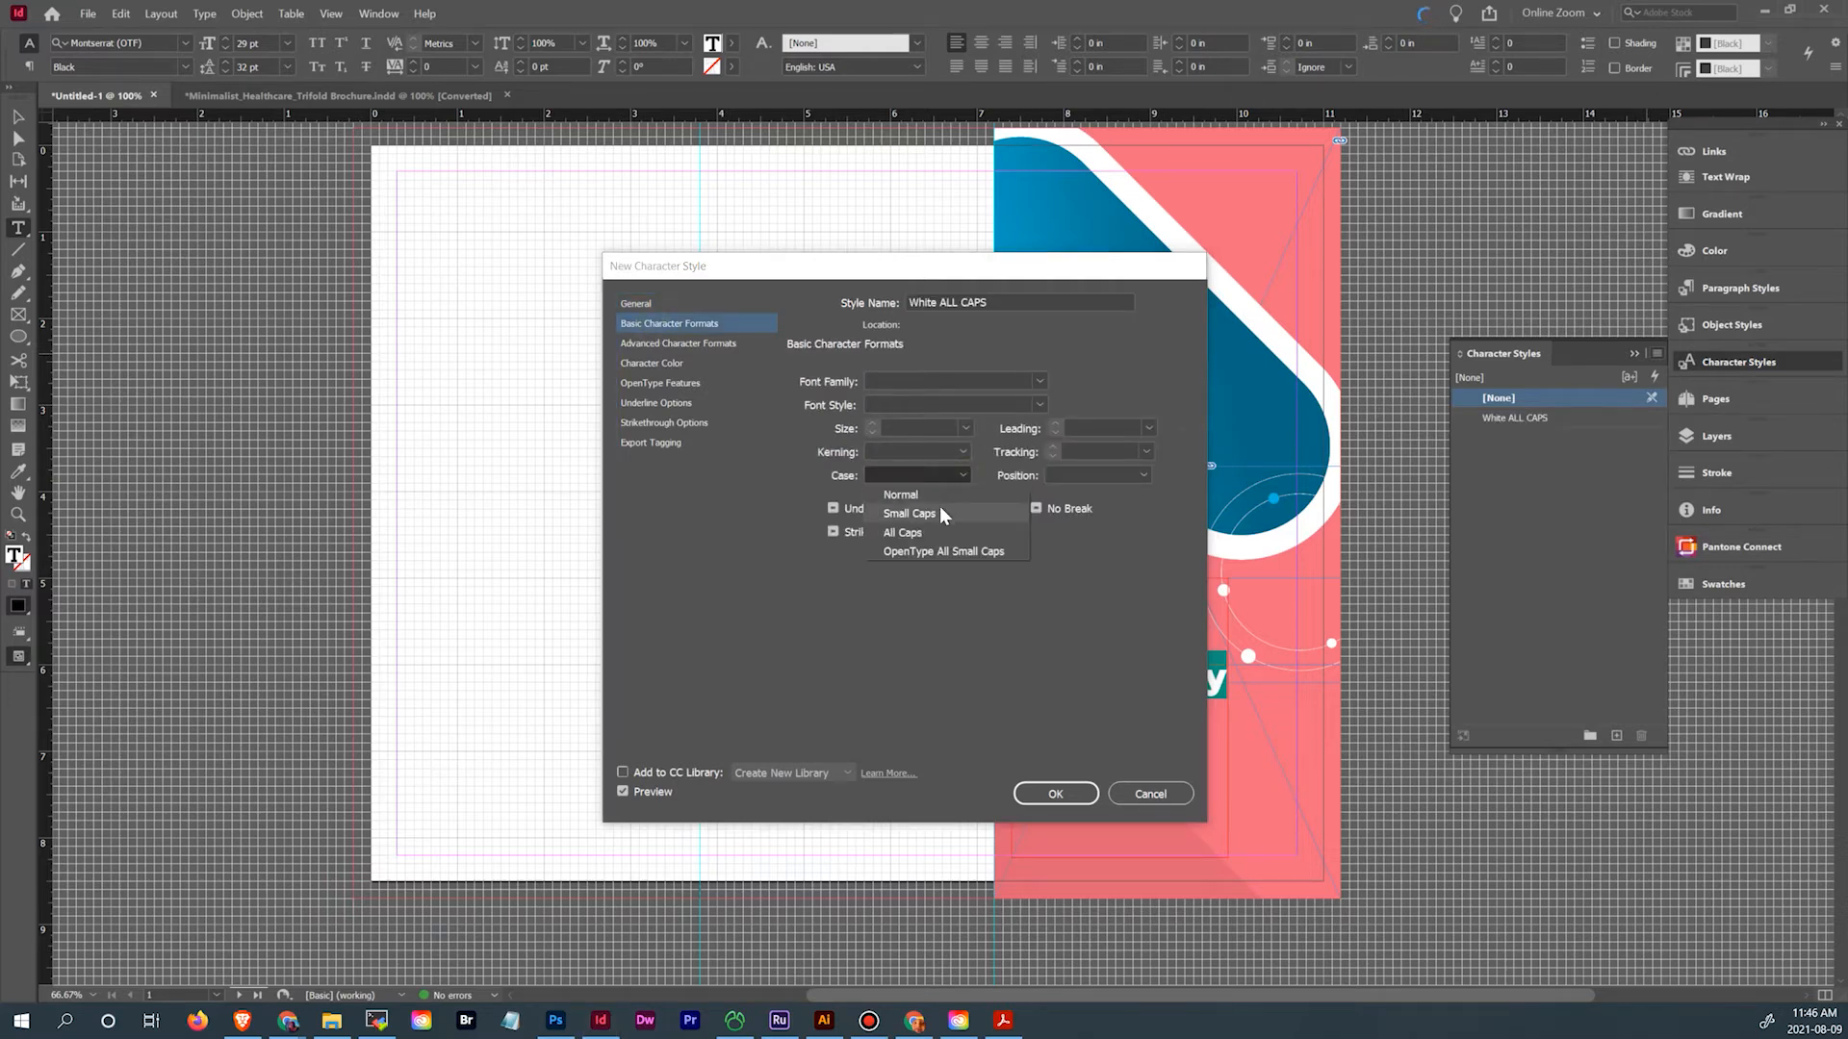
left_click(904, 532)
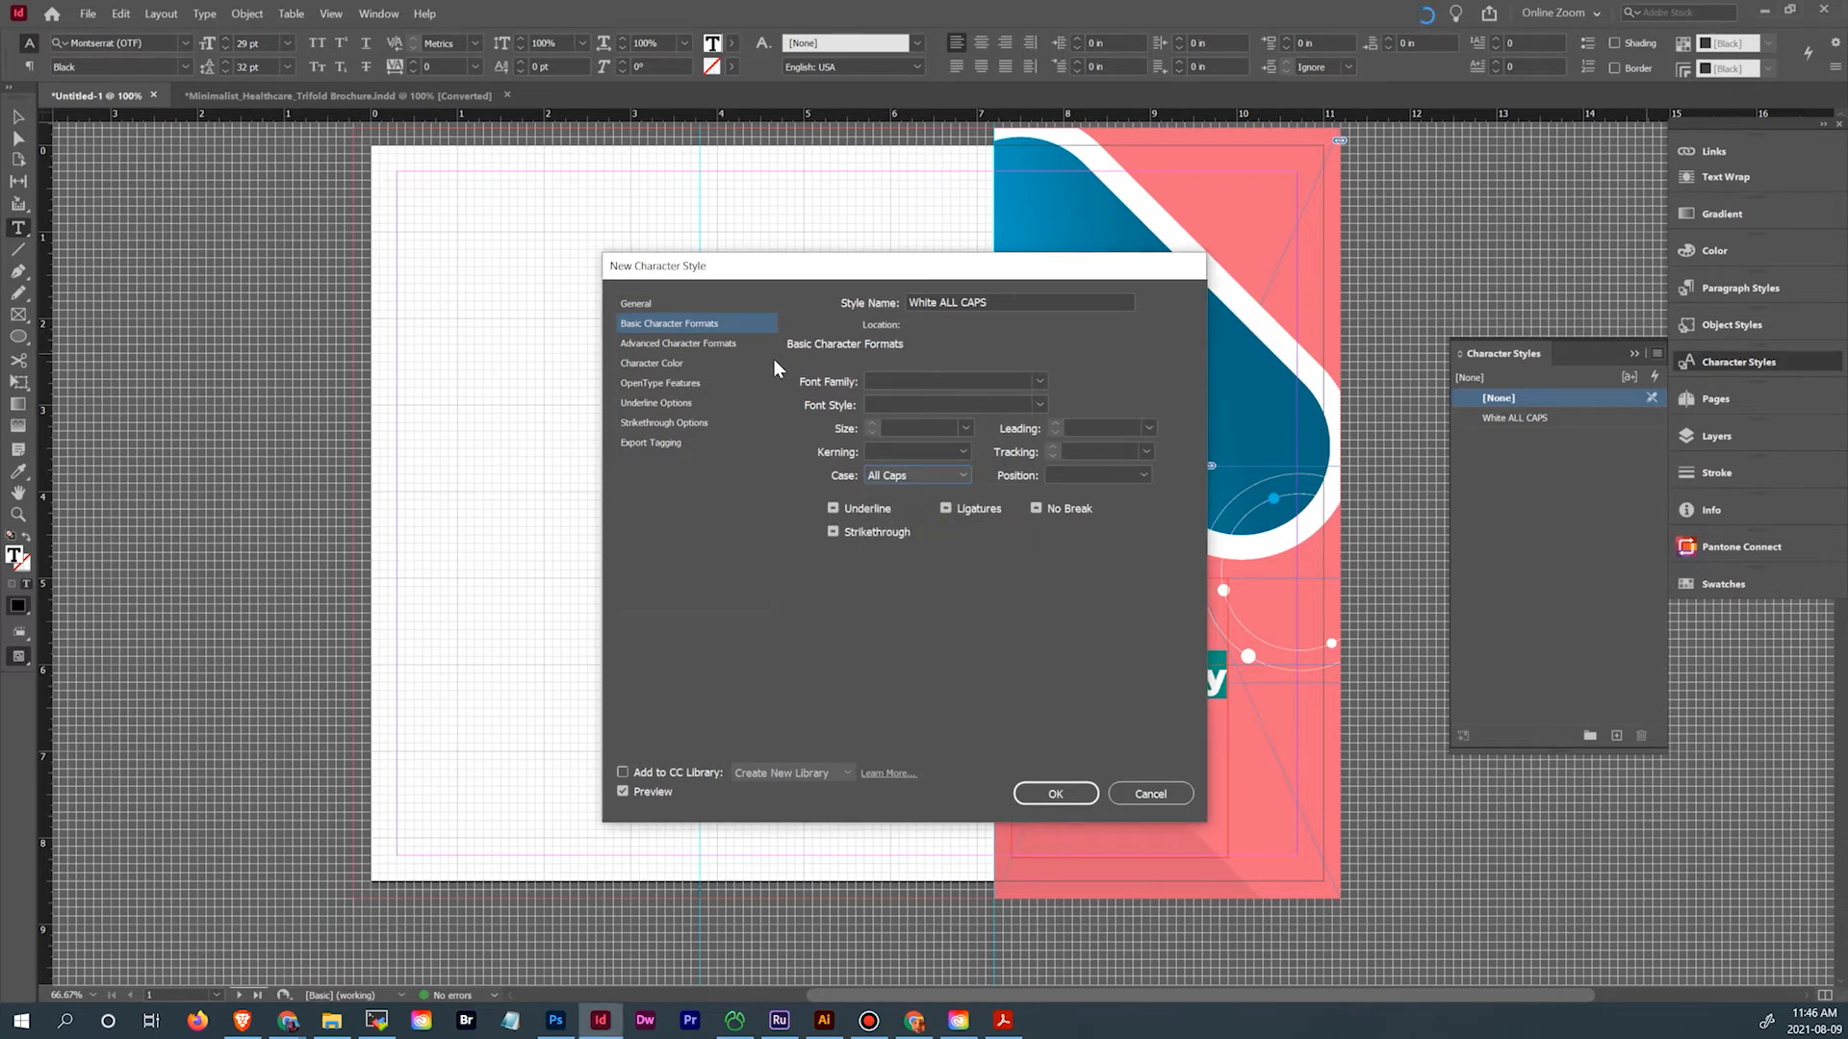
Set the new character style's colour to [Paper], save it and apply it to the cover heading
left_click(654, 363)
left_click(957, 424)
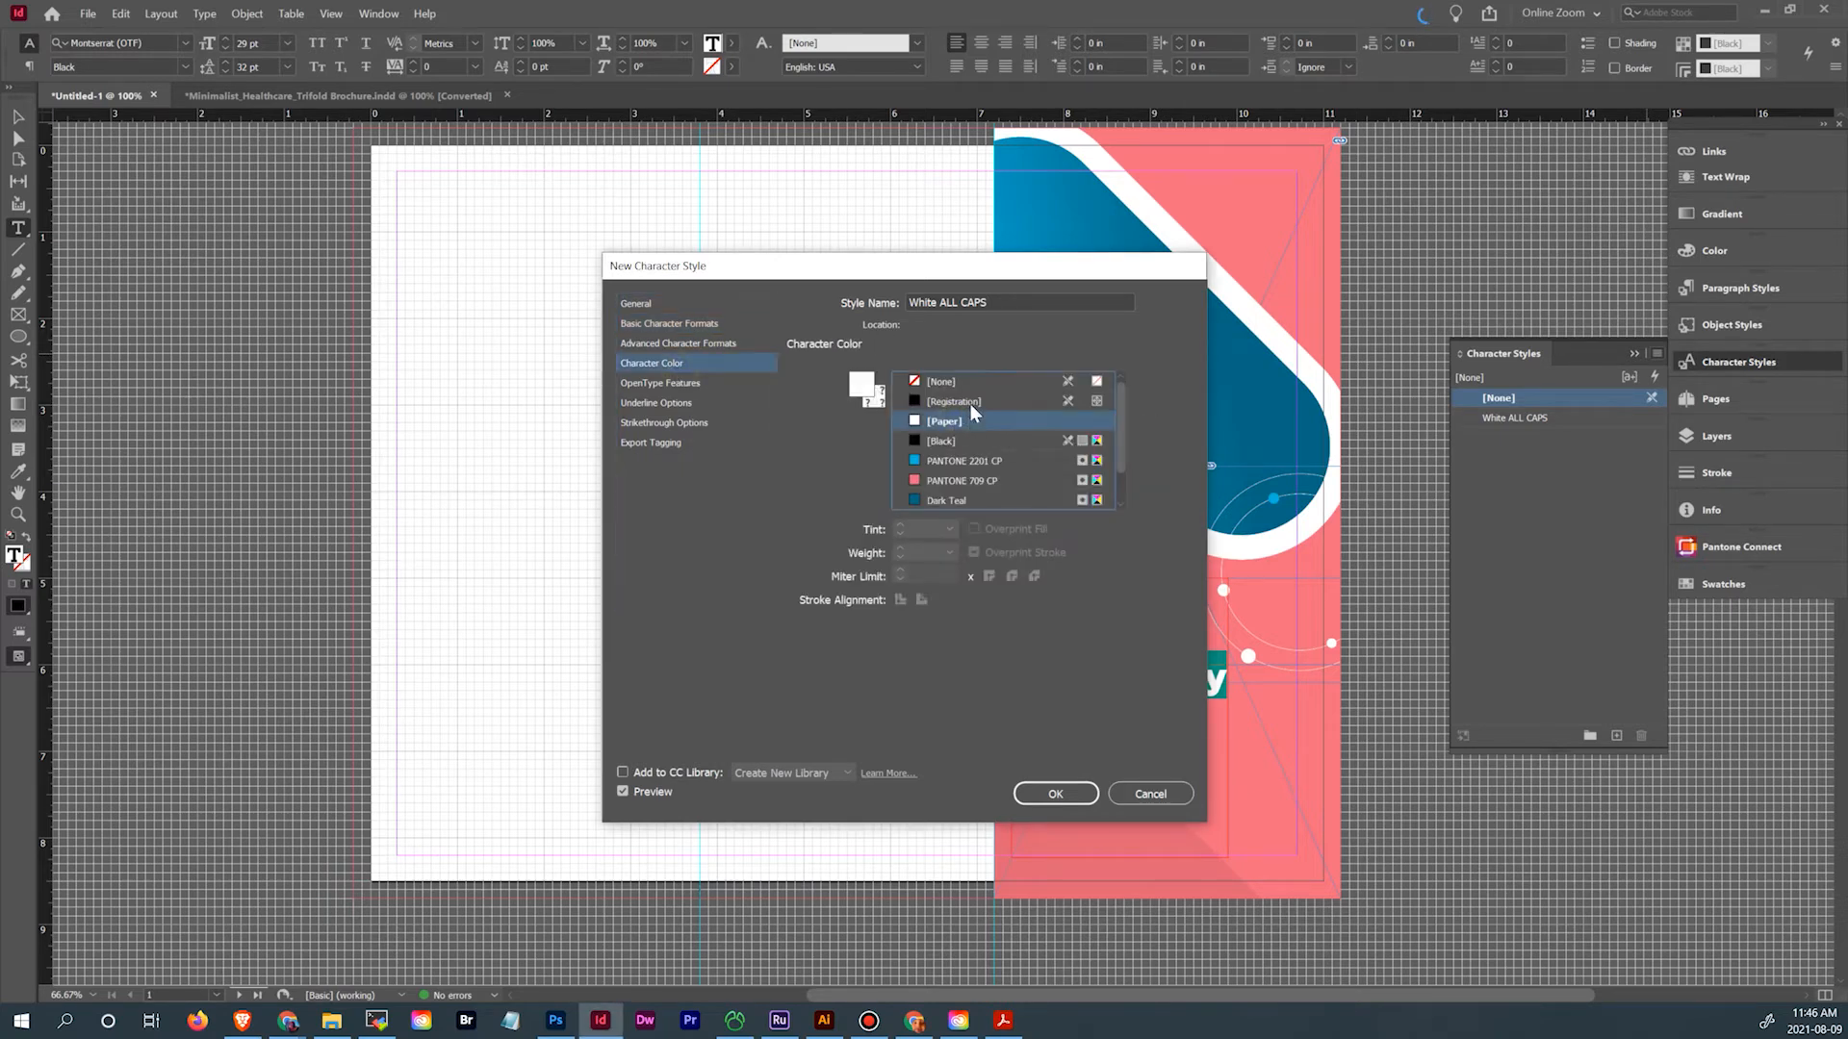
left_click(1049, 793)
left_click(1553, 414)
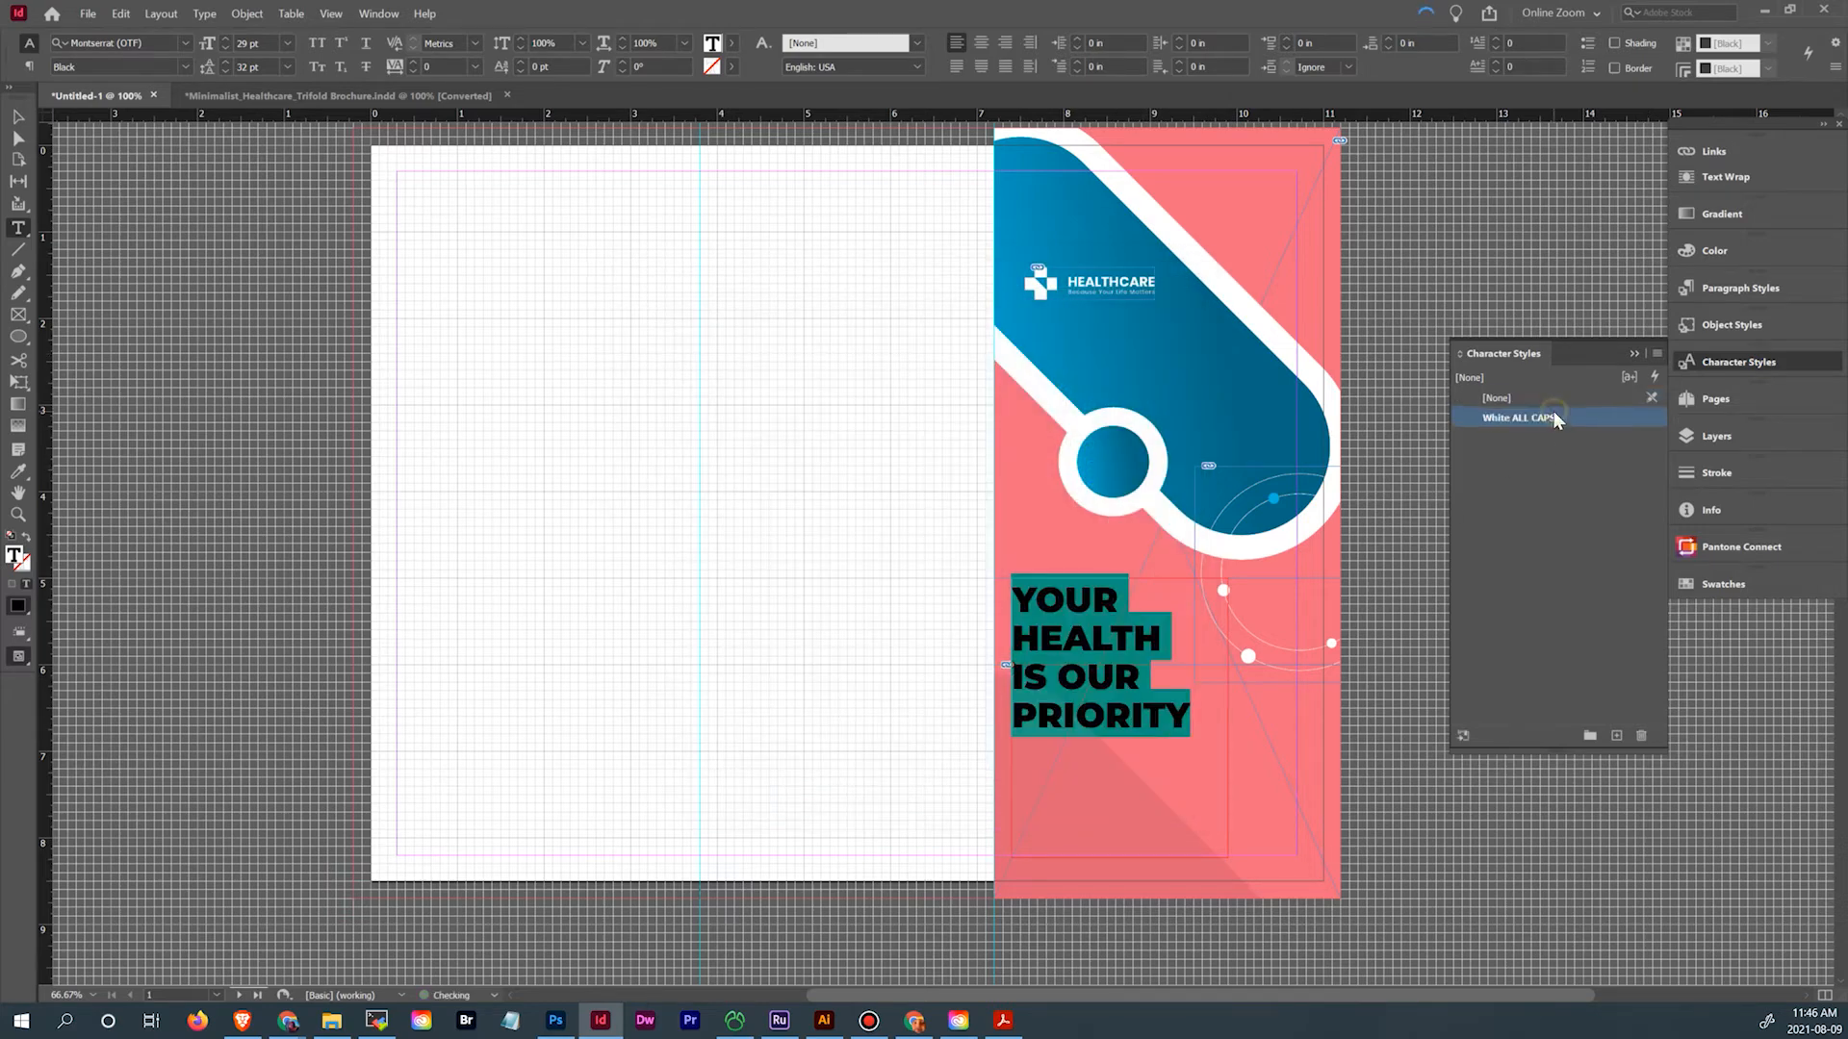
left_click(1070, 674)
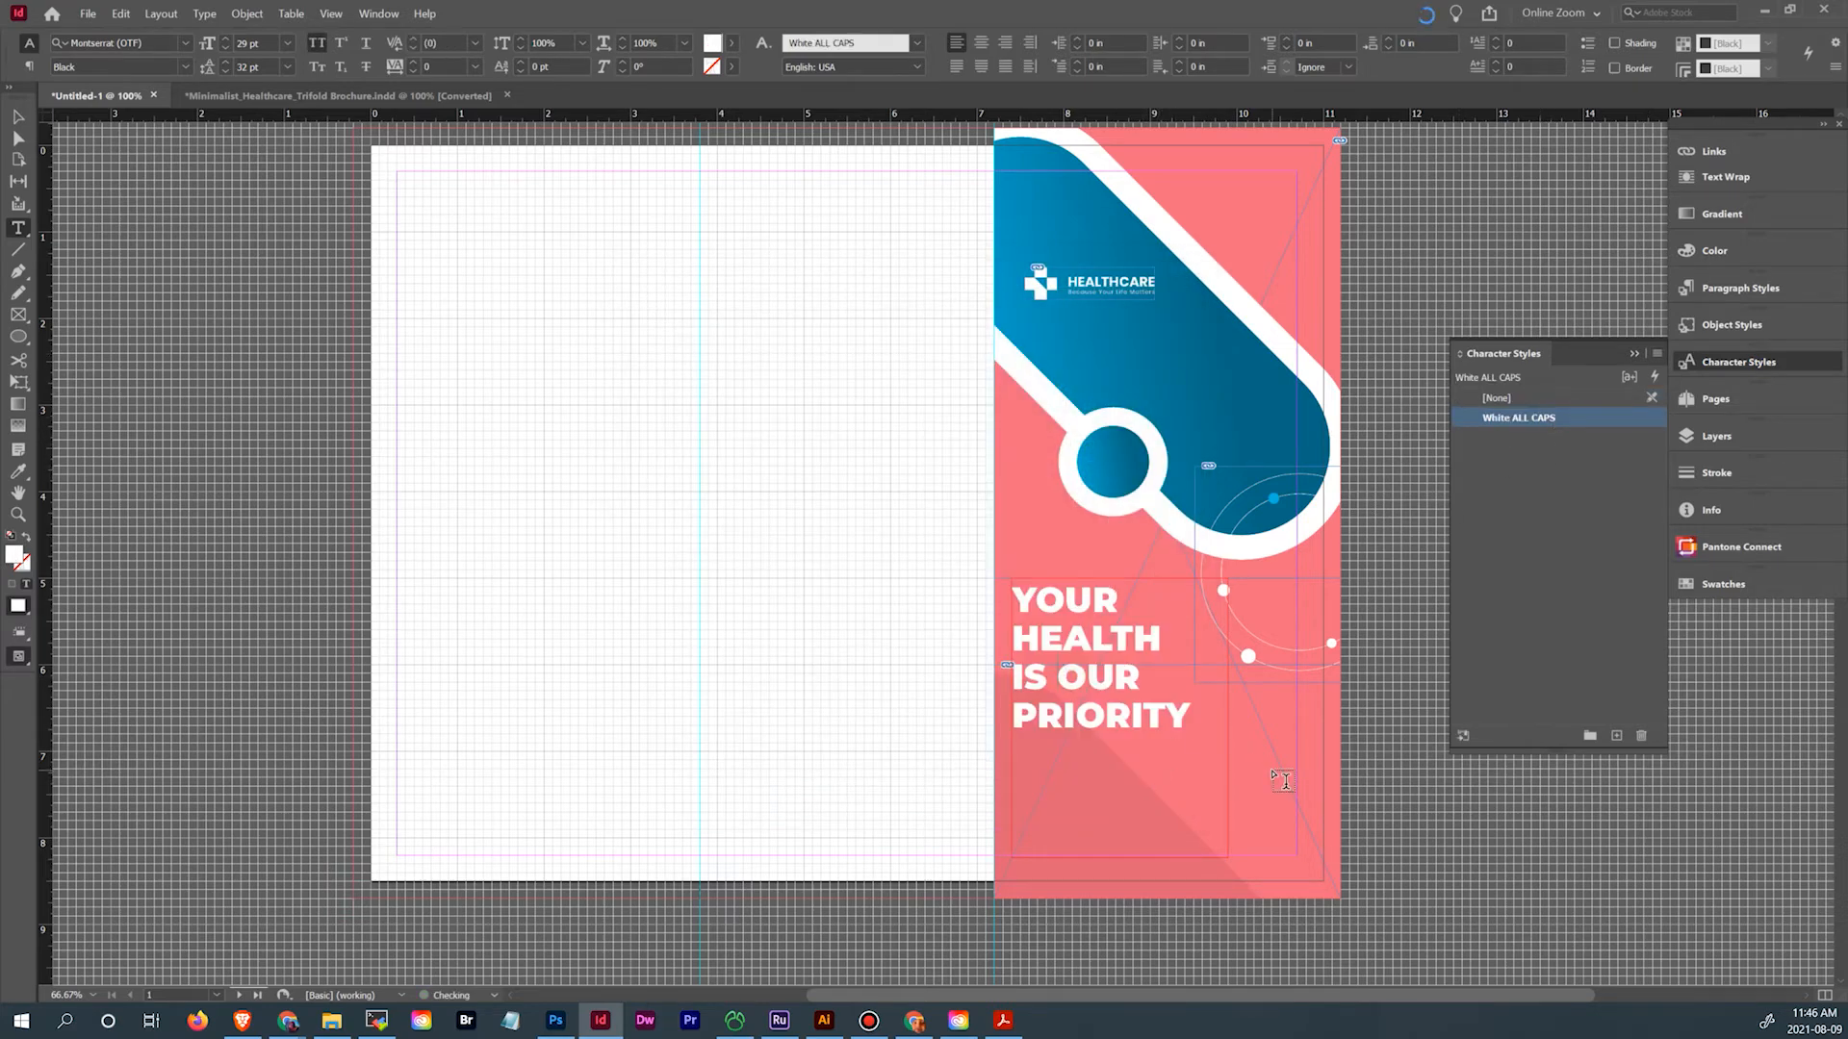
In the original healthcare brochure, copy the "Praesent tristique magna" paragraph below the cover heading
left_click(337, 96)
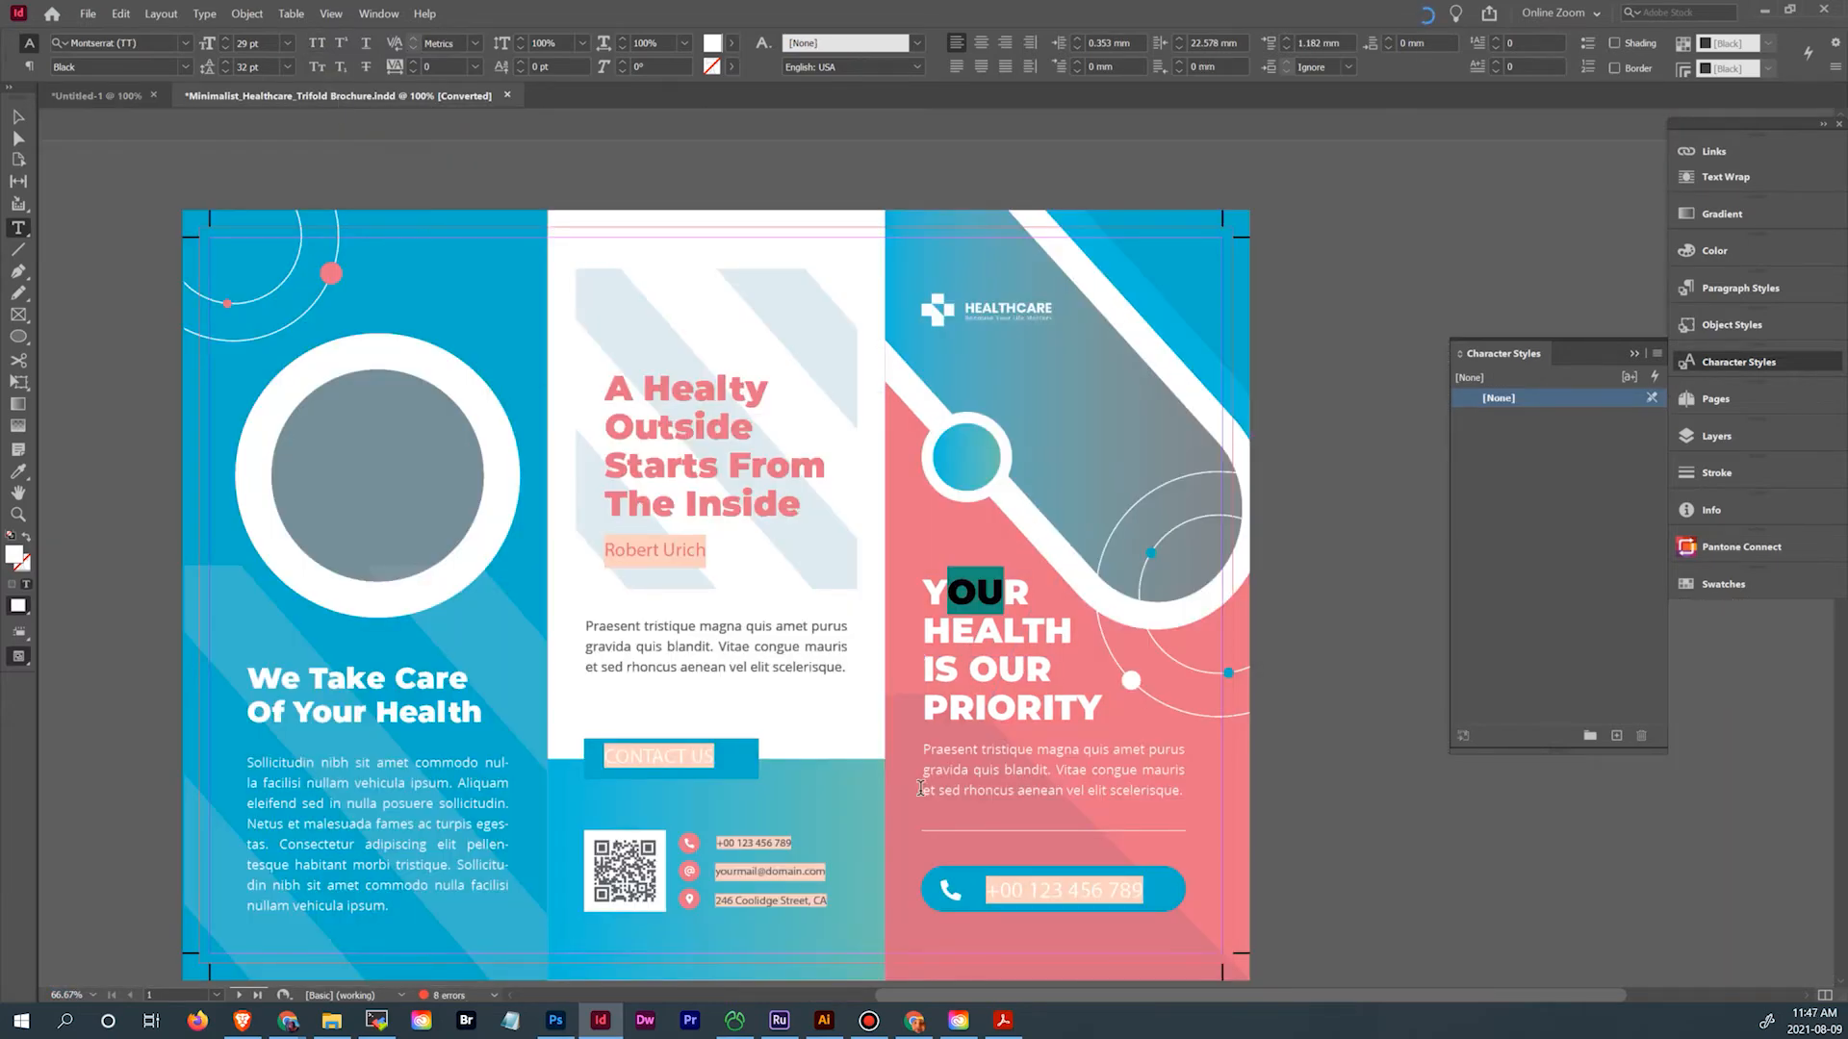
left_click(108, 95)
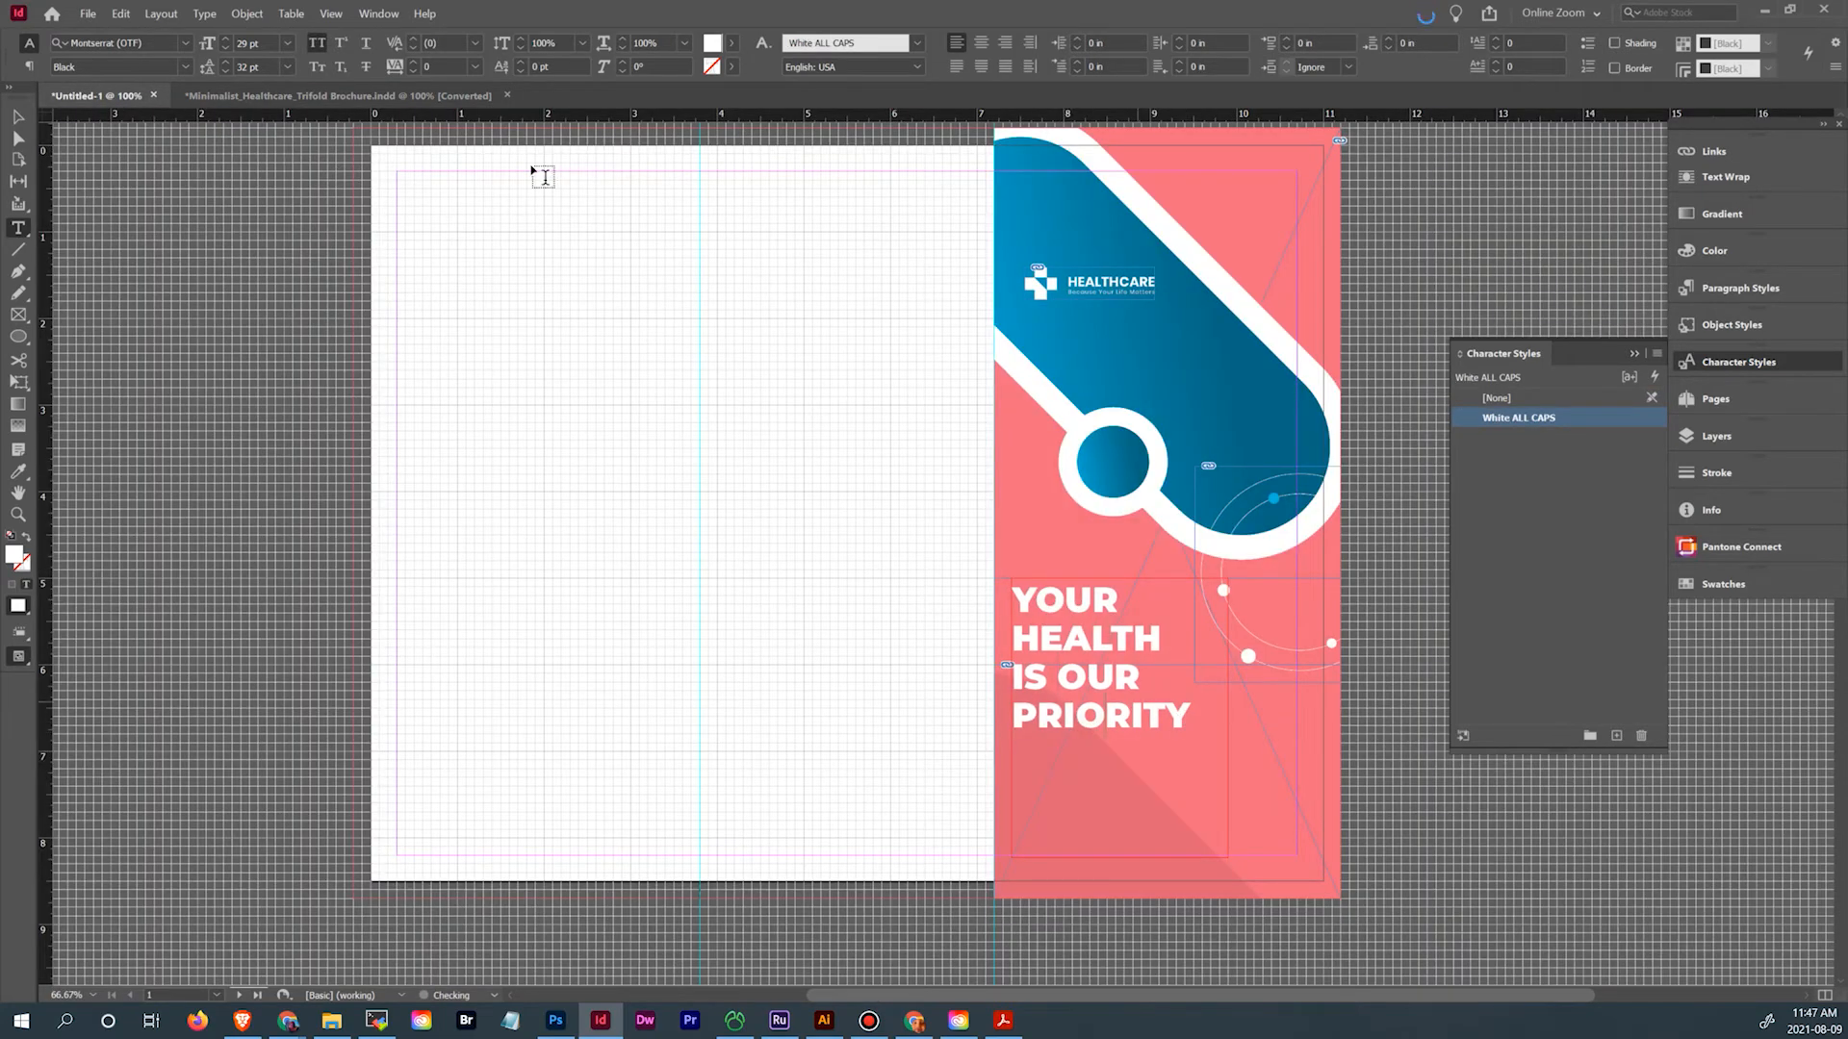
left_click(338, 95)
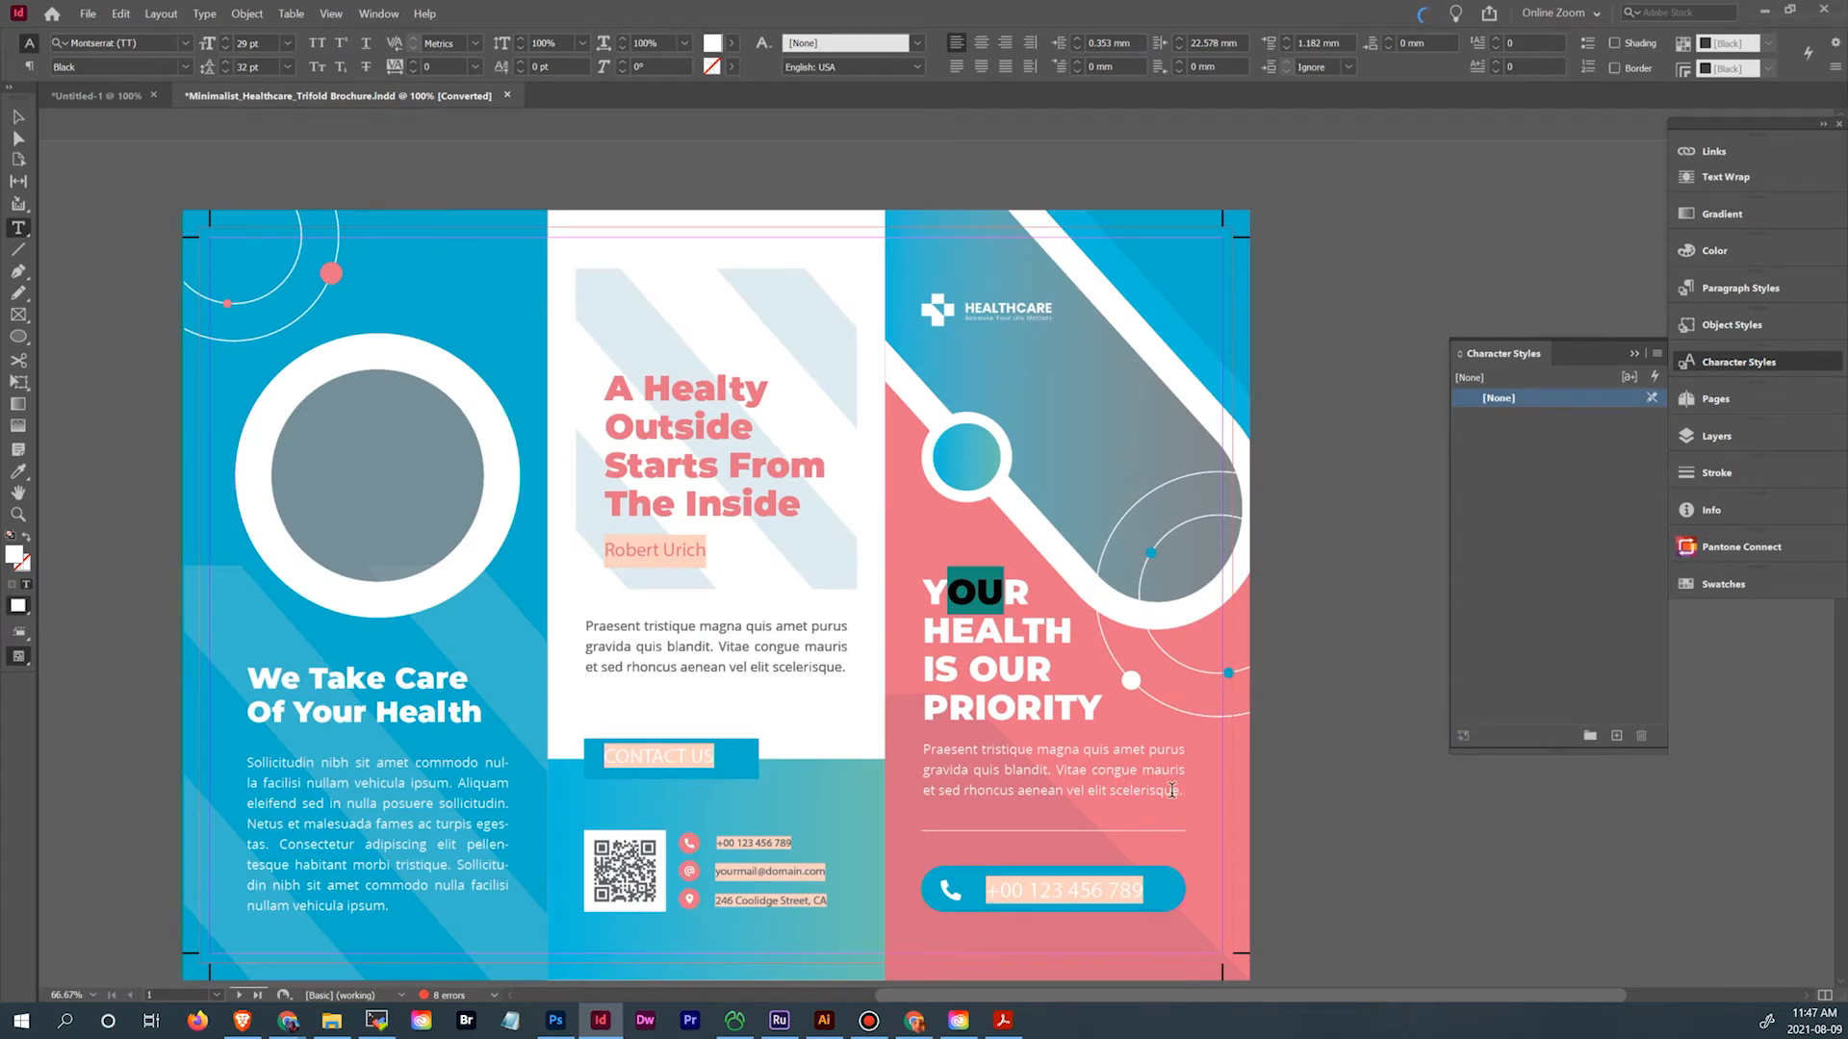
left_click_drag(1188, 791, 922, 750)
right_click(964, 755)
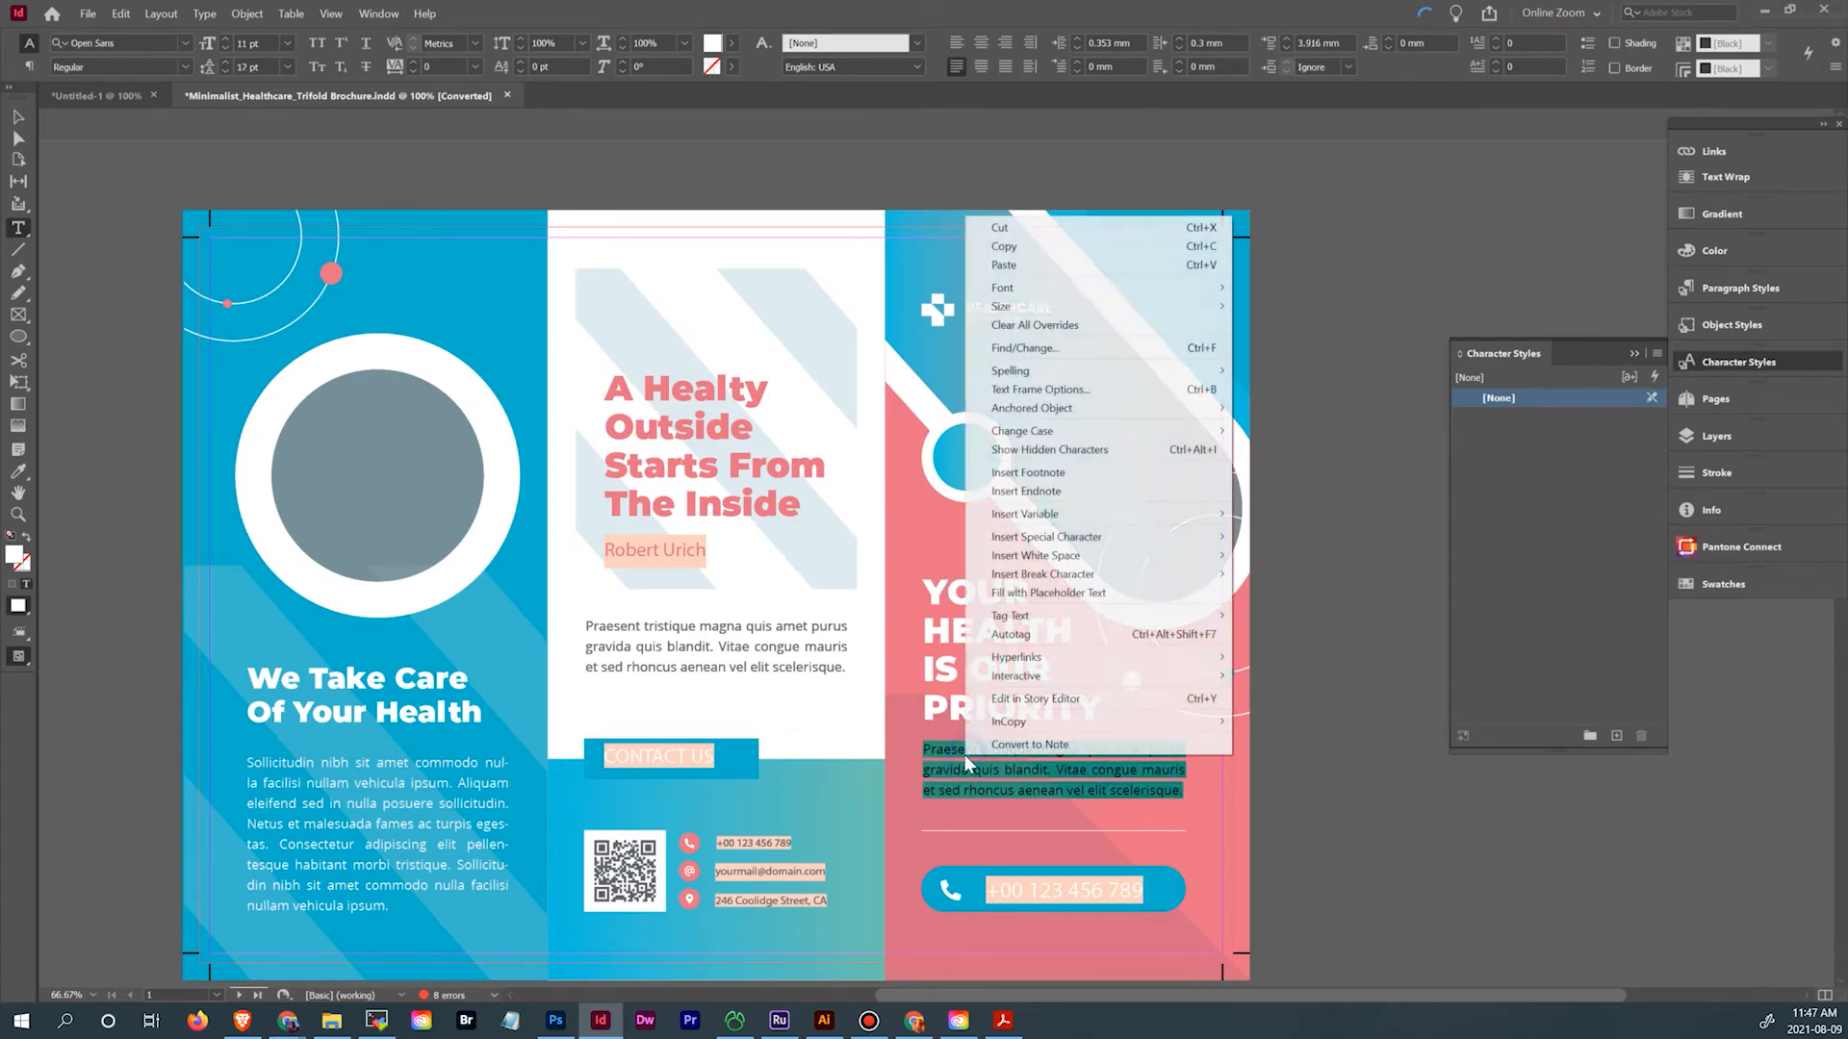
left_click(1028, 243)
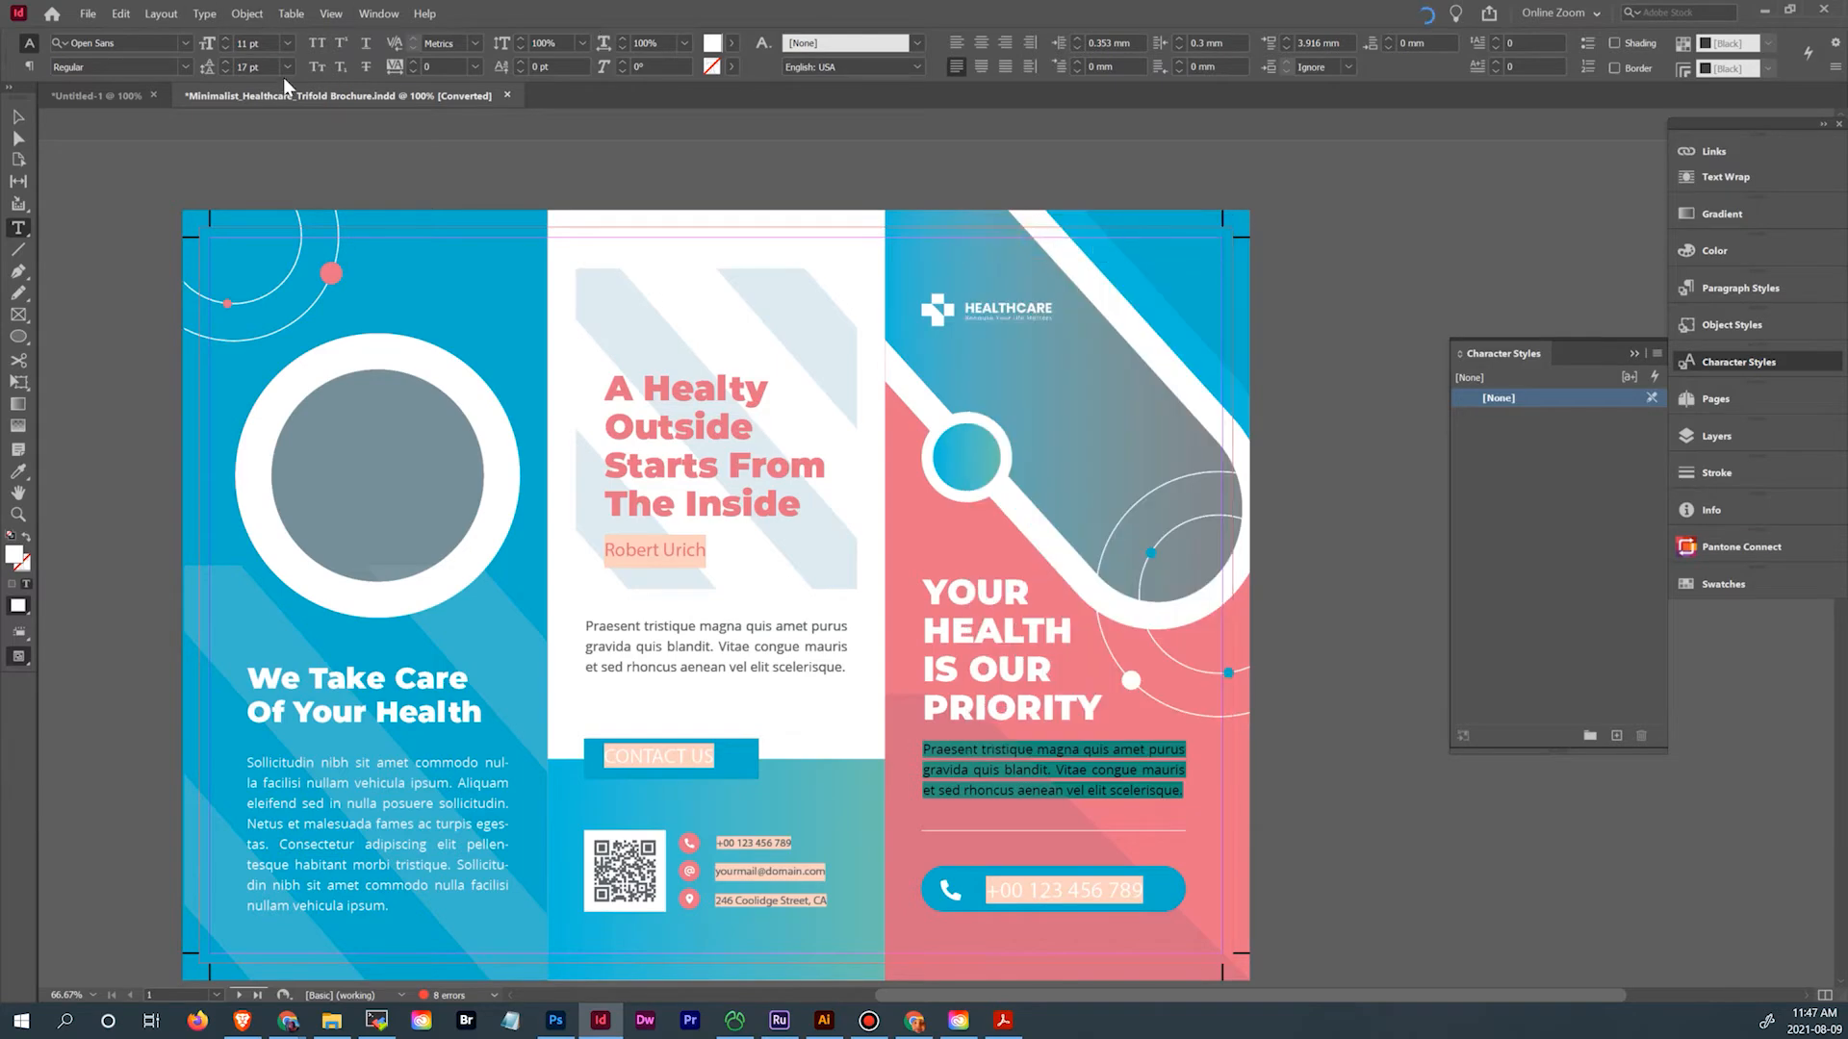
In the new brochure document, show hidden characters and add an empty paragraph after the cover heading's last word
left_click(106, 96)
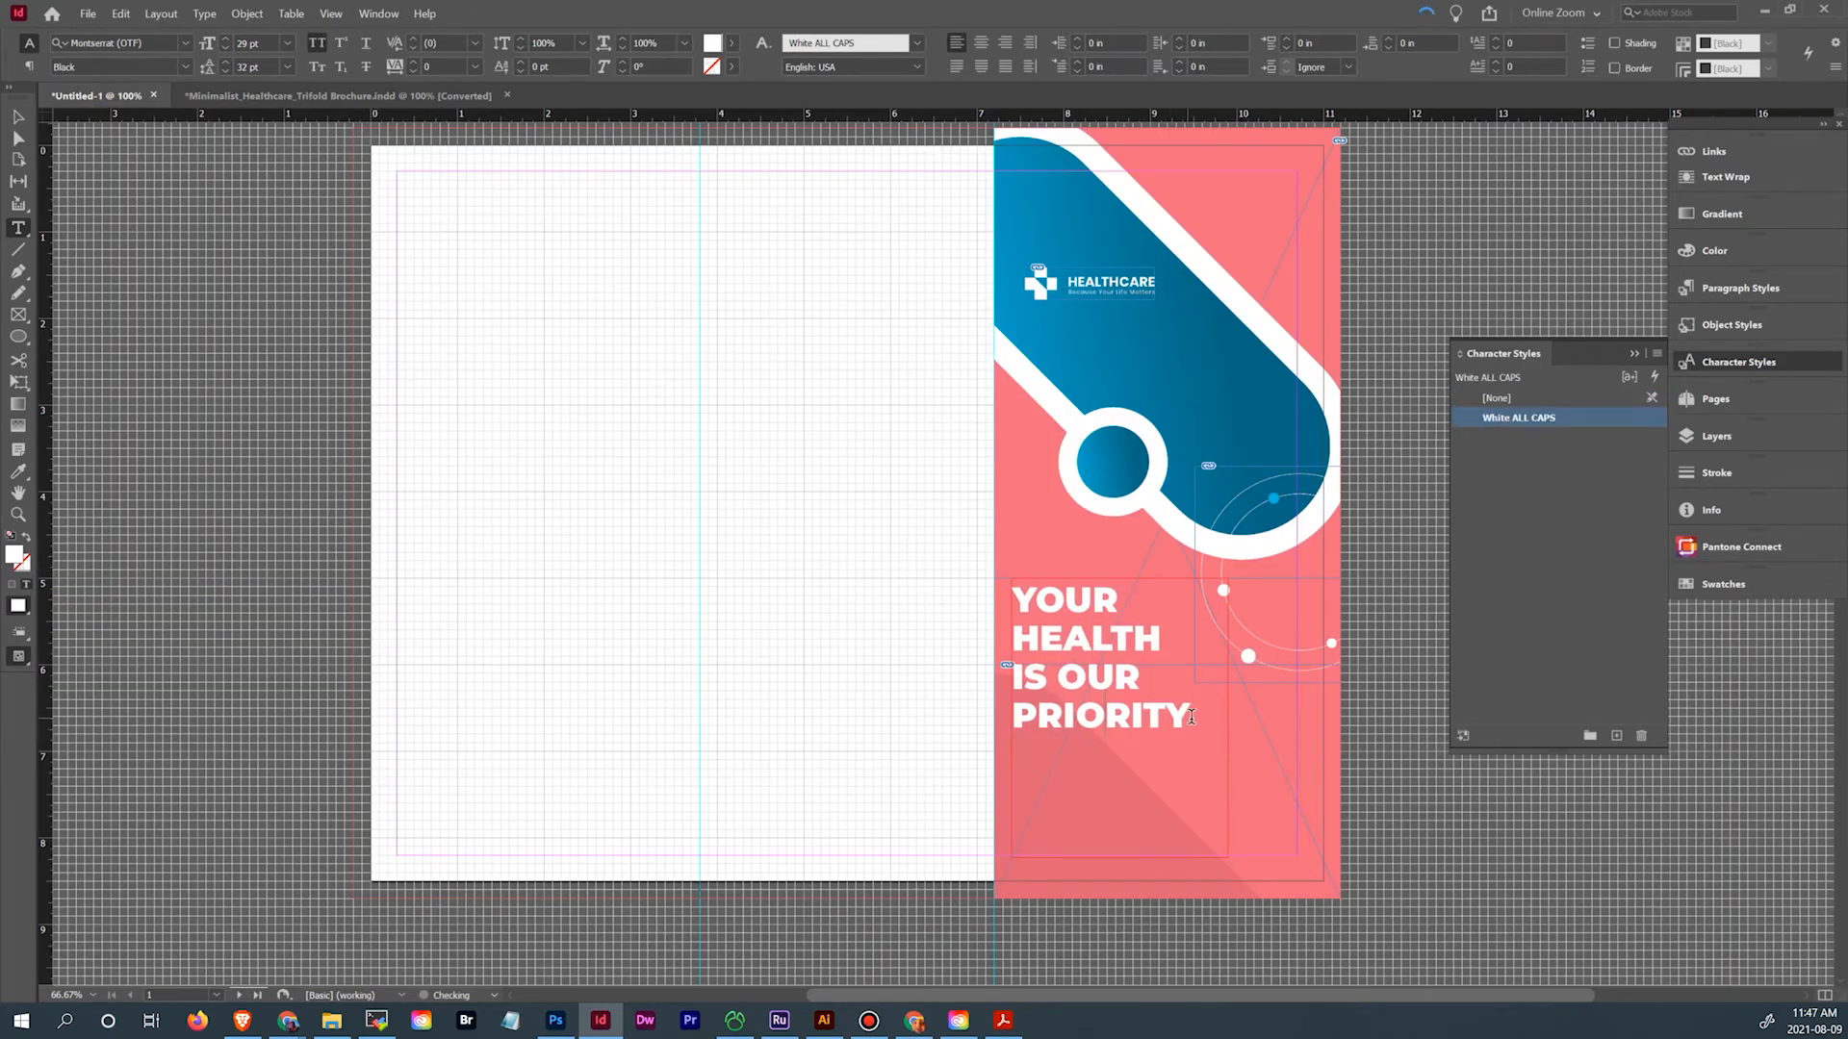
left_click(204, 14)
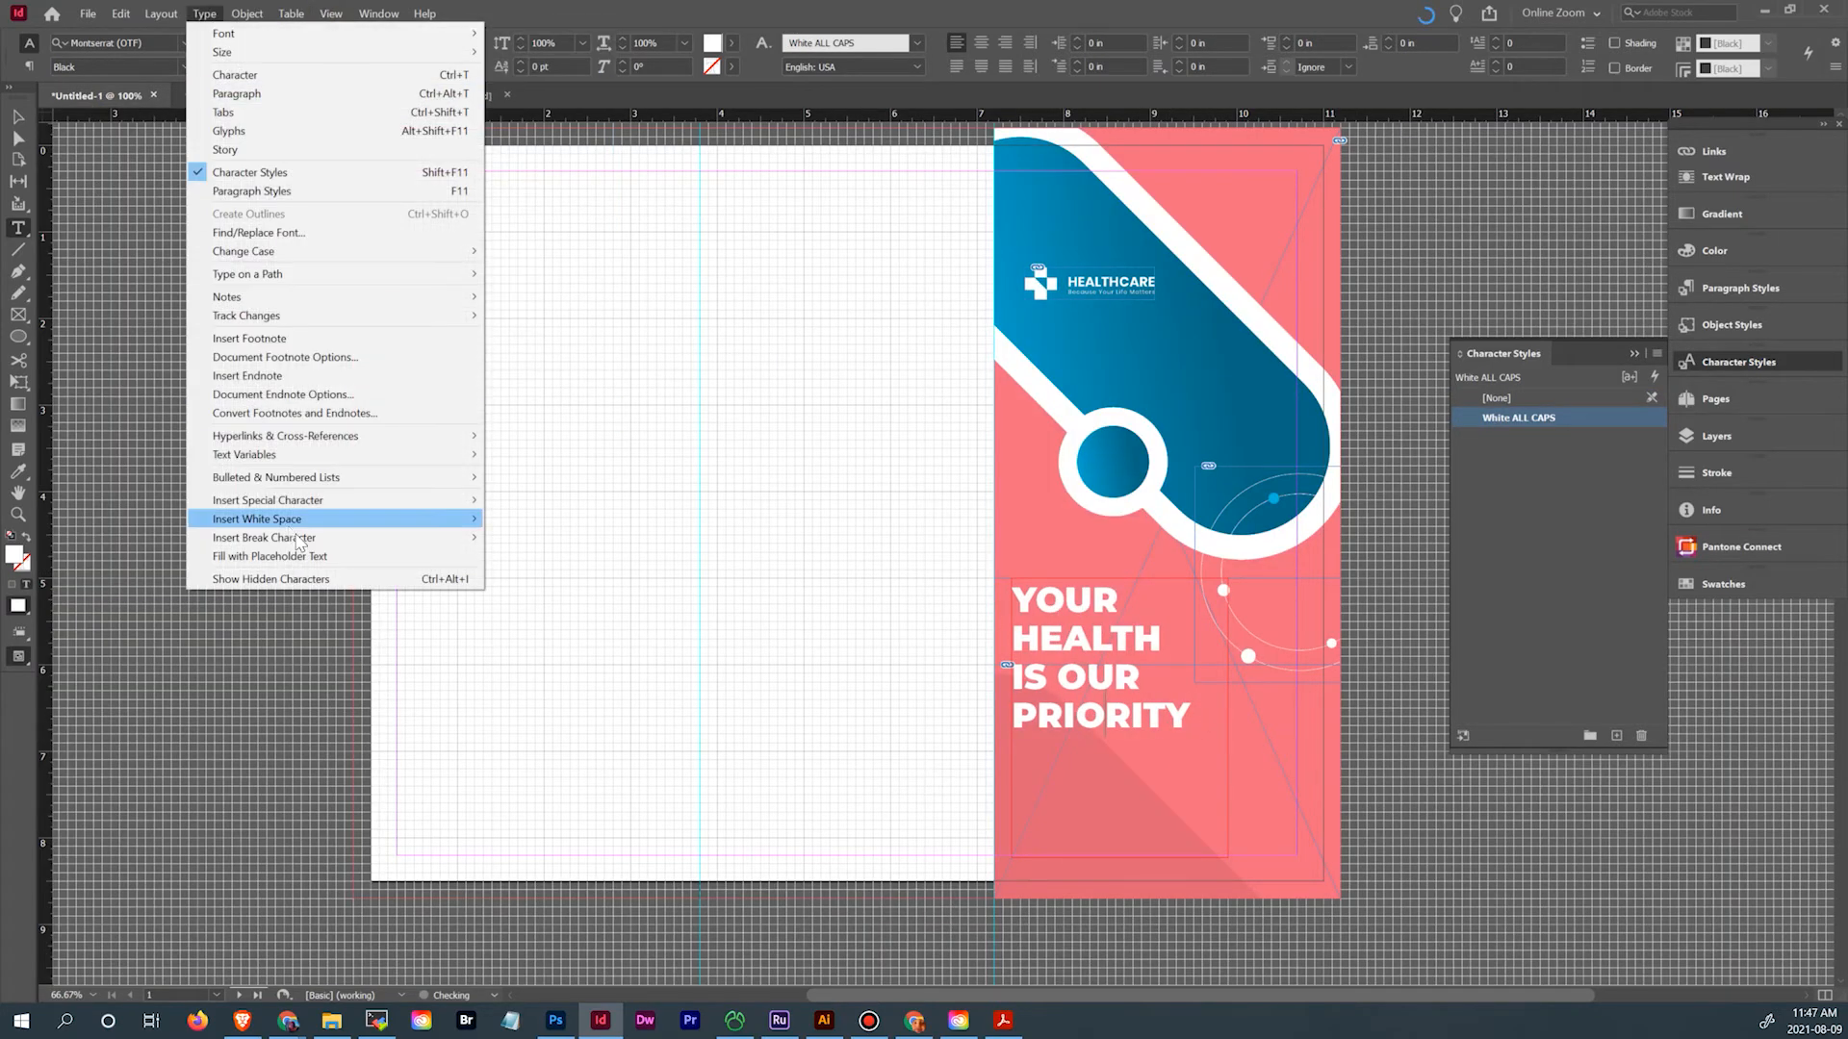
left_click(293, 579)
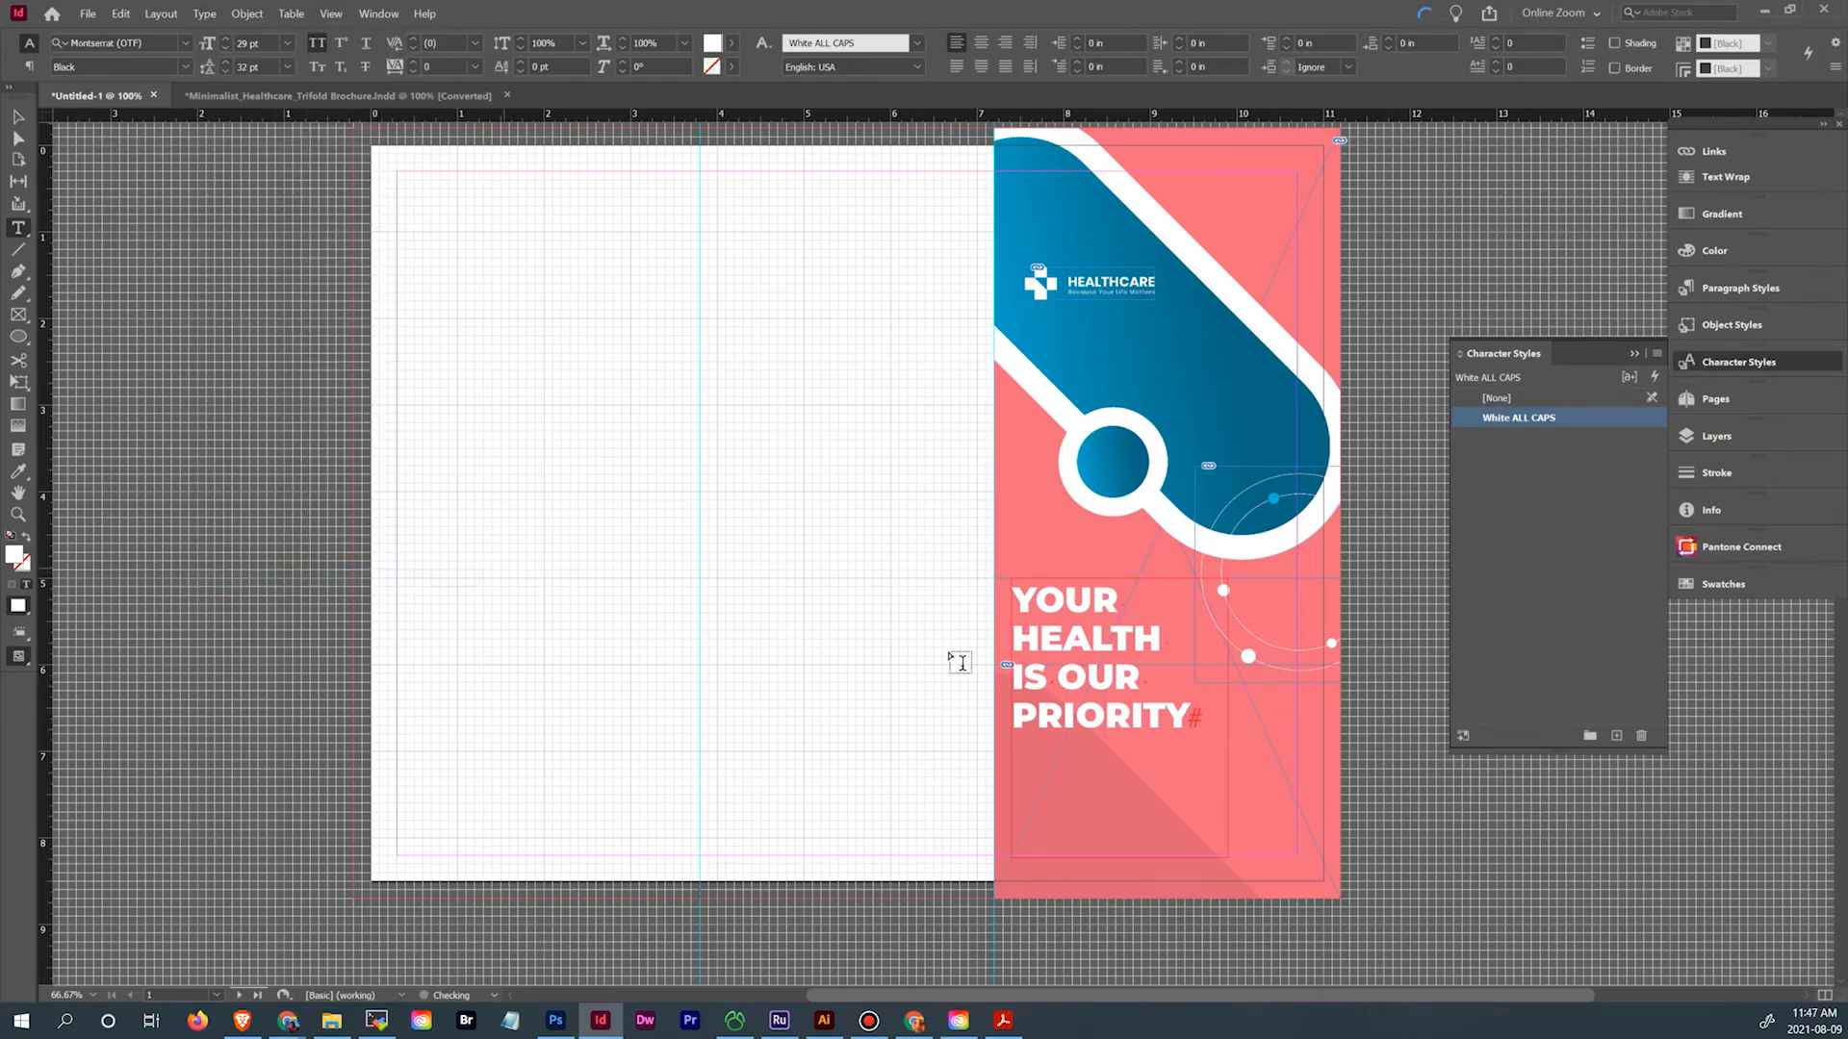
left_click(1202, 721)
key("Return")
Try pasting the copied body text without formatting below the cover heading, and undo it
right_click(1055, 755)
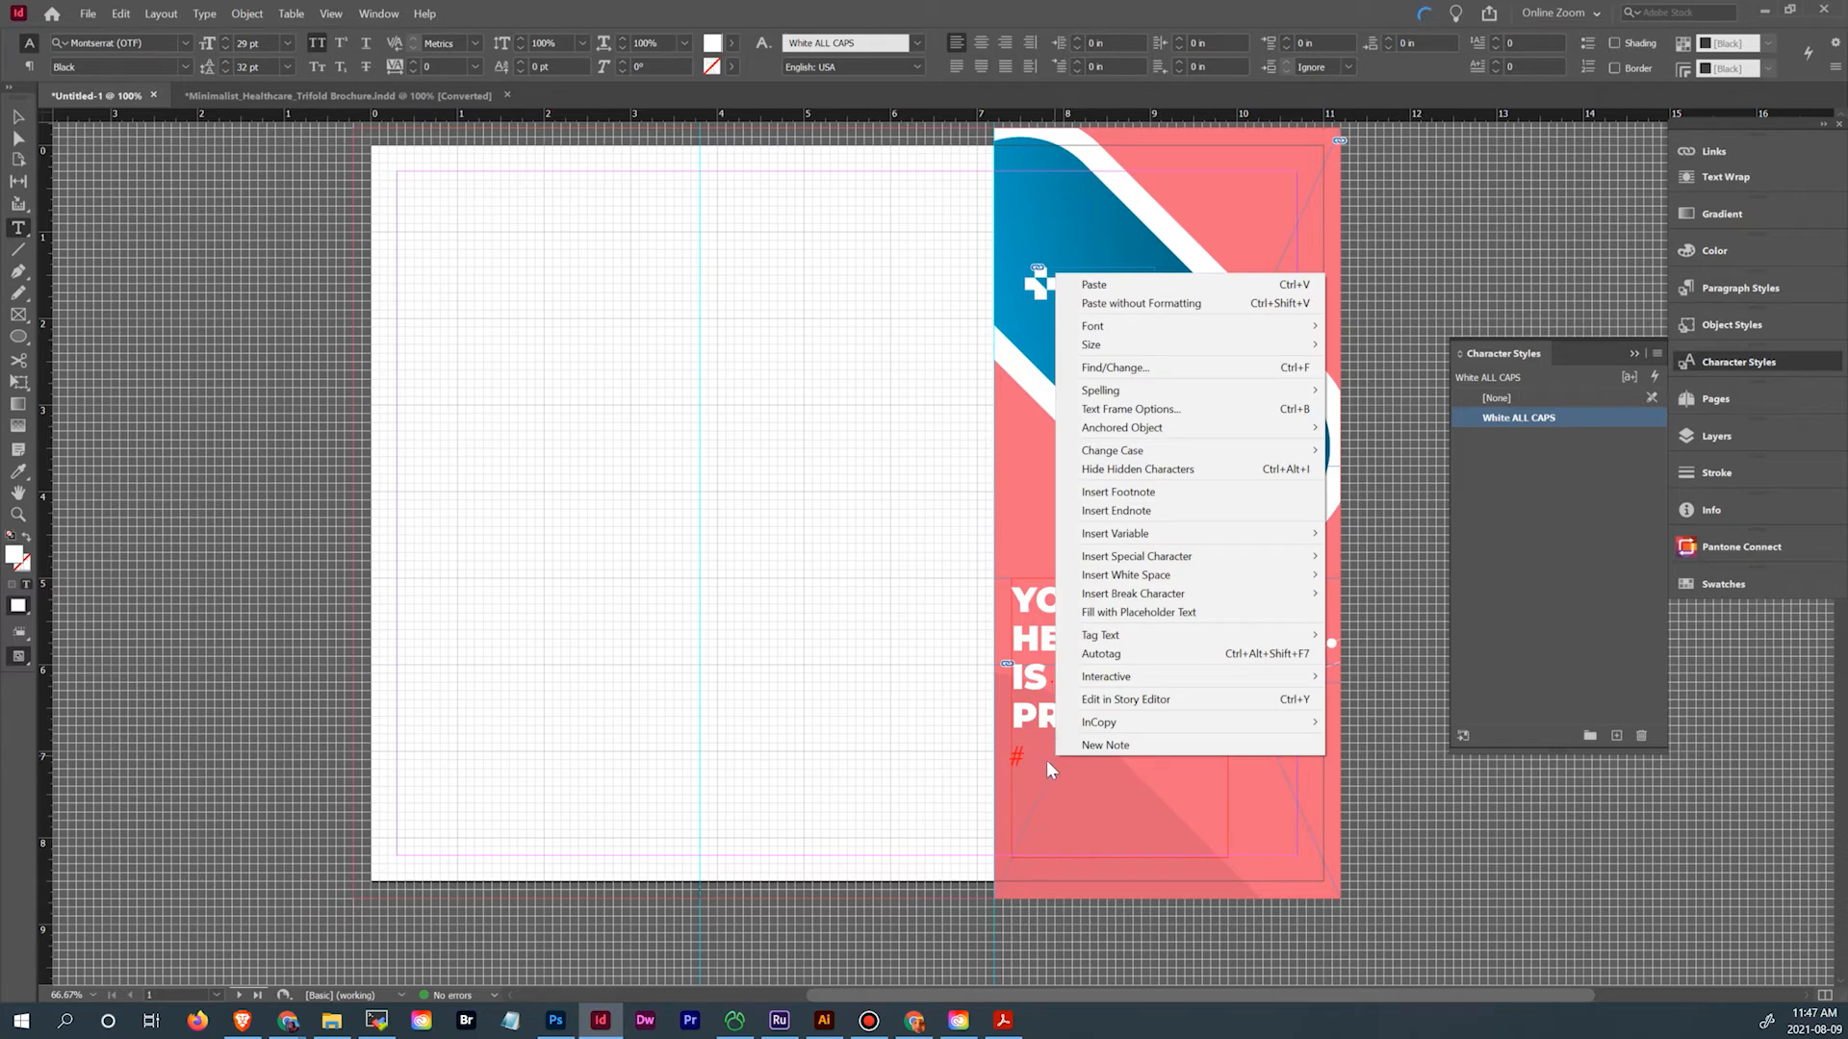
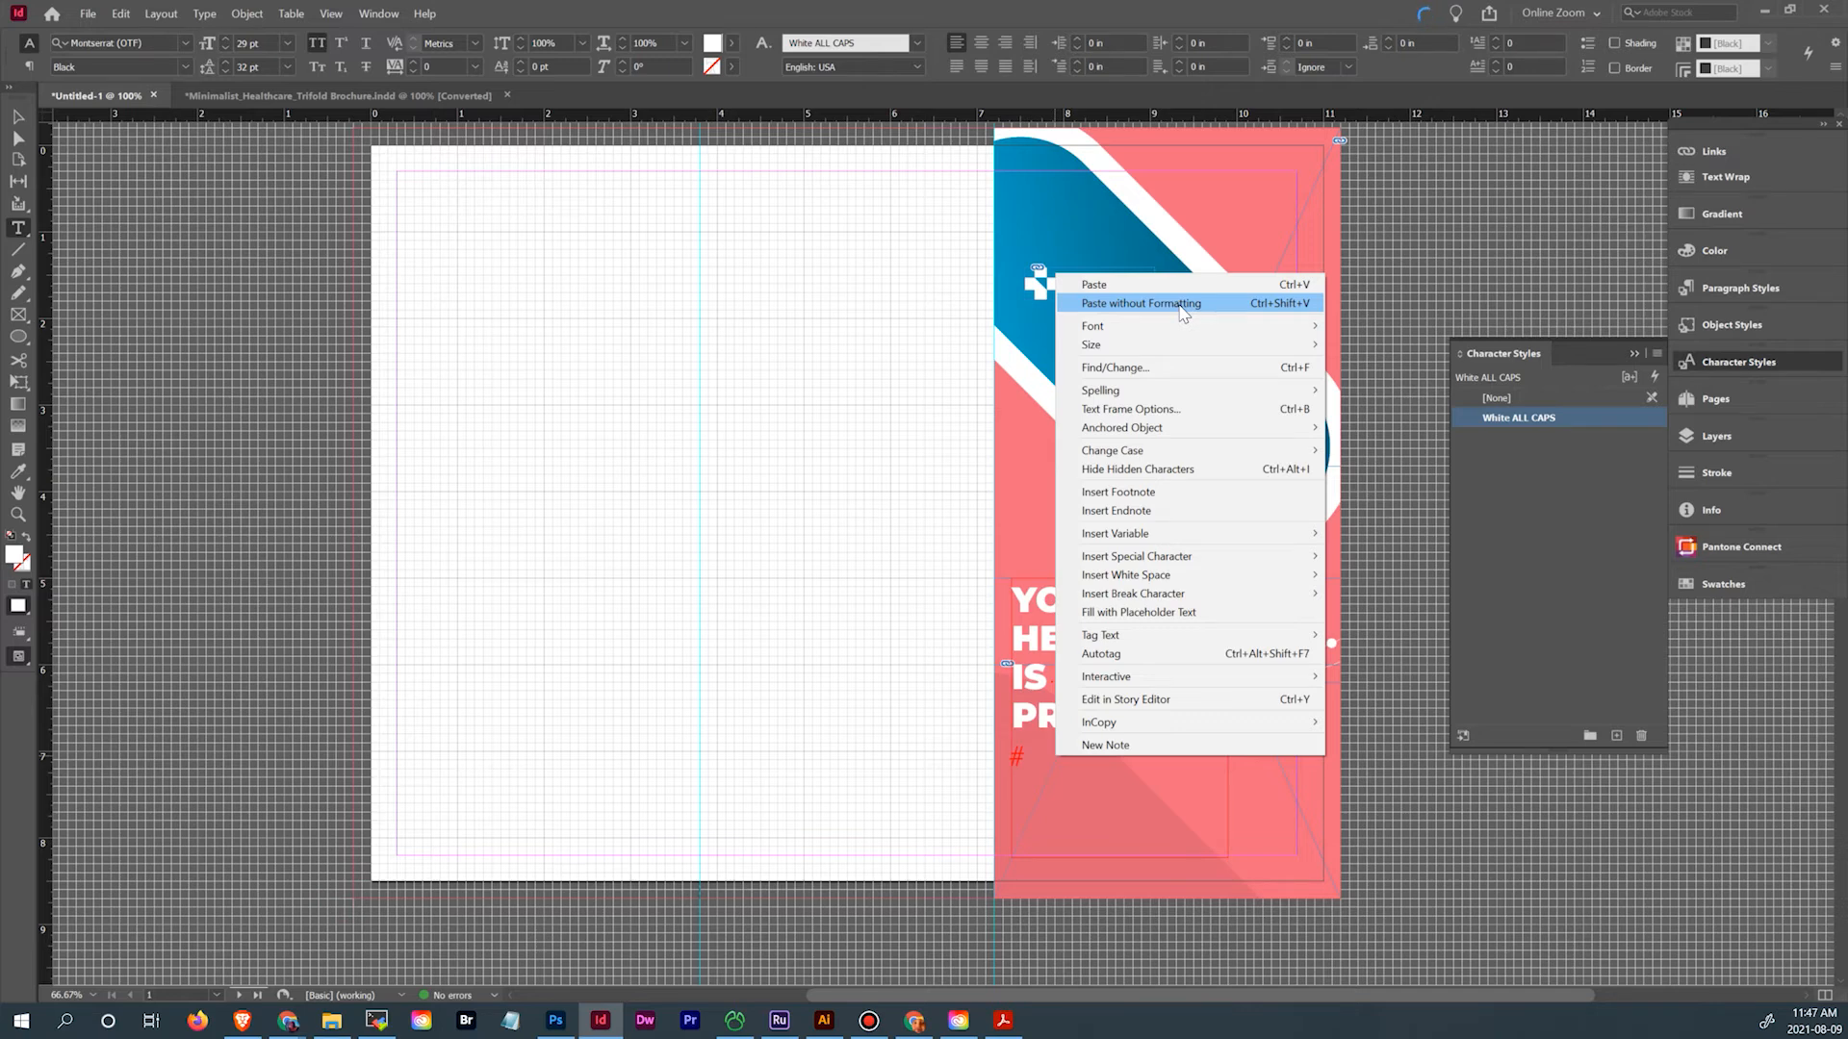
left_click(1181, 308)
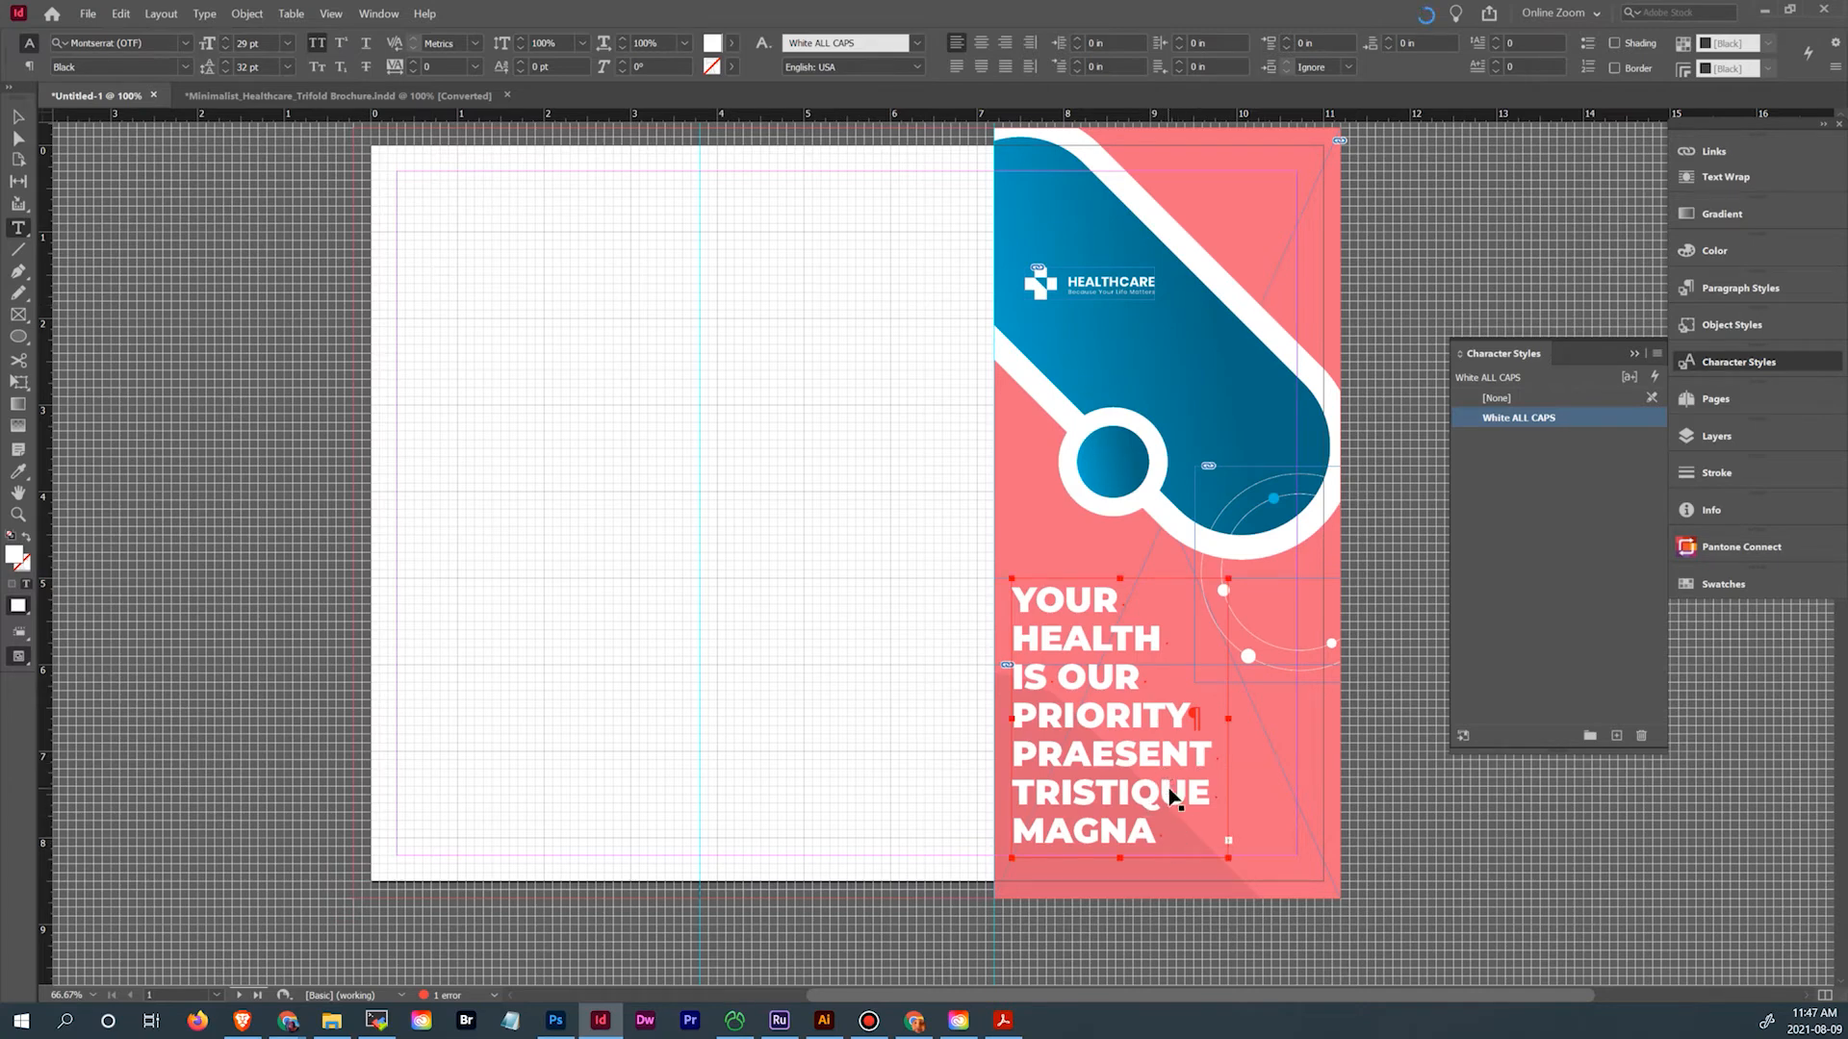
key("ctrl+z")
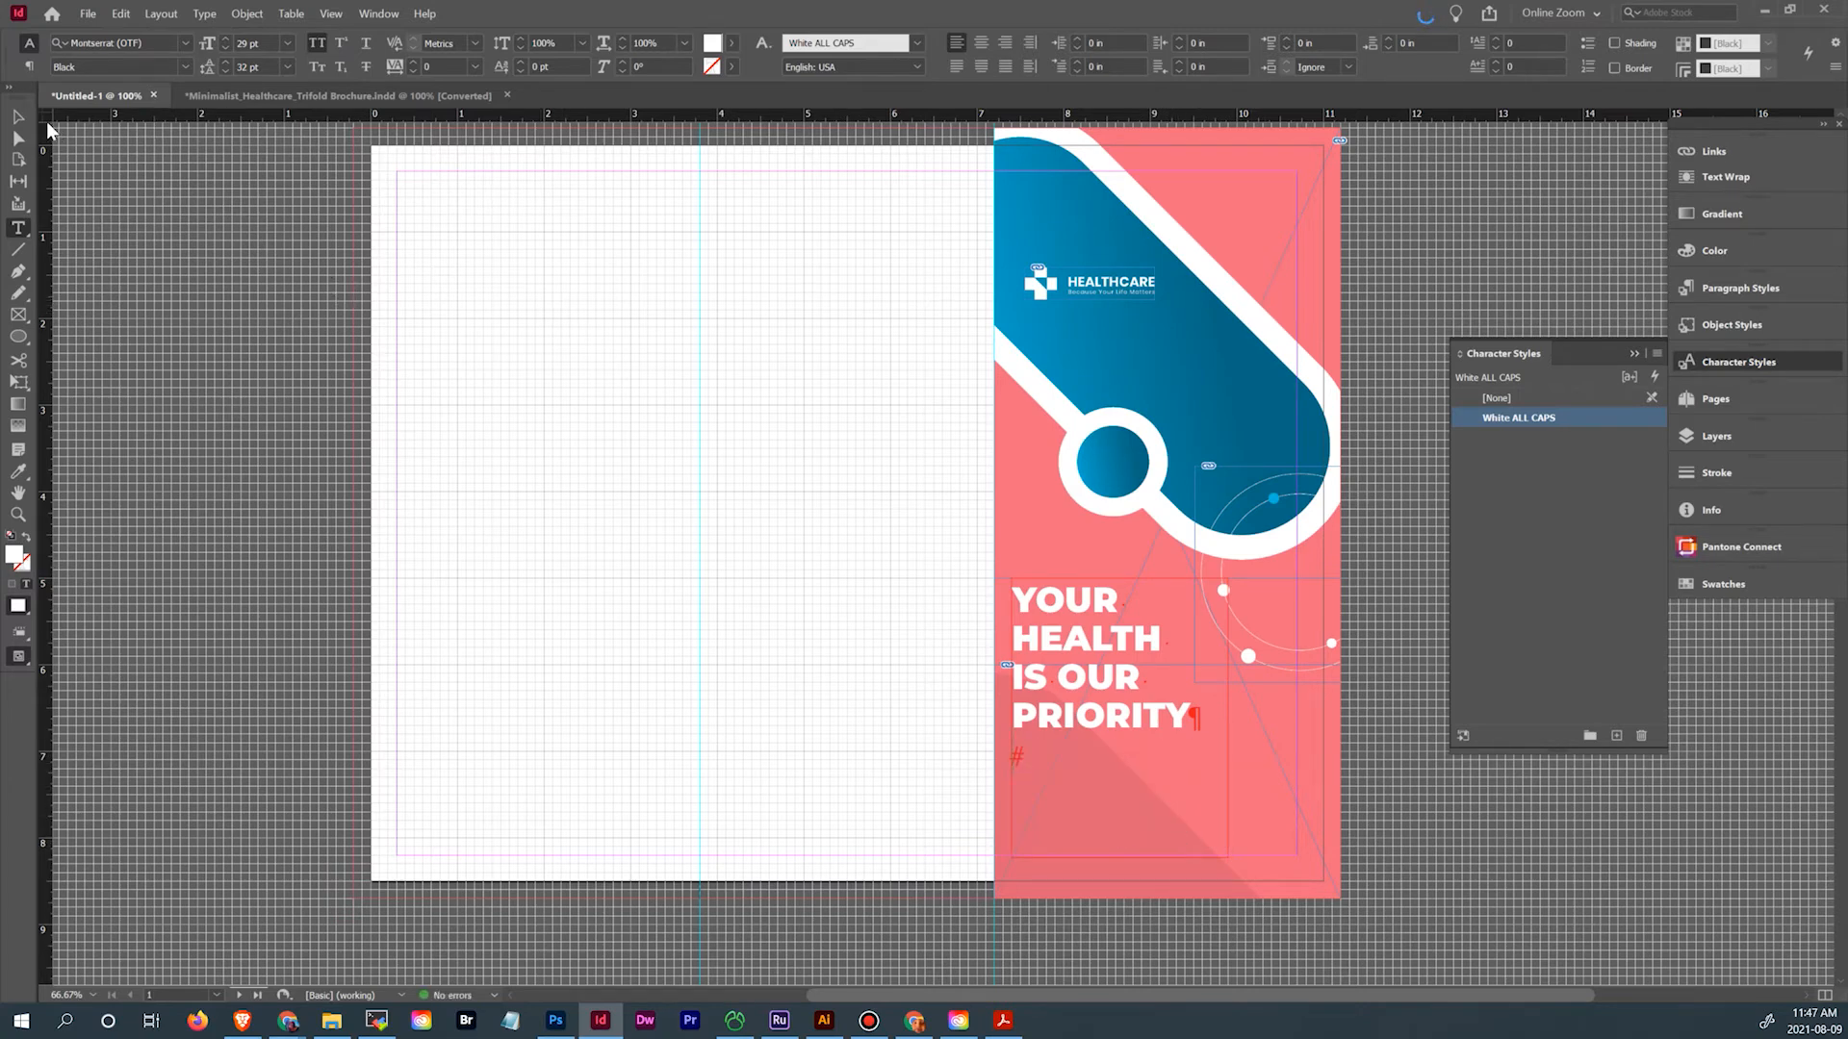
With the heading's text frame selected, set the H1 paragraph style's next style to [Basic Paragraph] and save it
key("Escape")
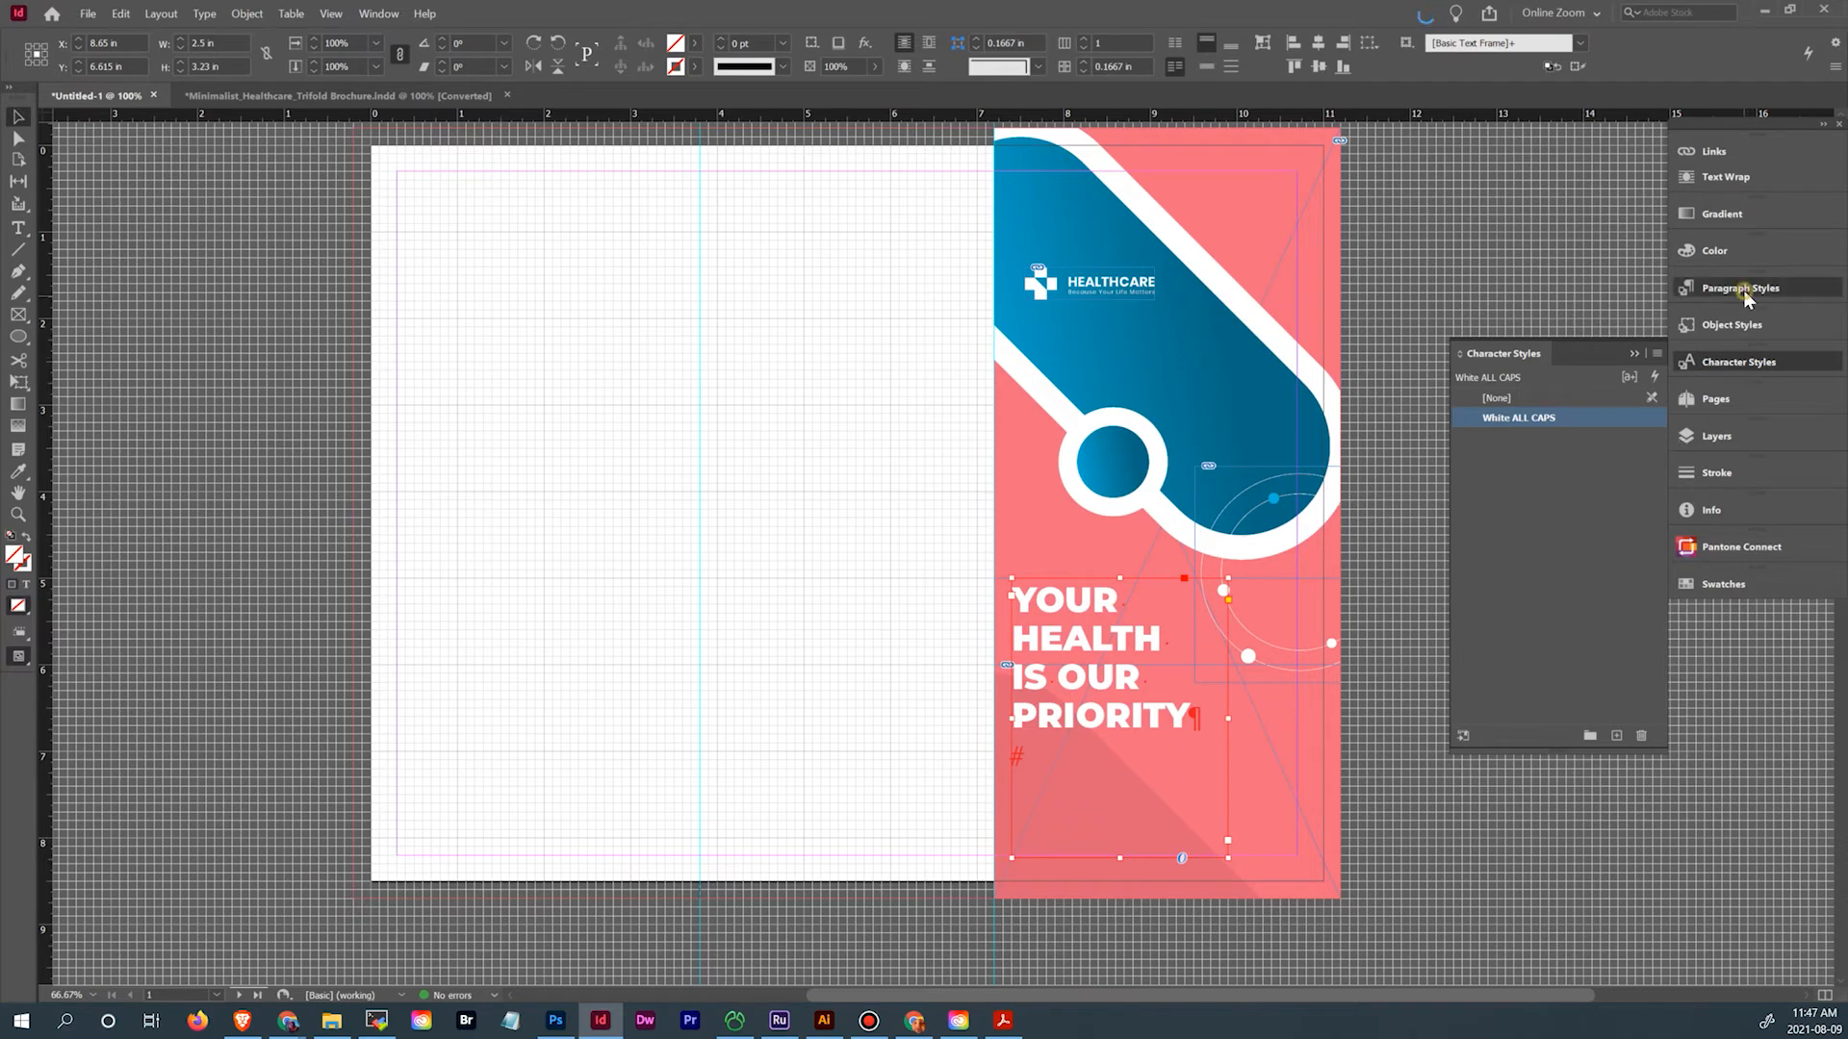
left_click(1744, 290)
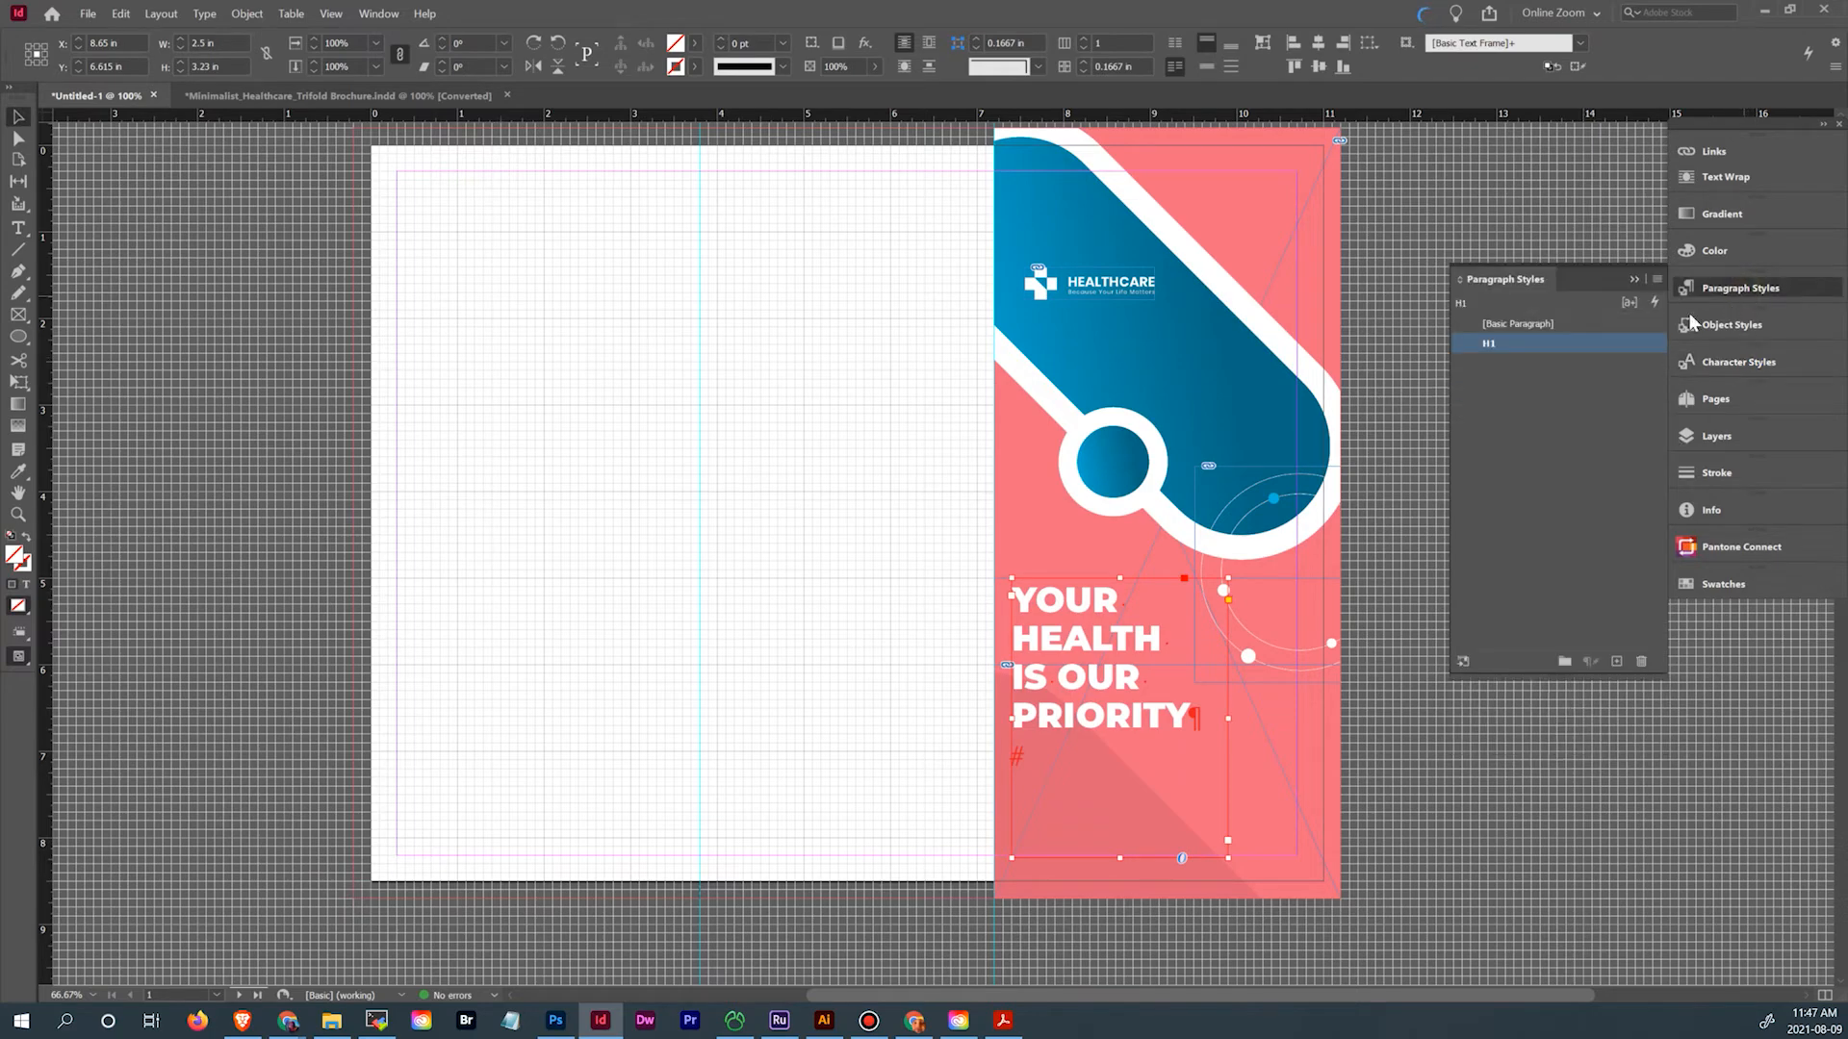
double_click(1541, 344)
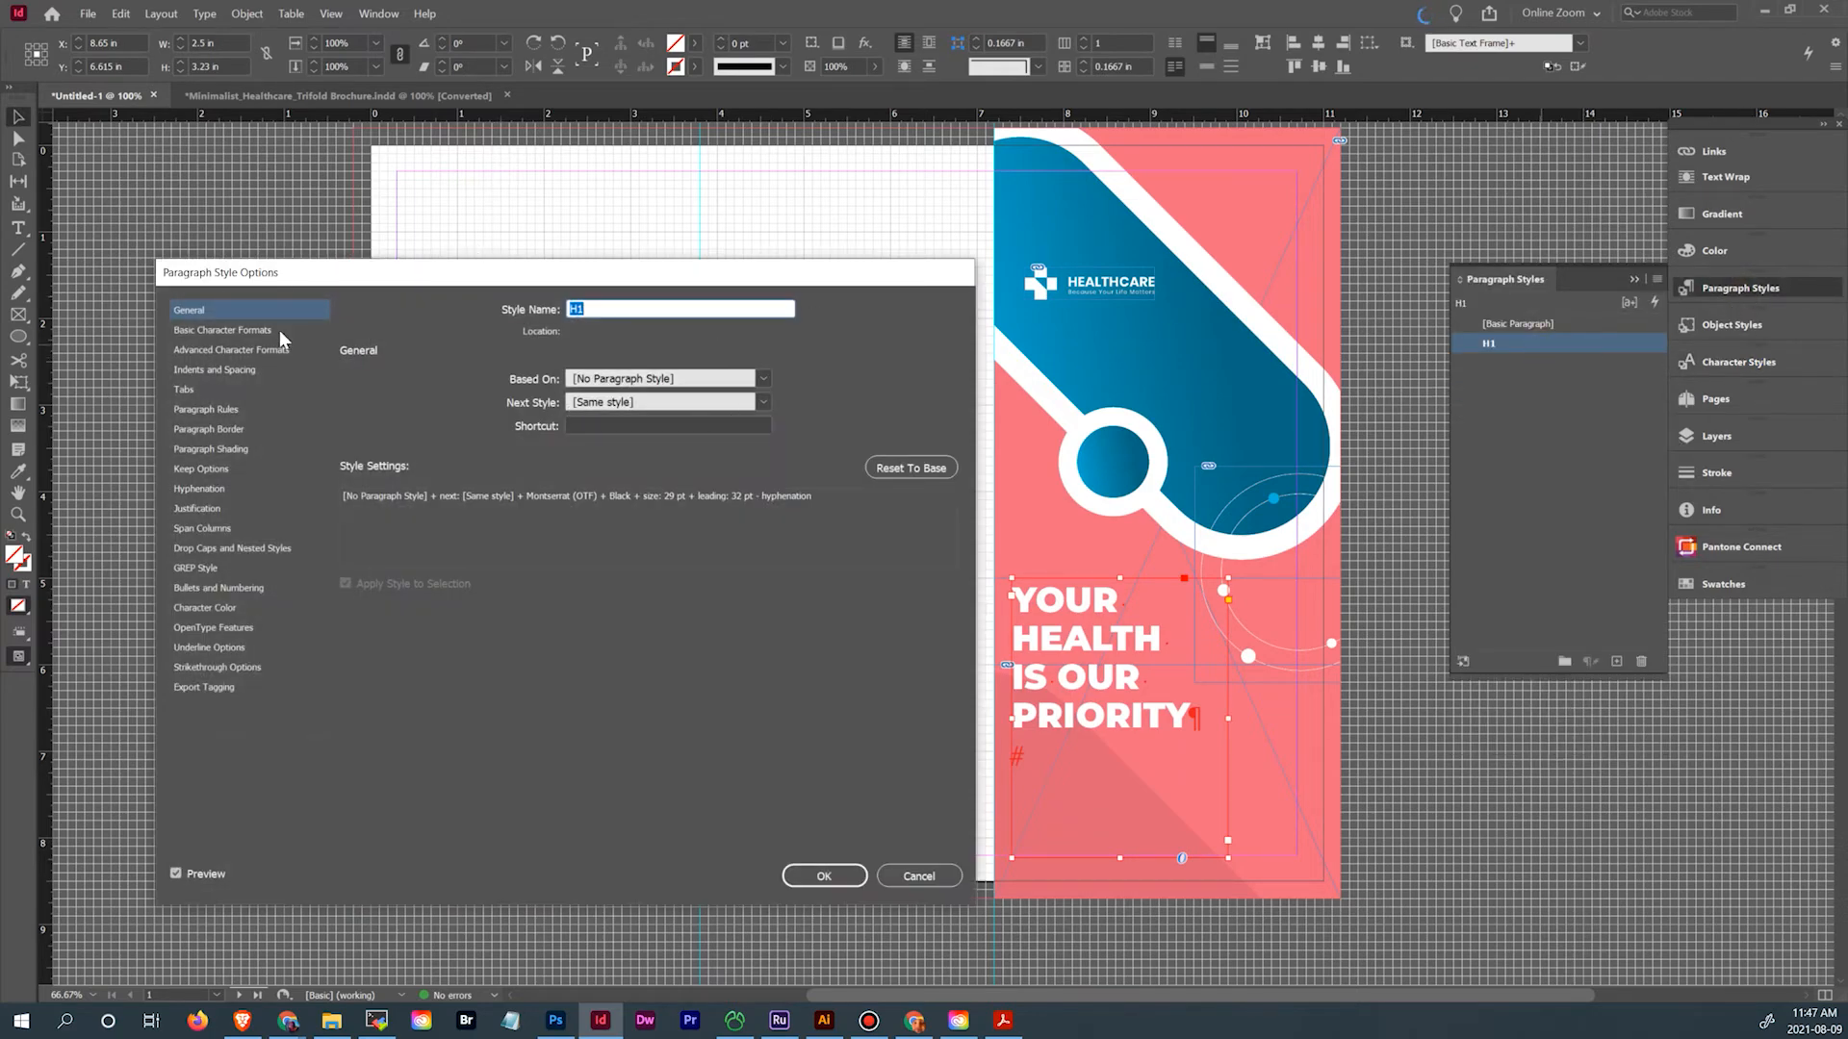
left_click(742, 402)
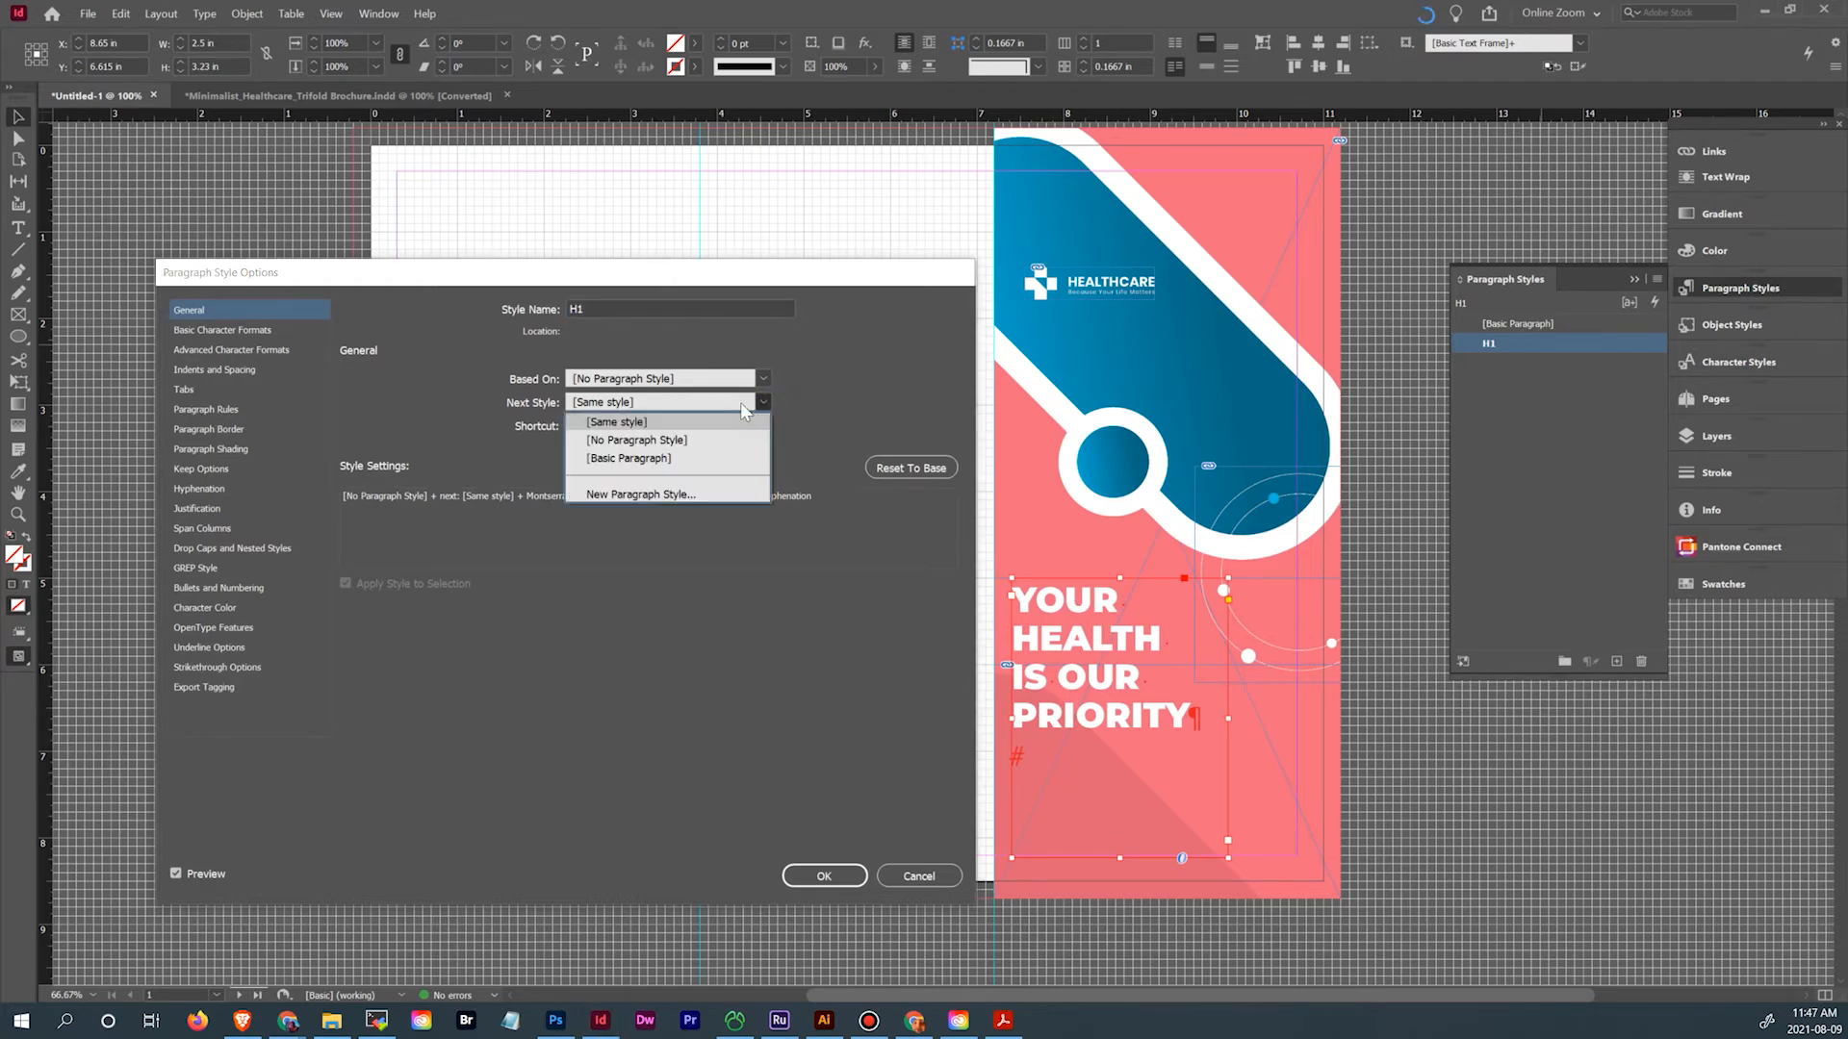
left_click(680, 460)
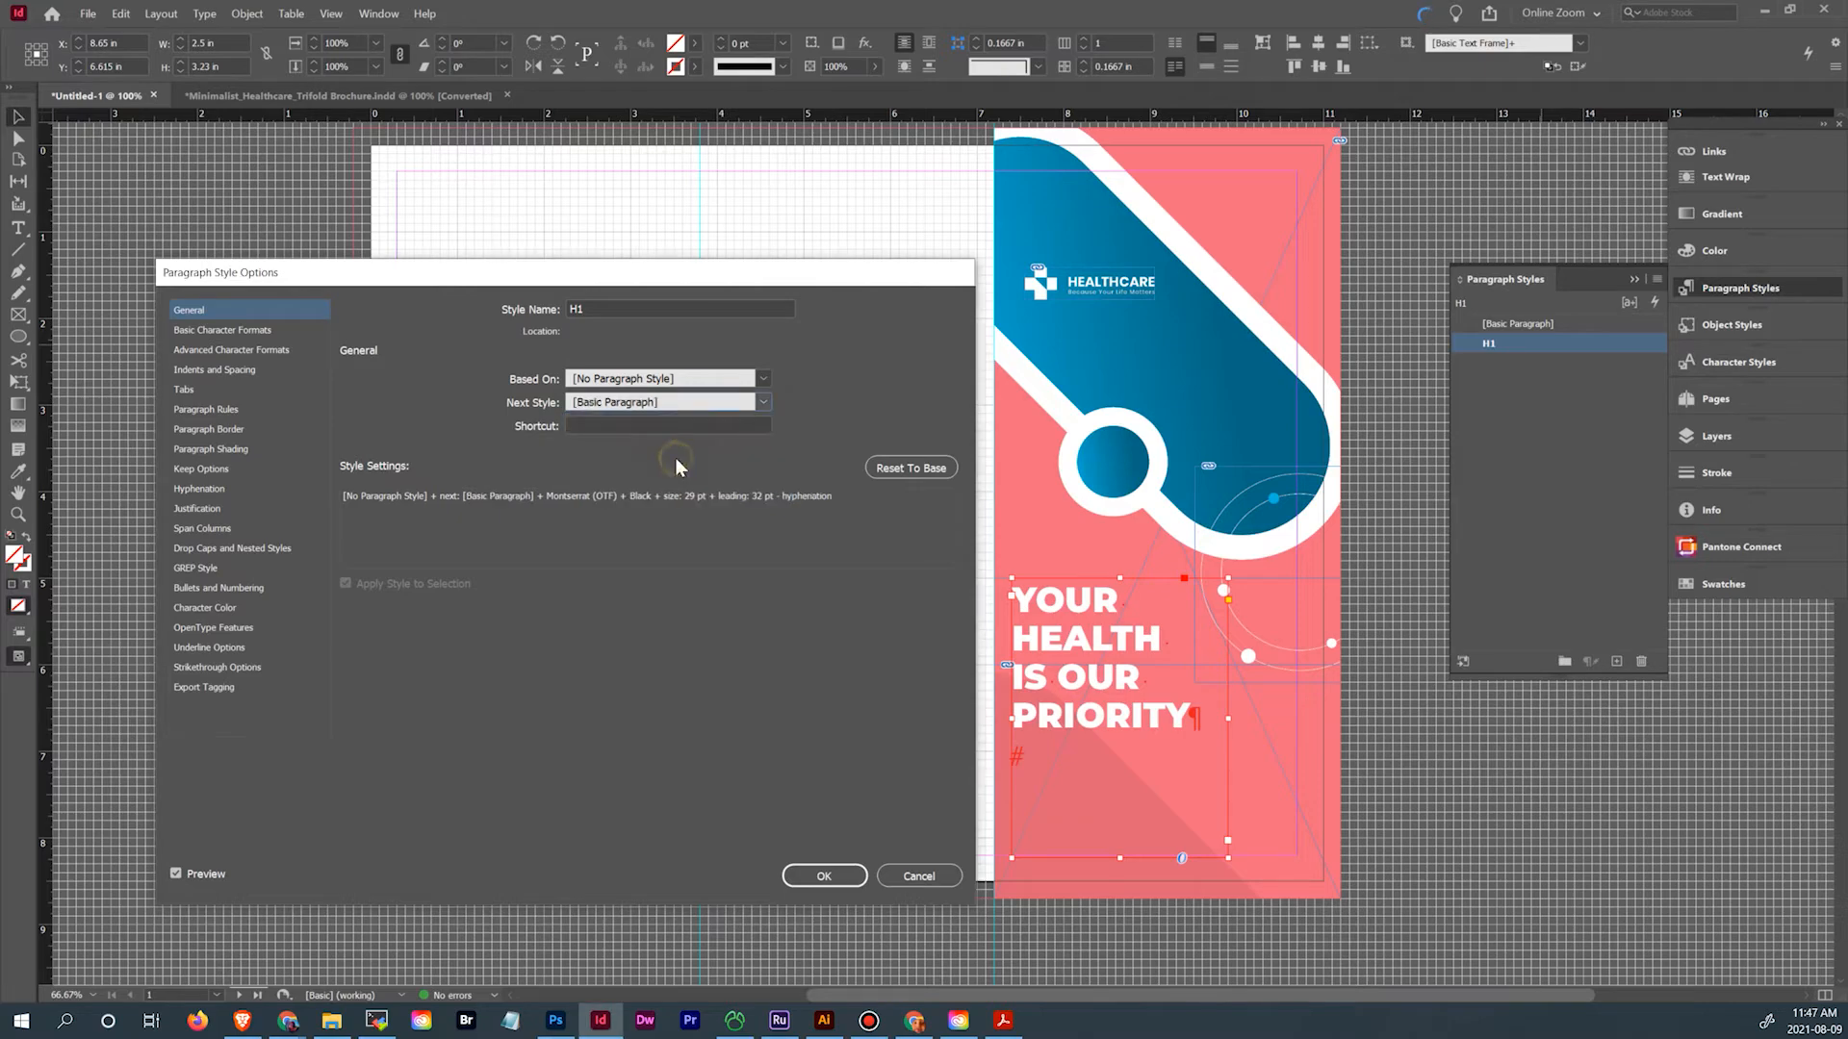
left_click(852, 881)
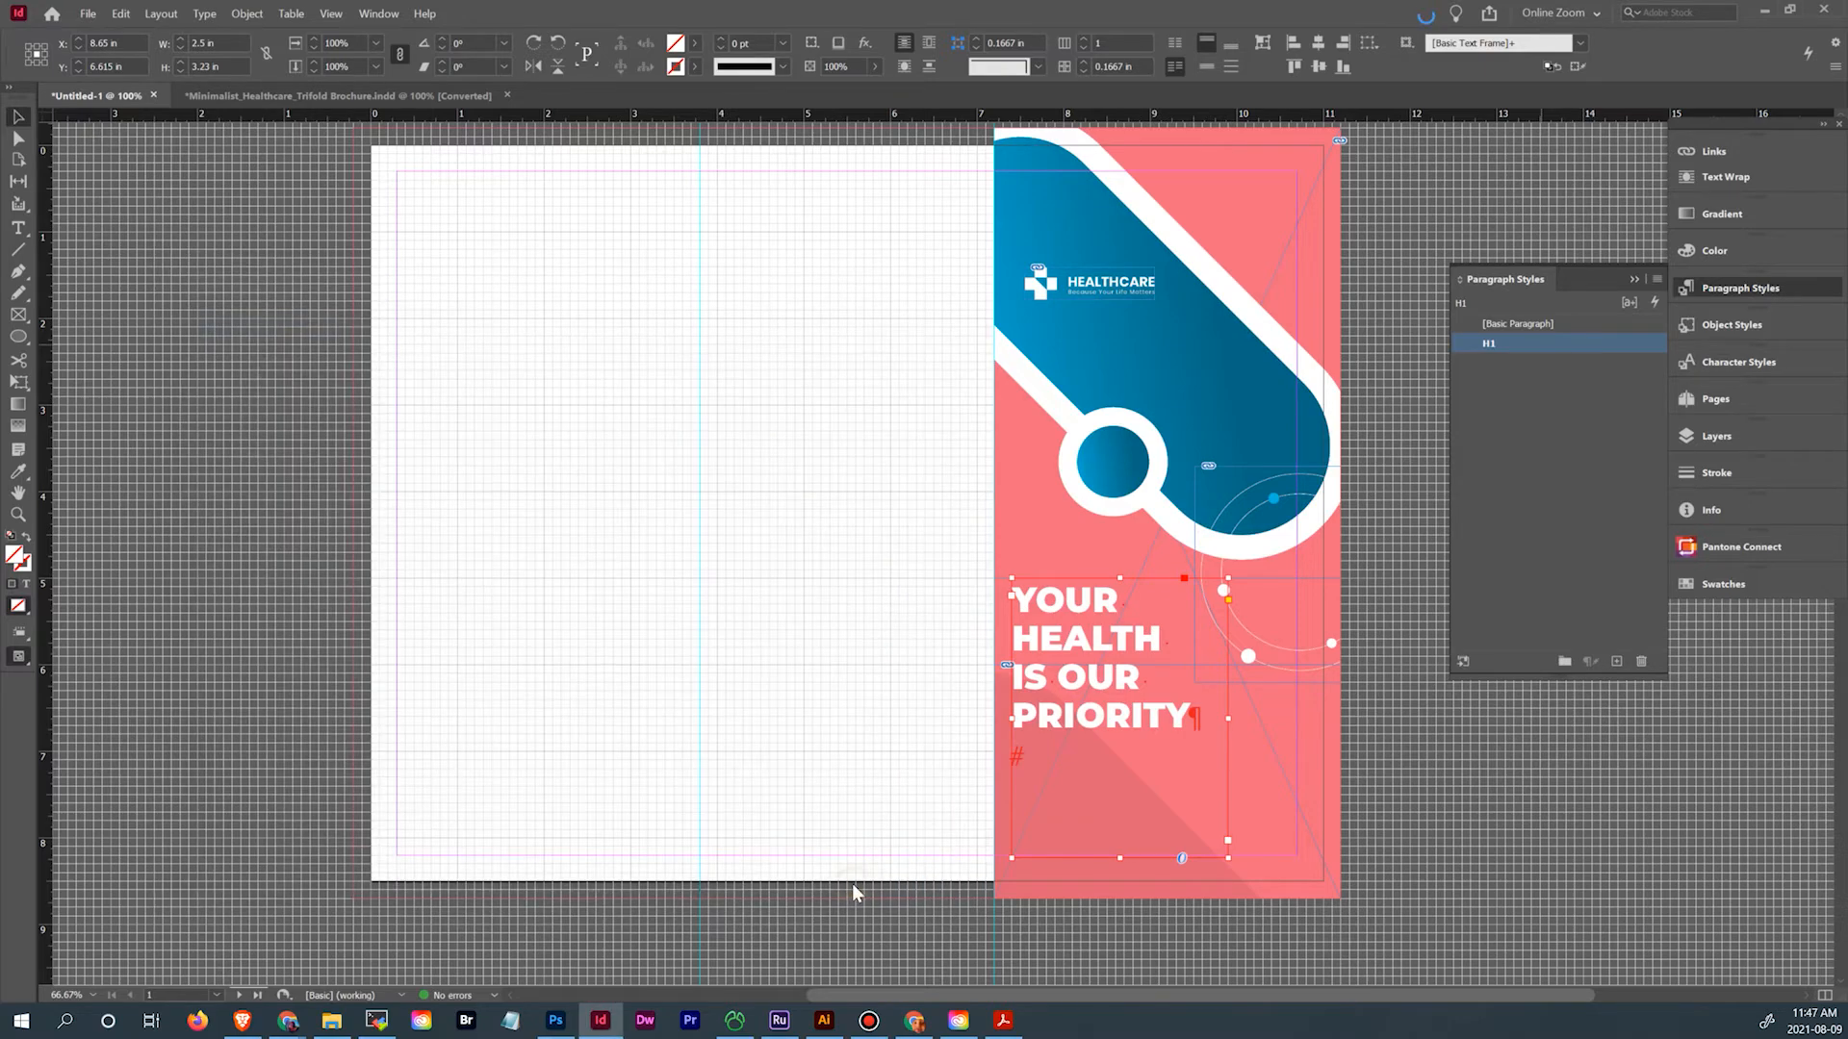
Start a fresh paragraph after the cover heading and paste the copied body text into it without formatting
double_click(1123, 781)
key("BackSpace")
key("Return")
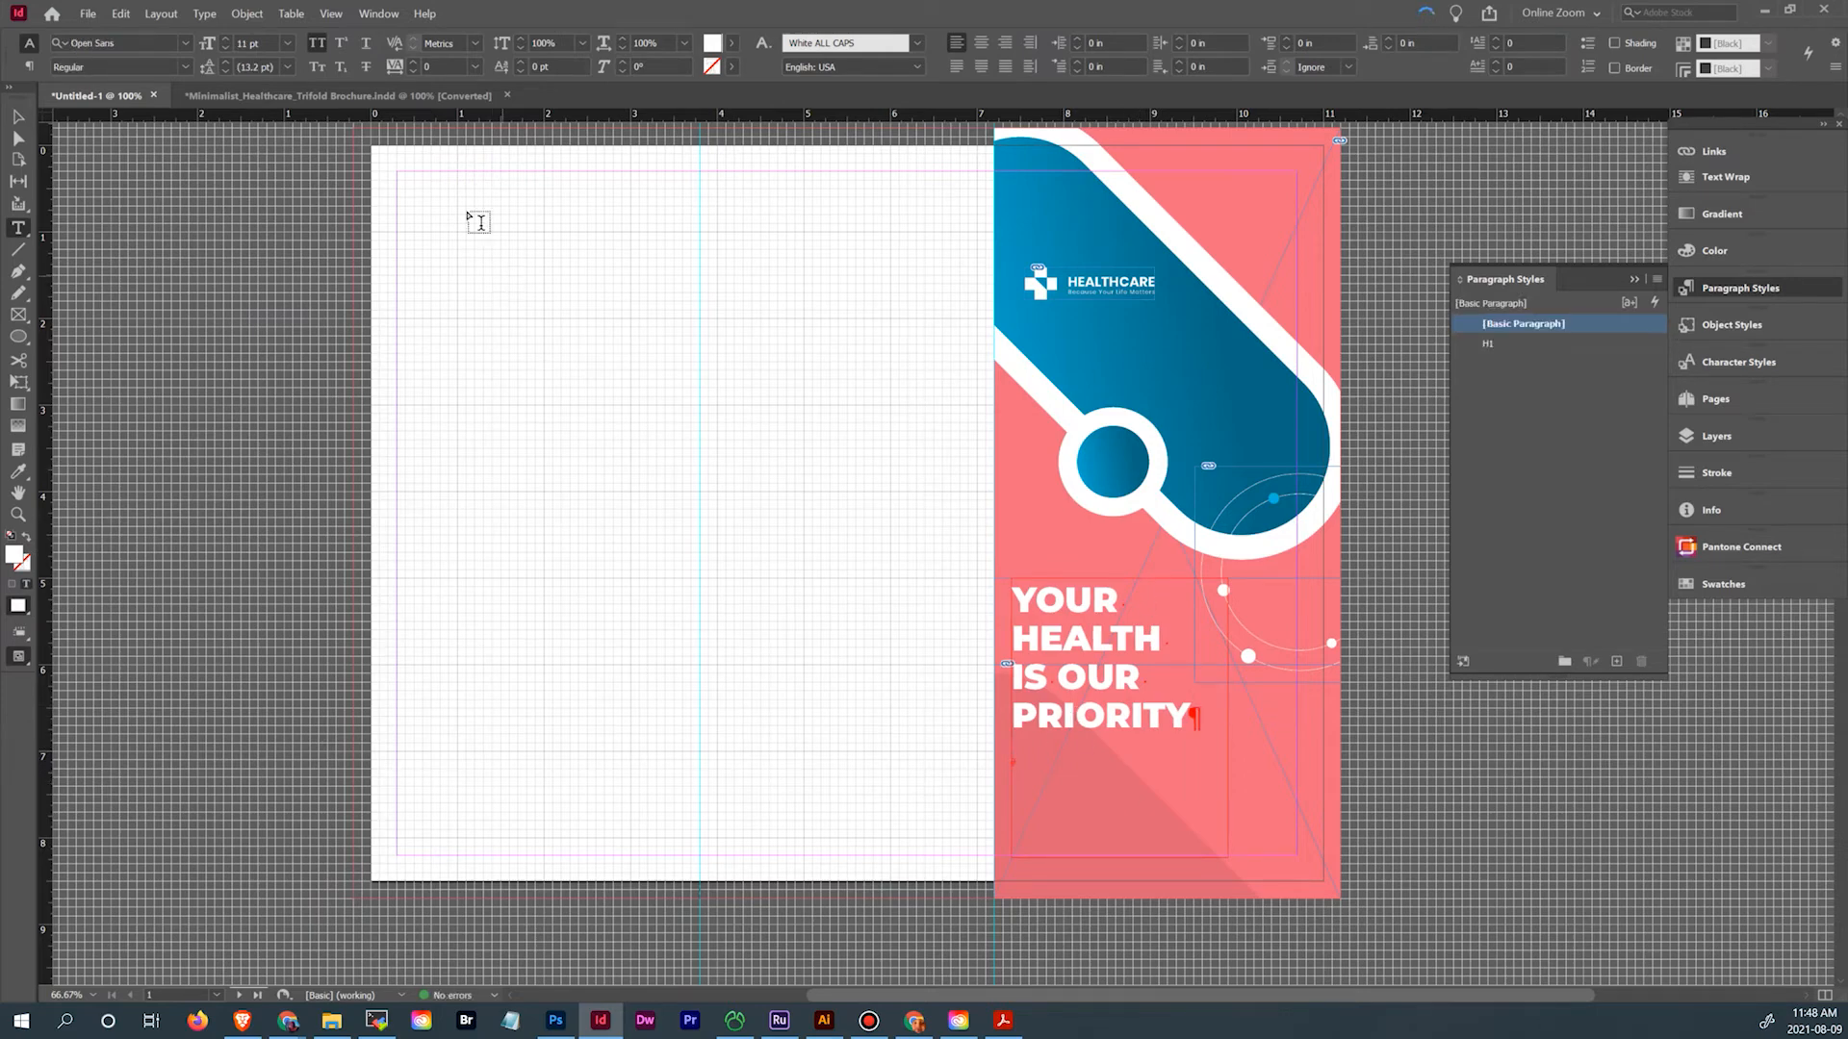
right_click(1050, 760)
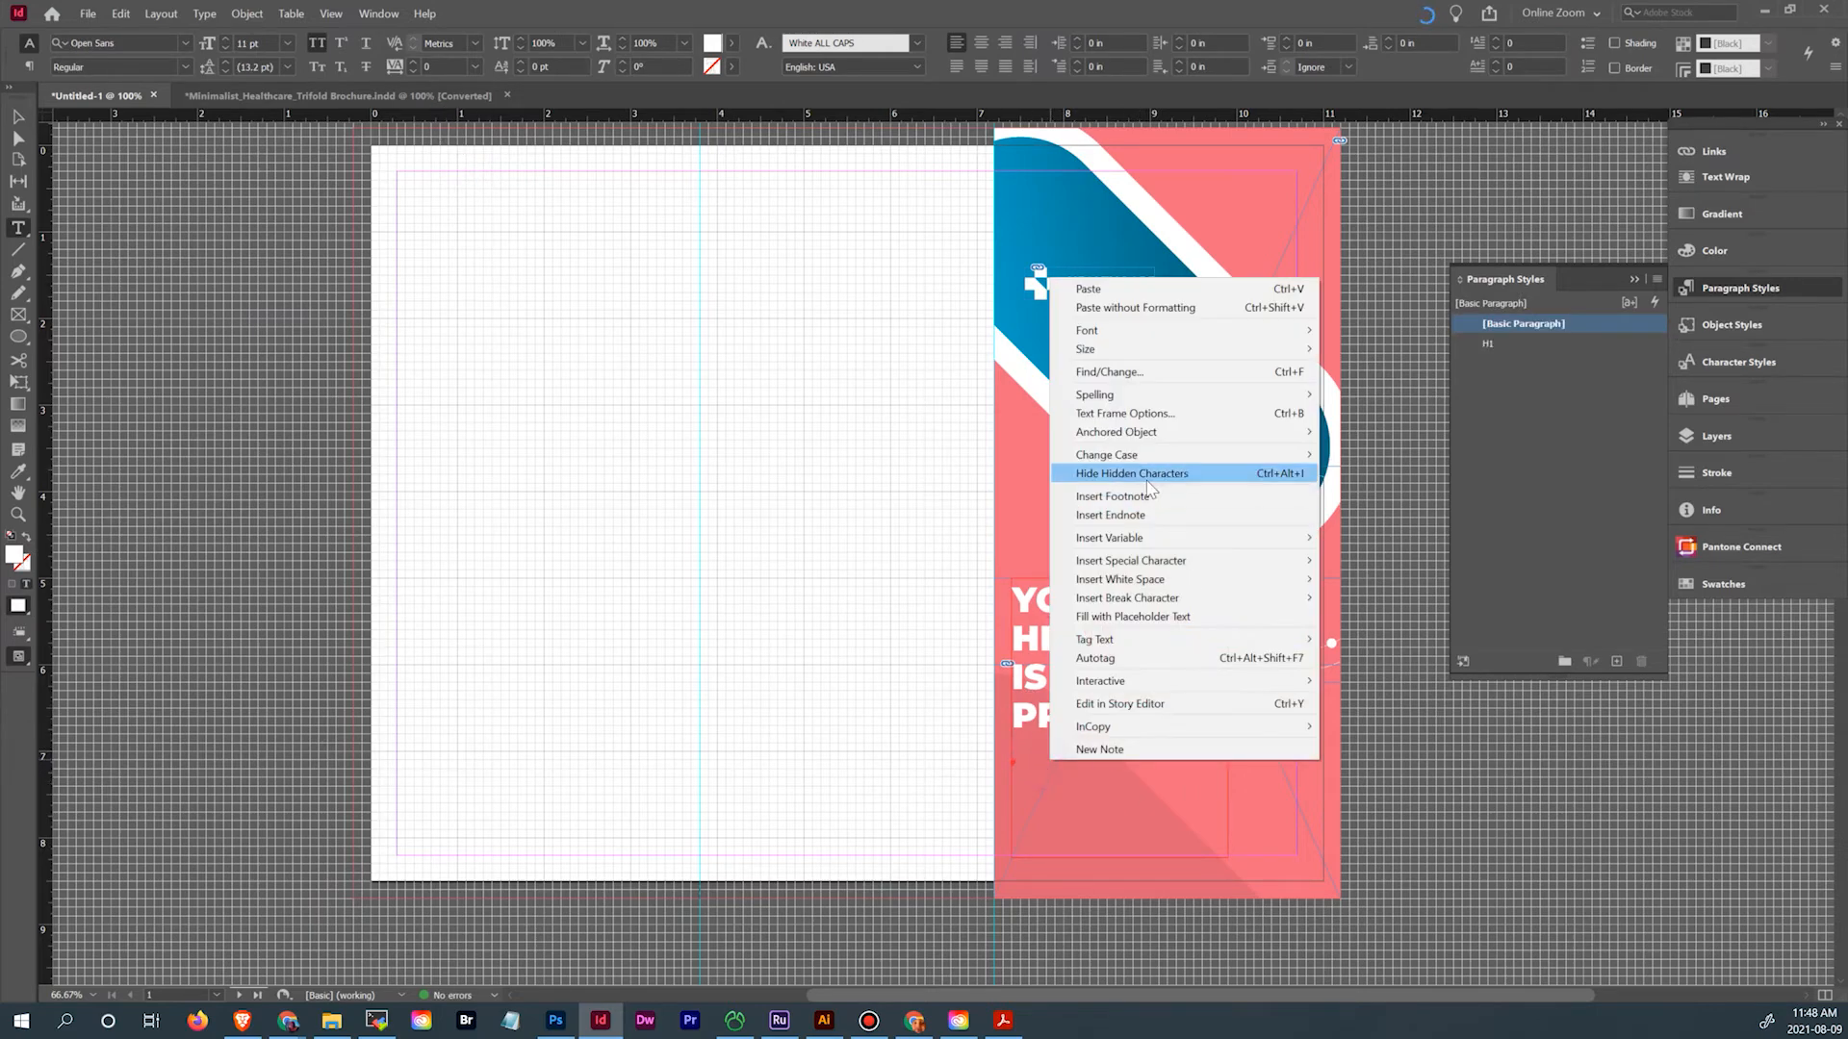
left_click(1141, 308)
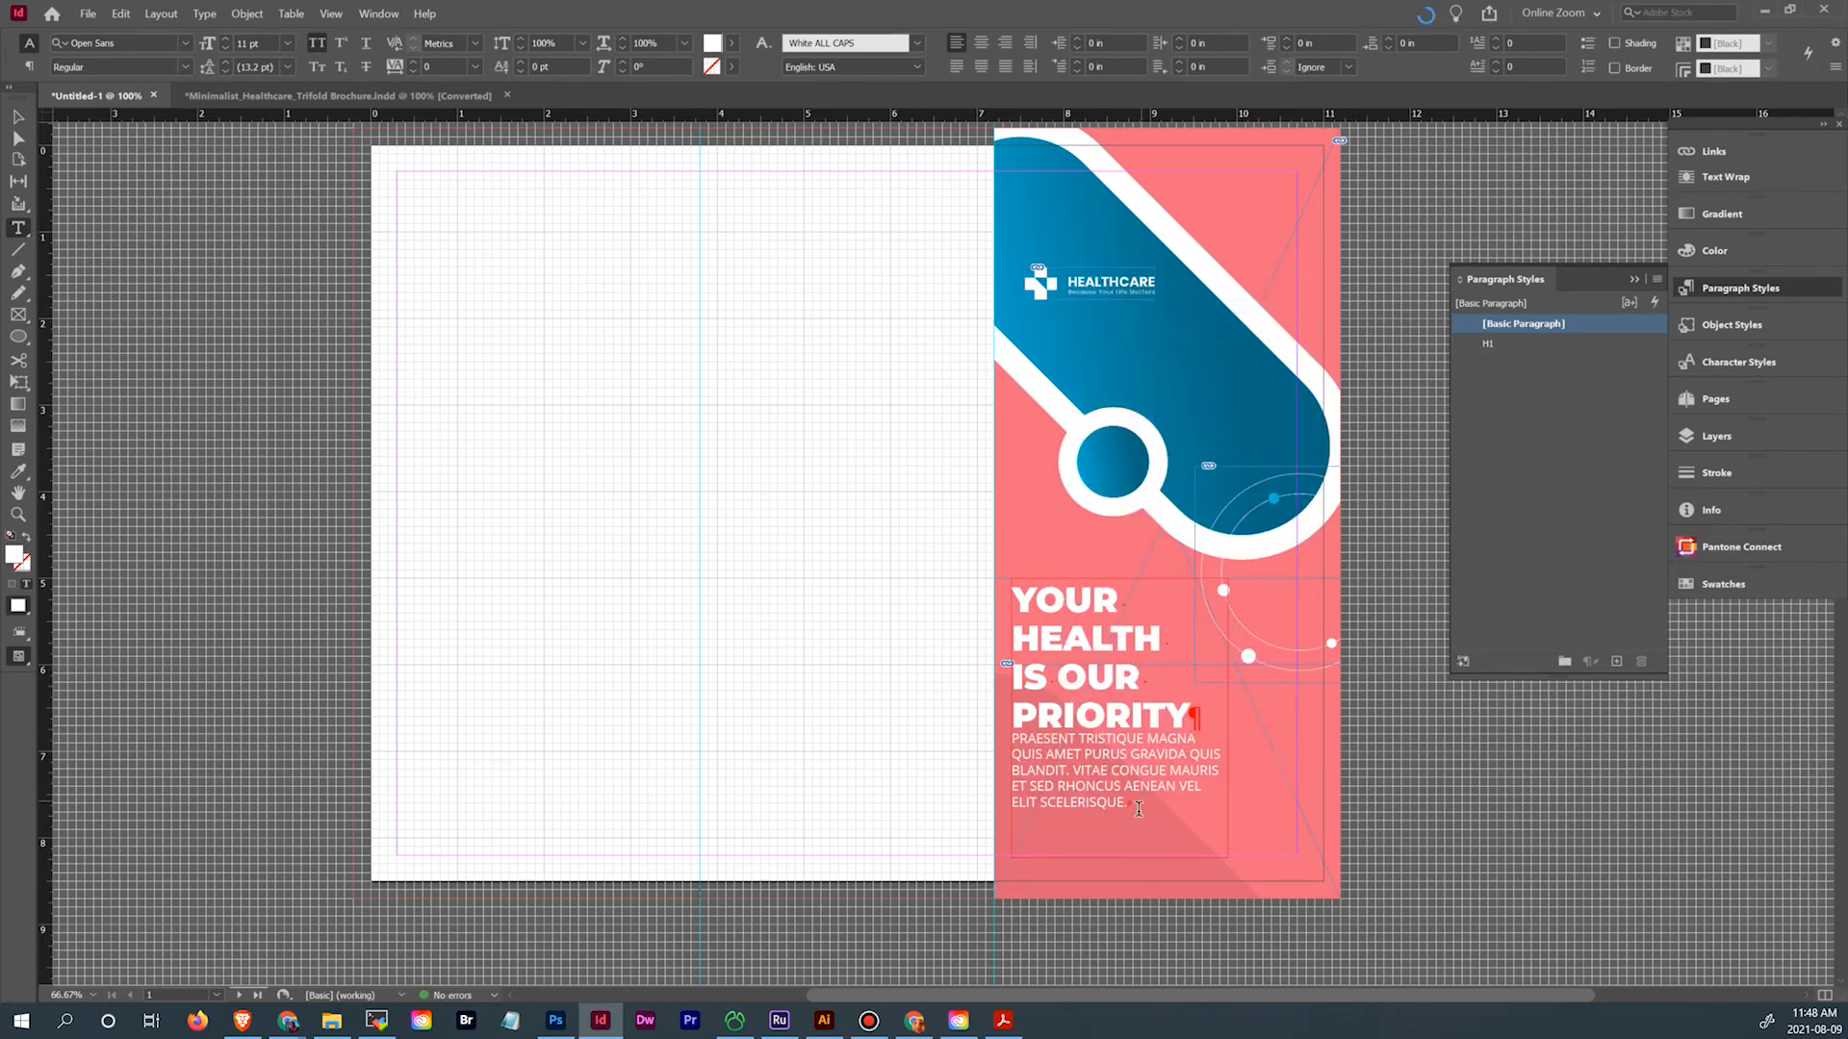
Clear the White ALL CAPS character style from the pasted body paragraph by applying [None]
left_click_drag(1152, 809, 962, 739)
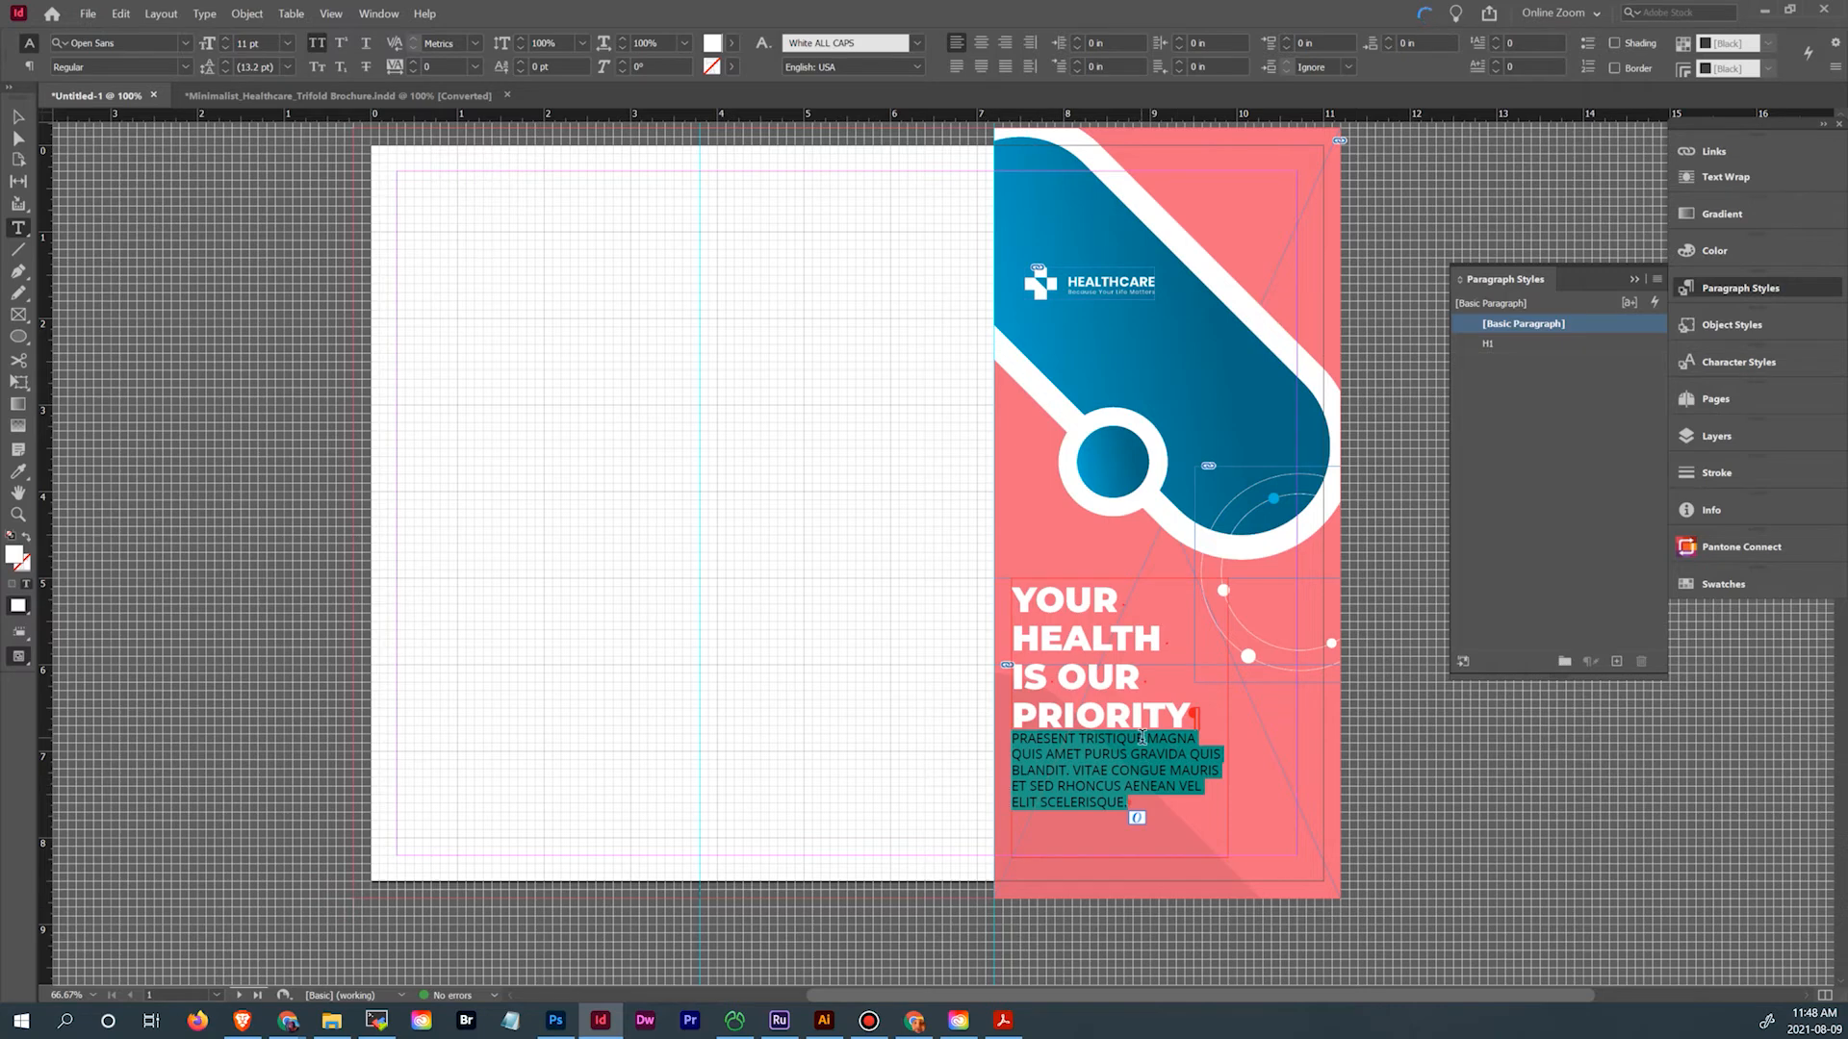
left_click(1738, 362)
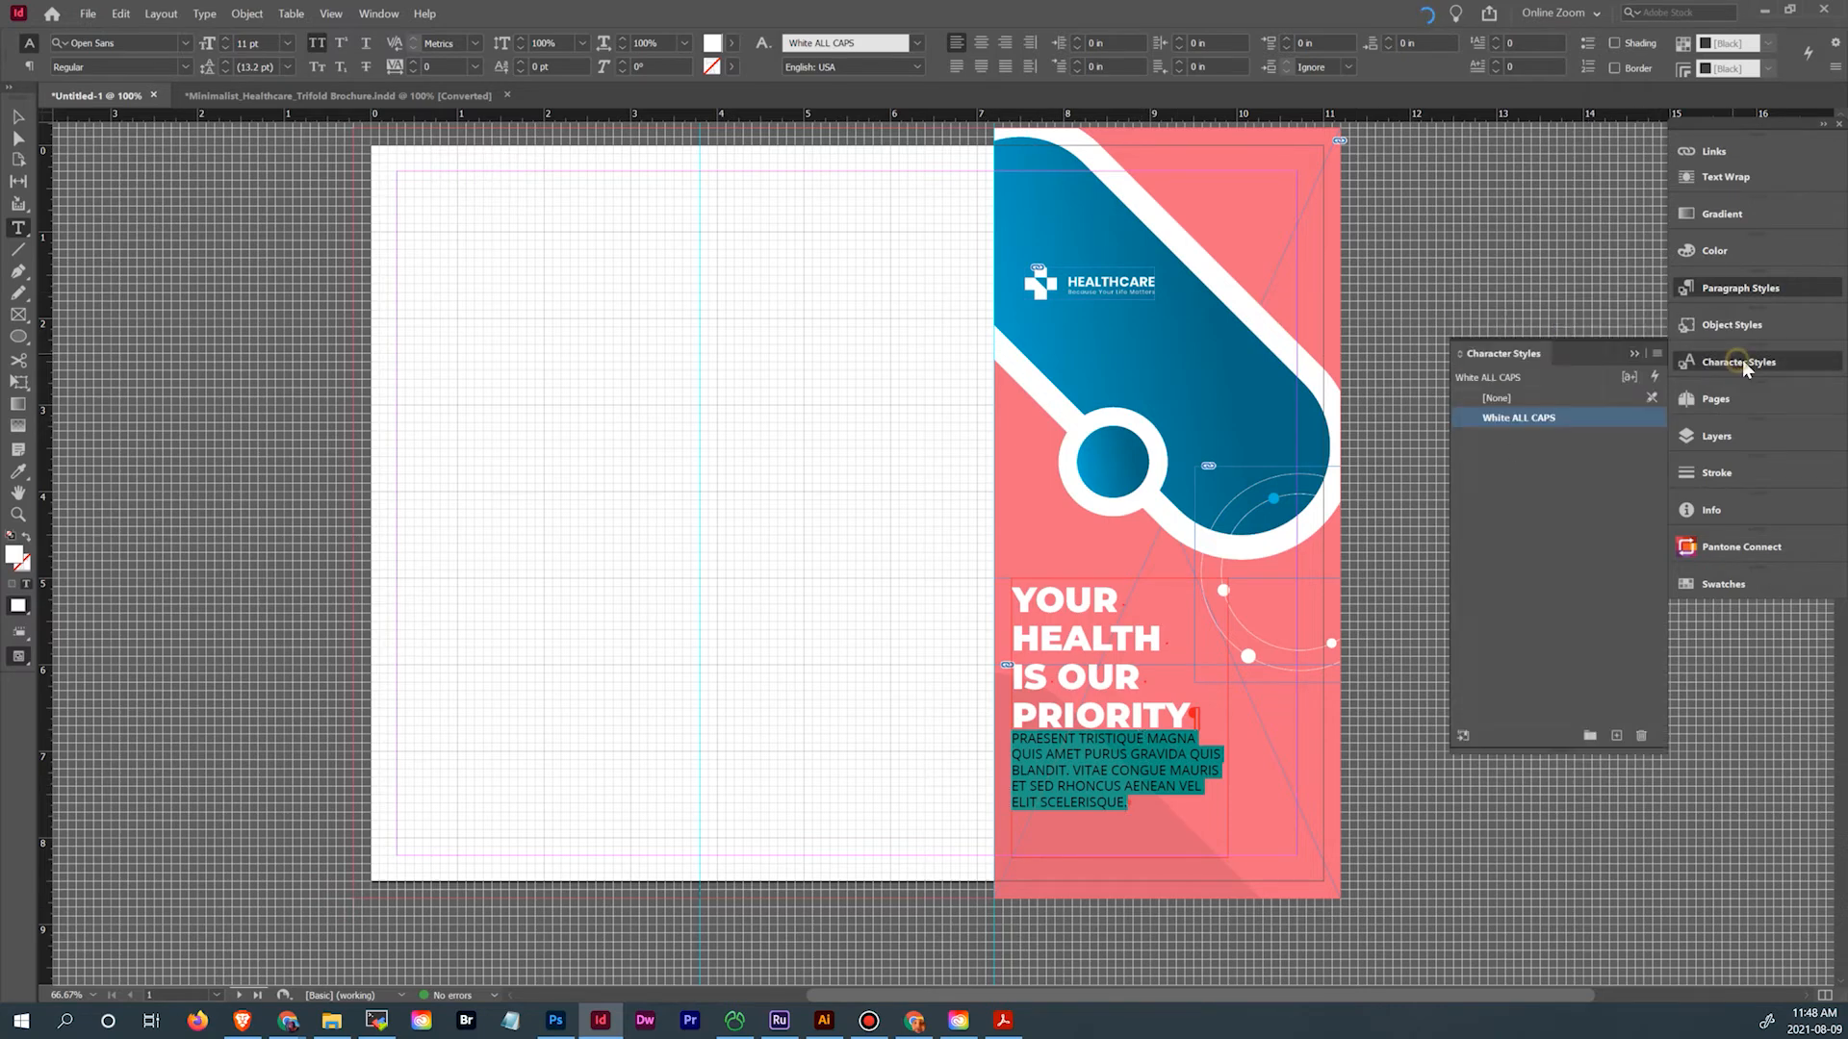
left_click(1544, 397)
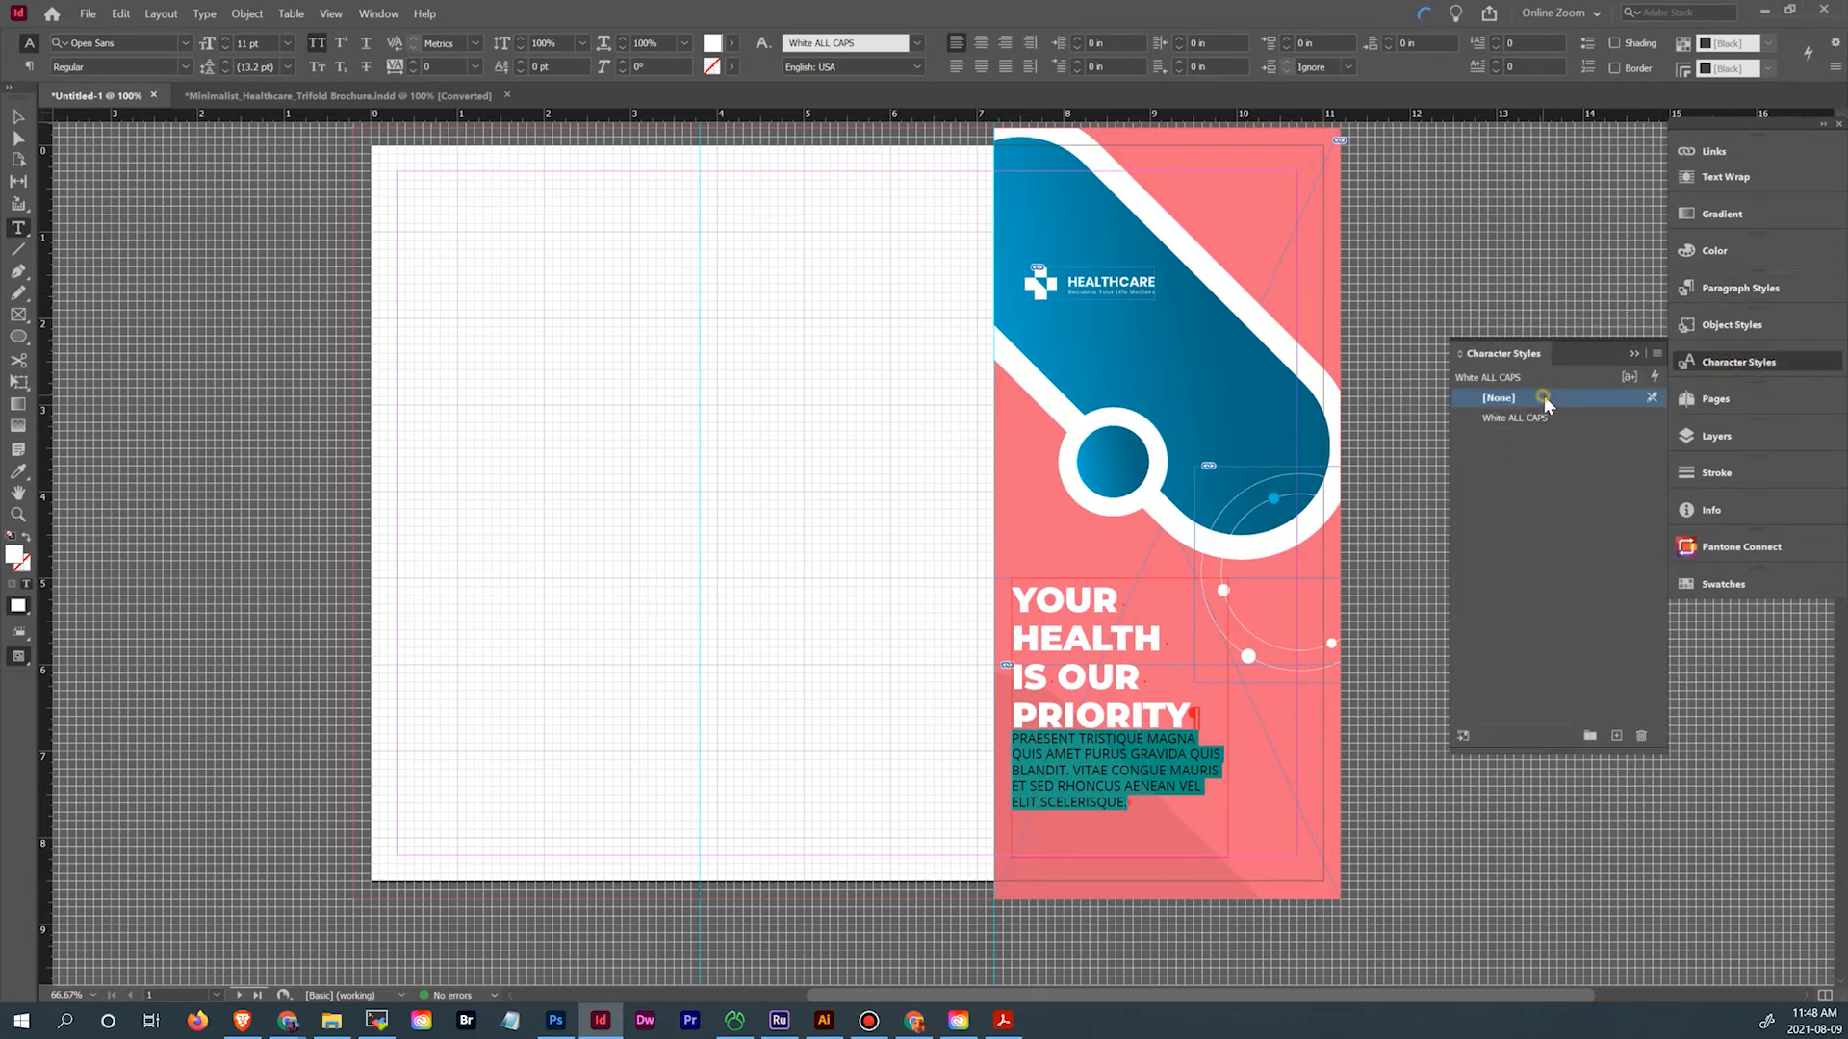
left_click(1088, 800)
Turn off hyphenation in the [Basic Paragraph] style used by the cover's body text
left_click_drag(1012, 739, 1227, 791)
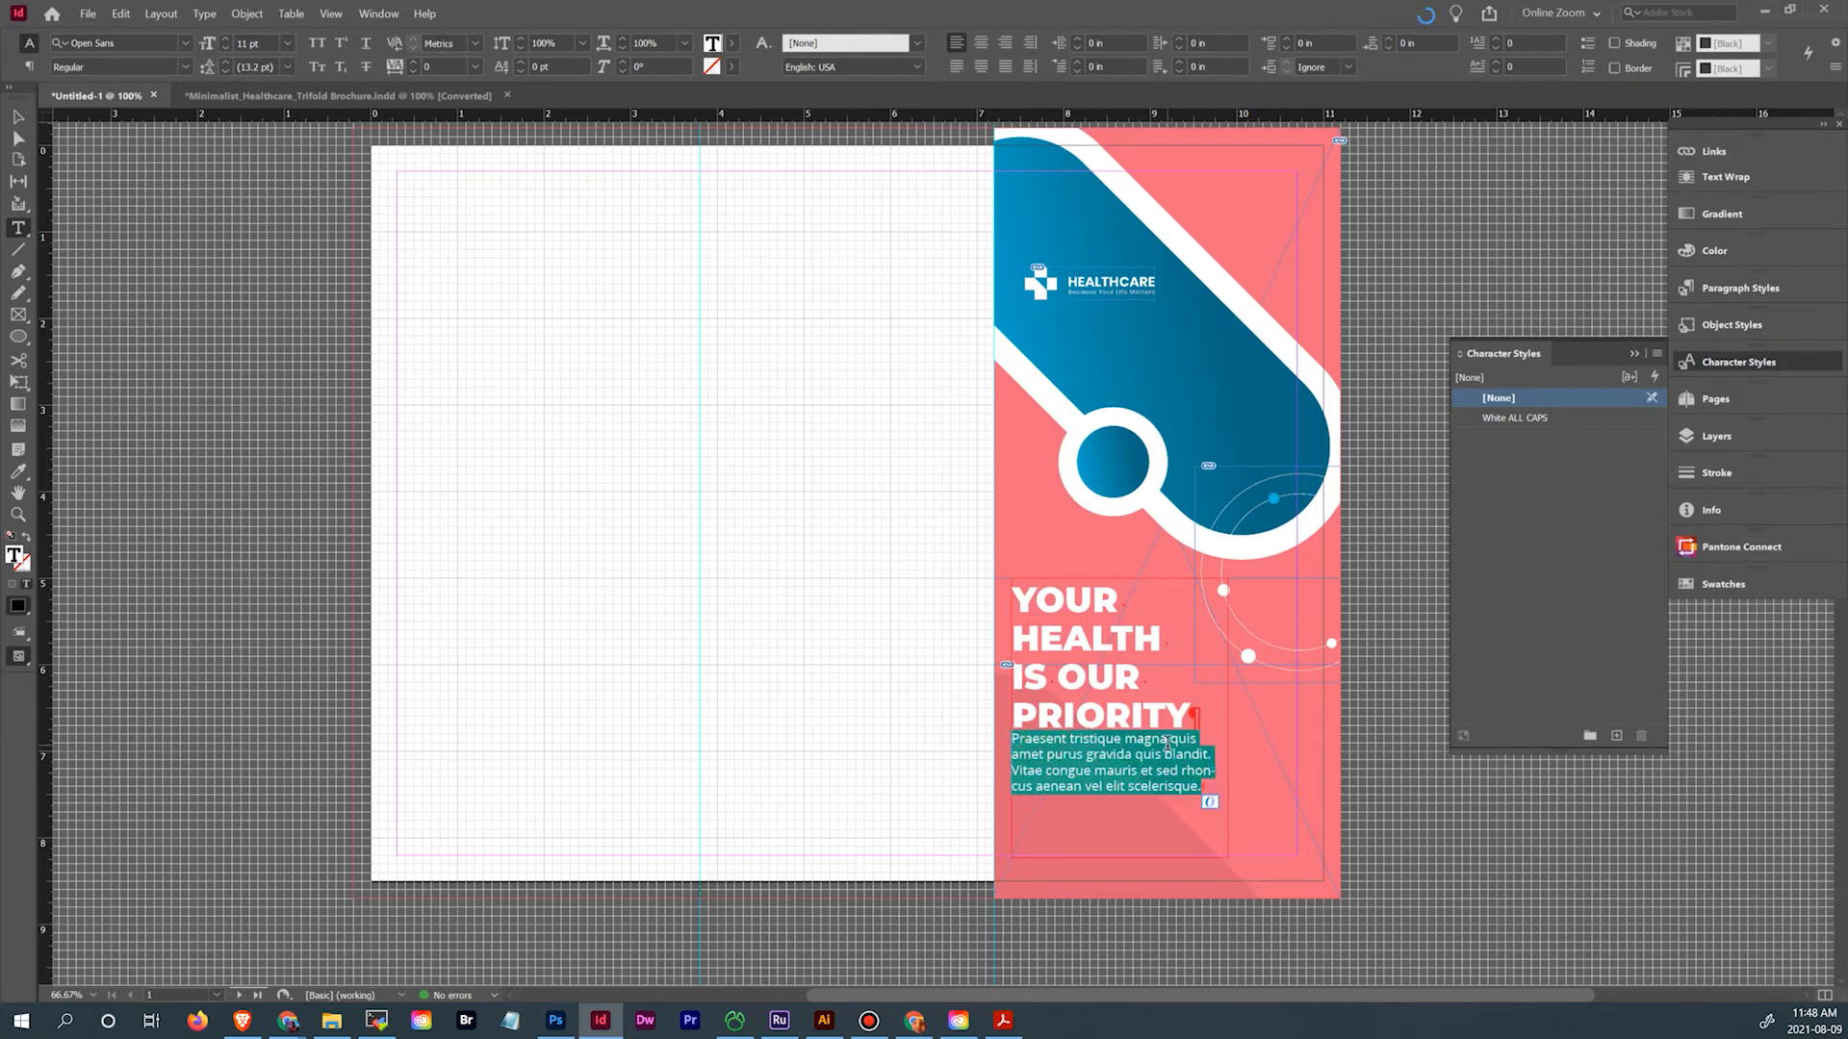
left_click(1769, 291)
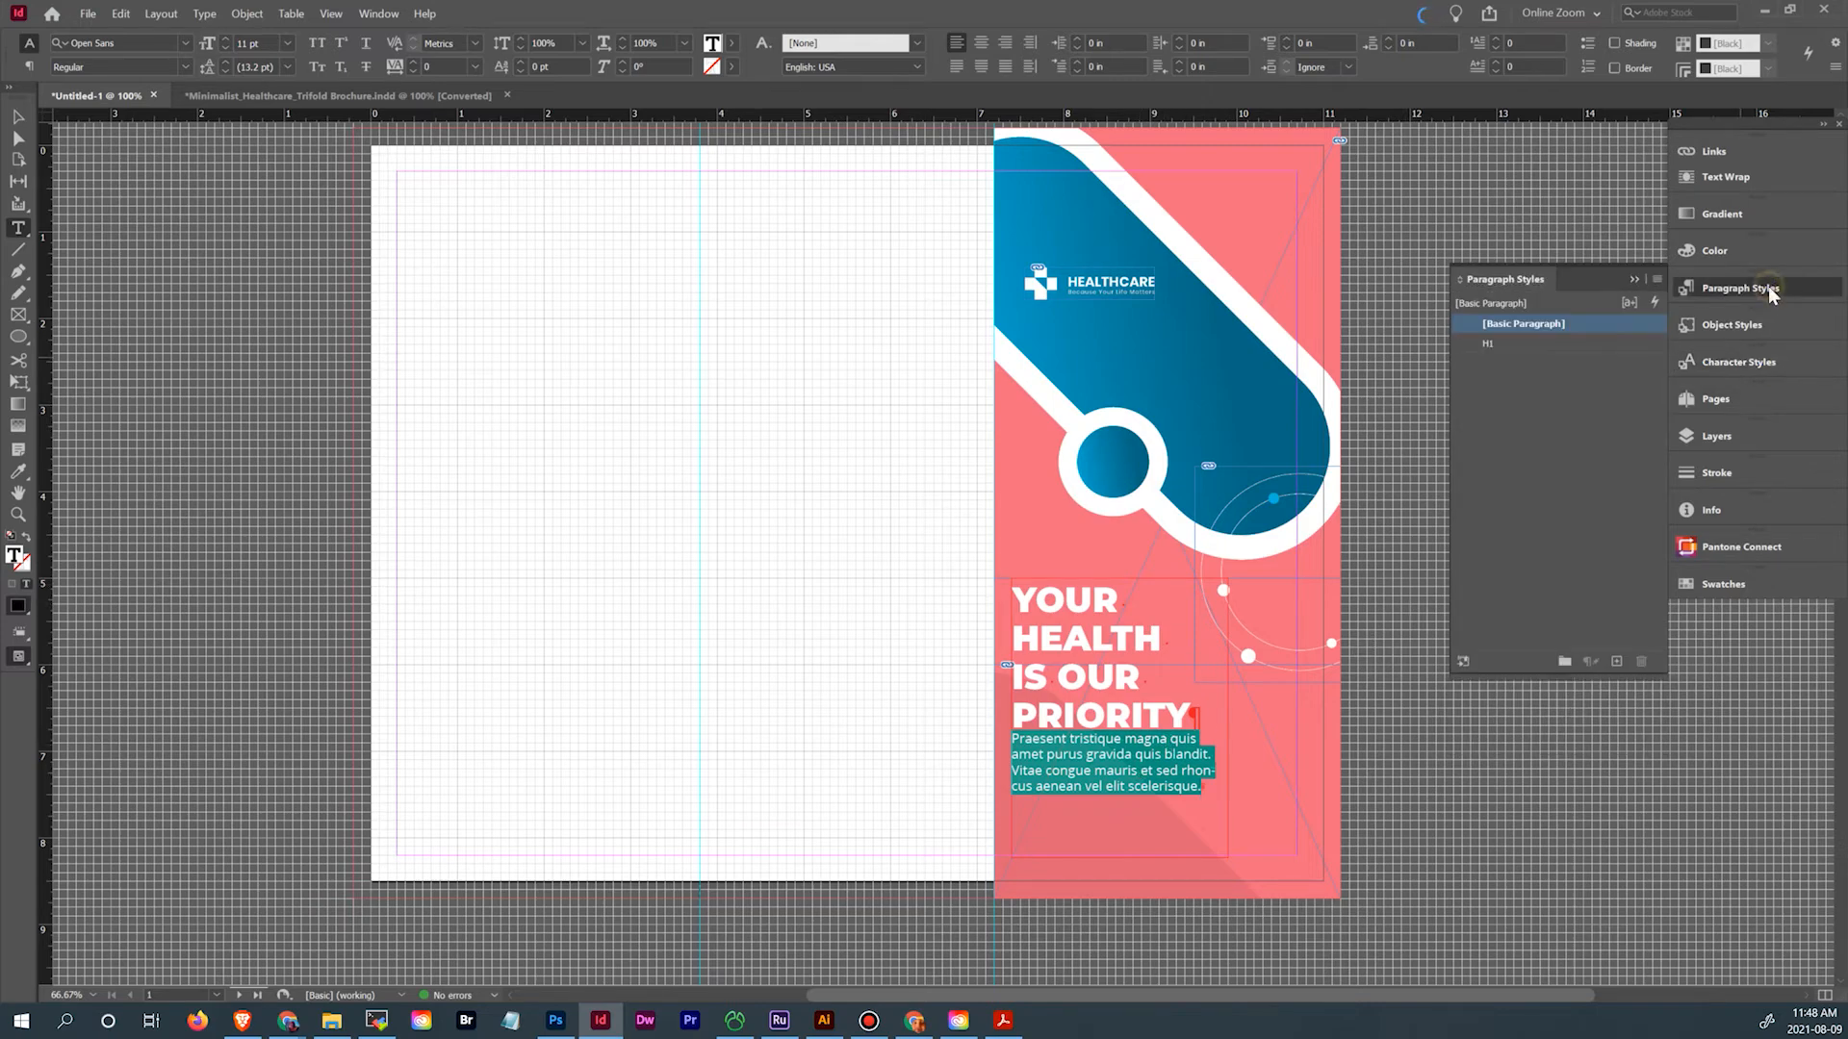
double_click(1584, 327)
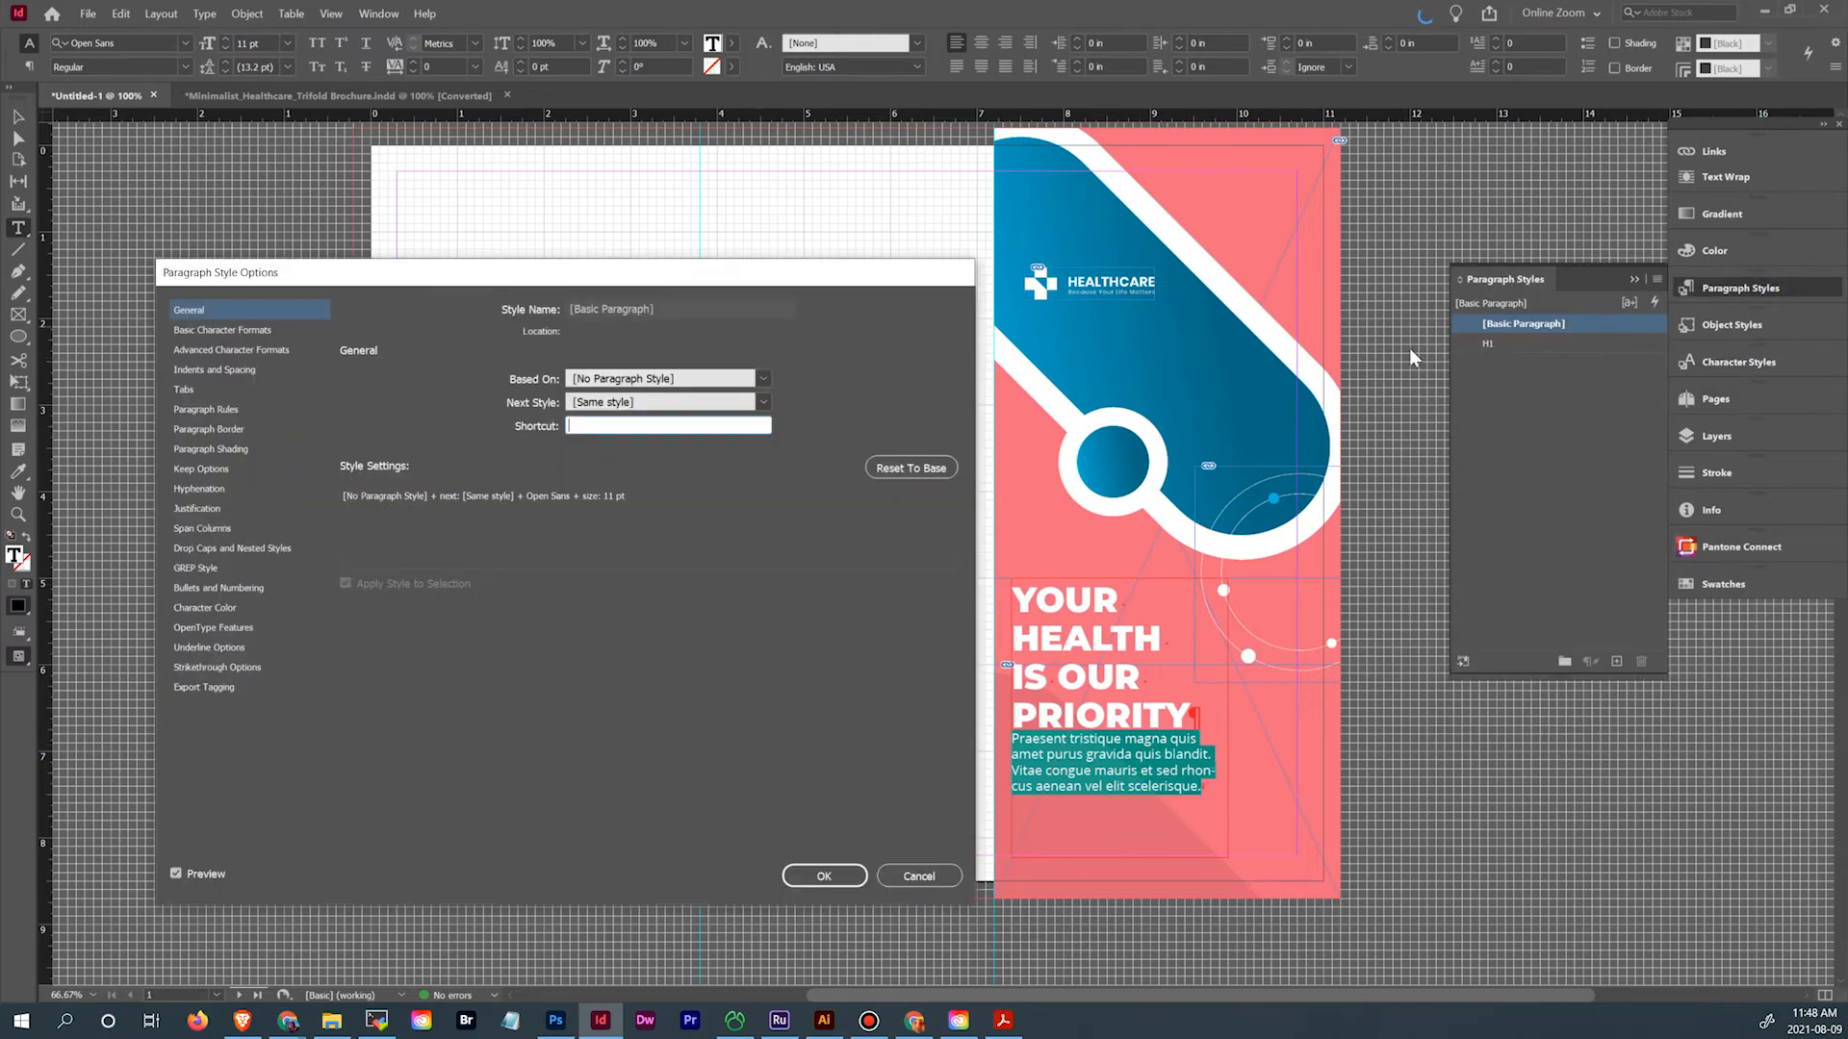
left_click(202, 490)
left_click(358, 378)
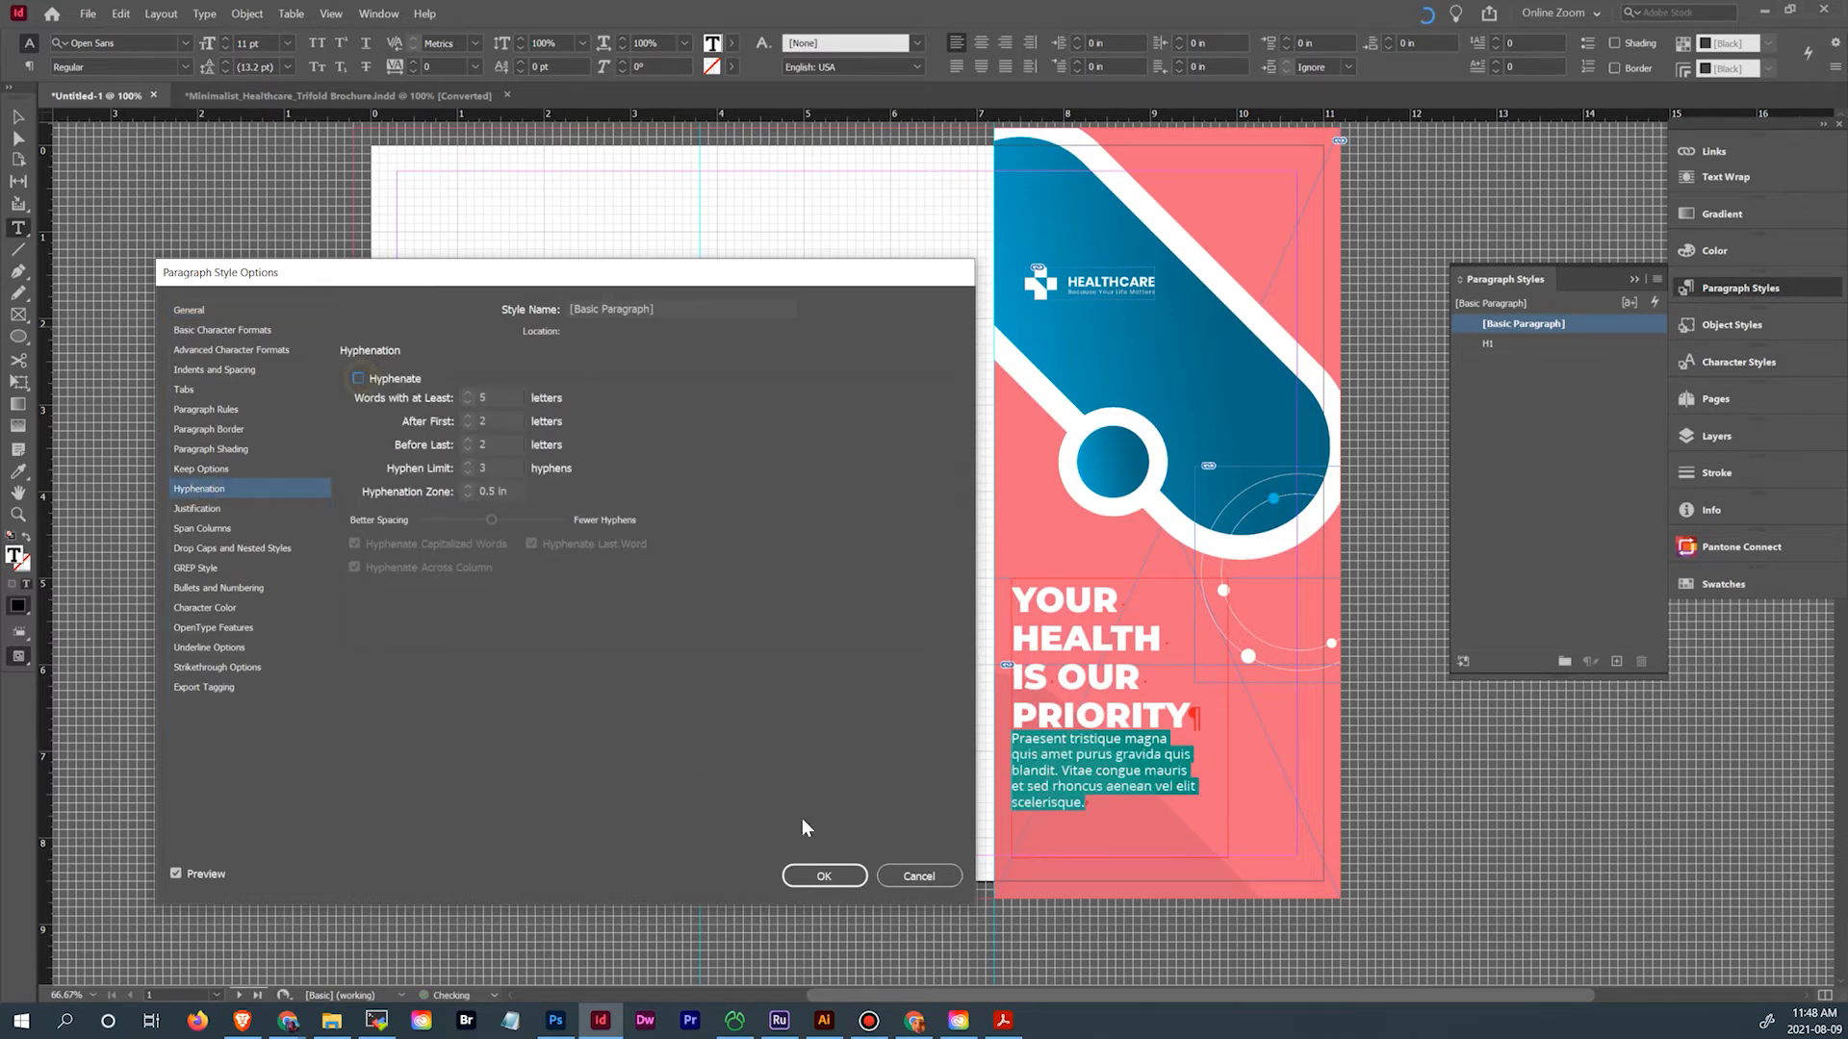
left_click(824, 876)
left_click(1055, 777)
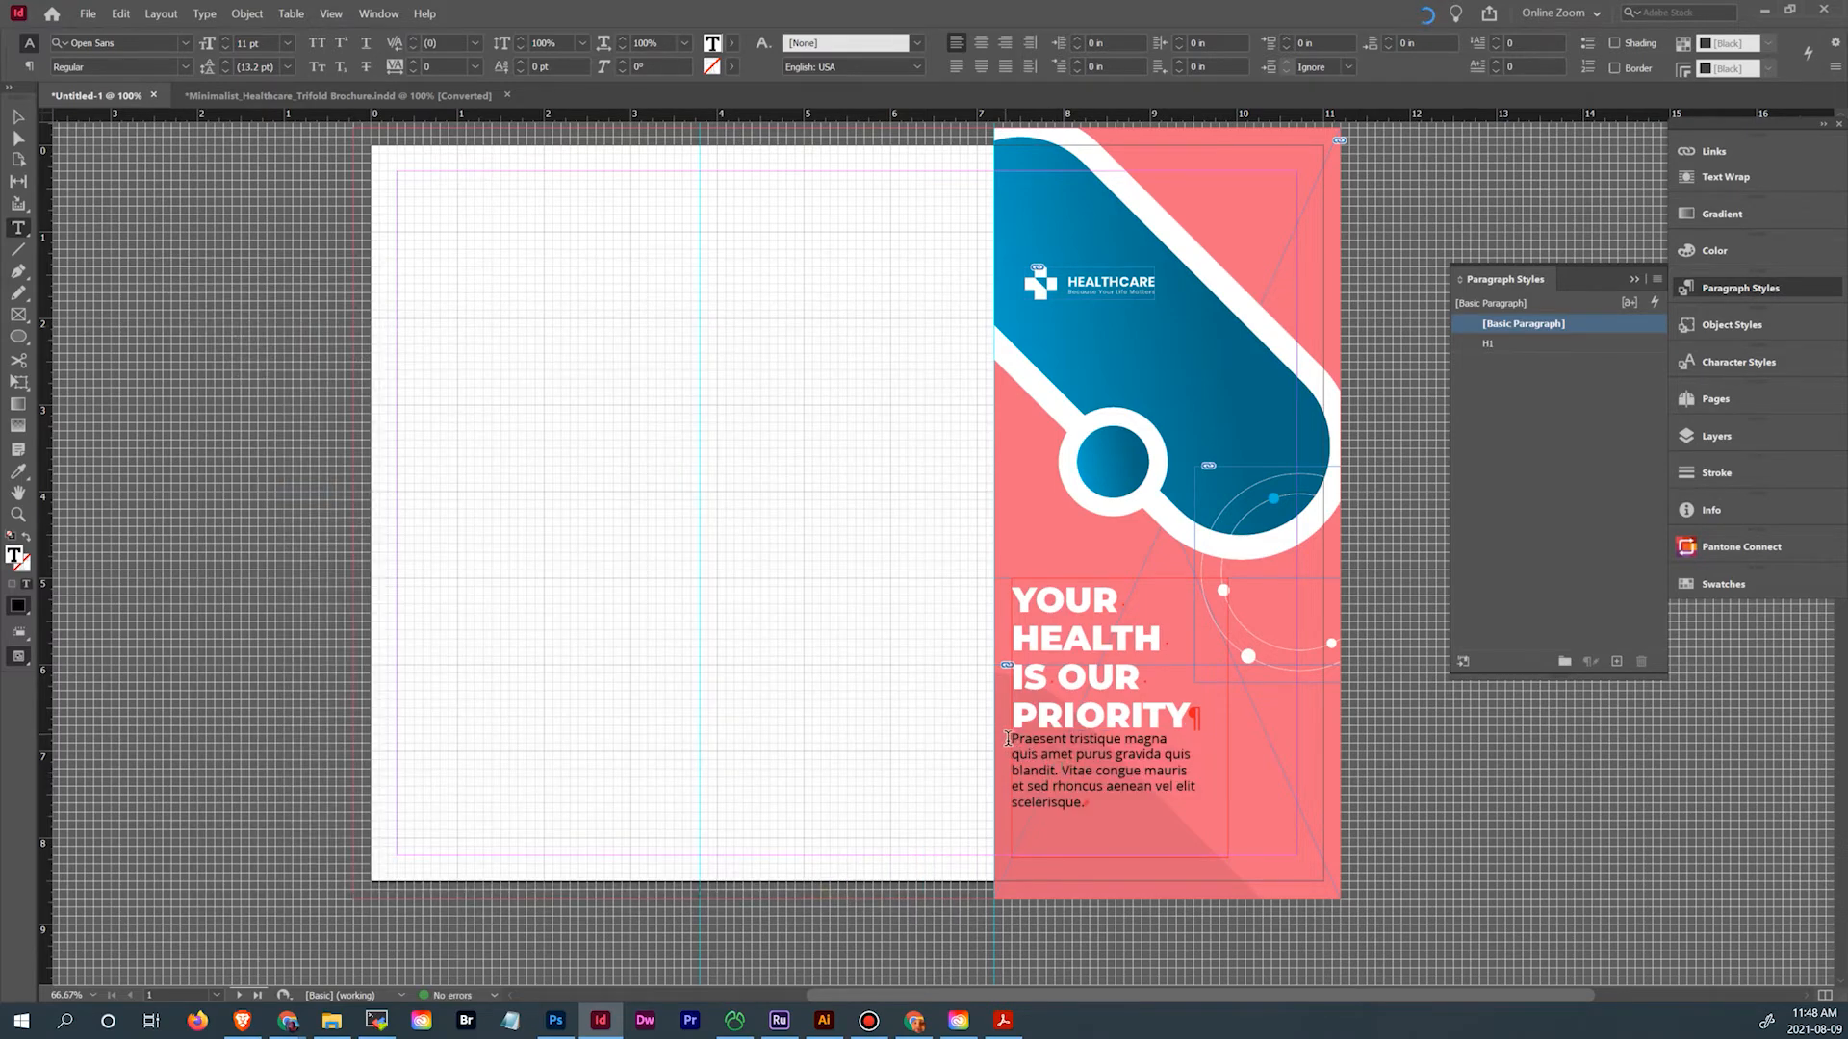
Create a character style named White with its character color set to [Paper]
left_click_drag(1009, 739, 1088, 811)
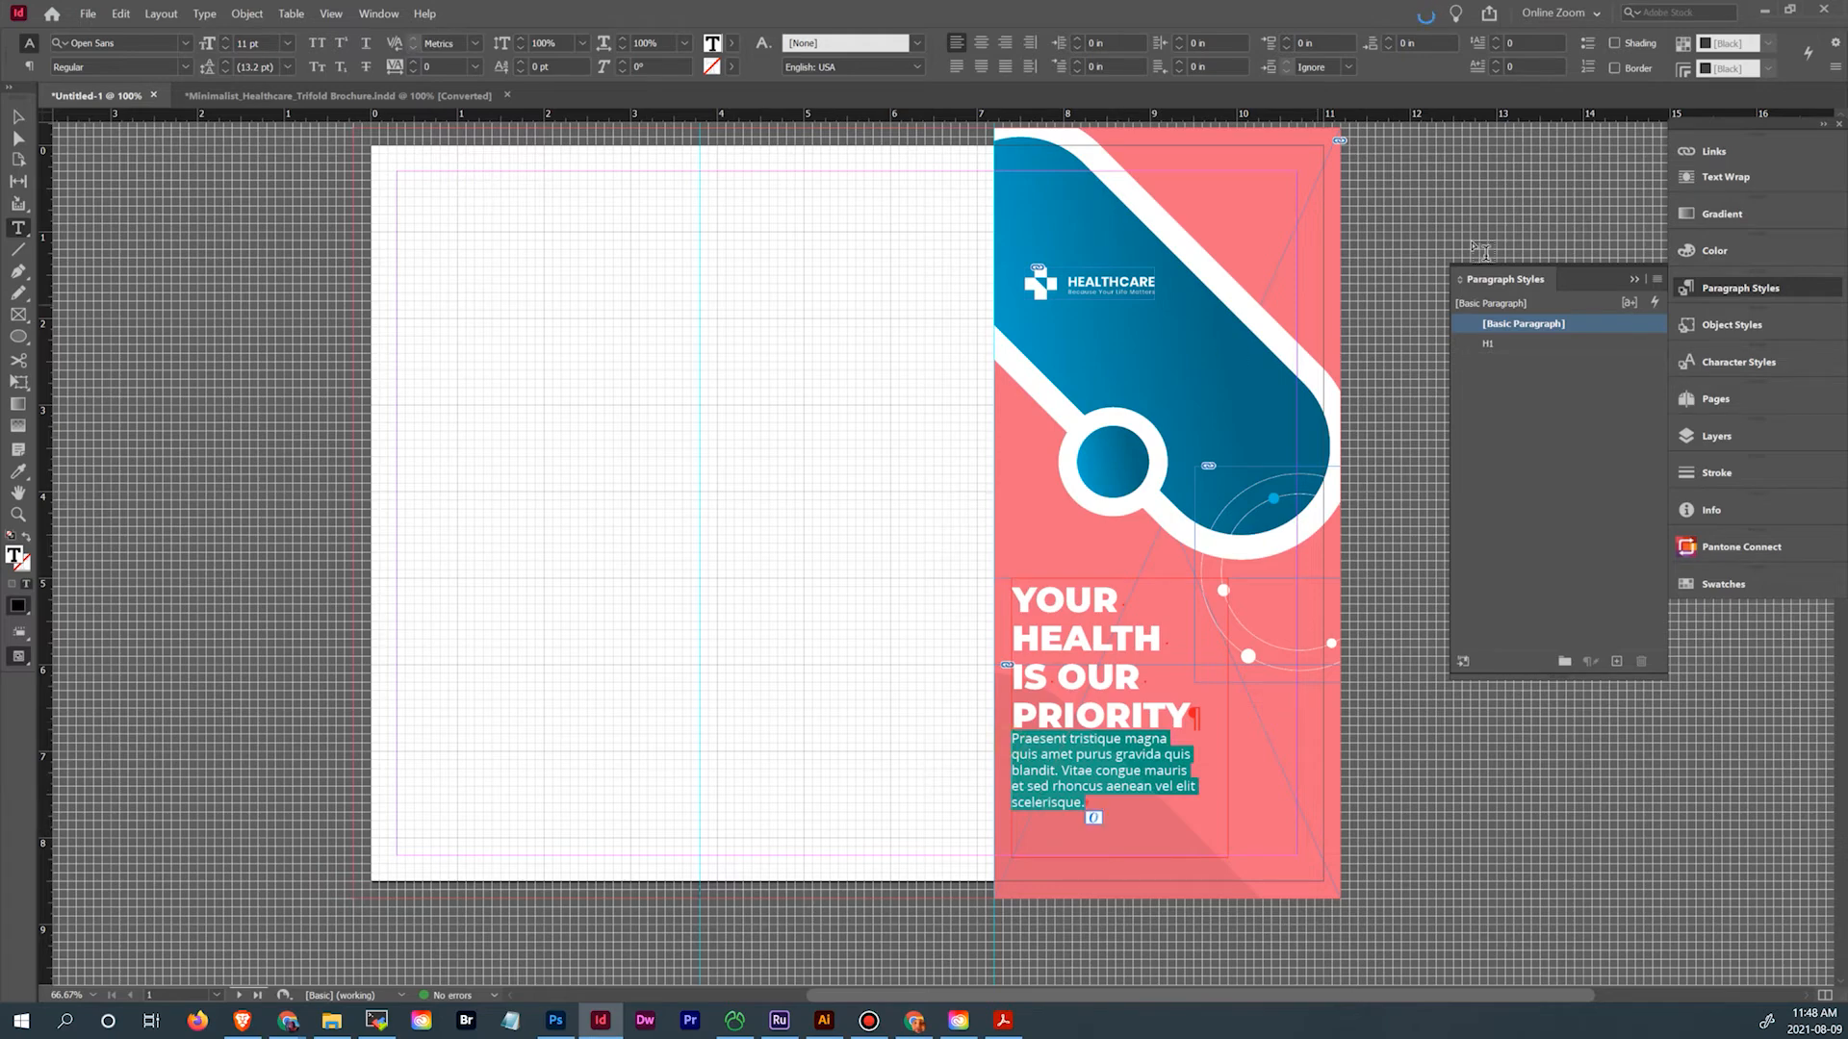
left_click(1752, 364)
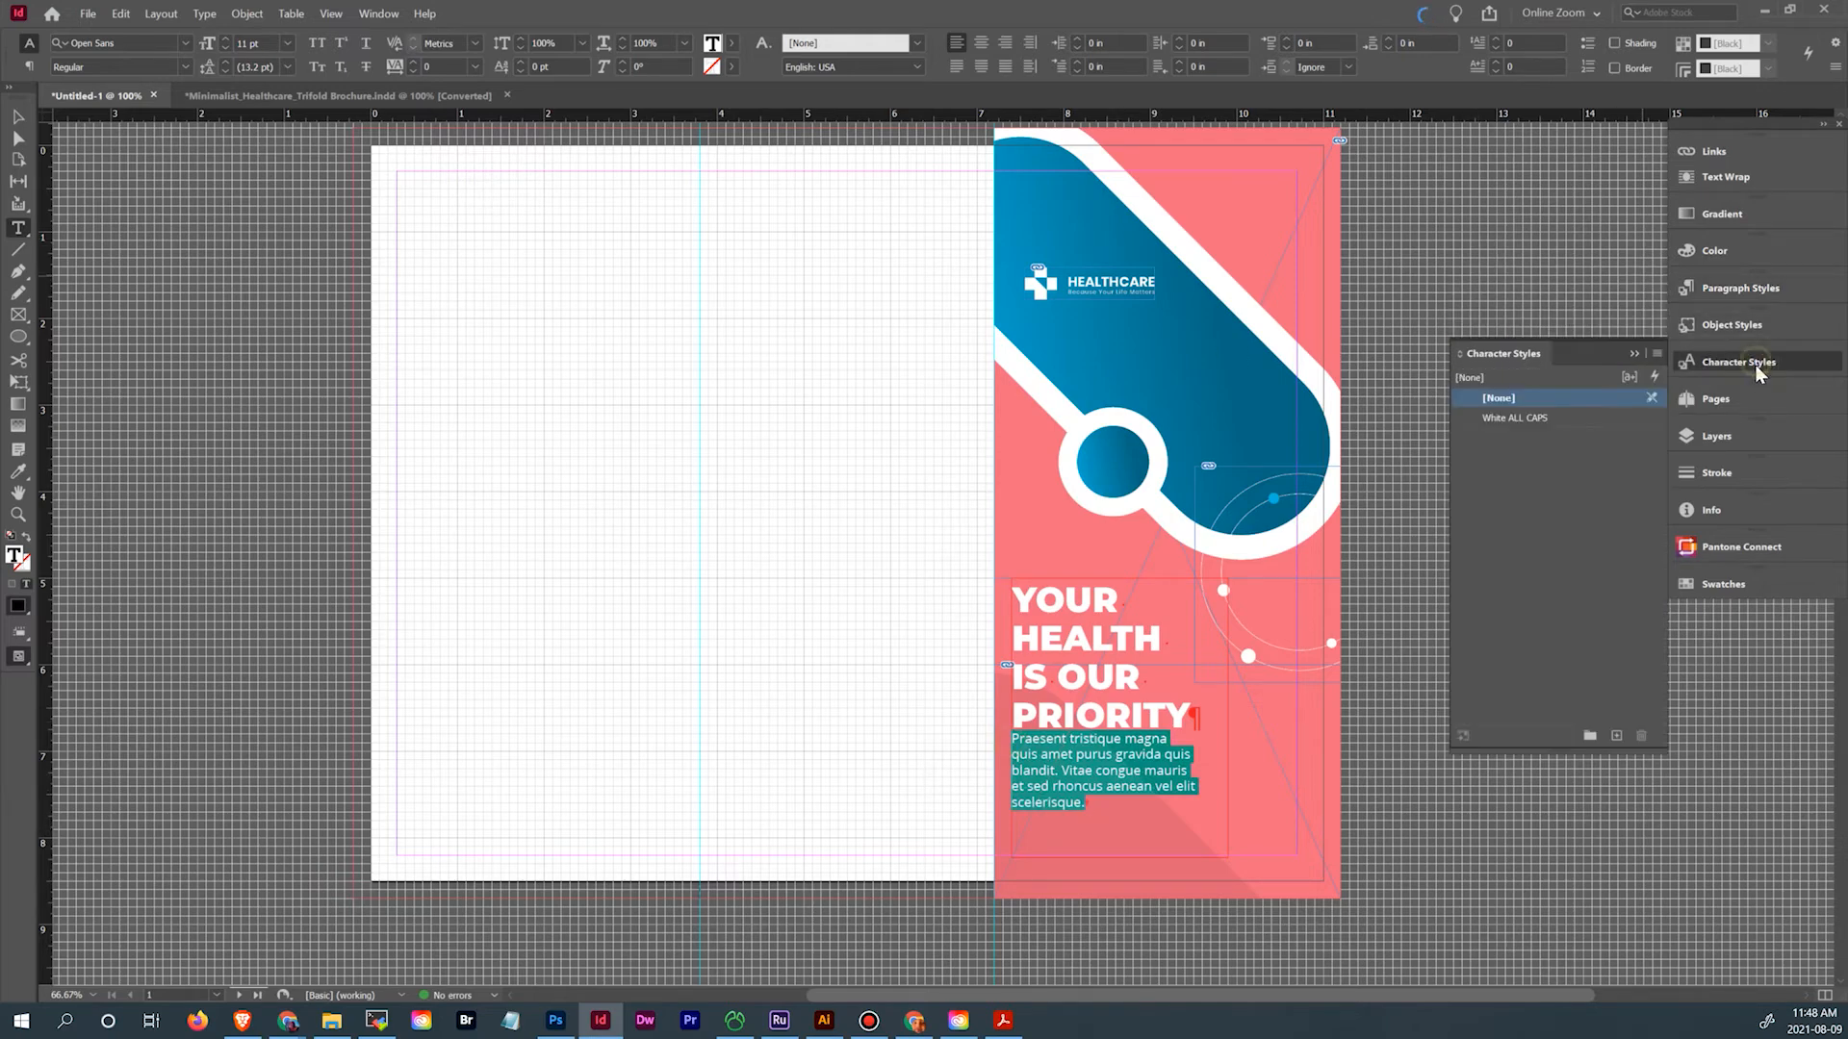
left_click(1657, 353)
left_click(1487, 362)
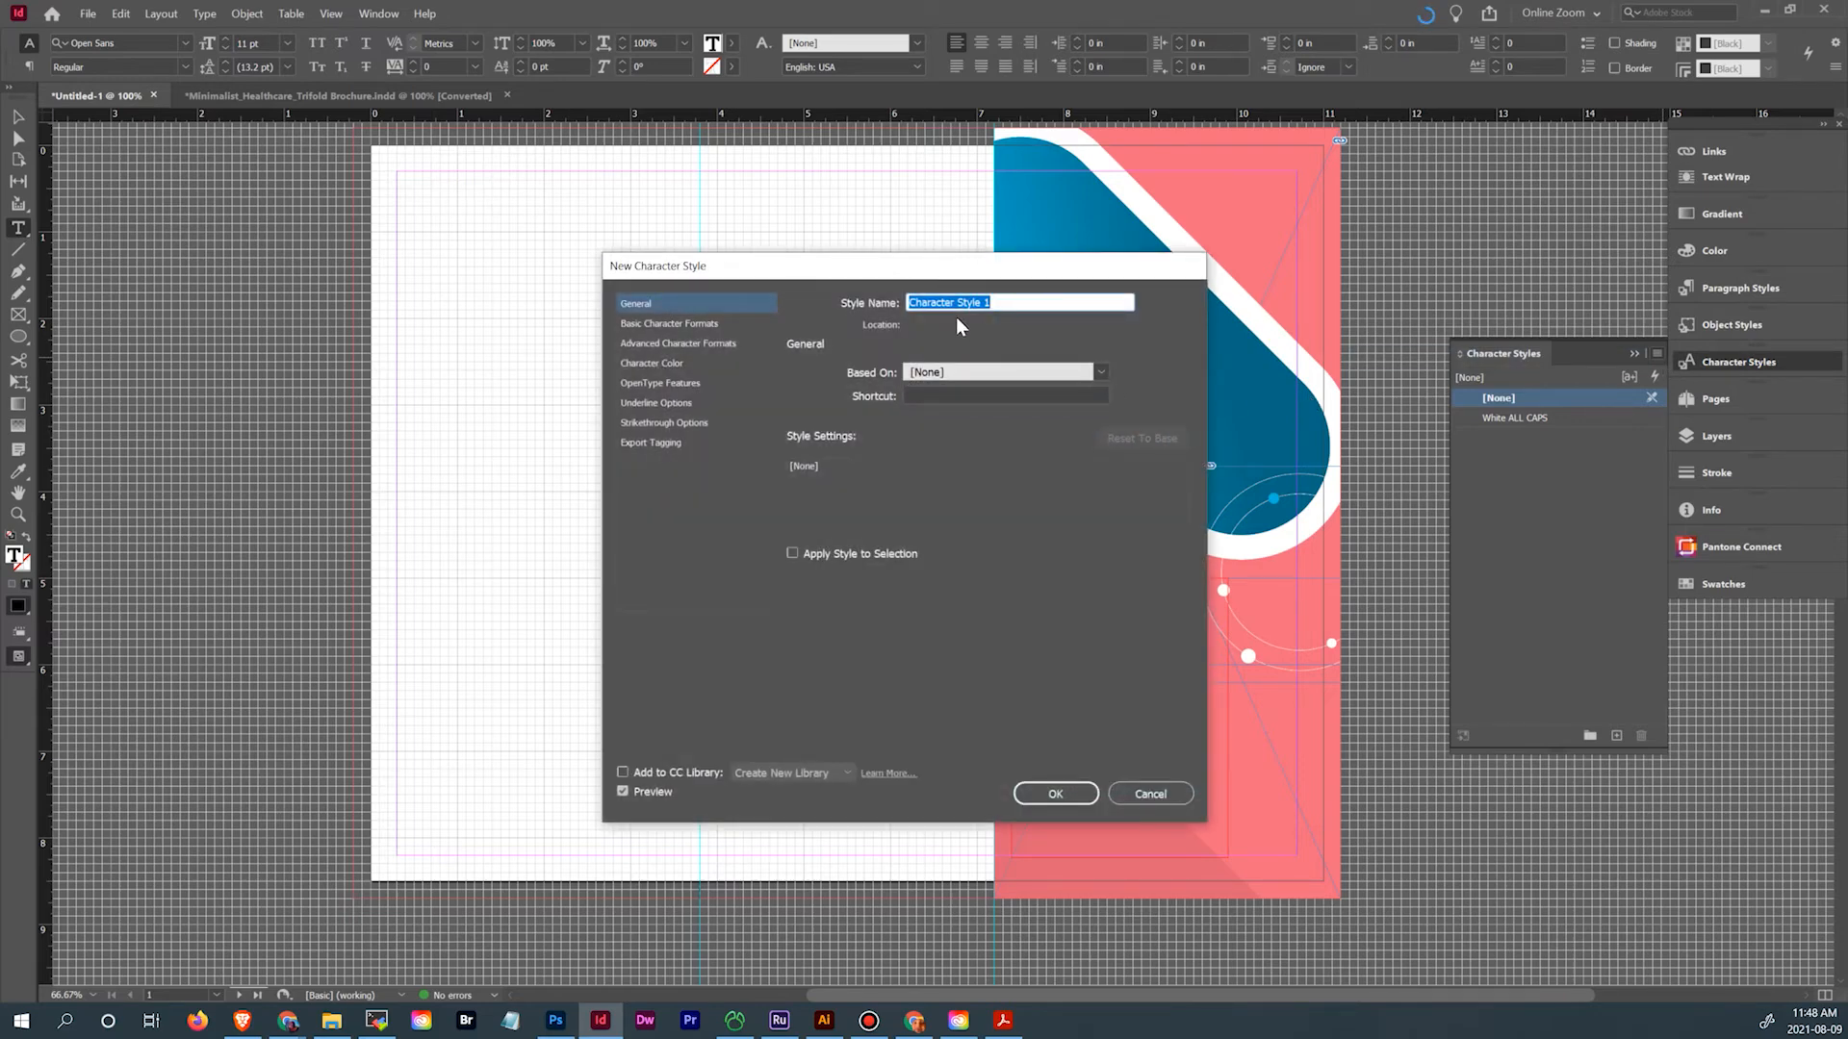
type("White")
left_click(651, 364)
left_click(967, 424)
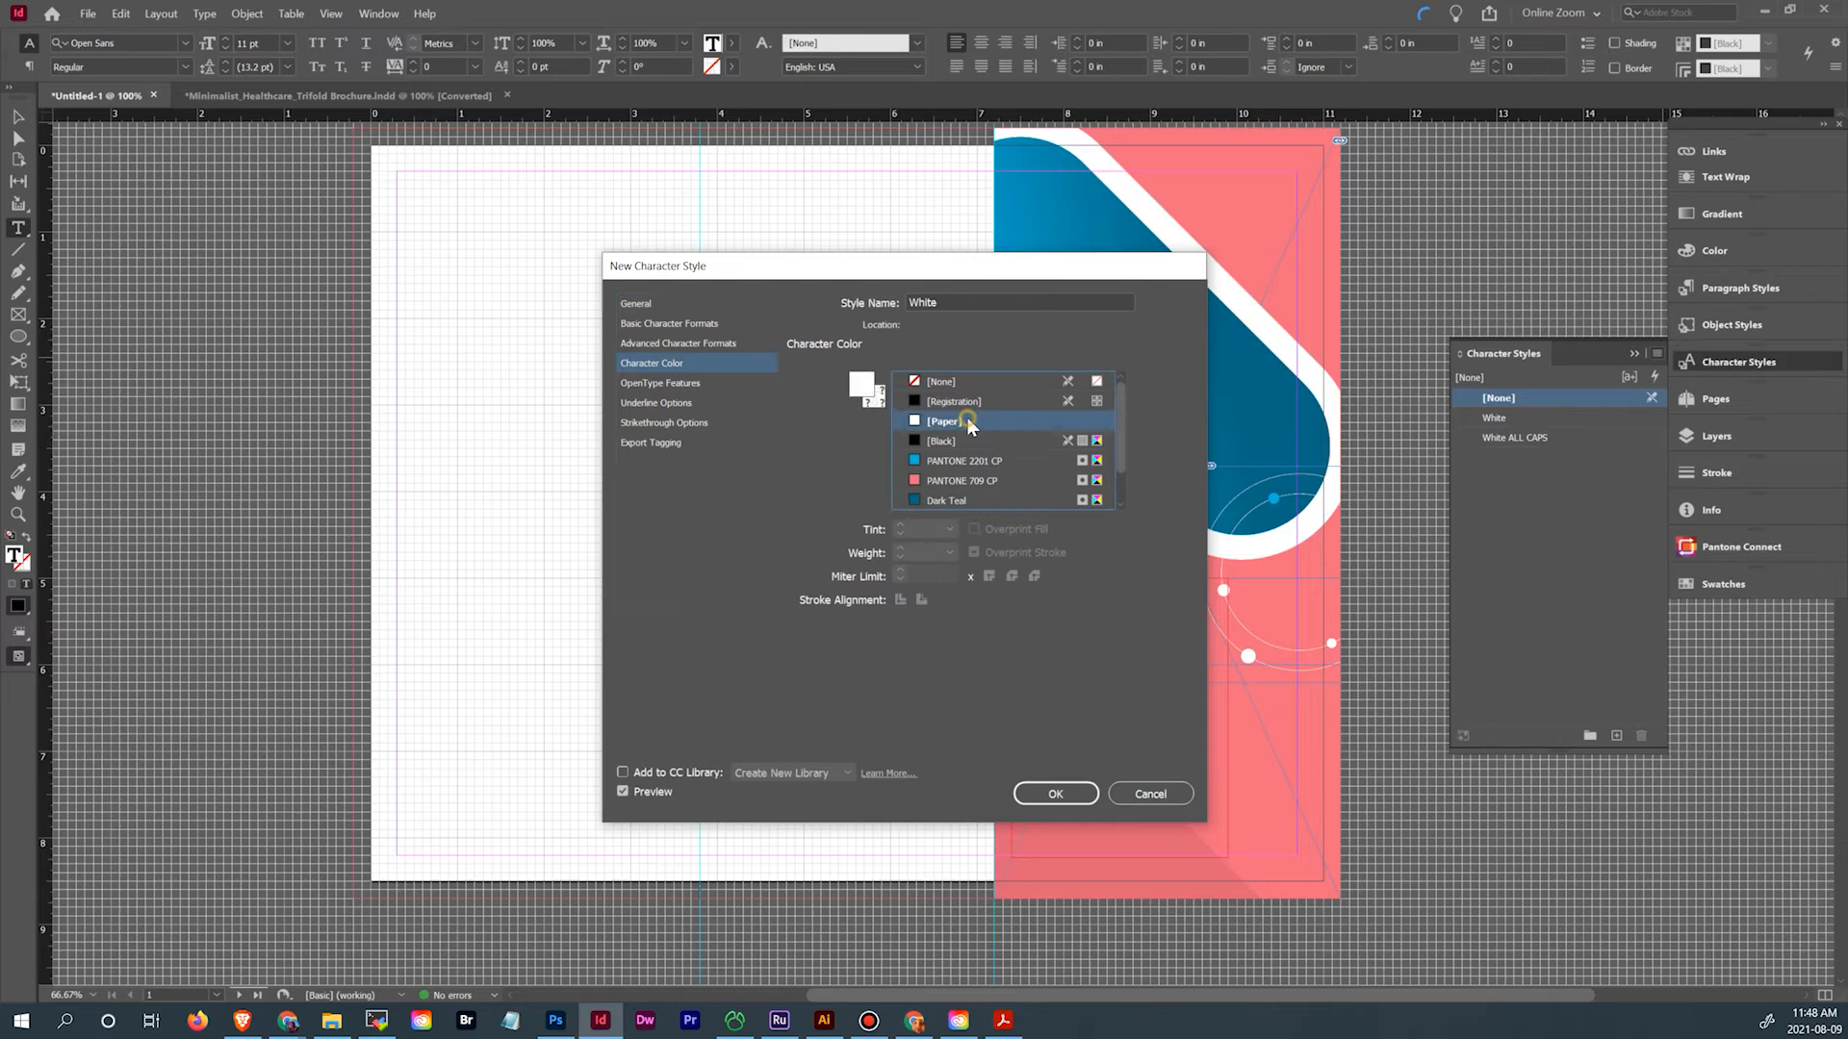
left_click(1054, 793)
Apply the White character style to the whole body paragraph below the cover heading
left_click(1062, 751)
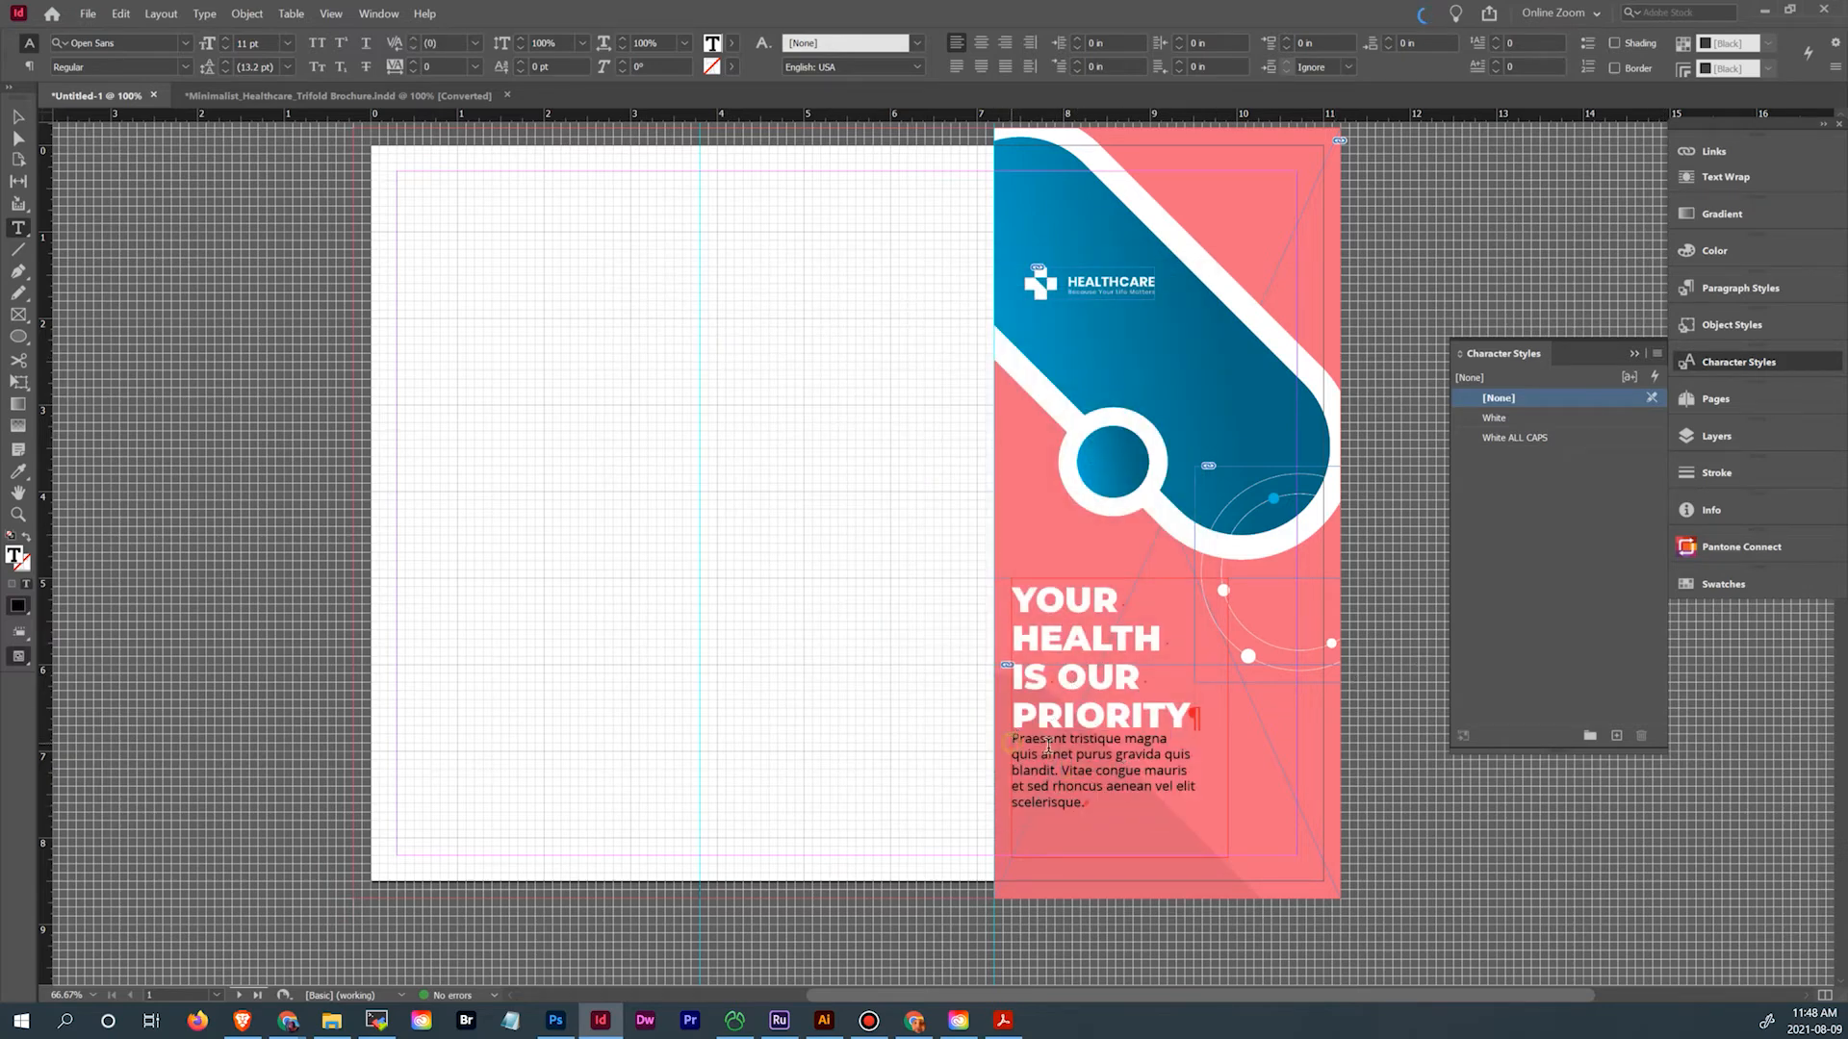
left_click_drag(1015, 739, 1092, 813)
left_click(1529, 416)
left_click(1057, 689)
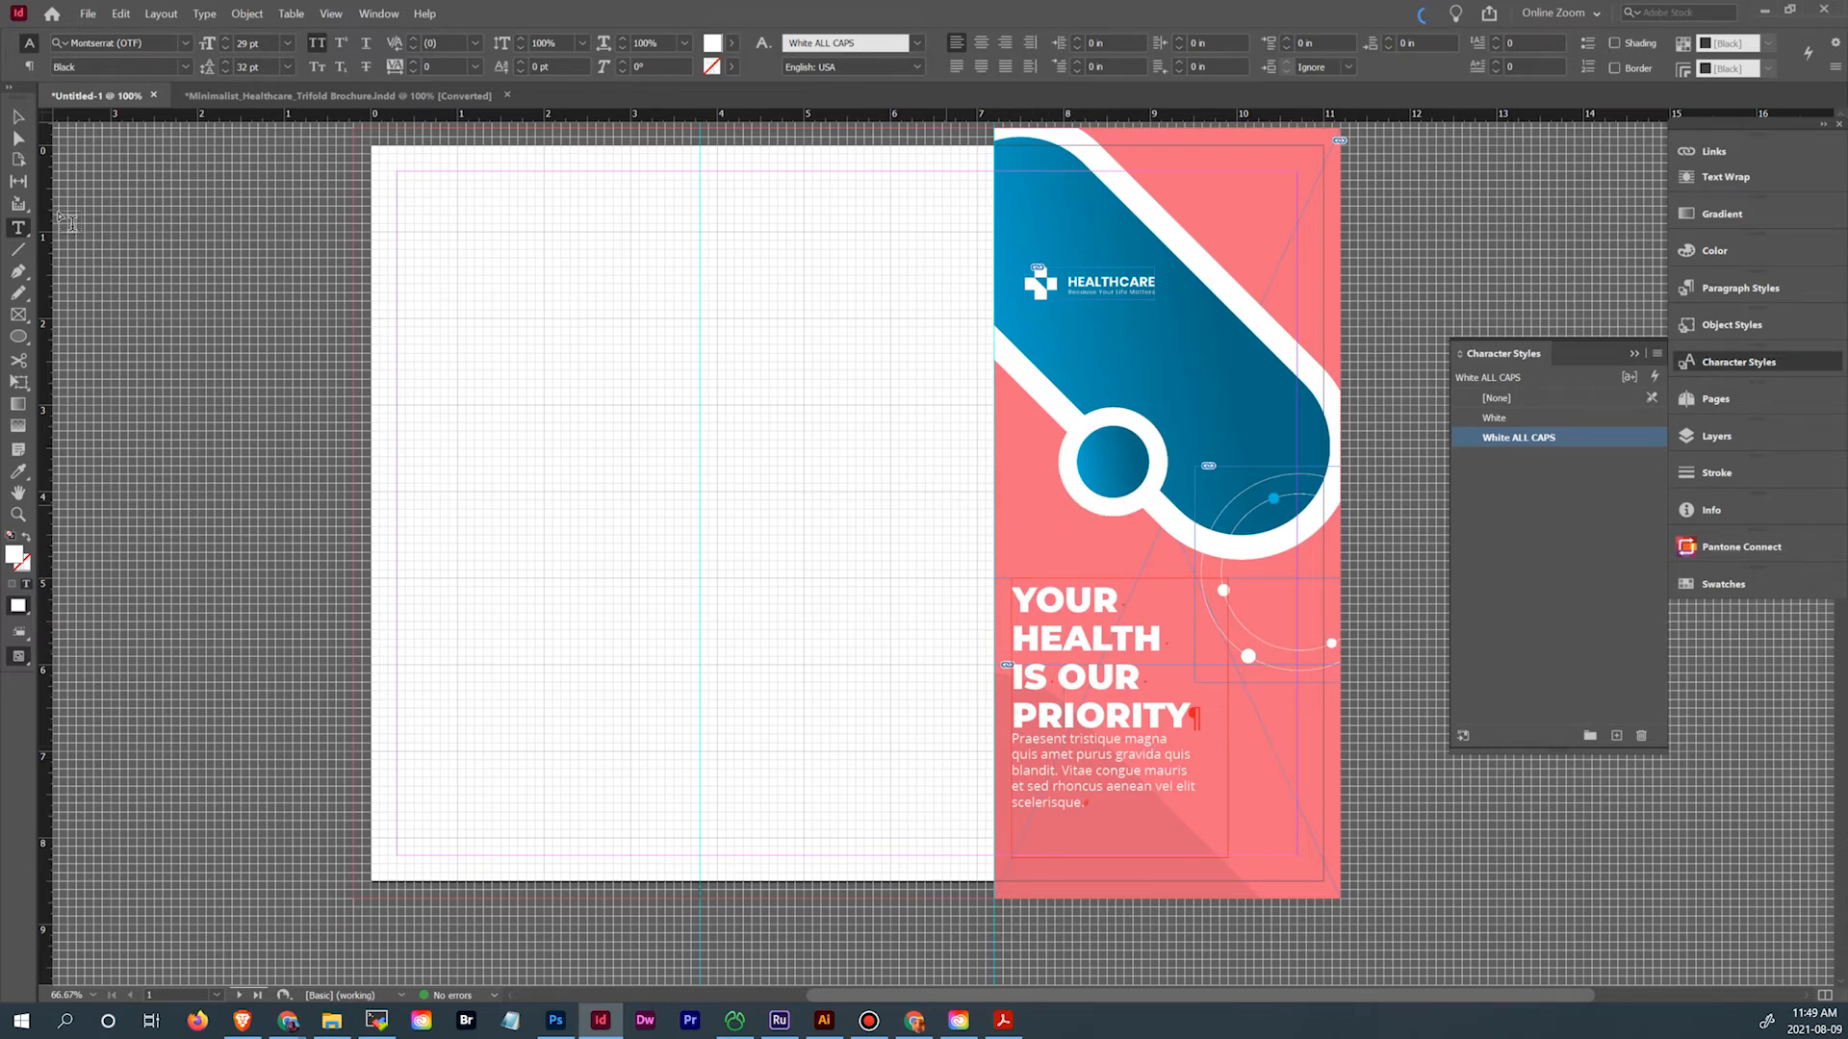
Shorten the cover heading's text frame to about 2.7 in high and move it up to about Y 5.75 in
left_click(23, 121)
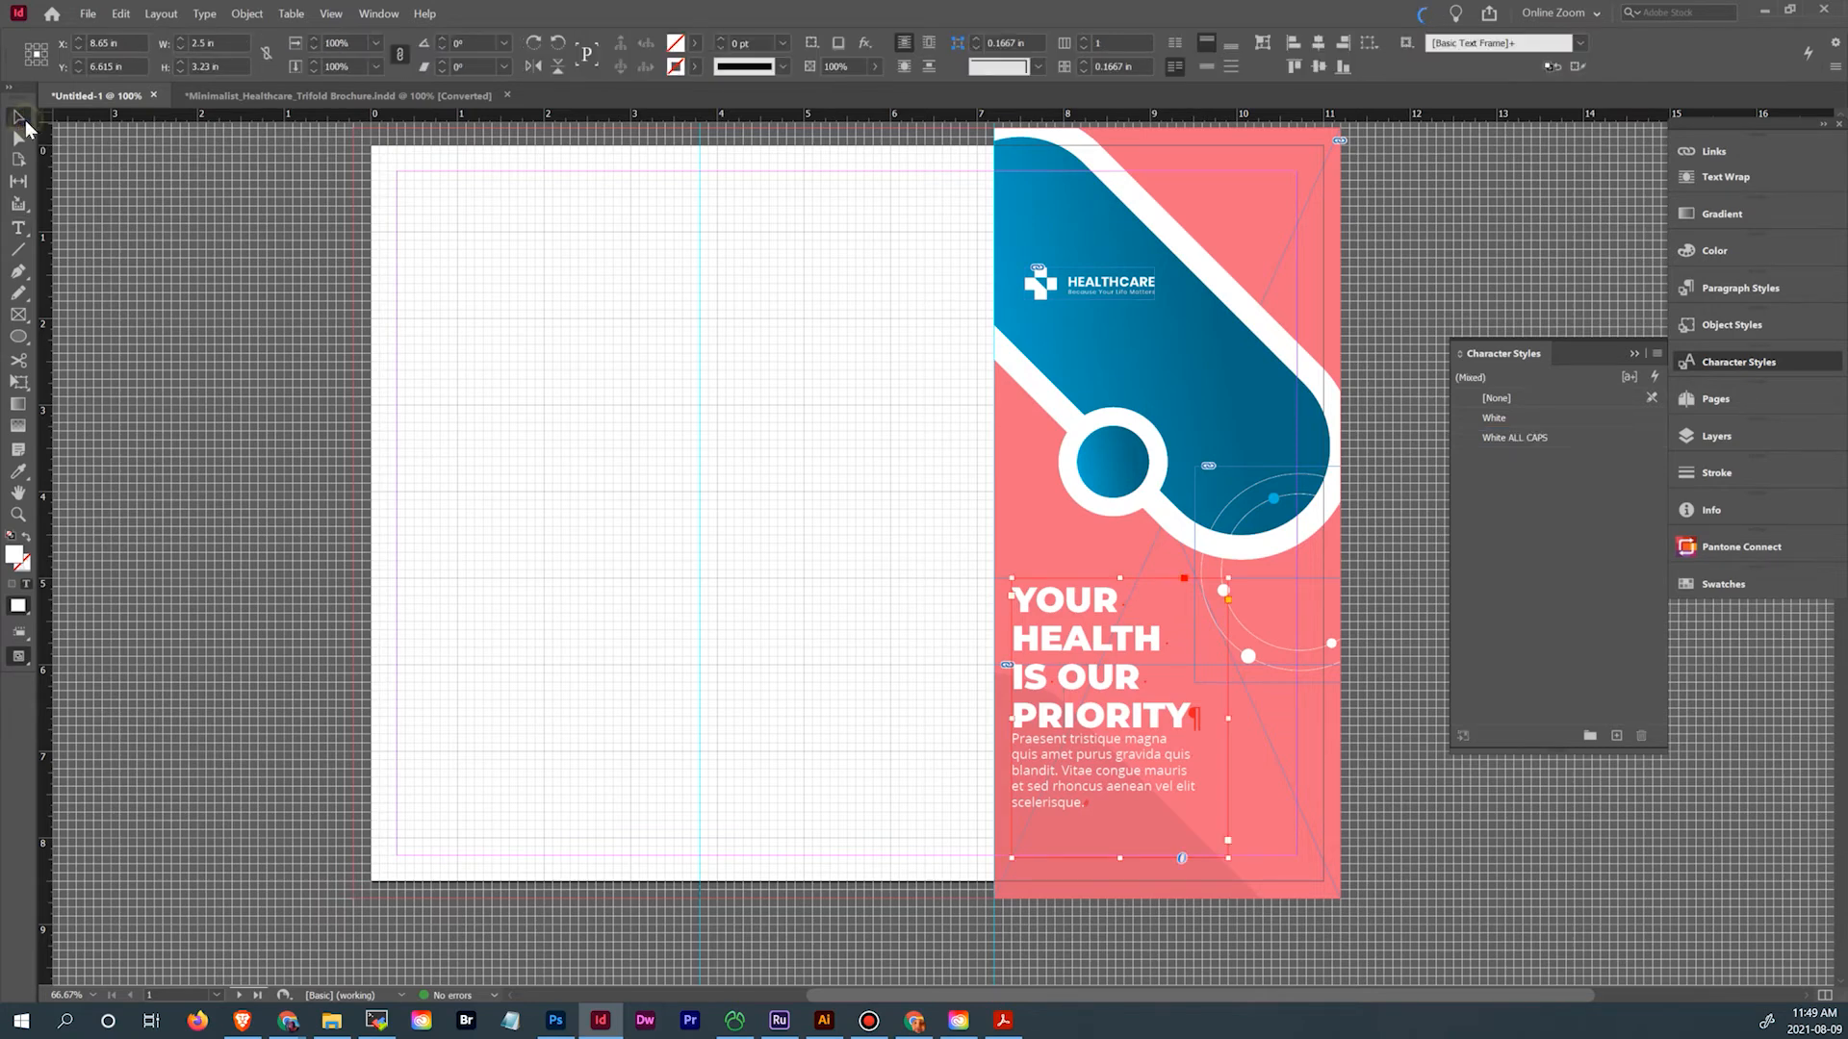
left_click(1152, 468)
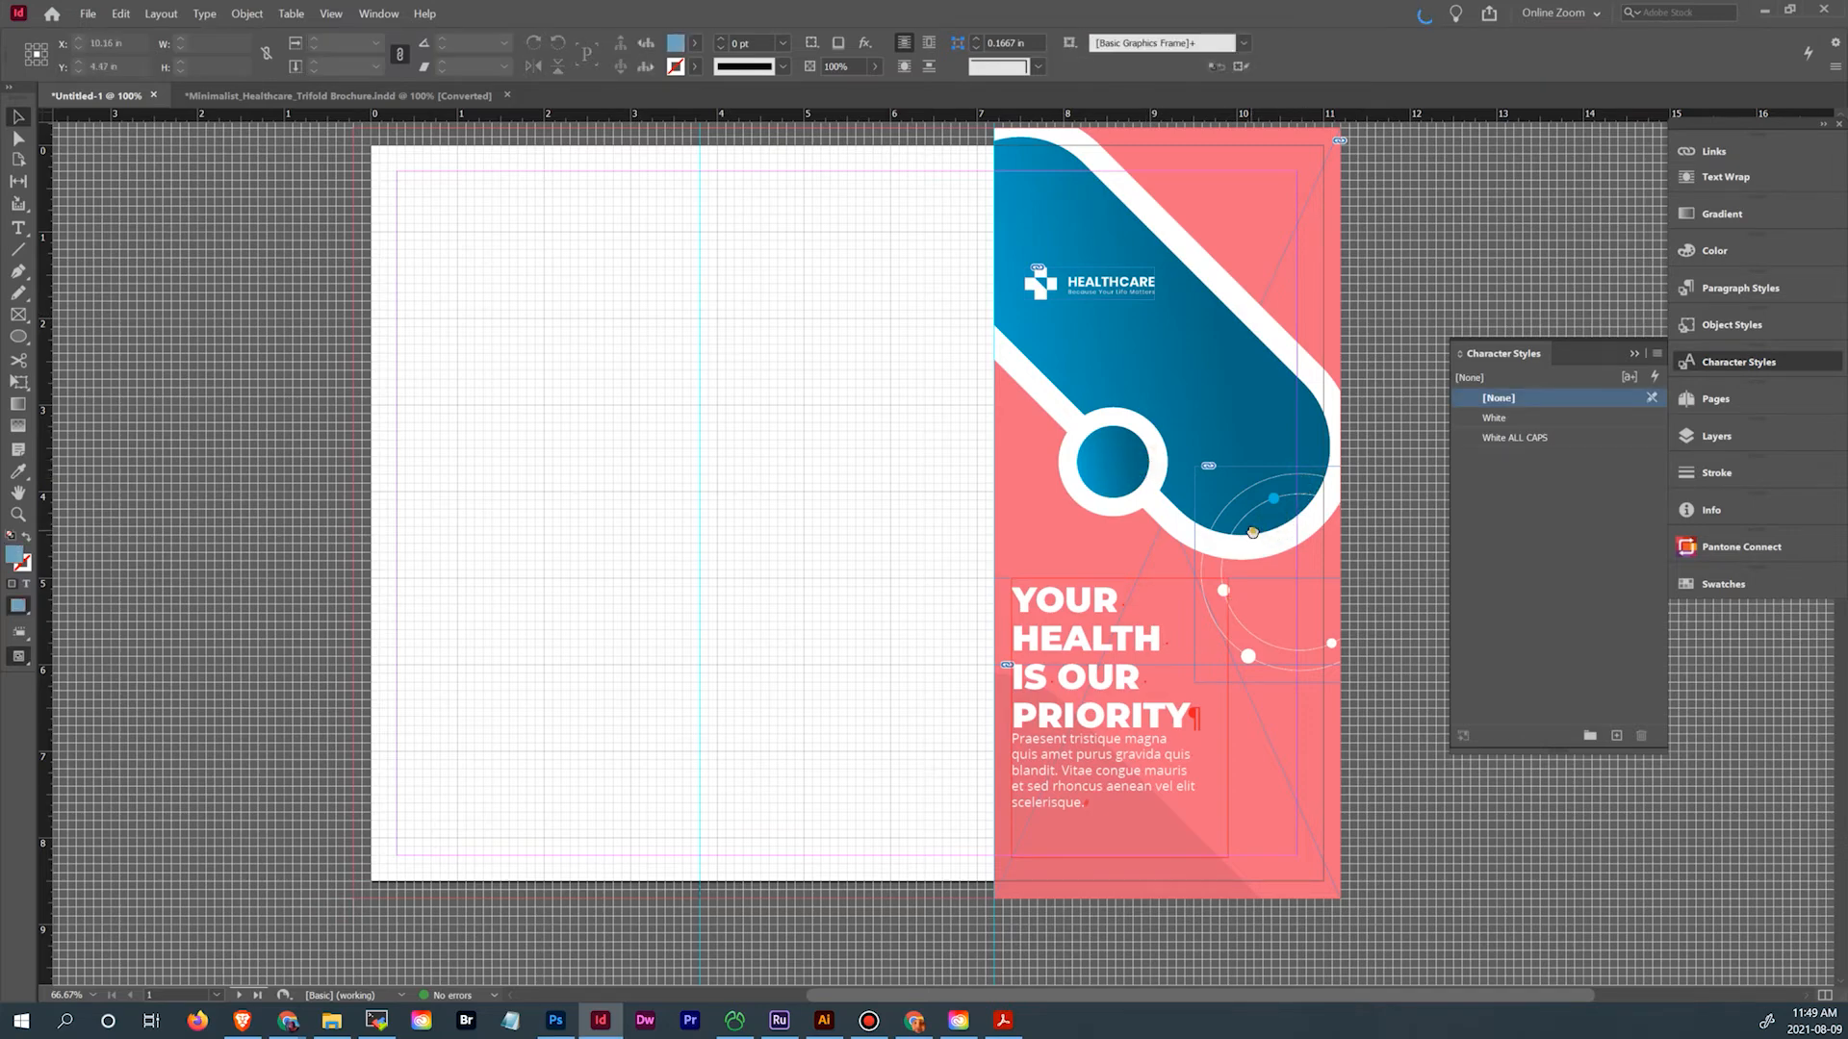
left_click_drag(1253, 532, 1161, 340)
left_click(1104, 604)
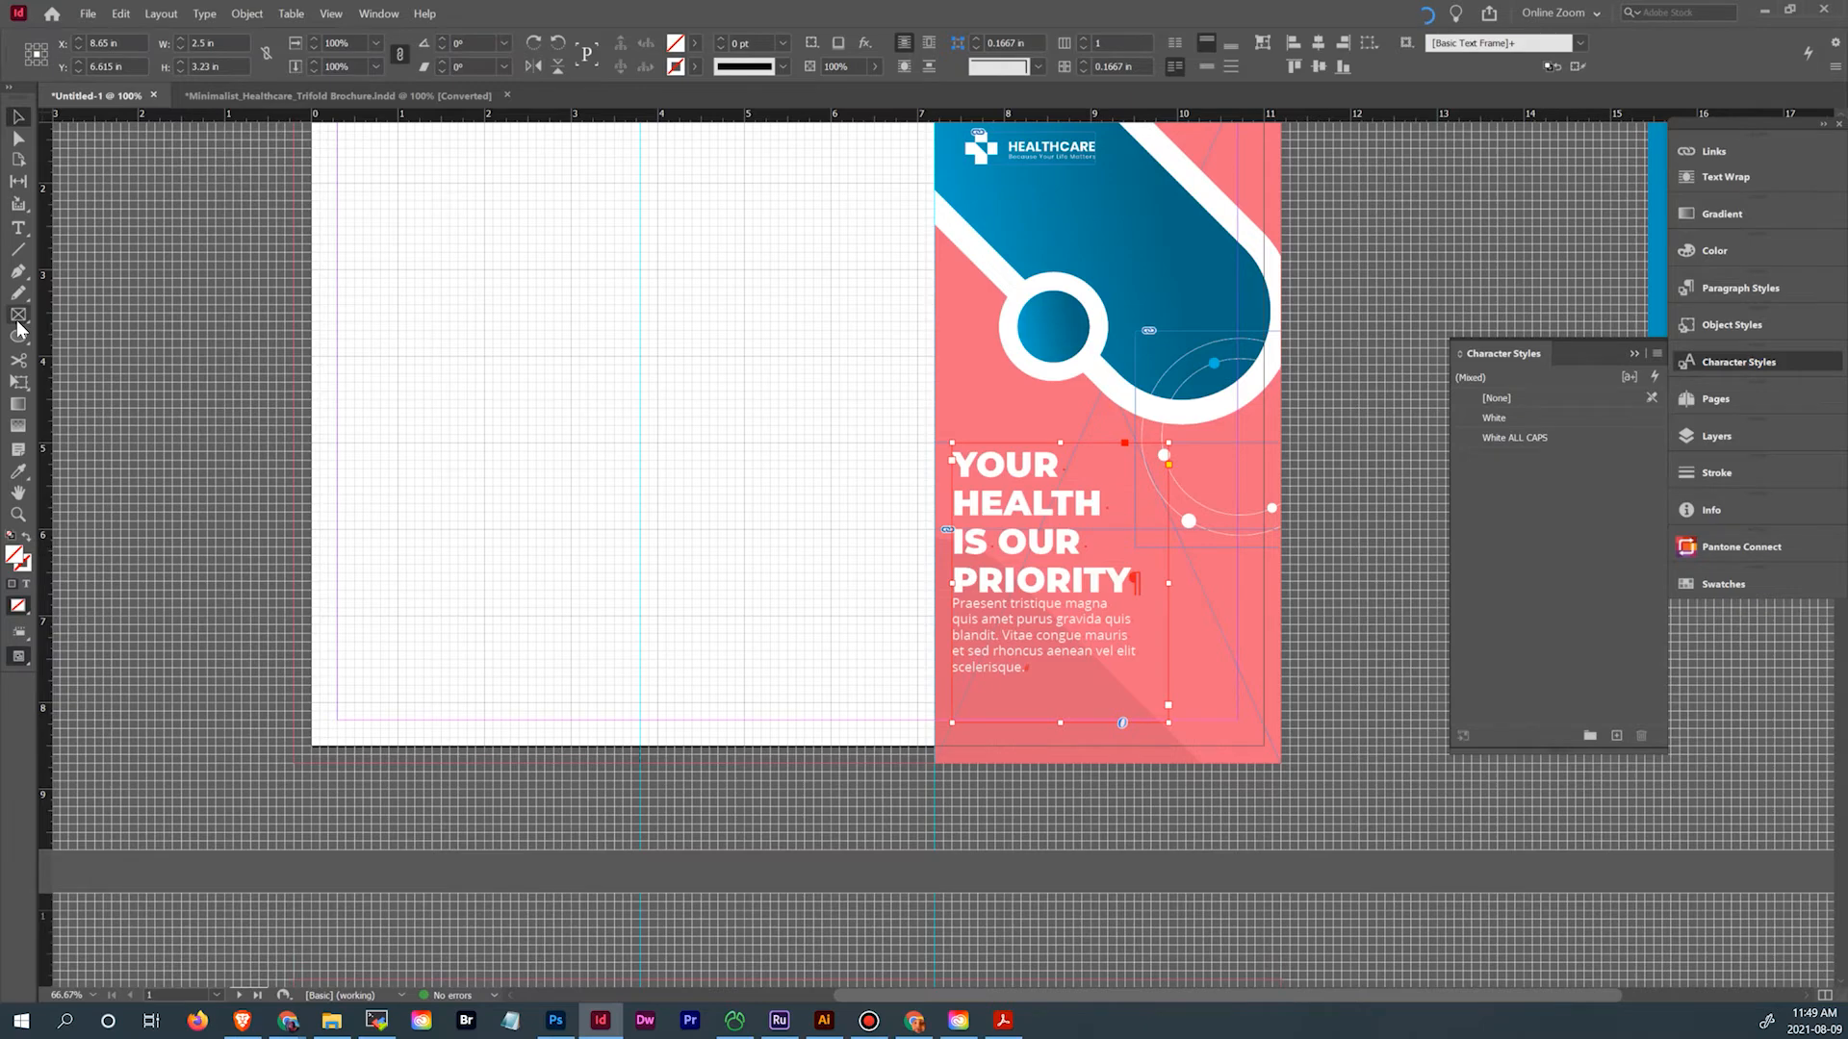
left_click(390, 96)
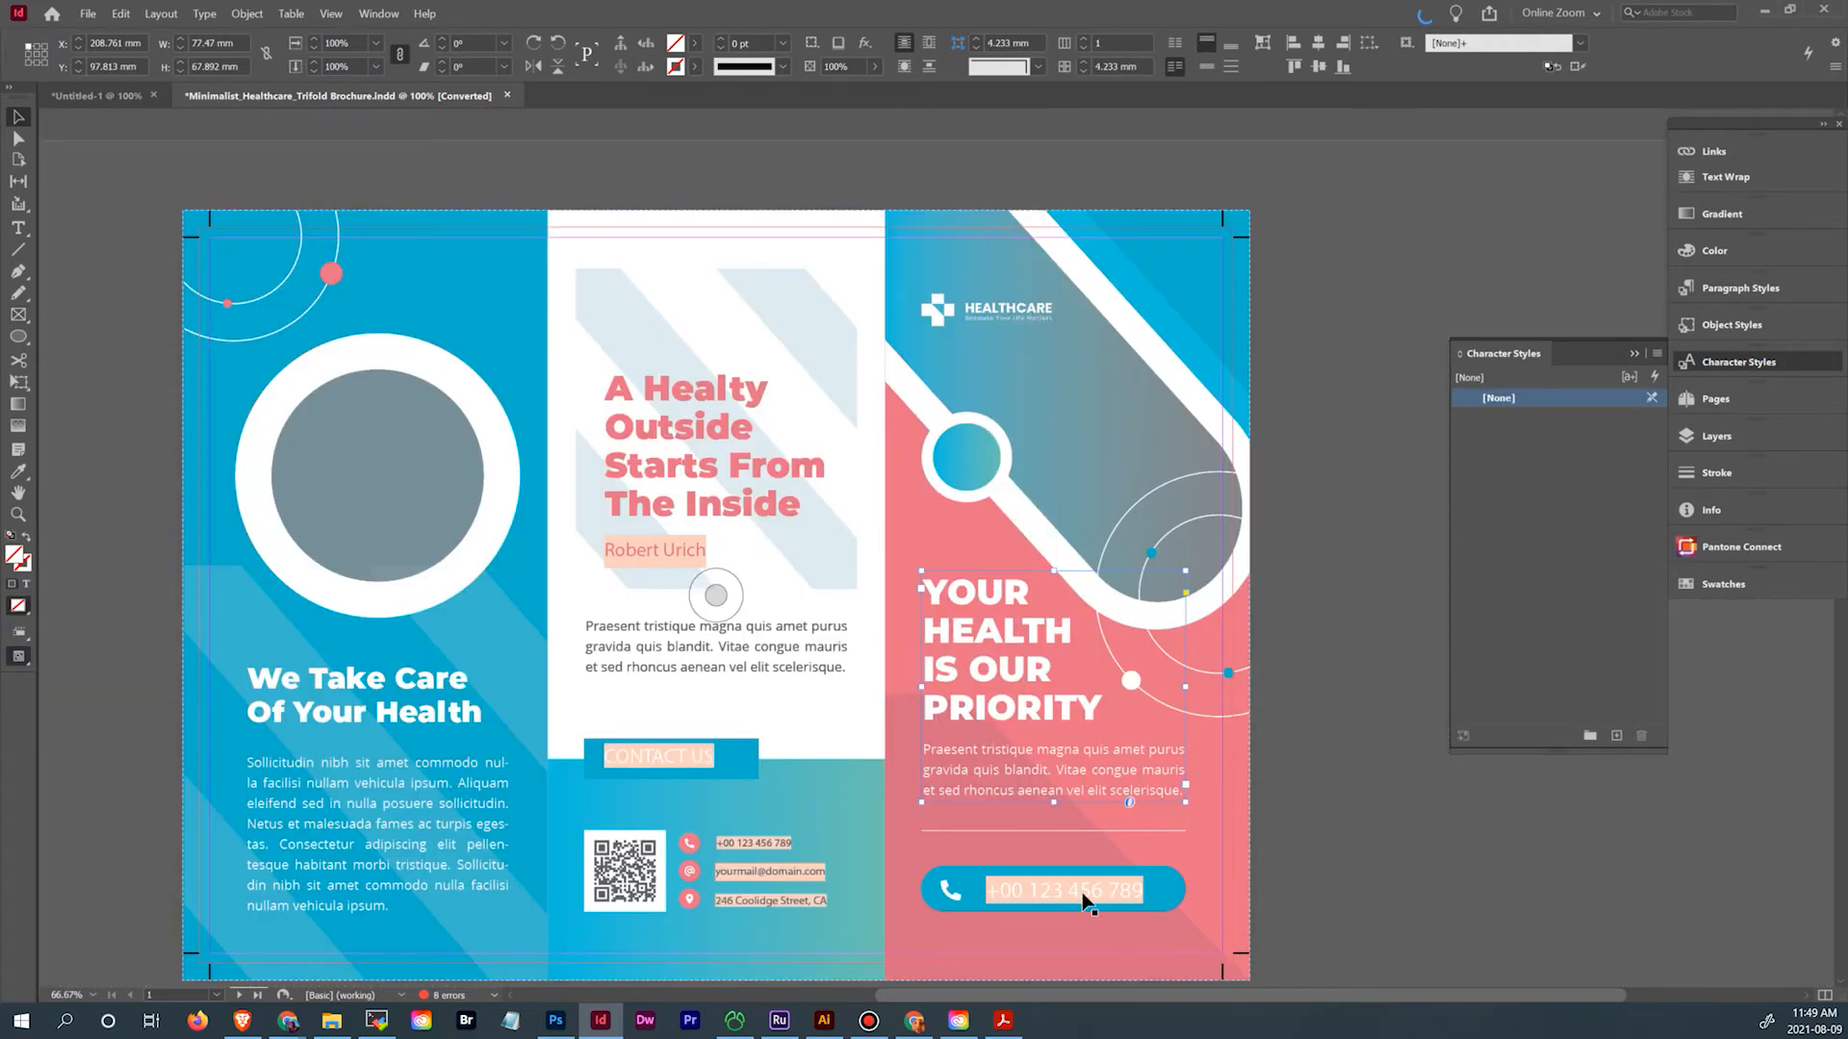
left_click(96, 96)
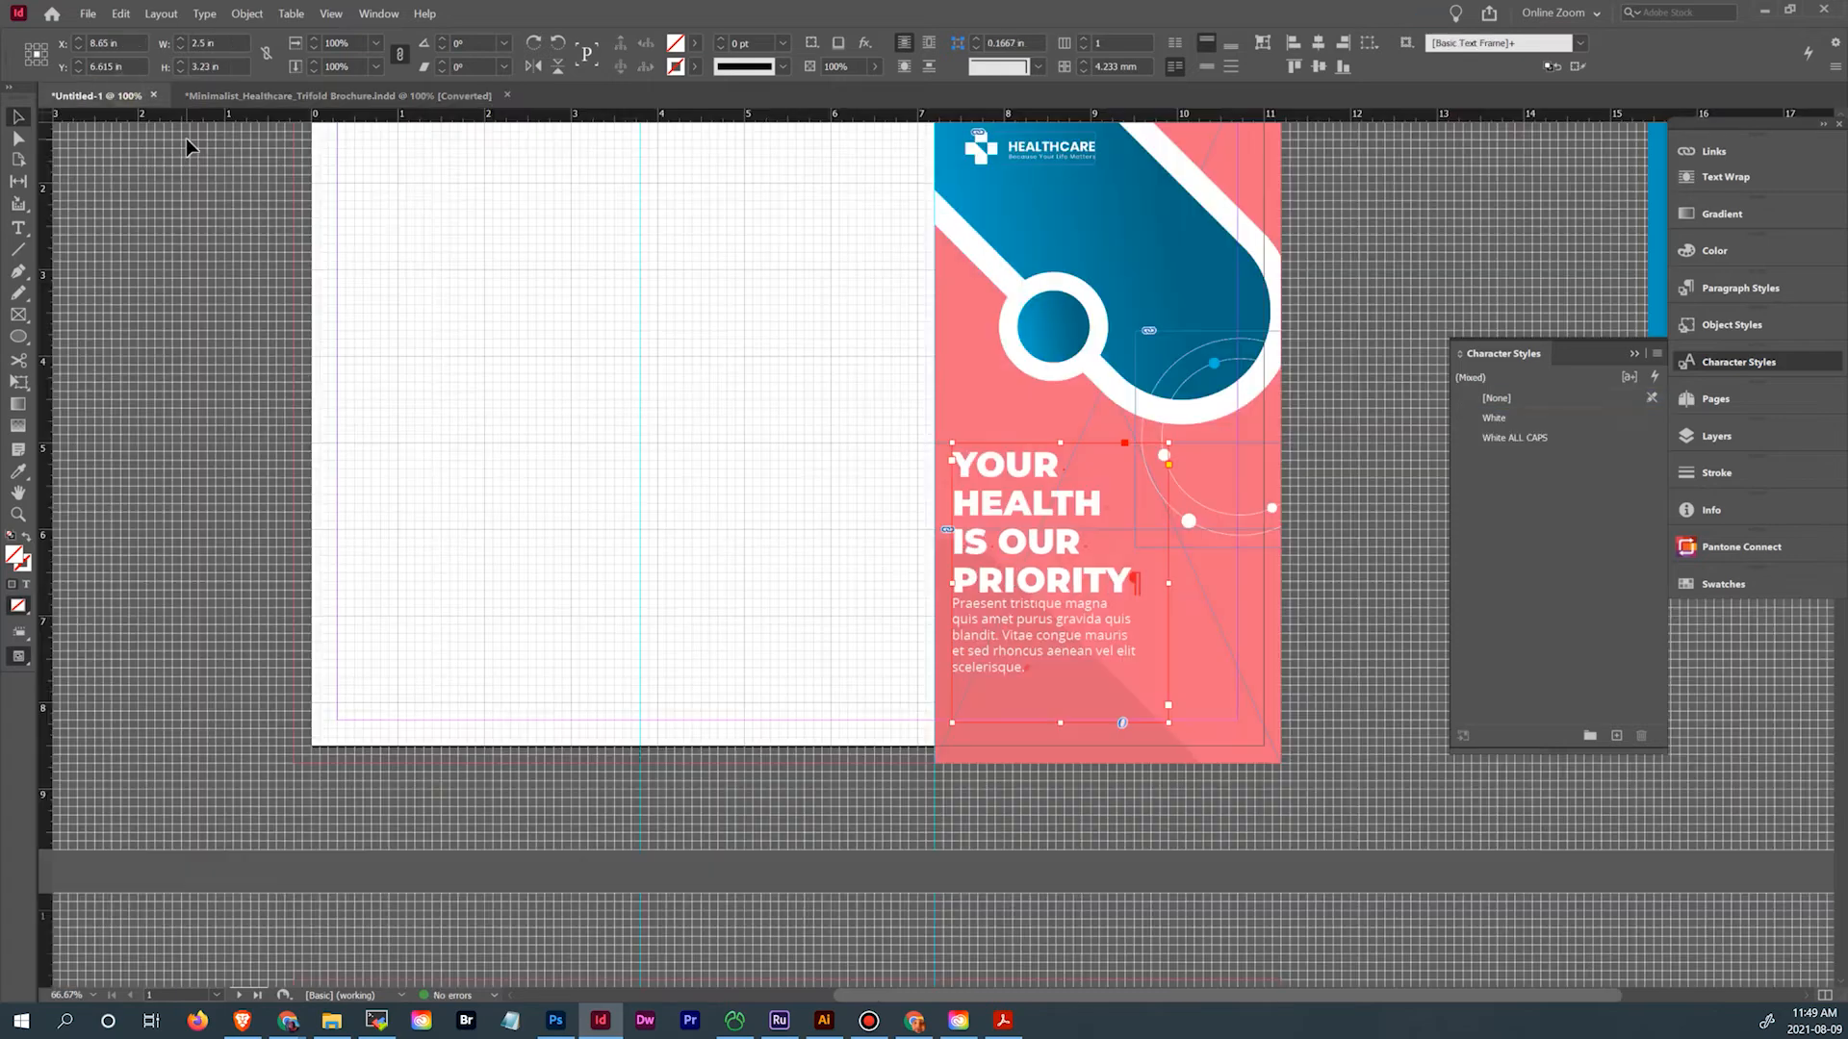
left_click(19, 228)
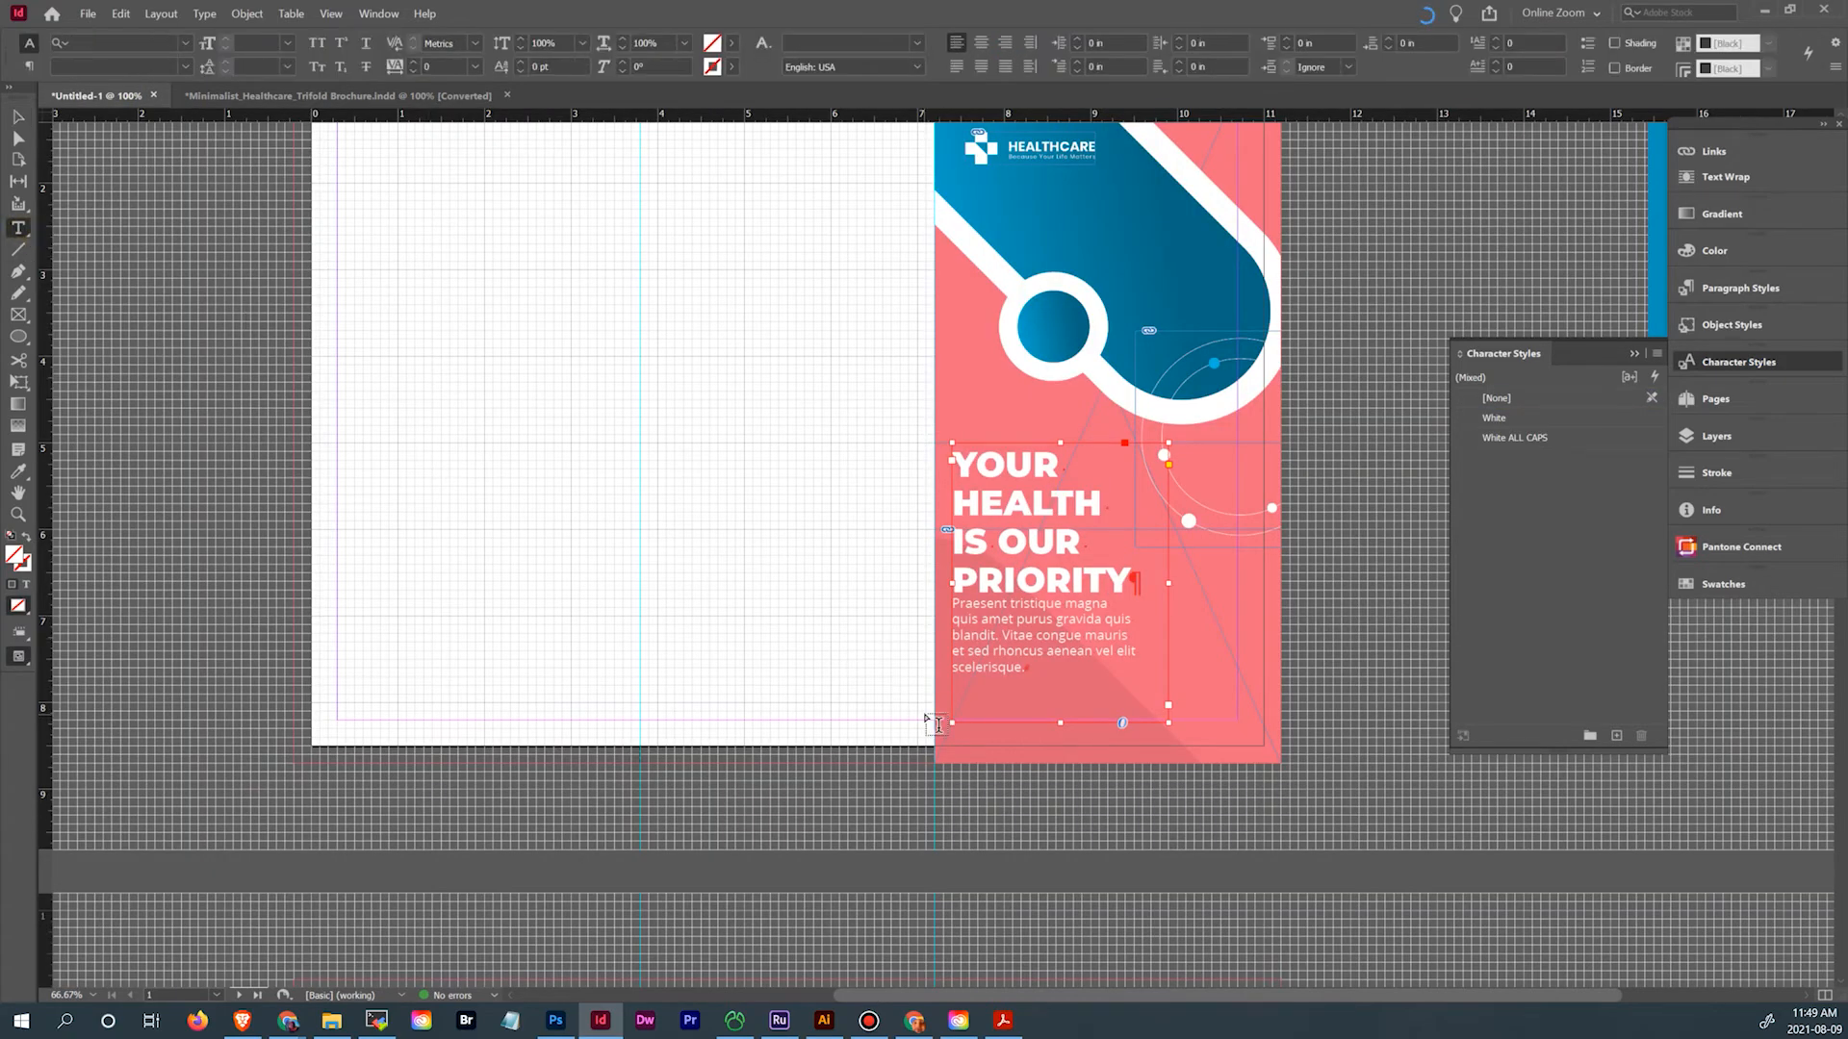
left_click(18, 116)
left_click_drag(1061, 722, 1061, 676)
left_click_drag(1057, 579, 1048, 530)
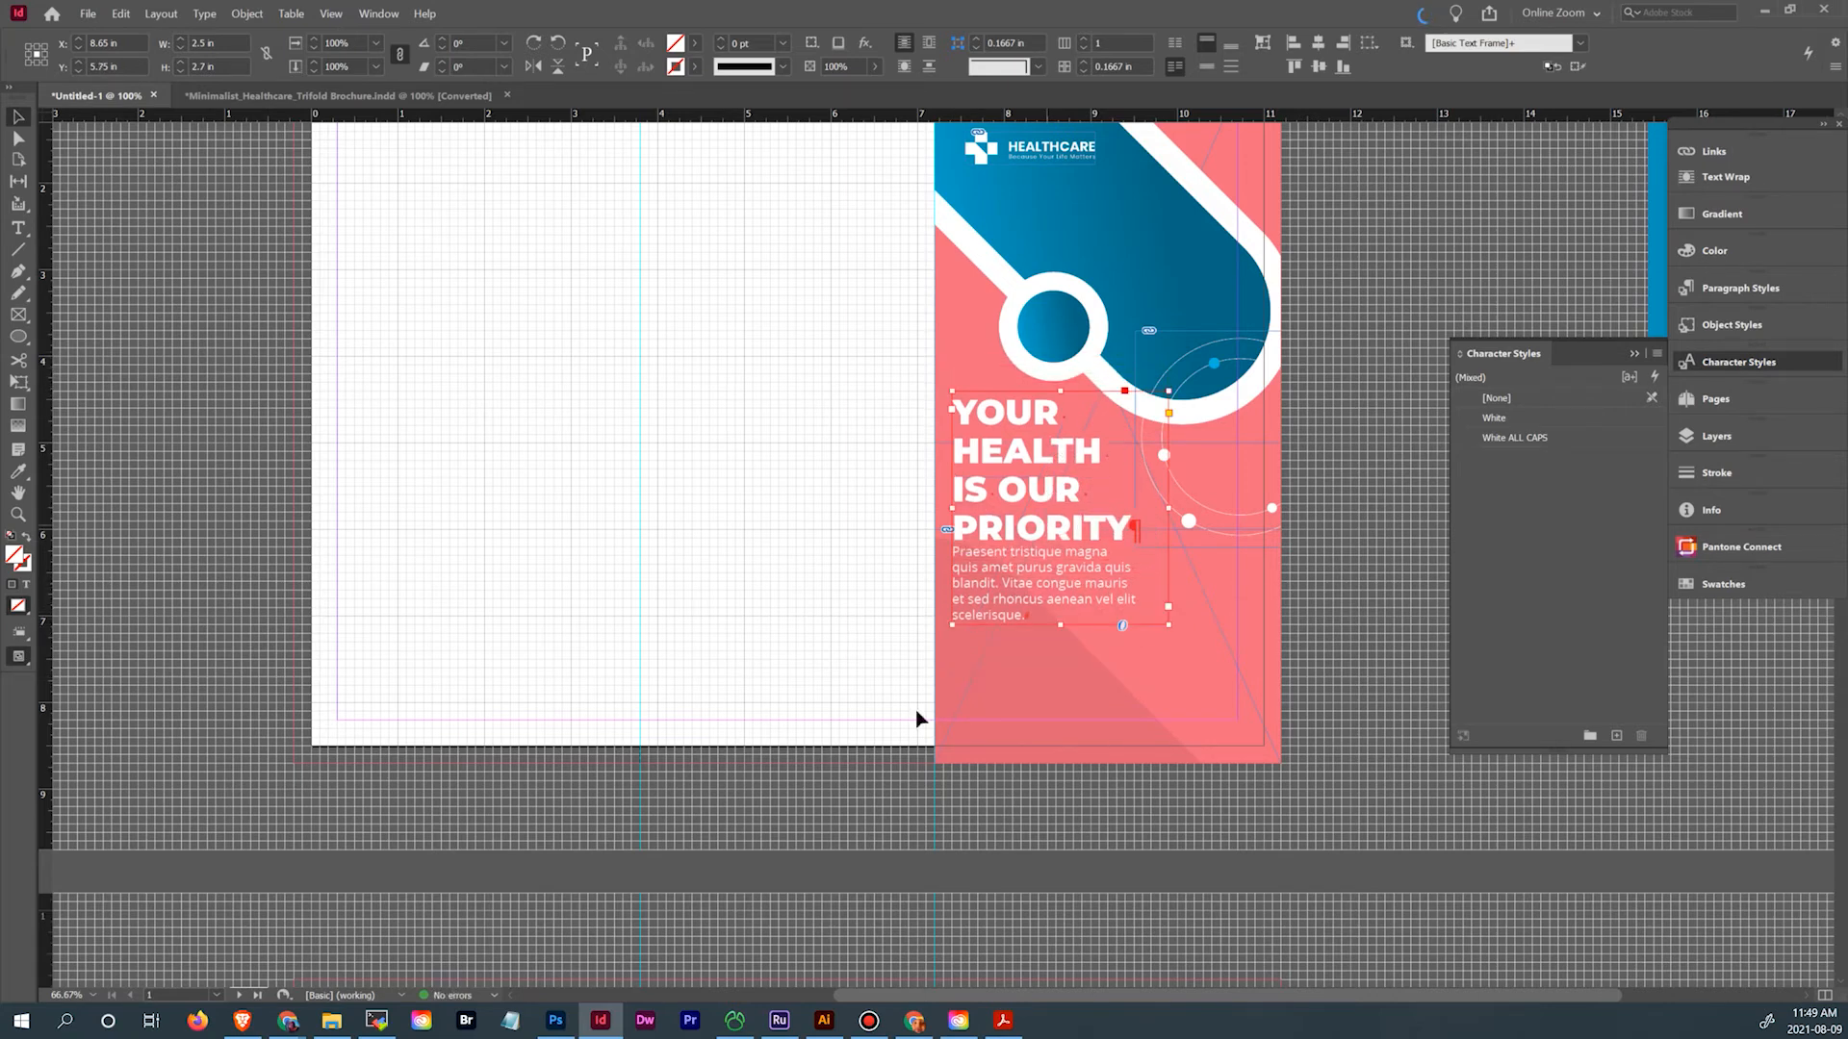
left_click(870, 689)
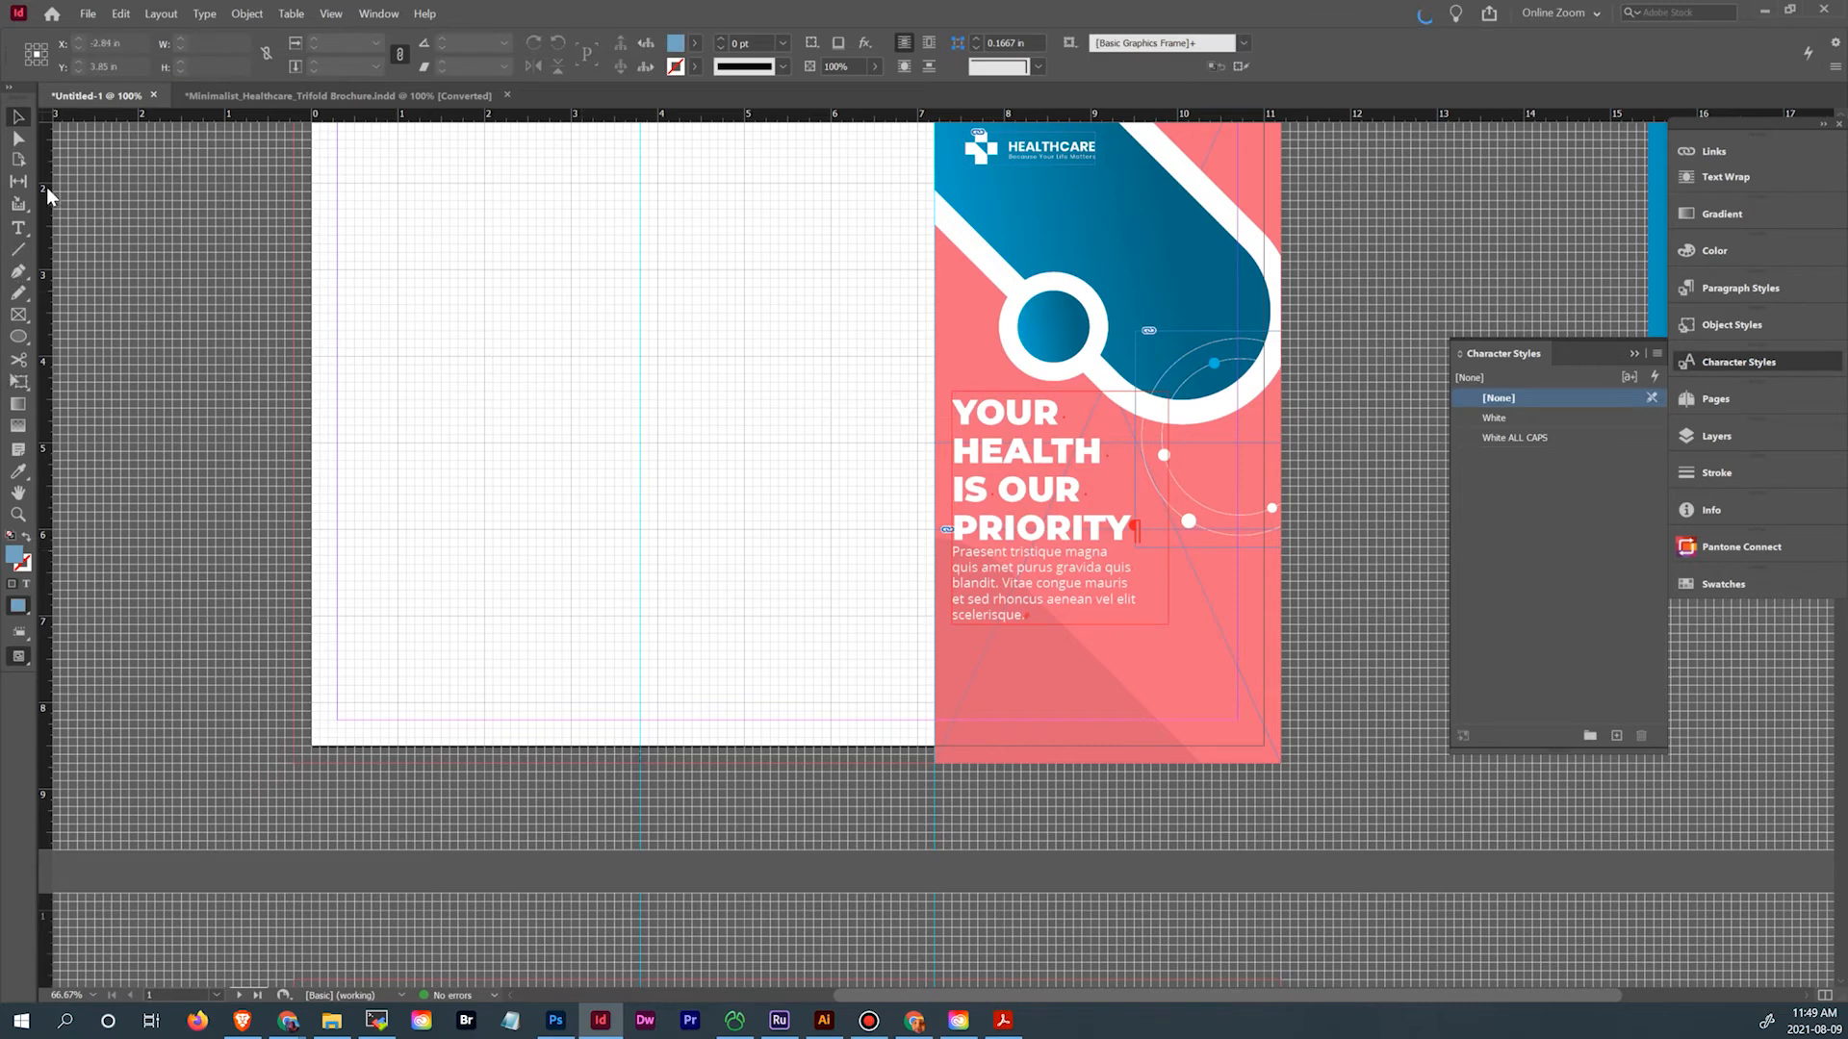
Draw a wide text frame below the cover's body text, reaching the page margin, and apply the [Basic Paragraph] style
left_click(18, 228)
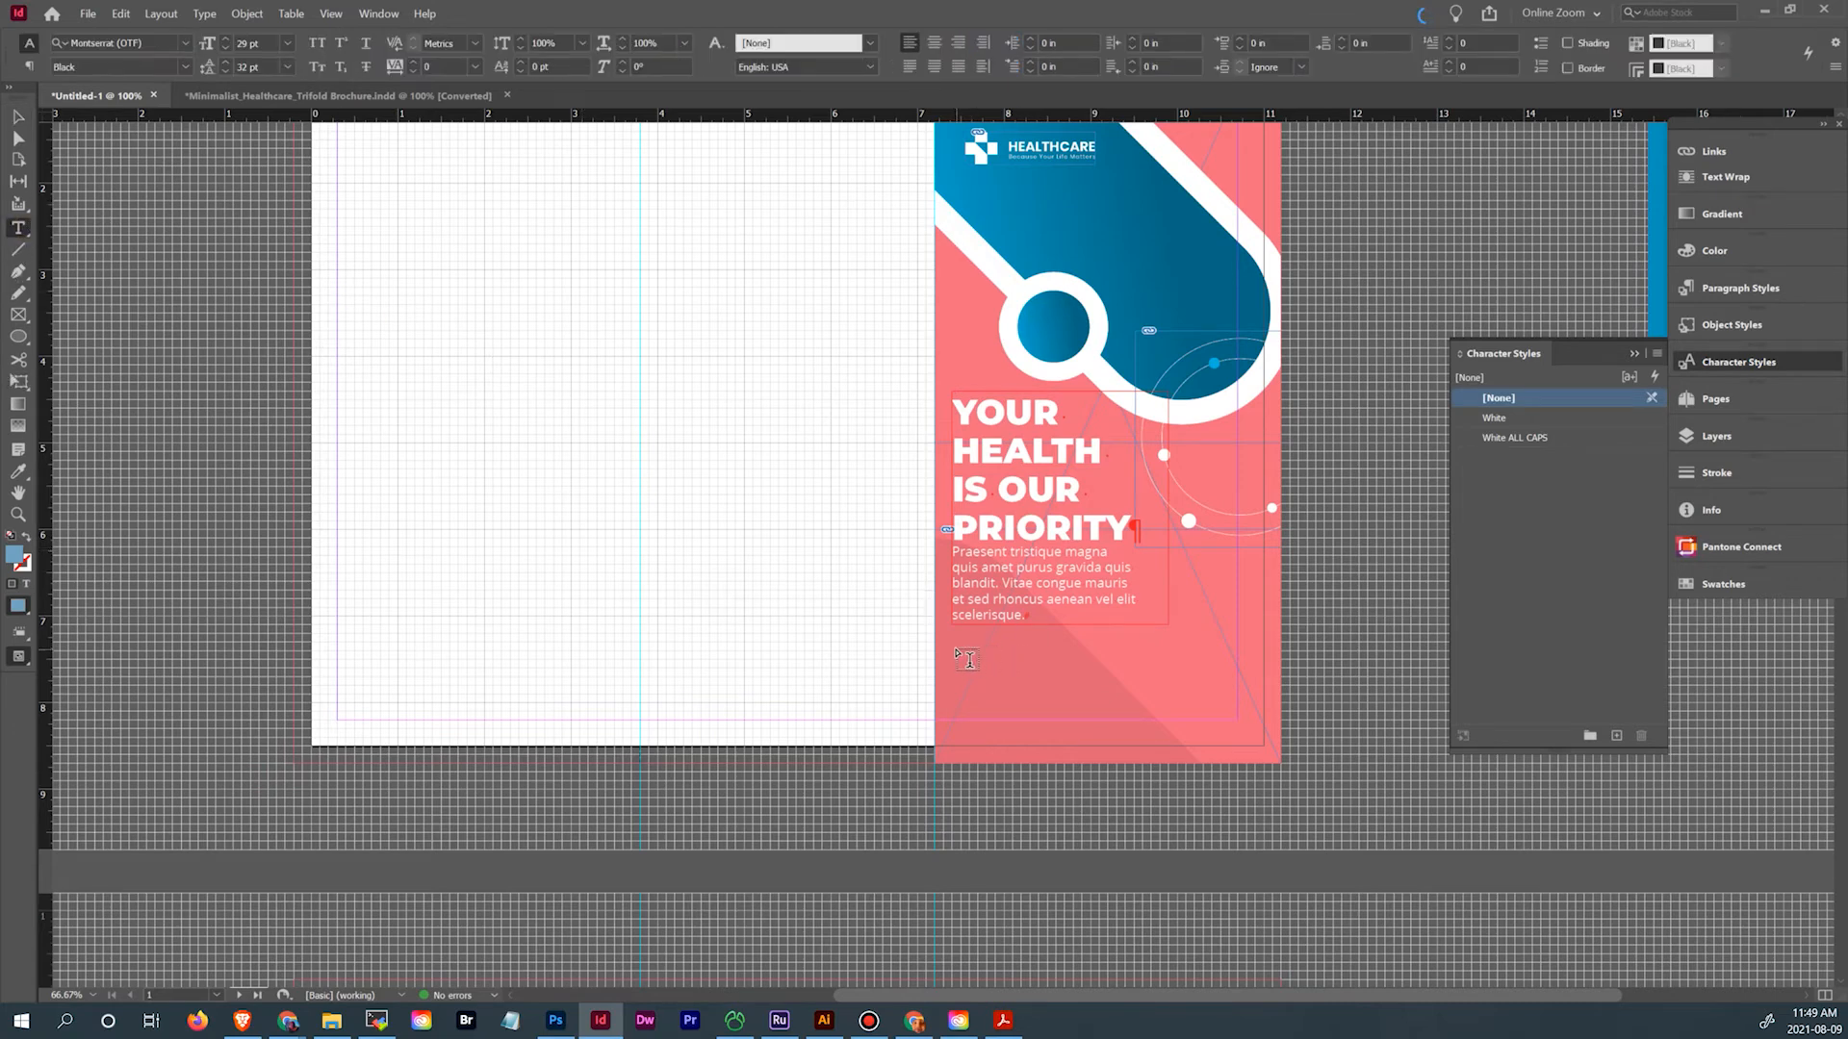
left_click_drag(952, 651, 1242, 730)
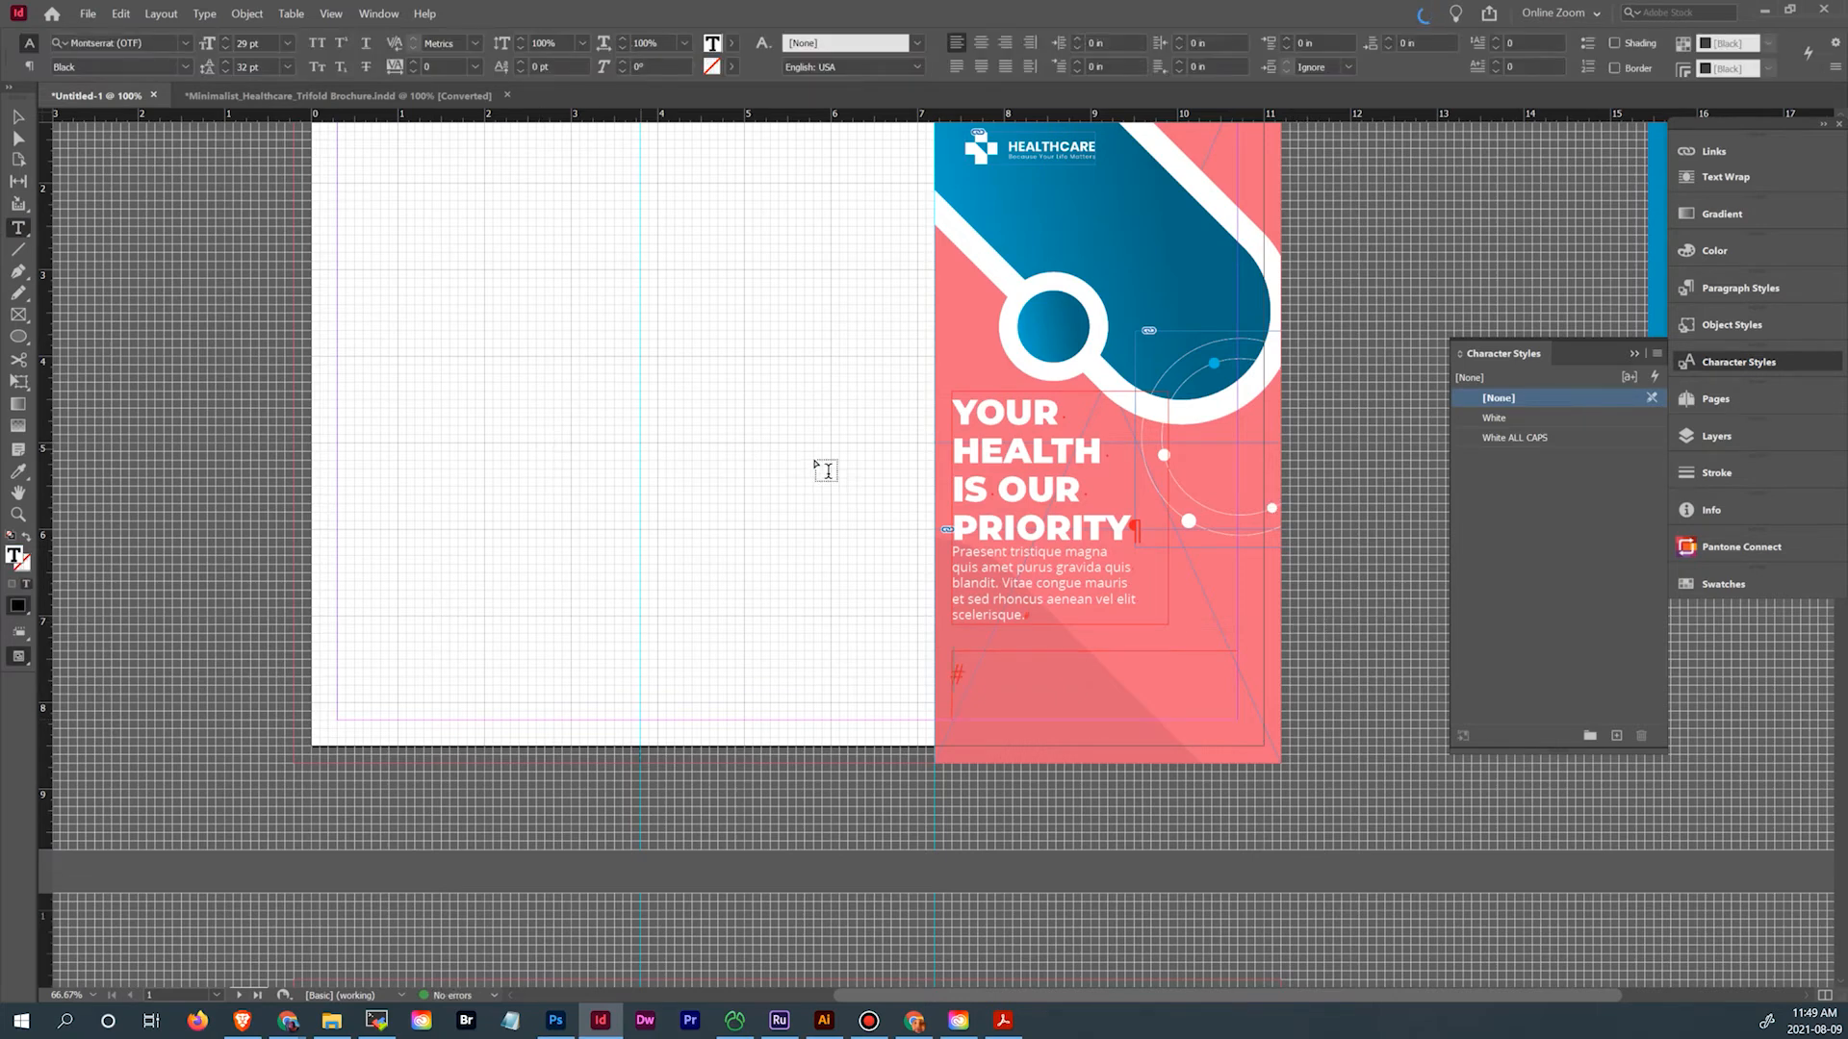
left_click(1753, 289)
left_click(1530, 324)
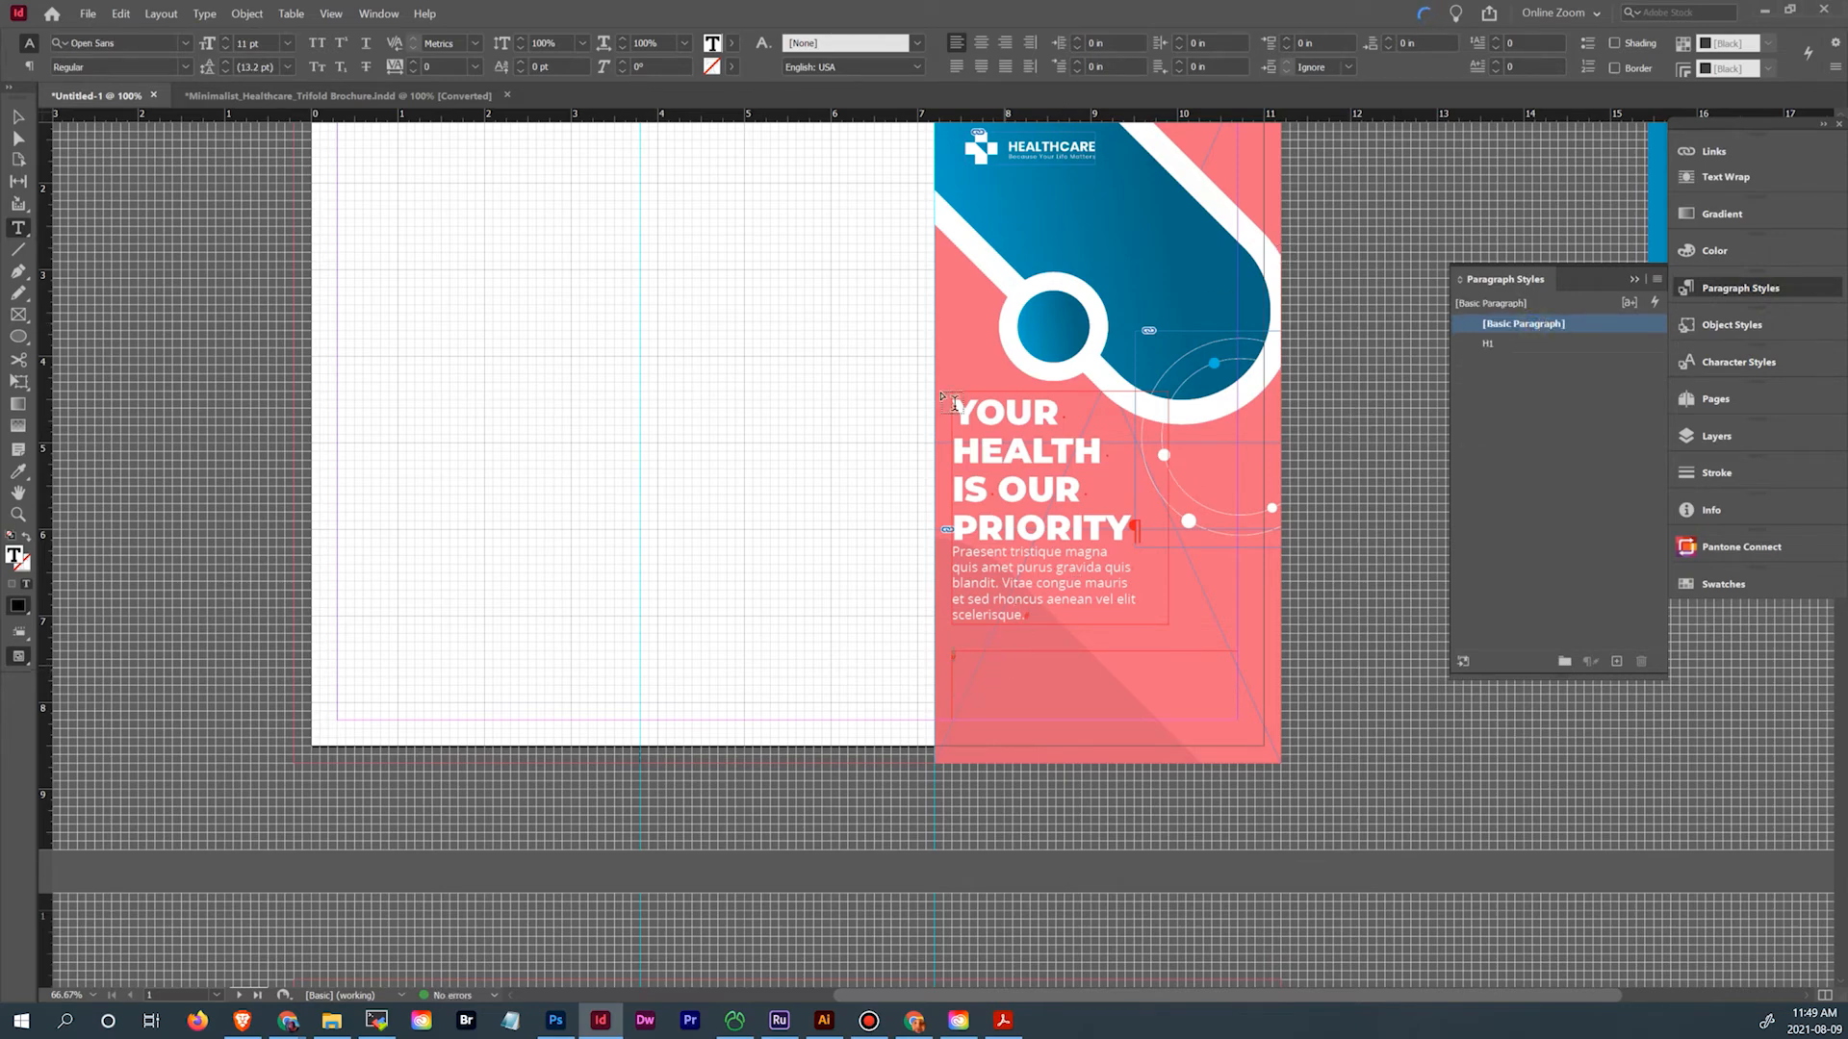
Copy the phone number from the original brochure's cover and paste it without formatting into the empty text frame of the new brochure
key("ctrl+Tab")
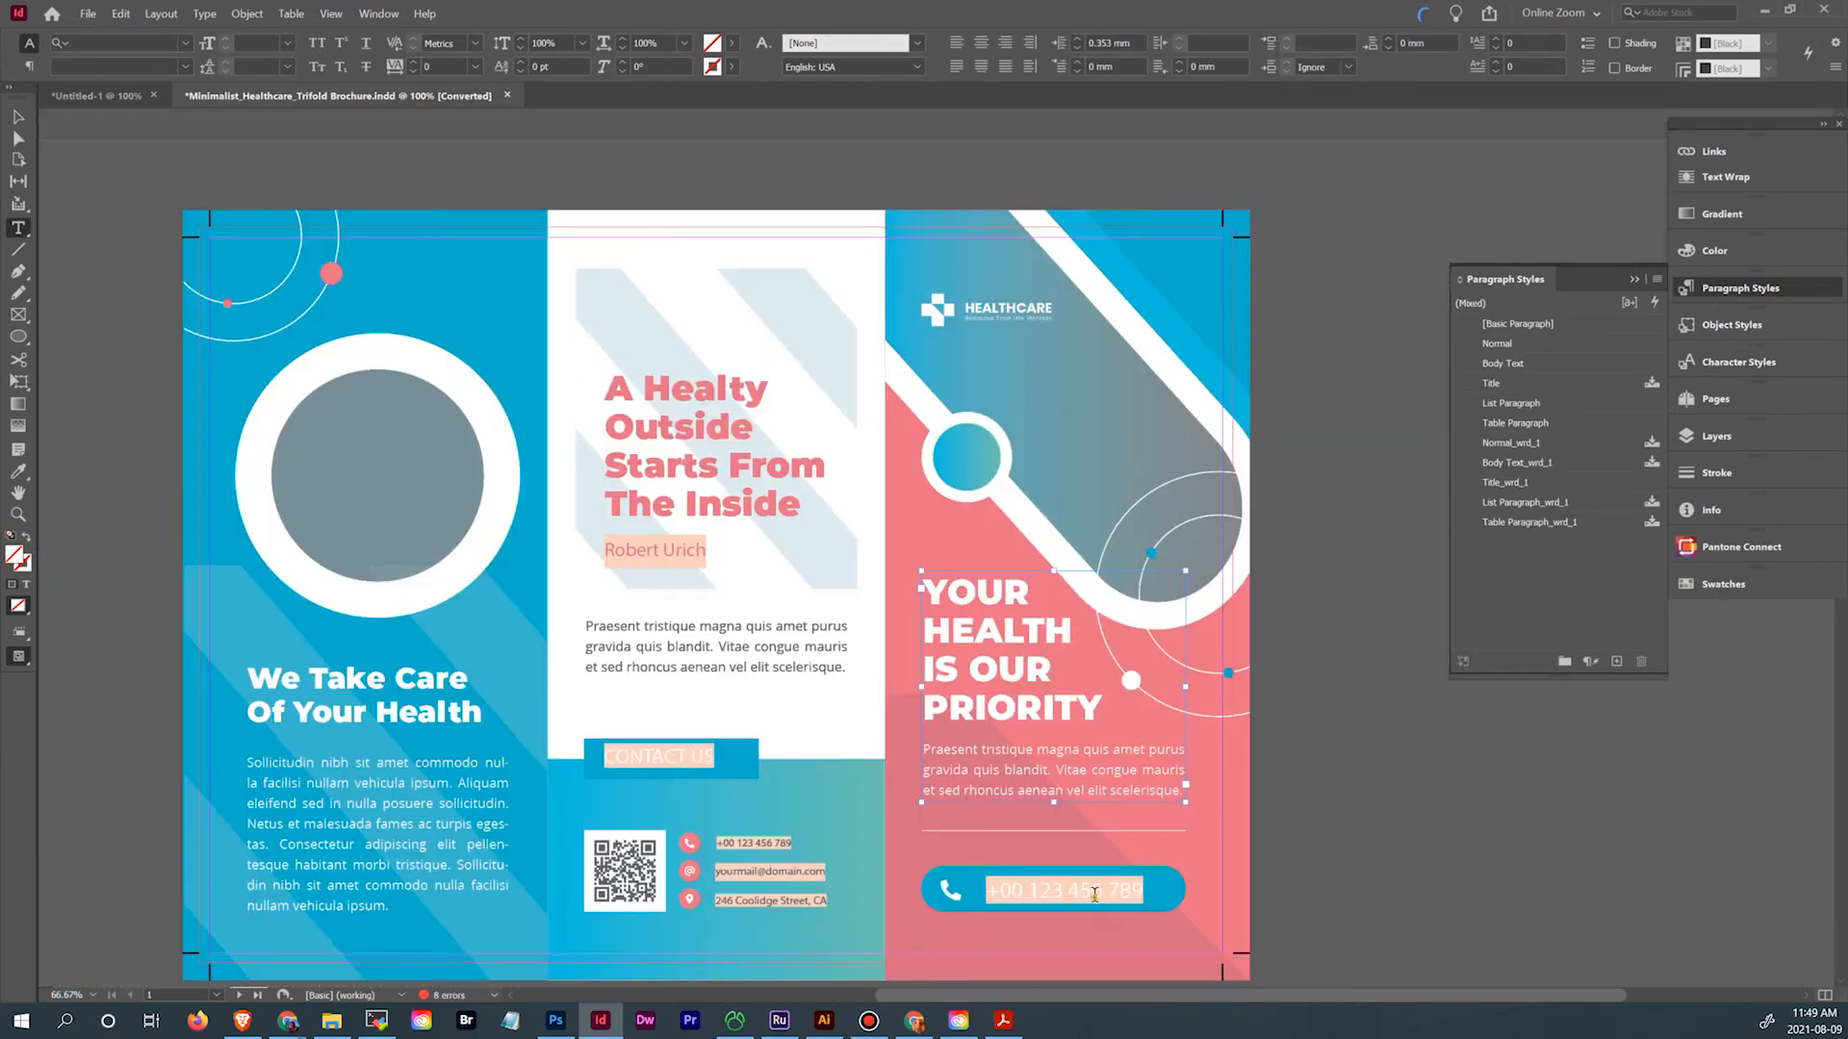
left_click(1095, 895)
left_click_drag(1147, 894, 973, 890)
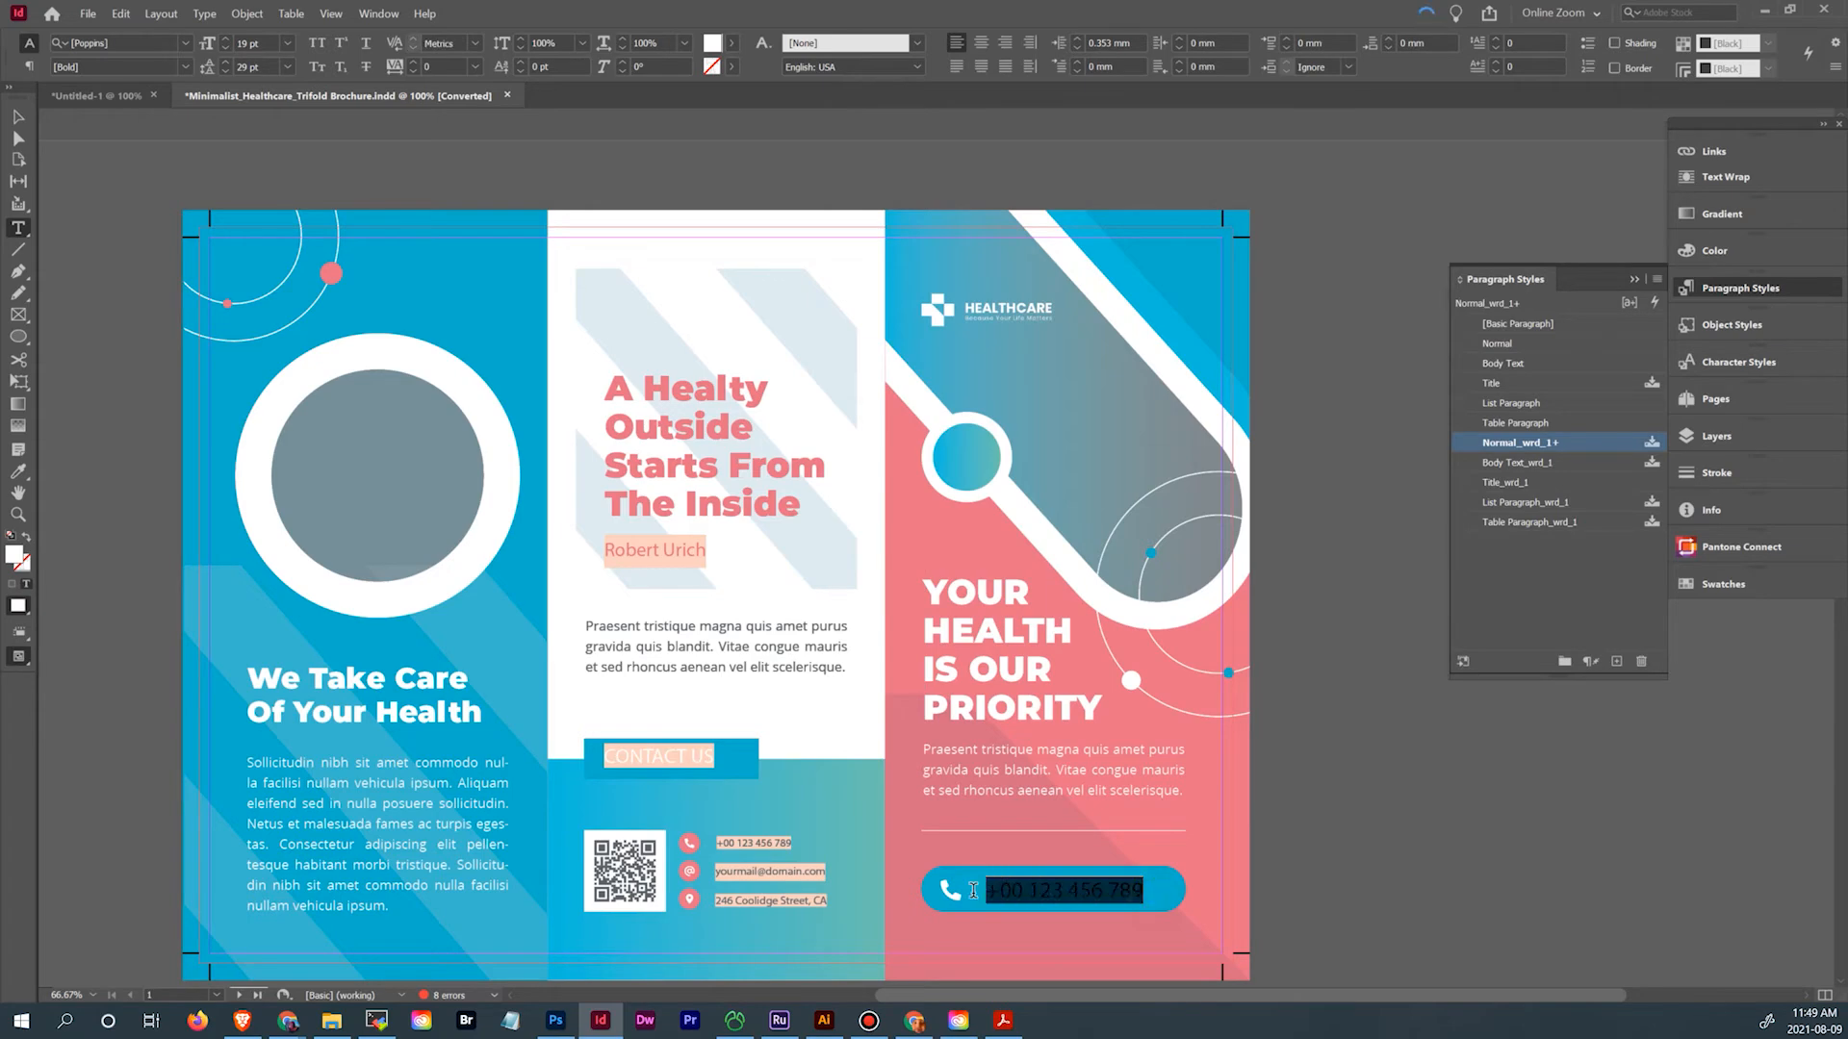
left_click(124, 89)
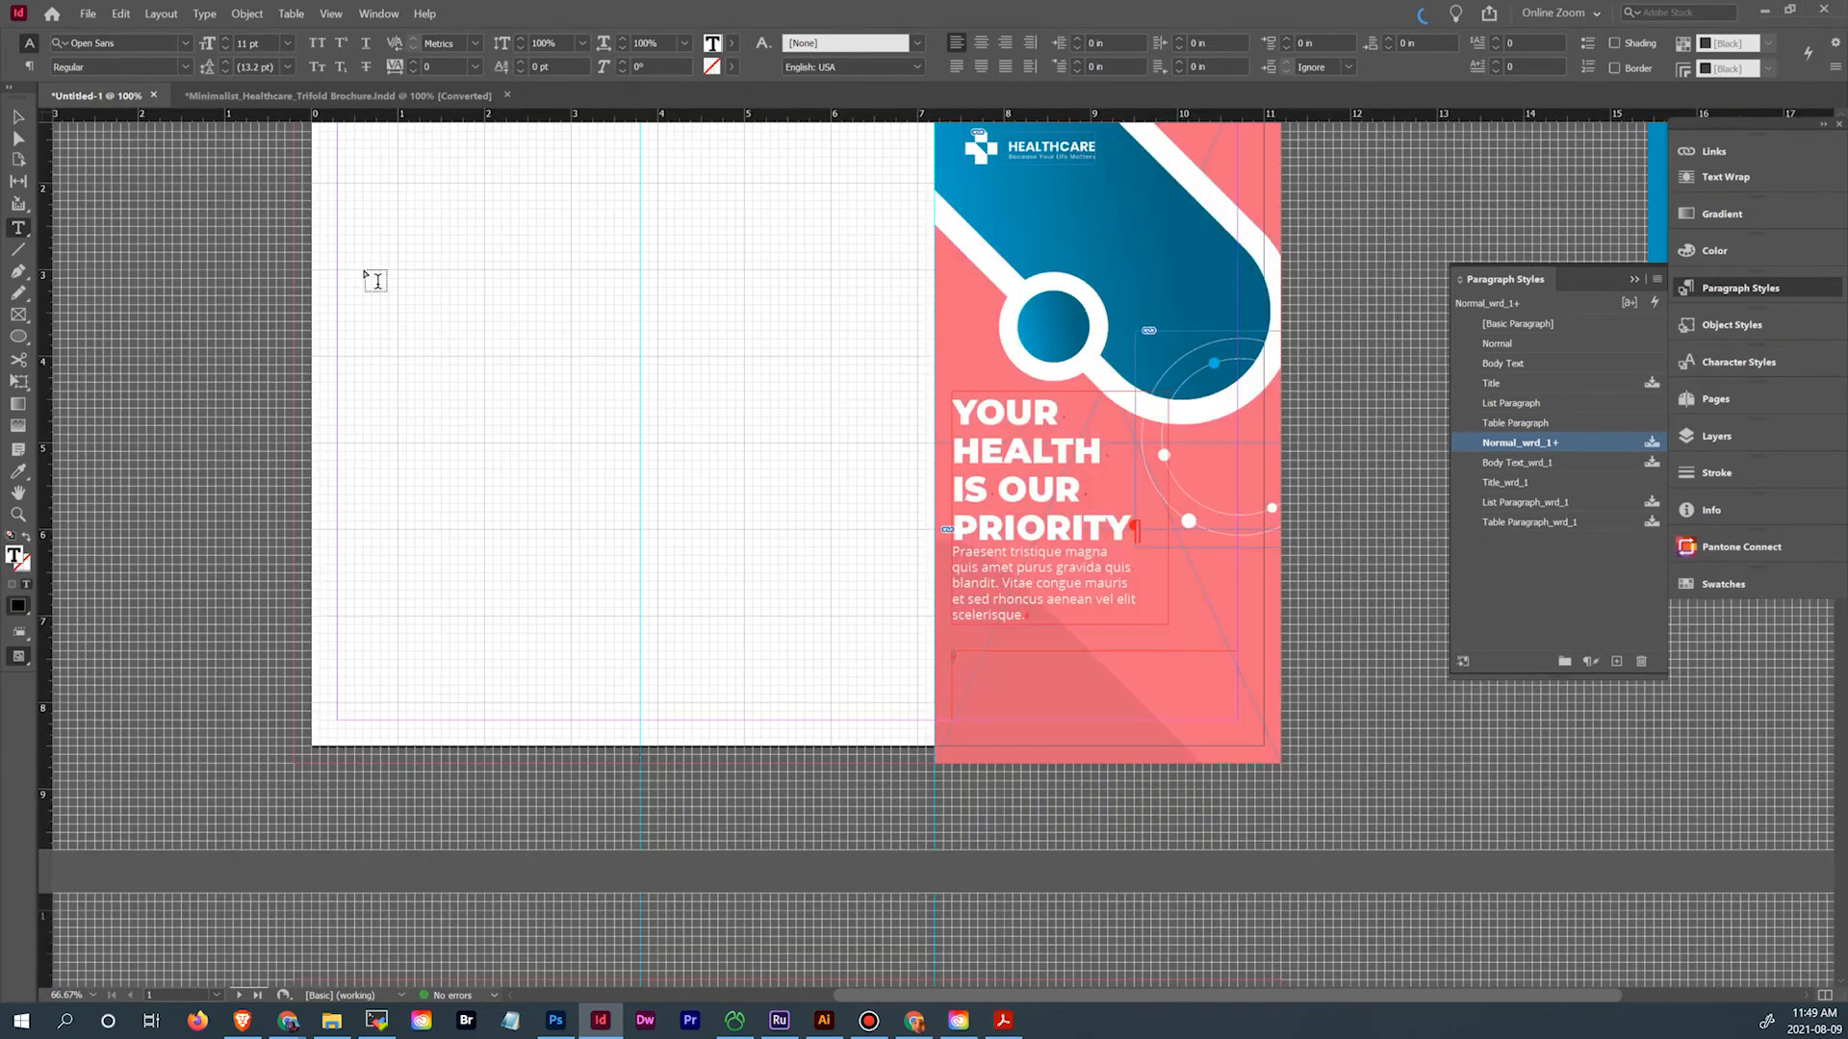
right_click(1009, 676)
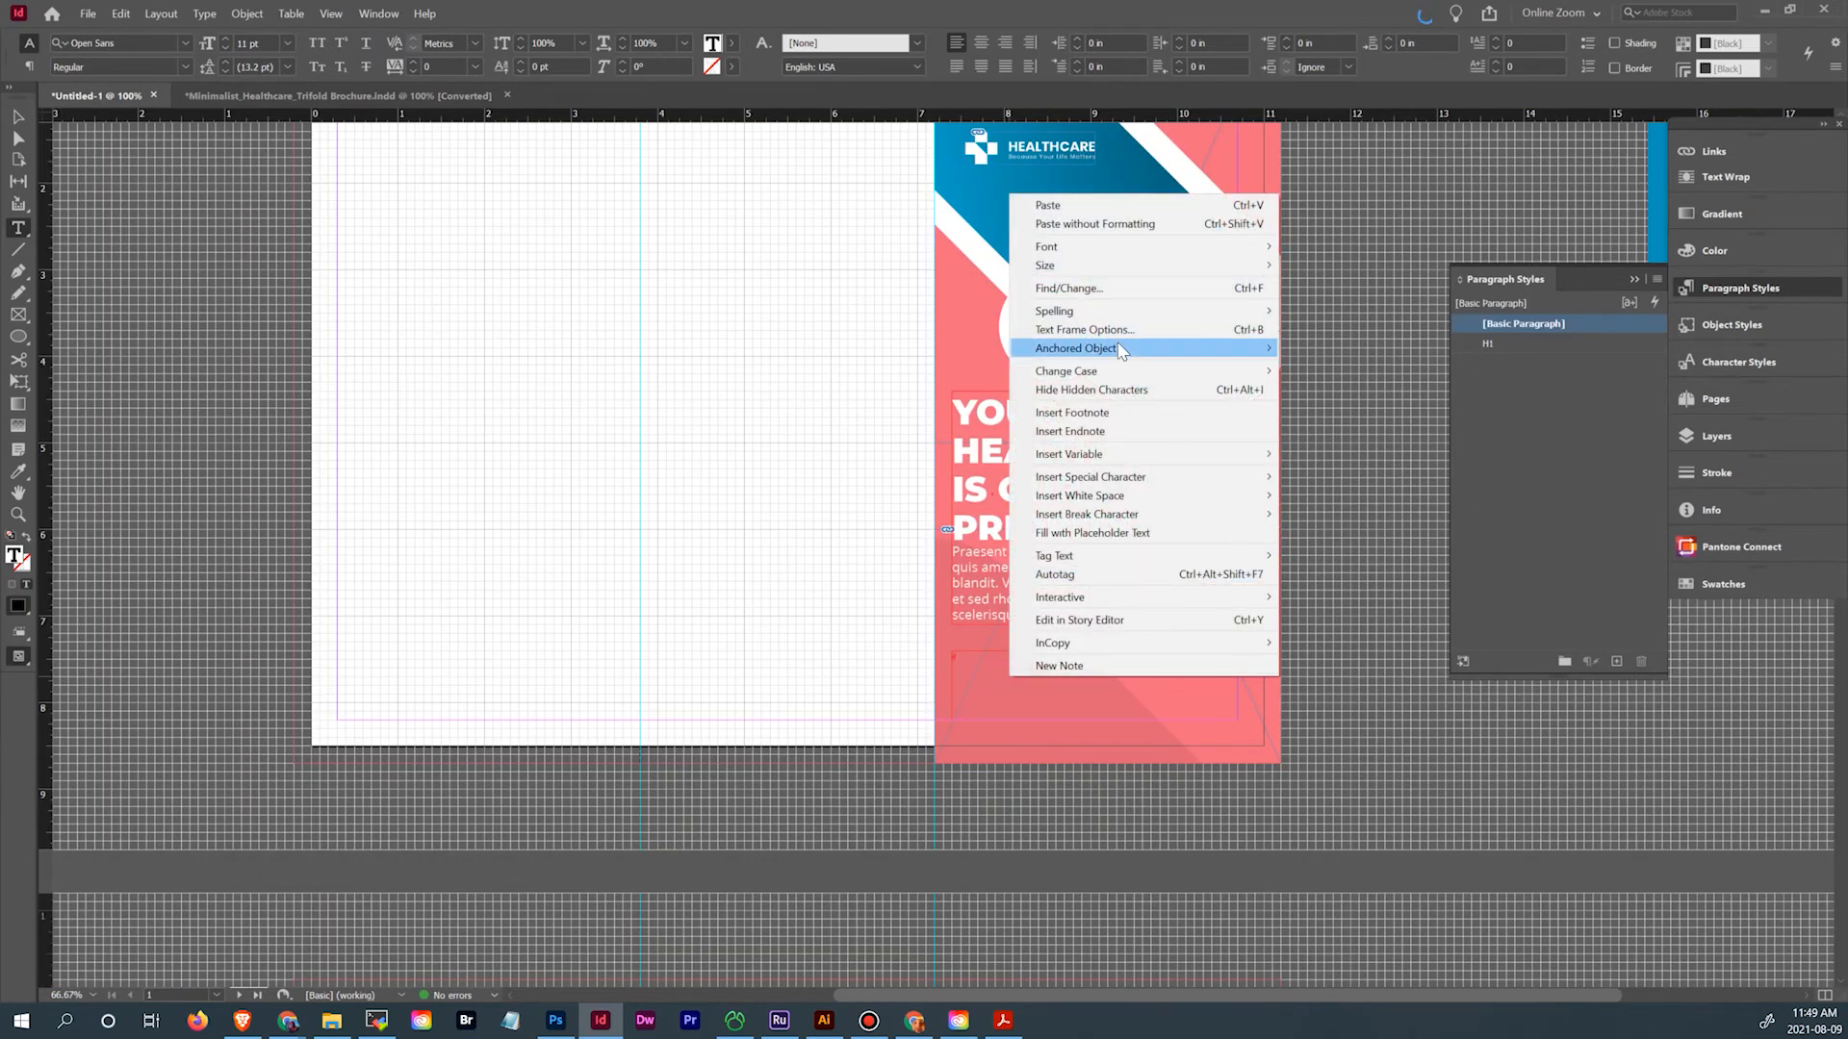
left_click(1122, 224)
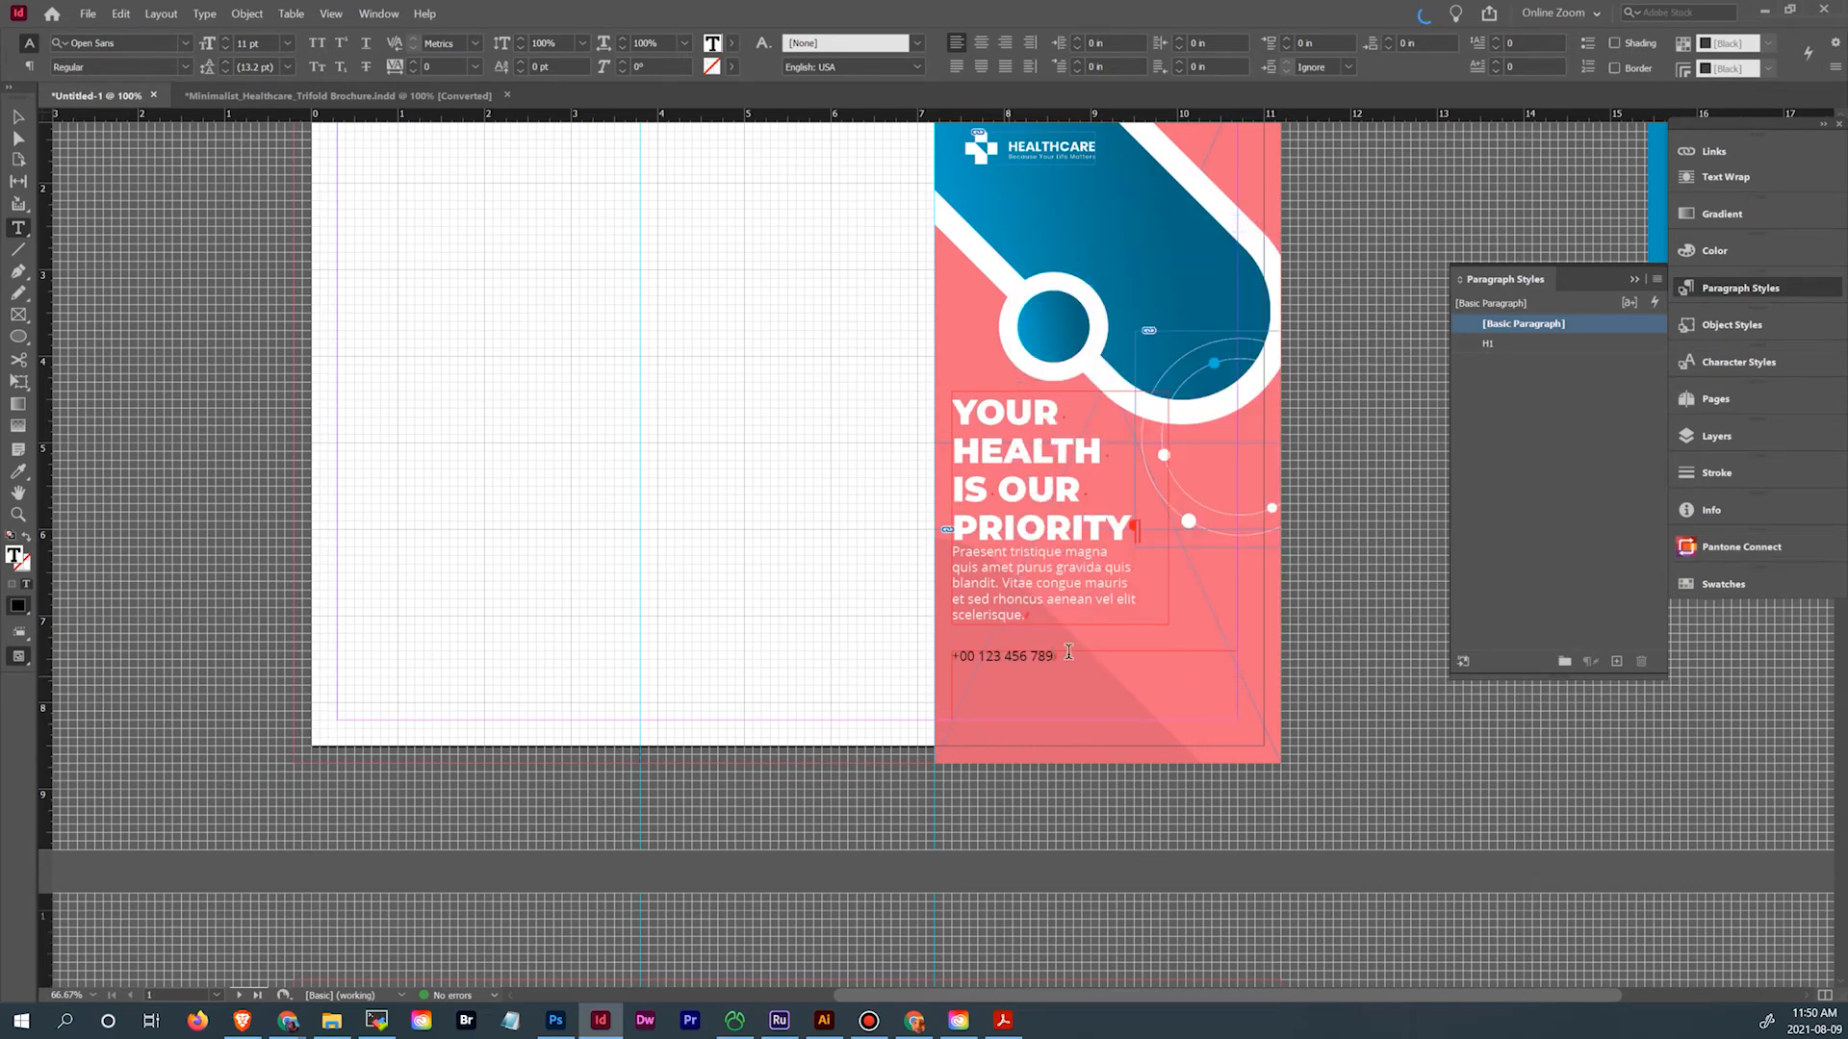
Apply the White character style to the pasted phone number
left_click_drag(1075, 662, 874, 516)
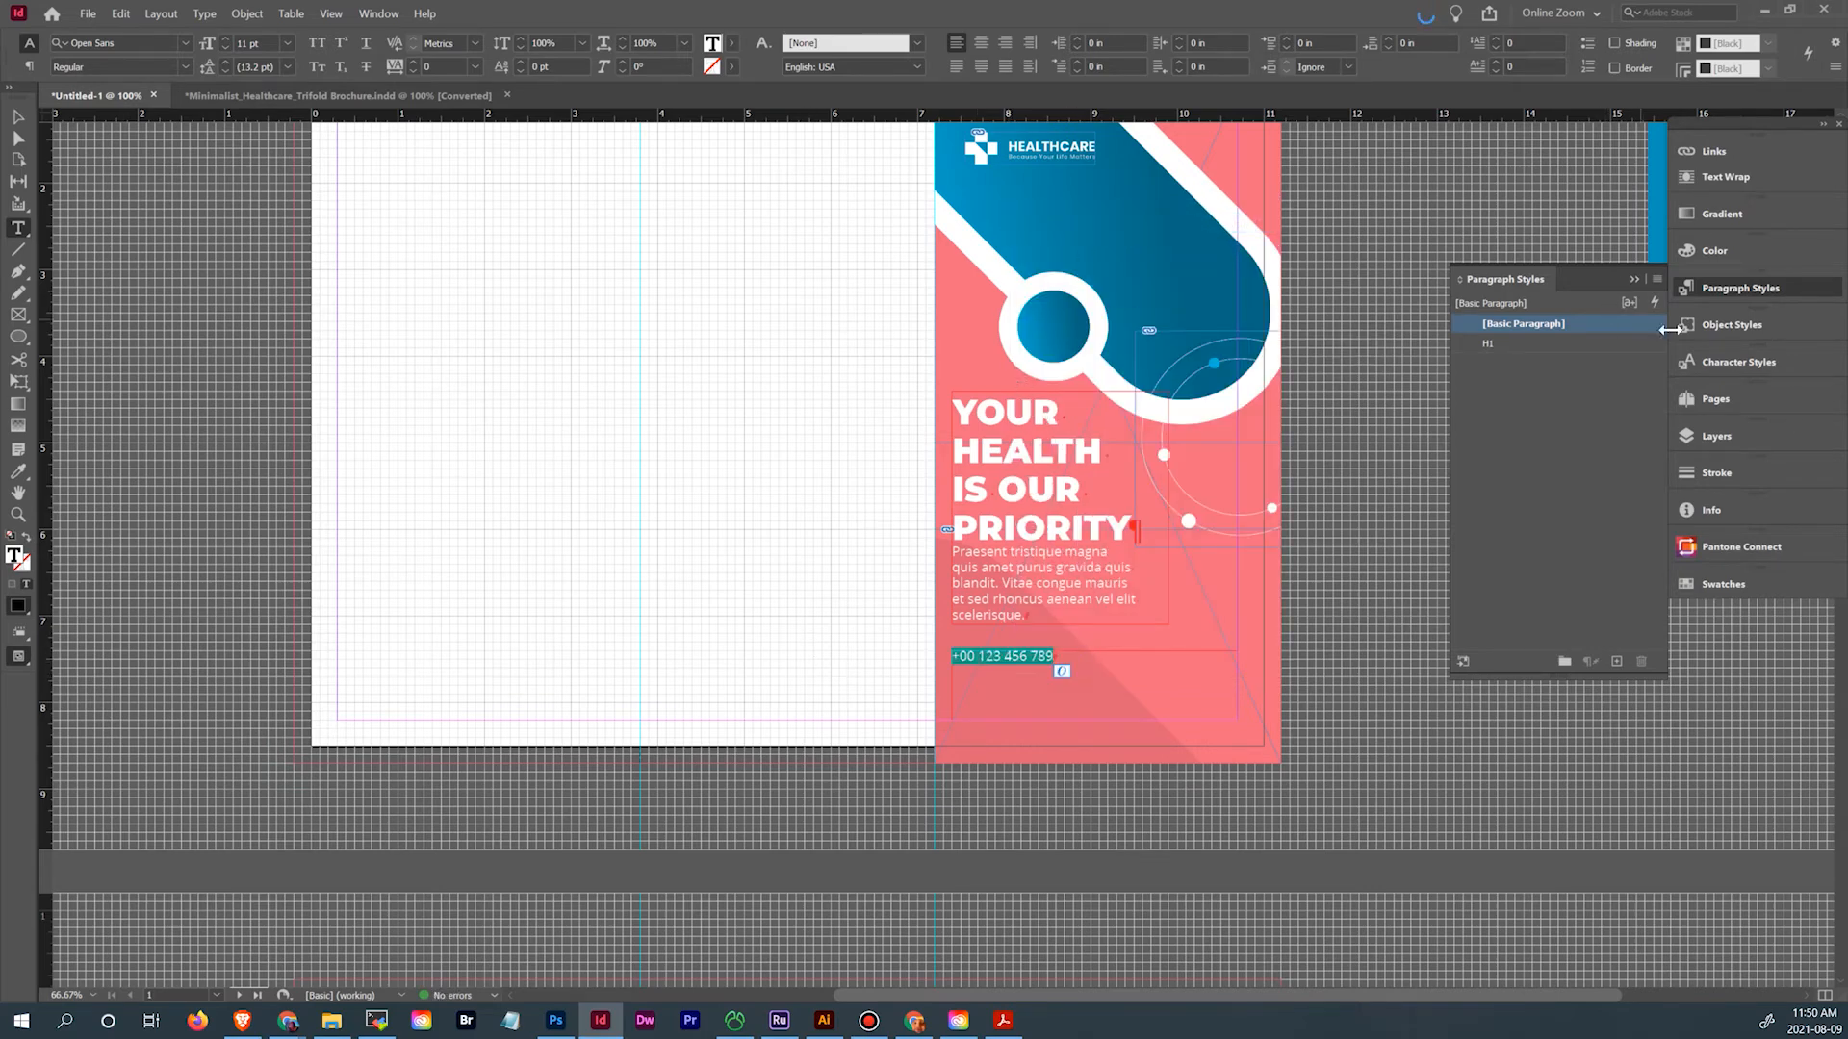
left_click(1767, 363)
left_click(1552, 419)
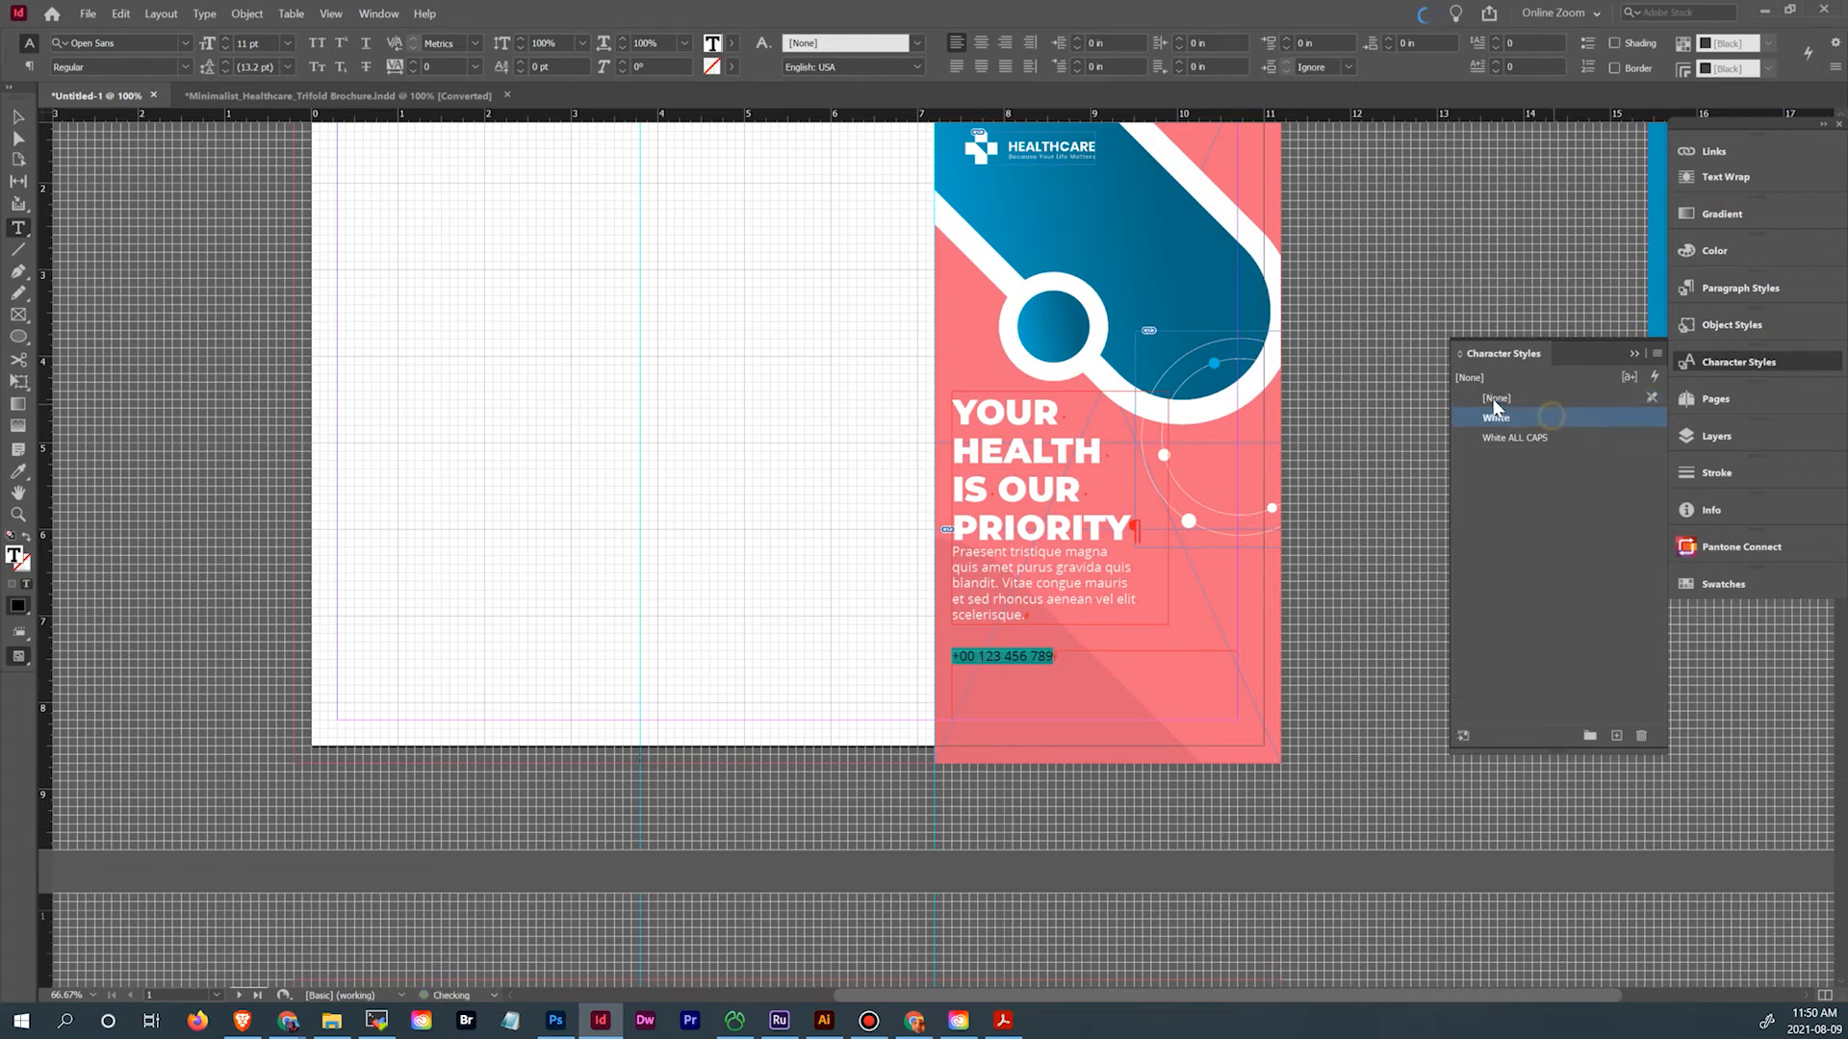
Set the vertical justification of the phone number's text frame to Center
left_click(1102, 660)
left_click(19, 118)
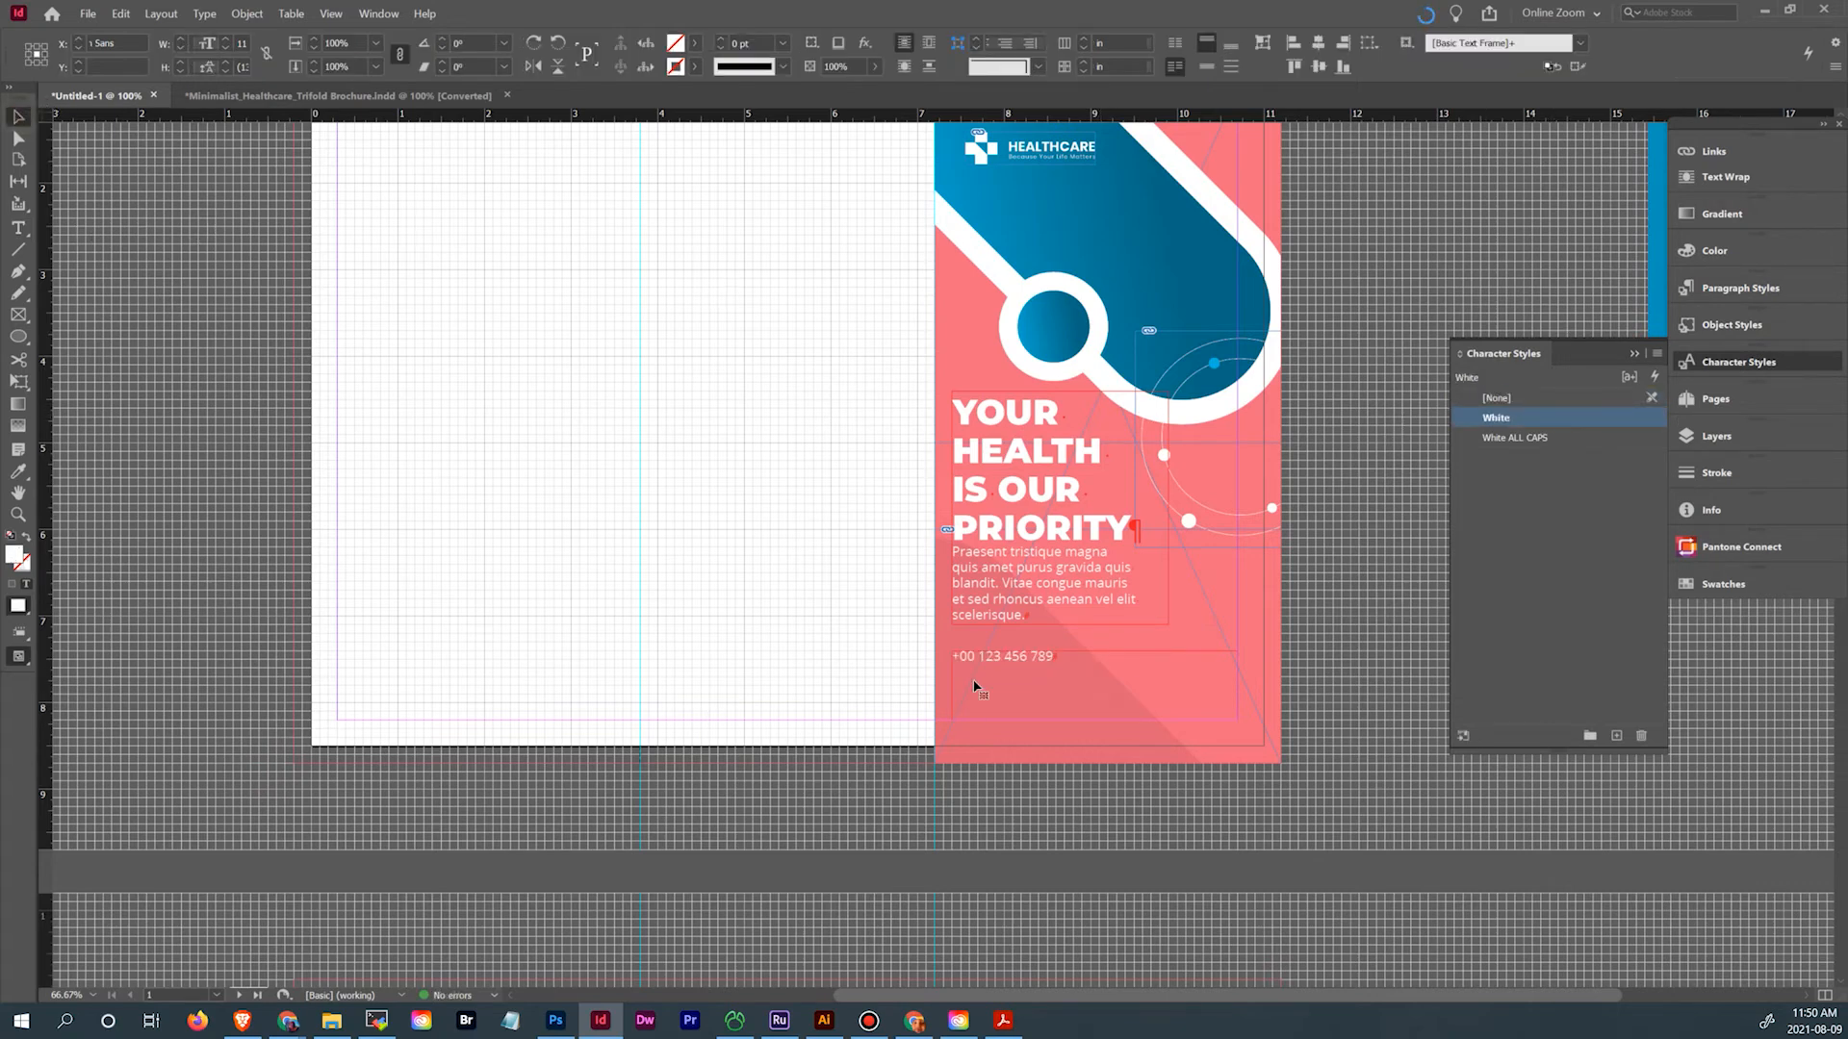
right_click(1088, 667)
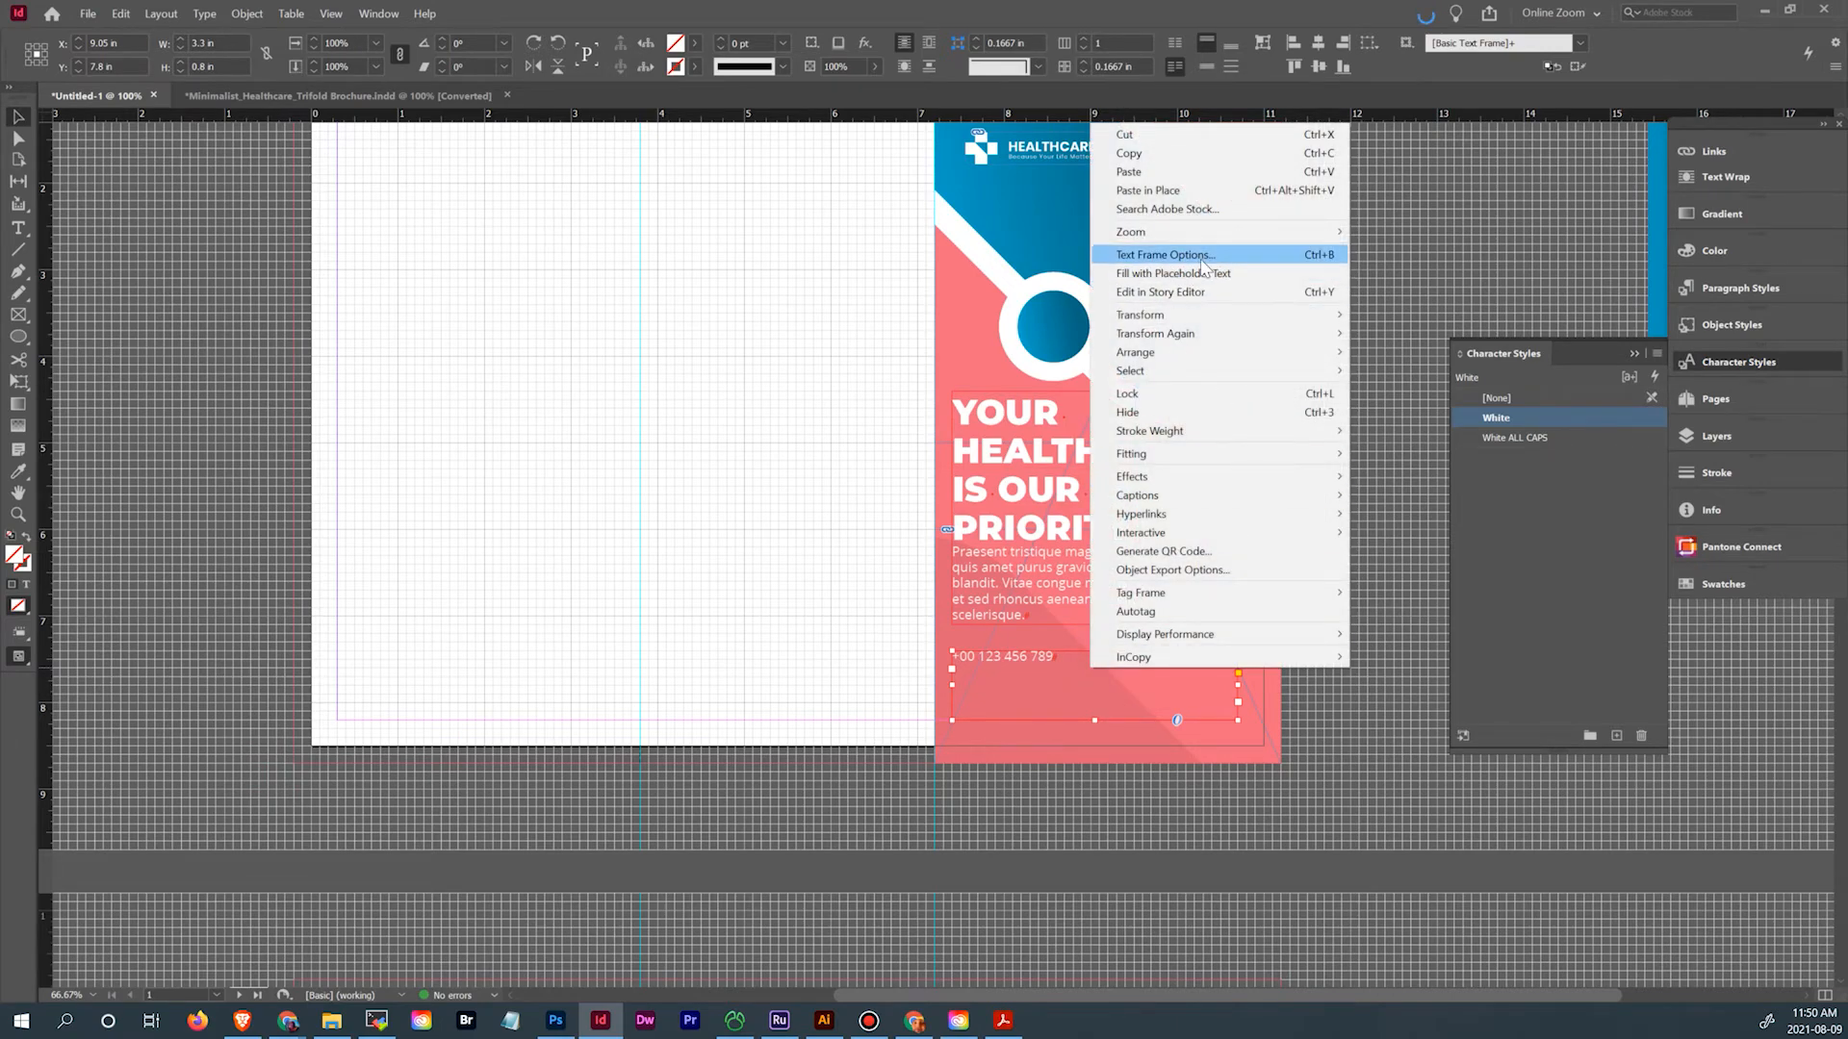
left_click(1155, 258)
left_click(1186, 654)
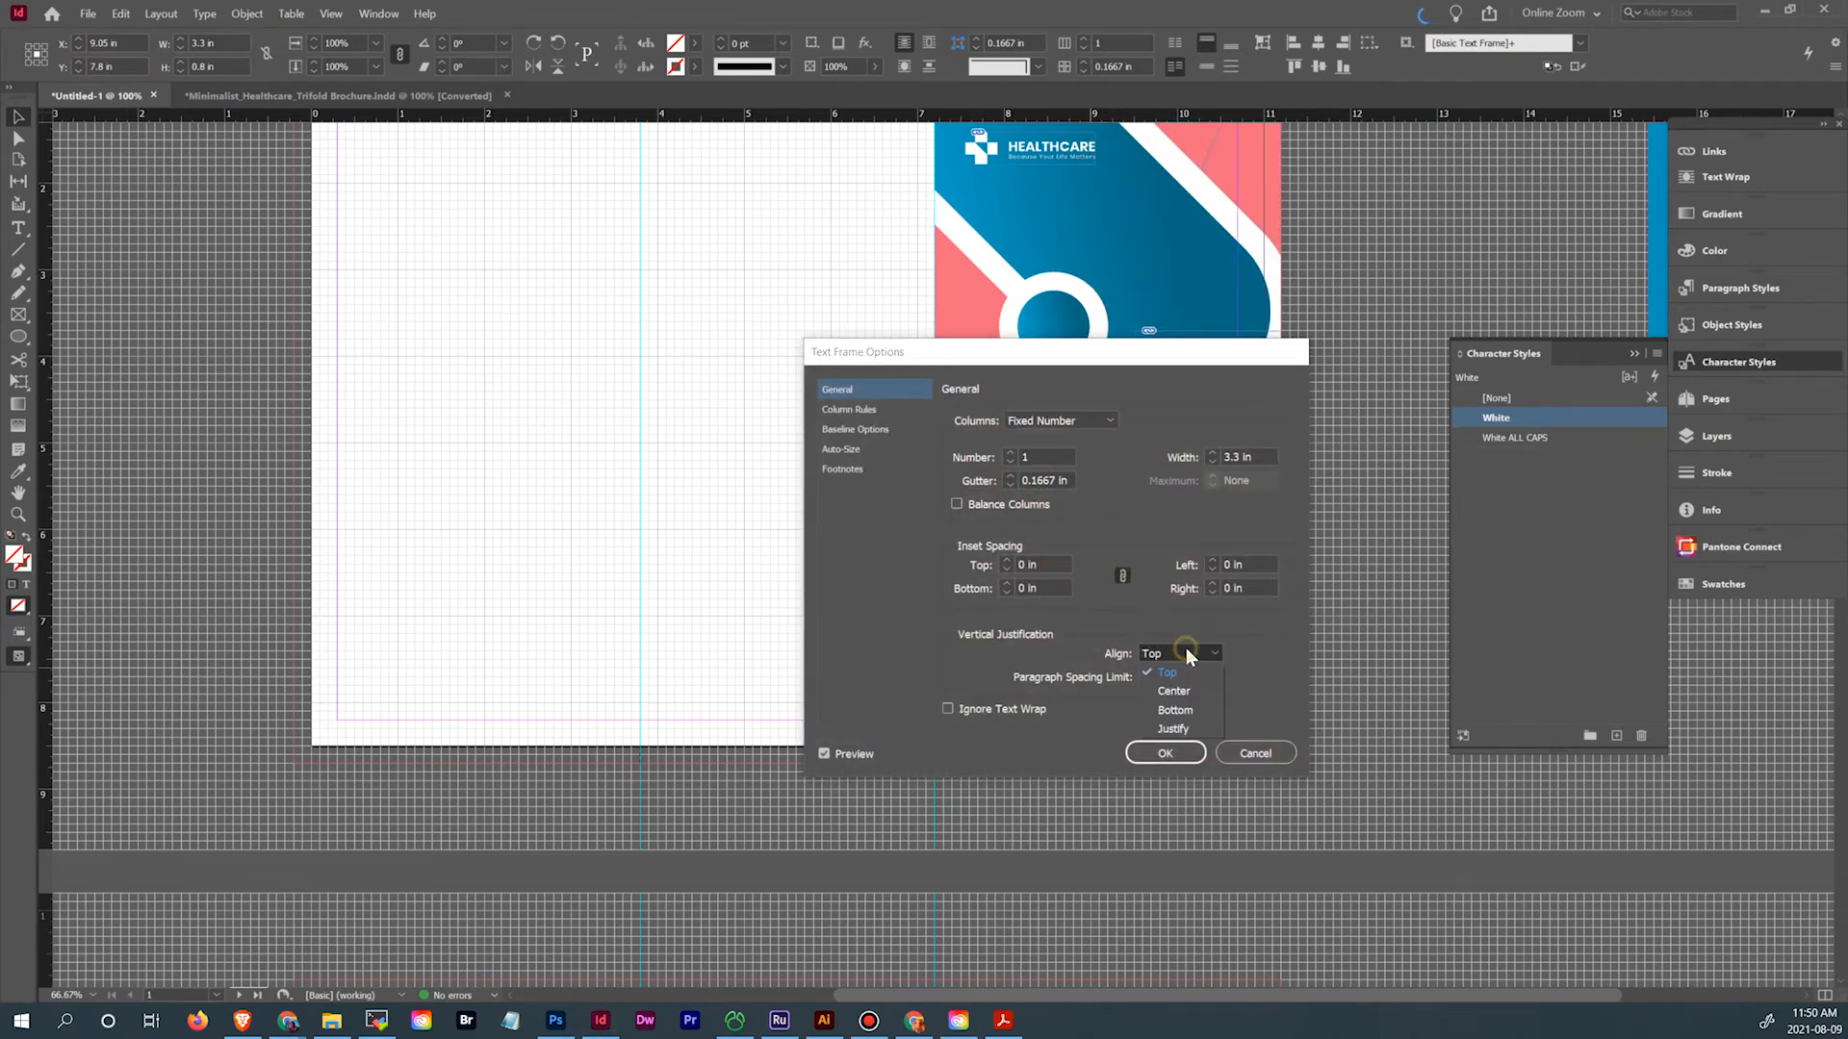
left_click(1171, 693)
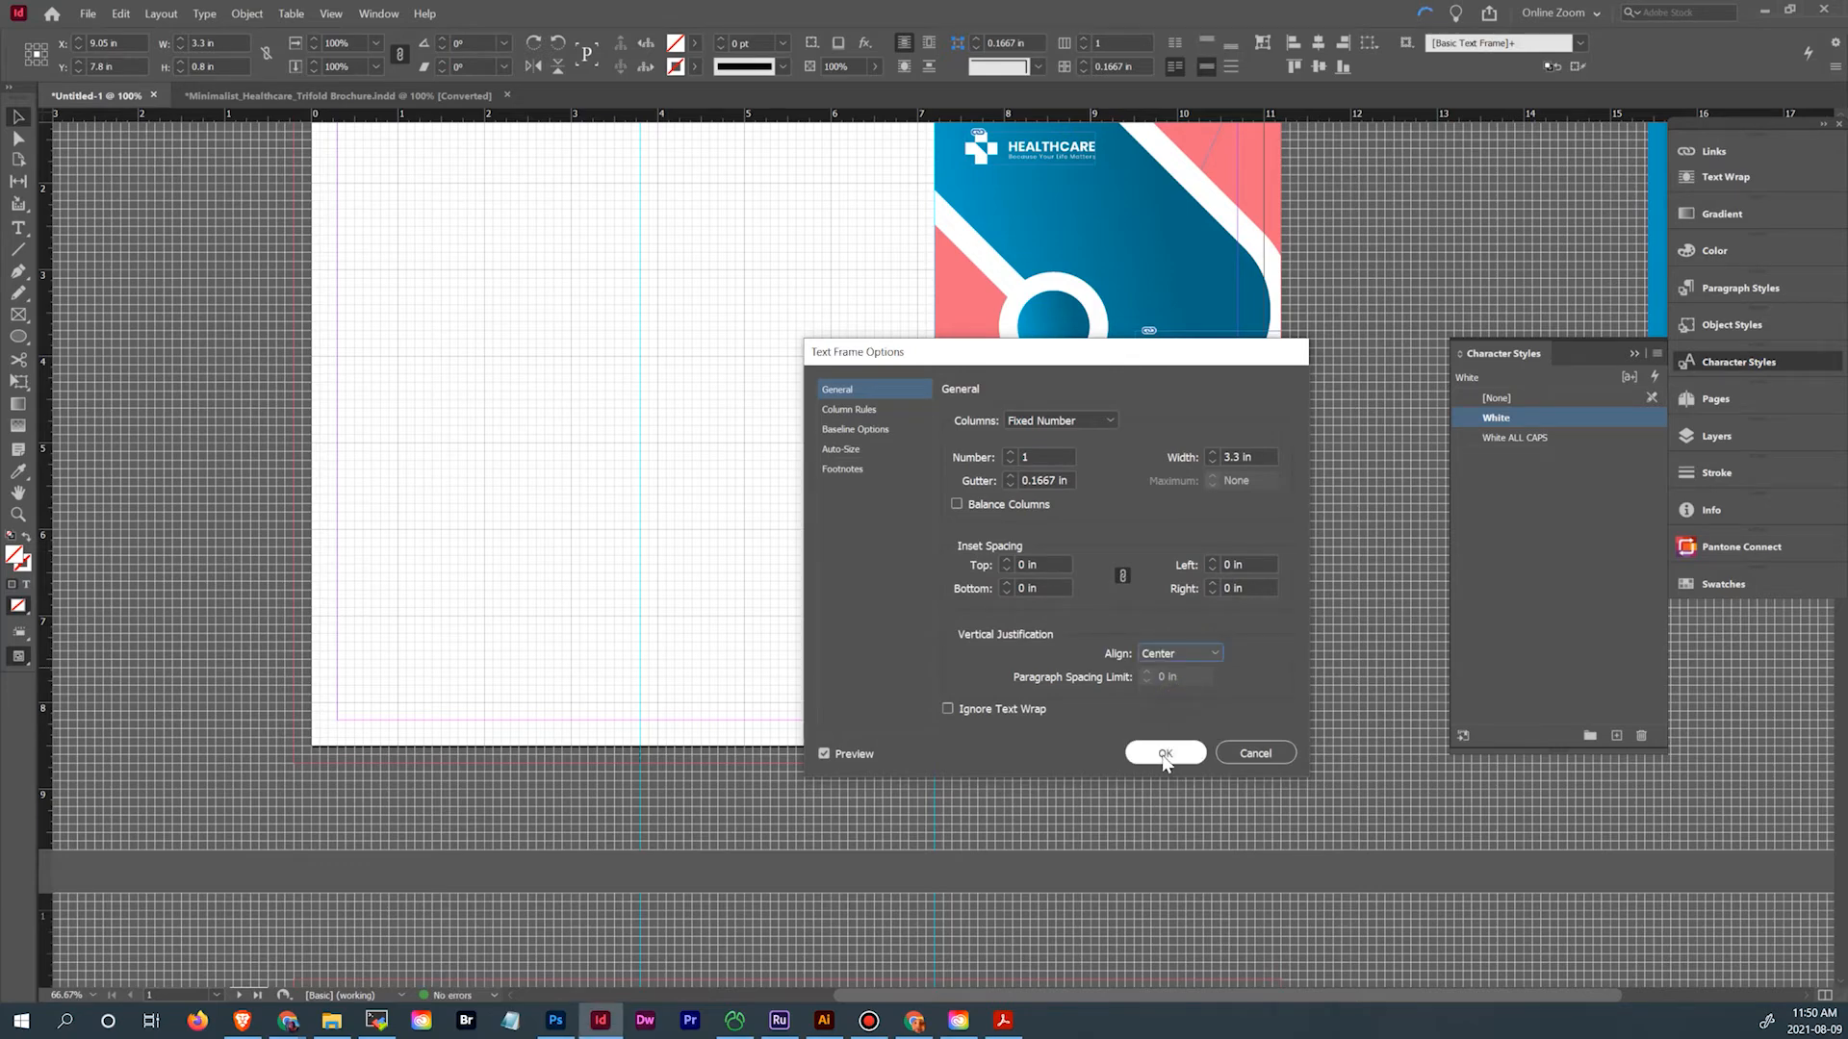
left_click(1165, 754)
Fill the phone number's text frame with the PANTONE 2201 CP swatch
double_click(1015, 686)
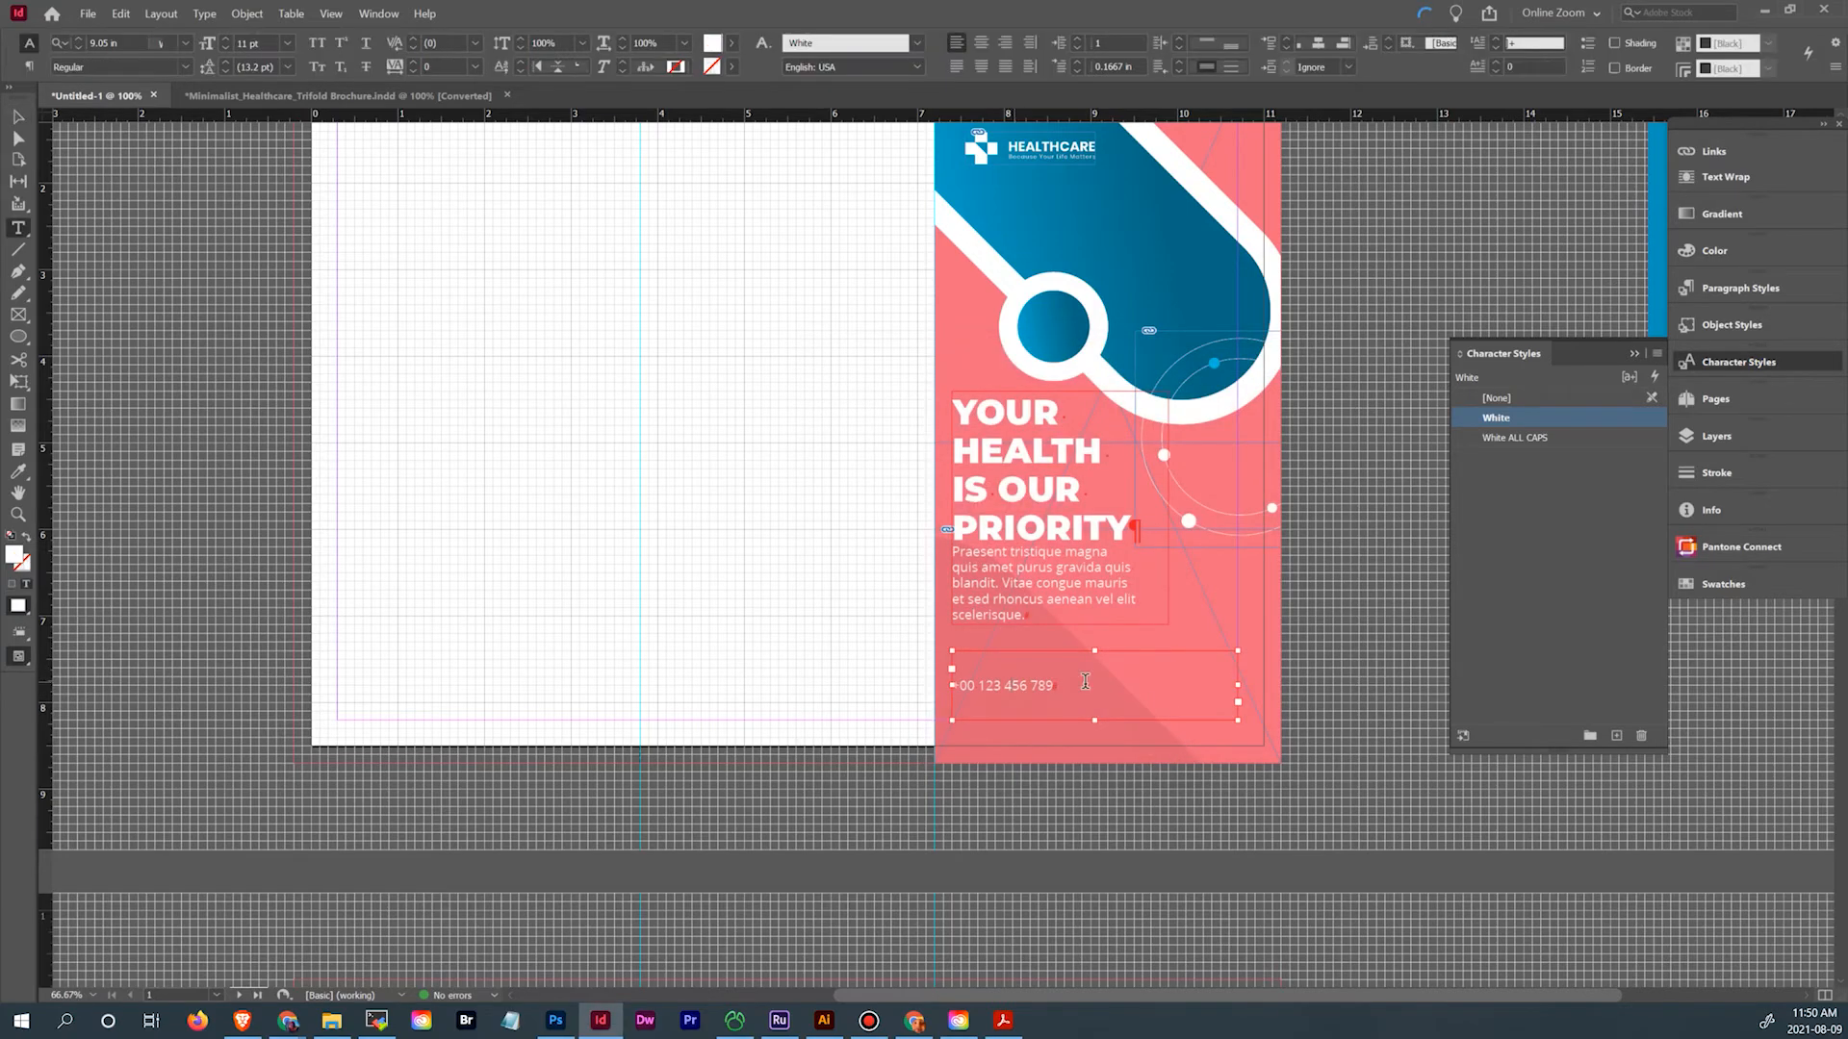
triple_click(1078, 686)
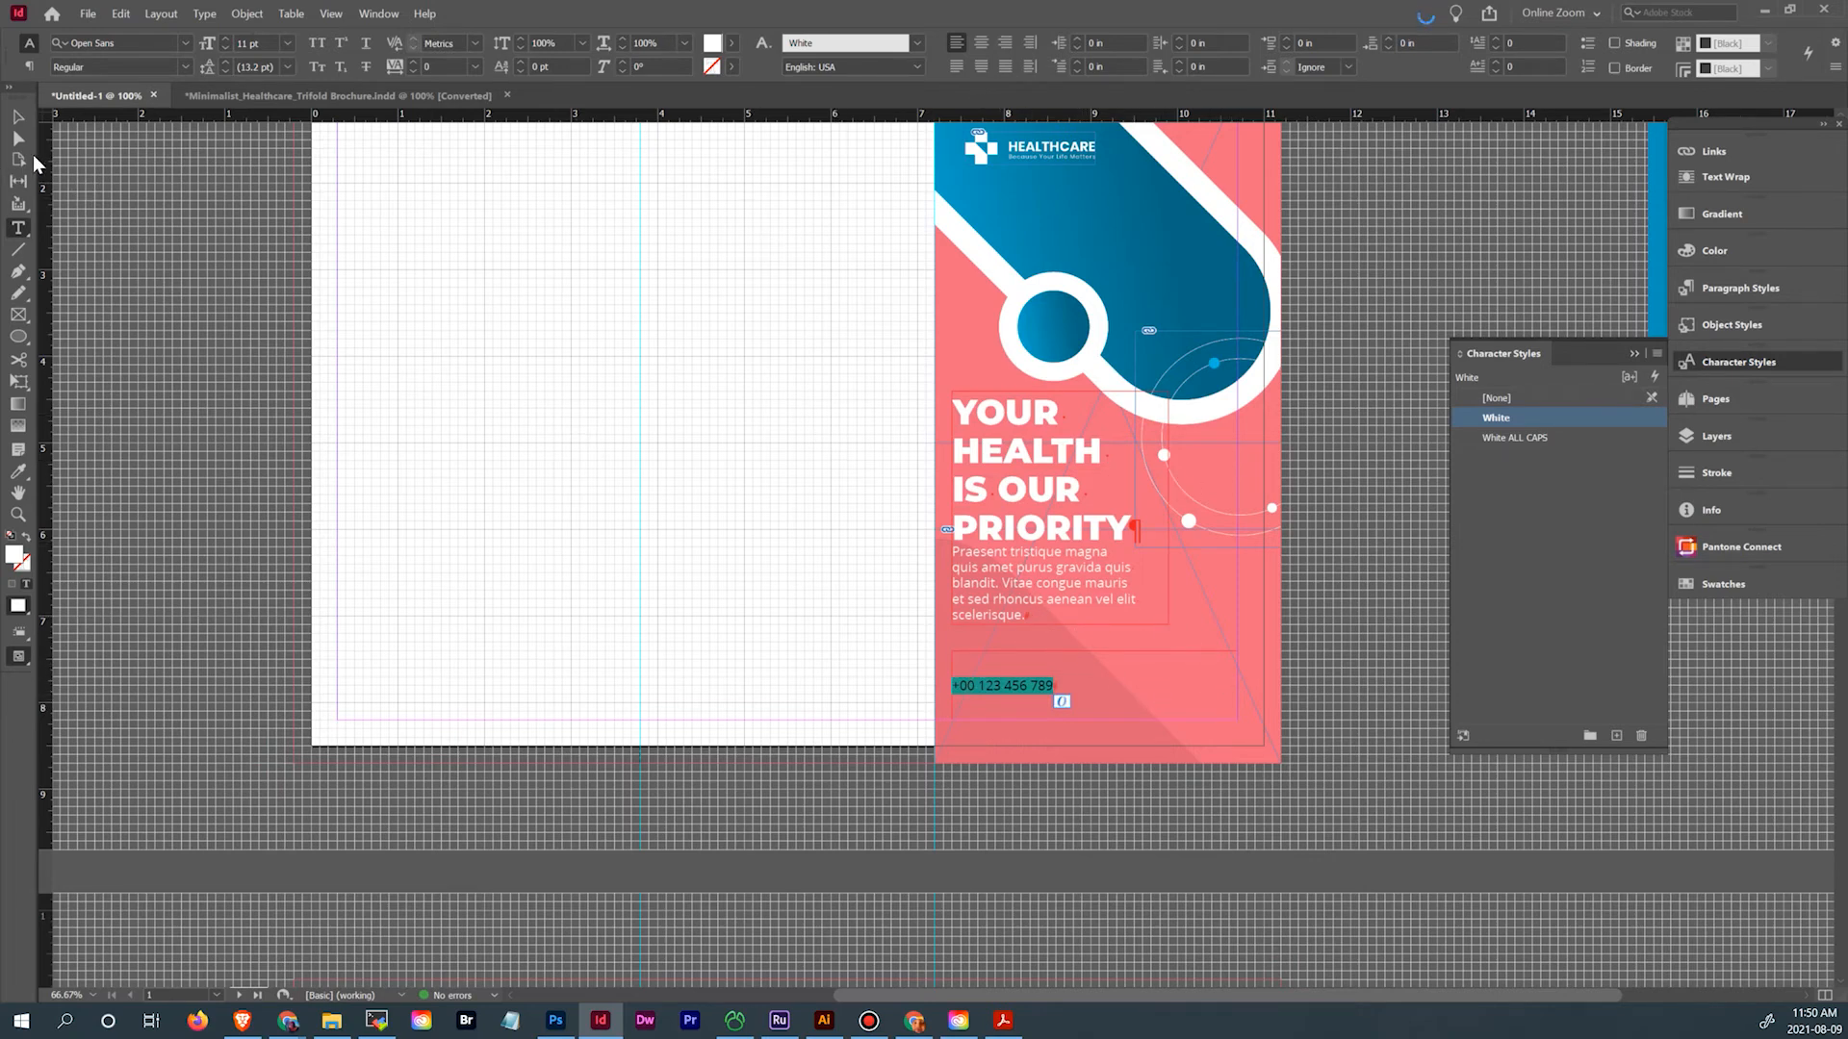
left_click(18, 116)
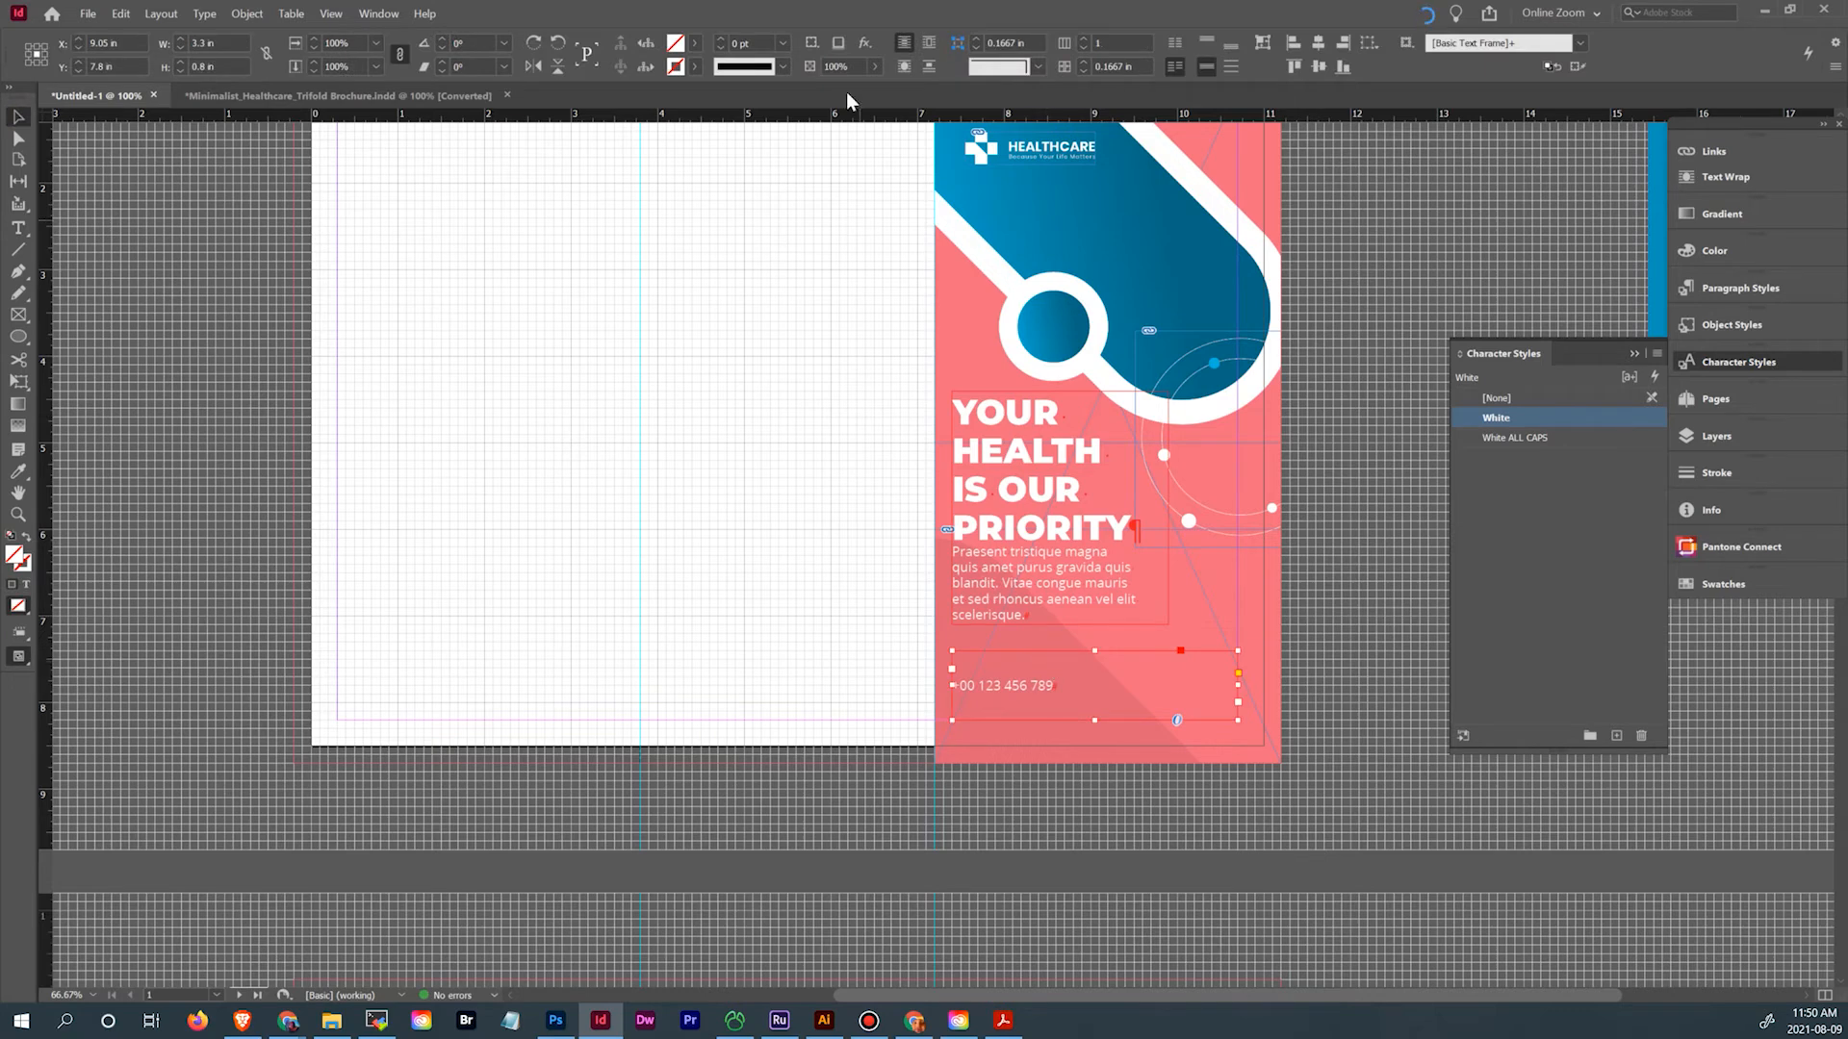
left_click(1747, 584)
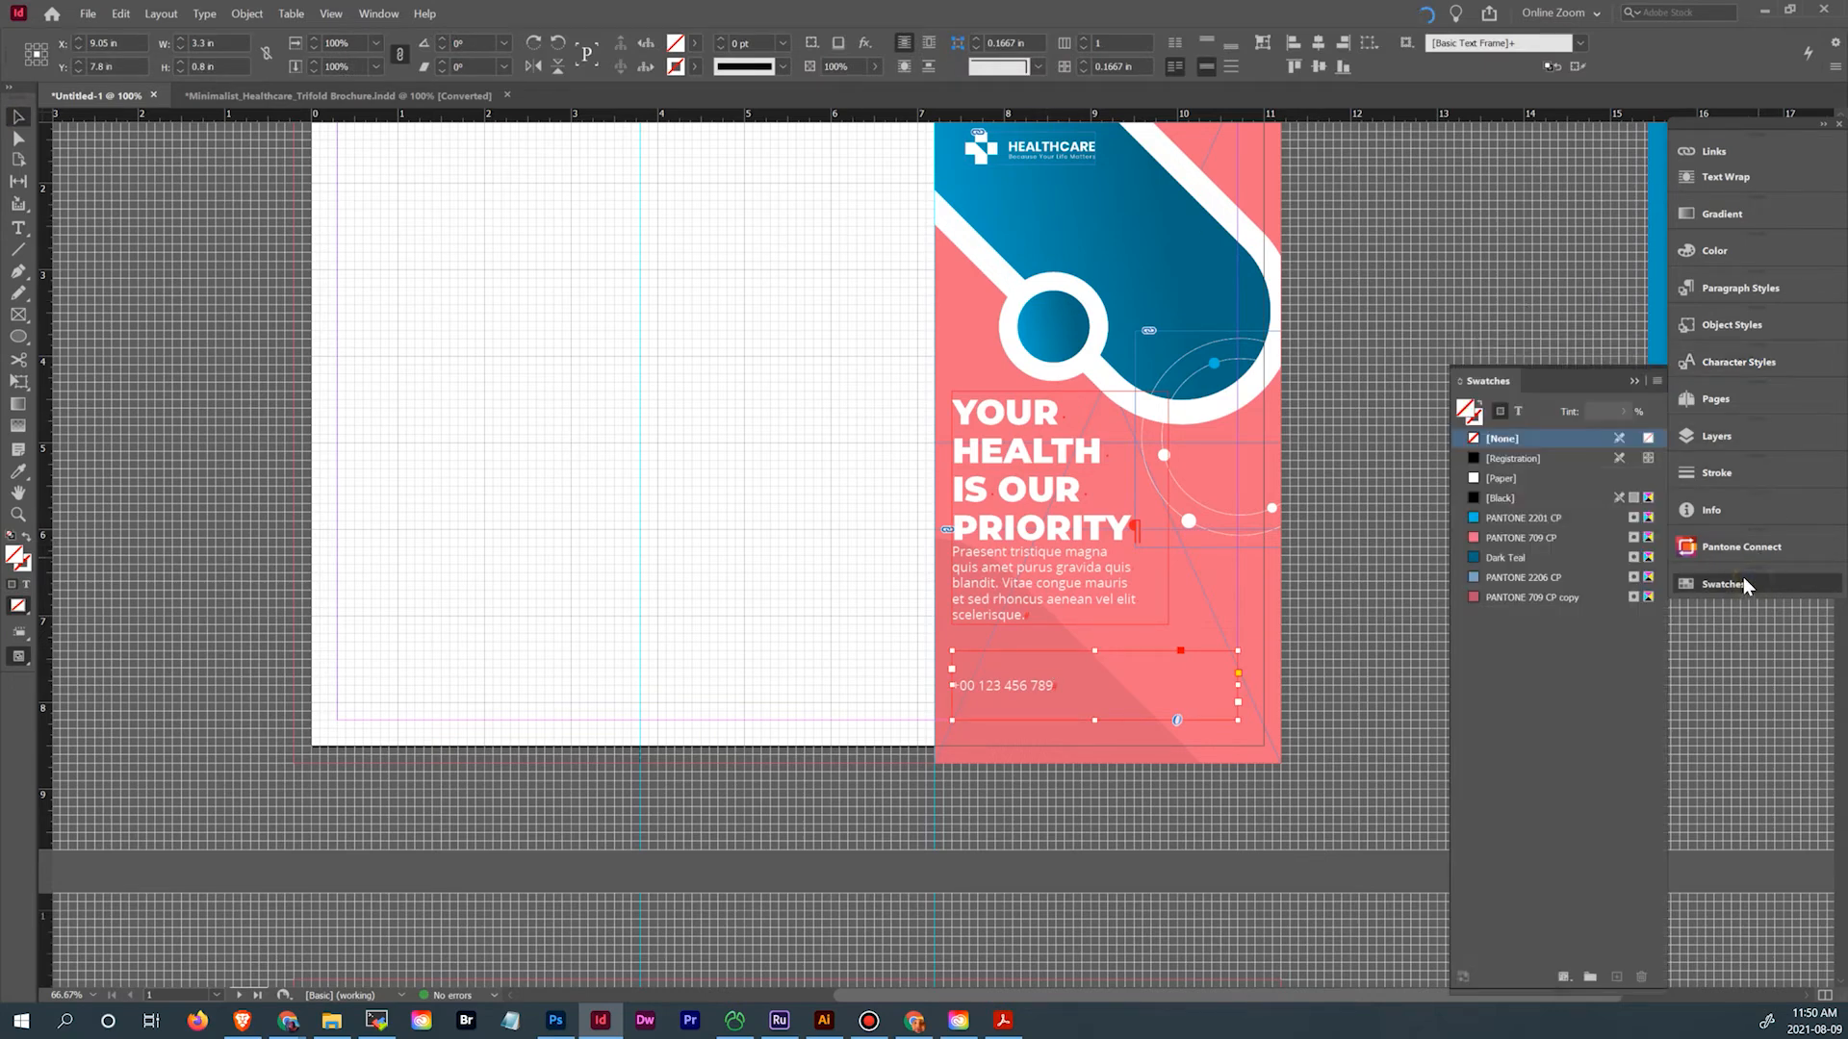
left_click(1518, 519)
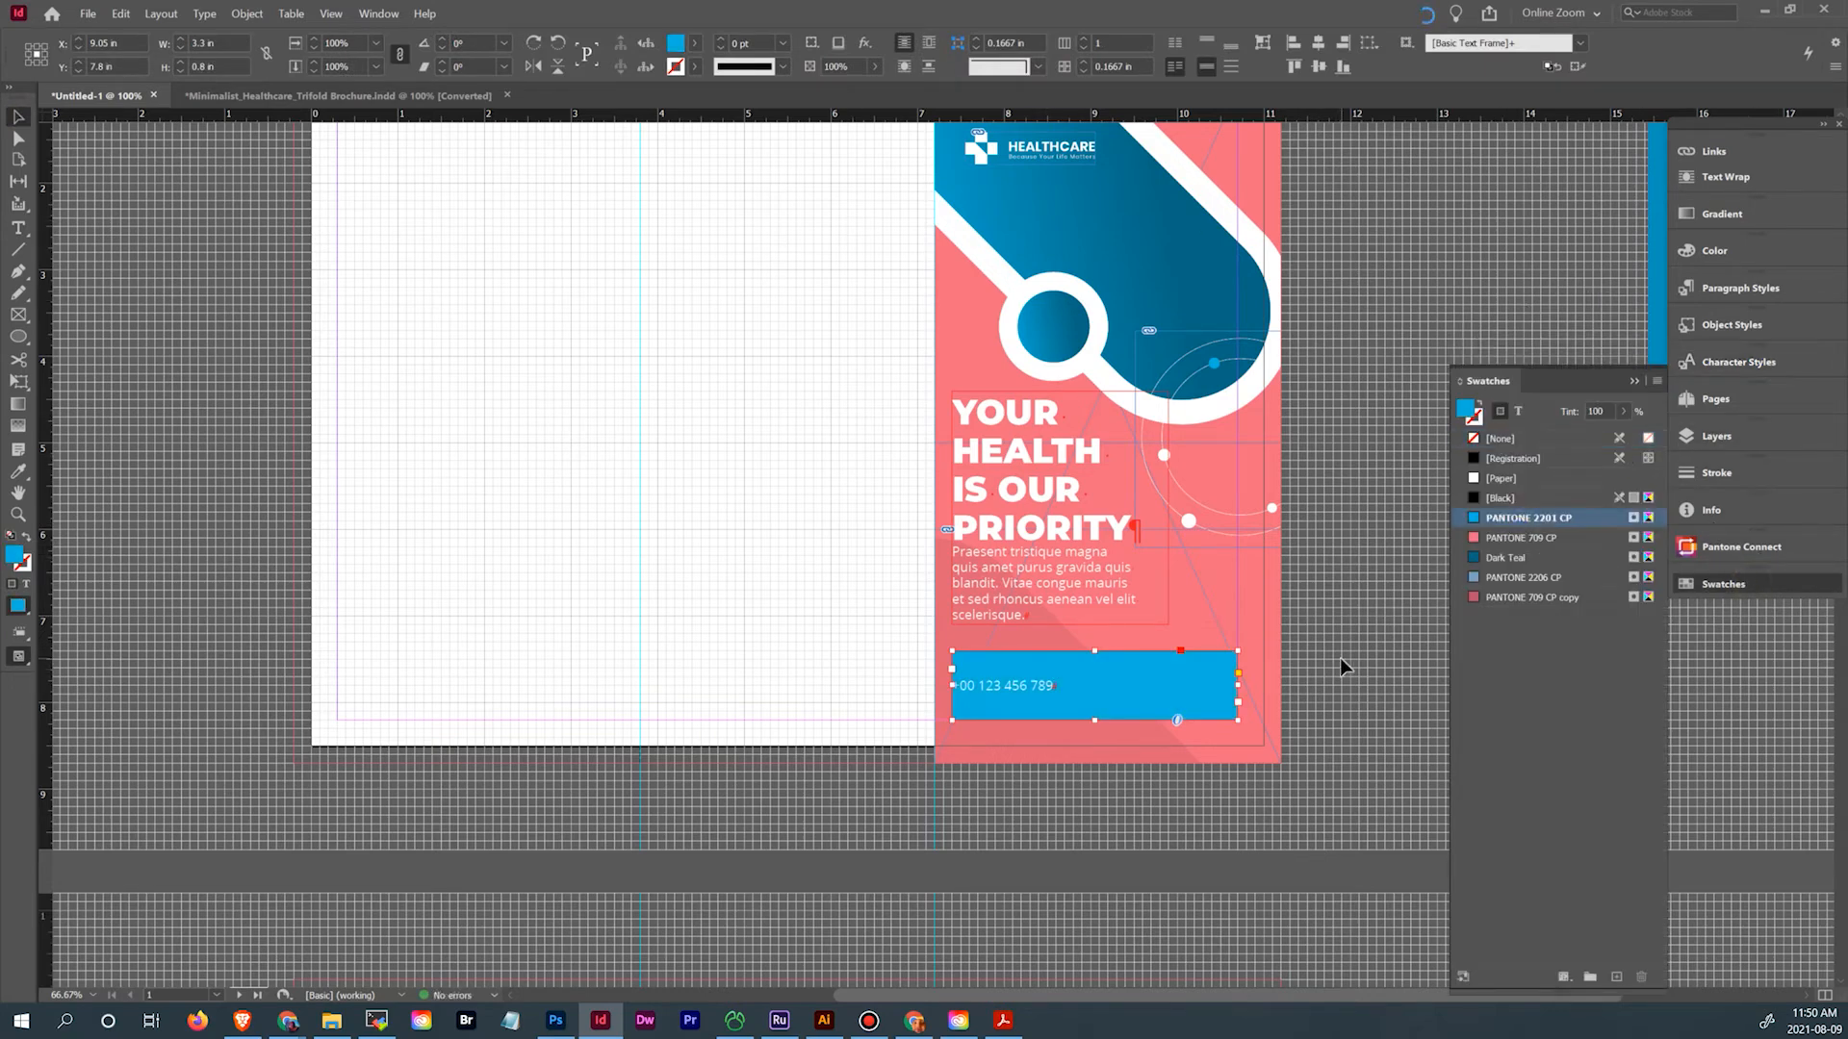
Give all four corners of the phone number frame a linked rounded shape of 0.5 in and shorten the frame to about 0.5 in high
left_click(247, 13)
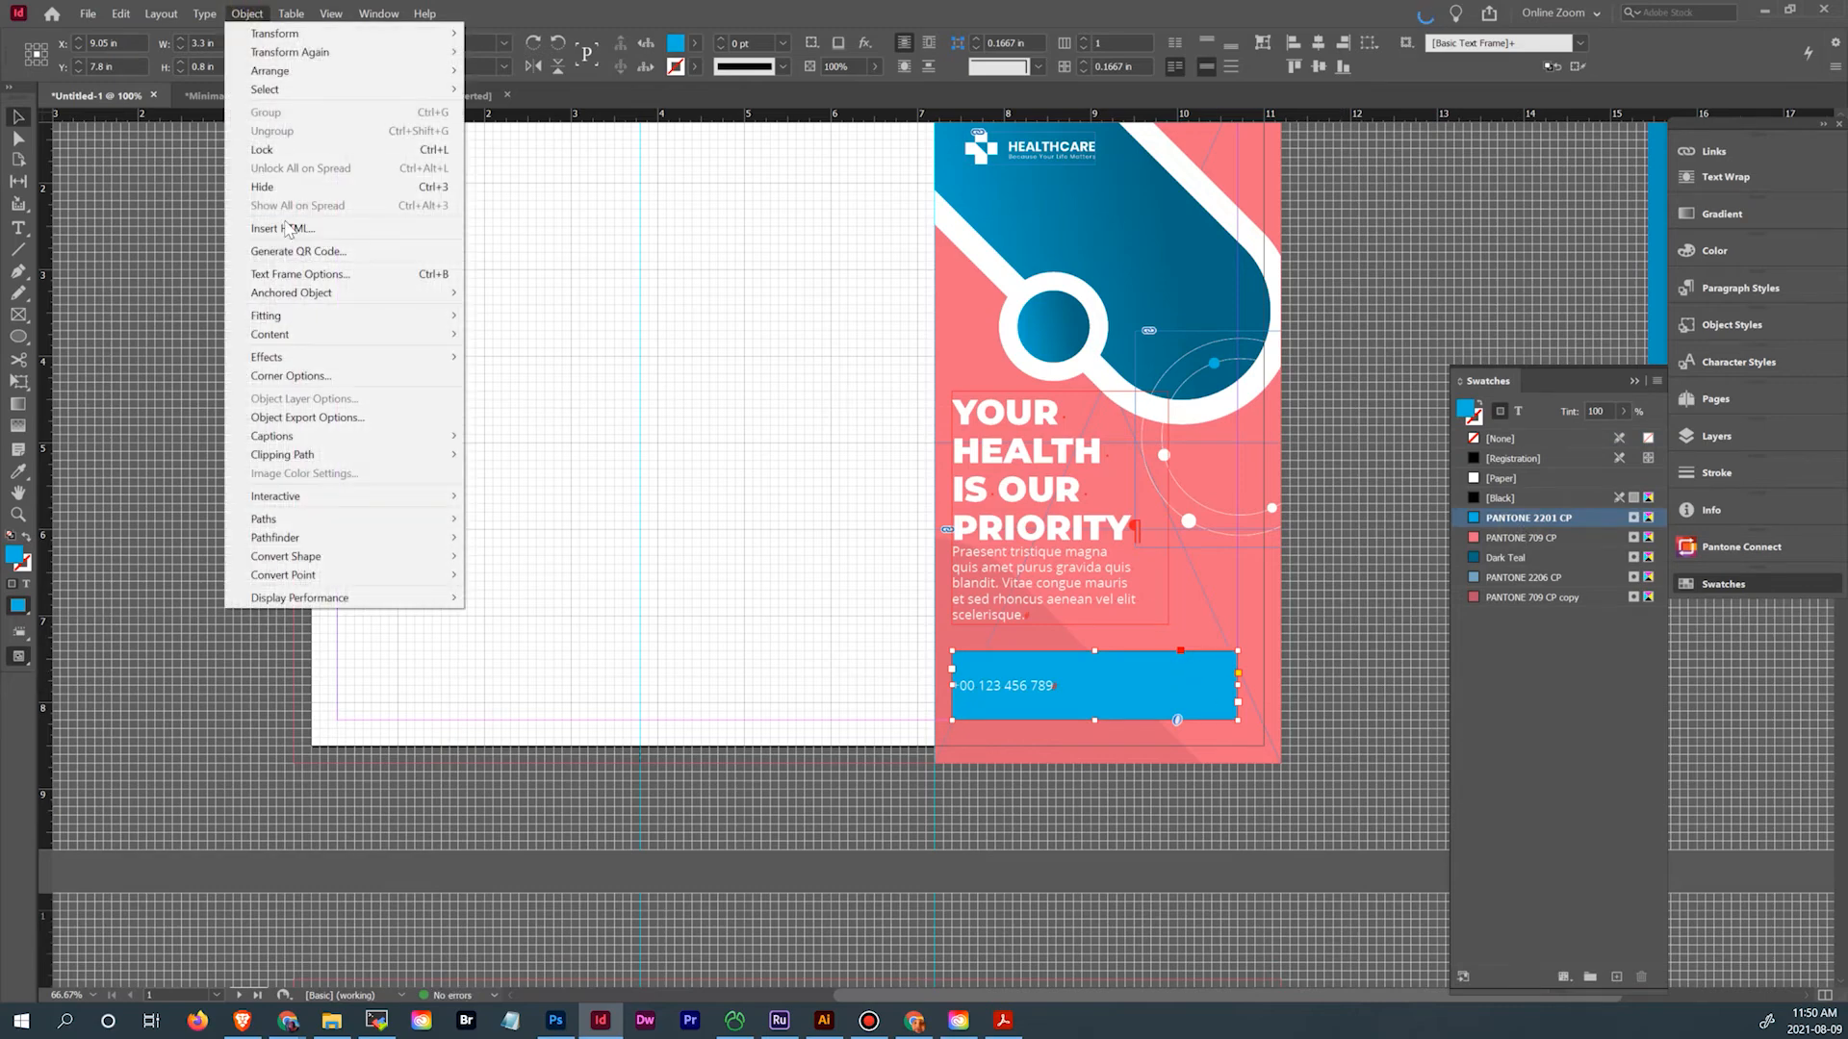
left_click(321, 376)
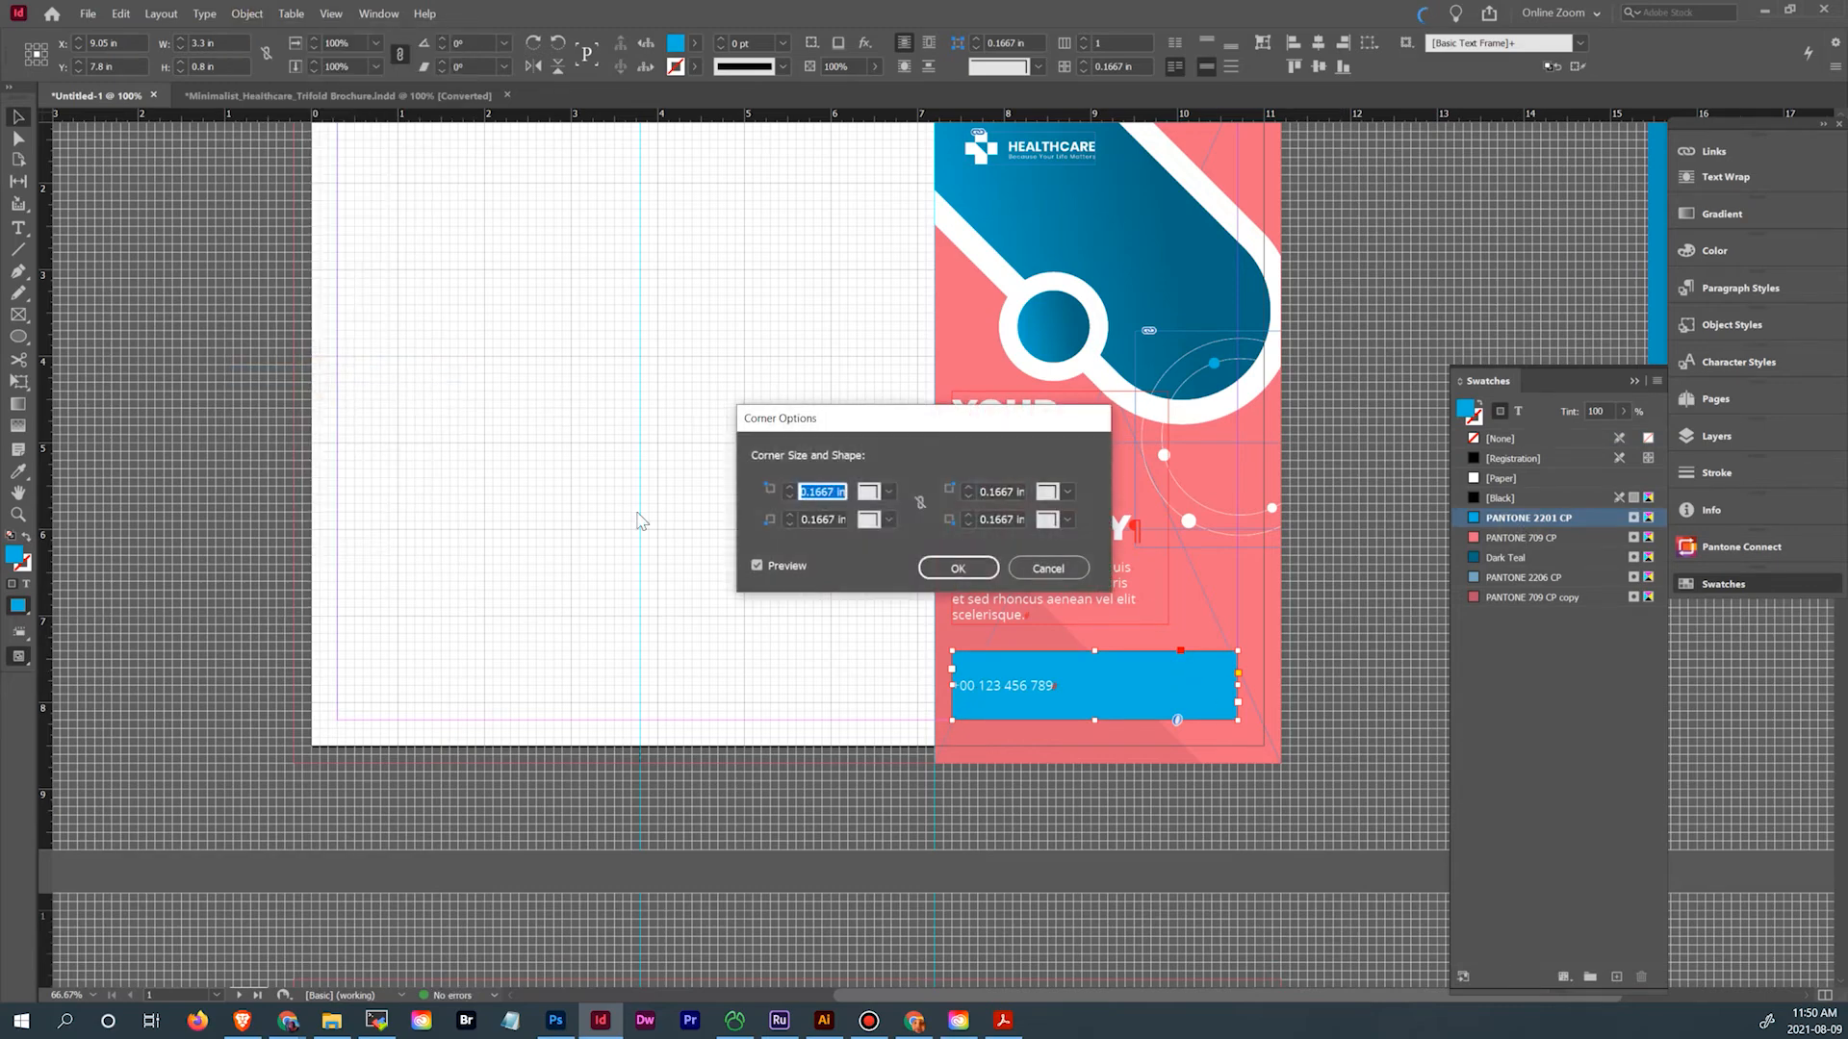
left_click(893, 492)
left_click(903, 601)
left_click(789, 487)
left_click(919, 502)
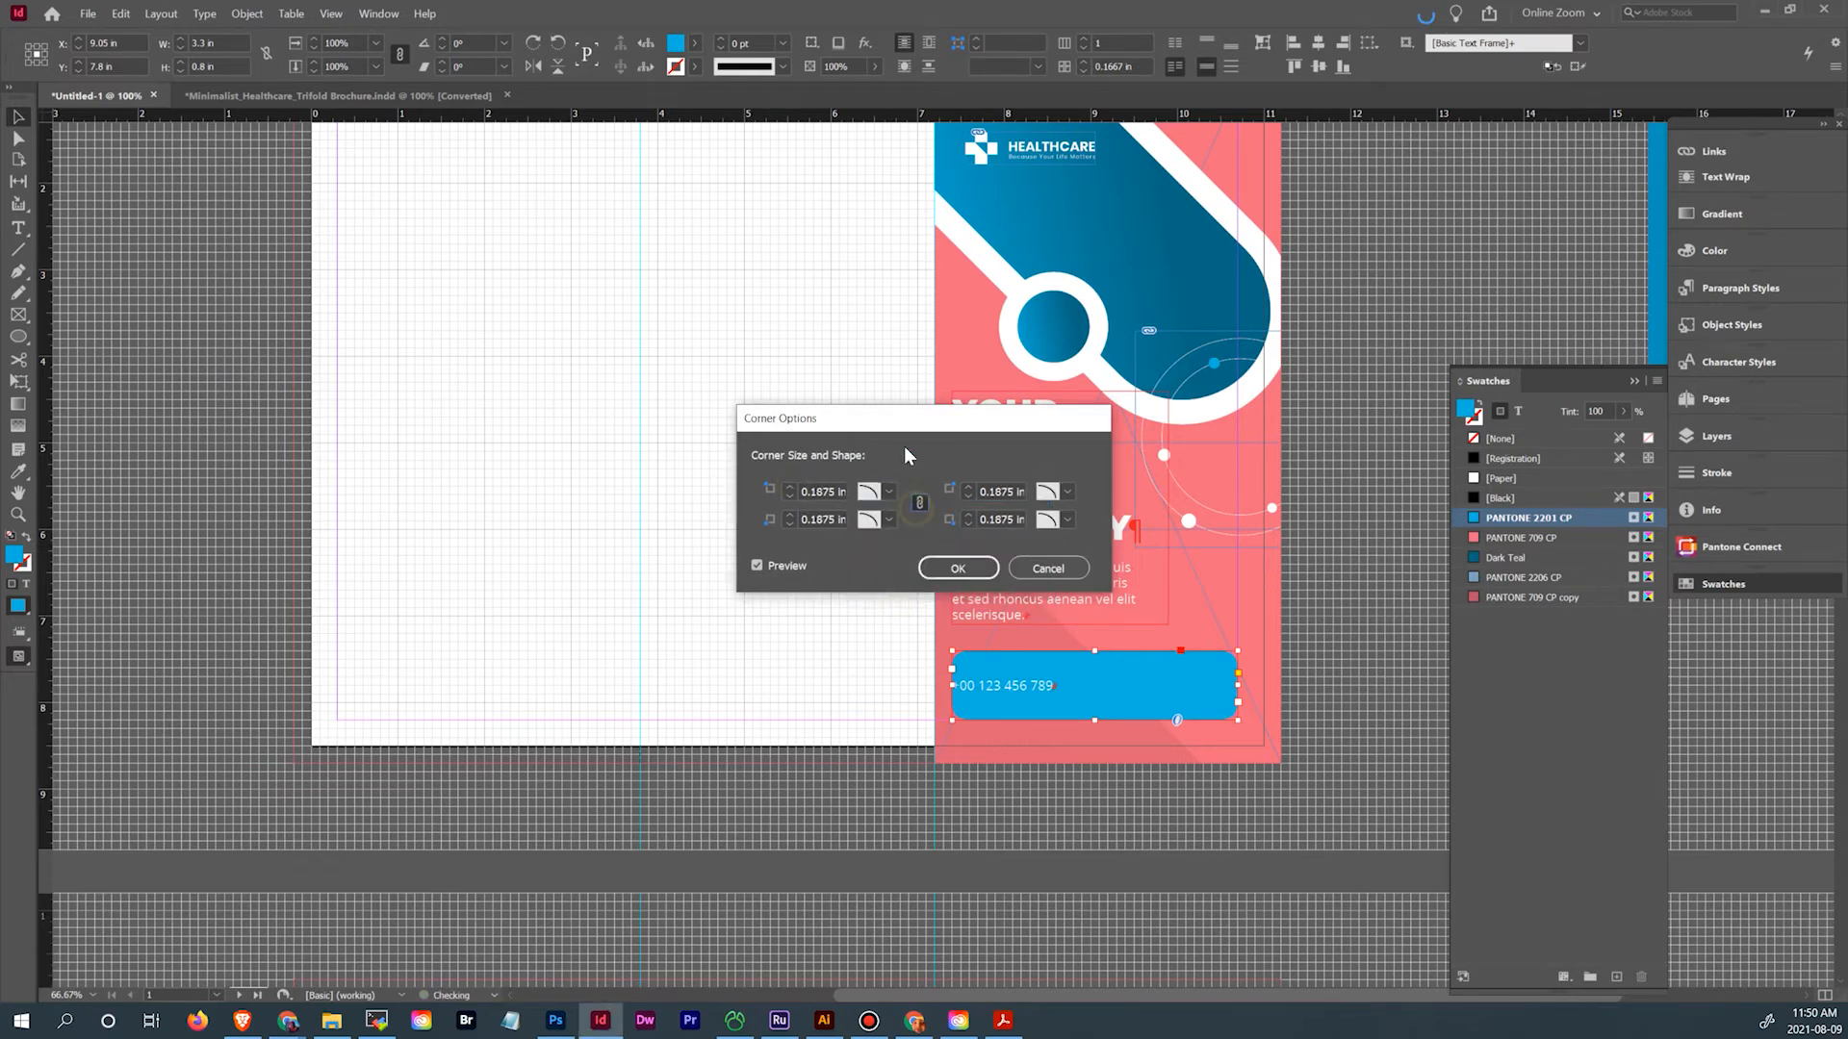
left_click(791, 485)
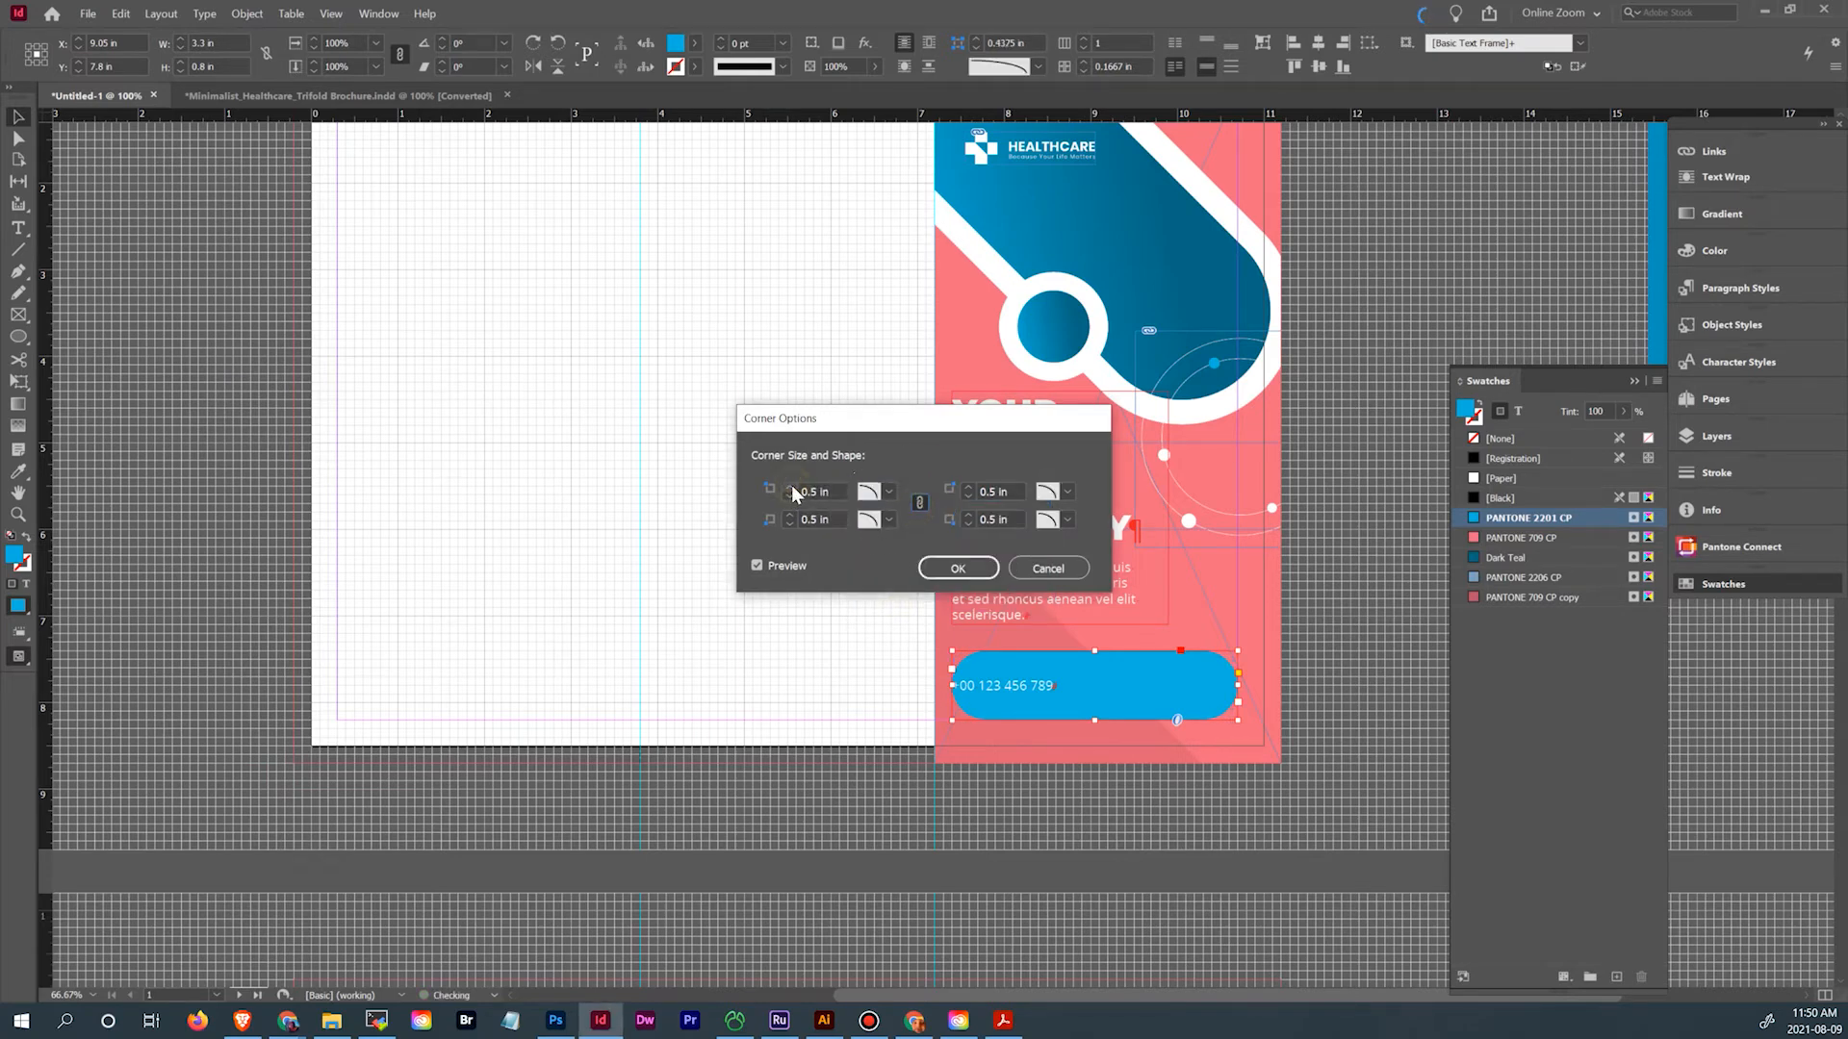
left_click(958, 568)
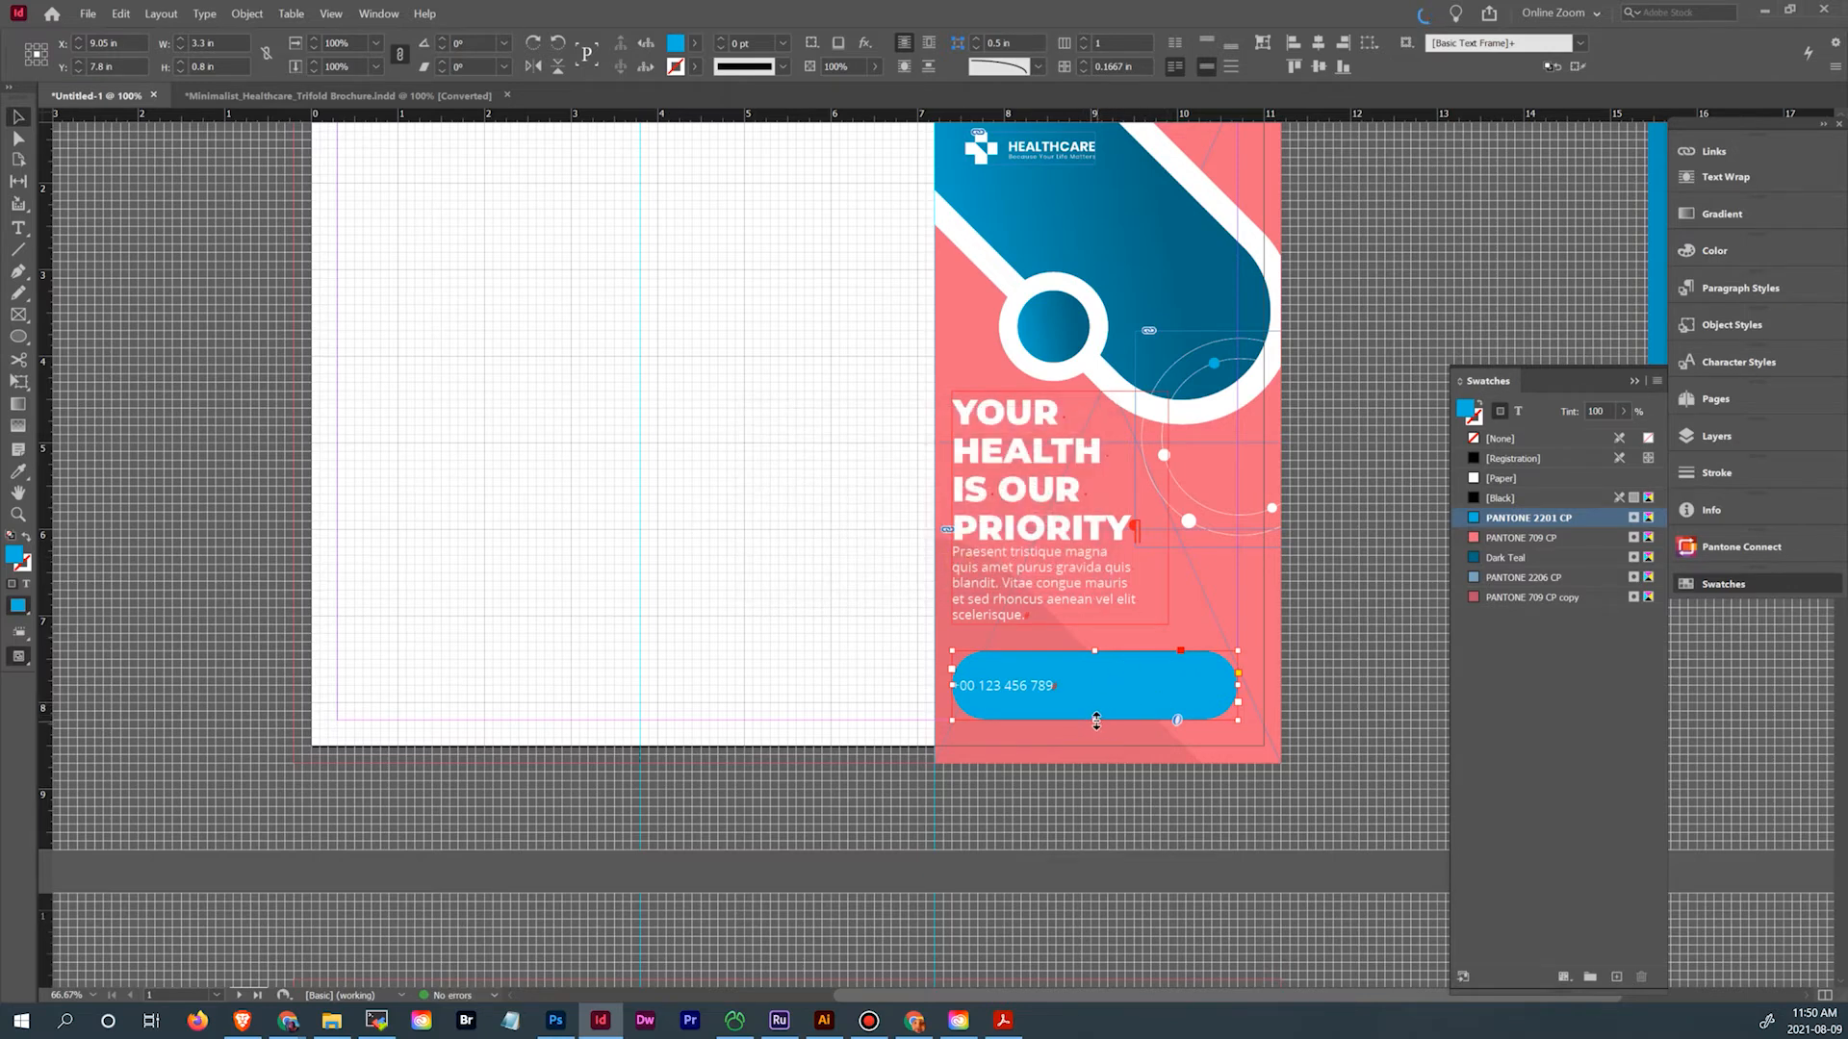
left_click_drag(1096, 721, 1096, 695)
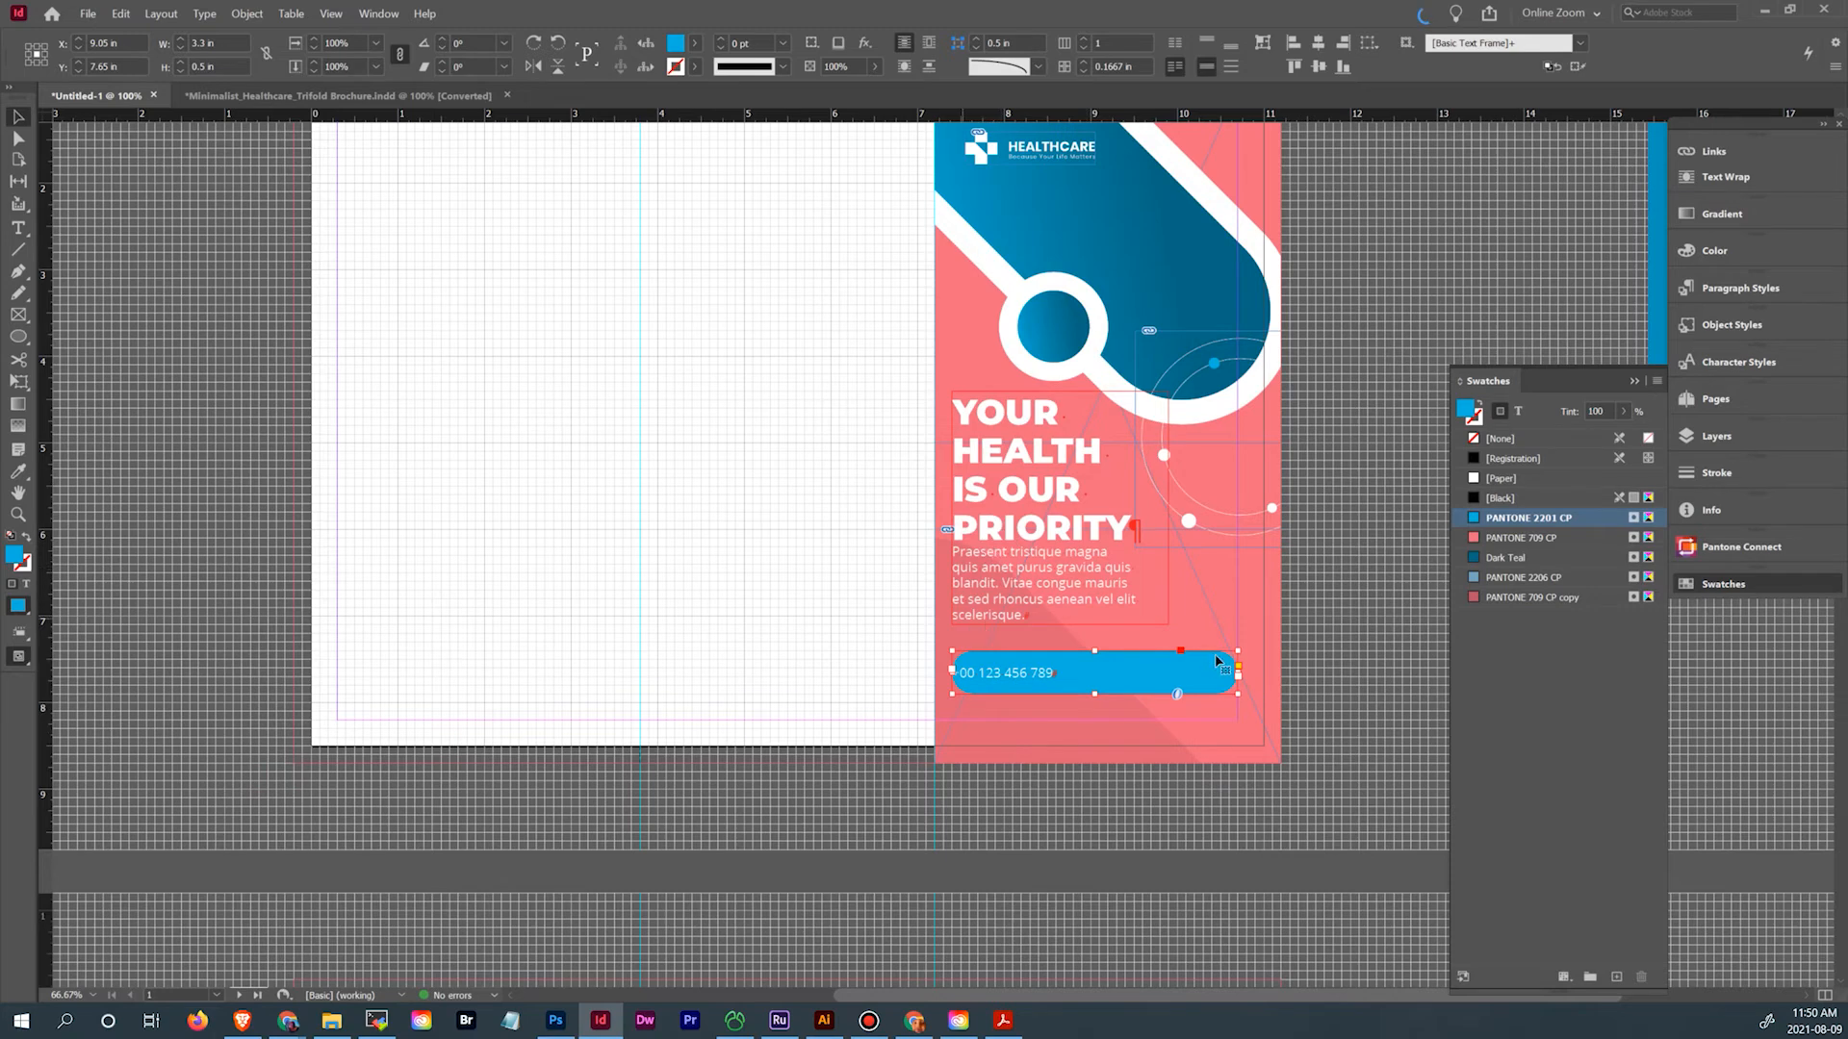
Compare the phone number with the original brochure's cover and centre its text horizontally in the blue frame
double_click(1023, 679)
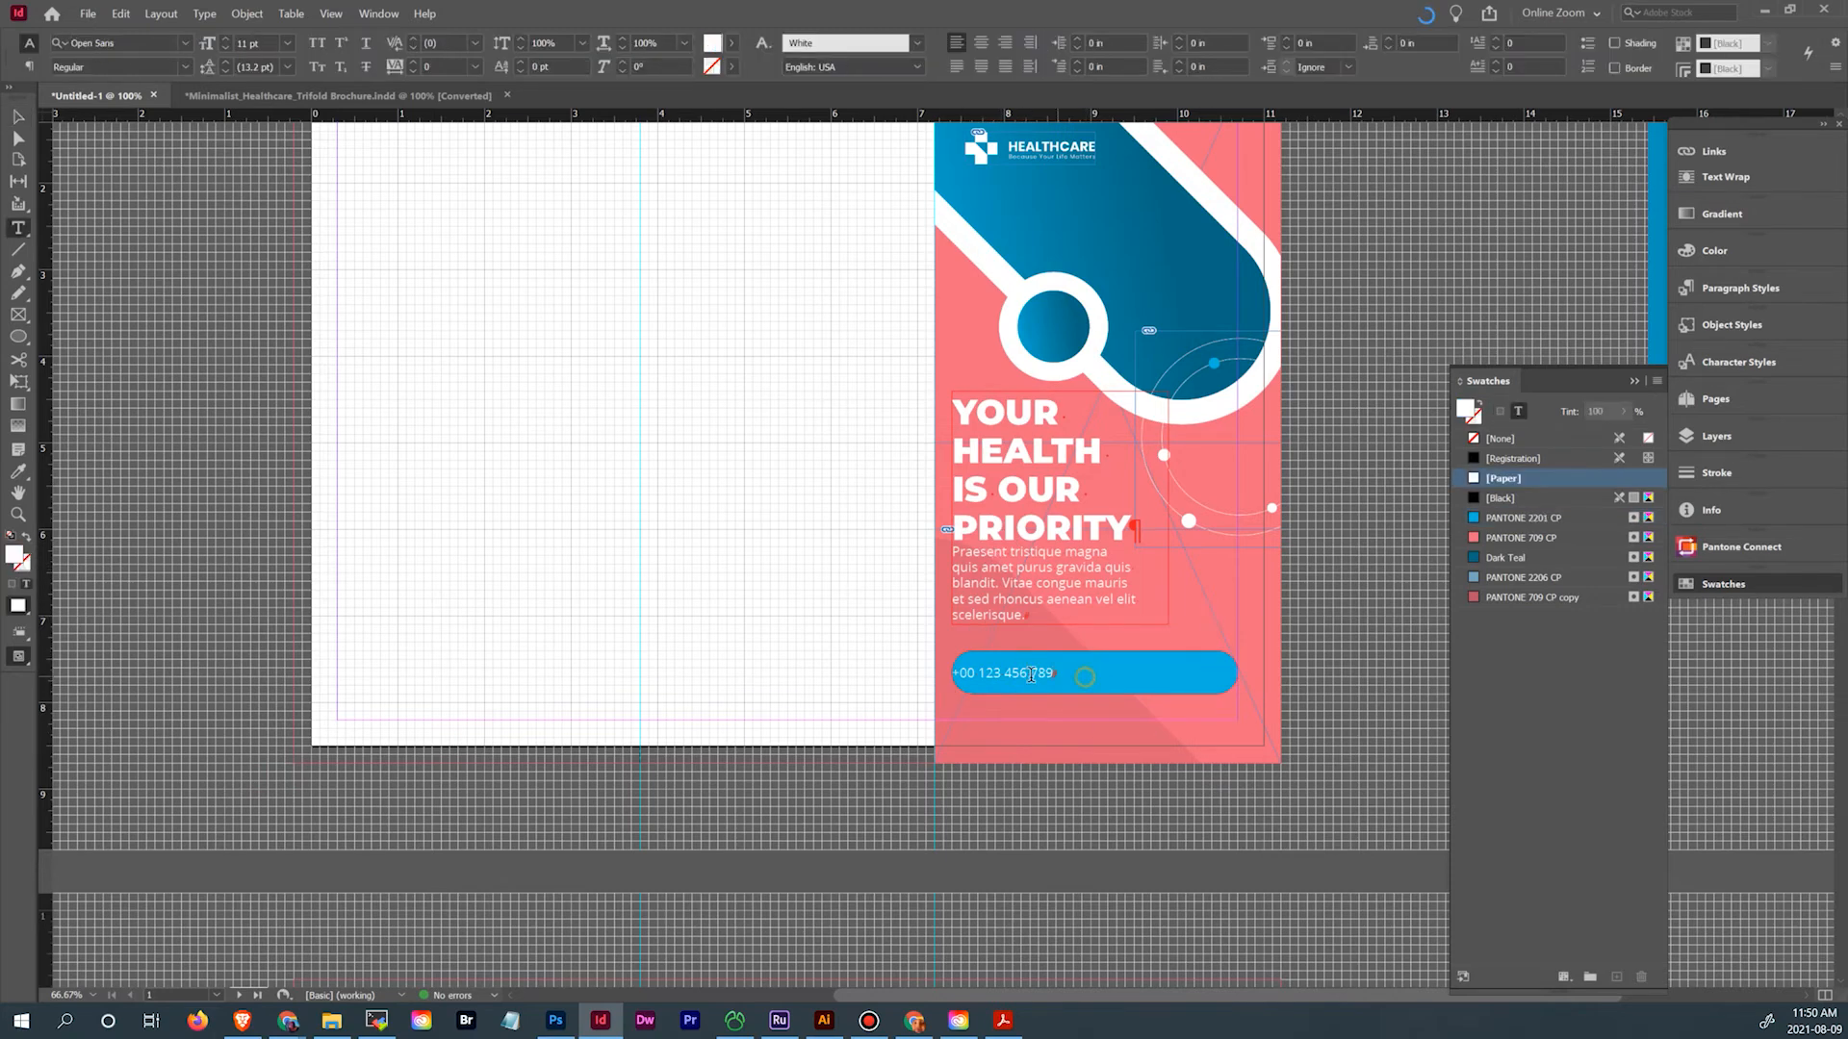
left_click_drag(1085, 677, 950, 673)
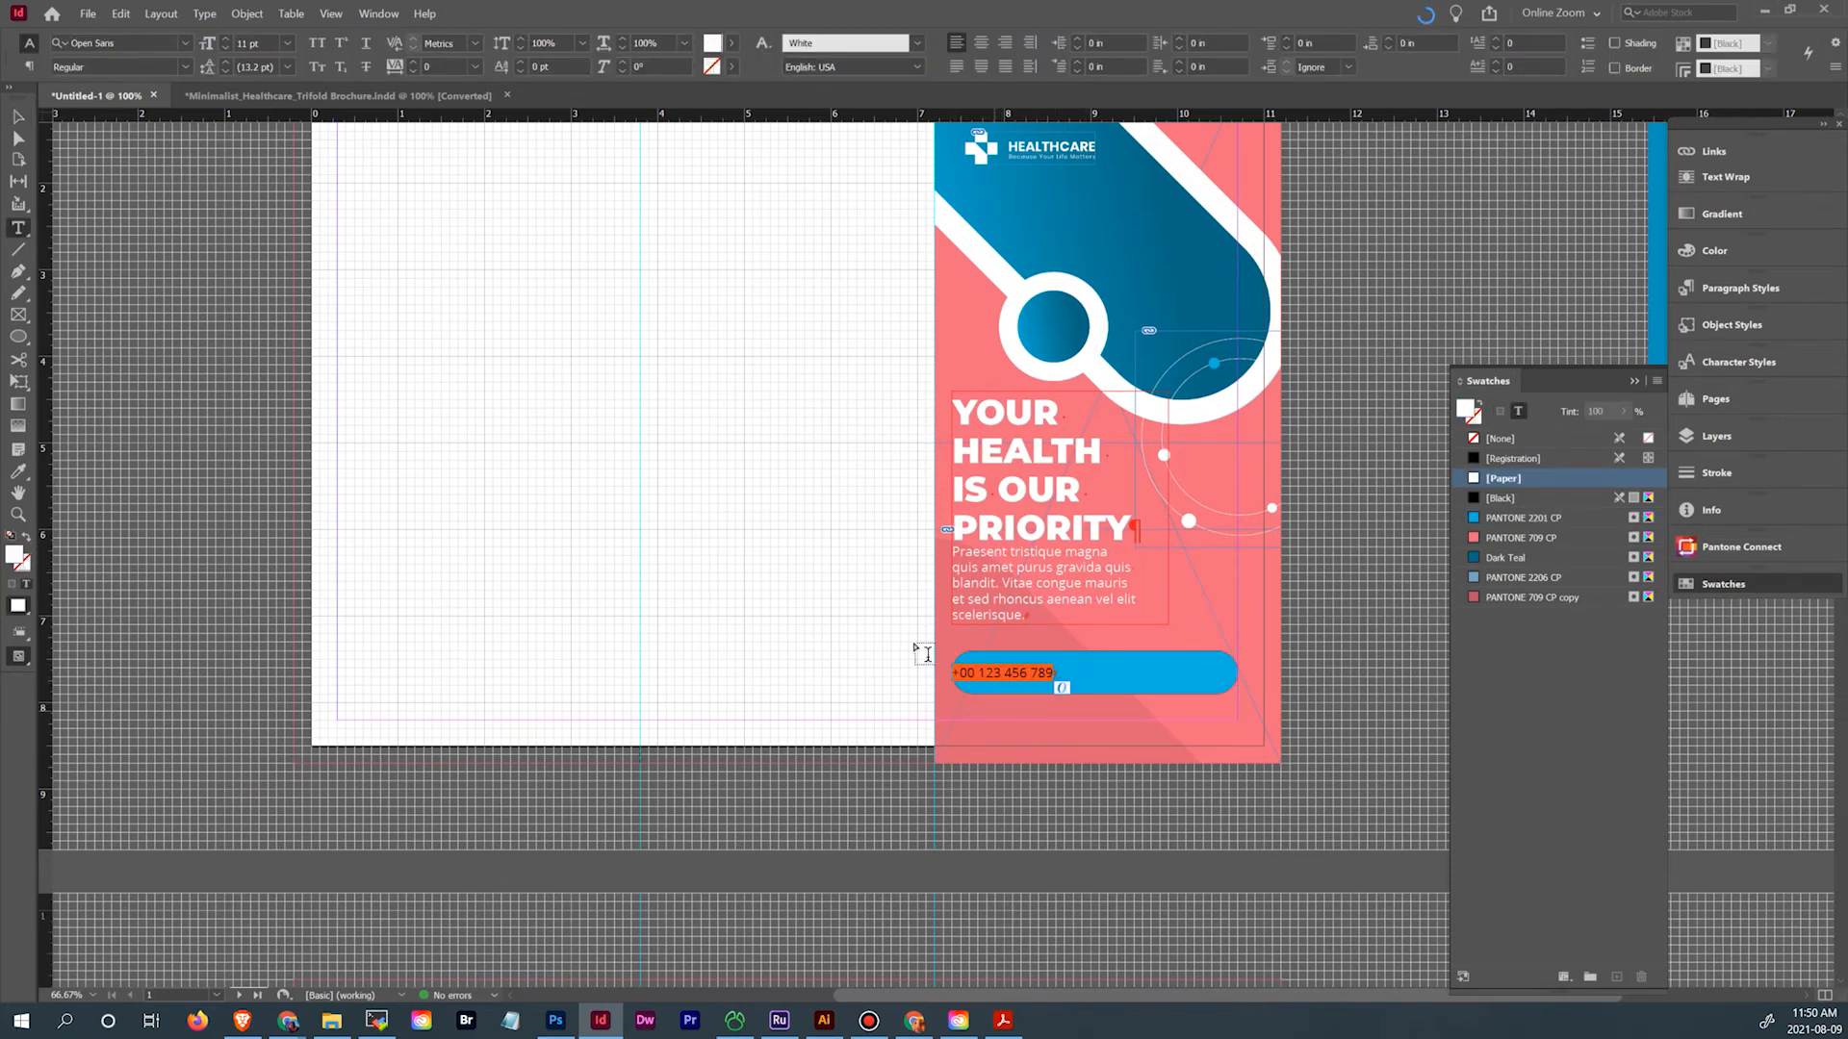
left_click(371, 96)
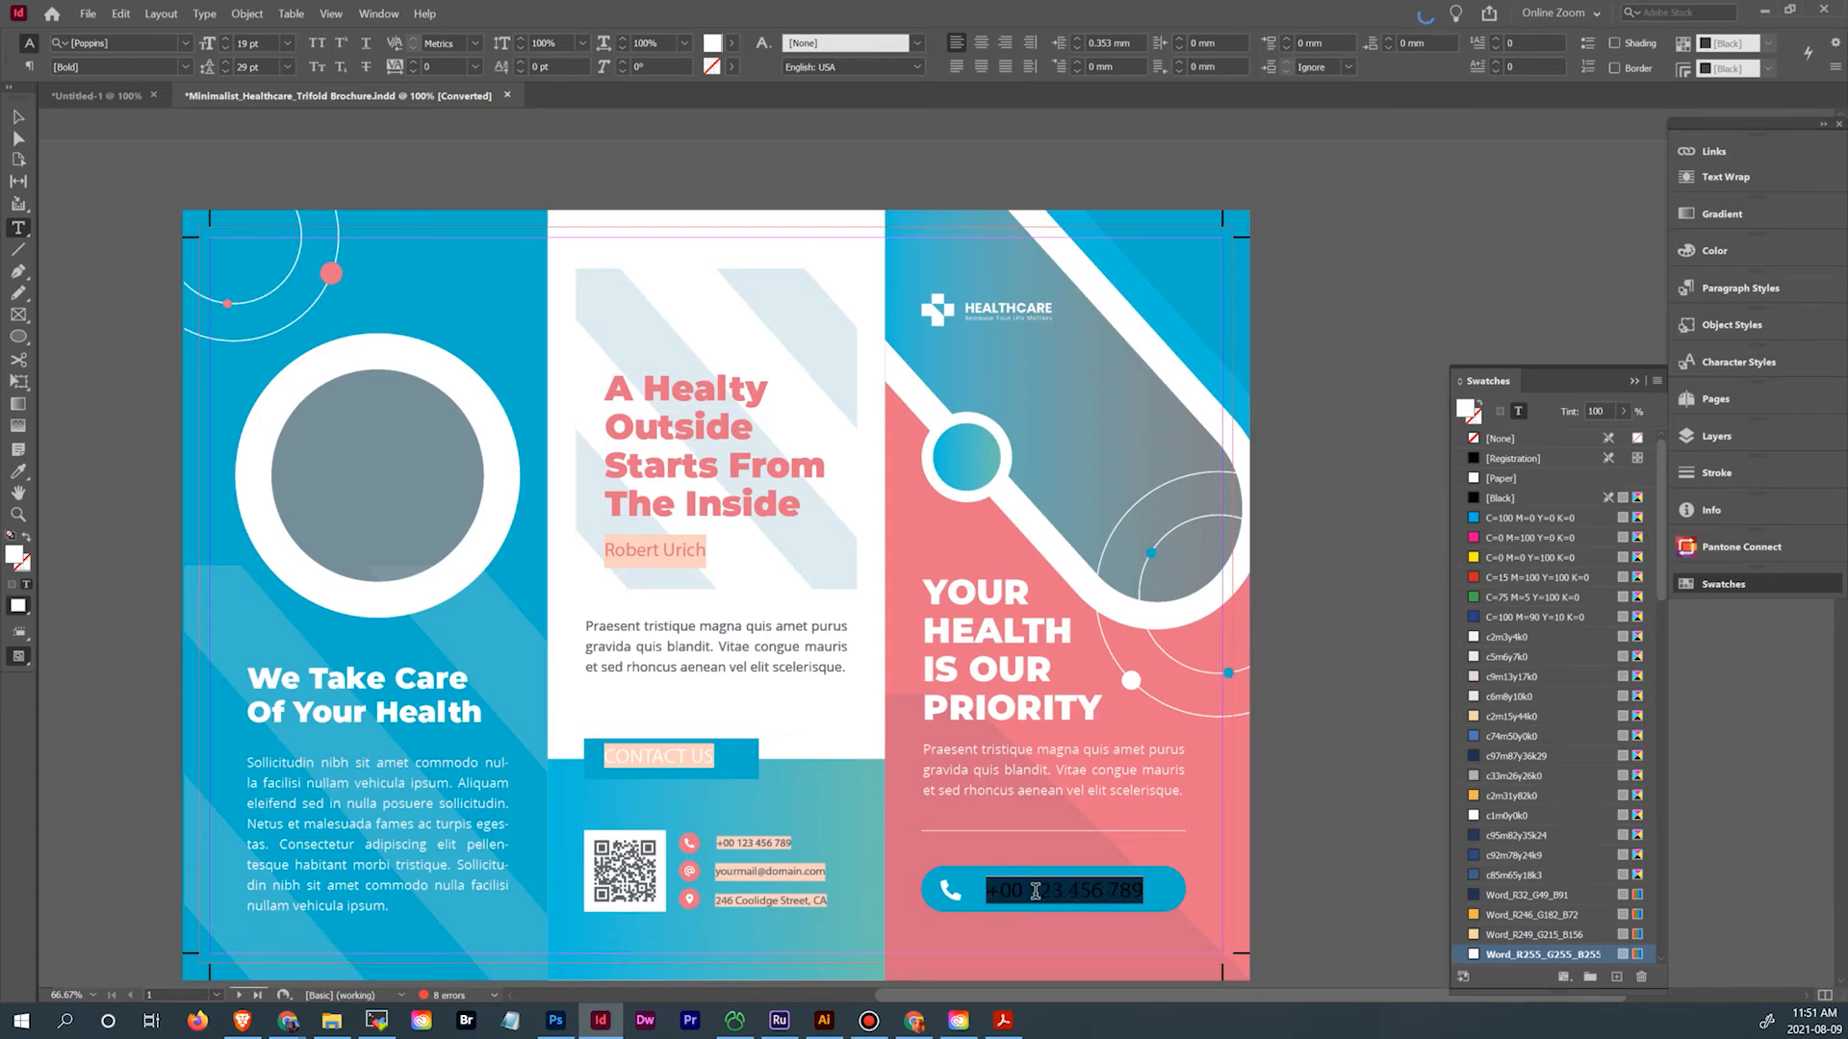
left_click(101, 96)
left_click(1008, 664)
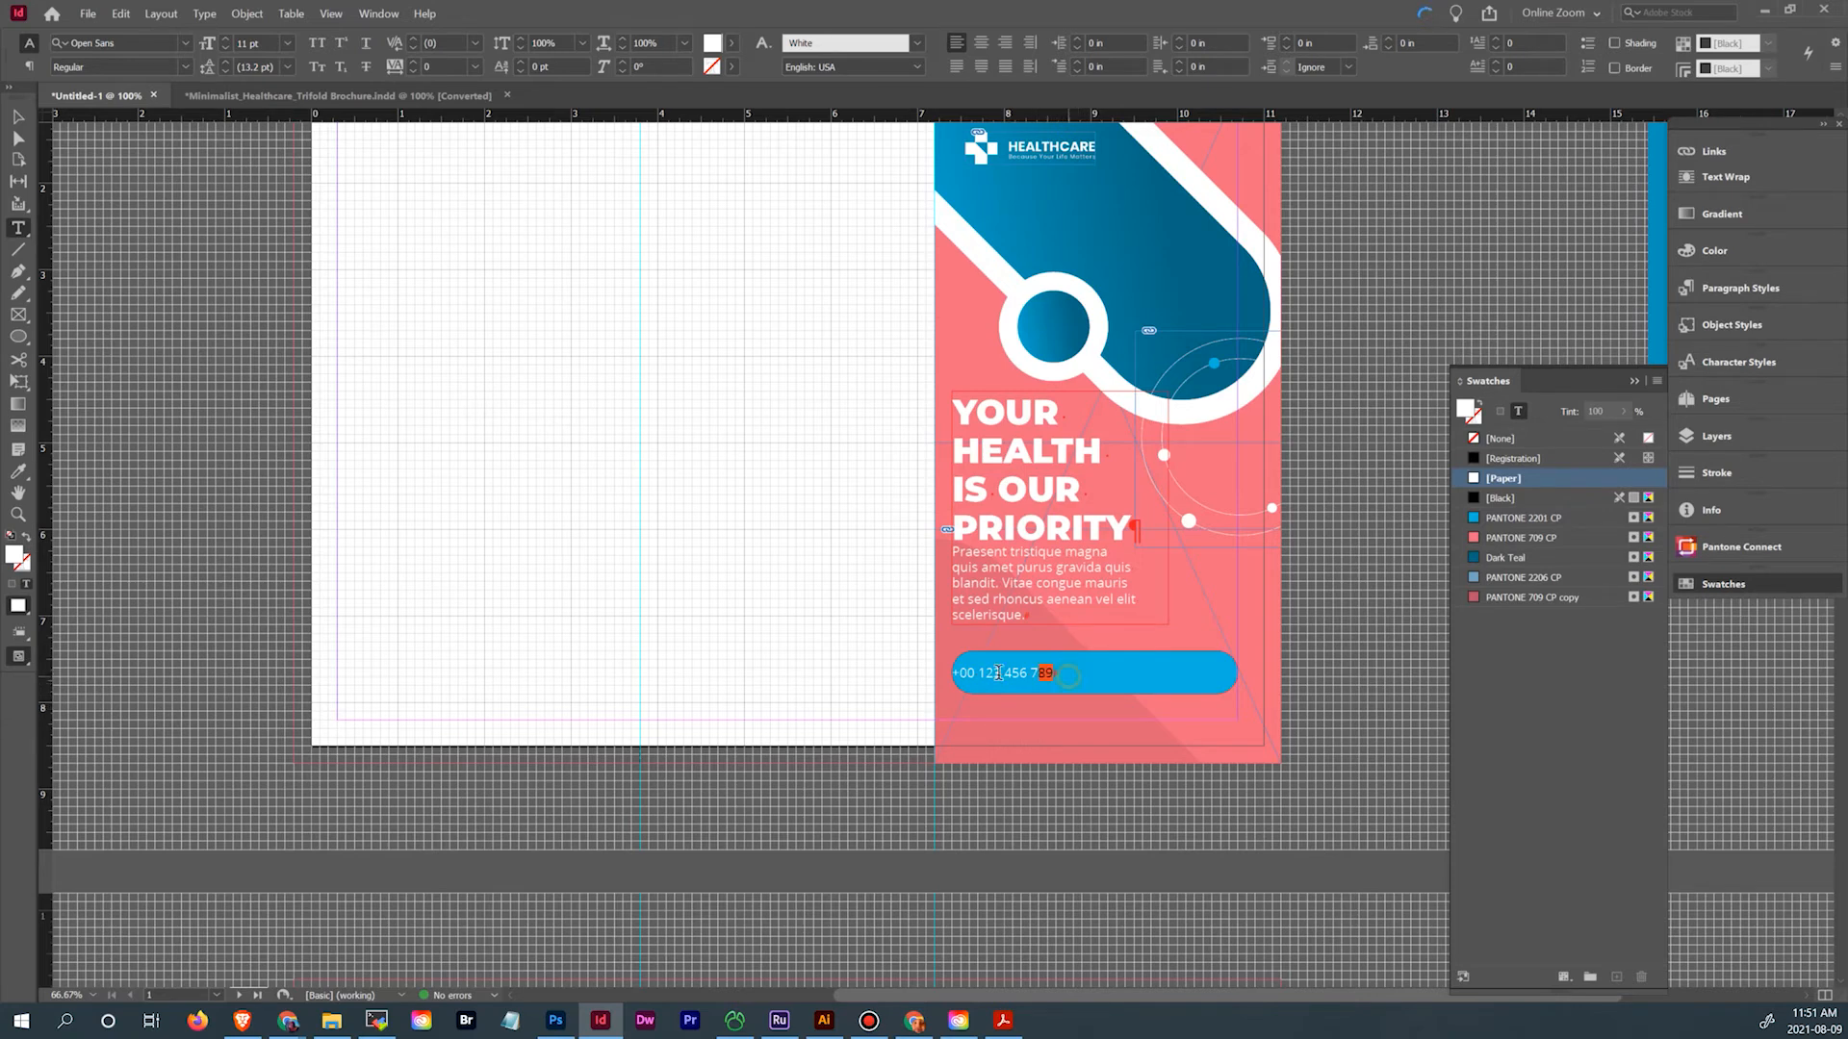
key("ctrl+a")
left_click(981, 42)
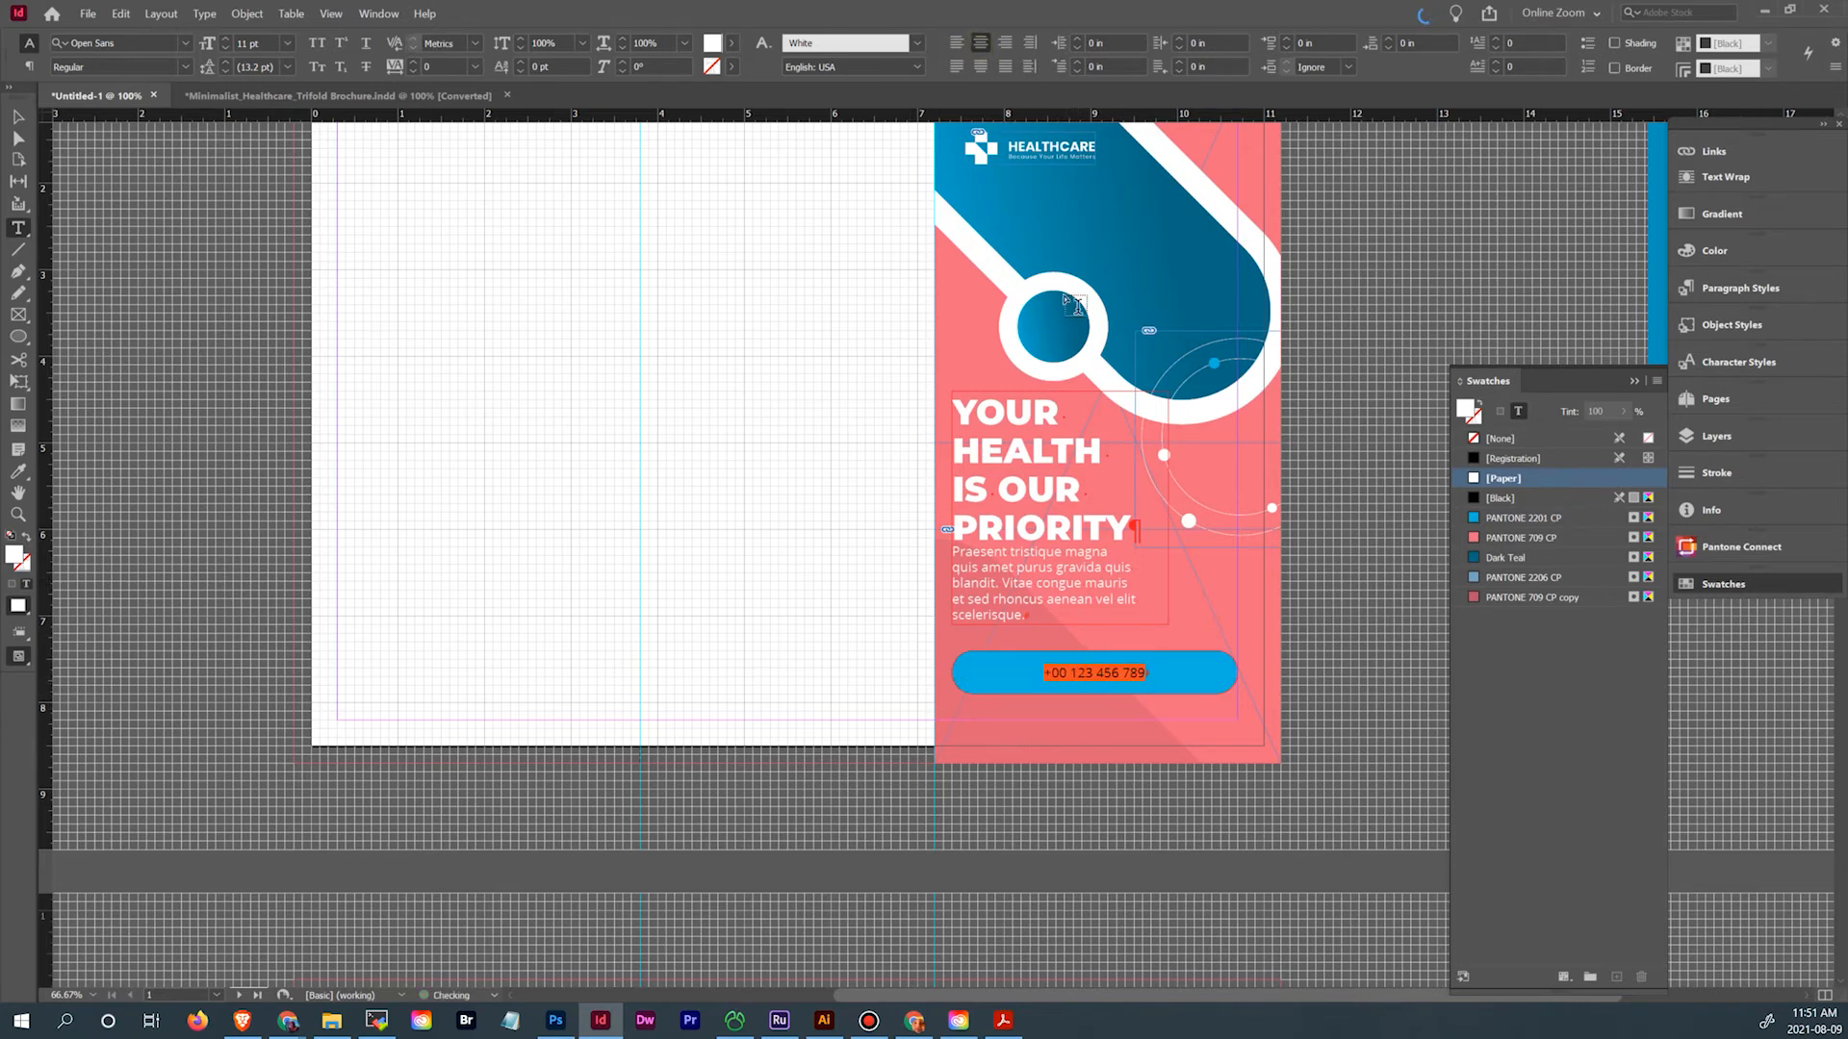
Increase the font size of the cover's phone number to 16 pt and deselect the frame
left_click(1131, 680)
left_click_drag(1024, 663, 1197, 675)
left_click(225, 37)
left_click(225, 36)
left_click(225, 37)
left_click(226, 36)
left_click(225, 37)
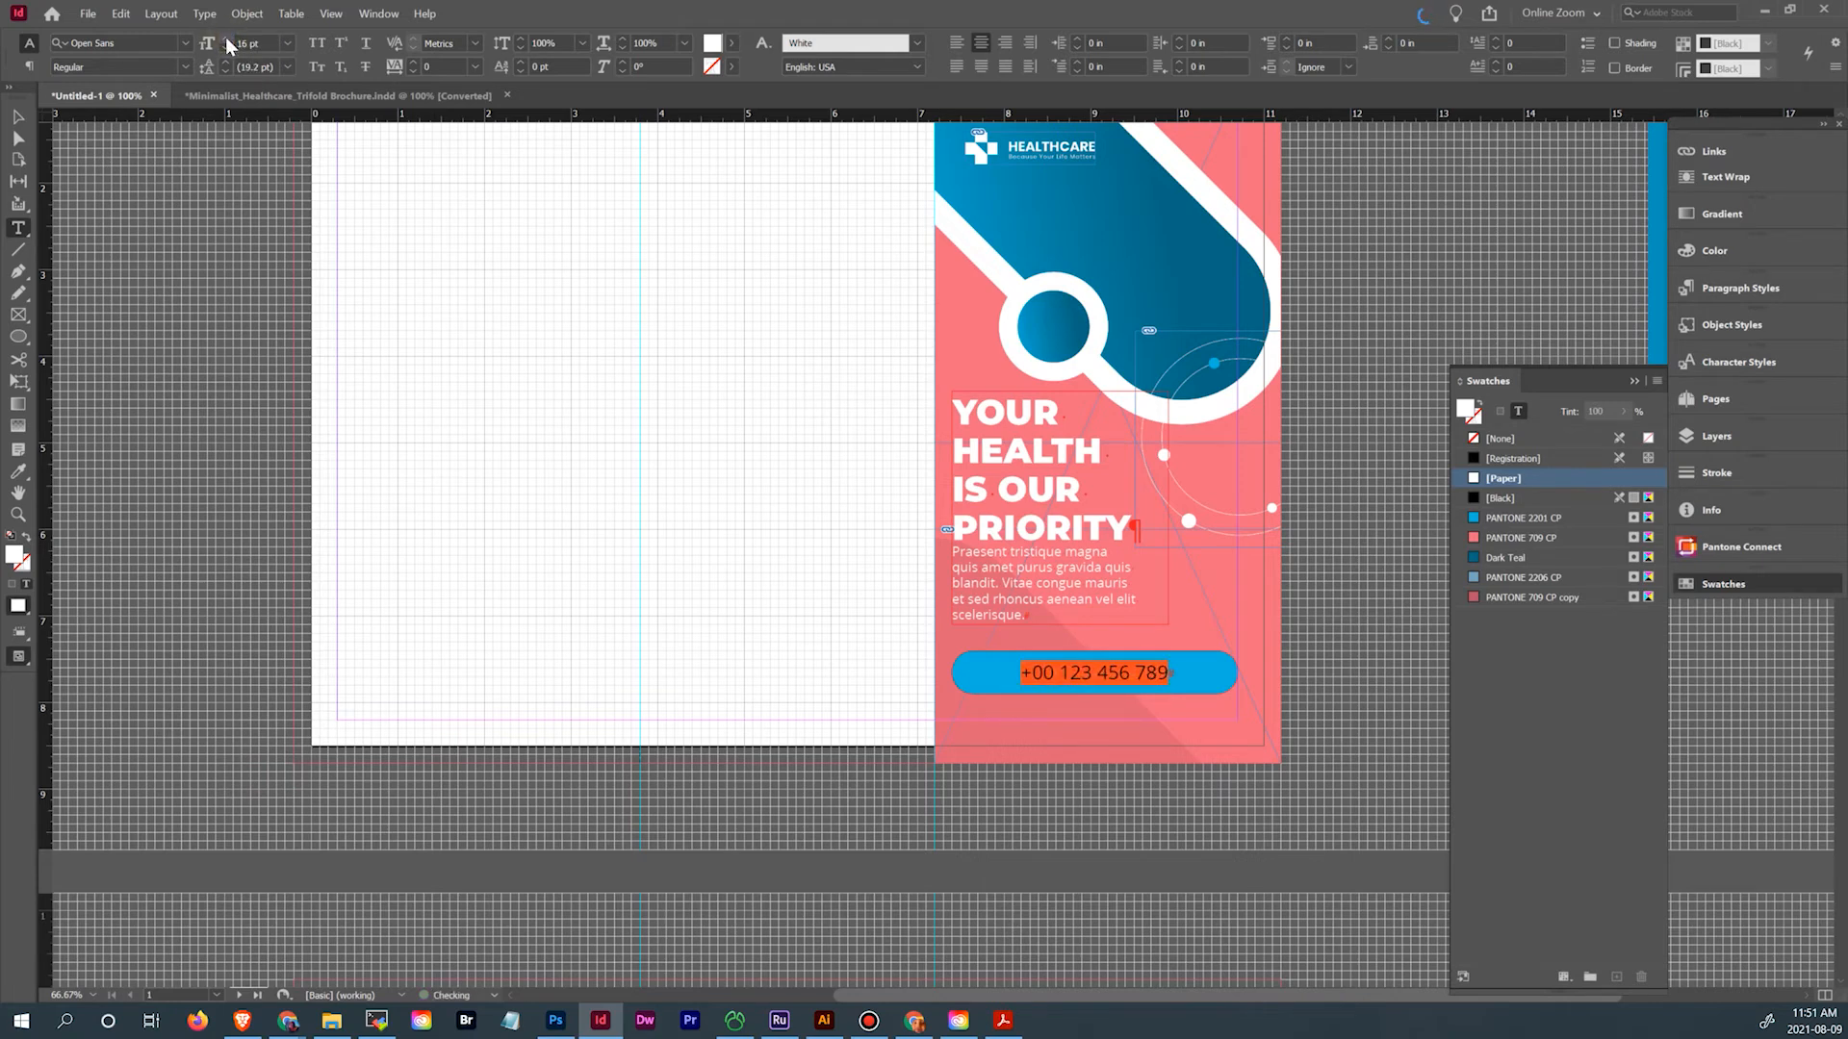
left_click(19, 119)
left_click(528, 384)
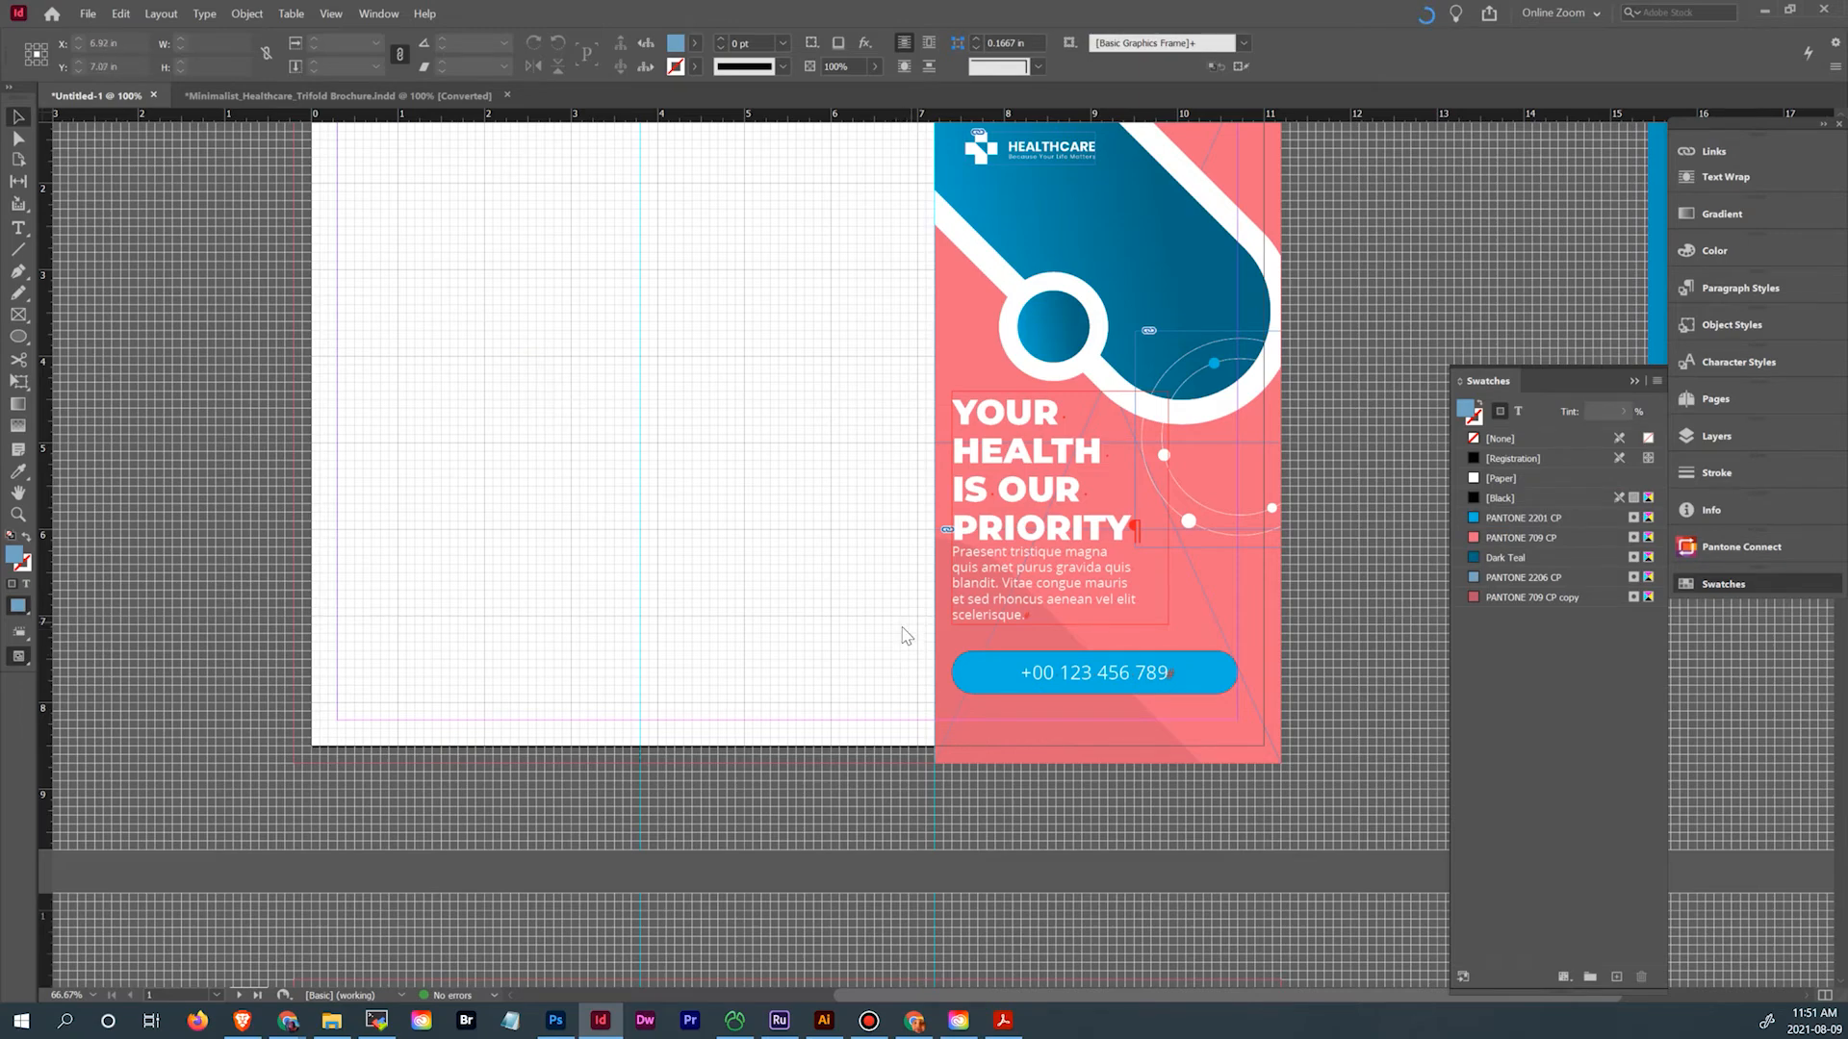
Place page 13 of background graphics.ai, the white phone icon, just below the blue phone-number bar
key("ctrl+d")
double_click(781, 267)
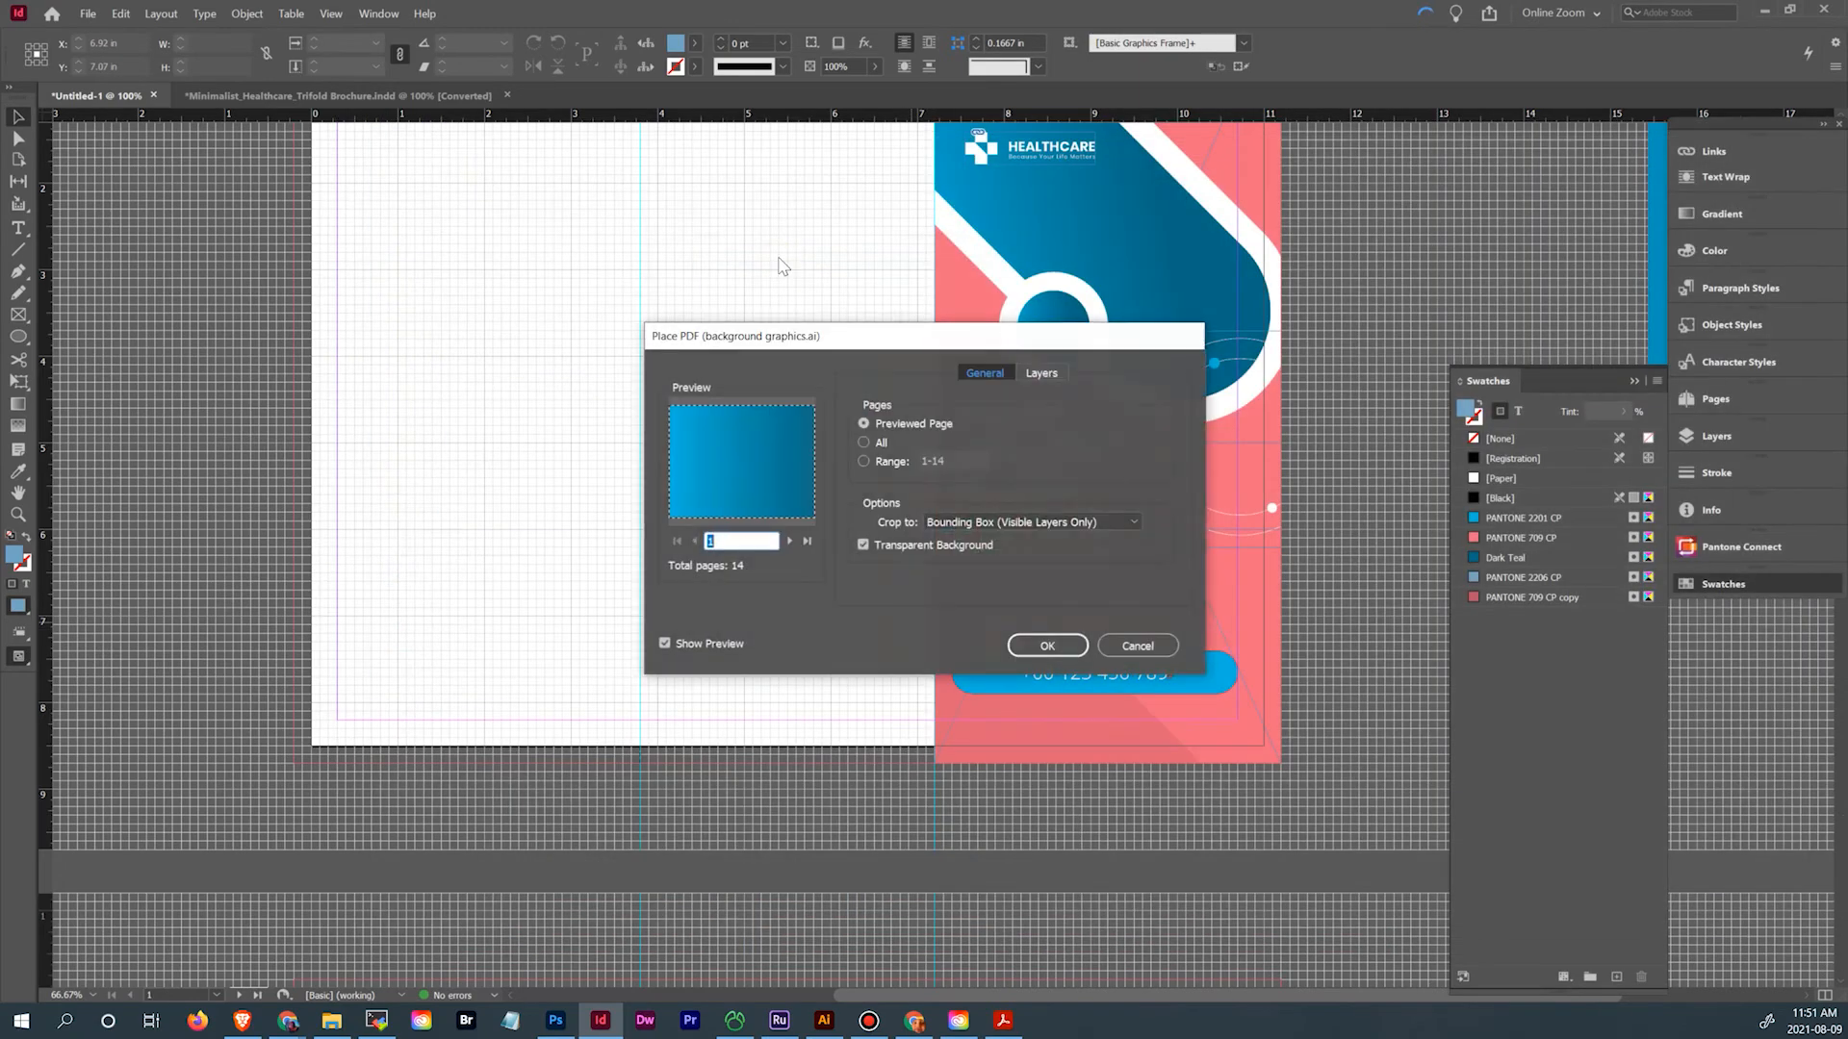
left_click(789, 540)
left_click(789, 541)
left_click(790, 541)
left_click(789, 541)
left_click(789, 541)
left_click(789, 540)
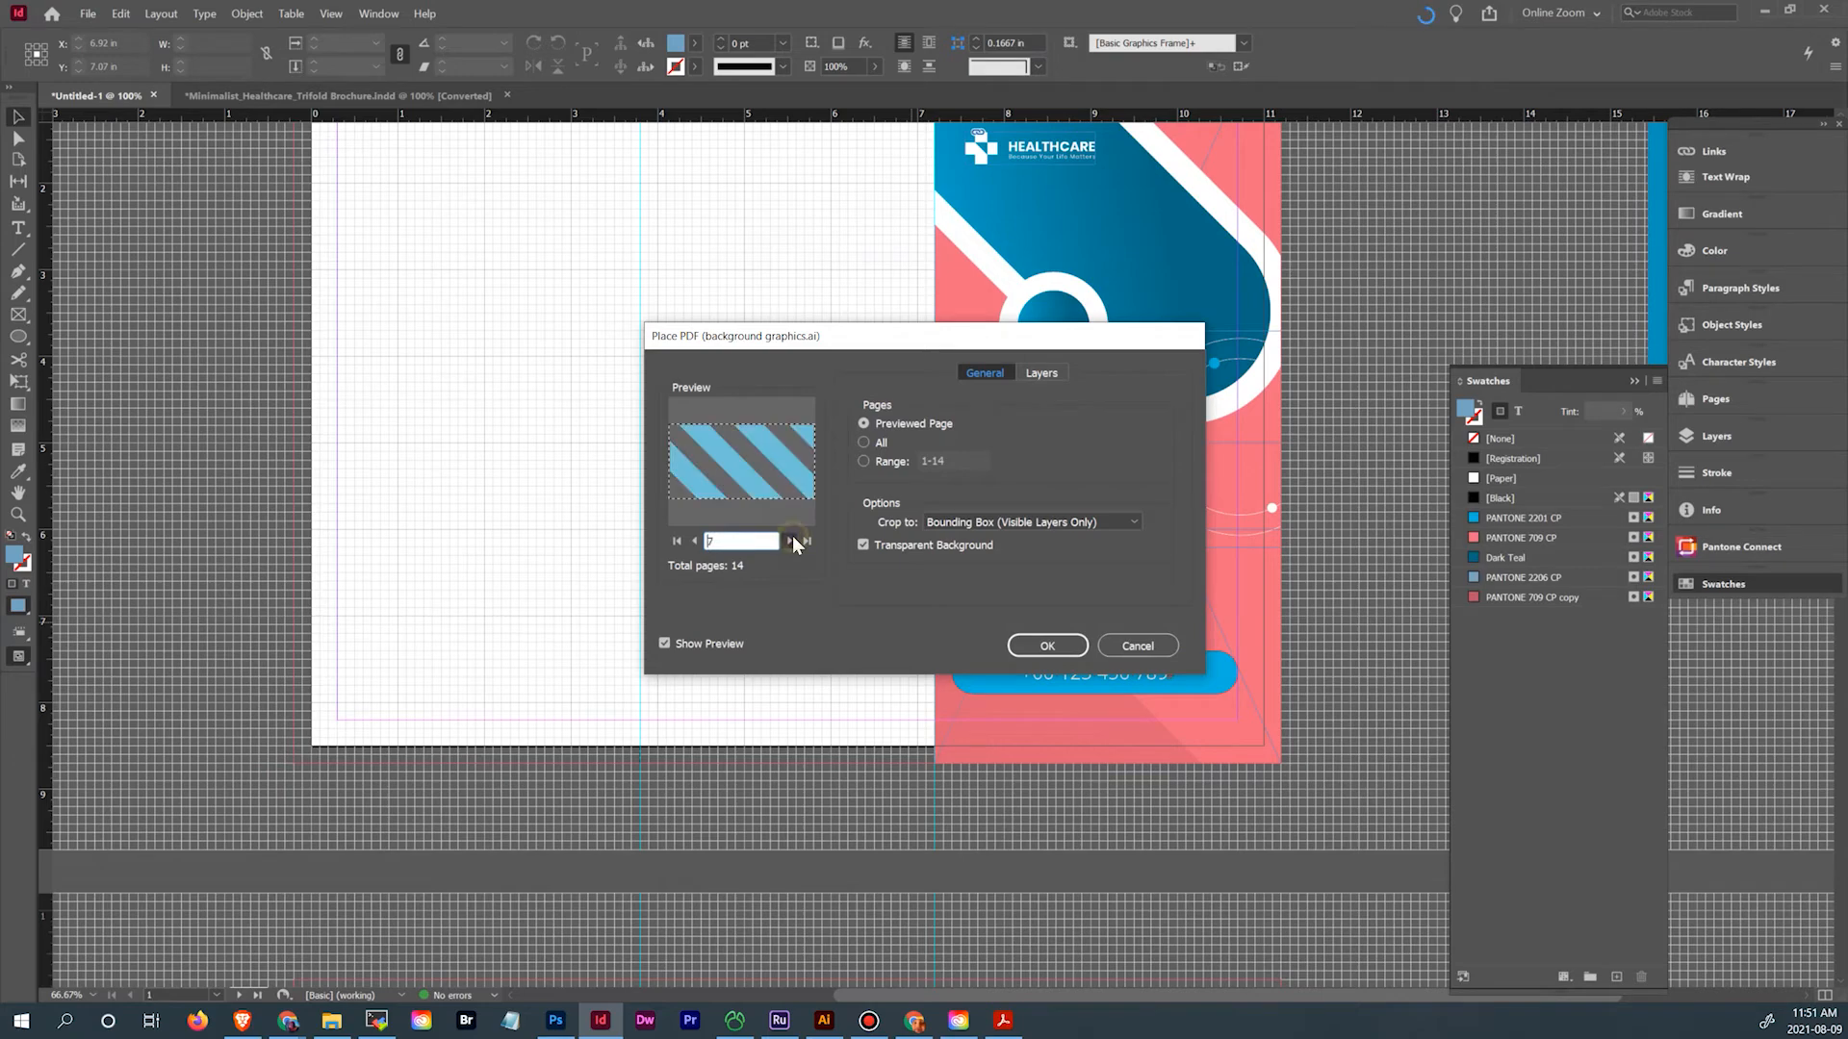
left_click(791, 541)
left_click(790, 541)
left_click(790, 541)
left_click(790, 541)
left_click(790, 541)
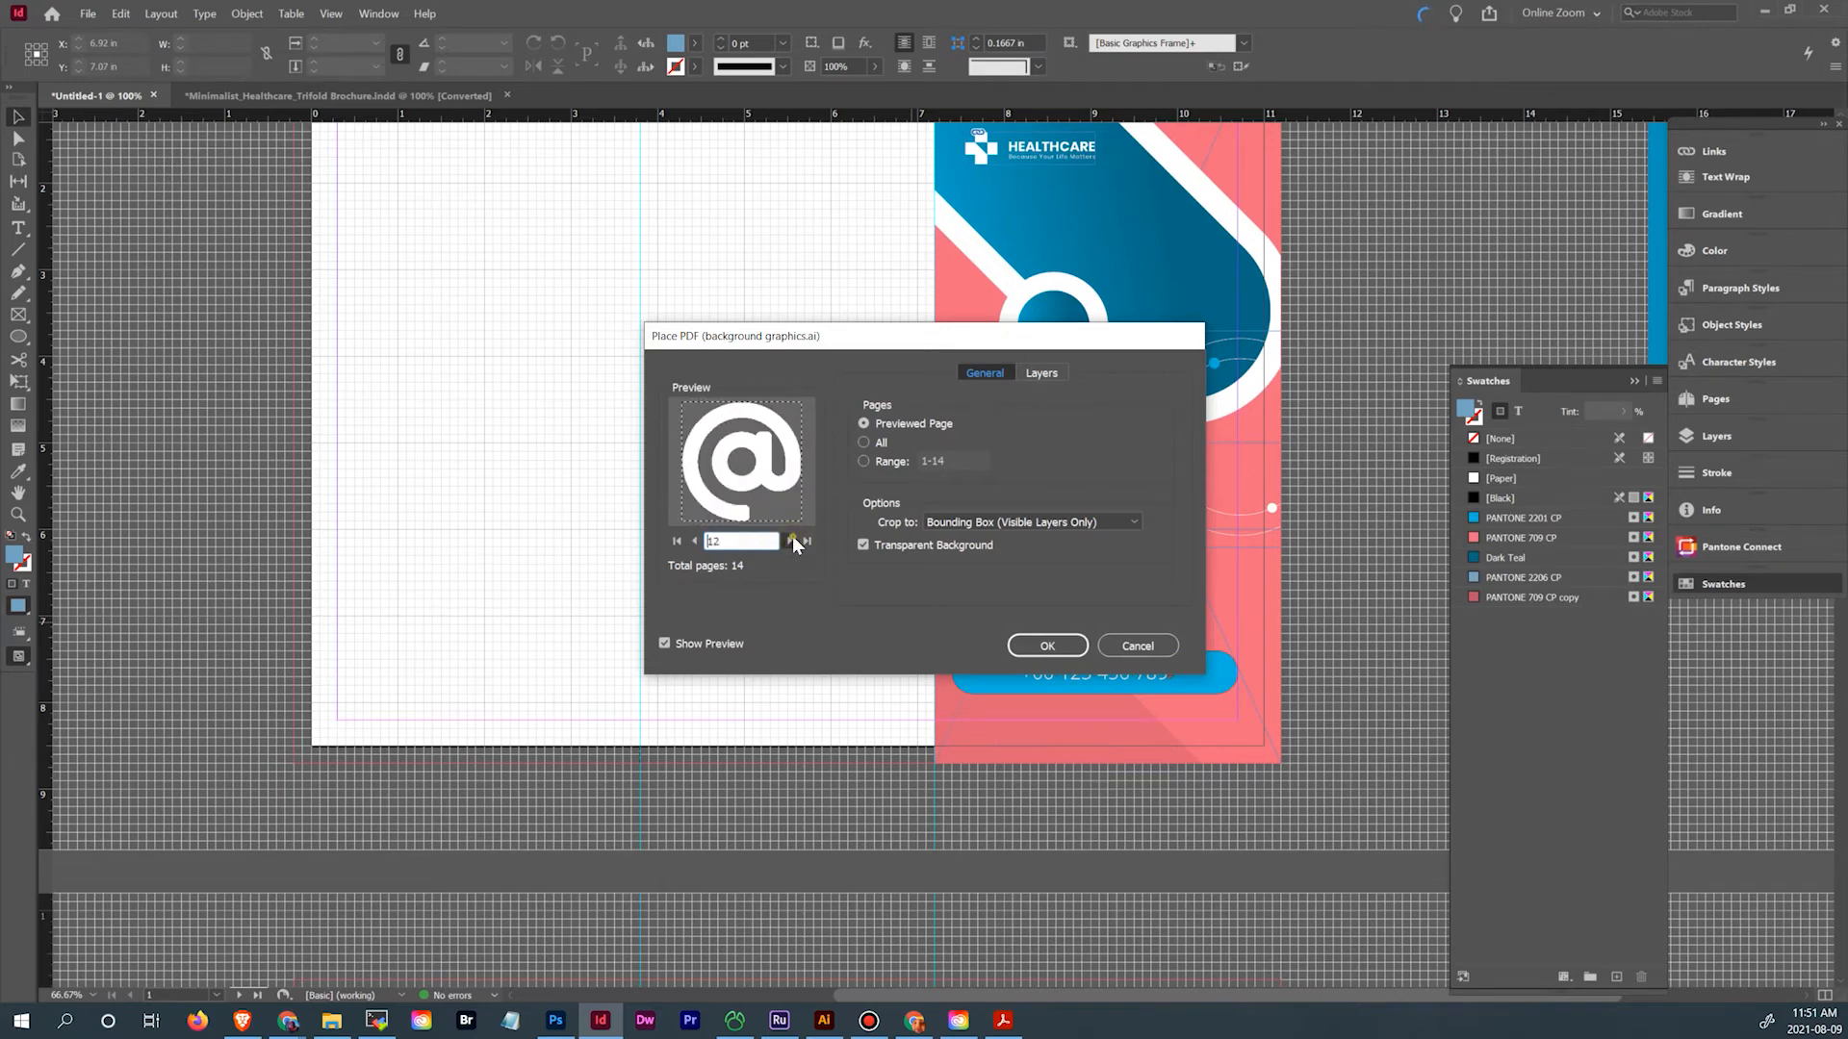
left_click(790, 540)
left_click(1049, 644)
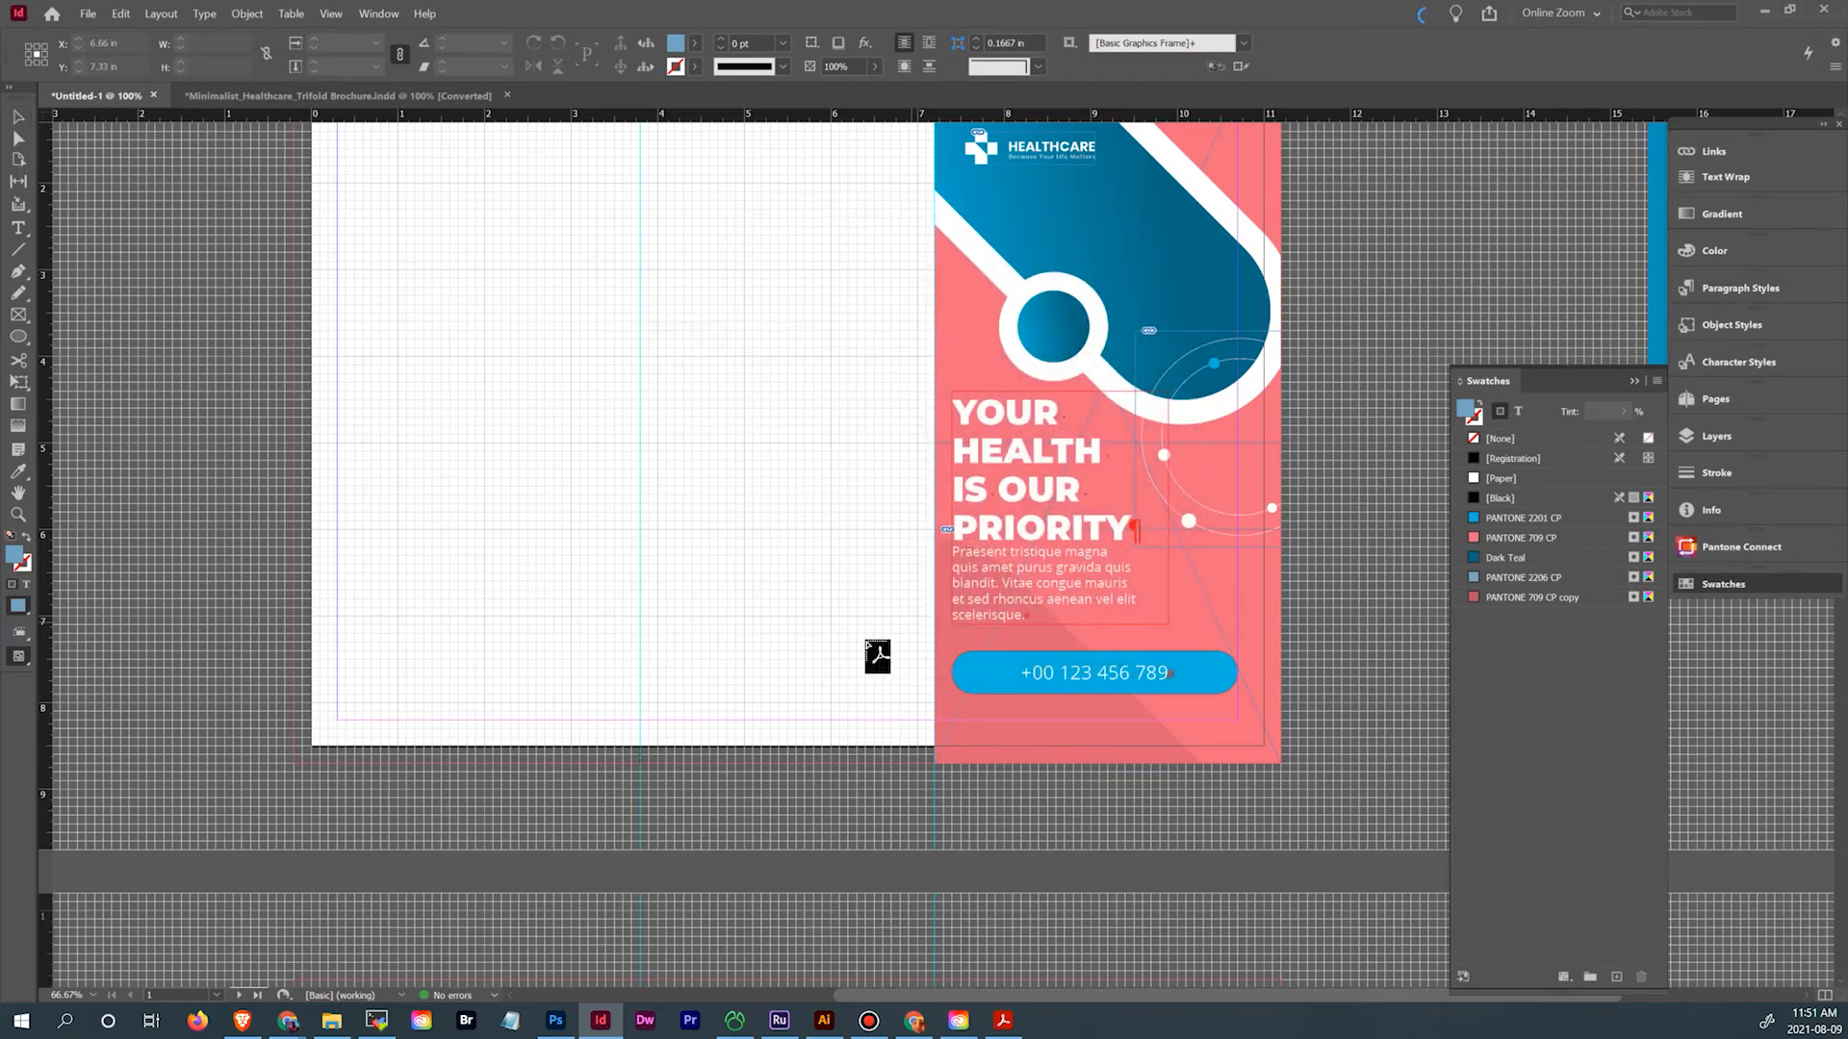
left_click(976, 707)
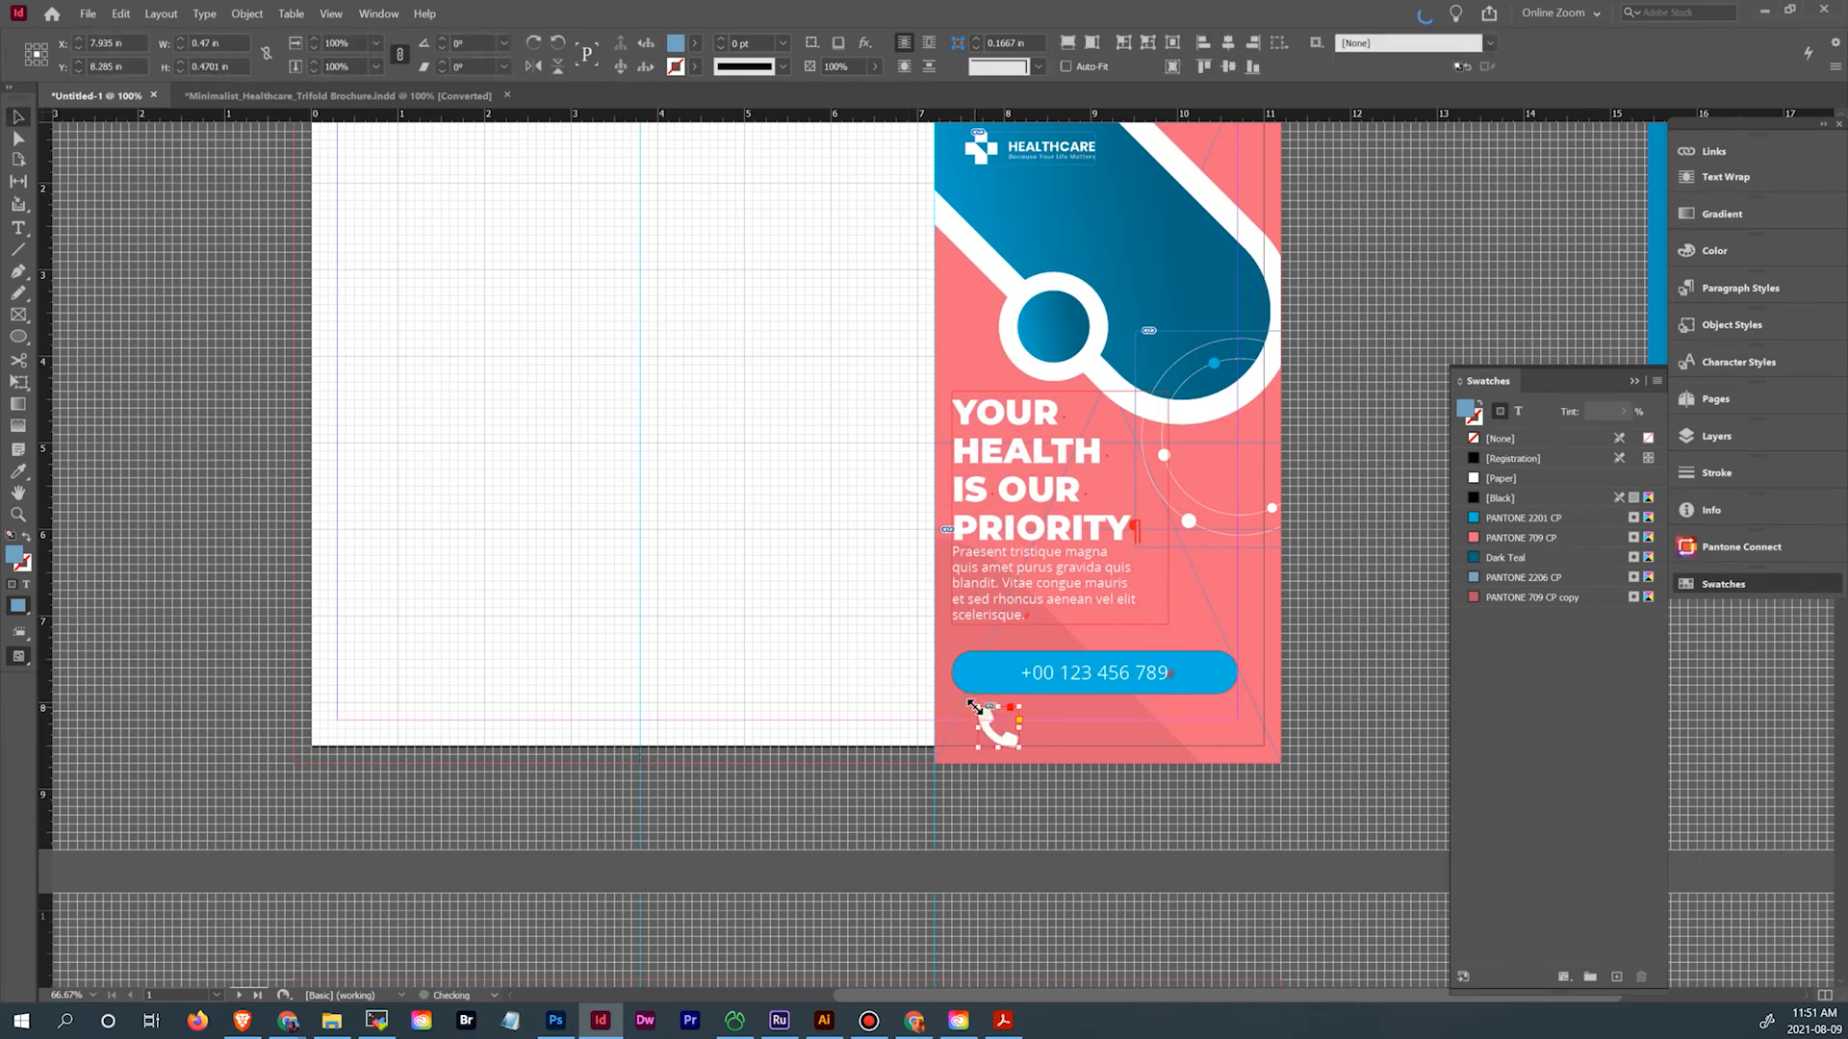
Remove the phone icon frame's fill and move the icon onto the blue bar, in front of the phone number
key("slash")
left_click_drag(1007, 743, 999, 685)
left_click(409, 463)
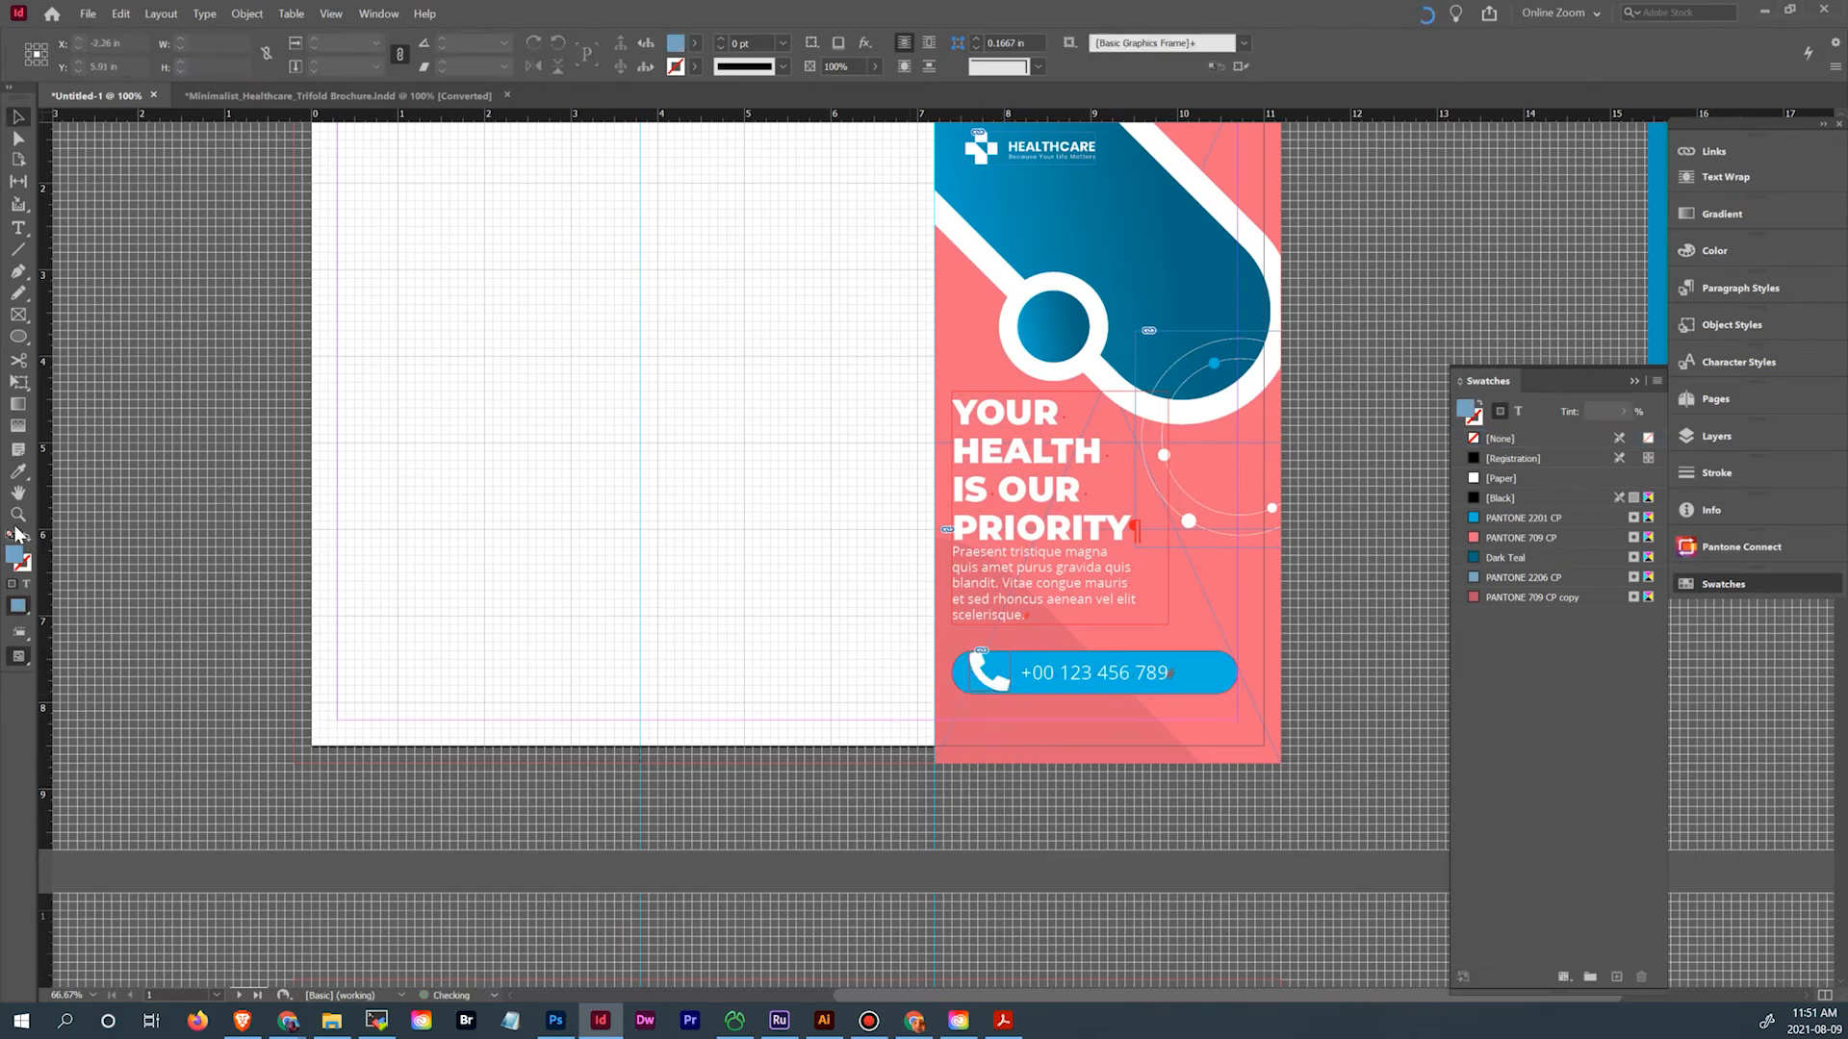
Shrink the phone icon to 0.3 by 0.3 in and reposition it inside the blue bar before the phone number
left_click(17, 491)
left_click_drag(998, 671, 1172, 821)
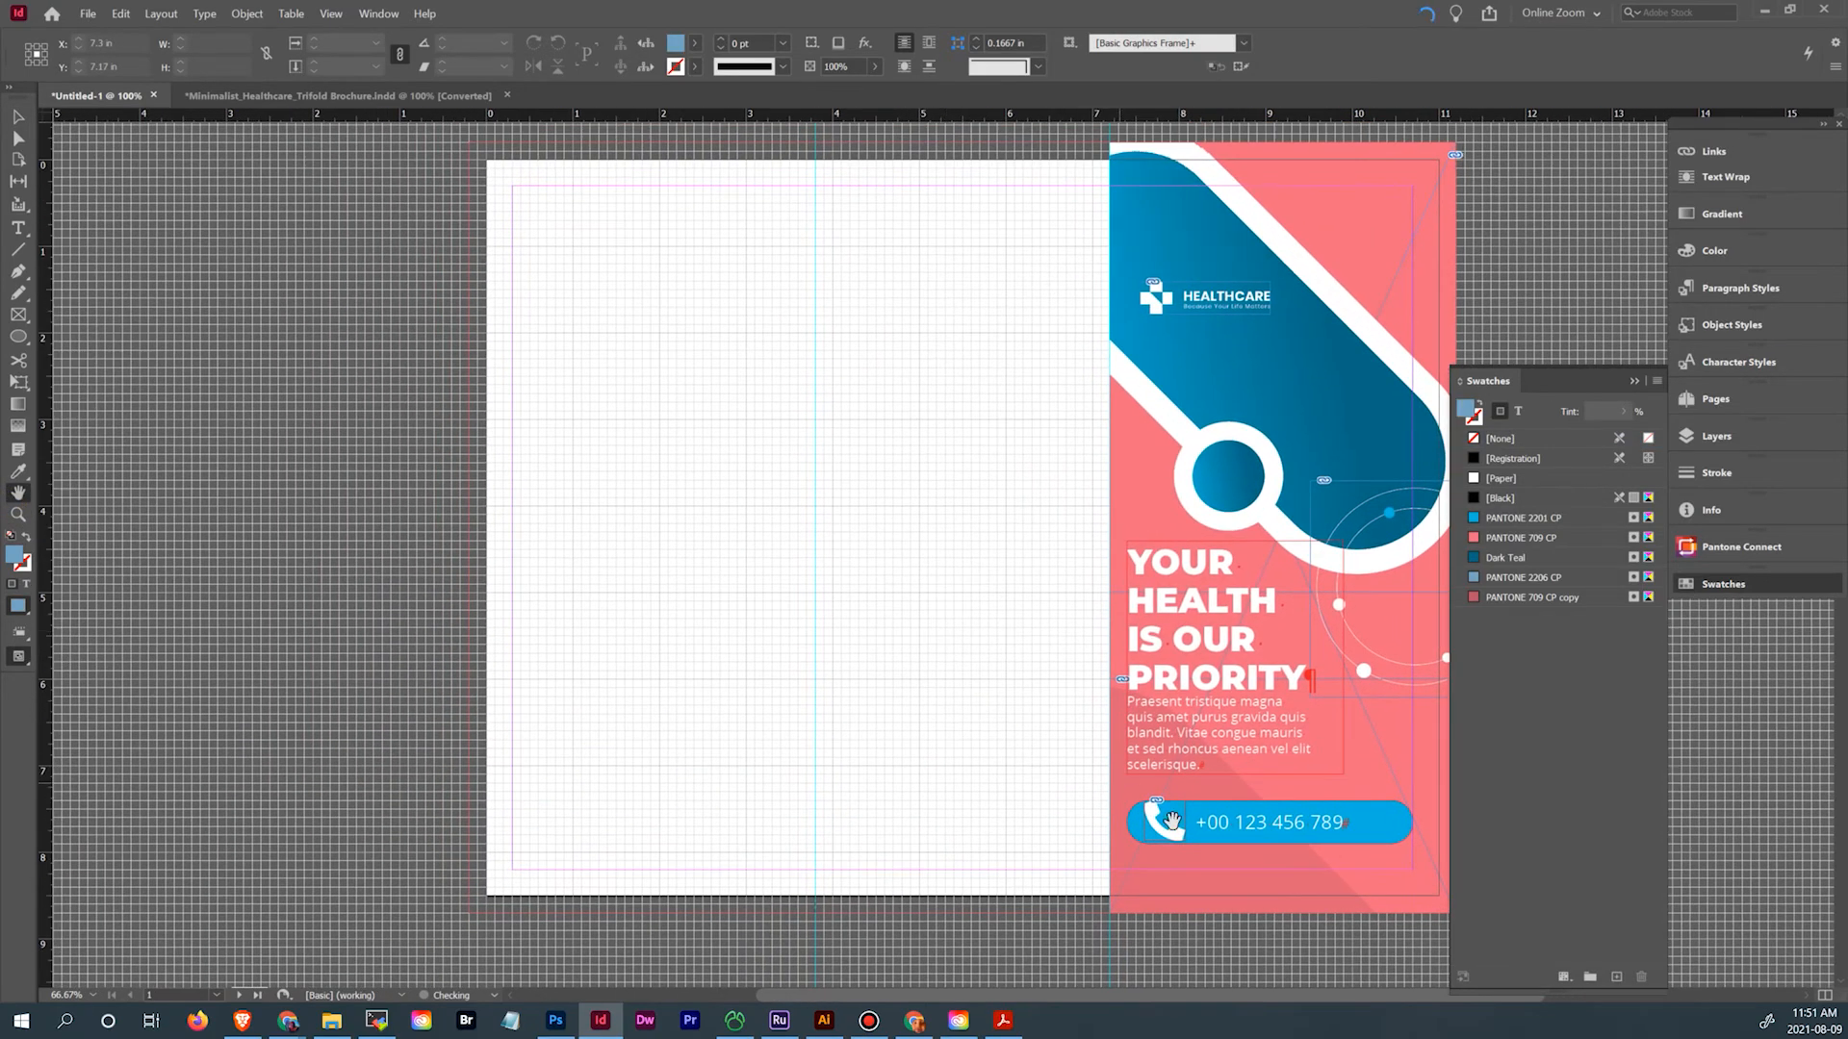
left_click_drag(1020, 813, 610, 557)
key("z")
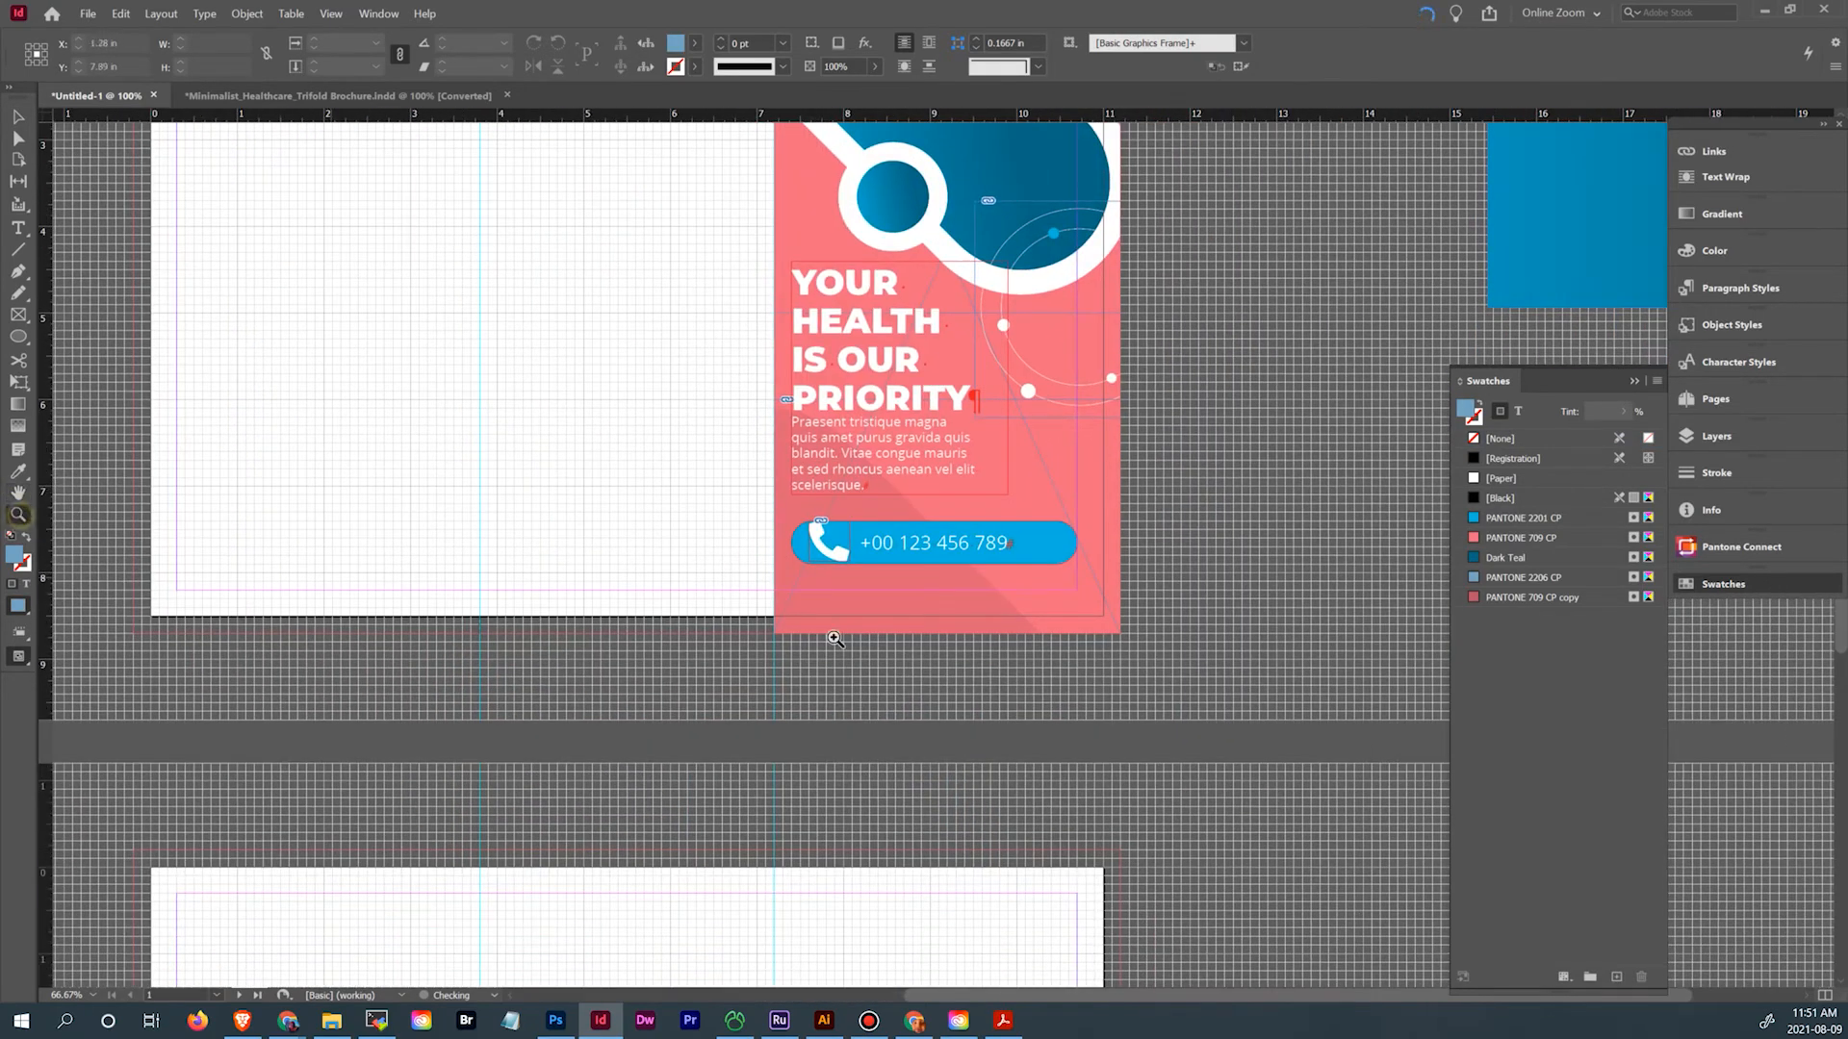
left_click_drag(795, 505, 909, 645)
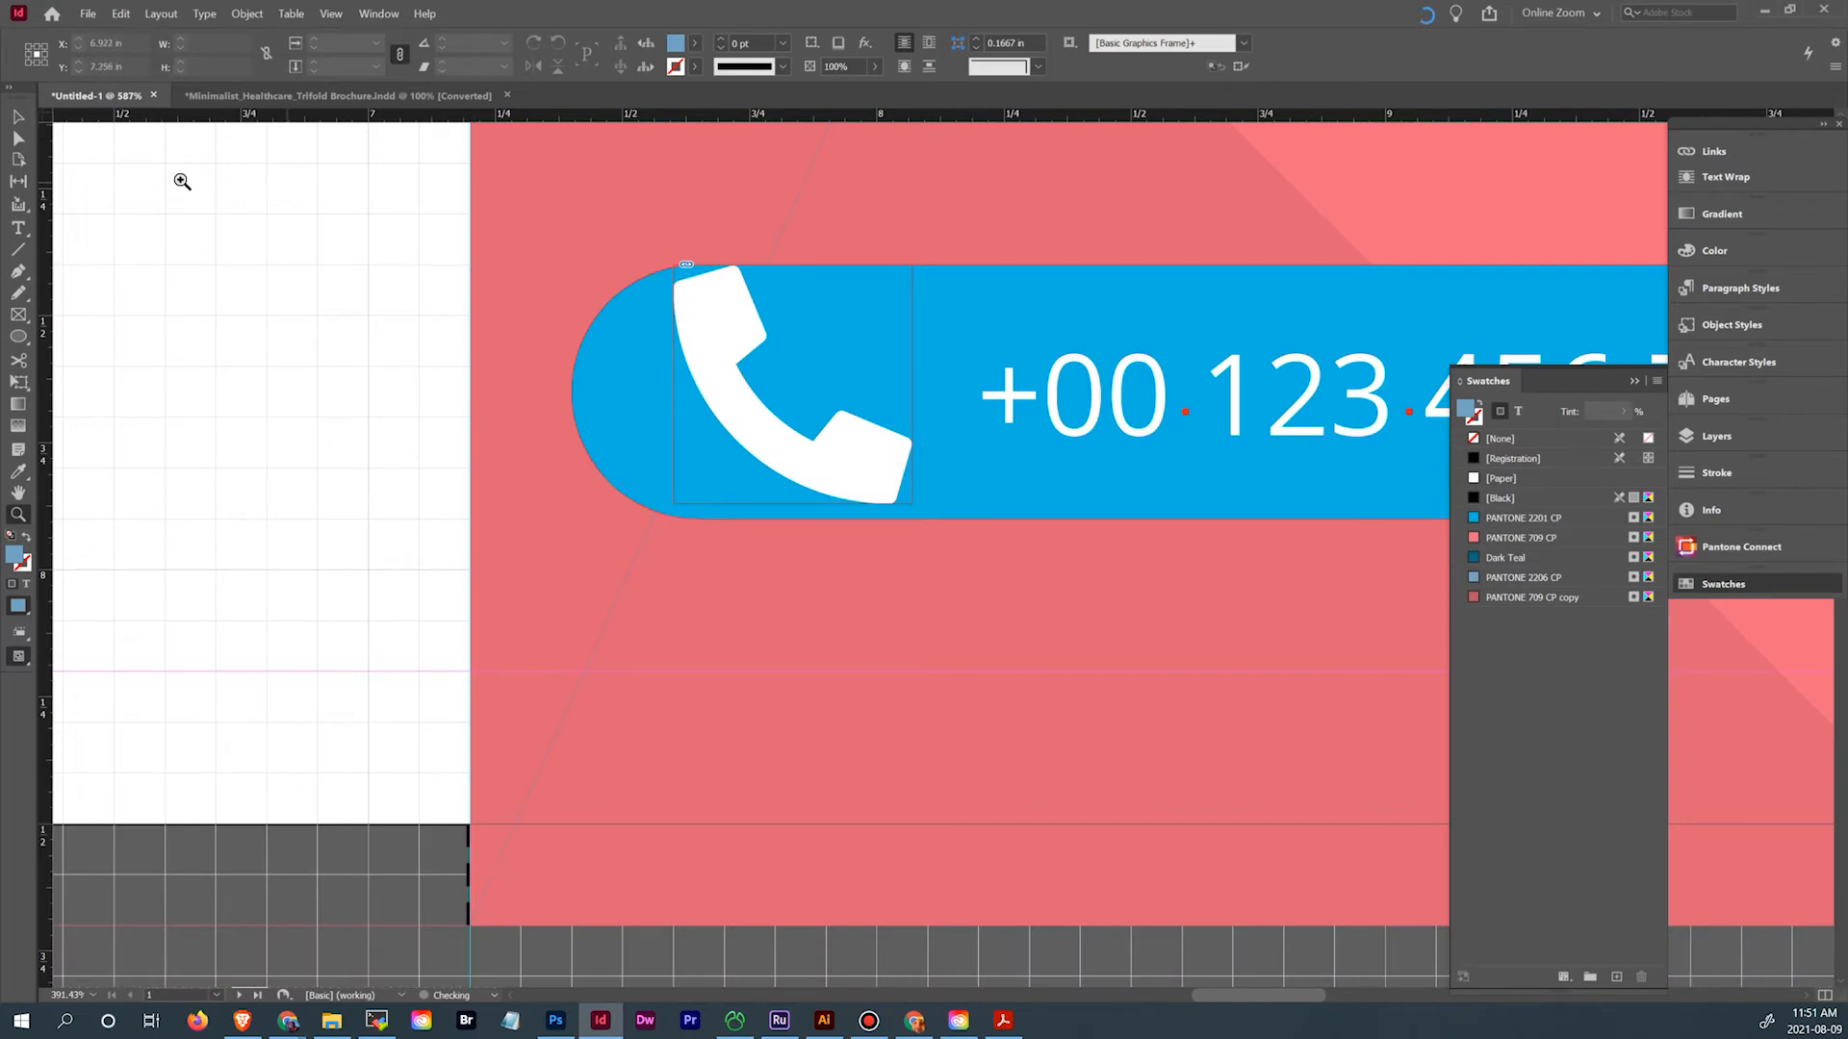
left_click(17, 116)
left_click_drag(738, 310, 332, 310)
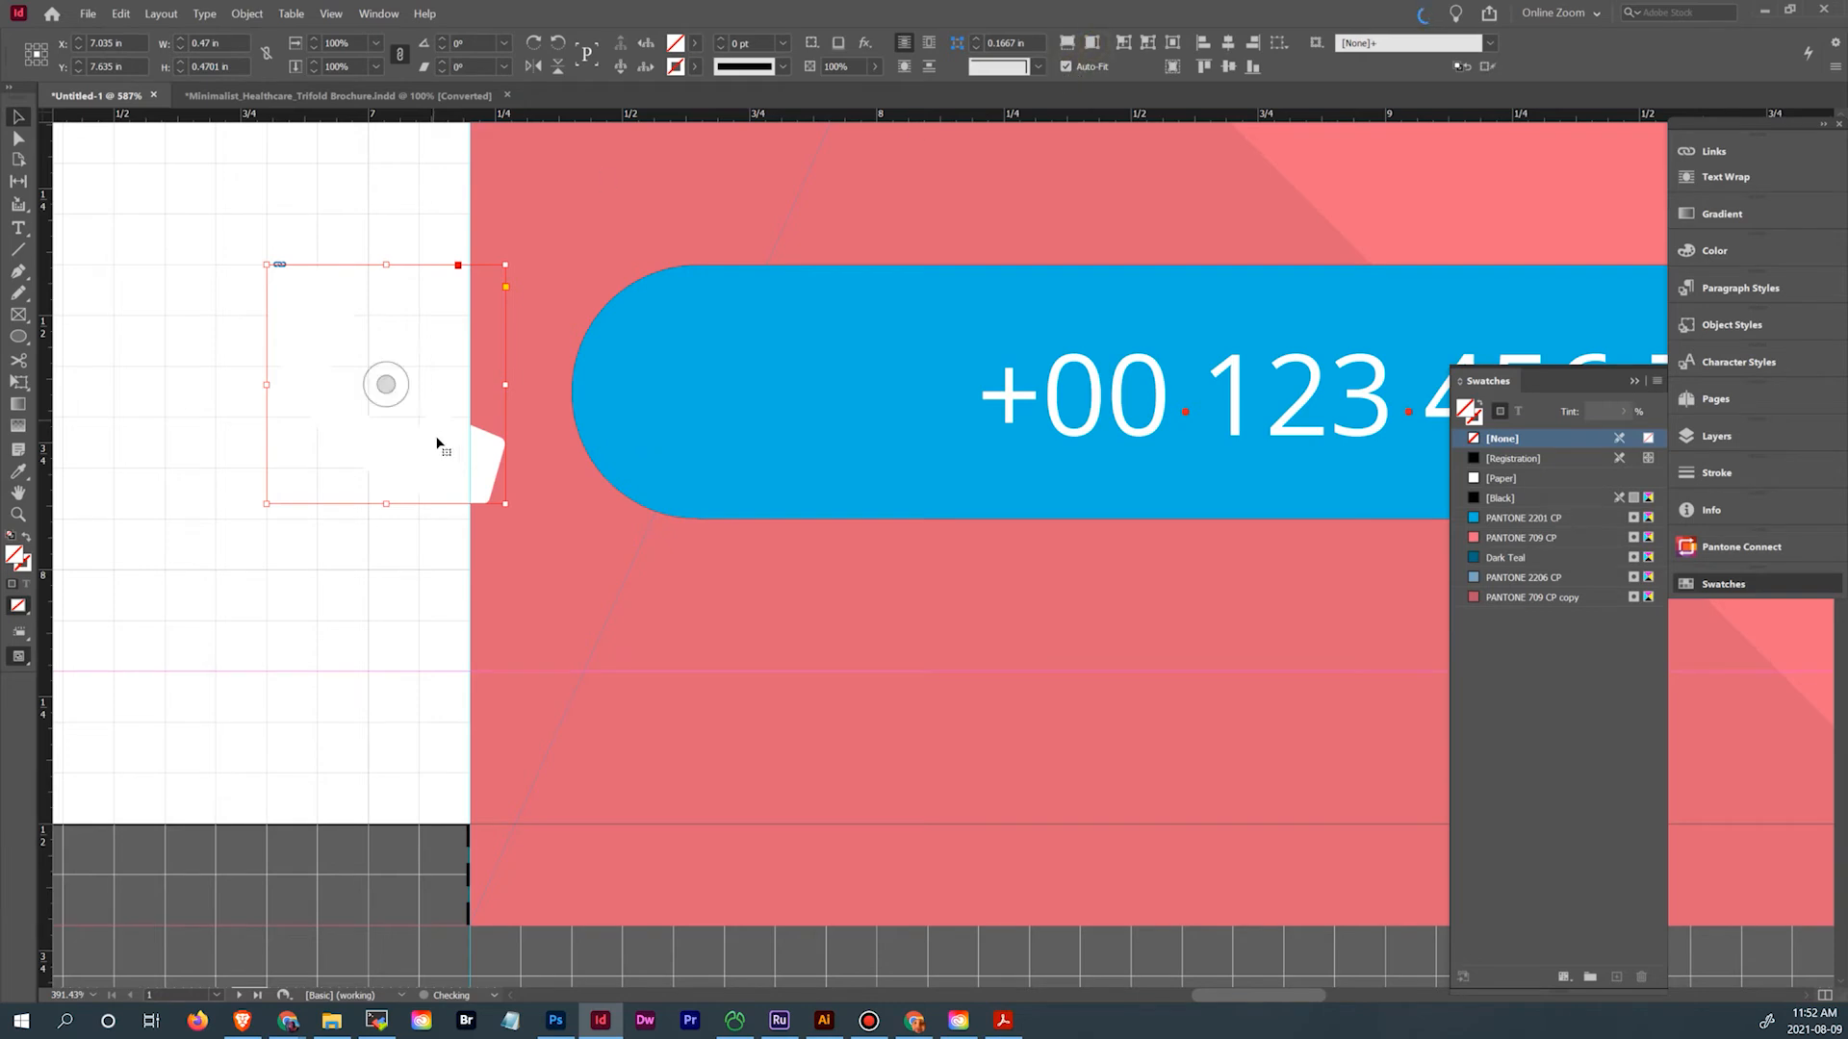
left_click_drag(507, 503, 418, 417)
left_click_drag(327, 298, 851, 348)
key("ctrl+minus")
key("ctrl+minus")
key("ctrl+minus")
key("ctrl+minus")
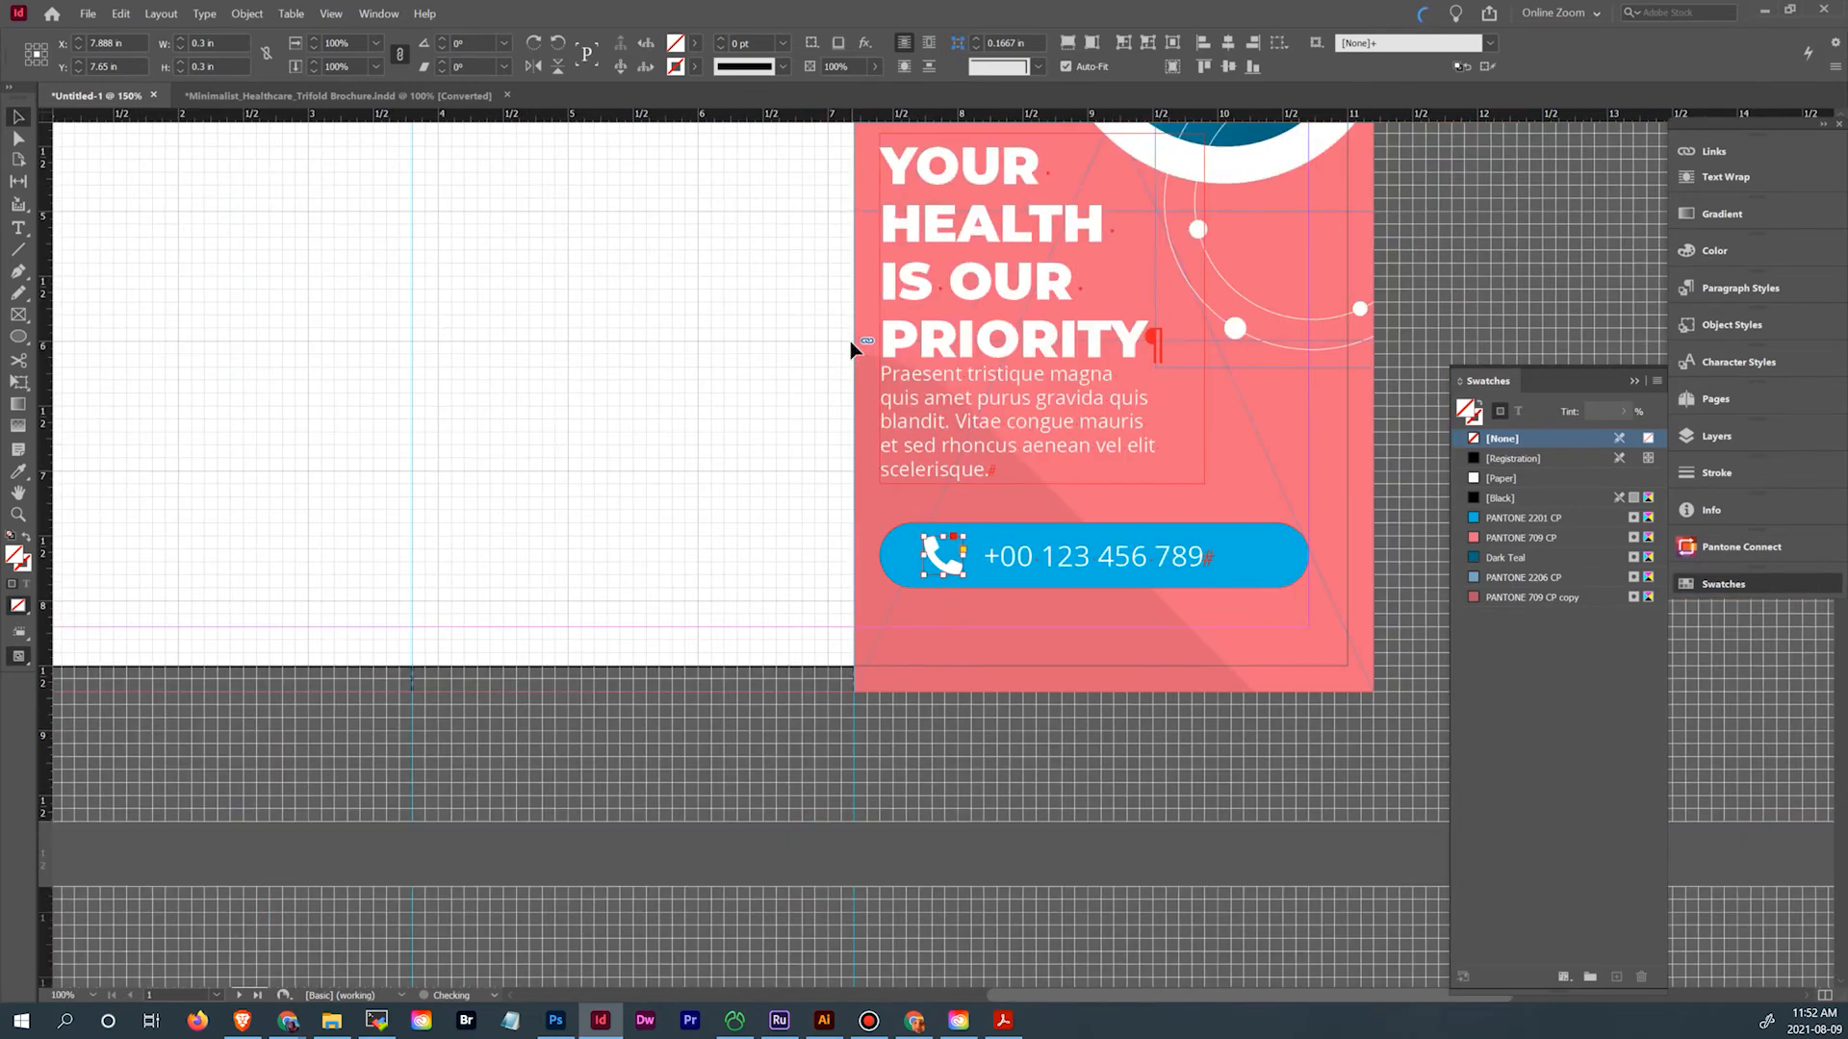
Position the phone-number bar together with its icon and text at X 9.05 in, Y 7.65 in
left_click_drag(1090, 702, 1013, 751)
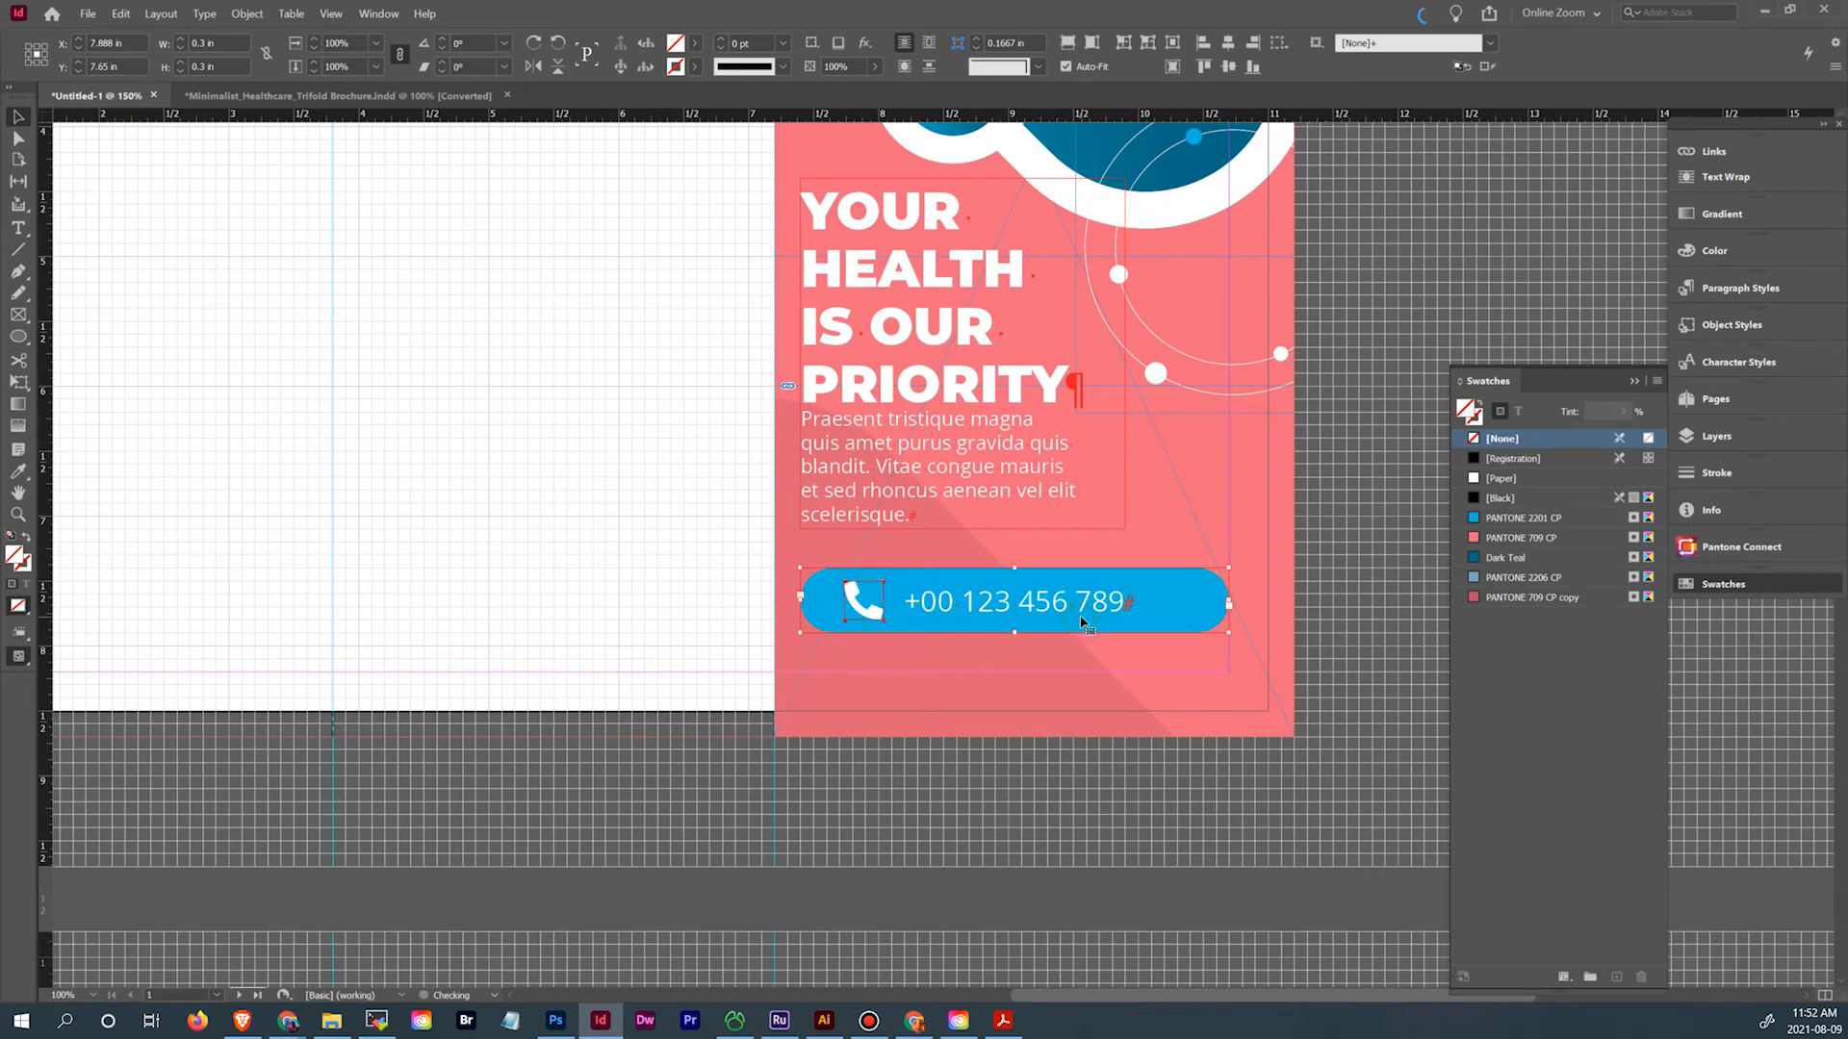
left_click(977, 621)
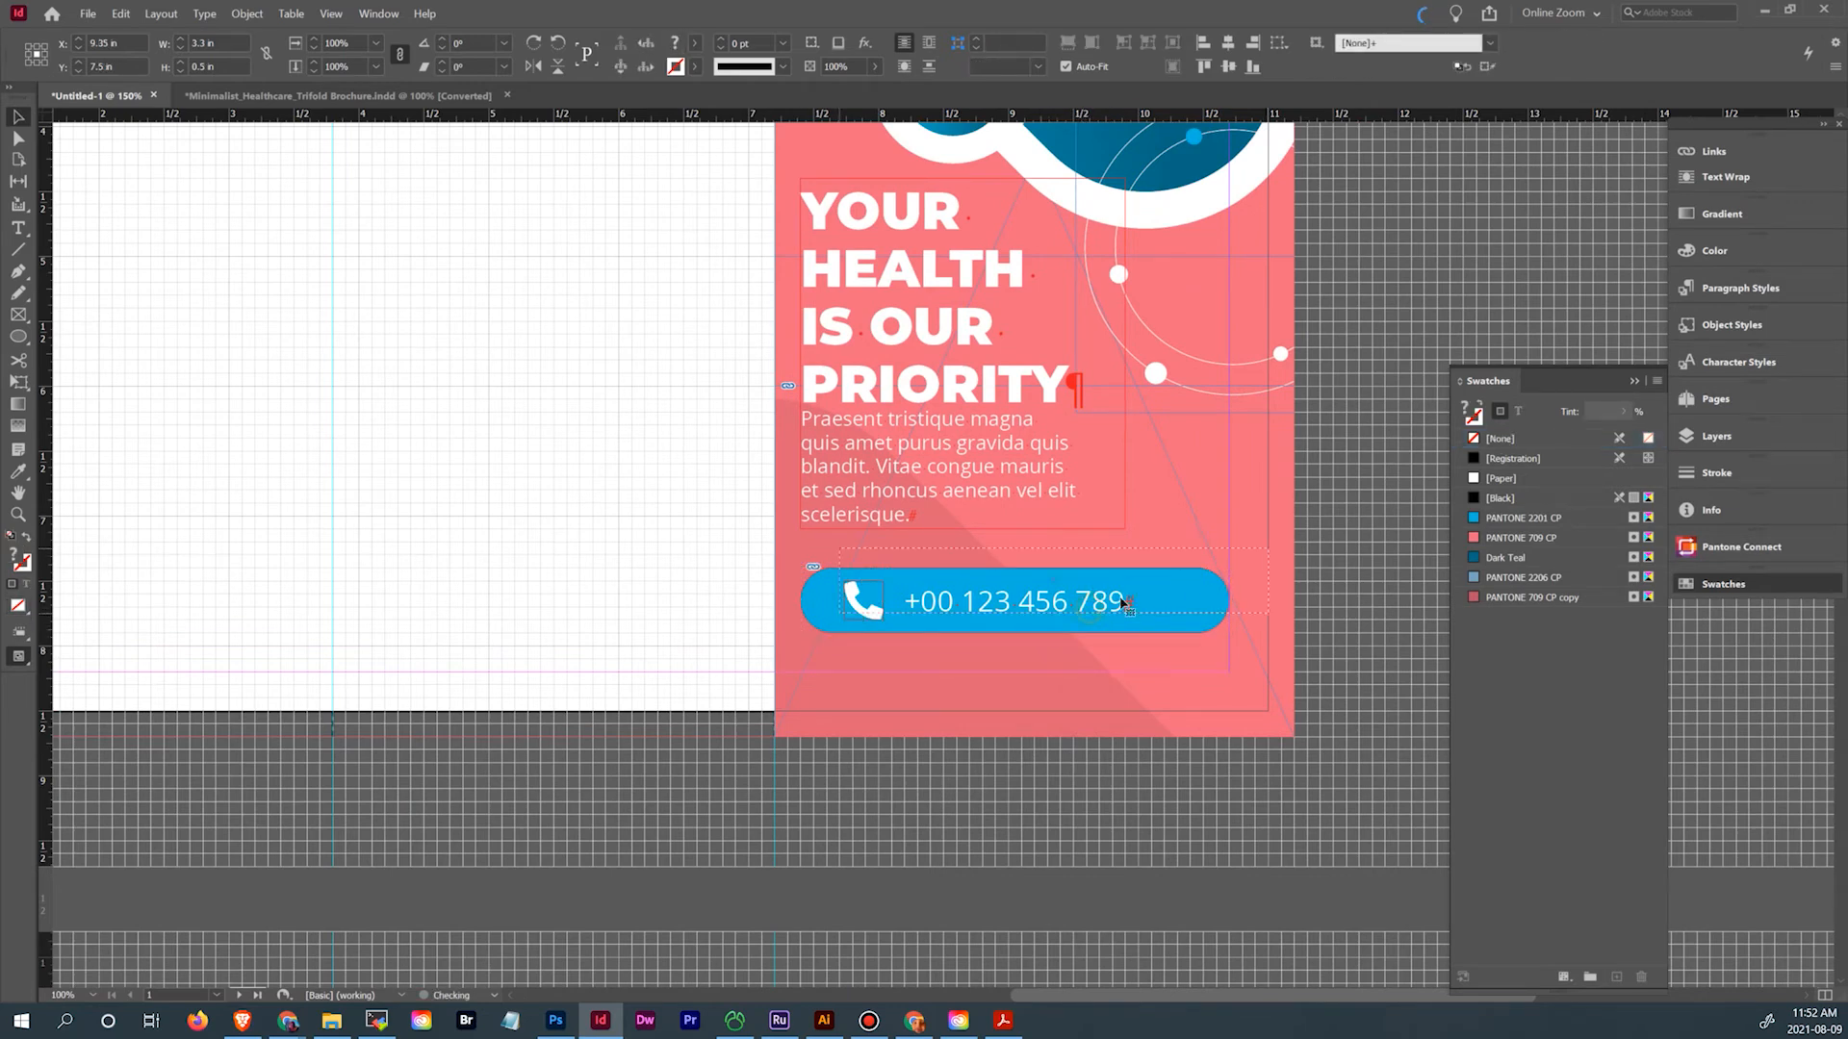
mouse_move(1124, 604)
left_mouse_down()
mouse_move(1160, 580)
mouse_move(1099, 580)
mouse_move(1126, 614)
left_mouse_up()
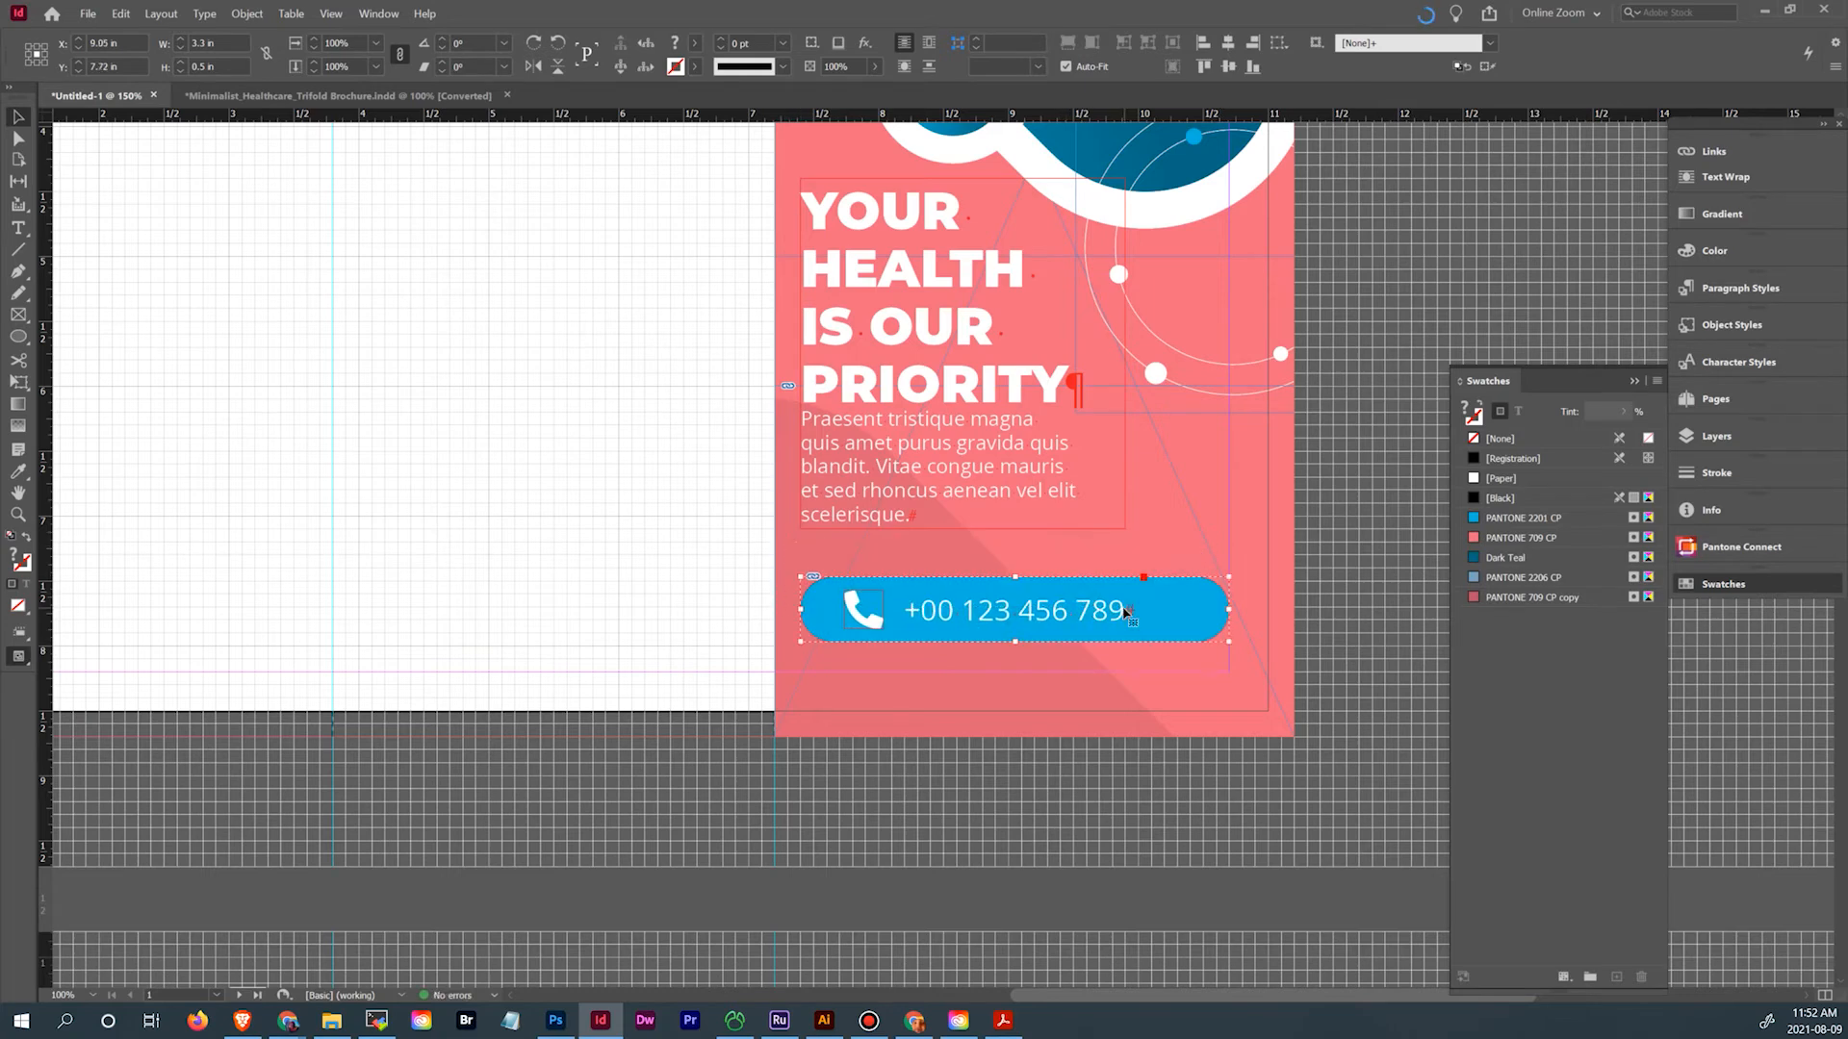
key("ctrl+z")
key("ctrl+z")
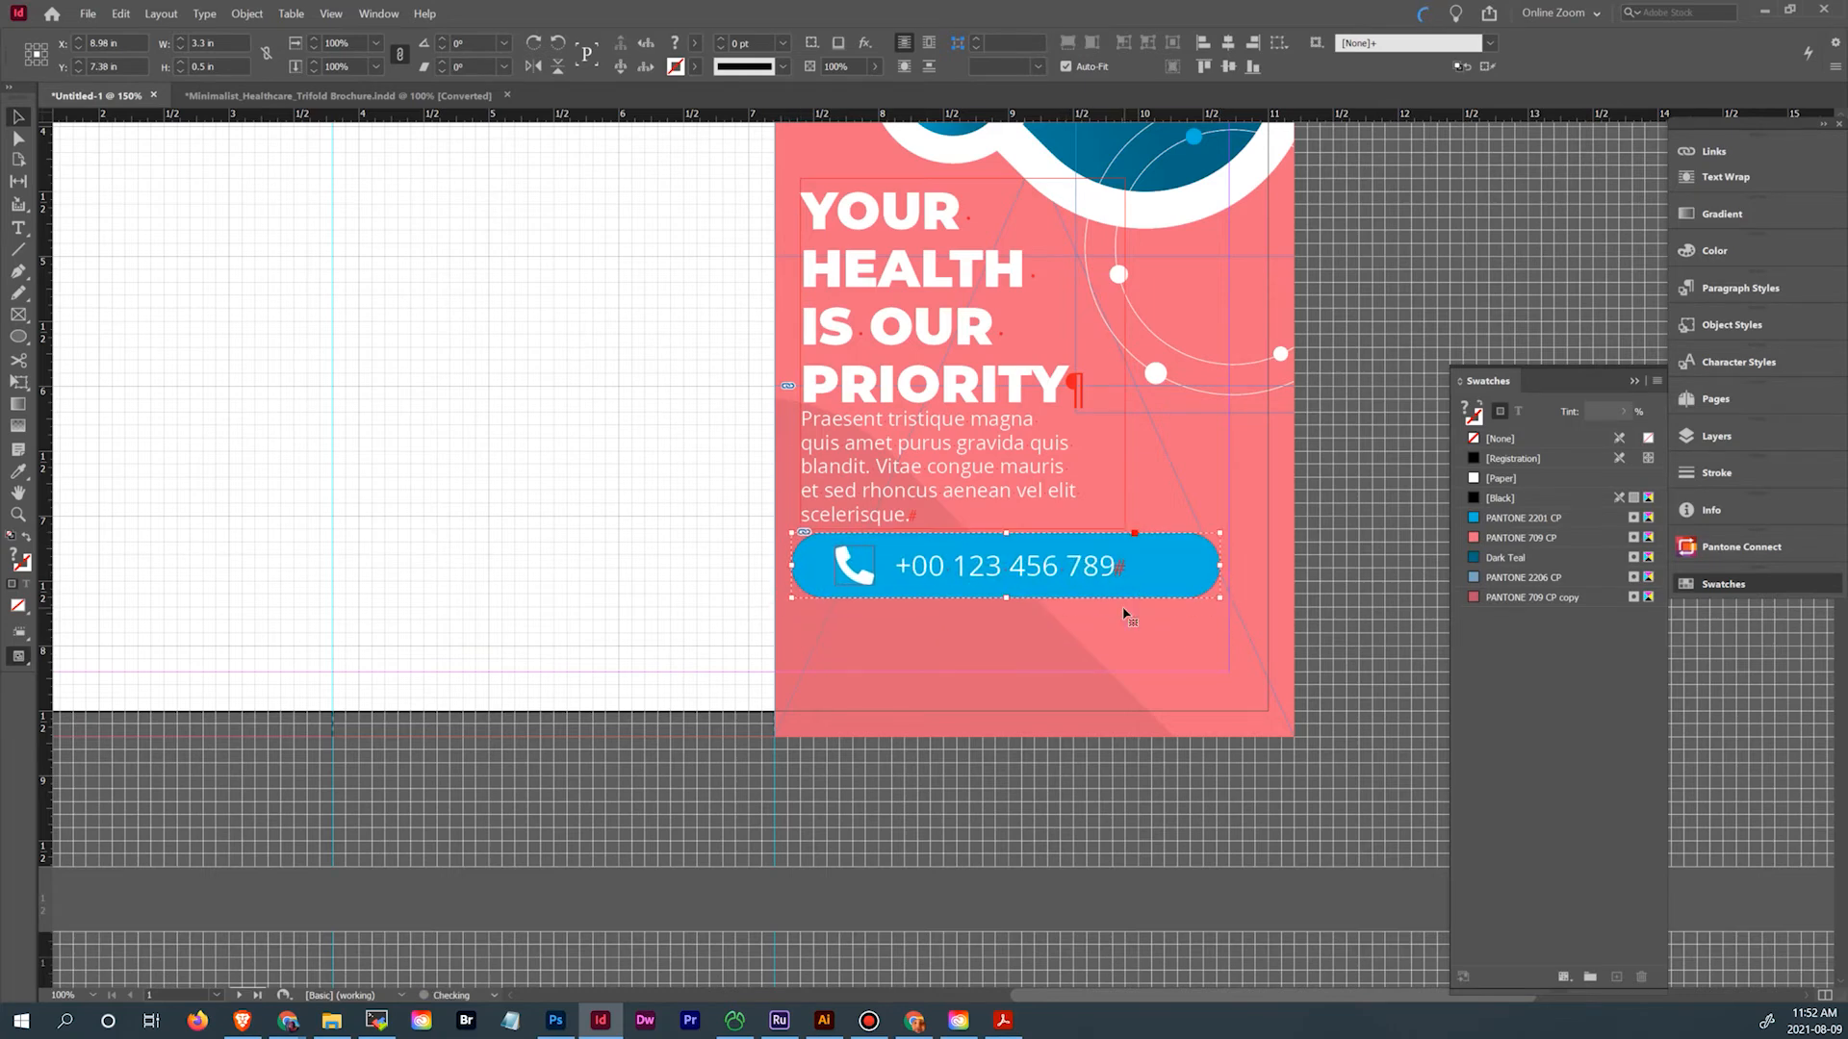
left_click_drag(1081, 568, 1094, 612)
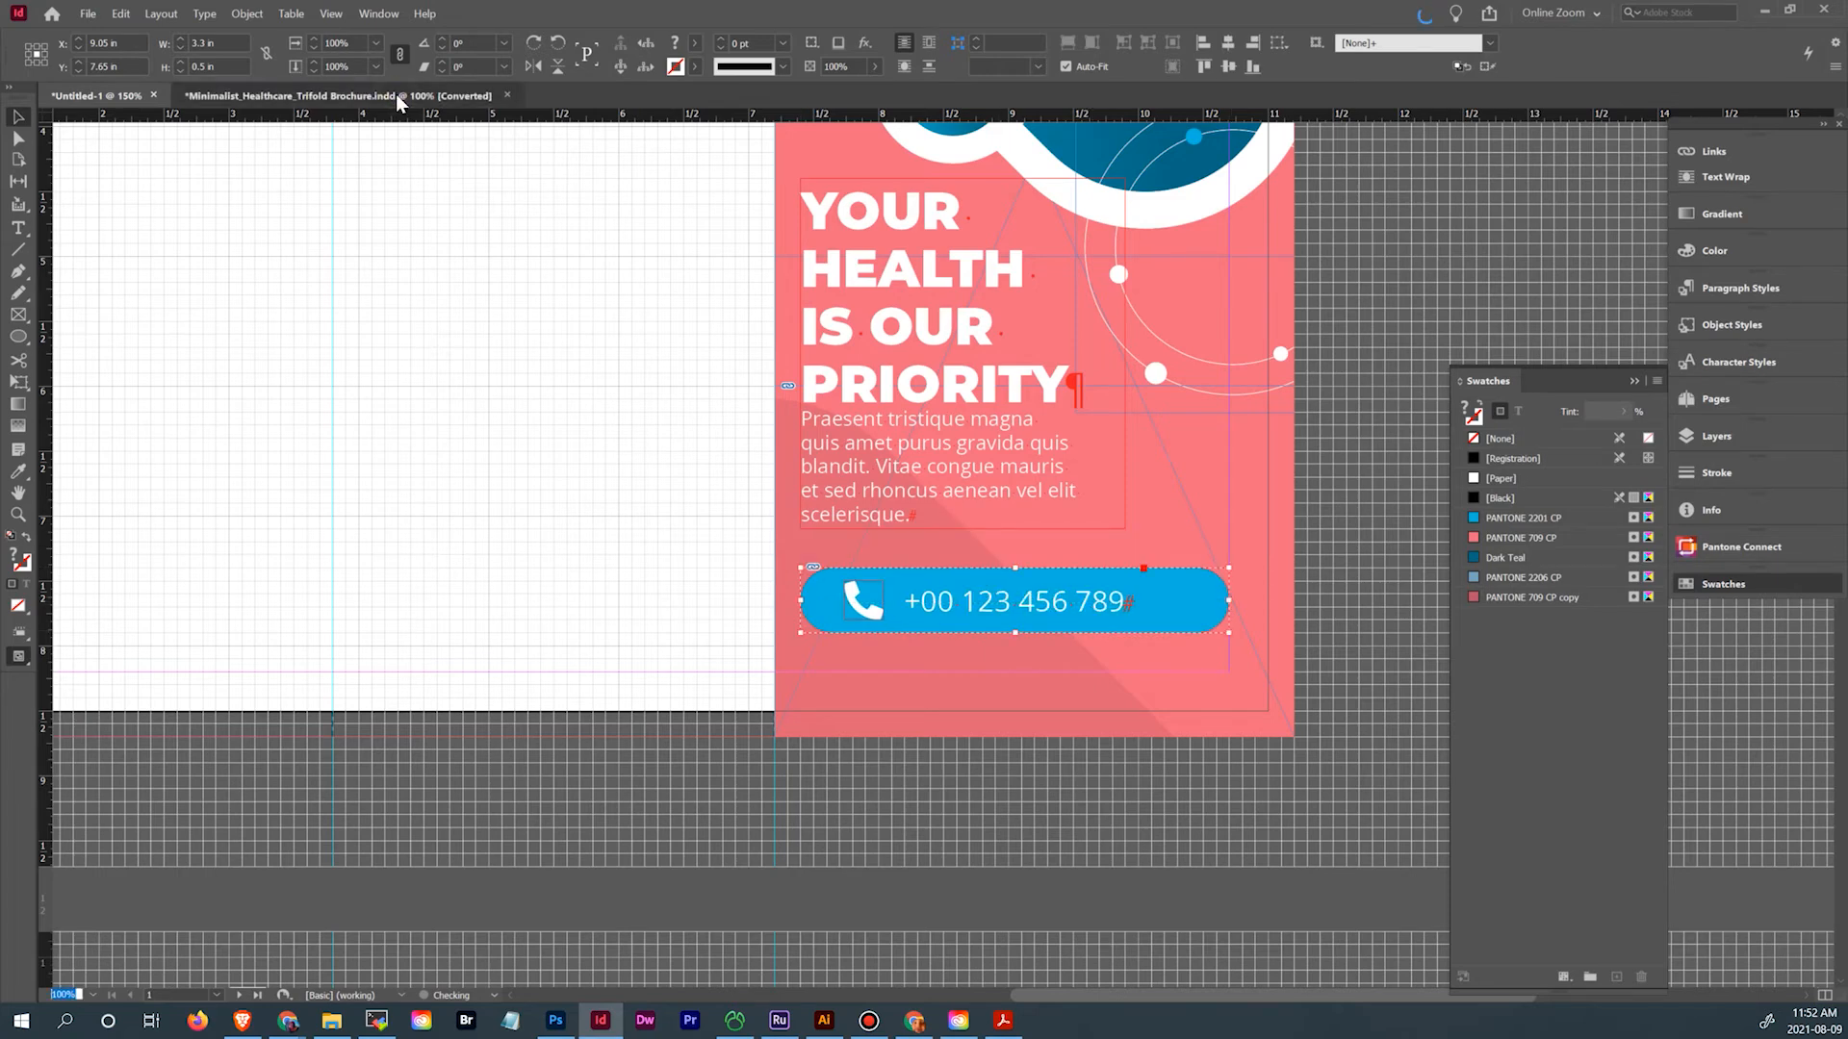
Inspect the phone bar in the Minimalist_Healthcare_Trifold Brochure document by trying to move its text and icon, and return to Untitled-1
left_click(396, 94)
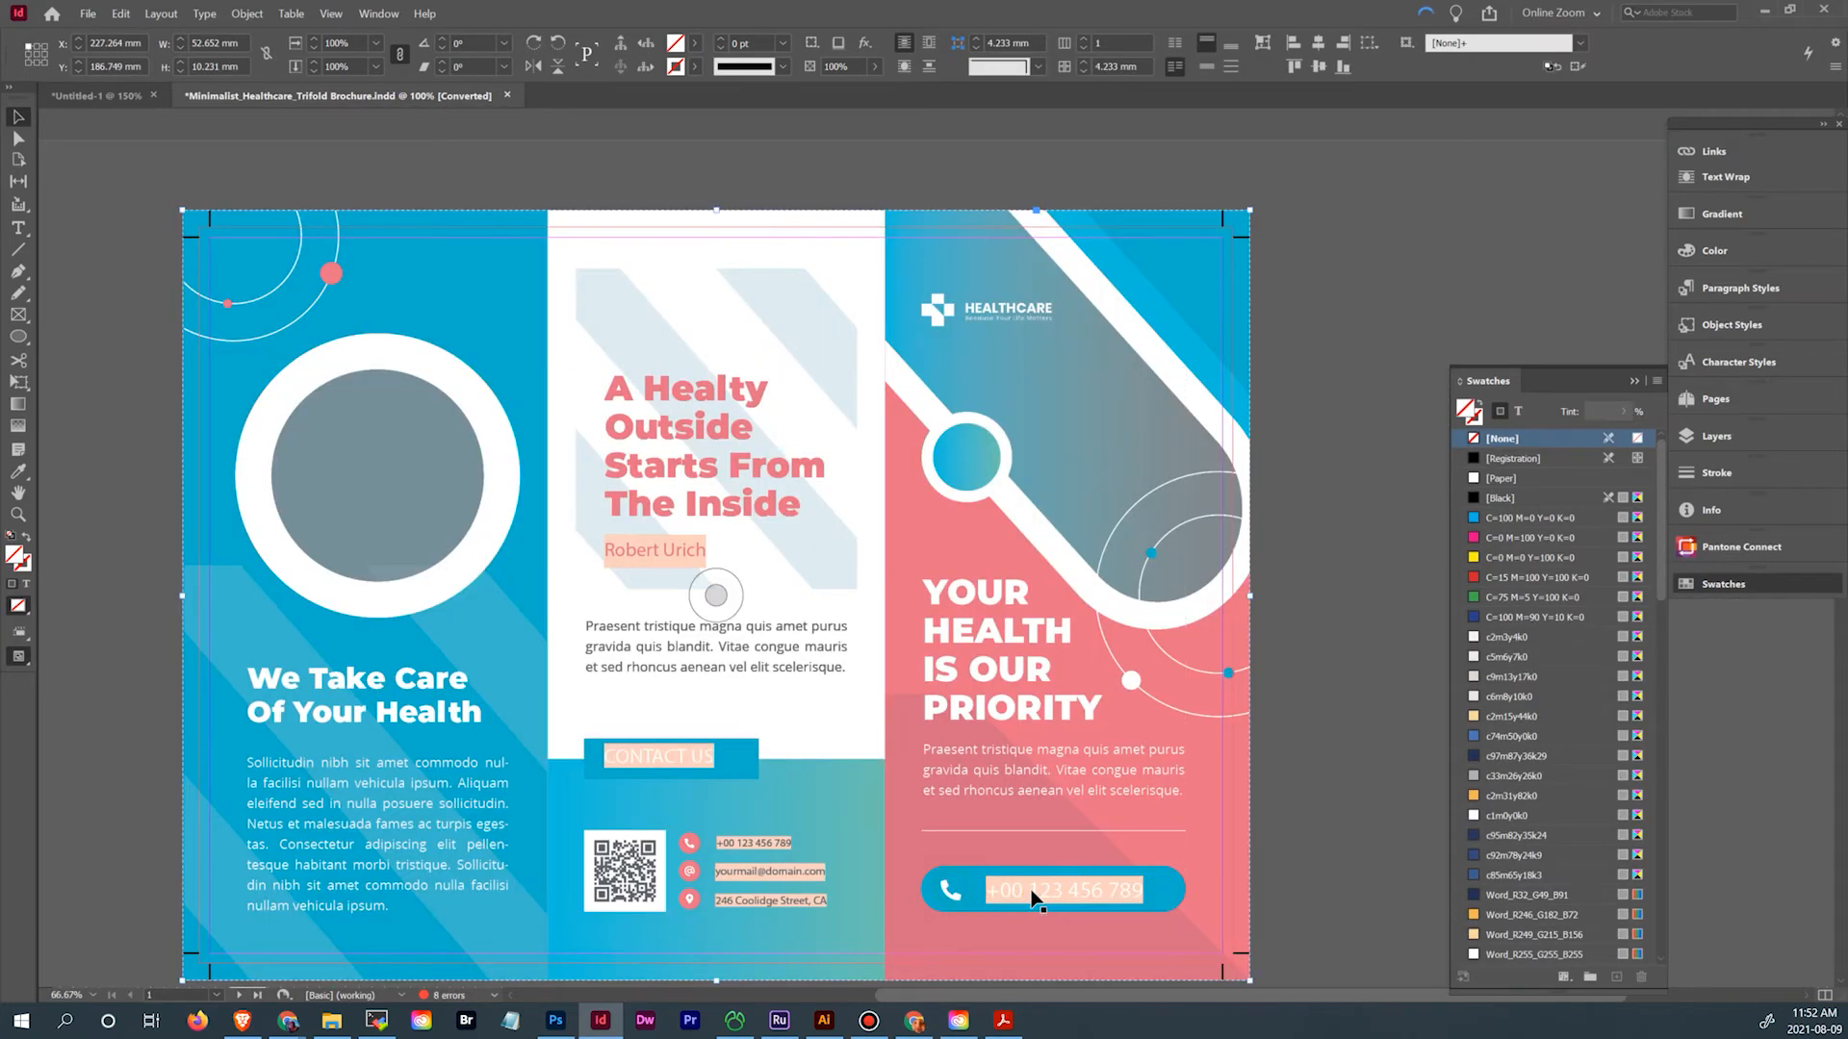
left_click(1057, 883)
left_click(1070, 897)
left_click_drag(1145, 881, 1153, 835)
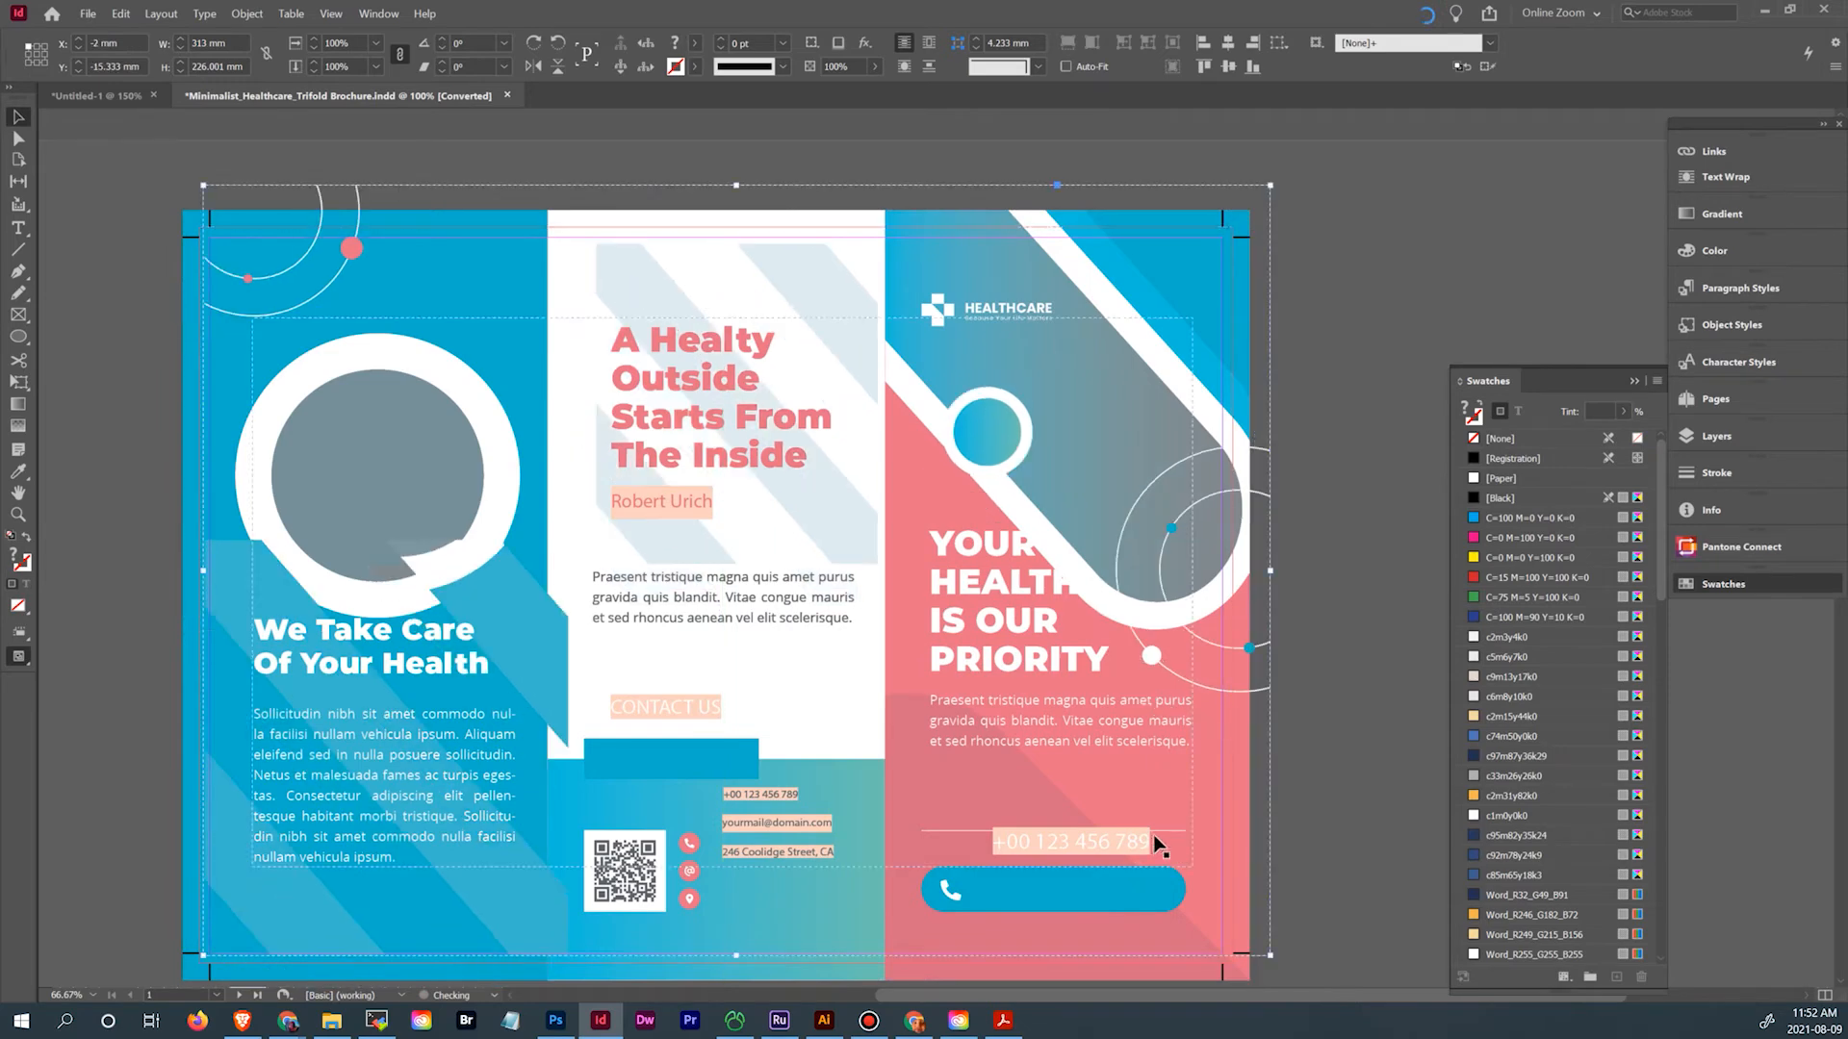
double_click(955, 889)
left_click_drag(955, 889, 995, 891)
key("ctrl+z")
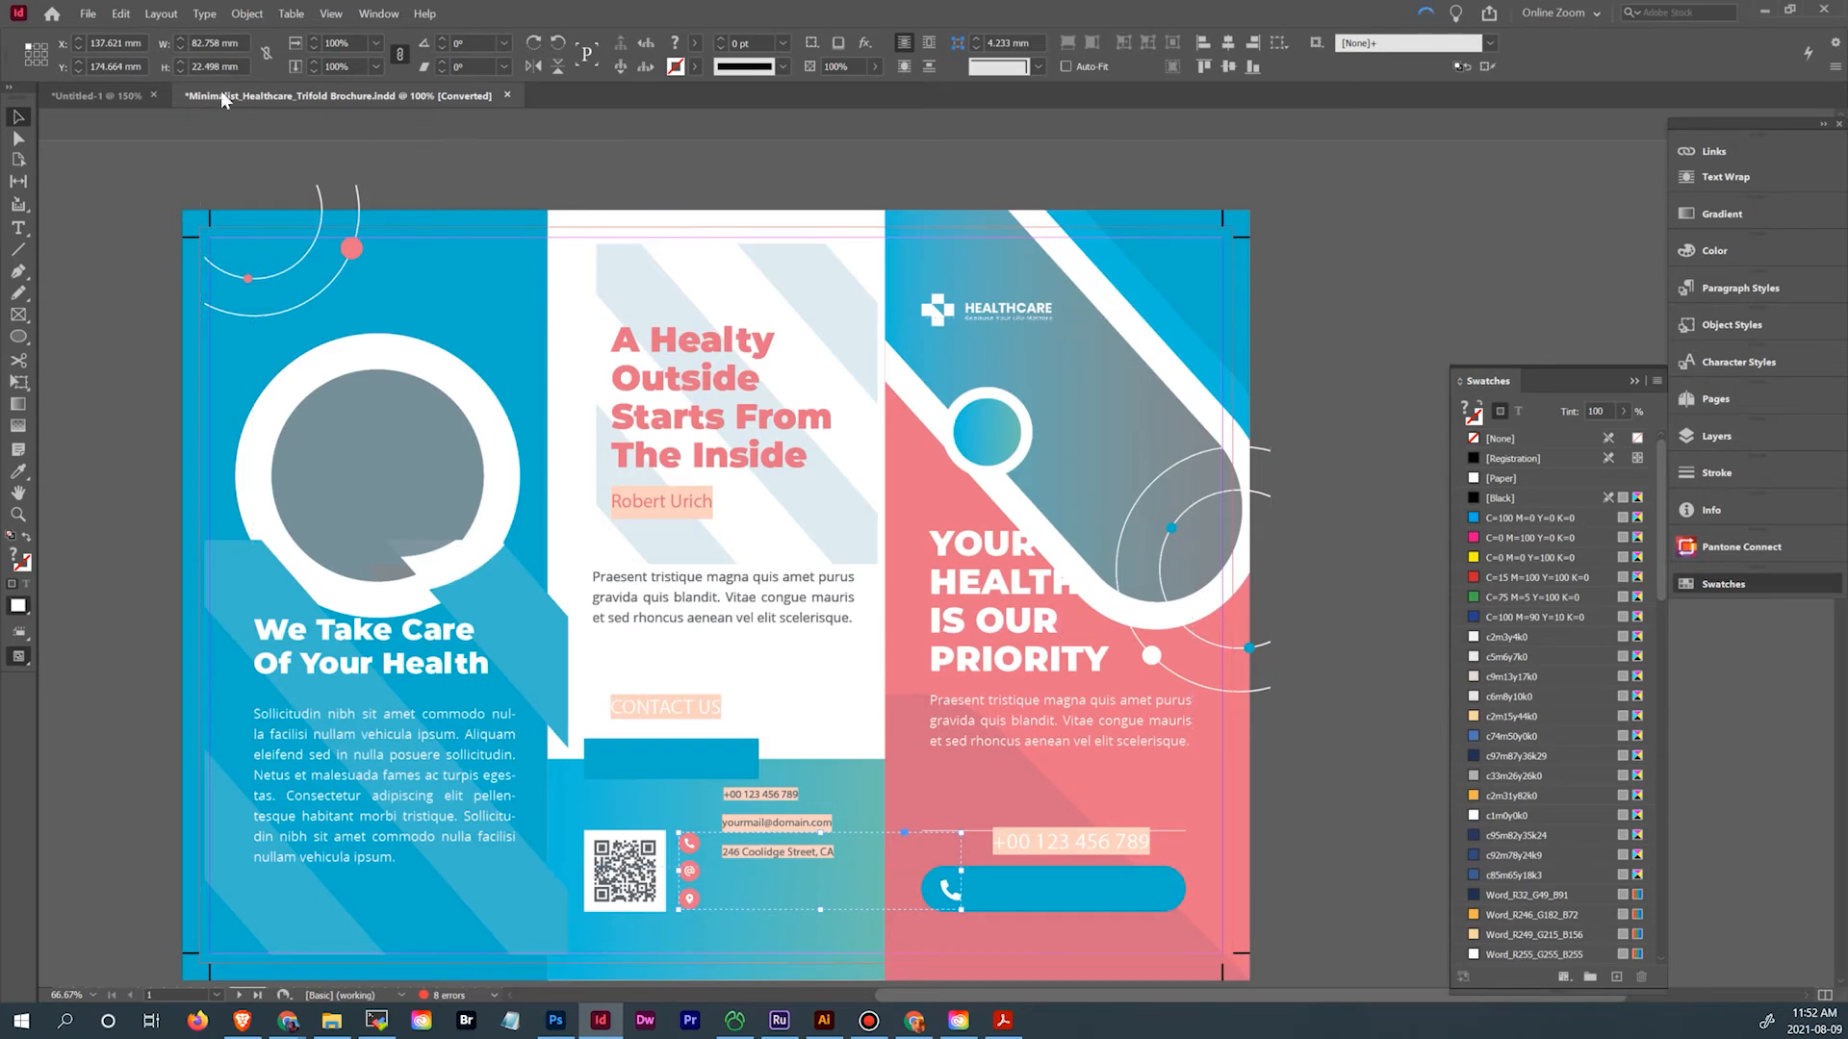
left_click(123, 96)
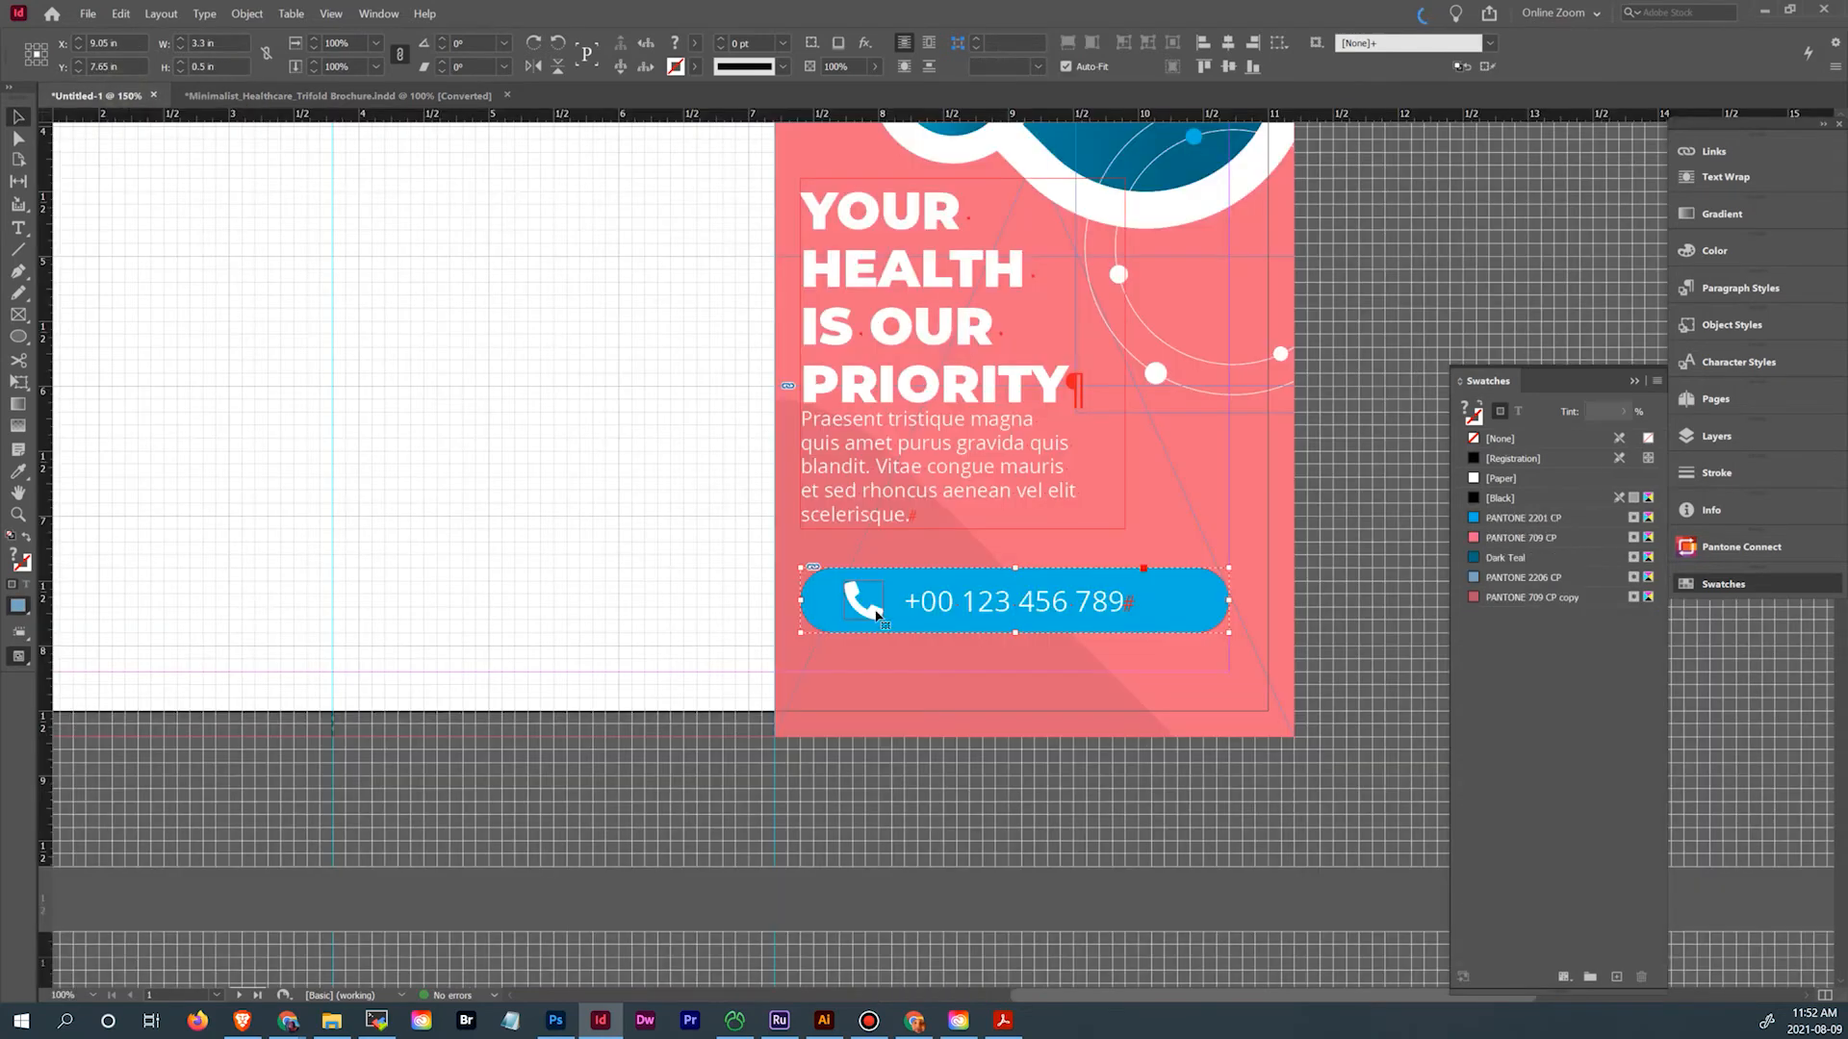
Examine the remaining cover area in Untitled-1 and compare it with the background and panel layout of the reference trifold brochure
left_click_drag(1351, 280, 1348, 610)
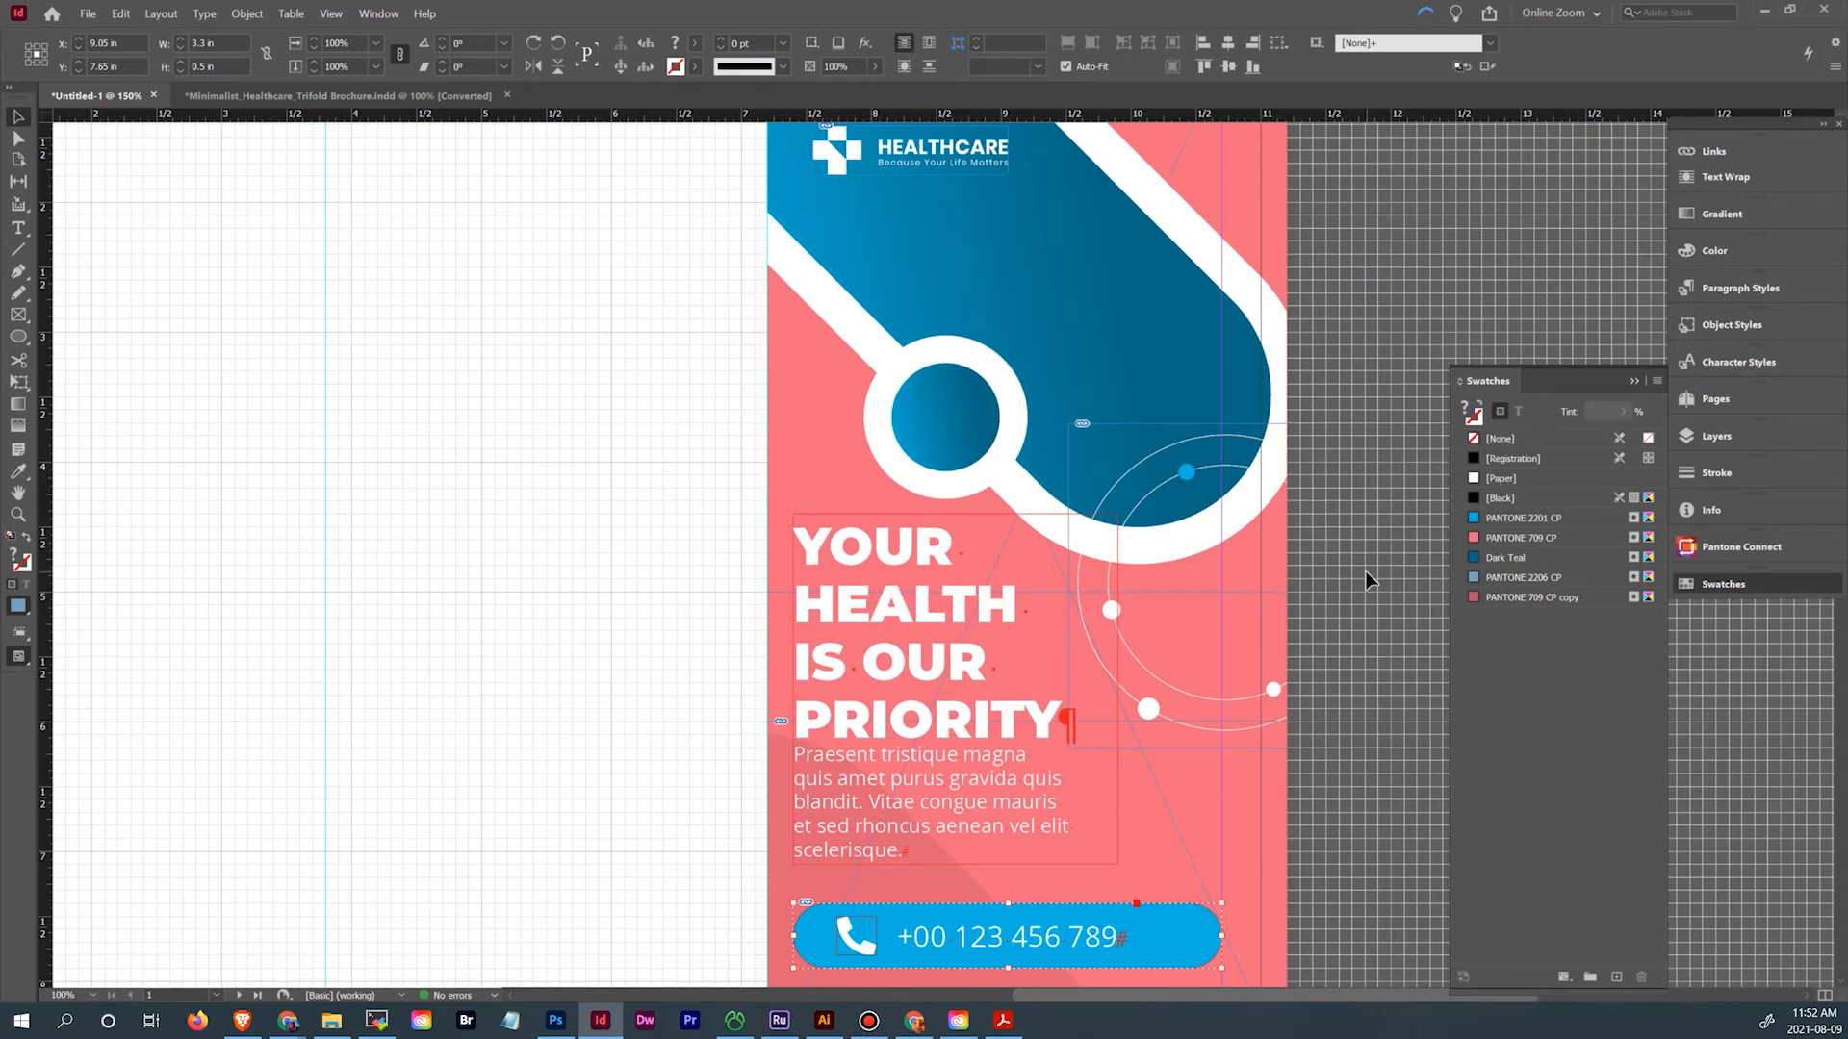
key("ctrl+minus")
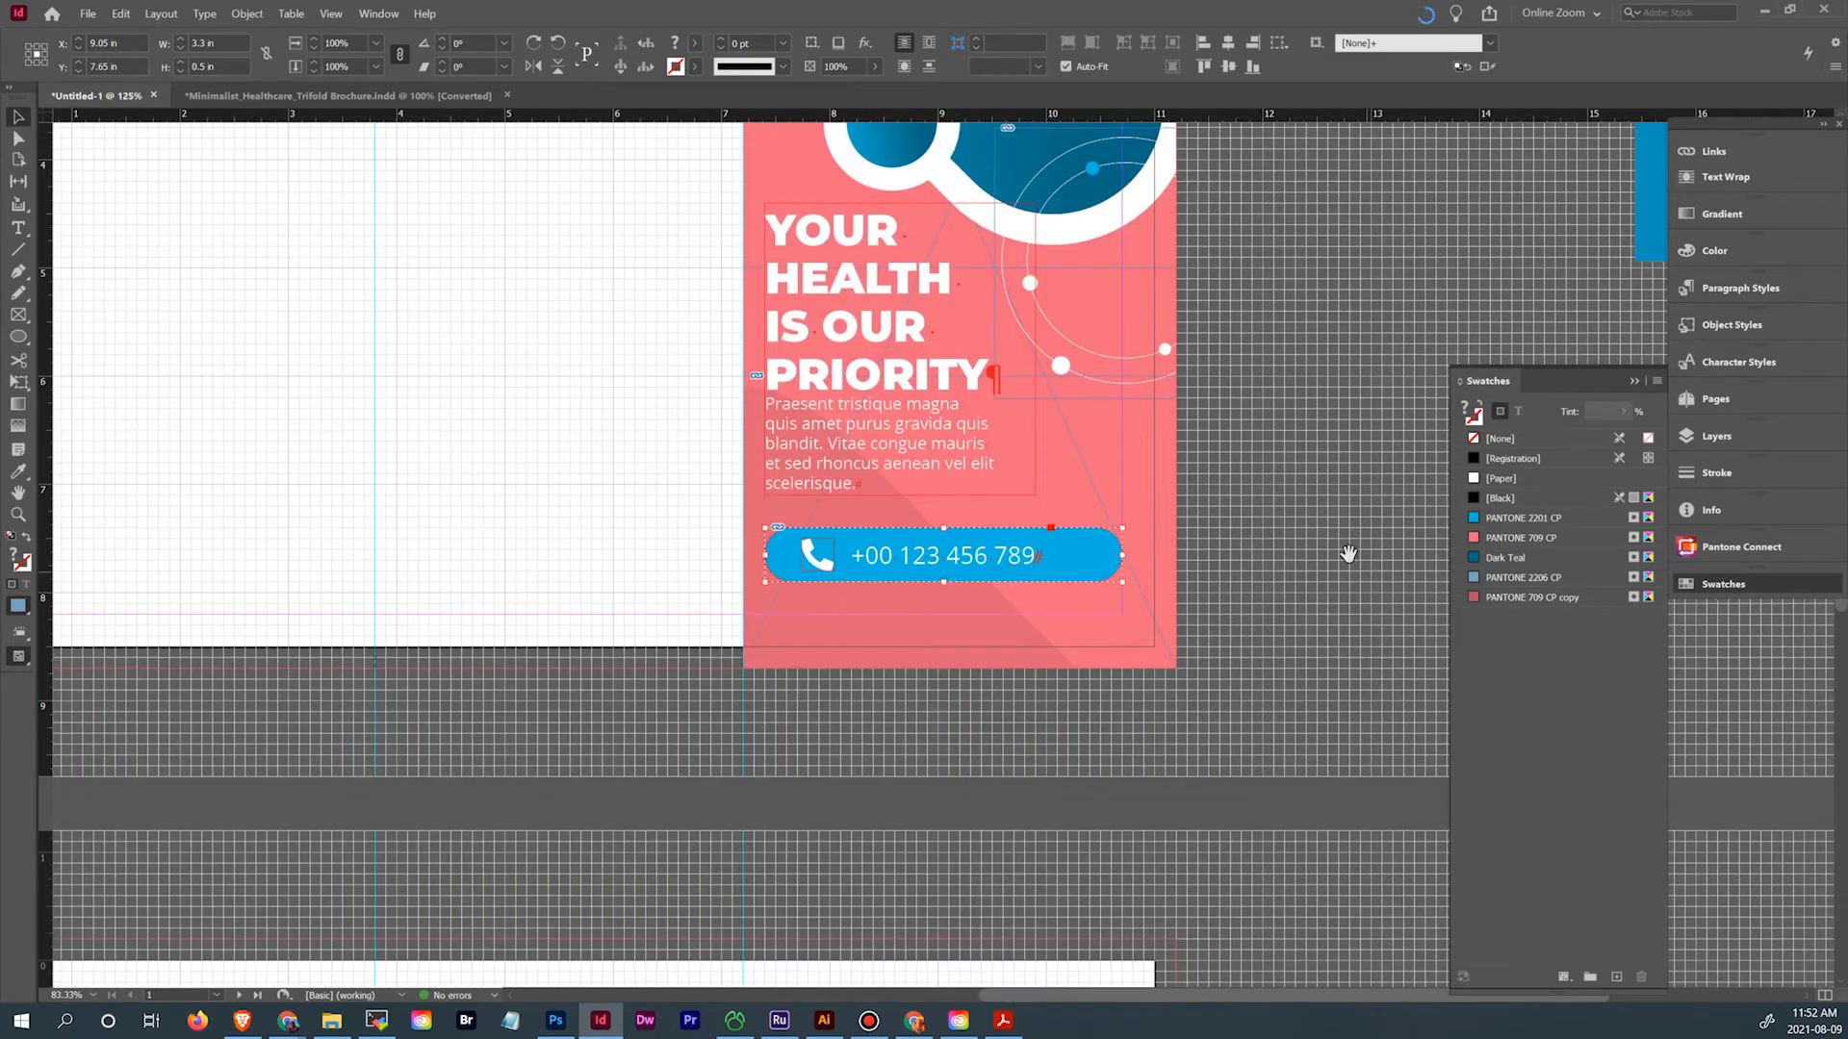
mouse_move(1233, 399)
left_mouse_down()
mouse_move(1307, 603)
mouse_move(1320, 704)
left_mouse_up()
left_click_drag(604, 450, 695, 511)
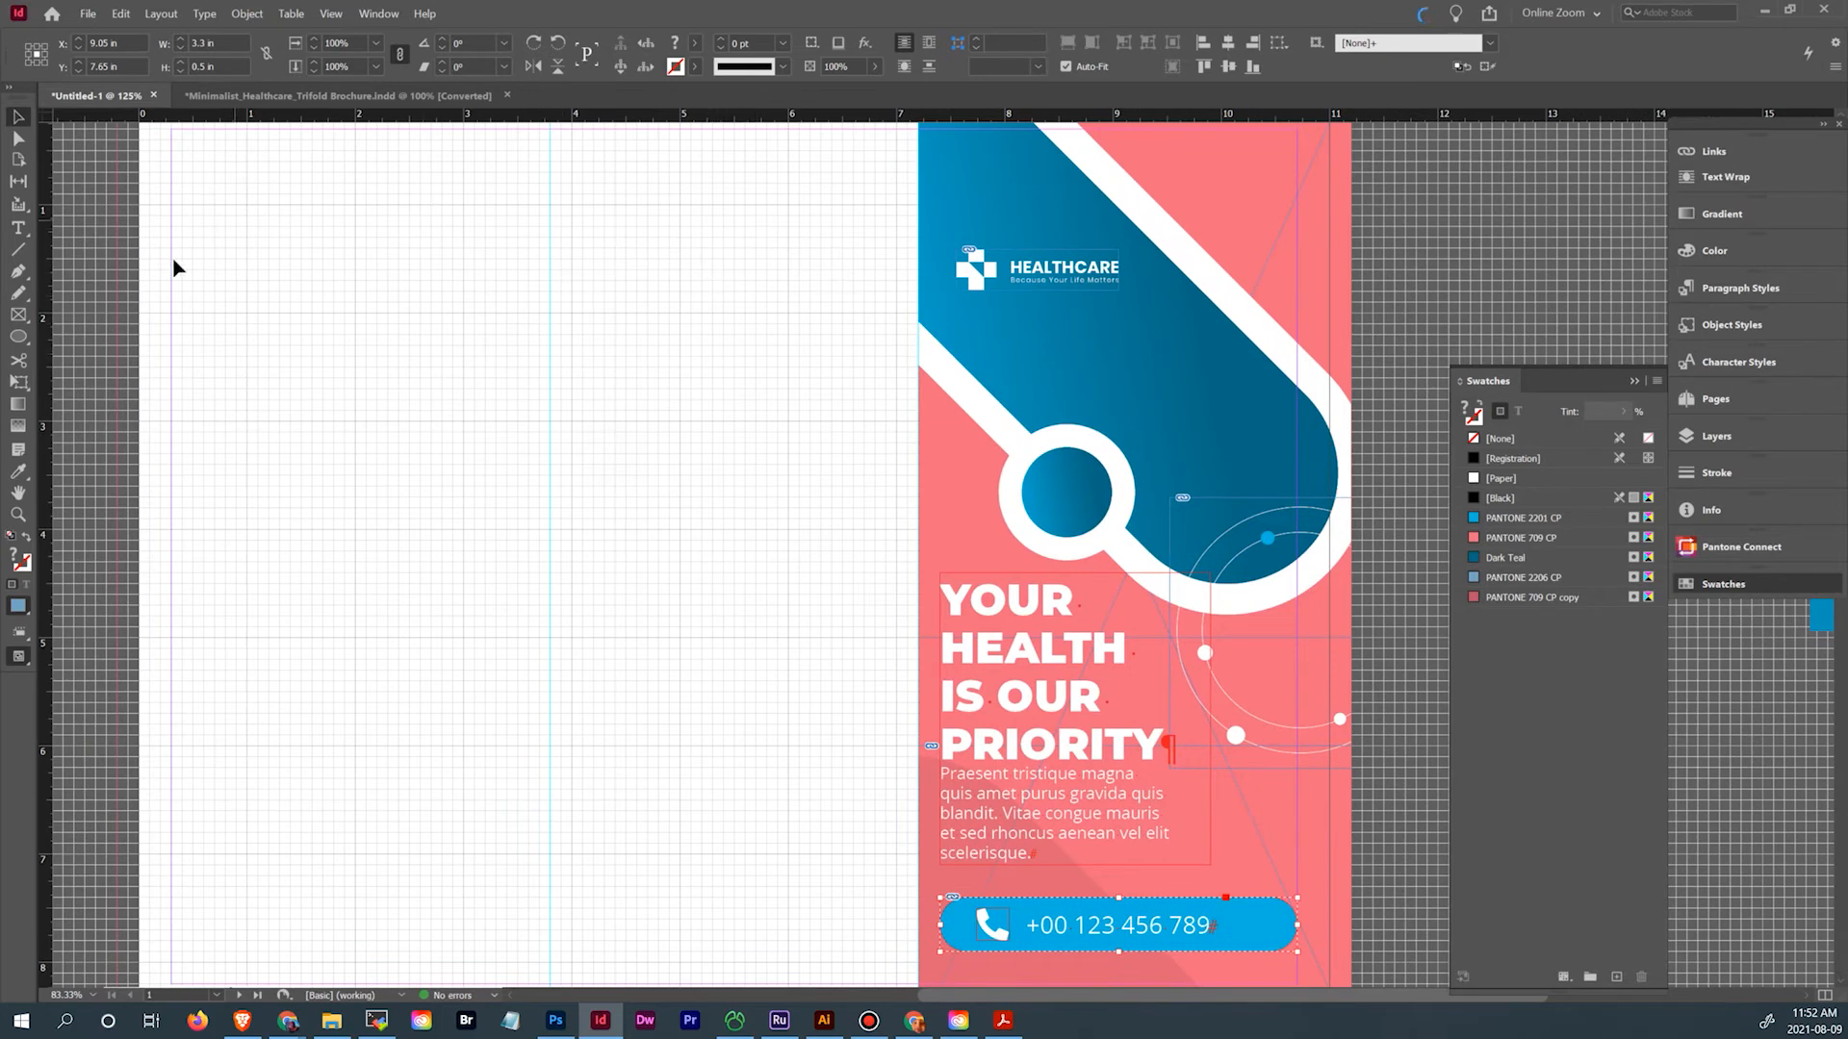
left_click(371, 97)
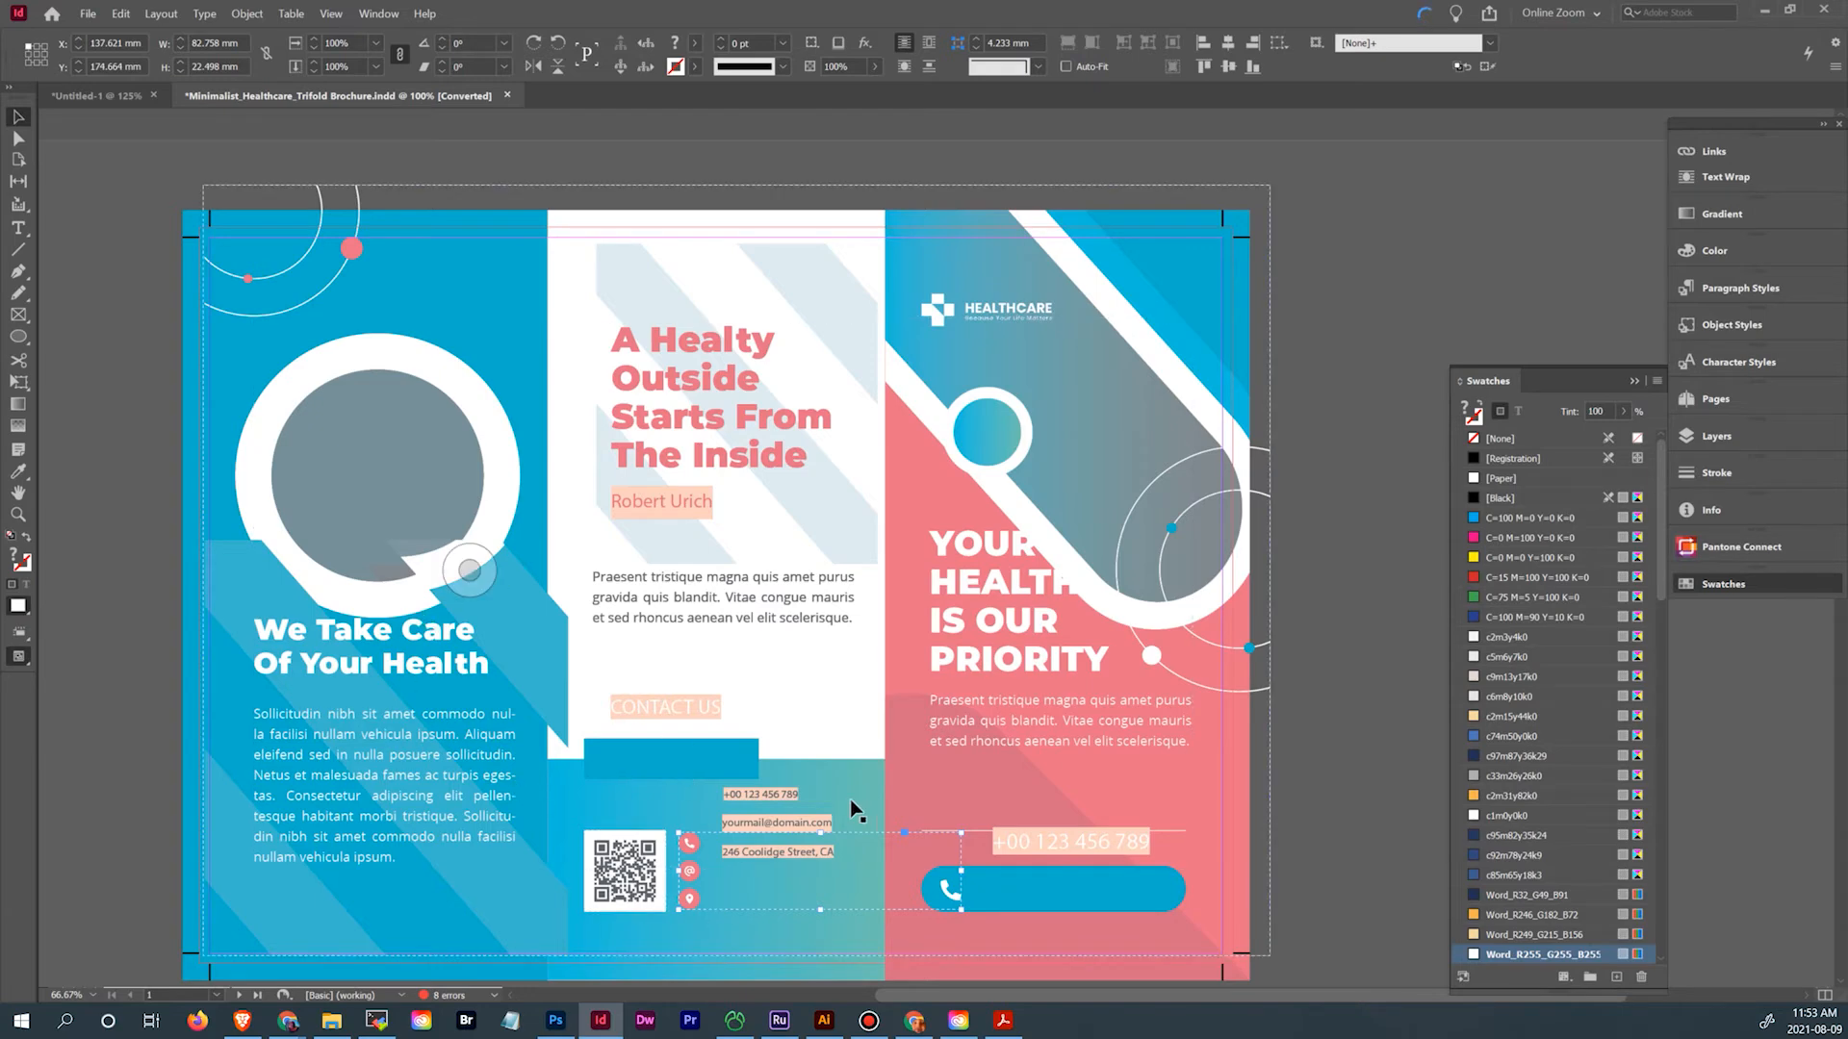
left_click_drag(709, 767, 744, 536)
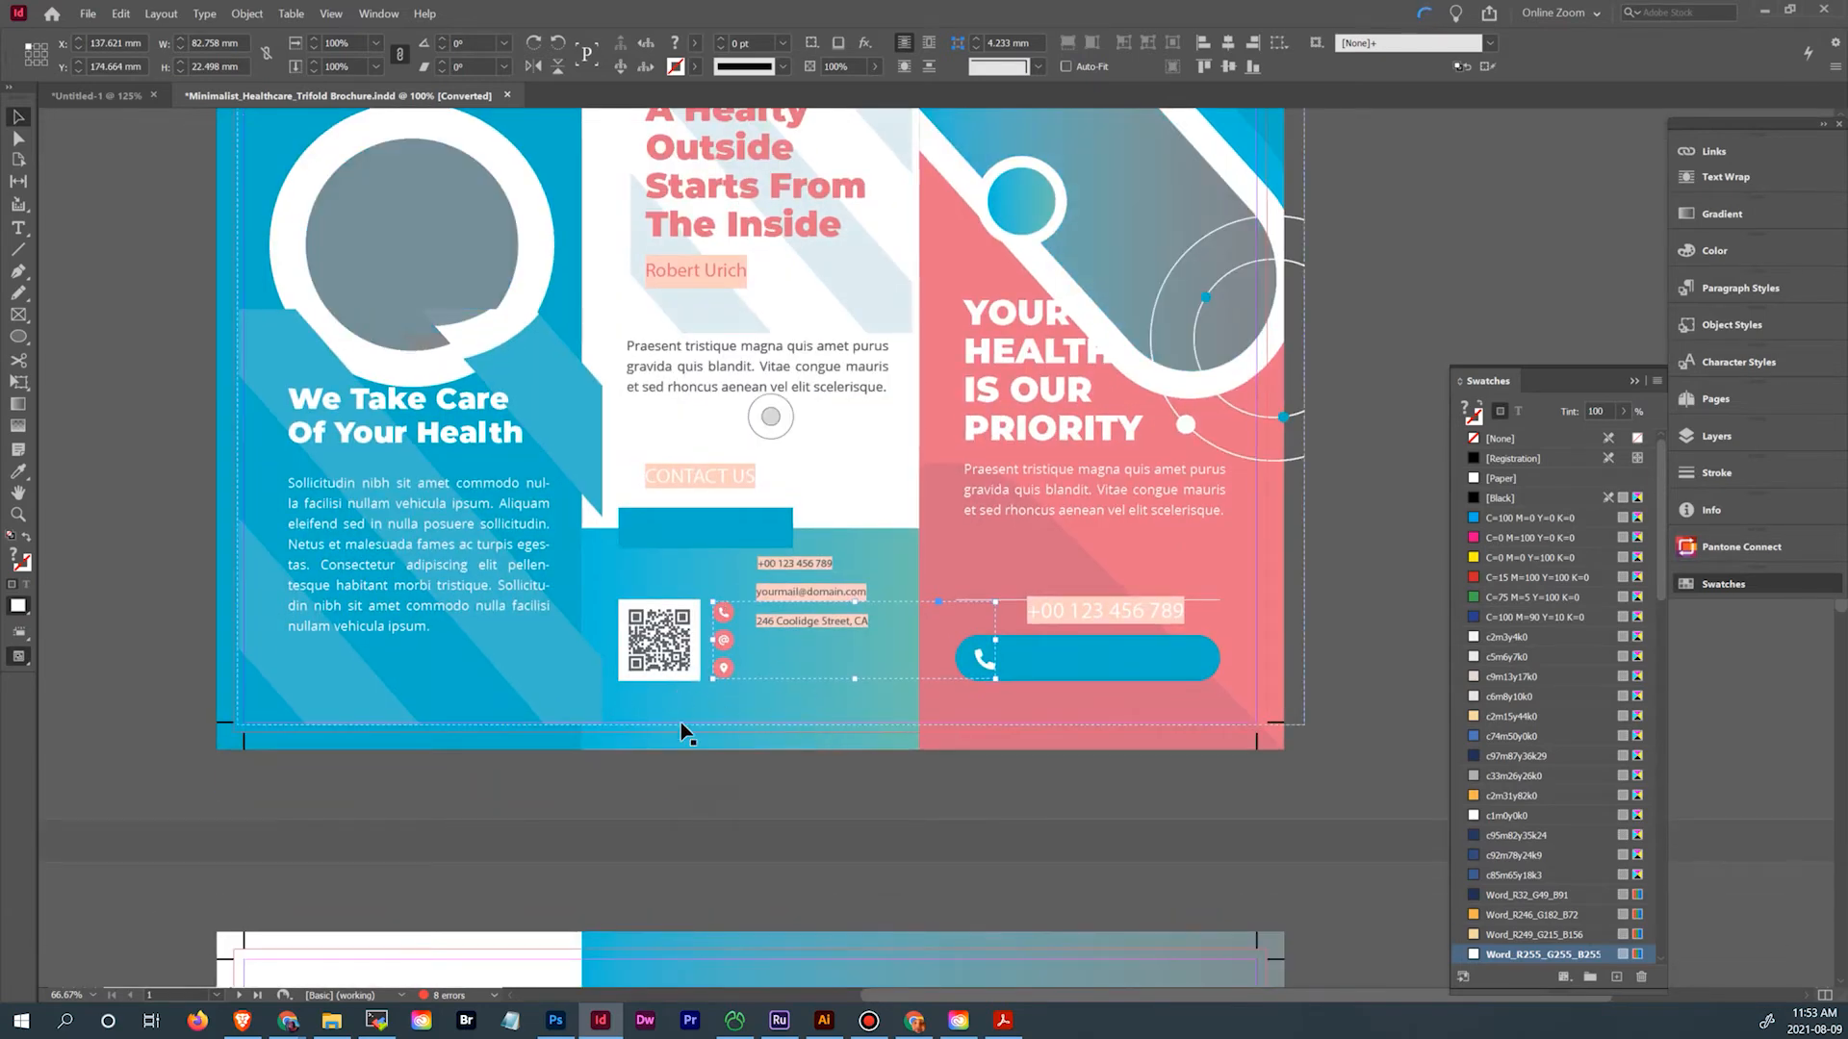
scroll(862, 426, "up", 3)
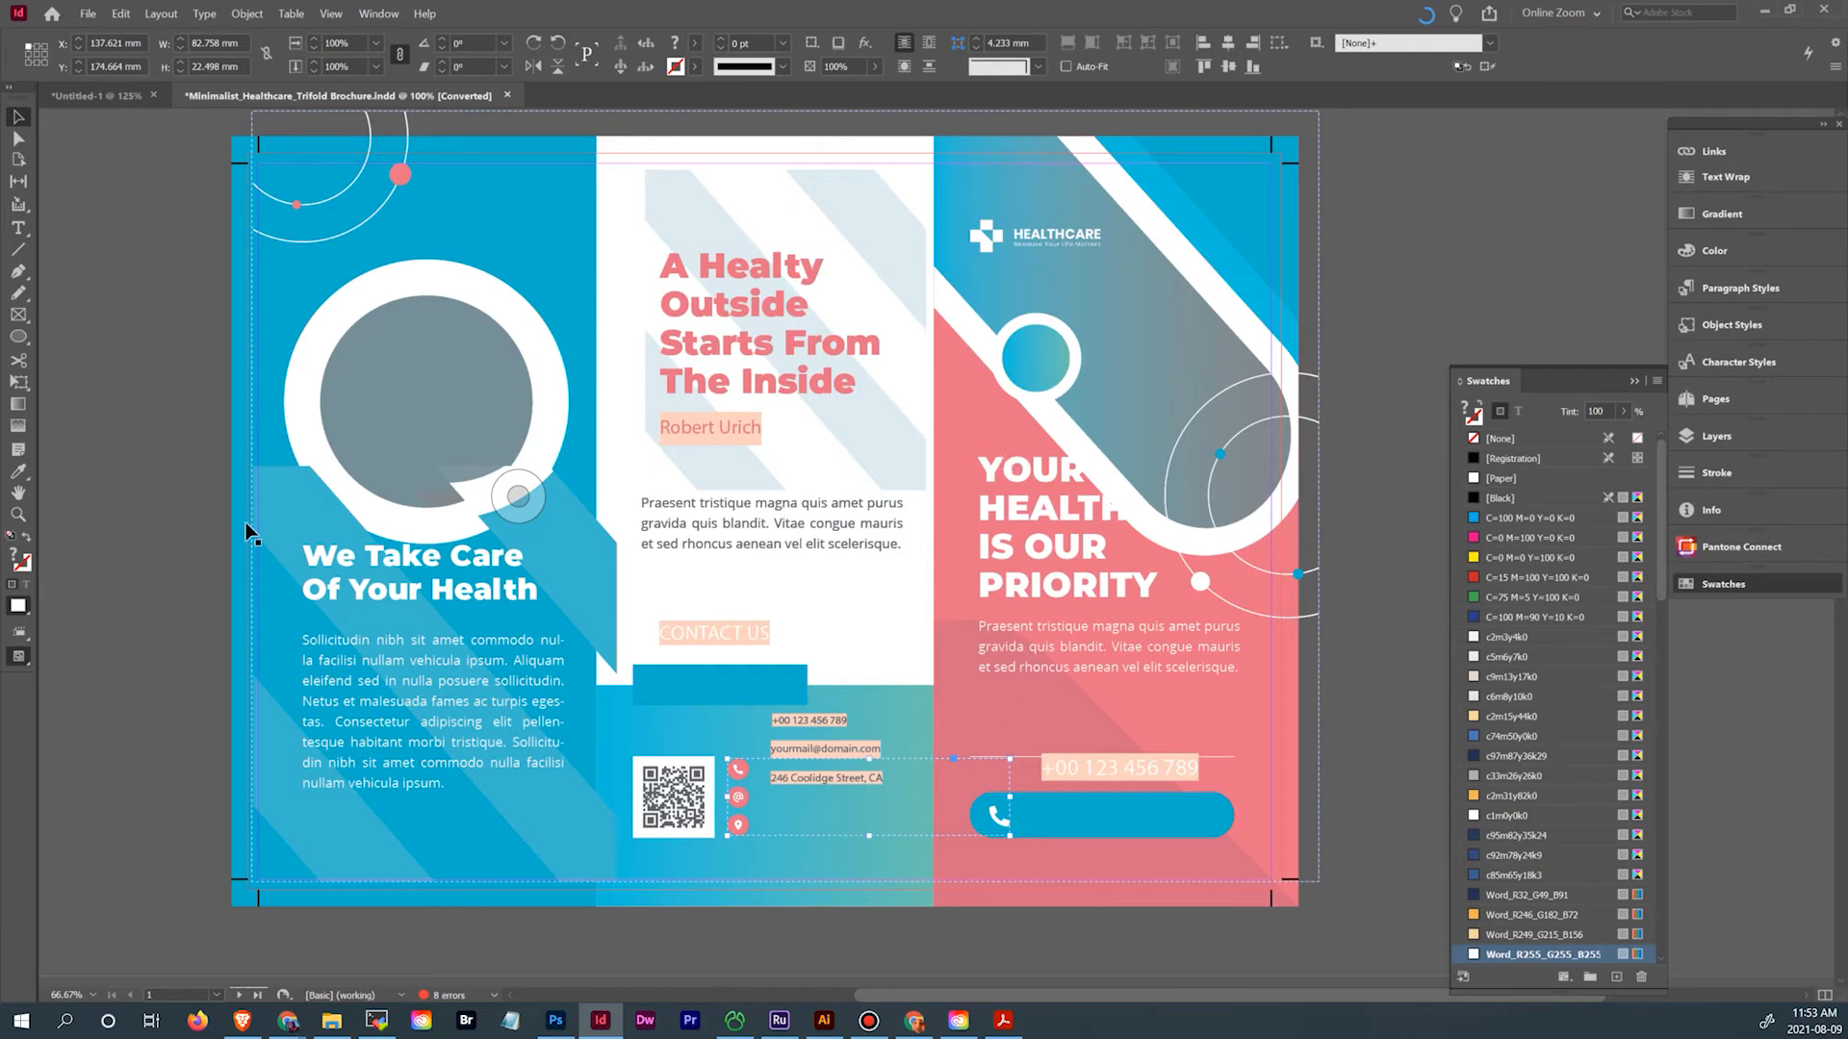
left_click(116, 96)
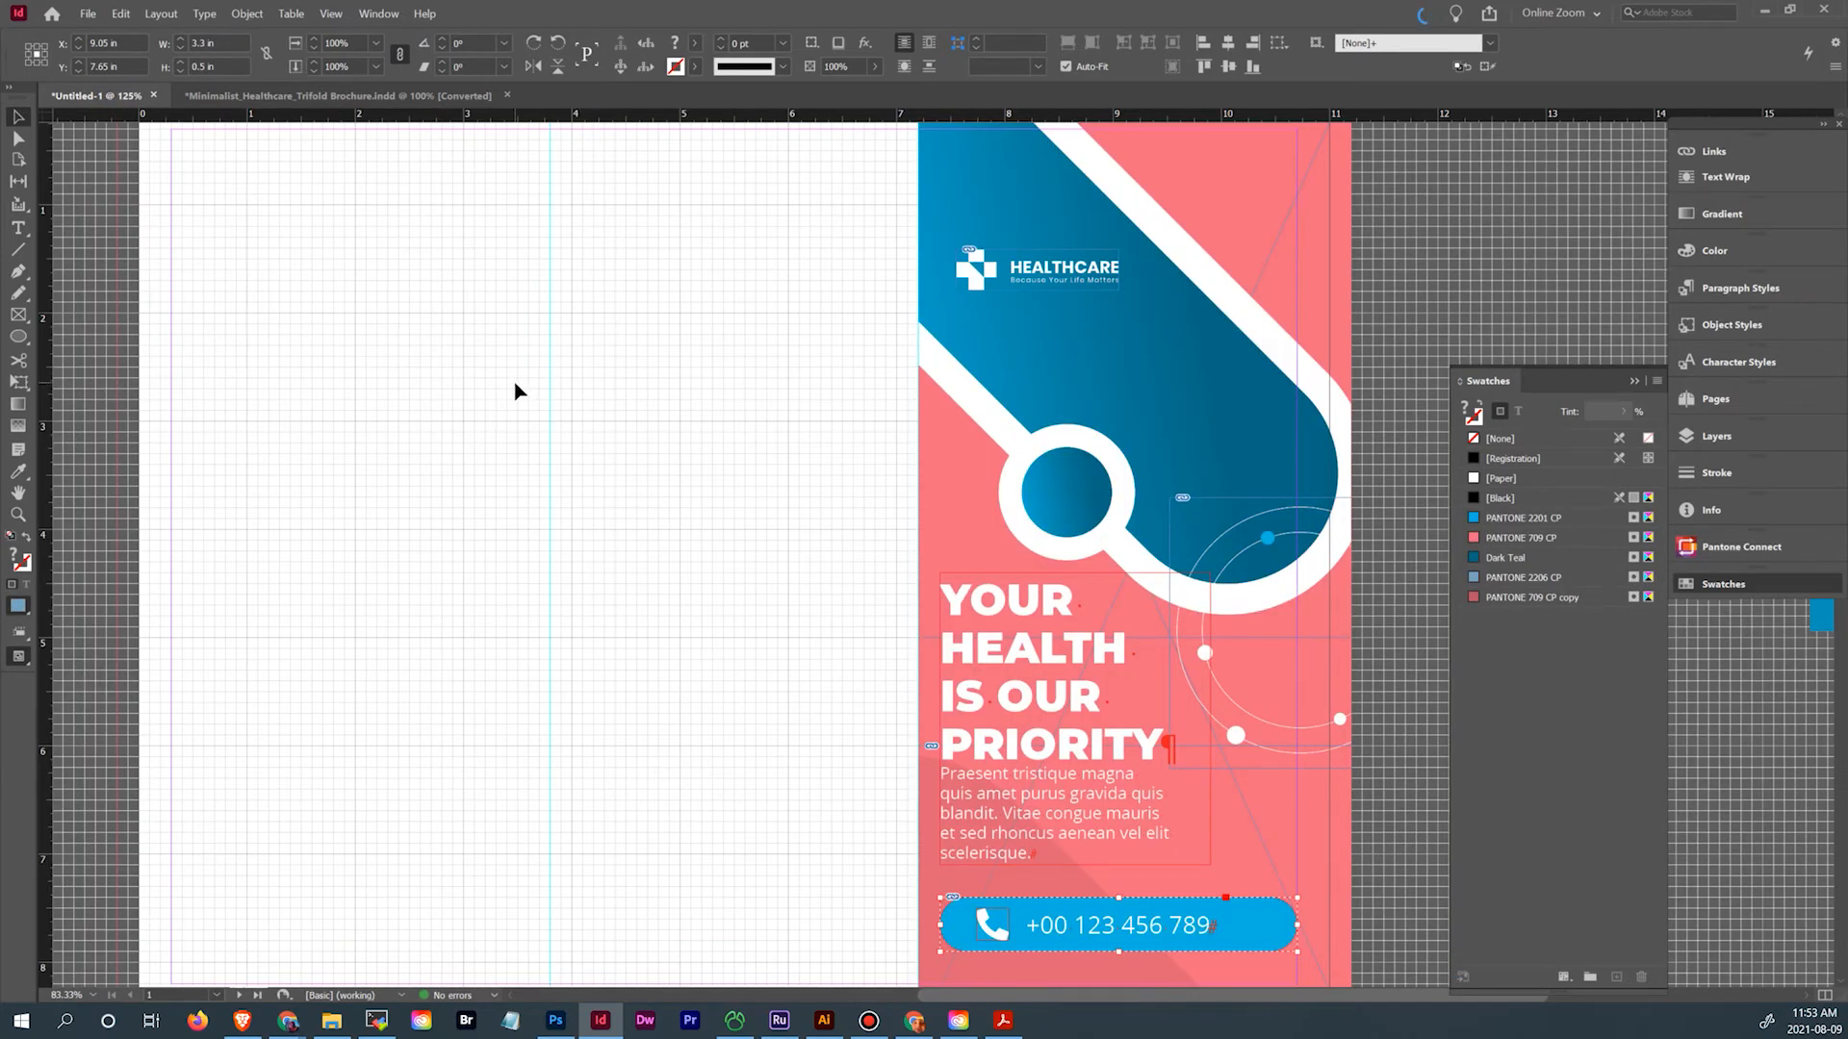
Move the blue gradient graphic from the pasteboard onto the two empty panels, aligned to the upper-left bleed corner
key("ctrl+minus")
key("ctrl+minus")
scroll(1091, 370, "up", 3)
left_click(1555, 245)
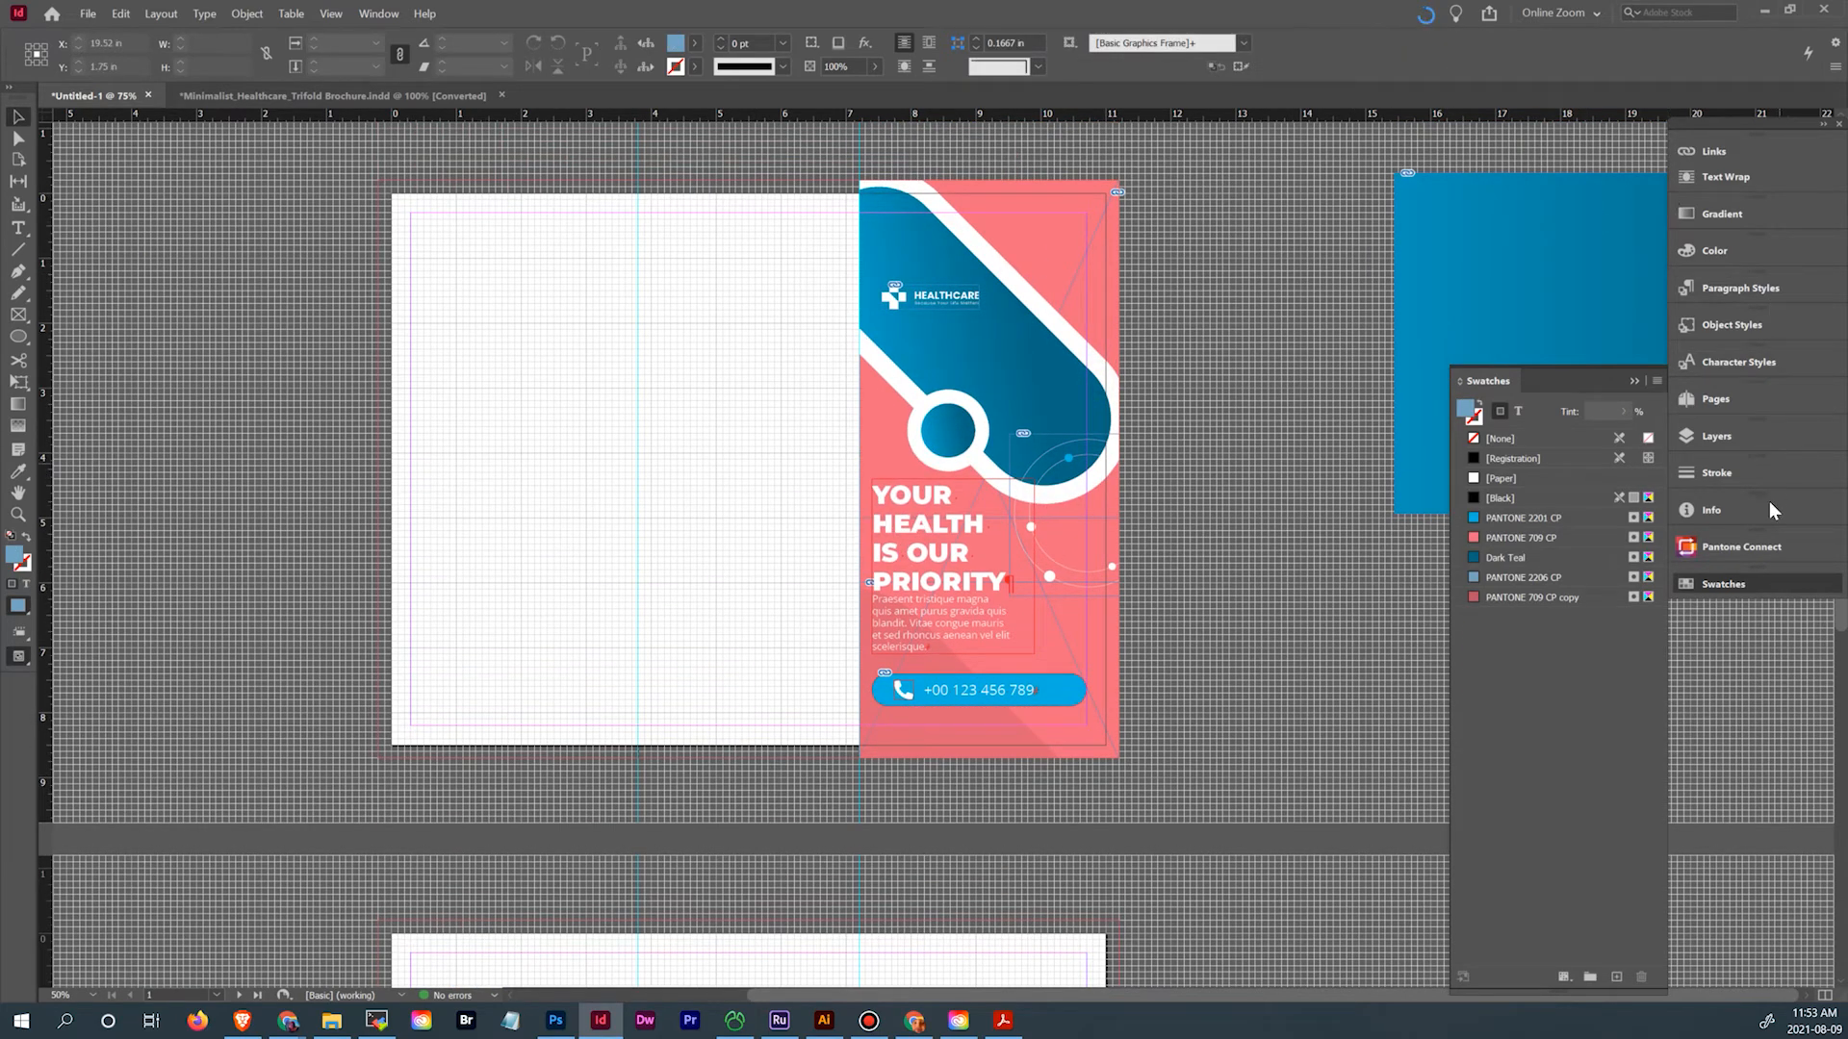
left_click(1723, 436)
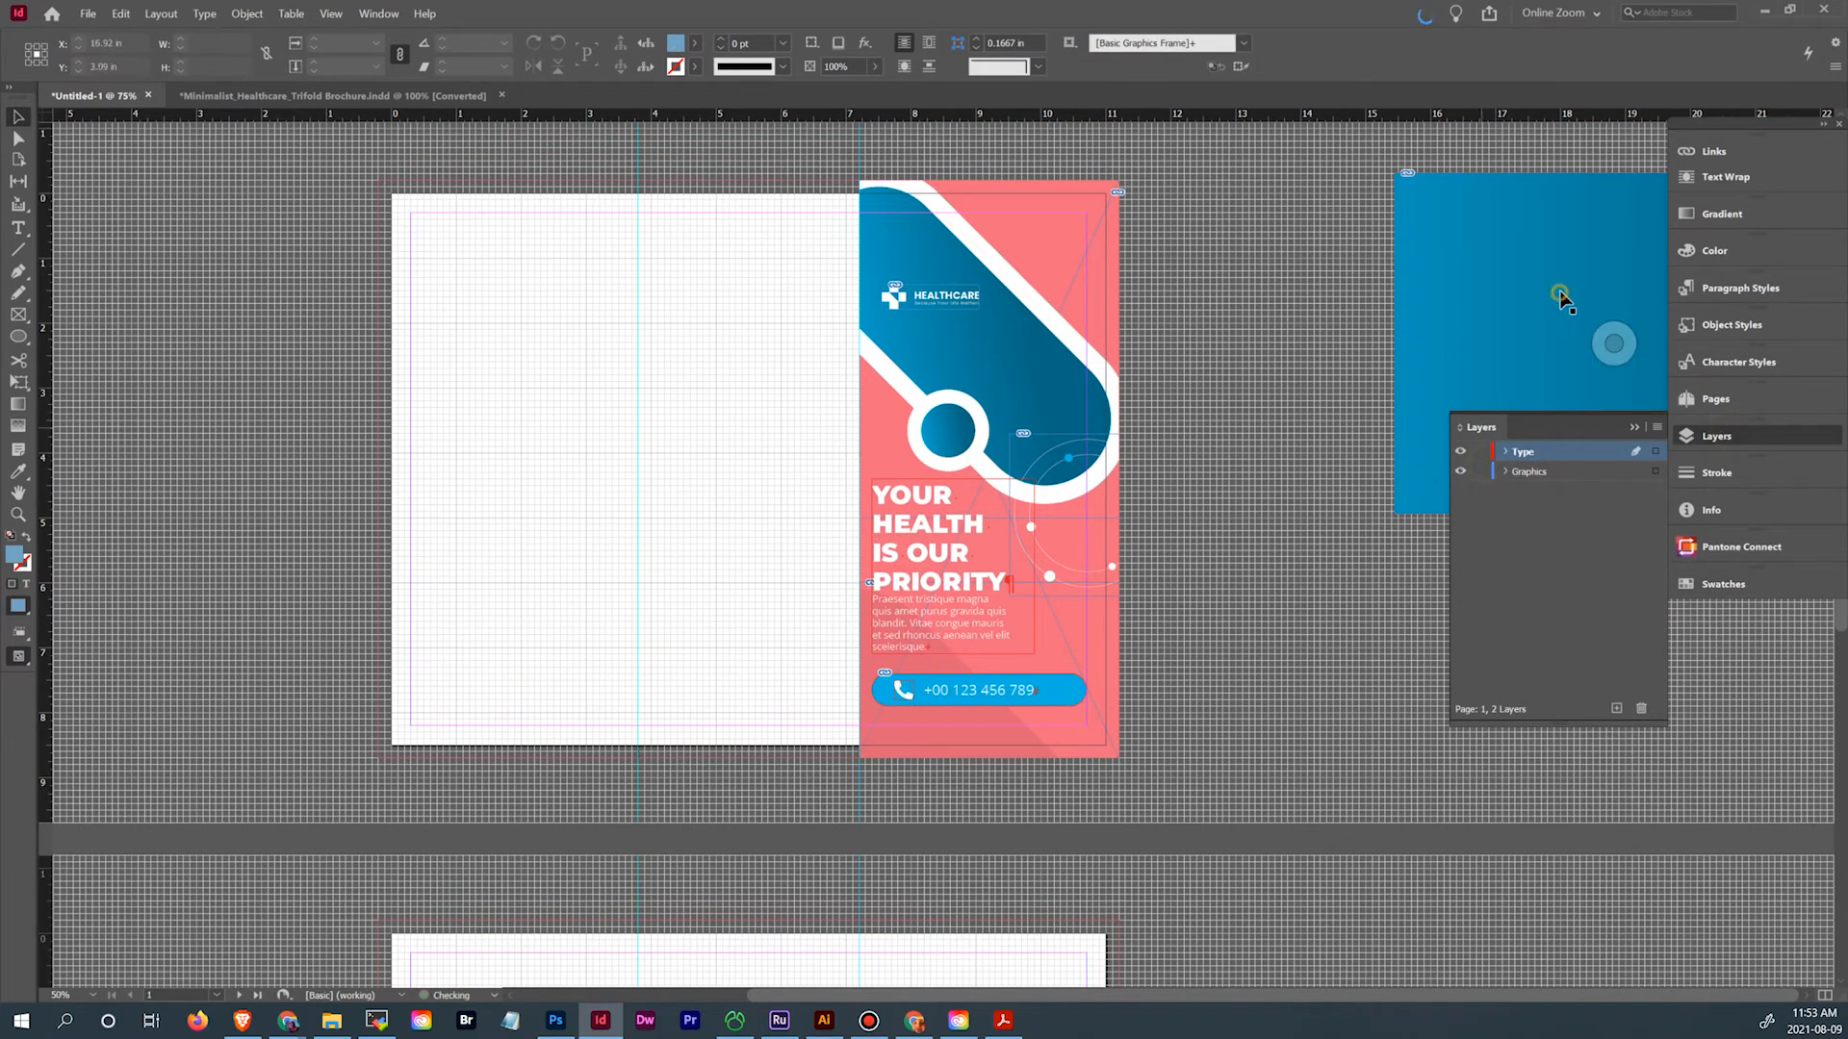
left_click_drag(1545, 232, 535, 239)
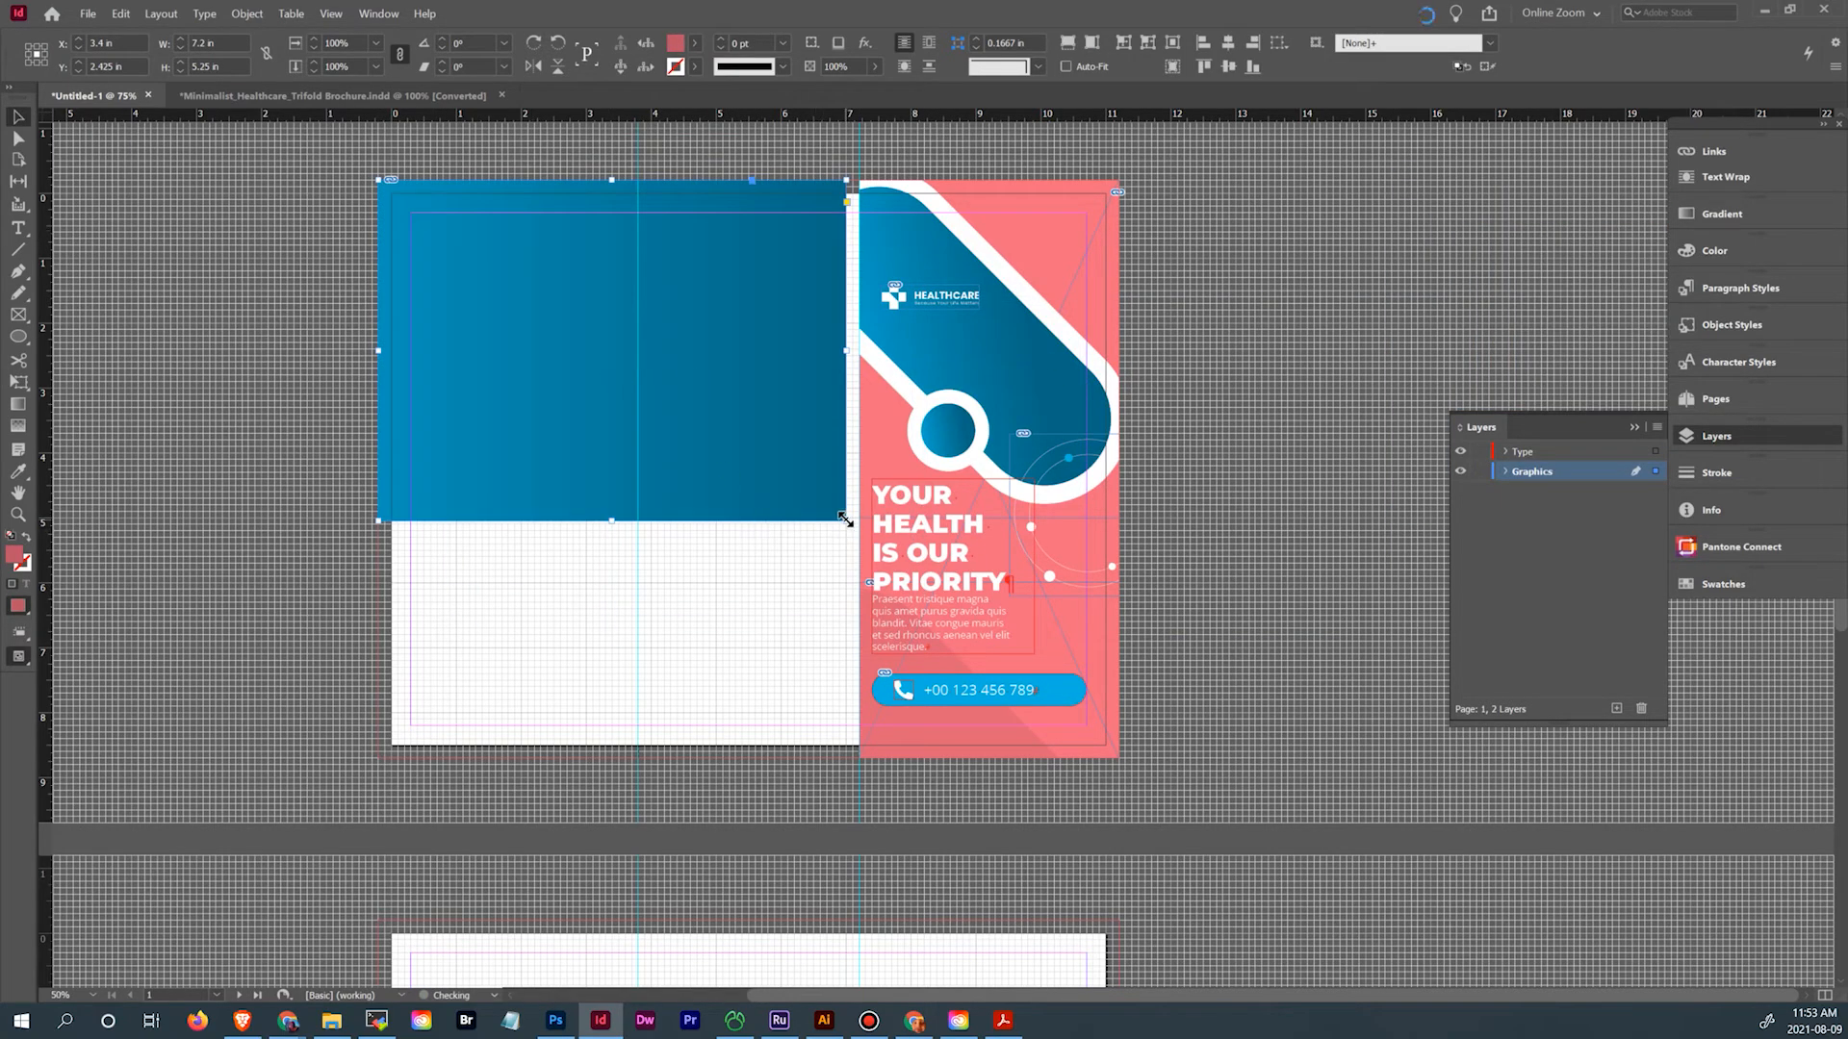
Extend the blue gradient's frame to 7.4 by 8.9 in over both empty panels, with fill None and Auto-Fit enabled
left_click_drag(844, 519, 858, 531)
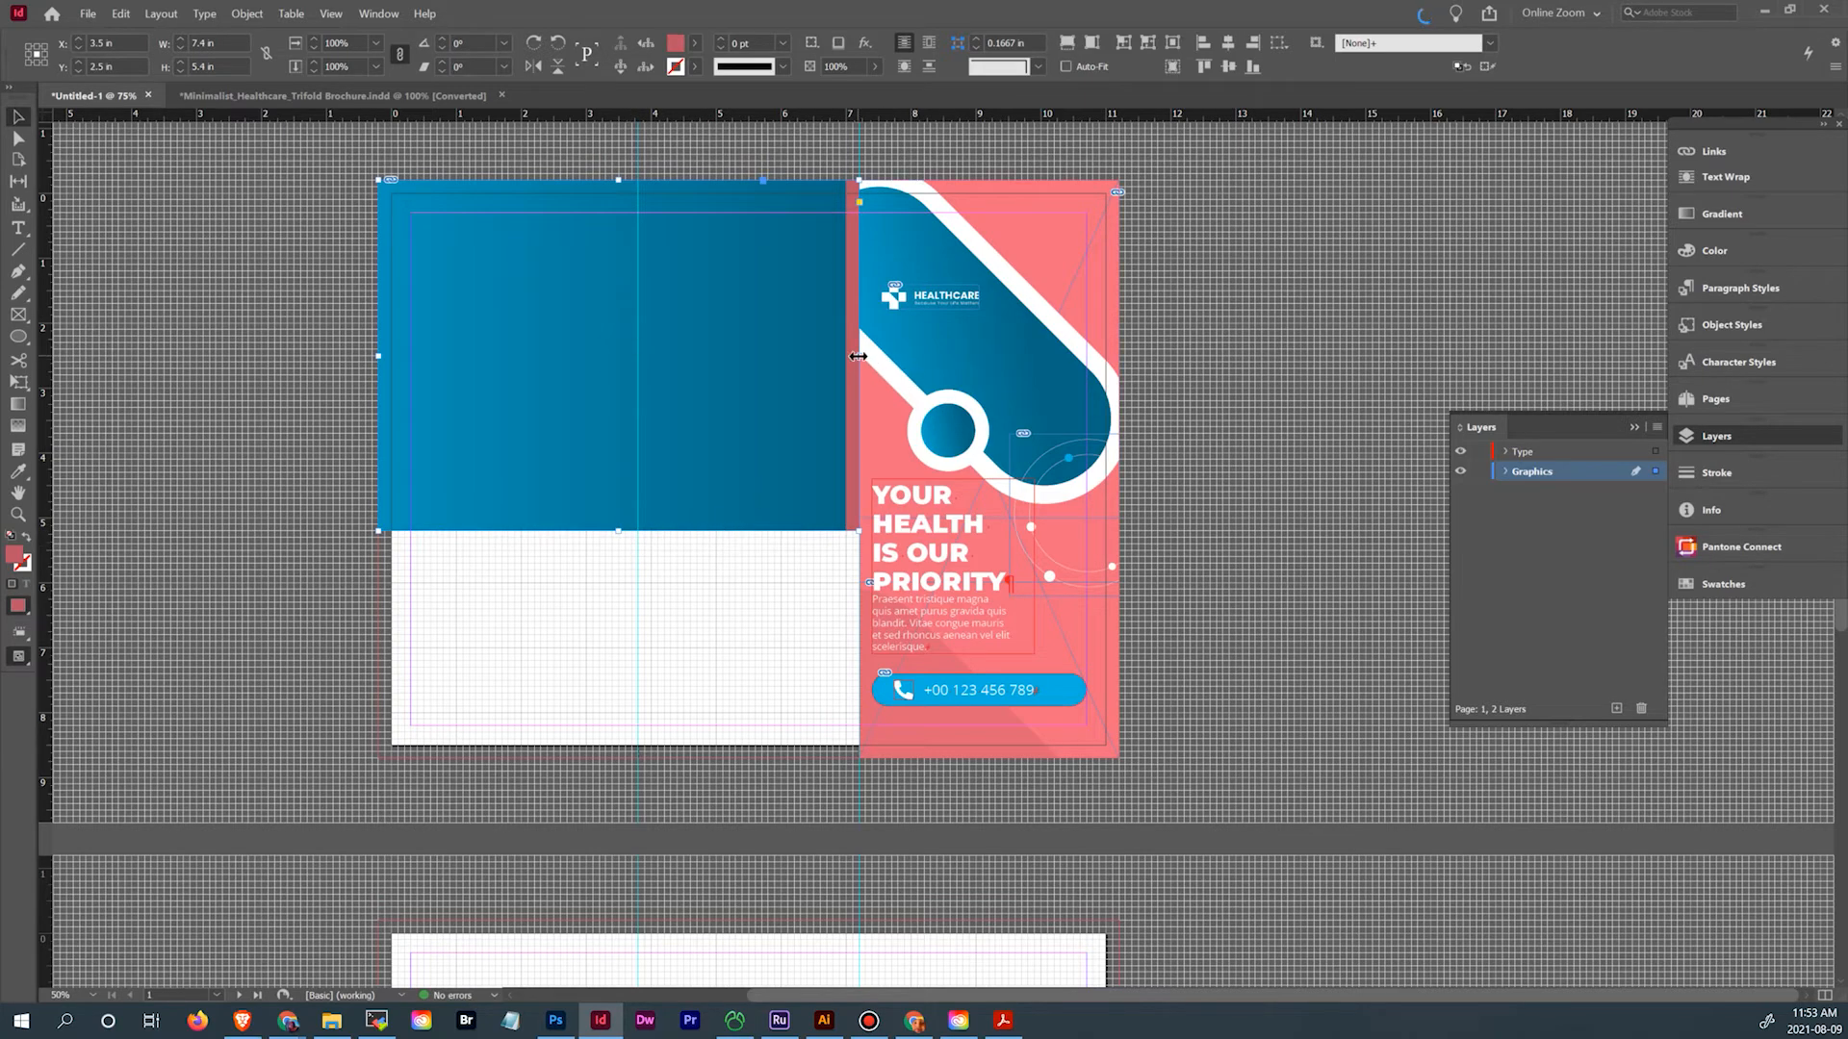
left_click_drag(858, 355, 857, 353)
left_click(691, 45)
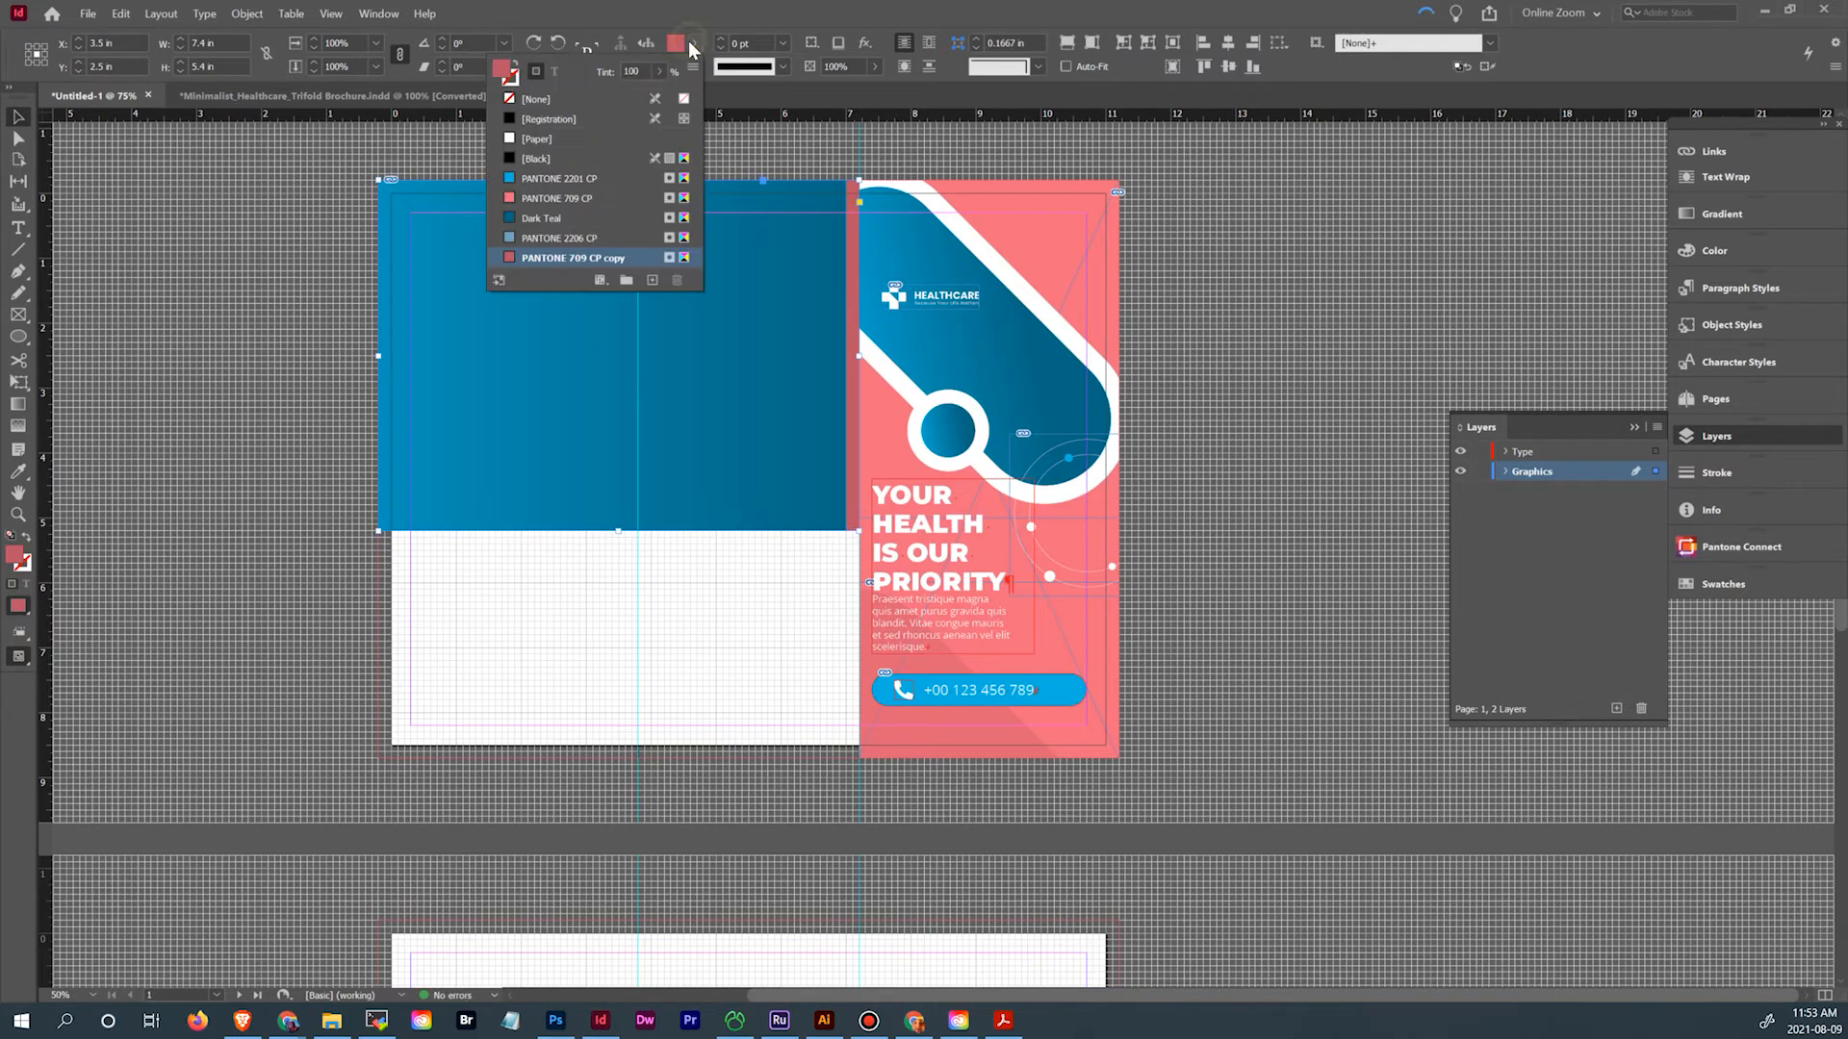
left_click(545, 100)
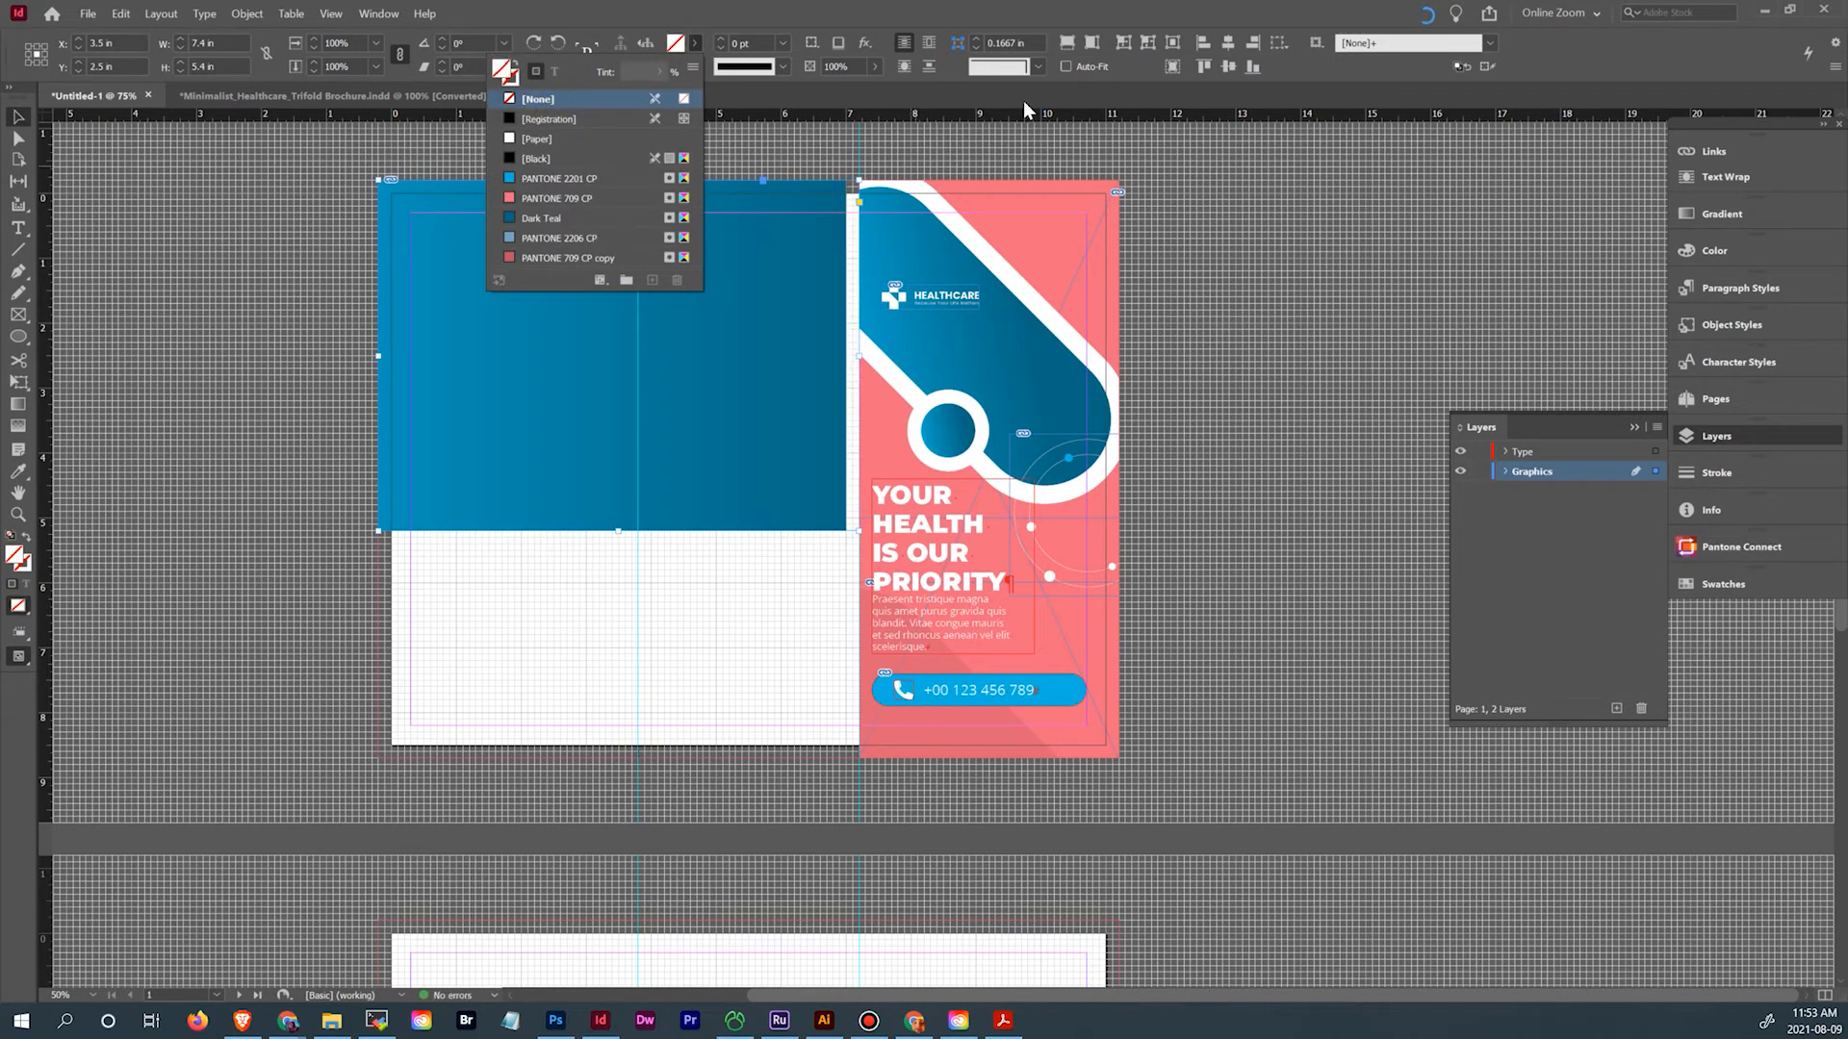
left_click(1089, 45)
left_click(1065, 66)
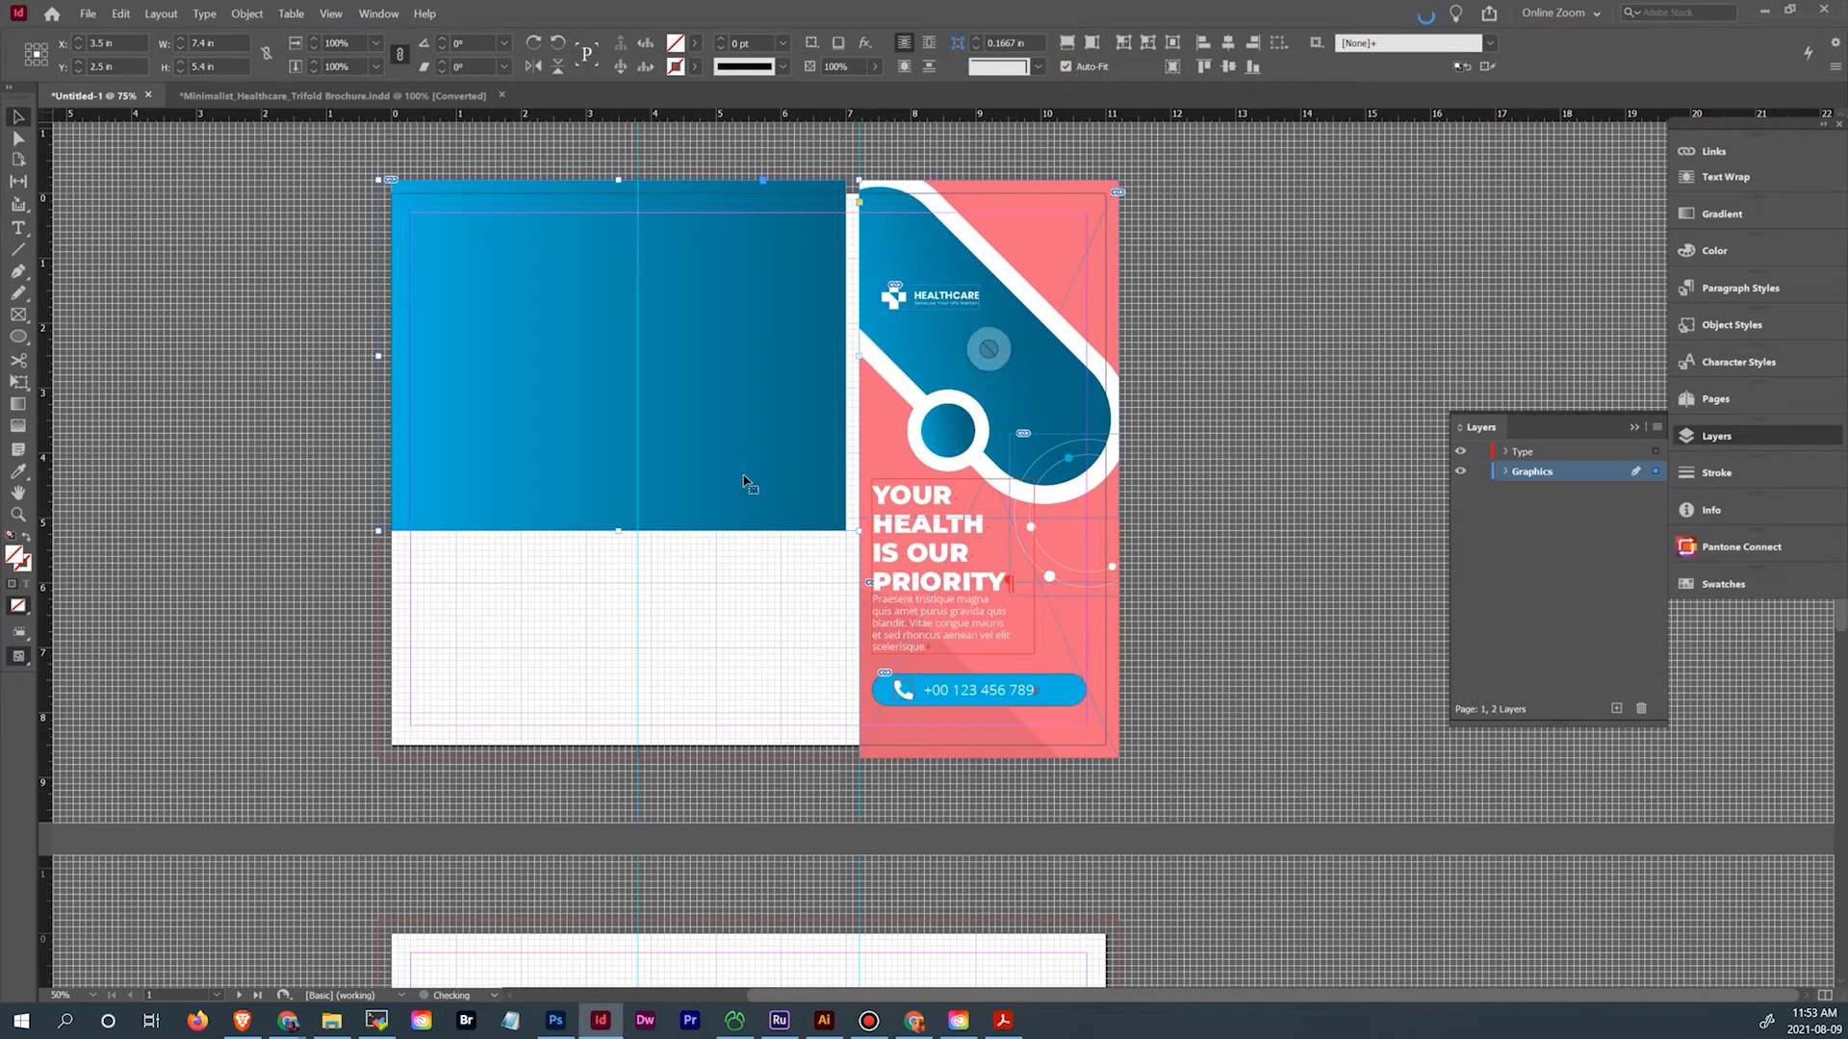
left_click_drag(624, 535, 616, 760)
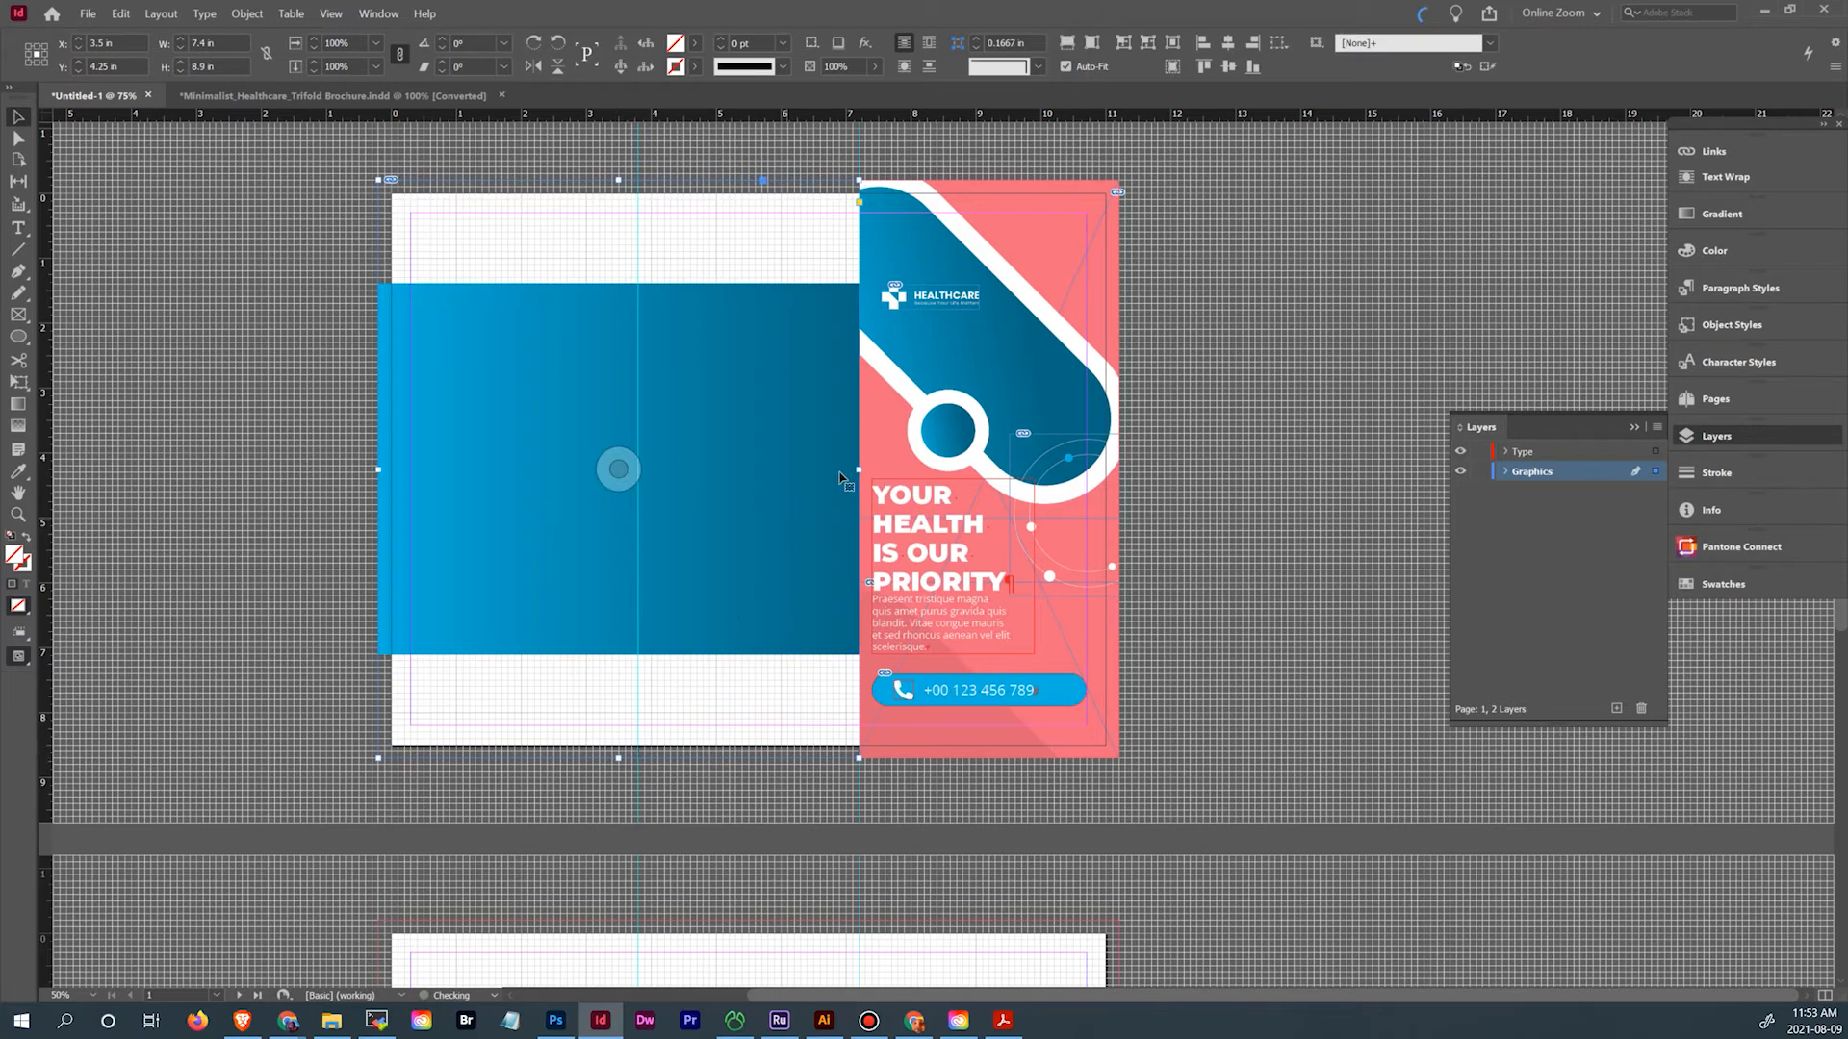
Fit the blue gradient content so it fills its entire frame across both empty panels, and deselect it
left_click(1067, 43)
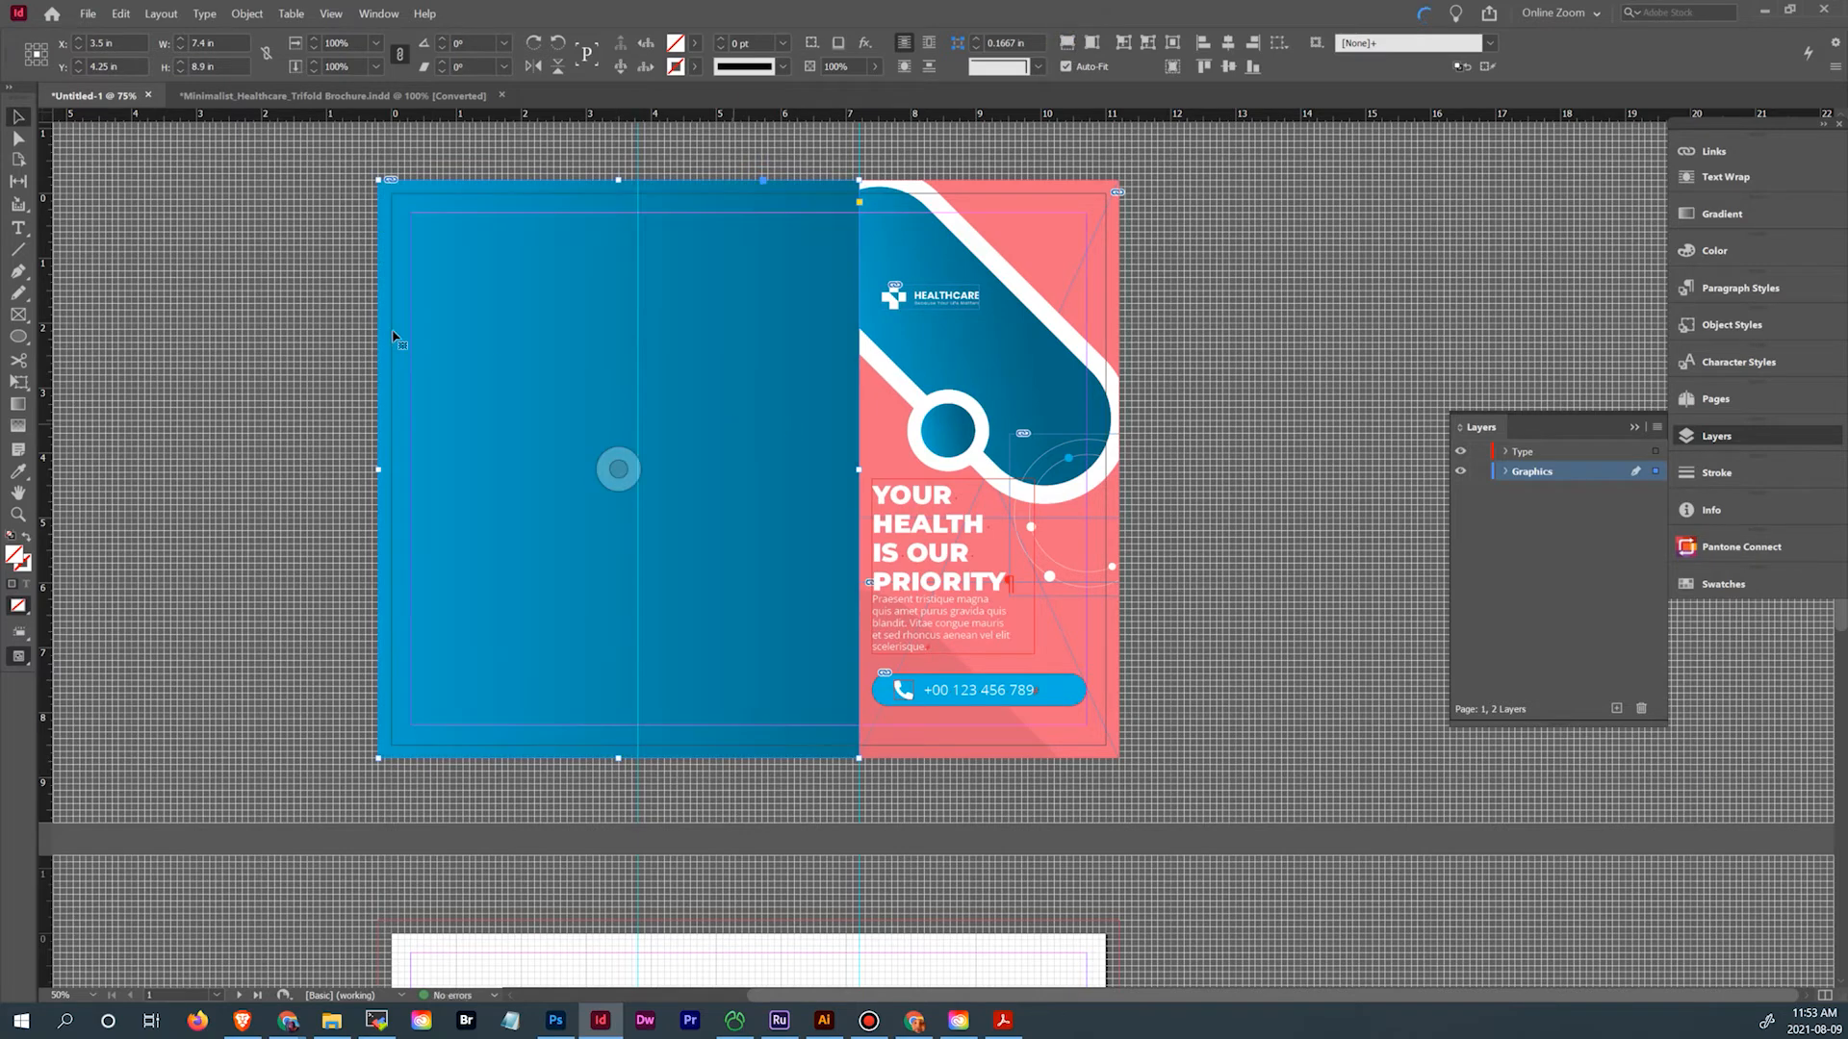
left_click(248, 318)
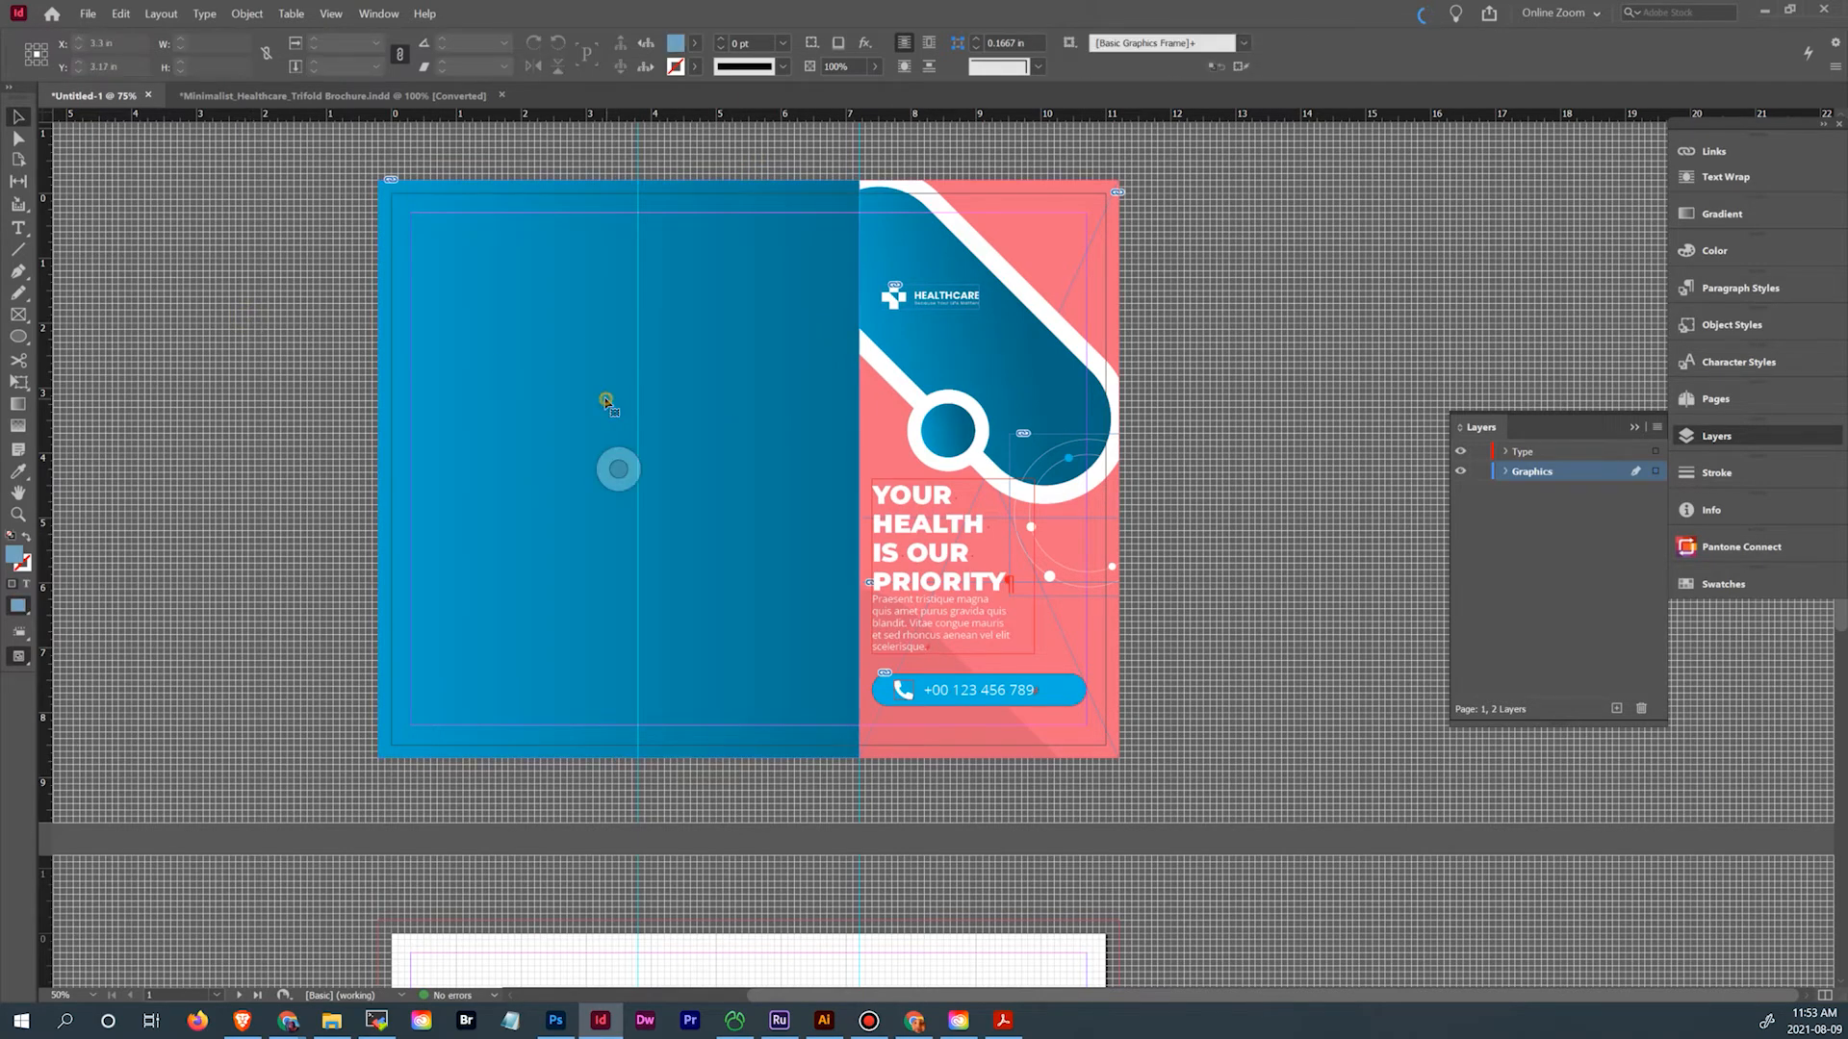
Draw a 3.4 by 6.2 in rectangle frame at the top of the middle panel and fill it with Paper
key("f")
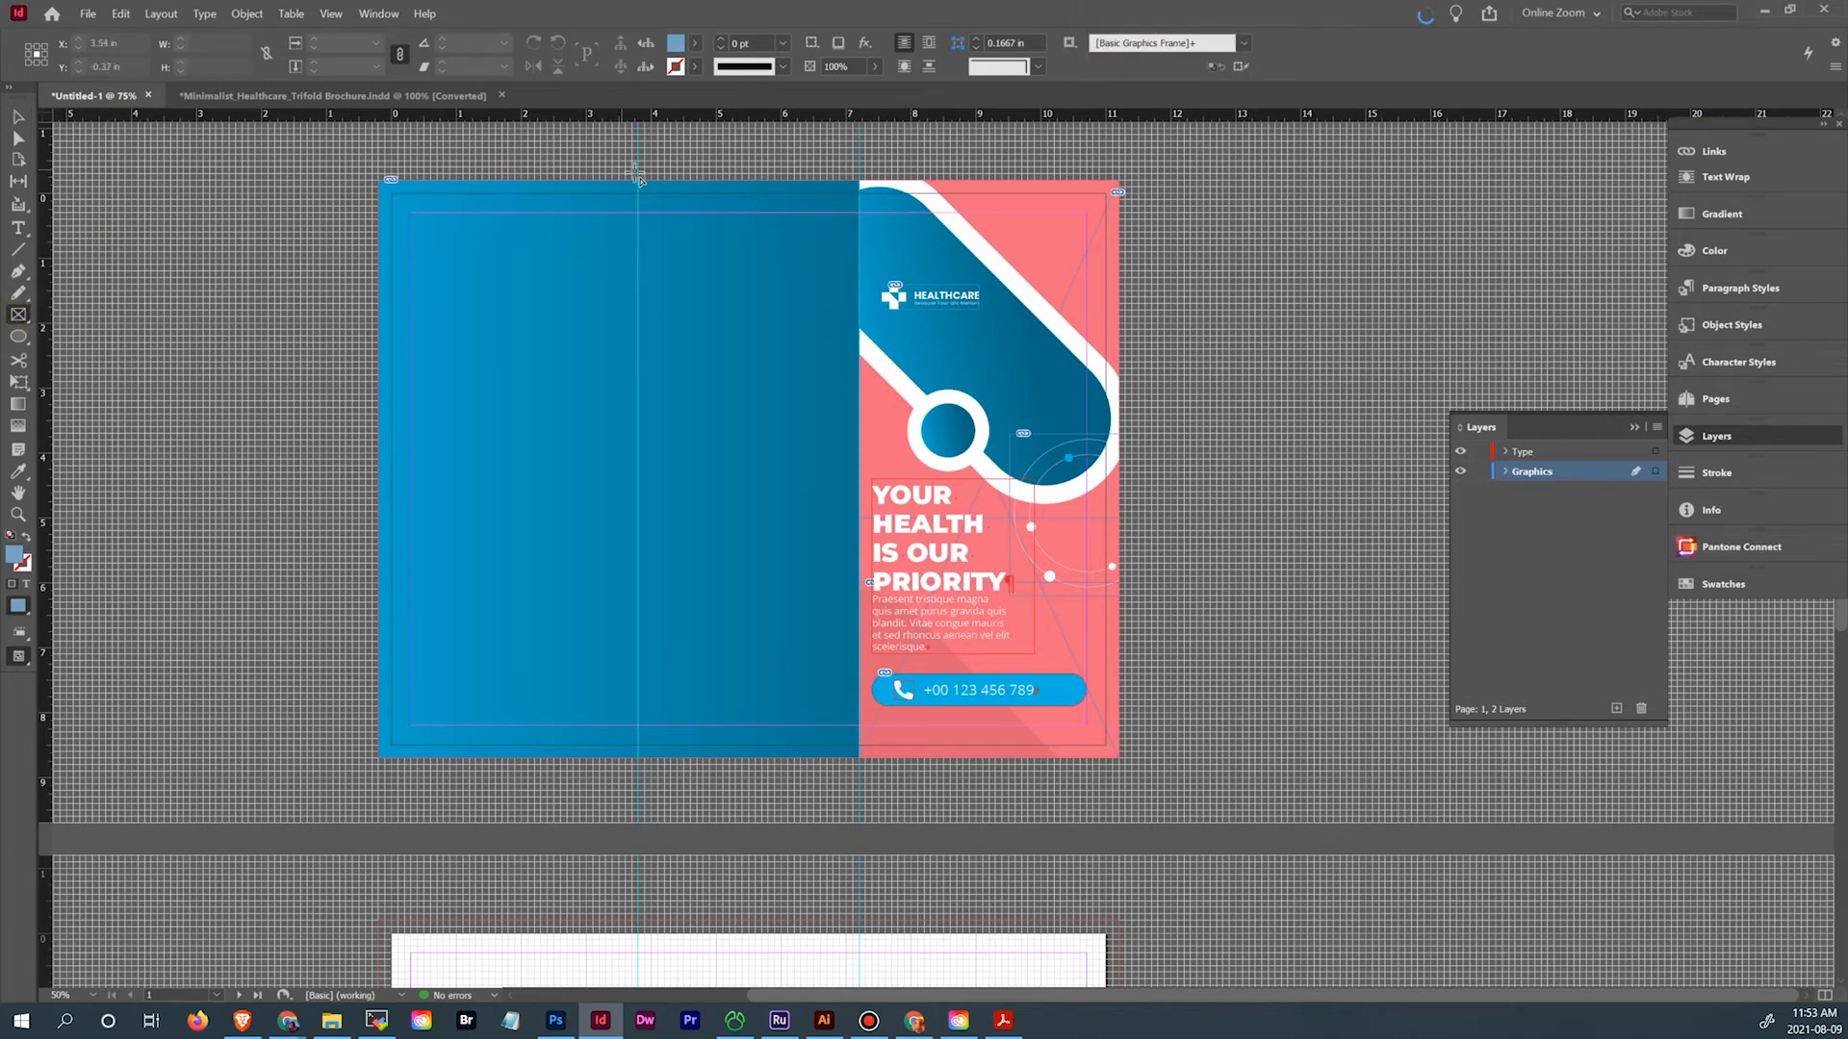
left_click_drag(643, 181, 859, 583)
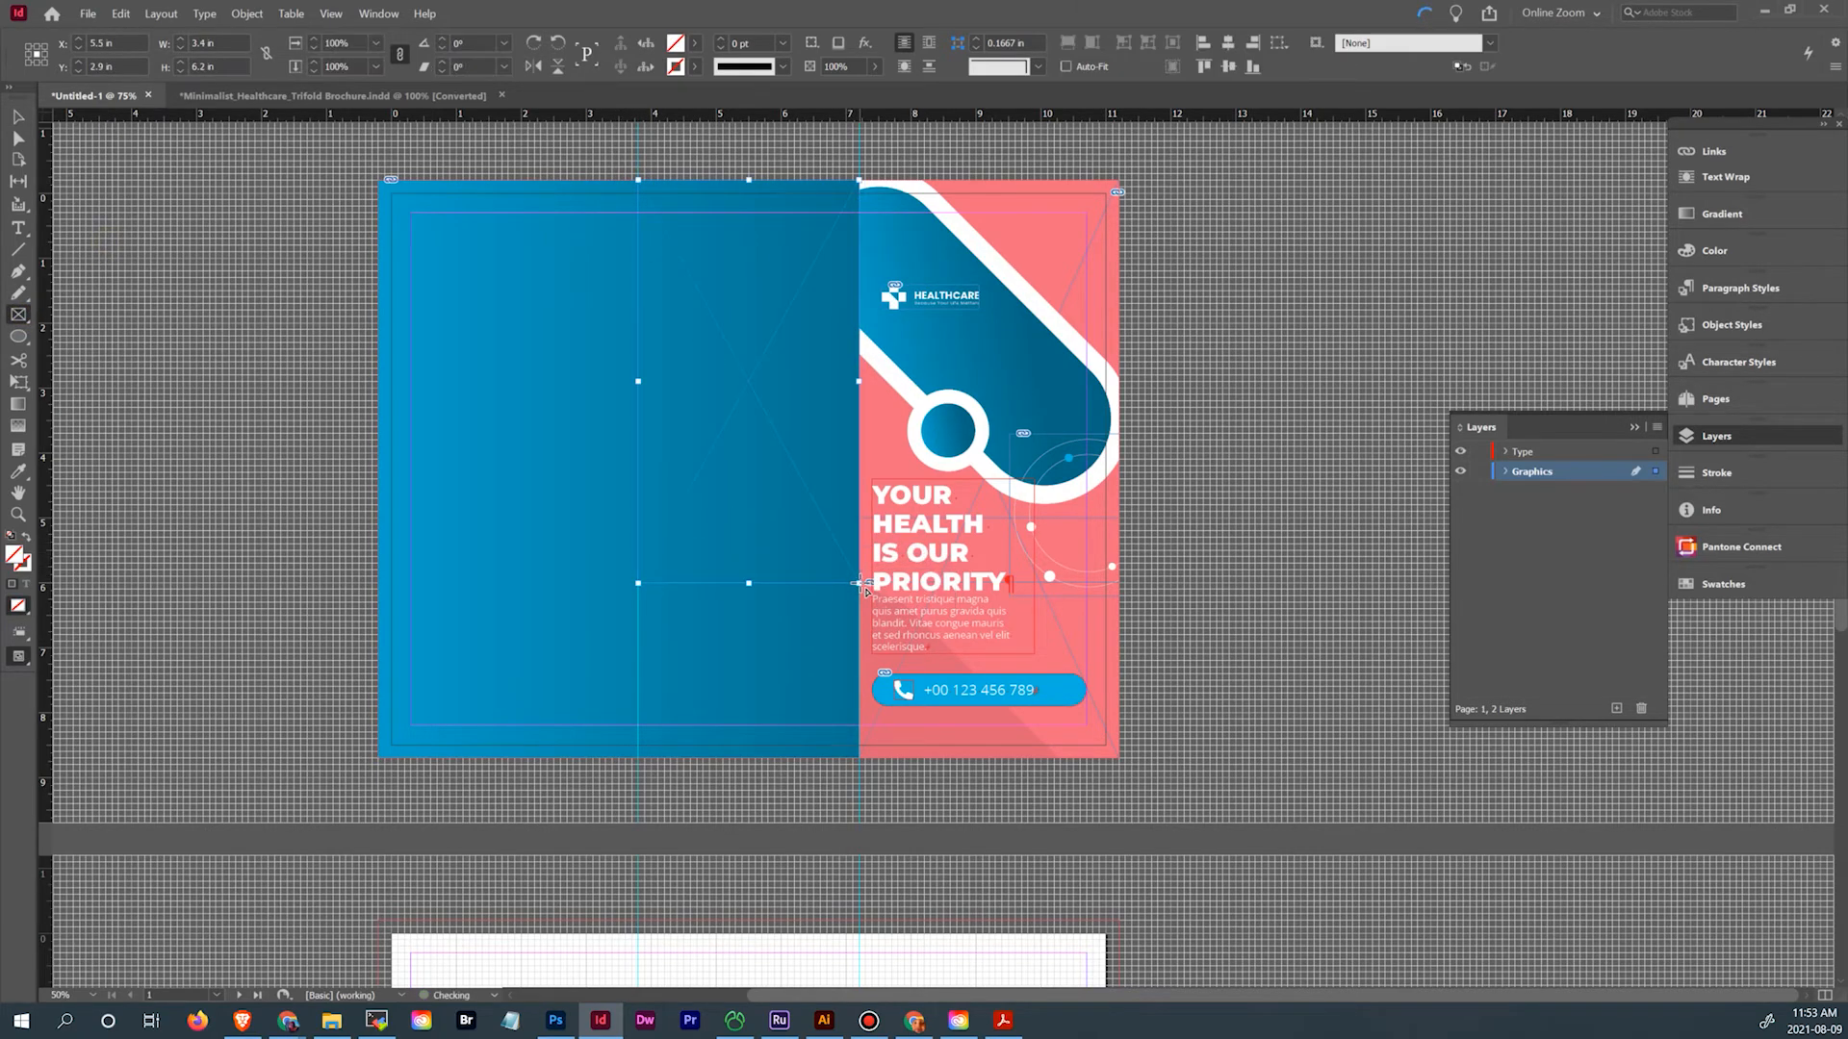
left_click(703, 44)
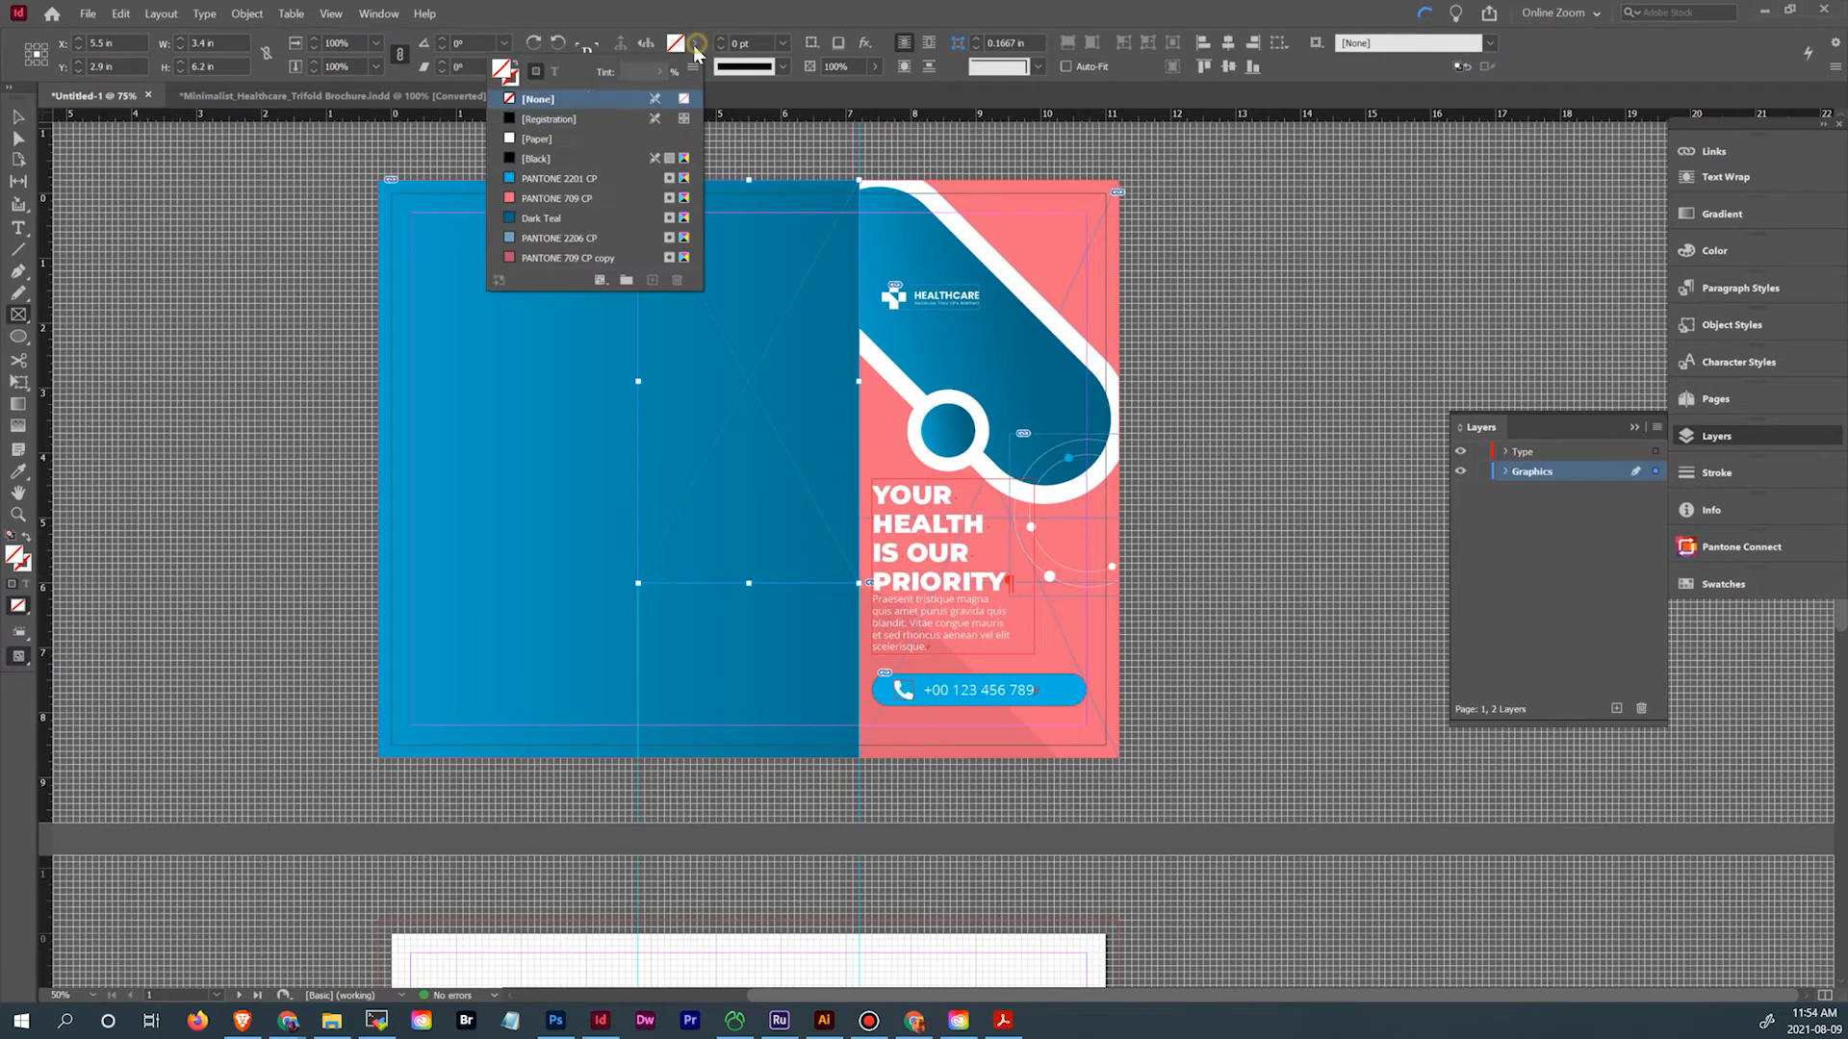
left_click(563, 138)
left_click(19, 117)
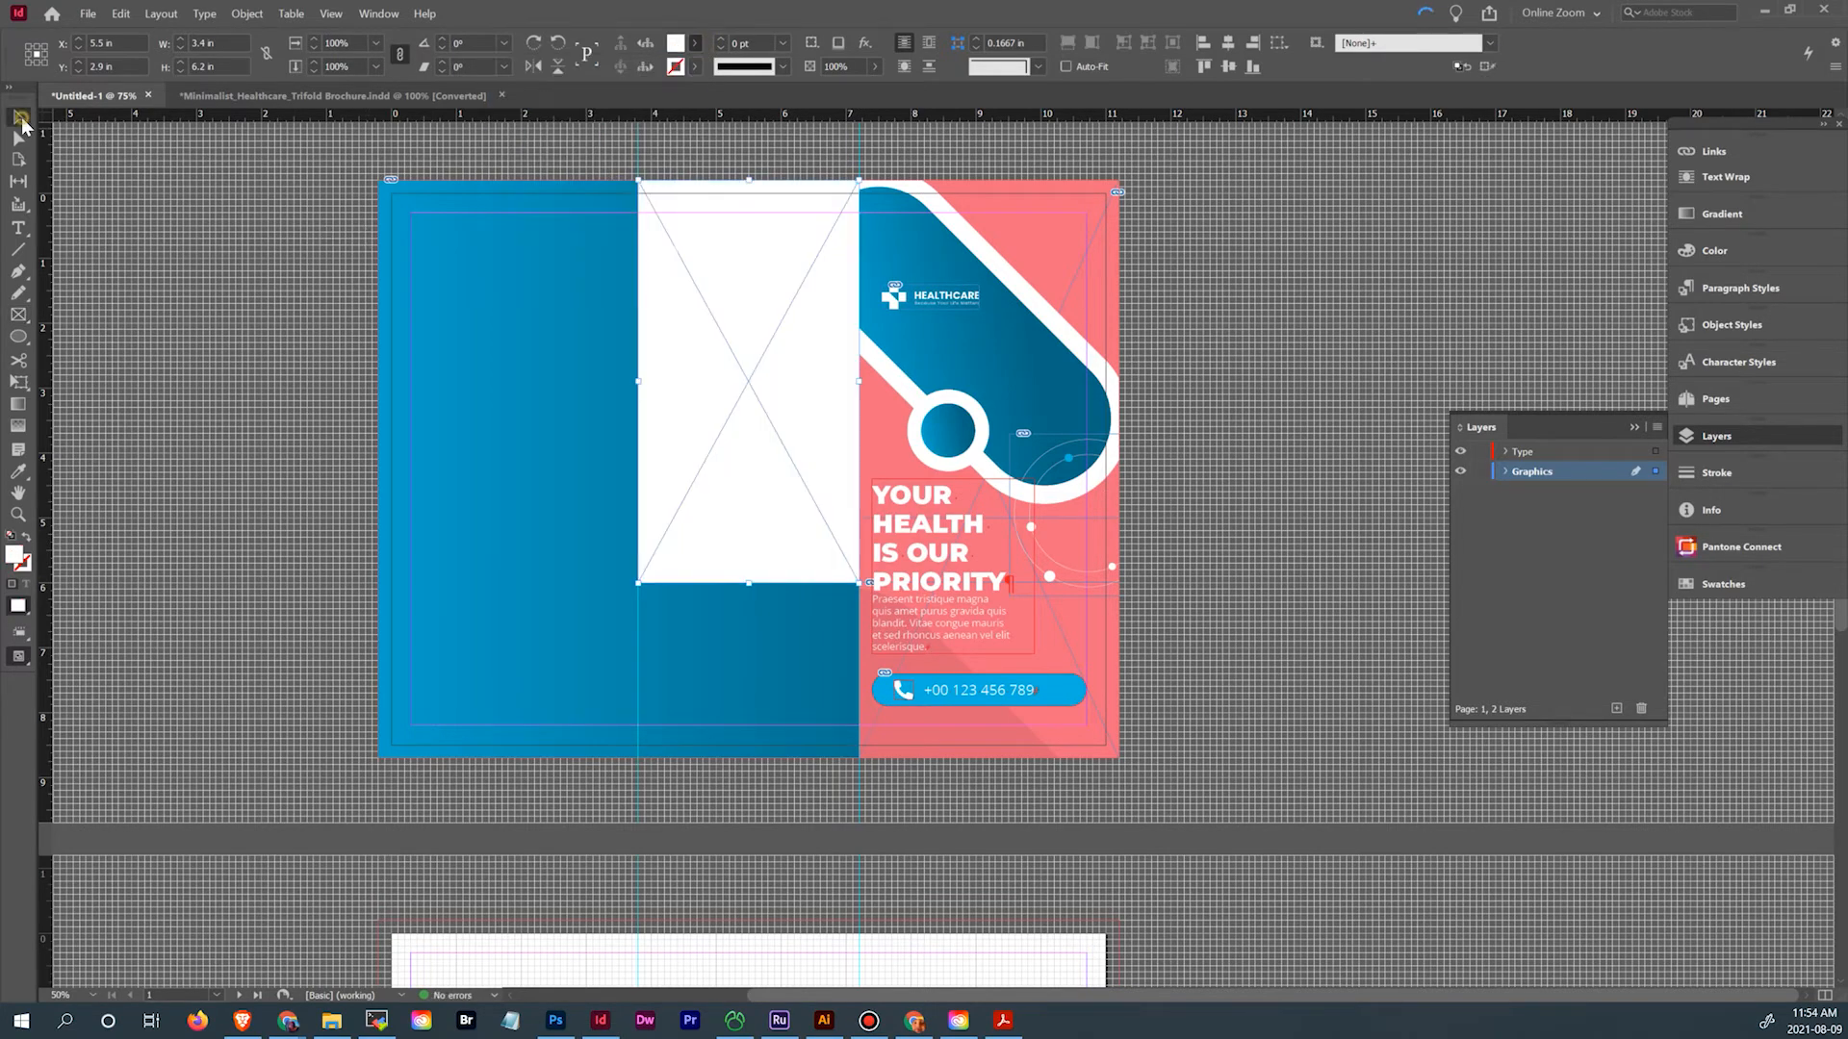
left_click(202, 487)
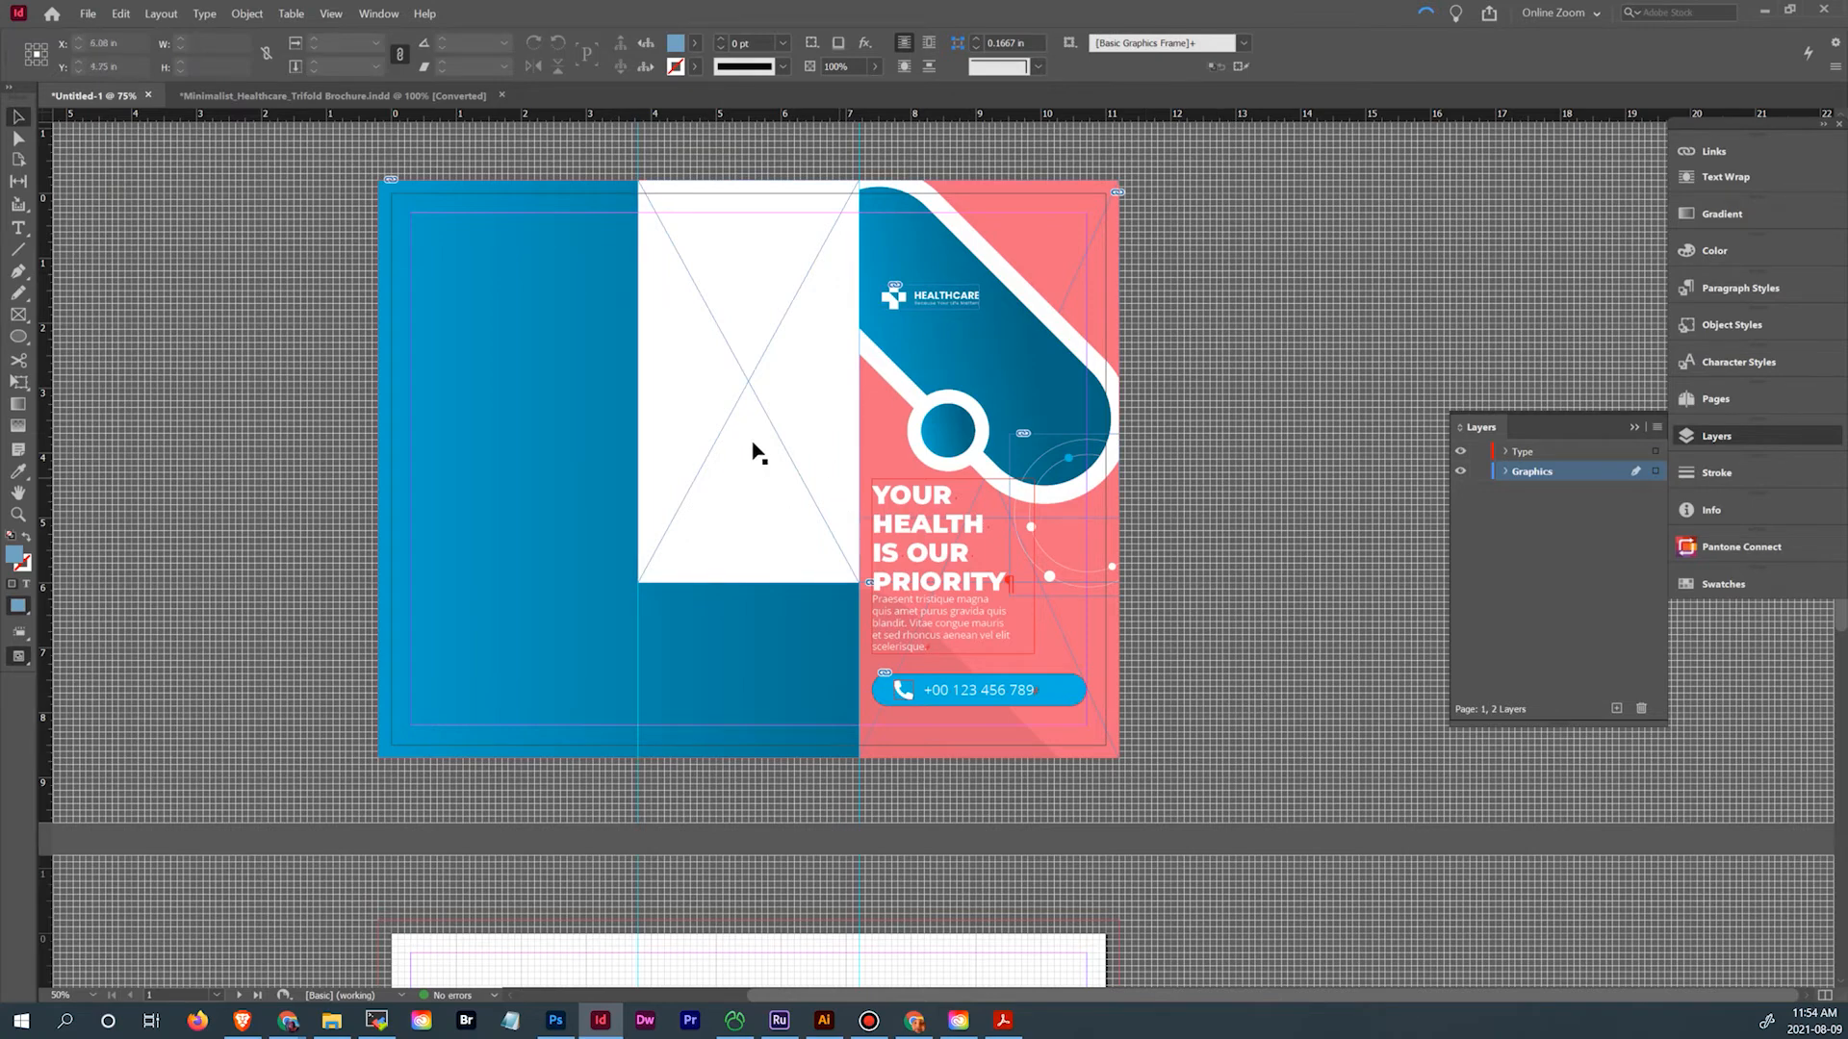
Check the reference brochure and duplicate the cover's orbit circles onto the left panel's upper corner, in a 2.98 by 2.5 in frame
left_click(695, 452)
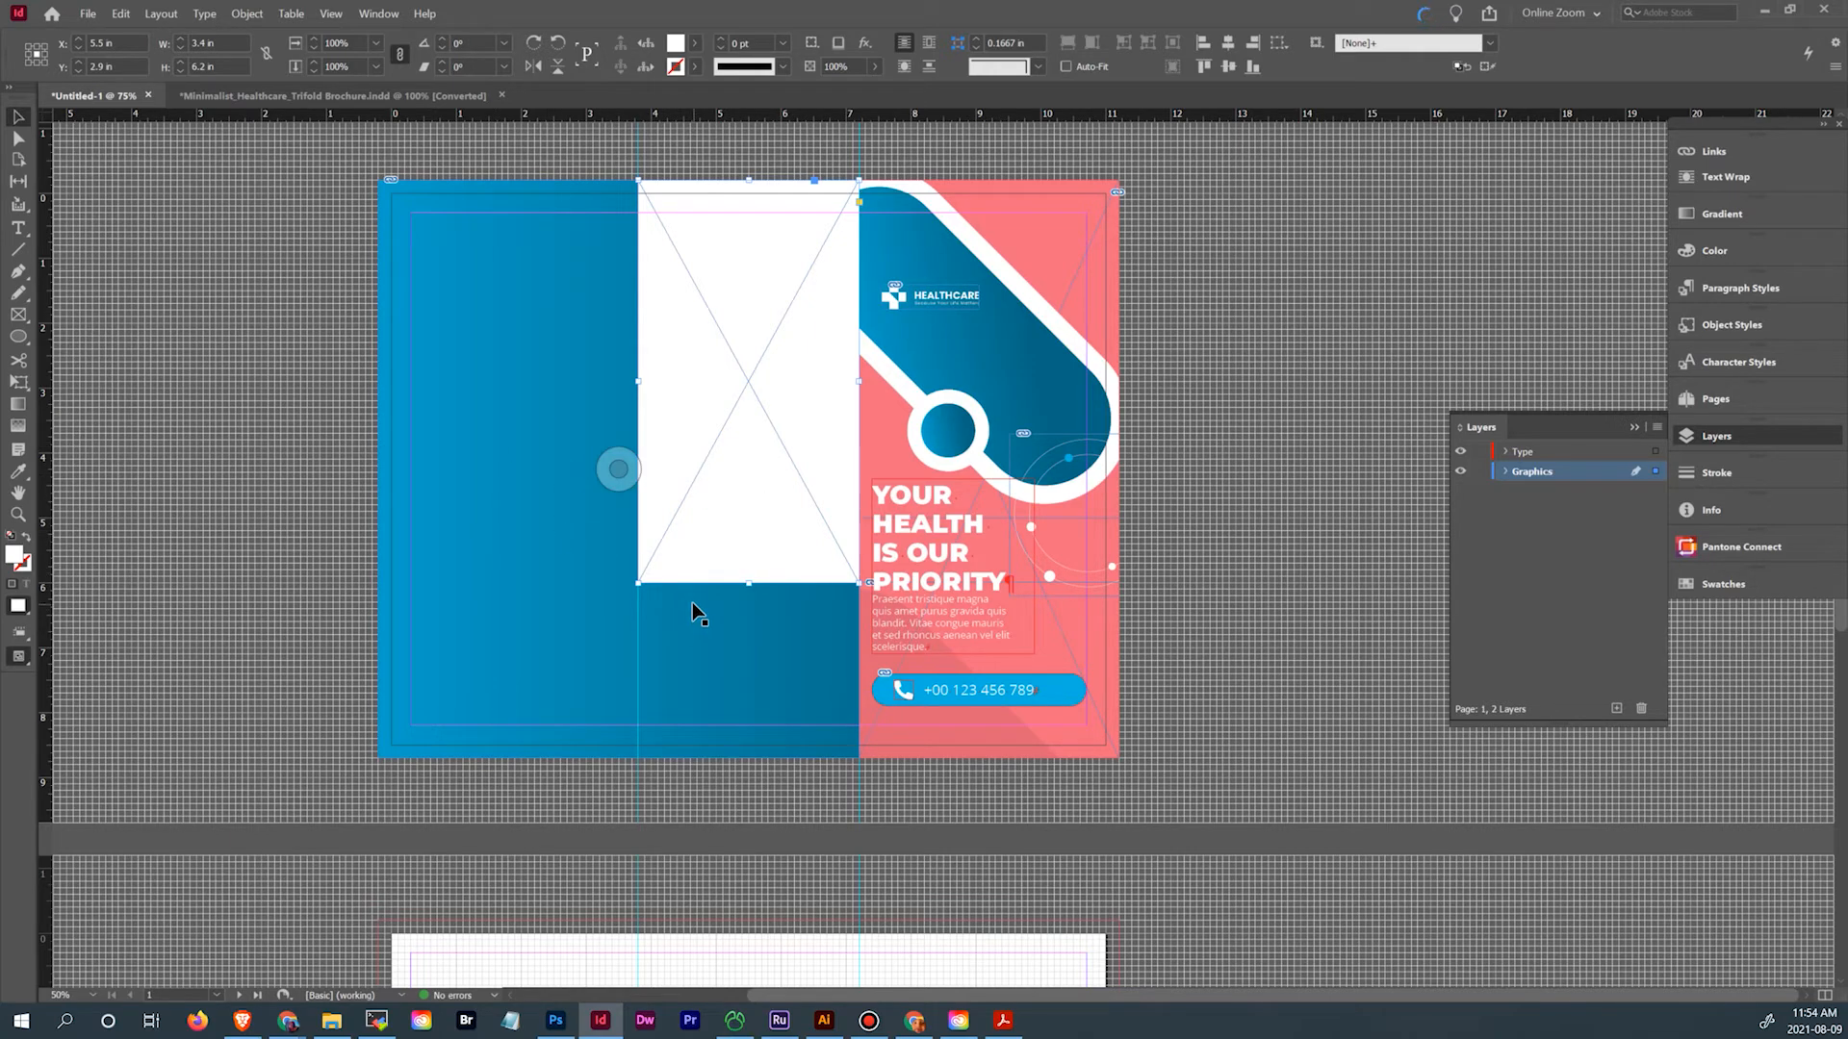
left_click(823, 1024)
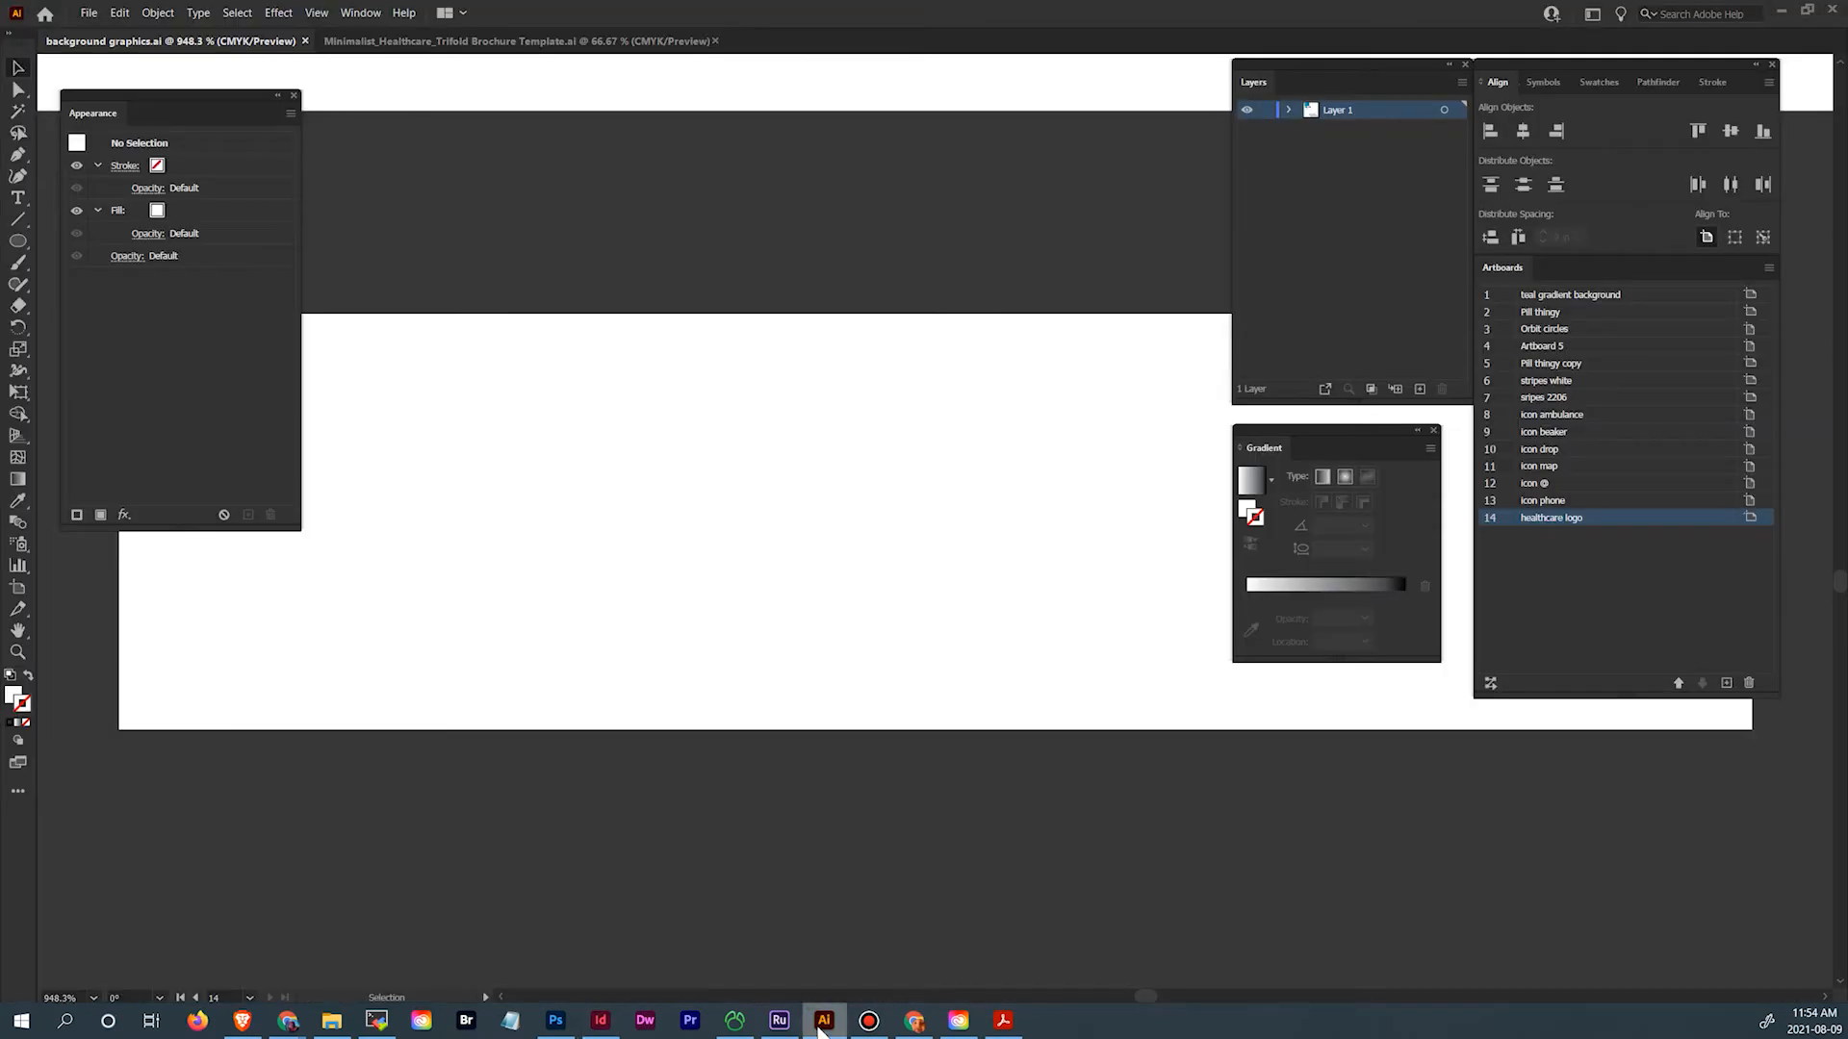
left_click(600, 1020)
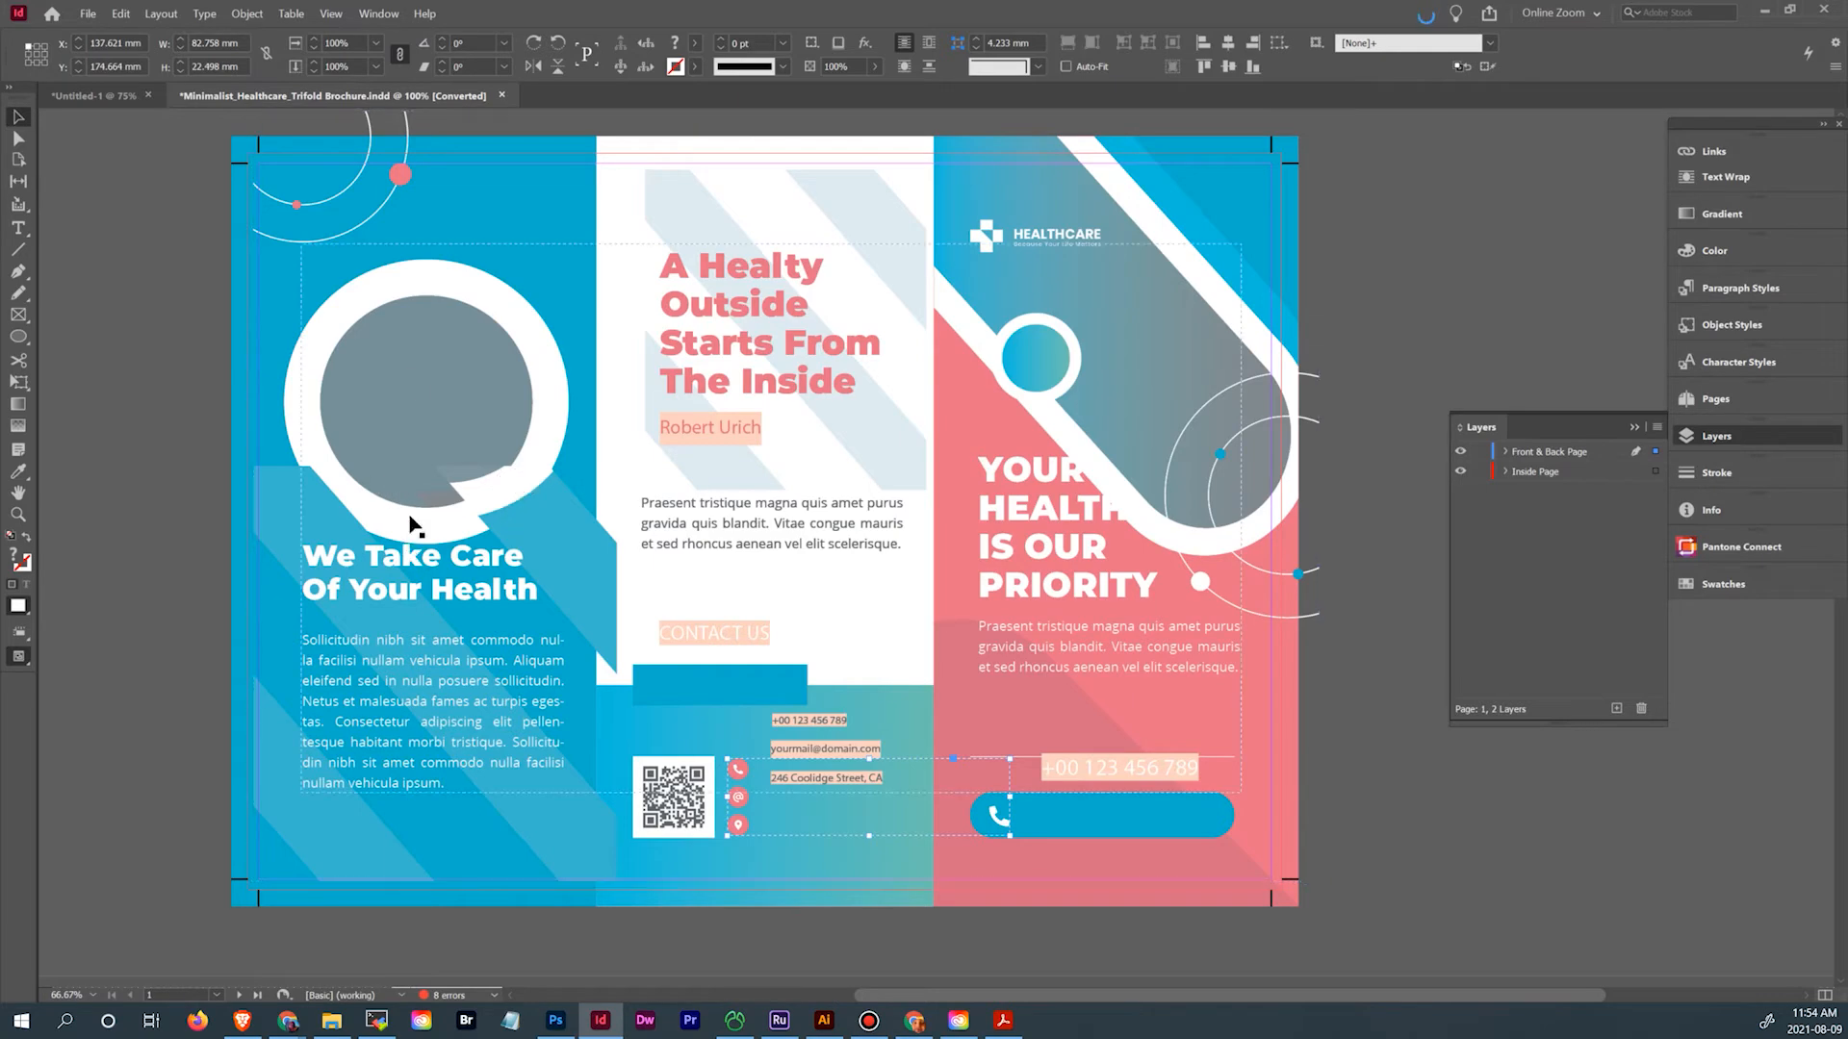
left_click(121, 98)
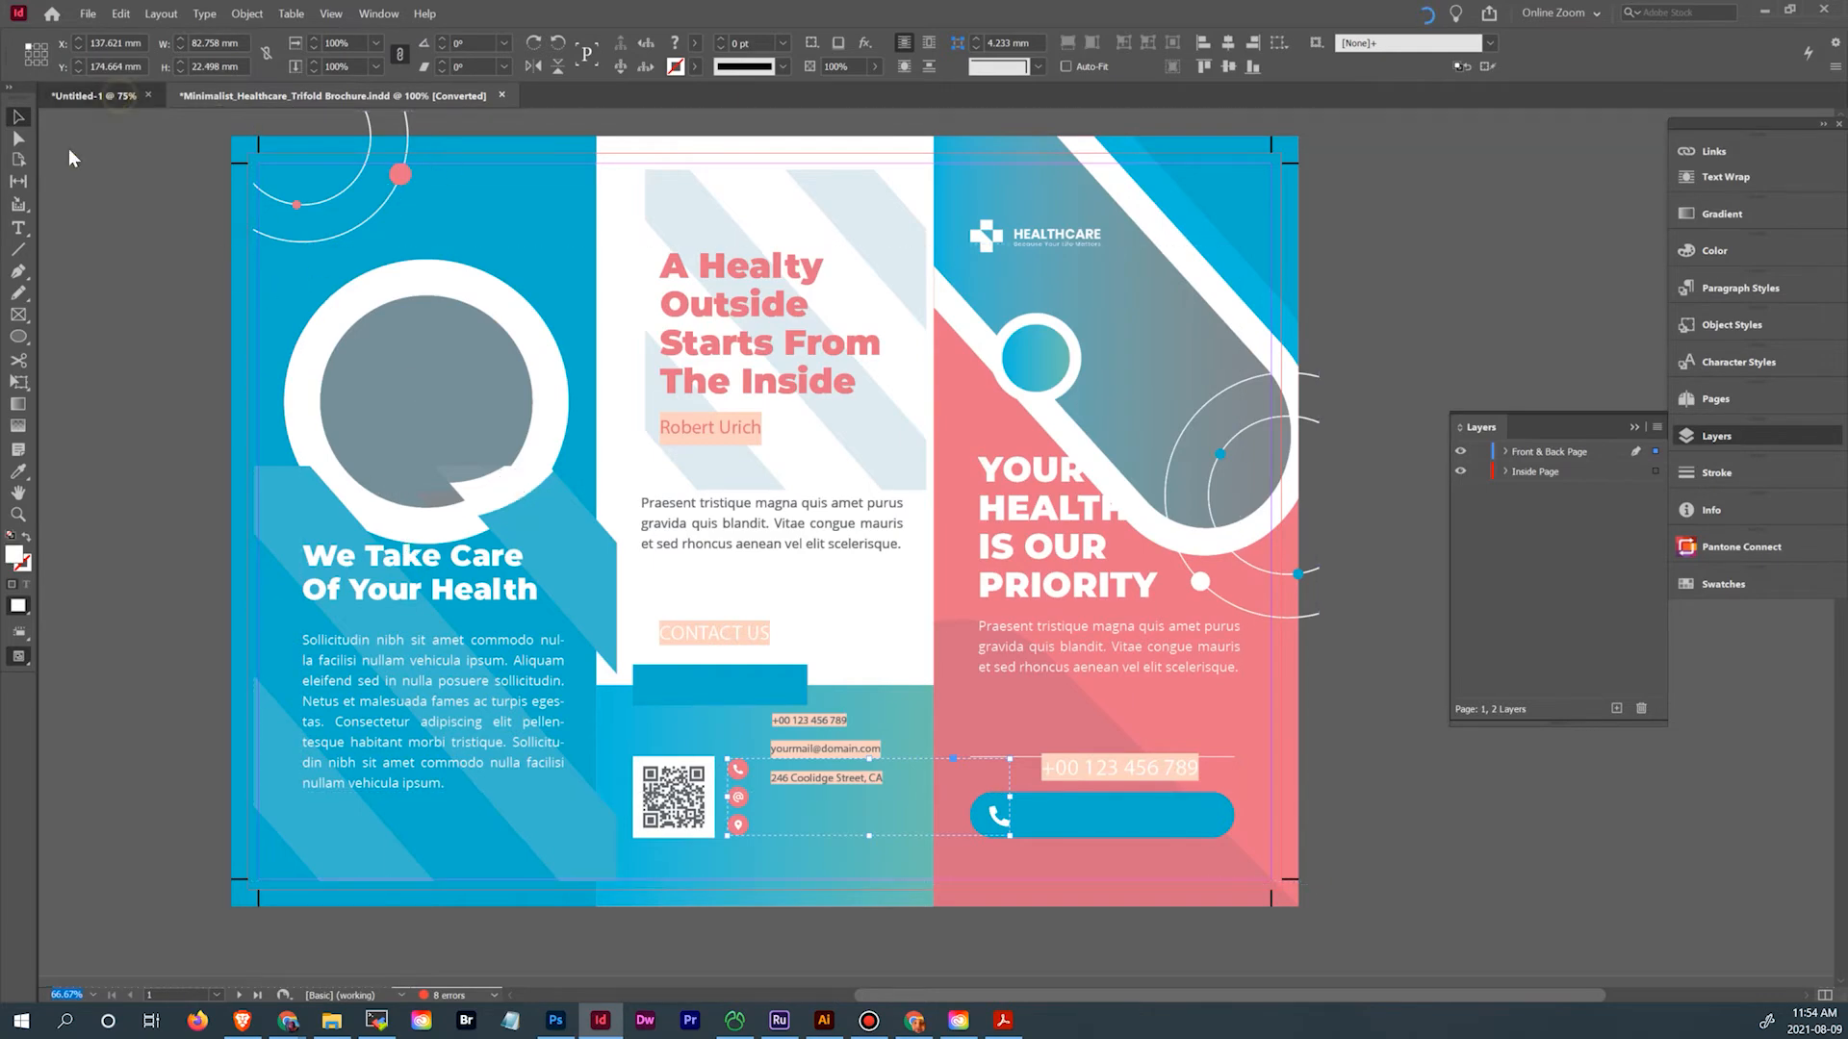
left_click(1059, 567)
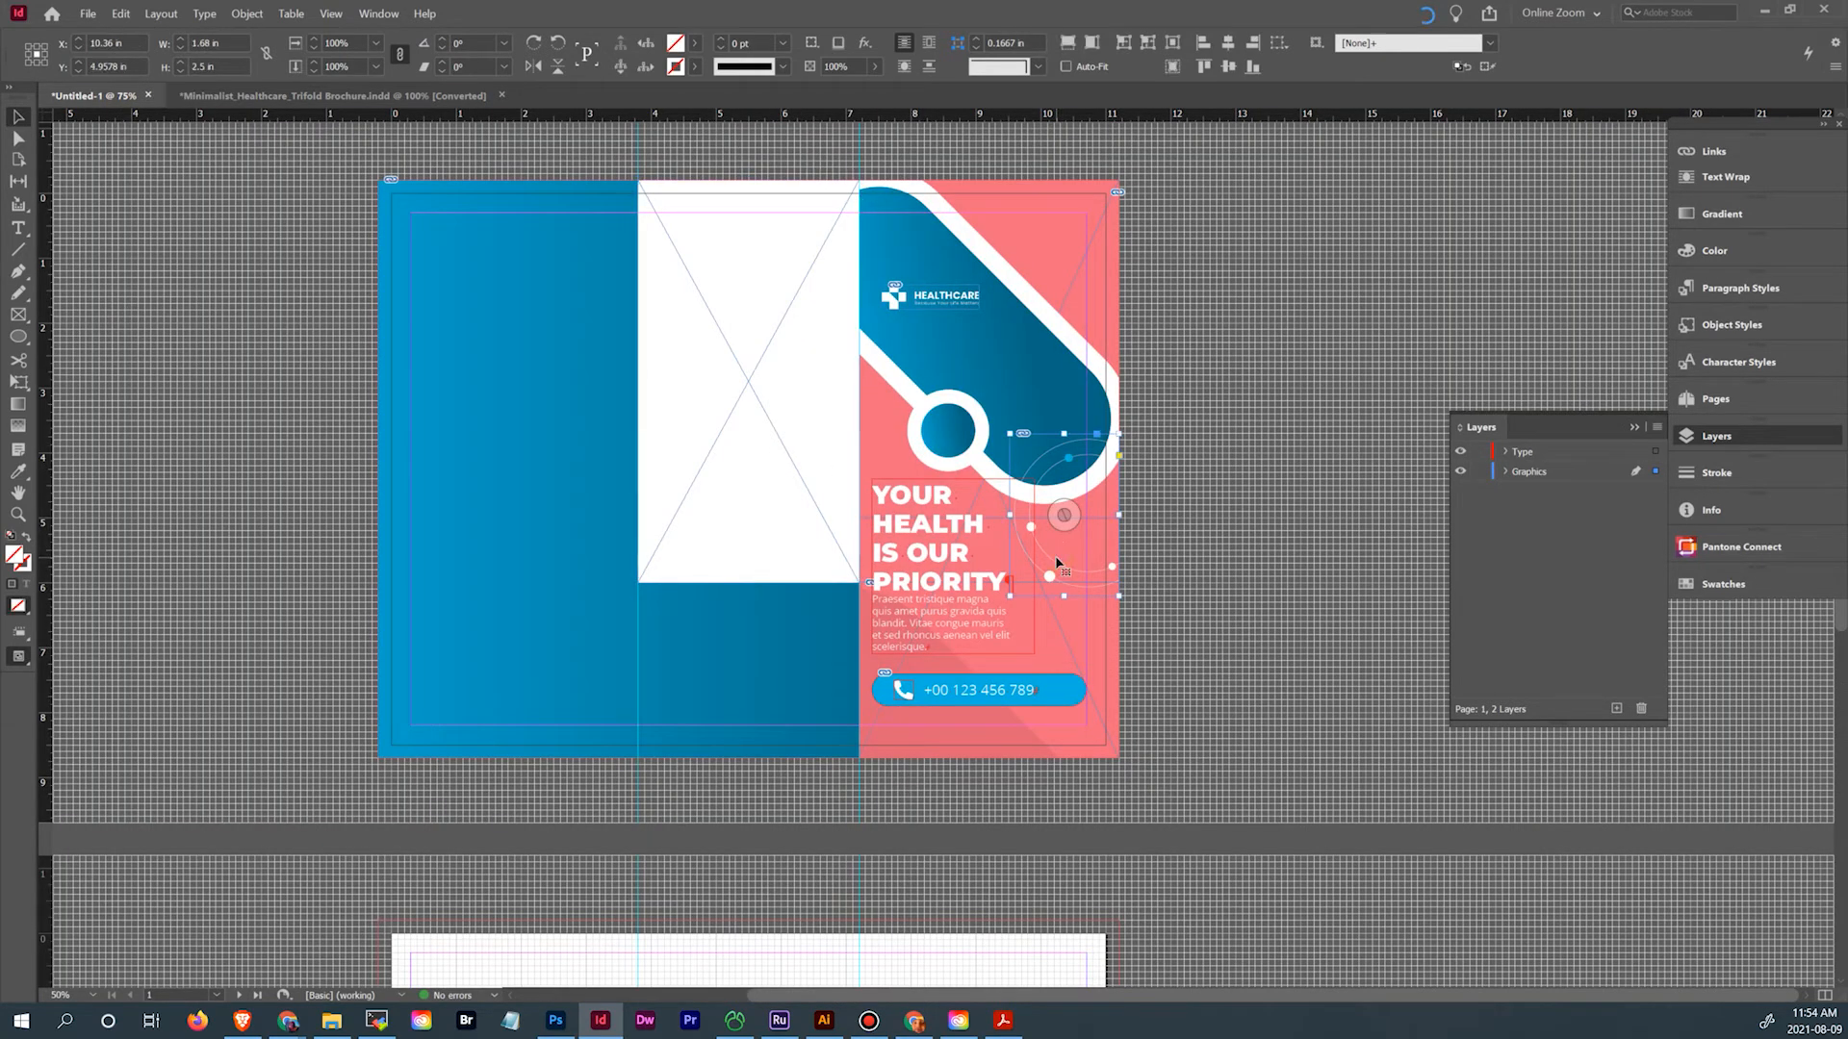
left_click_drag(1058, 564, 572, 261)
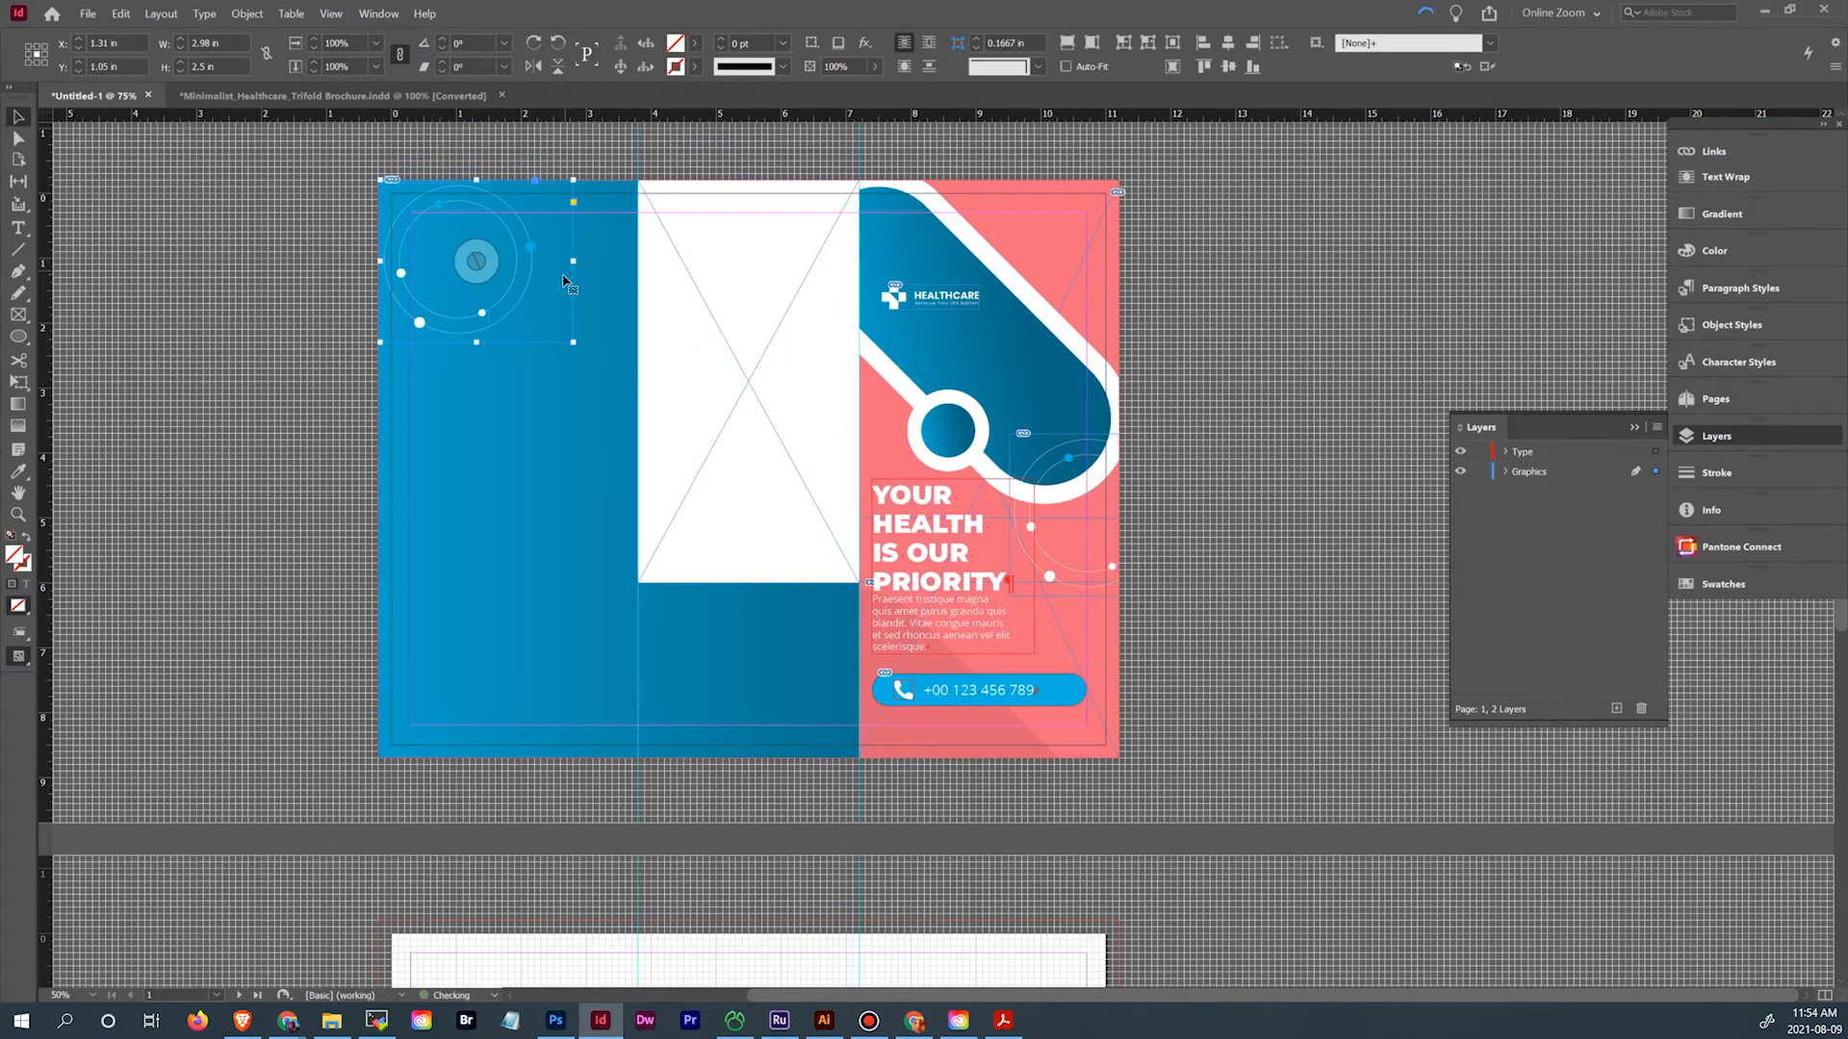
Shift the duplicated orbit circles up and left past the bleed to X 0.7544 in, Y 0.4944 in, comparing with the reference brochure
key("shift+Up")
key("shift+Up")
key("shift+Up")
key("shift+Up")
key("shift+Left")
key("shift+Left")
key("shift+Left")
key("shift+Left")
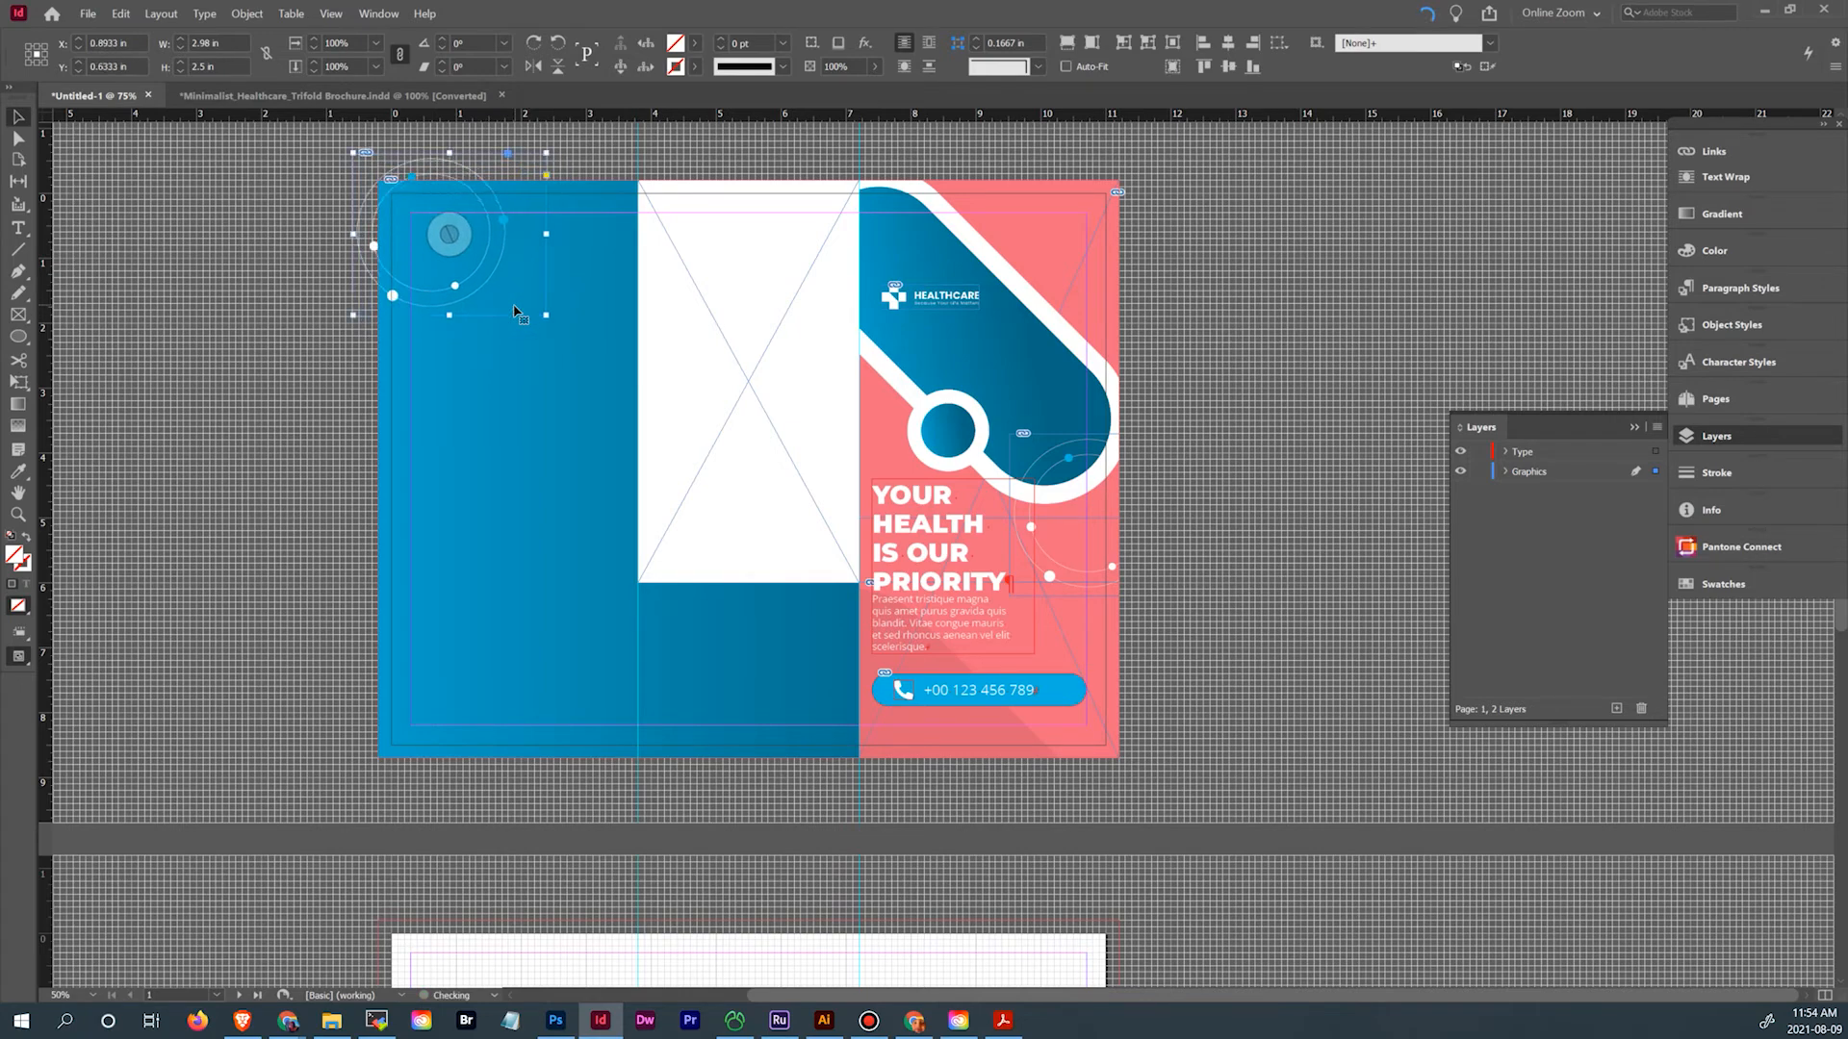
left_click(325, 96)
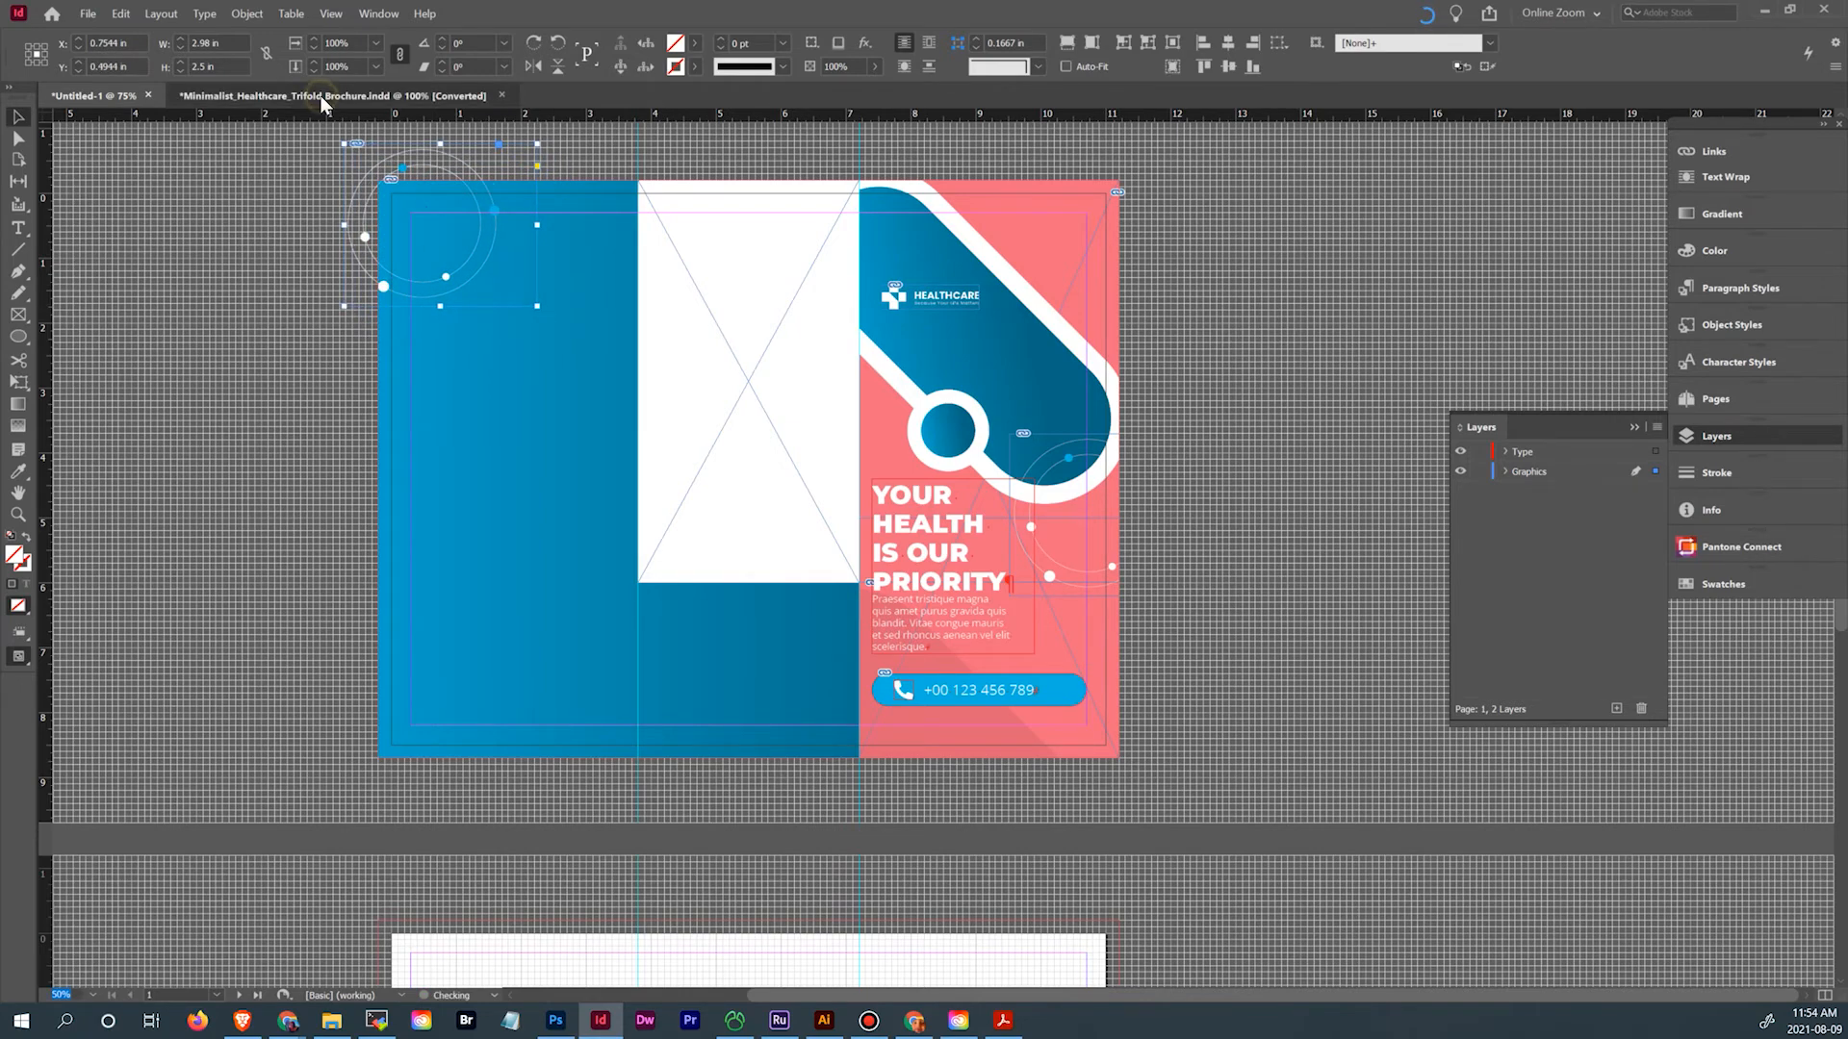
left_click(94, 95)
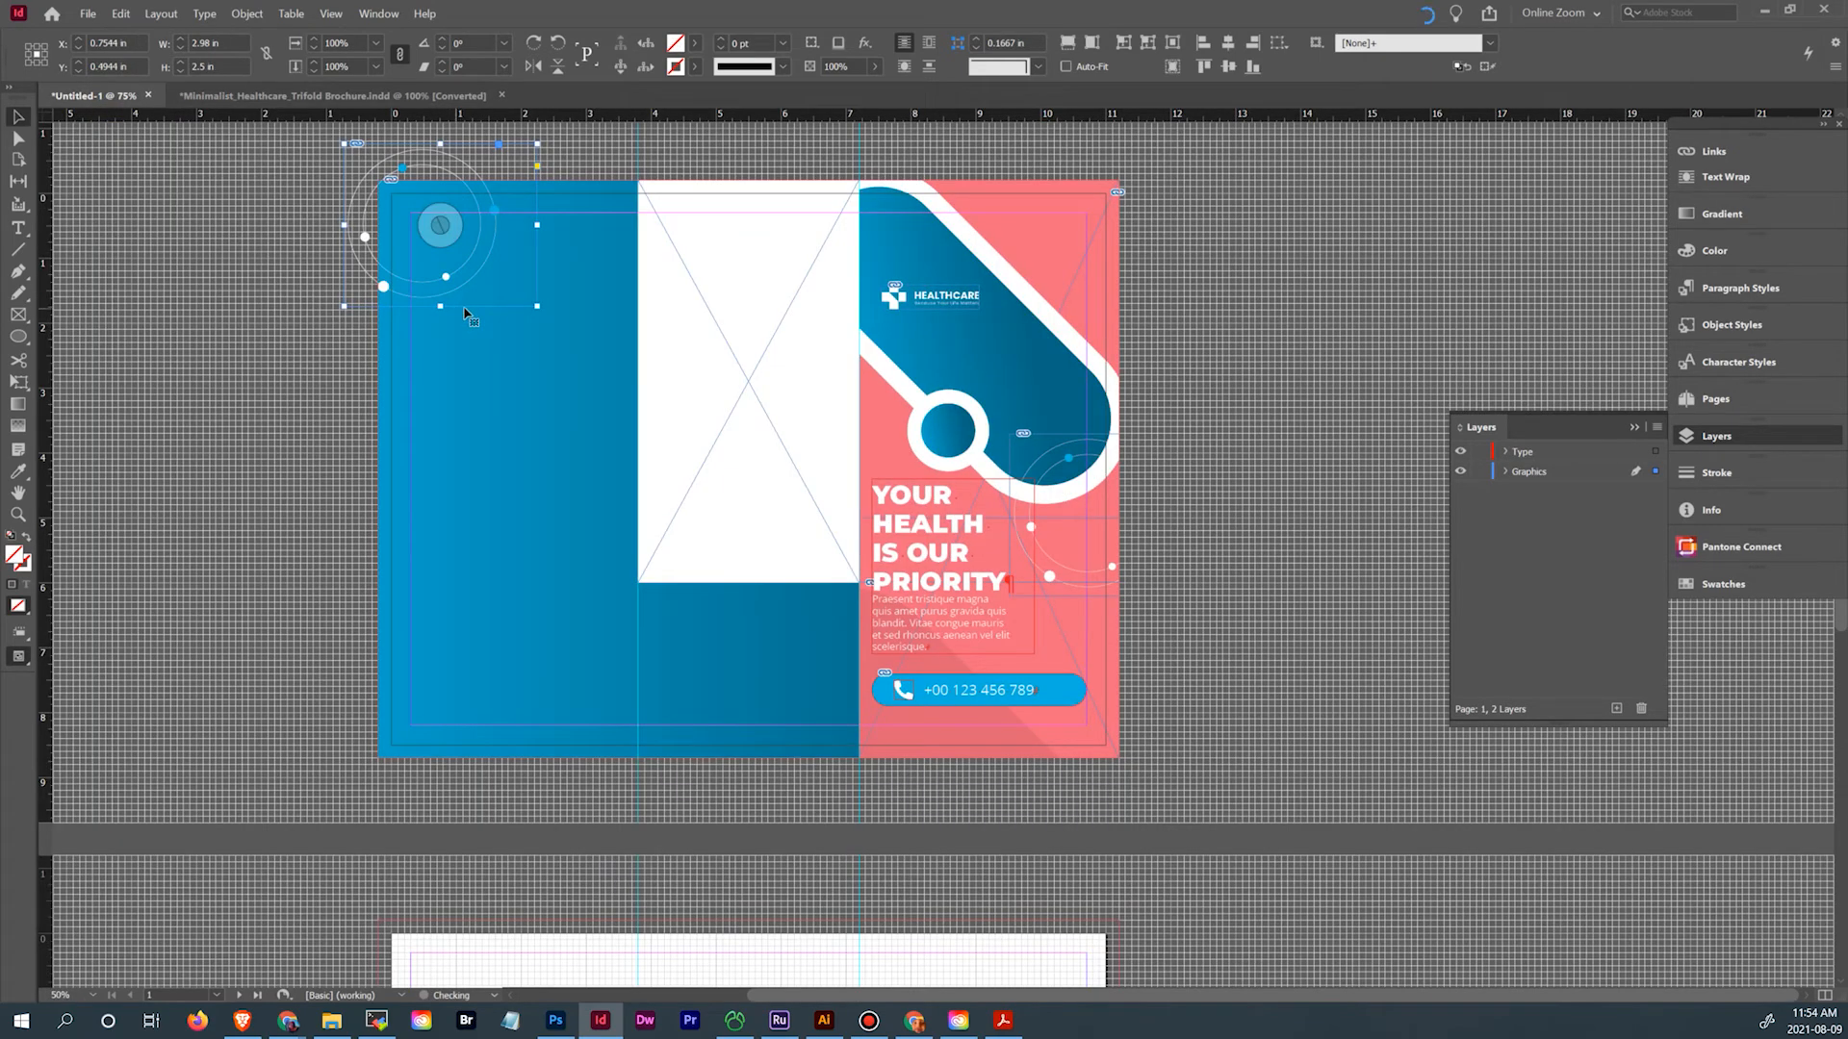
left_click(254, 440)
left_click_drag(1239, 397, 1274, 437)
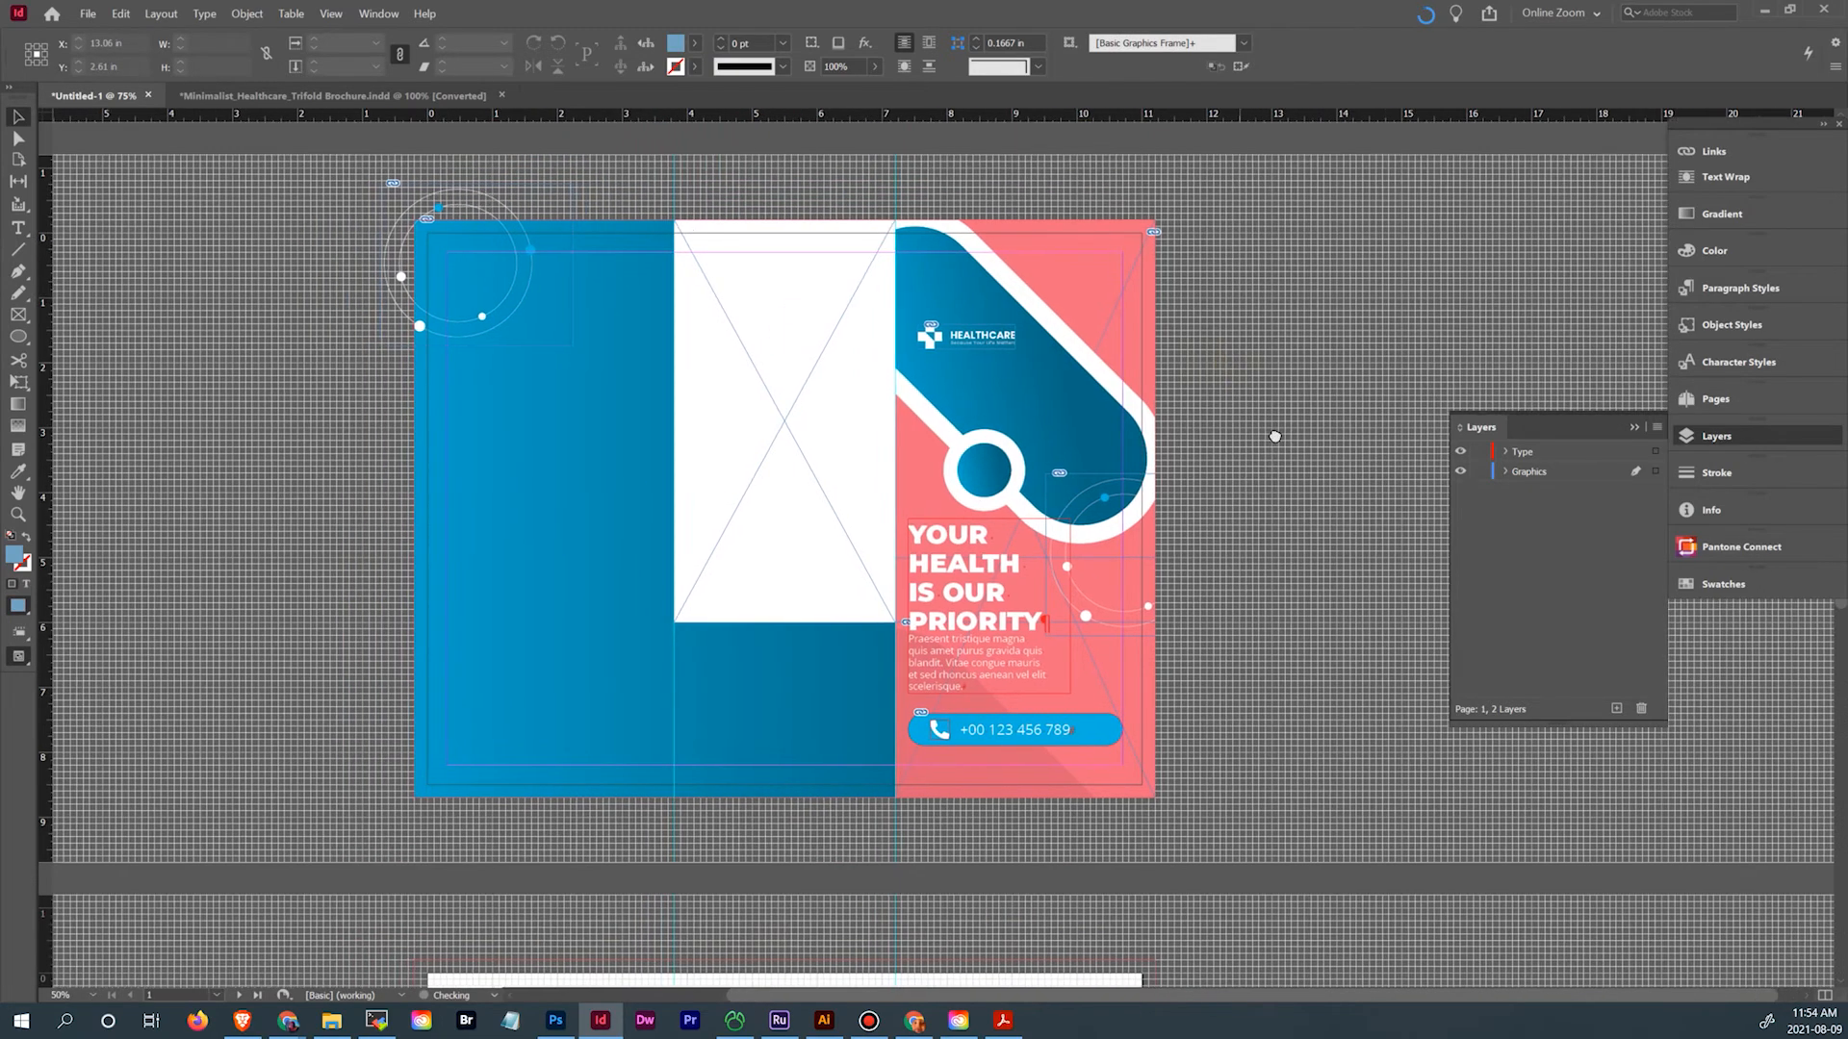
Duplicate the white-ringed circle graphic from page 2 onto the left panel of page 1 and set its fill to None
left_click(332, 93)
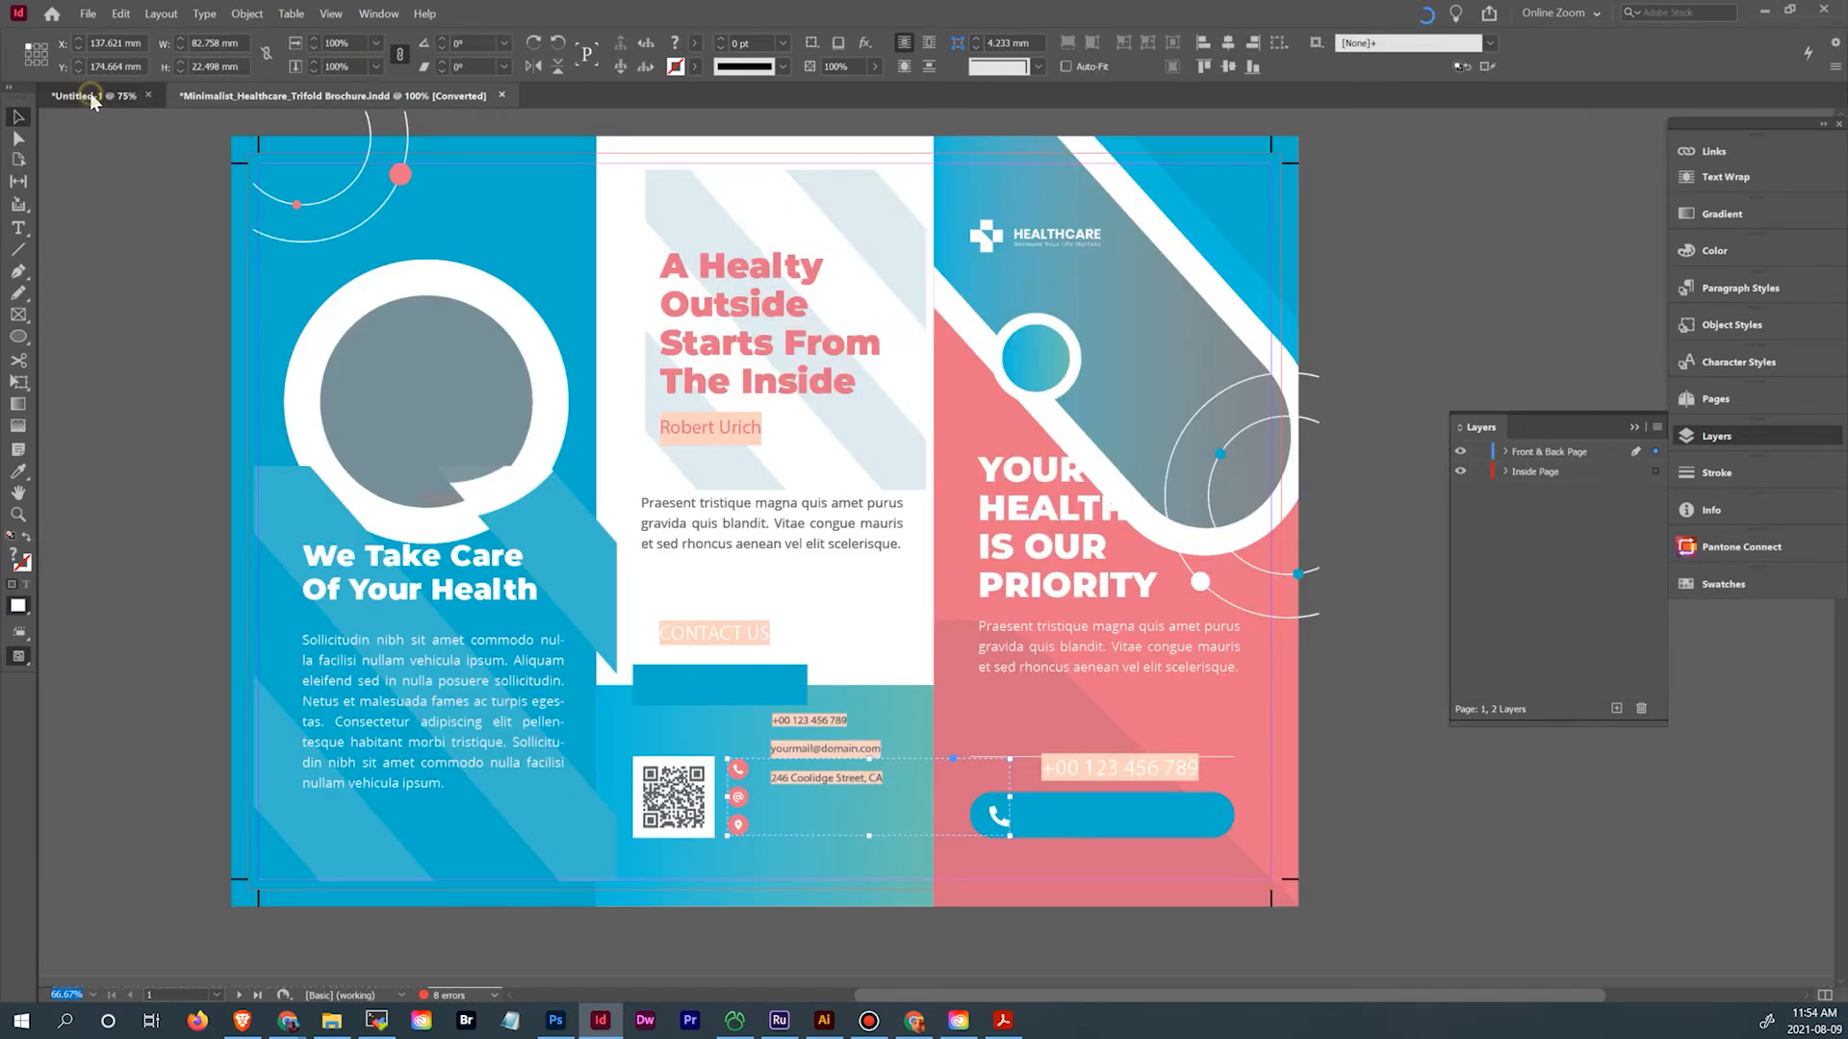
left_click(106, 95)
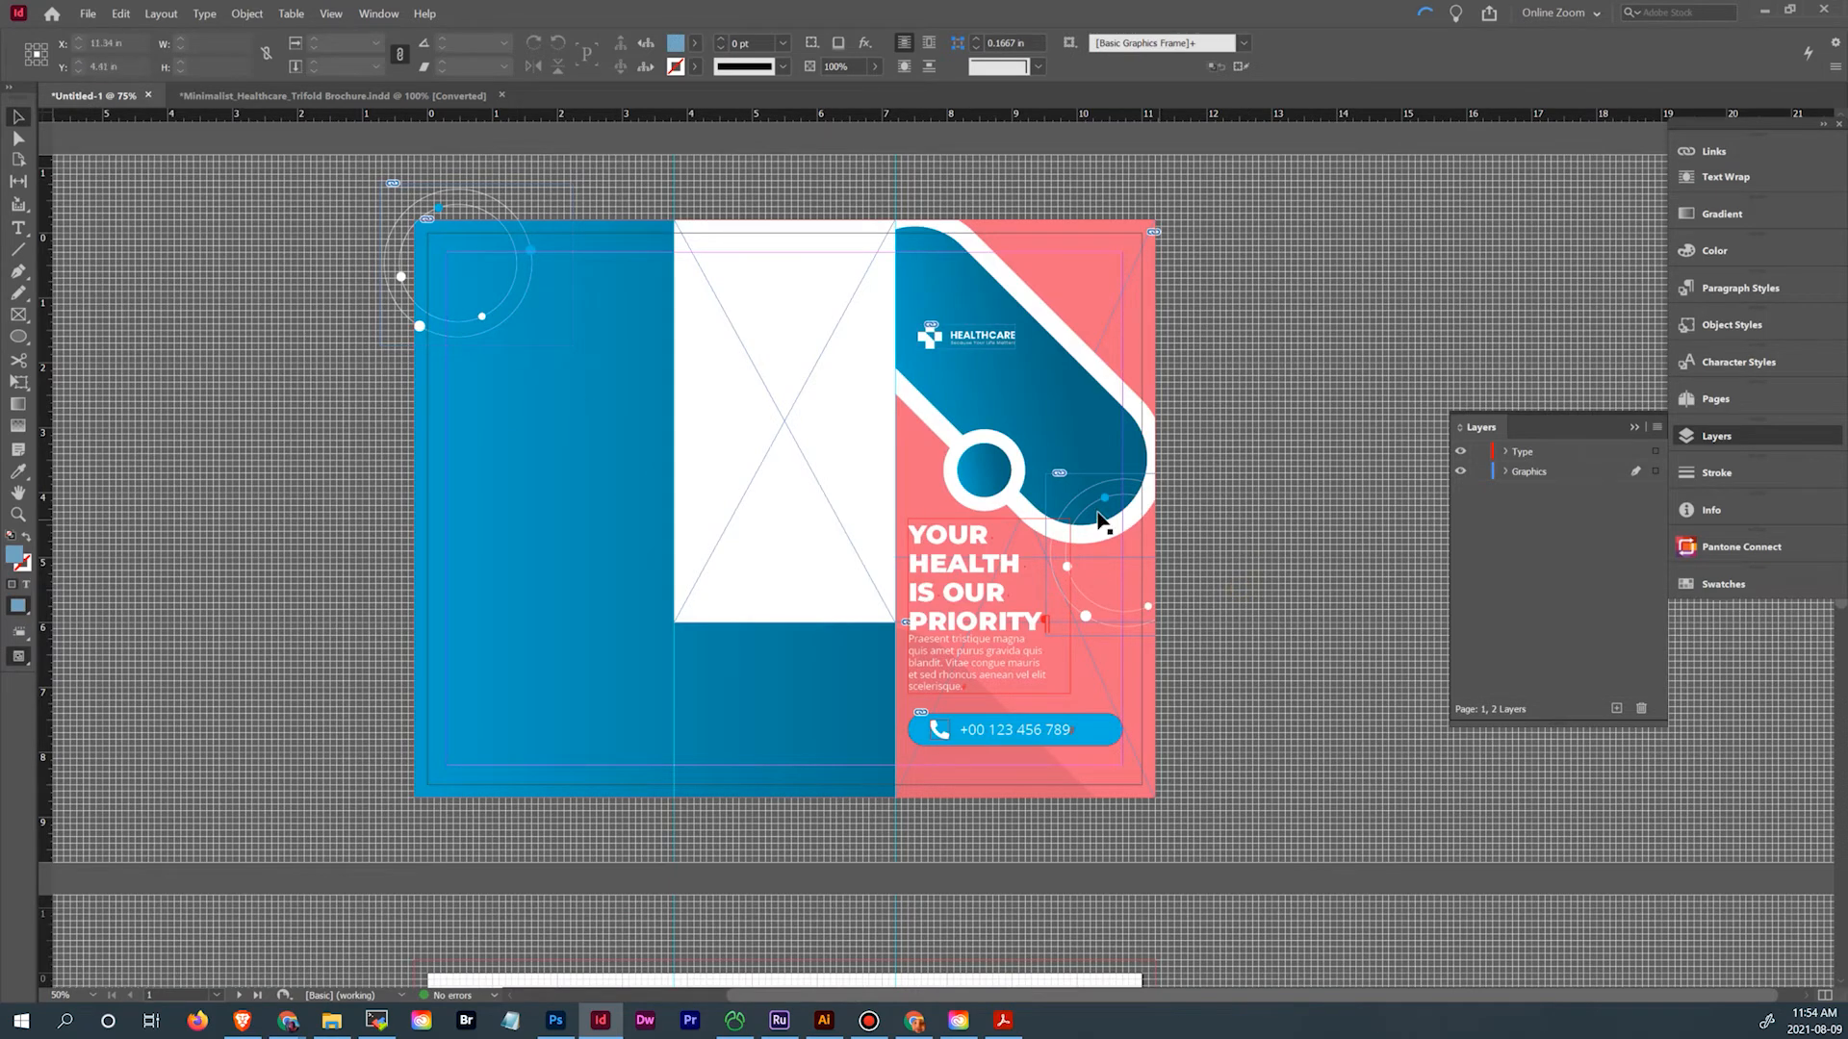
scroll(1291, 536, "down", 5)
left_click(673, 583)
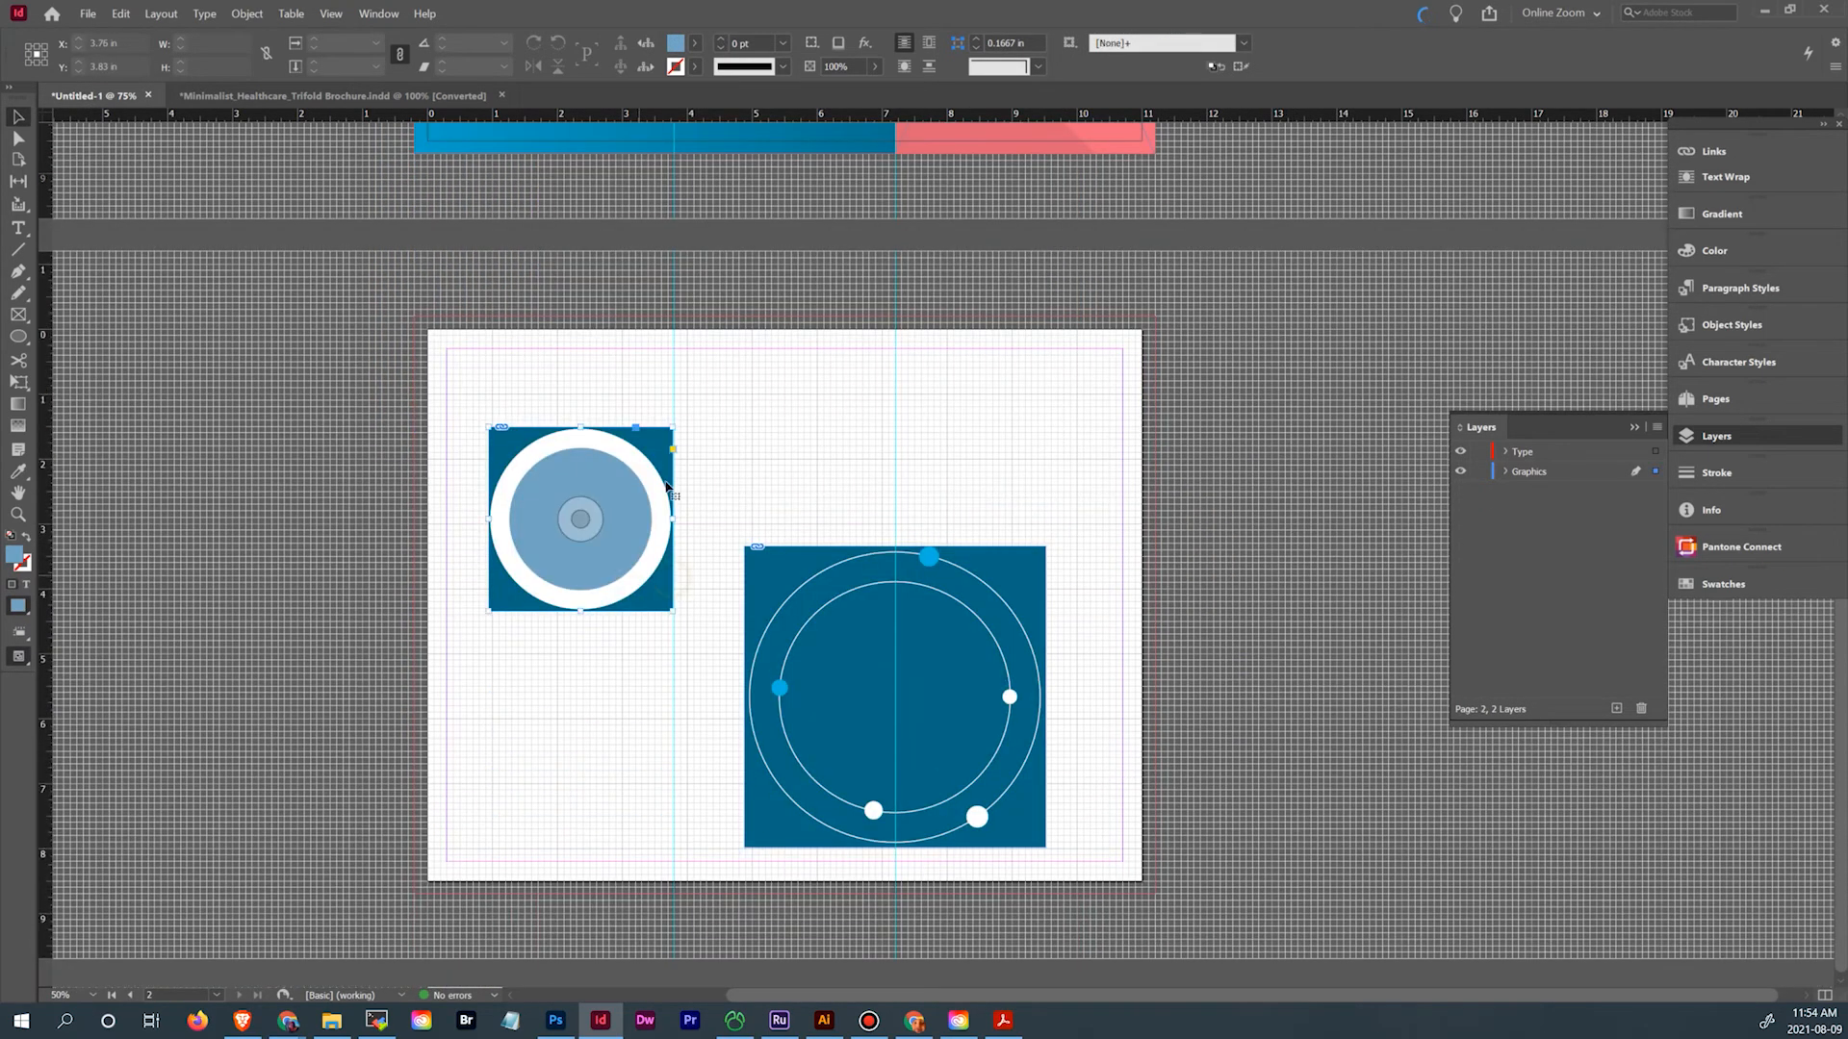
scroll(666, 488, "up", 4)
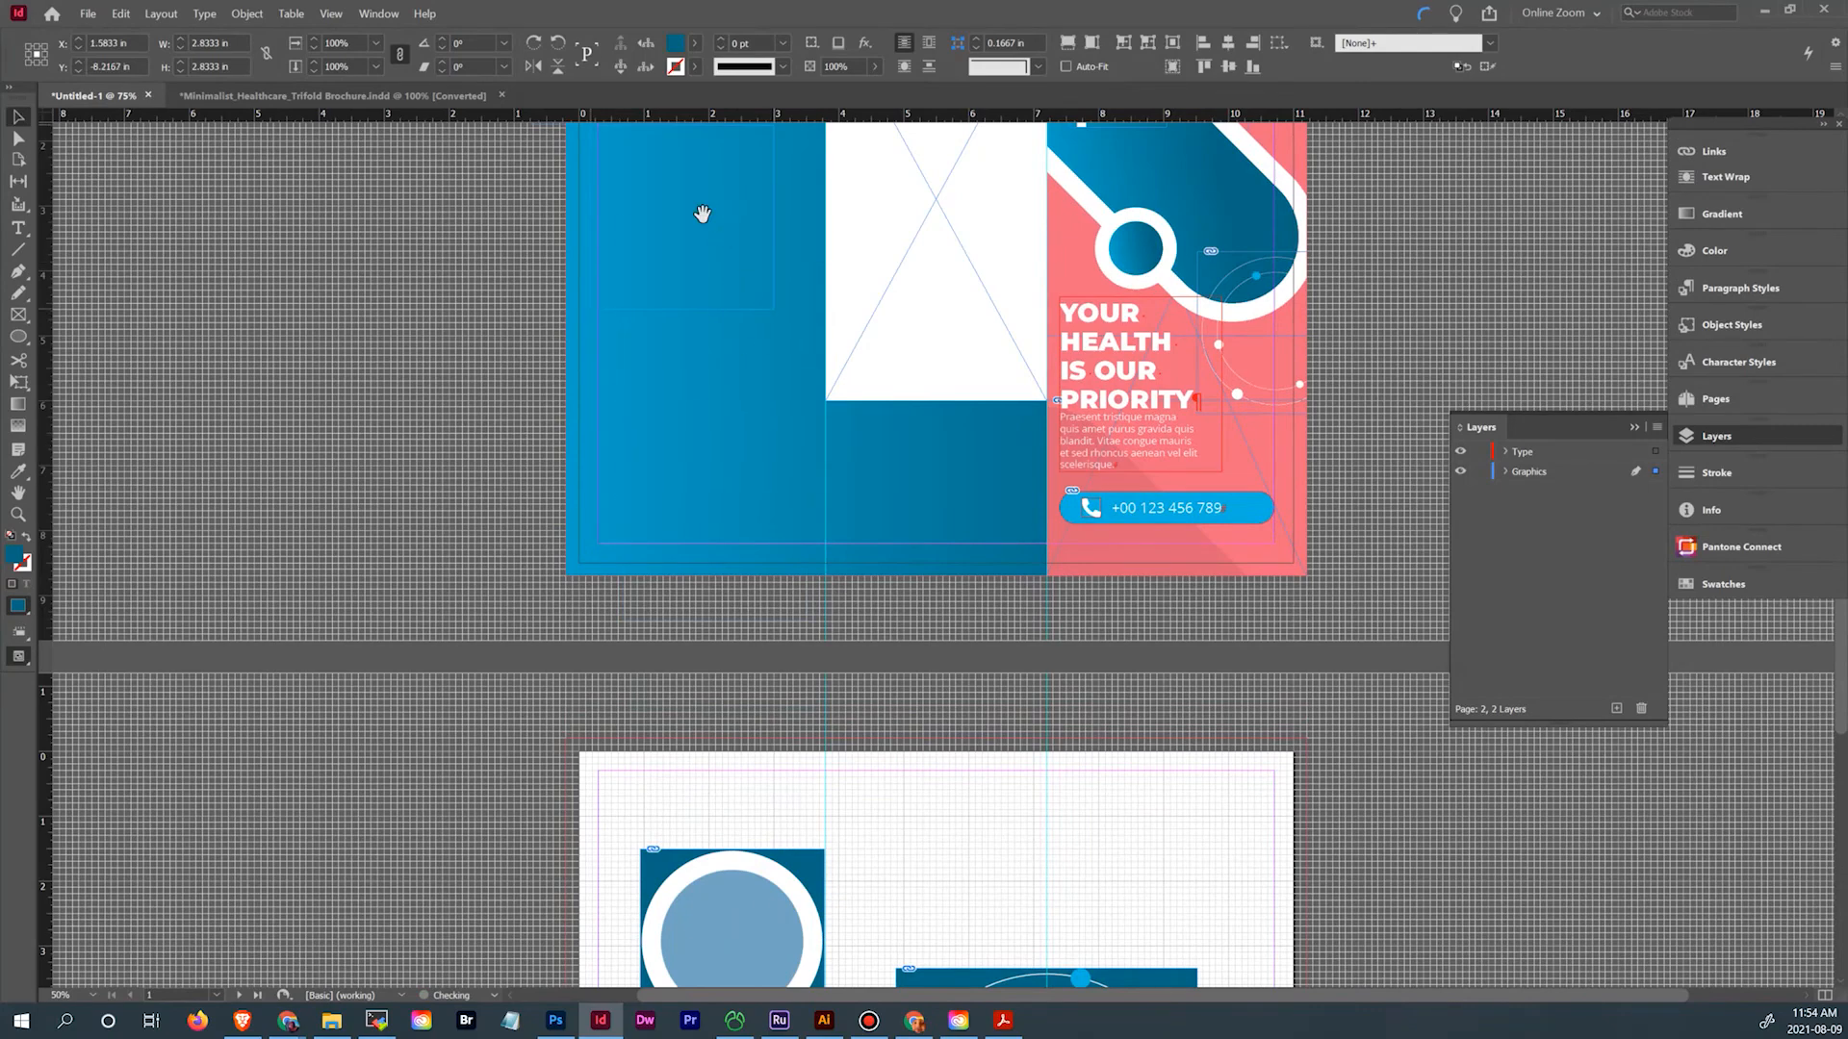
left_click_drag(703, 213, 717, 435)
left_click(694, 44)
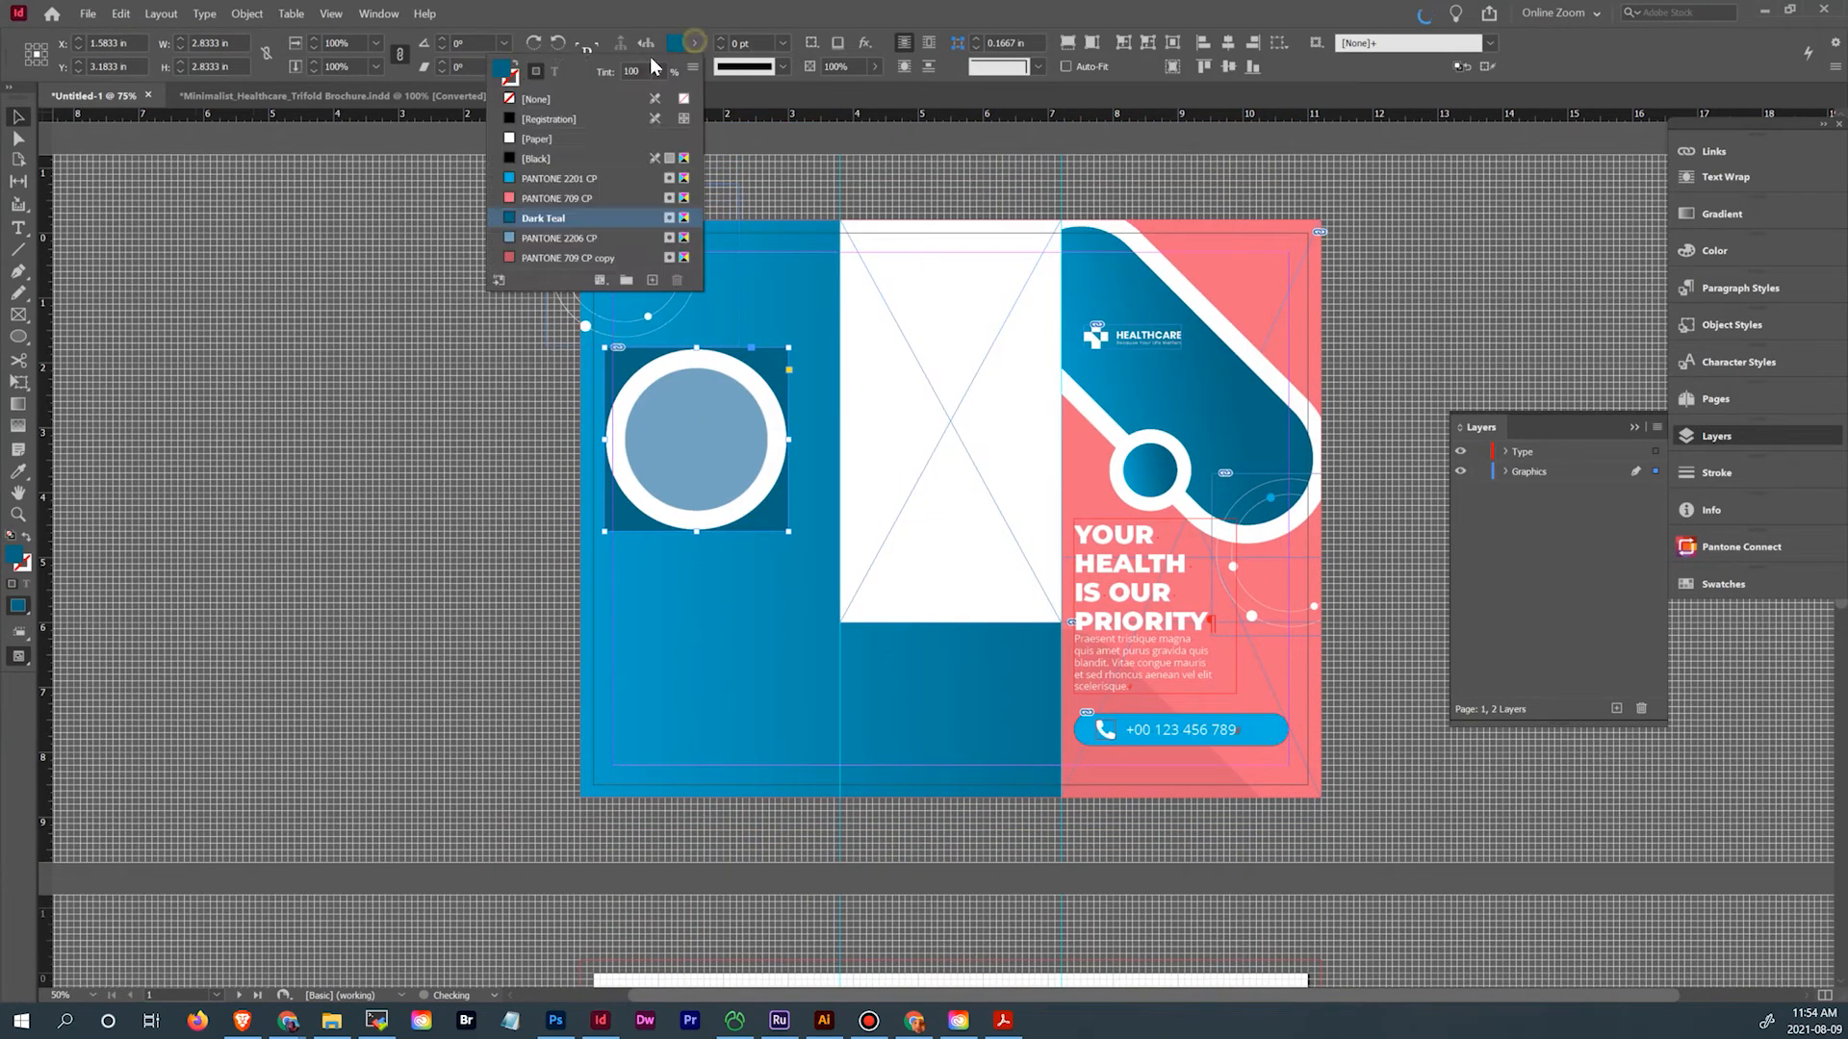
left_click(536, 99)
left_click(364, 281)
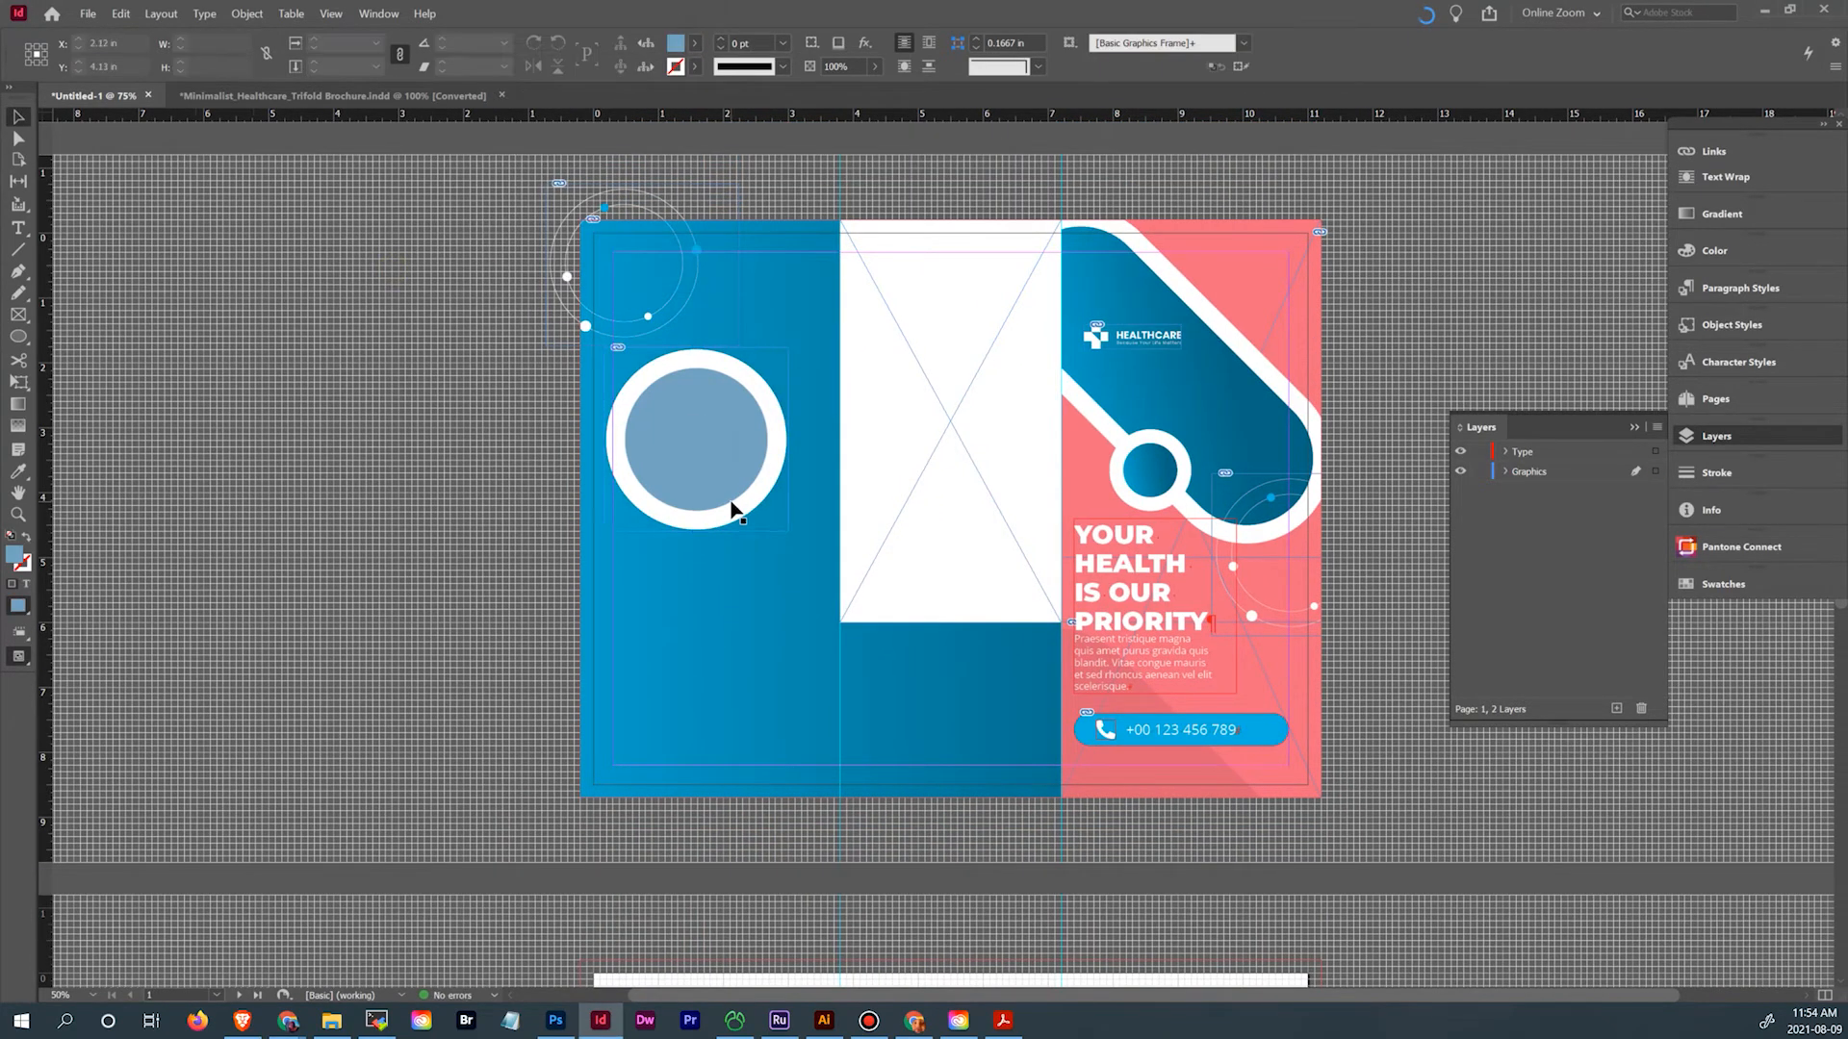
Widen the ringed circle's frame to 3.5 in and shift the circle right inside it to sit centrally on the left panel
left_click(763, 470)
left_click_drag(789, 439, 613, 434)
left_click(18, 139)
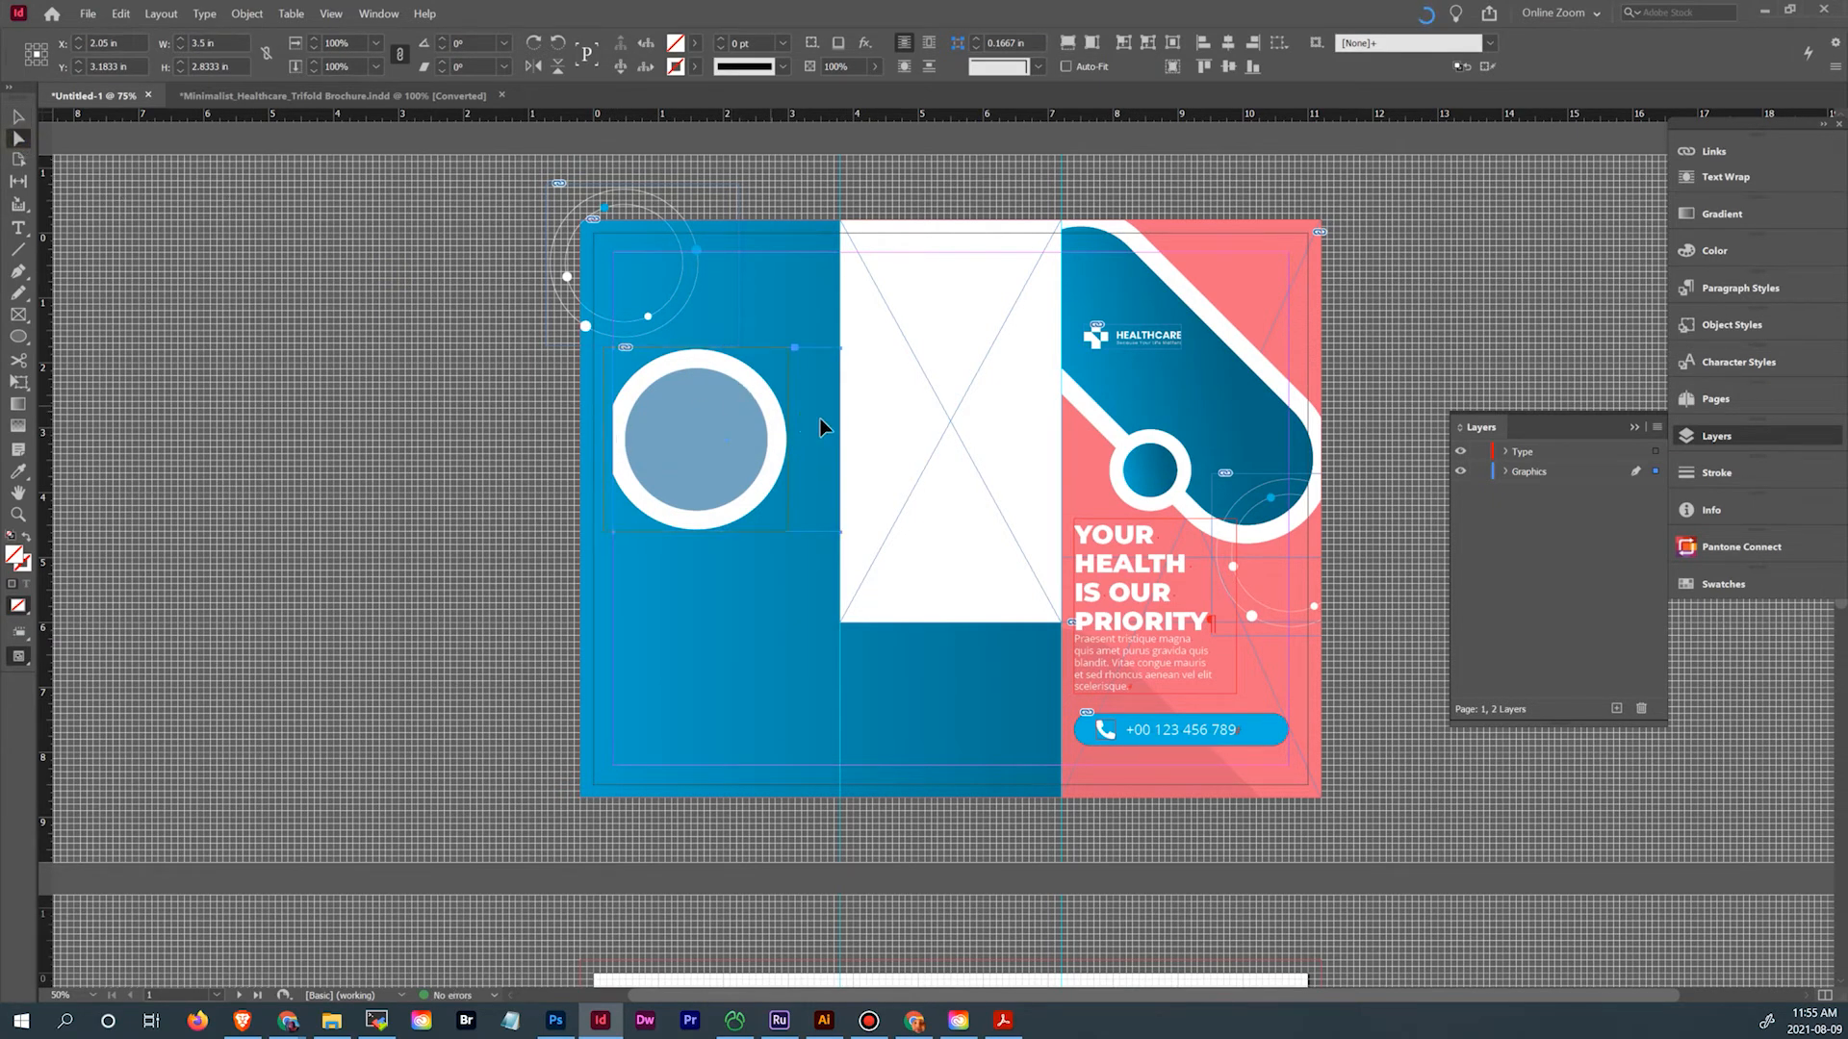
left_click(712, 418)
key("shift+Right")
key("shift+Right")
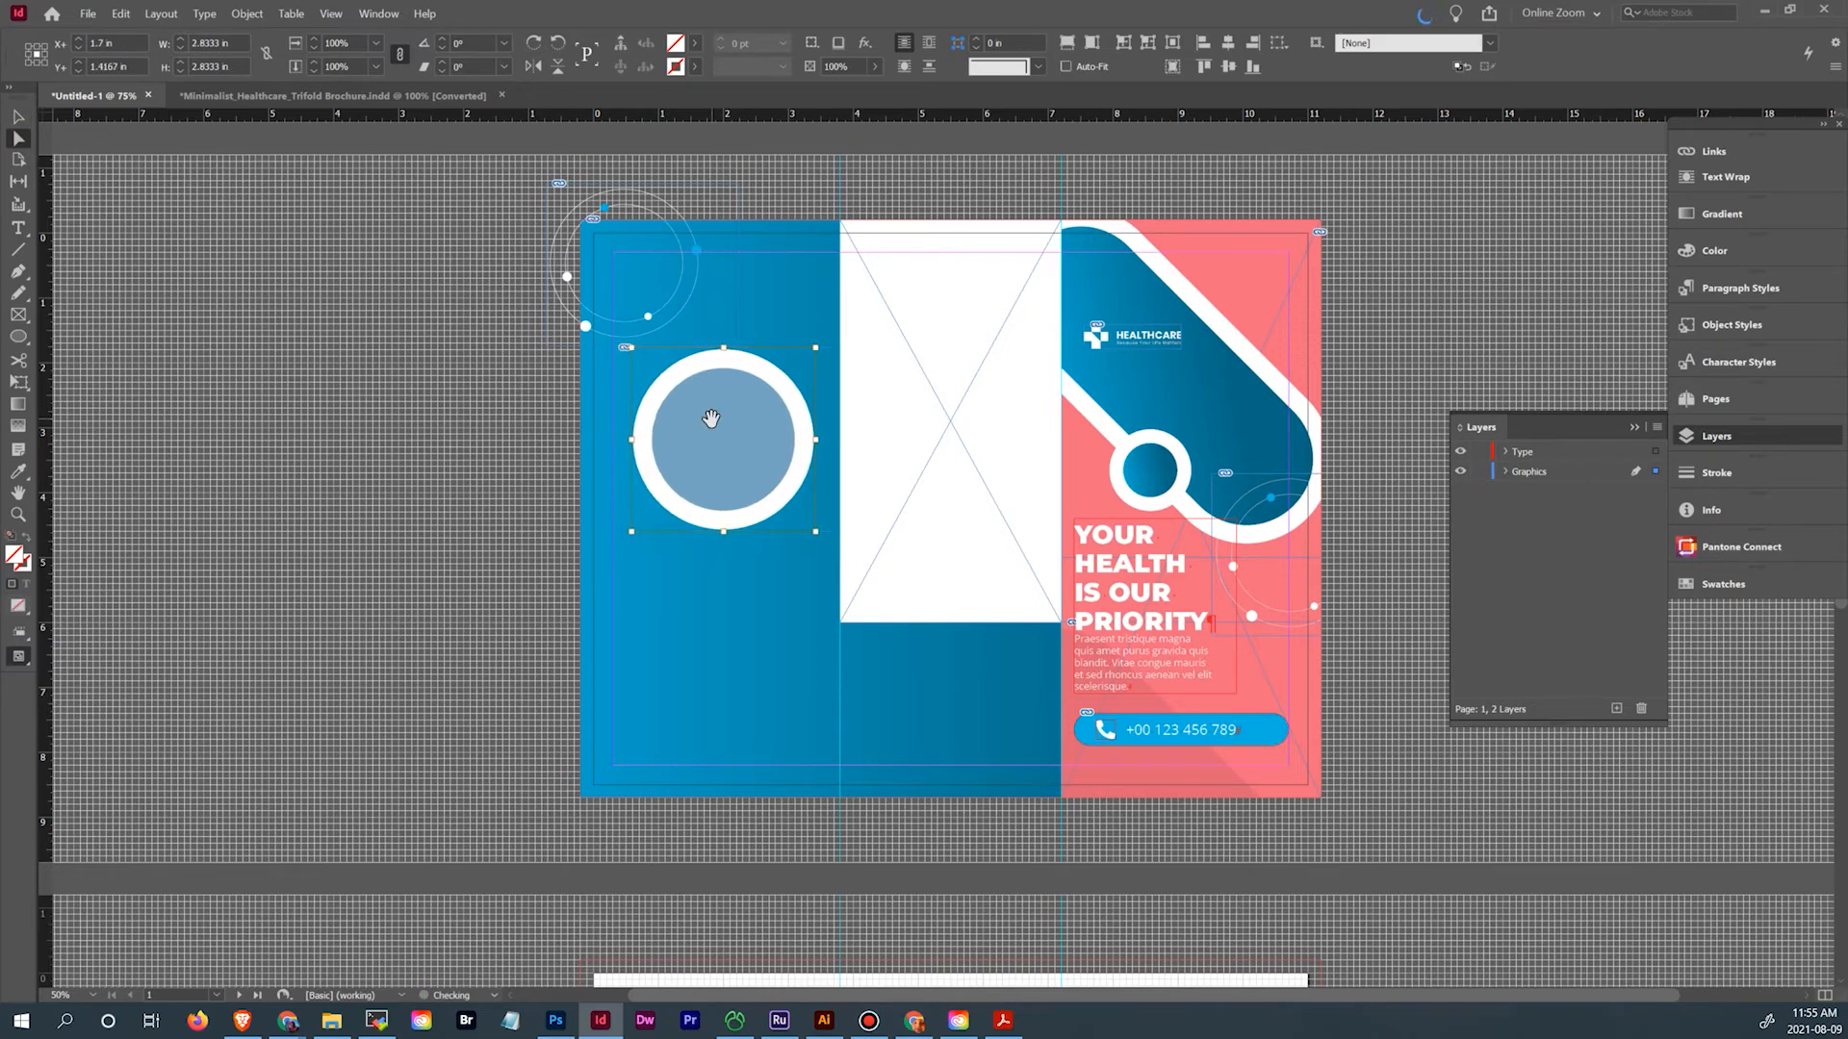
key("Left")
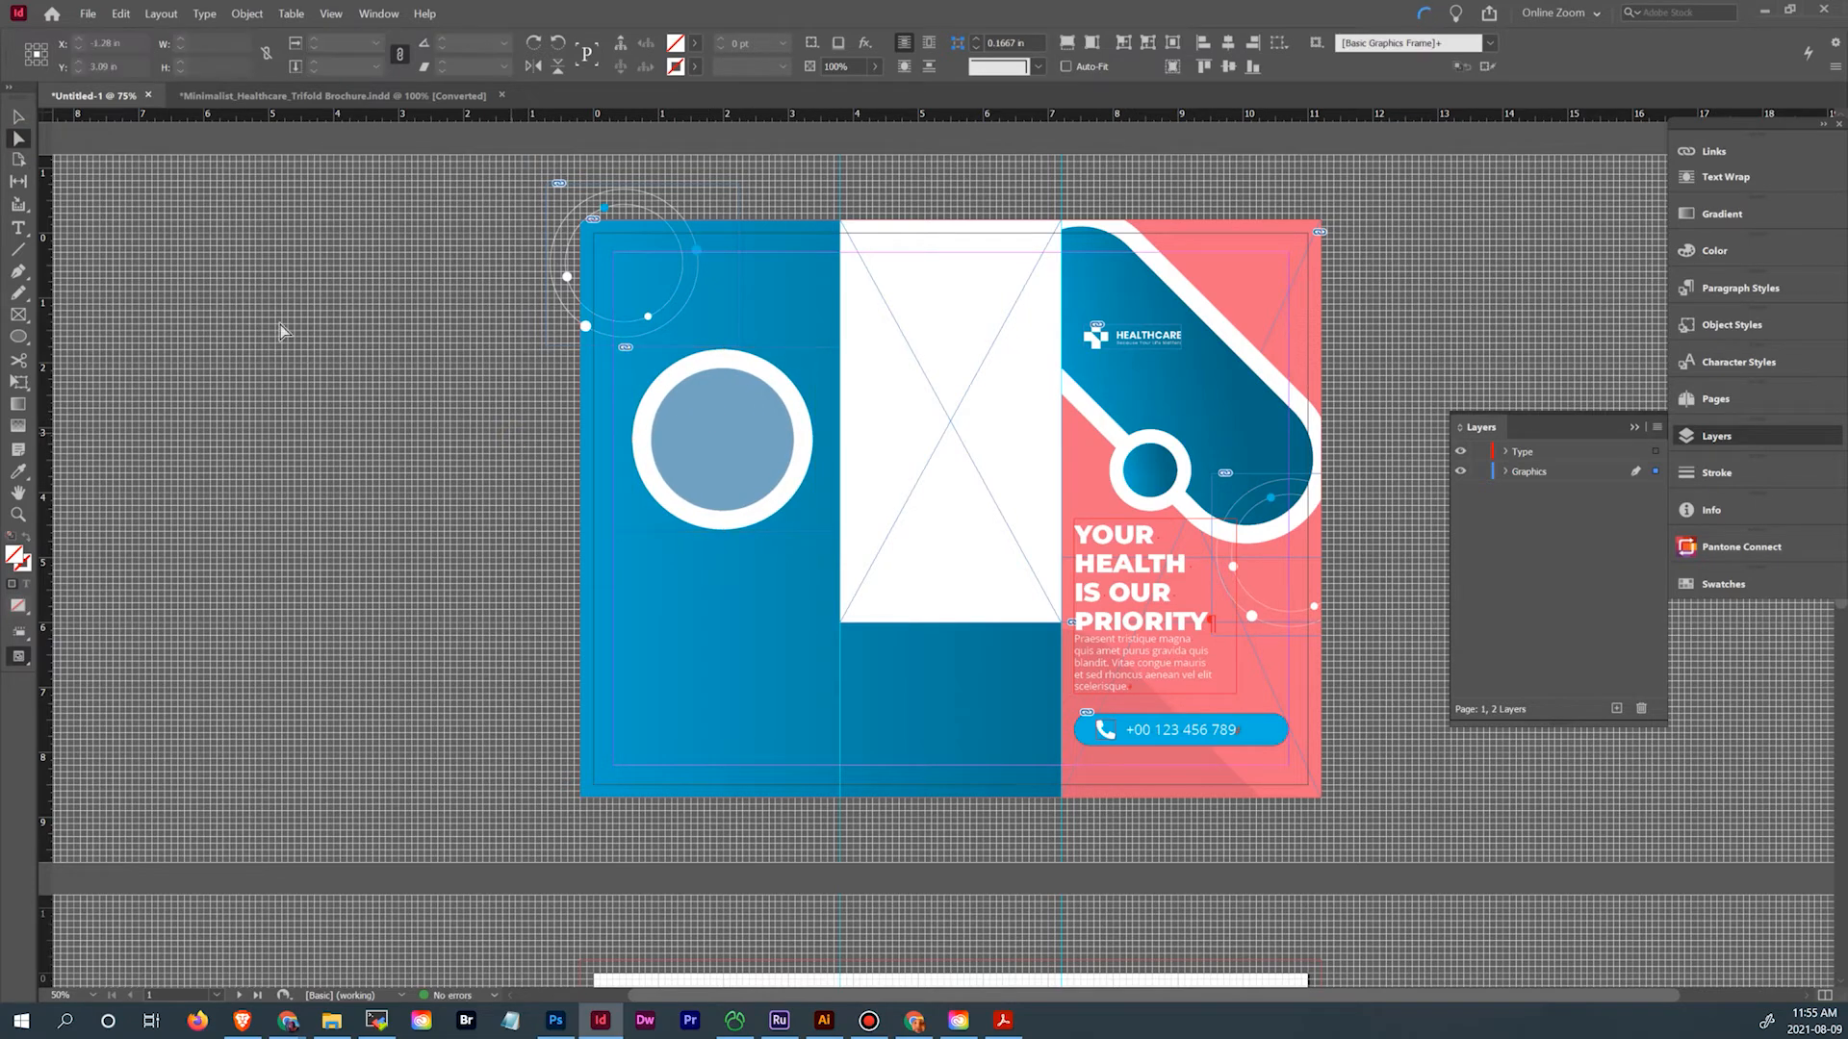
left_click(280, 321)
left_click(19, 117)
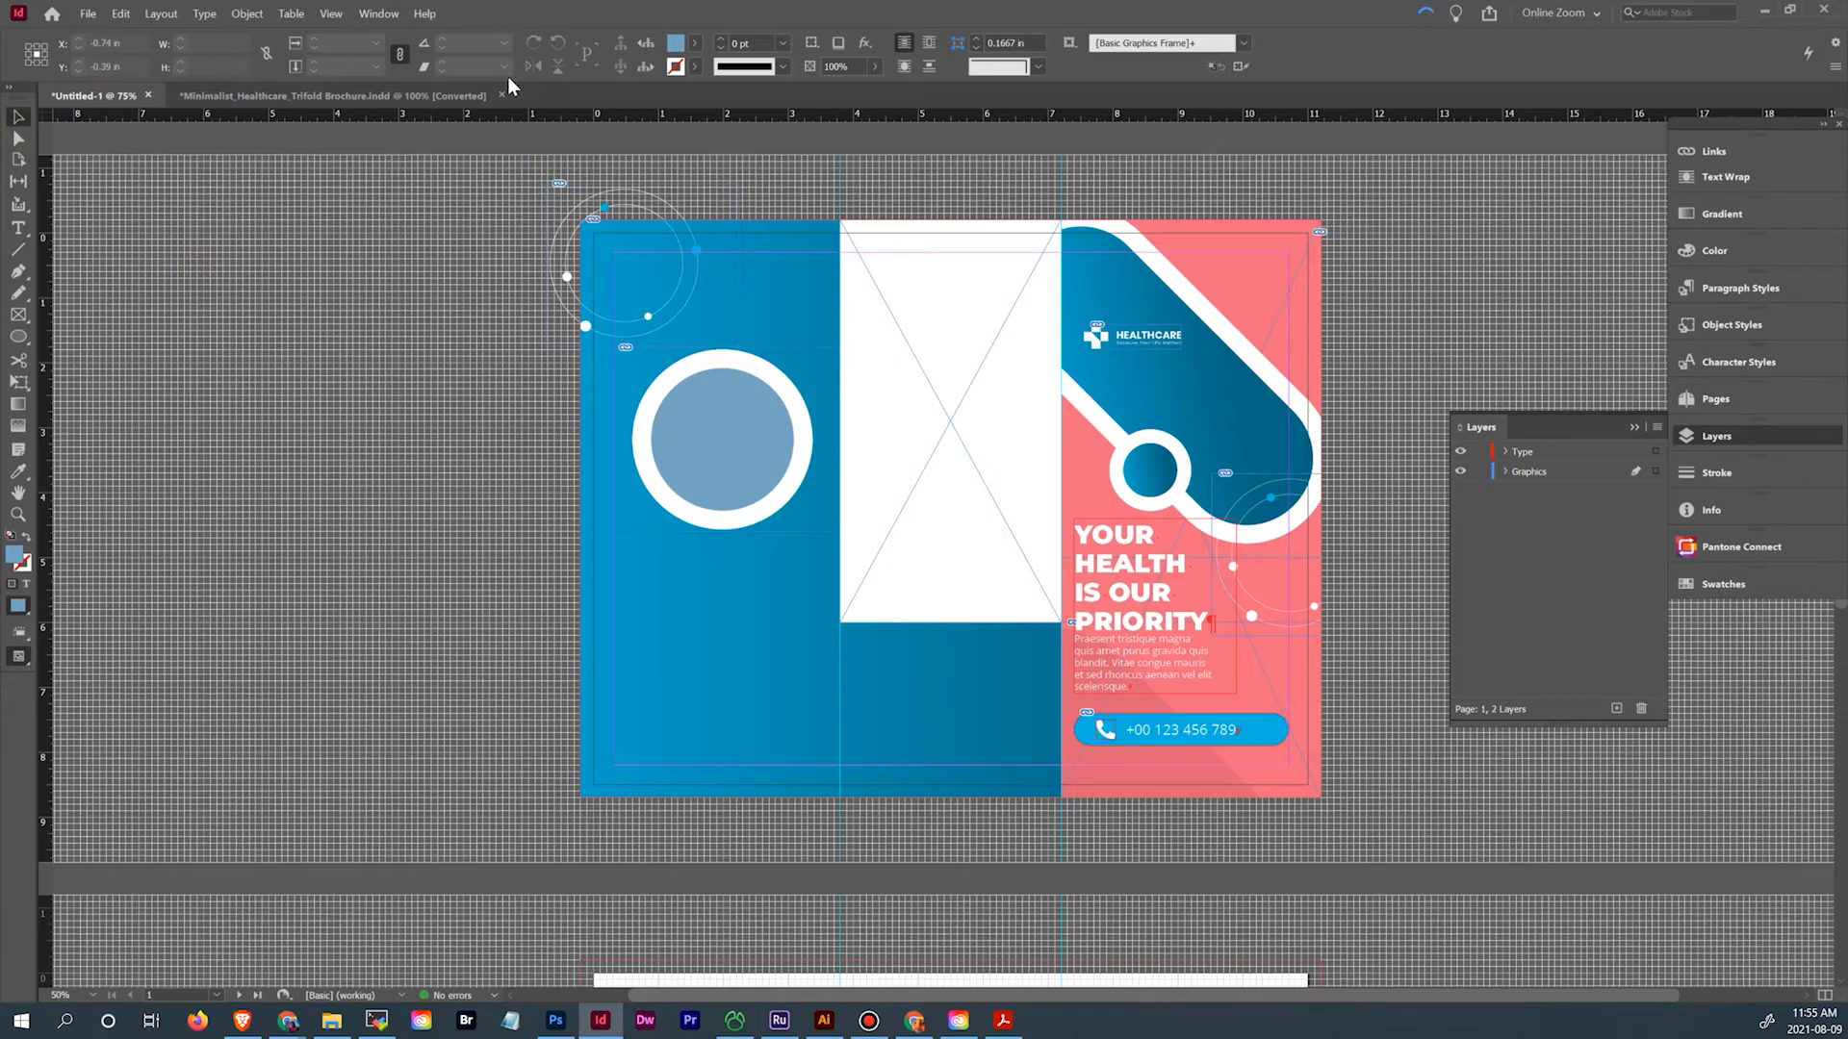
Inspect the striped overlay in the Minimalist_Healthcare_Trifold Brochure document by trying to move its layers, and return to Untitled-1
left_click(404, 95)
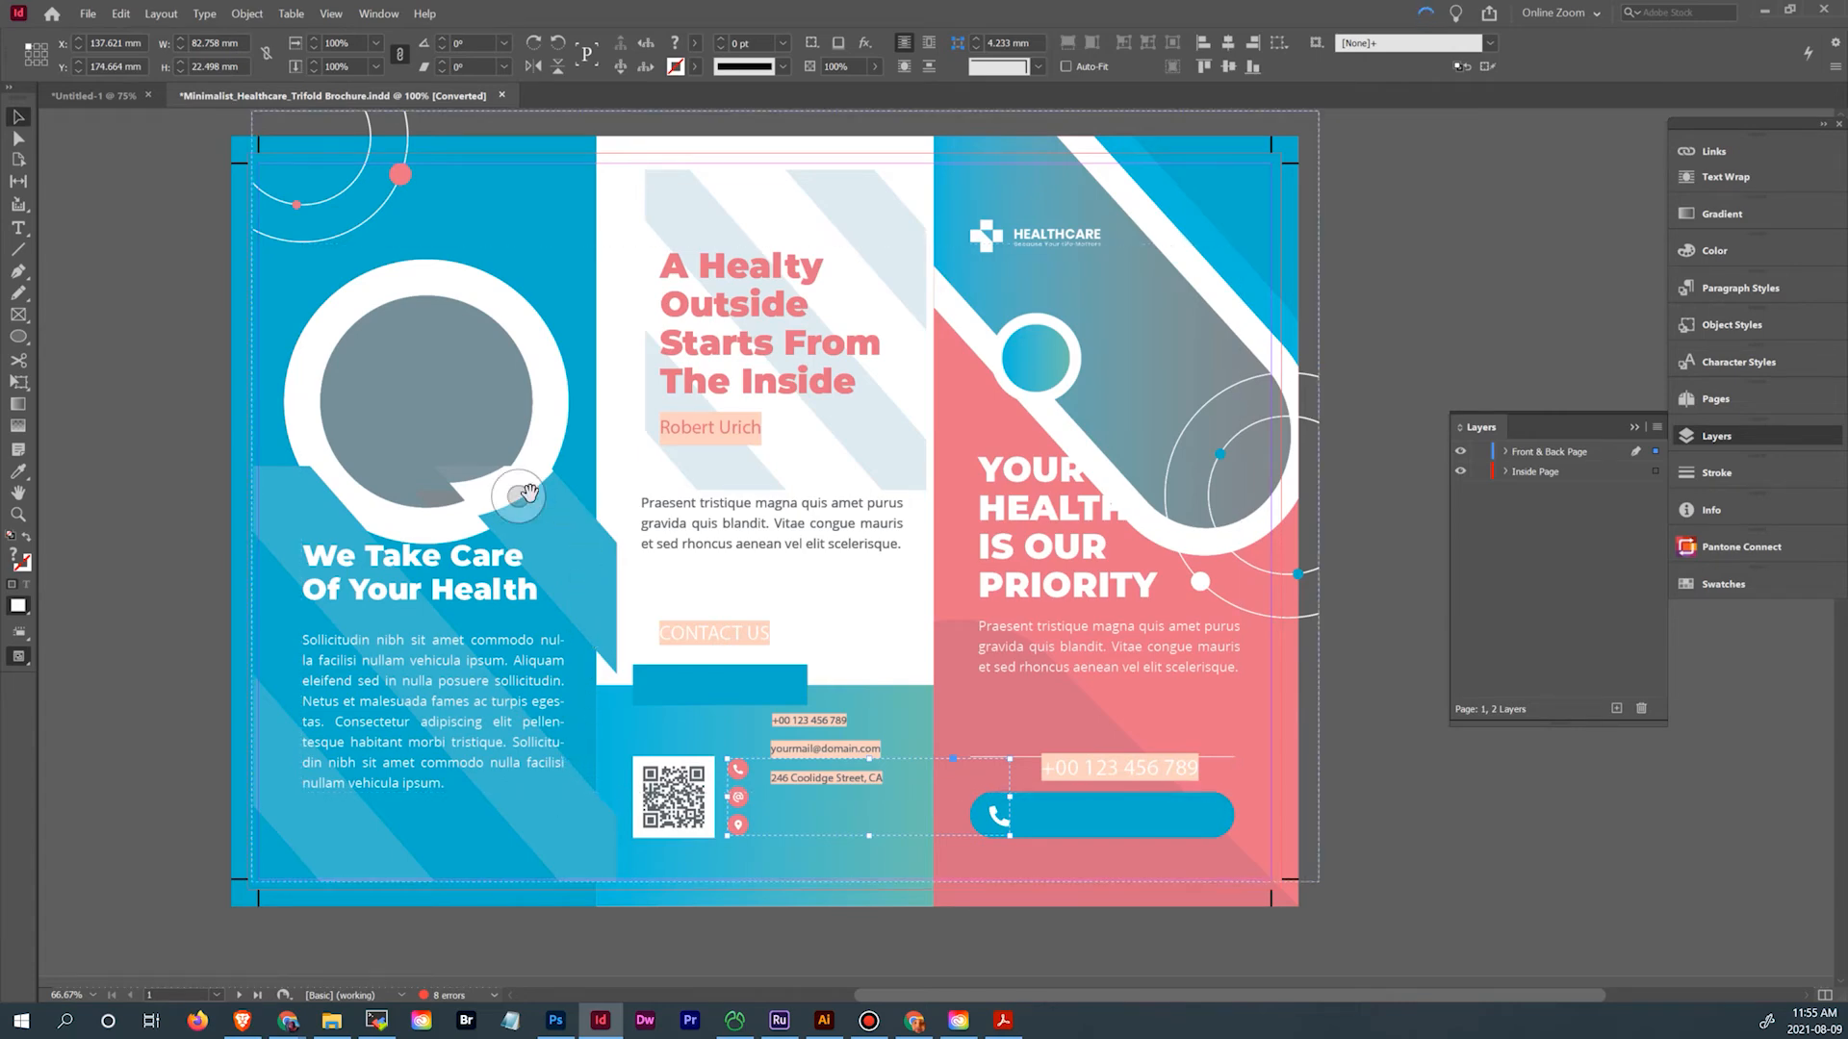
mouse_move(528, 494)
left_mouse_down()
mouse_move(570, 528)
mouse_move(537, 515)
left_mouse_up()
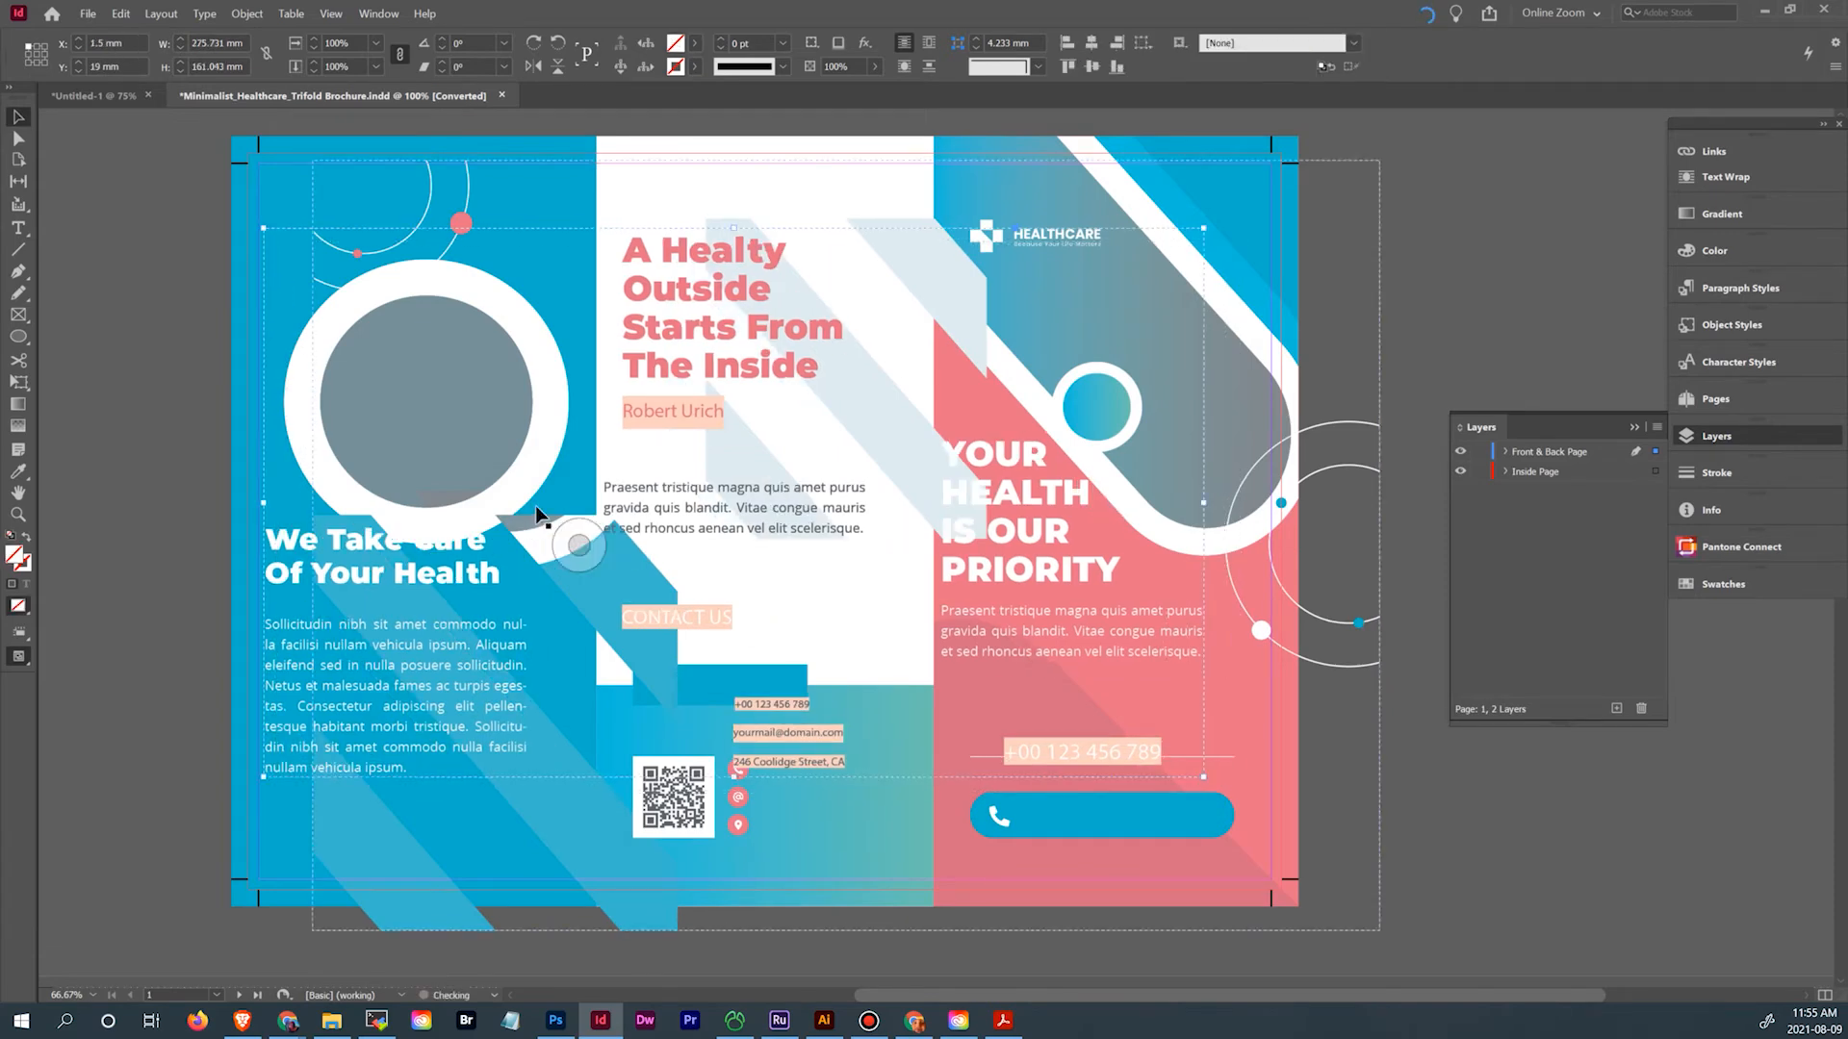
key("ctrl+z")
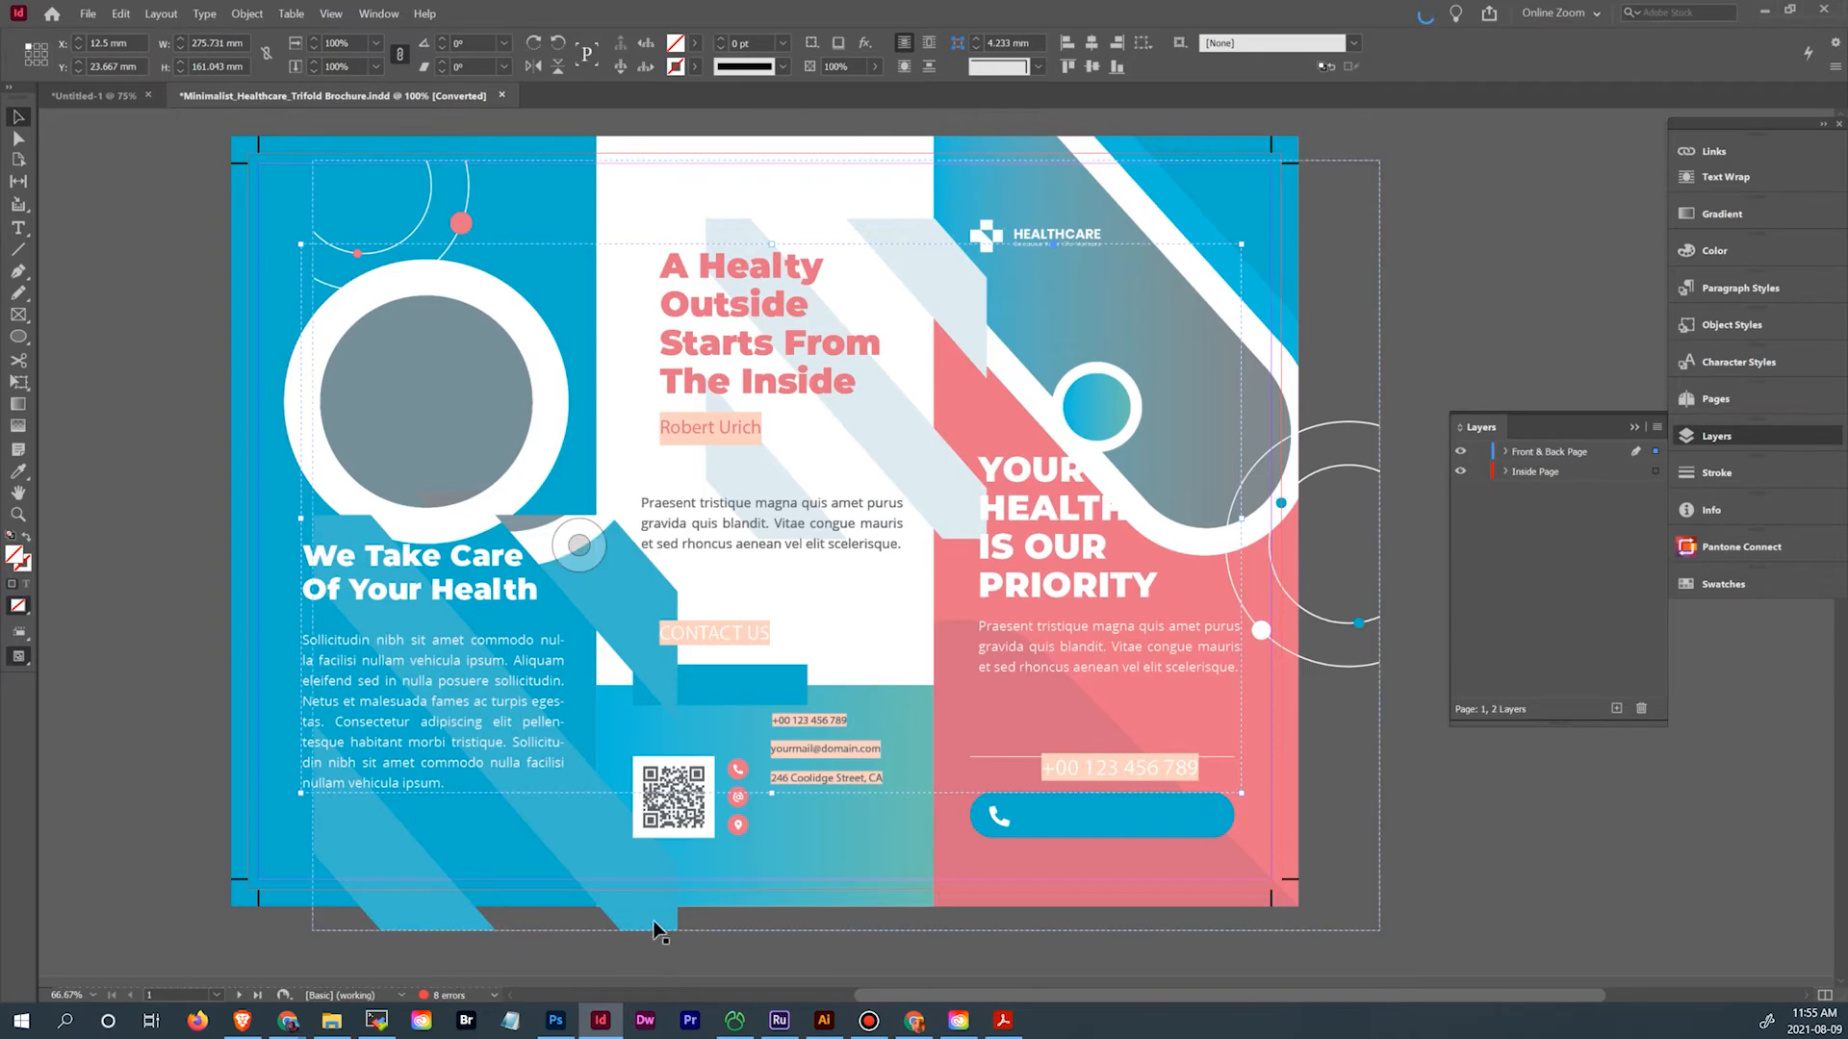
left_click(94, 95)
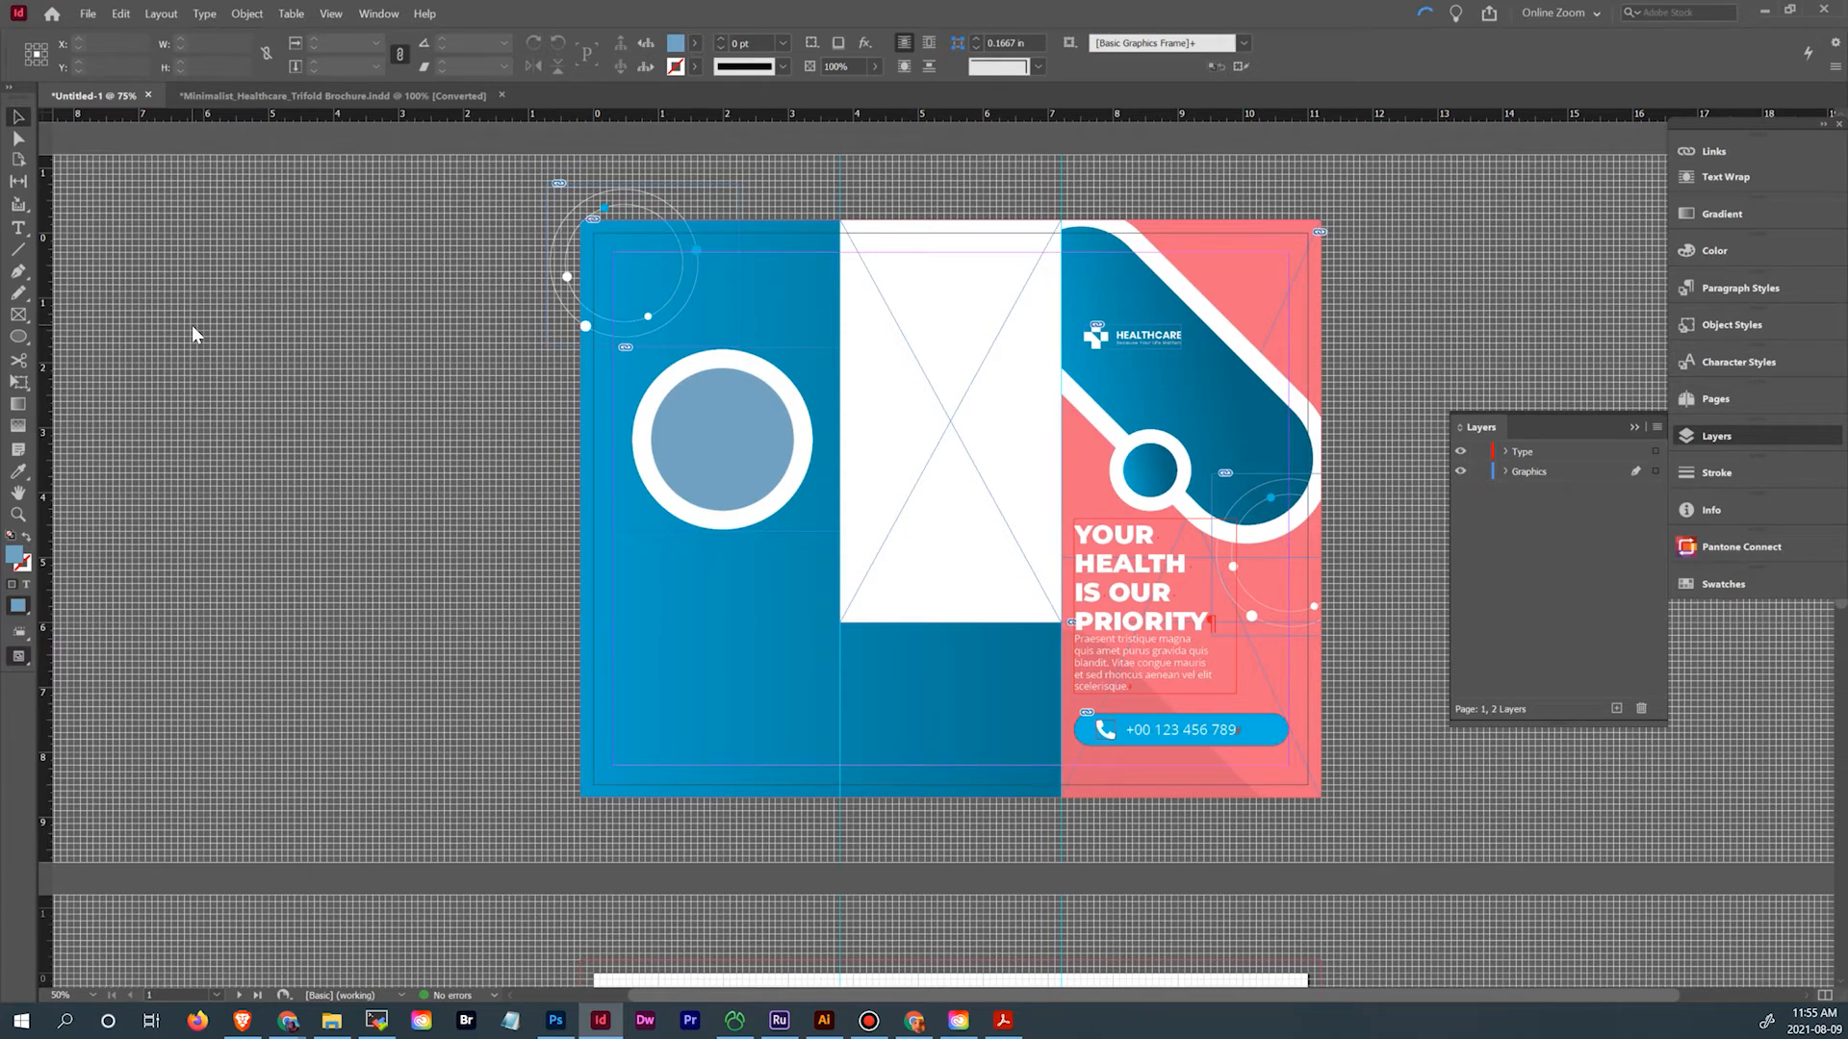
Place page 6 of background graphics.ai, the white stripes, with a transparent background and position it over the left panel's lower part
key("ctrl+d")
double_click(785, 252)
left_click(789, 542)
left_click(788, 543)
left_click(789, 542)
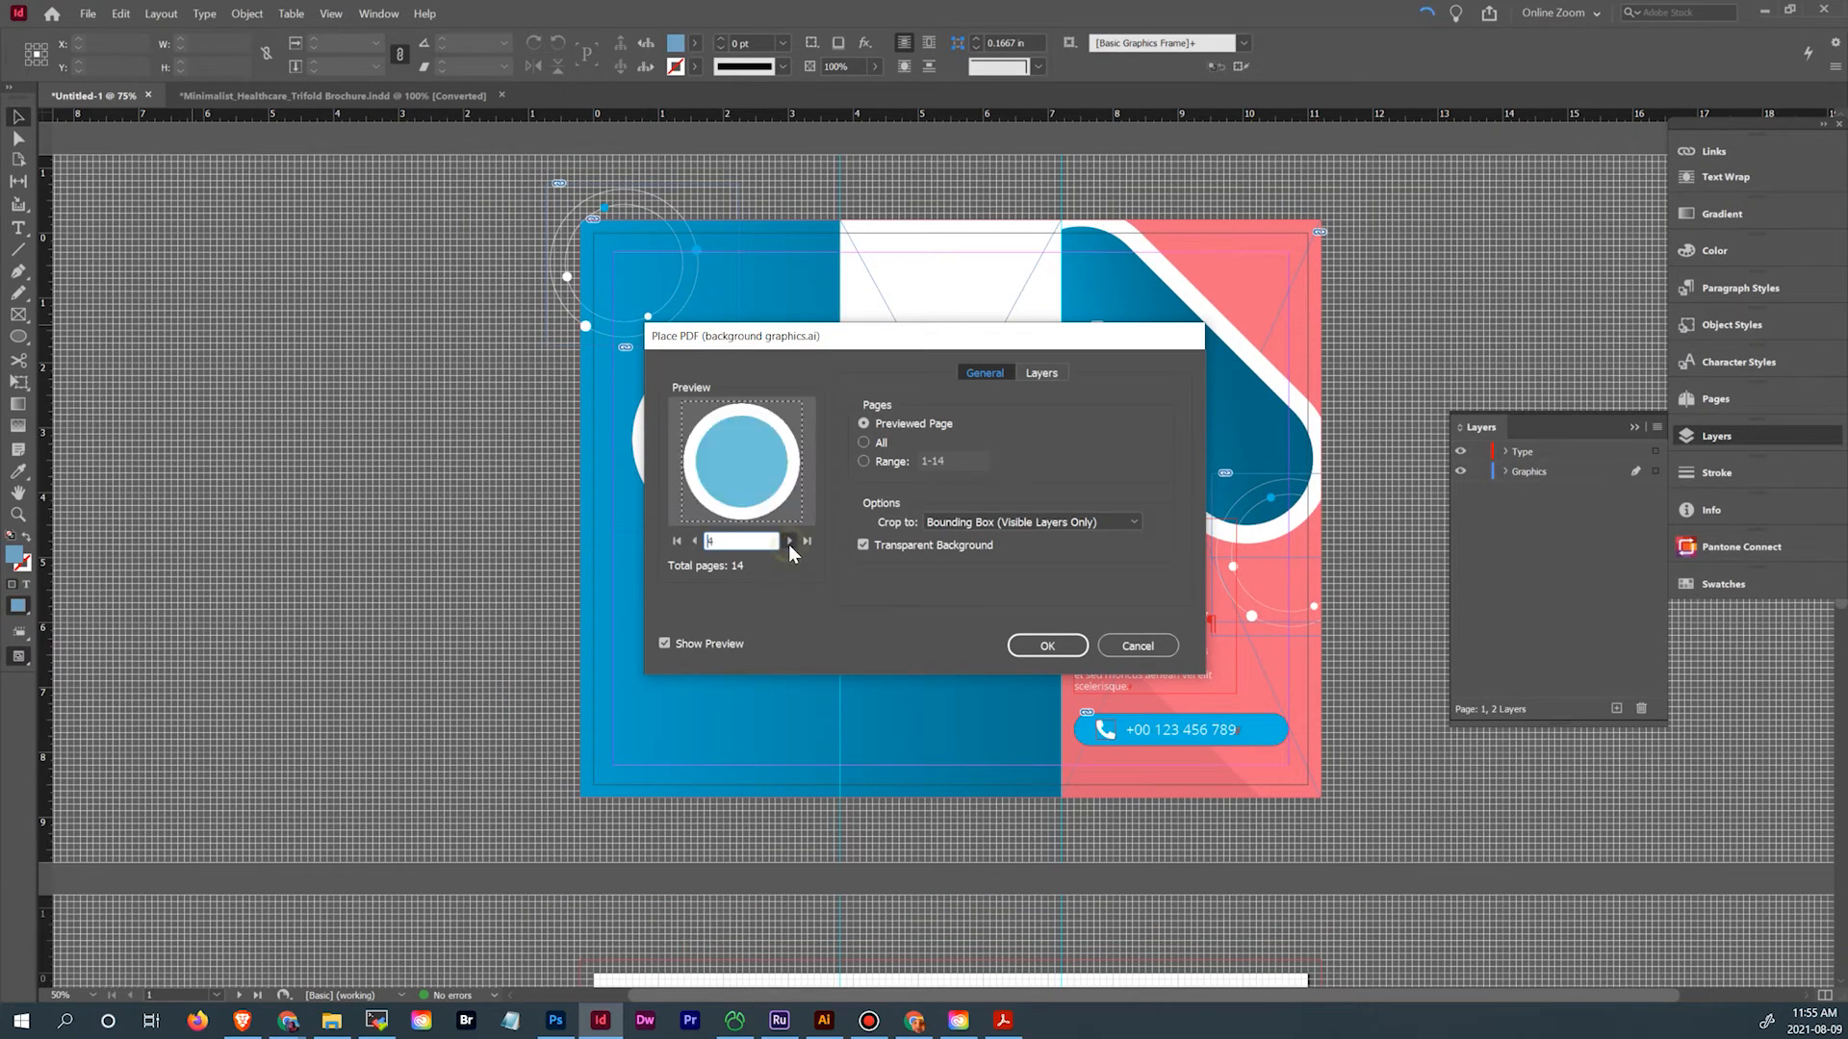
left_click(788, 543)
left_click(788, 543)
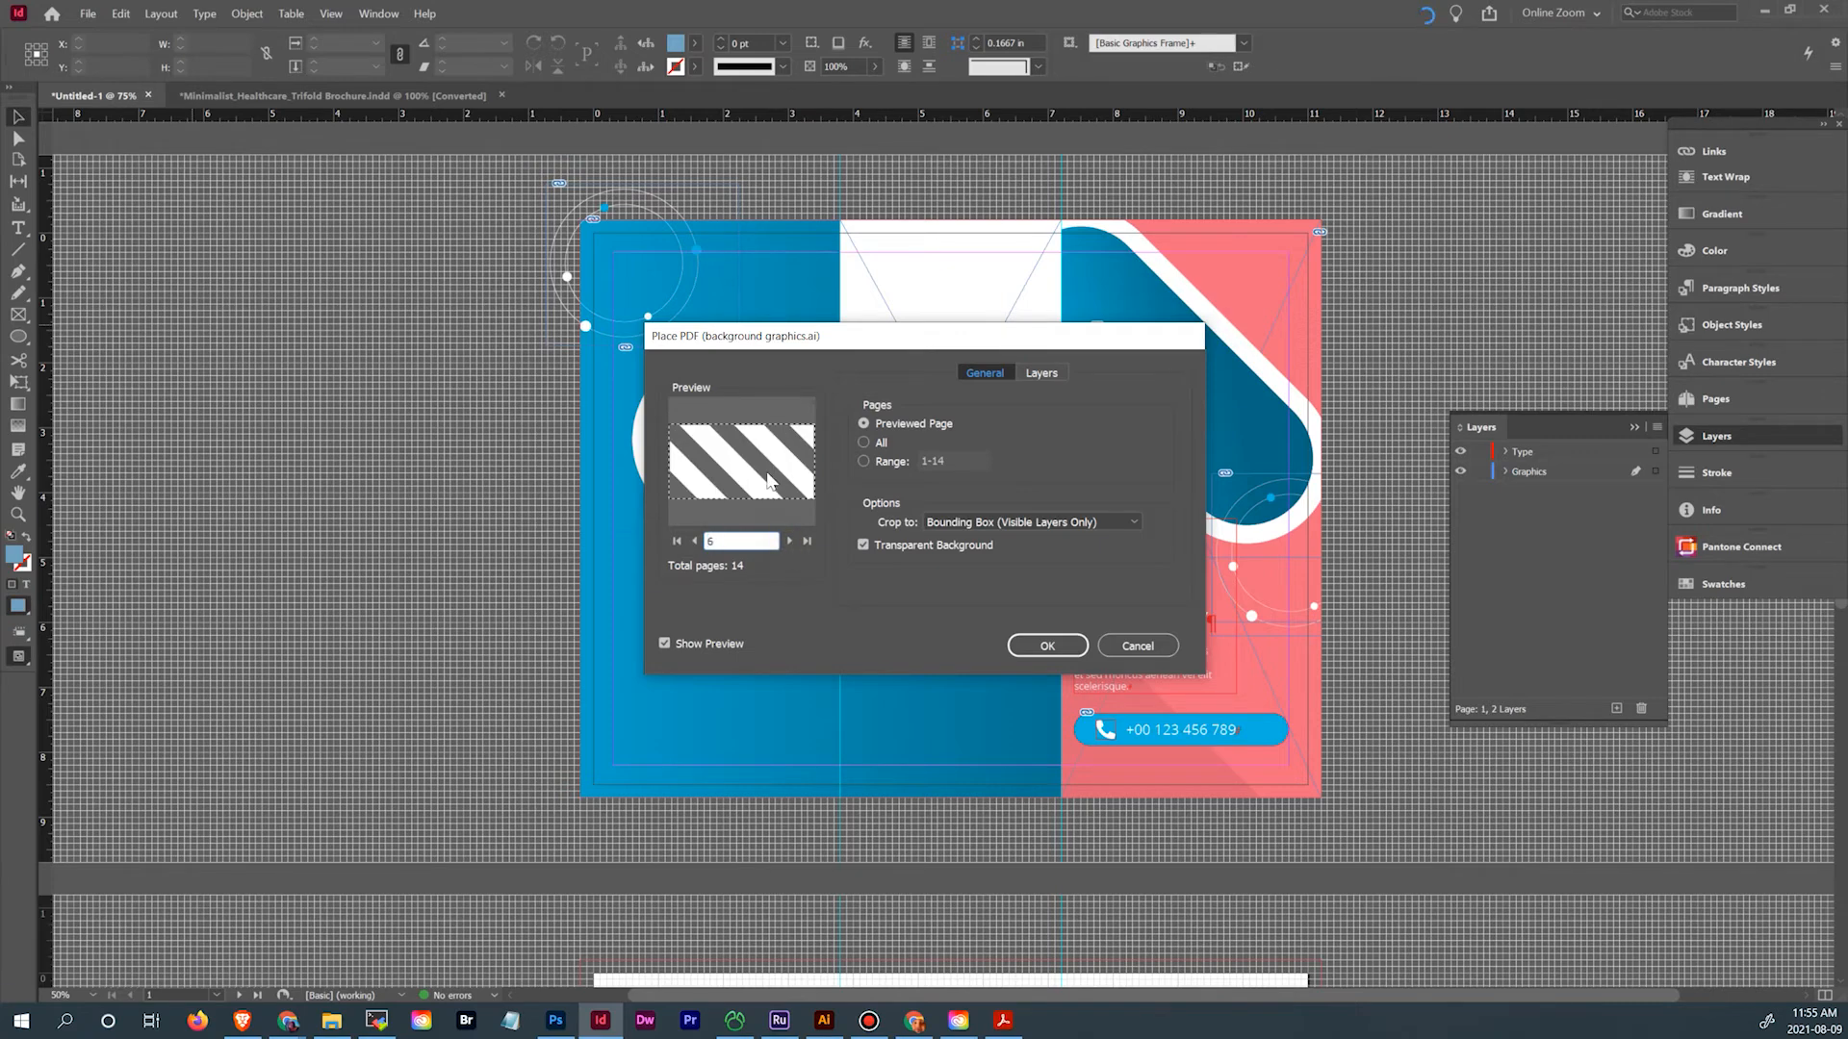
left_click(1048, 645)
left_click(432, 576)
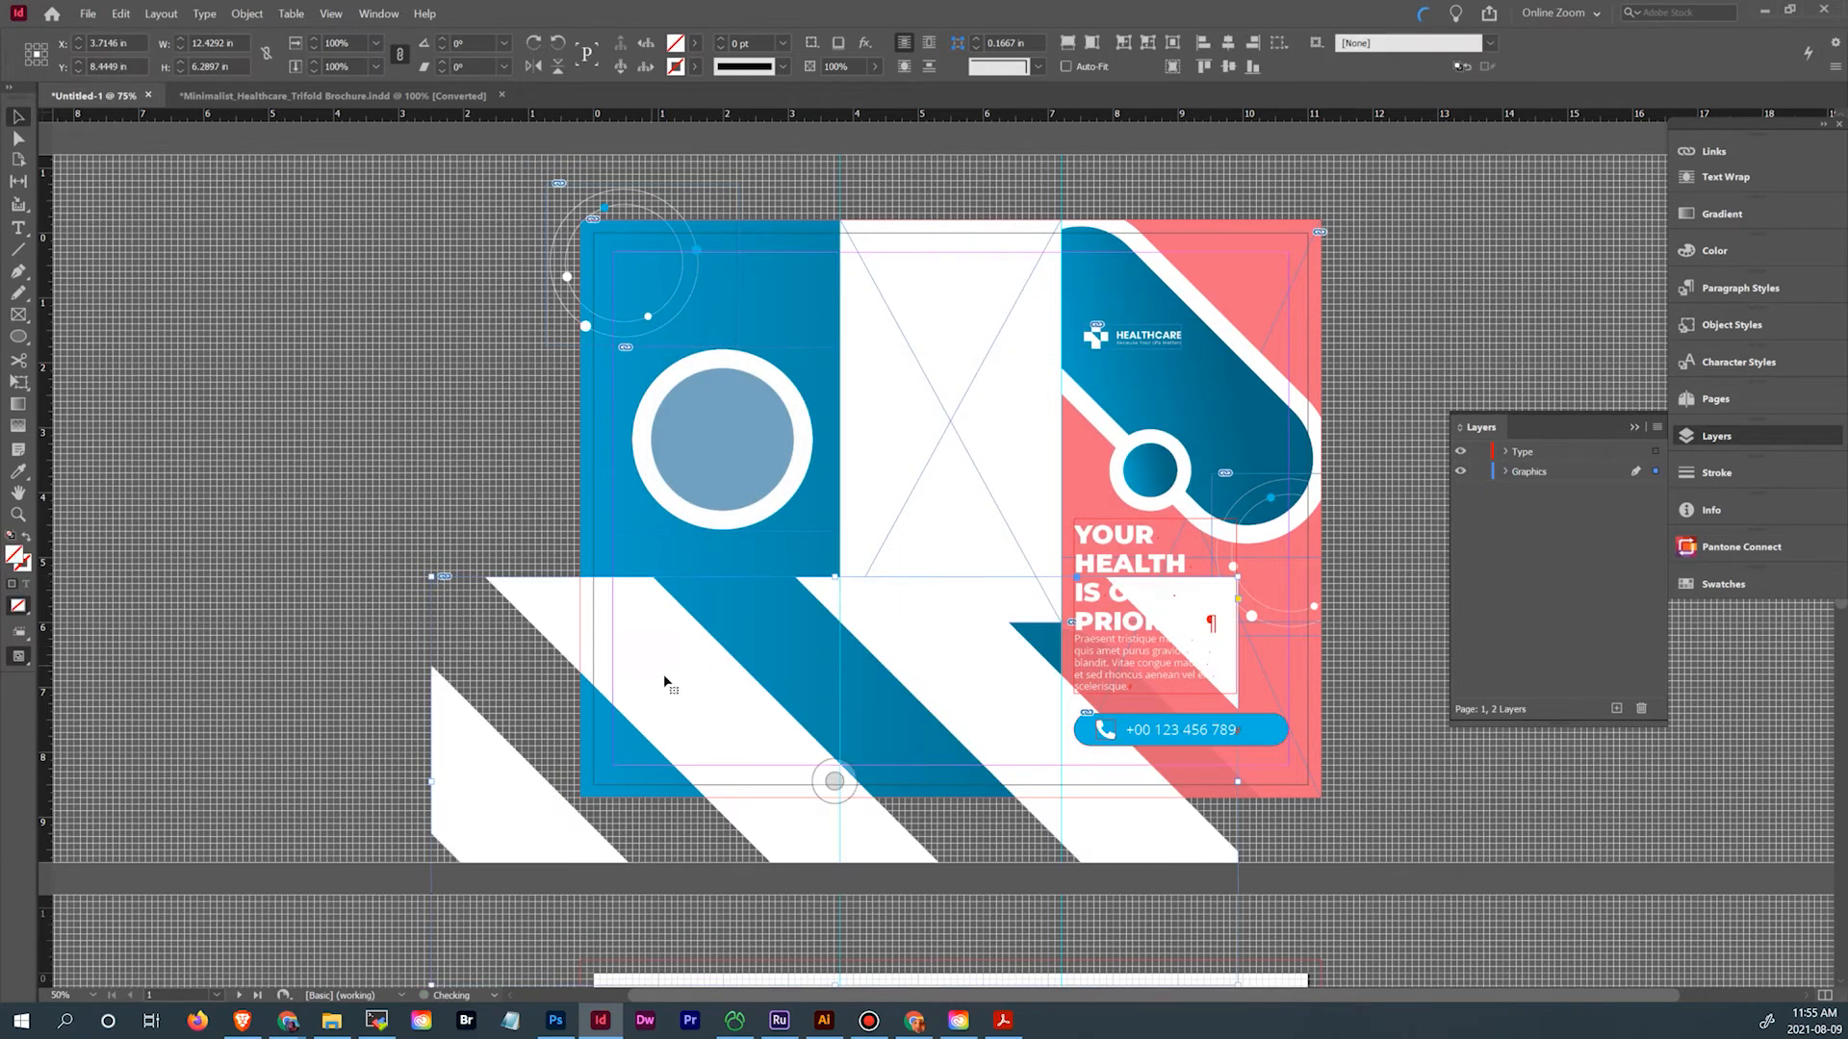
left_click_drag(666, 680, 406, 488)
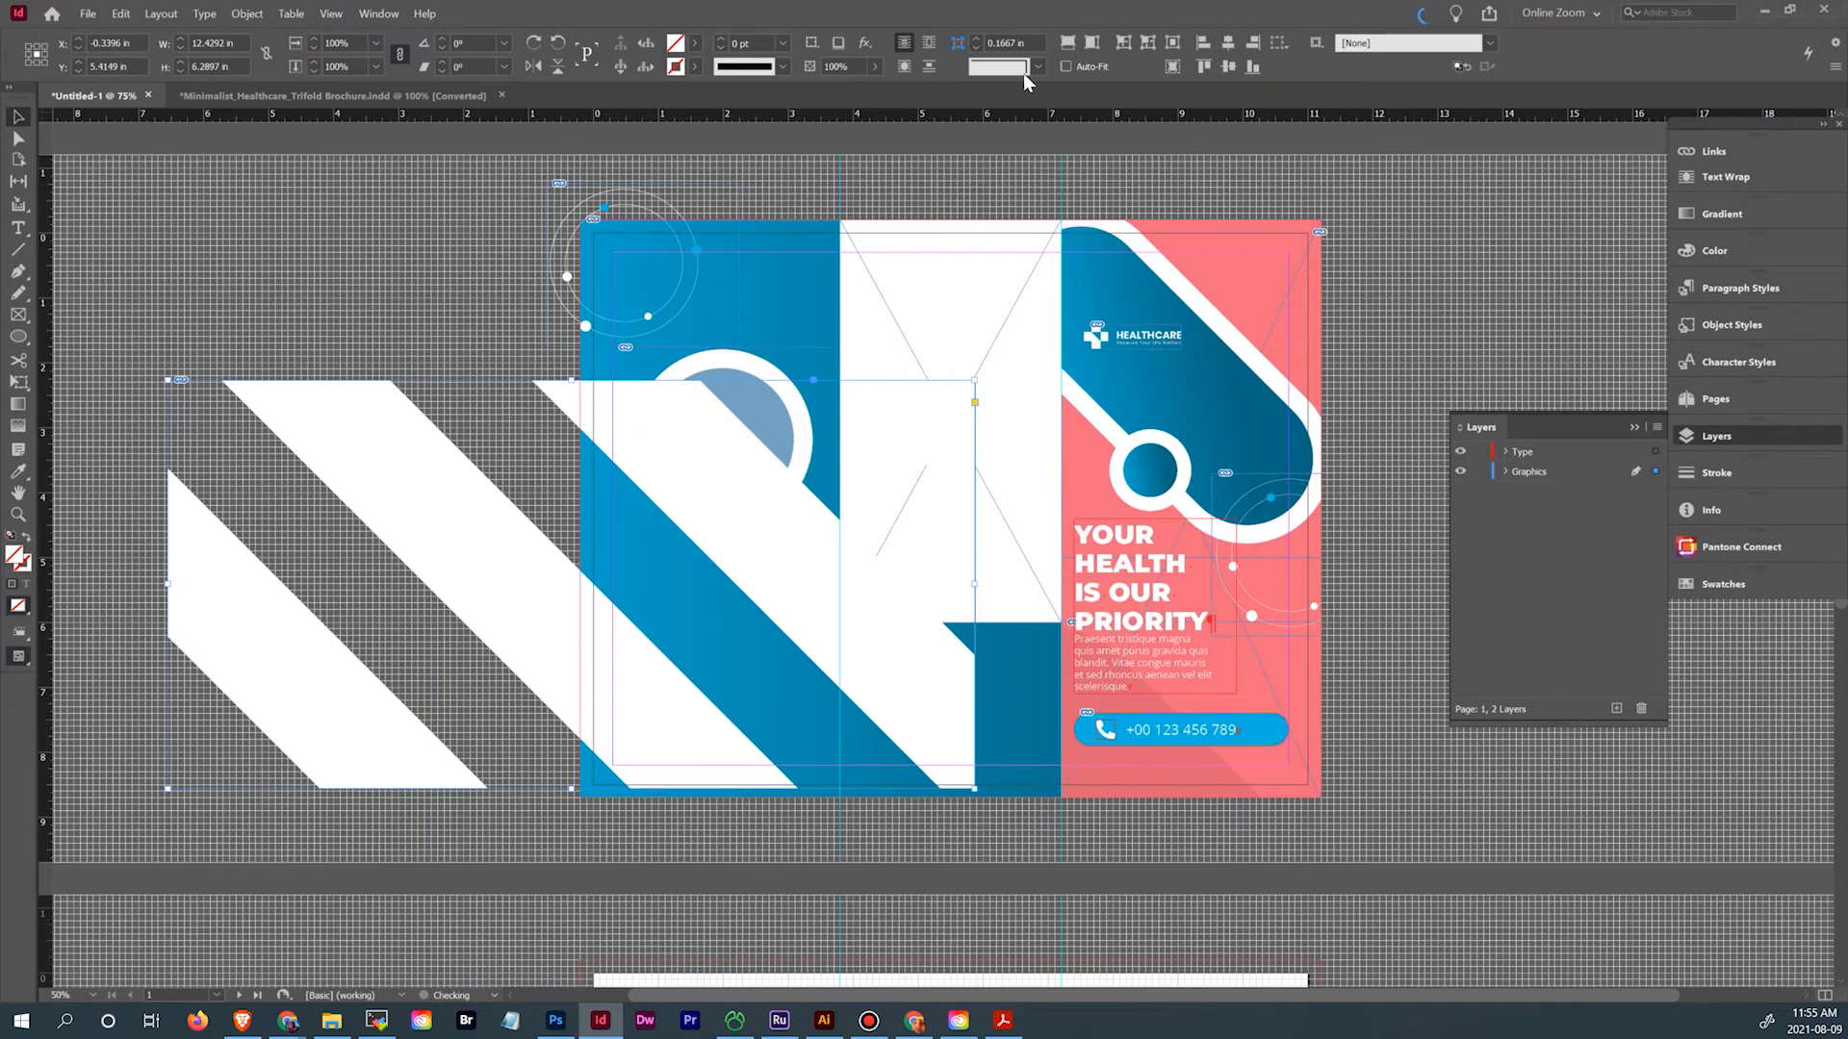
Set the white stripes' opacity to 10% and move their frame so its edge meets the fold between the left and middle panels
left_click(855, 64)
type("10")
key("Return")
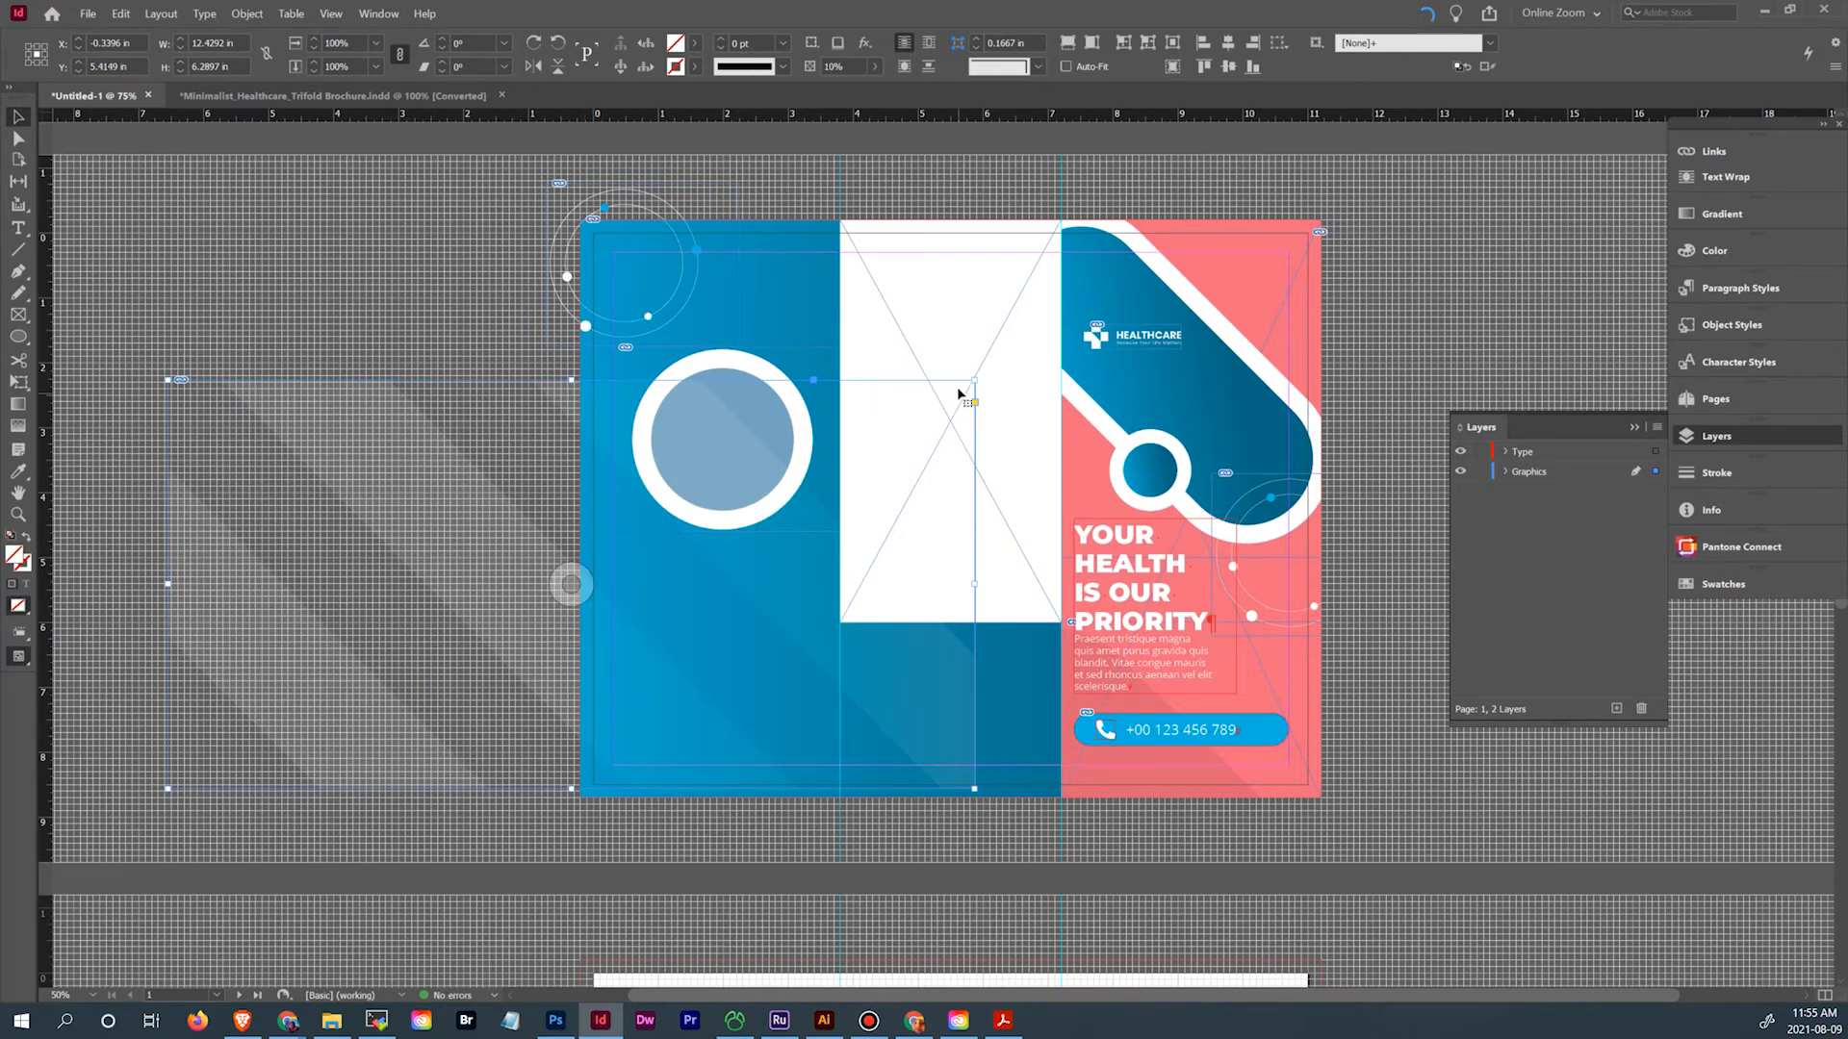
left_click_drag(435, 464, 429, 479)
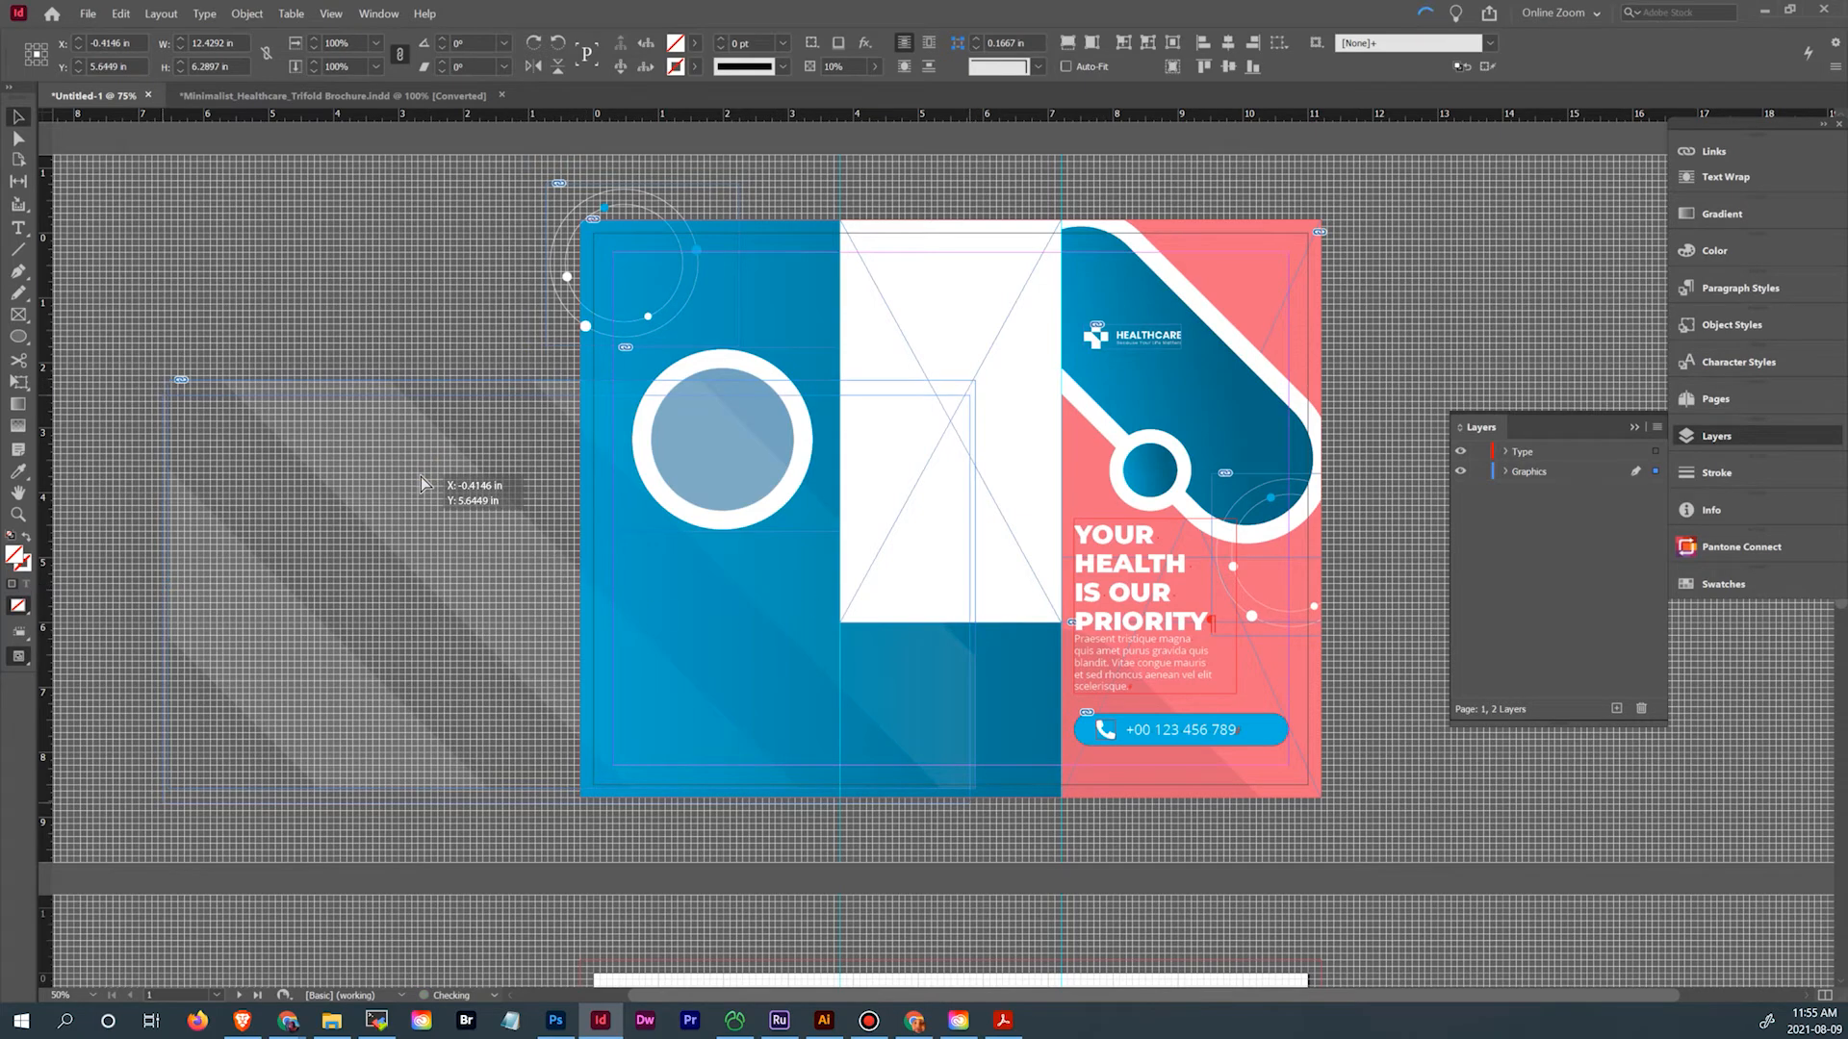
left_click_drag(969, 609, 839, 621)
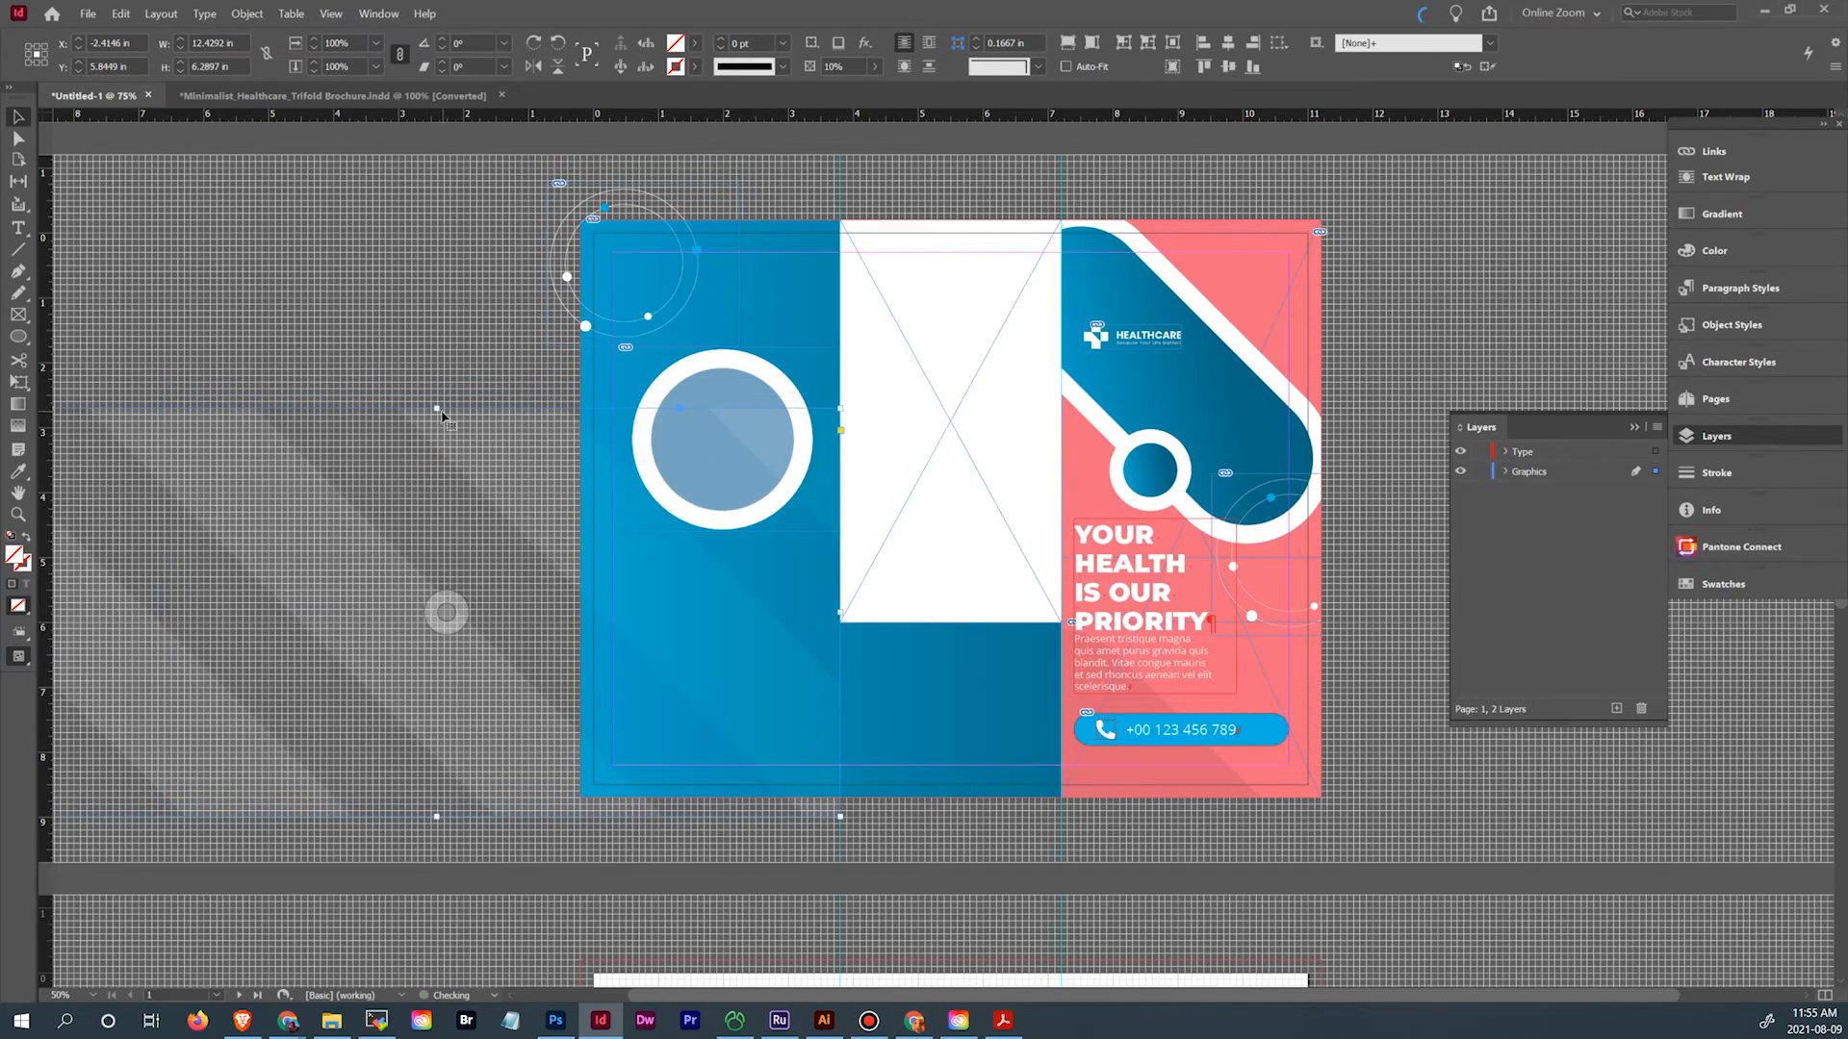
Crop the white stripes' frame to 4 in wide and about 4.39 in high over the left panel's lower part
left_click_drag(437, 408, 438, 532)
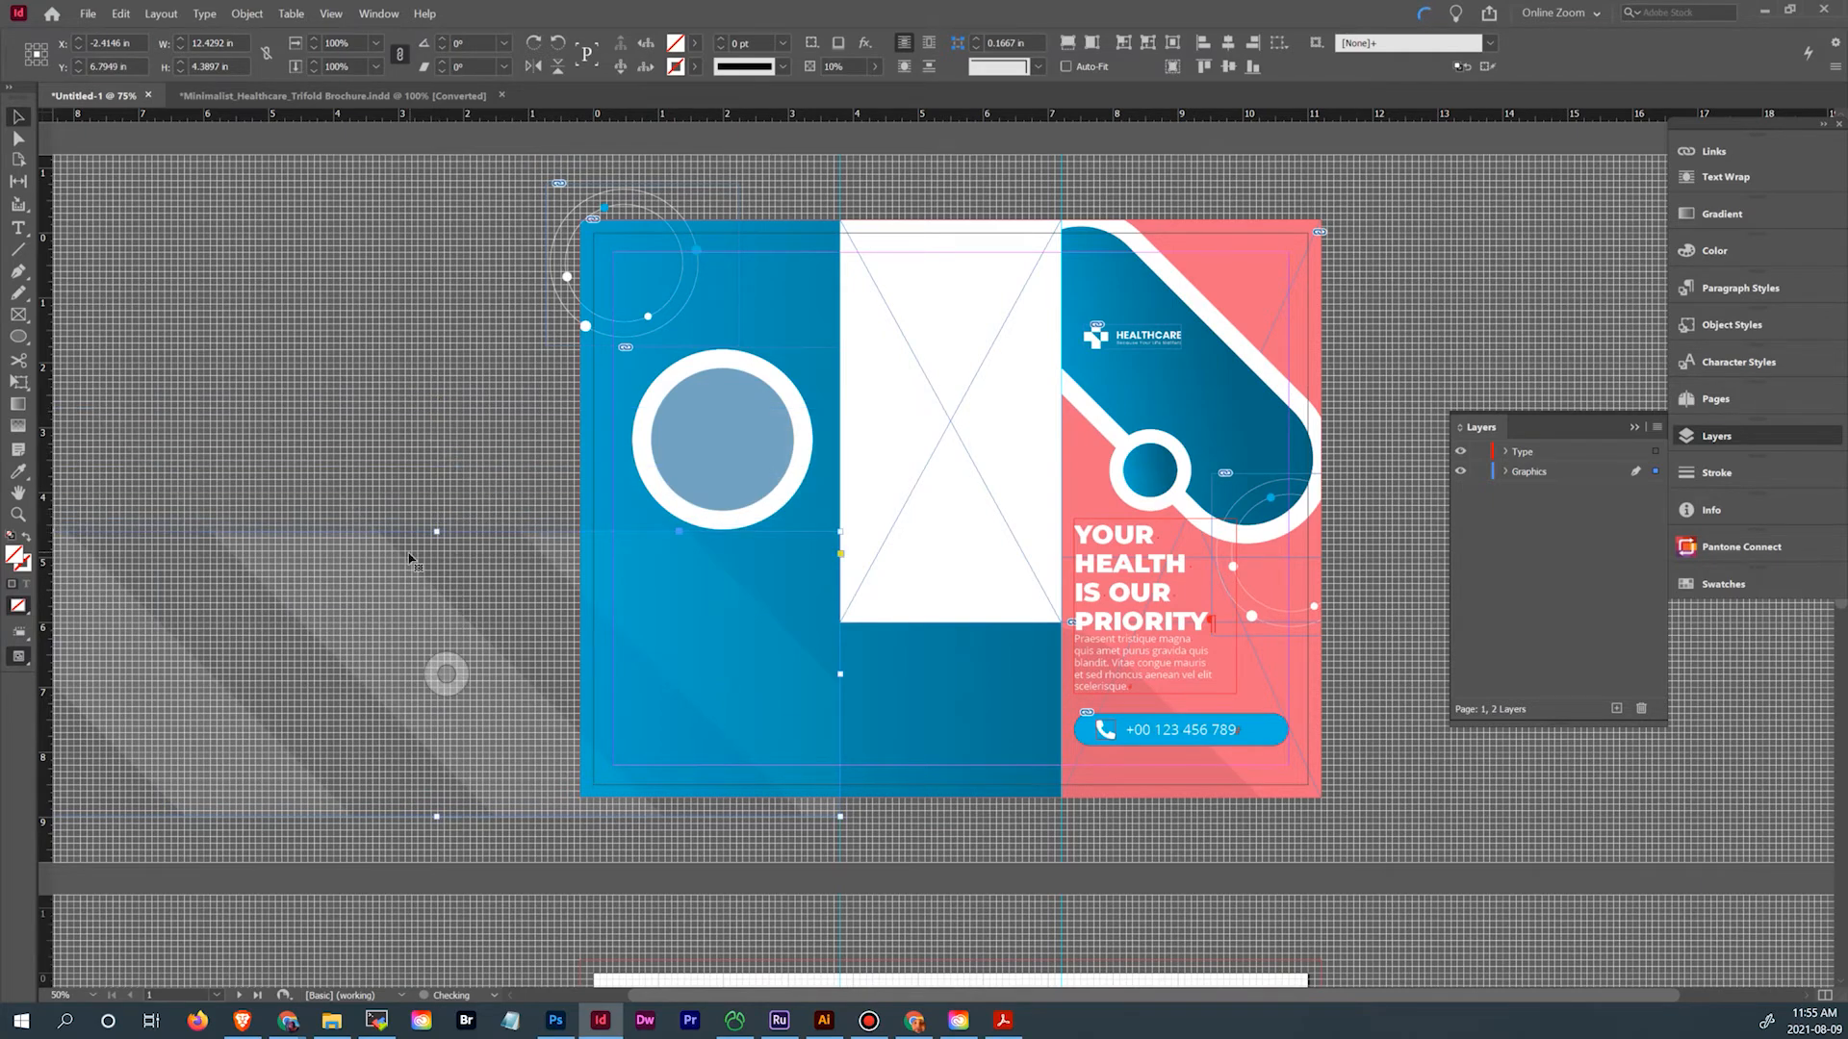
left_click_drag(218, 442, 499, 456)
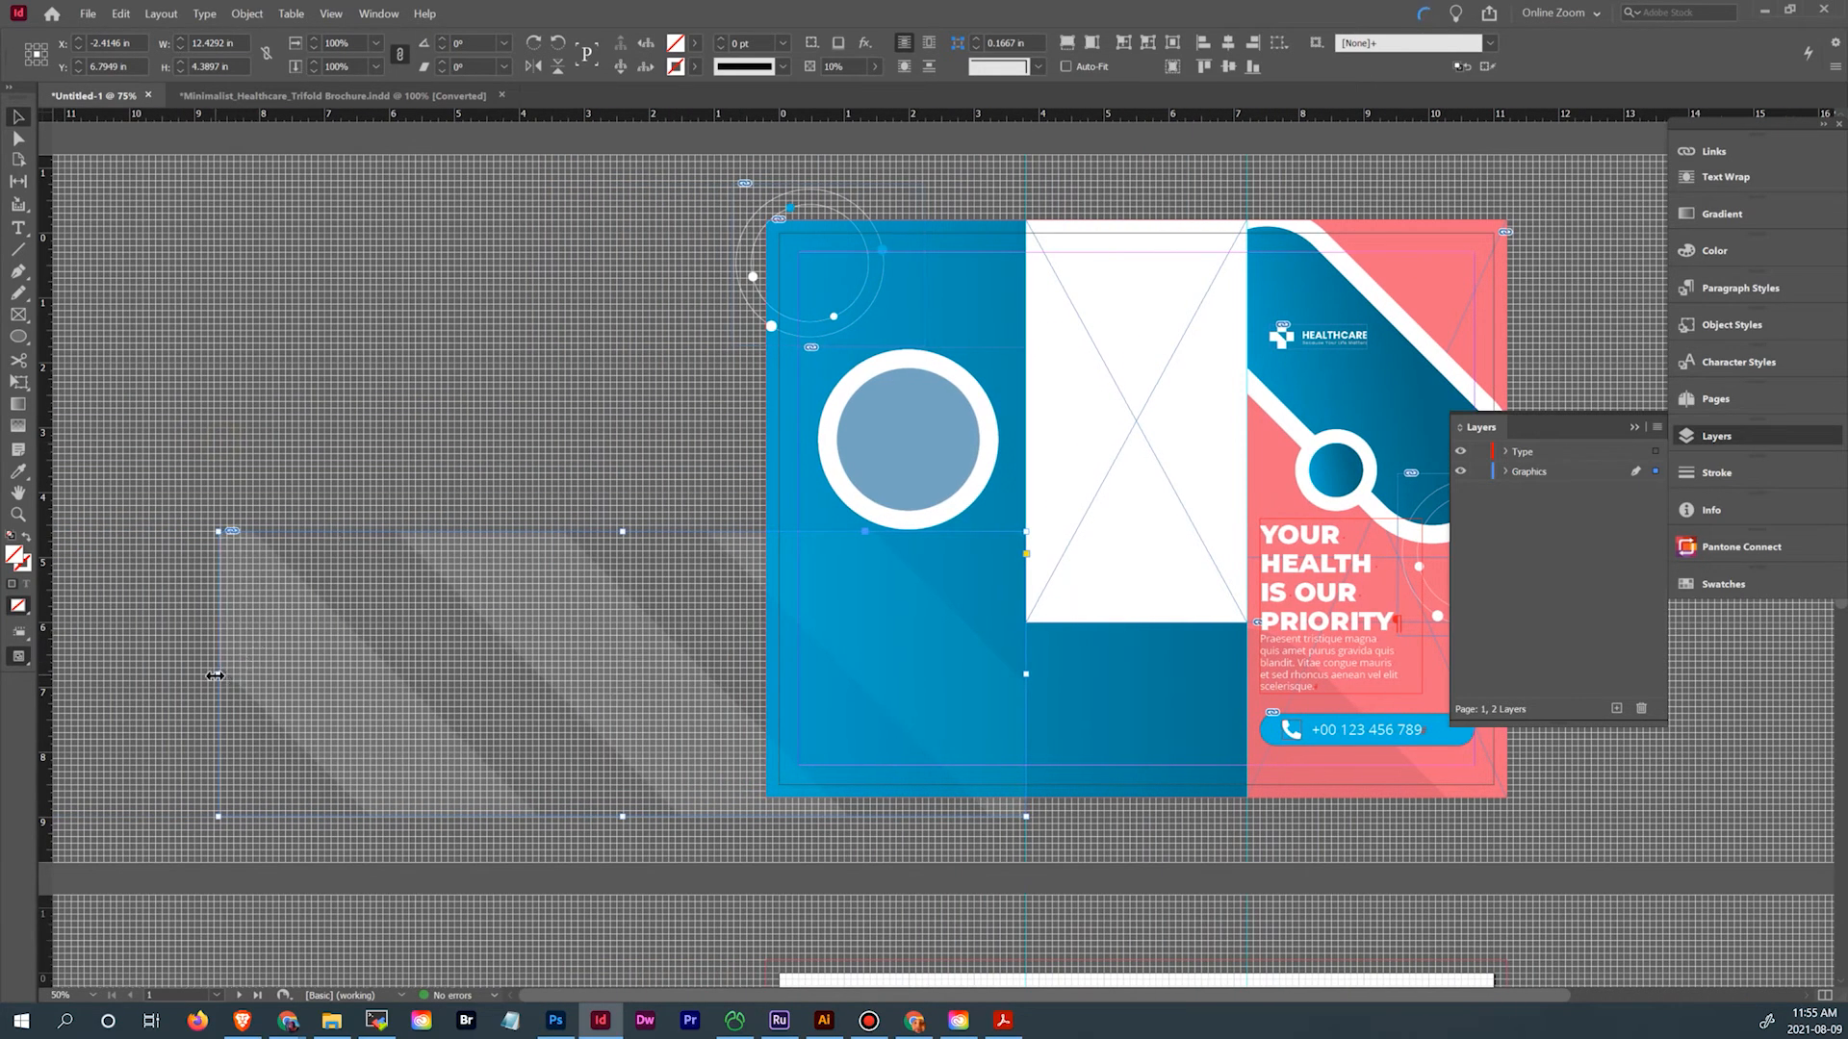
left_click_drag(216, 675, 767, 654)
left_click_drag(653, 627, 543, 612)
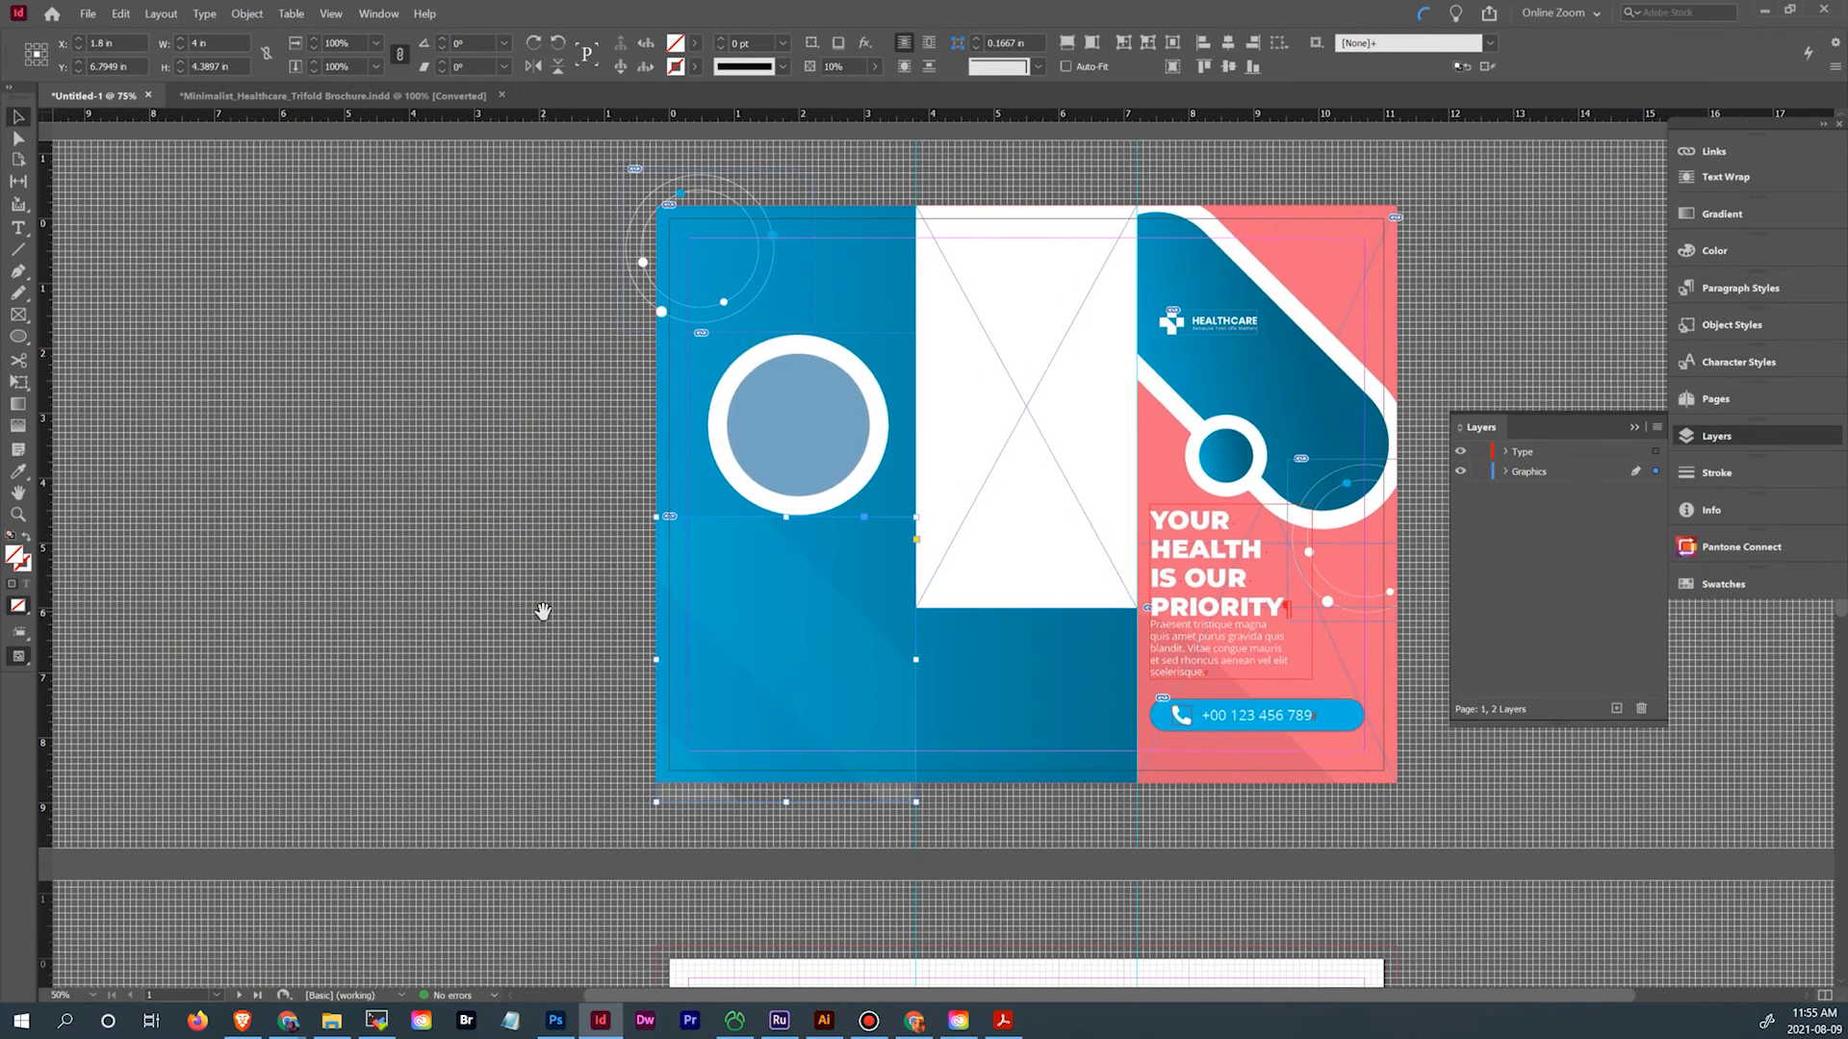
Scale the white stripes inside their frame to about 69% and shift them right by roughly 2 in
left_click(18, 137)
left_click(687, 535)
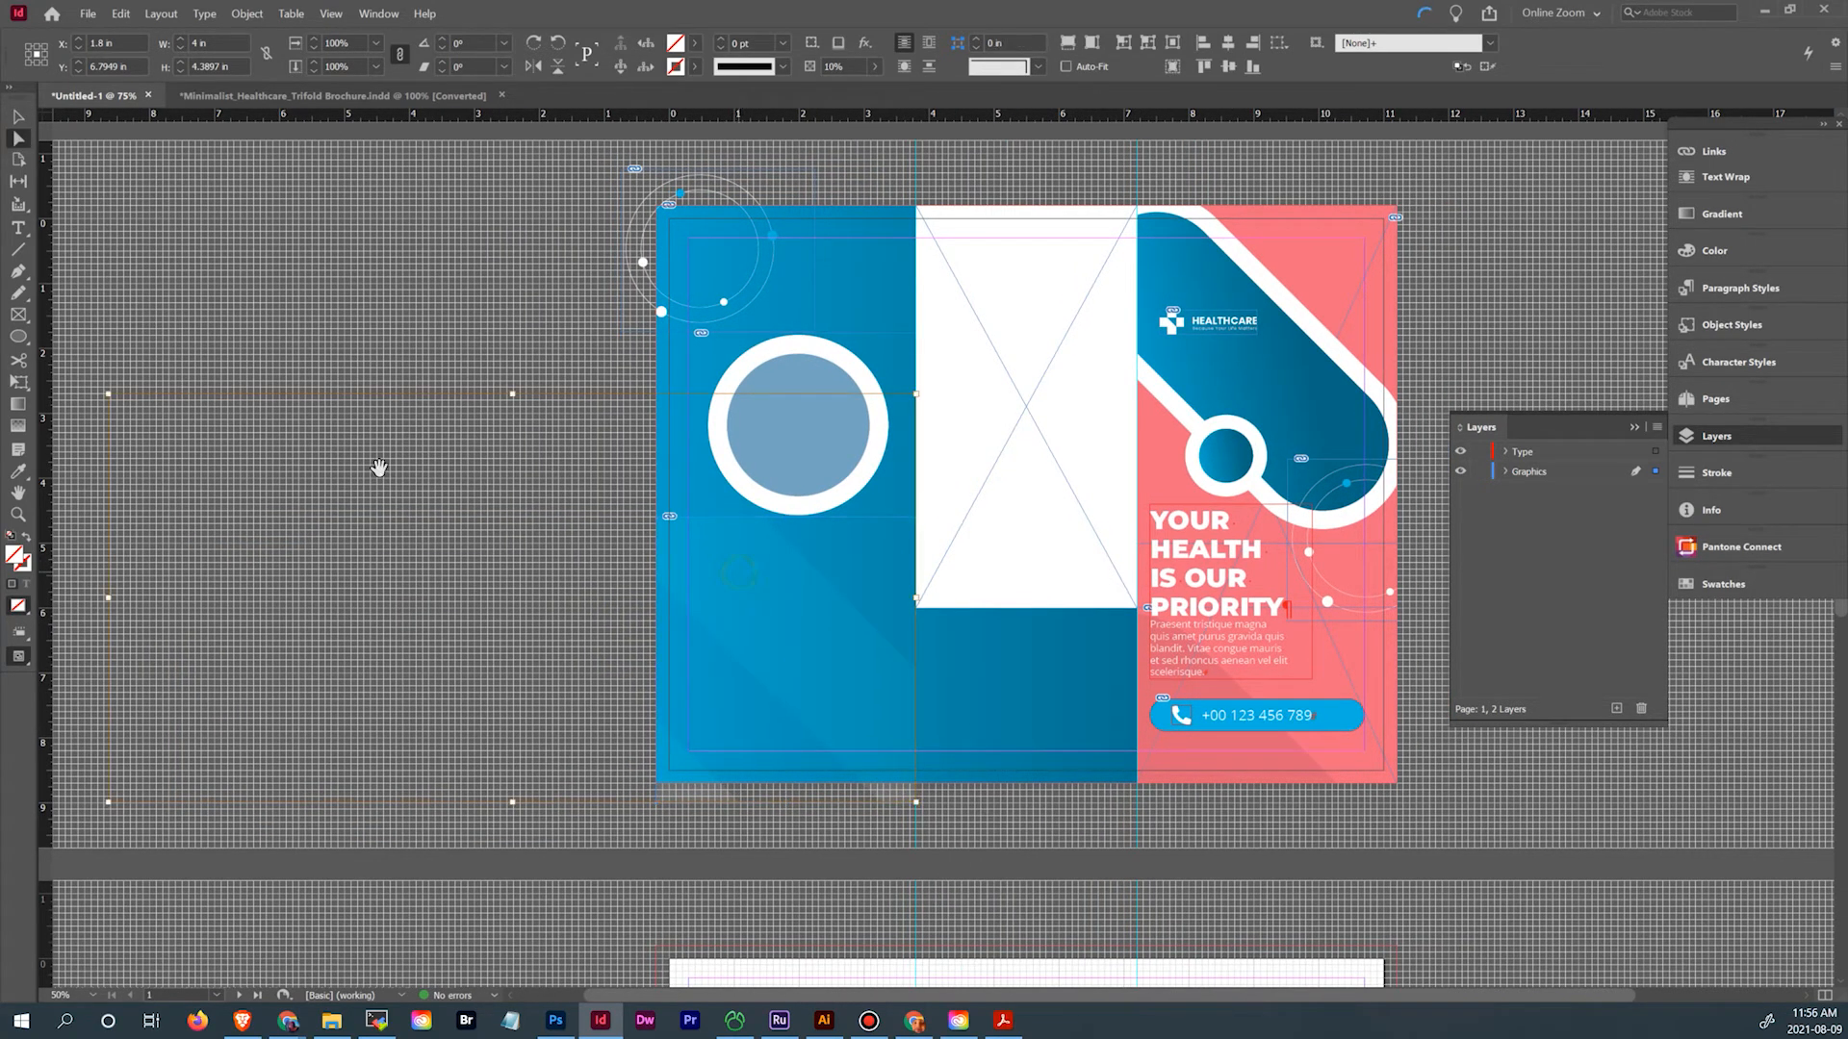
left_click_drag(108, 393, 344, 569)
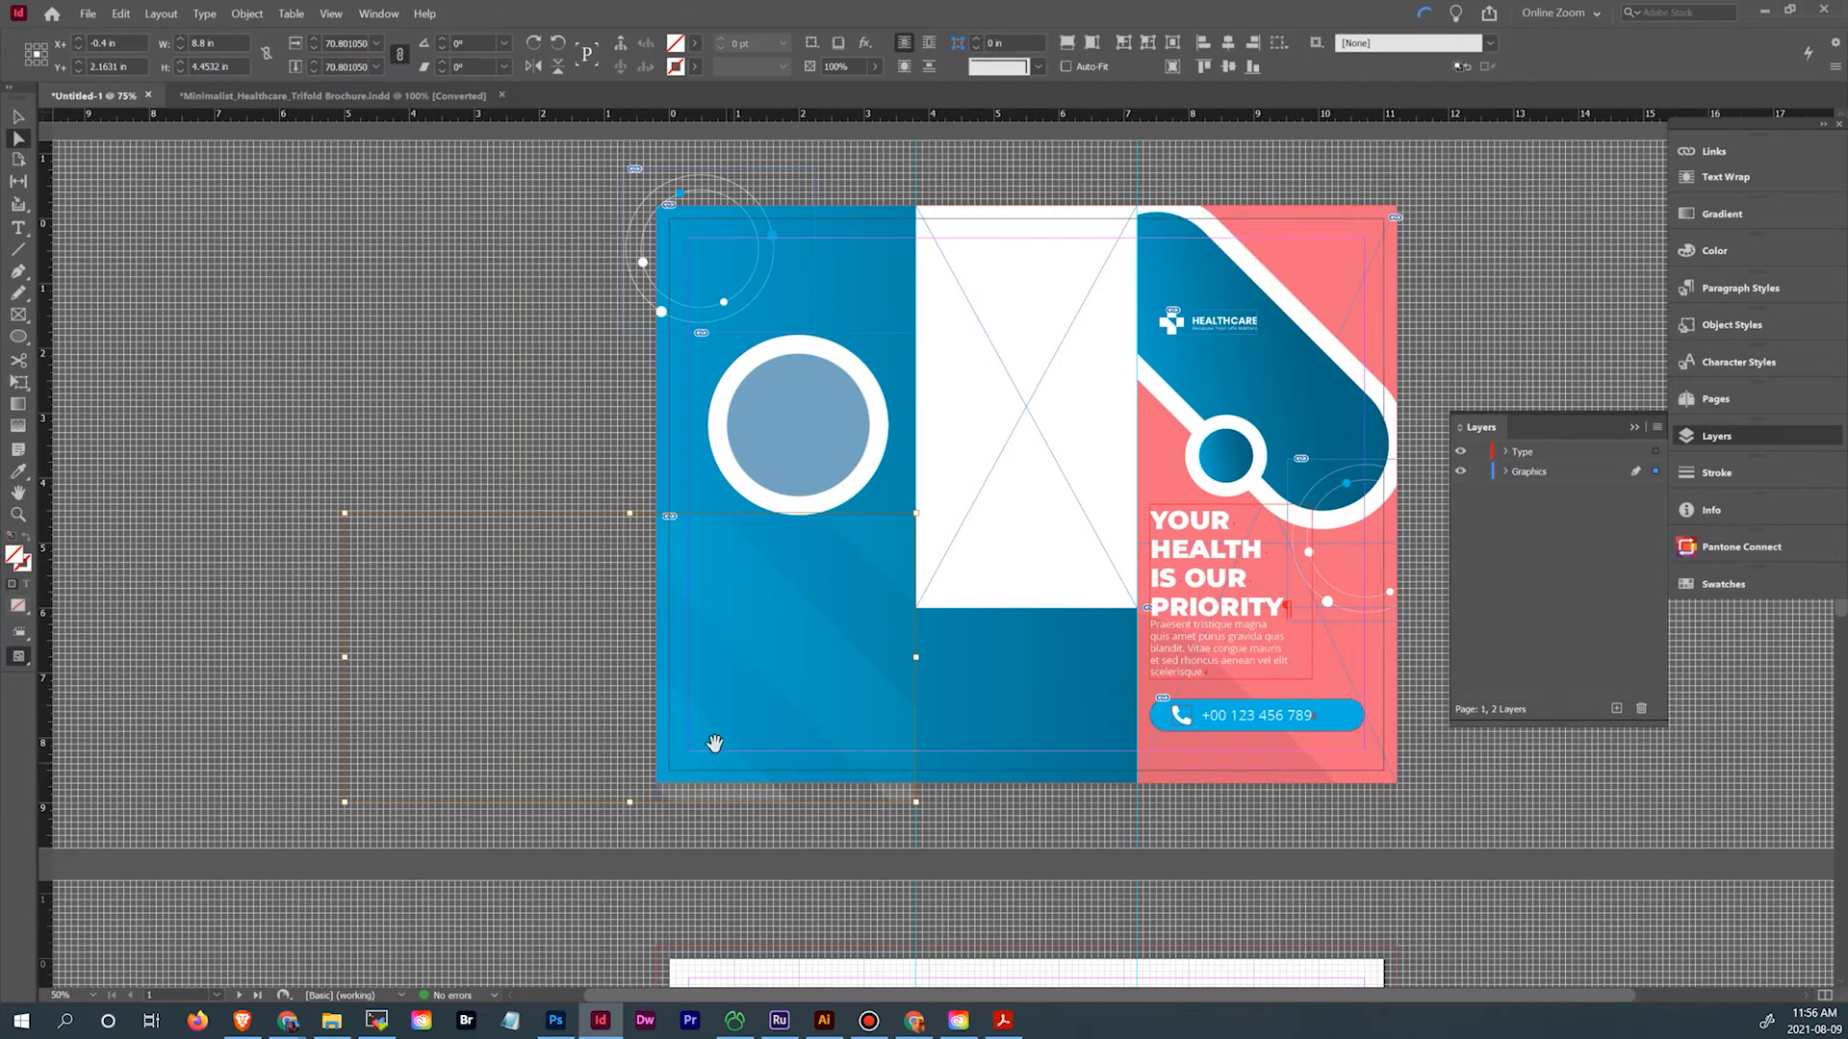
mouse_move(345, 802)
left_mouse_down()
mouse_move(458, 742)
mouse_move(355, 796)
left_mouse_up()
mouse_move(844, 680)
left_mouse_down()
mouse_move(879, 680)
mouse_move(863, 680)
left_mouse_up()
key("shift+Right")
key("shift+Right")
key("shift+Right")
key("shift+Right")
key("shift+Right")
key("shift+Right")
key("shift+Right")
key("shift+Right")
key("shift+Right")
key("shift+Right")
key("shift+Right")
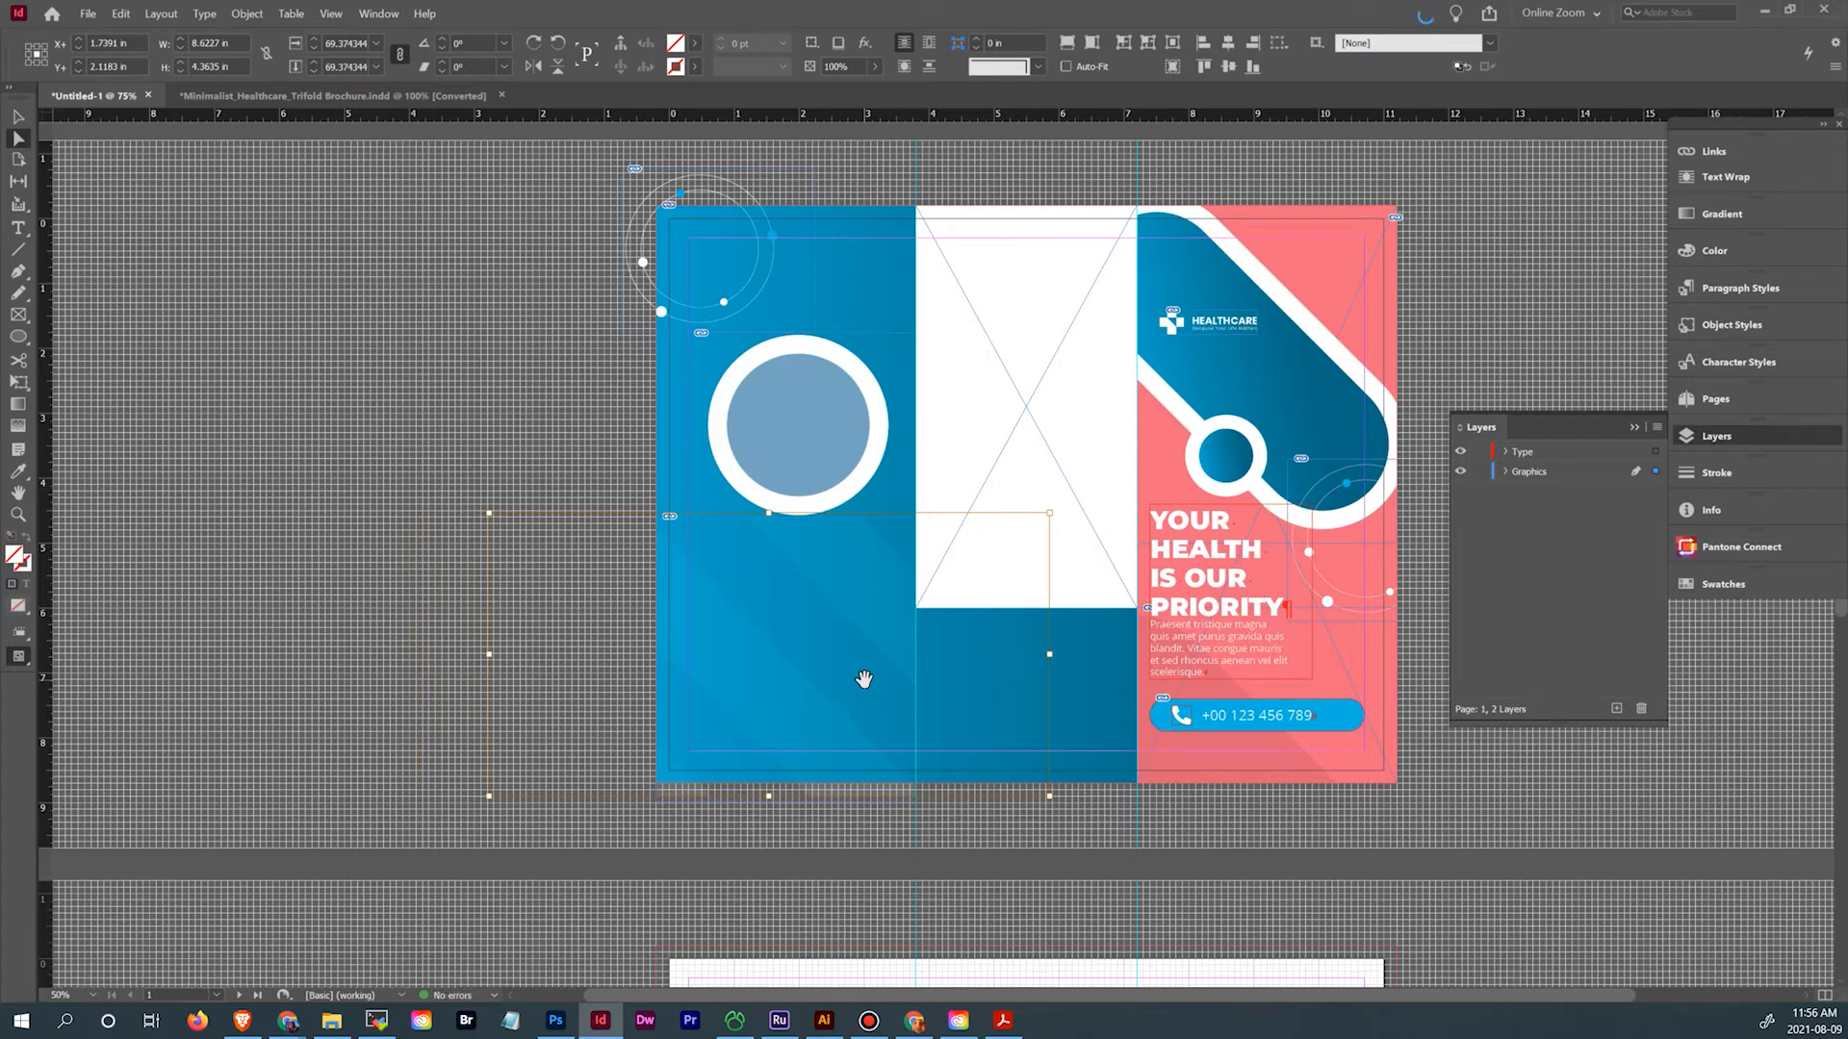
Check the stripes in the Minimalist_Healthcare_Trifold Brochure document and turn on Auto-Fit for the left panel's stripes frame in Untitled-1
left_click(337, 94)
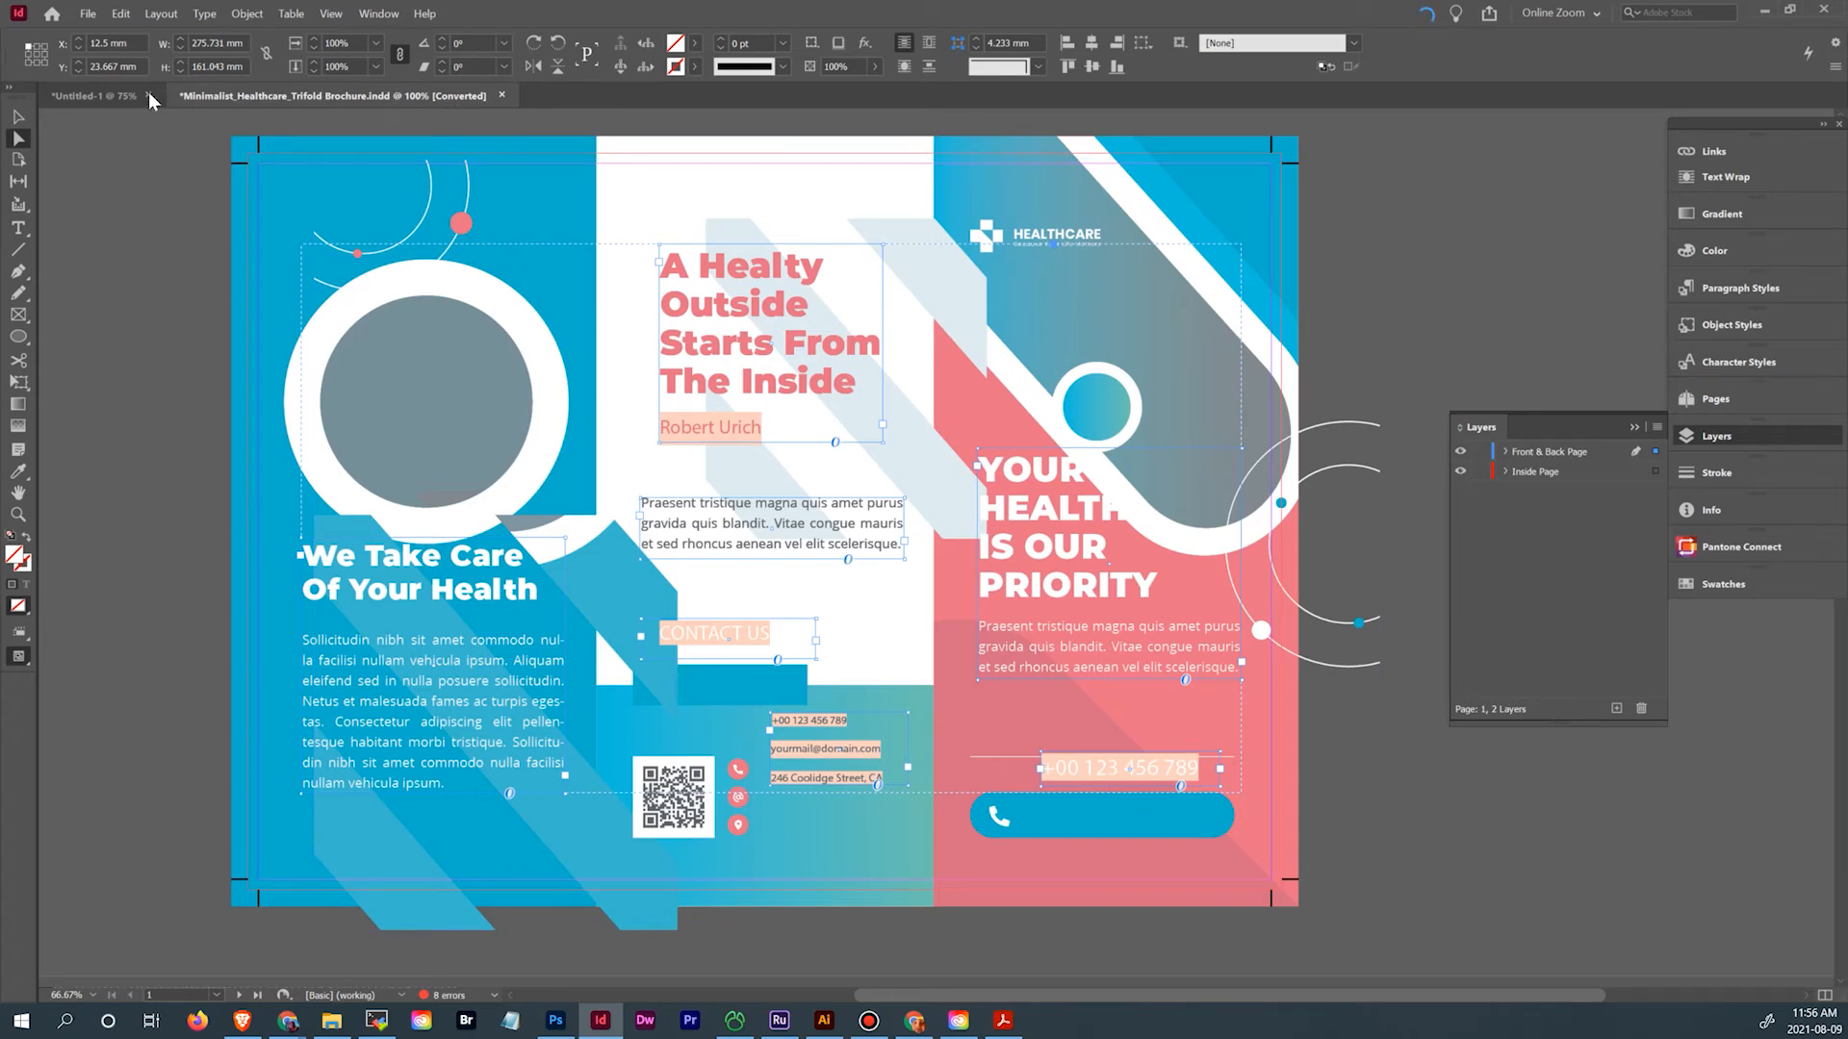
left_click(115, 96)
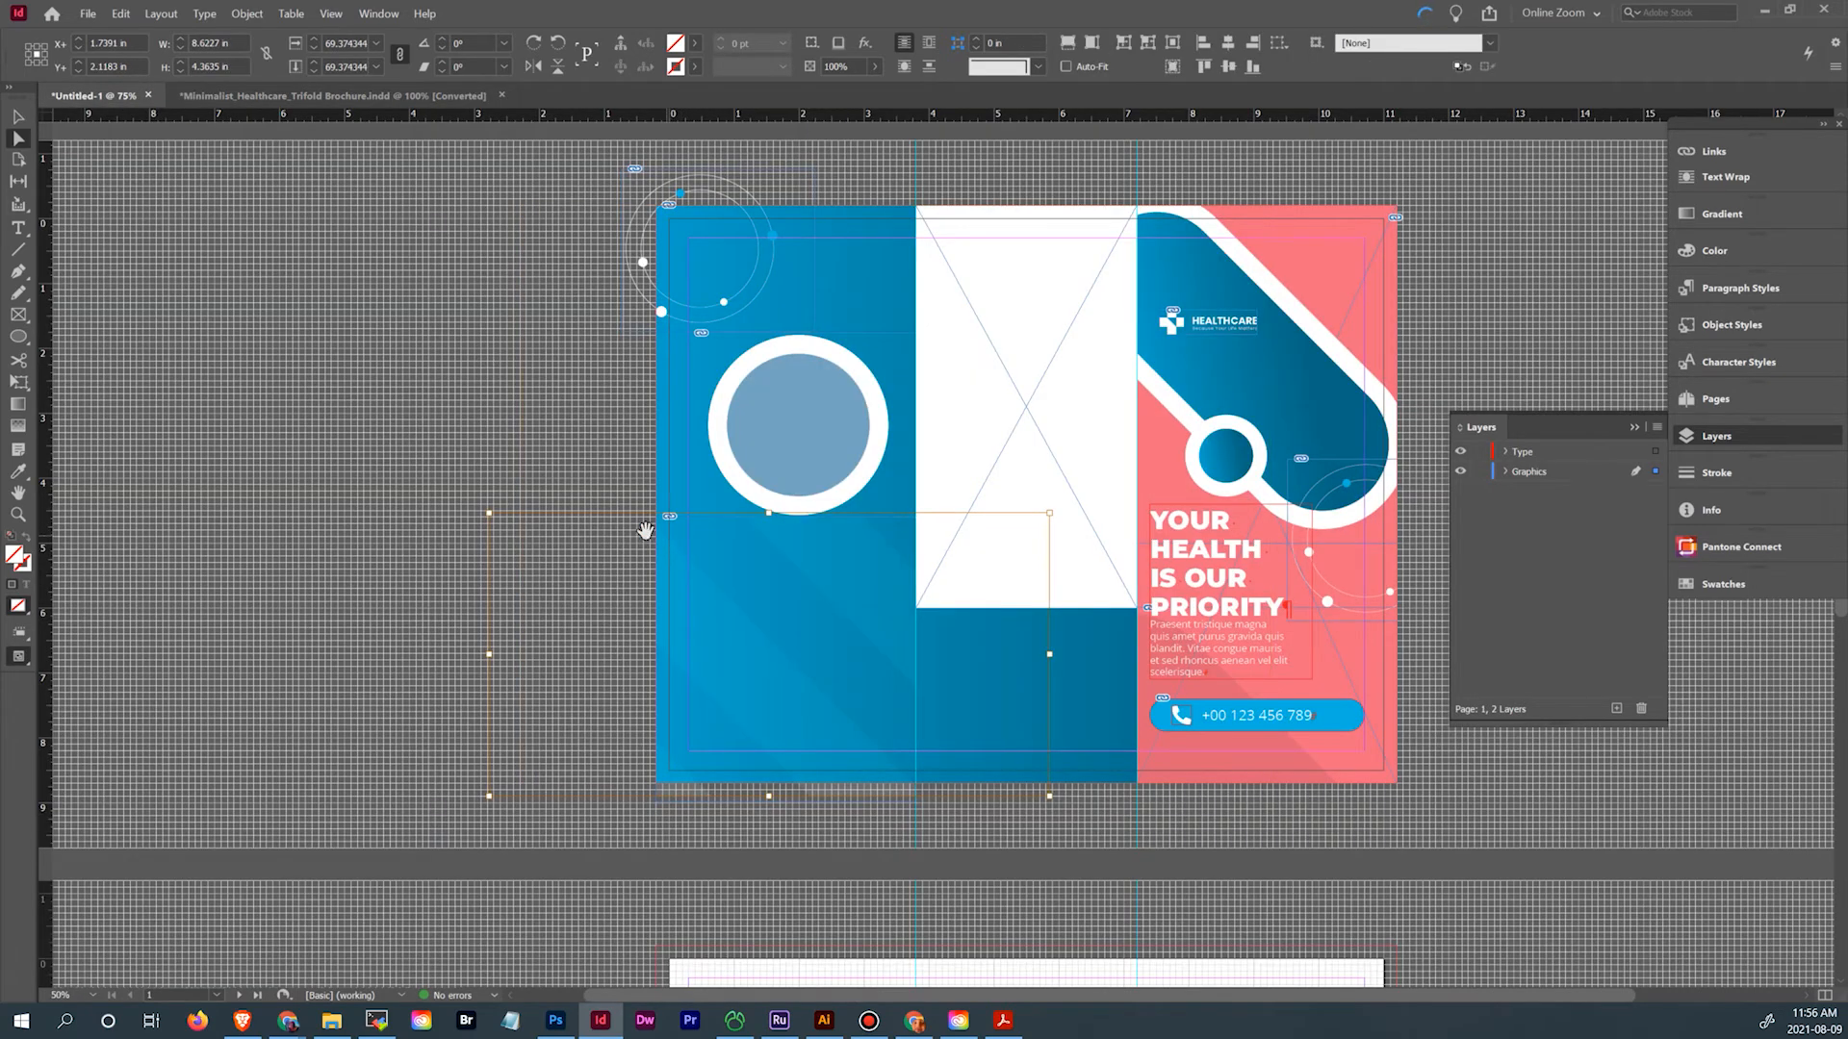
left_click(19, 117)
left_click(629, 497)
left_click(835, 583)
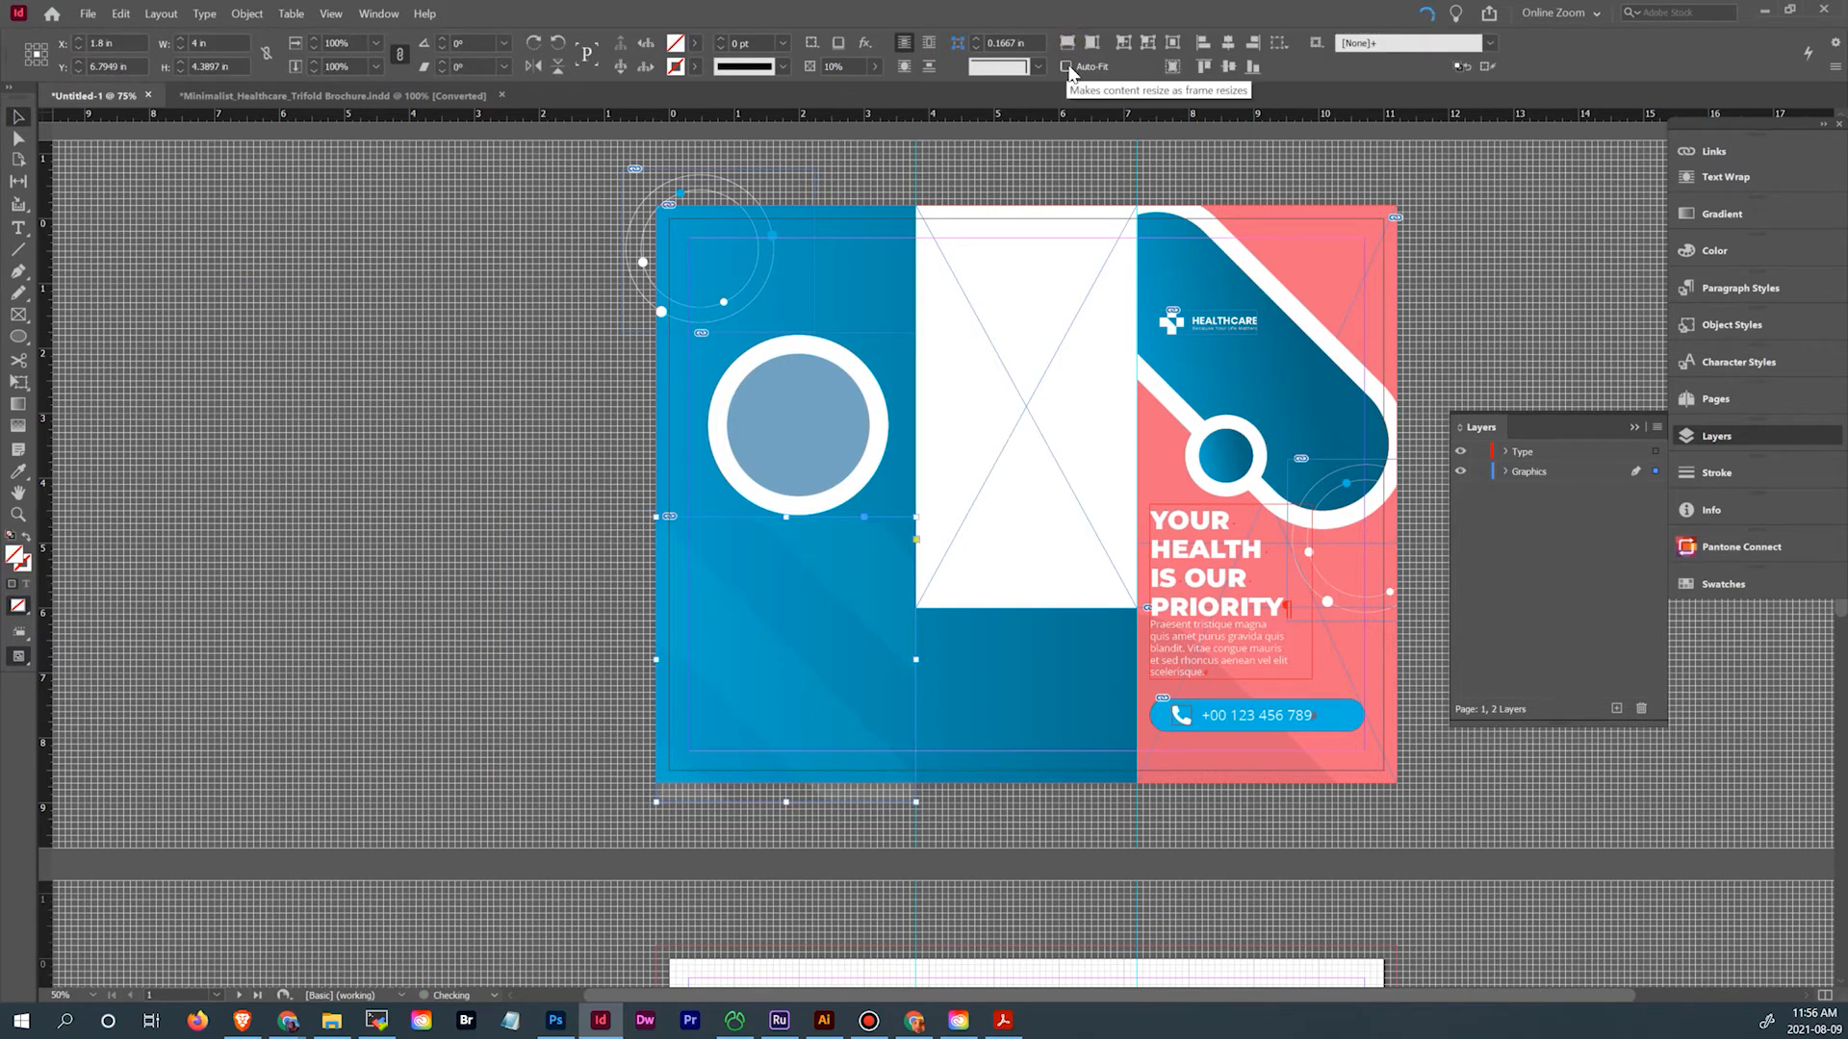
left_click(1067, 68)
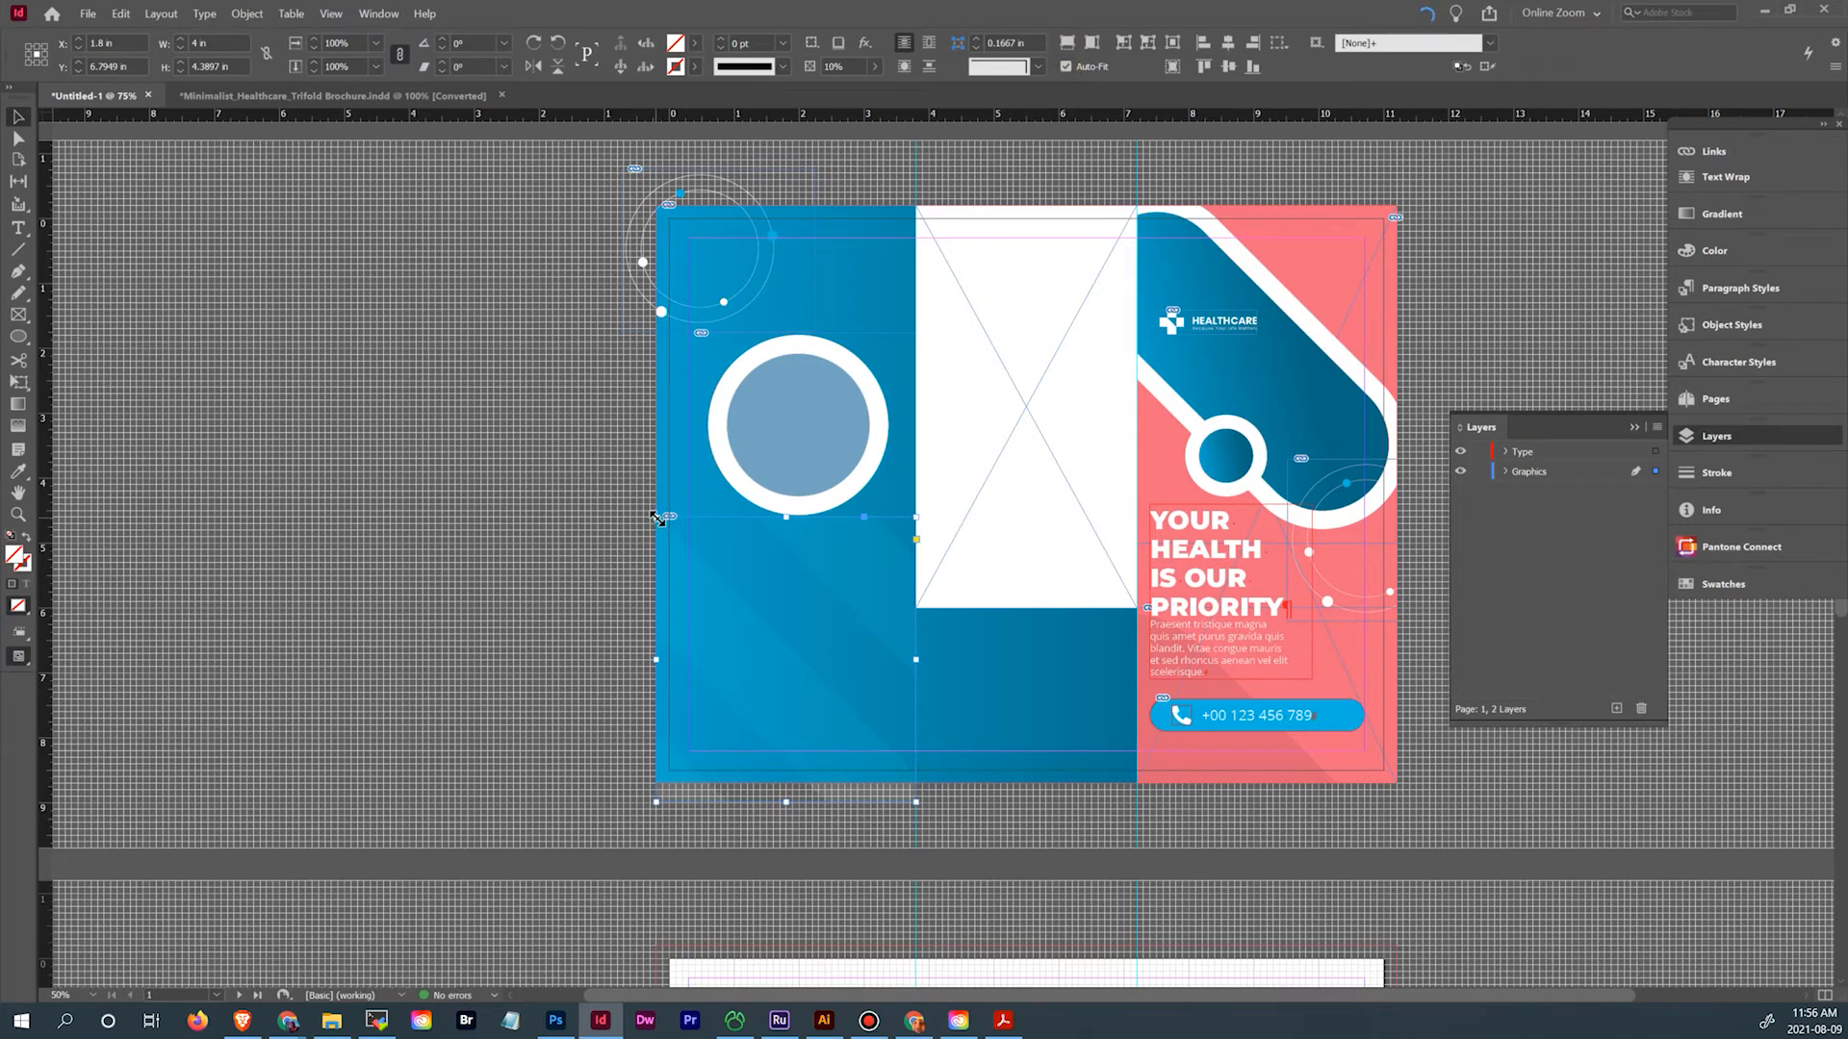
Raise the top edge of the left panel's stripes frame over the circle's lower part, making it about 4.9 in high
left_click_drag(780, 522, 794, 472)
left_click(763, 824)
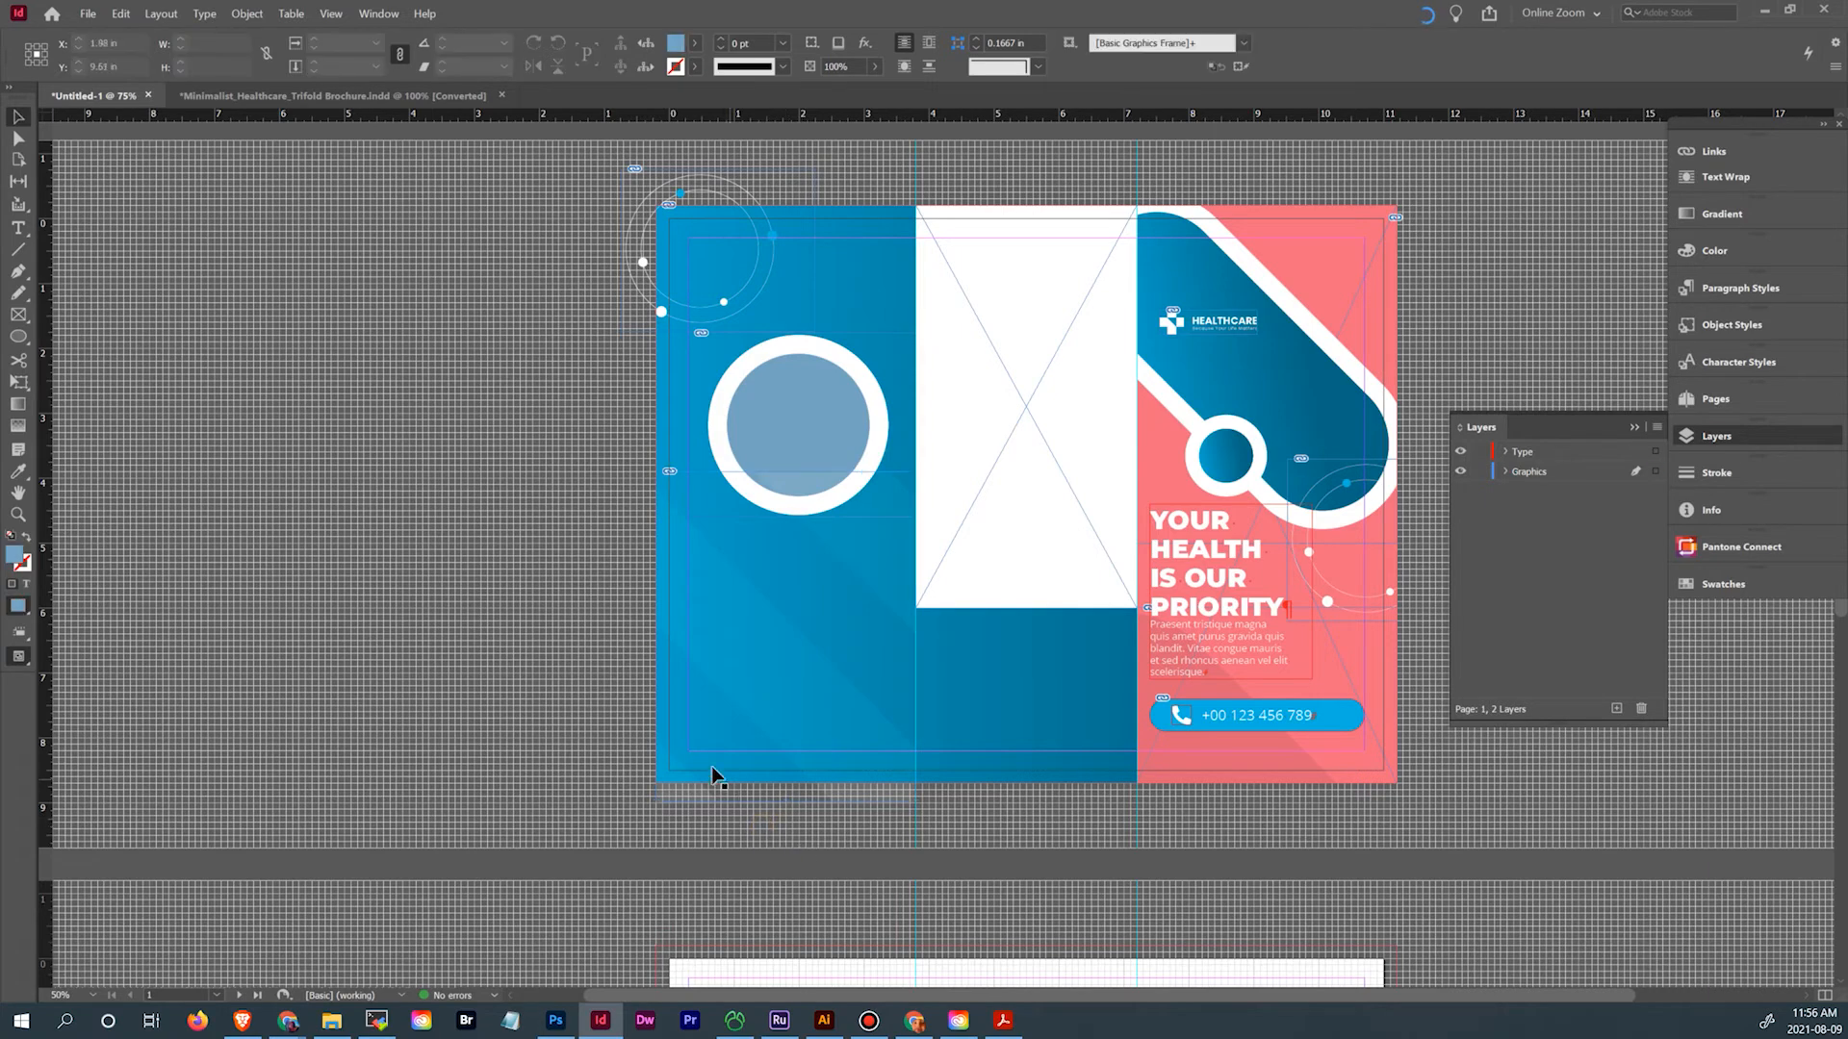
scroll(924, 823, "right", 3)
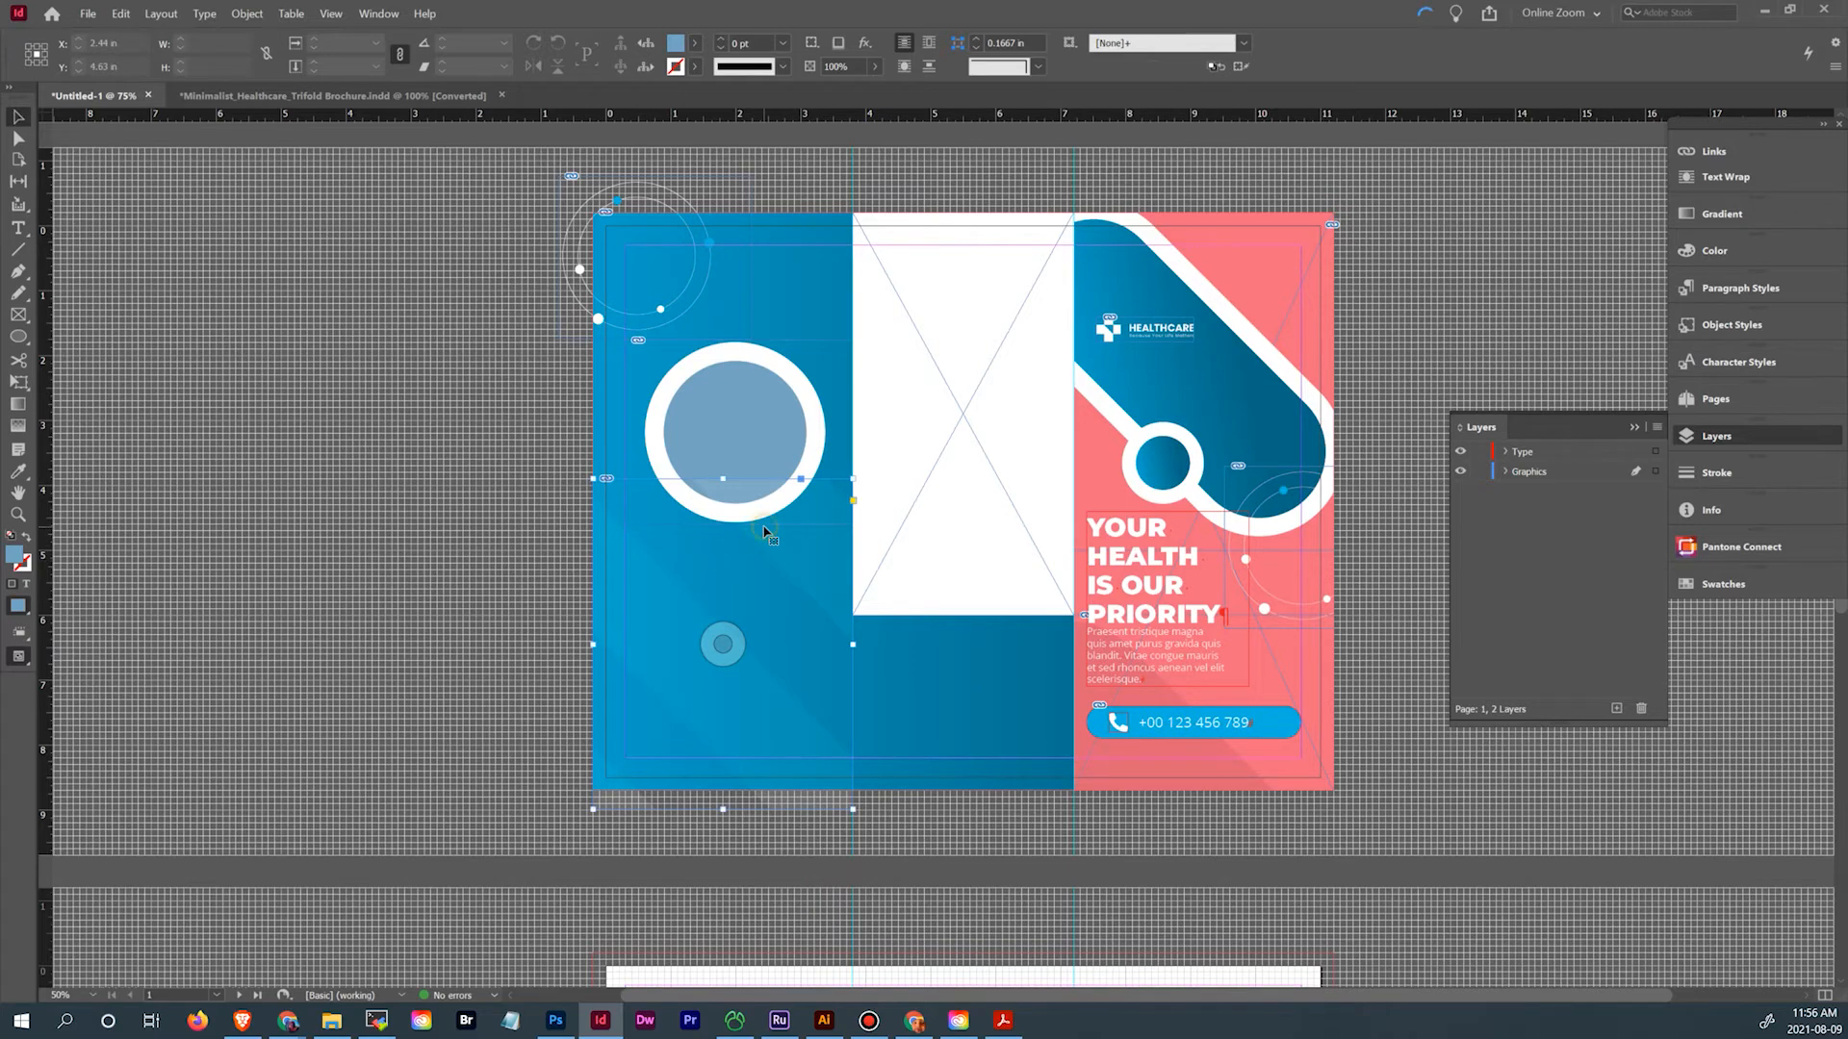
left_click(717, 515)
left_click_drag(721, 478, 721, 493)
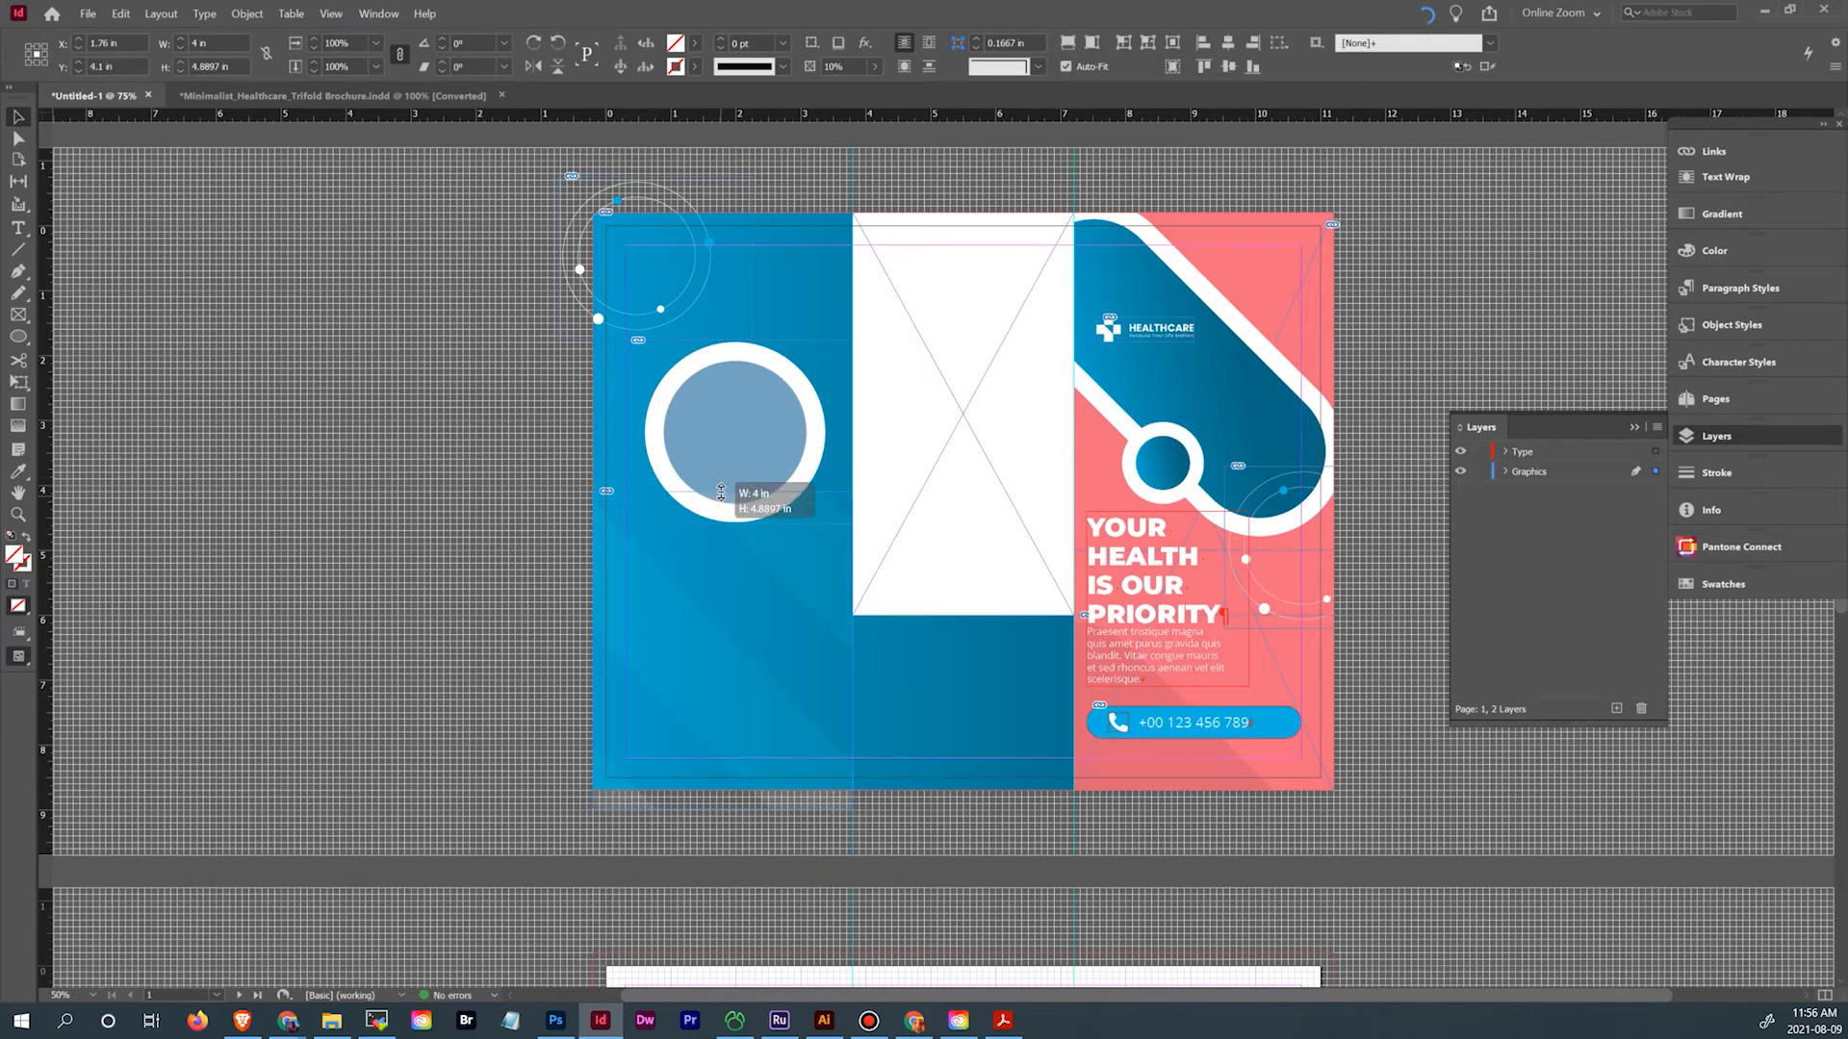
left_click(438, 496)
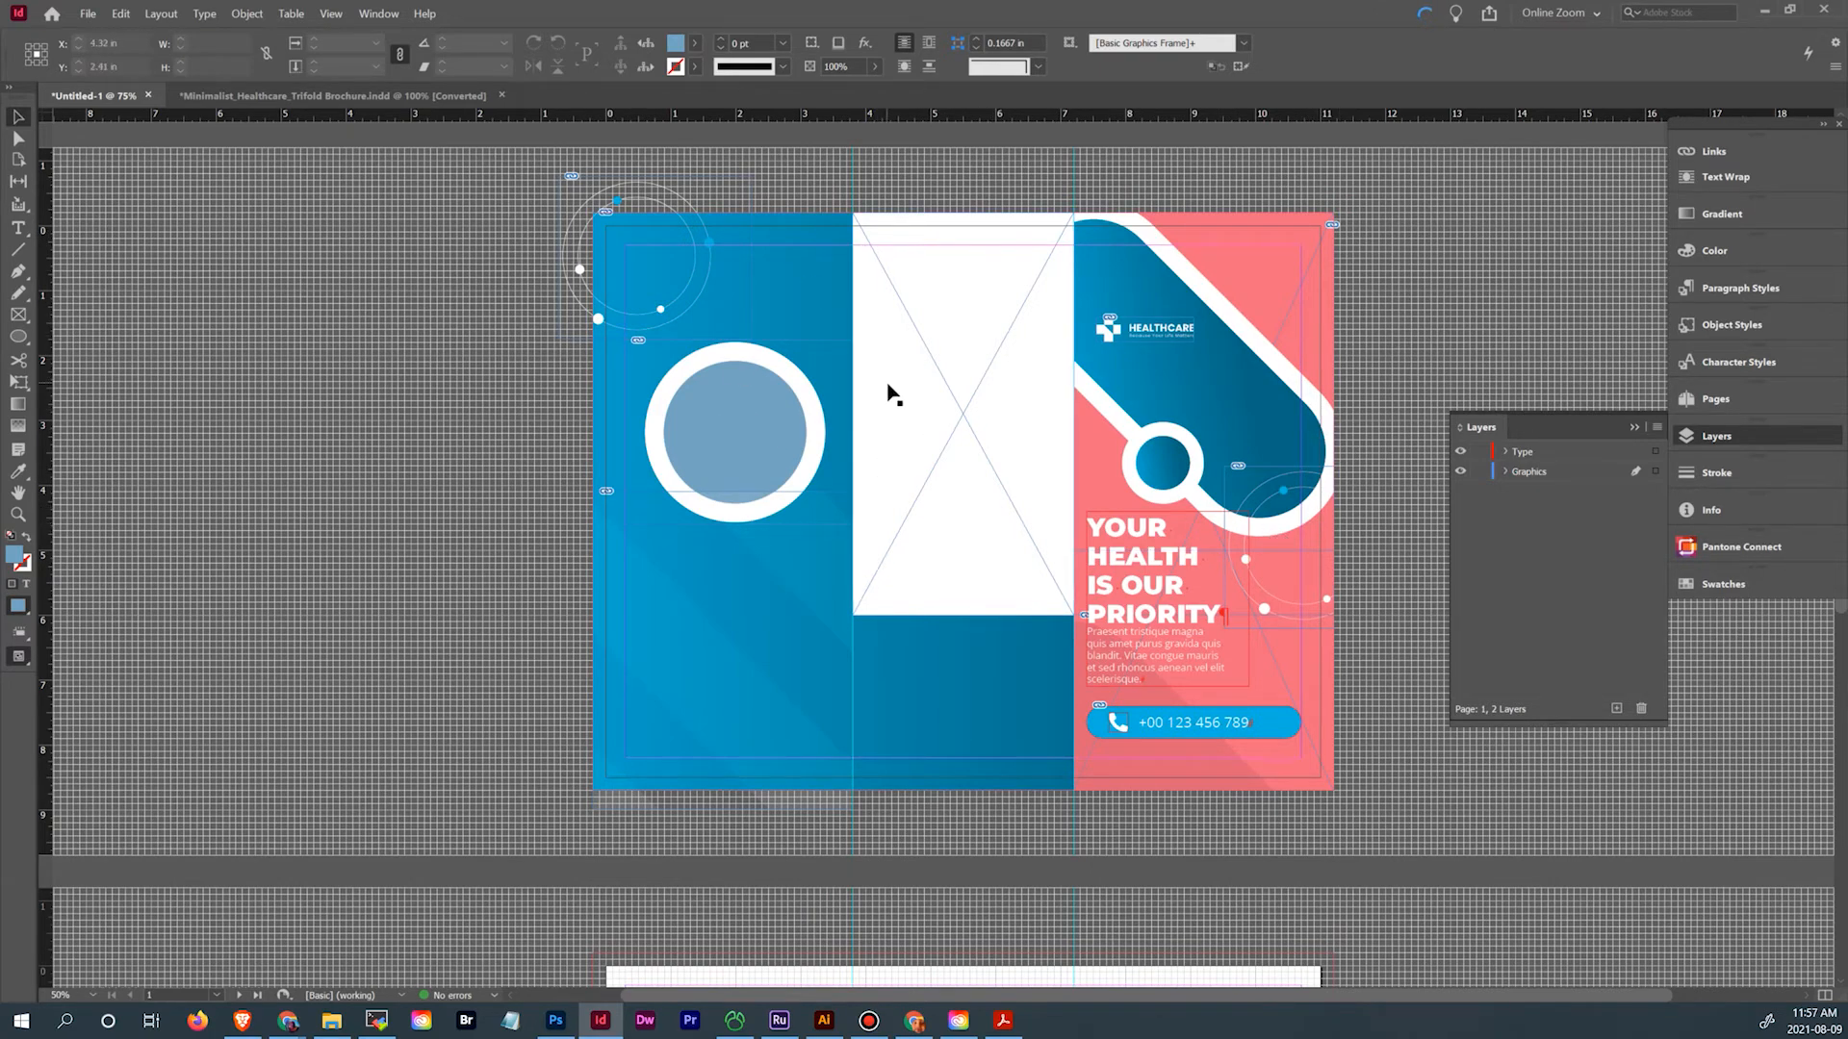
Draw a frame about 2.9 by 4.7 in on the middle panel and place page 7 of background graphics.ai, the blue stripes, on the page
left_click(18, 314)
left_click_drag(872, 246, 1055, 549)
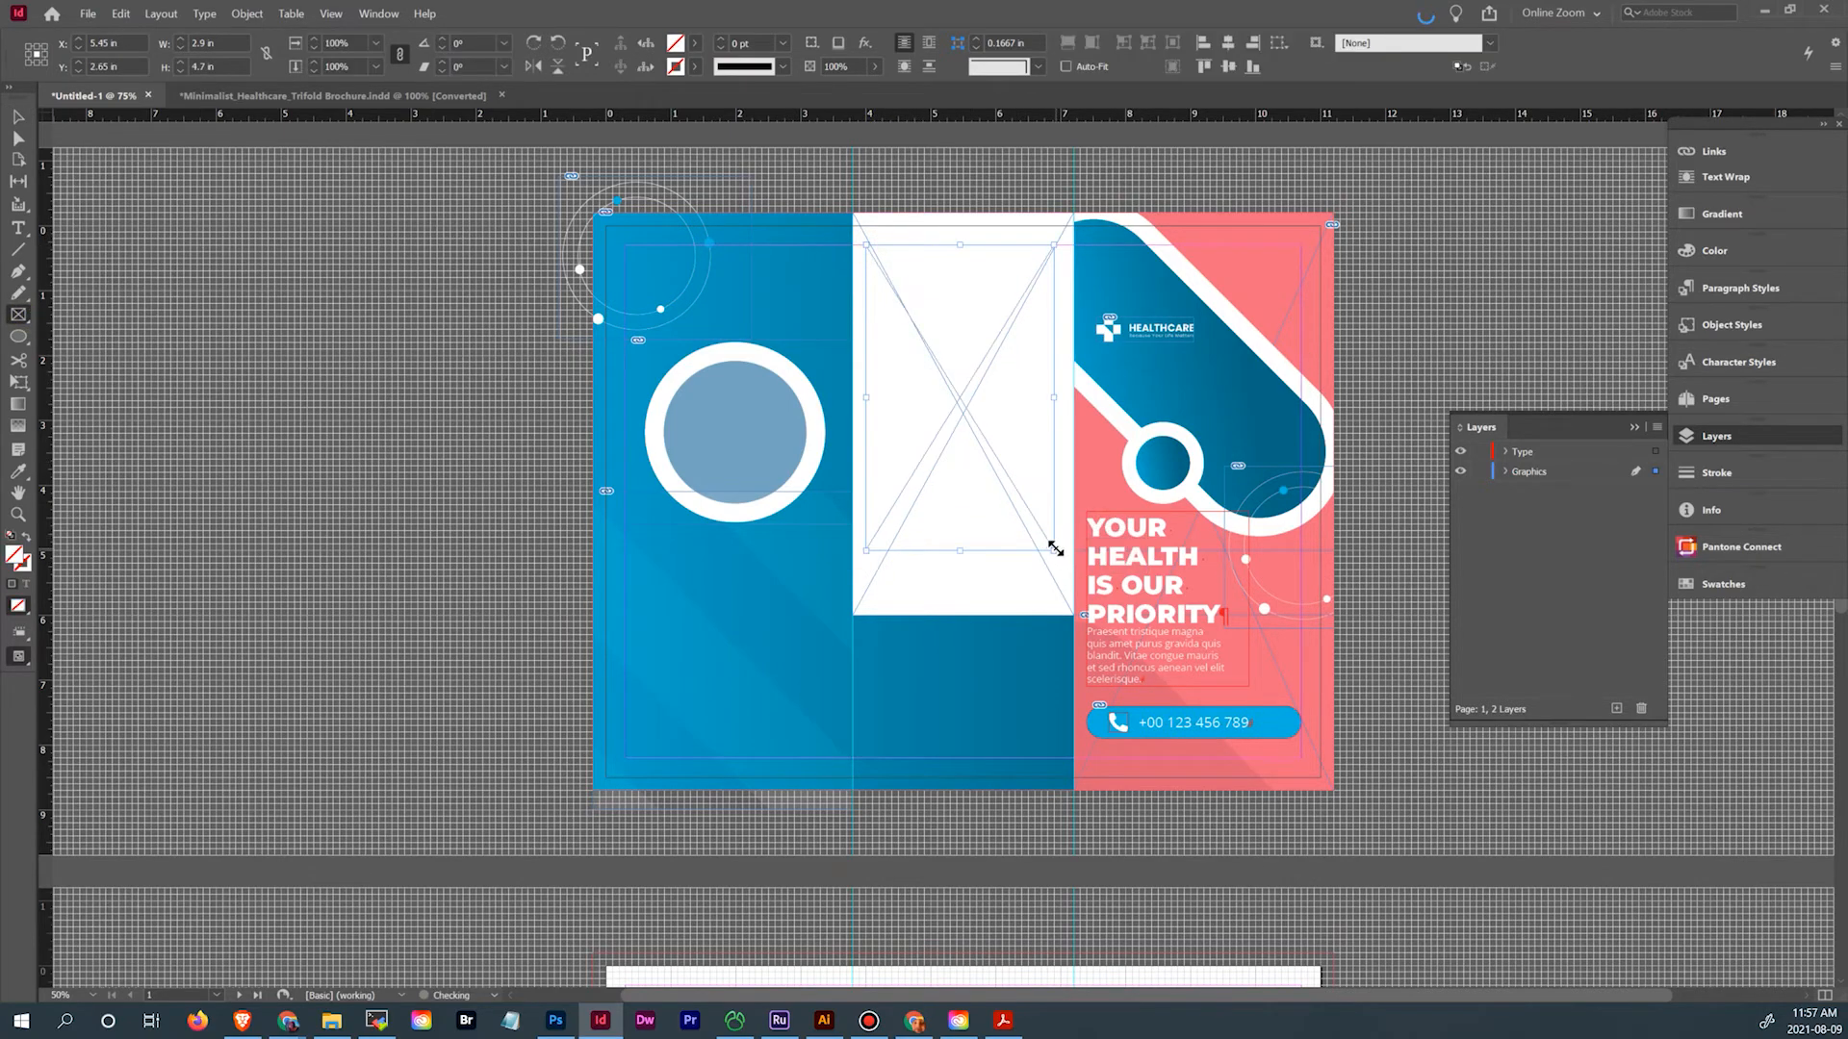
key("ctrl+d")
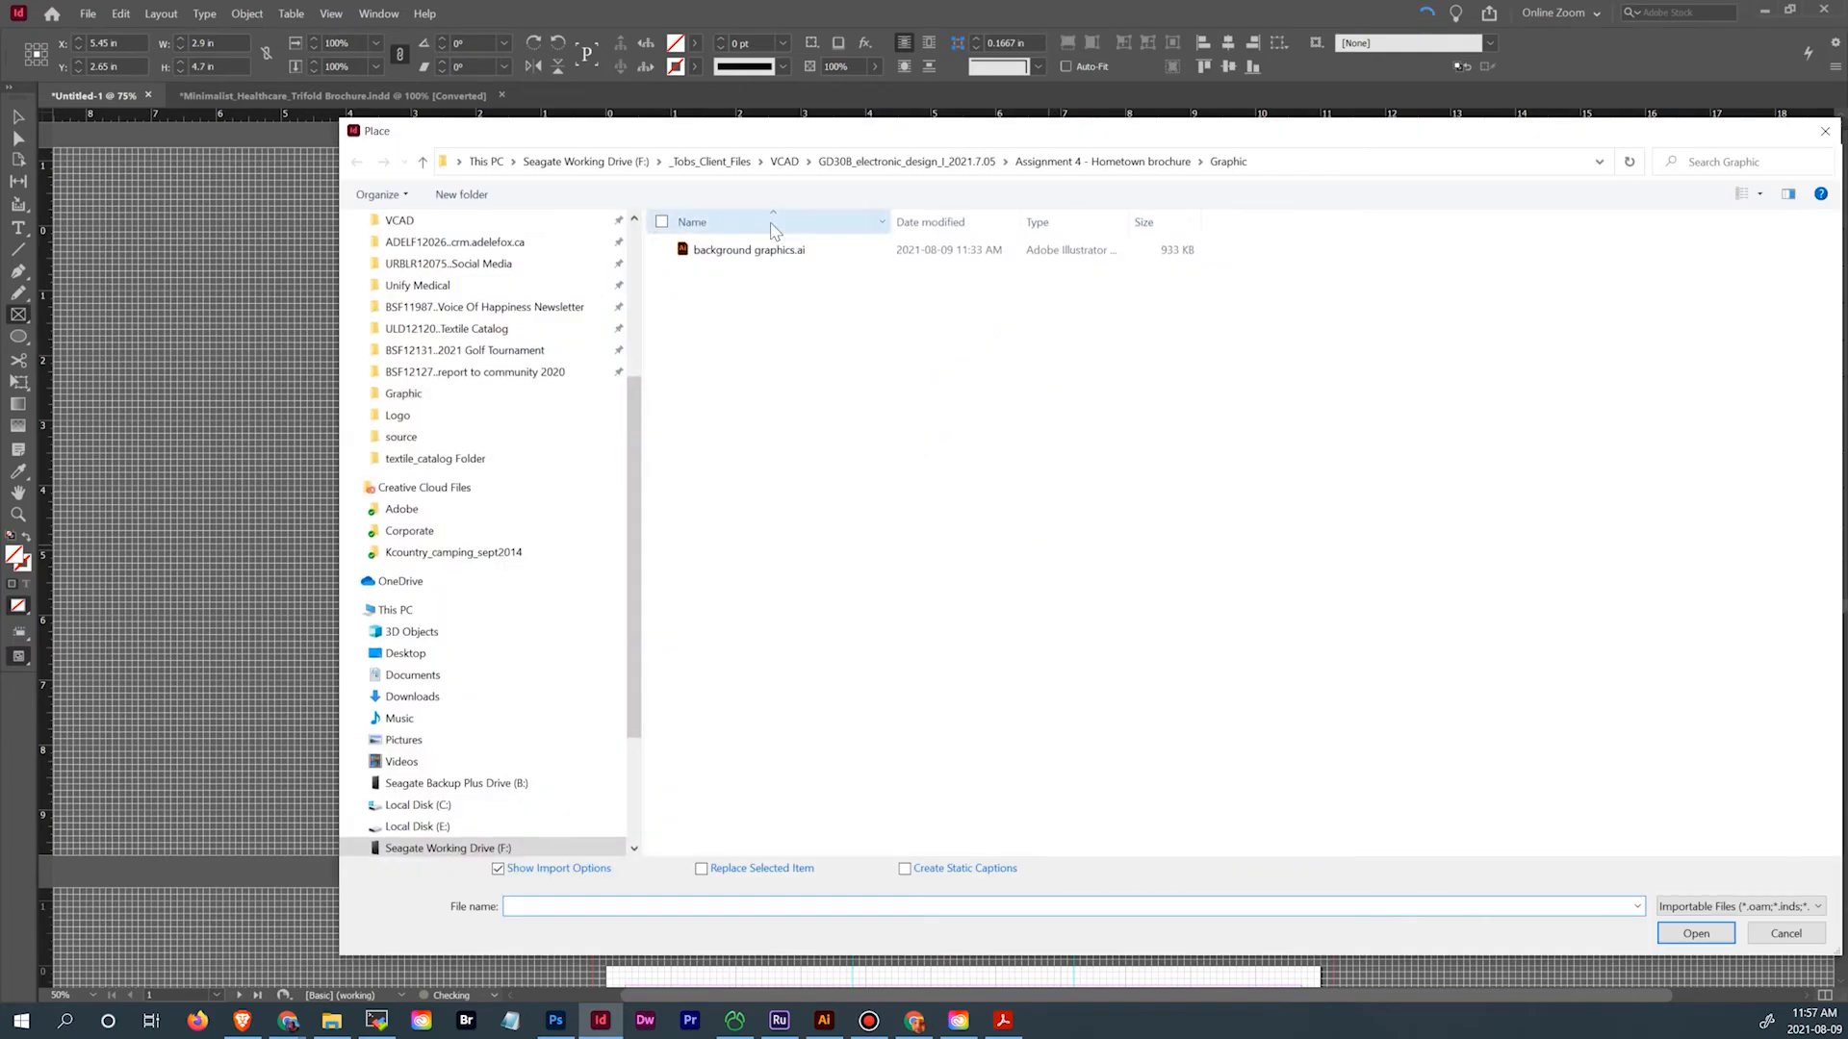
double_click(758, 248)
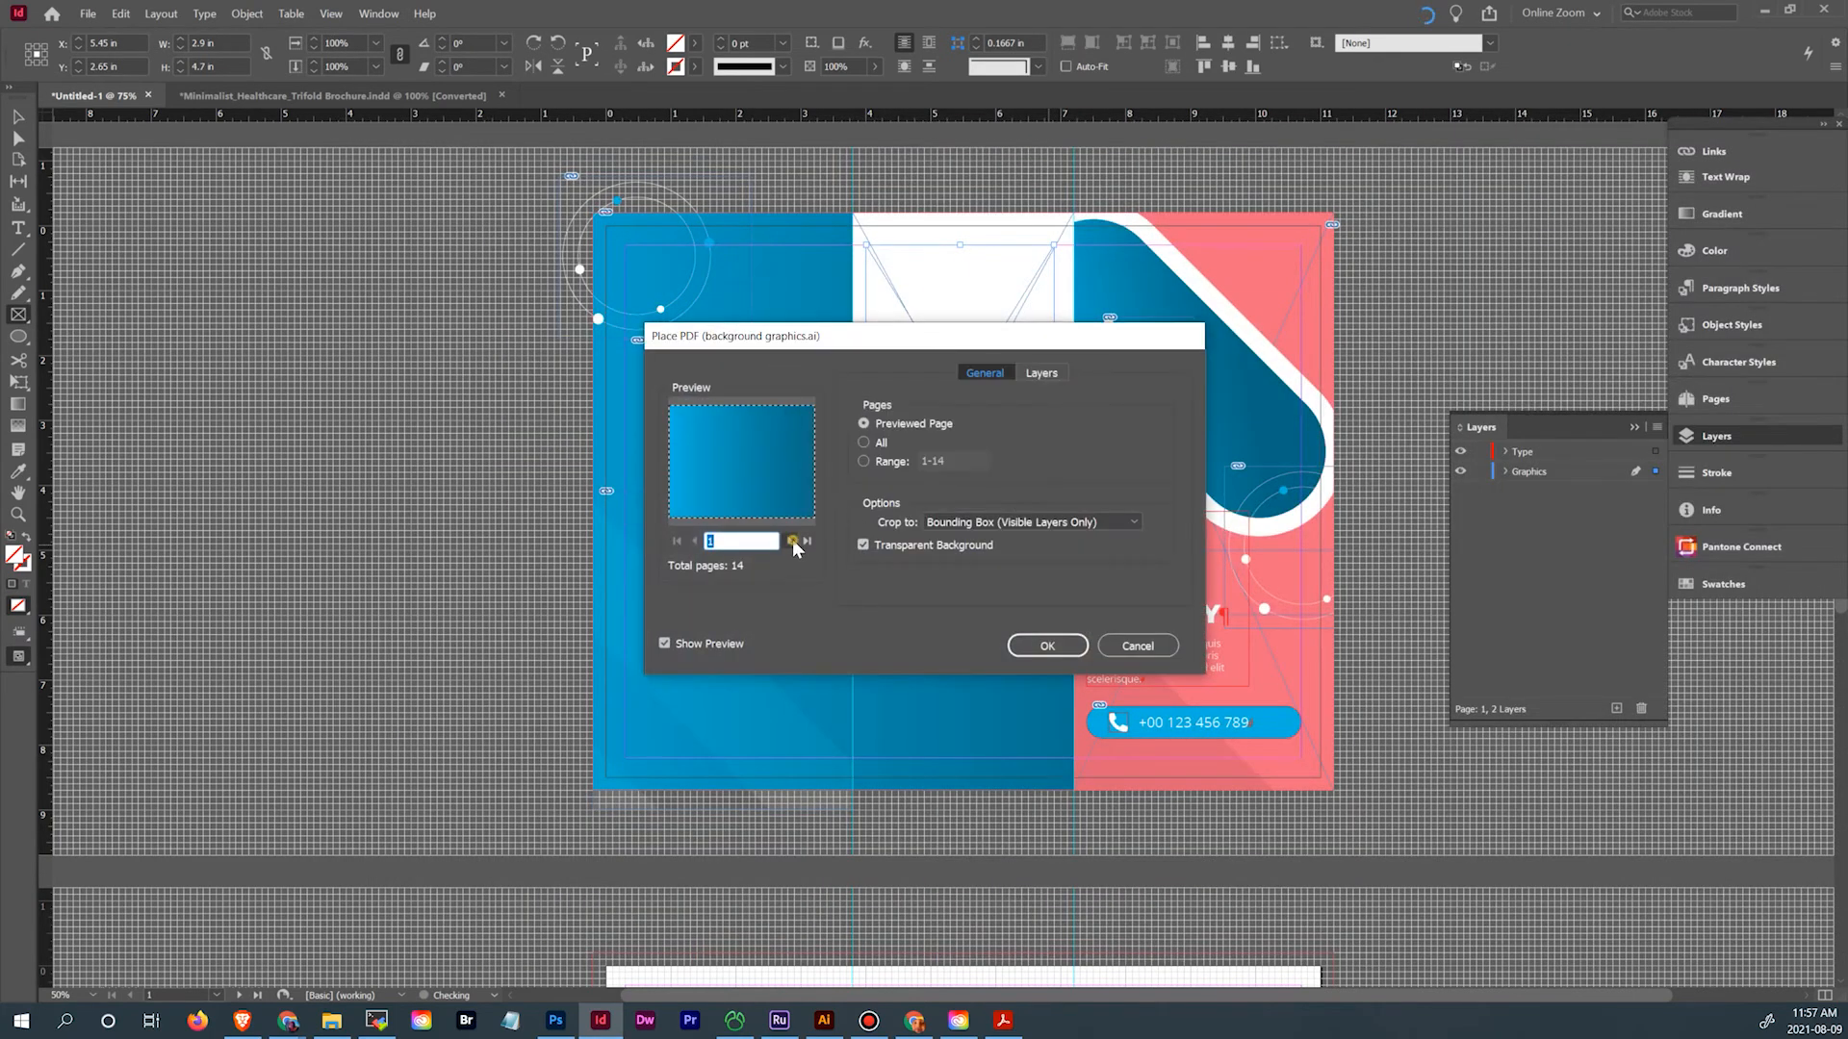
left_click(793, 541)
left_click(793, 541)
left_click(793, 541)
left_click(793, 541)
left_click(793, 541)
left_click(793, 541)
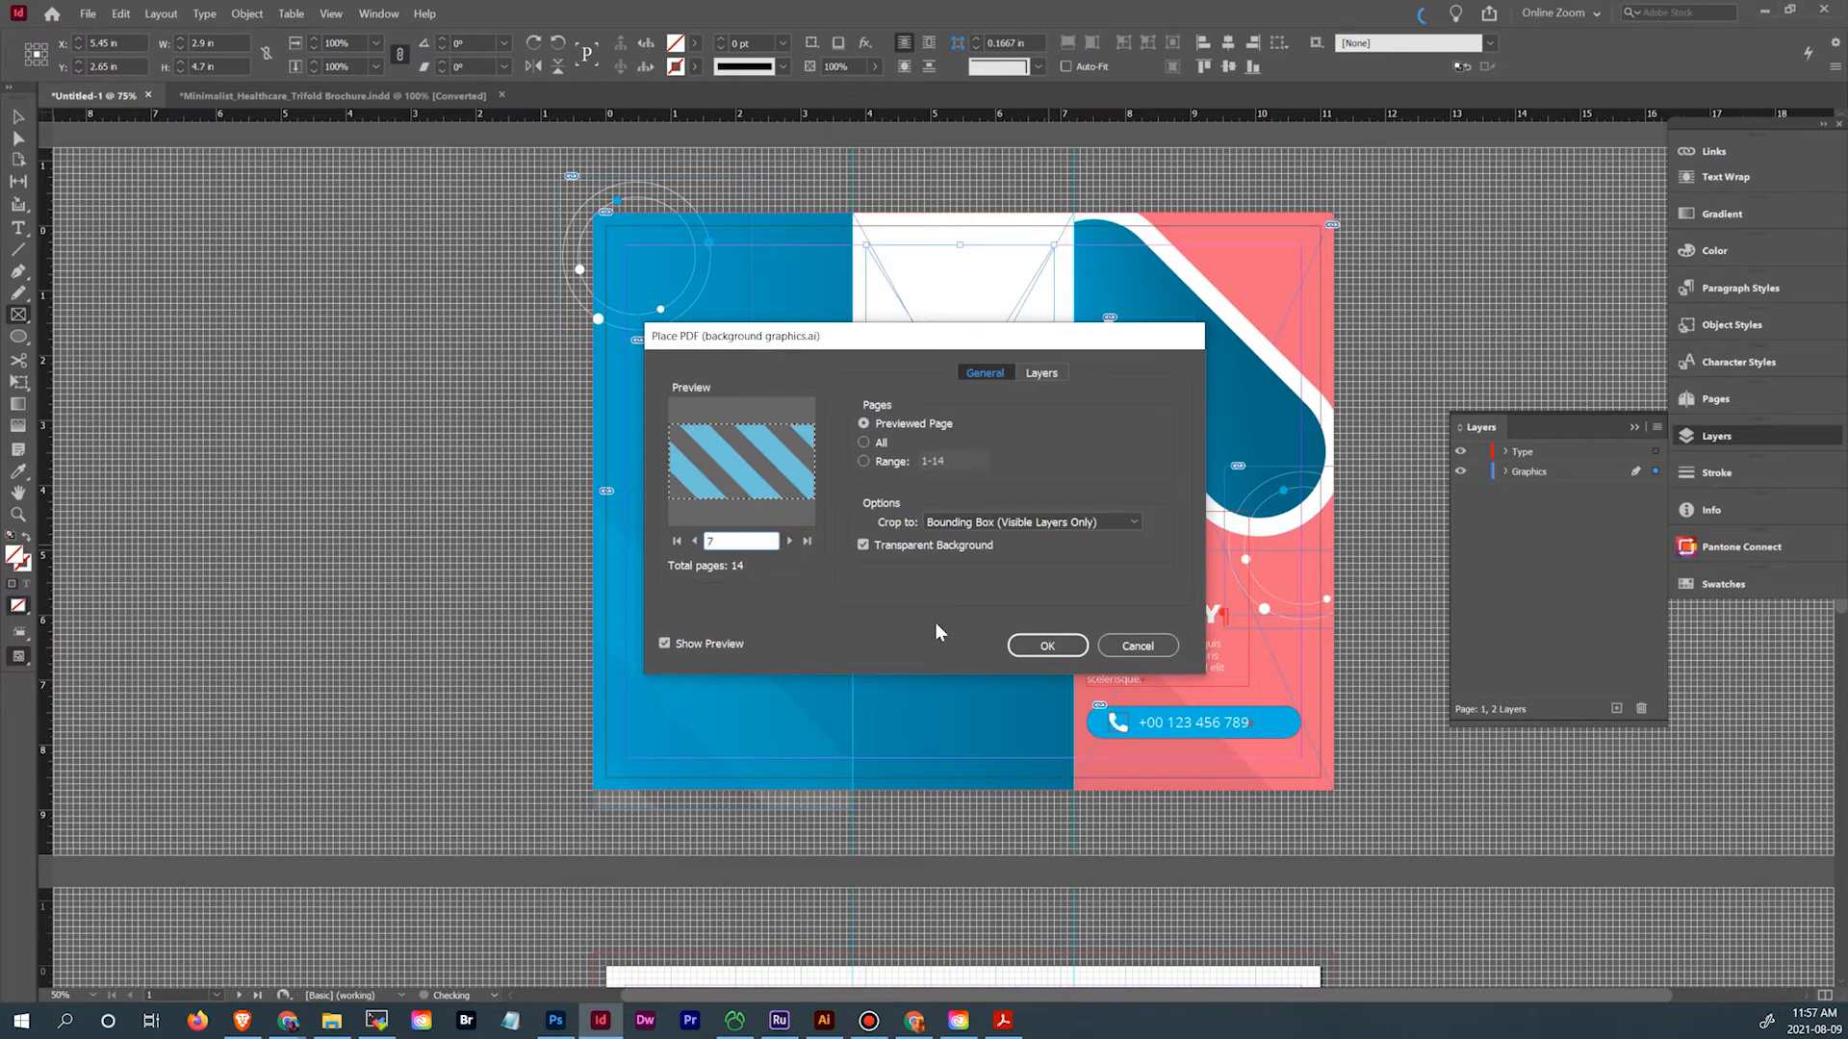
left_click(1047, 645)
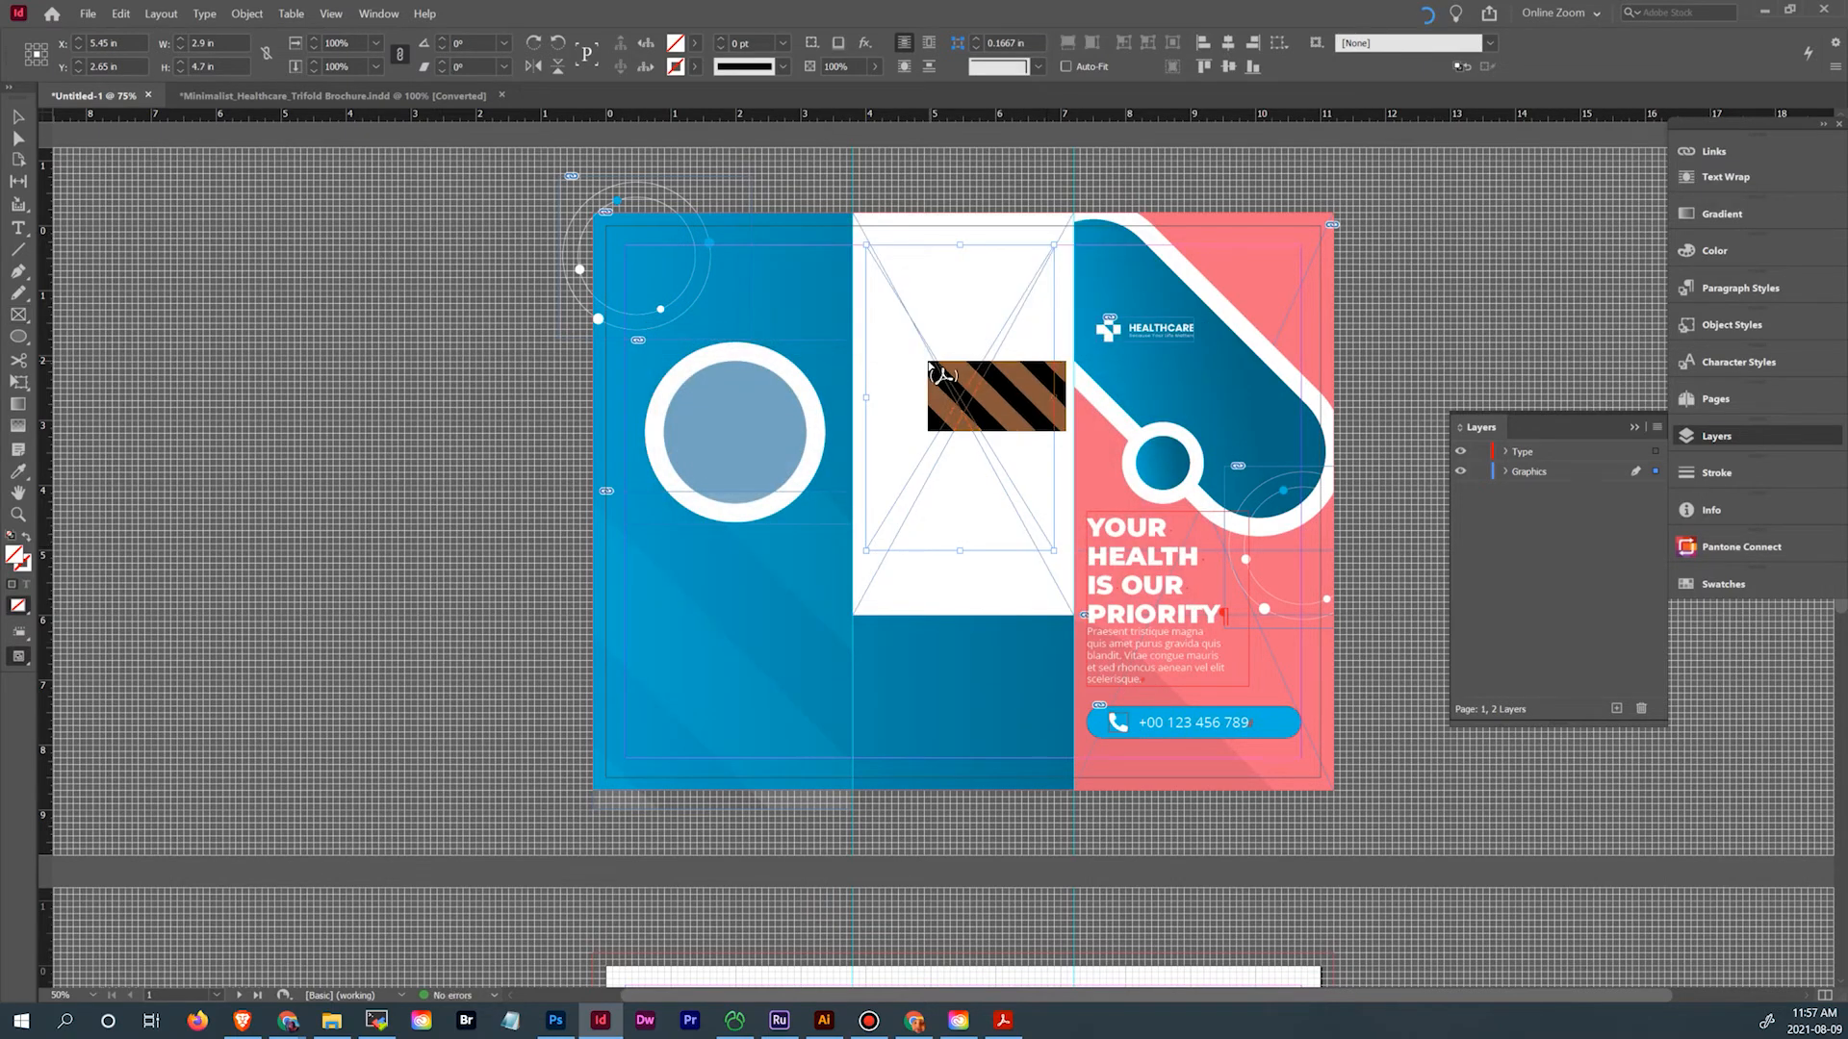
left_click(333, 316)
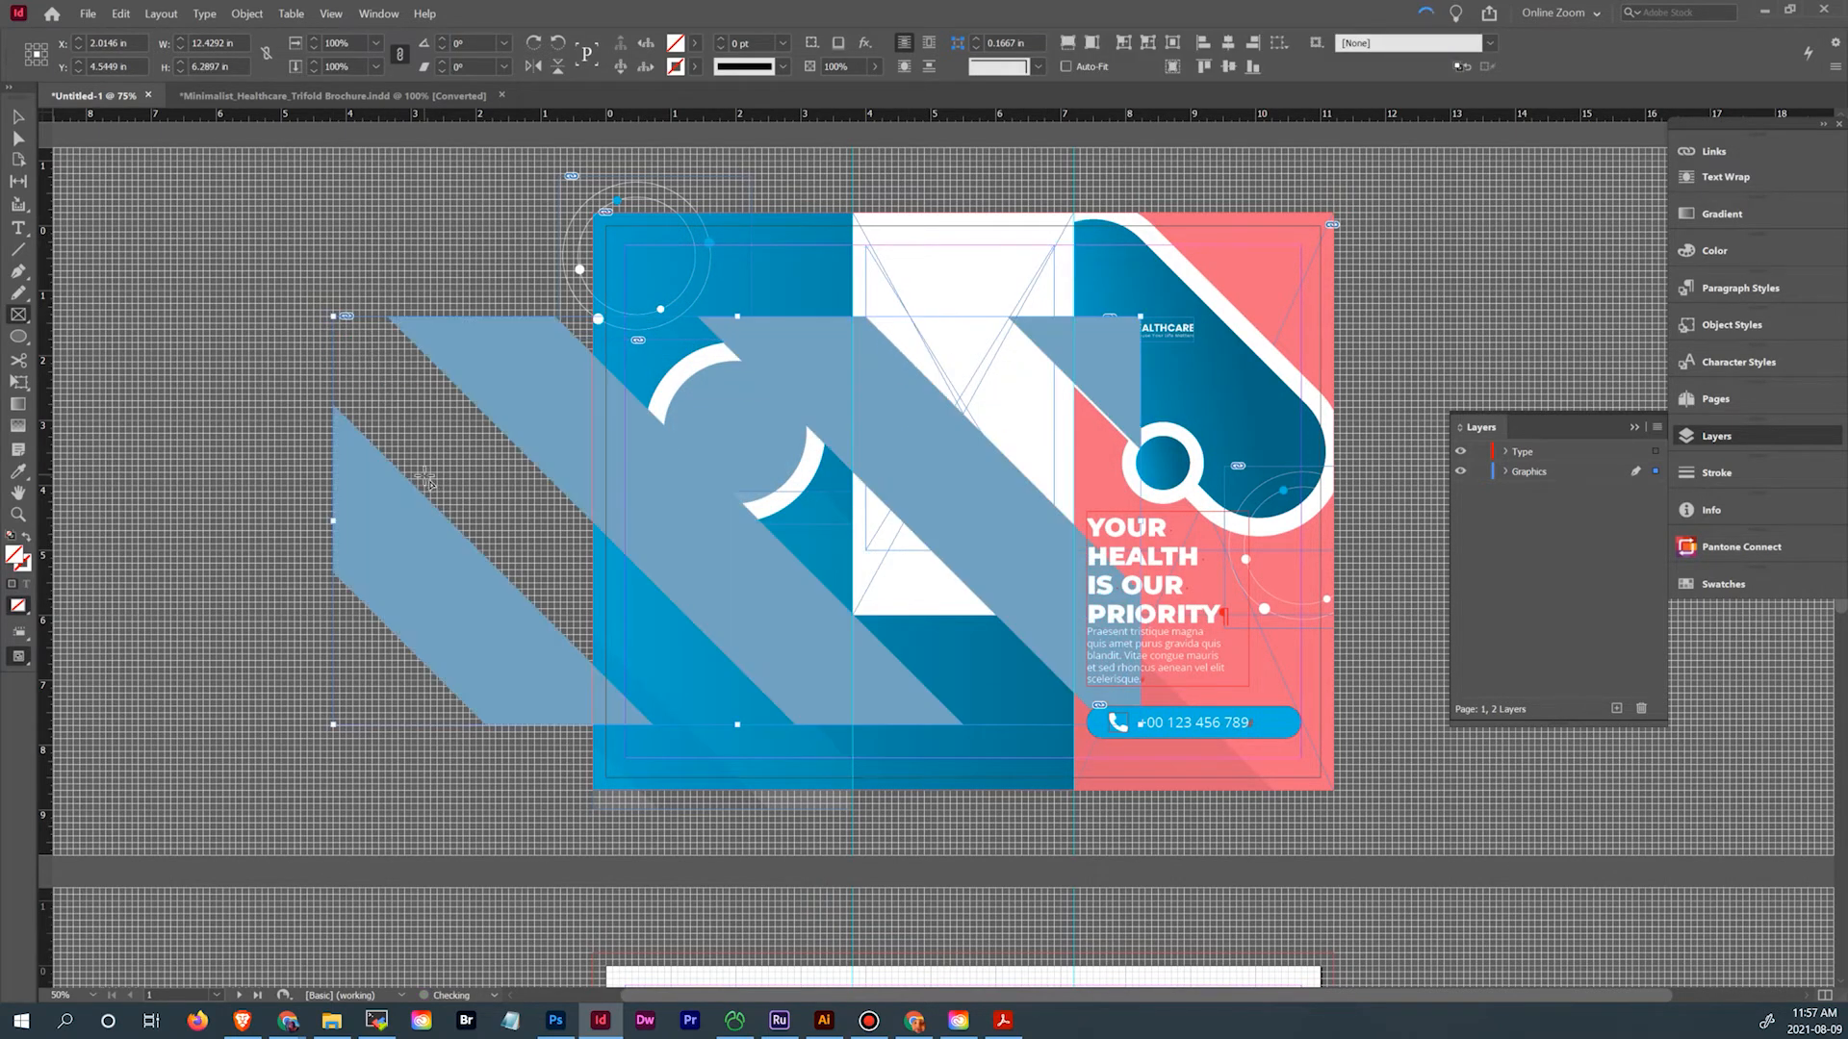
Delete the empty frame from the middle panel and move the blue stripes right and up across that panel
left_click(23, 115)
left_click(920, 281)
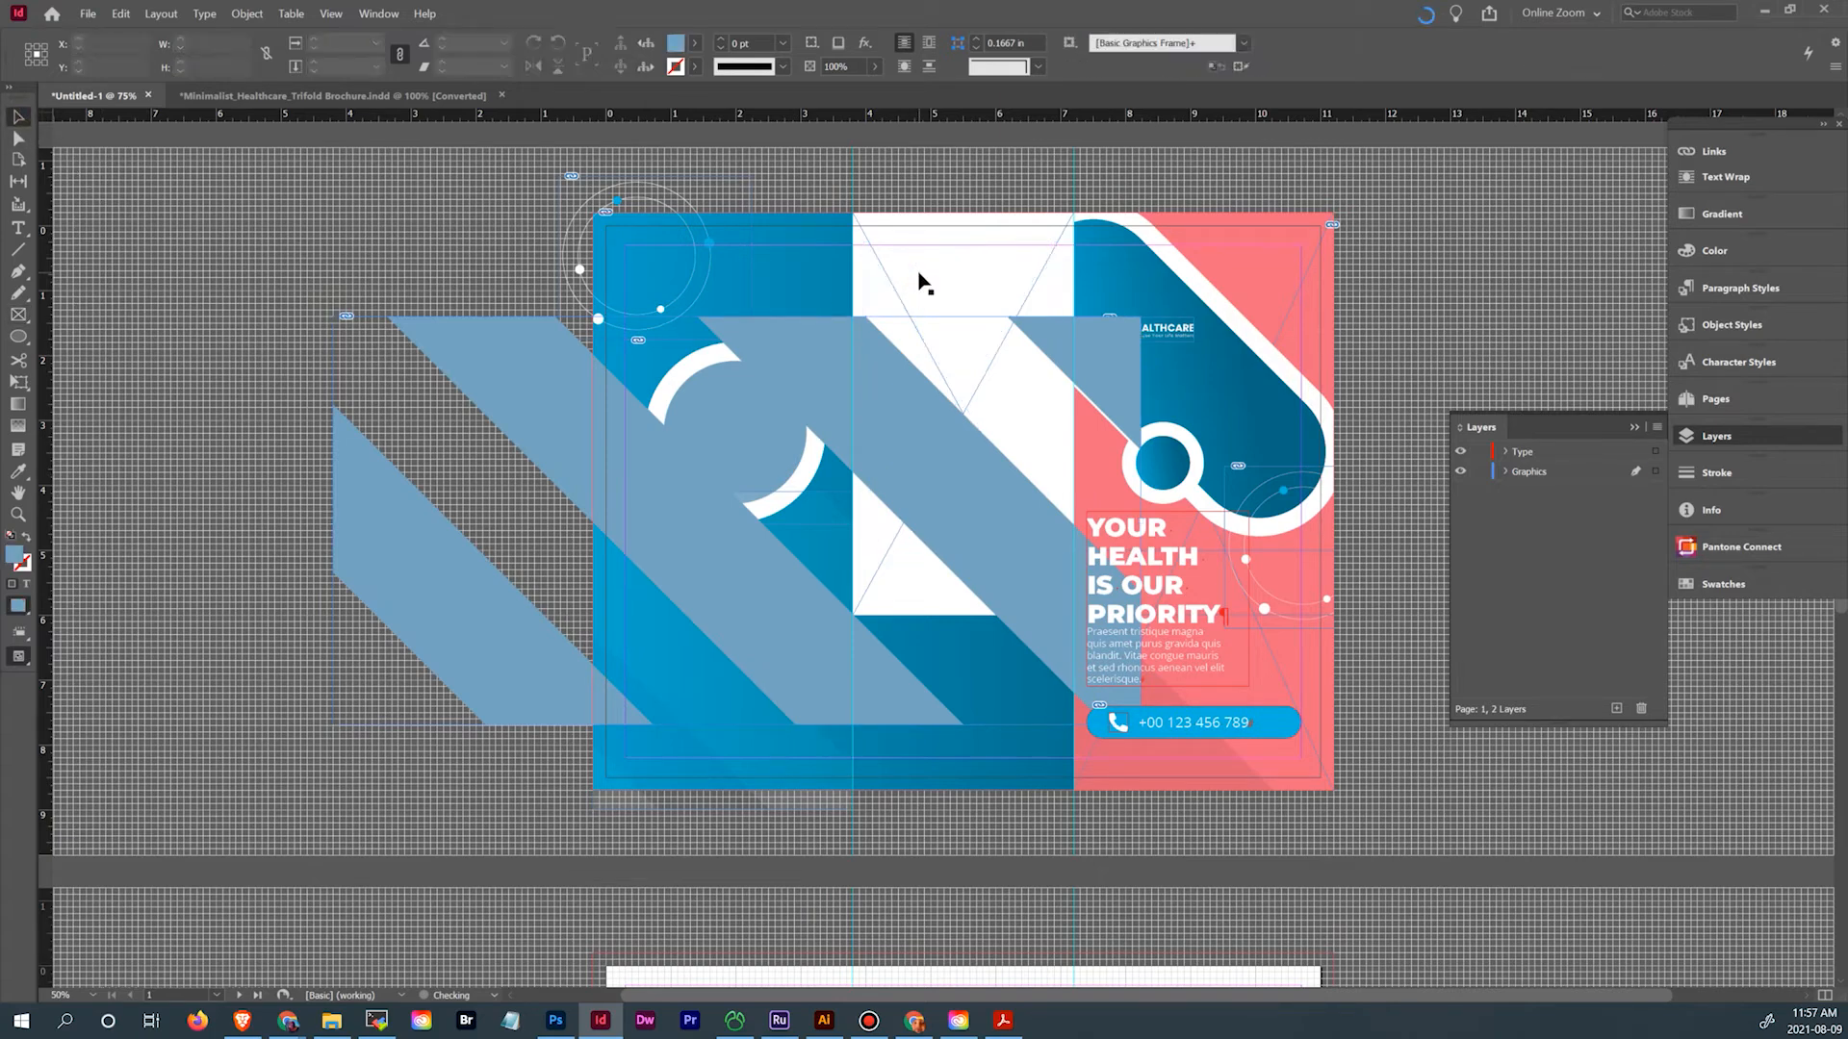
left_click(854, 347)
left_click_drag(392, 471, 888, 430)
Crop the blue stripes' frame to 3 by 4.9 in within the white block of the middle panel
left_click_drag(1370, 559, 1125, 563)
left_click_drag(1424, 457, 1060, 439)
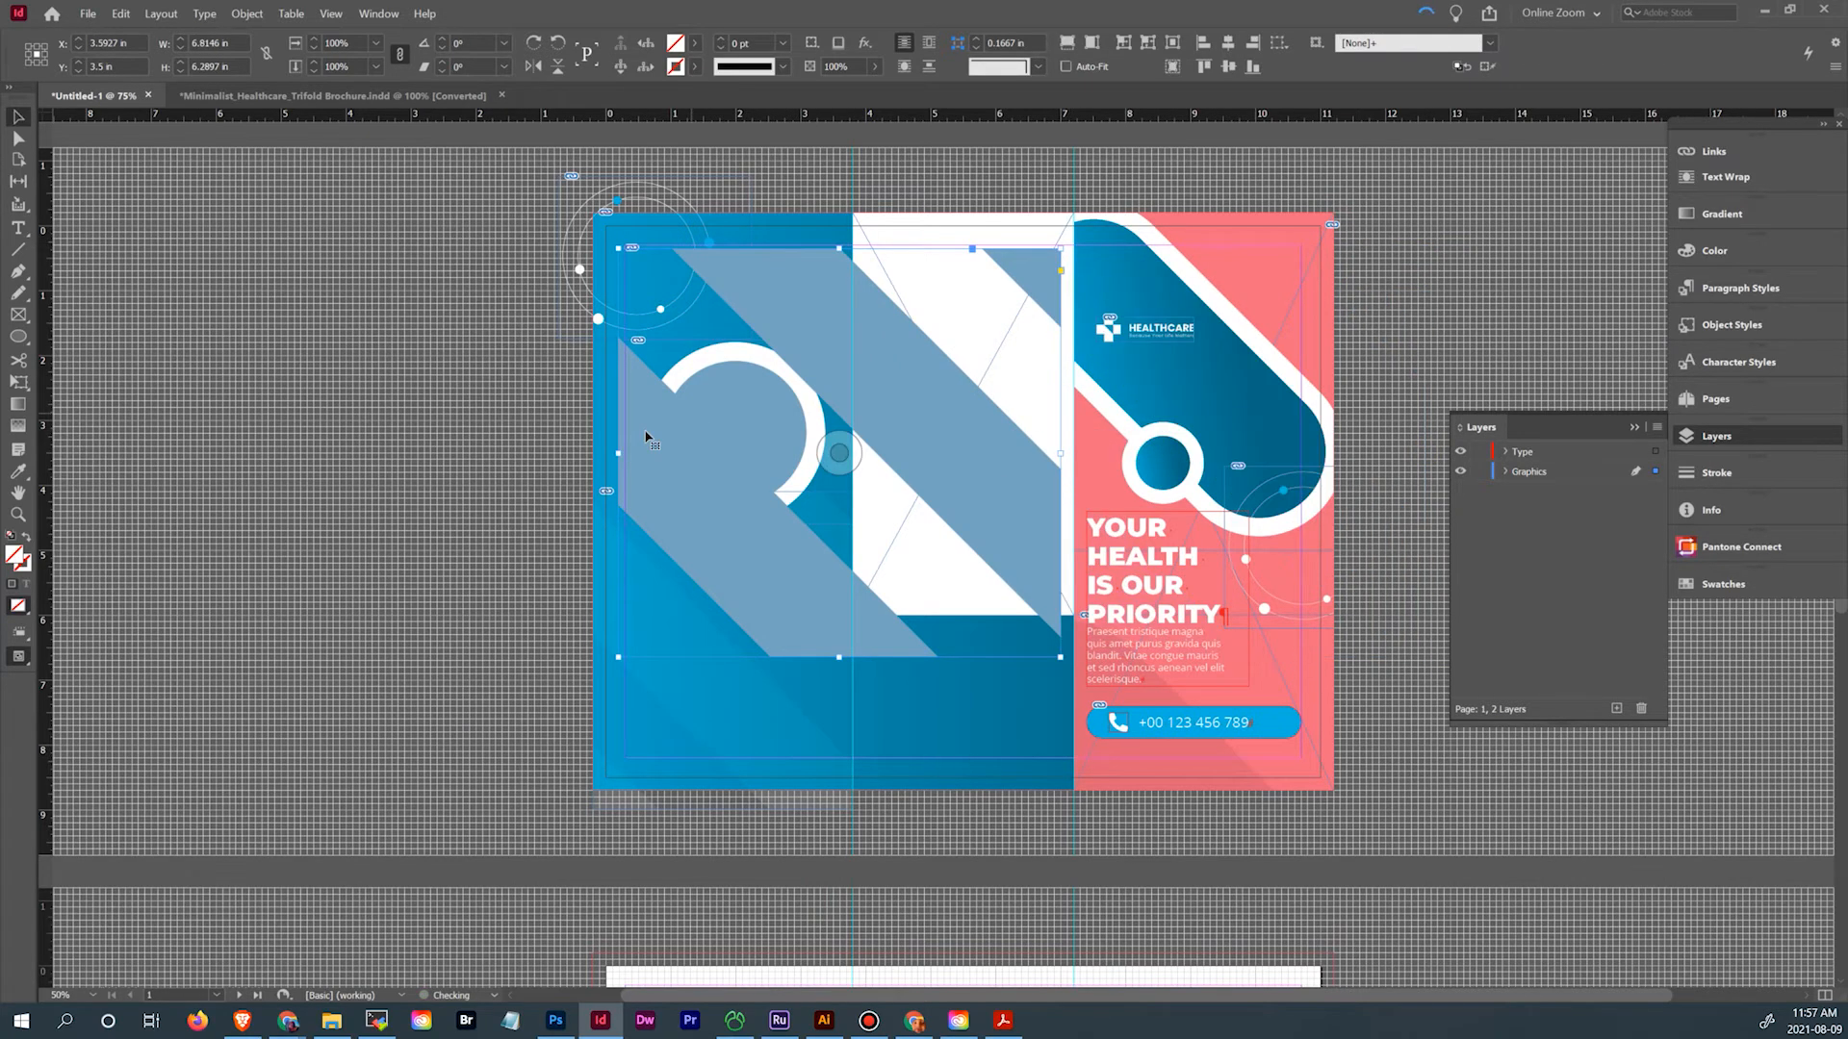
left_click_drag(624, 458, 867, 396)
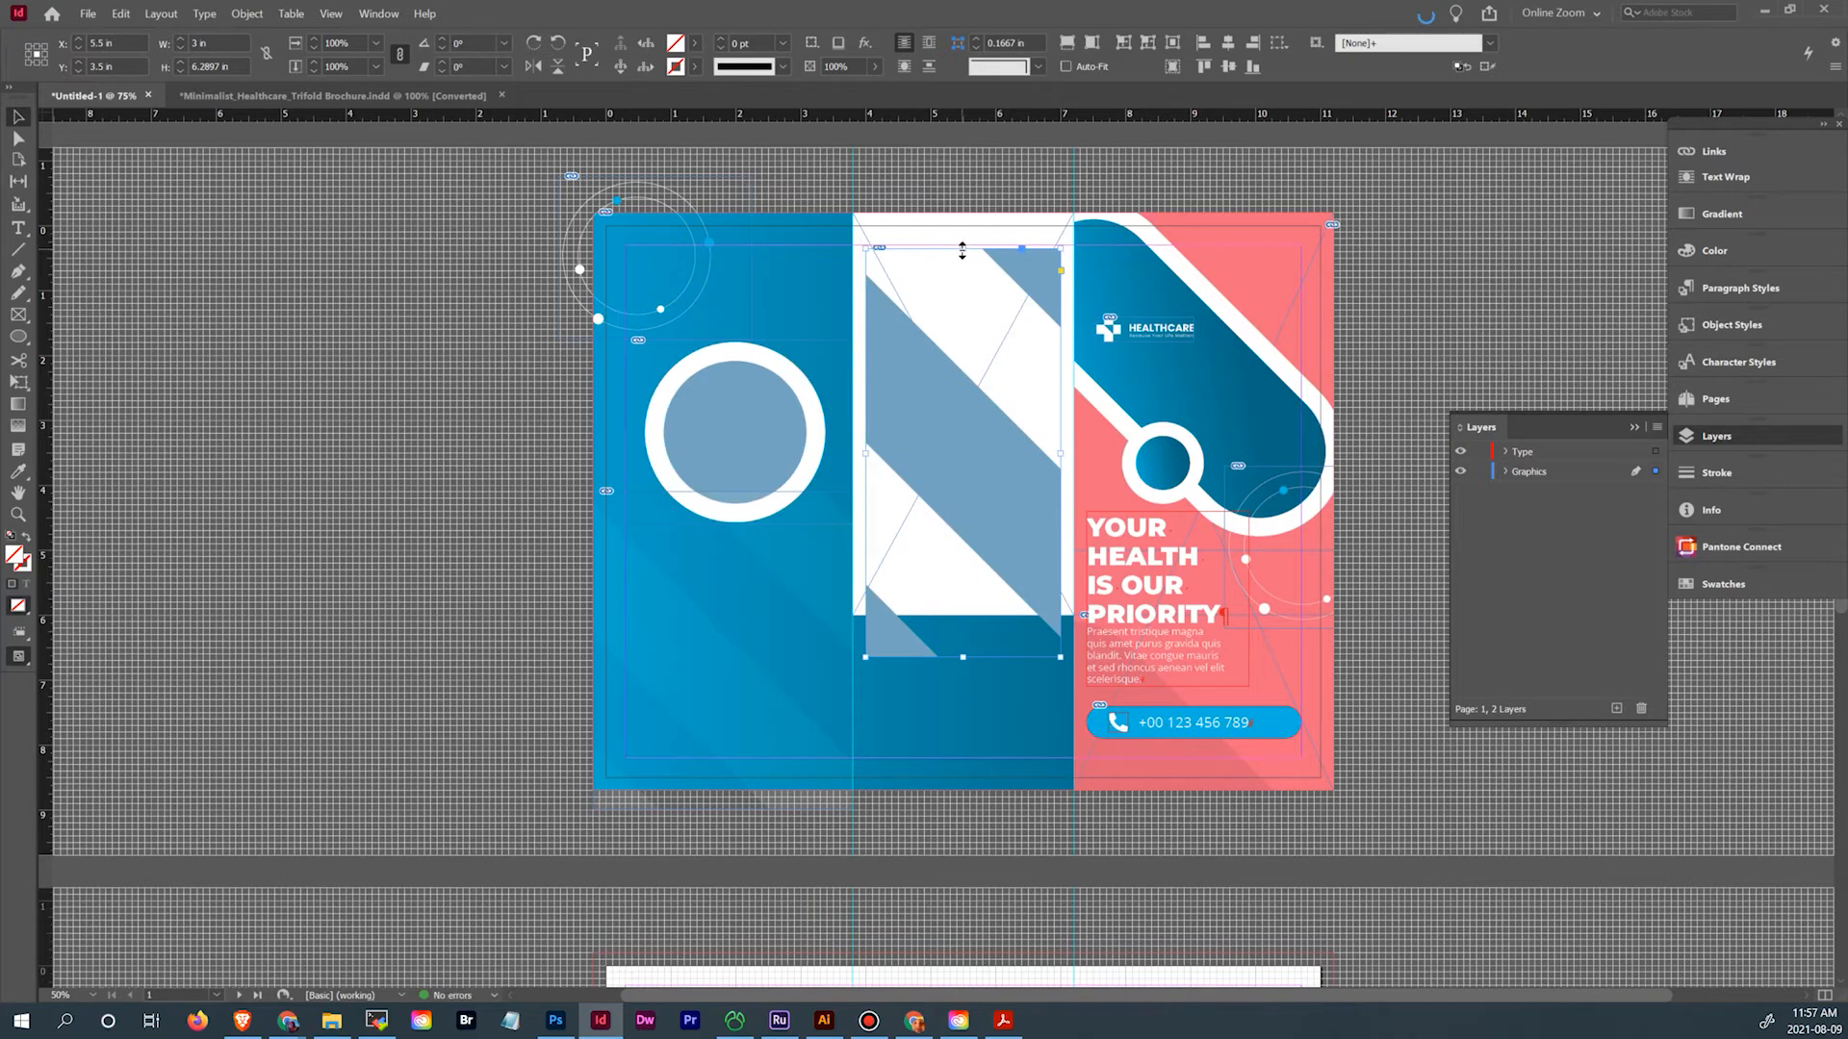
left_click_drag(963, 249, 966, 245)
left_click_drag(964, 656, 966, 564)
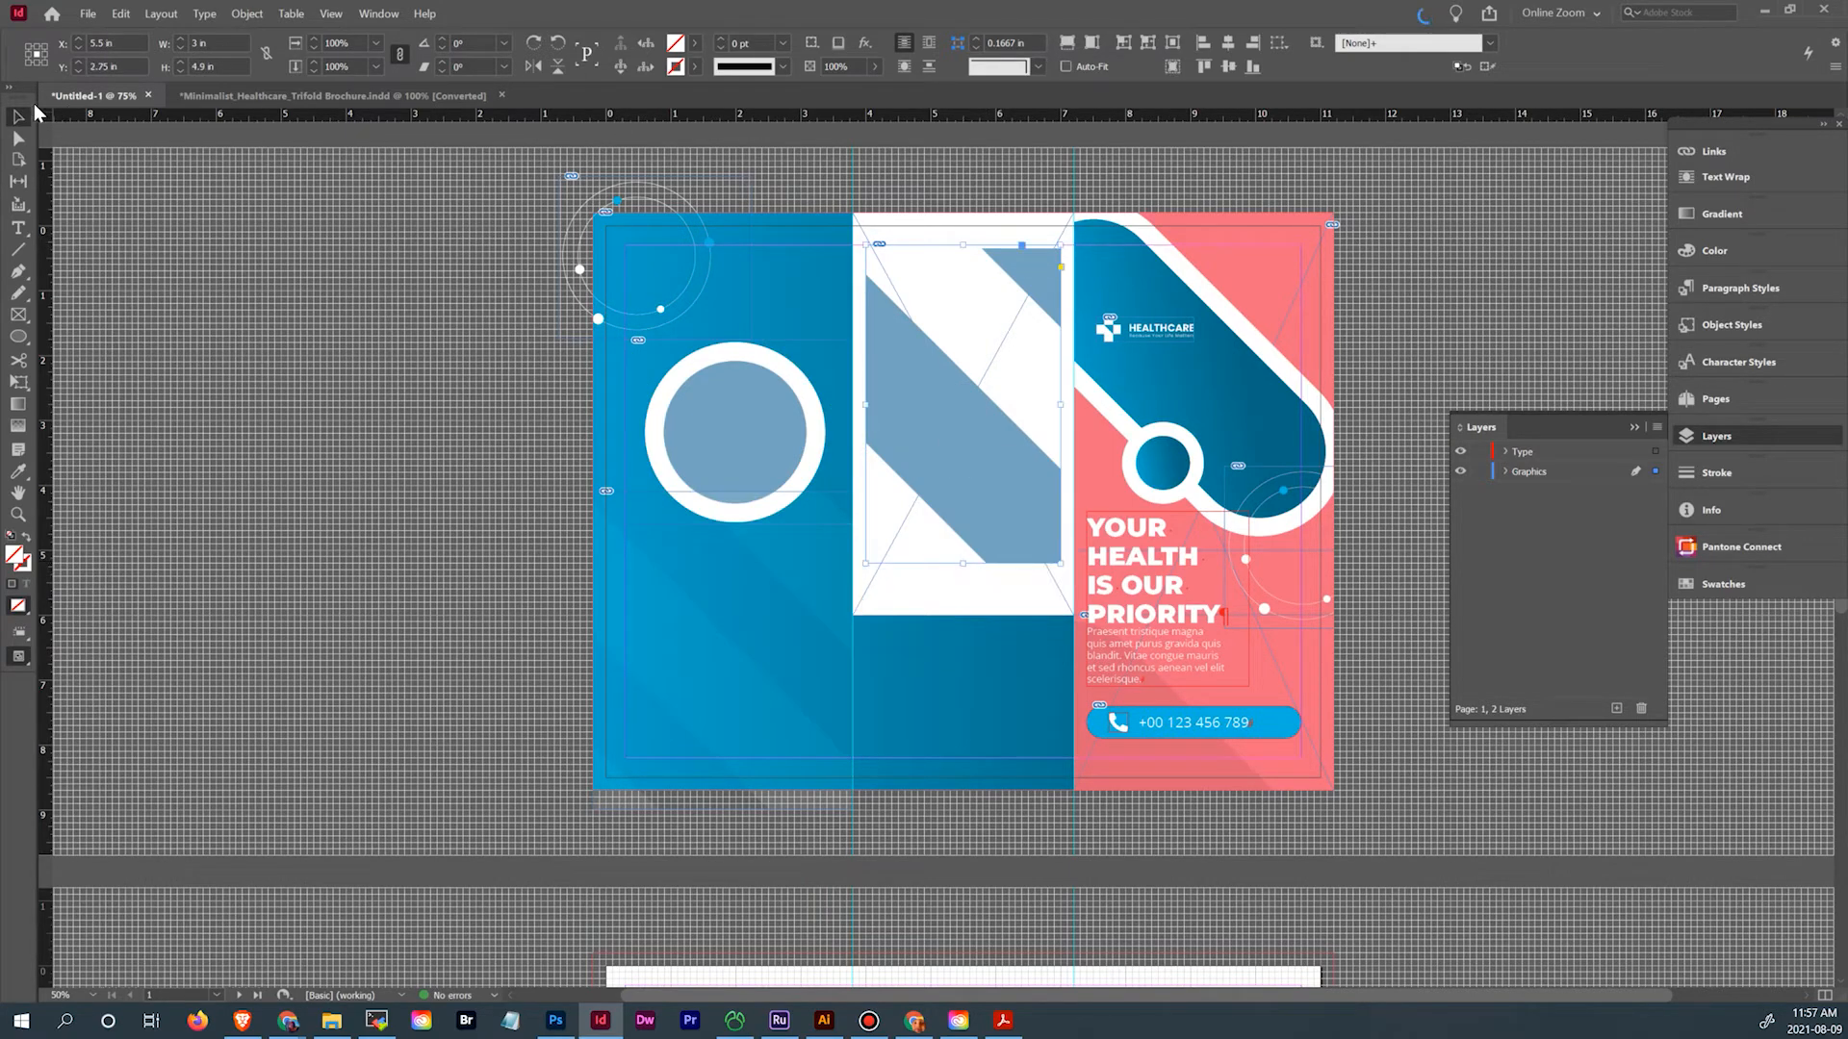
Scale the blue stripes inside their frame to about 46.7%, about 5.8 in wide
left_click(18, 137)
left_click(1169, 561)
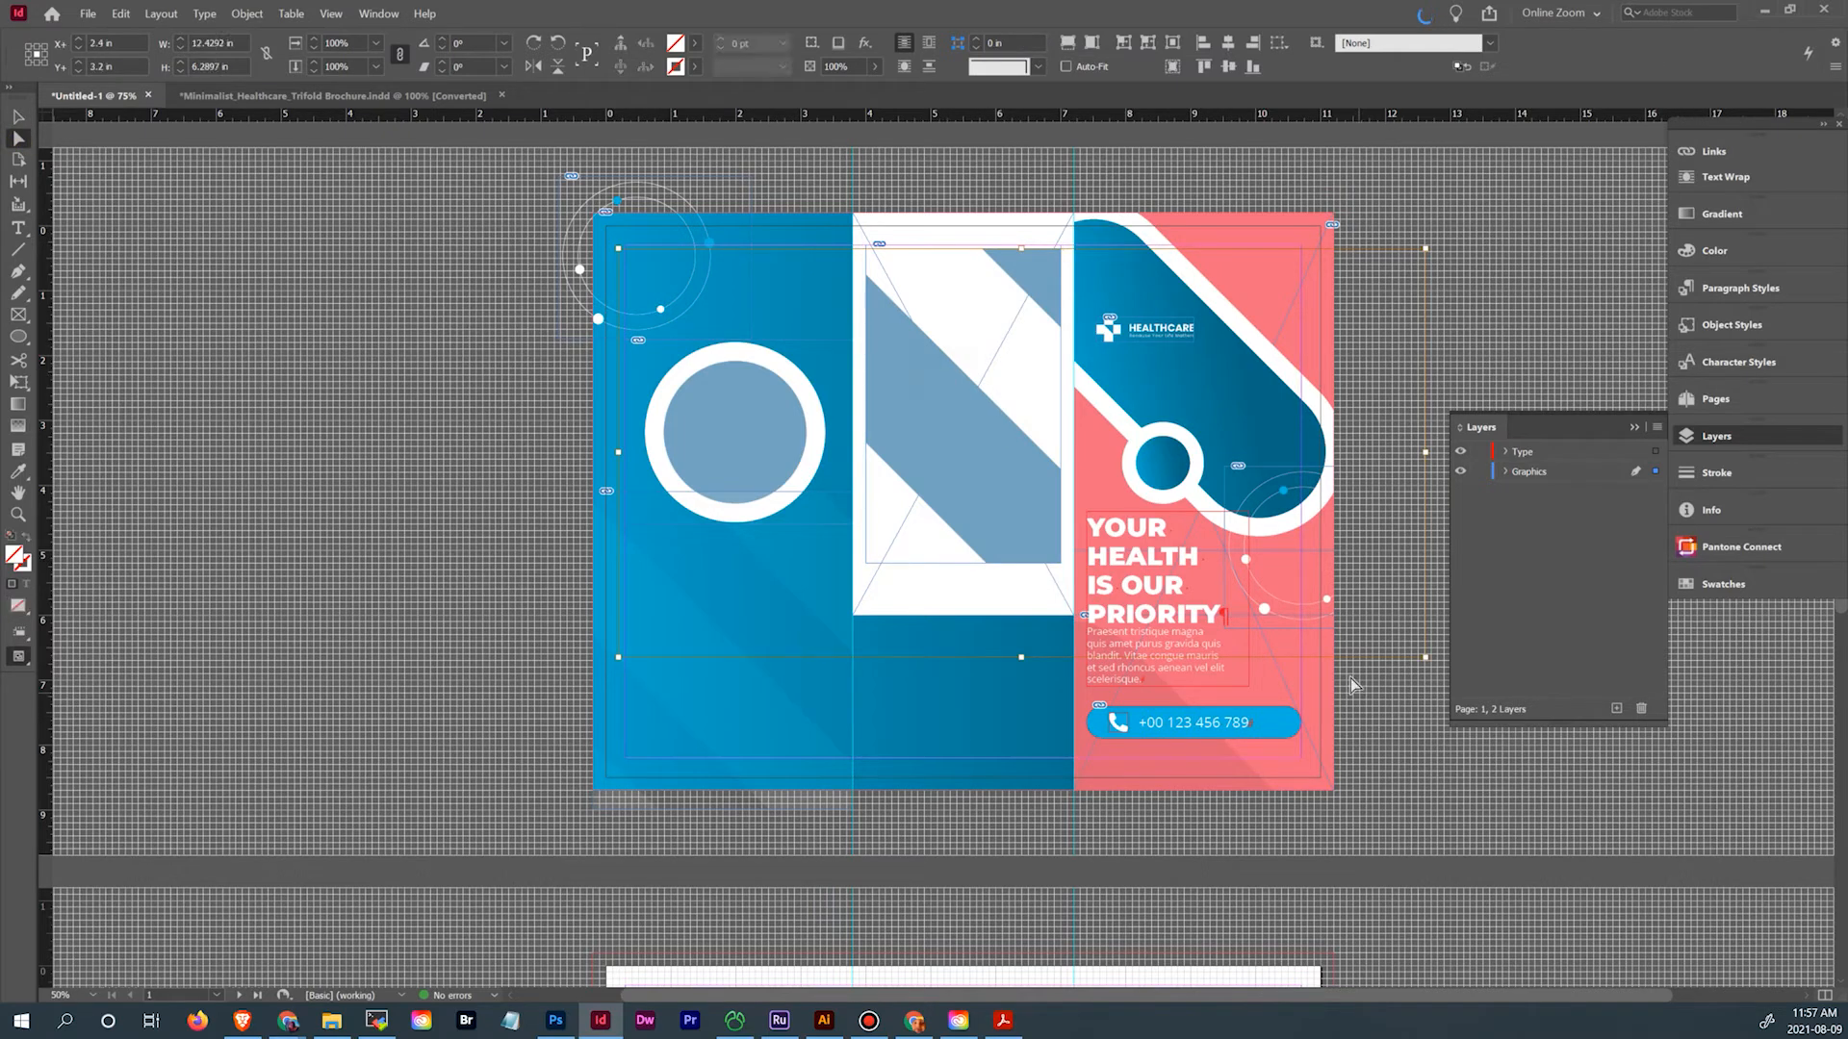
left_click_drag(1422, 657, 1239, 563)
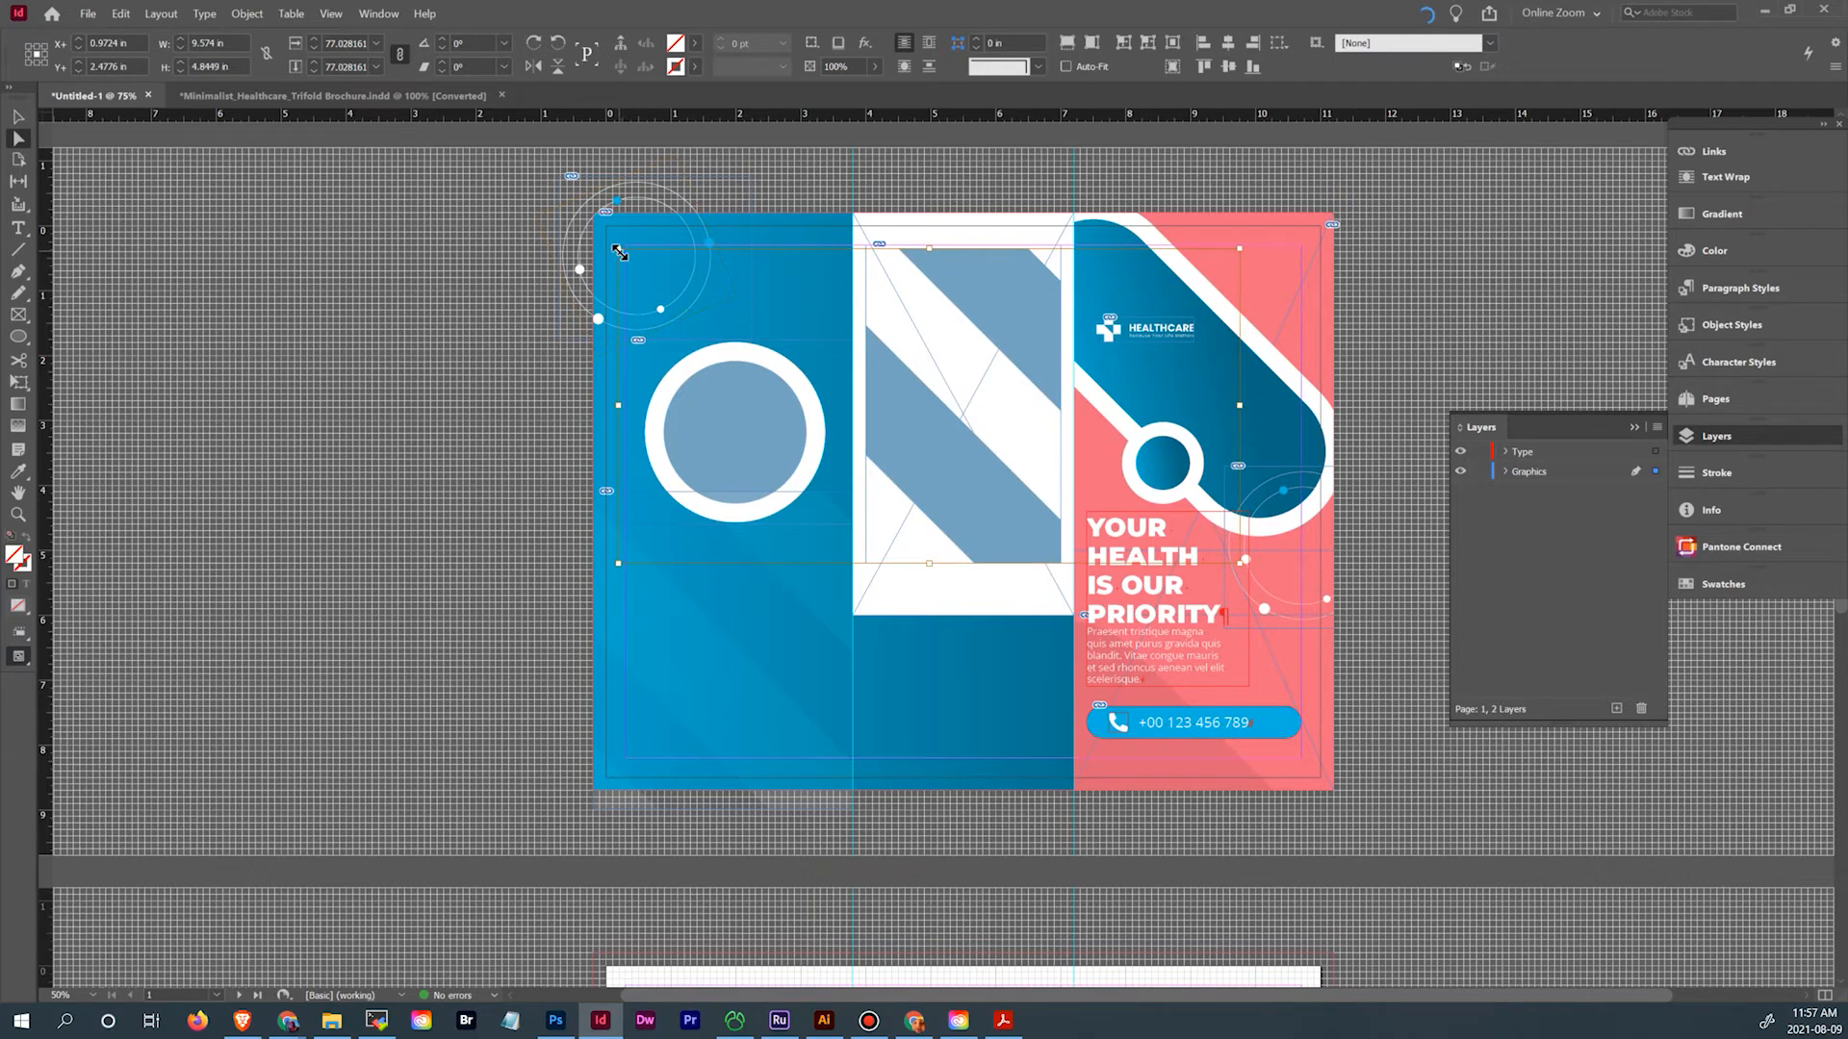
left_click_drag(618, 252, 807, 344)
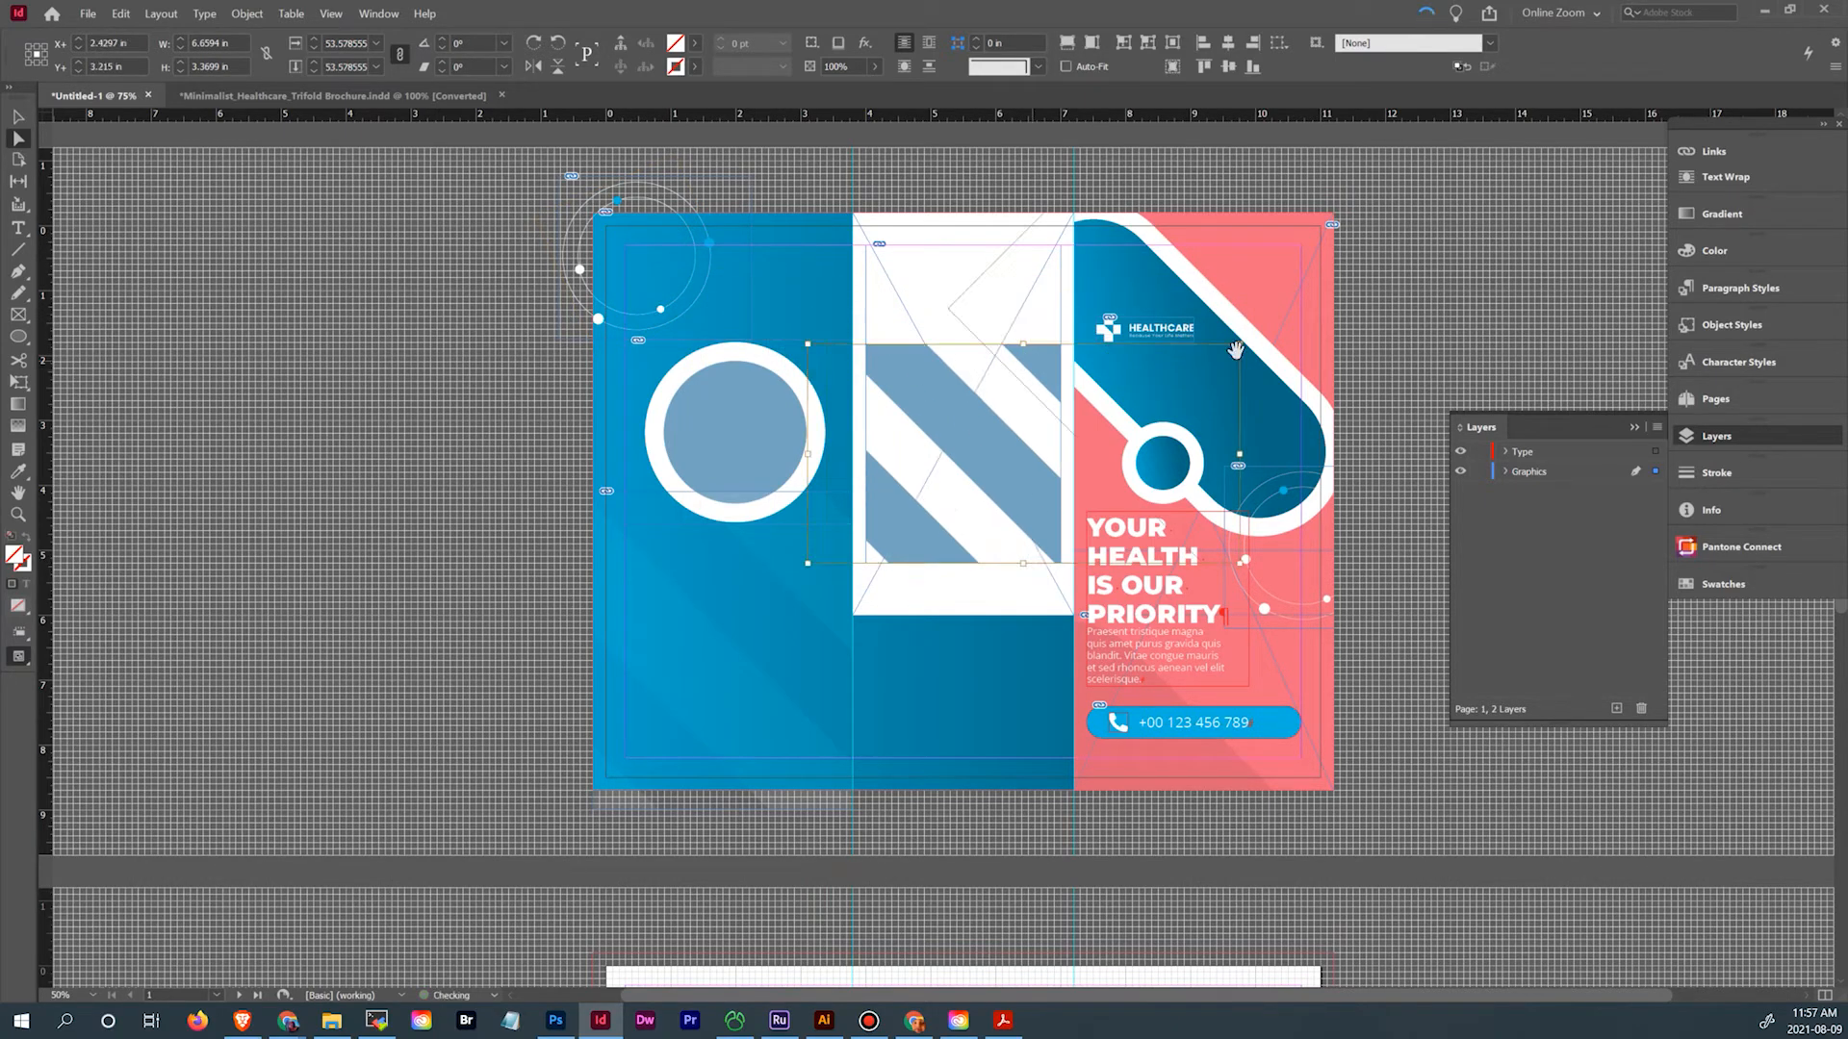
left_click_drag(1238, 342, 1182, 373)
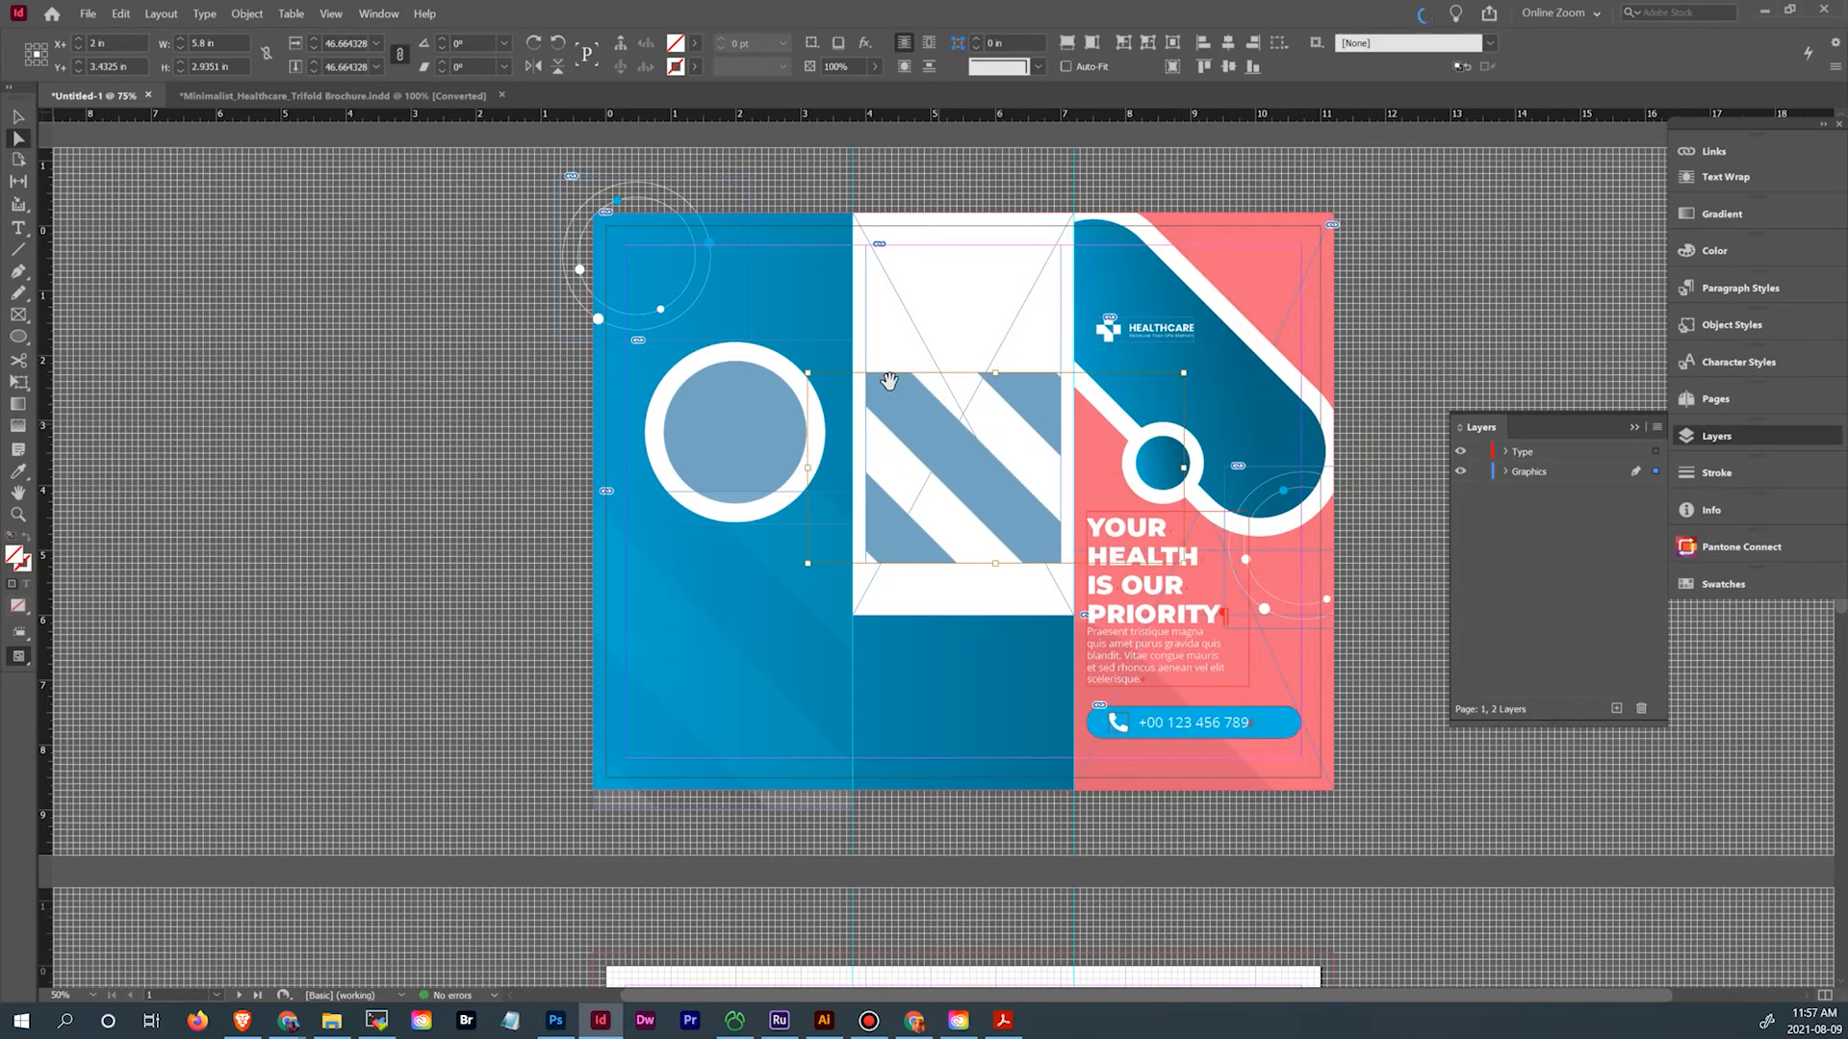
Check the middle panel's stripes in the Minimalist_Healthcare_Trifold Brochure document and rotate the blue stripes in Untitled-1 to 90°
left_click(340, 97)
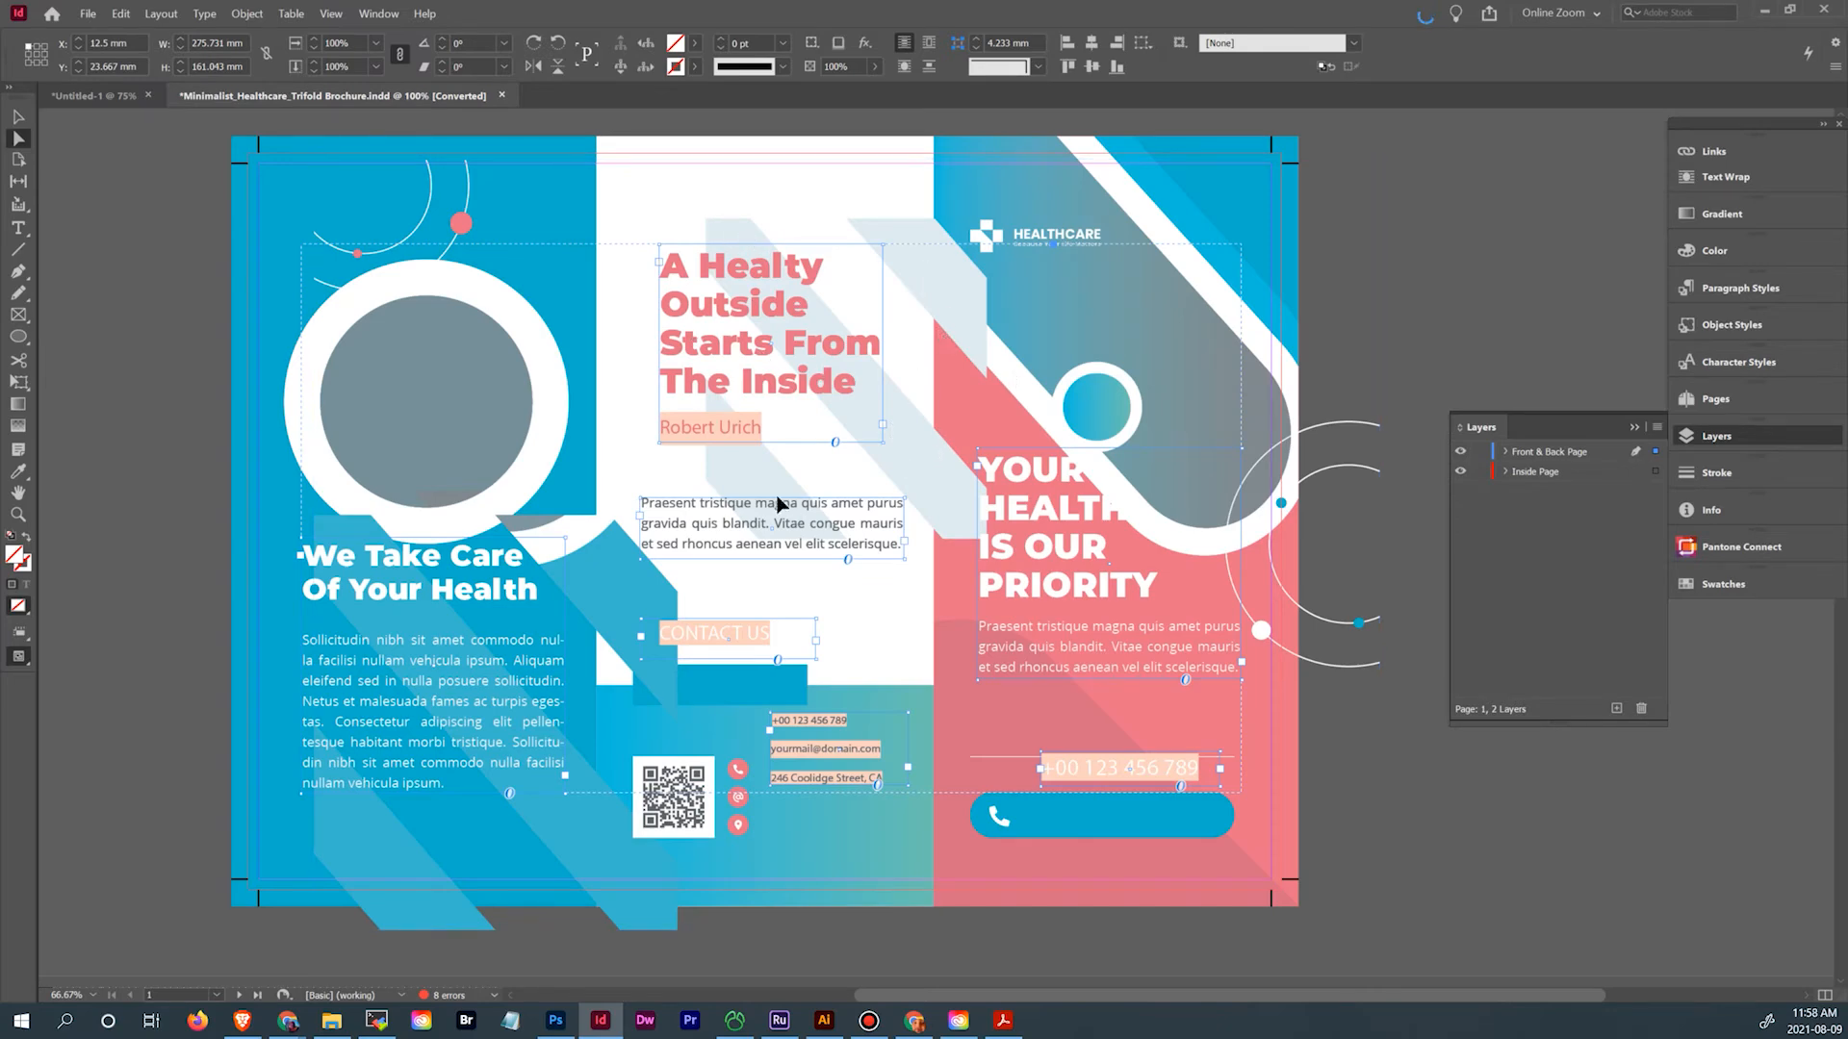
left_click(129, 98)
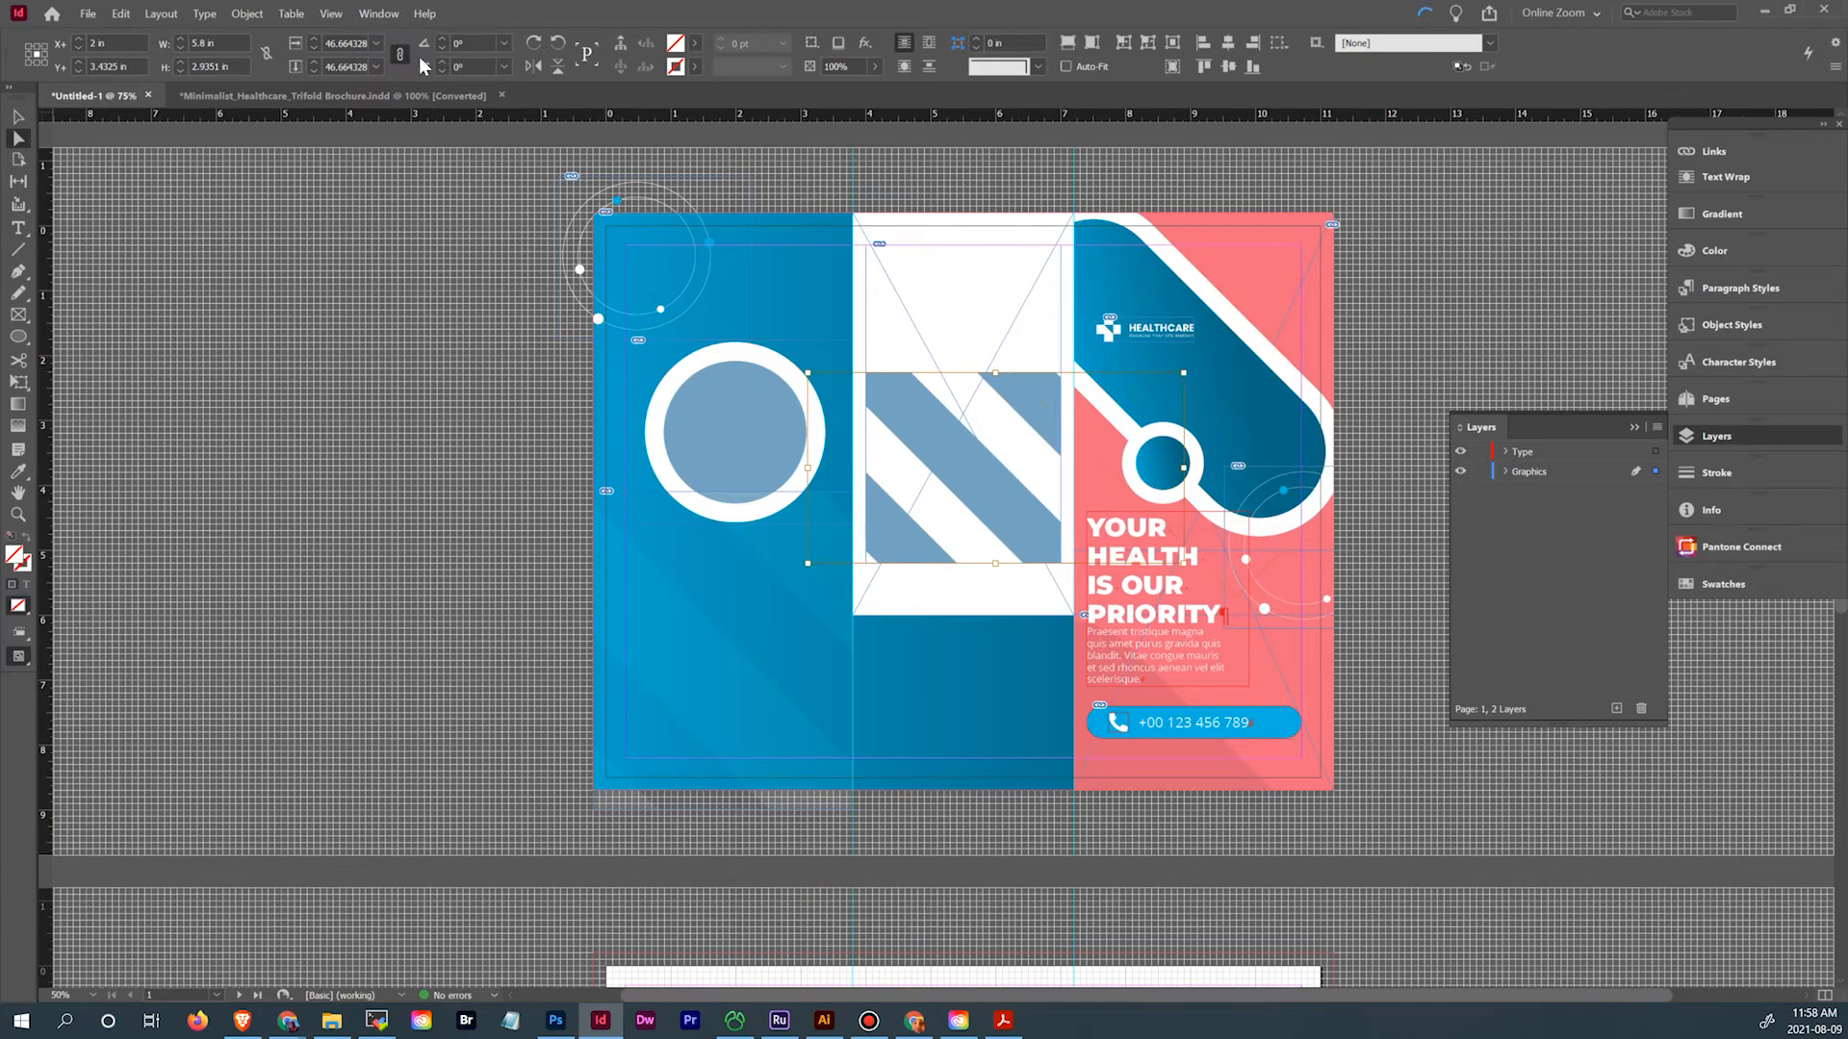
left_click(444, 39)
left_click(503, 42)
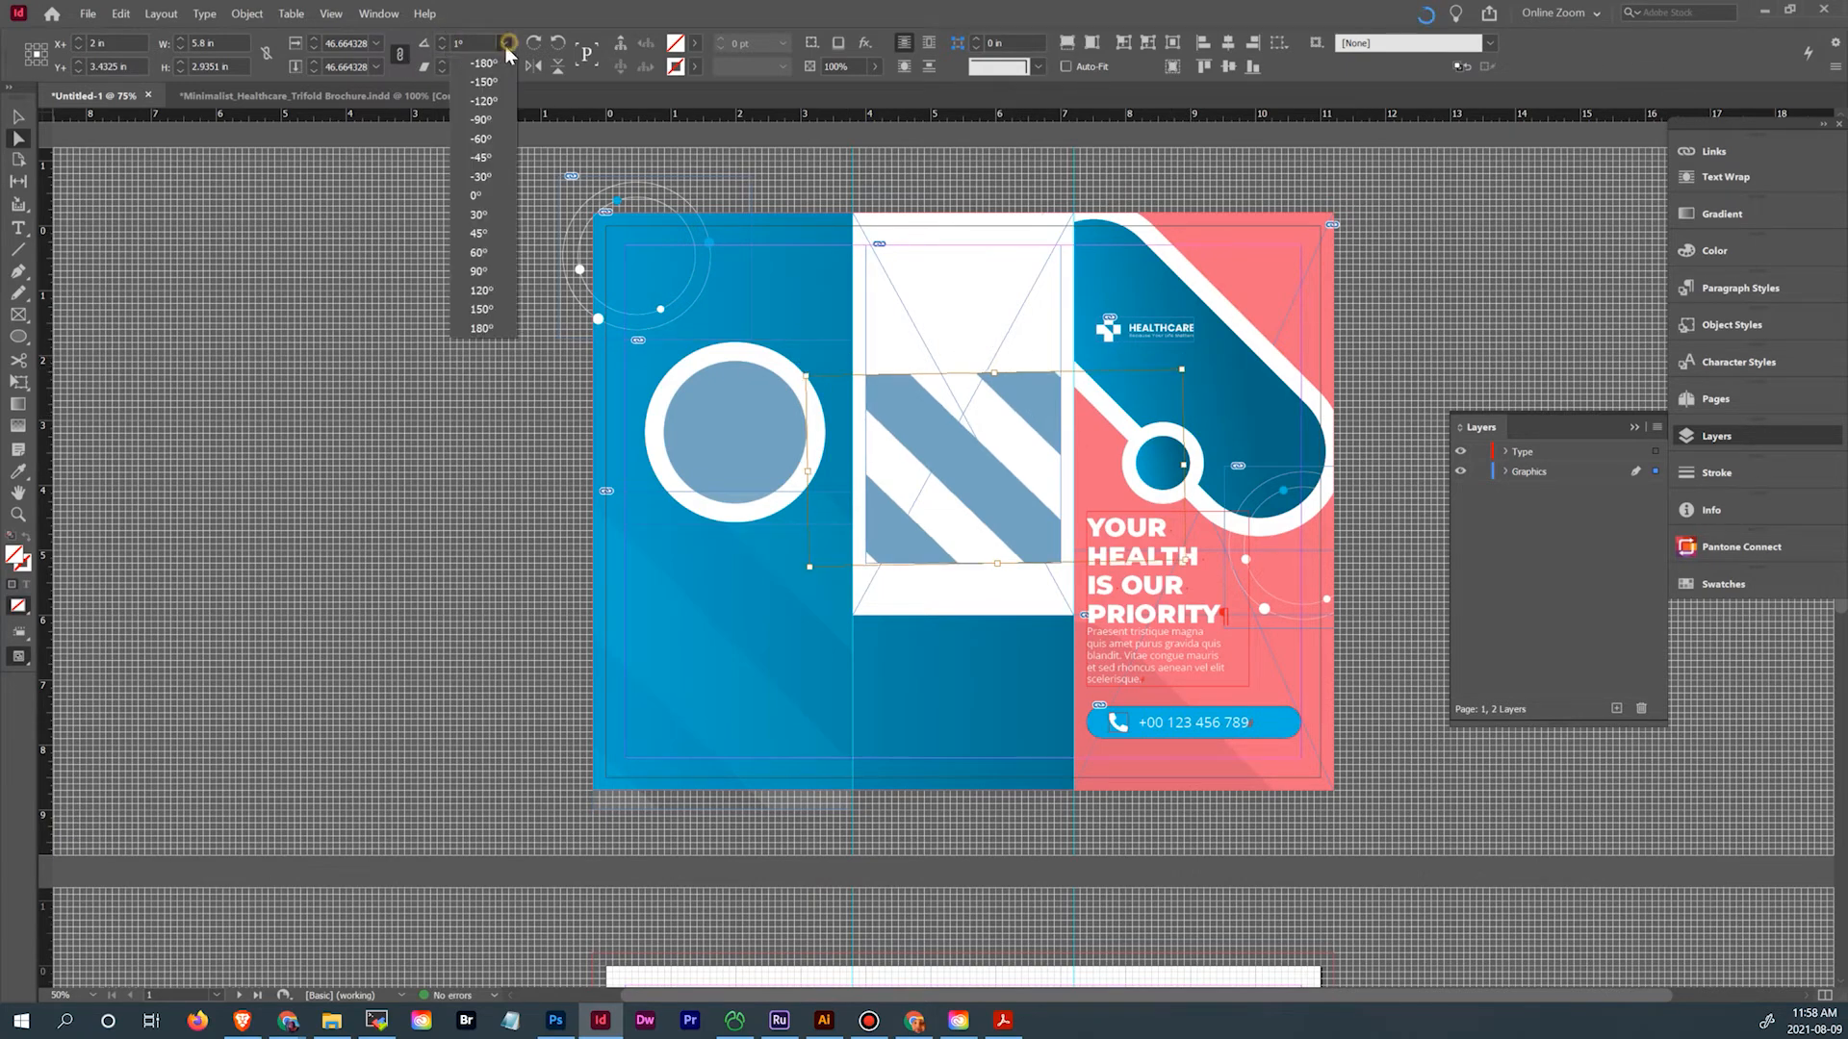
left_click(478, 272)
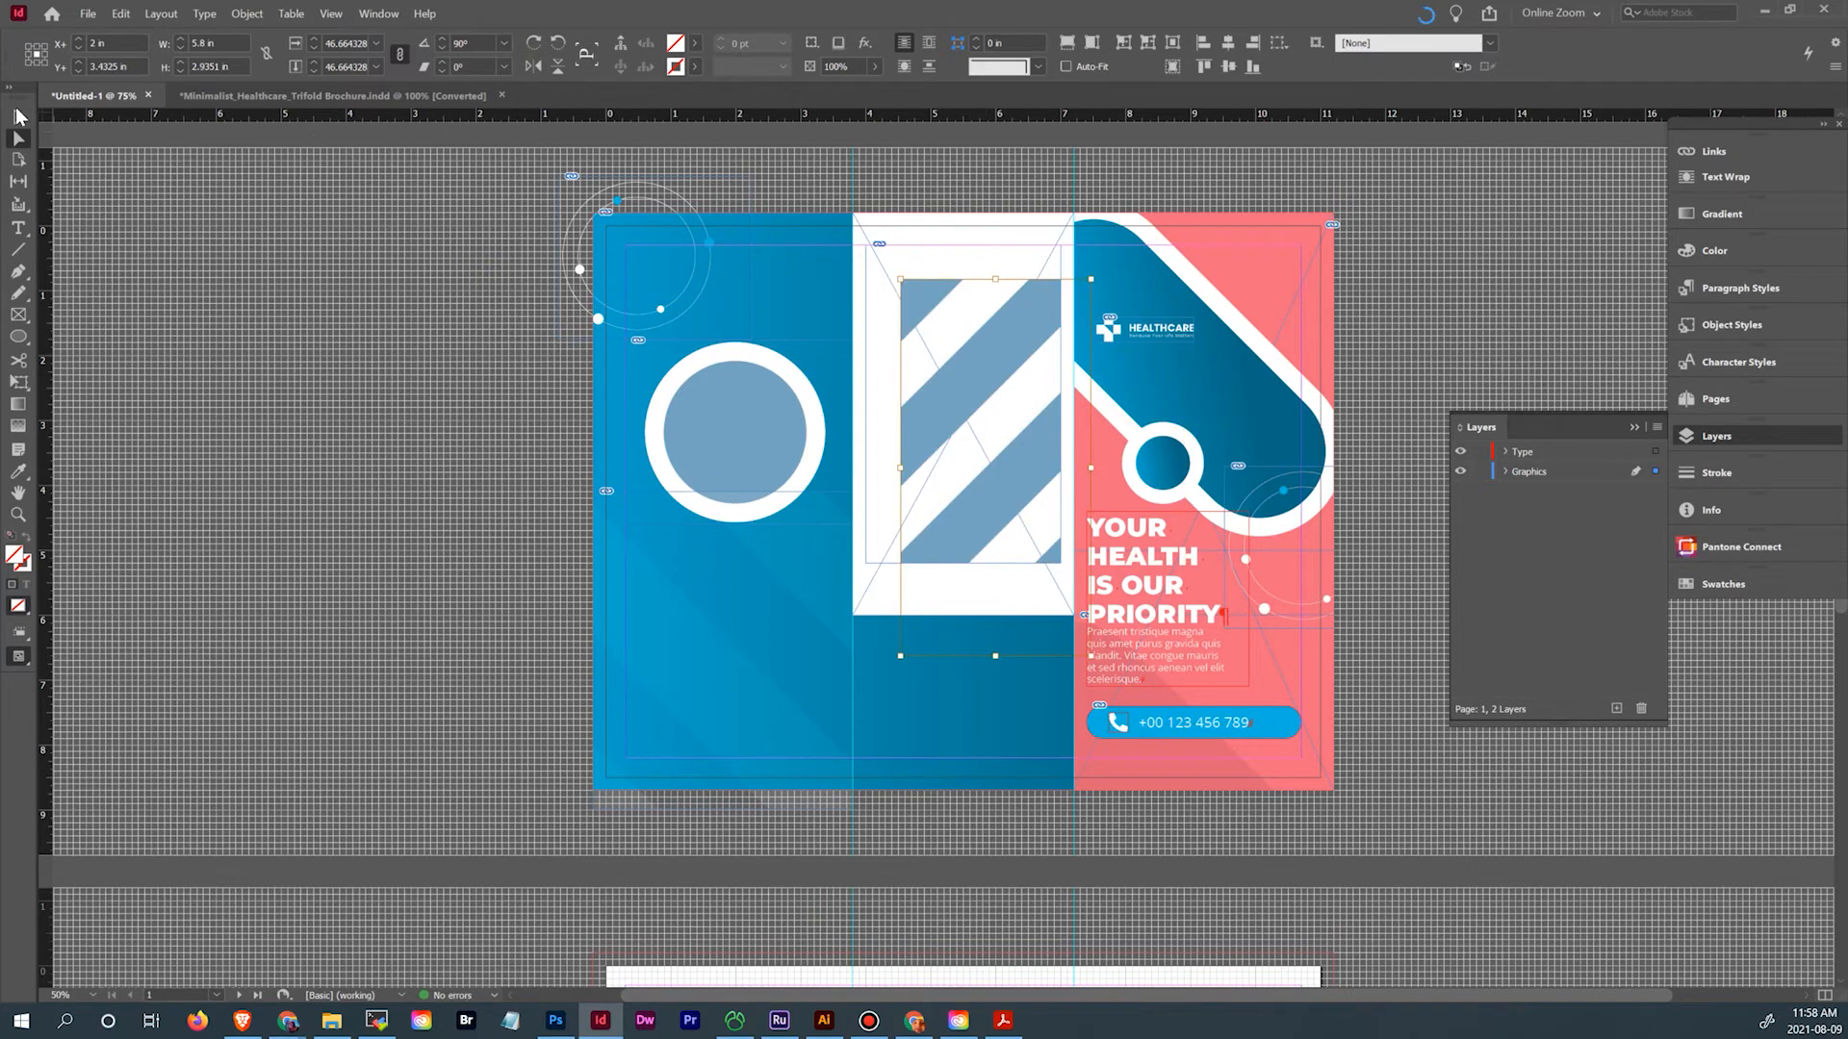
Fill the middle panel's frame proportionally with the blue stripes graphic
left_click(17, 116)
left_click(1068, 42)
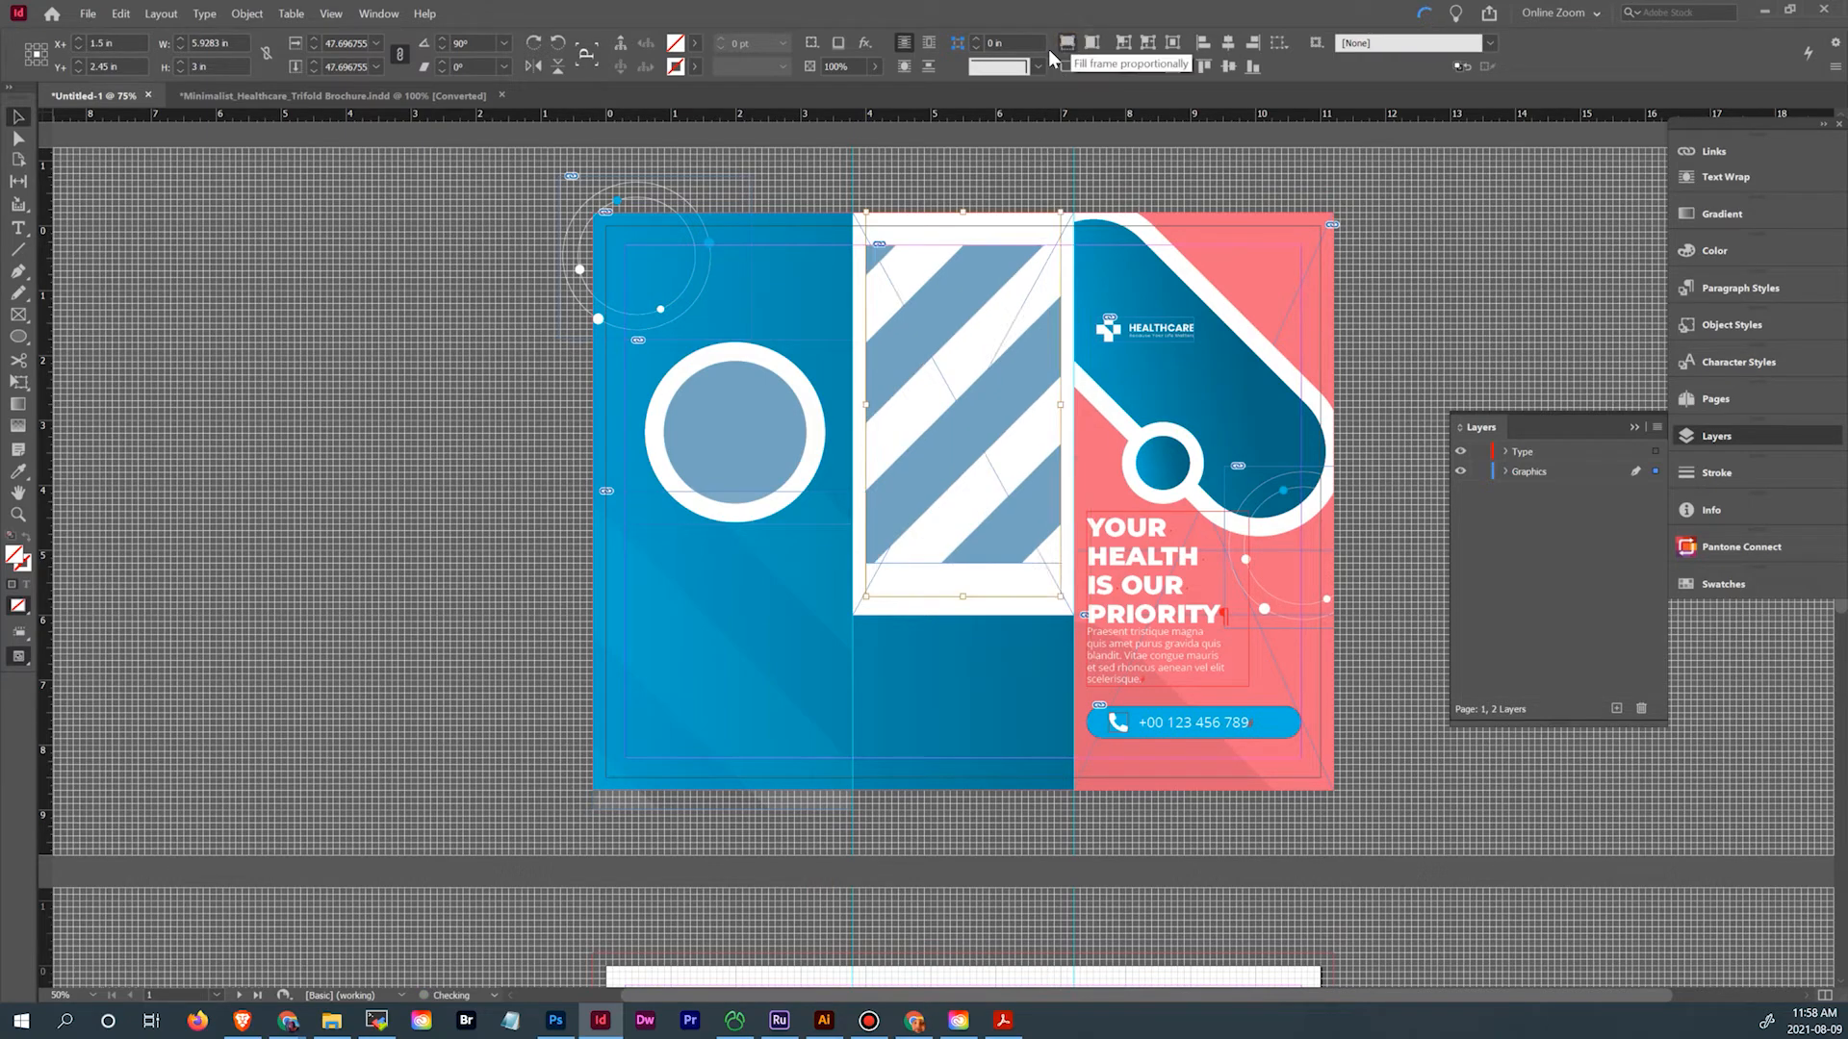
left_click(12, 117)
left_click(89, 161)
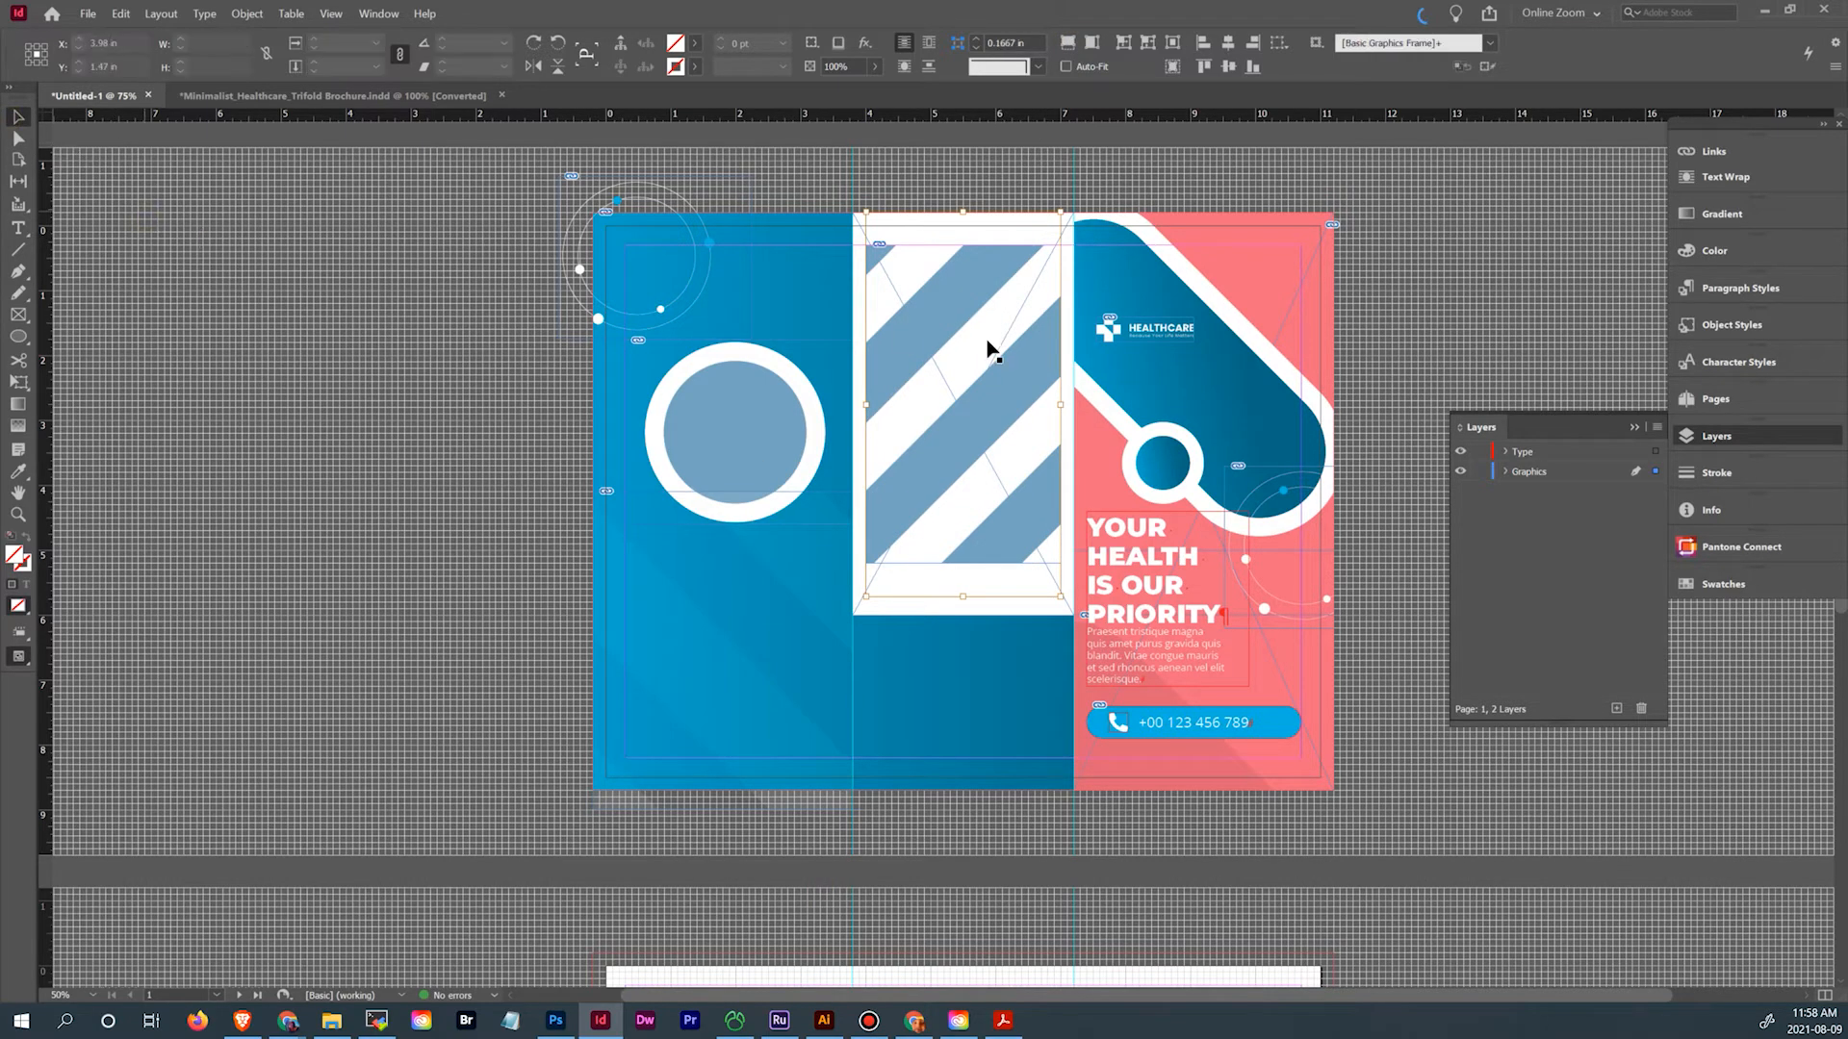
Try the middle panel's striped frame at 20% opacity and settle on 10%
left_click(936, 342)
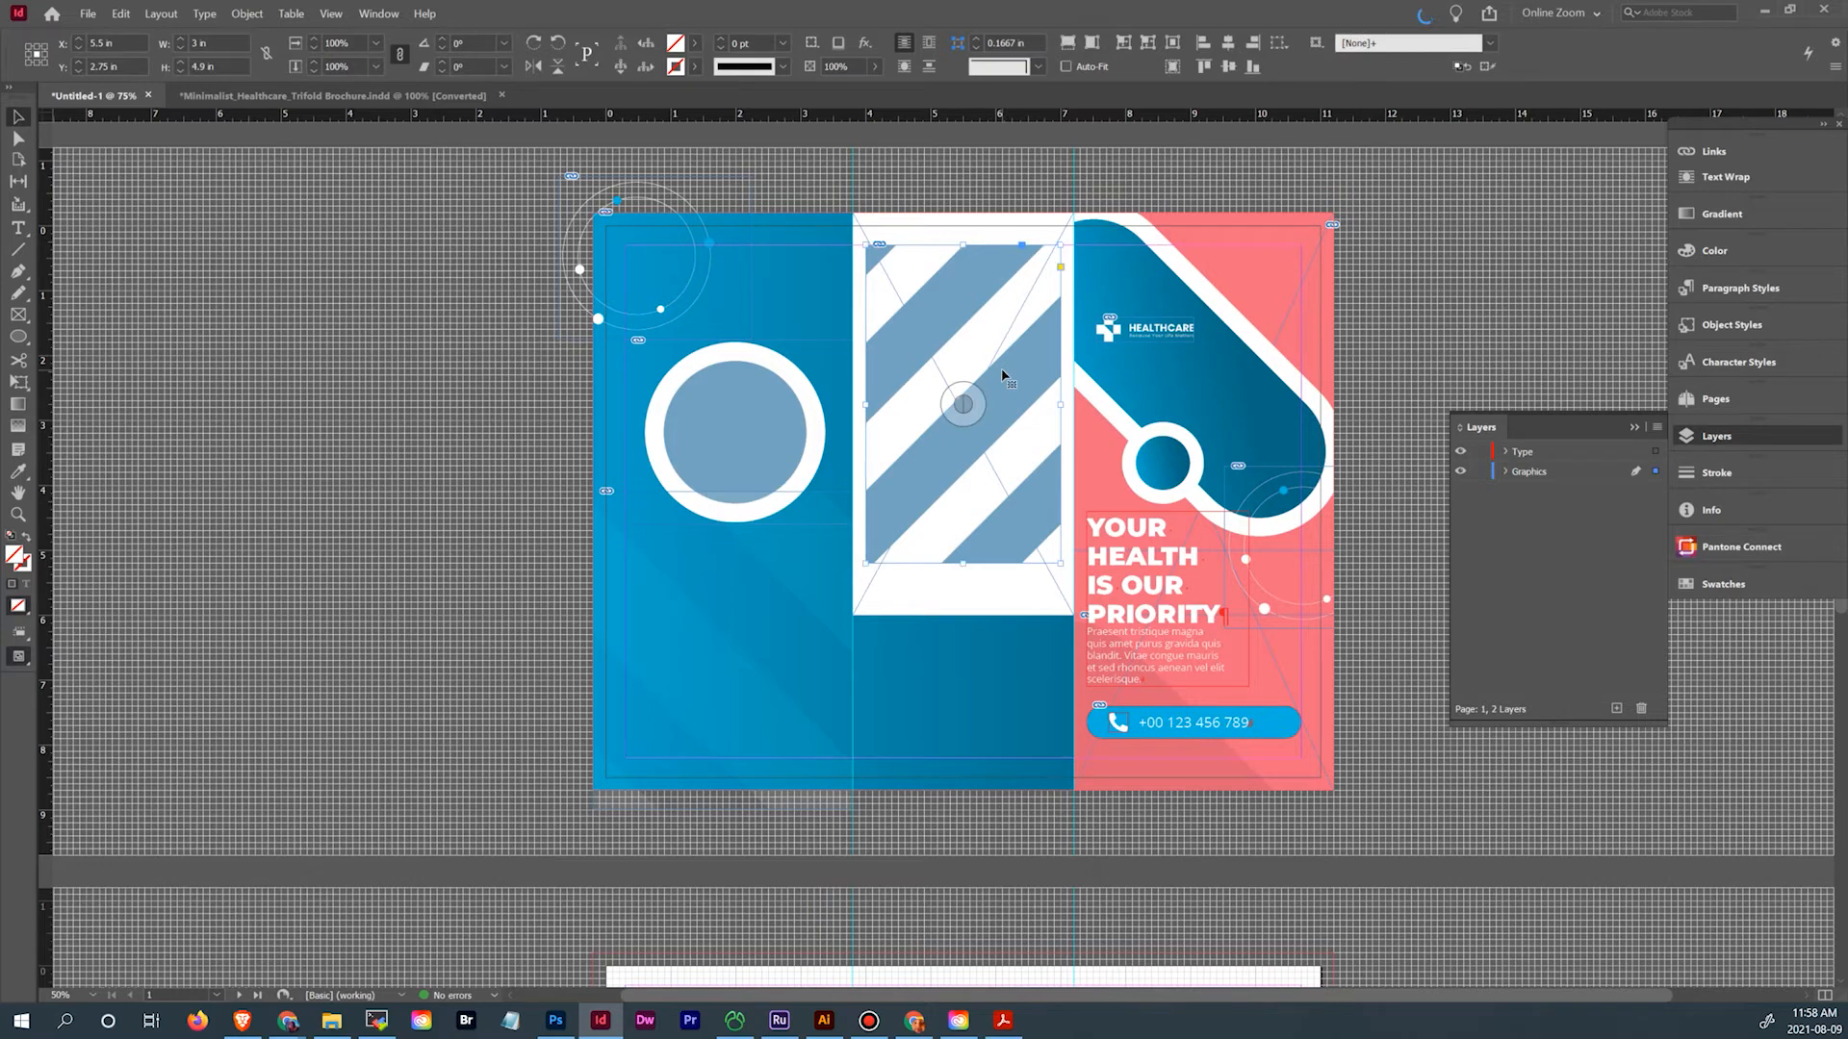
left_click(849, 63)
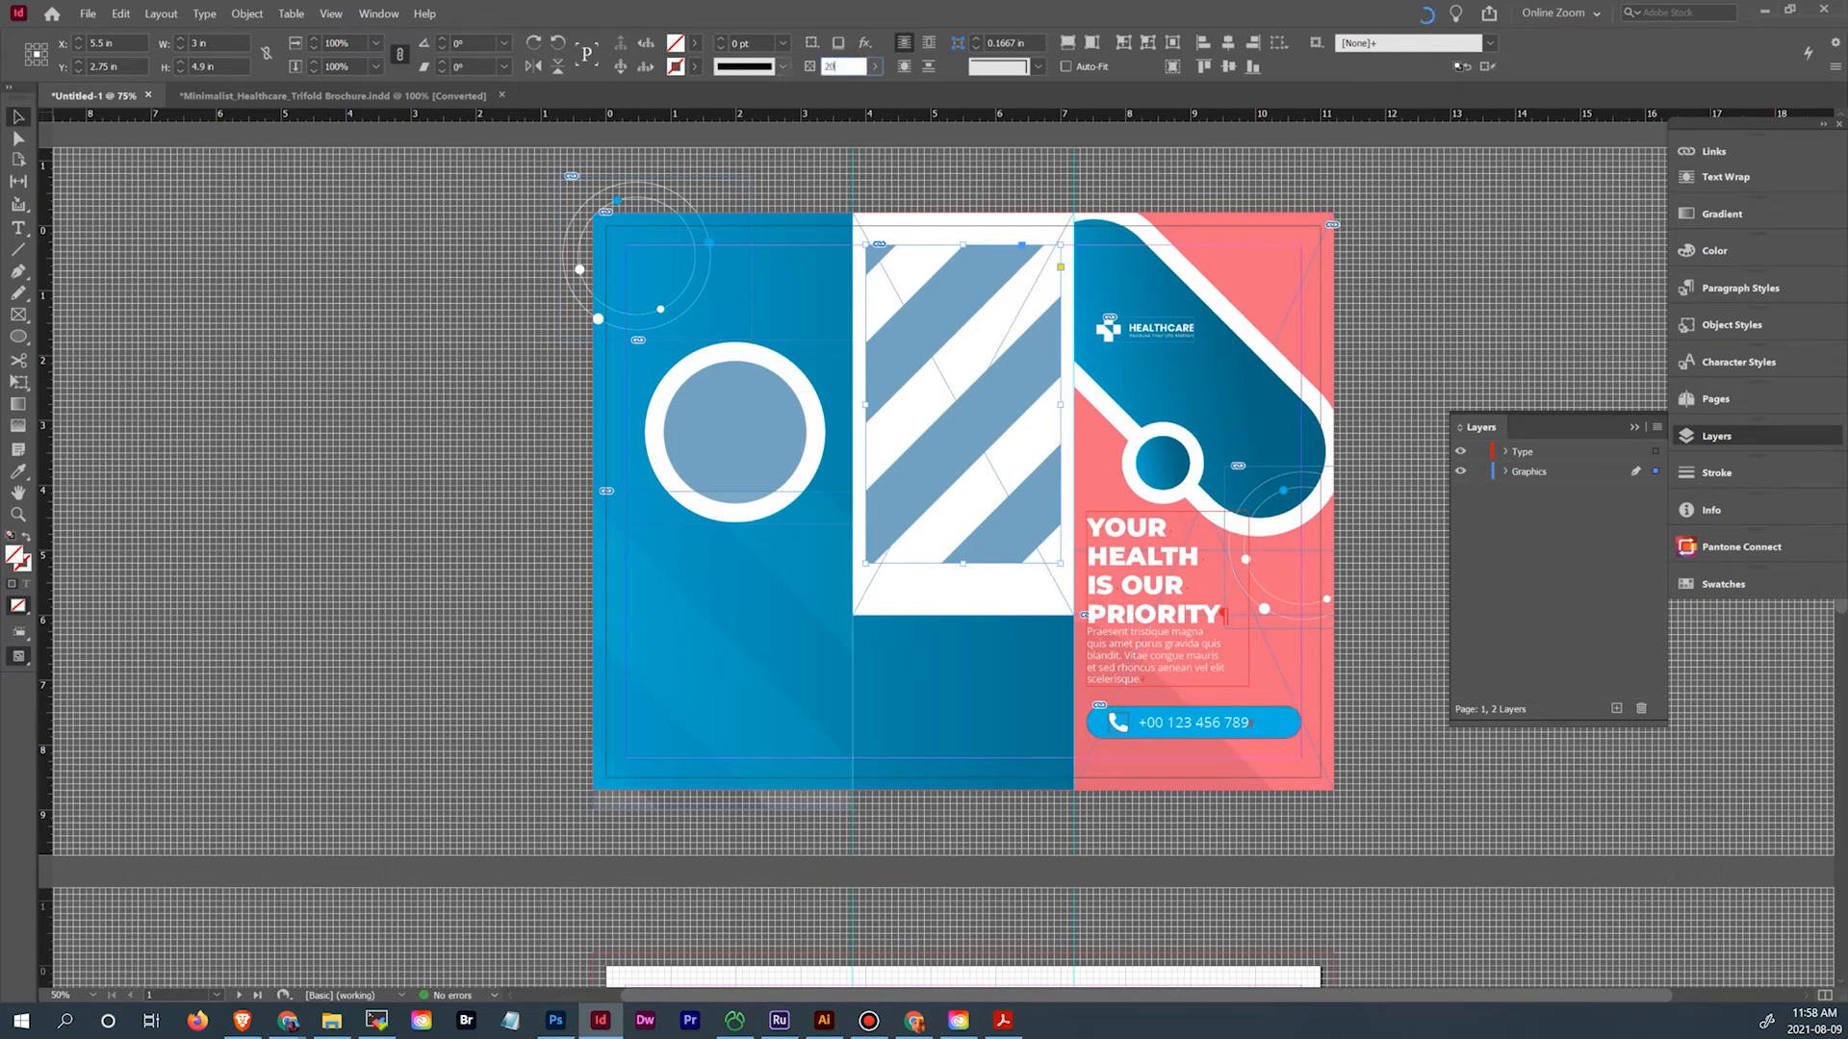
type("20")
key("Return")
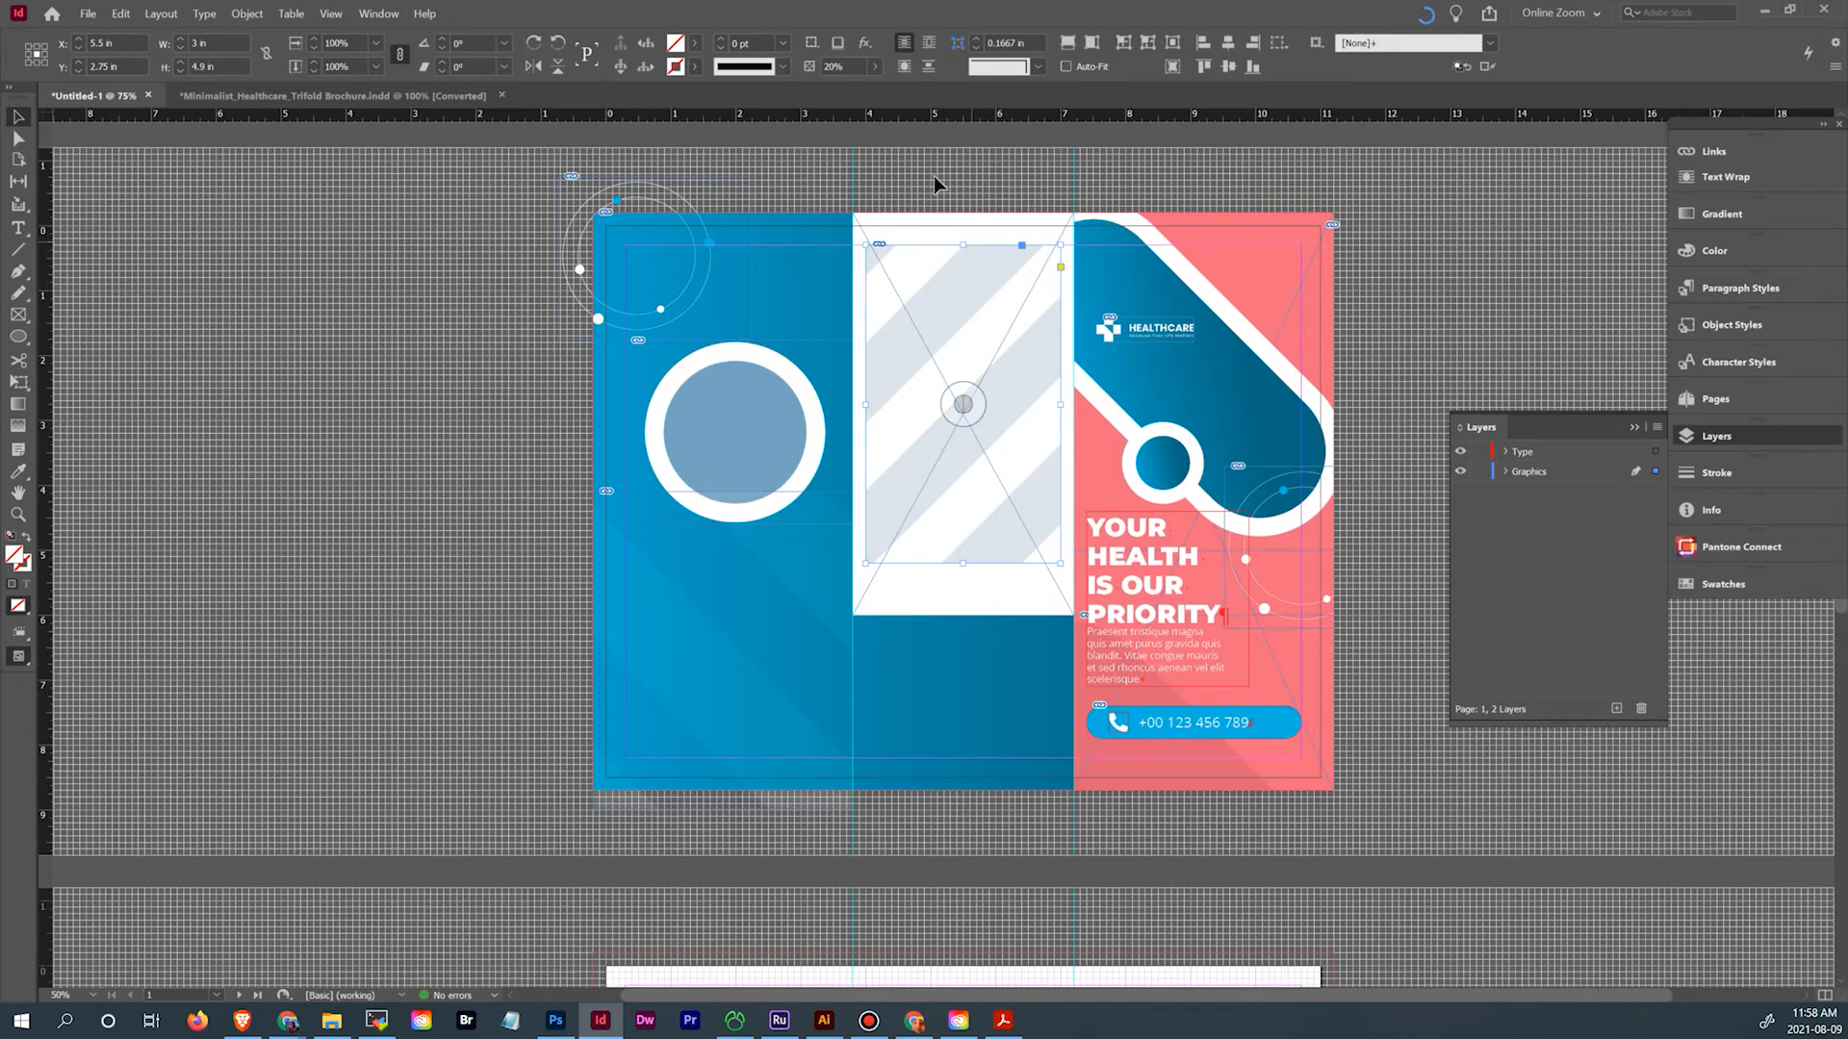
left_click(835, 67)
type("10")
key("Return")
left_click(454, 369)
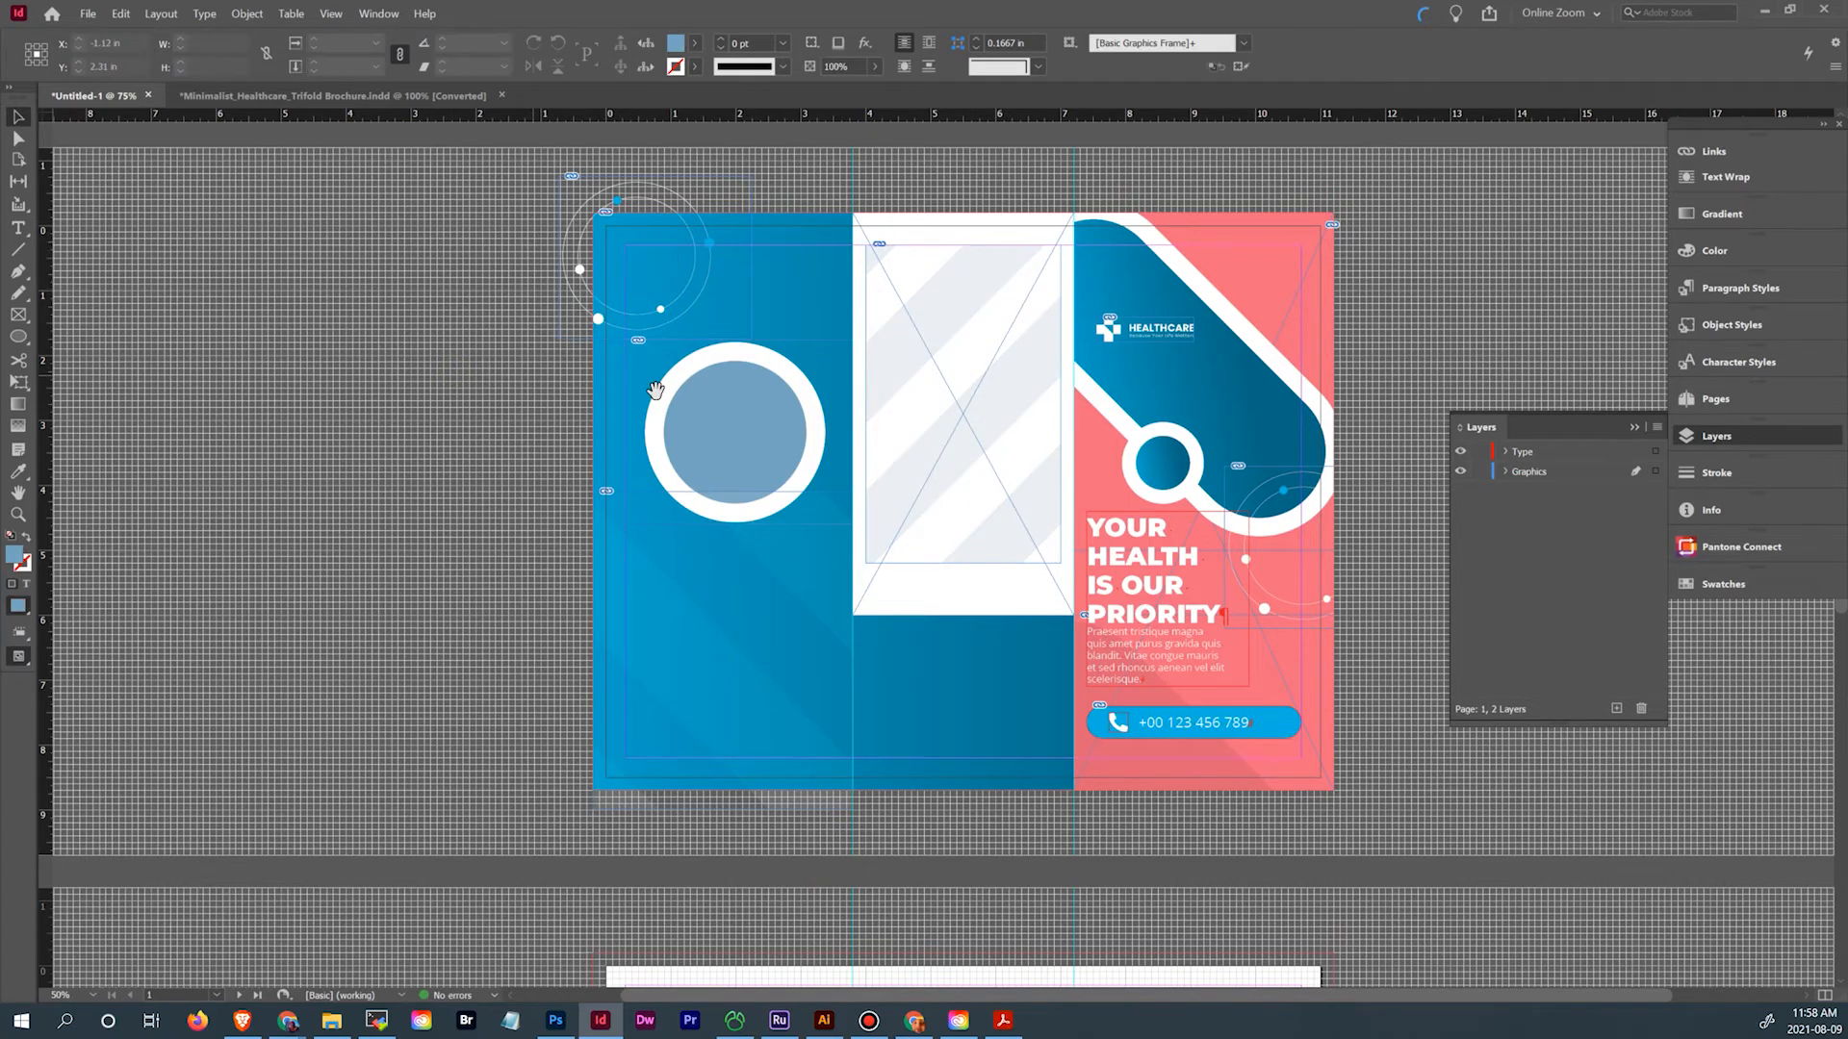
Inspect the middle panel's faded stripes up close and compare them with the Minimalist_Healthcare_Trifold Brochure document
left_click_drag(664, 391, 654, 371)
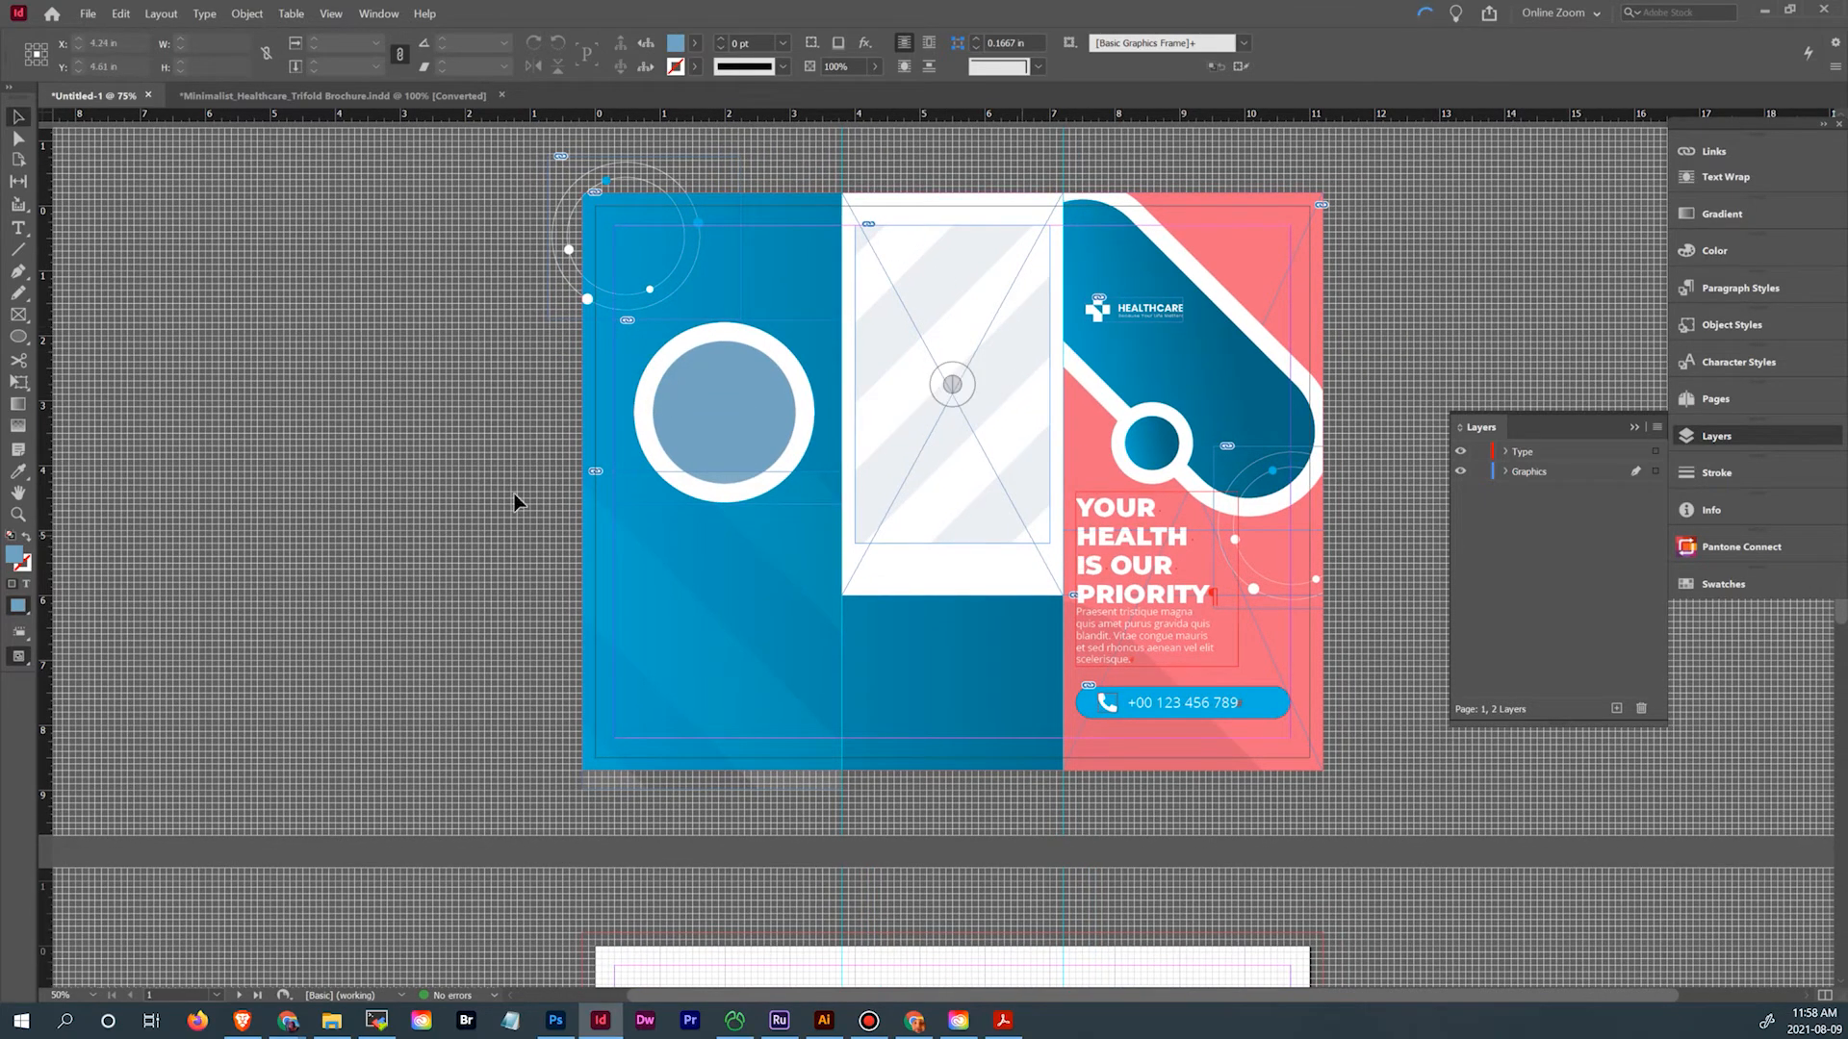
left_click(17, 515)
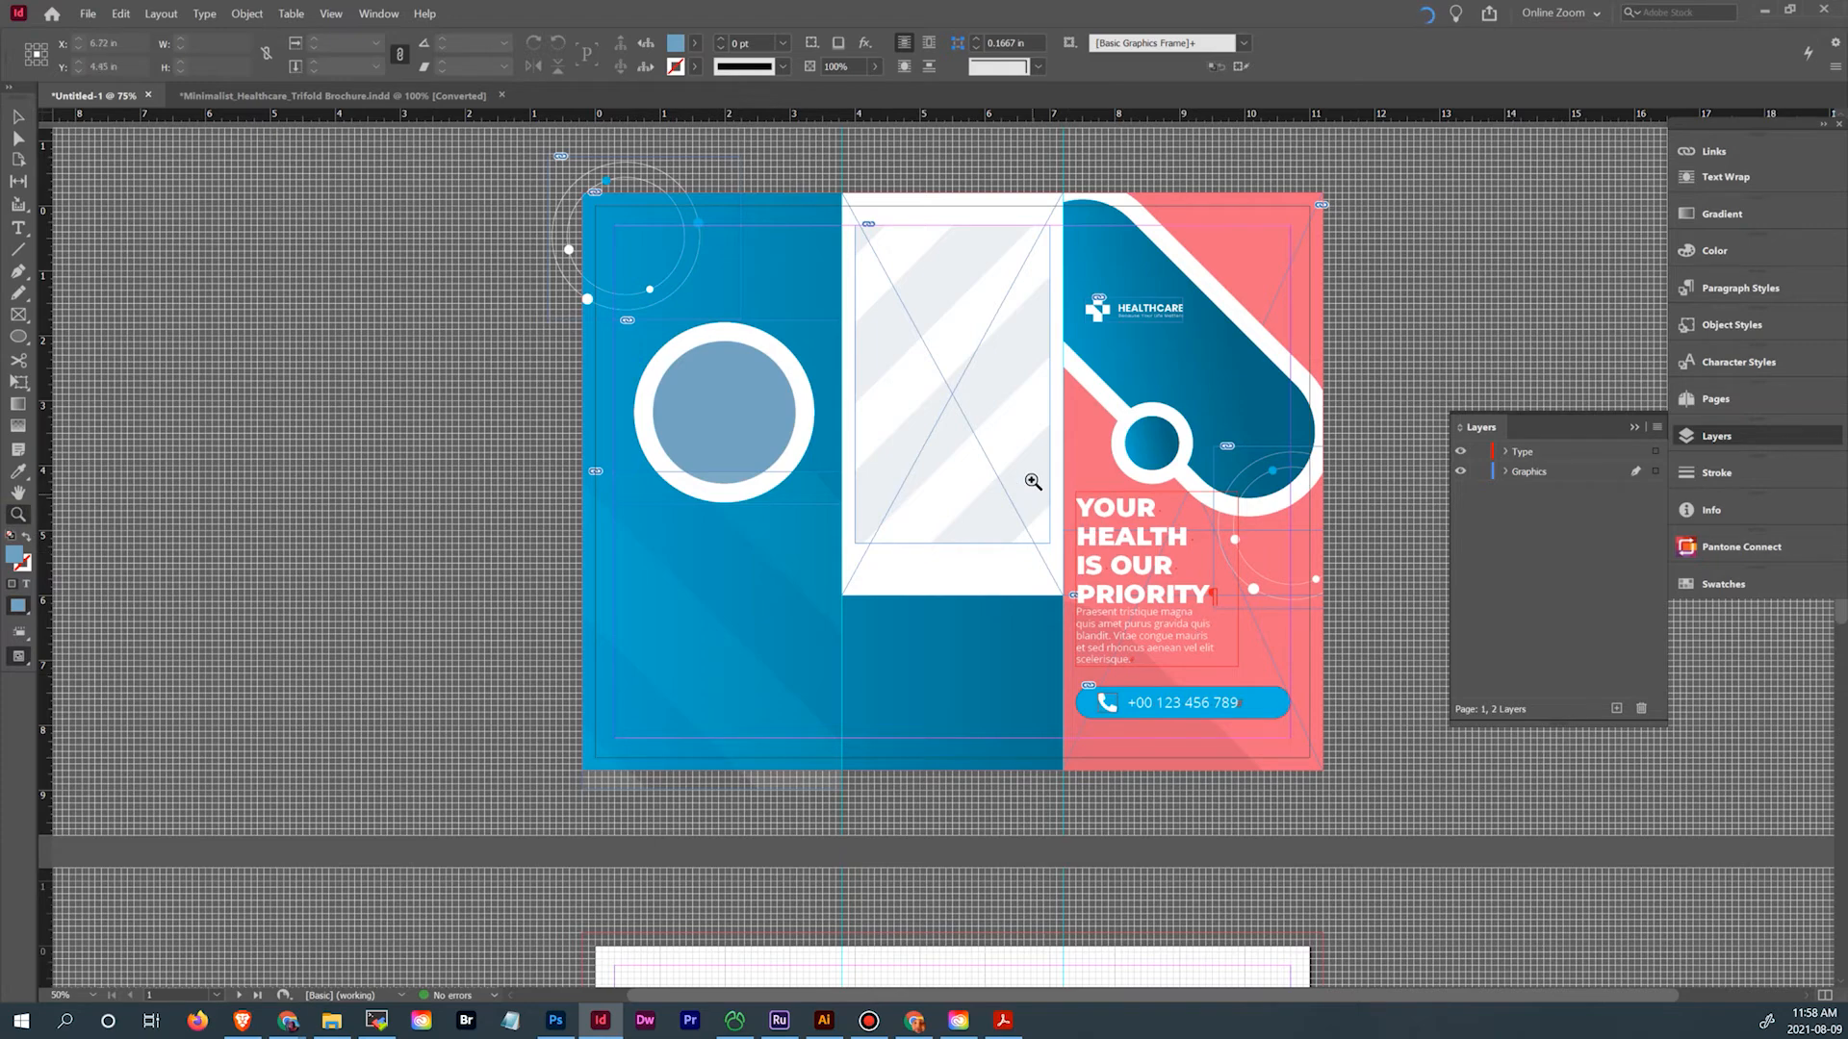
left_click_drag(1033, 481, 1049, 570)
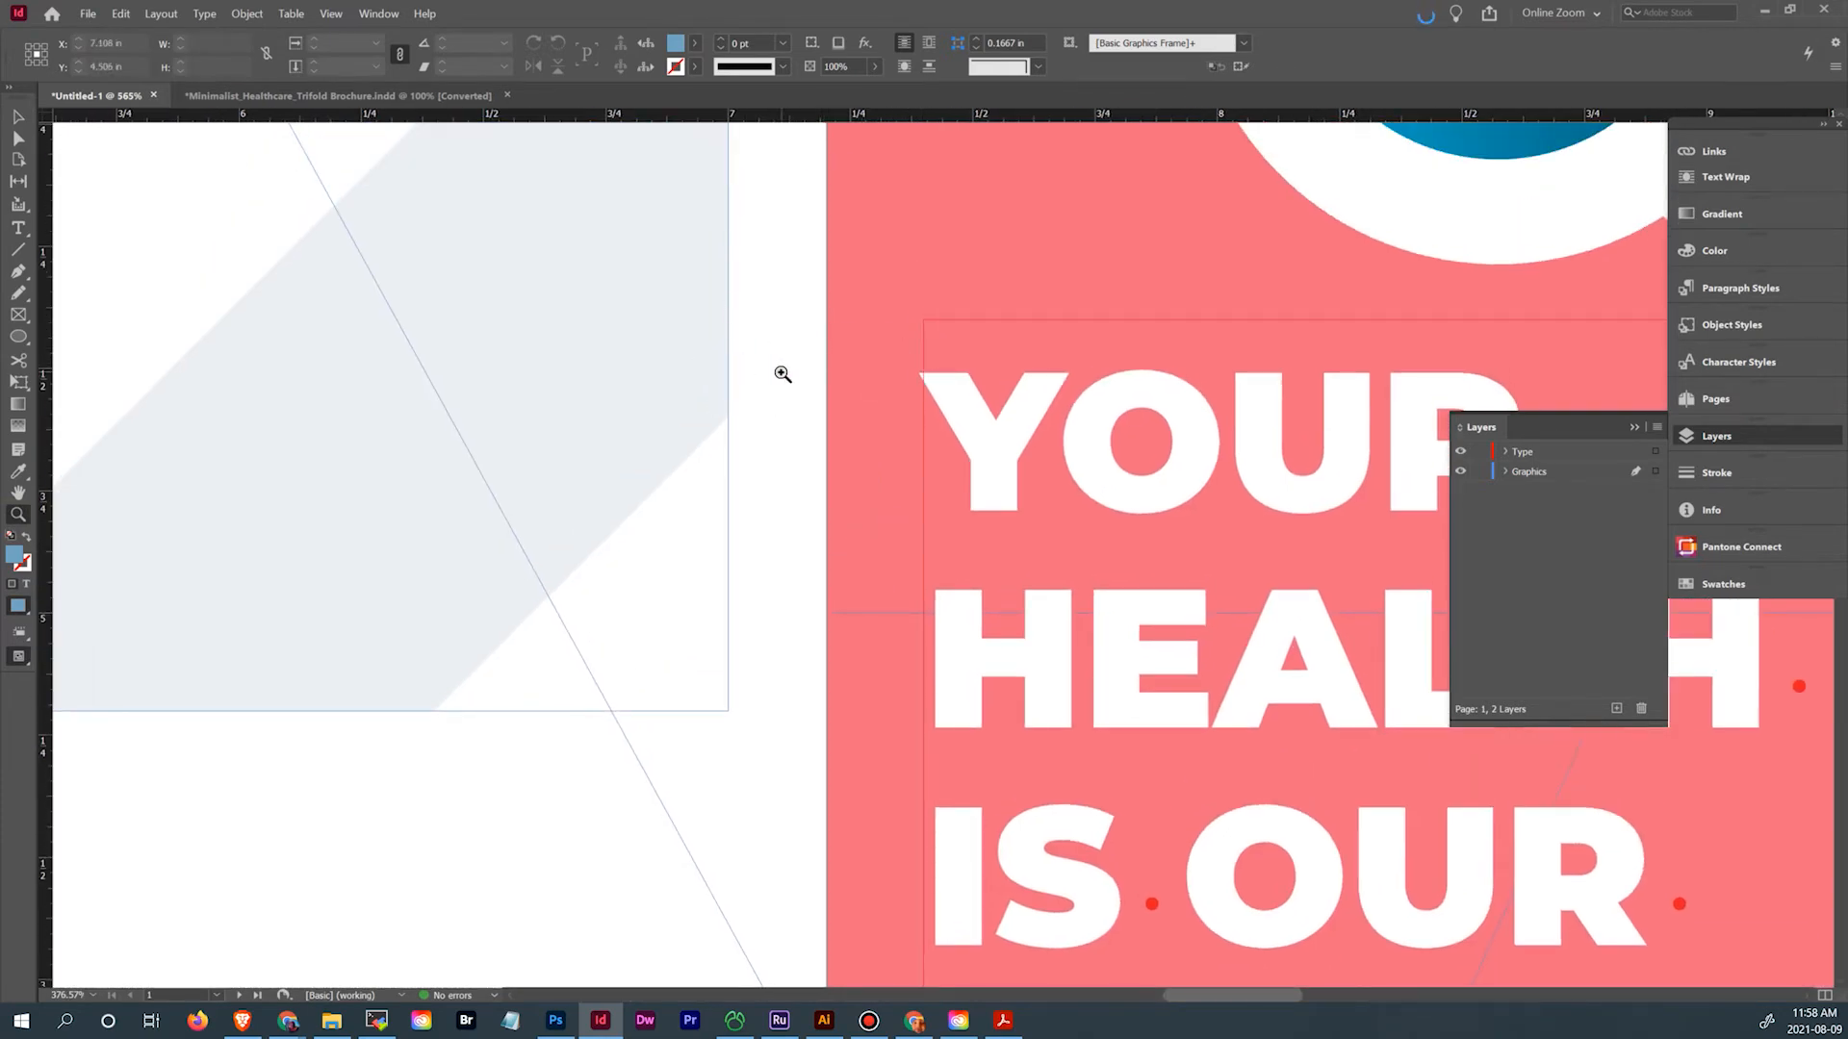
key("ctrl+minus")
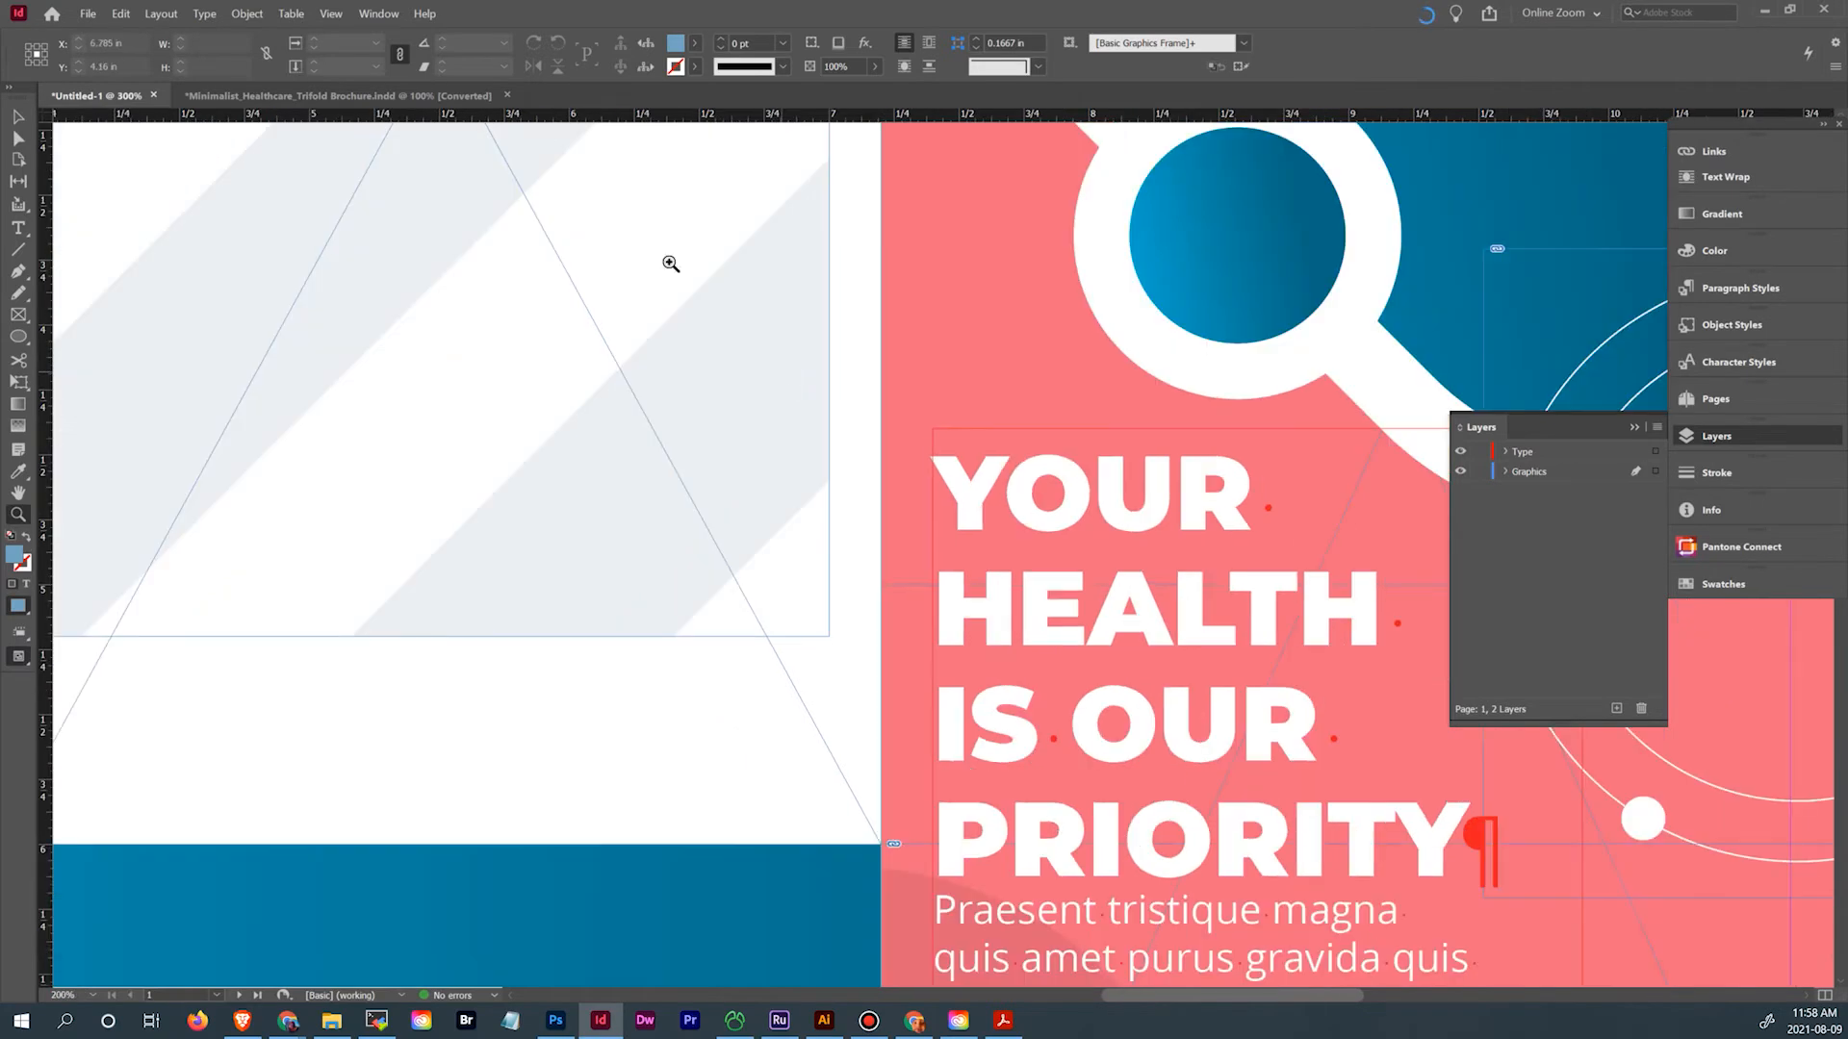
left_click(392, 96)
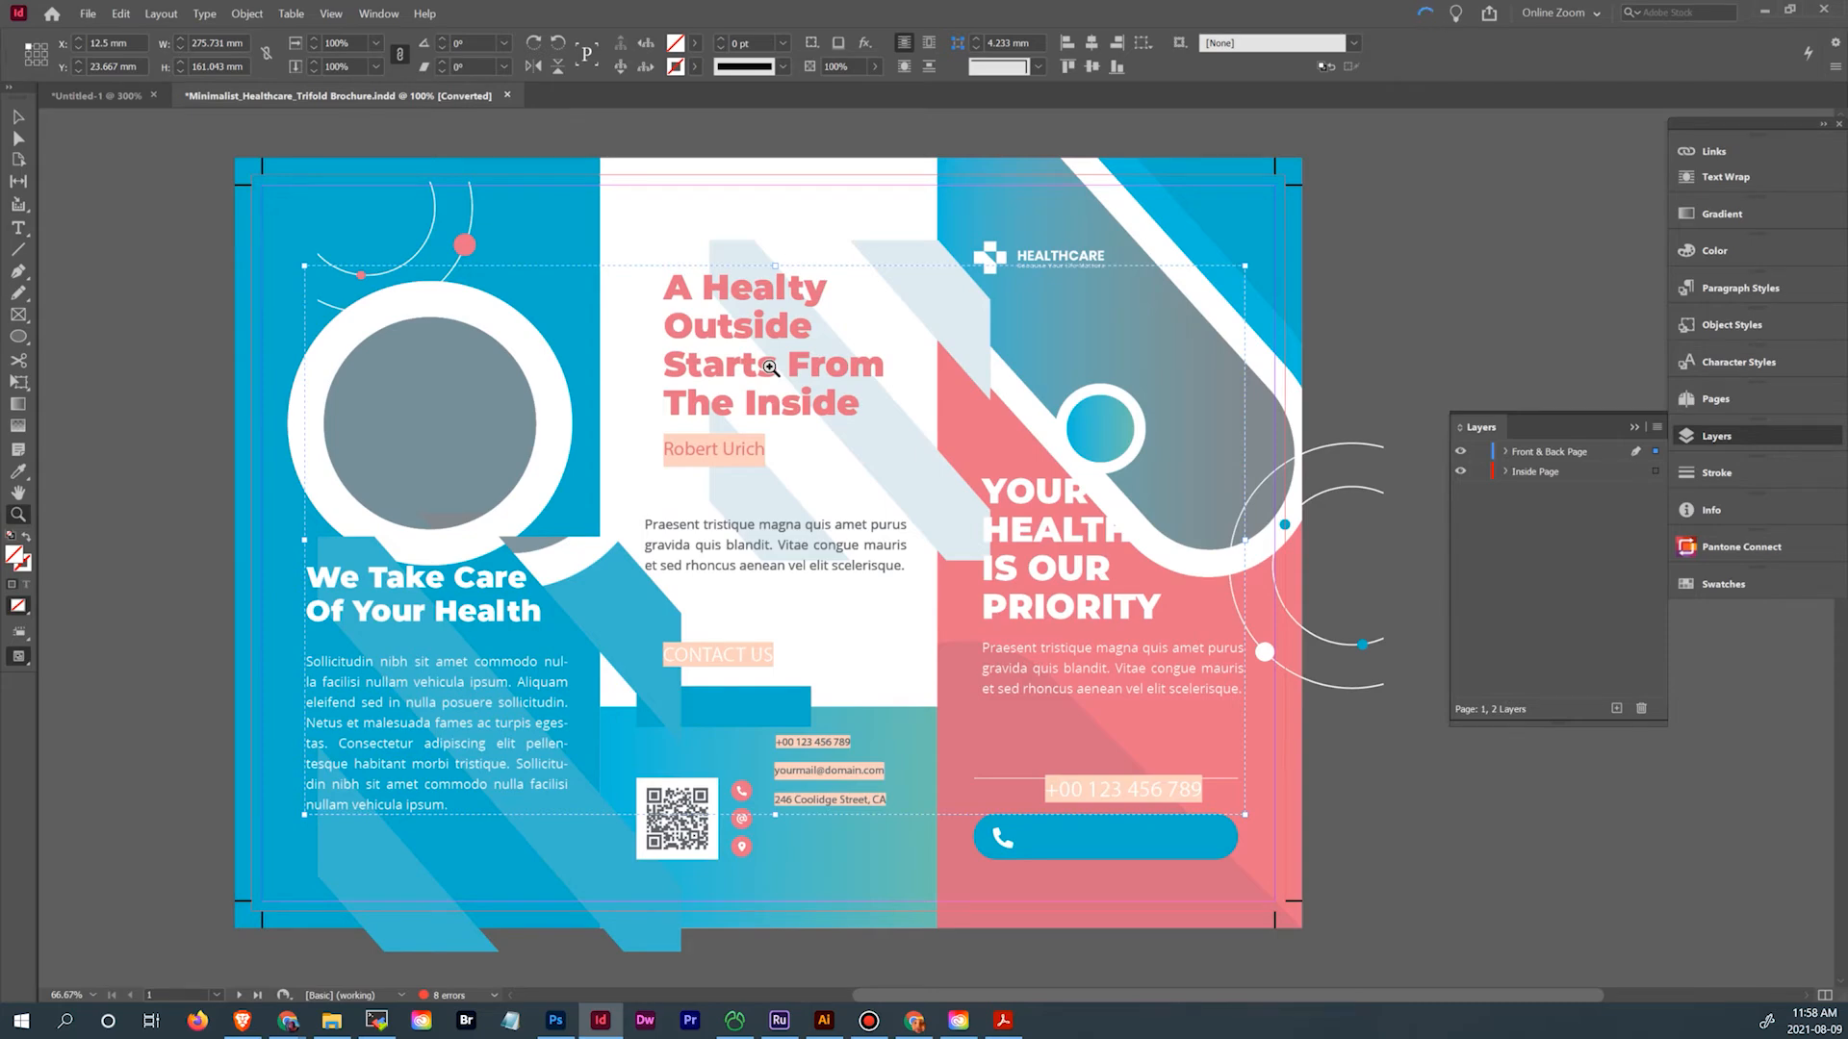
left_click(77, 97)
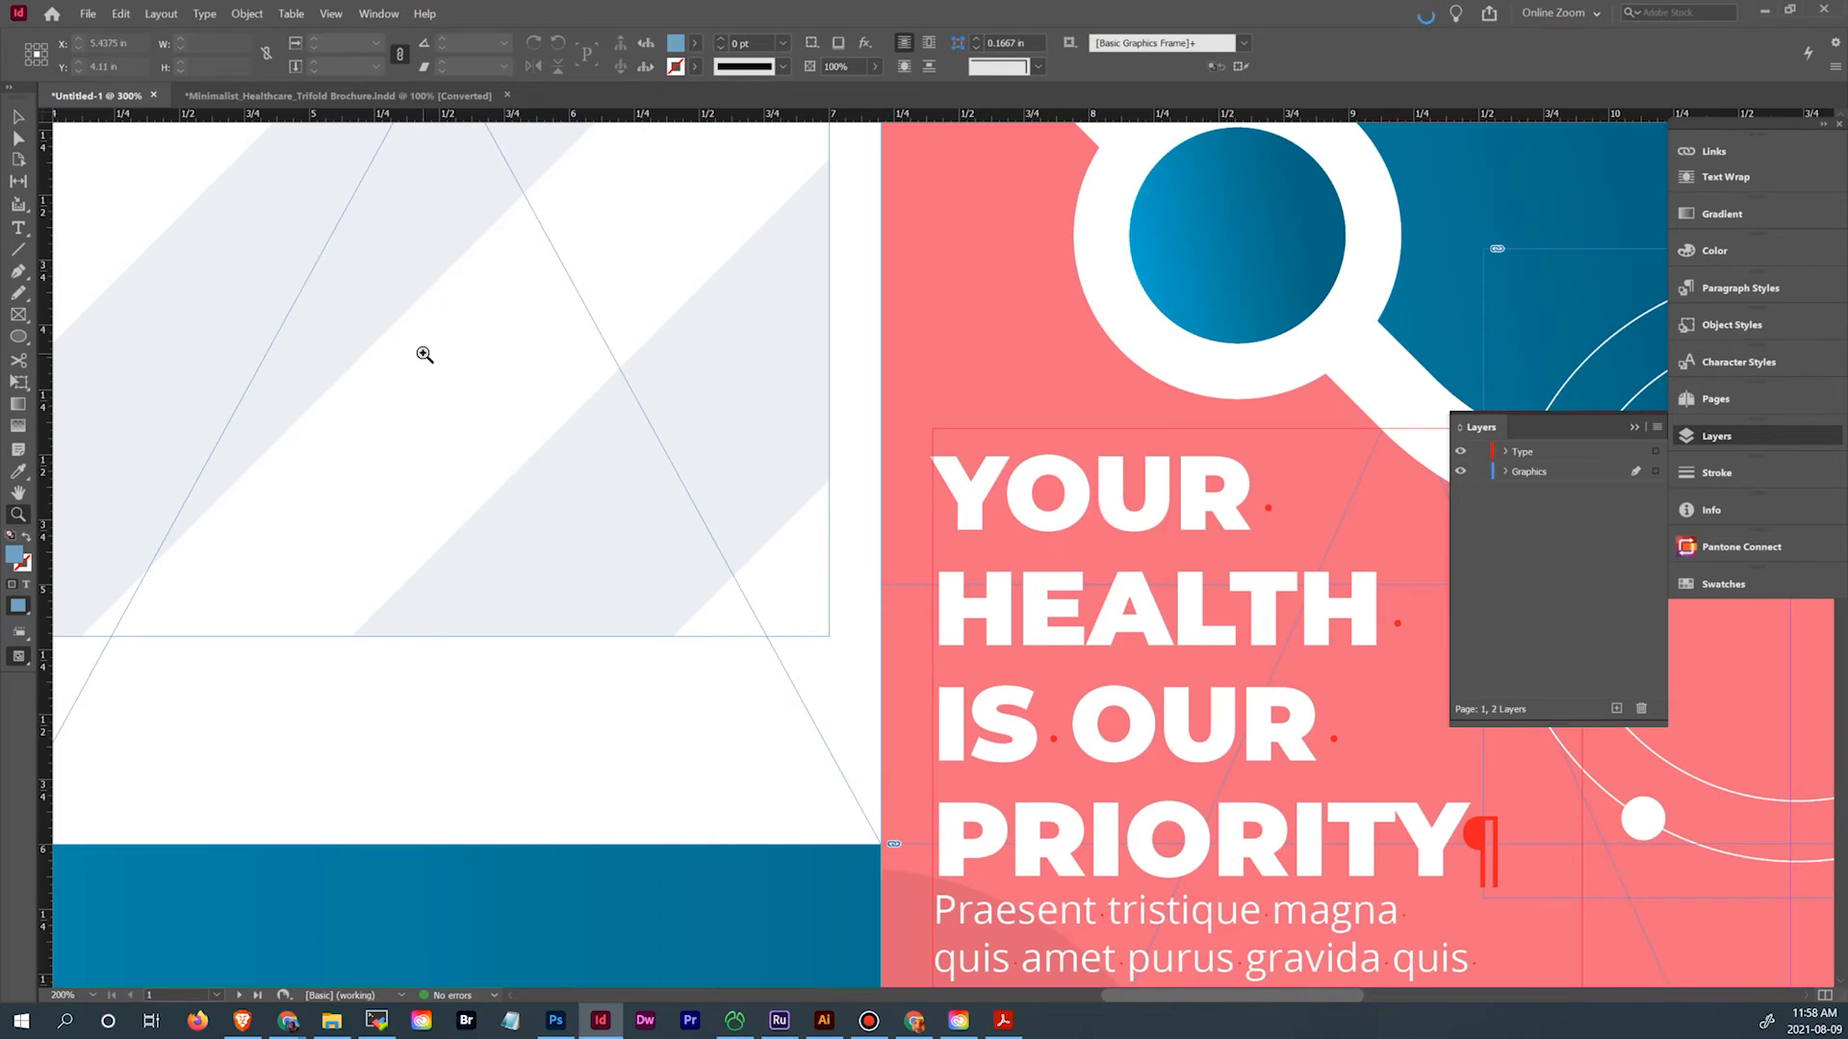
key("ctrl+minus")
key("ctrl+minus")
key("ctrl+minus")
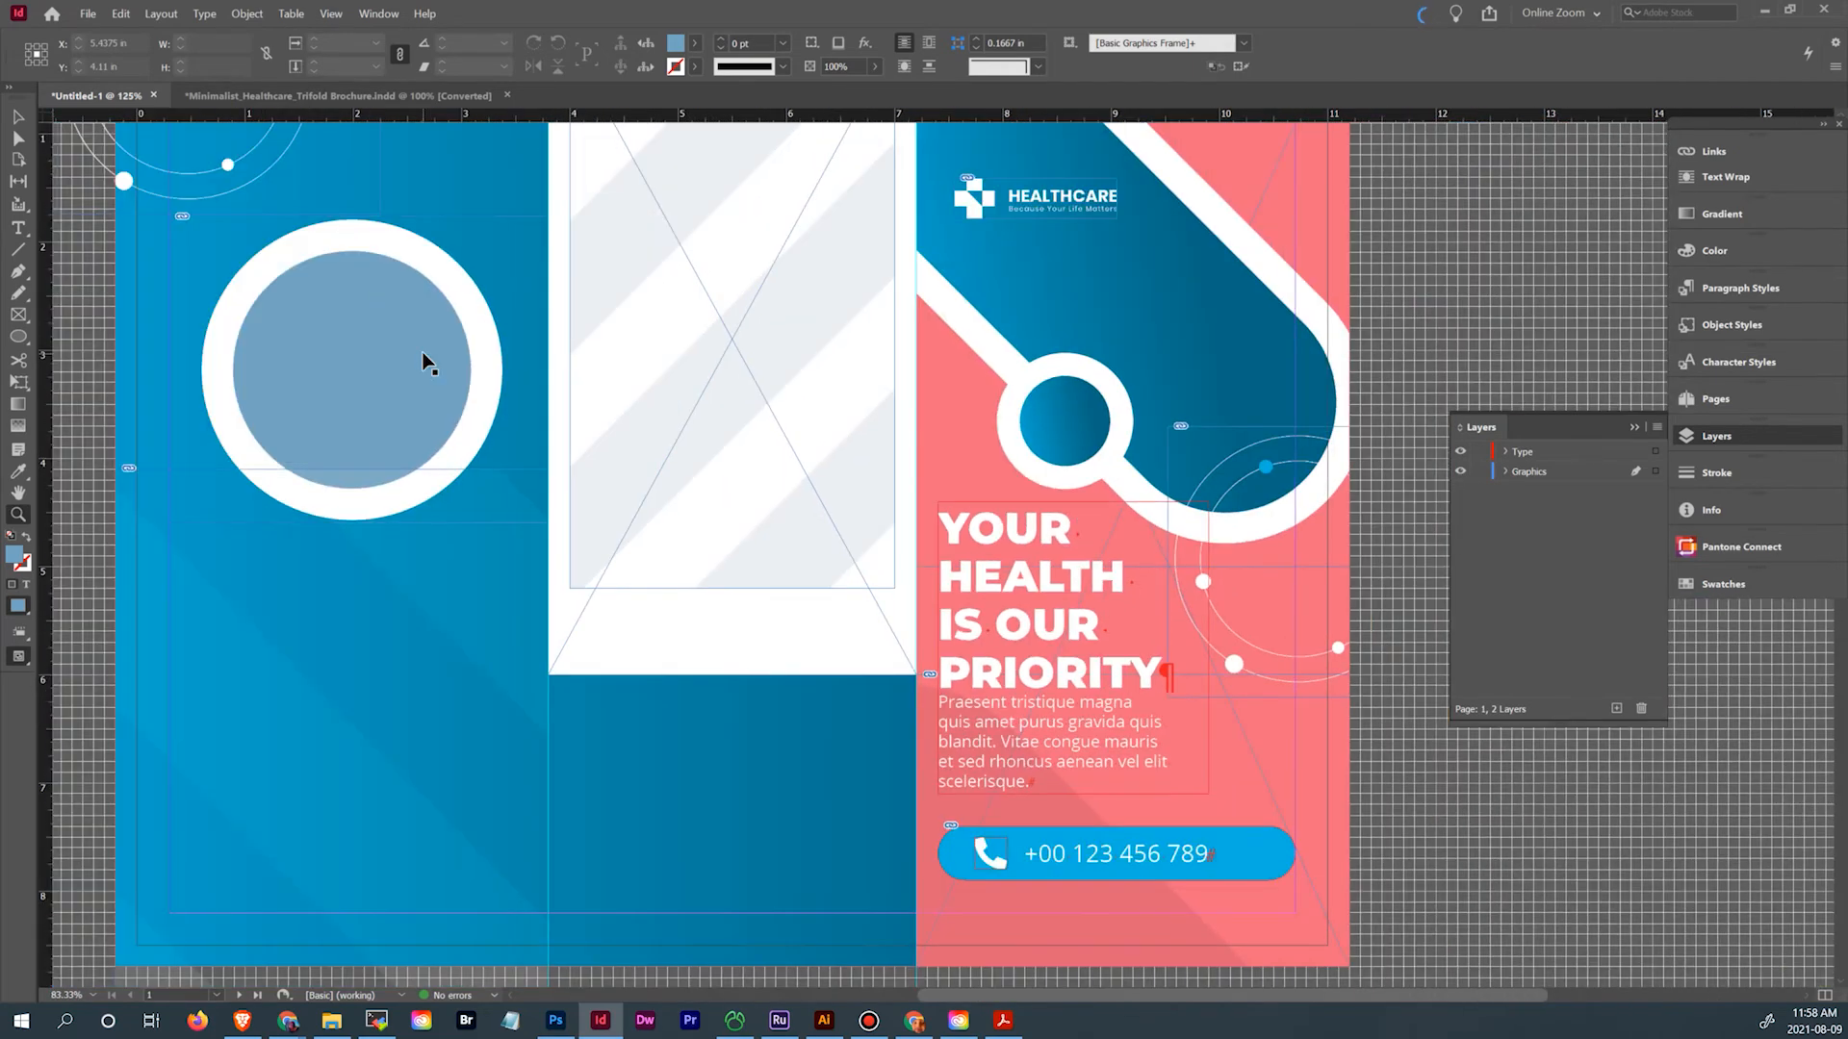
left_click_drag(707, 333, 733, 455)
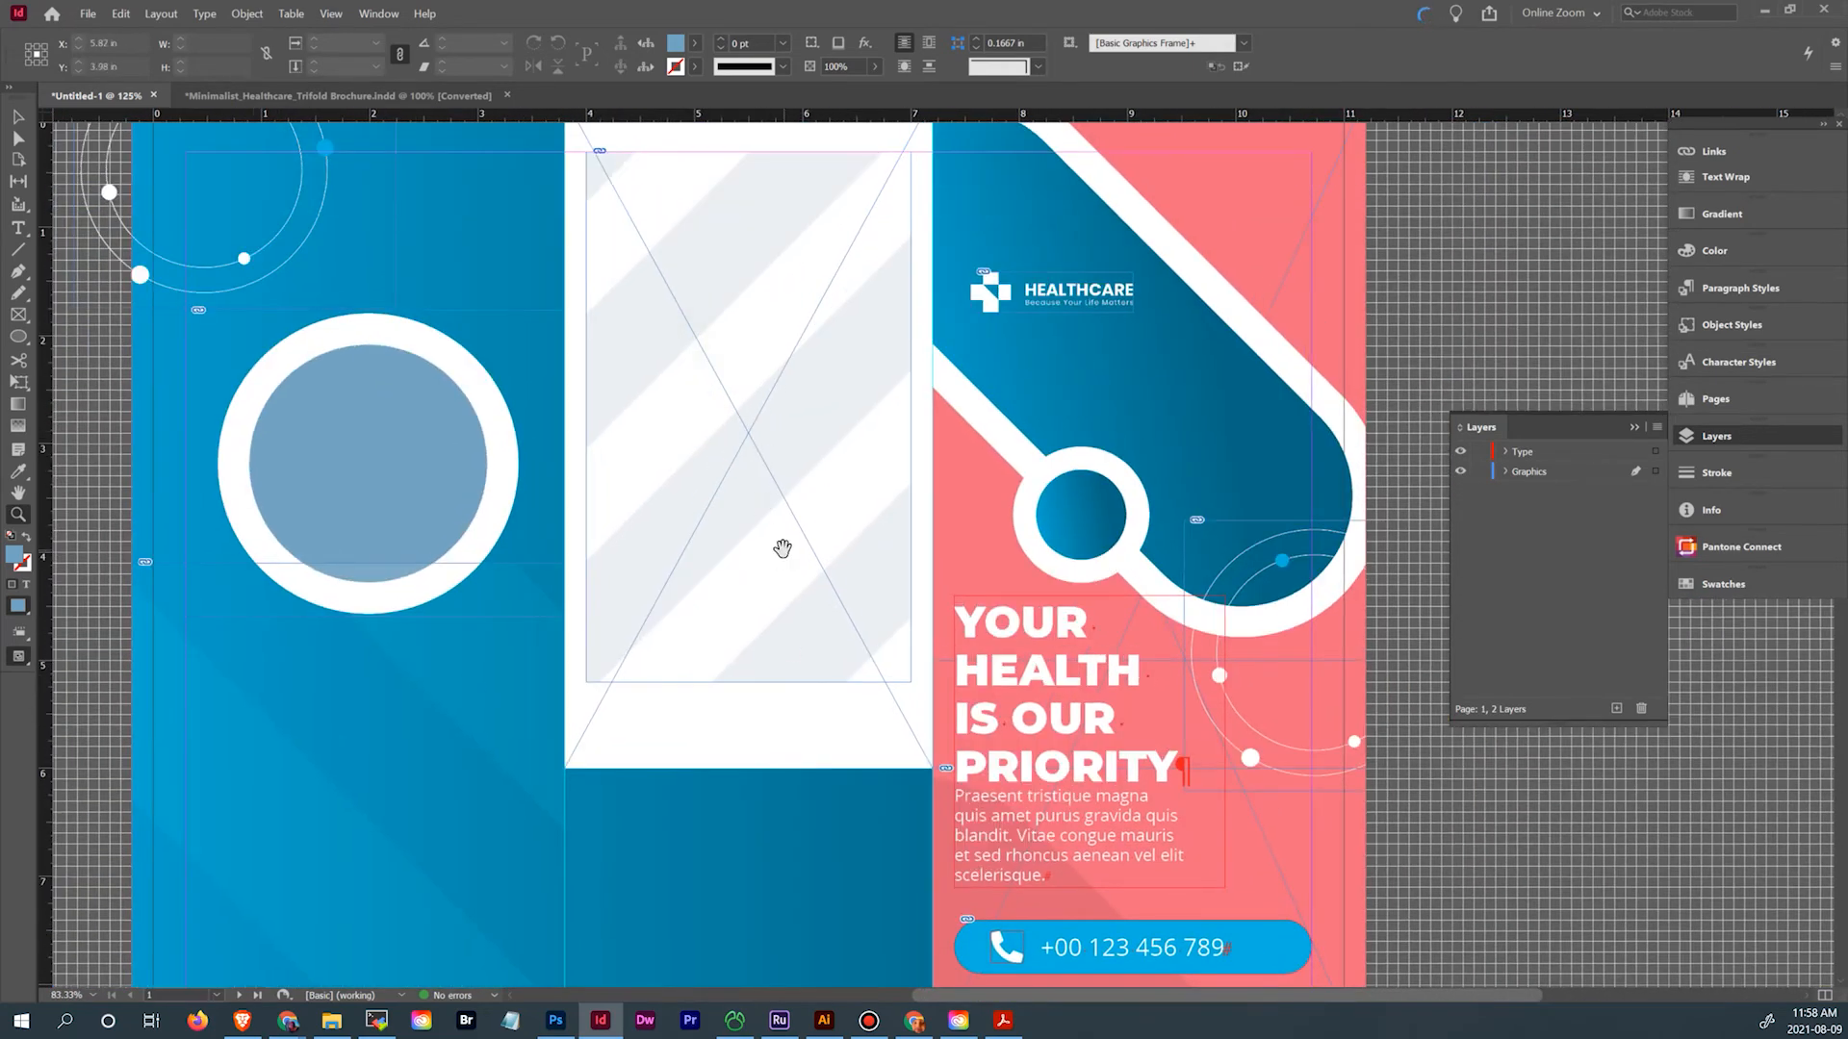
left_click(17, 116)
left_click(319, 97)
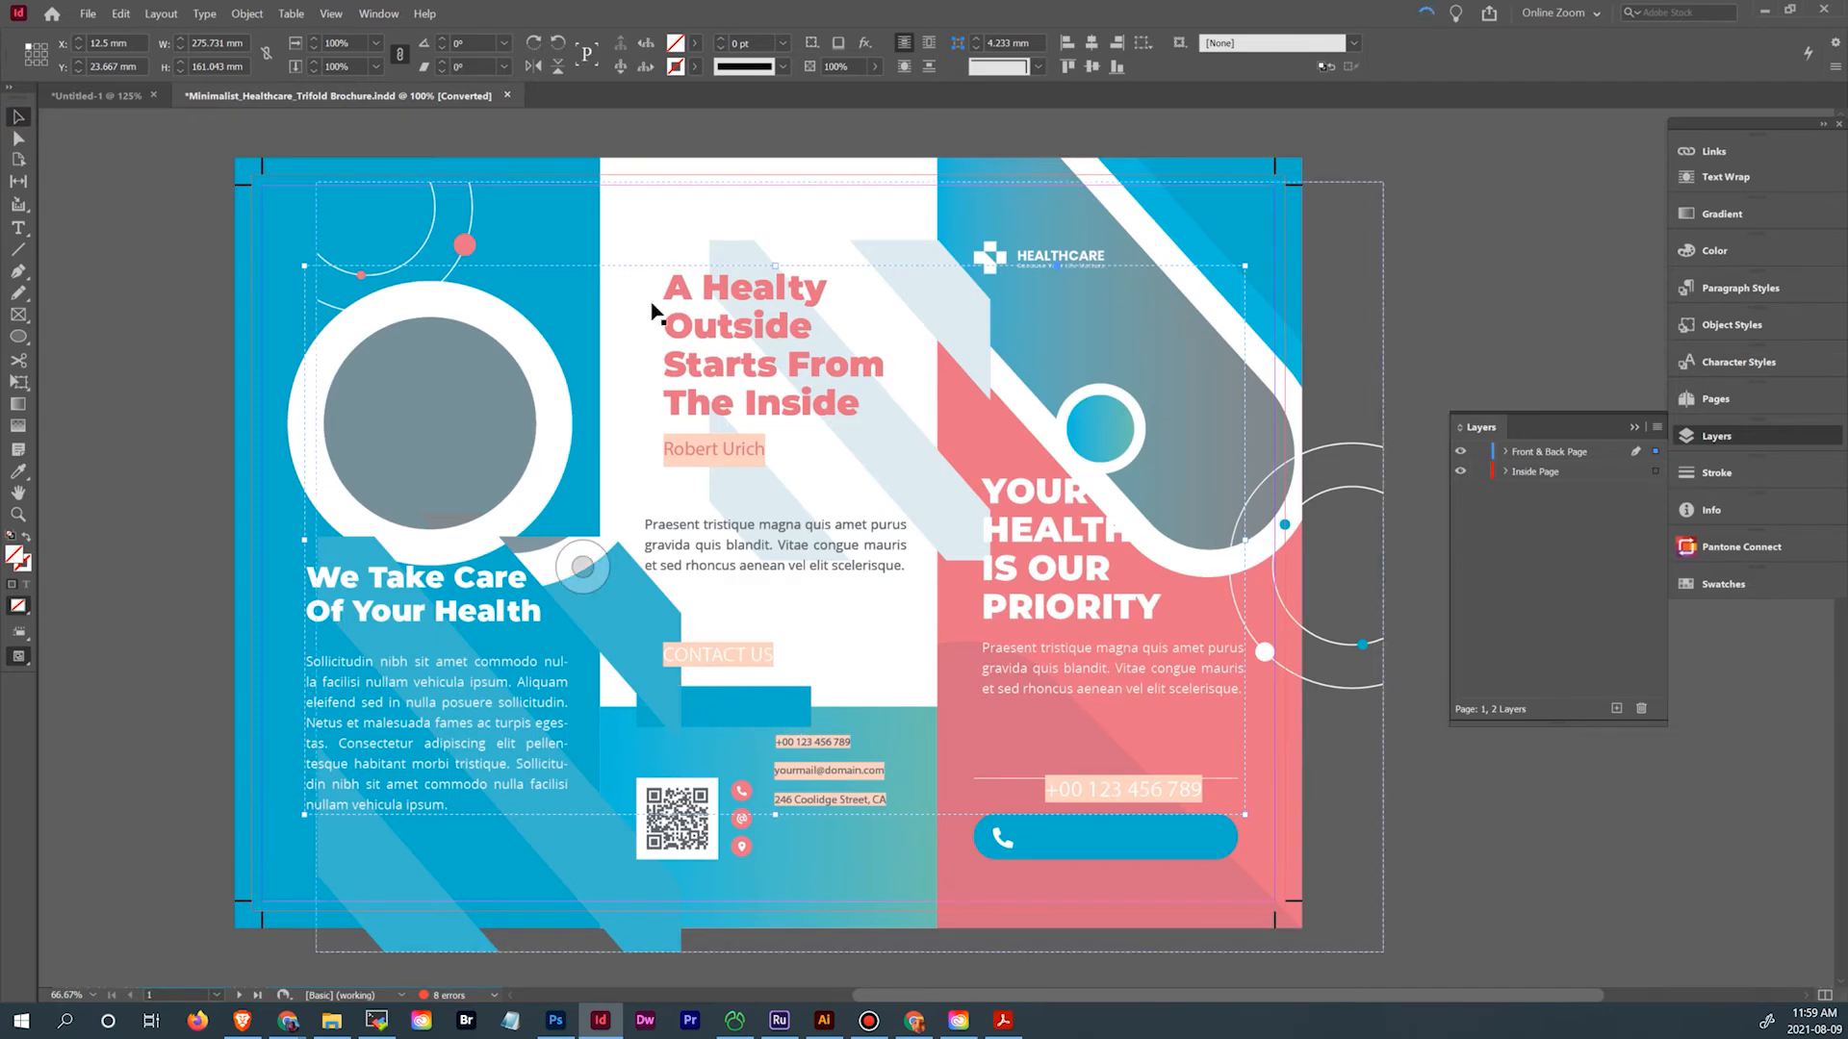
In Untitled-1, duplicate the phone button from the pink panel onto the bottom edge of the middle panel's white block and ungroup the copy
left_click(96, 96)
left_click_drag(621, 478, 610, 260)
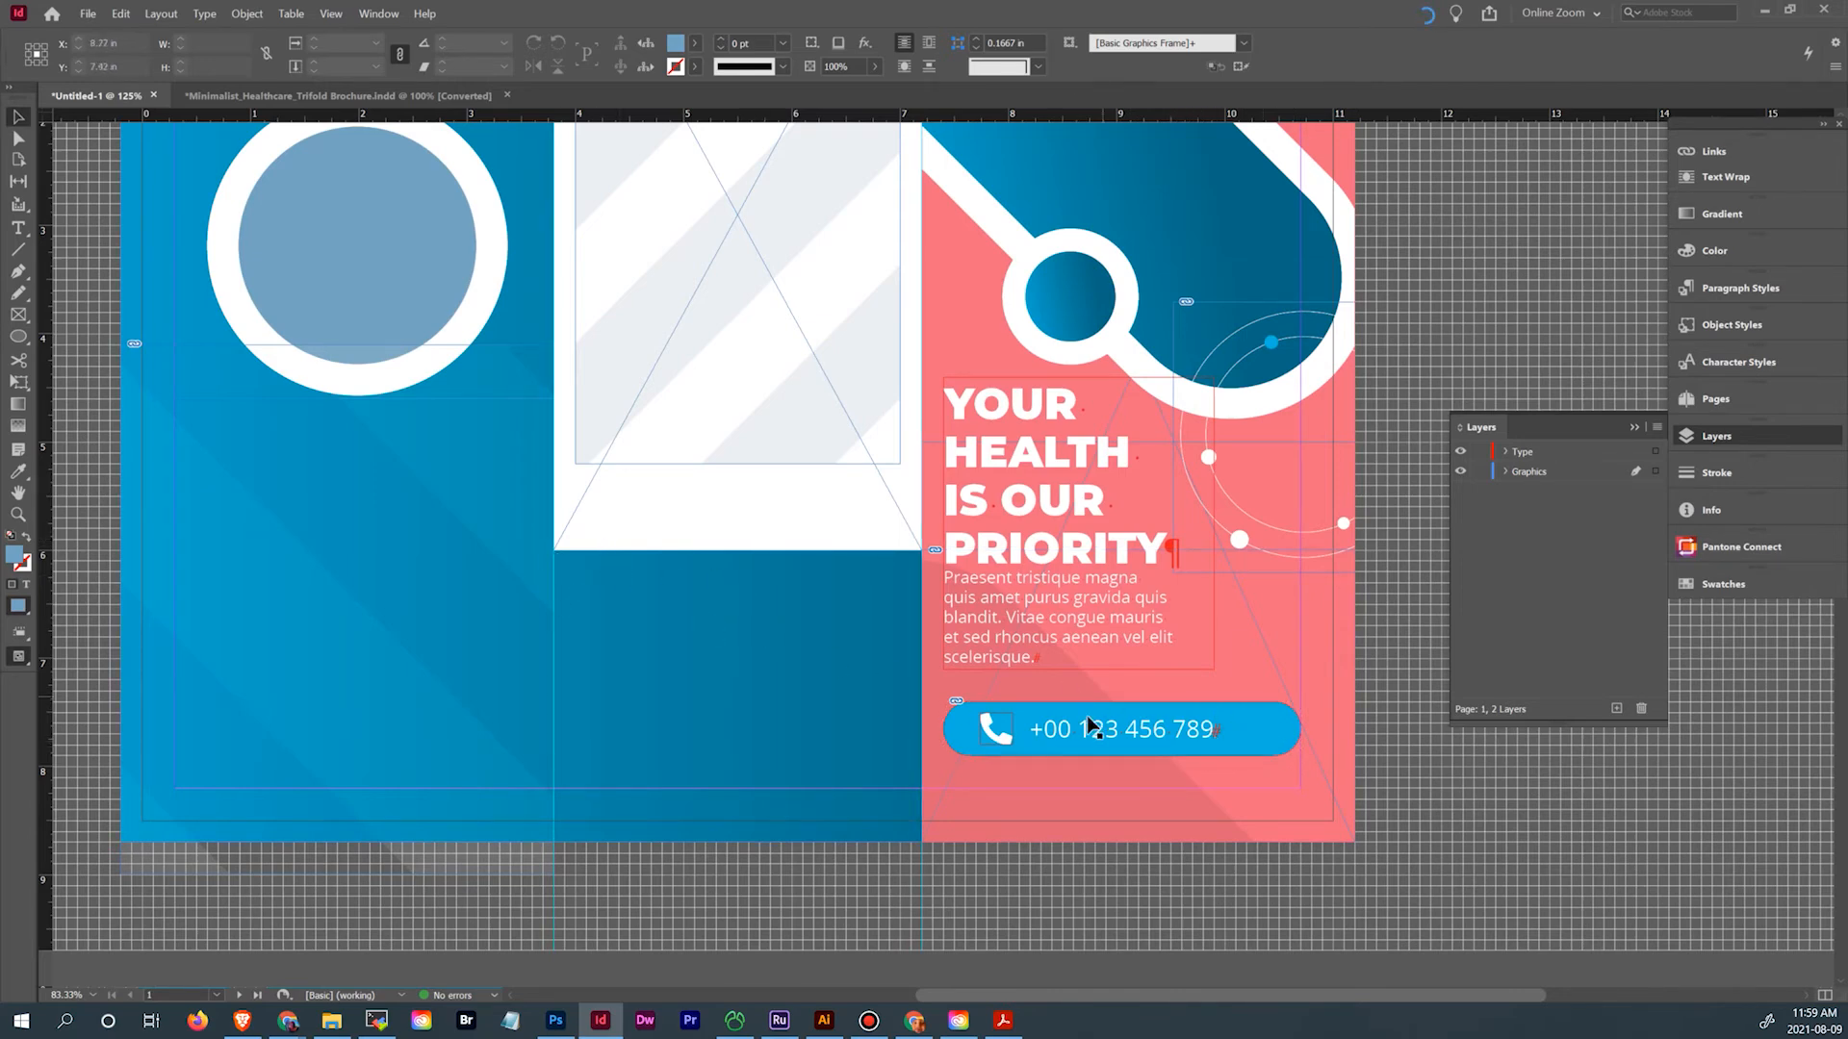
left_click(1174, 738)
left_click_drag(1174, 741, 802, 566)
right_click(801, 566)
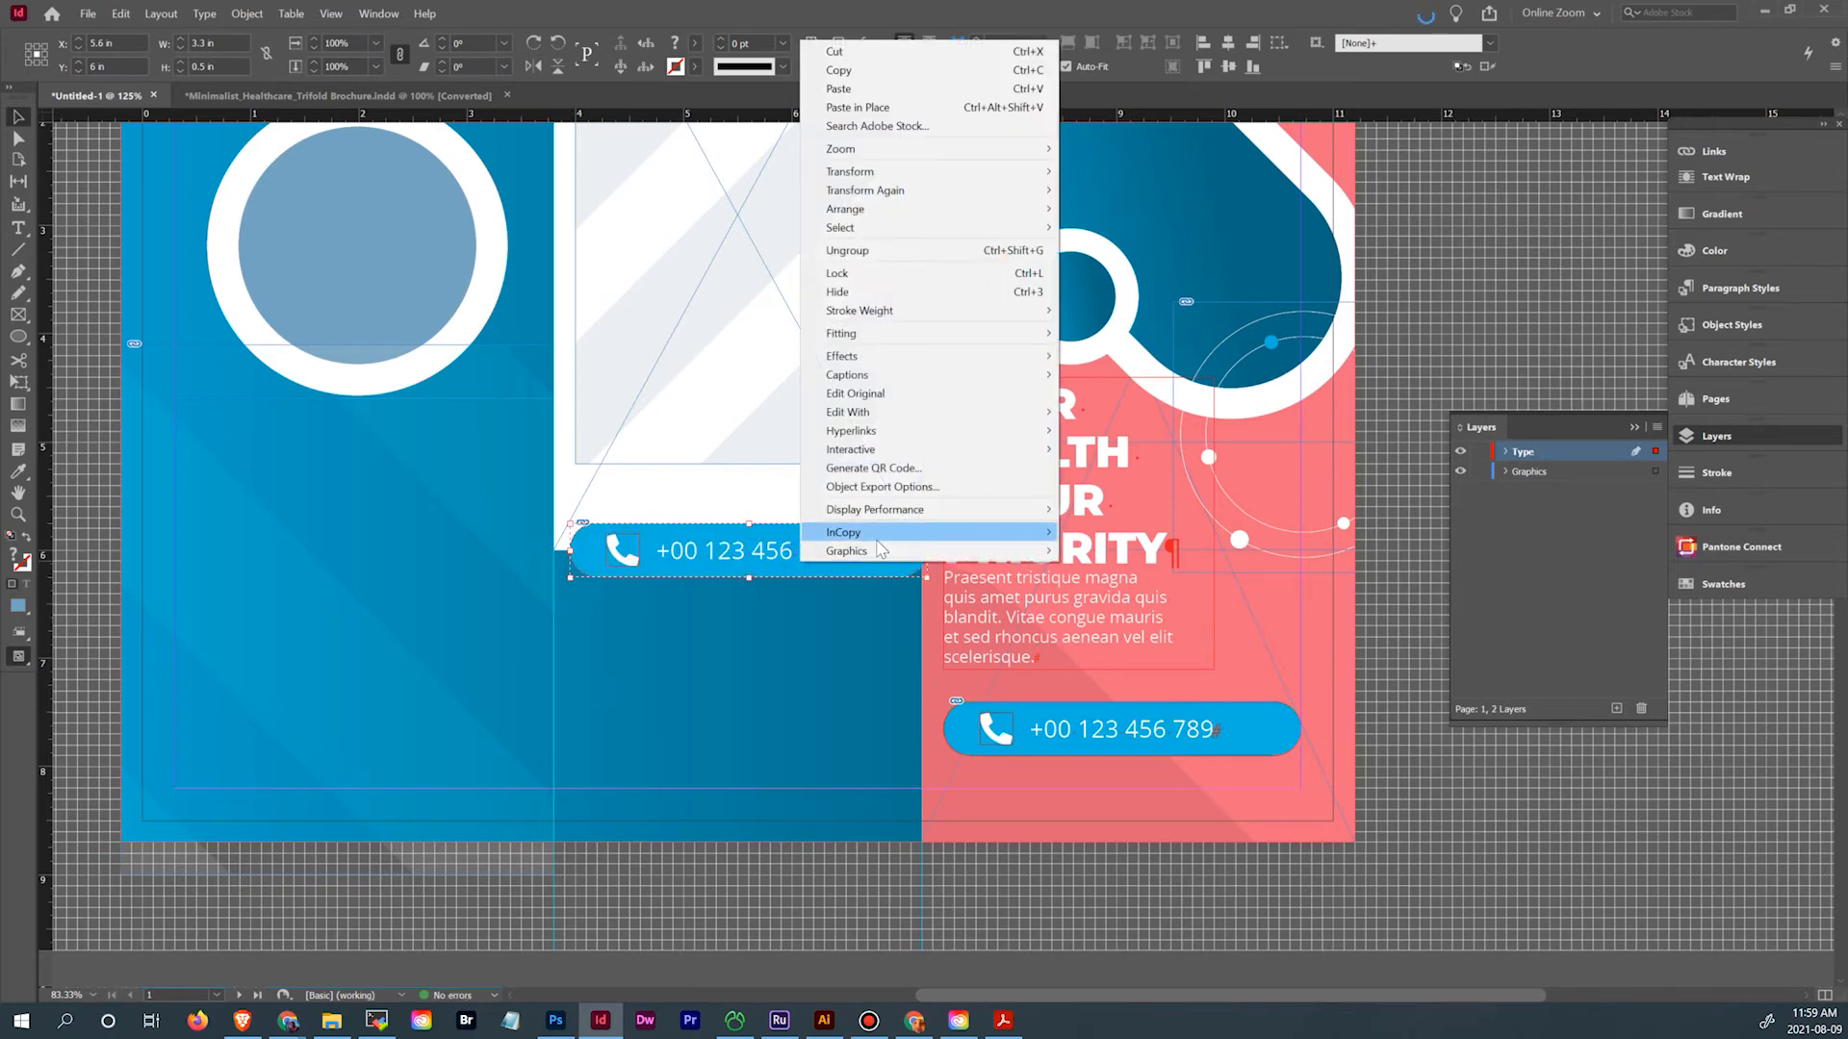
left_click(847, 250)
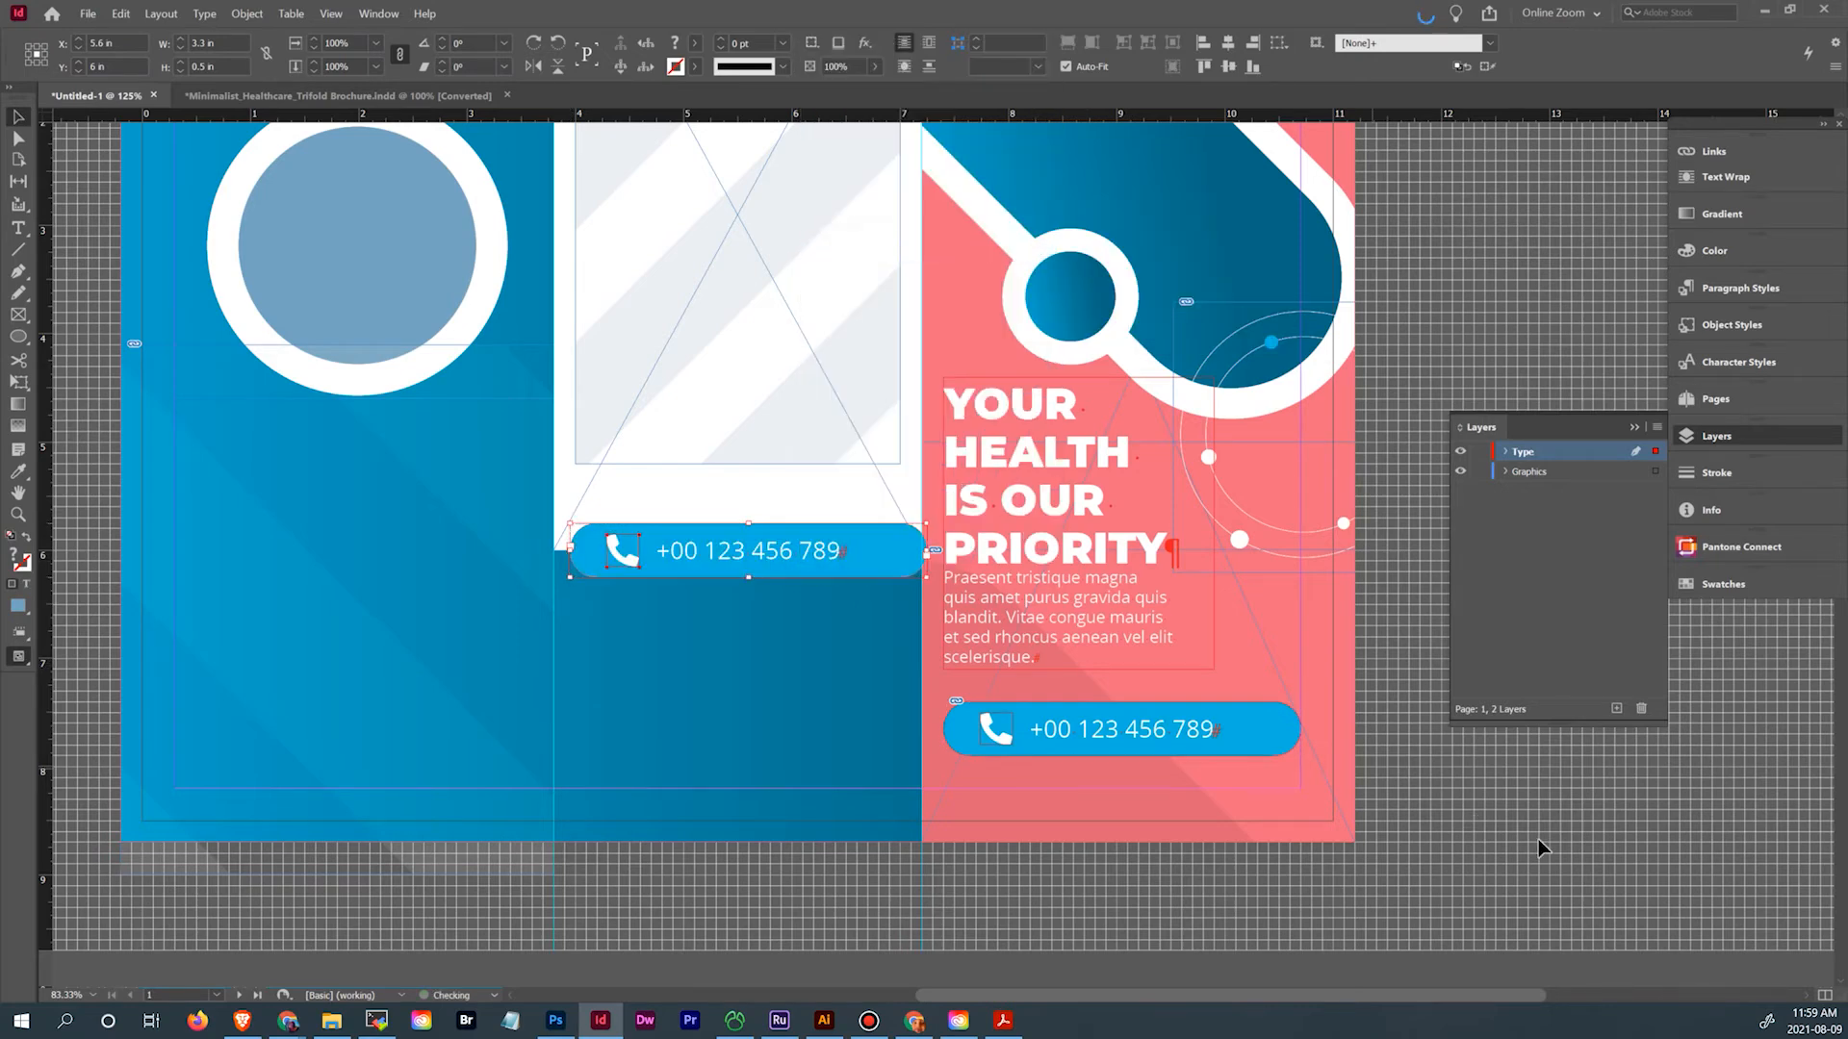
Delete the phone icon from the copied button and narrow the blue button to 1.85 in wide
left_click(626, 556)
double_click(634, 563)
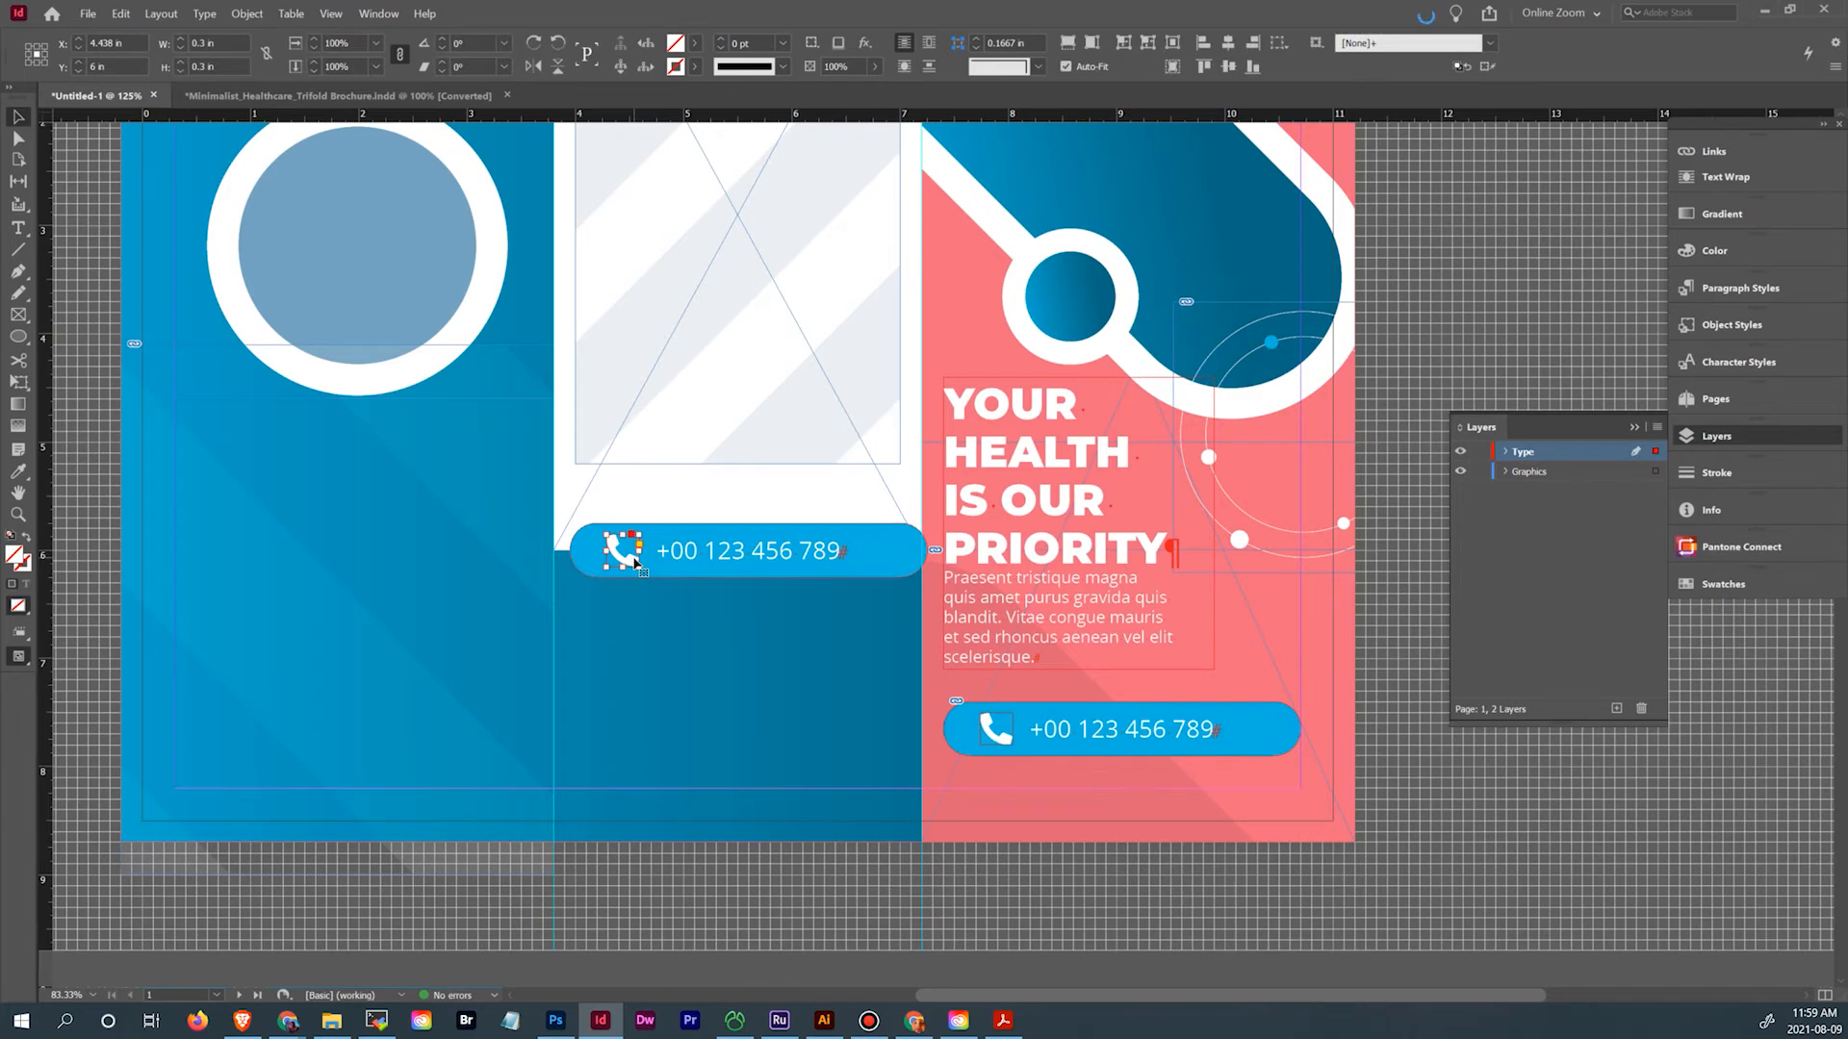
key("Delete")
left_click(908, 563)
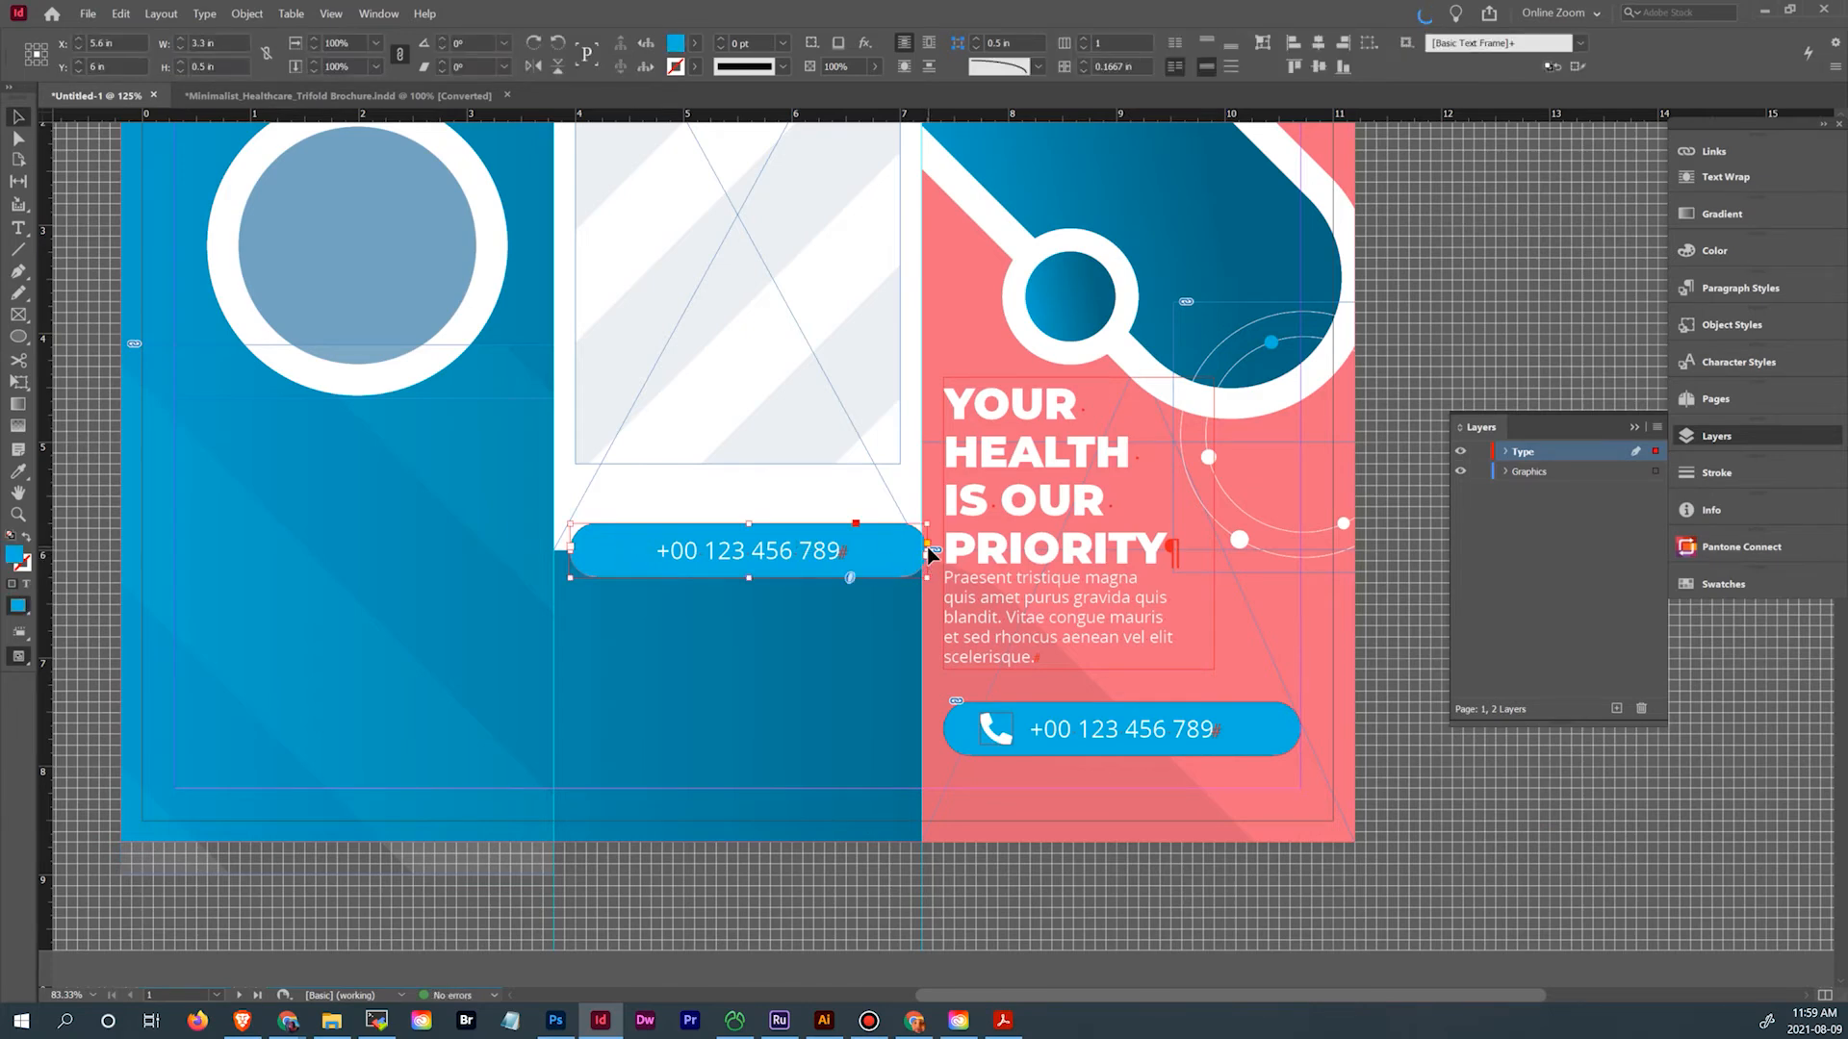
left_click_drag(927, 550, 770, 551)
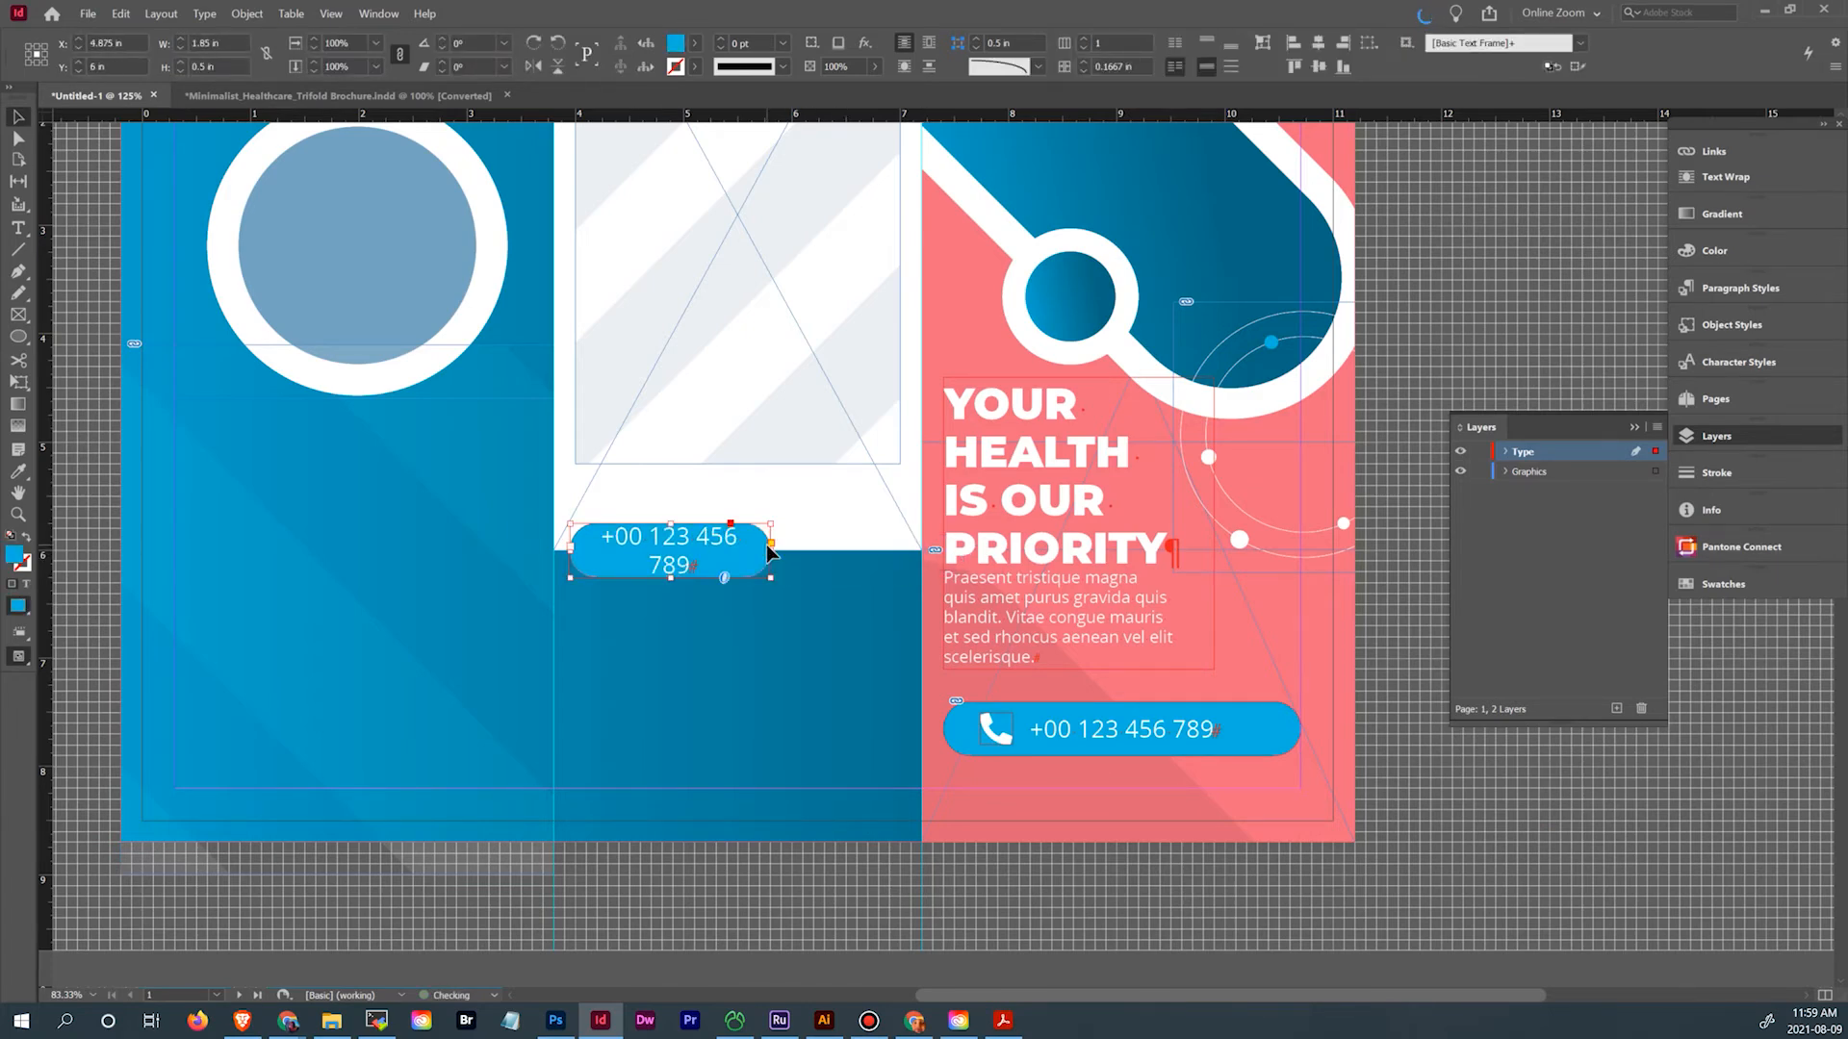
Replace the phone number in the narrowed blue button with the text "Contact Us"
double_click(664, 568)
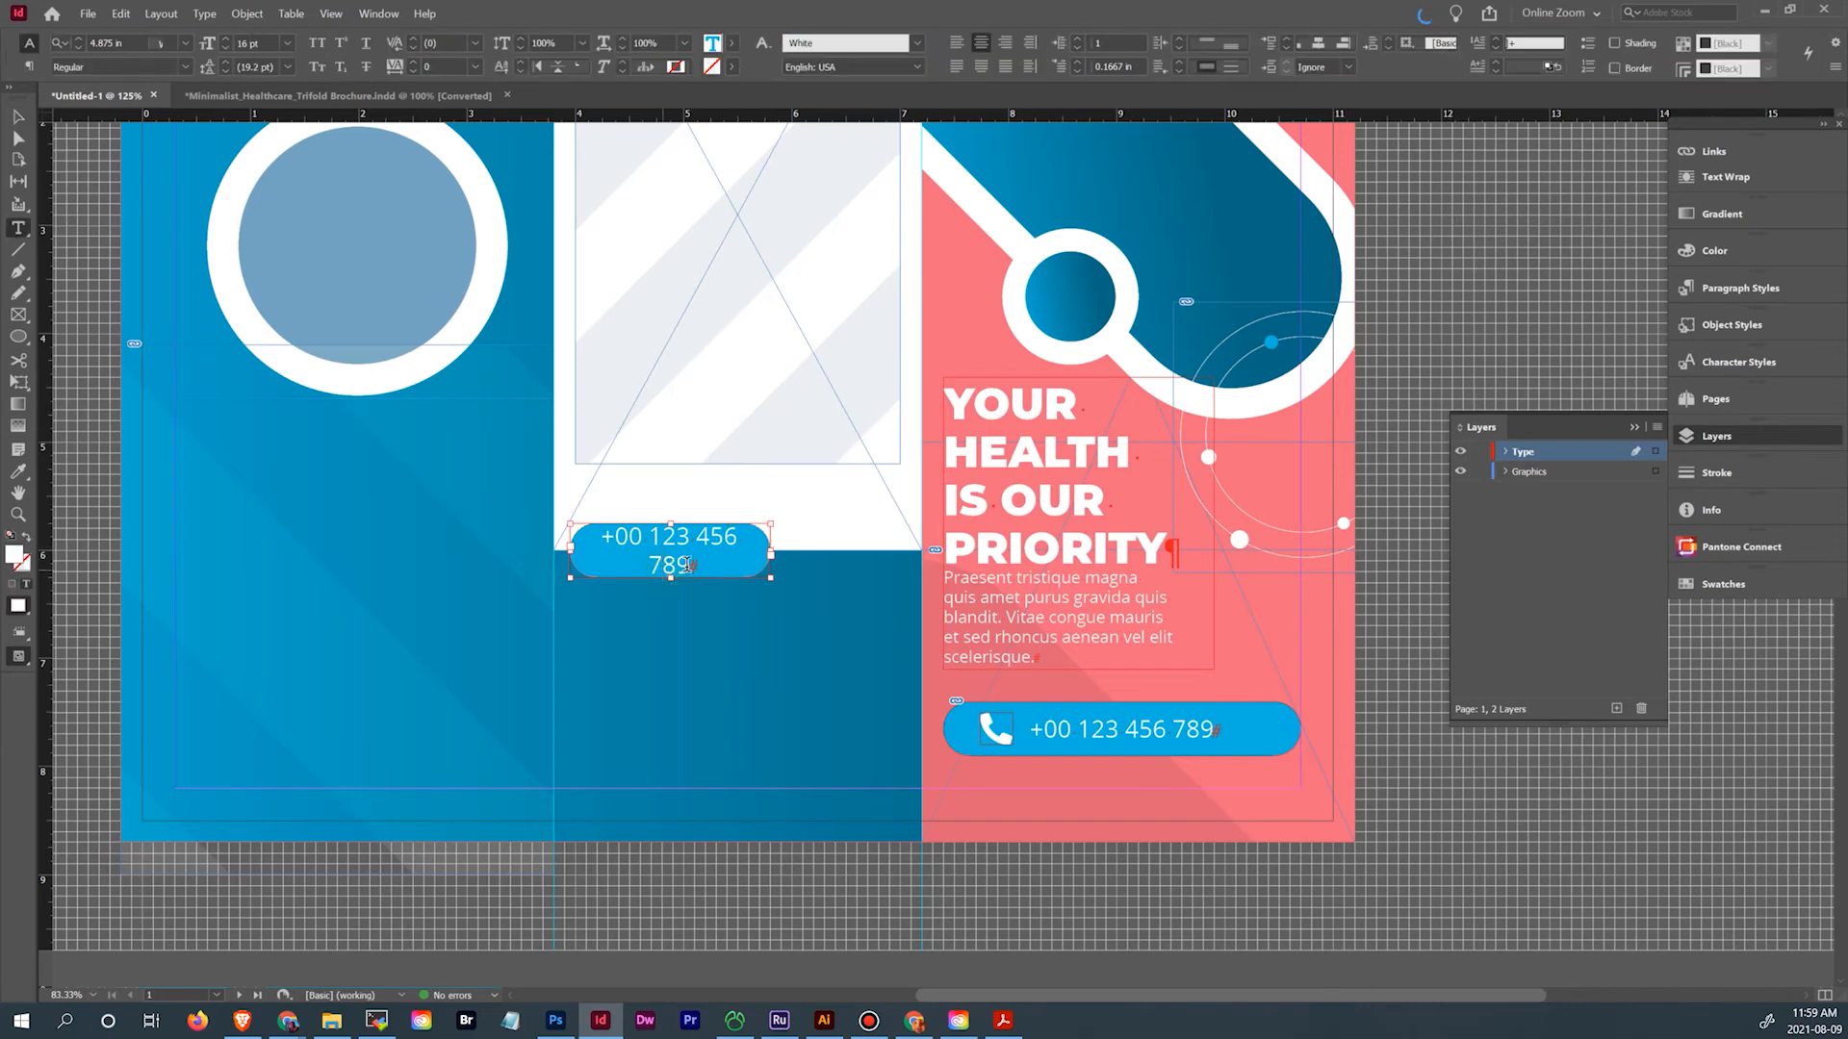
key("ctrl+a")
type("Conta")
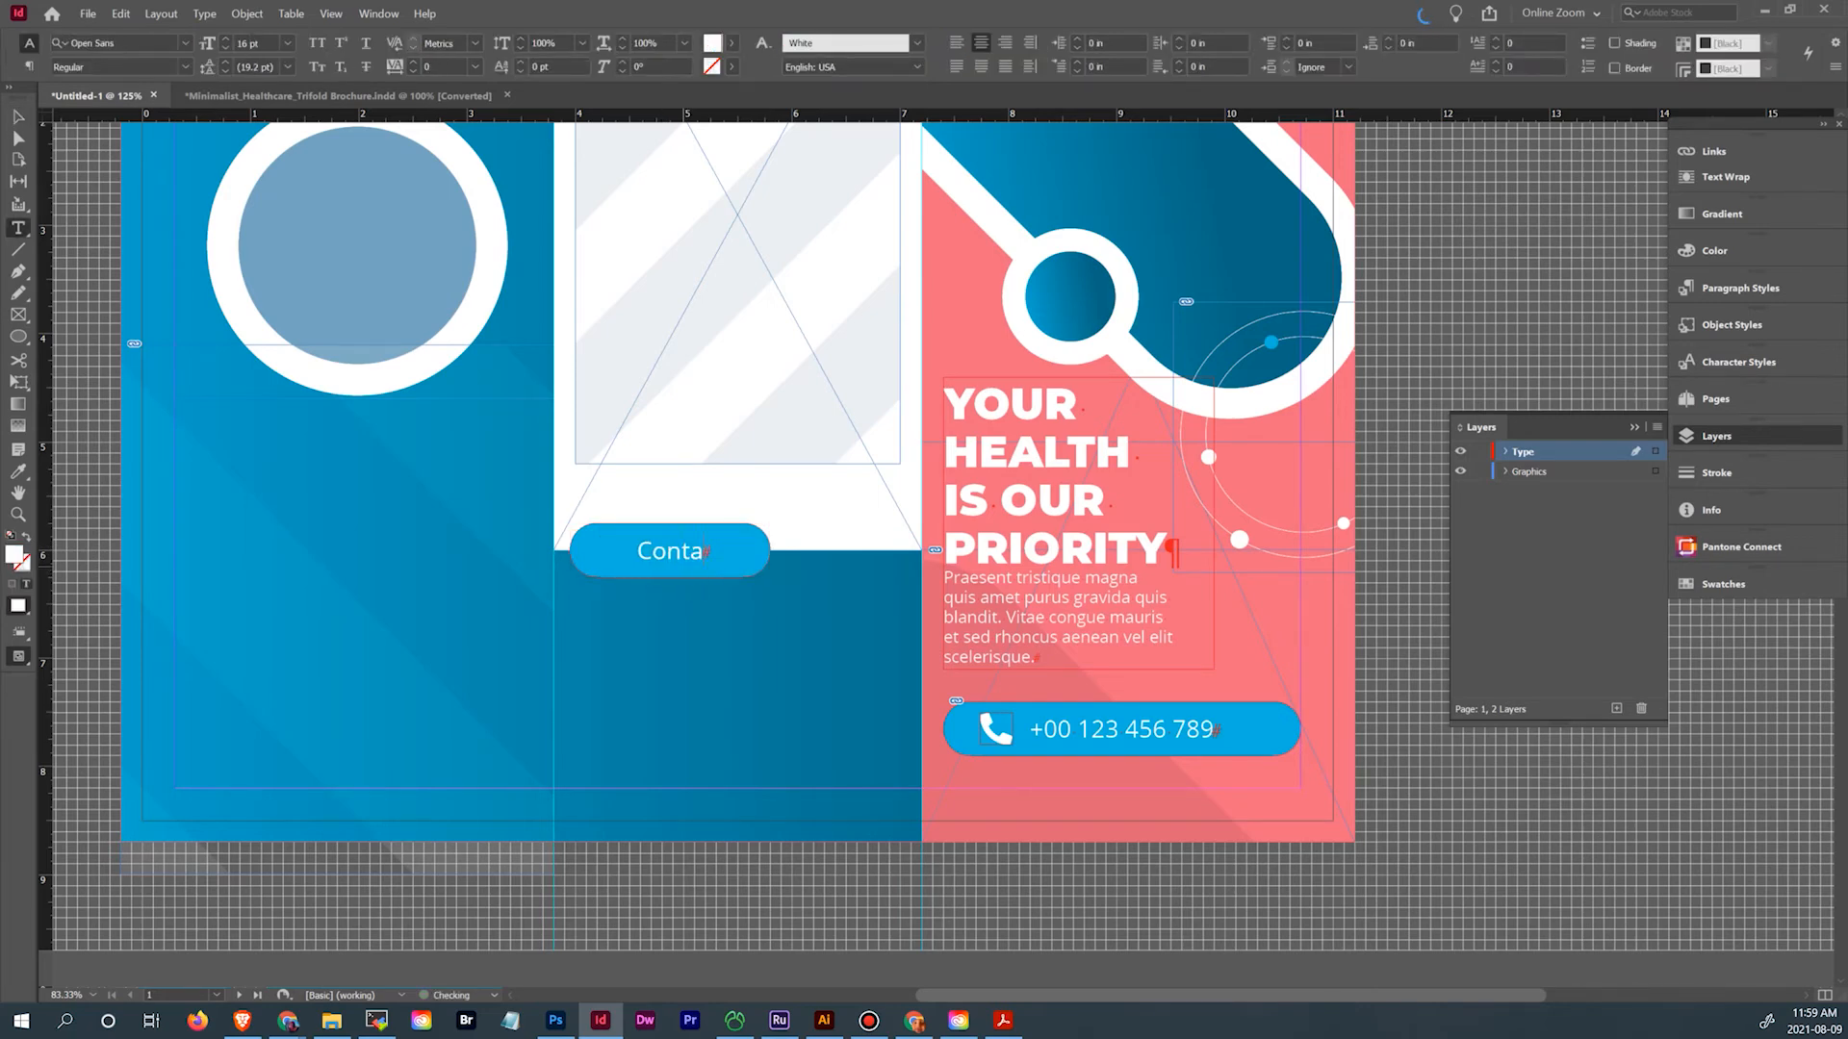
type("ct Us")
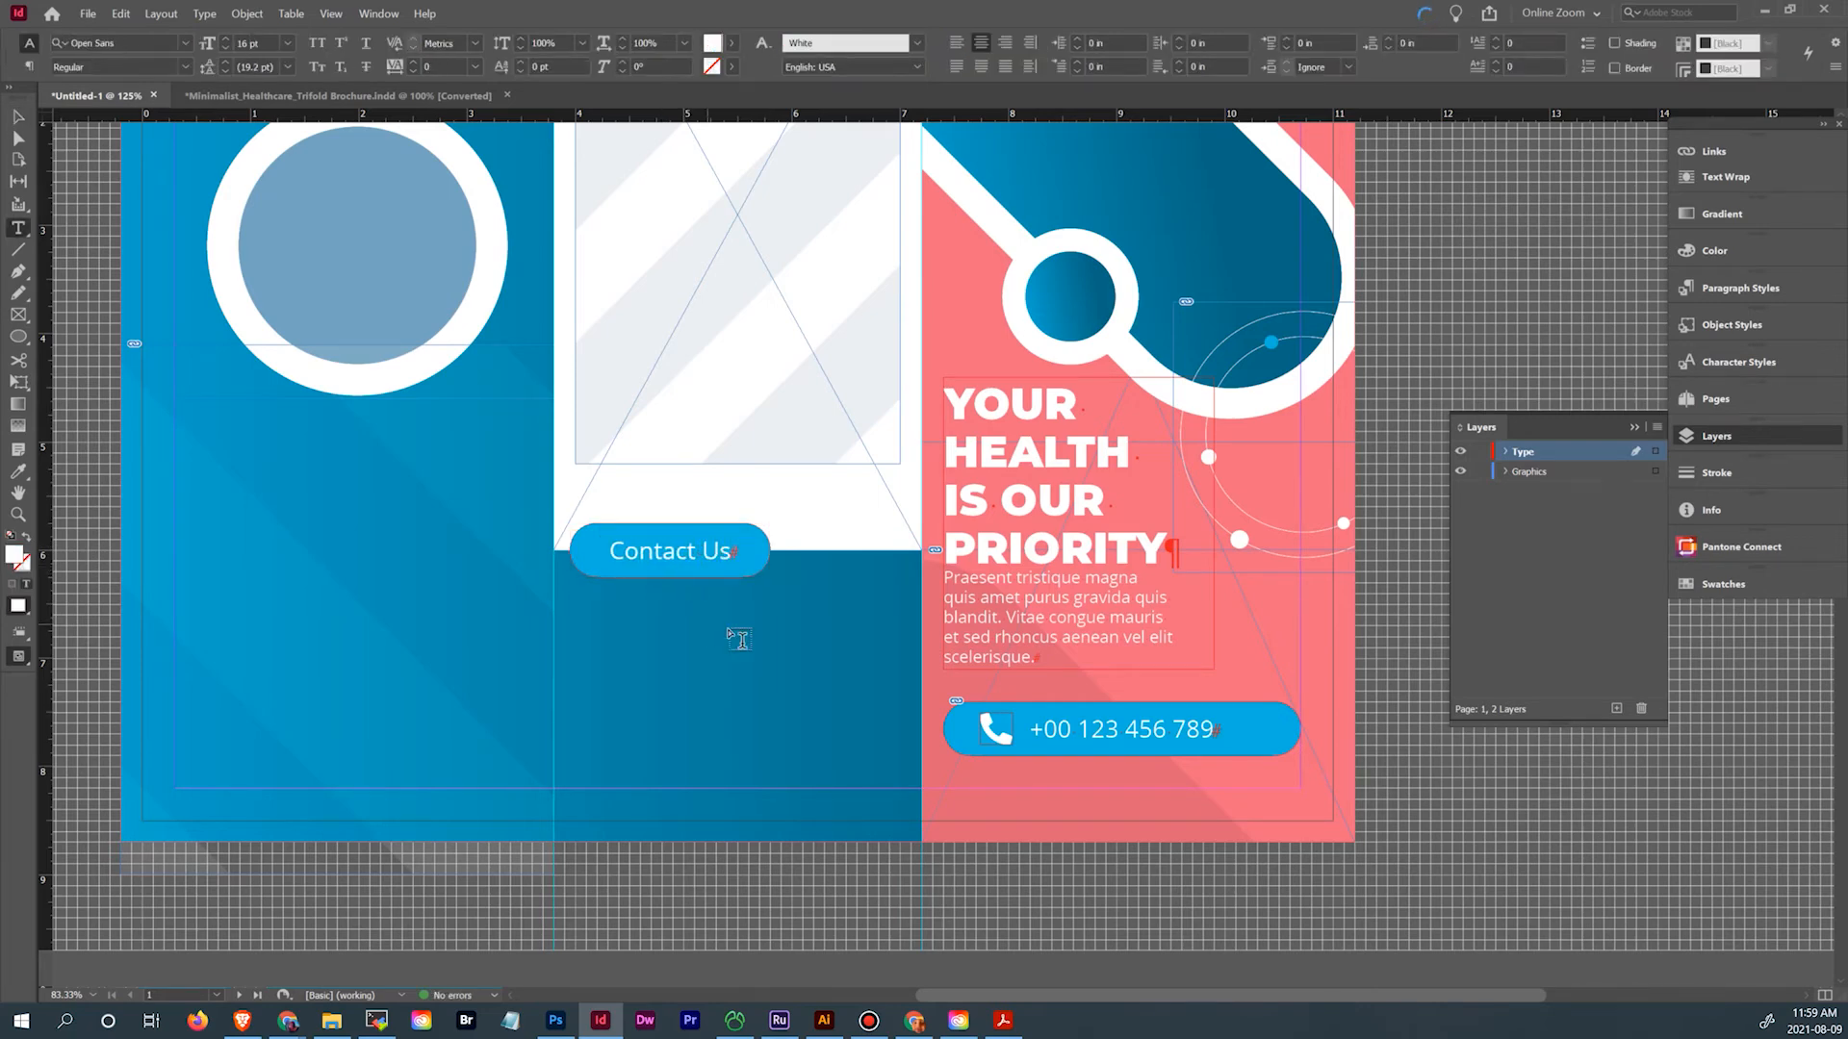
left_click(17, 117)
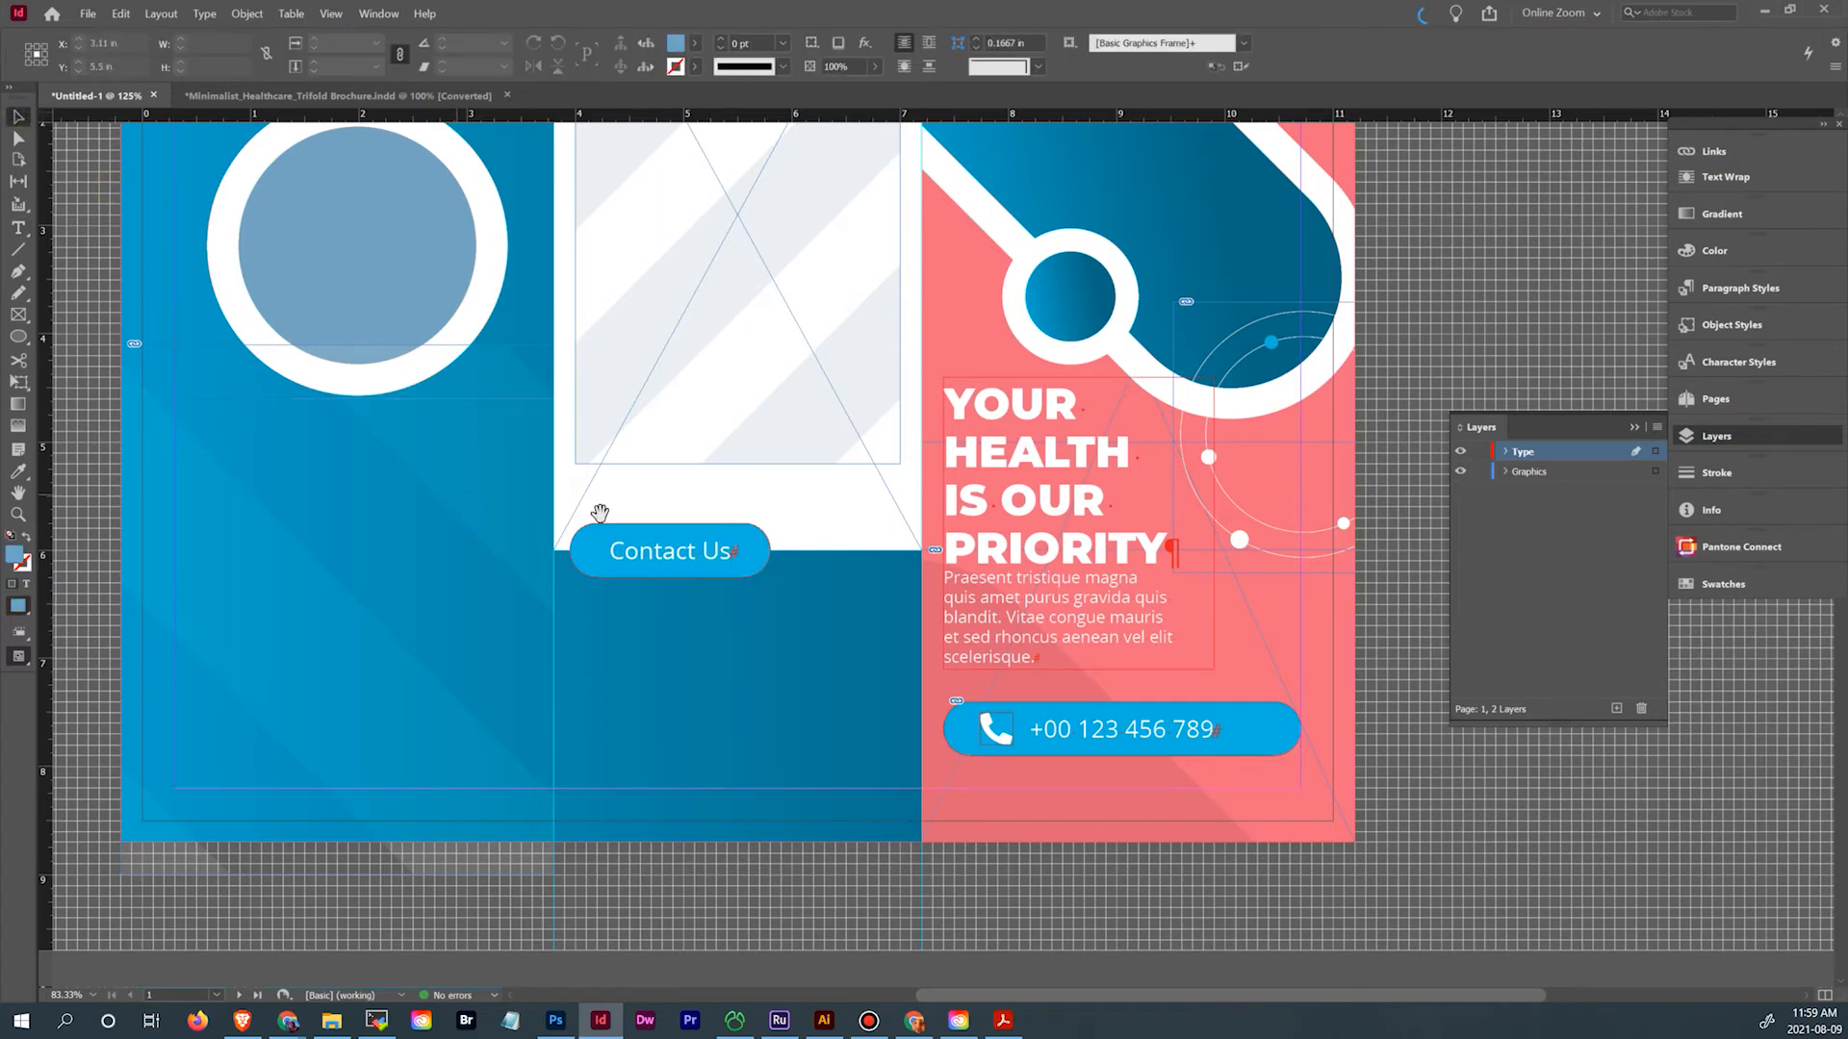
Lock the Graphics layer and toggle its visibility off and on to check which objects are on the Type layer
left_click_drag(600, 512, 649, 669)
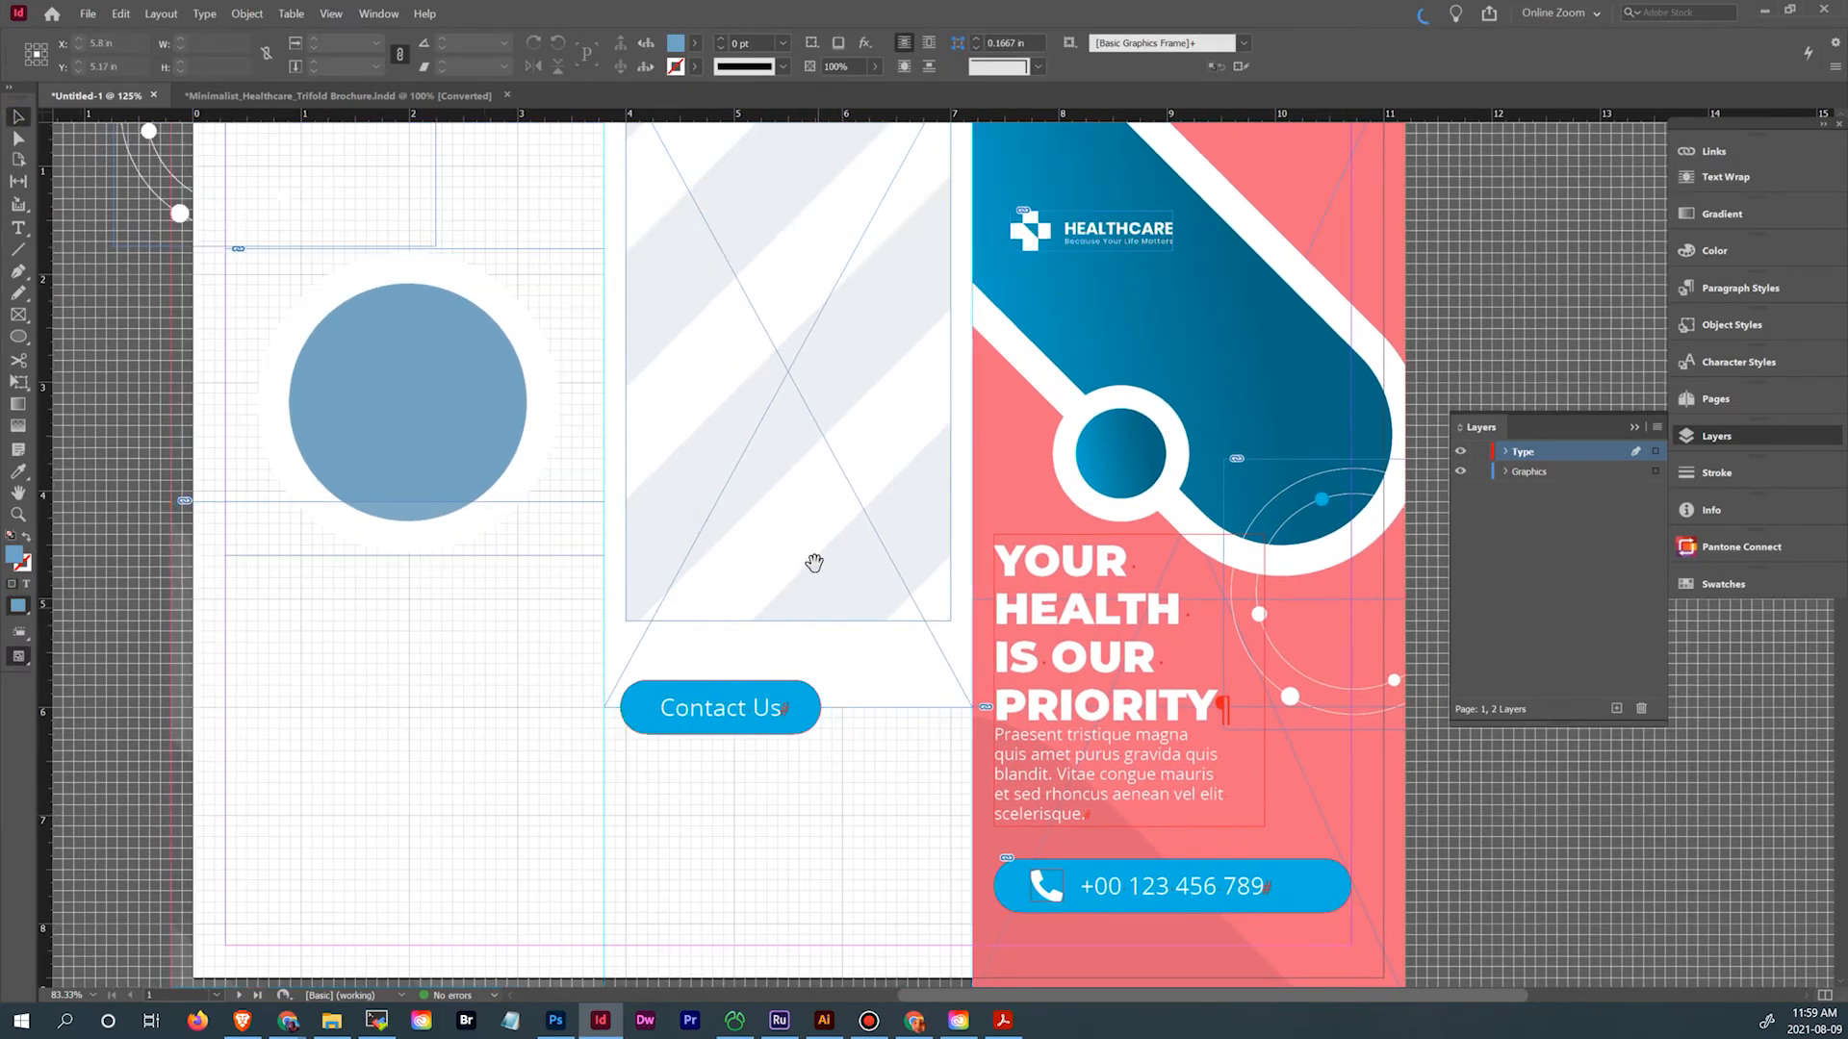
left_click_drag(814, 563, 813, 602)
left_click(768, 741)
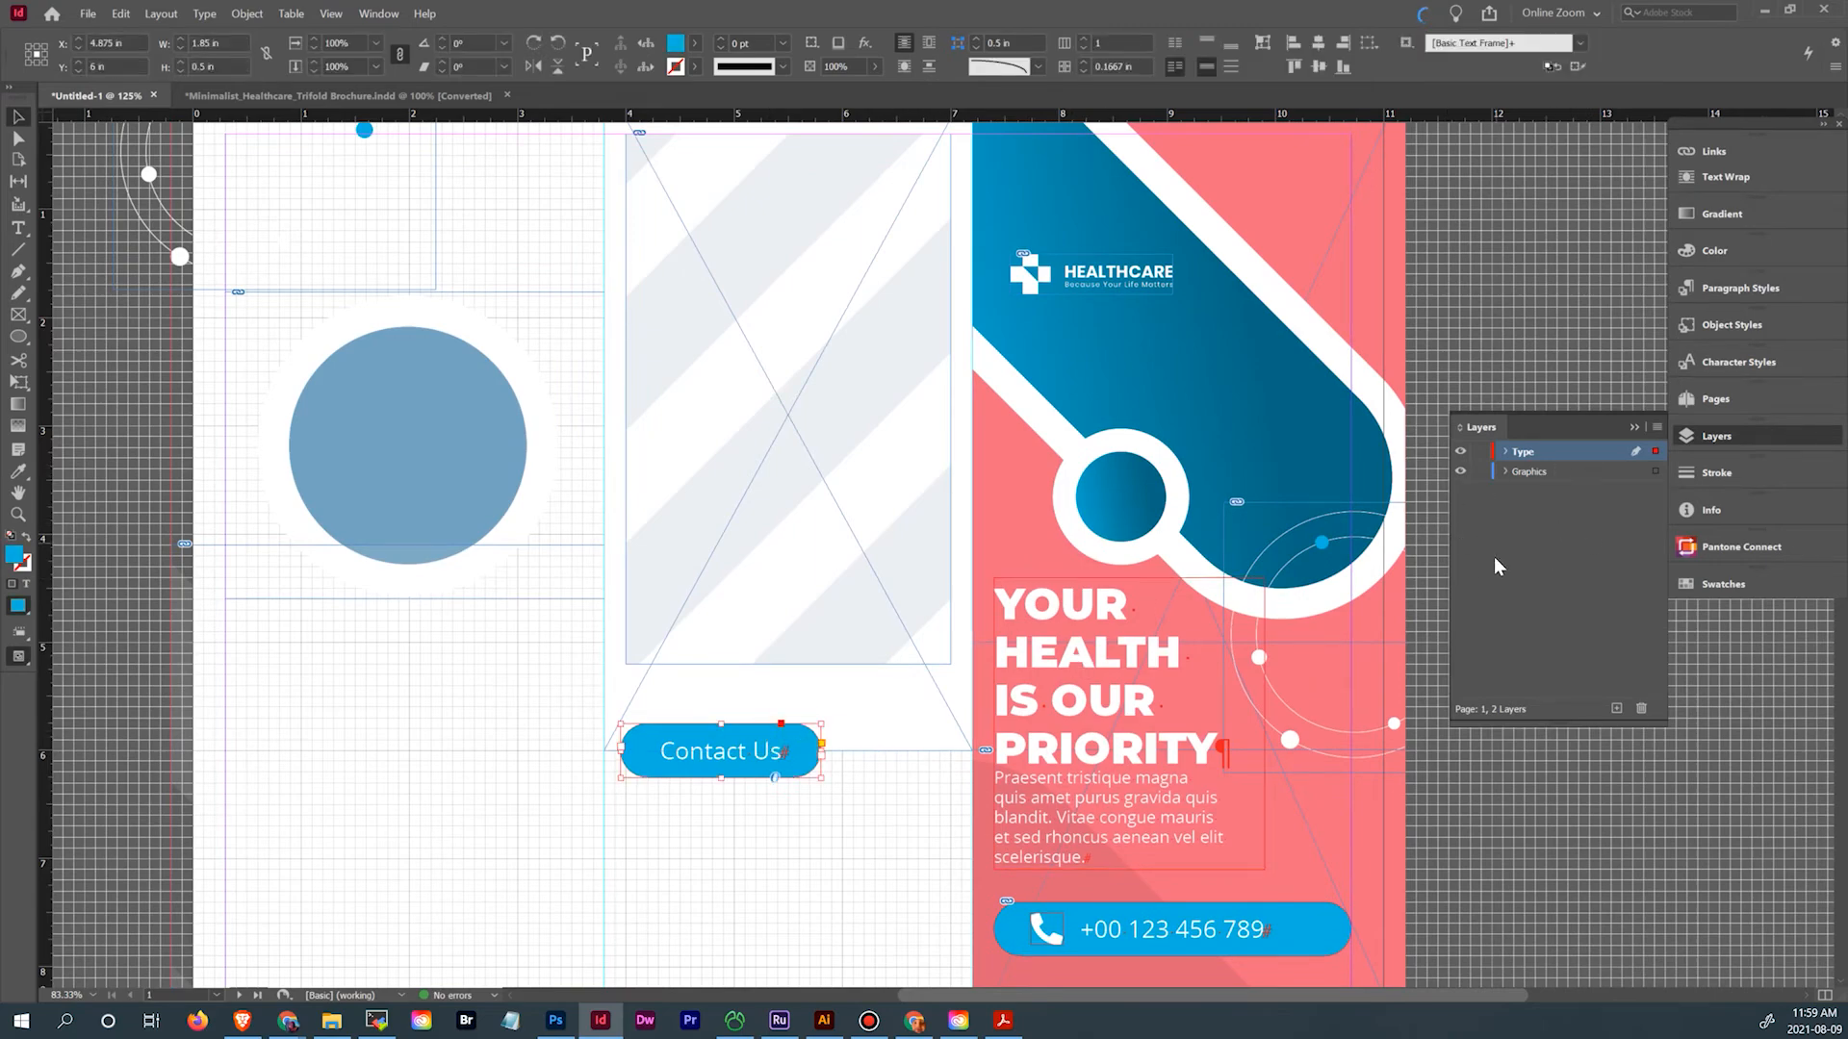
left_click(1461, 472)
left_click(1461, 472)
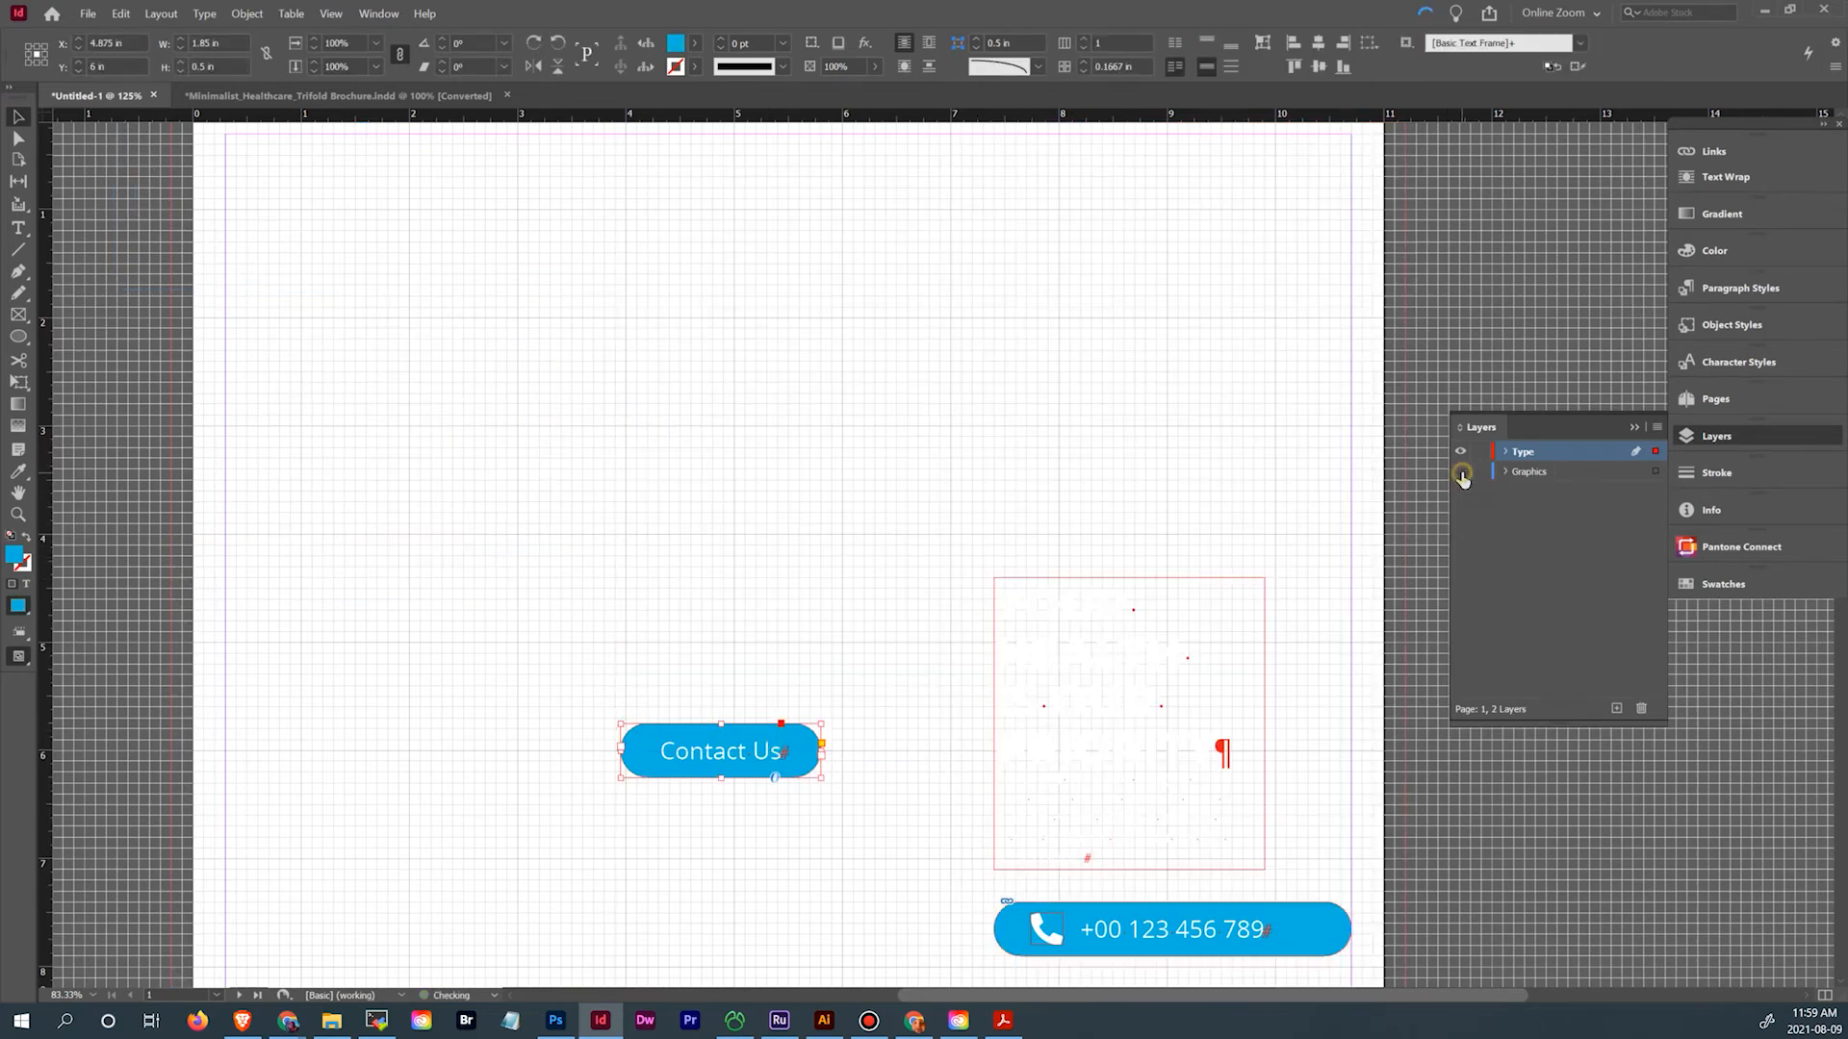
left_click(1480, 471)
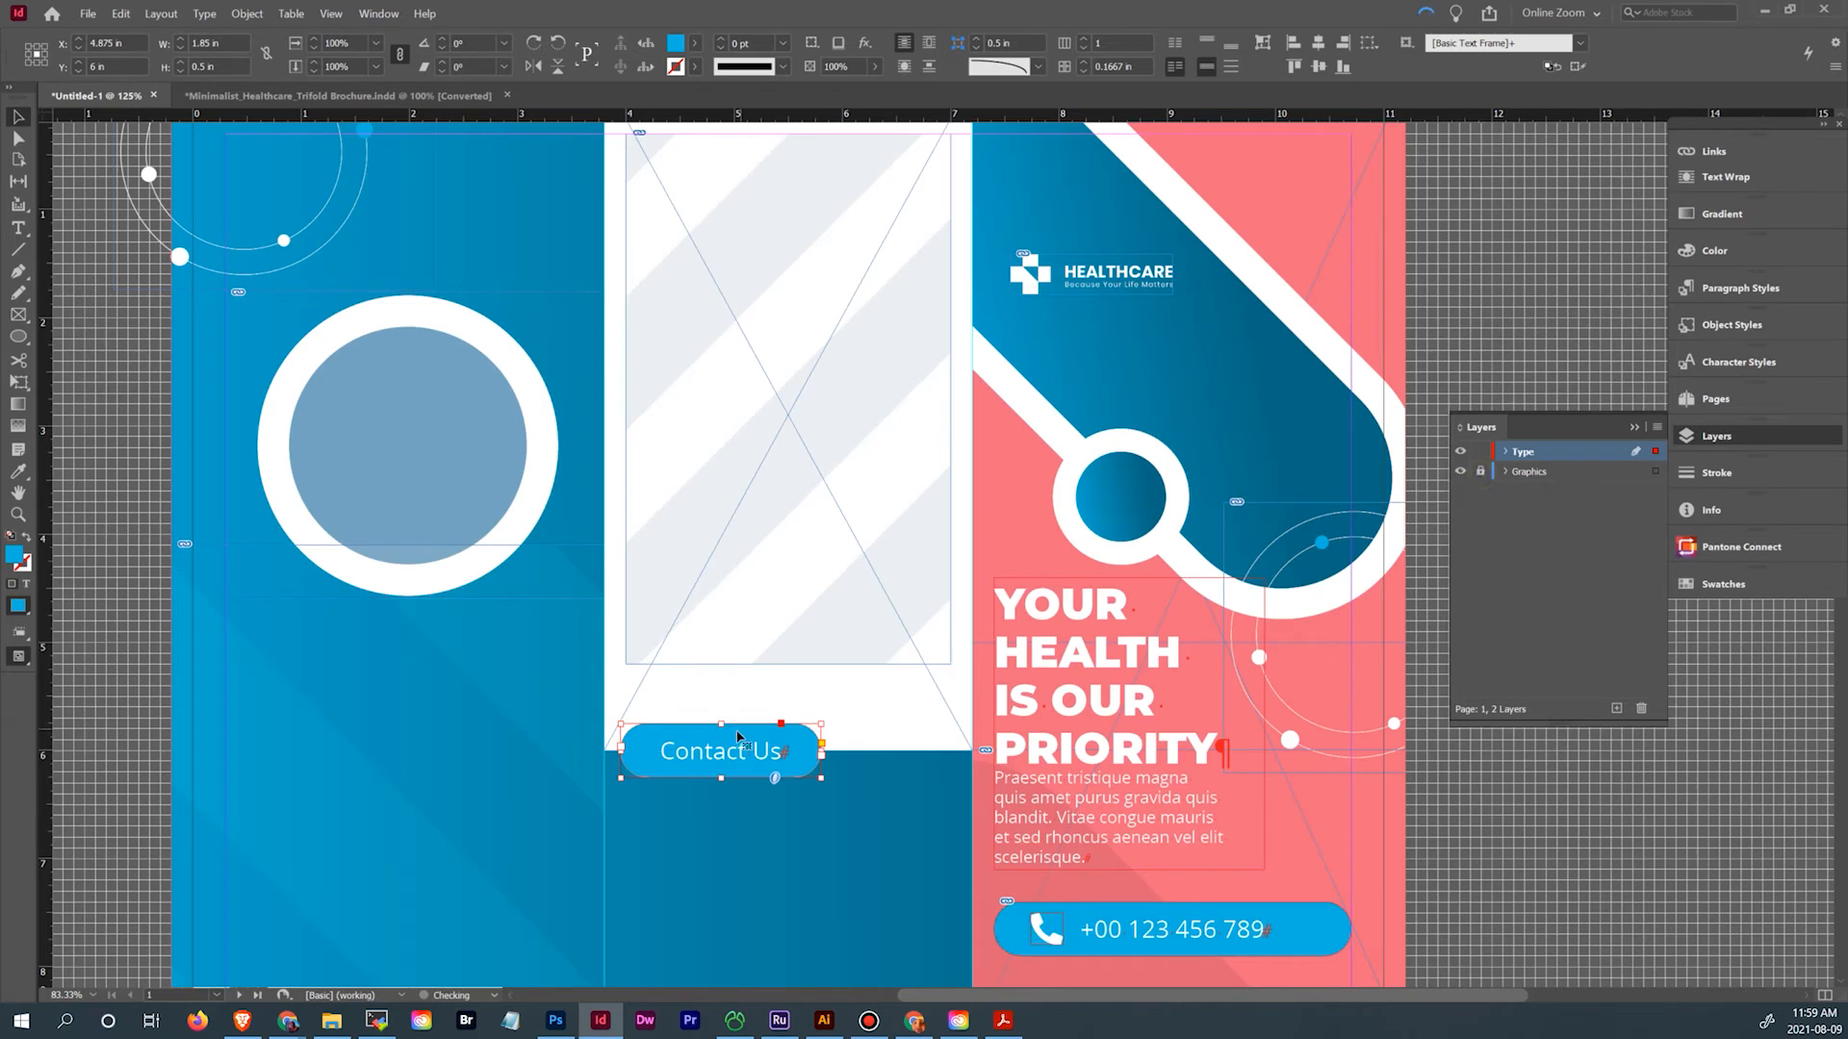
left_click(811, 638)
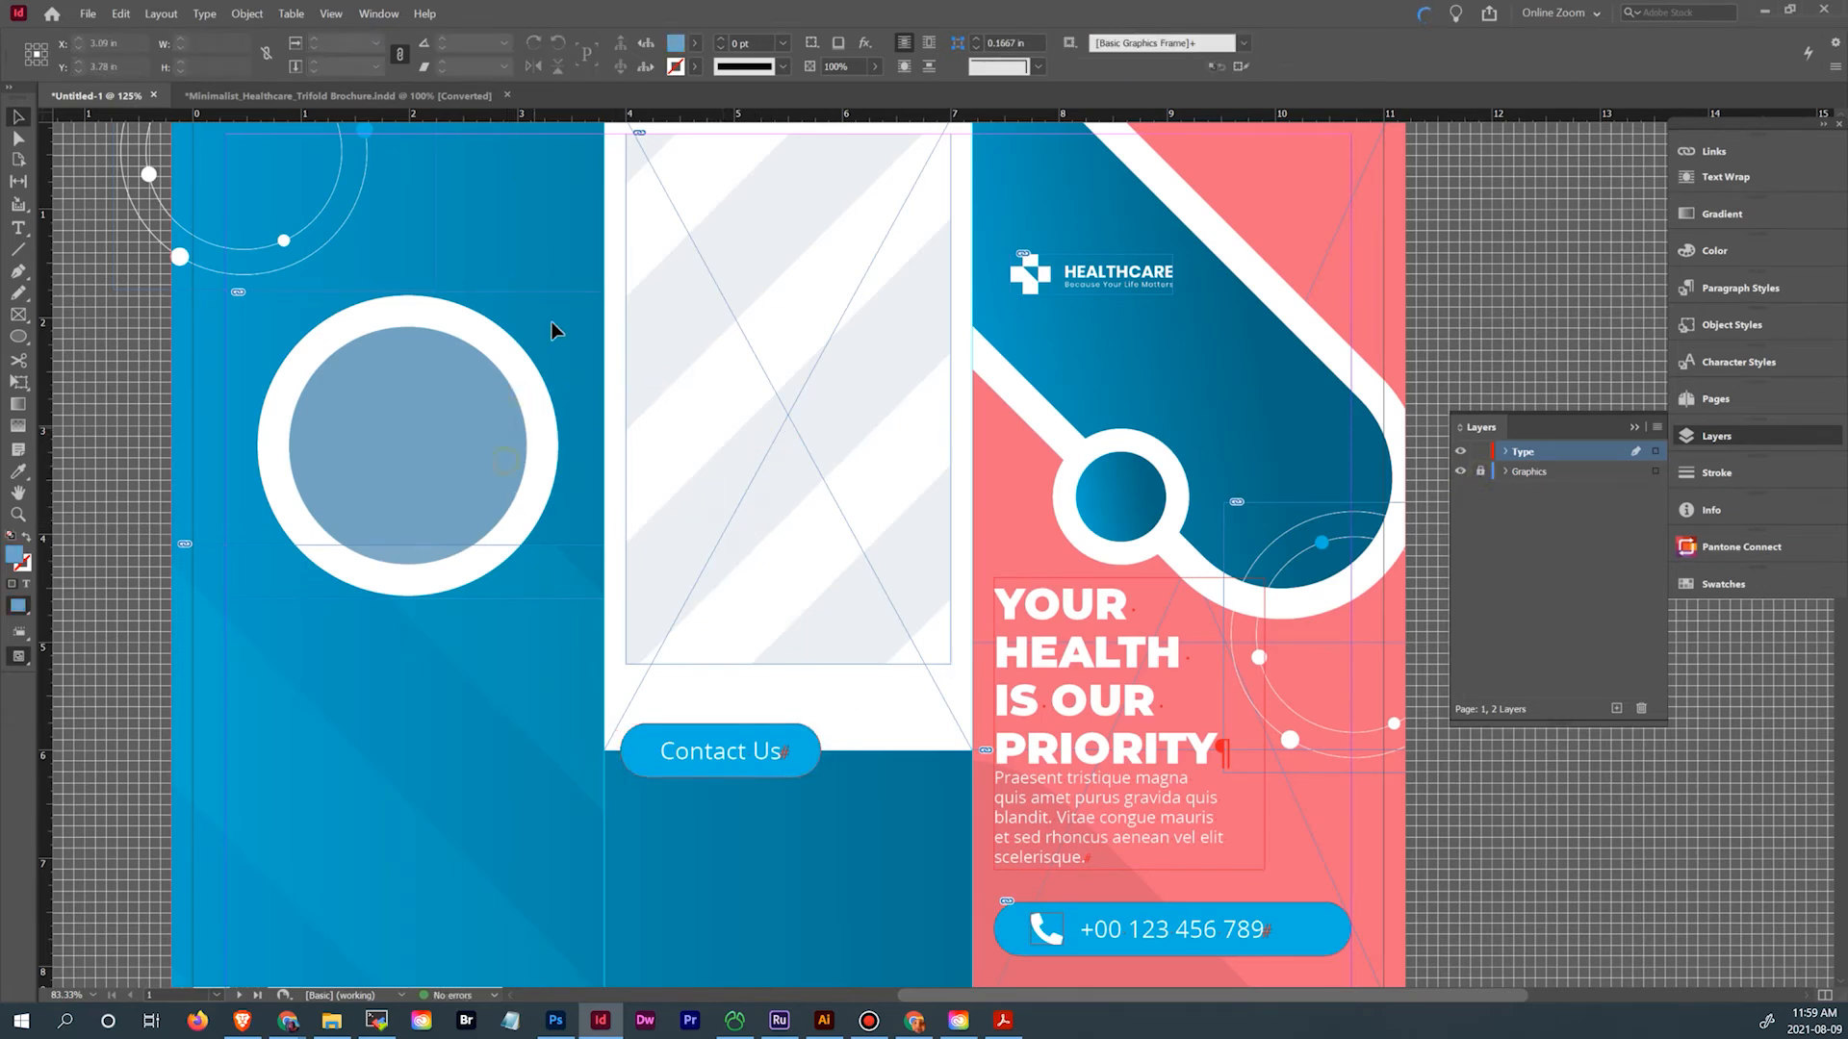
left_click(1461, 473)
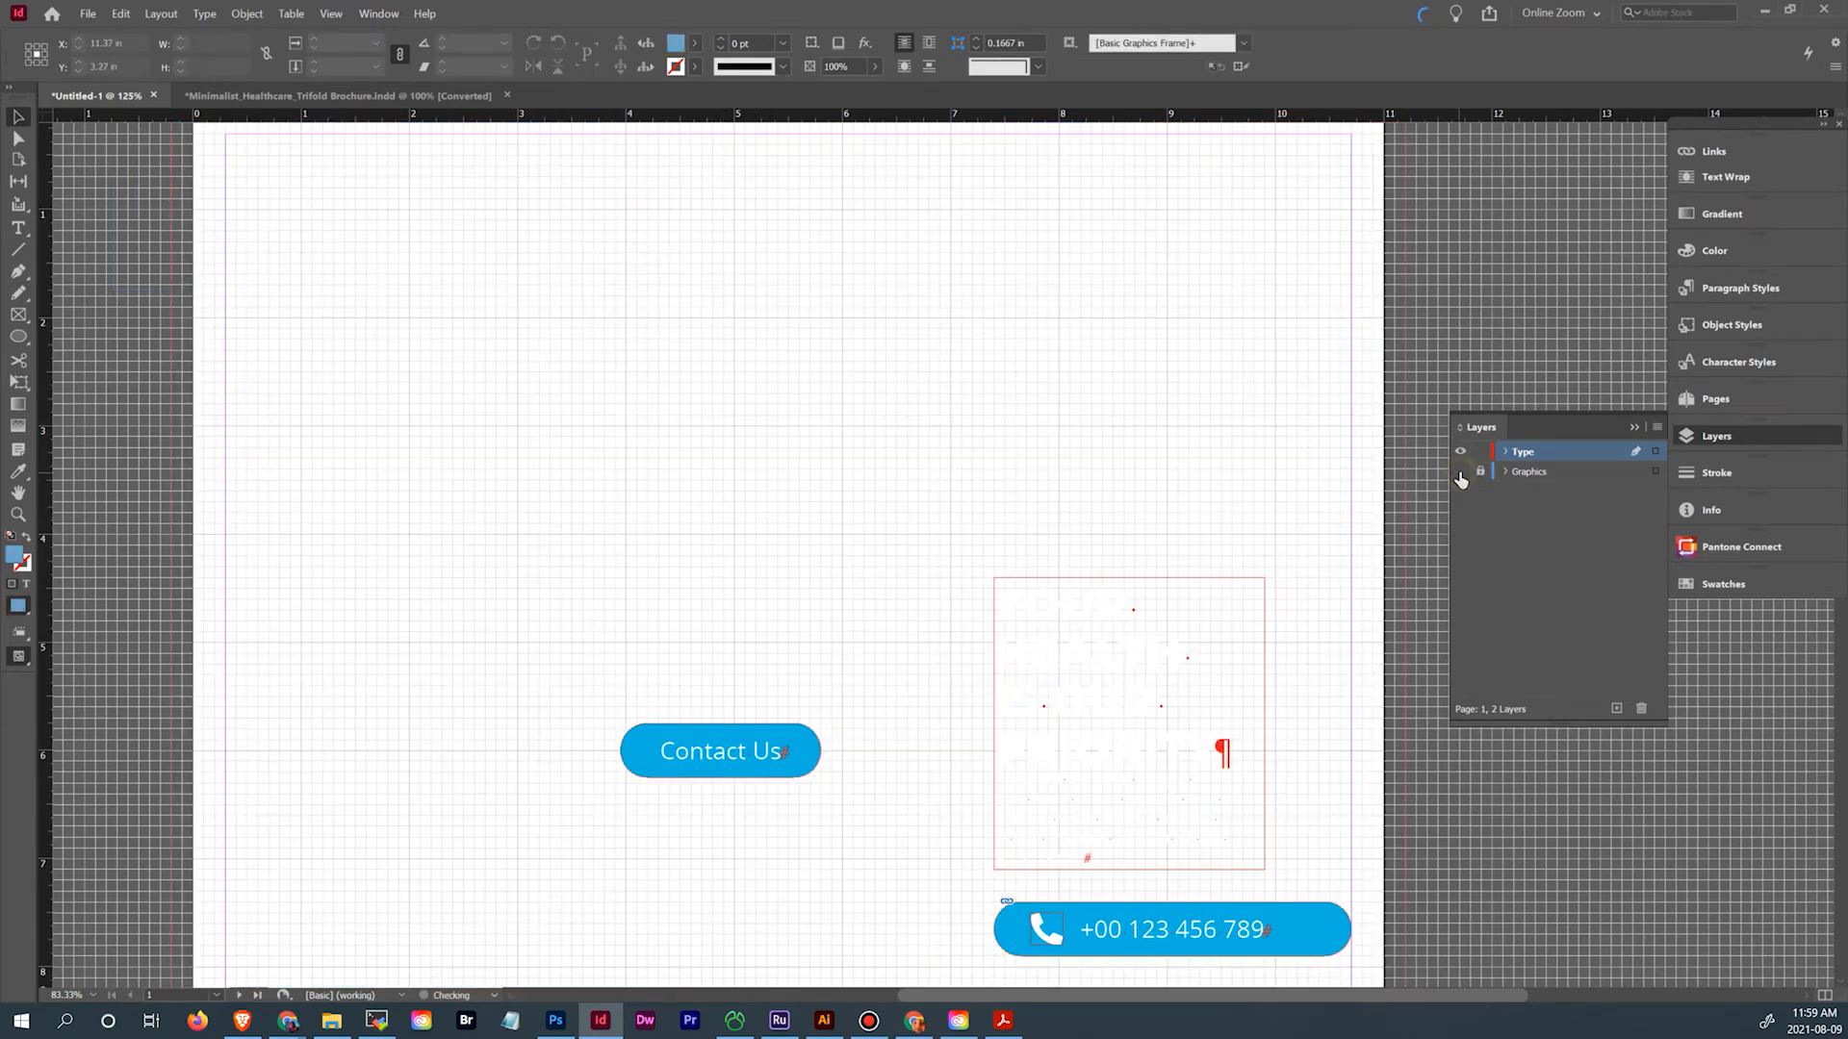
left_click(1461, 472)
Select the Contact Us button, review its placement and compare it with the Minimalist_Healthcare_Trifold Brochure document
left_click(775, 731)
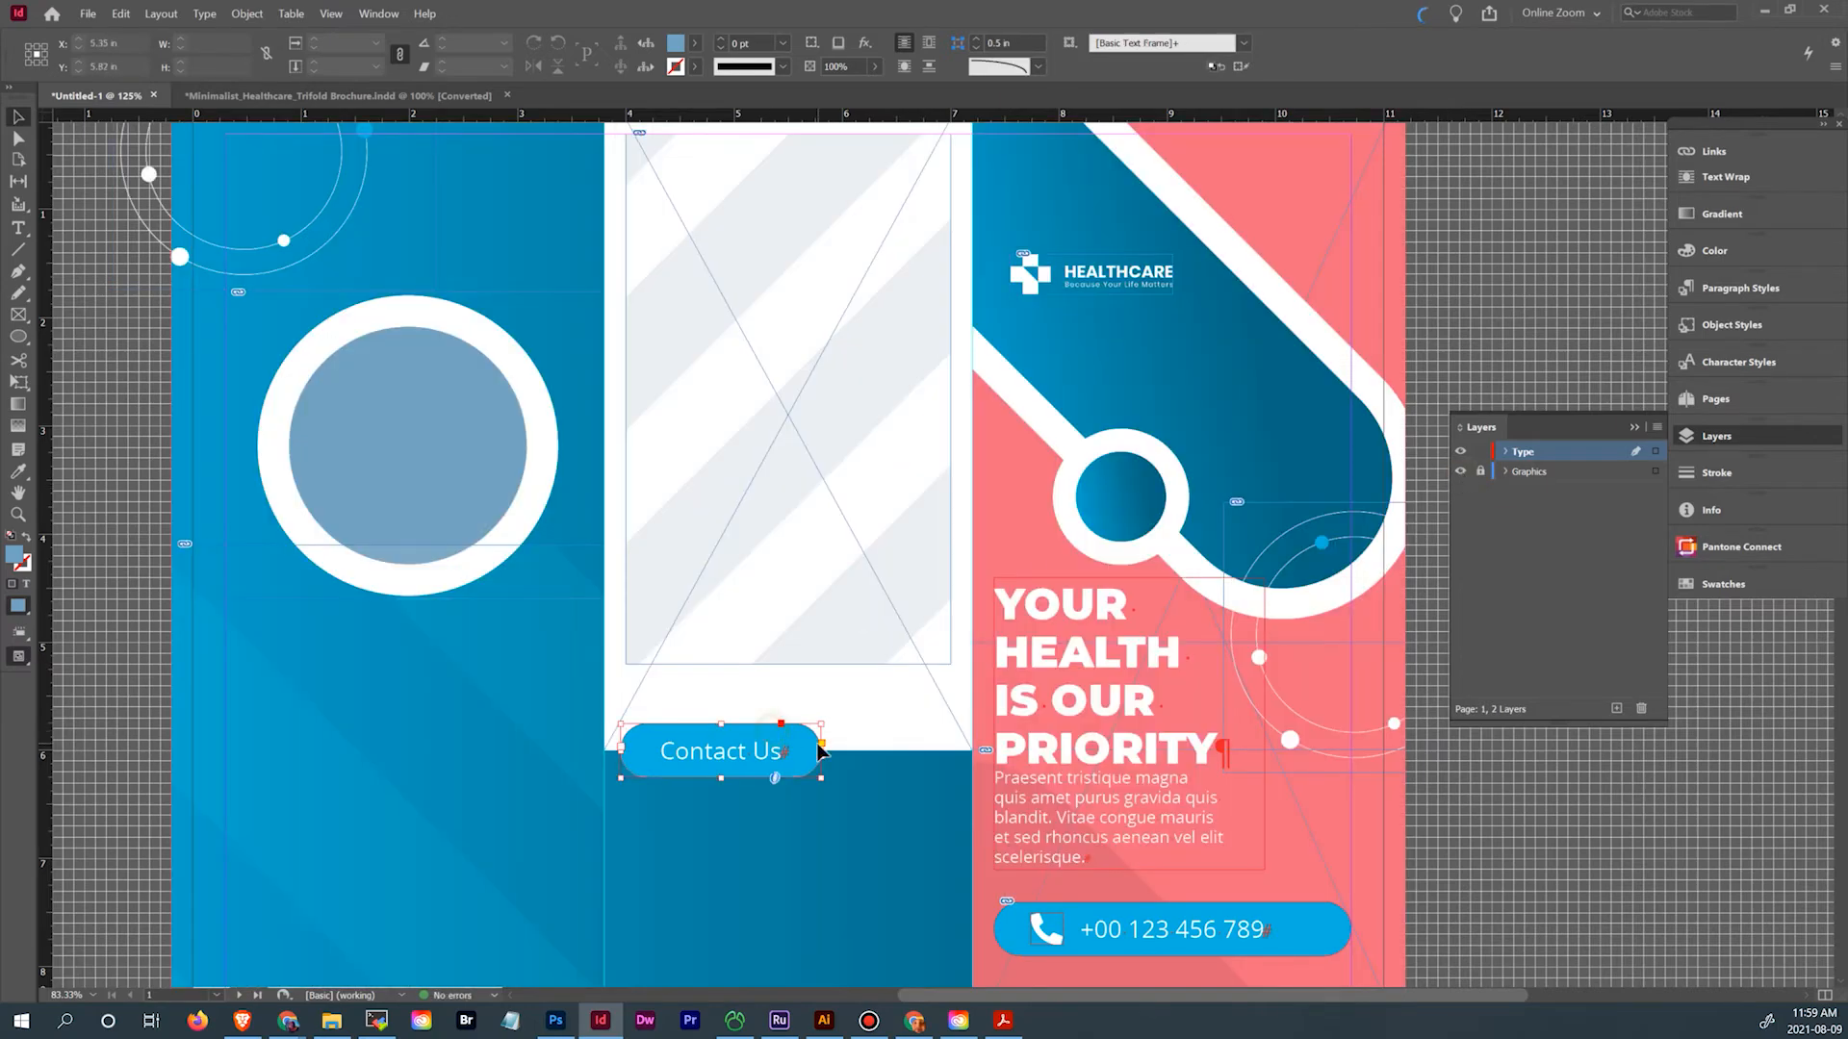
left_click_drag(846, 778, 893, 594)
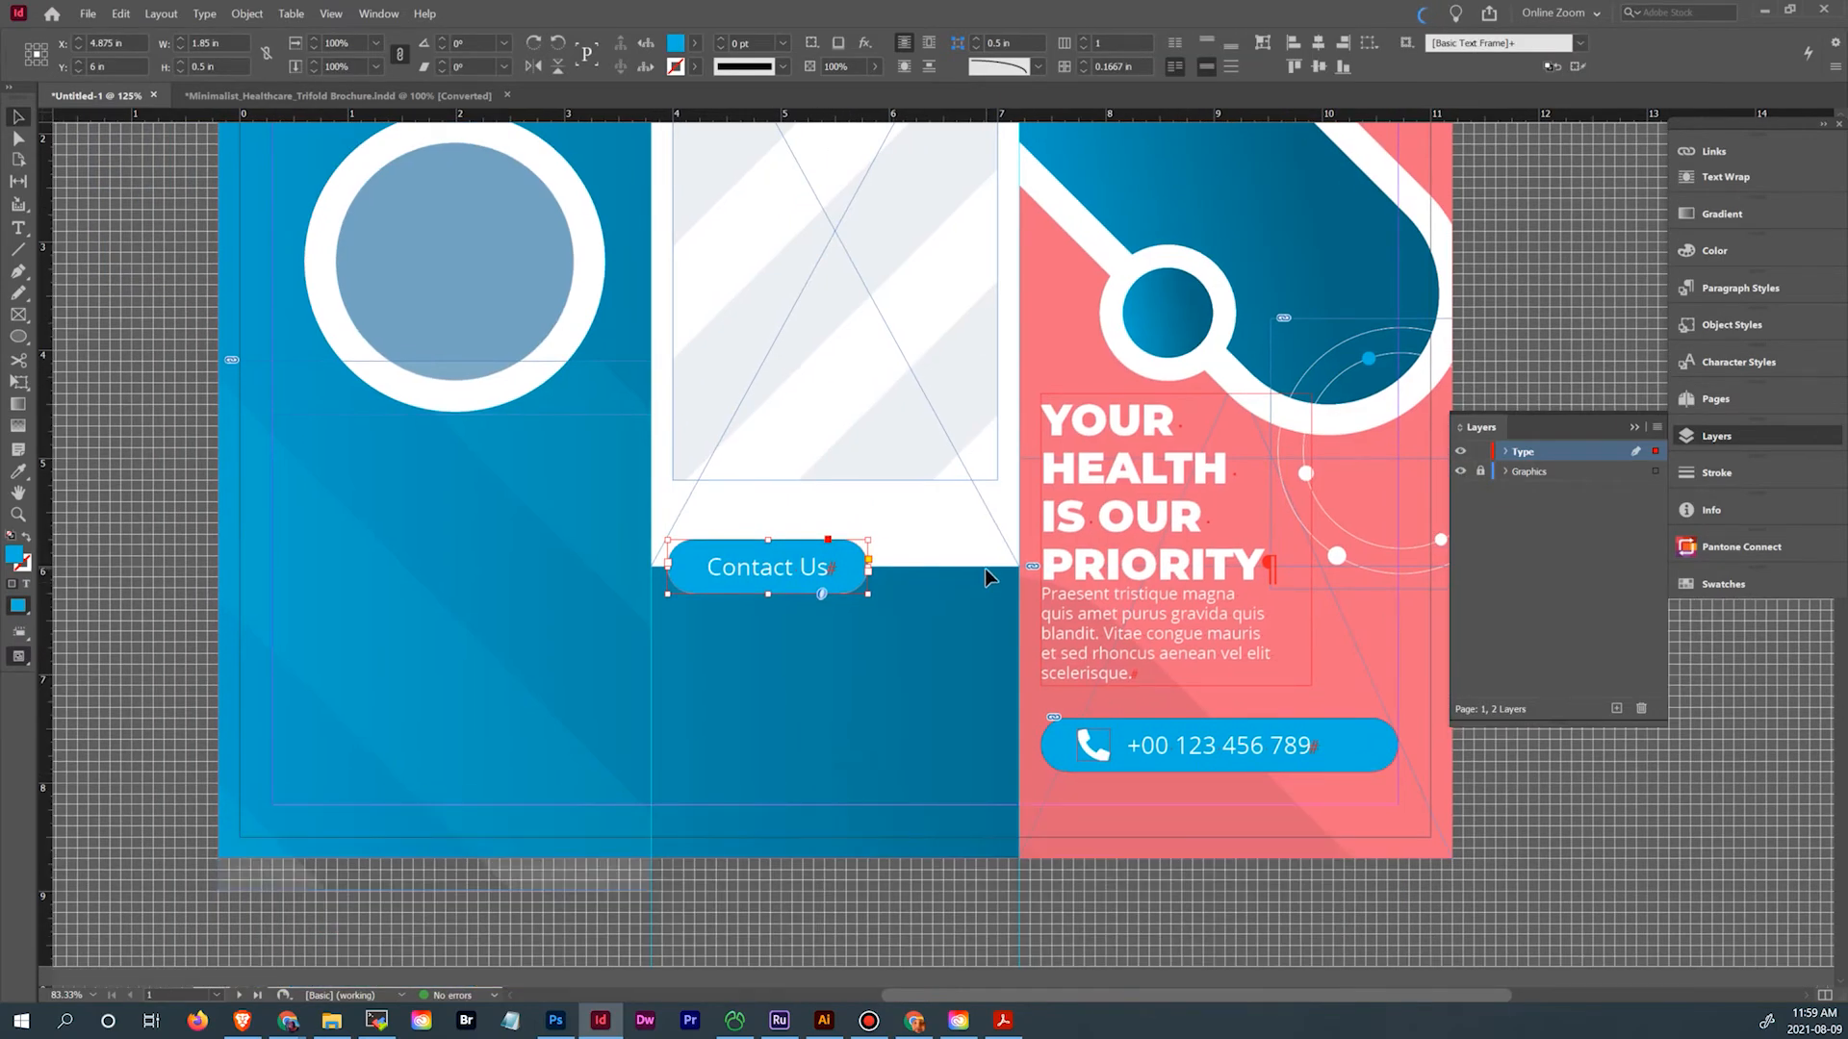
scroll(1020, 558, "up", 3)
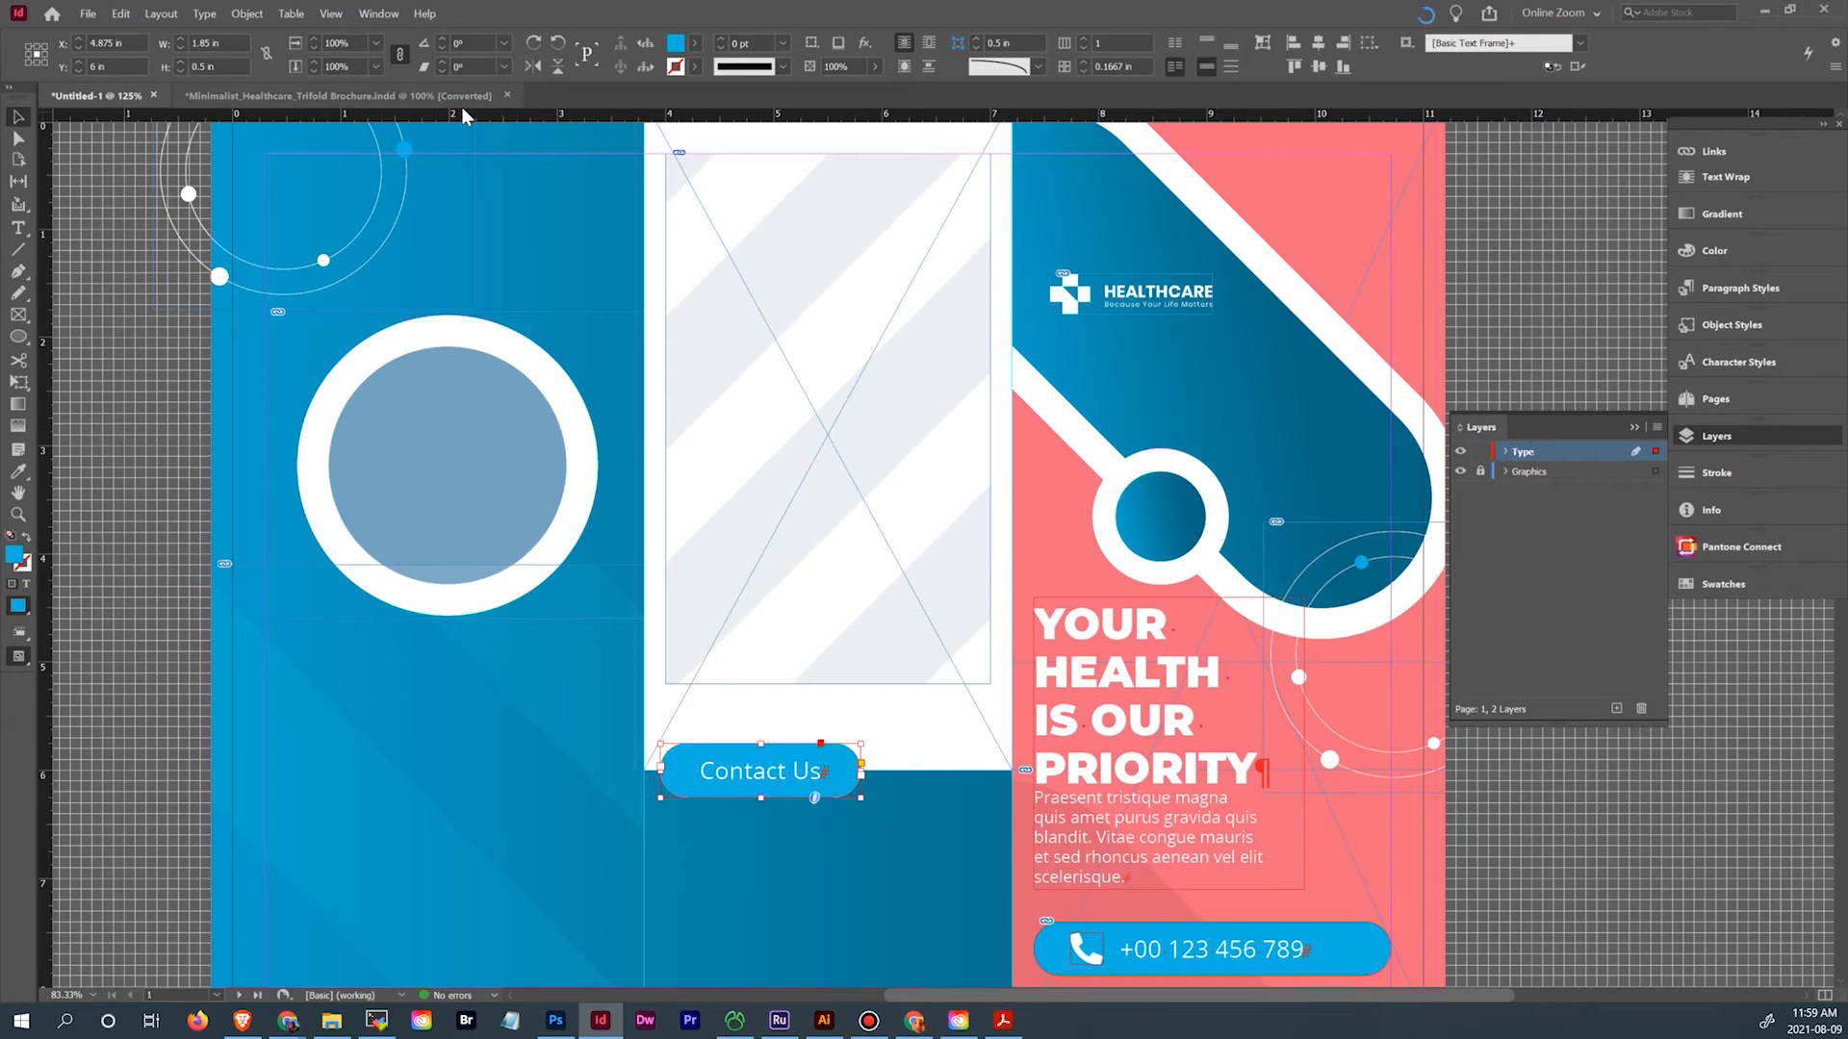
left_click(410, 97)
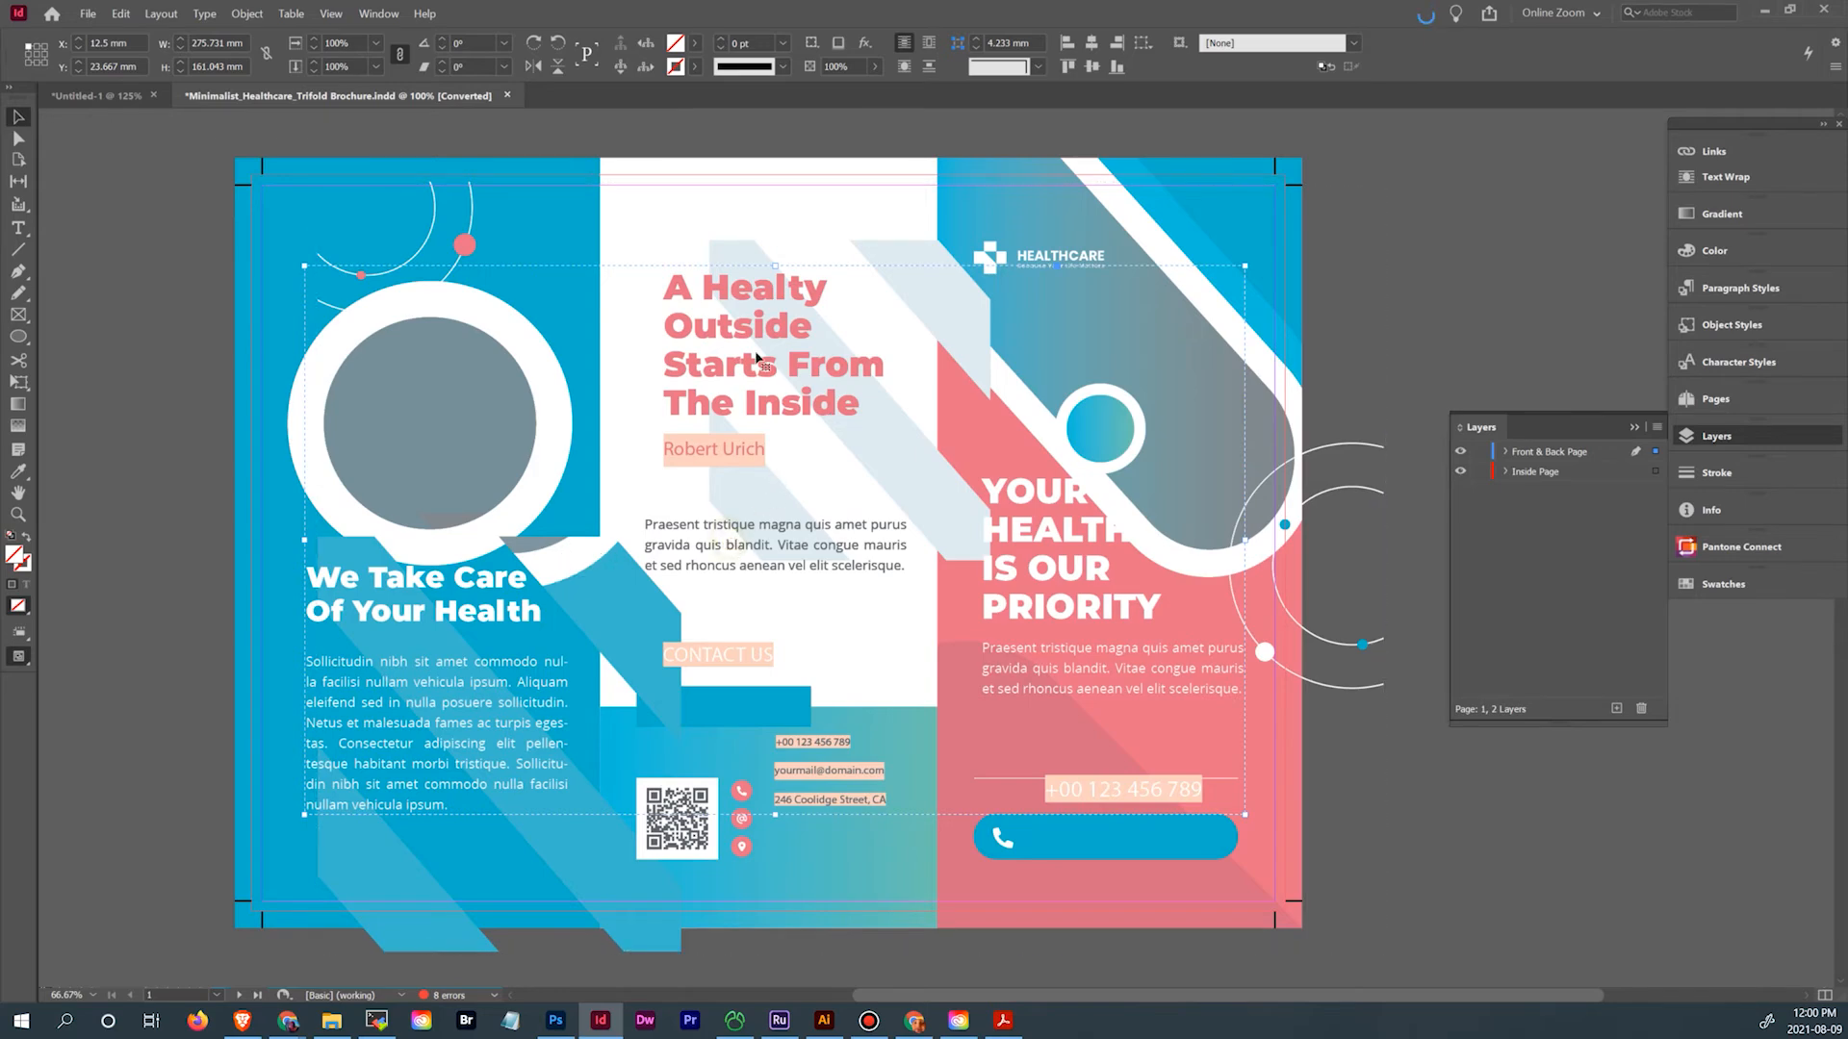
Copy the heading "A Healty Outside Starts From The Inside" with its author name from the reference brochure's middle panel
left_click(774, 332)
double_click(774, 332)
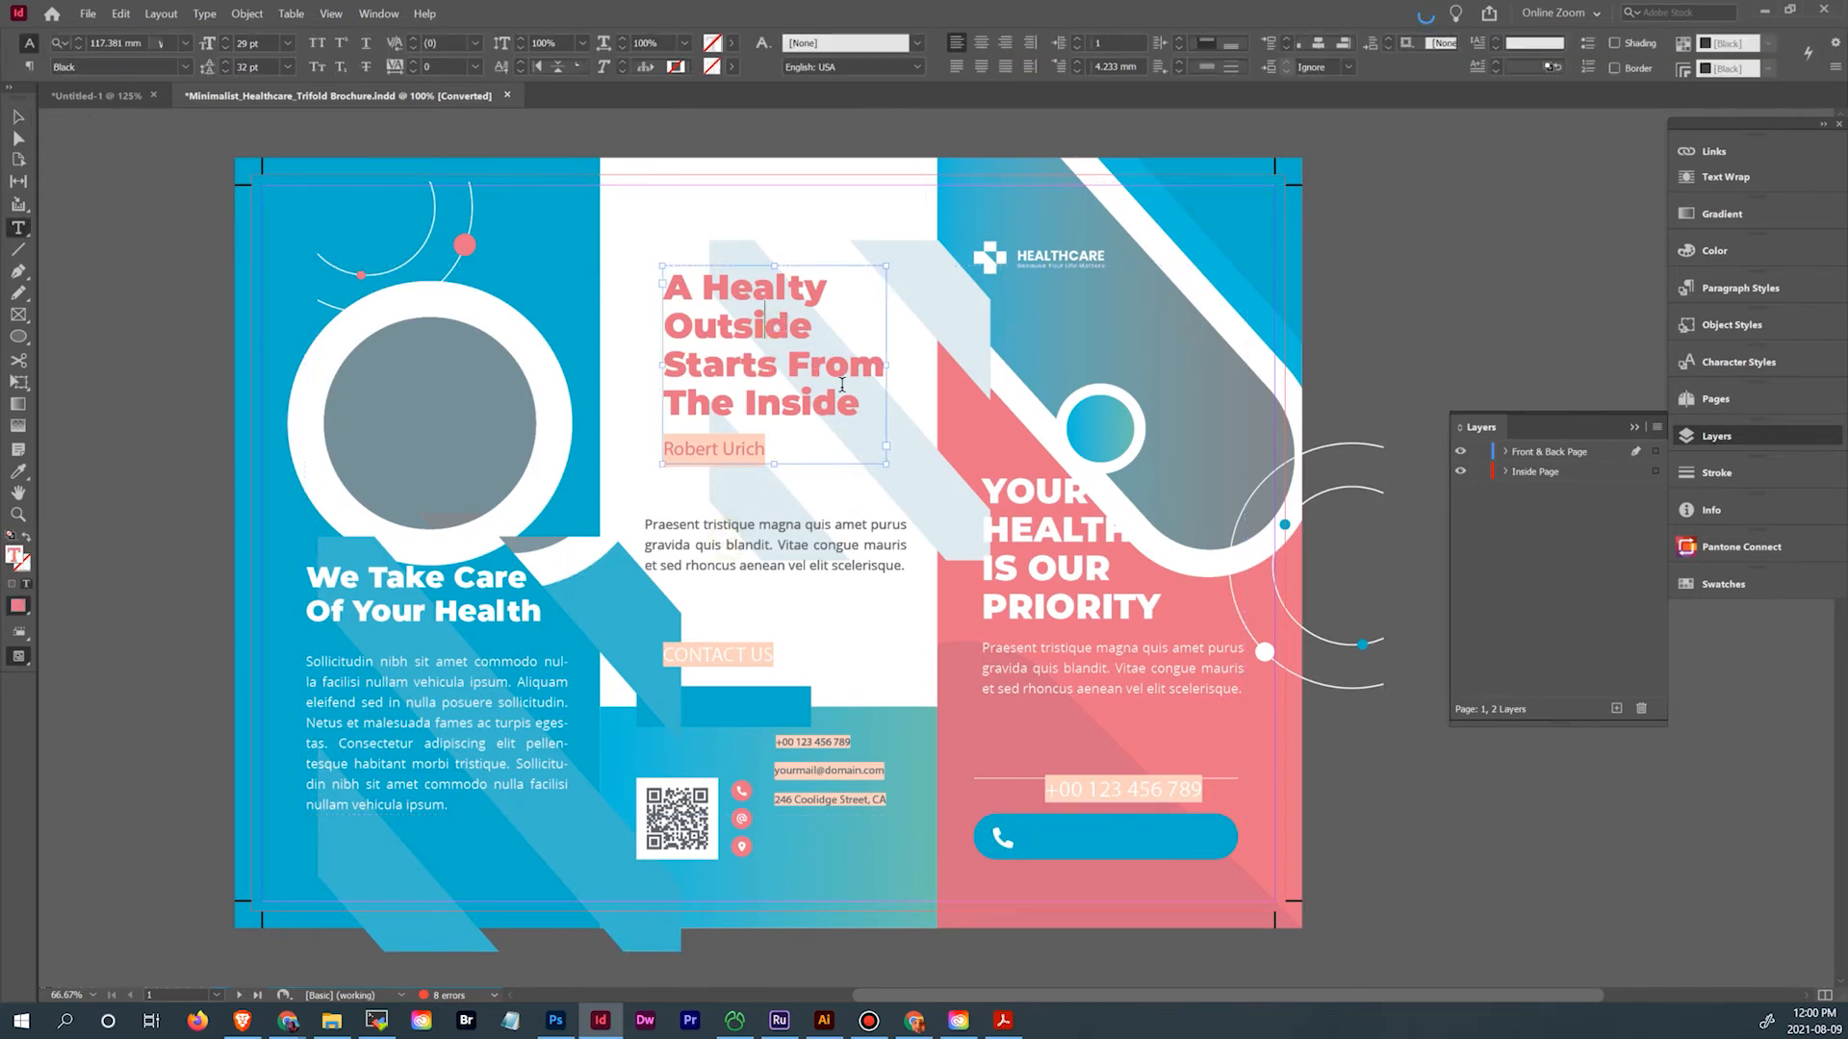
key("ctrl+a")
key("ctrl+c")
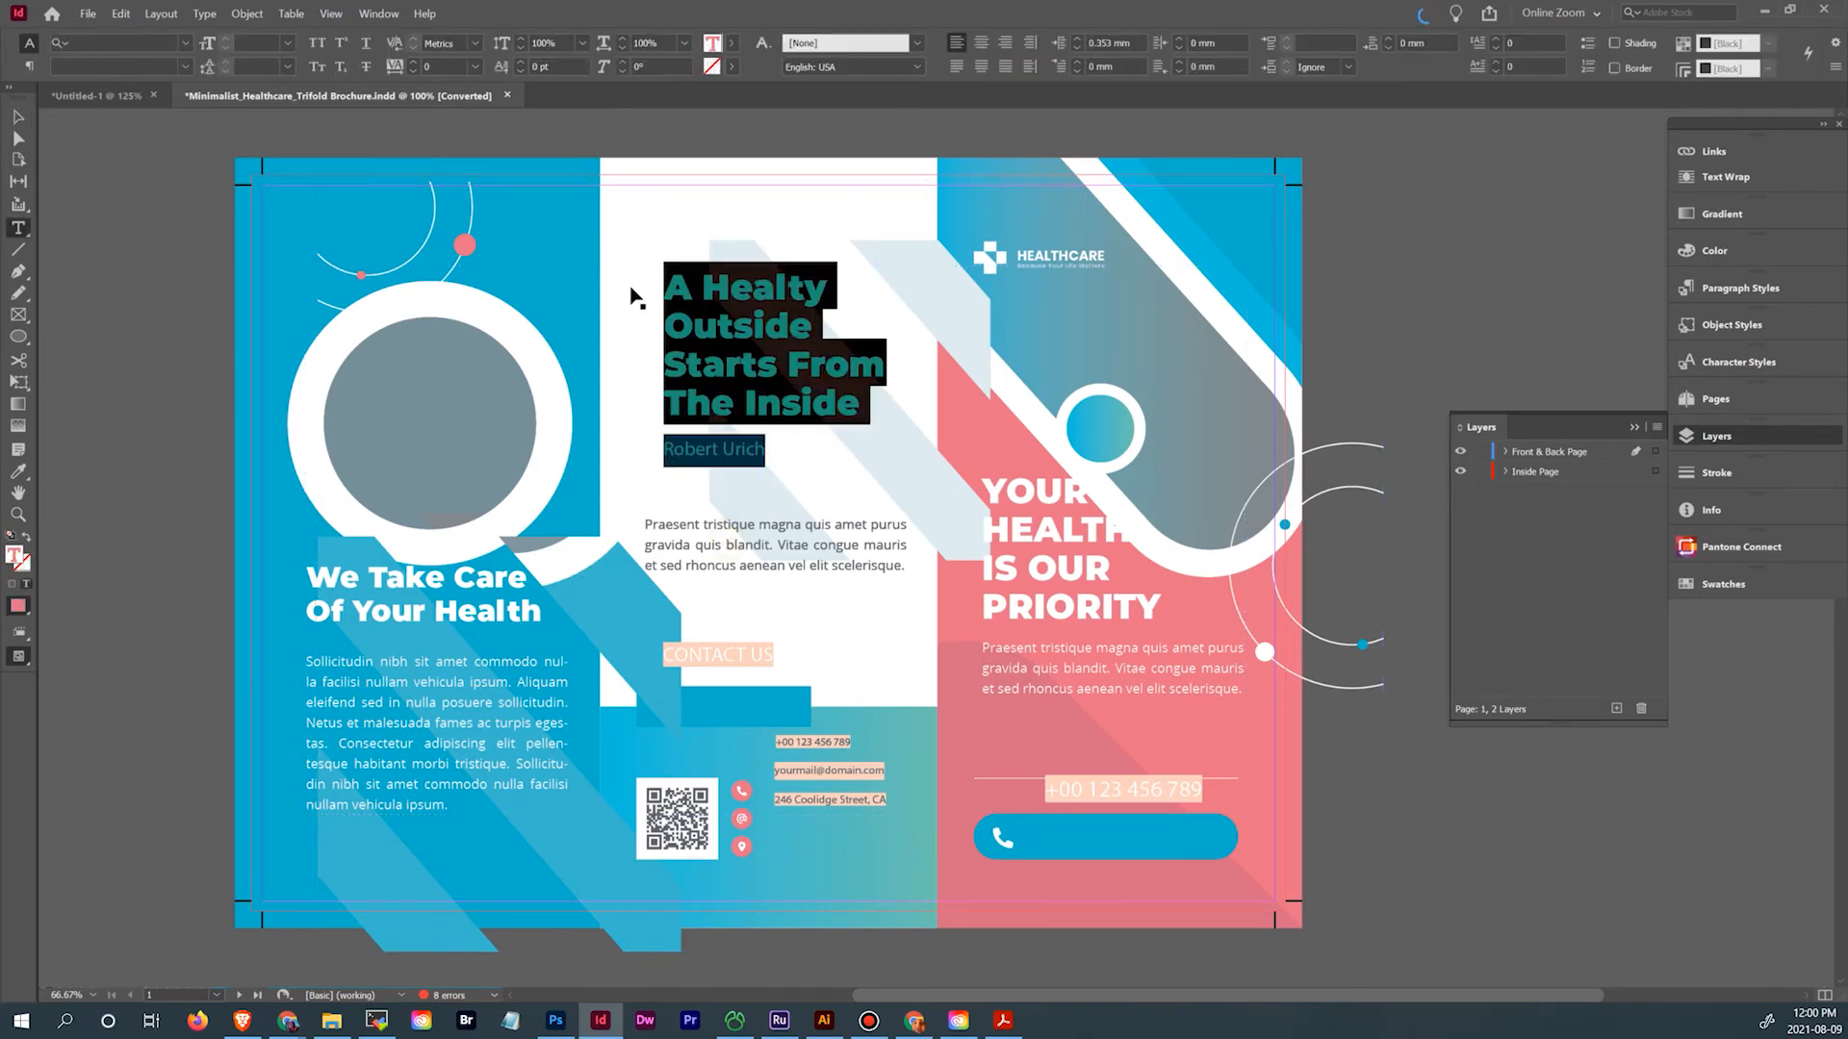
In Untitled-1, create a text frame about 2.4 by 3.9 in on the Type layer over the middle stripes and paste the text without formatting
left_click(96, 96)
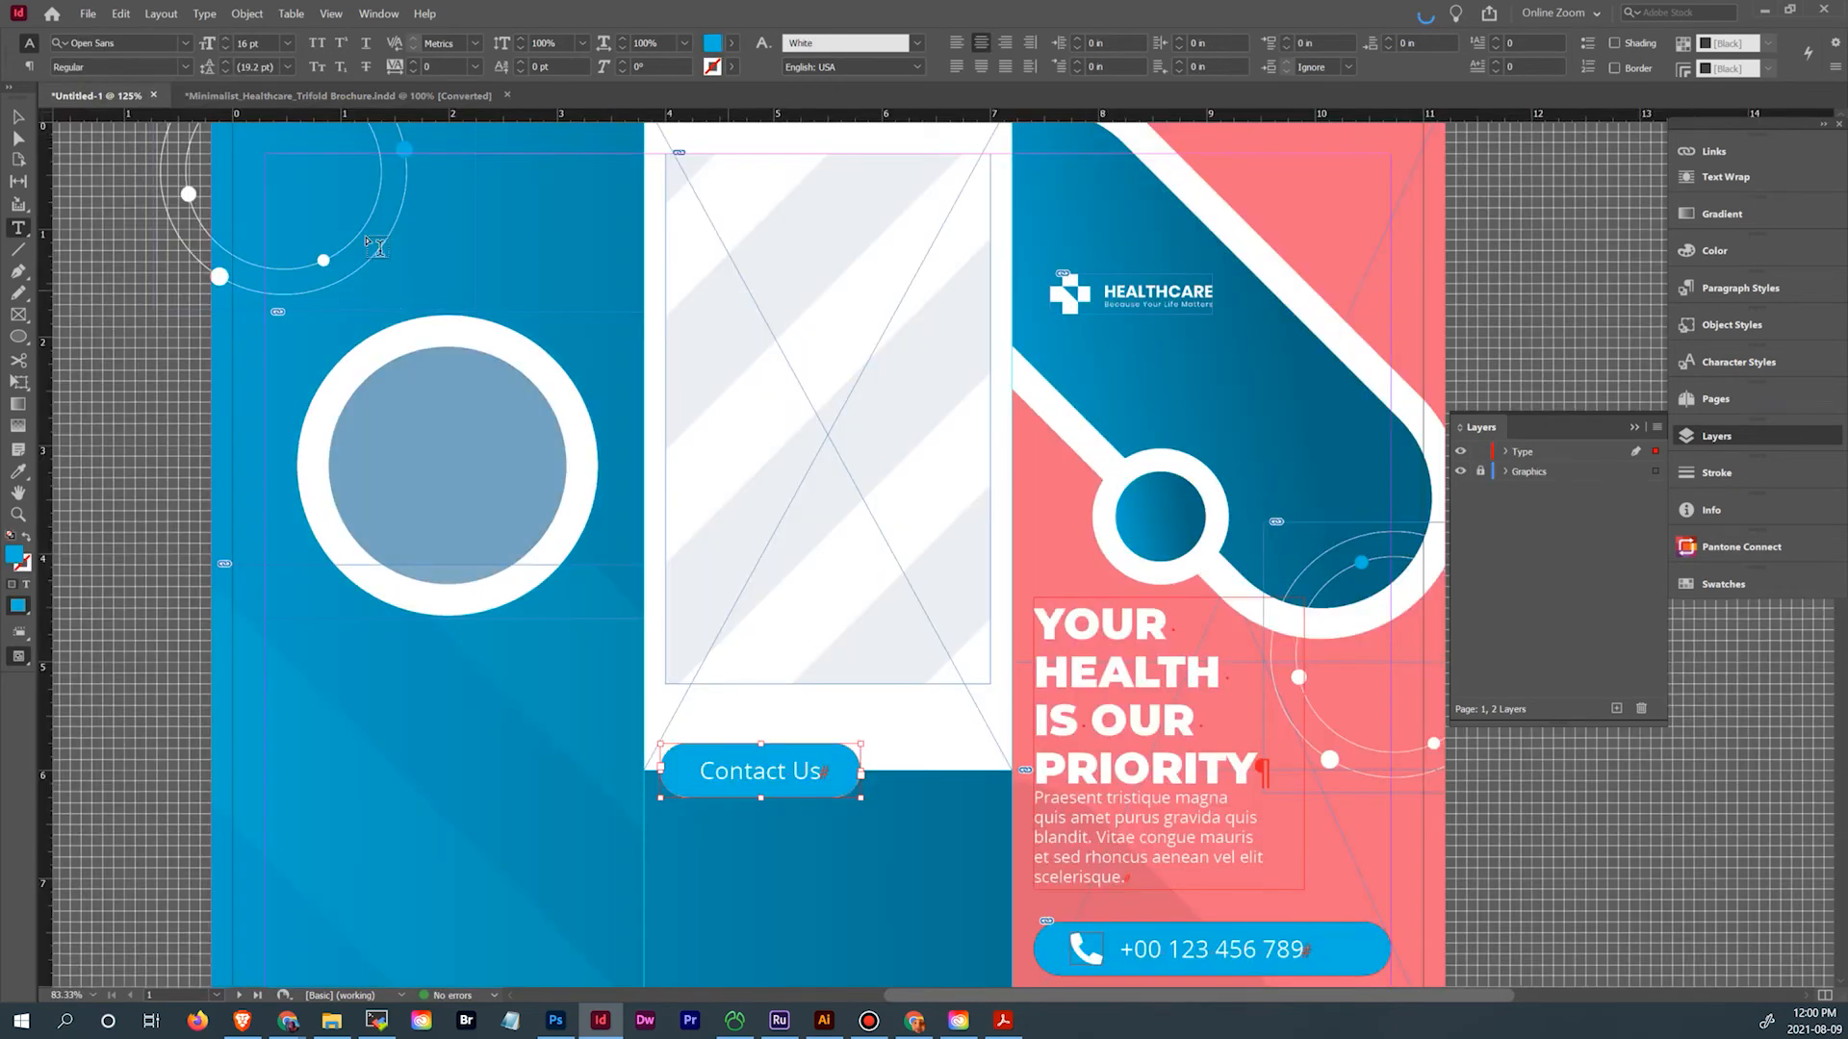
left_click(1536, 451)
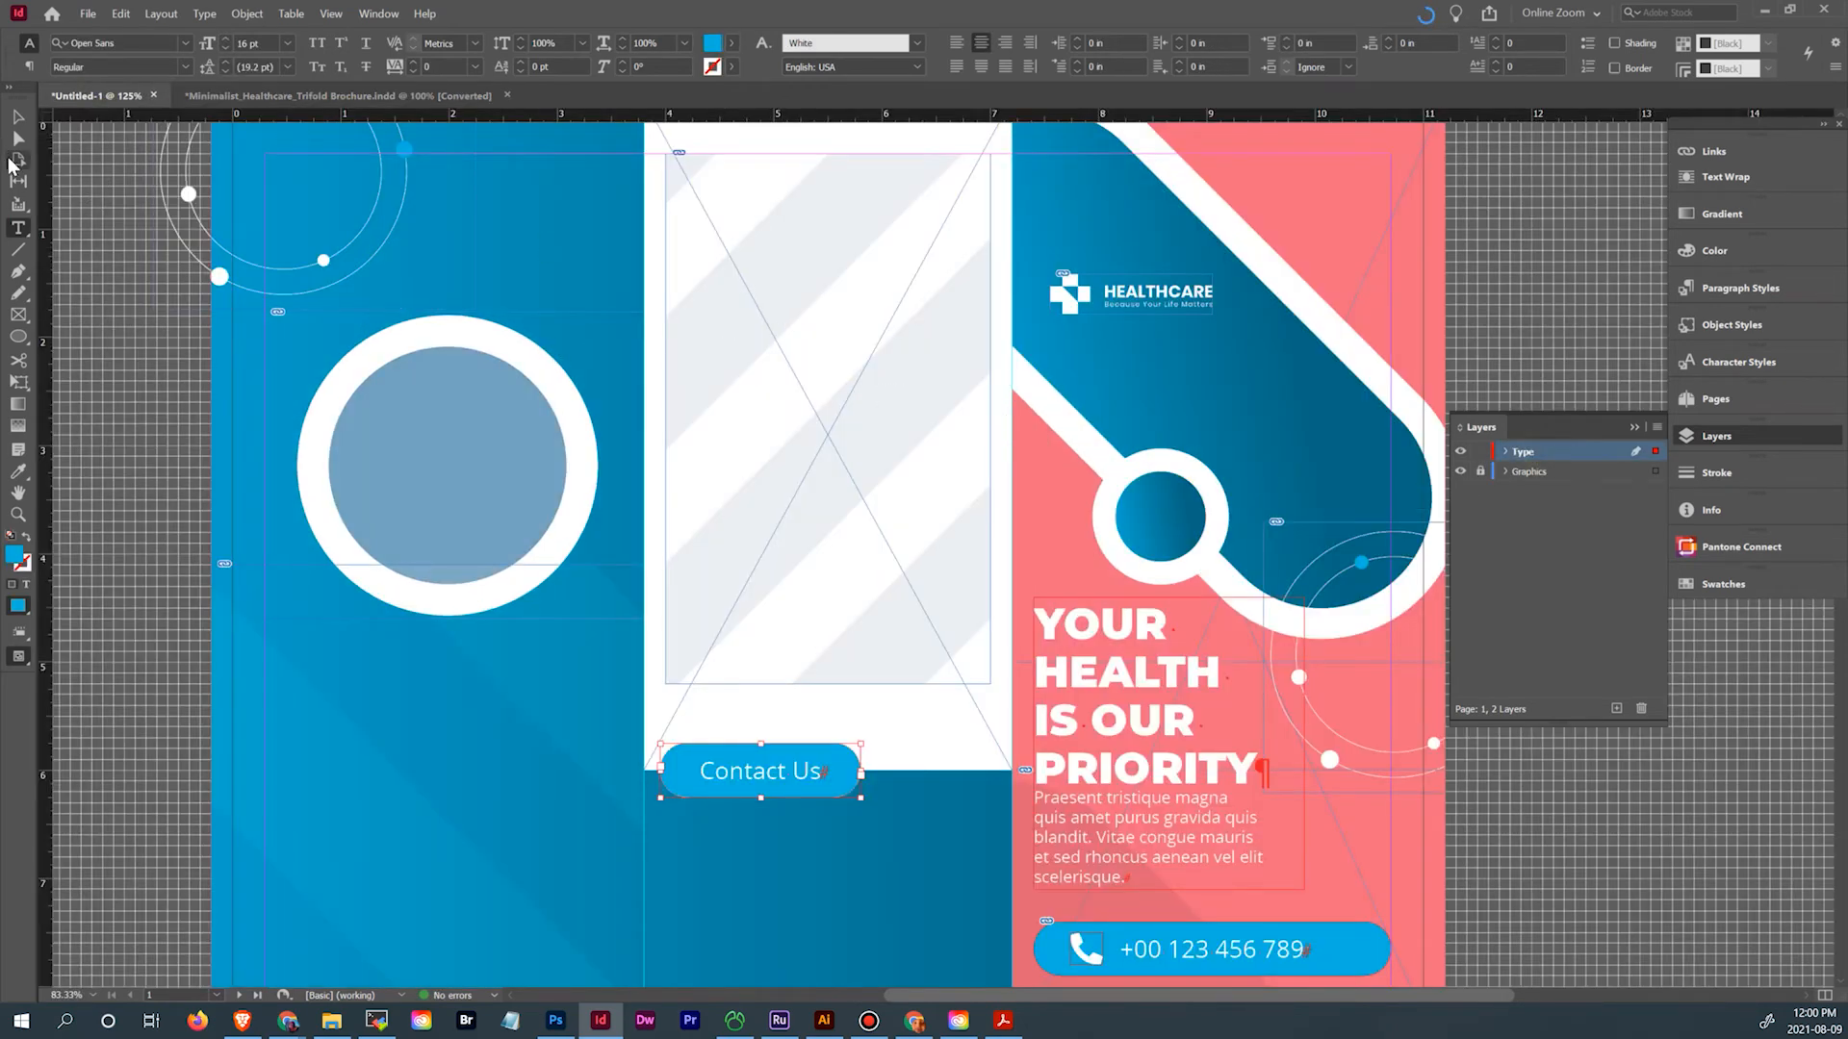
left_click_drag(695, 229, 954, 656)
right_click(852, 275)
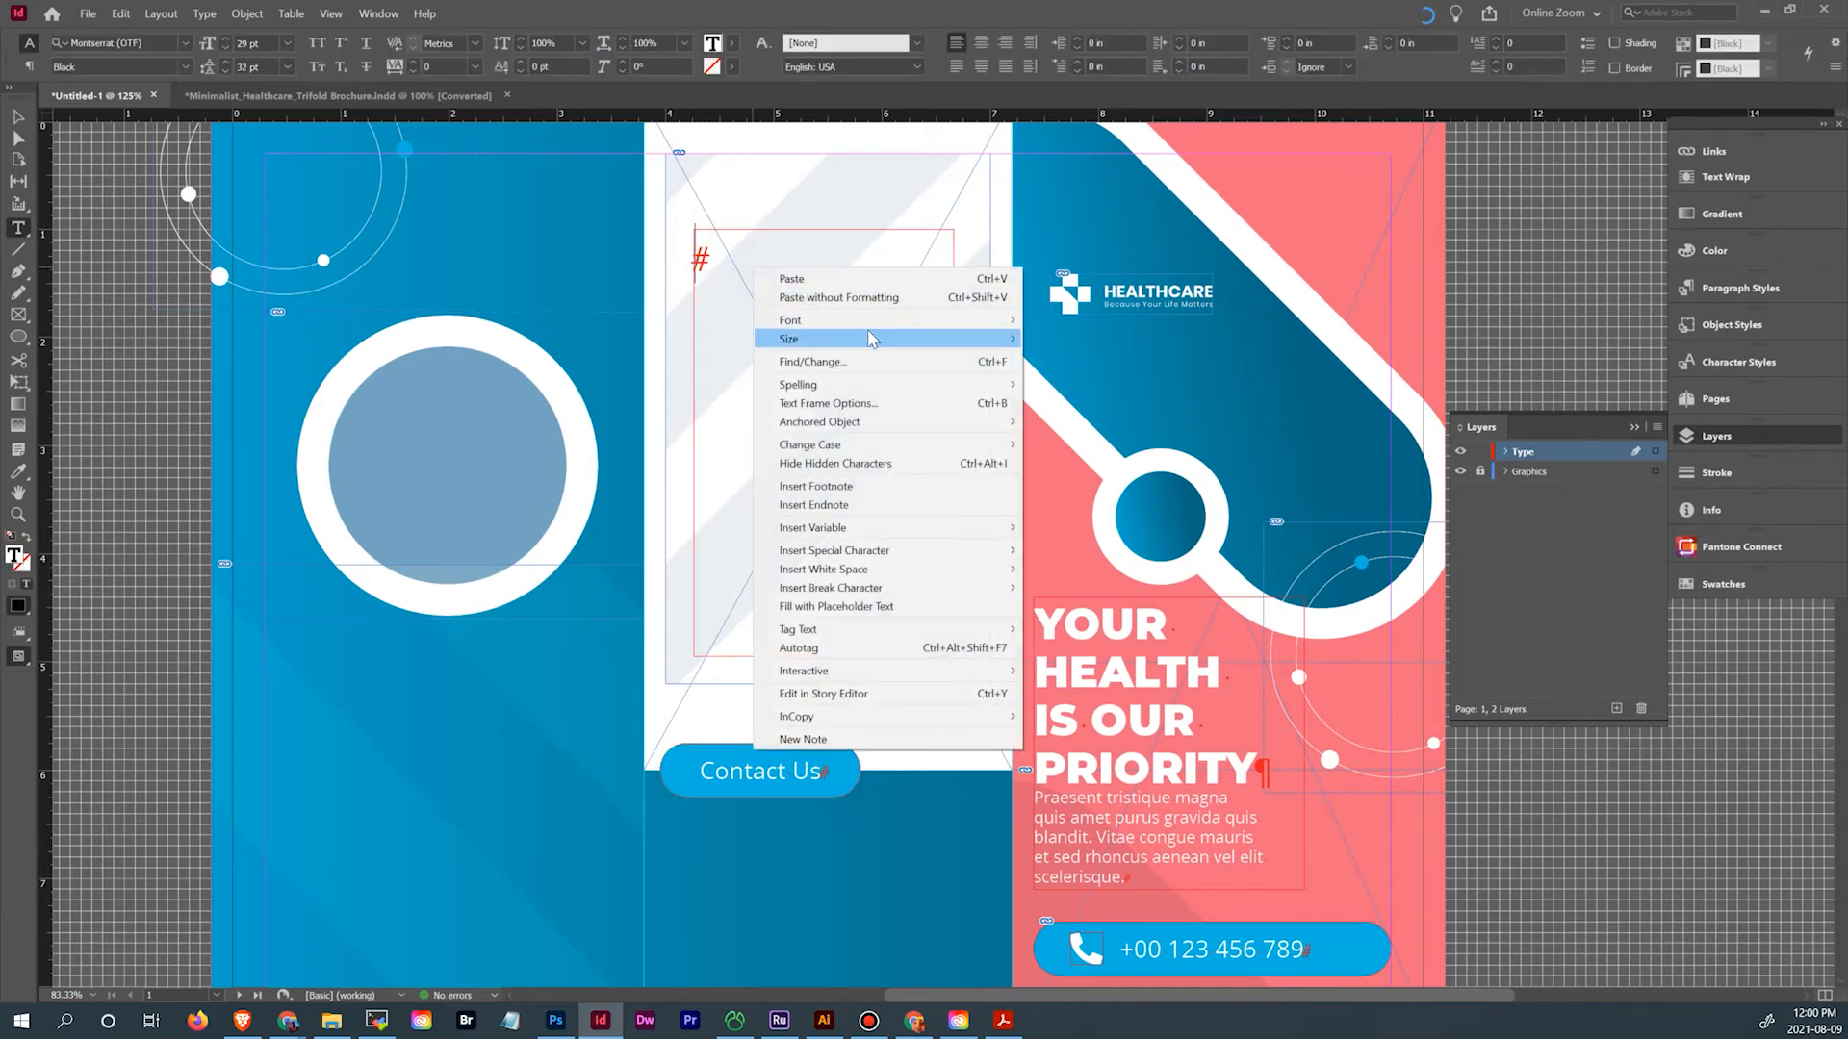
left_click(893, 298)
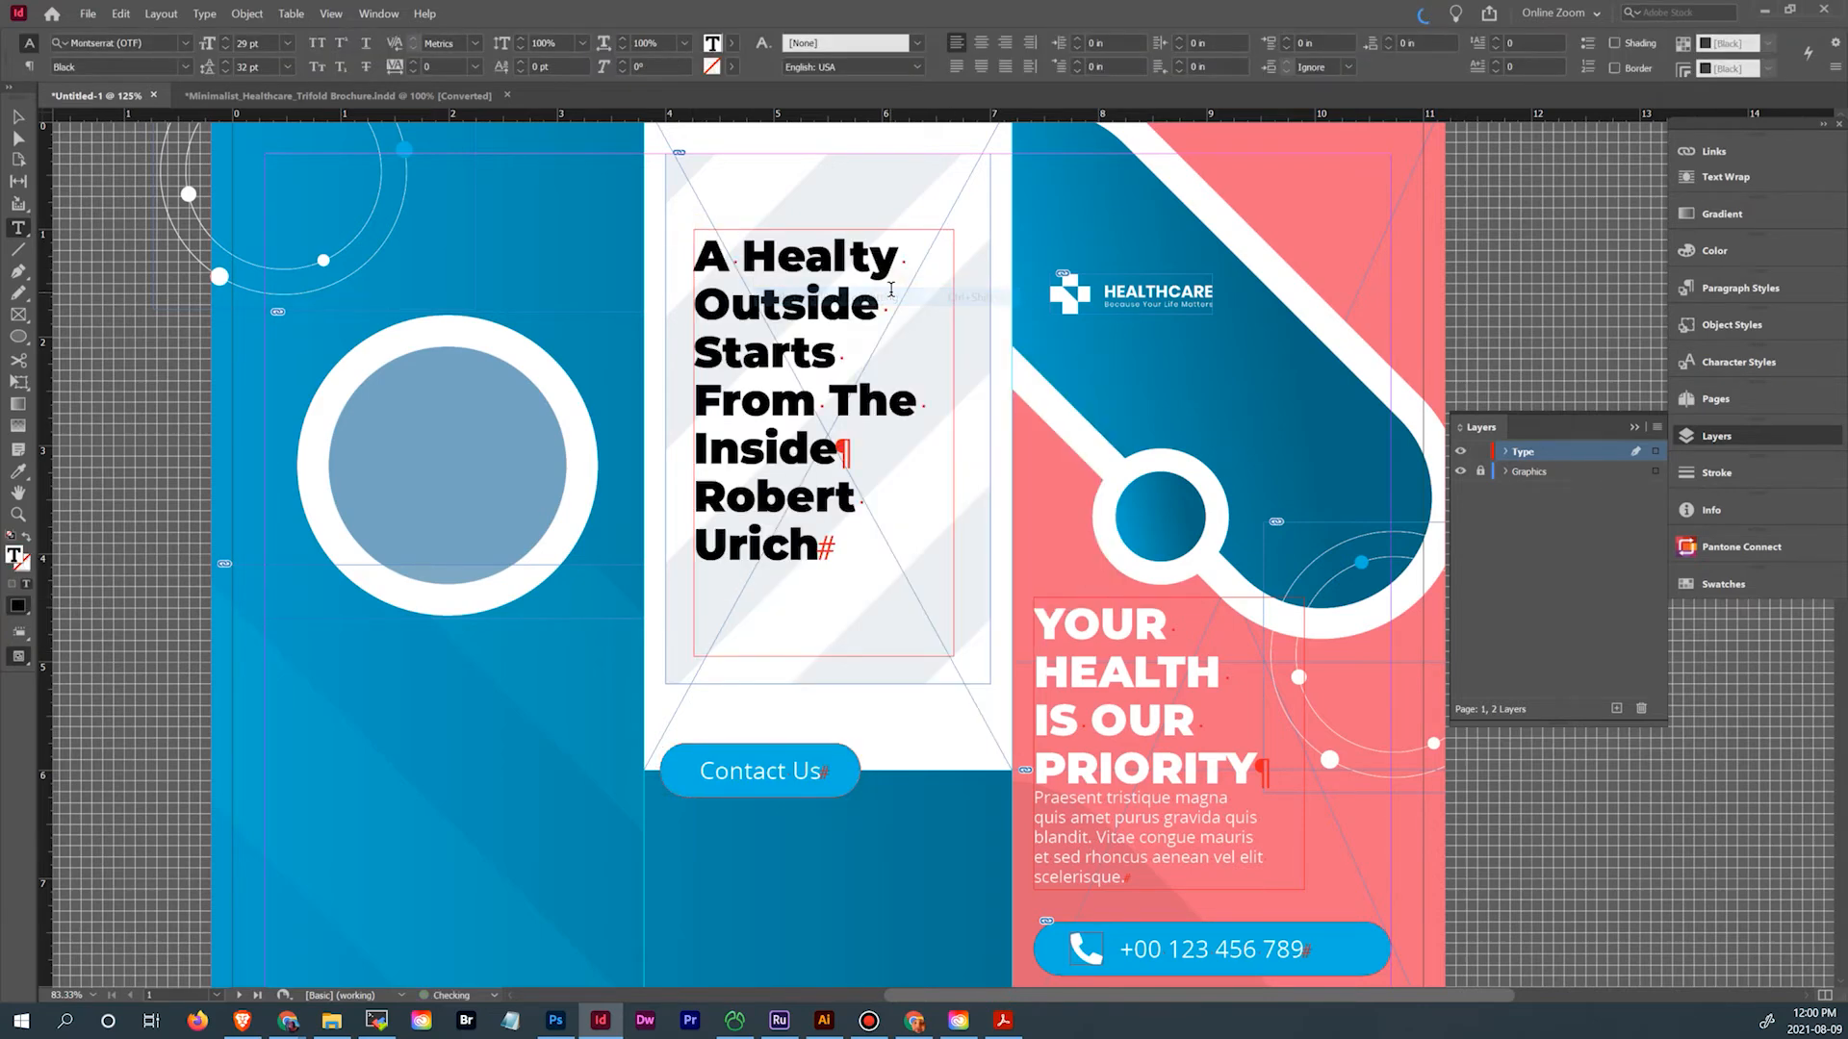
Check the heading's formatting in the reference brochure and apply the [Basic Paragraph] style to the author name below the pasted heading
key("ctrl+a")
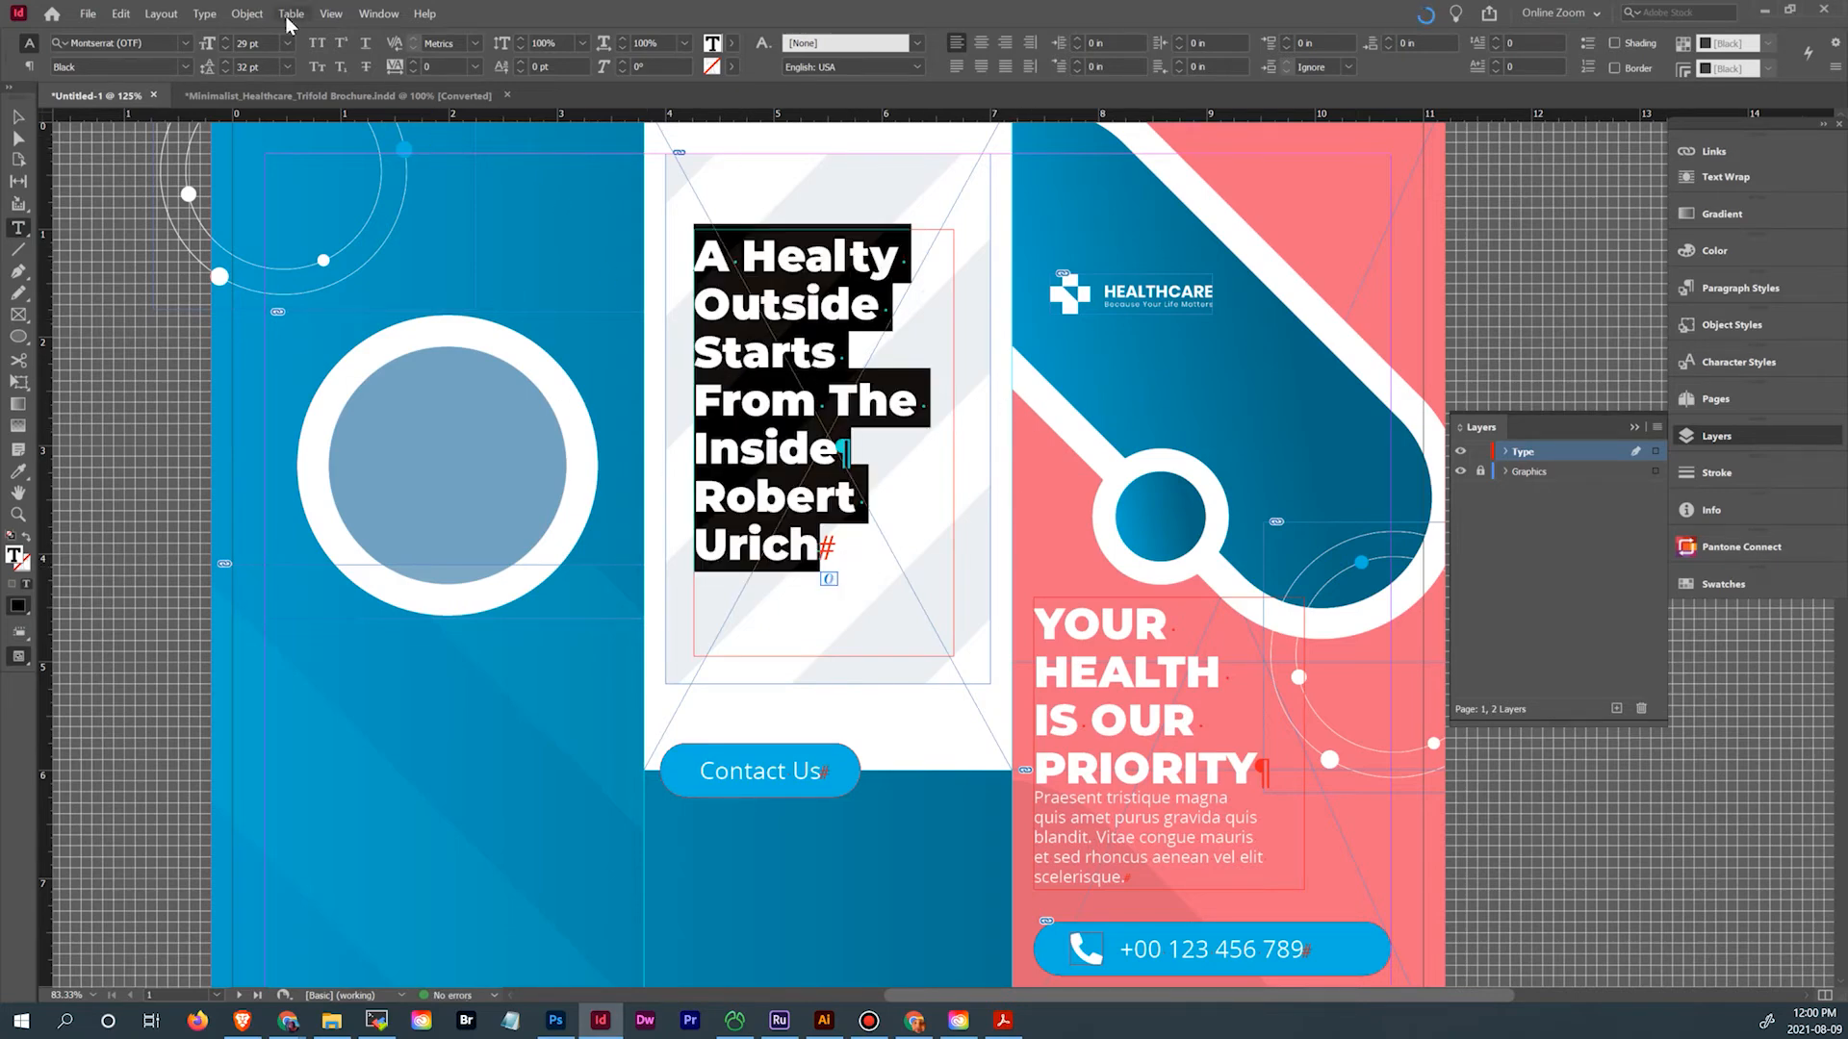
left_click(337, 95)
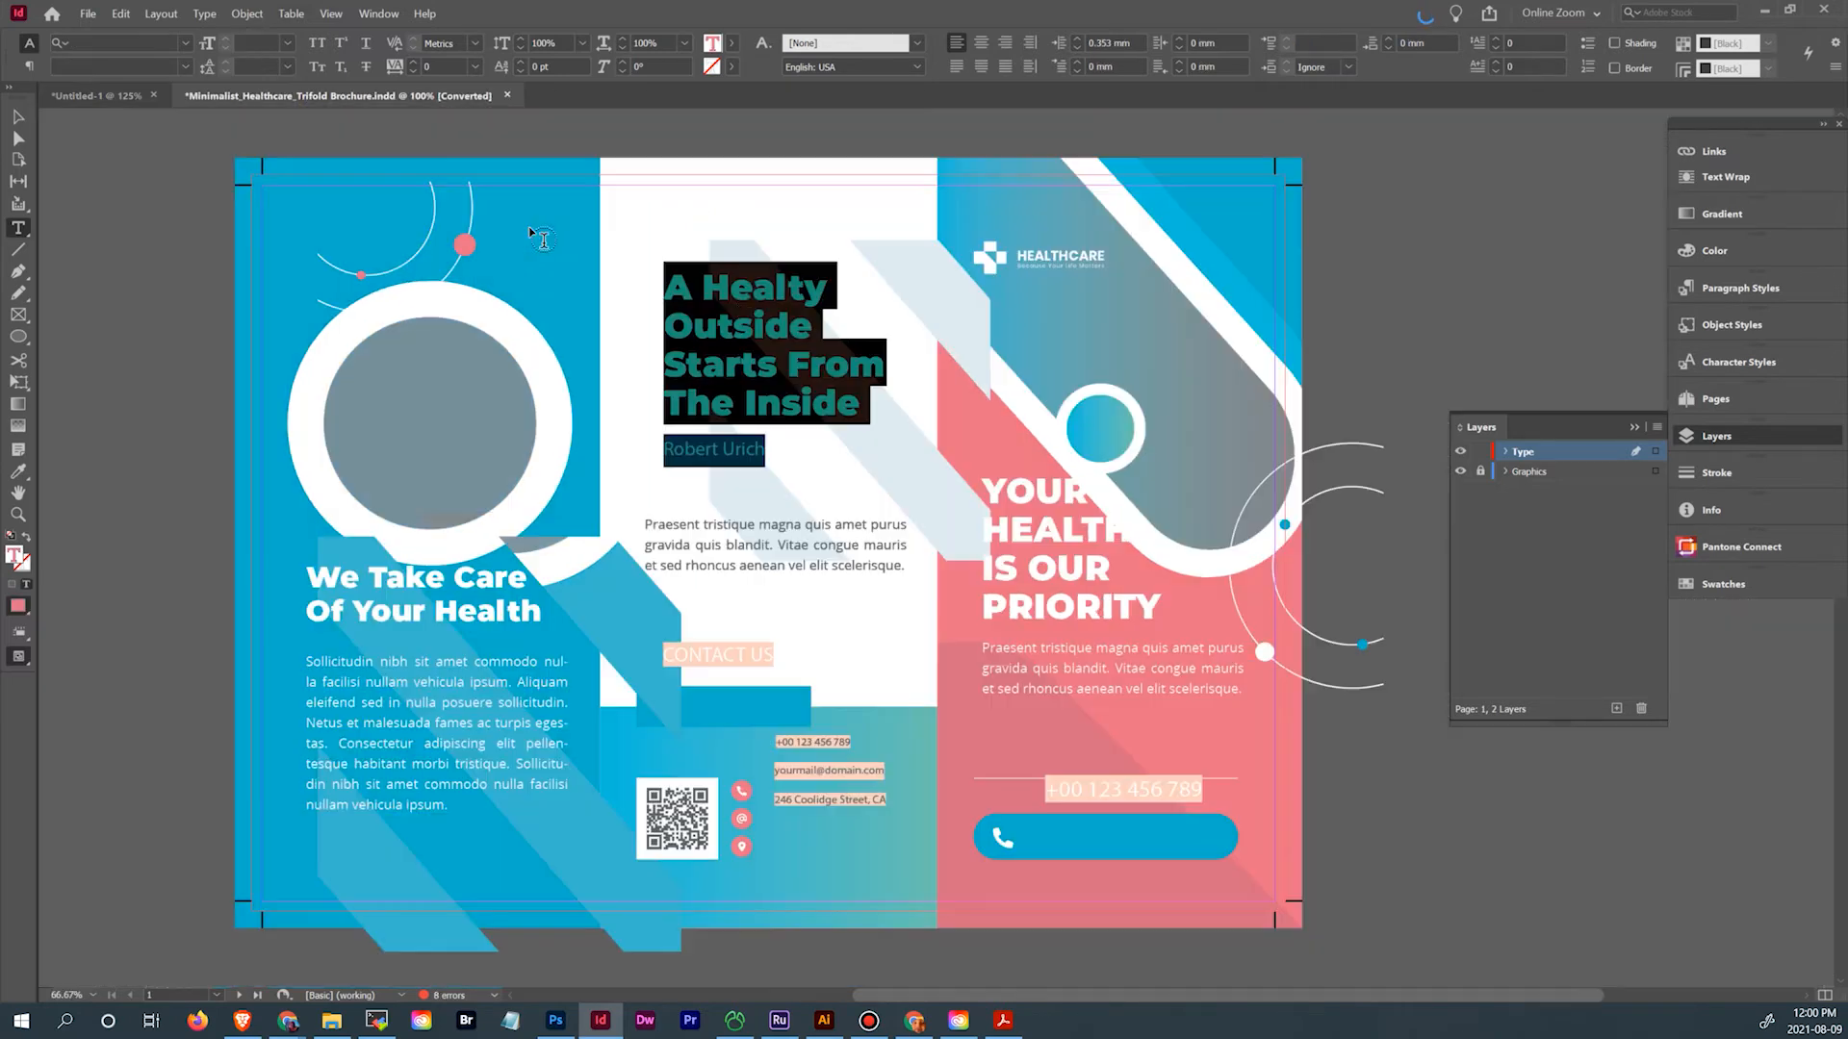
mouse_move(693, 288)
left_mouse_down()
mouse_move(770, 327)
mouse_move(834, 402)
mouse_move(767, 326)
left_mouse_up()
left_click(746, 354)
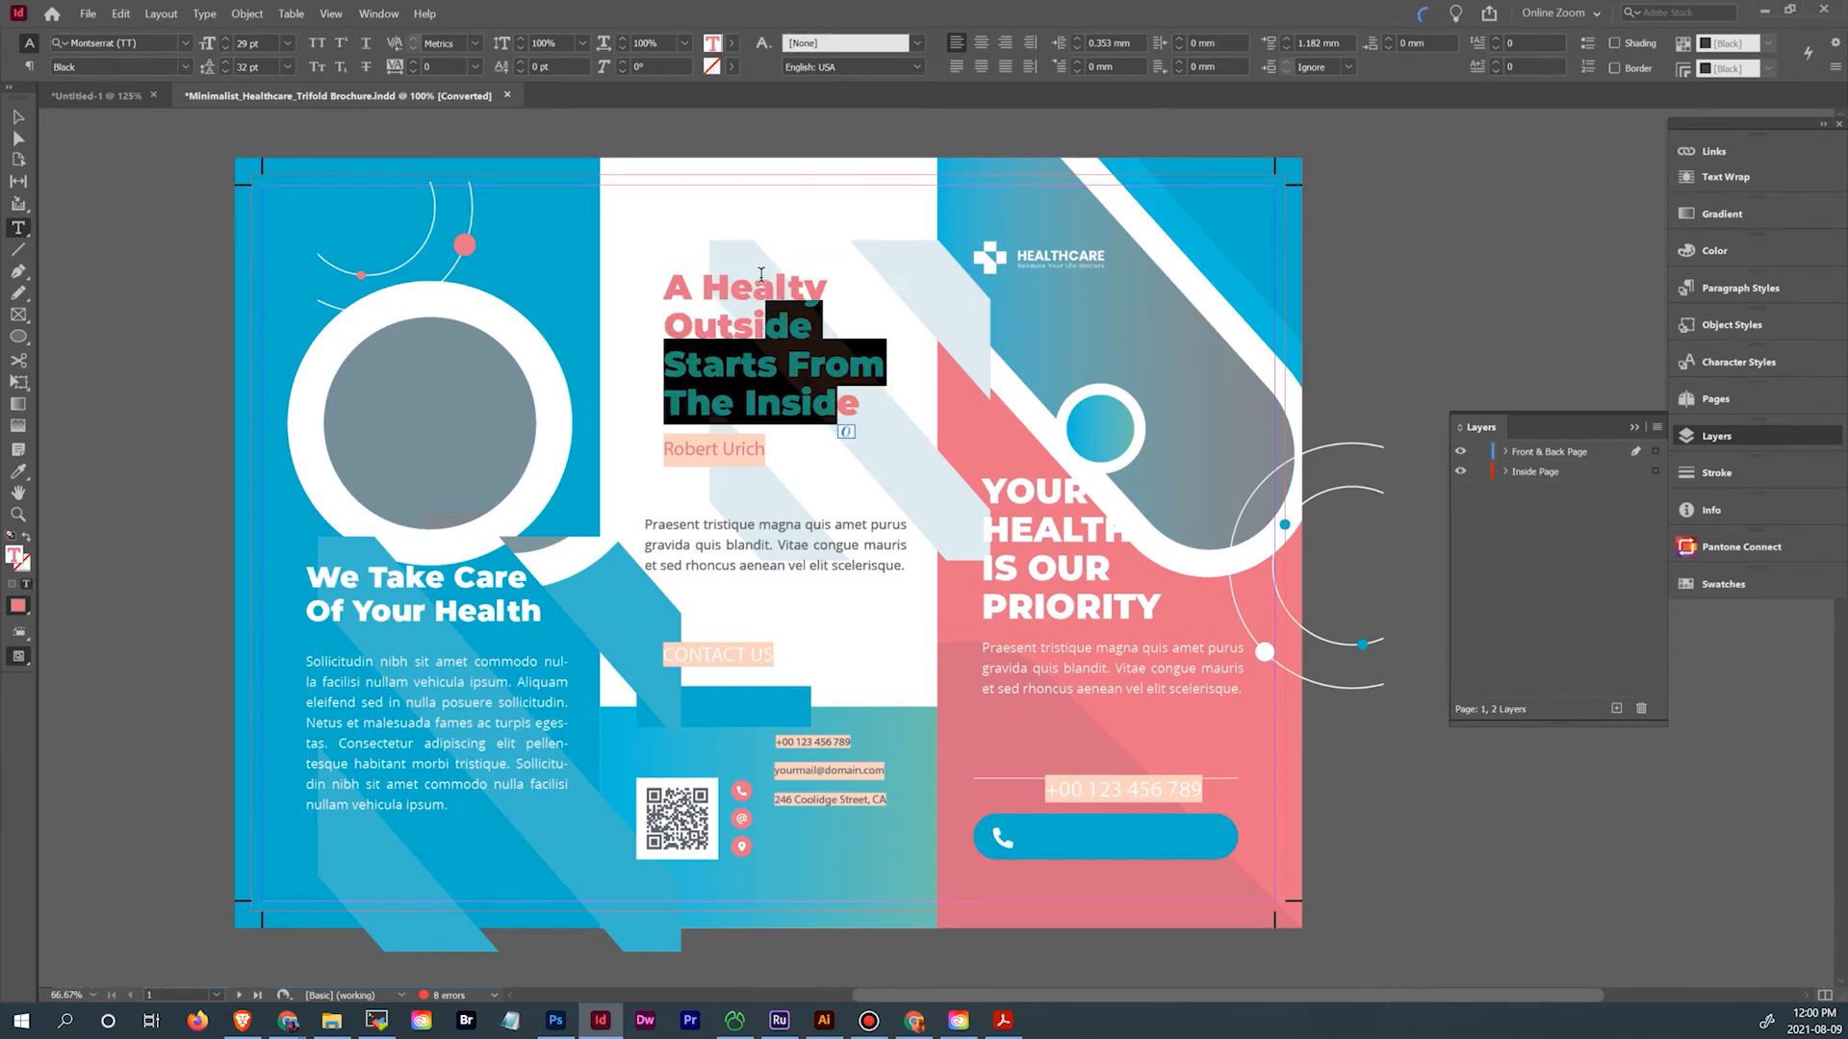
left_click(117, 100)
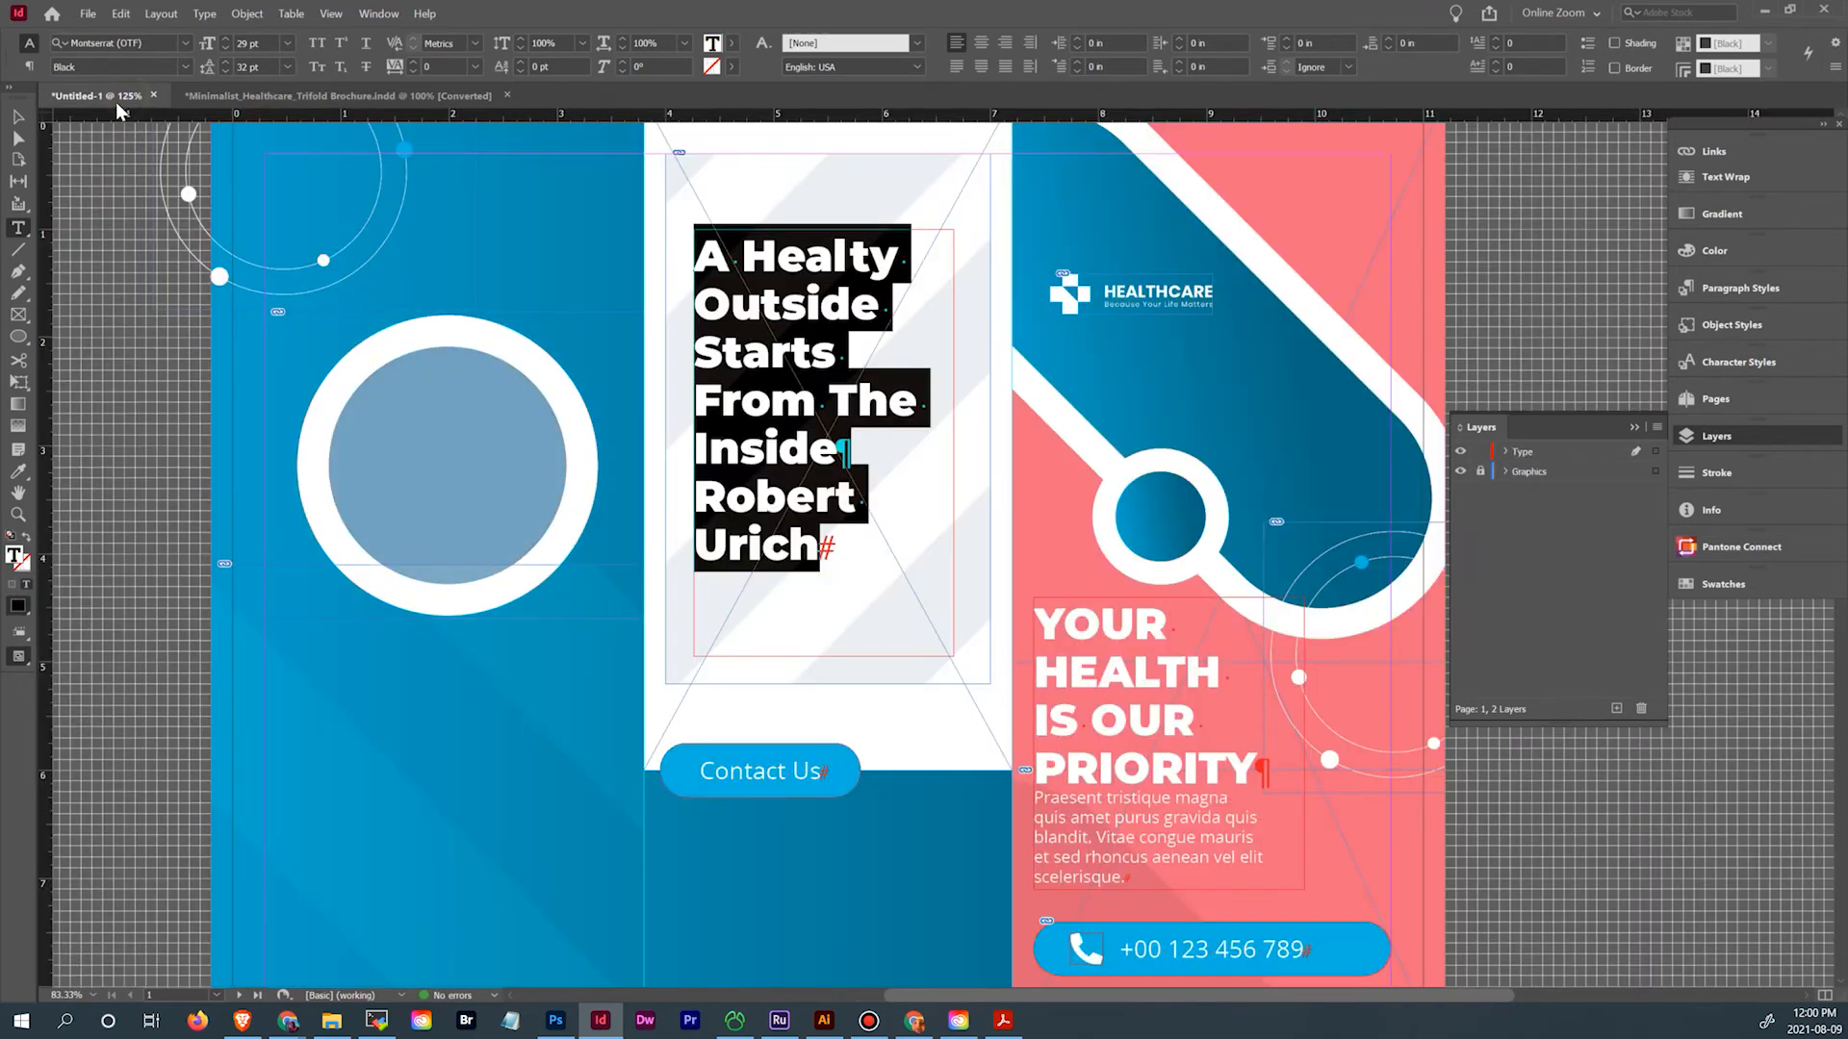
left_click(776, 352)
left_click_drag(701, 247, 820, 551)
left_click(787, 491)
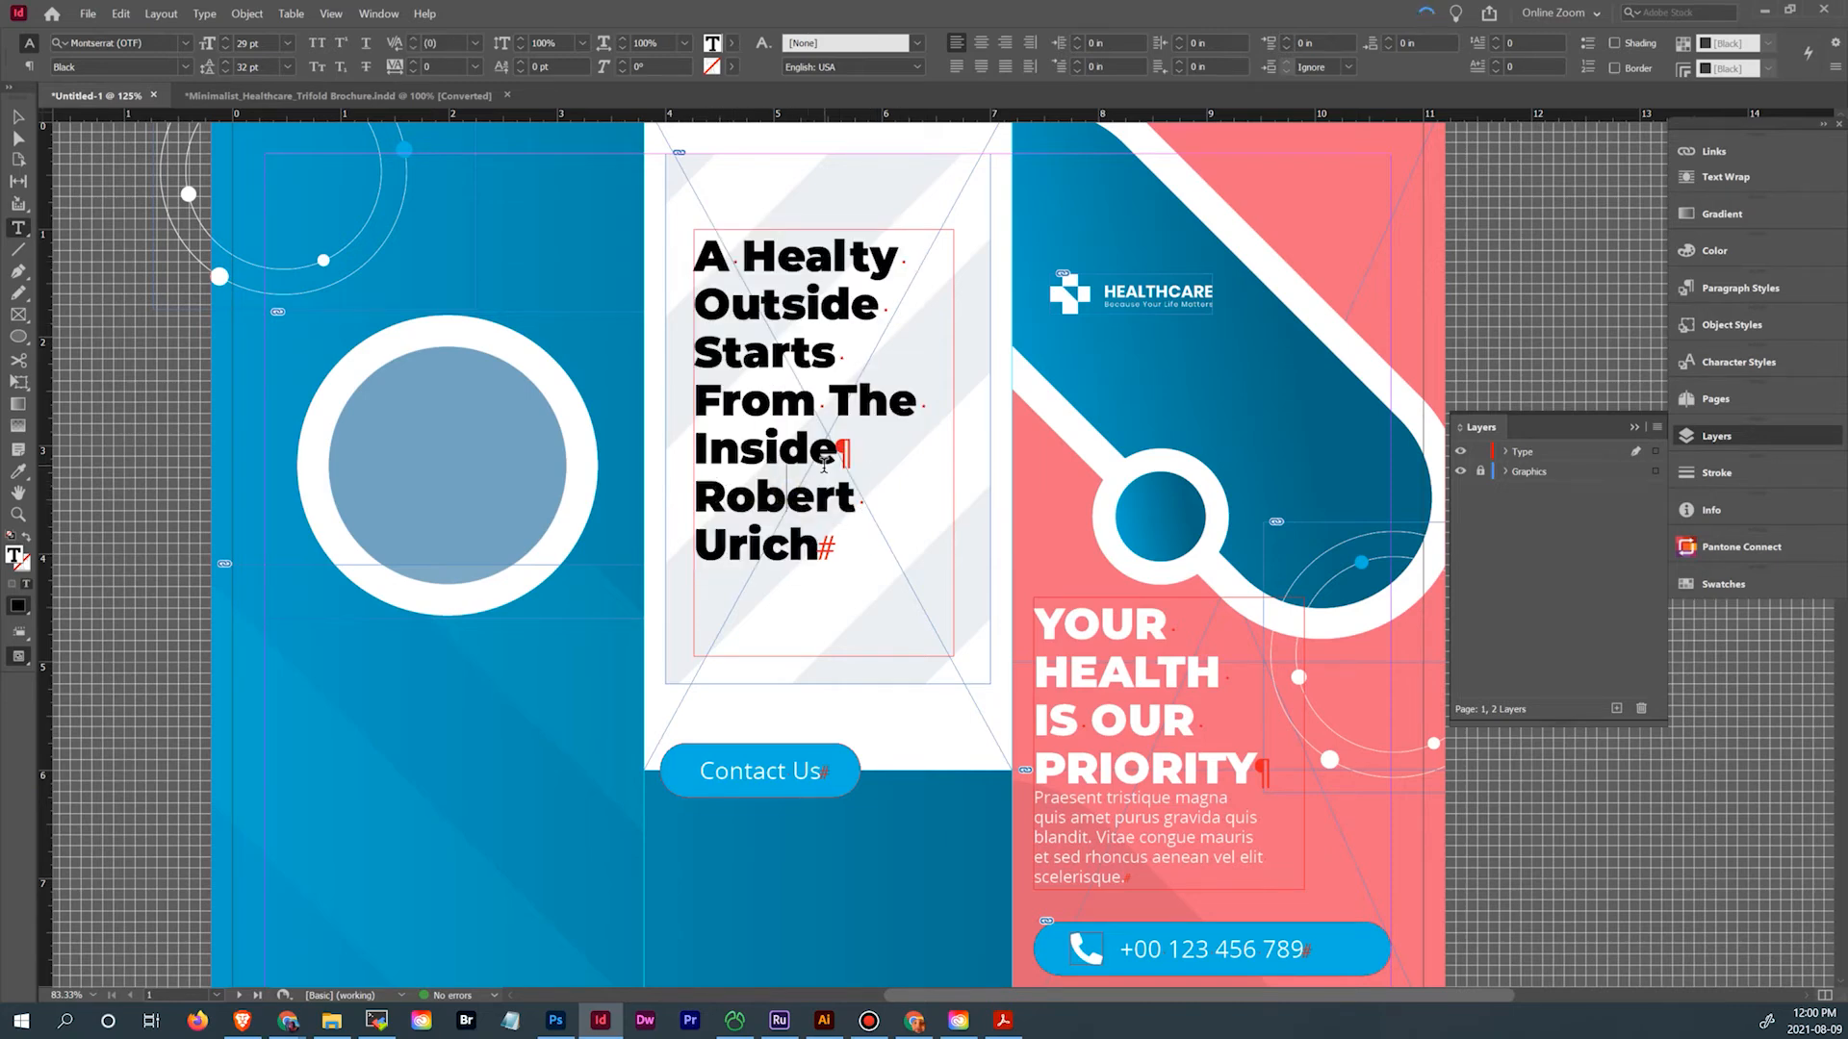
left_click_drag(703, 486, 820, 550)
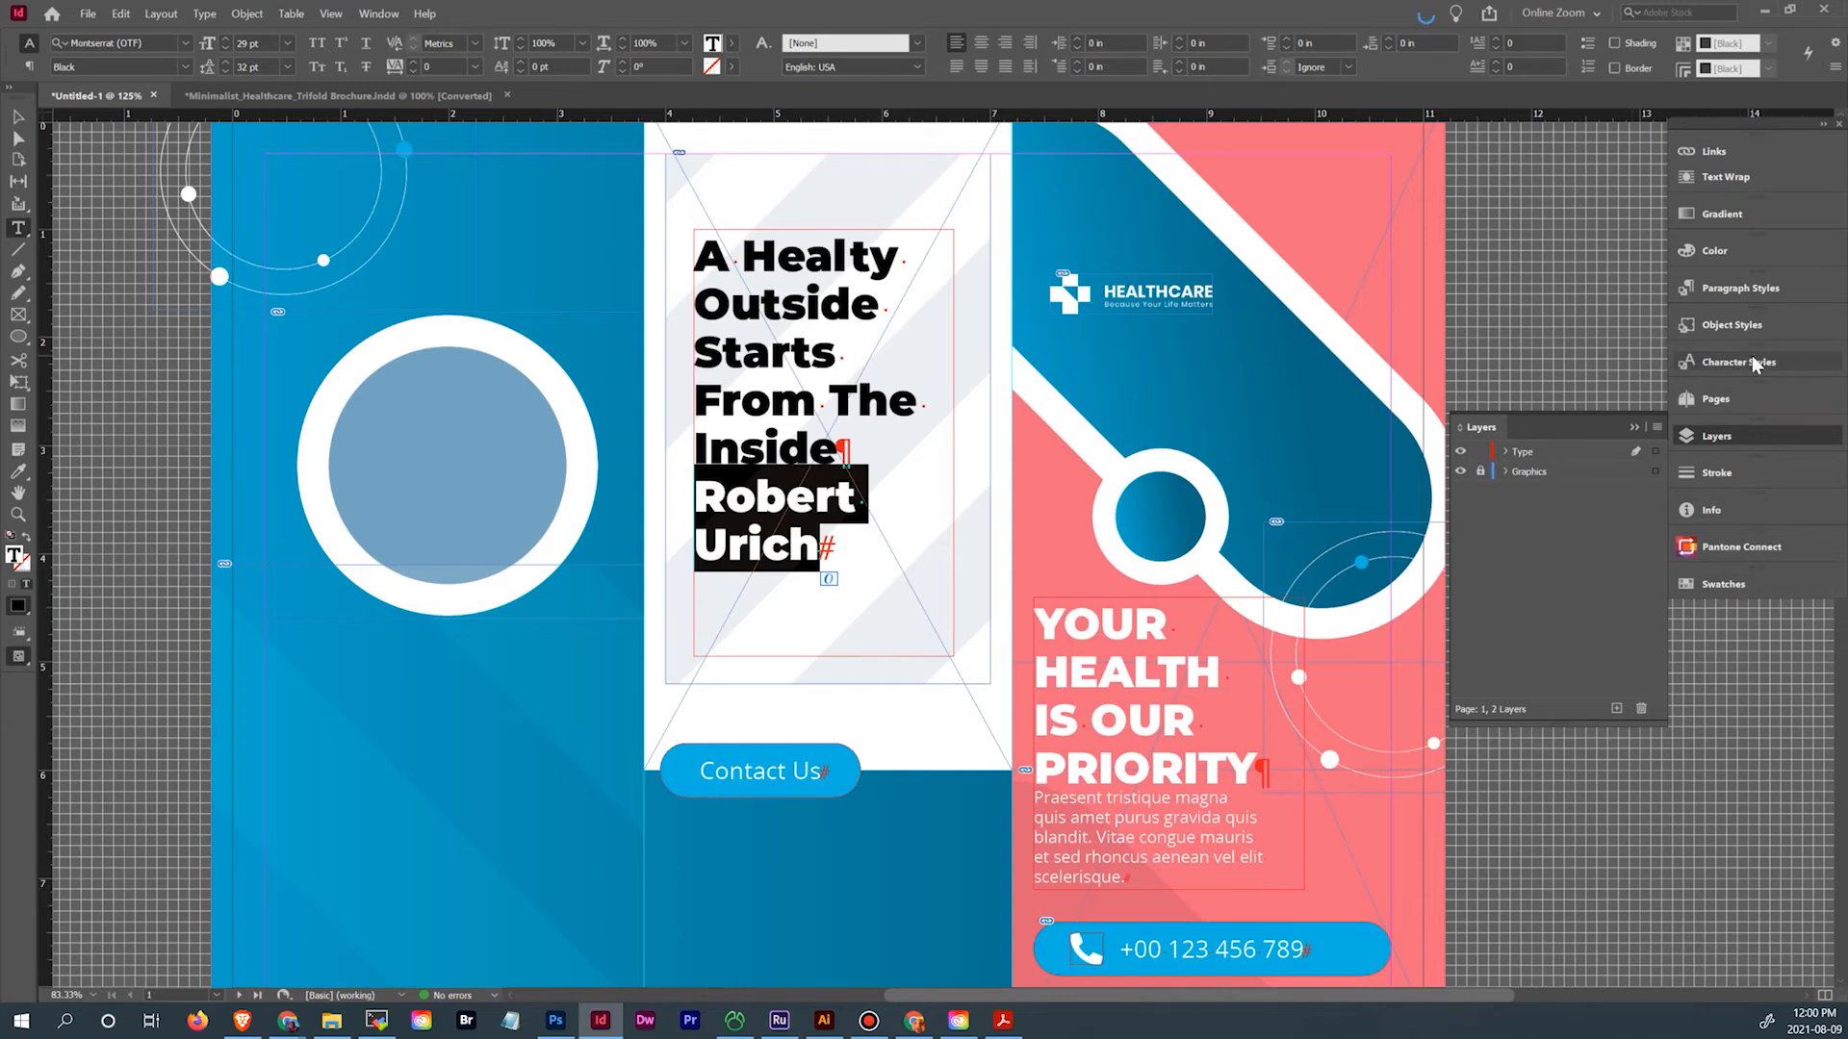
left_click(1747, 287)
left_click(1530, 325)
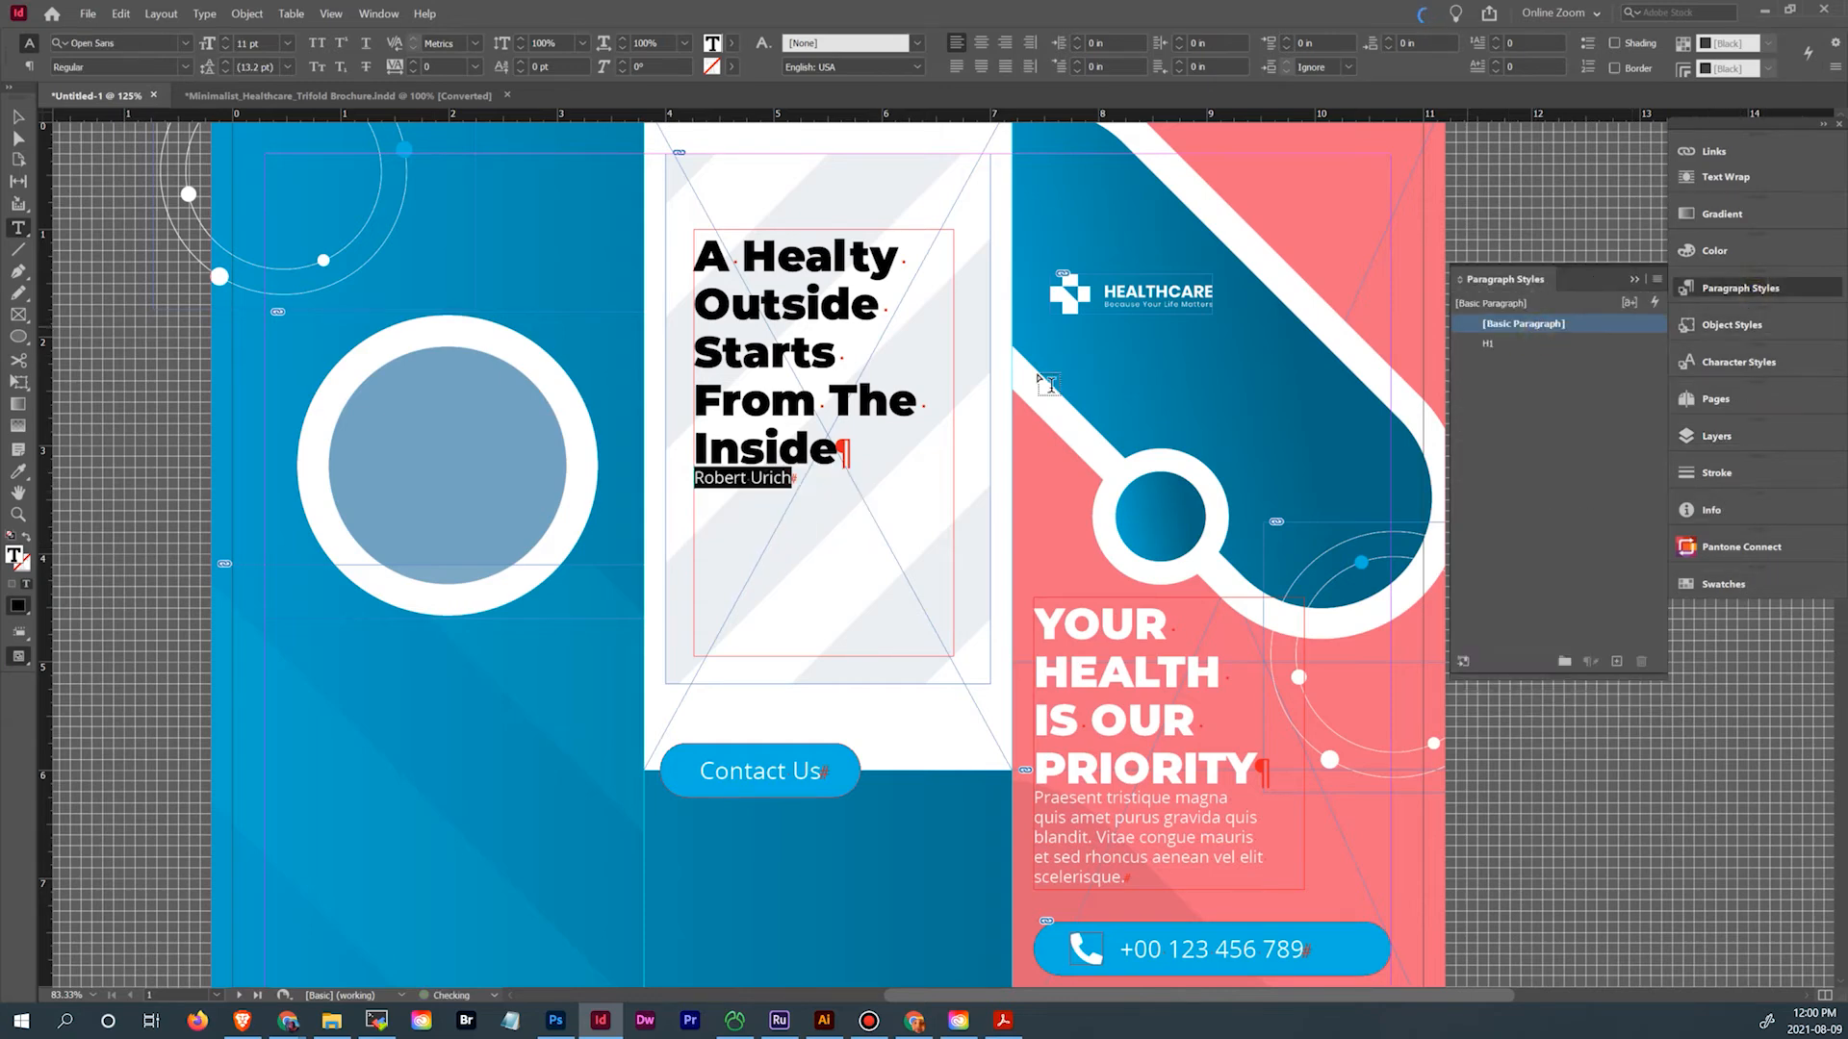
With the middle panel heading selected, create a character style named "Pink" with the character color PANTONE 709 CP
left_click(856, 393)
left_click_drag(709, 256, 885, 416)
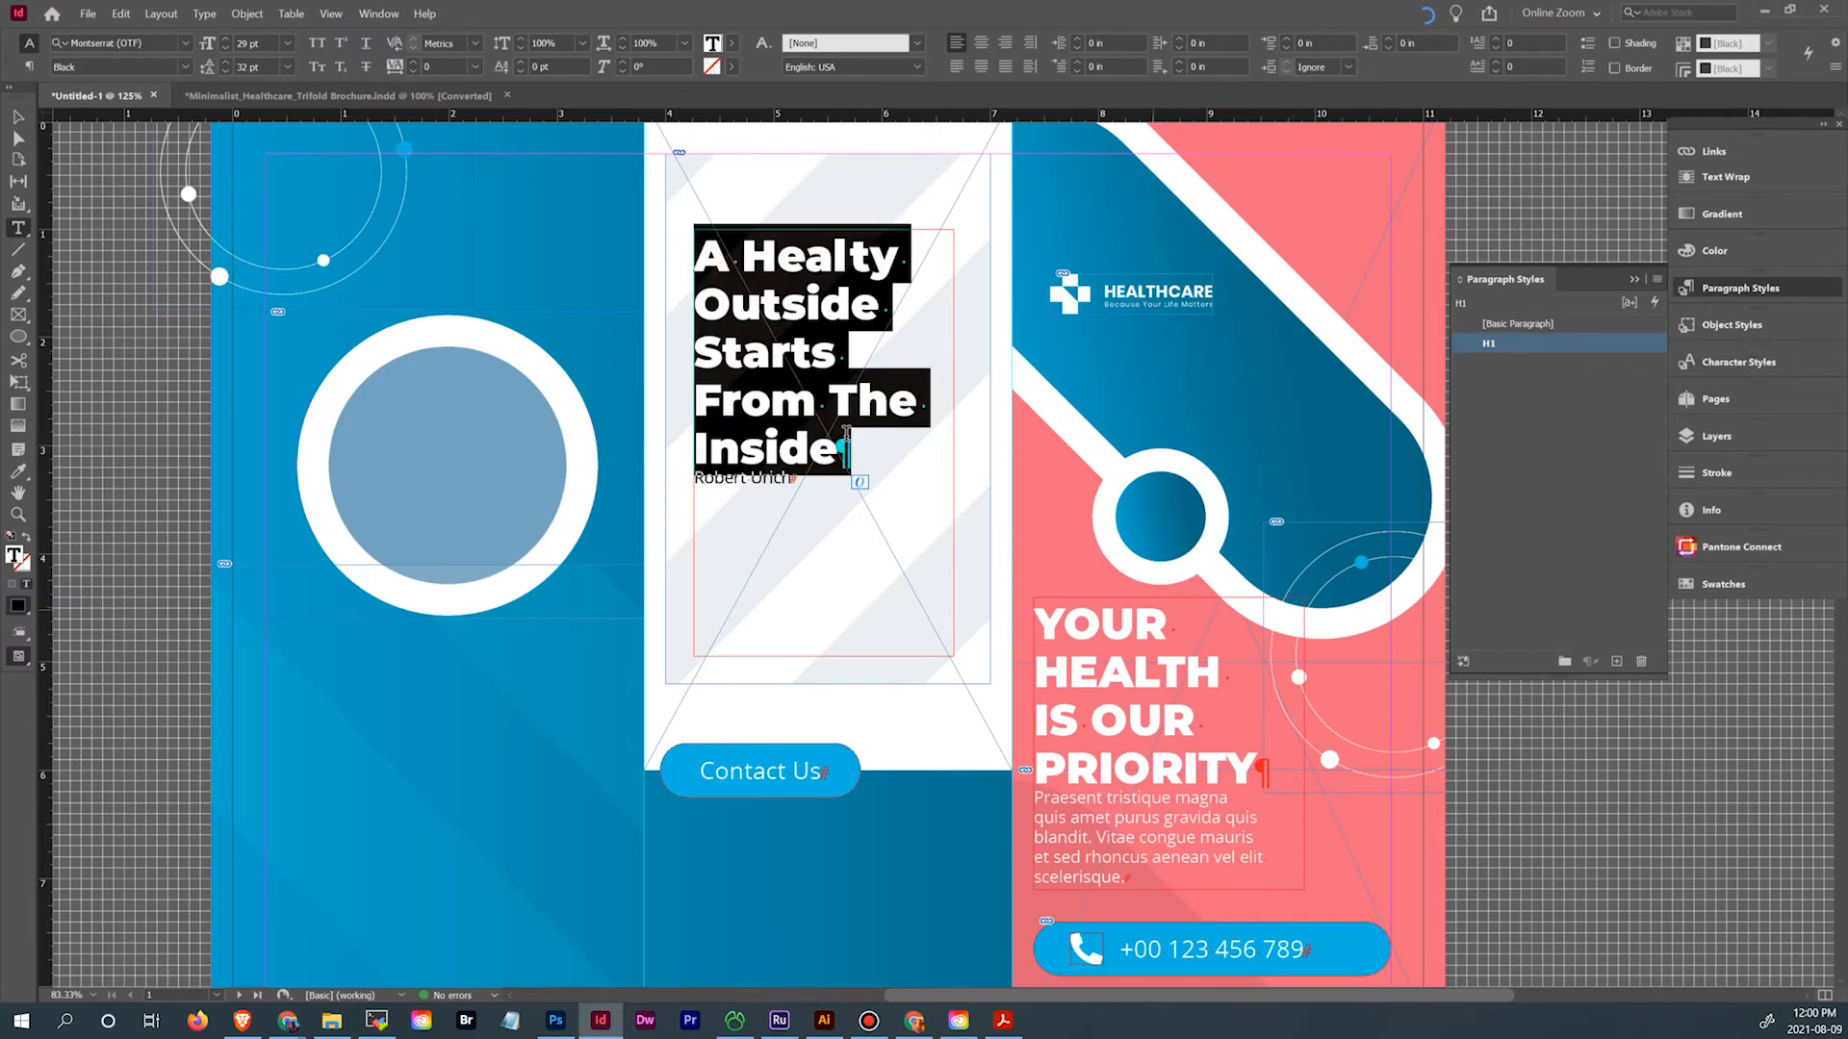
left_click(1766, 366)
left_click(1656, 354)
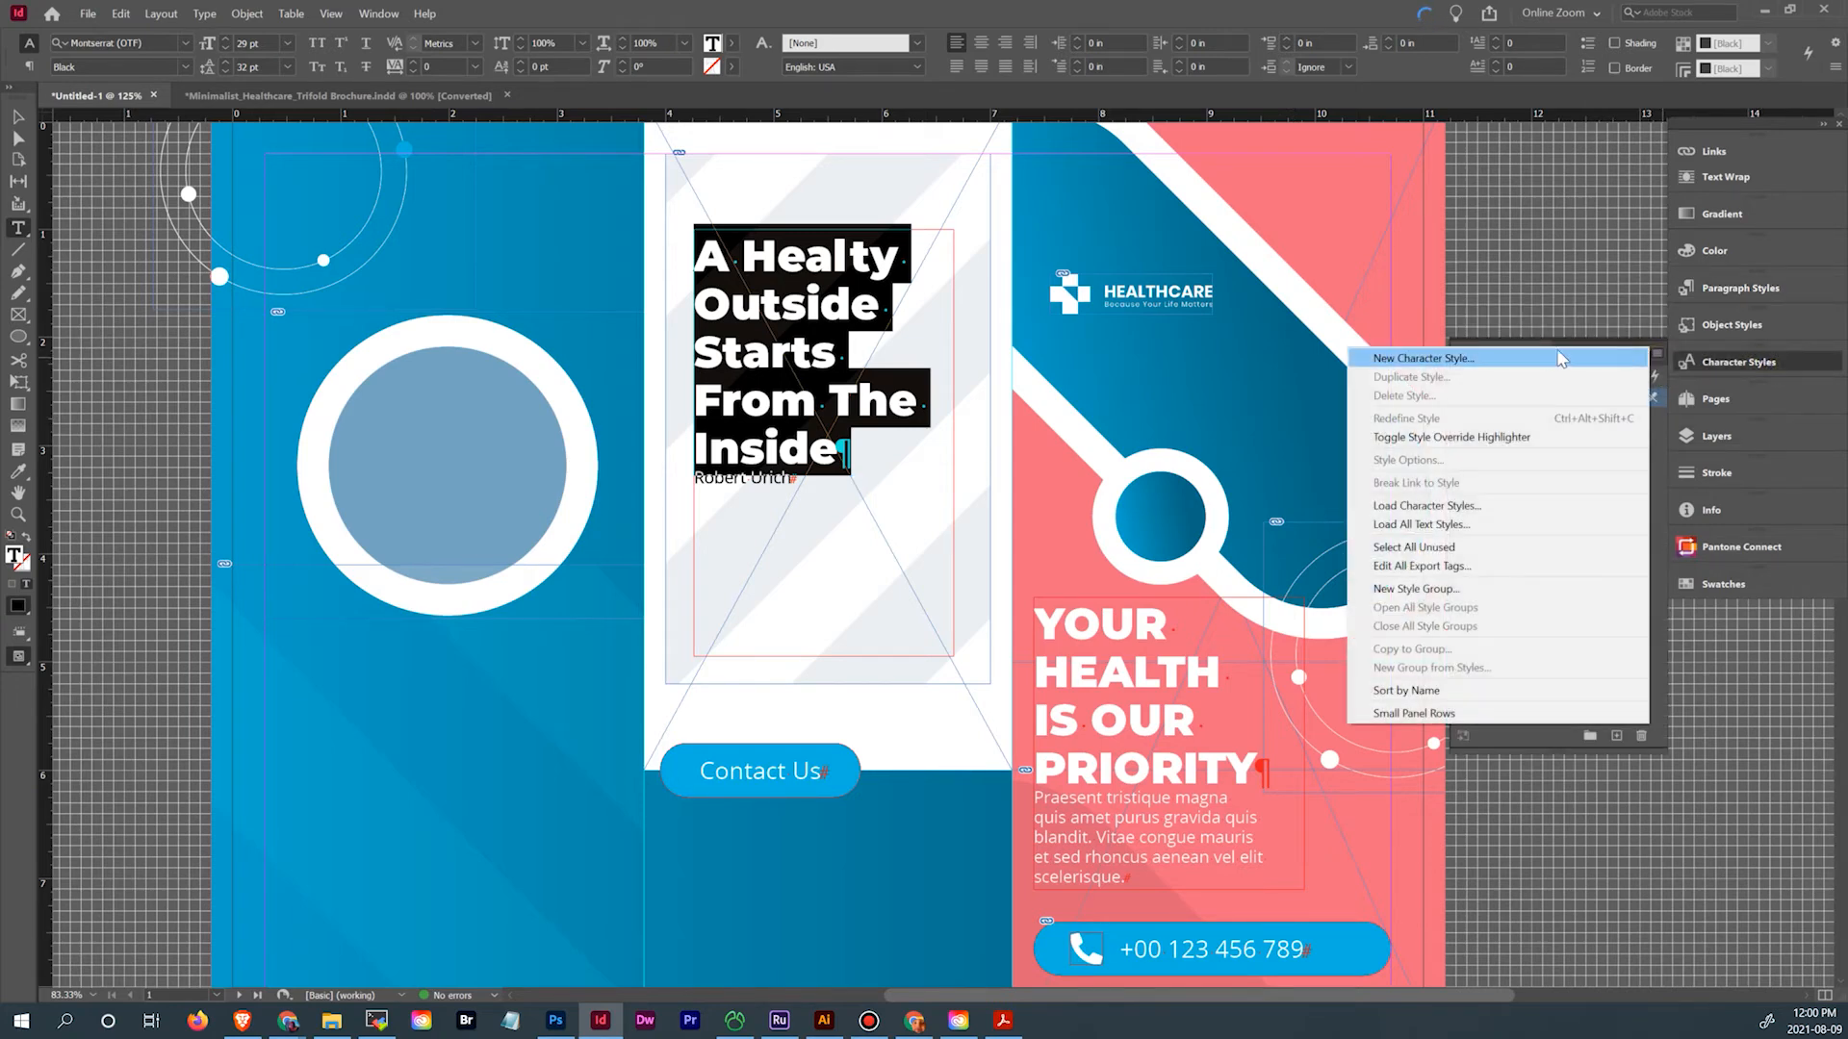
left_click(1549, 359)
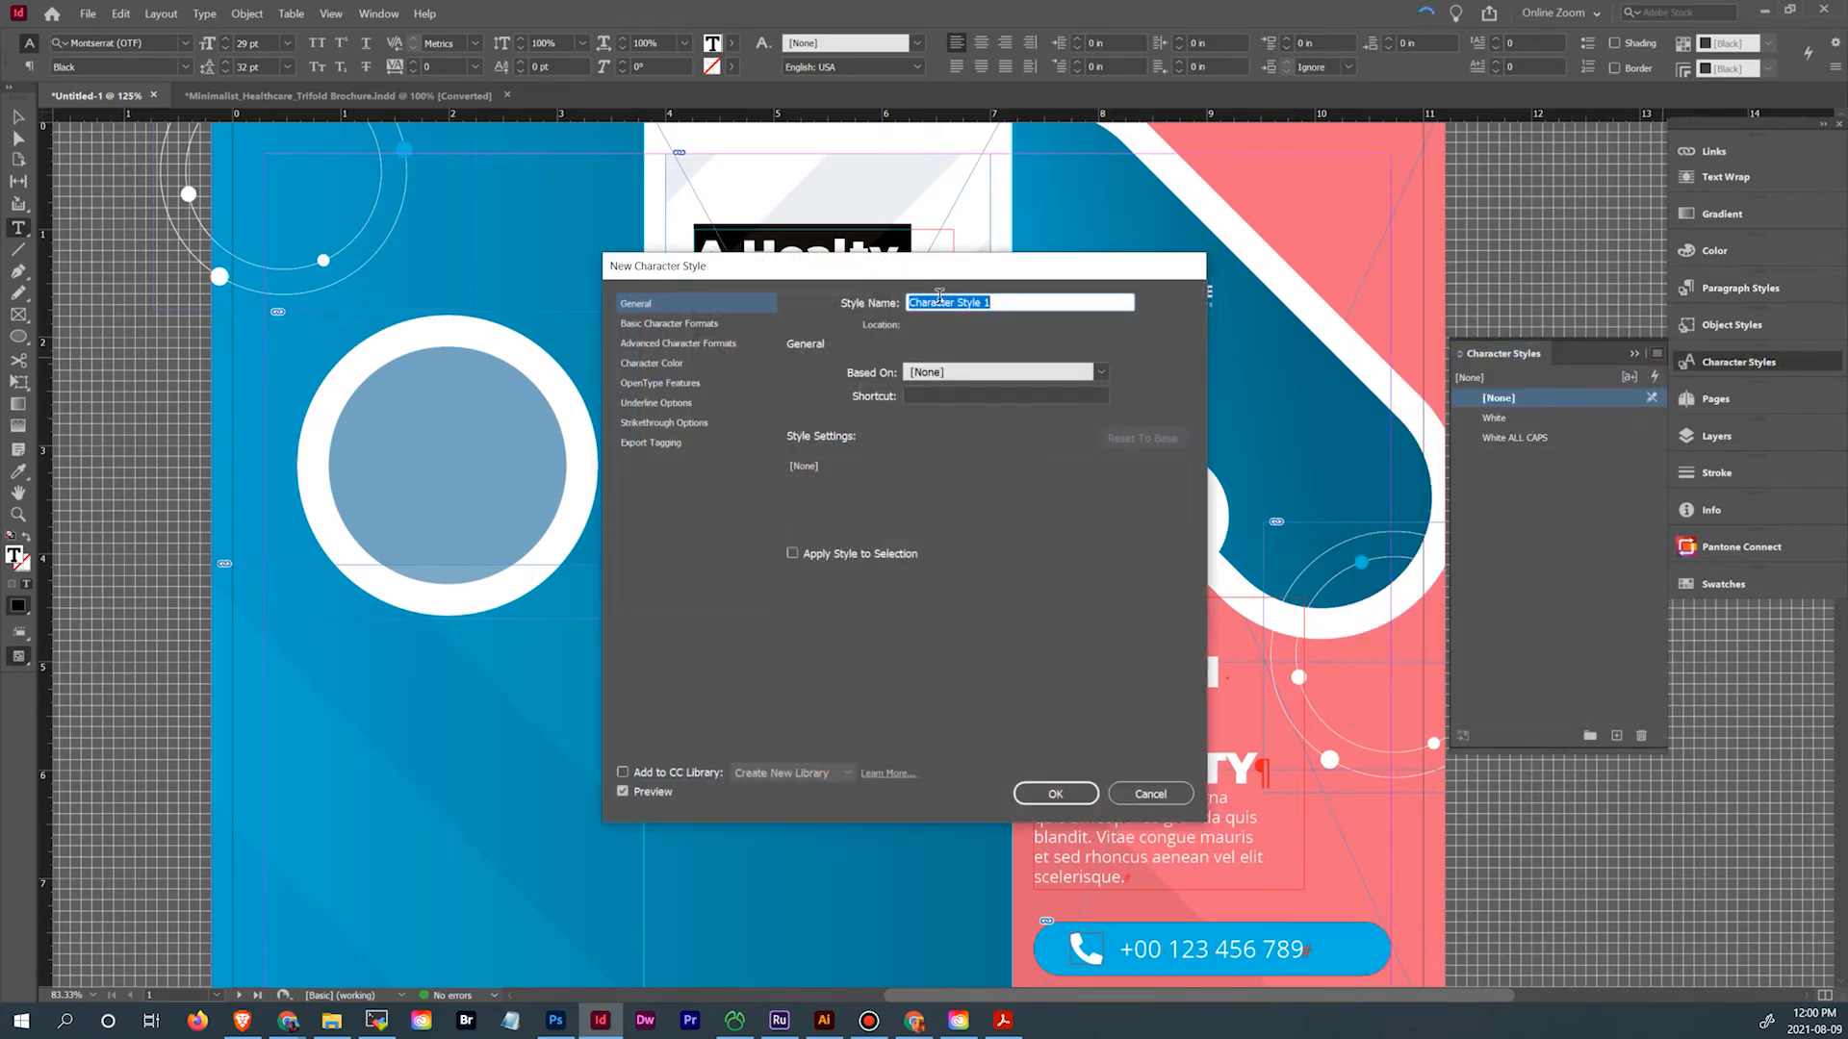
type("Pink h1")
left_click(639, 323)
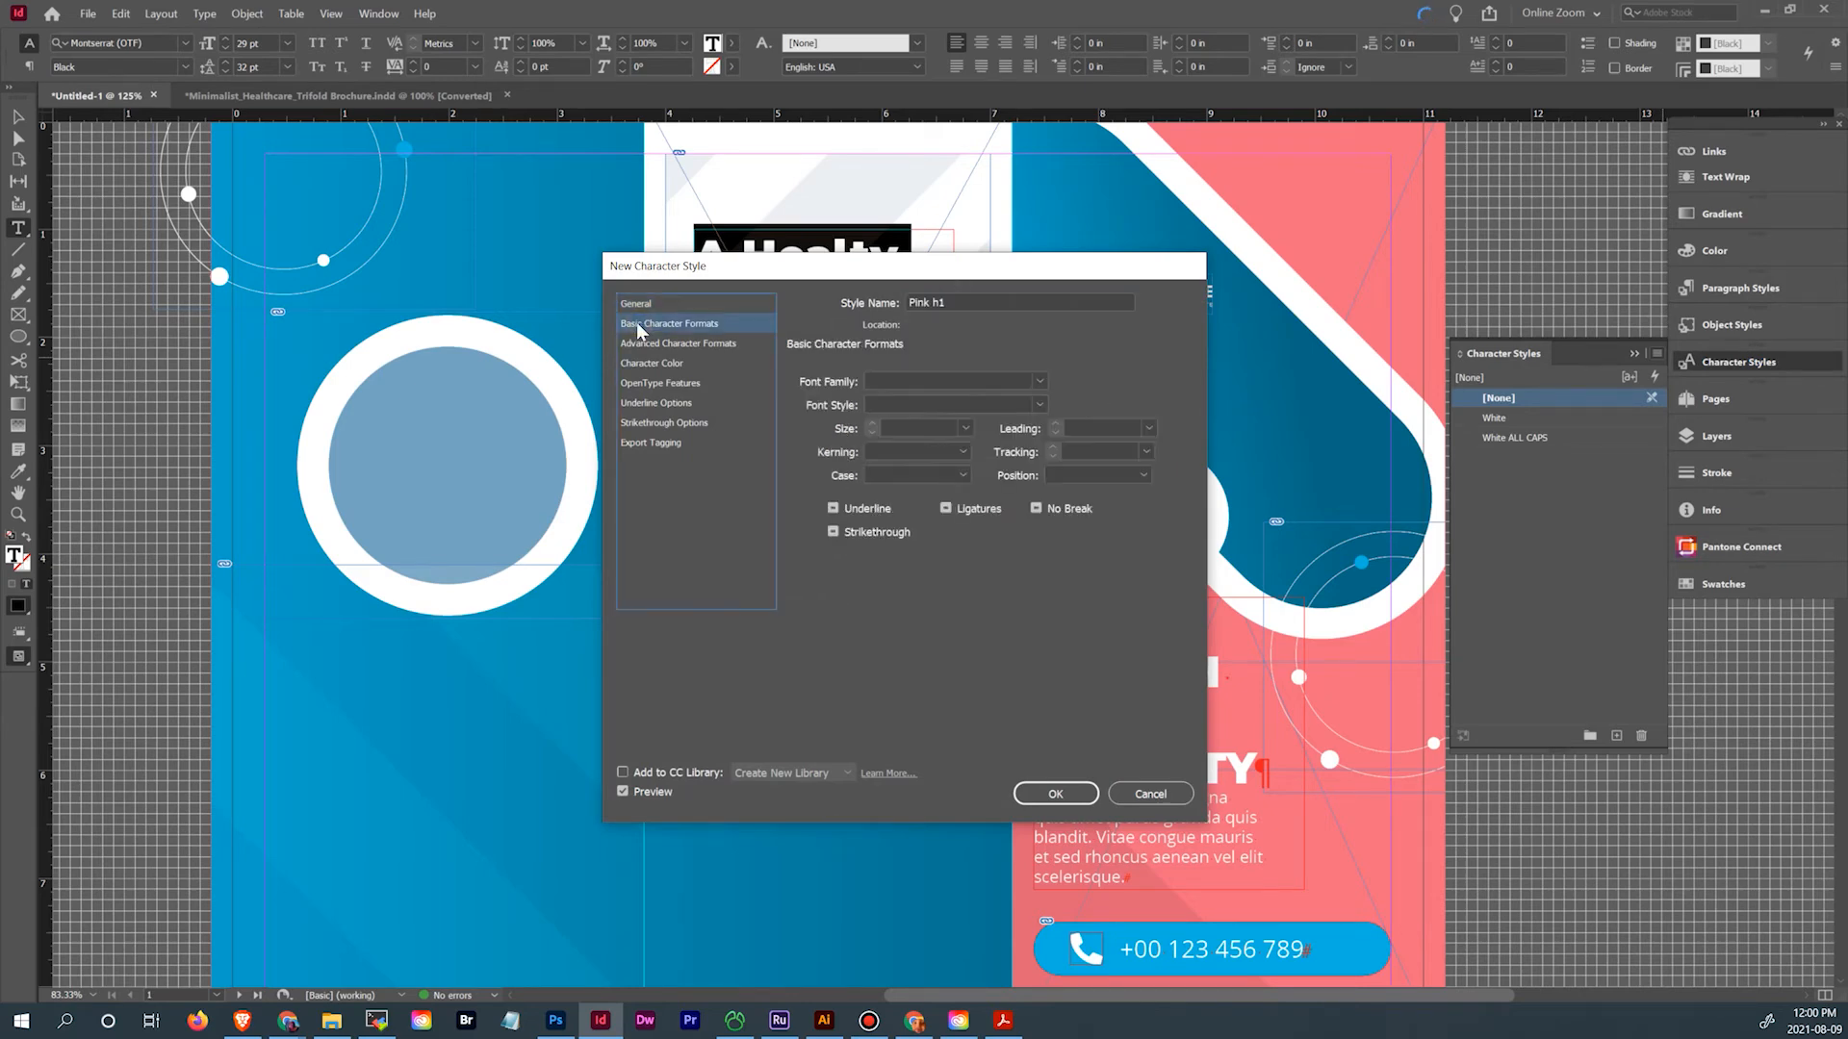
left_click_drag(949, 301, 931, 310)
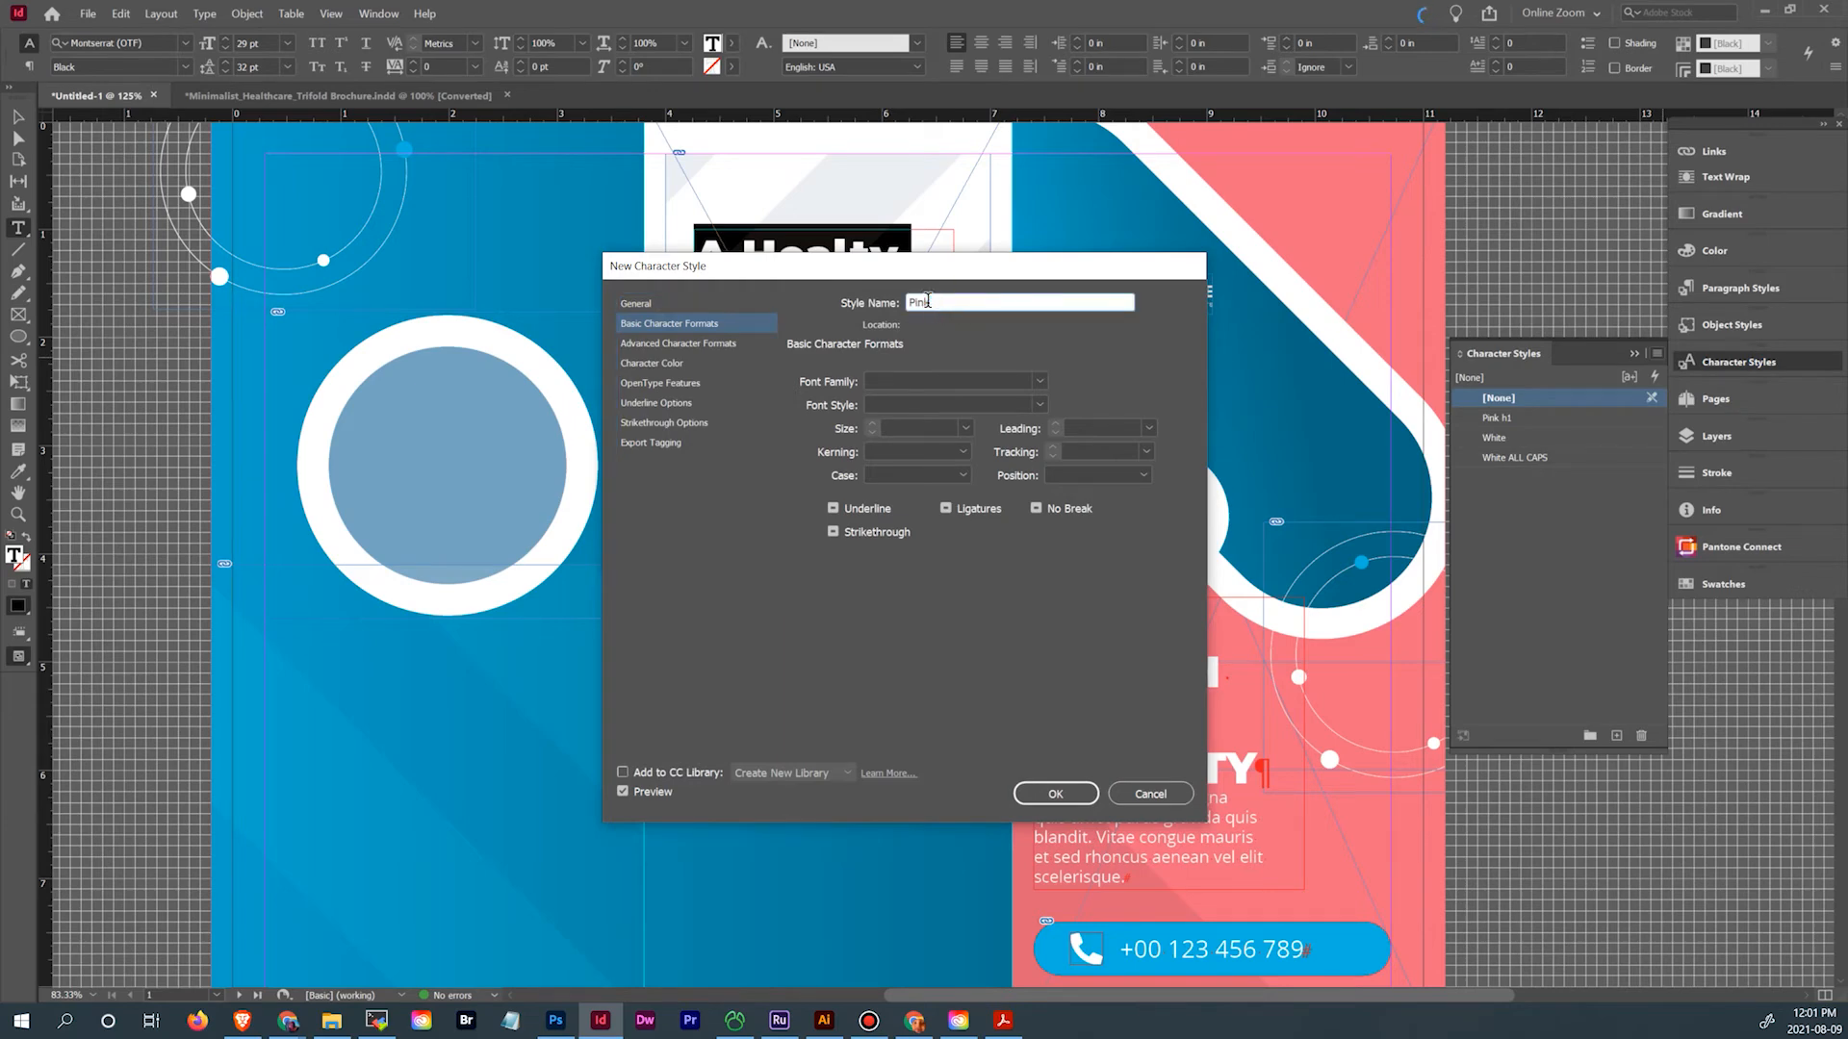
left_click(674, 366)
left_click(1021, 482)
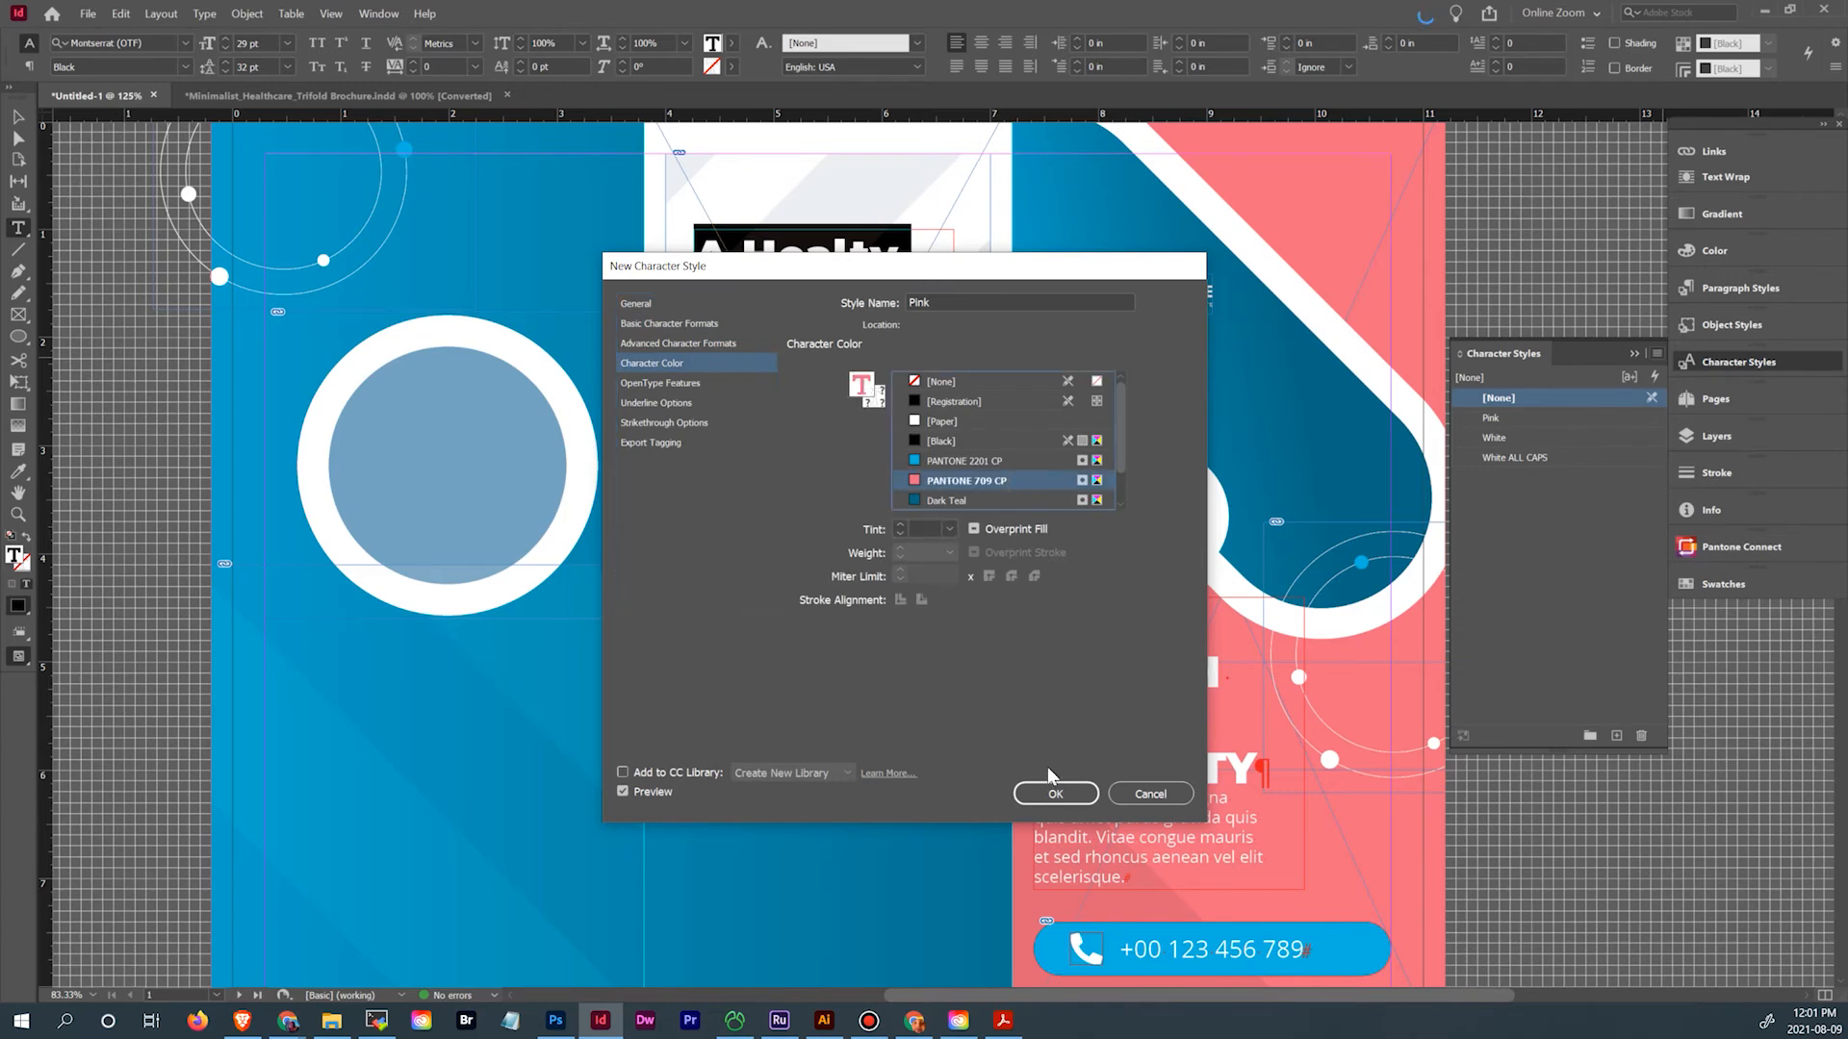
left_click(1055, 793)
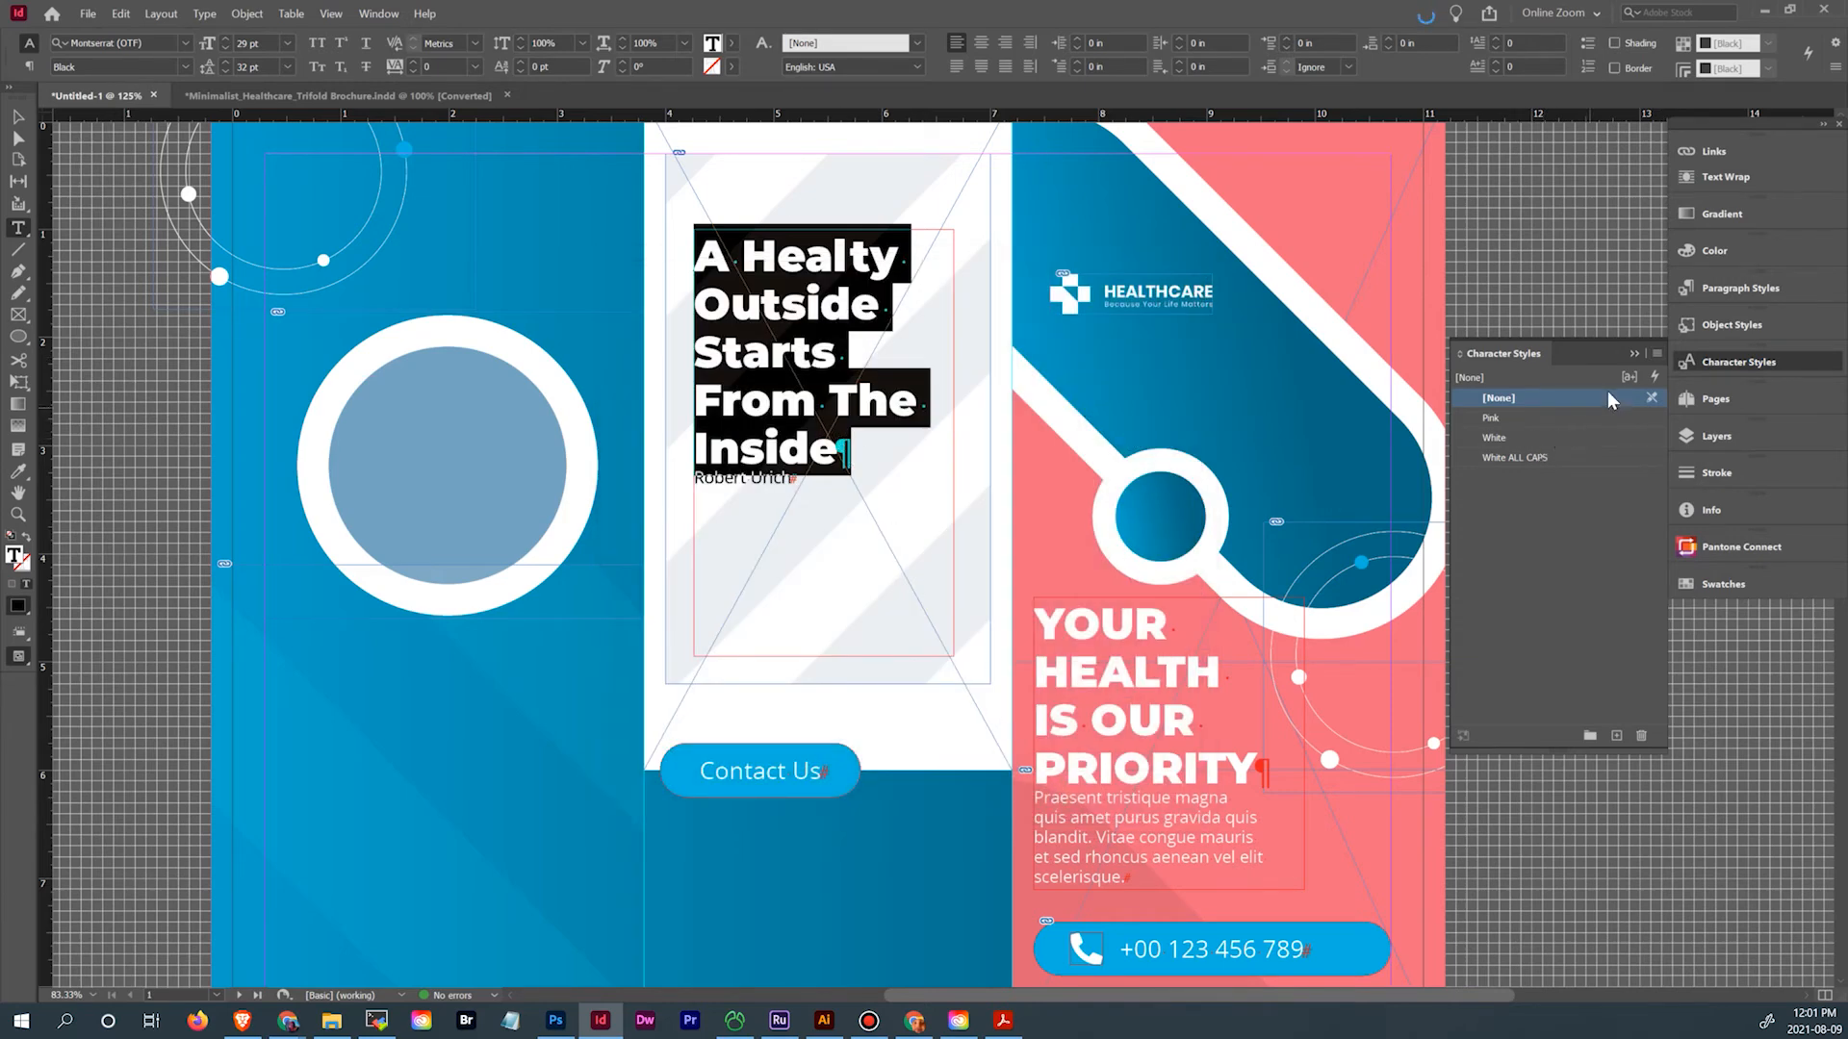
Apply the Pink character style to the middle panel heading and to the author name beneath it
left_click(1539, 419)
left_click(831, 529)
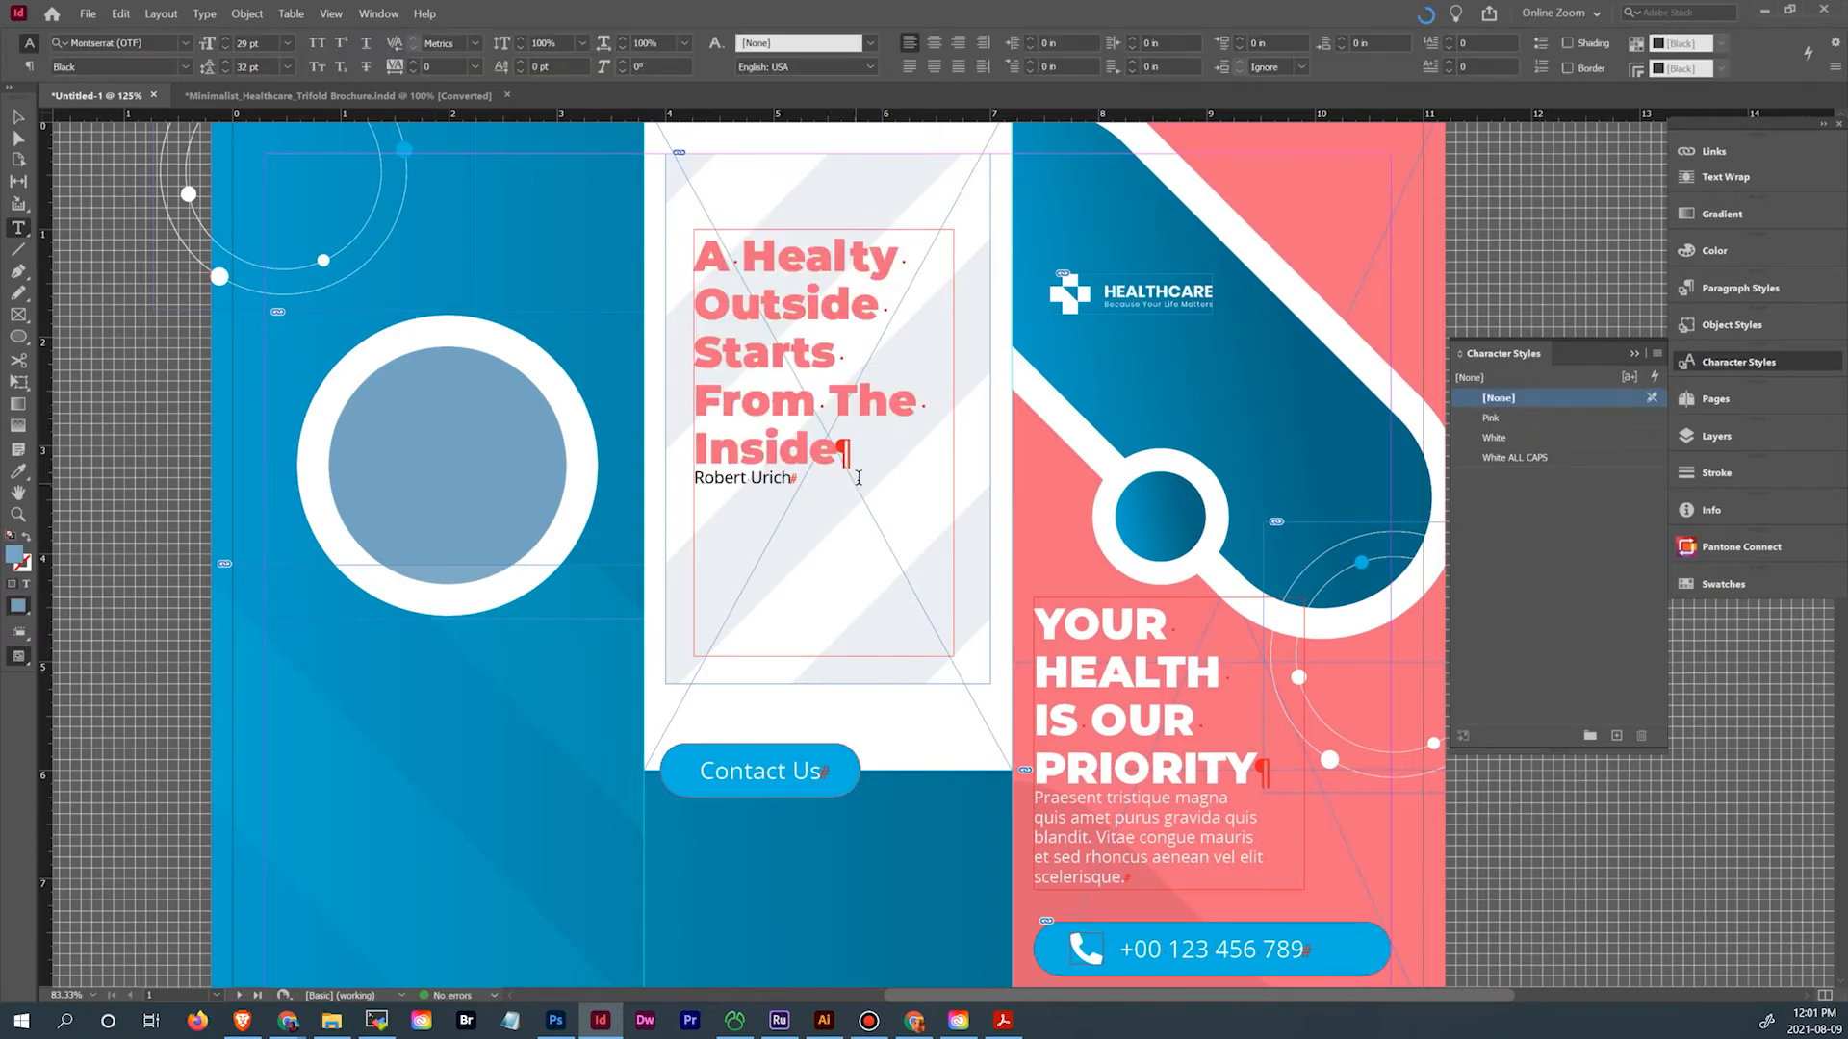
left_click(424, 95)
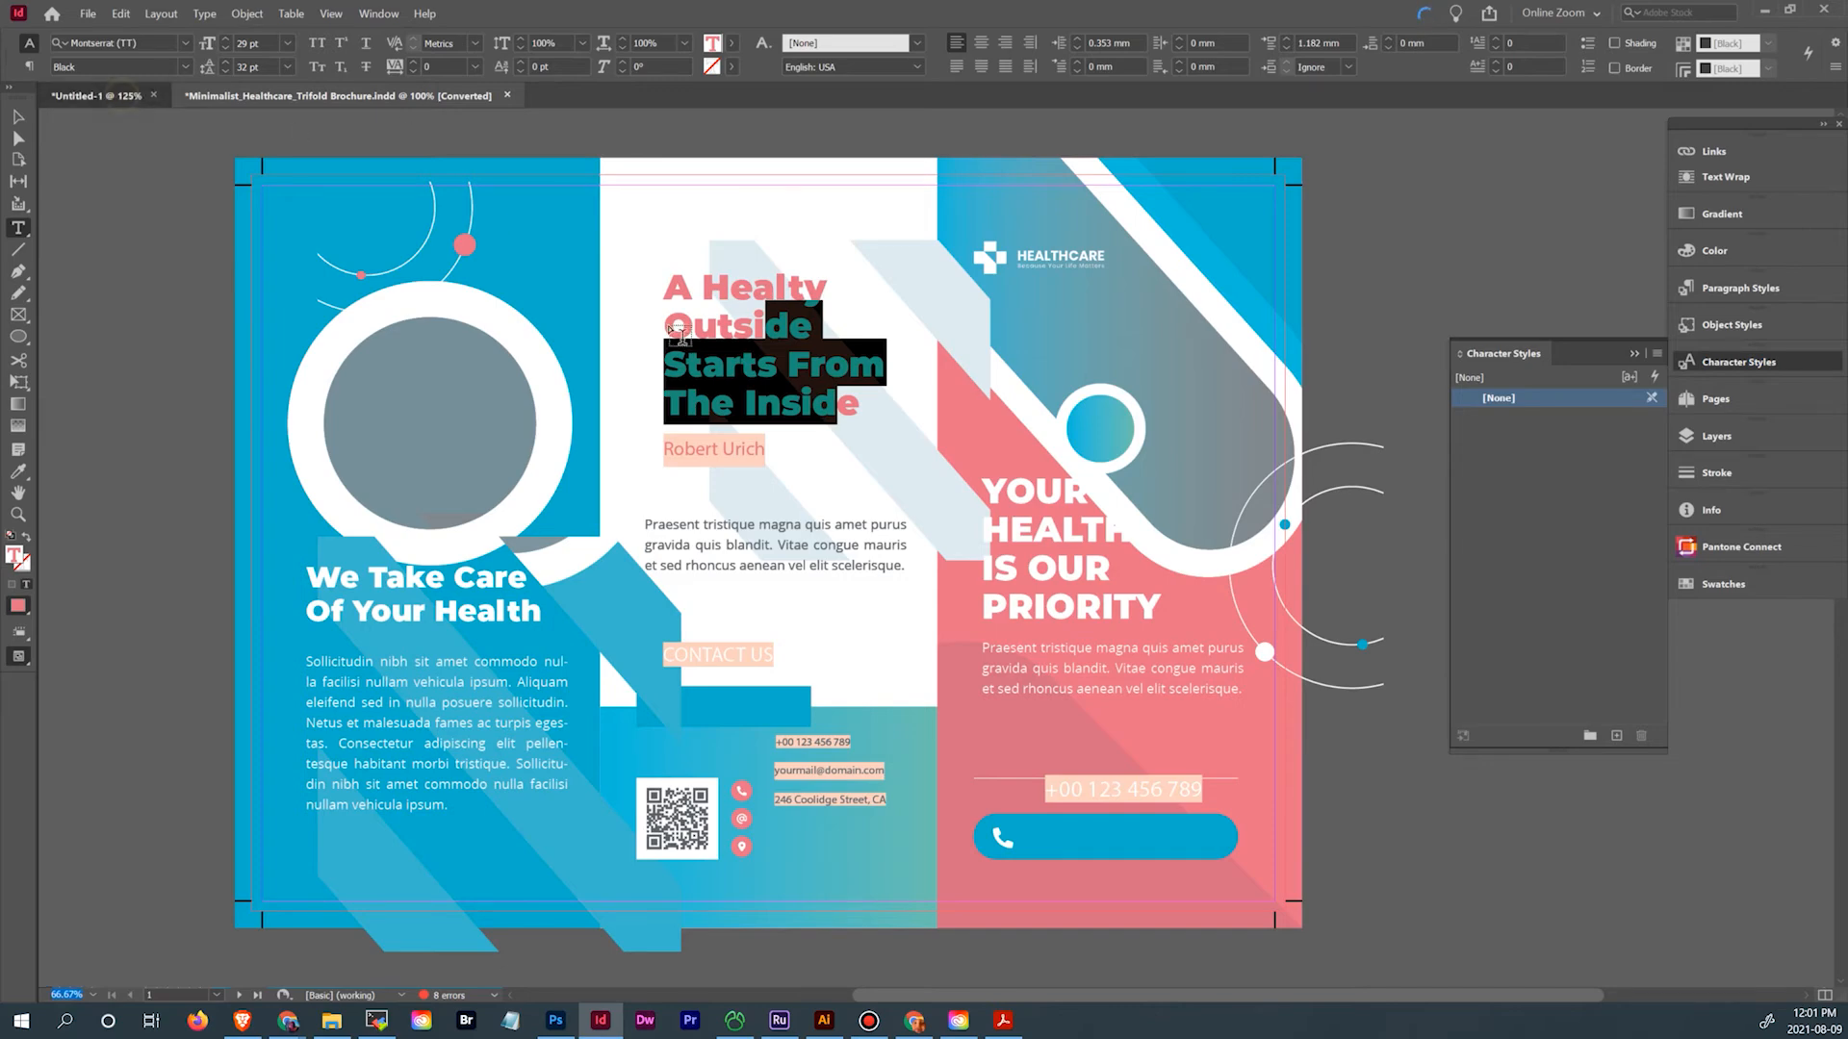
left_click(115, 97)
left_click_drag(697, 478, 791, 481)
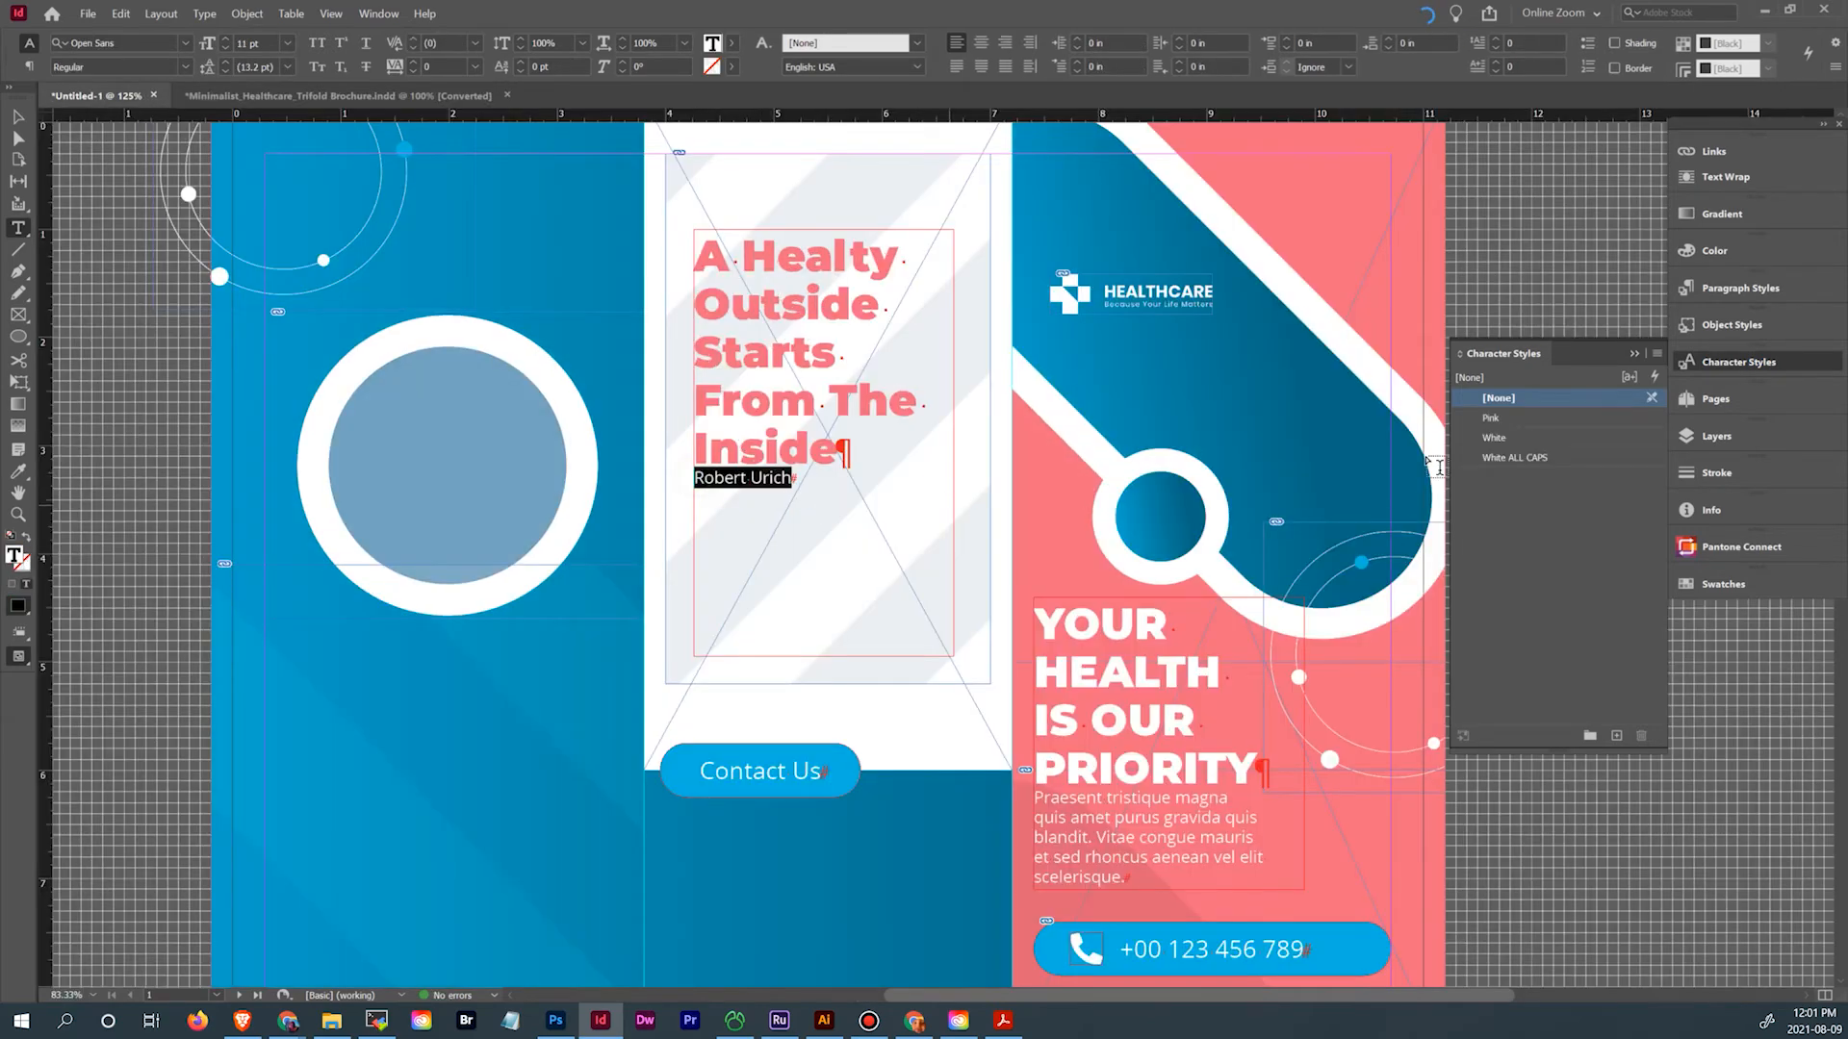
left_click(1493, 418)
left_click(798, 510)
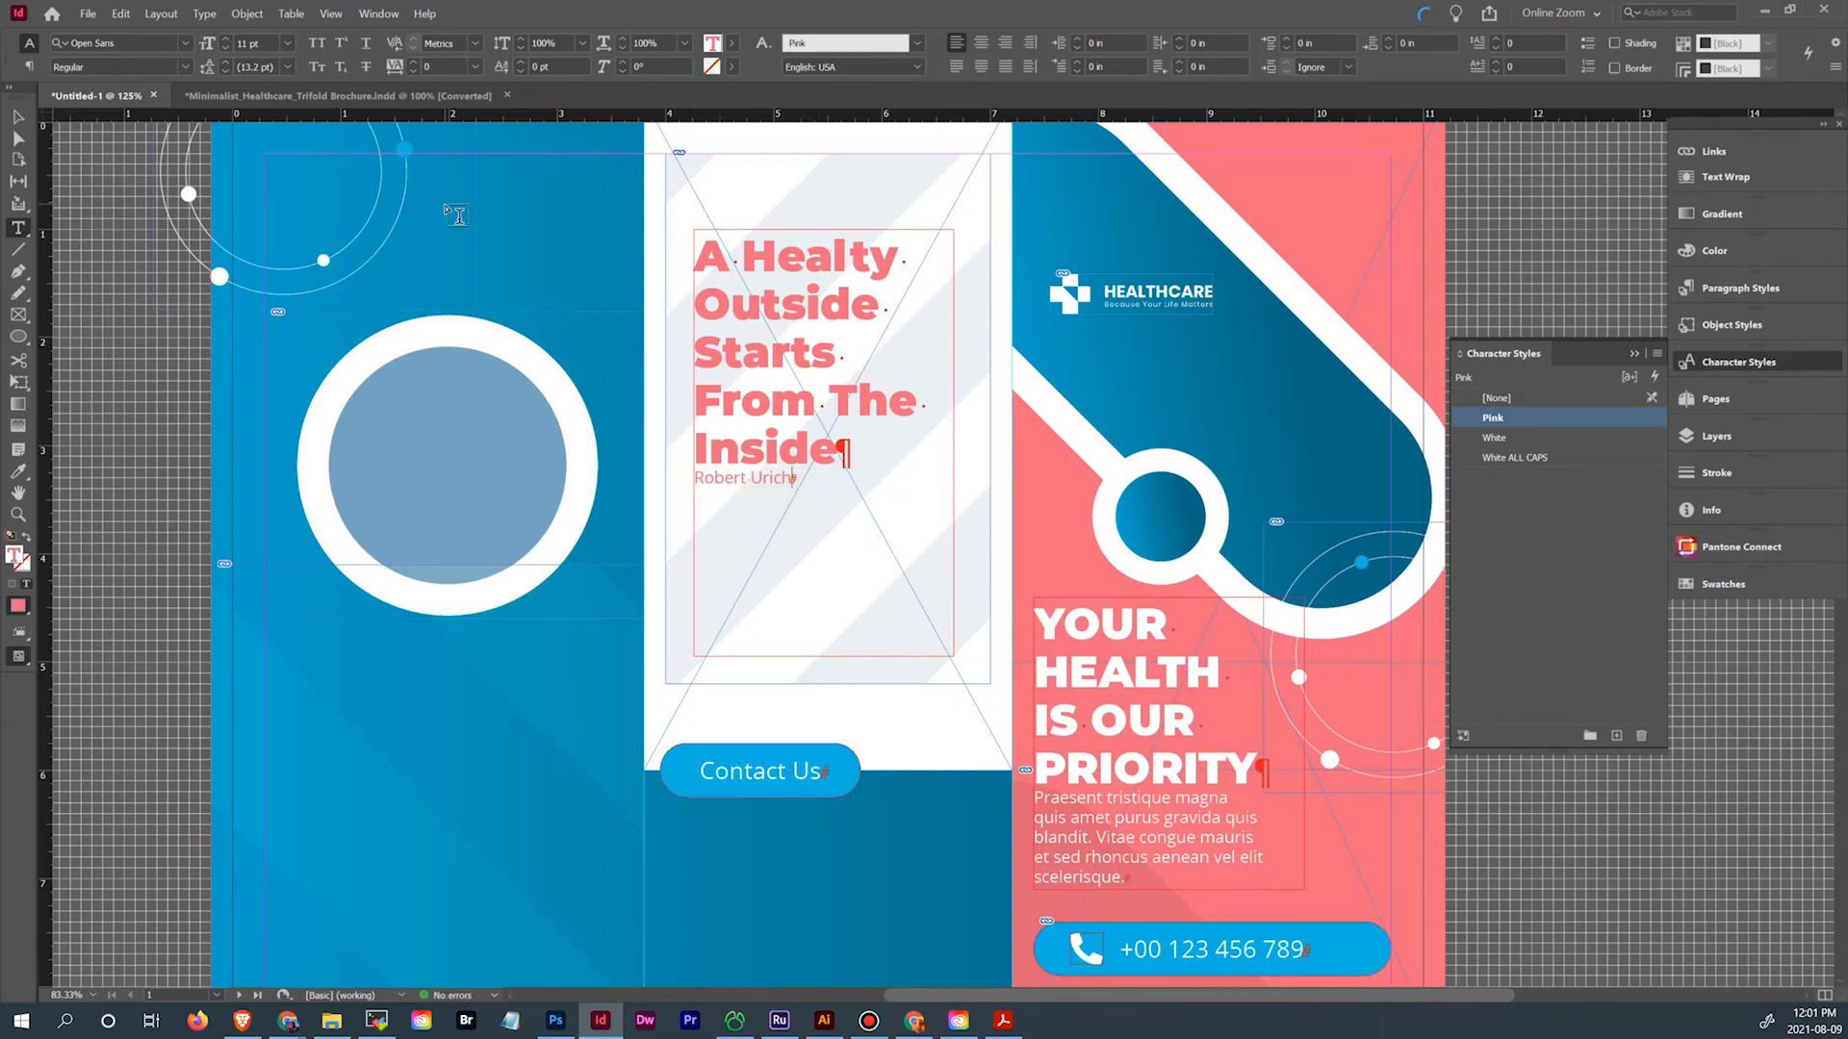
Copy the "Praesent tristique magna" paragraph from the reference brochure's middle panel and paste it unformatted on a new line below the author name
left_click(320, 94)
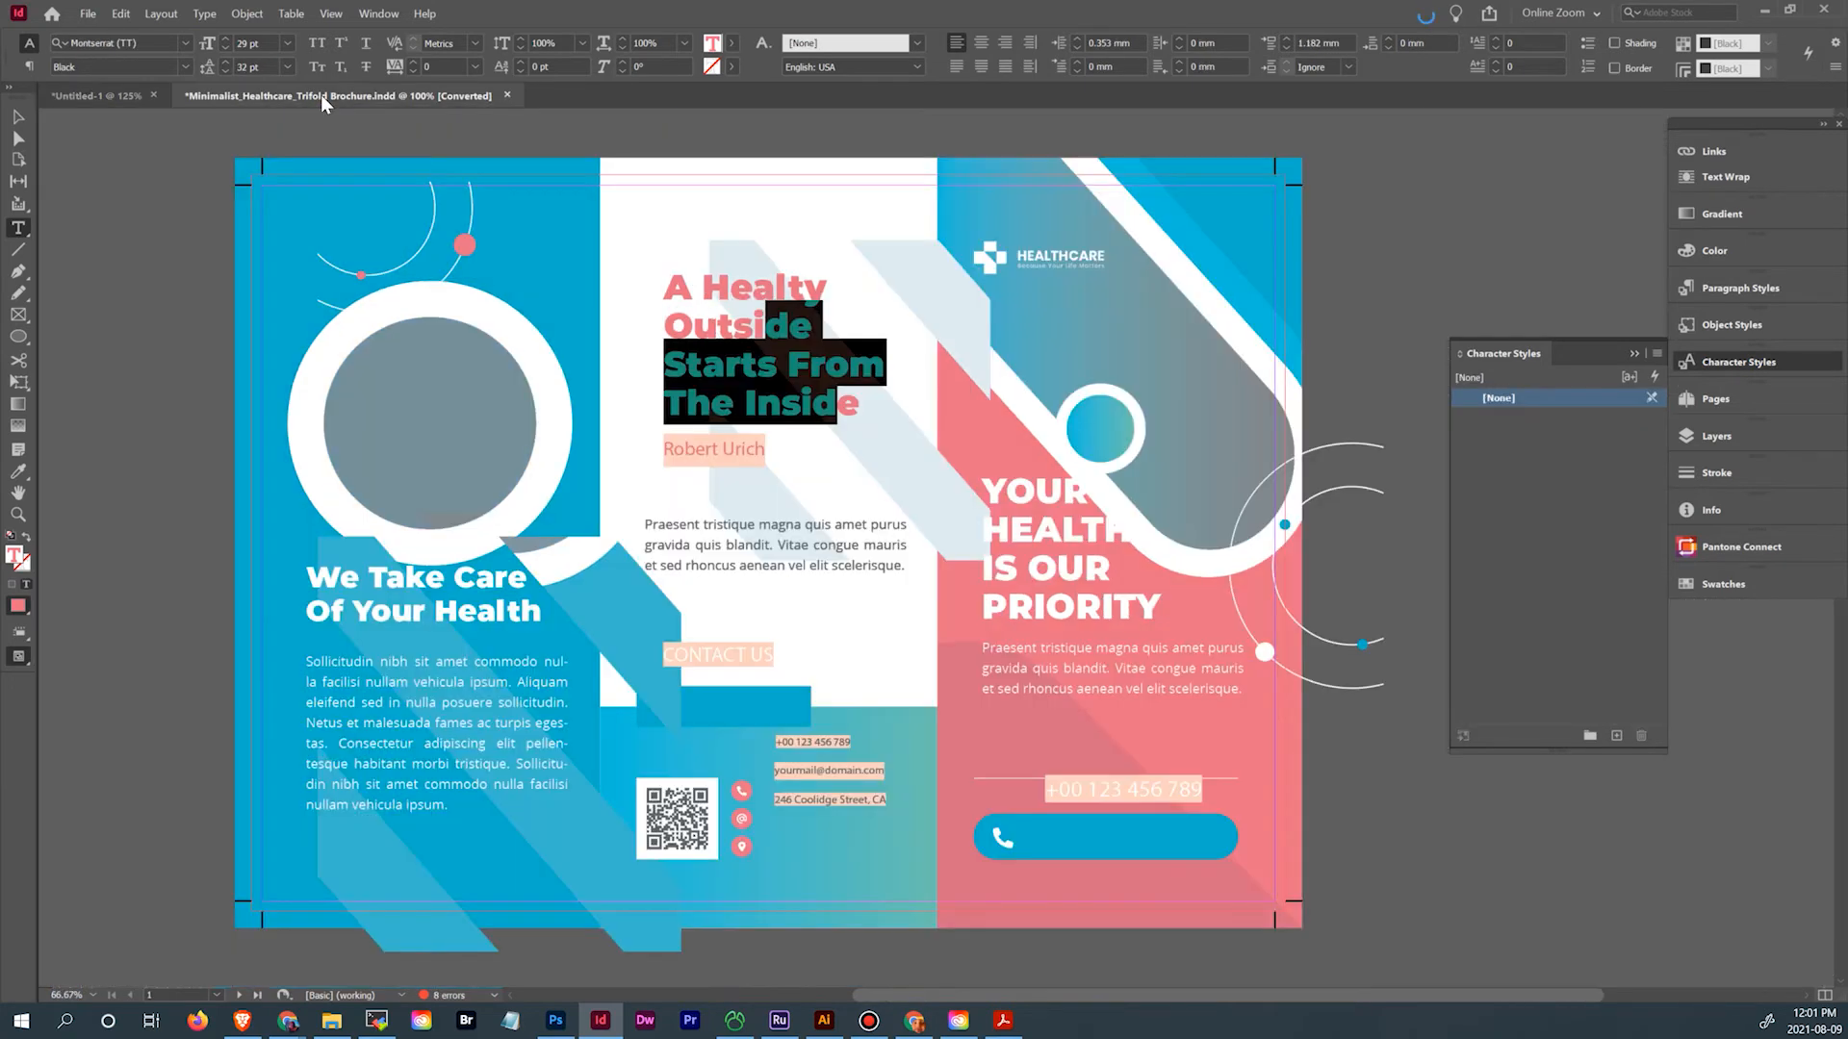
left_click_drag(693, 325, 766, 370)
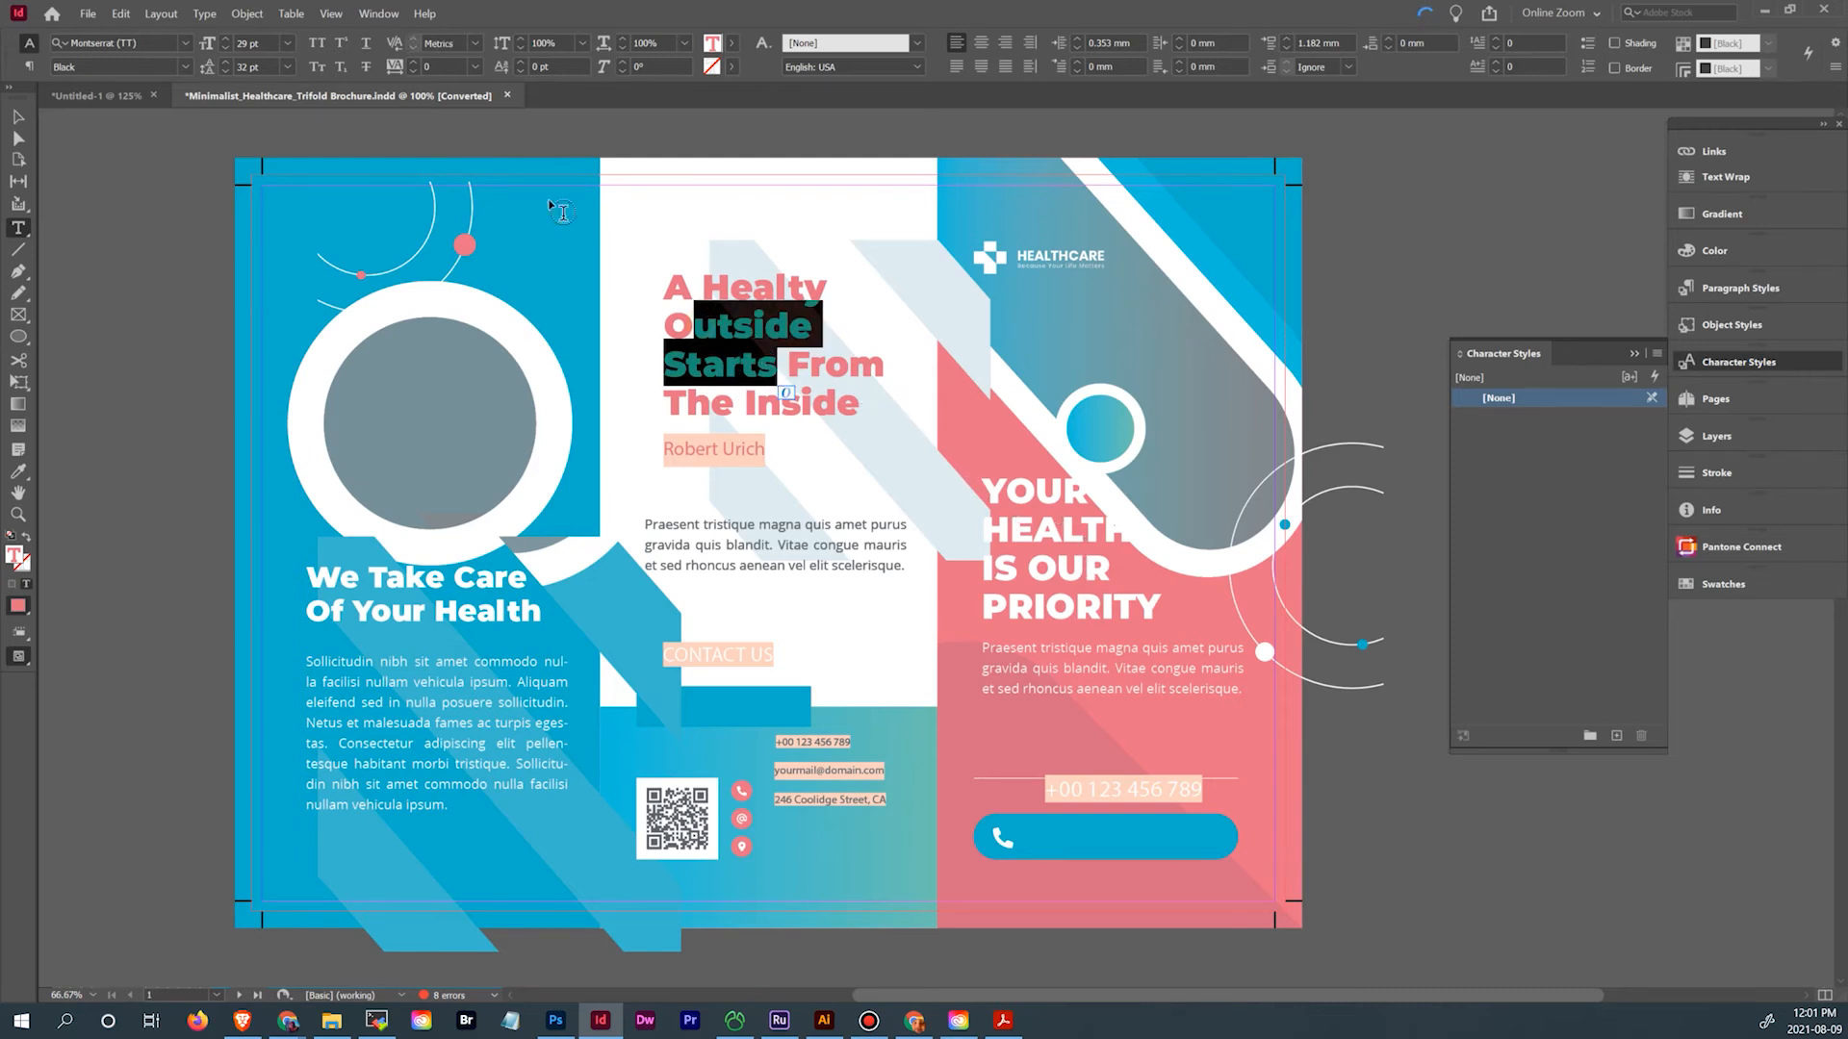
left_click(113, 94)
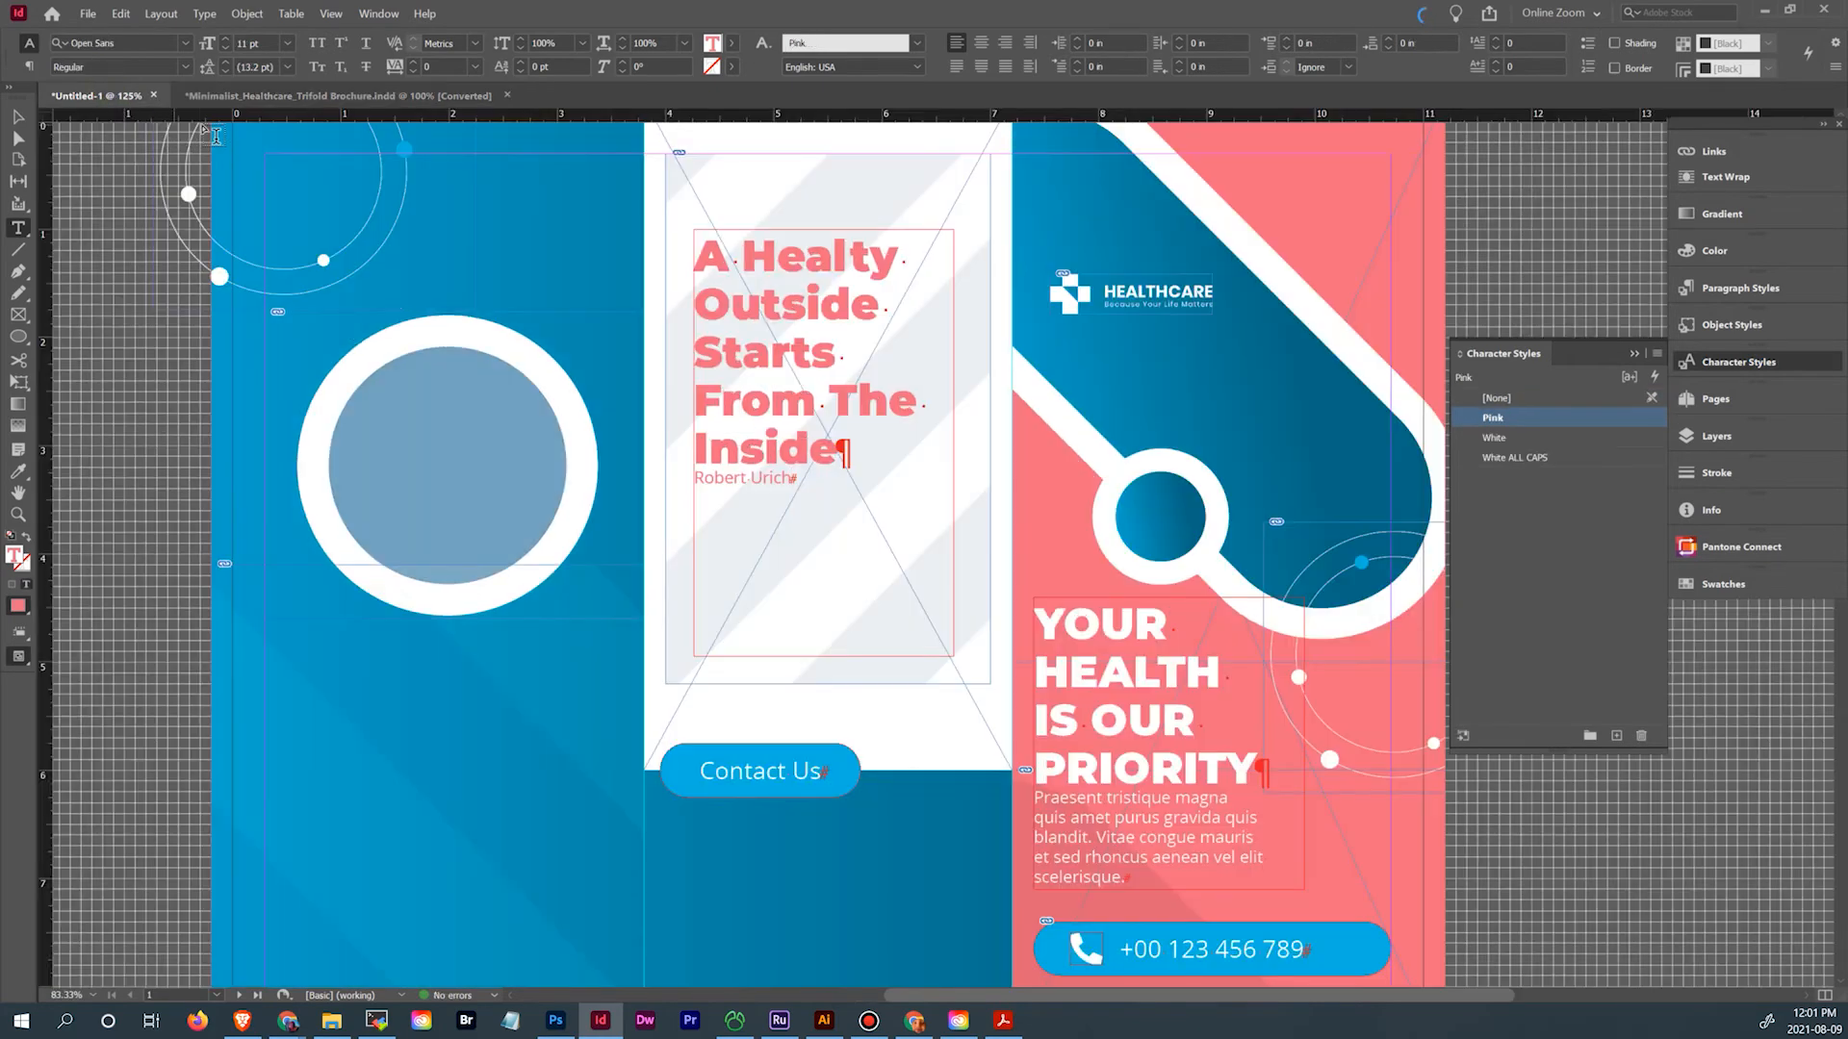
left_click(310, 100)
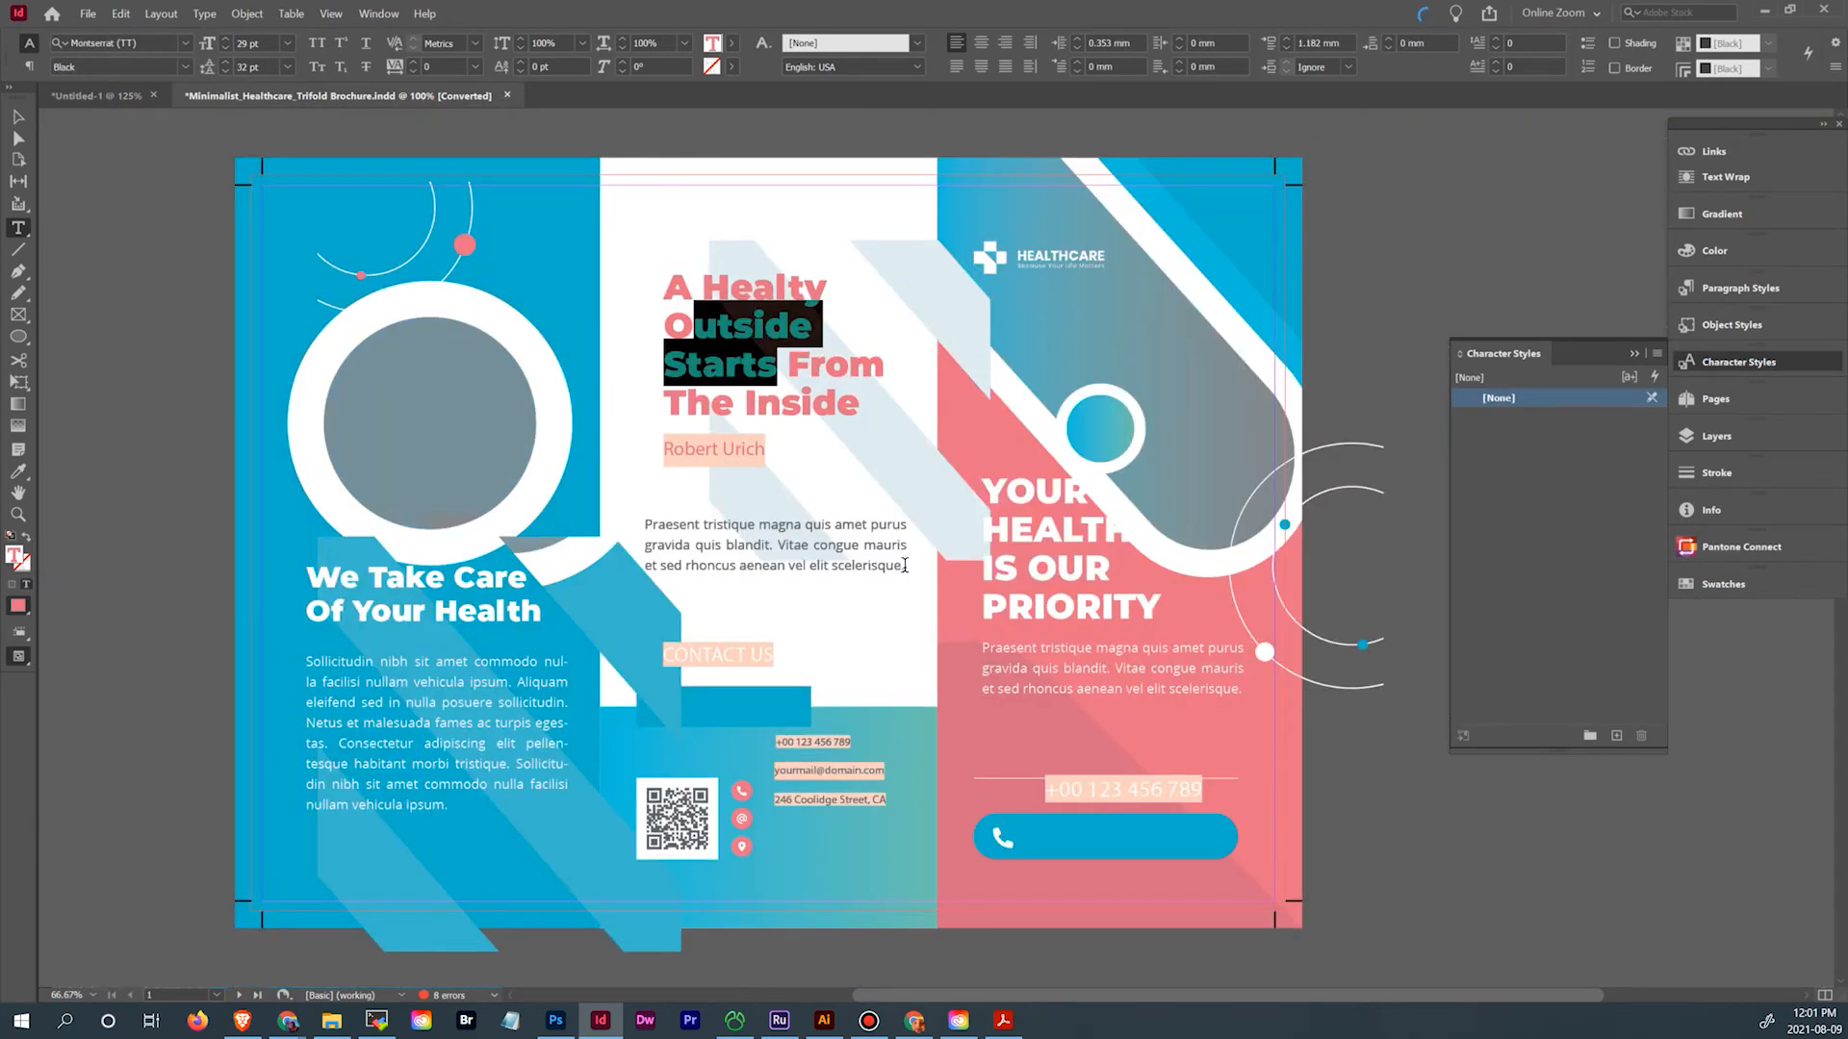
left_click_drag(905, 566, 643, 525)
key("ctrl+c")
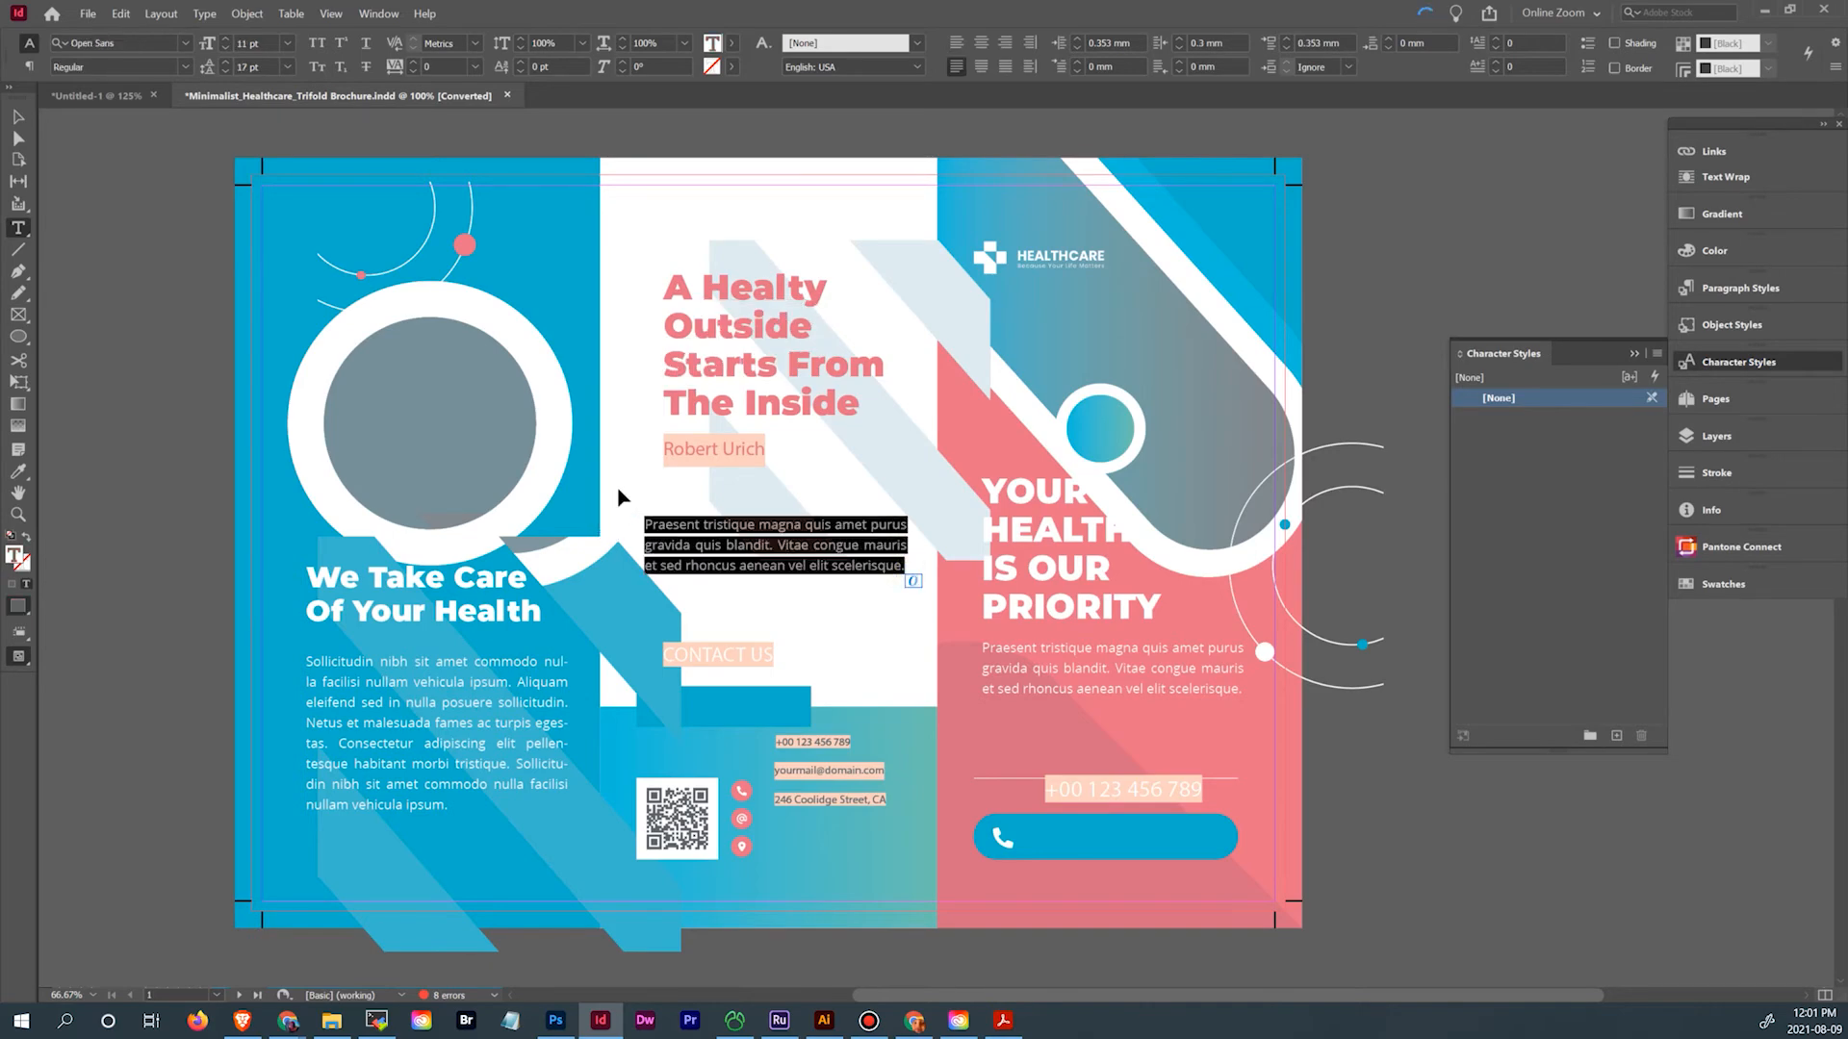
left_click(101, 96)
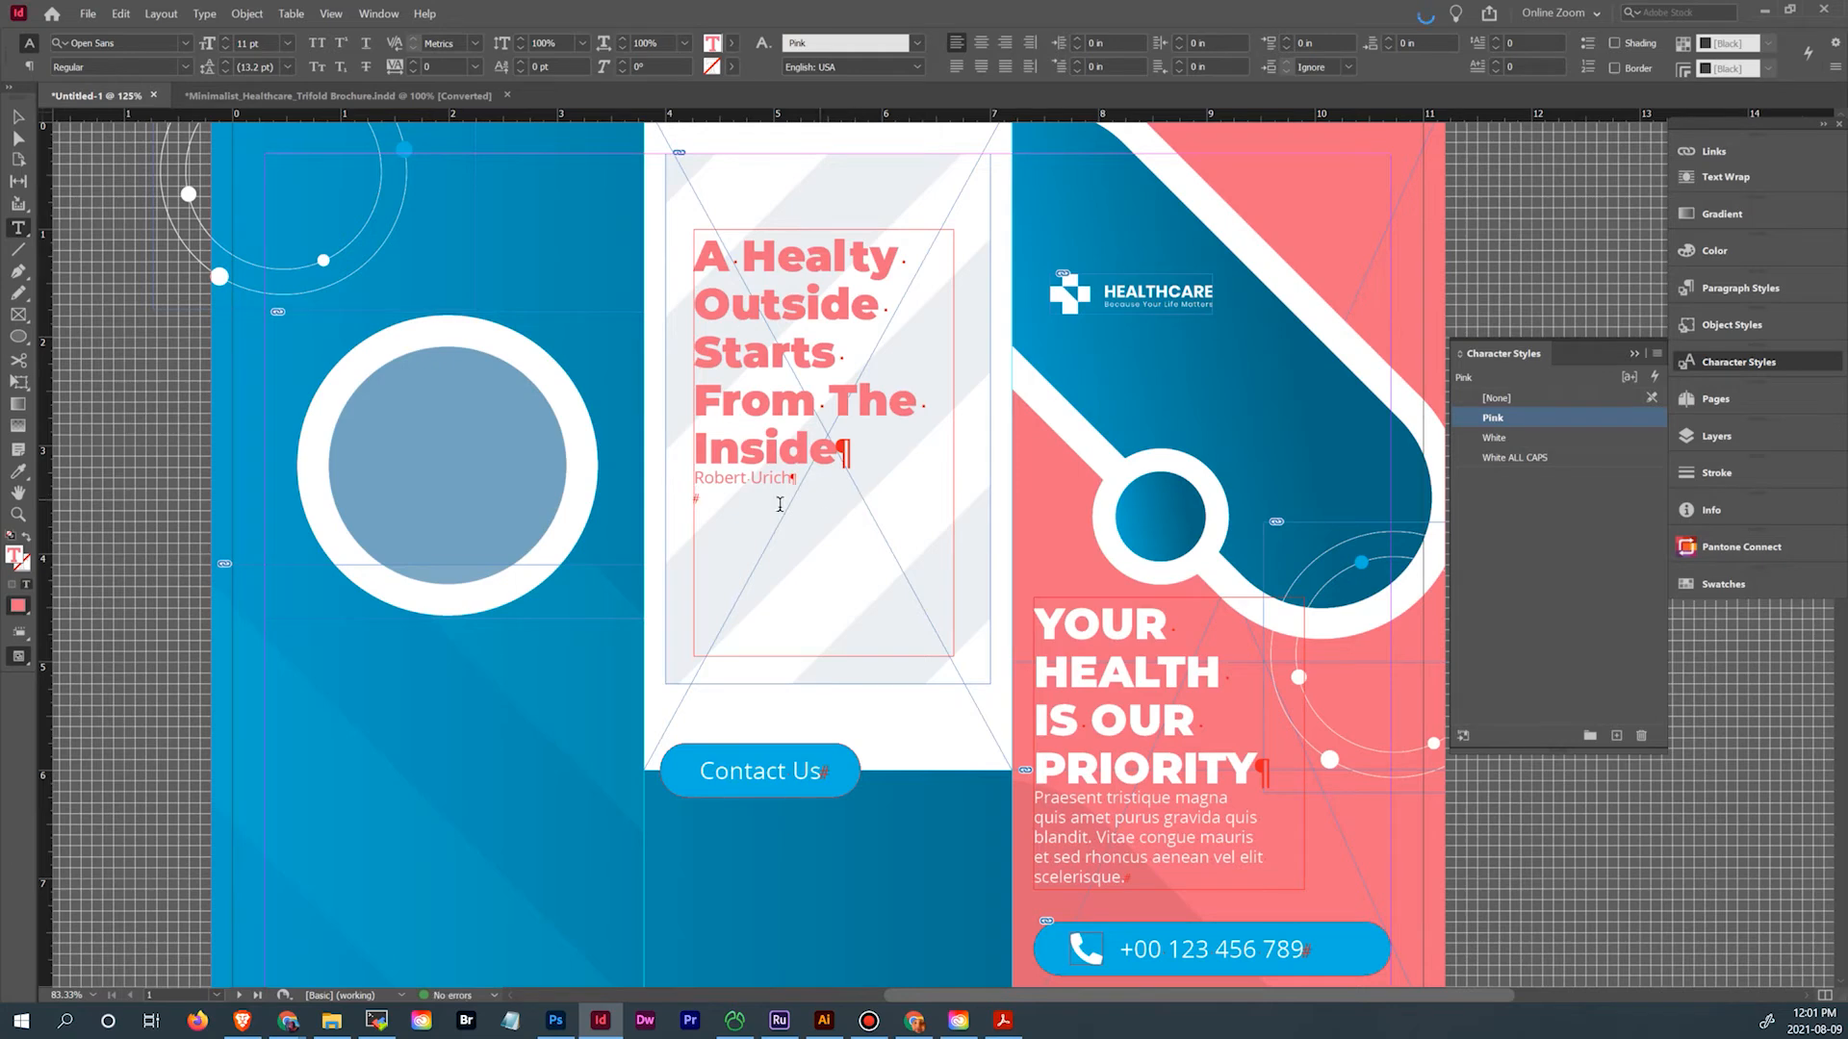
right_click(780, 504)
left_click(824, 543)
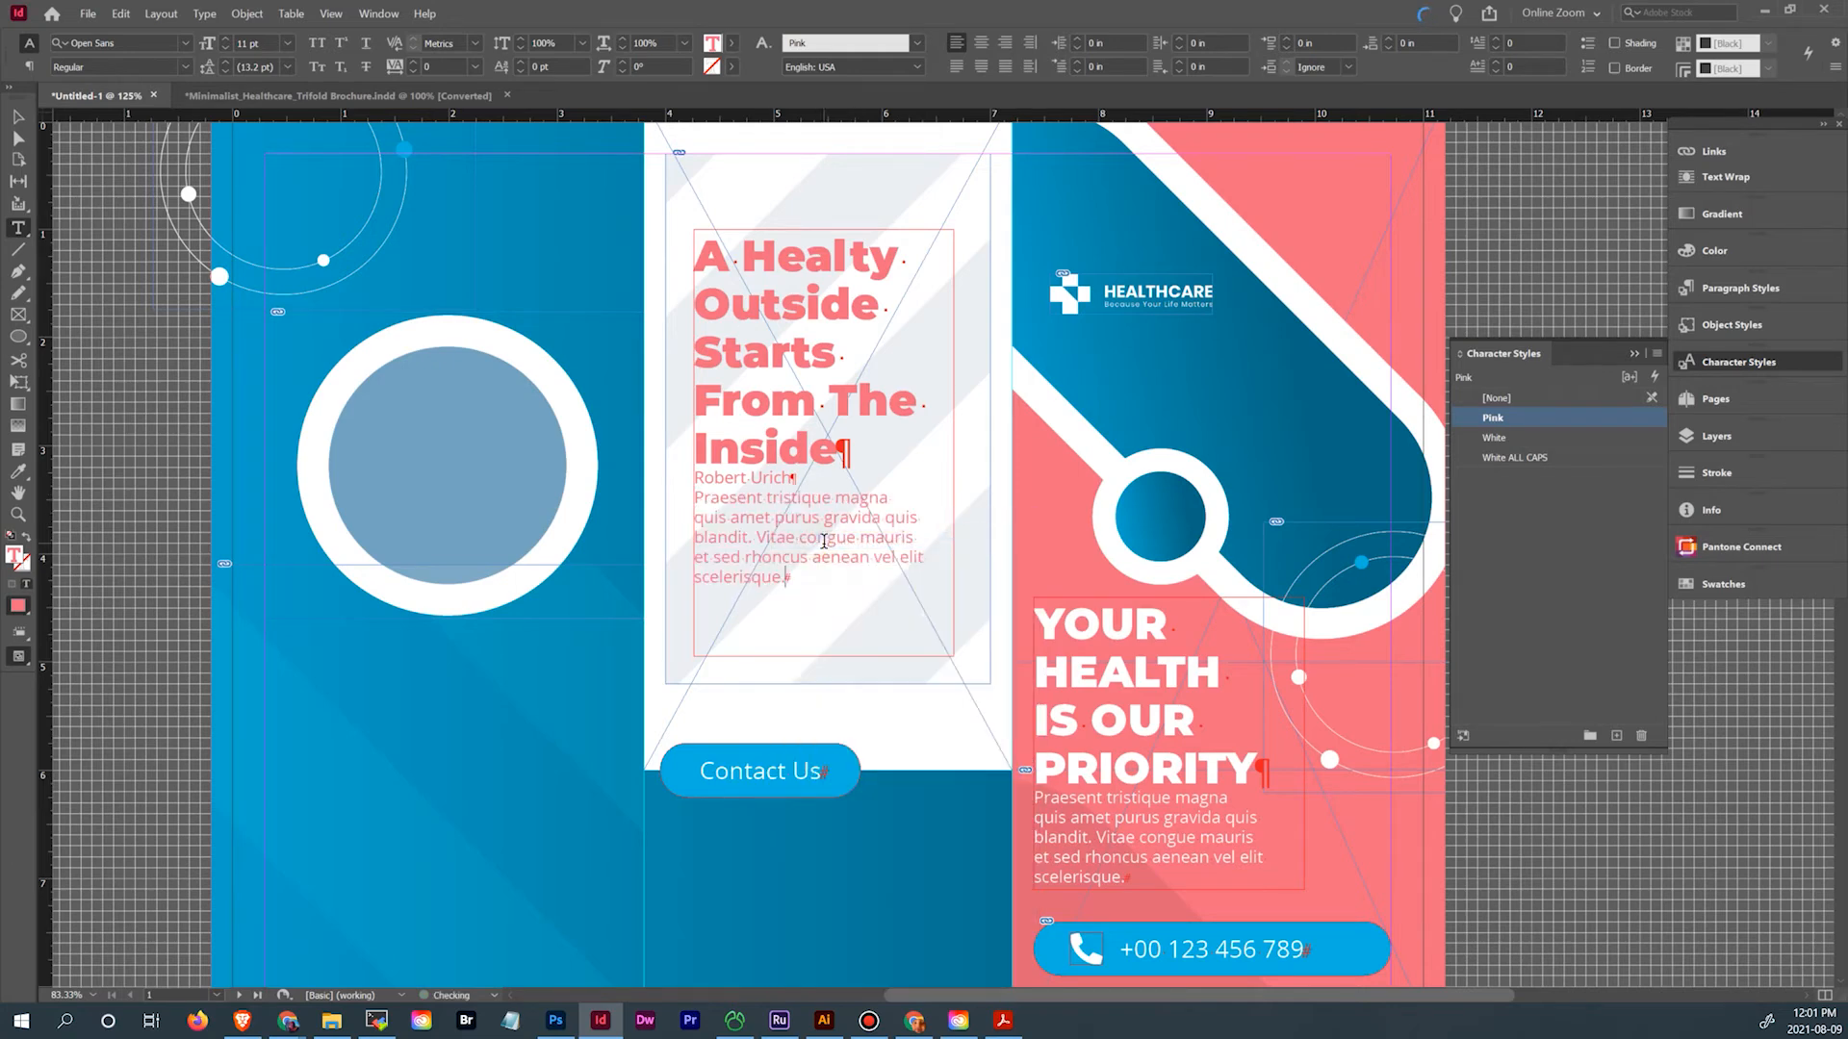
Set the pasted paragraph's character style to [None] and switch back to the Minimalist_Healthcare_Trifold Brochure document
left_click_drag(694, 498, 795, 594)
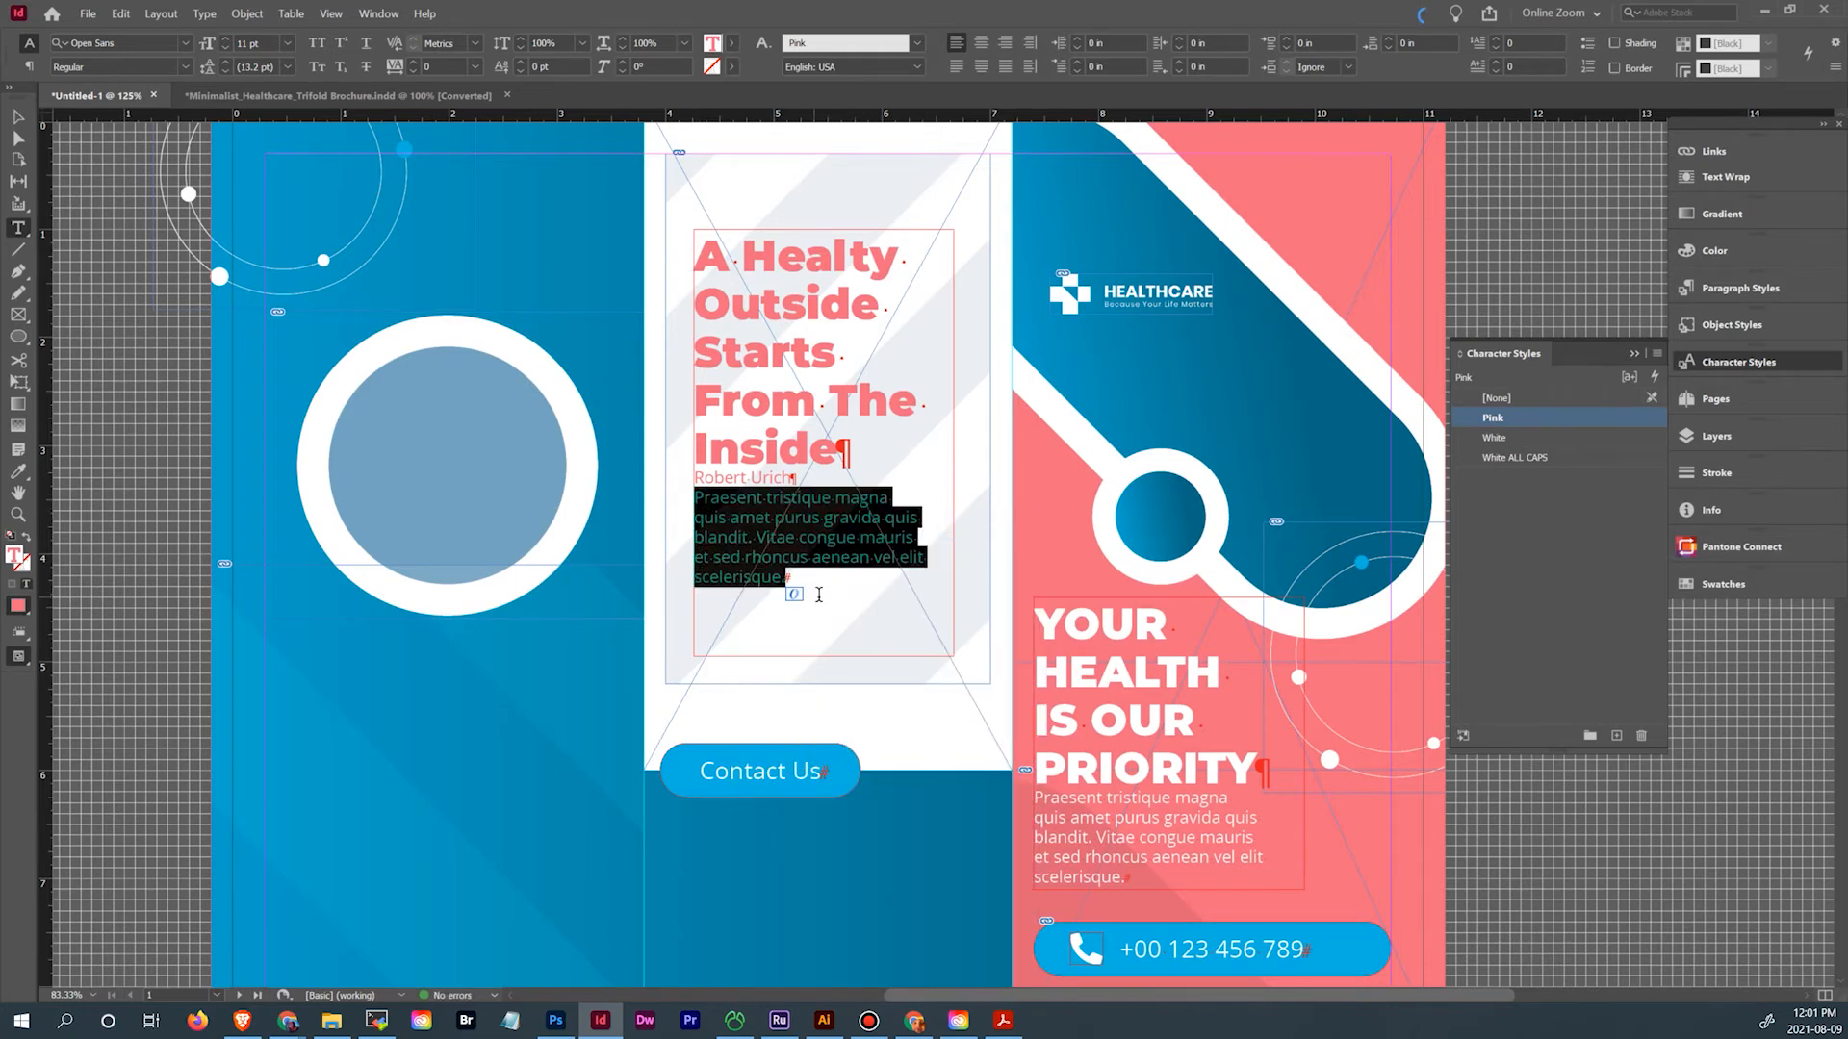
left_click(1499, 400)
left_click(872, 502)
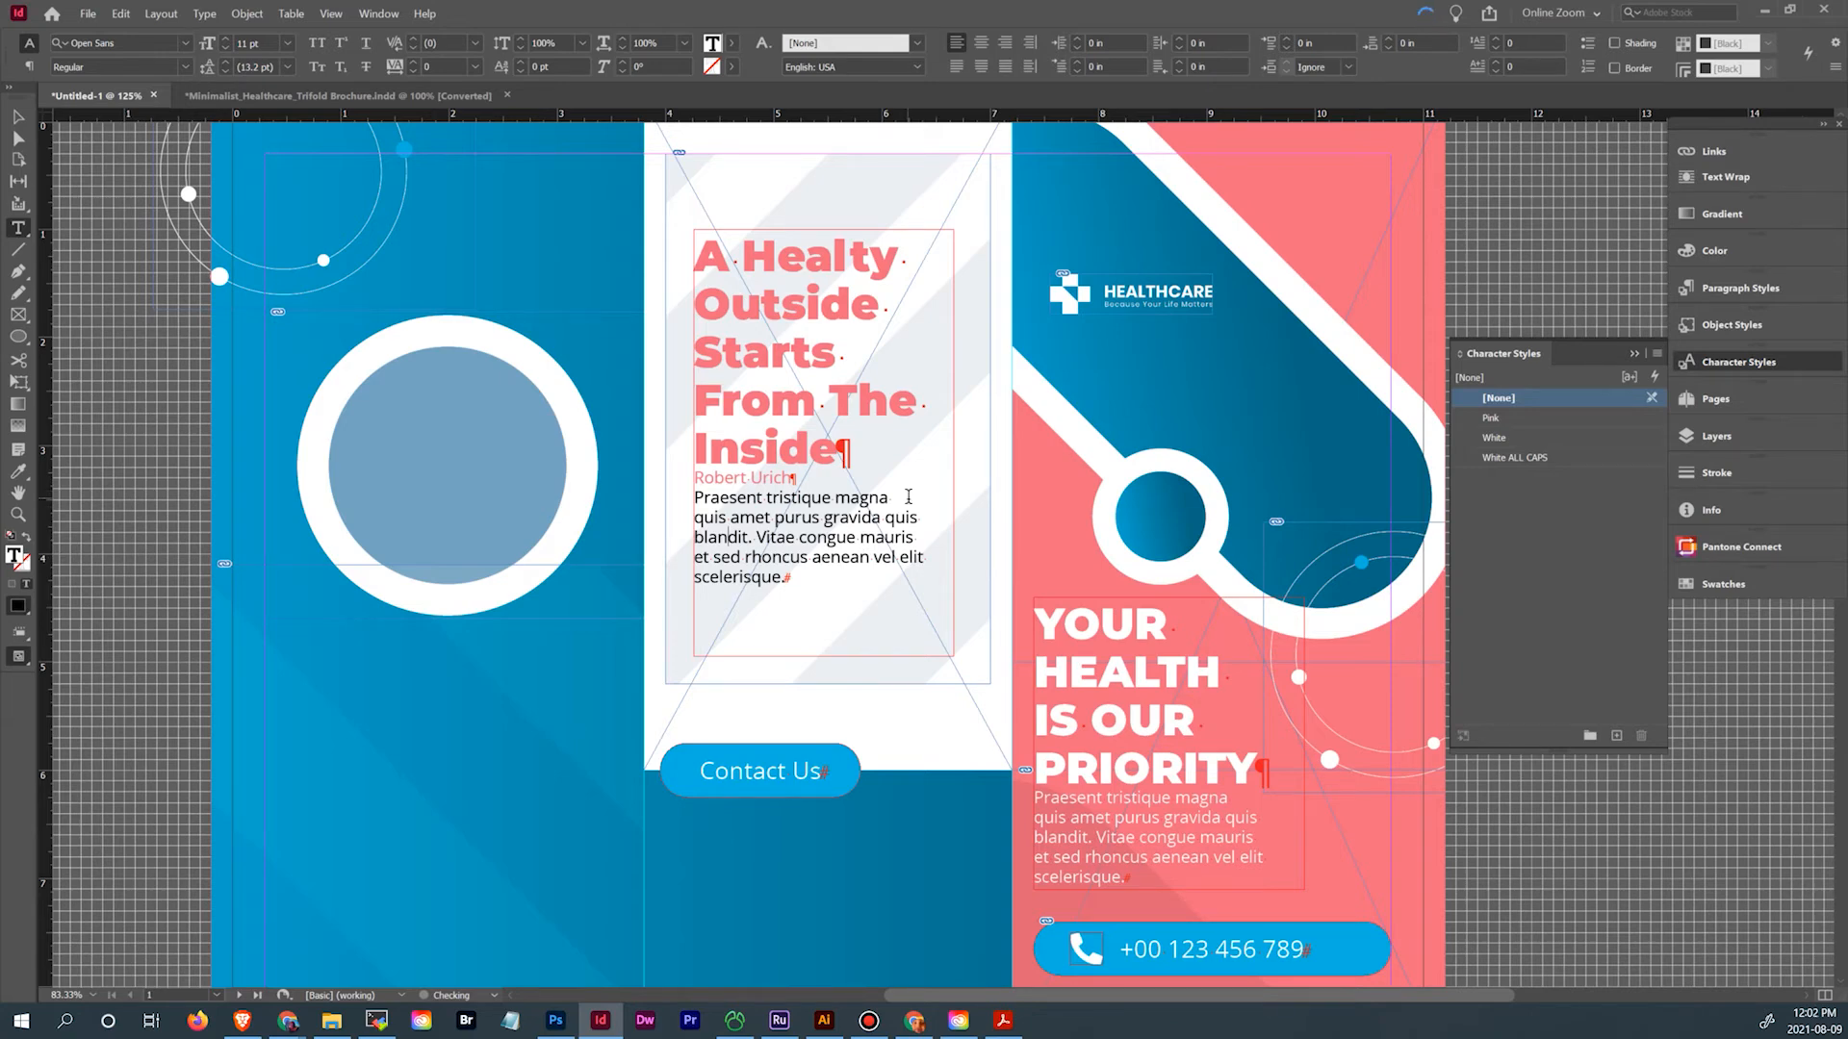
scroll(908, 496, "down", 2)
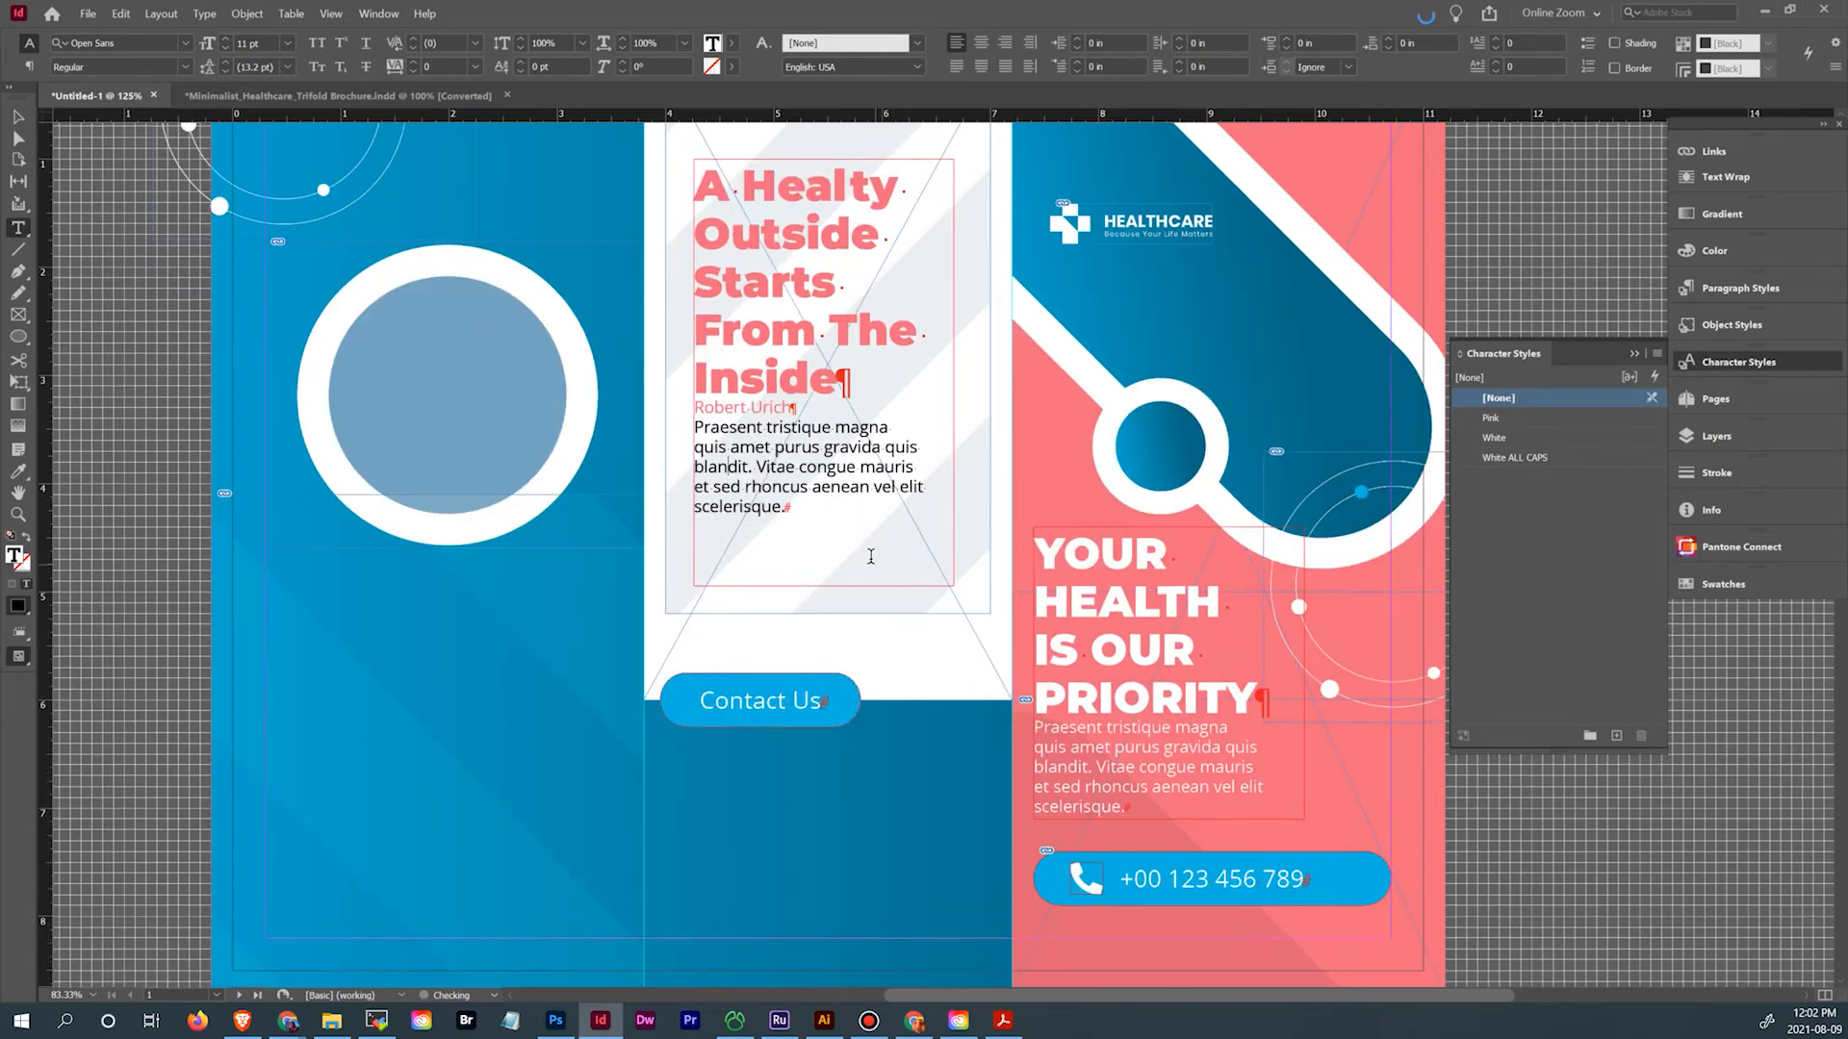
left_click(313, 98)
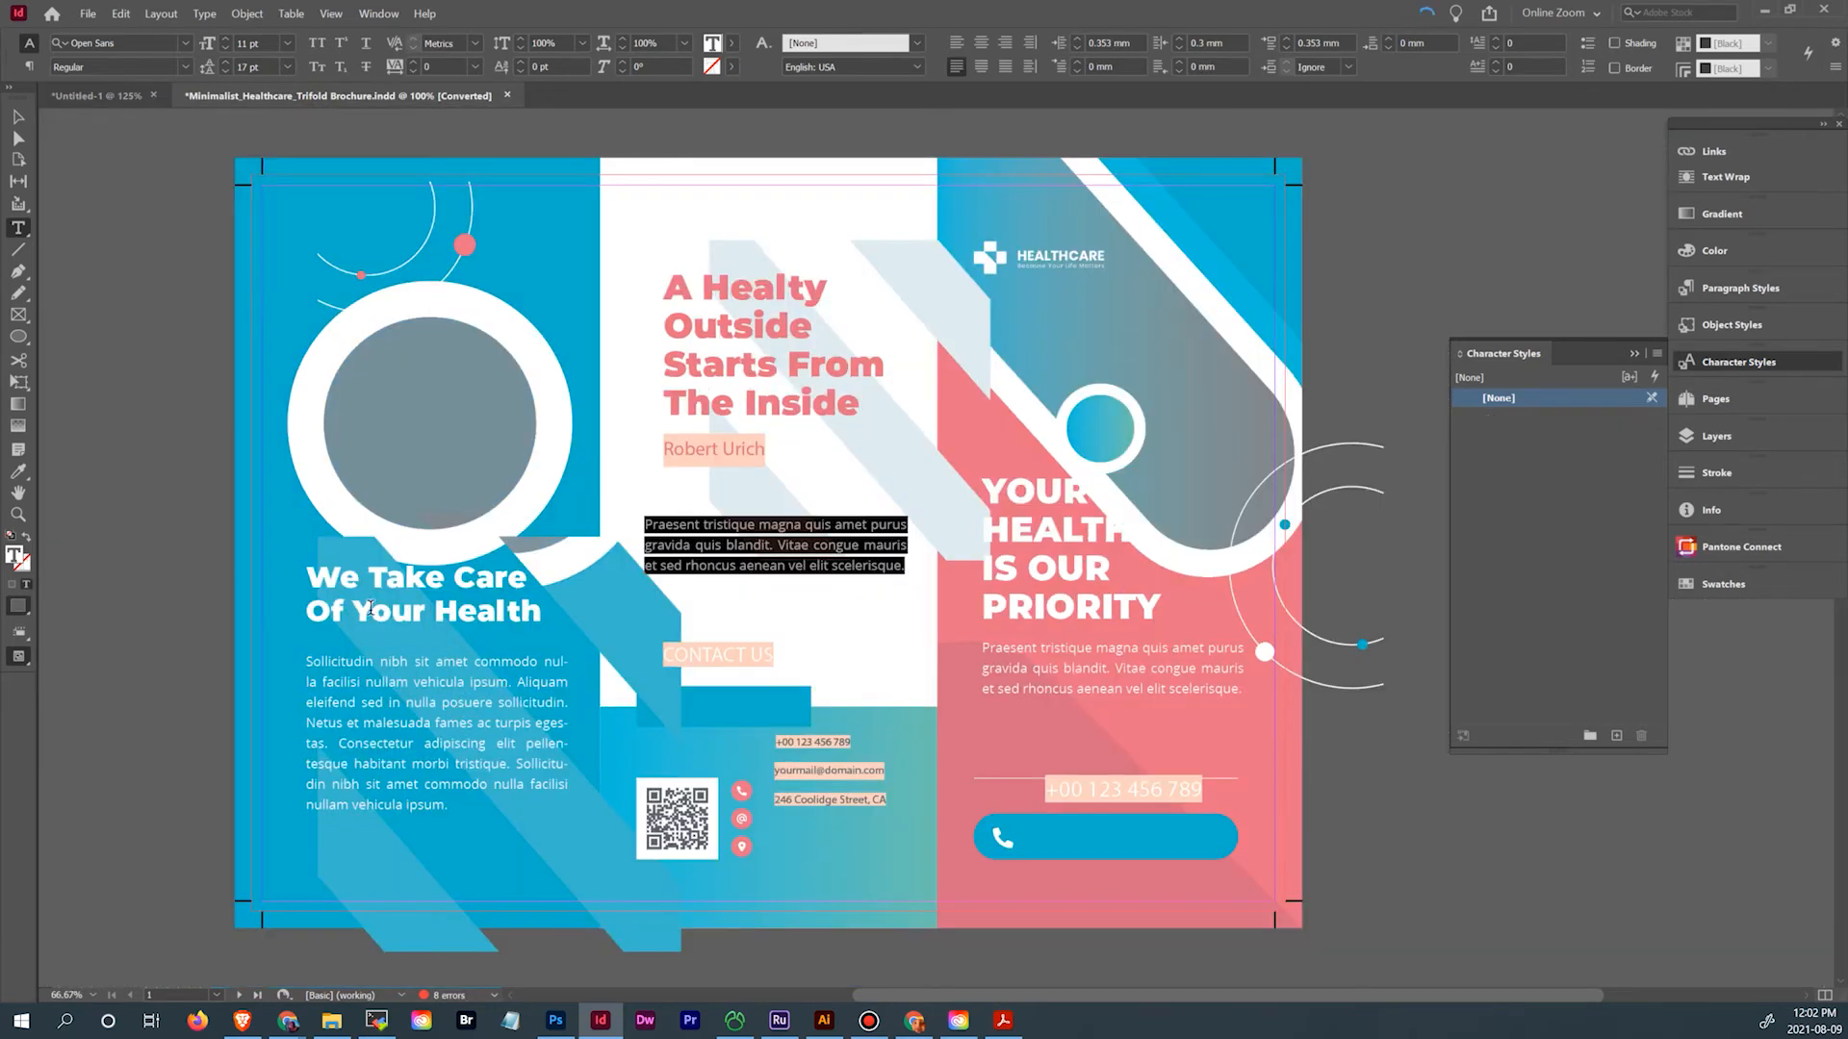
Copy the "We Take Care Of Your Health" heading and body text from the reference and paste them unformatted into a new text frame below the circle in Untitled-1
left_click_drag(304, 584, 535, 806)
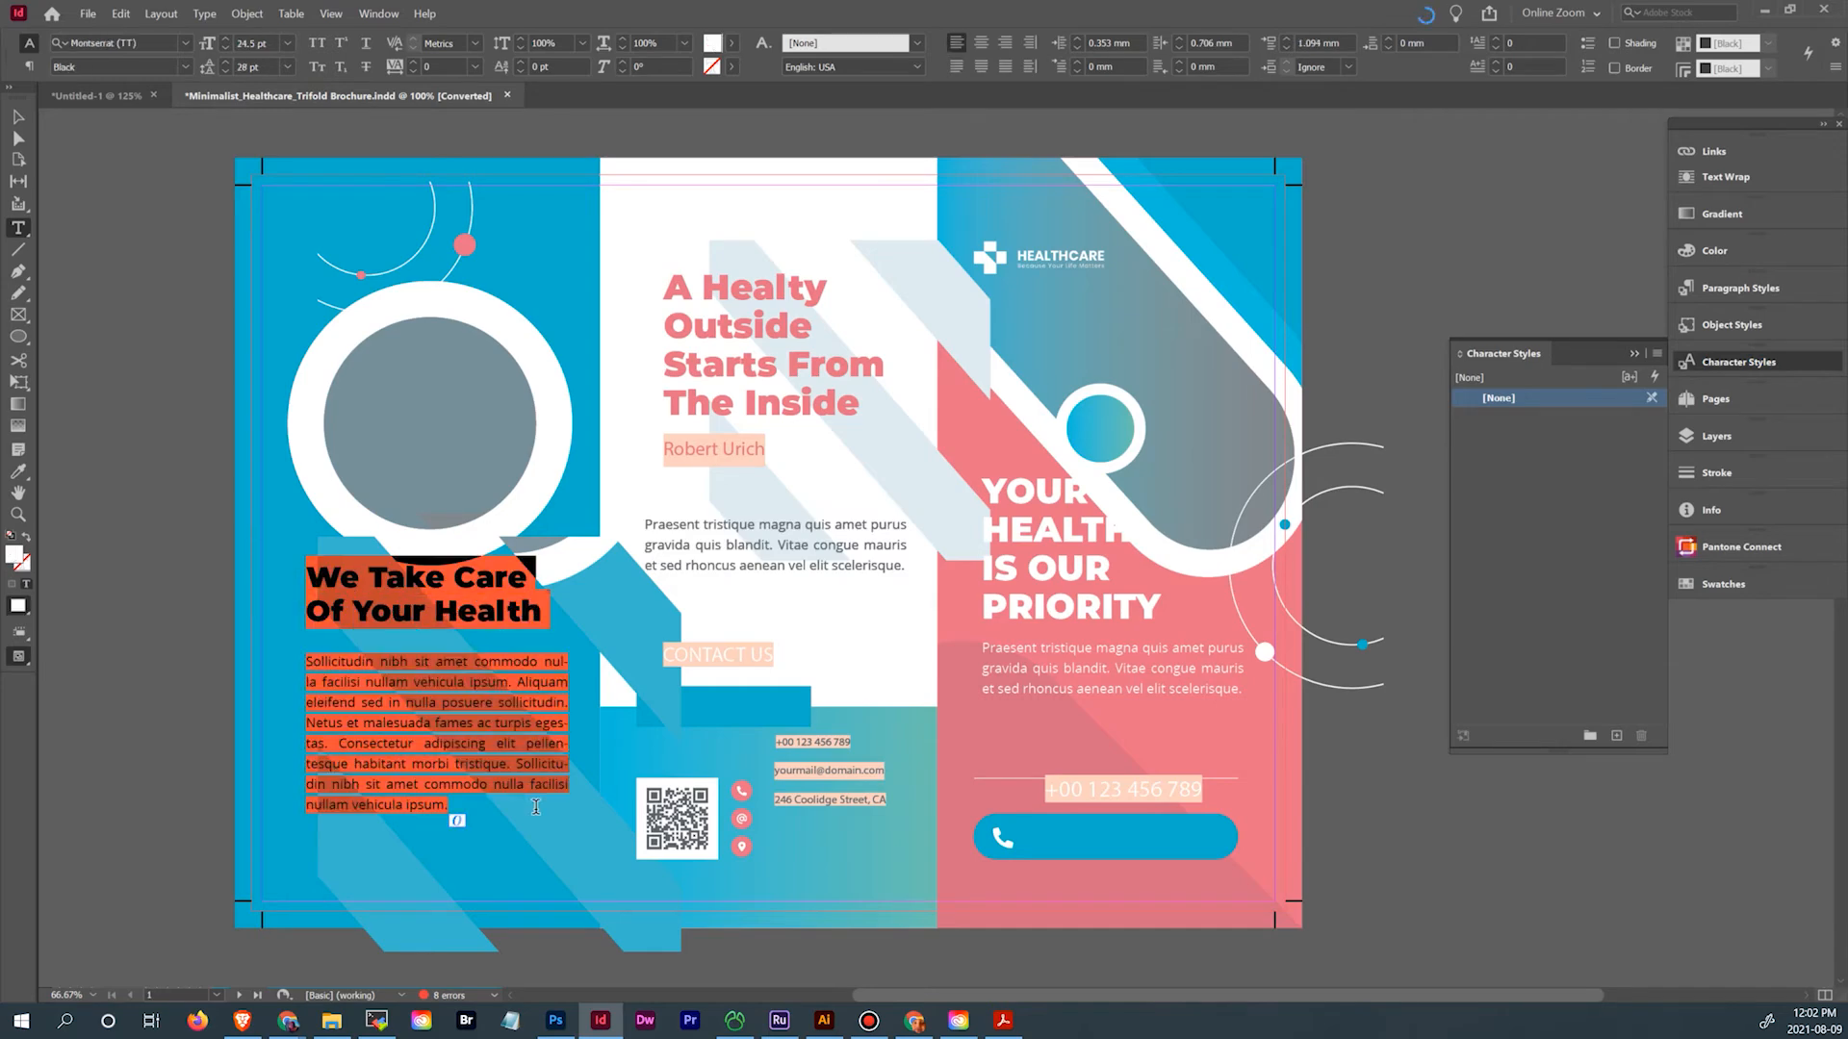
left_click(89, 98)
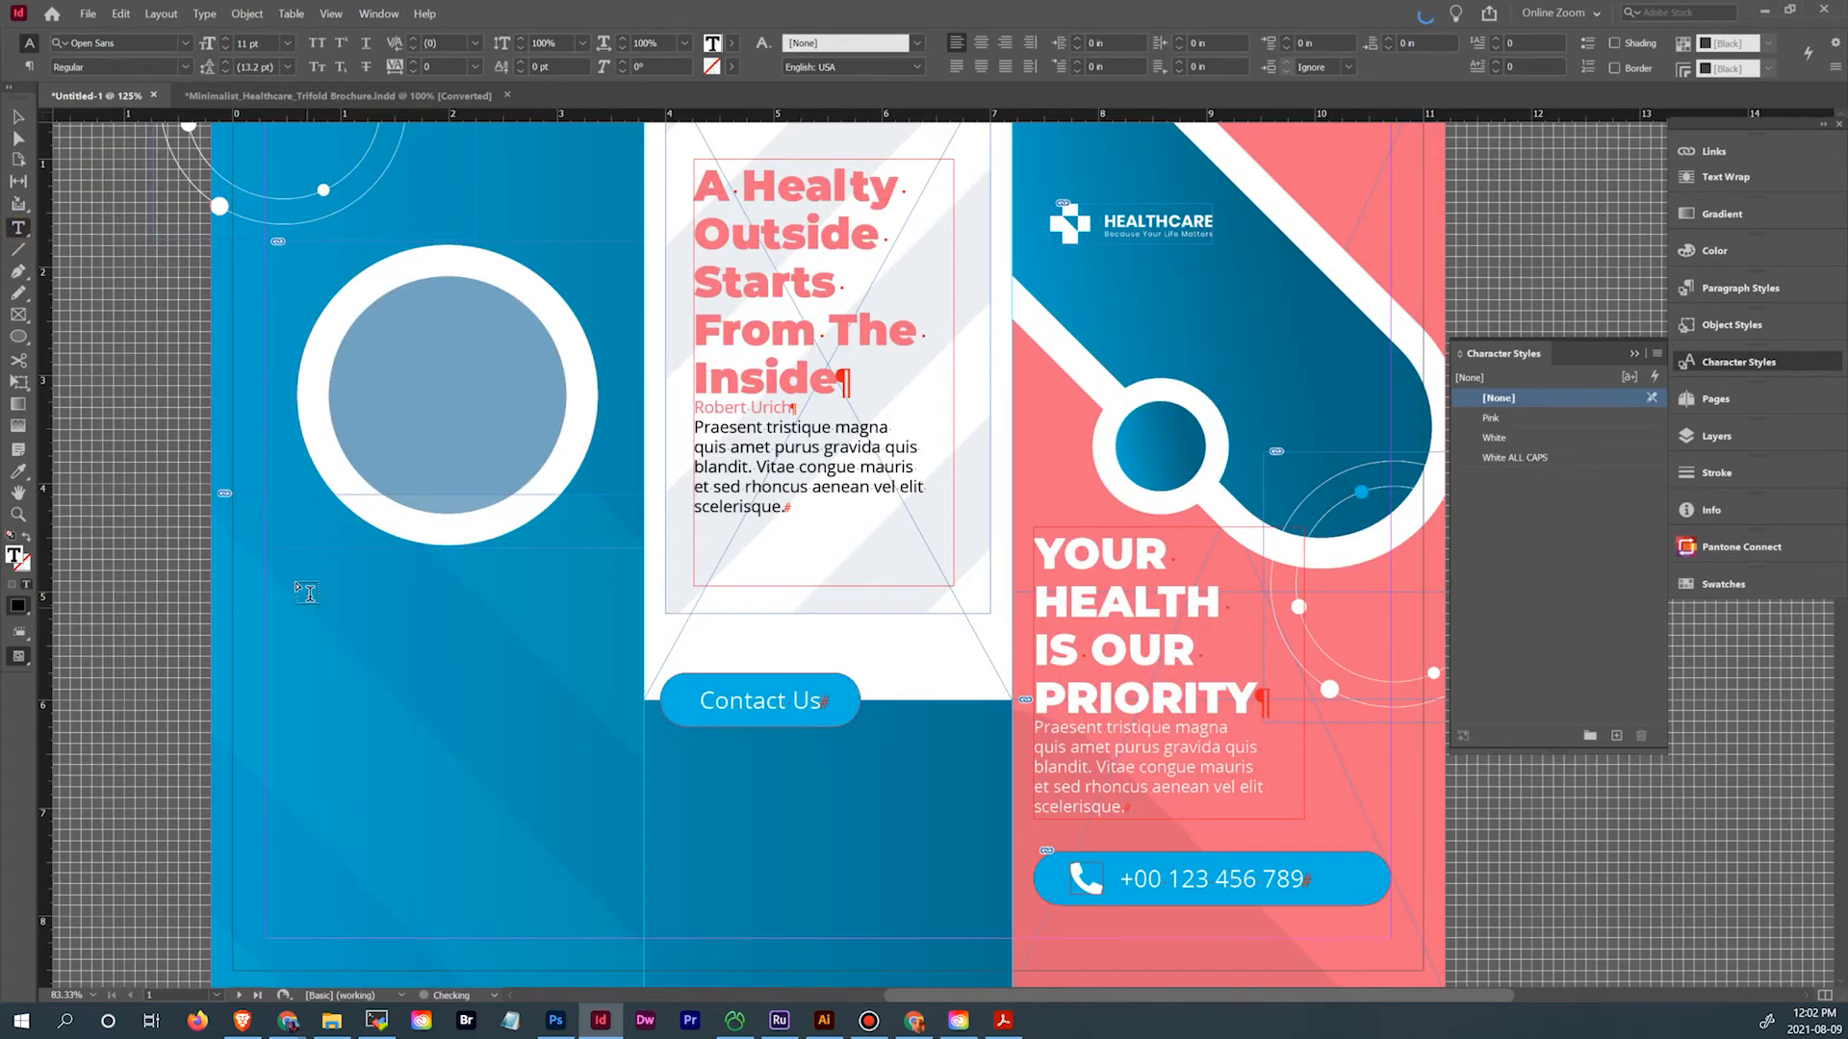
mouse_move(267, 550)
left_mouse_down()
mouse_move(486, 643)
mouse_move(624, 938)
left_mouse_up()
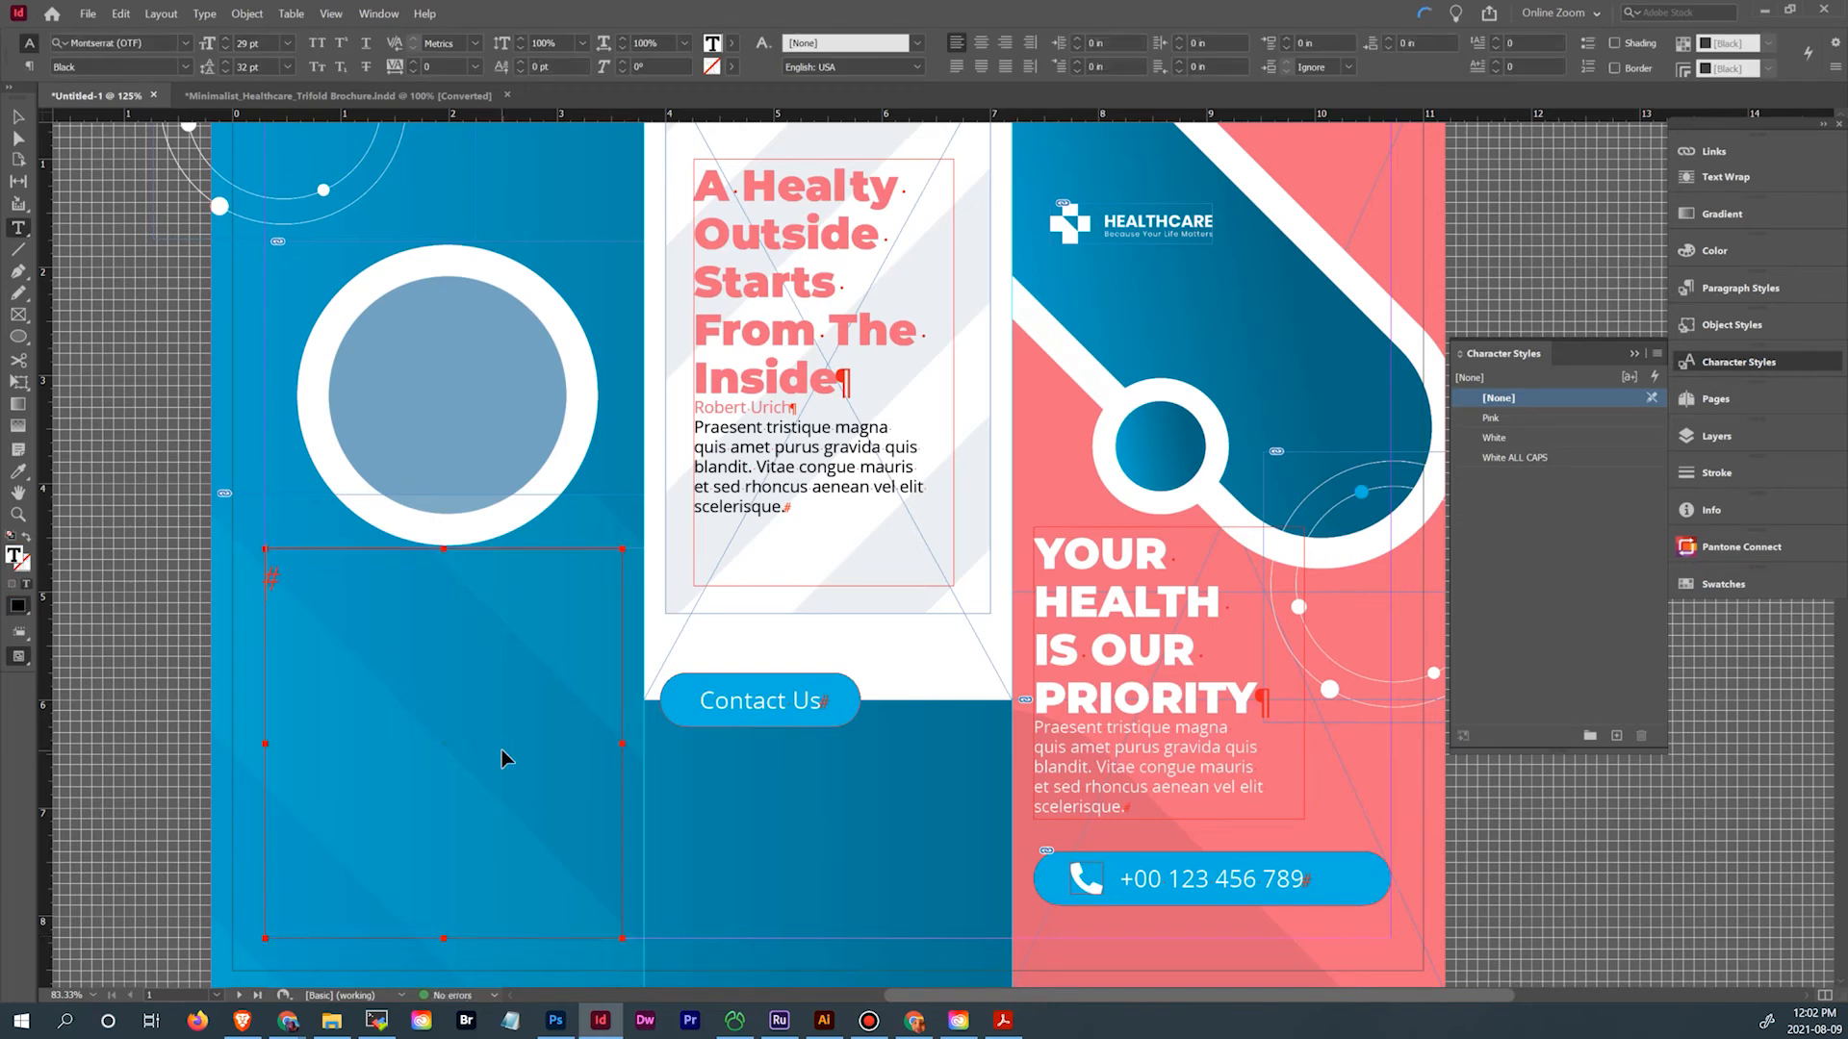
type("We Take Care Of Your Health Sollicitudin nibh sit amet commodo nulla facili- si nullam vehicula ipsum. Aliquam eleifend sed in nulla posuere sollicitudin. Netus et male- suada fames ac turpis eges- tas. Consectetur adipiscing elit pellen- tesque habitant morbi tristique. Sollicitu- din nibh sit amet commodo nulla facilisi nullam vehicula ipsum.")
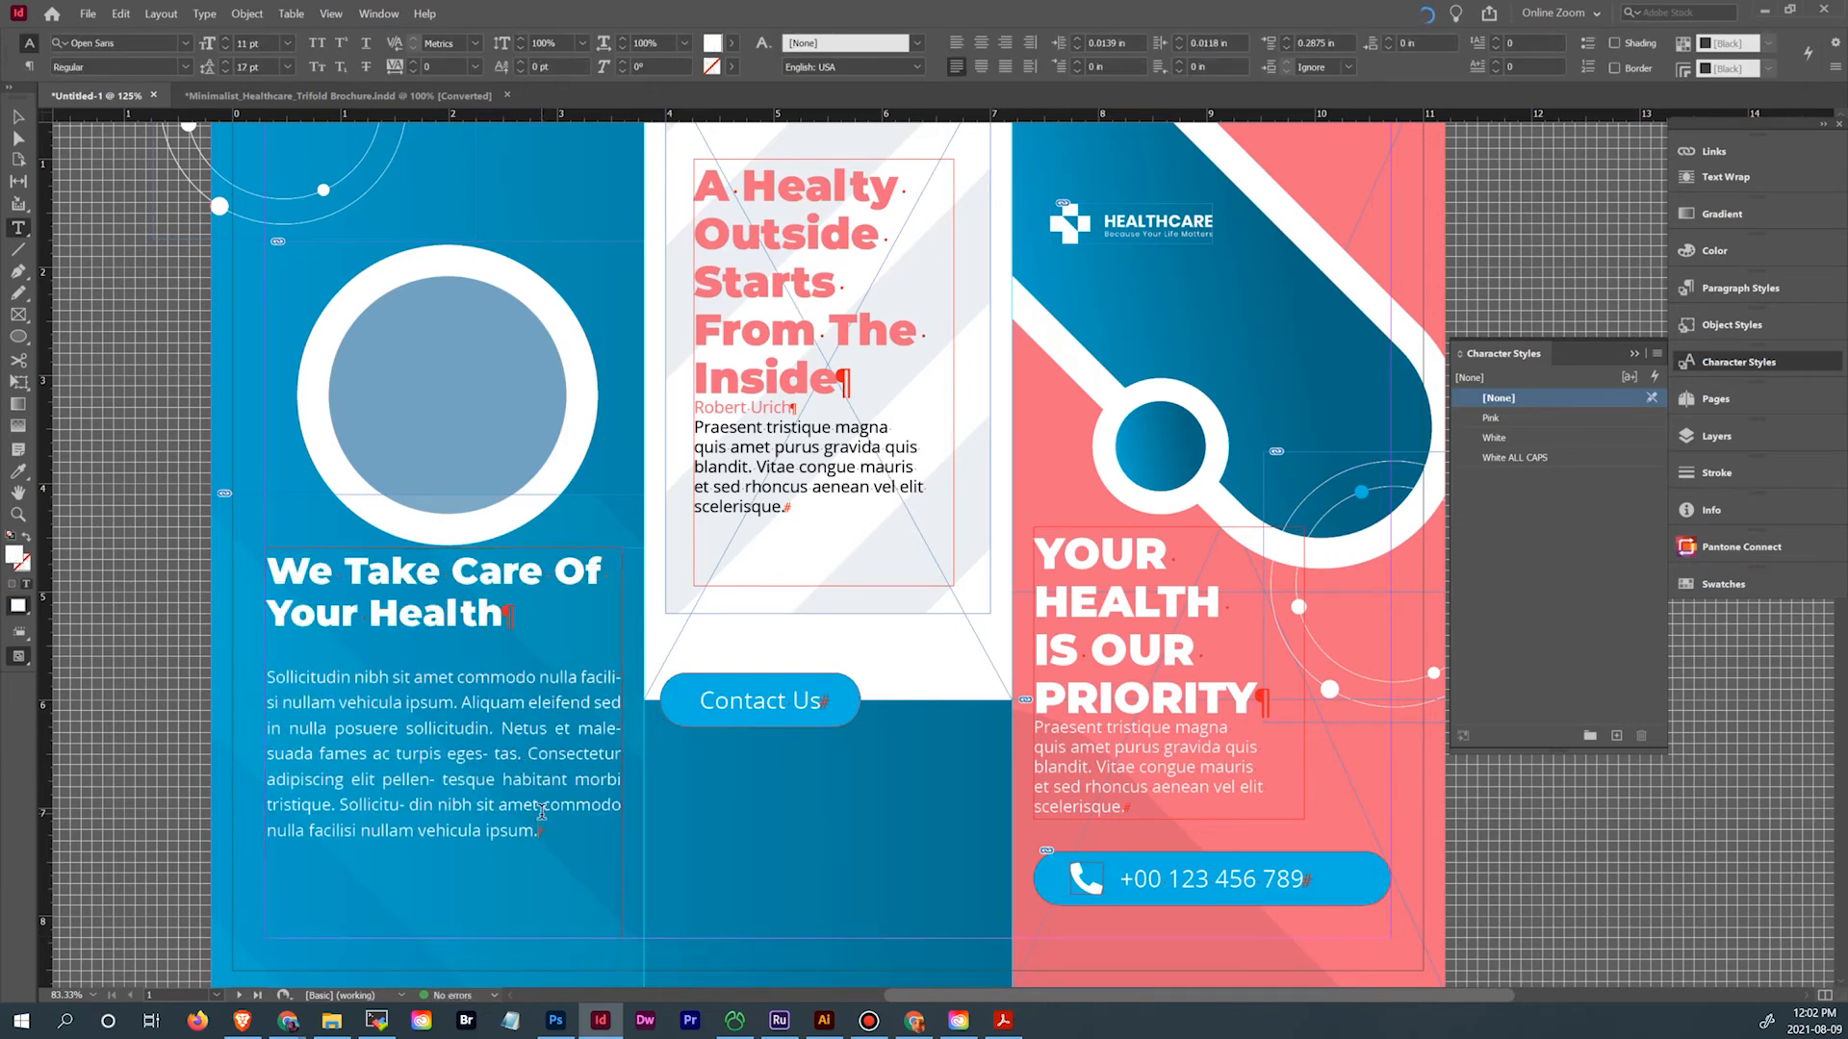
key("ctrl+z")
right_click(437, 672)
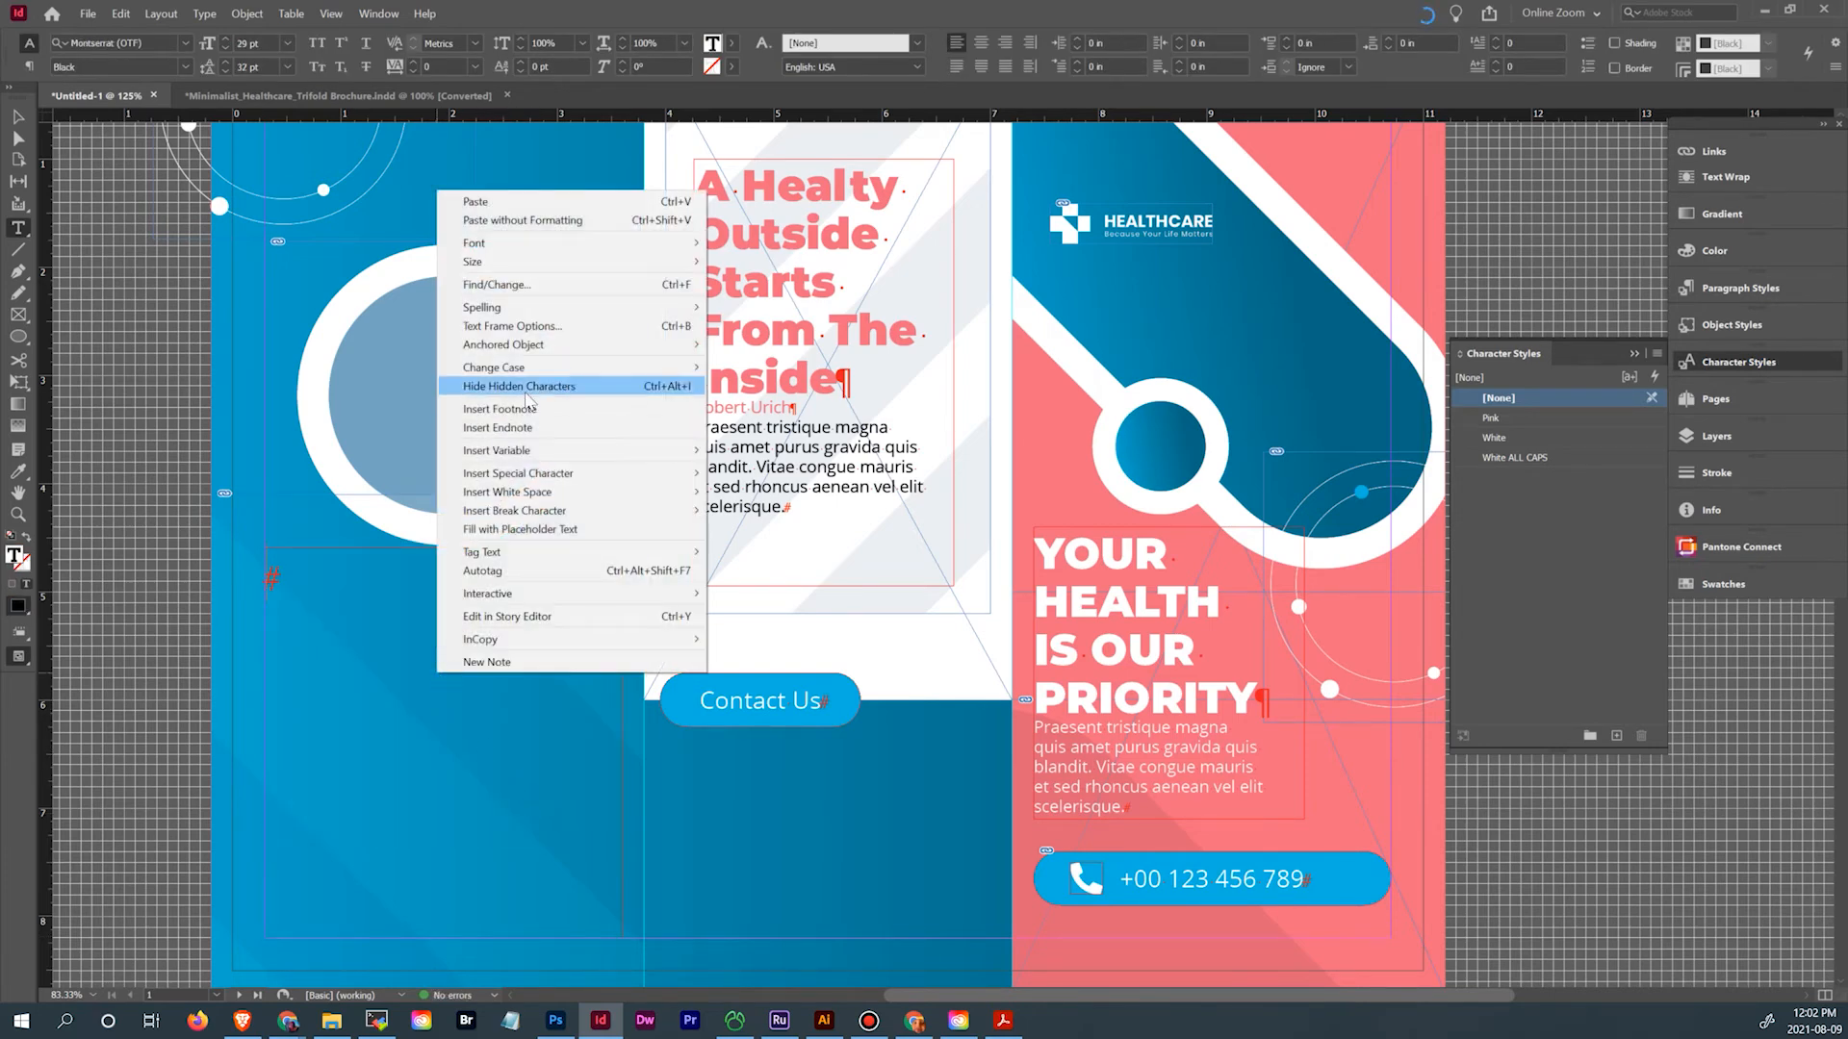
left_click(522, 220)
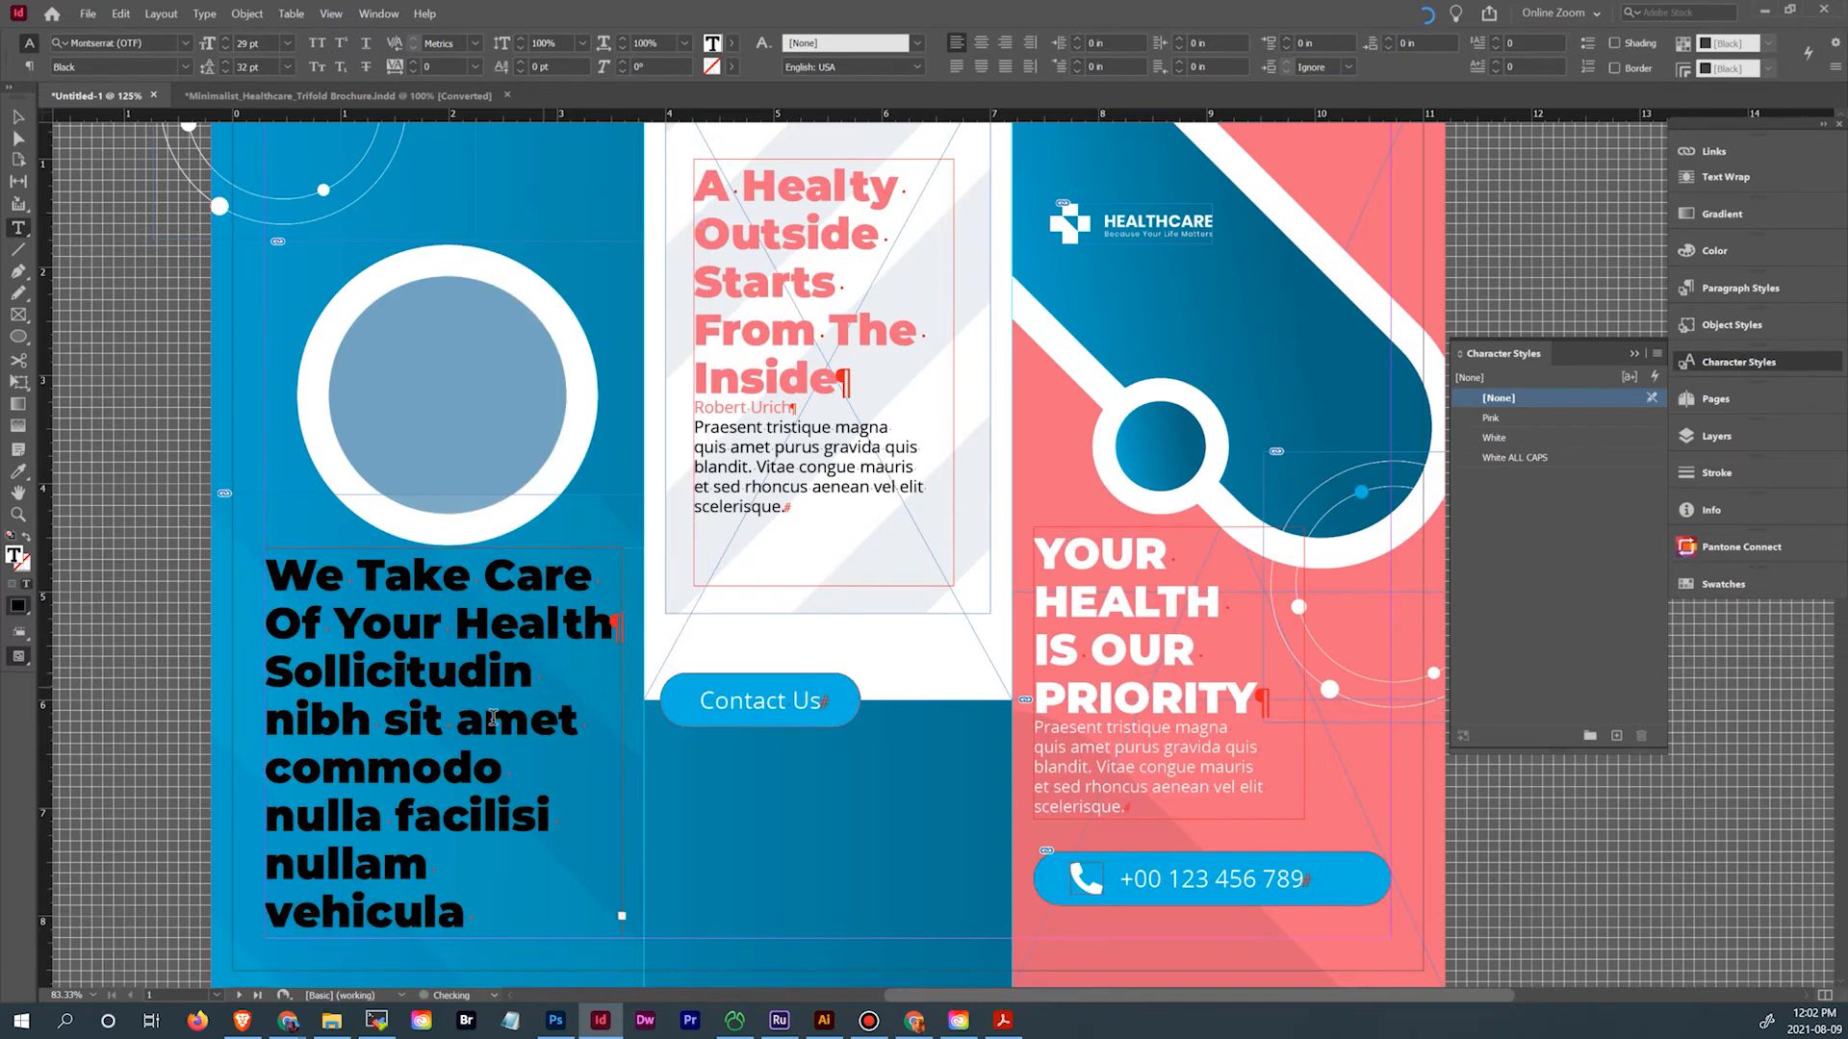
Apply the [Basic Paragraph] style to all the text in the new frame below the circle
key("ctrl+a")
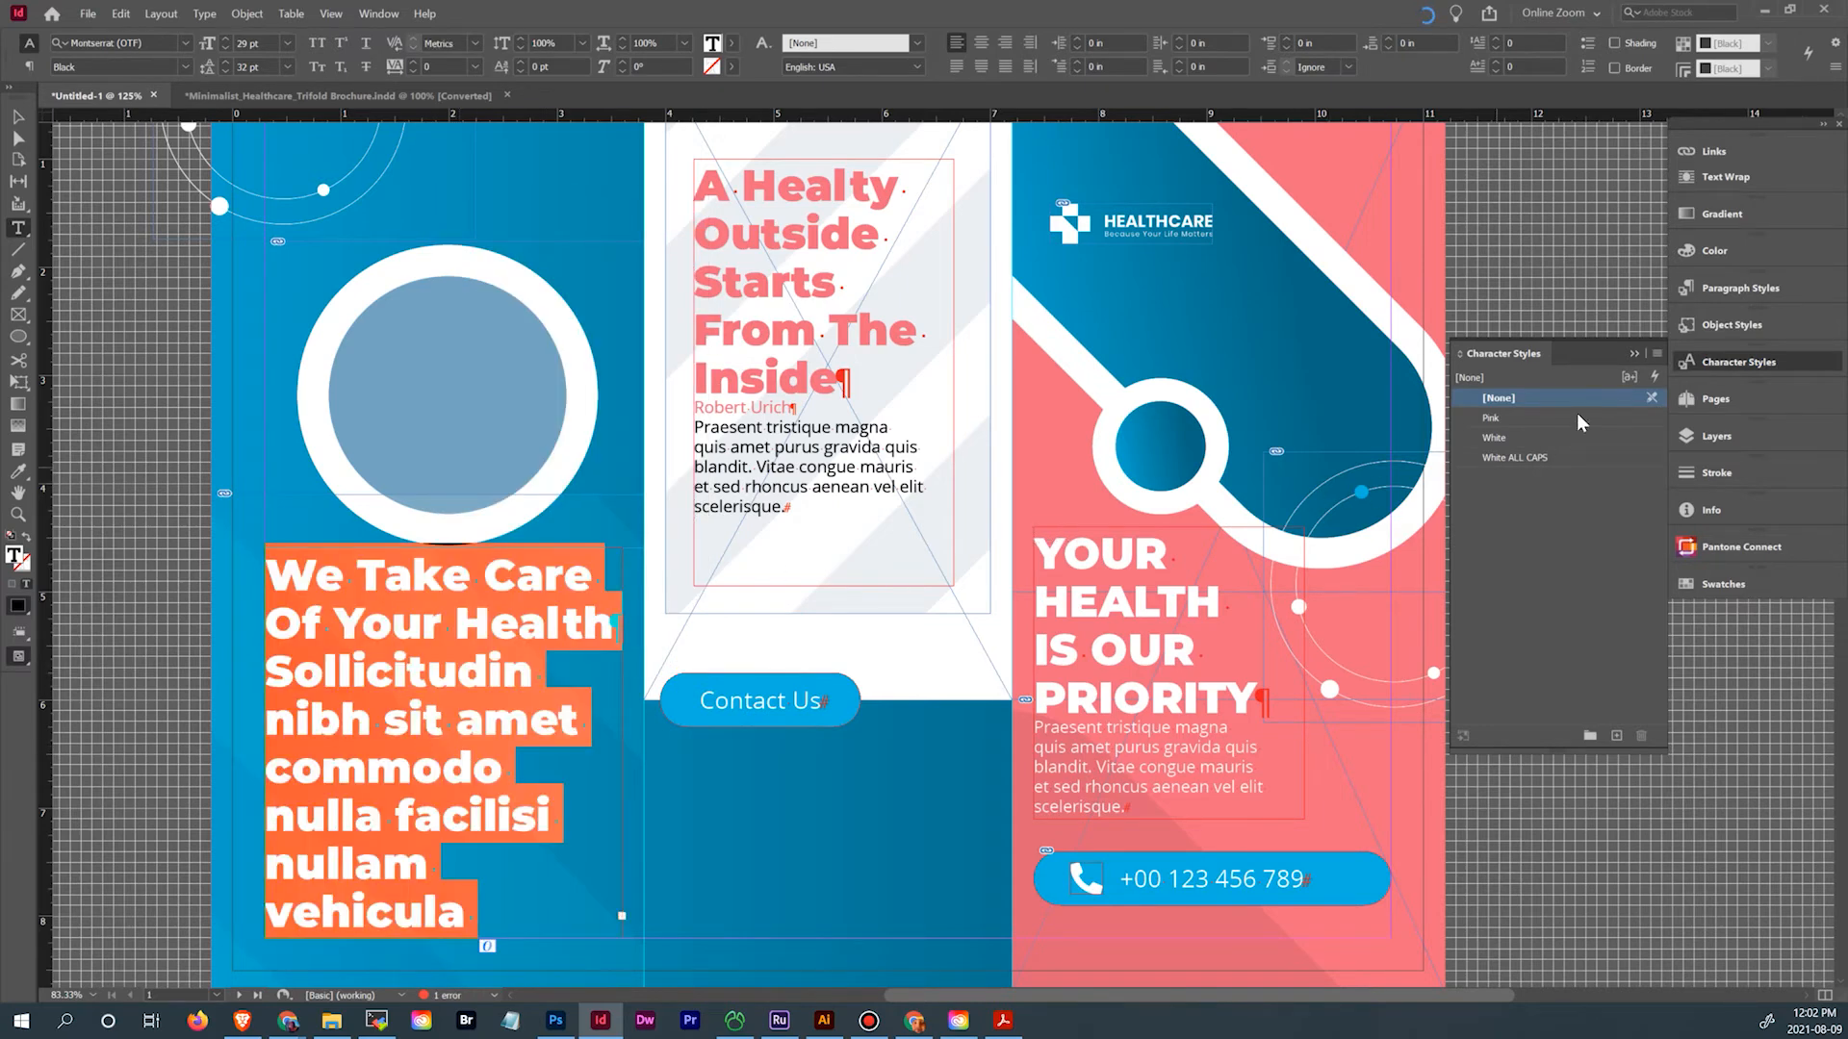
left_click(1740, 288)
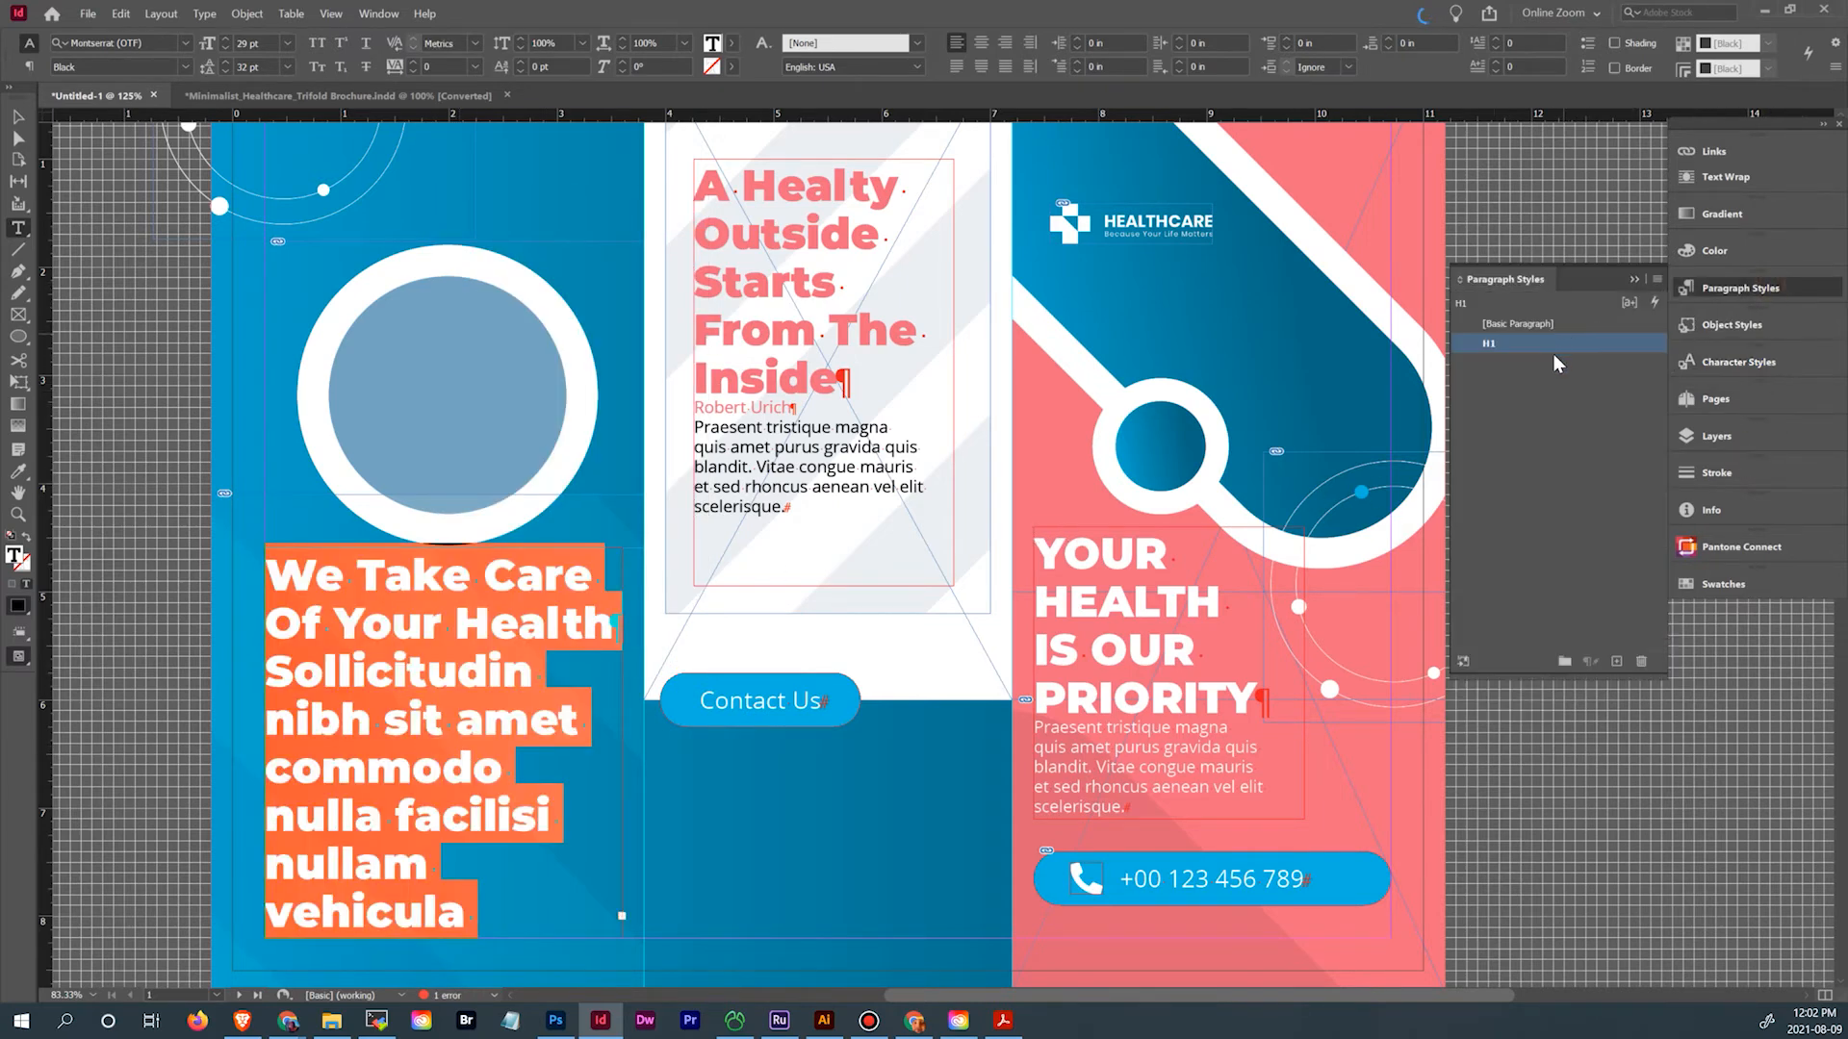
left_click(1550, 325)
left_click(533, 628)
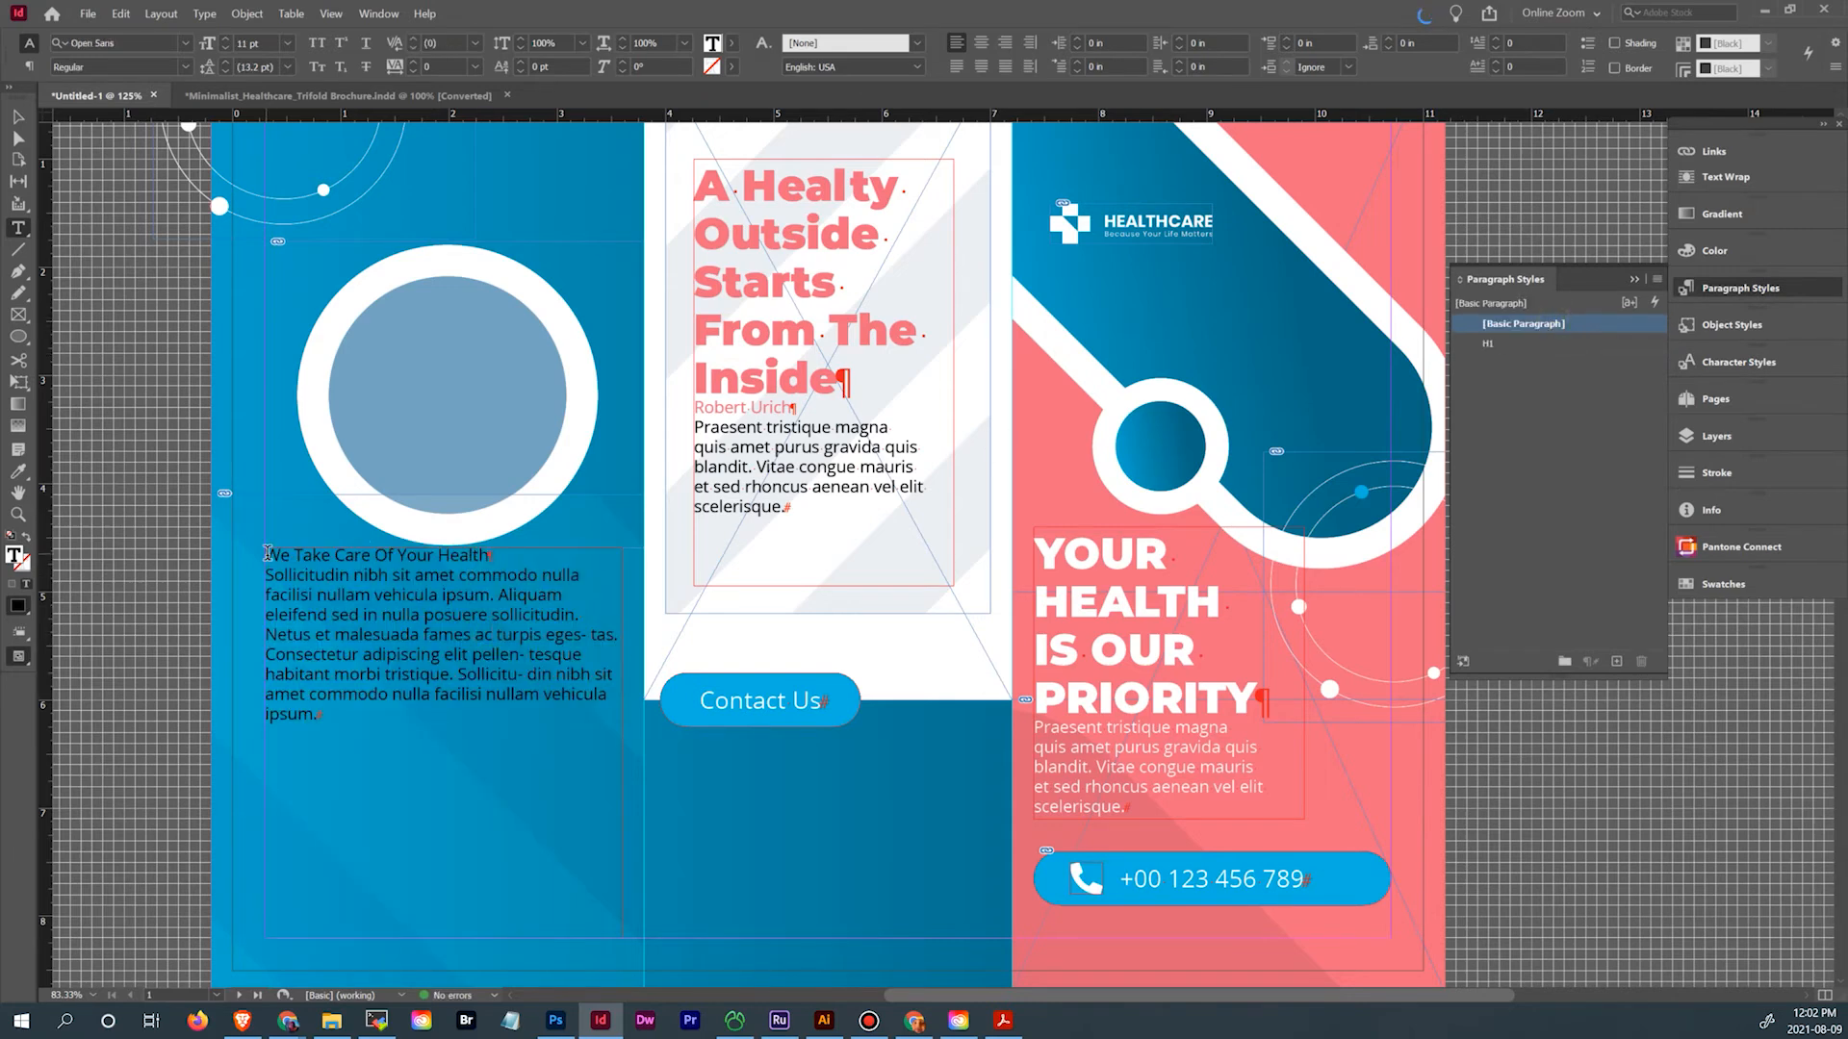
Apply the H1 paragraph style and the White character style to the "We Take Care Of Your Health" heading
left_click_drag(267, 555, 497, 556)
left_click(1498, 342)
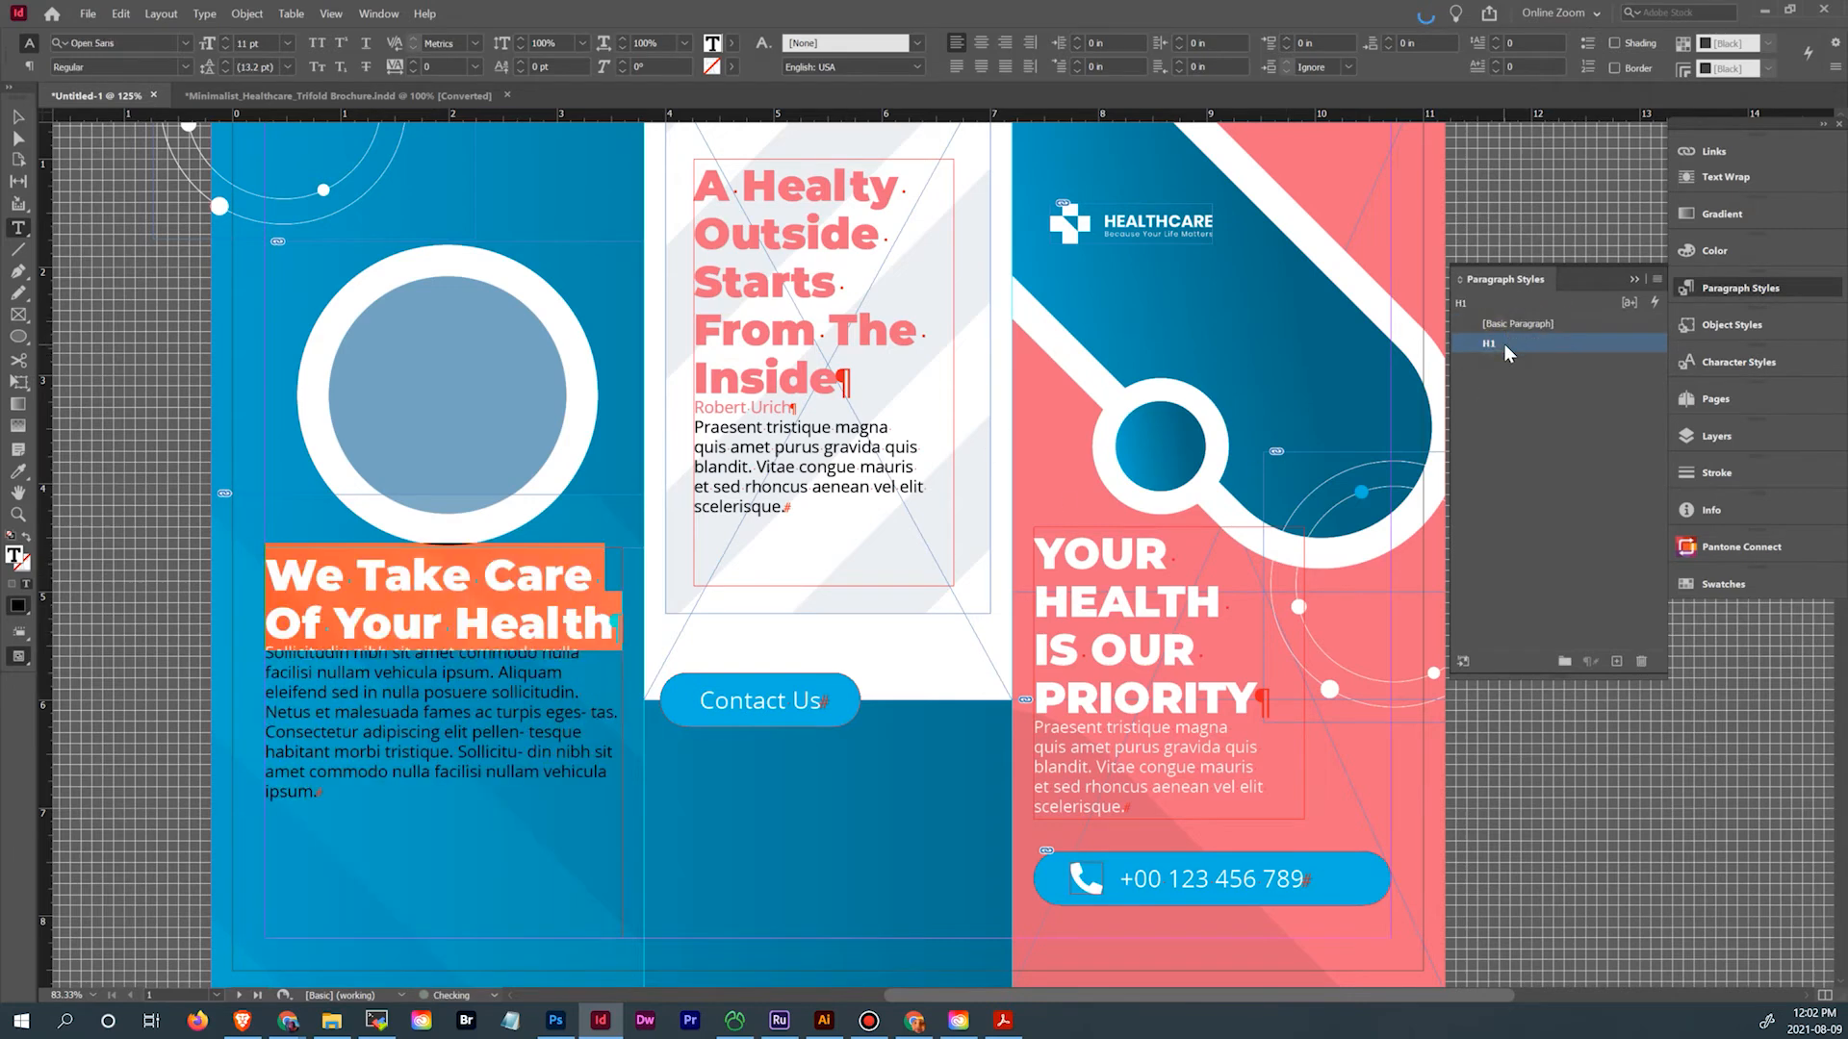
left_click(1738, 364)
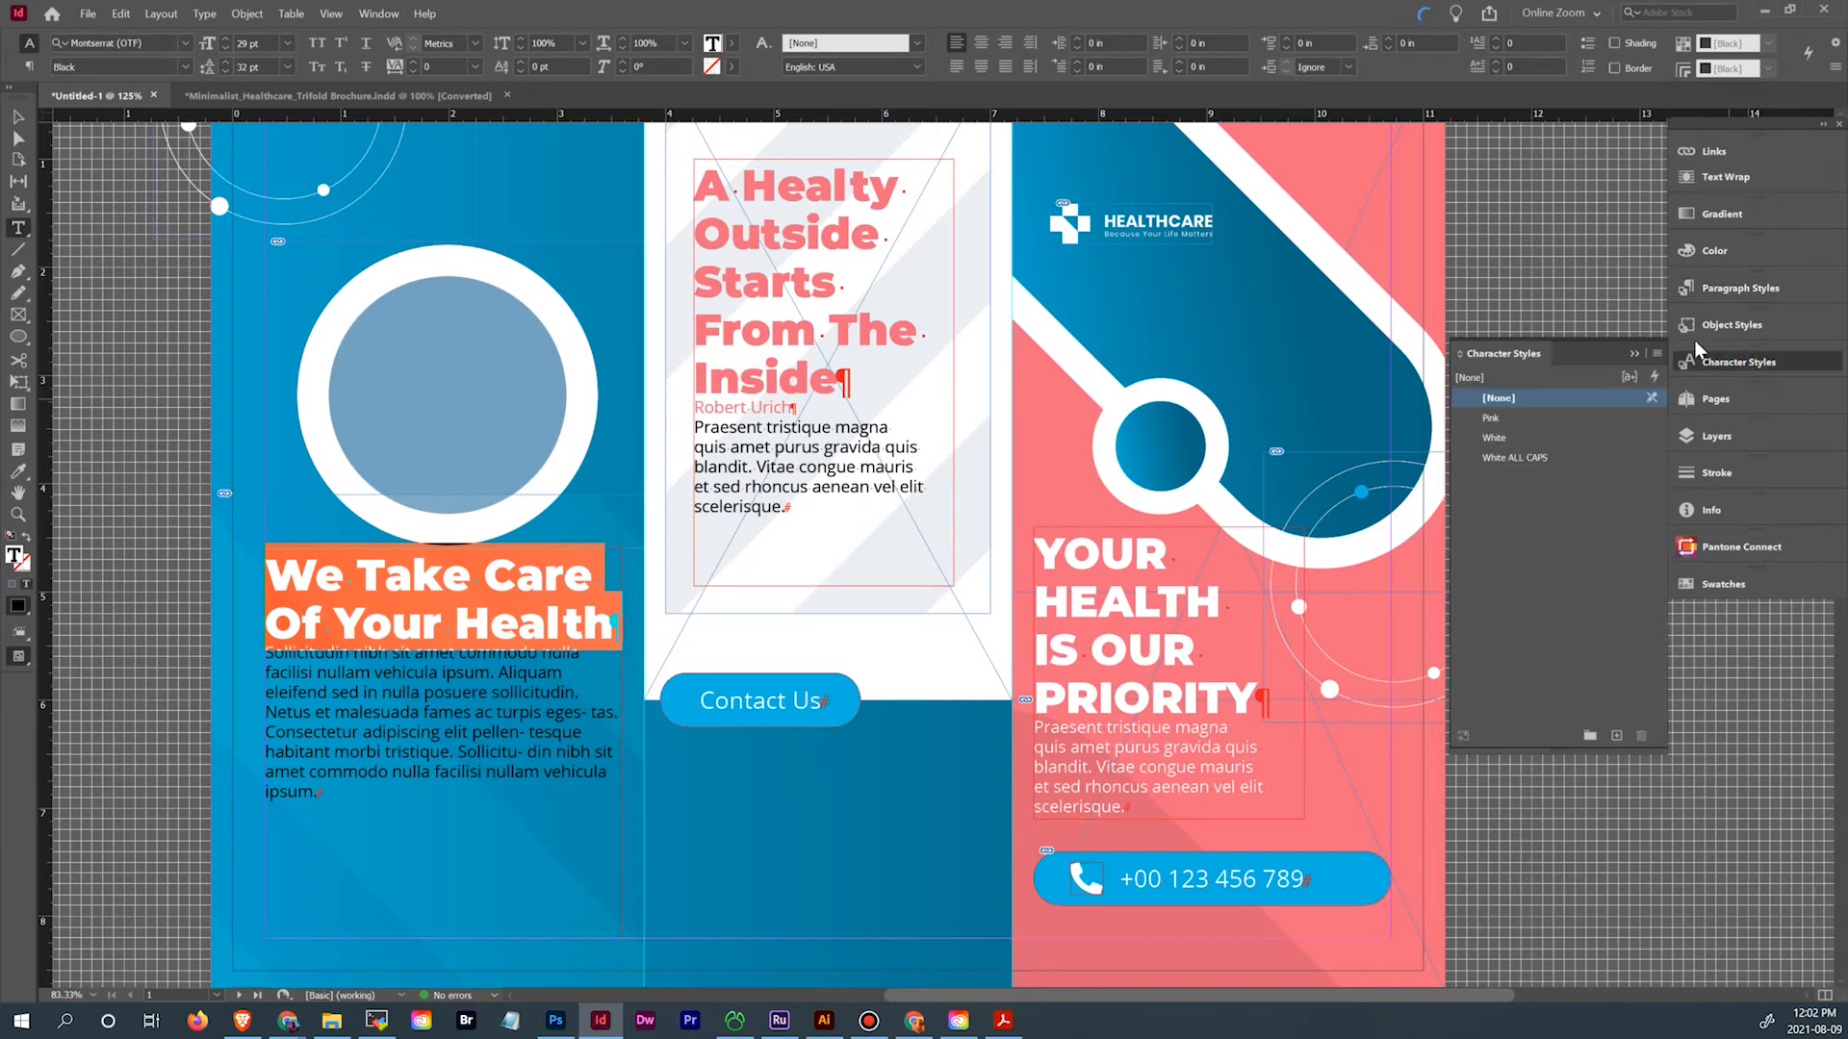
left_click(1555, 437)
Apply the White character style to the "Sollicitudin nibh" body paragraph below the heading
left_click(262, 656)
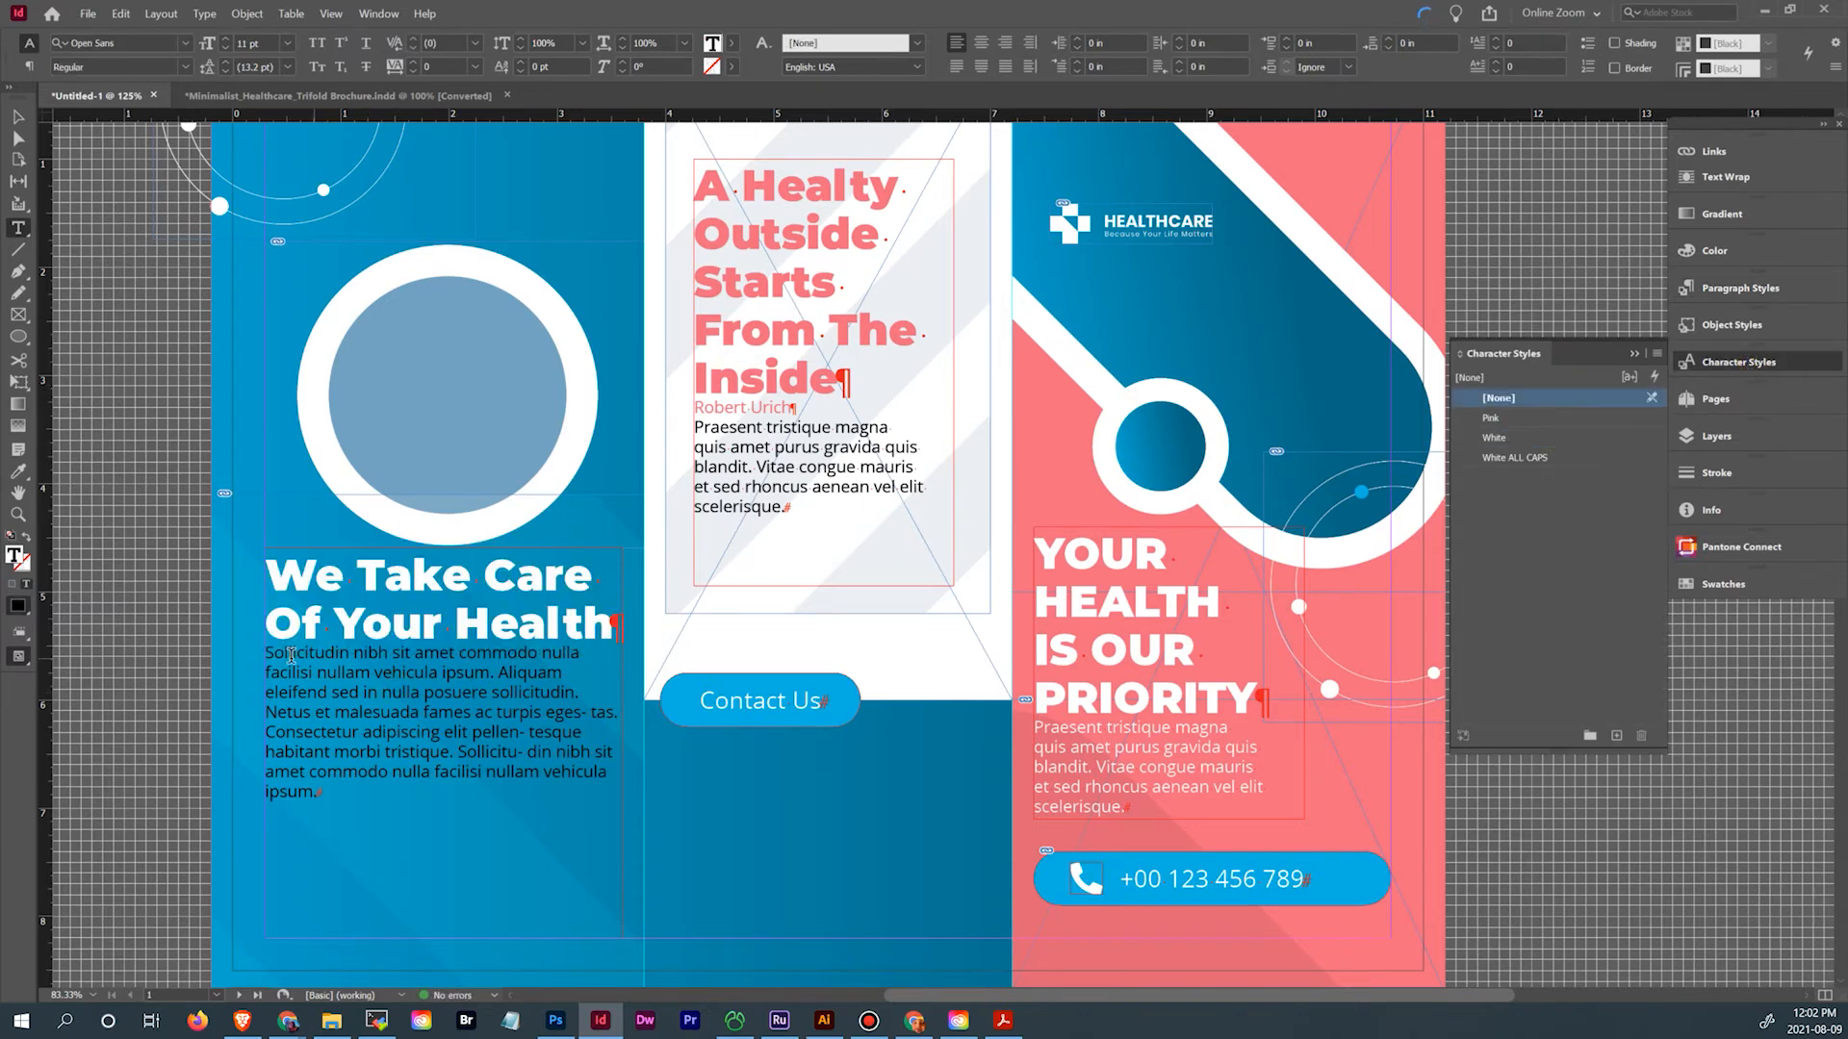
left_click_drag(262, 656, 321, 797)
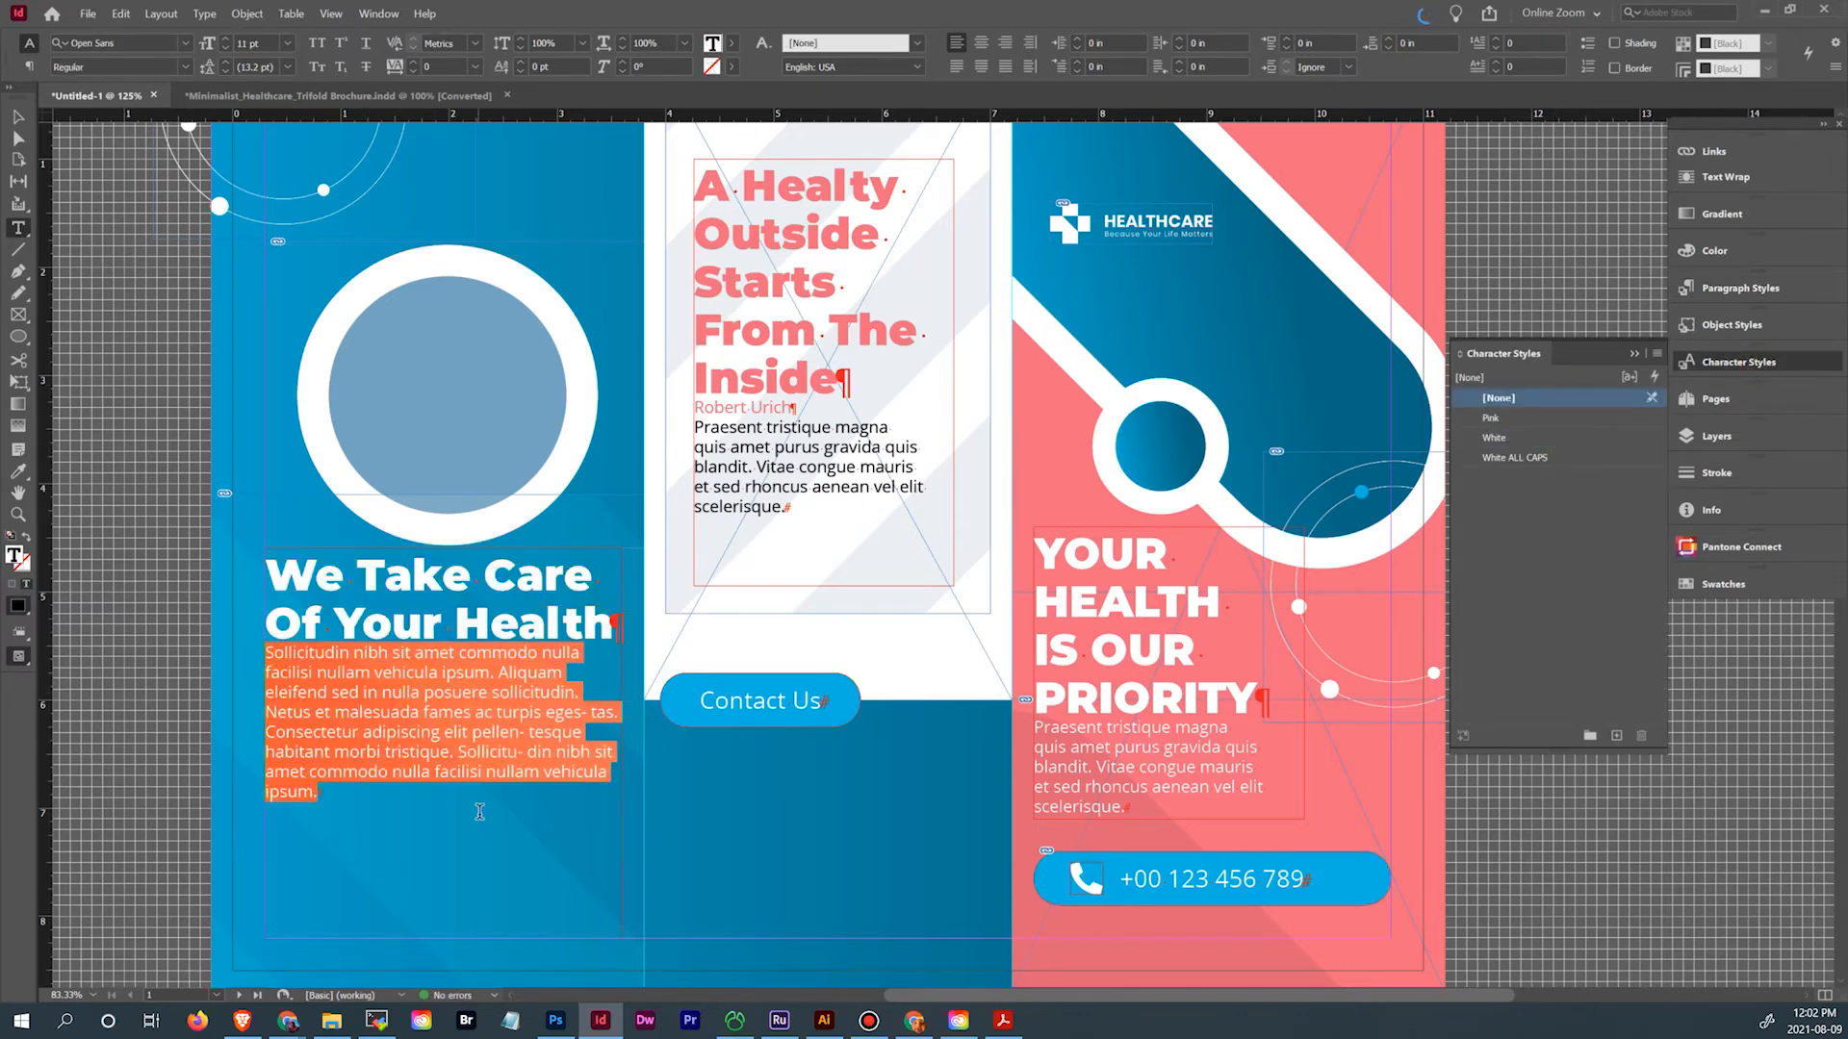
left_click(1552, 437)
left_click(1136, 745)
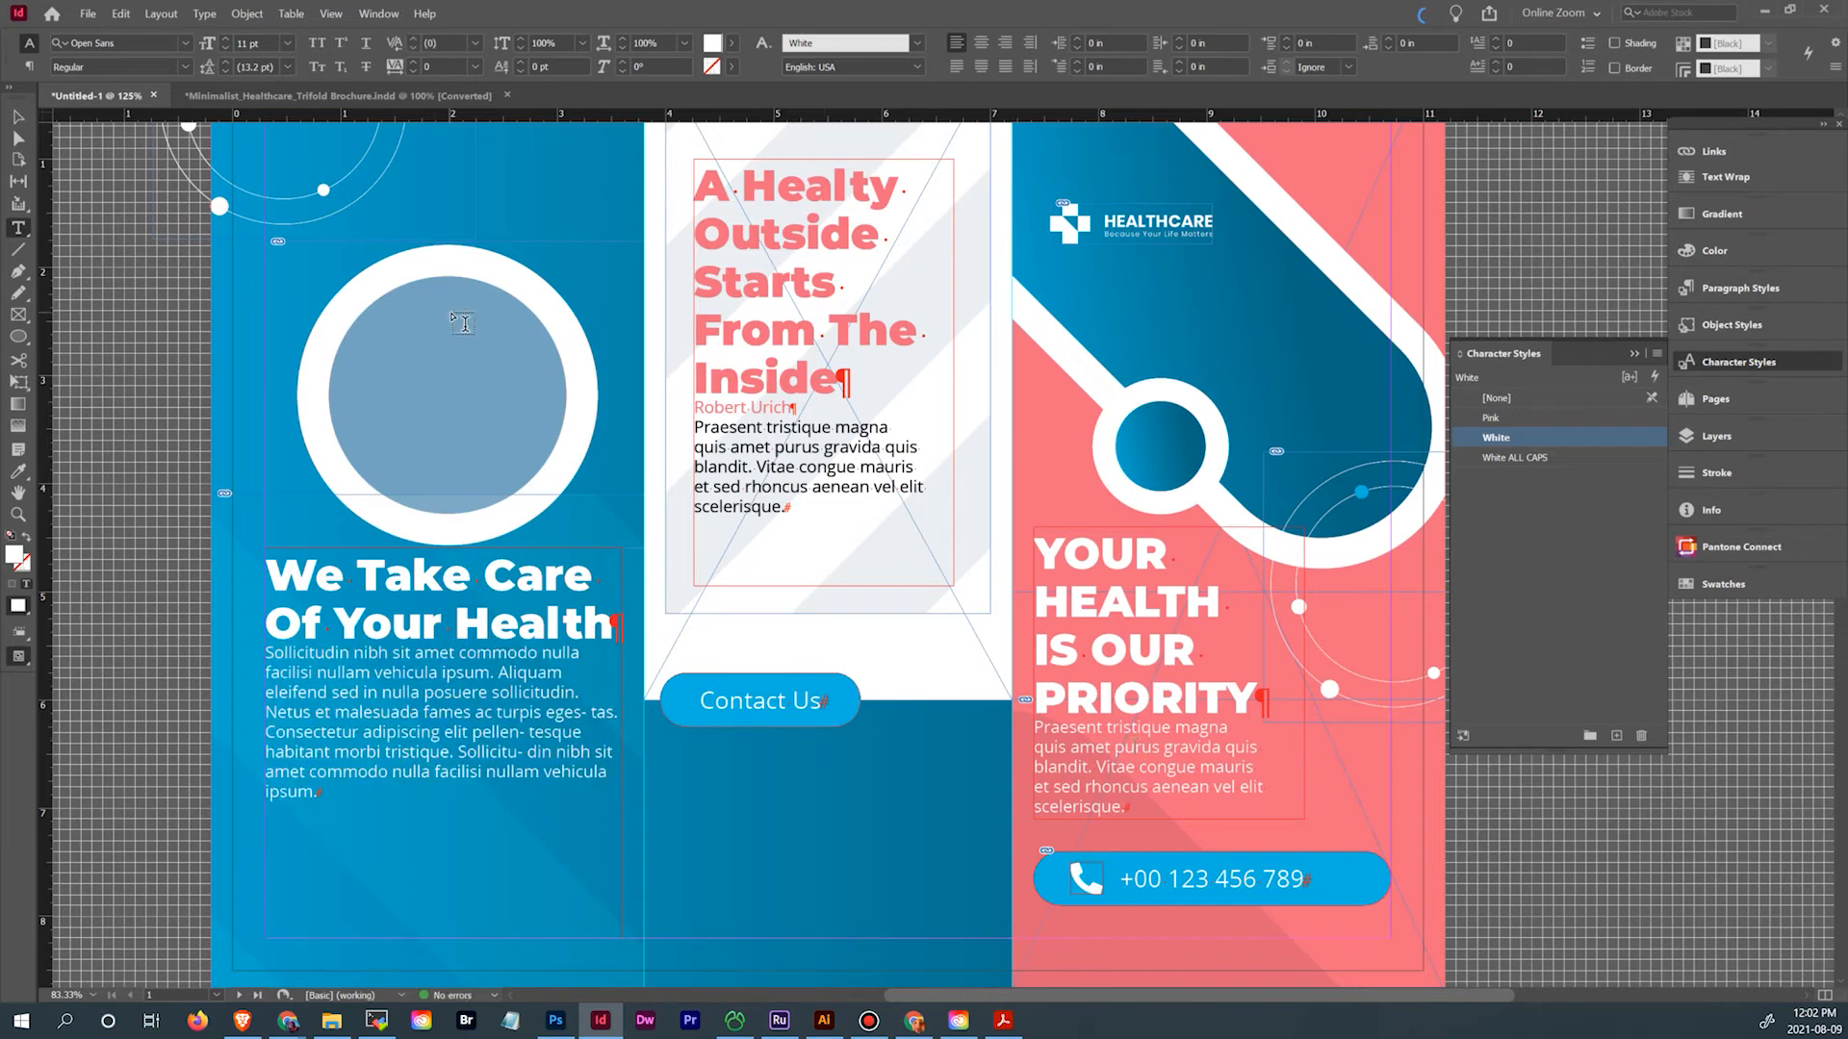
Switch to the Minimalist_Healthcare_Trifold Brochure document and show its hidden characters
left_click(197, 96)
left_click_drag(459, 611, 601, 623)
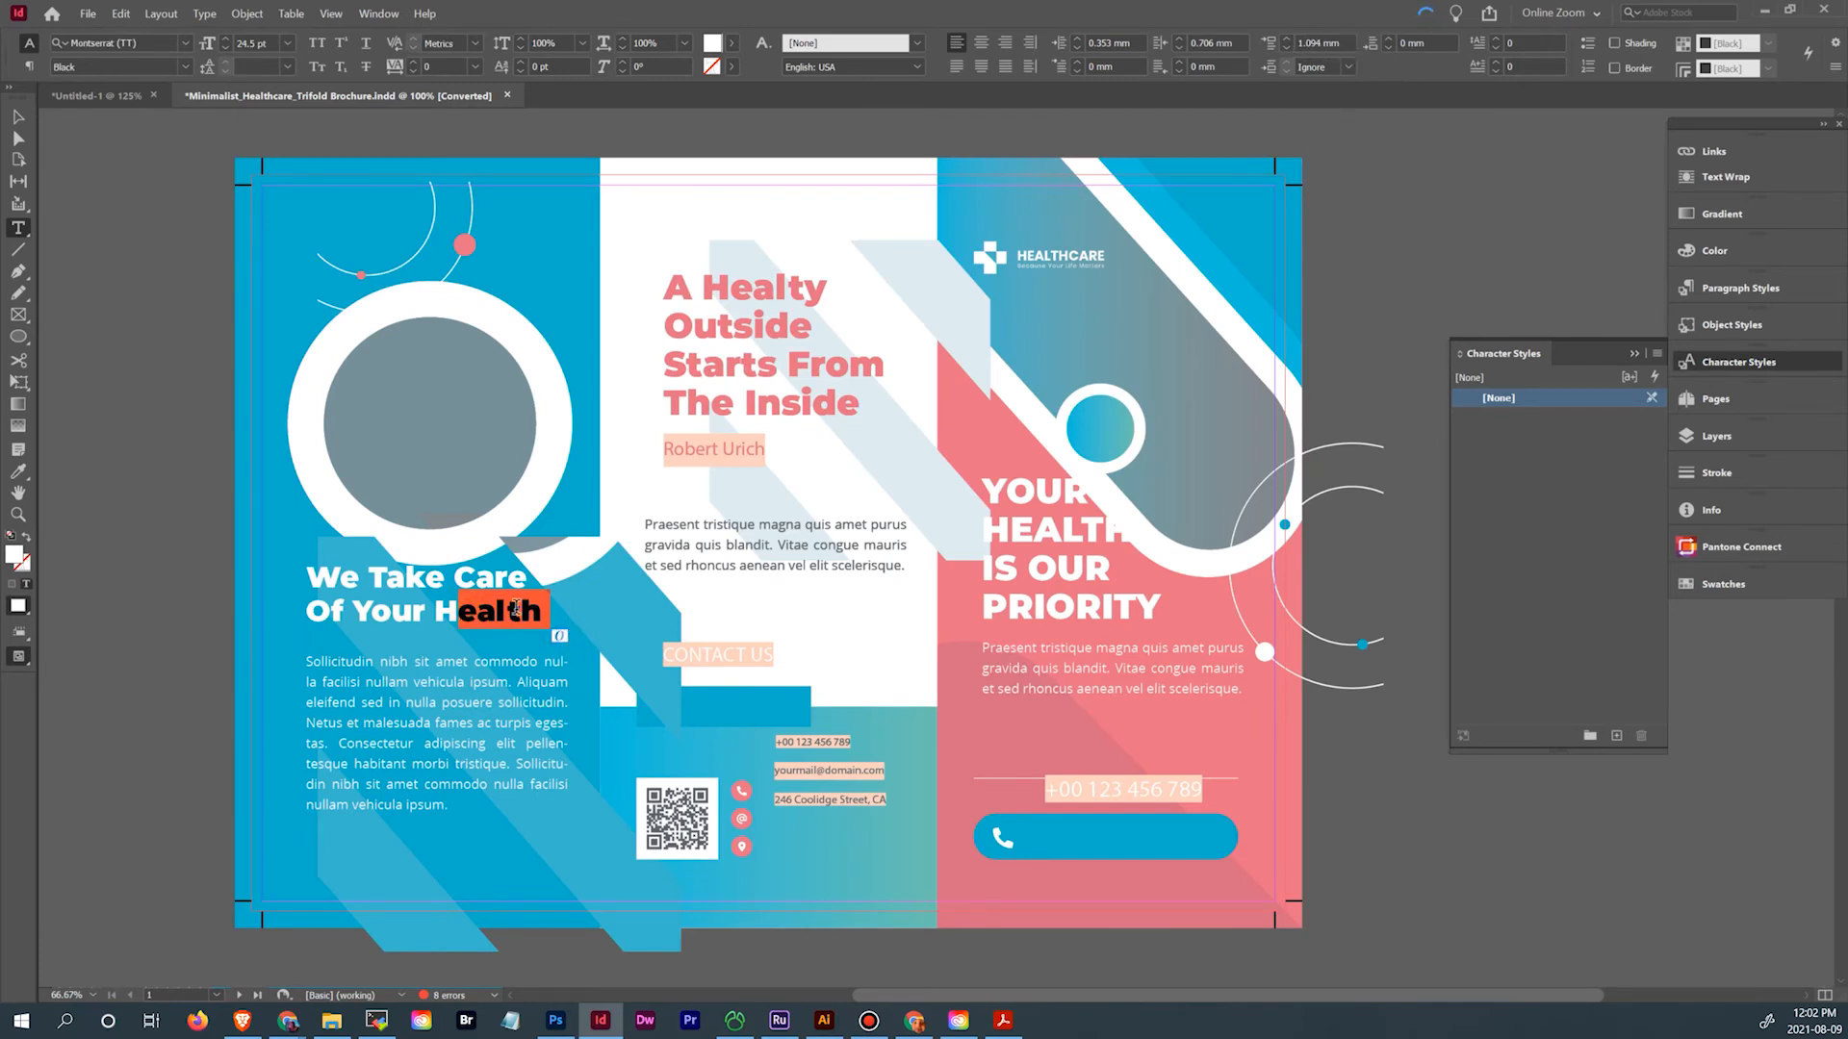
left_click_drag(476, 612, 570, 616)
left_click(388, 366)
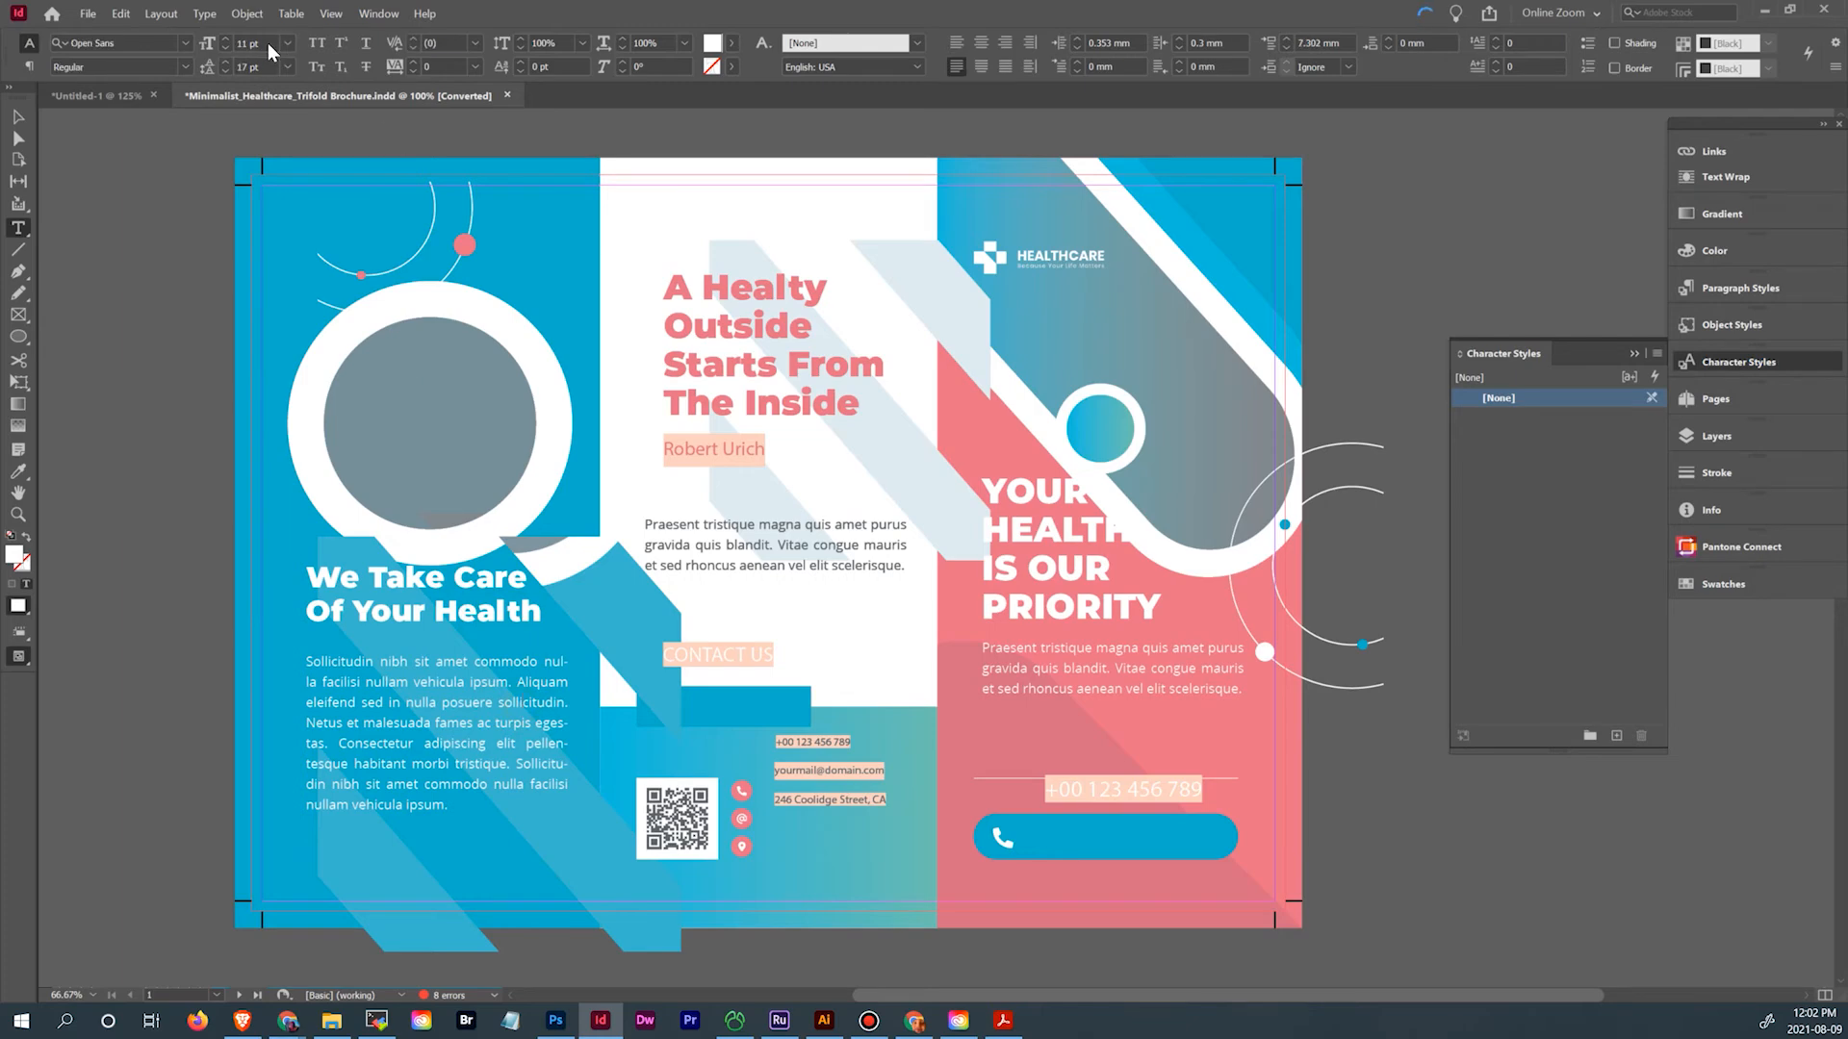
left_click(204, 14)
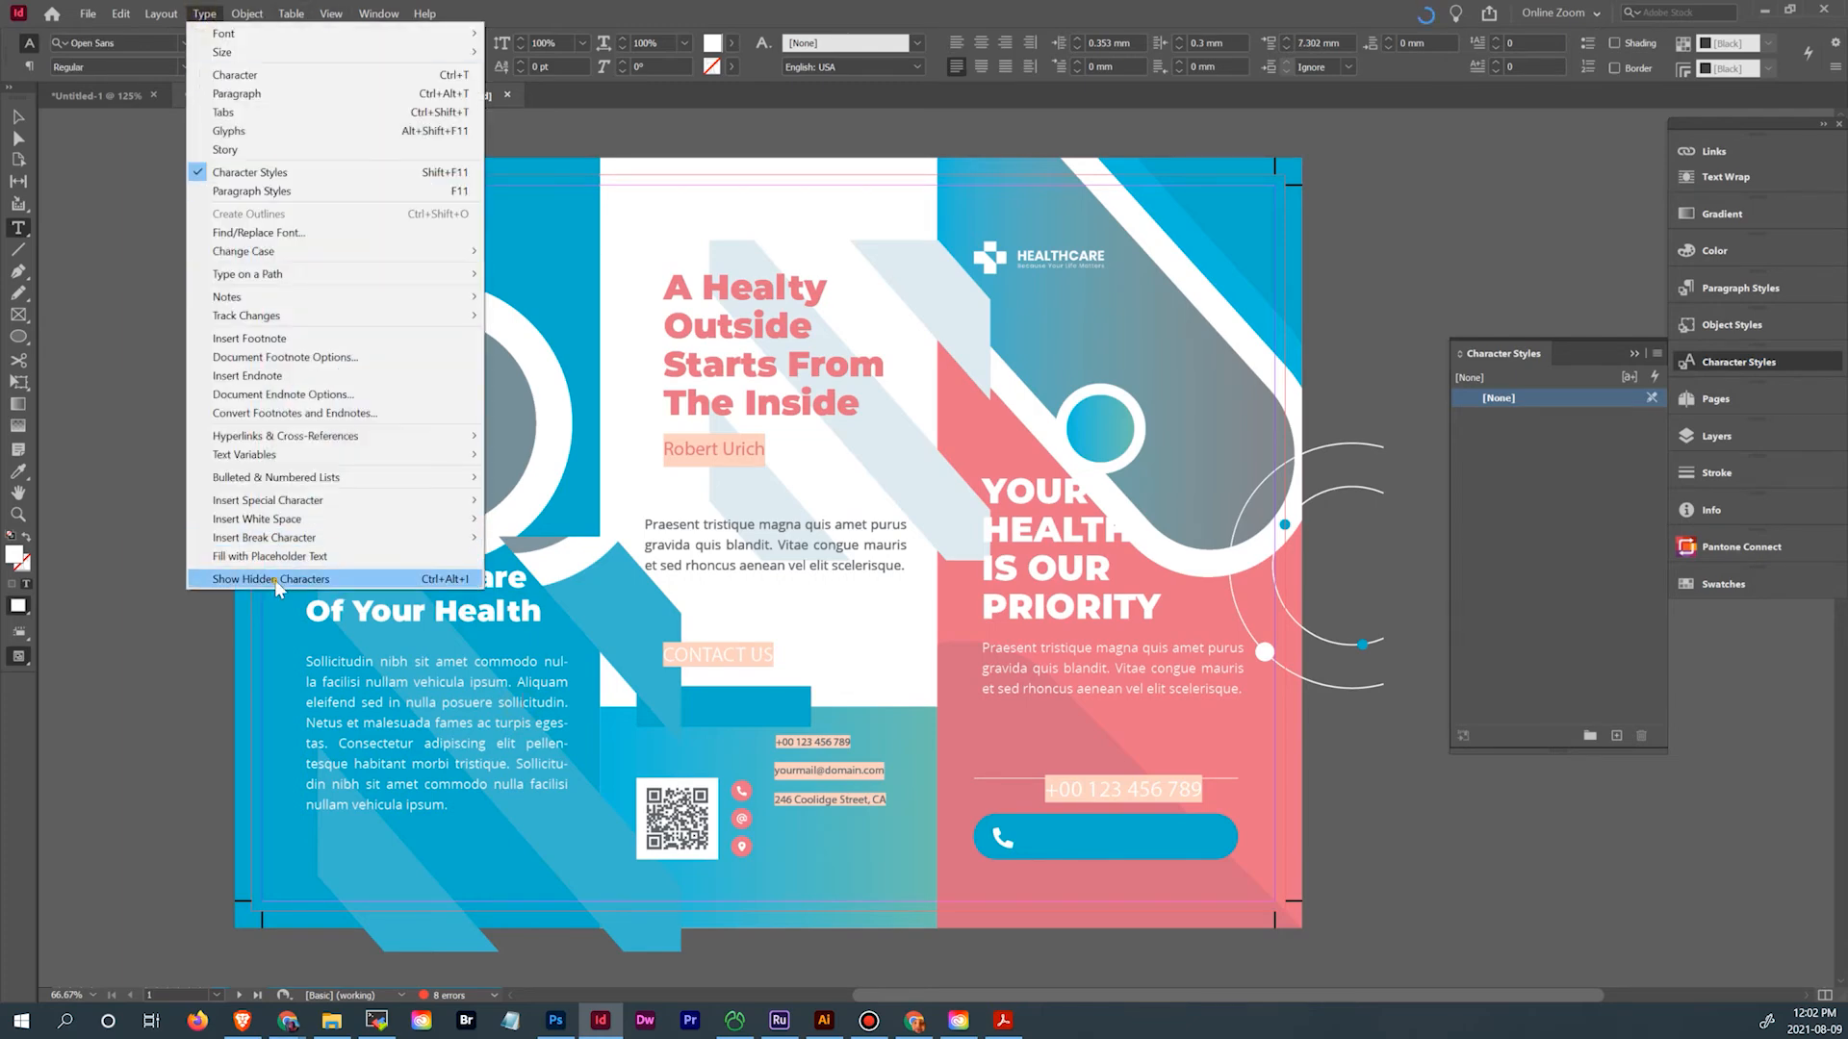
left_click(272, 579)
Examine how the headings are spaced from their body text on both pages of the reference brochure
left_click_drag(507, 613, 590, 618)
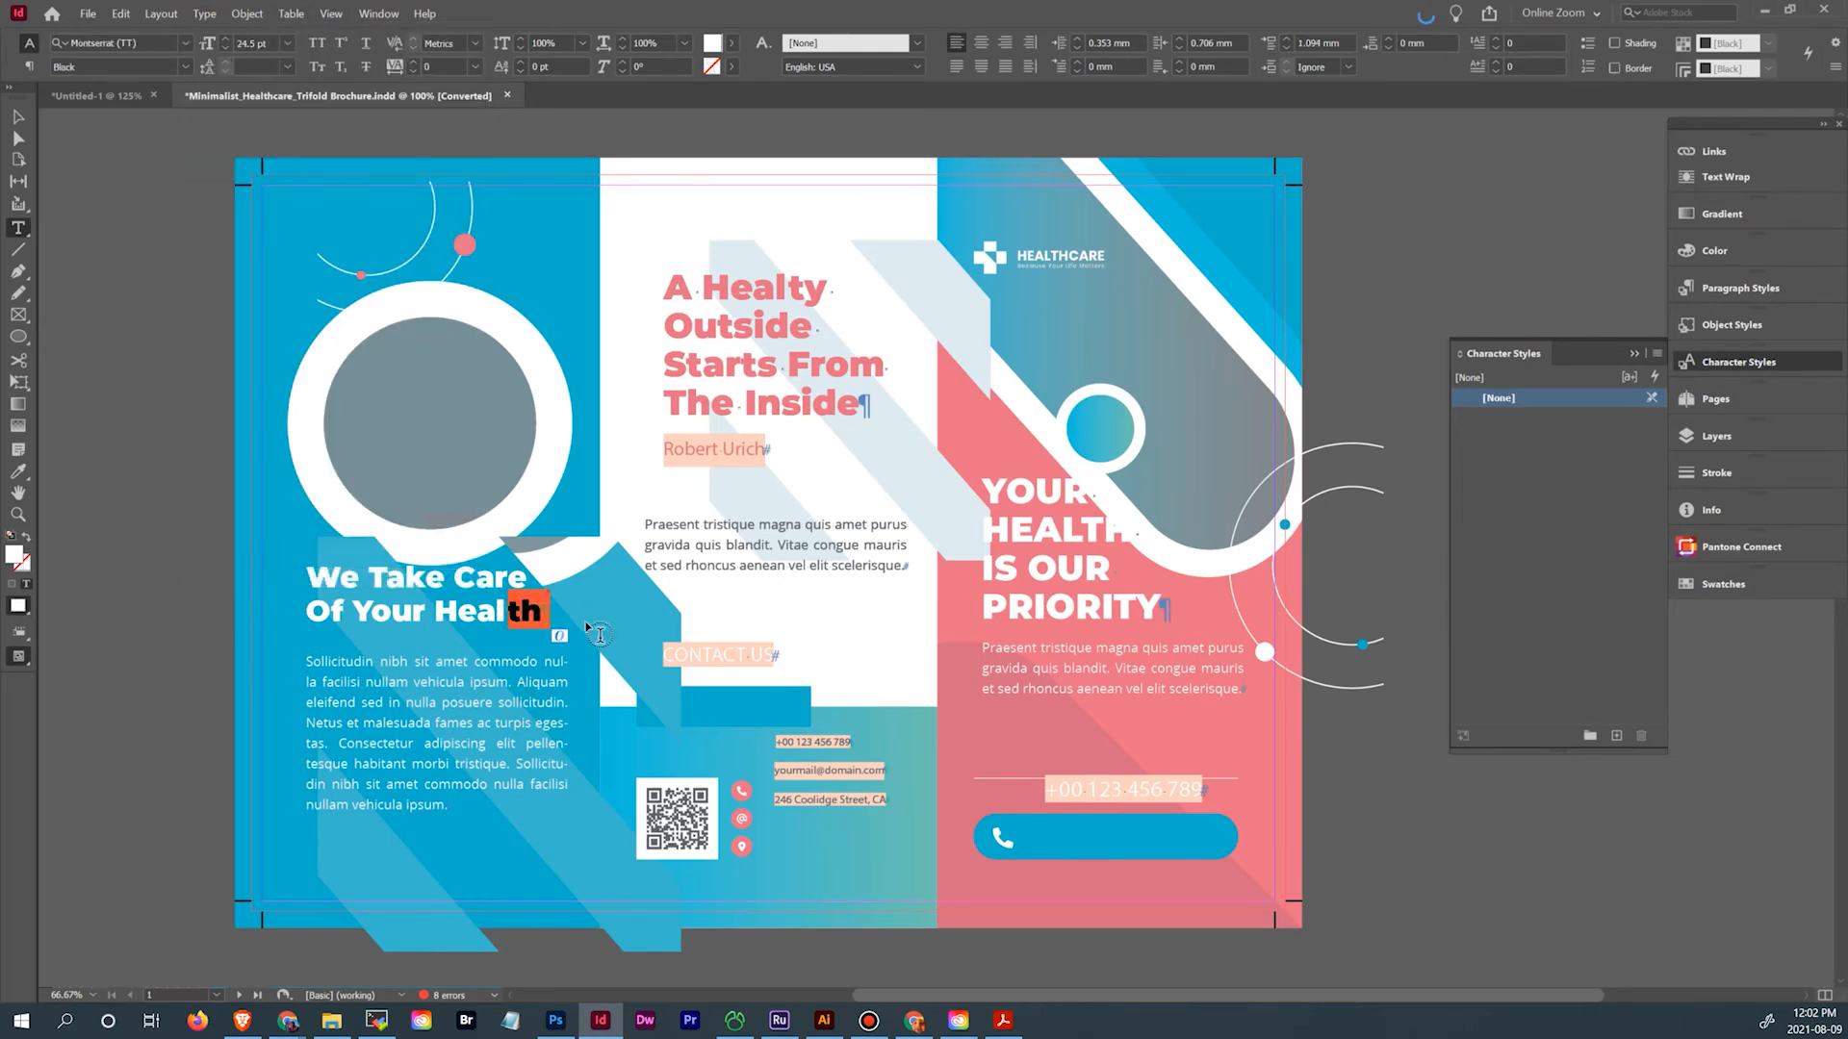
left_click_drag(436, 662, 447, 806)
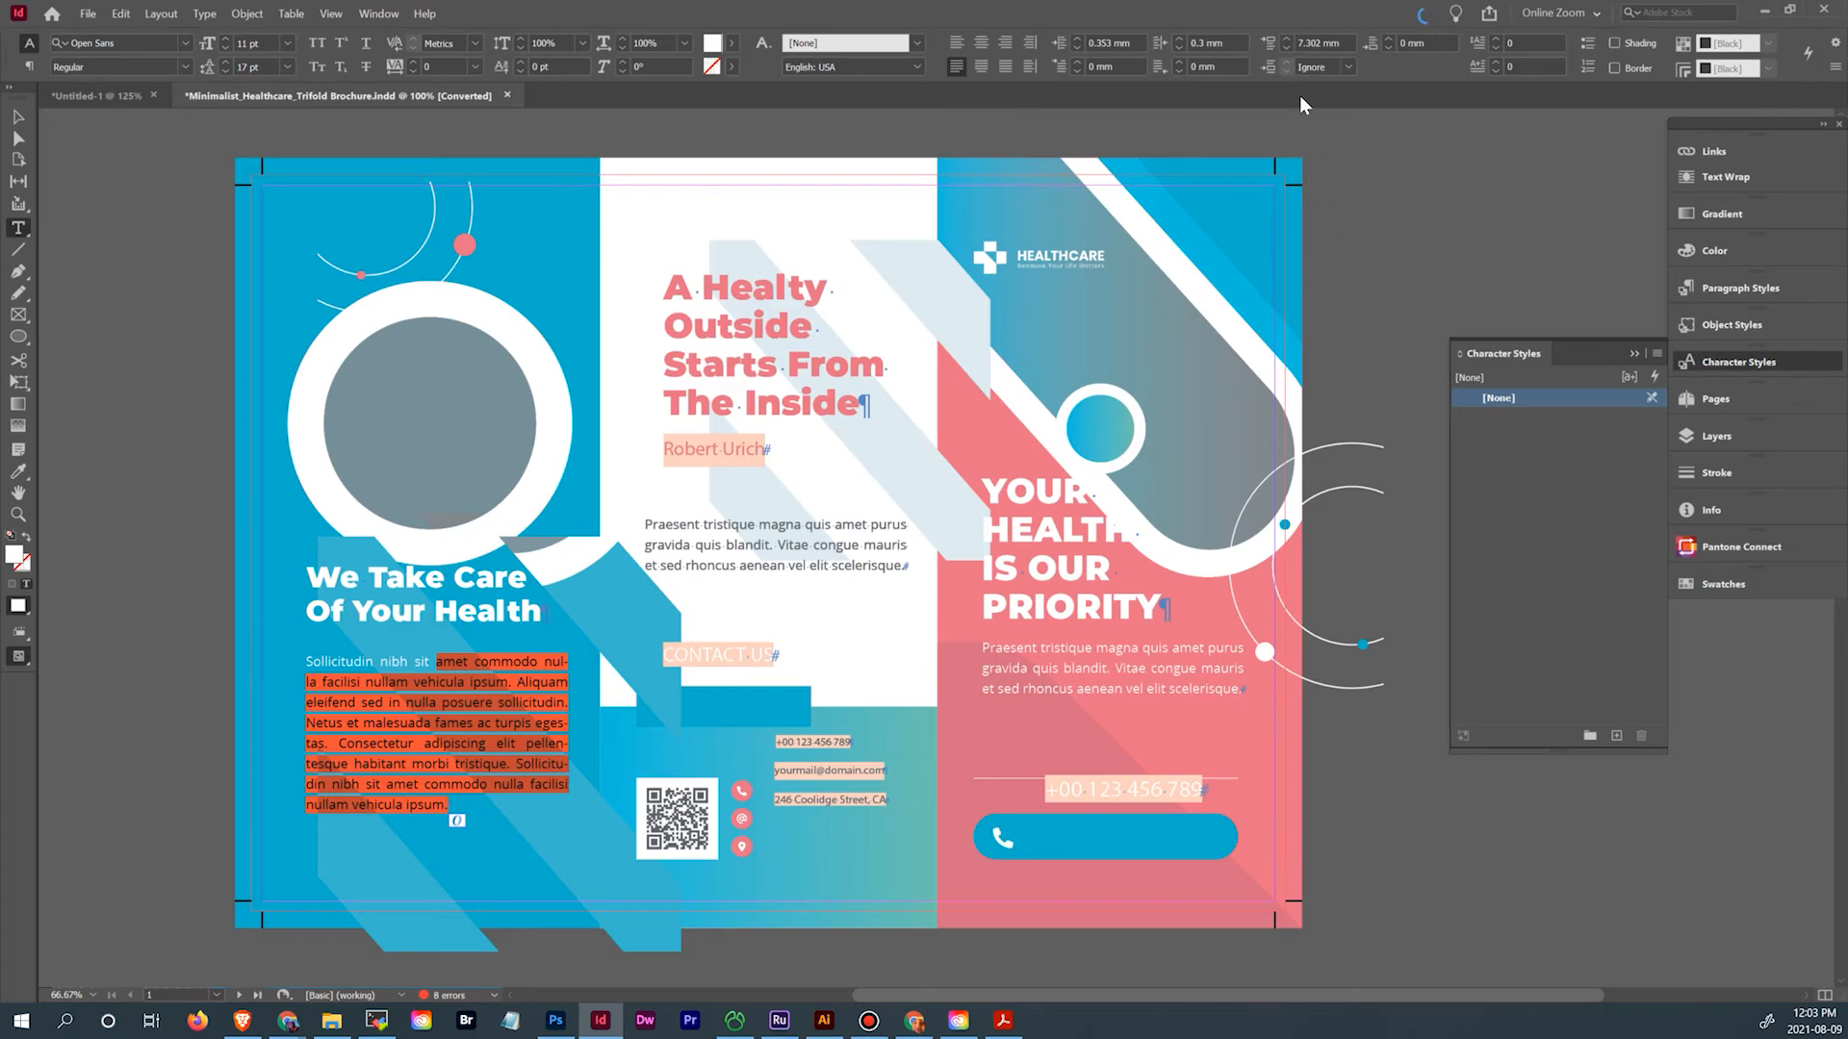
scroll(769, 583, "down", 9)
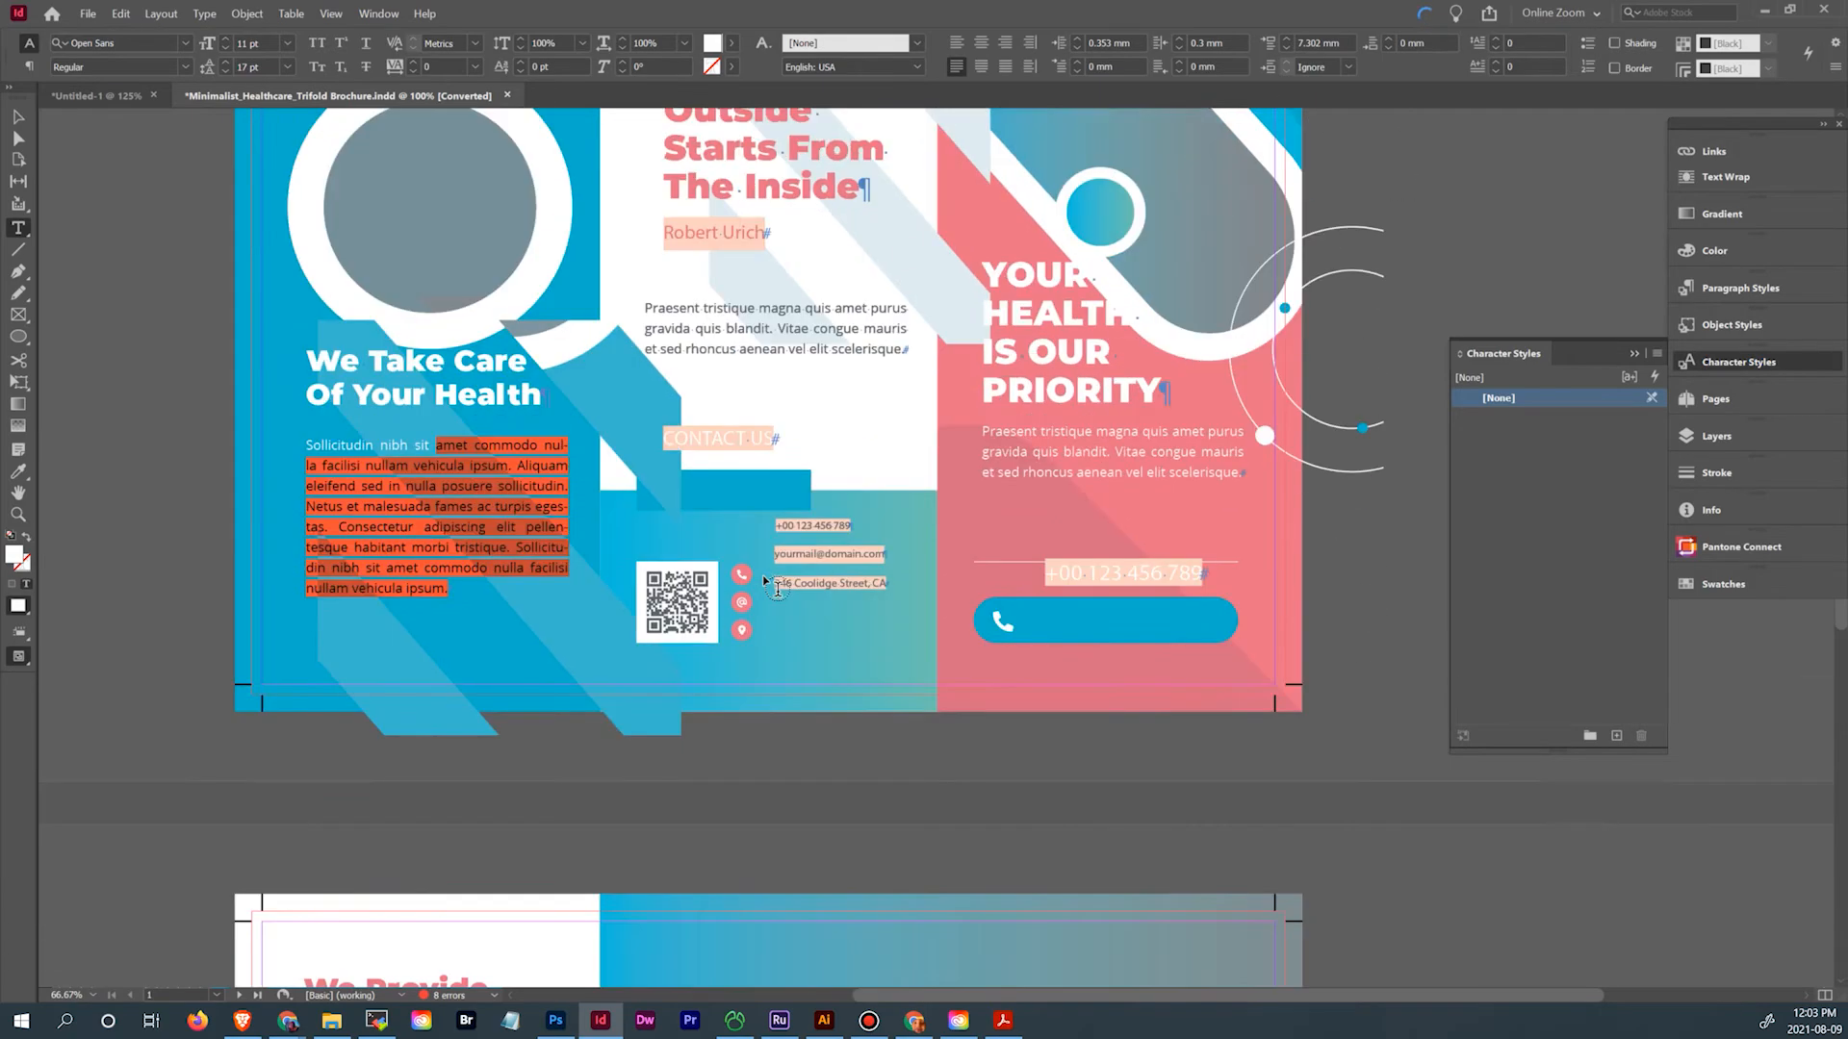
scroll(774, 586, "up", 5)
scroll(774, 586, "up", 5)
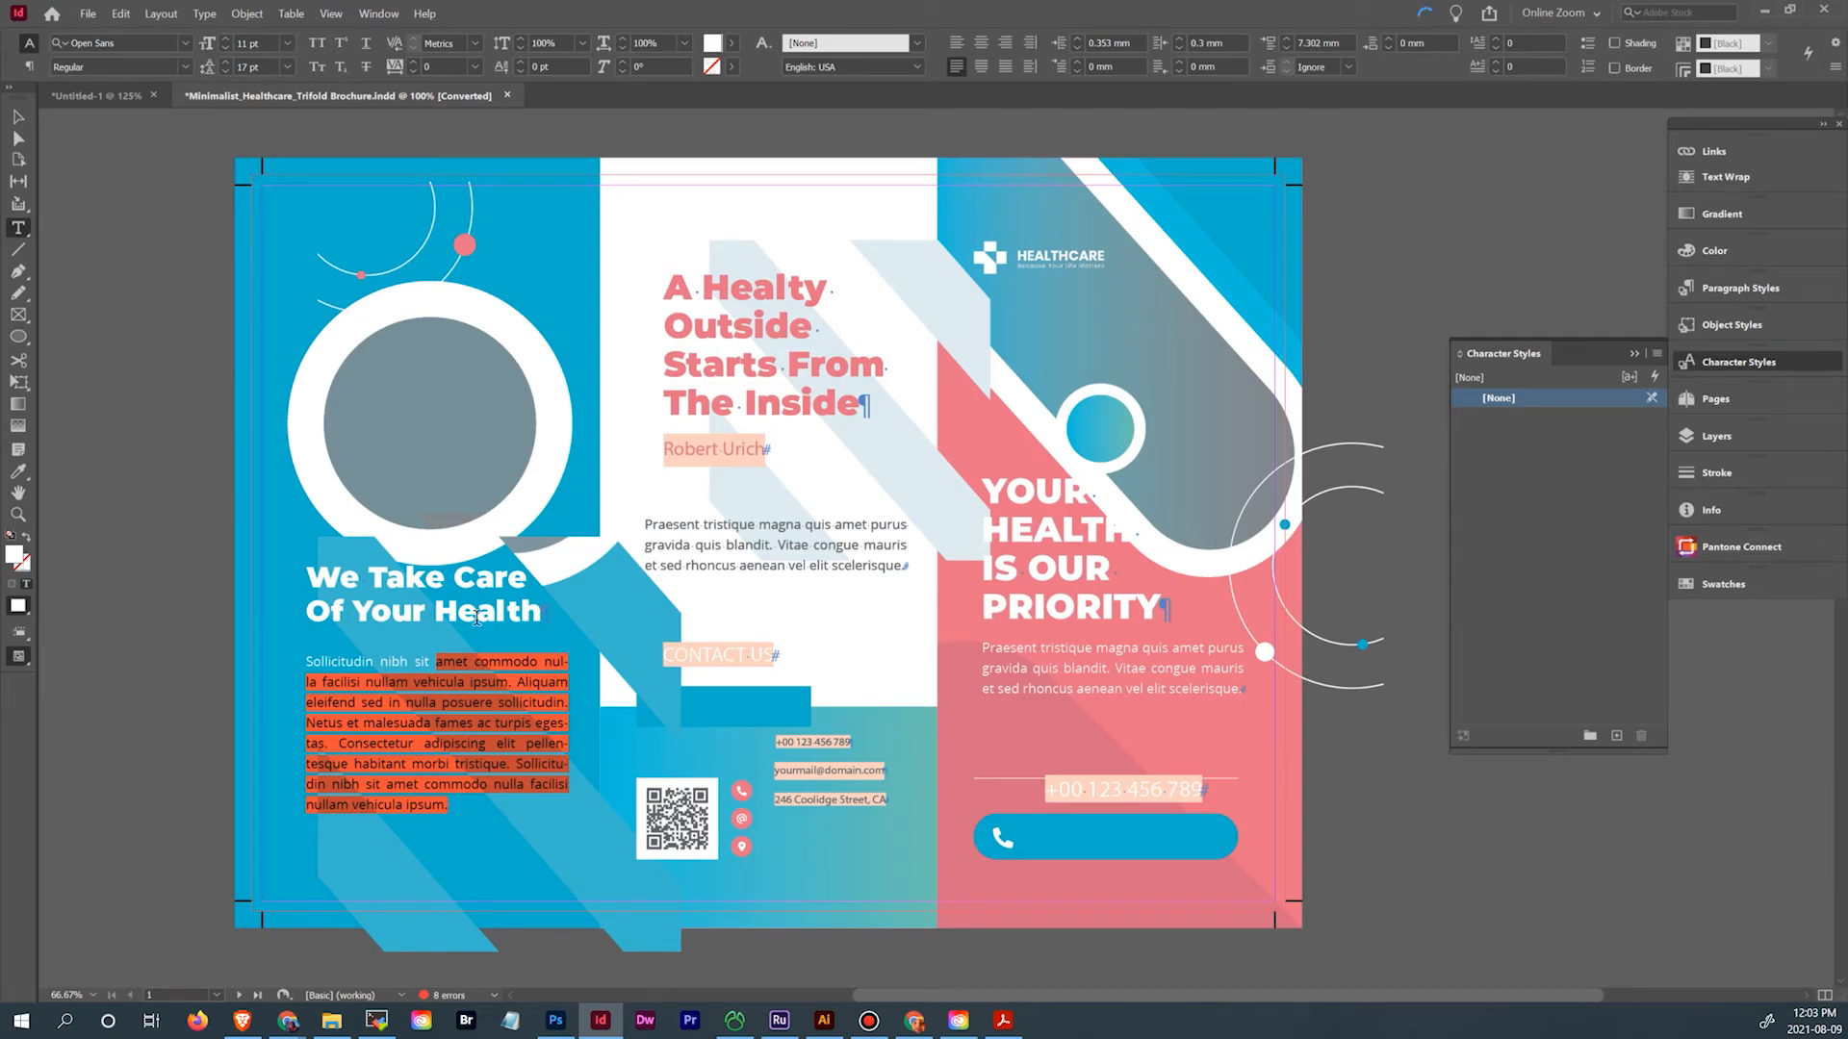
scroll(428, 816, "down", 10)
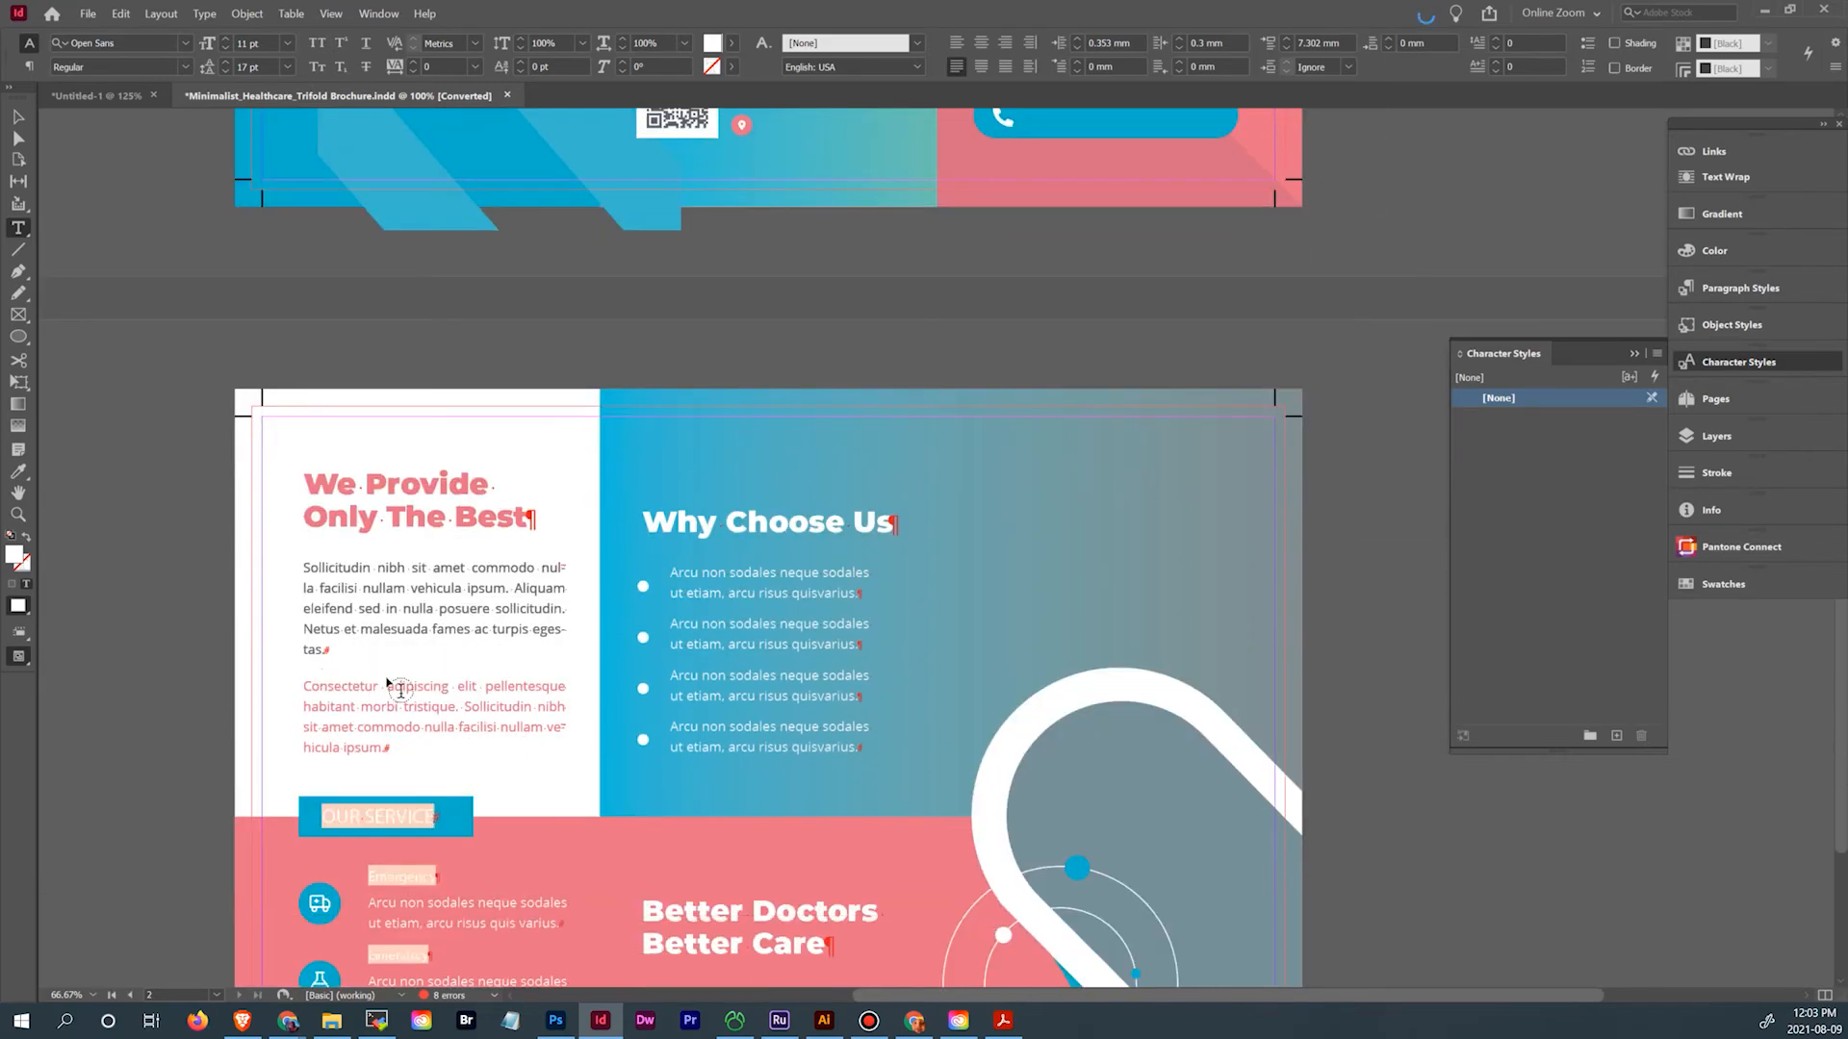
scroll(544, 693, "up", 10)
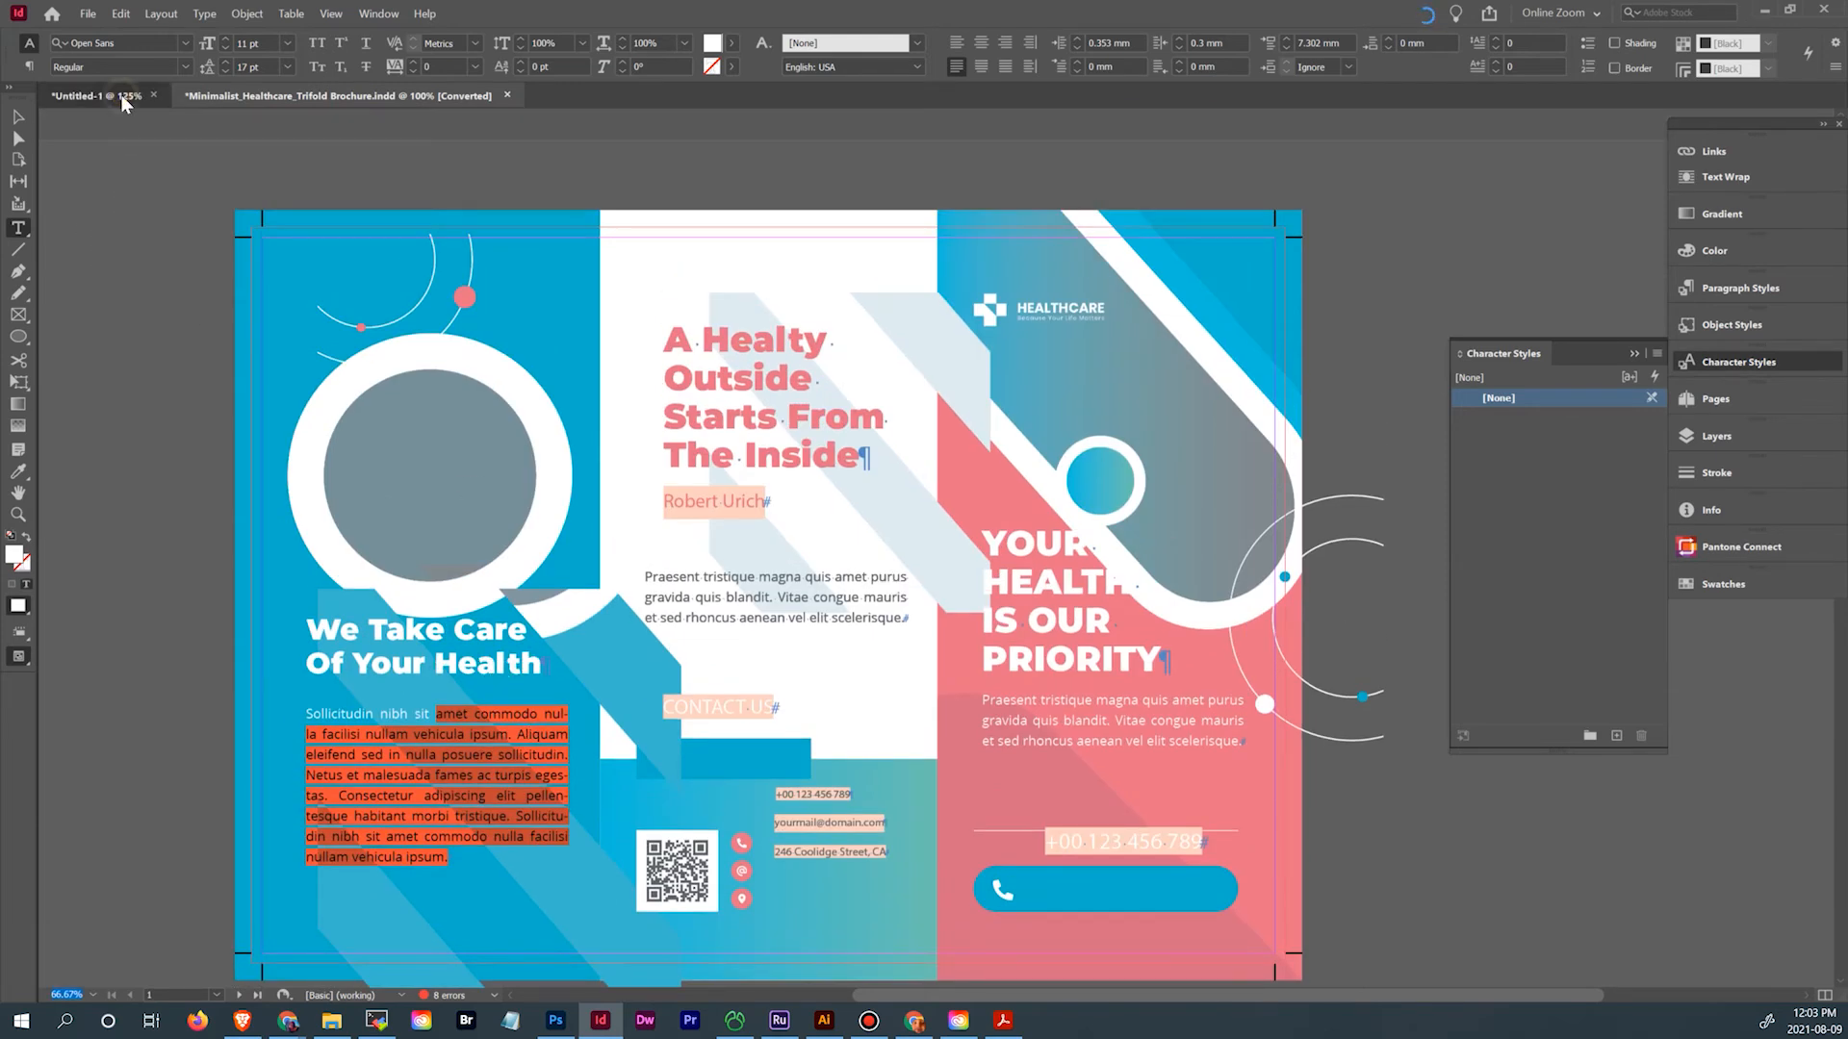
In the Untitled-1 document, edit the H1 paragraph style to have a Space After of 0.3 in
left_click(95, 95)
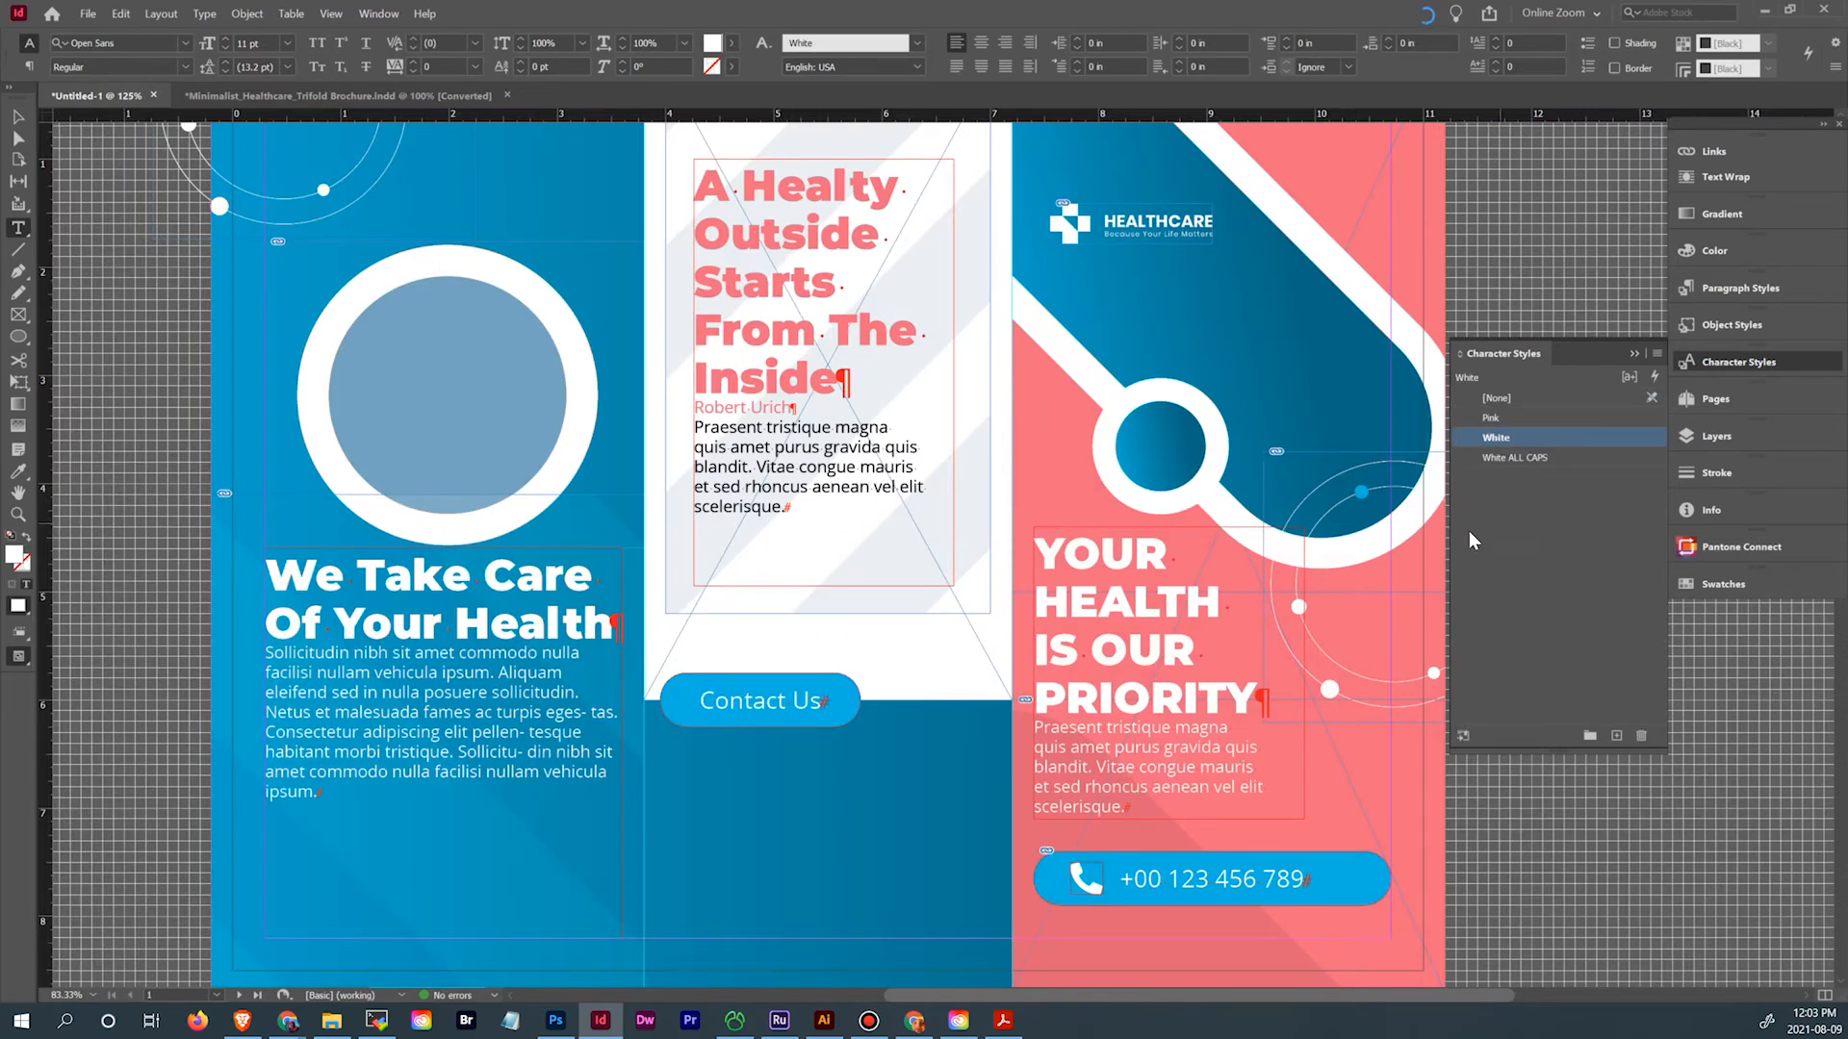
left_click_drag(1130, 608, 1226, 702)
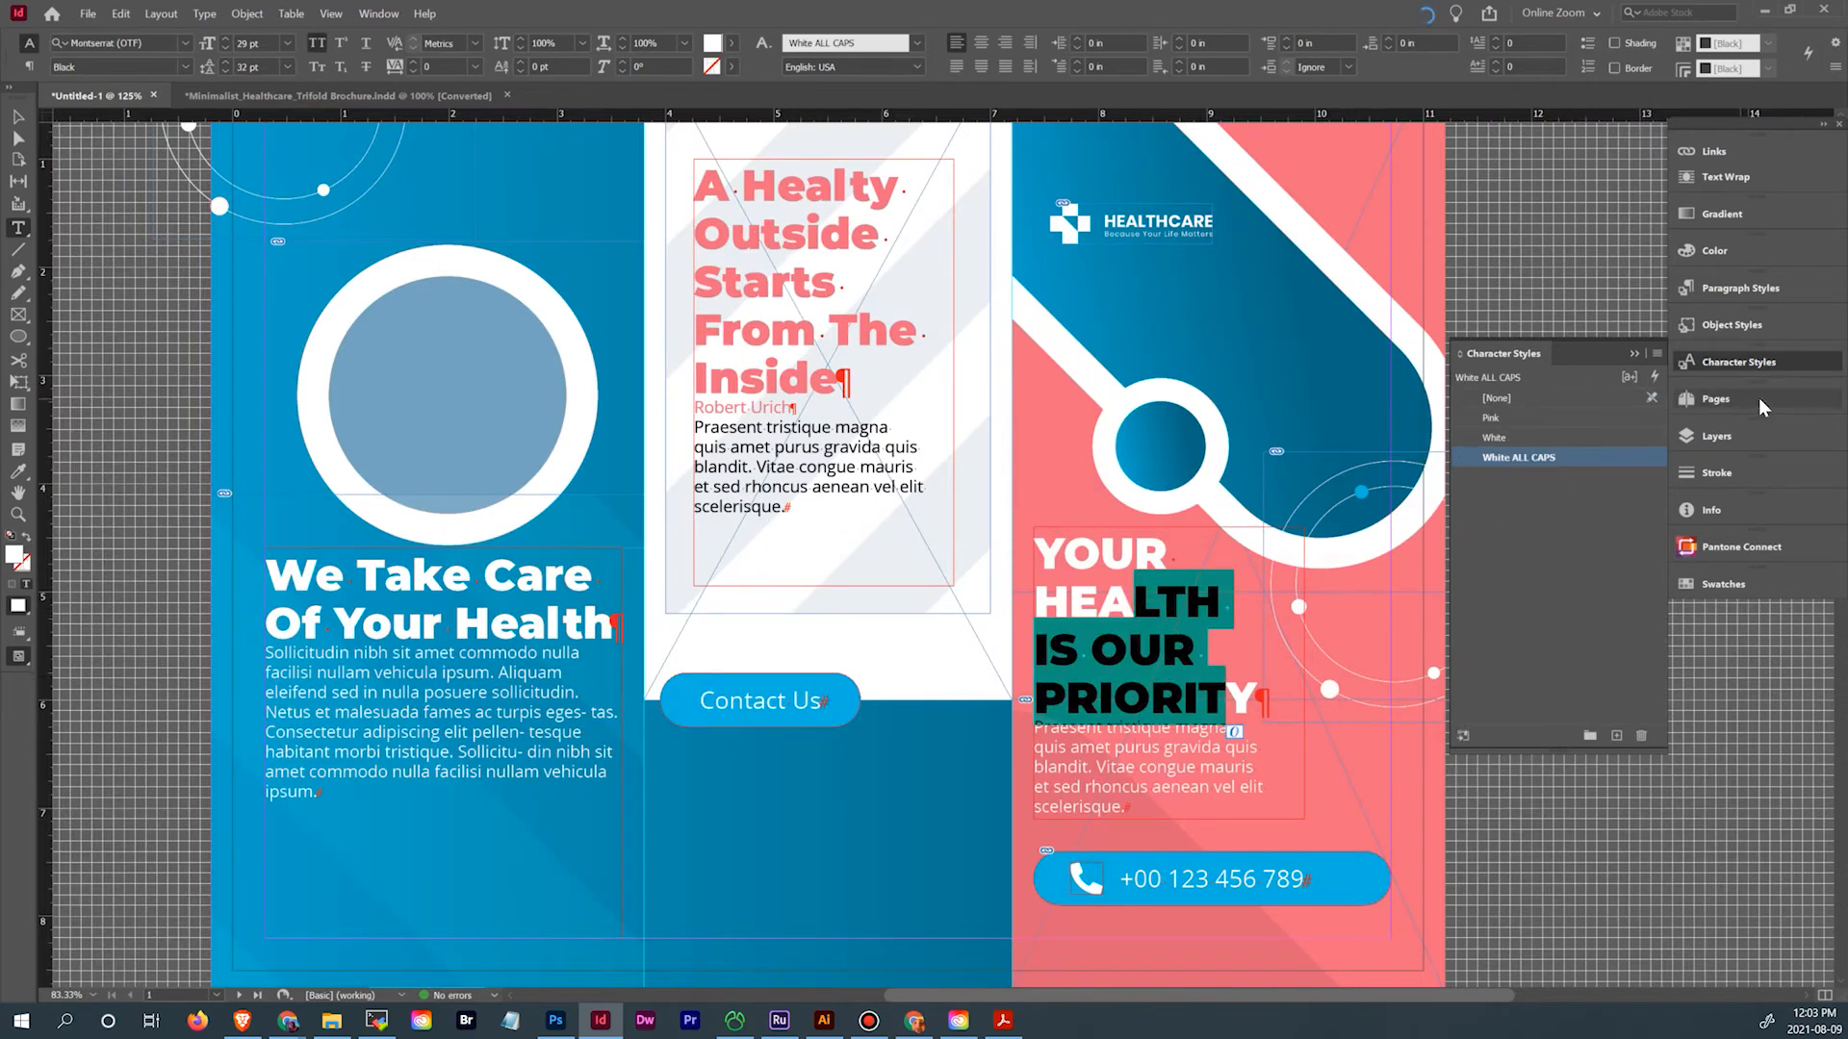
left_click(1748, 294)
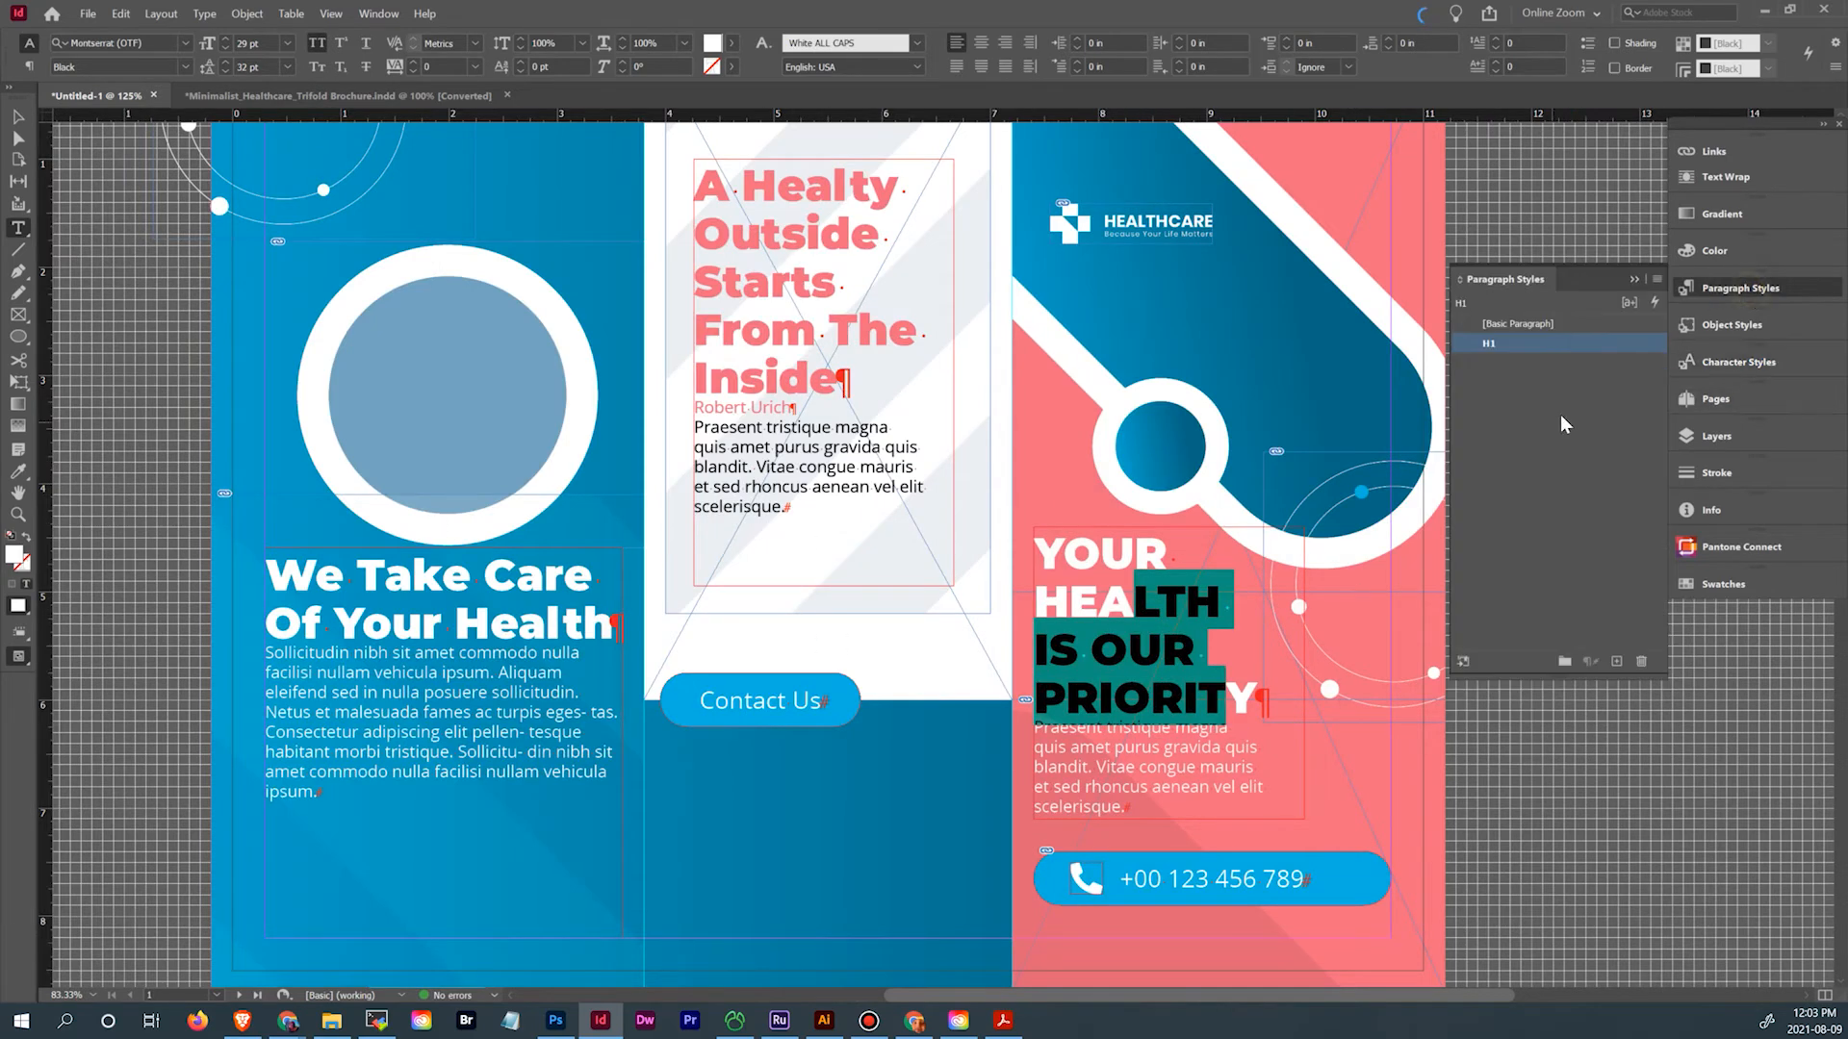
double_click(1568, 342)
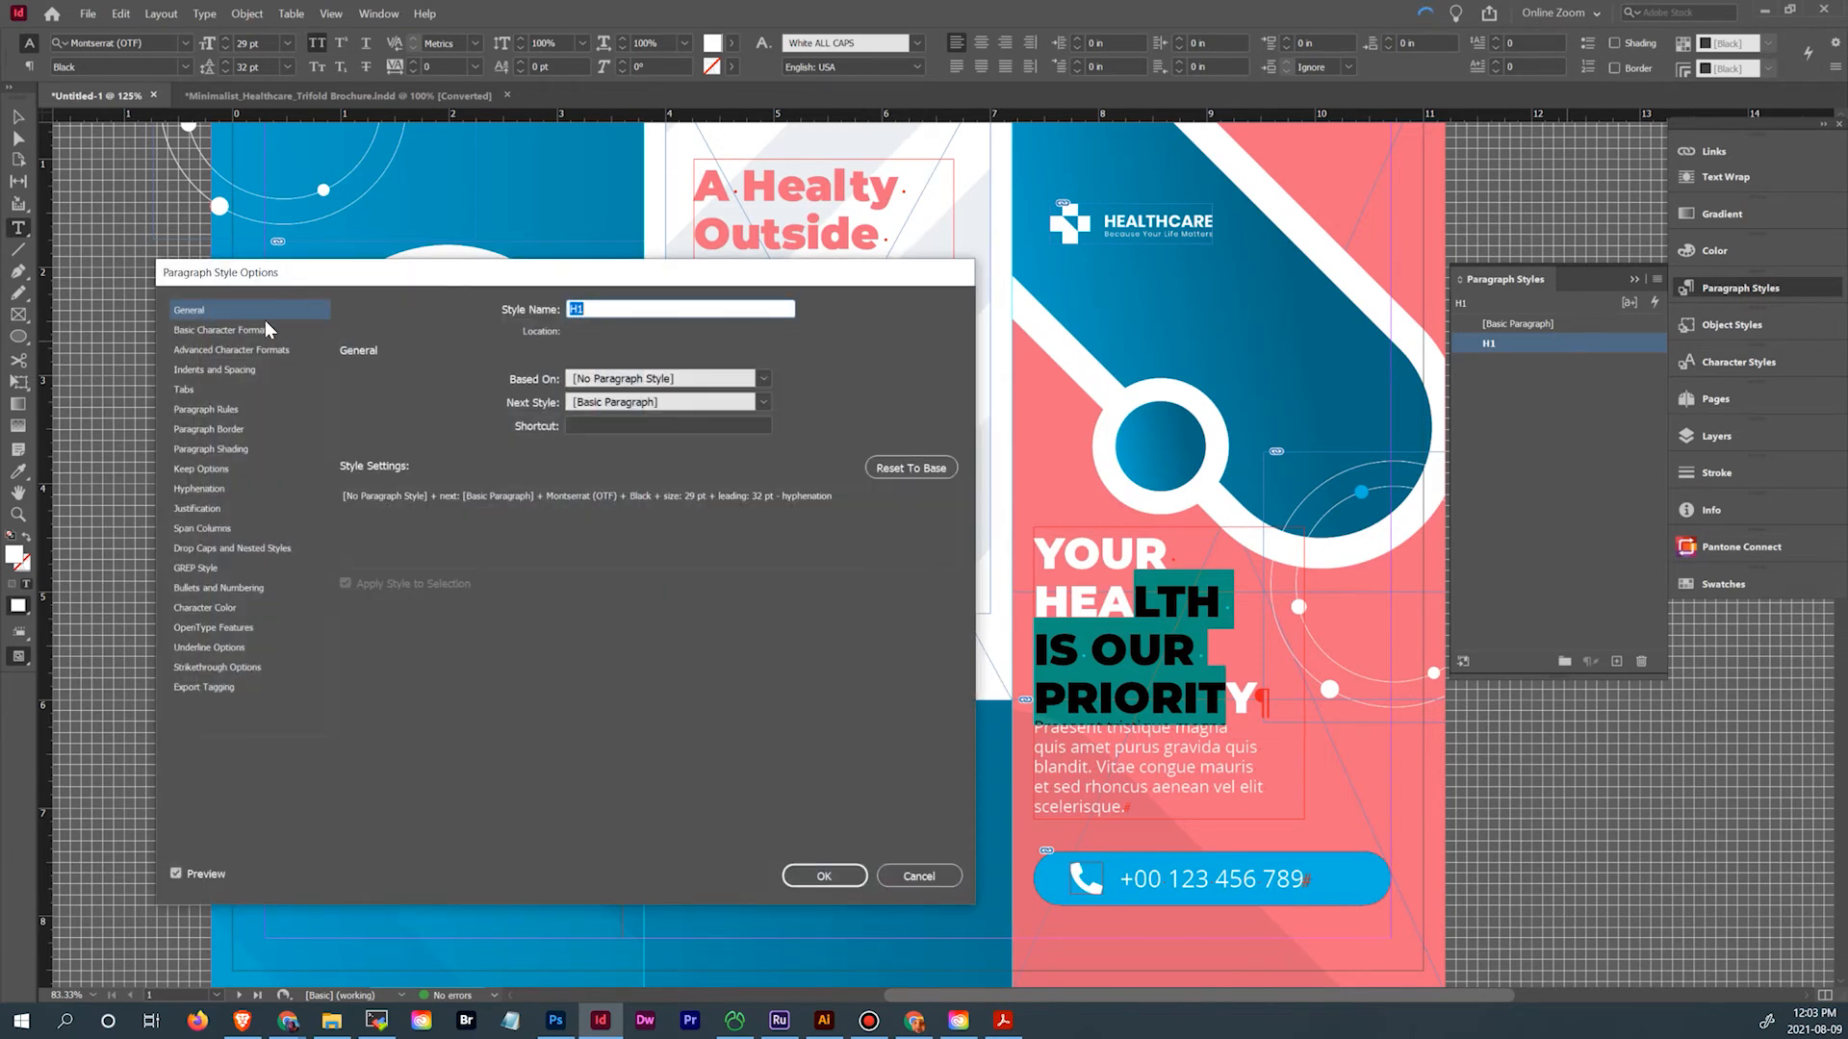
left_click(222, 370)
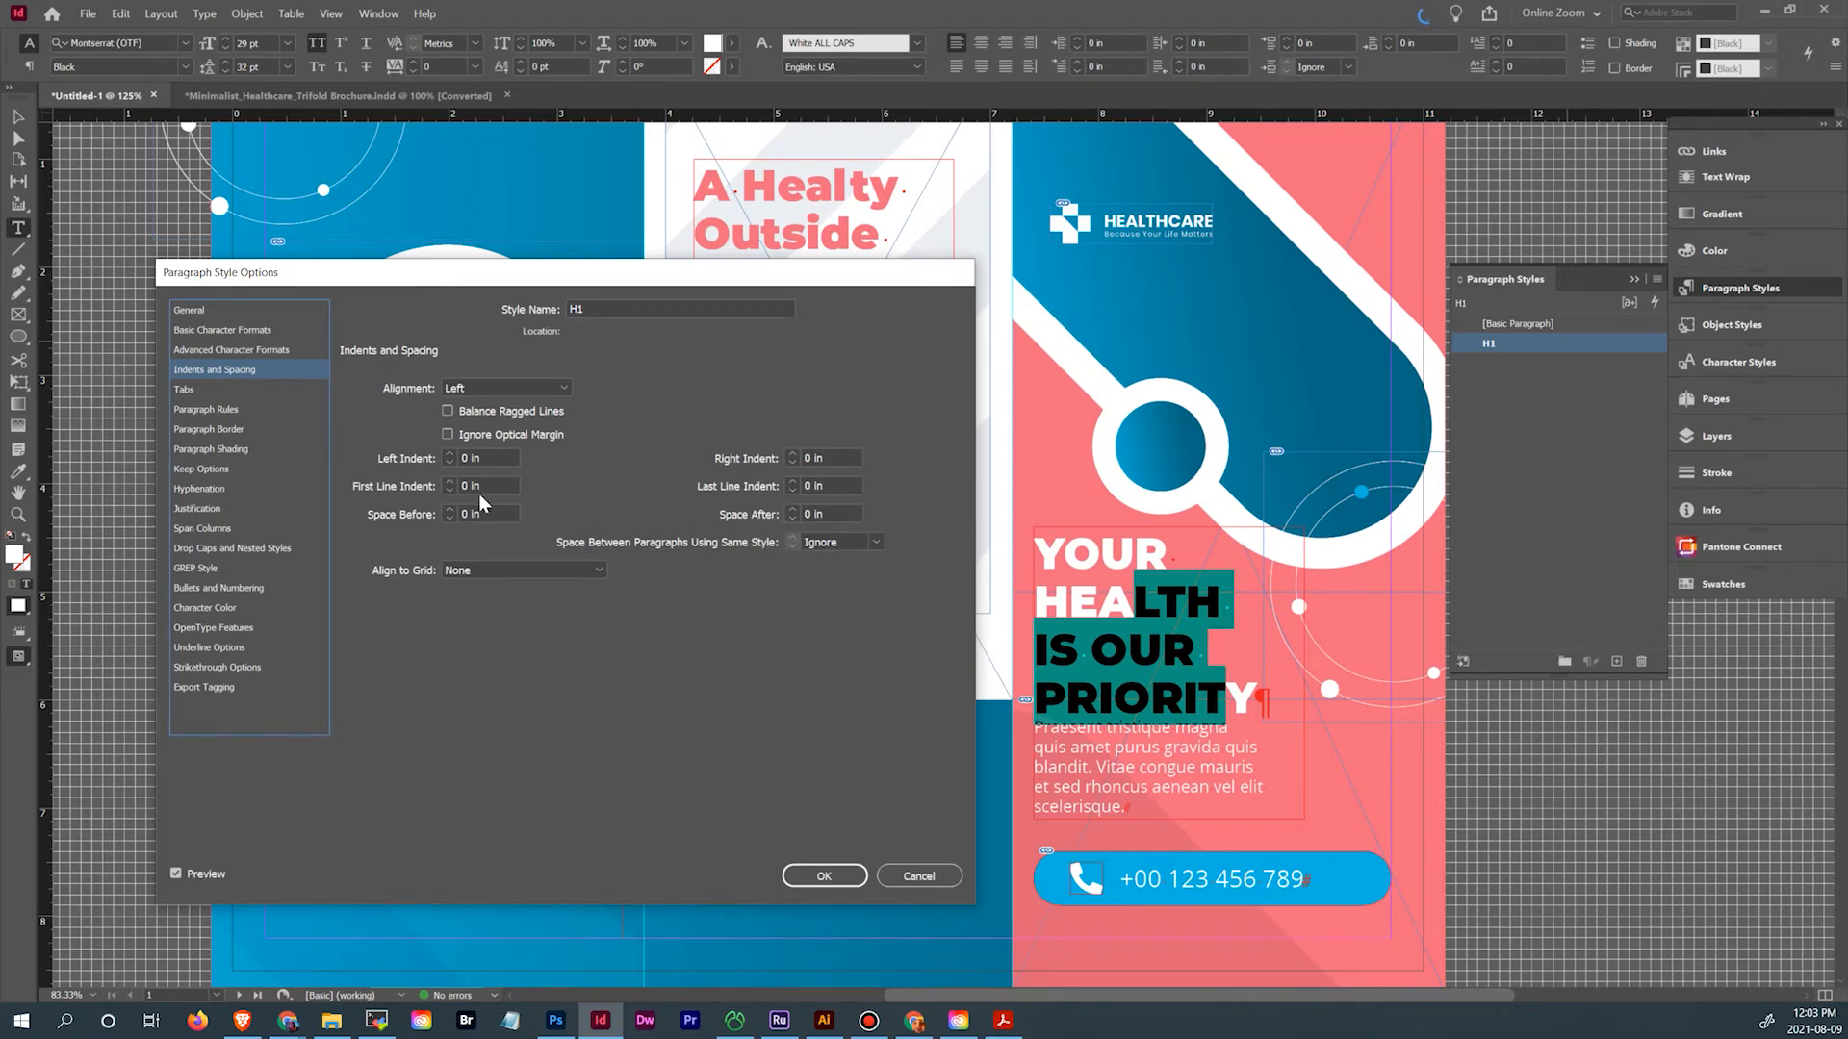
triple_click(828, 514)
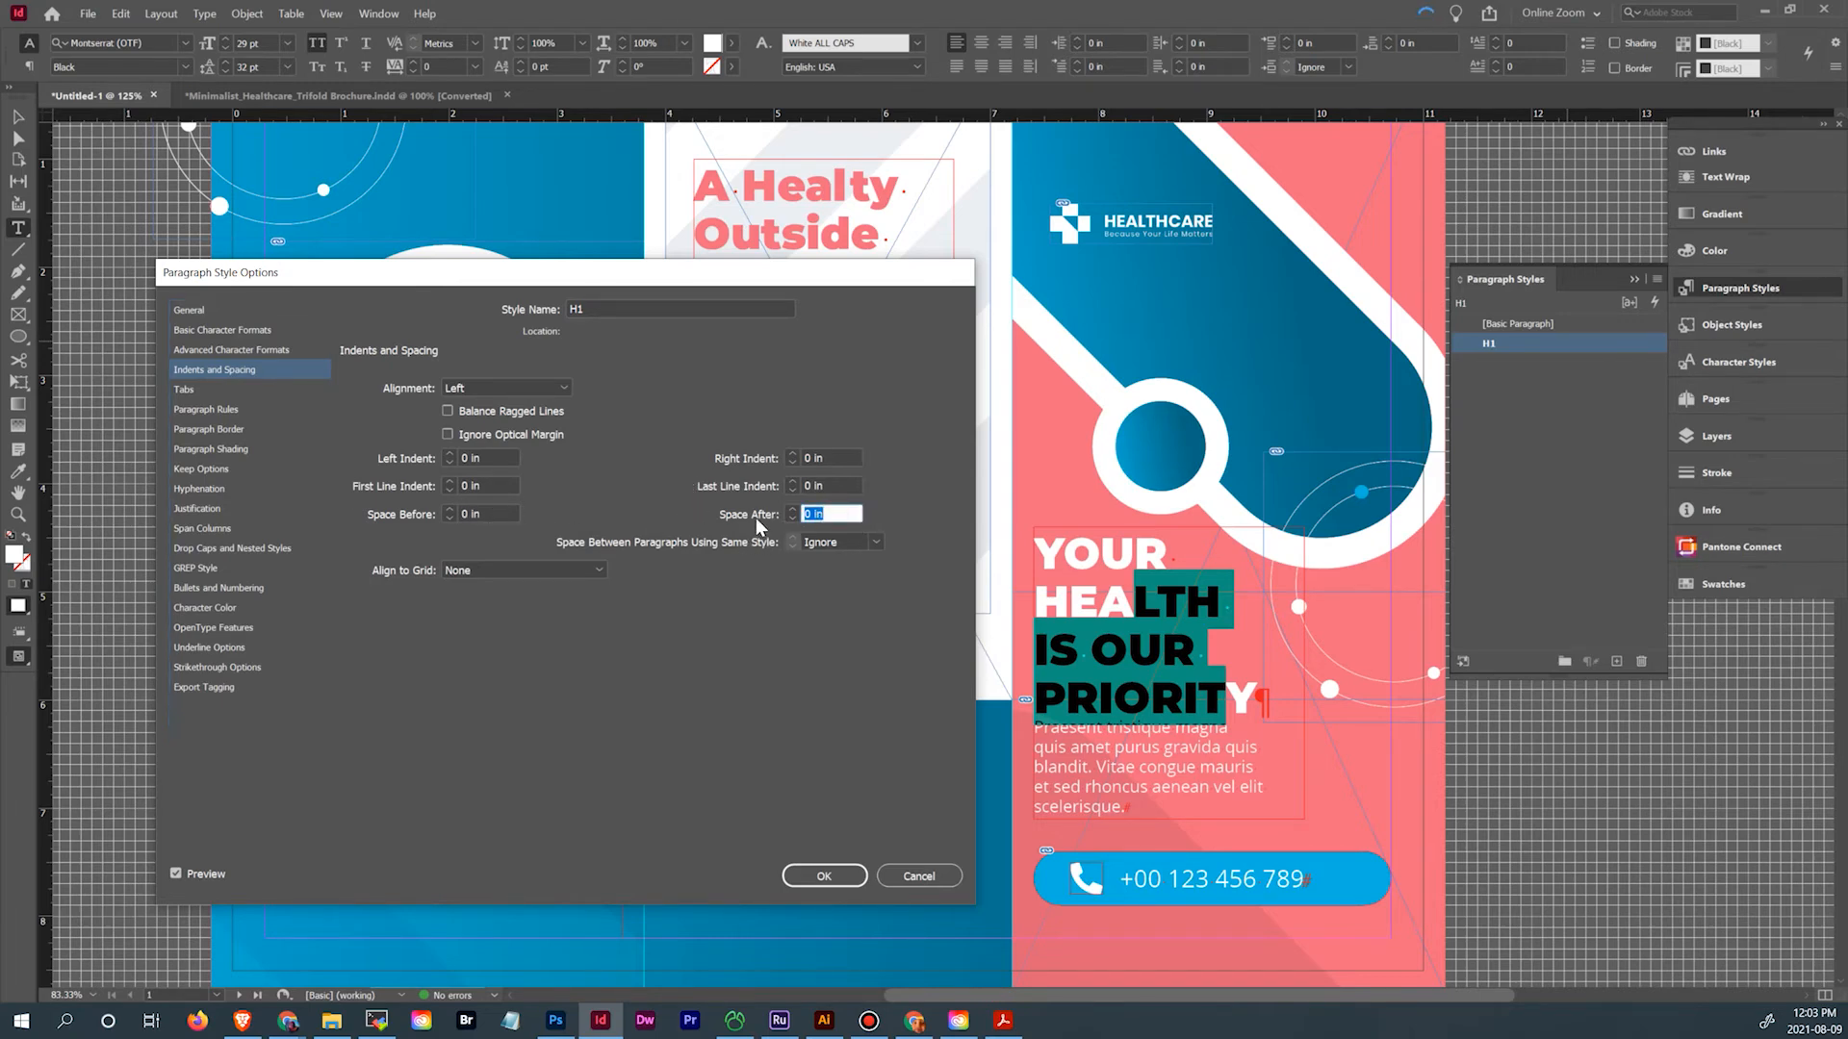
type(".3")
left_click(845, 485)
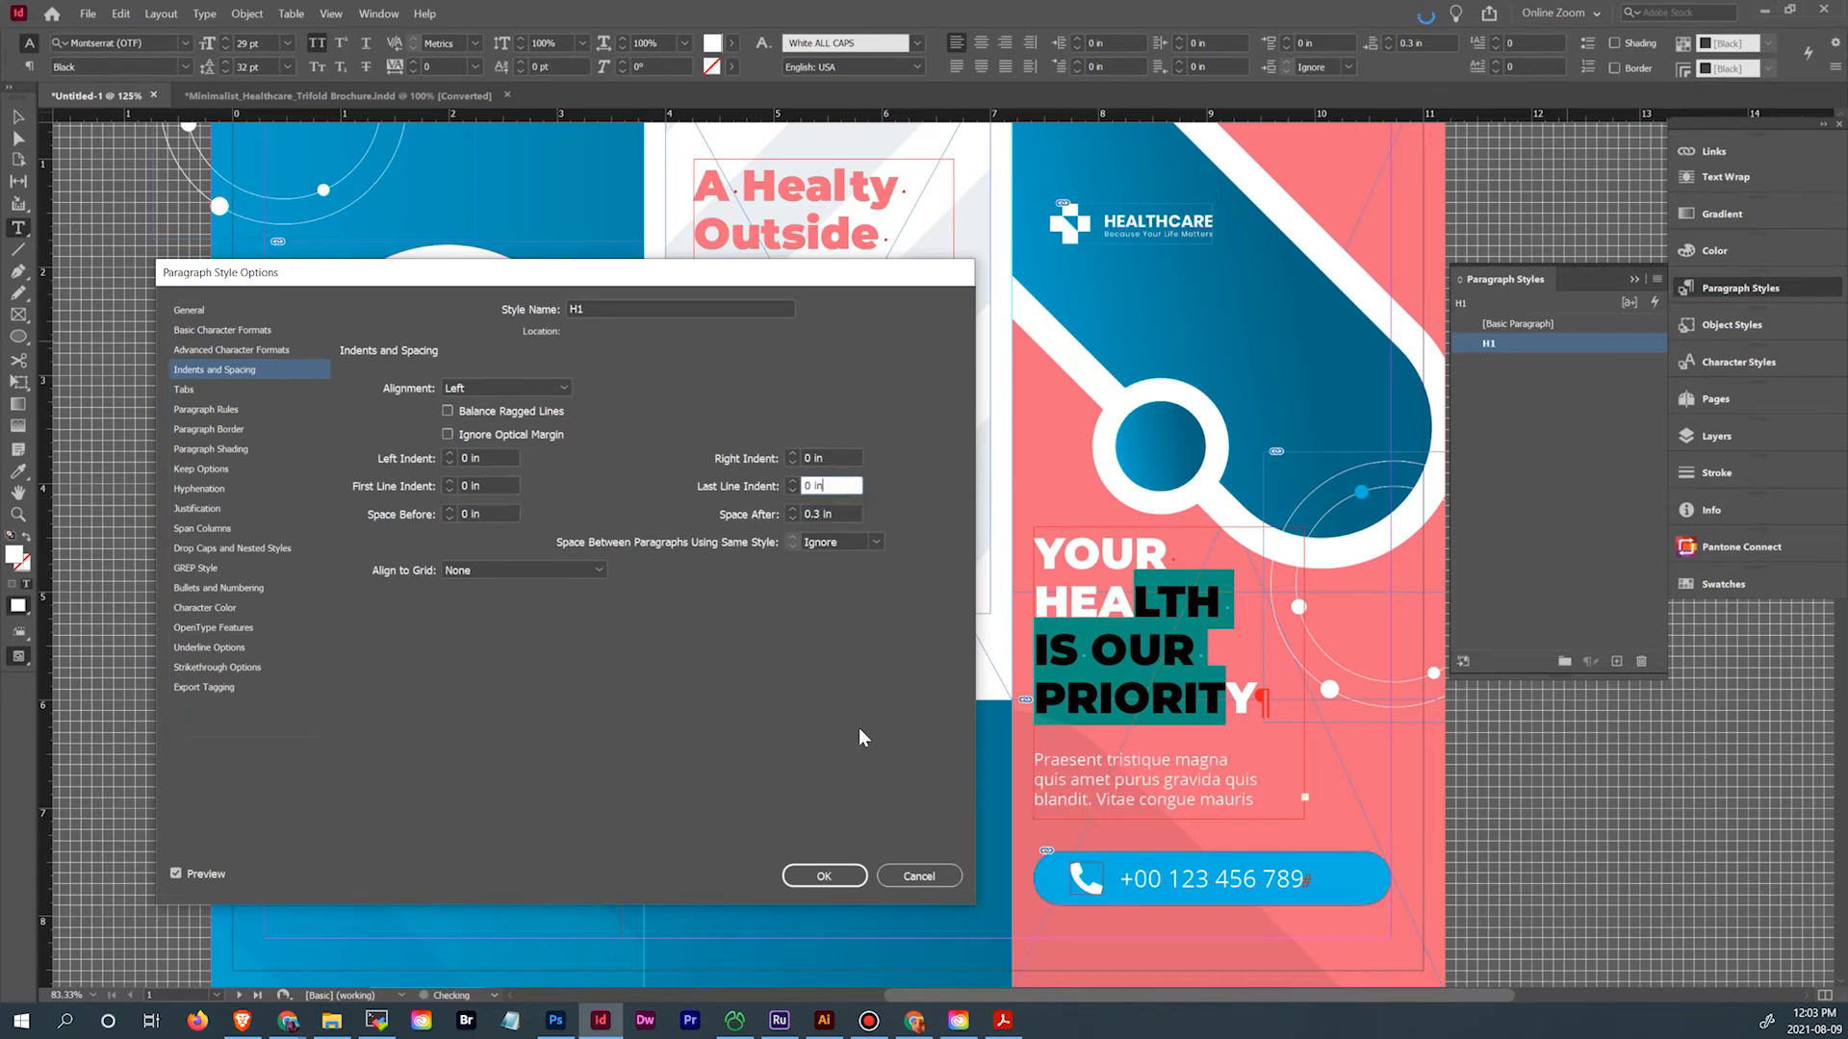
left_click(824, 876)
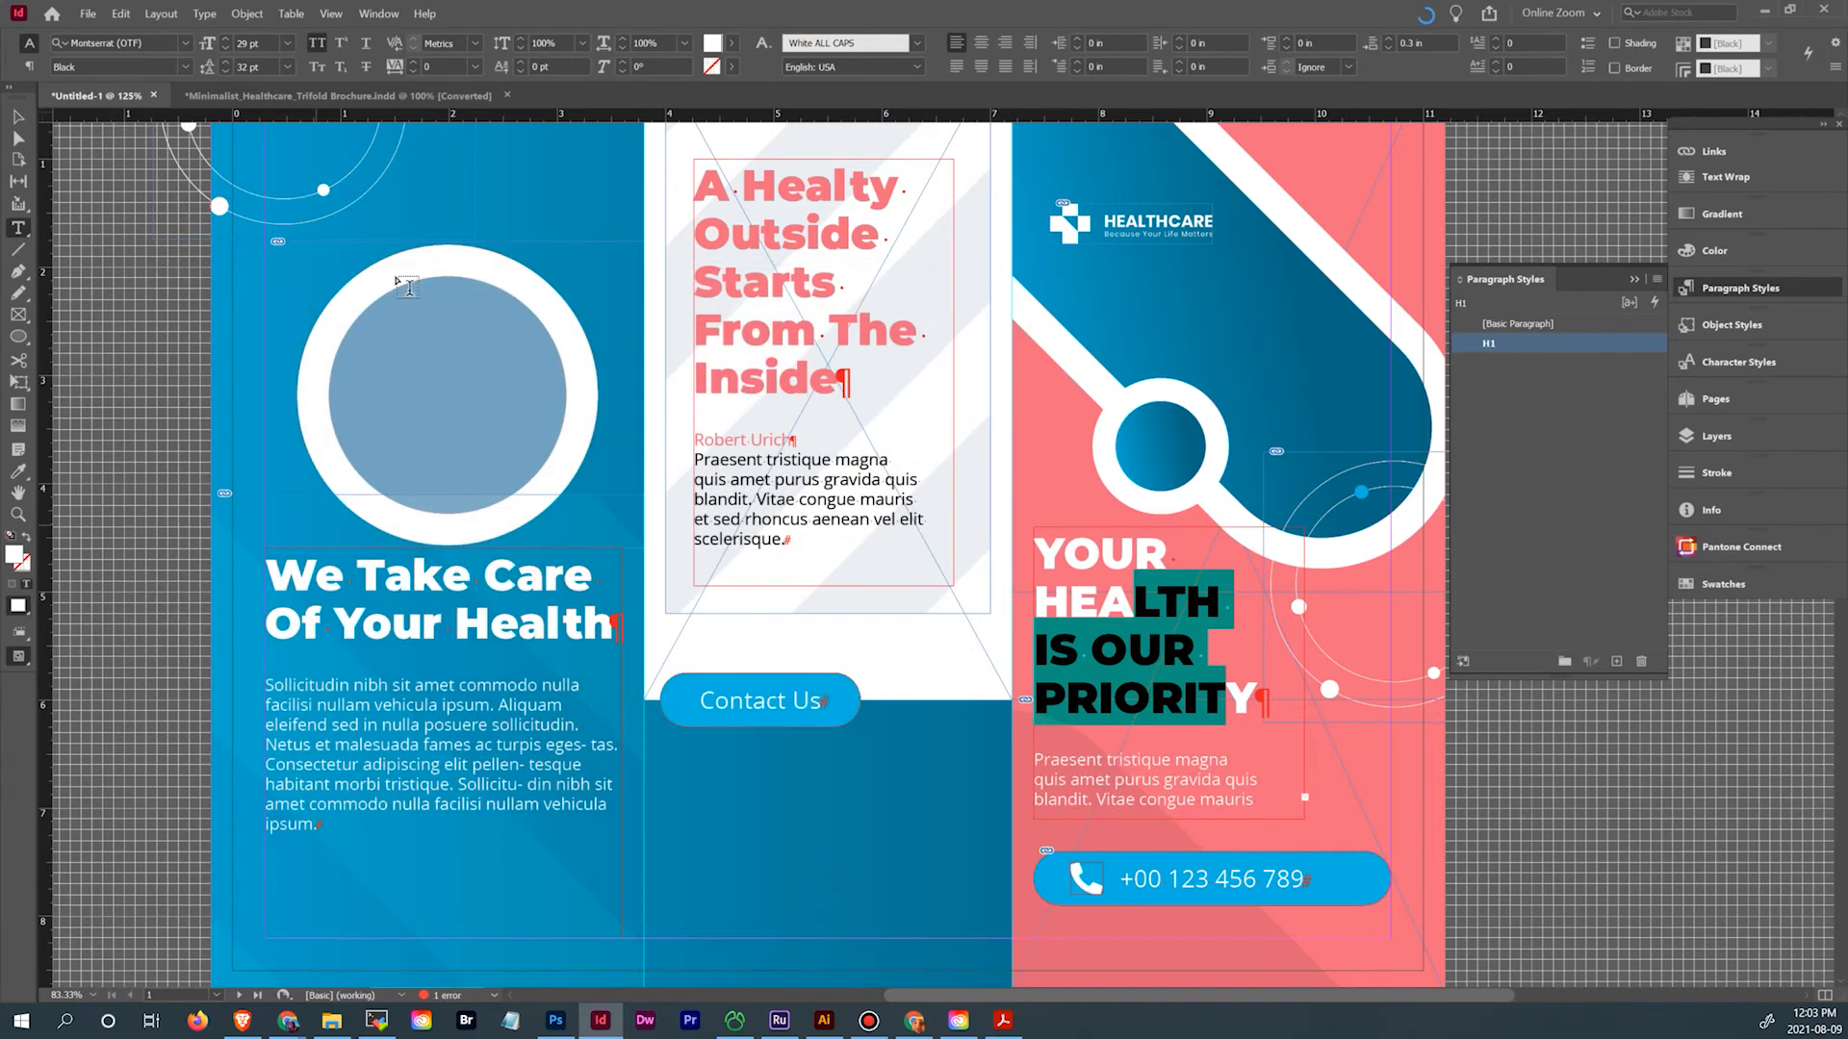
left_click(19, 118)
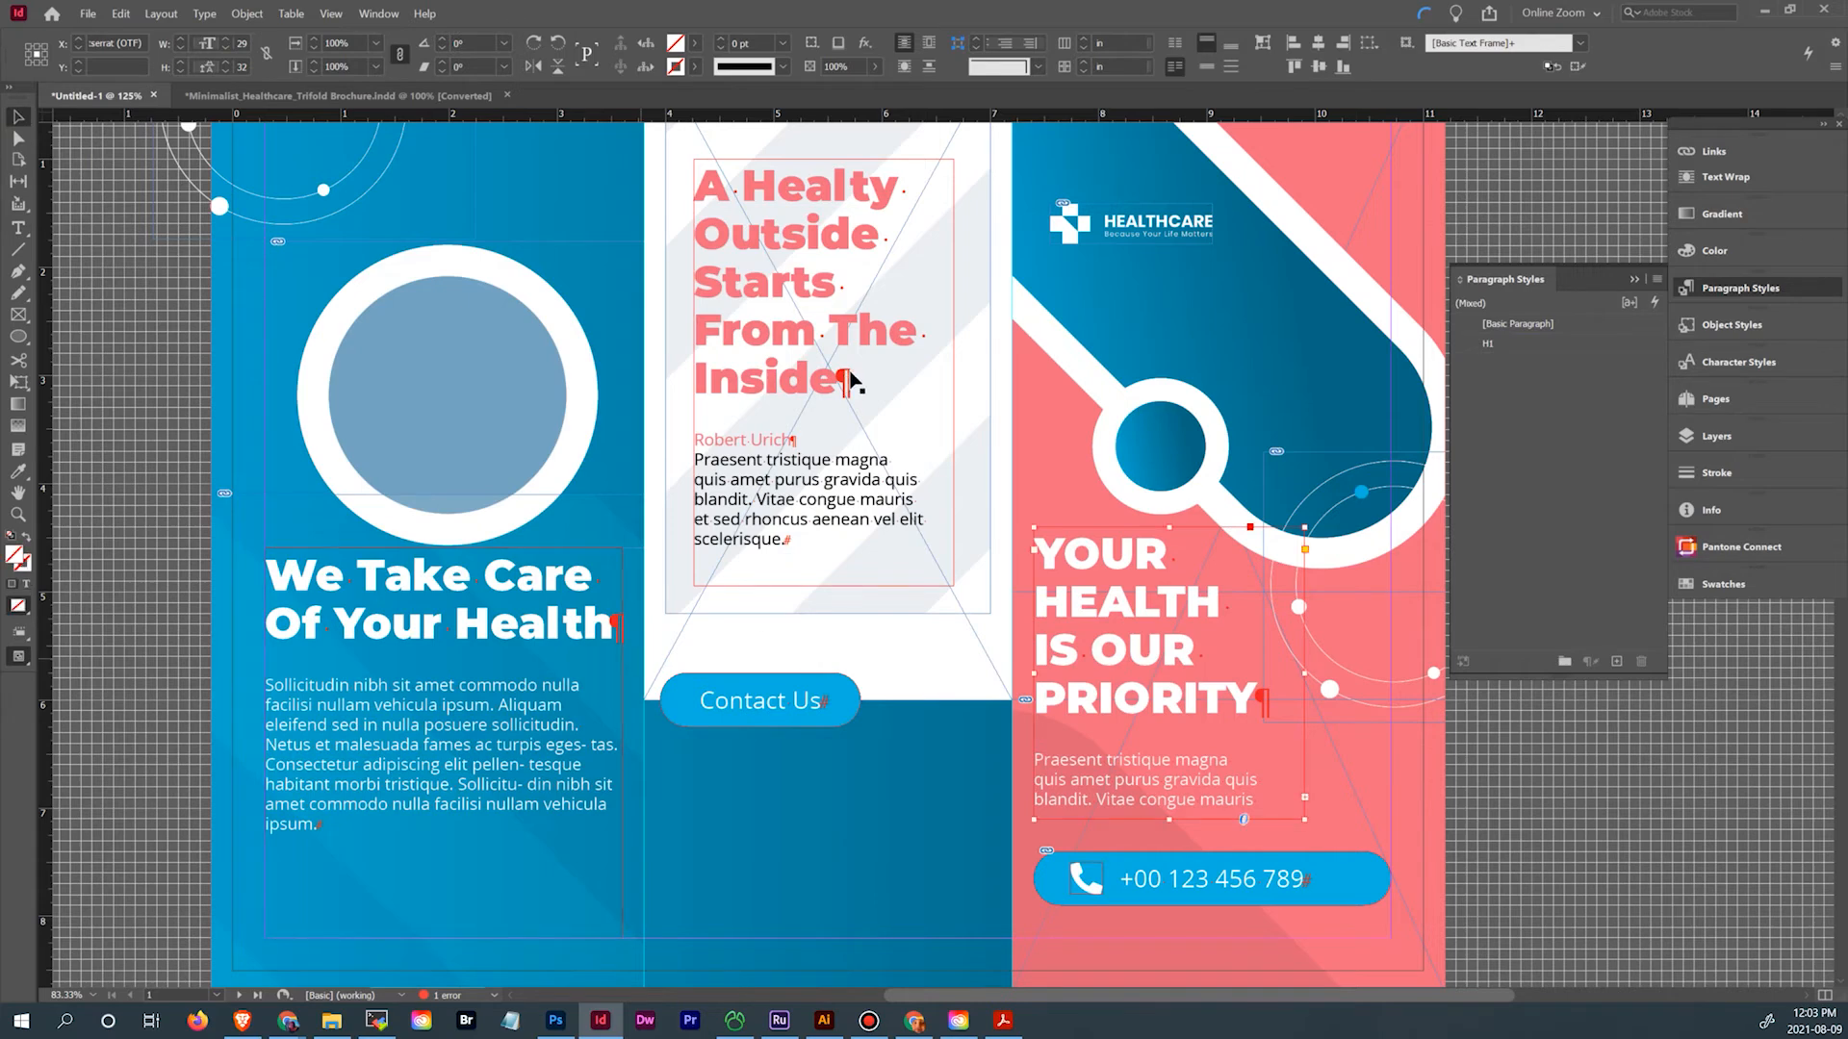
double_click(832, 387)
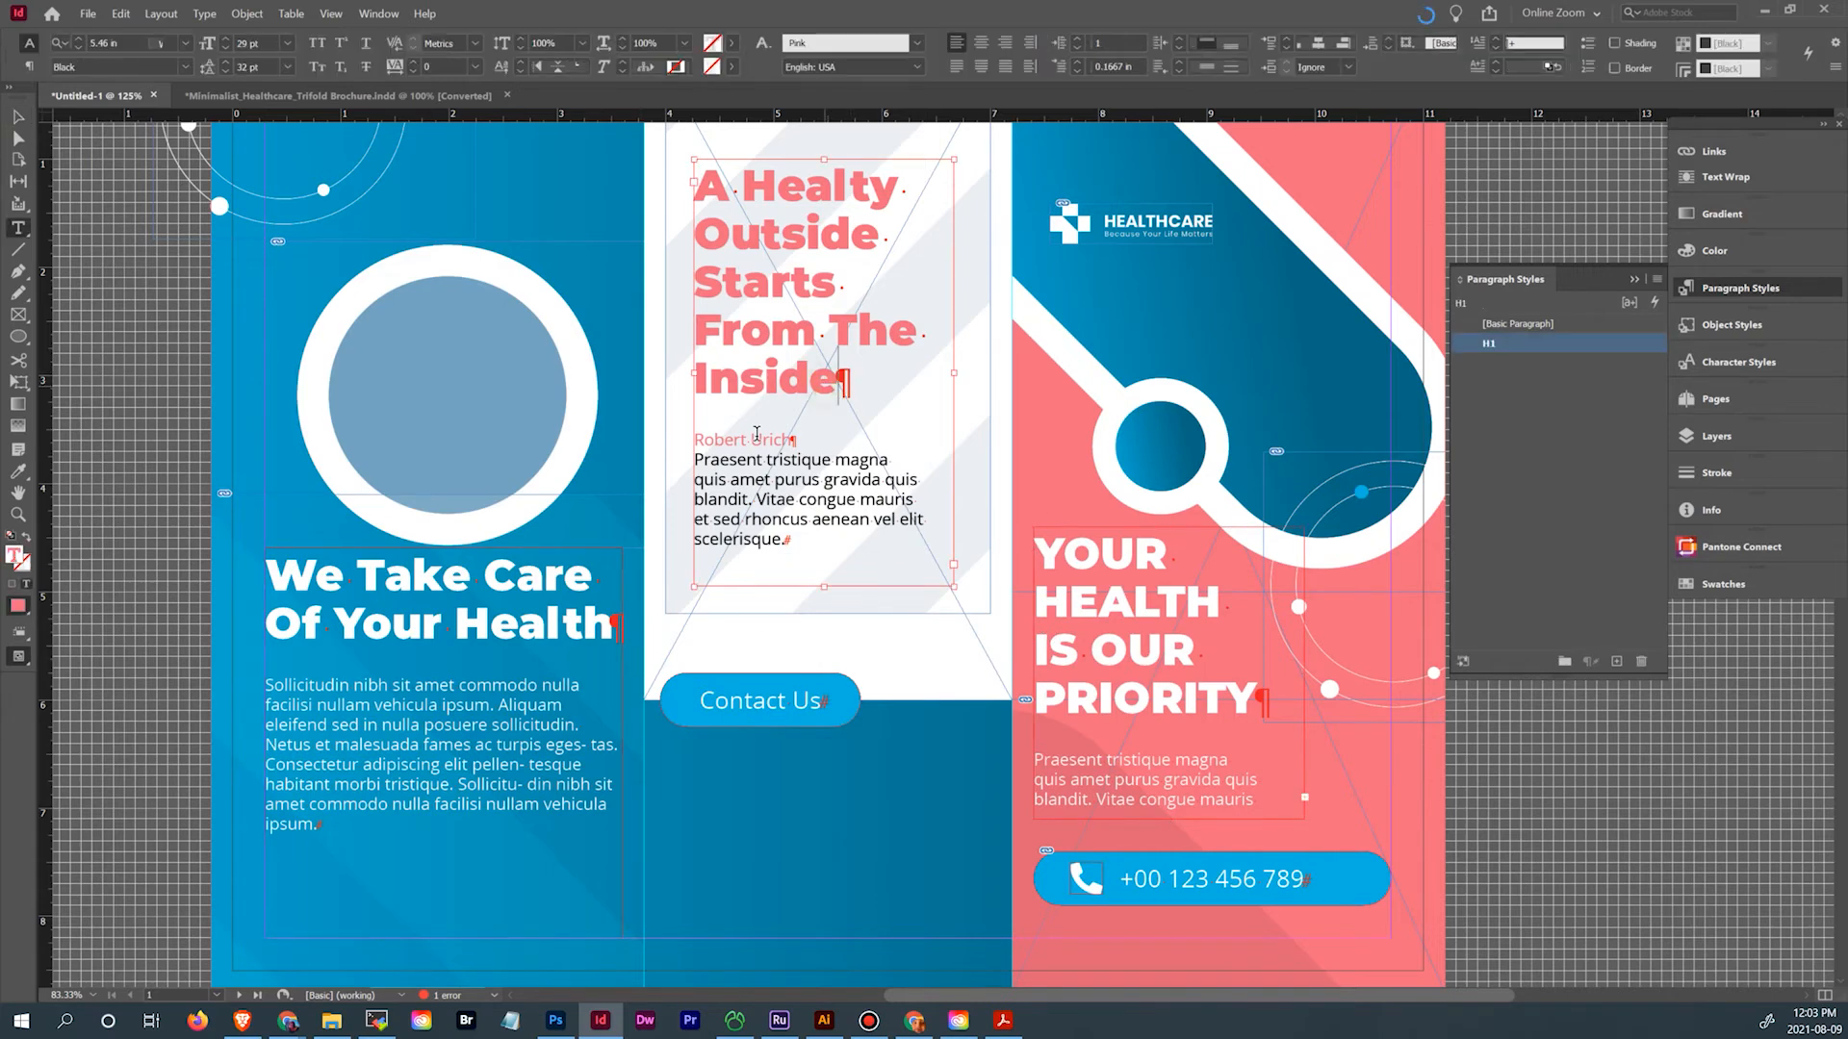
left_click_drag(820, 442, 773, 441)
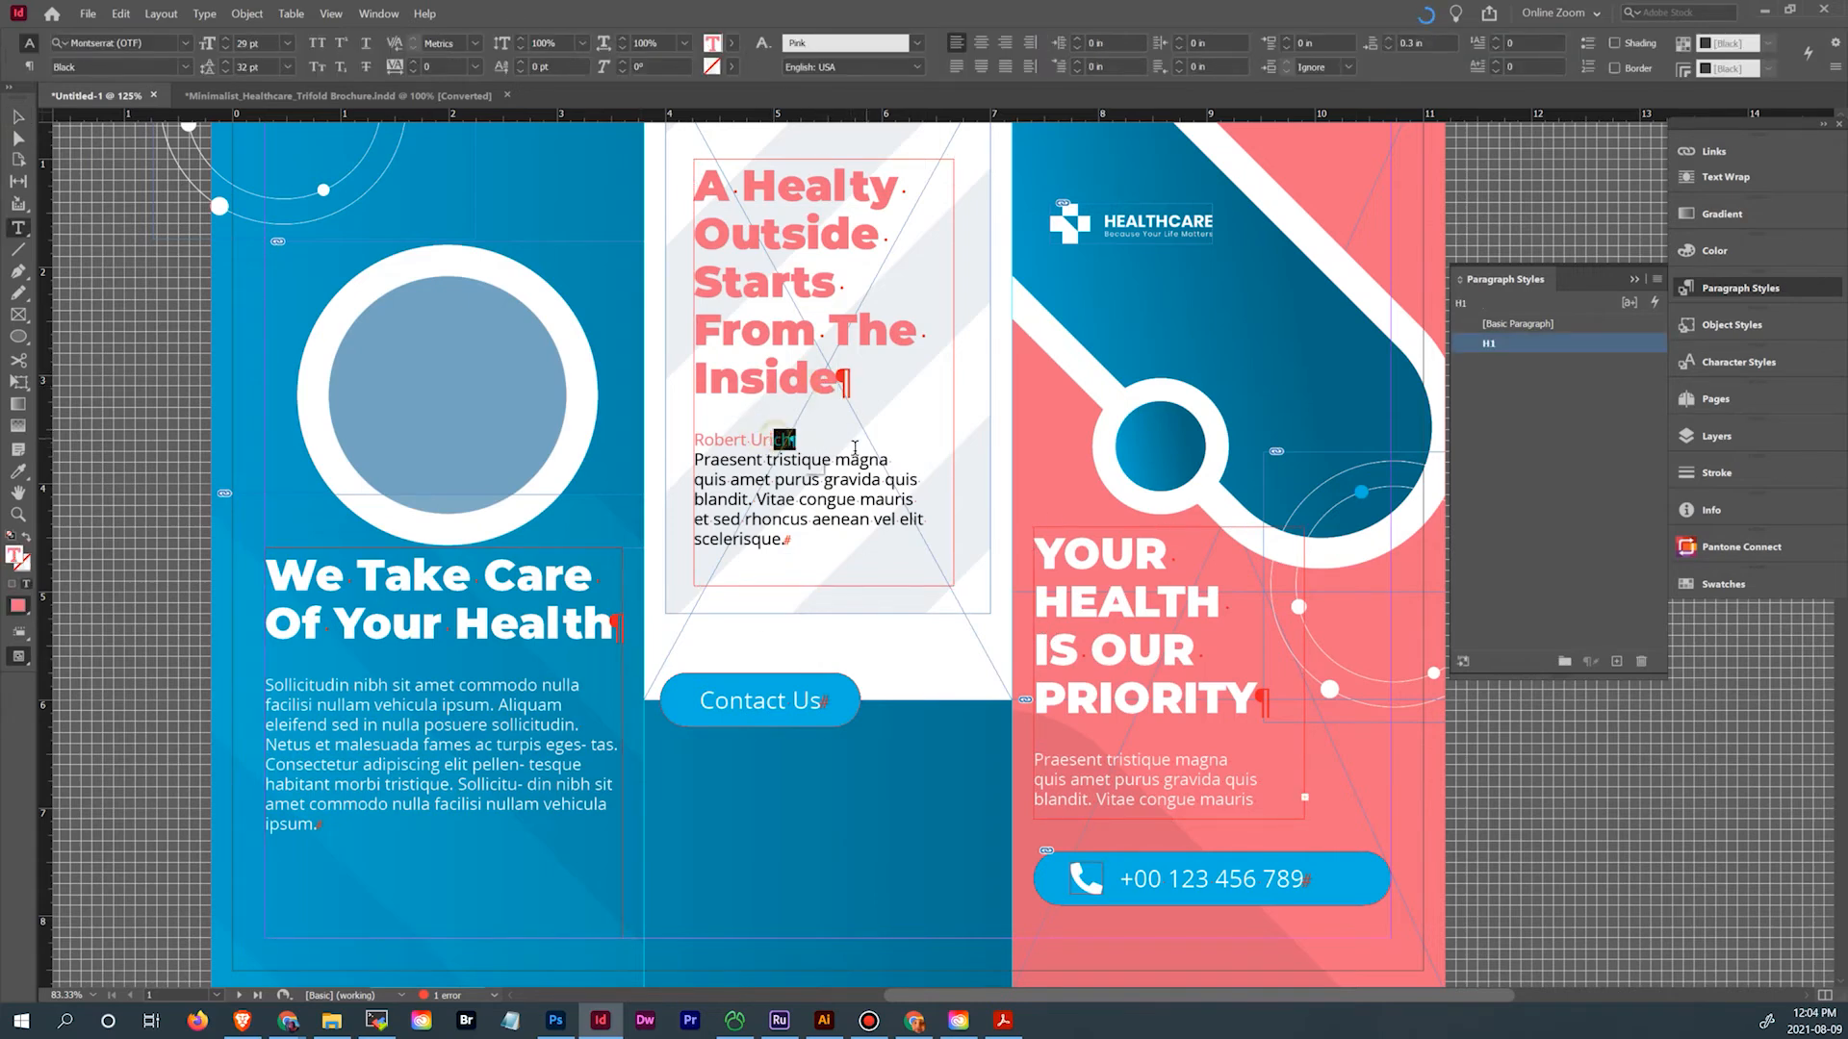
Resize the "YOUR HEALTH IS OUR PRIORITY" text frame to 2.2 in wide and 1.8 in high so it holds only the heading
left_click(20, 119)
left_click(1222, 802)
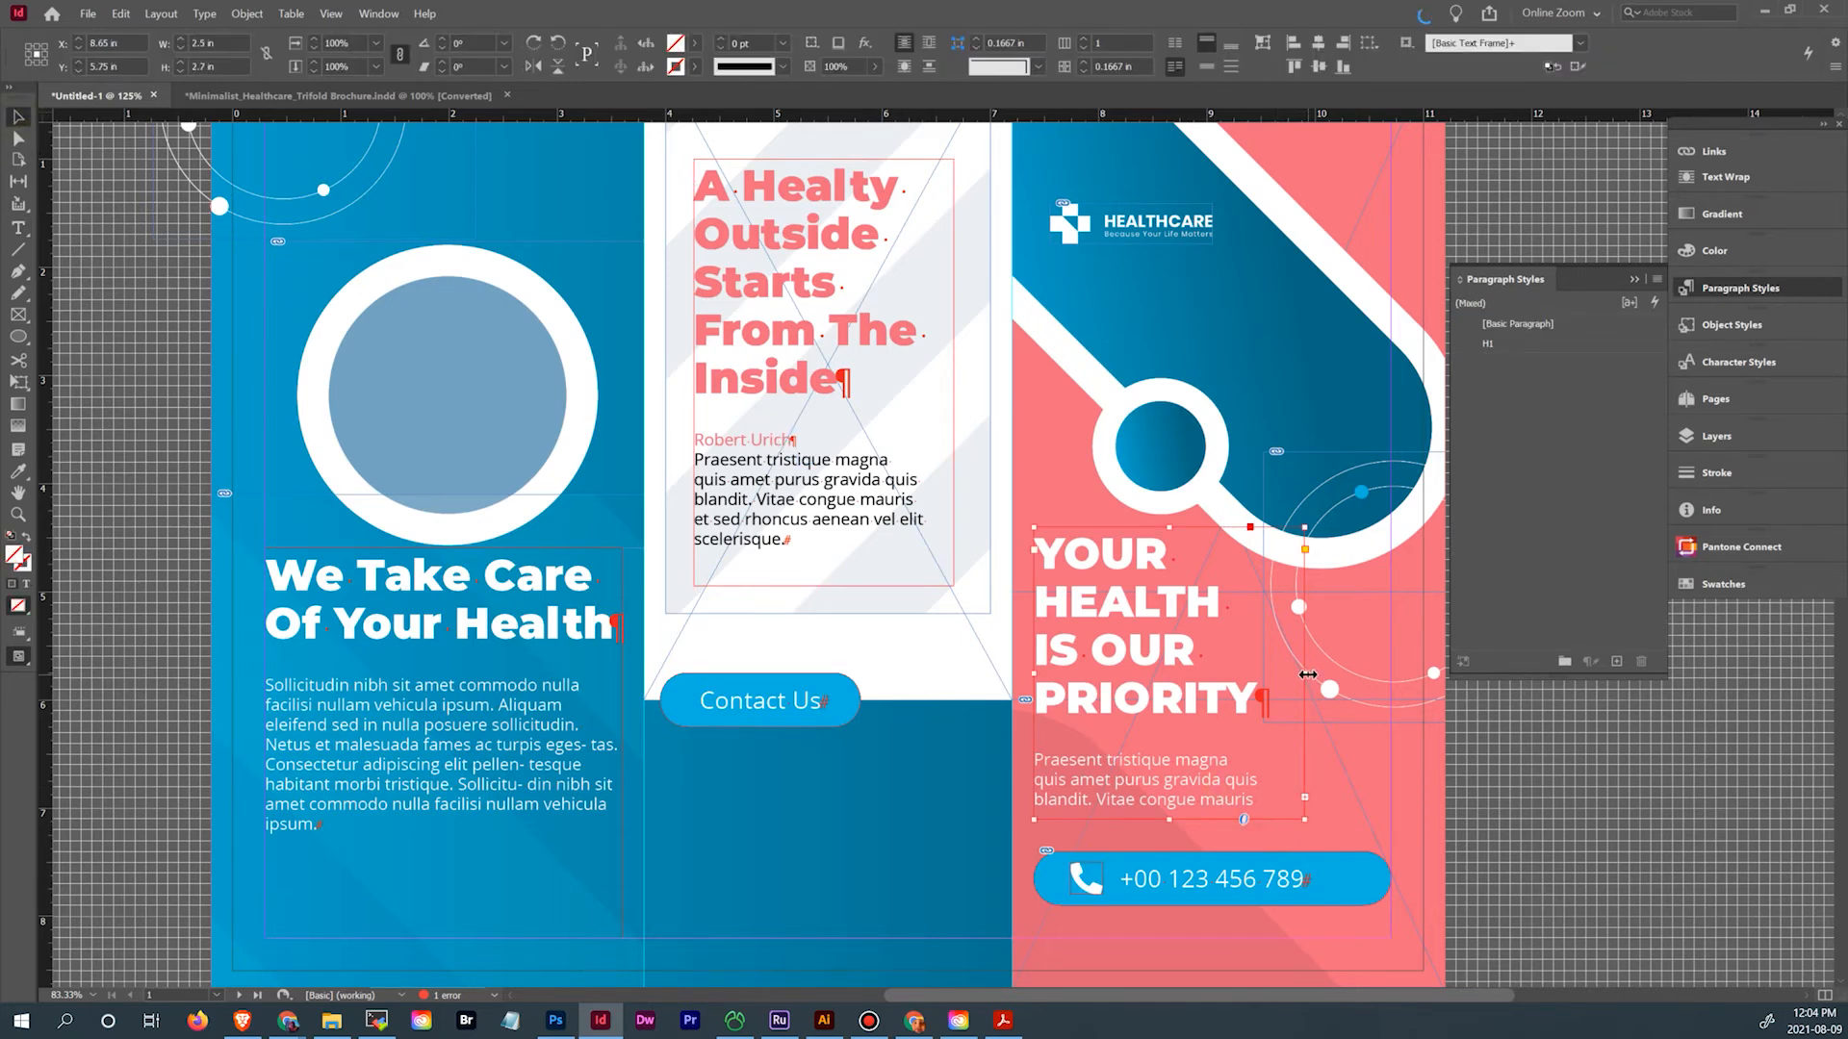
left_click_drag(1305, 671, 1391, 672)
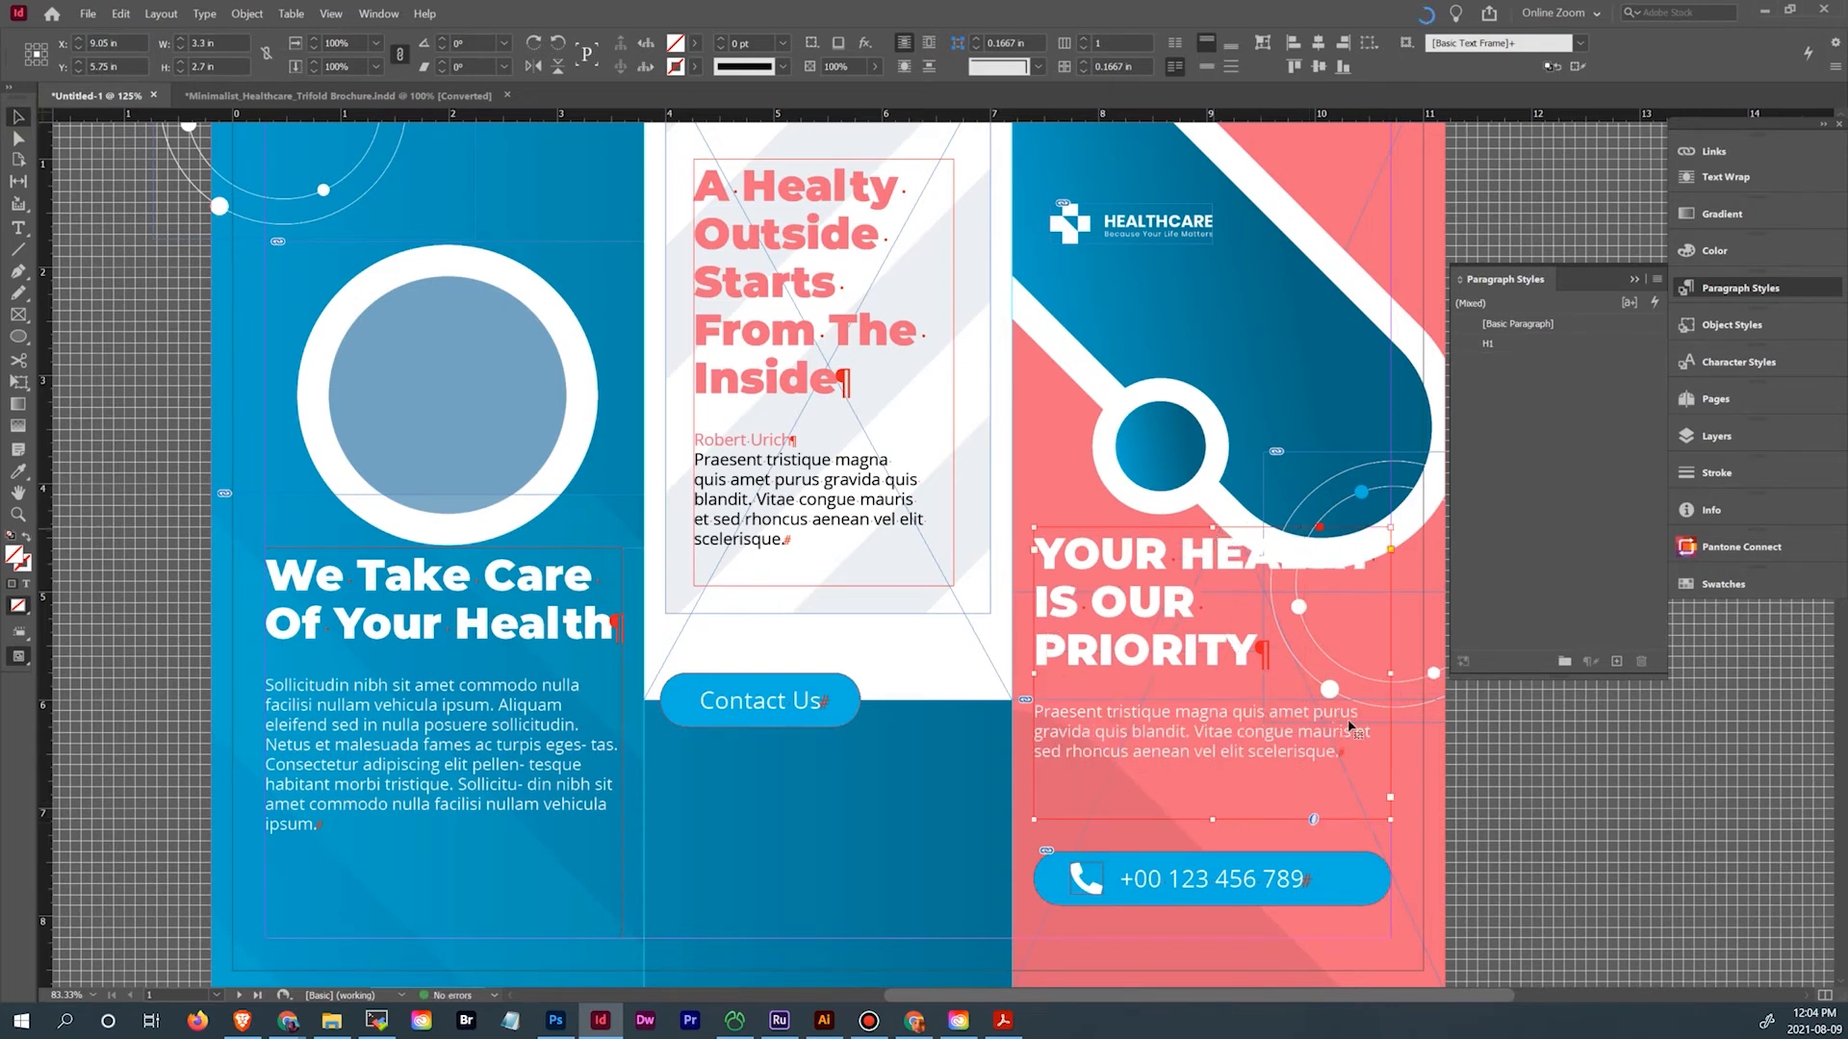
left_click_drag(1394, 673, 1307, 681)
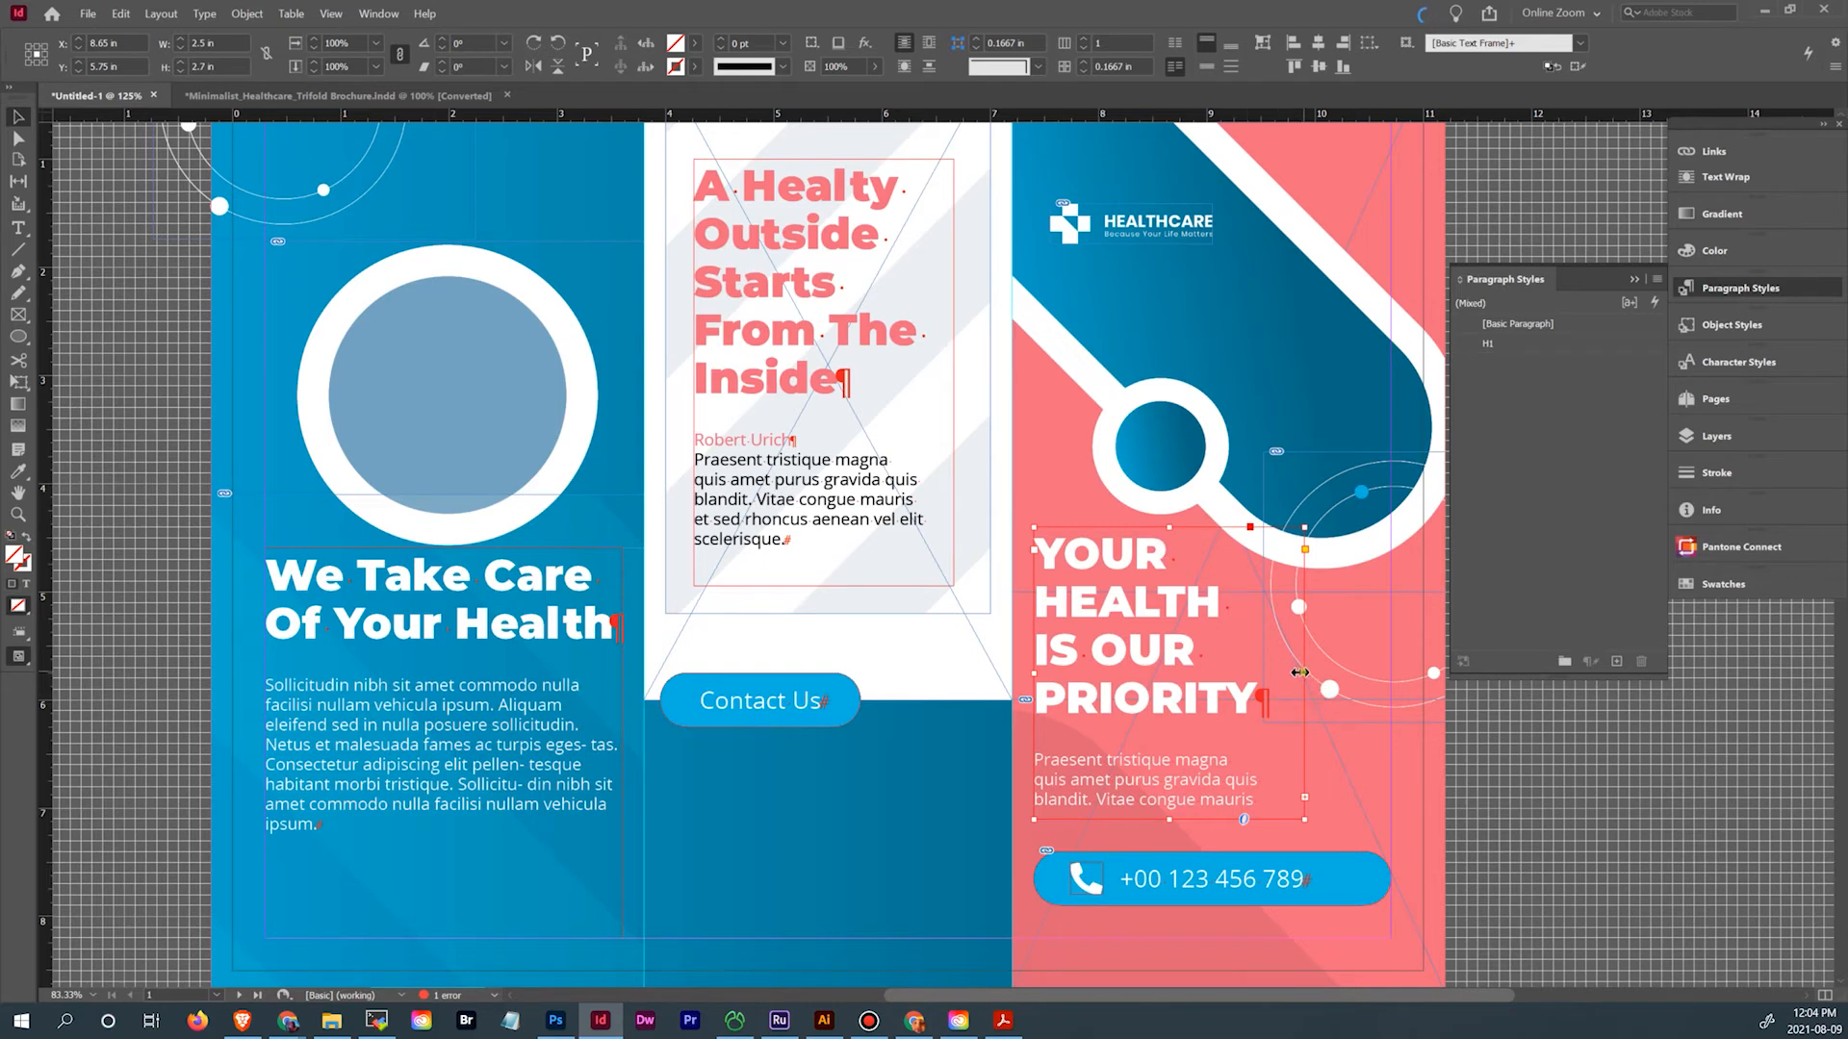
left_click_drag(1305, 674, 1270, 681)
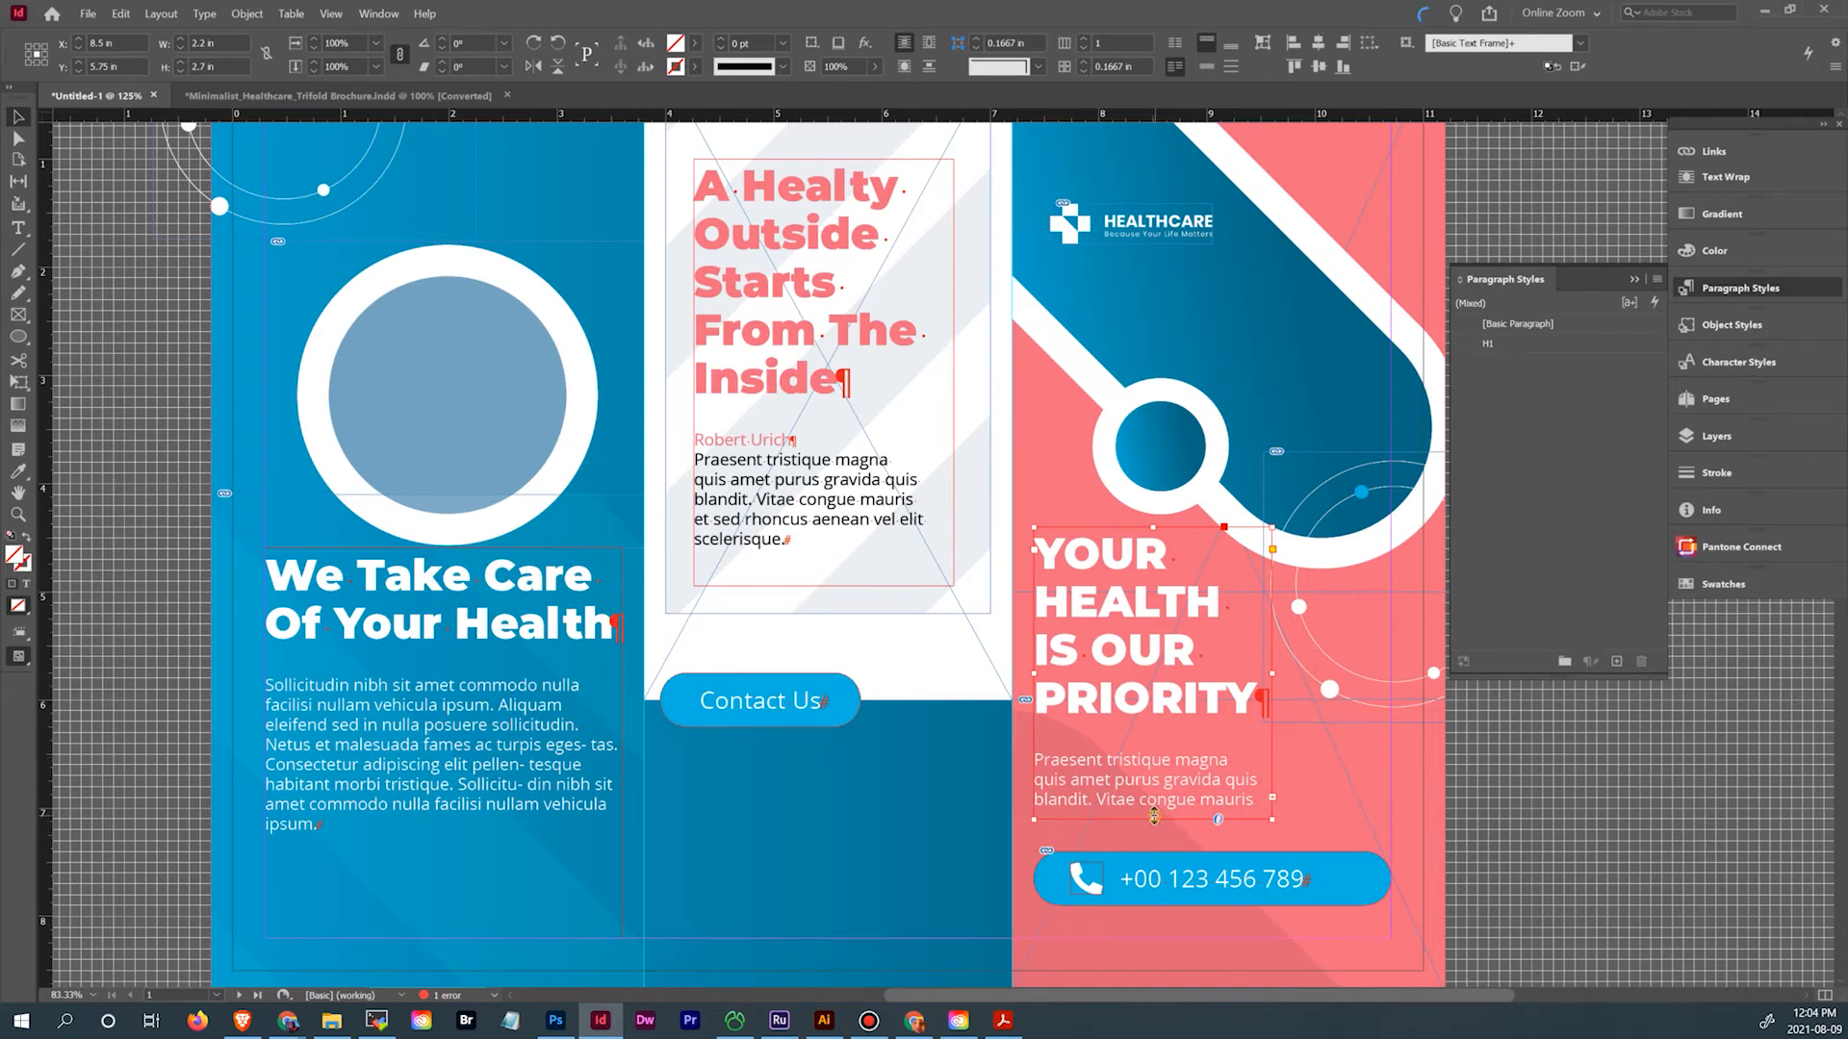
left_click_drag(1154, 816, 1154, 721)
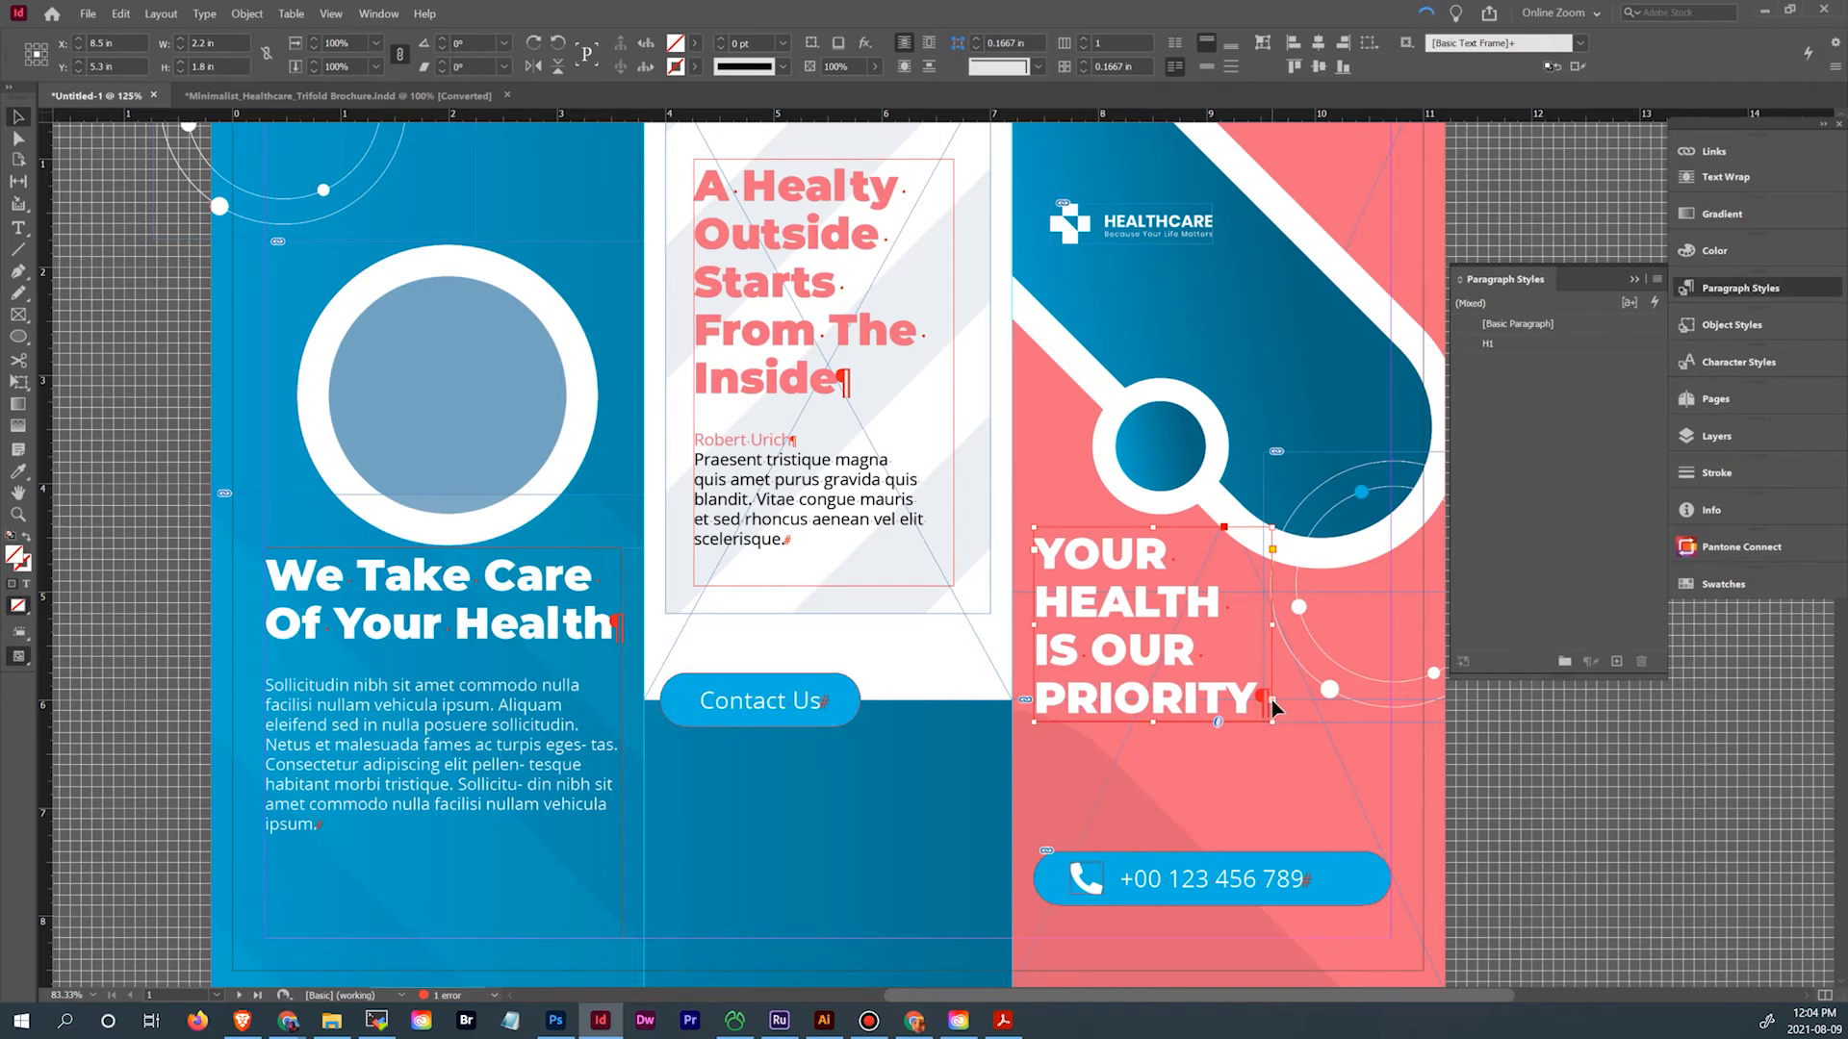
Flow the "Praesent tristique" body text into a new linked frame below the heading, 3.3 in wide and 0.77 in high
key("f")
left_click_drag(1033, 736, 1391, 835)
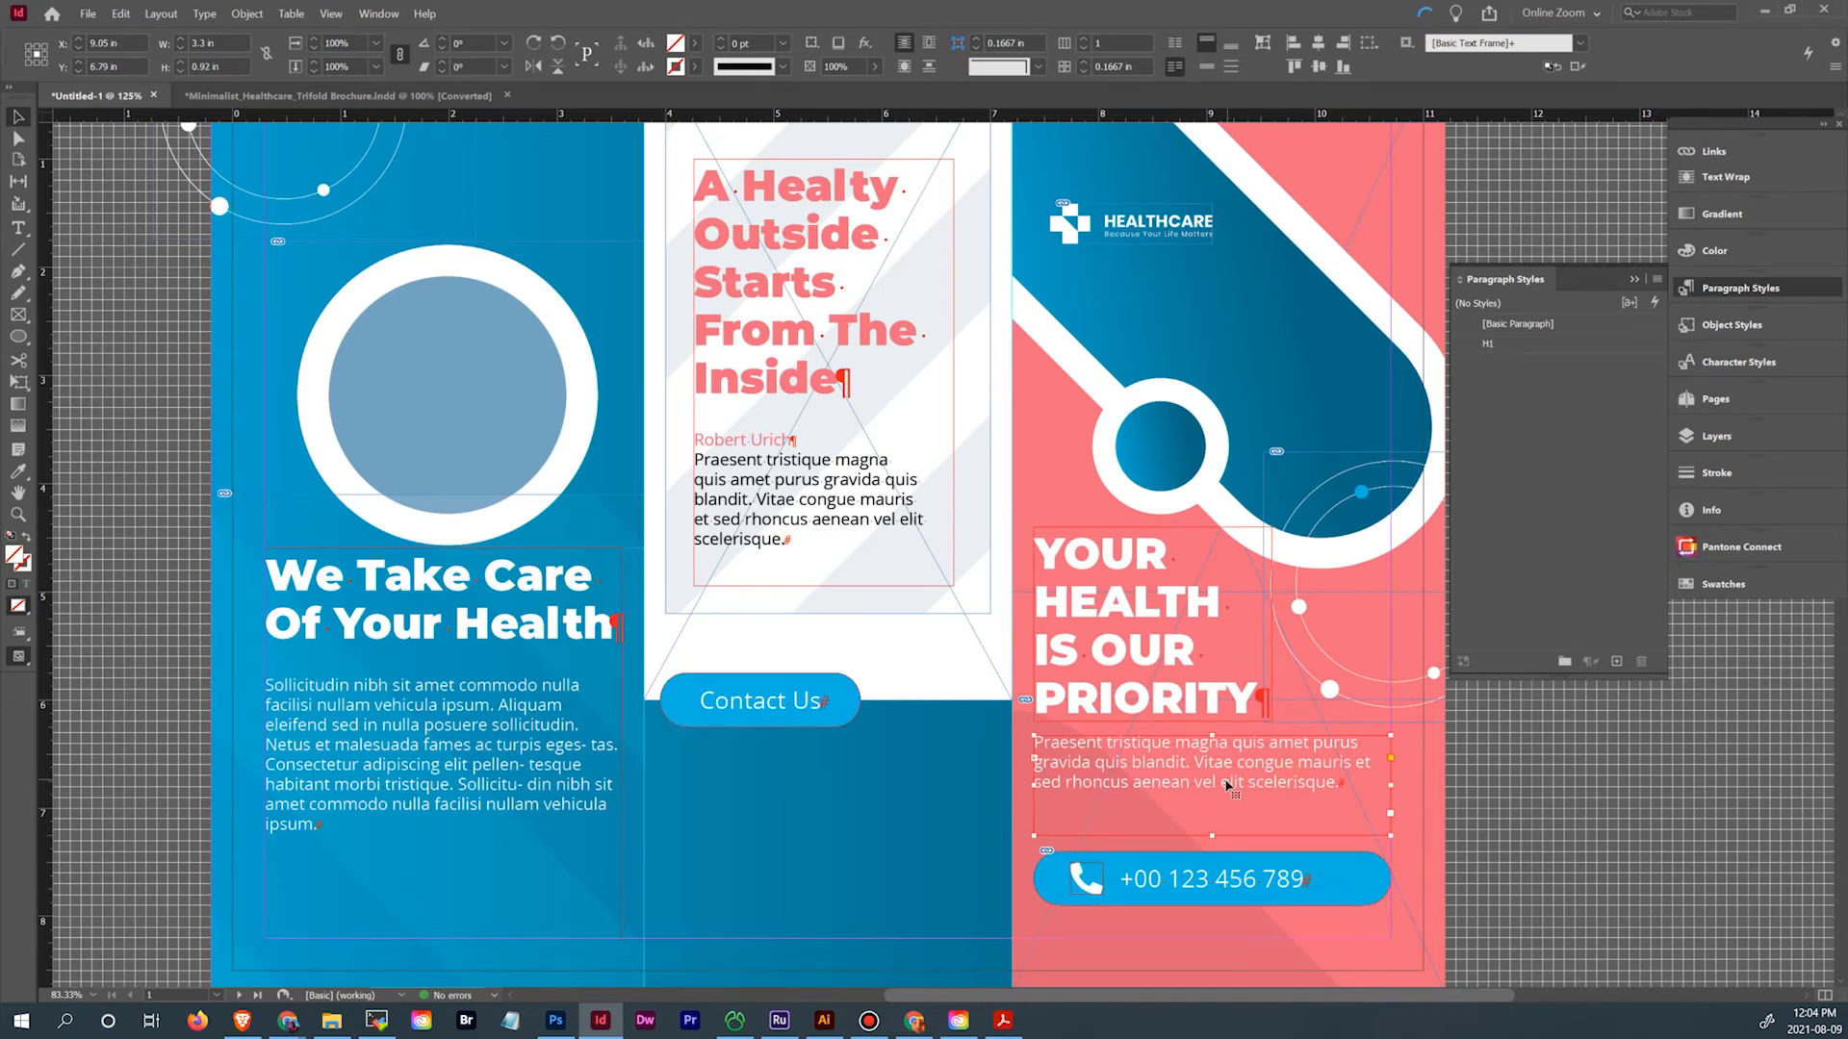
left_click_drag(1212, 835, 1214, 818)
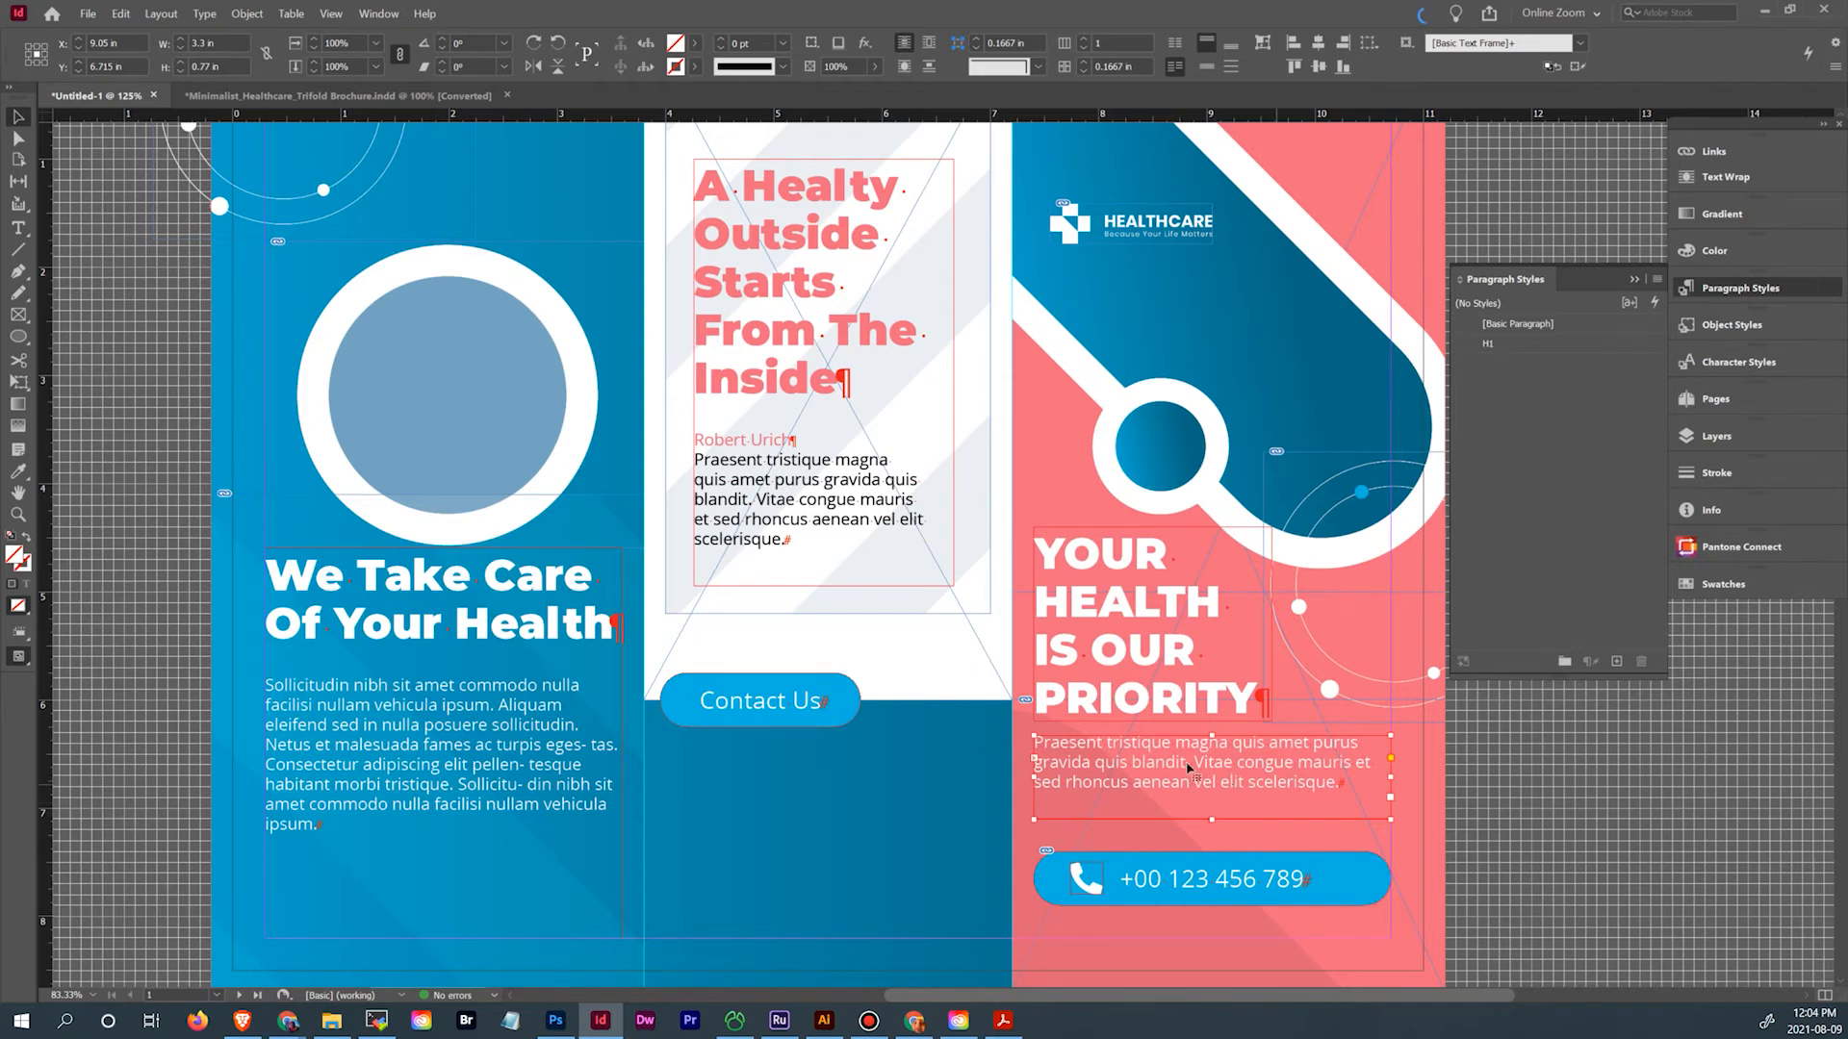
In the Minimalist_Healthcare_Trifold Brochure document, move the overlapping artwork and text groups aside to examine the divider line above the phone button
left_click(385, 97)
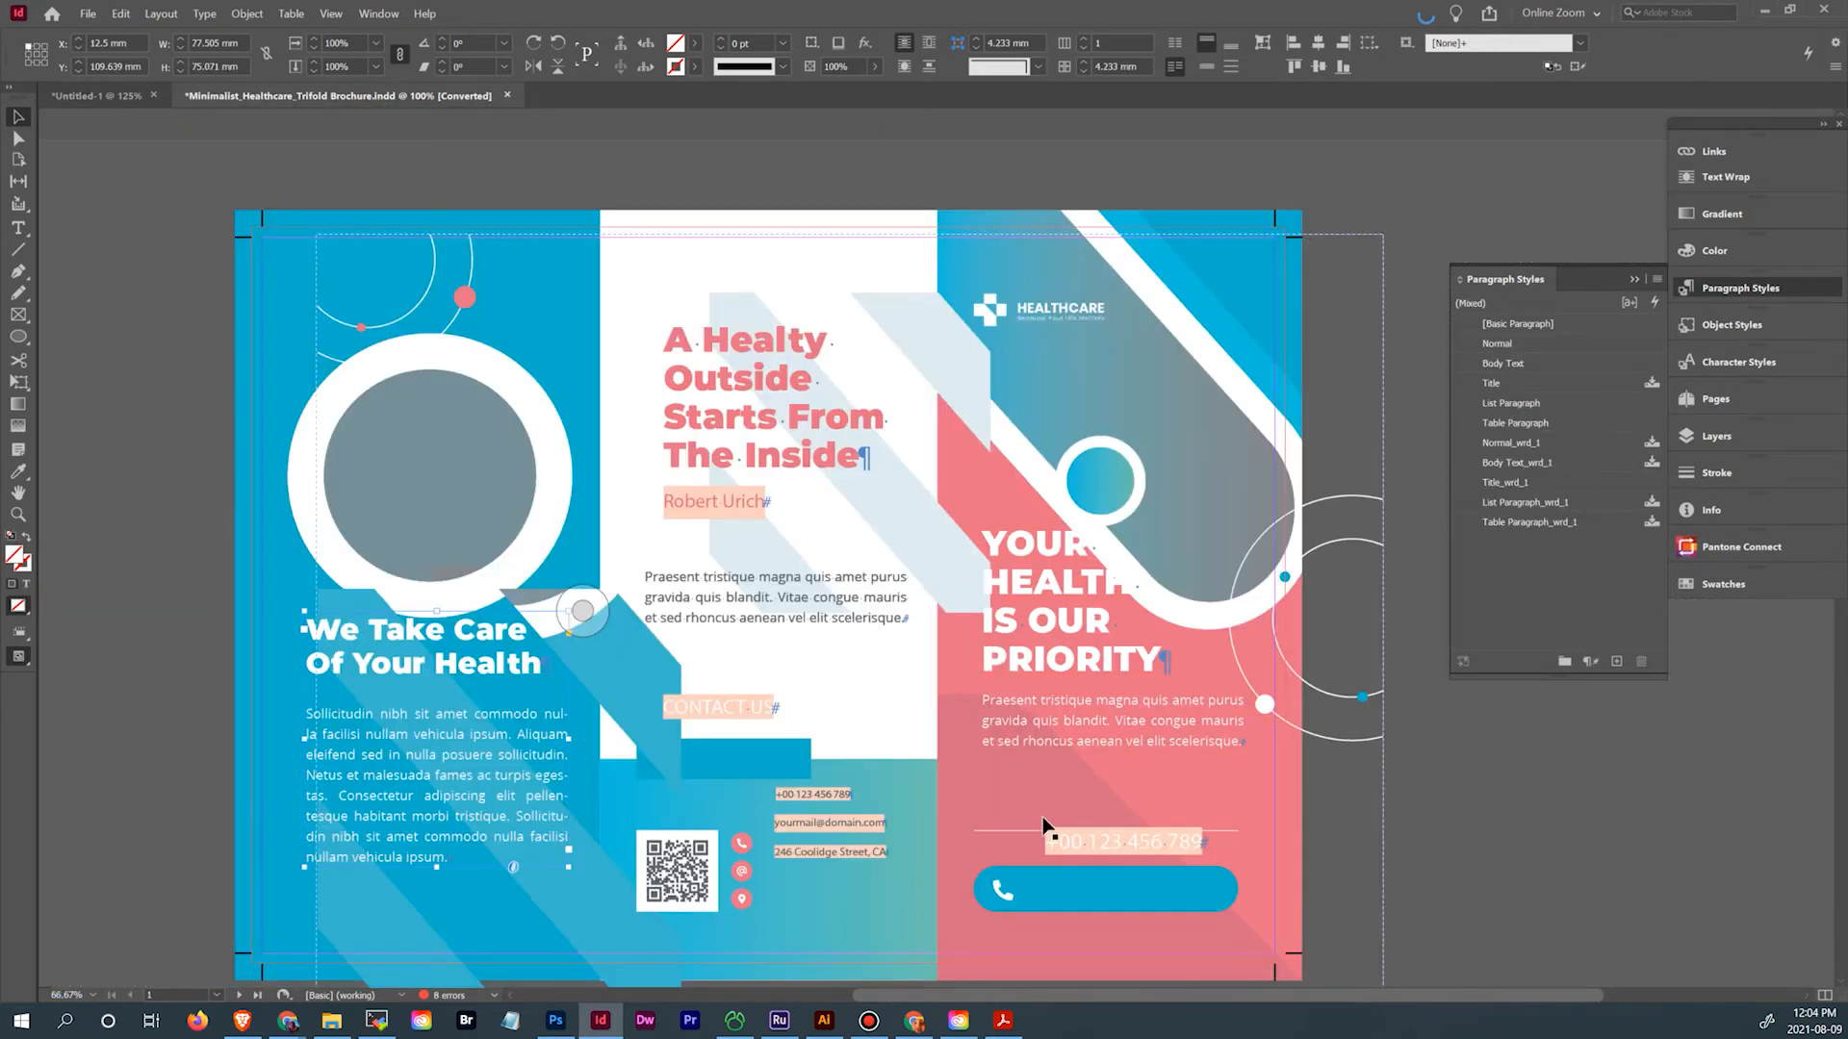
left_click_drag(1018, 828, 990, 801)
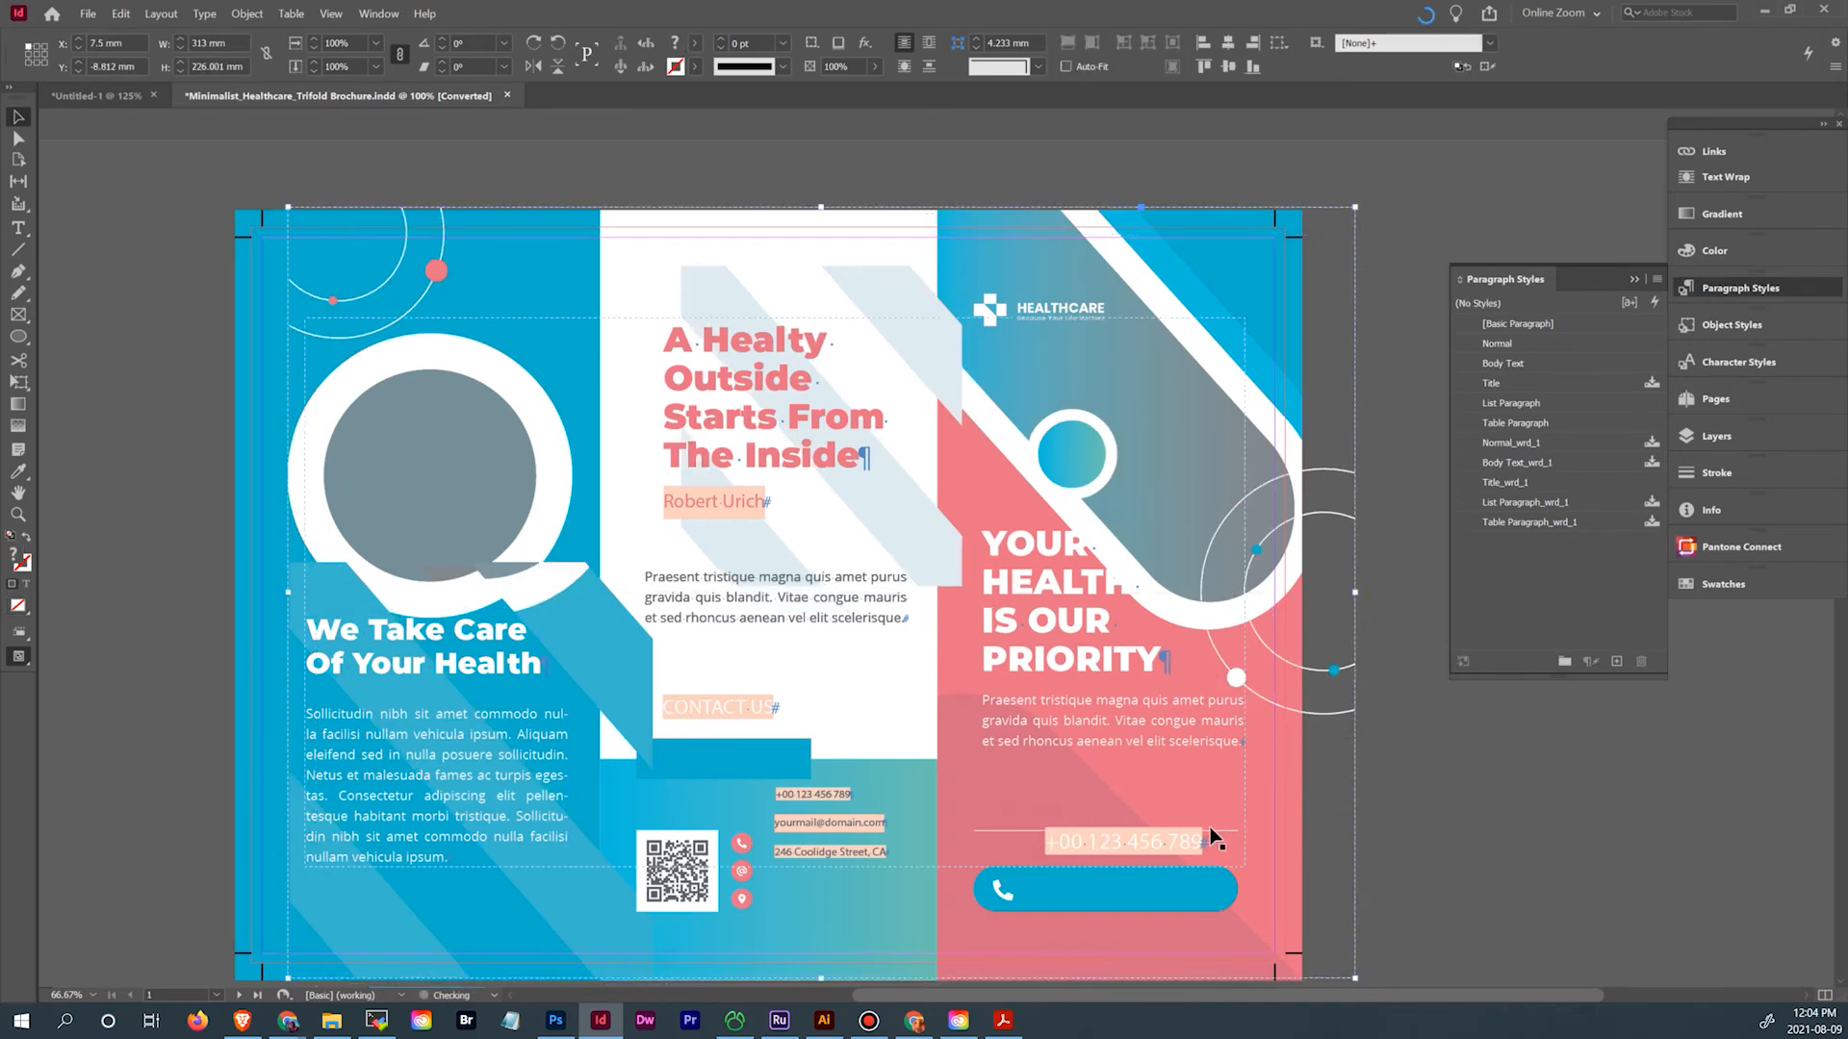
left_click_drag(1231, 737, 1213, 691)
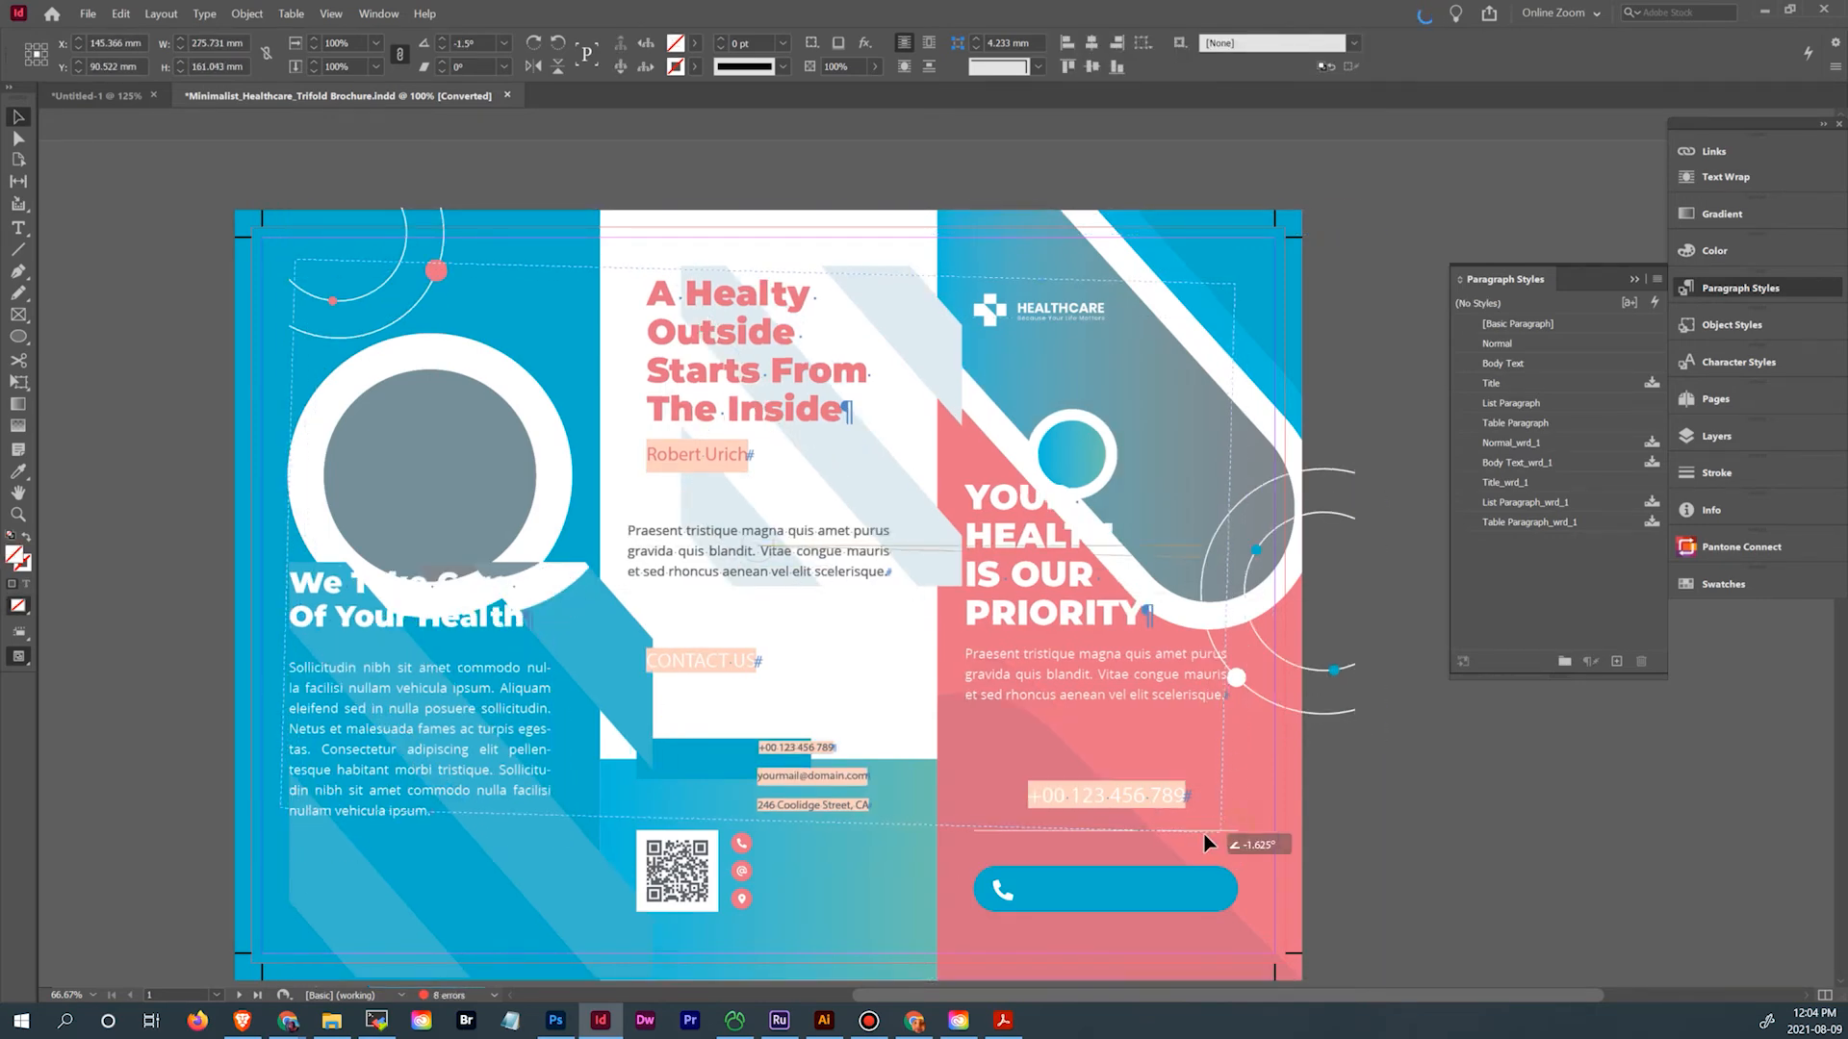
left_click_drag(1203, 837, 1204, 775)
left_click_drag(1015, 586, 840, 456)
left_click_drag(1218, 820, 1084, 555)
left_click_drag(1199, 833, 1196, 816)
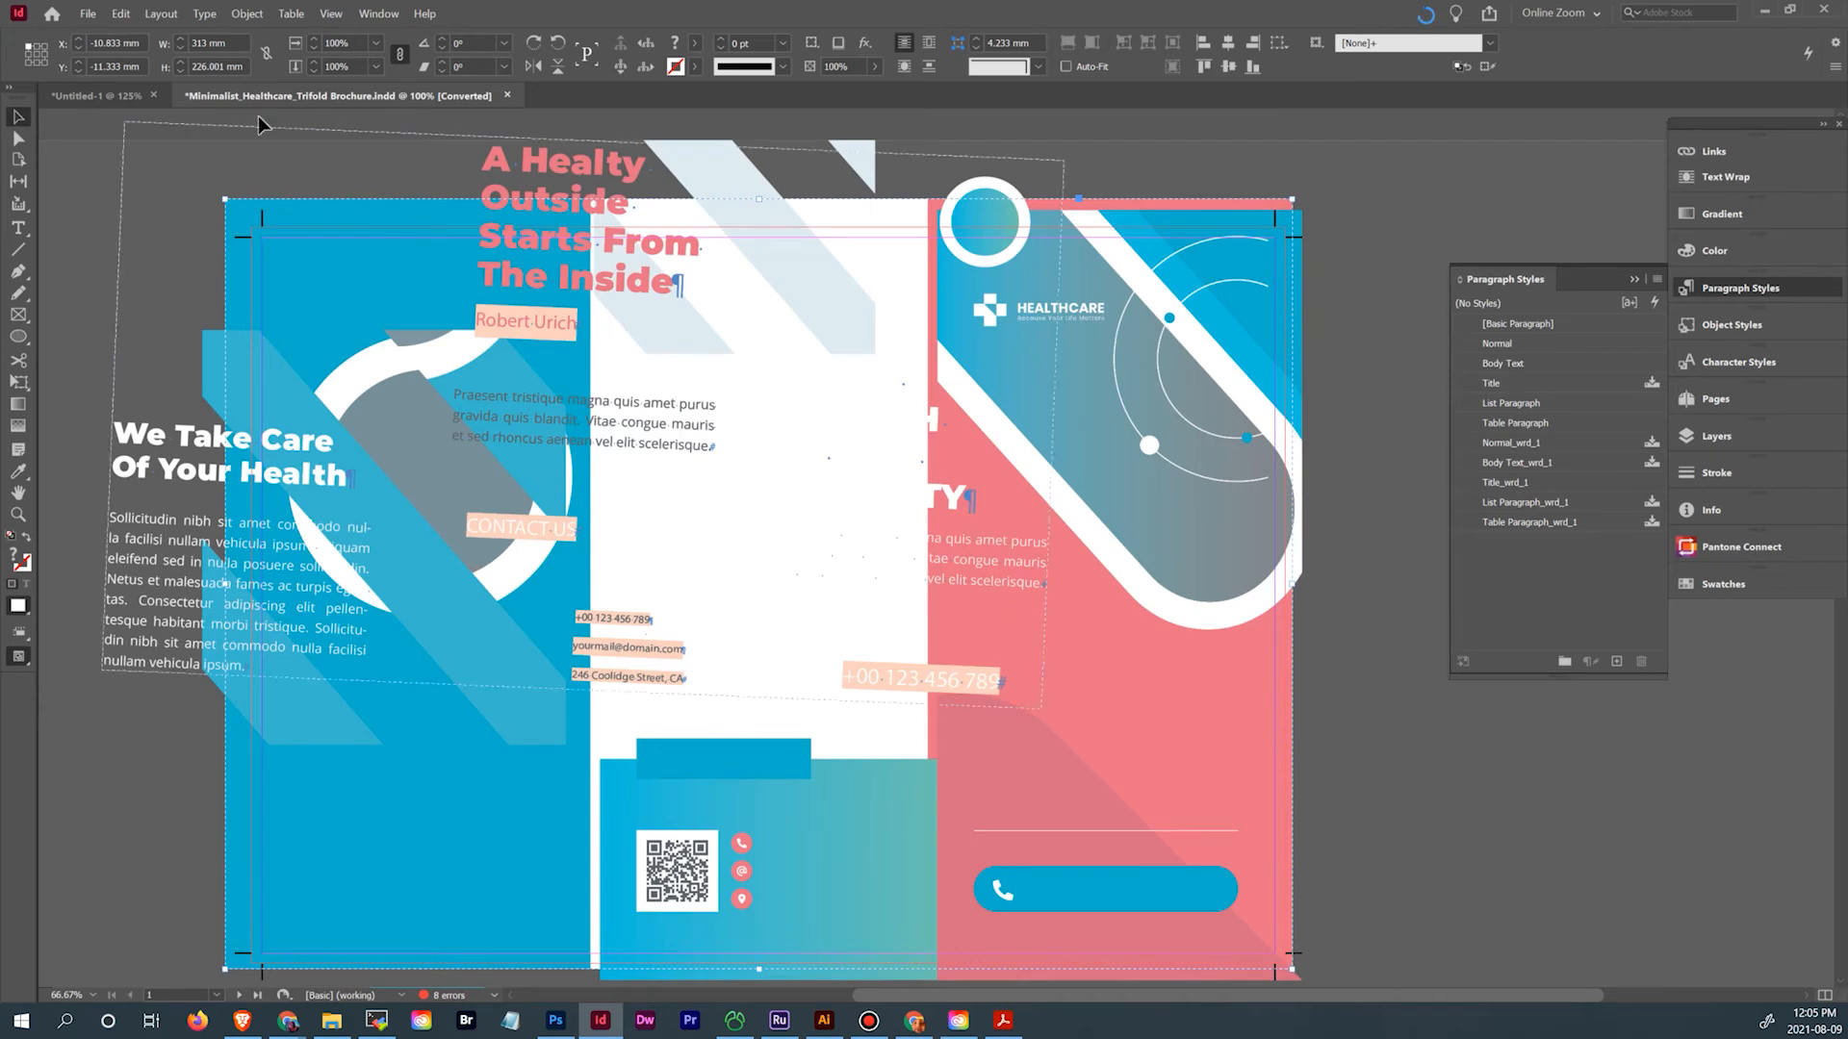
Return to the Untitled-1 document and review the Text Frame Options of the "Praesent tristique" body frame
left_click(97, 95)
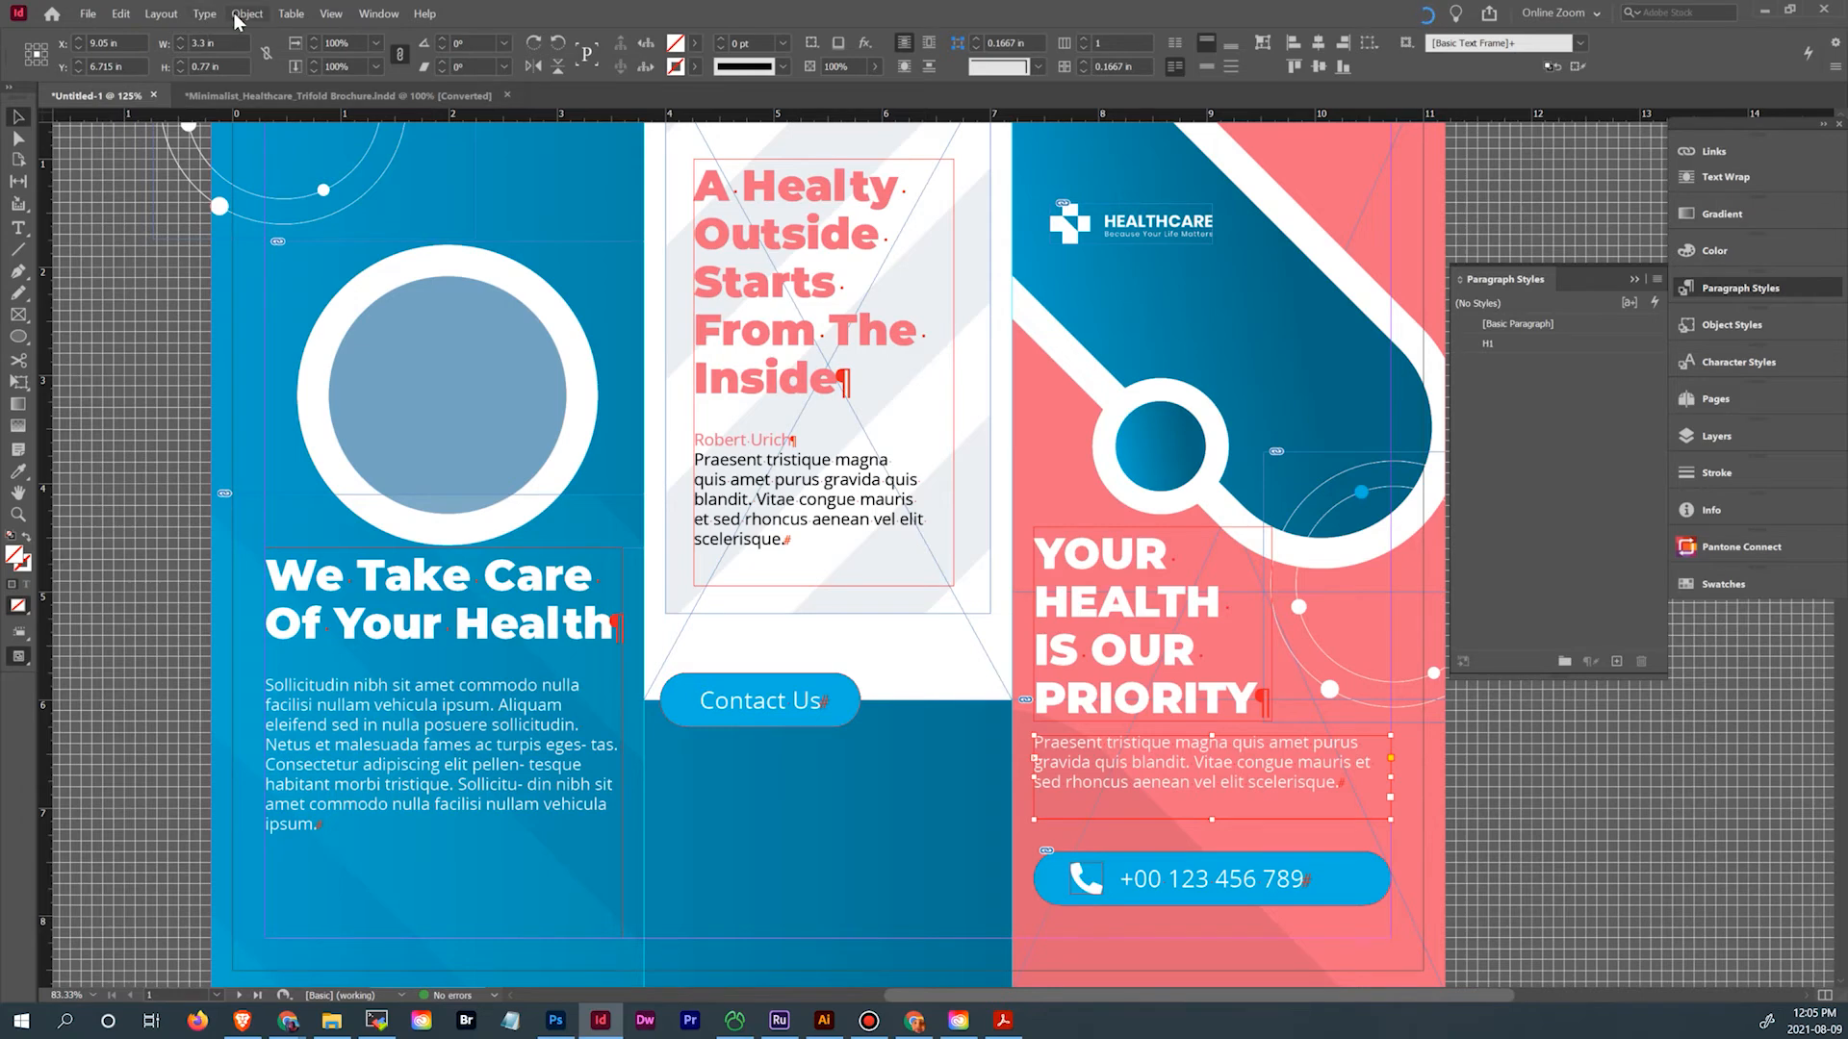
left_click(241, 13)
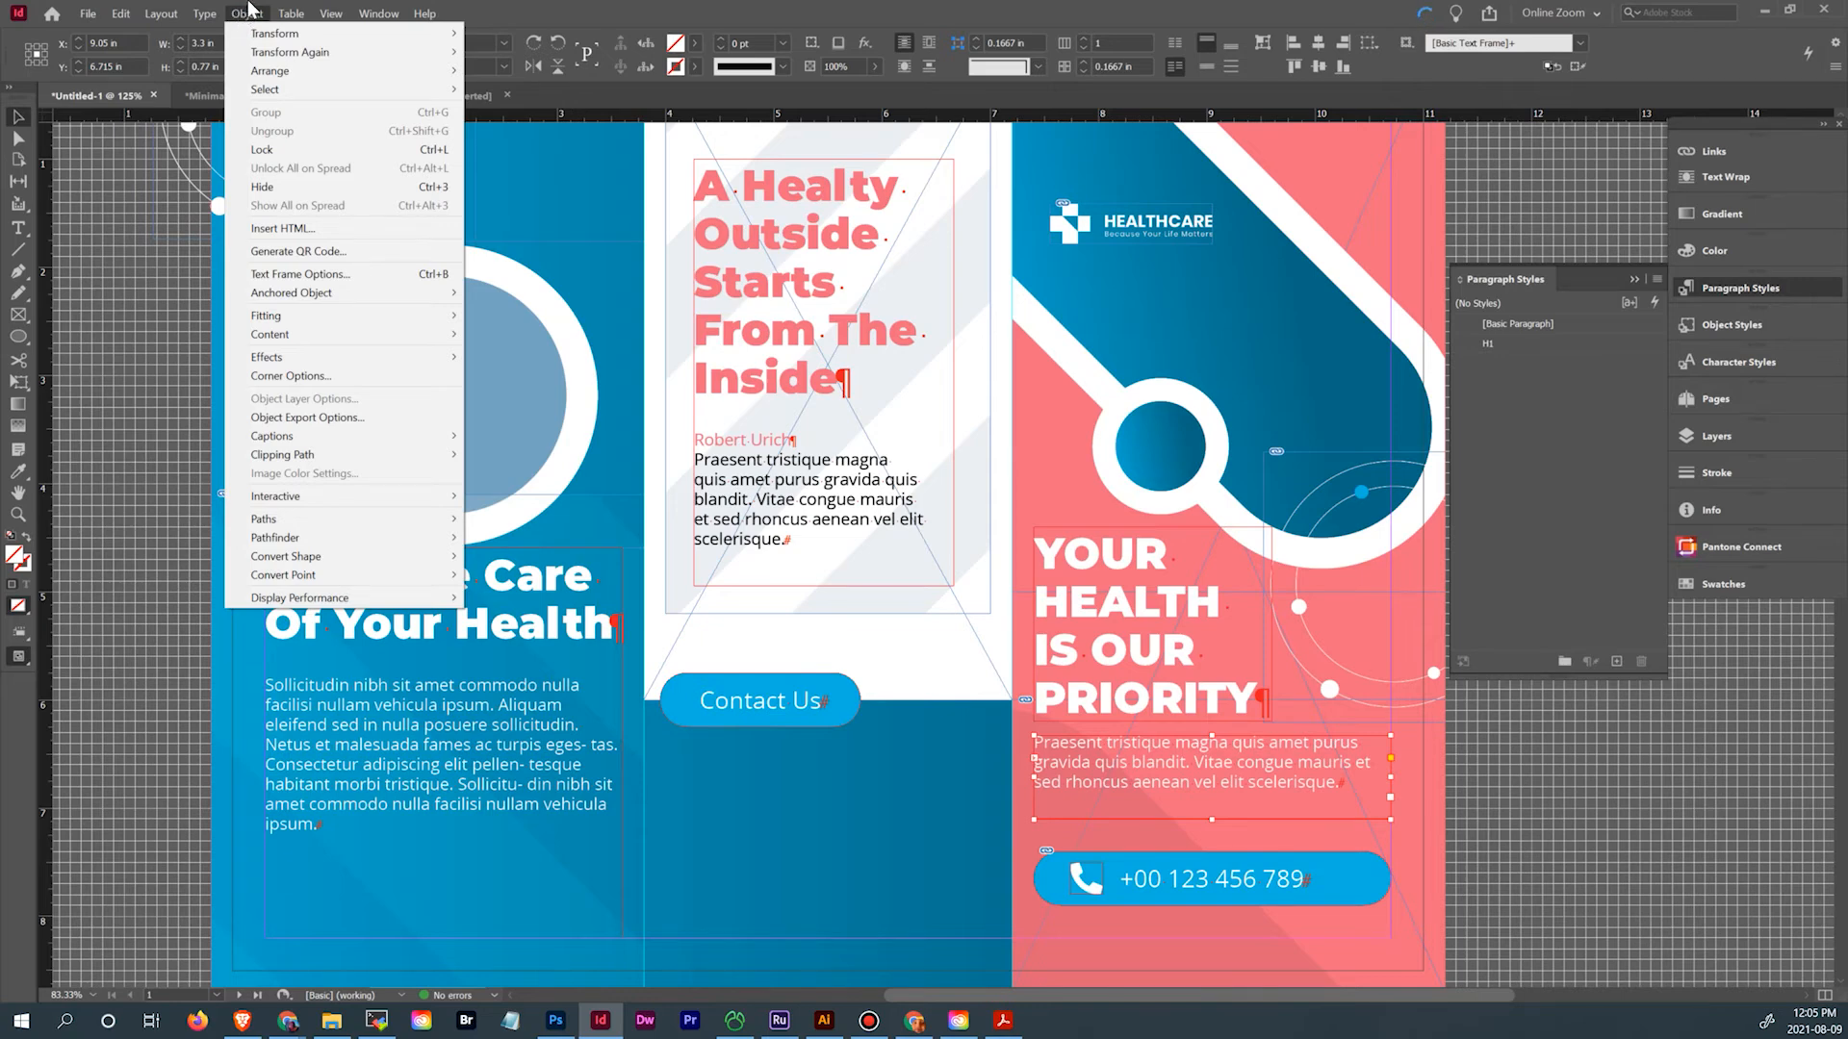
right_click(1232, 776)
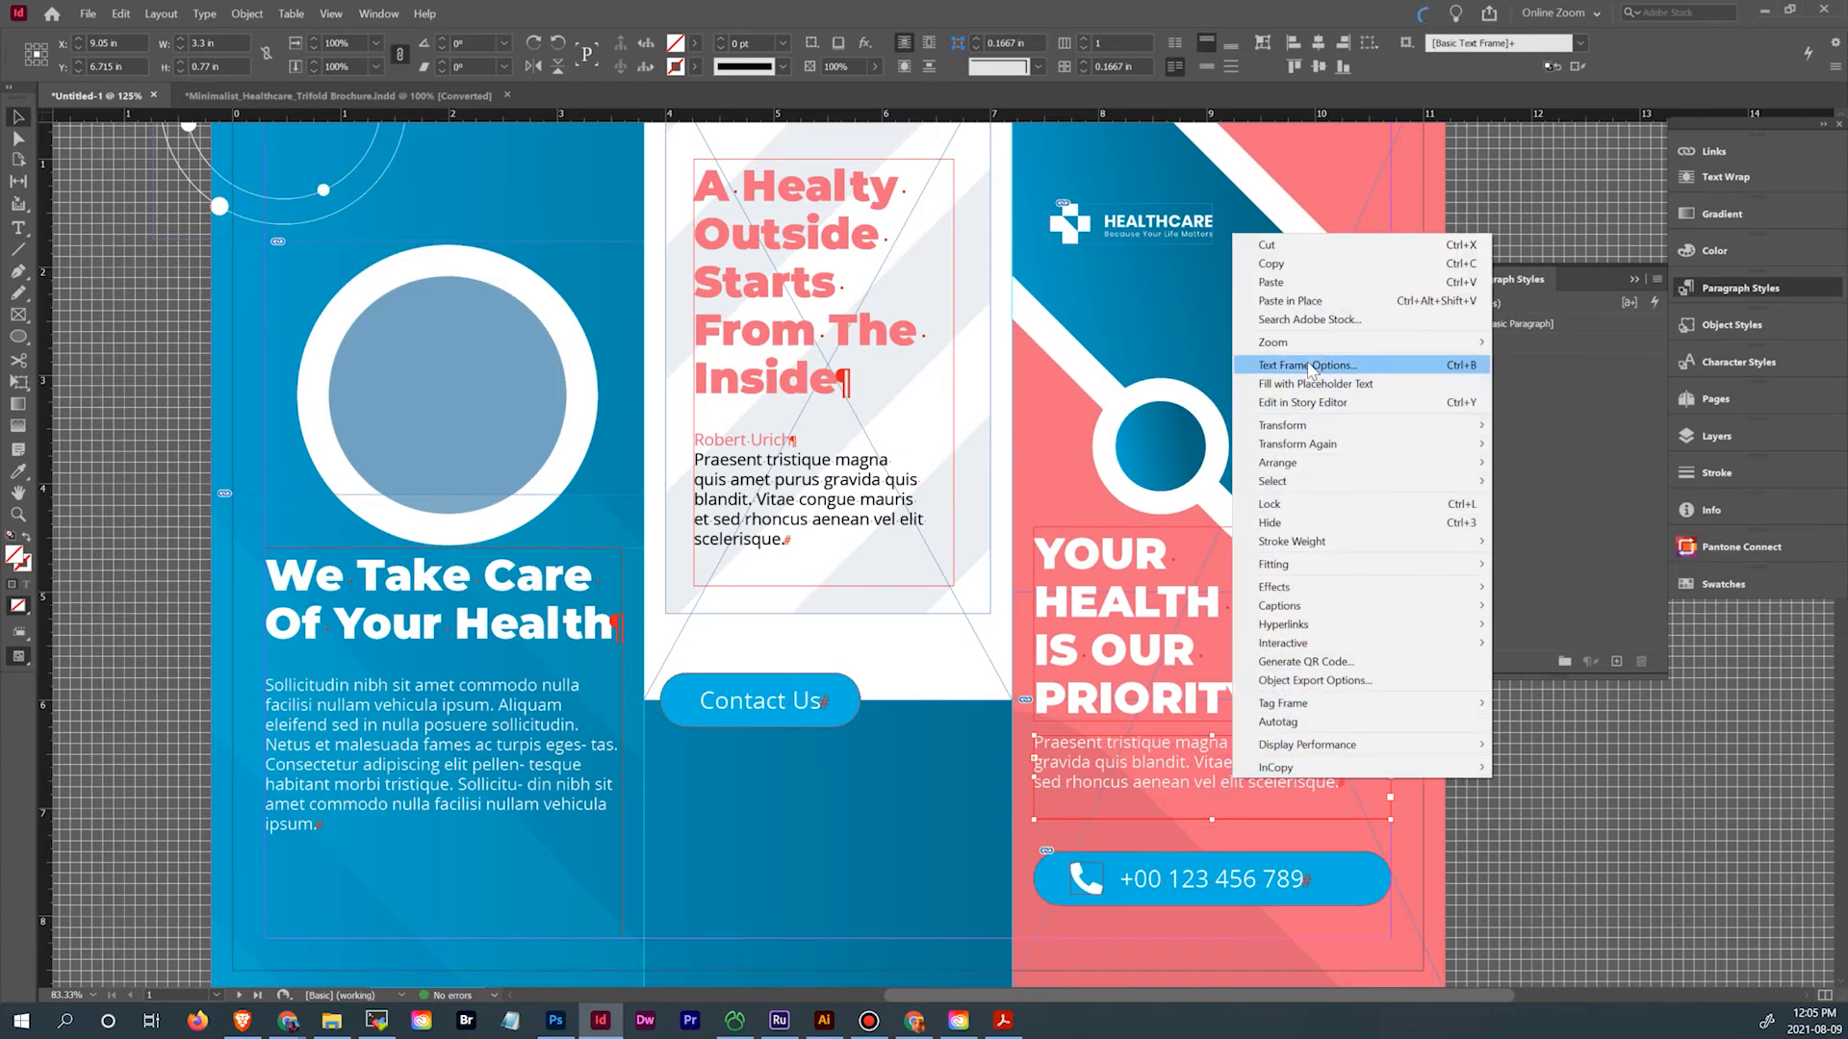
left_click(1312, 367)
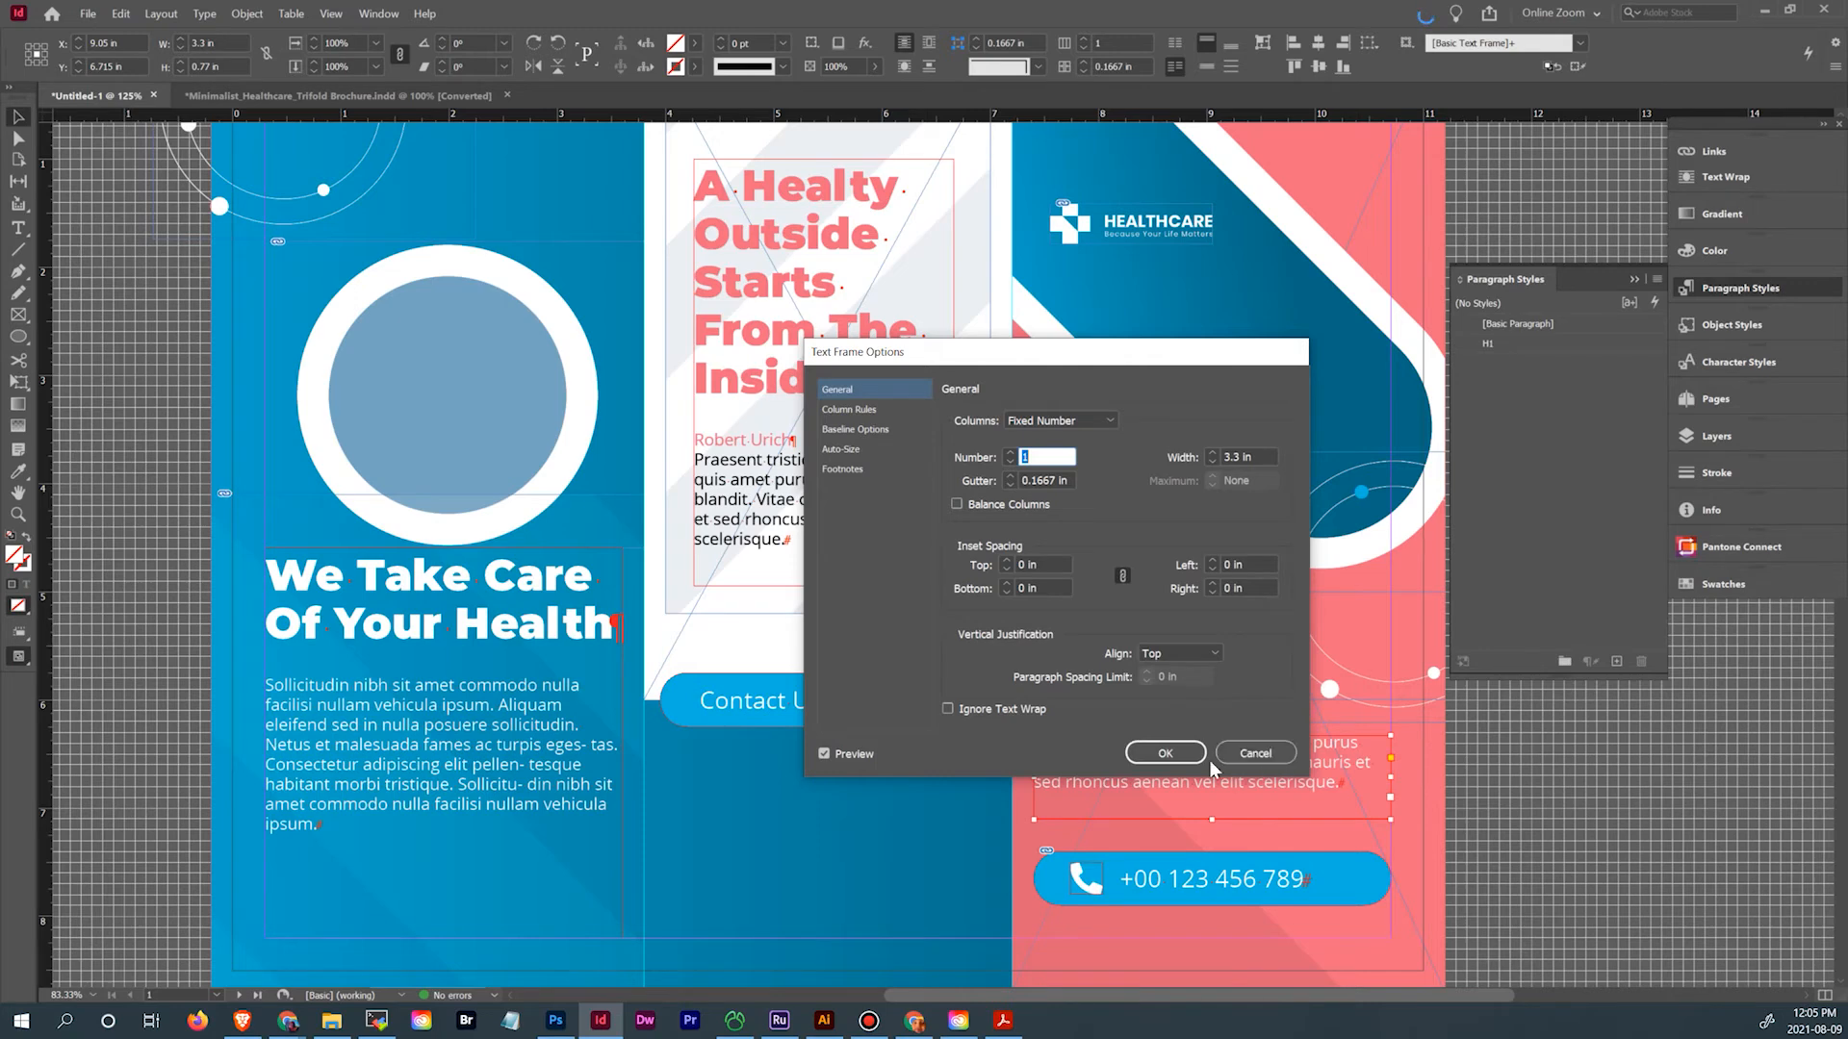
left_click(1160, 753)
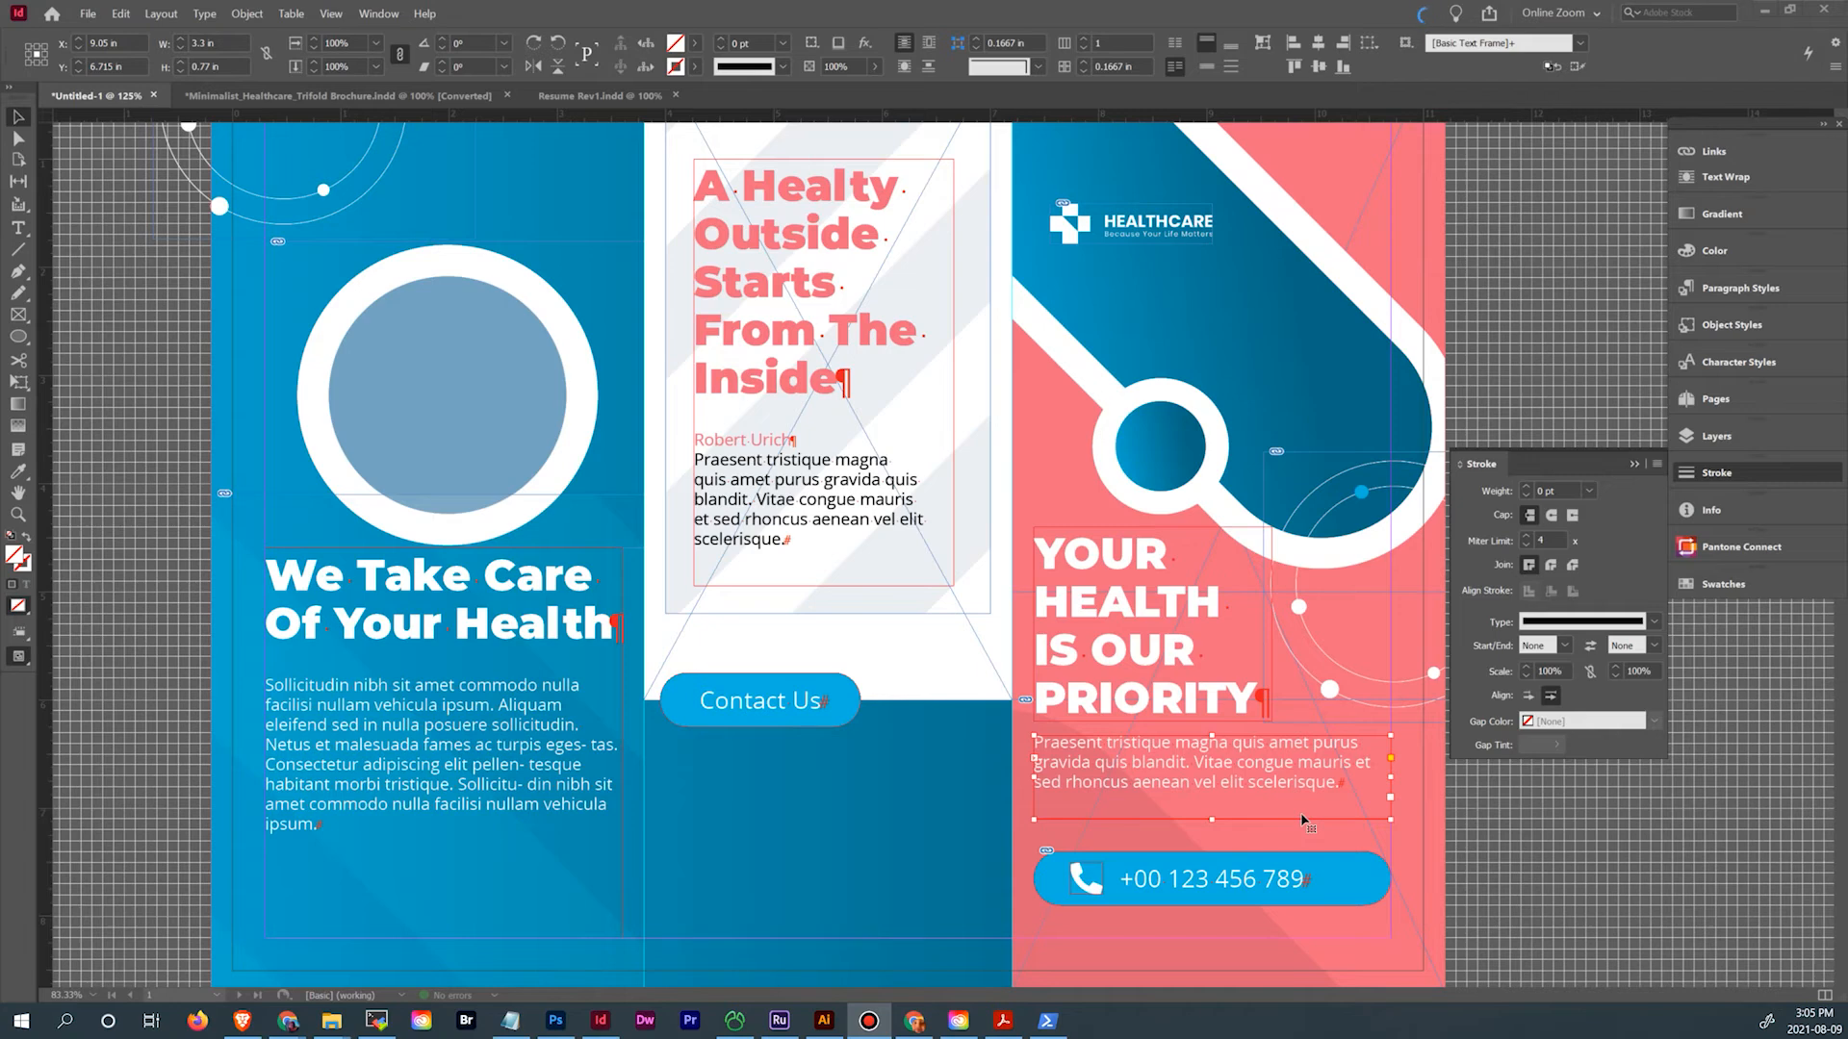
Create a new paragraph style named Underlined from the "Praesent tristique" body paragraph
double_click(1352, 784)
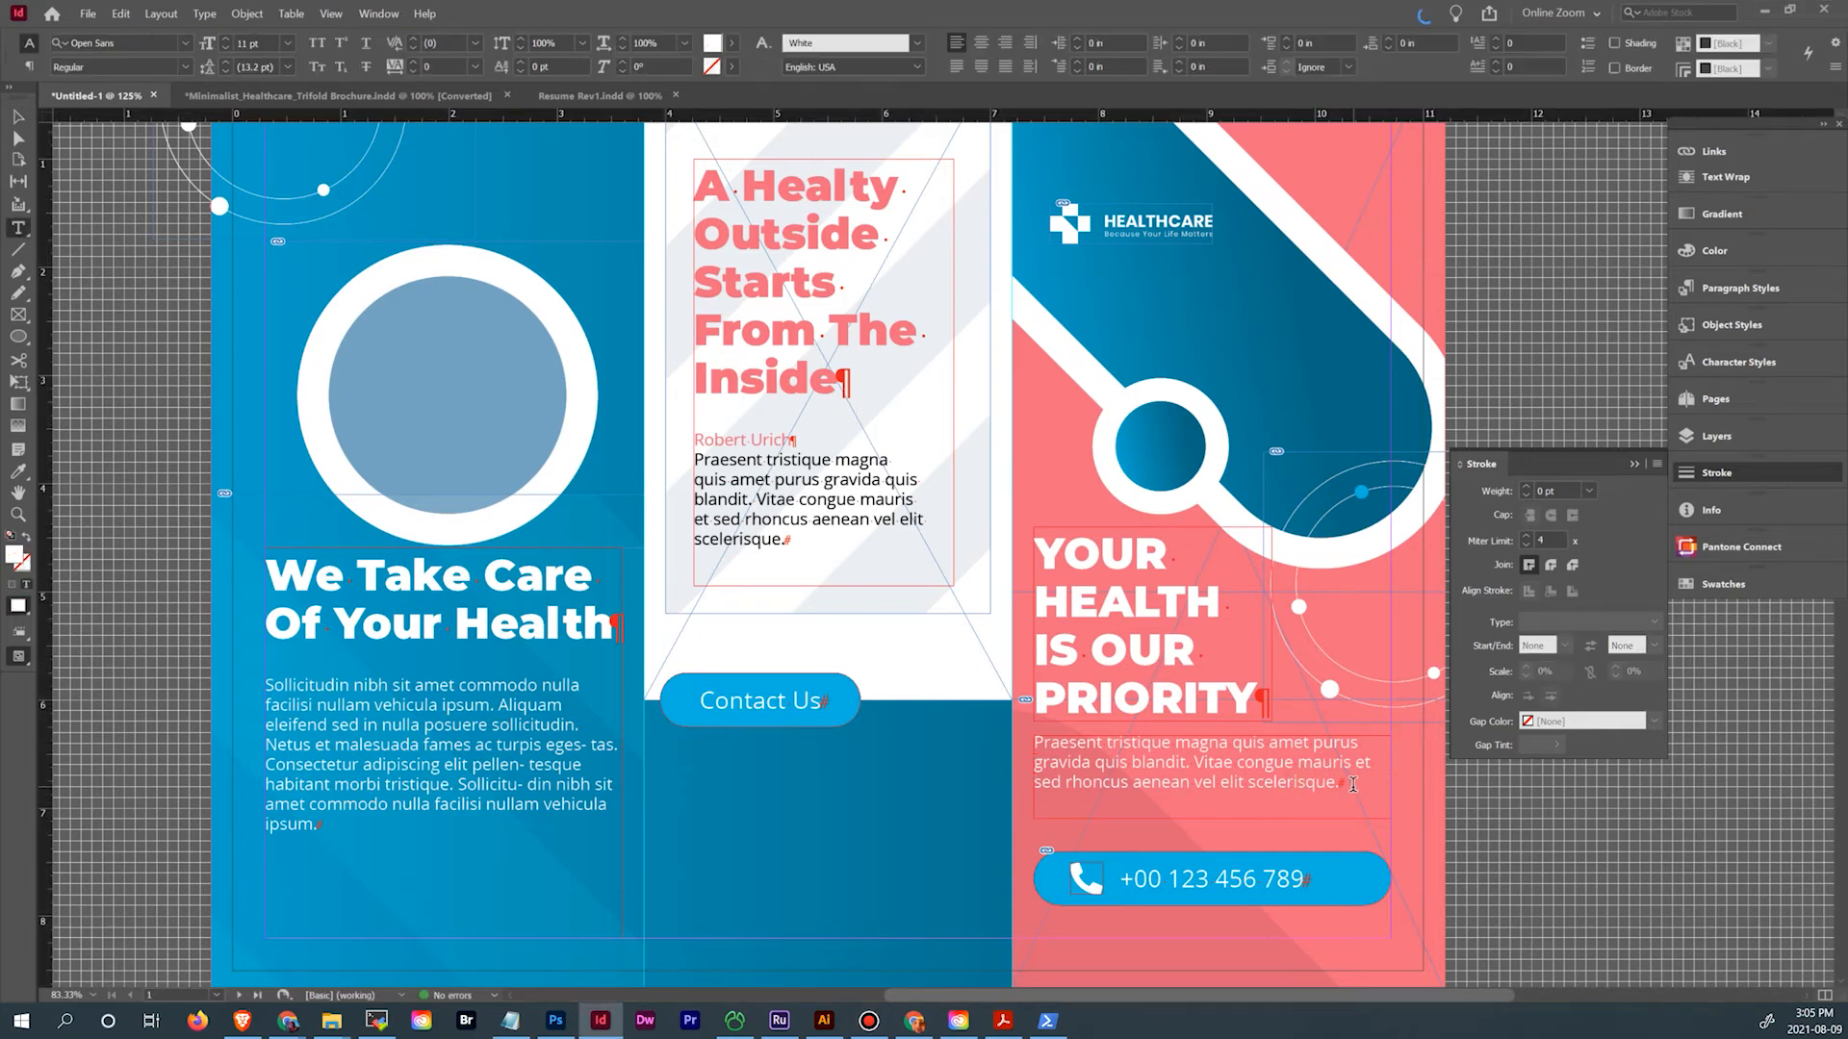
left_click_drag(1352, 784, 983, 737)
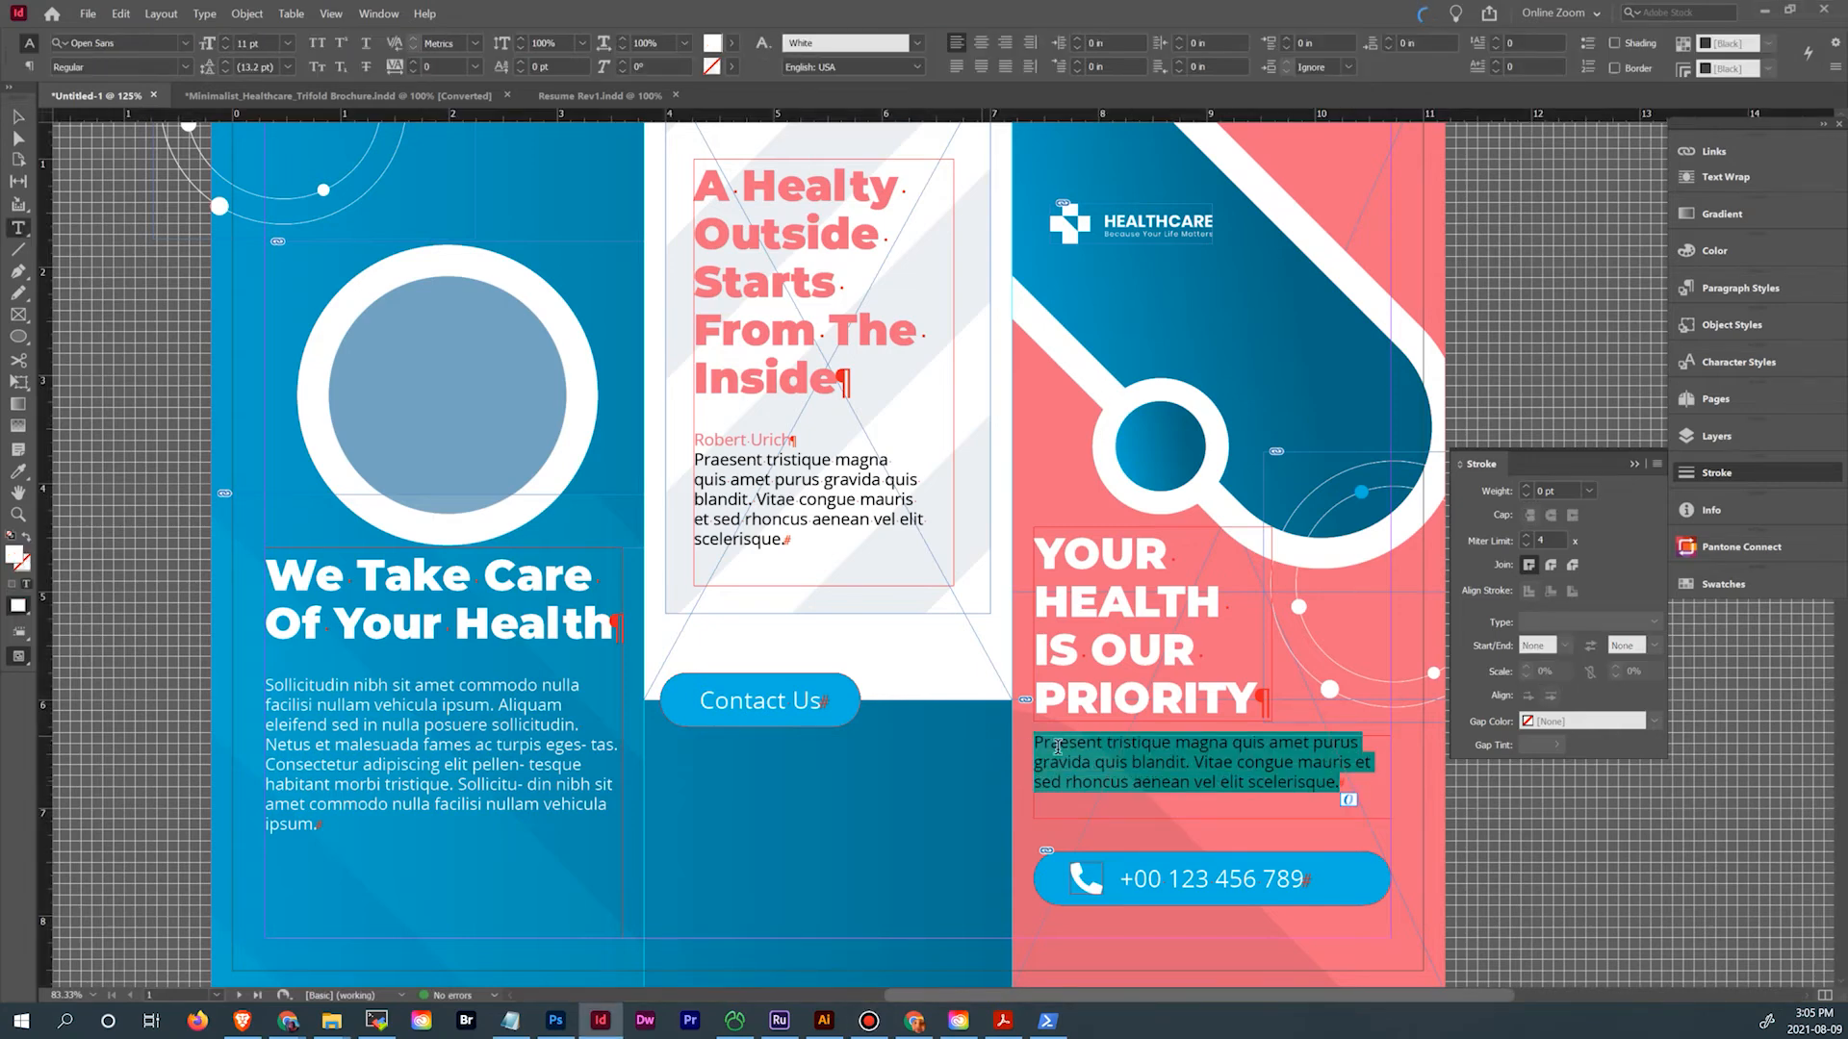
left_click(1732, 288)
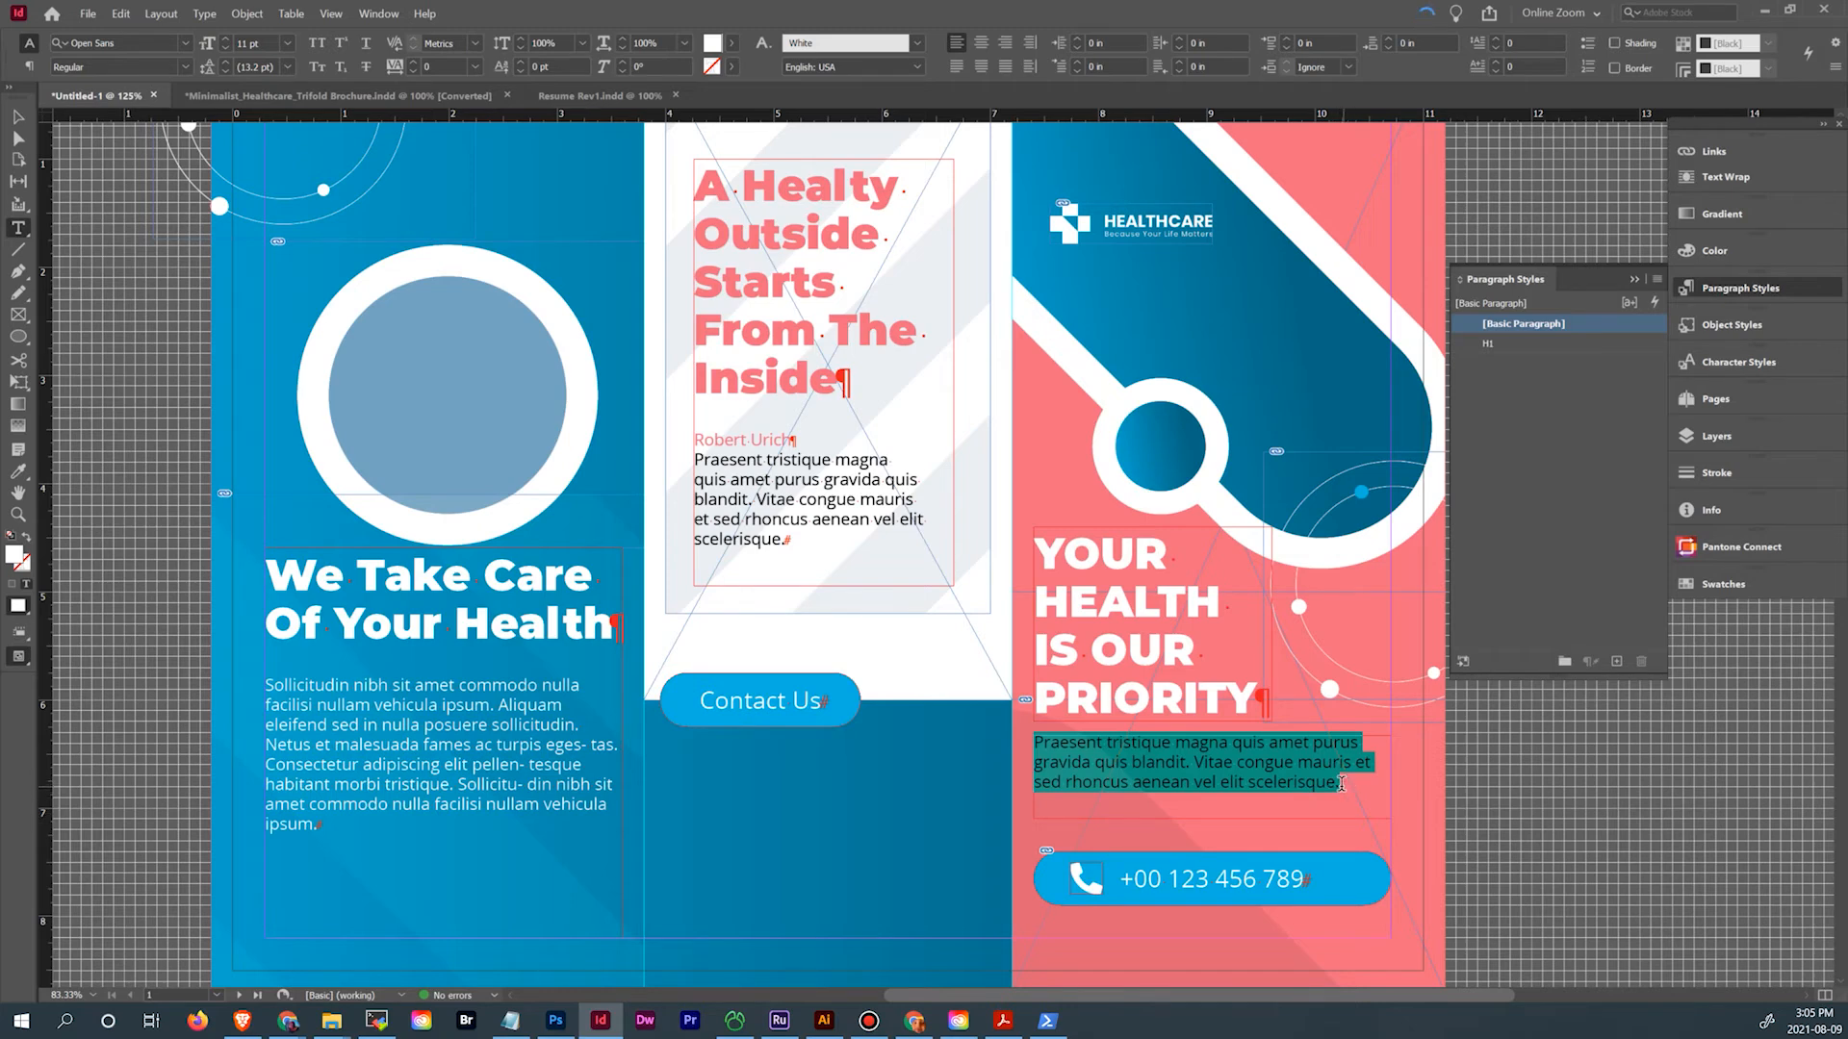
left_click_drag(1342, 783, 1032, 743)
left_click(1656, 279)
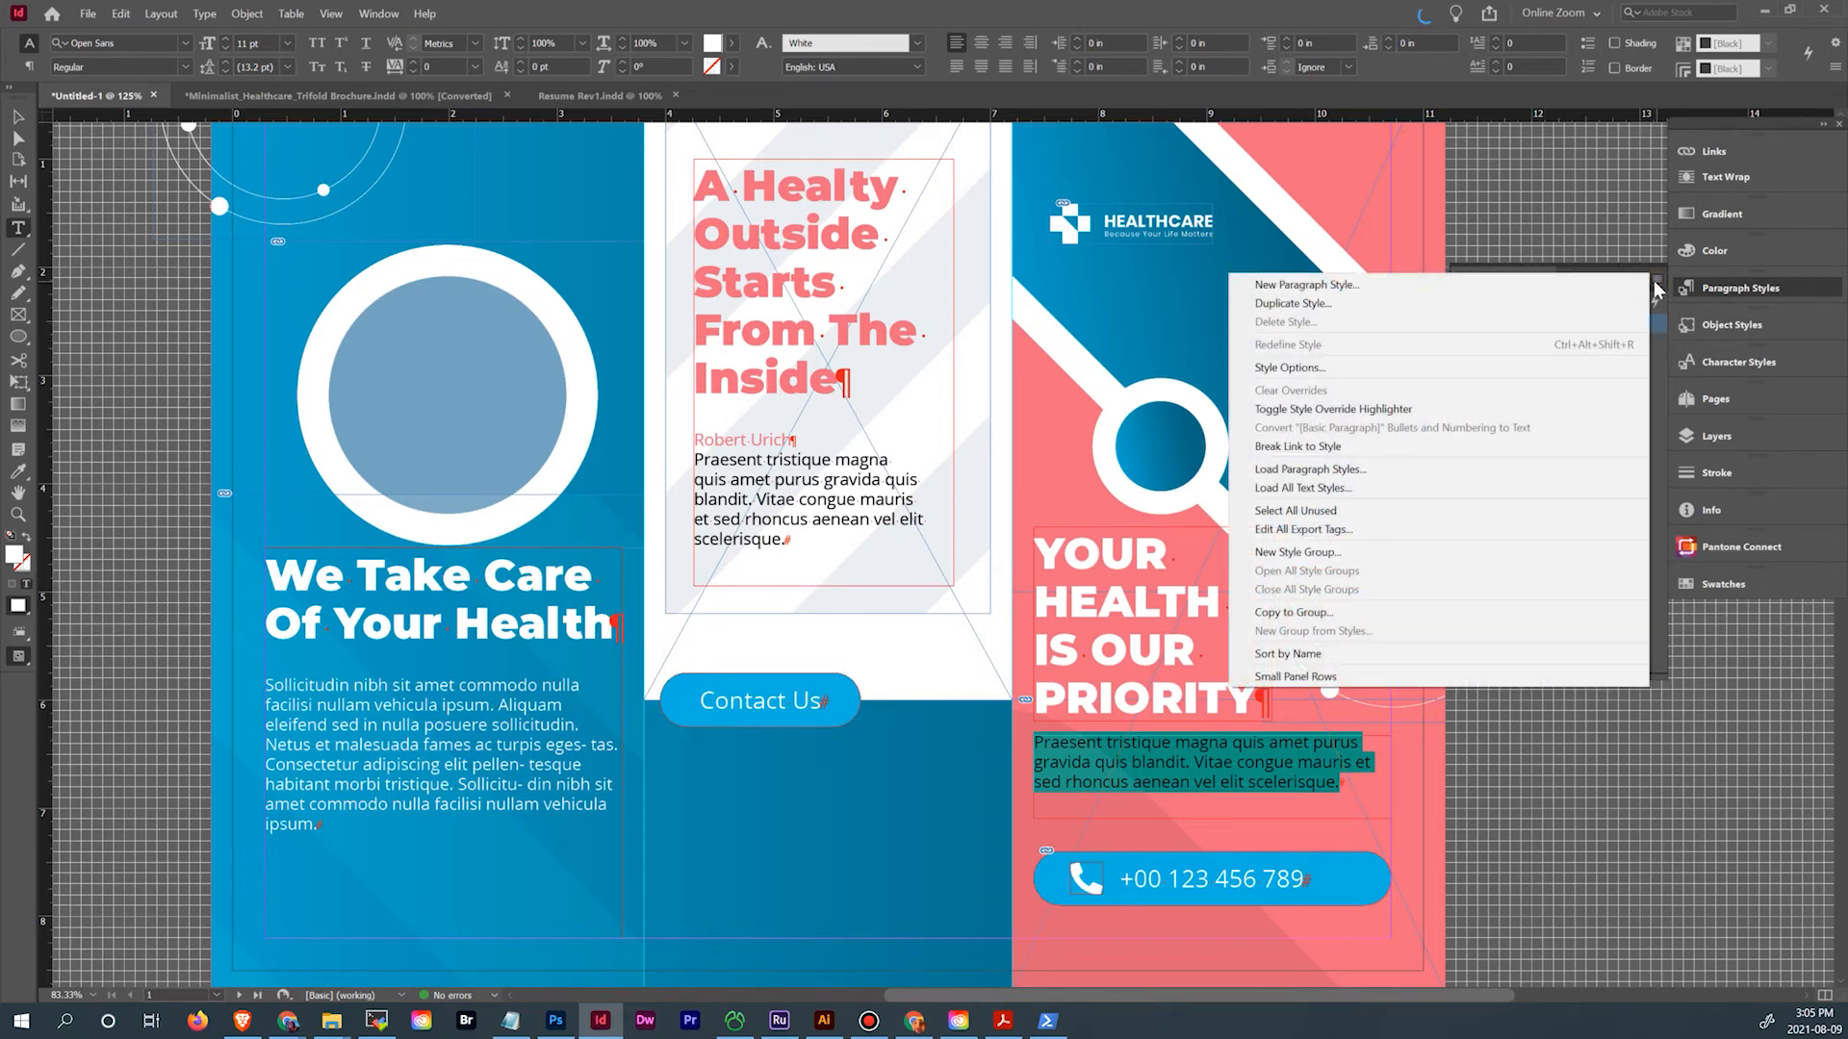
left_click(1625, 285)
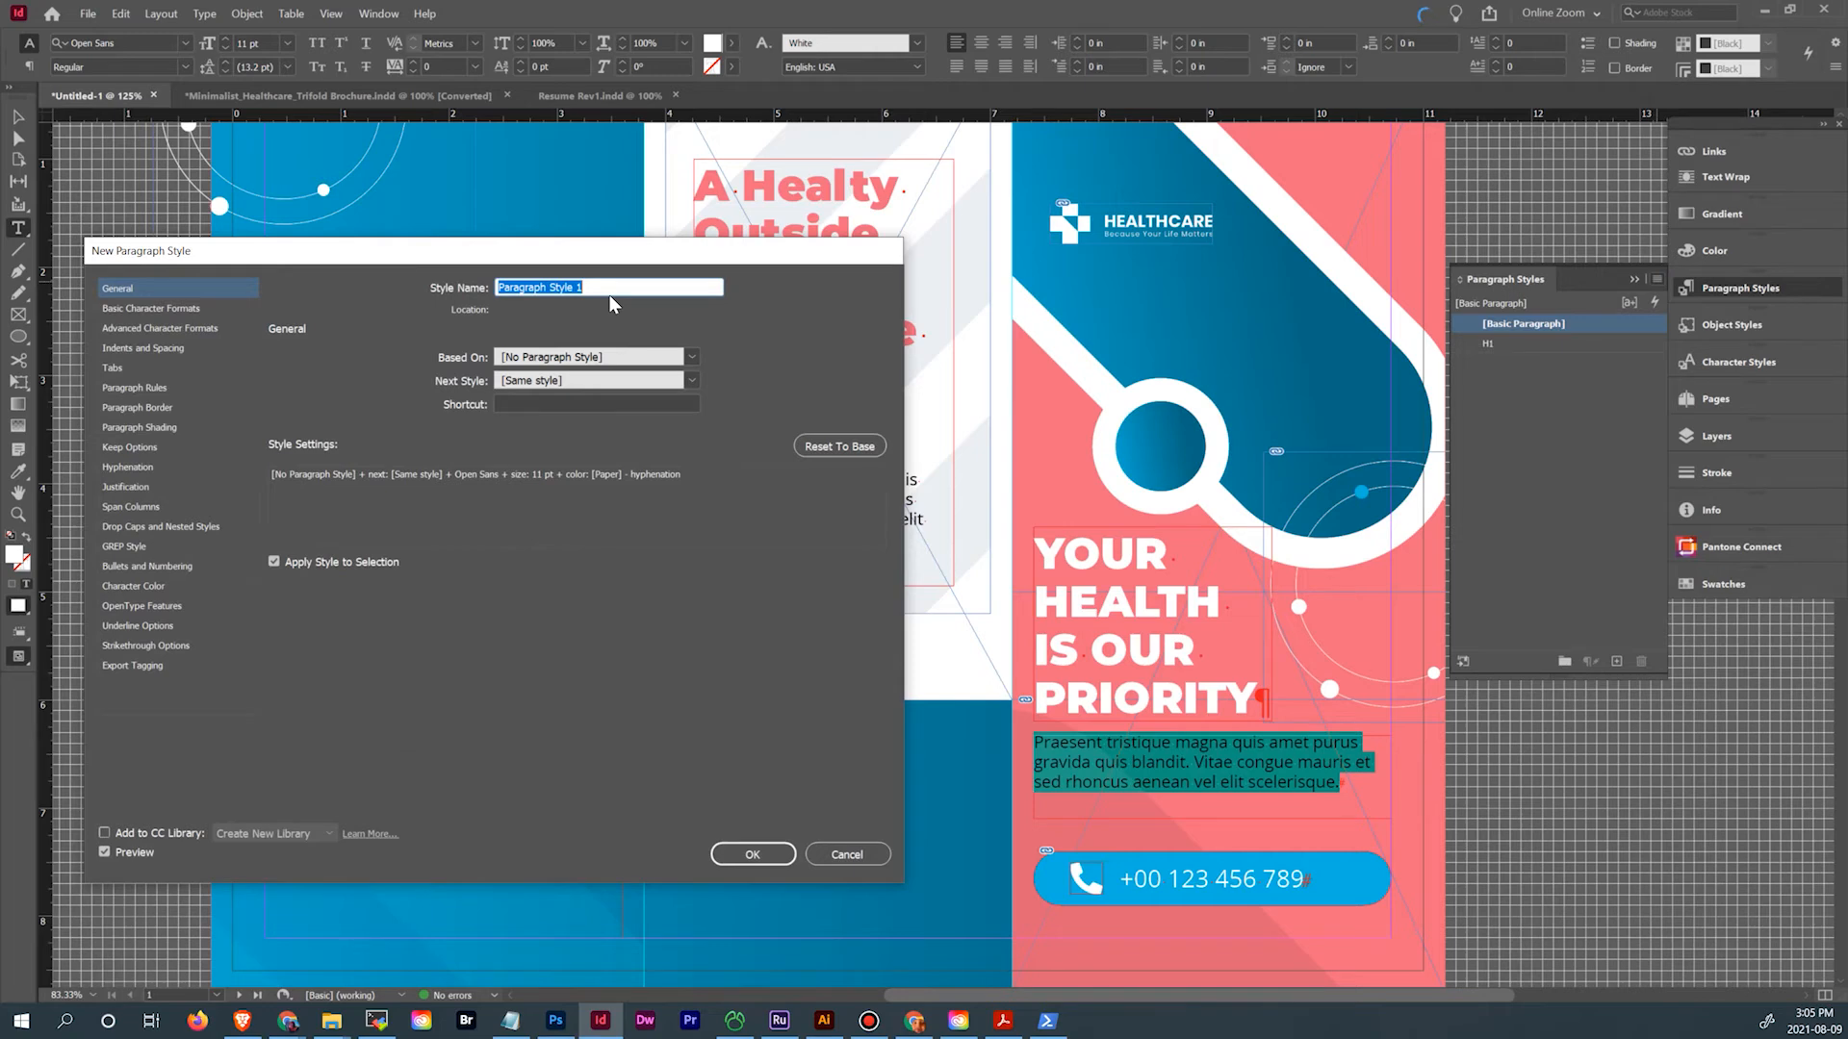
type("Underlined")
Try the text underline option in the Underlined style, and turn on a Rule Below for the paragraph instead
left_click(154, 622)
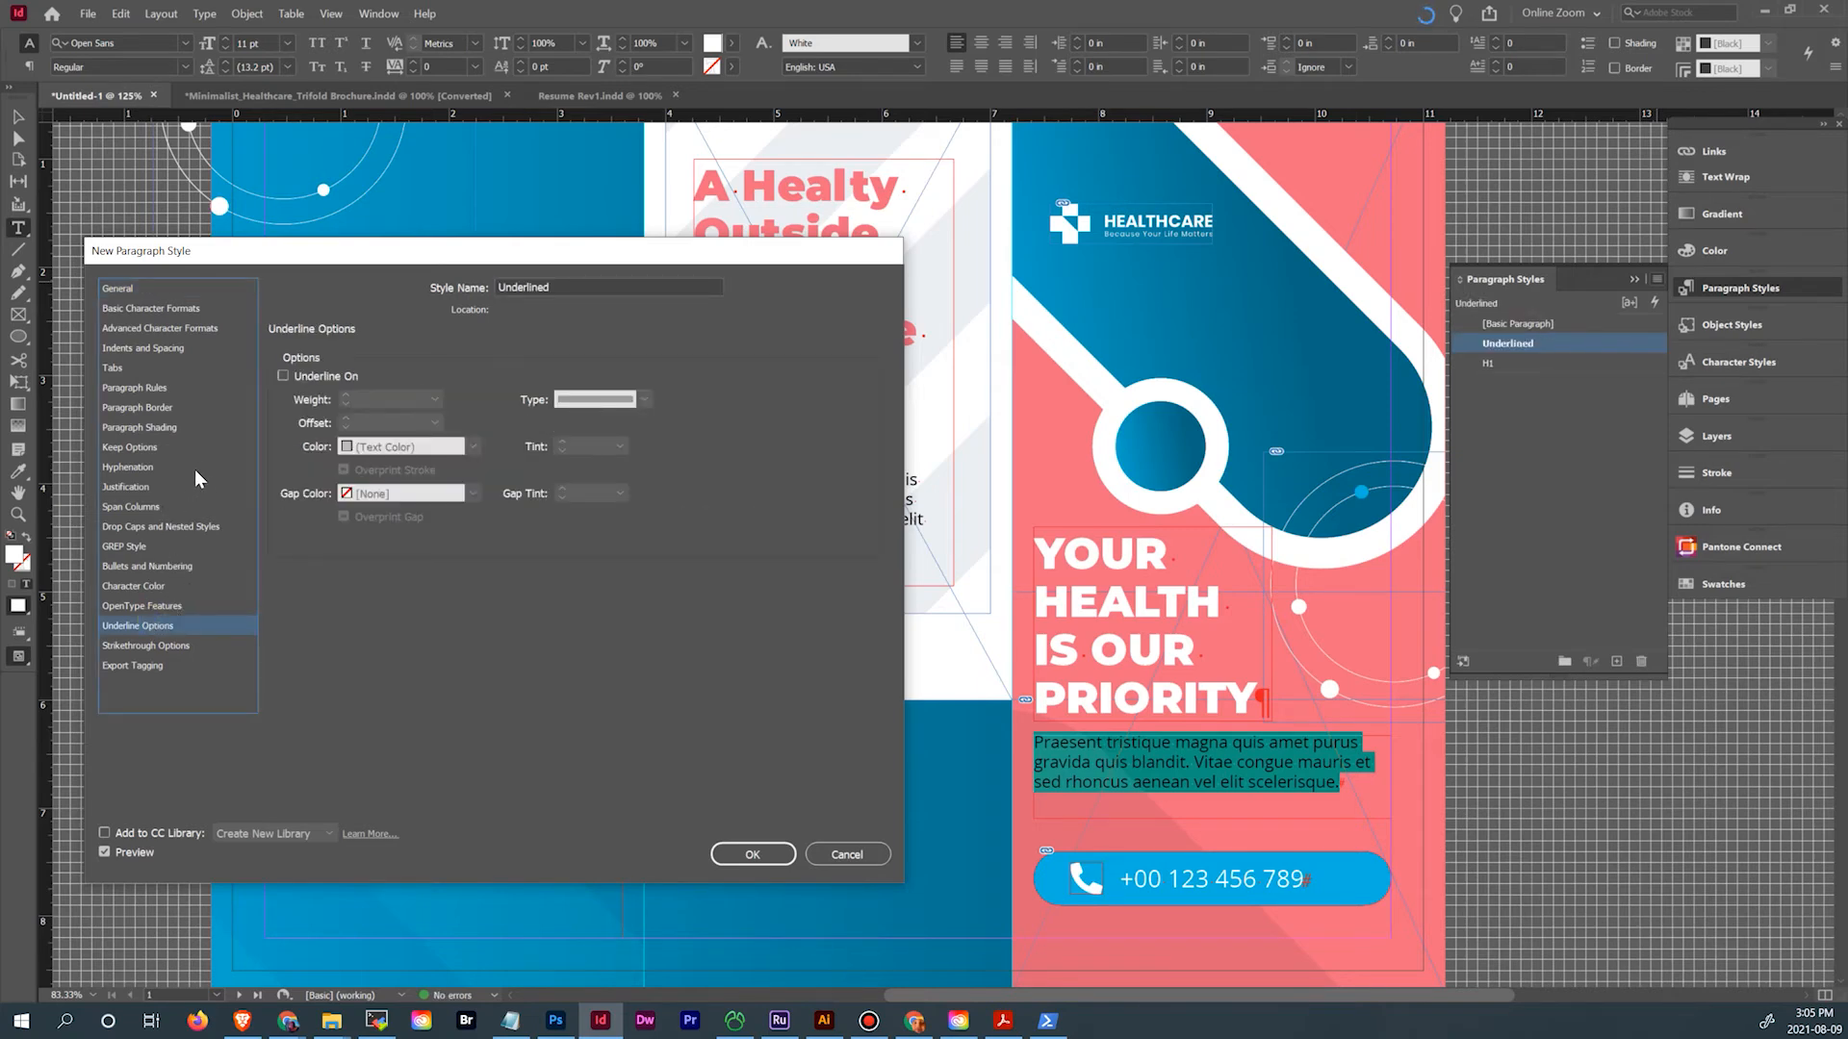
left_click(283, 376)
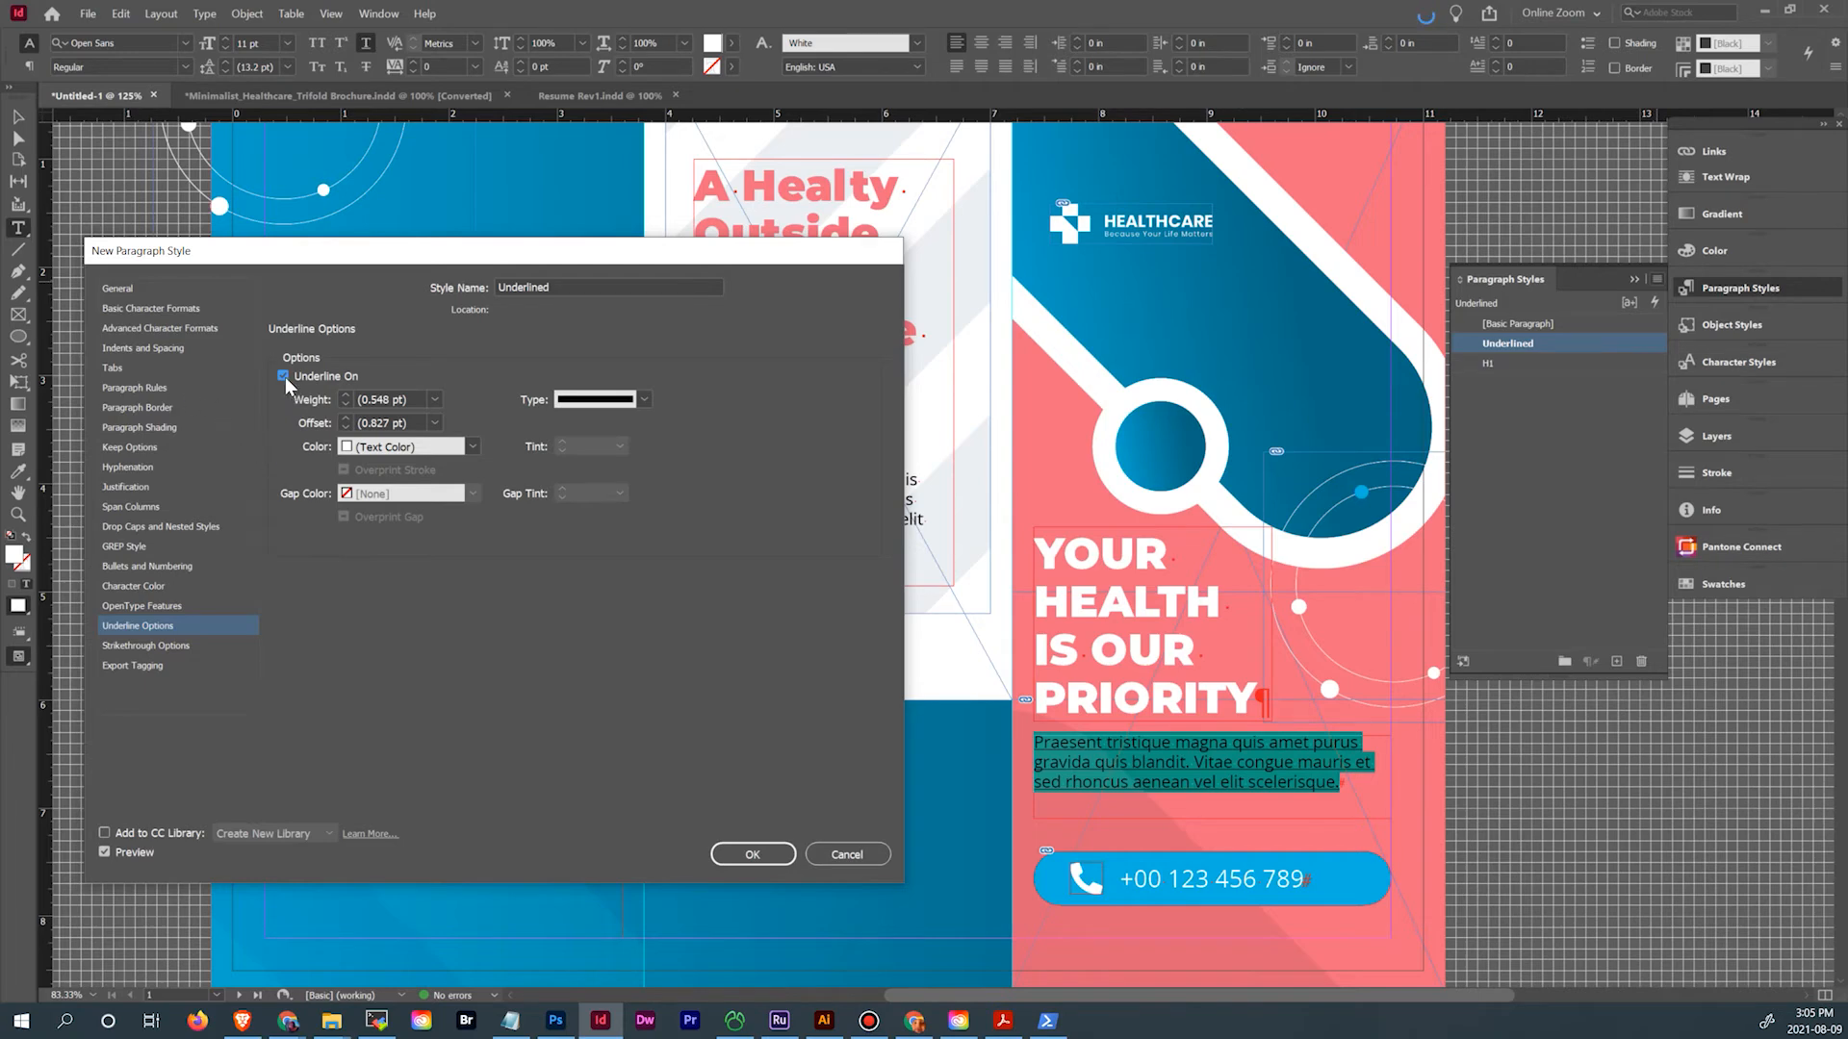
left_click(169, 386)
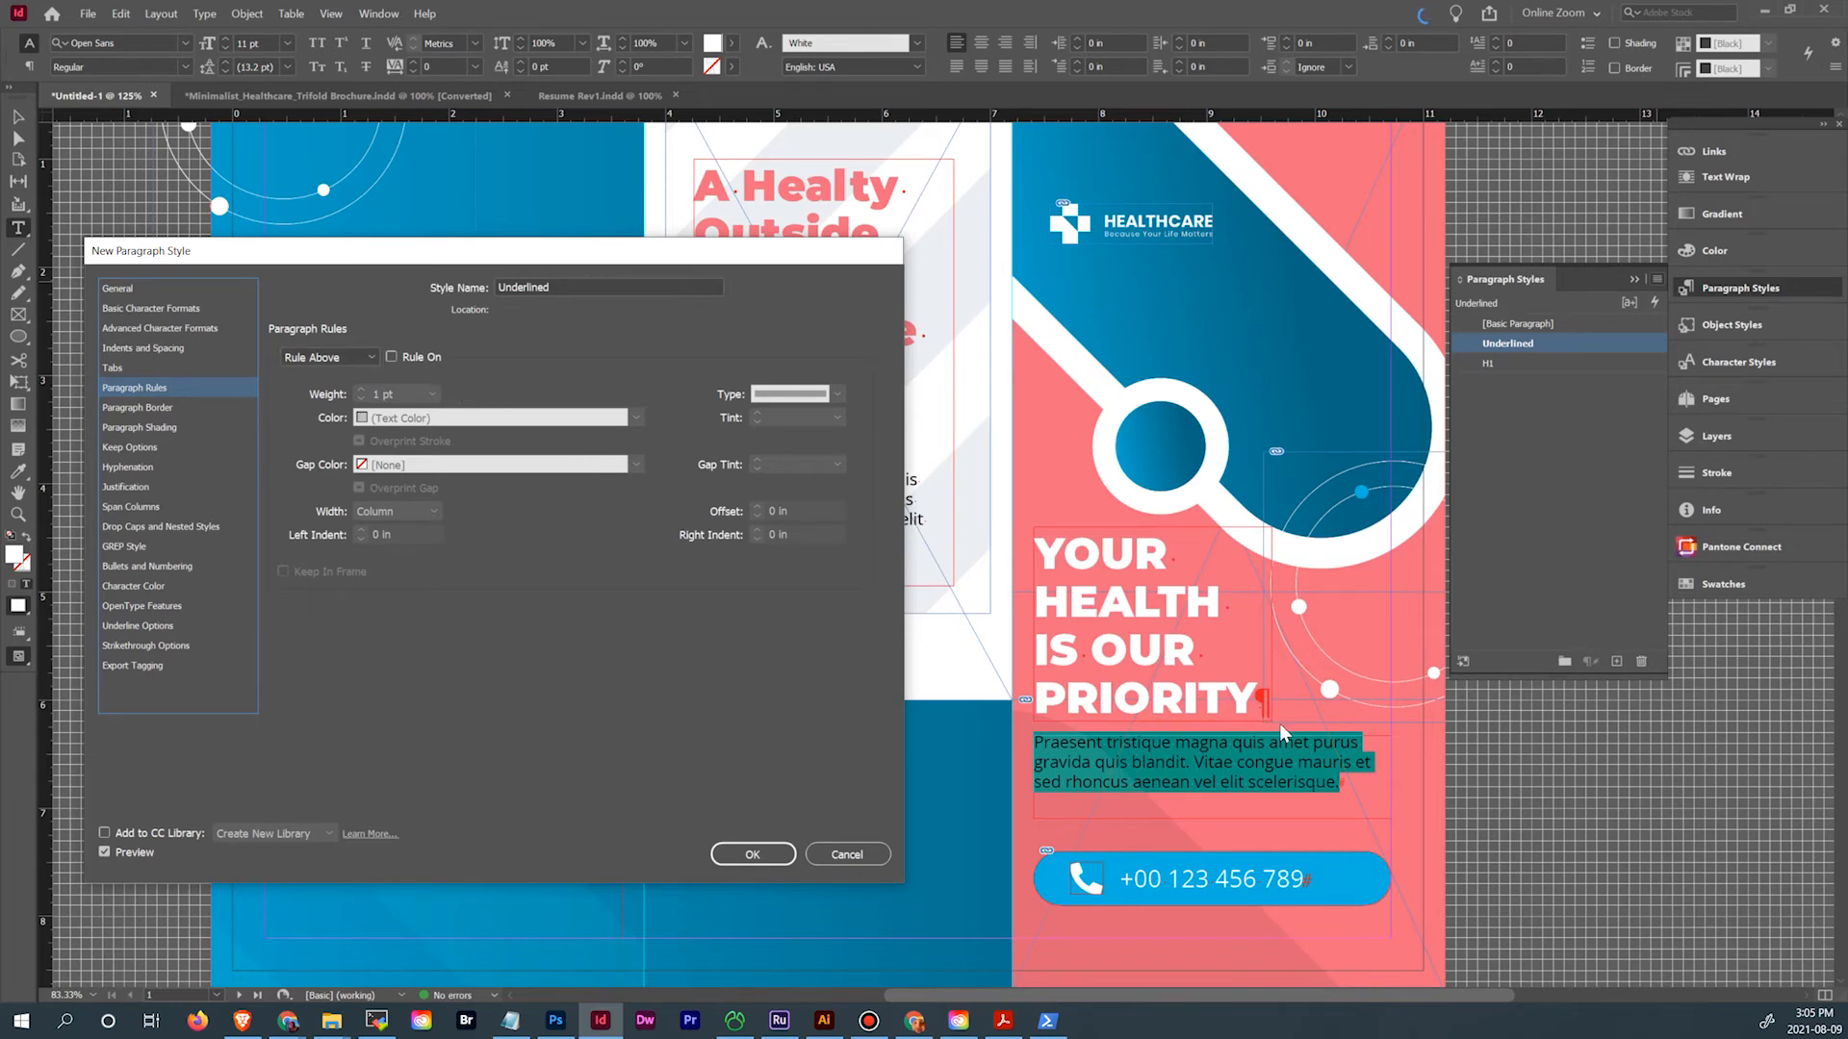
left_click(369, 357)
left_click(349, 377)
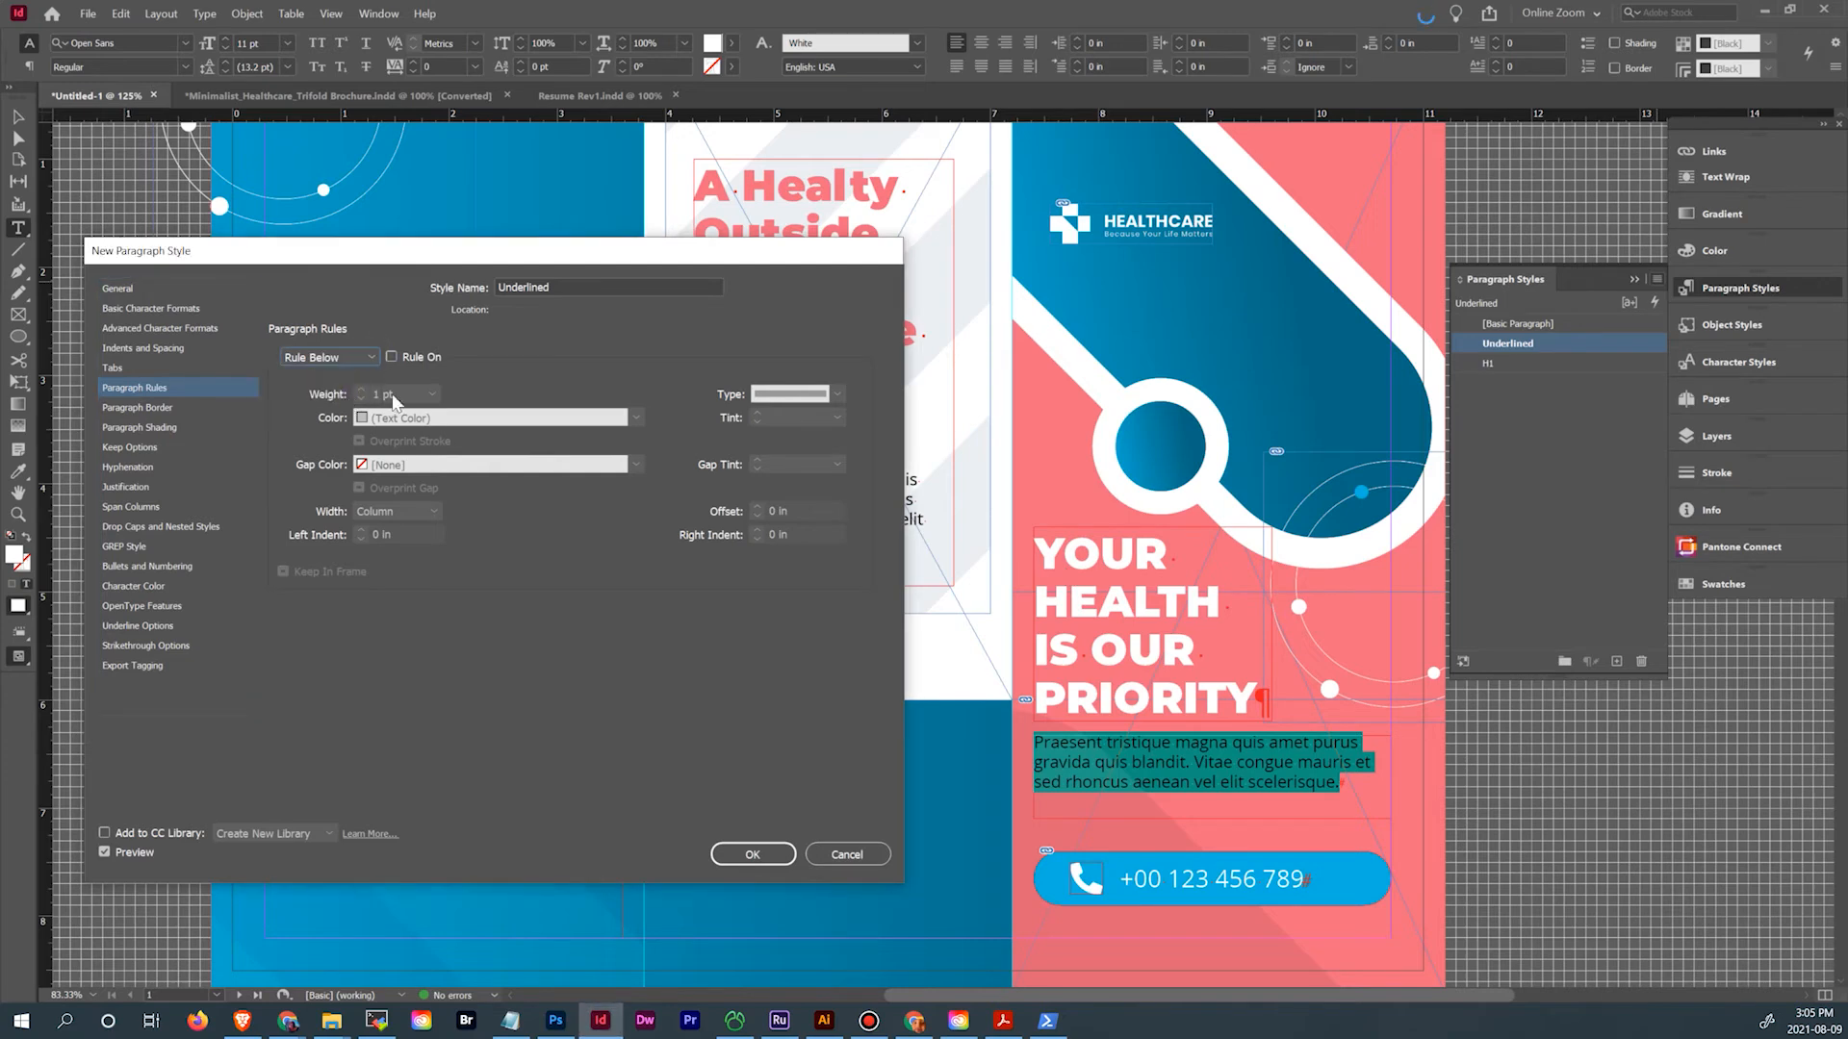
left_click(392, 357)
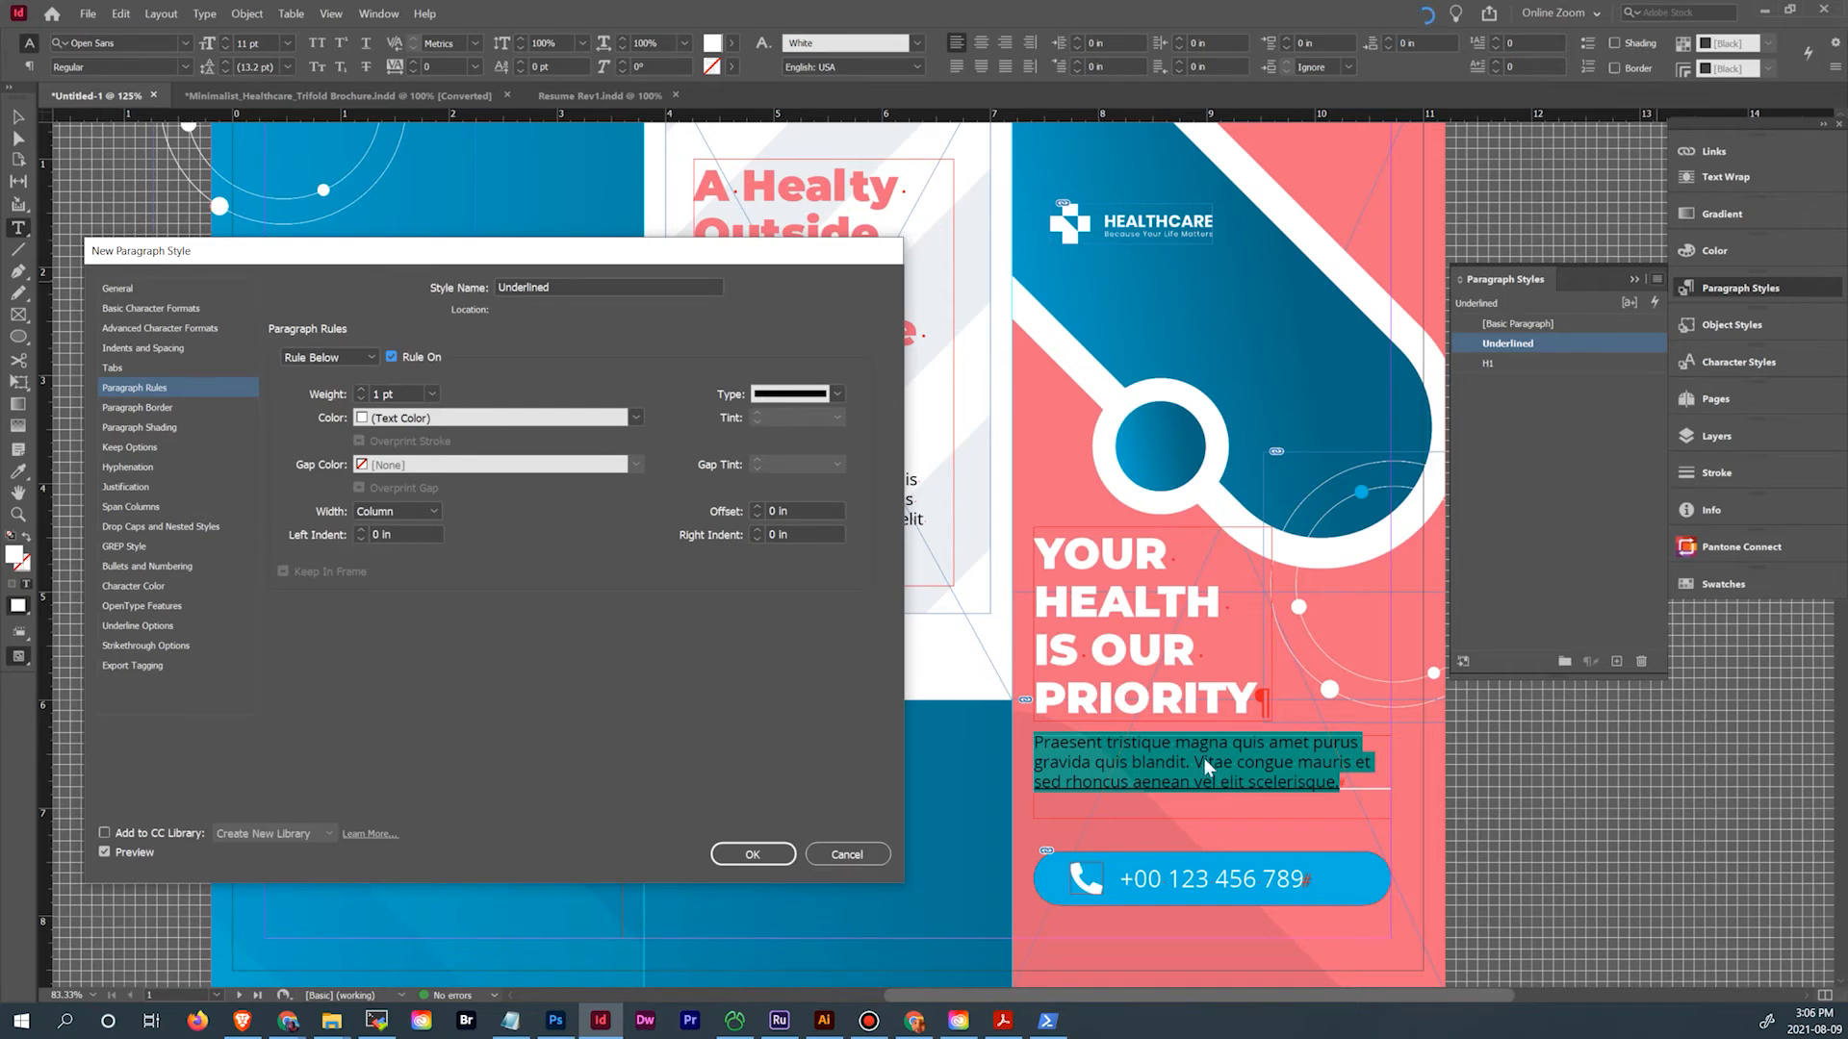
Set the Rule Below offset to 0.25 in and save the Underlined paragraph style
left_click(759, 506)
left_click(758, 506)
left_click(758, 507)
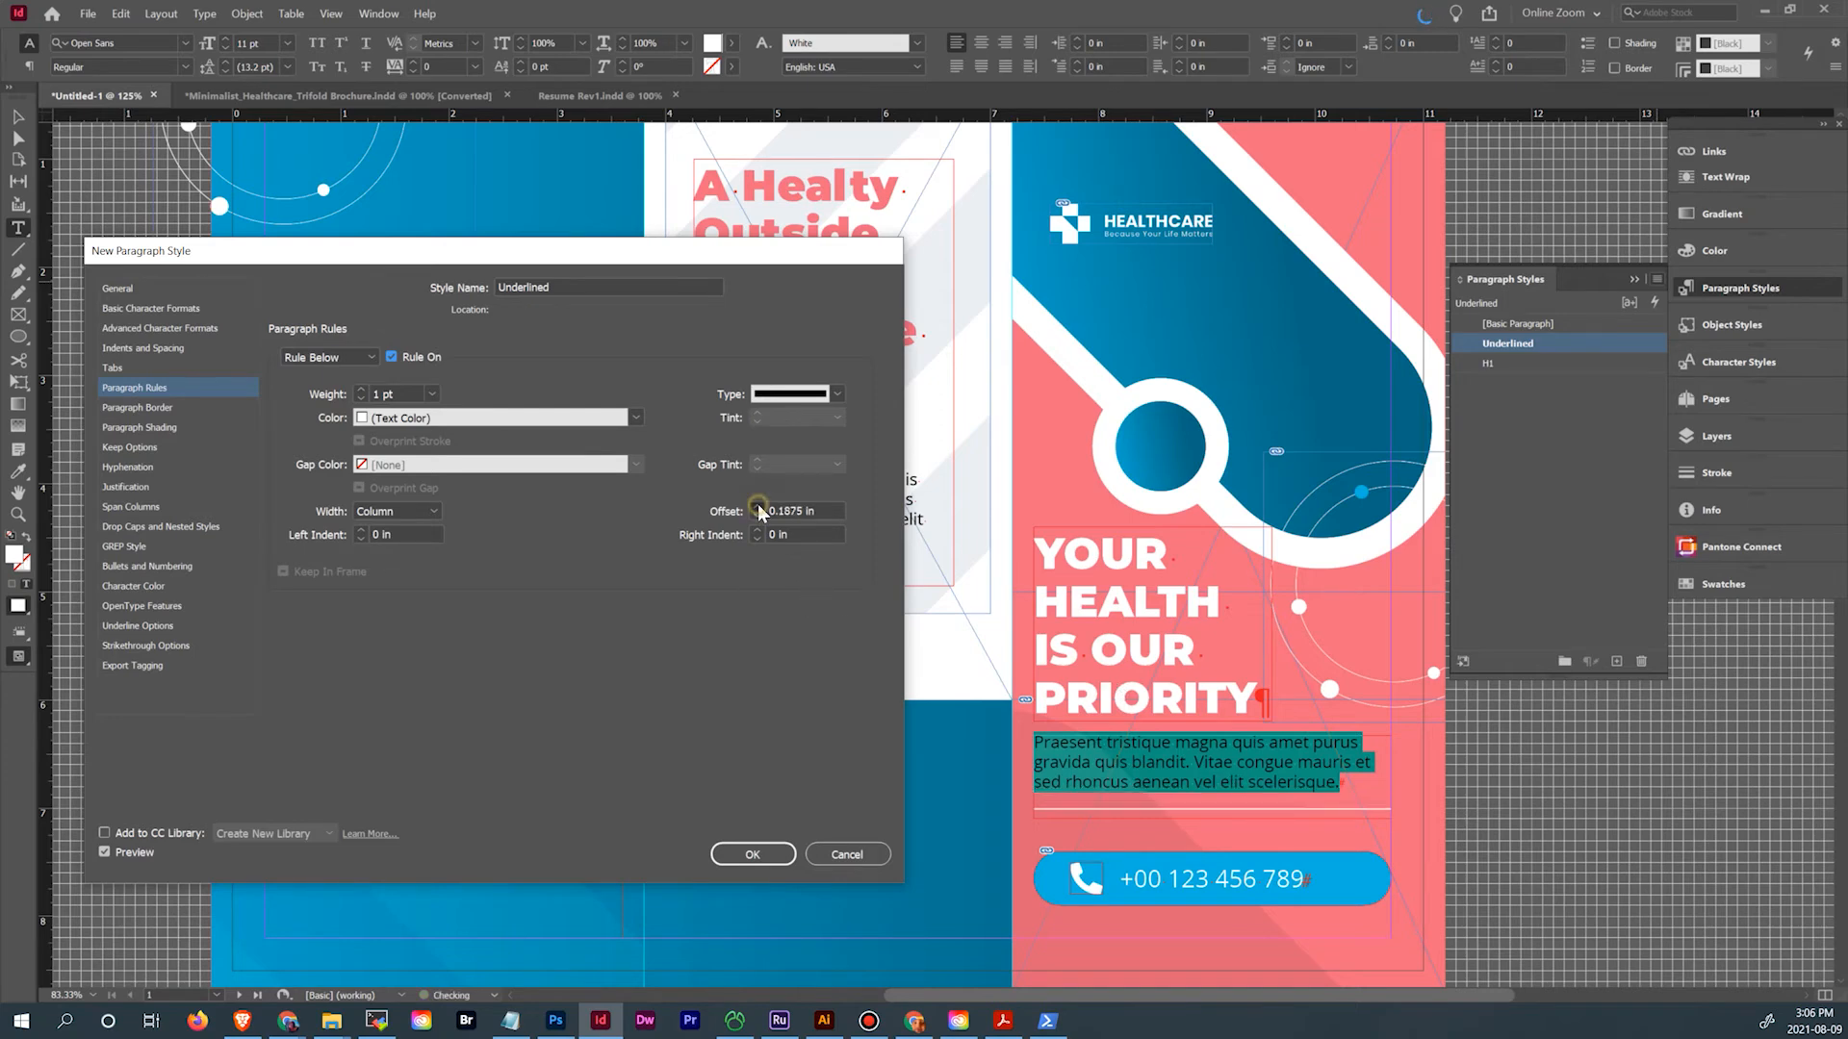
left_click(758, 507)
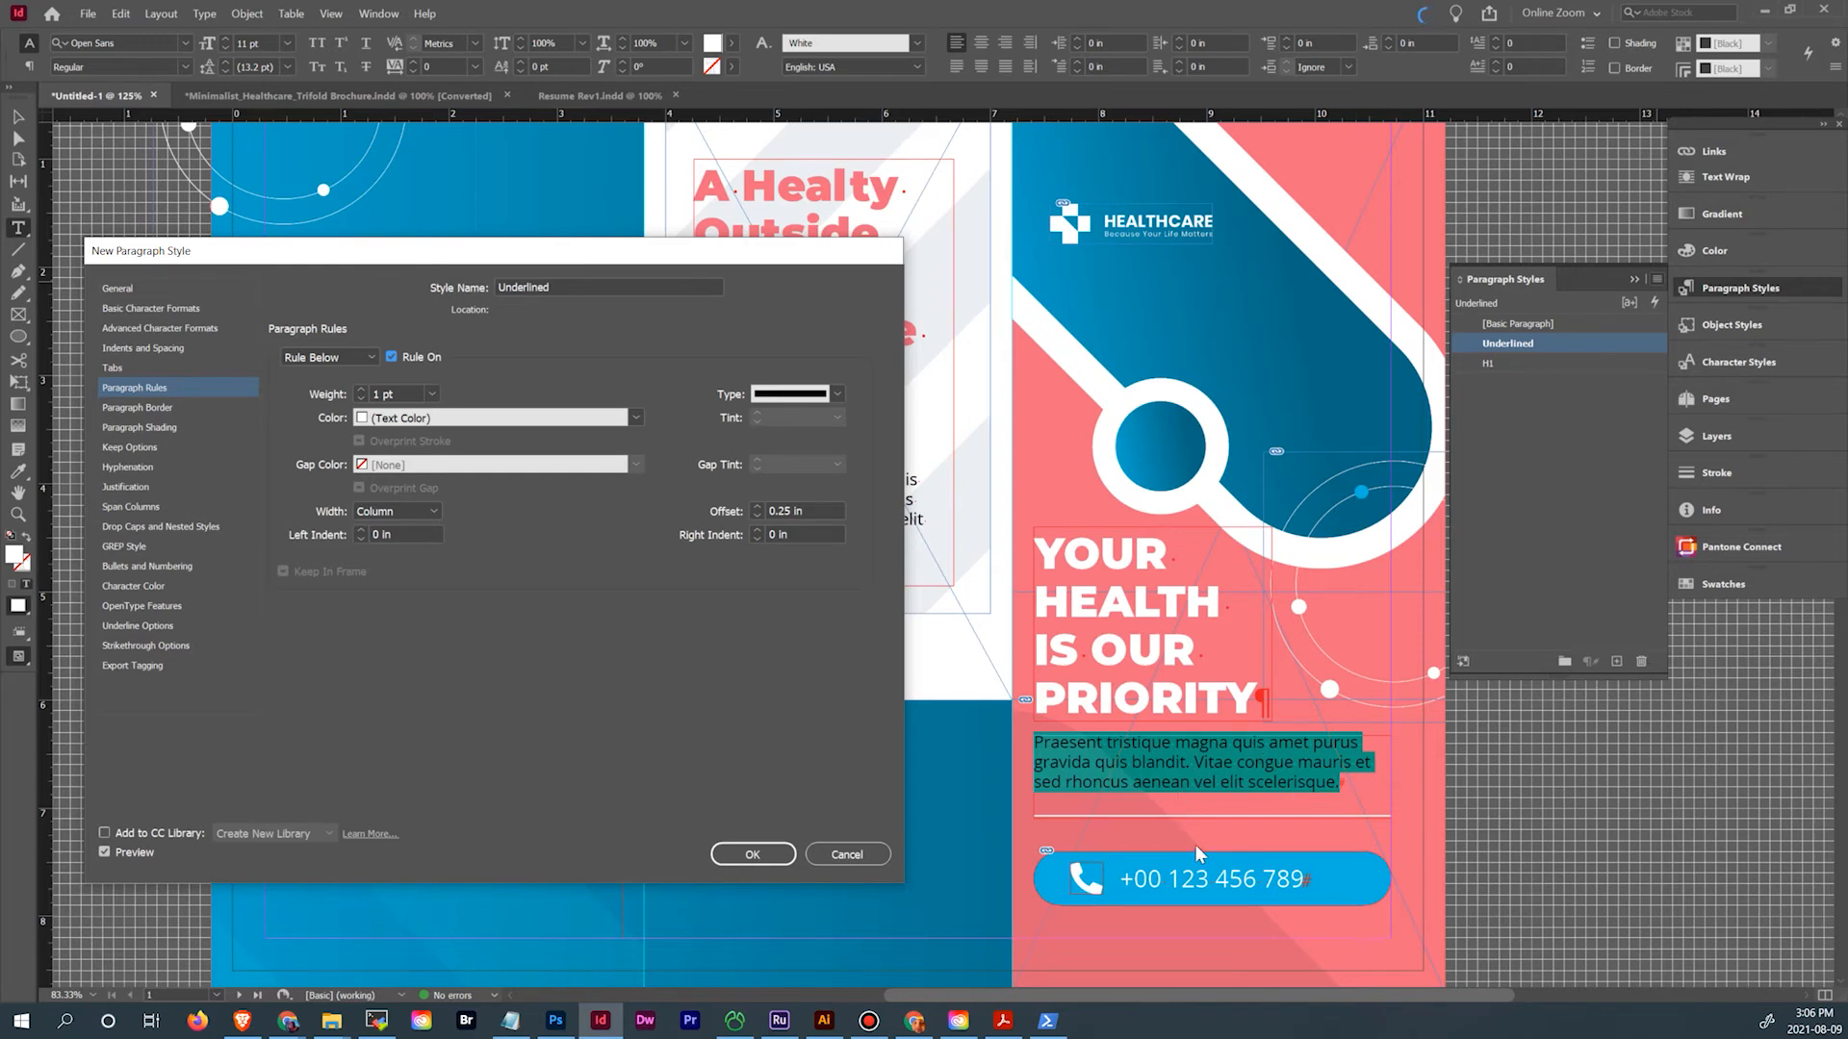
left_click(776, 857)
Shorten the "Praesent tristique" text frame to 0.67 in high
left_click(1241, 791)
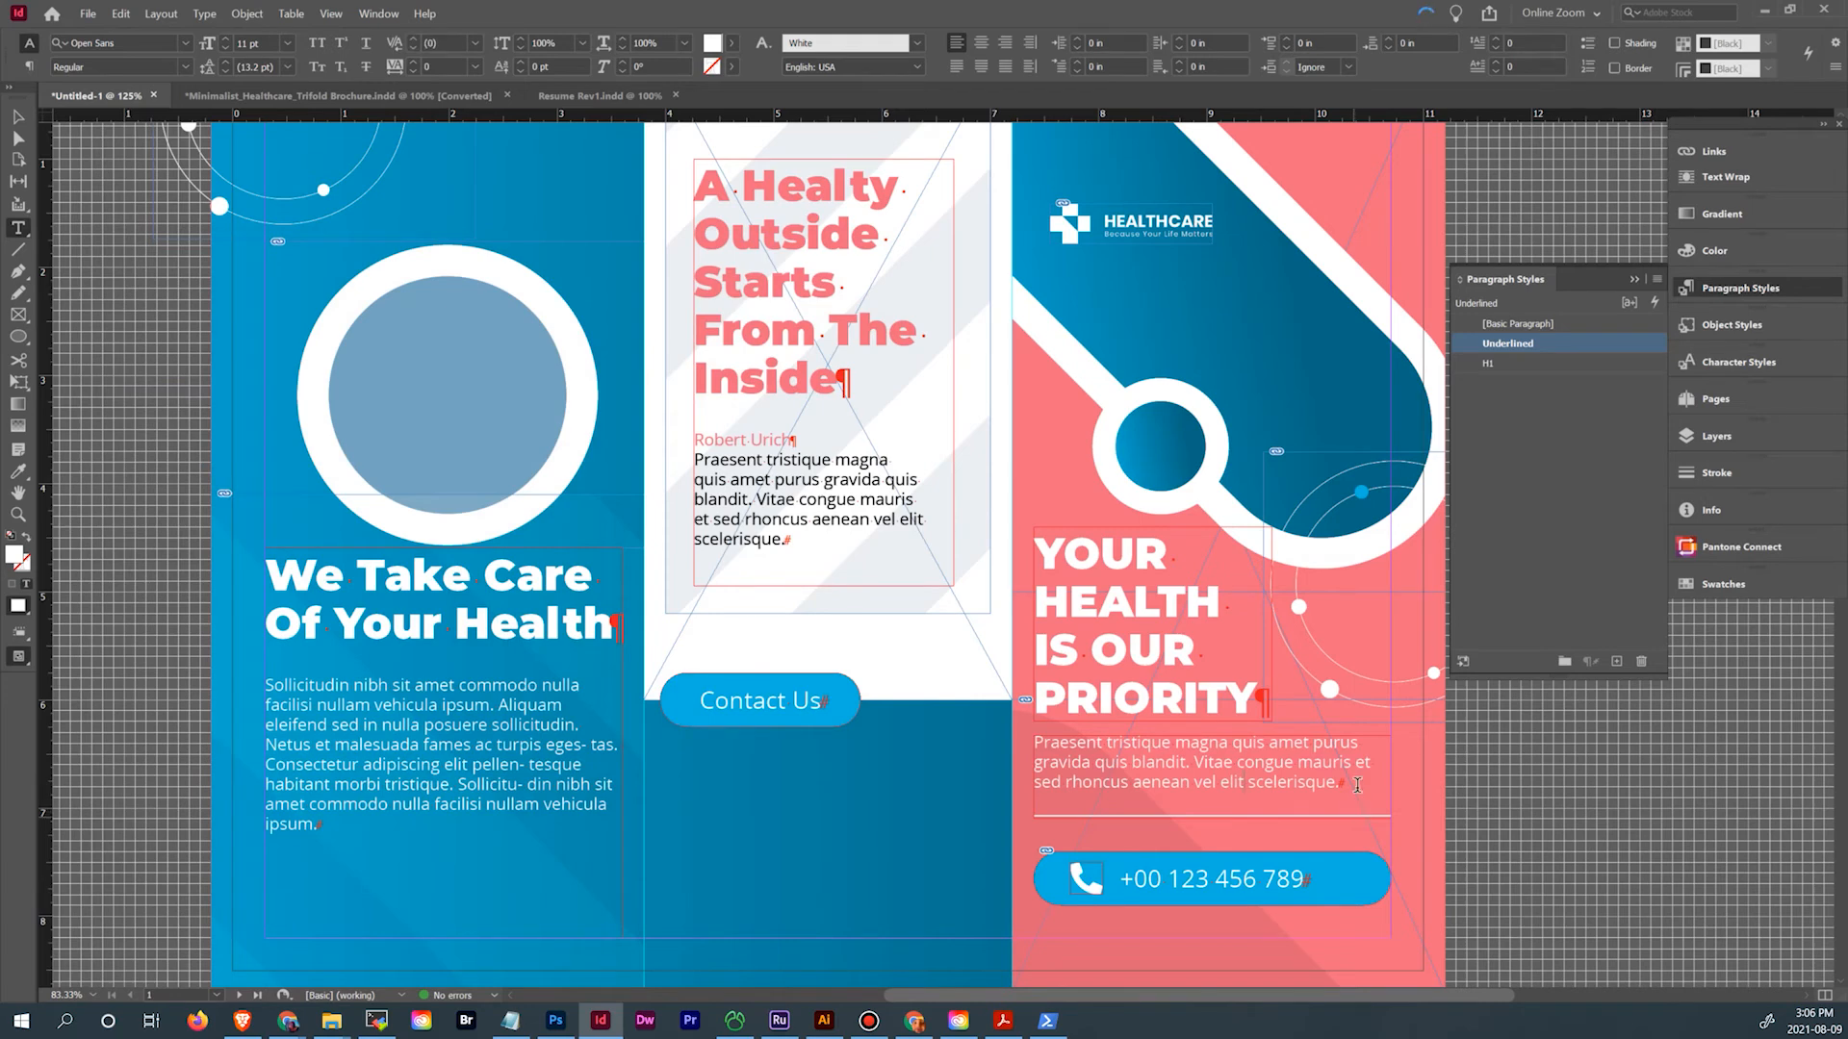
key("Escape")
mouse_move(1212, 819)
left_mouse_down()
mouse_move(1212, 842)
mouse_move(1213, 804)
mouse_move(1210, 843)
mouse_move(1213, 808)
left_mouse_up()
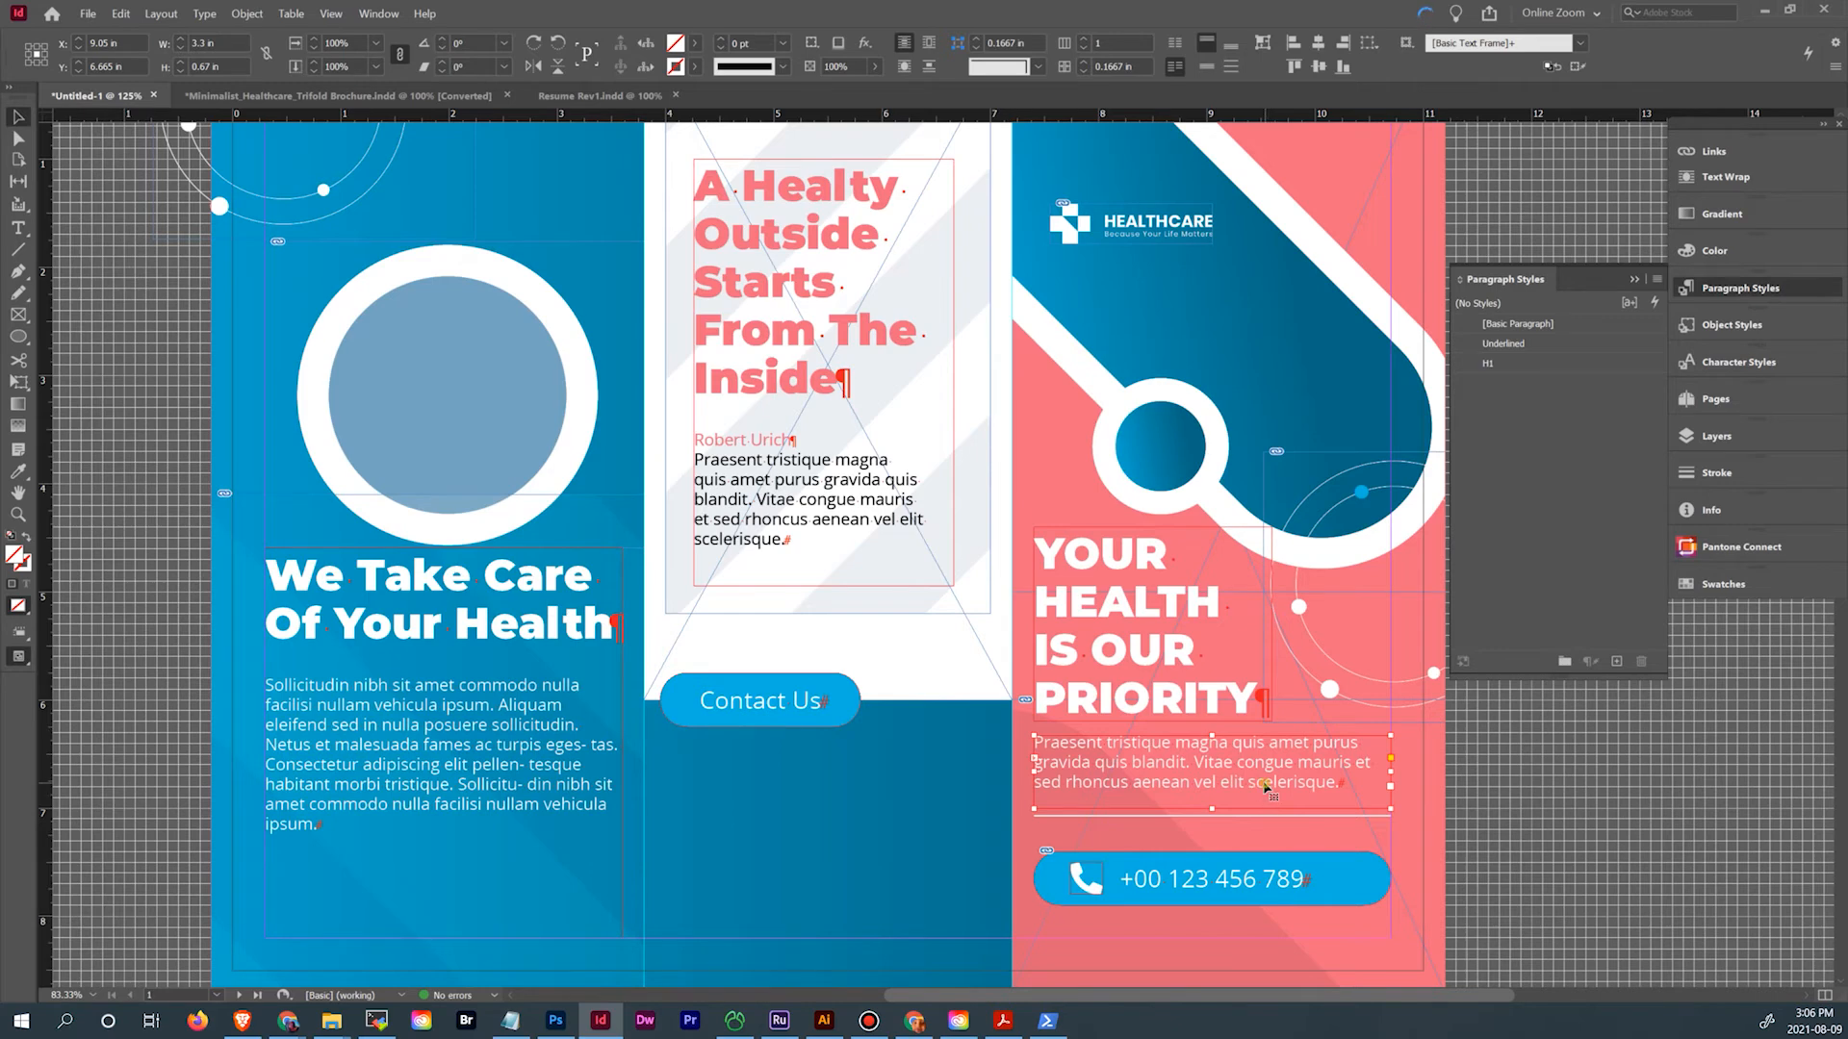
Apply the Underlined paragraph style to the "Sollicitudin nibh" body paragraph under "We Take Care Of Your Health"
double_click(1256, 776)
left_click_drag(407, 710, 466, 784)
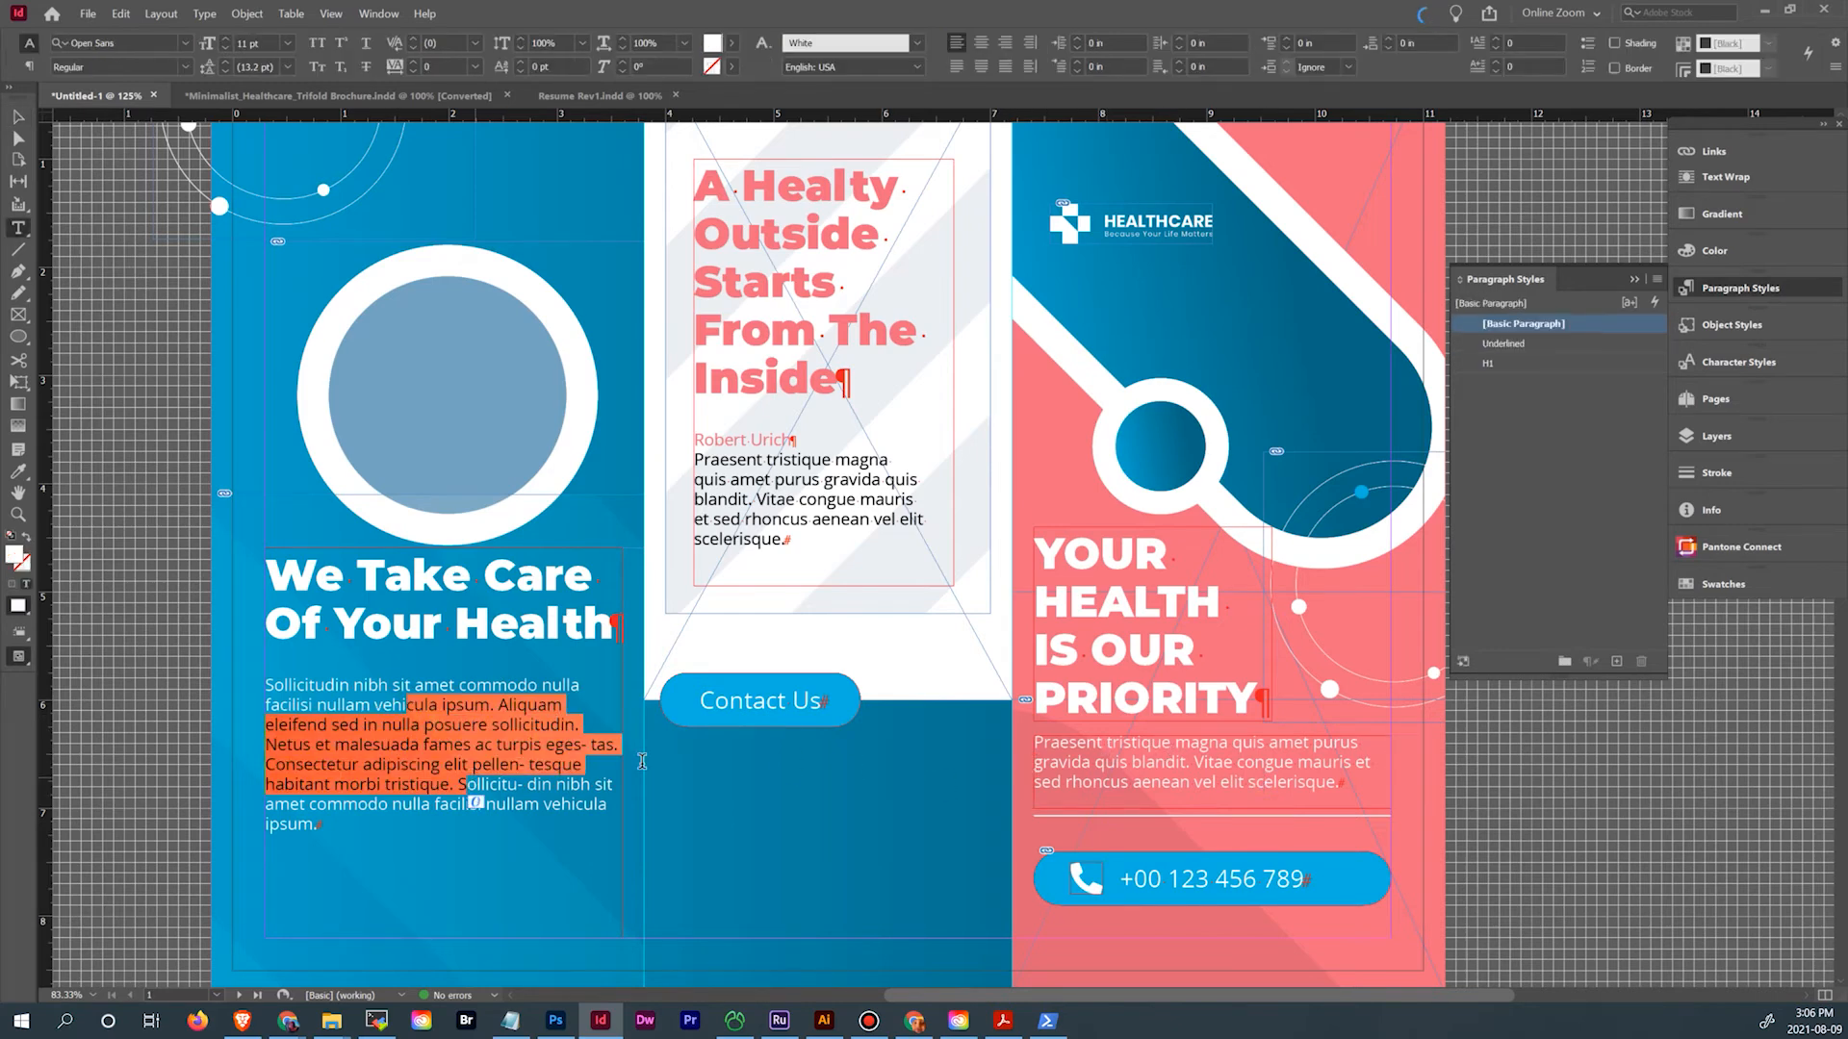
left_click(1533, 346)
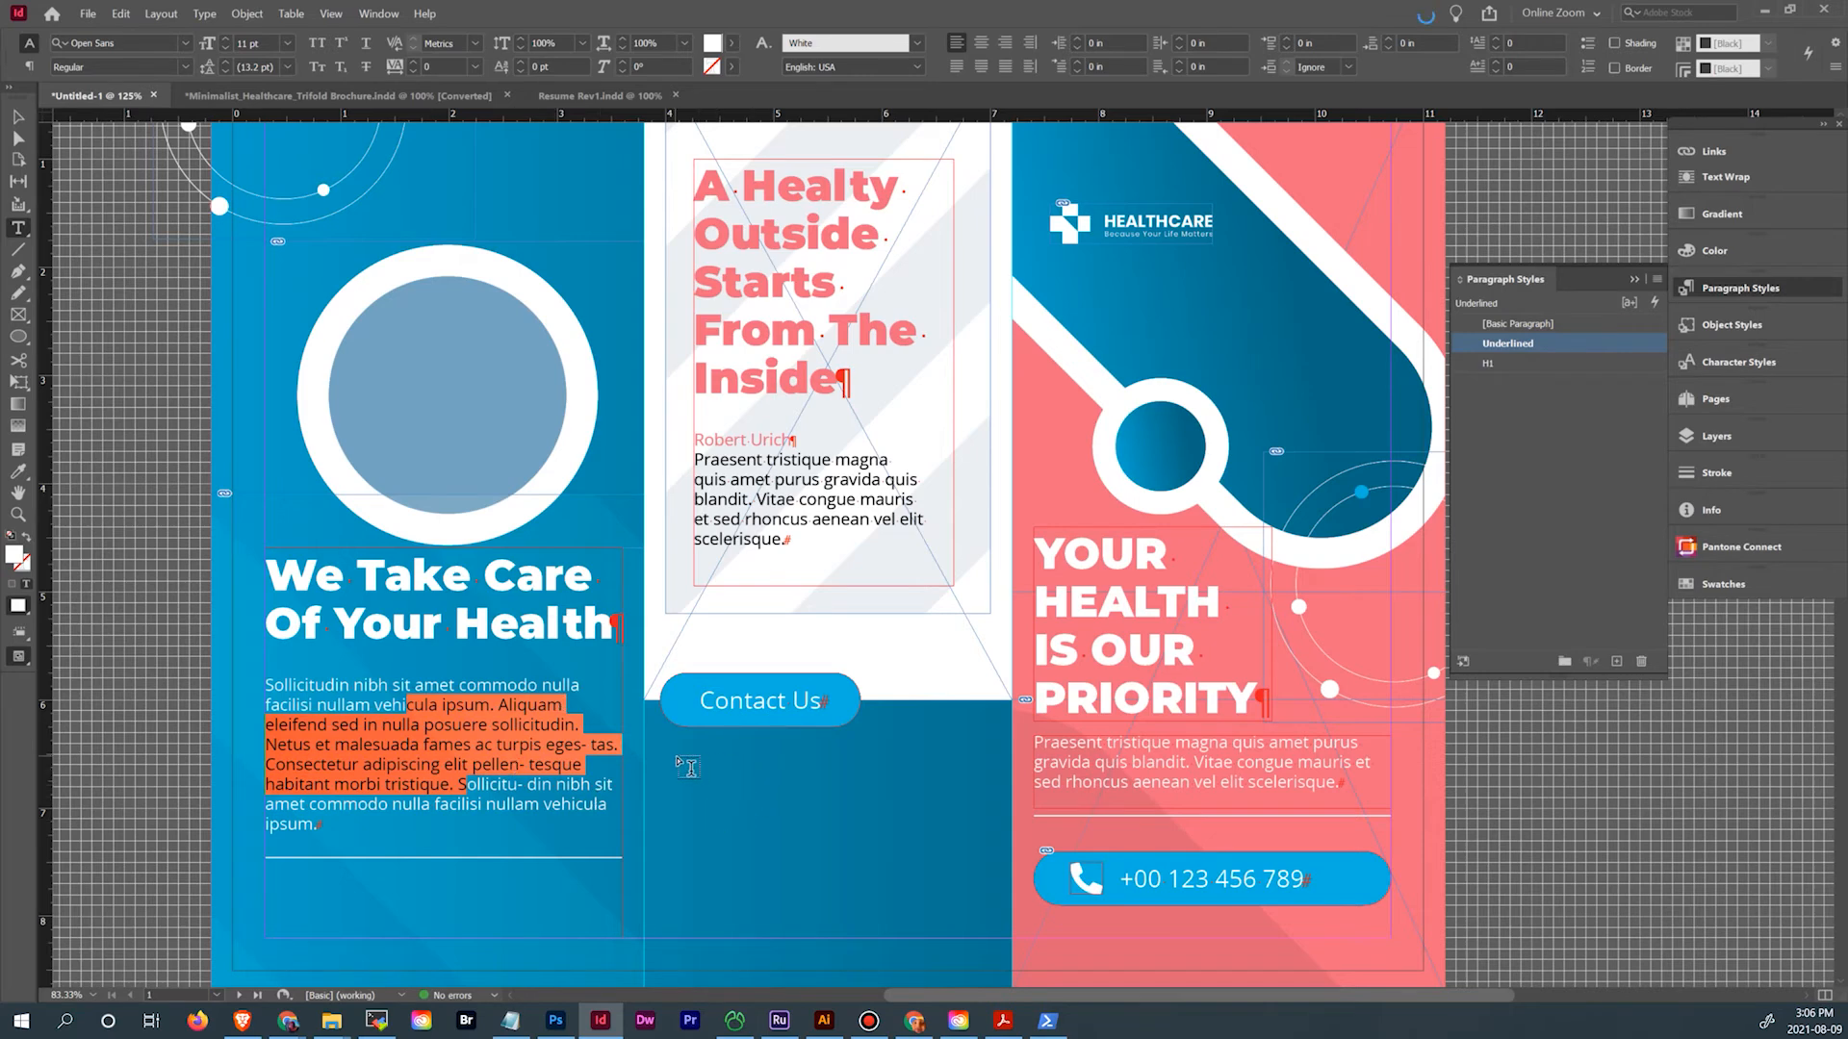
left_click(18, 115)
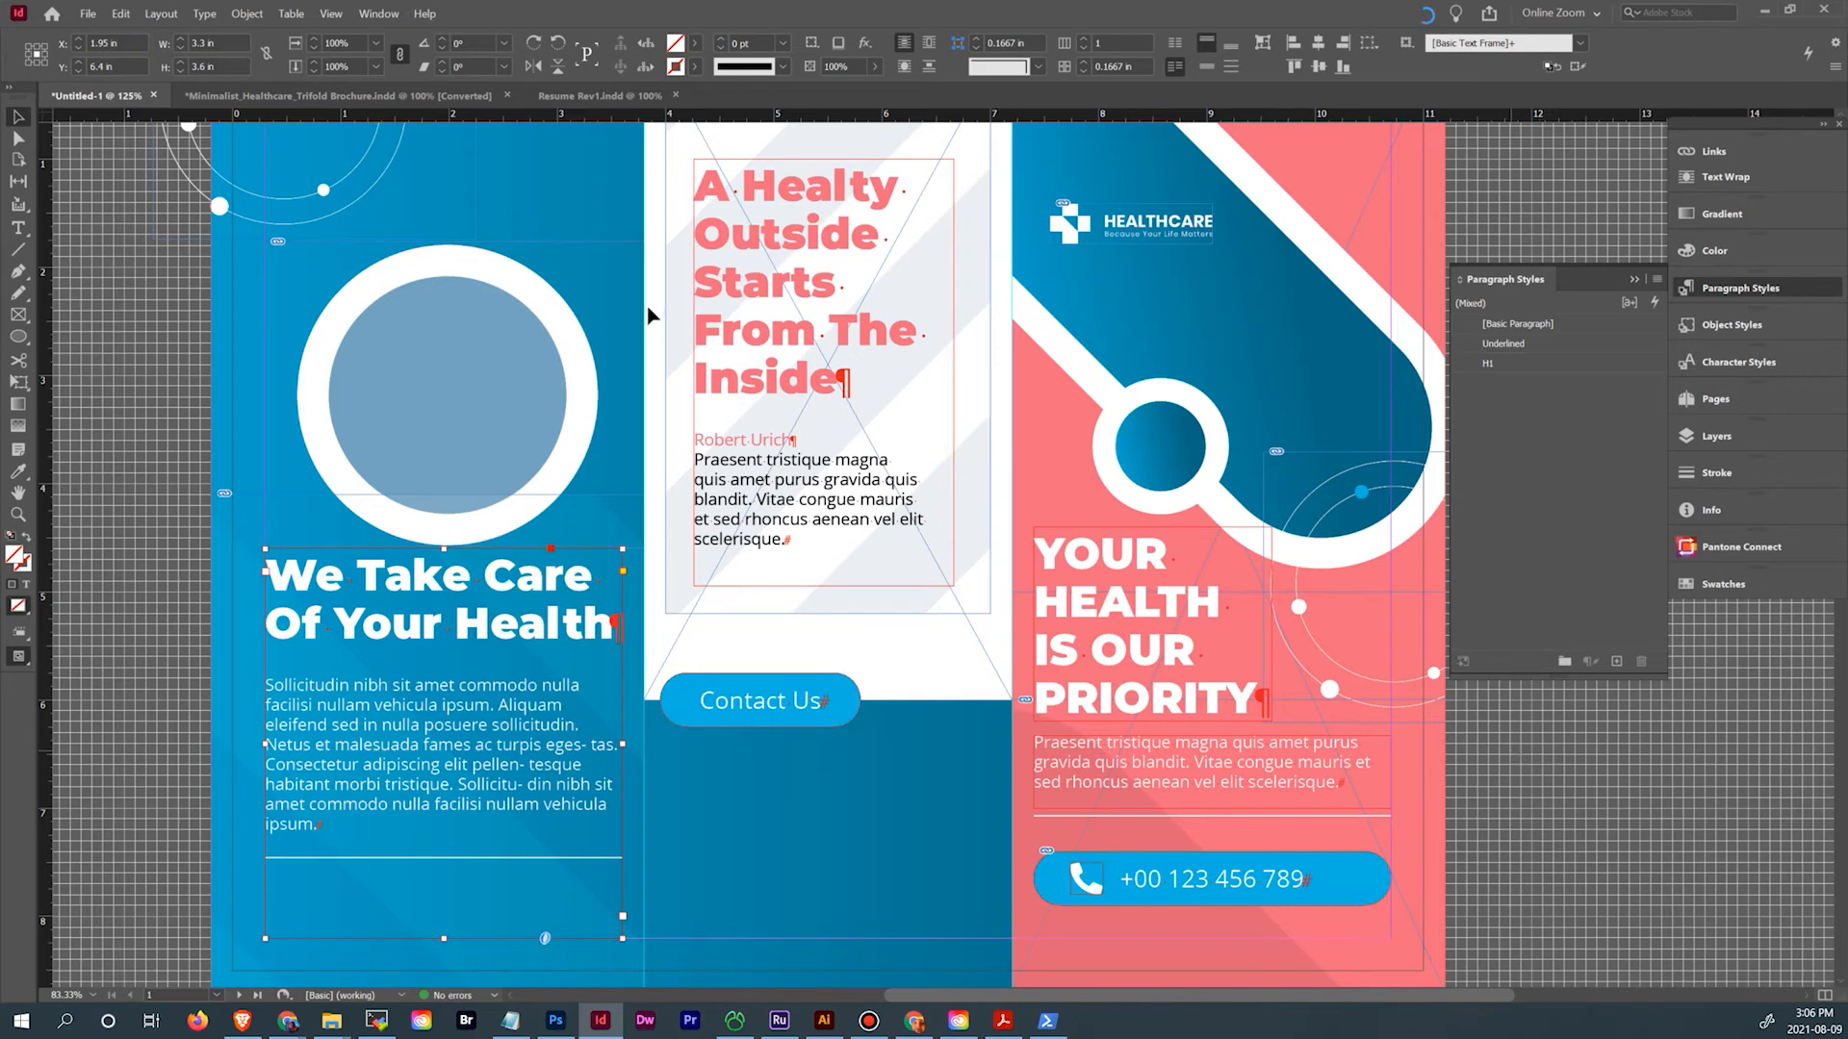
Close the converted Minimalist_Healthcare_Trifold Brochure document without saving its changes
left_click(381, 95)
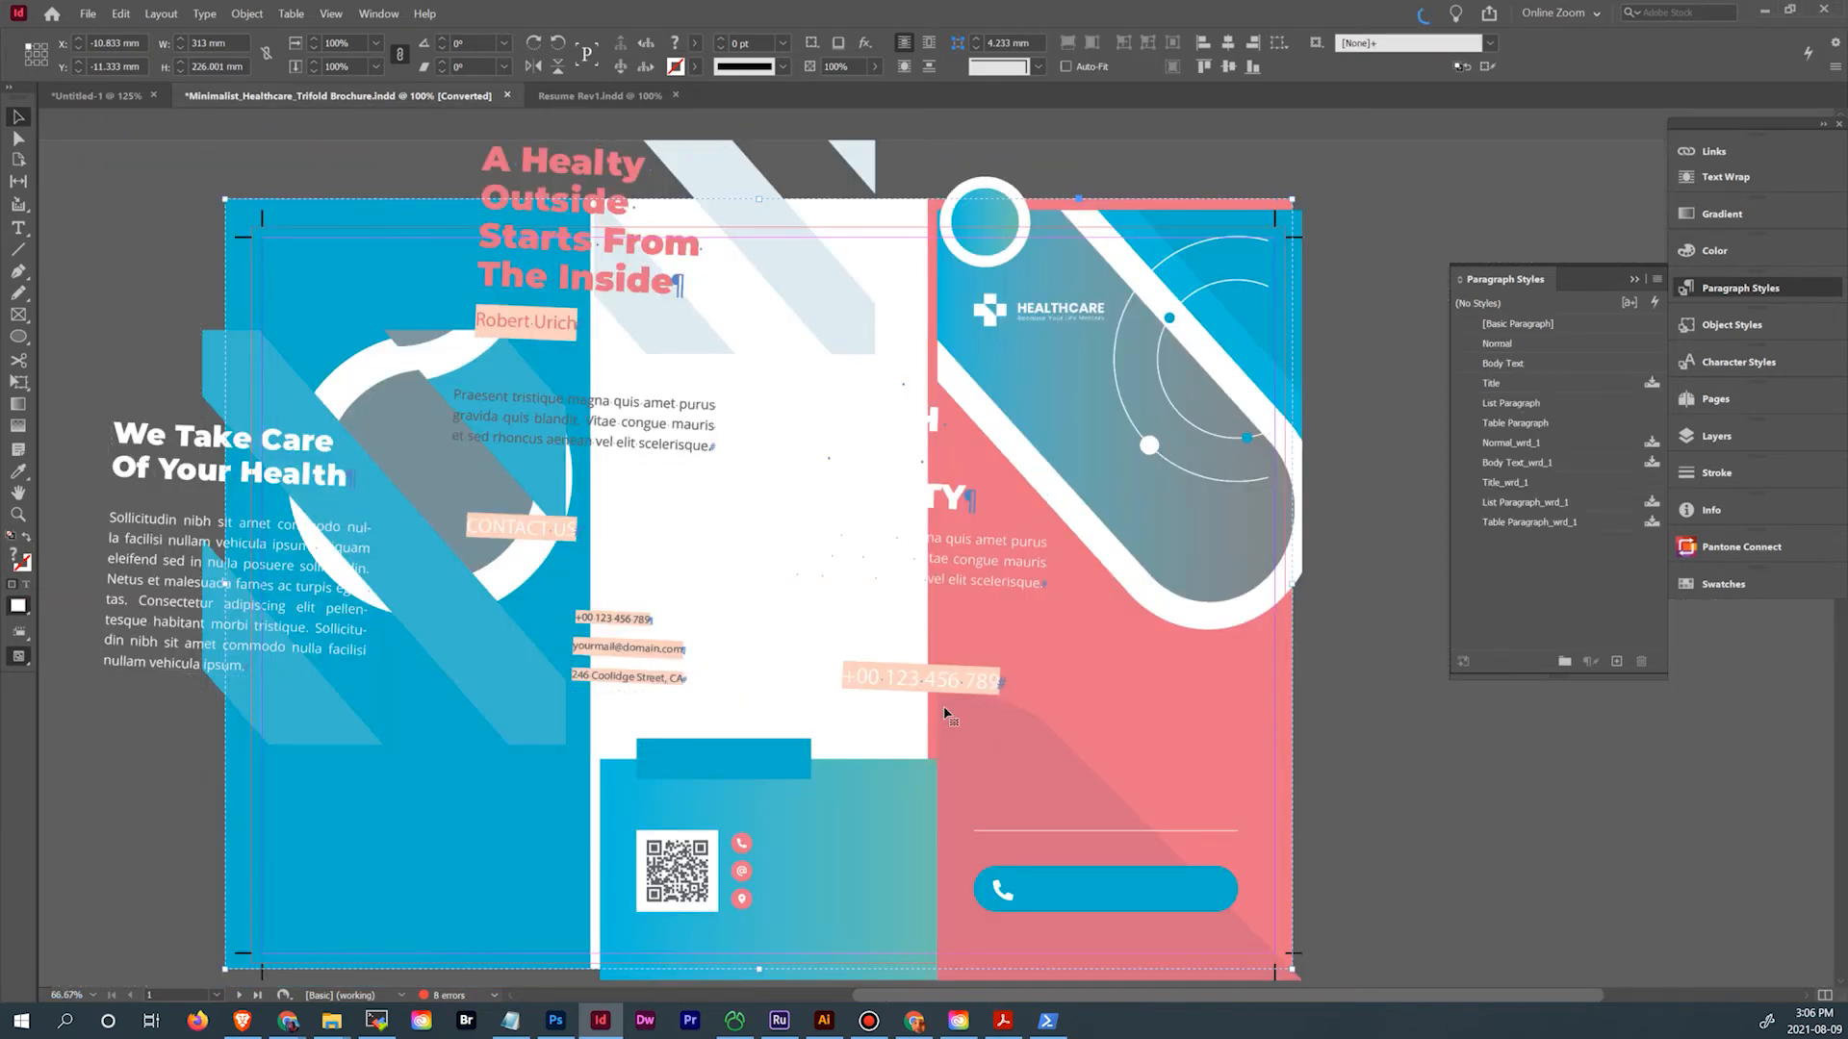
left_click(87, 15)
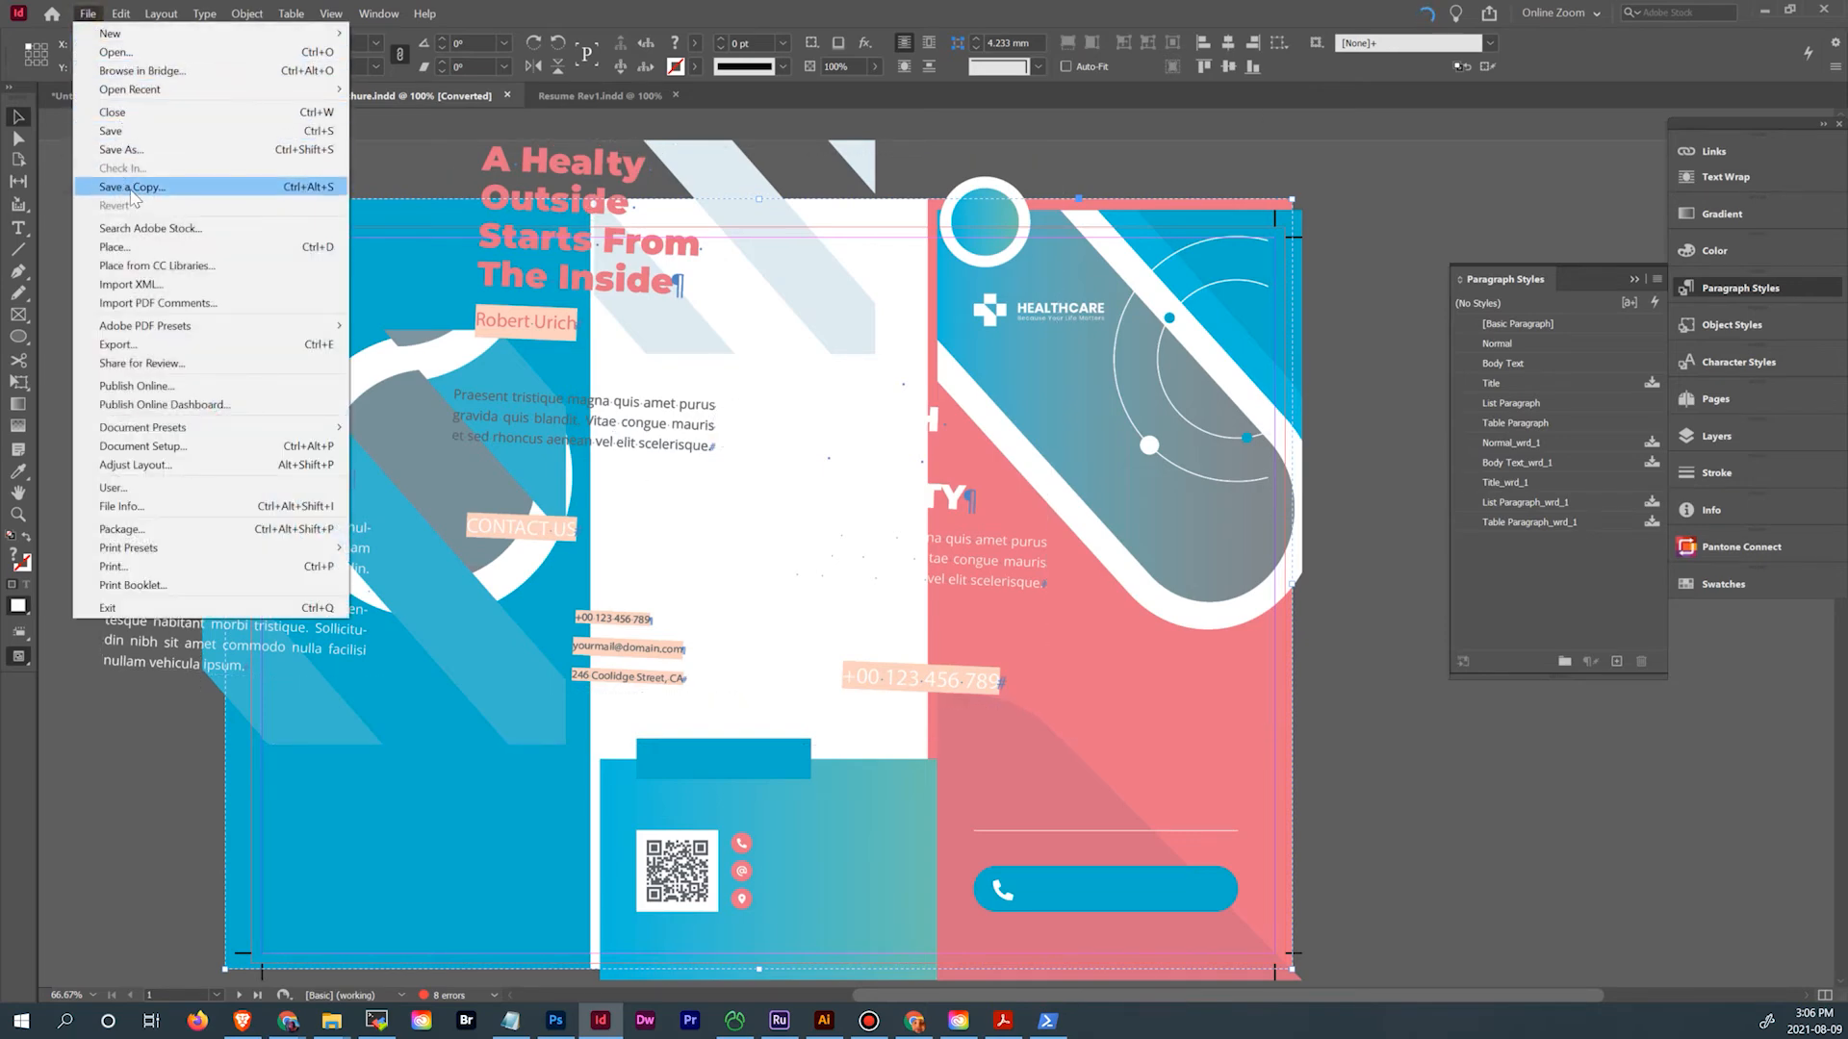
left_click(125, 53)
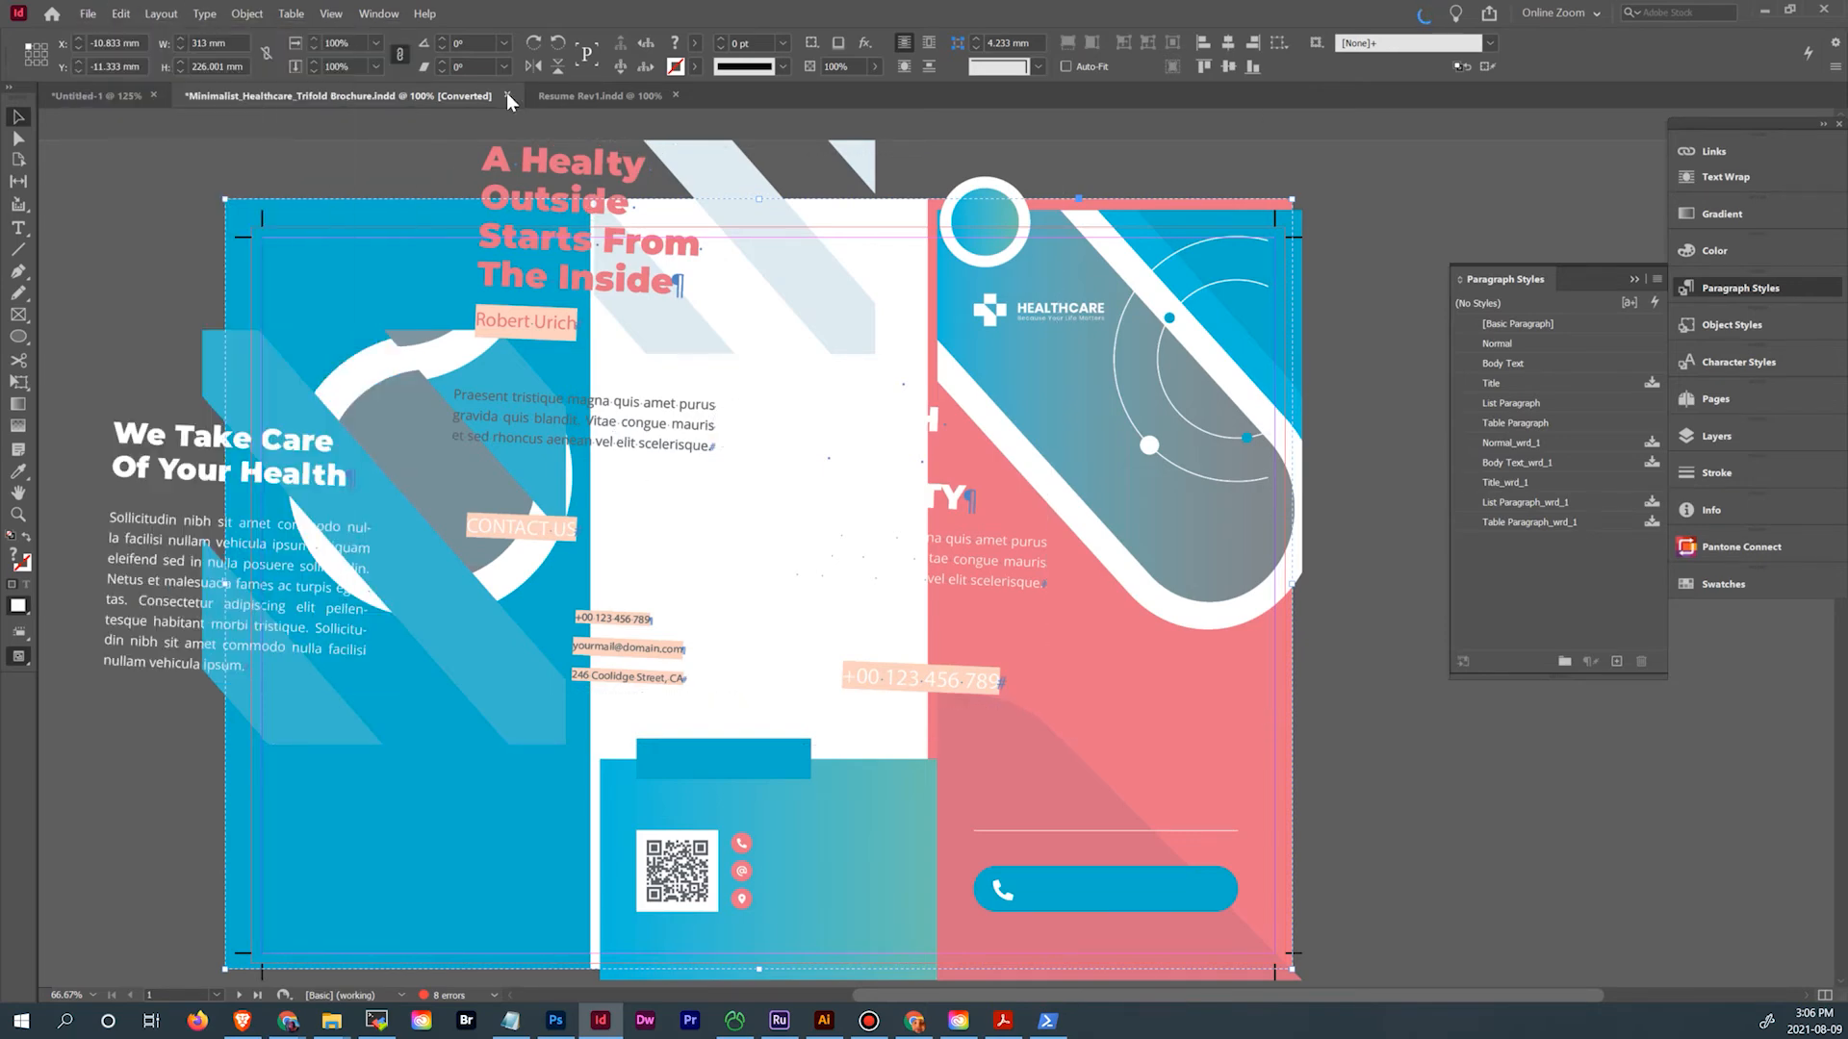
left_click(507, 95)
left_click(1025, 541)
Reopen Minimalist_Healthcare_Trifold Brochure.indd from the Adobe Indesign folder
left_click(77, 13)
left_click(130, 54)
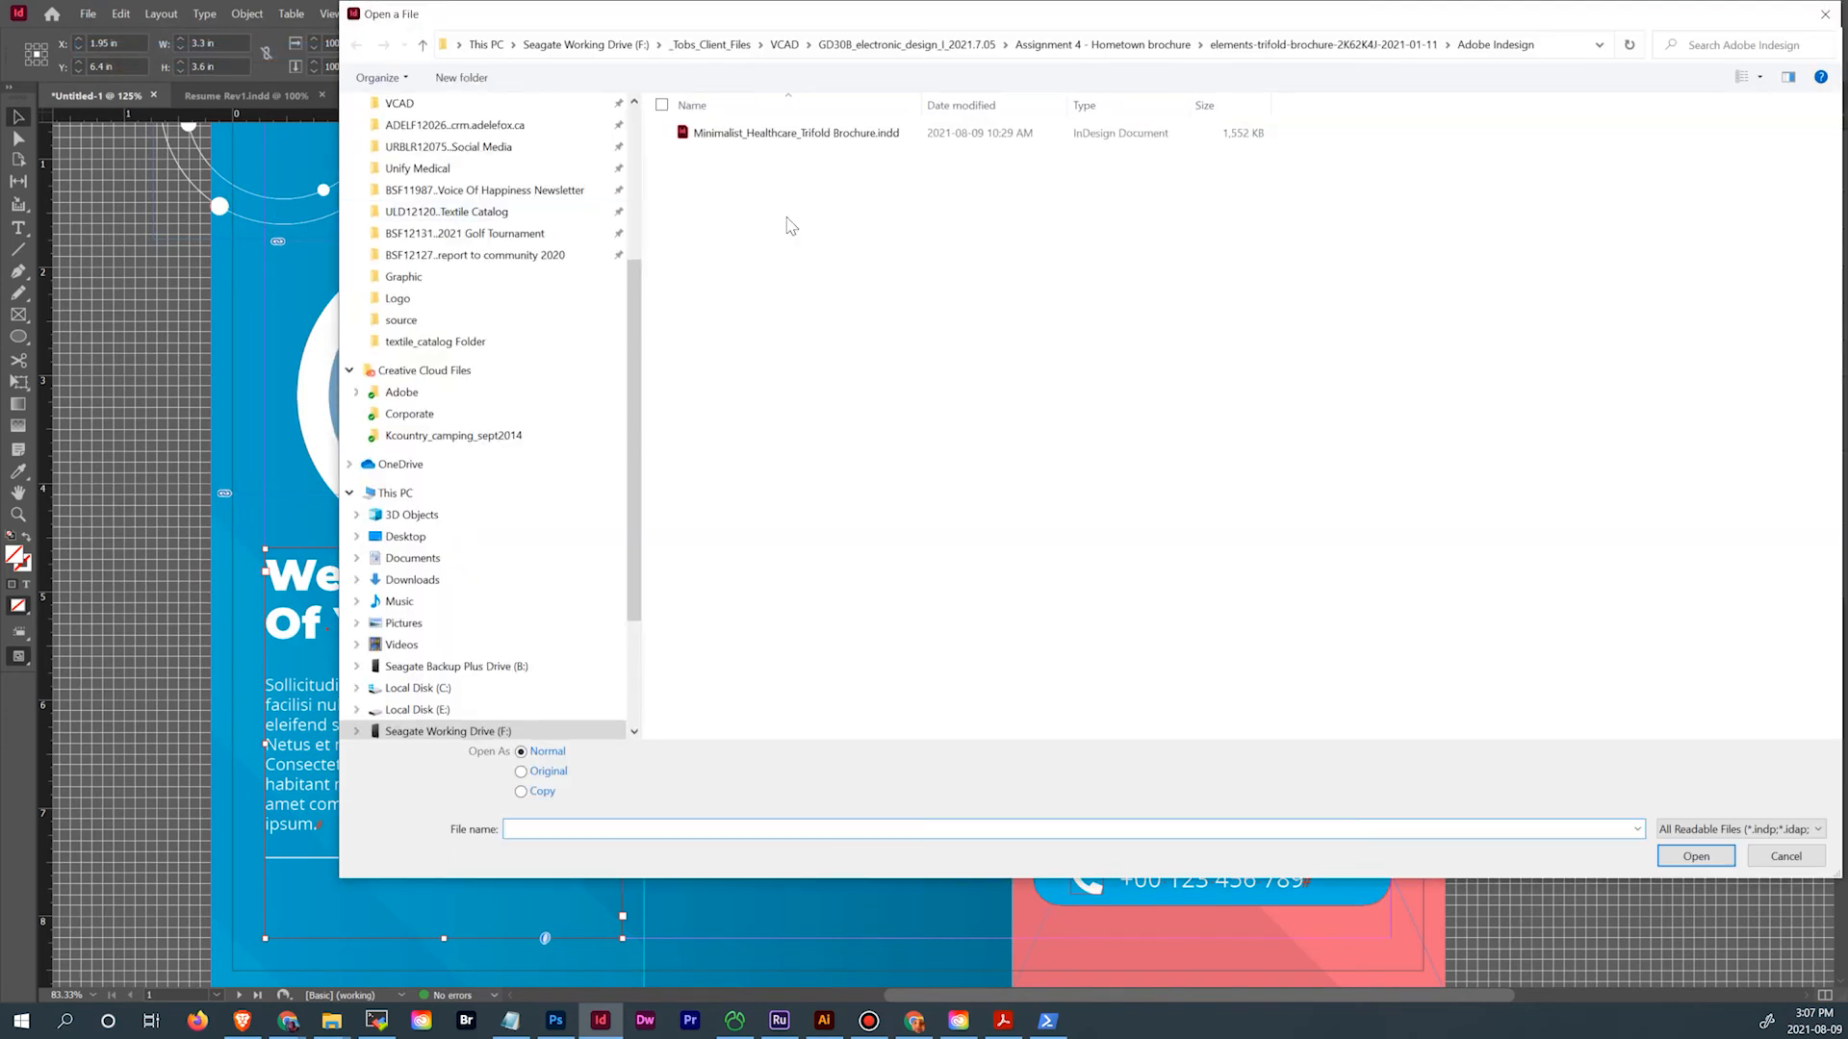
left_click(825, 136)
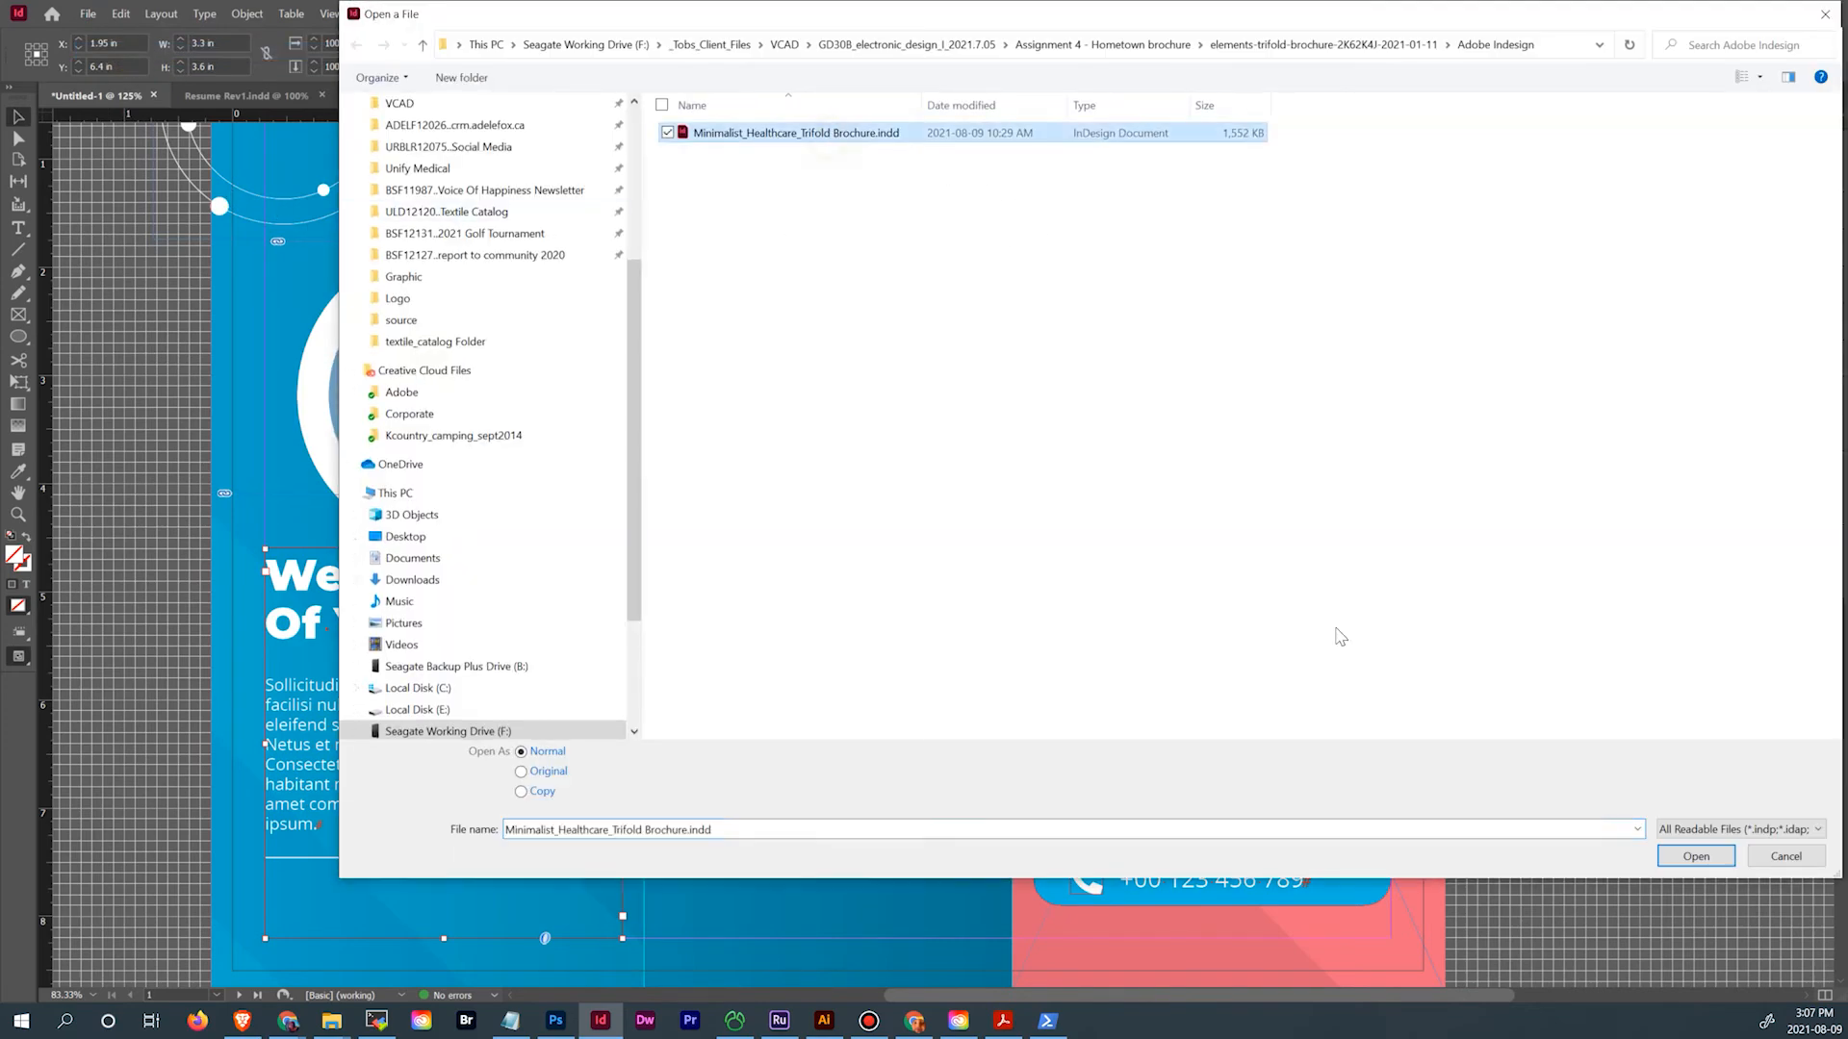
left_click(1694, 857)
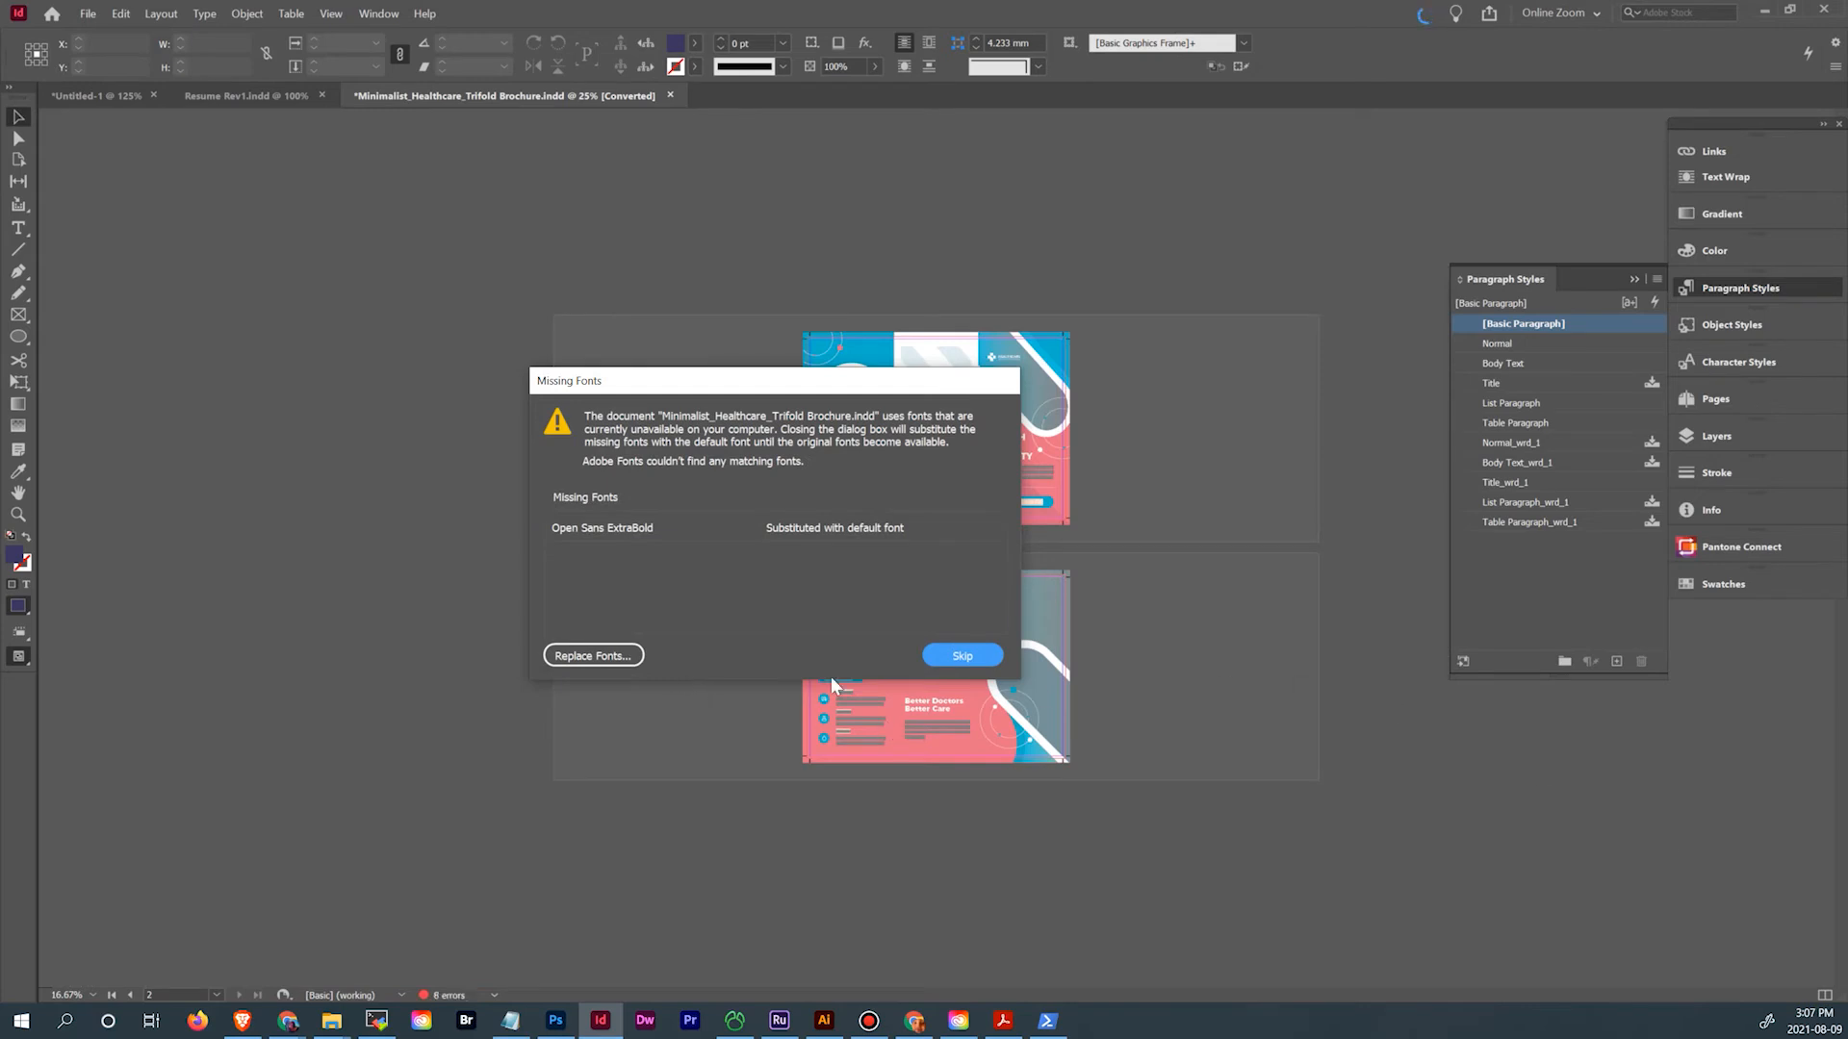
Replace all uses of the missing Open Sans ExtraBold font with the Open Sans family in the Extrabold style
left_click(628, 655)
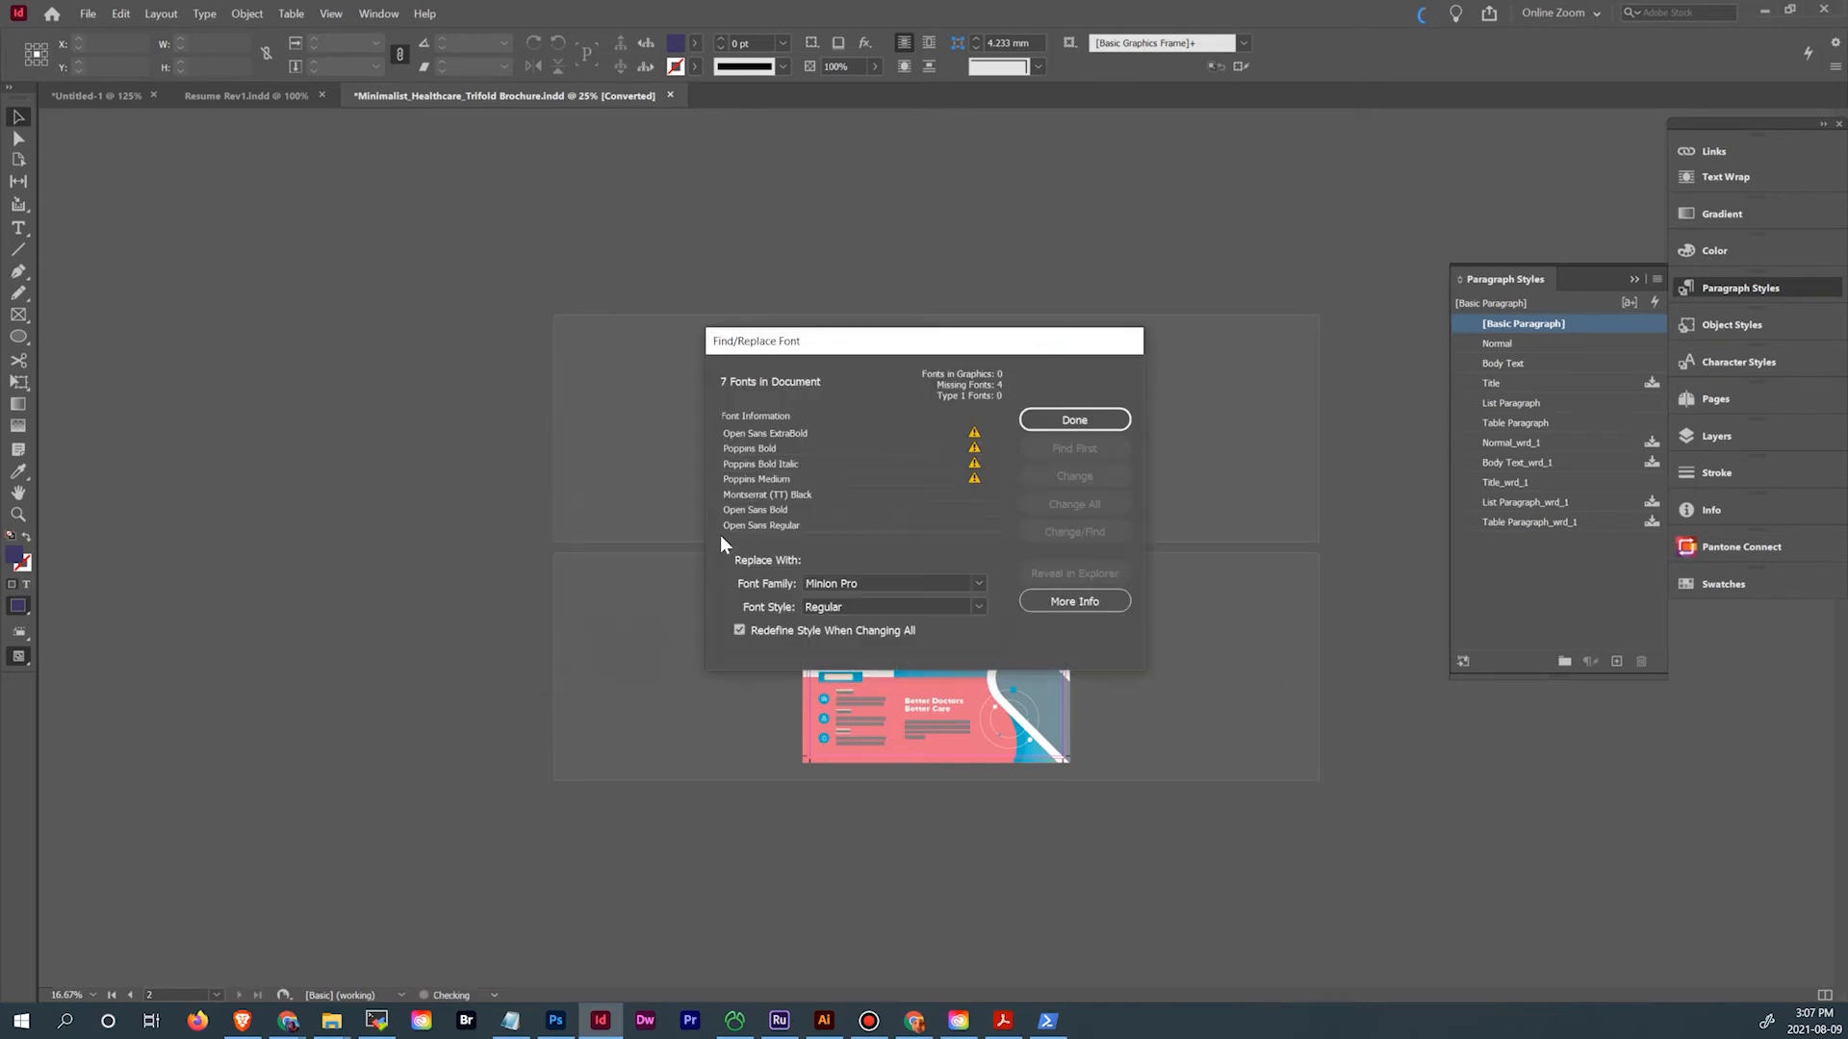
left_click(816, 434)
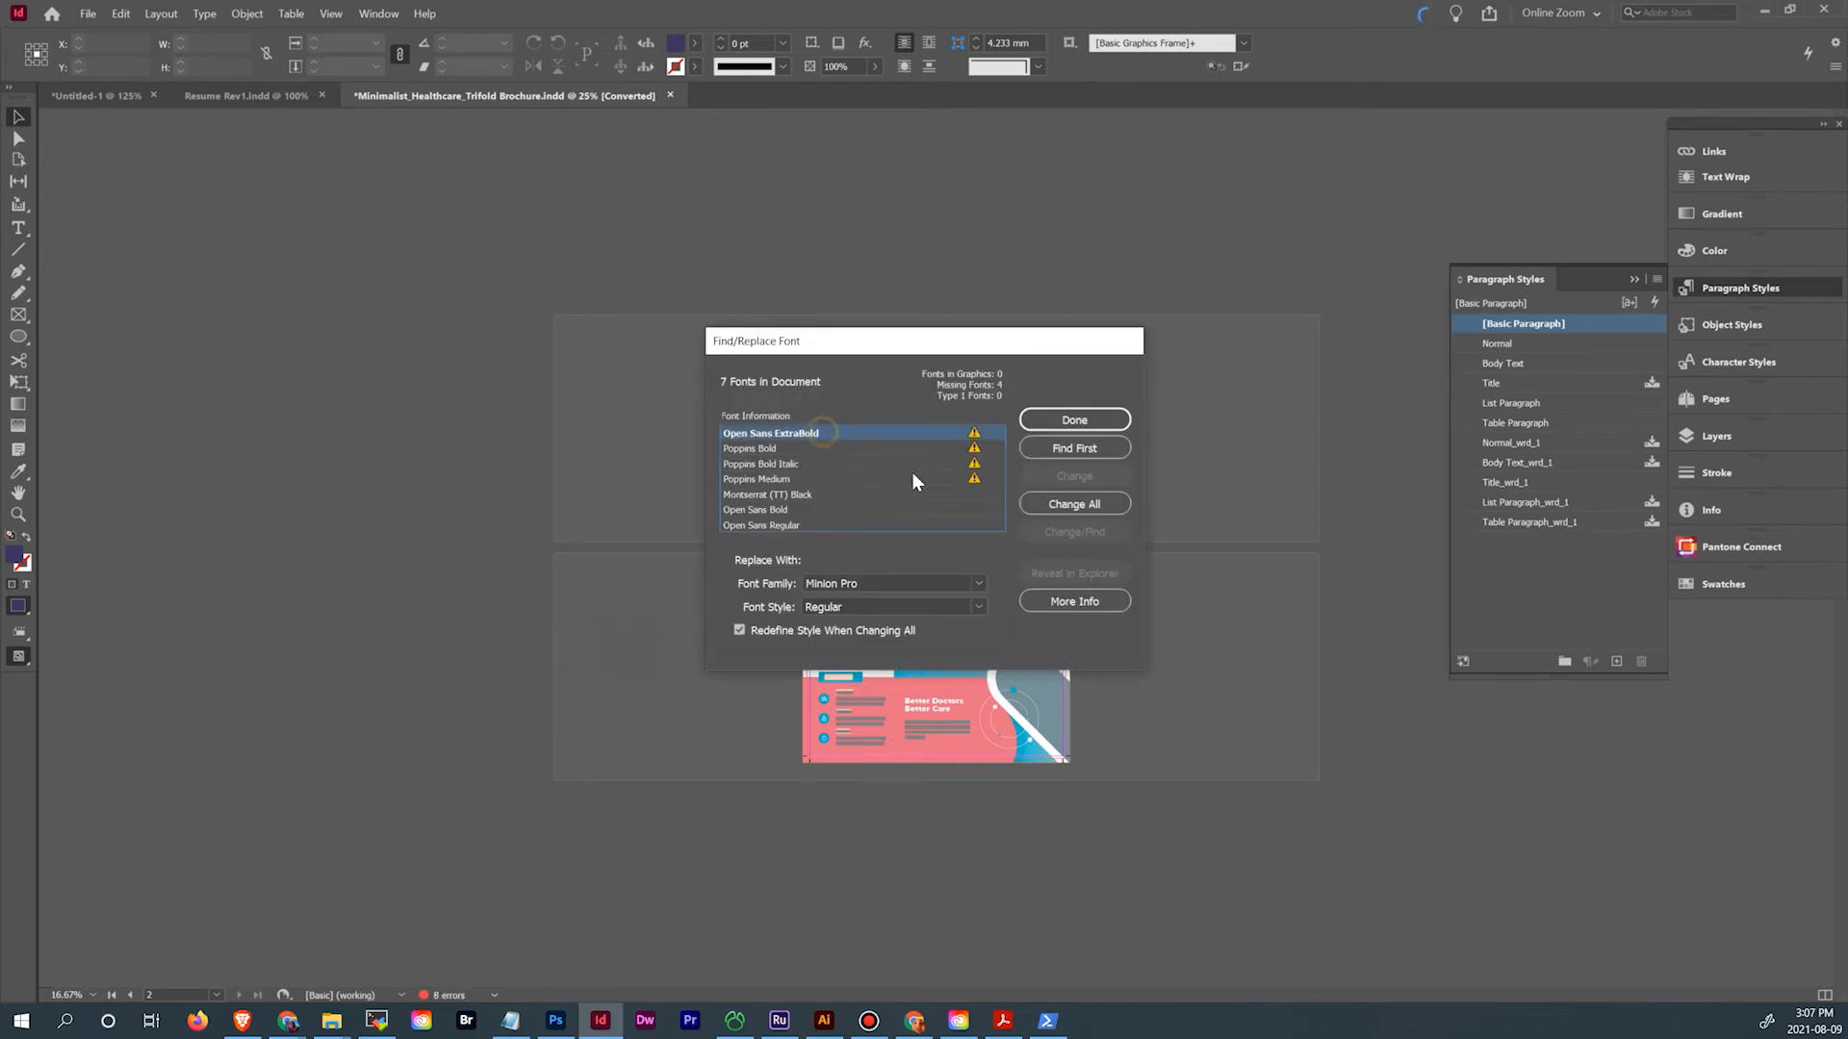
left_click(978, 584)
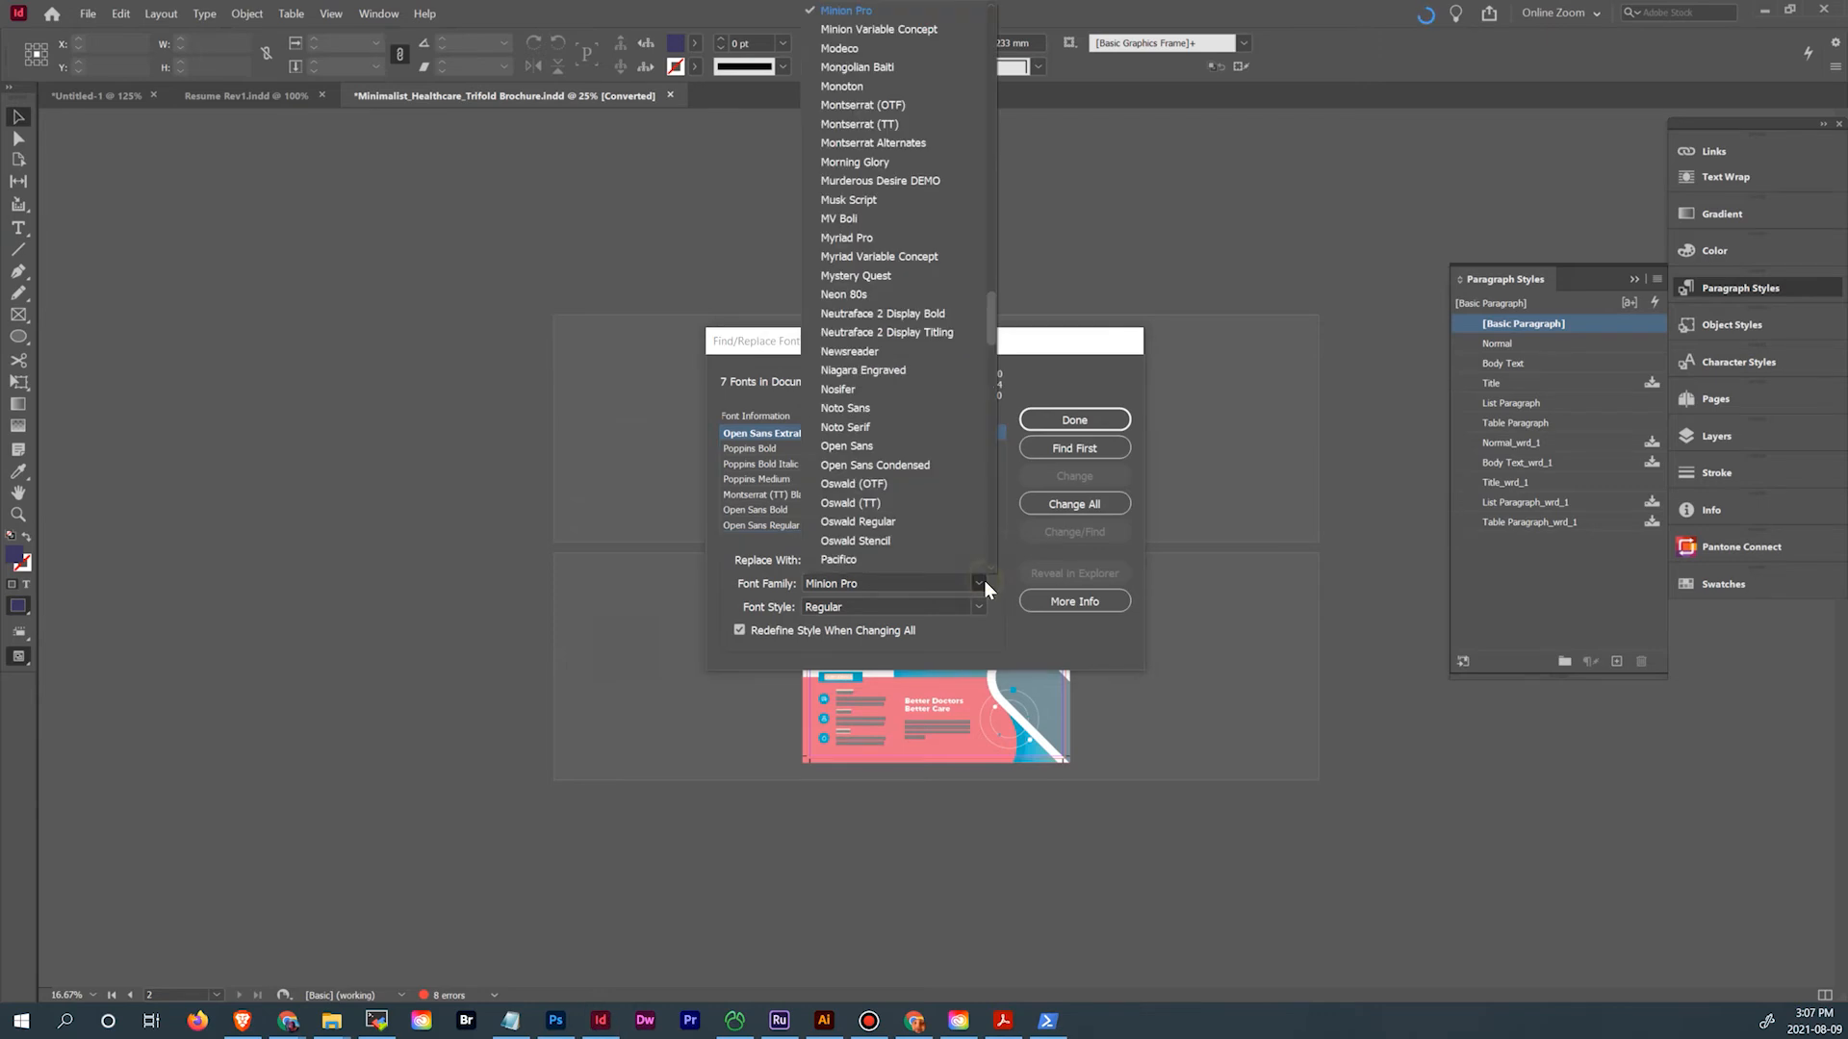
left_click(917, 446)
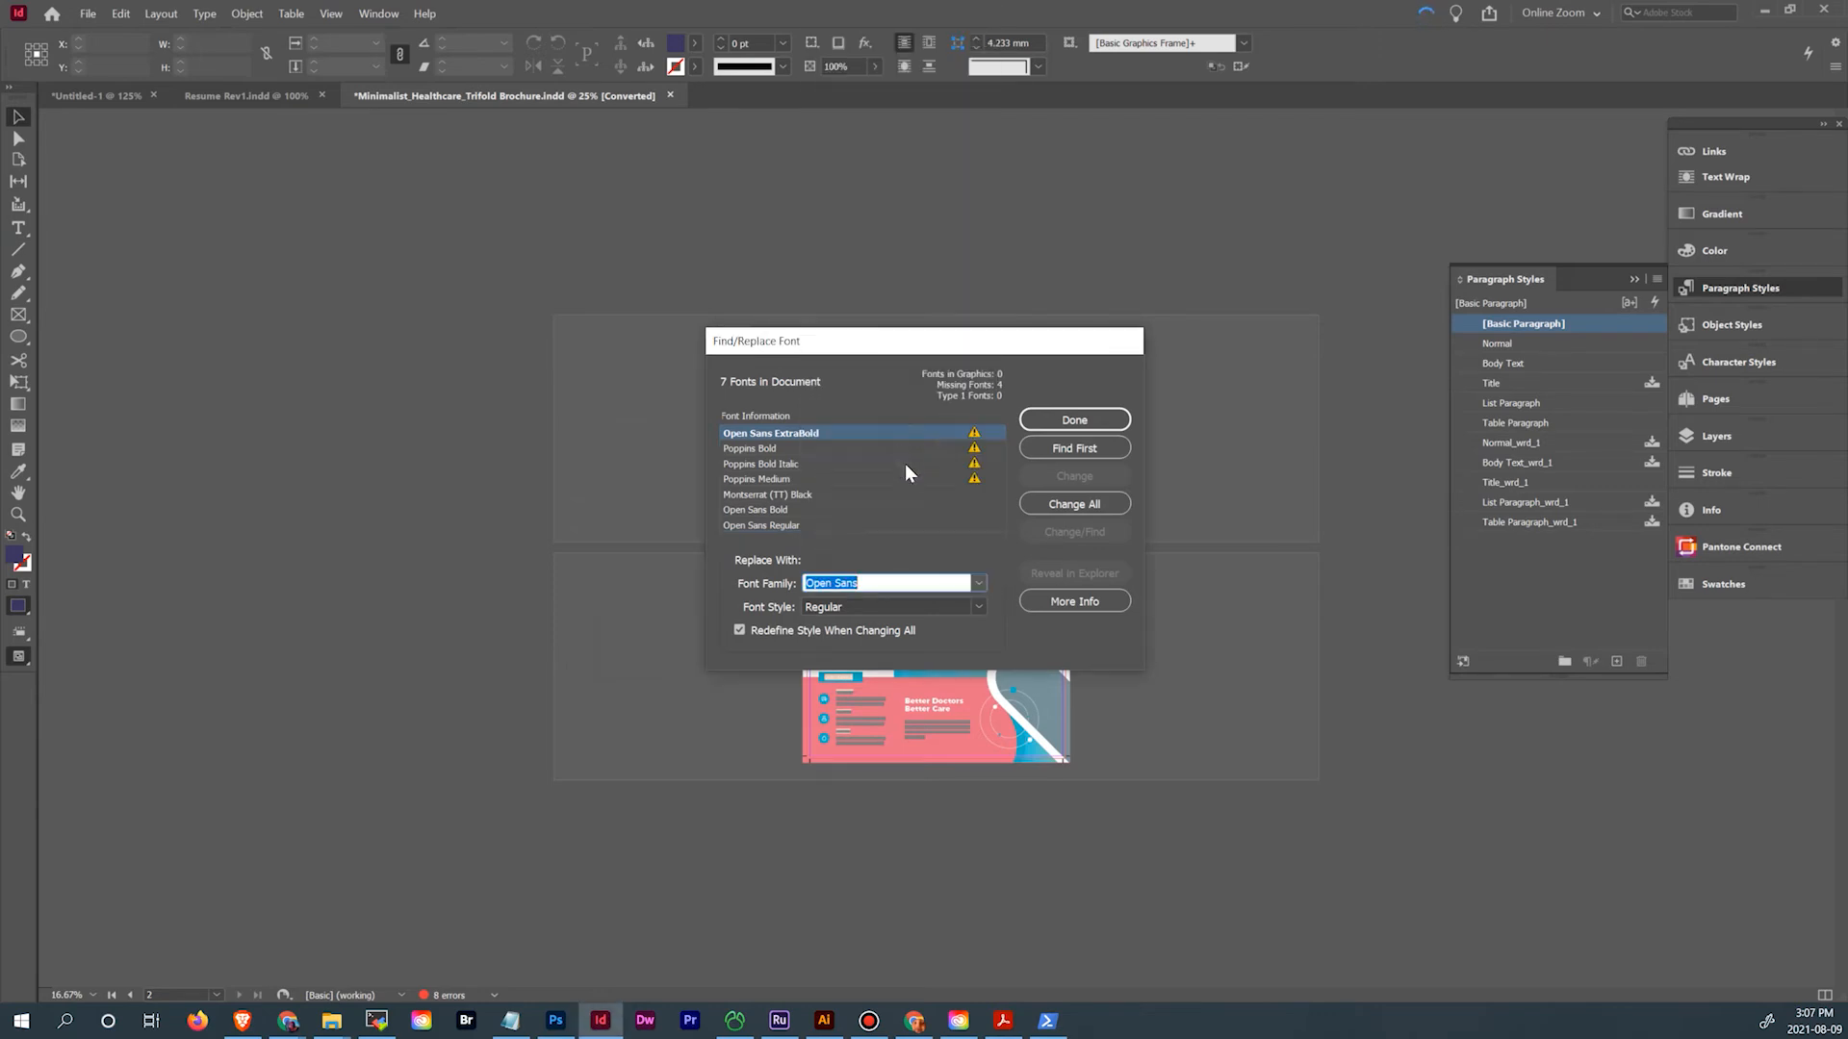
left_click(978, 607)
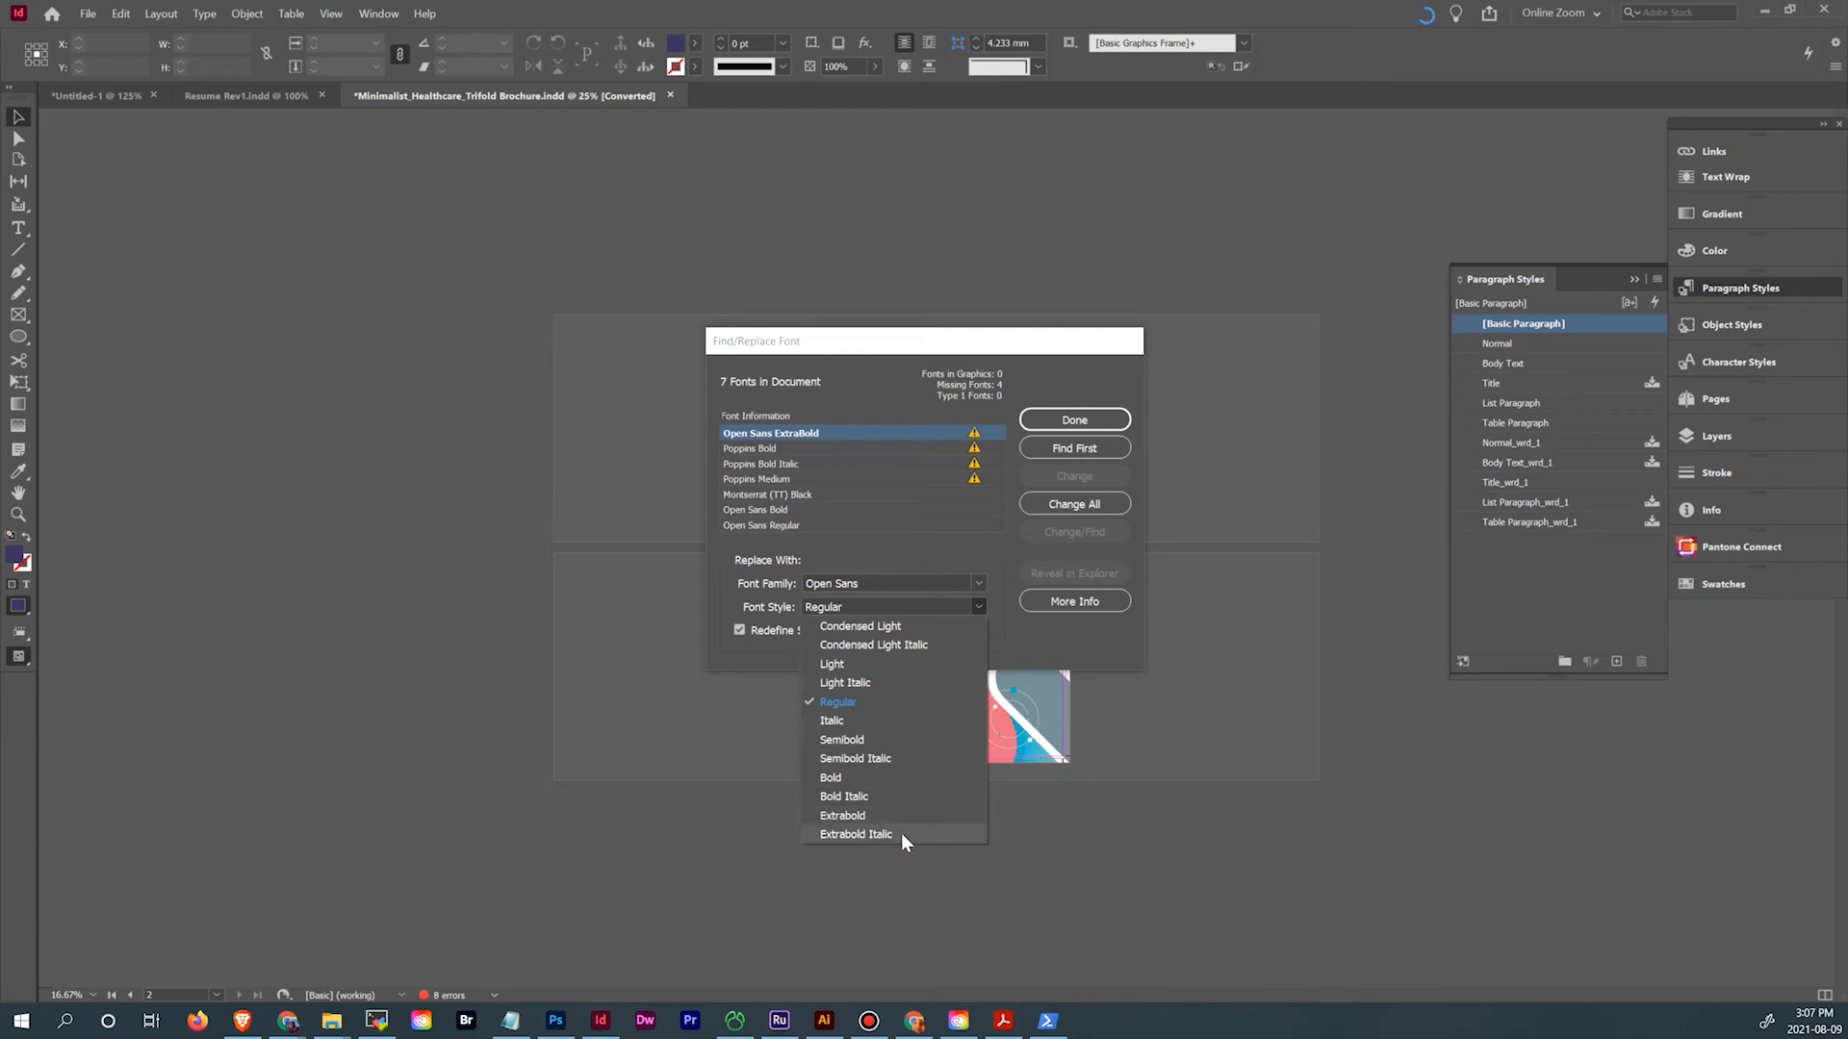
left_click(871, 815)
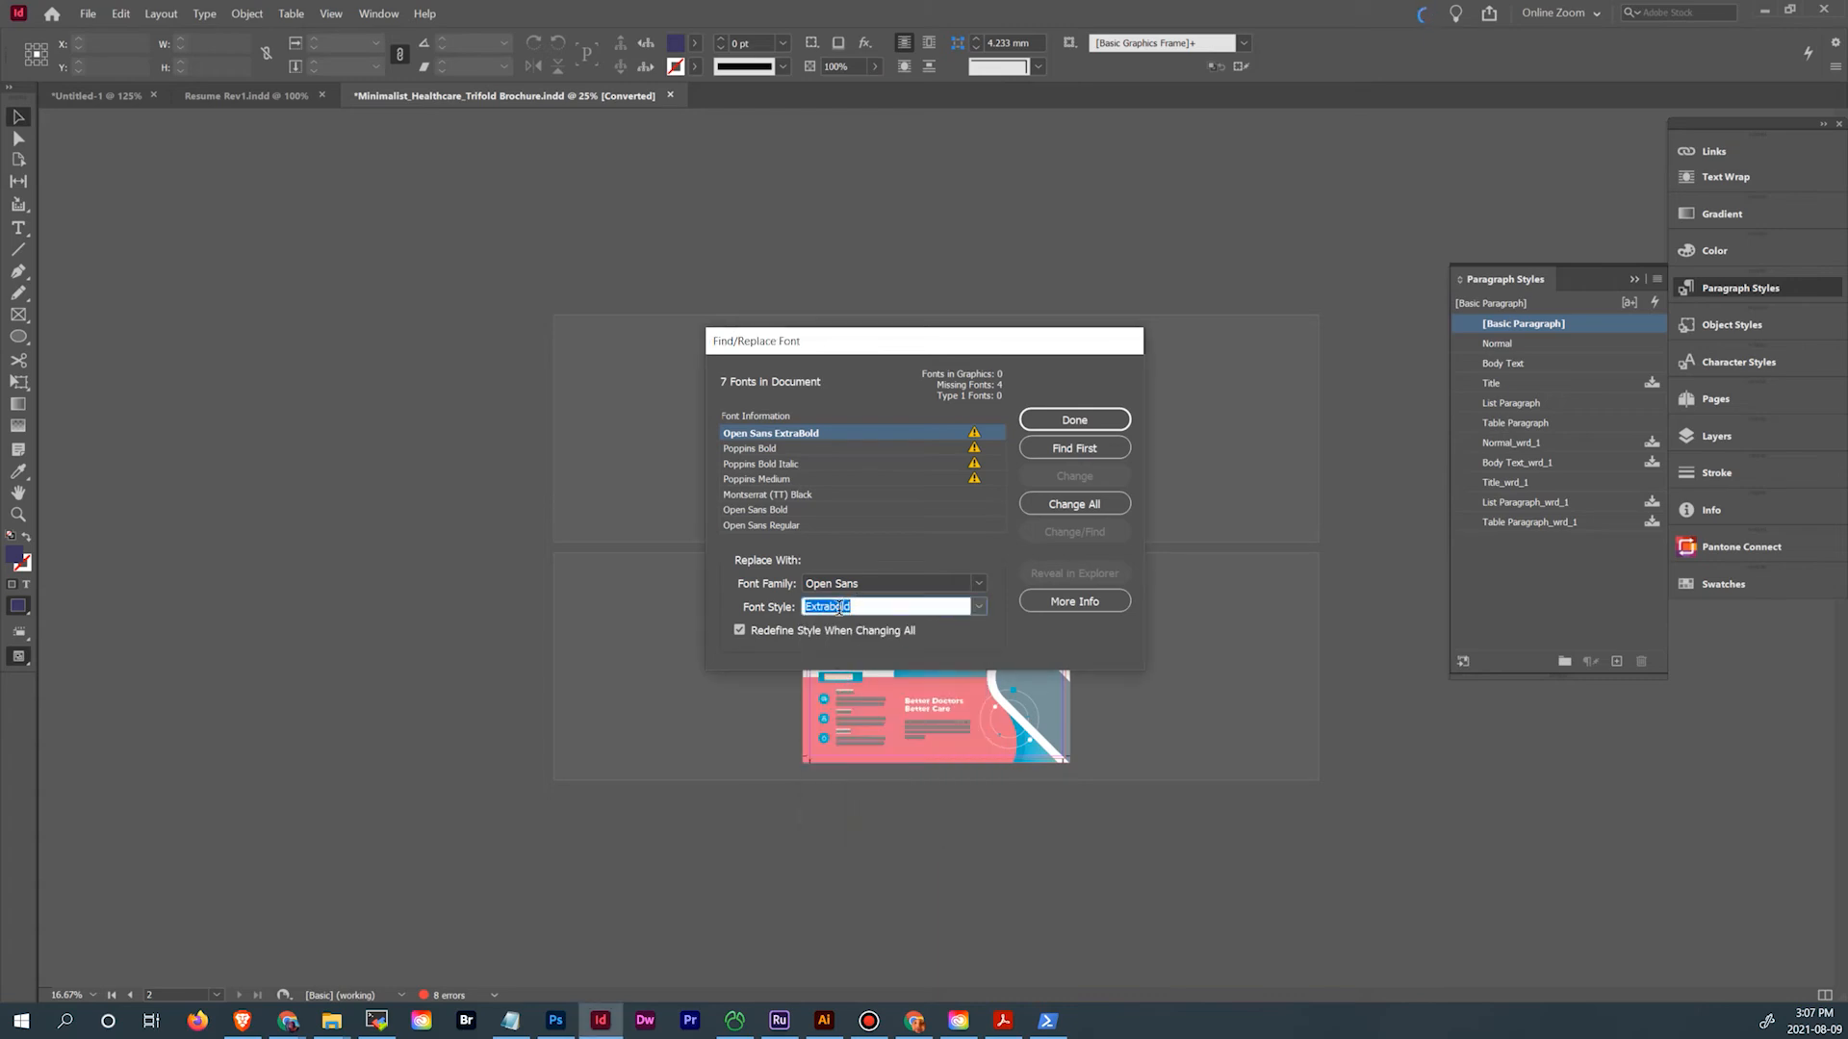
left_click(1080, 504)
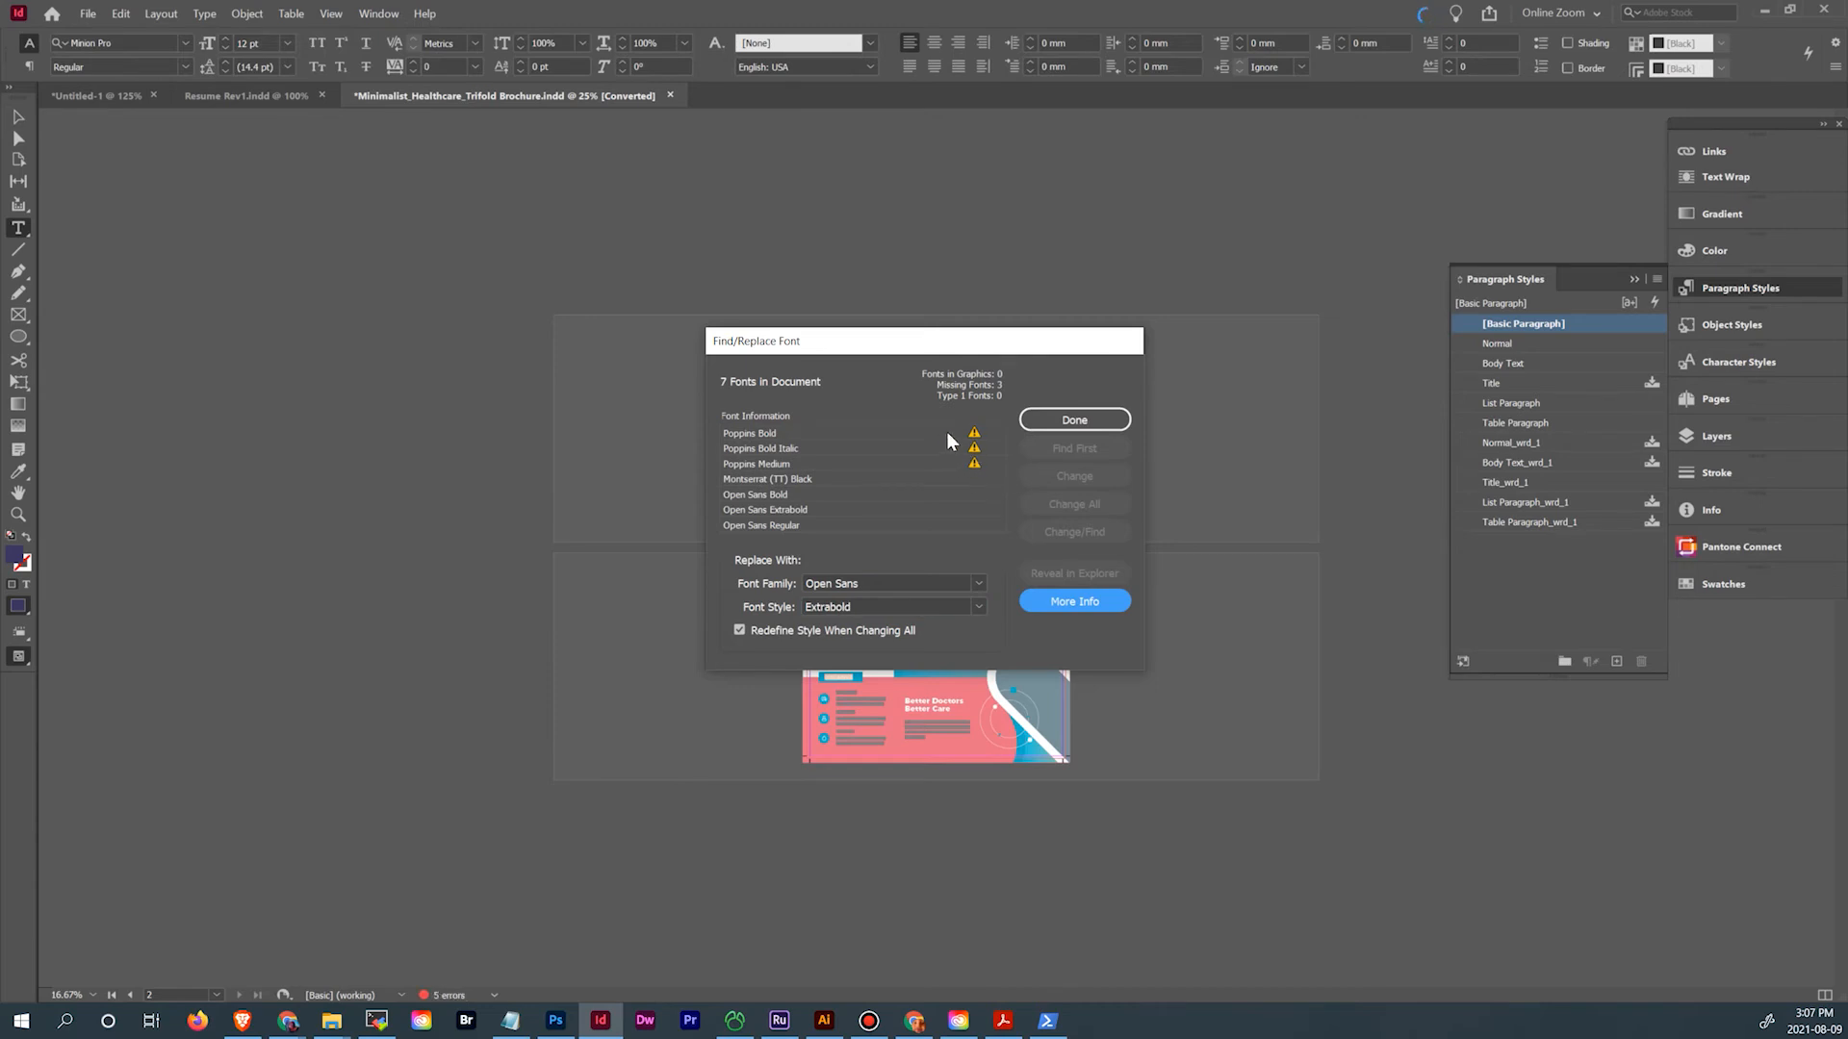
Replace all uses of the missing Poppins Medium font with Open Sans Semibold
left_click(948, 435)
left_click(944, 463)
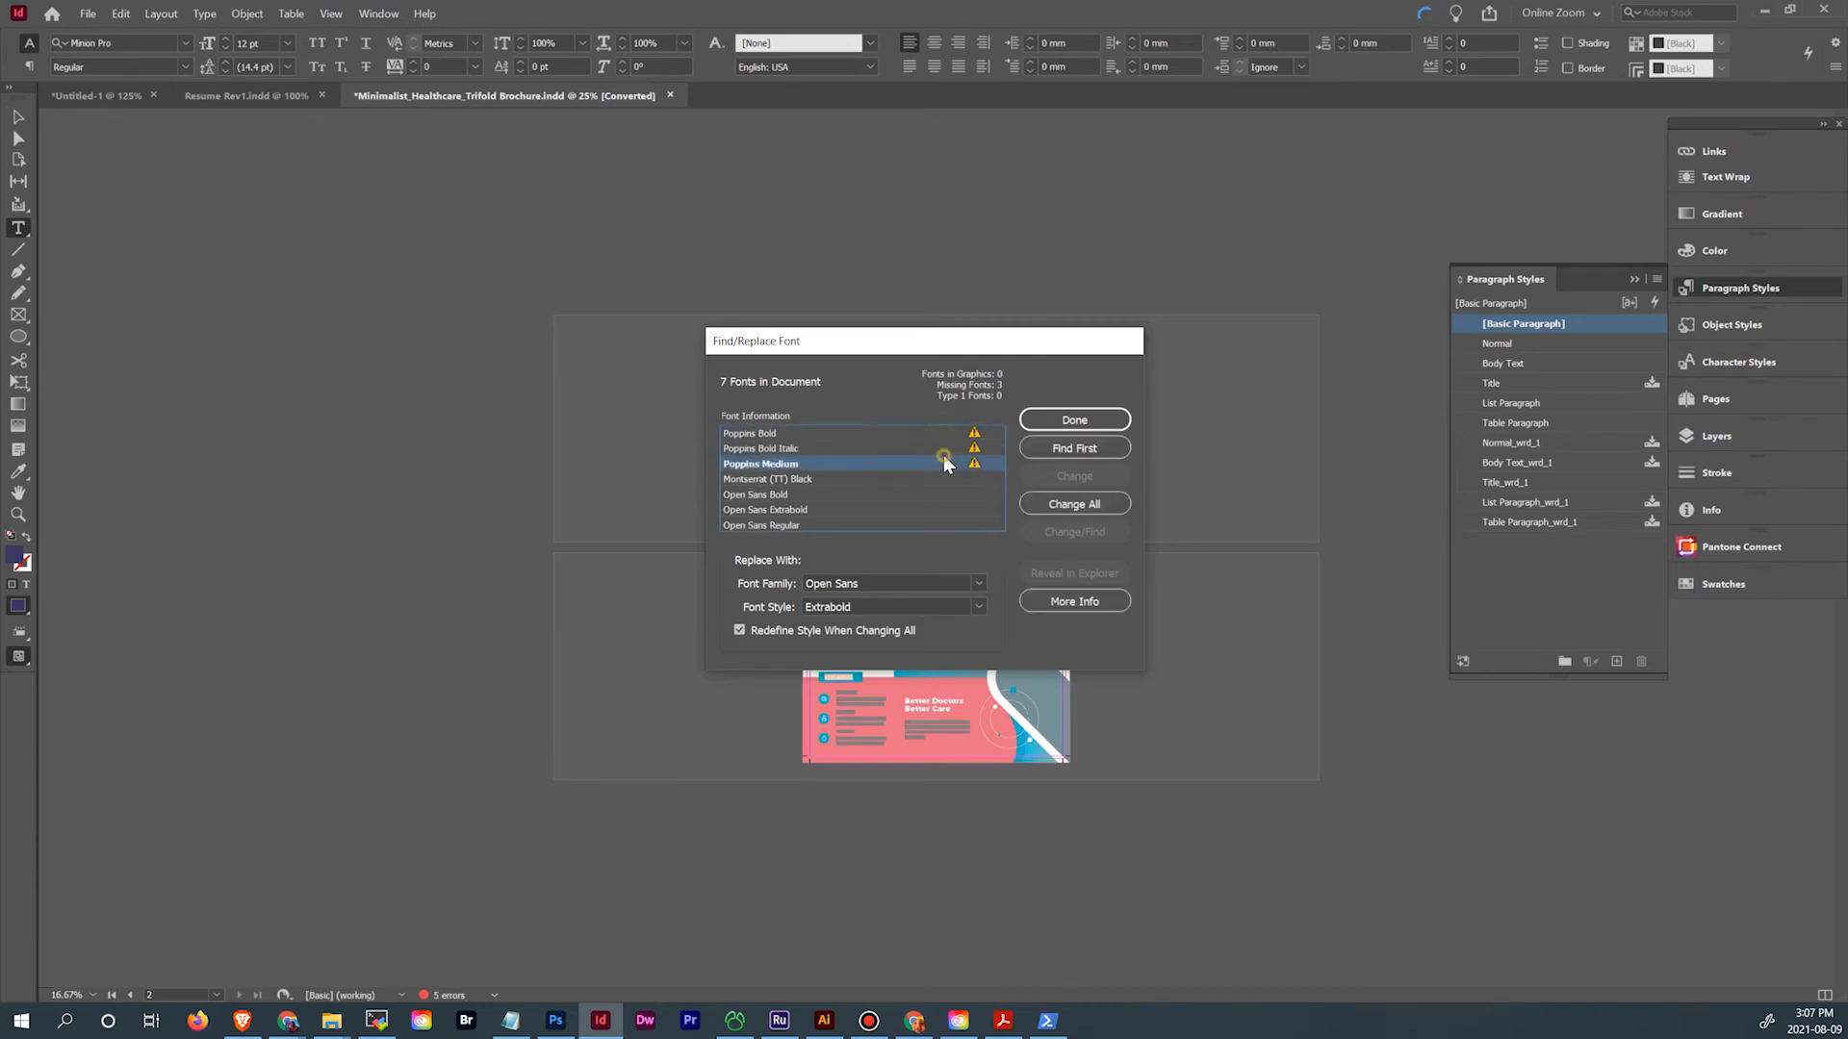
left_click(980, 607)
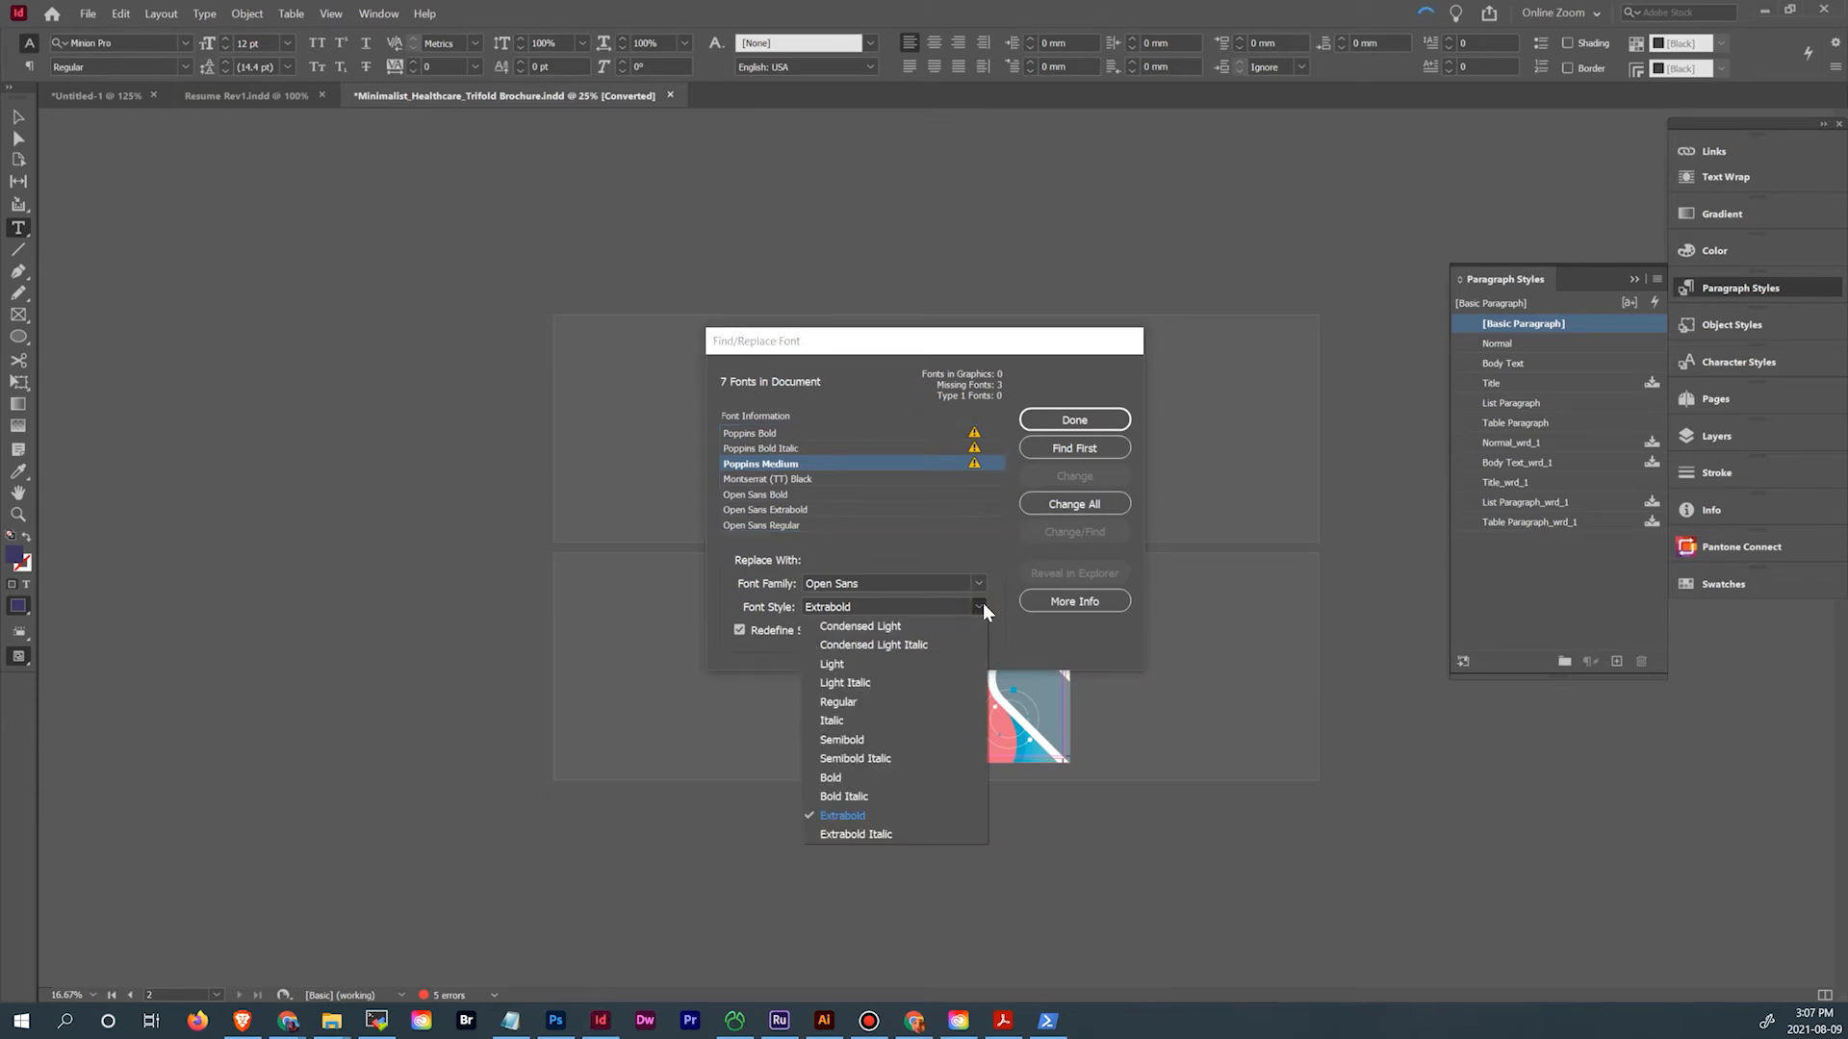
left_click(958, 738)
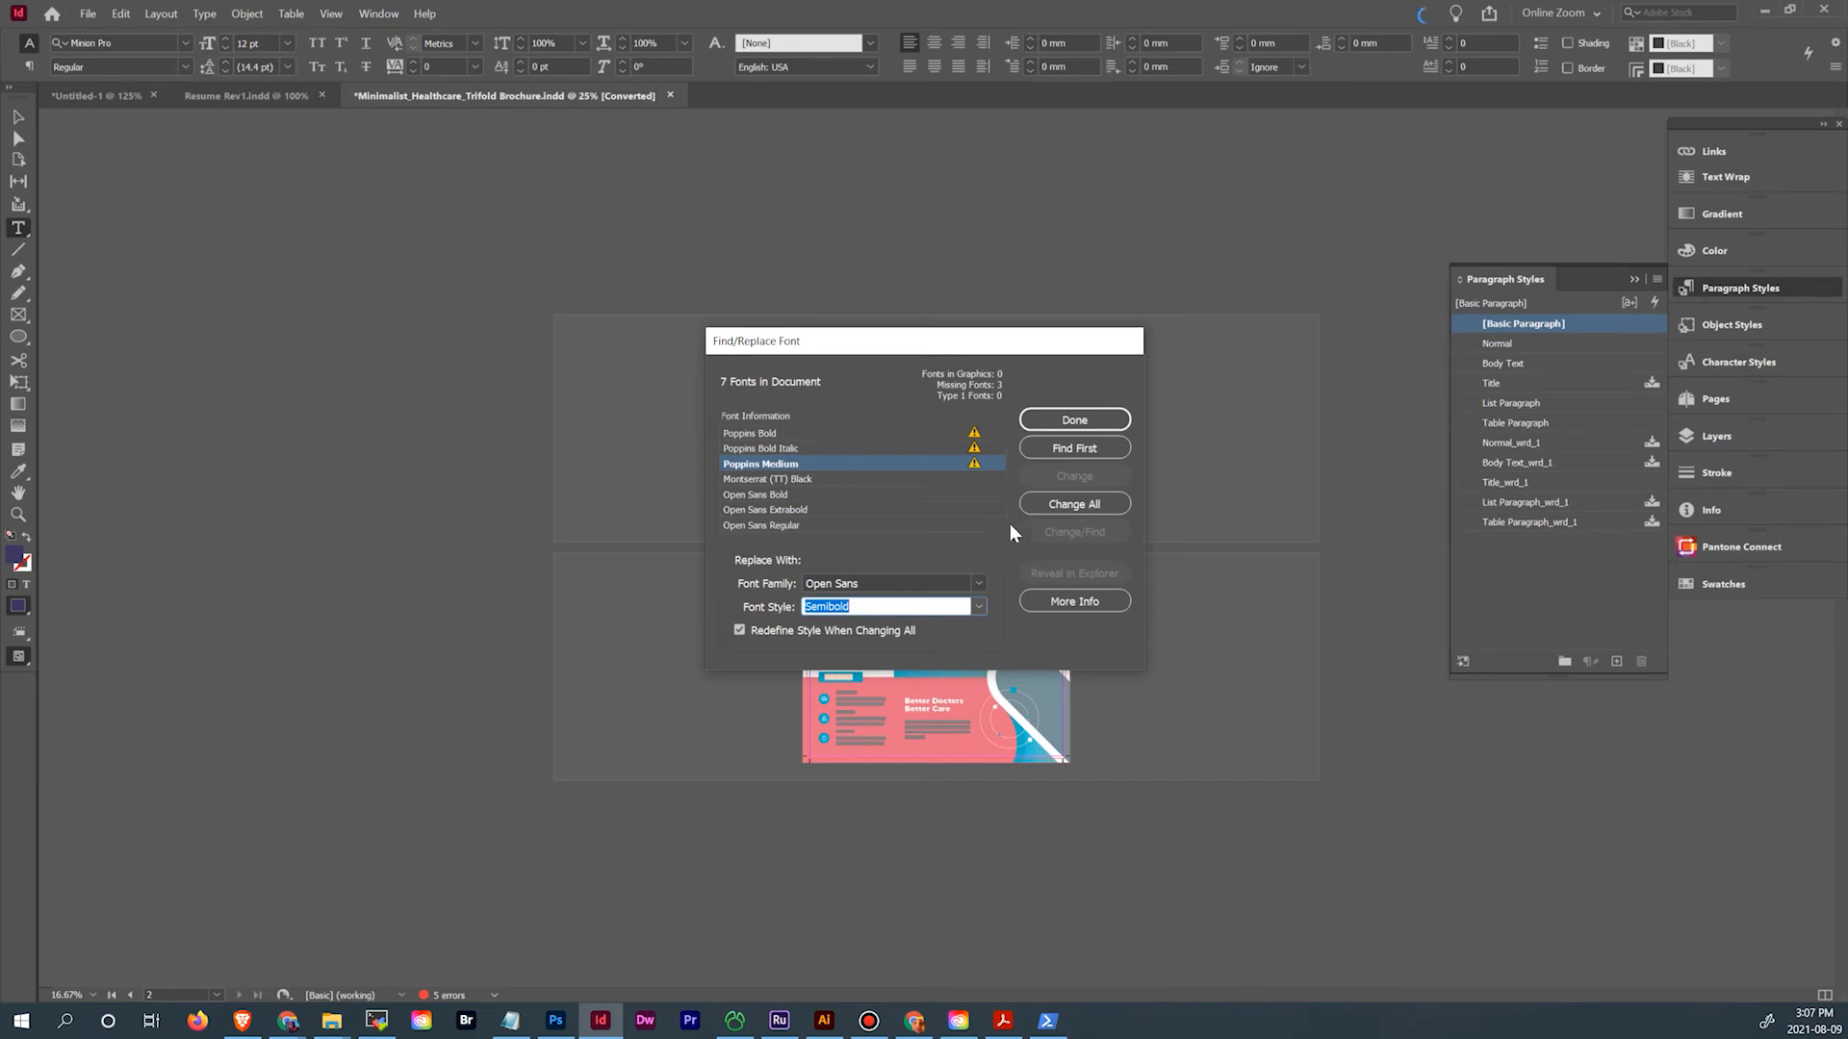
left_click(1051, 508)
Replace all uses of the missing Poppins Bold Italic font with Open Sans Bold Italic
left_click(953, 450)
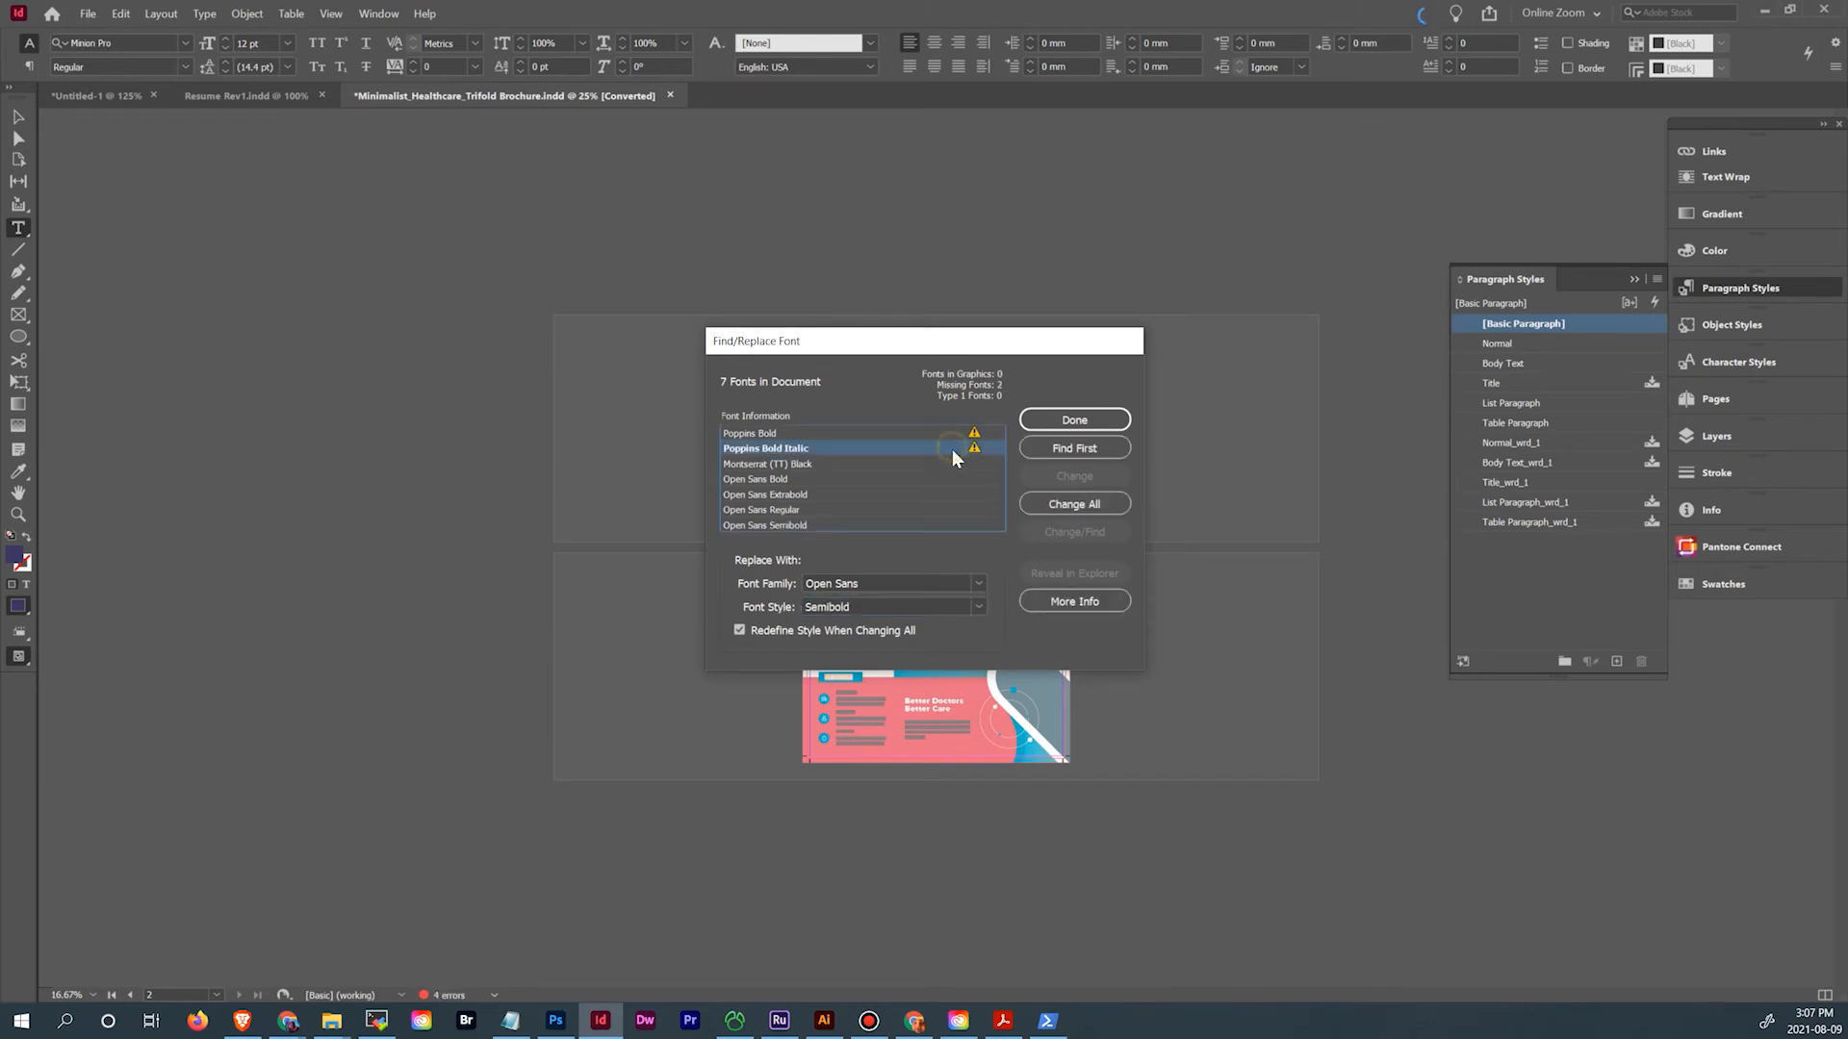
left_click(972, 608)
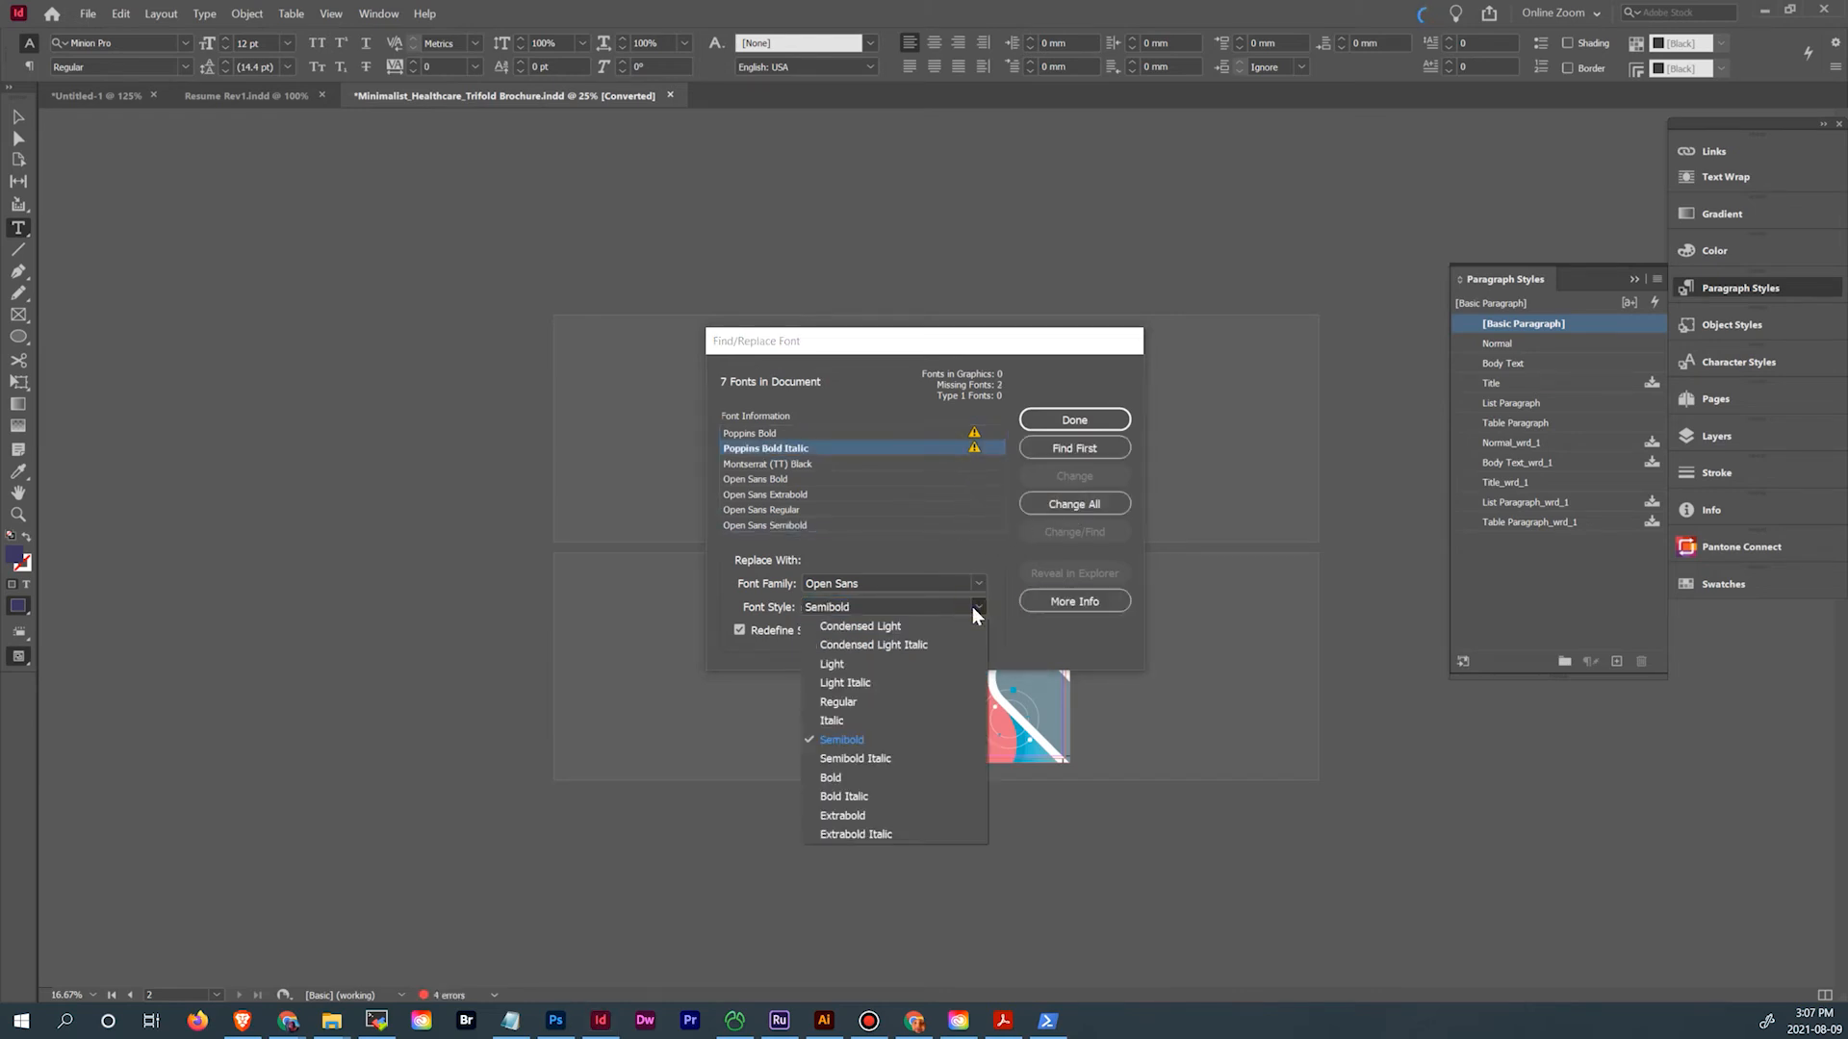
left_click(931, 795)
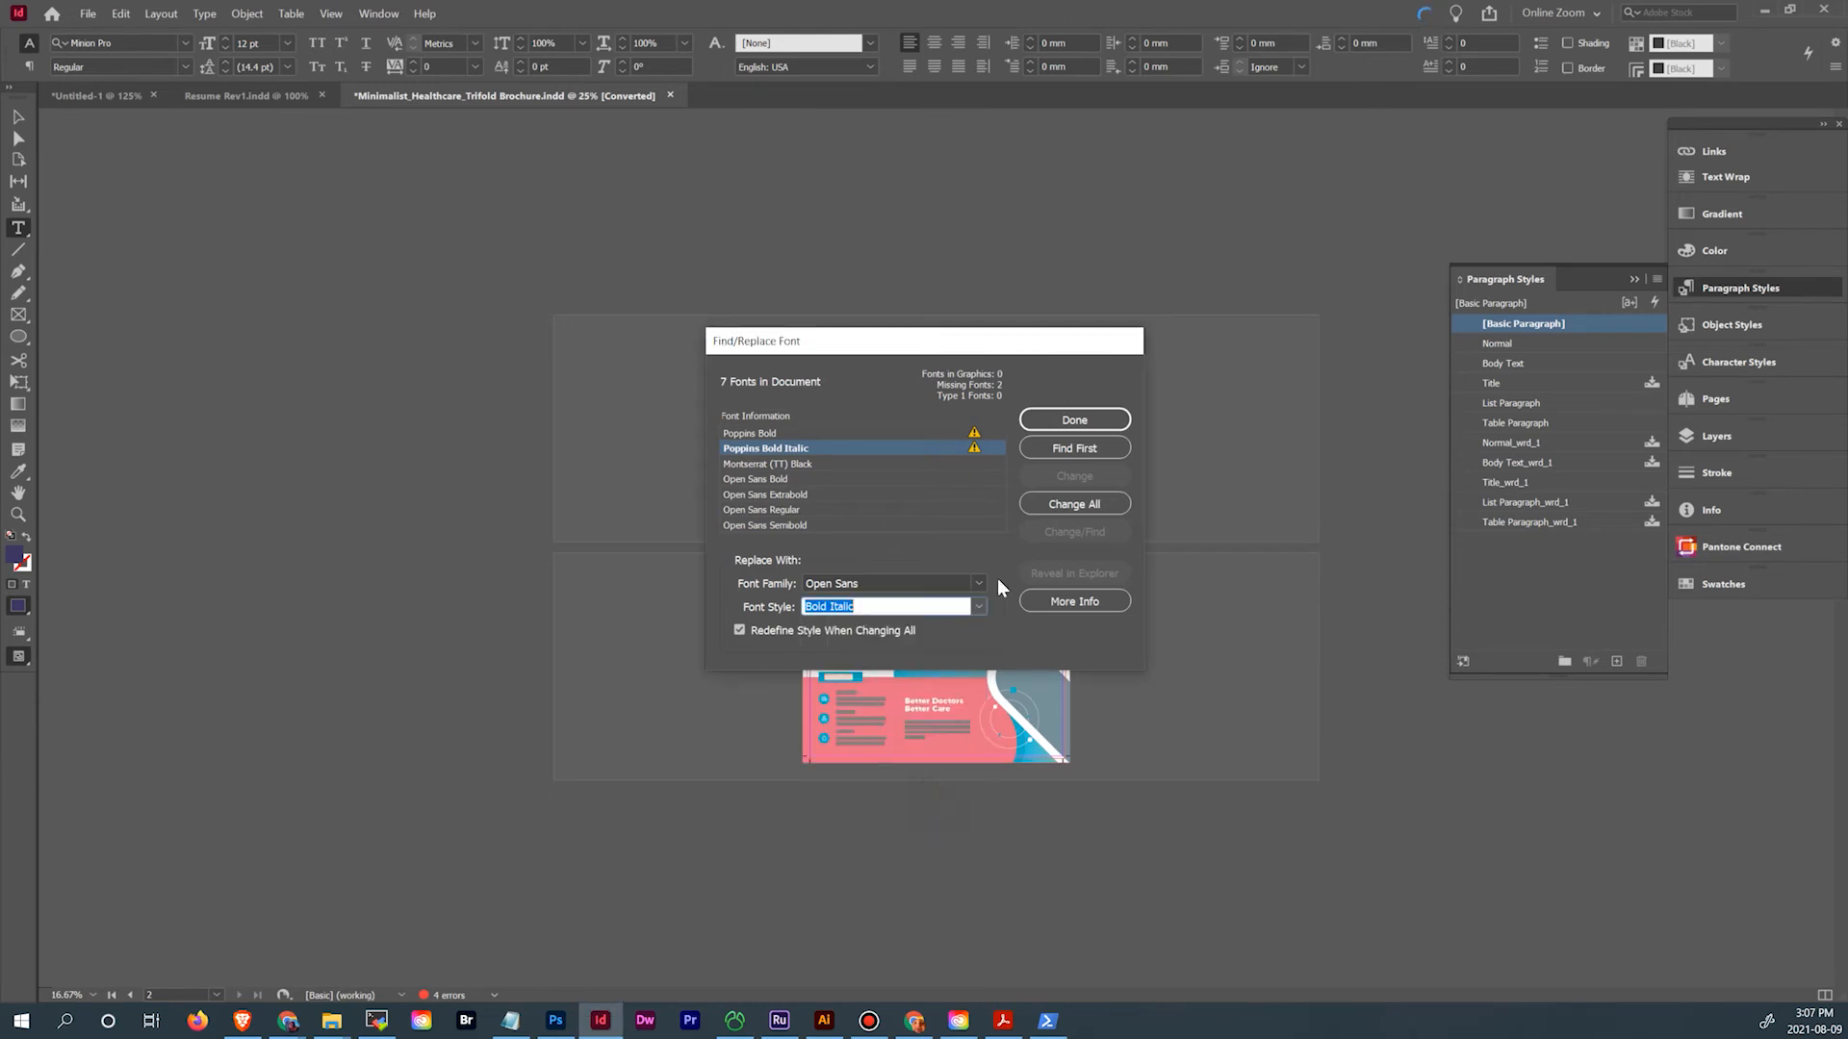
left_click(1074, 503)
Replace all uses of the missing Poppins Bold font with Open Sans Bold and finish the font replacement
left_click(915, 432)
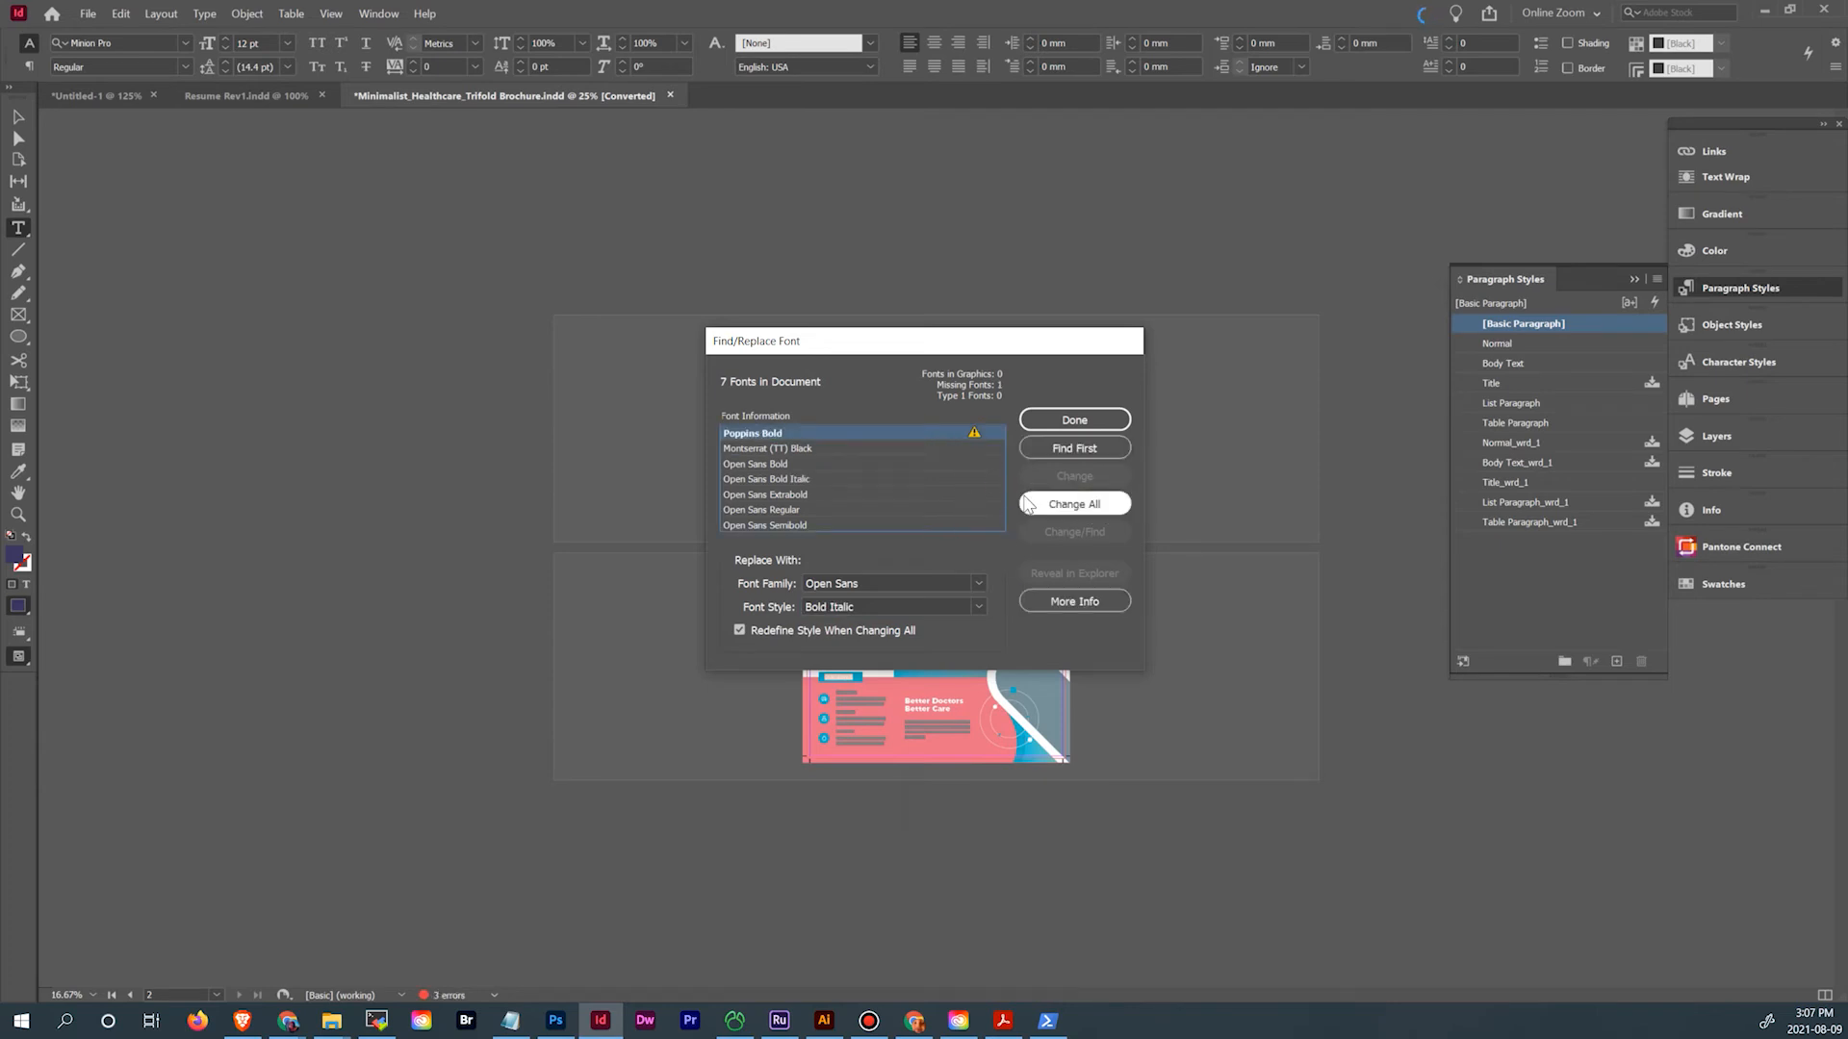
left_click(980, 607)
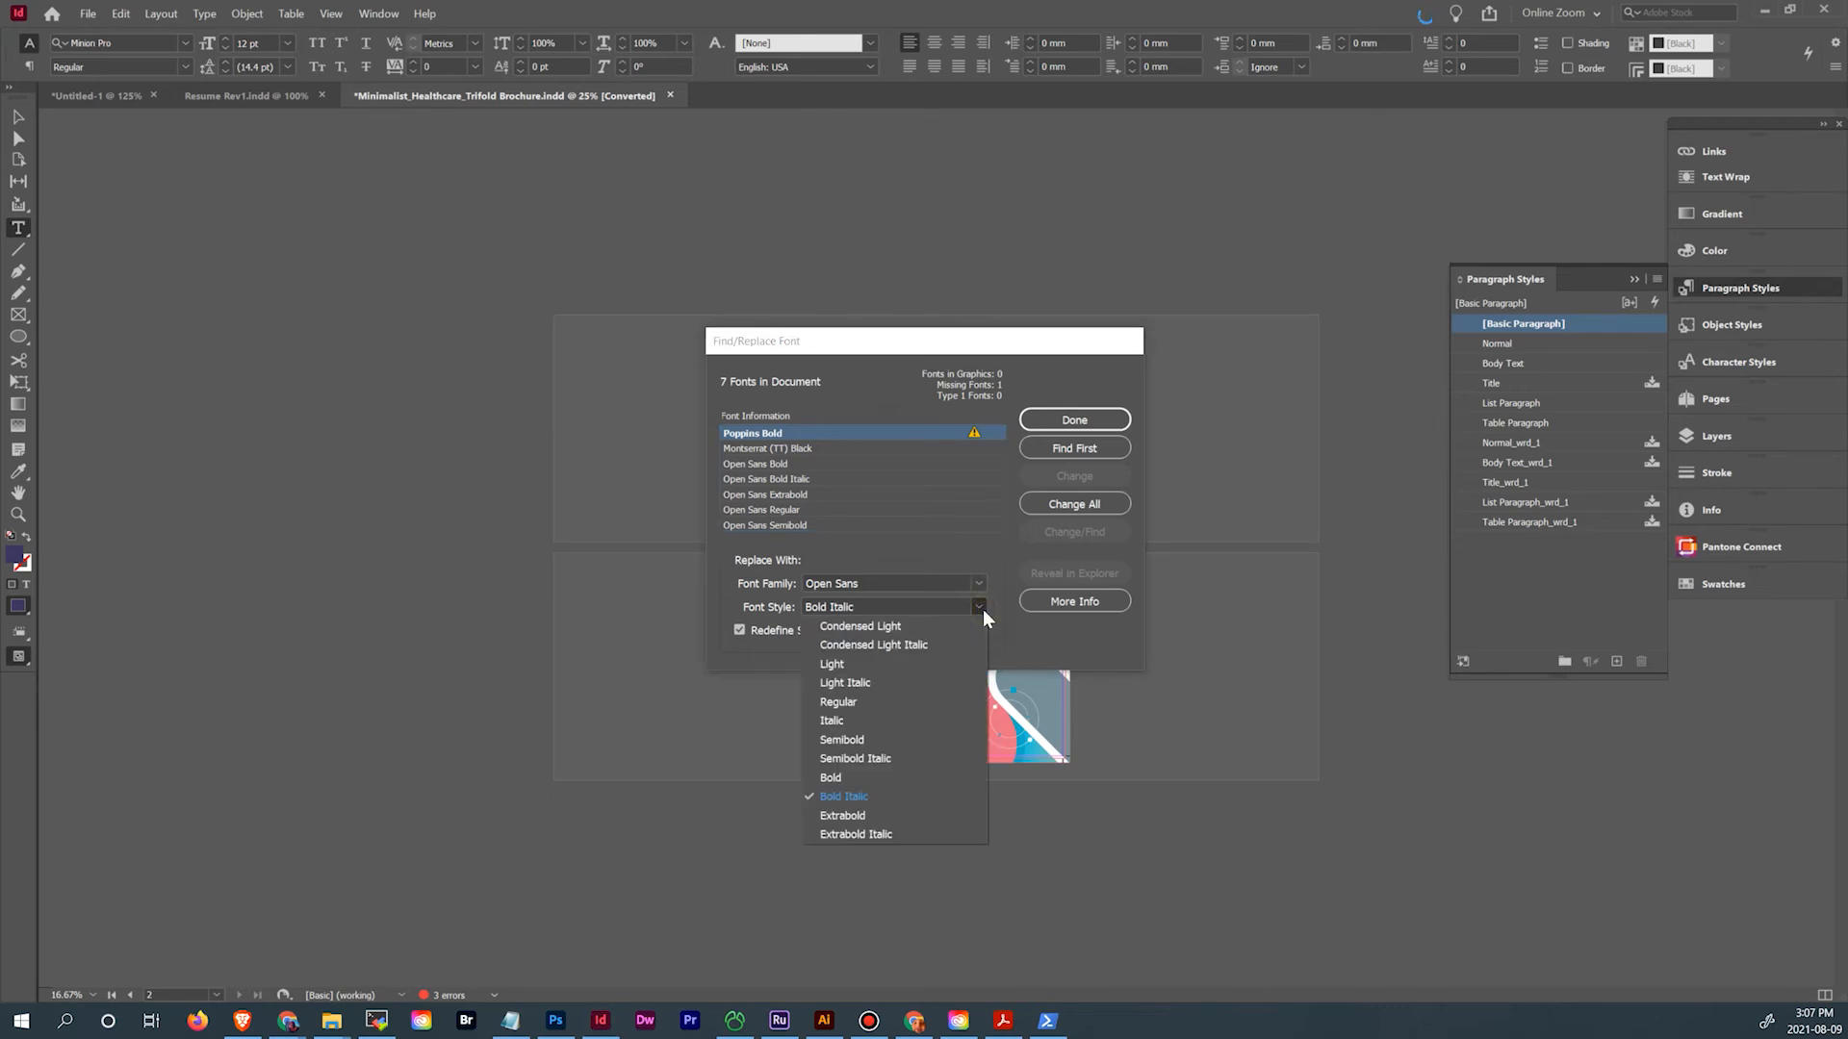
left_click(948, 776)
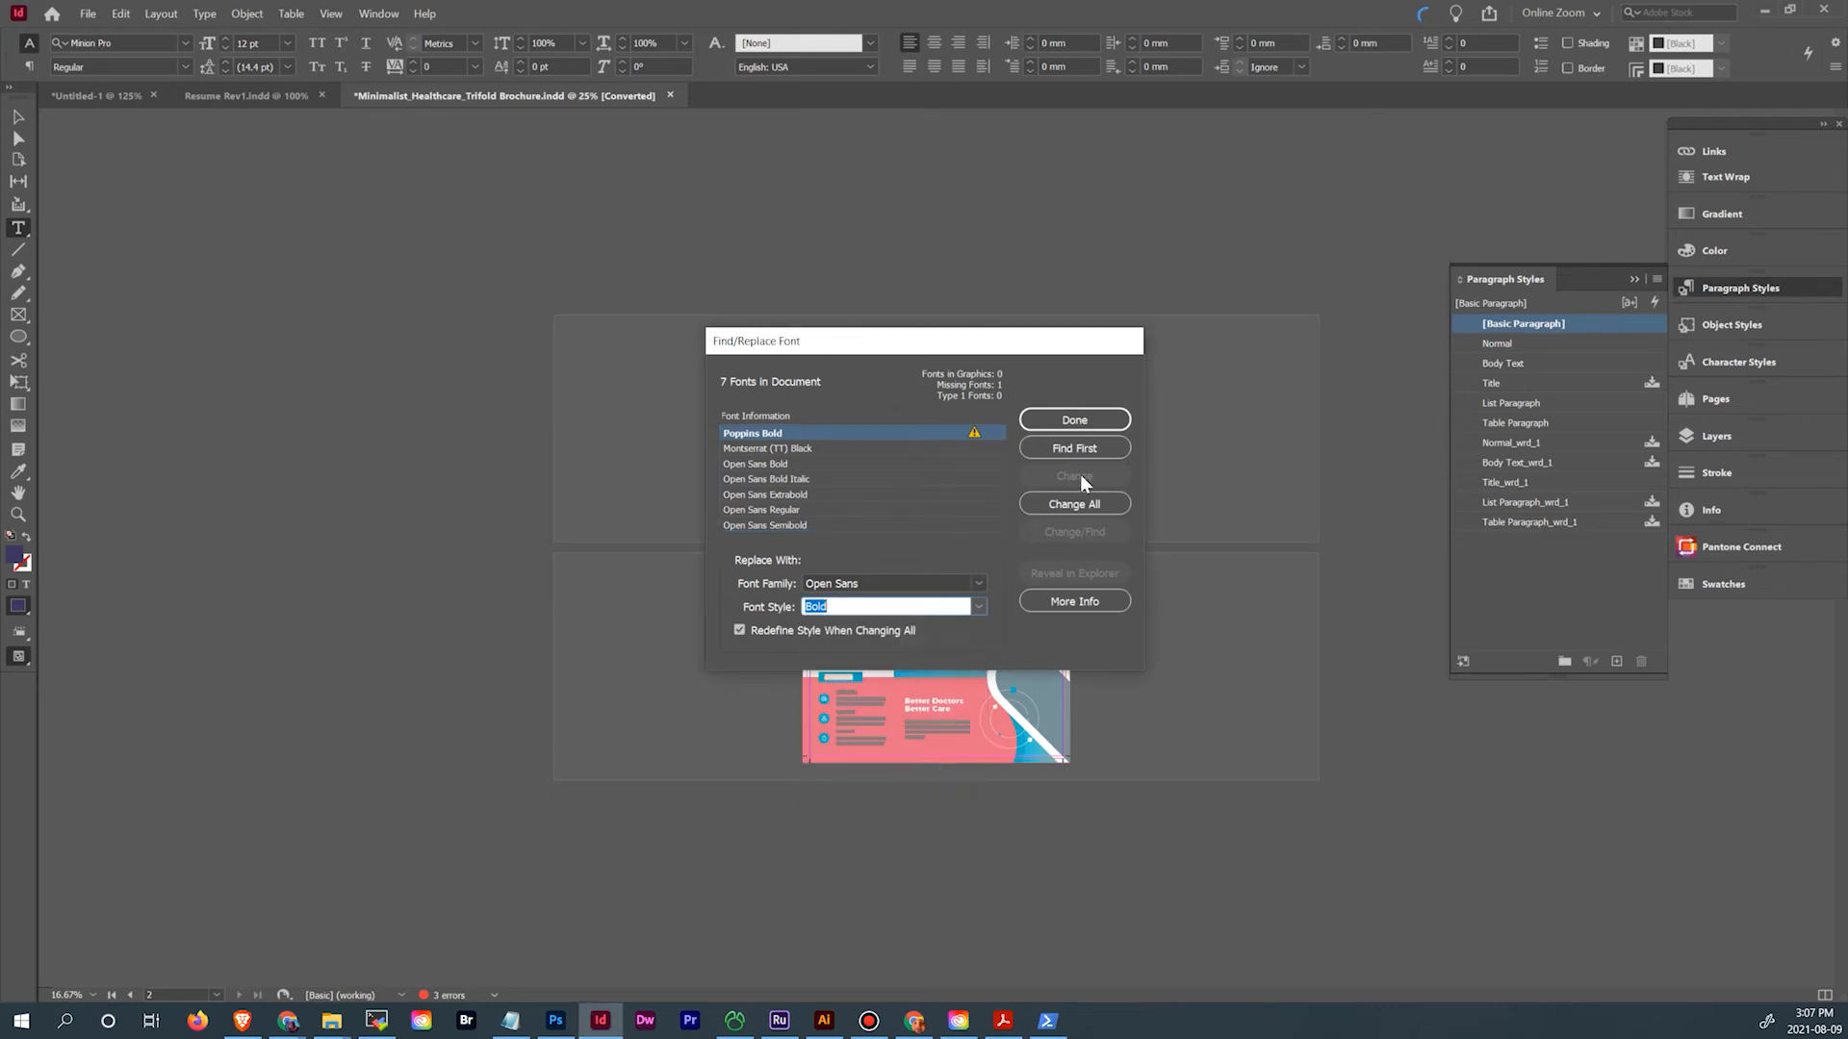
left_click(1082, 501)
left_click(1074, 420)
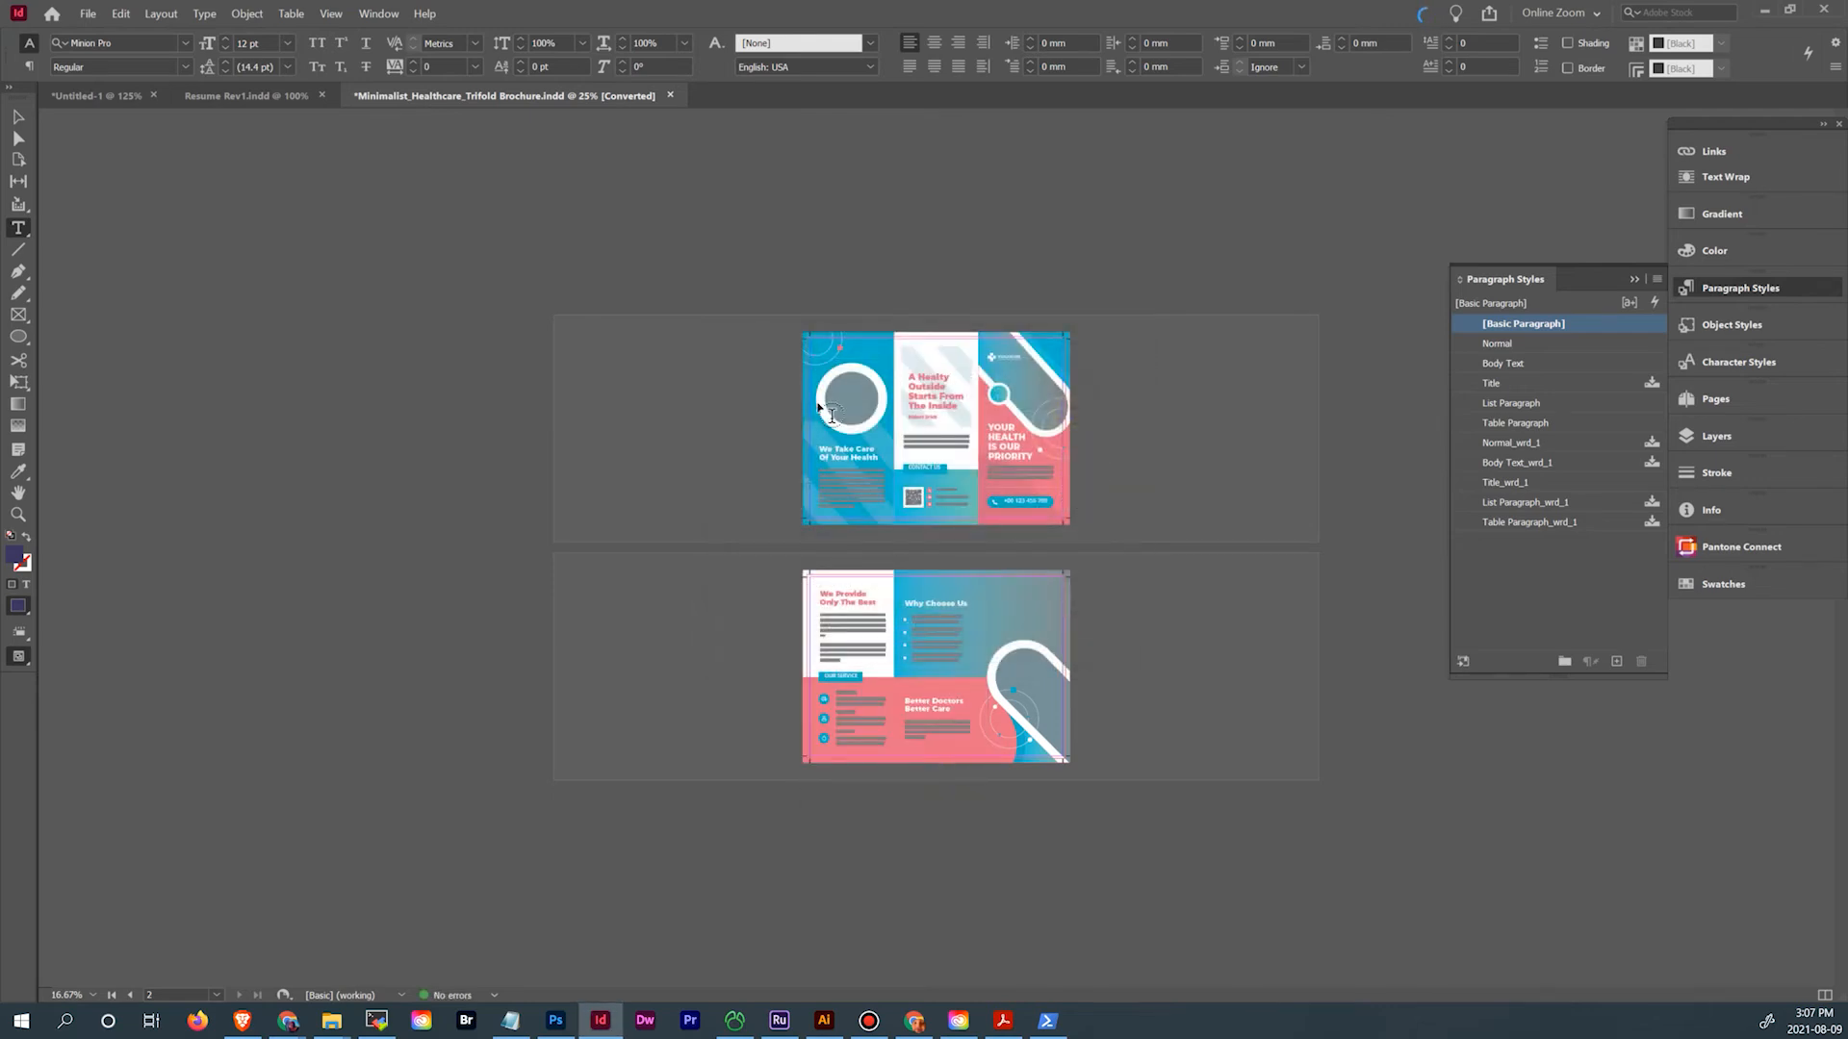
Save the font-corrected brochure as Minimalist_Healthcare_Trifold Brochure.indd, replacing the existing file
left_click(81, 17)
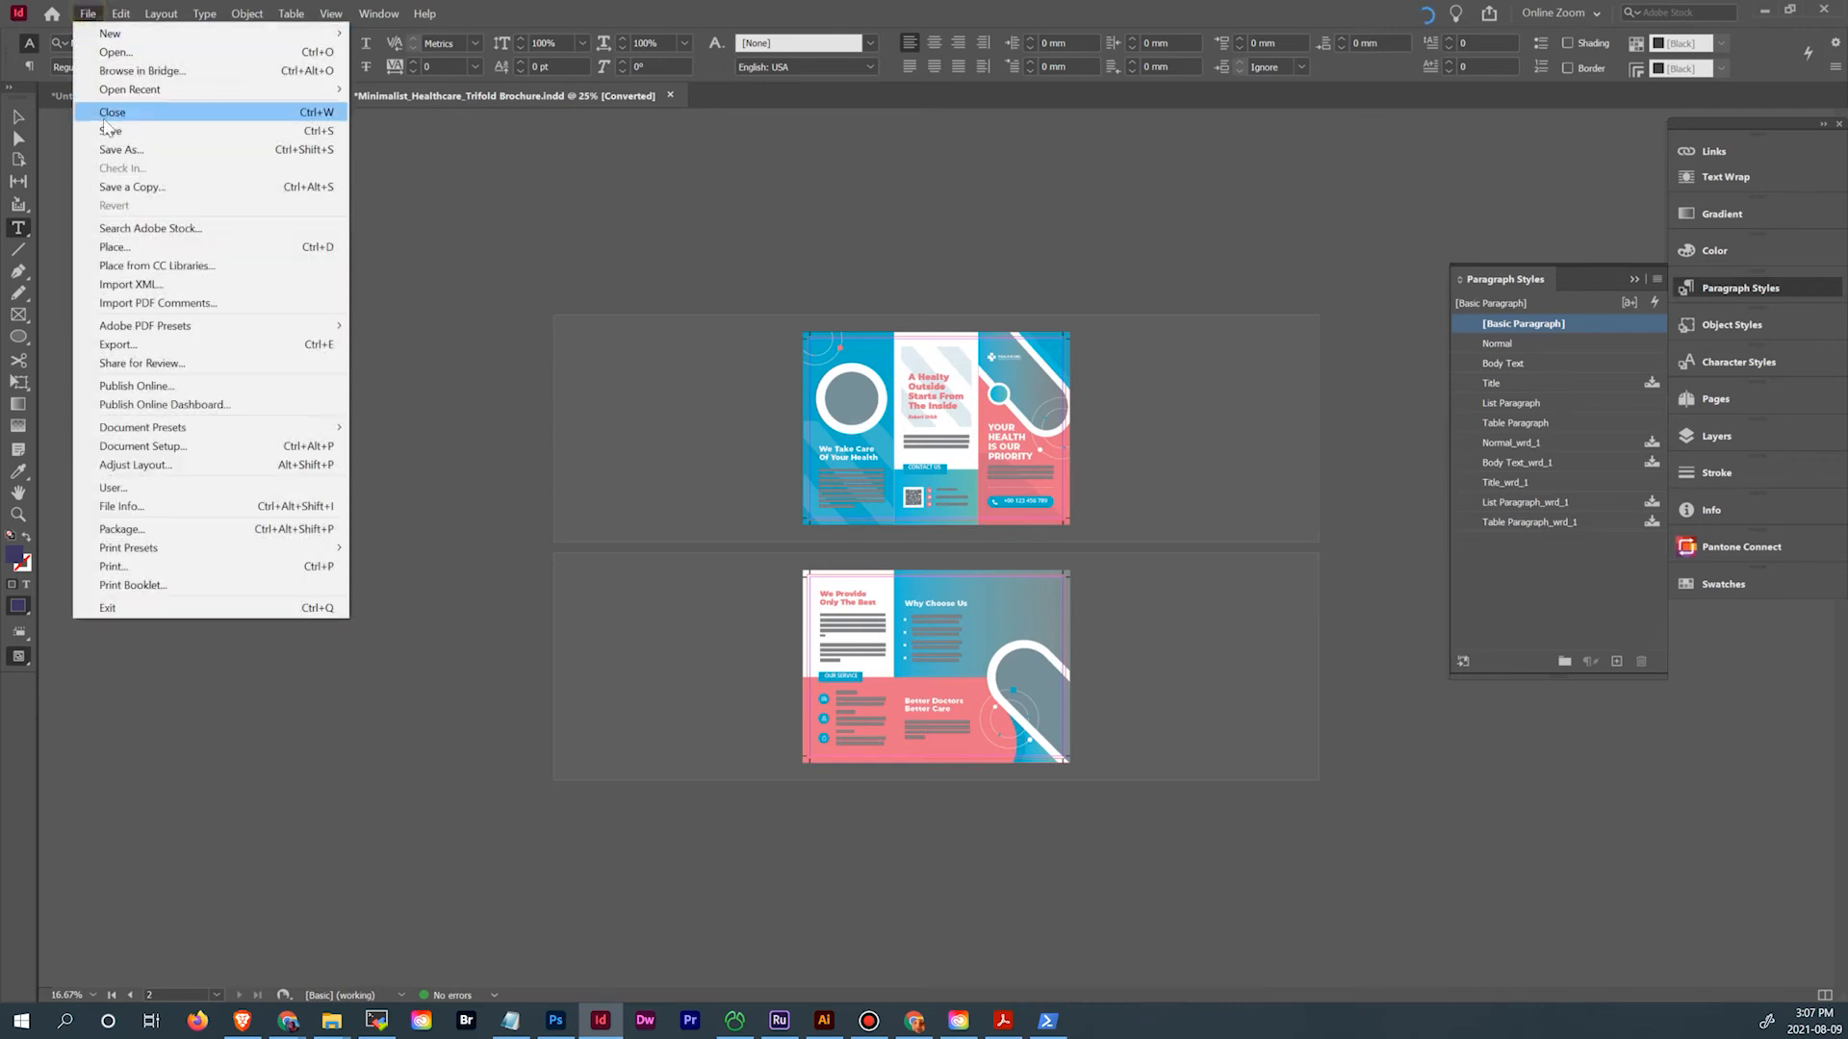
left_click(148, 150)
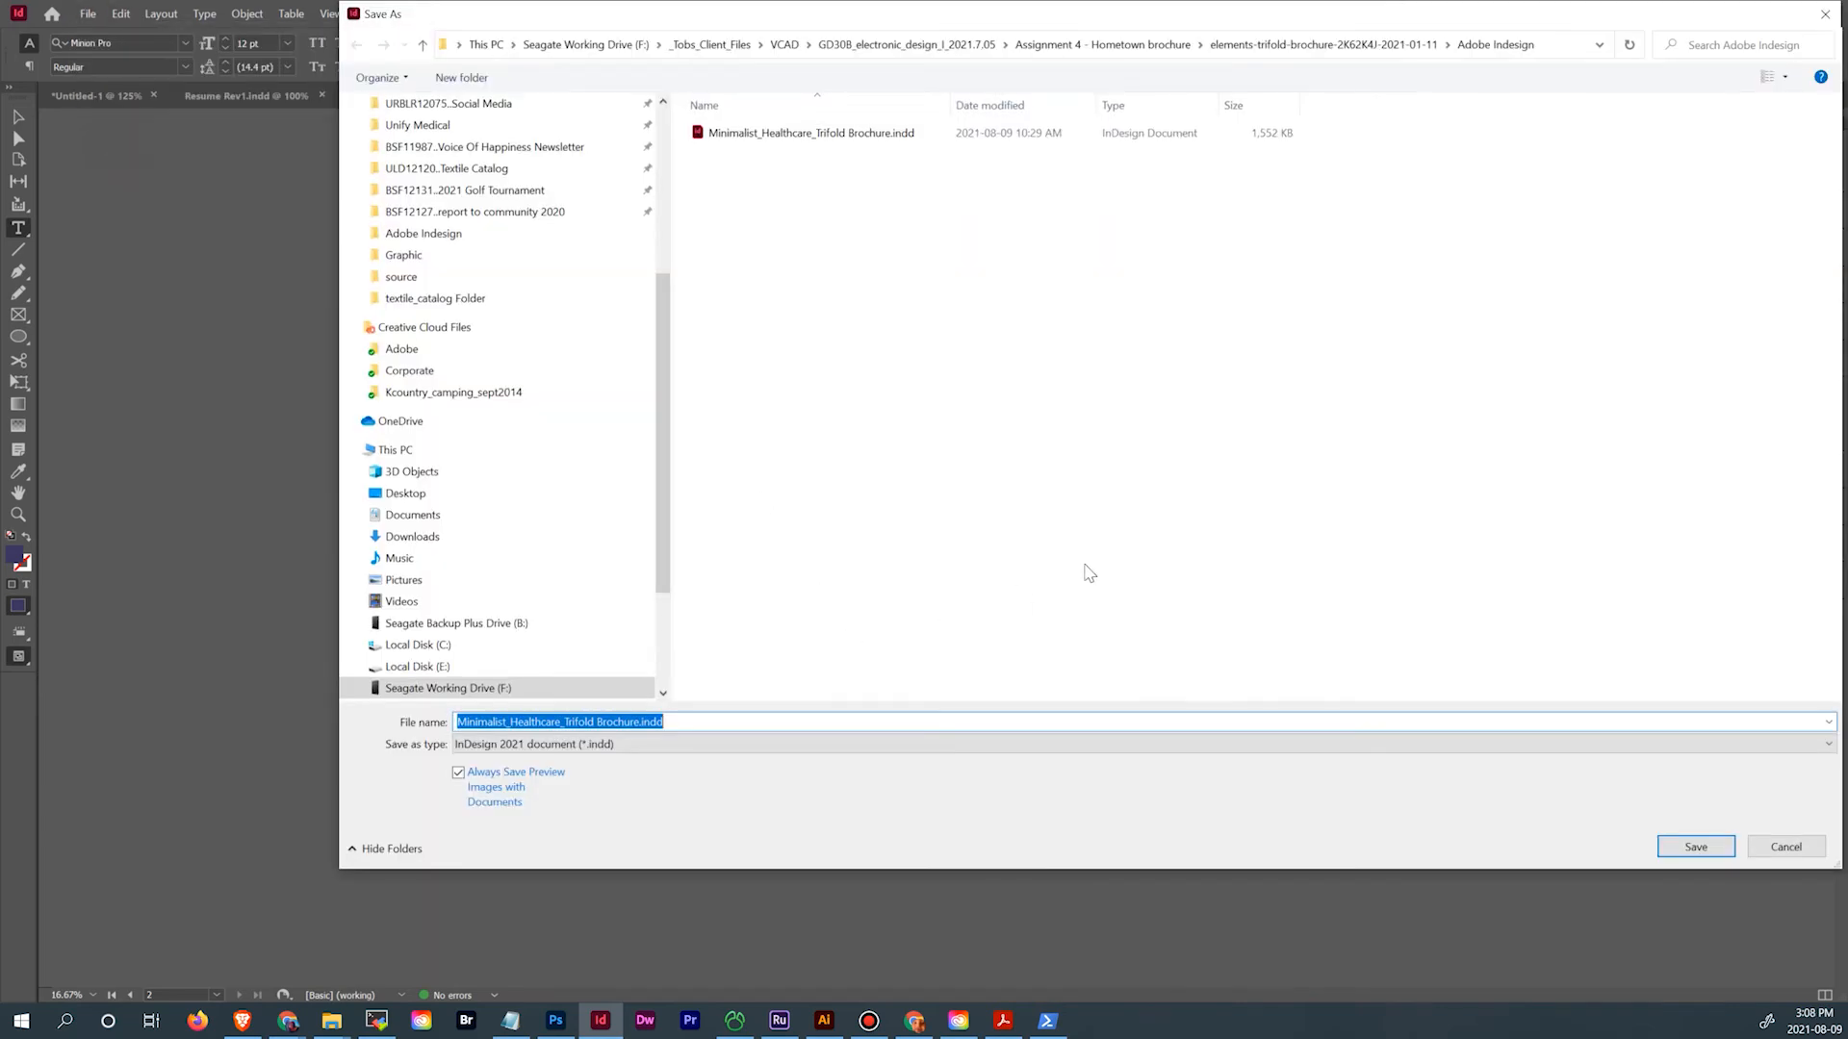
left_click(1693, 847)
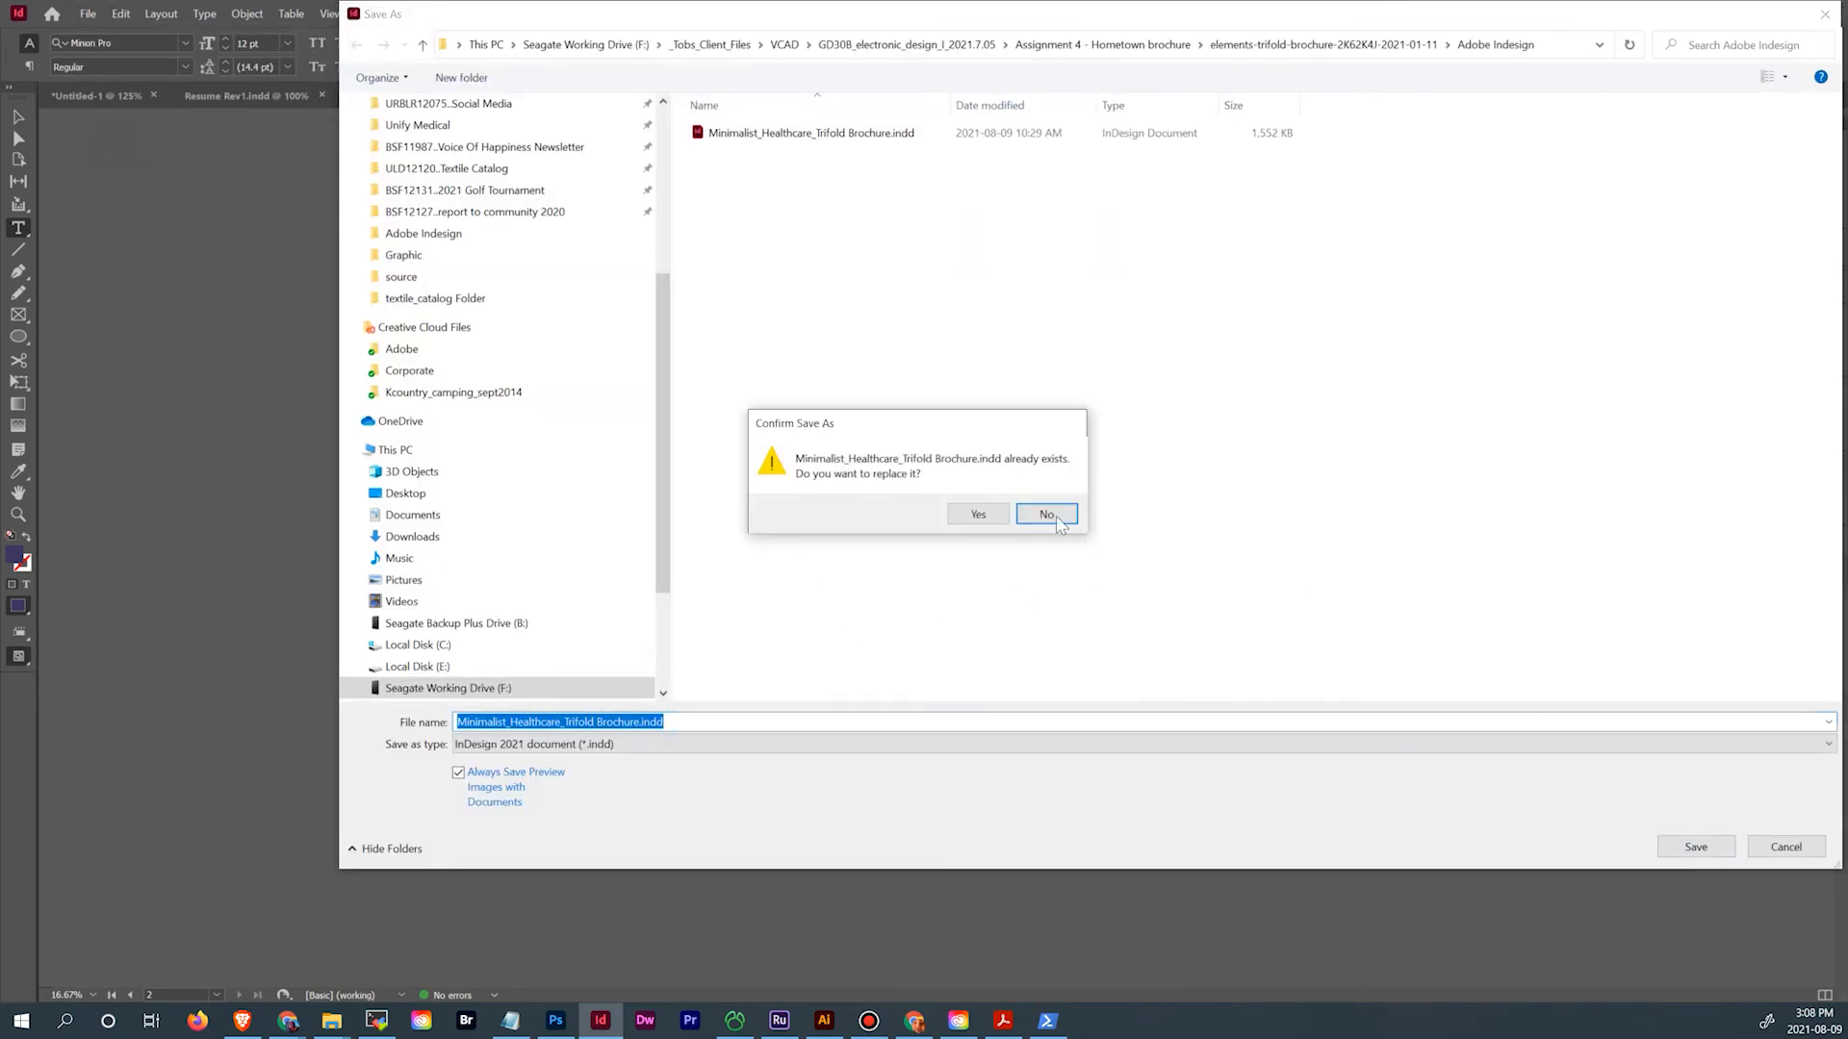
left_click(975, 516)
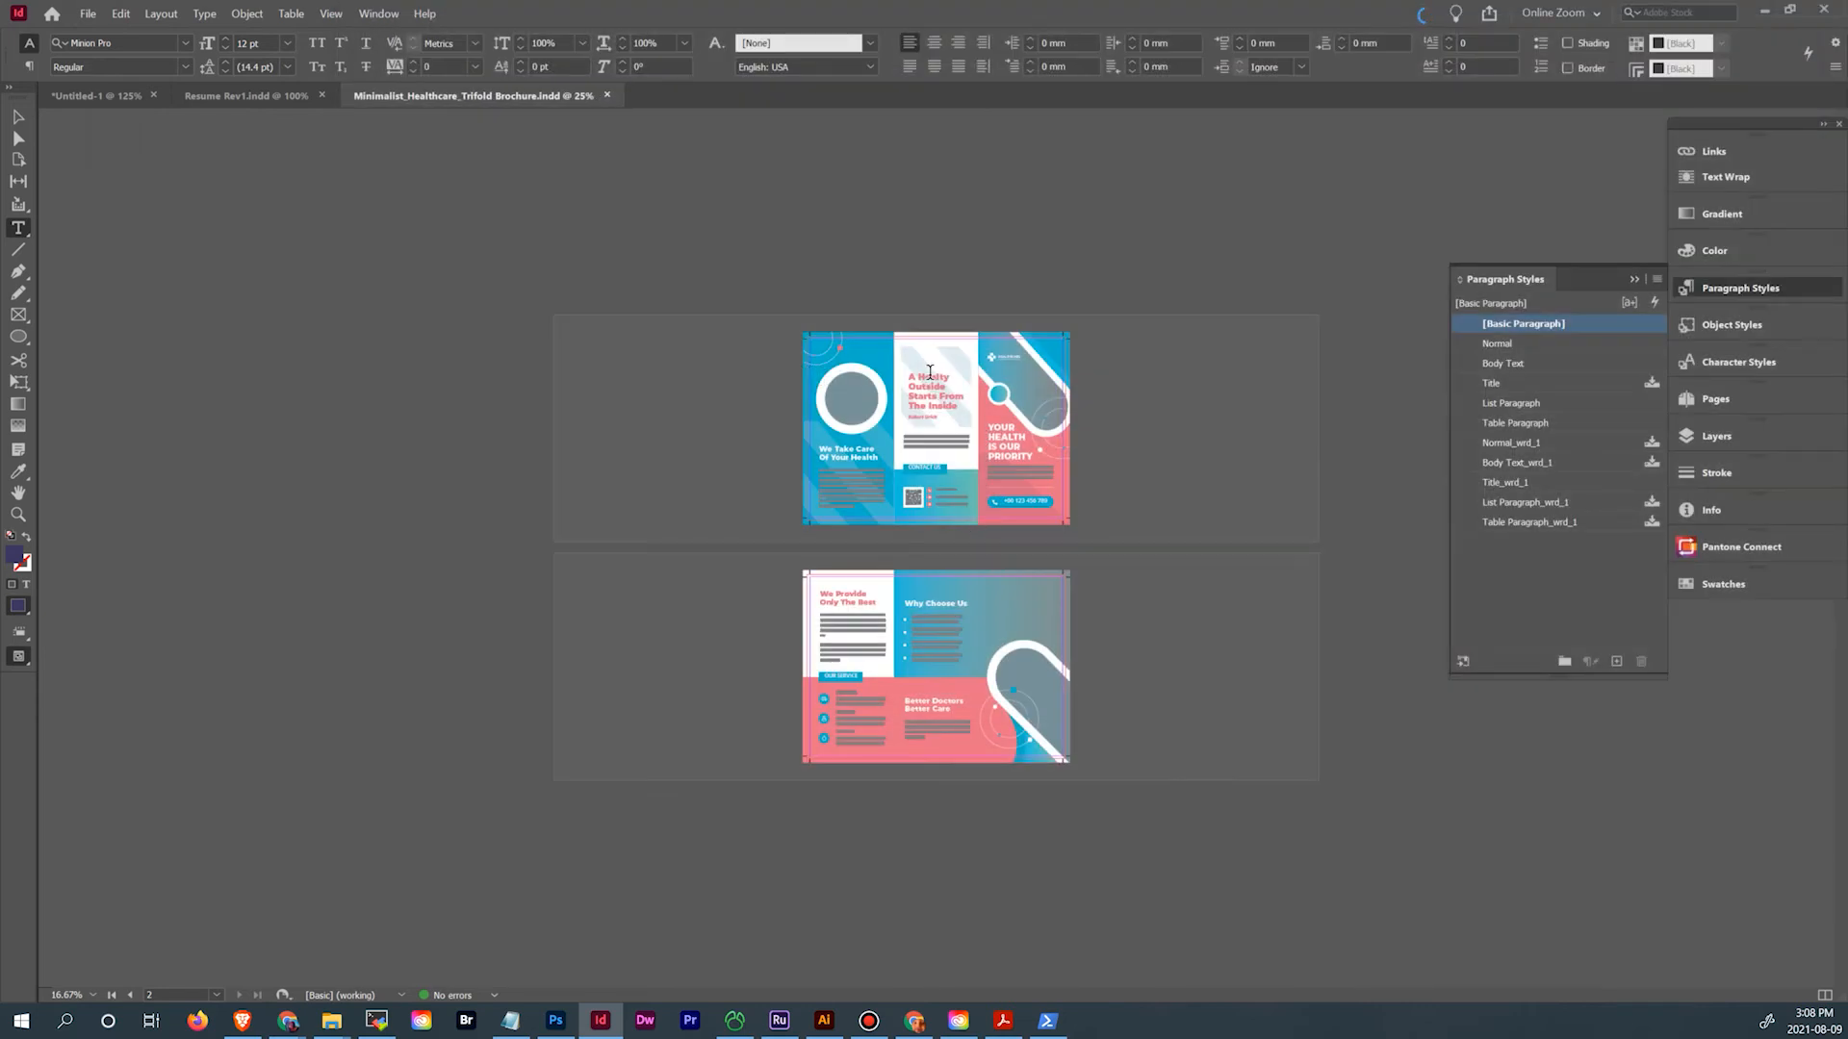
Copy the phone, e-mail and address lines beside the QR code under "CONTACT US"
left_click(17, 515)
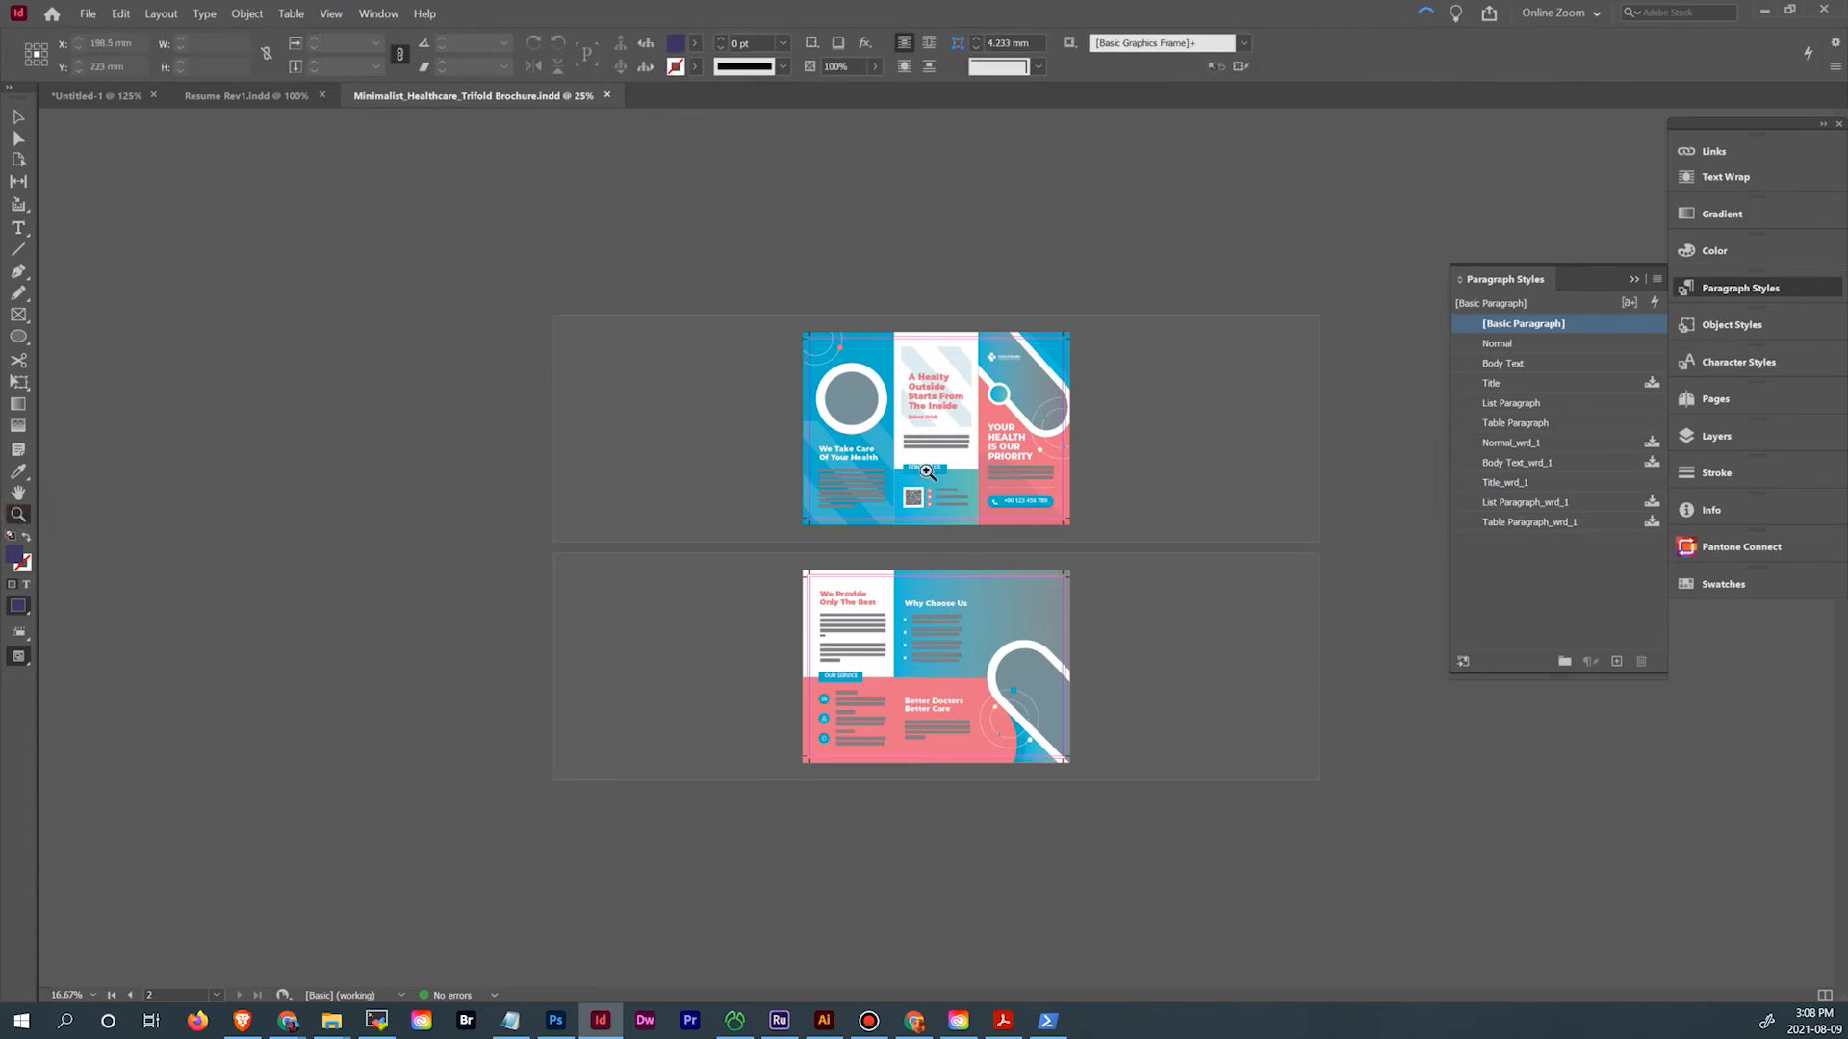
left_click_drag(869, 453, 989, 566)
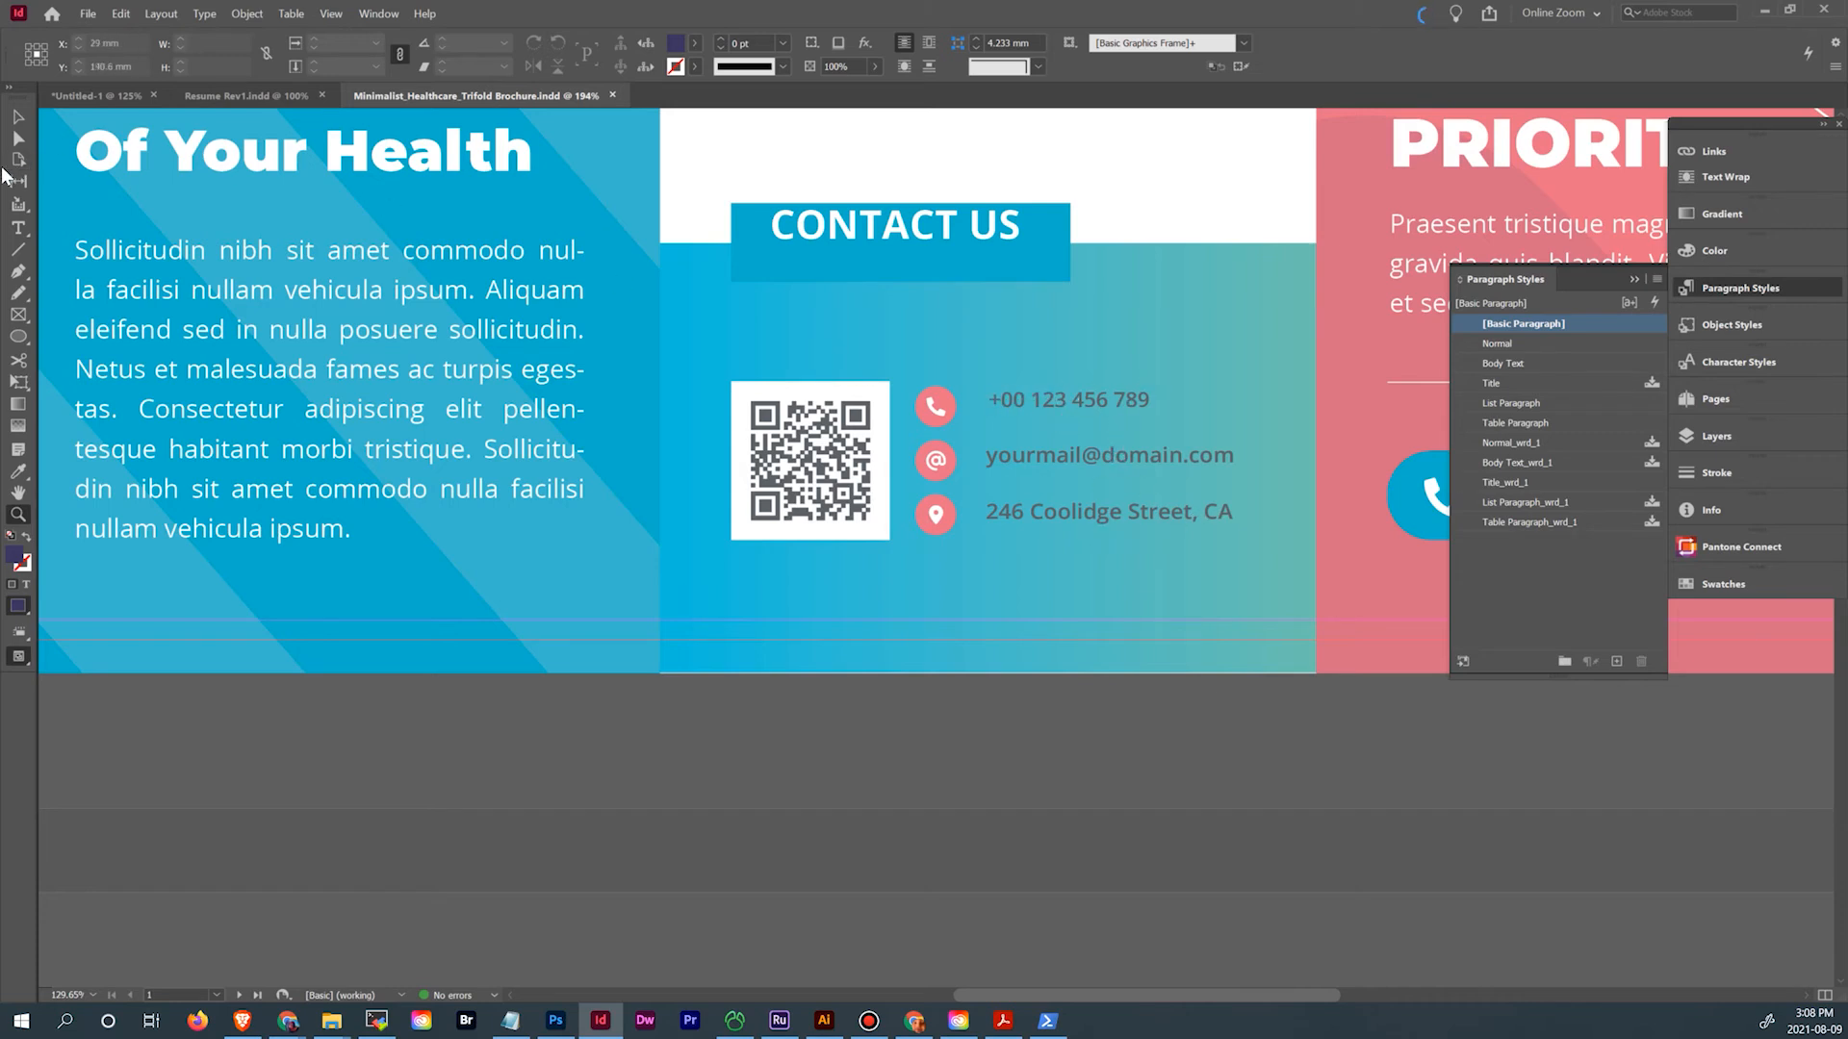
left_click(19, 227)
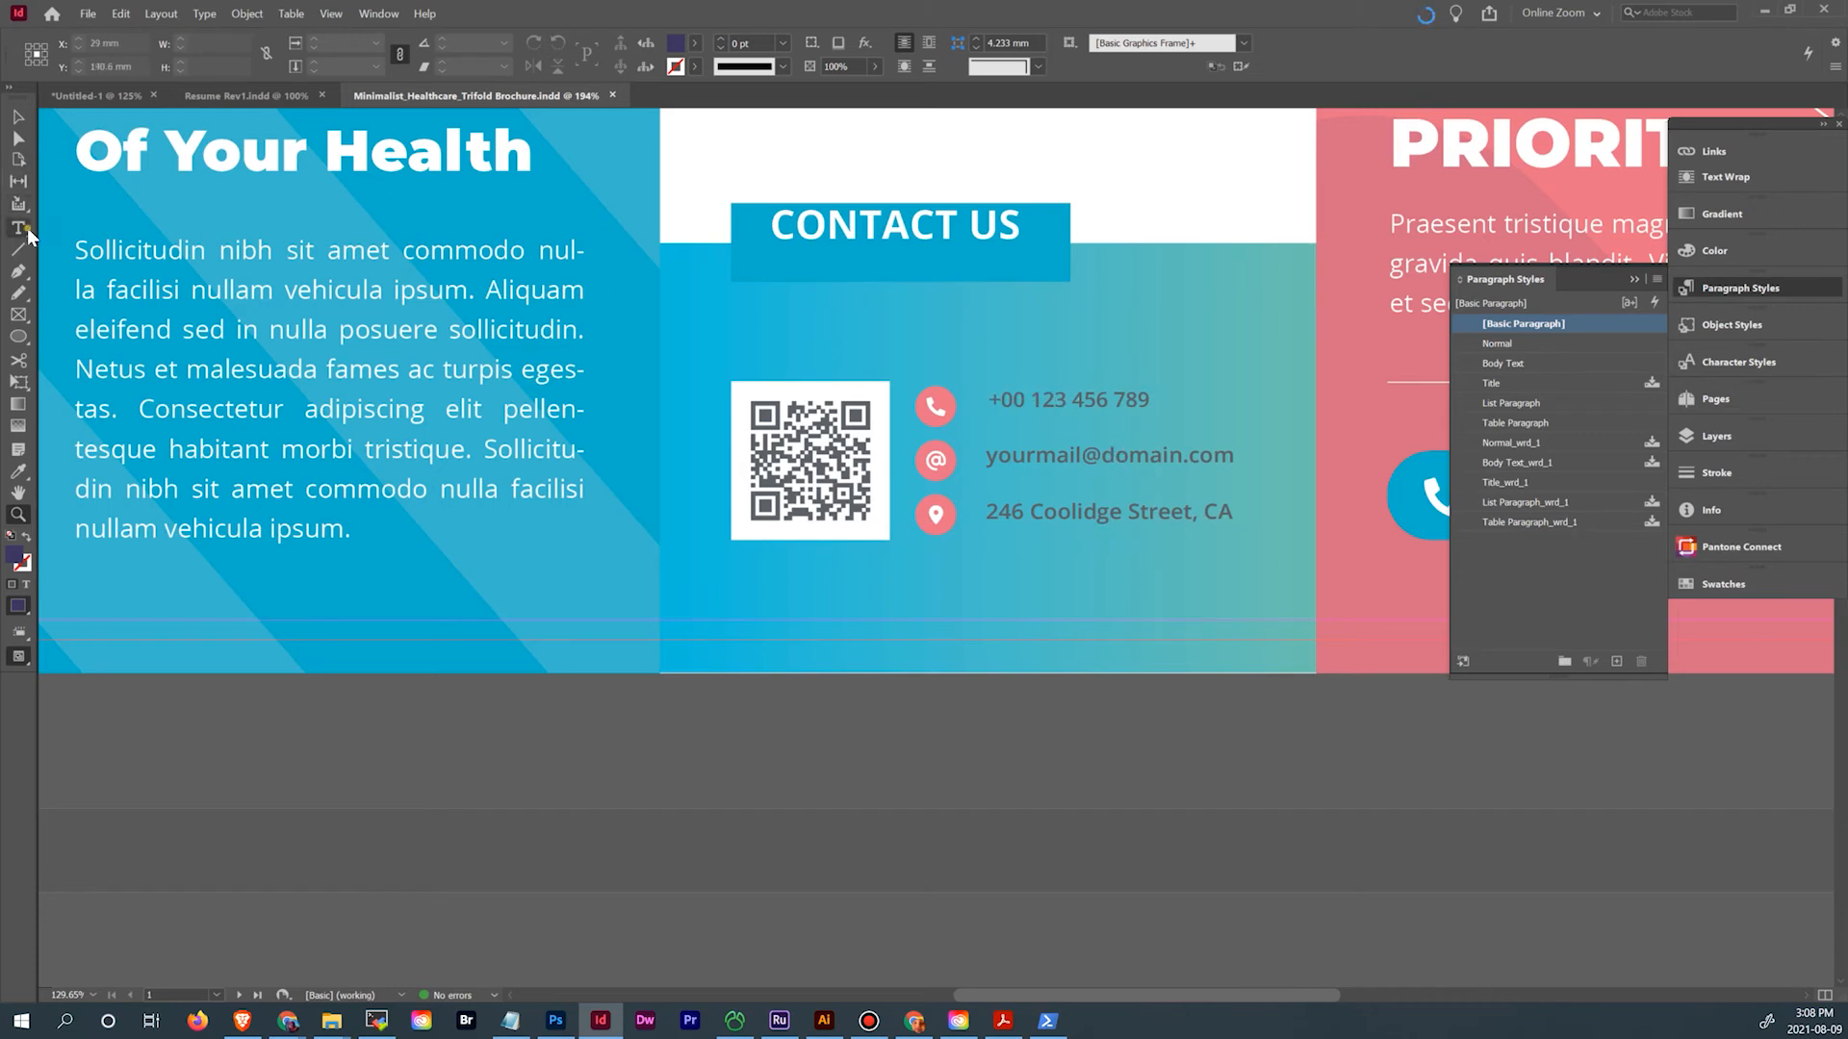
left_click(1025, 402)
key("ctrl+a")
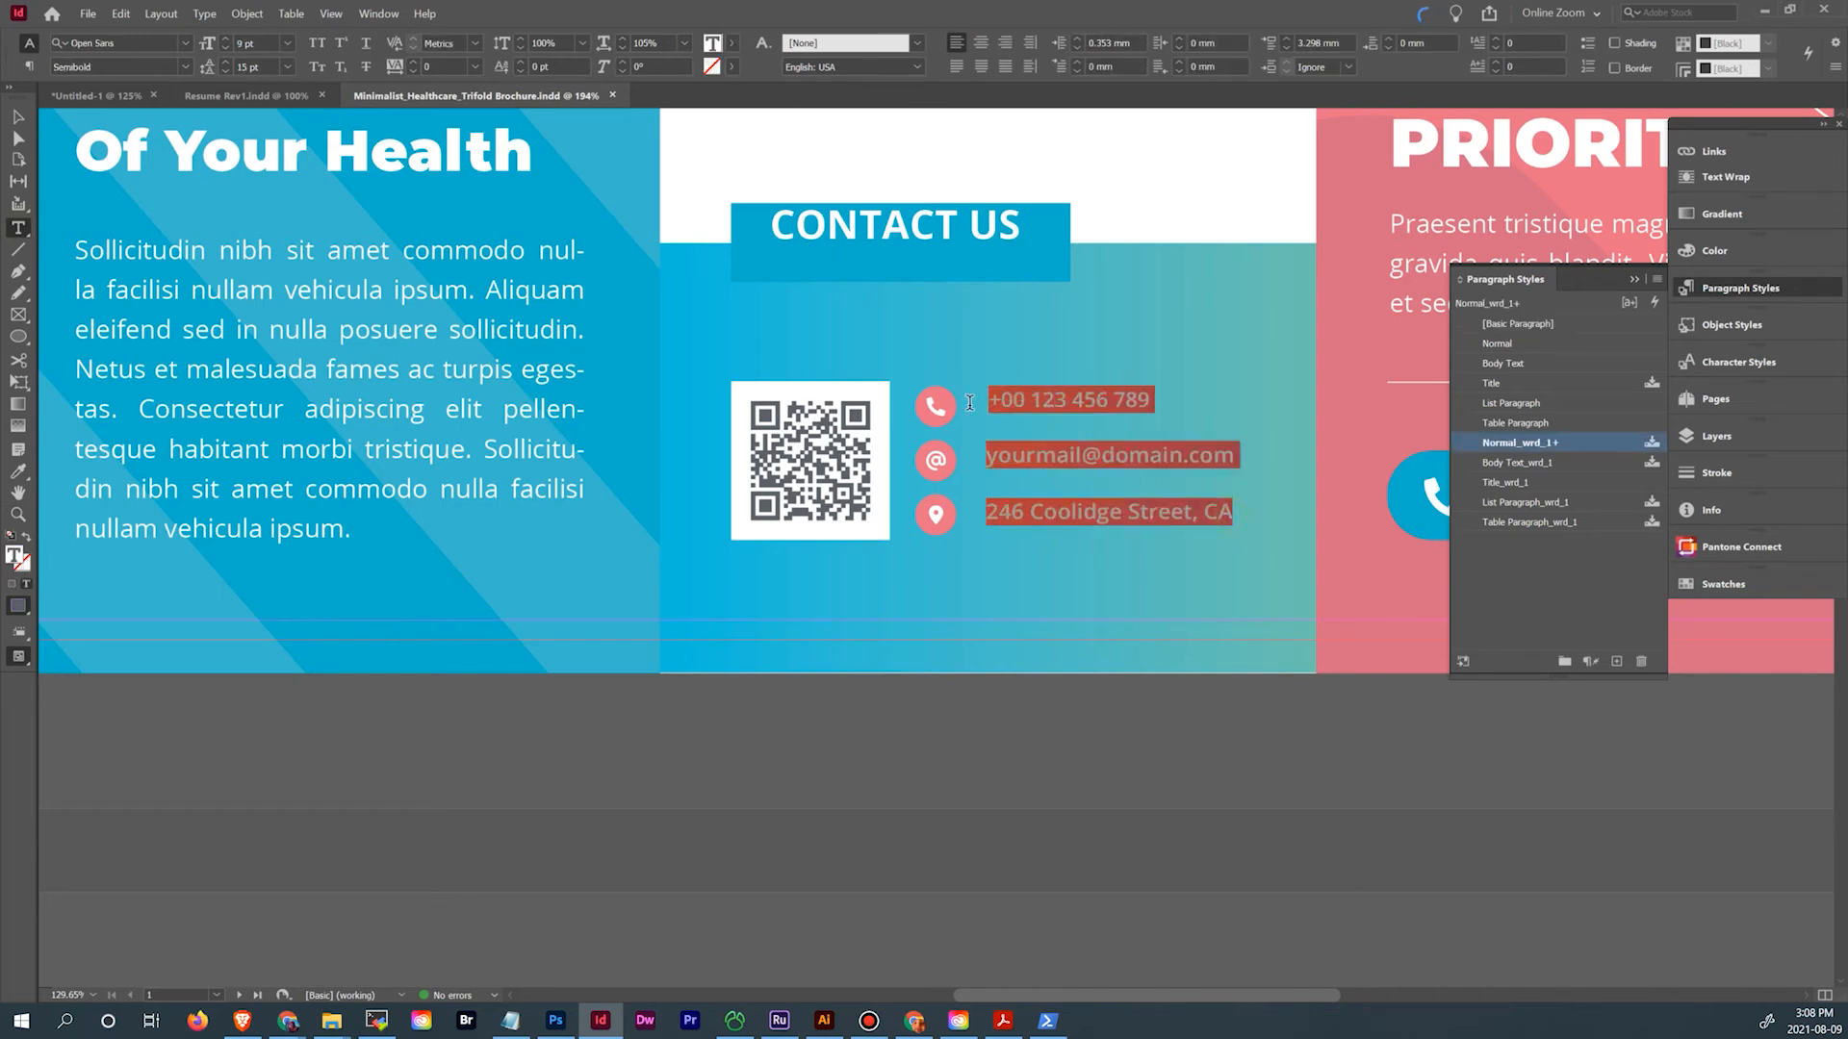
right_click(1024, 405)
left_click(1057, 437)
In the Untitled-1 document, draw a text frame about 2 in wide below "Contact Us" and set it to [Basic Paragraph]
left_click(93, 95)
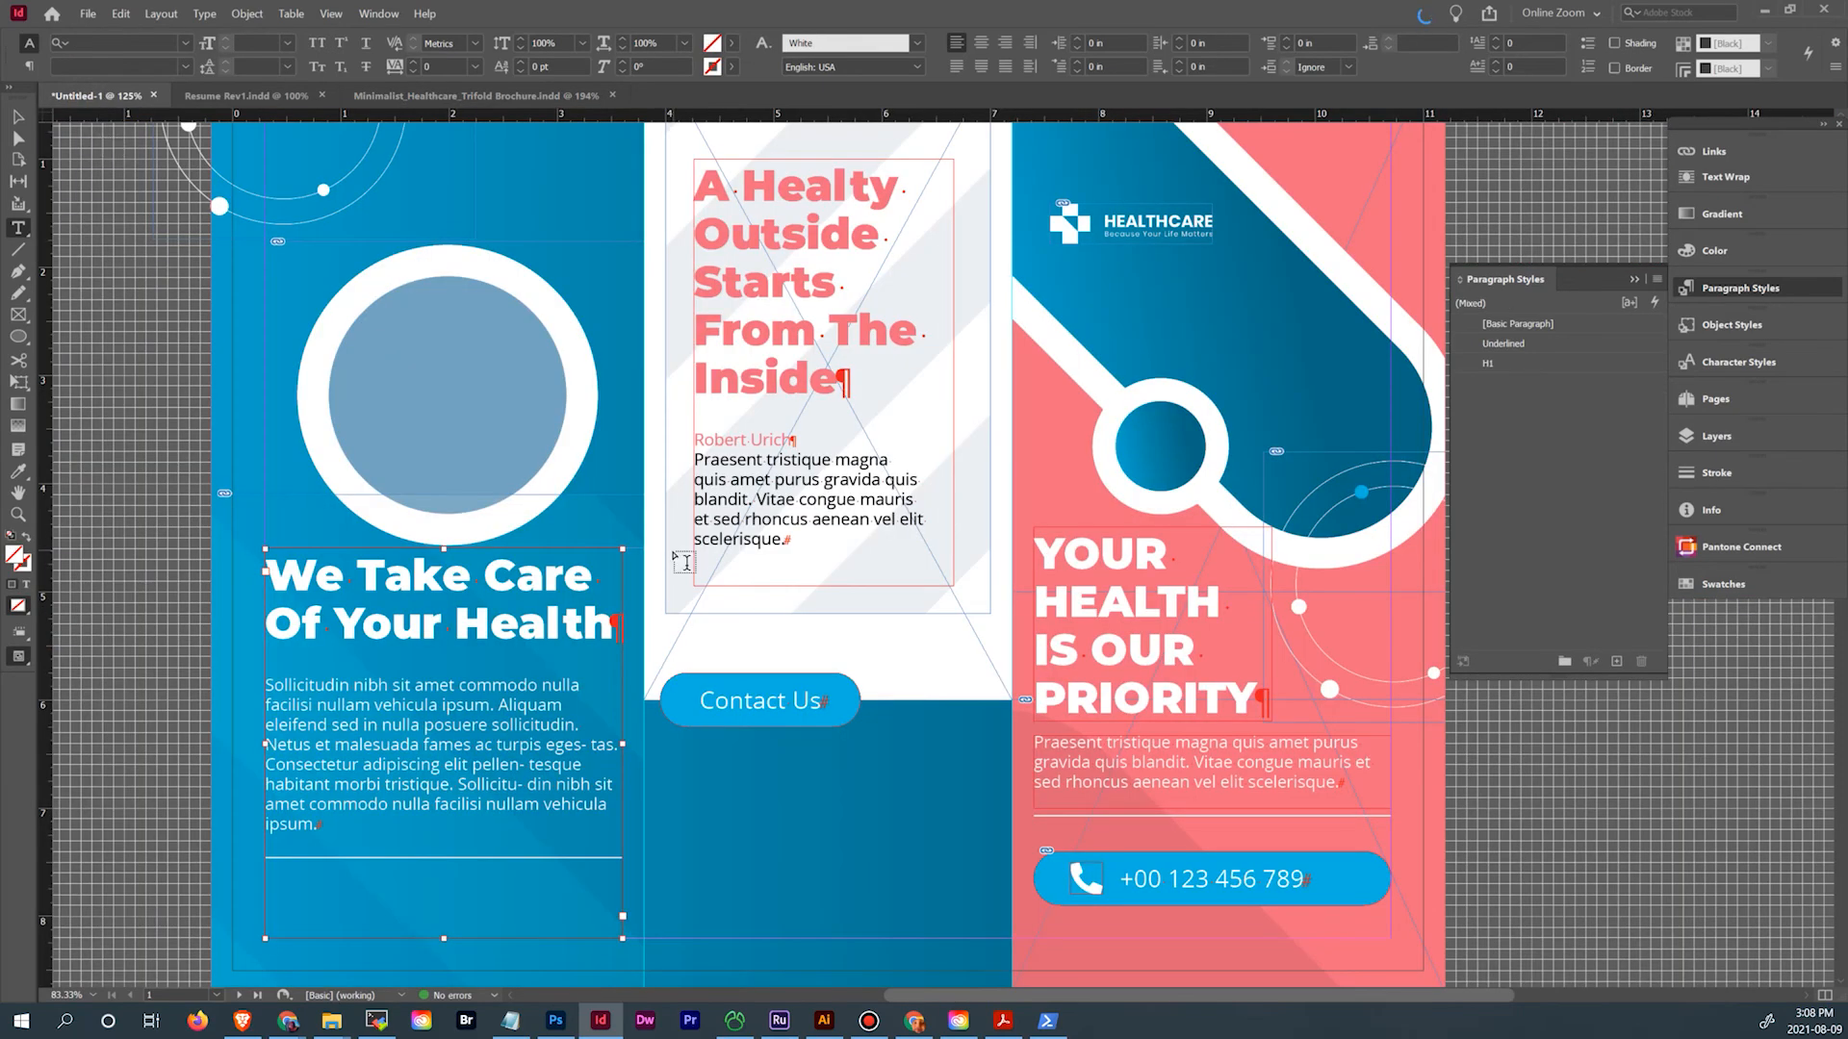
scroll(783, 635, "down", 3)
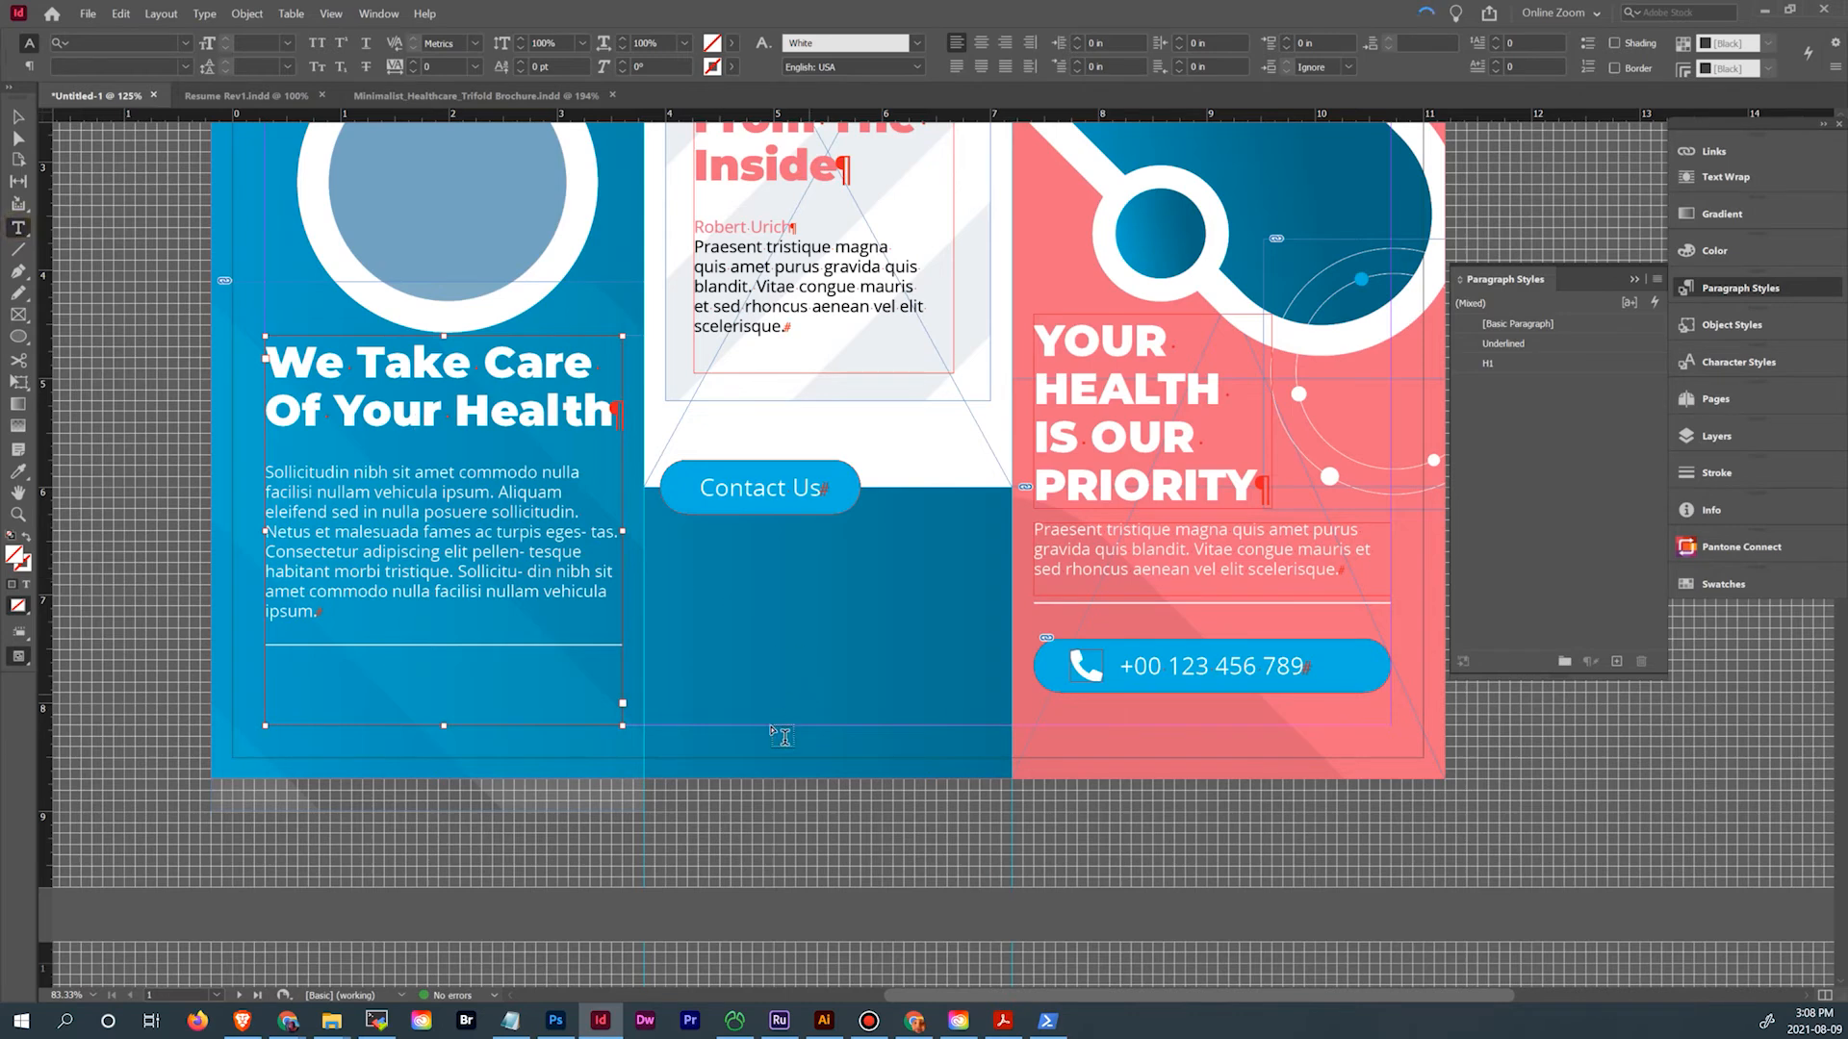
left_click_drag(774, 724, 989, 541)
right_click(876, 544)
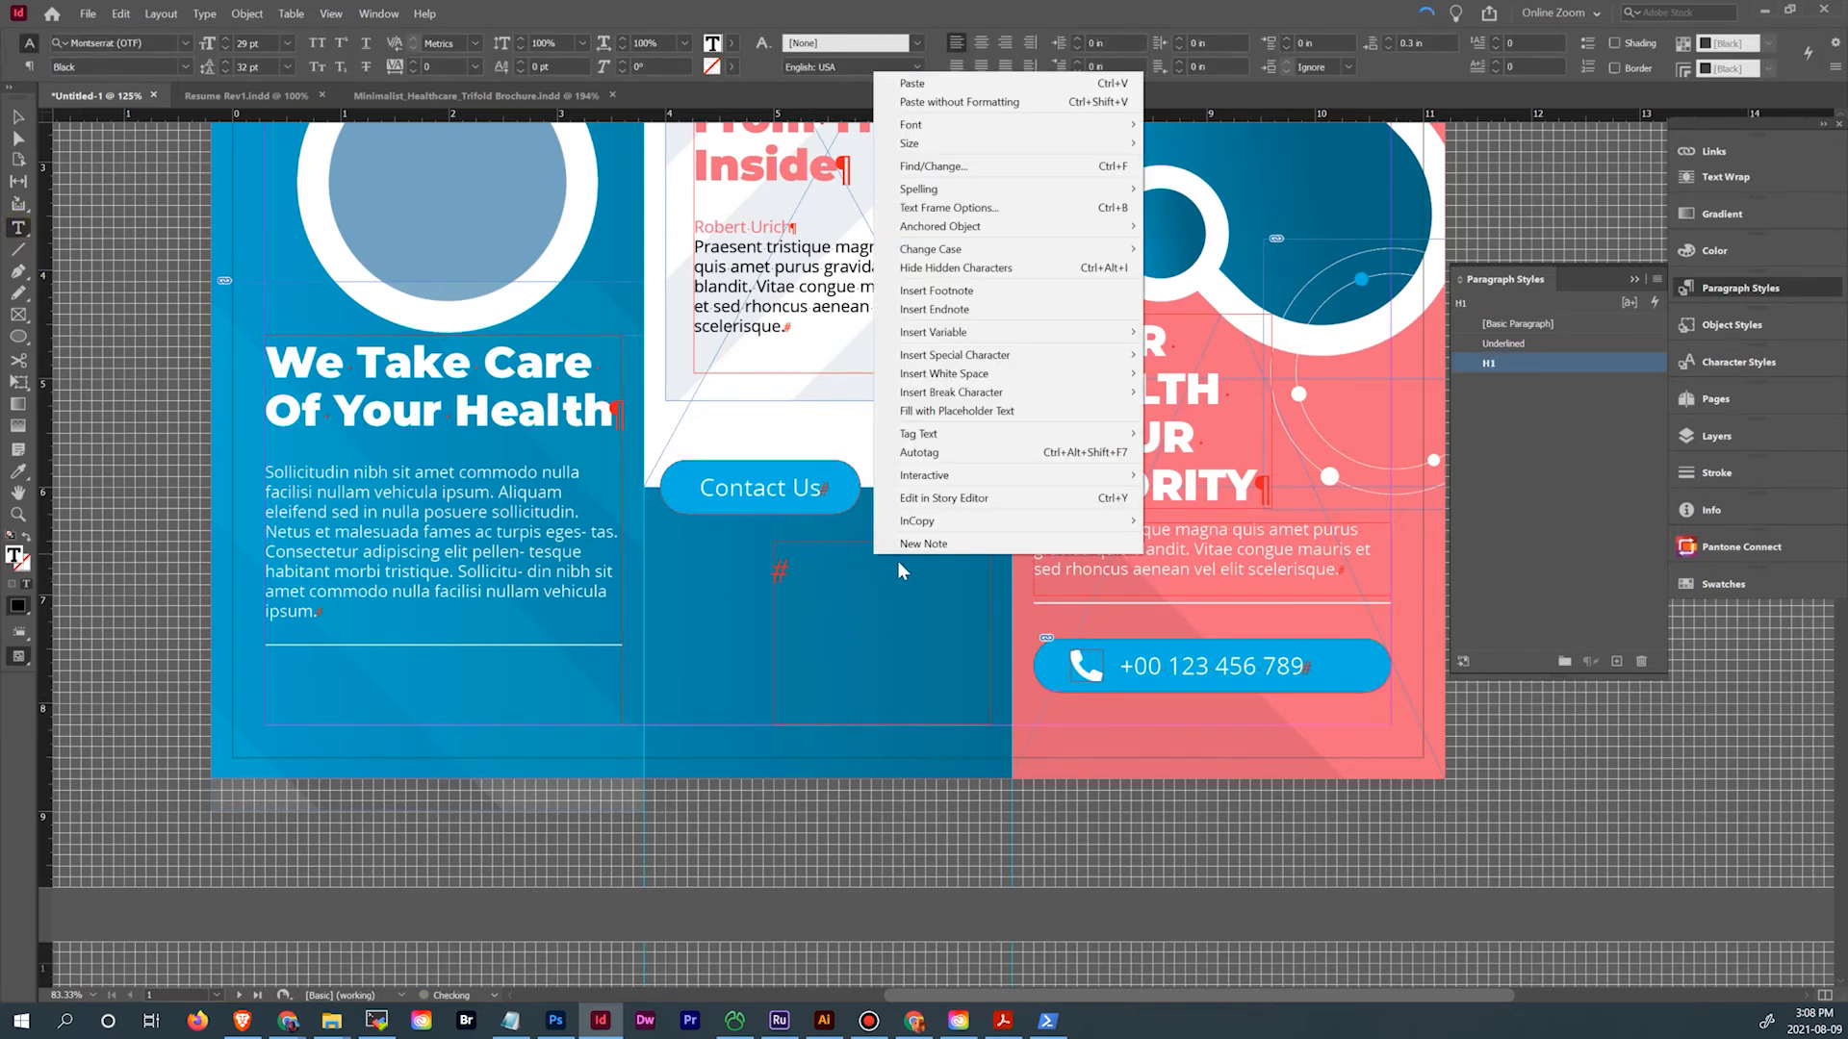
left_click(1570, 327)
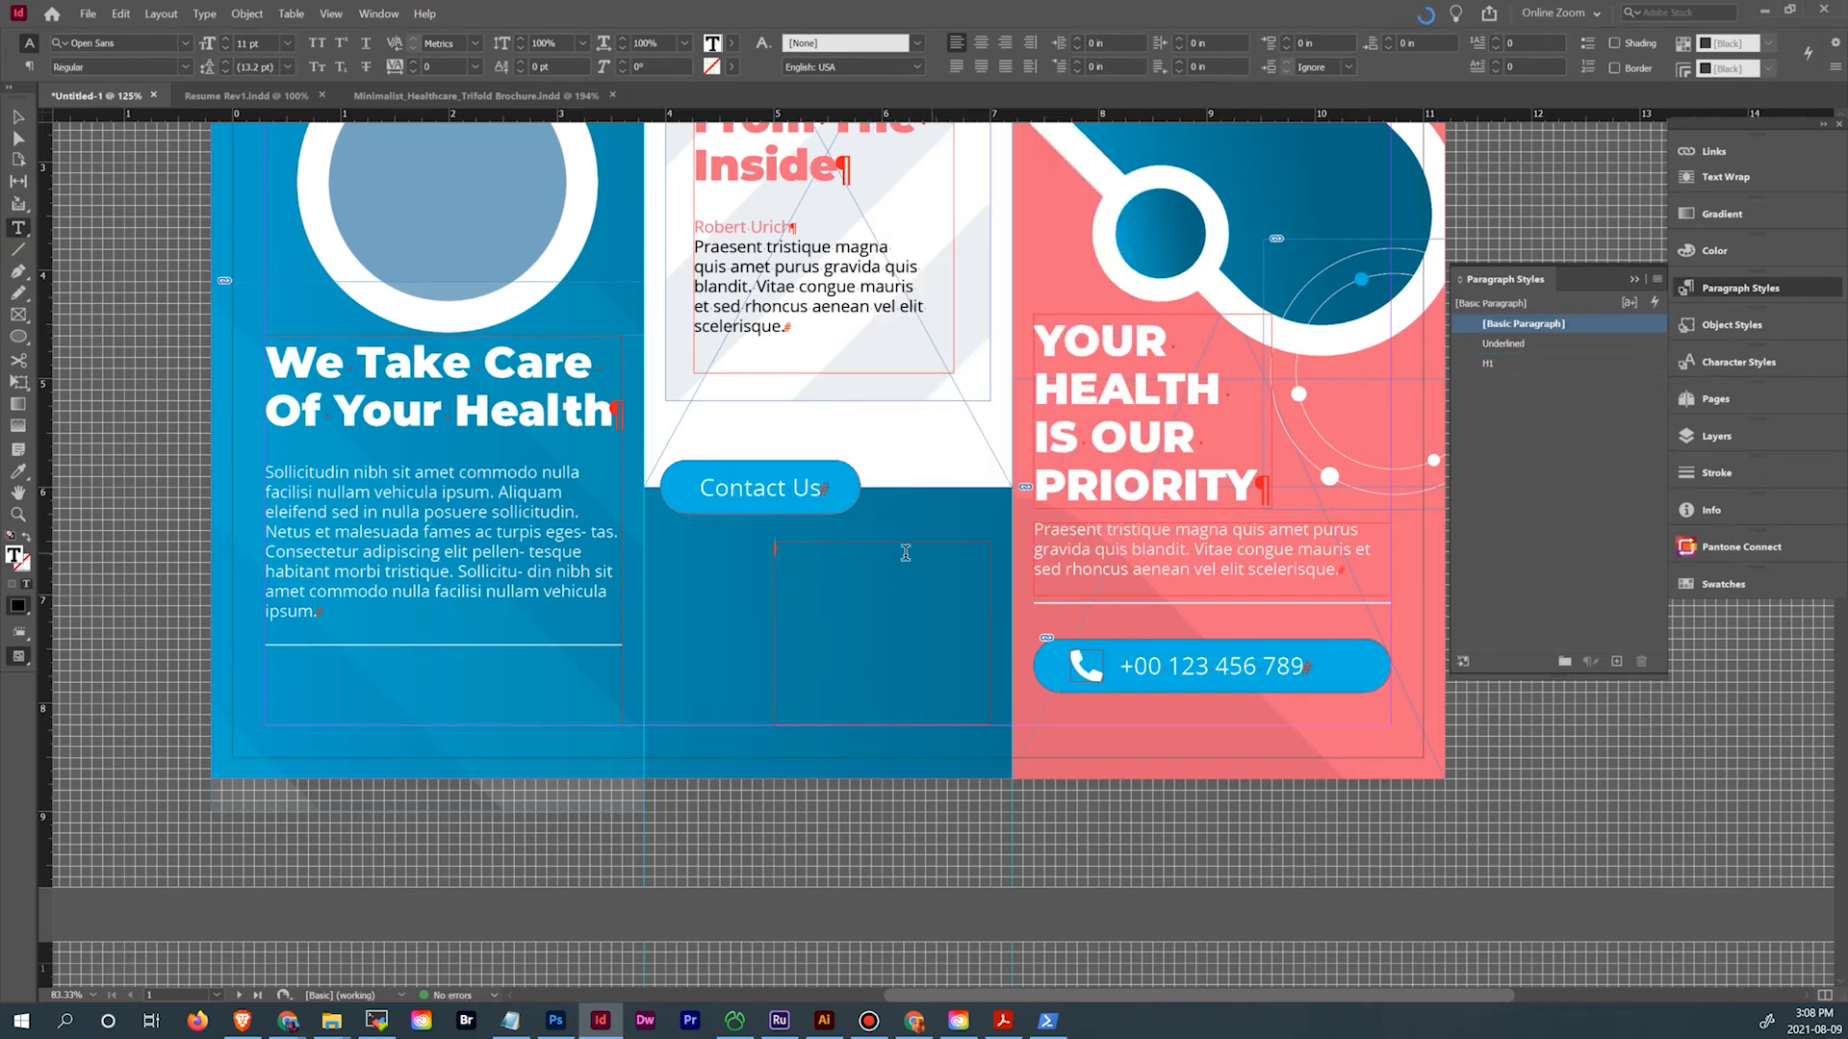
Paste the copied contact lines without formatting into the frame below "Contact Us" and apply the White character style
right_click(838, 572)
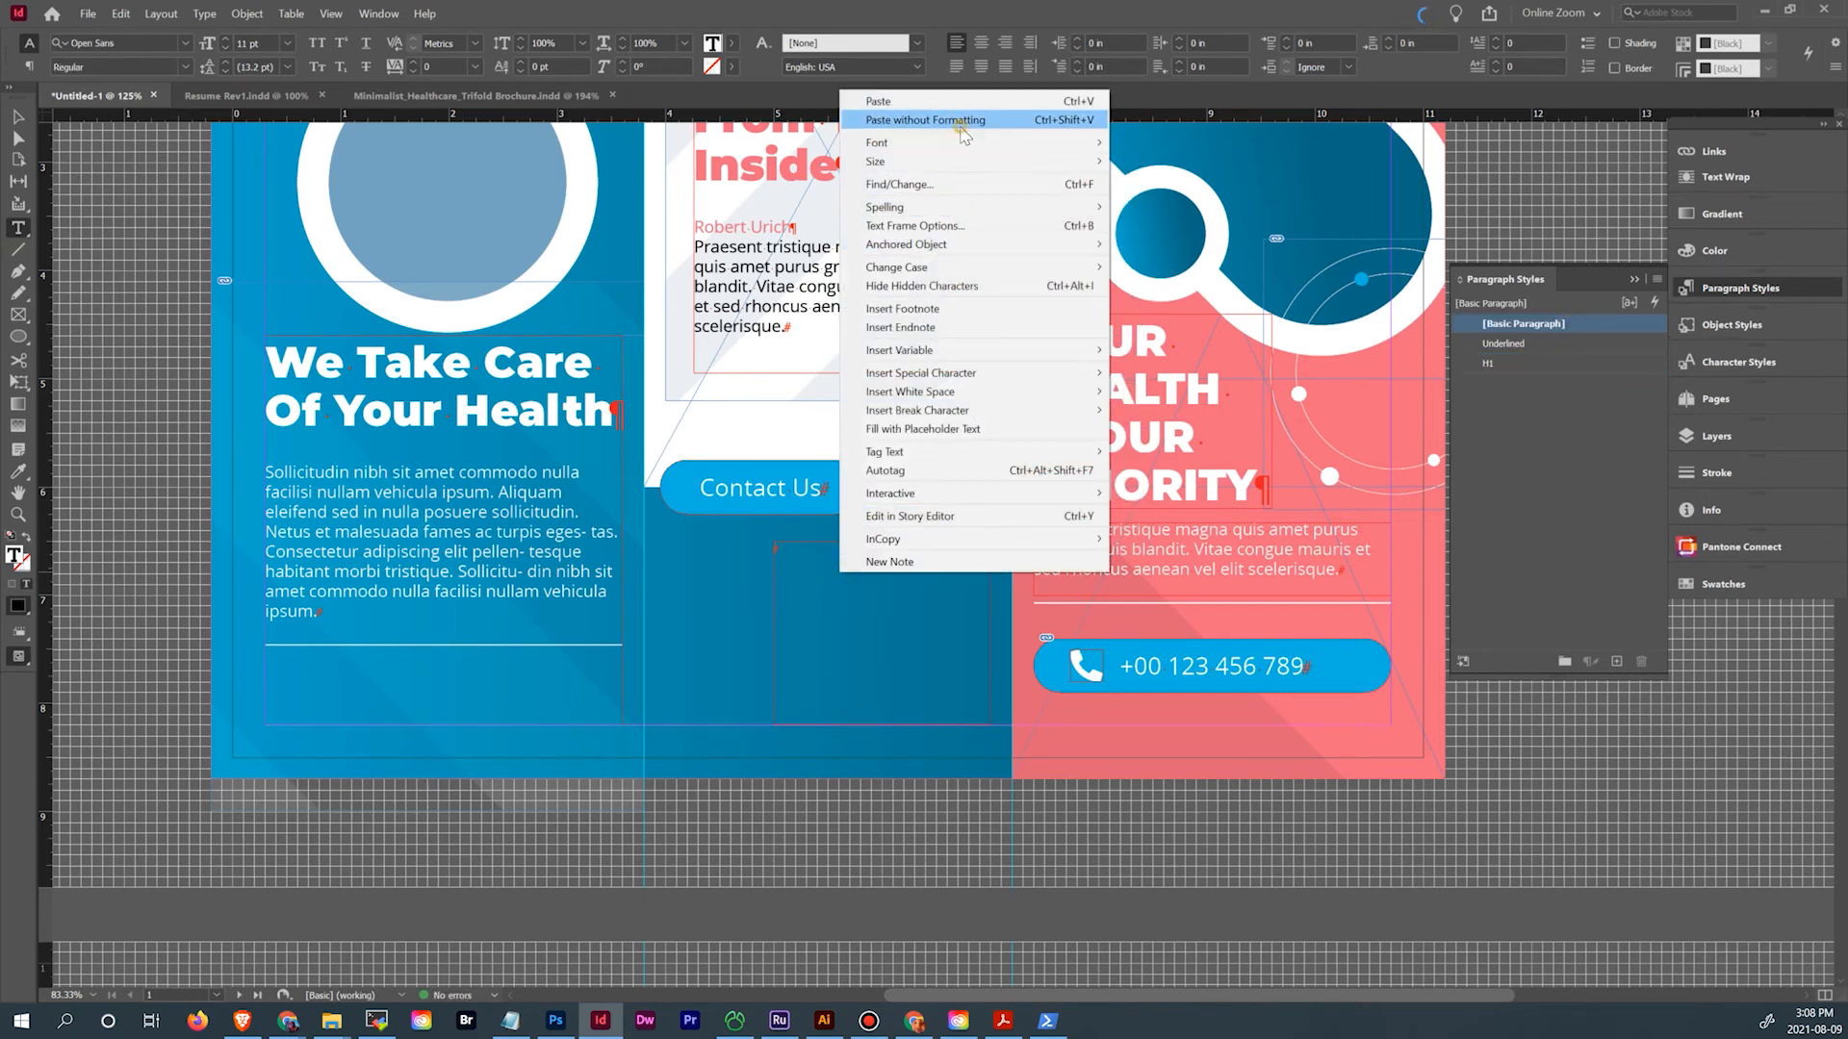
left_click(924, 119)
key("ctrl+a")
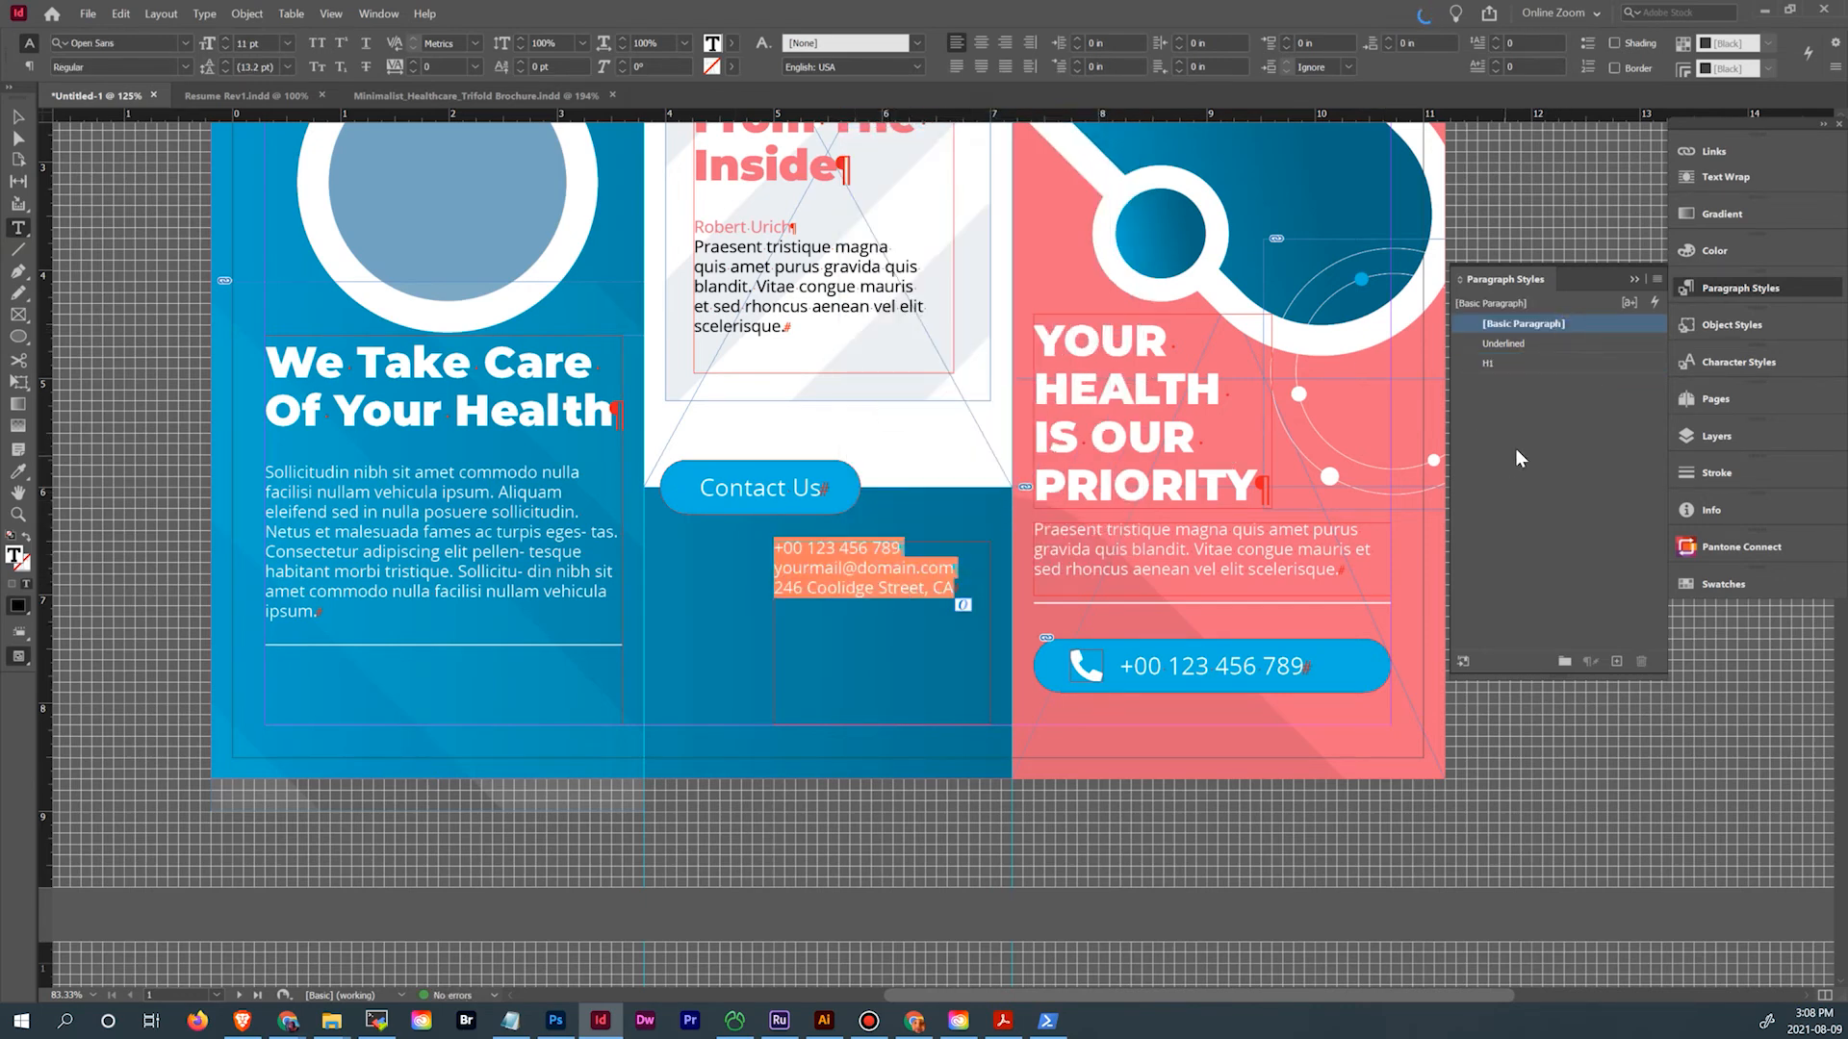
left_click(1753, 361)
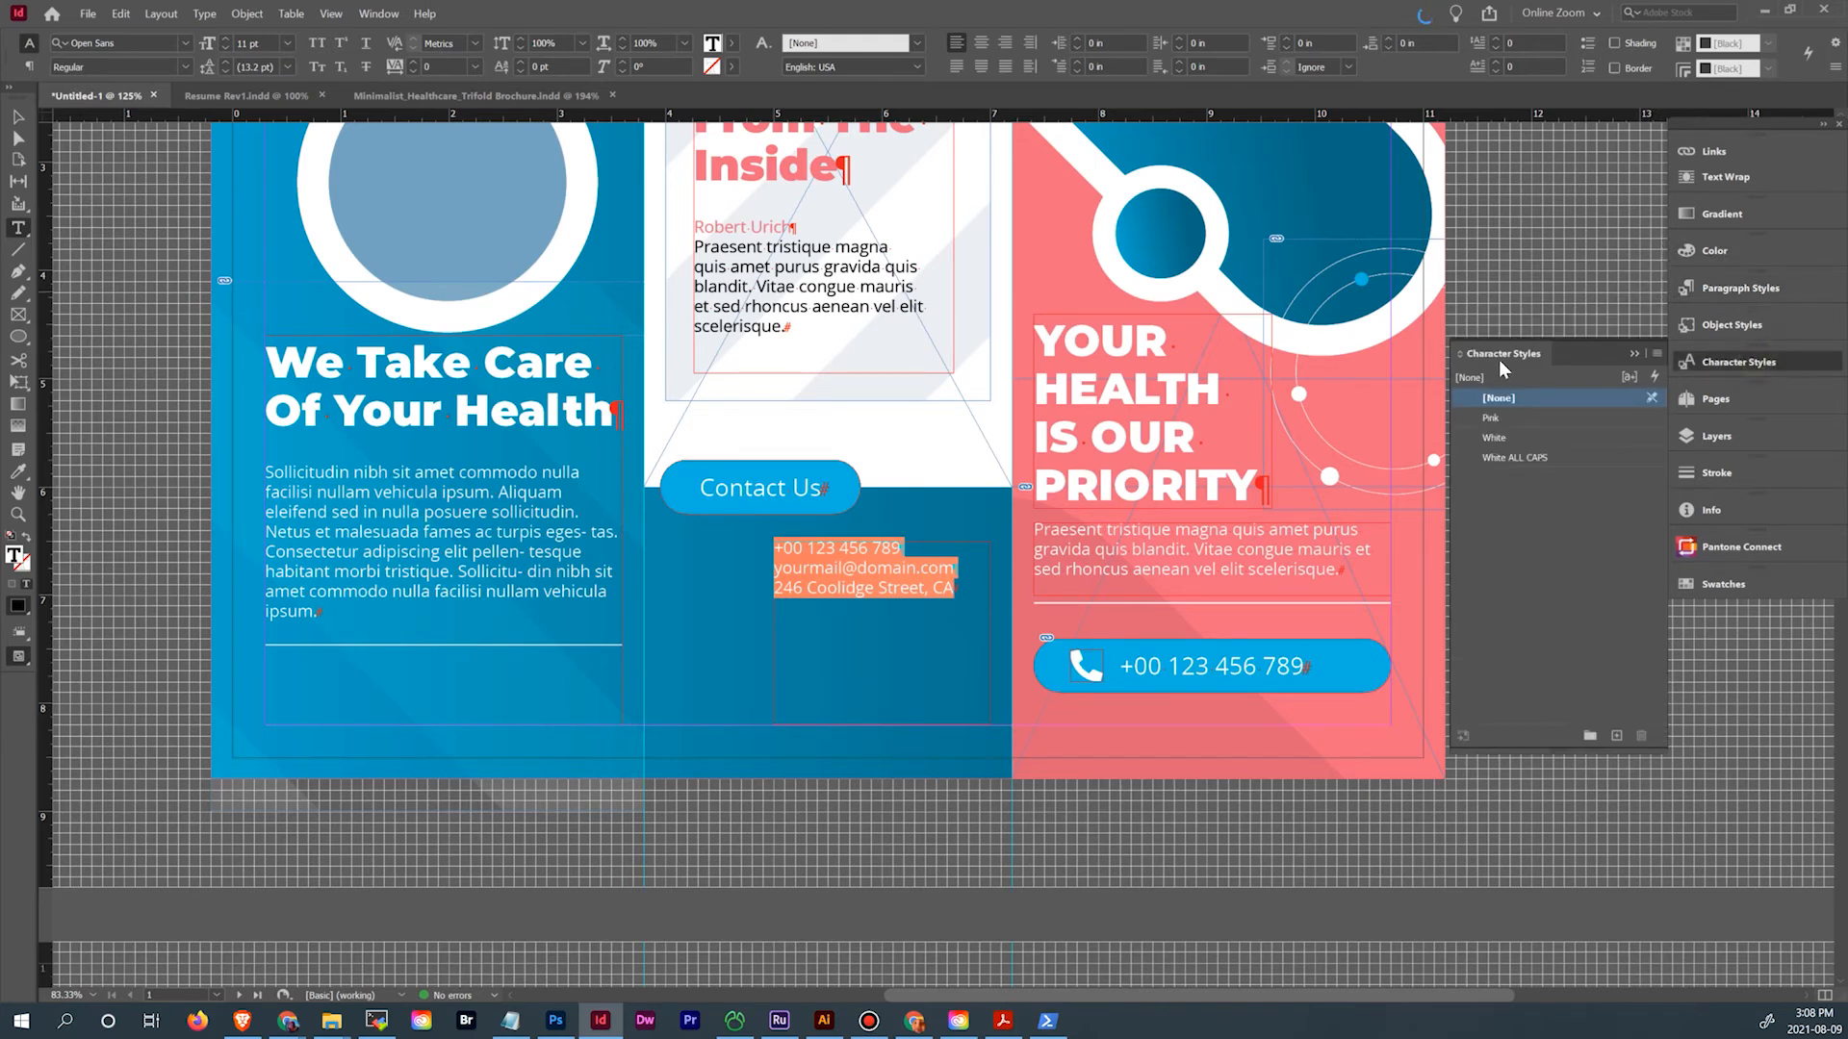
left_click(1522, 439)
left_click(943, 589)
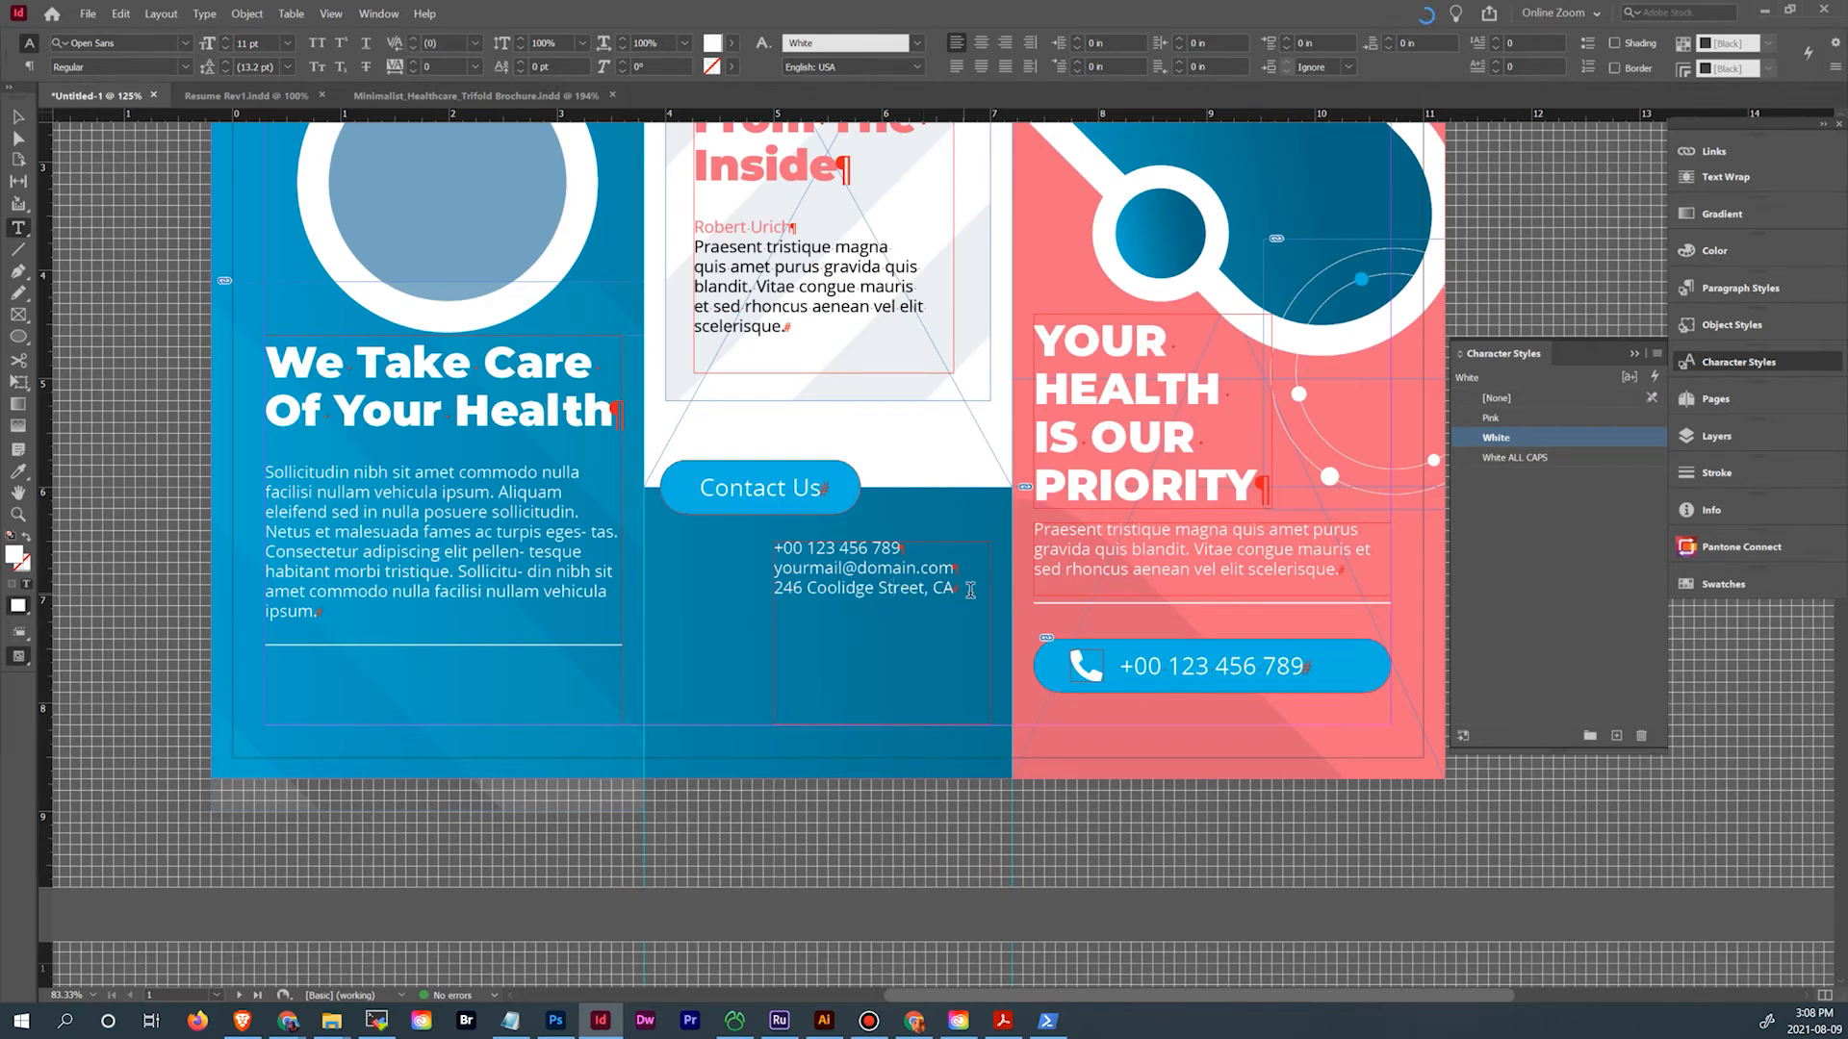
Set the space after each of the three contact lines to 0.1875 in
left_click_drag(970, 589, 742, 547)
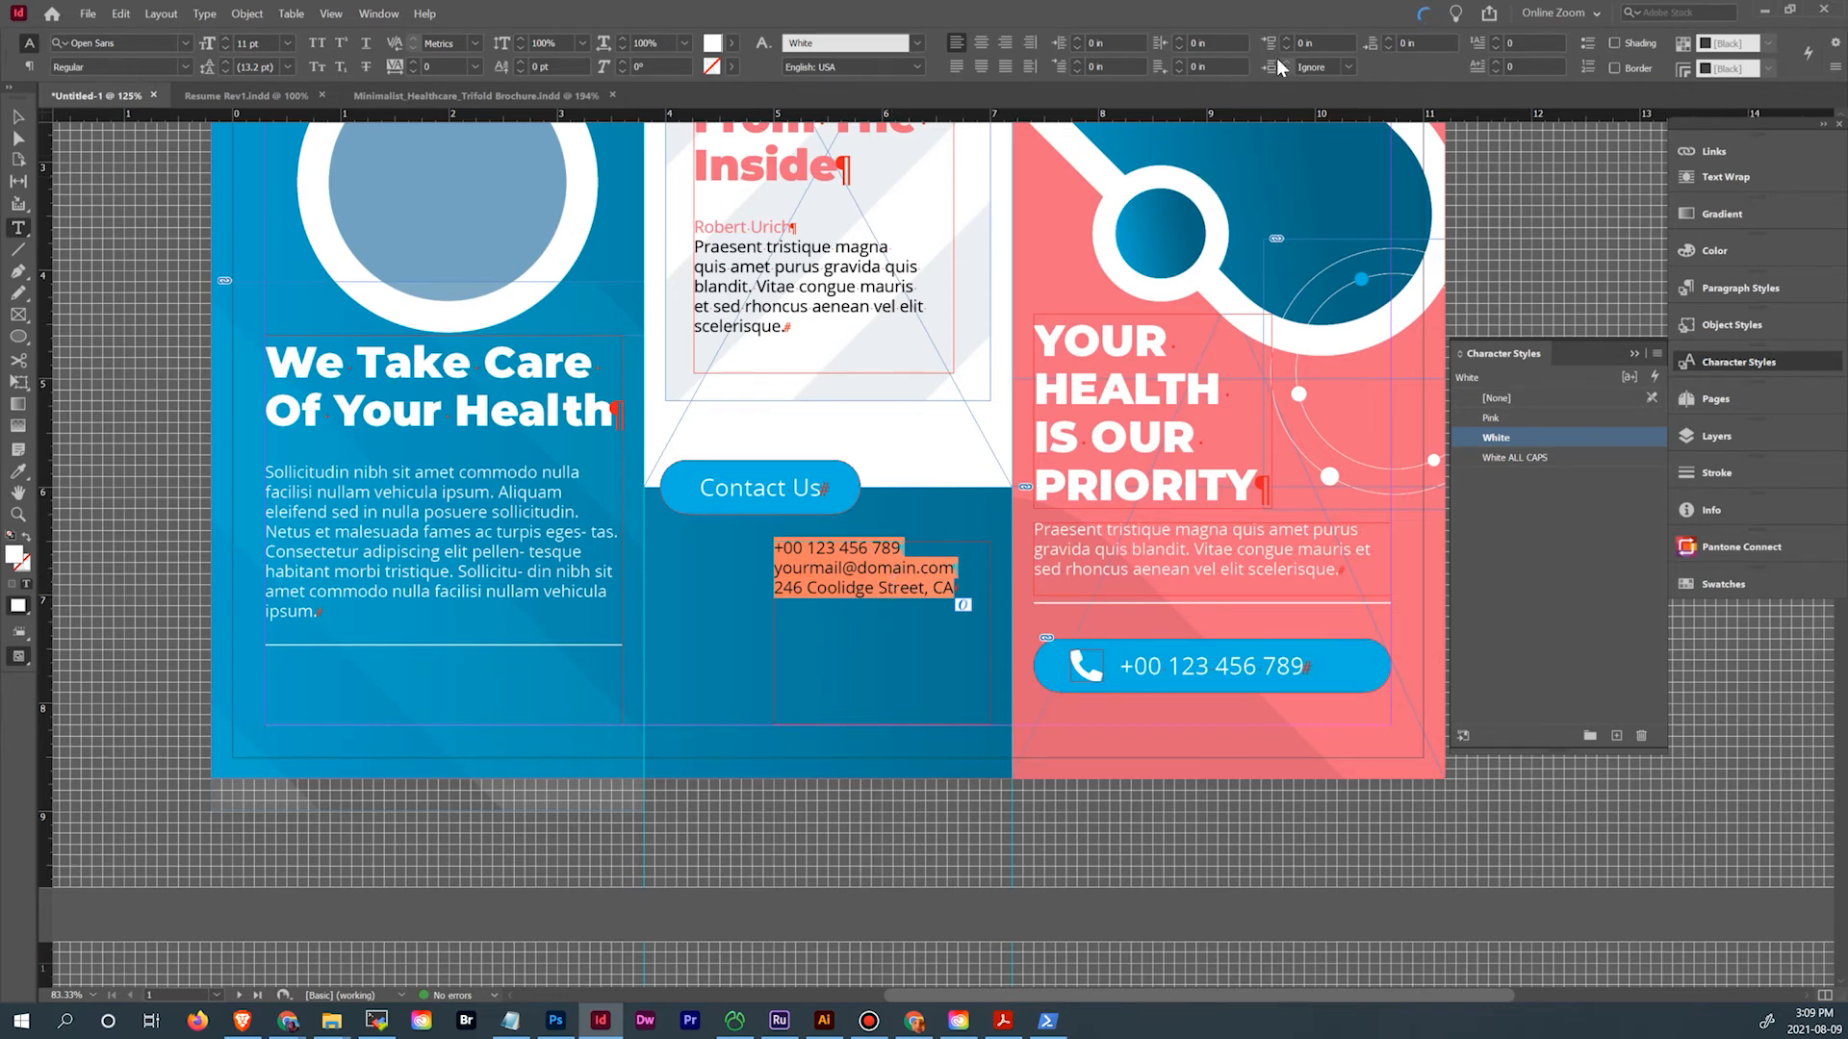
left_click(1392, 38)
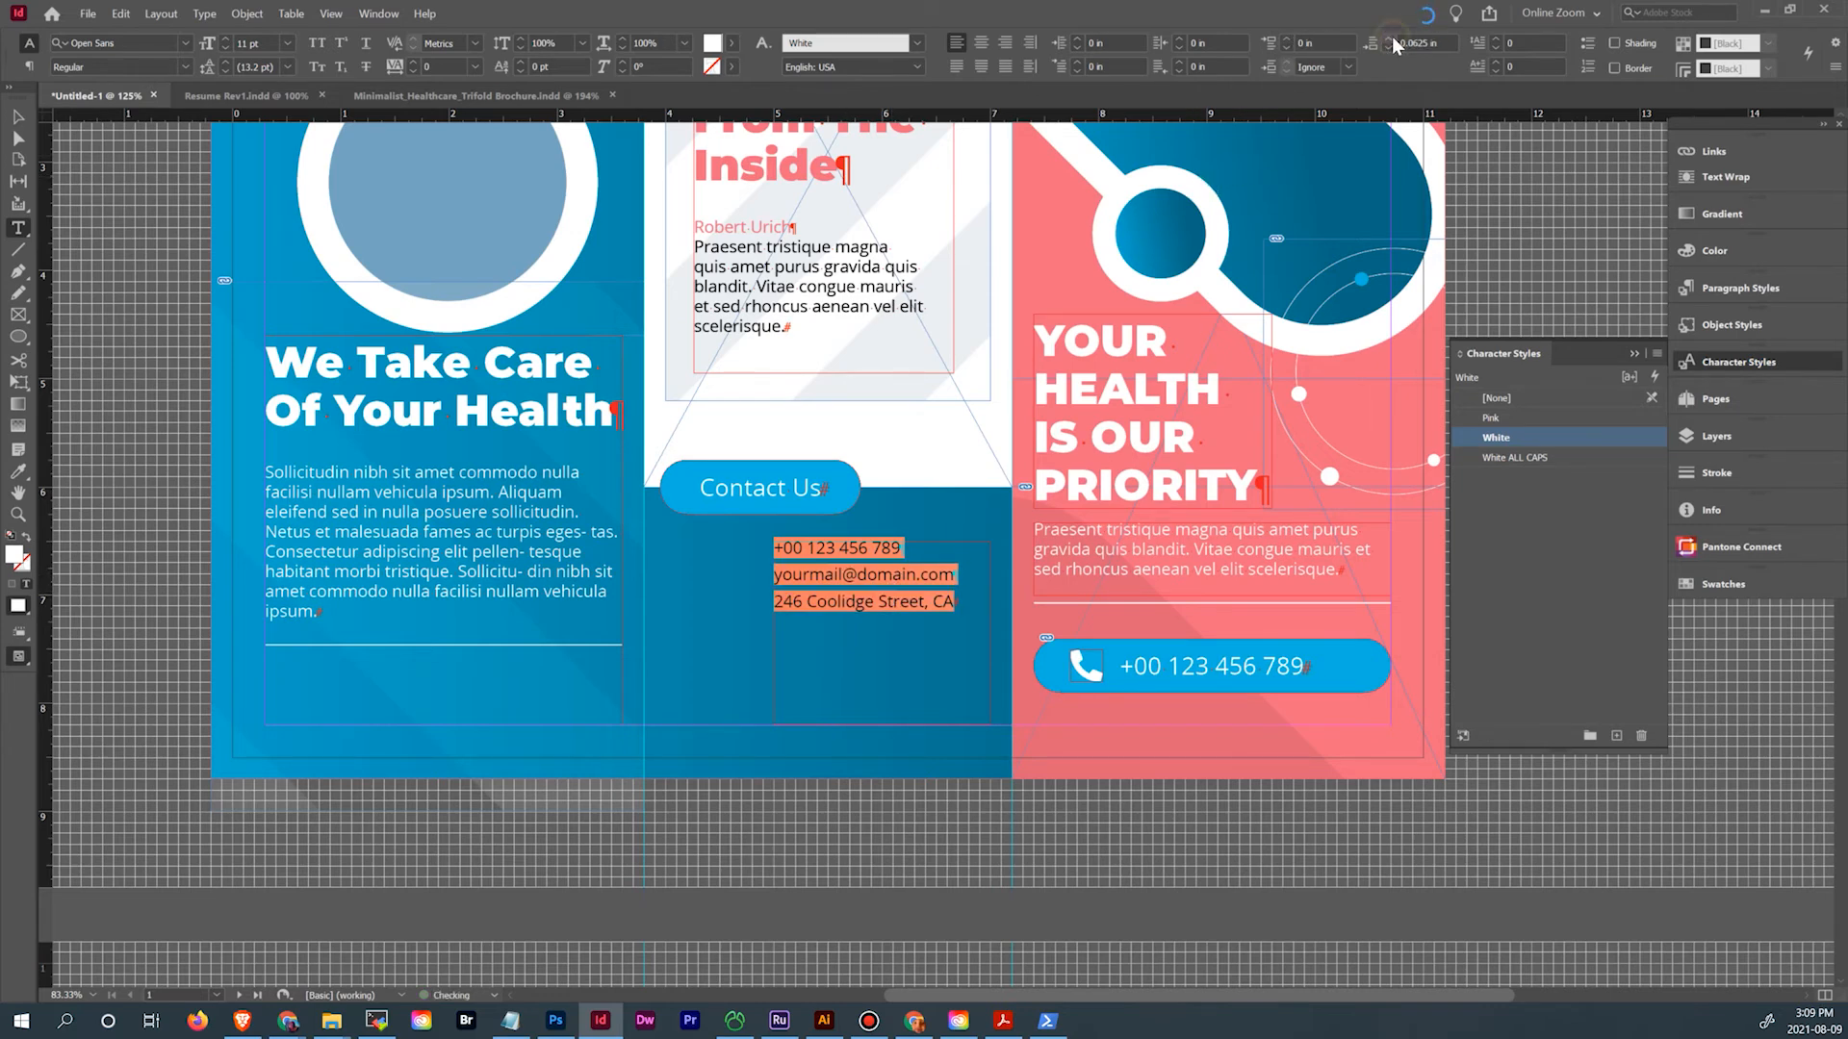
left_click(1392, 37)
left_click(1392, 38)
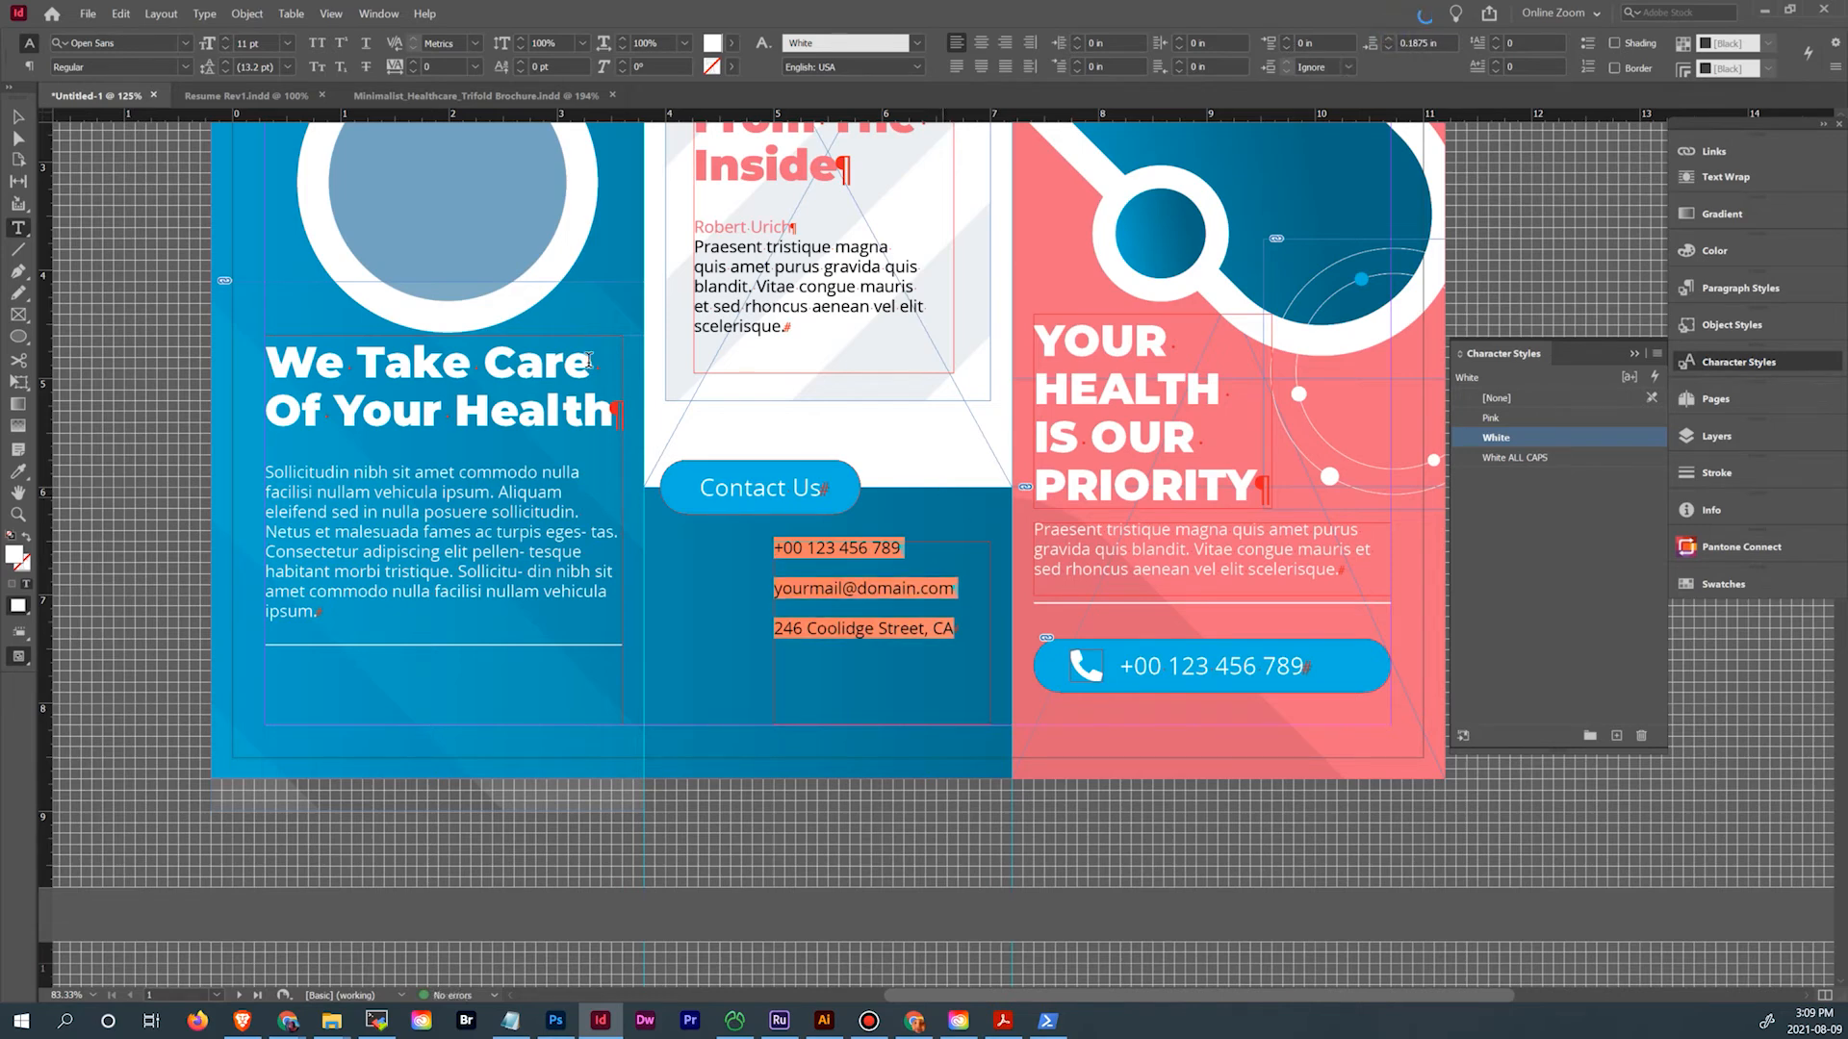
Lower the upper edge of the contact text frame slightly so its lines start farther below "Contact Us"
left_click(19, 116)
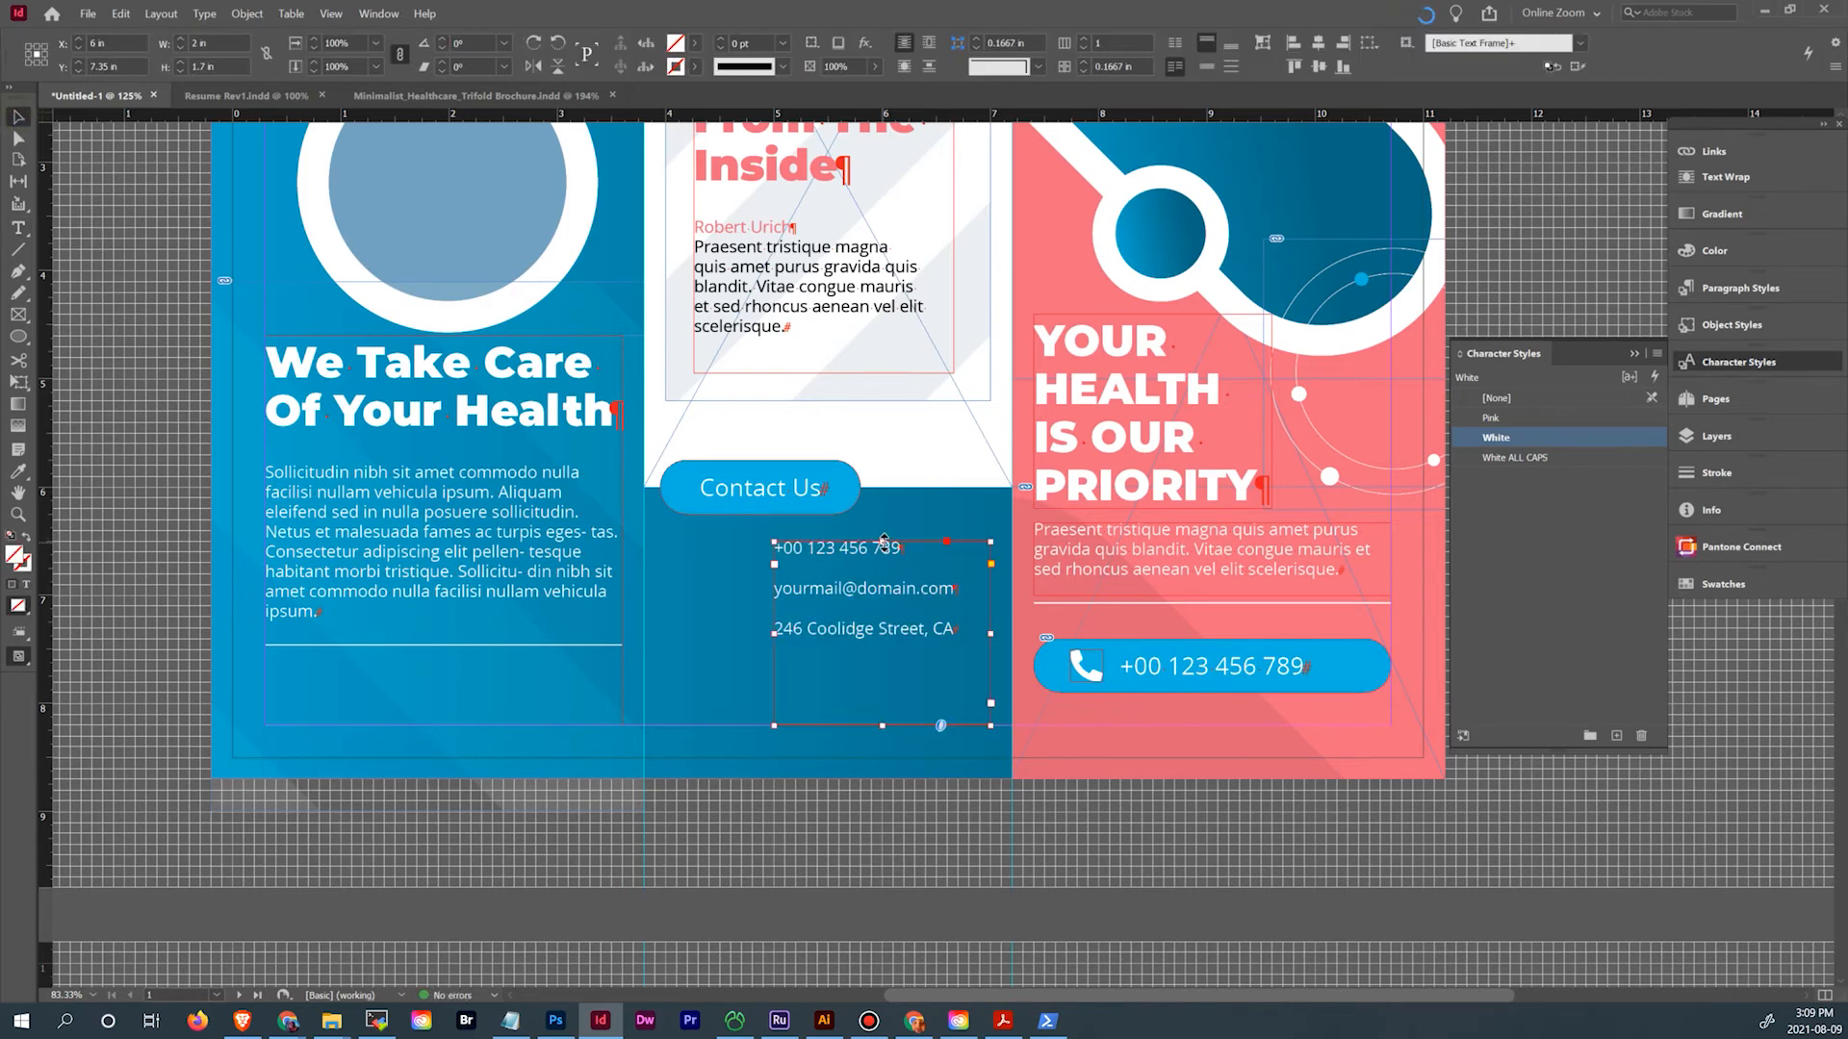
left_click_drag(883, 542, 883, 563)
left_click(948, 808)
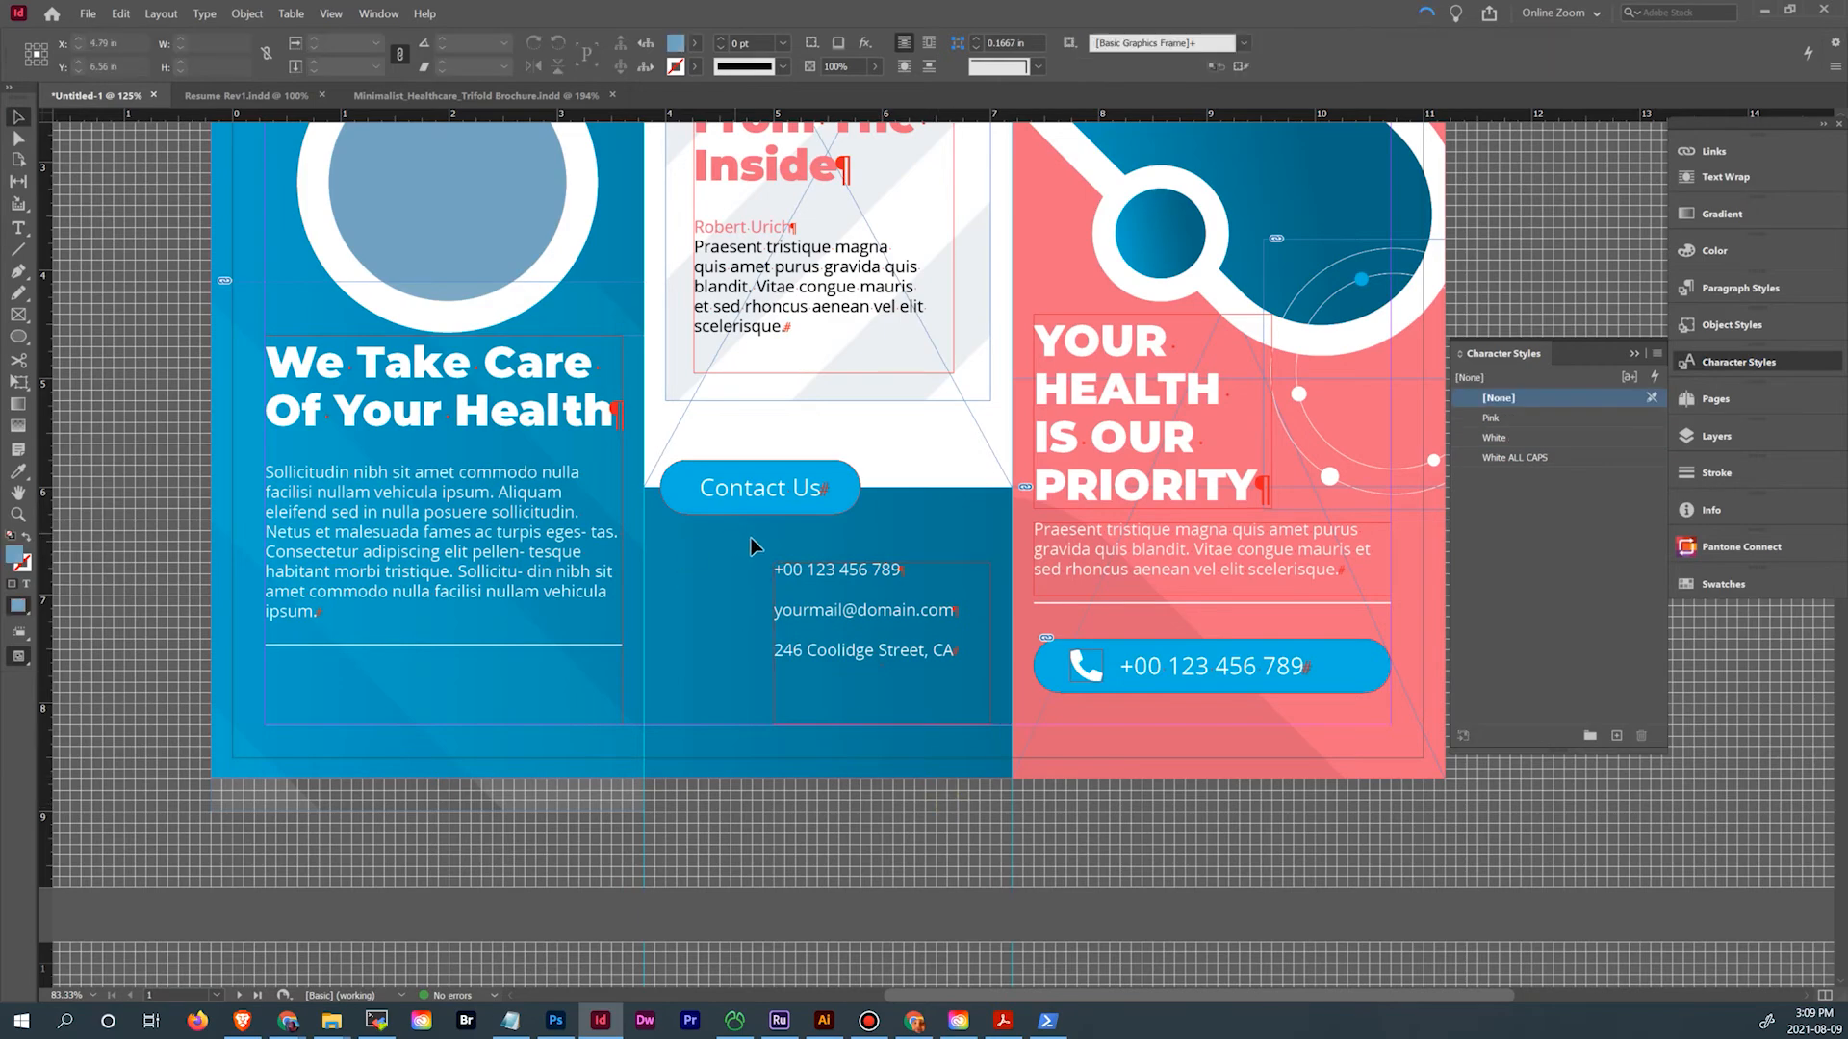
Draw a circular frame about 0.4 in wide just left of the phone number and fill it with PANTONE 709 CP
scroll(751, 539, "up", 3)
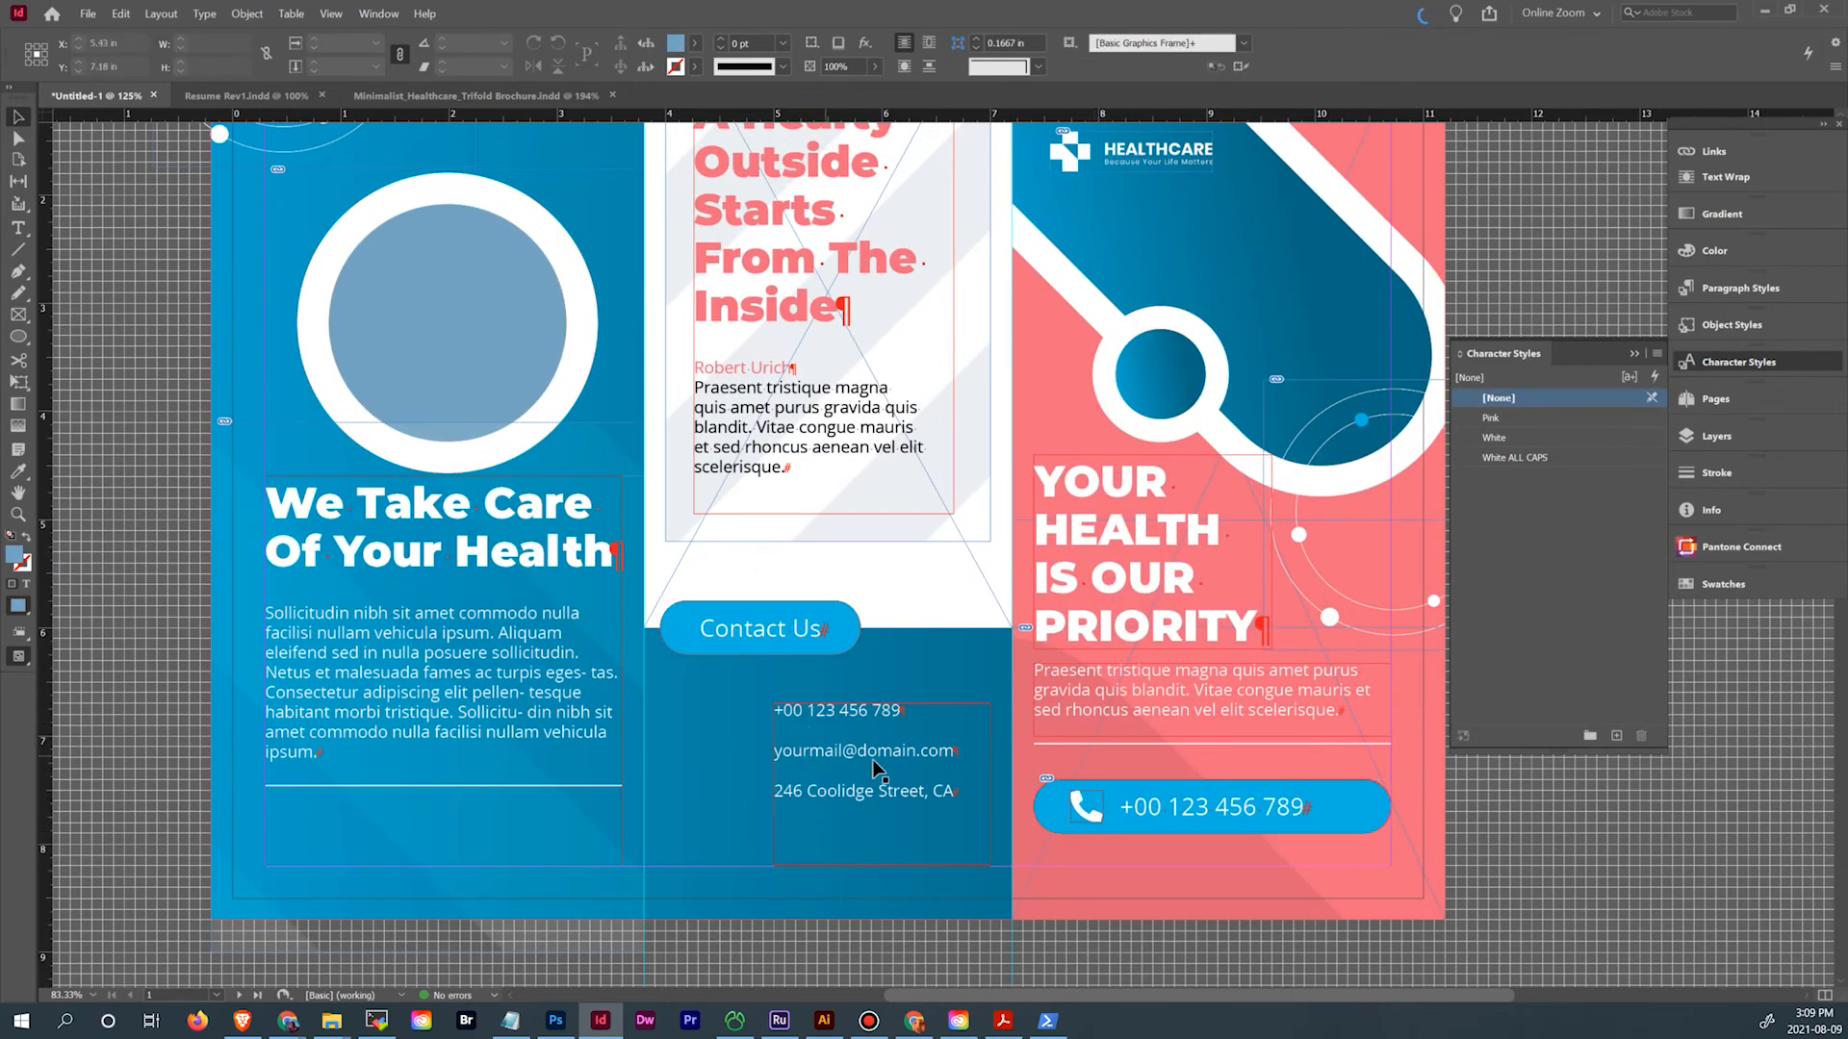
scroll(904, 793, "down", 10)
scroll(911, 784, "up", 5)
scroll(910, 784, "up", 4)
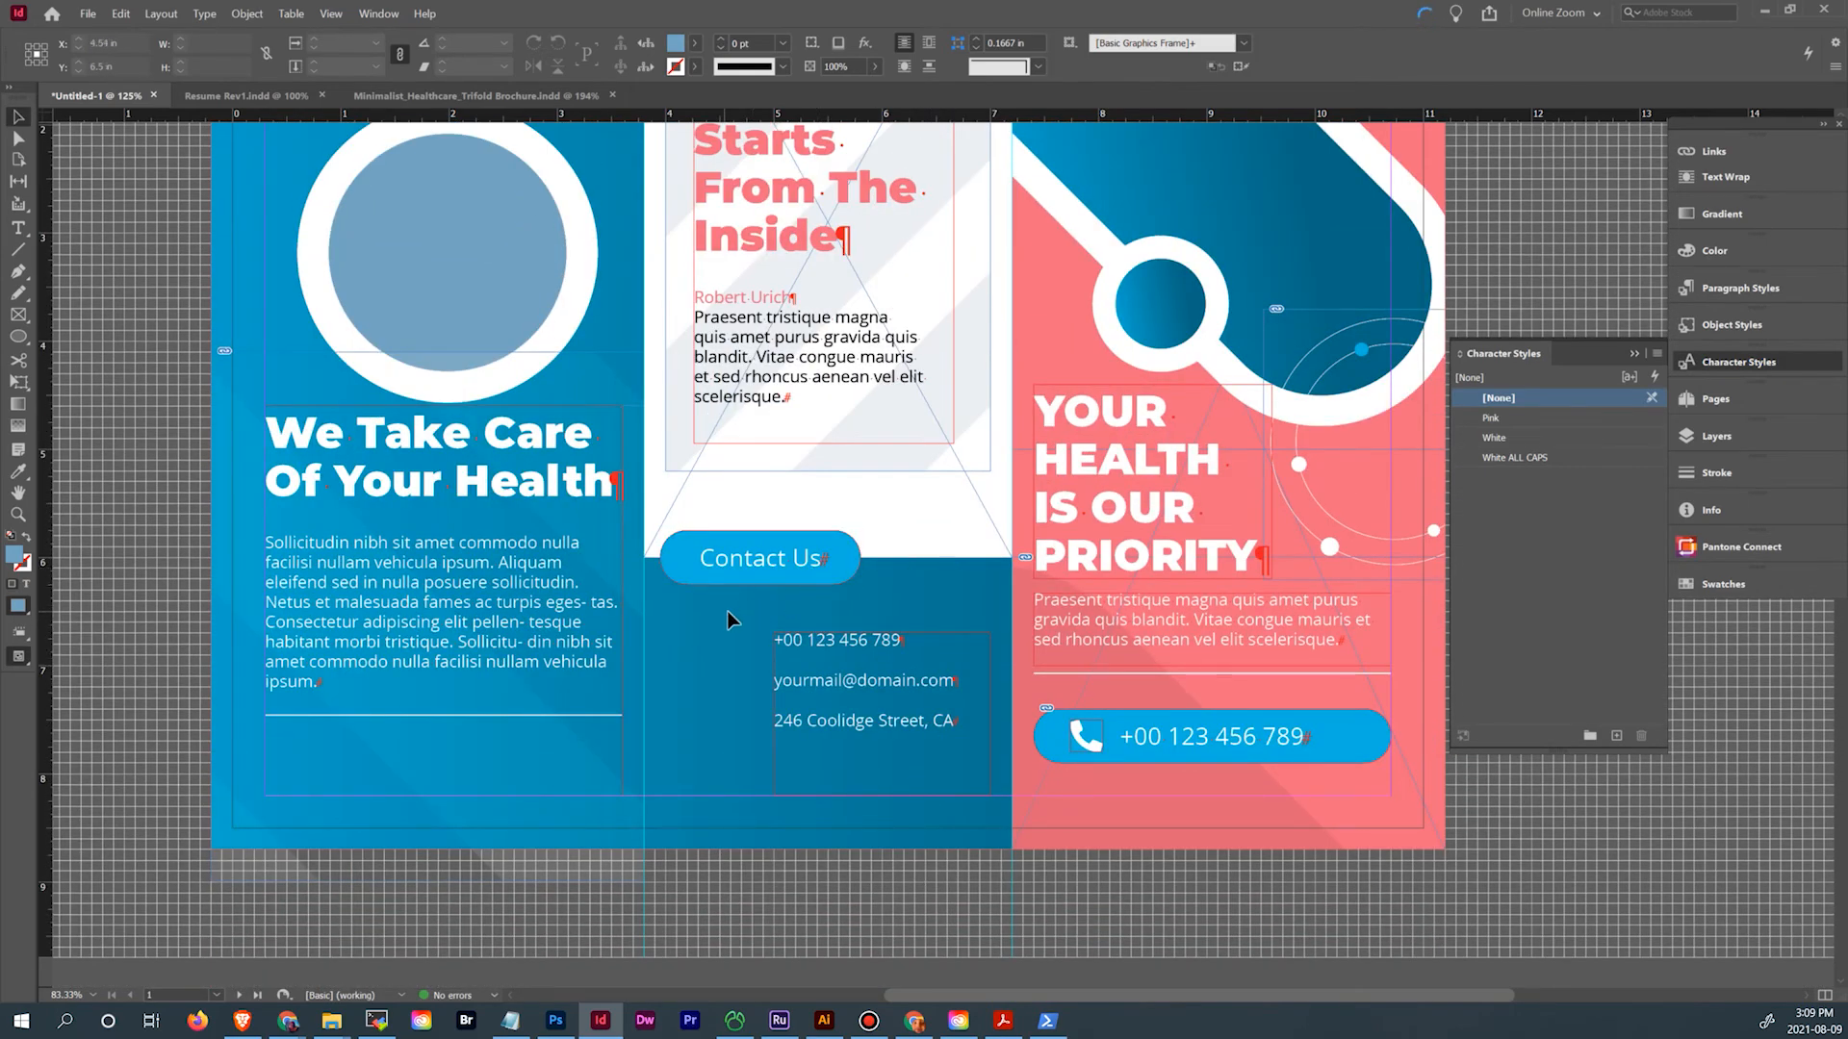
left_click(25, 317)
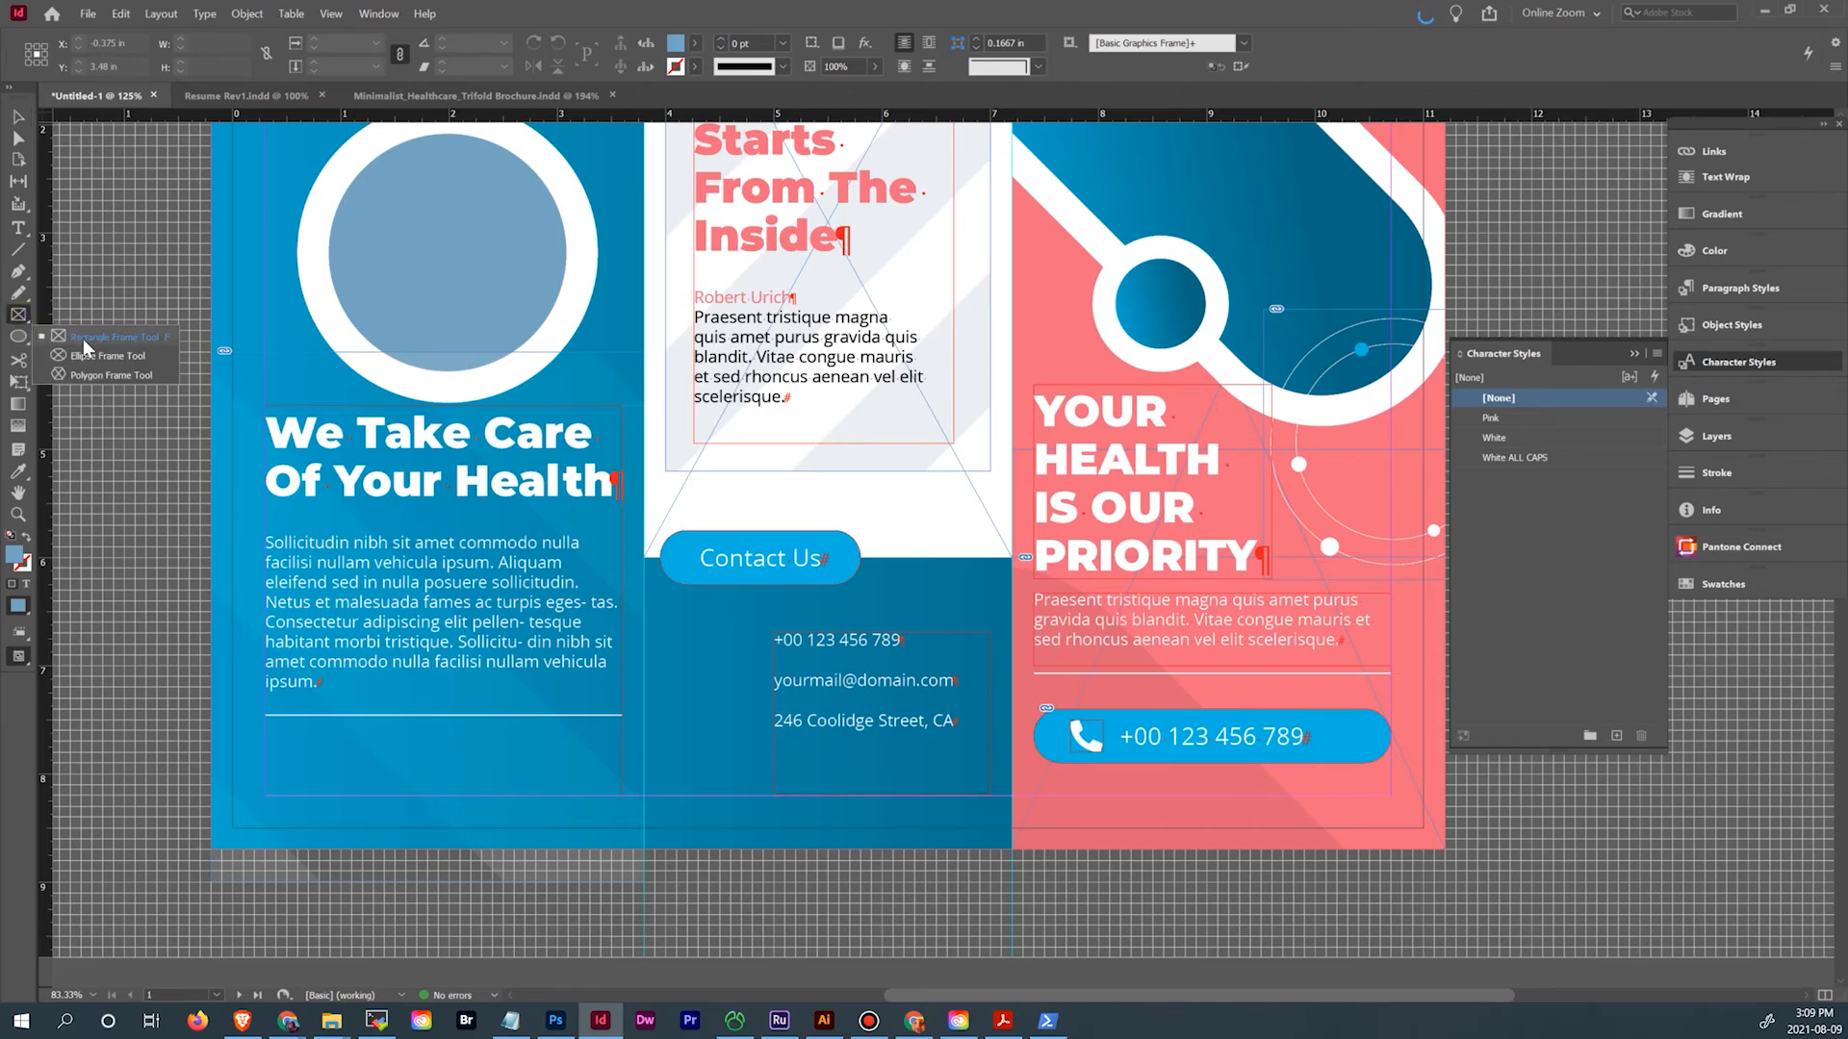
left_click(86, 358)
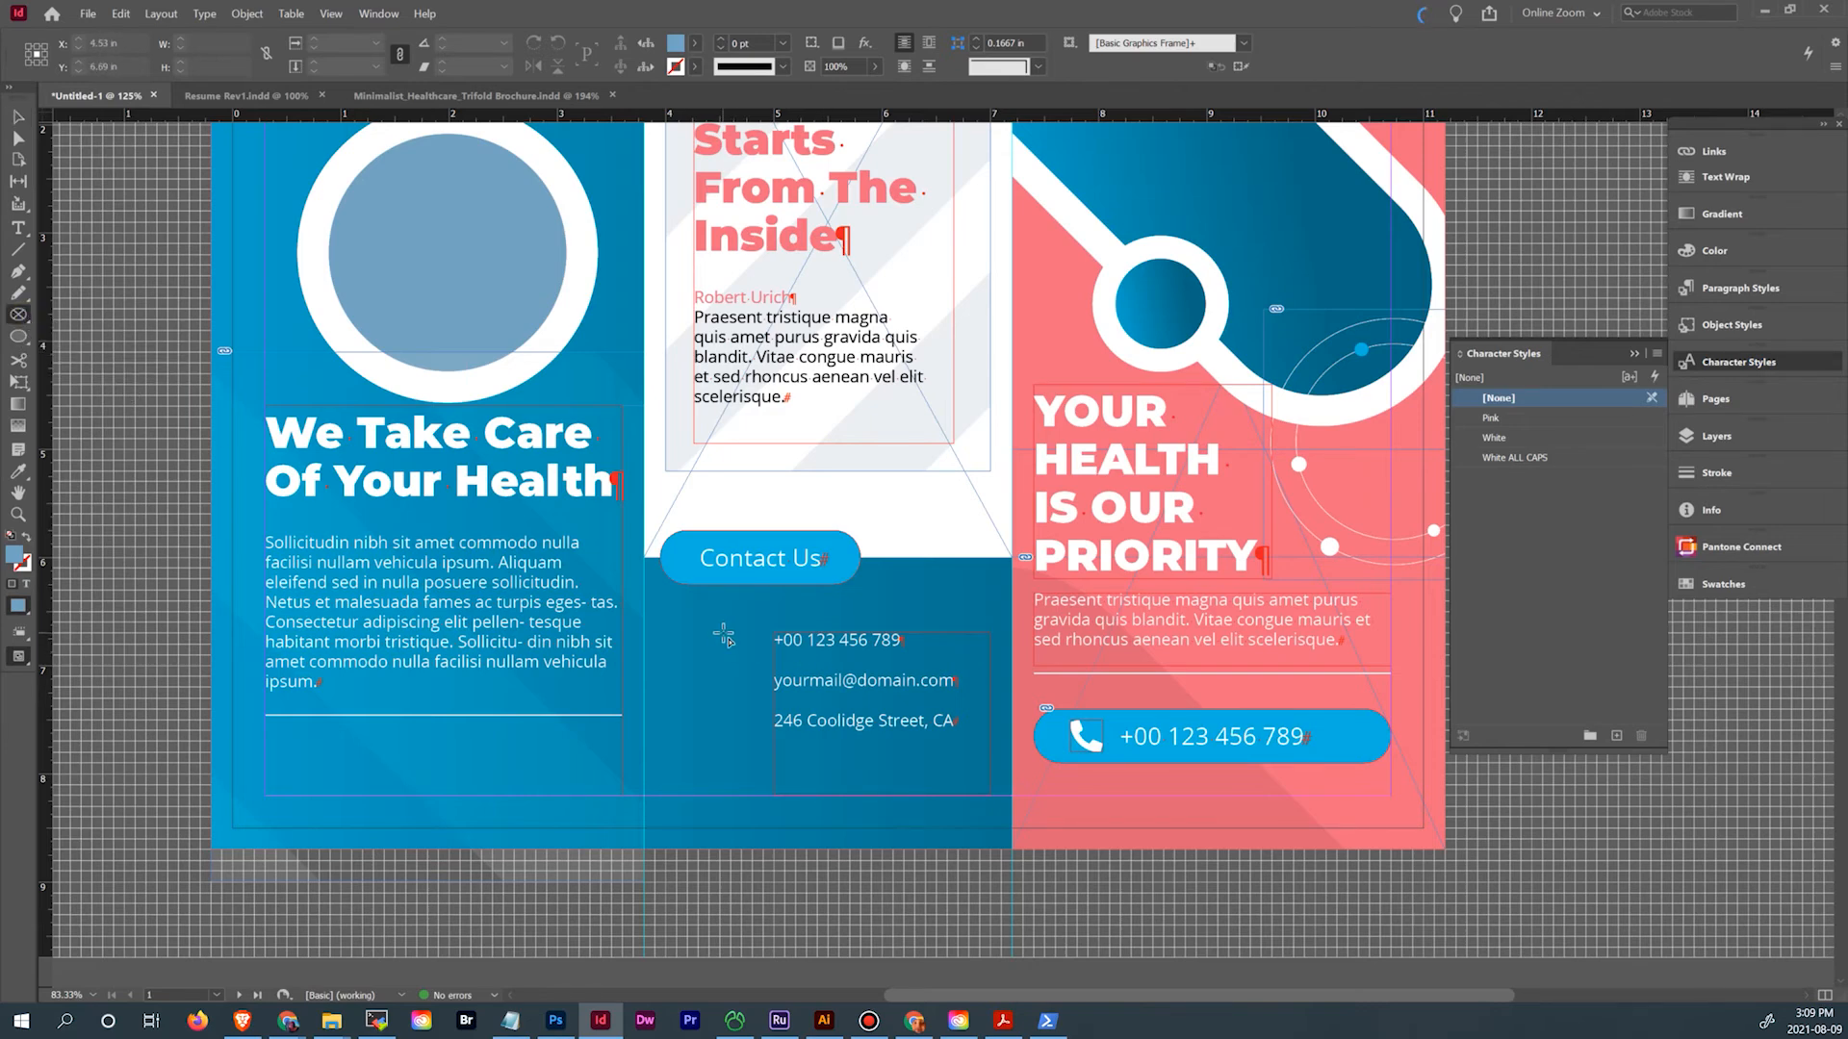
left_click_drag(724, 635, 767, 674)
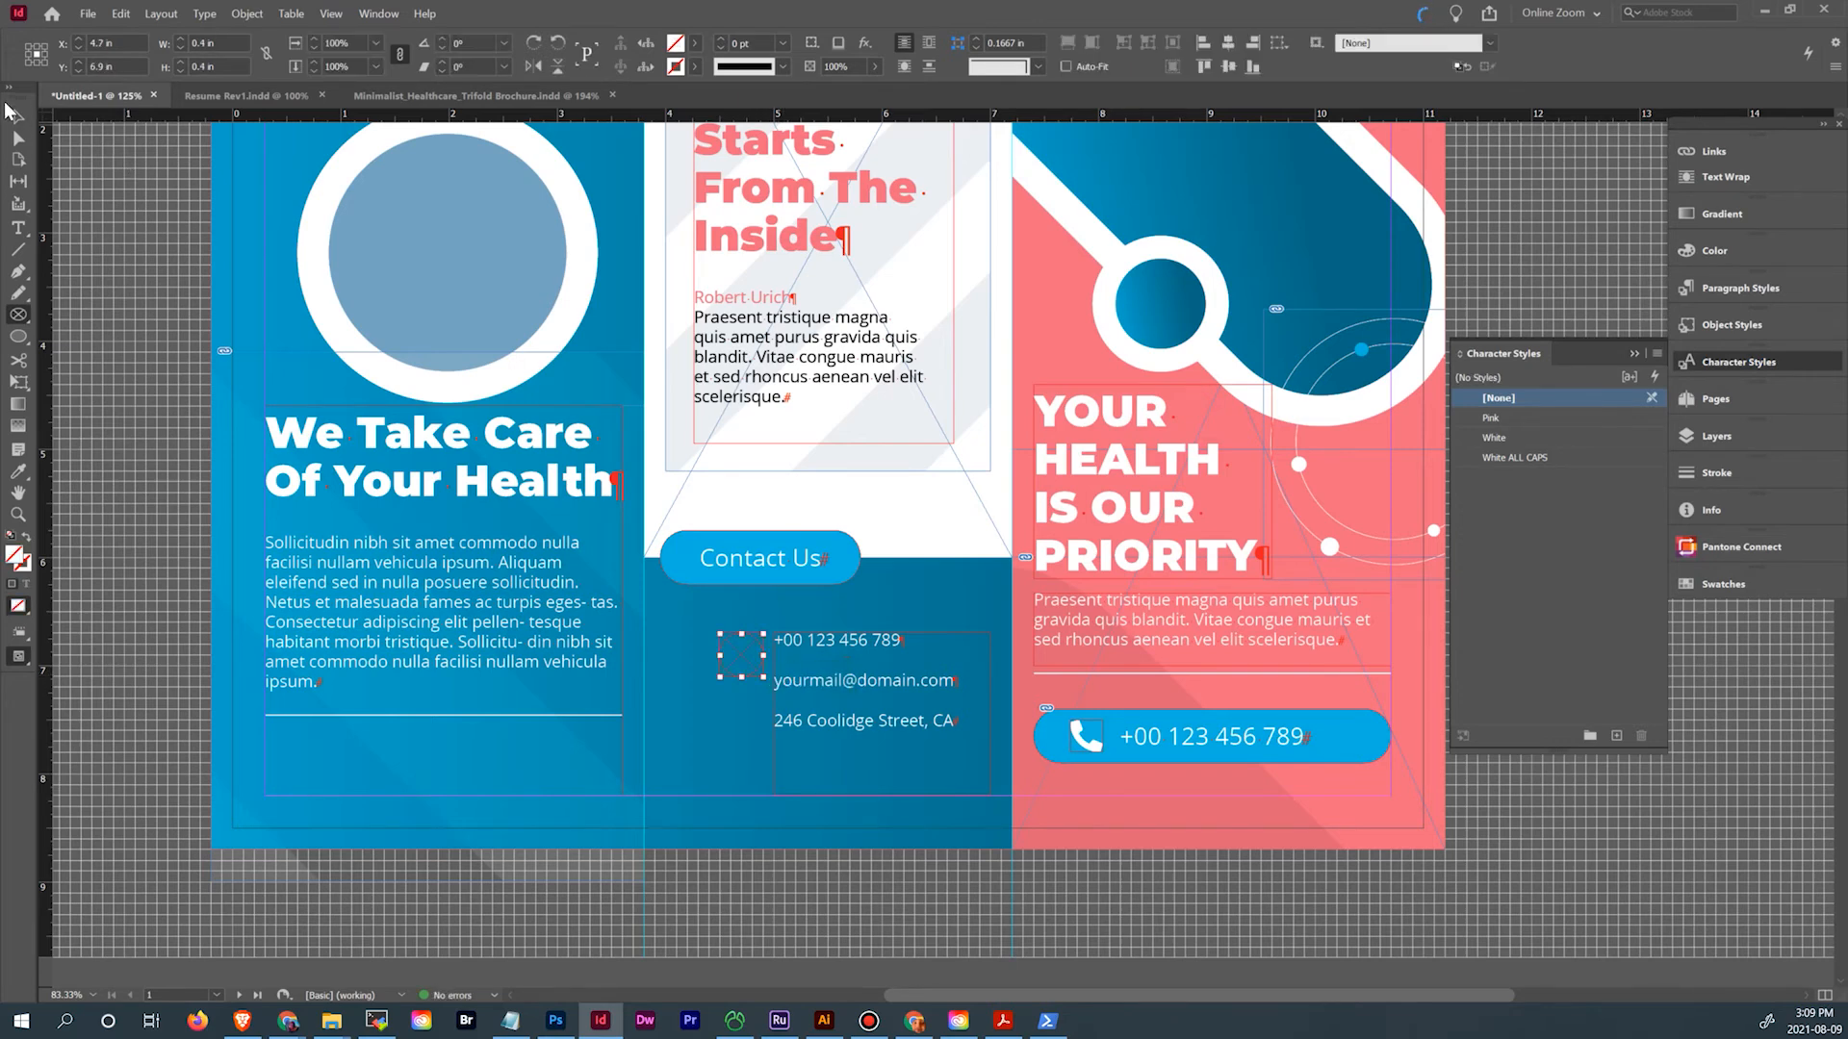
left_click(17, 116)
left_click(1752, 584)
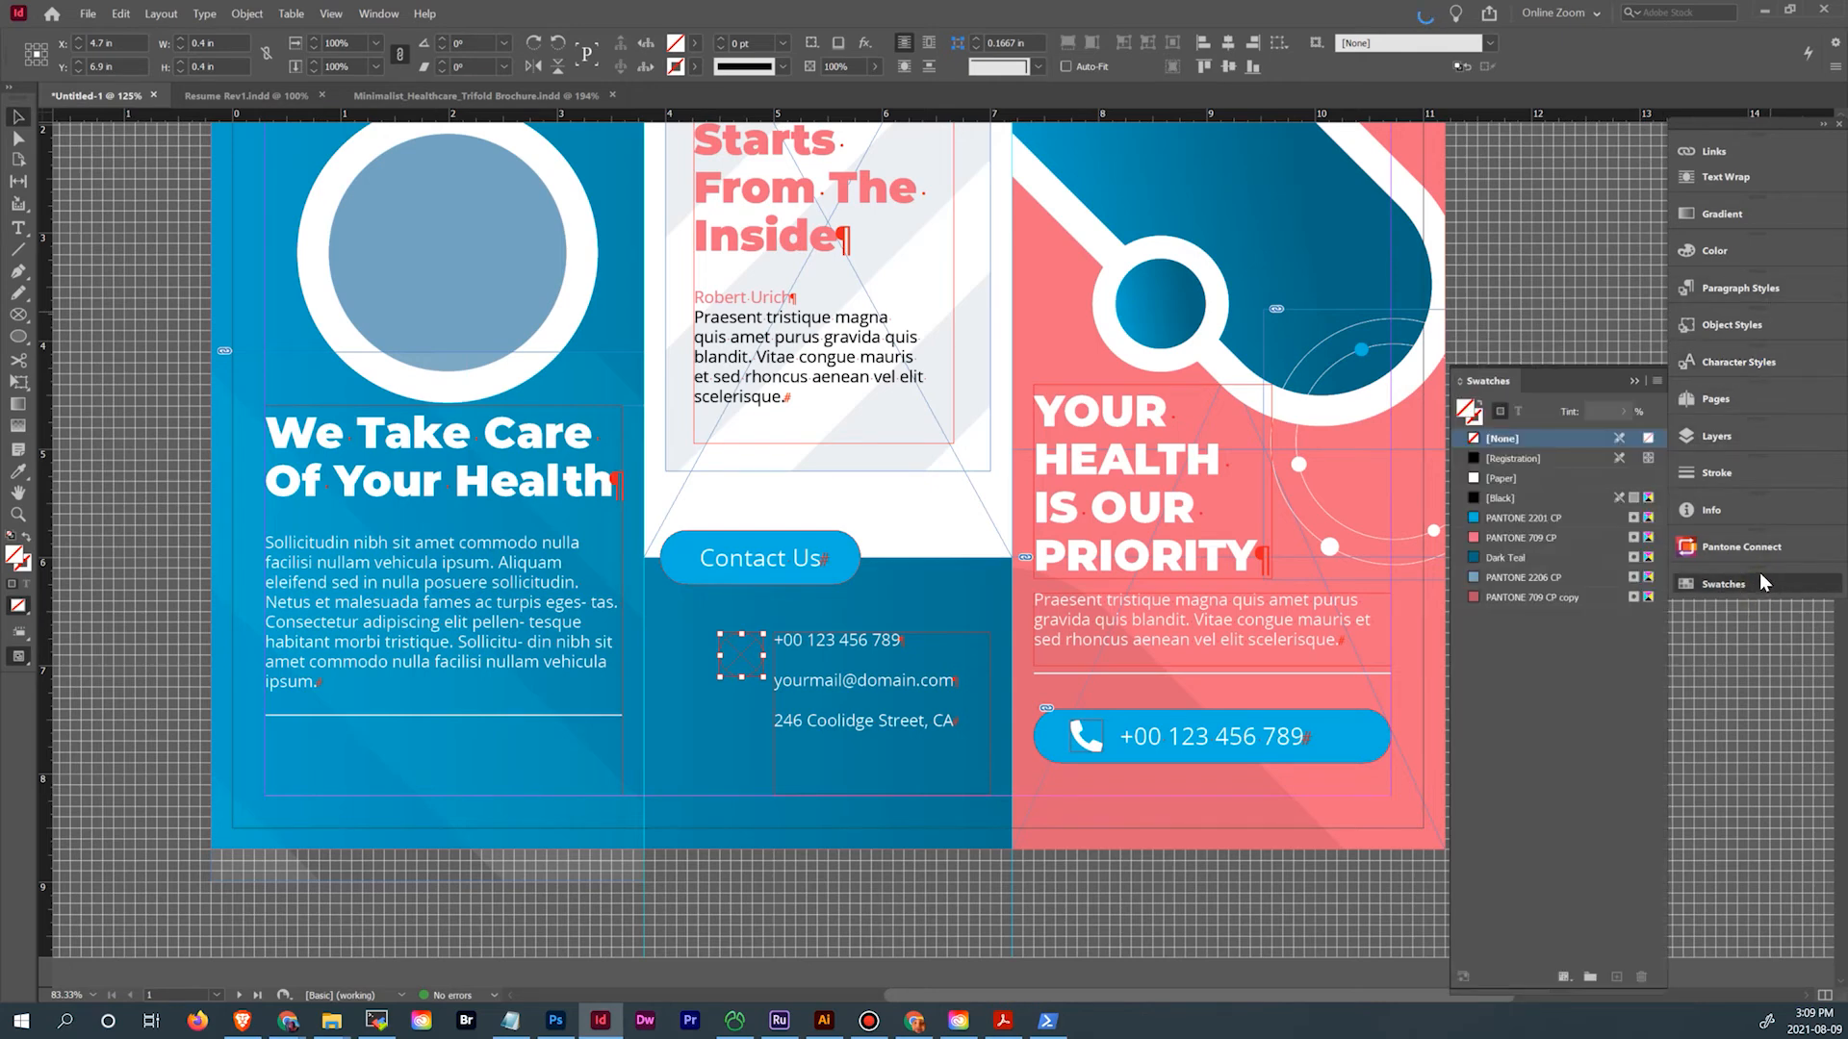
left_click(1518, 539)
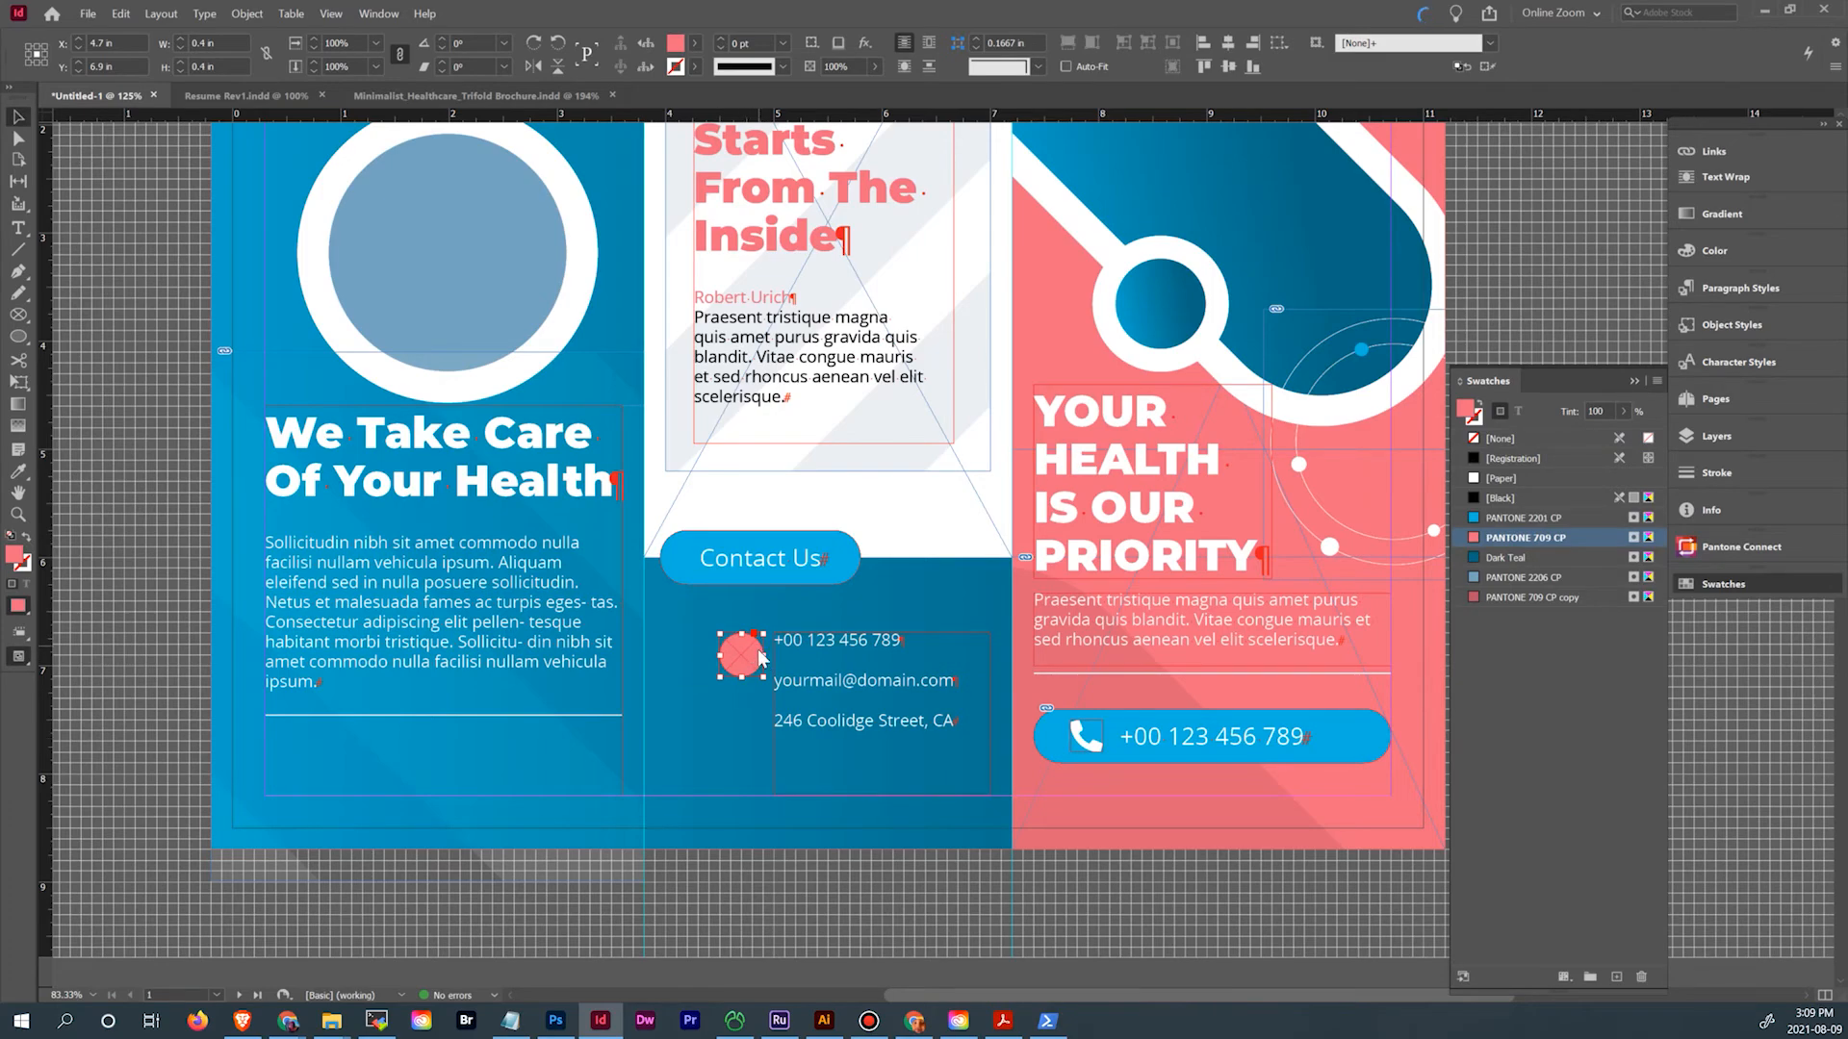
Place page 13 of background graphics.ai, the white phone icon, into the pink circular frame
key("ctrl+d")
left_click(784, 135)
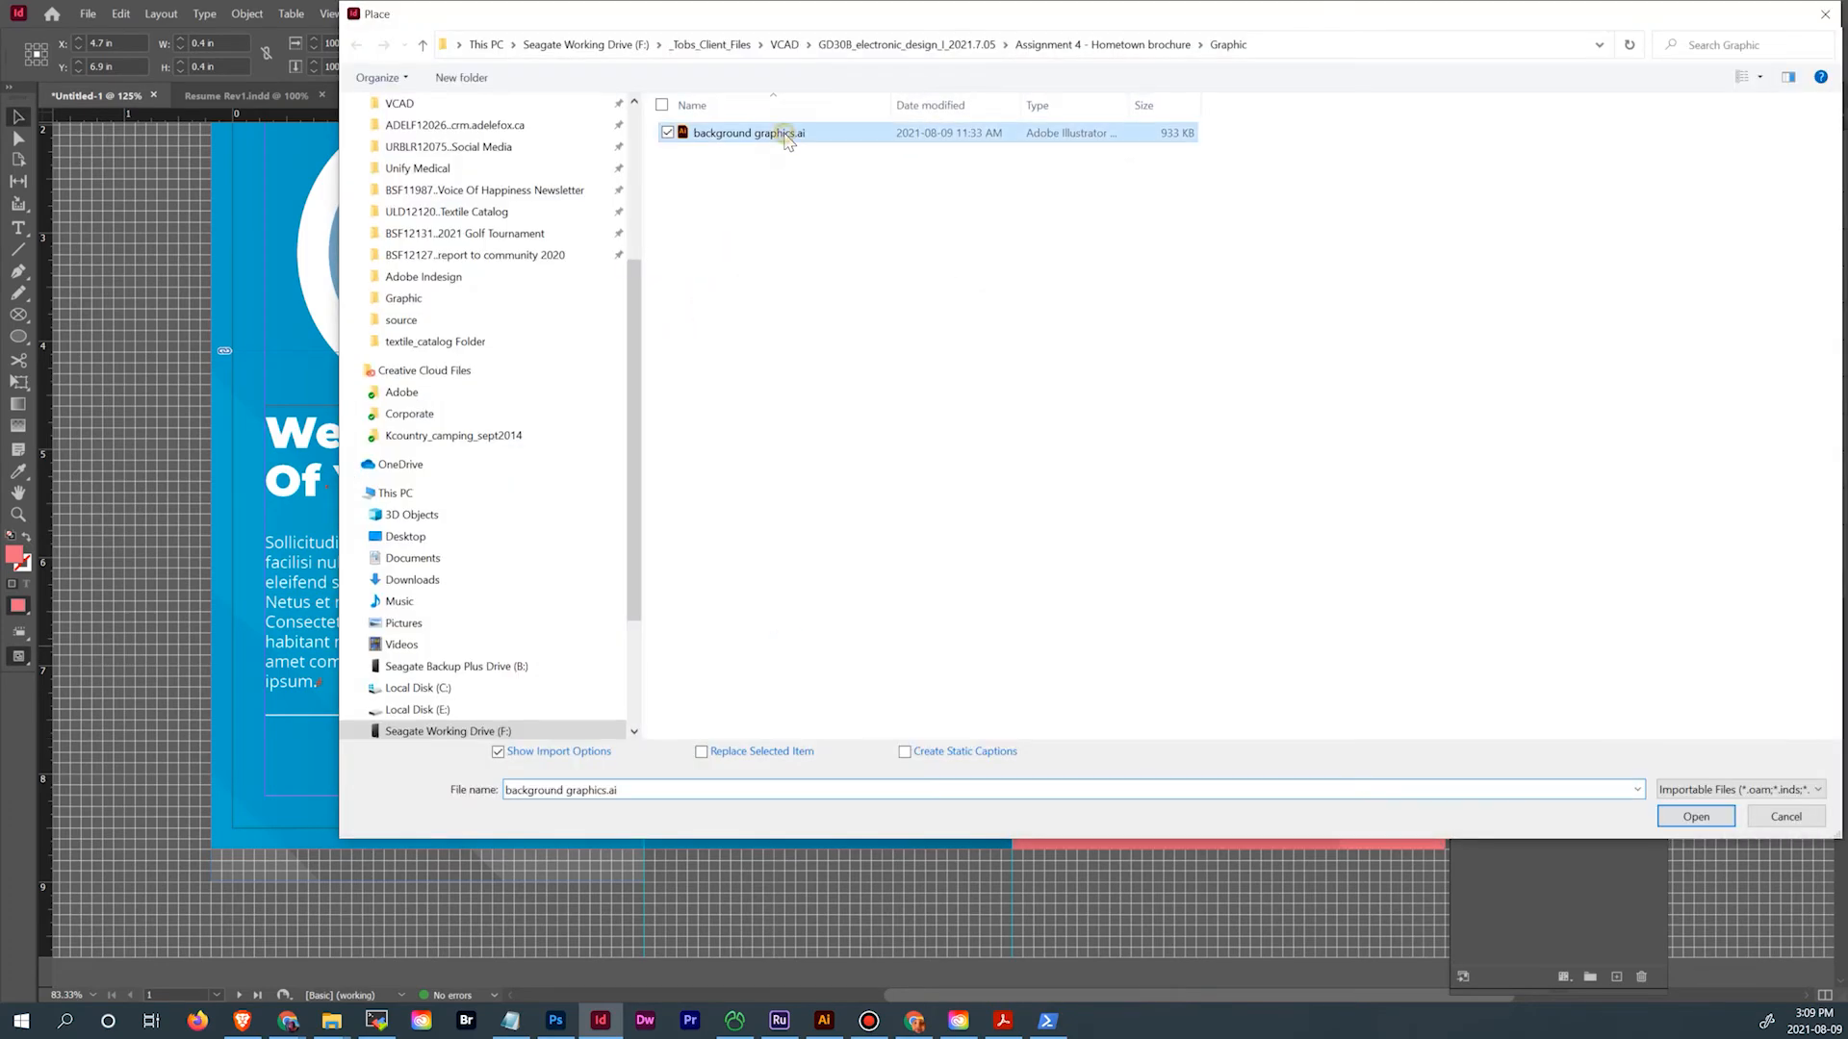
double_click(787, 134)
left_click(793, 545)
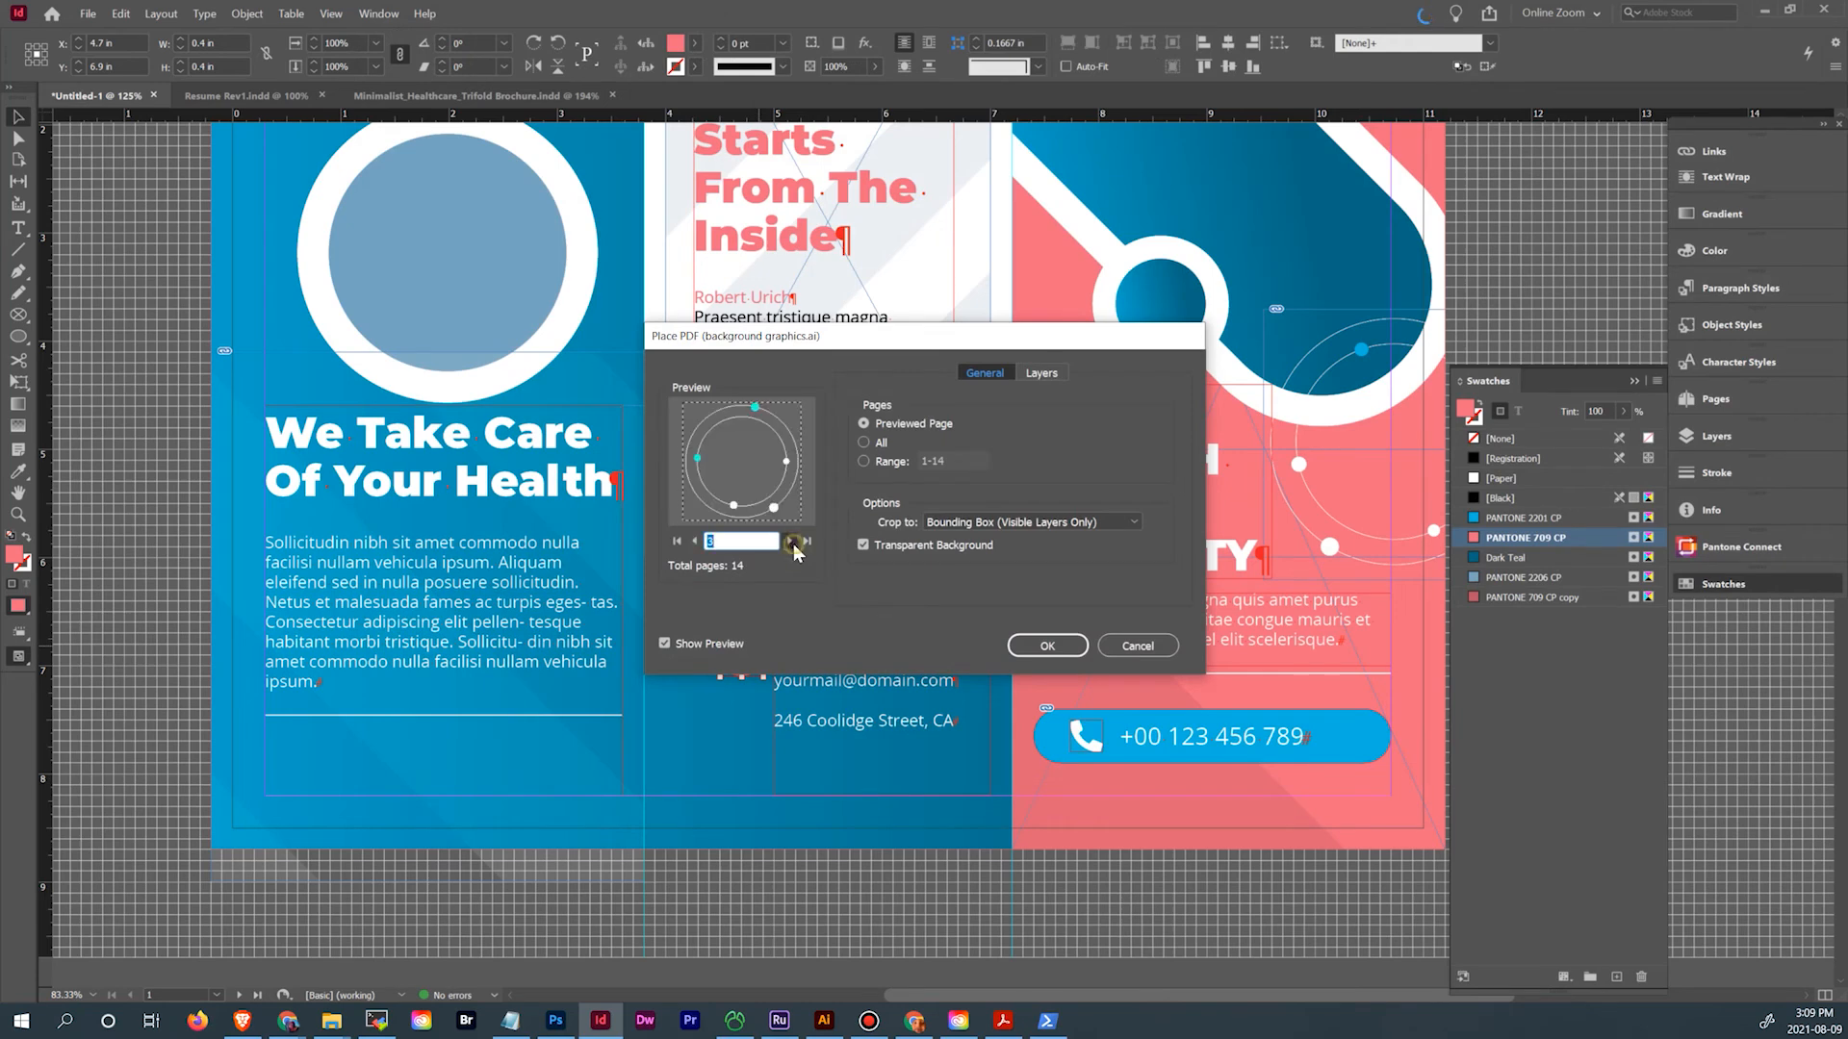
left_click(792, 544)
left_click(792, 544)
left_click(792, 544)
left_click(792, 543)
left_click(791, 544)
left_click(791, 544)
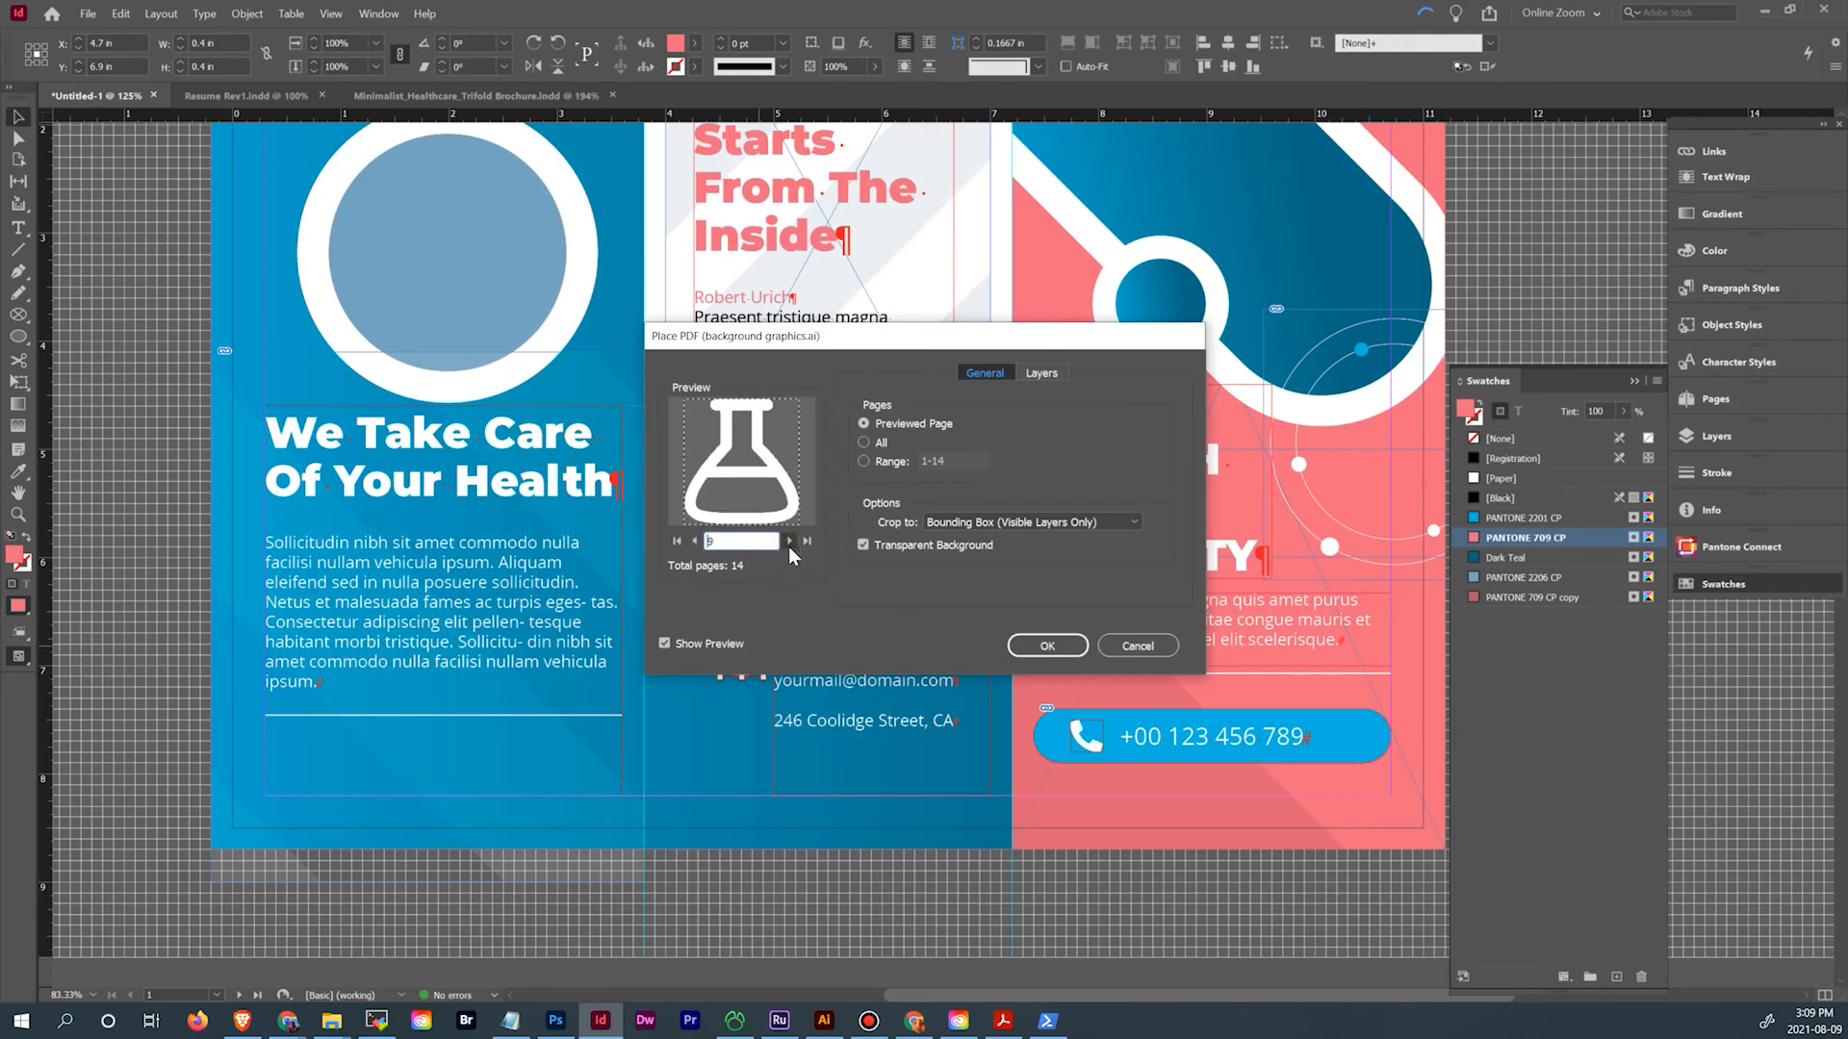
left_click(790, 543)
left_click(790, 543)
left_click(790, 543)
left_click(791, 543)
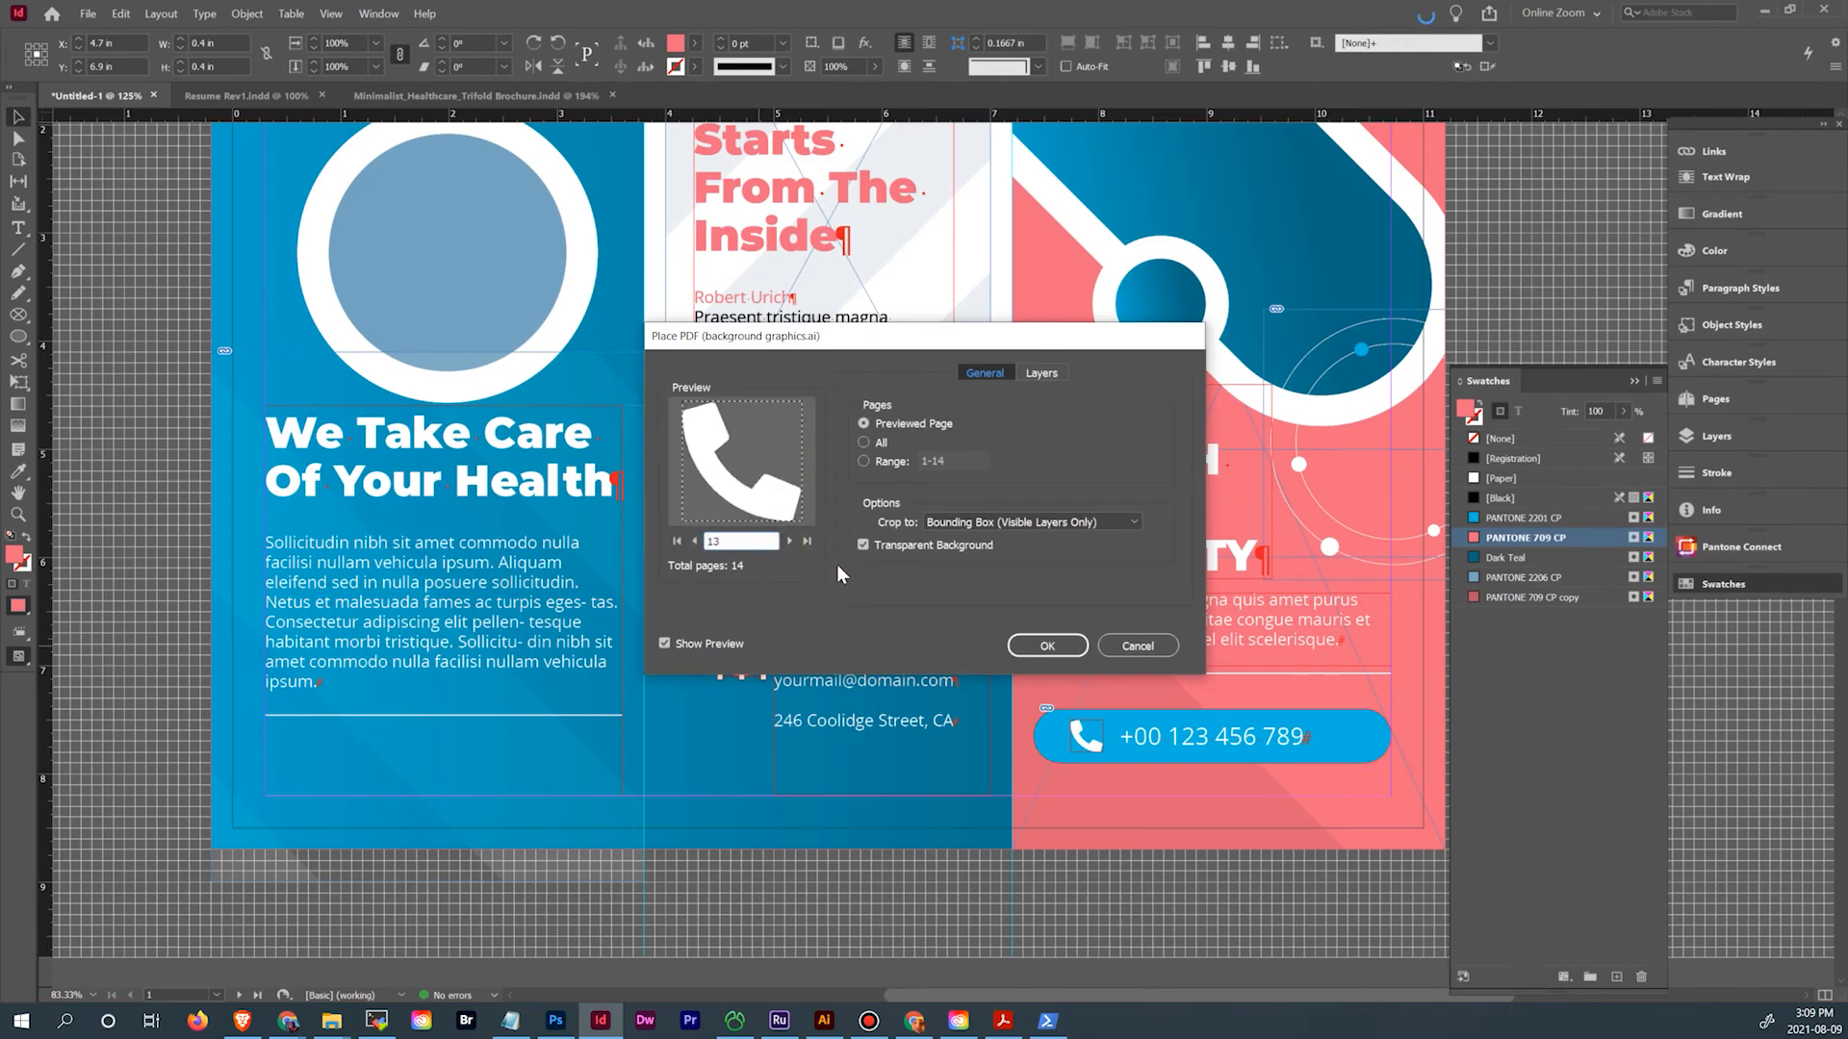
left_click(1038, 651)
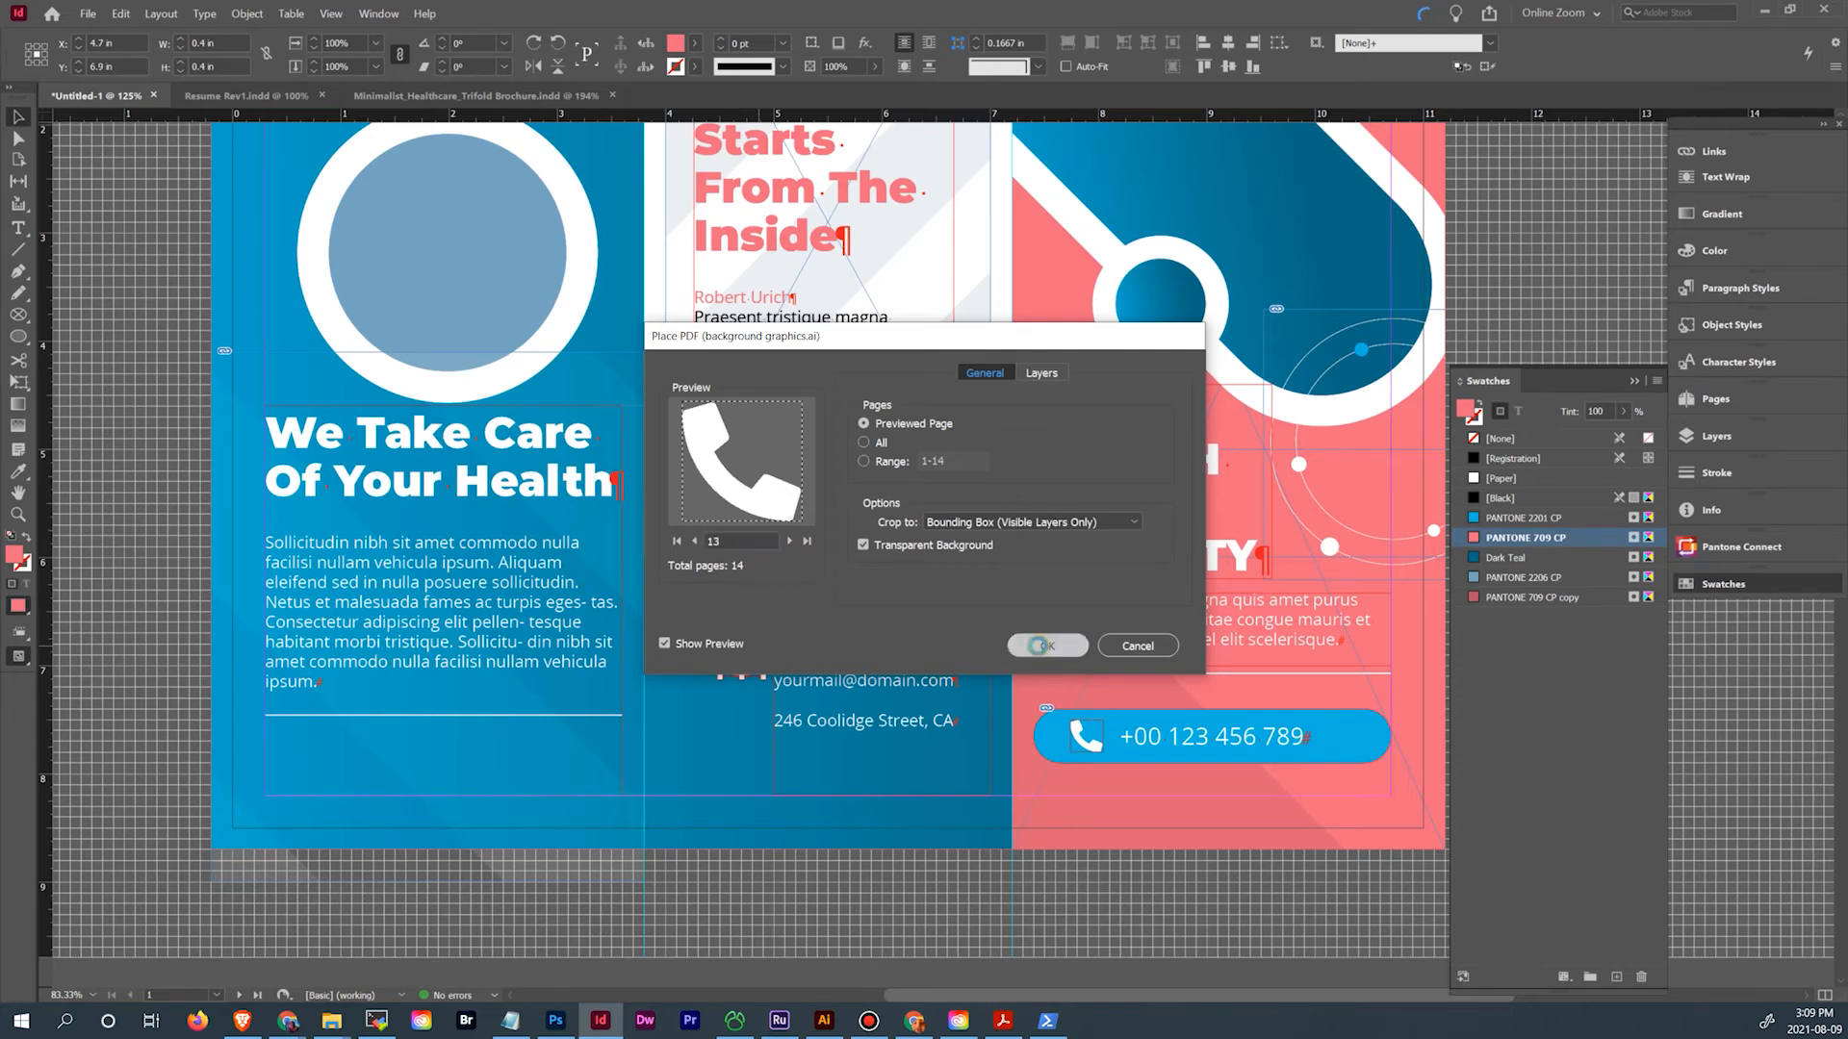
left_click(761, 669)
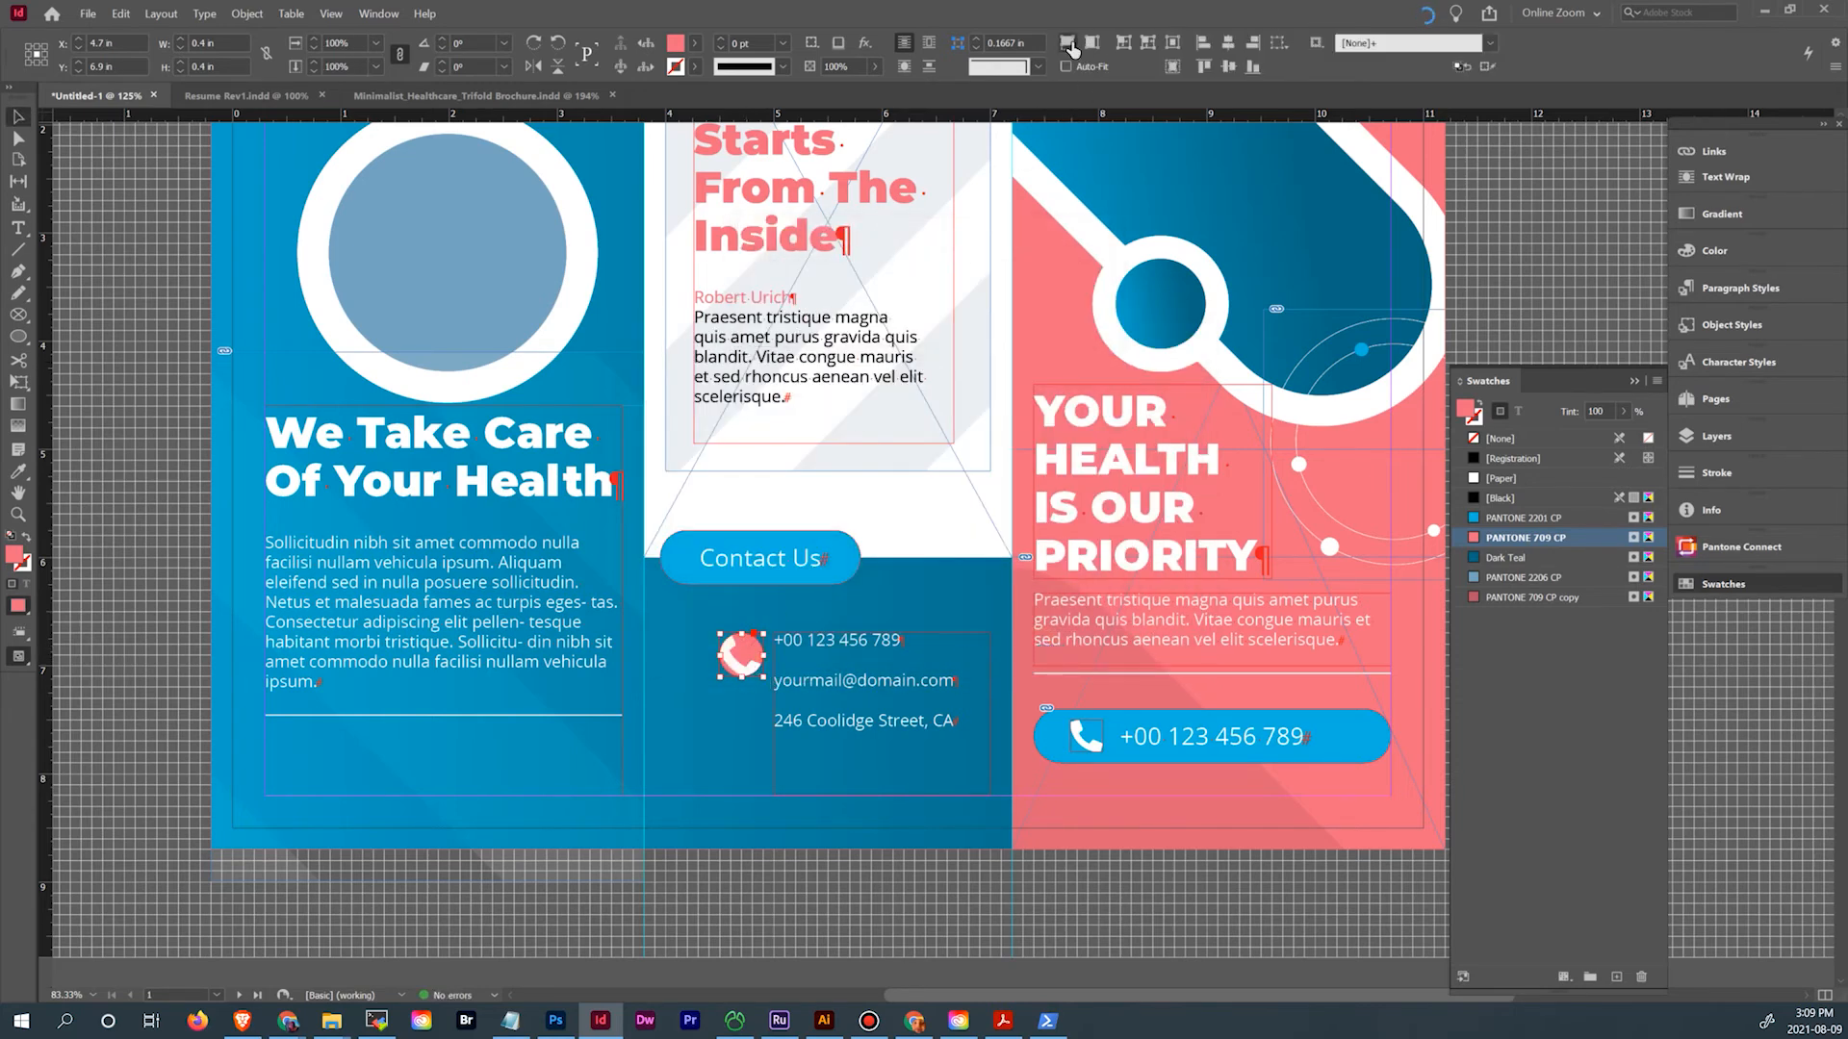
Fit the phone icon proportionally in its circular frame and scale the circle down to about 0.377 in
left_click(1068, 45)
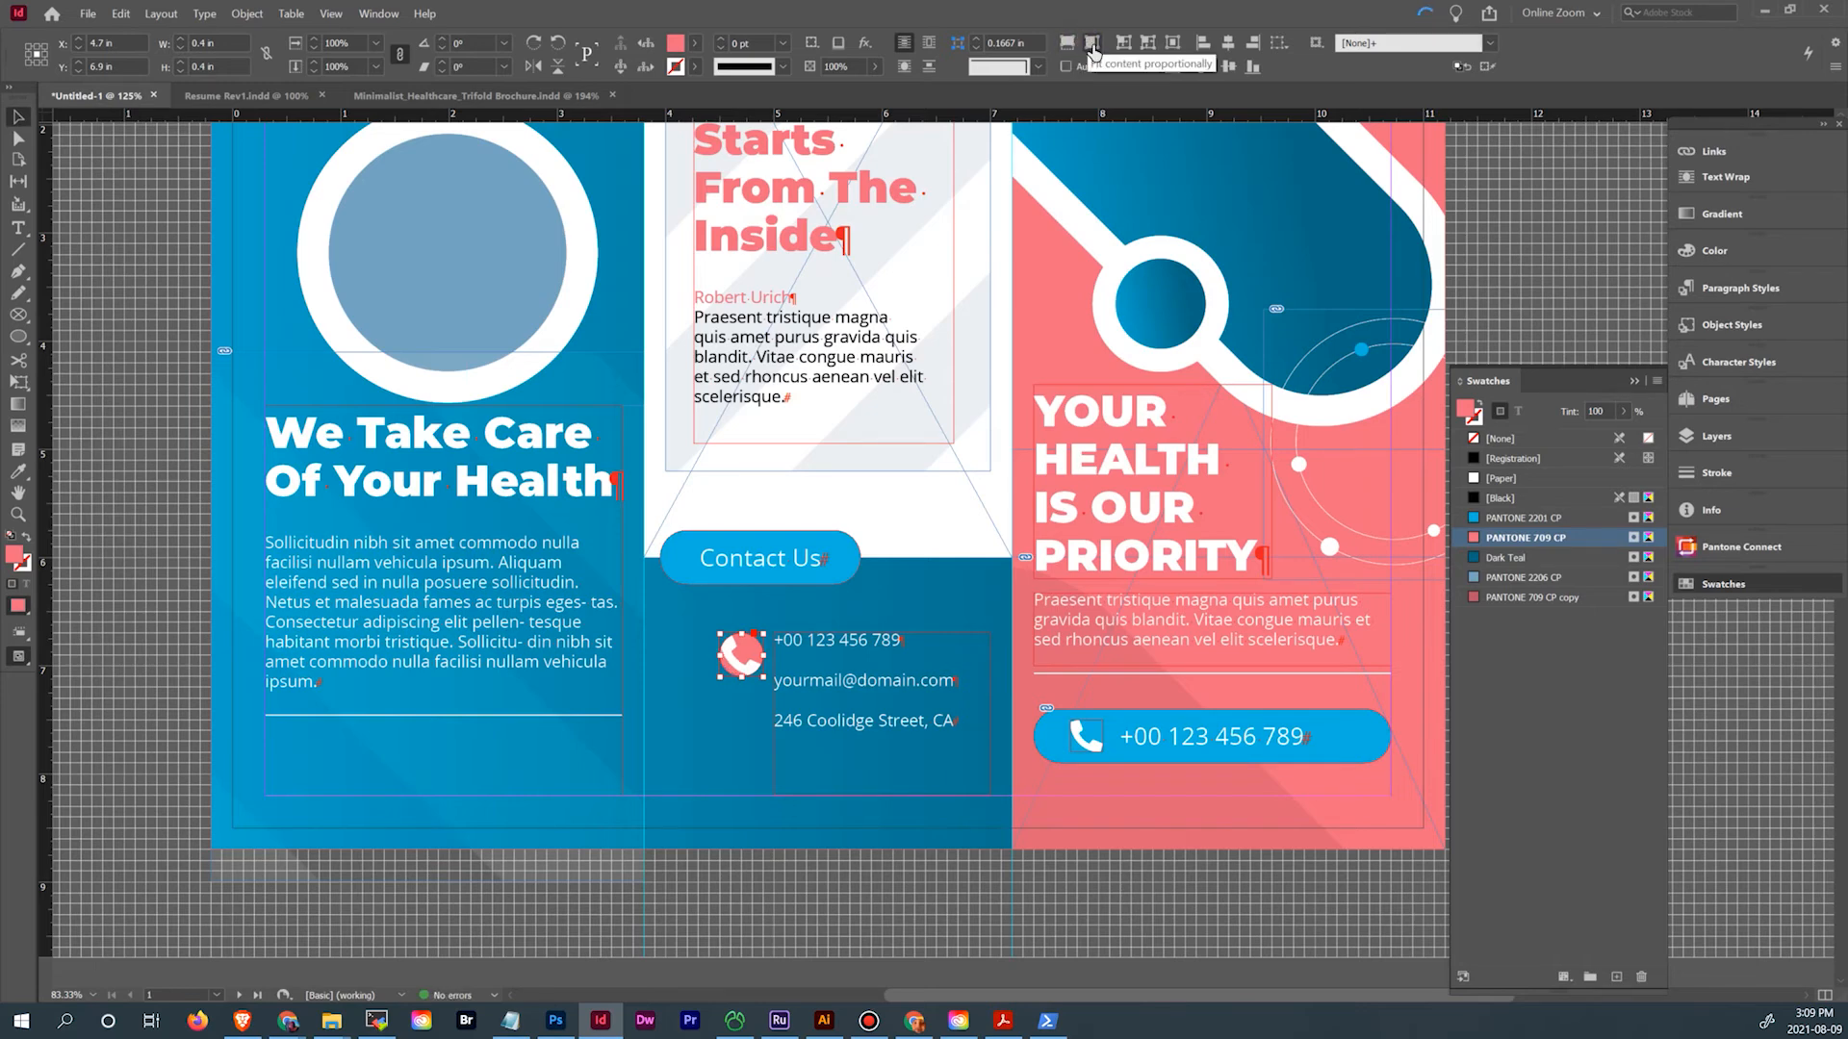
left_click(1092, 44)
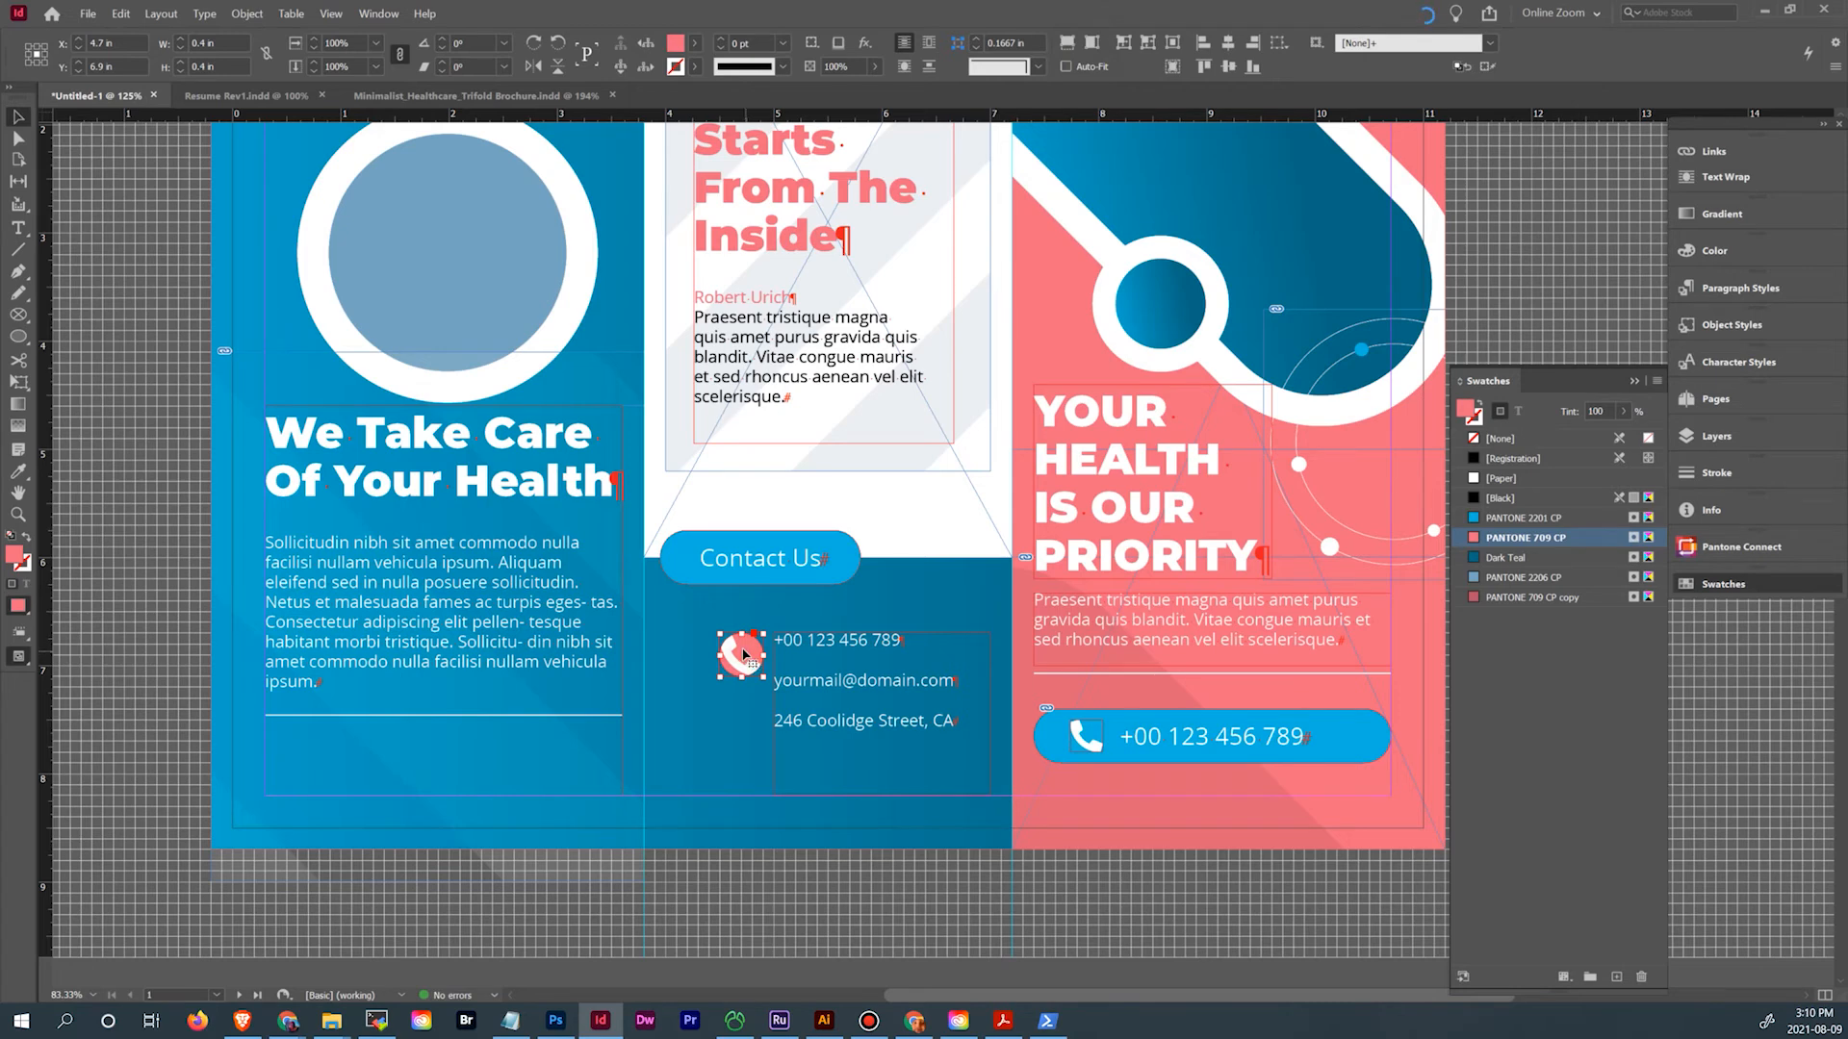
left_click(318, 48)
left_click(317, 48)
Select only the phone graphic inside the circle and scale it to 50%
left_click(19, 138)
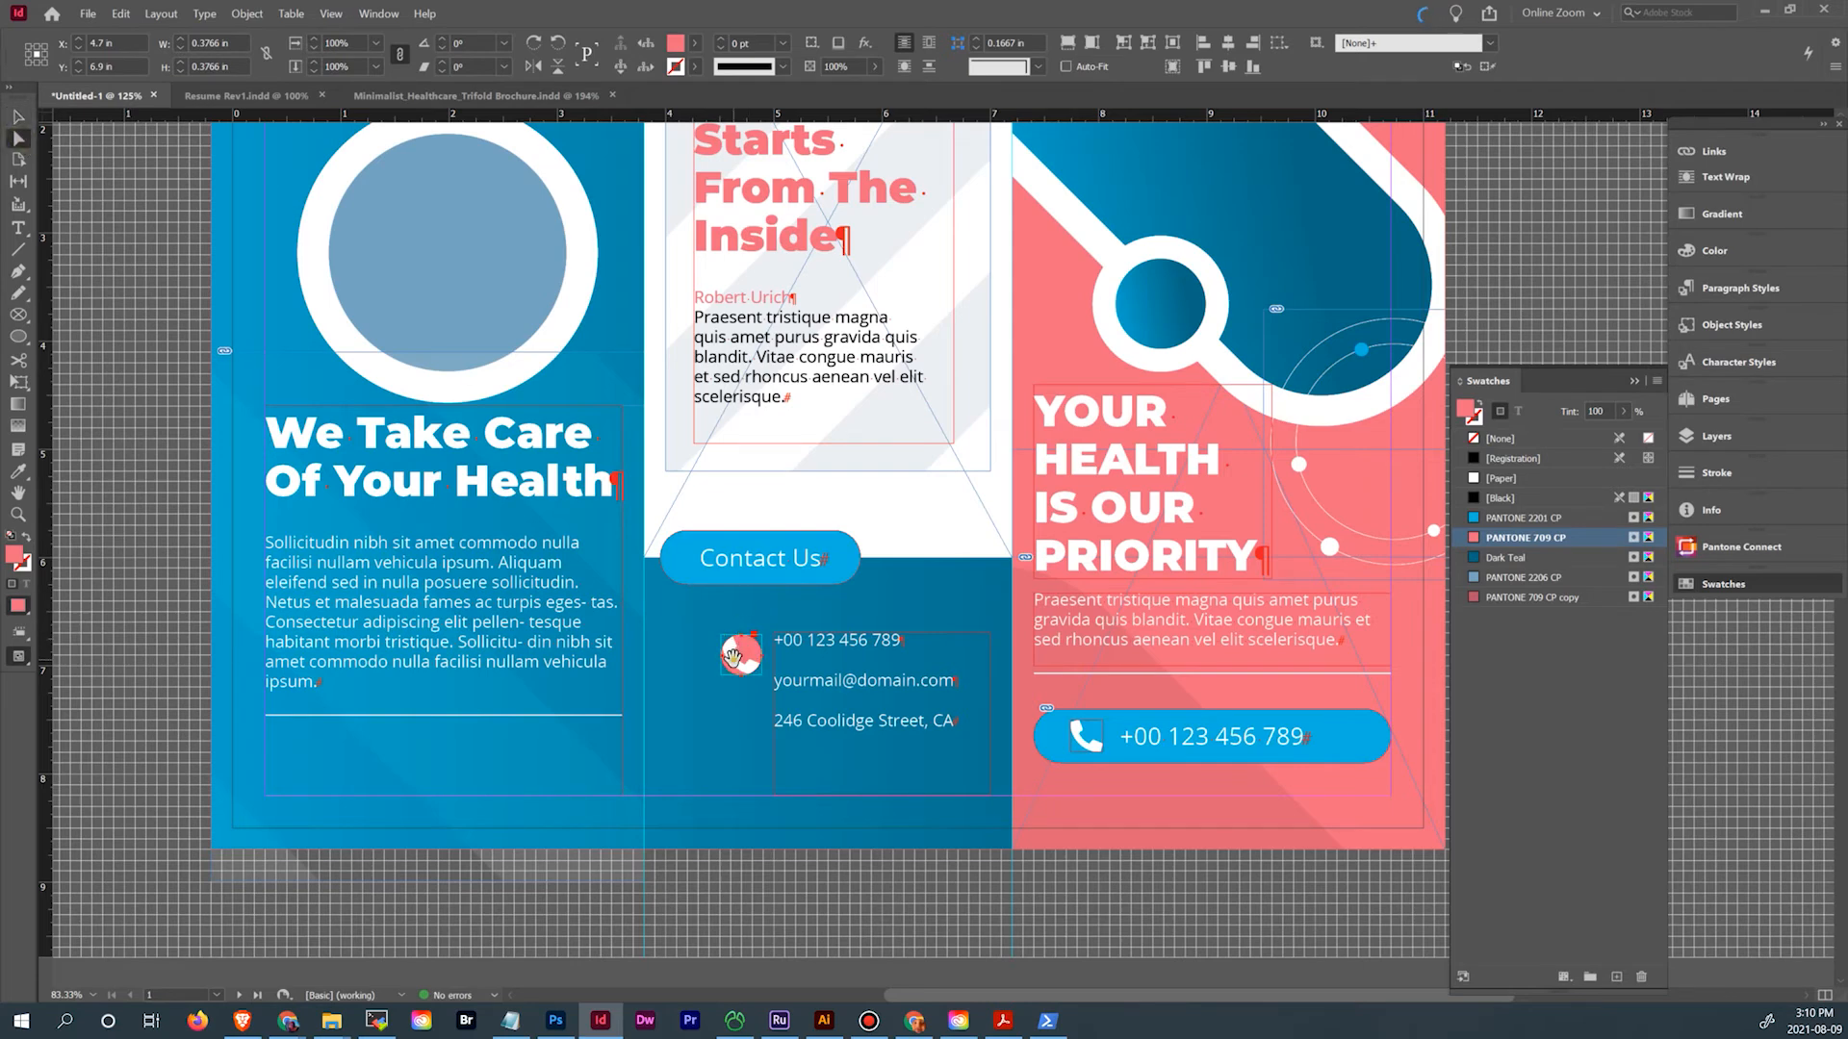
left_click(741, 655)
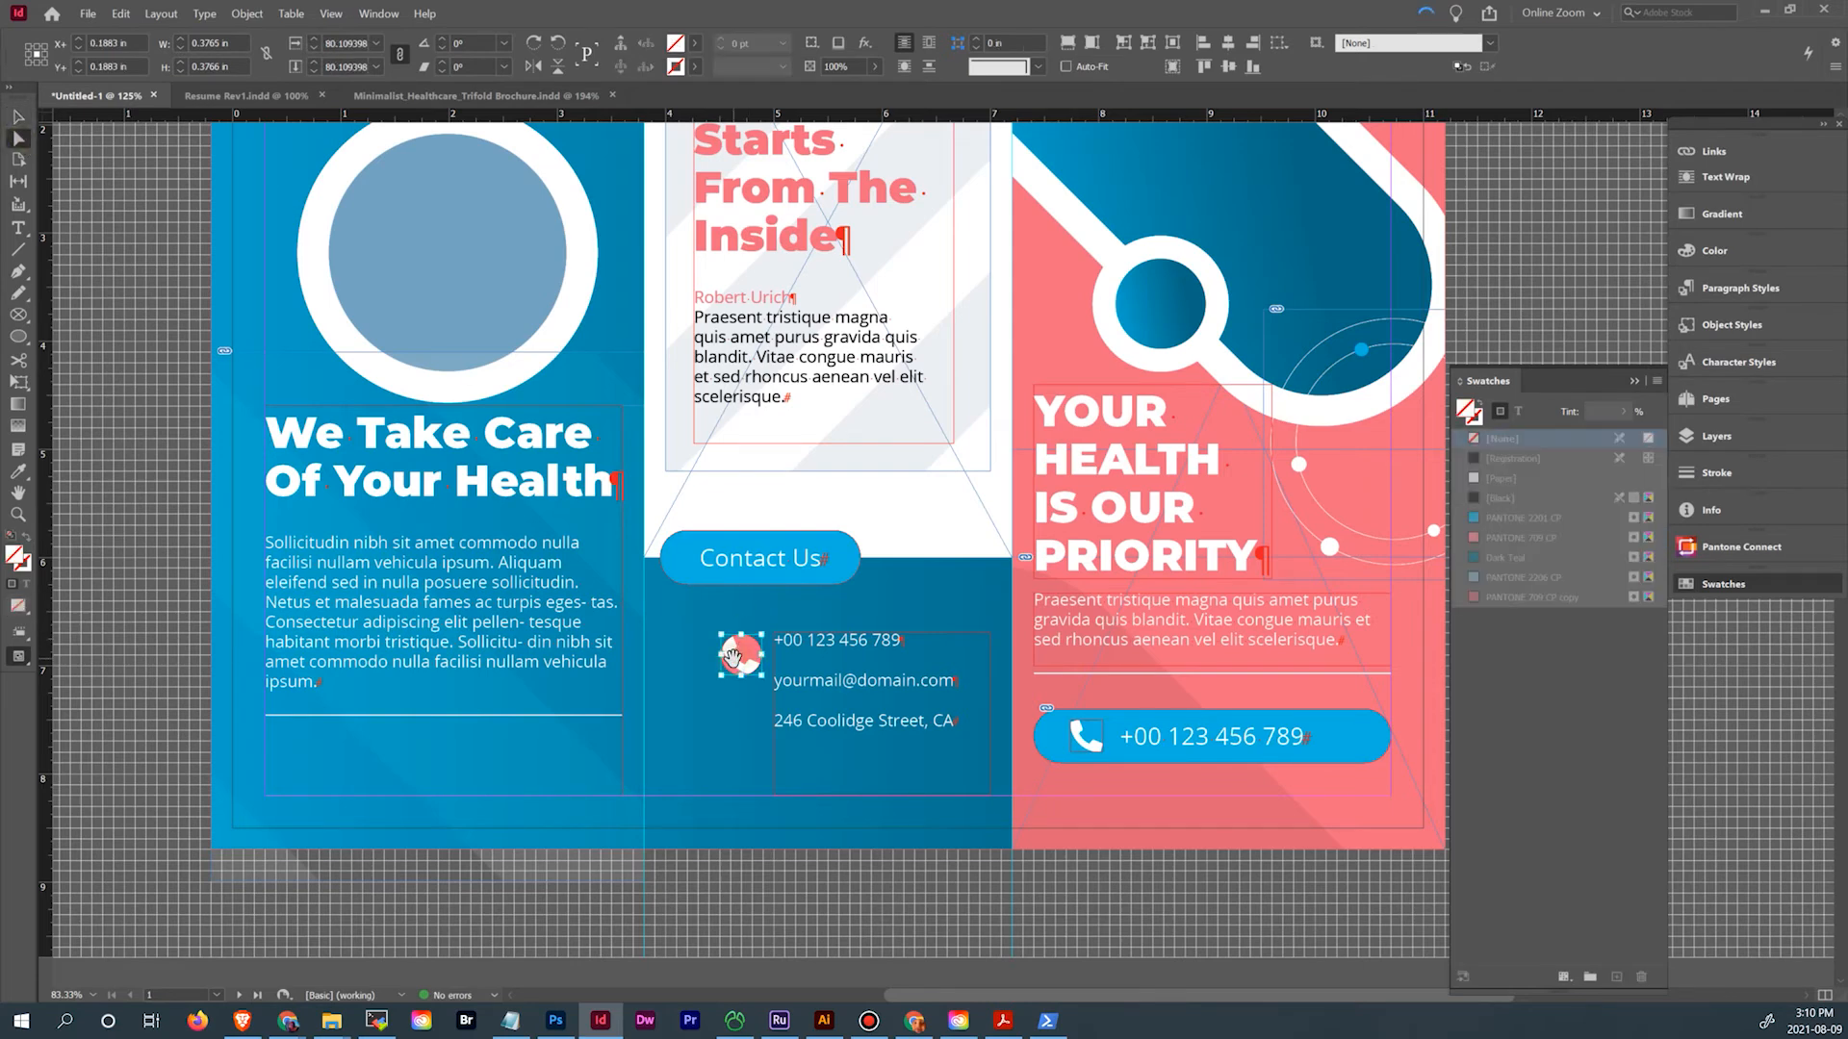
left_click(315, 47)
left_click(315, 47)
left_click(315, 47)
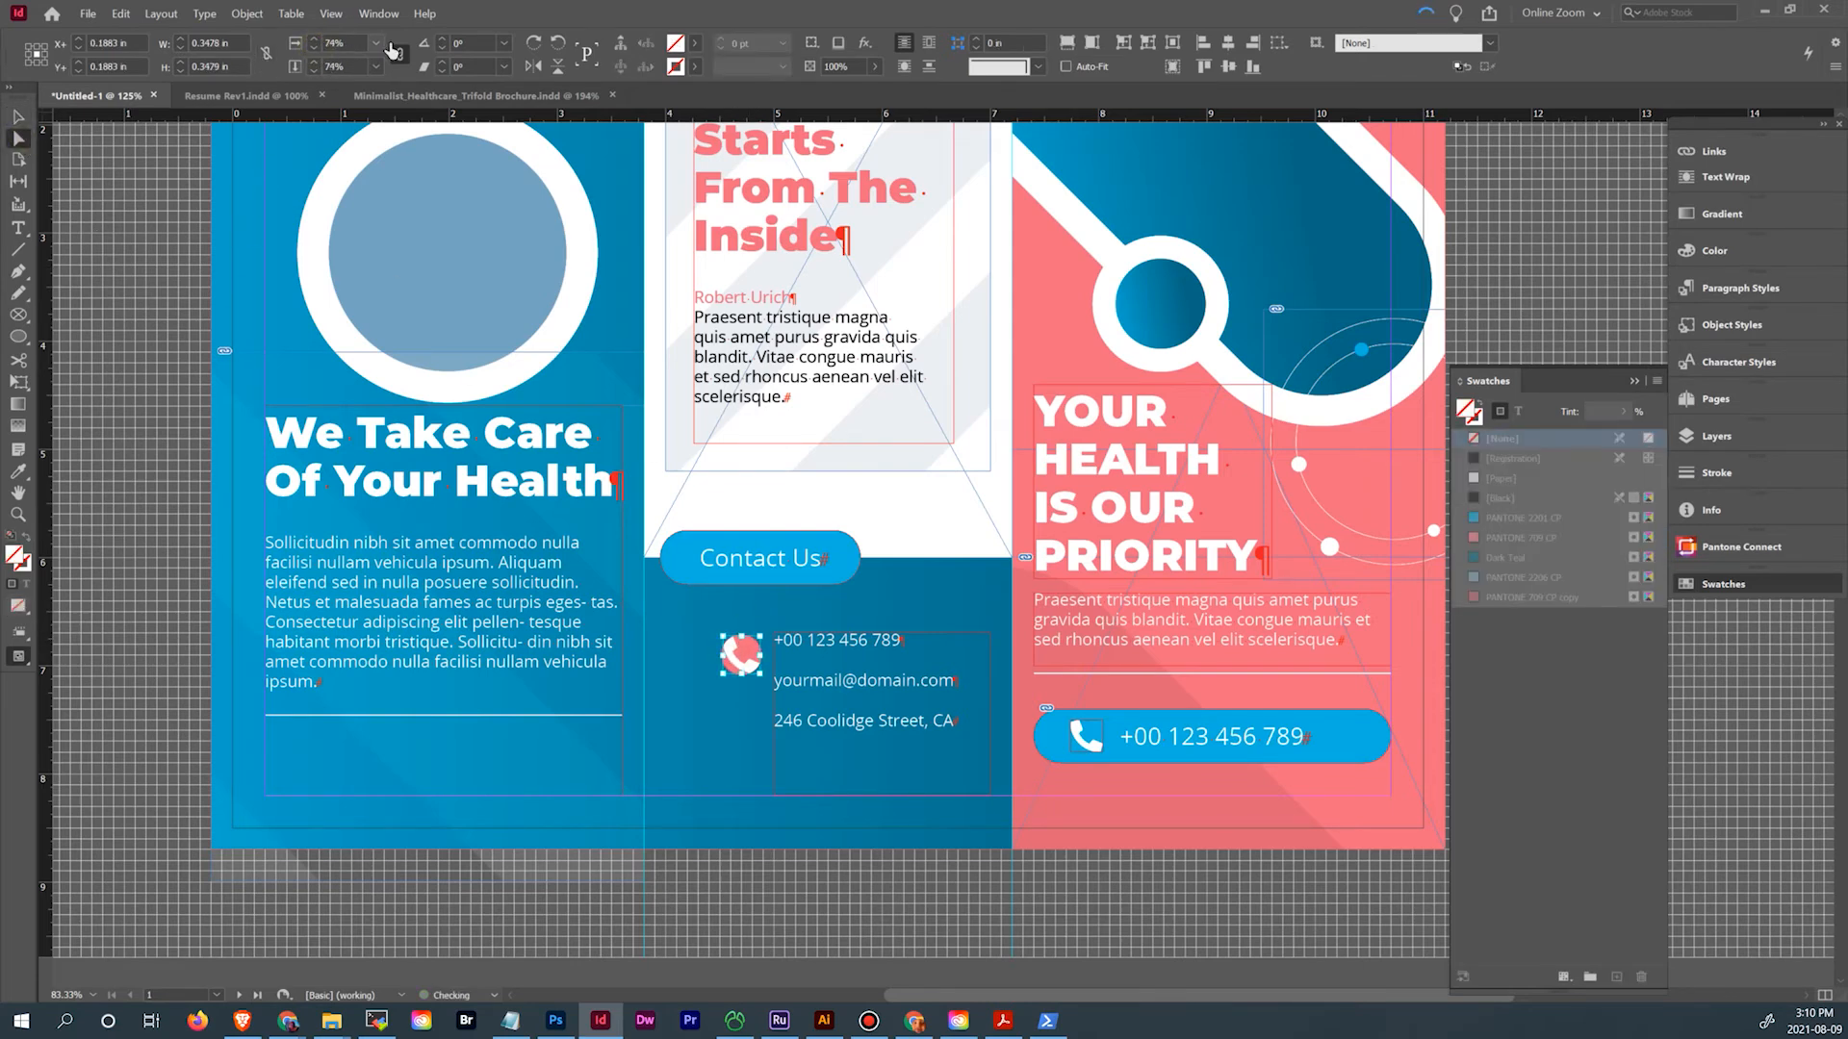
left_click(377, 43)
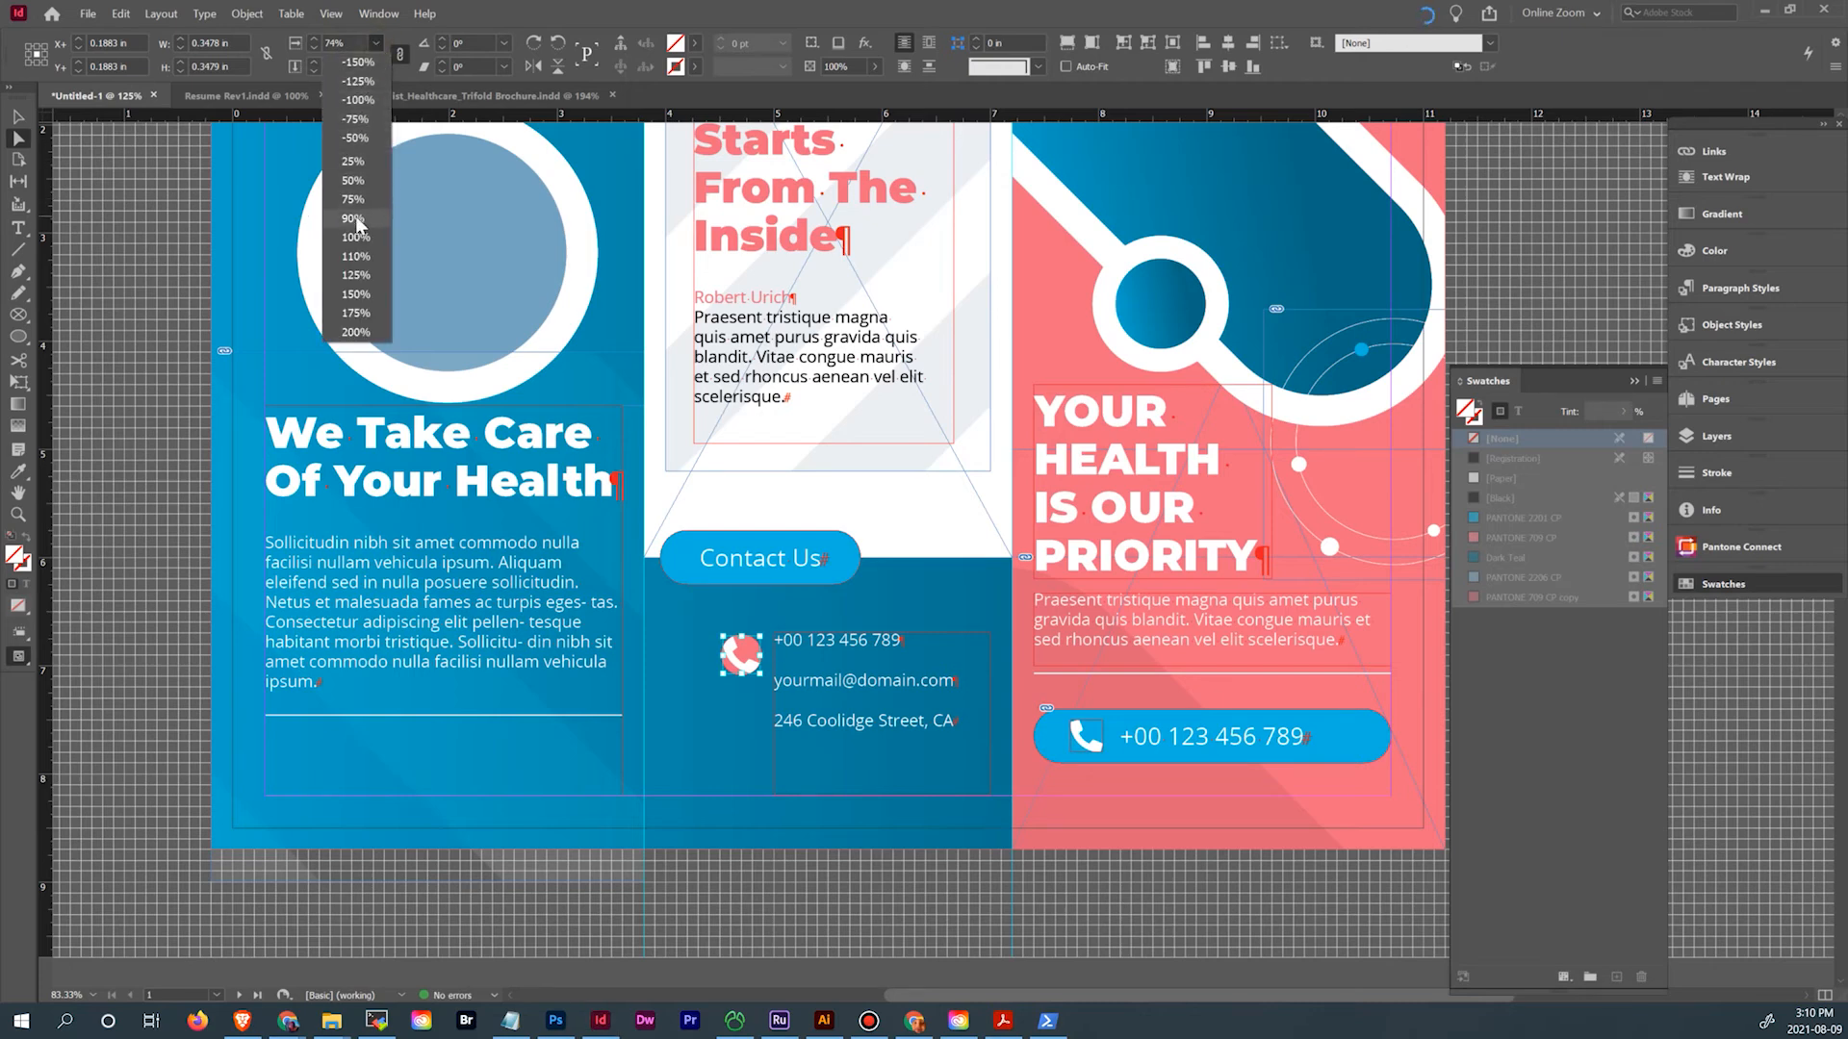
left_click(355, 181)
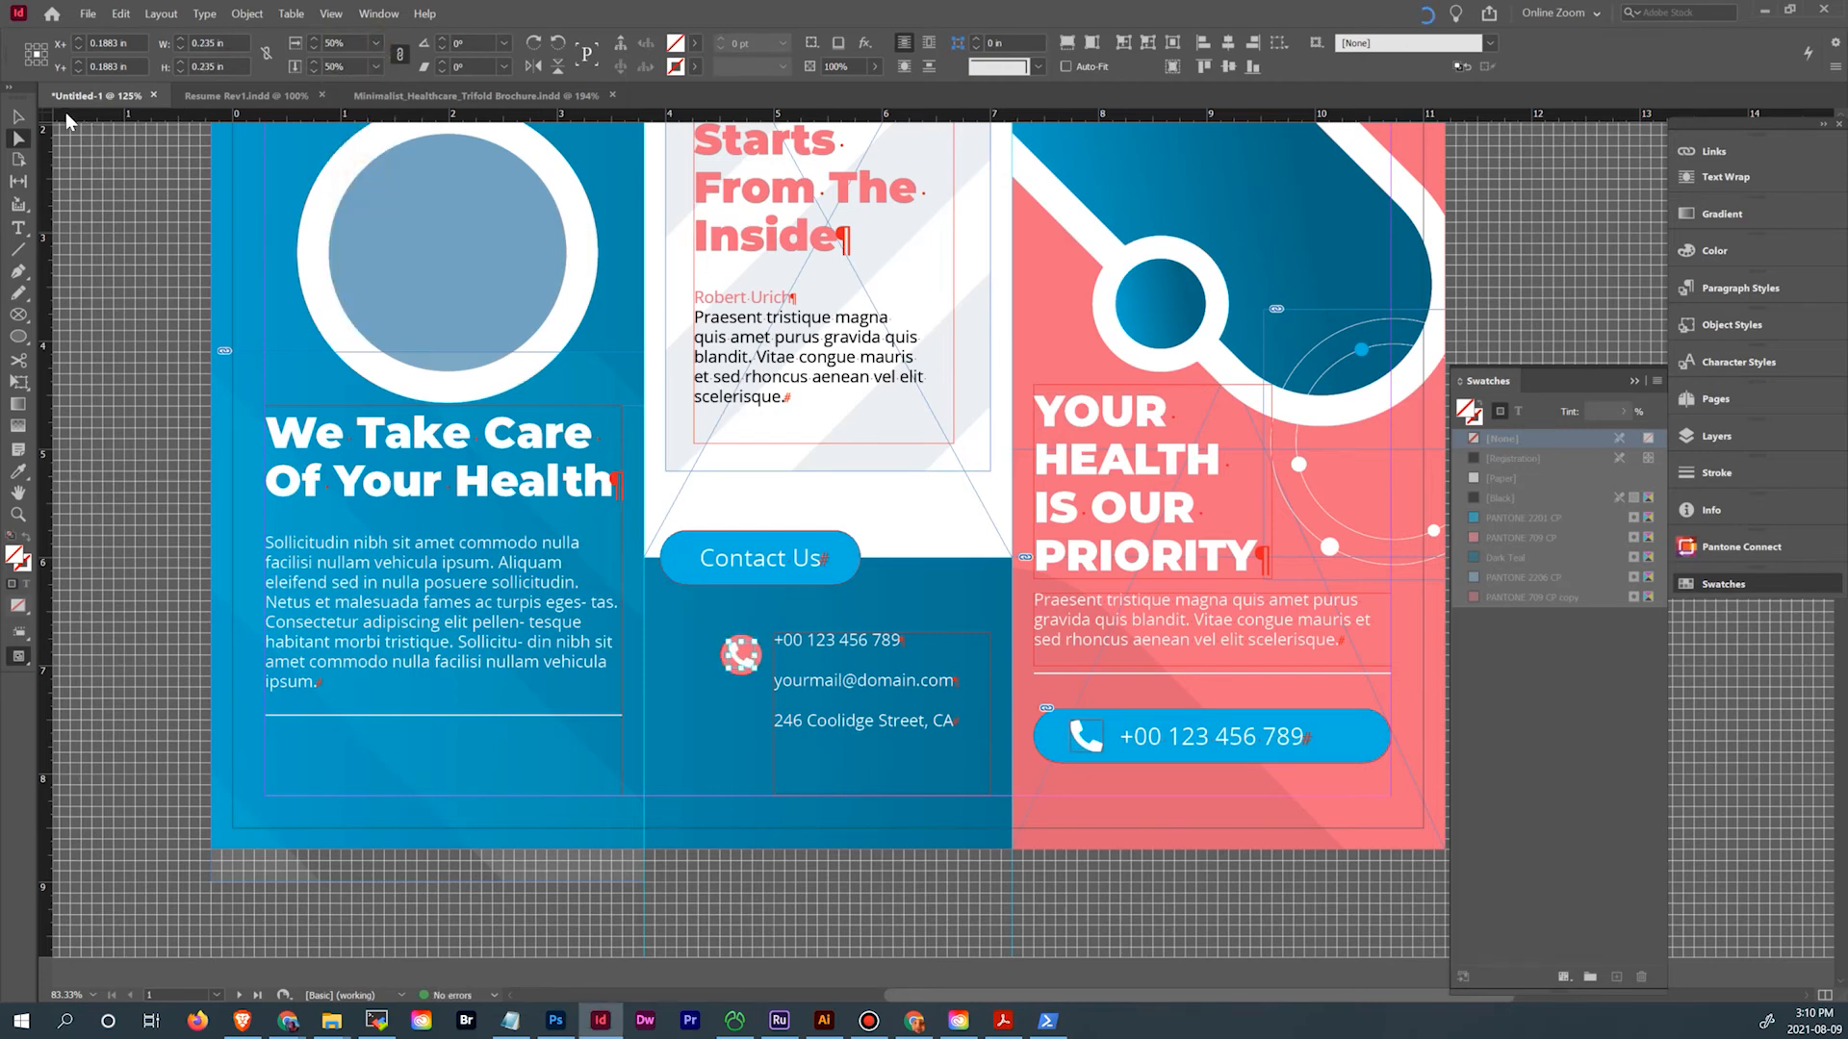
Turn on Auto-Fit for the phone icon's circular frame and set its width and height to 0.3 in
key("v")
left_click(738, 657)
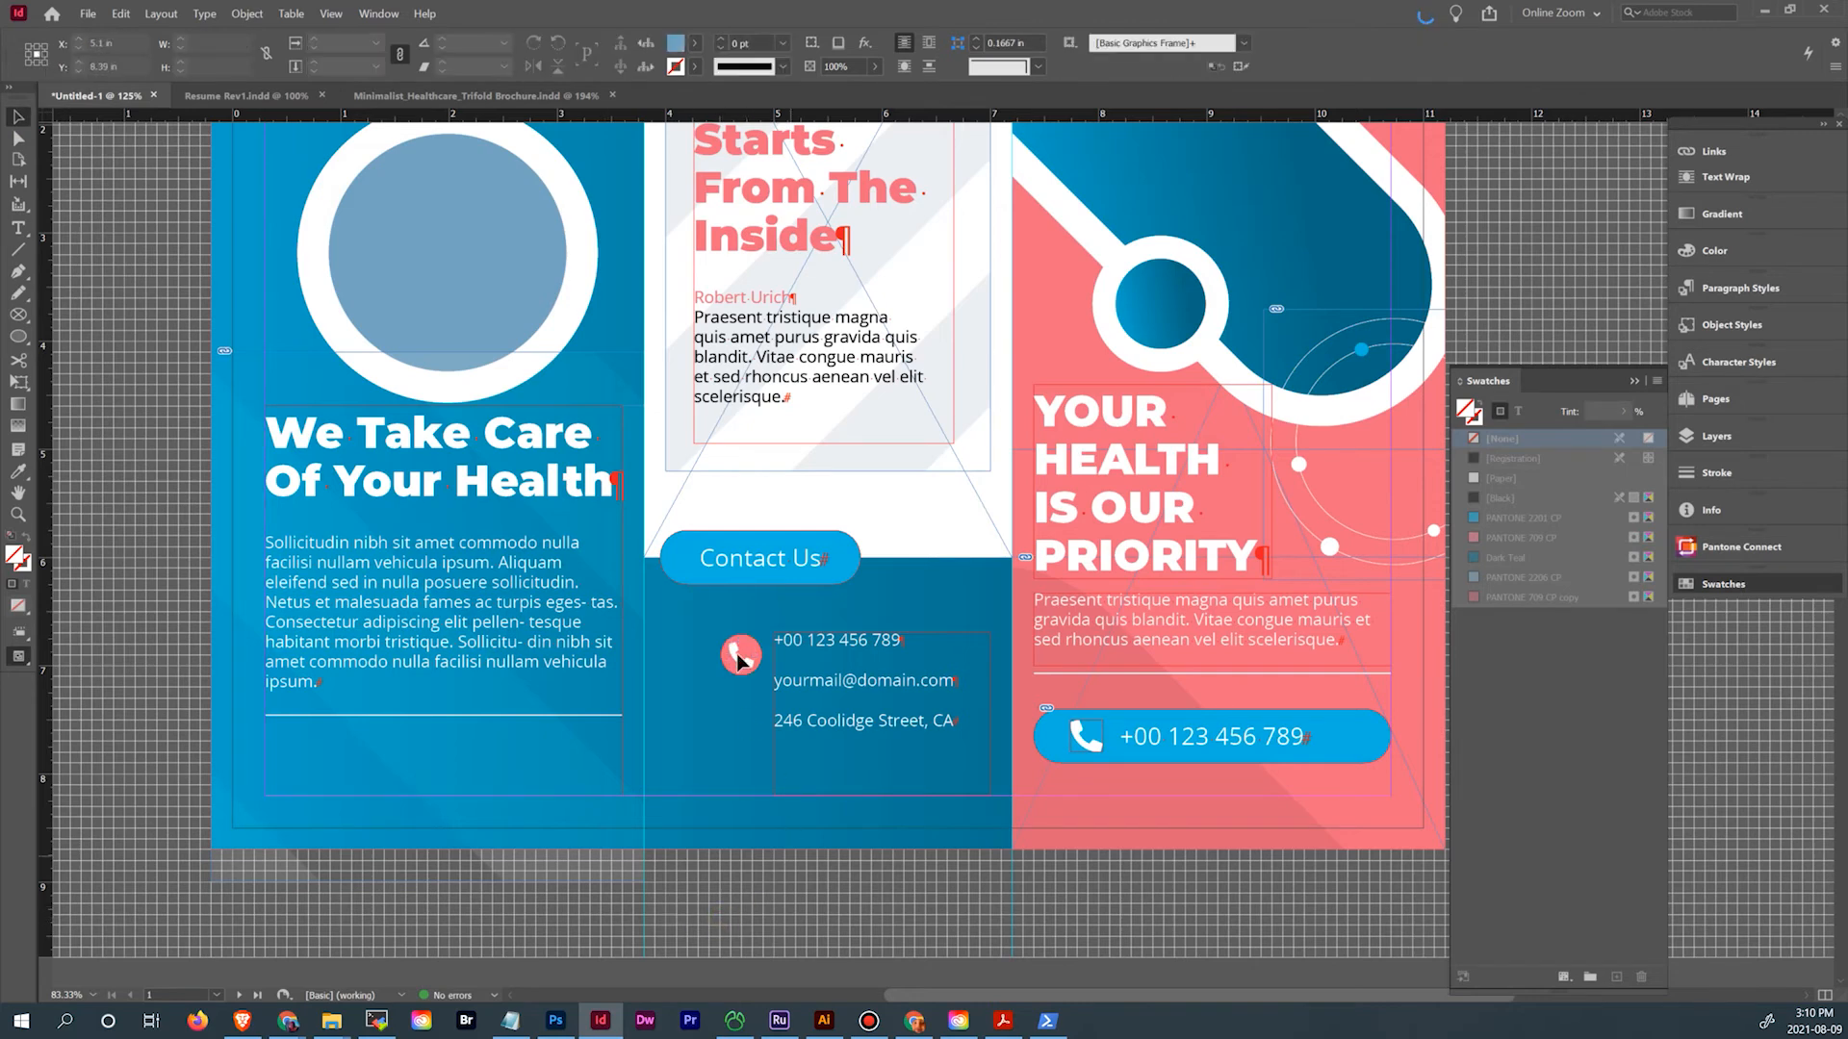
double_click(739, 655)
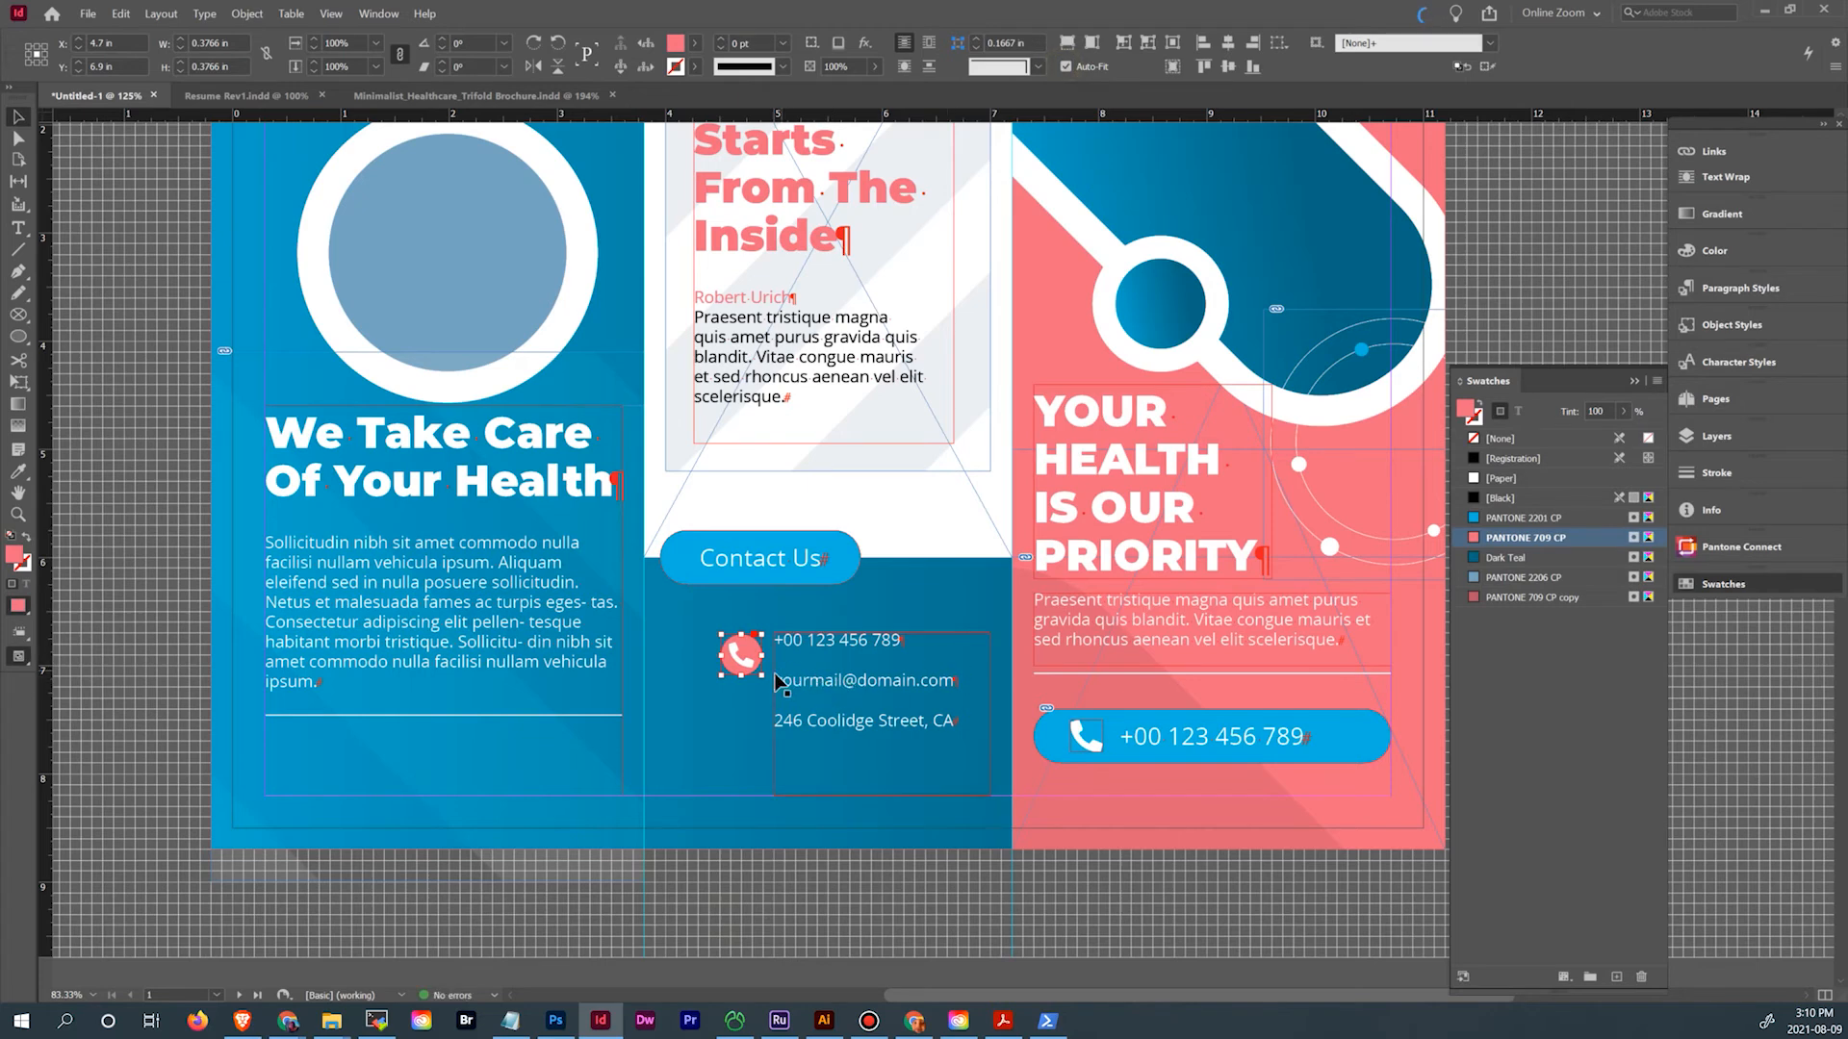
left_click_drag(757, 672, 759, 673)
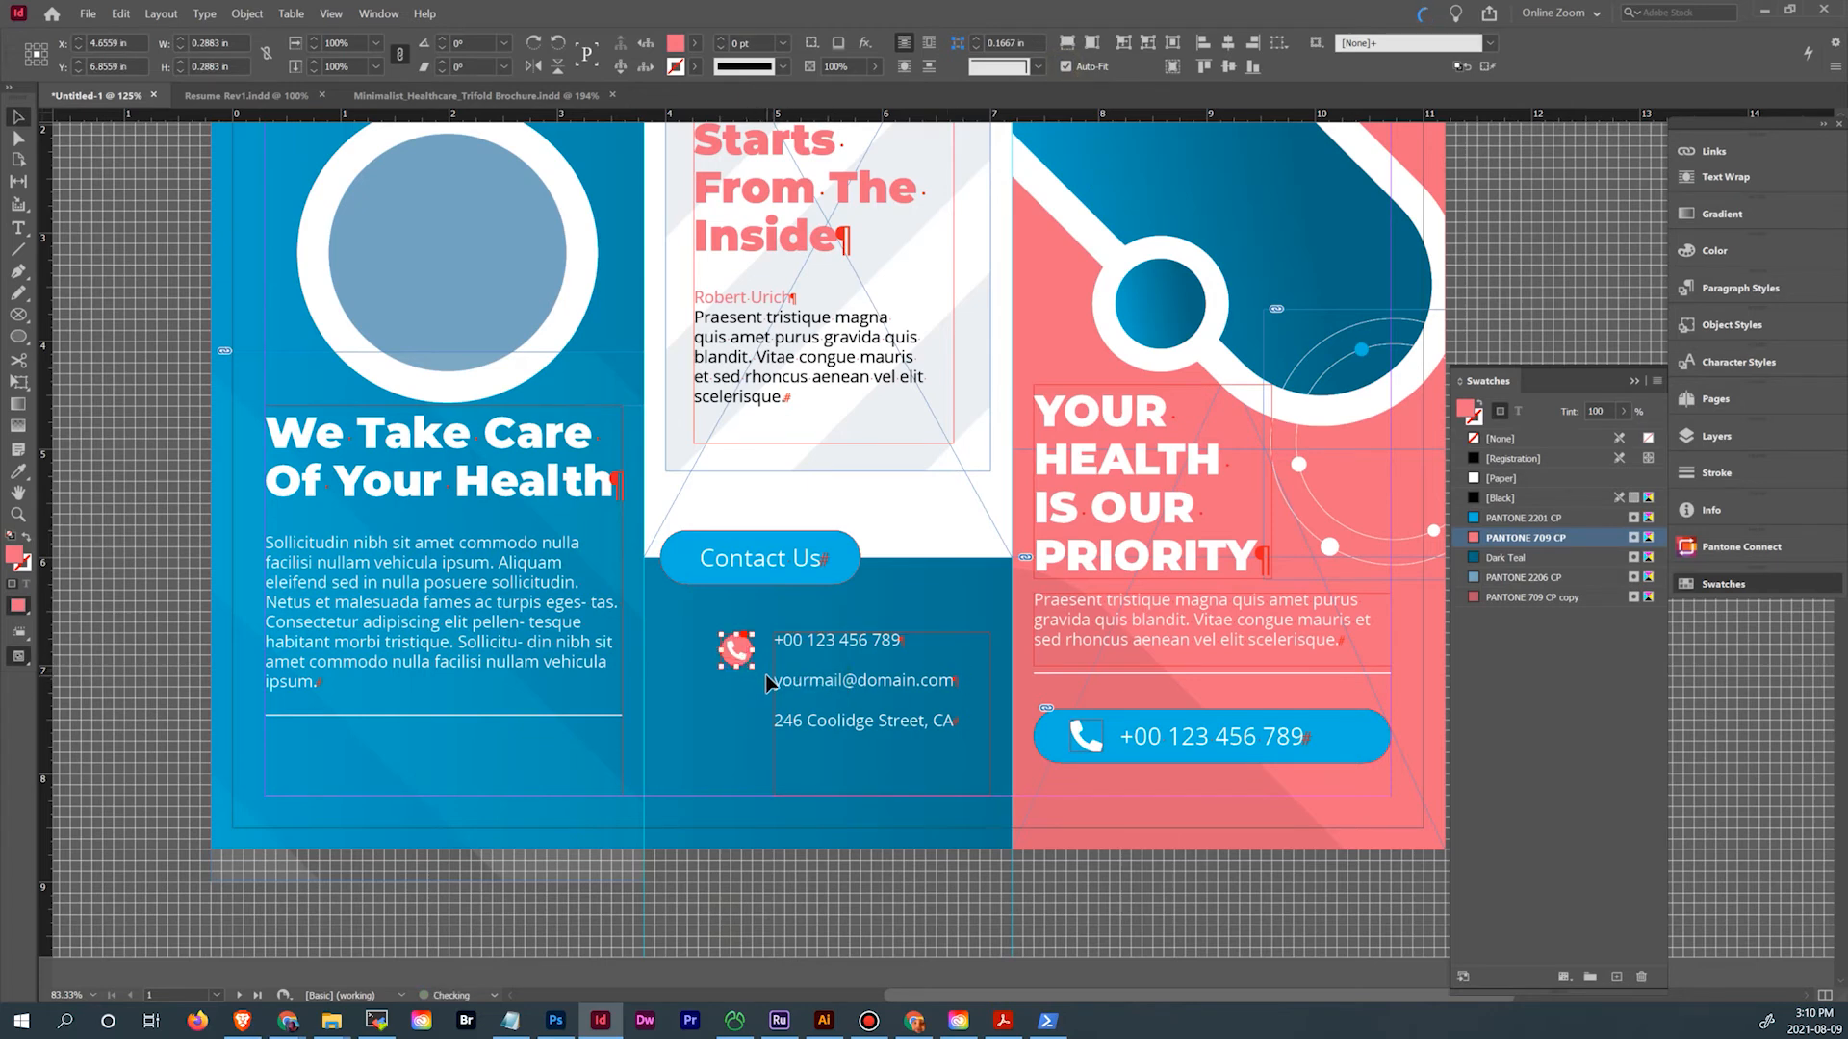
left_click(238, 39)
type("0.3")
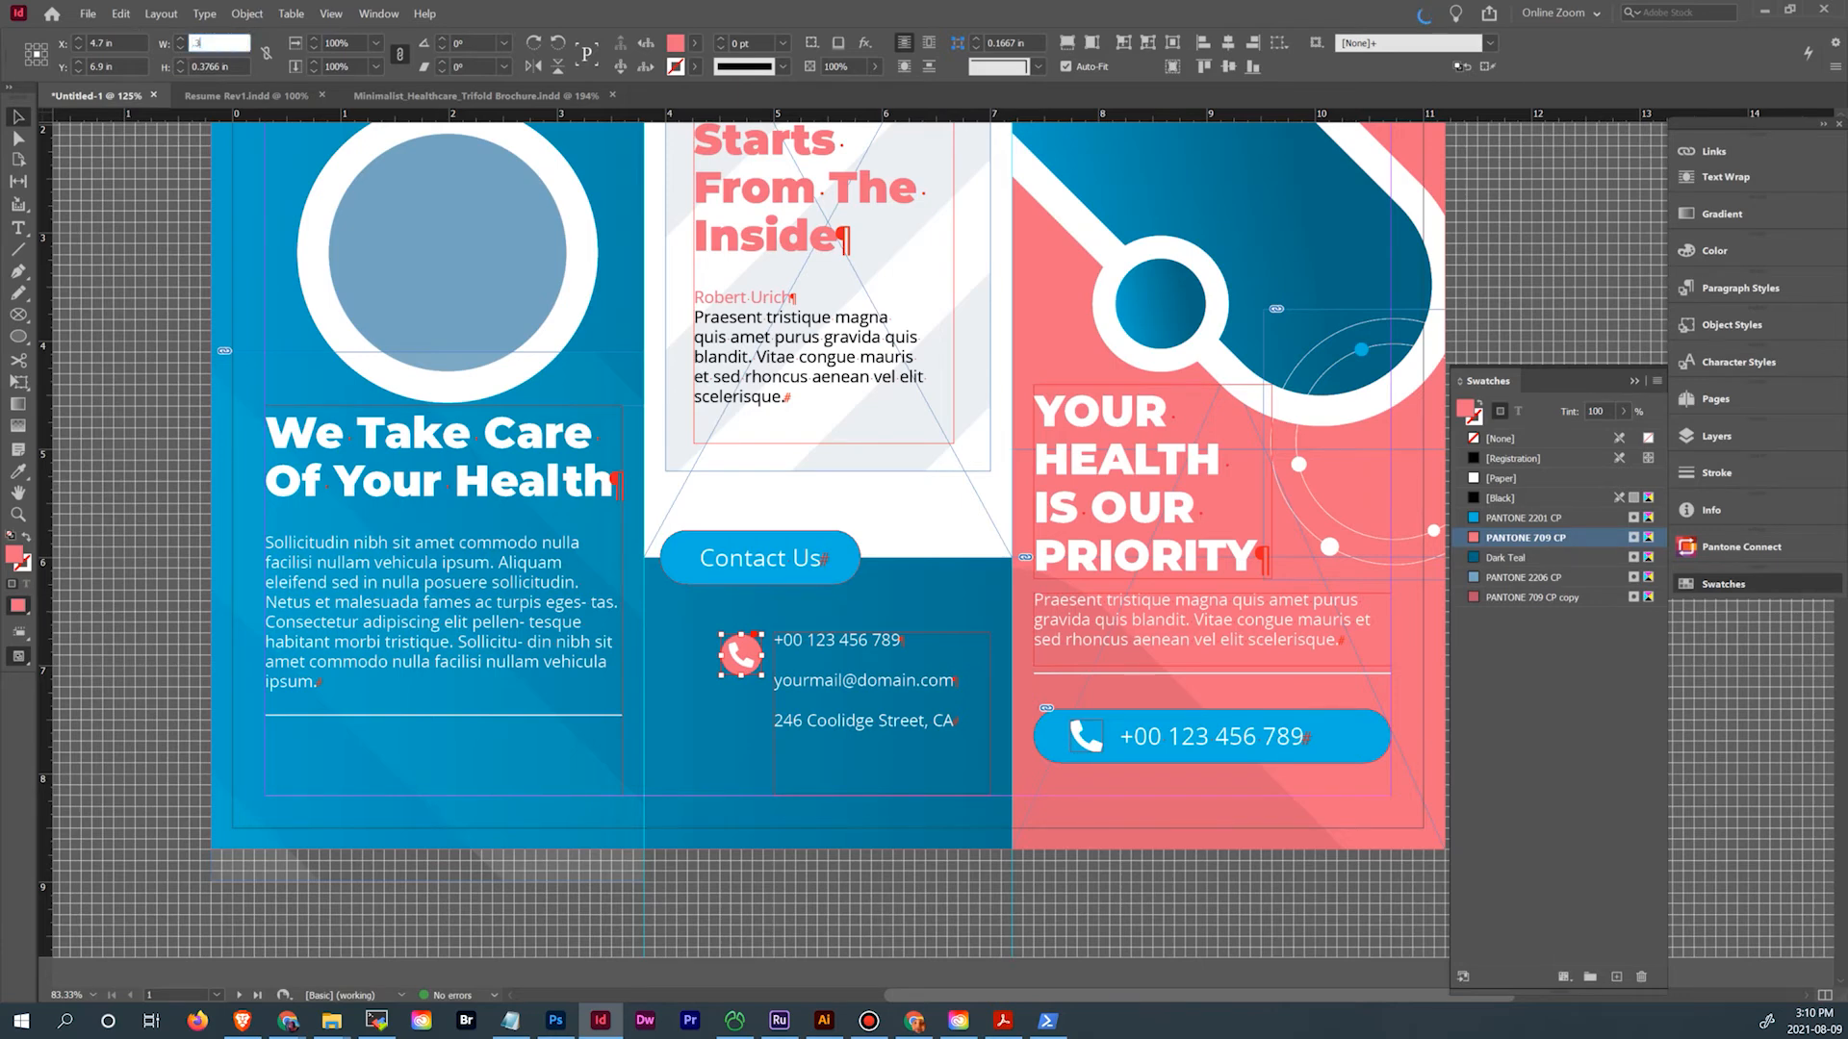
key("Tab")
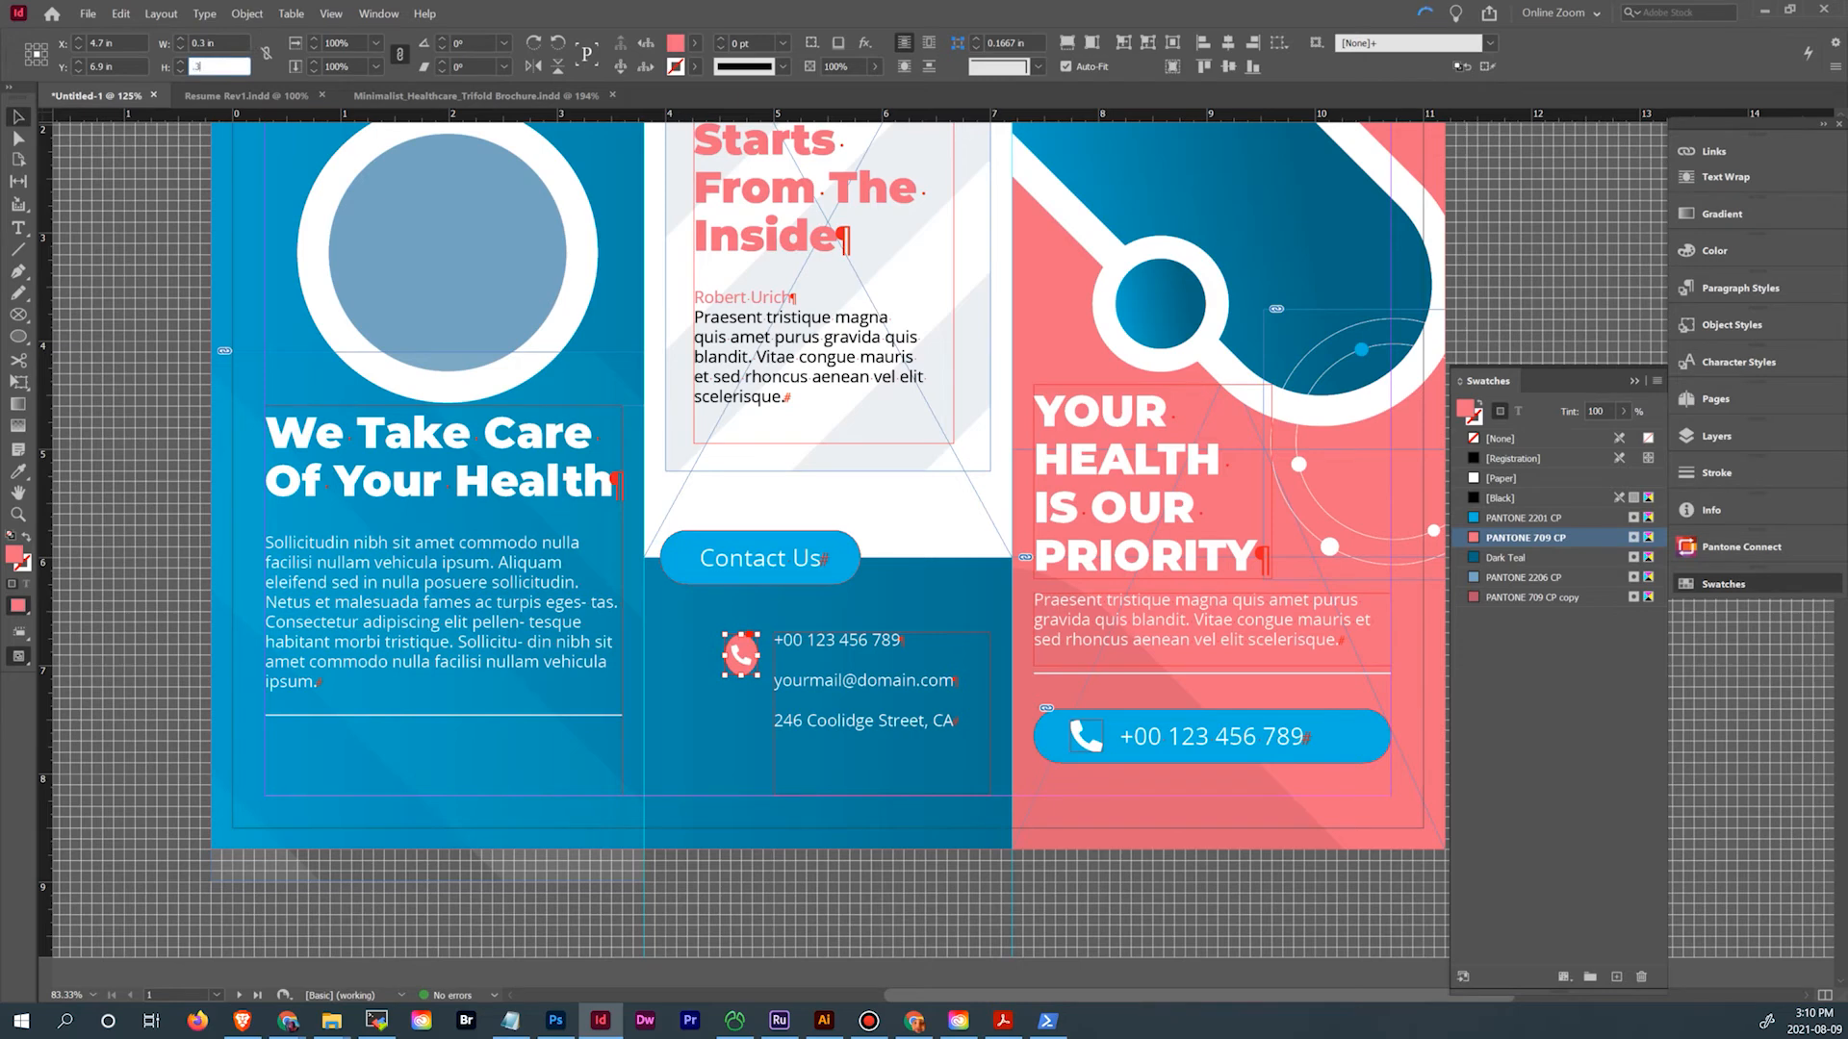
key("Return")
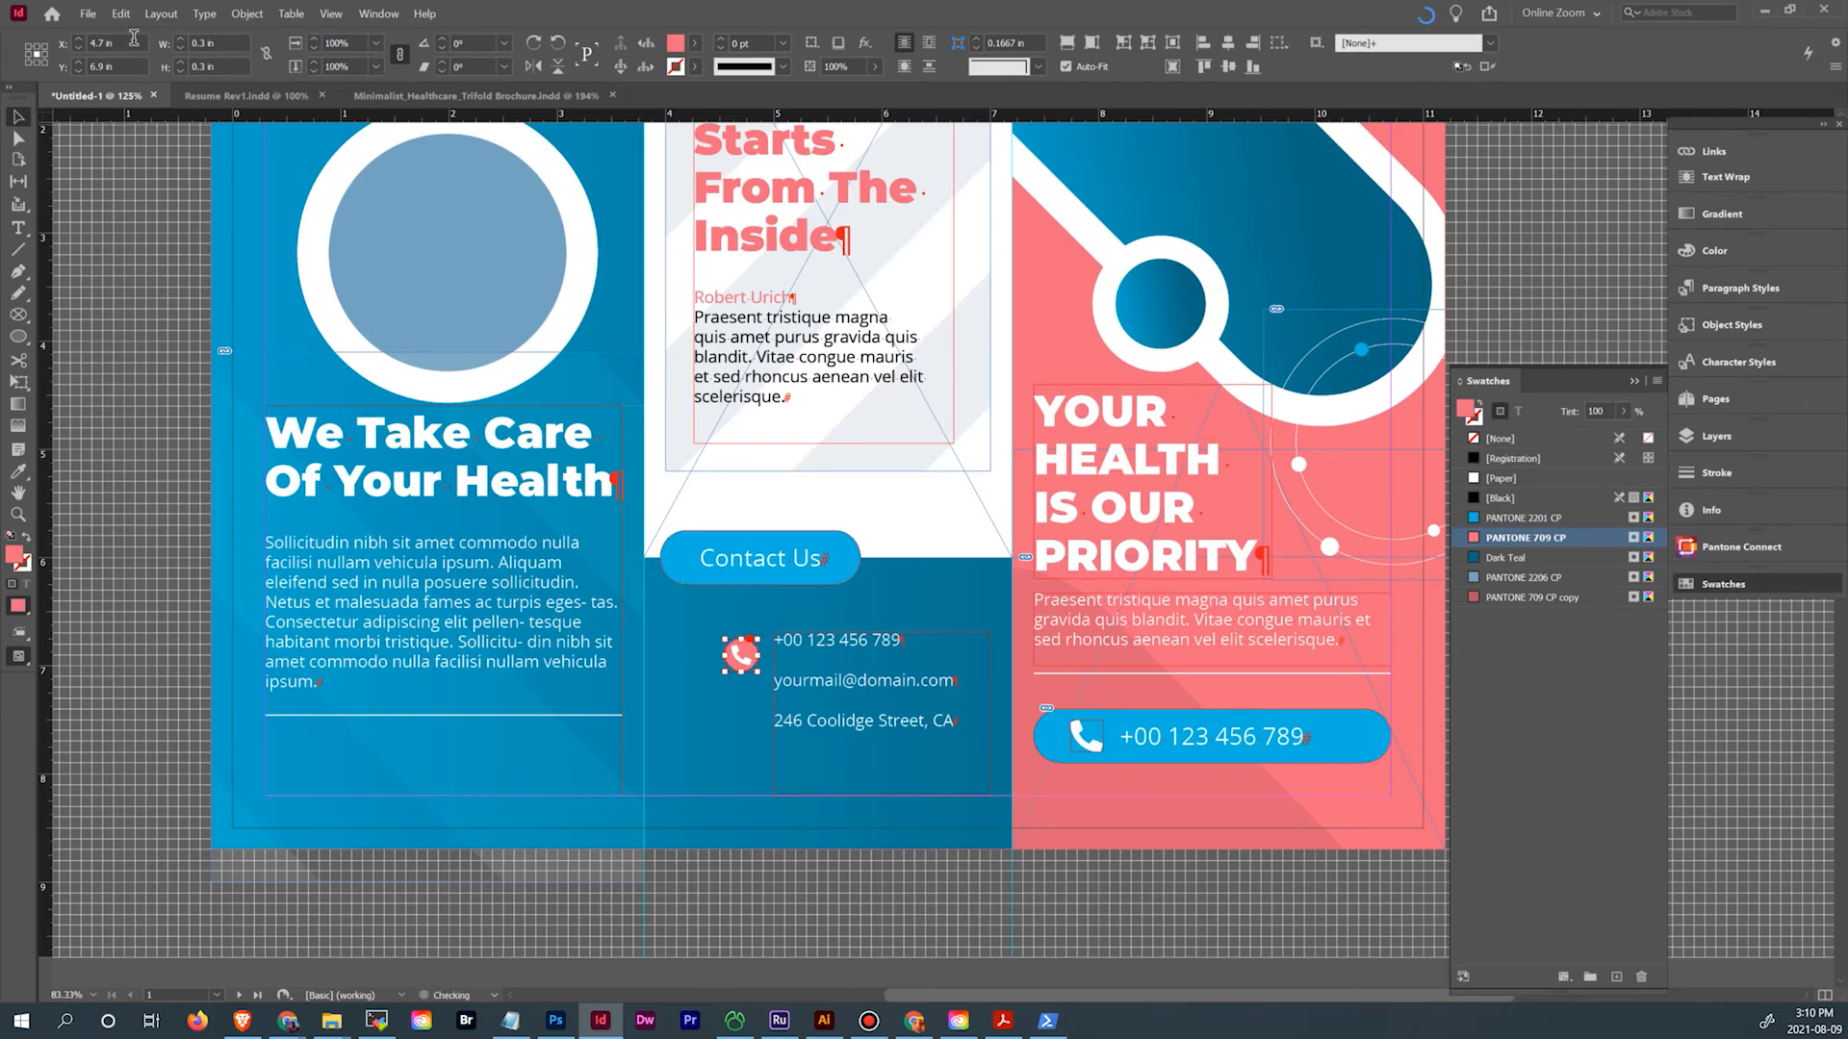
Duplicate the circular phone icon twice straight down beside the contact details, at Y 7.5 in and Y 7.2 in
left_click(859, 904)
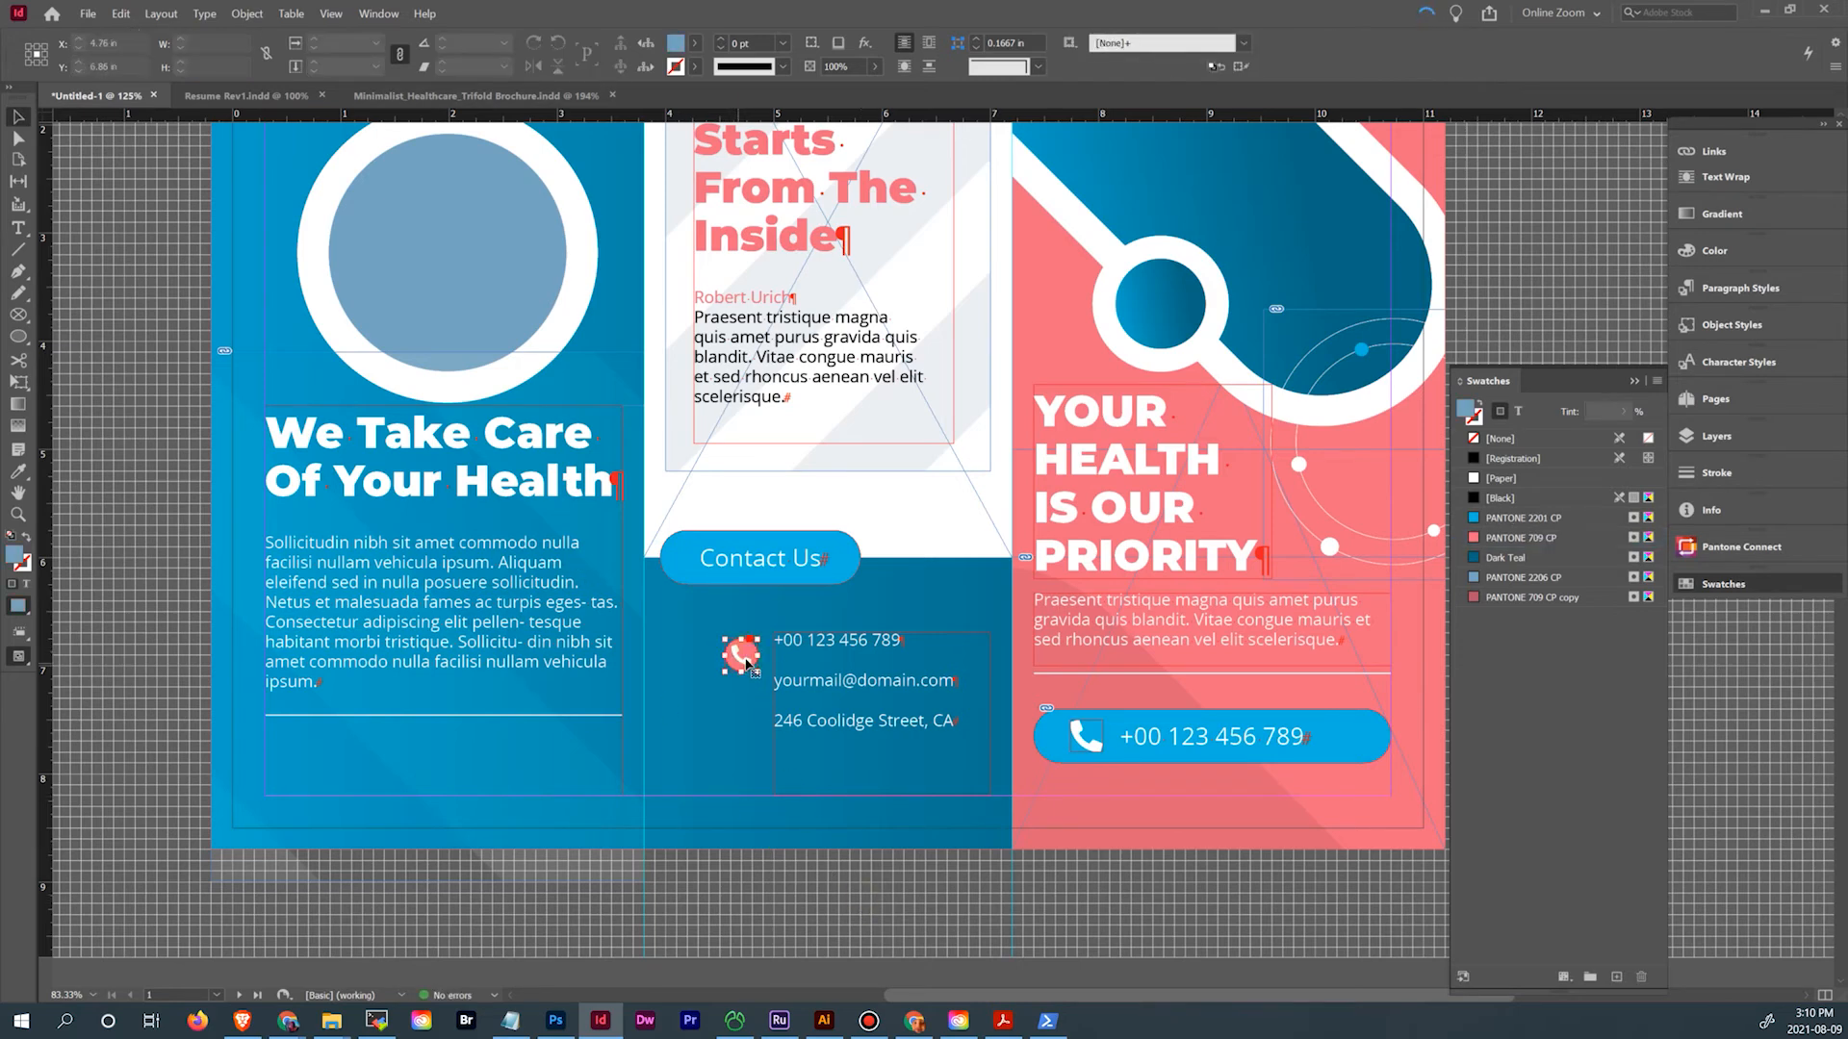
left_click_drag(747, 662, 745, 723)
left_click(748, 691)
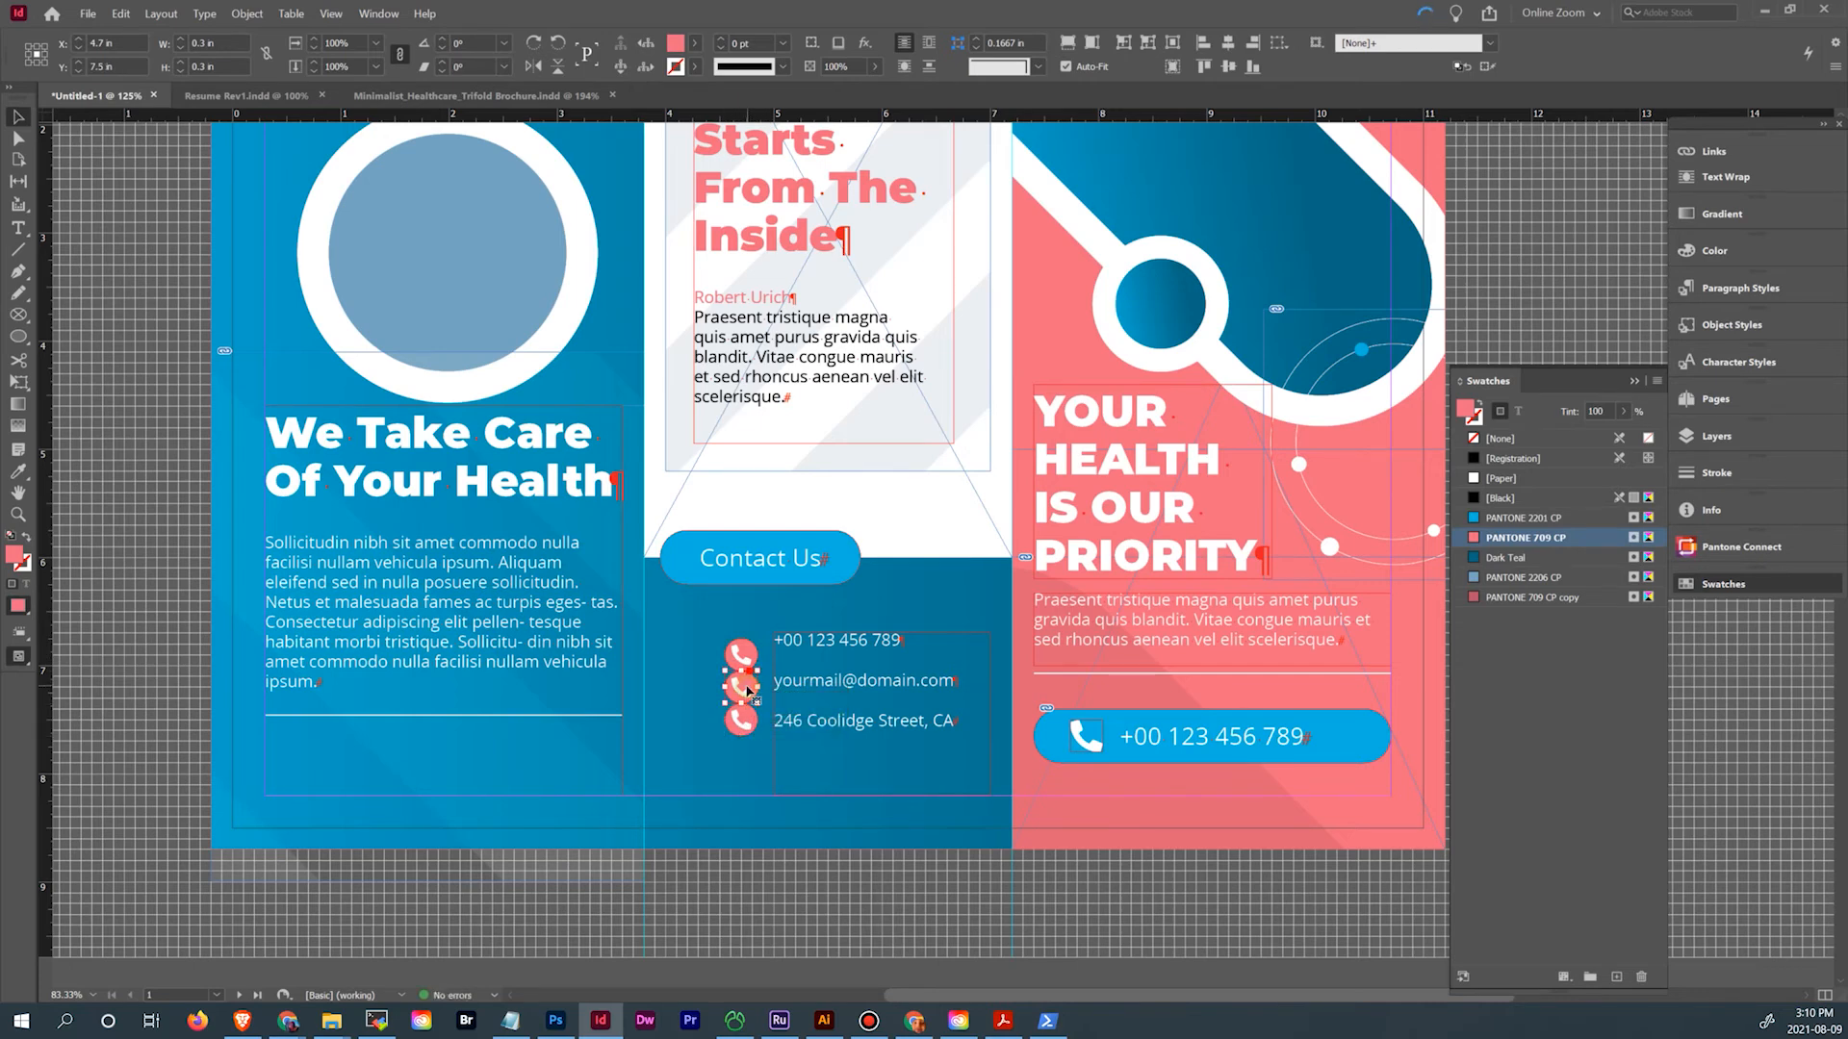
Try to place page 12 of background graphics.ai, the white @ icon, into the middle circle's selected phone graphic
left_click(17, 138)
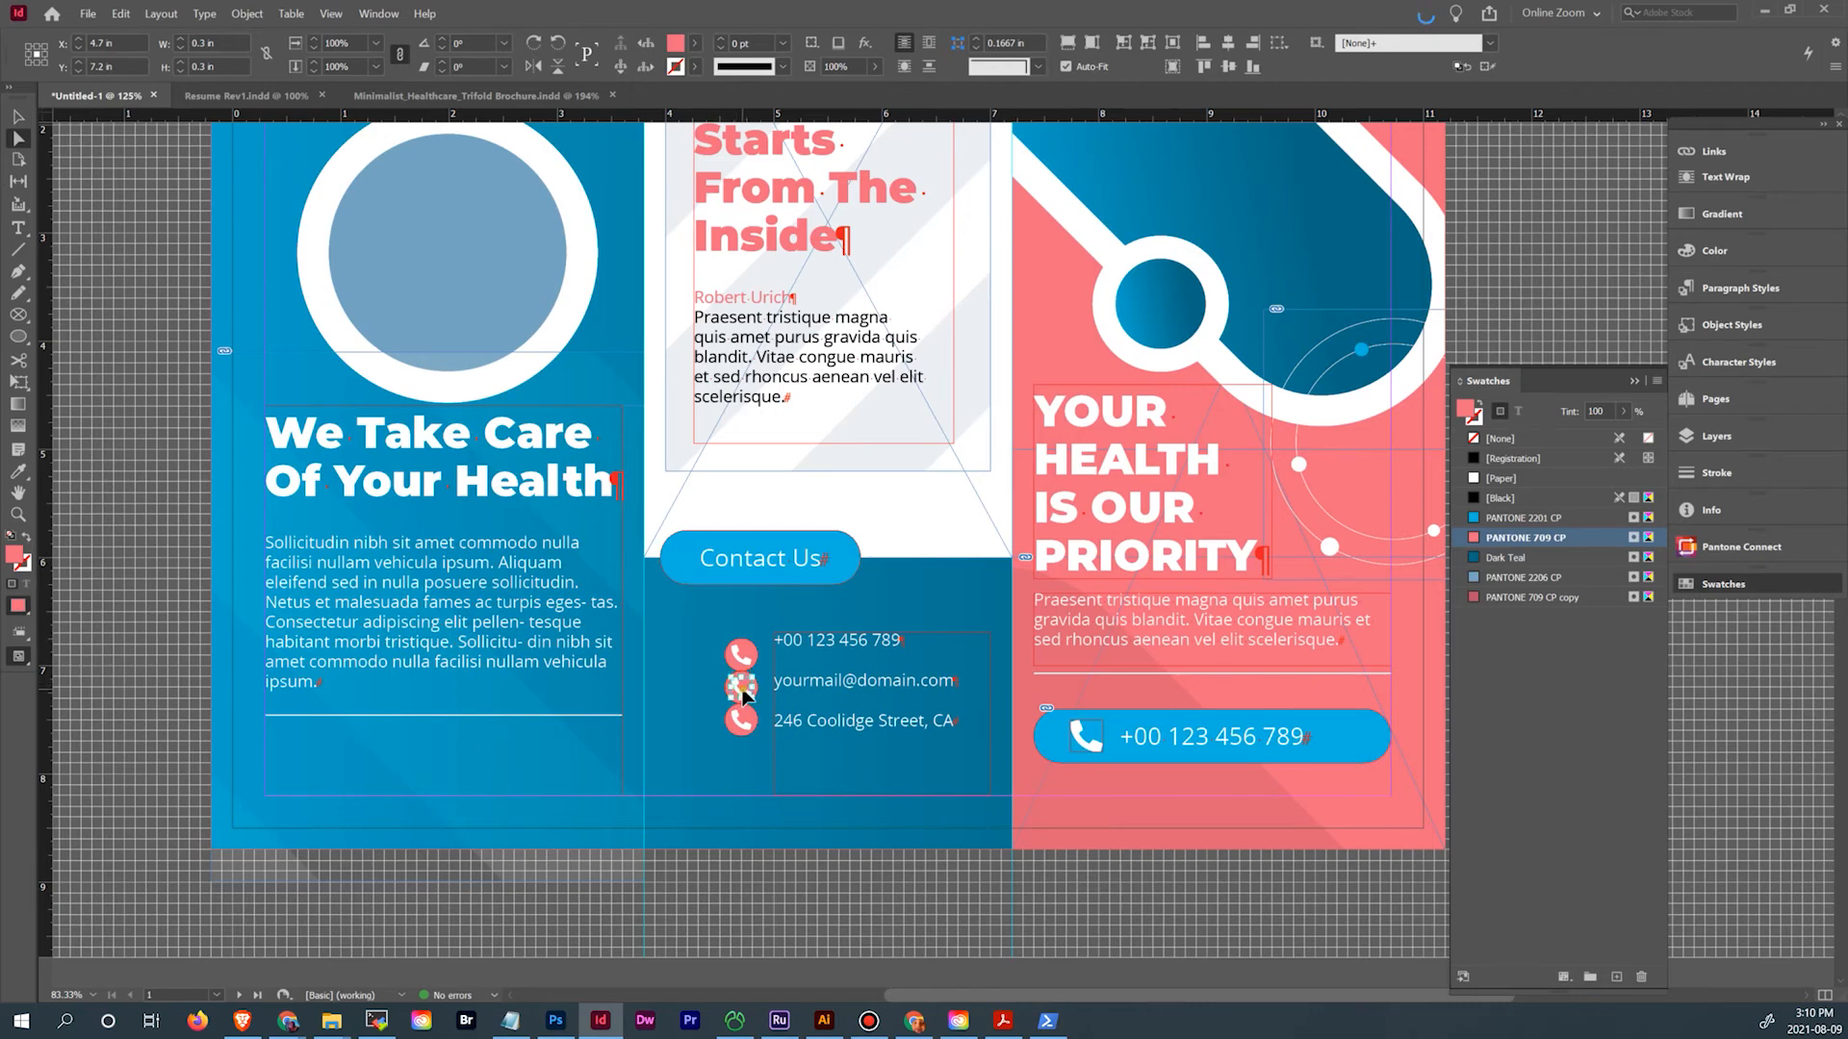
left_click(743, 693)
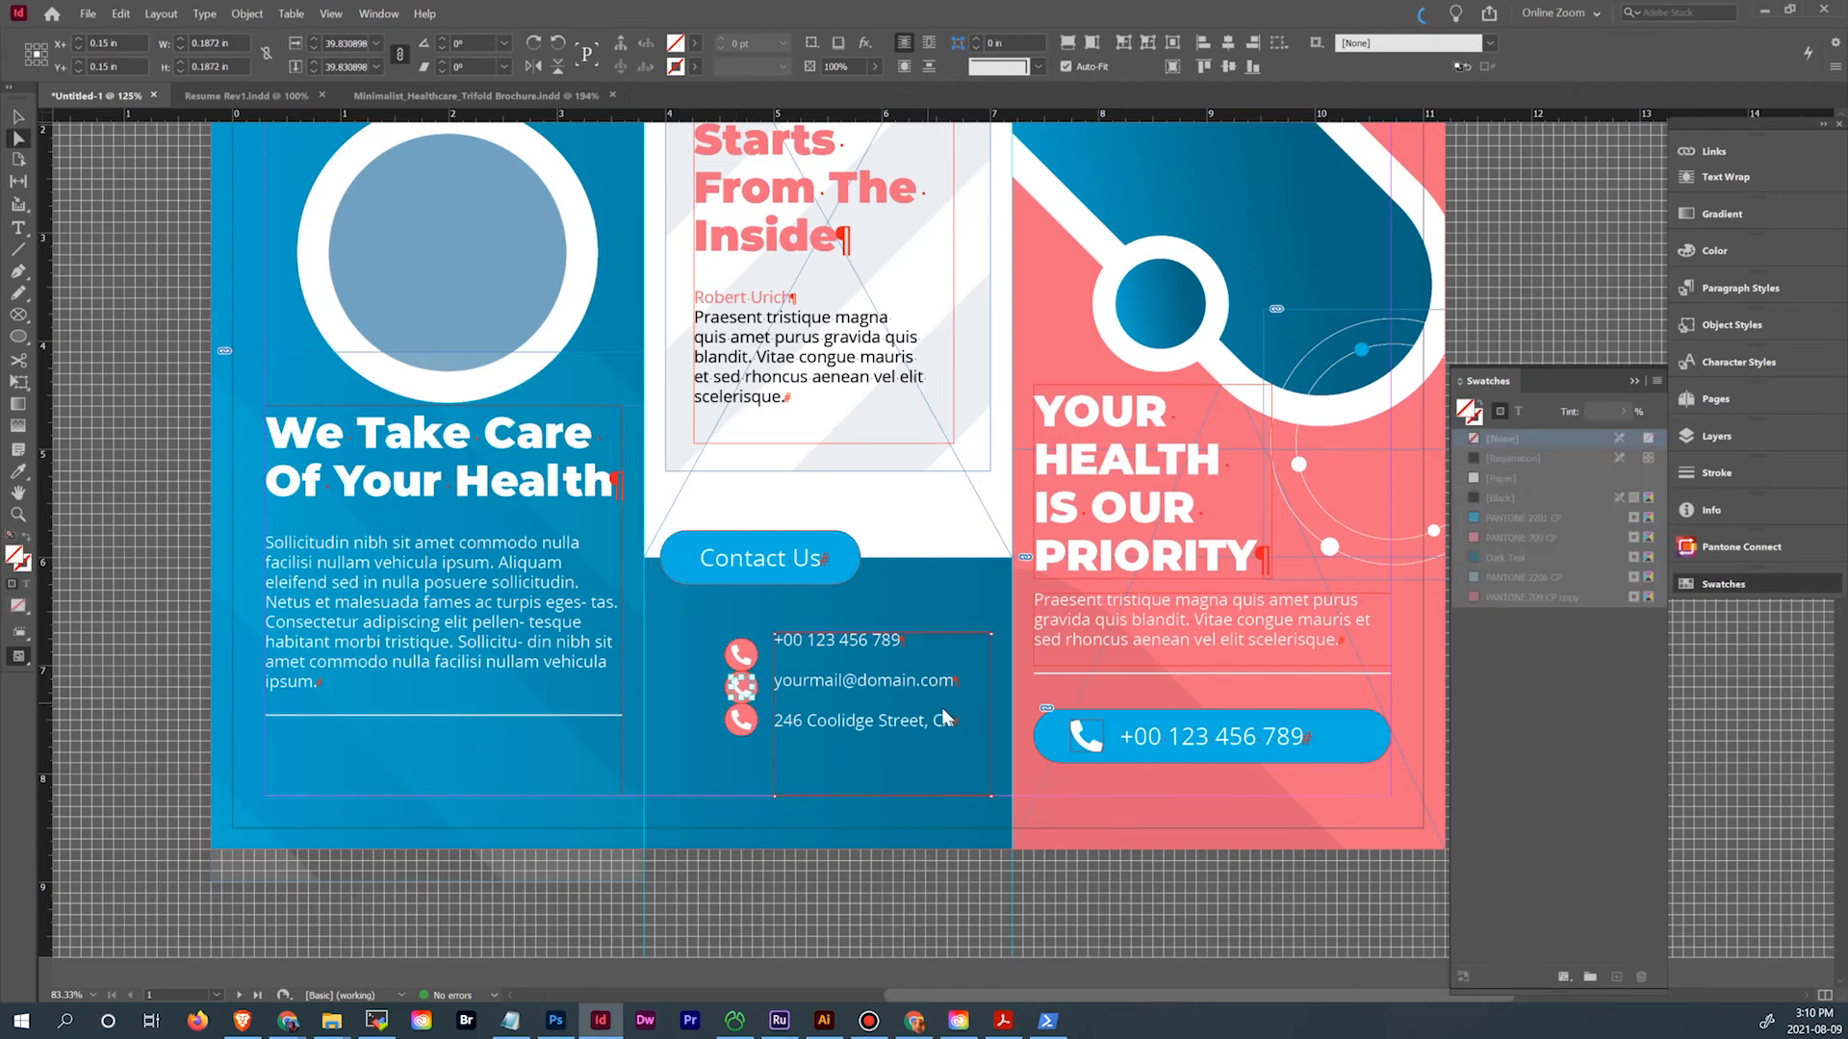
key("ctrl+d")
left_click(770, 133)
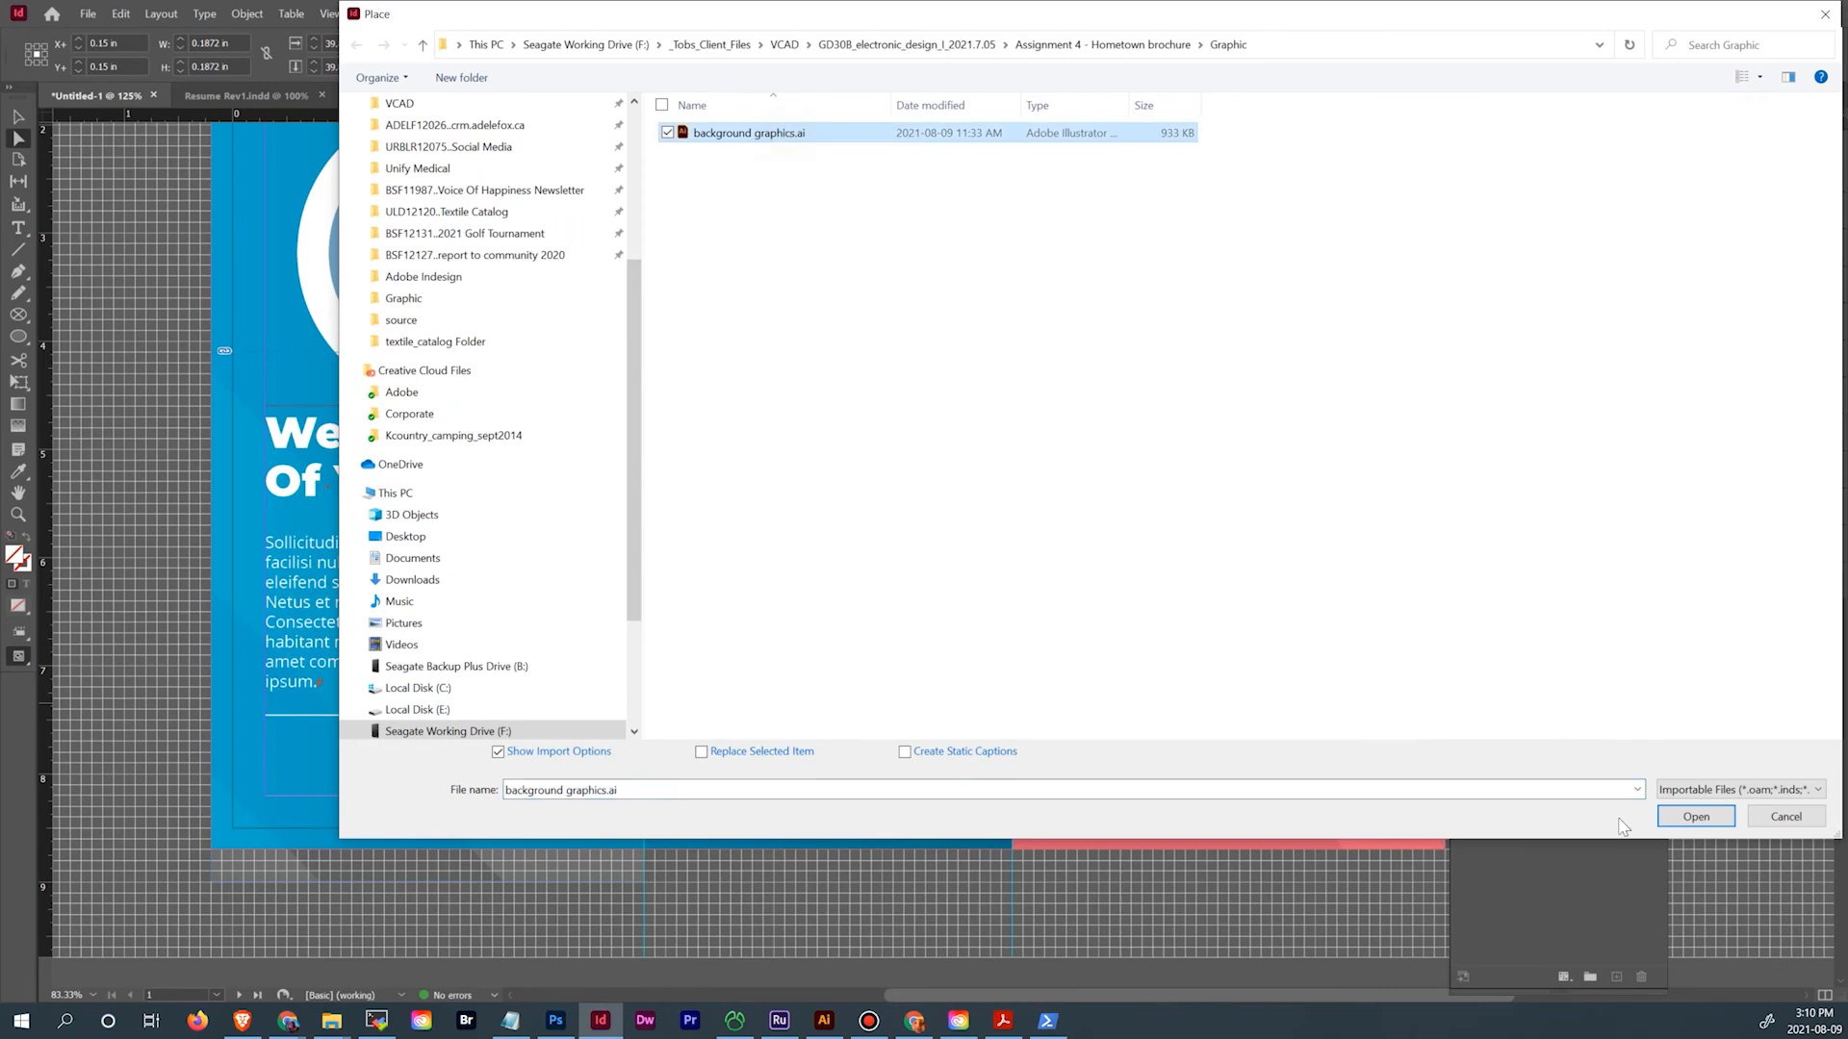
left_click(1694, 817)
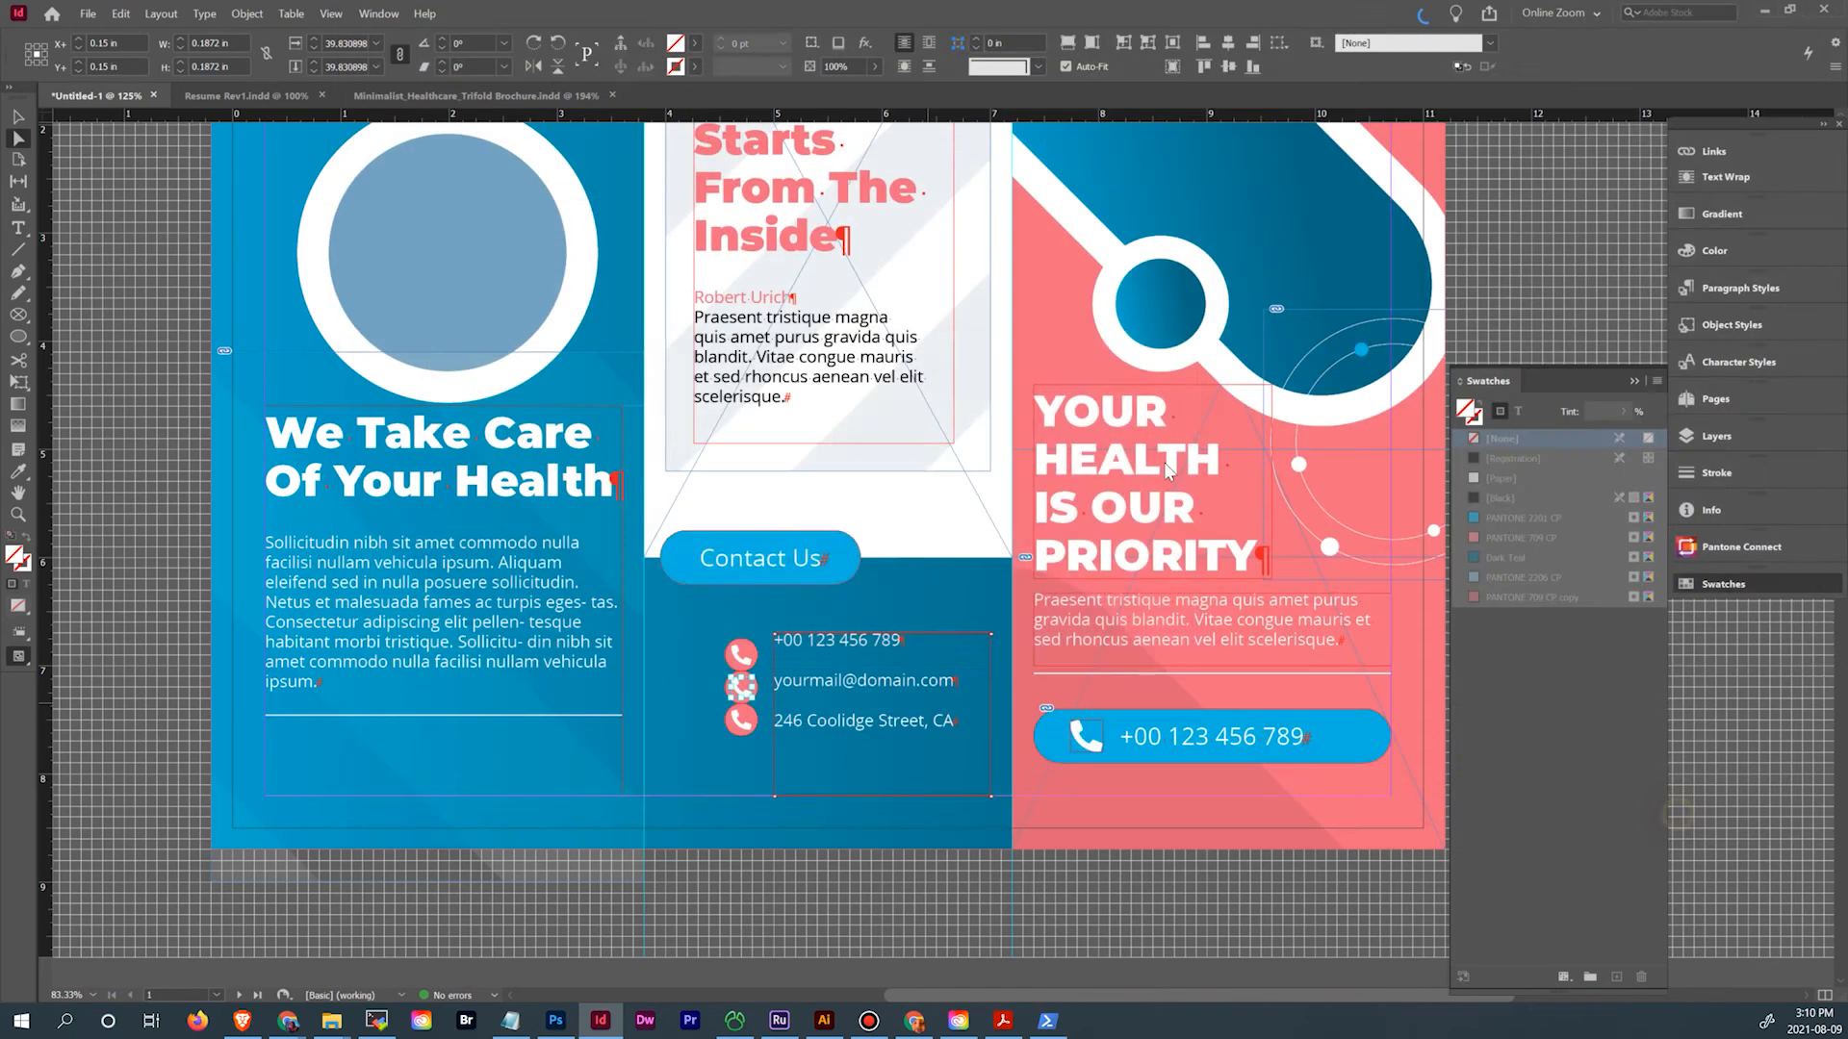
left_click(790, 541)
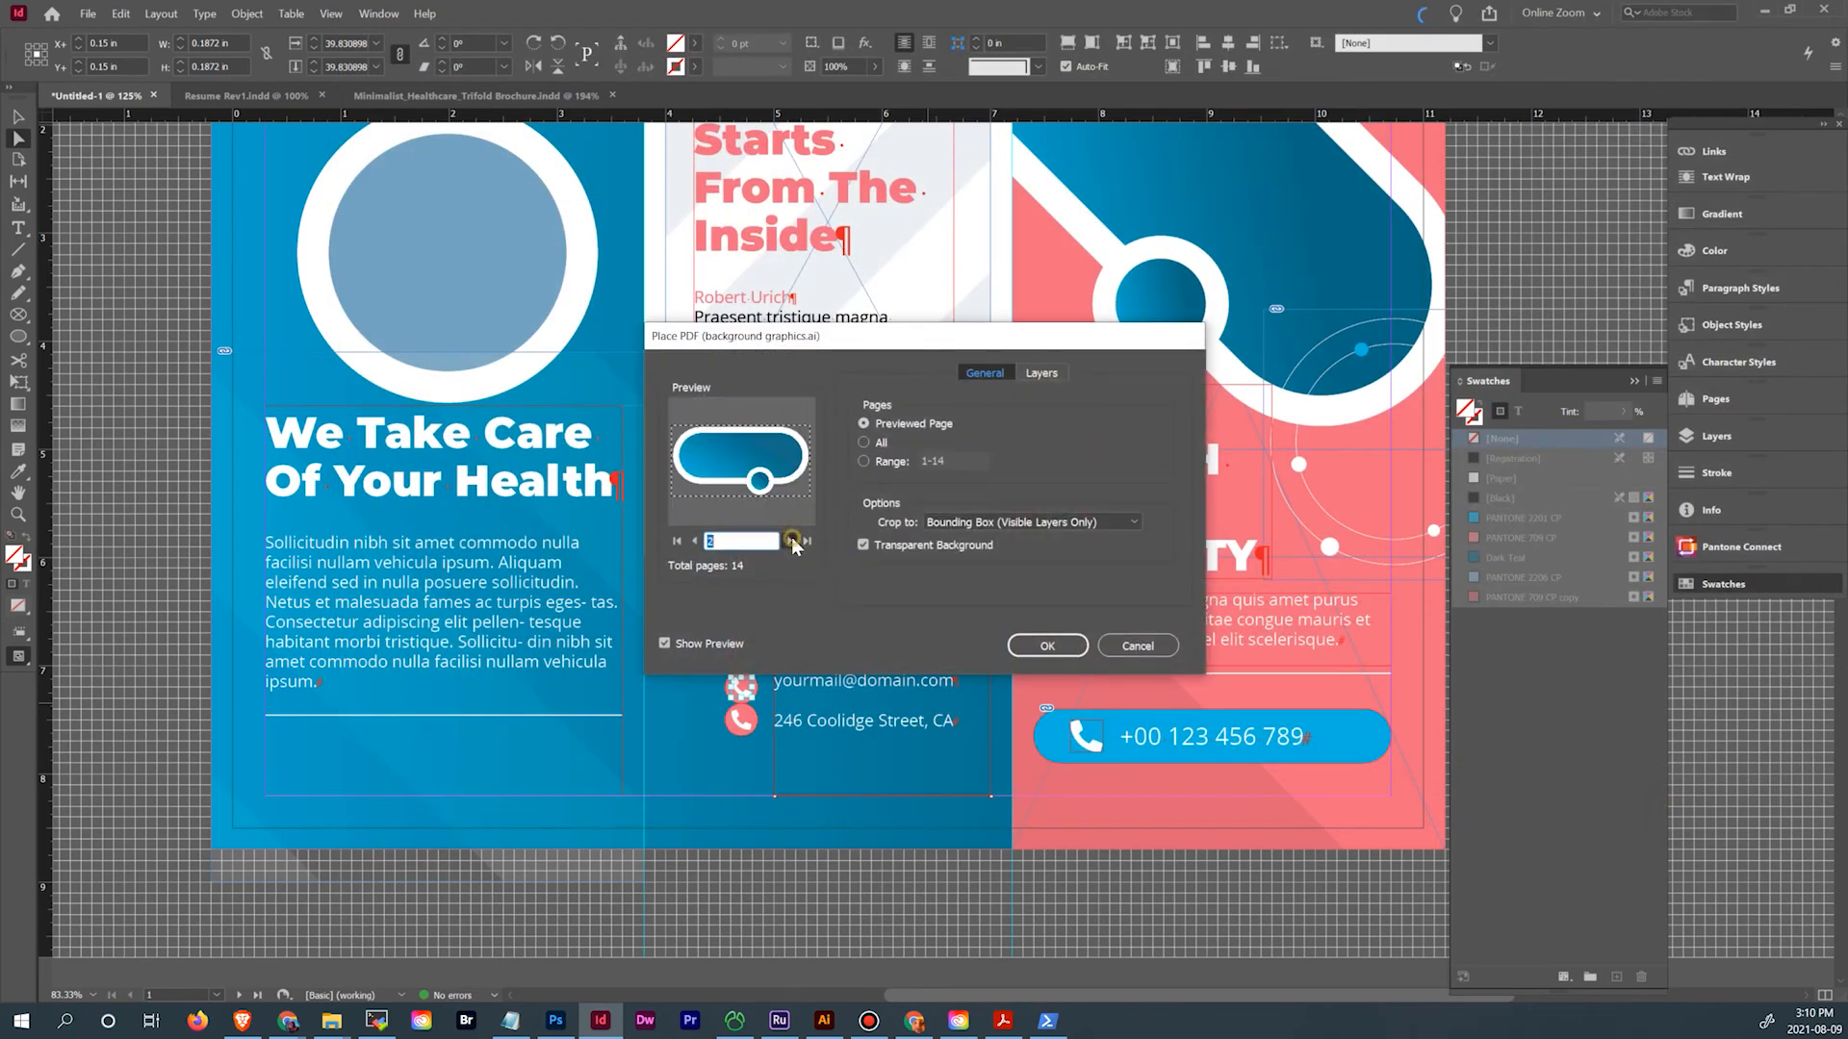
left_click(791, 542)
left_click(791, 542)
left_click(791, 542)
left_click(791, 541)
left_click(791, 542)
left_click(791, 542)
left_click(792, 541)
left_click(791, 542)
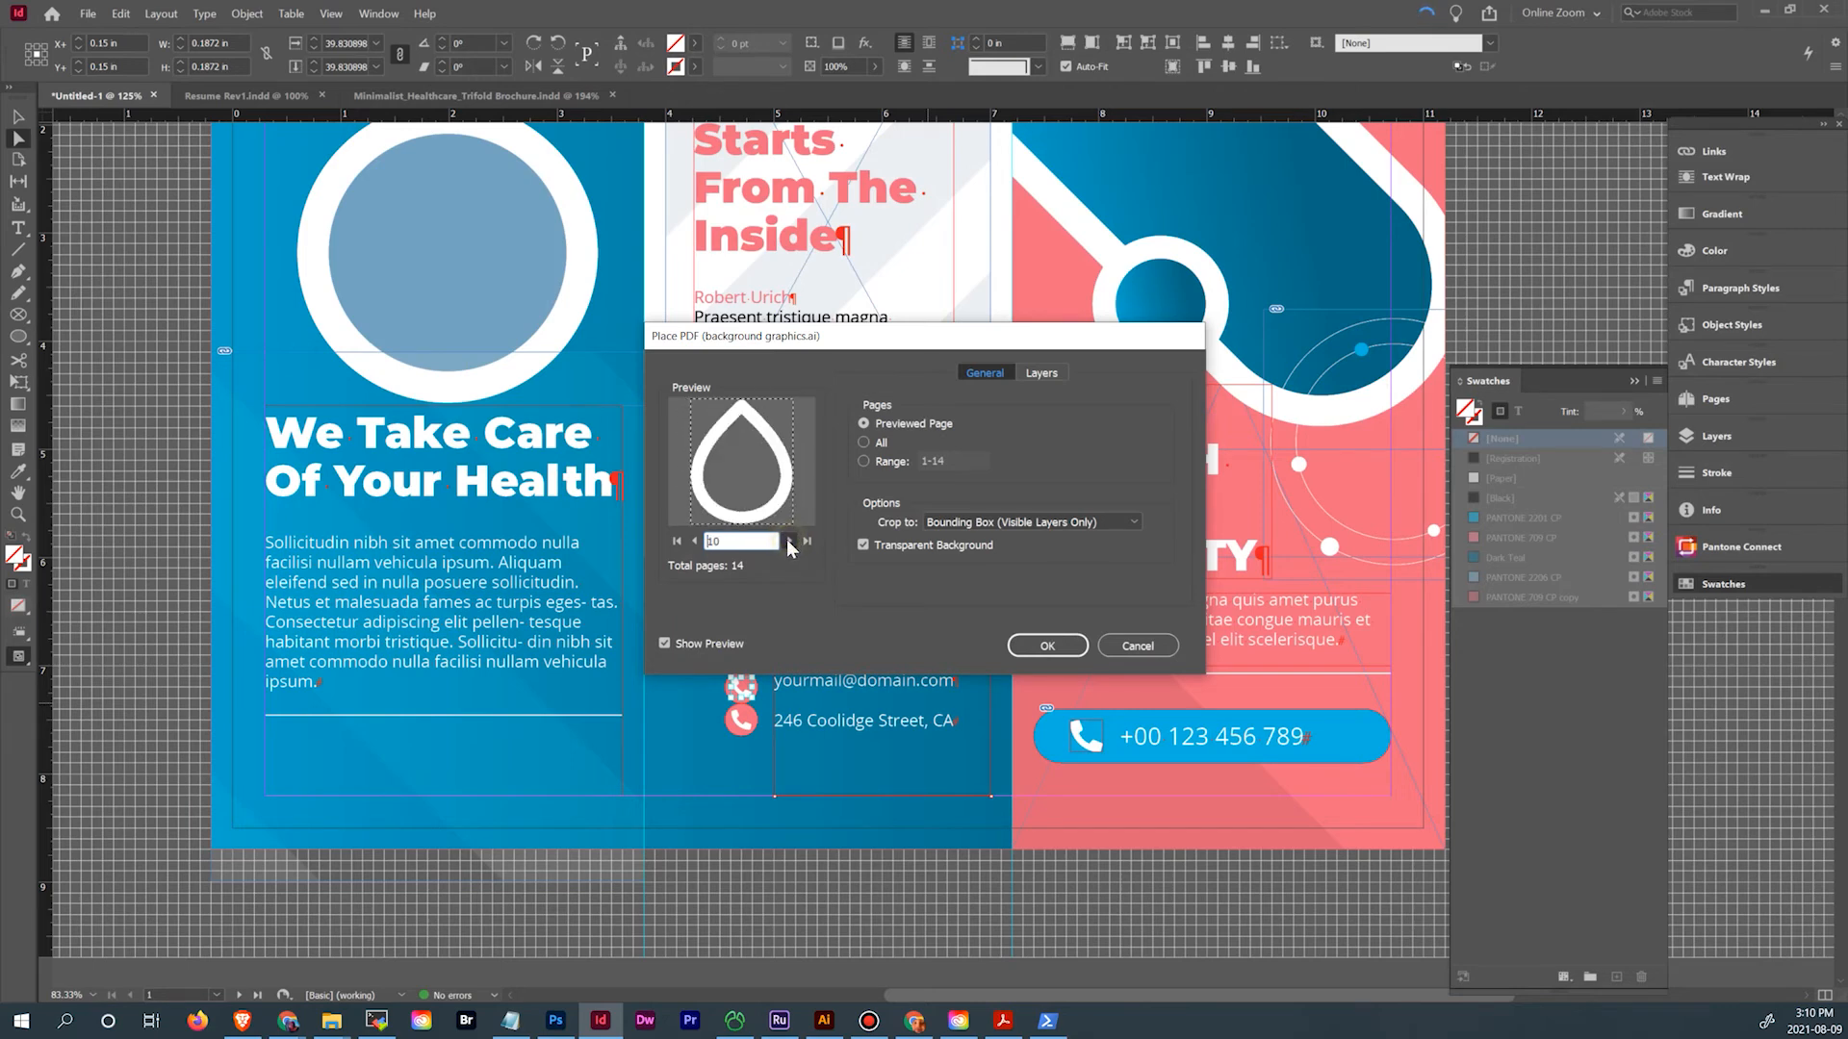
left_click(790, 542)
left_click(789, 542)
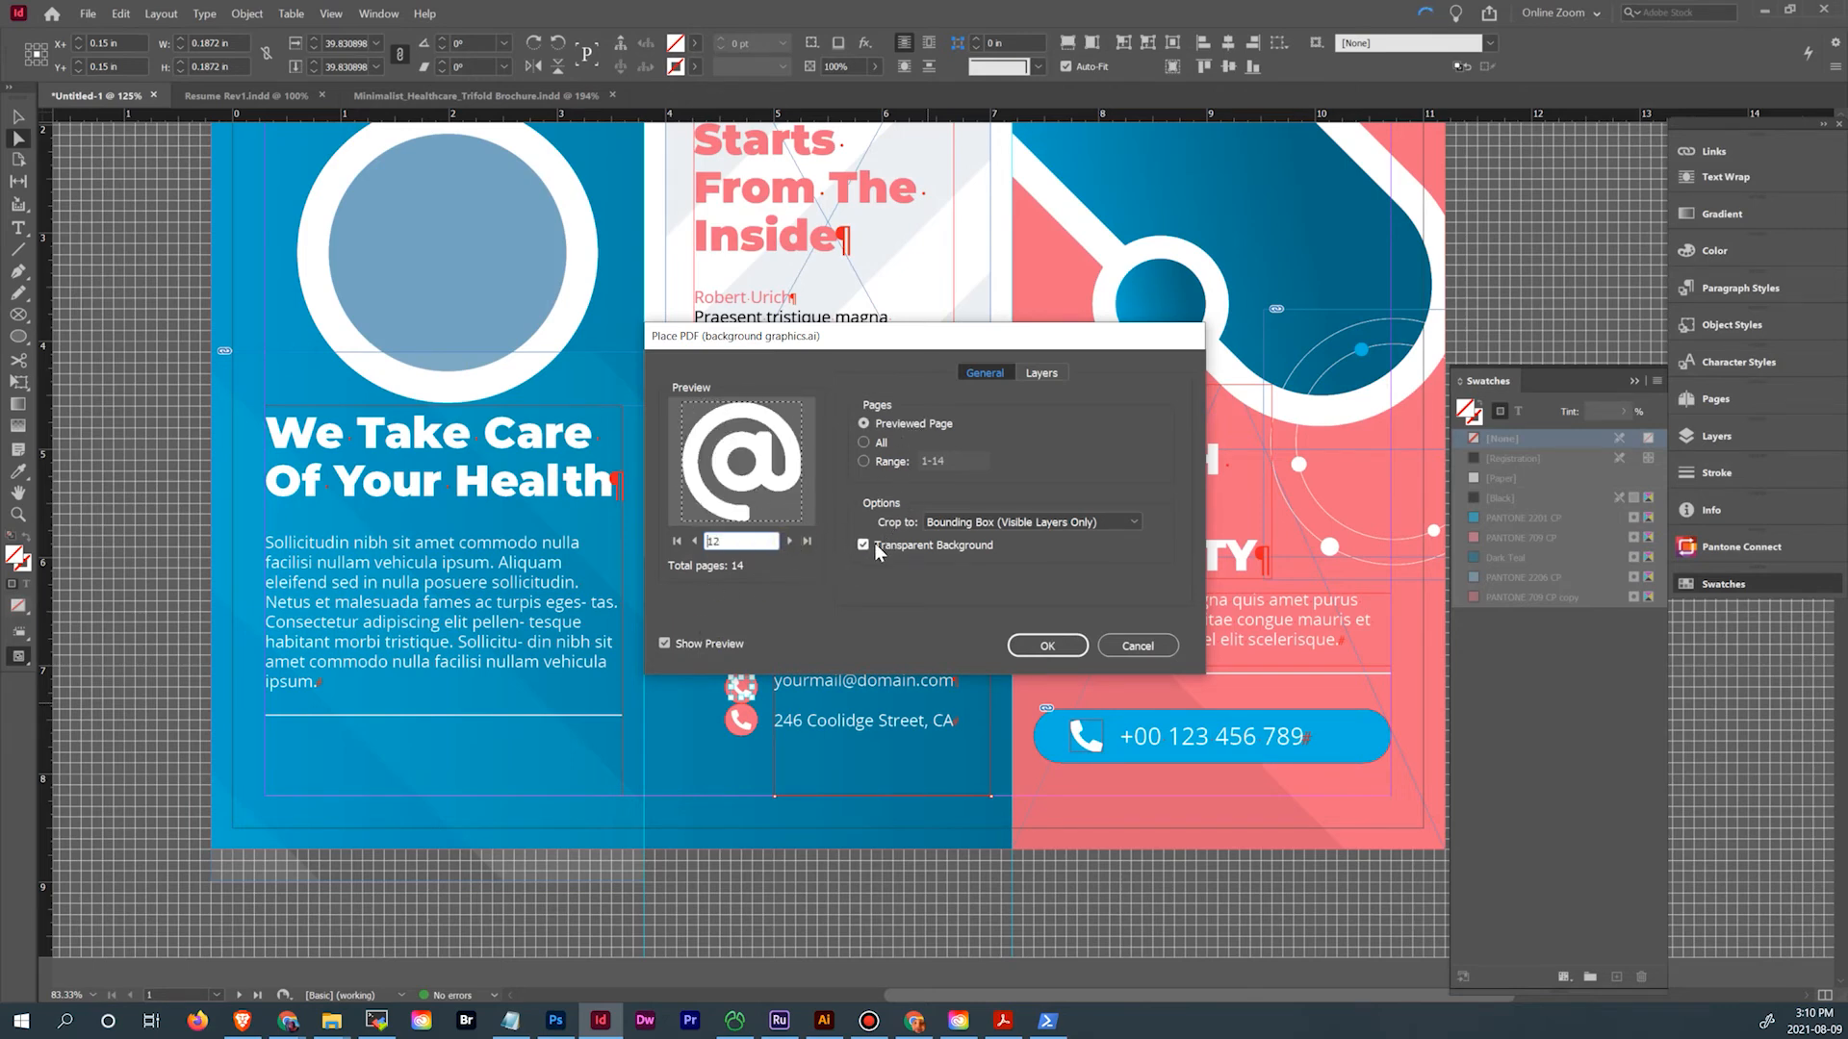
left_click(1047, 646)
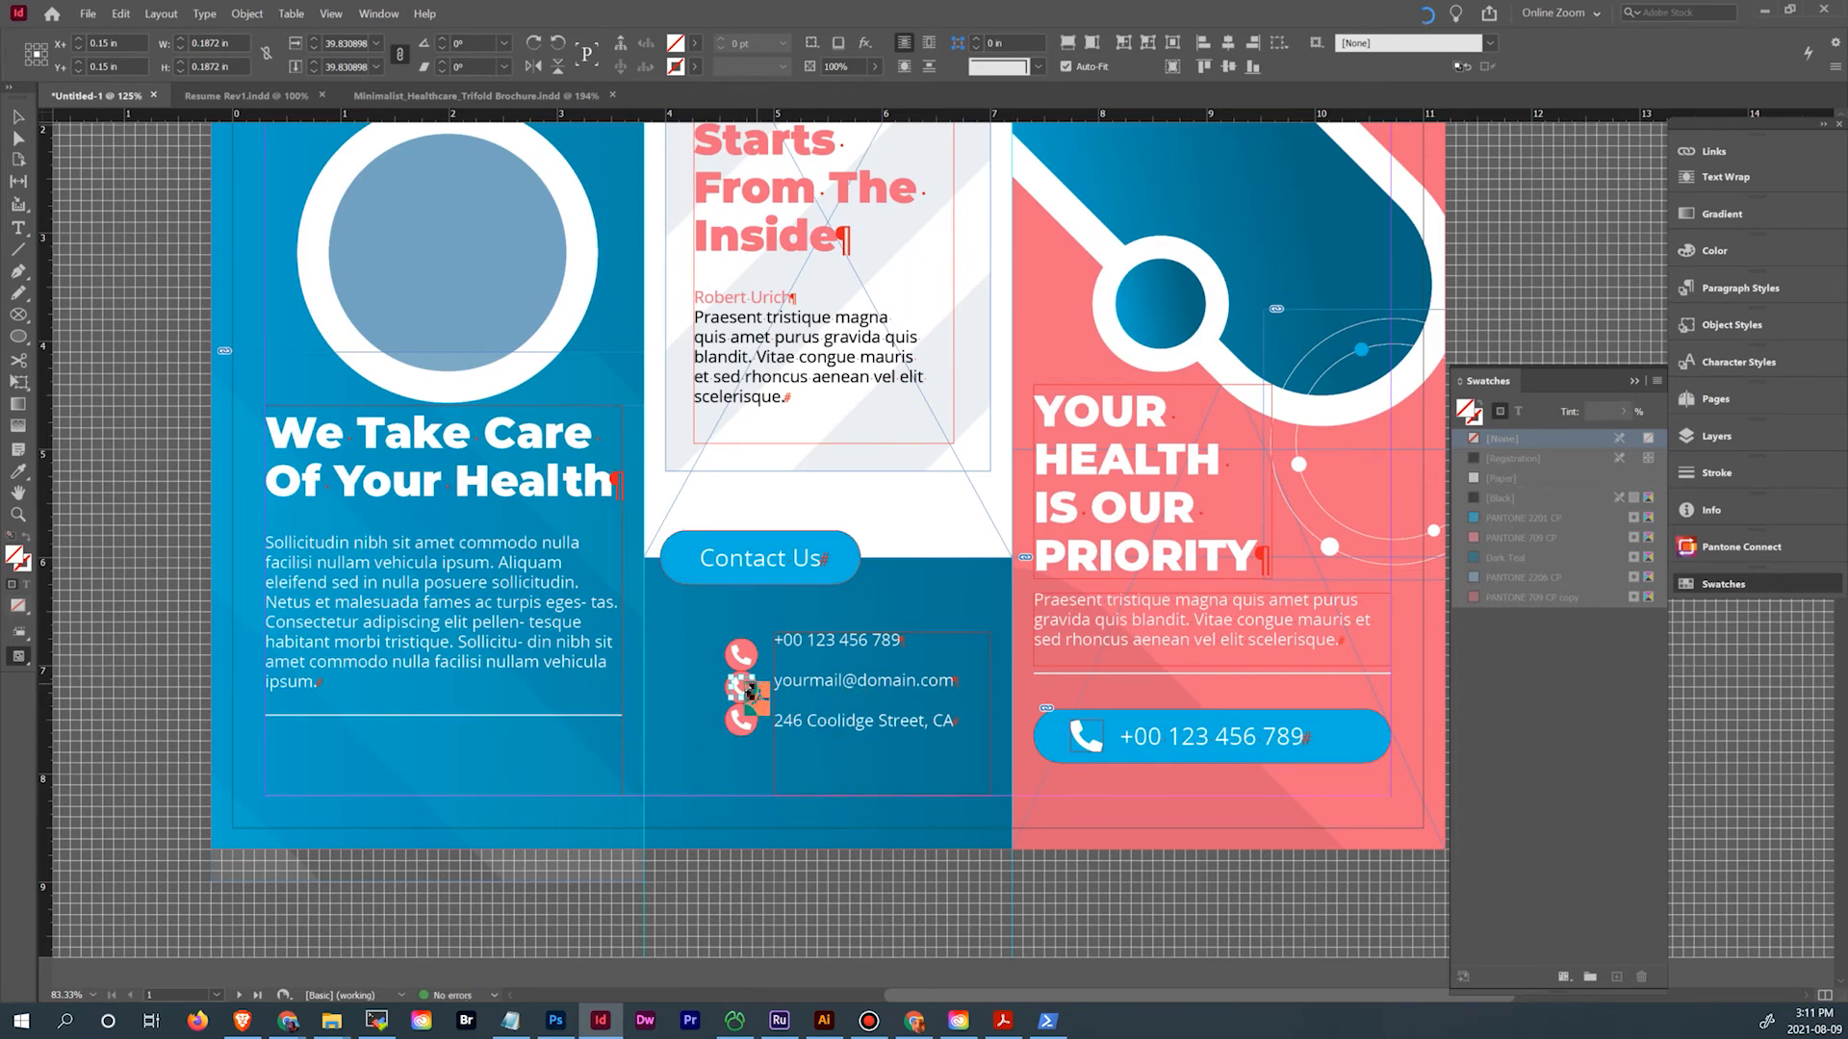
left_click(743, 687)
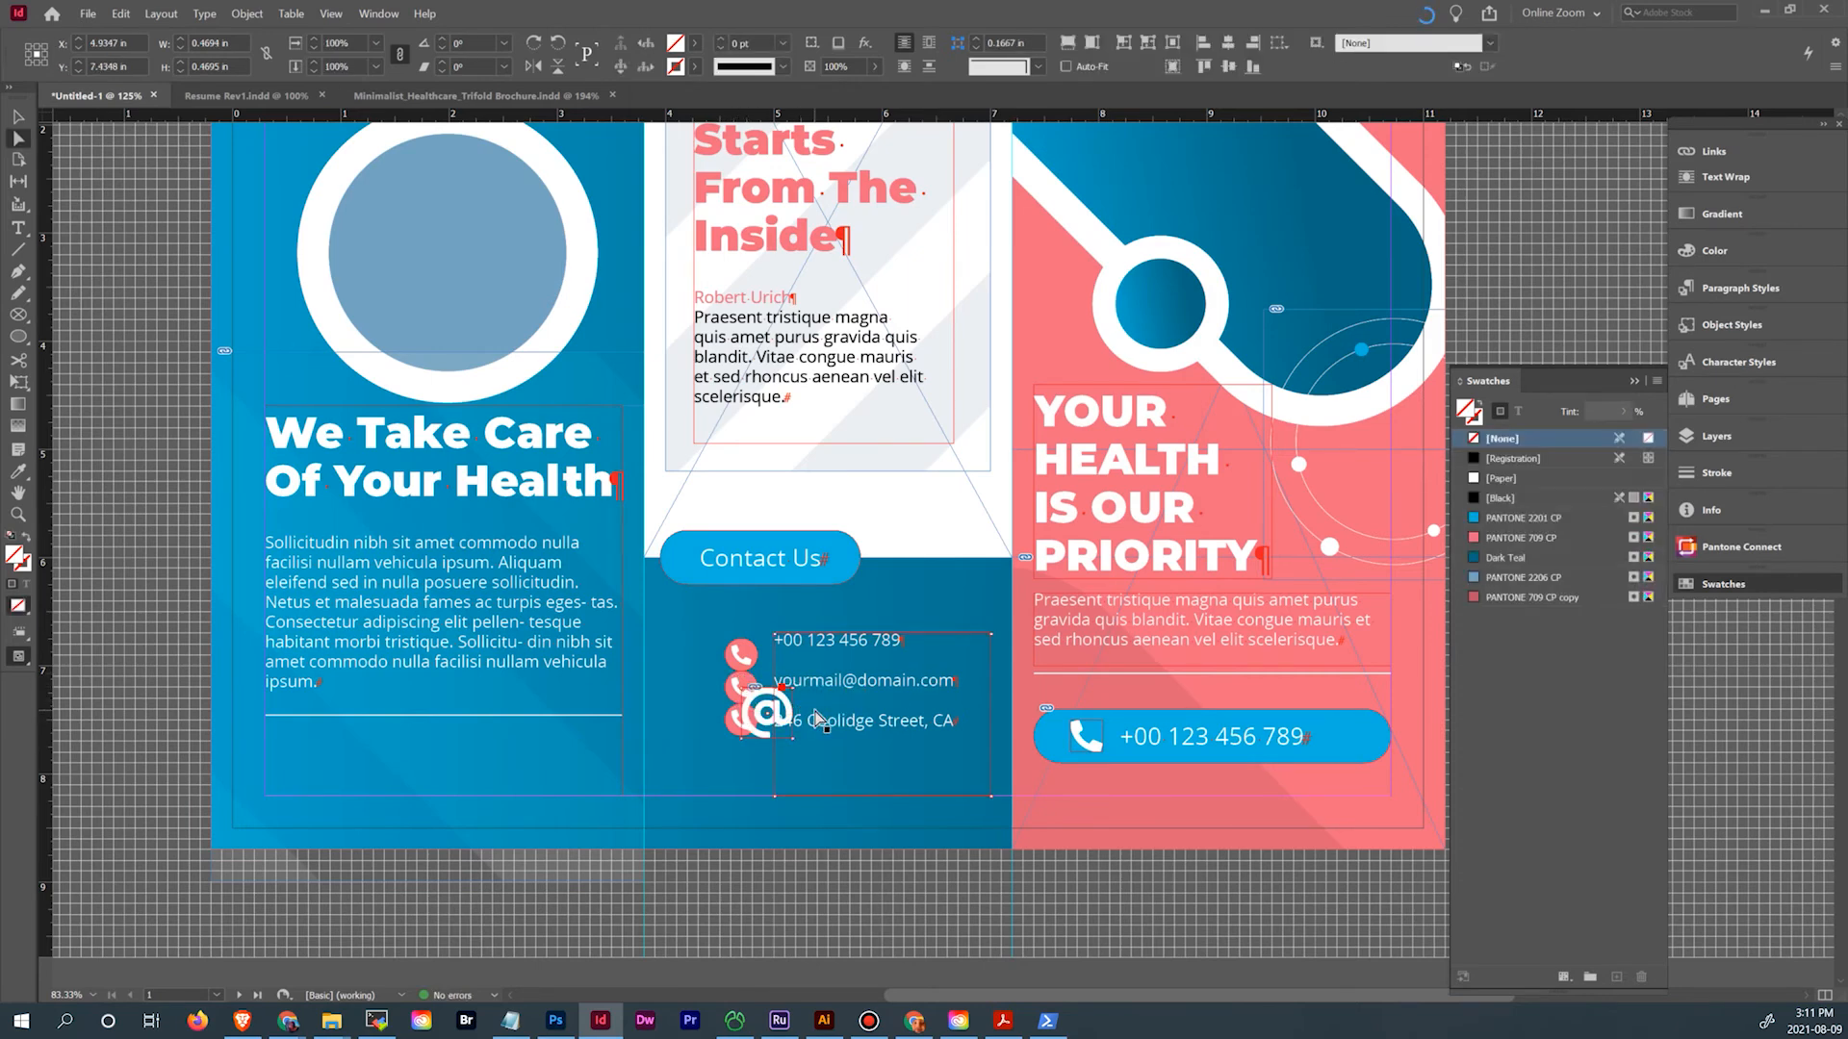
Replace the middle circle's phone graphic with page 12 of background graphics.ai, the white @ icon, using Replace Selected Item
left_click(19, 516)
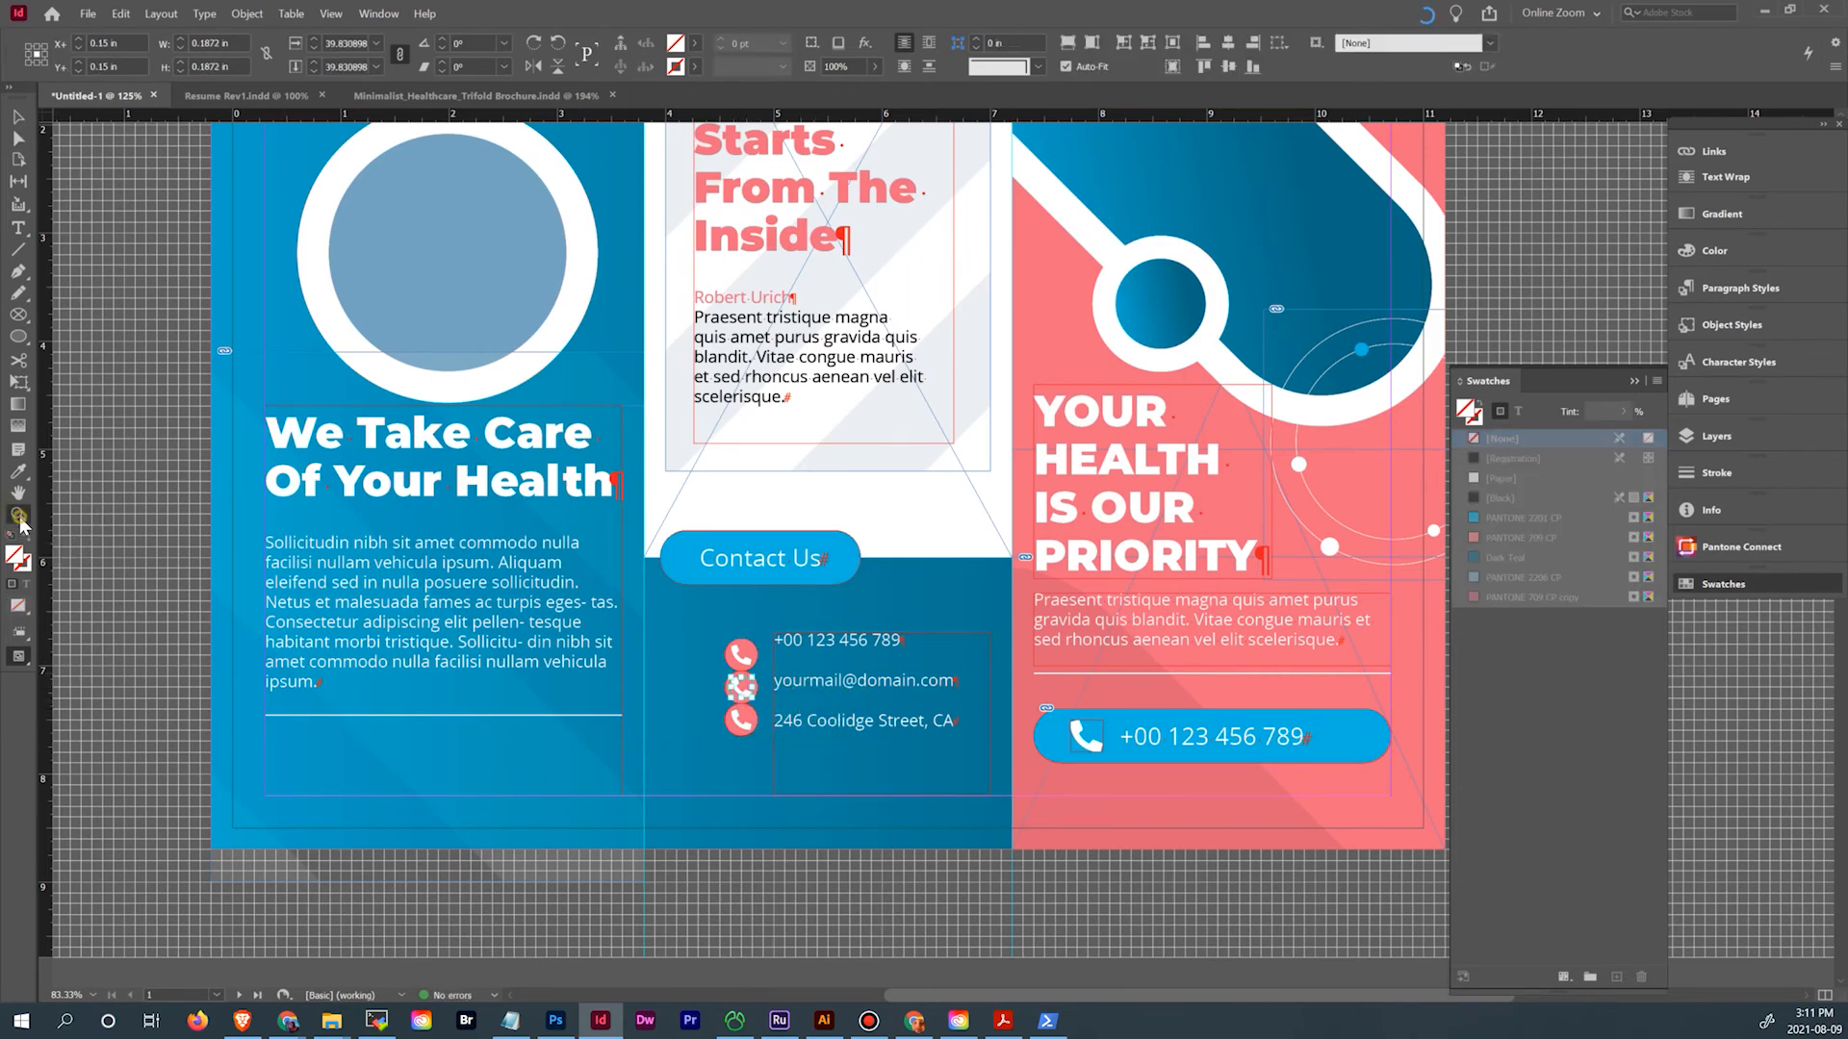
left_click_drag(717, 654, 838, 788)
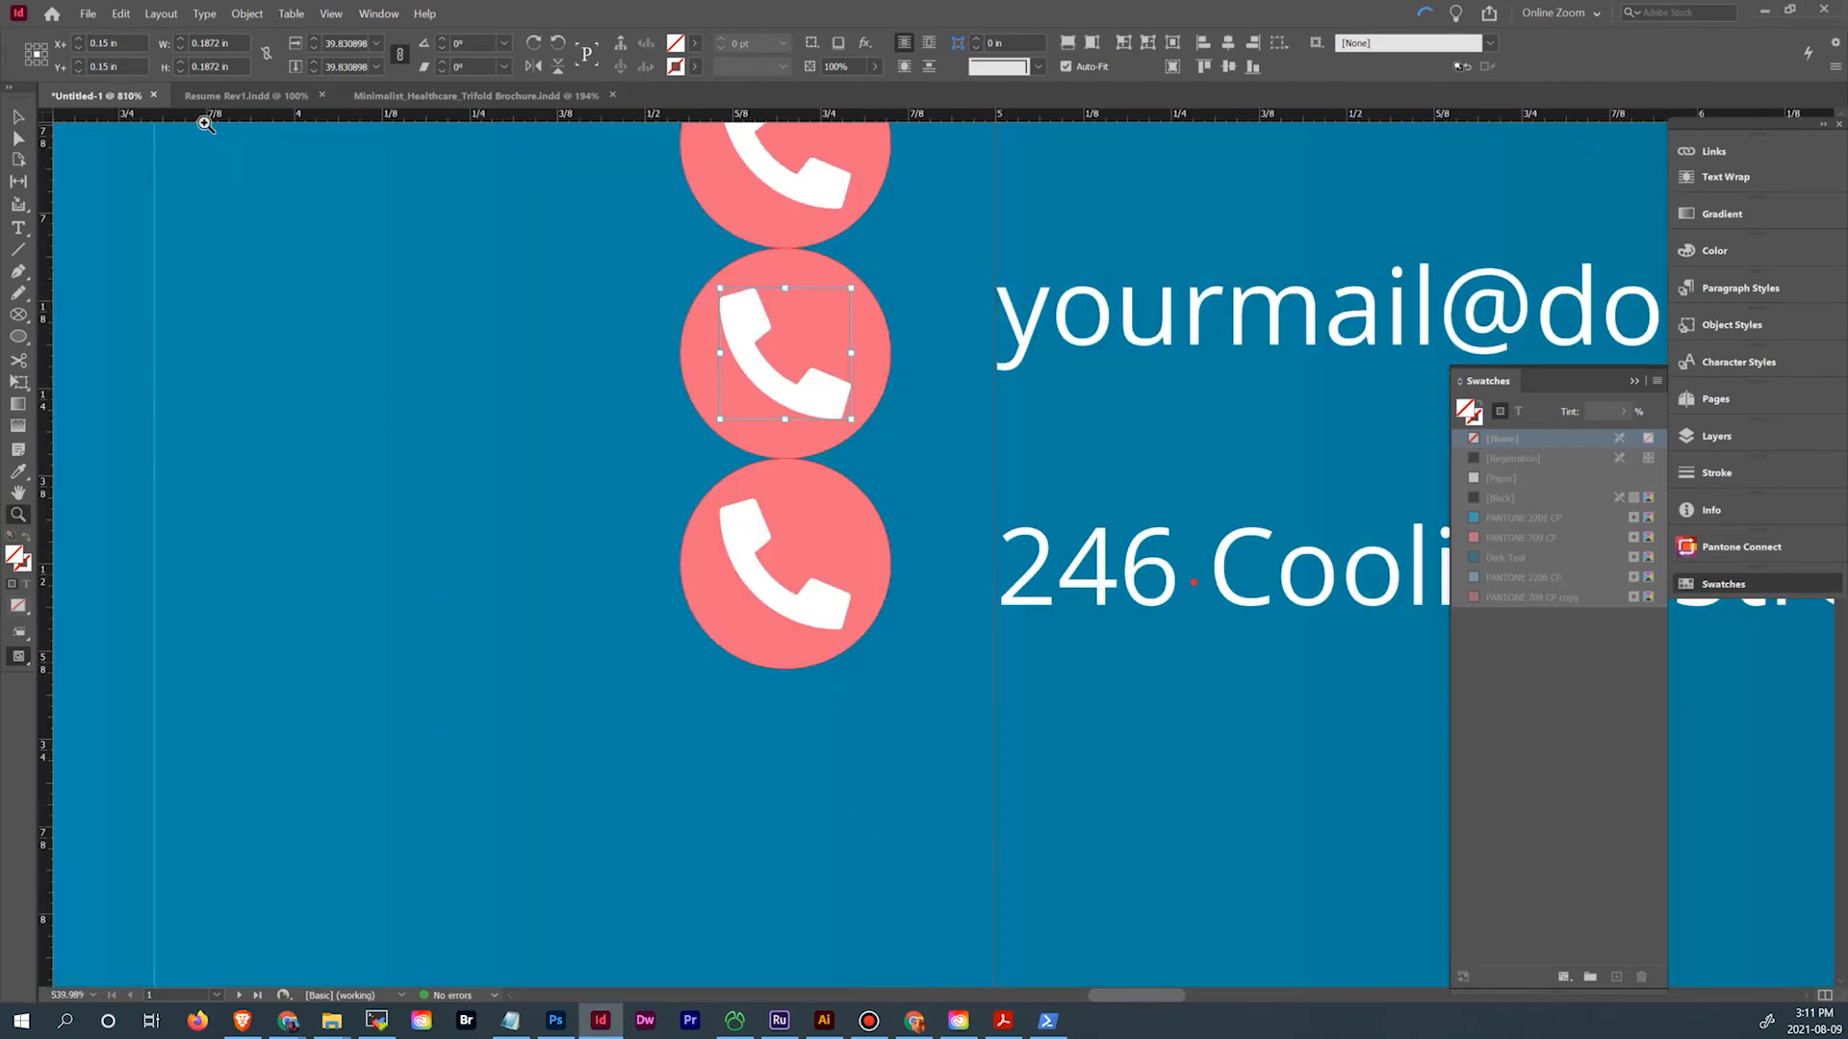
left_click(18, 117)
left_click(60, 152)
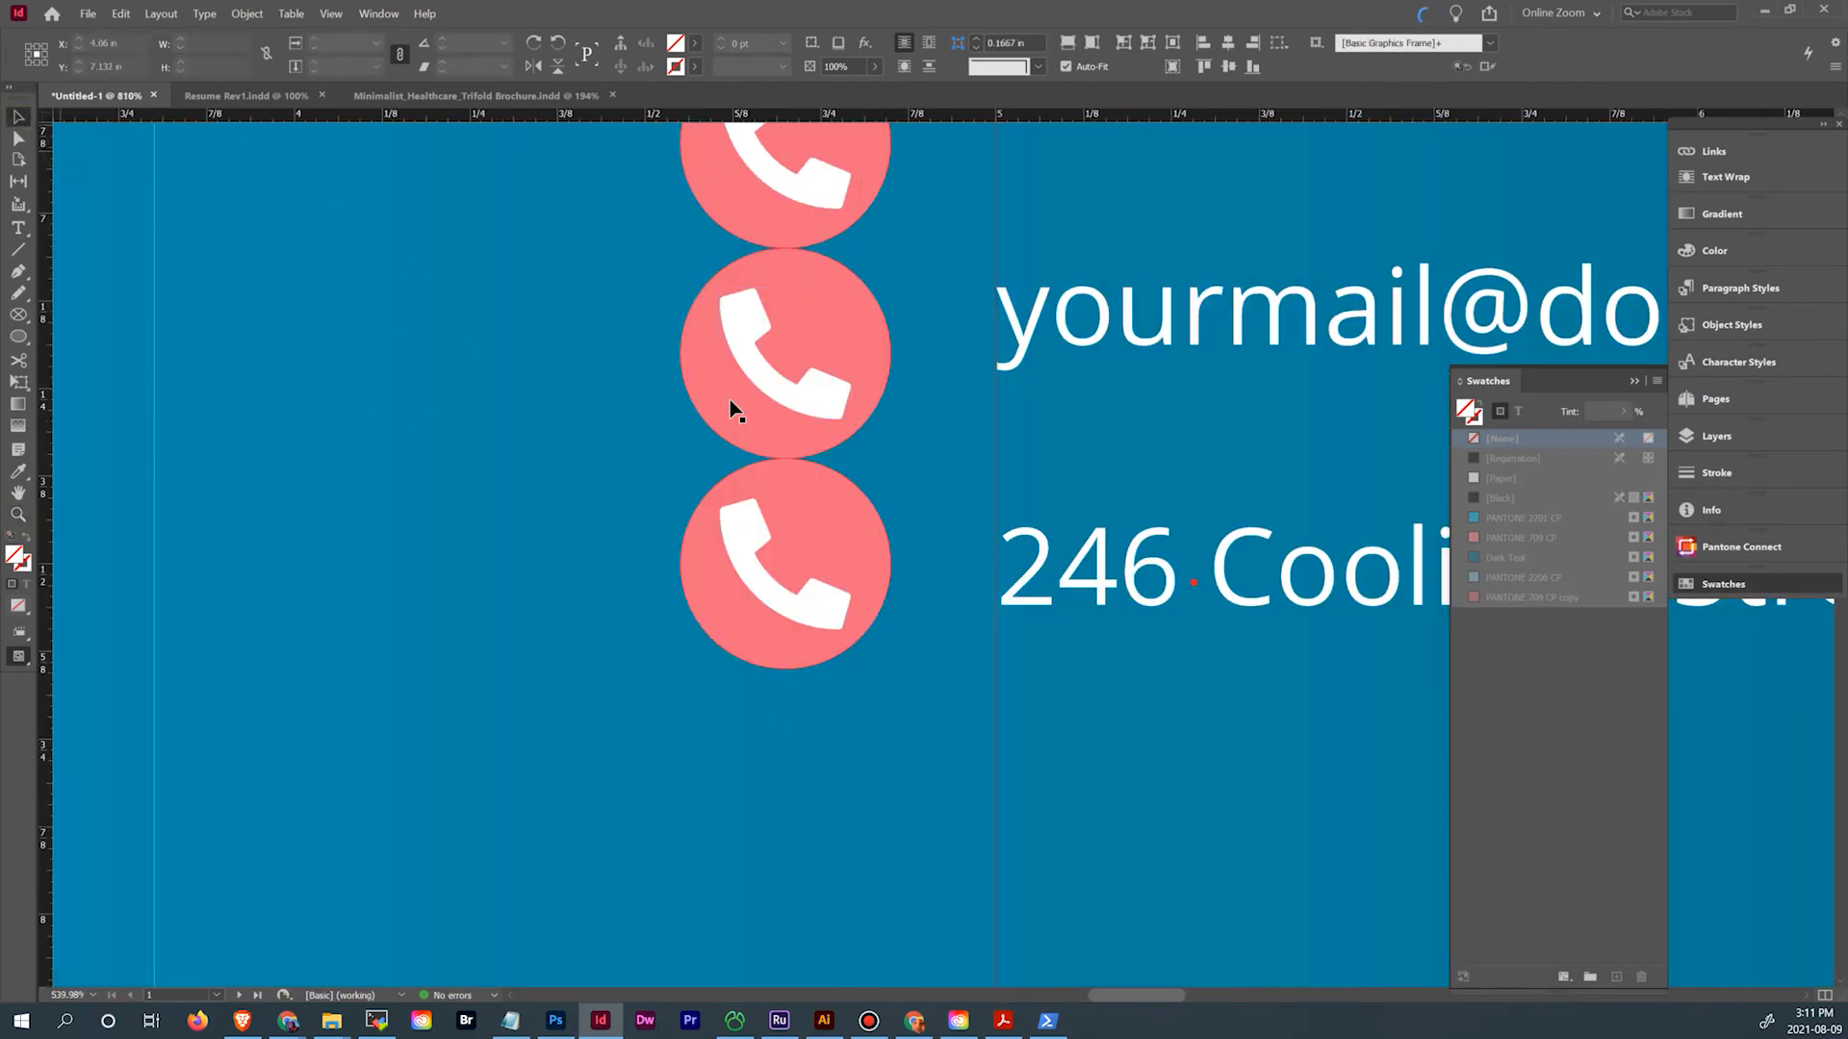
left_click(783, 397)
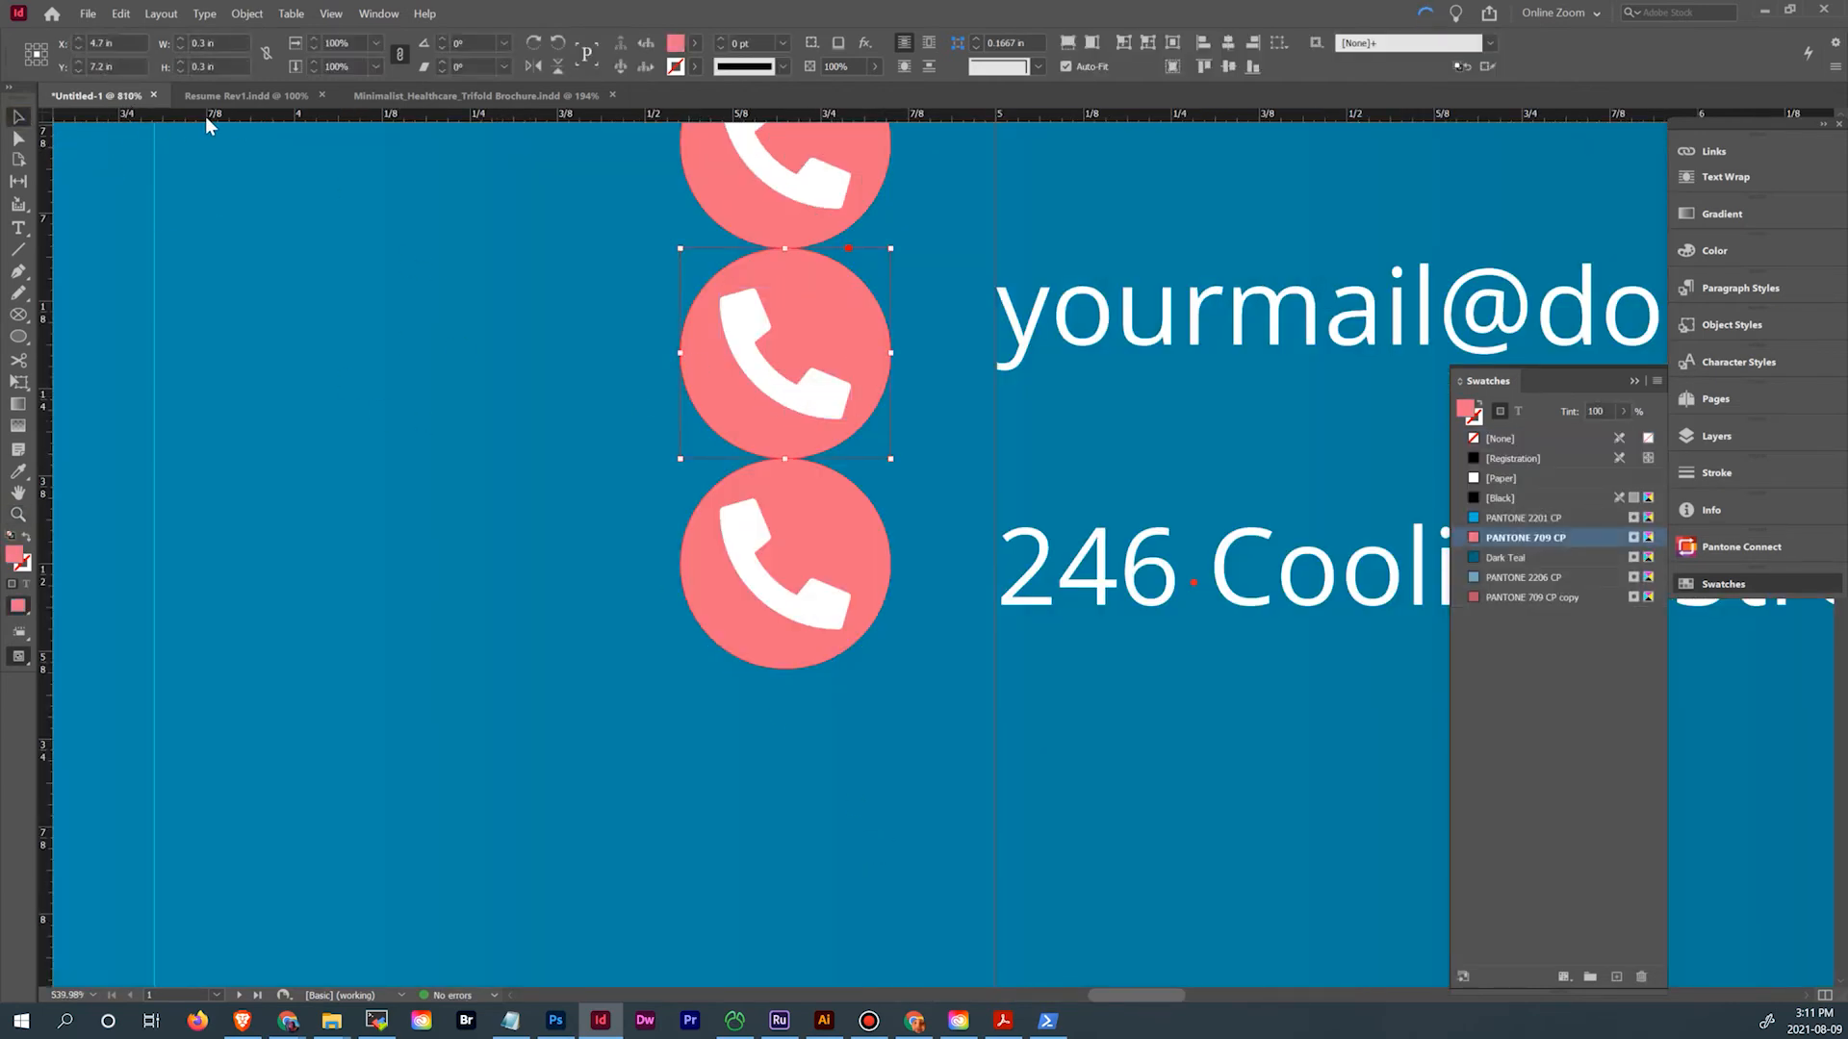
key("ctrl+d")
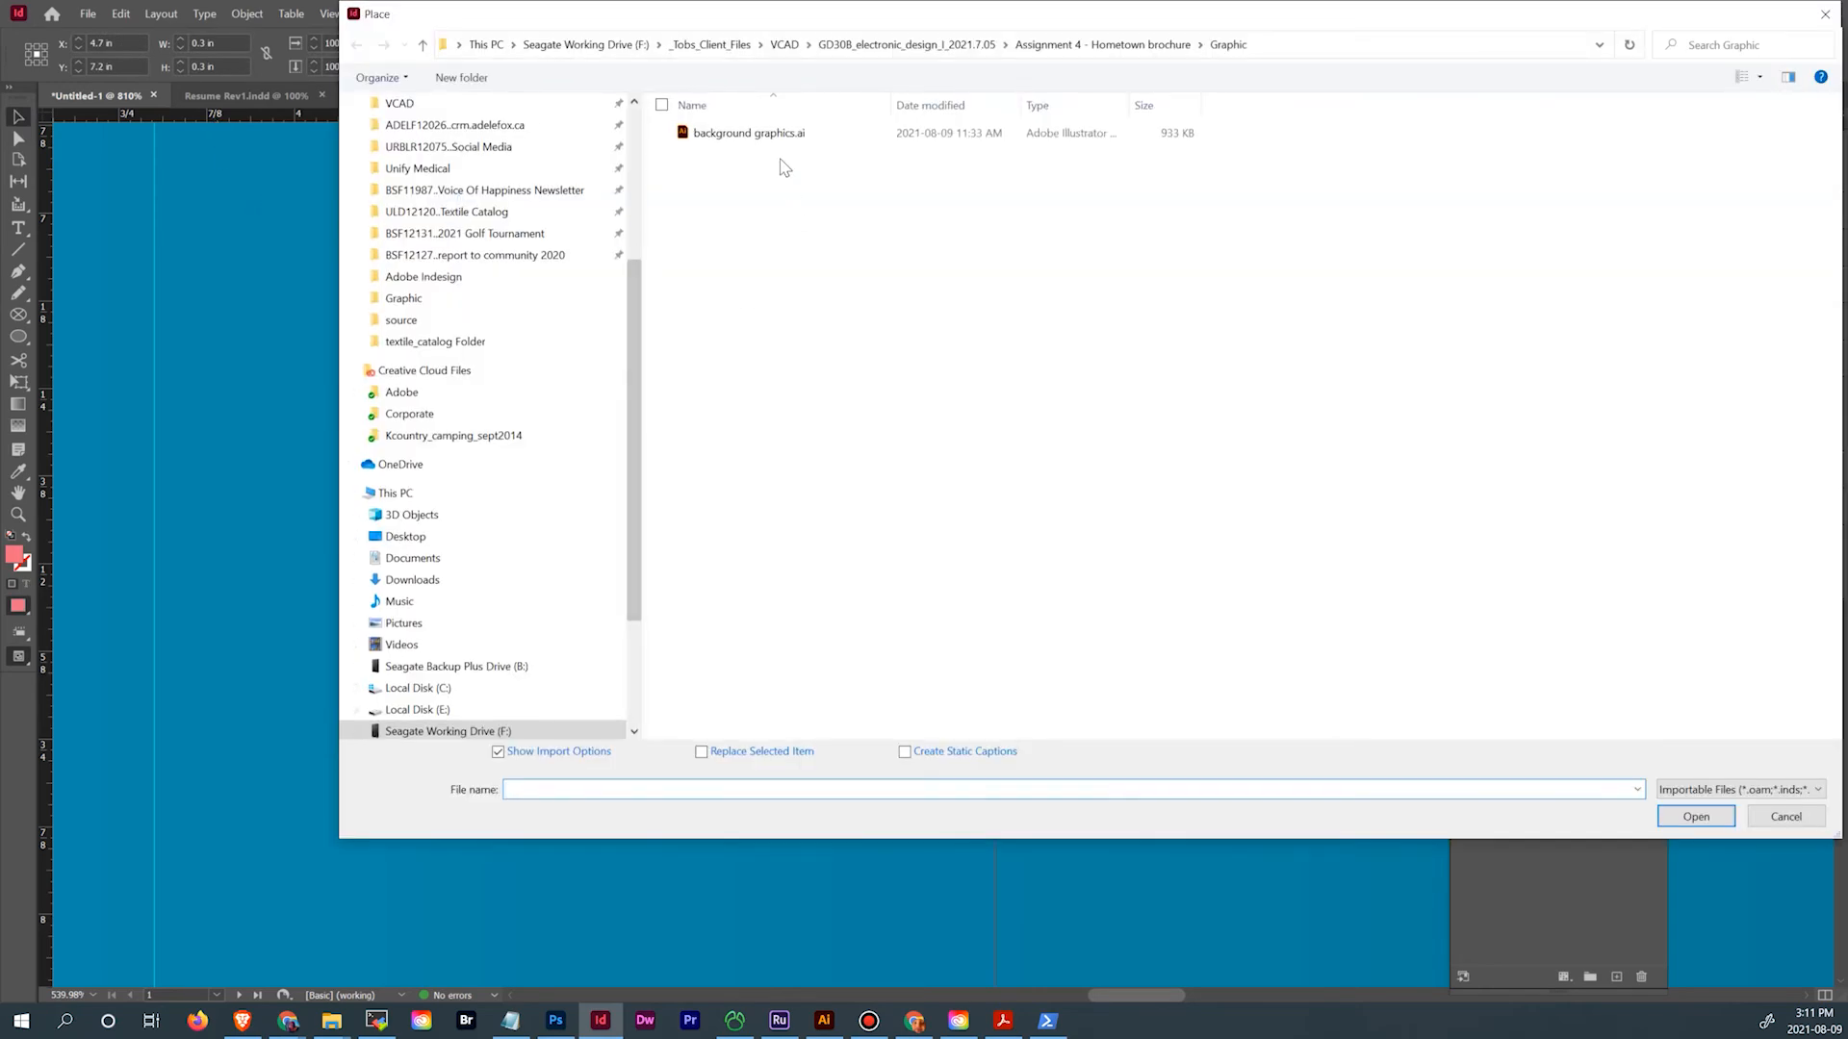
left_click(702, 752)
left_click(739, 139)
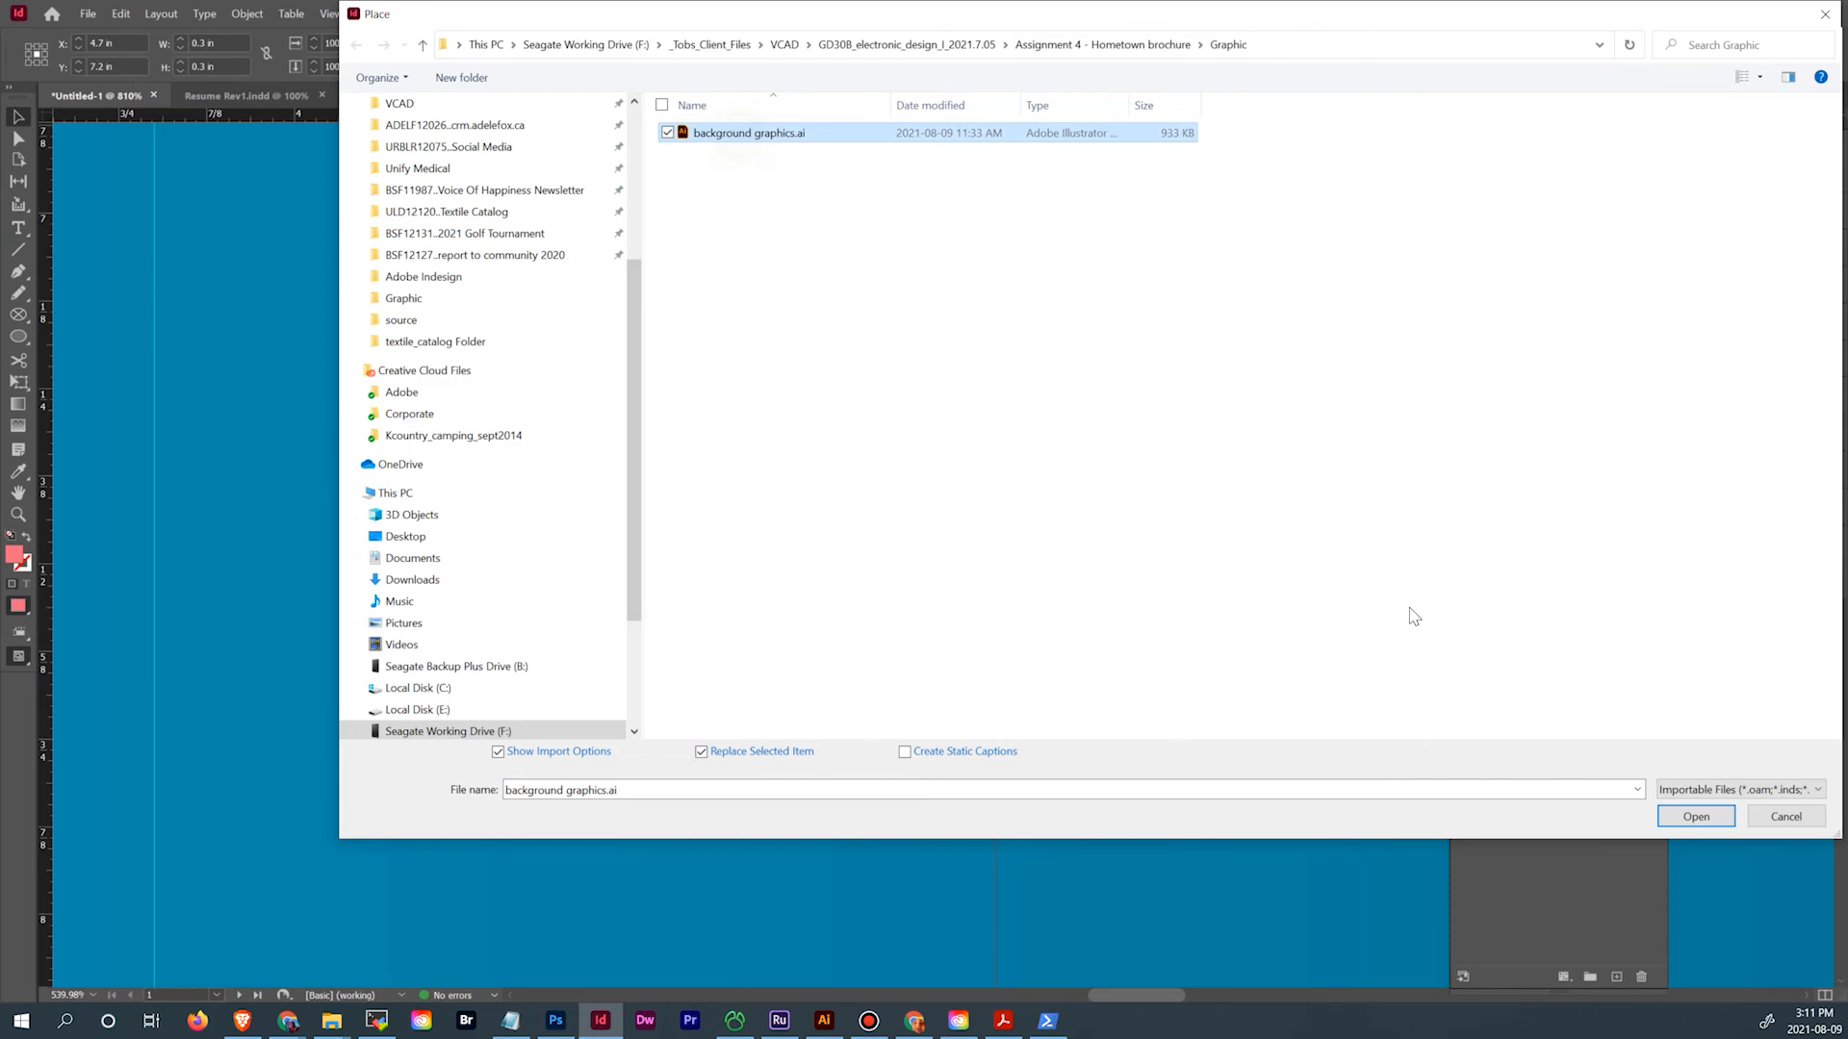
left_click(1709, 822)
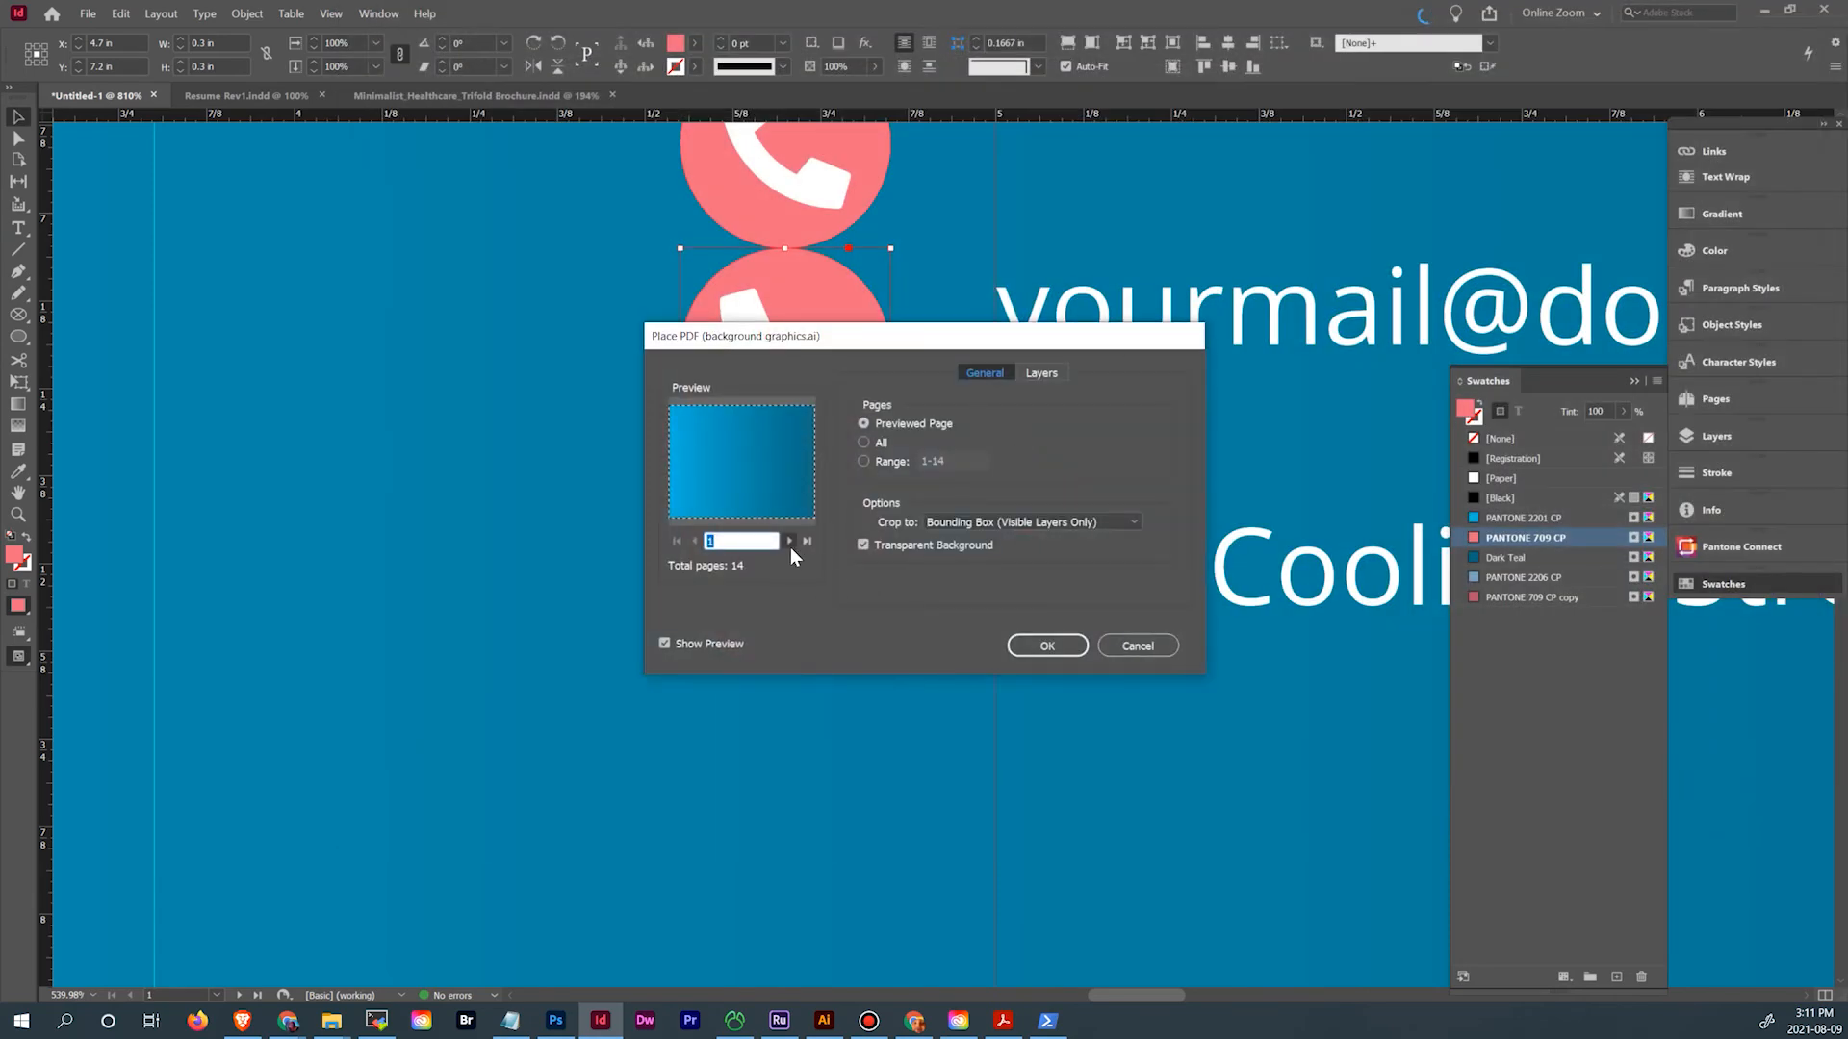
left_click(790, 543)
left_click(790, 544)
left_click(790, 544)
left_click(790, 544)
left_click(790, 543)
left_click(790, 543)
left_click(790, 544)
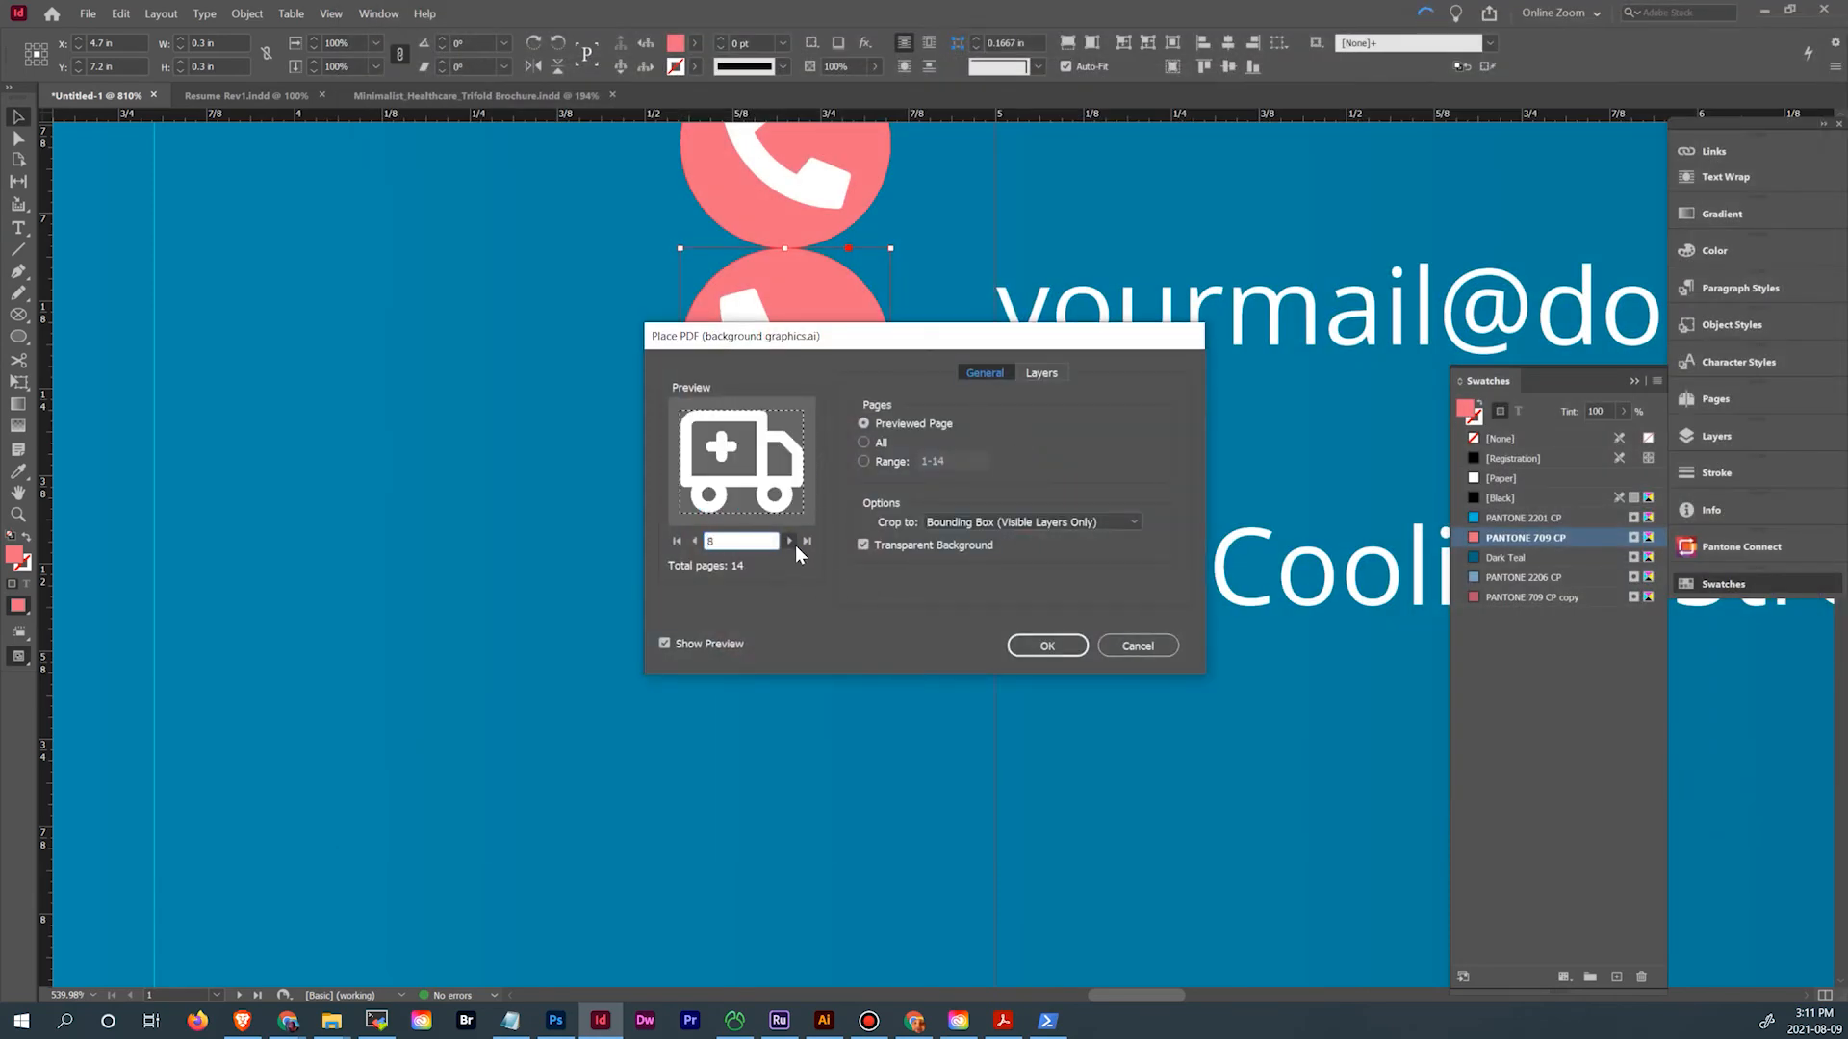
left_click(790, 541)
left_click(791, 542)
left_click(790, 542)
left_click(790, 541)
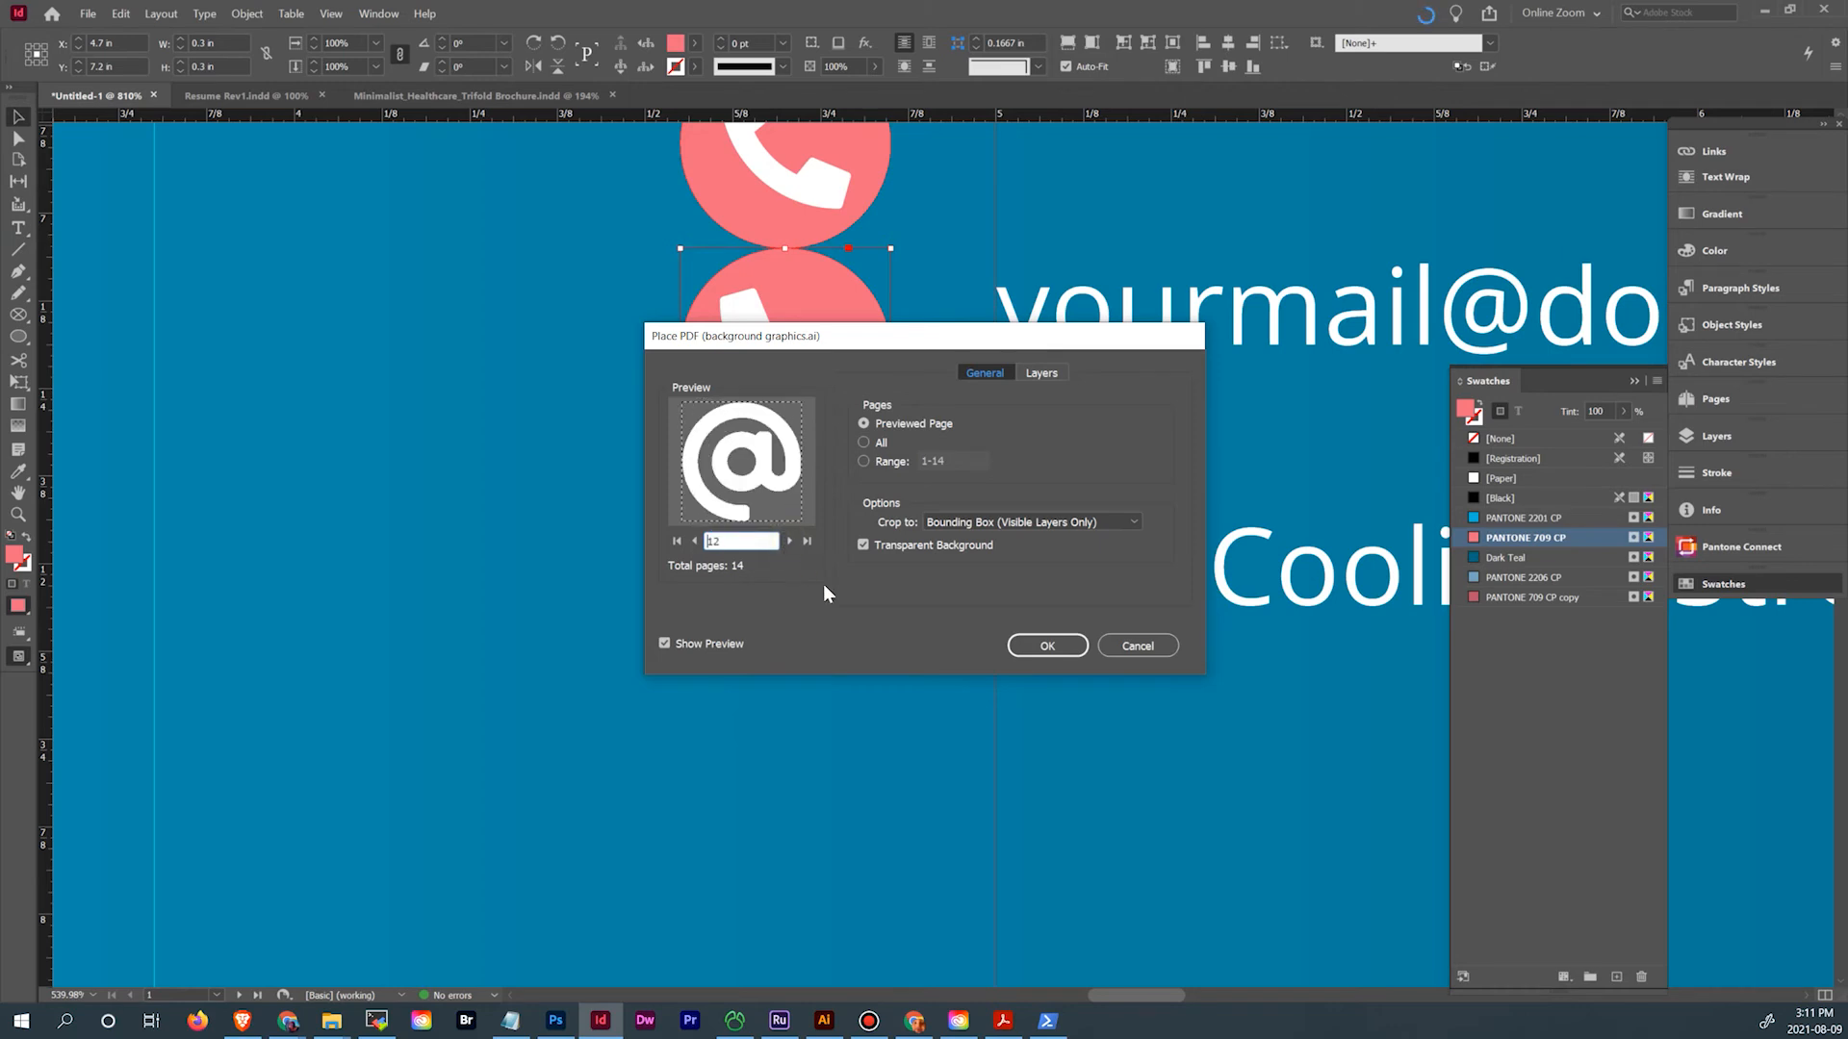
left_click(1059, 646)
left_click(800, 397)
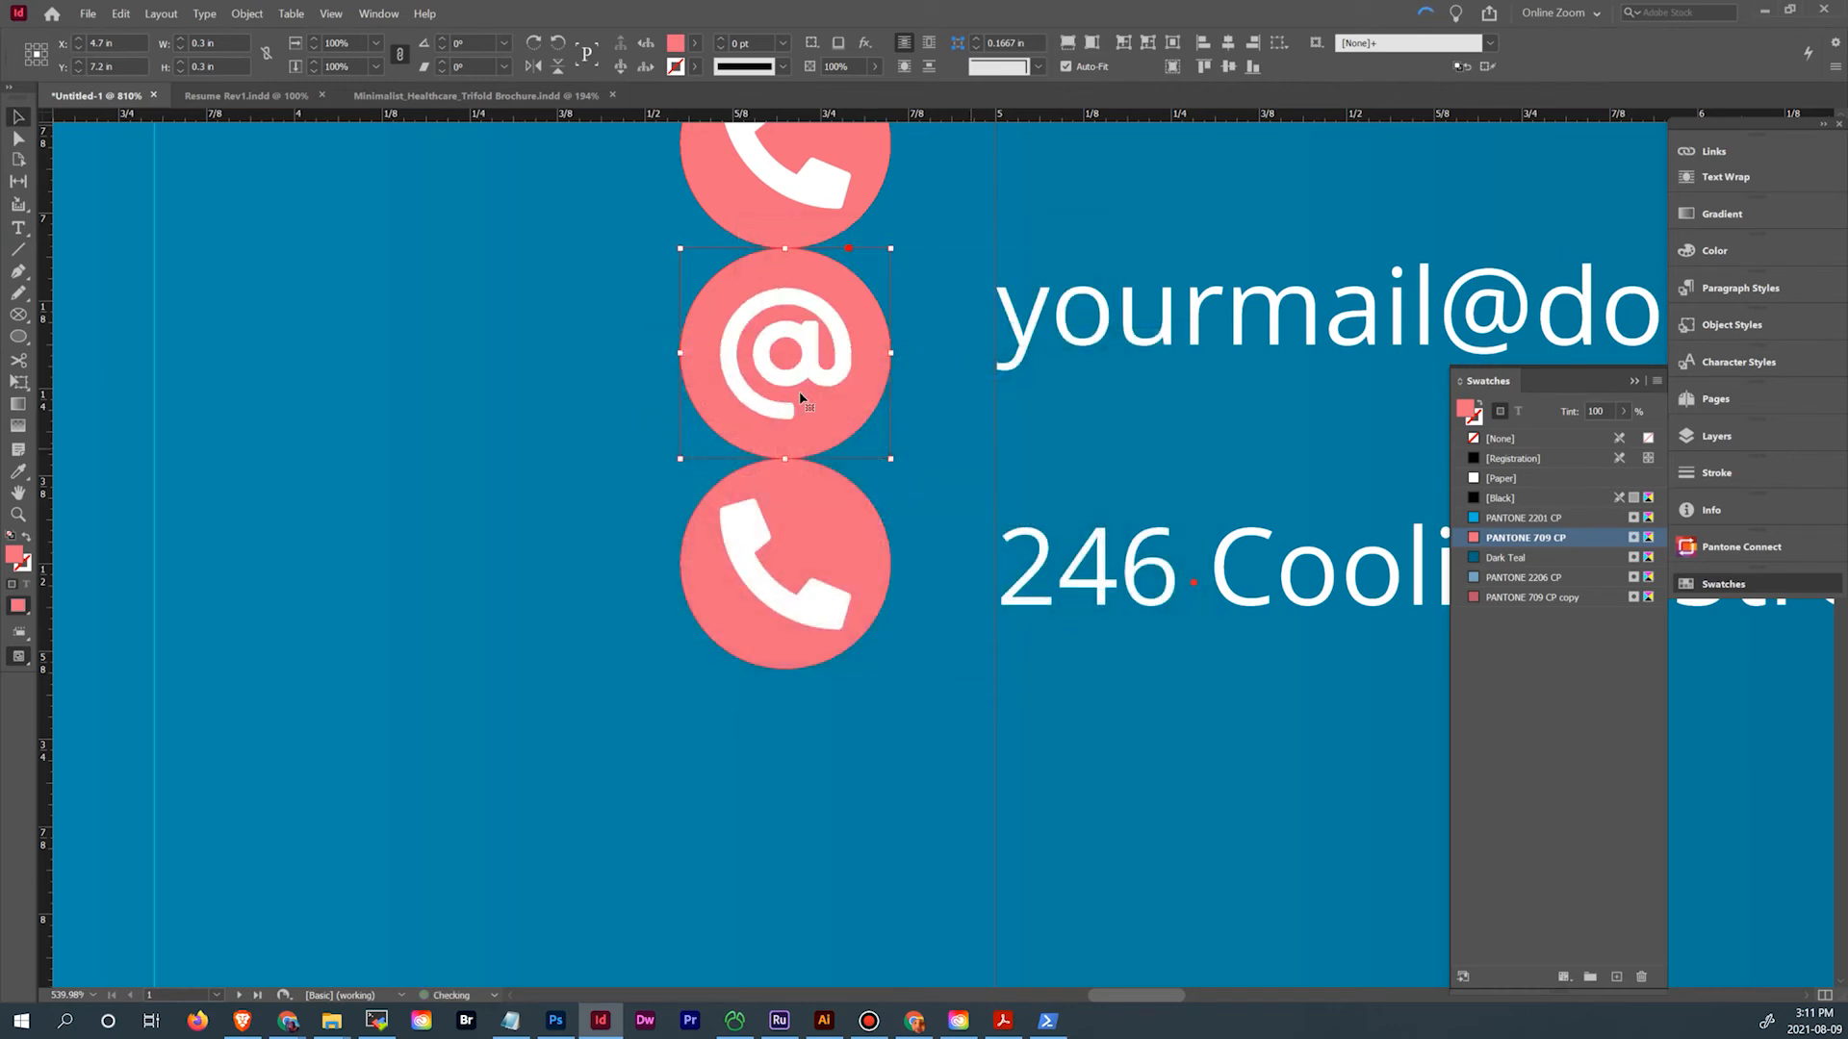
Replace the lowest circle's phone graphic with the white location pin page of background graphics.ai
left_click(824, 612)
key("ctrl+d")
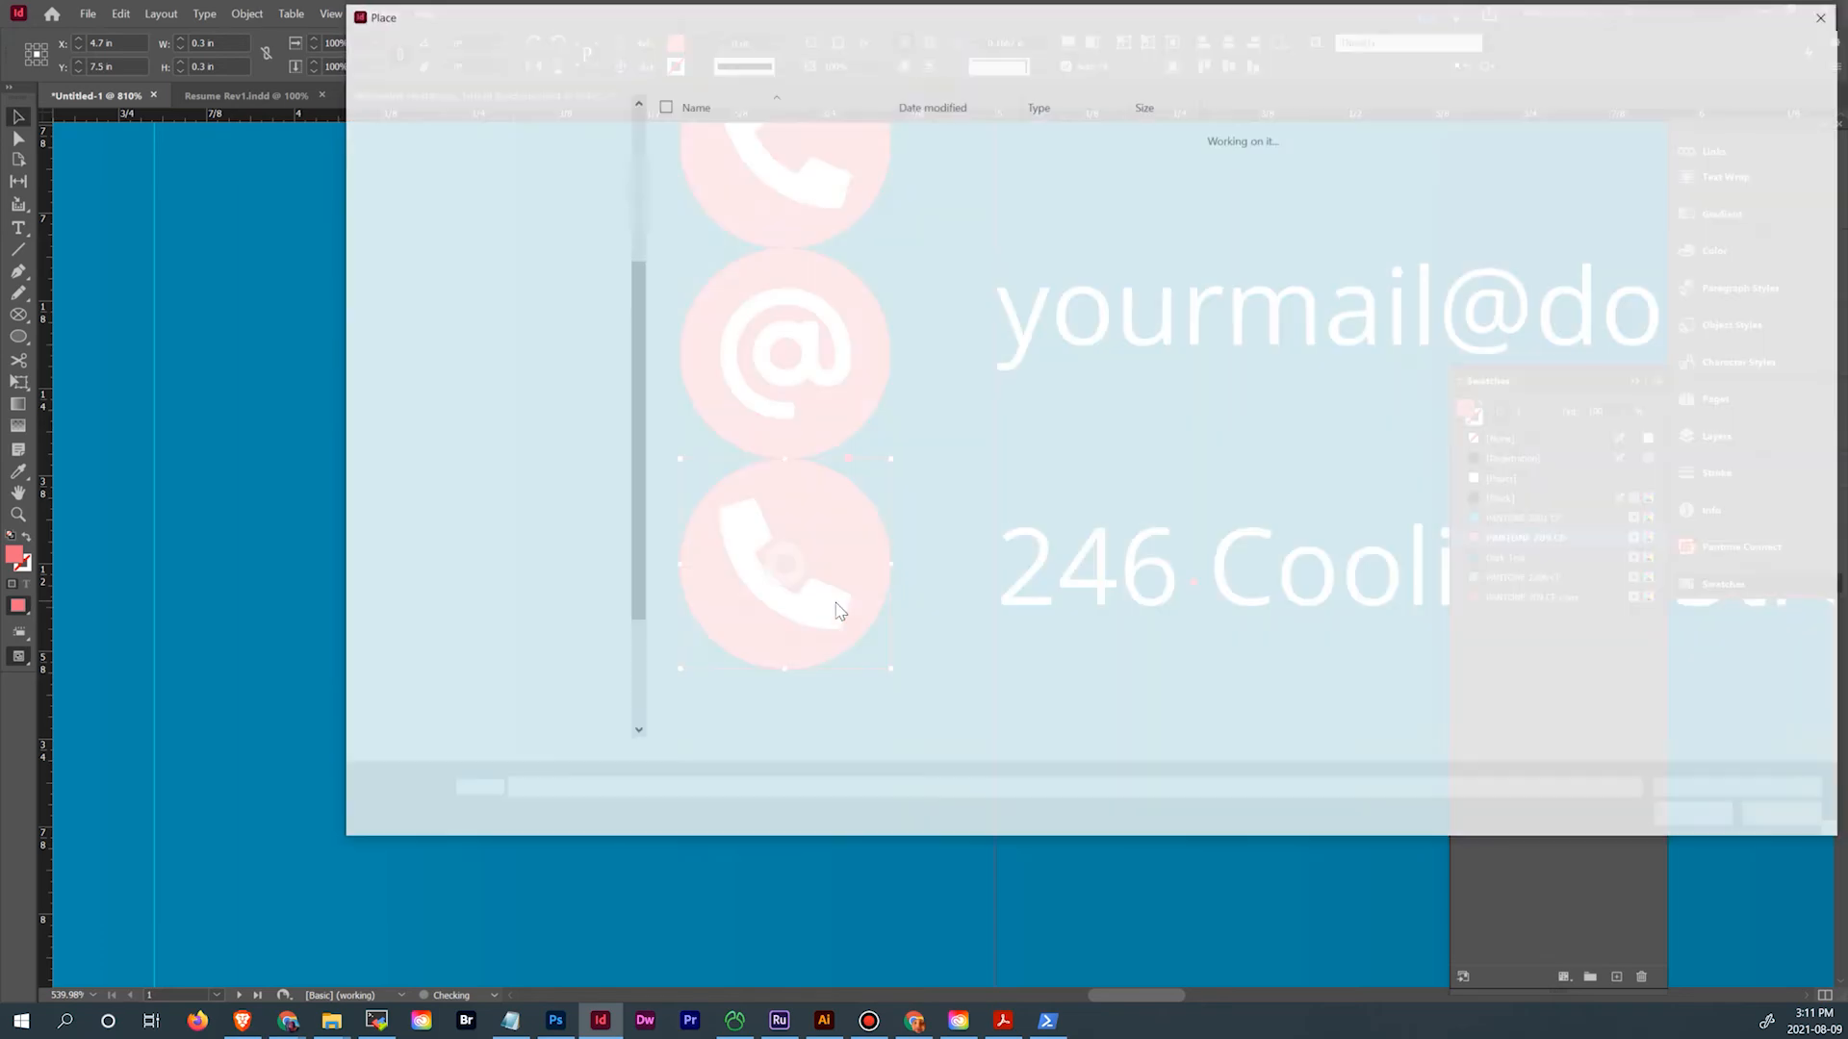
double_click(753, 134)
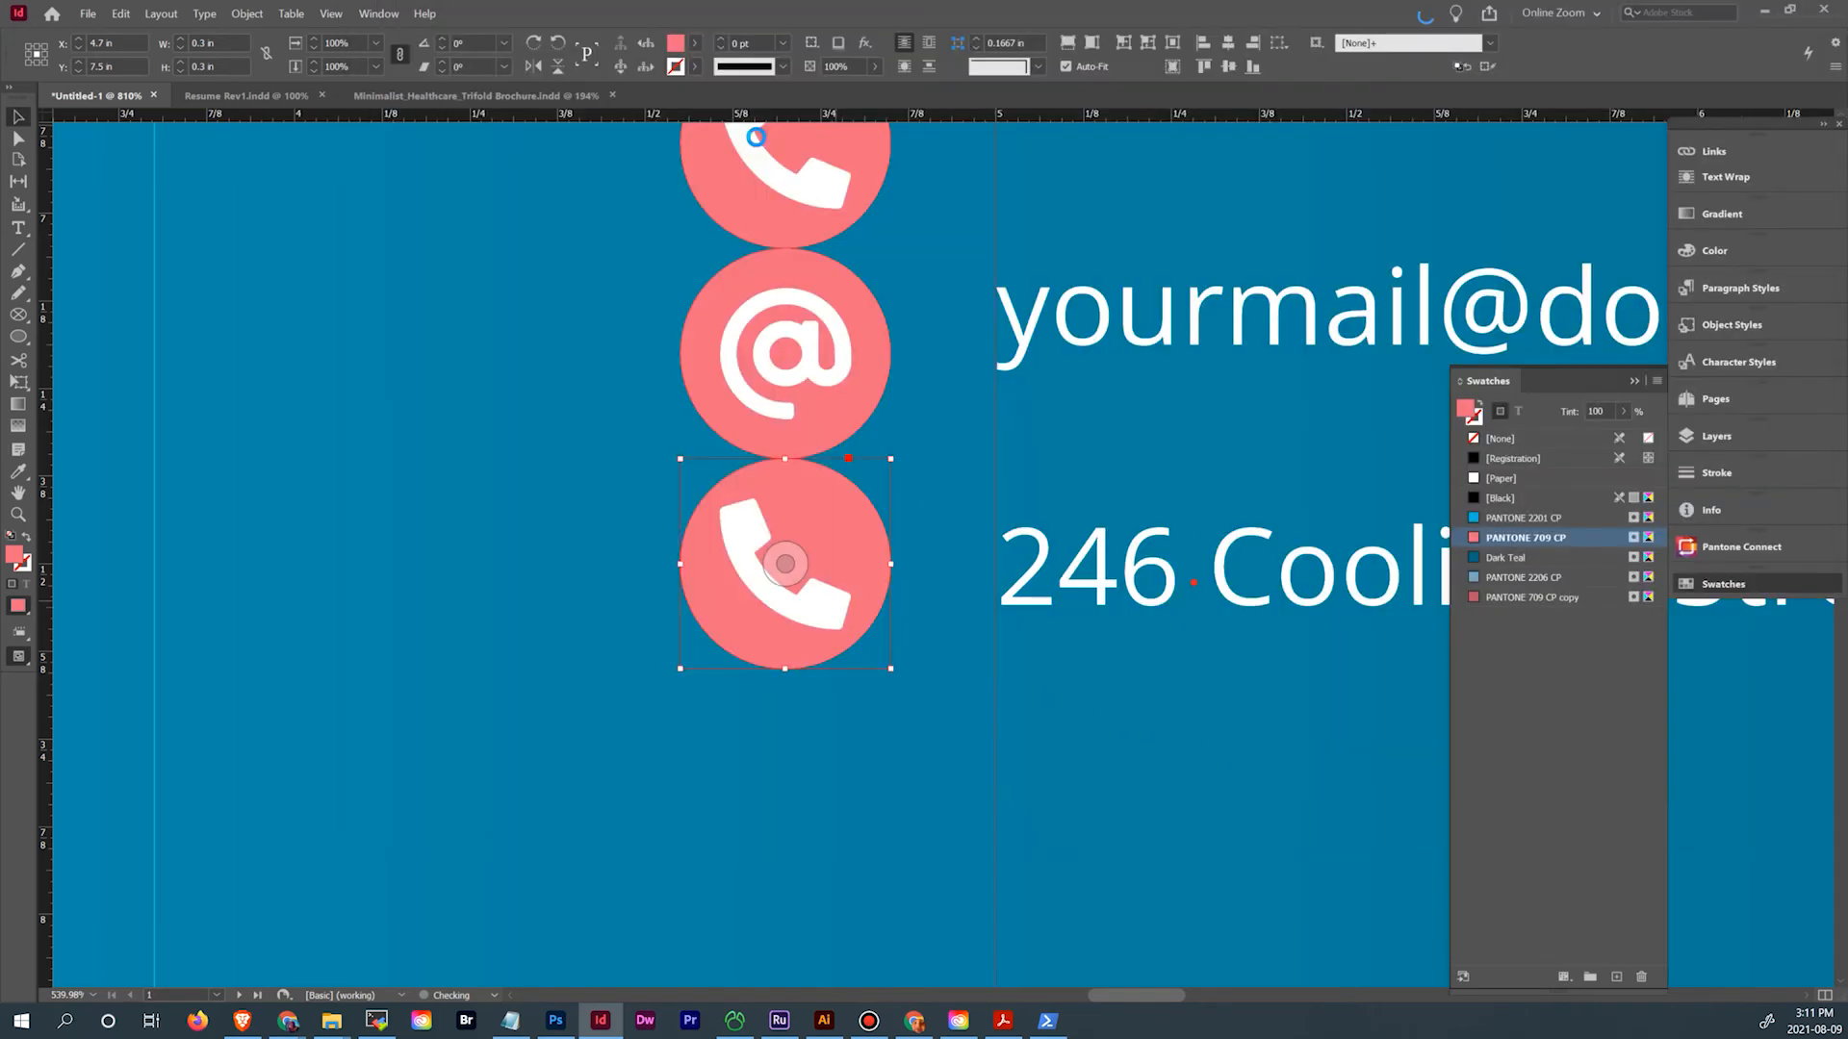
type("10")
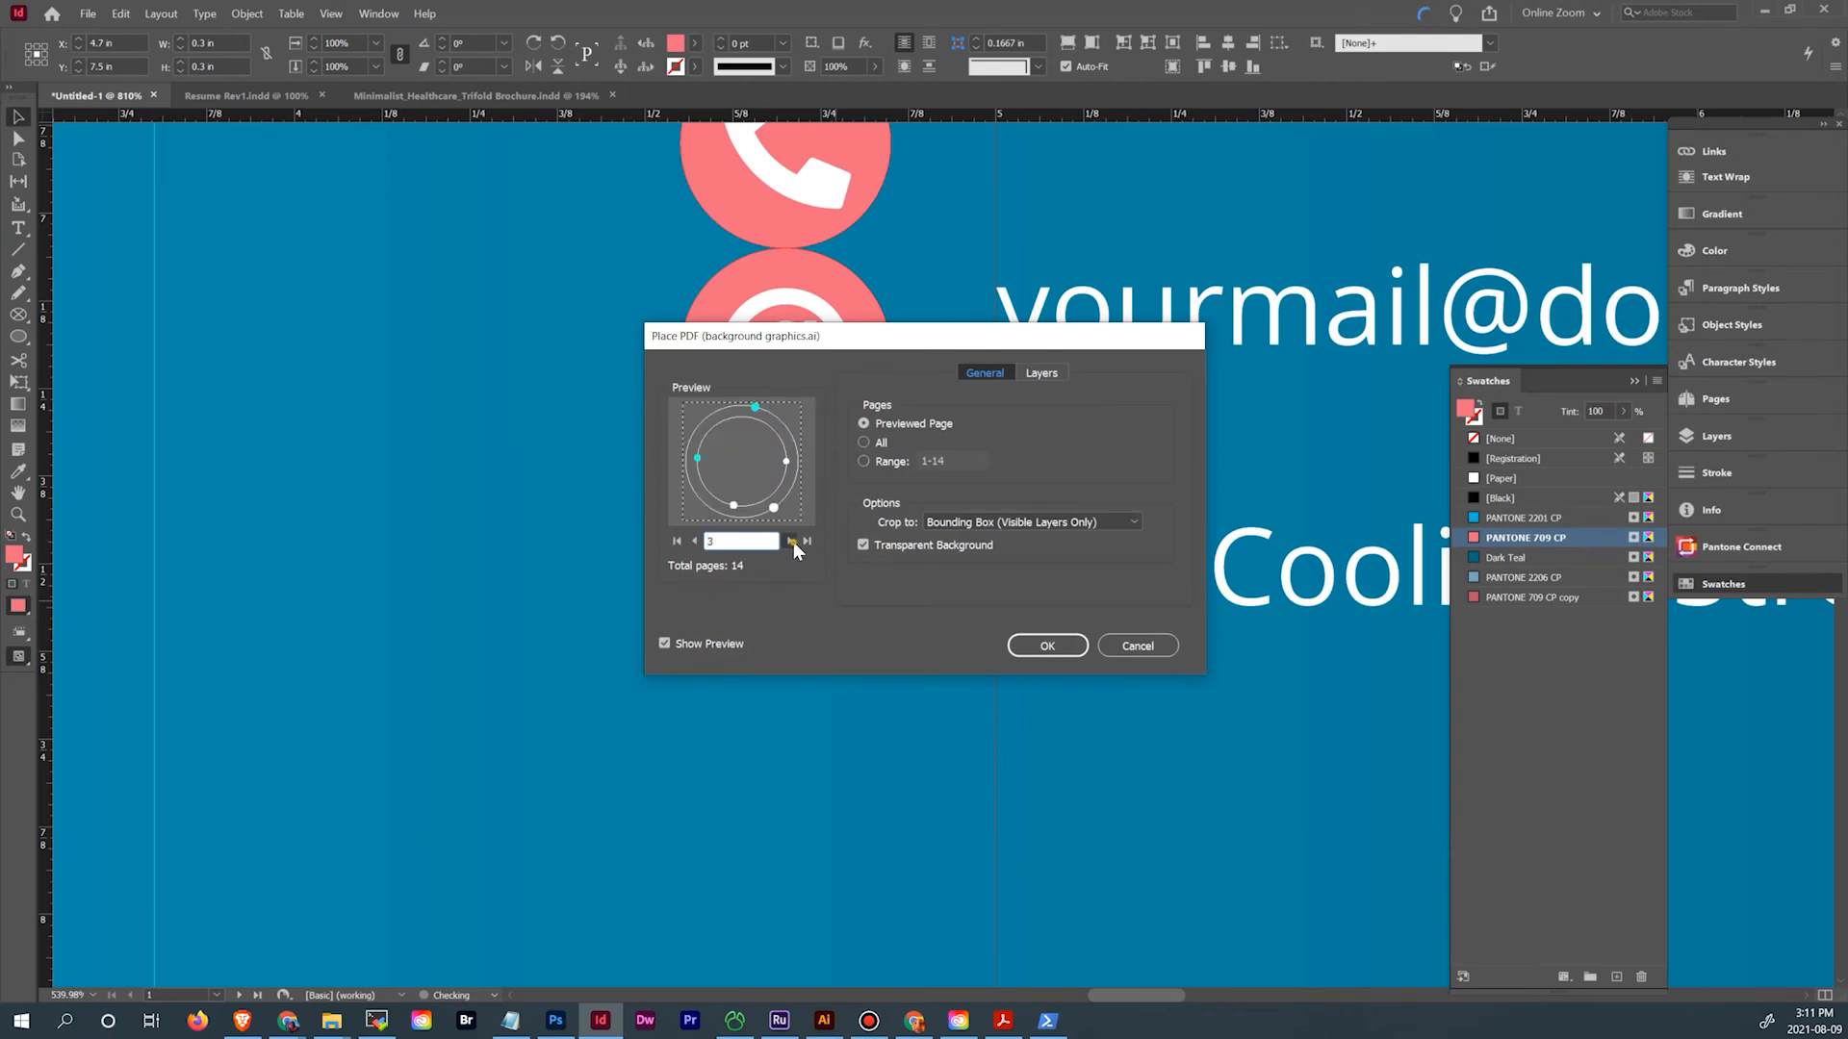
left_click(793, 541)
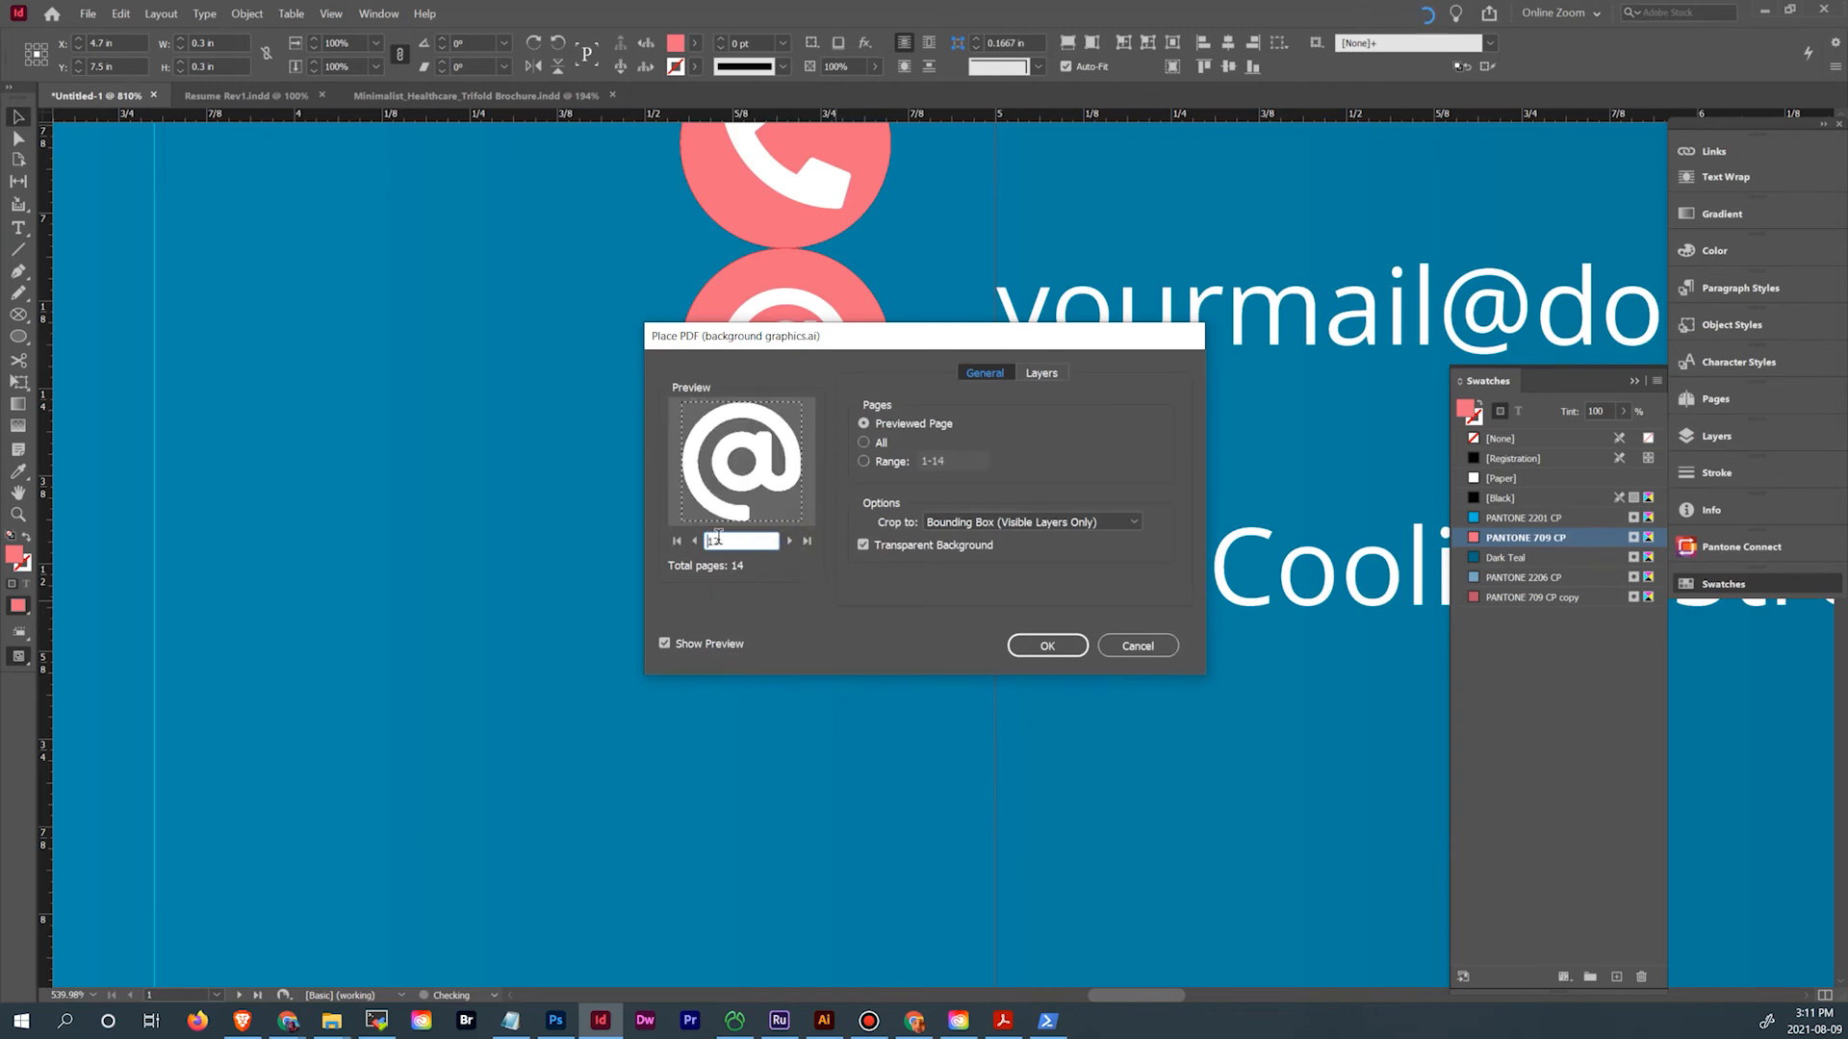
left_click(1041, 643)
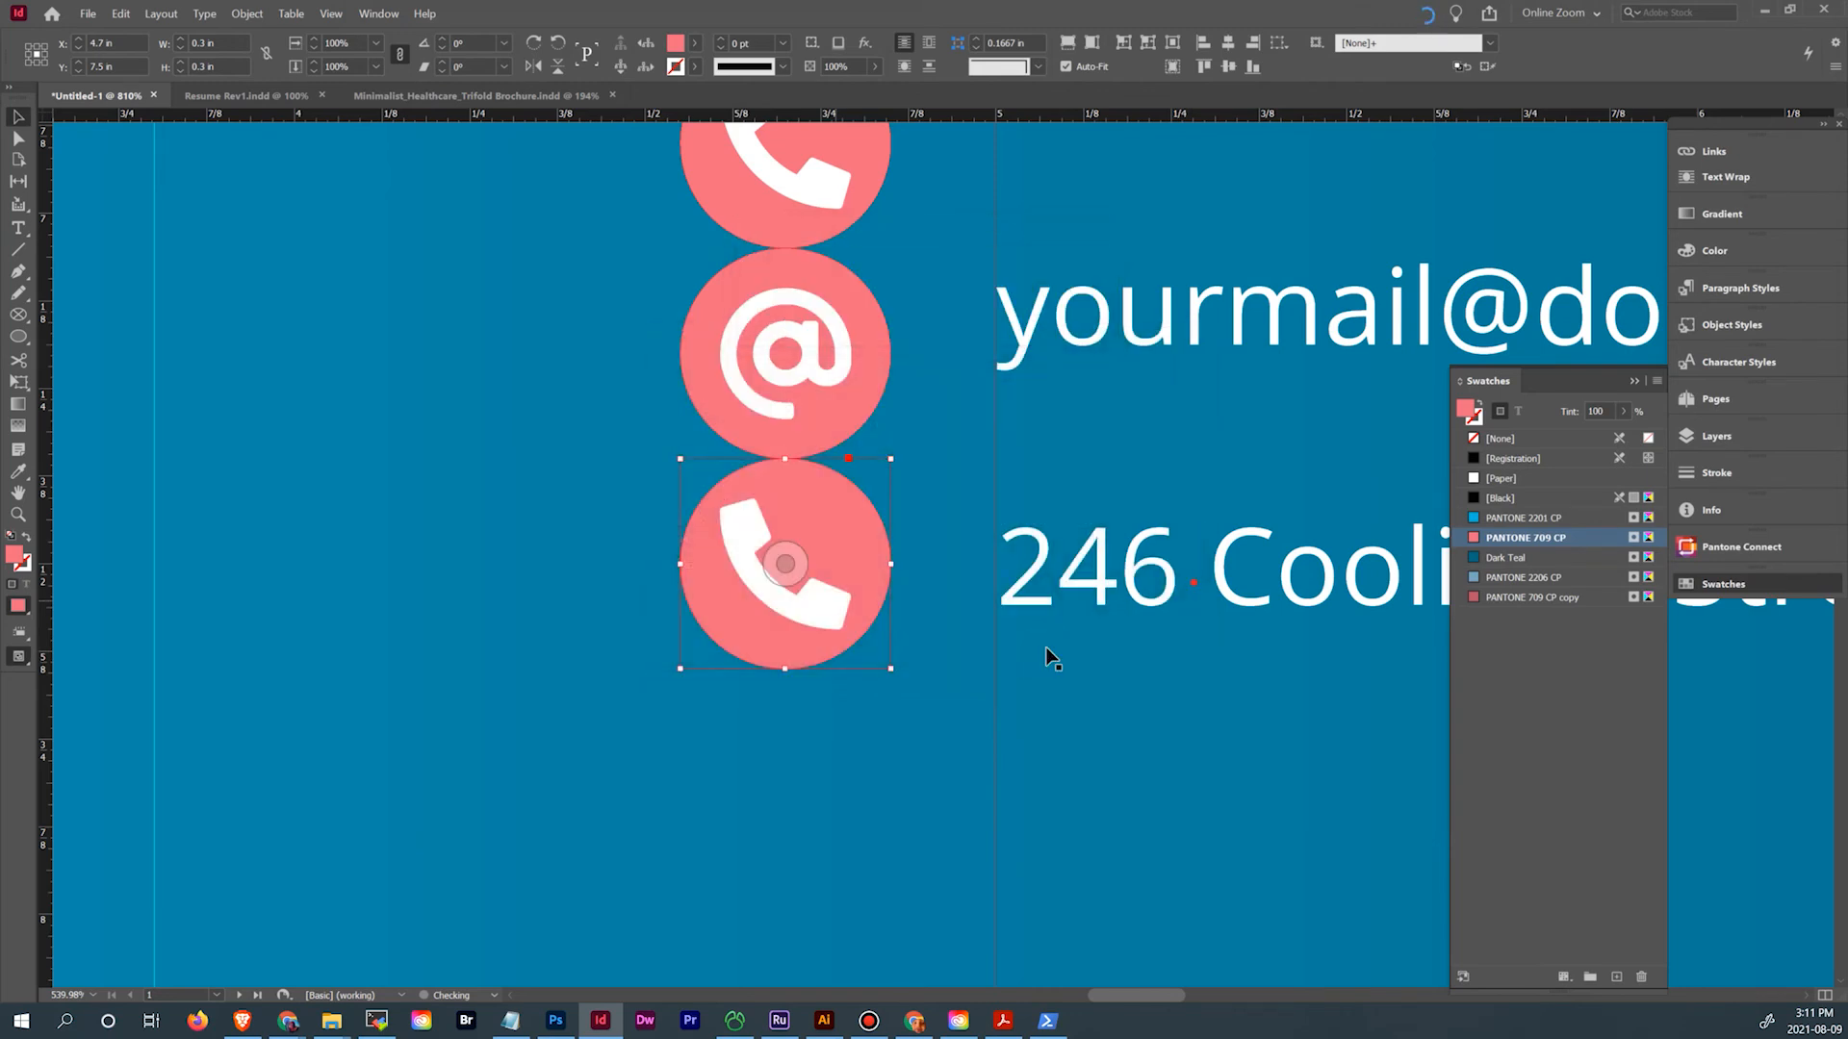
left_click(530, 400)
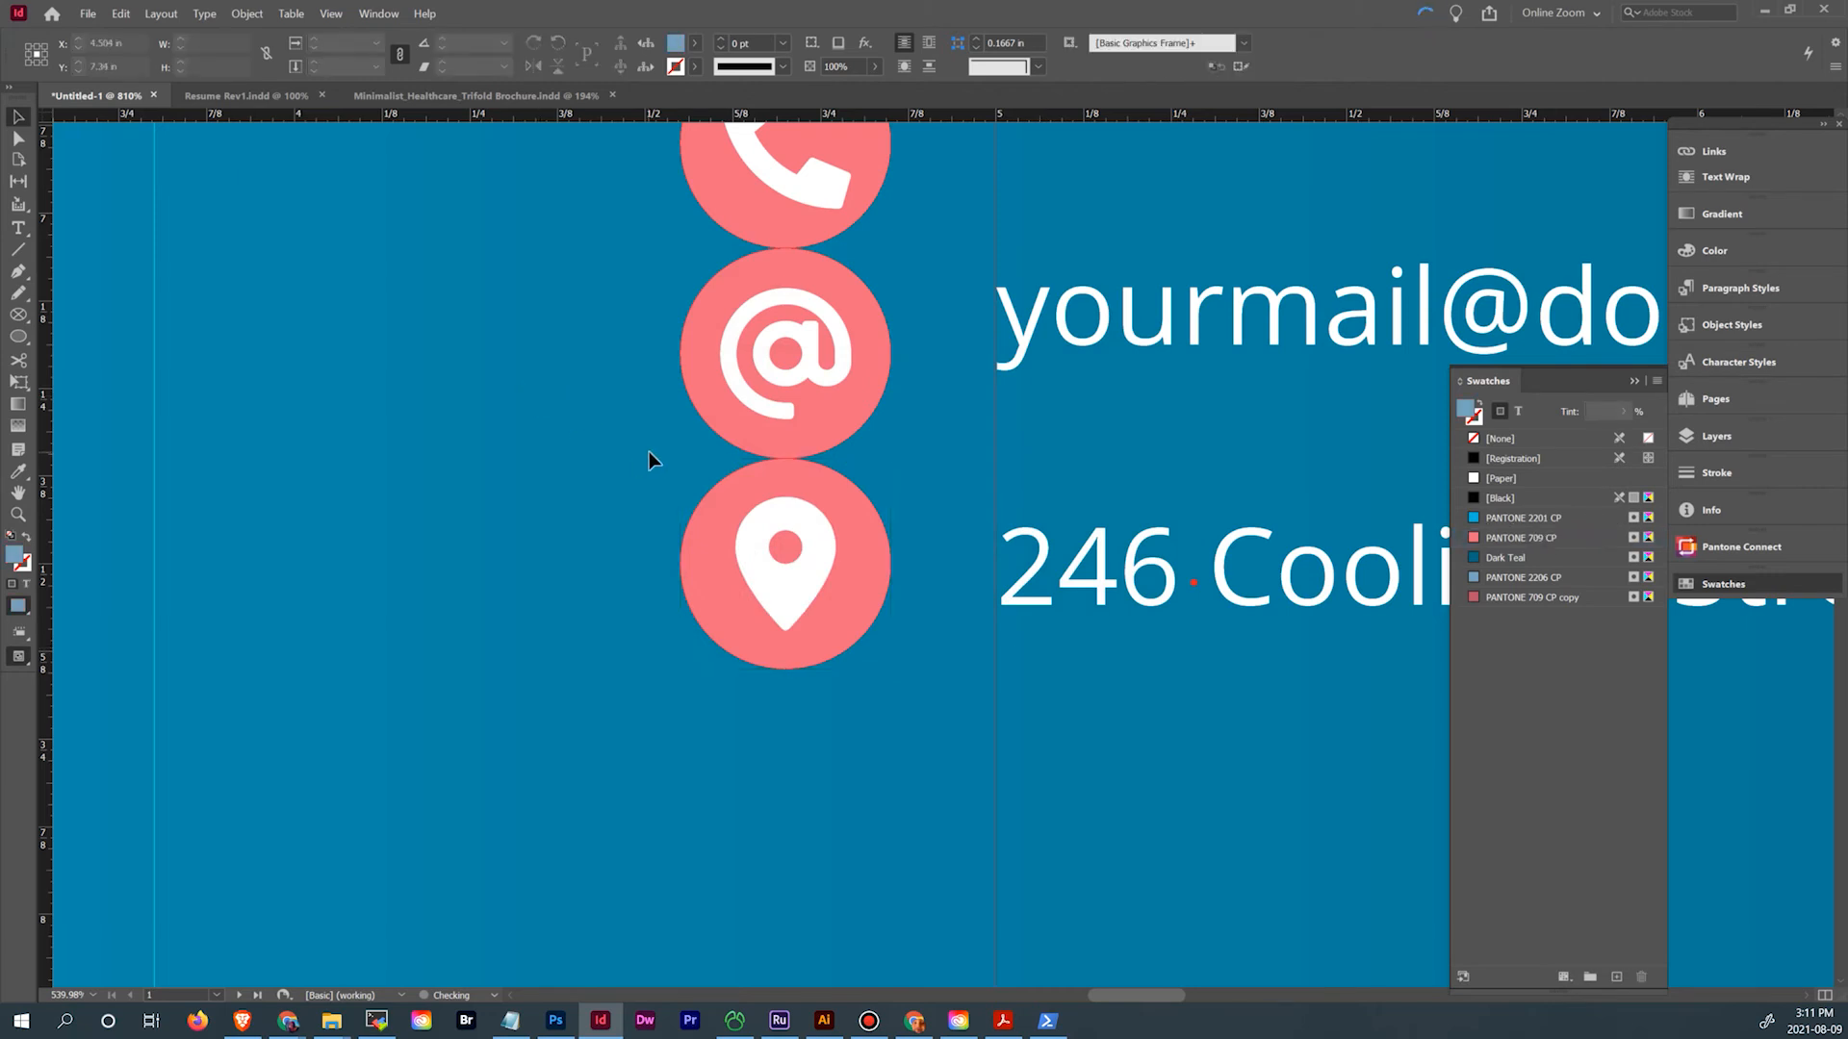
Space out the three contact icons by moving the @ circle slightly down and the location pin circle down to Y 7.6 in
key("ctrl+minus")
key("ctrl+minus")
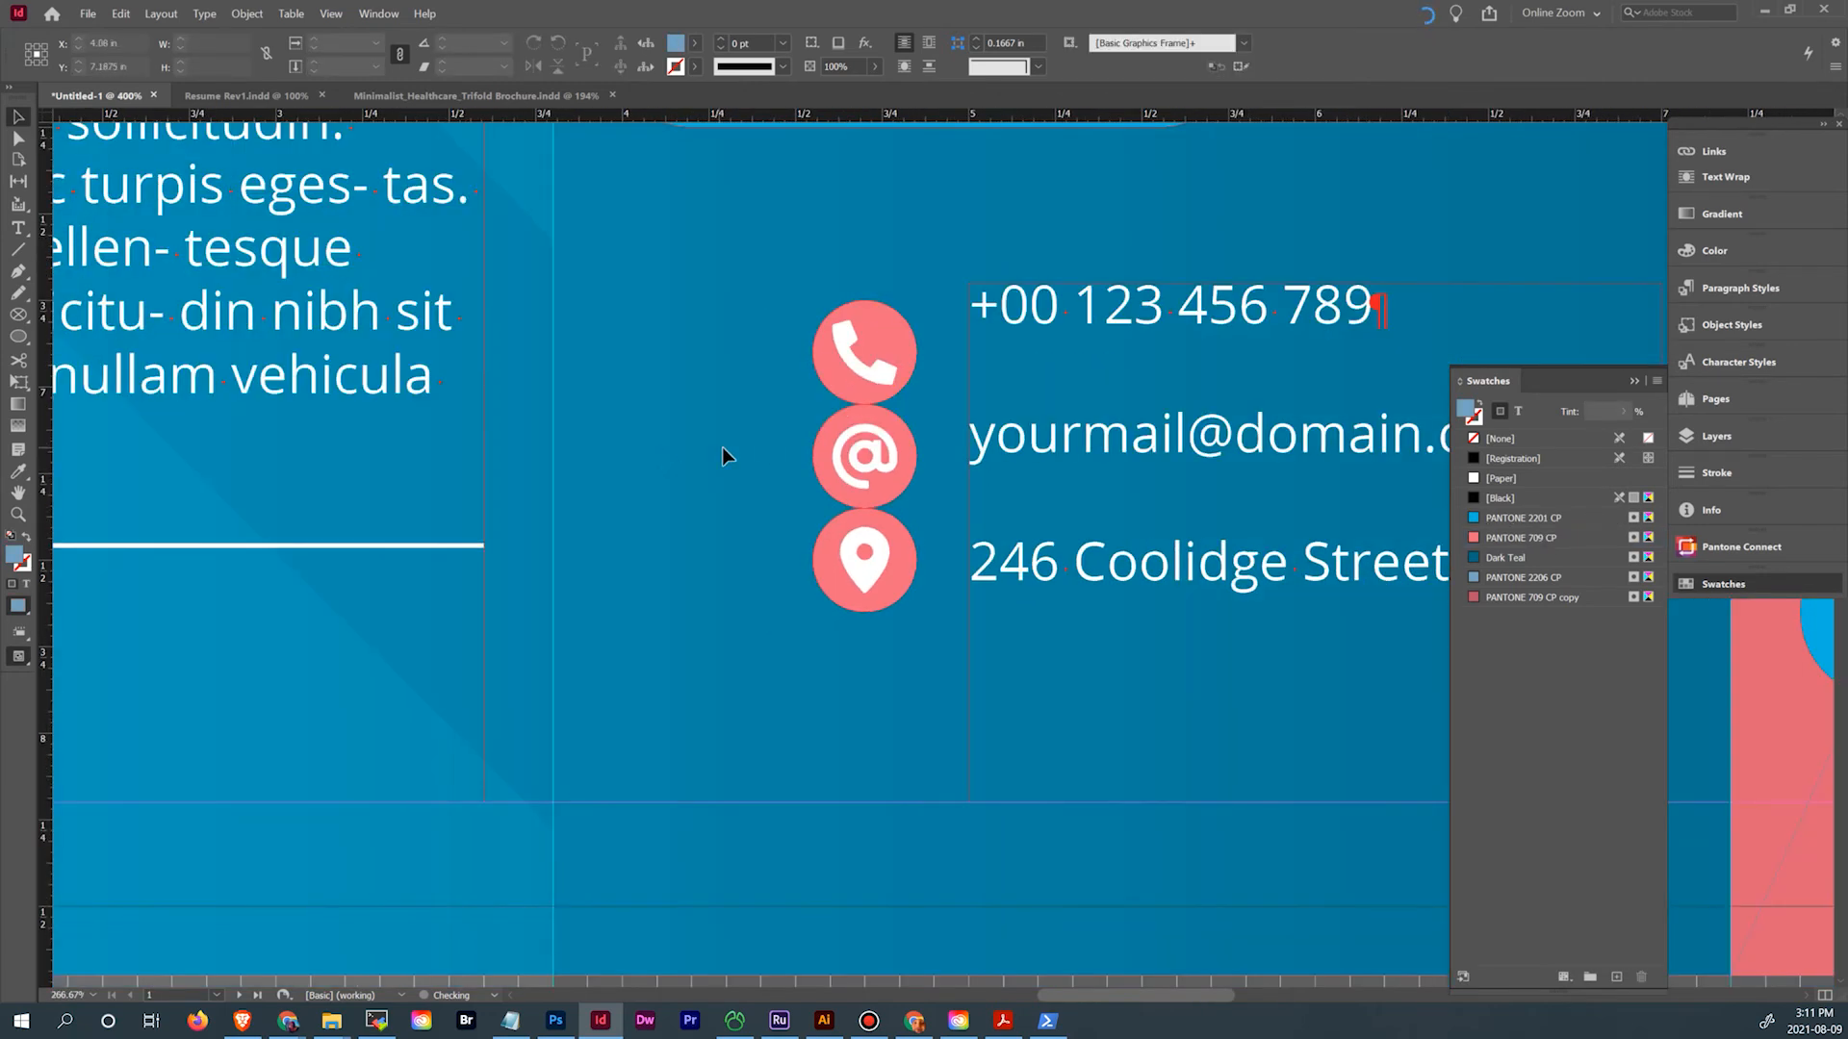
left_click(882, 482)
left_click(876, 569, "shift")
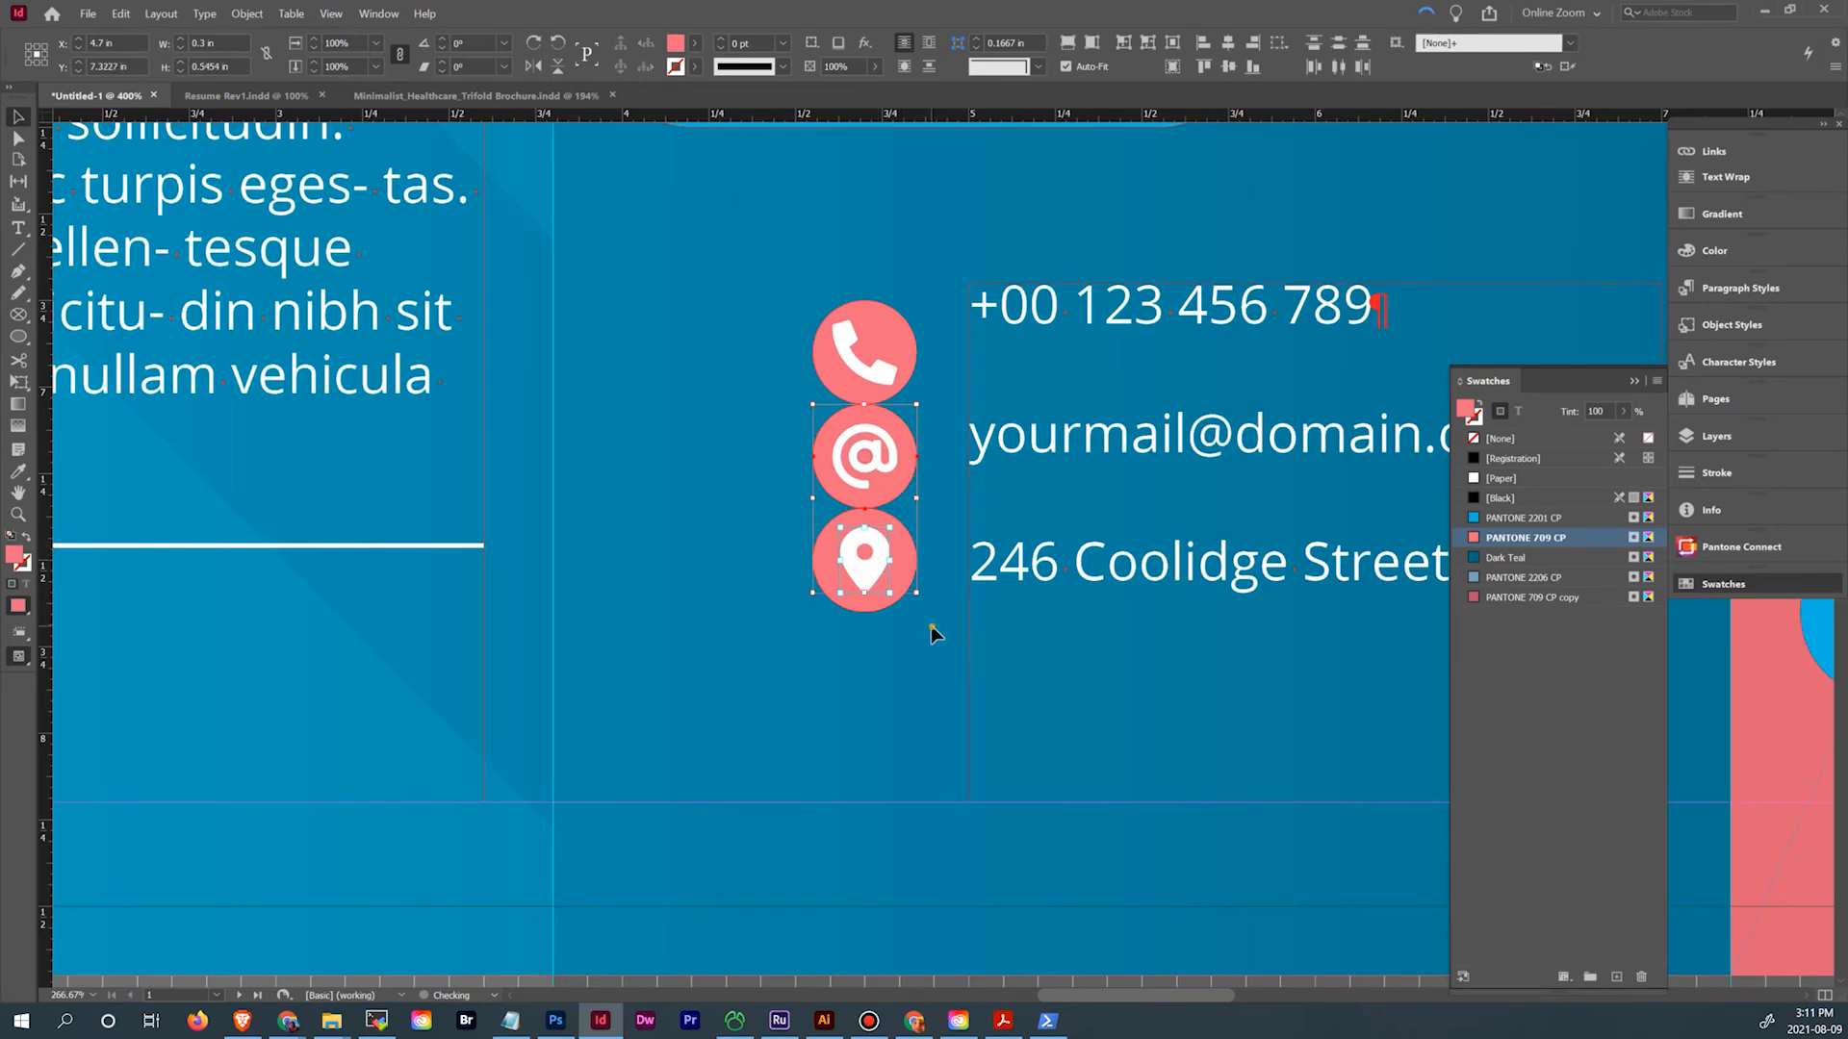
left_click(879, 483)
left_click(882, 514, "shift")
left_click_drag(900, 445, 902, 462)
left_click(933, 627)
left_click(865, 572)
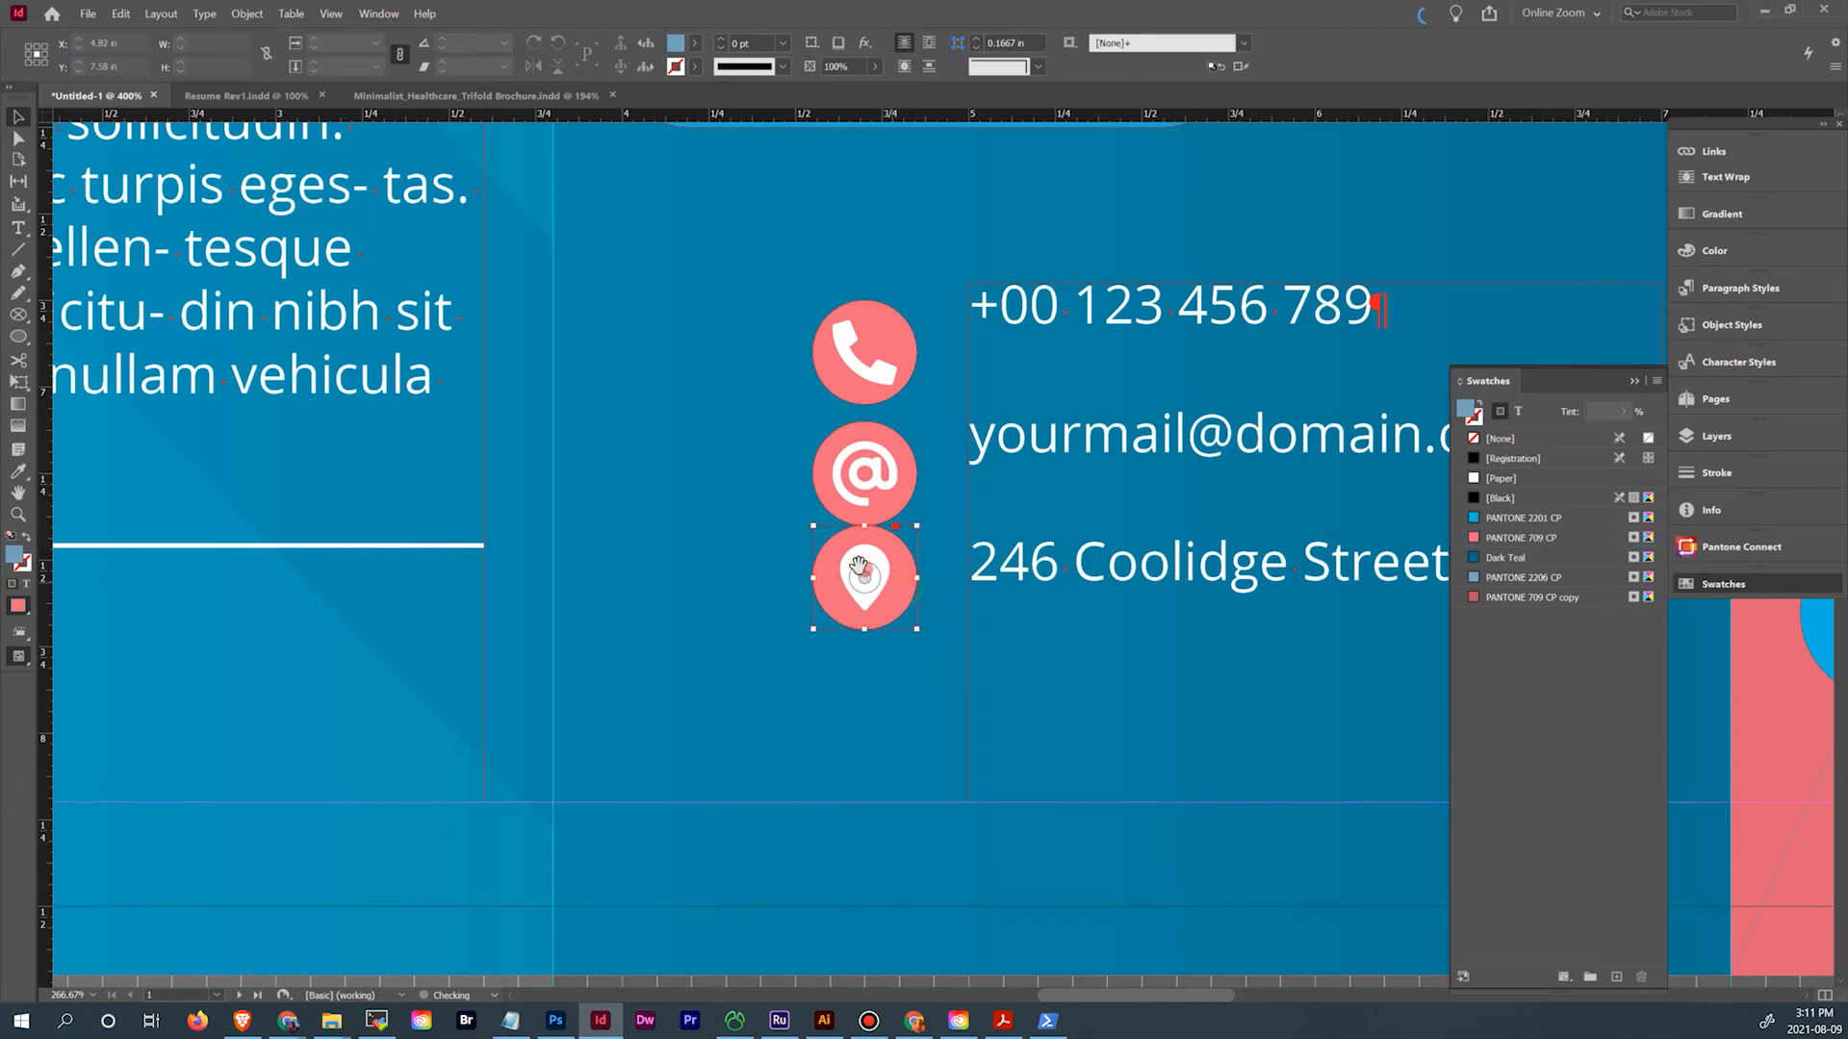
left_click(877, 557)
left_click_drag(881, 553, 882, 570)
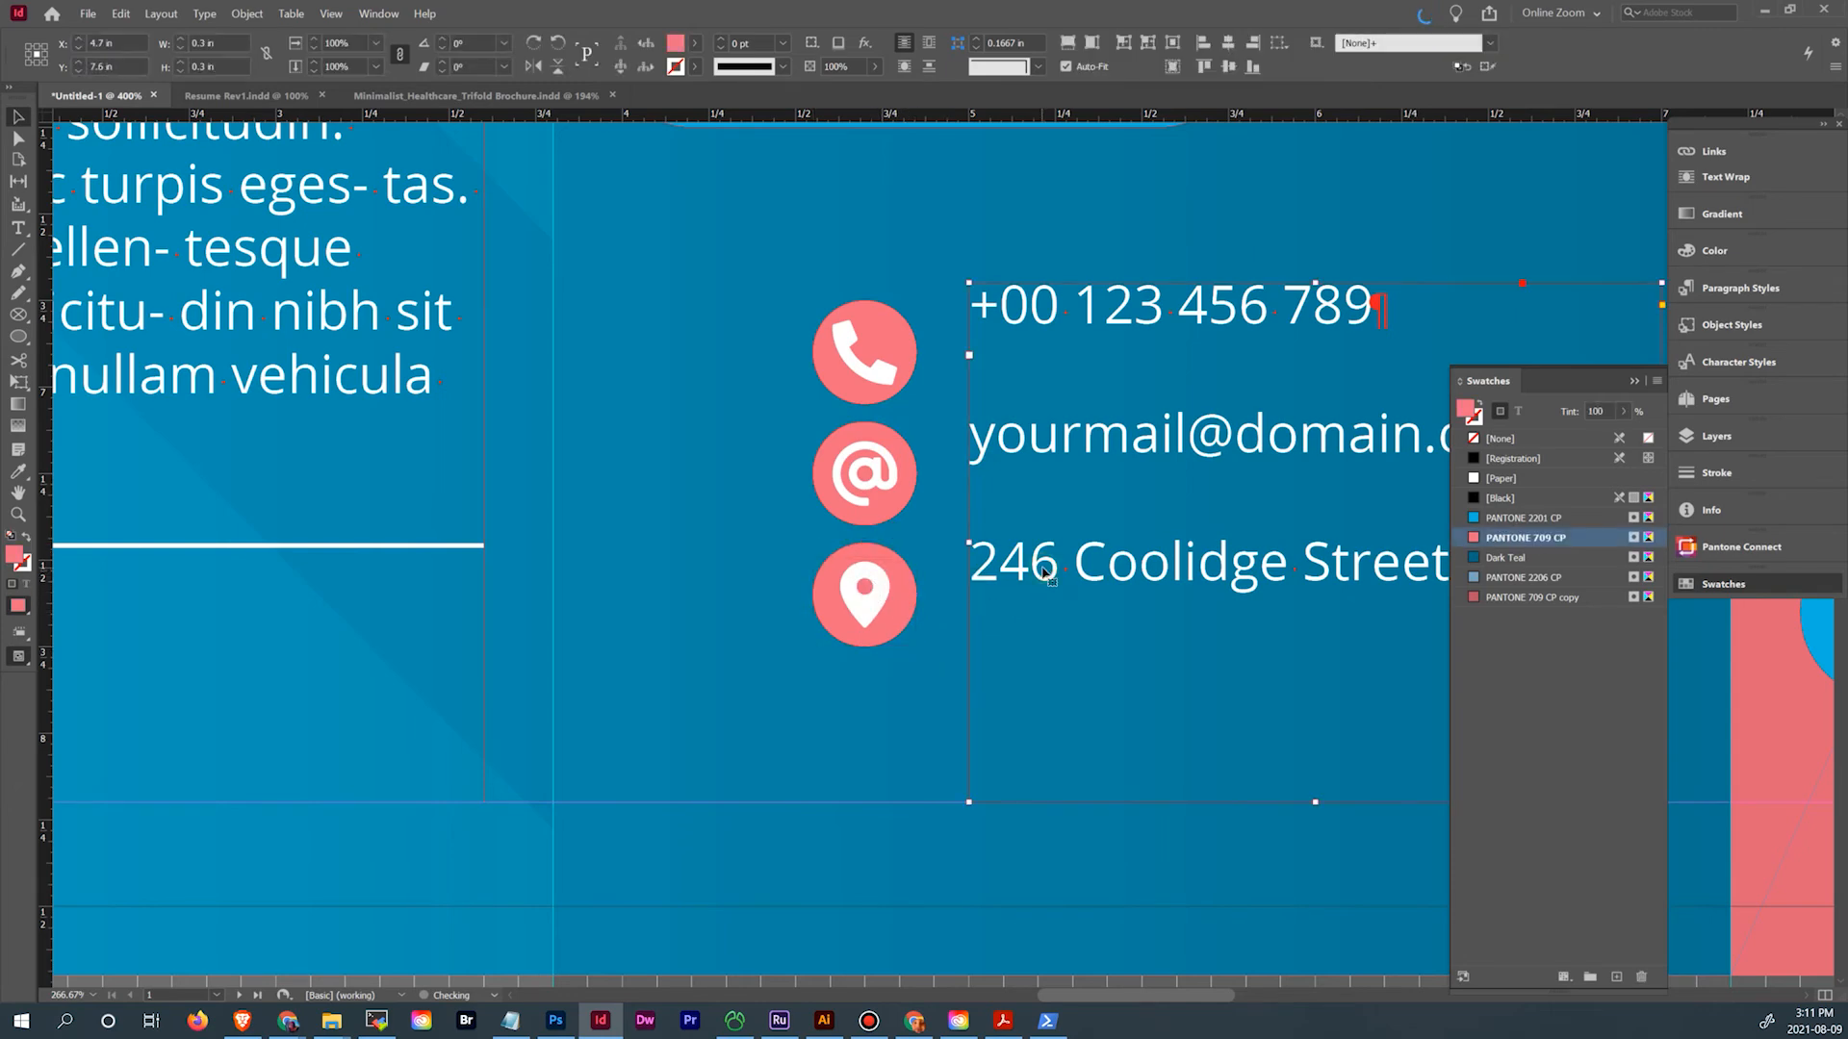
Align the contact text with the icons by extending its frame toward them to 2.1 in wide and lowering its upper edge to 1.385 in high
left_click(977, 539)
scroll(833, 454, "right", 3)
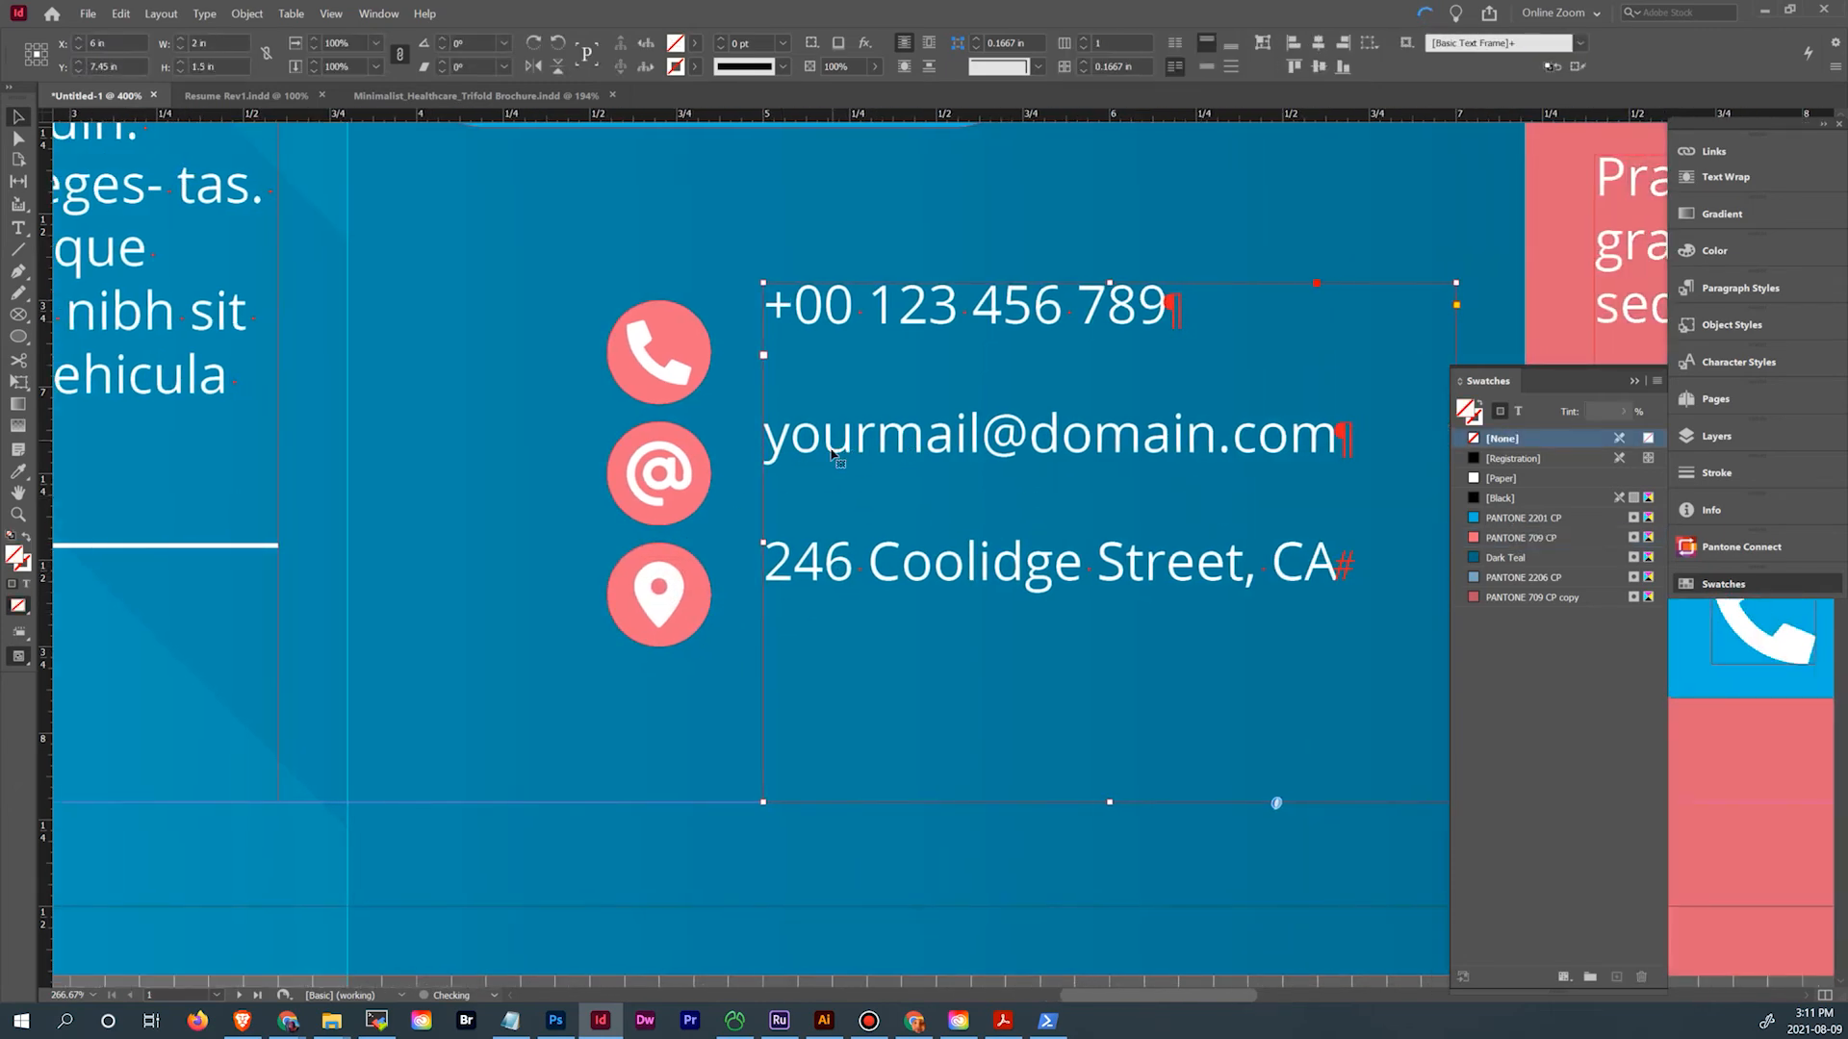
left_click_drag(762, 541, 728, 541)
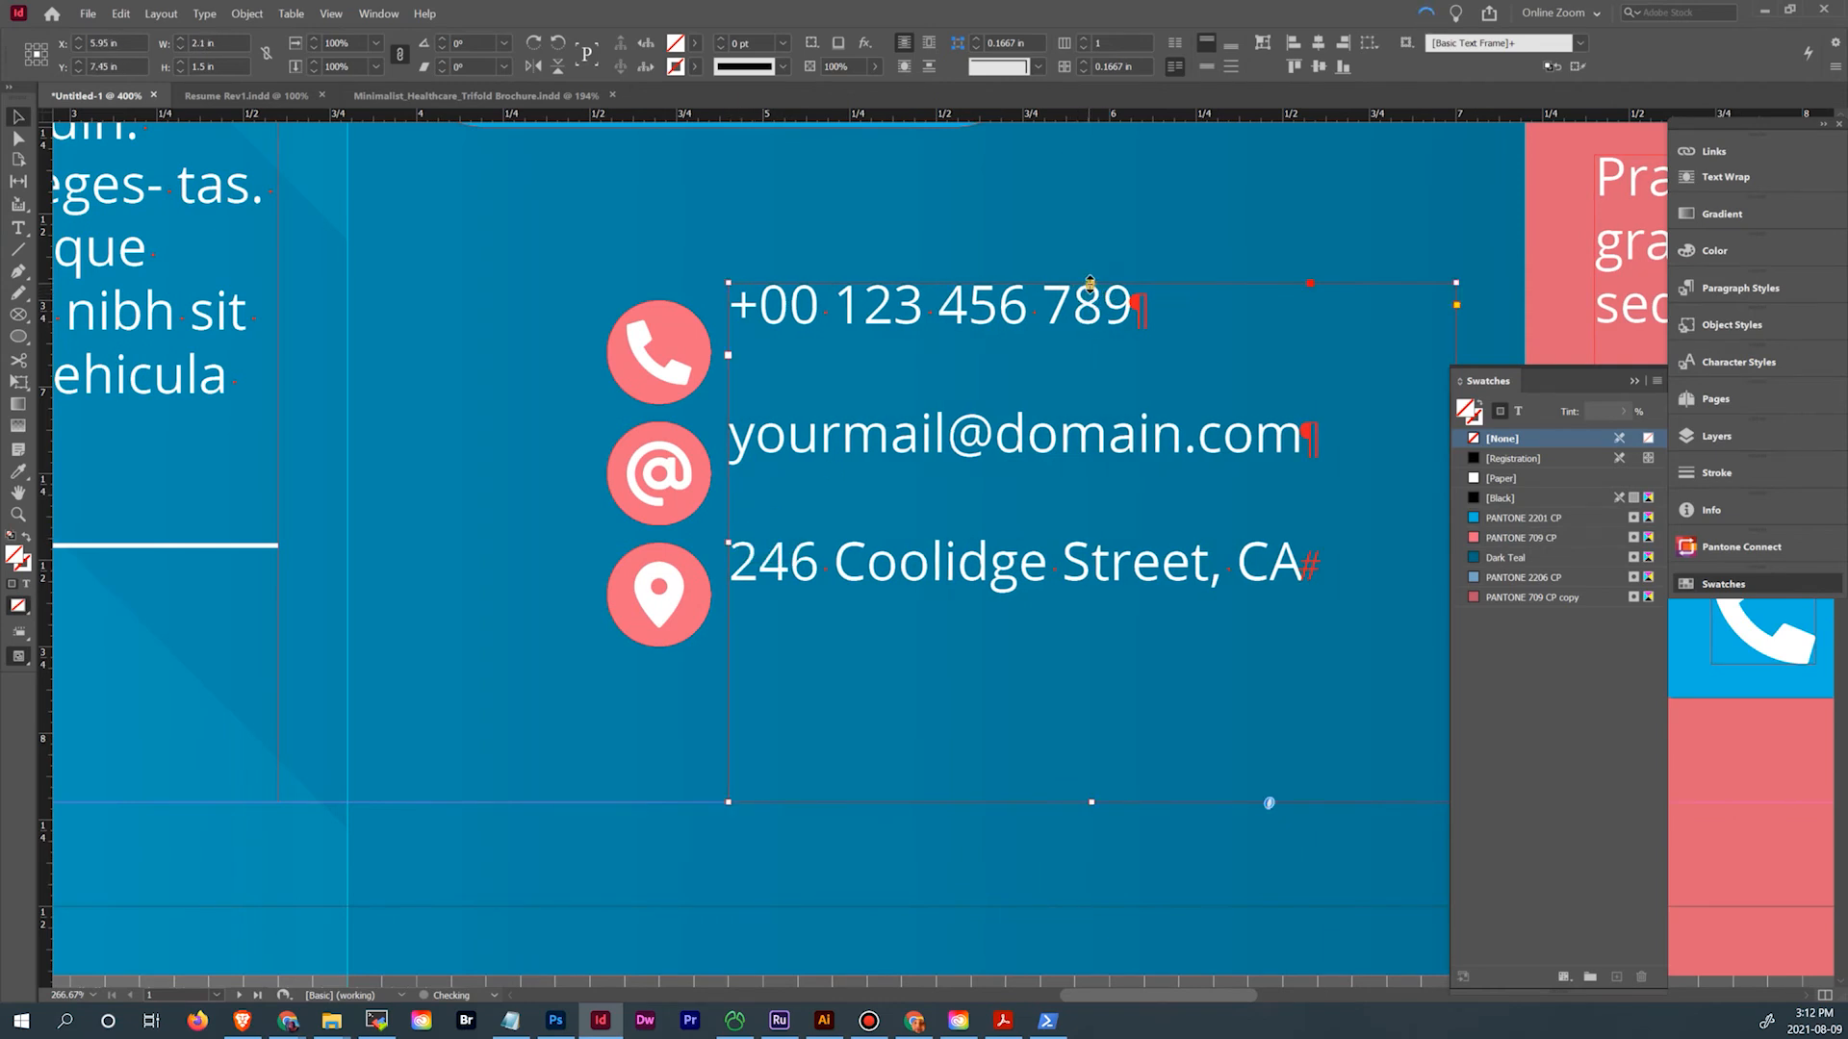
left_click_drag(1091, 283, 1091, 322)
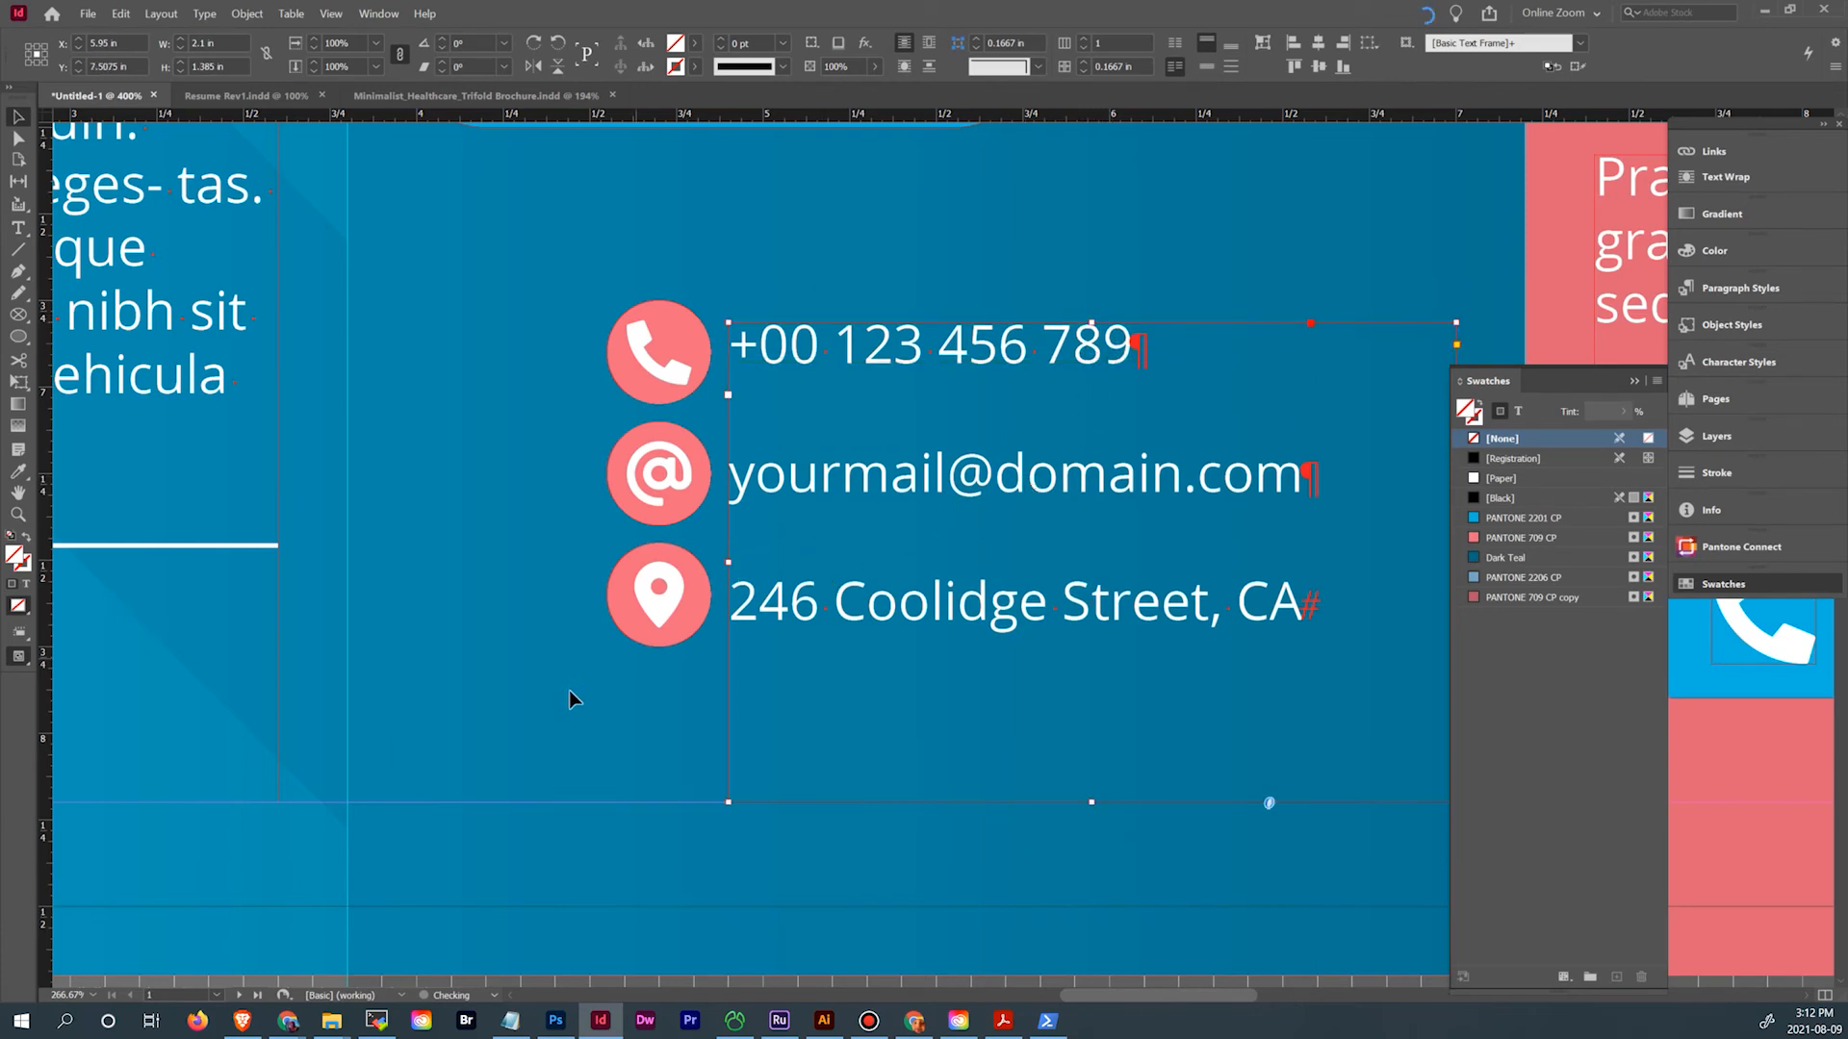
key("ctrl+minus")
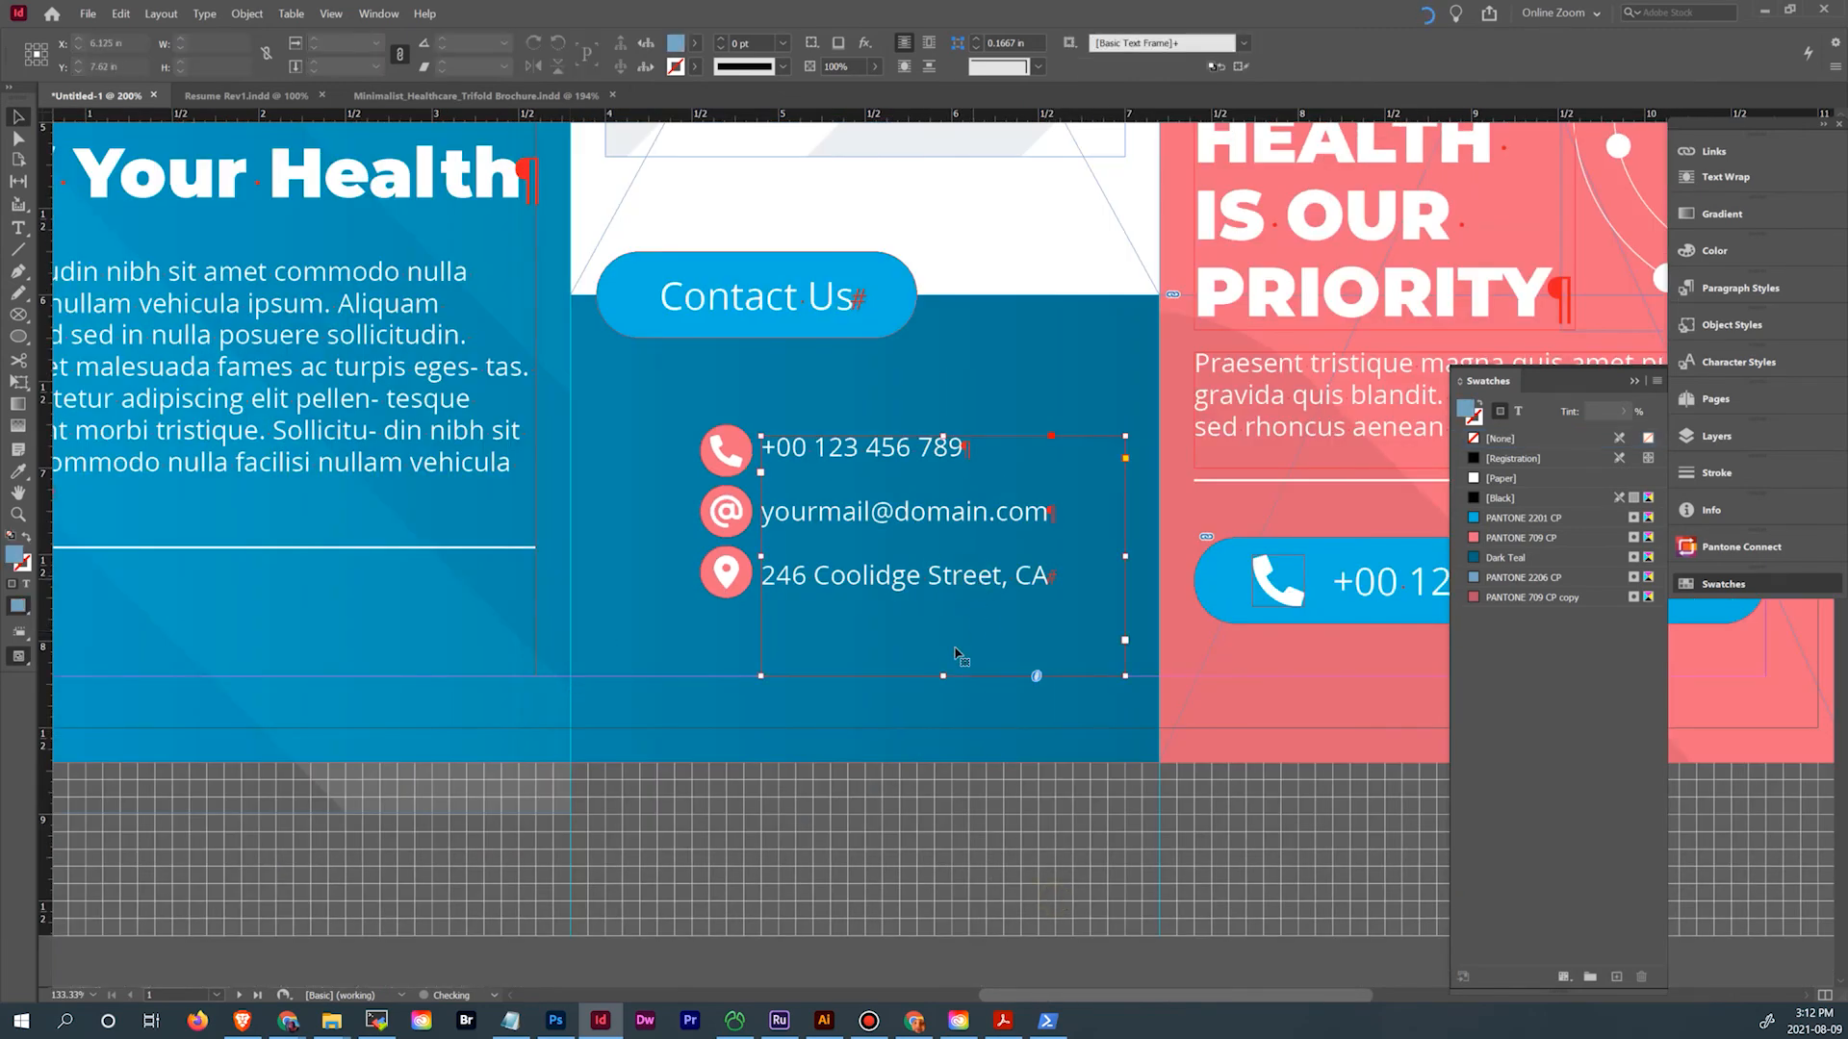
Shorten the contact text frame to end just below the address and move it with the three icons to align with the Contact Us button's left edge
left_click_drag(943, 677, 955, 598)
left_click(724, 452, "shift")
left_click(724, 506, "shift")
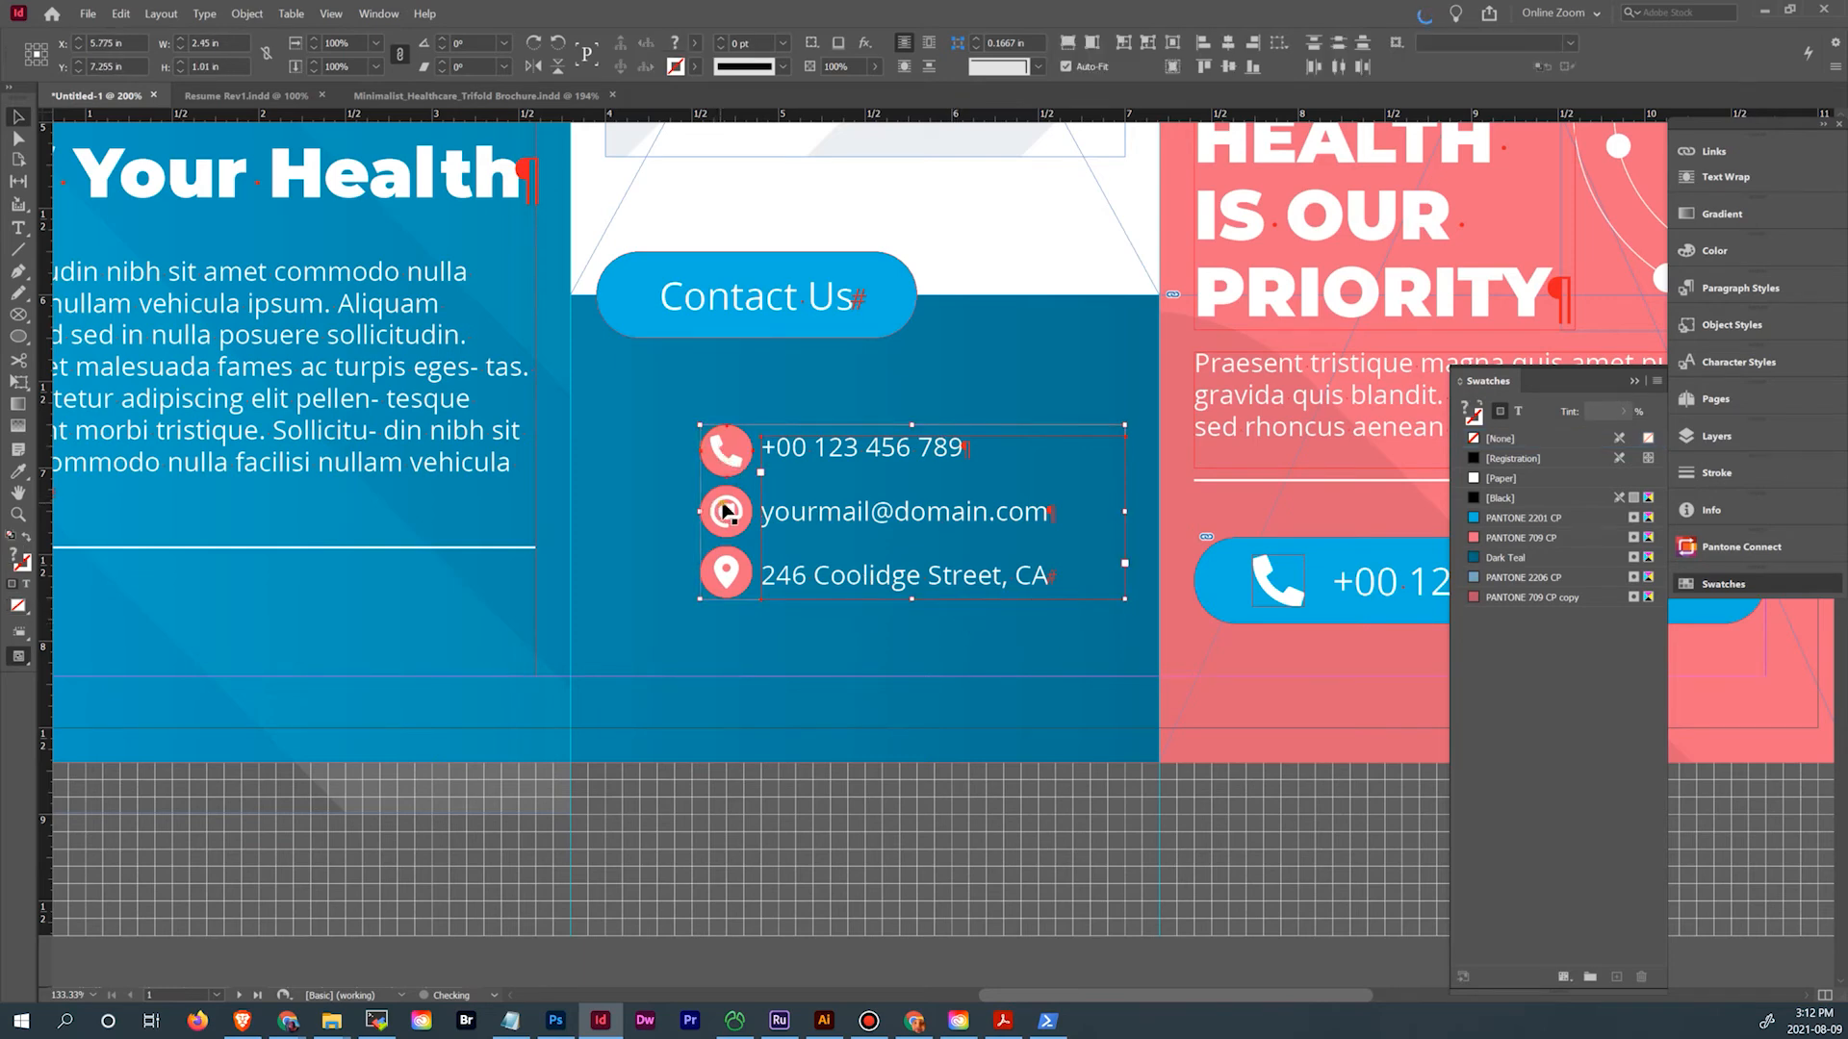
left_click(723, 570, "shift")
left_click_drag(710, 454, 624, 337)
Fine-tune the vertical position of the contact text and icons below the Contact Us button to Y 6.9672 in
key("shift+Down")
key("shift+Down")
key("shift+Down")
key("shift+Down")
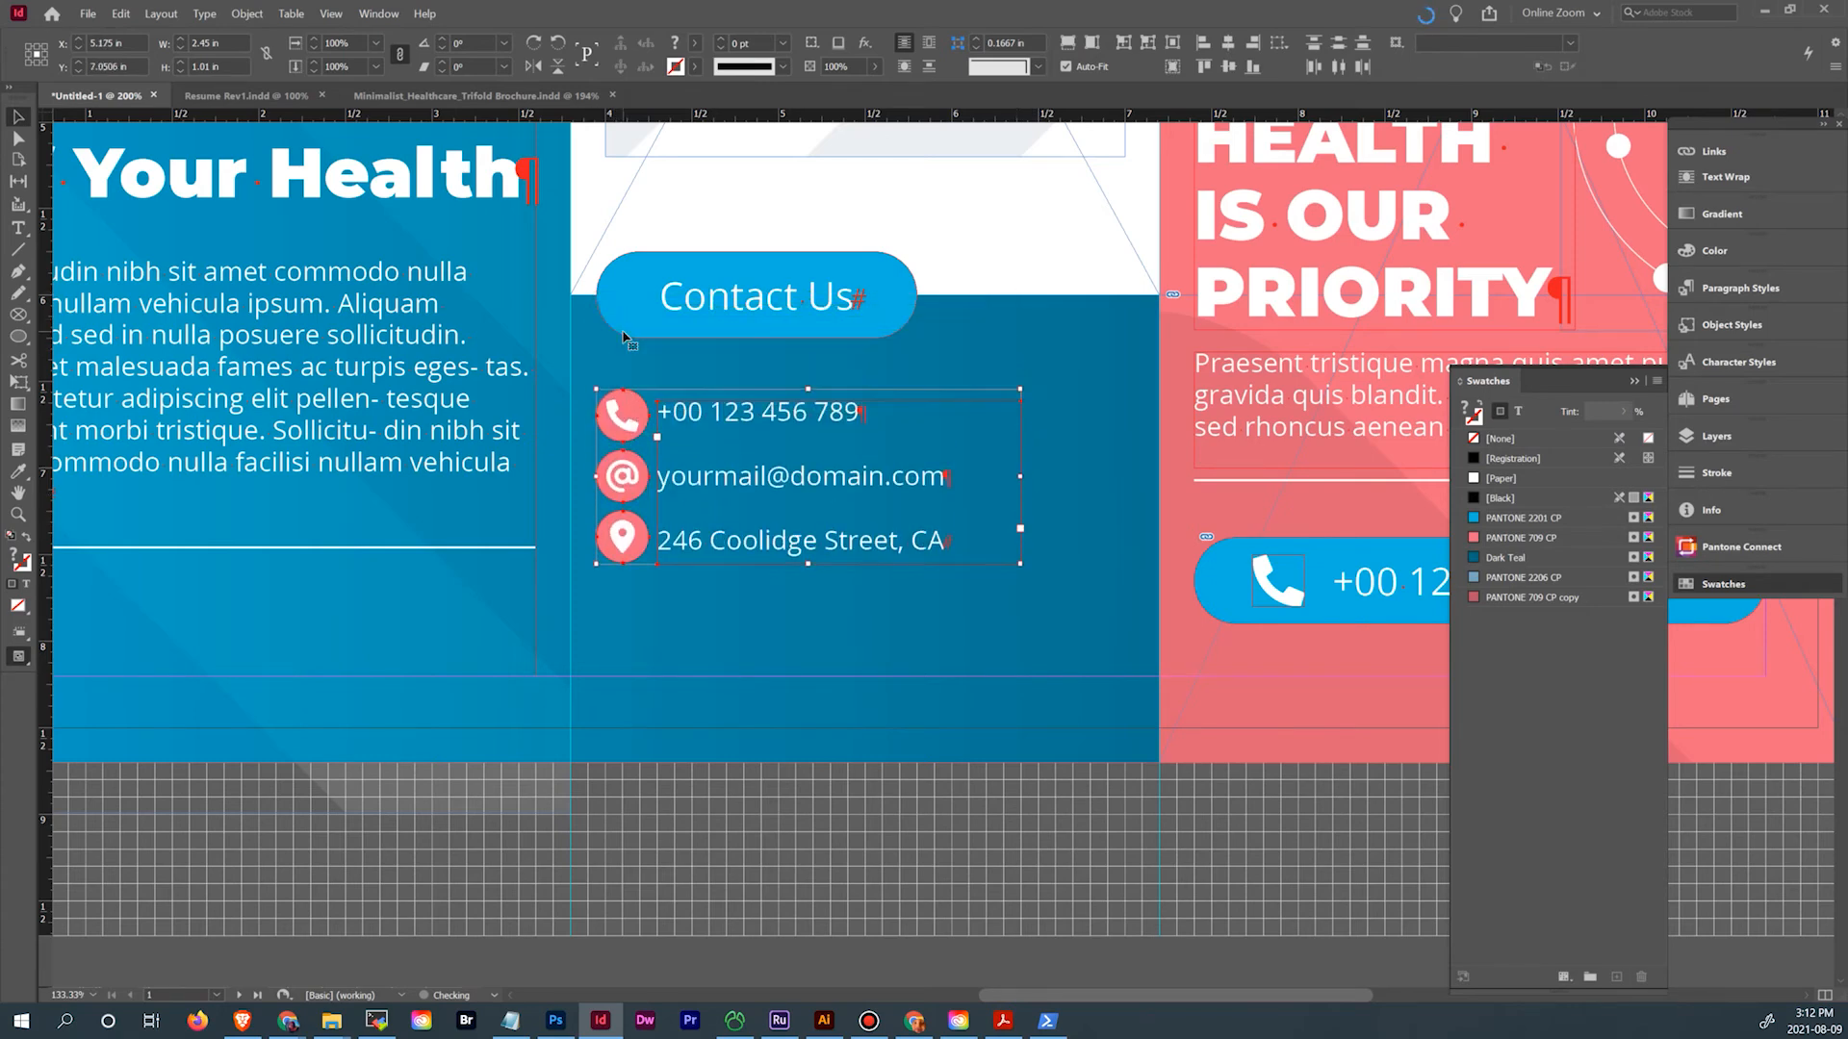
key("shift+Up")
key("Down")
key("Down")
key("Down")
key("Down")
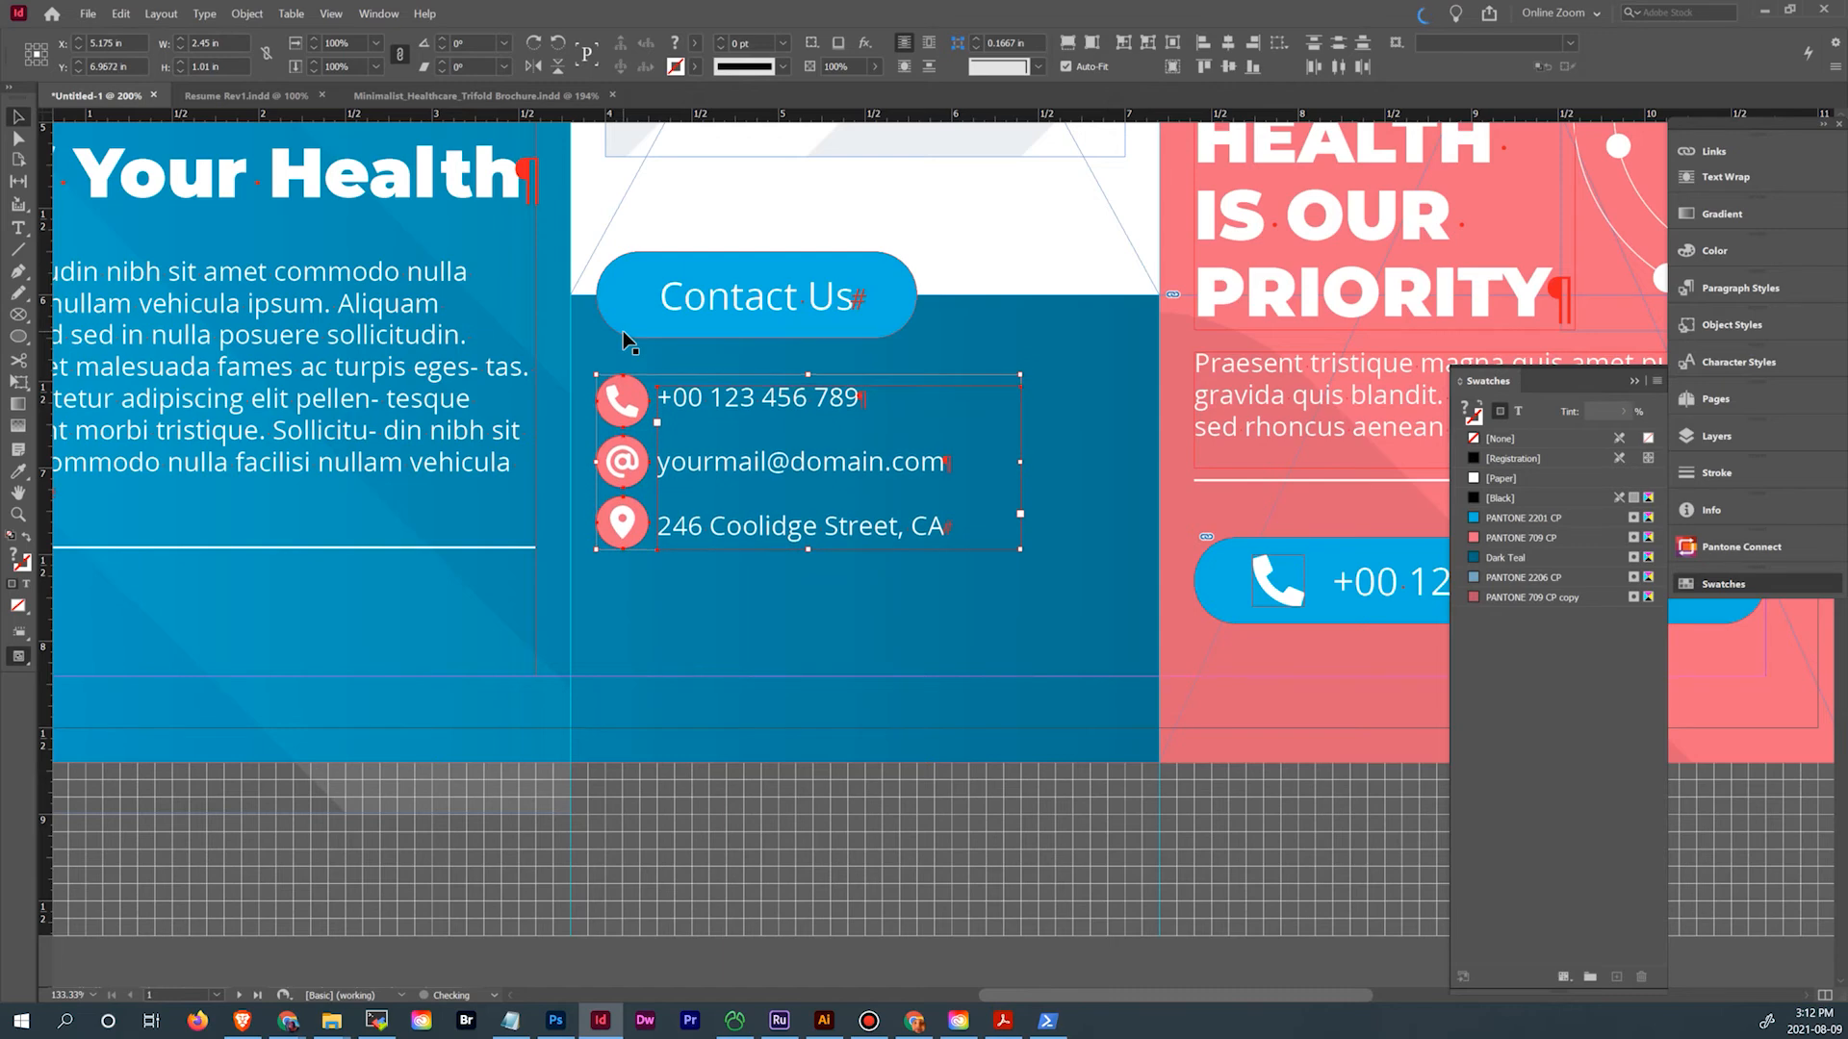
left_click(904, 847)
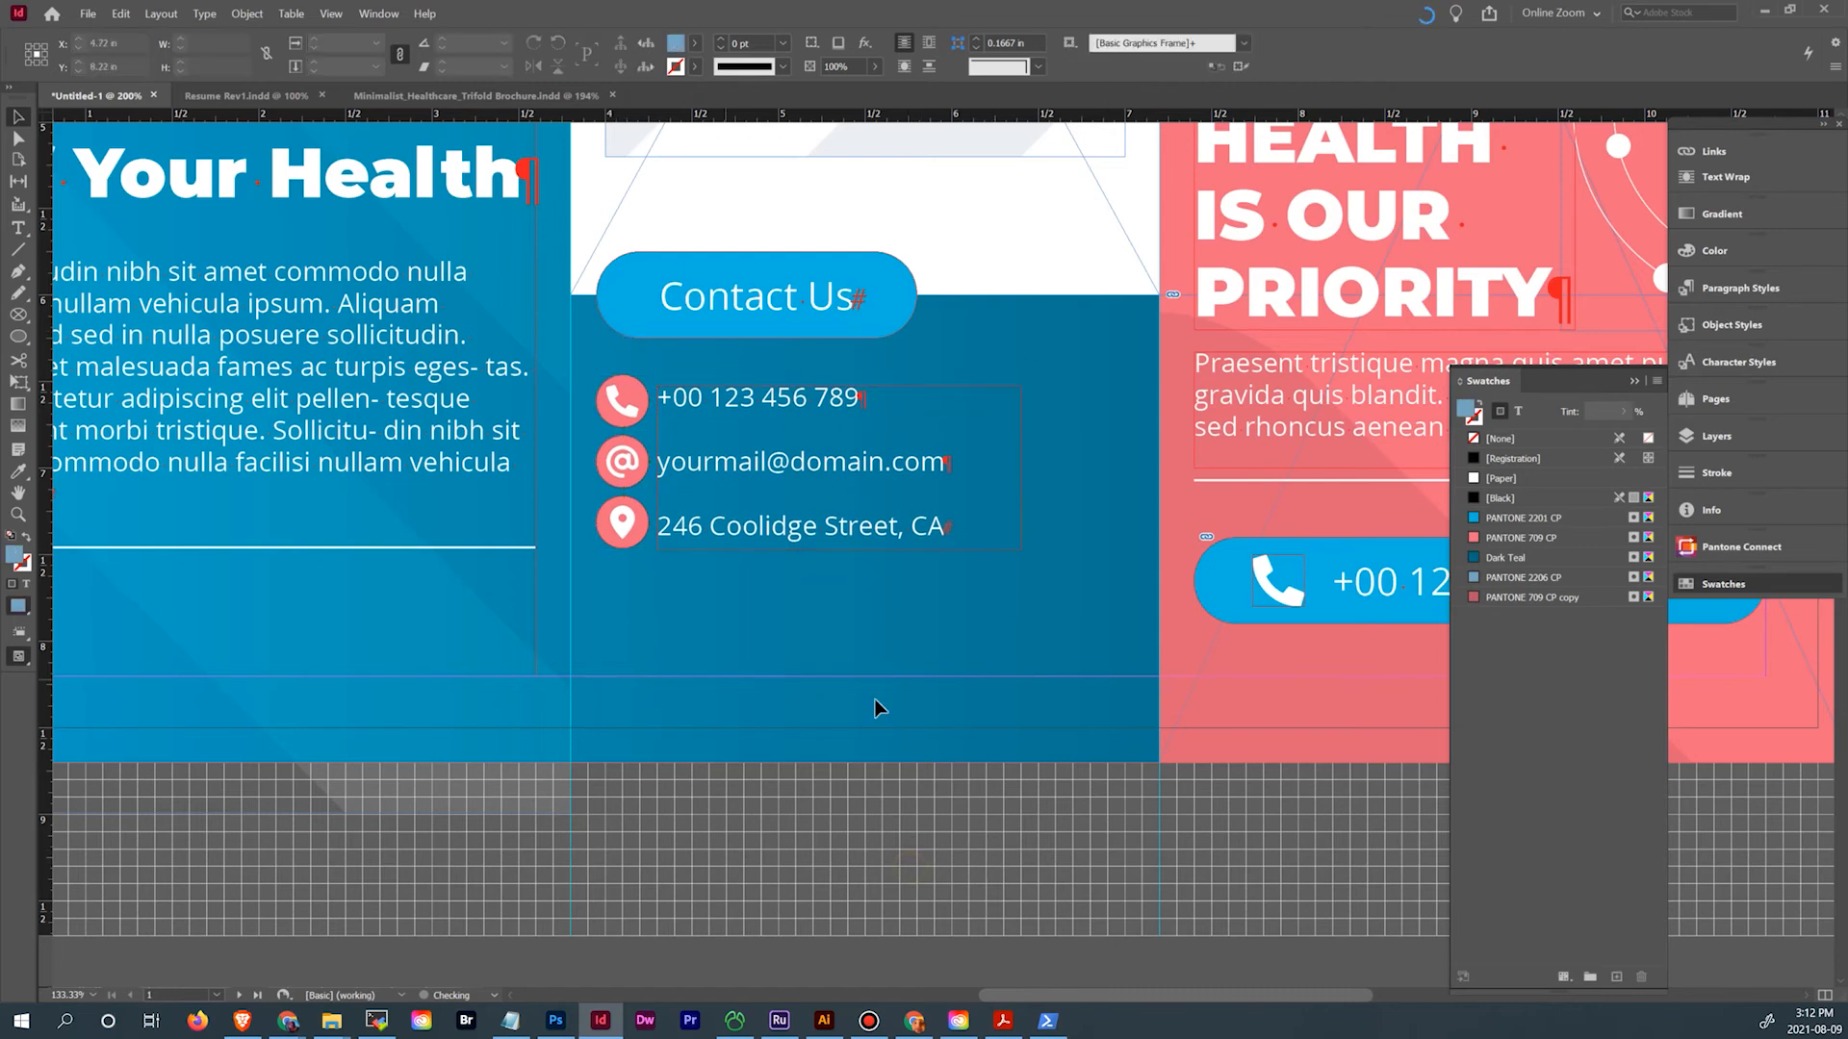
Review the complete outside page of the brochure, including a preview without guides and frame edges
left_click_drag(724, 640, 745, 763)
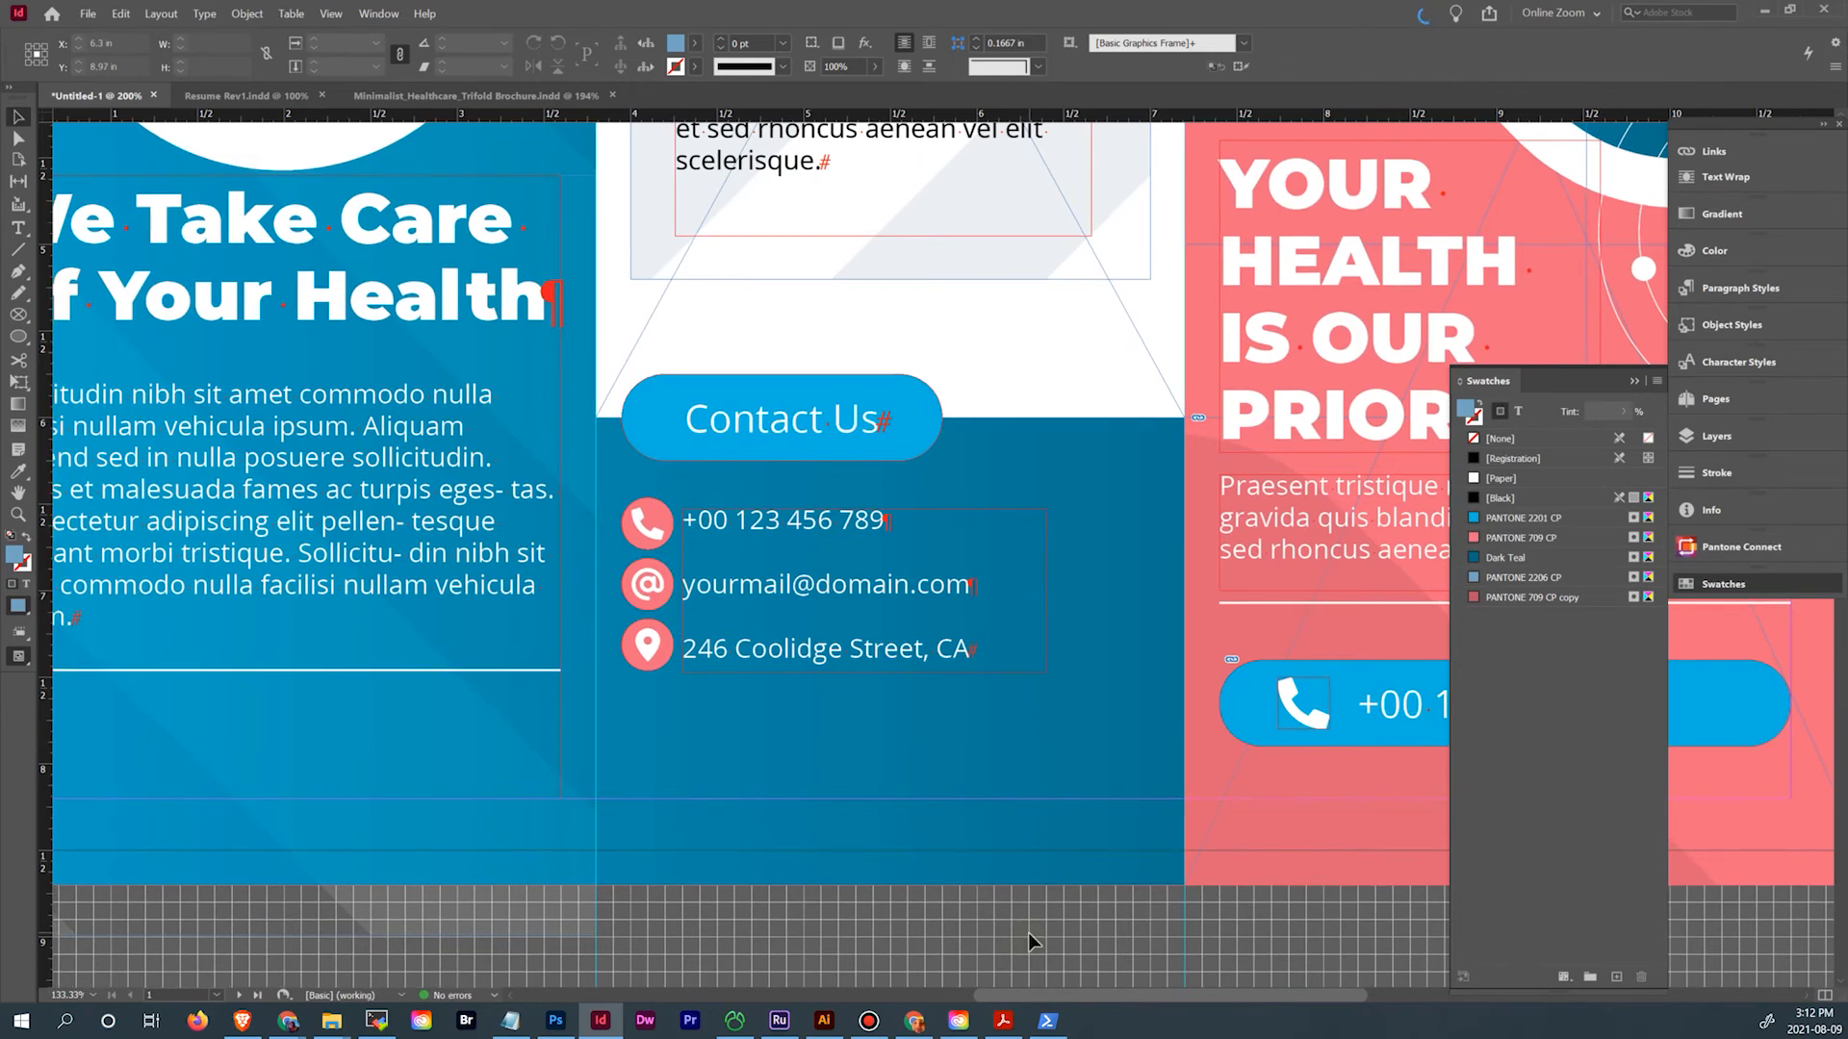
key("ctrl+minus")
key("ctrl+minus")
key("ctrl+minus")
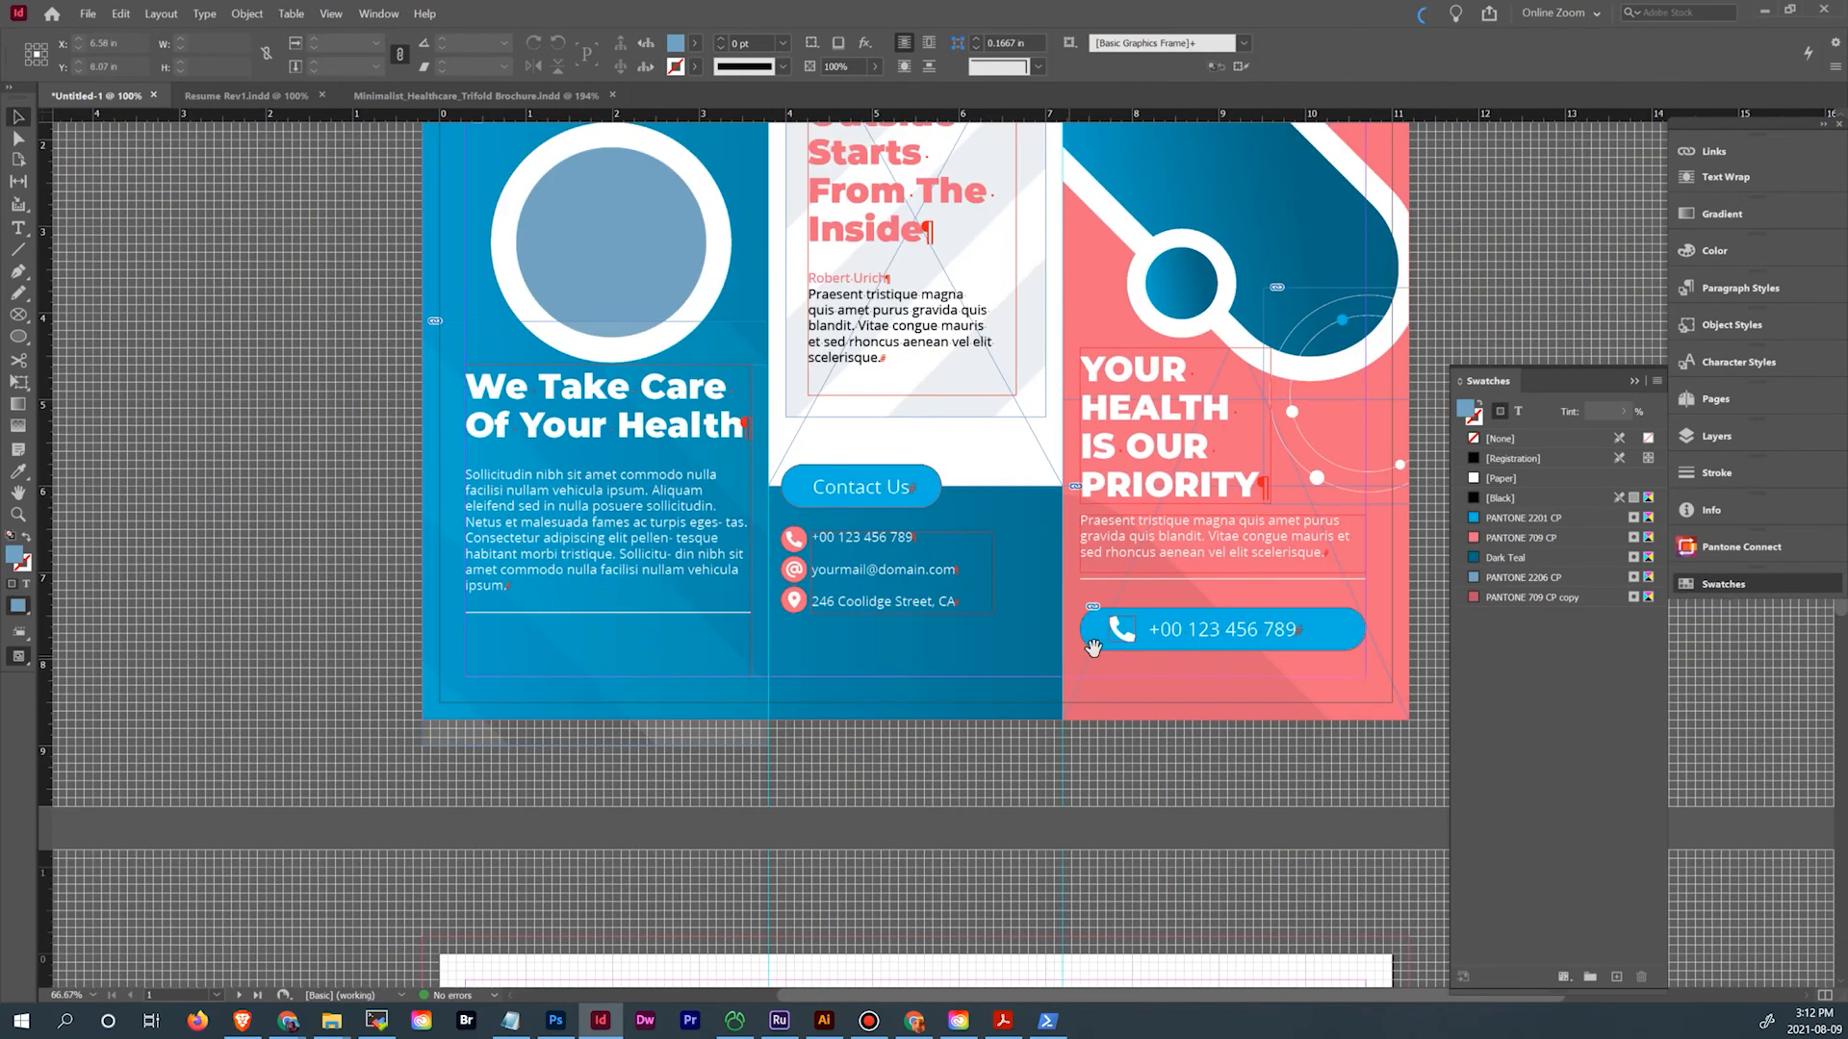
left_click_drag(1069, 551, 1061, 776)
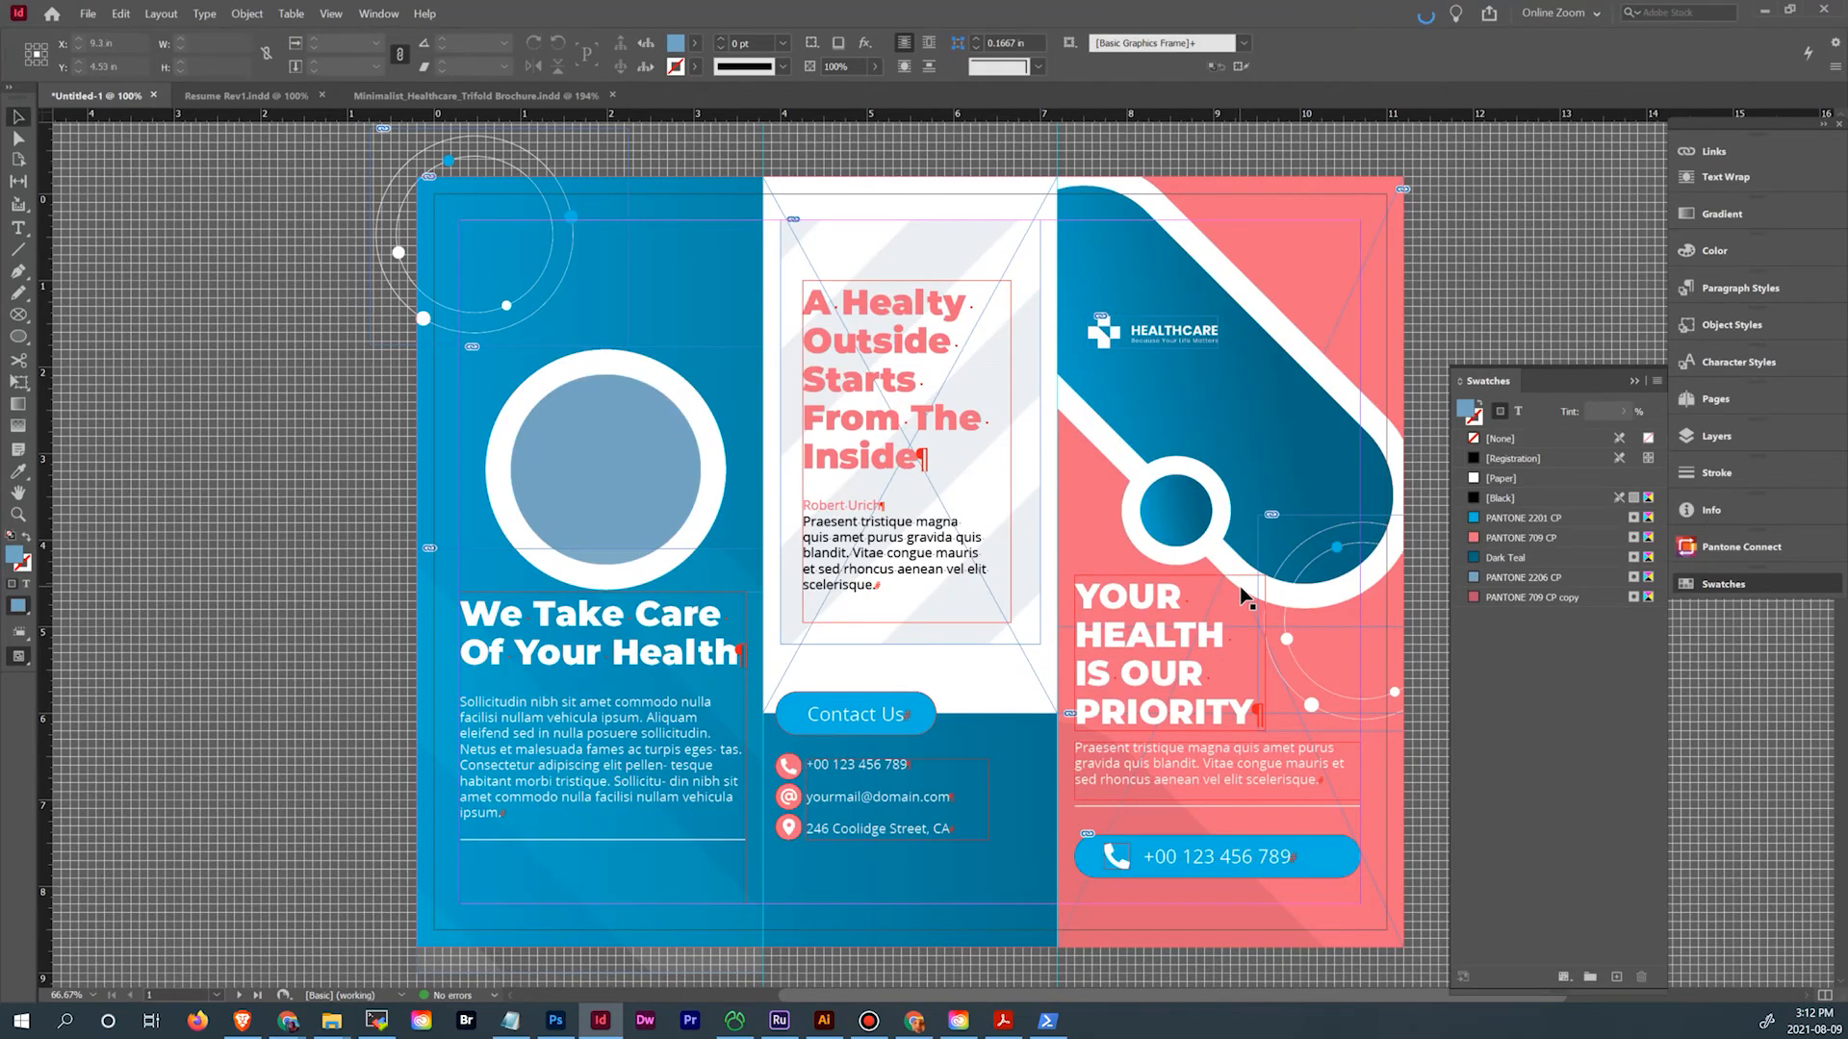
scroll(1300, 631, "down", 6)
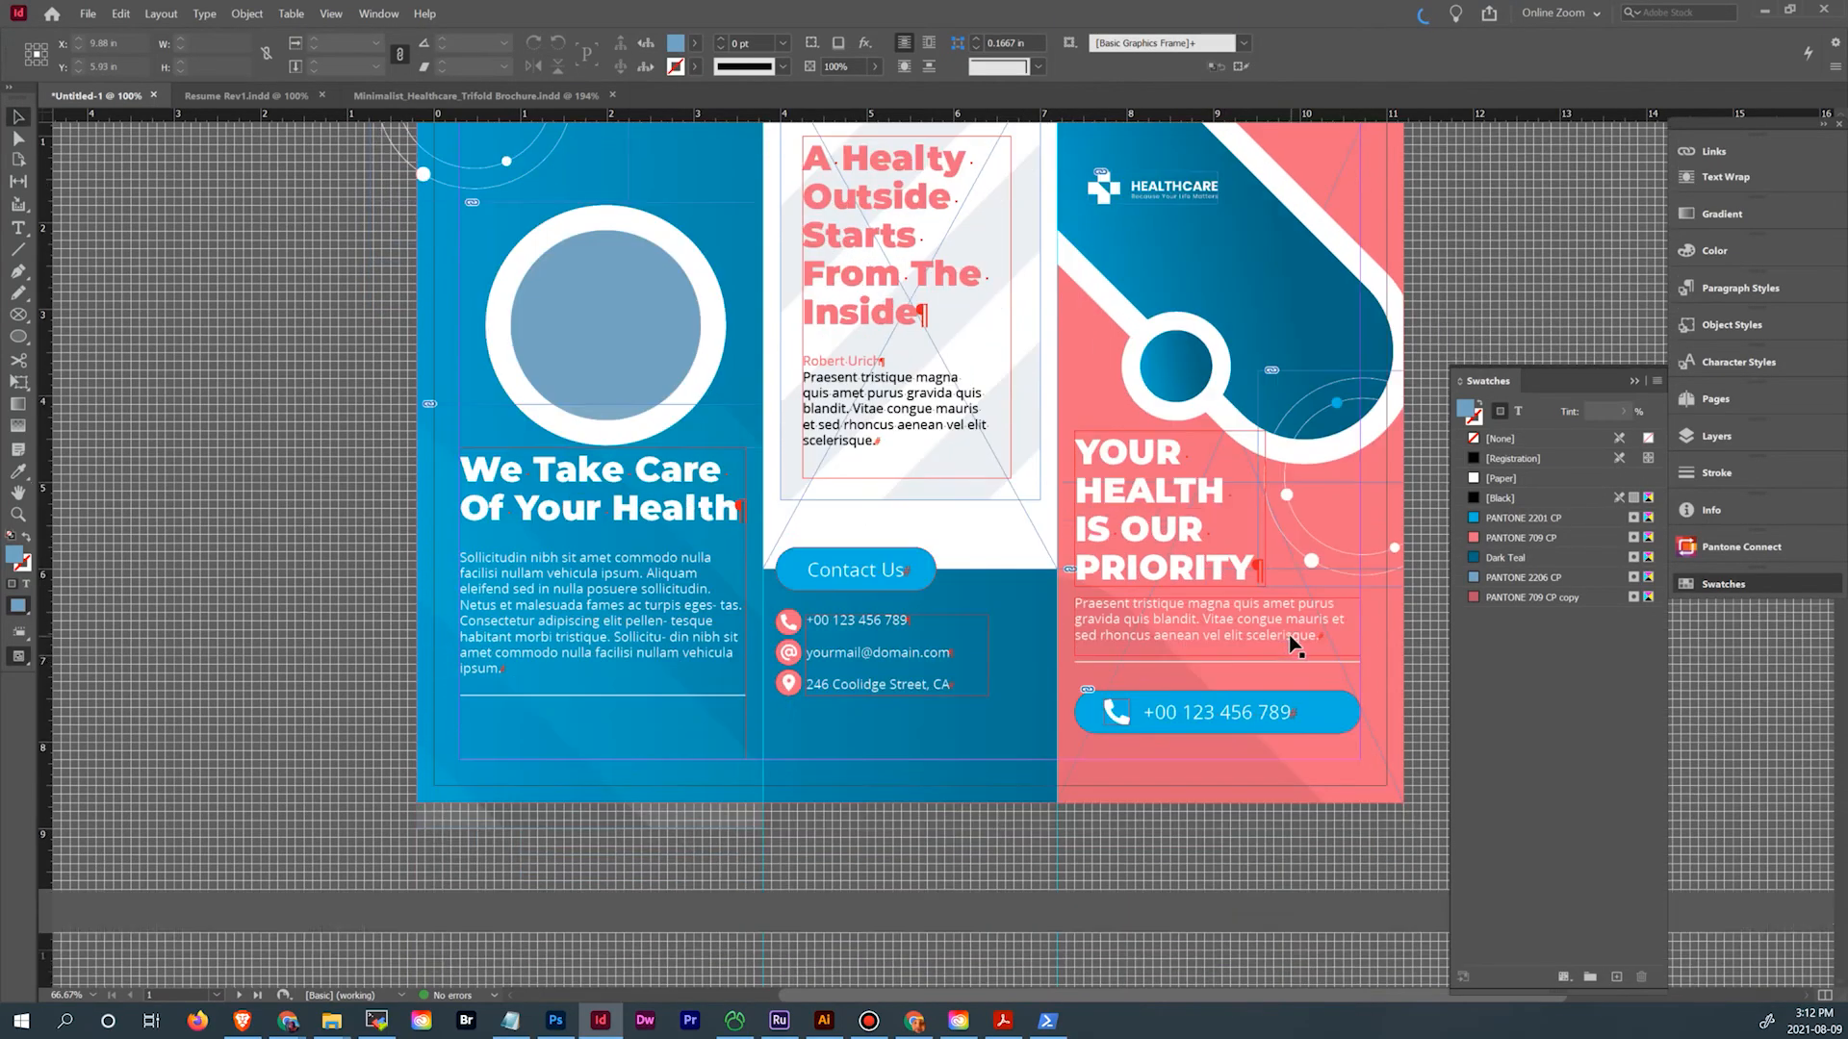
scroll(1285, 627, "up", 3)
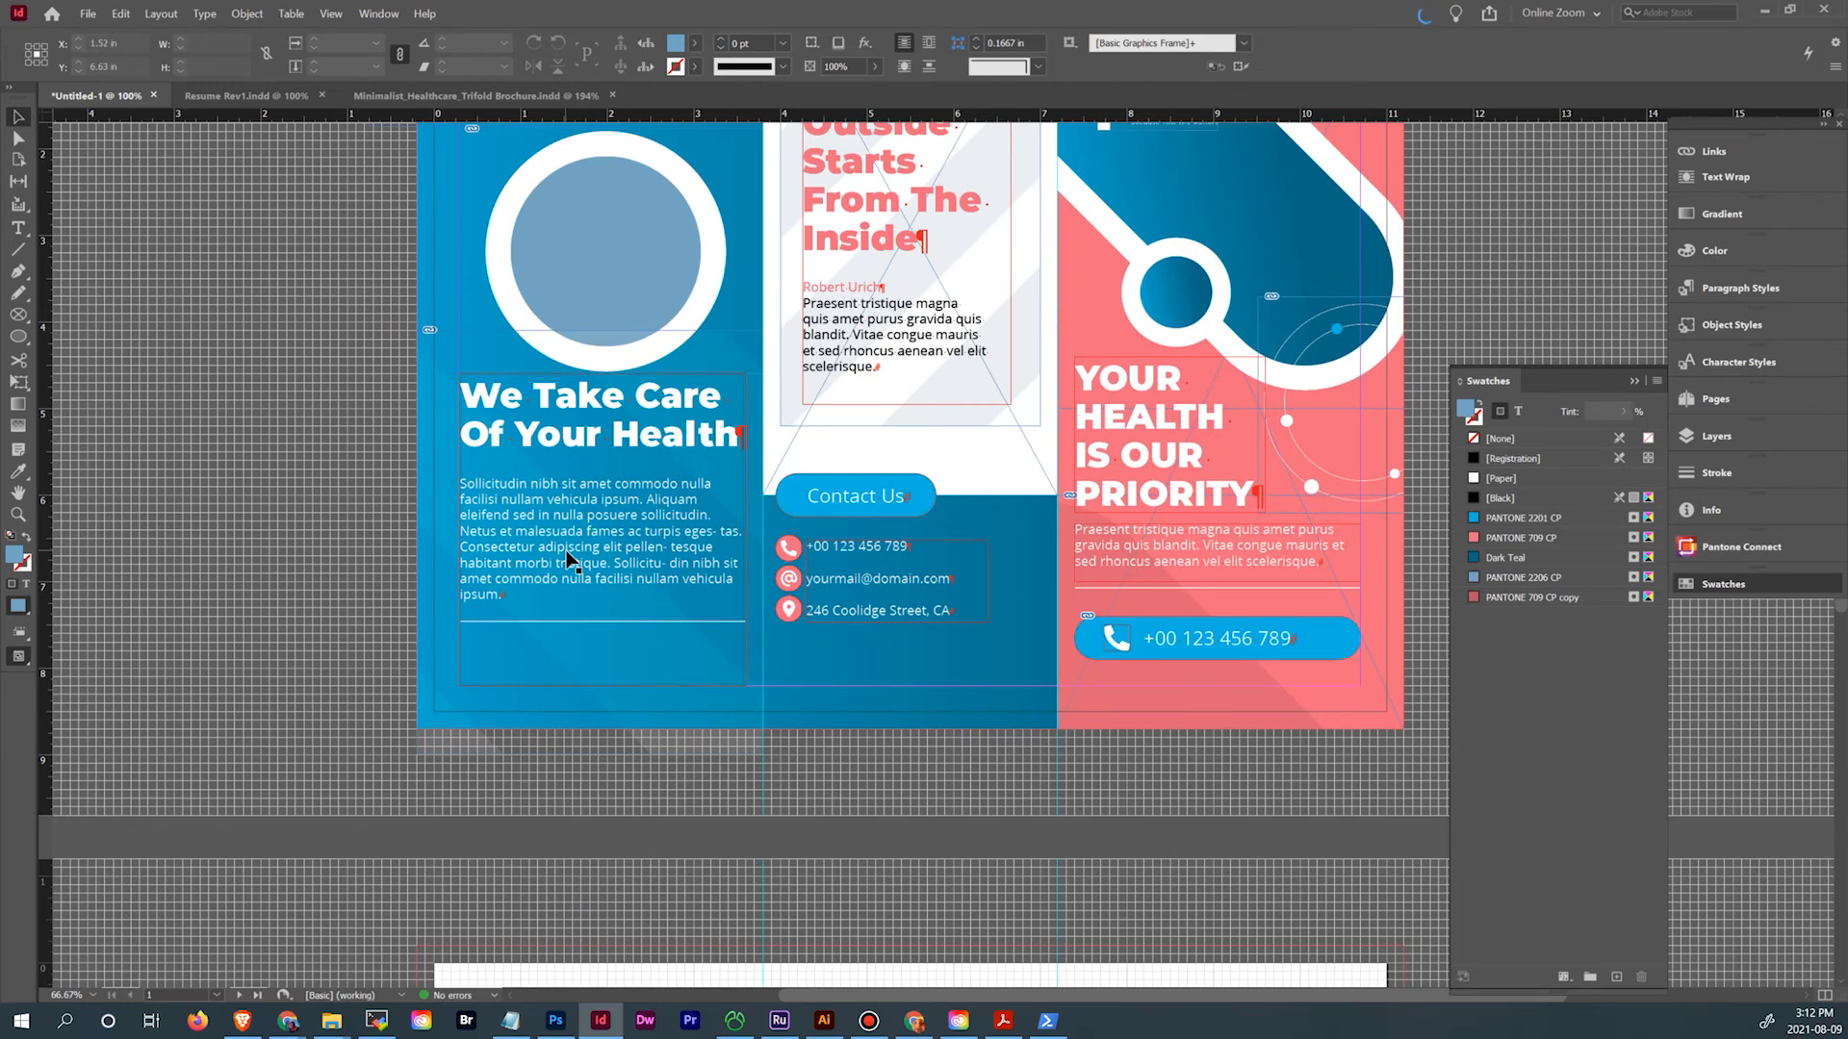
scroll(342, 565, "up", 3)
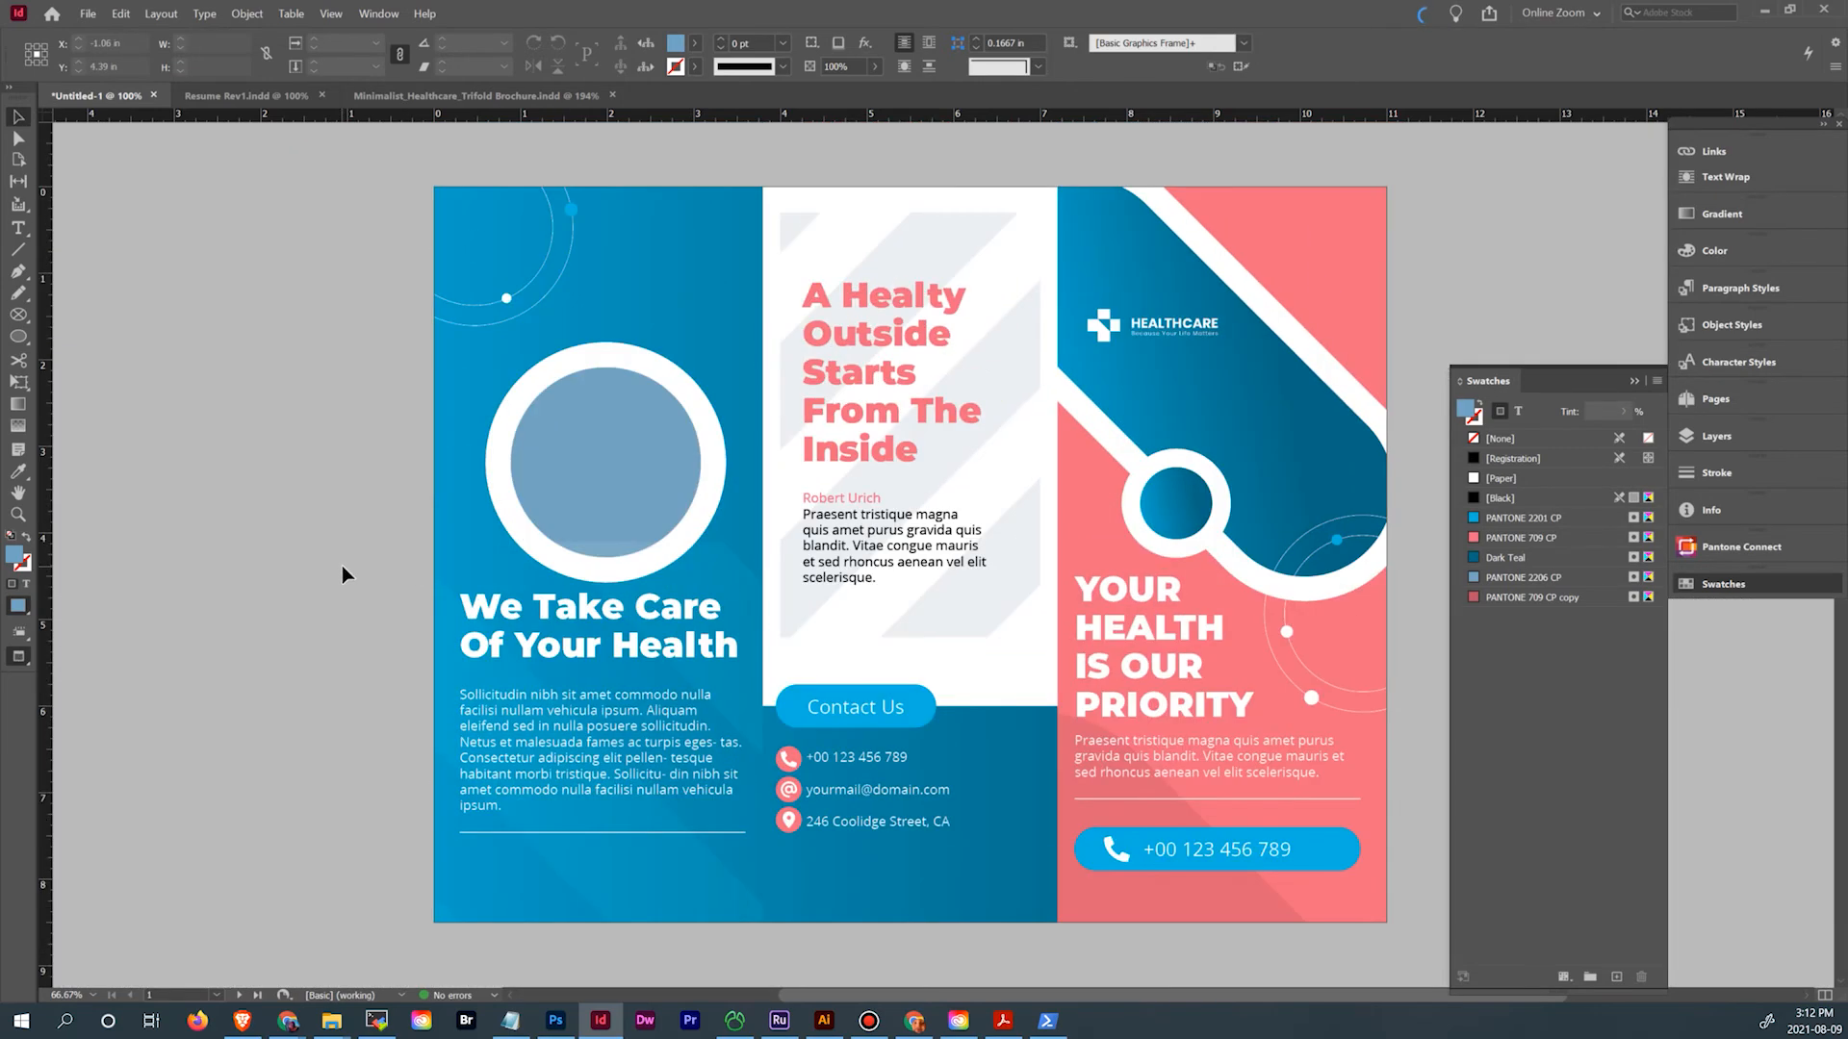
key("w")
left_click(18, 658)
left_click(18, 658)
key("w")
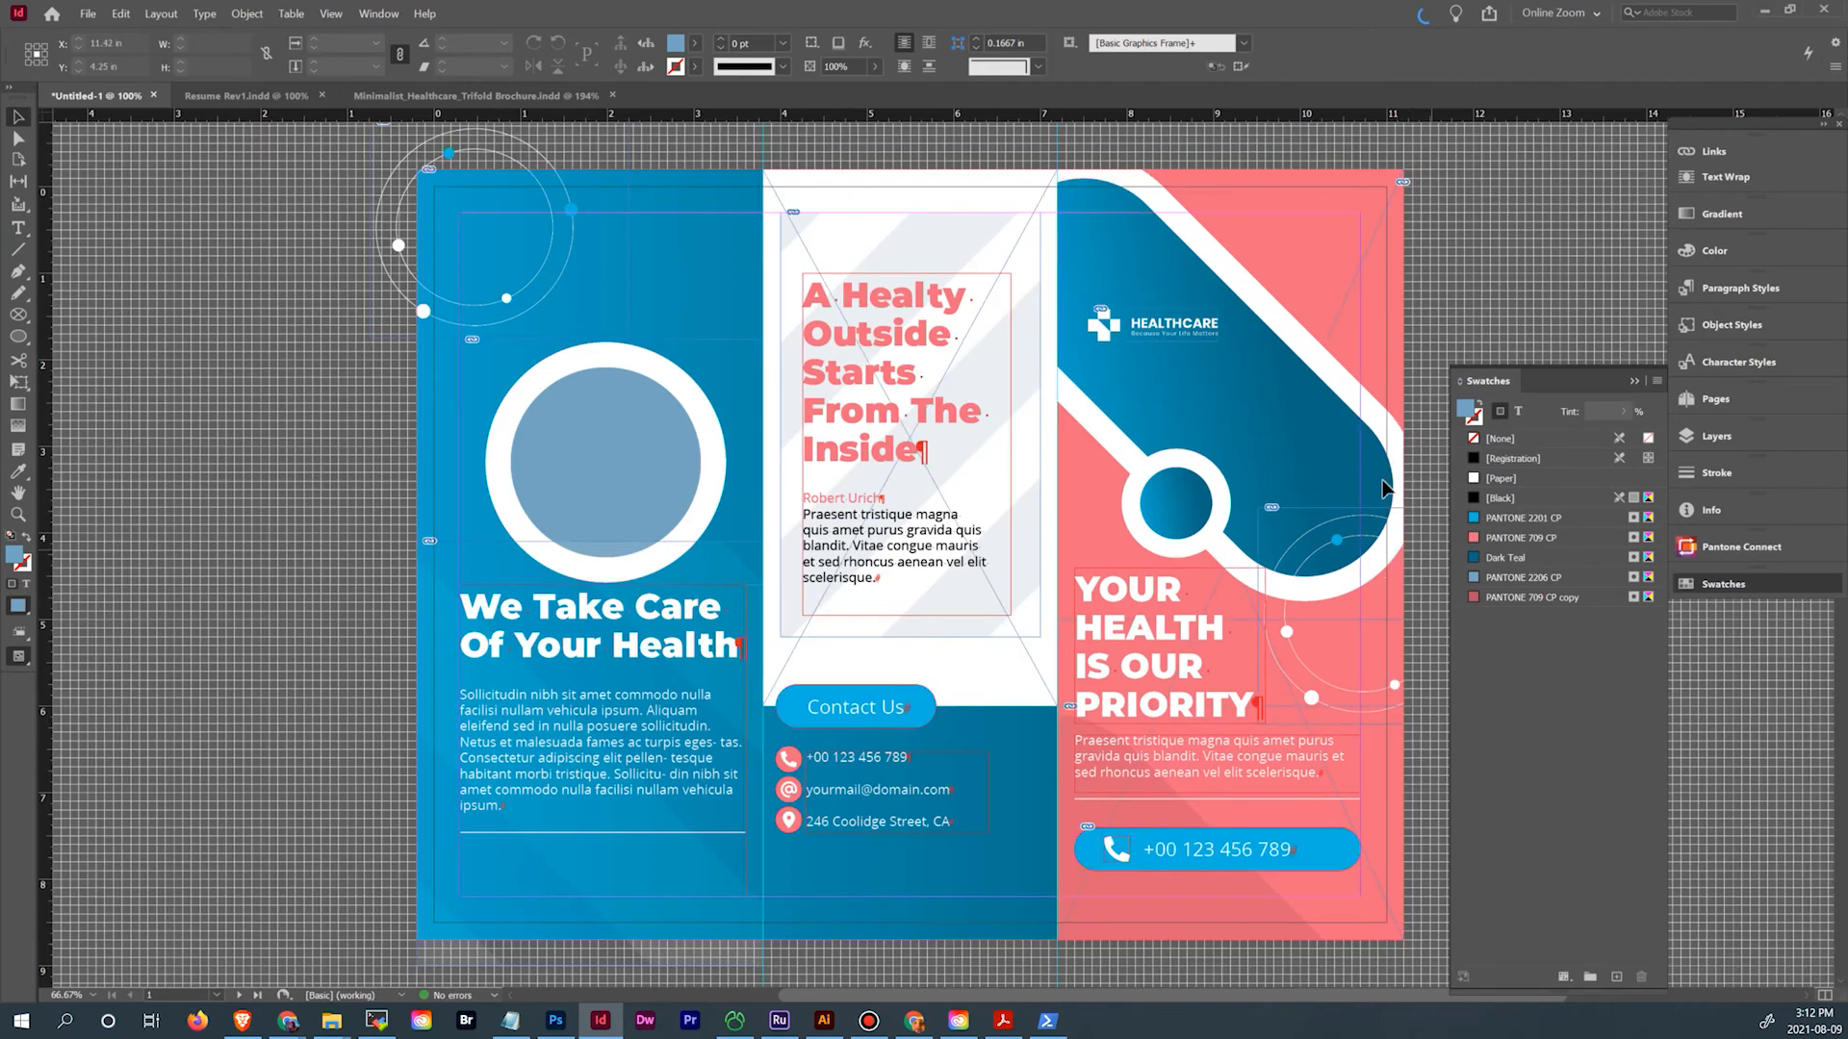
Look at the new document's second page, then examine the inside page of Minimalist_Healthcare_Trifold_Brochure.indd as reference
scroll(1261, 443, "down", 8)
scroll(1261, 443, "down", 3)
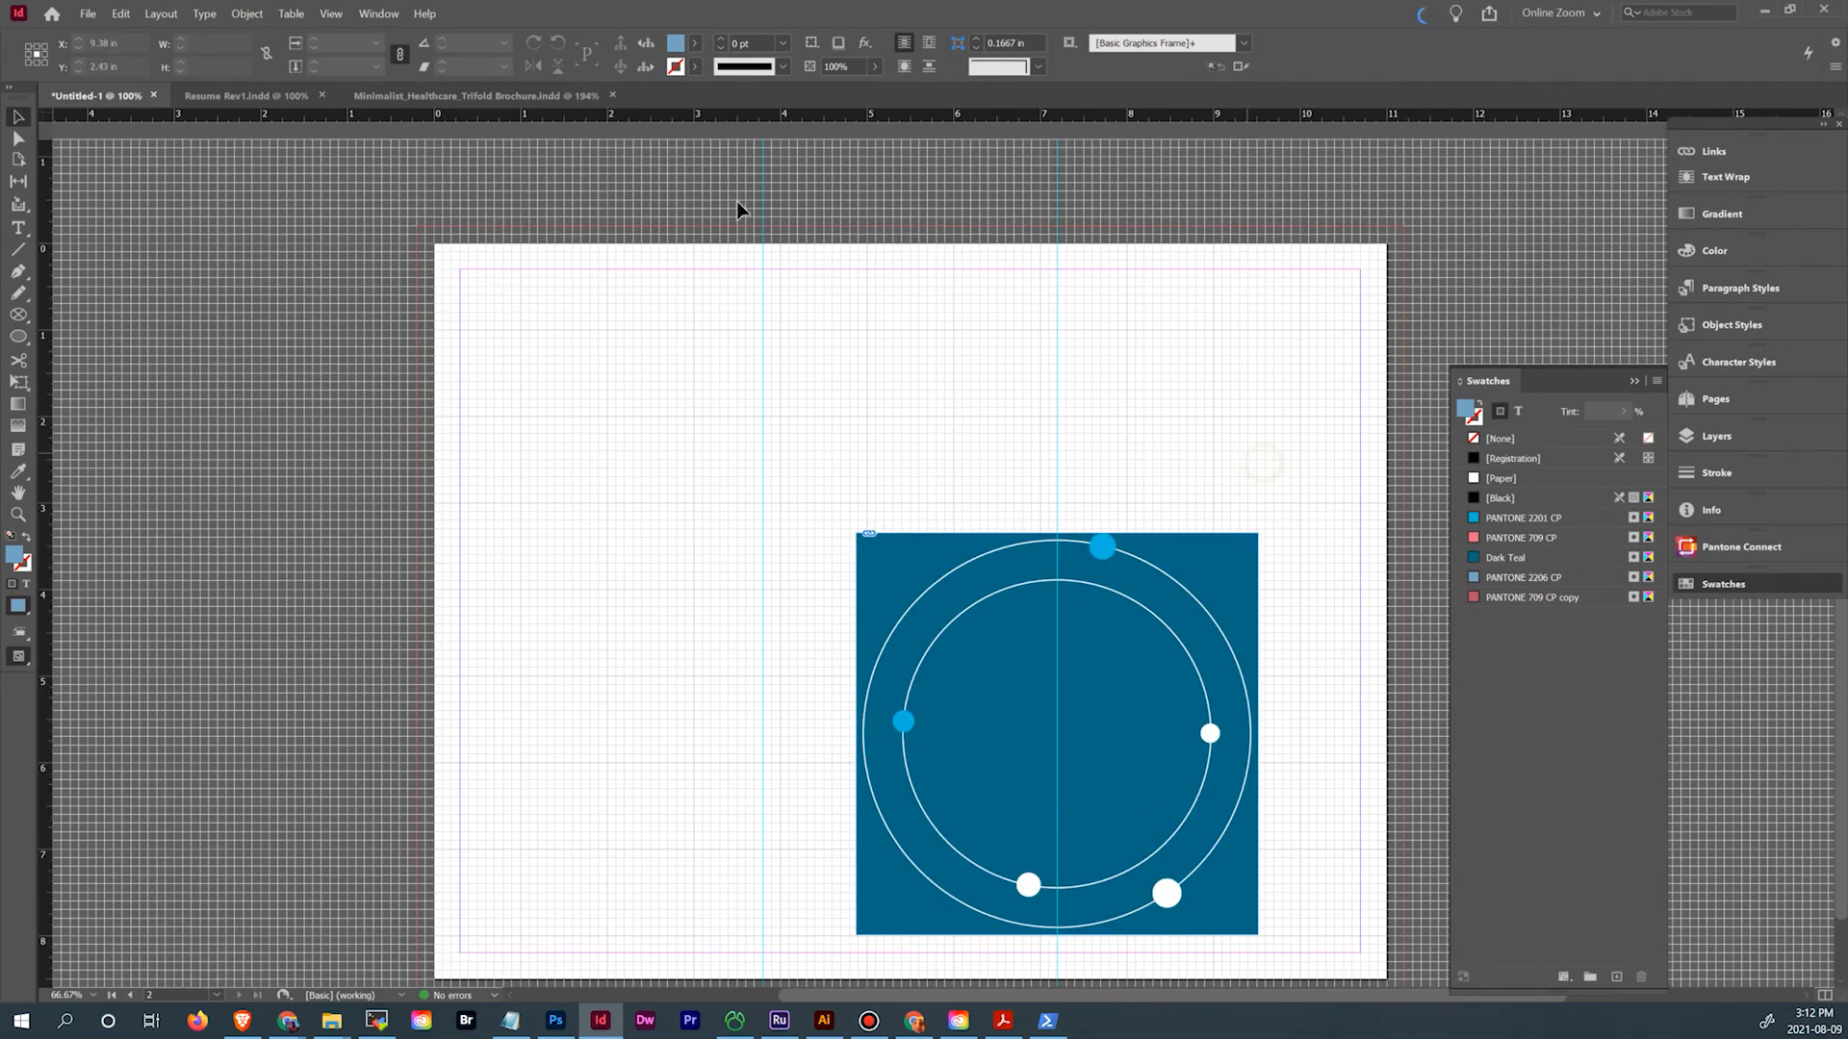
left_click(425, 95)
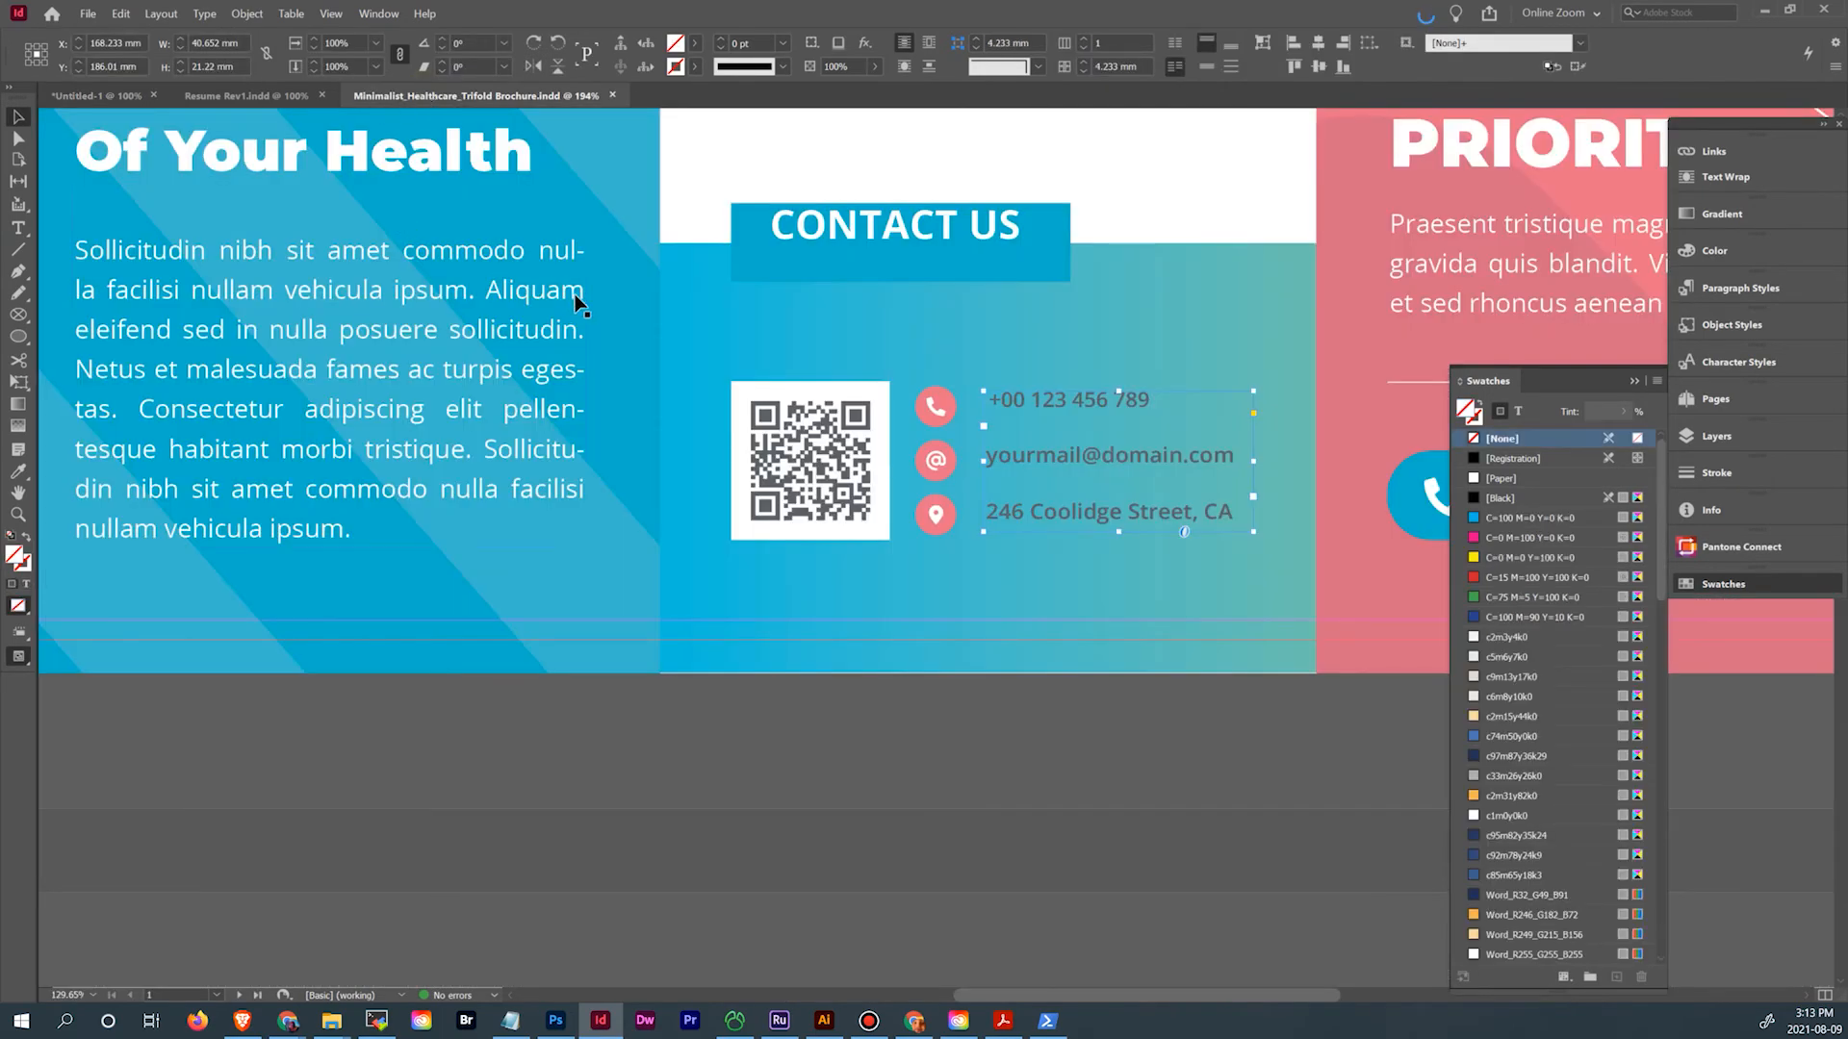
scroll(585, 330, "down", 10)
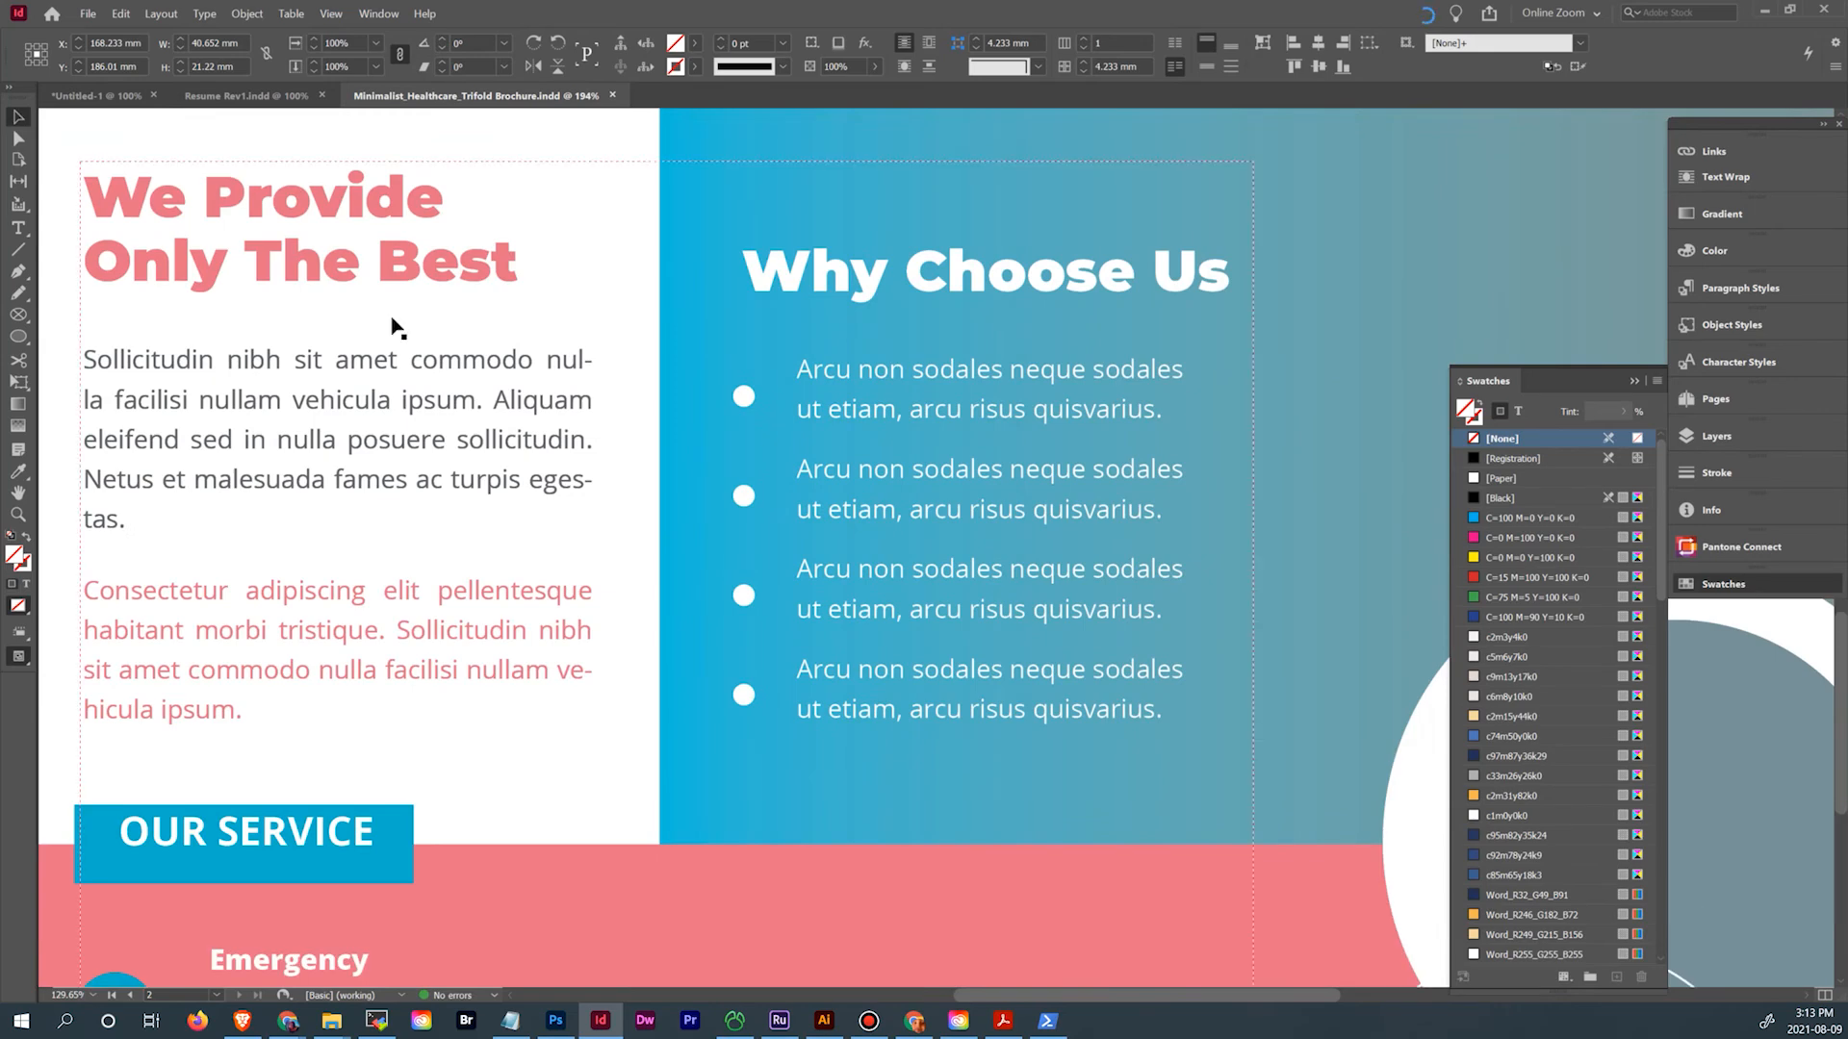
Review the inside page of the reference brochure, then lock the Type layer and unlock the Graphics layer in Untitled-1
key("ctrl+1")
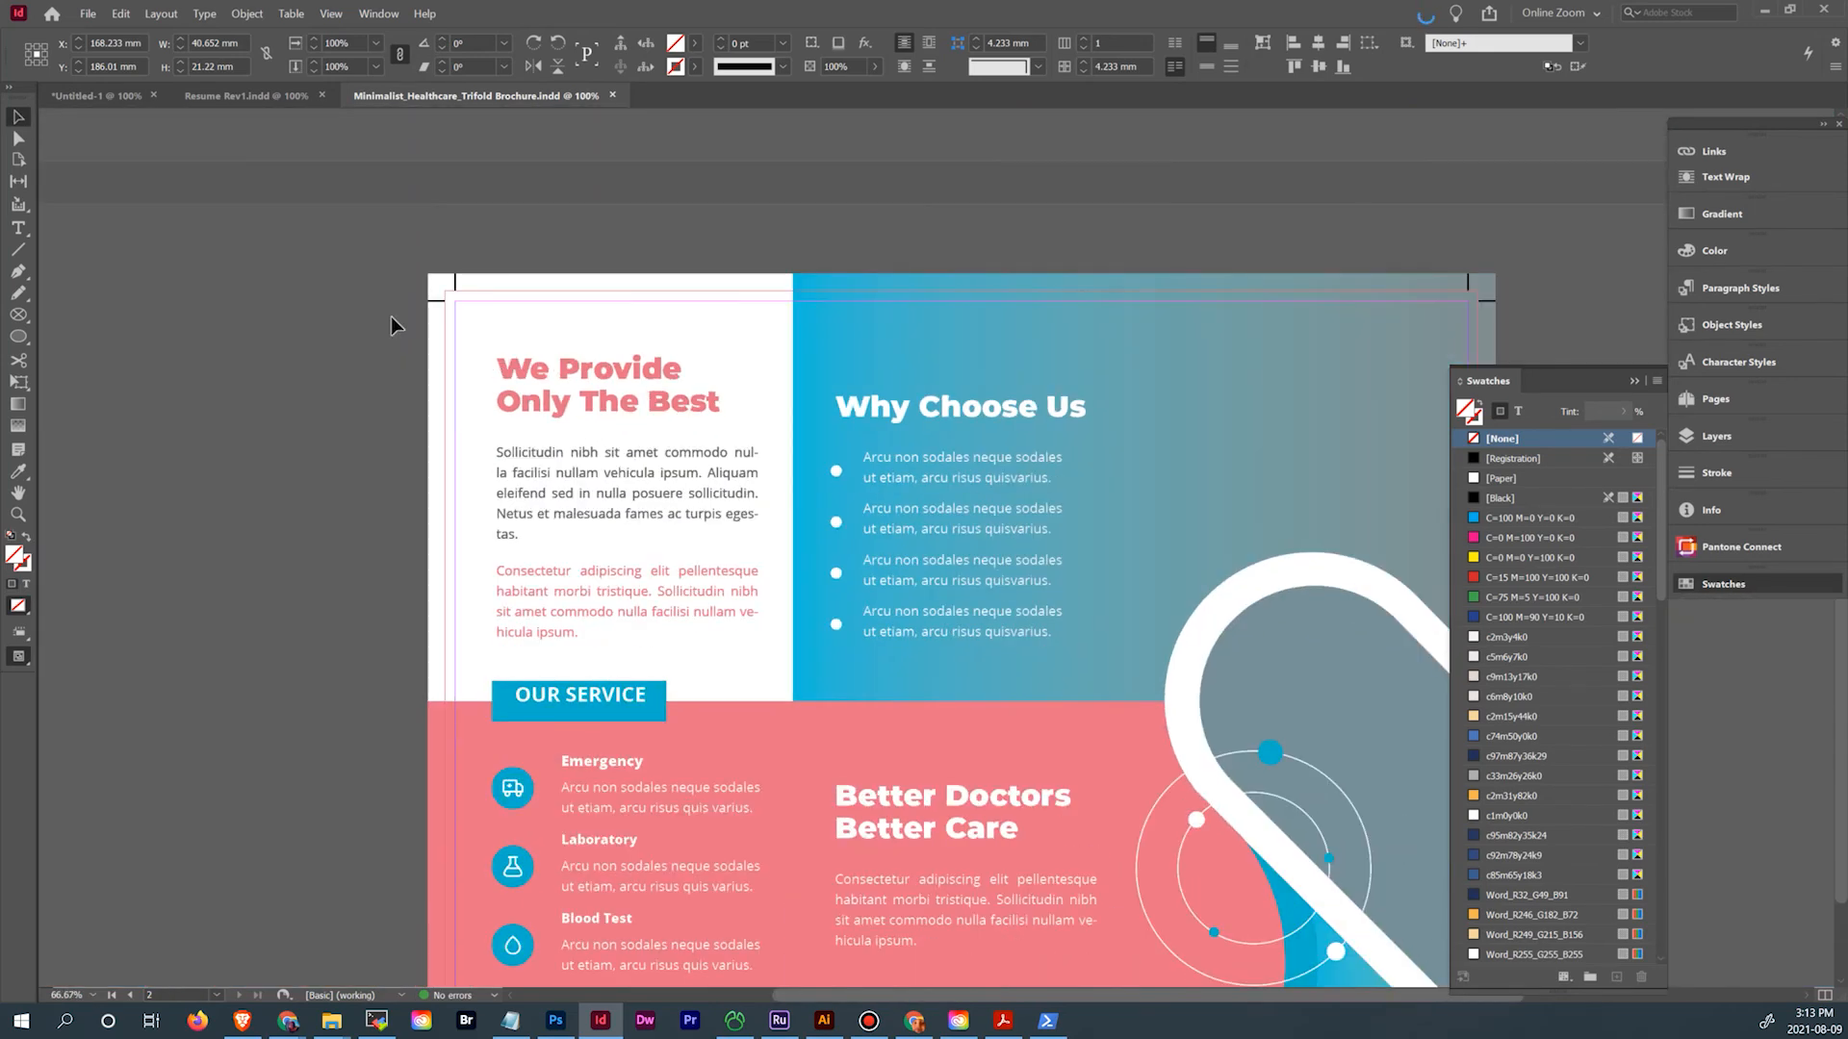
scroll(445, 348, "down", 2)
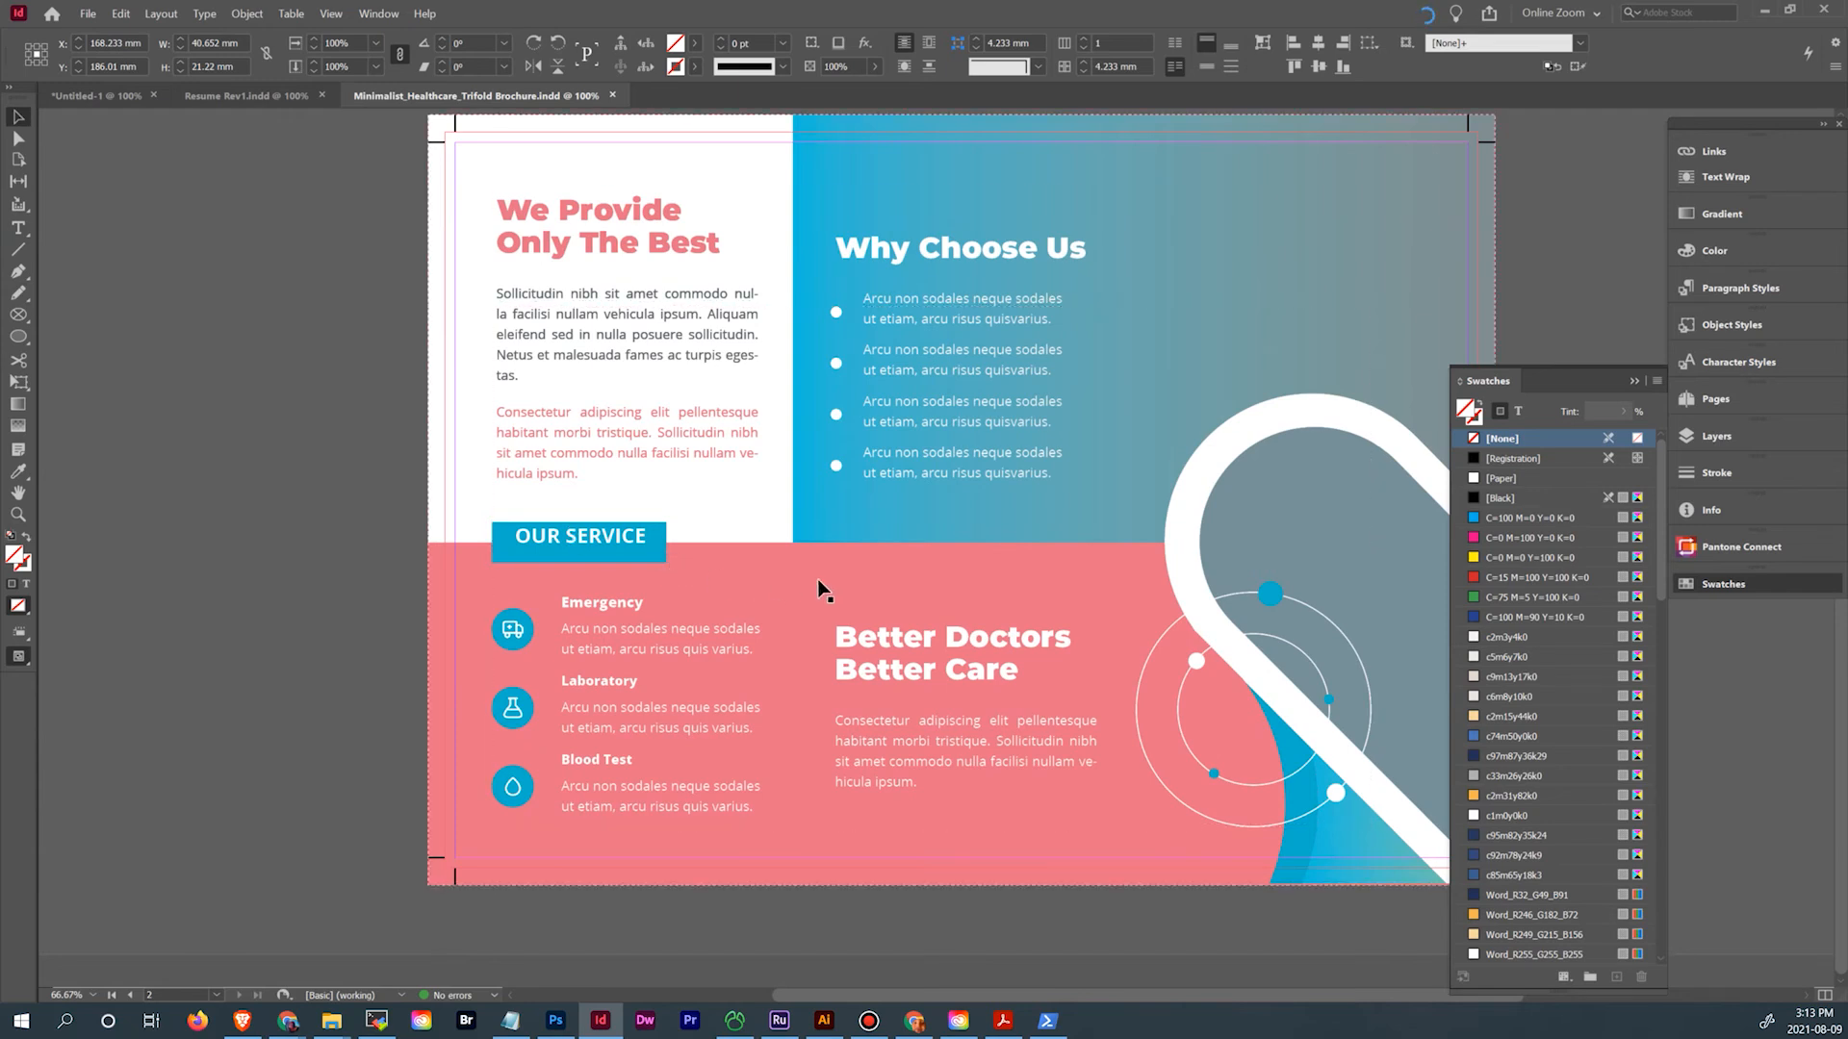
scroll(1234, 685, "right", 3)
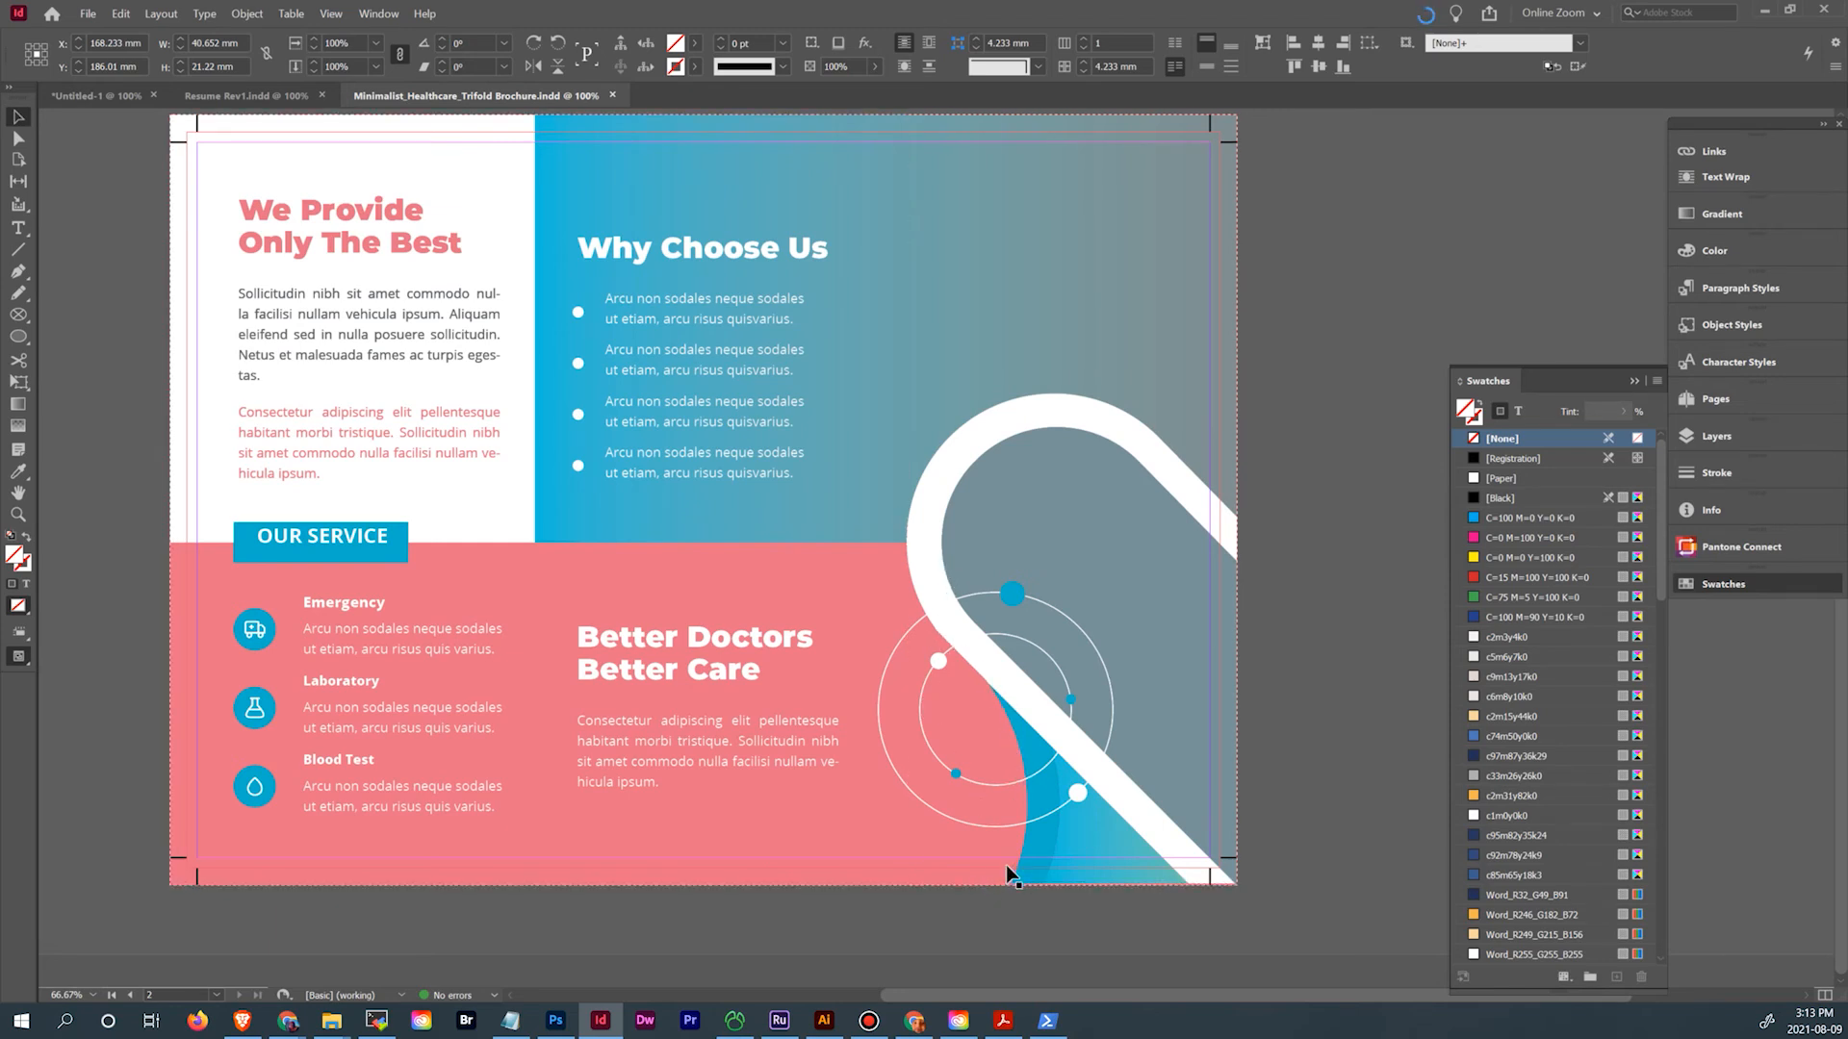
left_click_drag(949, 919, 1044, 919)
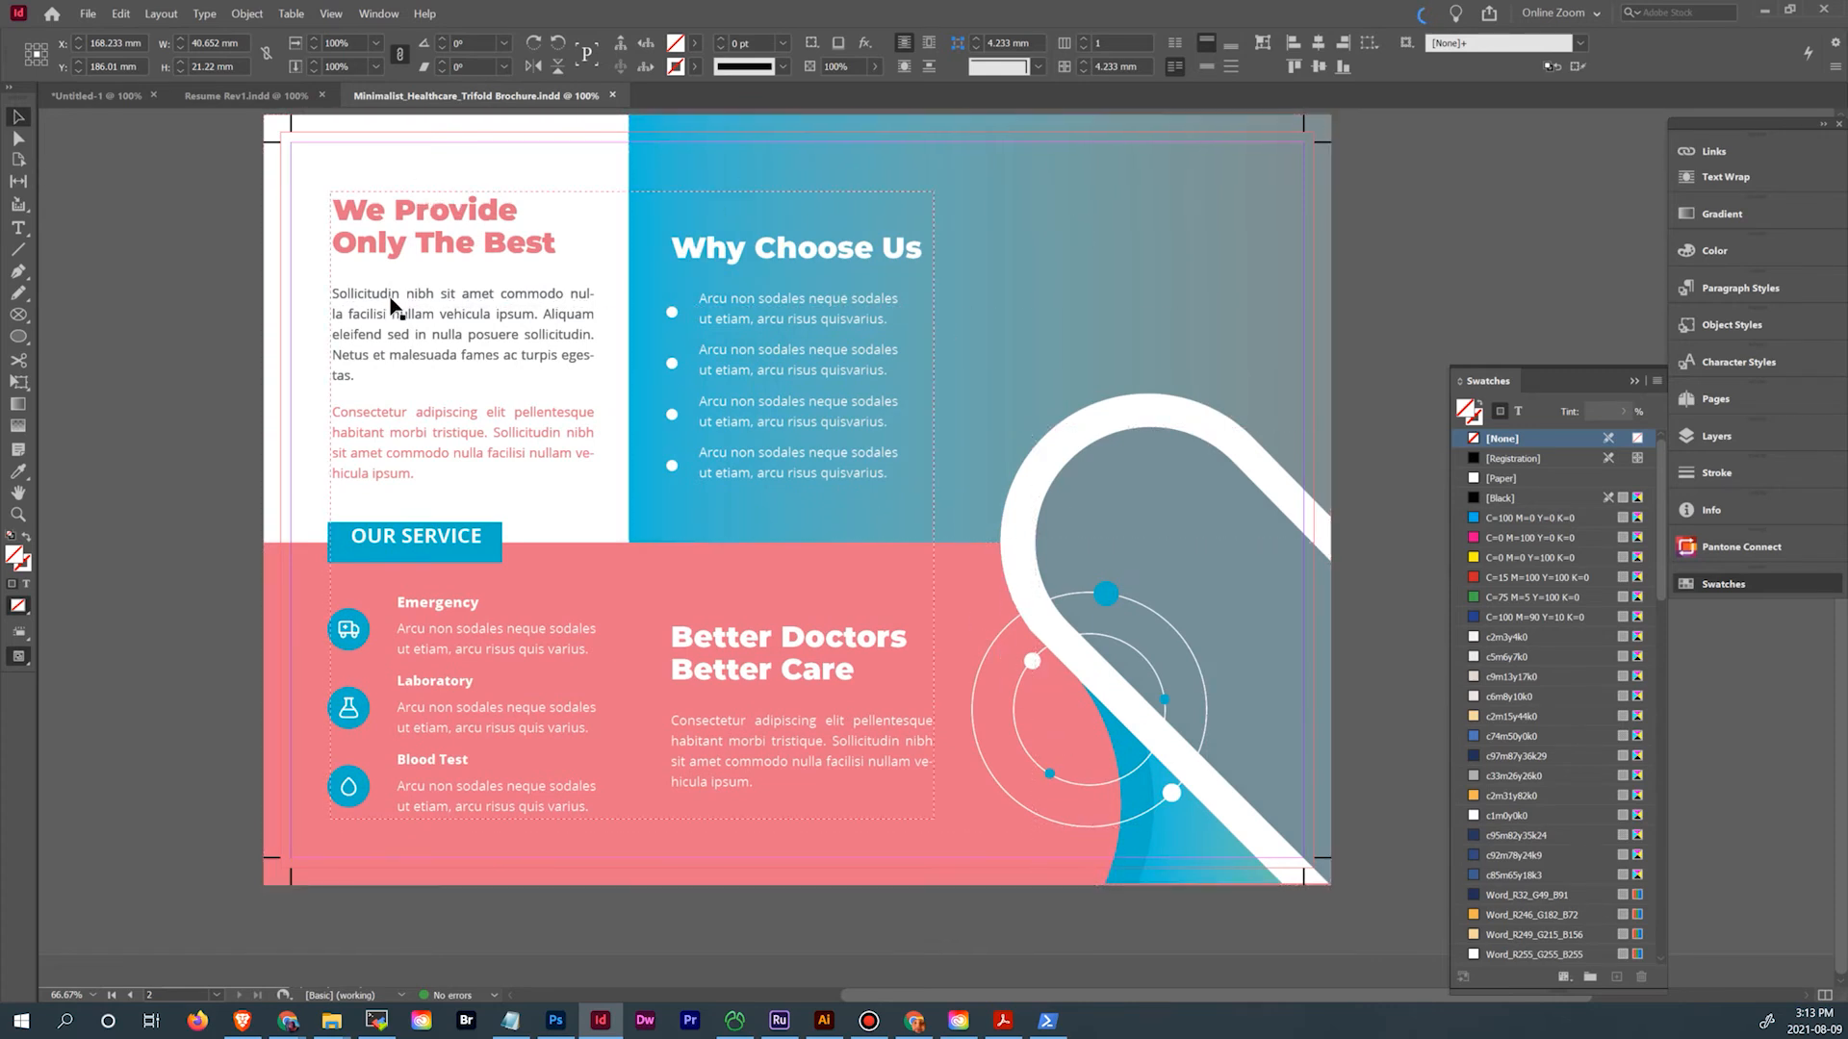
left_click(70, 96)
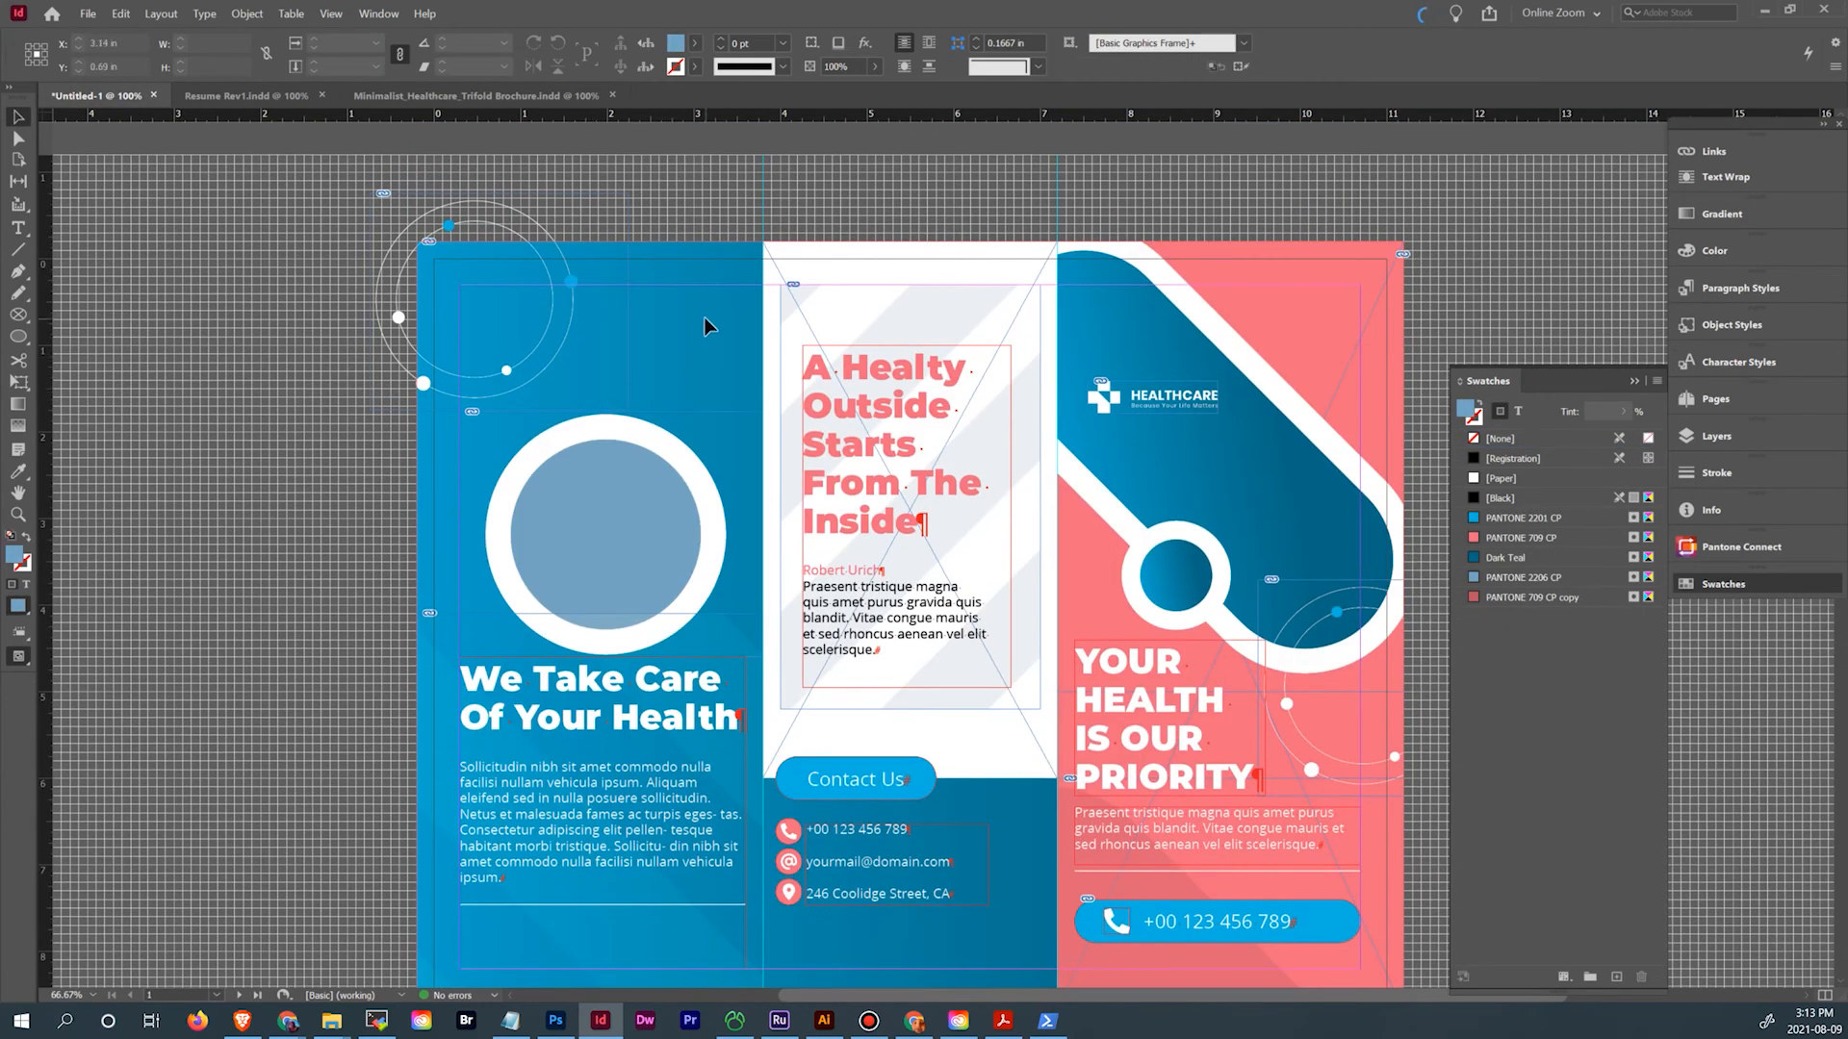
left_click(1716, 436)
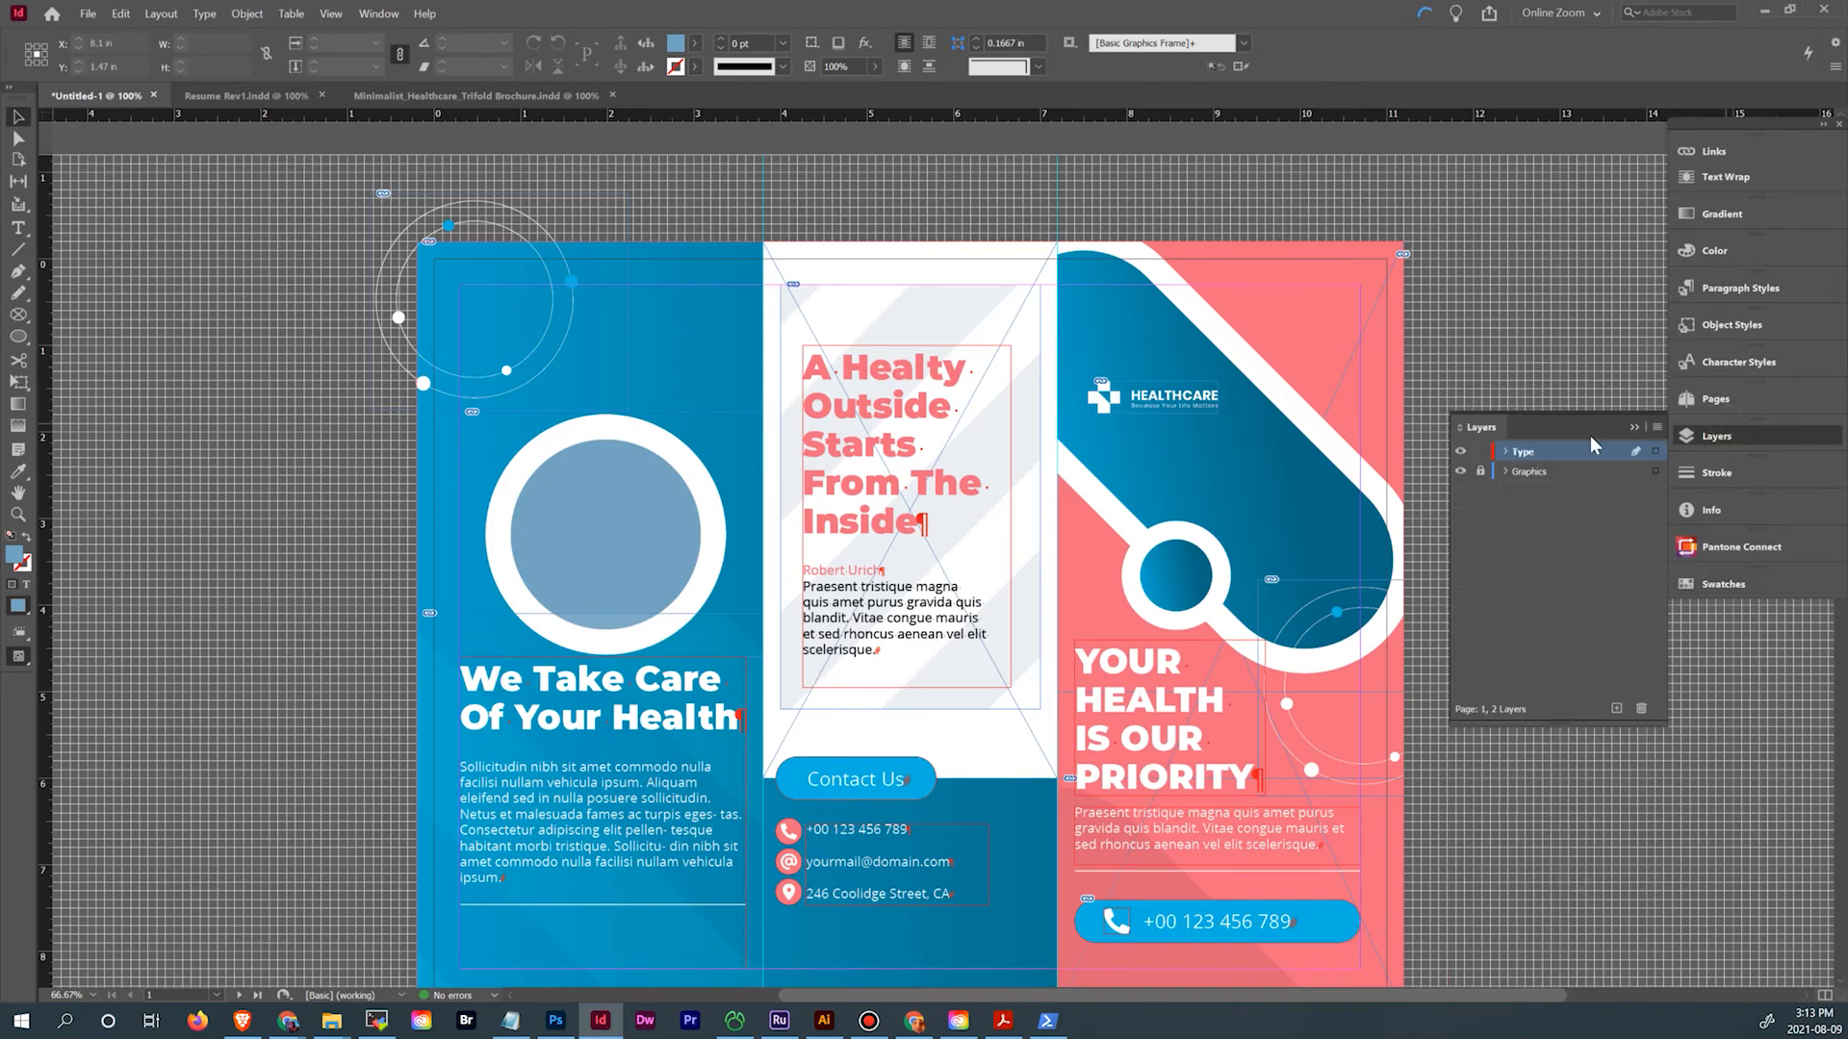
left_click(1479, 471)
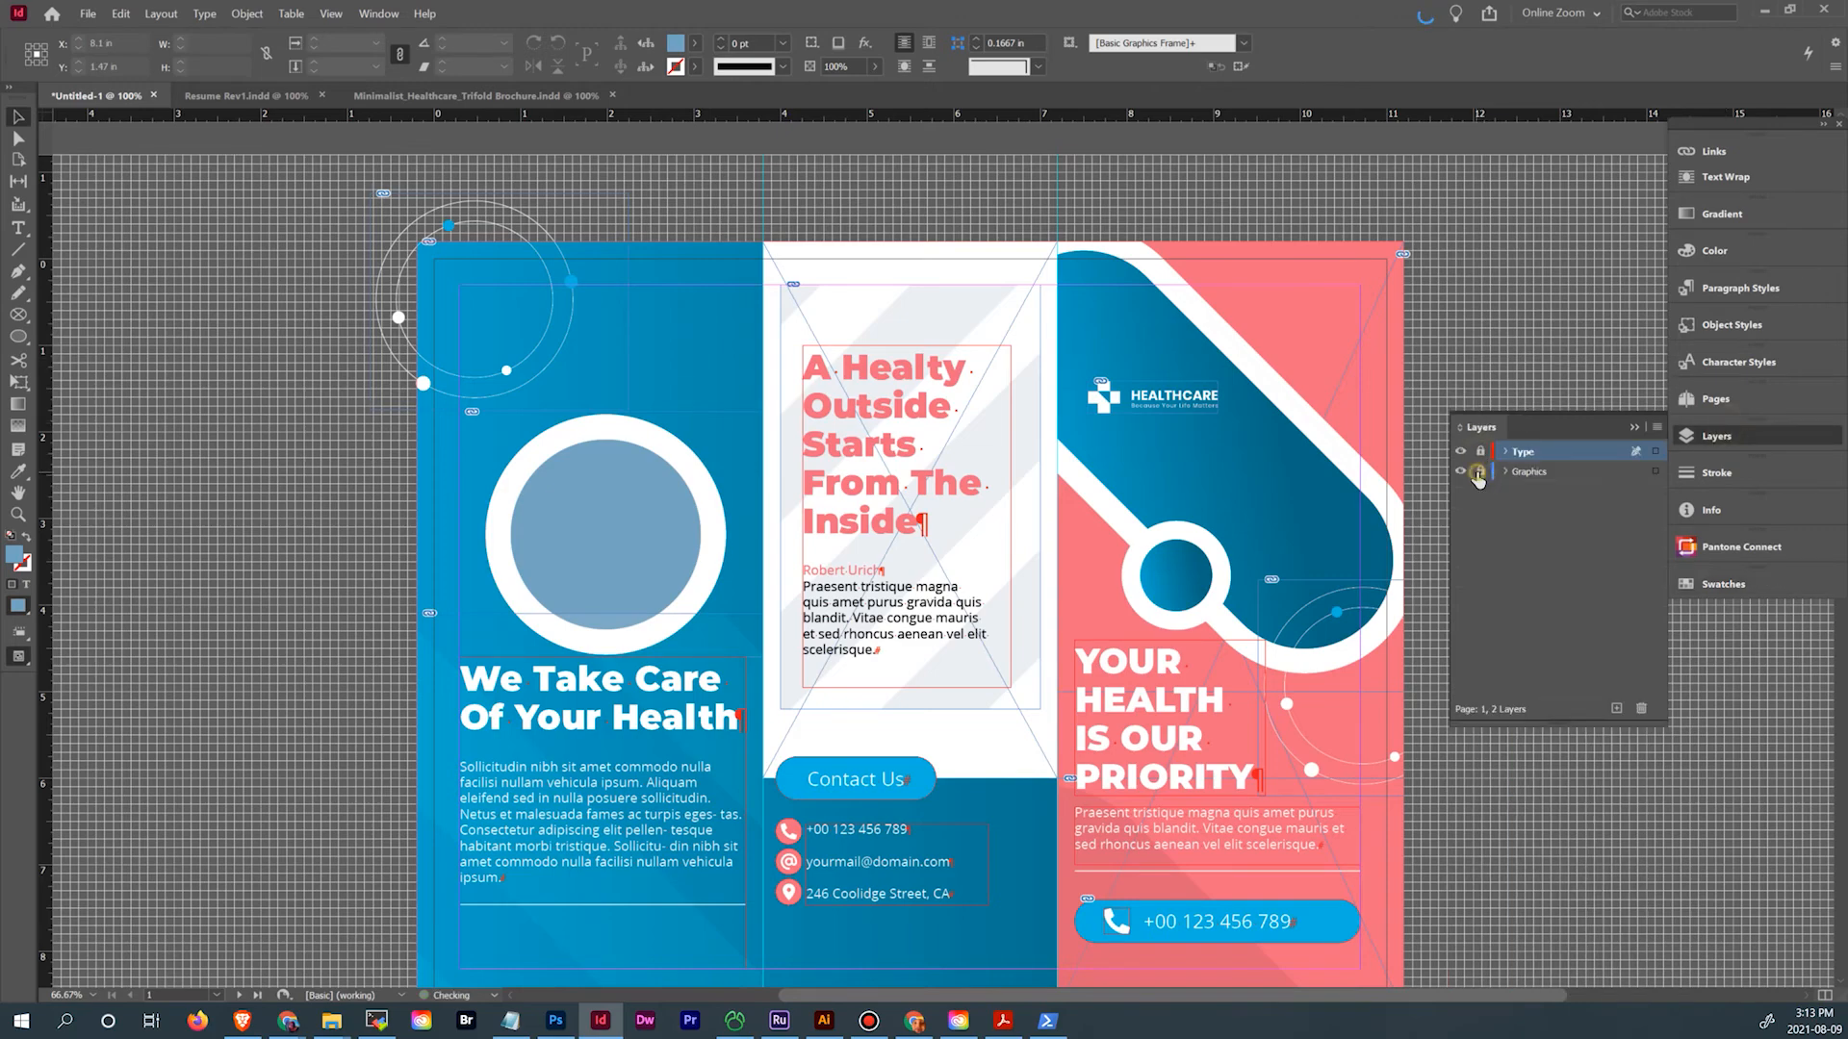
Copy the blue gradient background from page 1 and delete the circles graphic on page 2
left_click(732, 312)
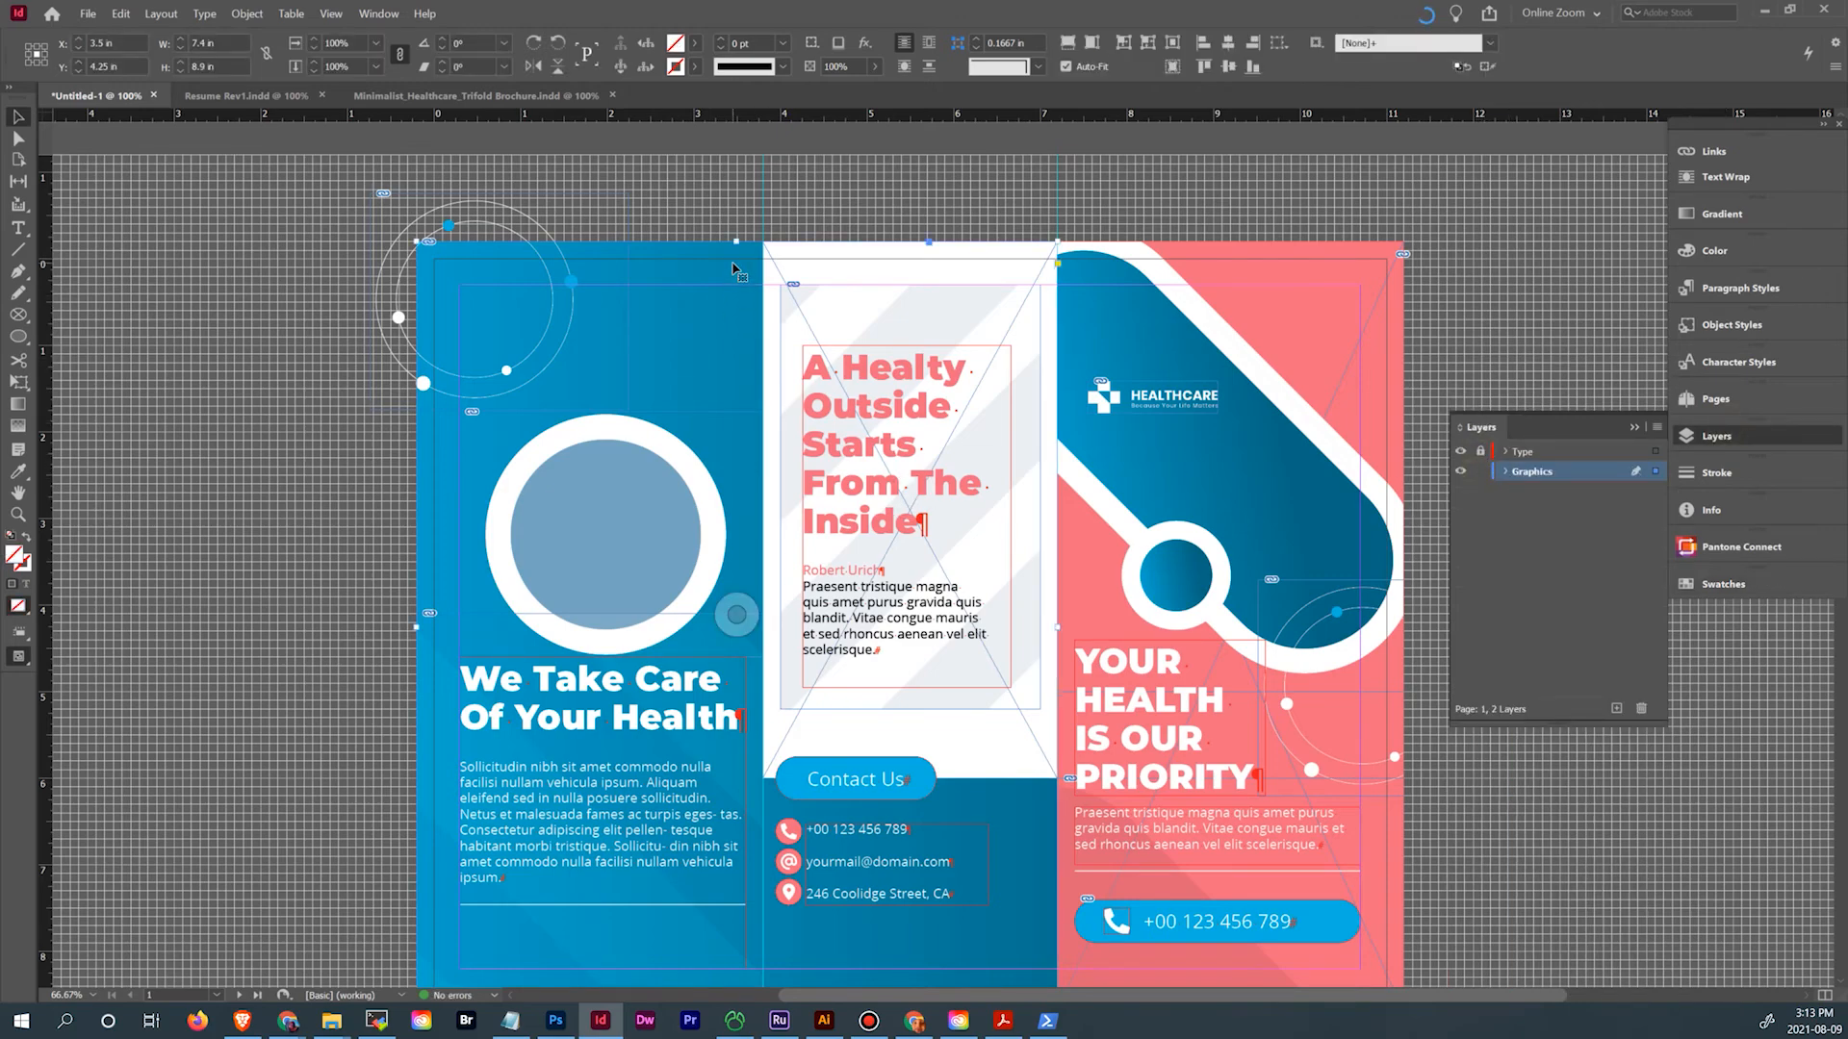
scroll(770, 336, "down", 10)
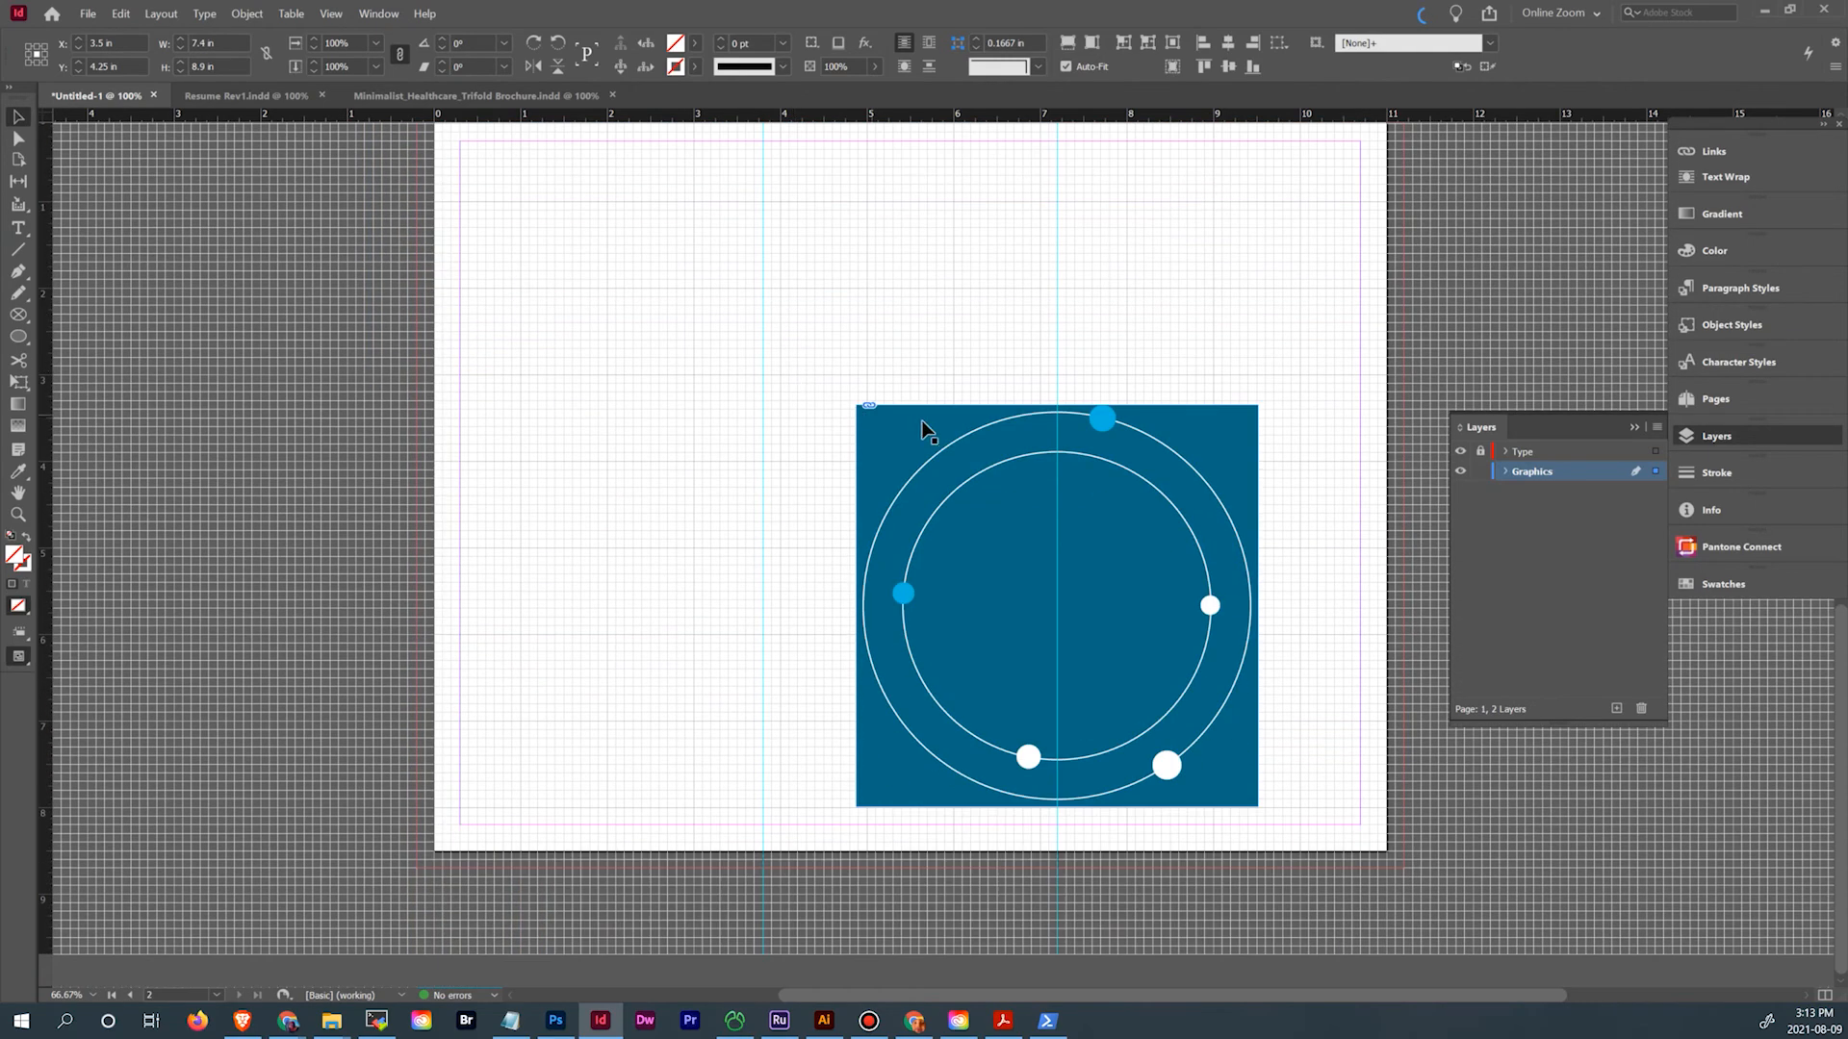
left_click(972, 484)
key("Delete")
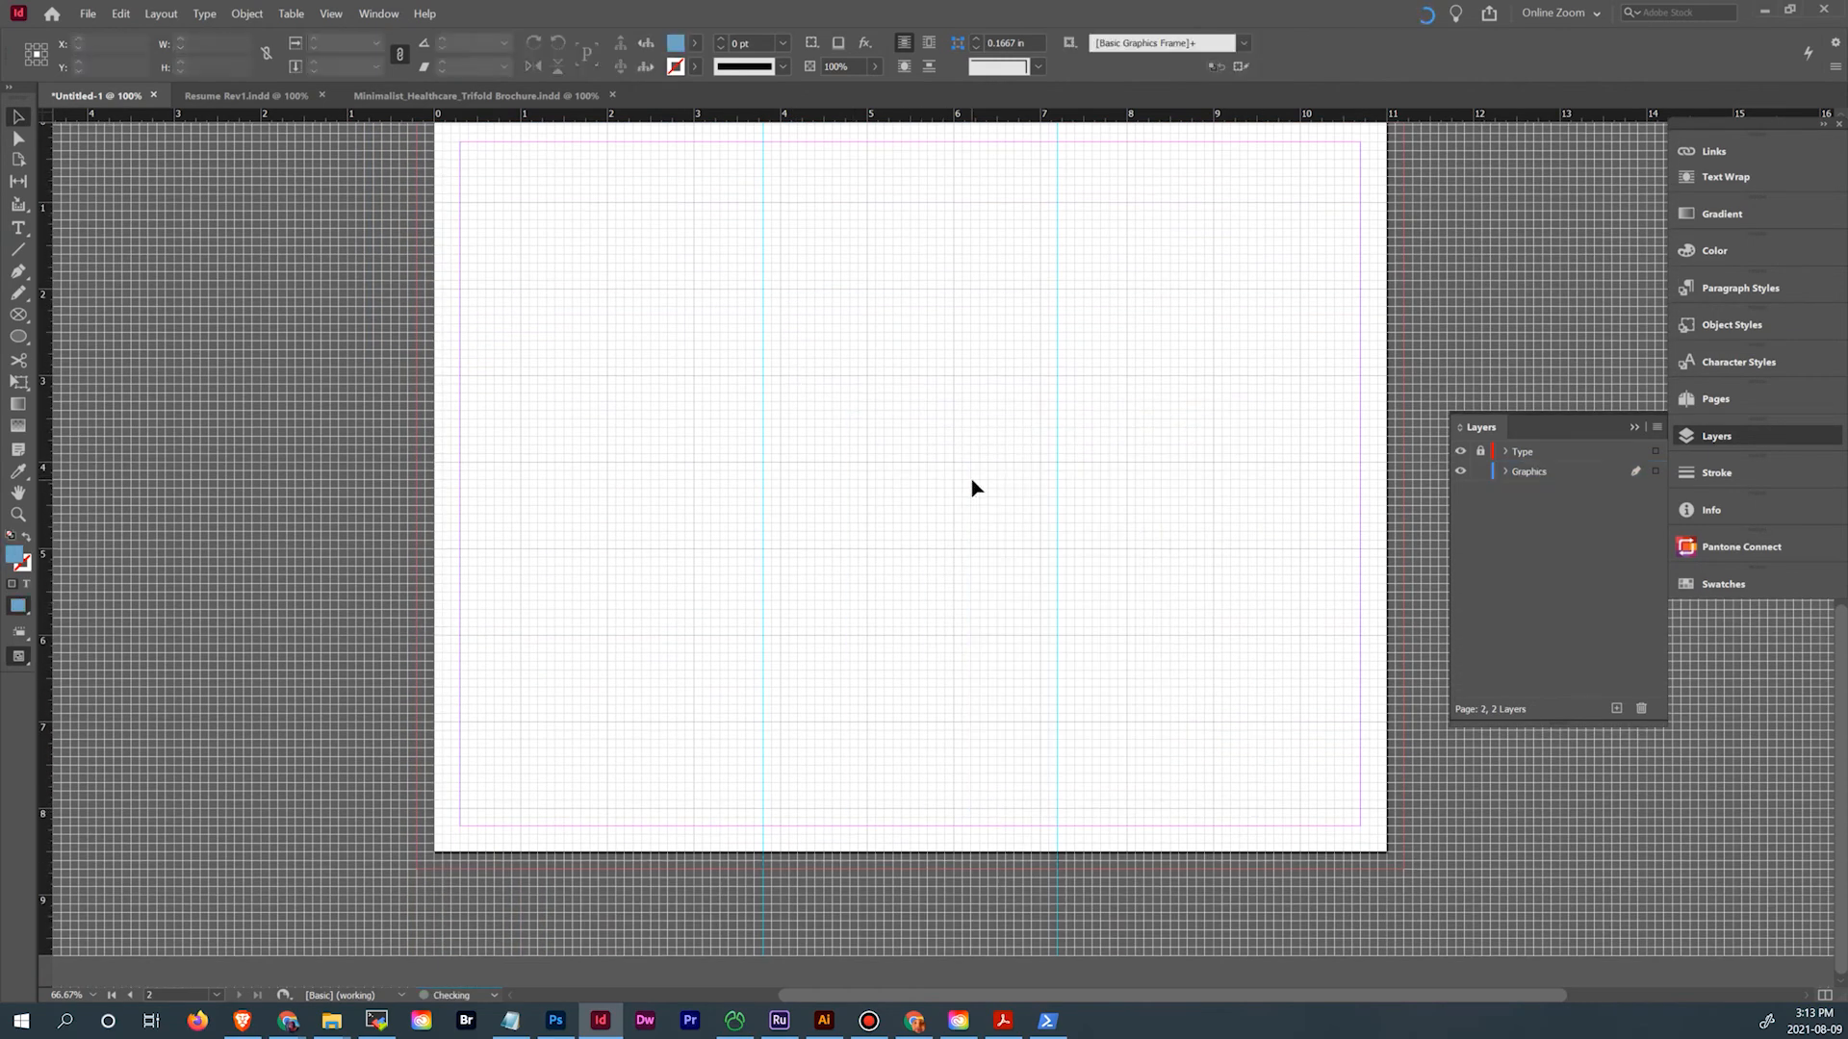
Paste the blue gradient on page 2 and align it between the first fold guide and the right bleed, at X 7.5 in, Y 4.25 in
key("ctrl+v")
left_click_drag(872, 363, 1003, 357)
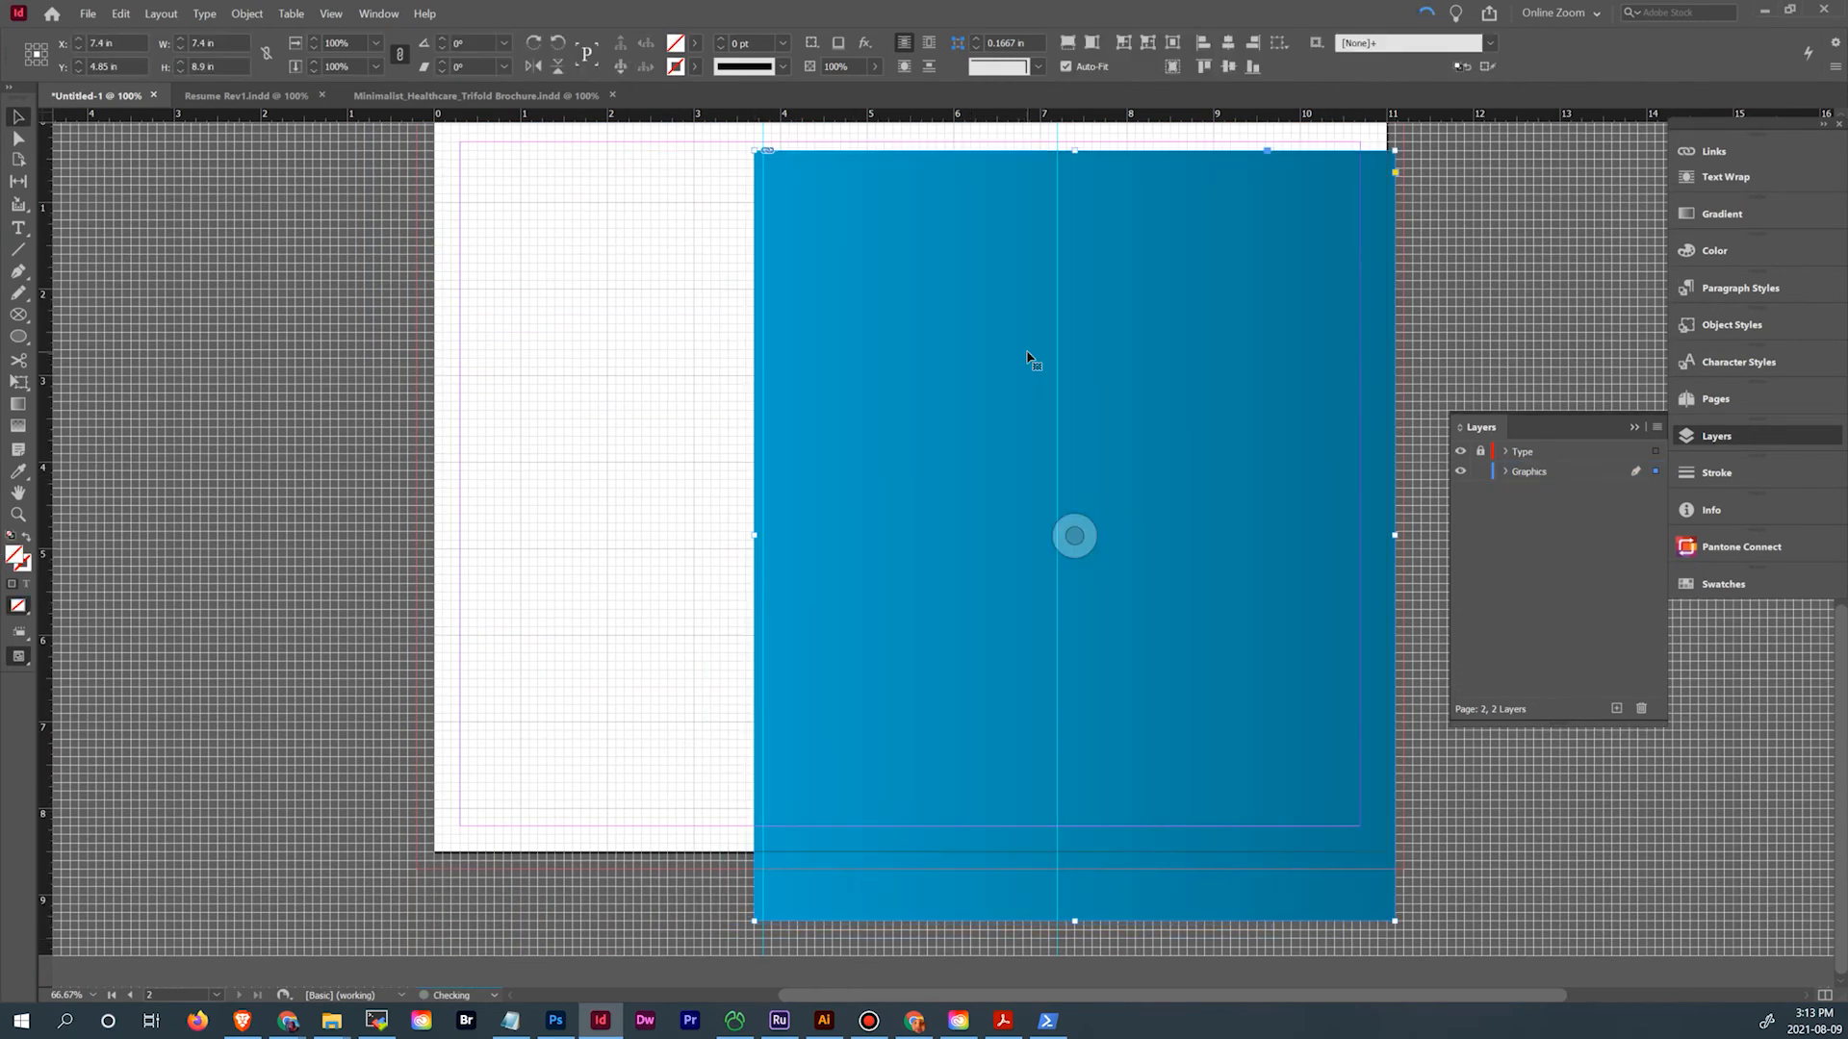
scroll(1021, 361, "up", 3)
left_click_drag(911, 446, 921, 396)
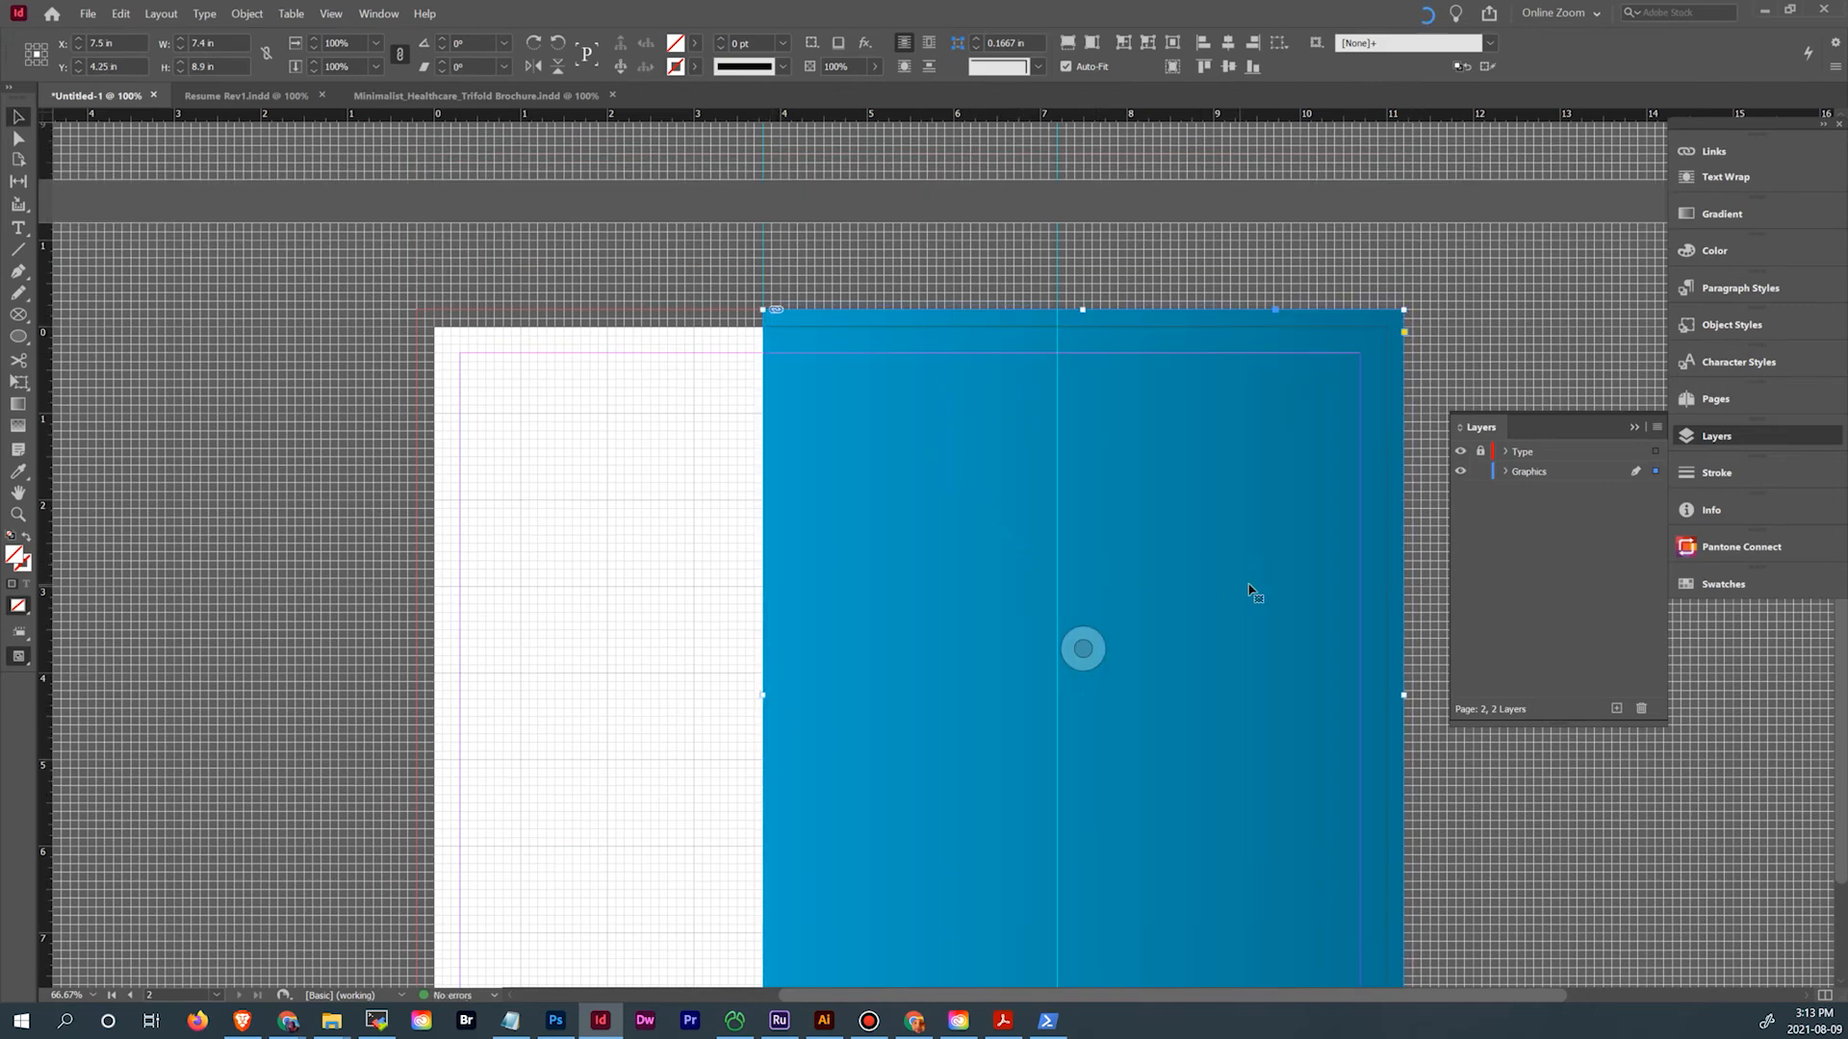
scroll(1280, 616, "down", 3)
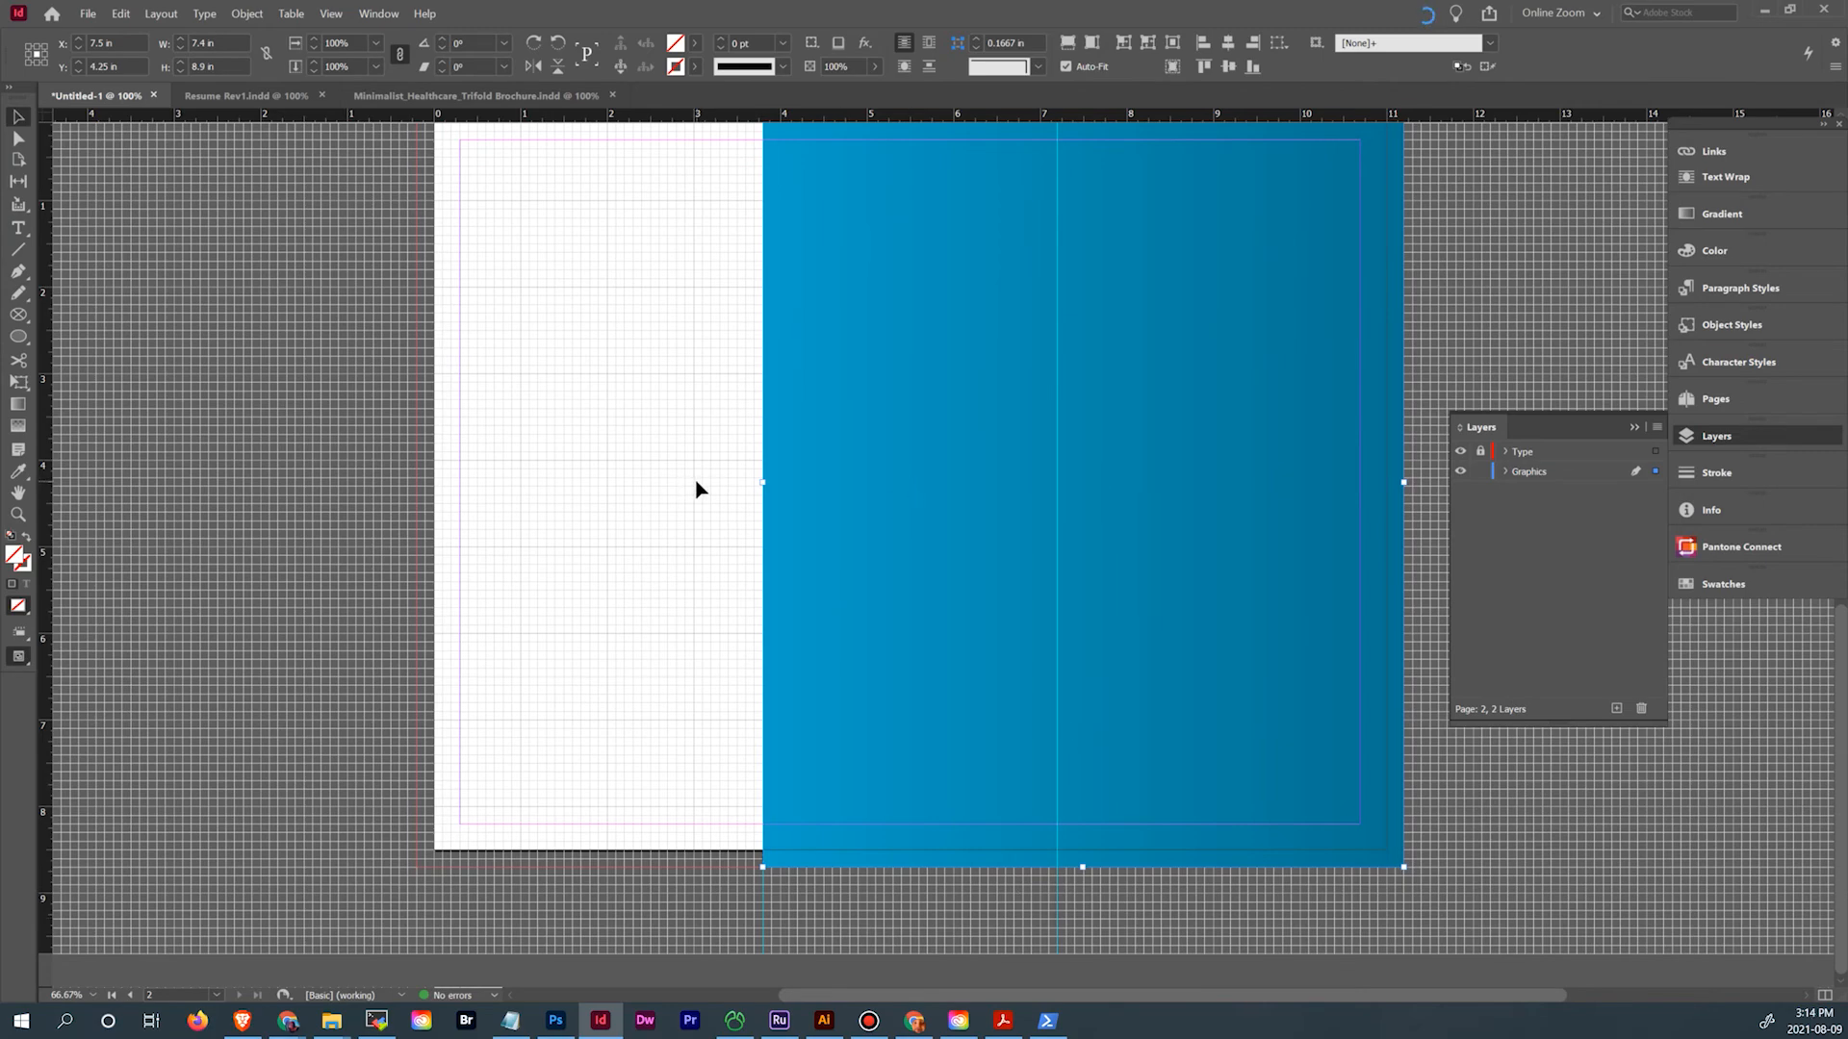
Close the Resume Rev1 document and return to the Untitled-1 brochure
left_click(529, 96)
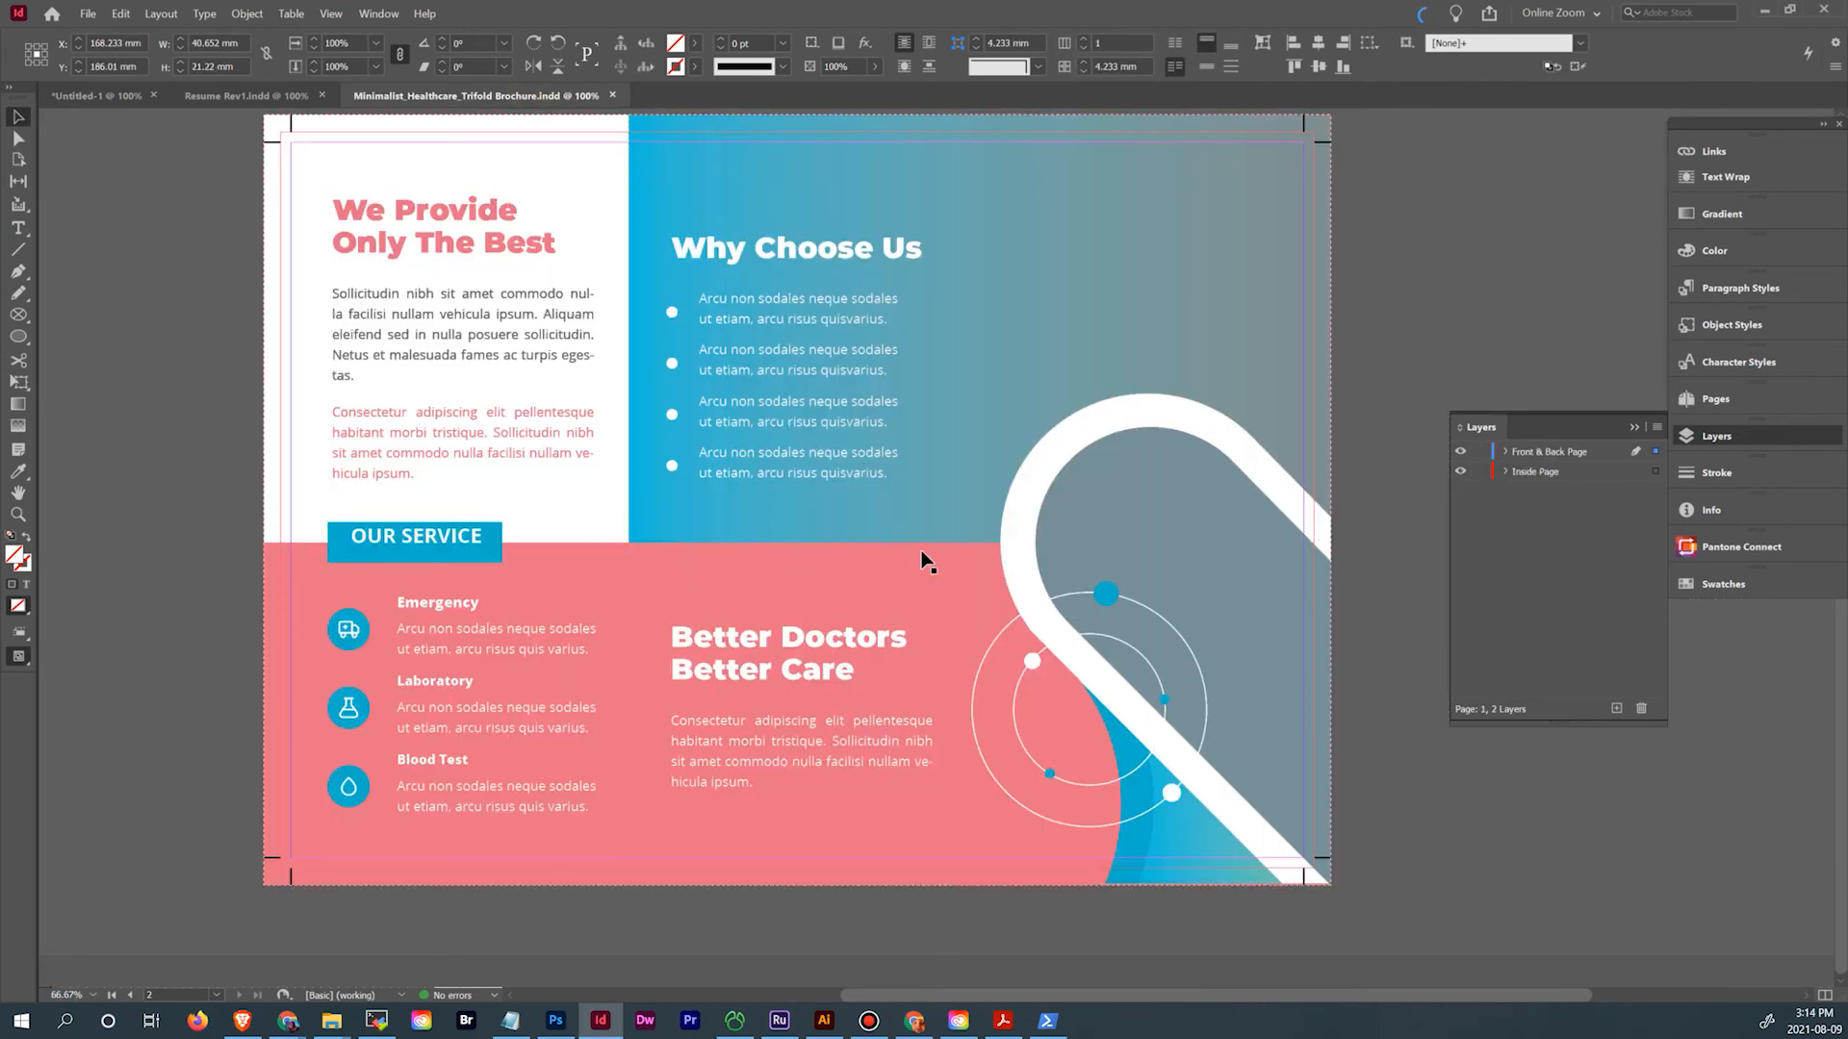
left_click(235, 96)
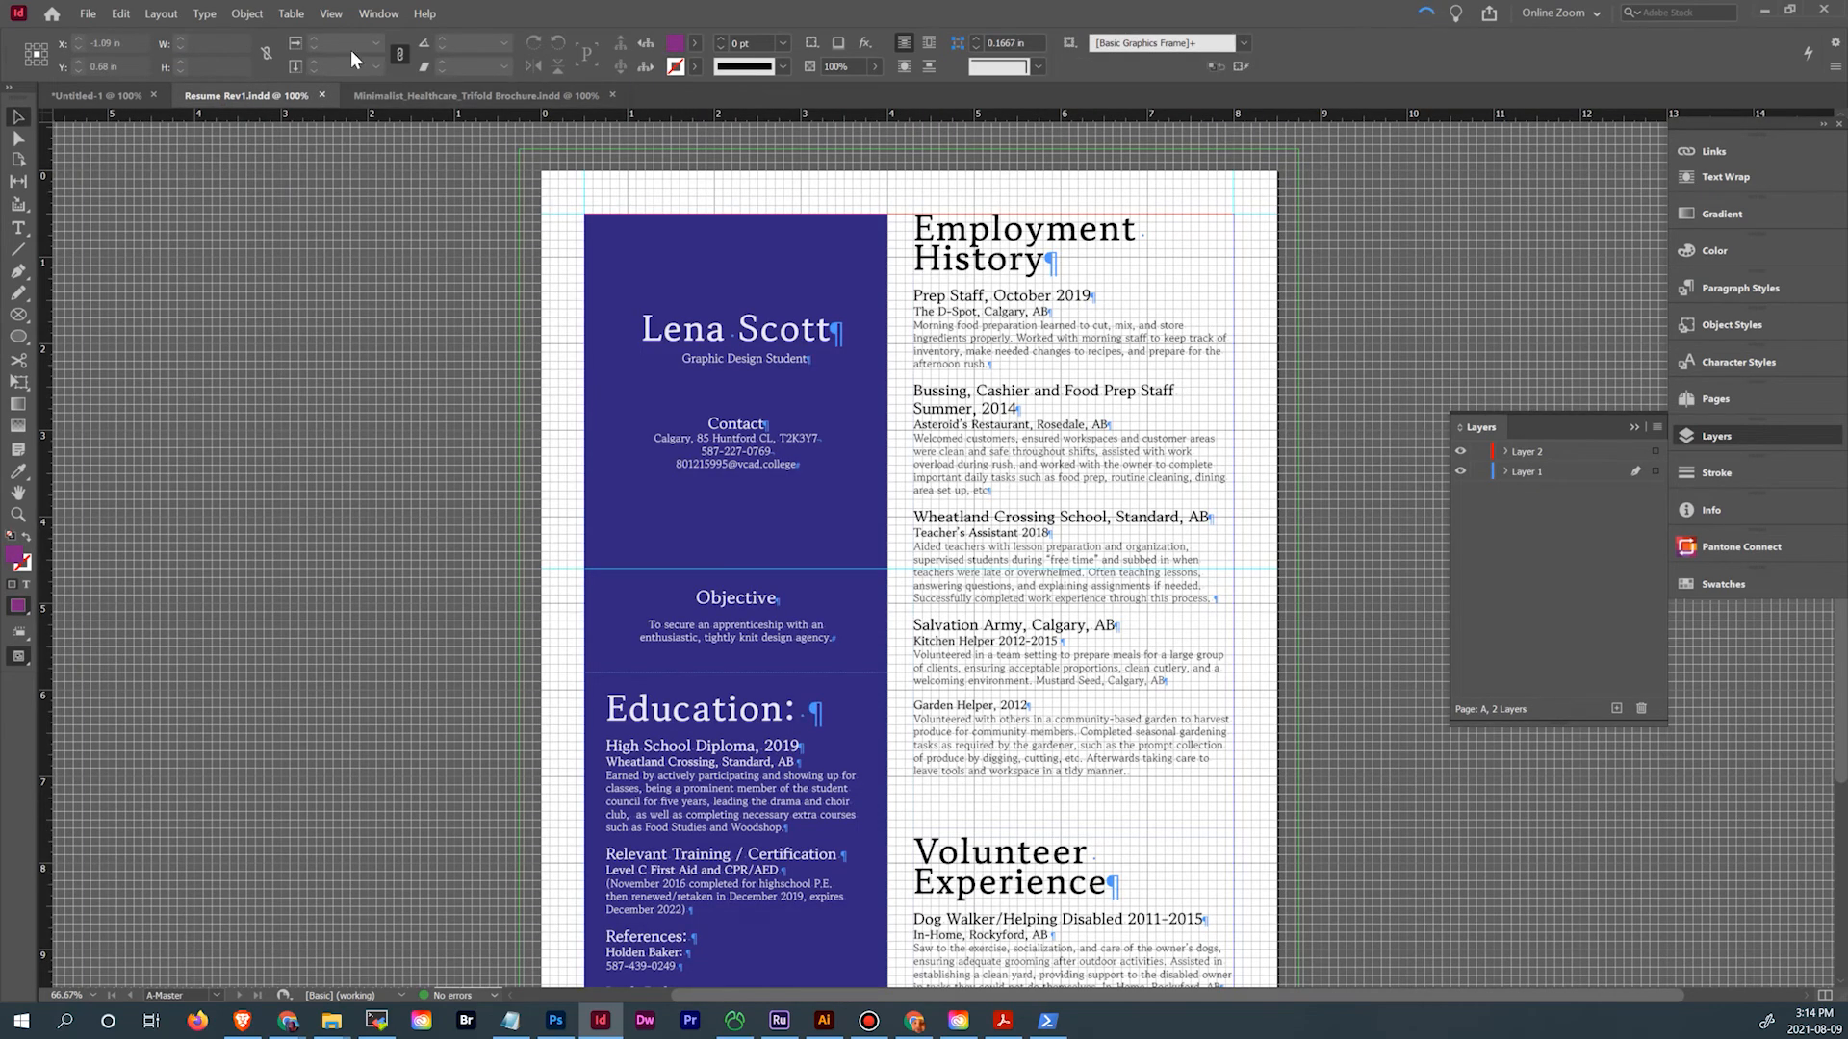
left_click(321, 95)
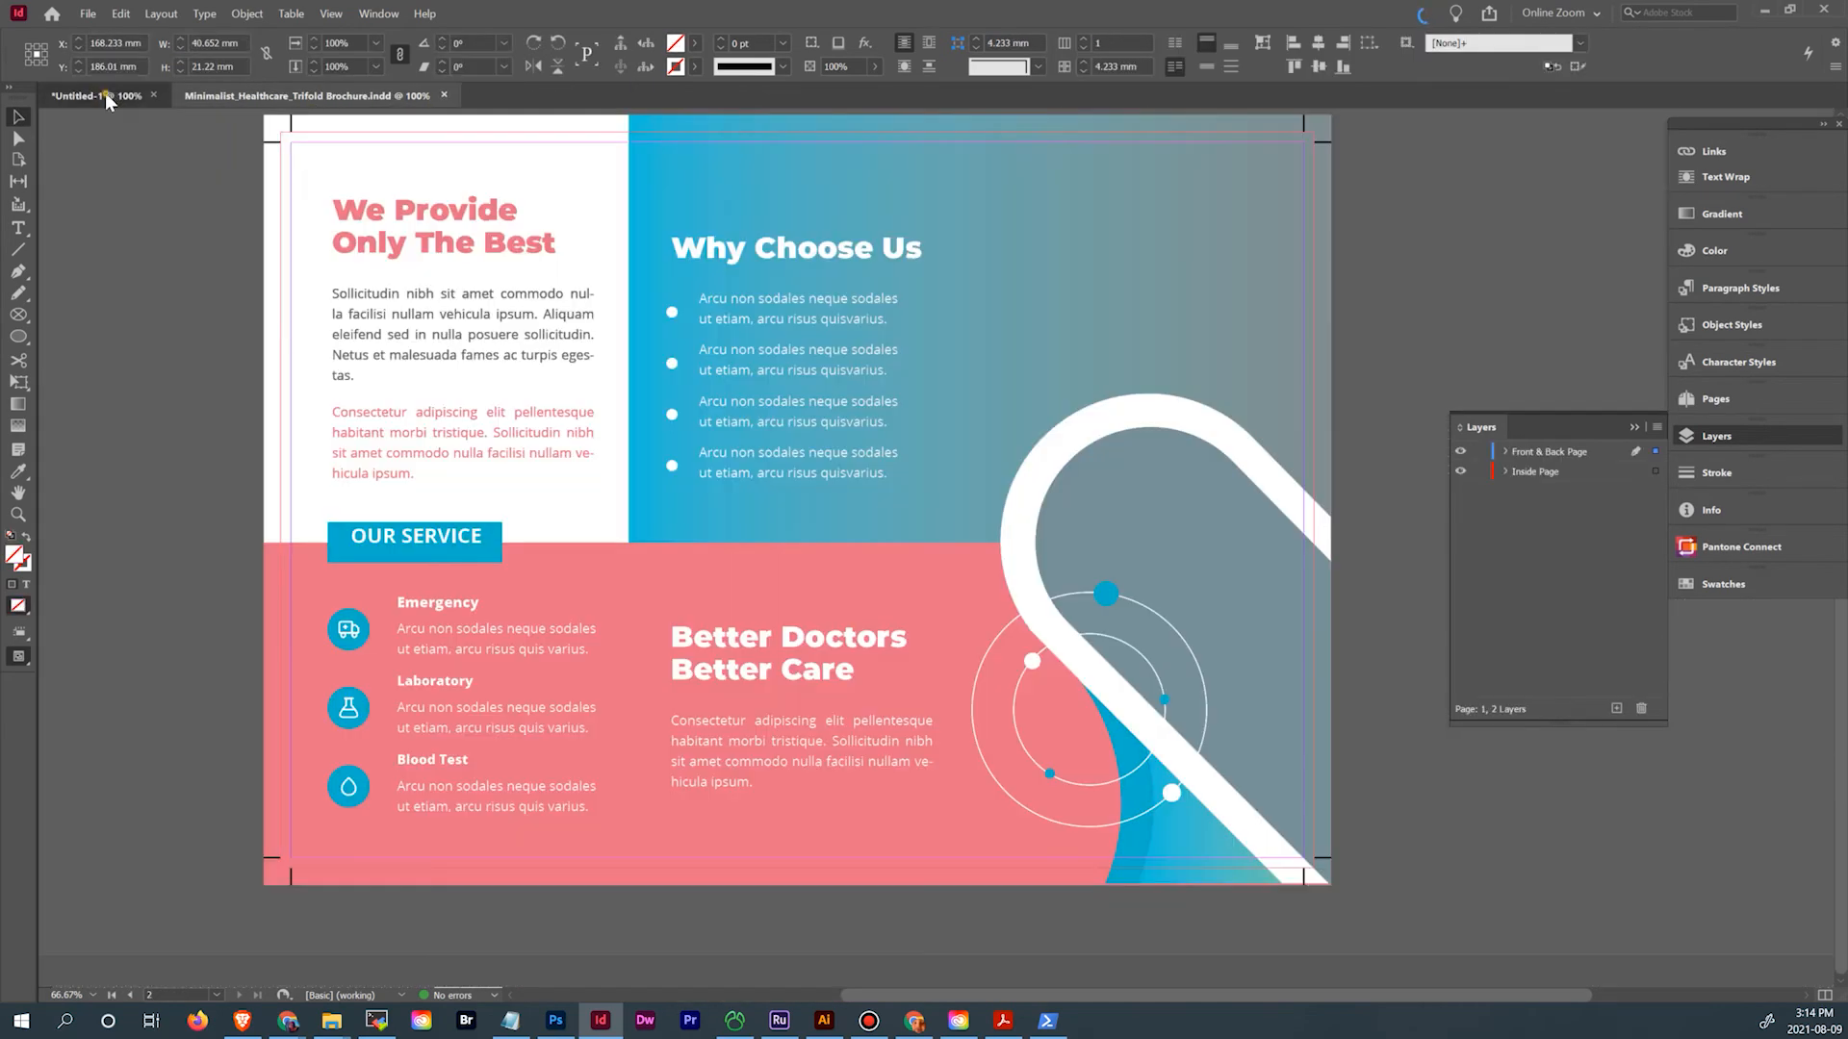
left_click(106, 94)
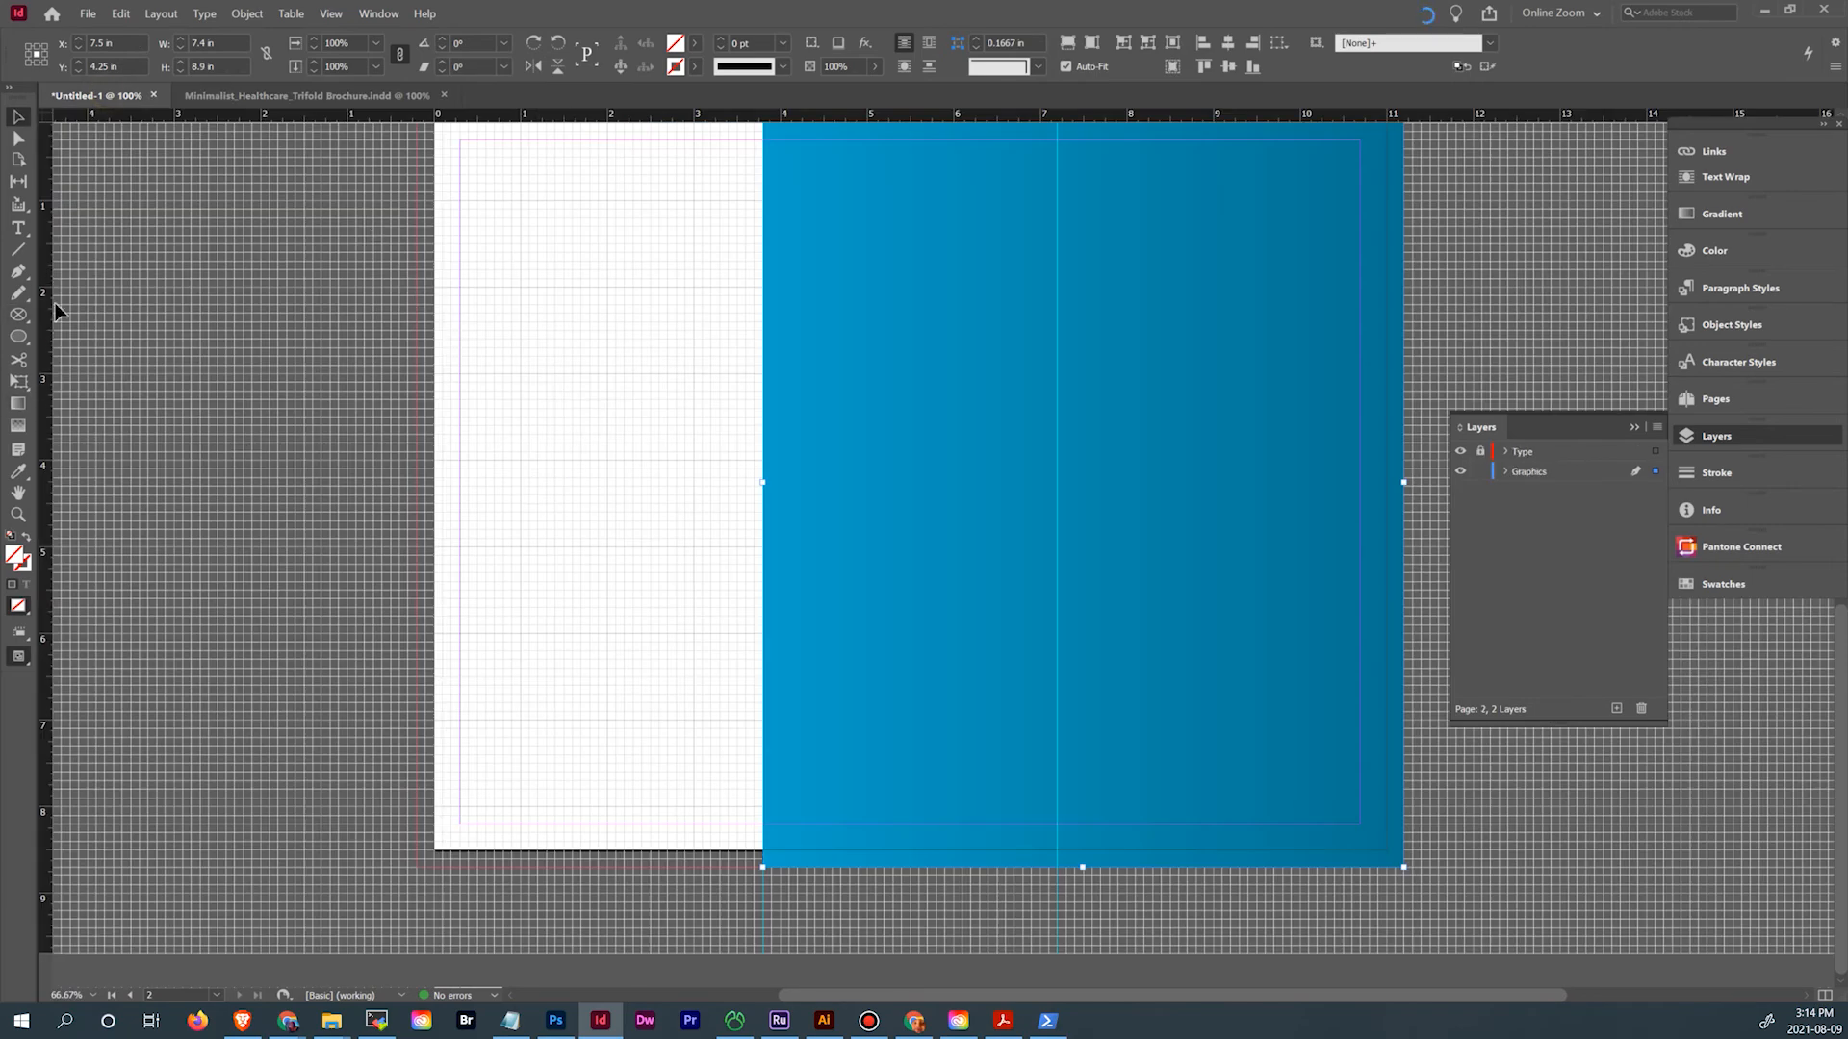
Draw a text frame about 11.4 by 3.7 in across the lower part of page 2 and fill it with PANTONE 709 CP
left_click(21, 231)
left_click_drag(420, 548, 1410, 873)
left_click(1725, 584)
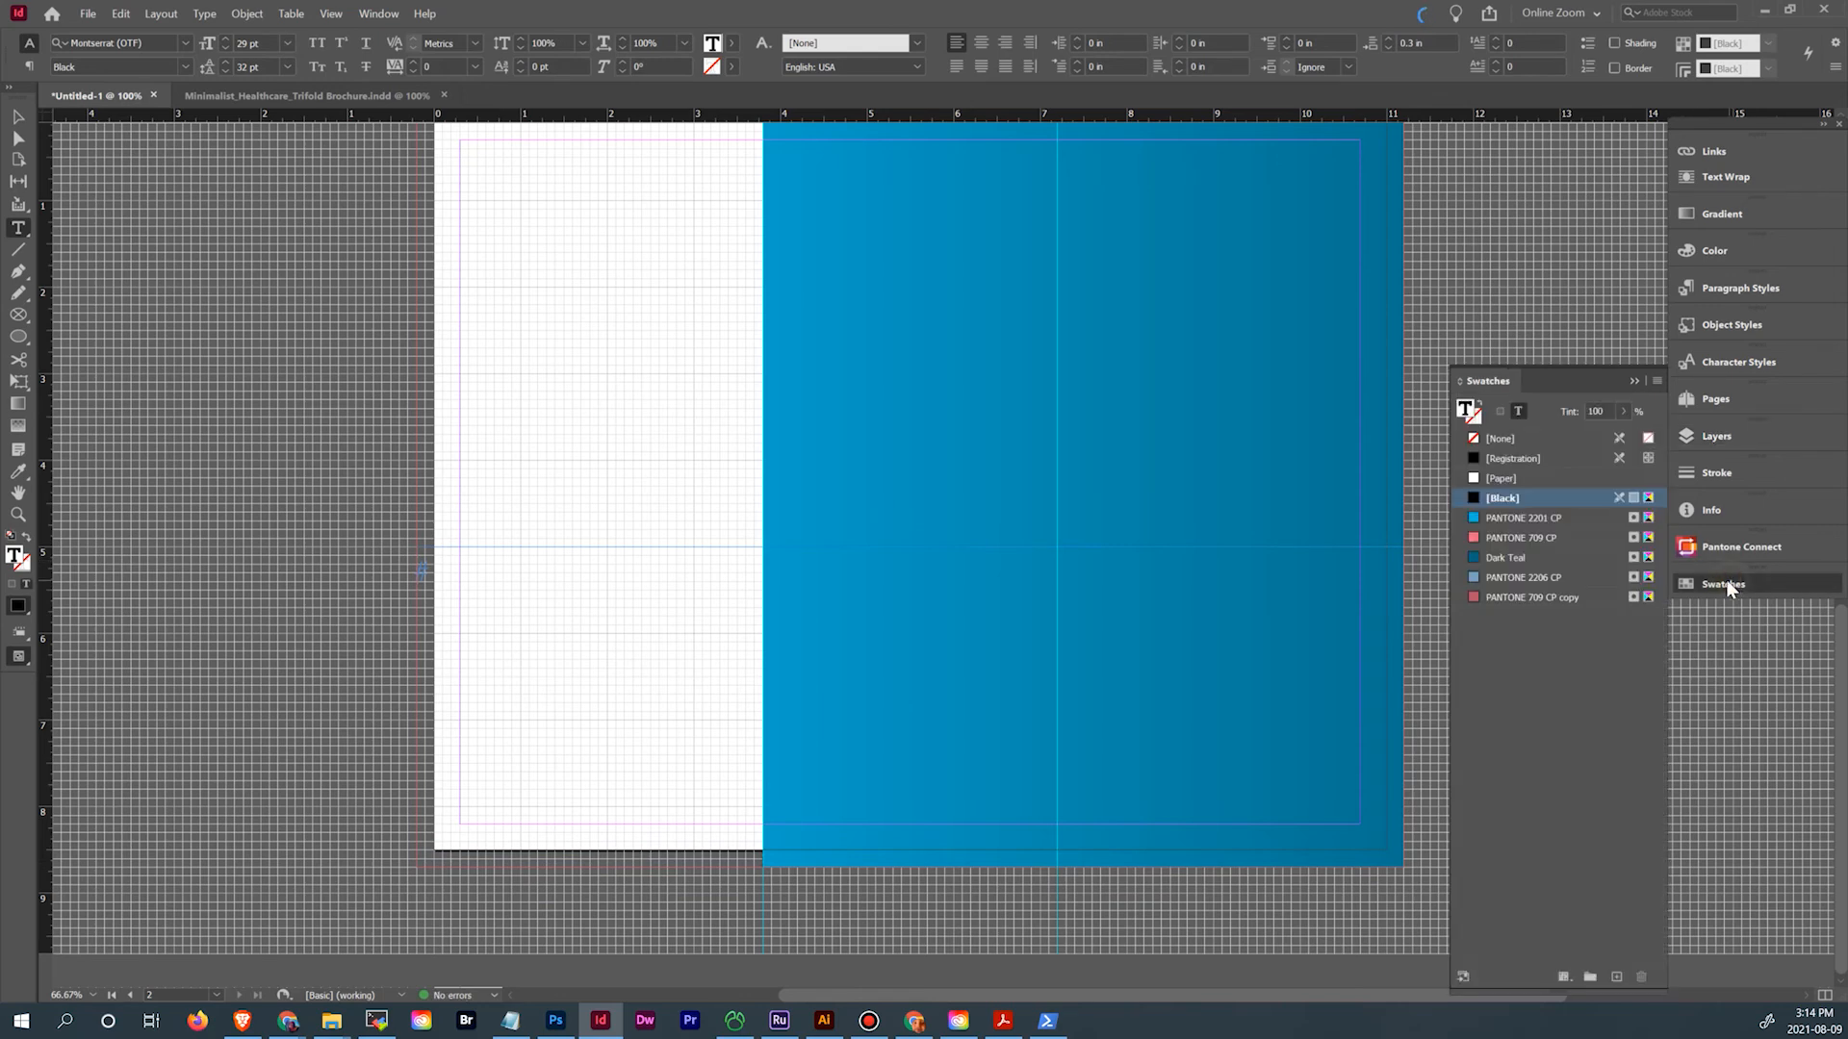
left_click(1520, 537)
left_click(1521, 537)
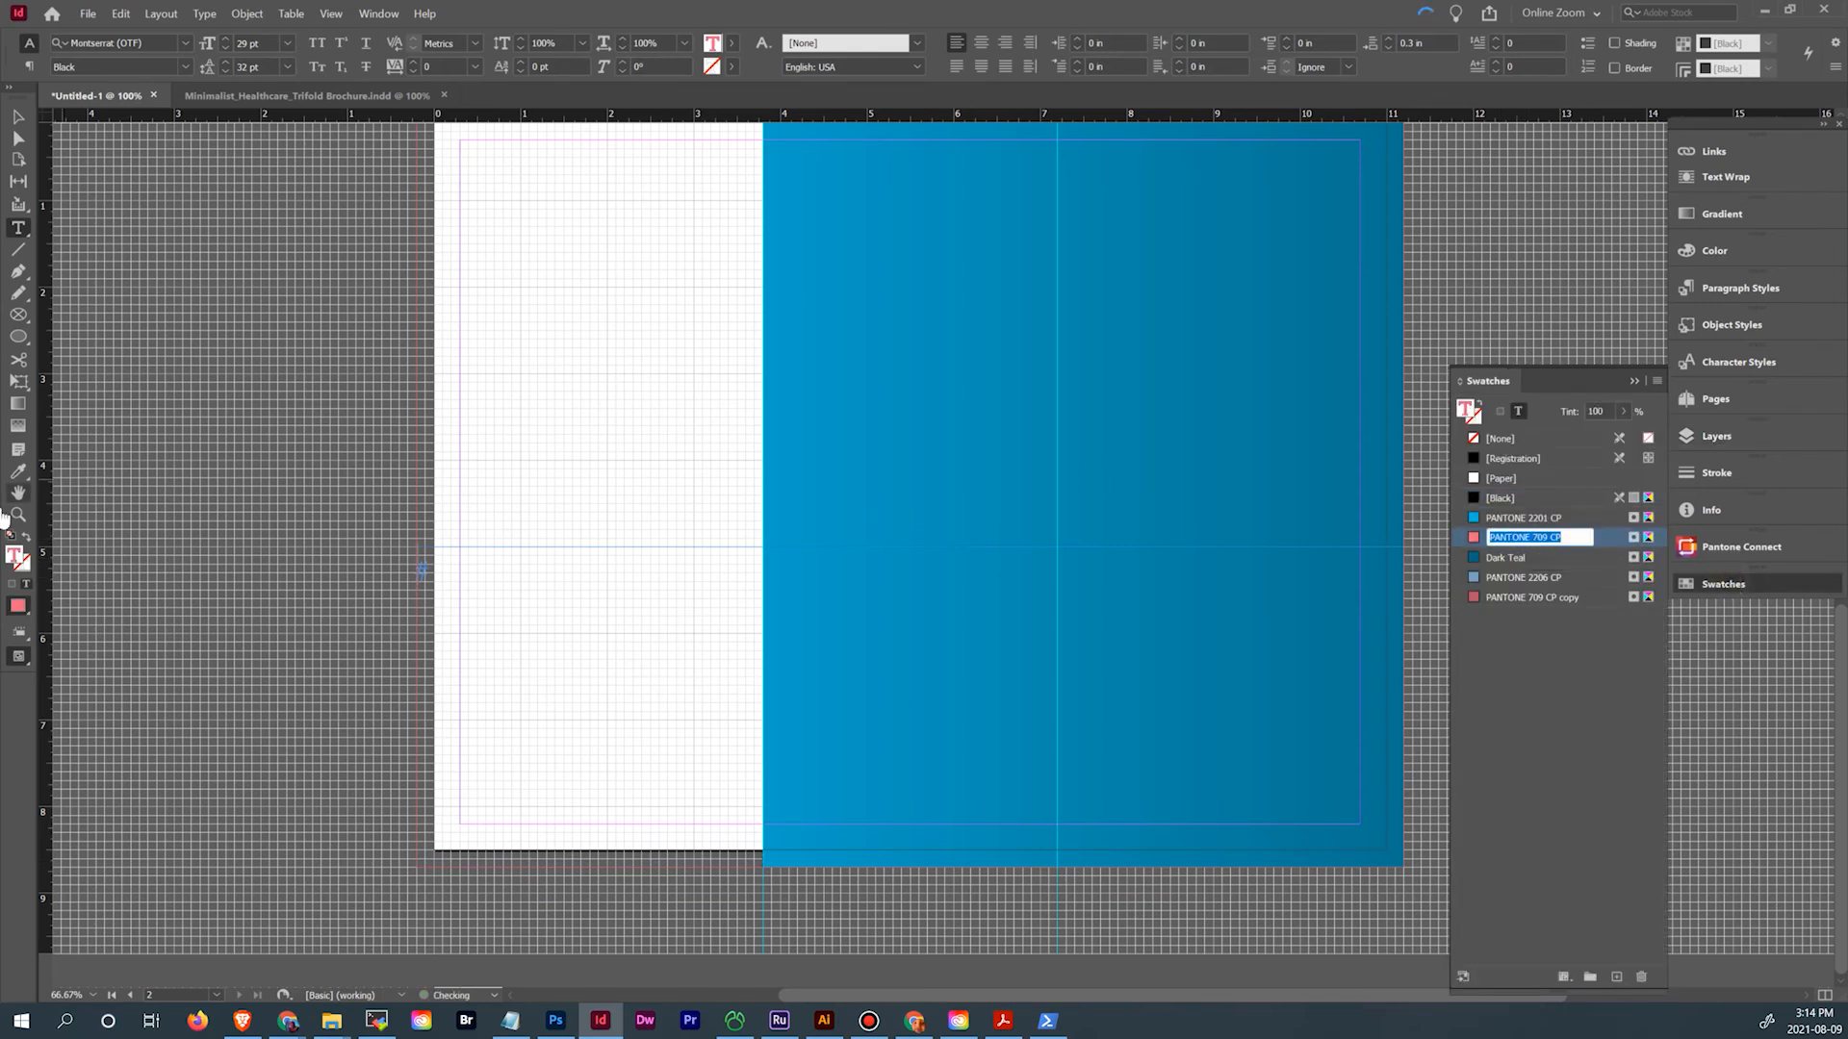
key("Return")
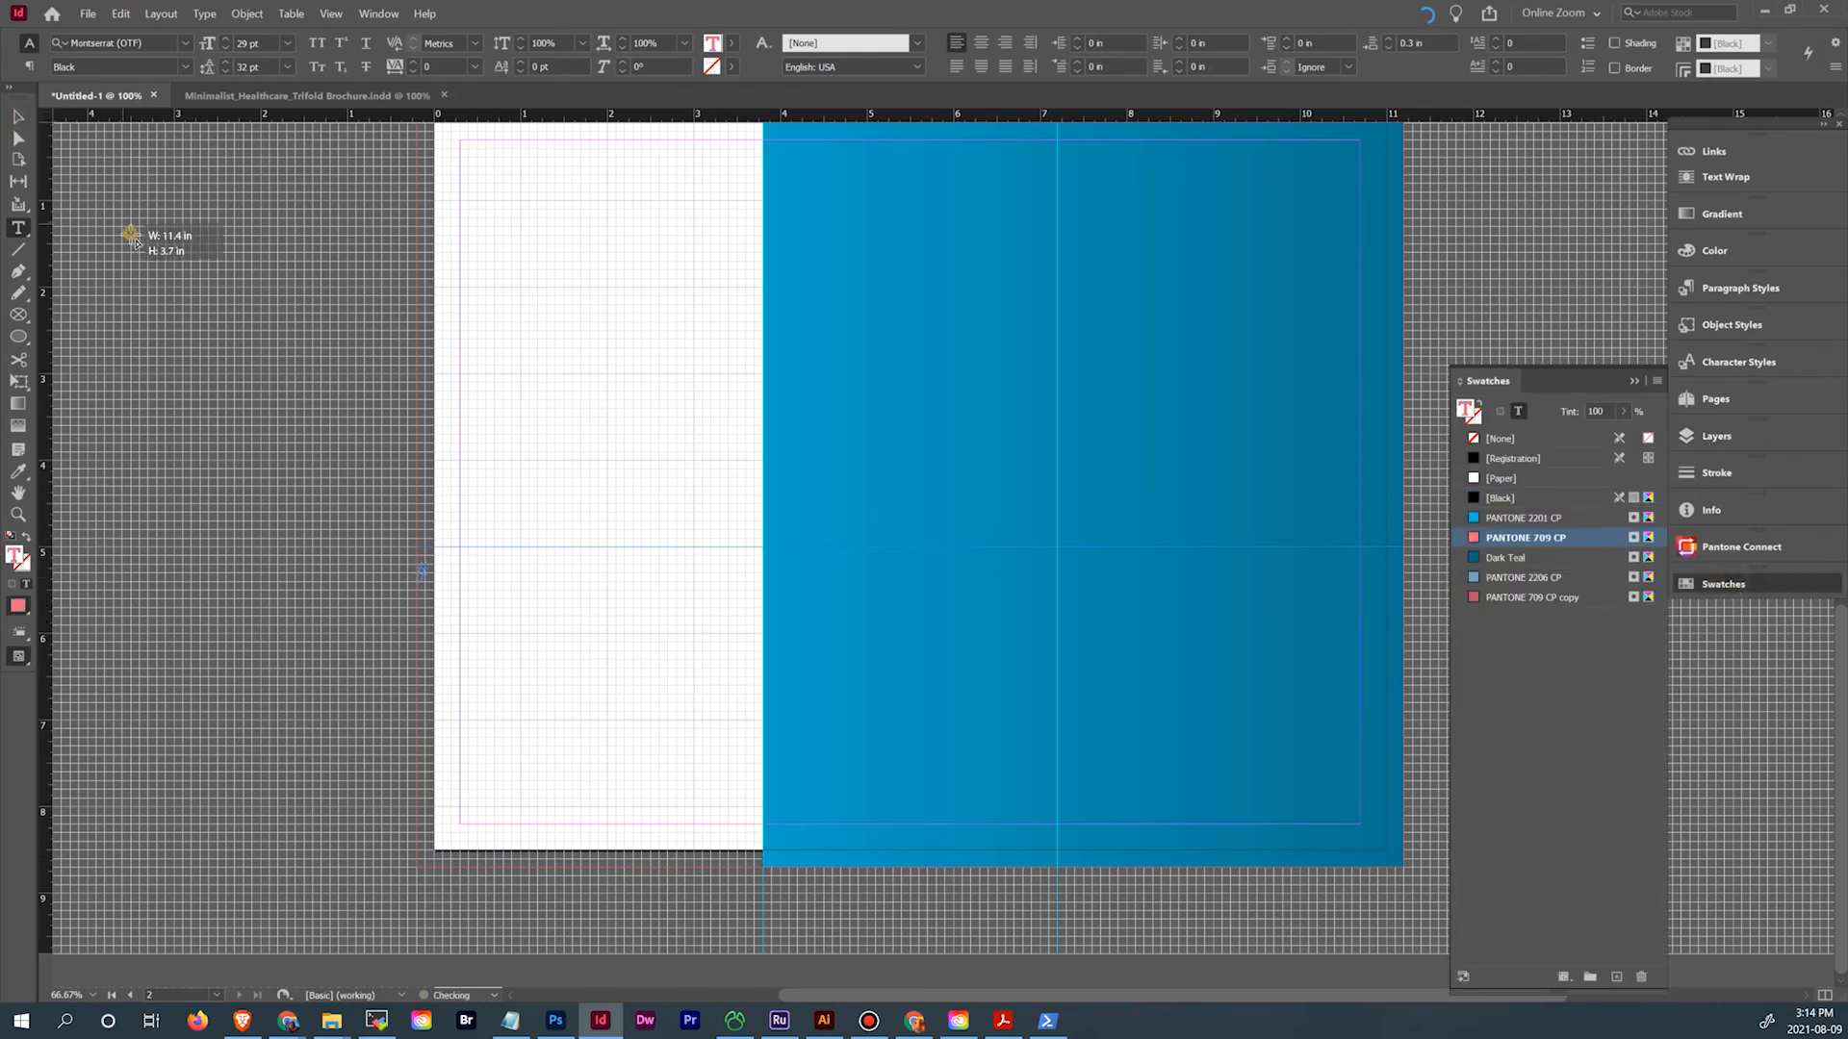
left_click(17, 117)
left_click(568, 630)
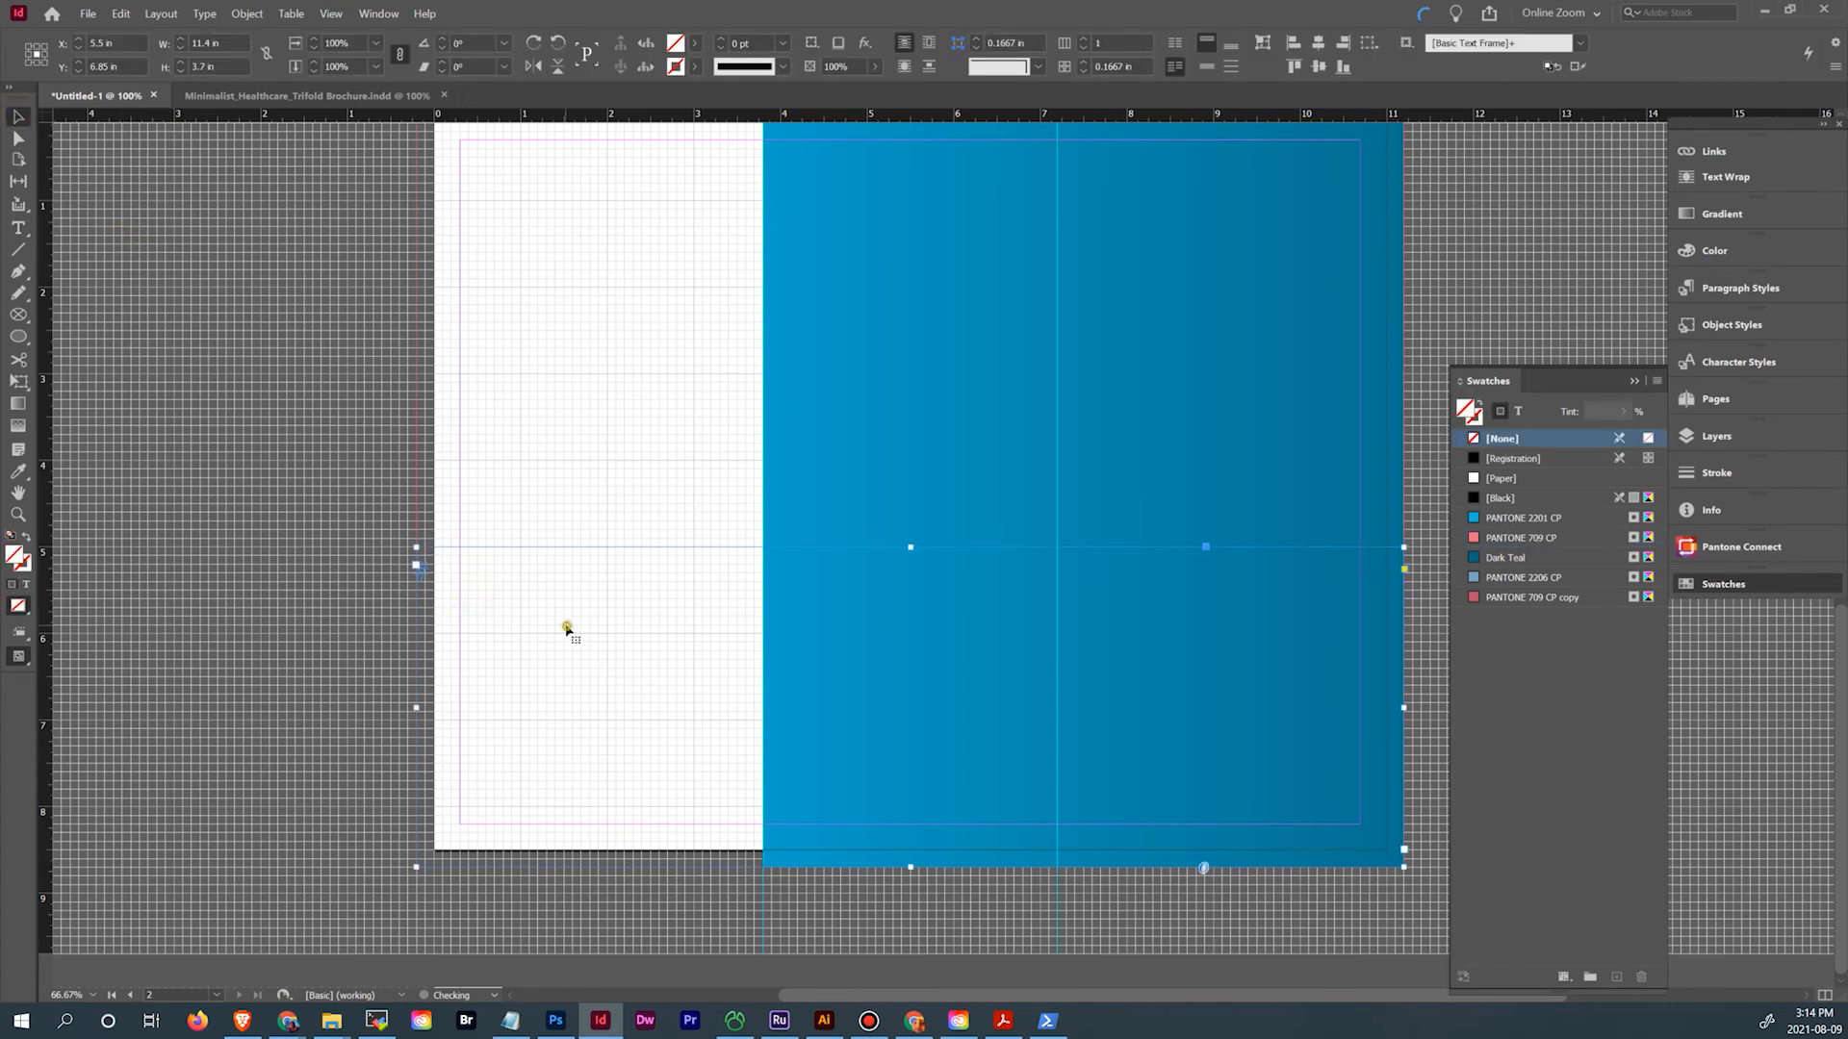
left_click(1518, 544)
left_click(466, 519)
Draw a text frame about 3.3 by 4.5 in over the white area of page 2 and apply the [Basic Paragraph] style
scroll(651, 563, "up", 2)
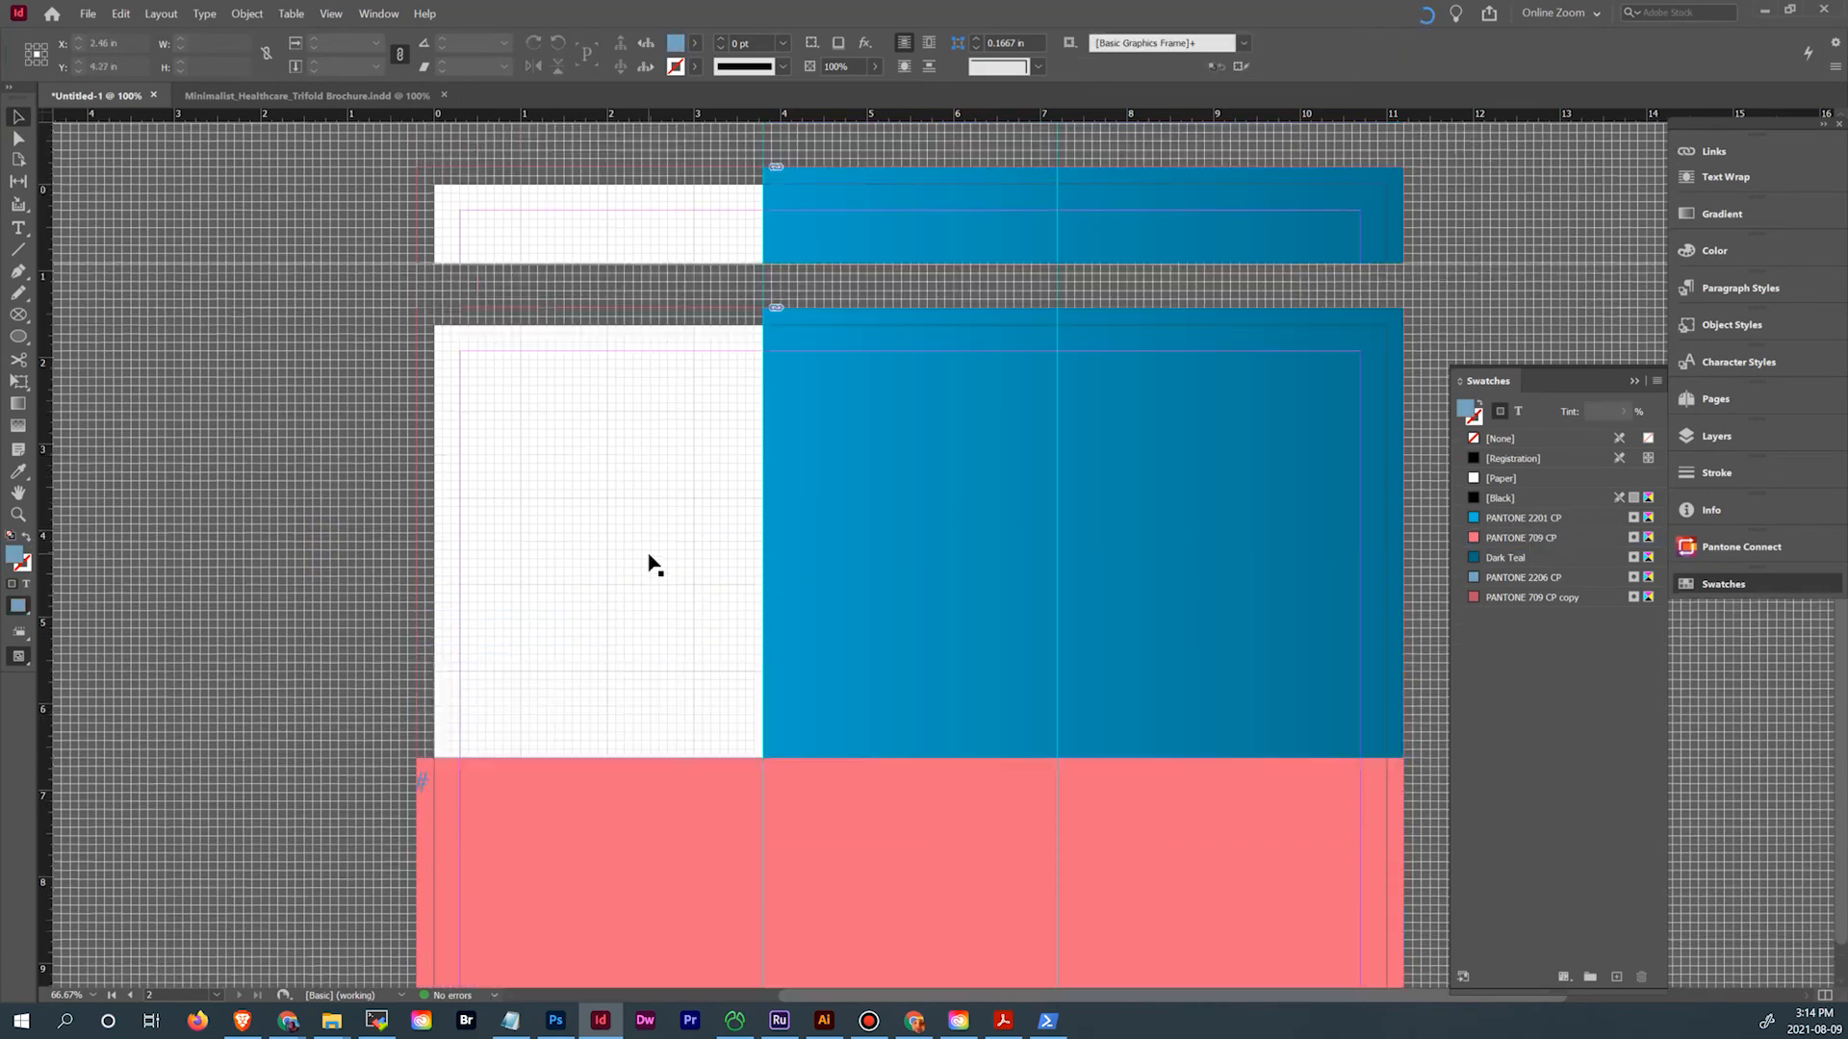
left_click(17, 229)
left_click_drag(462, 354, 747, 742)
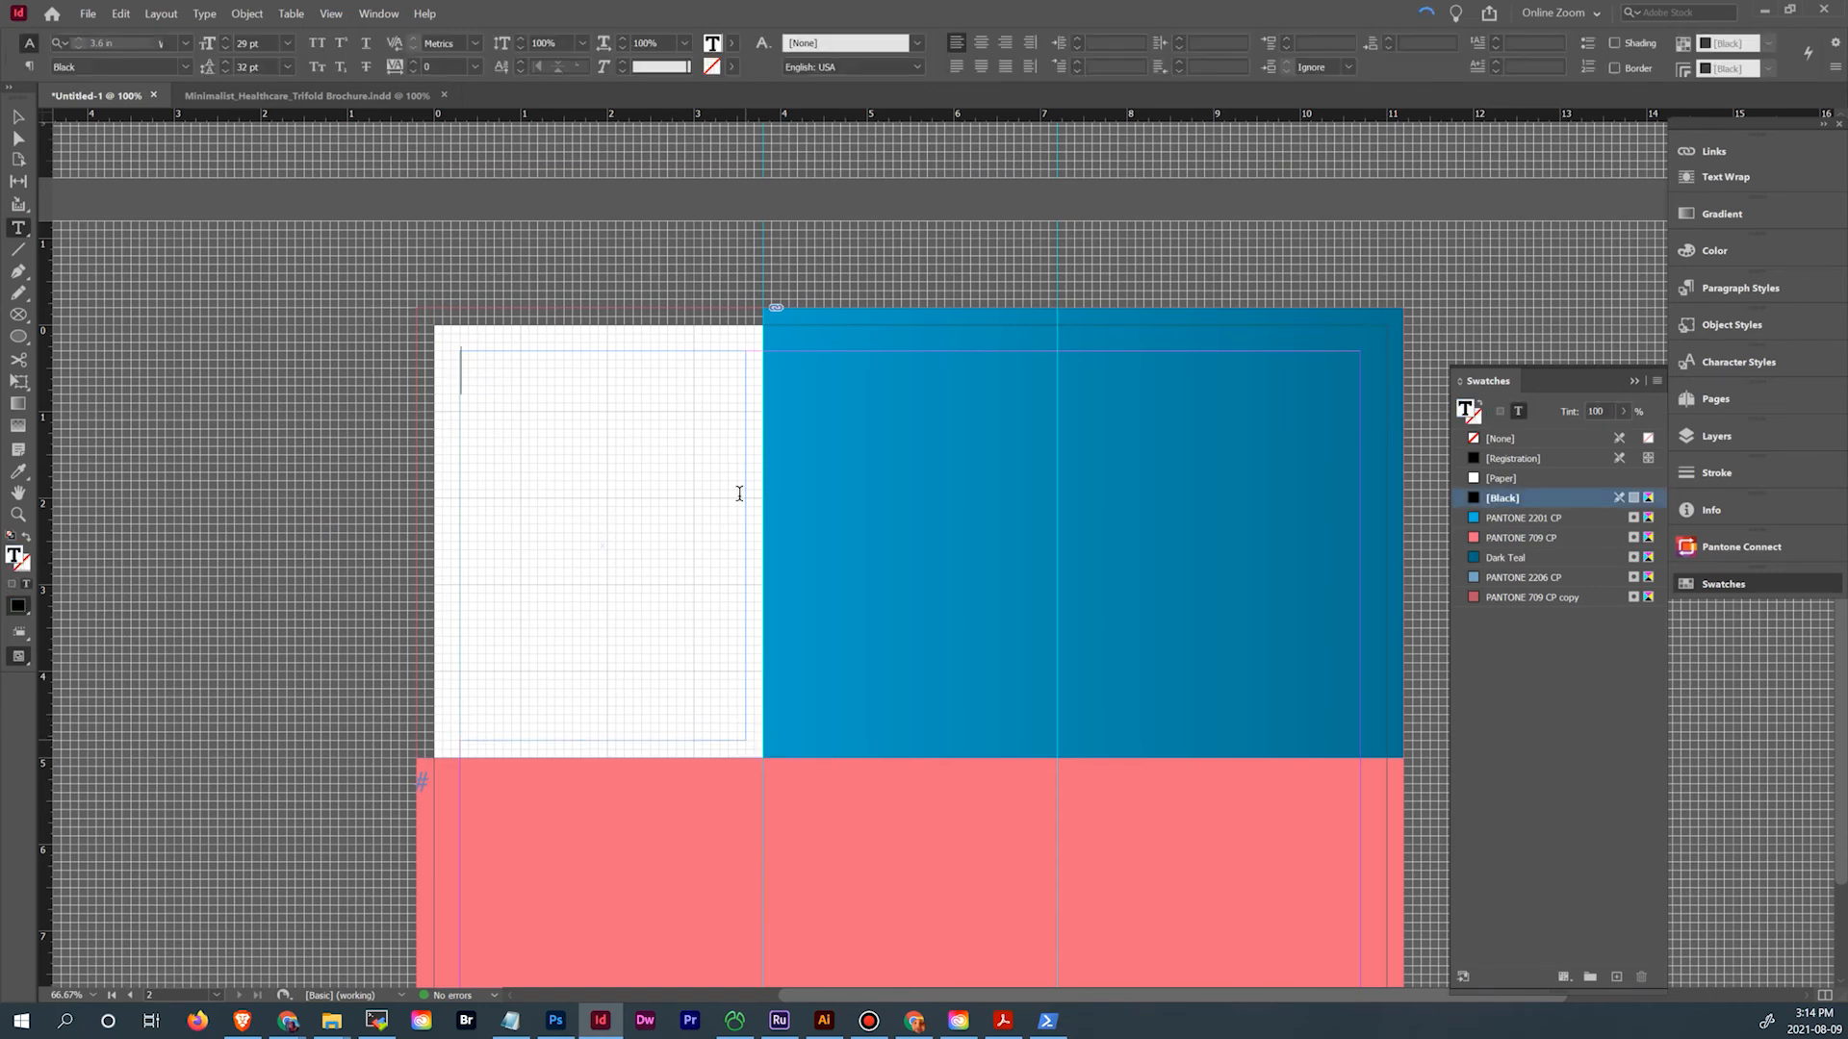
left_click(1769, 362)
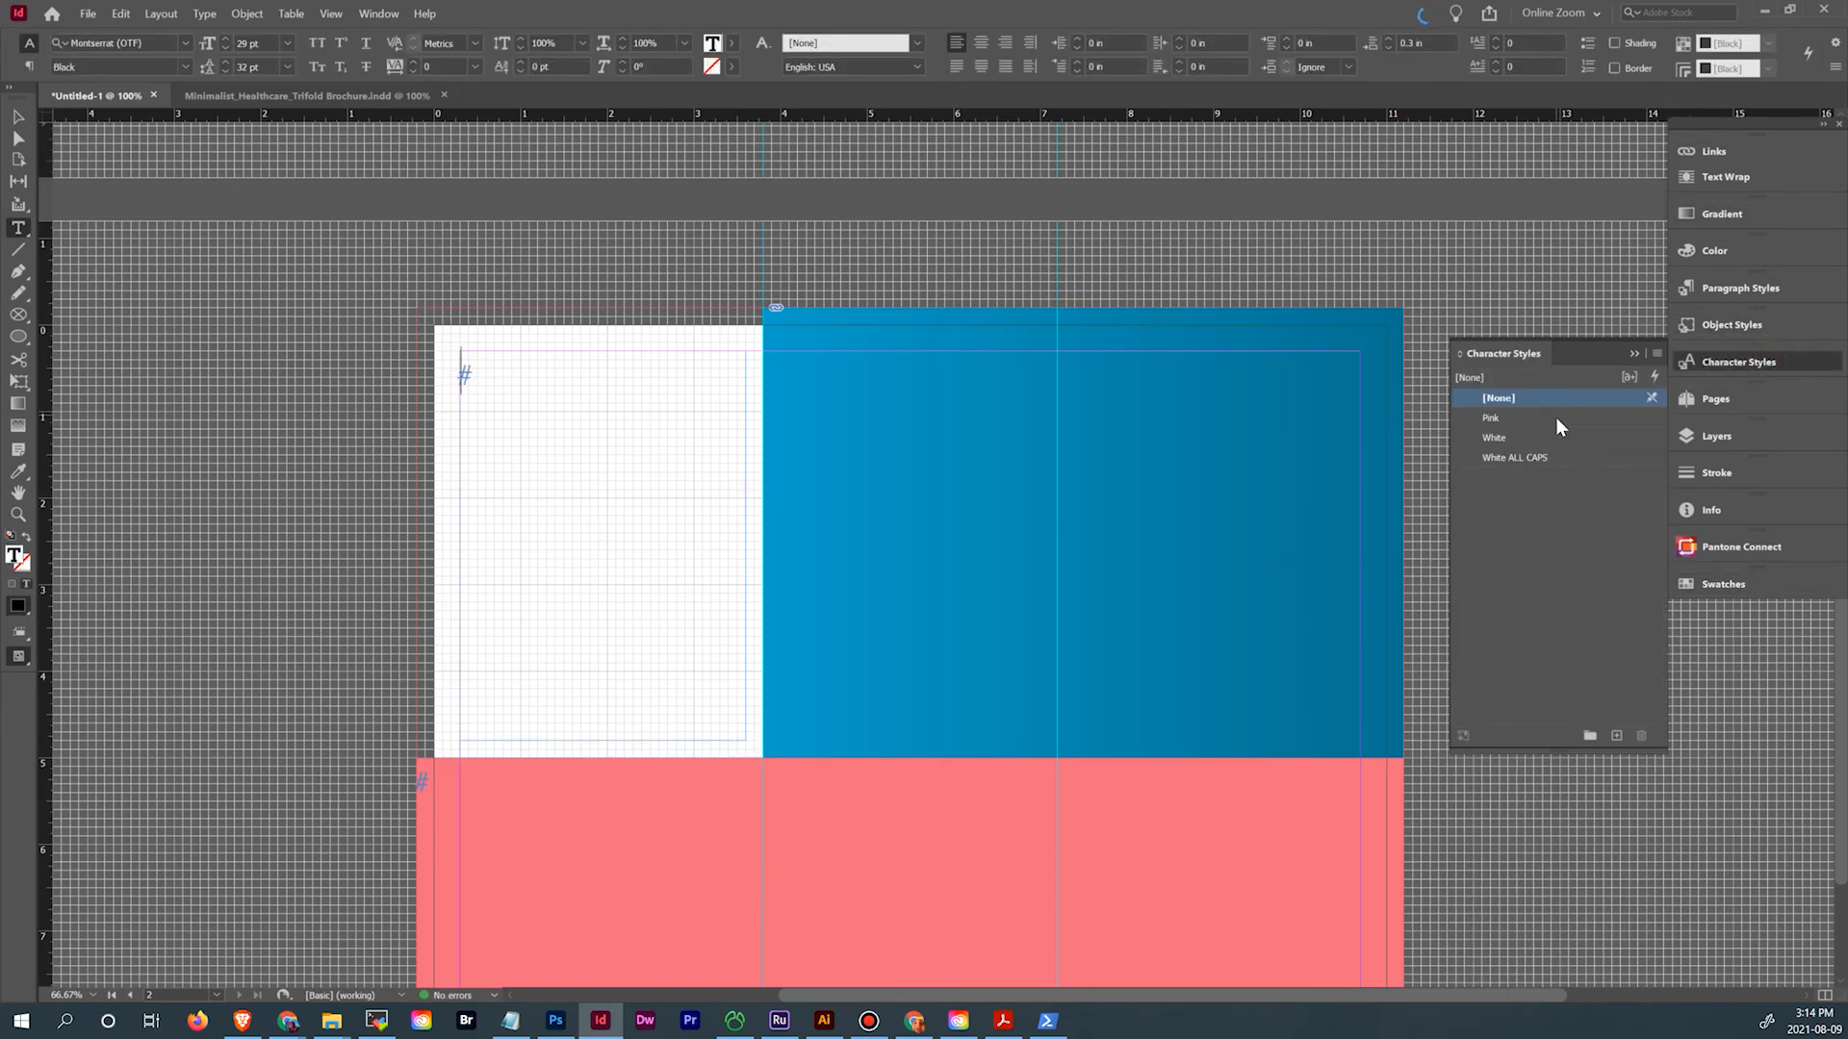
left_click(1740, 287)
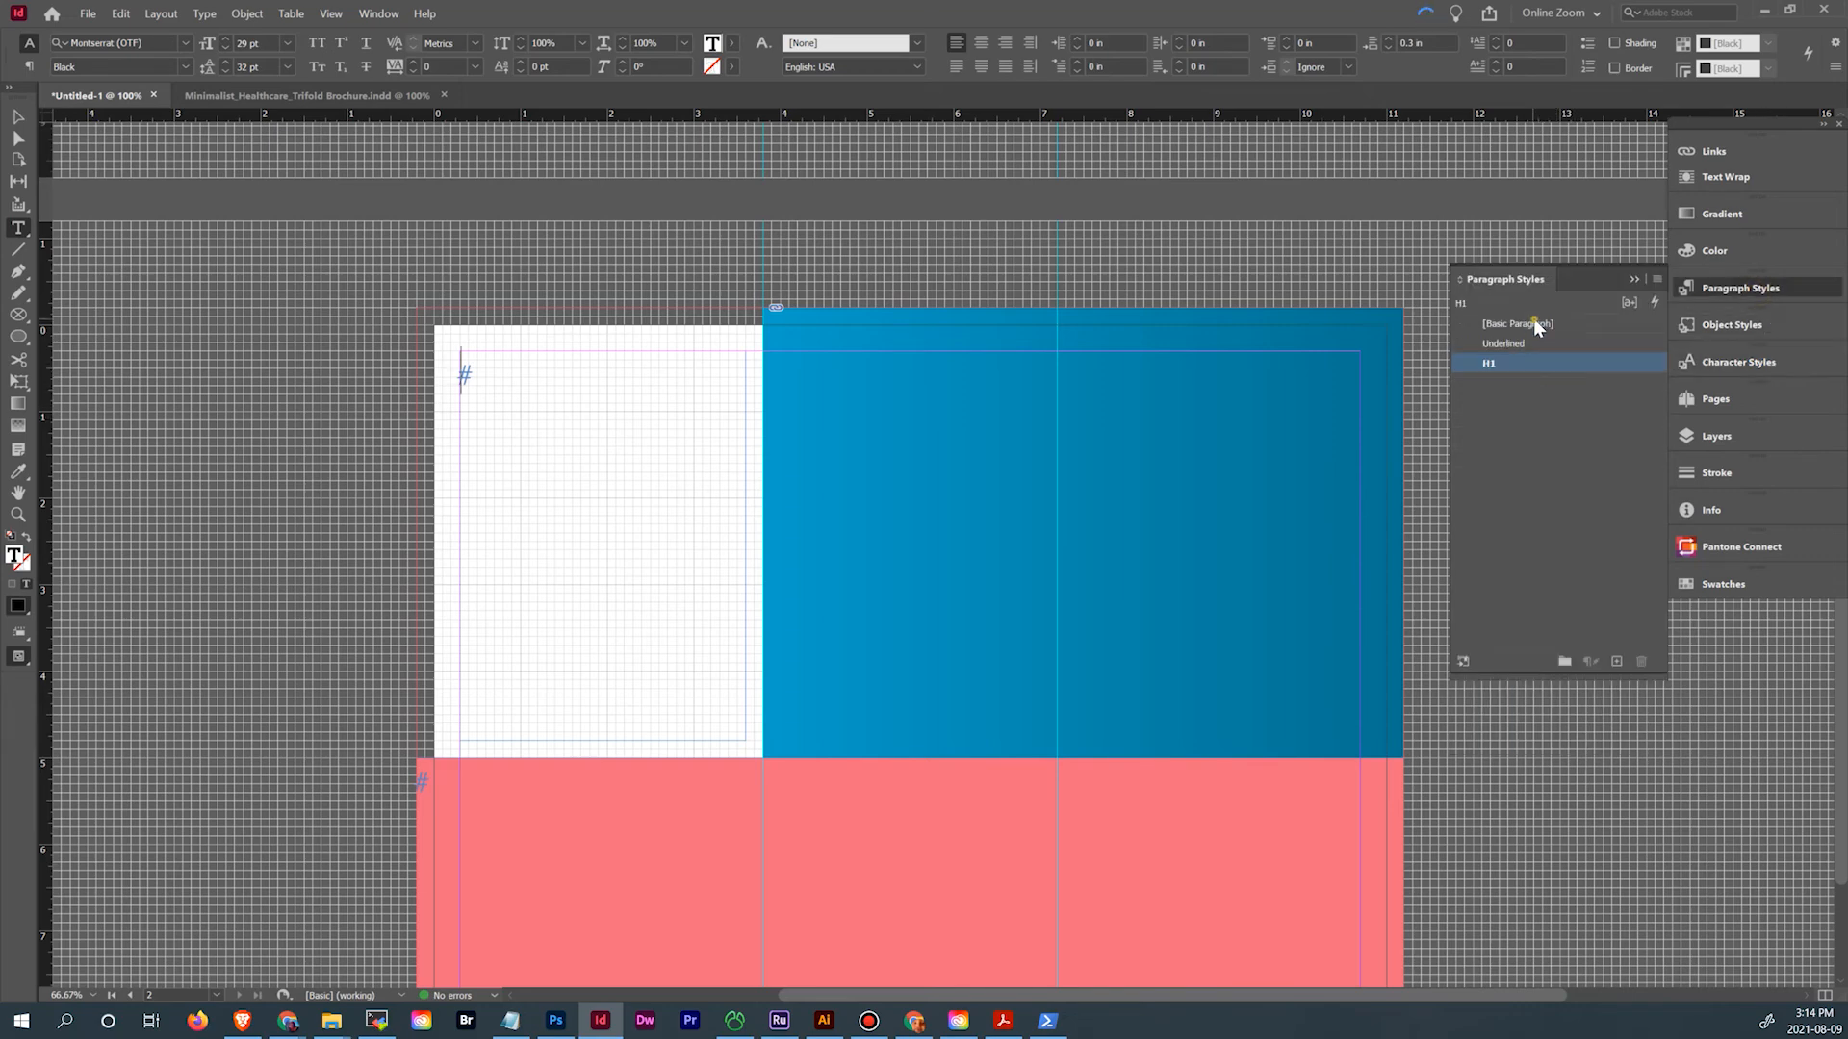
left_click(1533, 323)
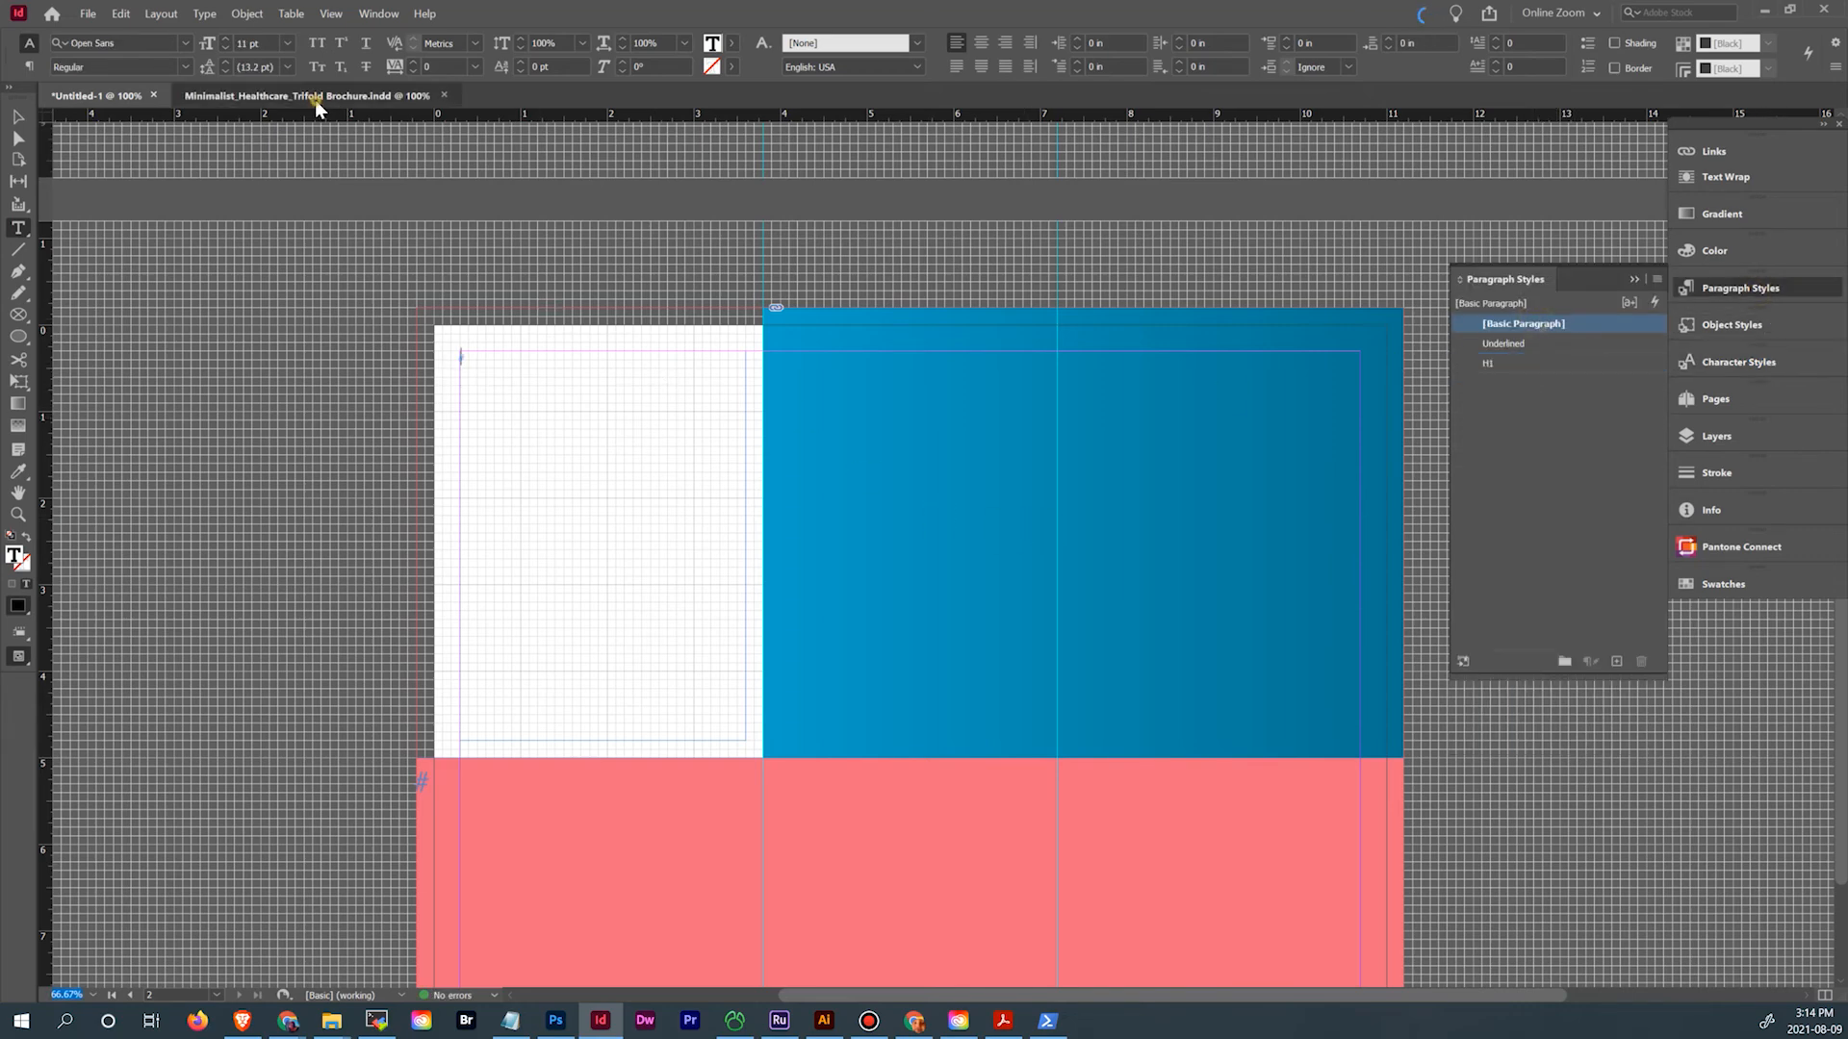
Check the reference brochure and copy the blue capsule graphic from the front panel on page 1 of Untitled-1
left_click(314, 100)
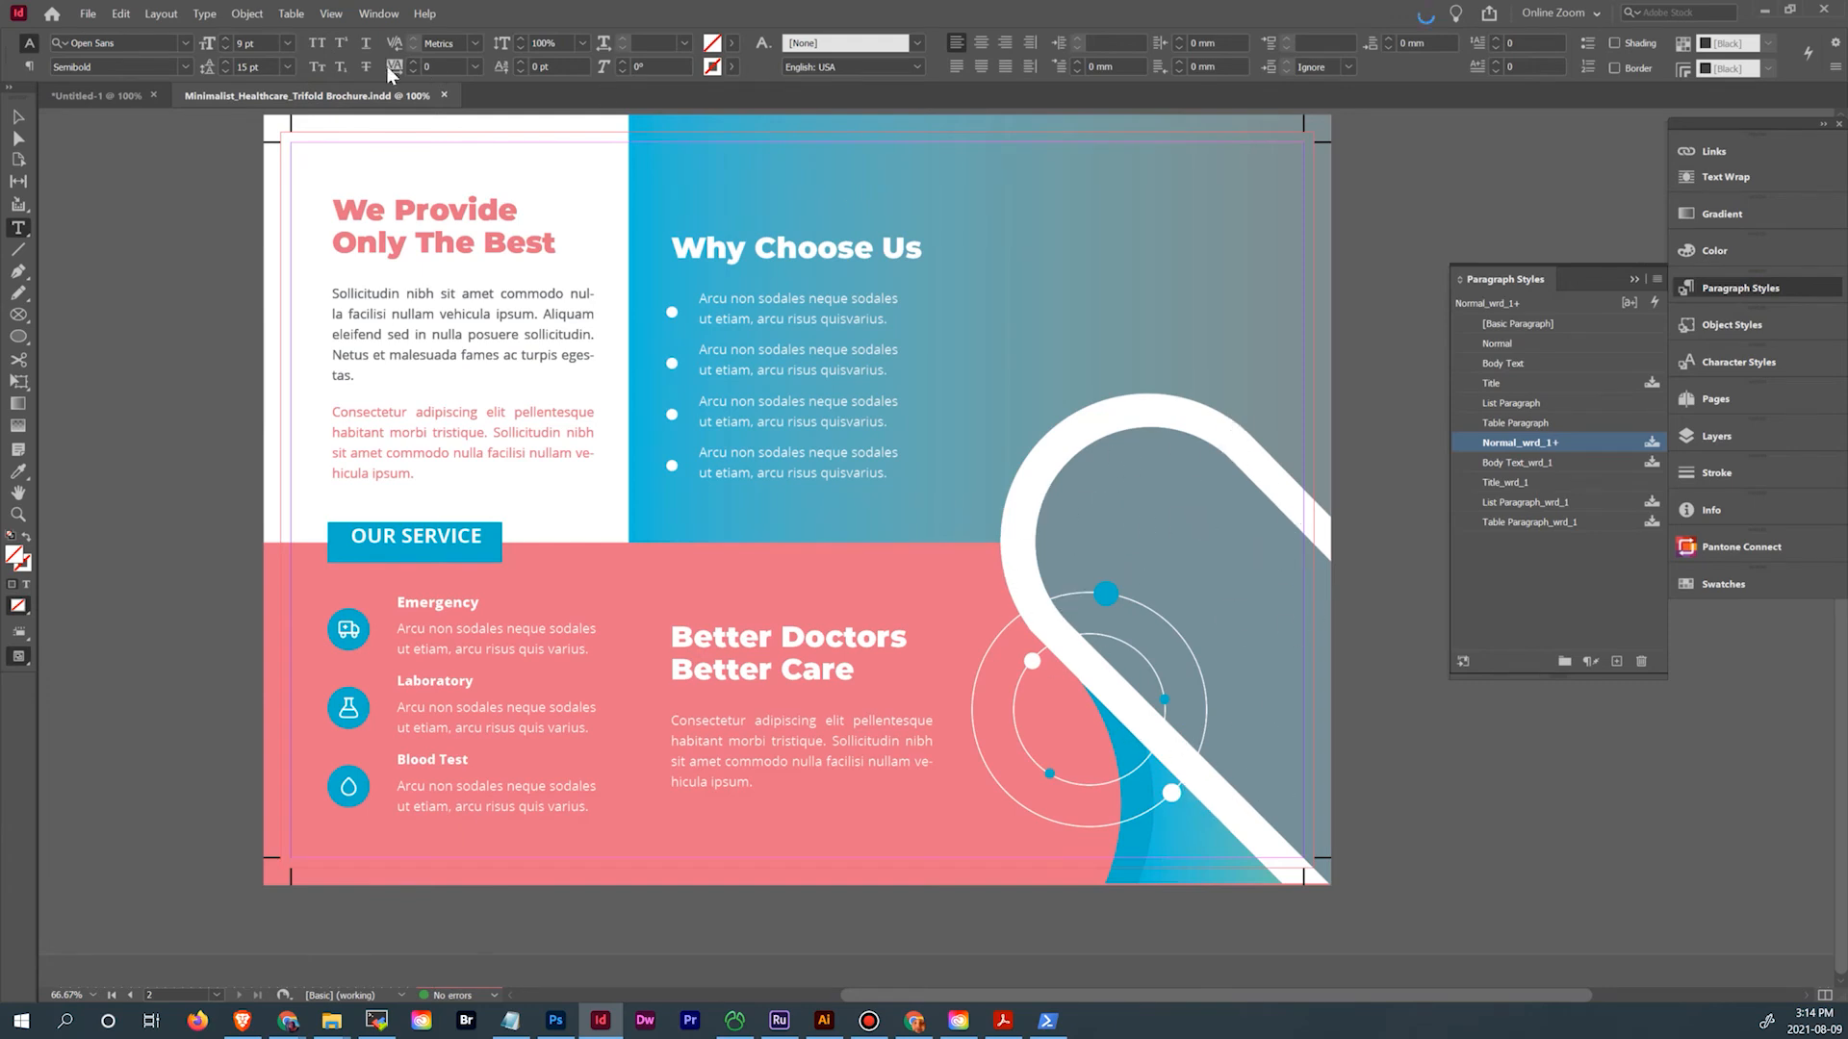
left_click(66, 95)
left_click(20, 118)
scroll(796, 578, "up", 10)
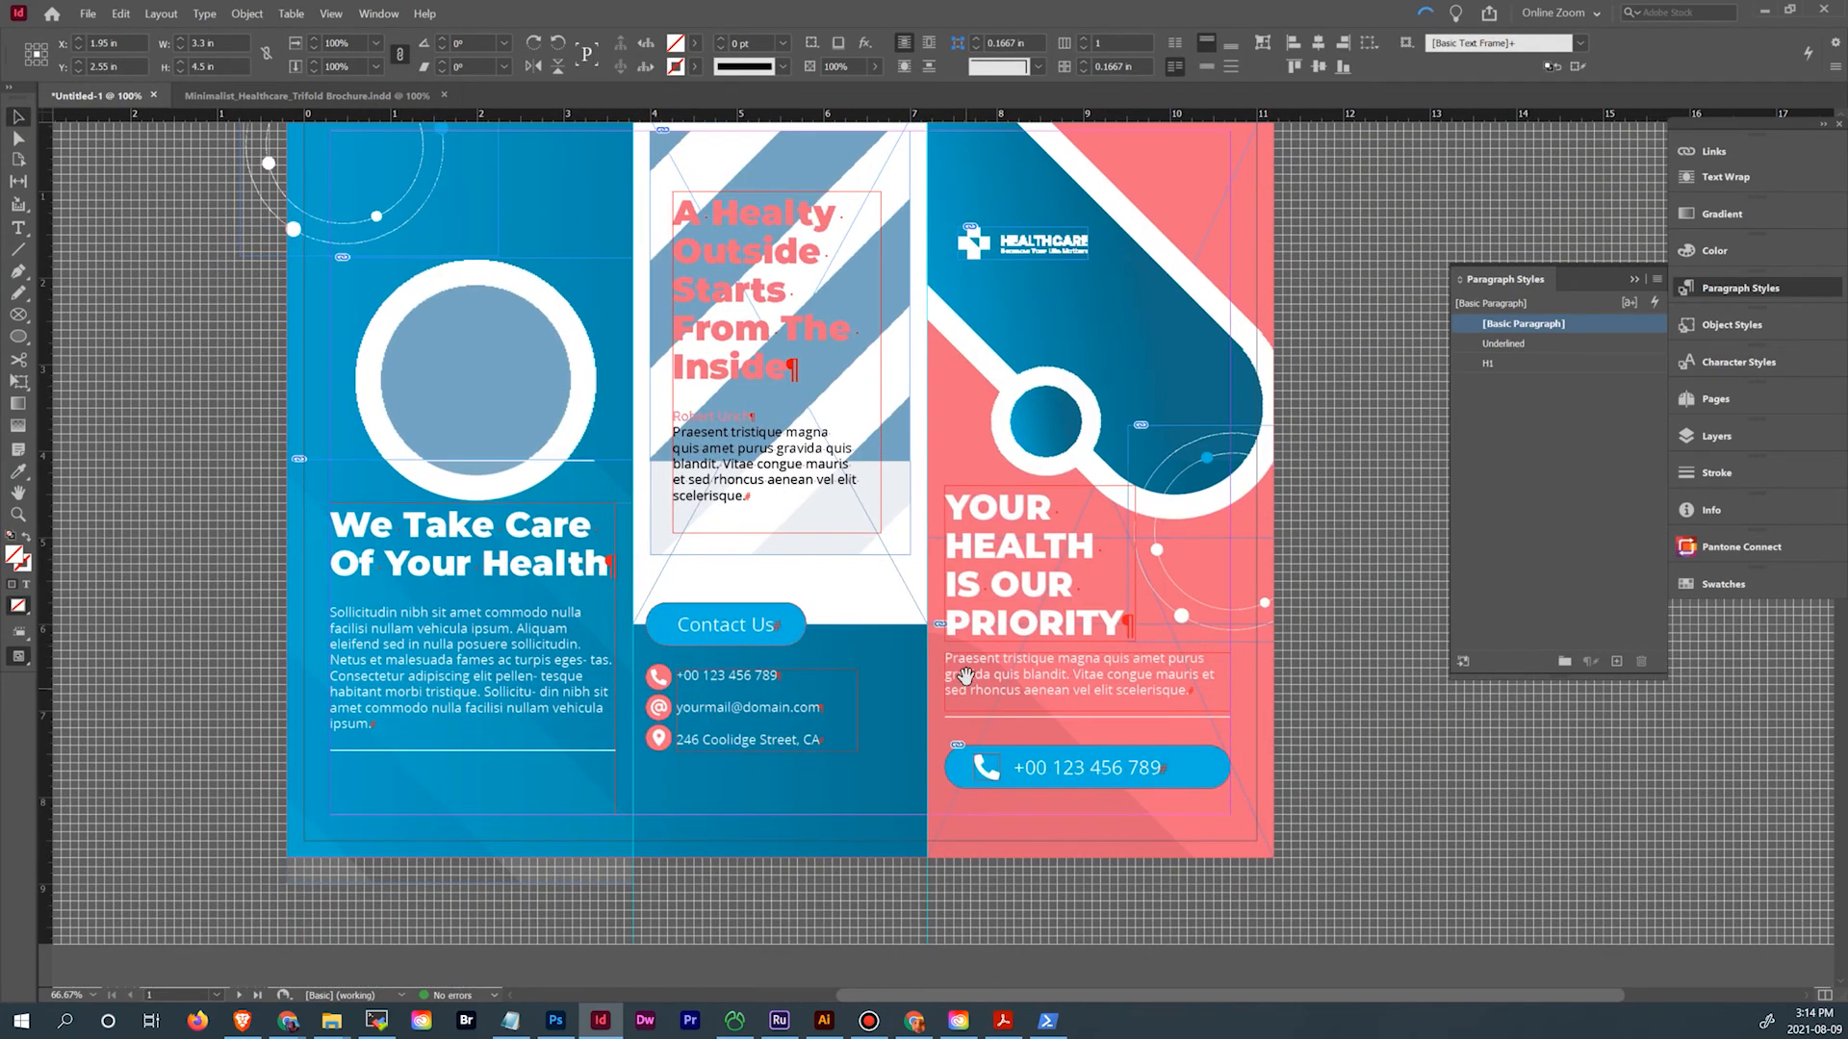
left_click(1014, 177)
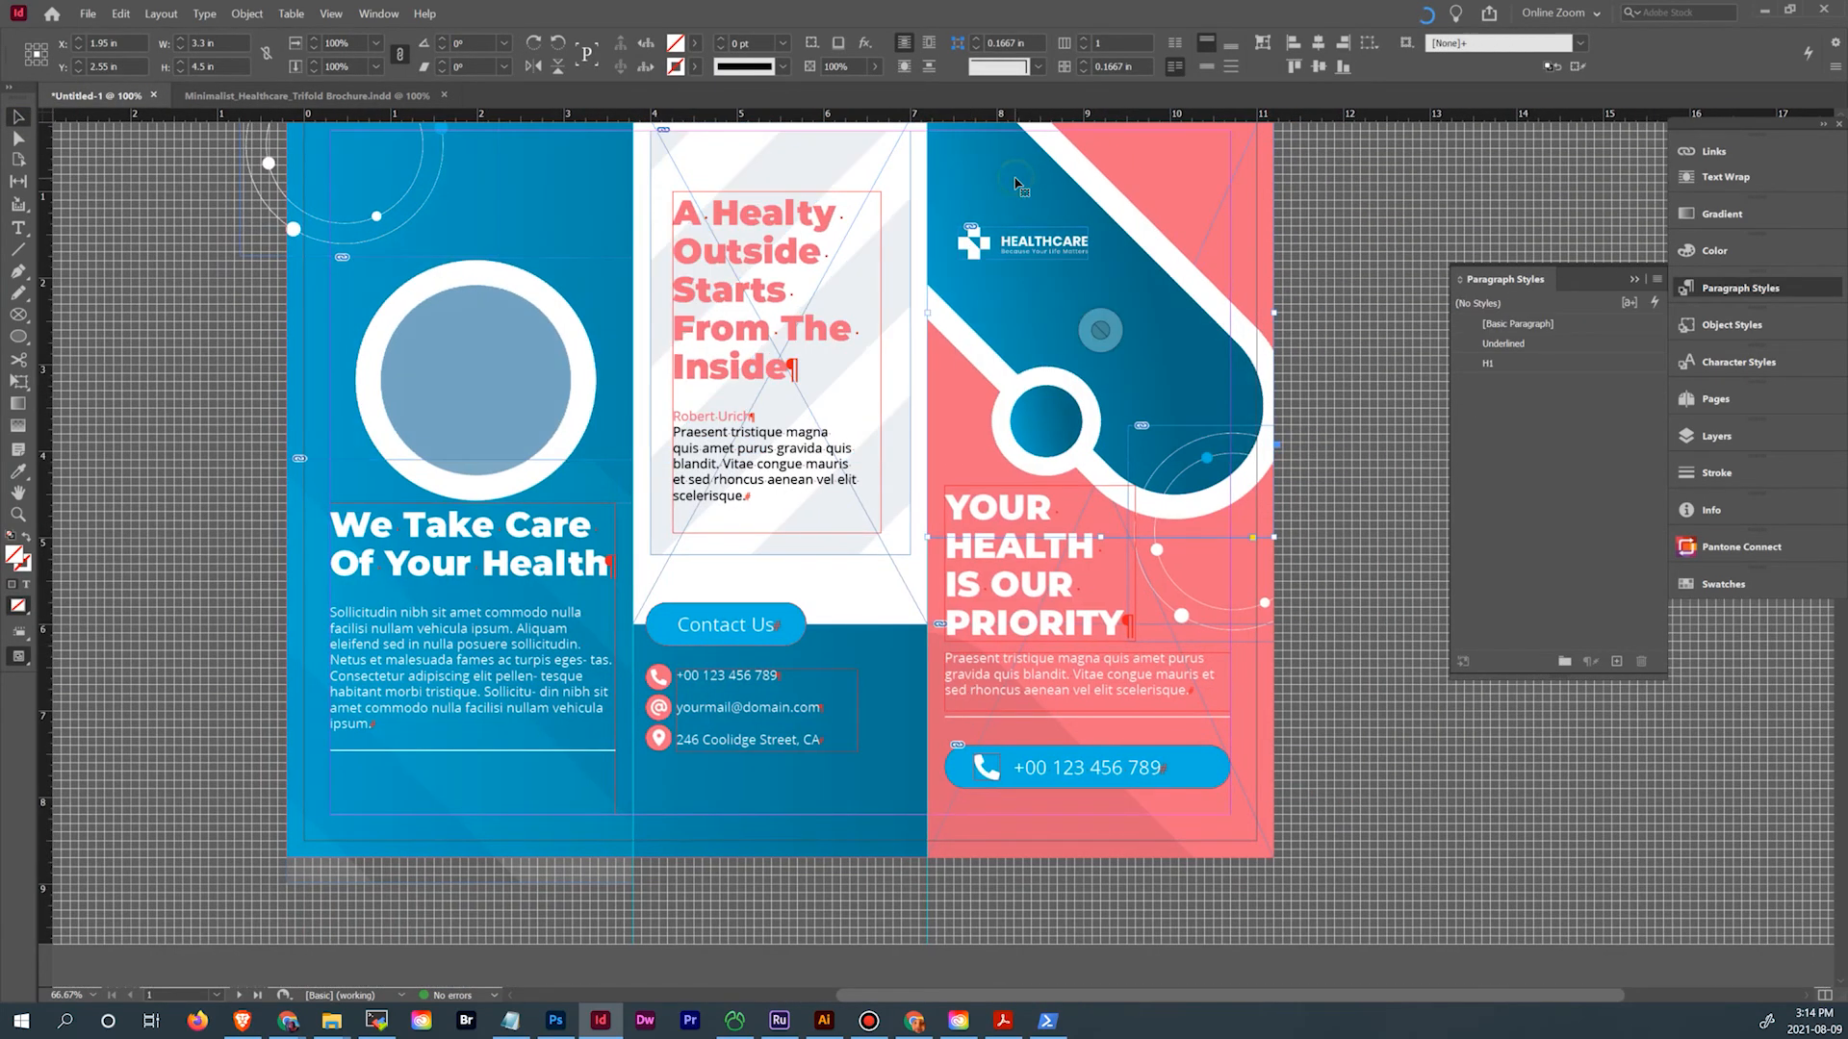
left_click_drag(1014, 177, 1025, 300)
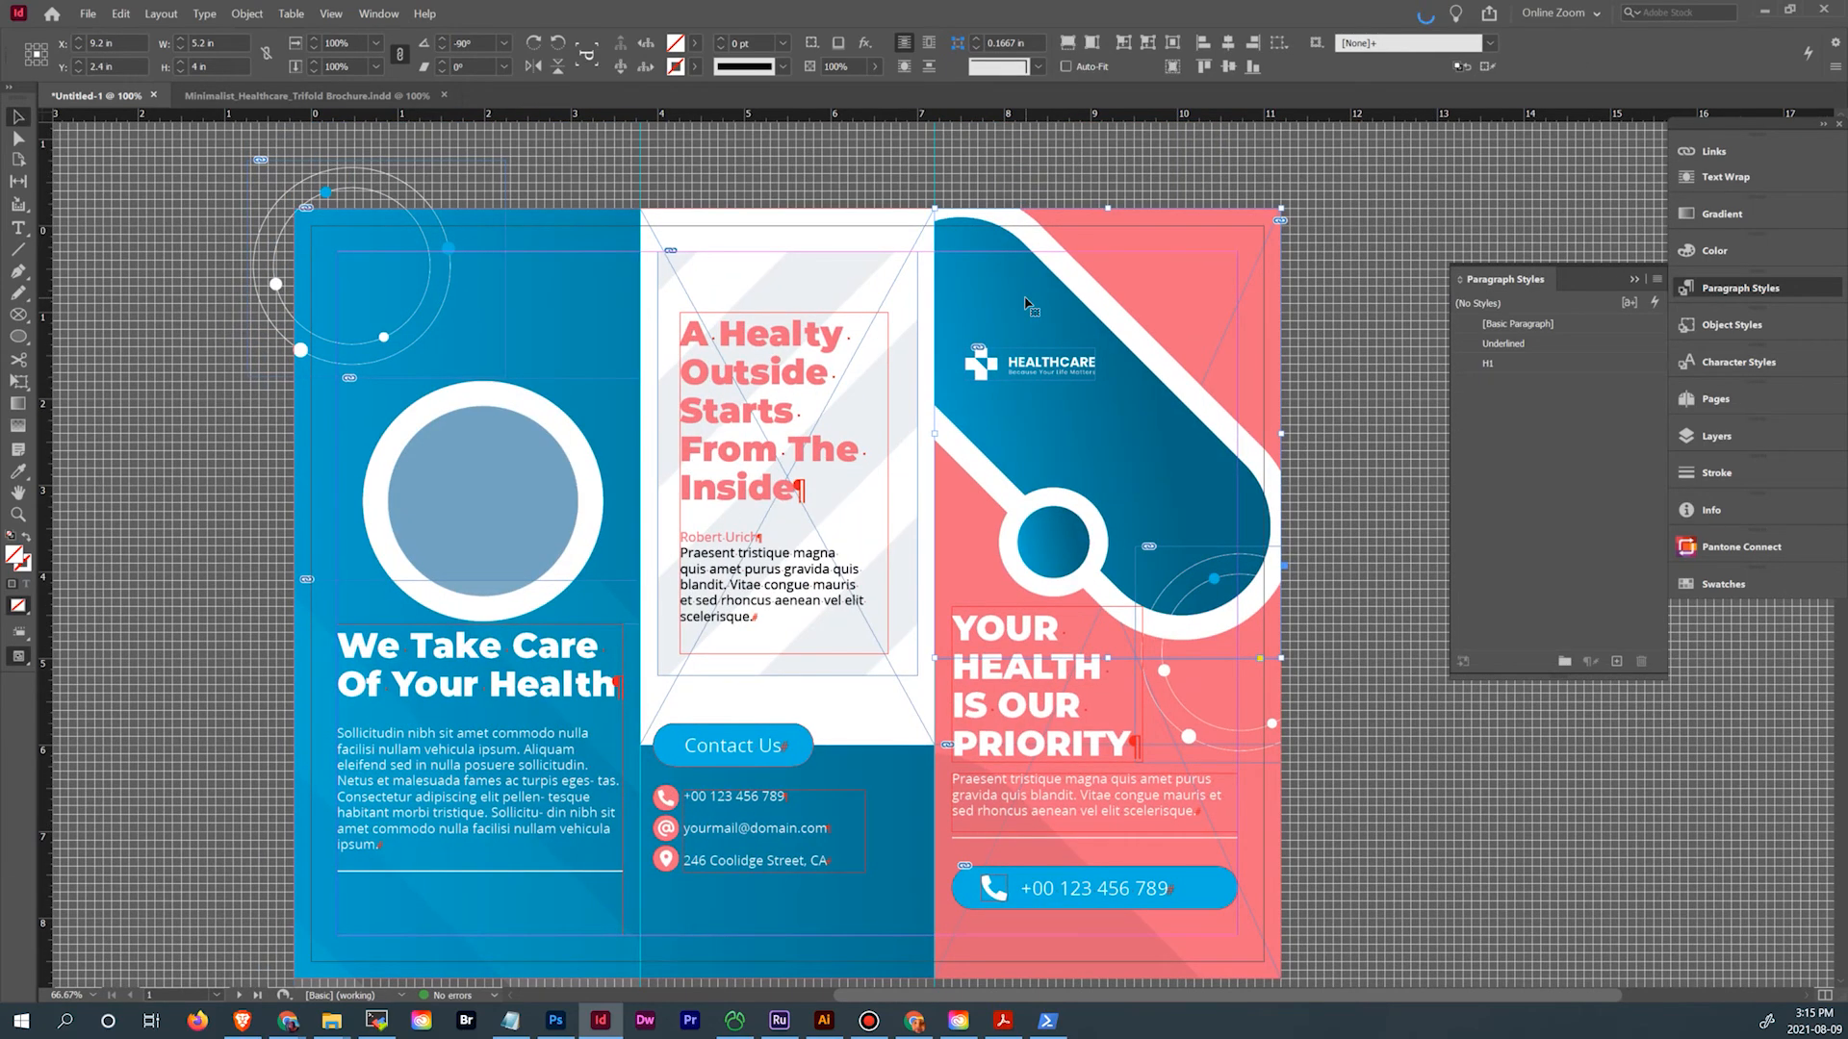
Paste the capsule graphic on page 2 and place it against the lower right bleed corner at X 9.2 in, Y 6.1 in
scroll(1026, 308, "down", 10)
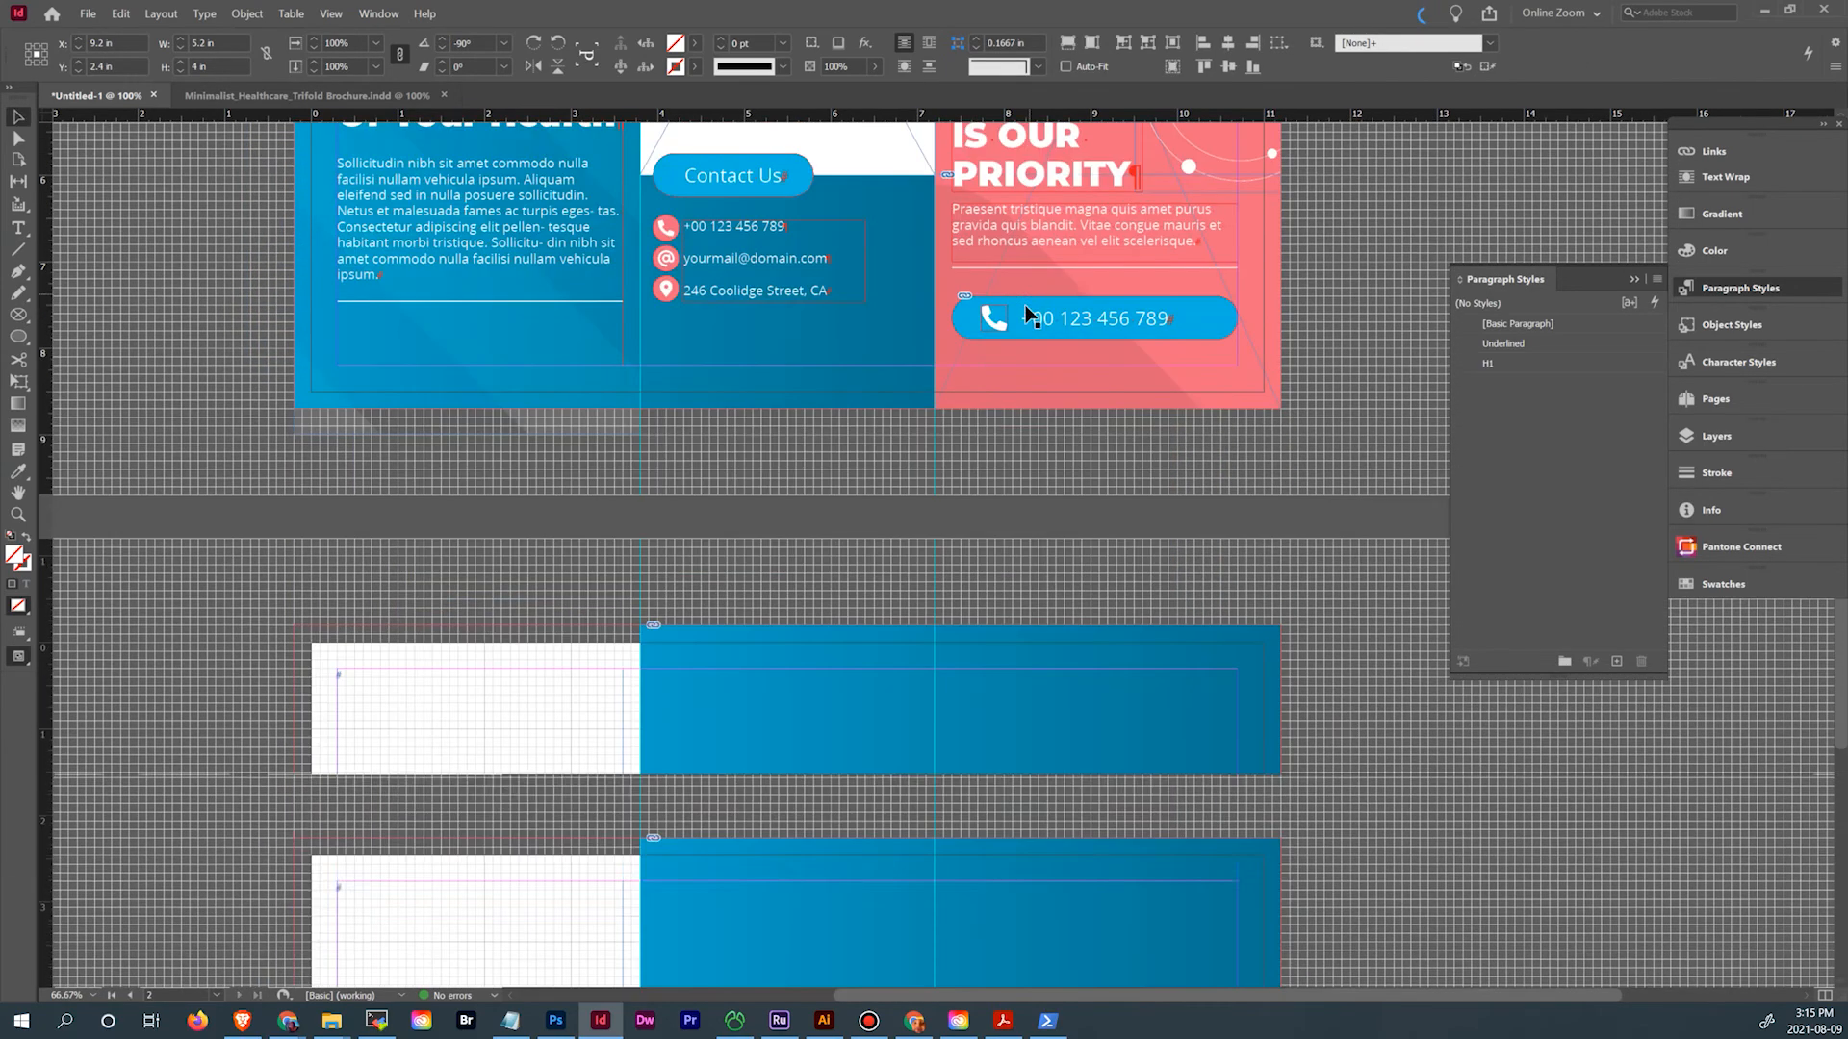
left_click(1331, 429)
key("ctrl+v")
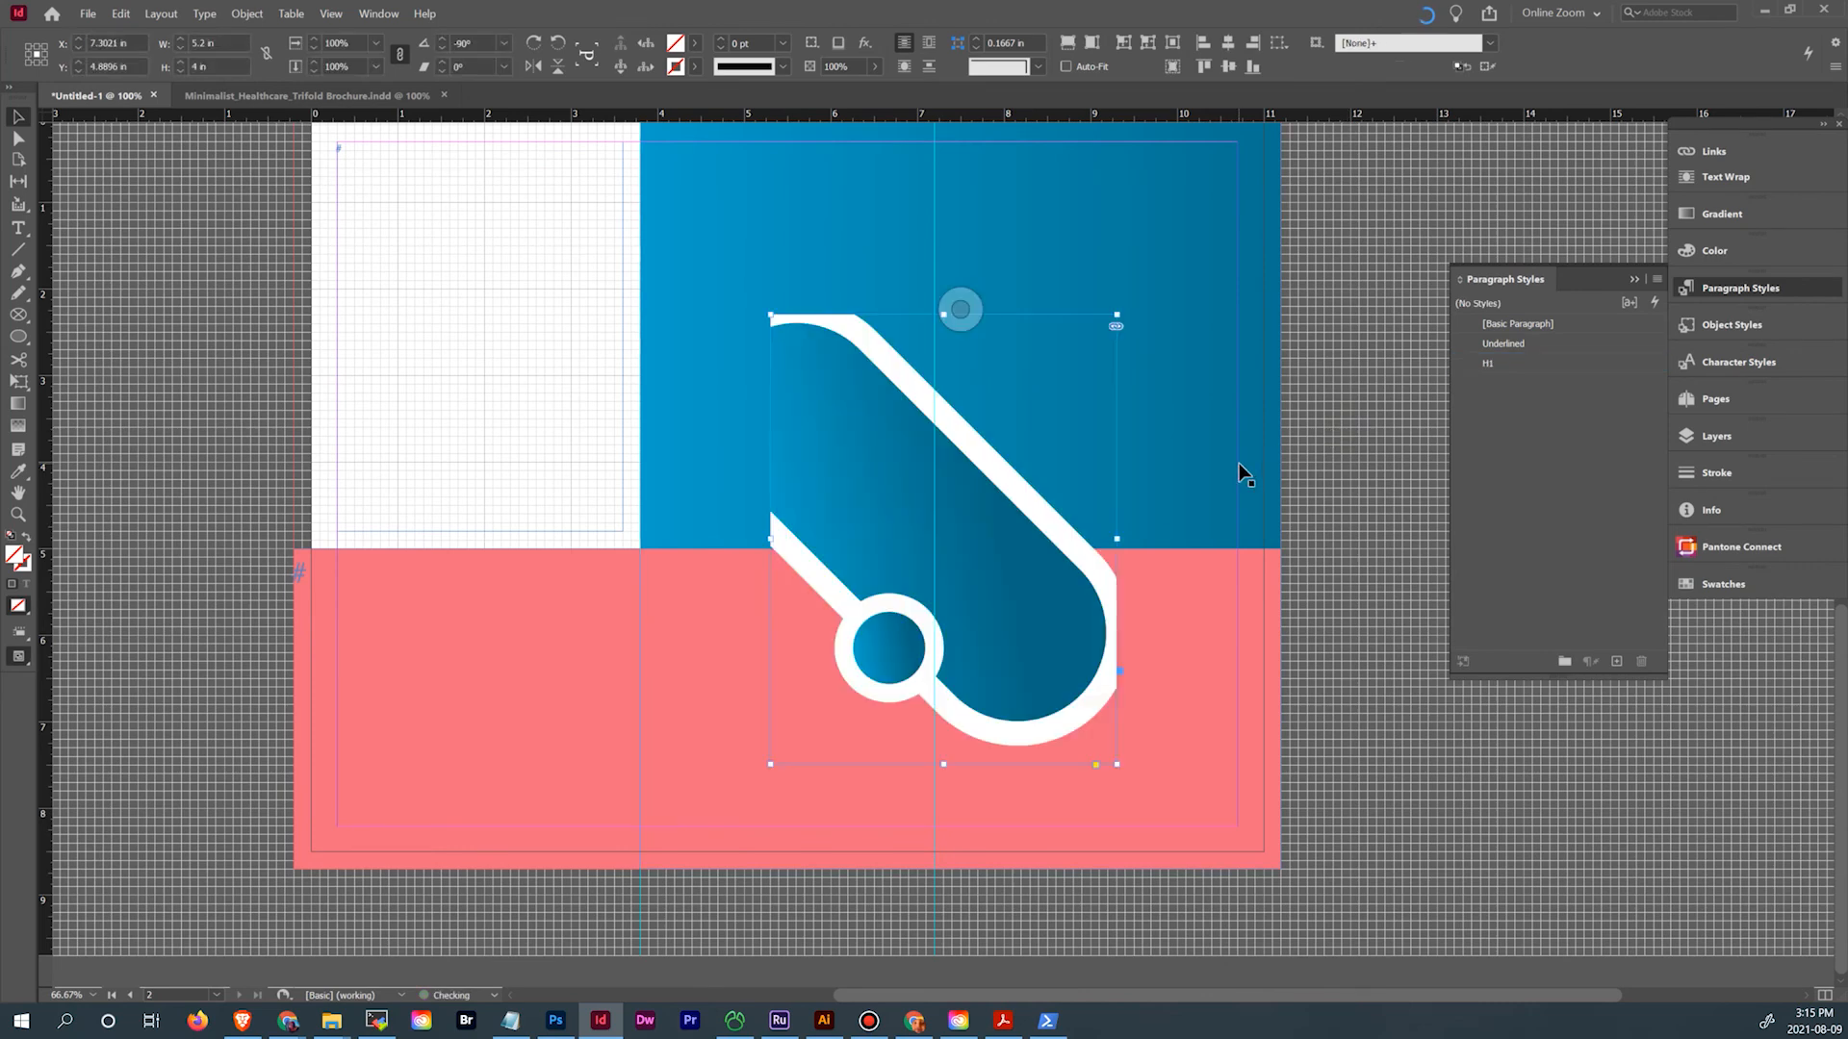
left_click_drag(883, 413, 1050, 529)
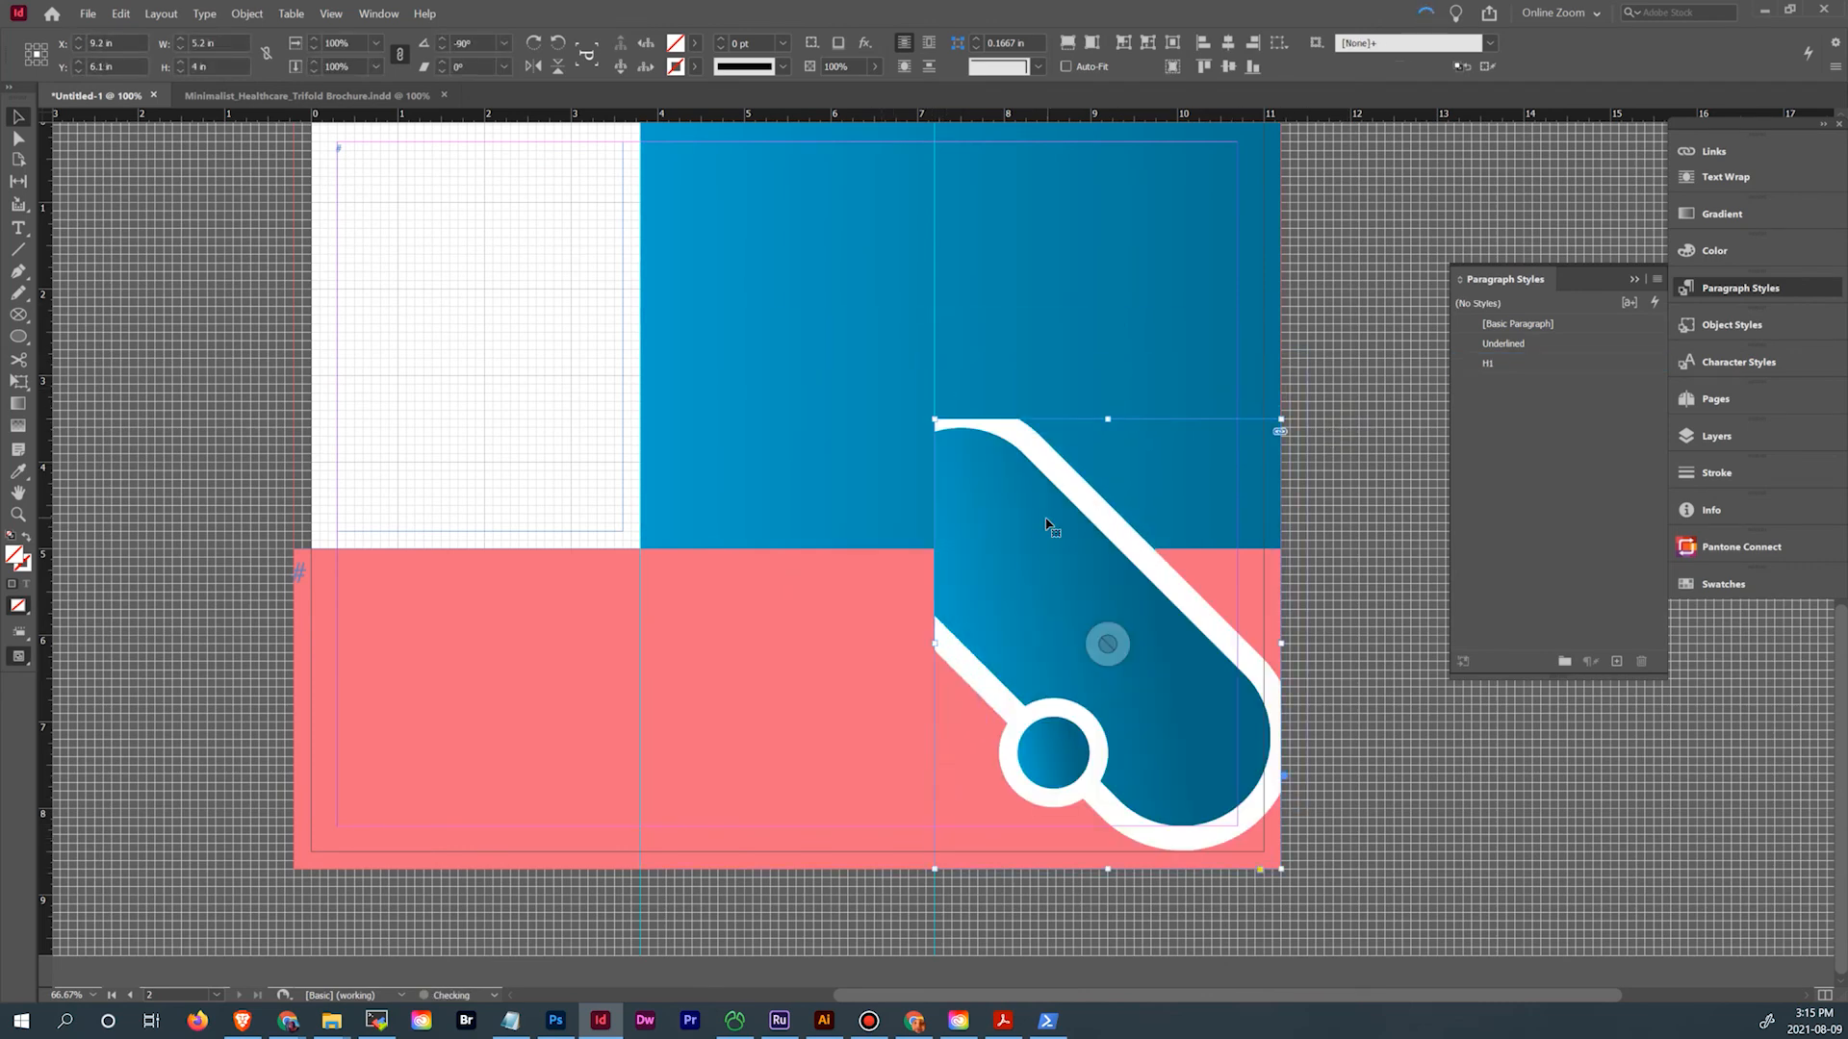
Reposition the capsule artwork inside its frame so its upper rounded end shows, checking the placement against the reference brochure
left_click(16, 141)
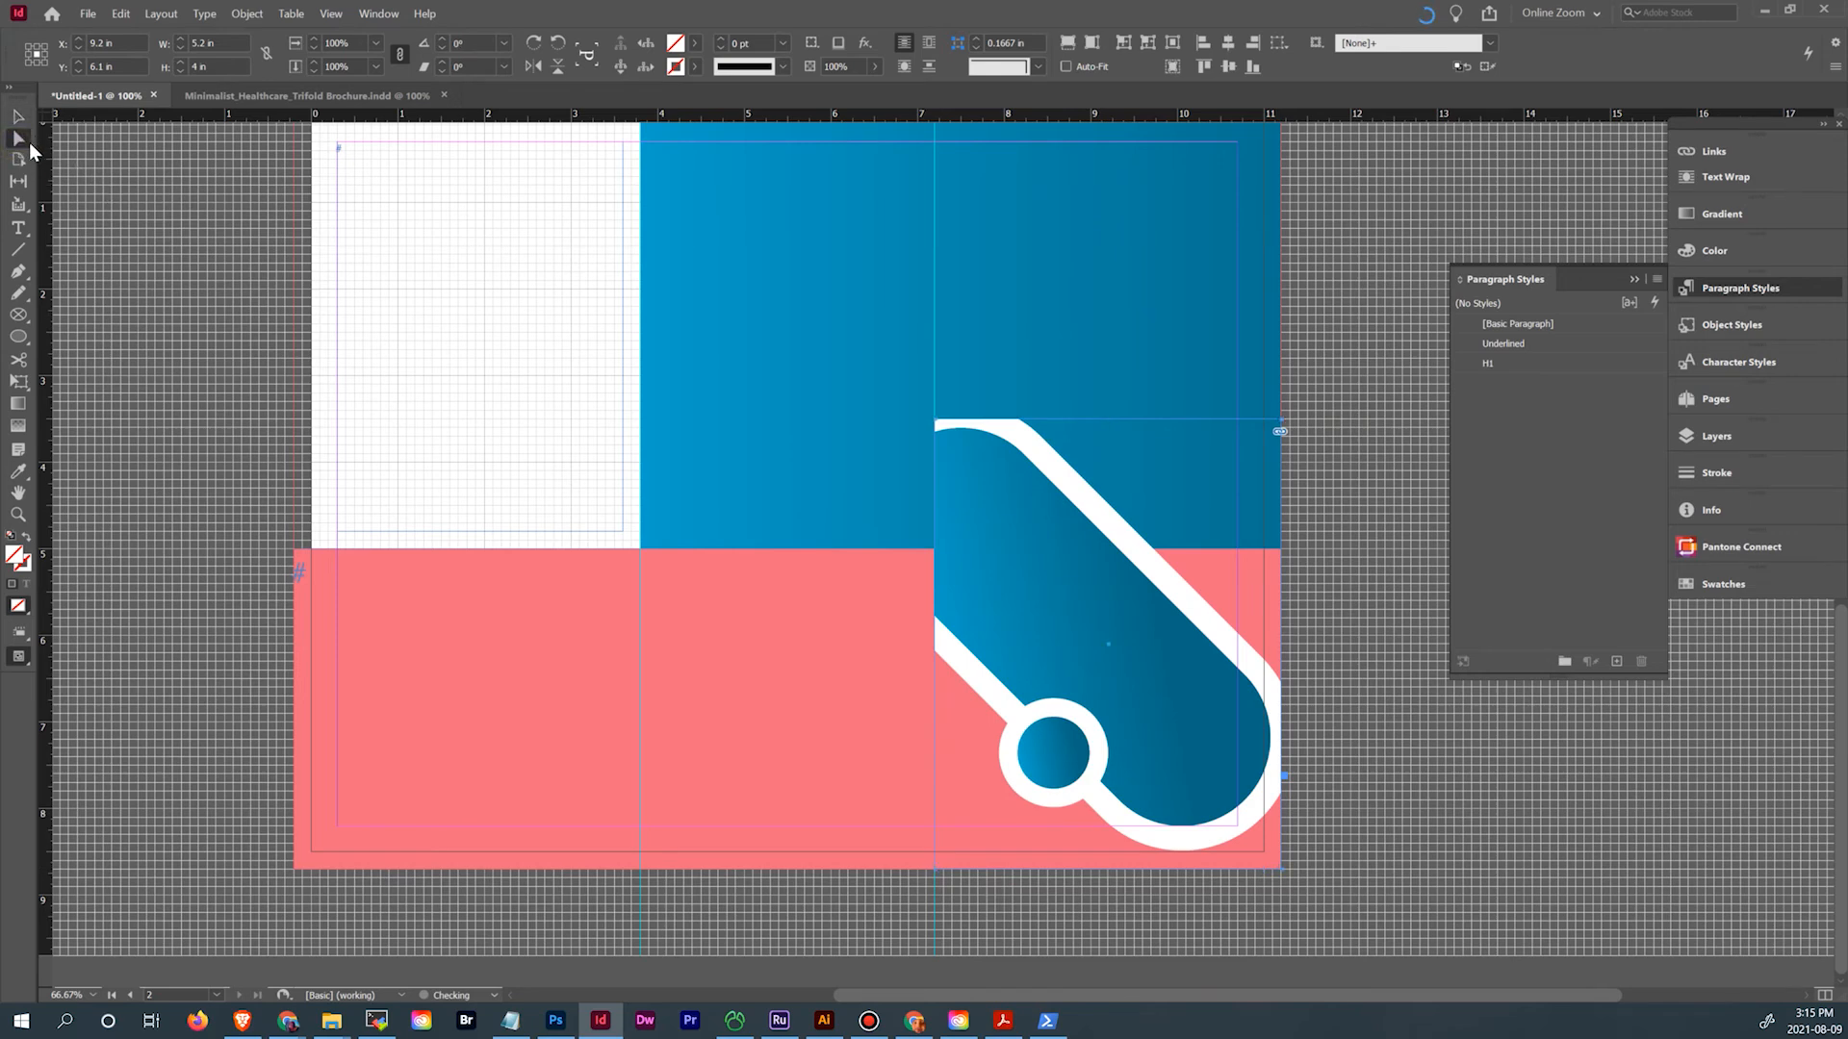
left_click(1028, 539)
left_click_drag(978, 541, 1135, 589)
left_click(325, 98)
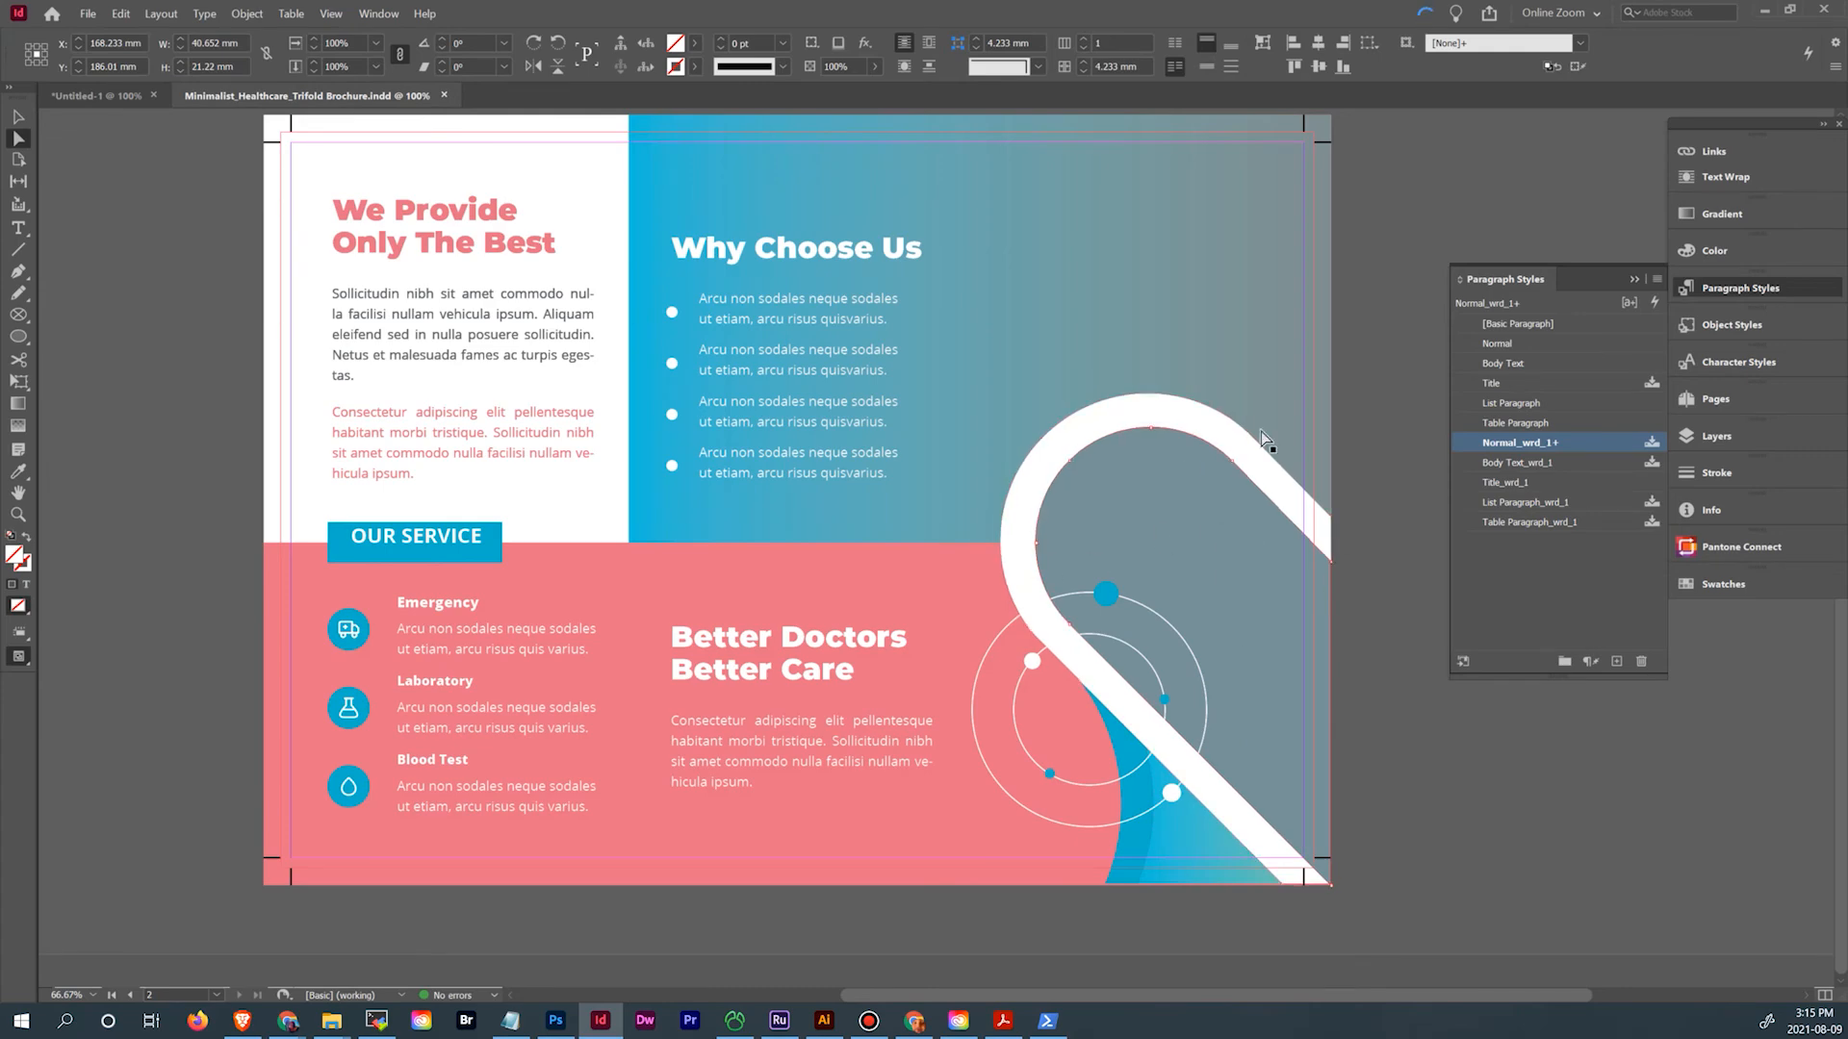
left_click(106, 95)
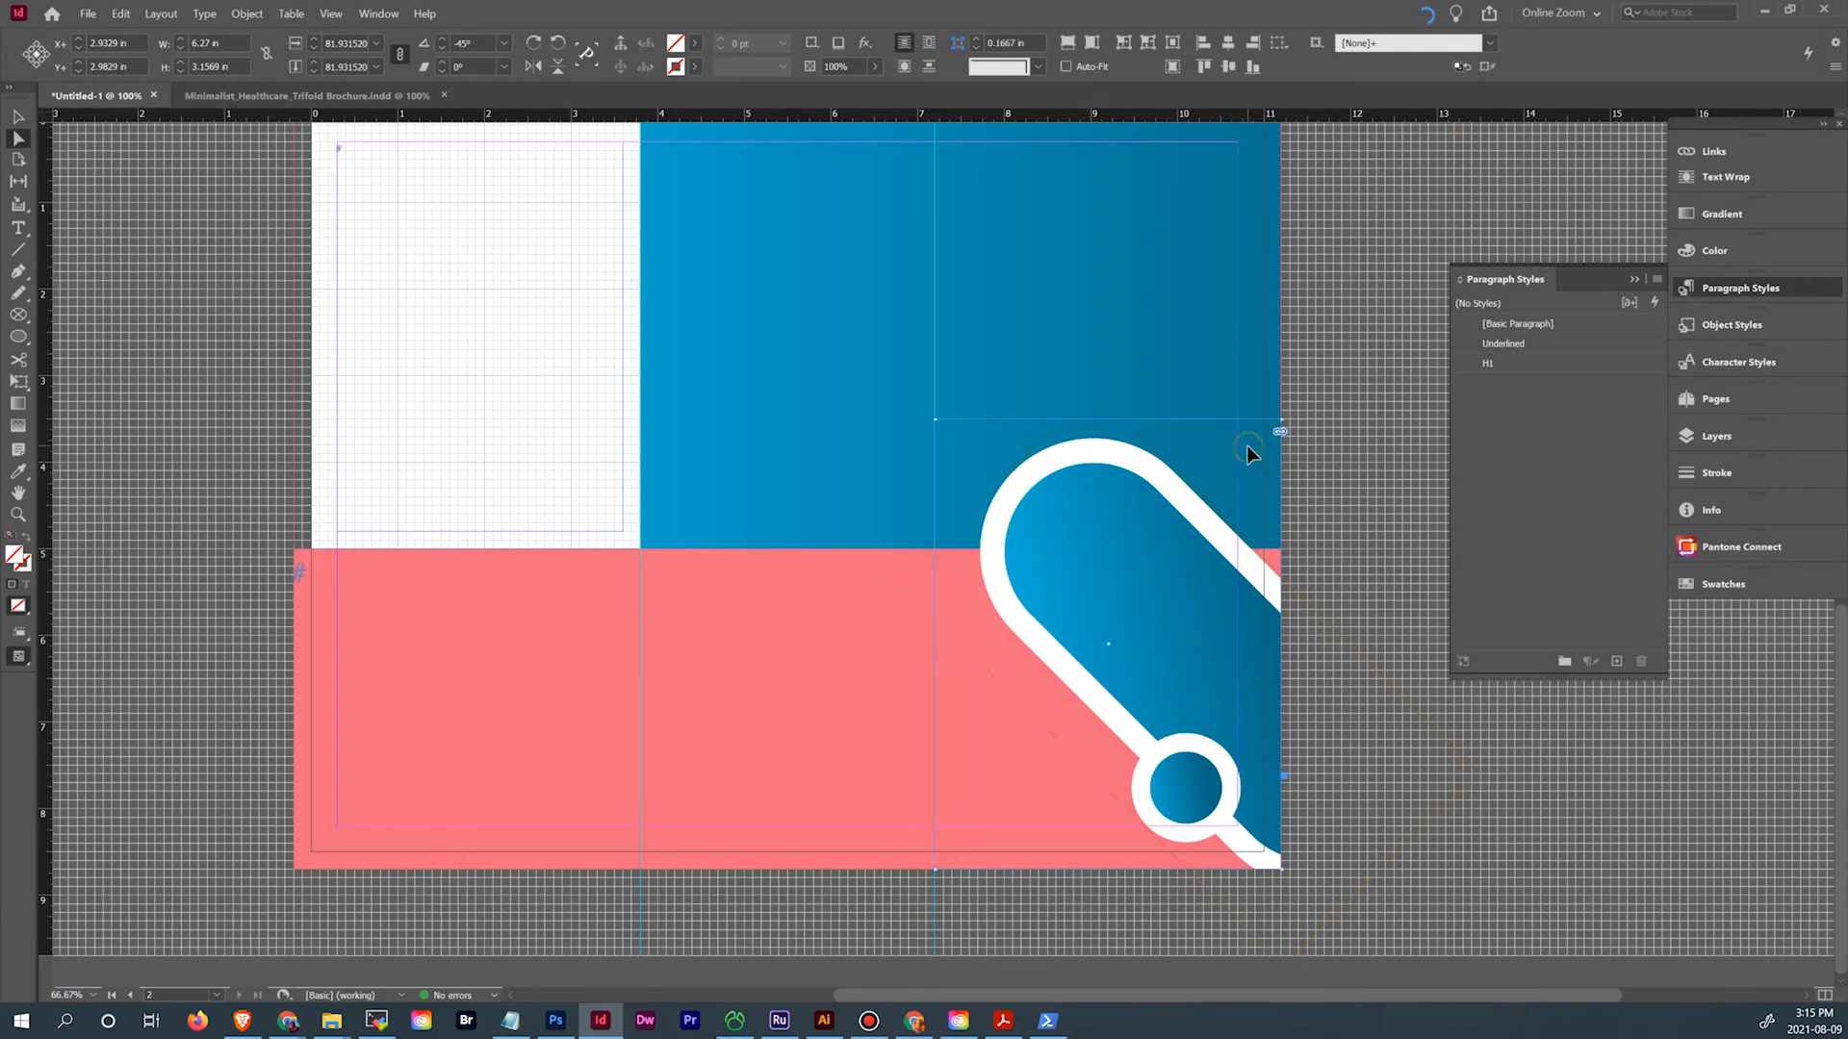
Enable Auto-Fit on the capsule frame and enlarge it to about 6.8 by 5.2 in, extending past the page's right edge
left_click(18, 117)
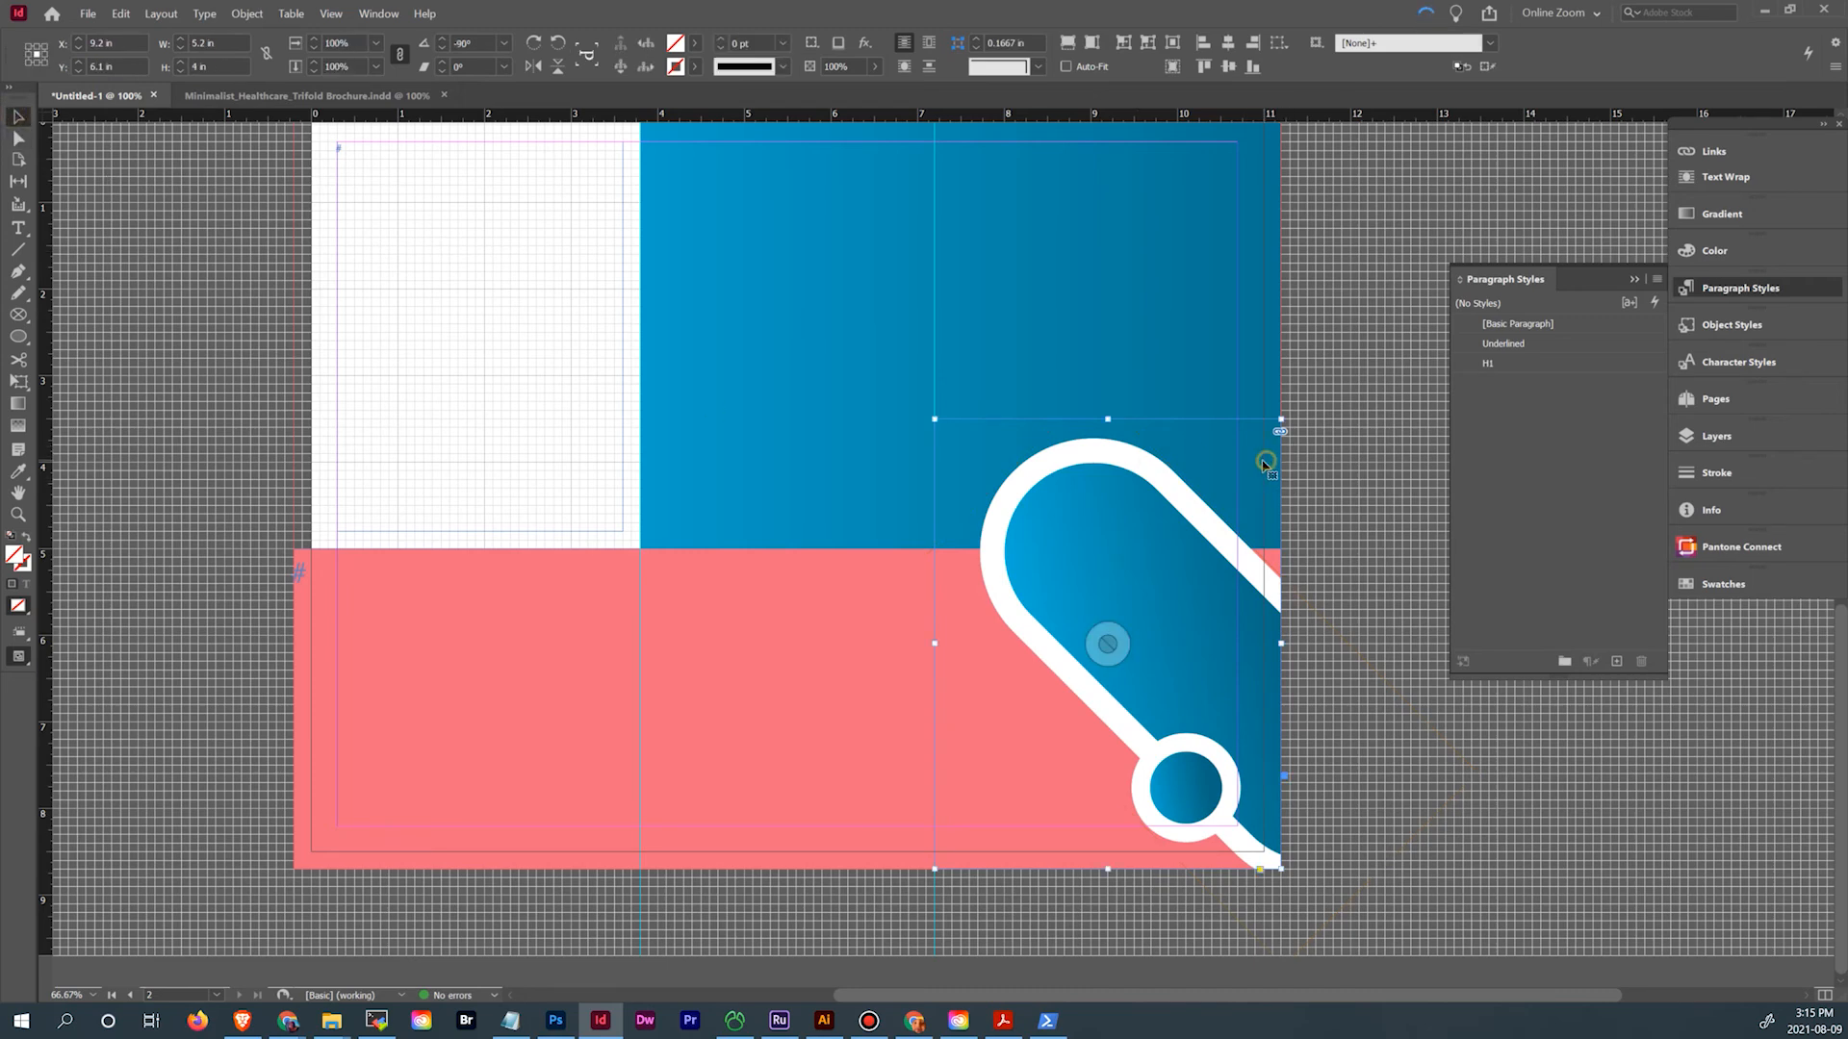
left_click(1065, 67)
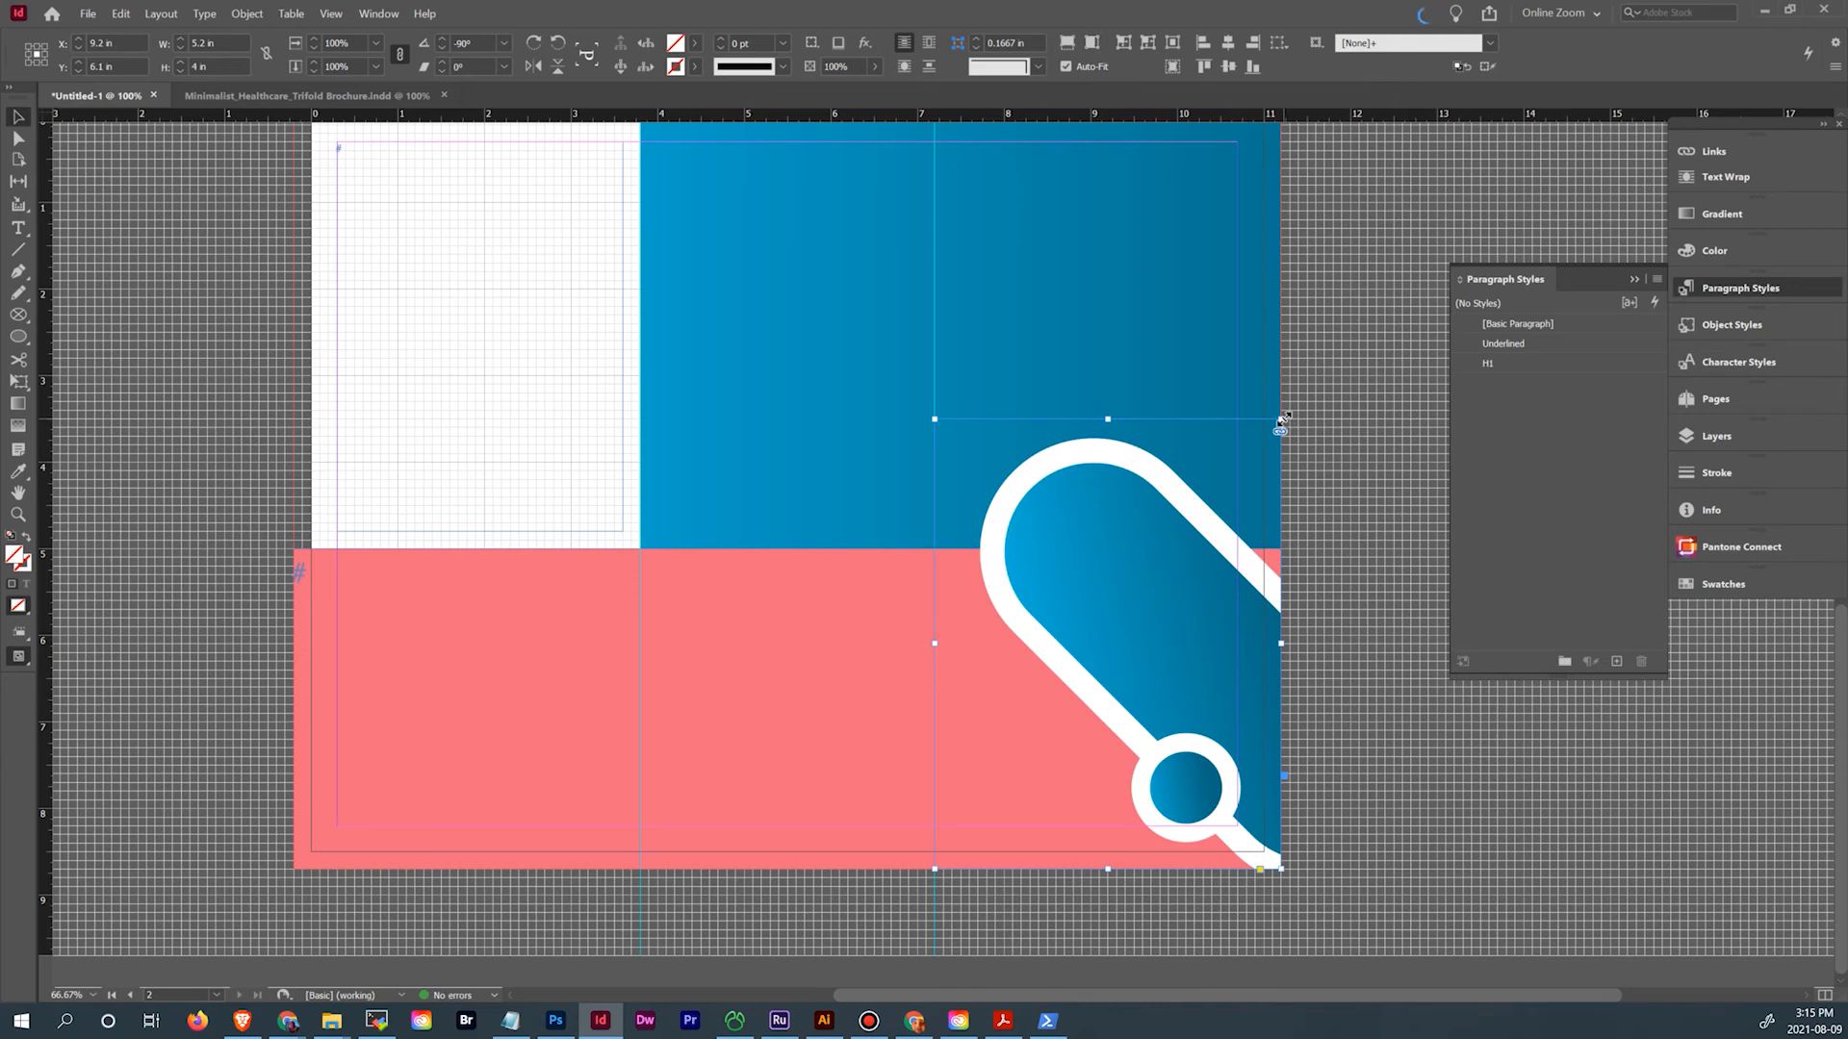
left_click_drag(1283, 420, 1388, 286)
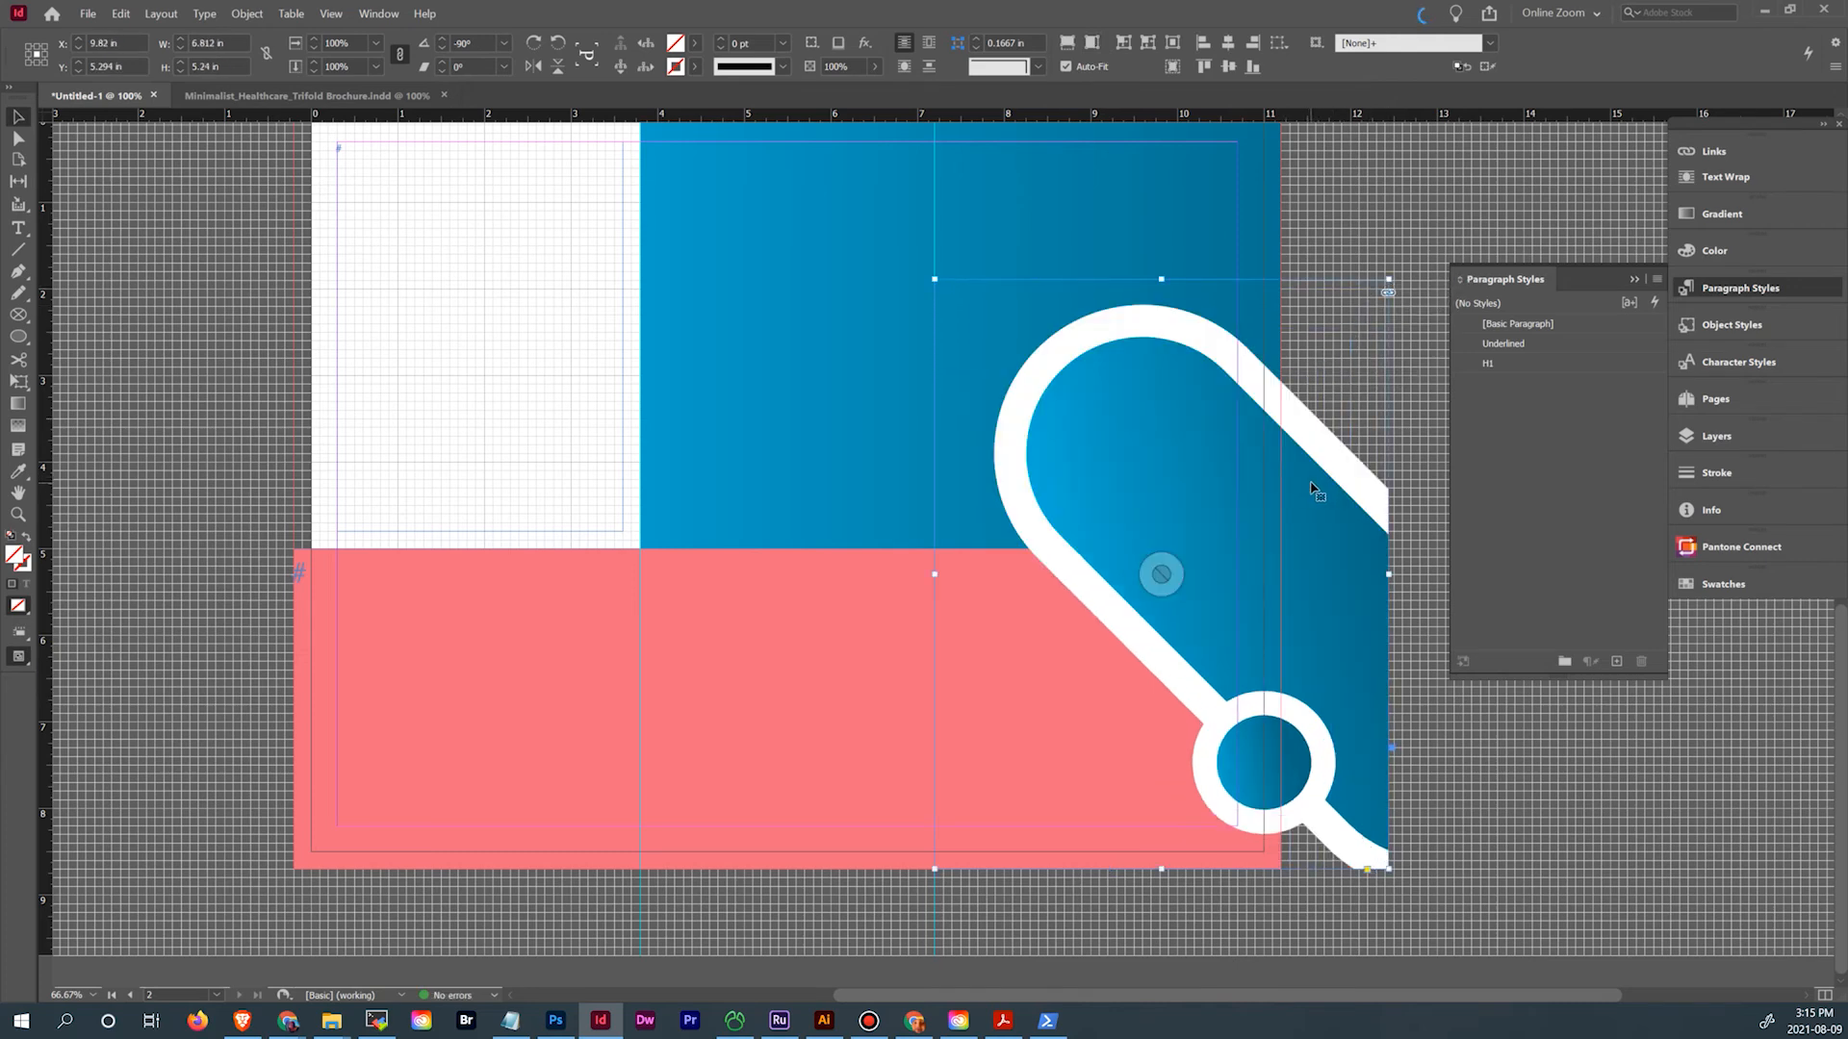
scroll(1317, 720, "right", 3)
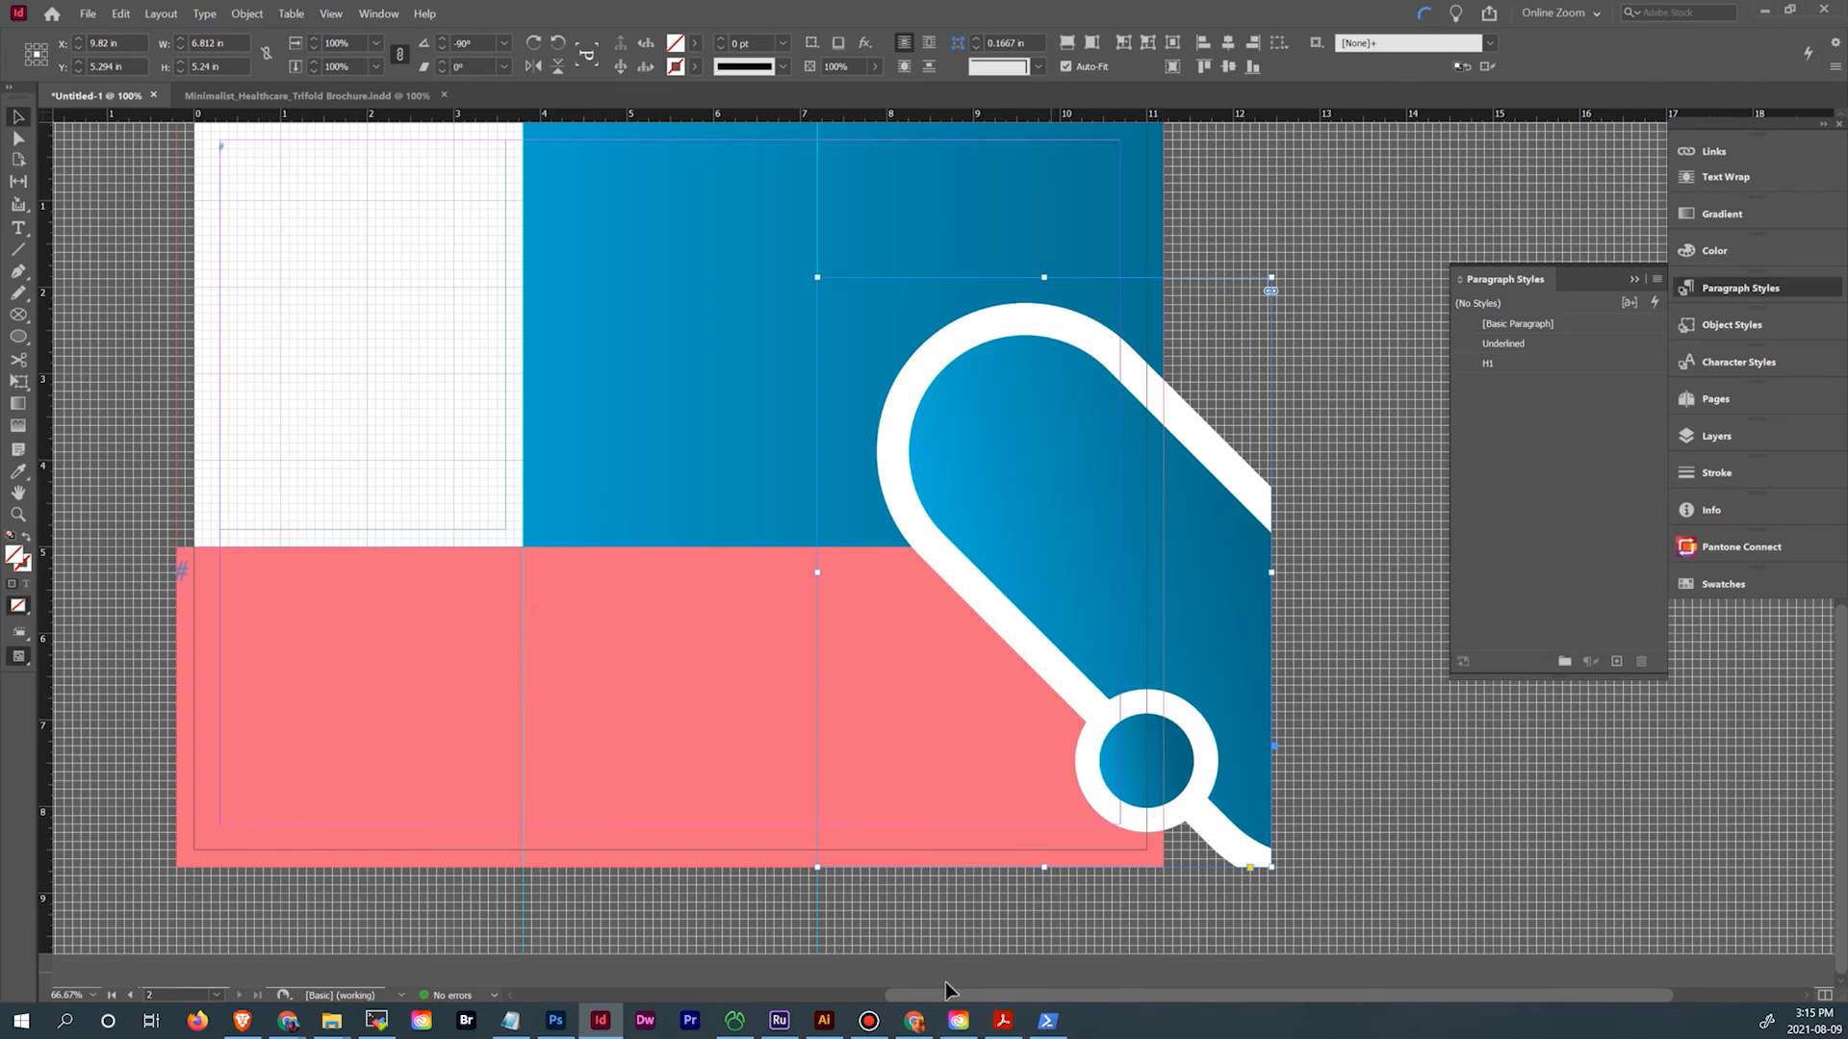
Switch to Illustrator and extend the Pill thingy artboard in background graphics.ai leftward by roughly half its width
left_click(824, 1020)
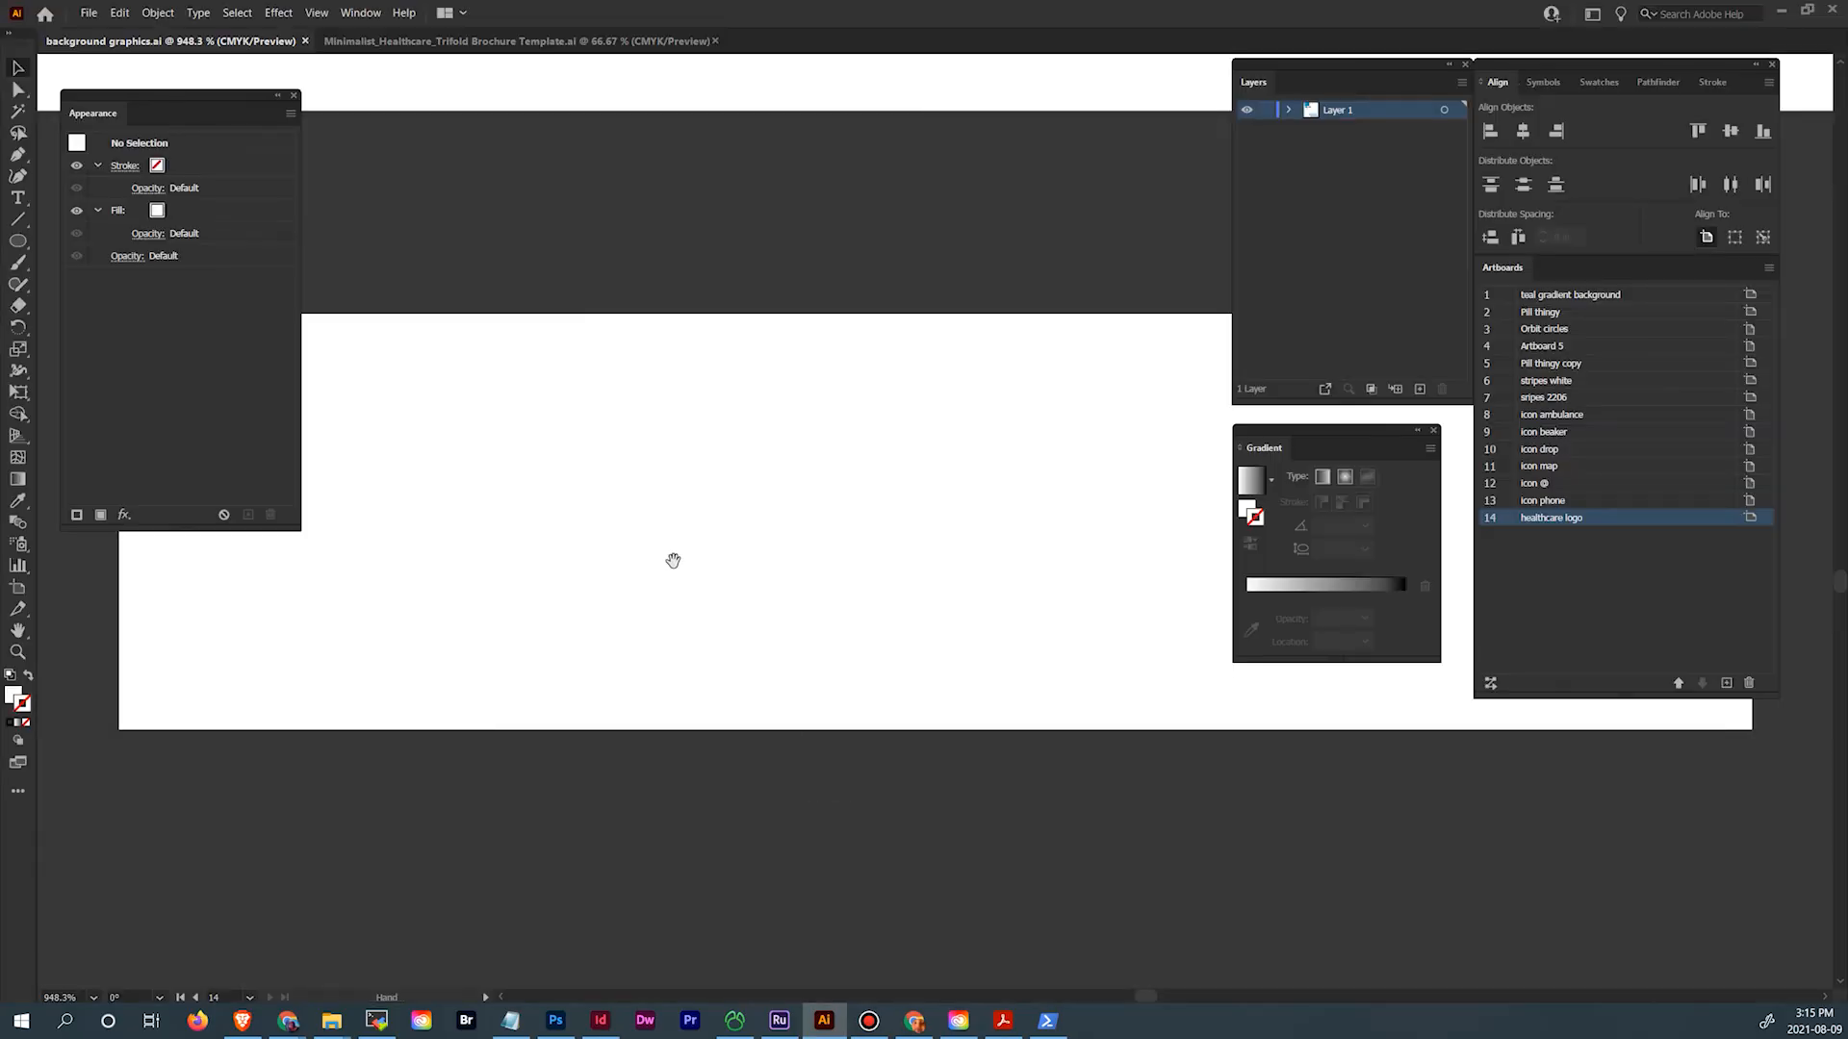
key("ctrl+minus")
key("ctrl+minus")
key("ctrl+minus")
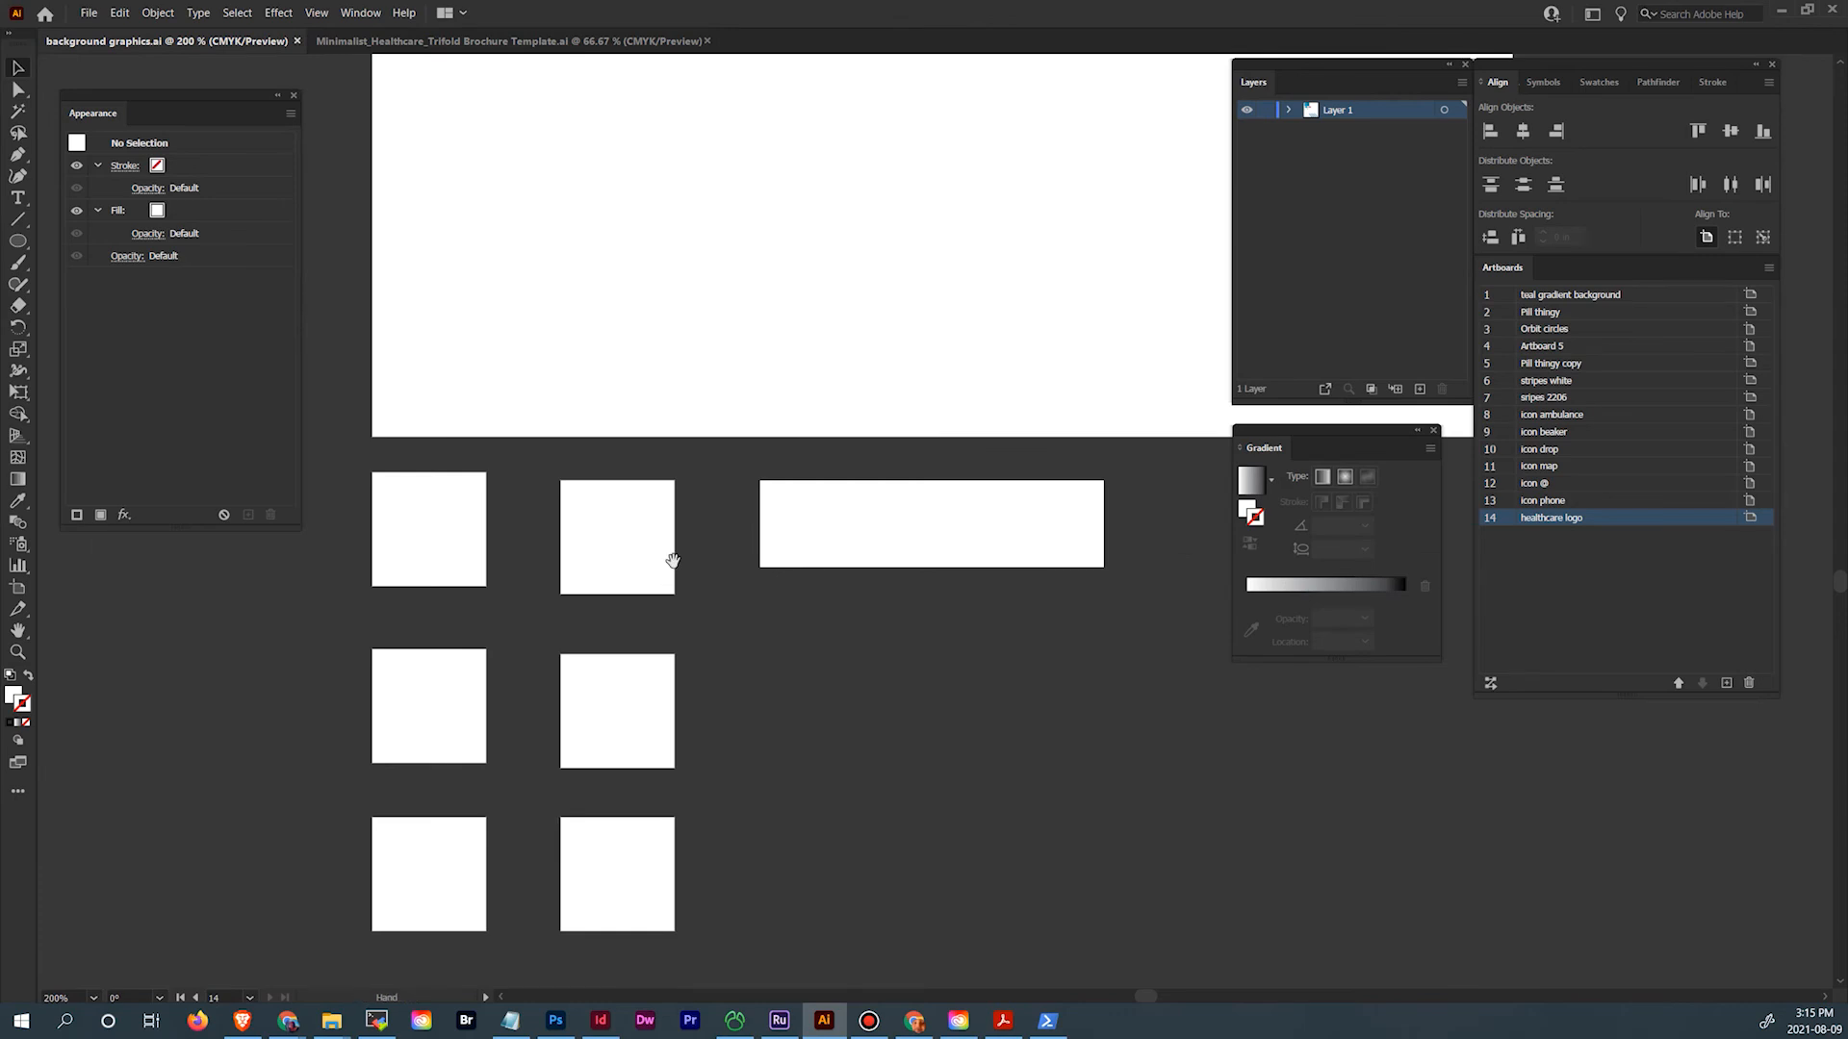
left_click_drag(626, 280, 729, 730)
left_click_drag(718, 392, 700, 830)
left_click_drag(732, 384, 701, 713)
key("ctrl+minus")
key("ctrl+minus")
key("ctrl+minus")
key("ctrl+minus")
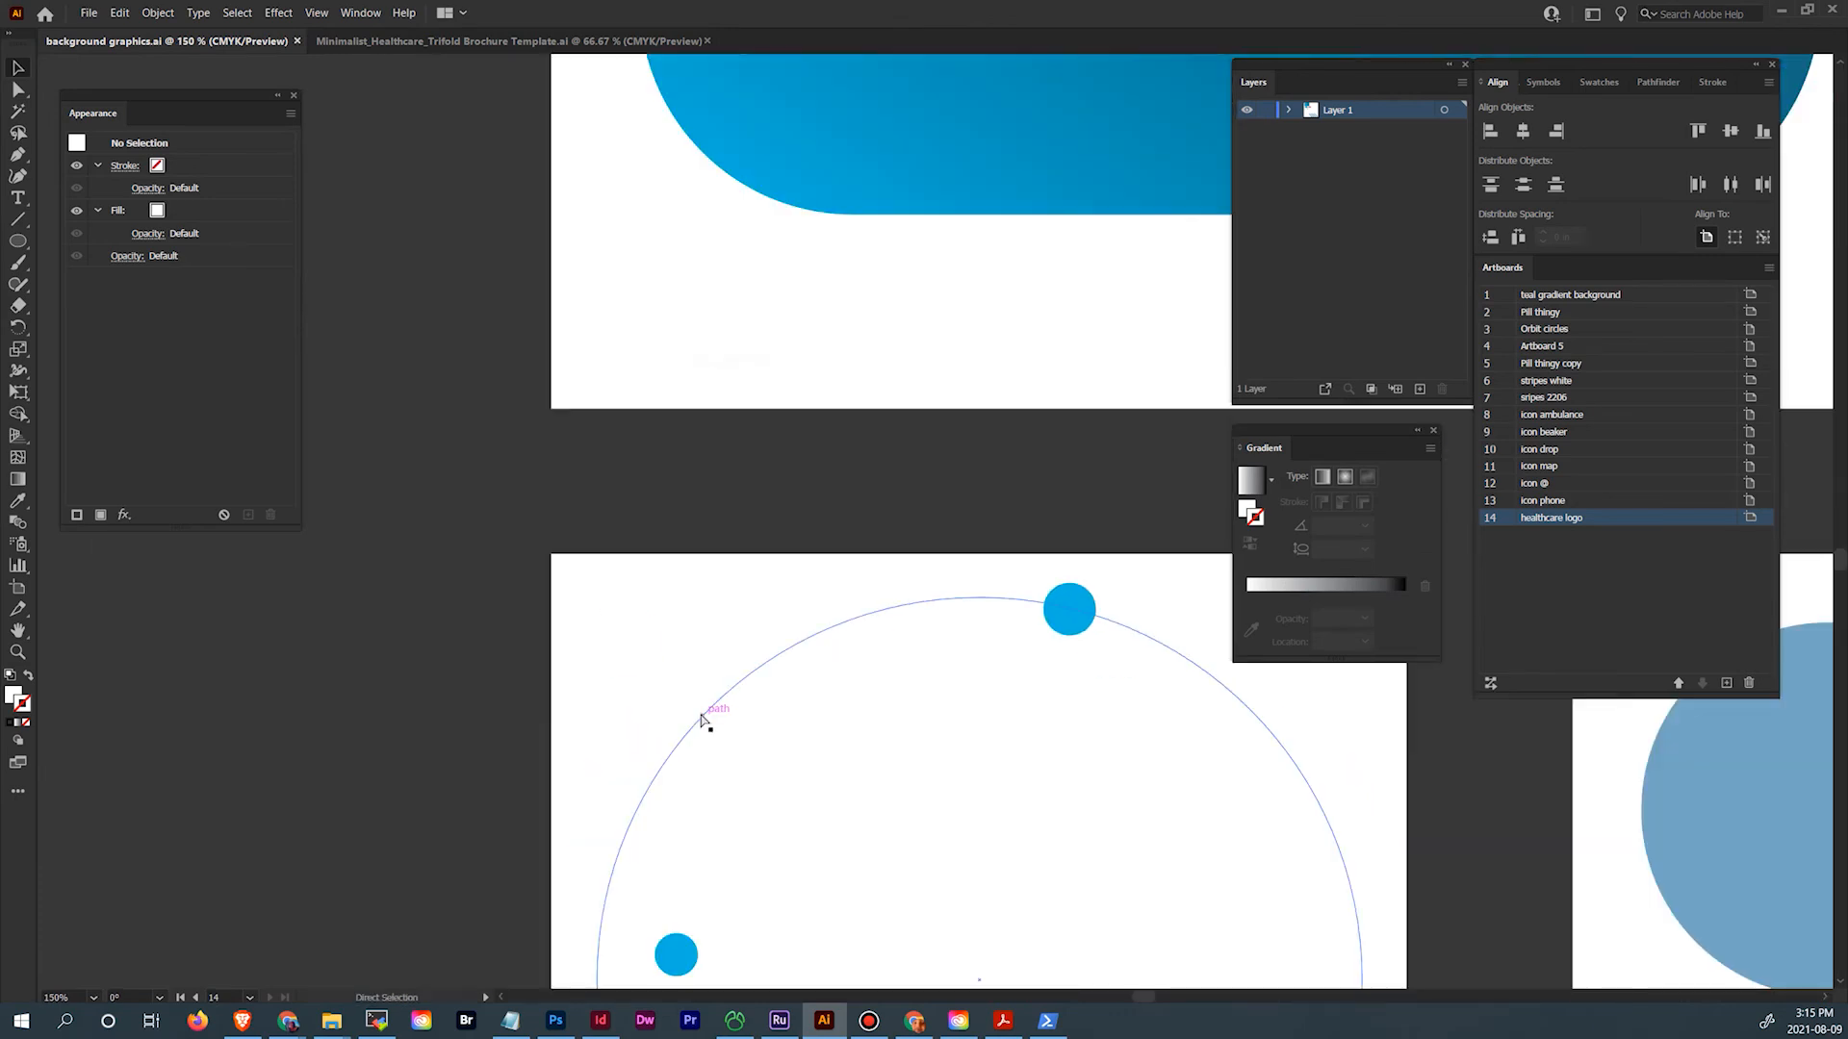
left_click_drag(918, 526, 741, 729)
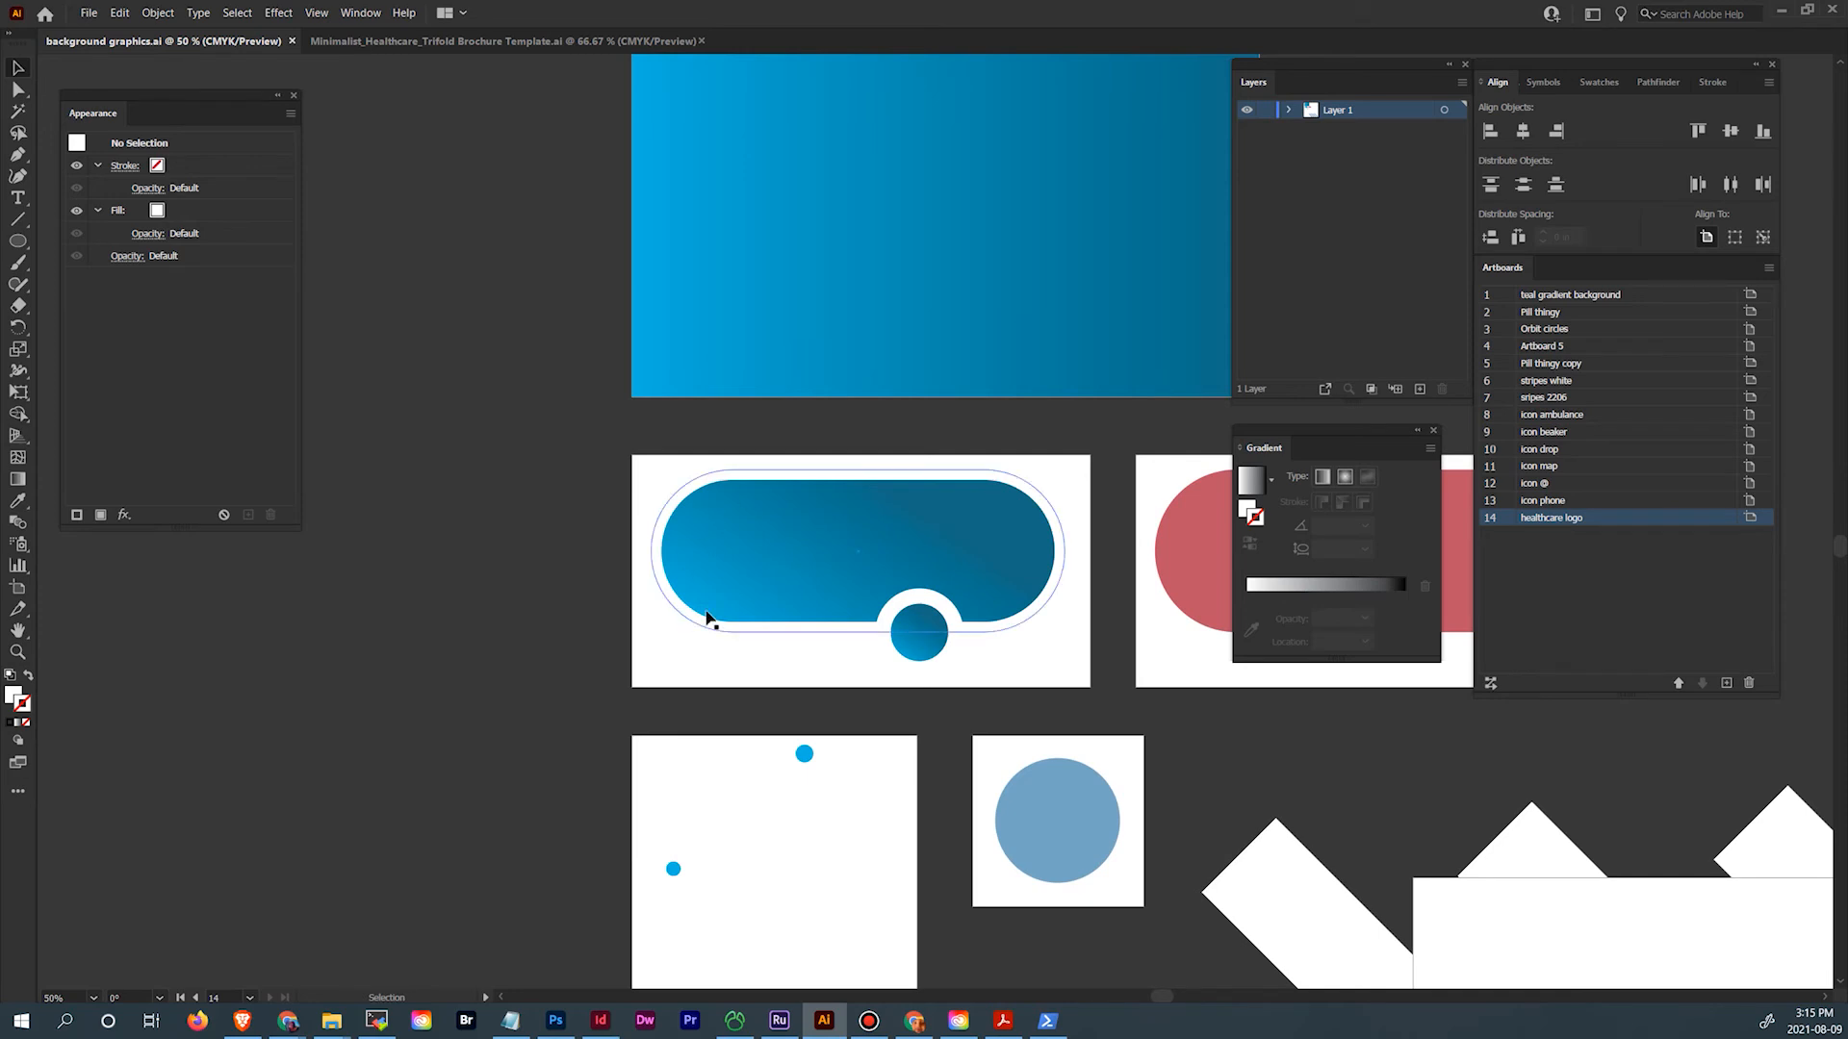
left_click(19, 588)
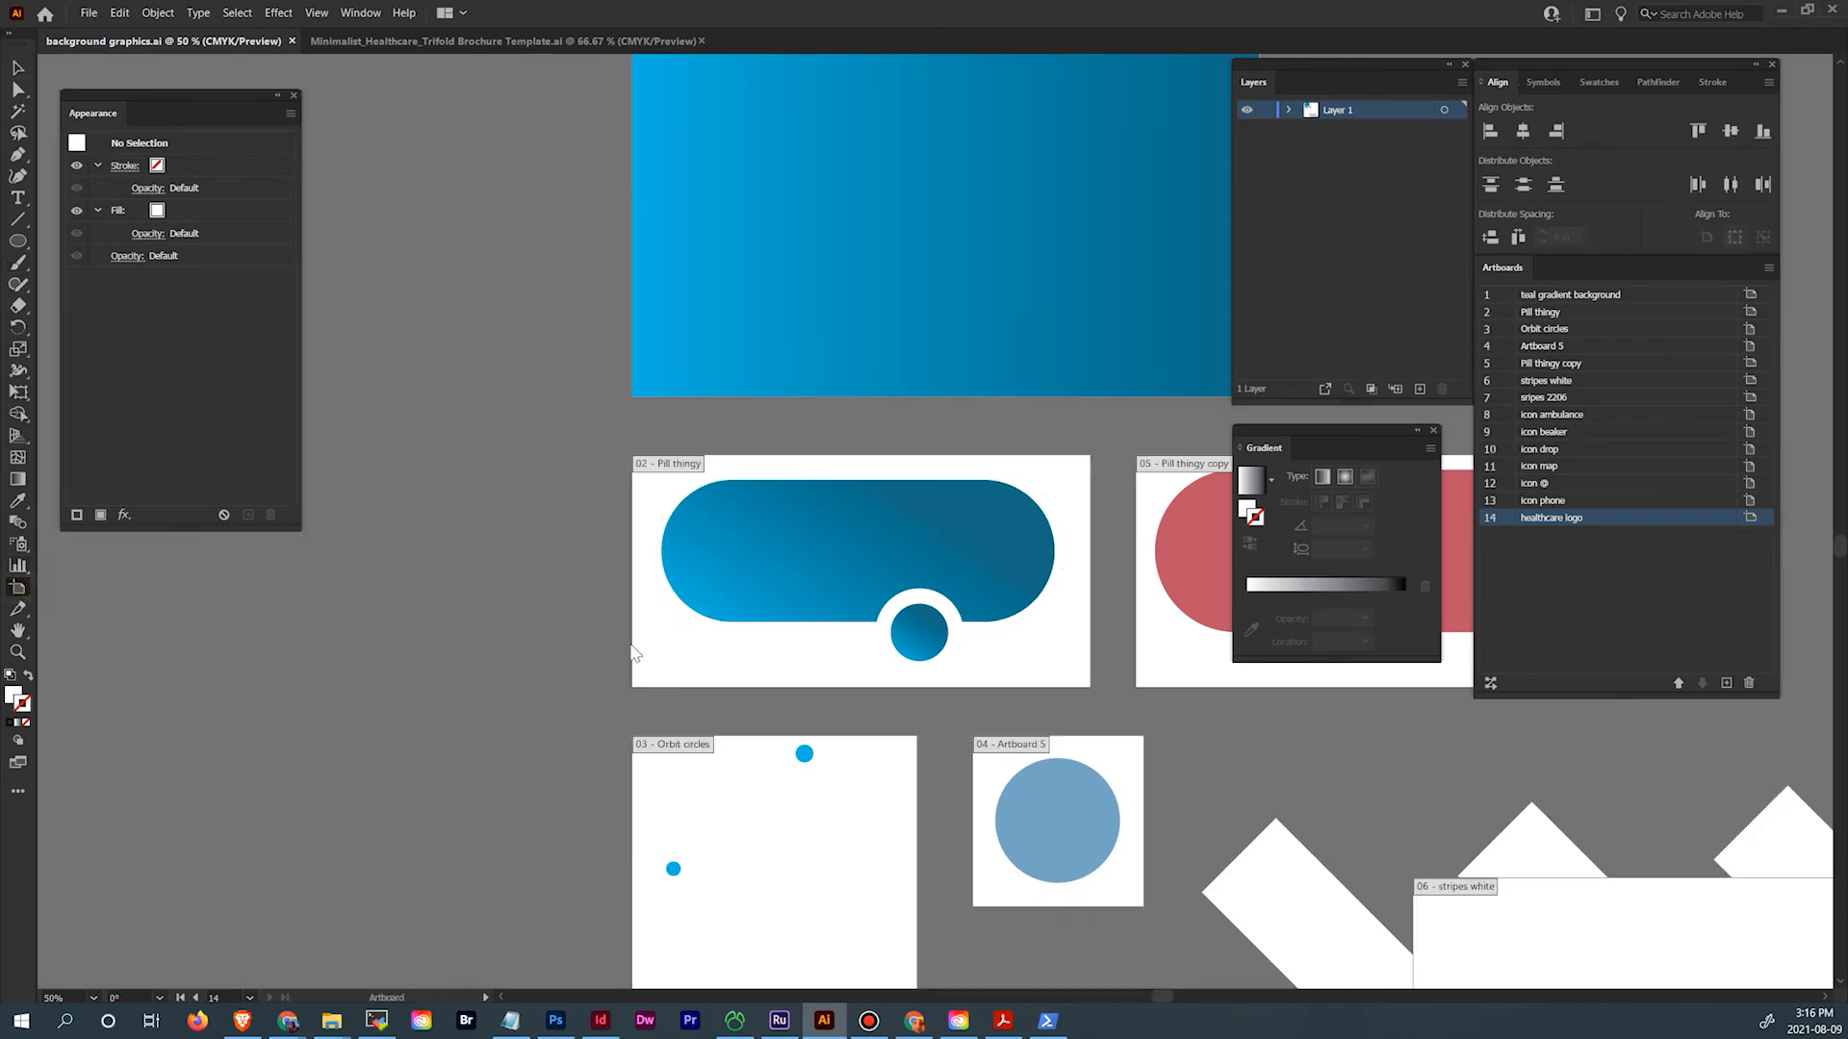
left_click(639, 654)
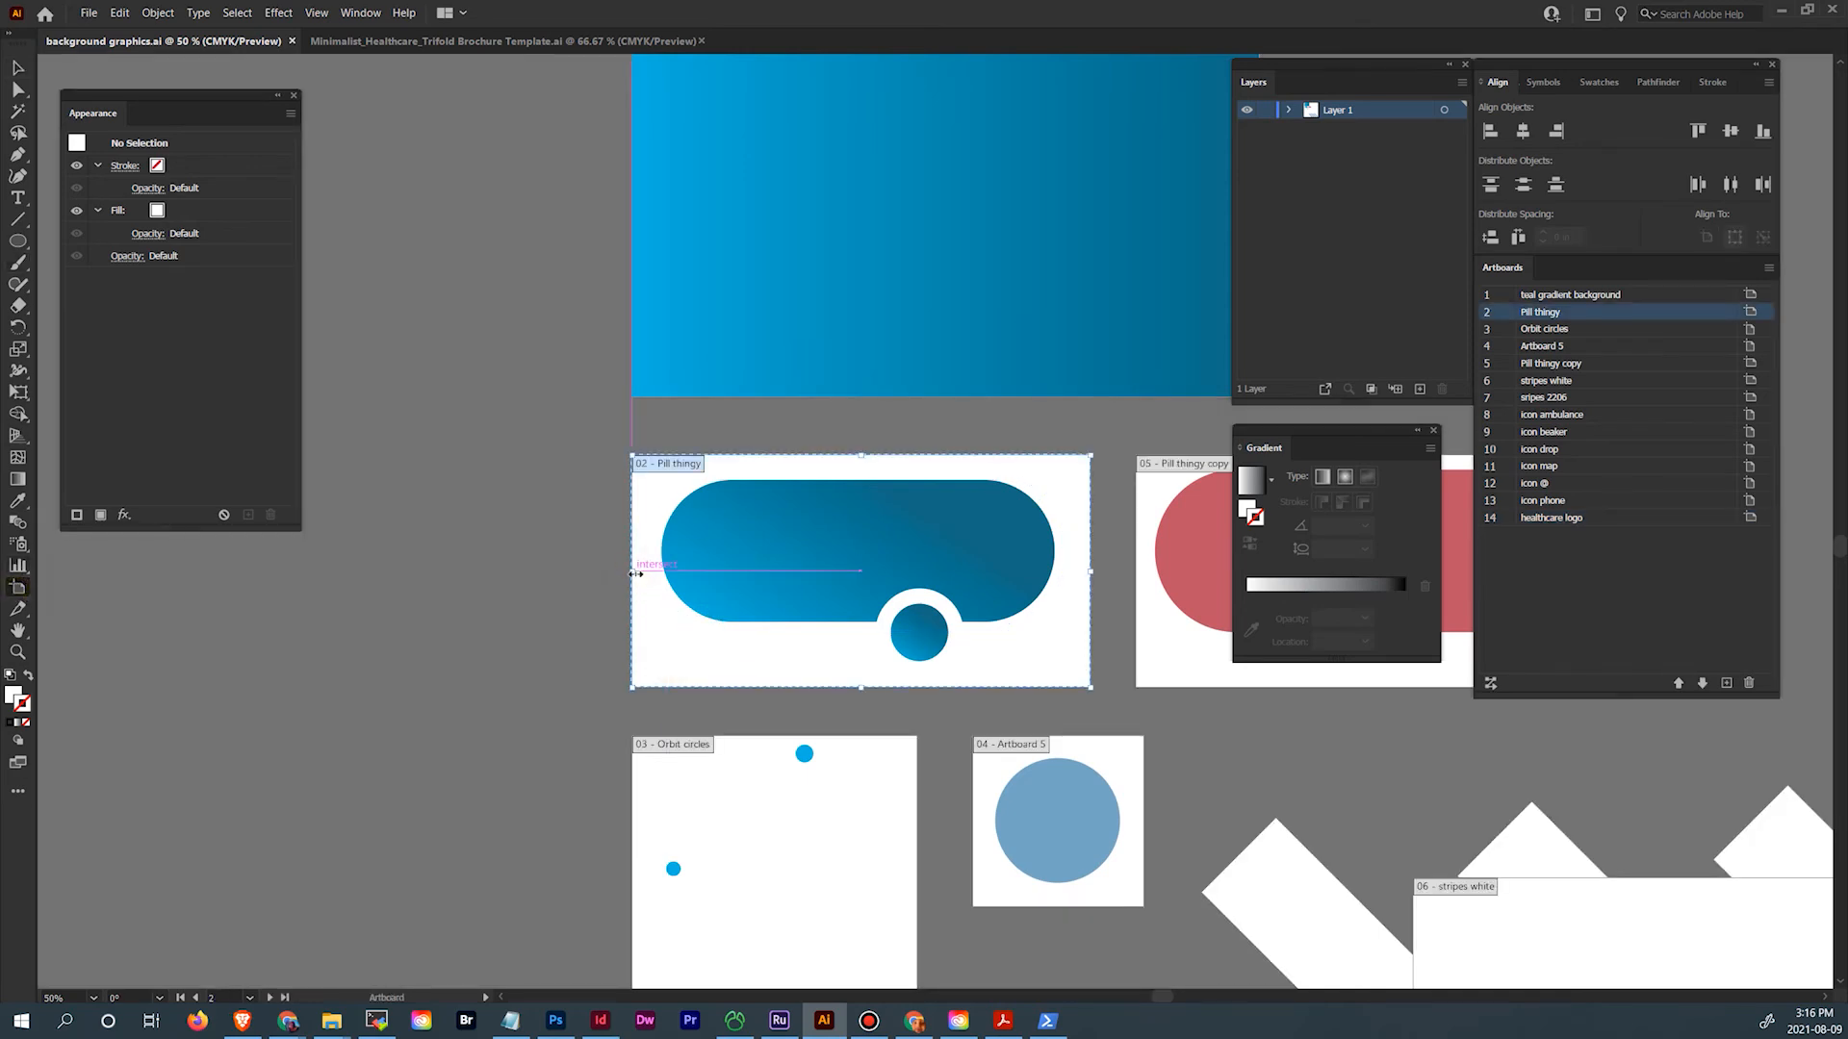
left_click_drag(631, 572, 382, 572)
Stretch the left end of the blue pill to fill the widened artboard and save background graphics.ai
left_click(19, 89)
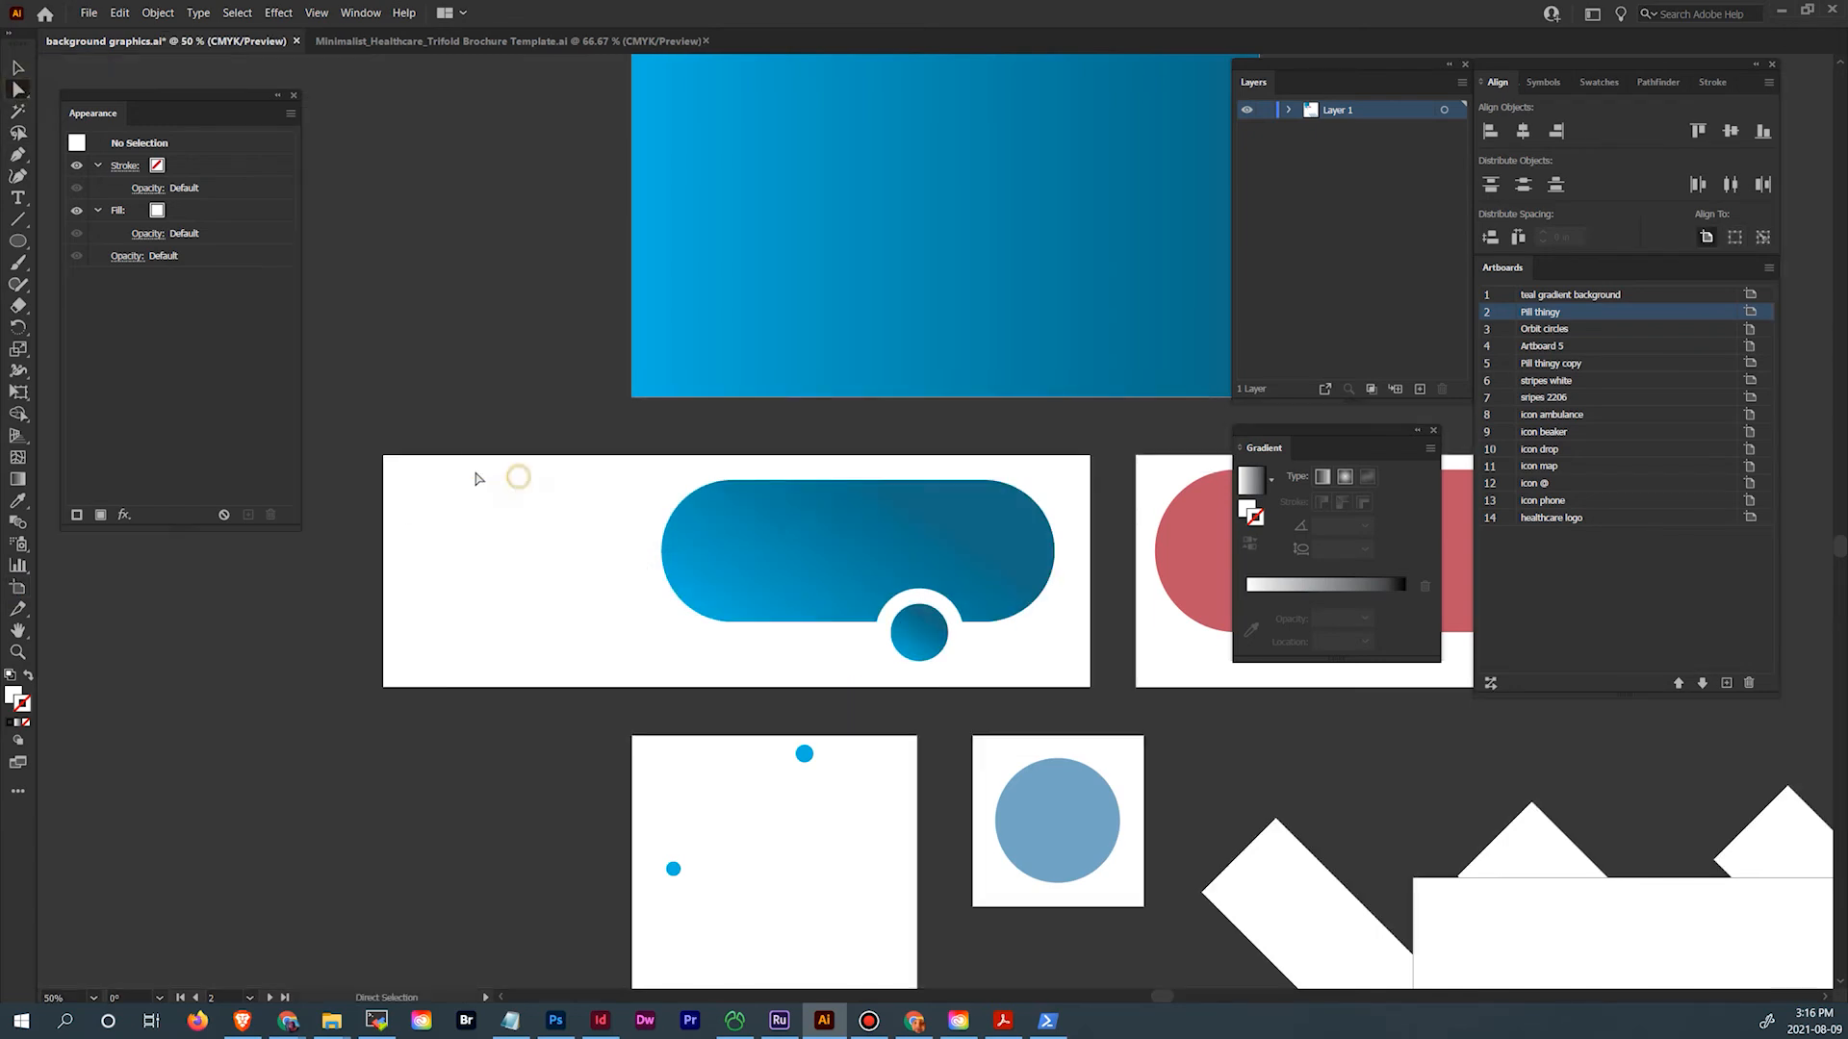
left_click(693, 587)
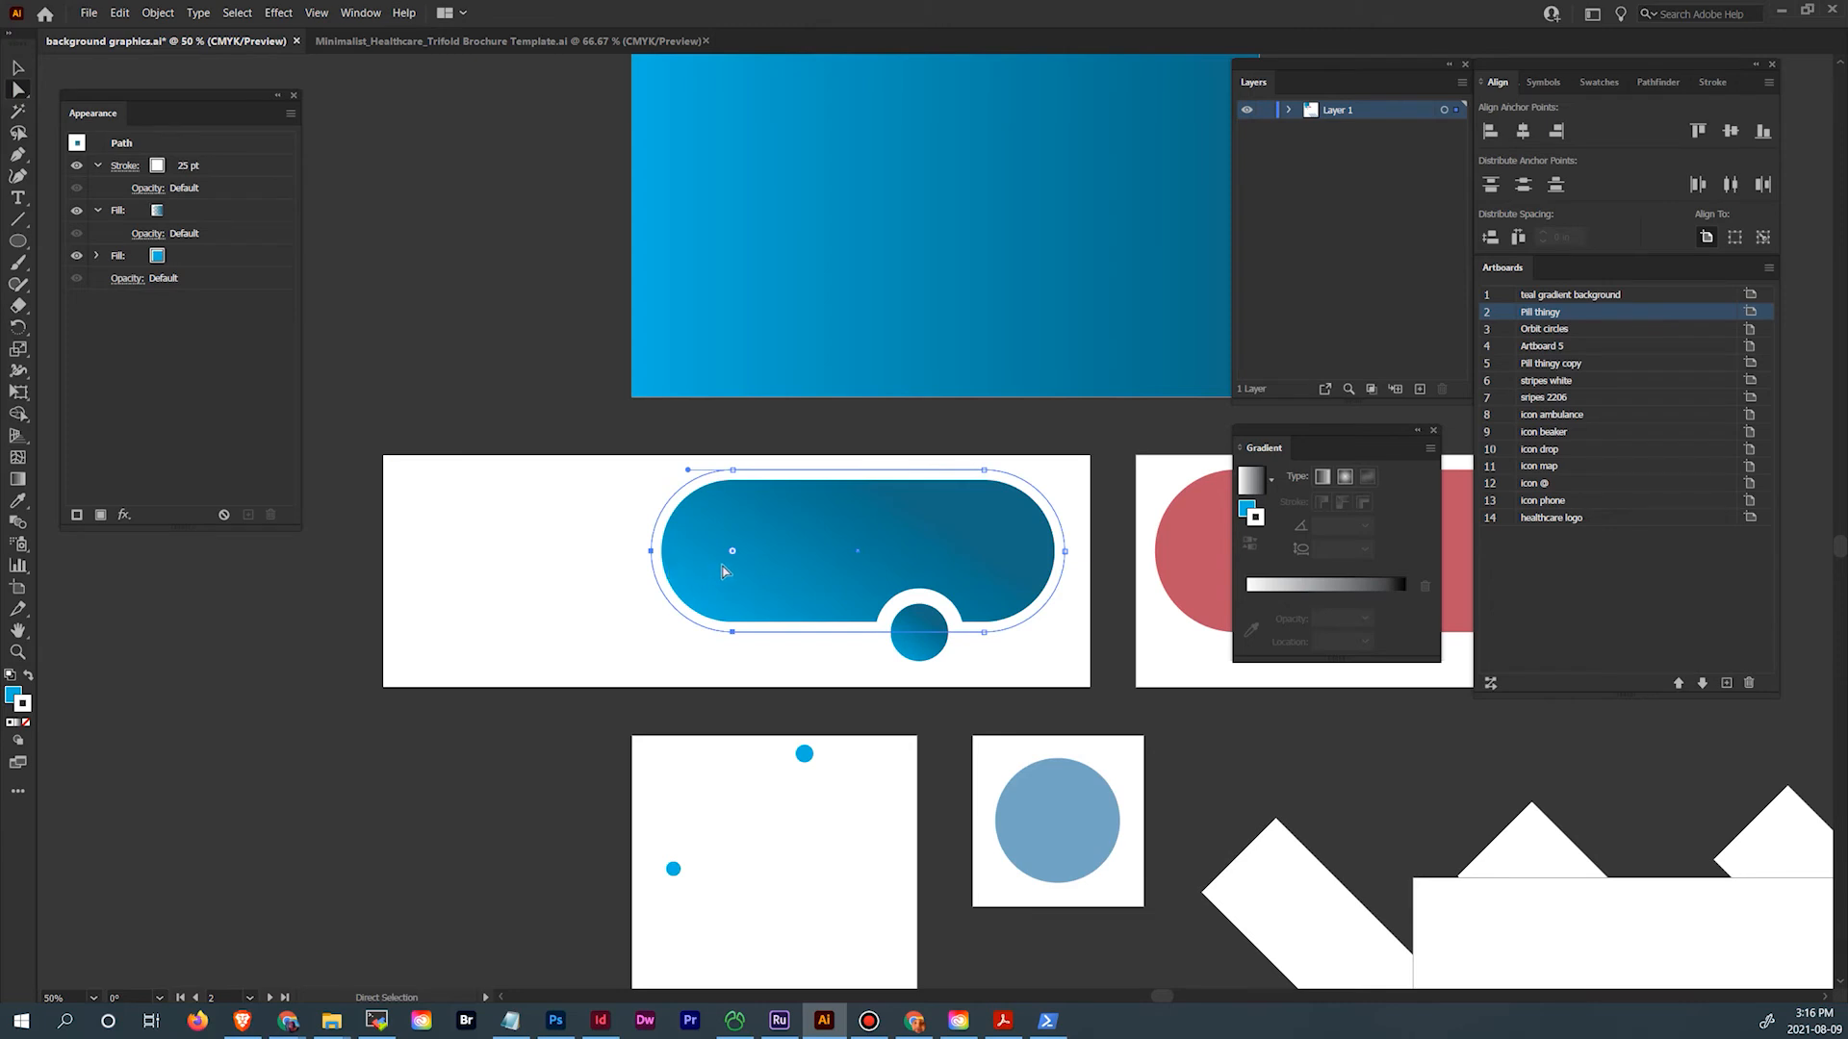
left_click_drag(620, 448, 458, 644)
left_click(338, 611)
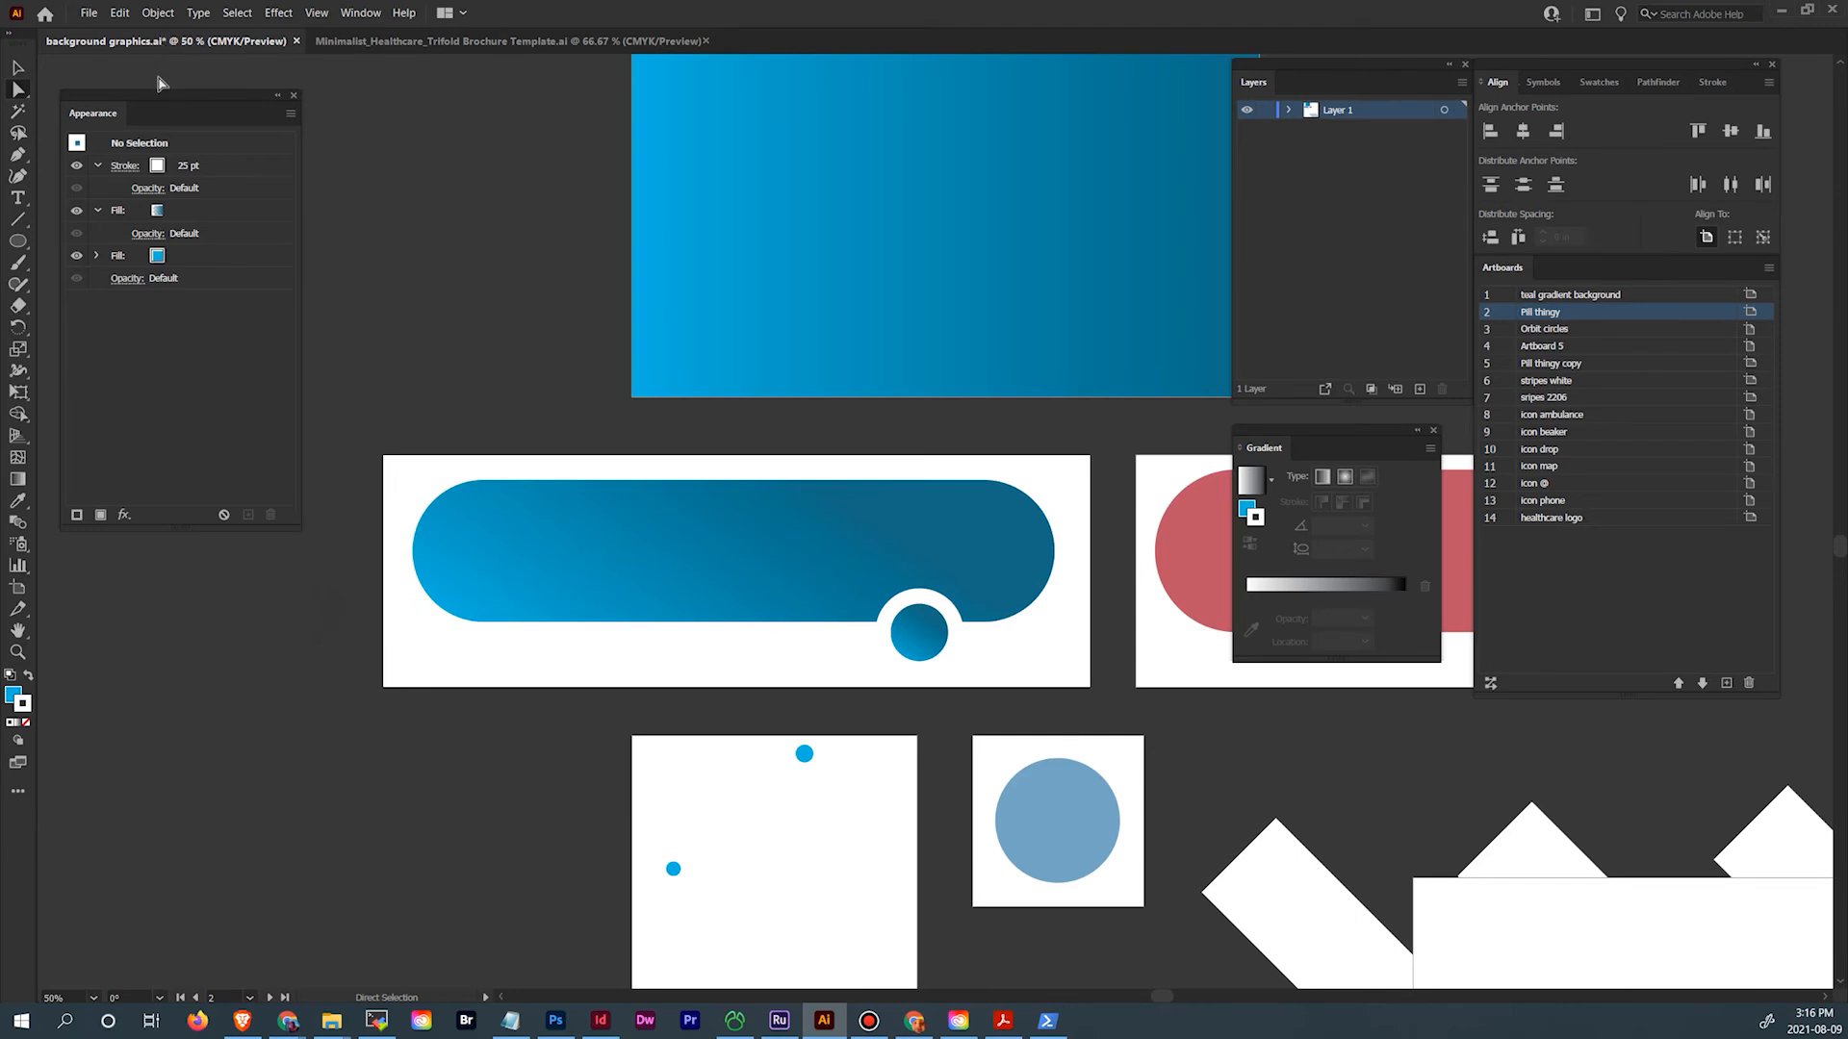
key("ctrl+s")
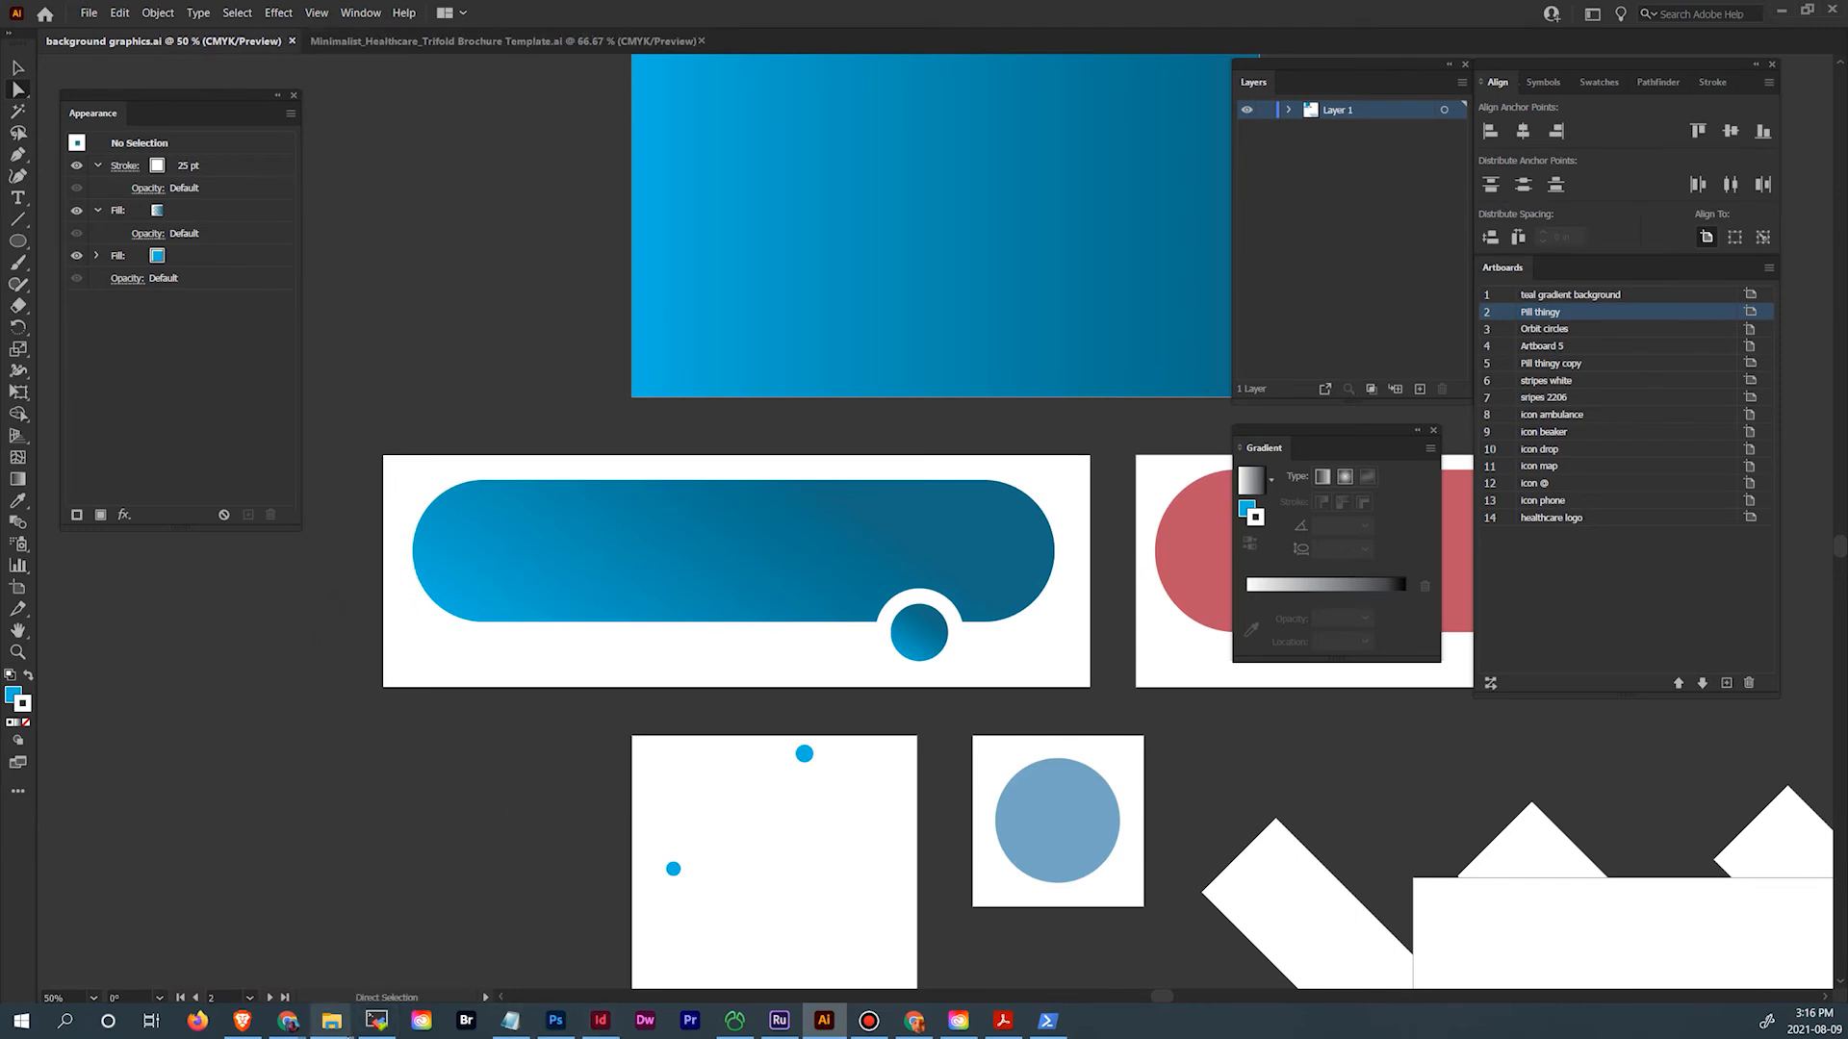
Back in InDesign, update the capsule's link and shift the artwork in its frame to match the reference brochure's rounded end
left_click(599, 1020)
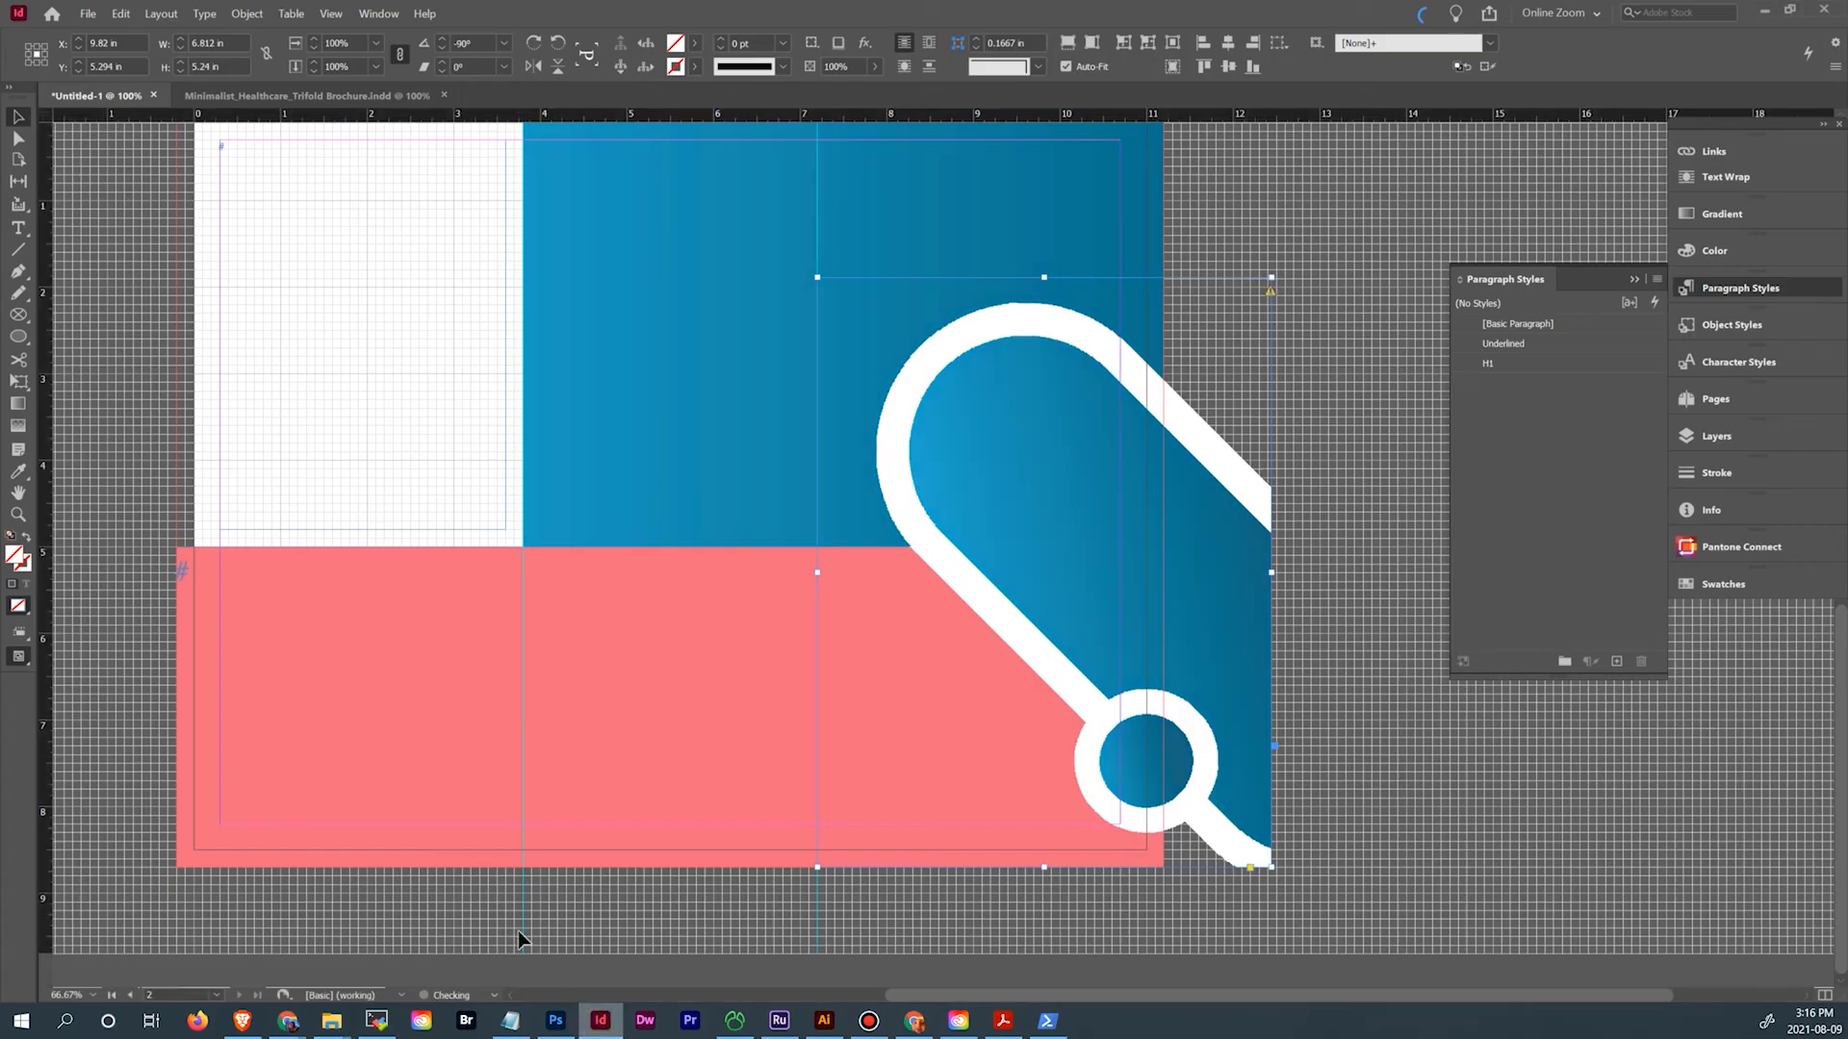
left_click(1271, 290)
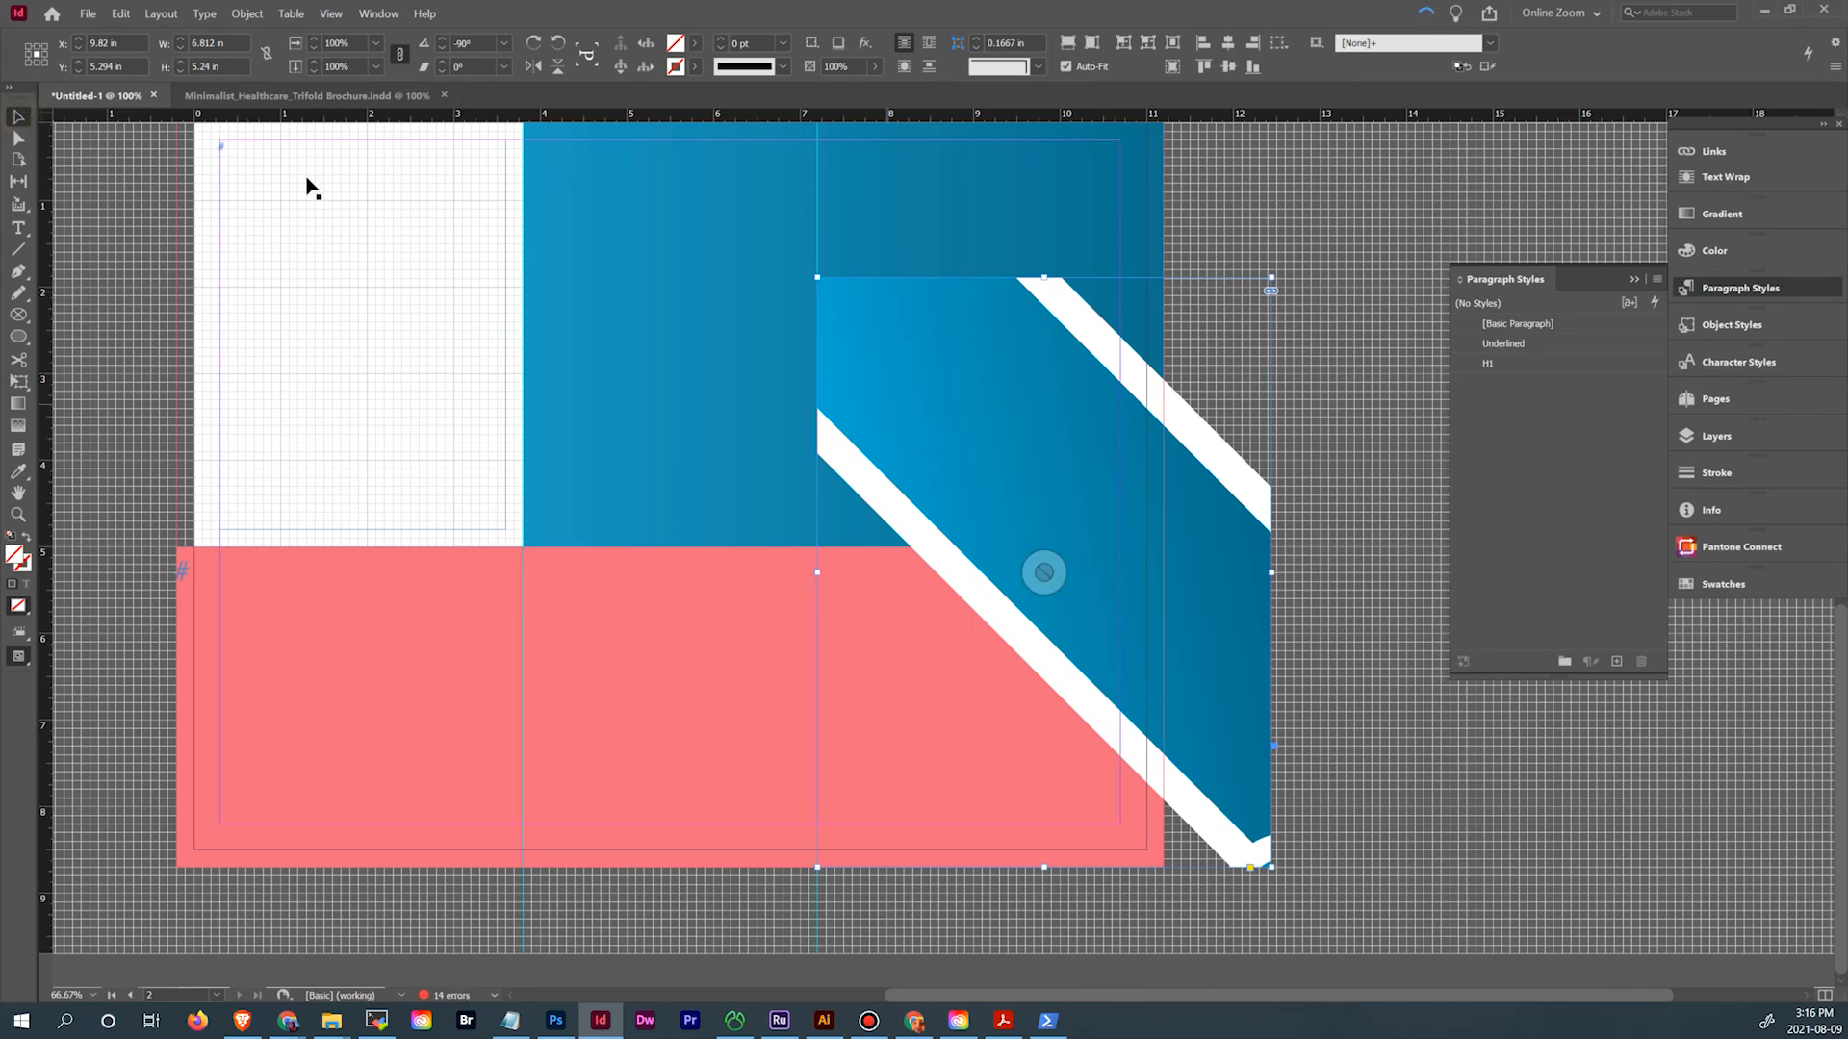
key("a")
left_click_drag(973, 500, 996, 545)
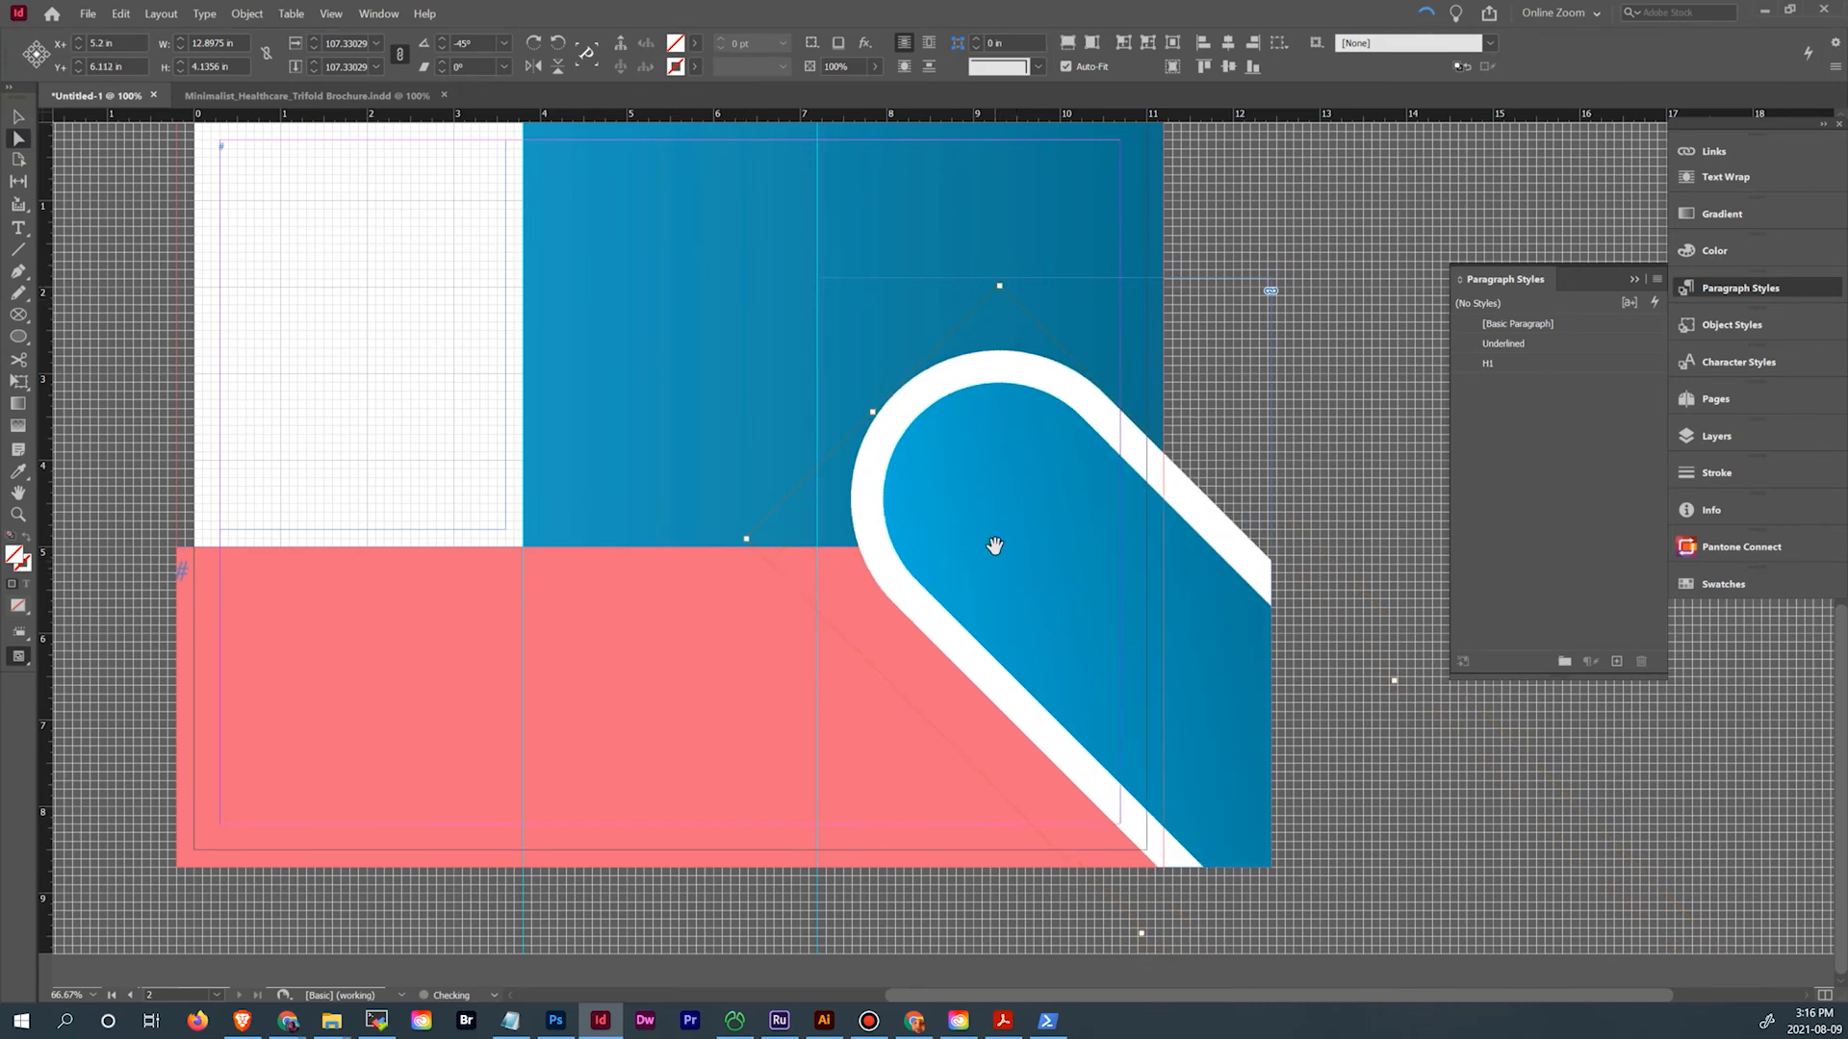
left_click(245, 90)
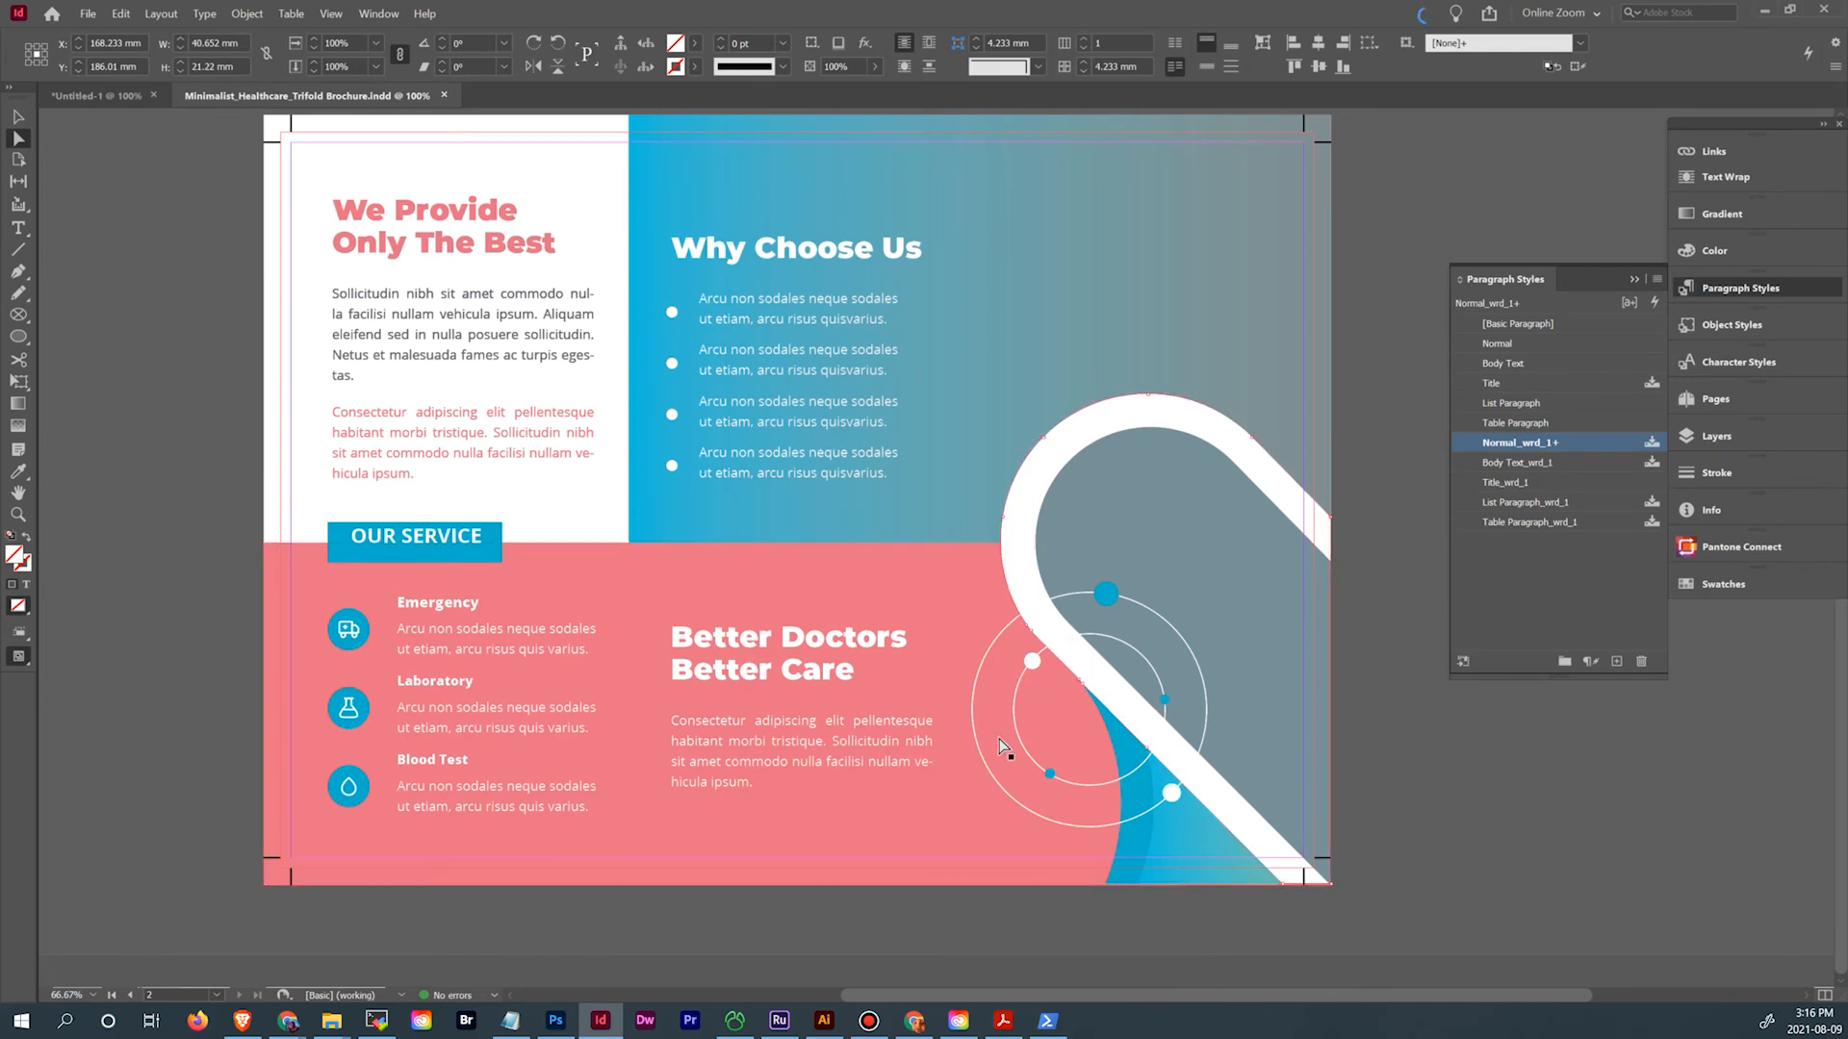
left_click(94, 100)
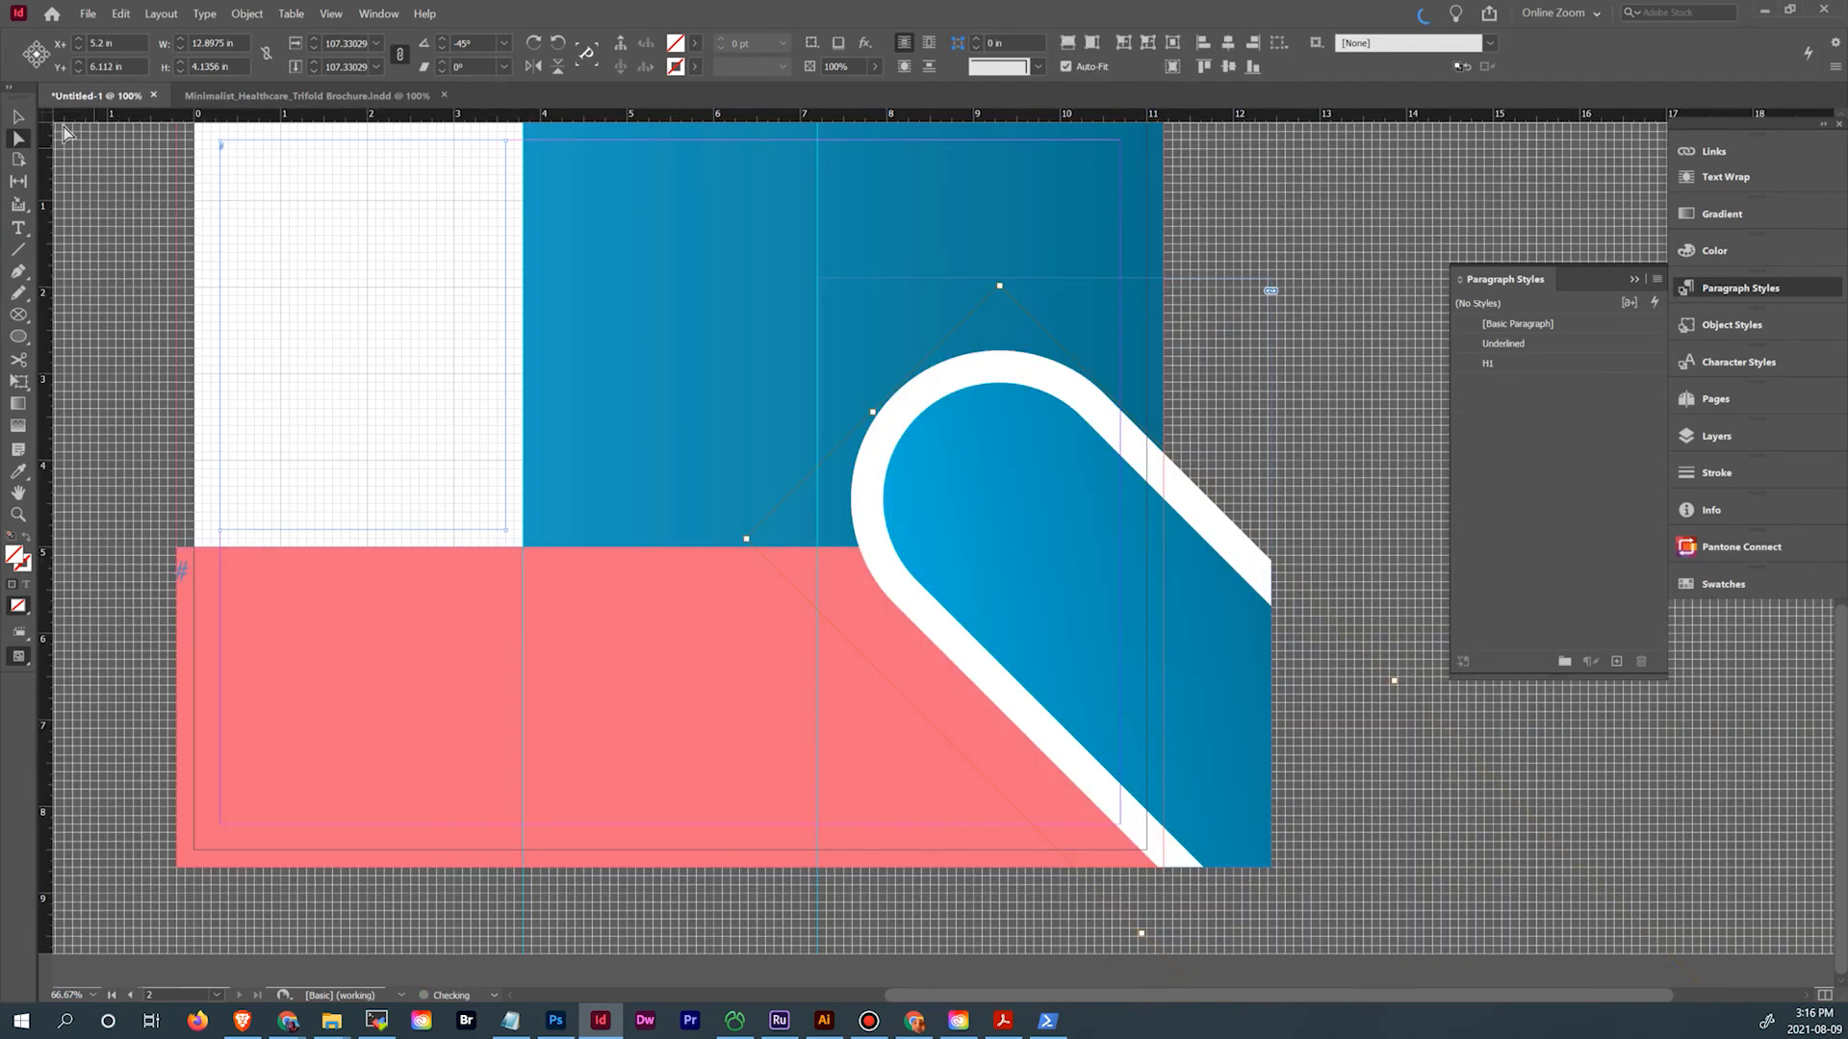
Update the modified links on page 1 for the orbit circles, gradient background, round picture graphic, stripes and healthcare logo
key("ctrl+shift+a")
scroll(476, 338, "up", 10)
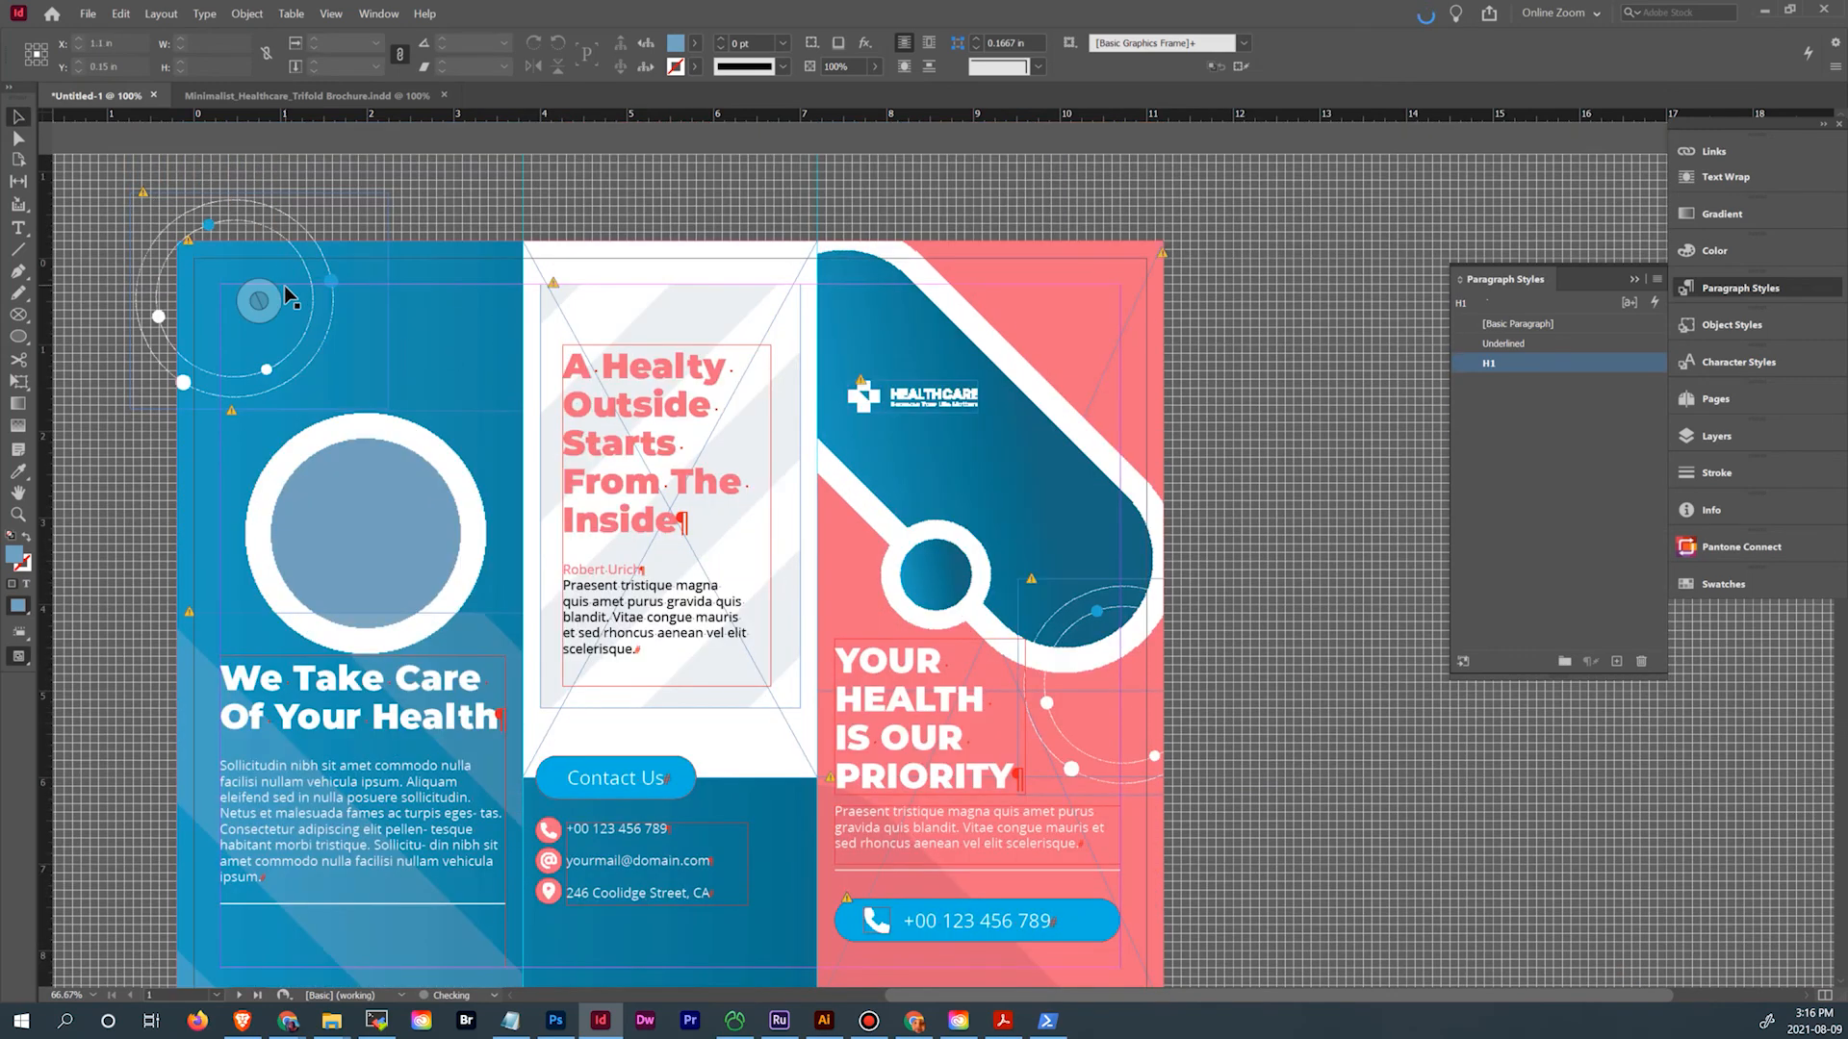
left_click(143, 193)
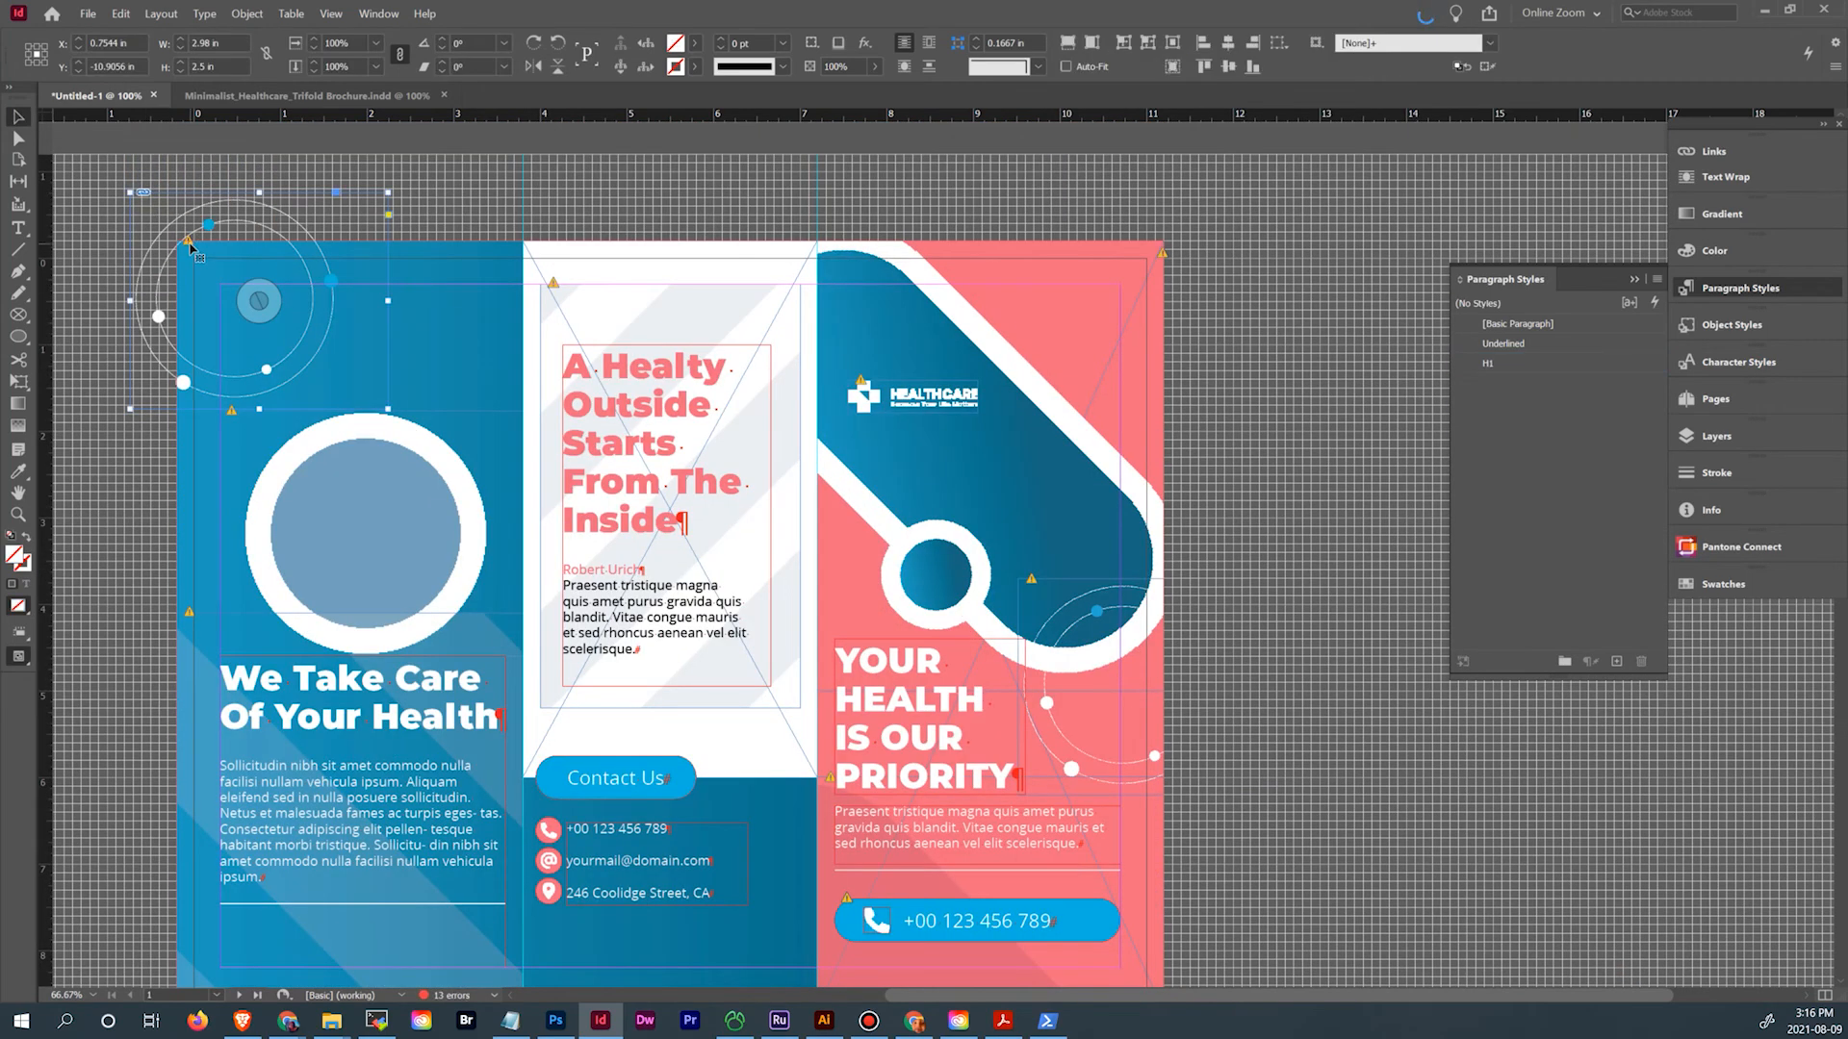
left_click(188, 241)
left_click(231, 412)
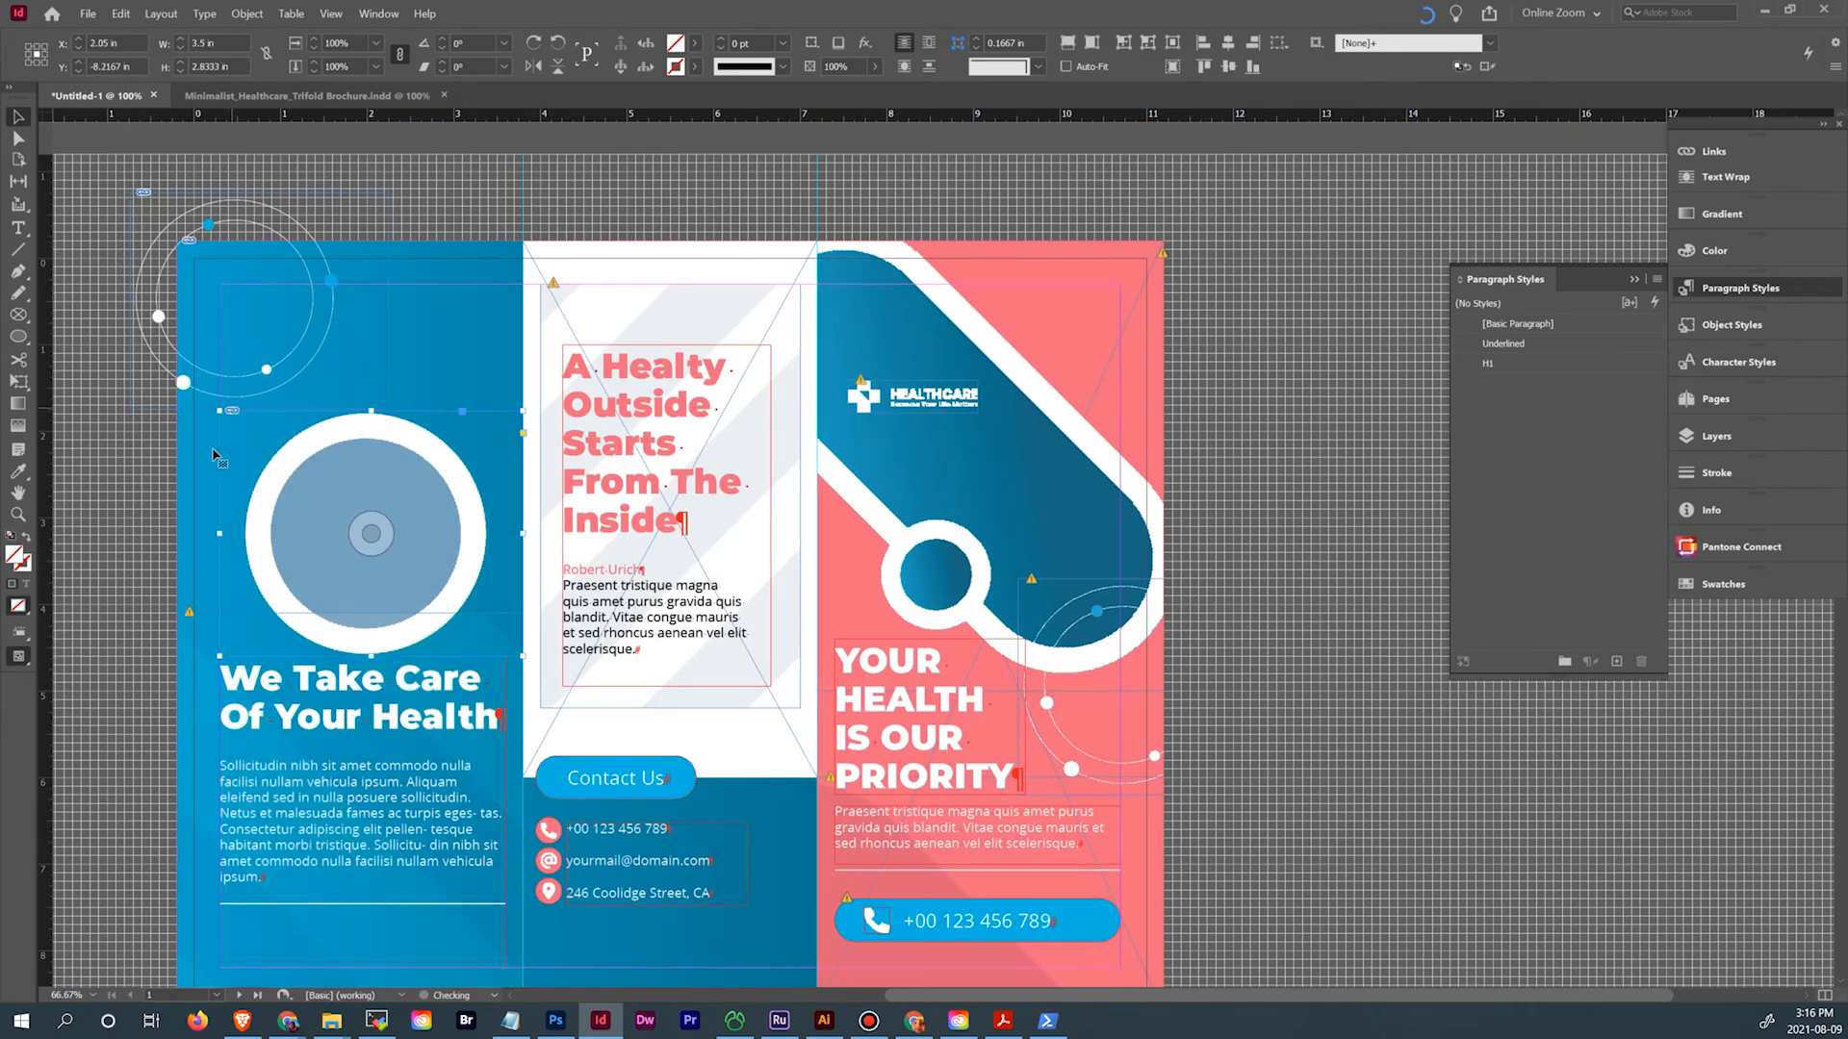
left_click(190, 612)
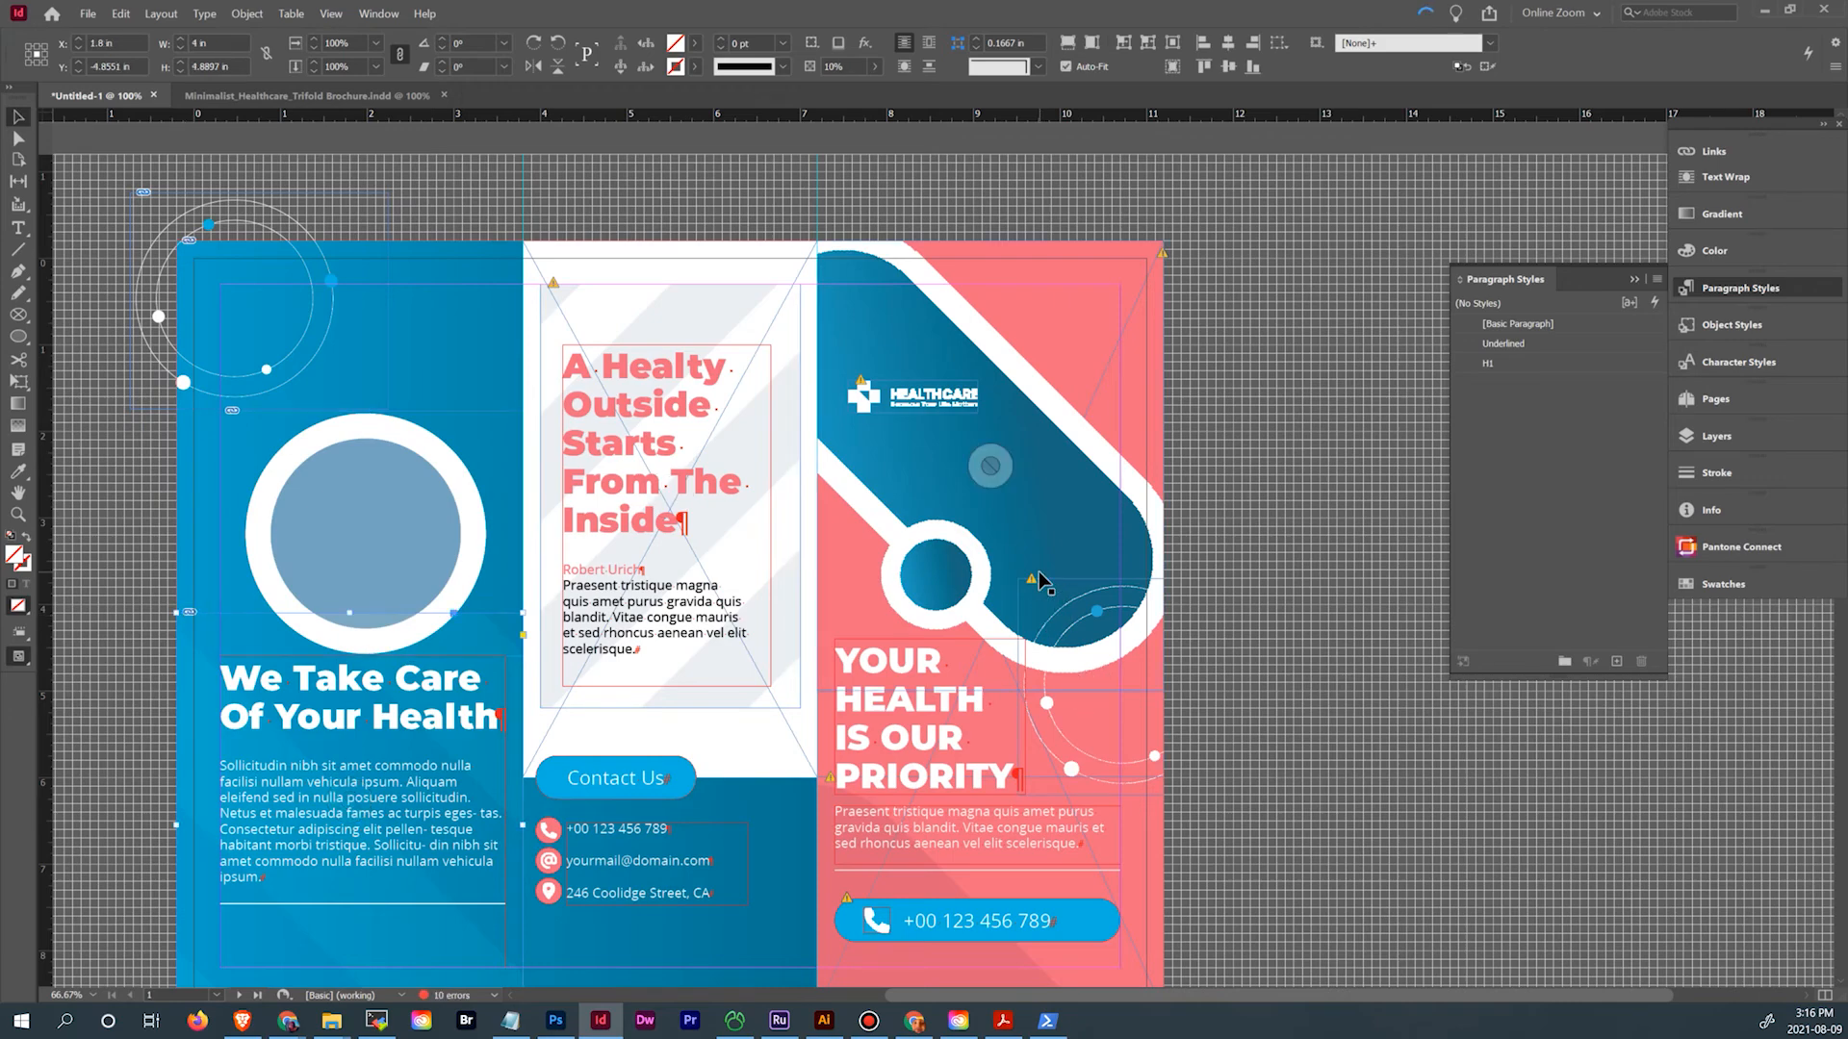
left_click(1030, 578)
left_click(861, 382)
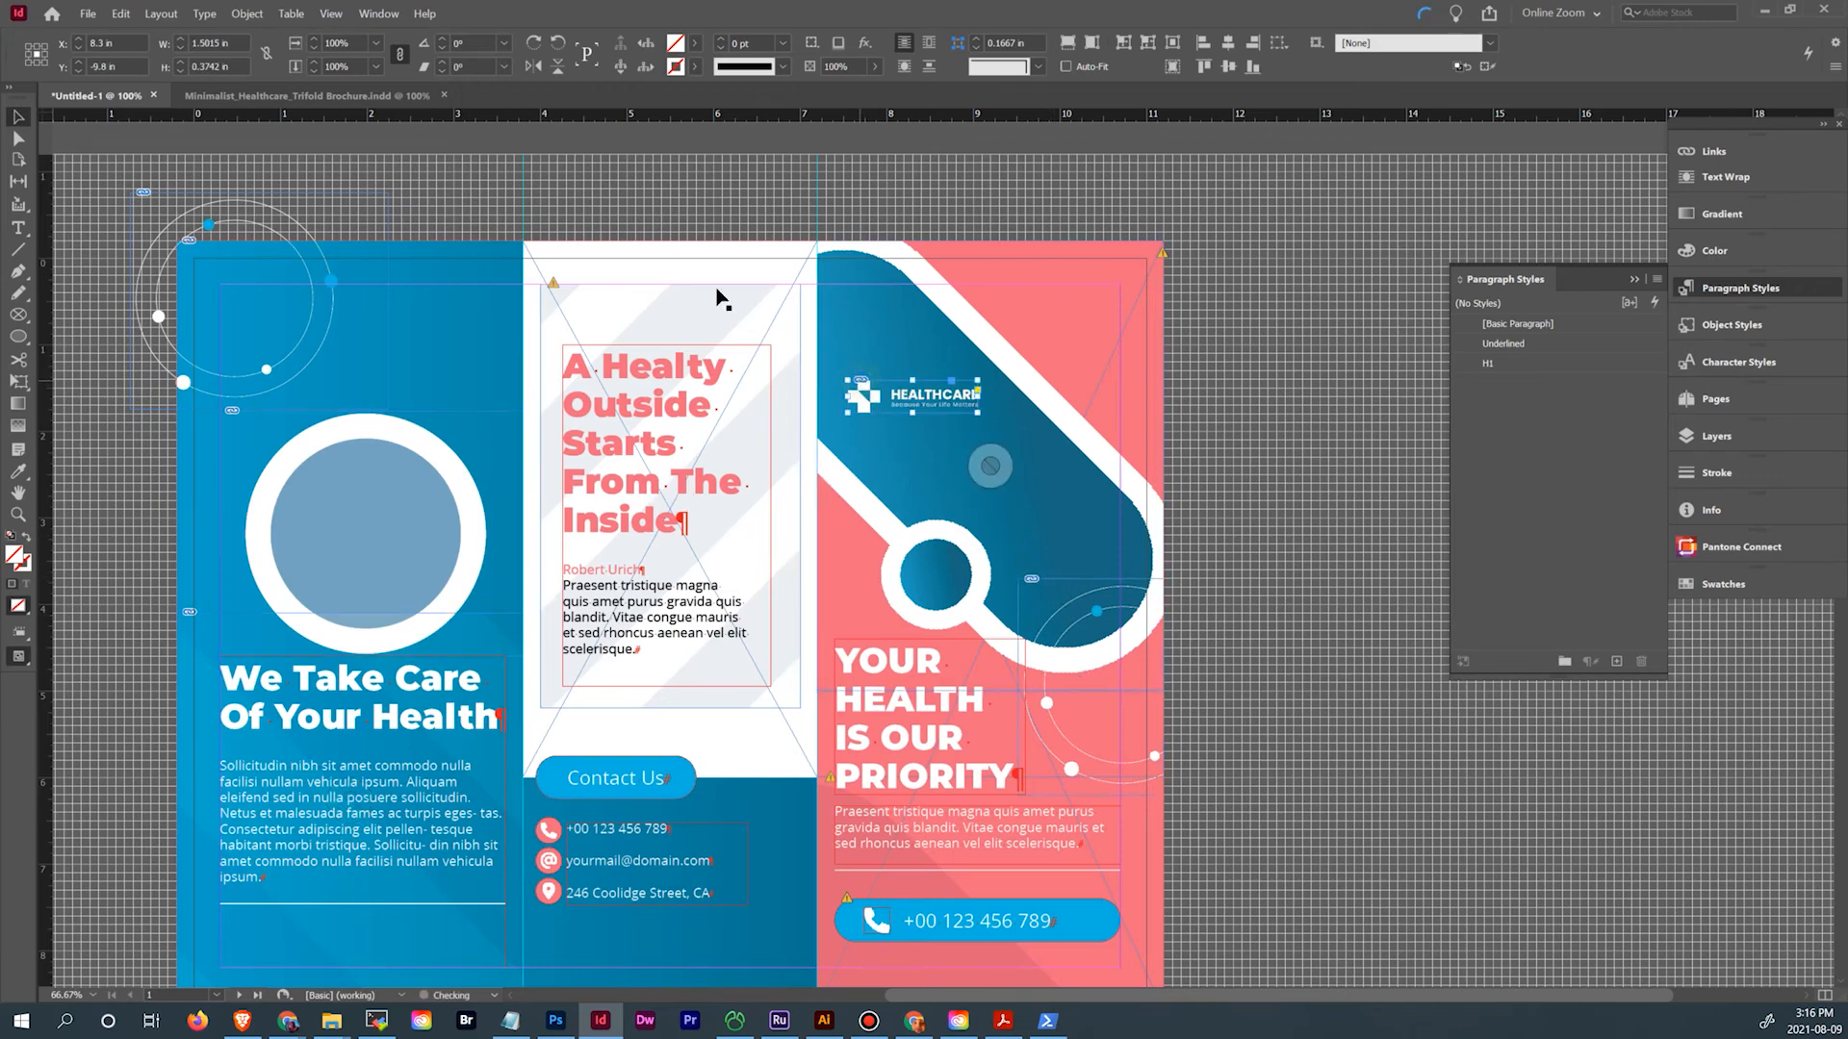
left_click(553, 284)
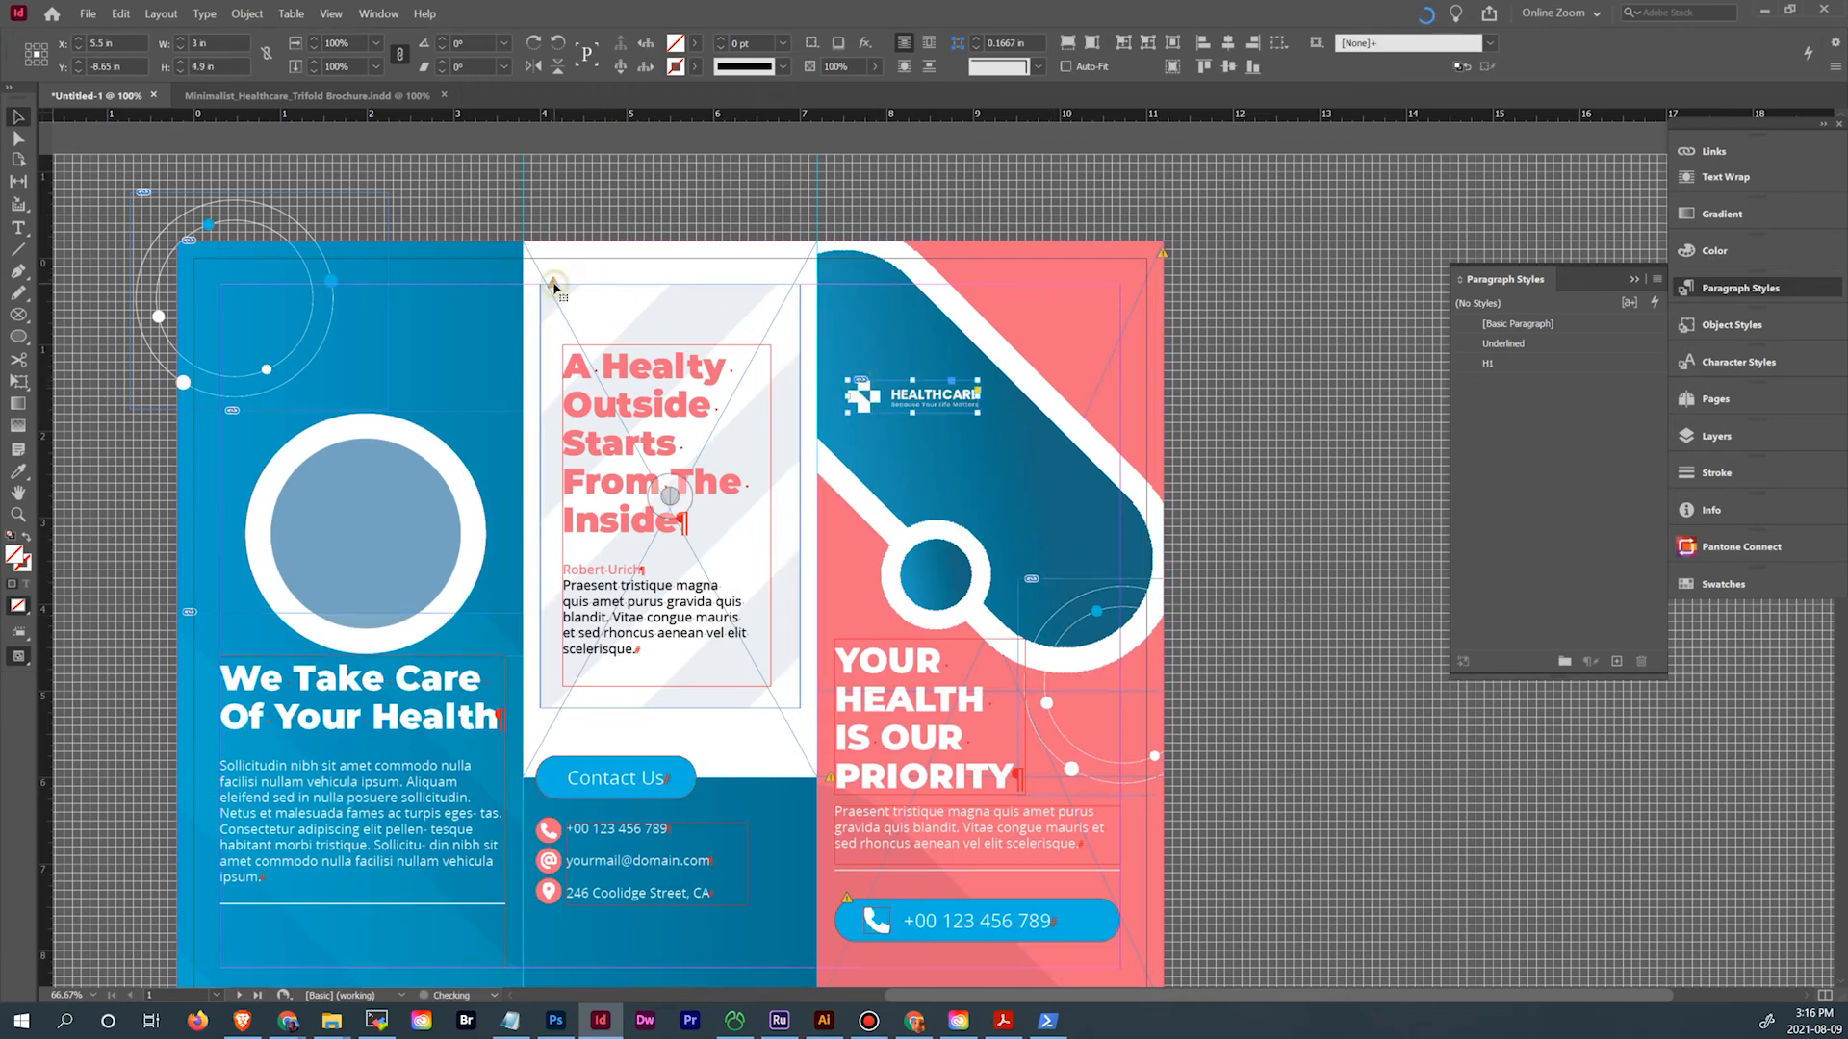
Copy the orbit circles from the first panel of page 1 and place them on page 2 at X 9.41 in, Y 7.15 in
left_click(276, 218)
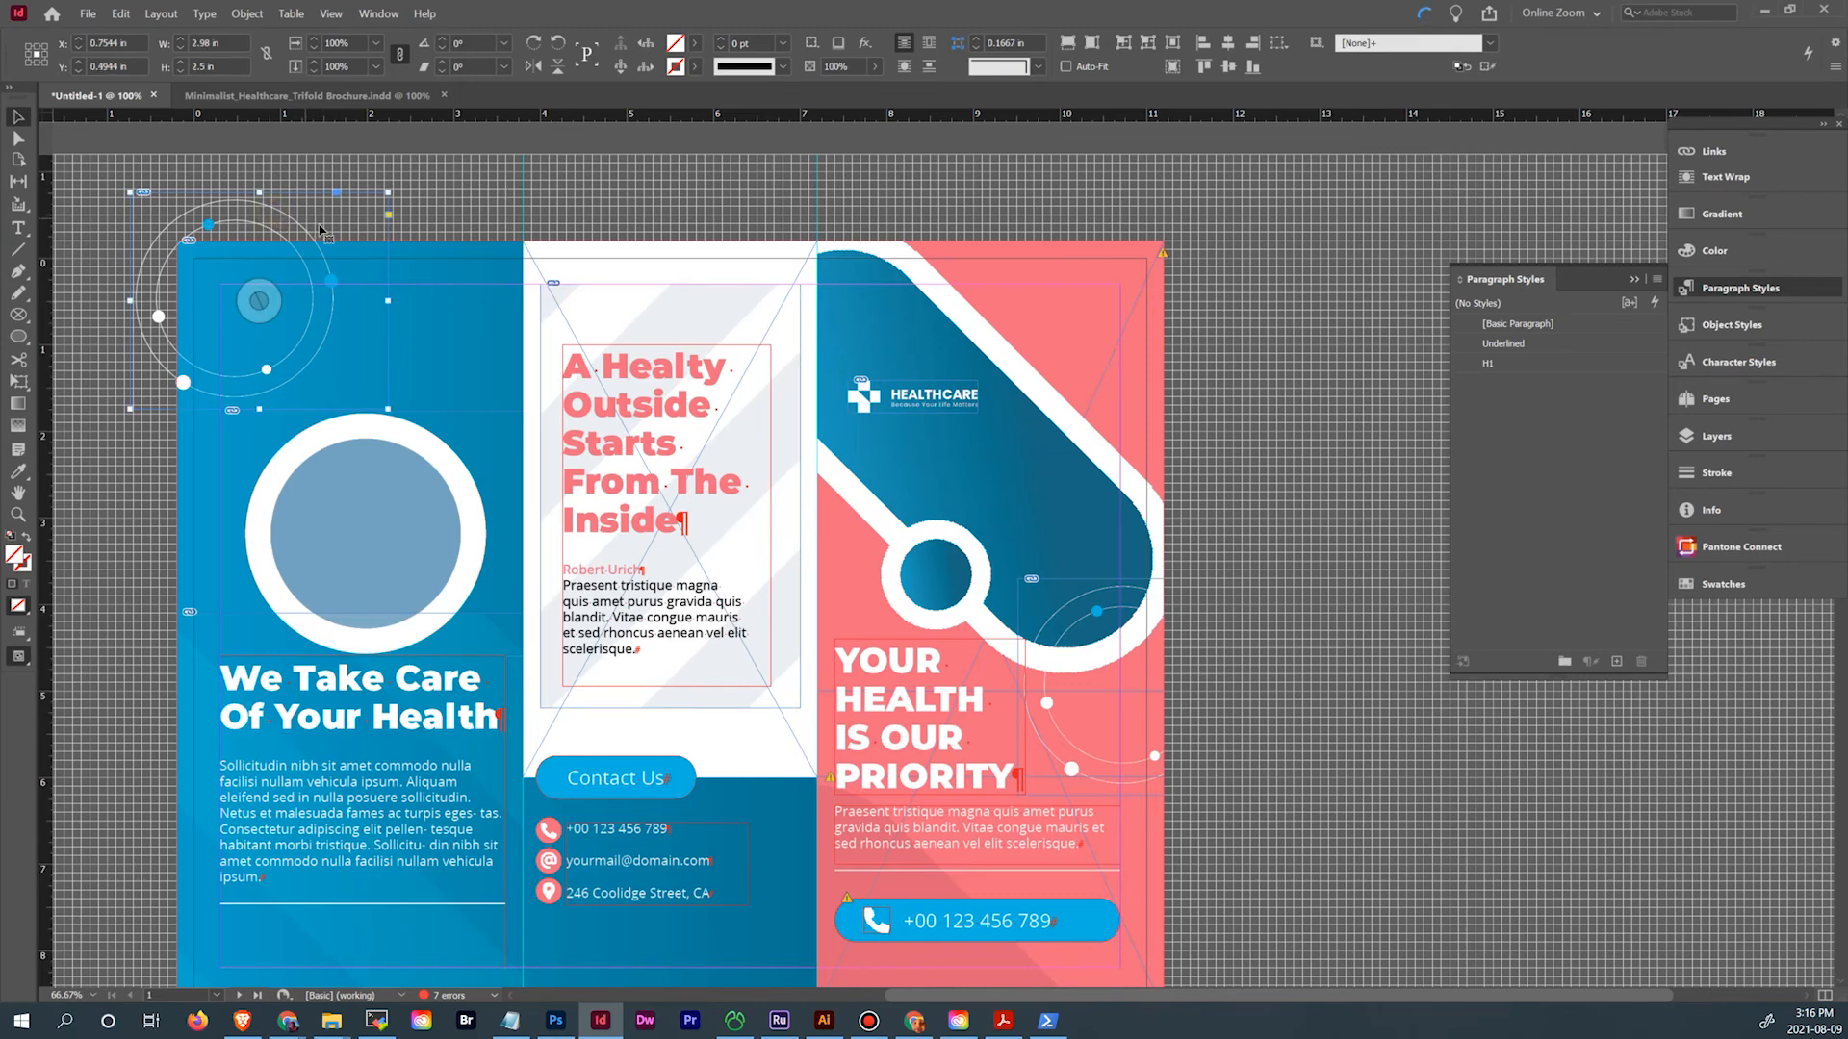
scroll(610, 598, "down", 15)
key("ctrl+v")
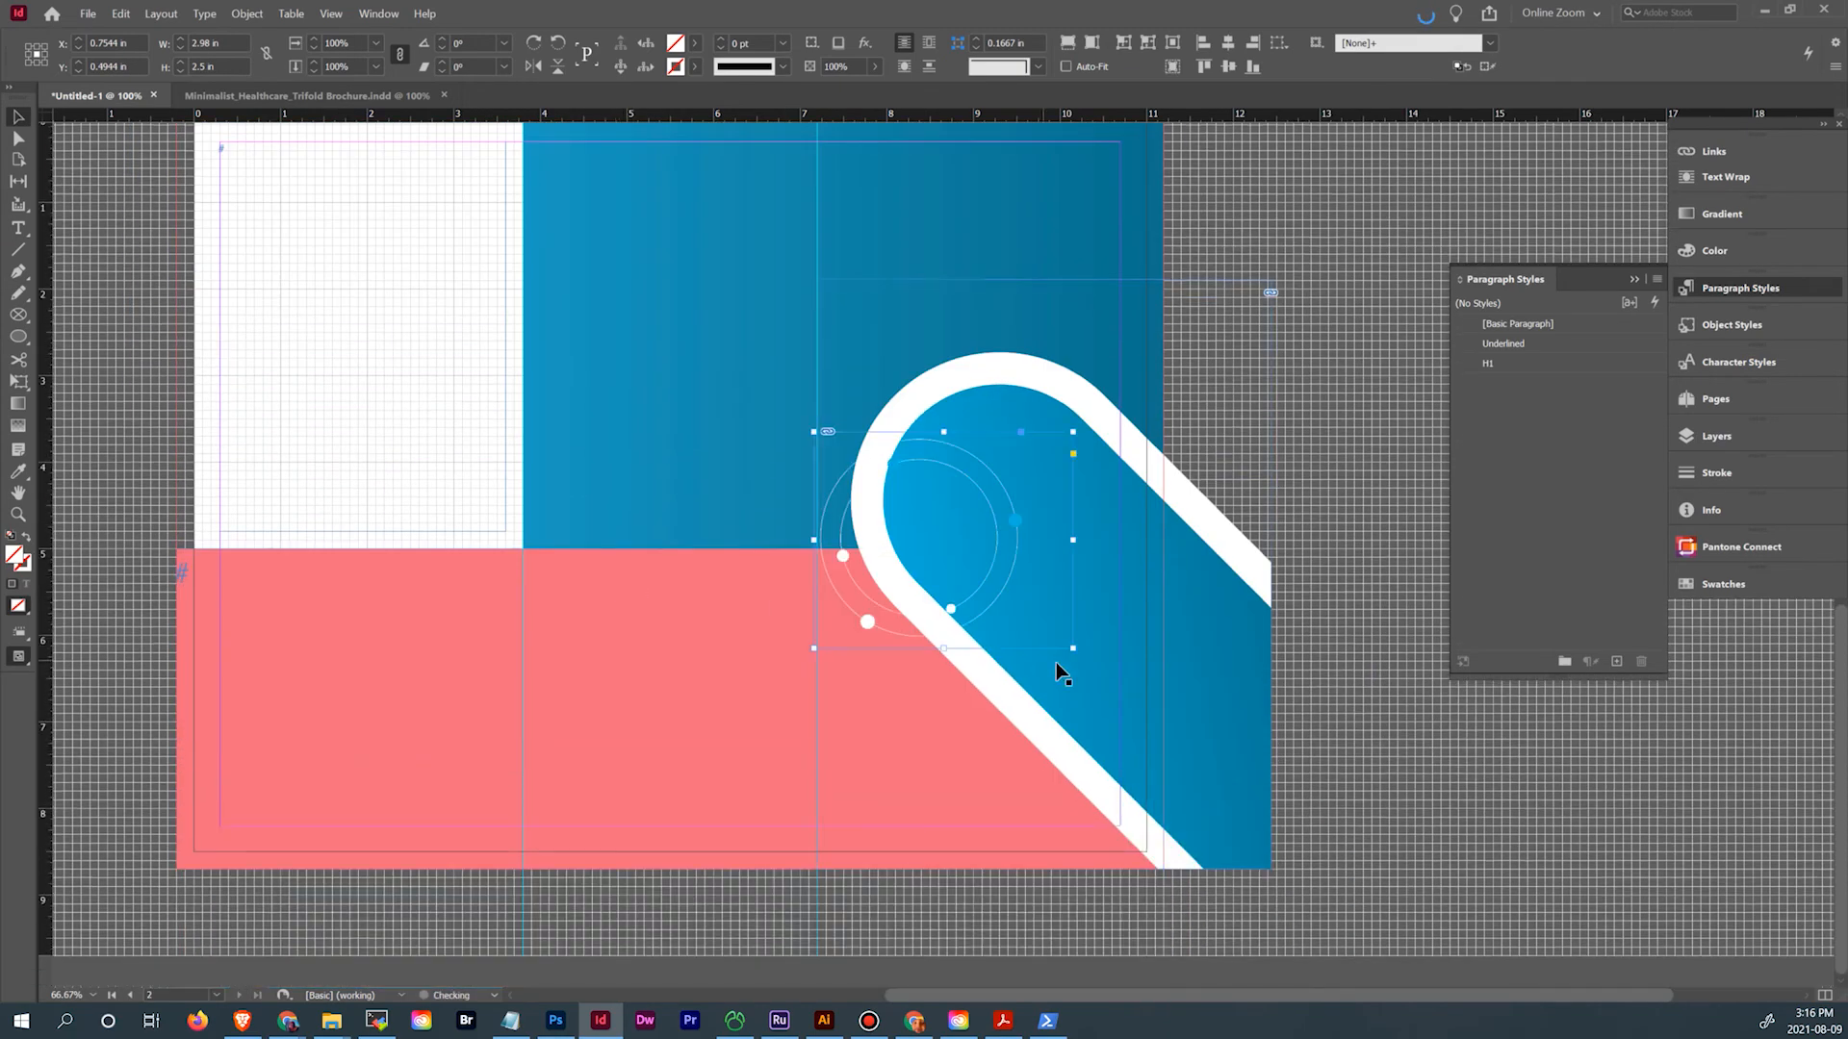
left_click_drag(978, 589, 1043, 784)
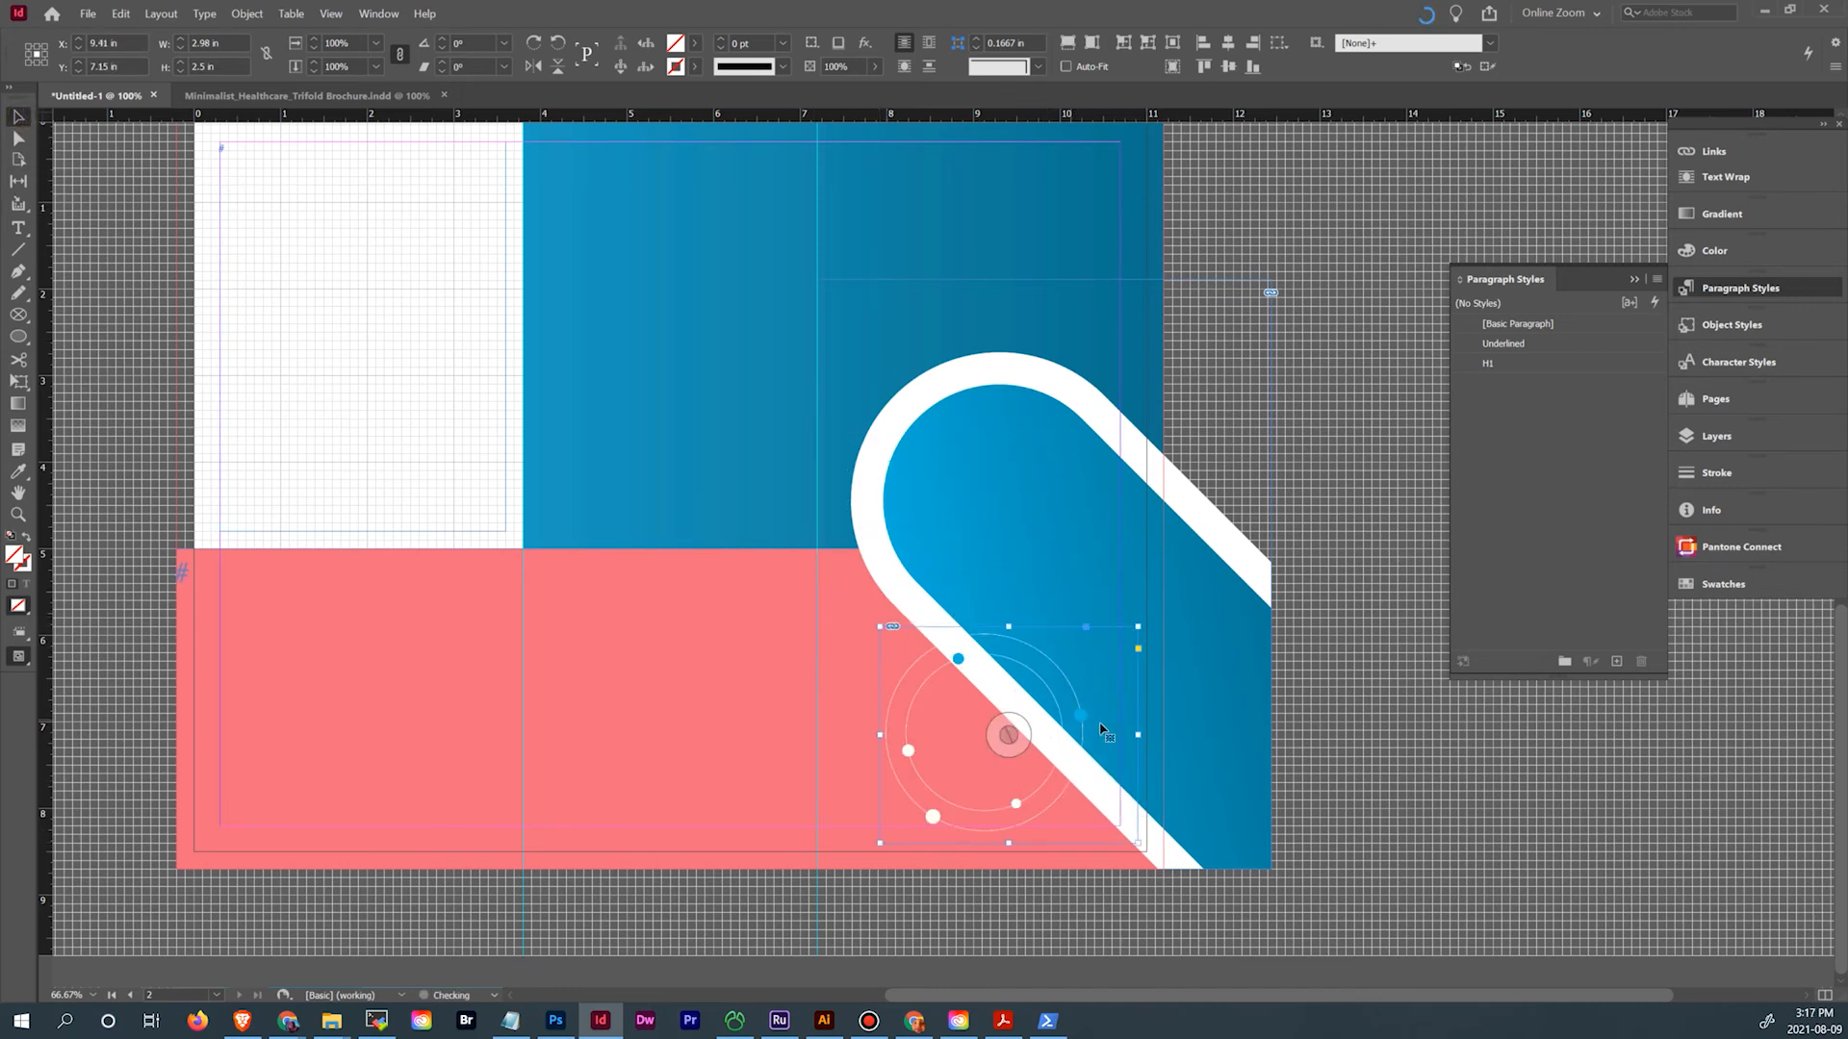
Narrow the orbit circles frame to 2.48 in, nudge it up and right over the capsule's edge, and compare with the reference brochure
left_click_drag(1137, 735, 1093, 733)
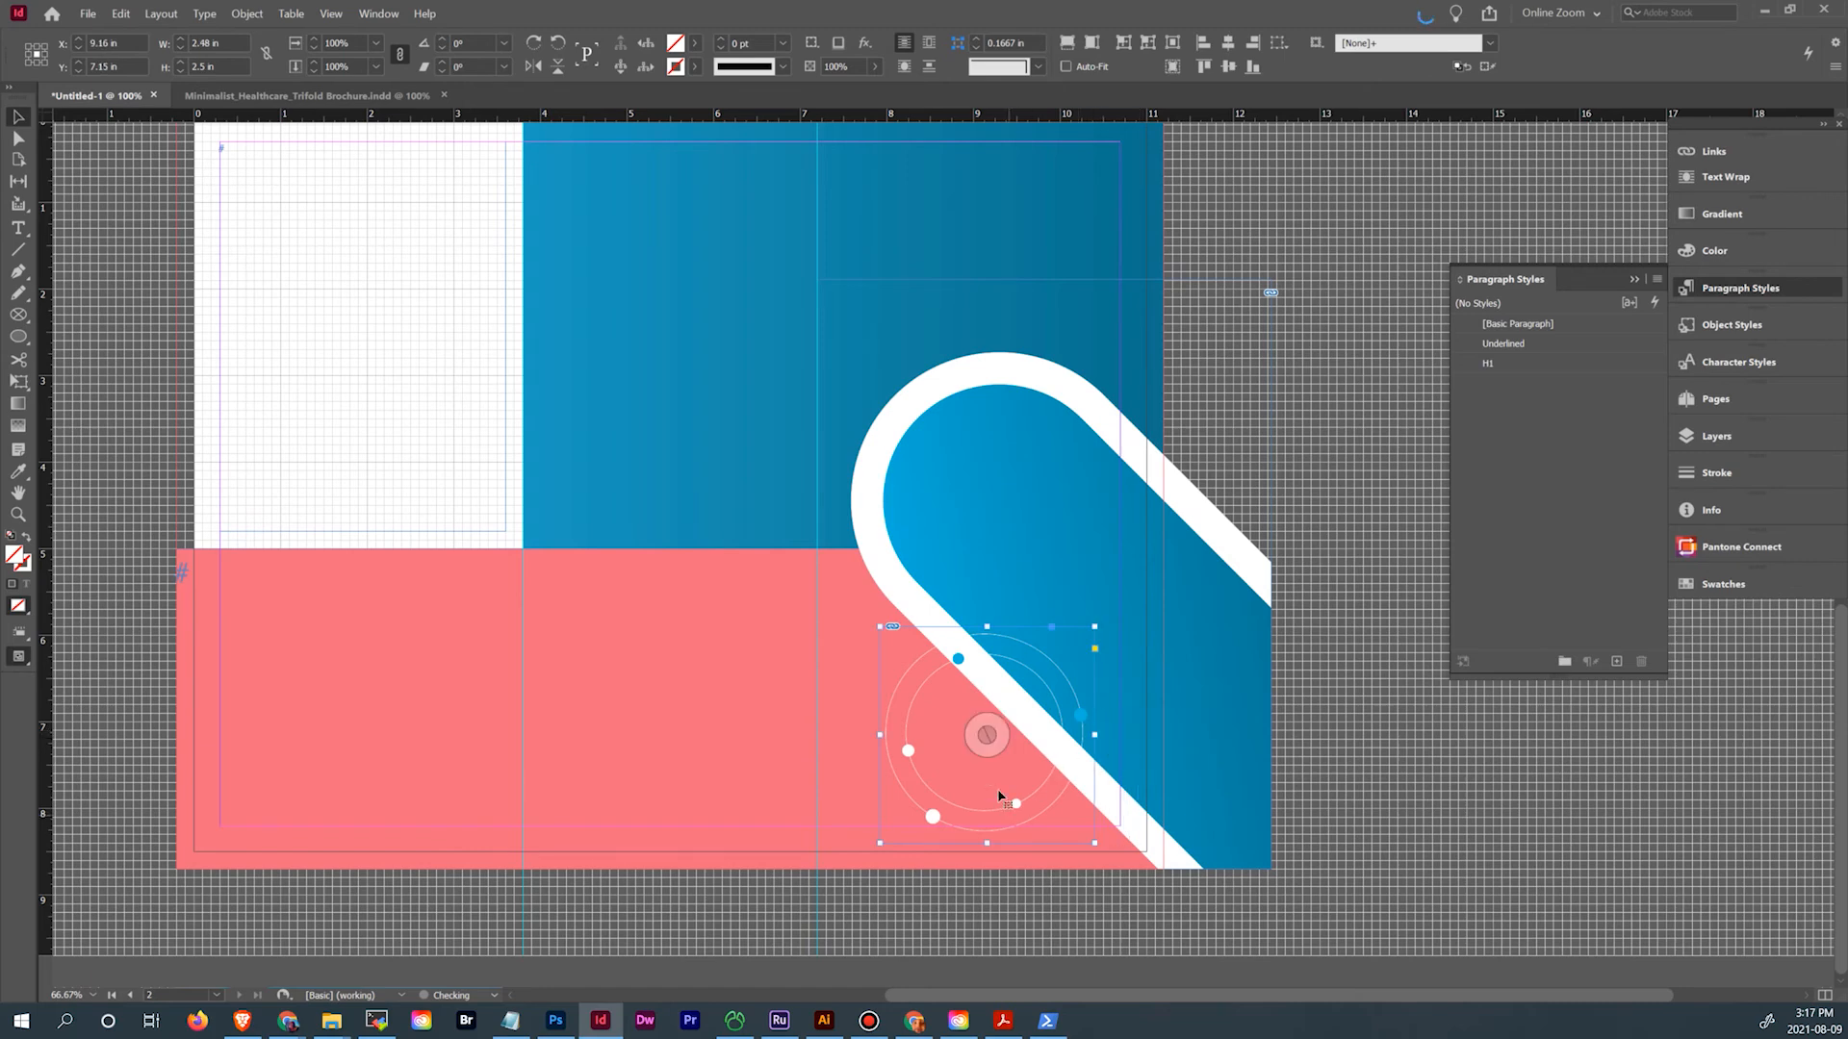
left_click_drag(1003, 789, 1031, 770)
left_click(1395, 837)
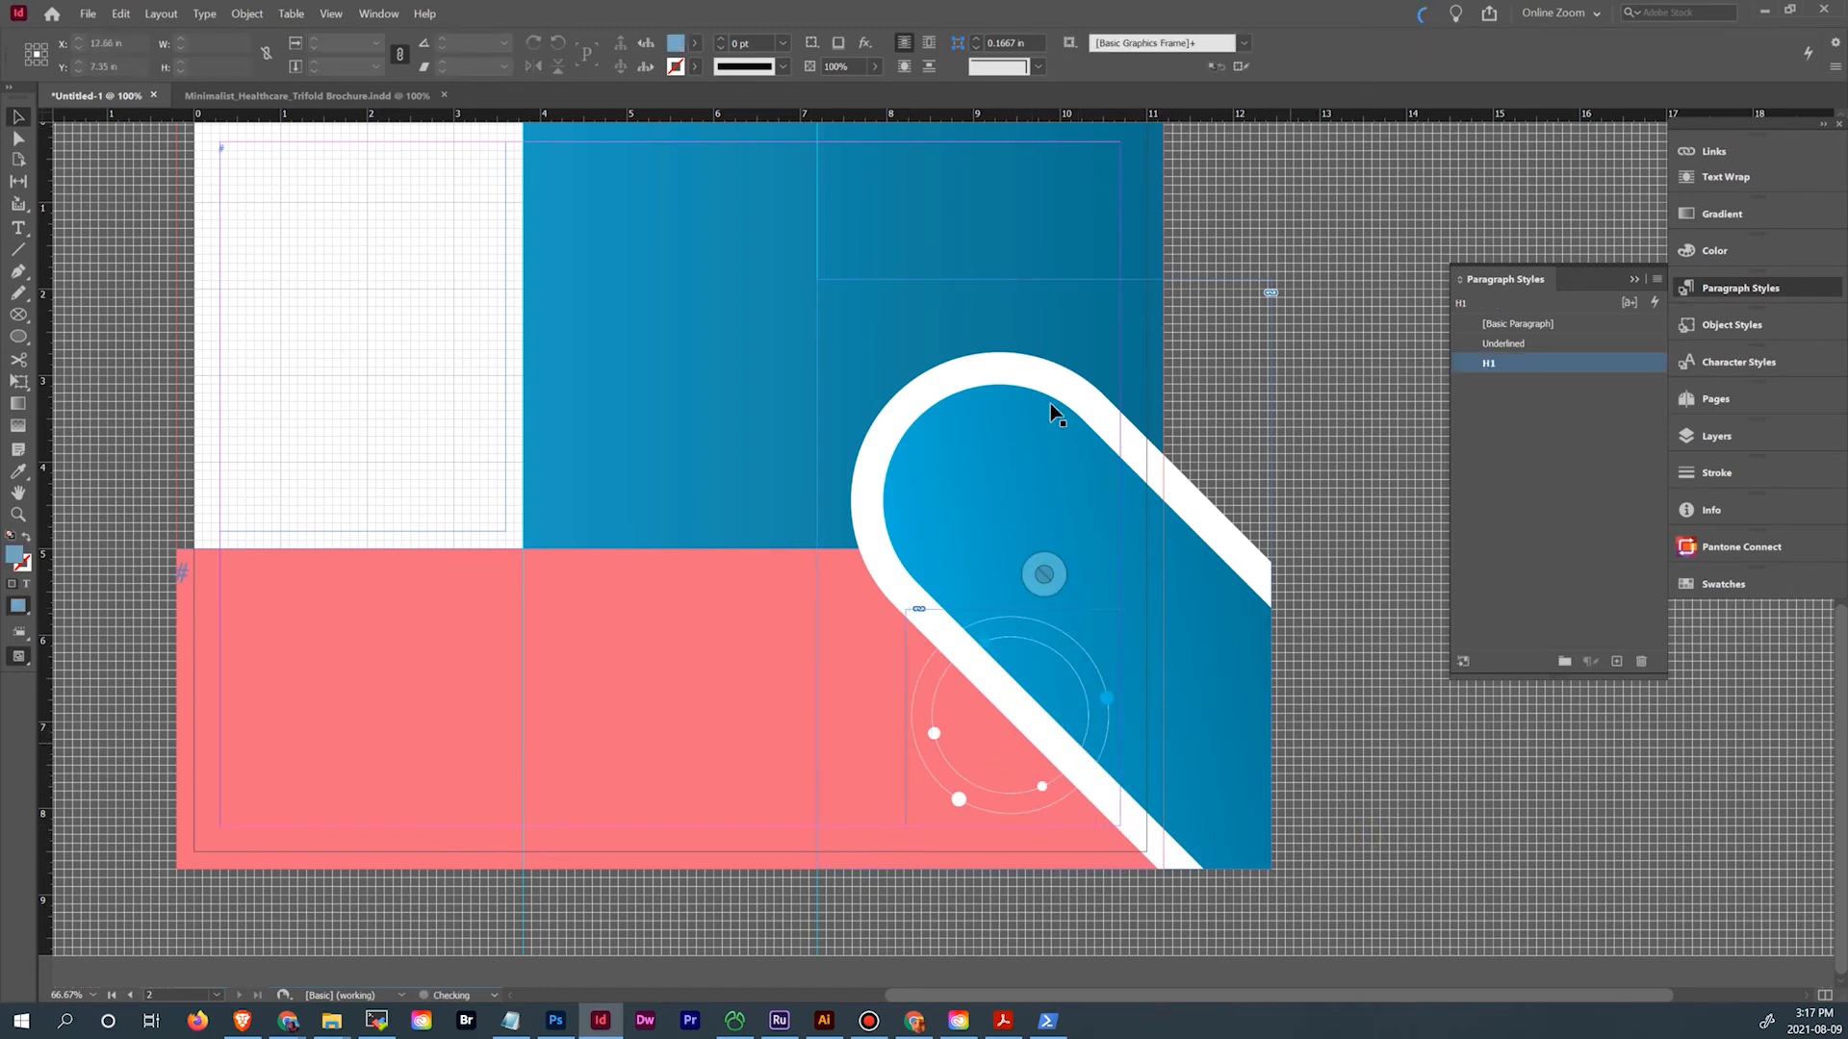
left_click(319, 95)
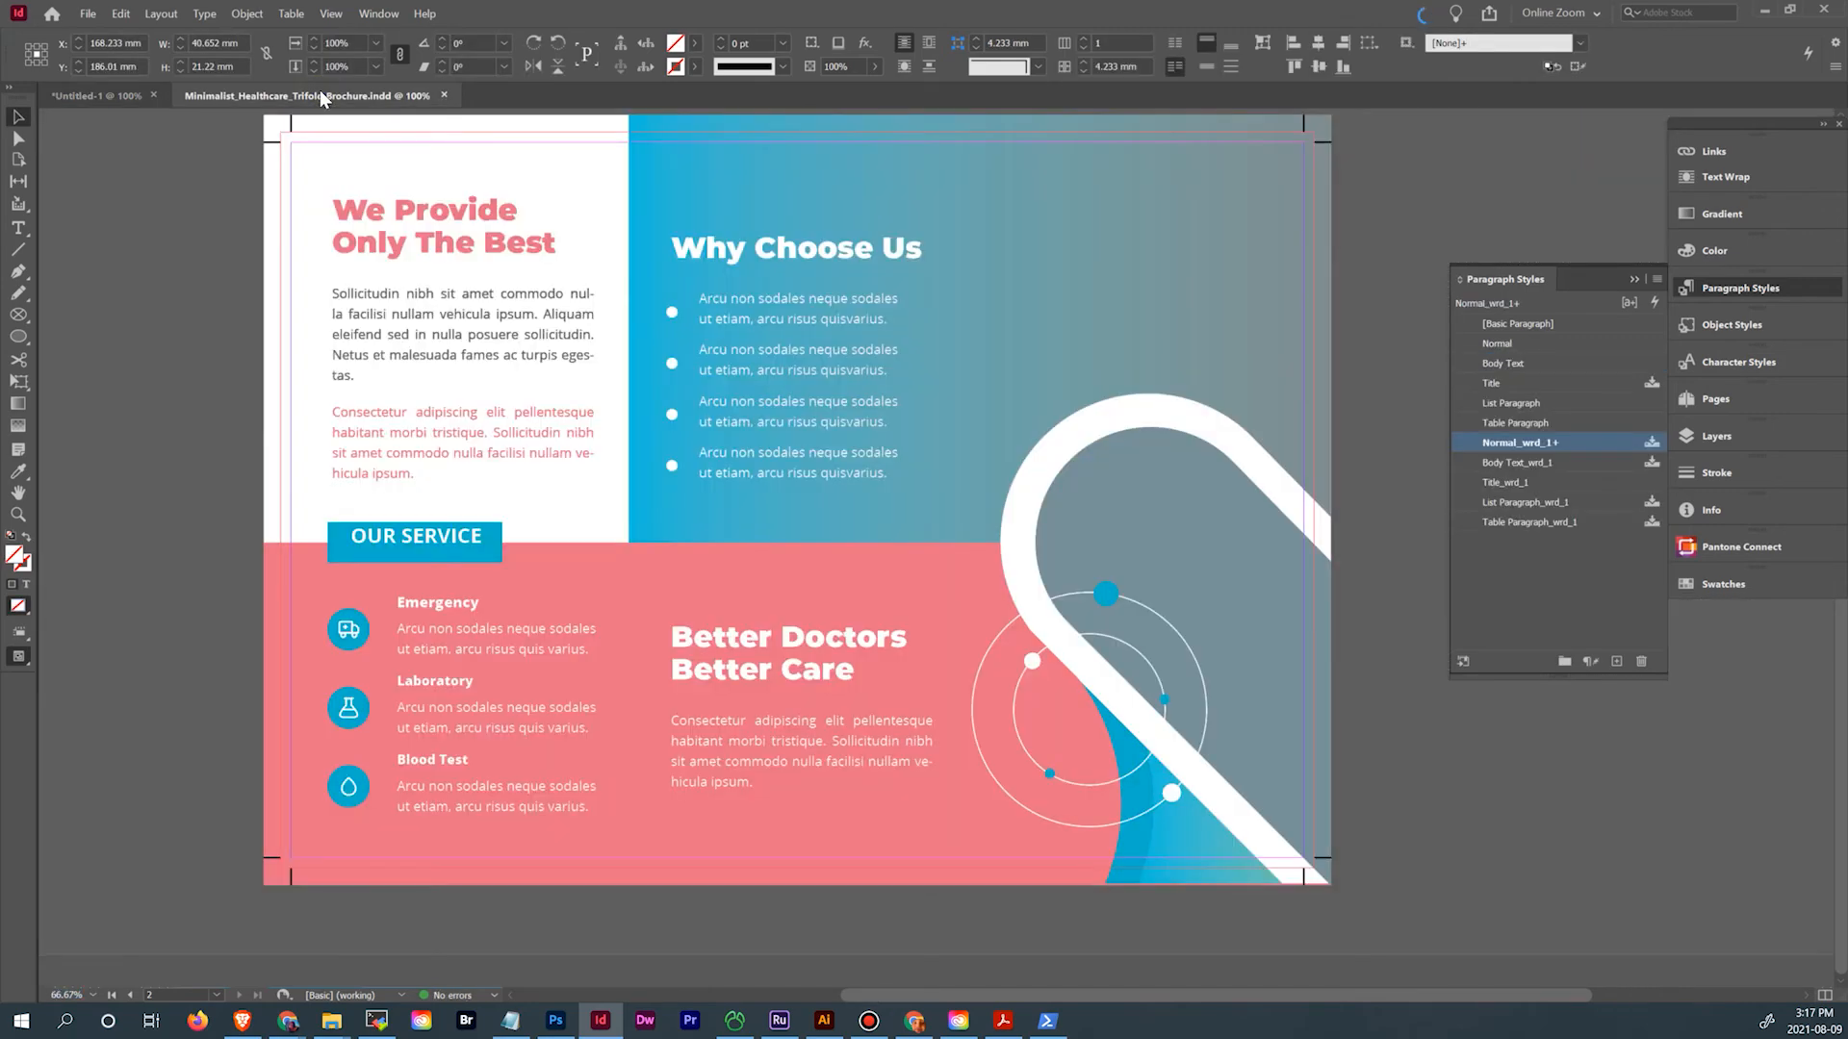
left_click(118, 94)
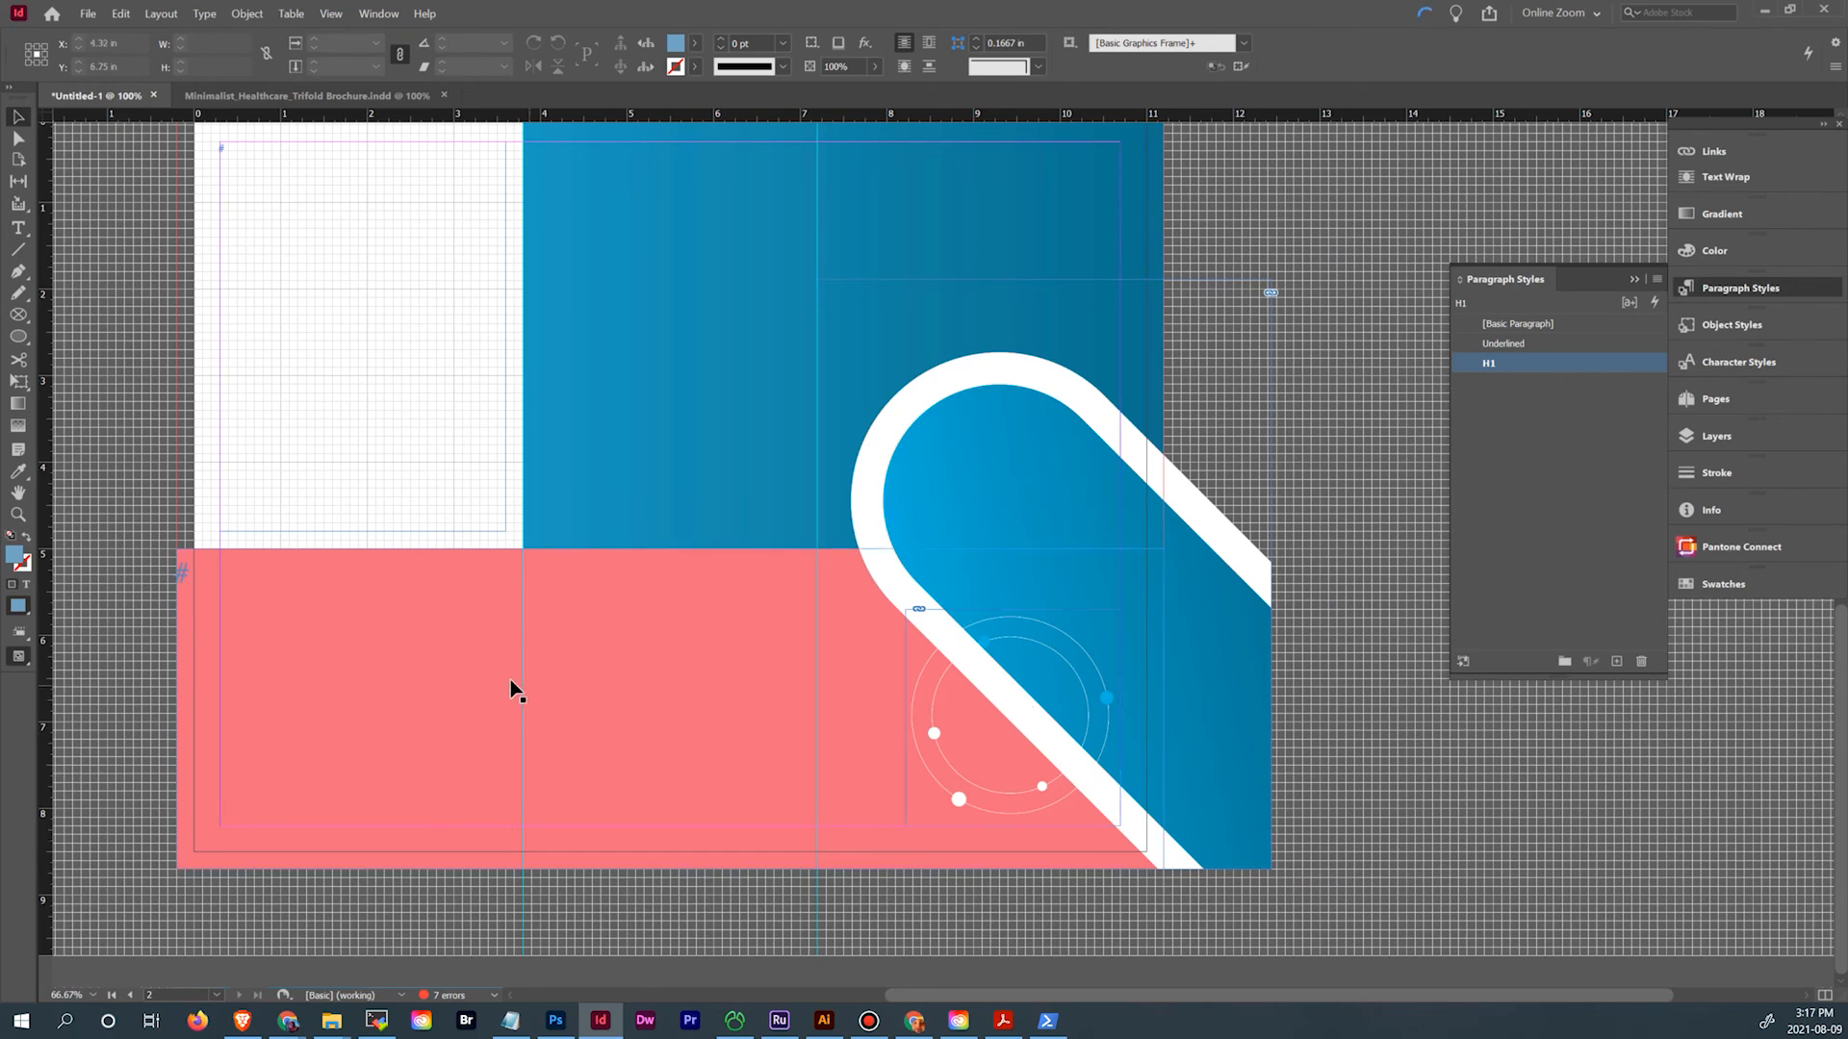
Update the modified link of the gradient background on page 2 and check the service icons in the reference brochure
left_click_drag(1051, 487, 1070, 592)
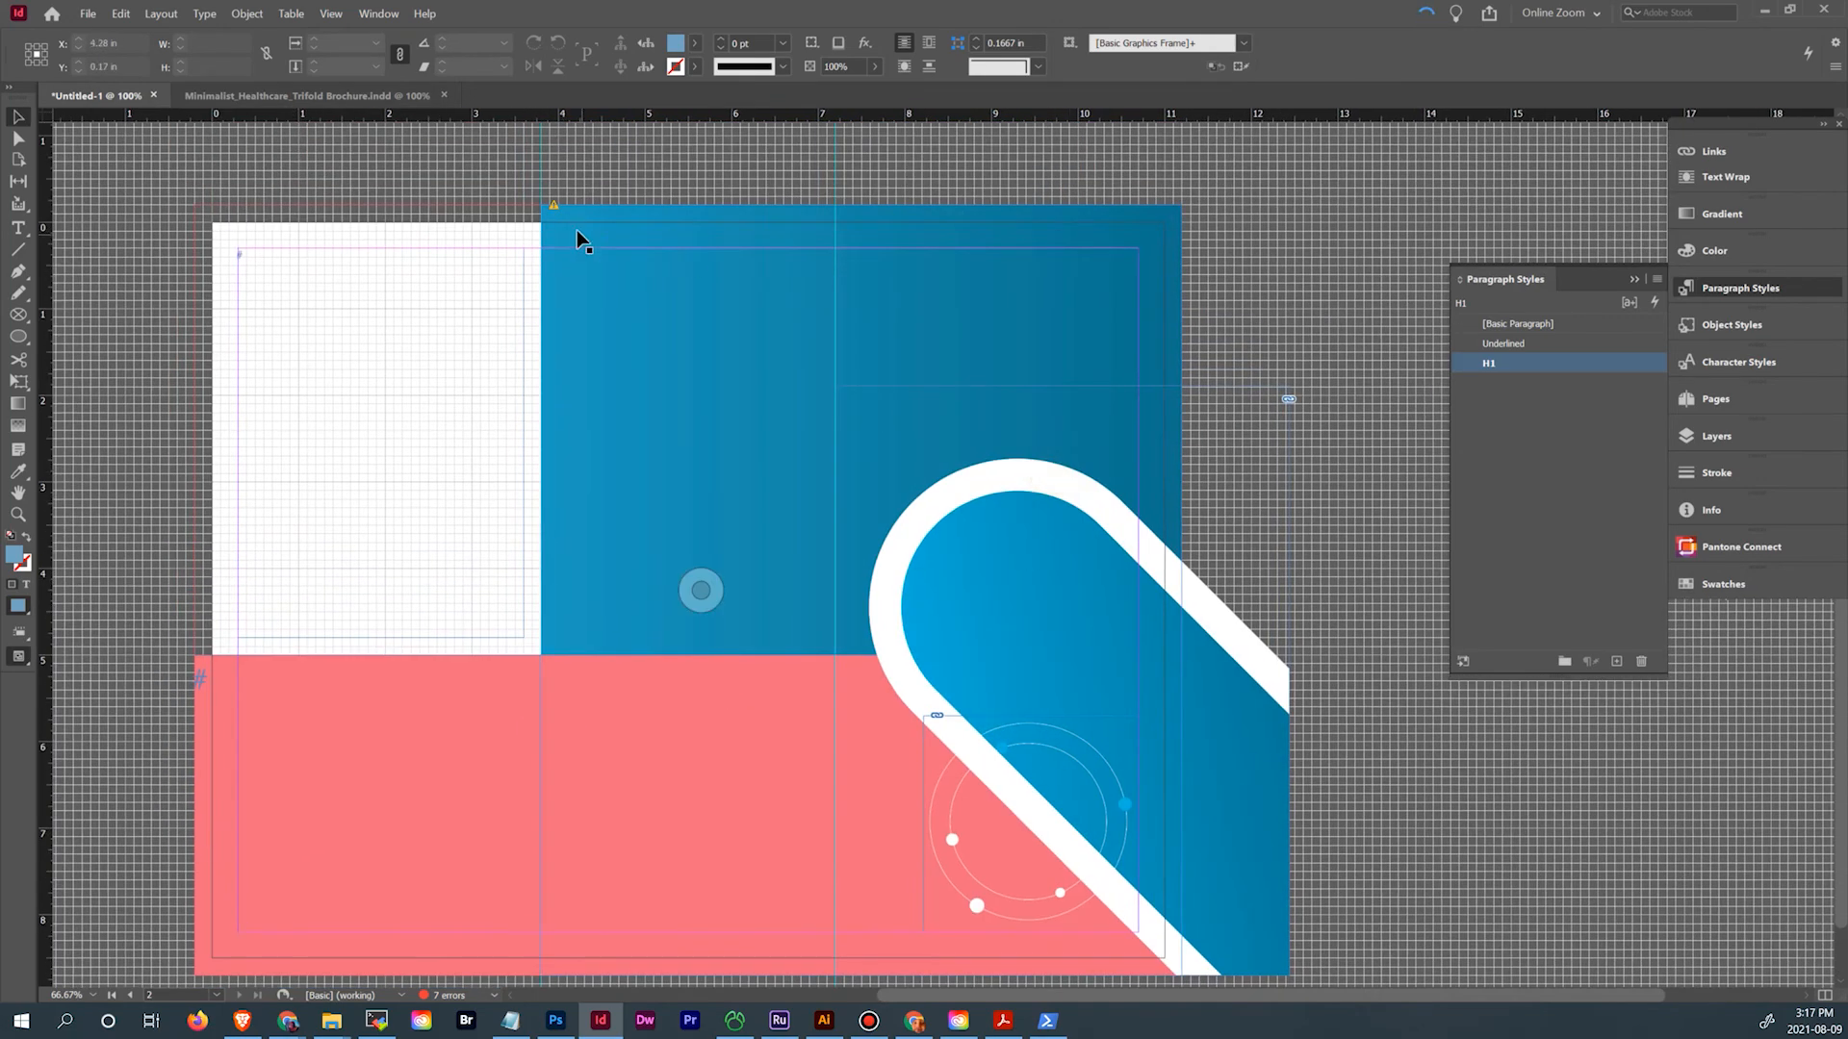
left_click(554, 205)
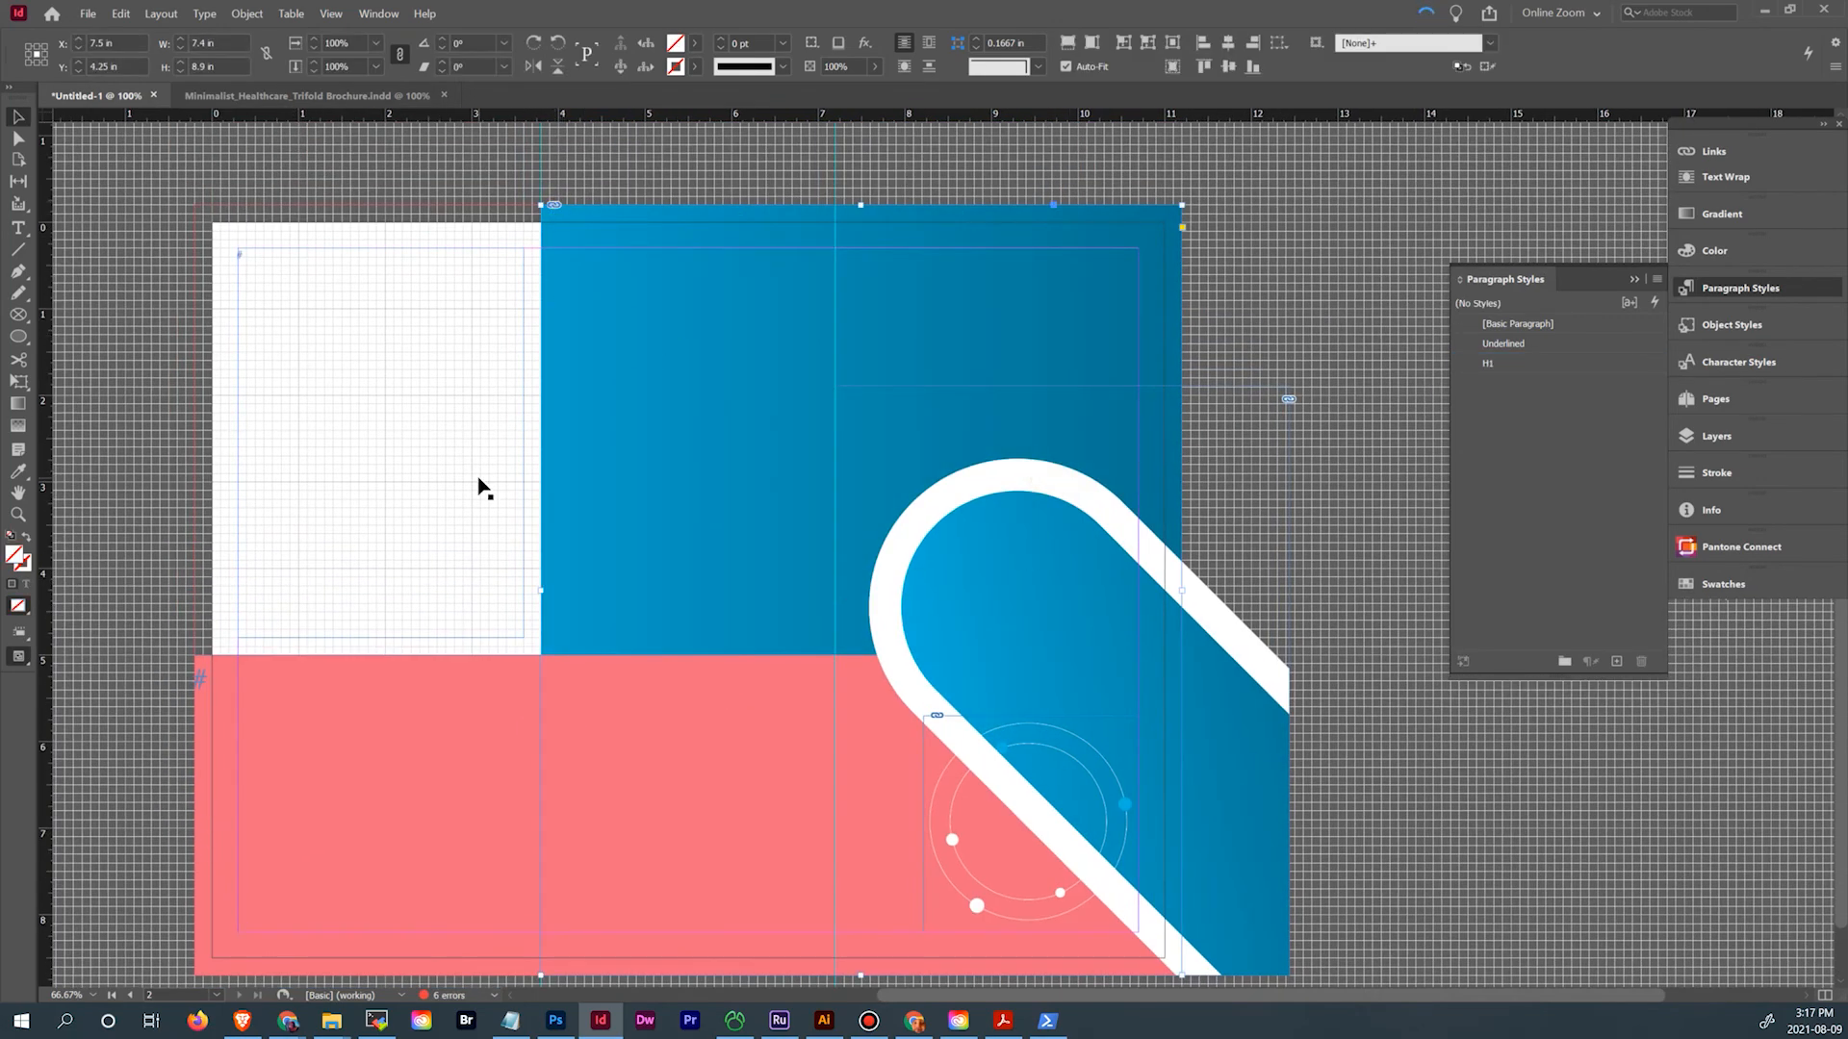
left_click(315, 99)
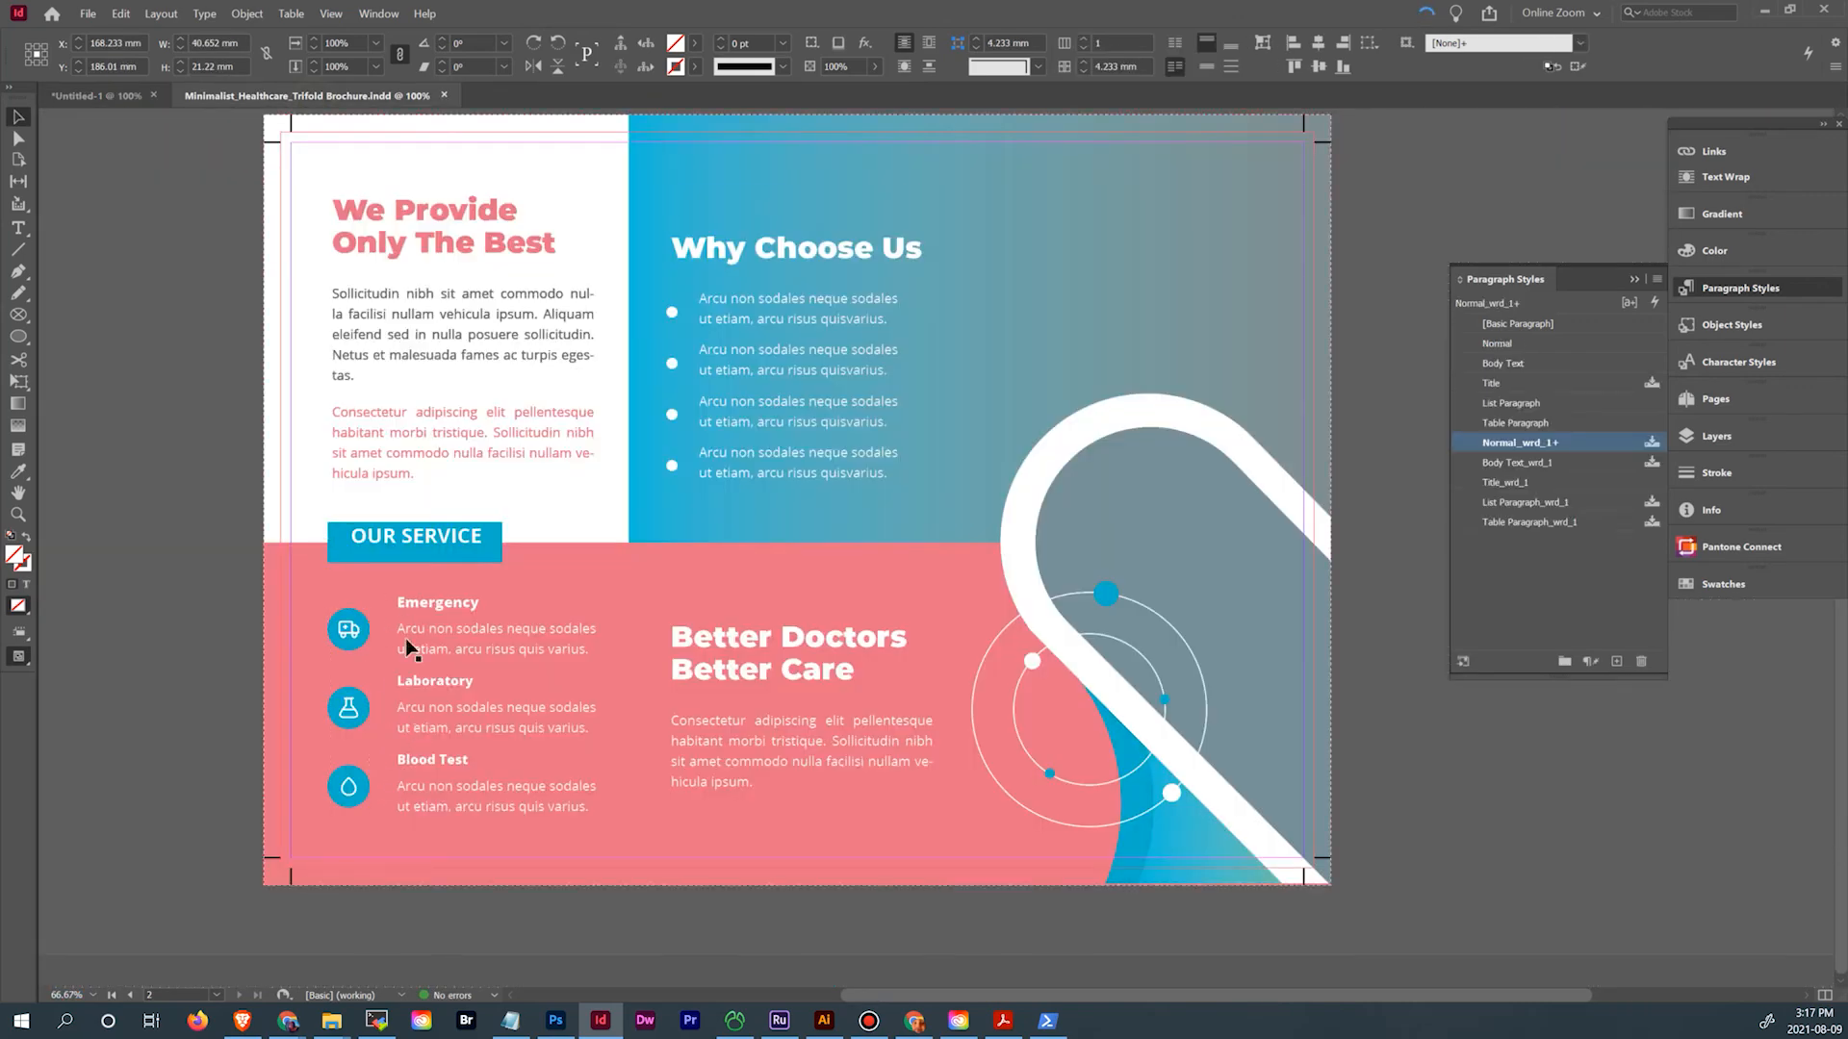
left_click(101, 98)
Unlock the Type layer and lock the Graphics layer to make page 1's contact icons selectable
scroll(592, 329, "up", 8)
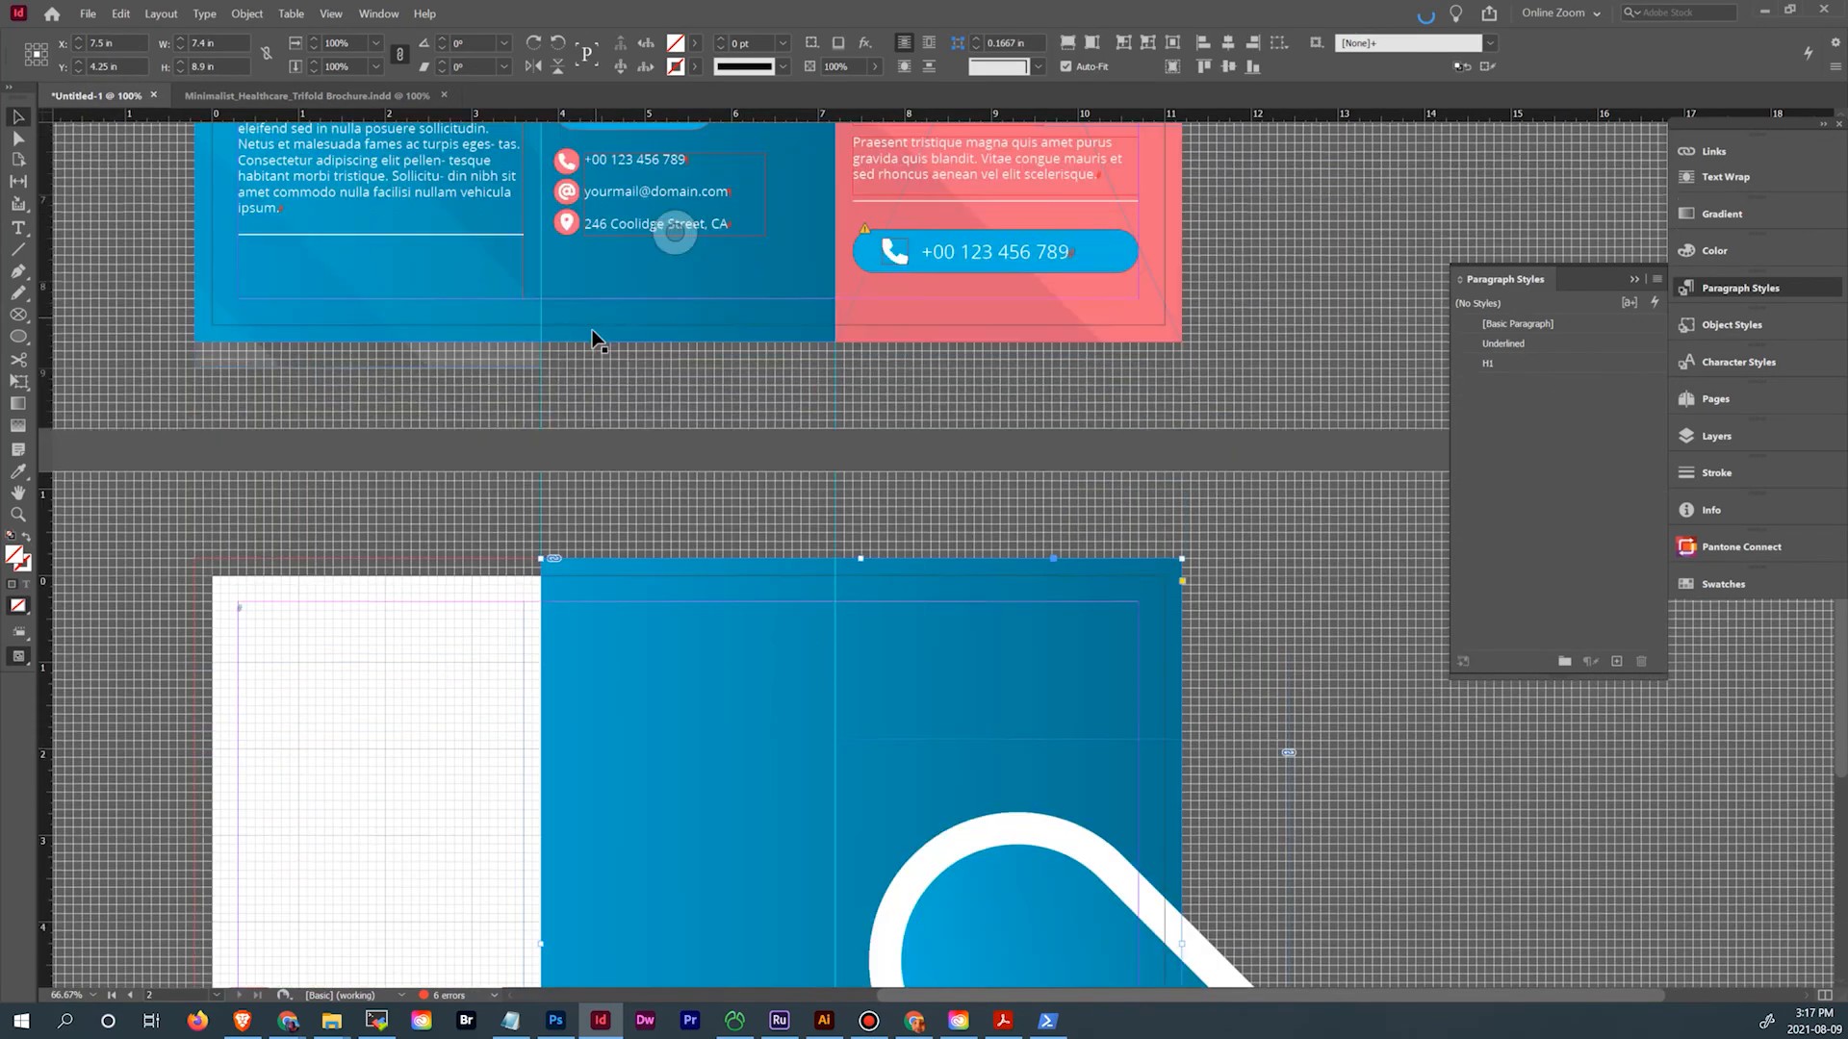
left_click(515, 374)
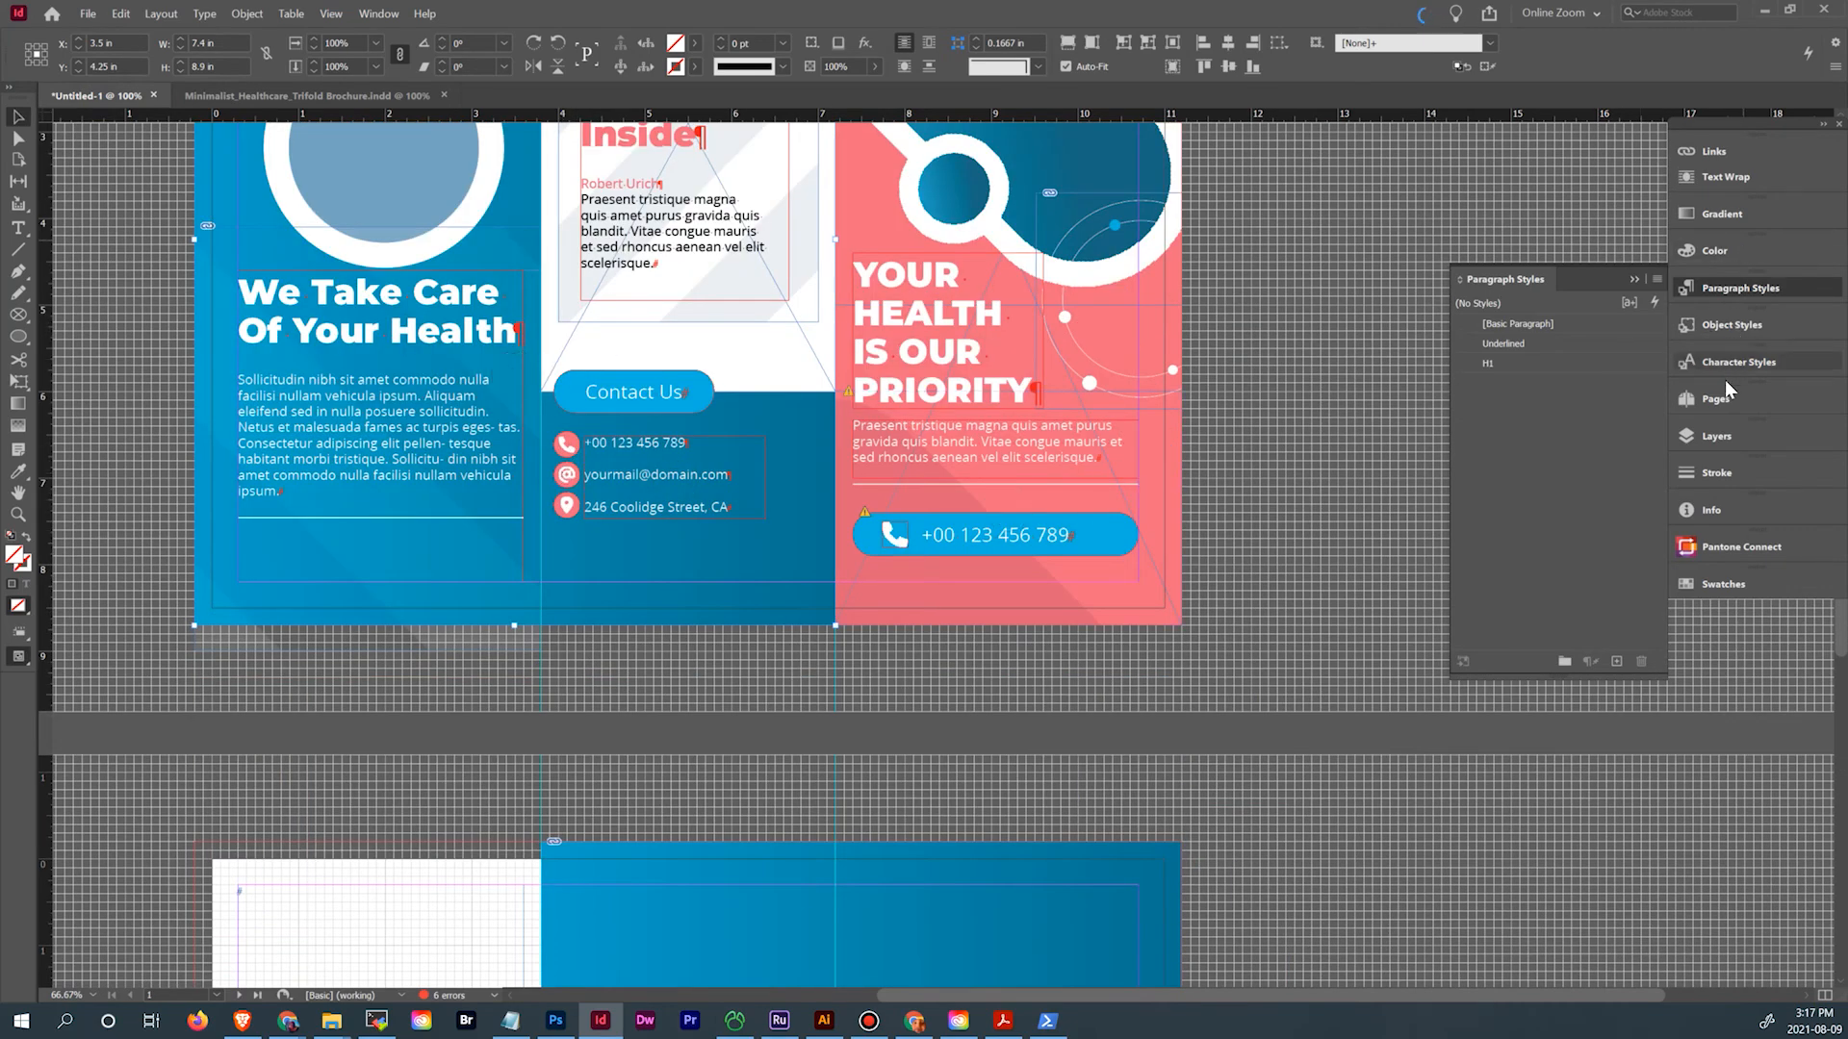
left_click(1736, 437)
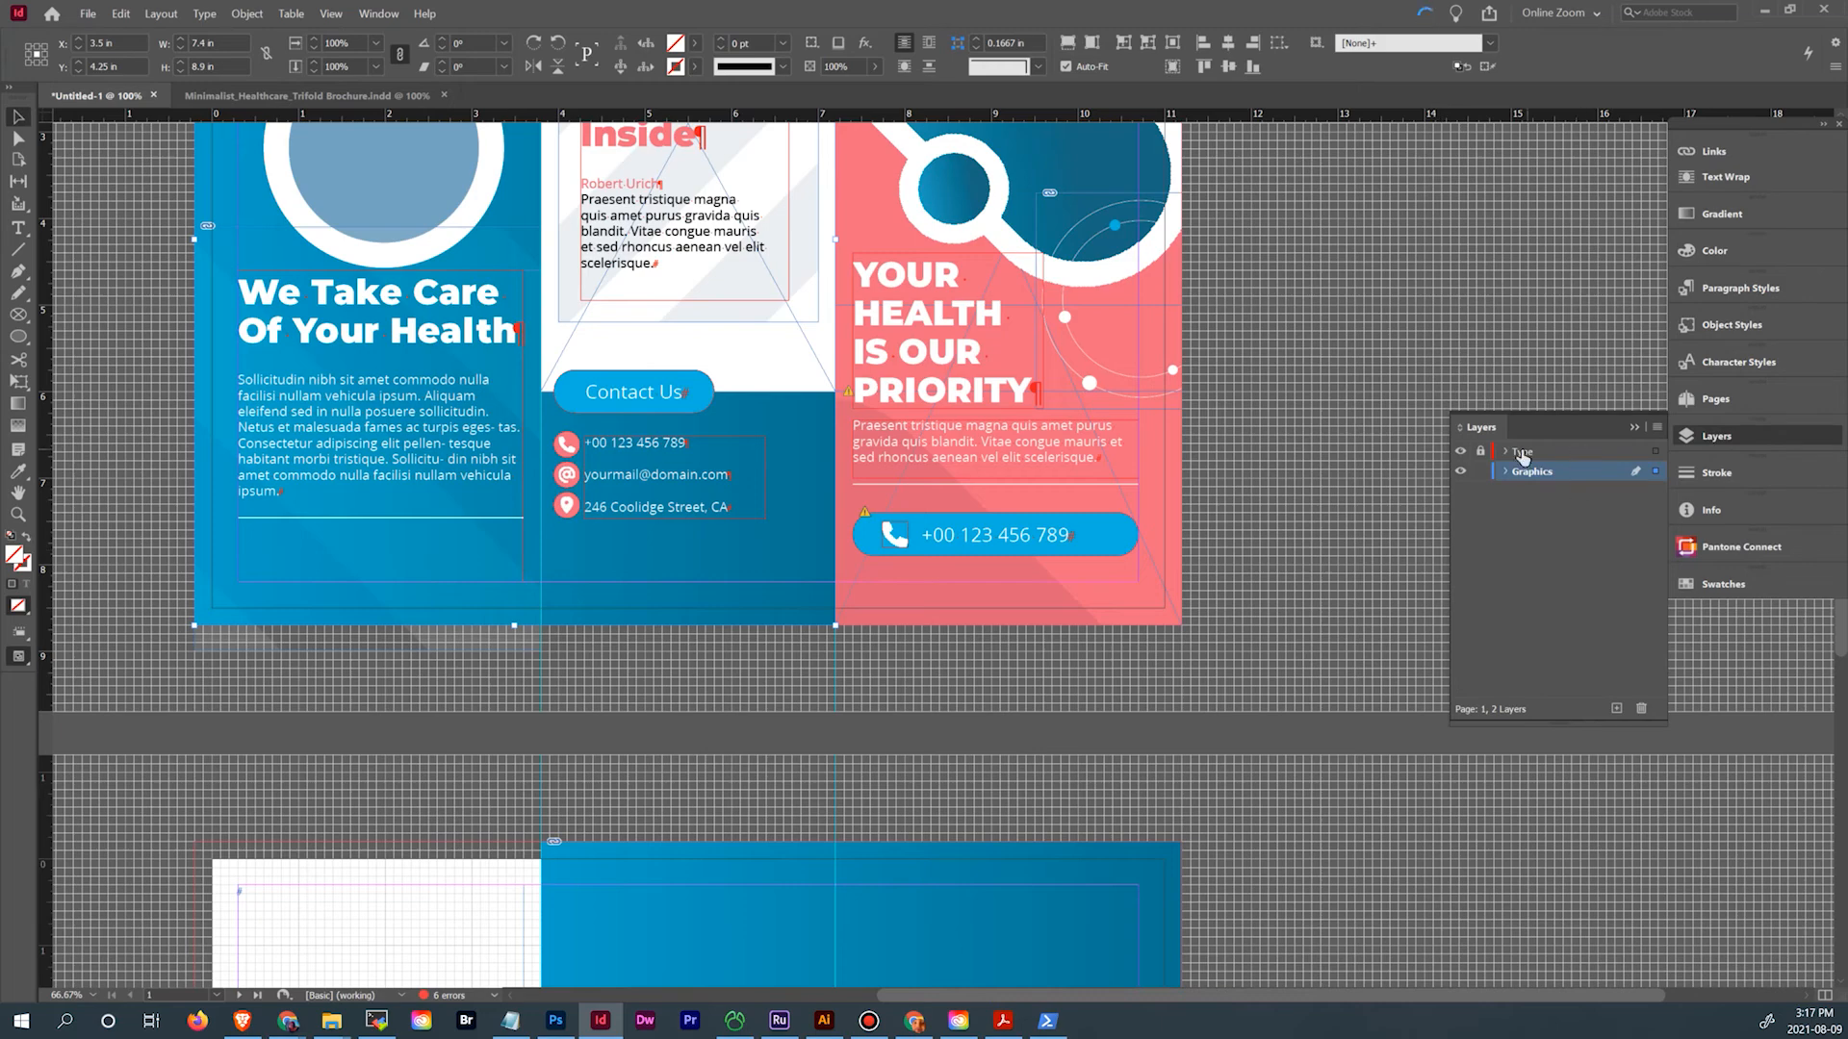
left_click(1480, 471)
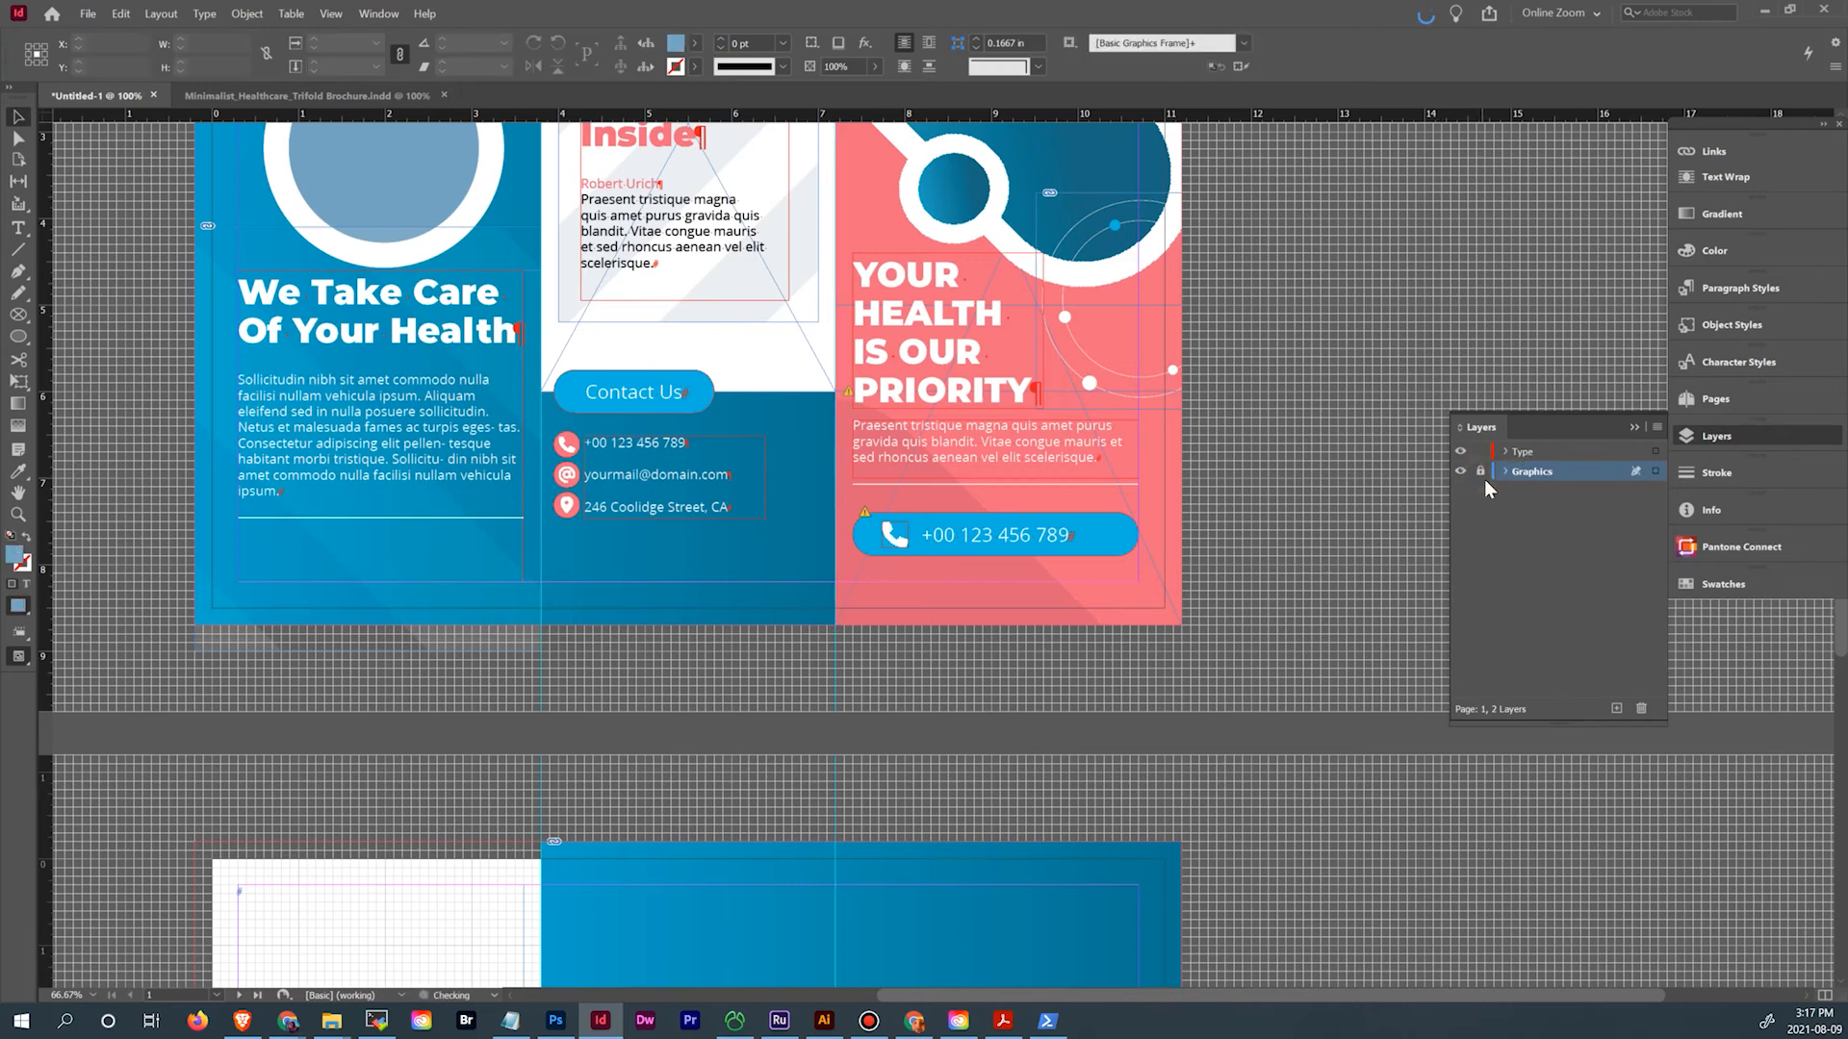
Copy the phone, e-mail and location icons from page 1 and place them on page 2's pink area at X 1 in, Y 6.5 in
left_click(568, 445)
left_click(568, 476, "shift")
left_click(566, 507, "shift")
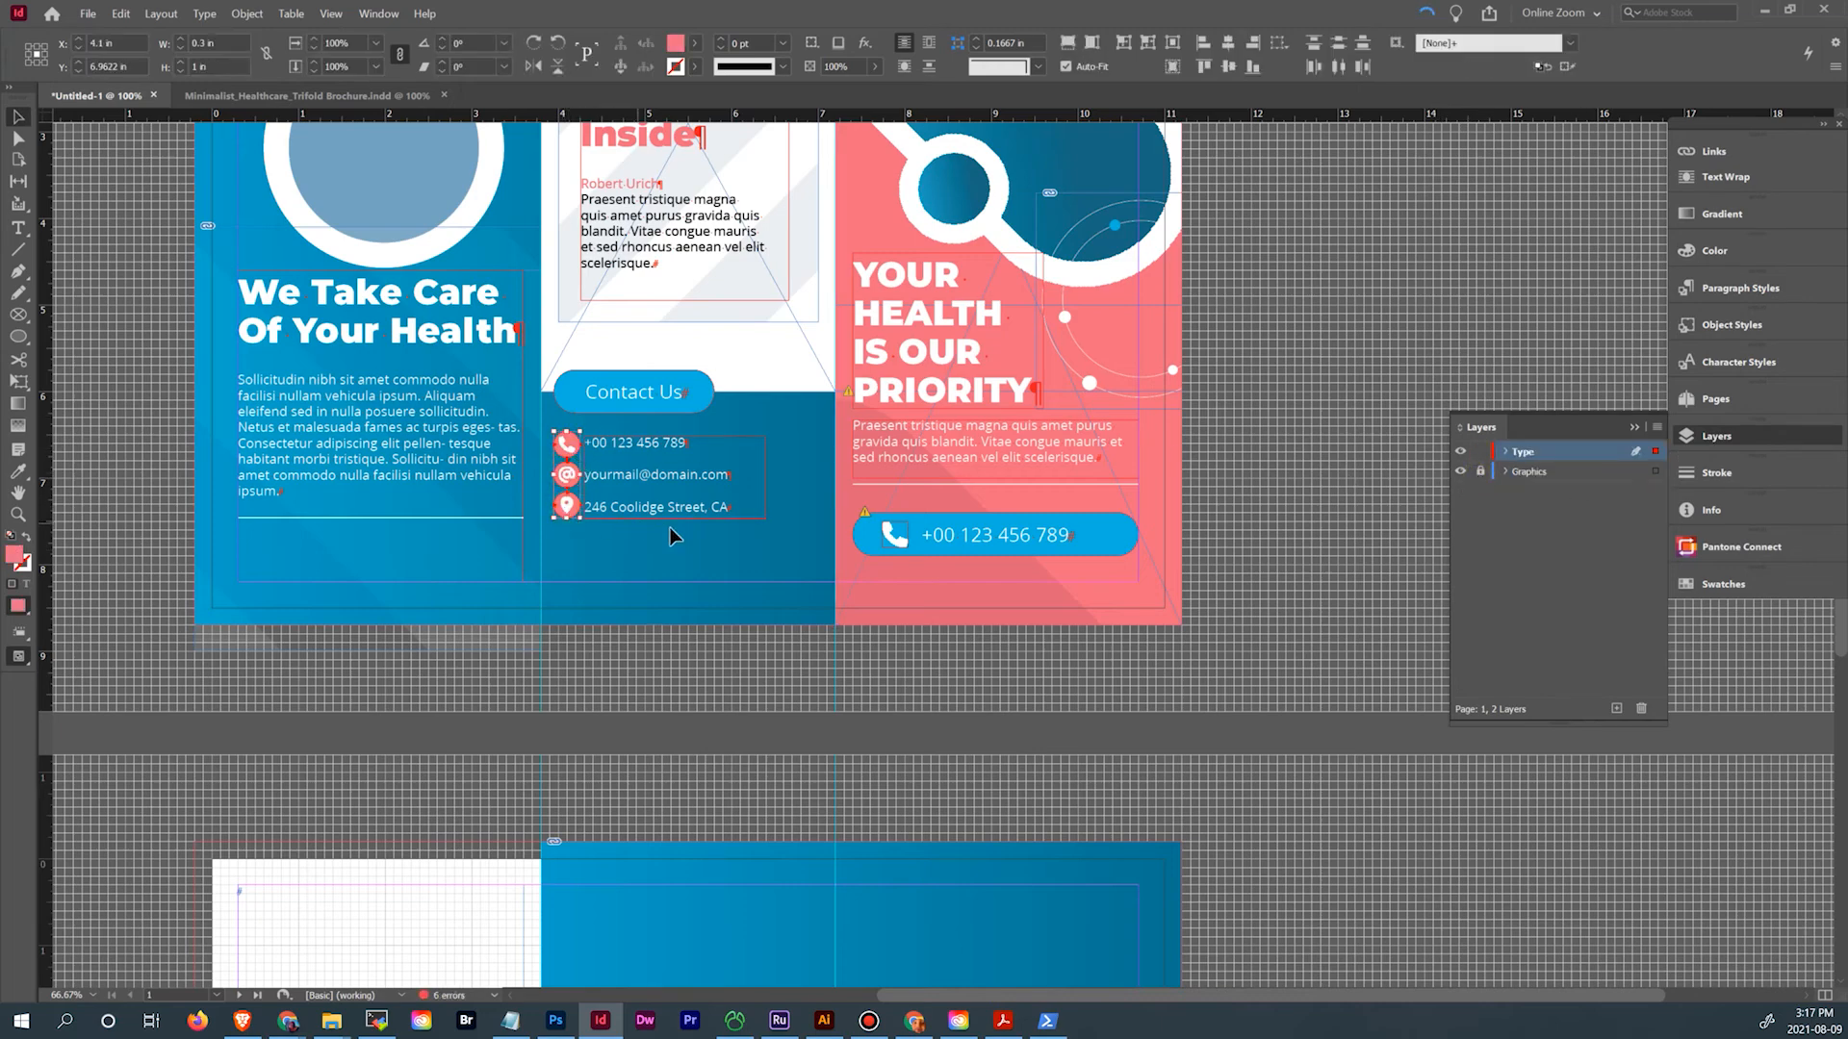
scroll(741, 500, "down", 6)
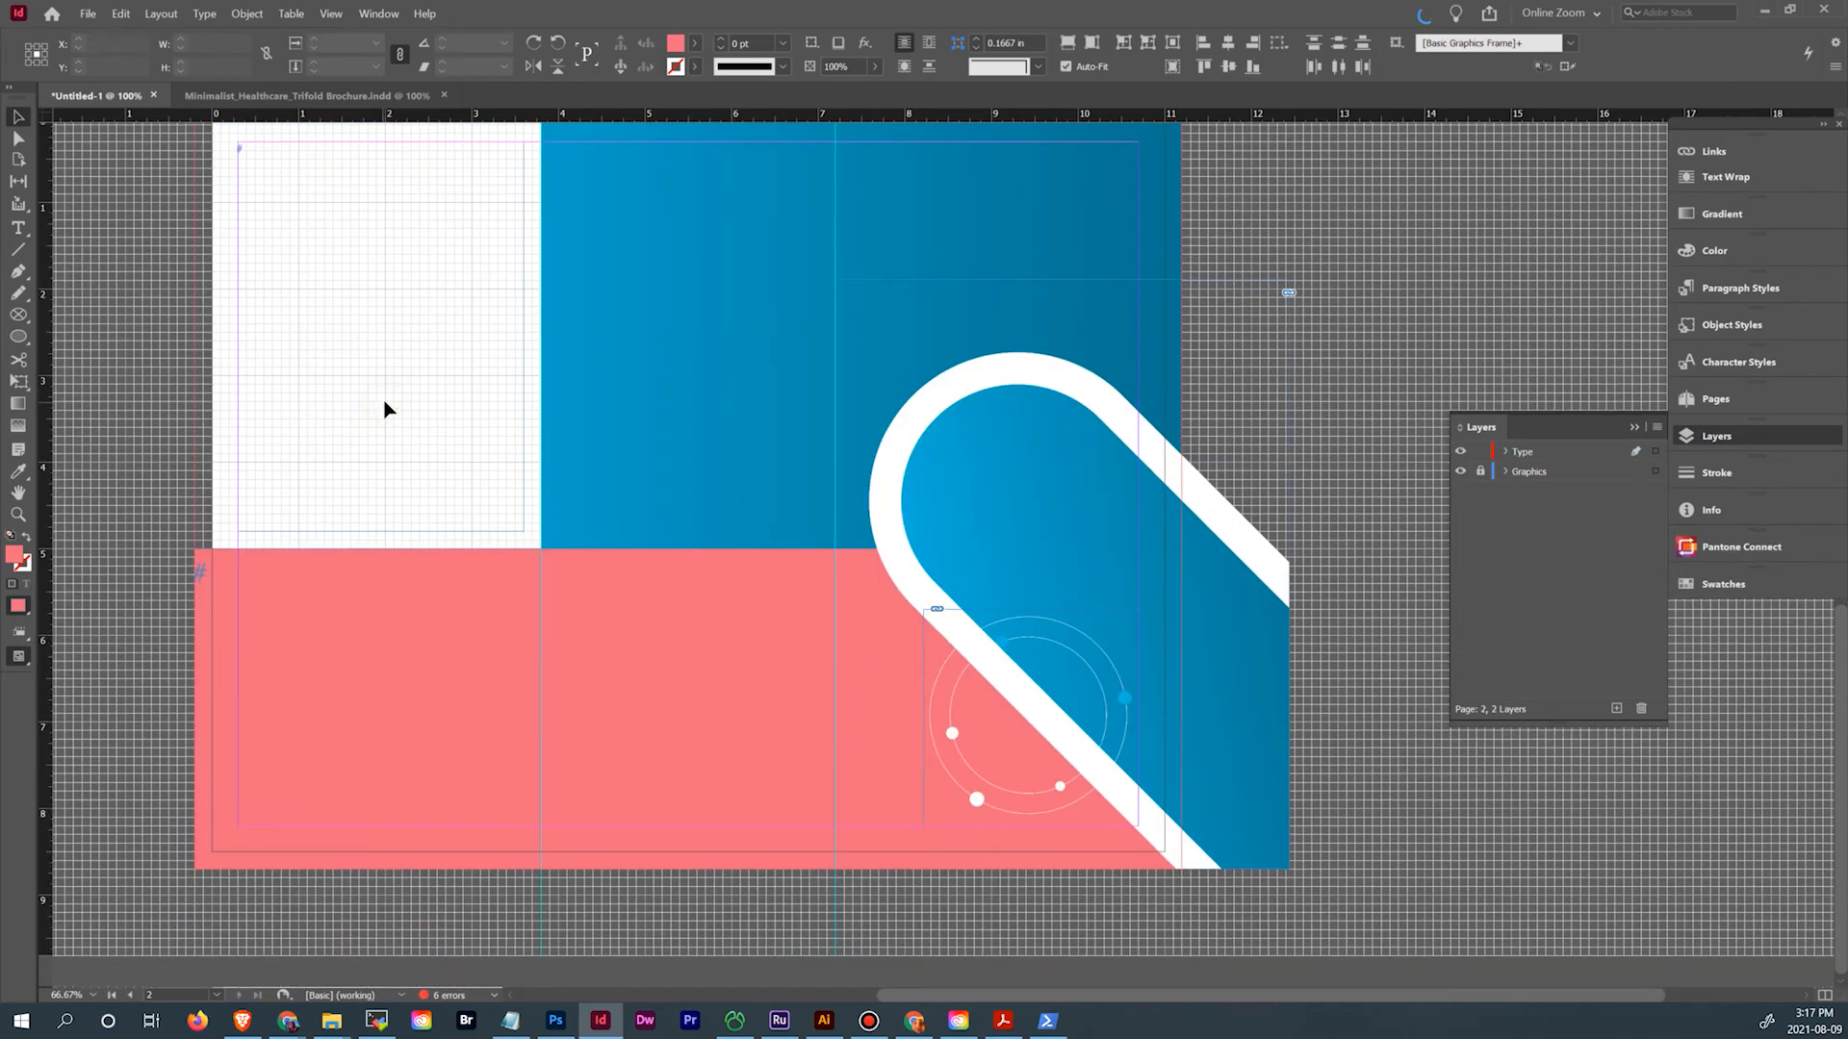
key("ctrl+v")
left_click_drag(948, 510, 303, 650)
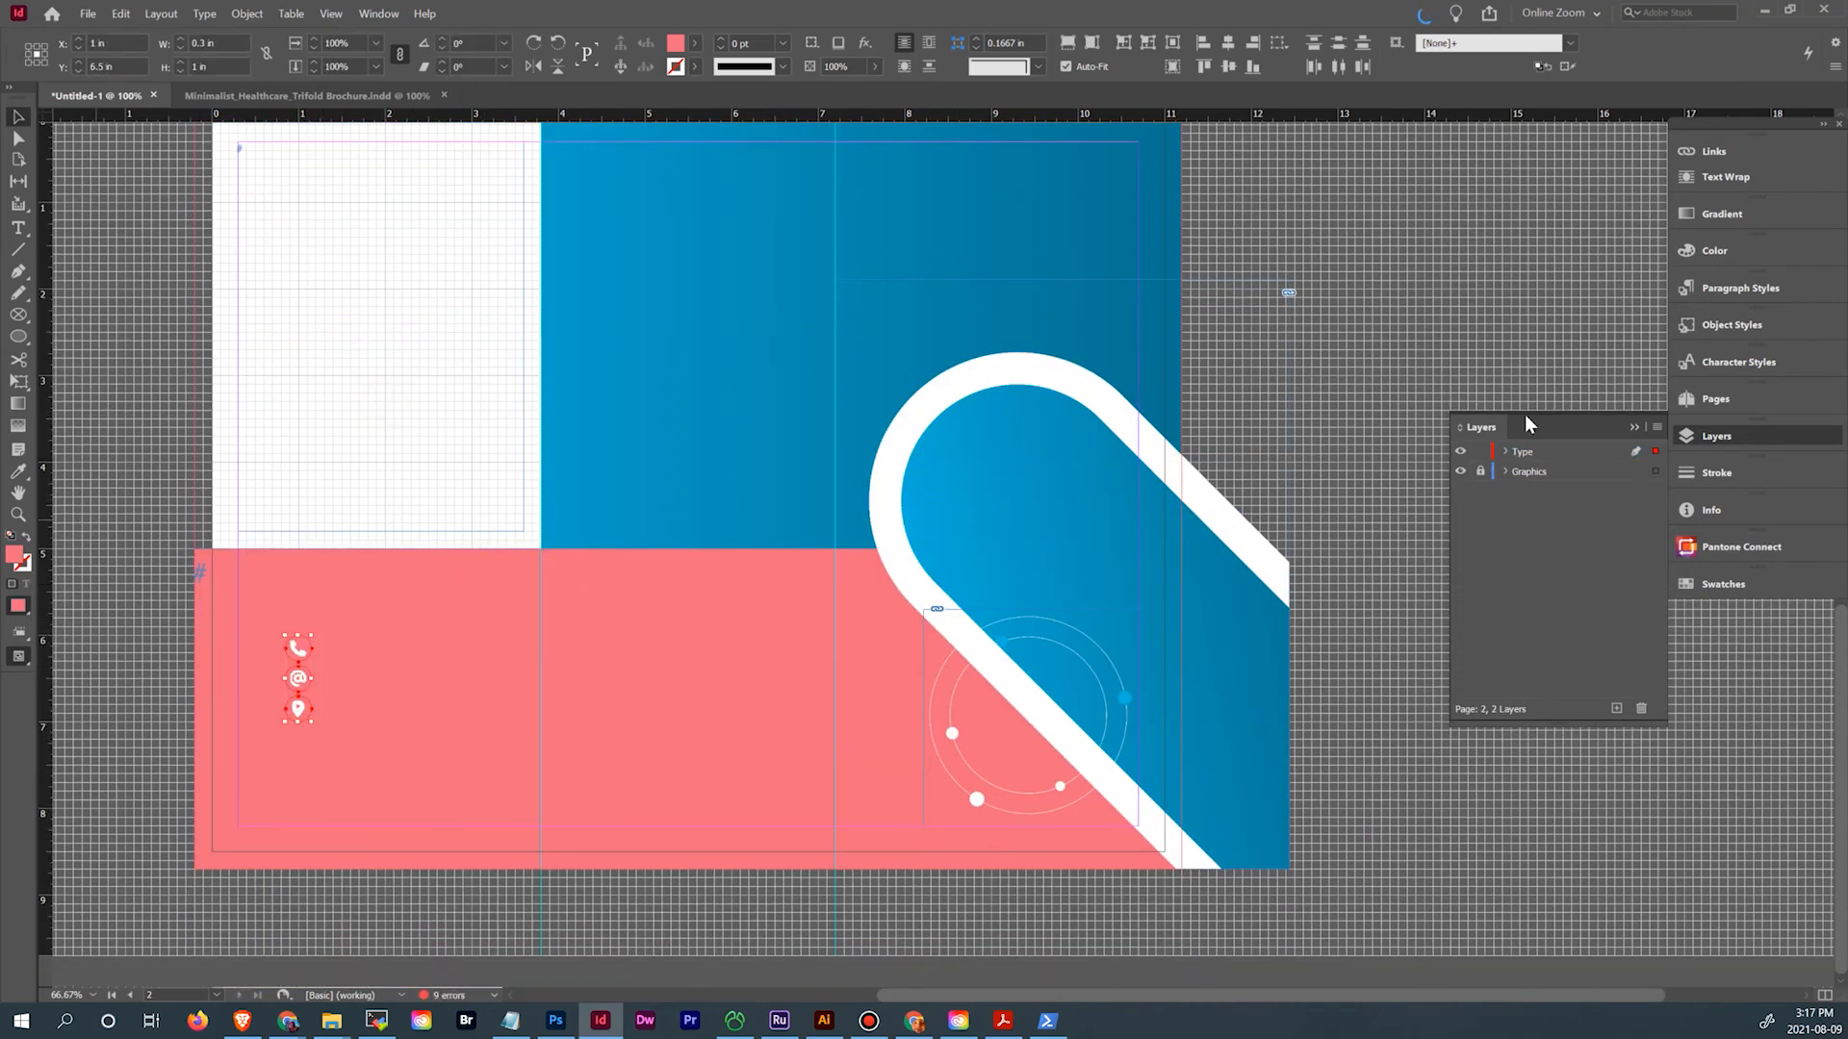
Fill the circles of the three pasted icons with PANTONE 2201 CP
left_click(1742, 577)
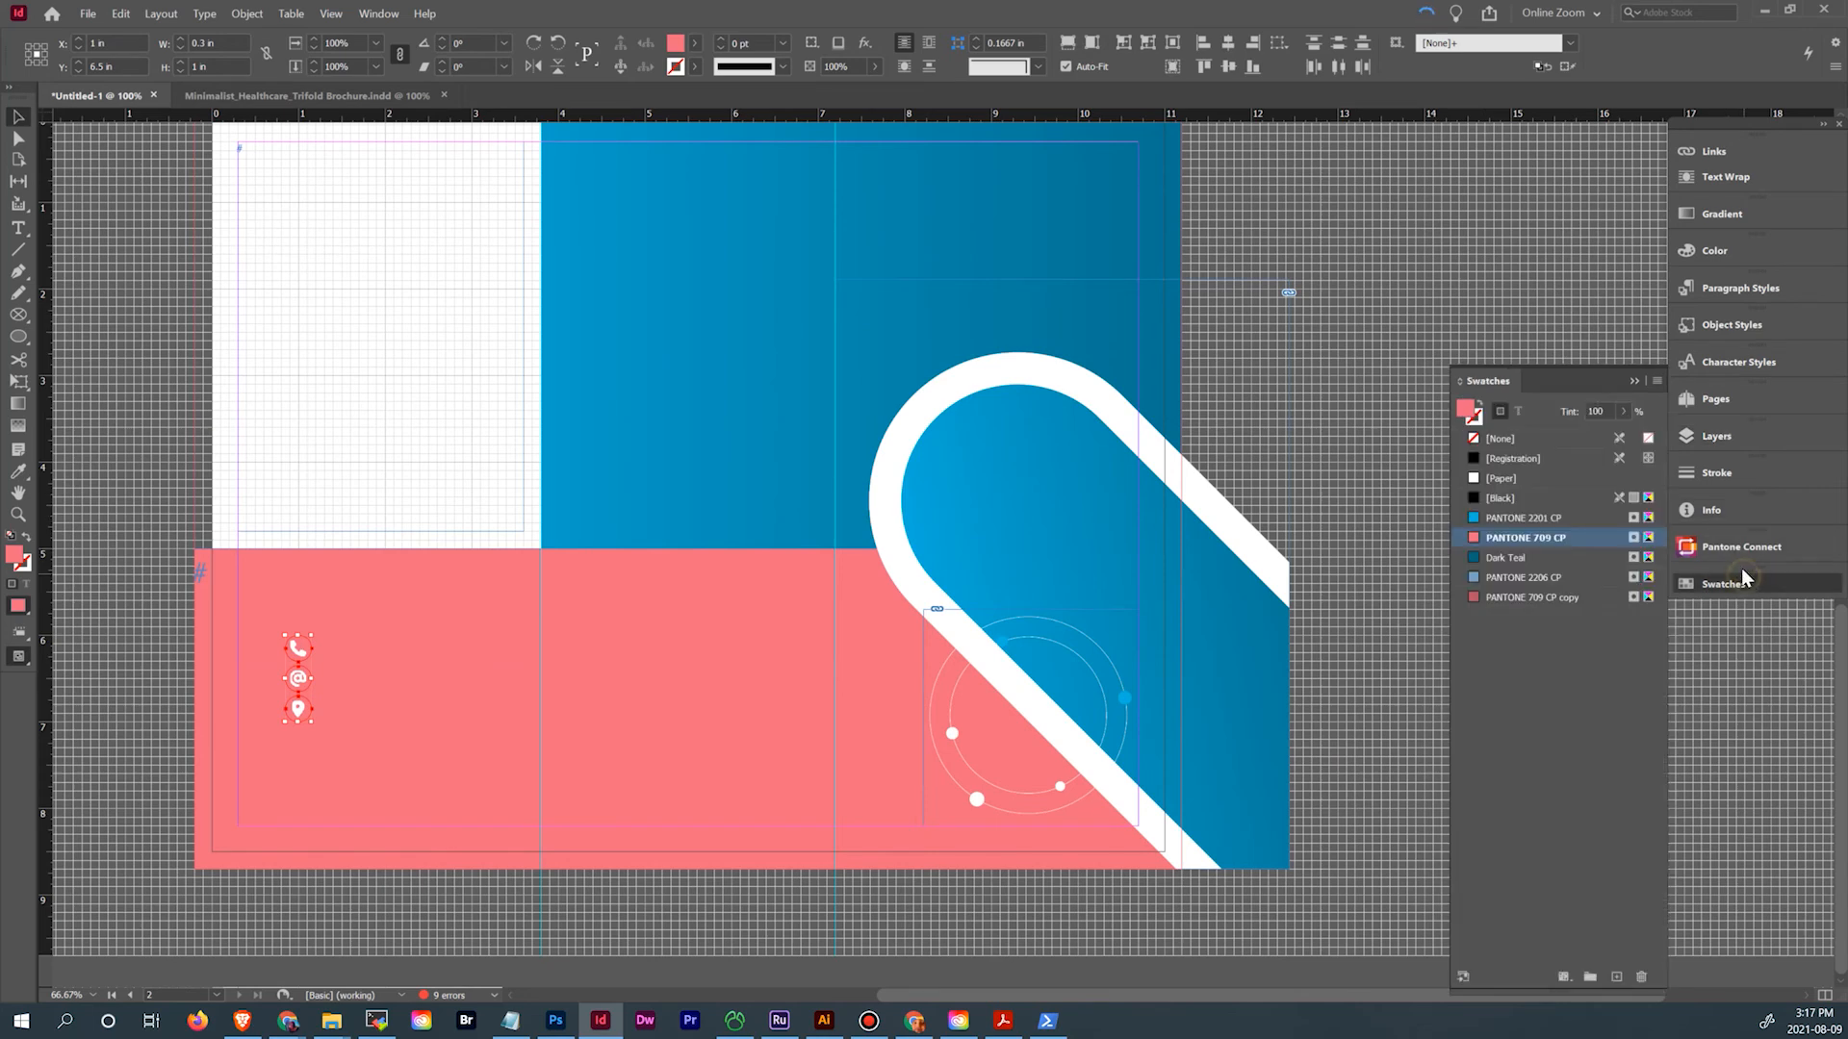
left_click(1561, 524)
left_click(433, 466)
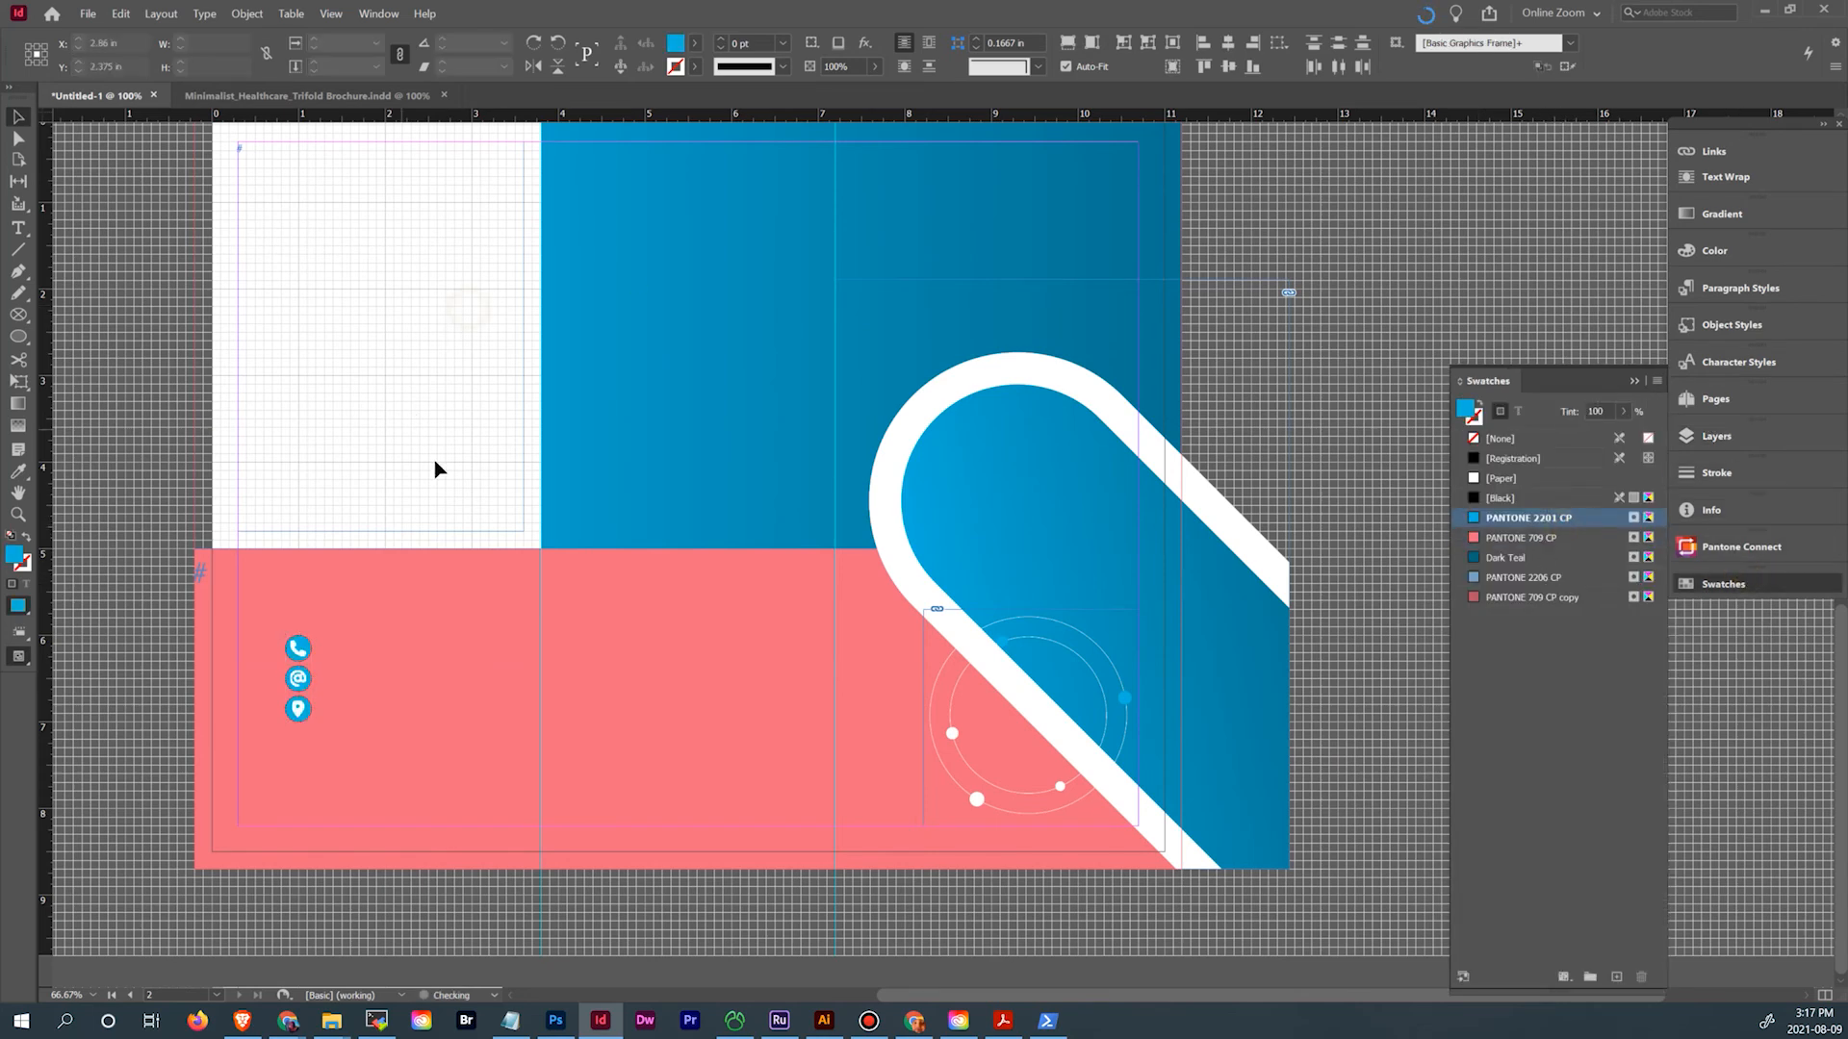
Replace the phone symbol in the uppermost circle with the ambulance artwork from background graphics.ai
left_click(19, 515)
left_click_drag(265, 630, 353, 762)
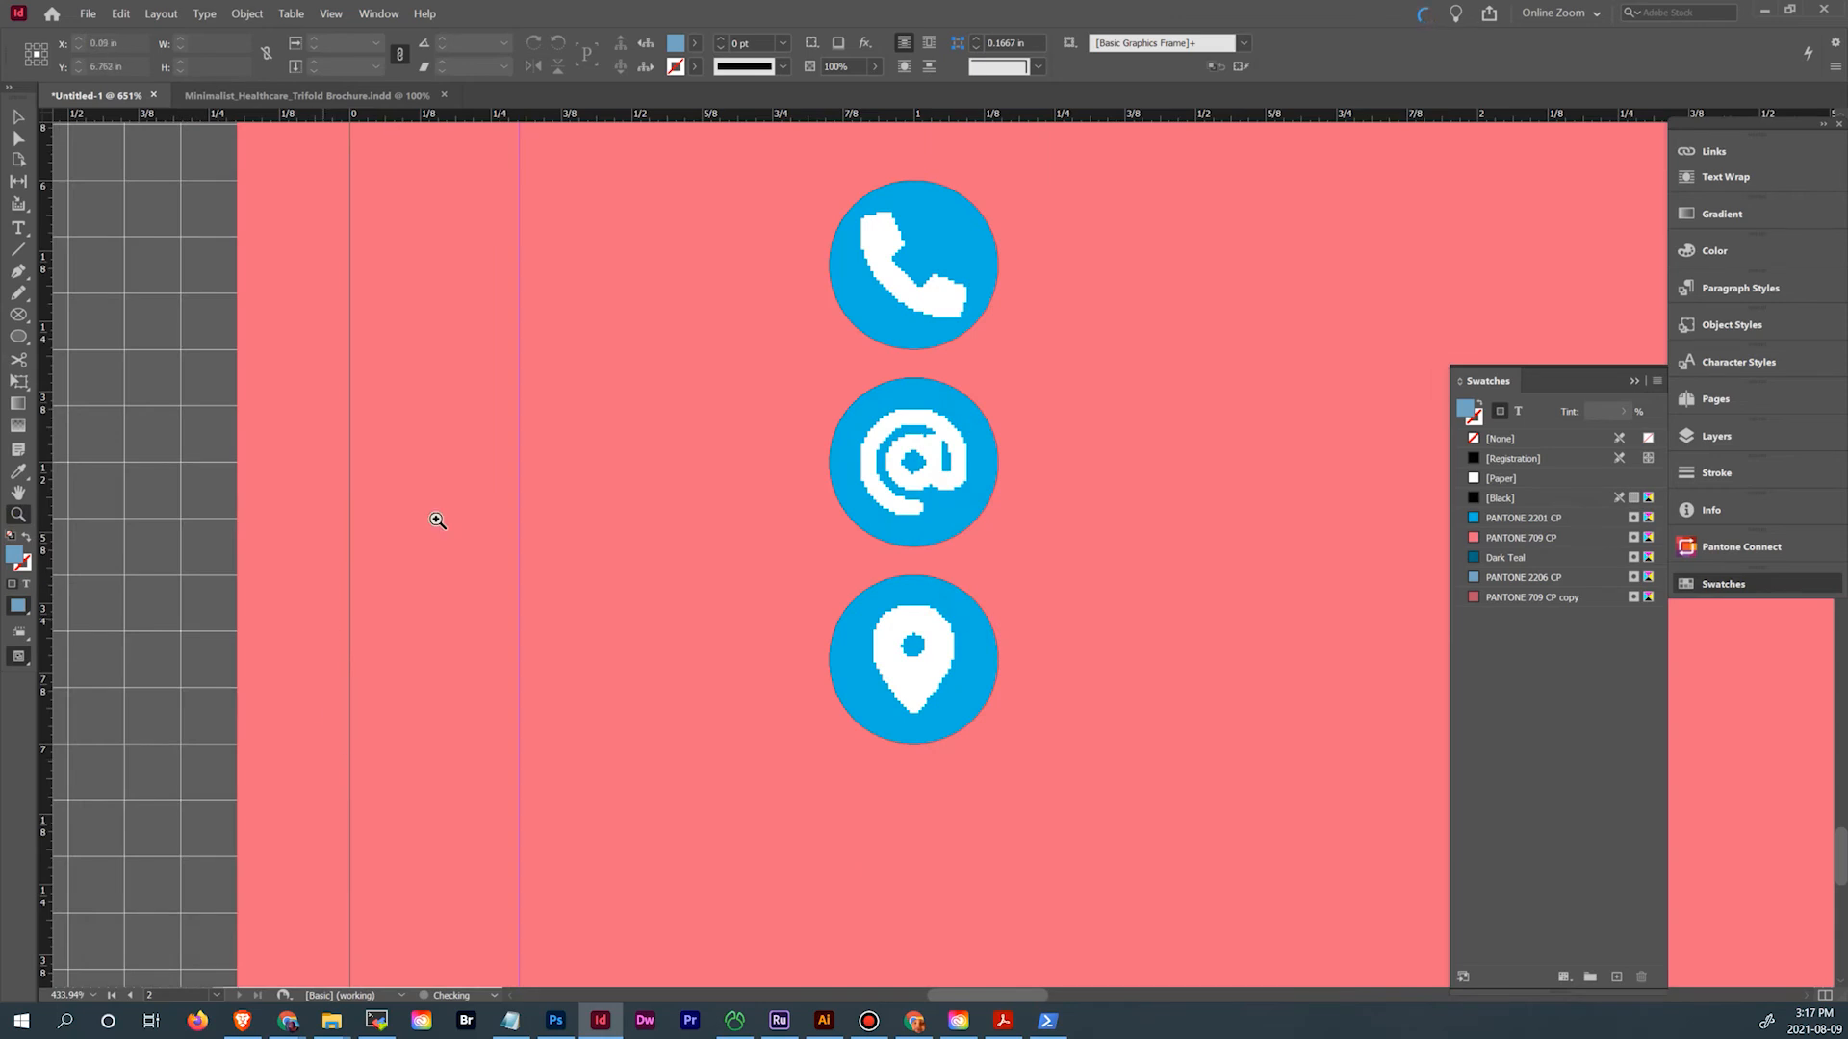
left_click(18, 139)
left_click(905, 297)
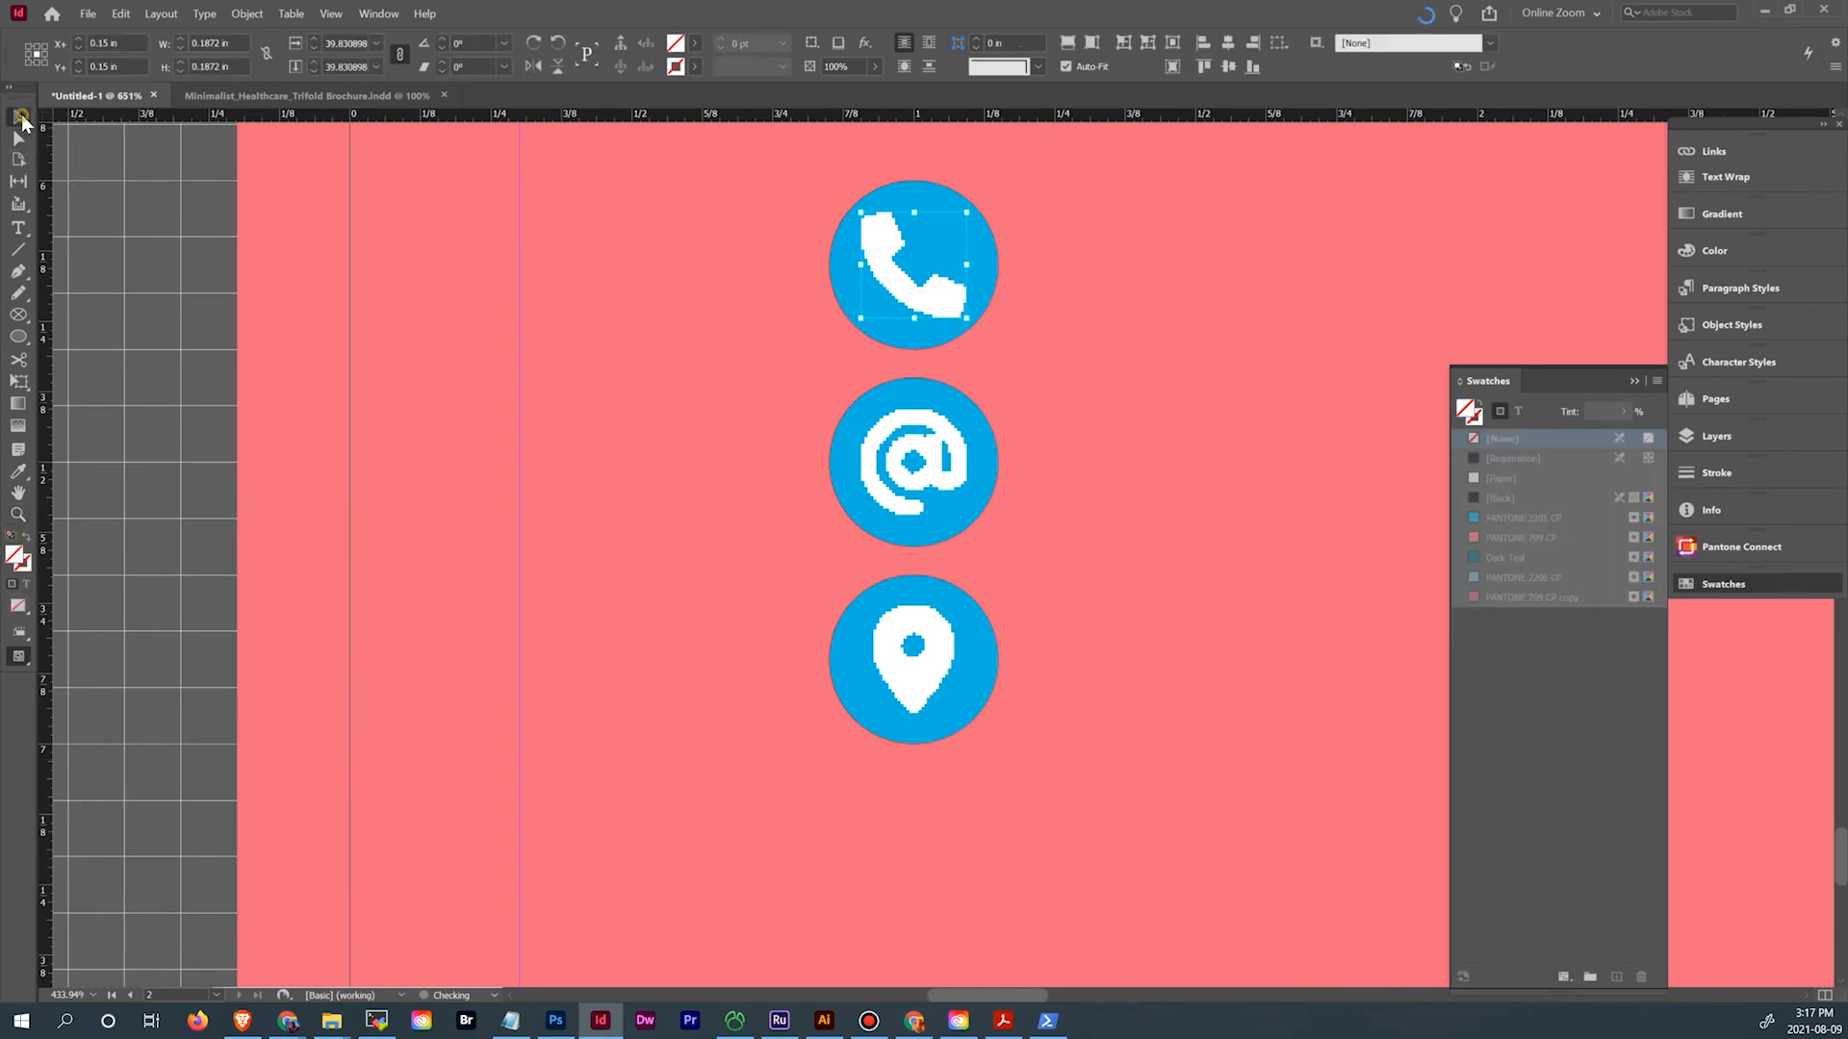
left_click(21, 117)
key("ctrl+d")
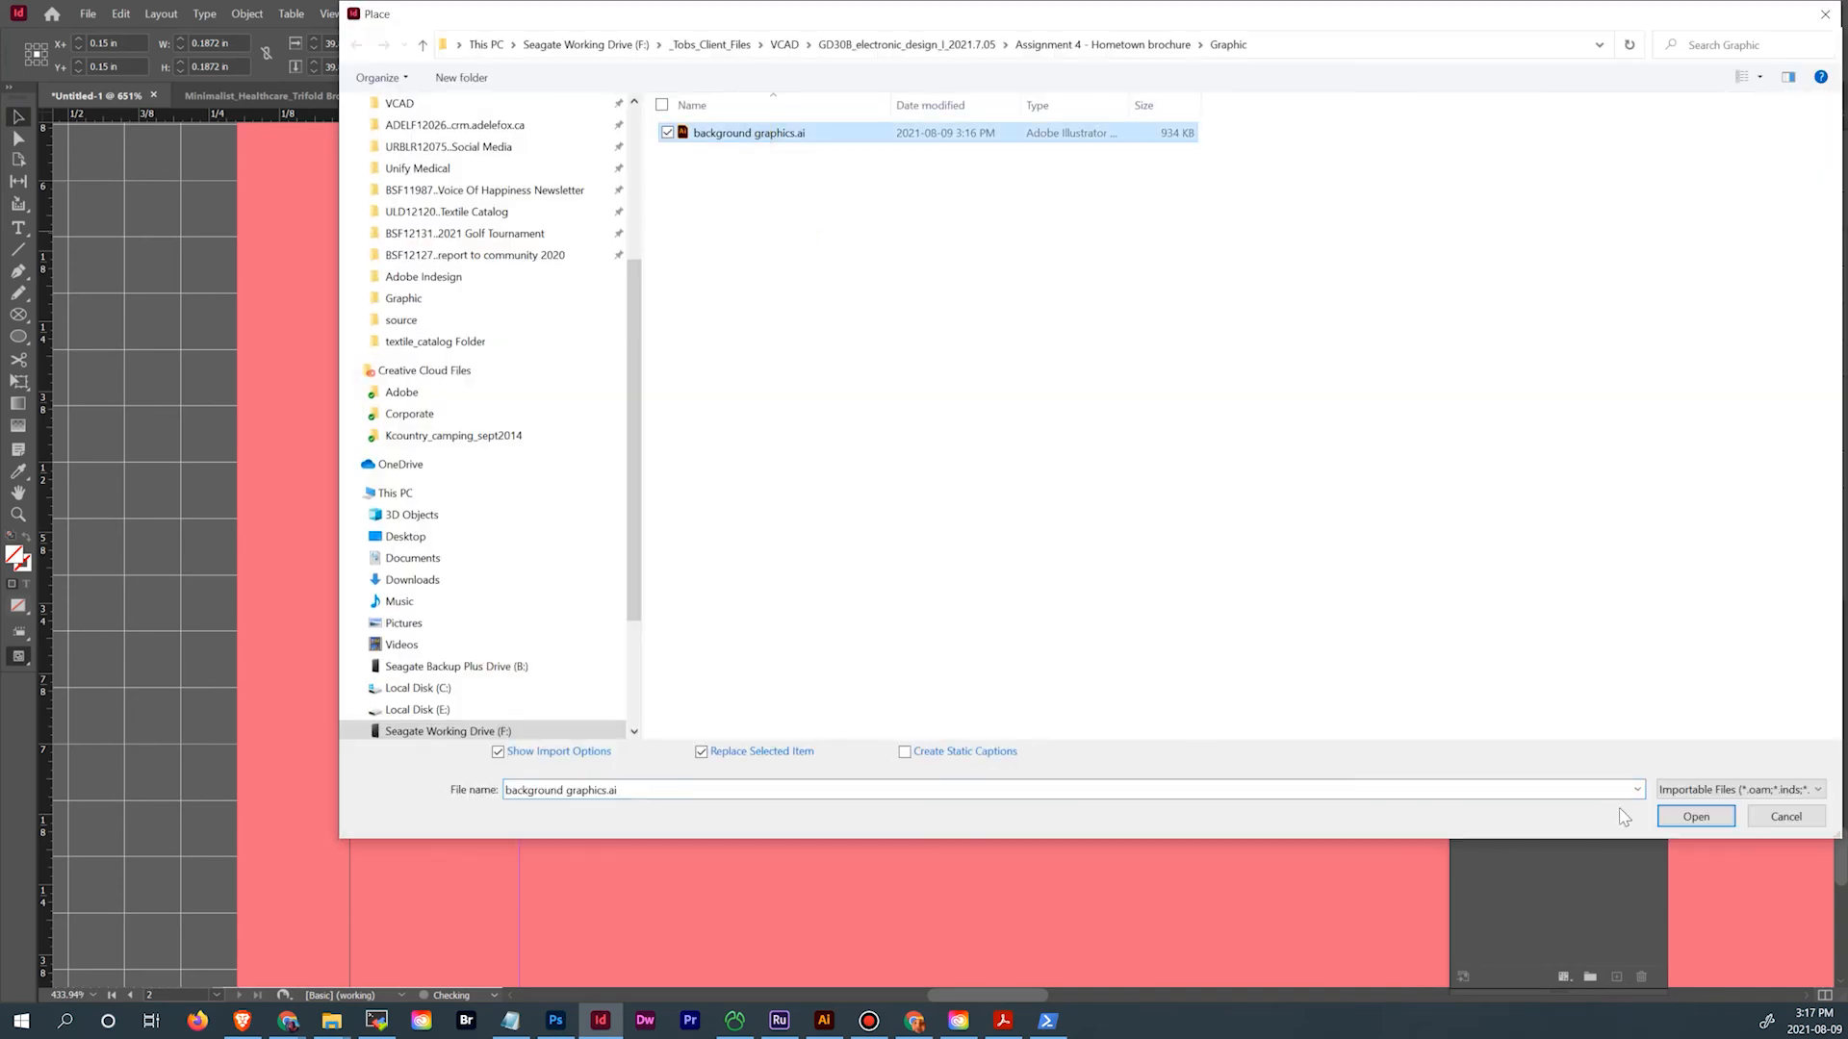
left_click(1675, 816)
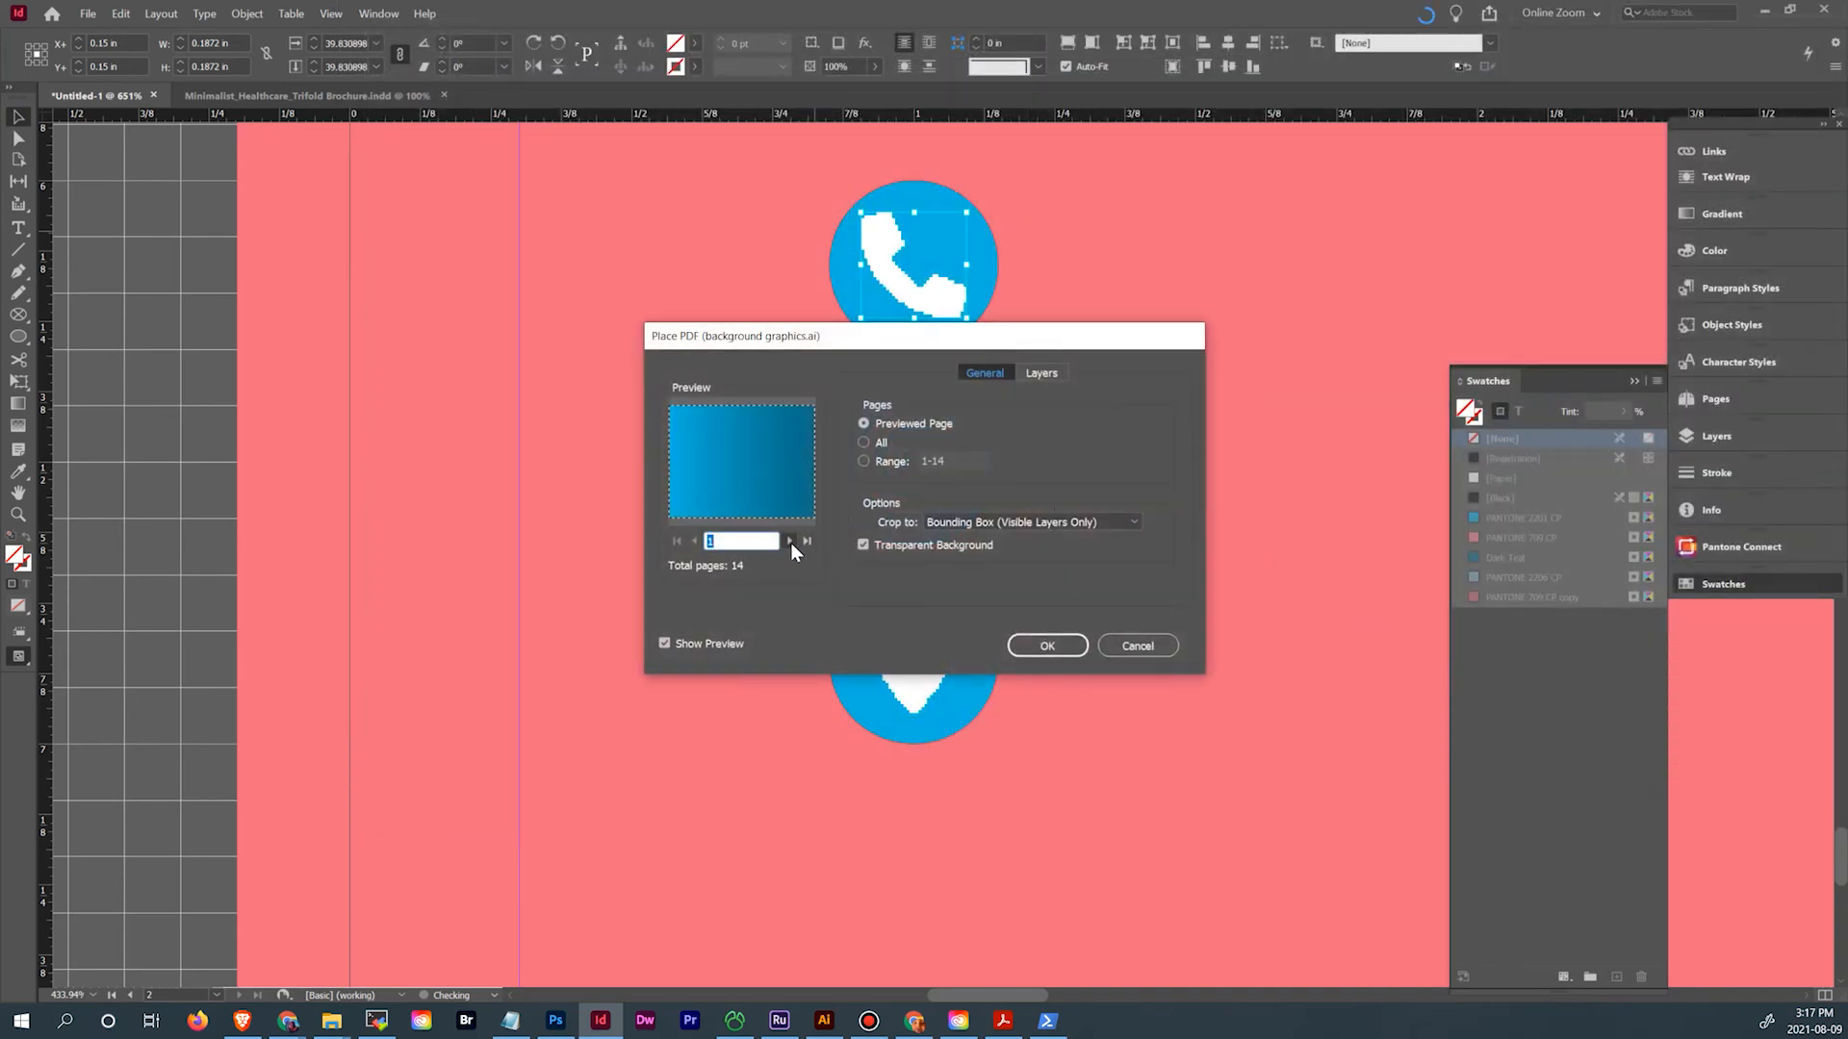
left_click(791, 543)
left_click(791, 543)
left_click(791, 543)
left_click(792, 543)
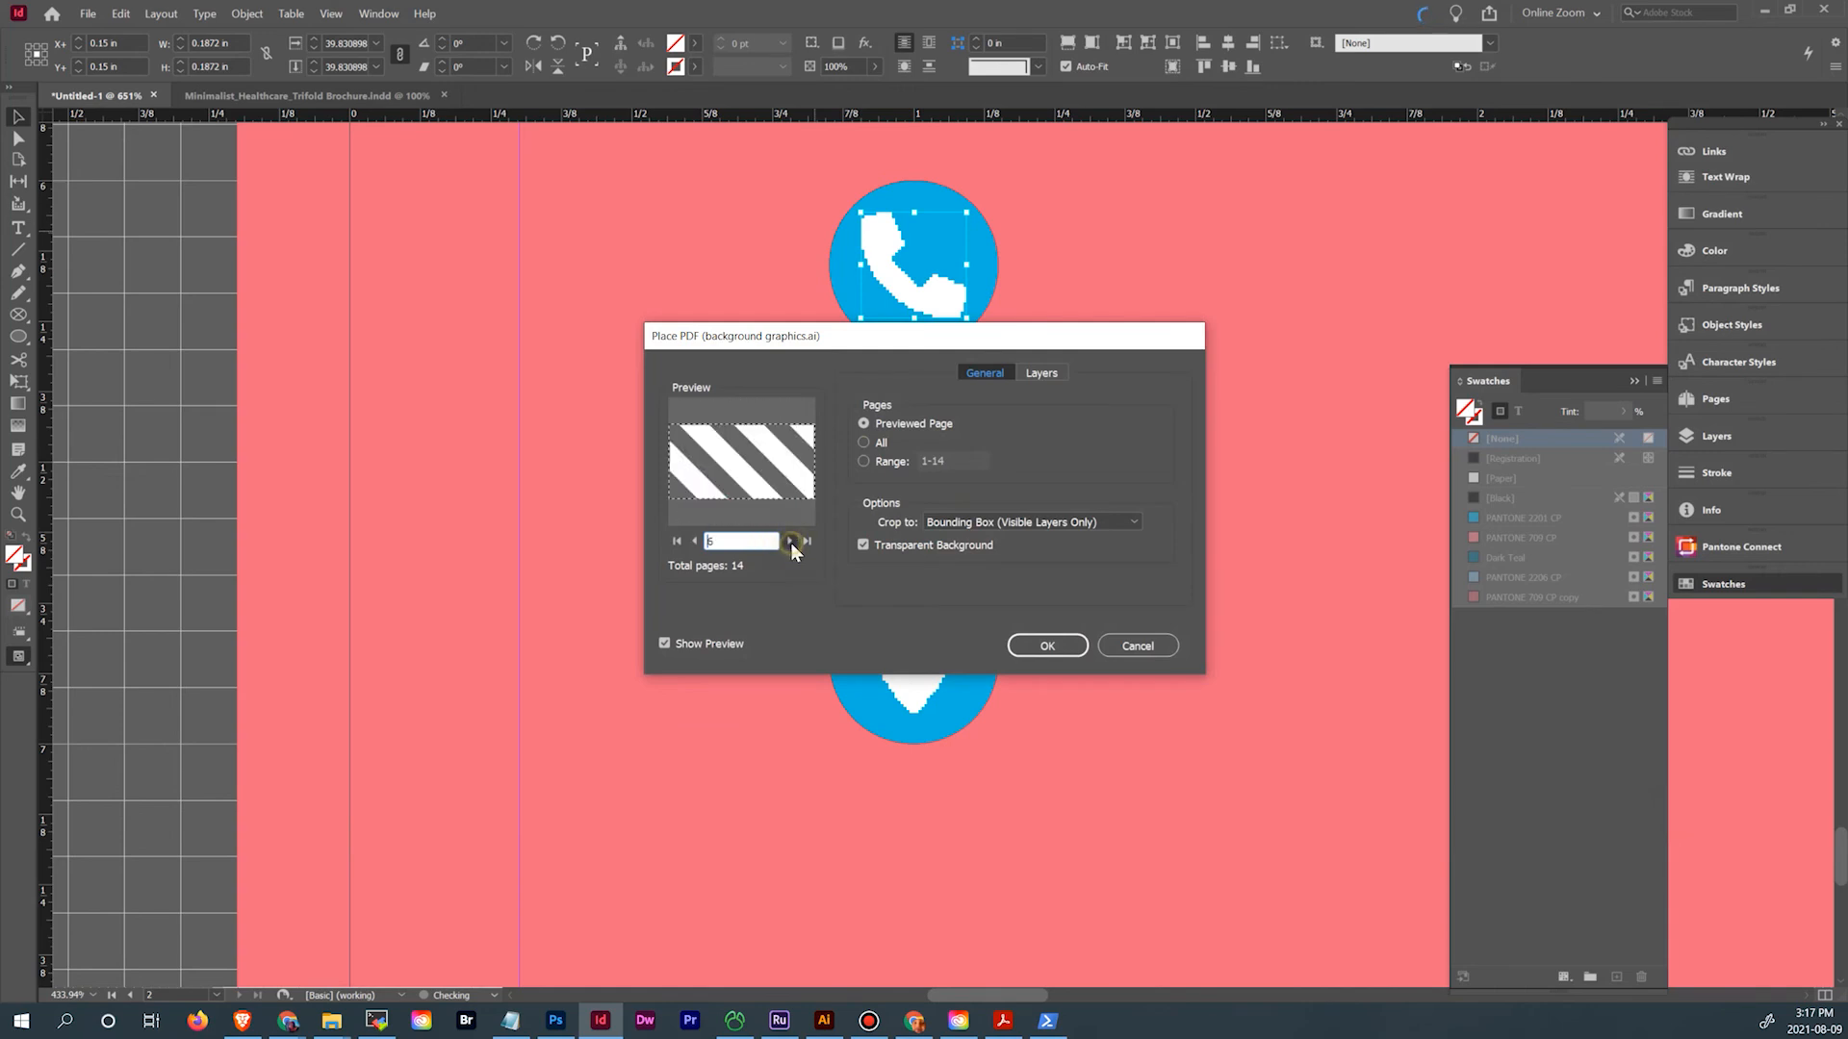
left_click(792, 543)
left_click(791, 543)
left_click(1047, 646)
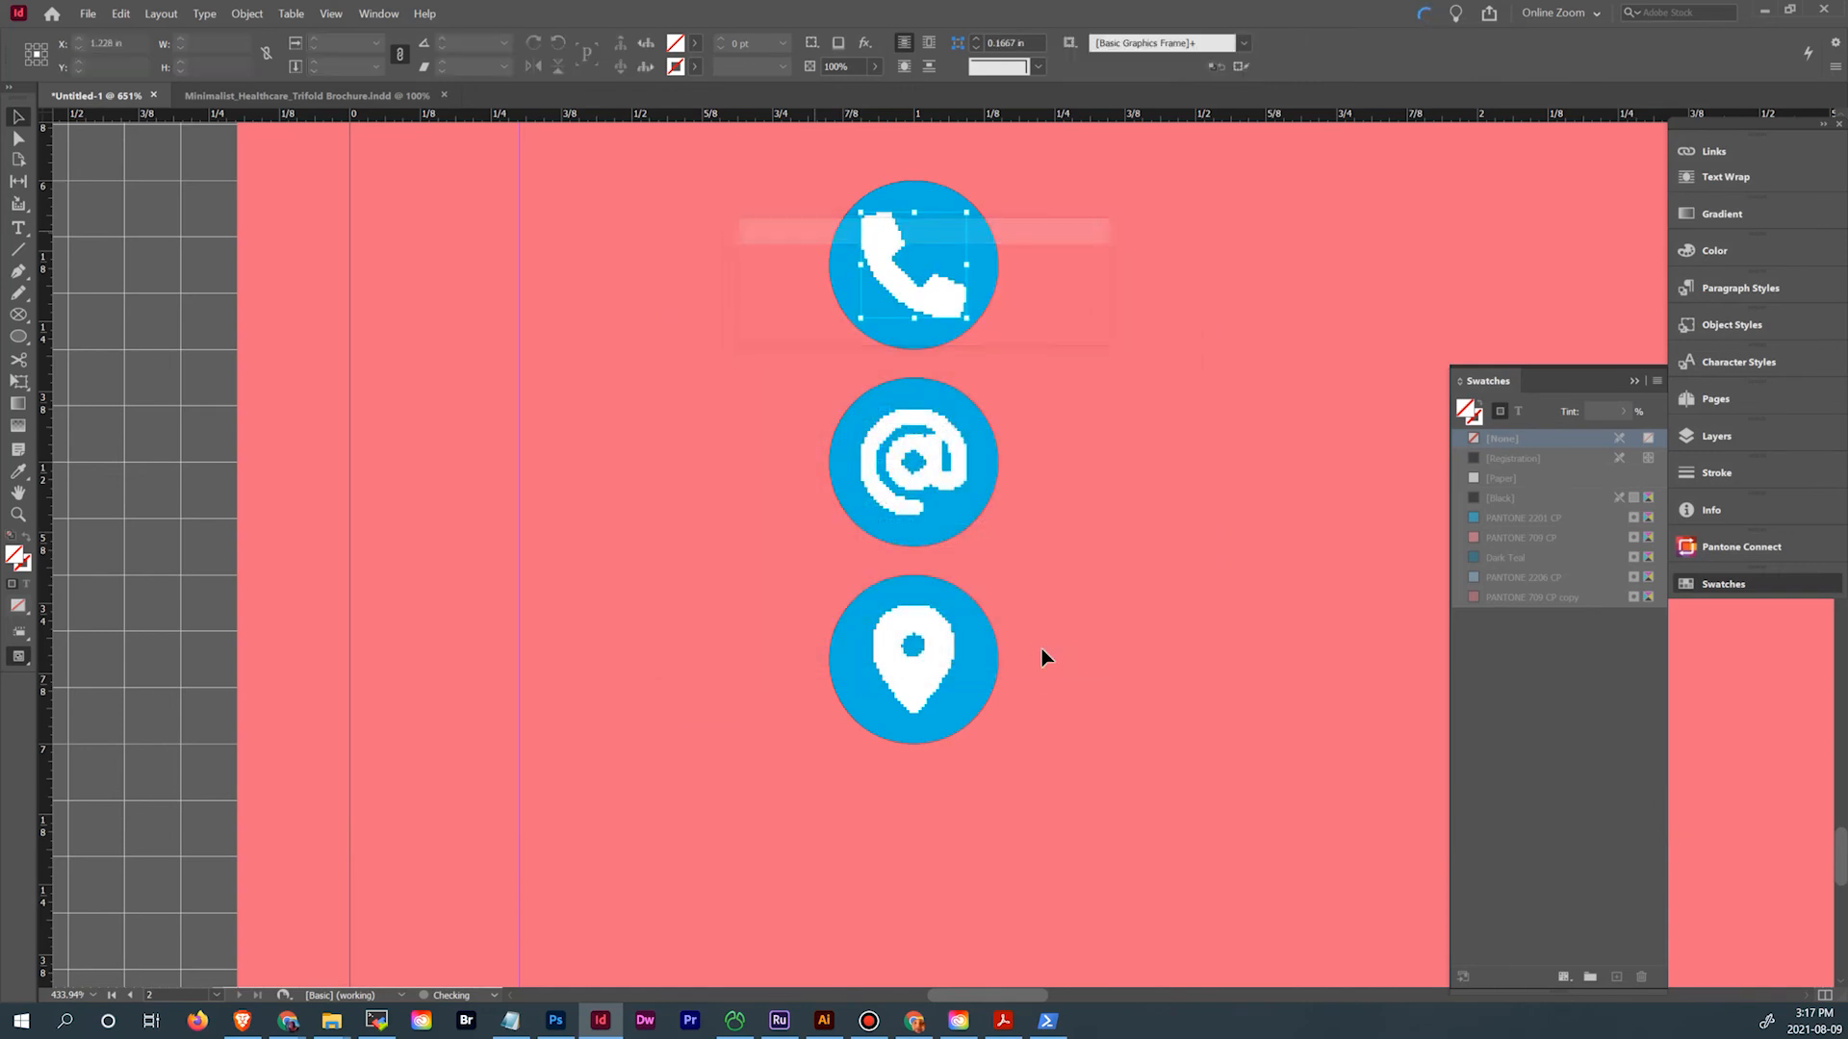
Replace the @ symbol in the middle circle with the flask artwork on page 9 of background graphics.ai
left_click(959, 495)
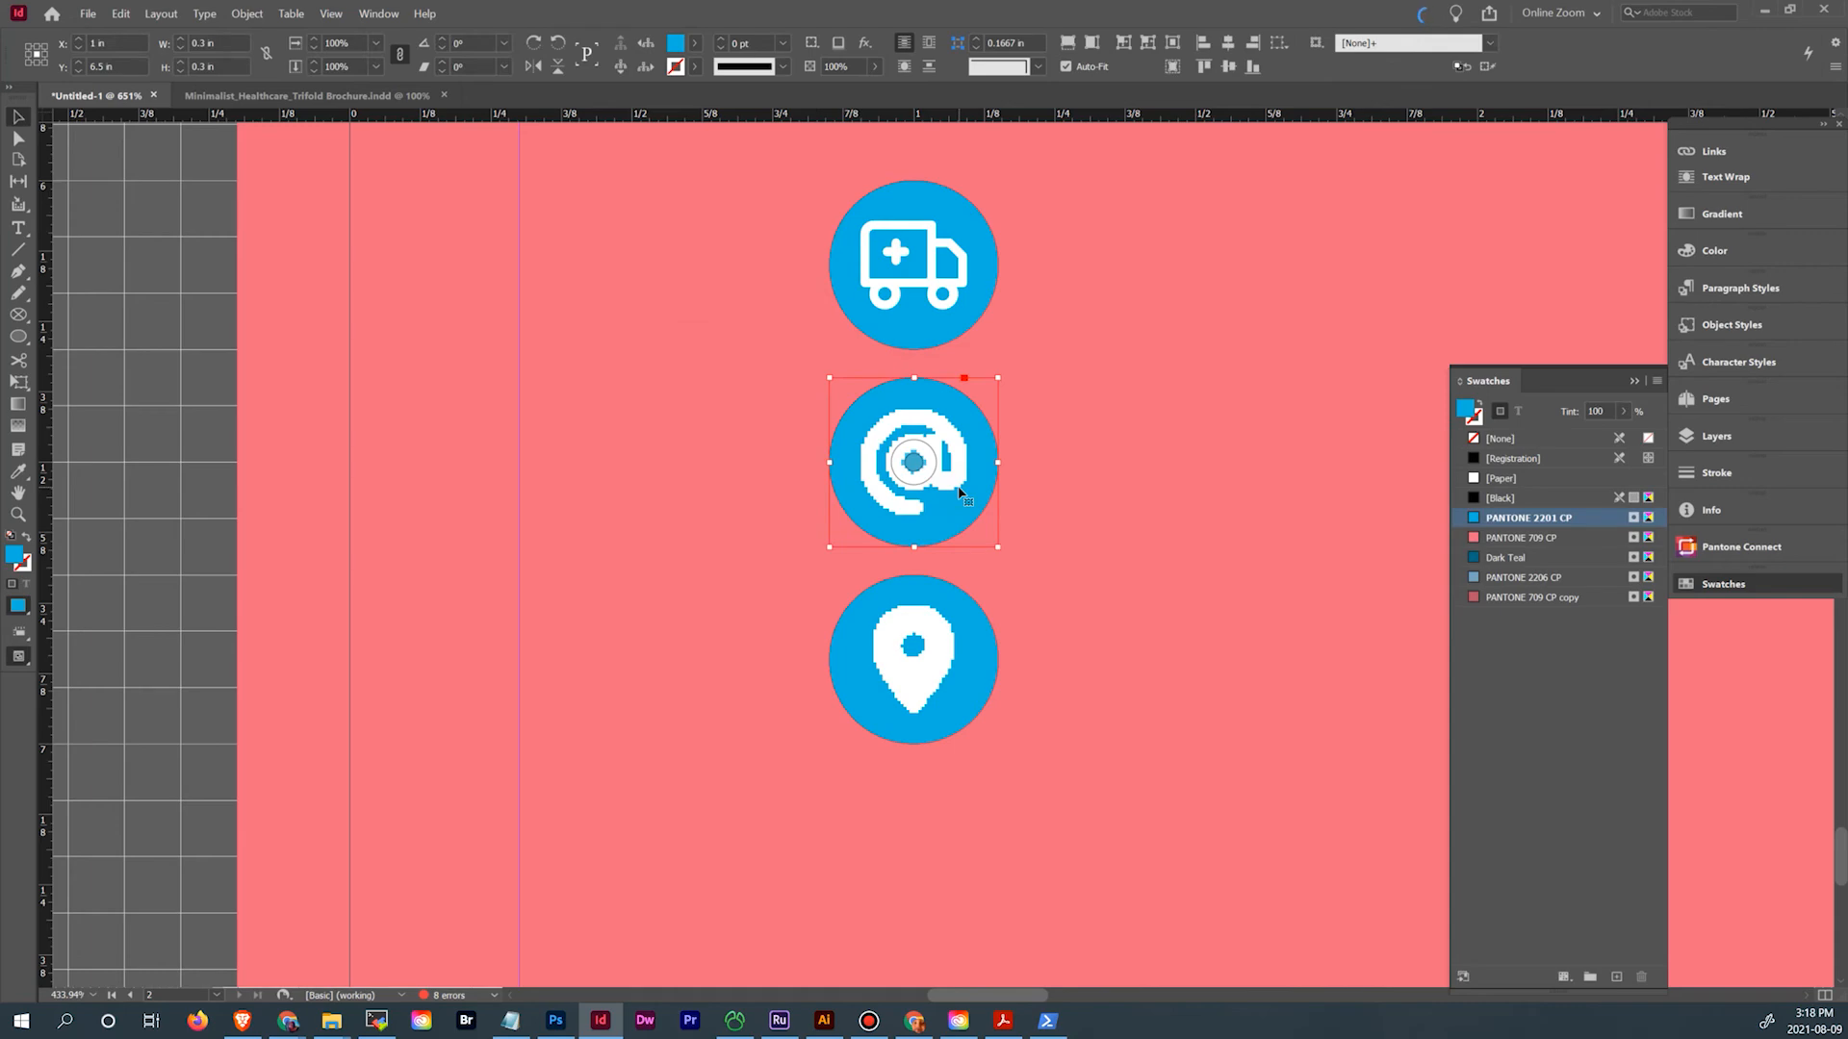
key("ctrl+d")
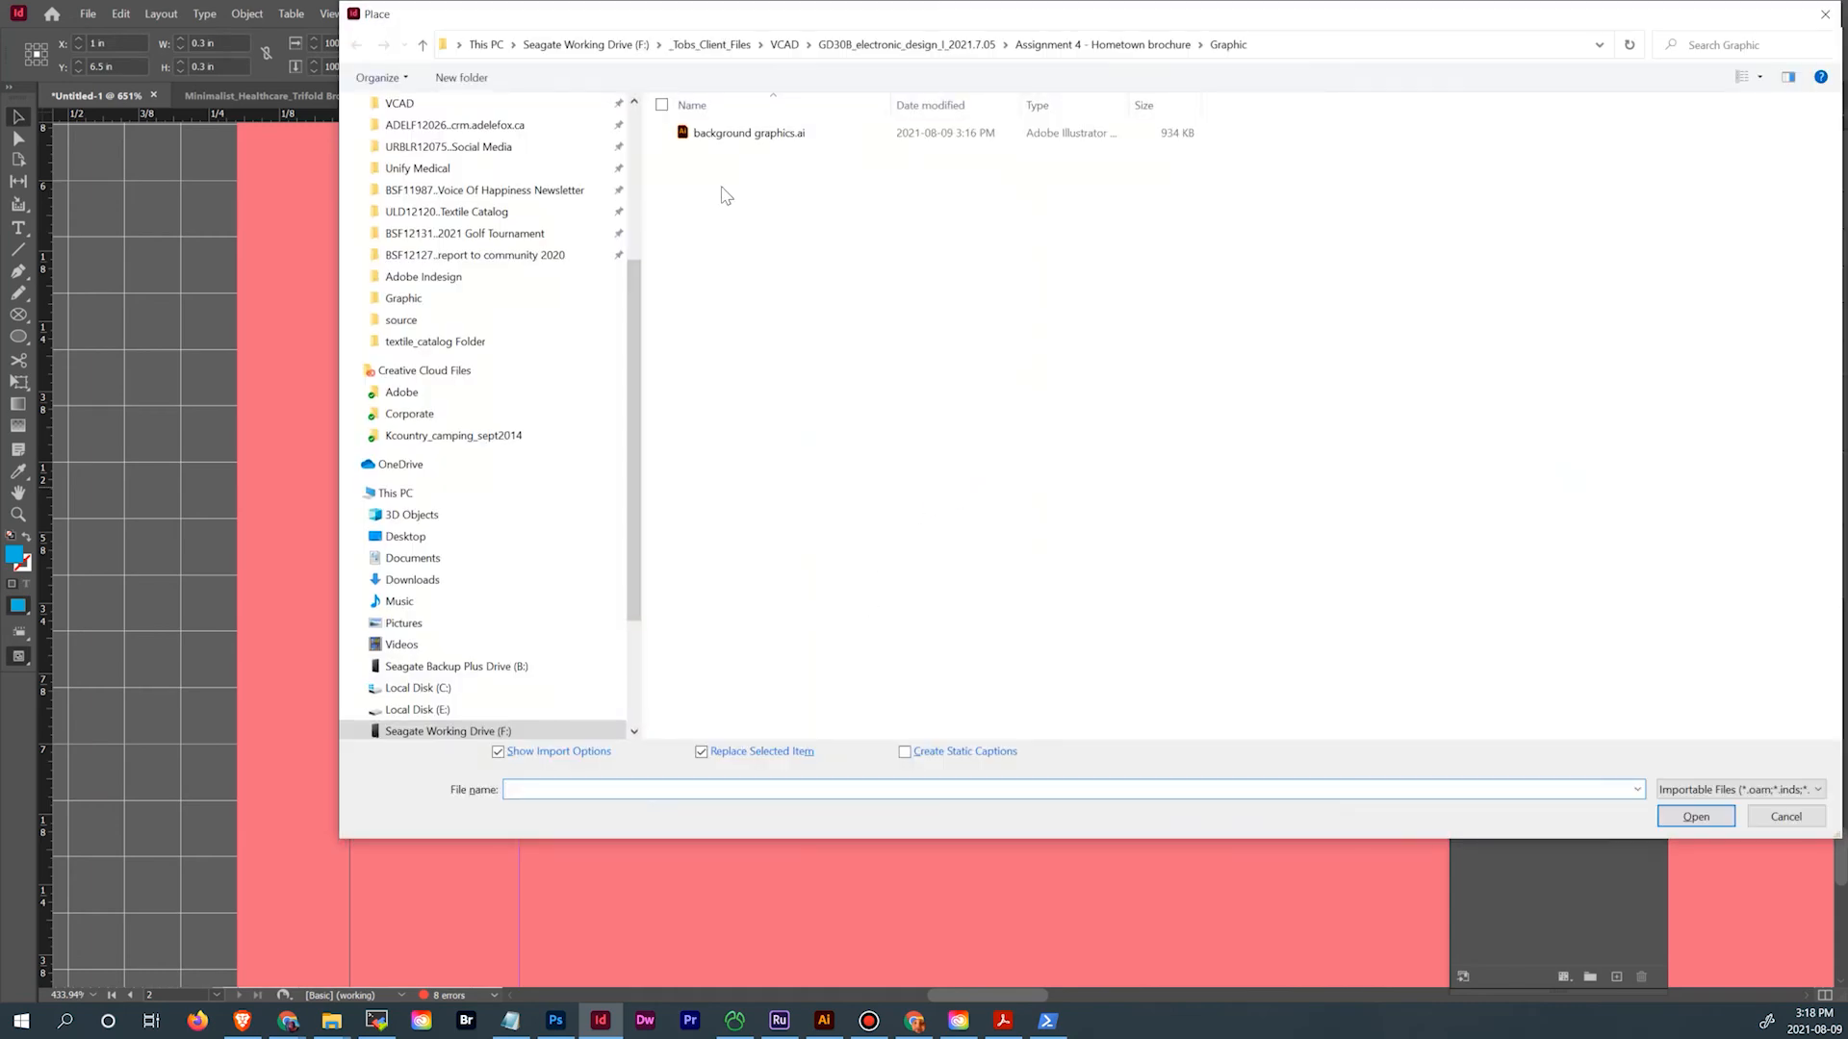
double_click(751, 134)
left_click(801, 542)
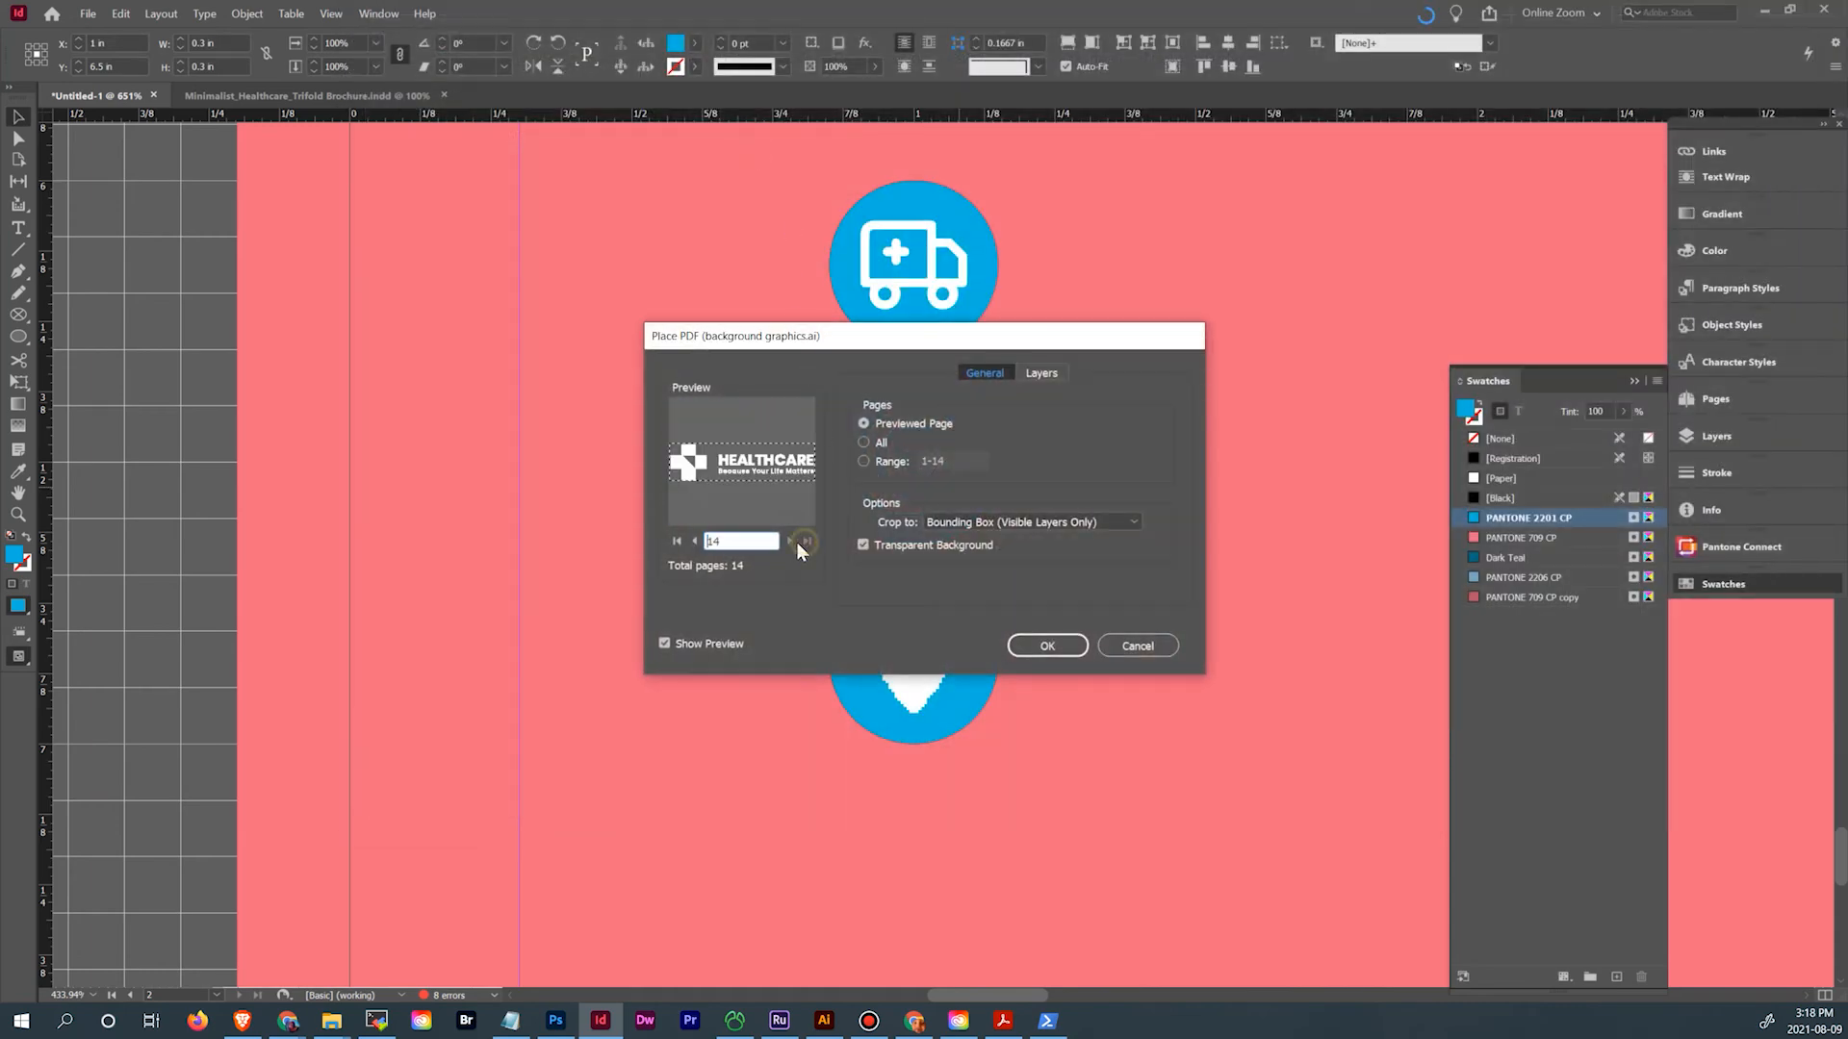
left_click(693, 541)
left_click(693, 541)
left_click(693, 541)
left_click(692, 541)
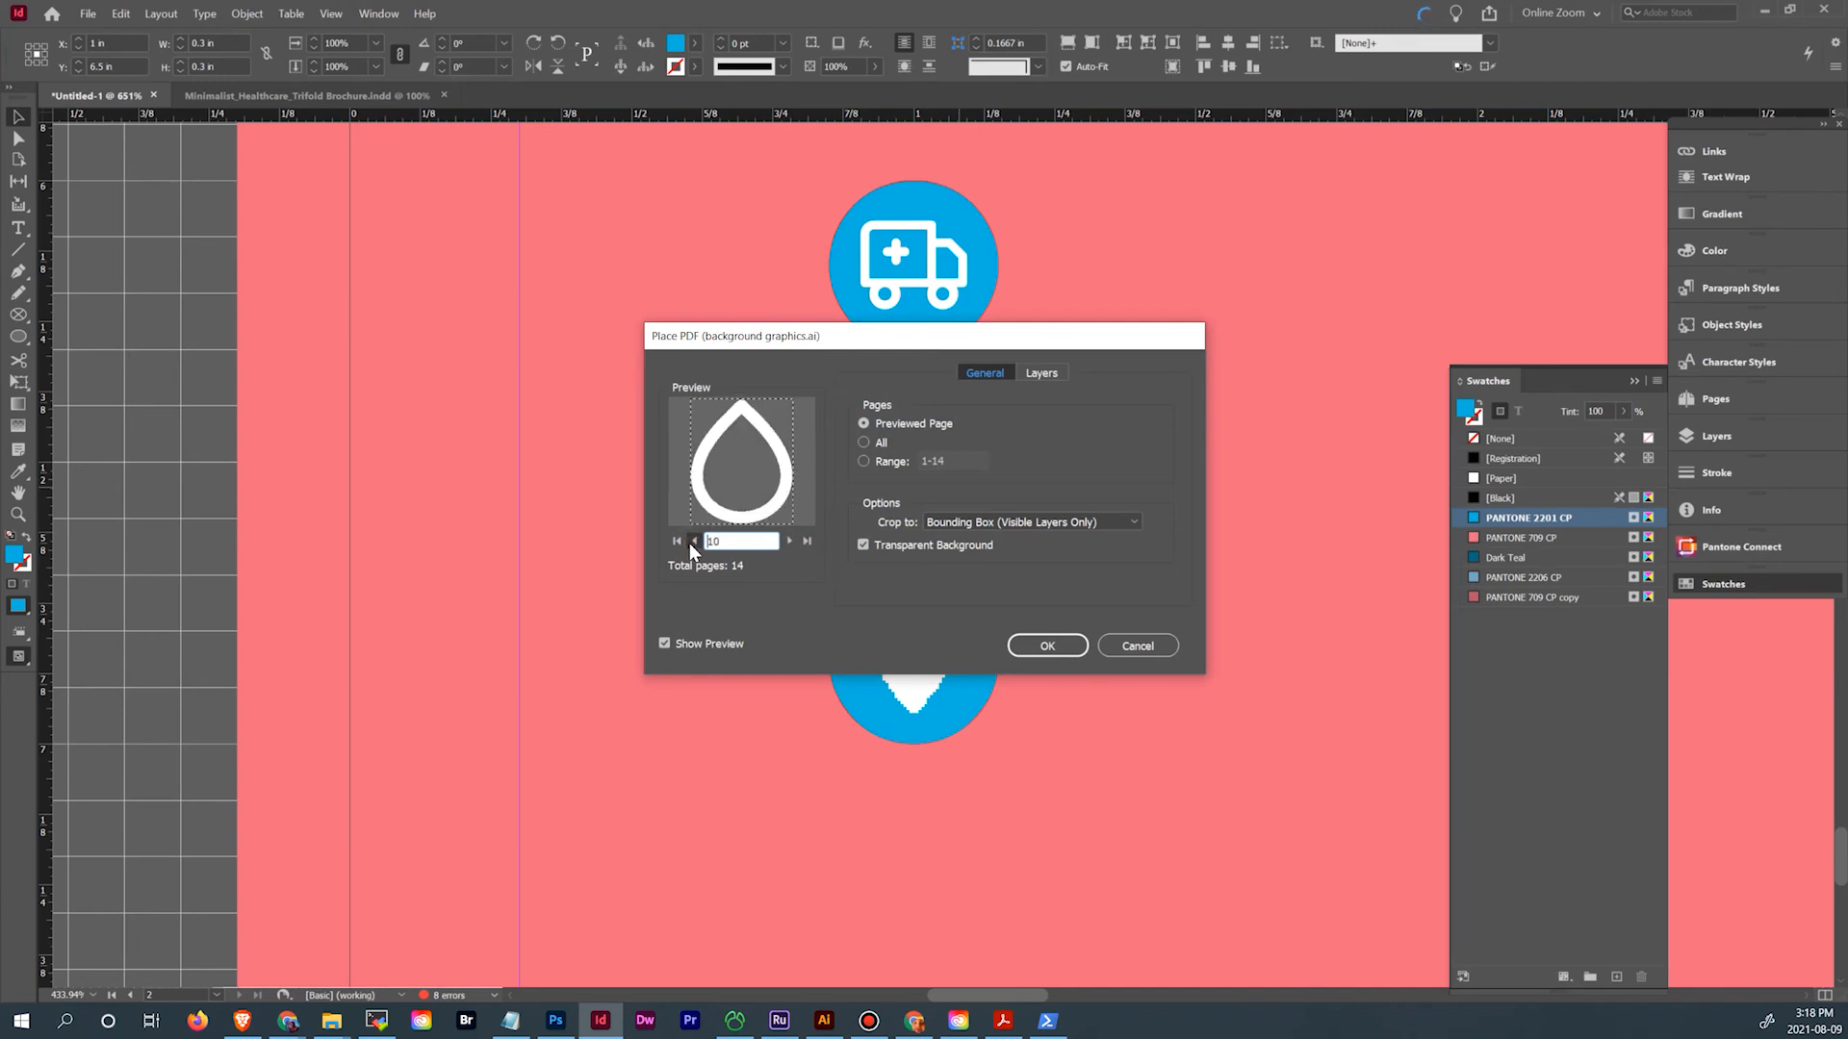
left_click(693, 541)
left_click(1047, 646)
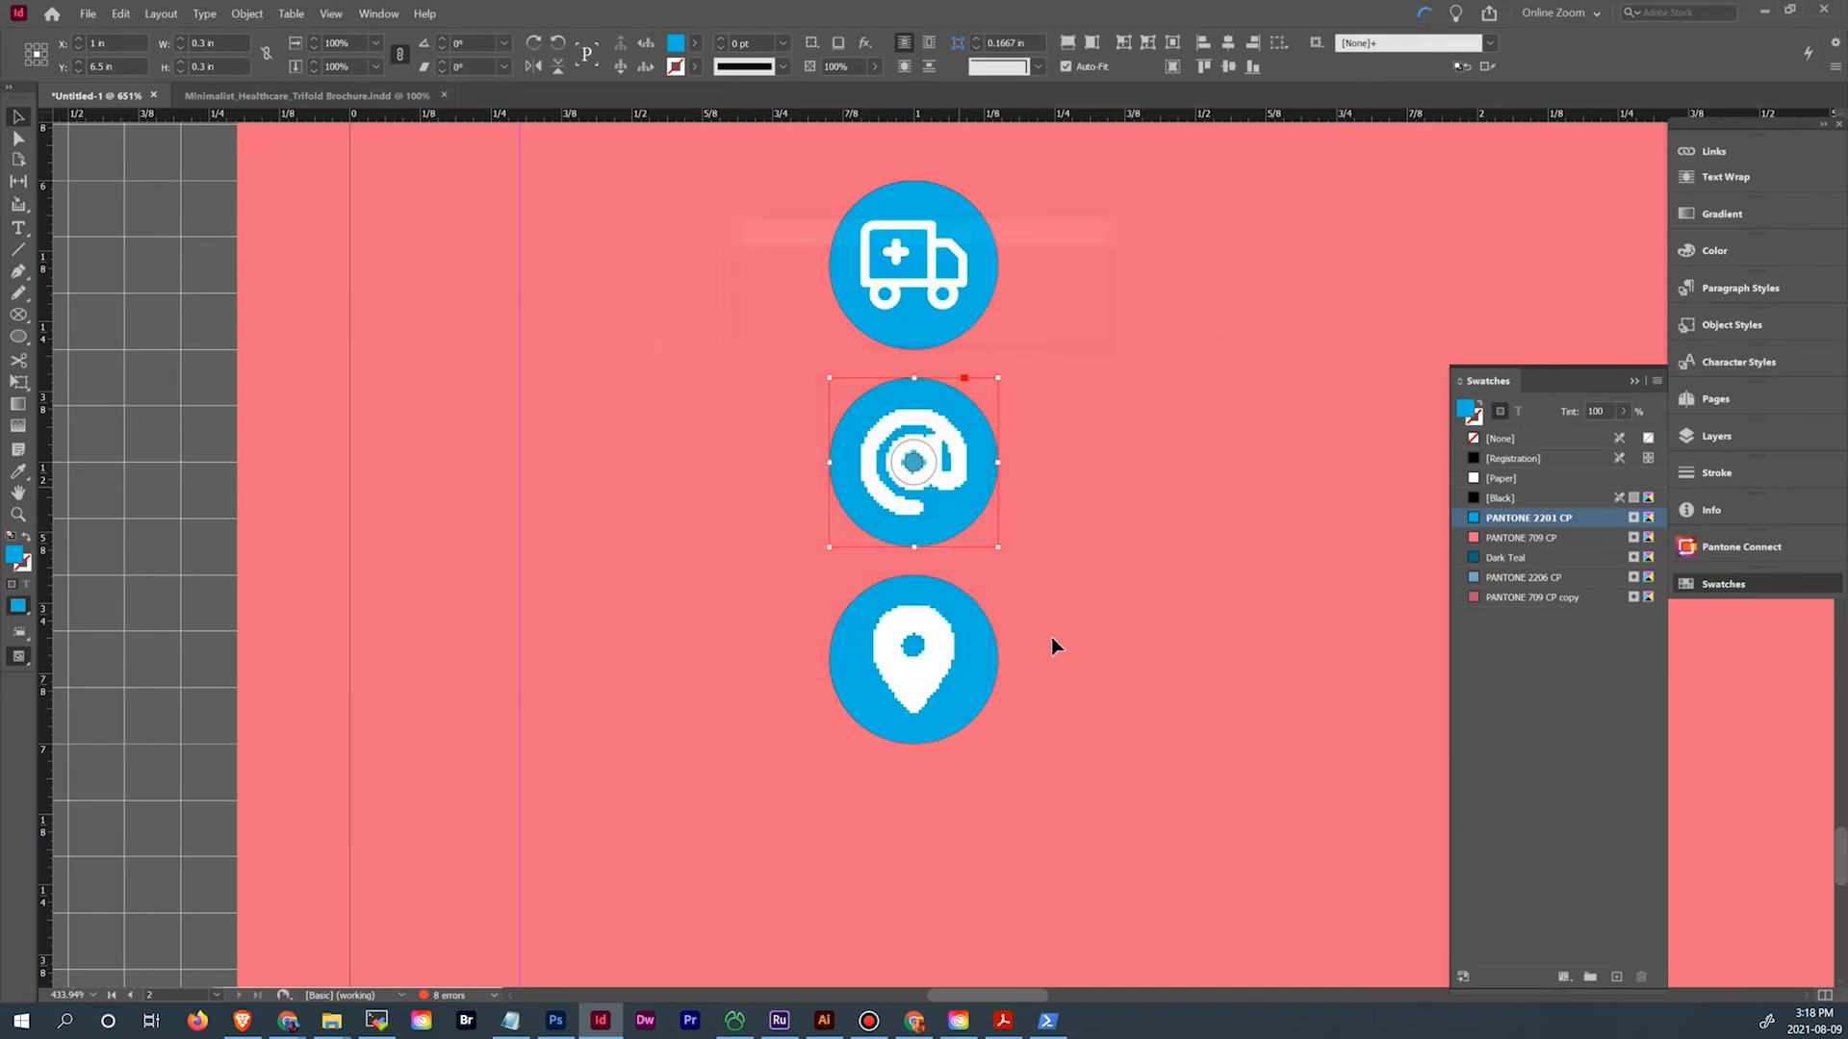
Replace the location pin in the lowest circle with the drop artwork on page 10 of background graphics.ai
left_click(917, 657)
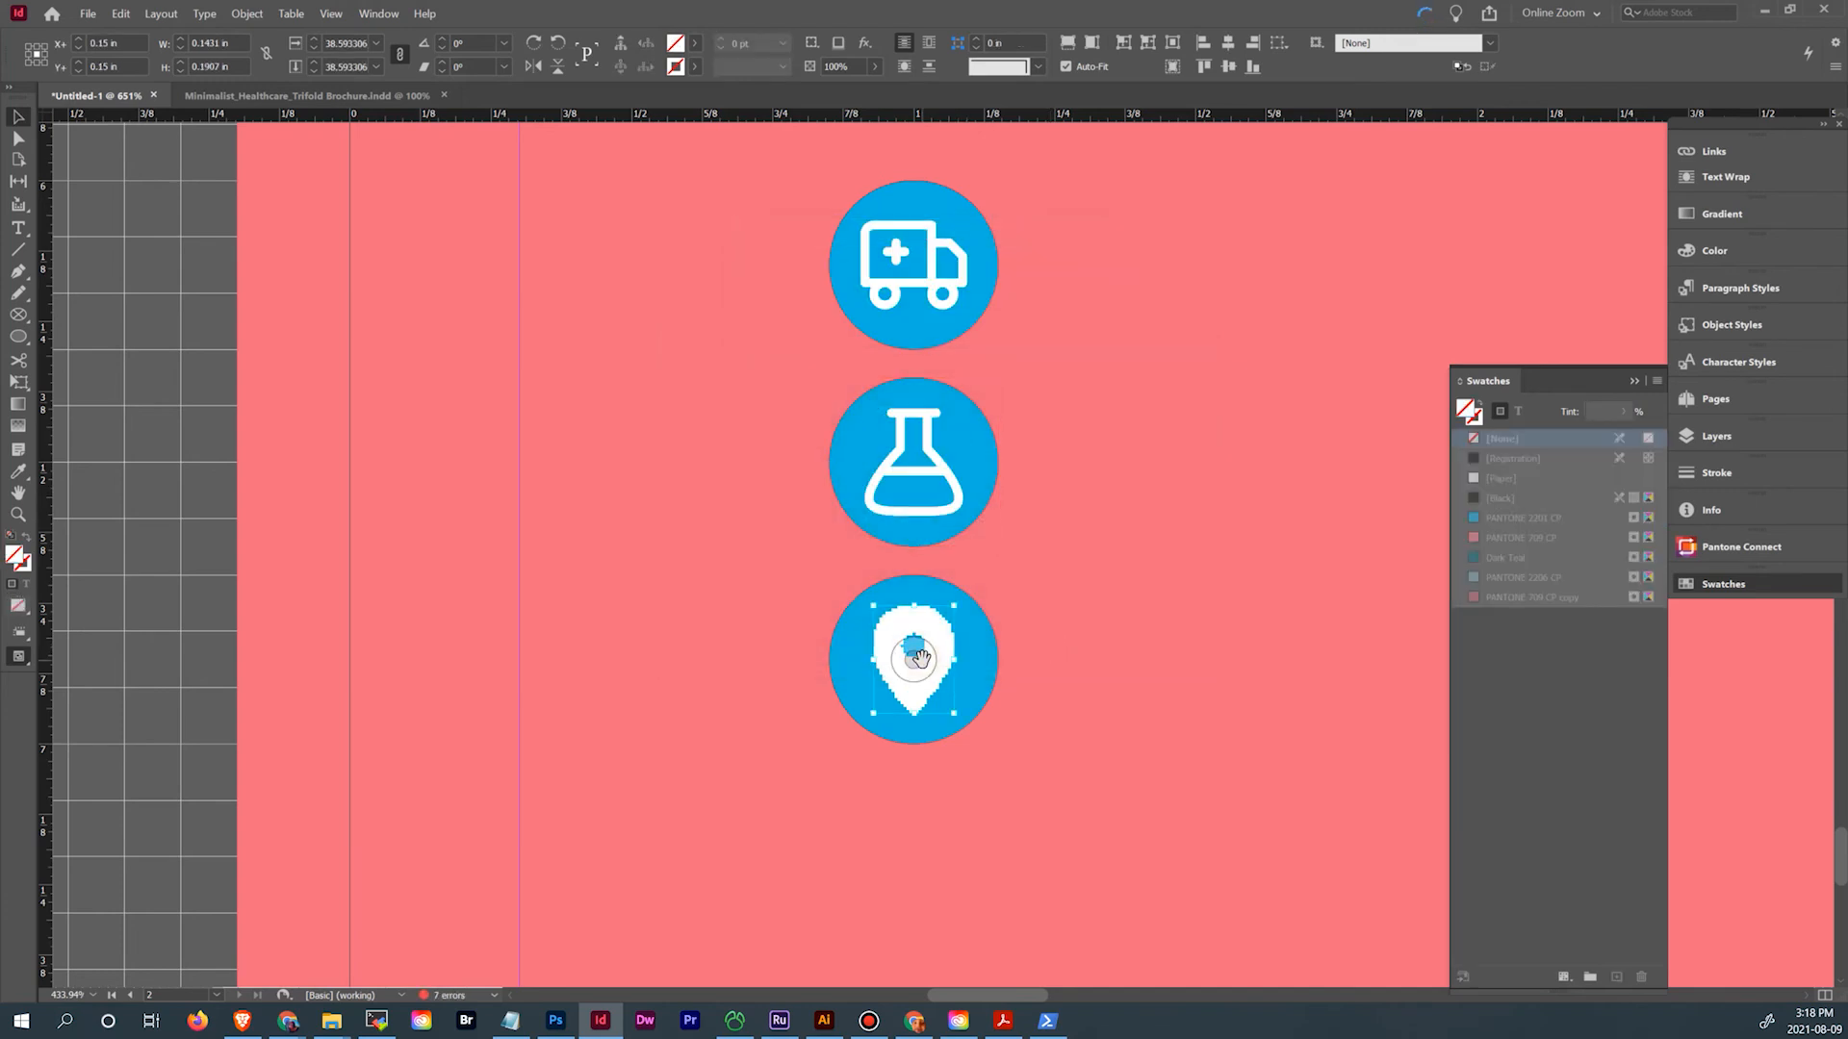
key("ctrl+d")
double_click(748, 137)
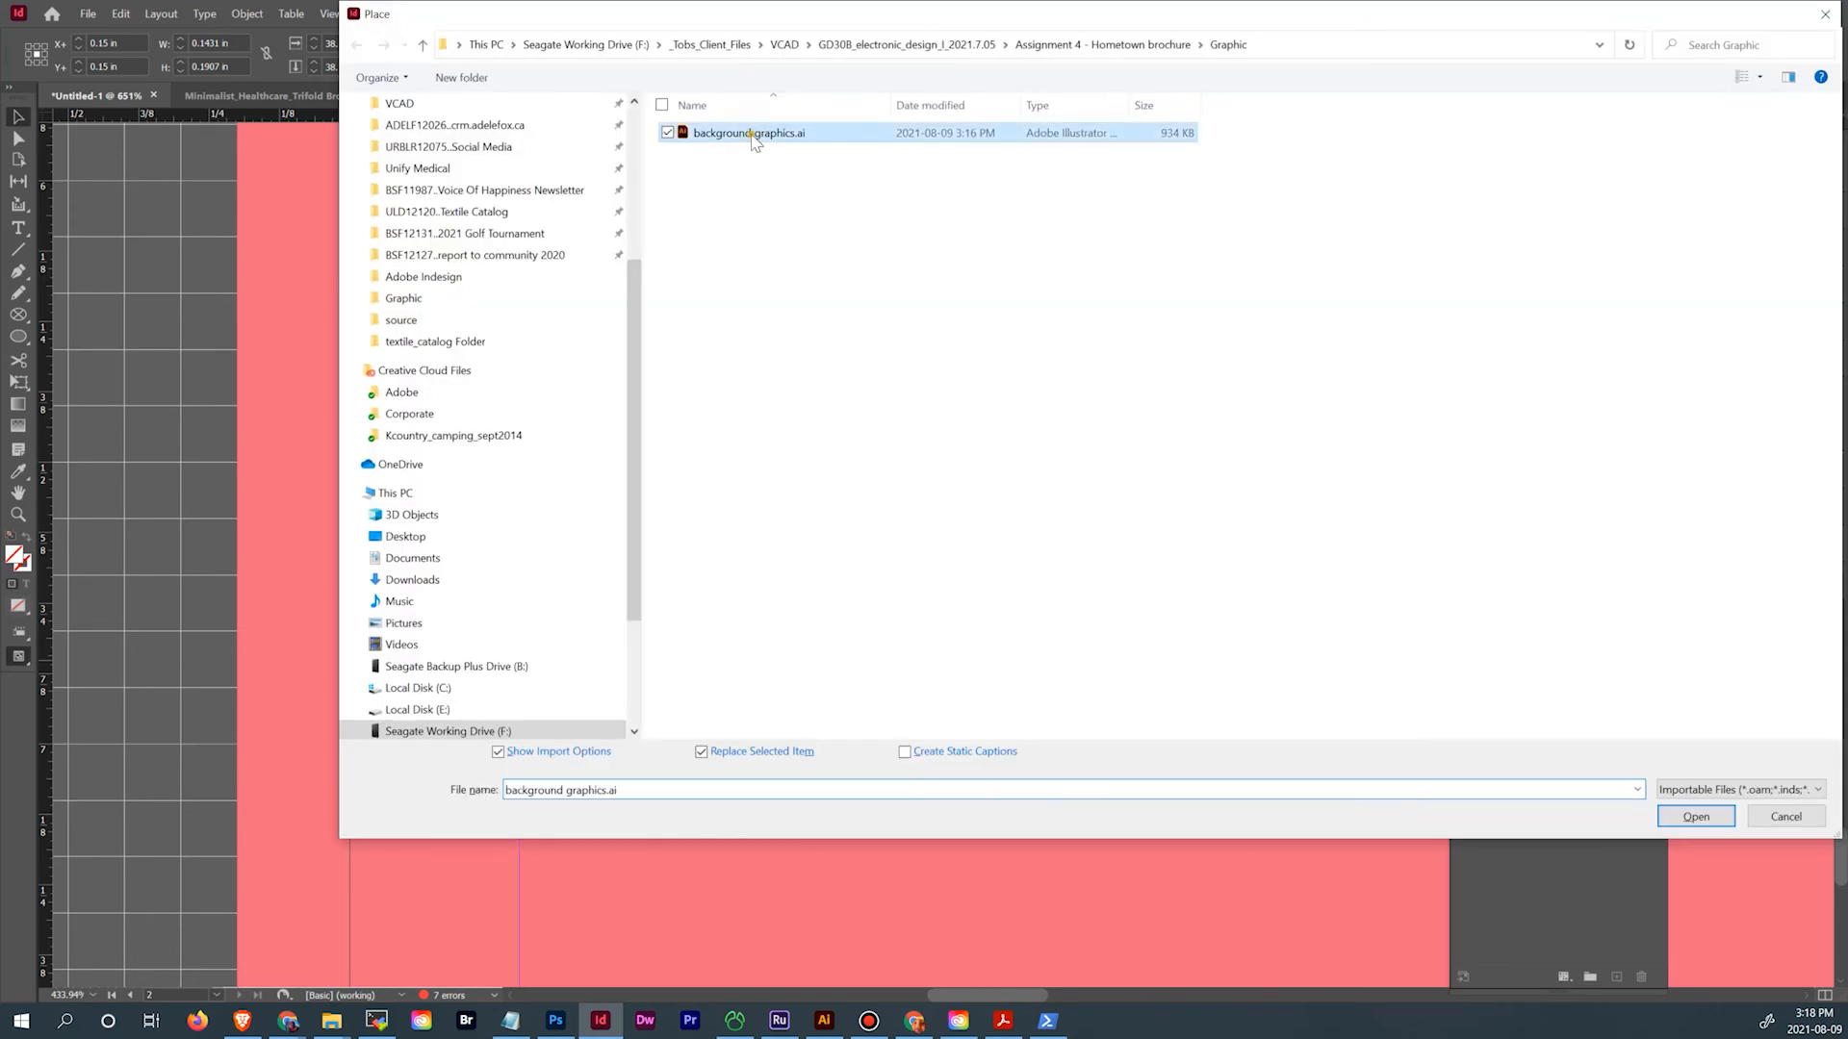
left_click(793, 540)
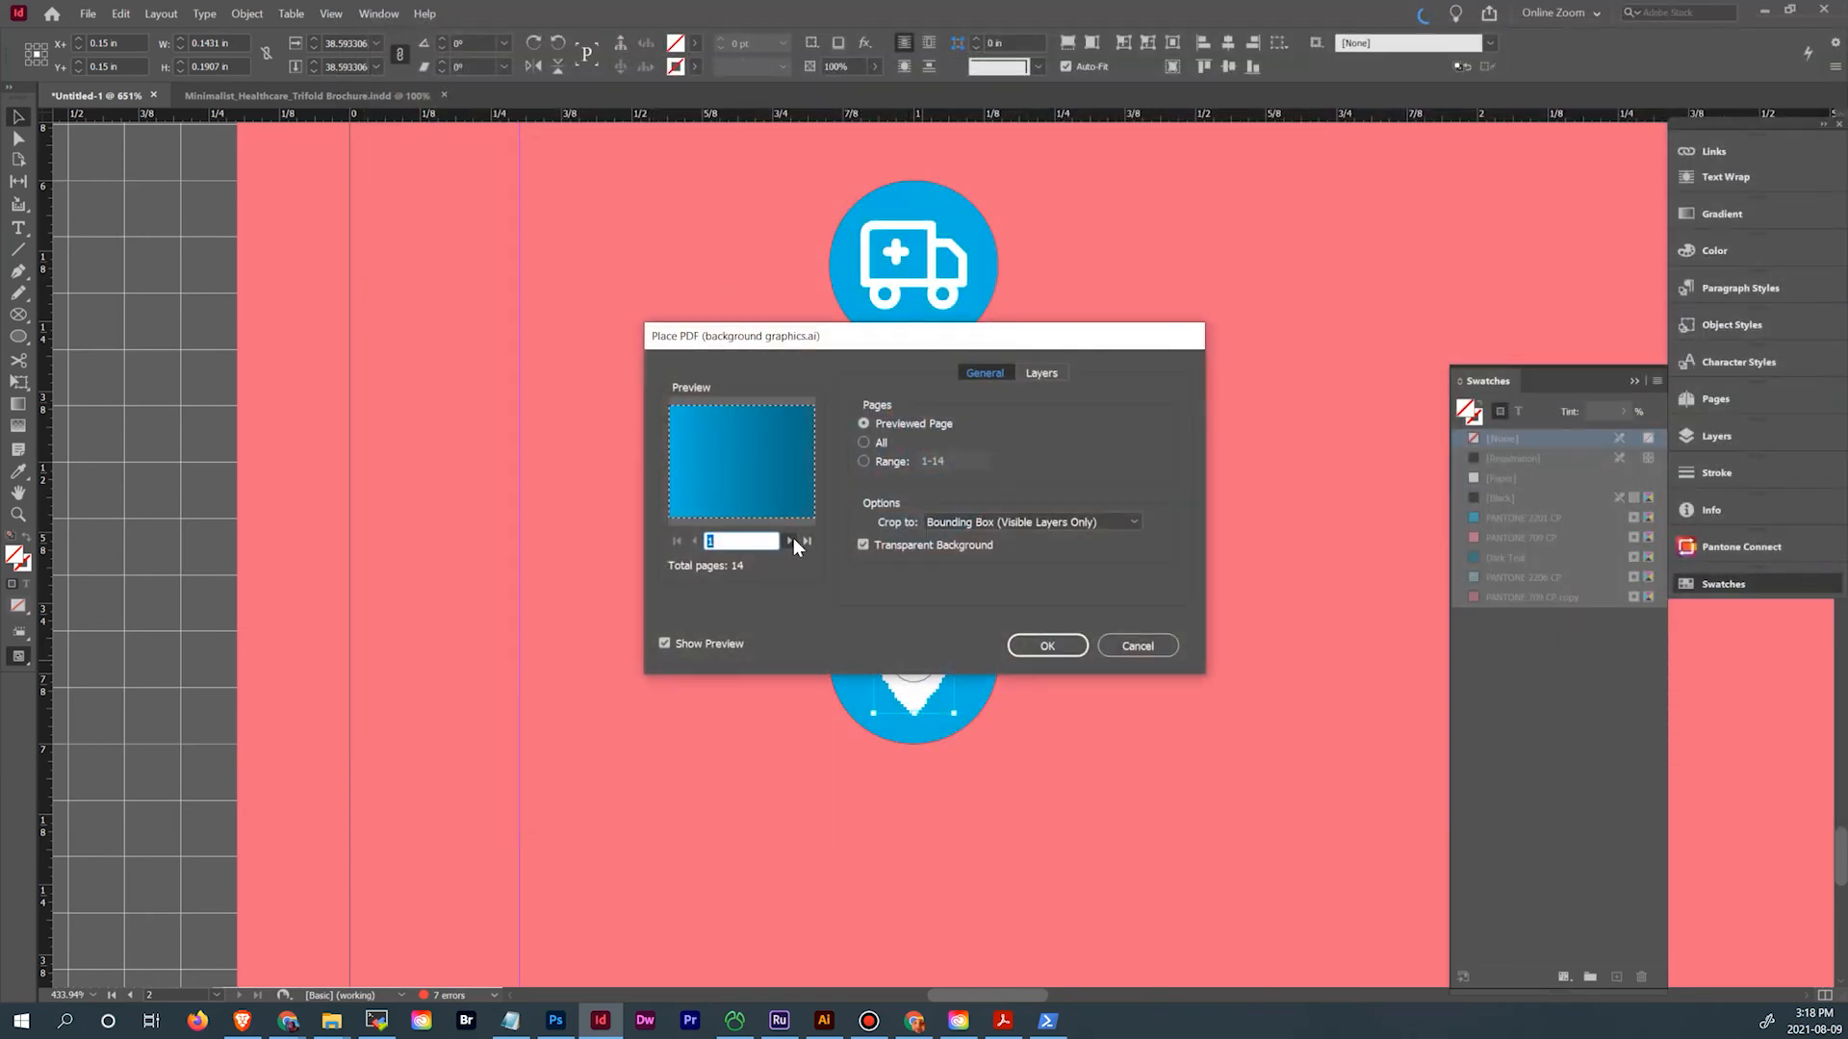
left_click(793, 540)
left_click(793, 540)
left_click(793, 539)
left_click(793, 540)
left_click(793, 539)
left_click(793, 540)
left_click(793, 539)
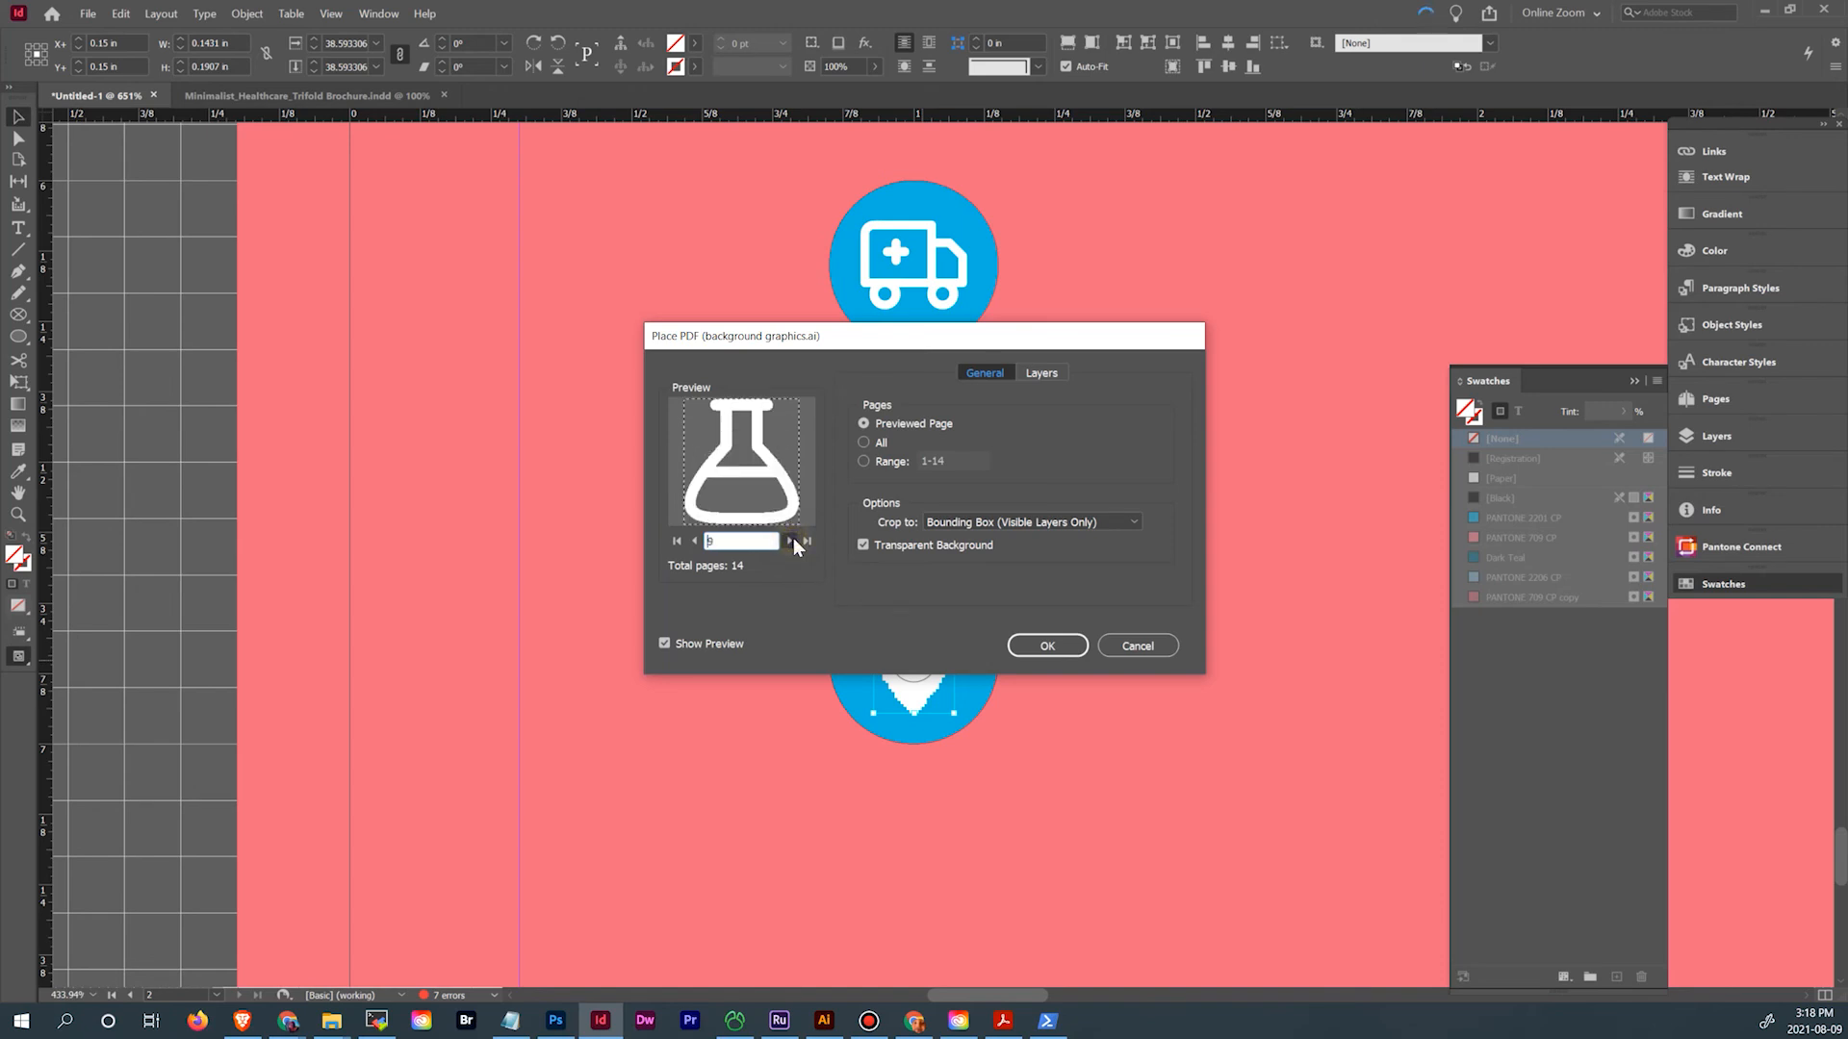
left_click(793, 539)
left_click(1047, 645)
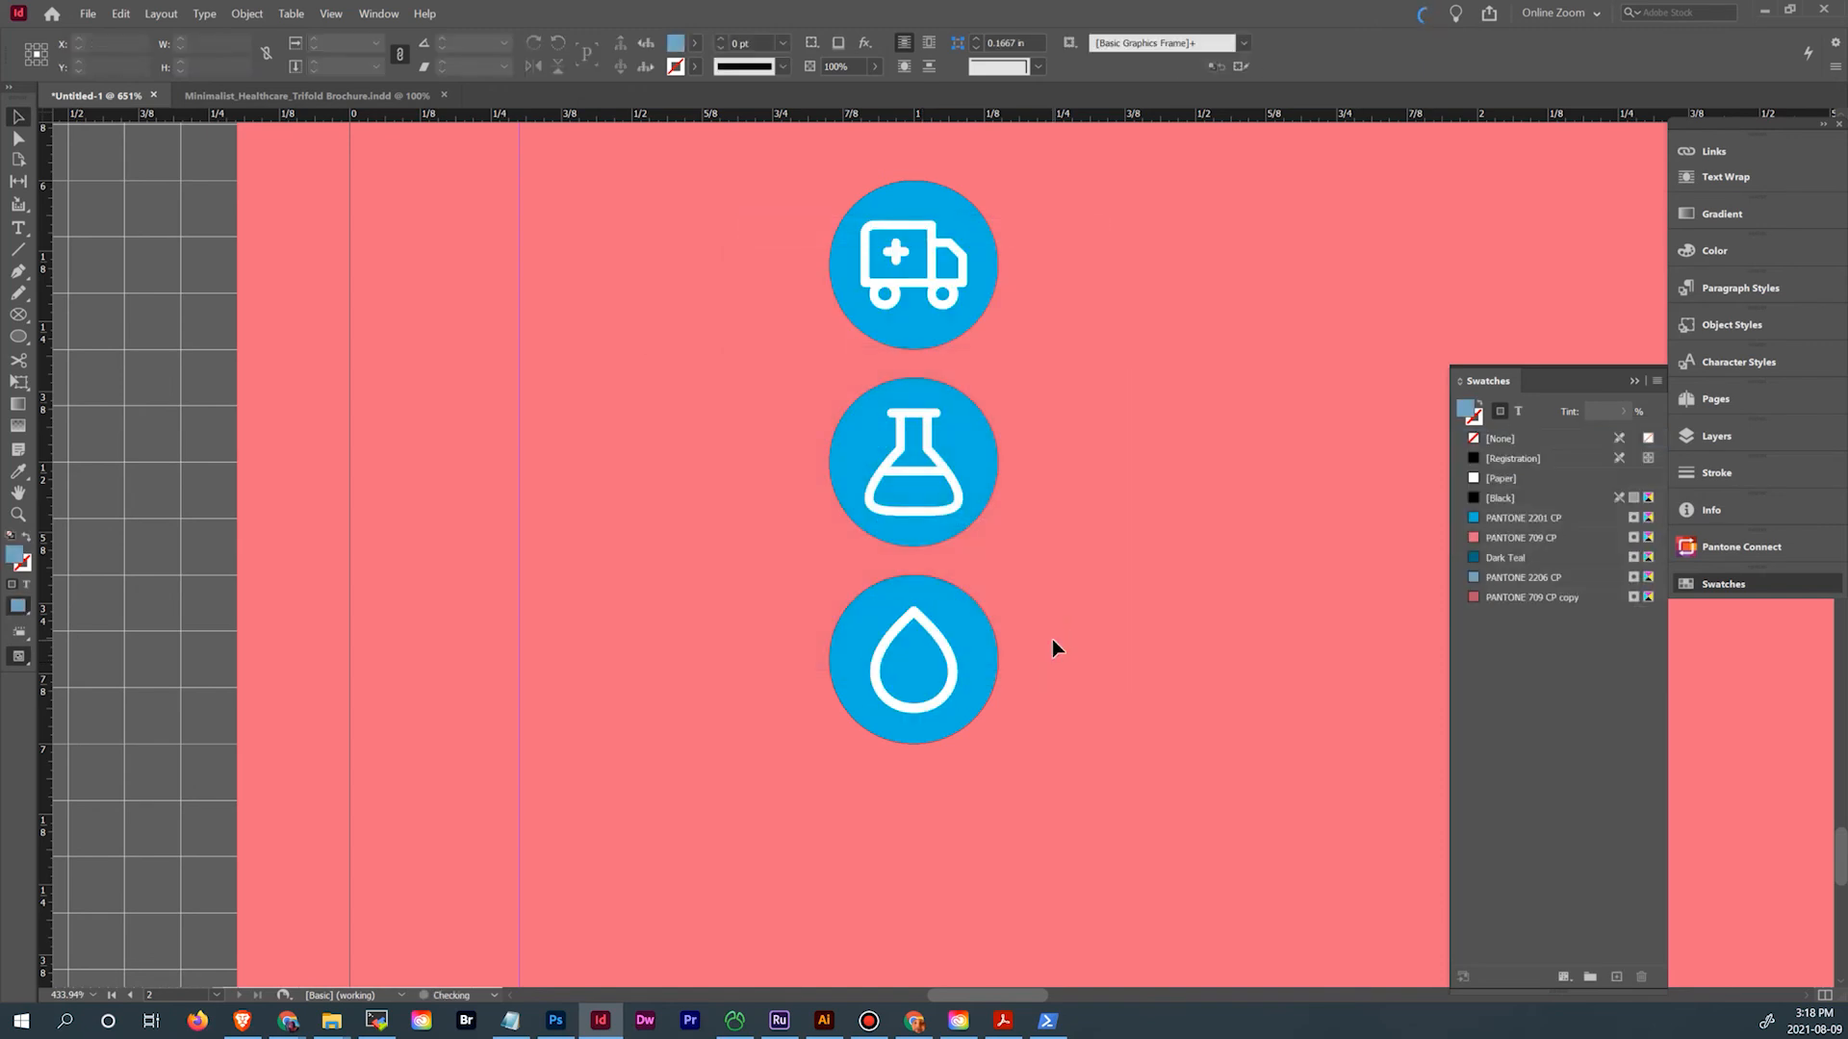
Examine the position and spacing of the three service icons on page 2 against the Our Service section of the reference brochure
left_click(14, 120)
key("ctrl+minus")
key("ctrl+minus")
key("ctrl+minus")
key("ctrl+minus")
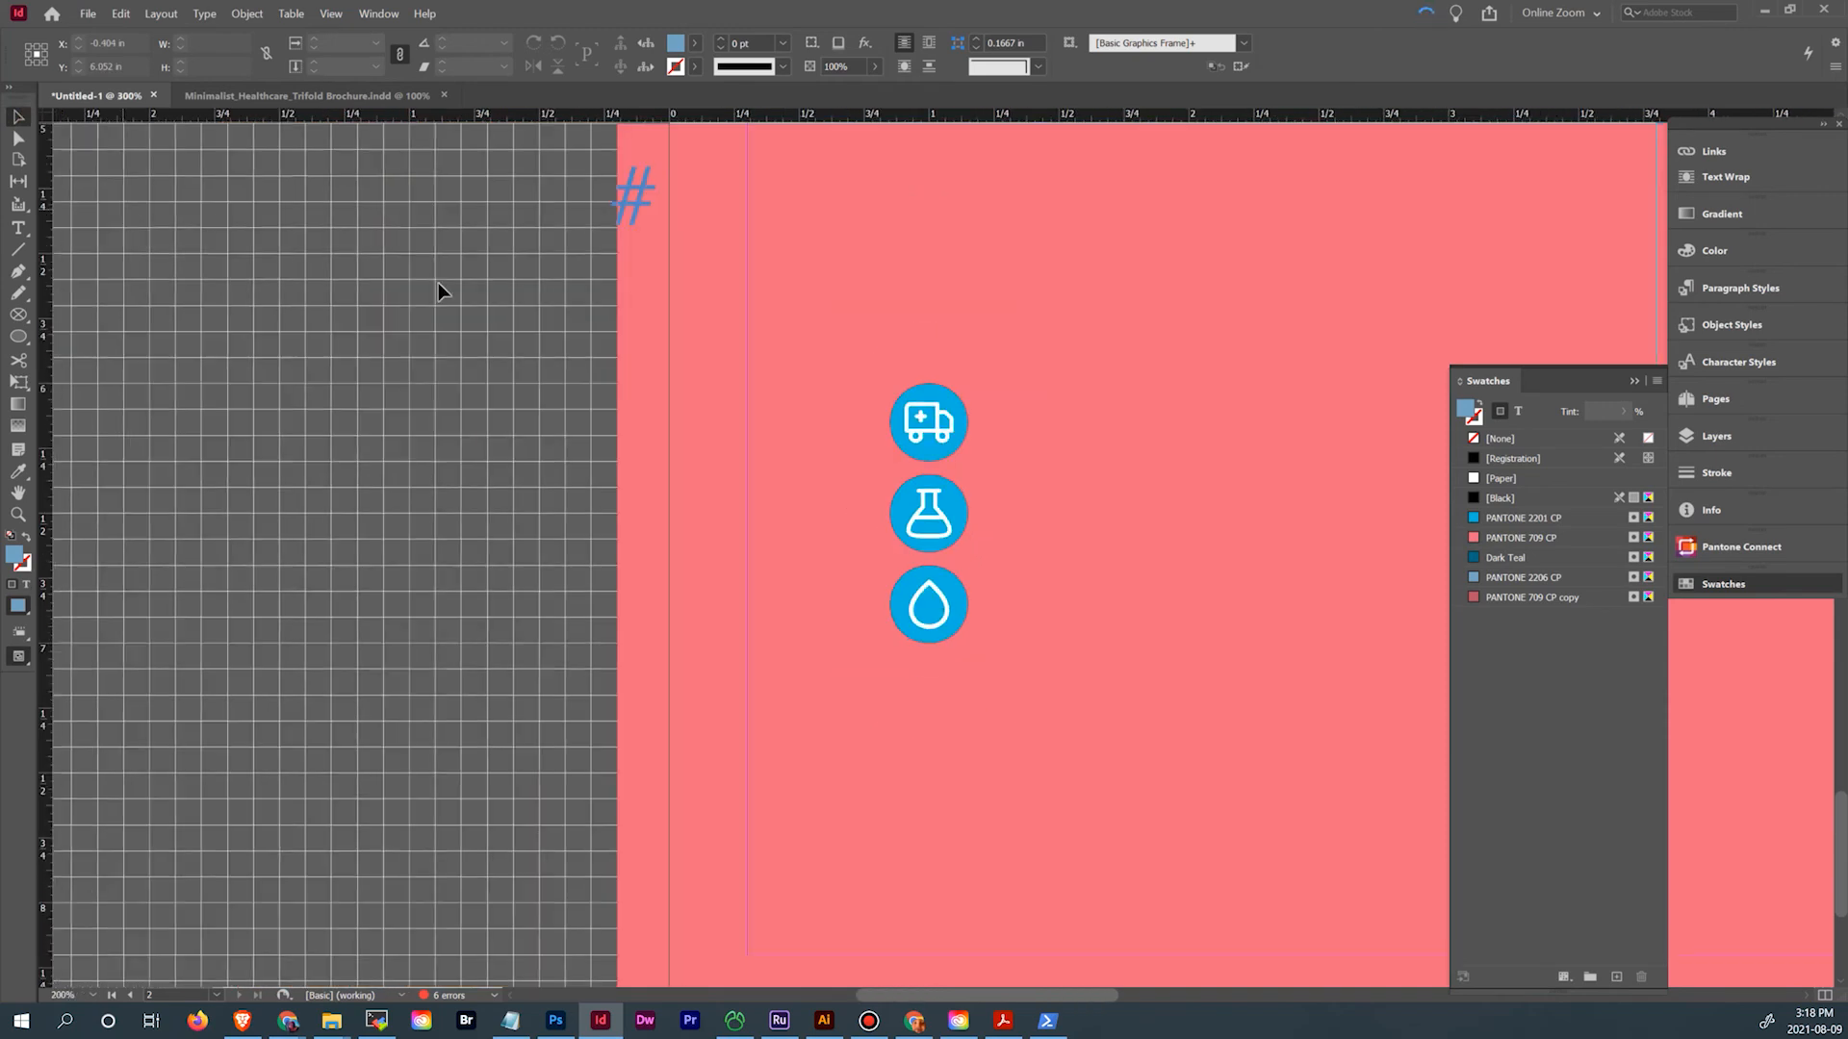
left_click(953, 506)
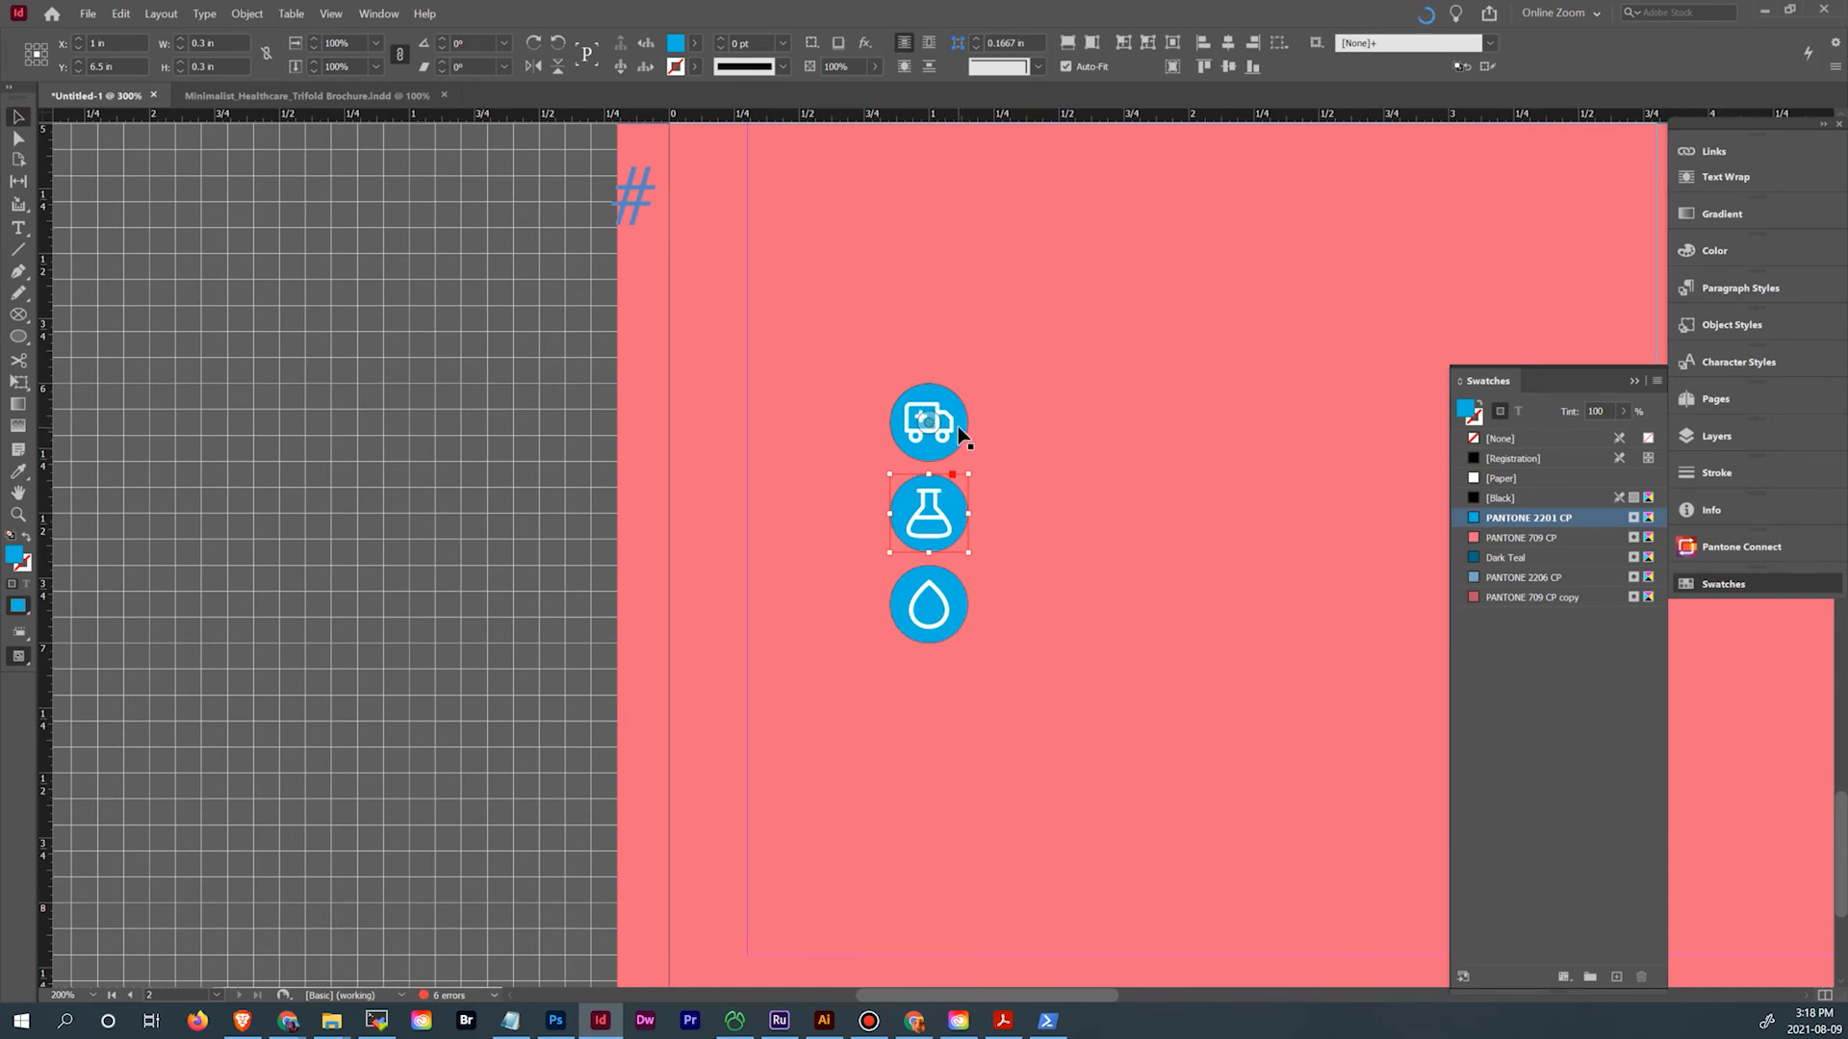
left_click(934, 597)
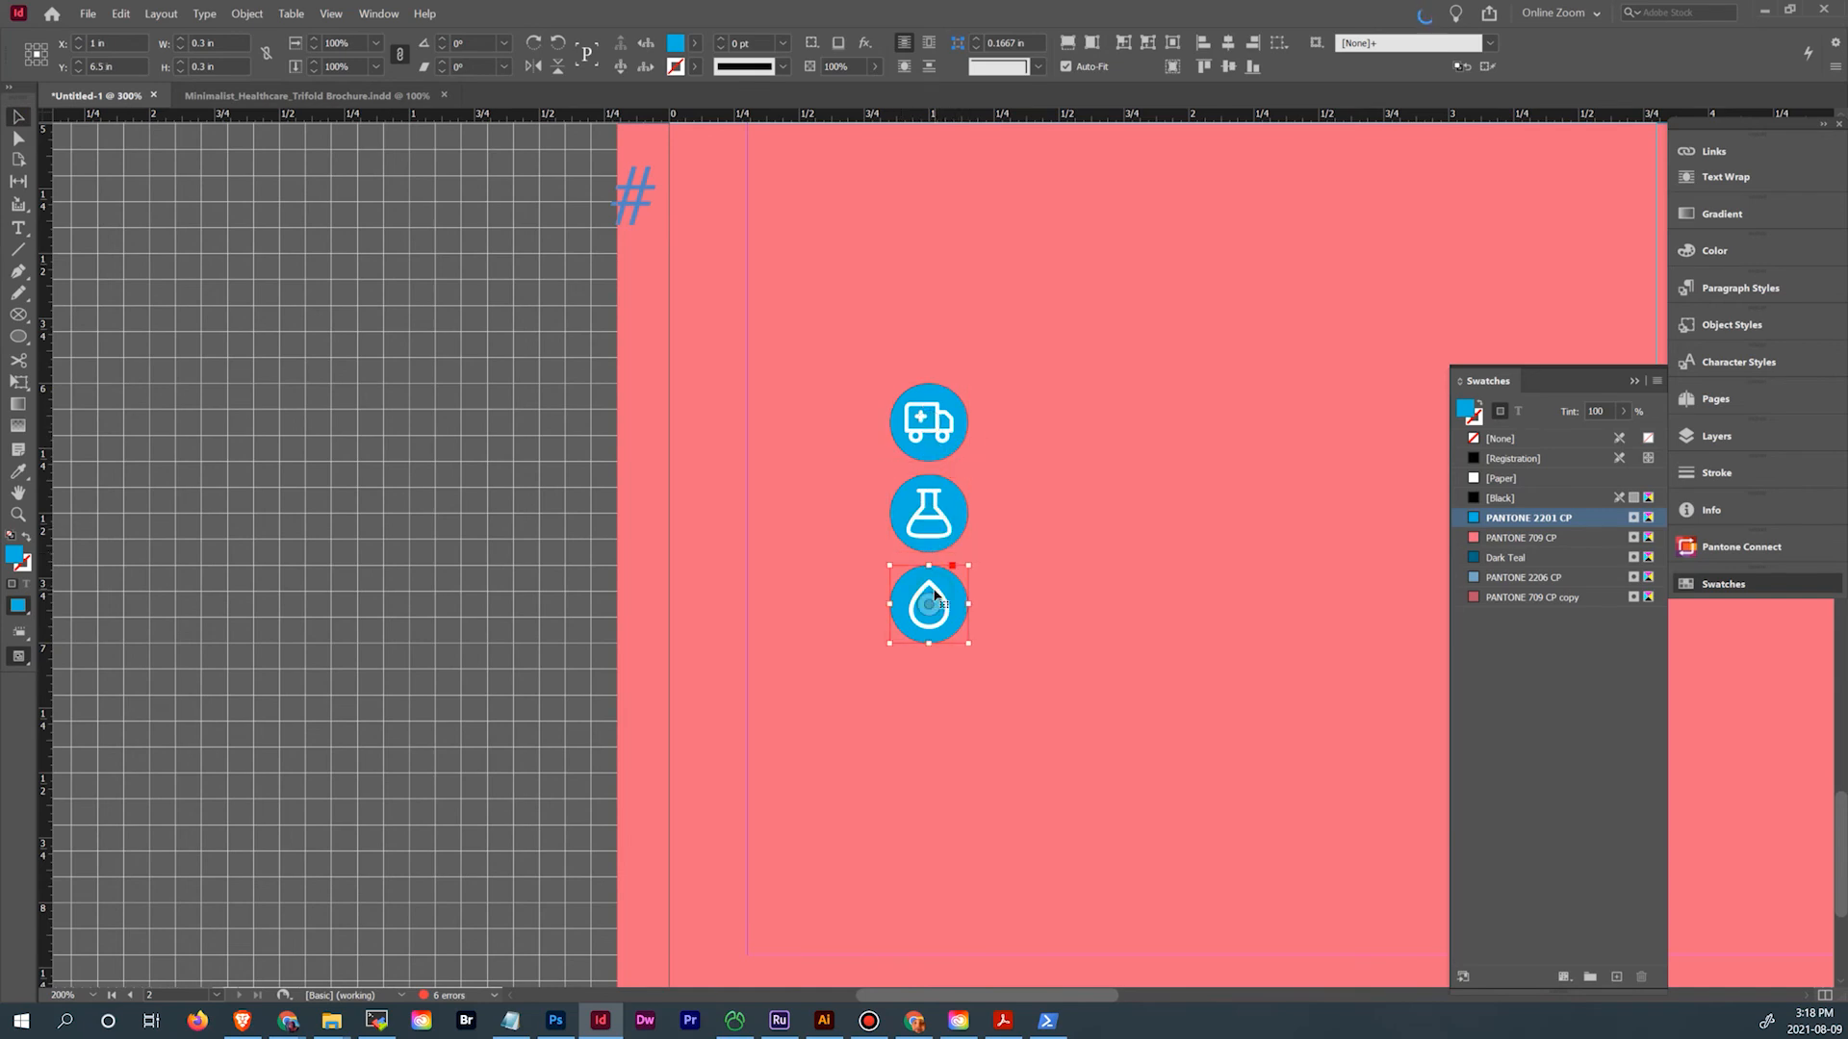
scroll(935, 594, "down", 2)
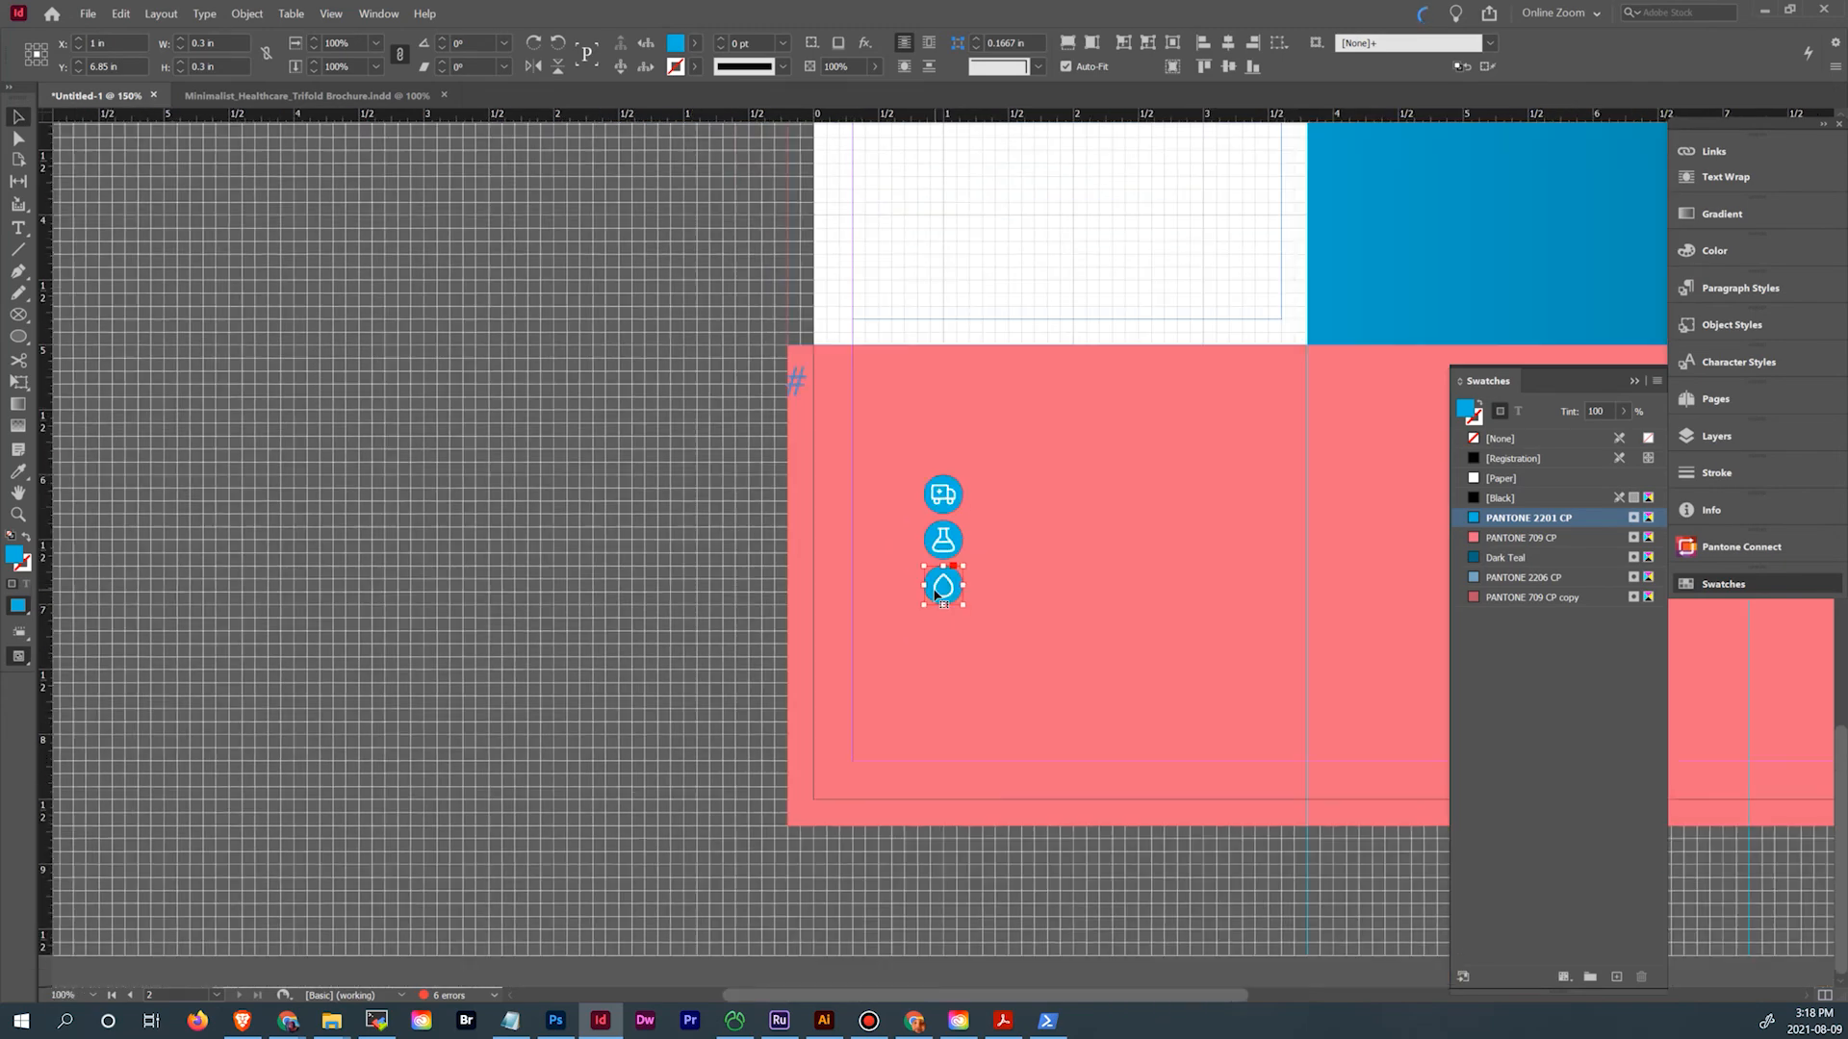
left_click_drag(1063, 476, 941, 714)
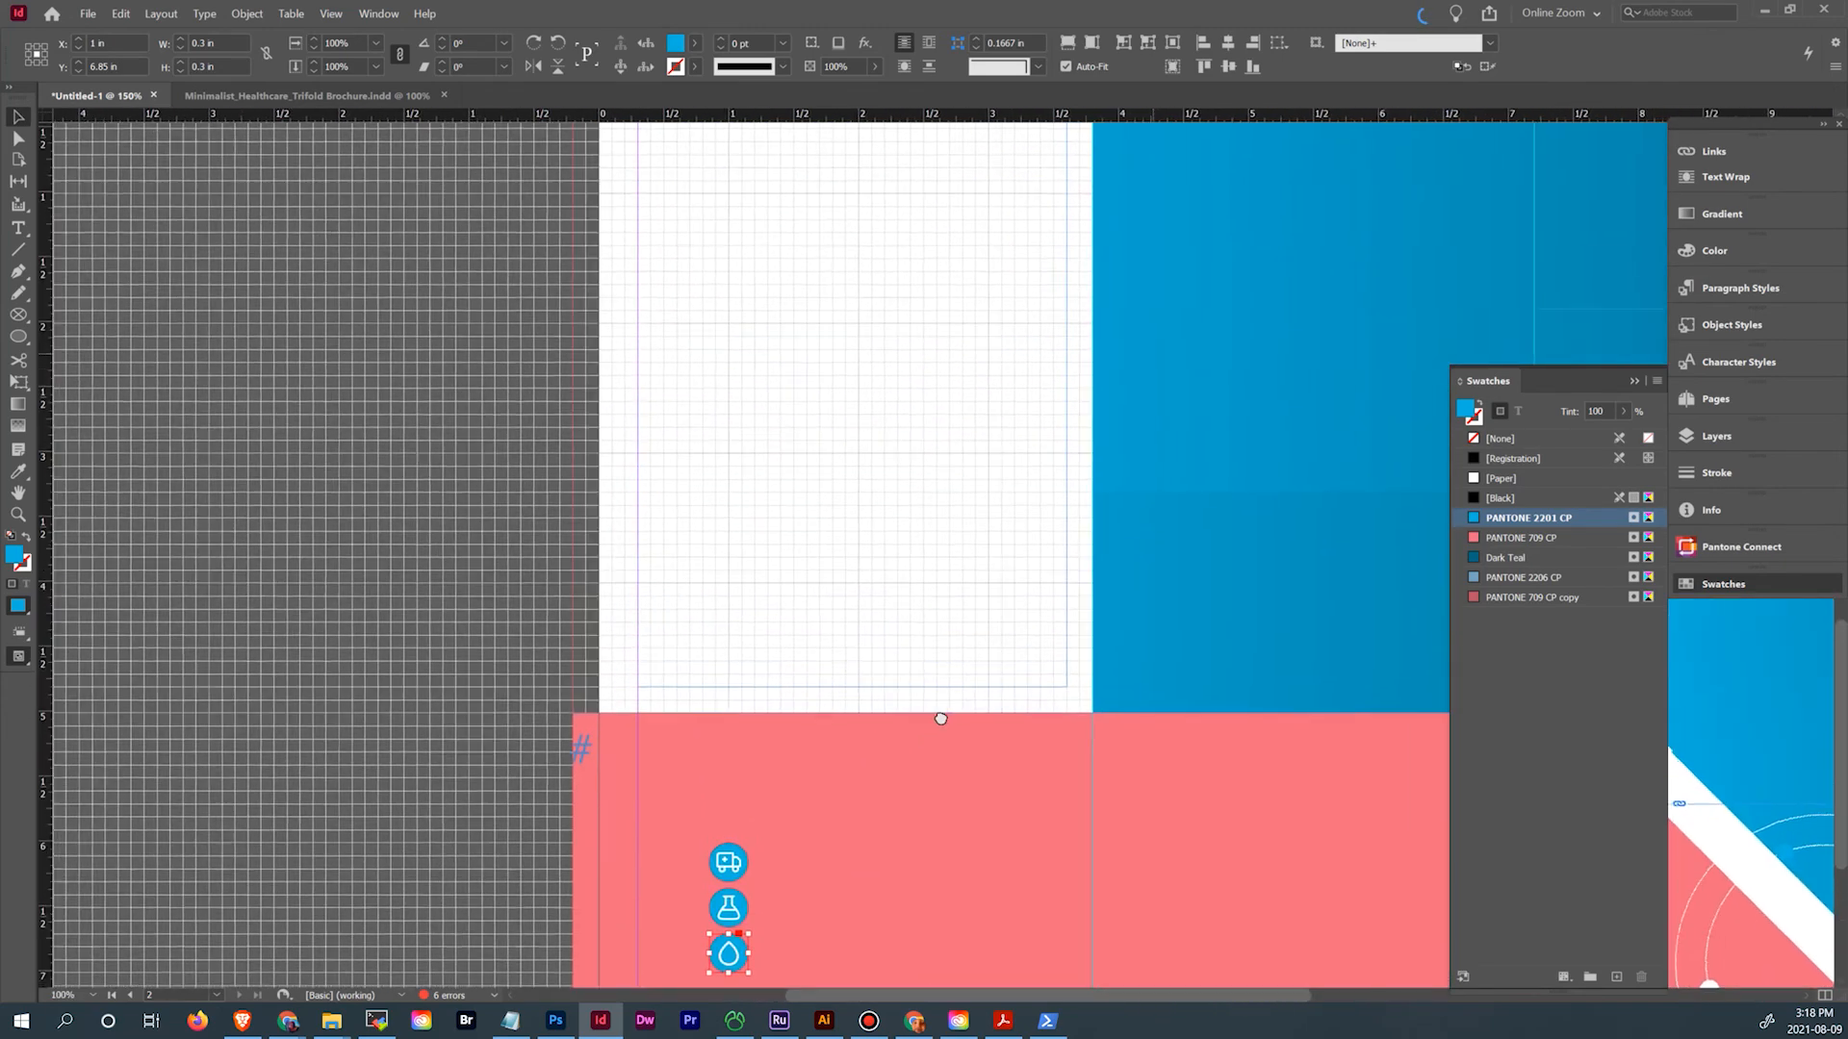
left_click_drag(1052, 709, 1019, 546)
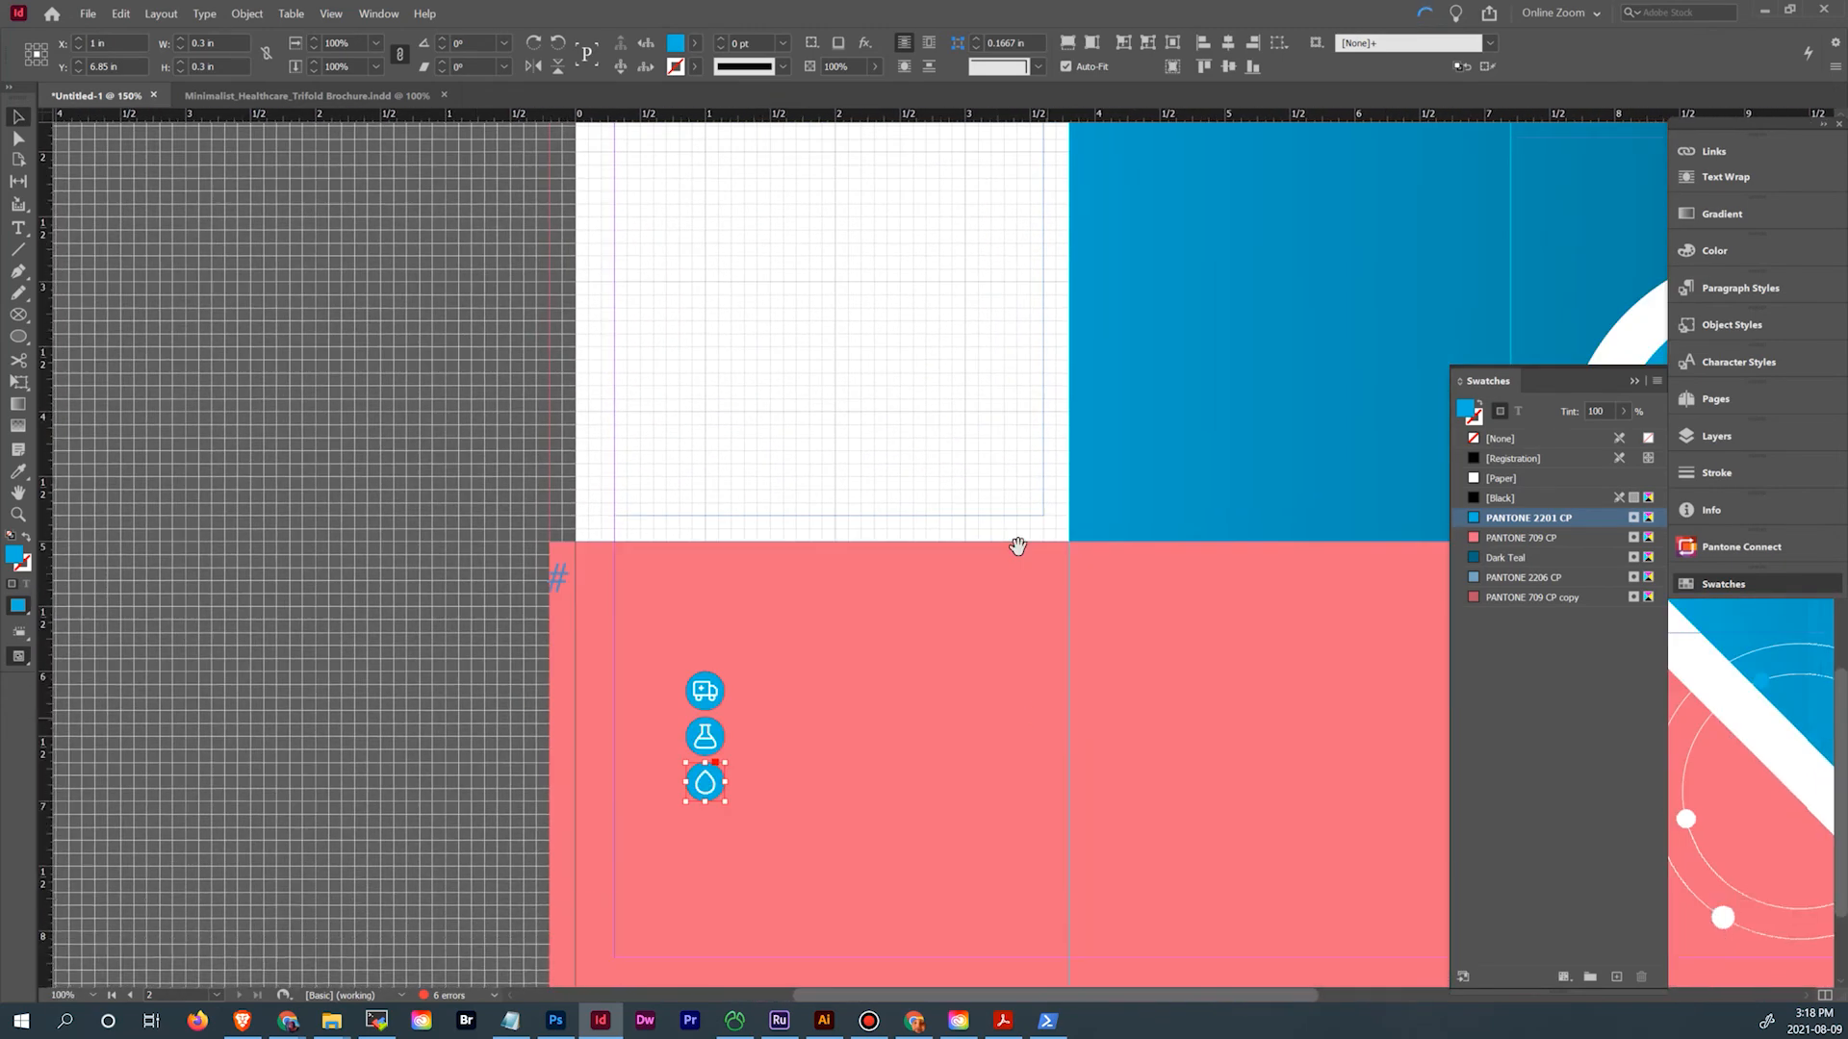
left_click(327, 100)
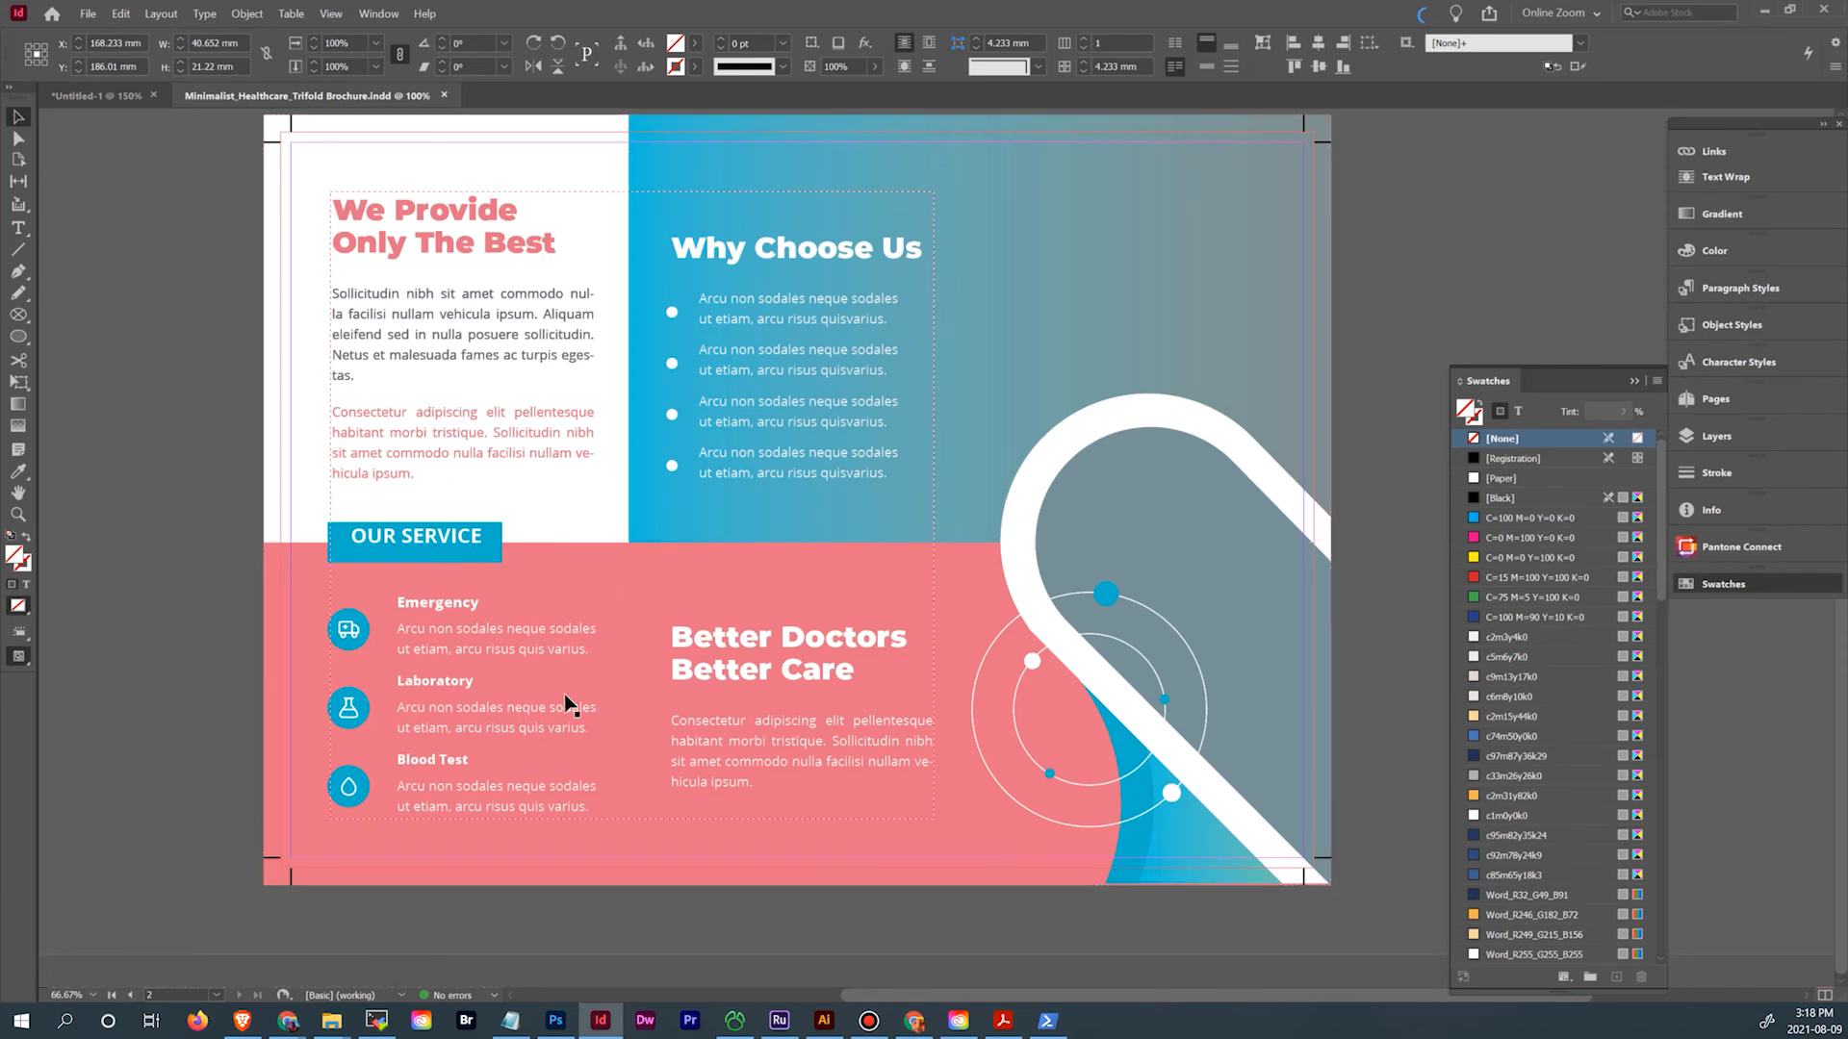
Copy the Contact Us button from page 1 of Untitled-1 to page 2, placing it at the left margin across the pink block's upper edge
left_click(124, 96)
scroll(969, 356, "up", 10)
scroll(968, 355, "right", 10)
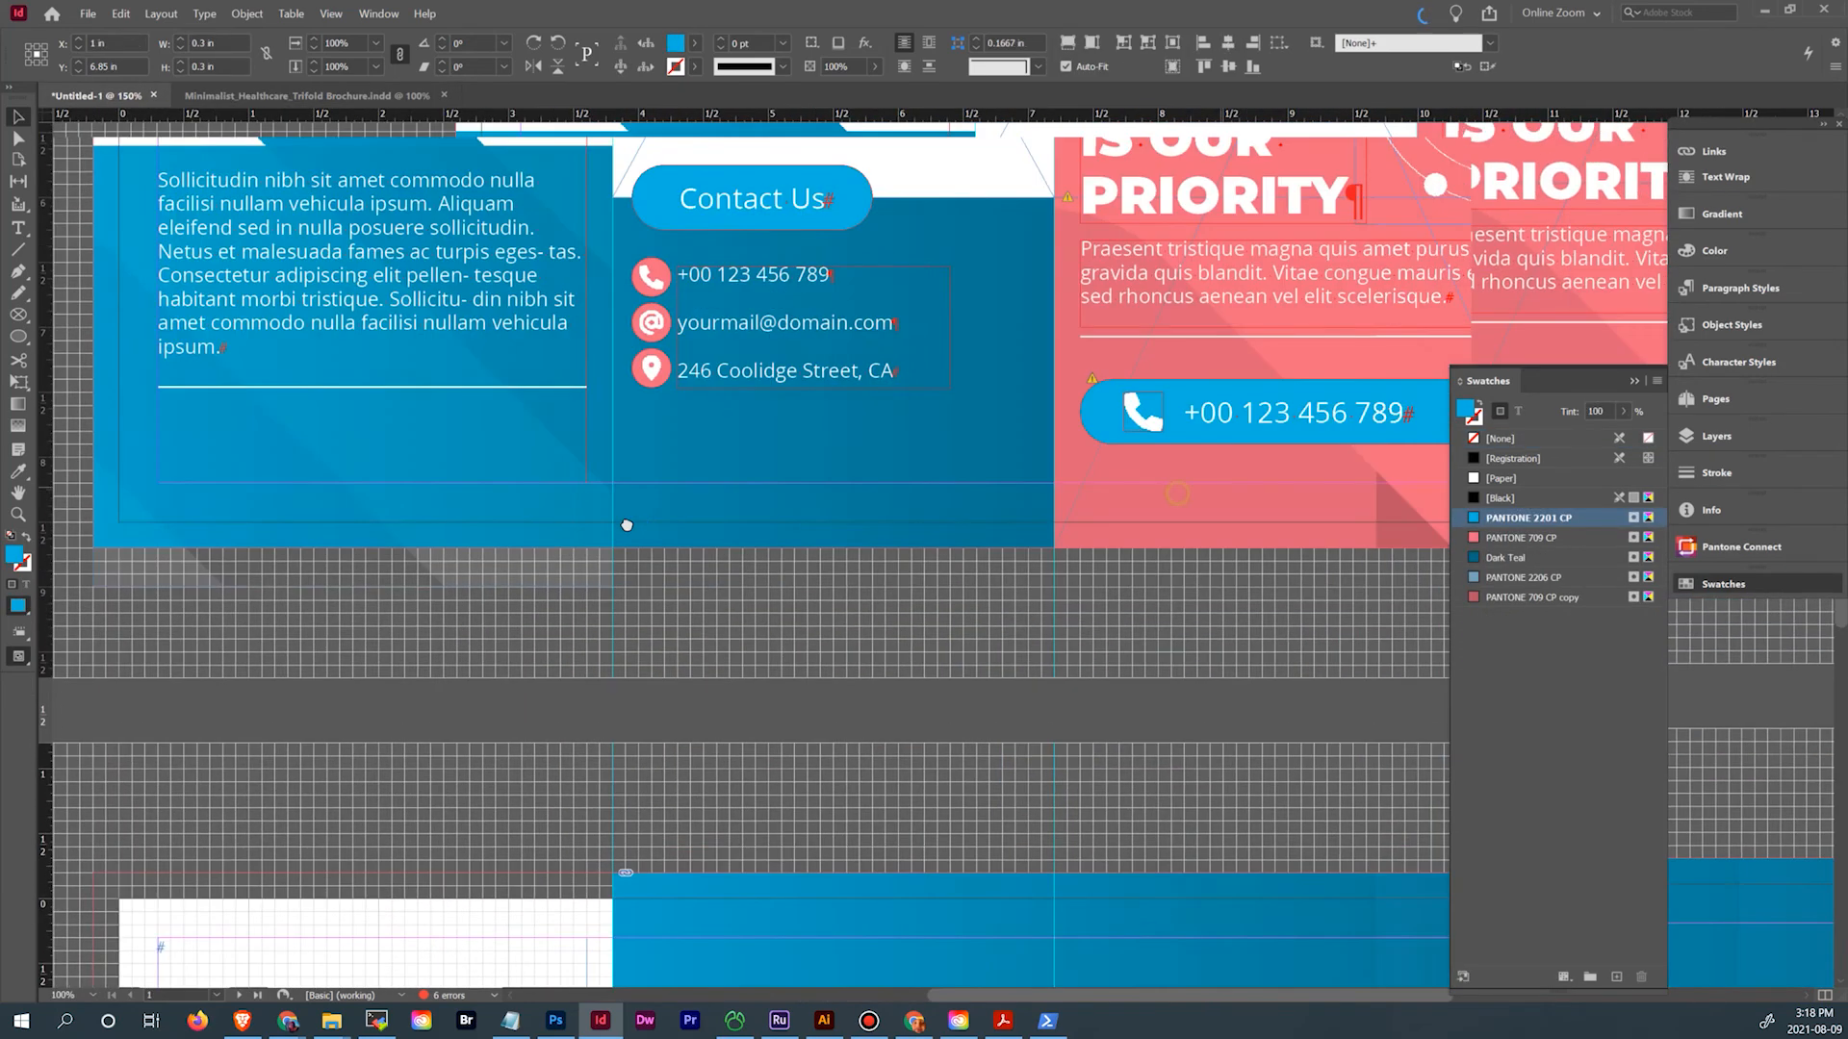
left_click(679, 231)
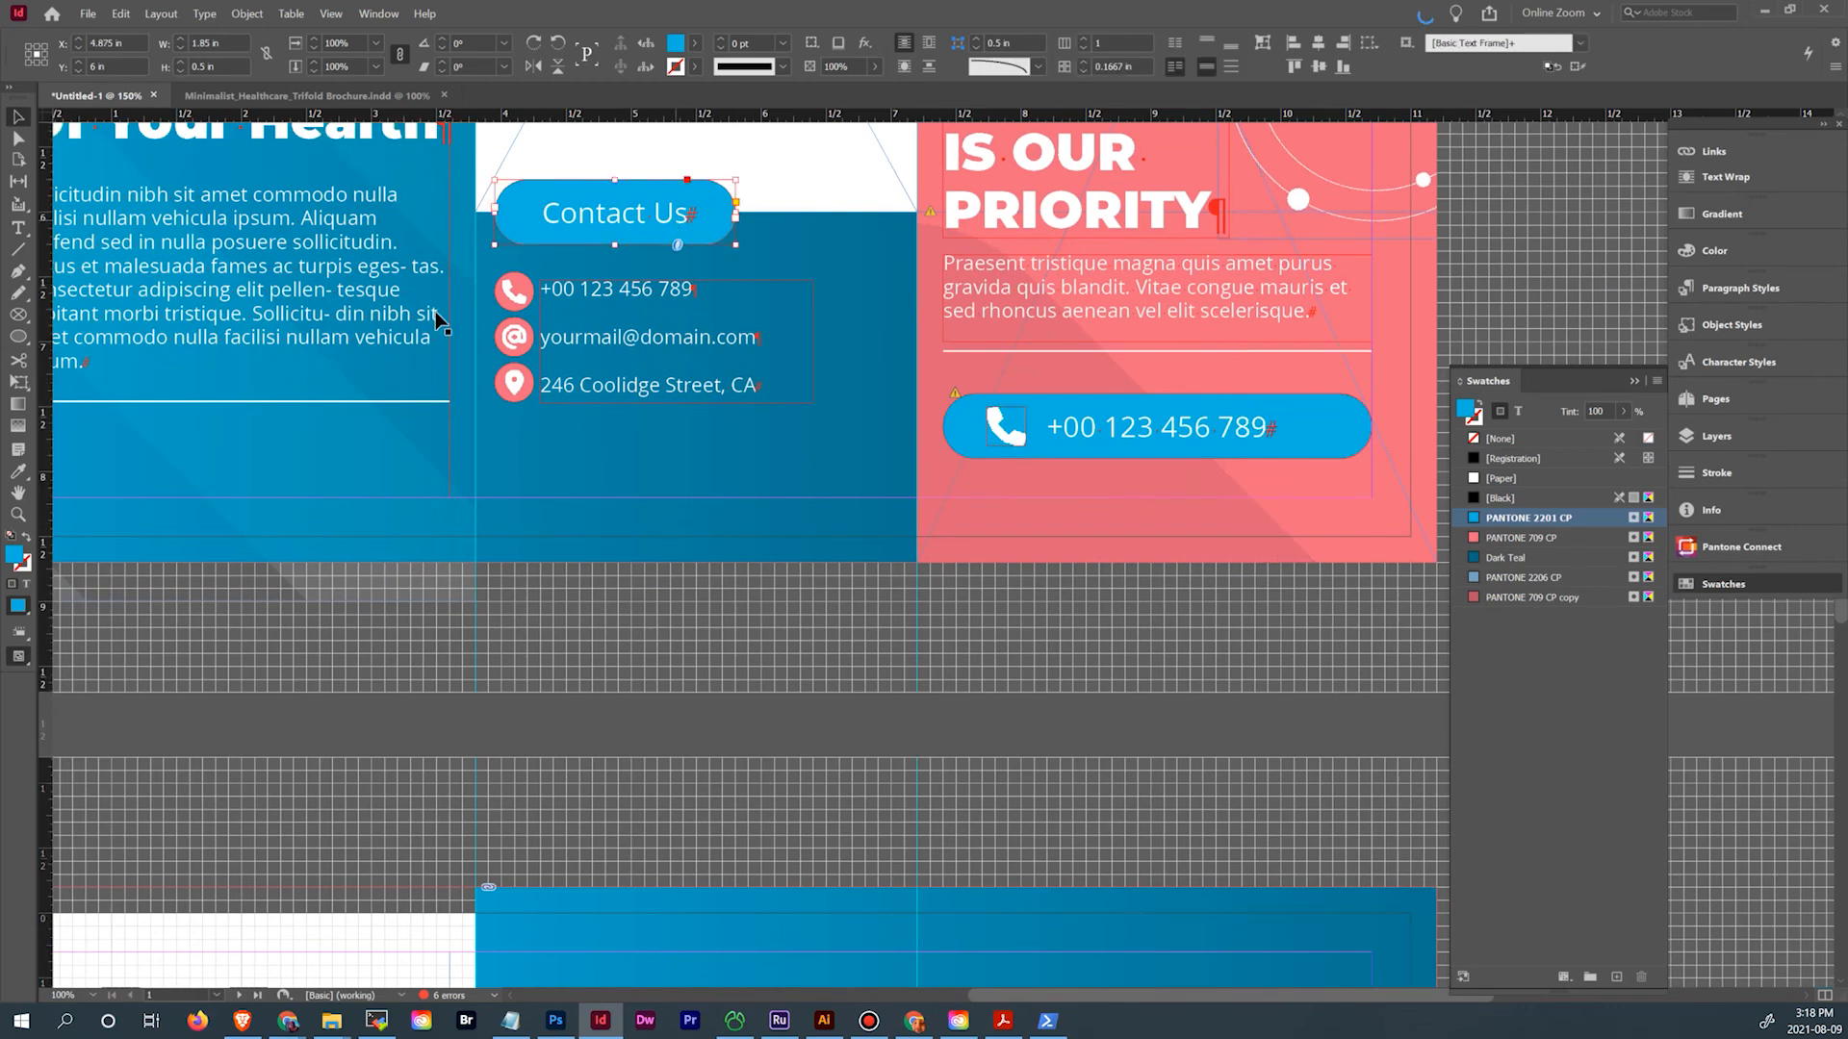
scroll(487, 327, "down", 15)
scroll(577, 520, "left", 8)
key("ctrl+v")
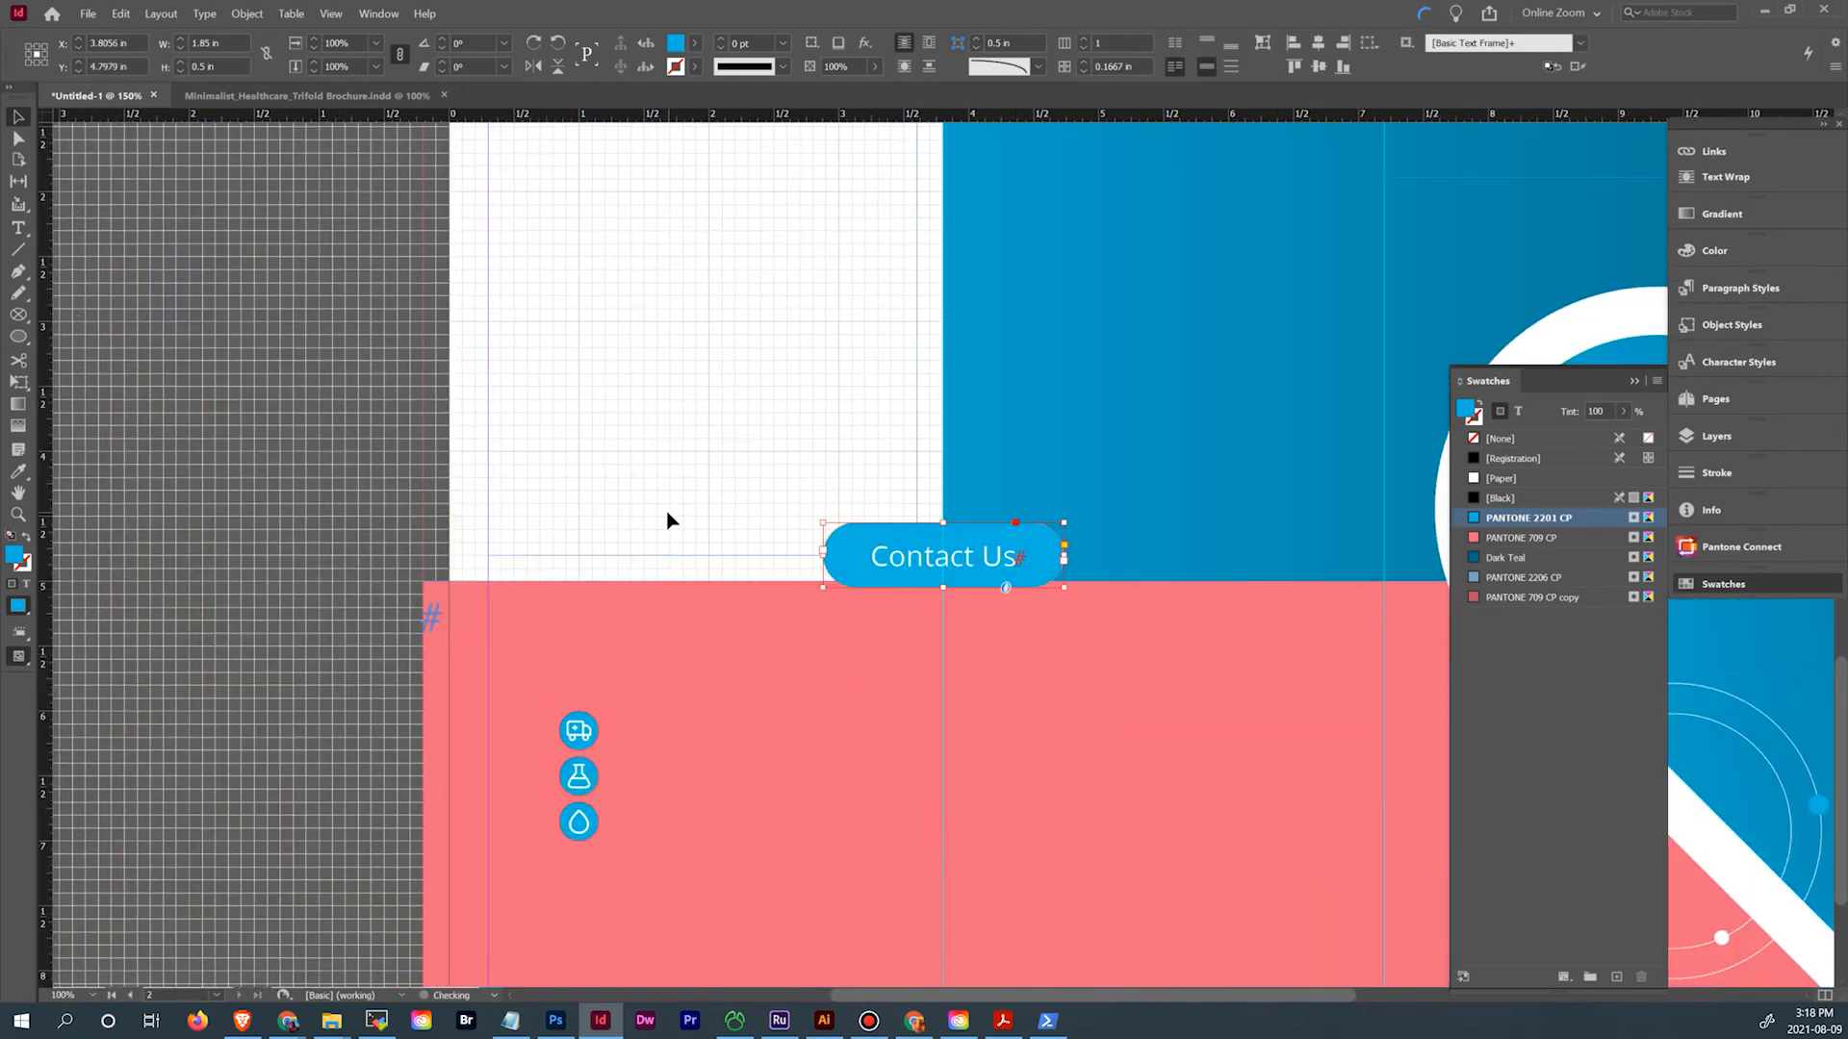
left_click_drag(910, 557, 569, 583)
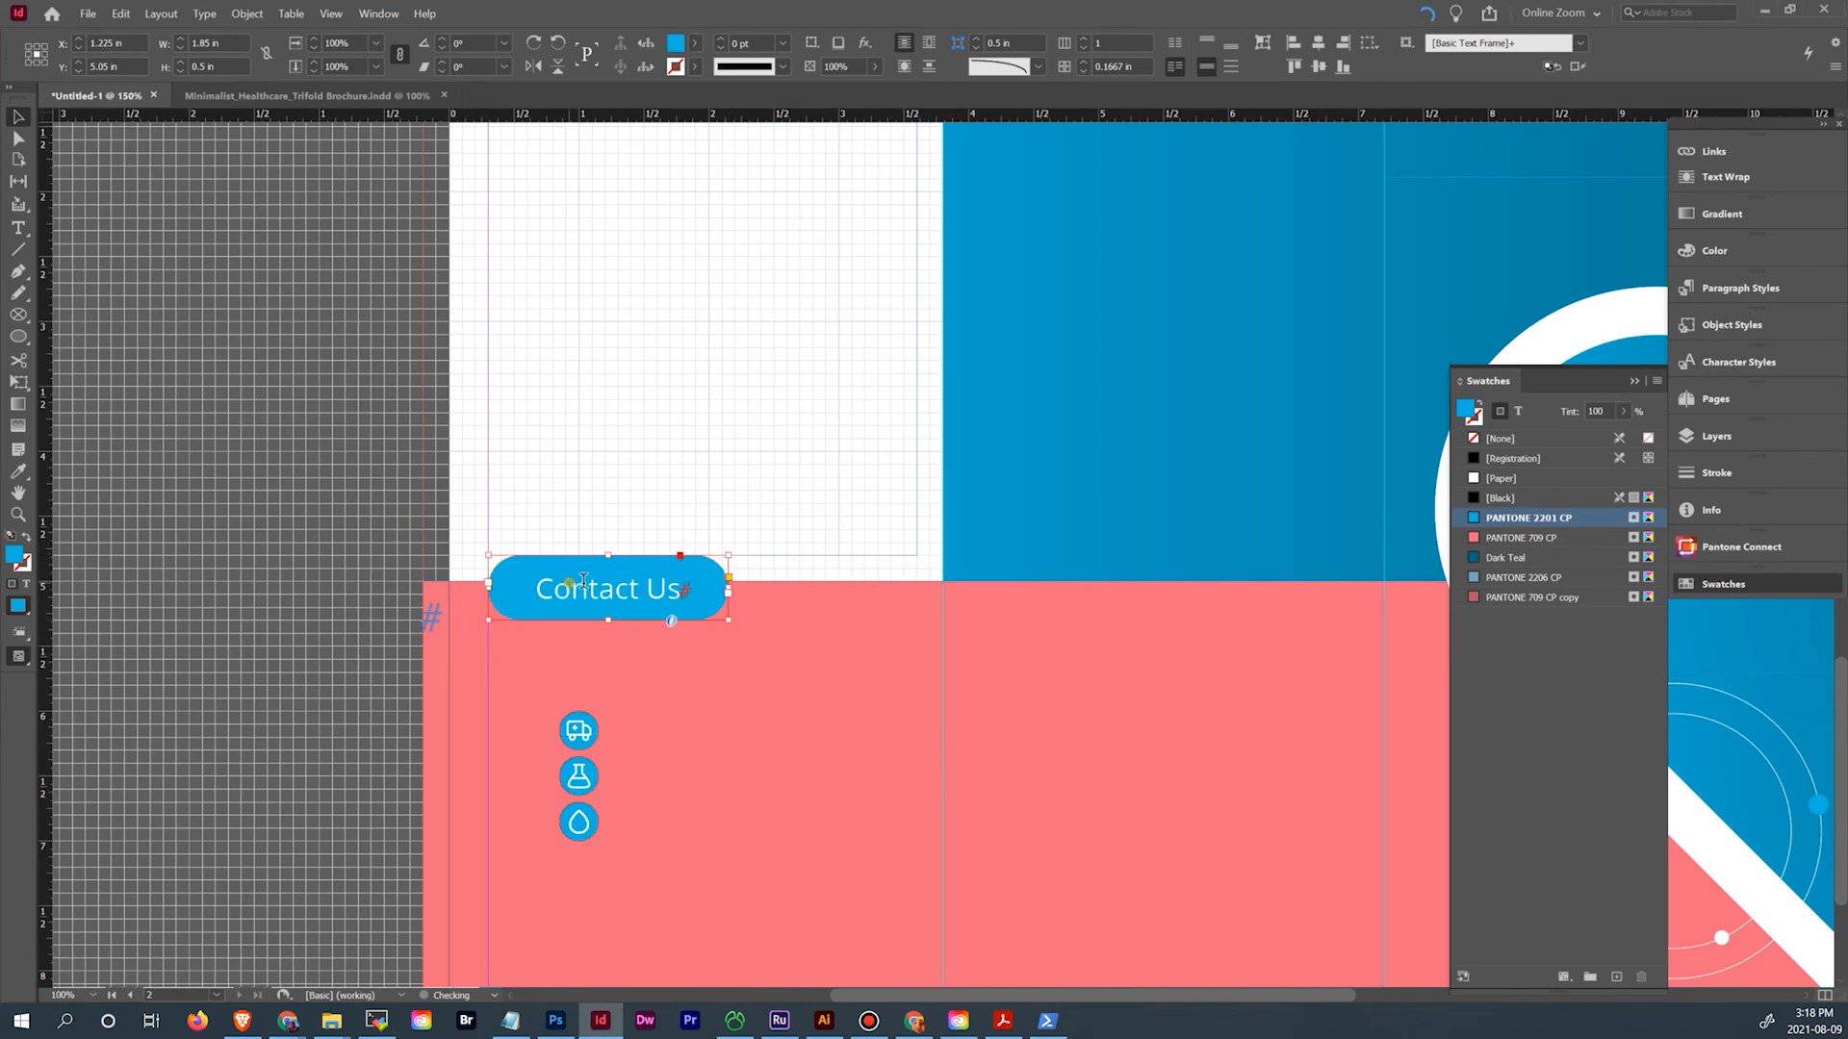
Change the label of the copied button on page 2 to "Our Service"
double_click(583, 582)
key("ctrl+a")
type("OP")
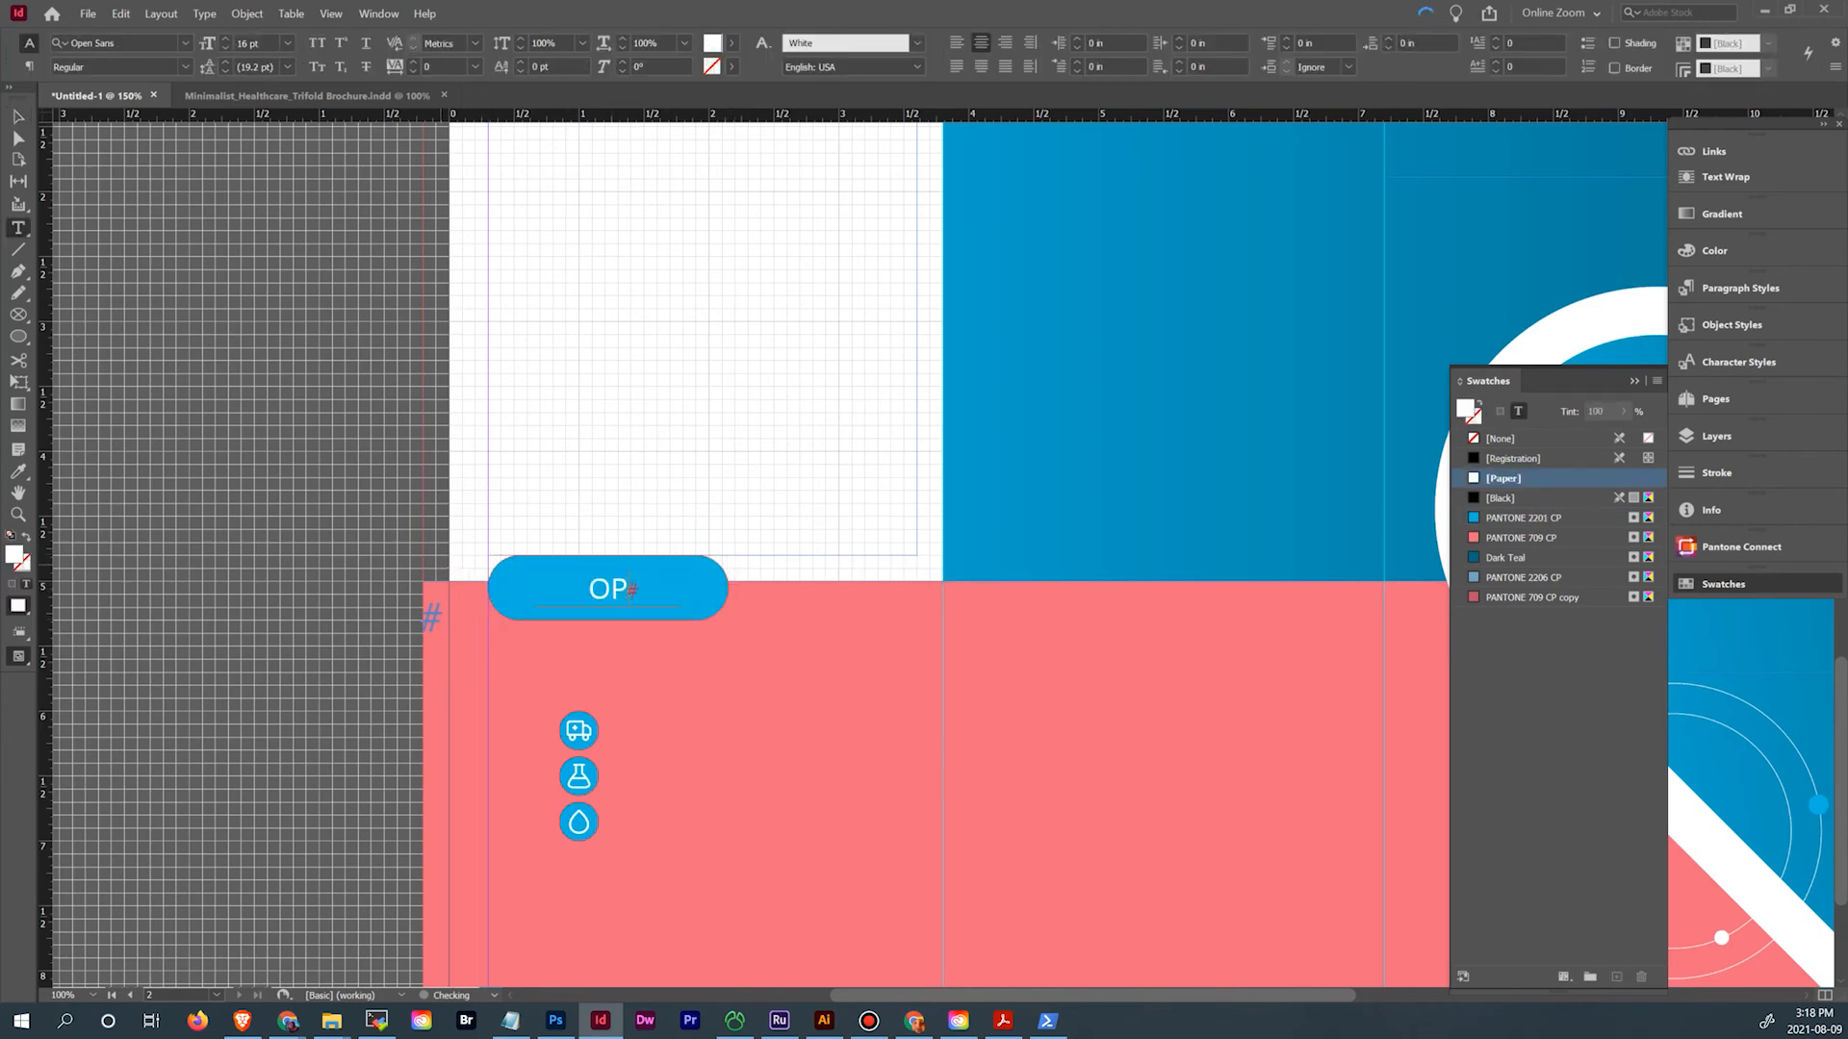
type("u")
key("BackSpace")
key("BackSpace")
key("BackSpace")
type("Our Service")
key("BackSpace")
type("ce")
left_click(17, 116)
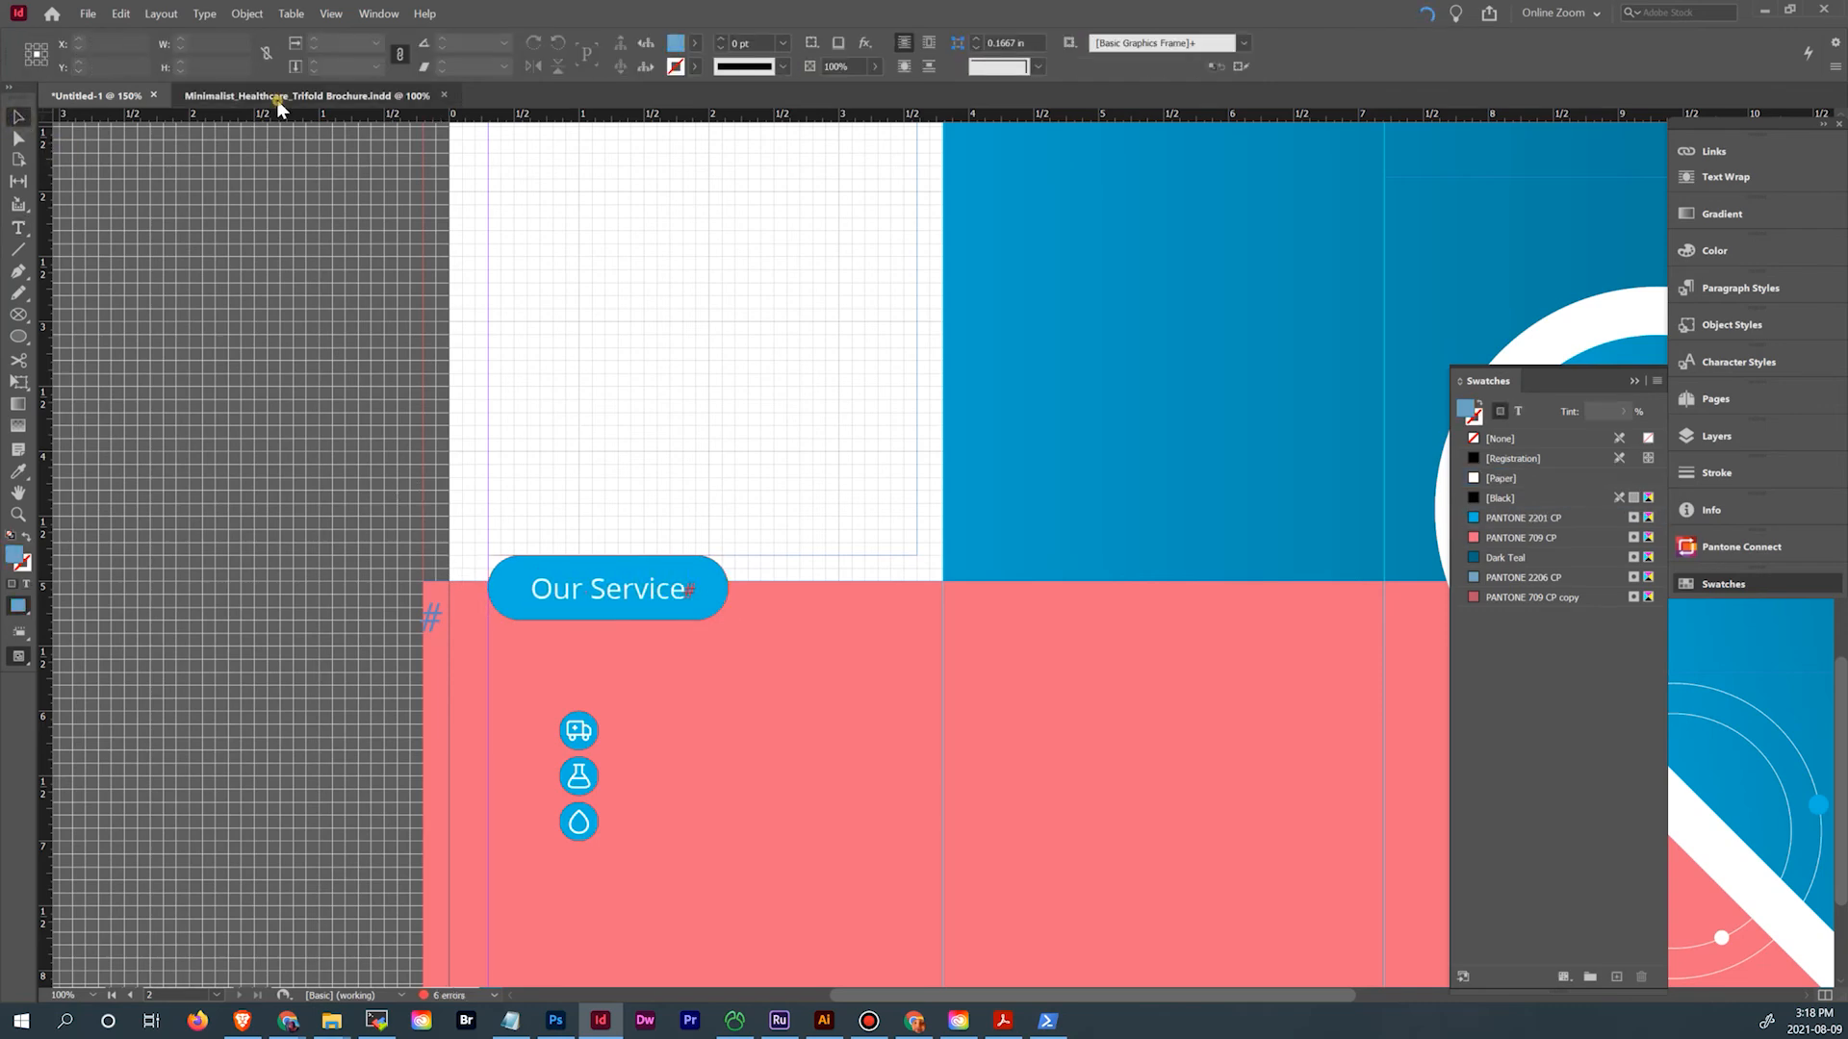
Ungroup the text objects on the inside page of the reference brochure
left_click(289, 95)
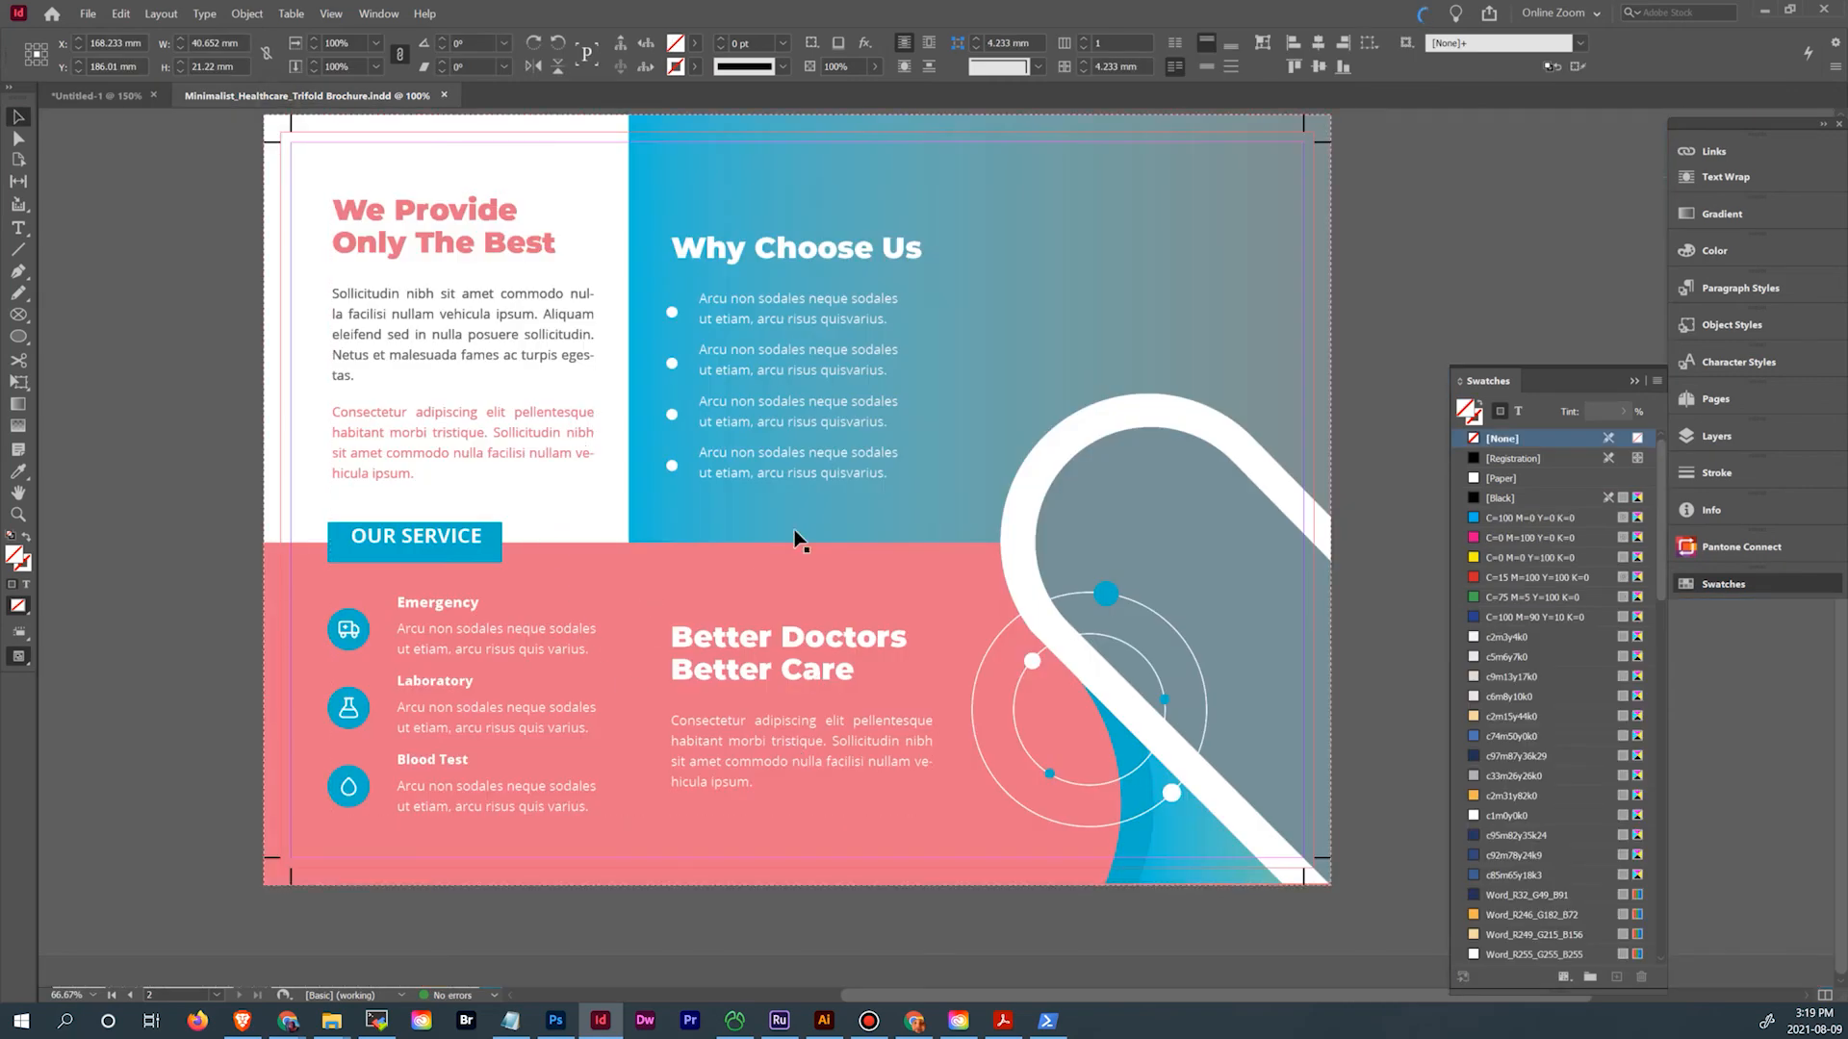
left_click(785, 450)
right_click(521, 458)
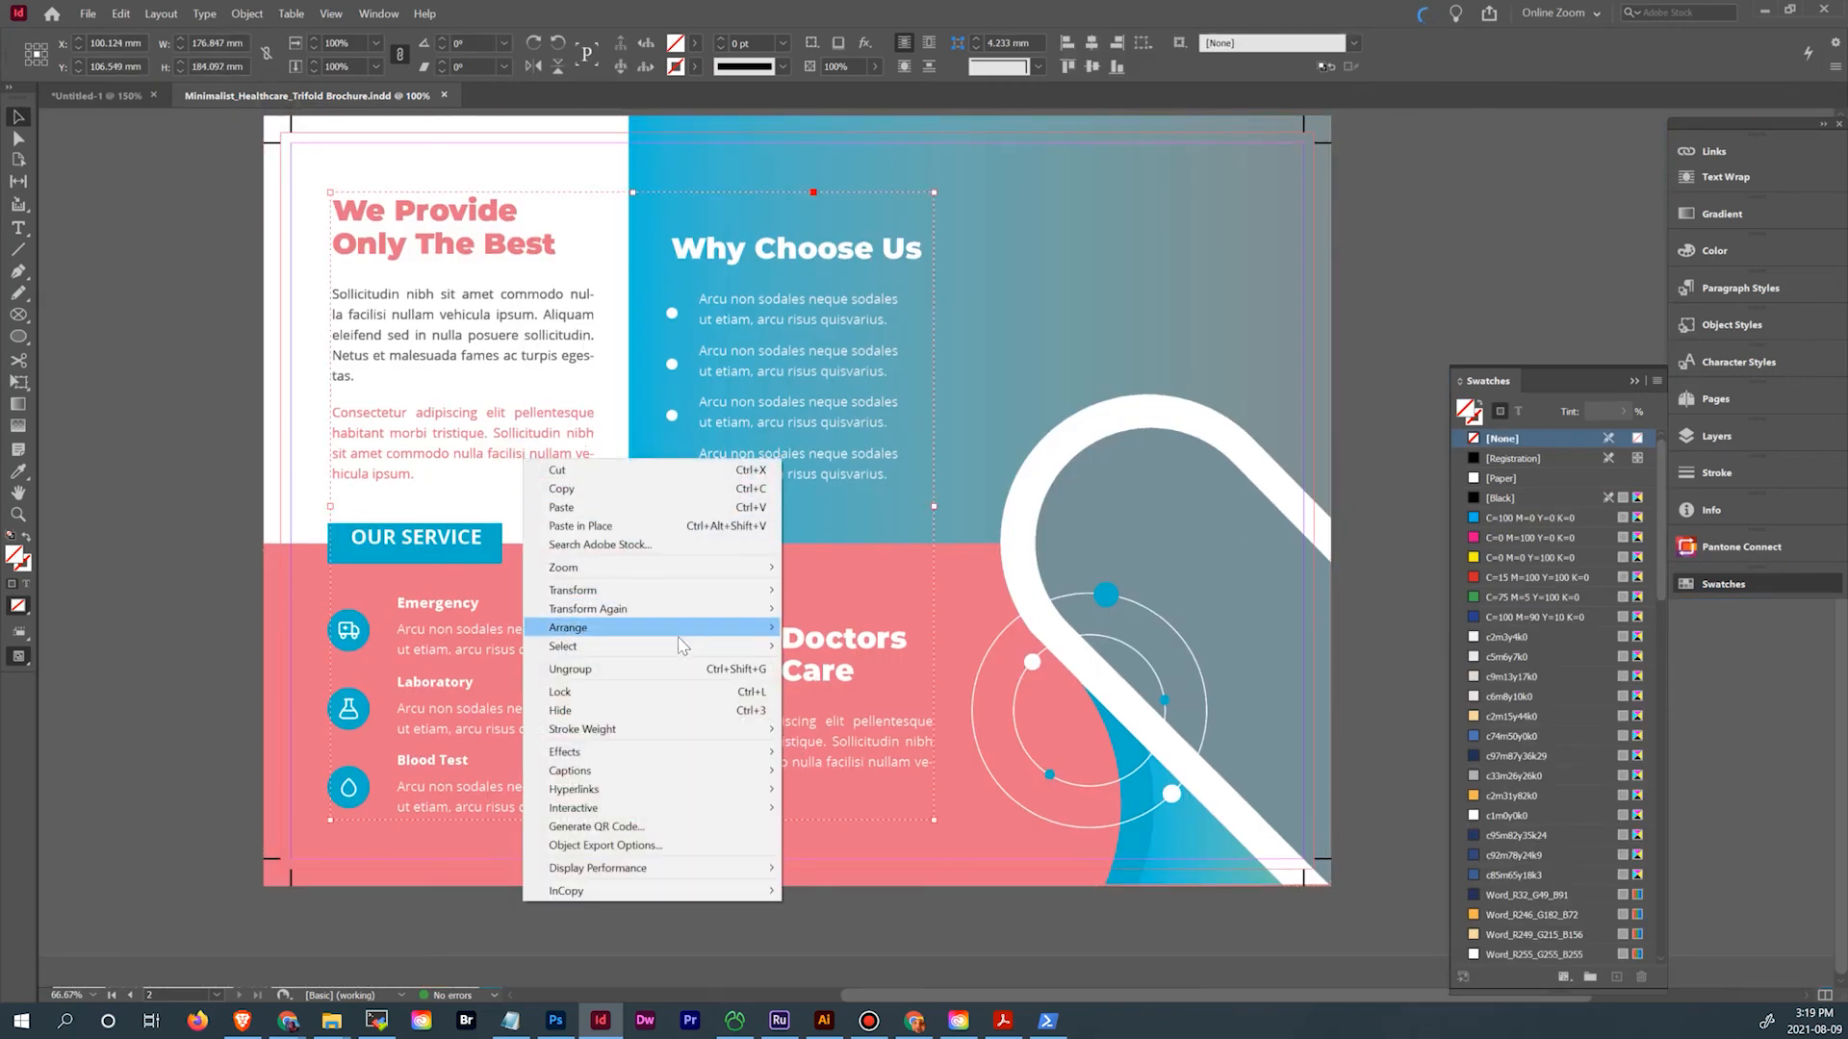
mouse_move(677, 635)
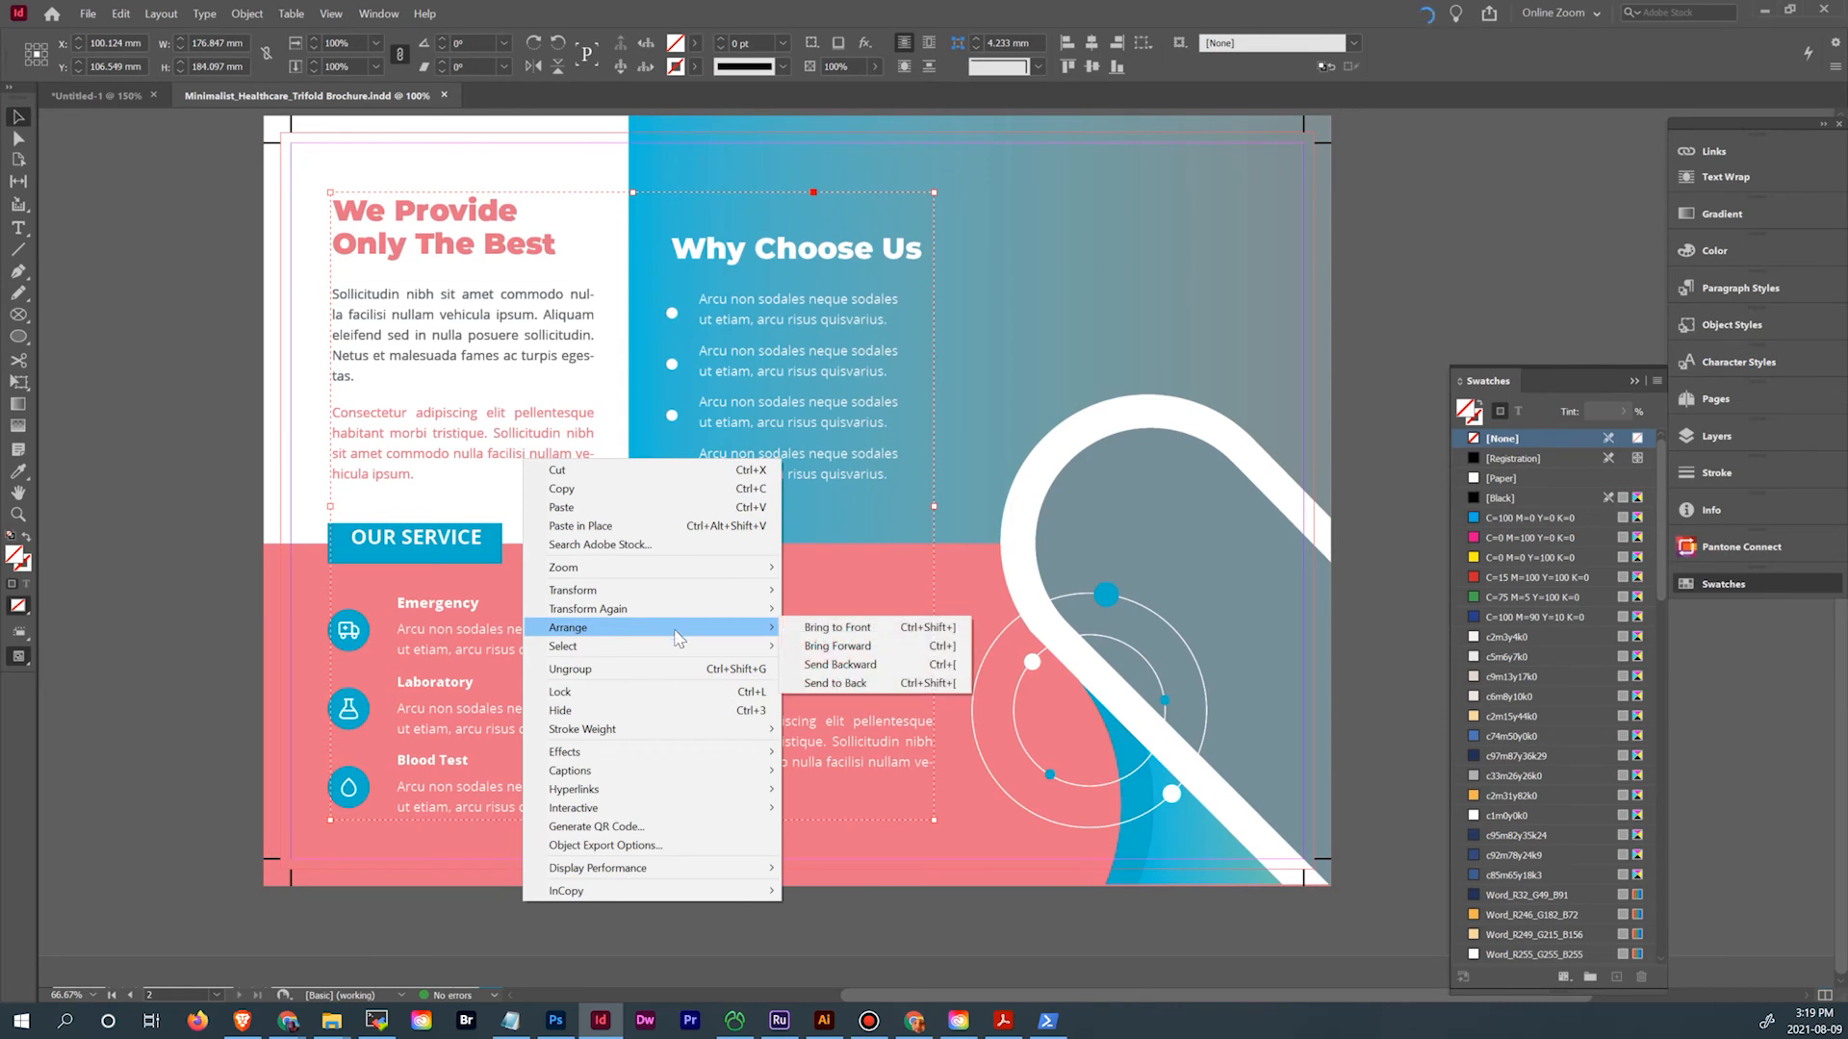
left_click(674, 669)
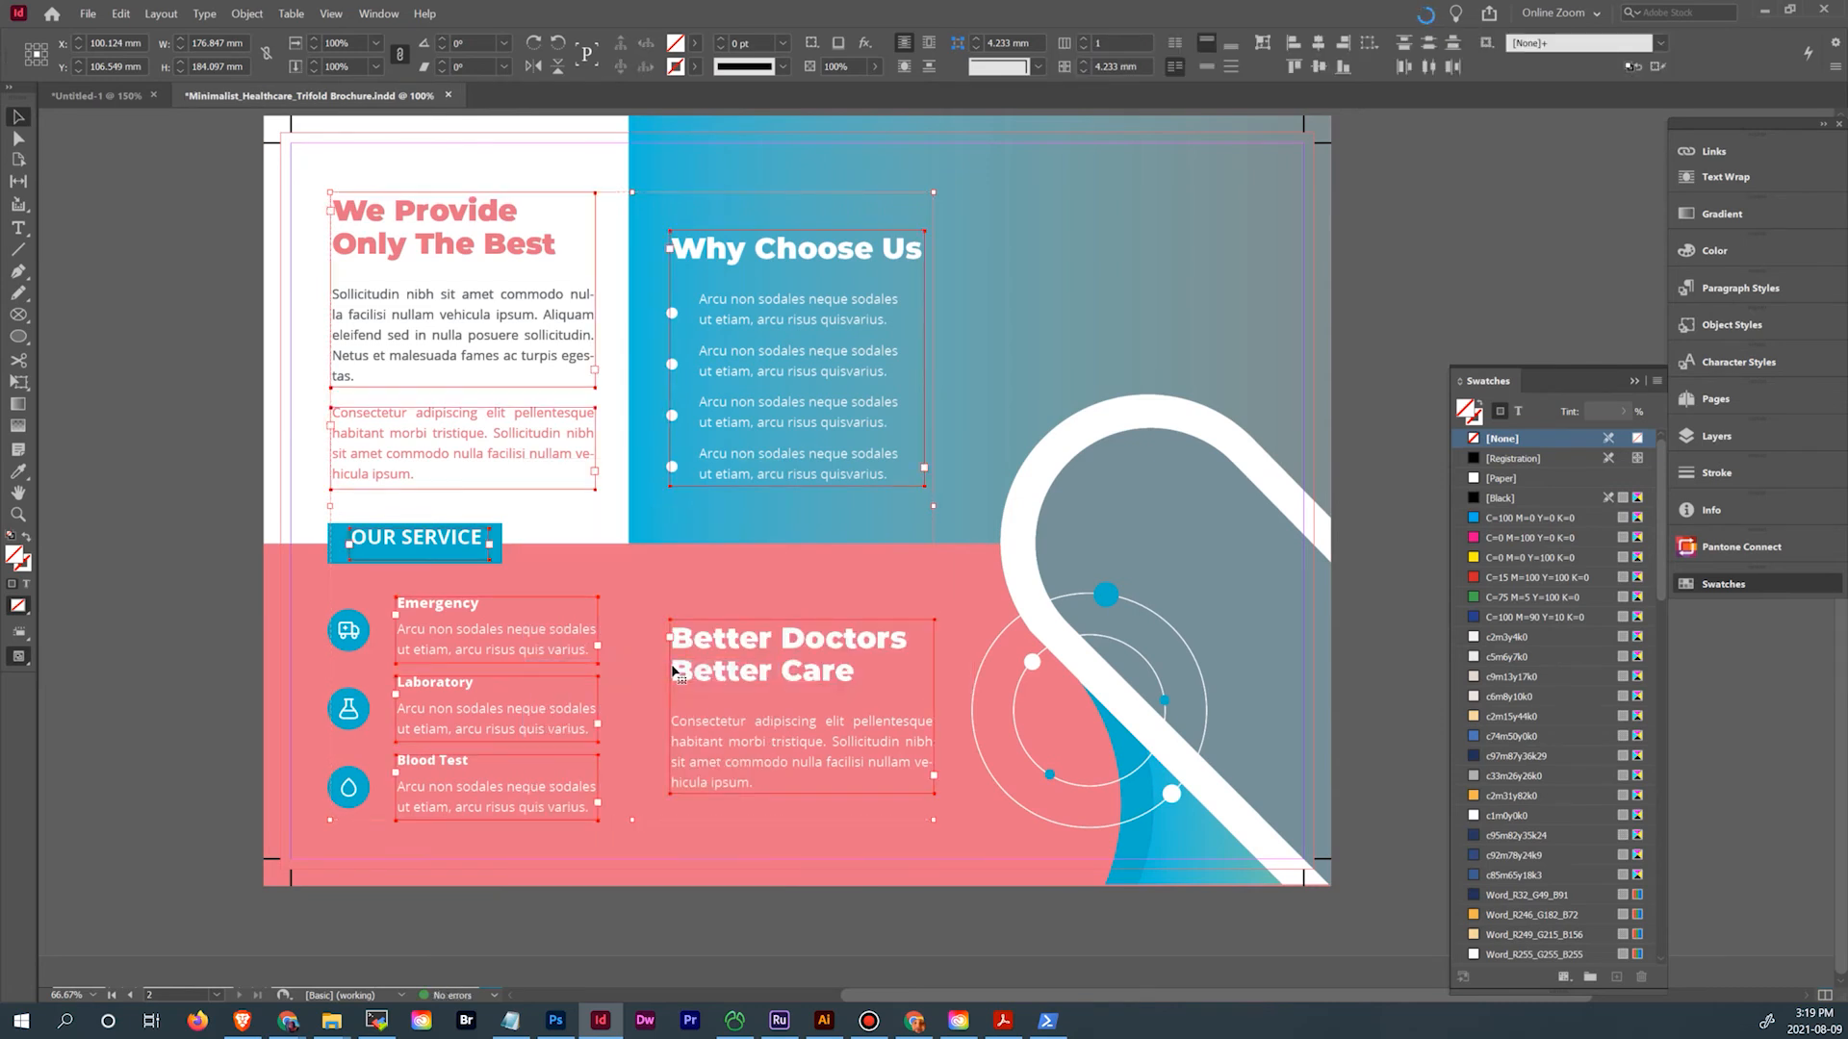
Examine how the reference brochure's inside text is divided into frames across the white, pink and blue areas
left_click(204, 382)
left_click(487, 358)
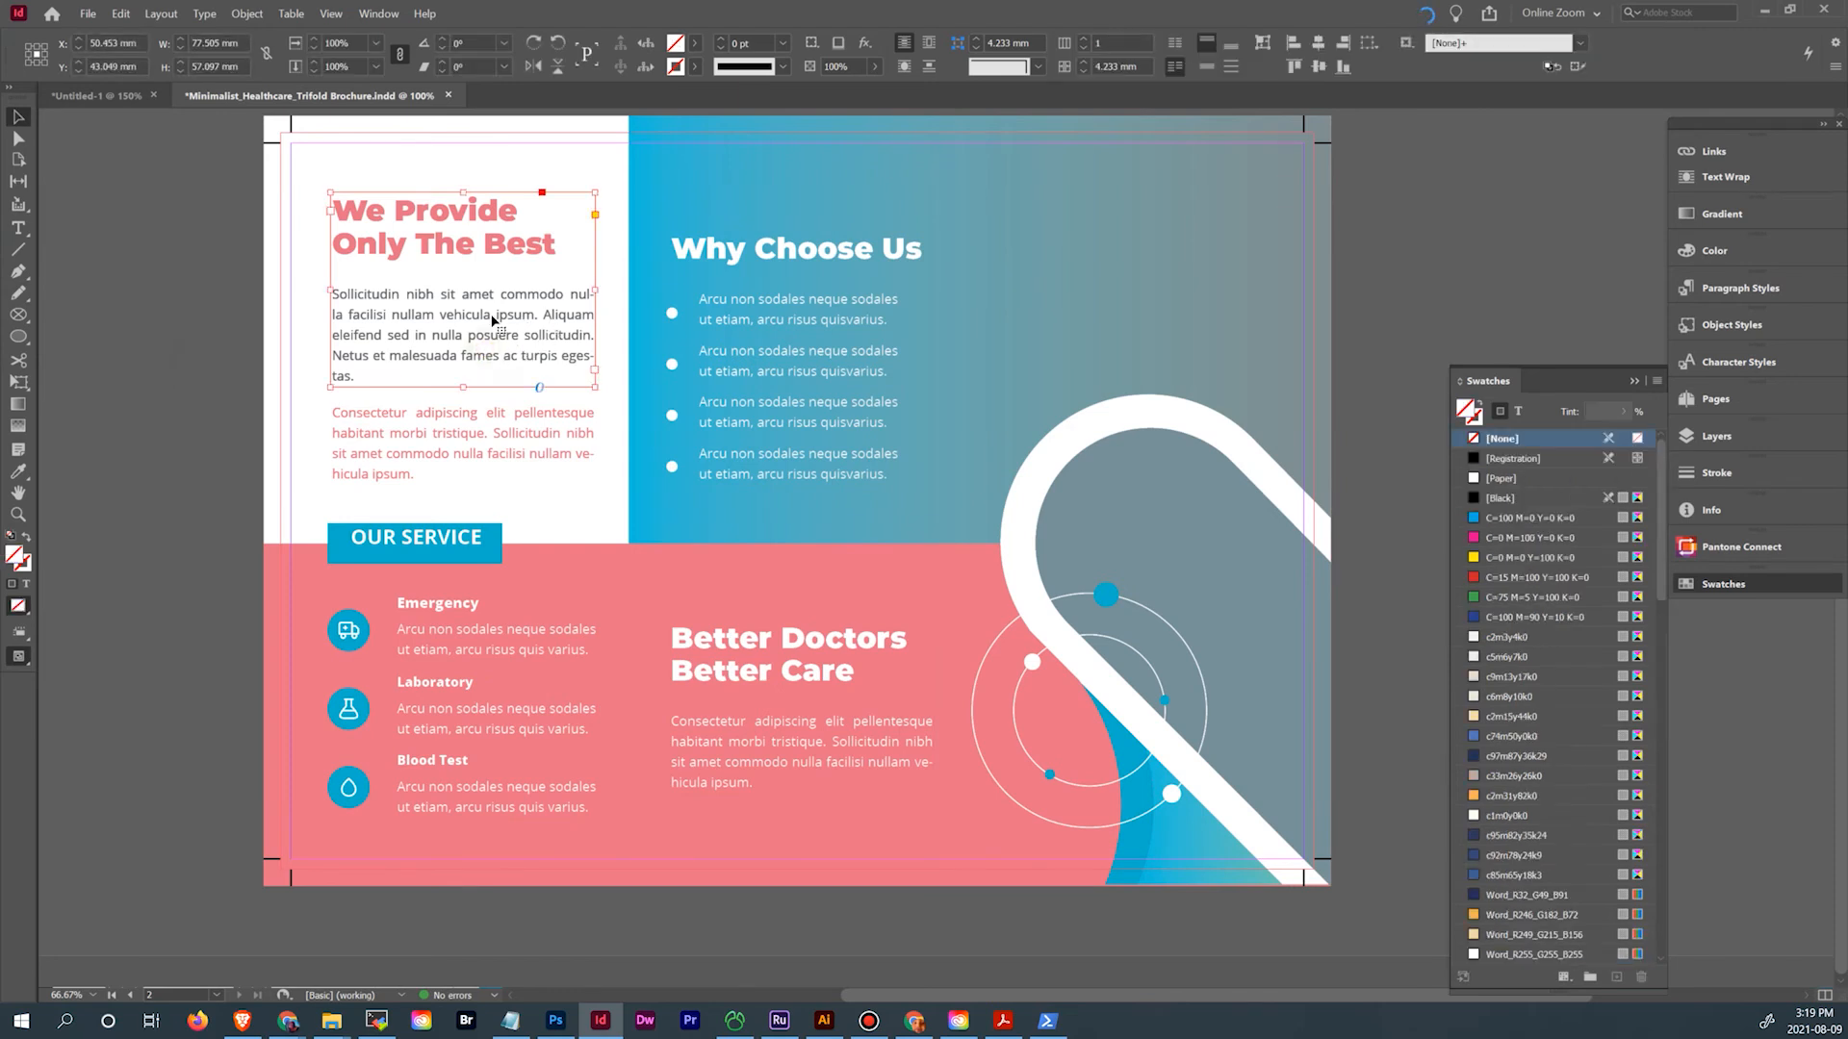
left_click(438, 428)
left_click(462, 337)
left_click(450, 441)
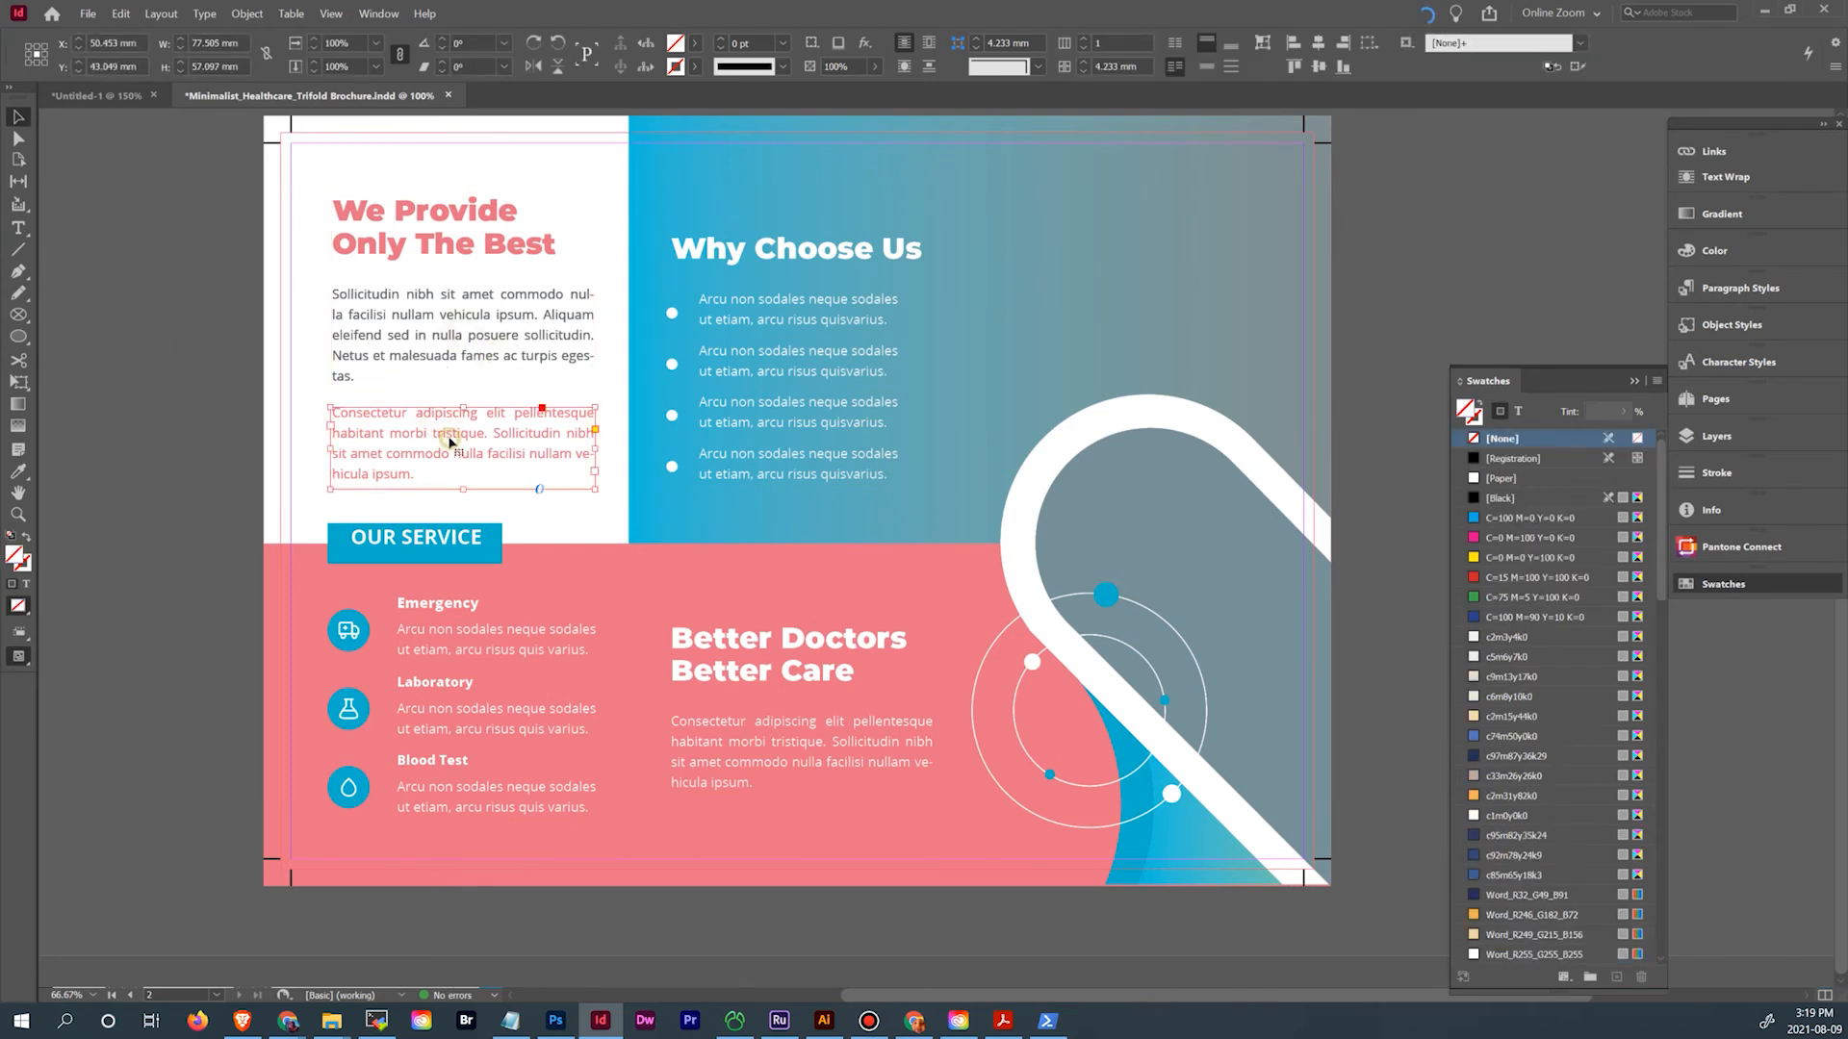
left_click(528, 647)
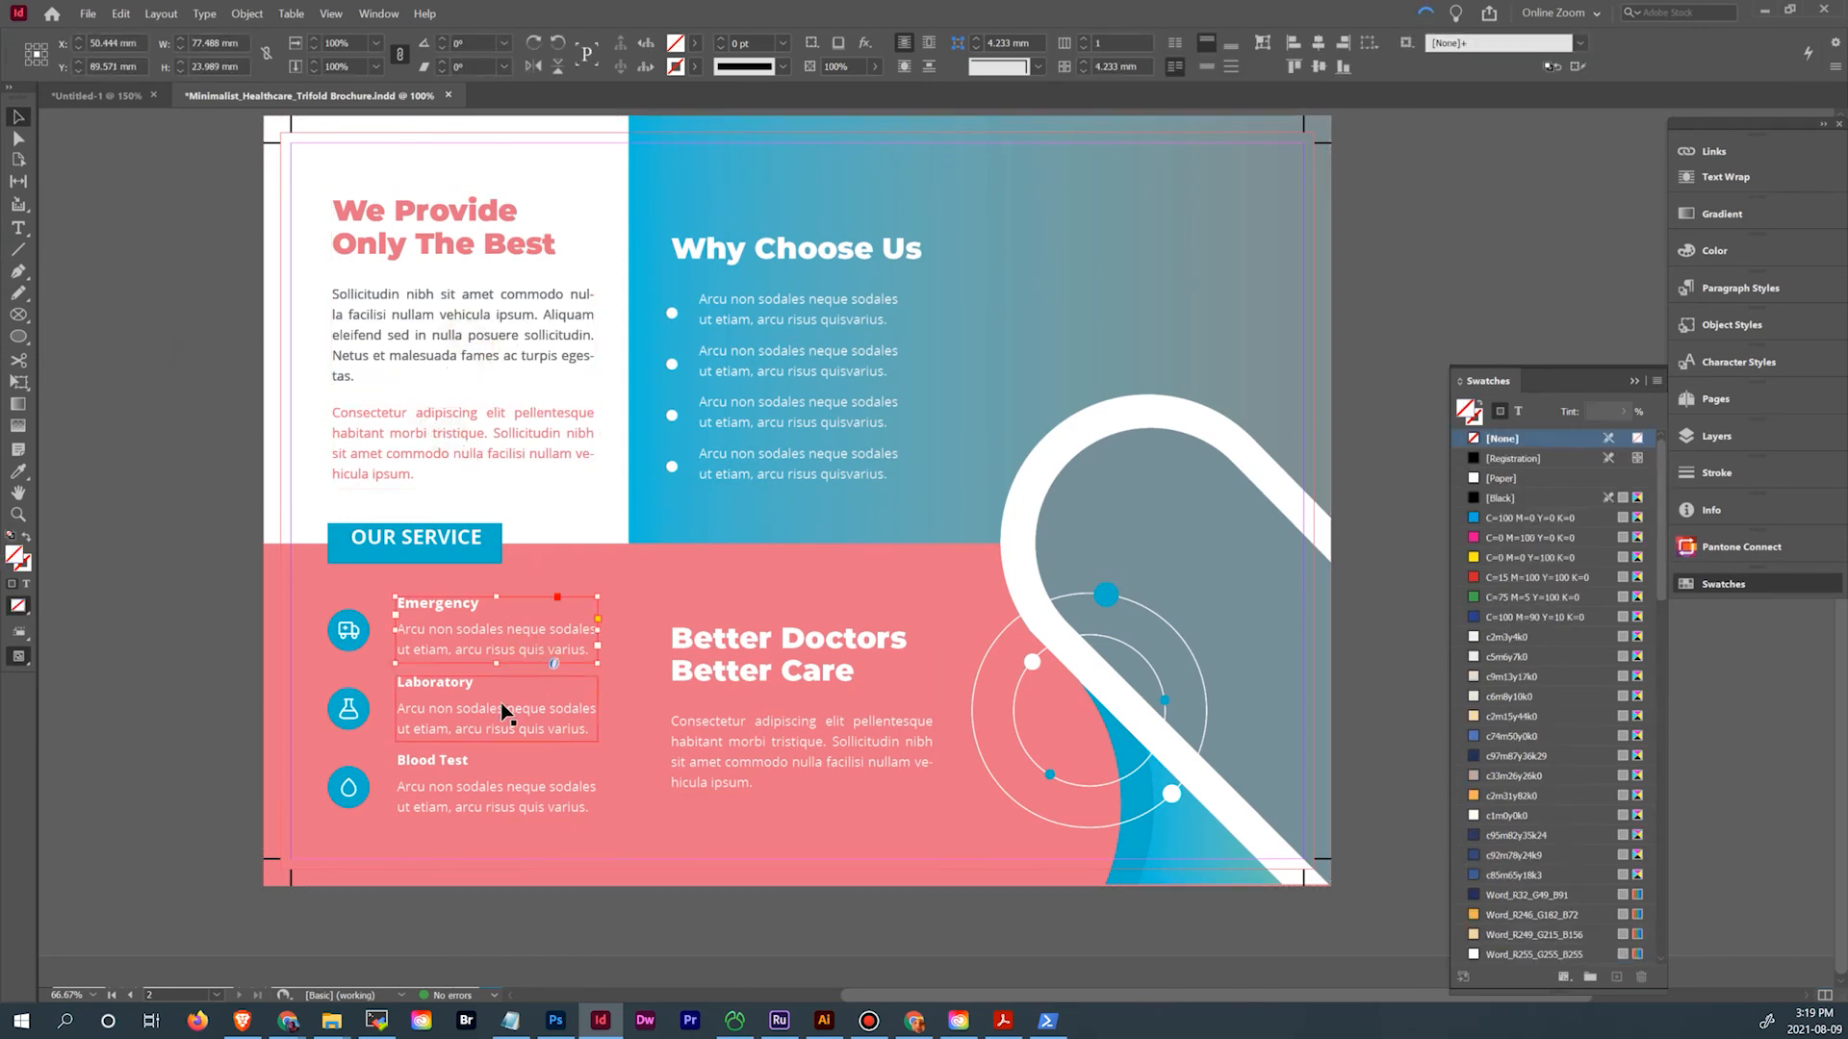
left_click(507, 713)
left_click(491, 786)
left_click(710, 768)
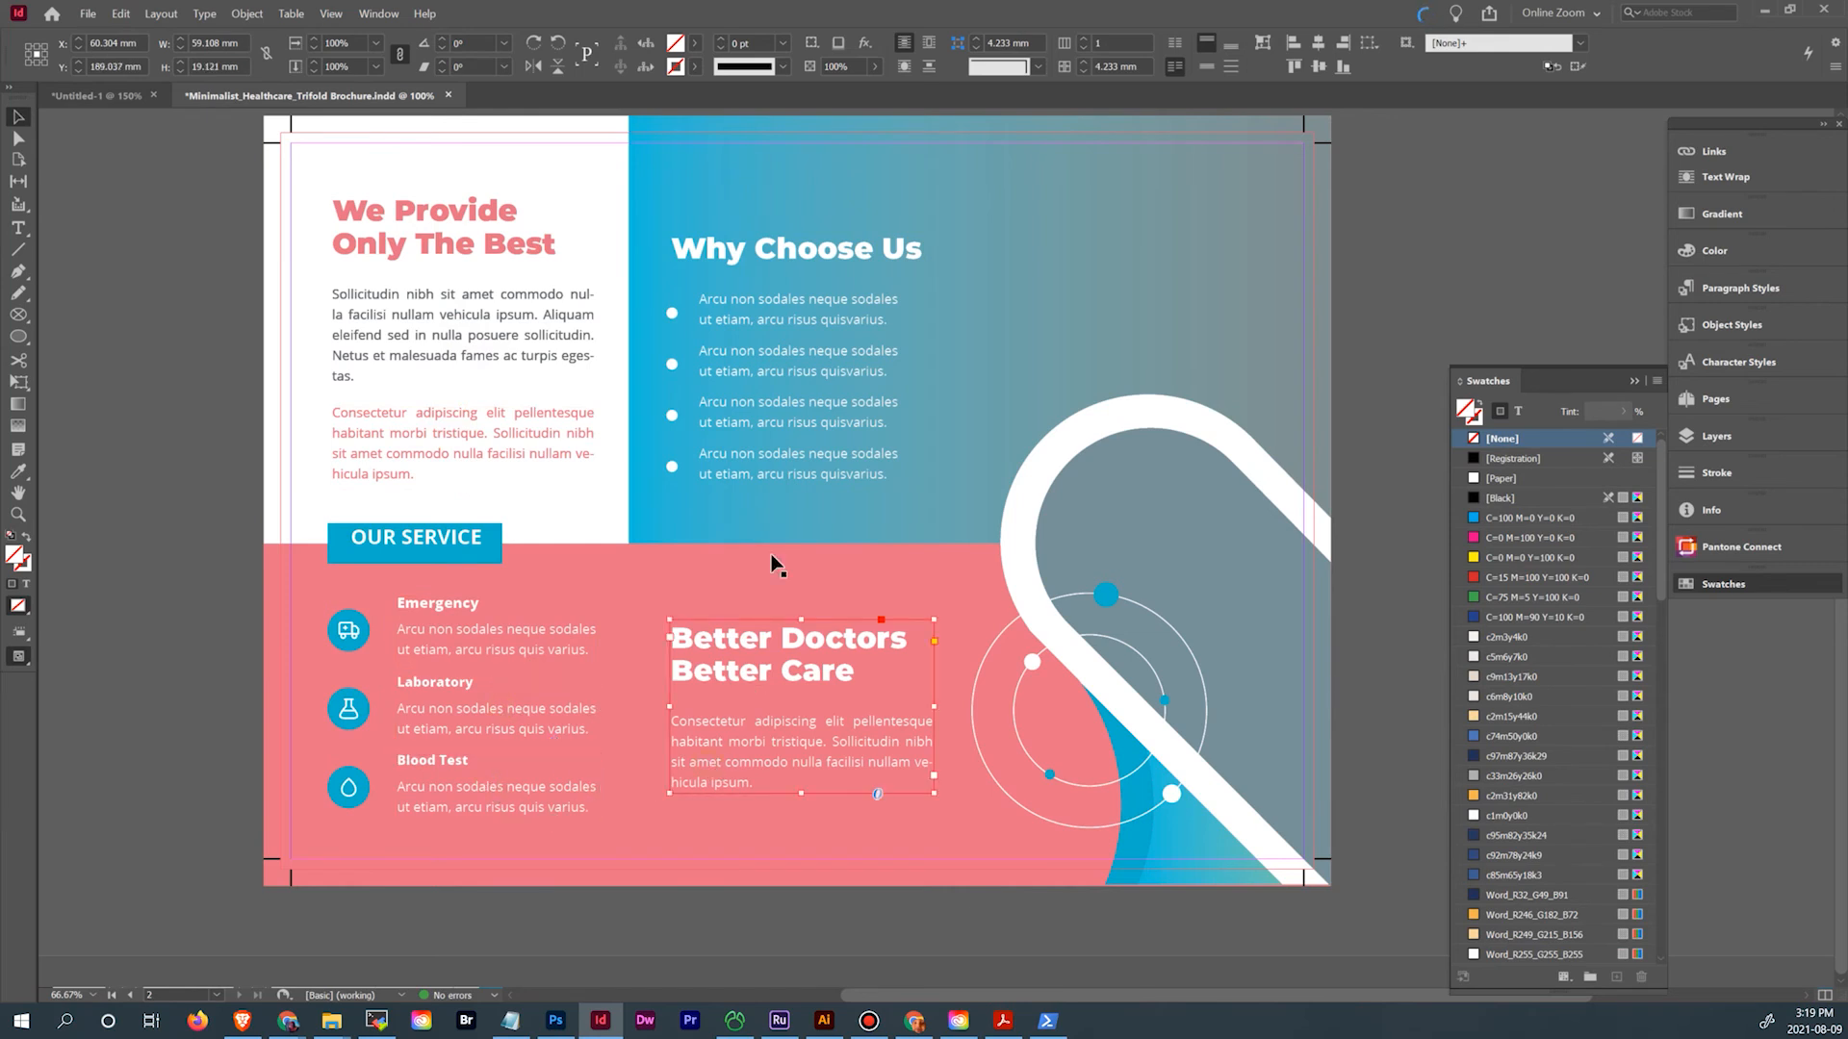
left_click(791, 435)
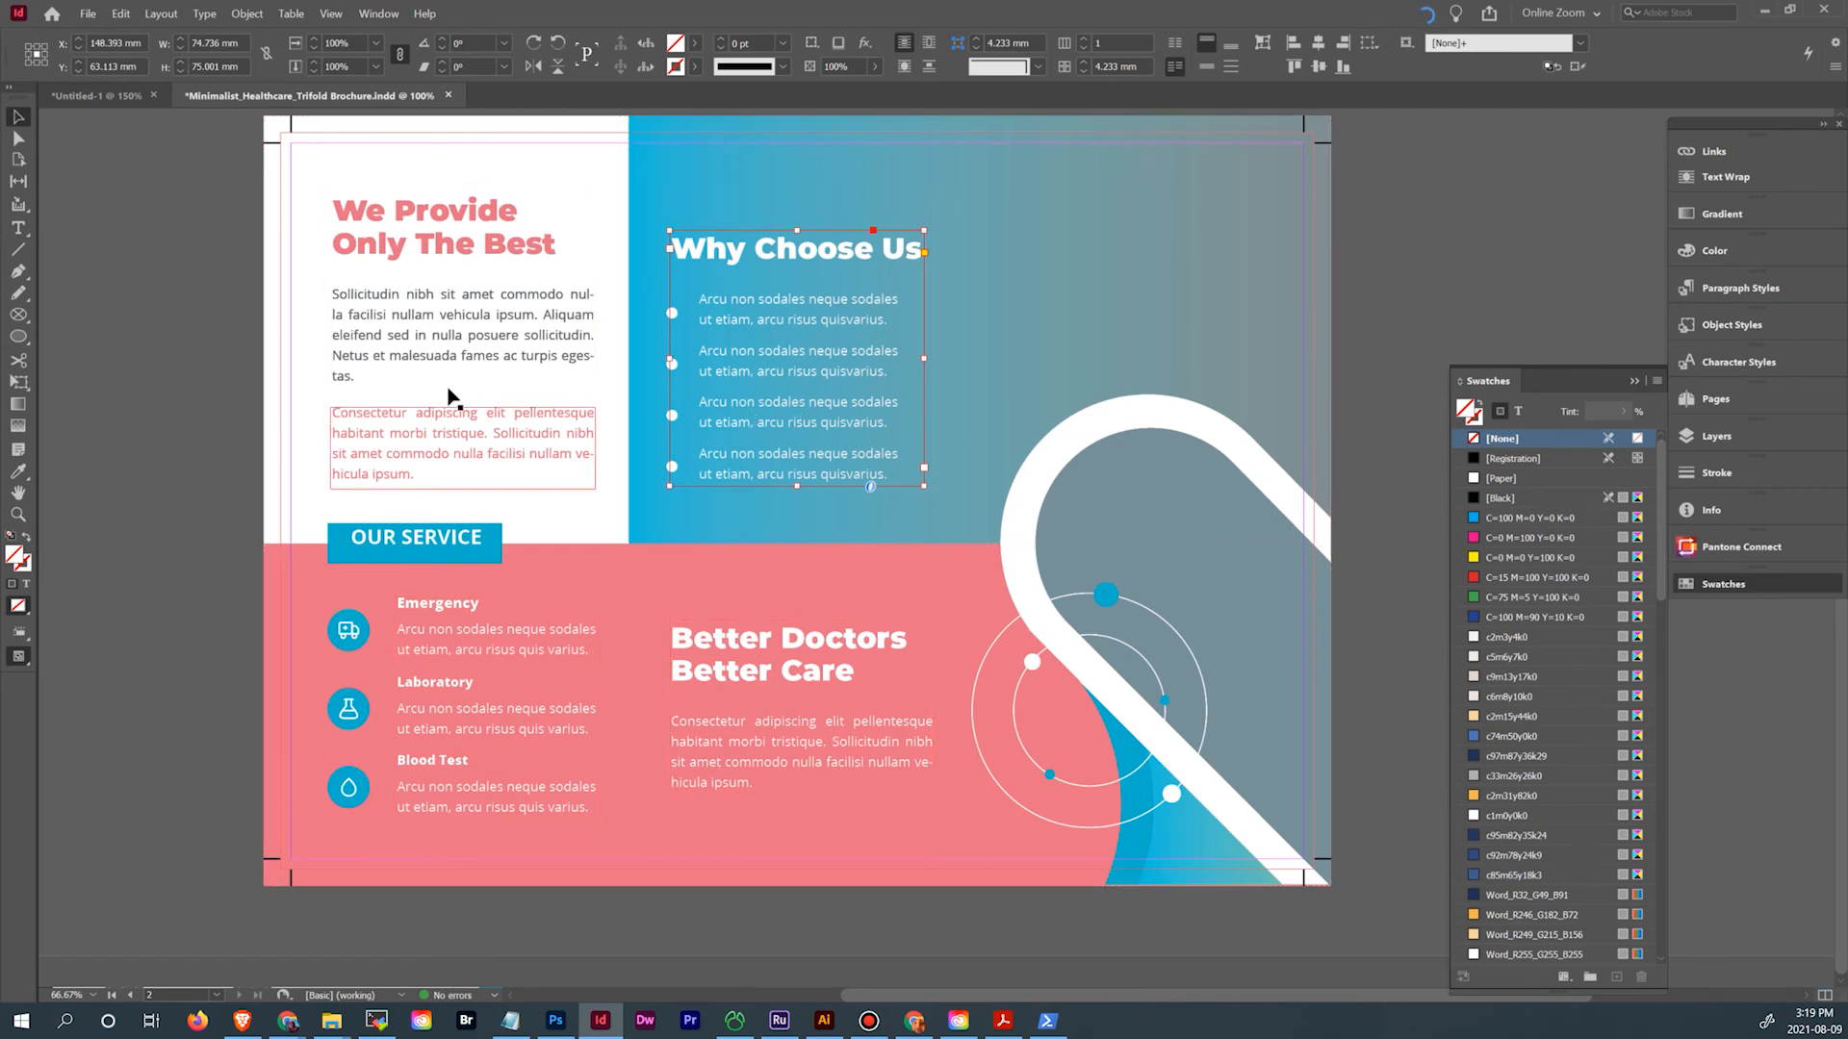
Select all text in the "We Provide Only The Best" frame of the reference brochure
left_click(447, 375)
double_click(449, 379)
key("ctrl+a")
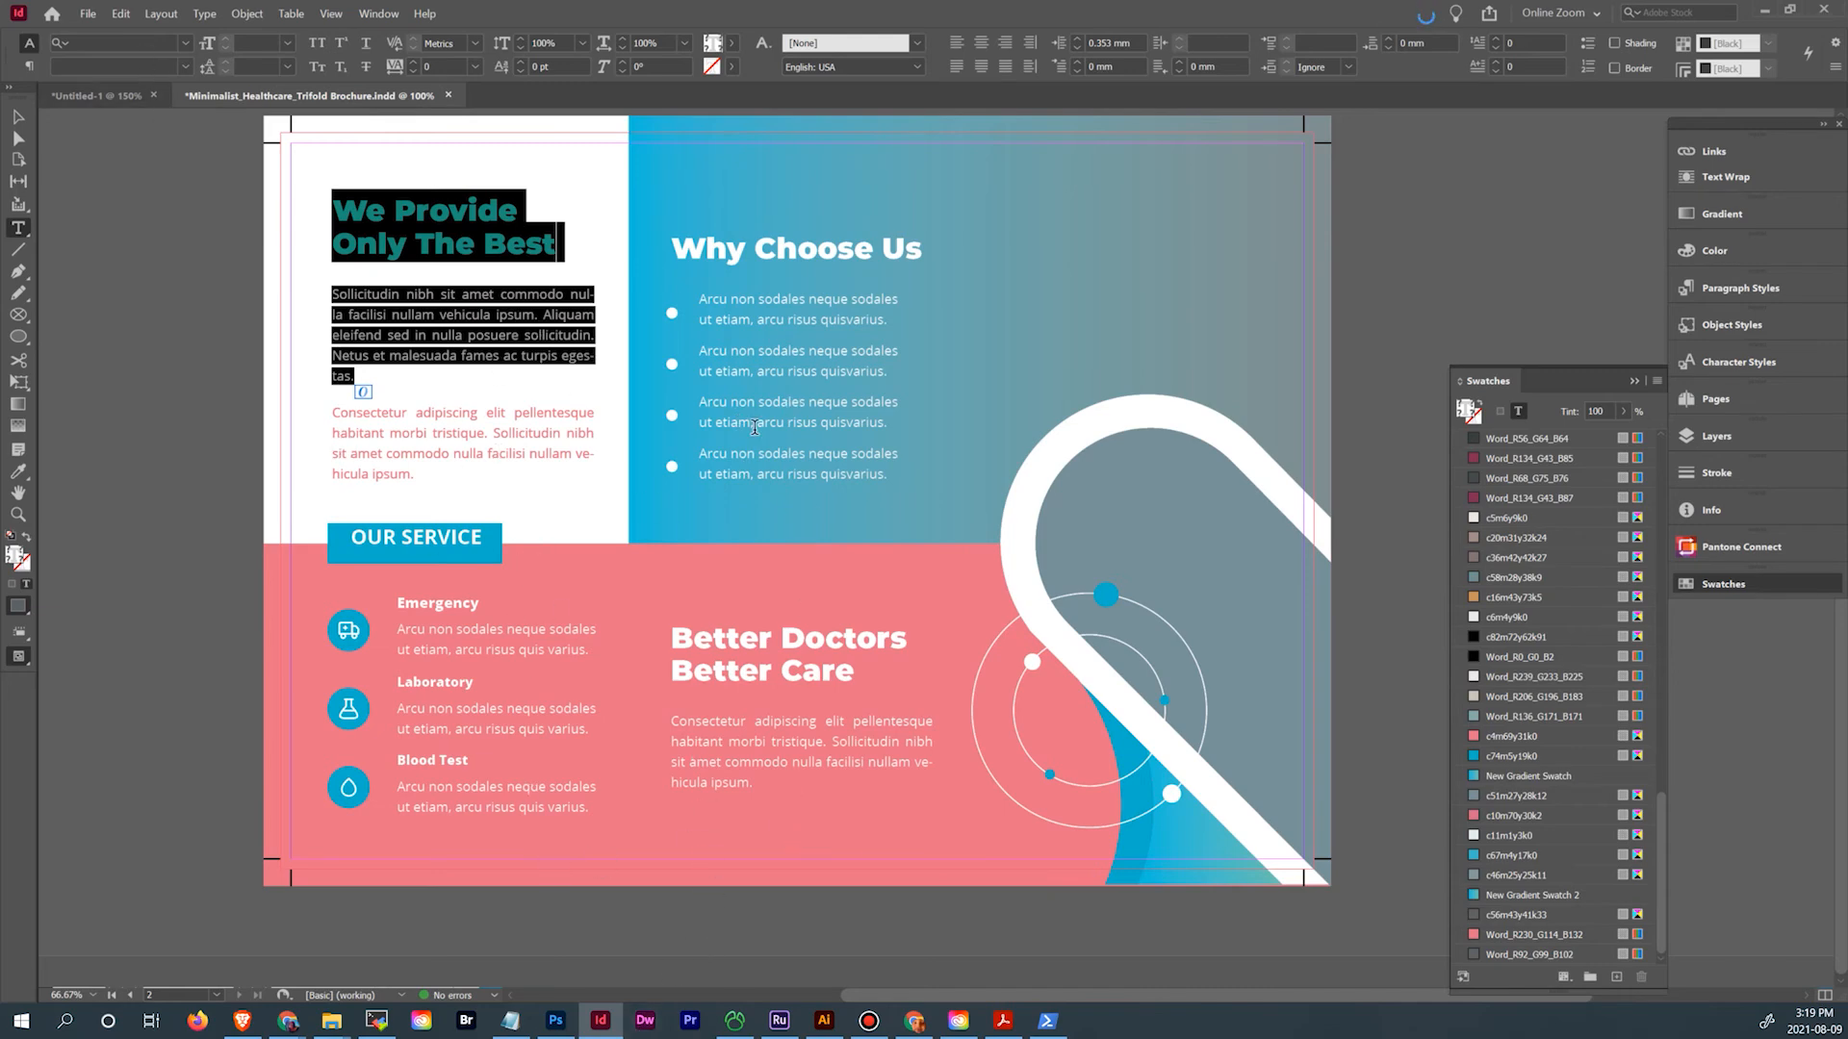
On page 2 of Untitled-1, move the empty text frame on the white panel from the Graphics layer to Type, keeping Graphics locked
left_click(101, 95)
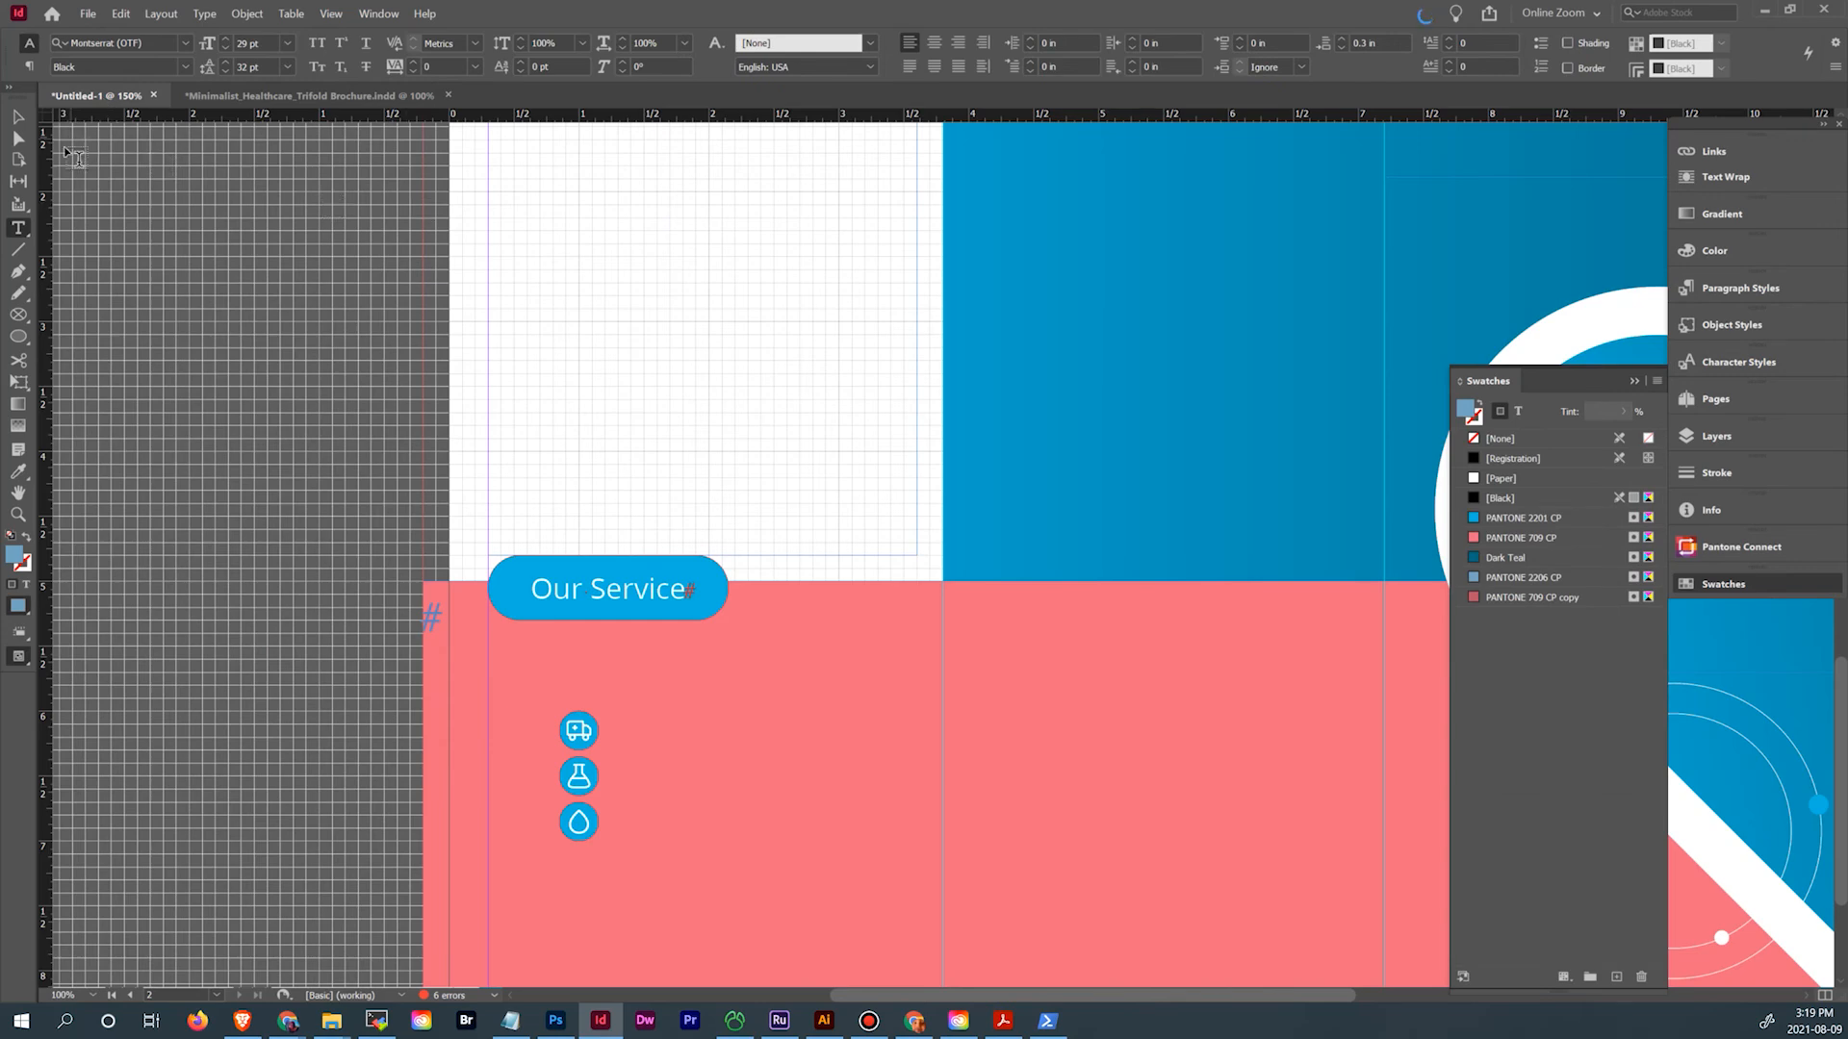
scroll(649, 274, "up", 3)
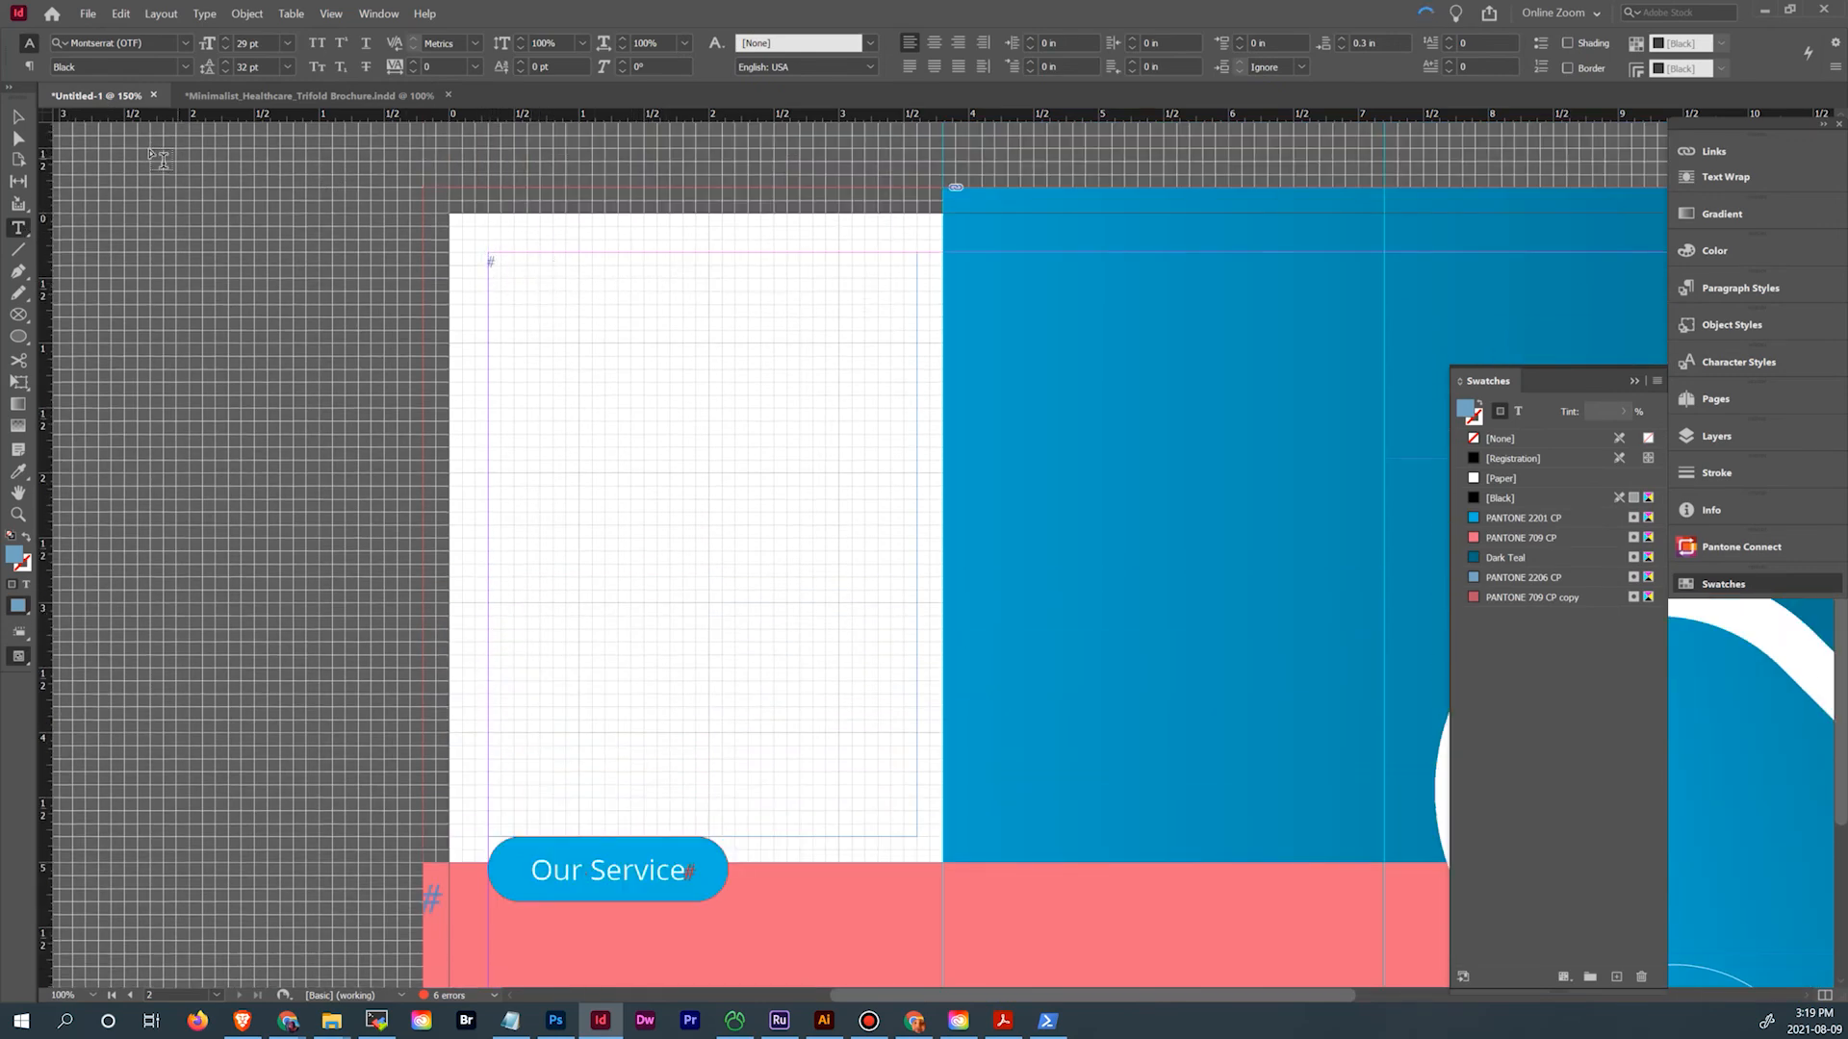
left_click(18, 117)
scroll(539, 433, "down", 2)
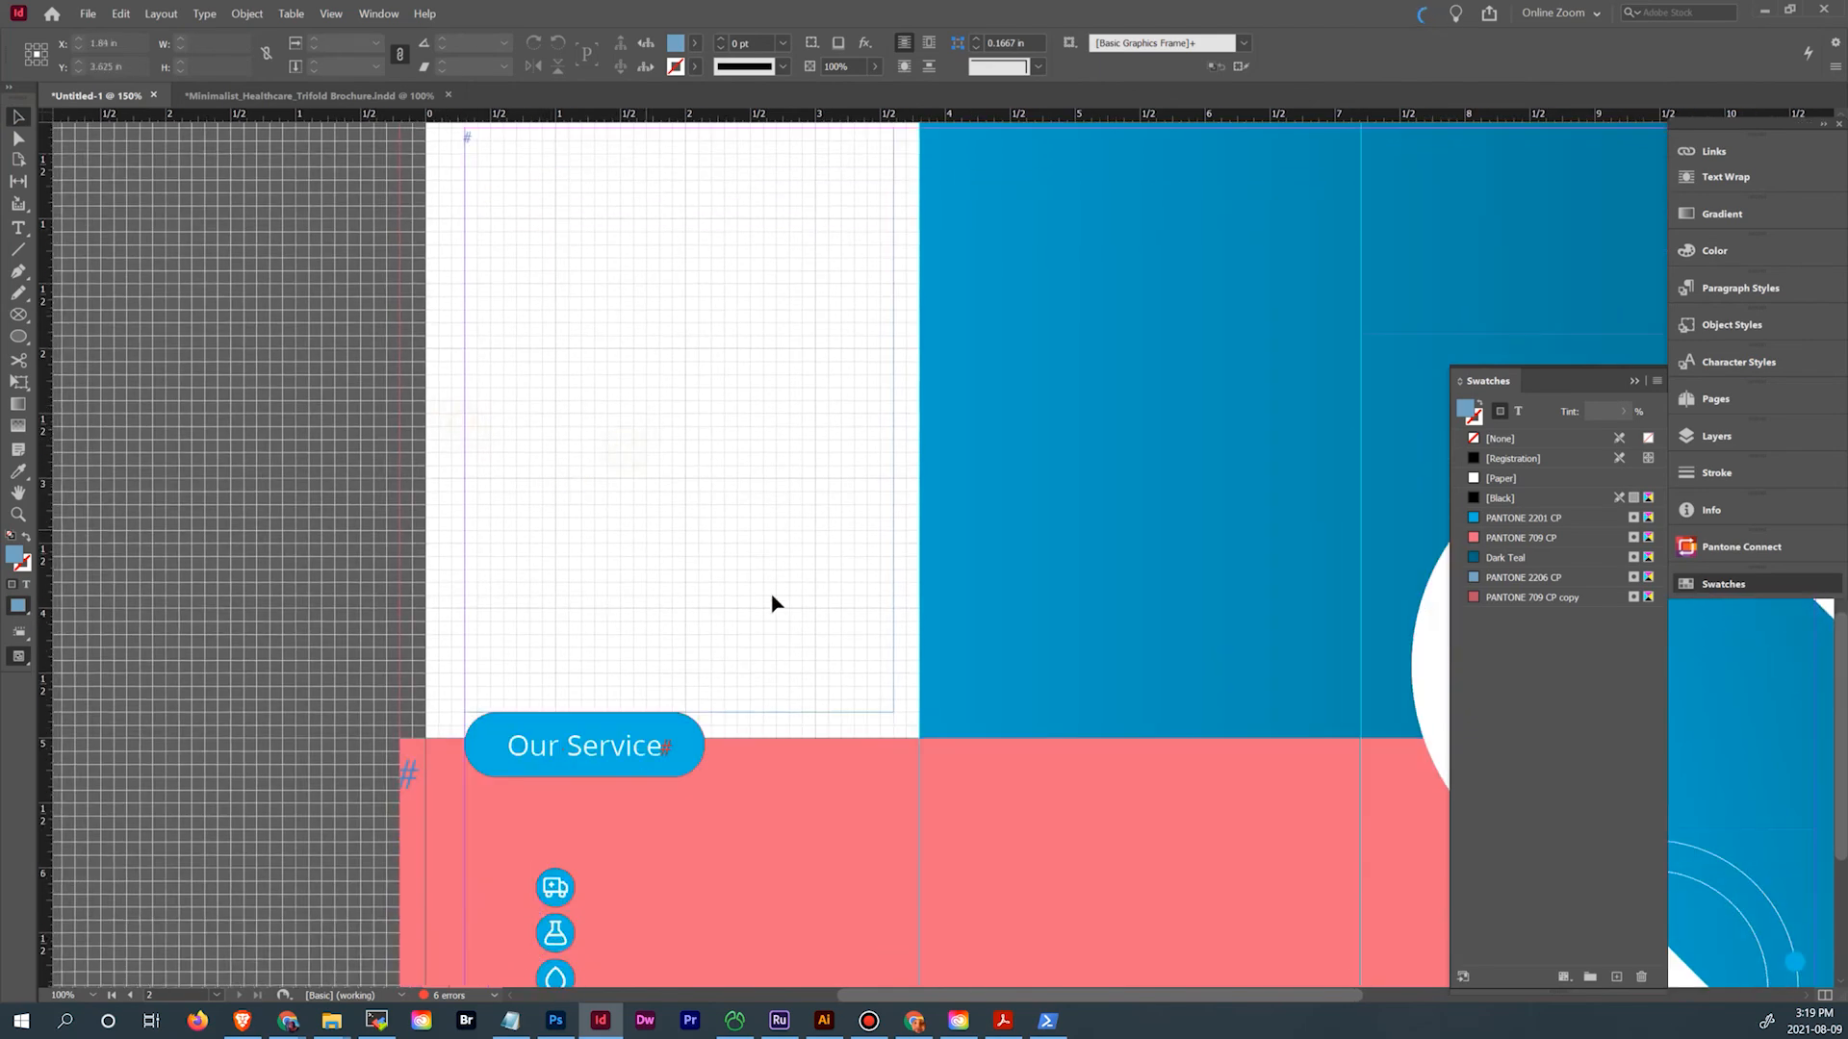
left_click(859, 675)
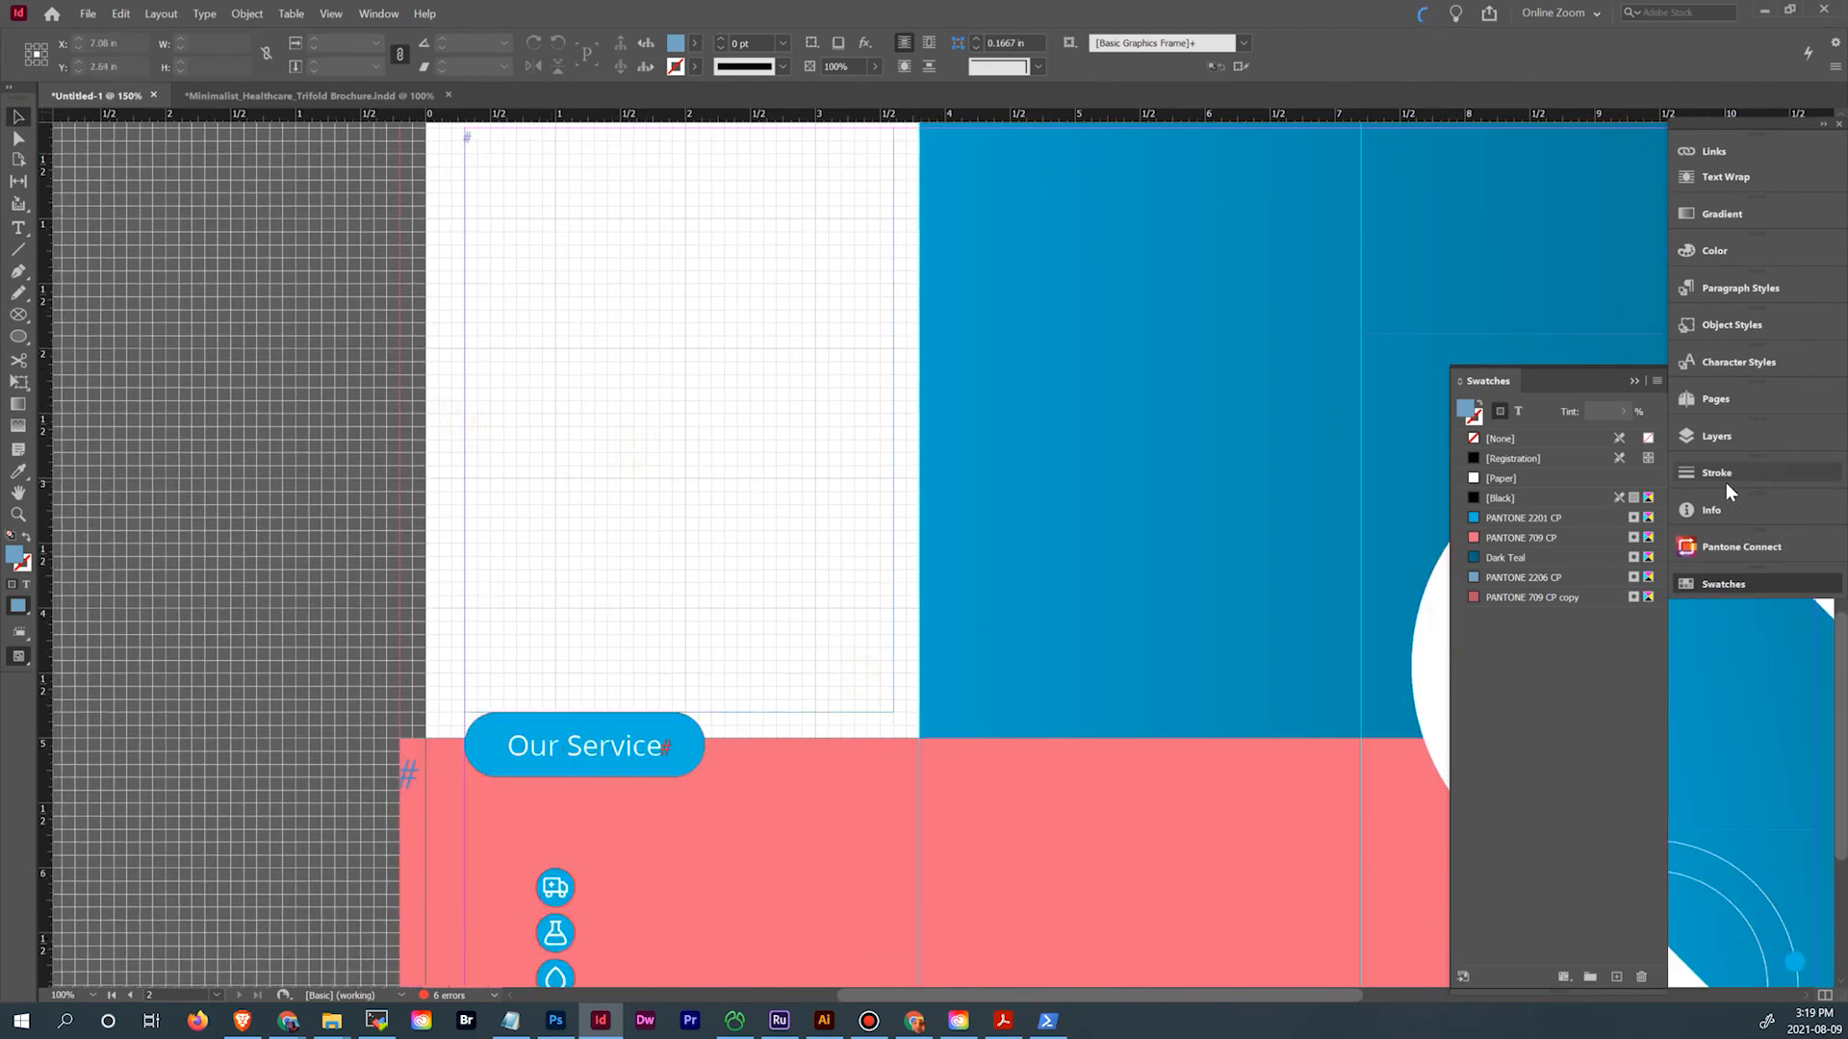
left_click(1719, 435)
left_click(1481, 471)
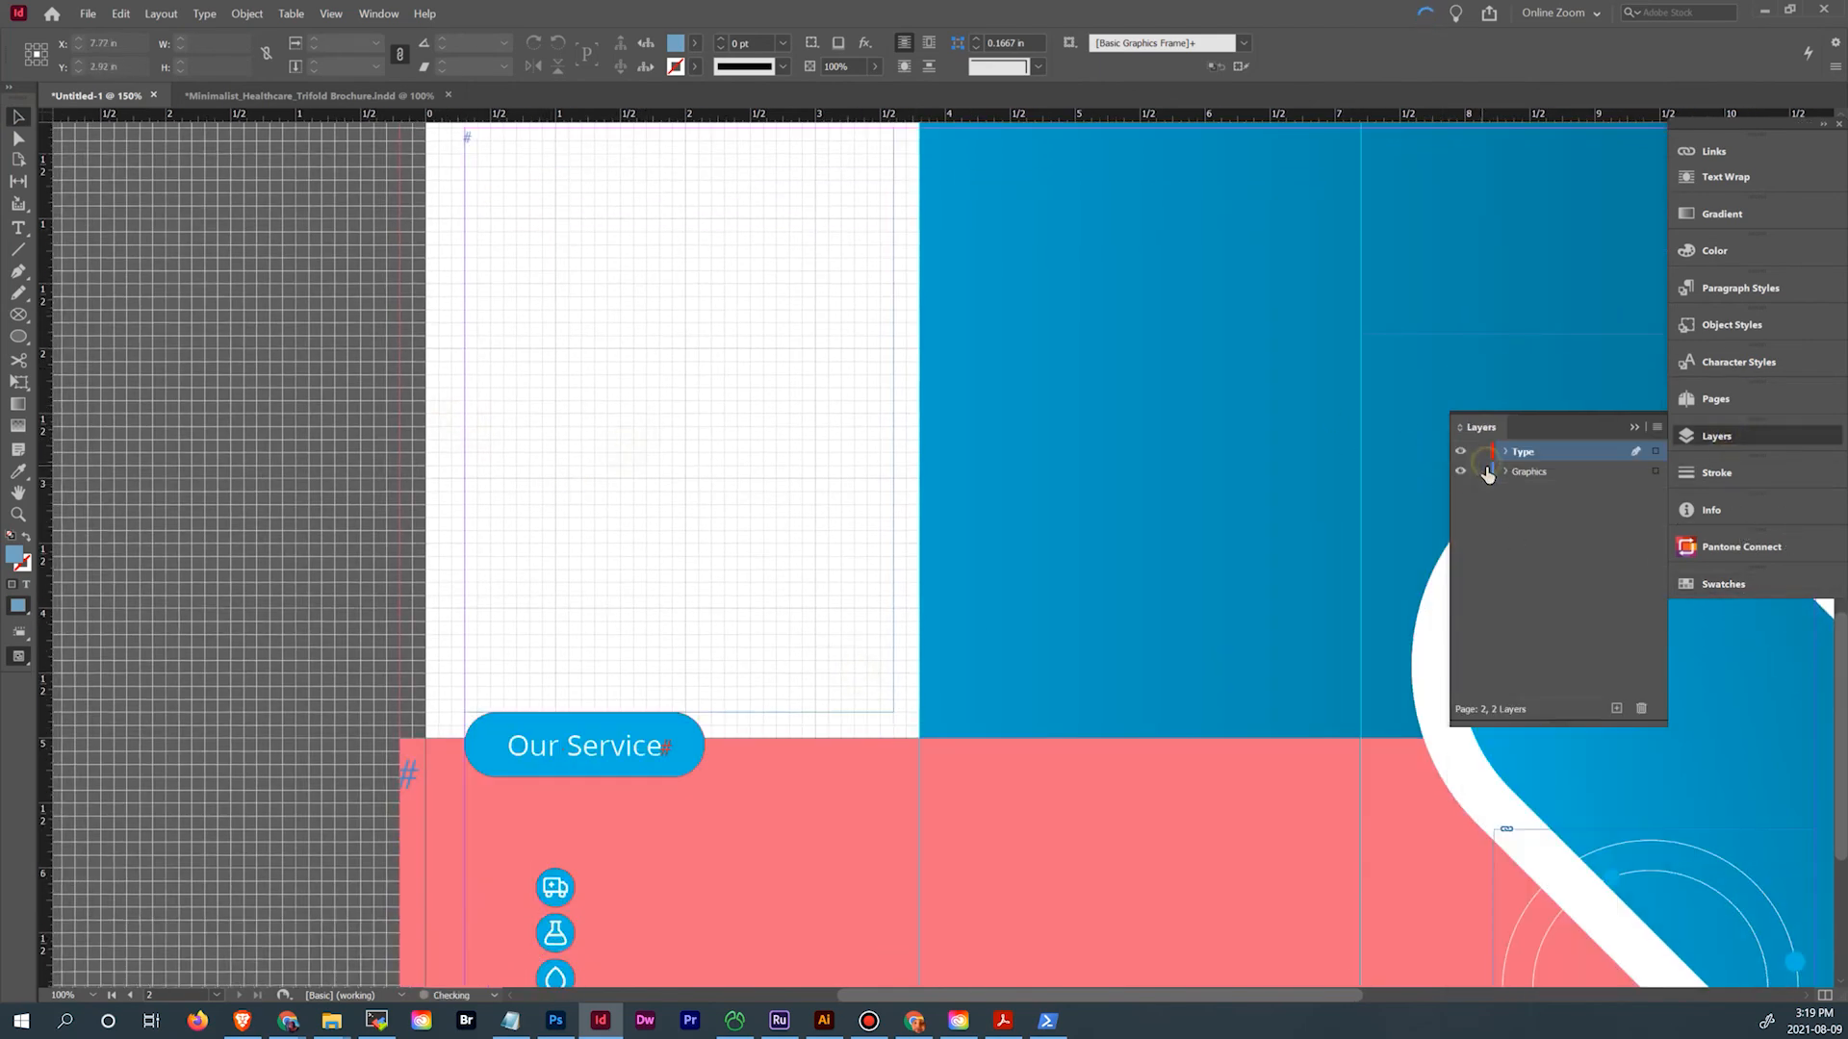
left_click(792, 516)
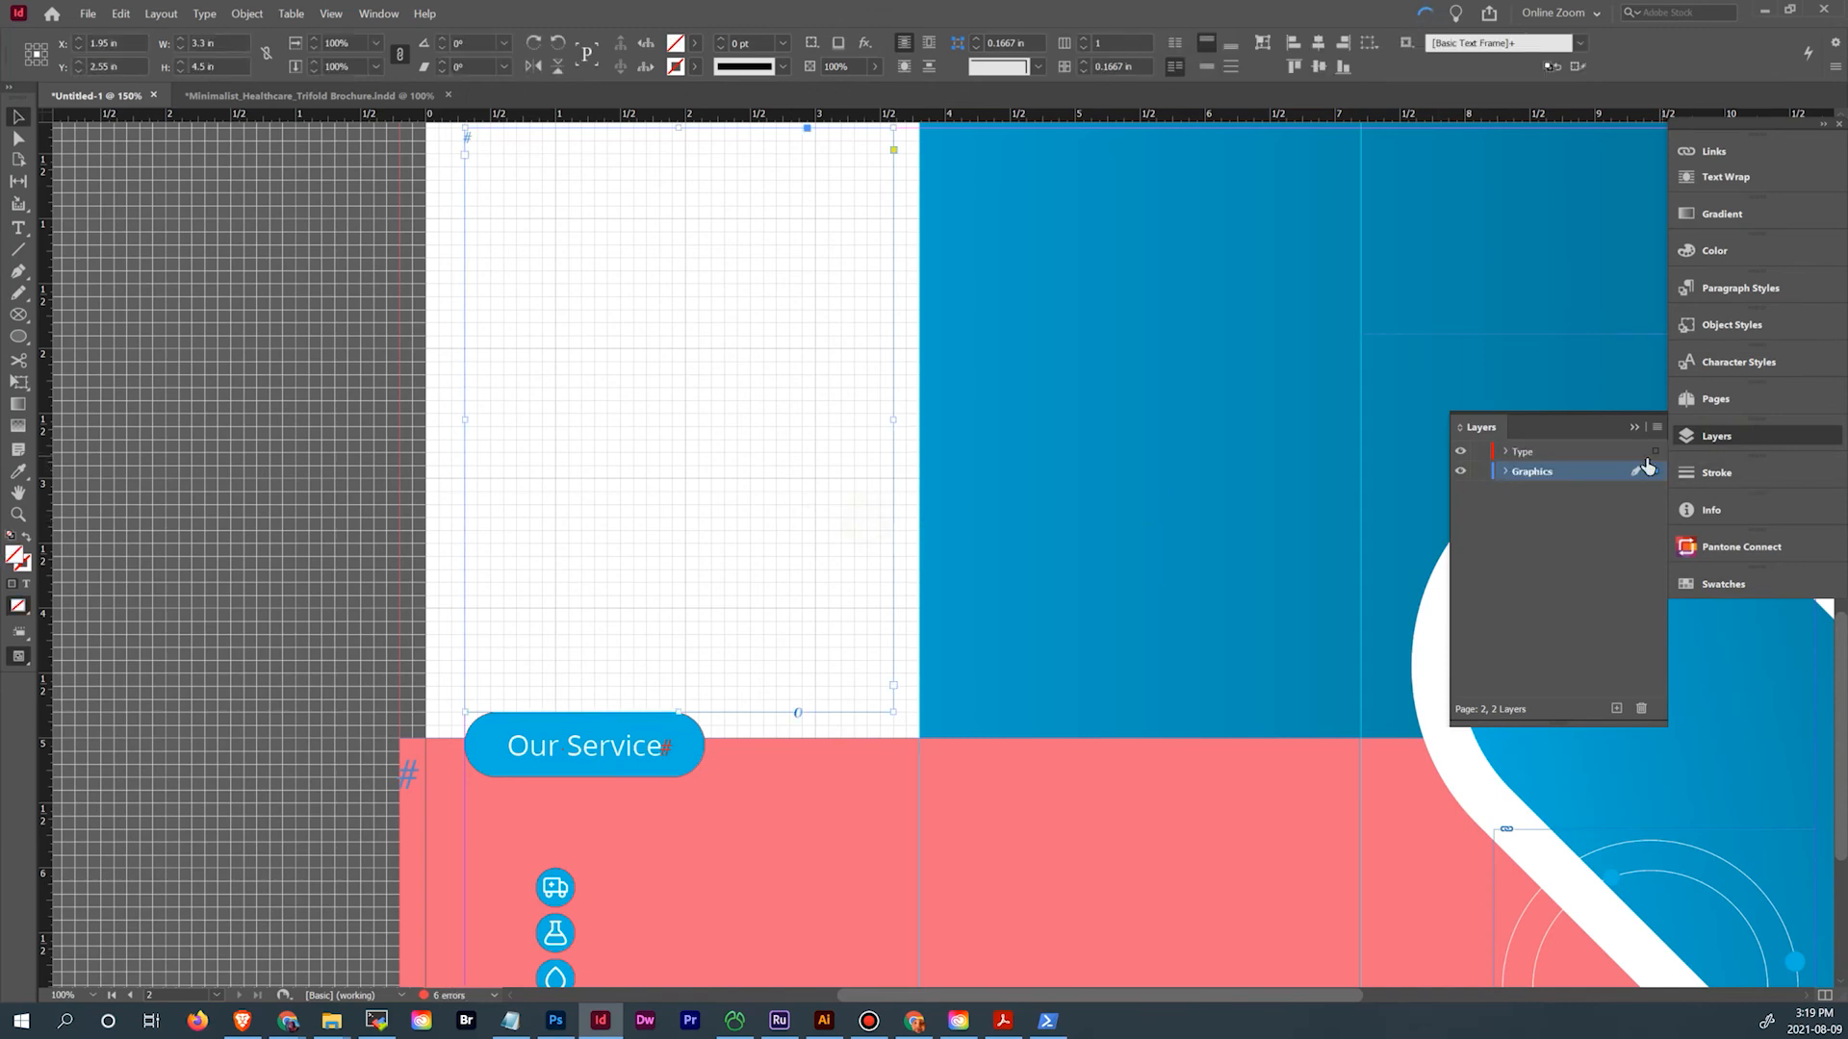
left_click_drag(1648, 469, 1653, 451)
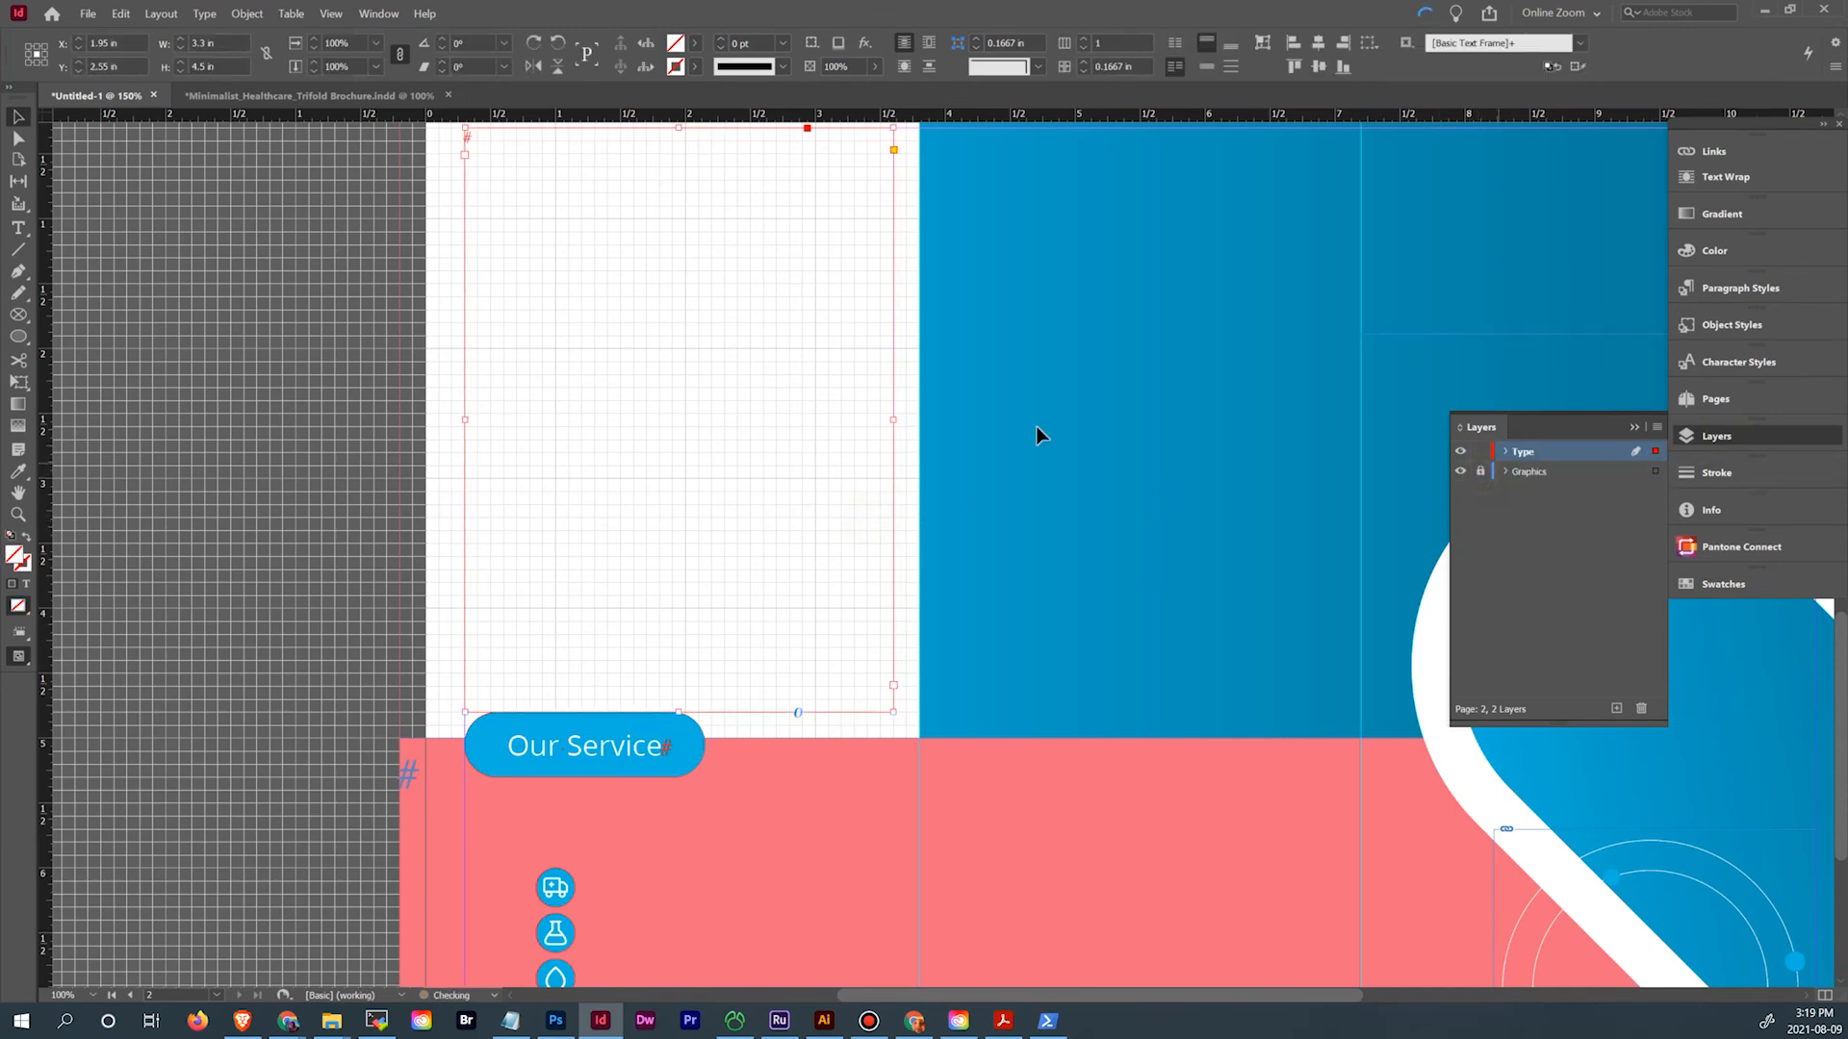
Thread the white panel's text frame into a new frame of about 2.34 × 2.65 in beside the three service icons
left_click(782, 419)
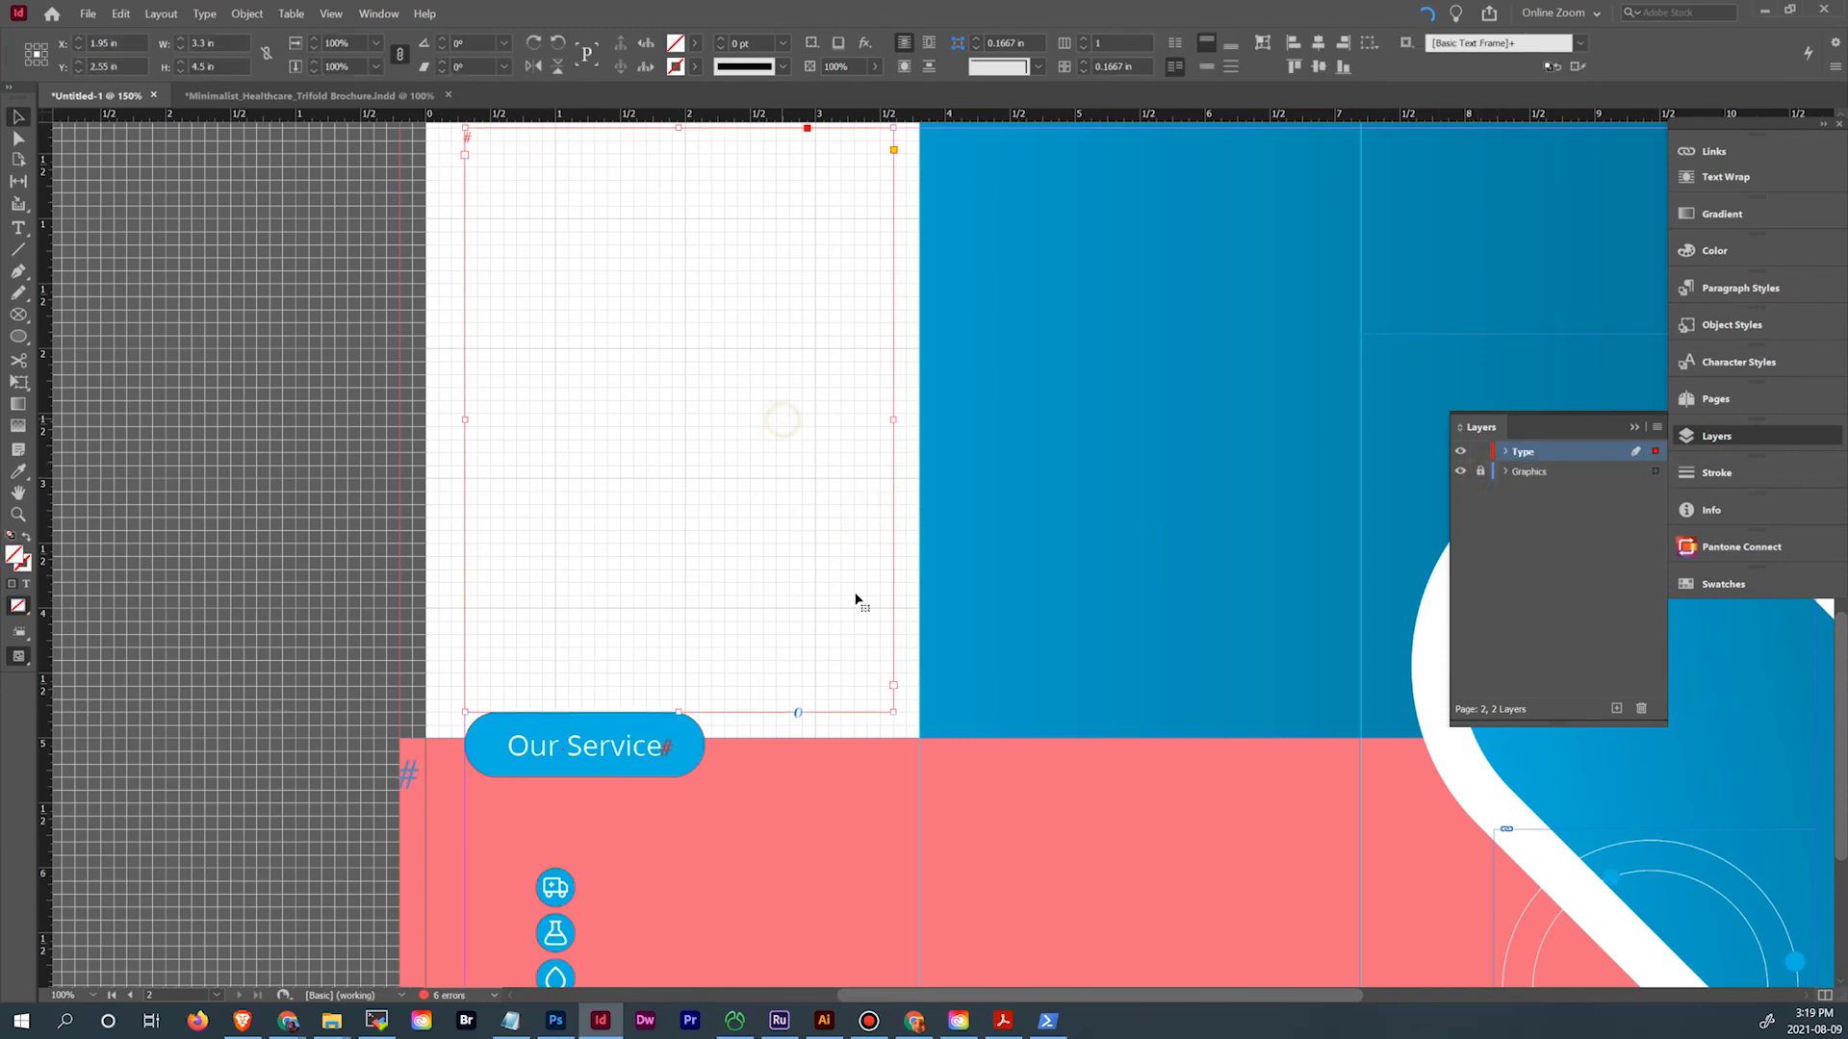
left_click(893, 685)
scroll(900, 689, "down", 5)
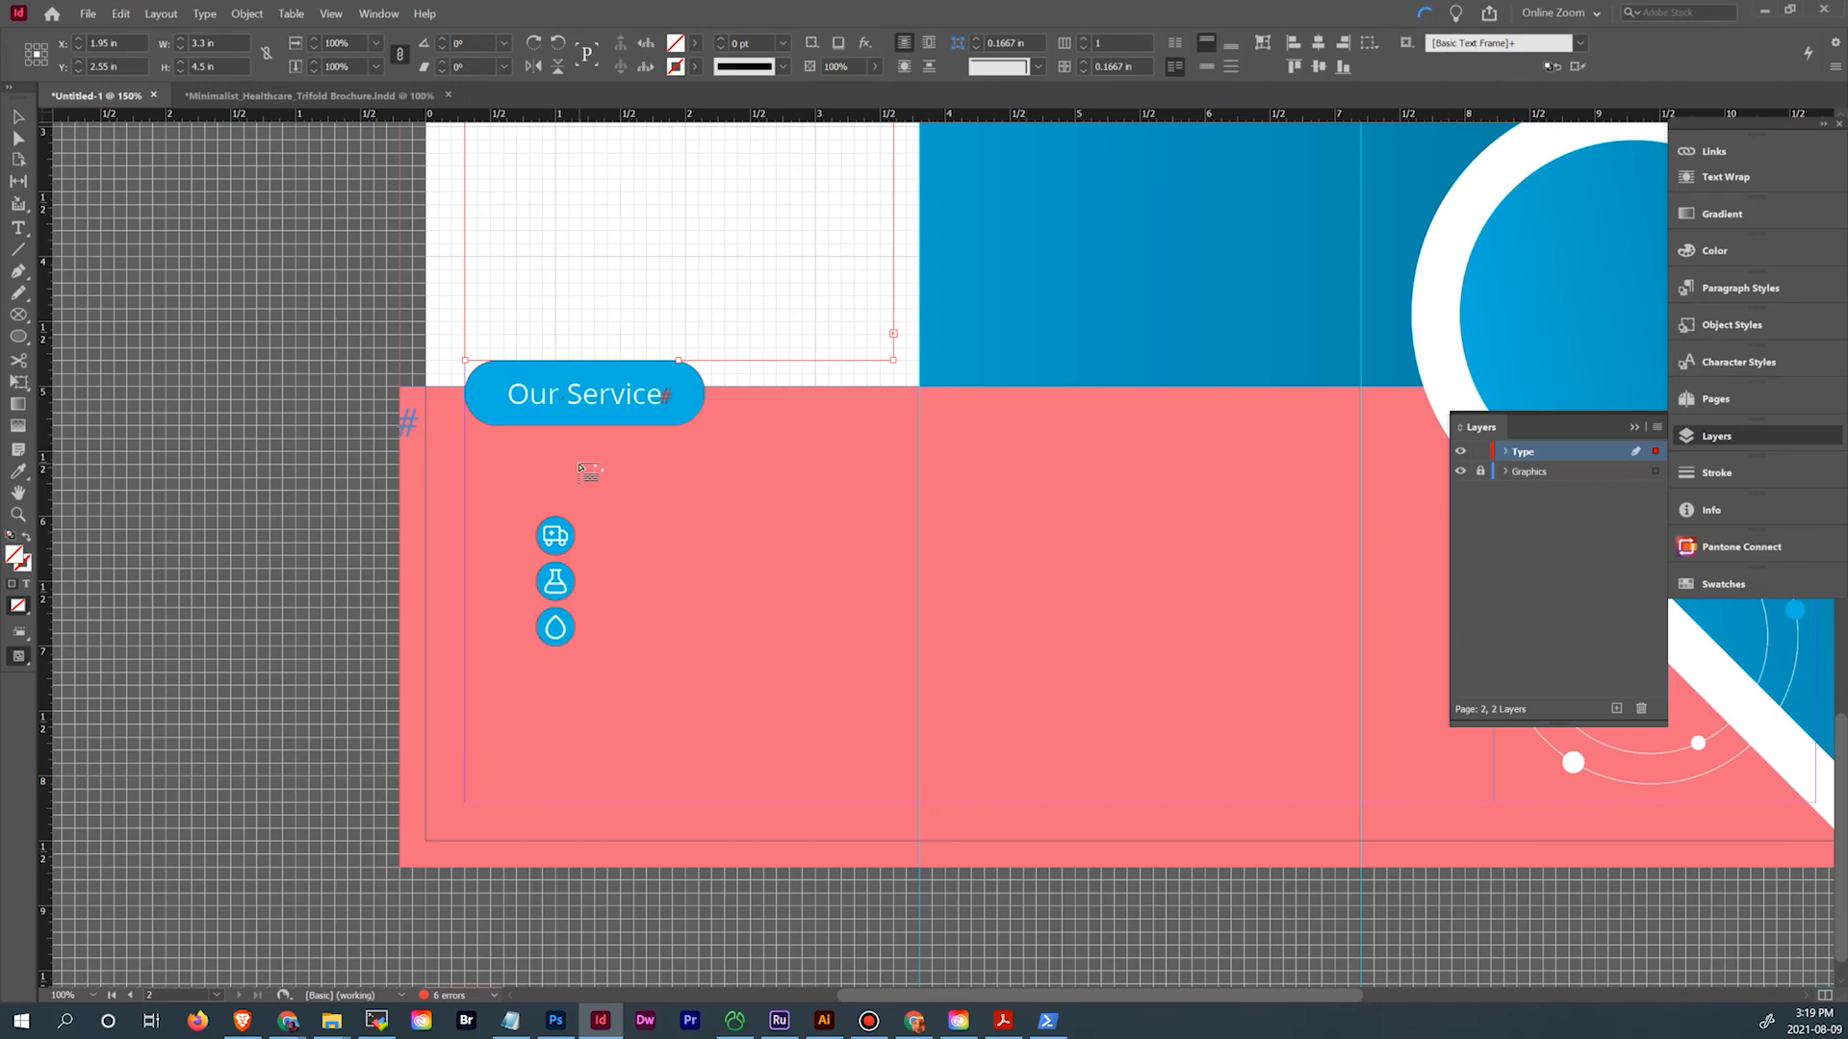
left_click_drag(581, 458, 886, 801)
Continue the thread into a frame of about 3 × 4.3 in on the blue panel and one about 2.97 × 2.64 in below it
scroll(1012, 705, "up", 5)
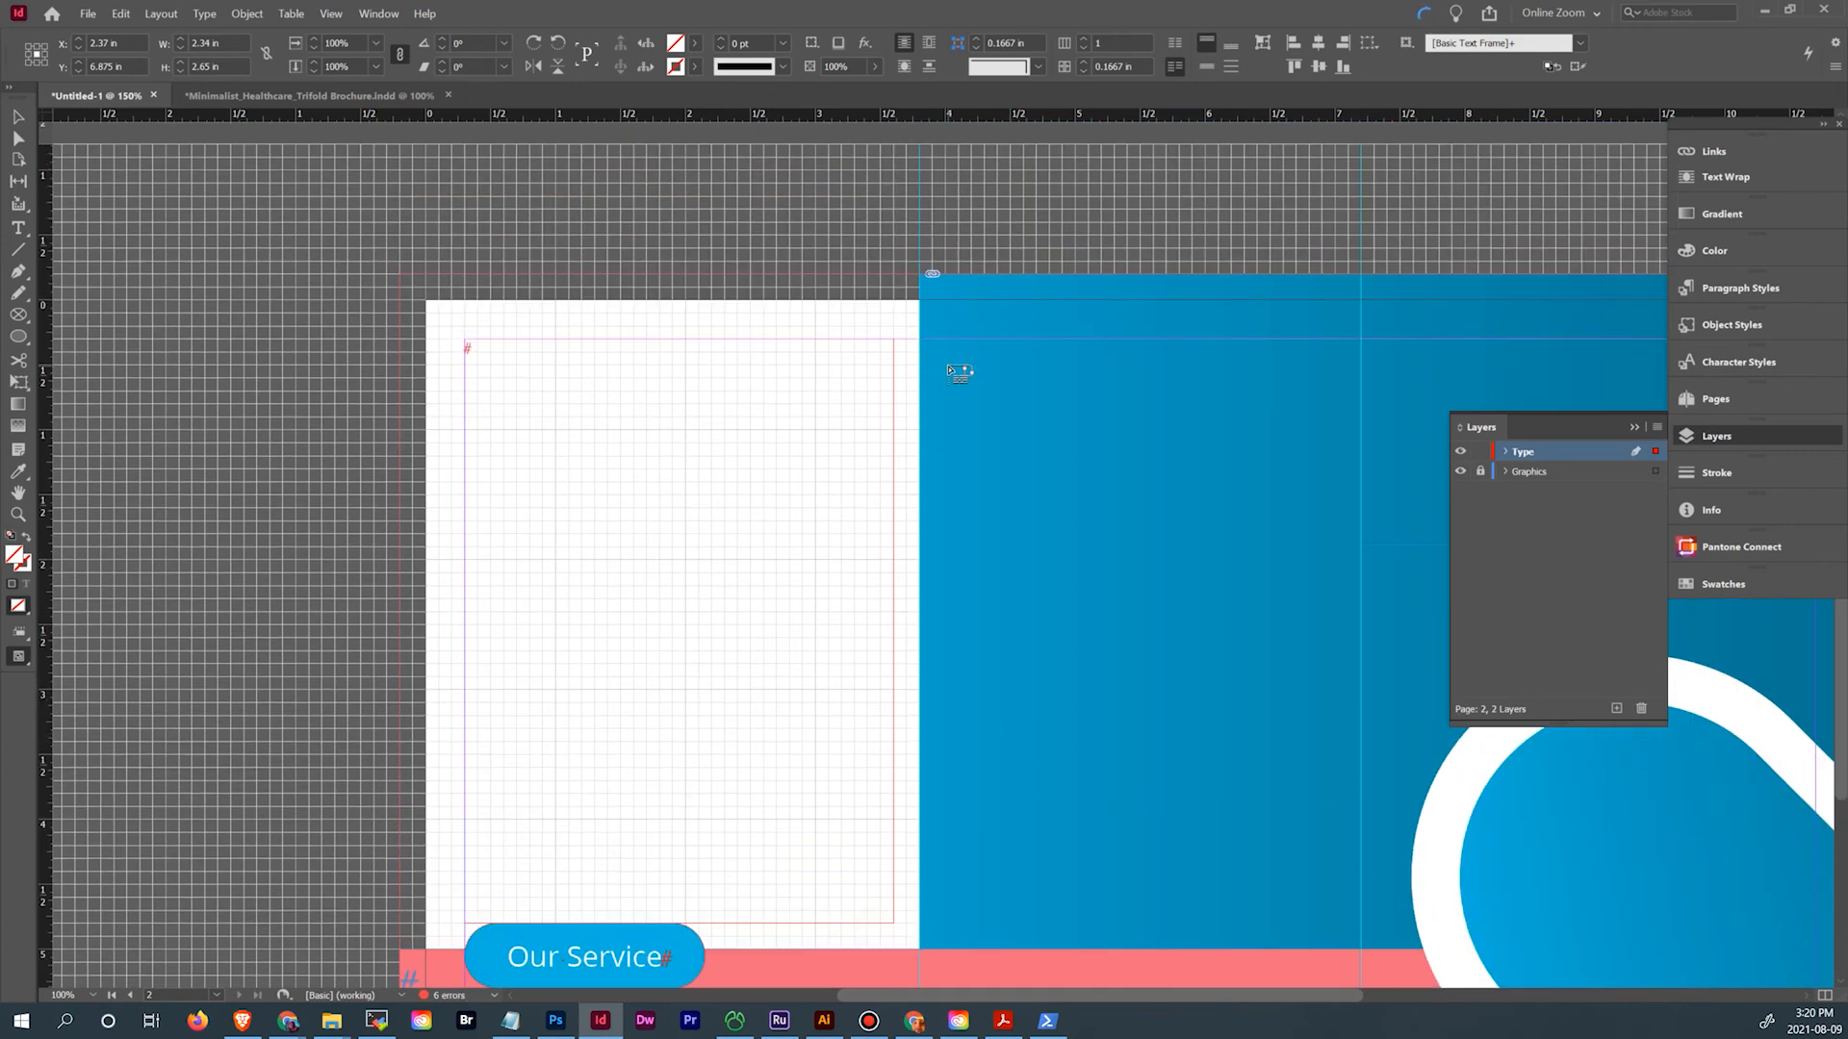
left_click_drag(947, 367, 1337, 922)
scroll(1342, 596, "down", 5)
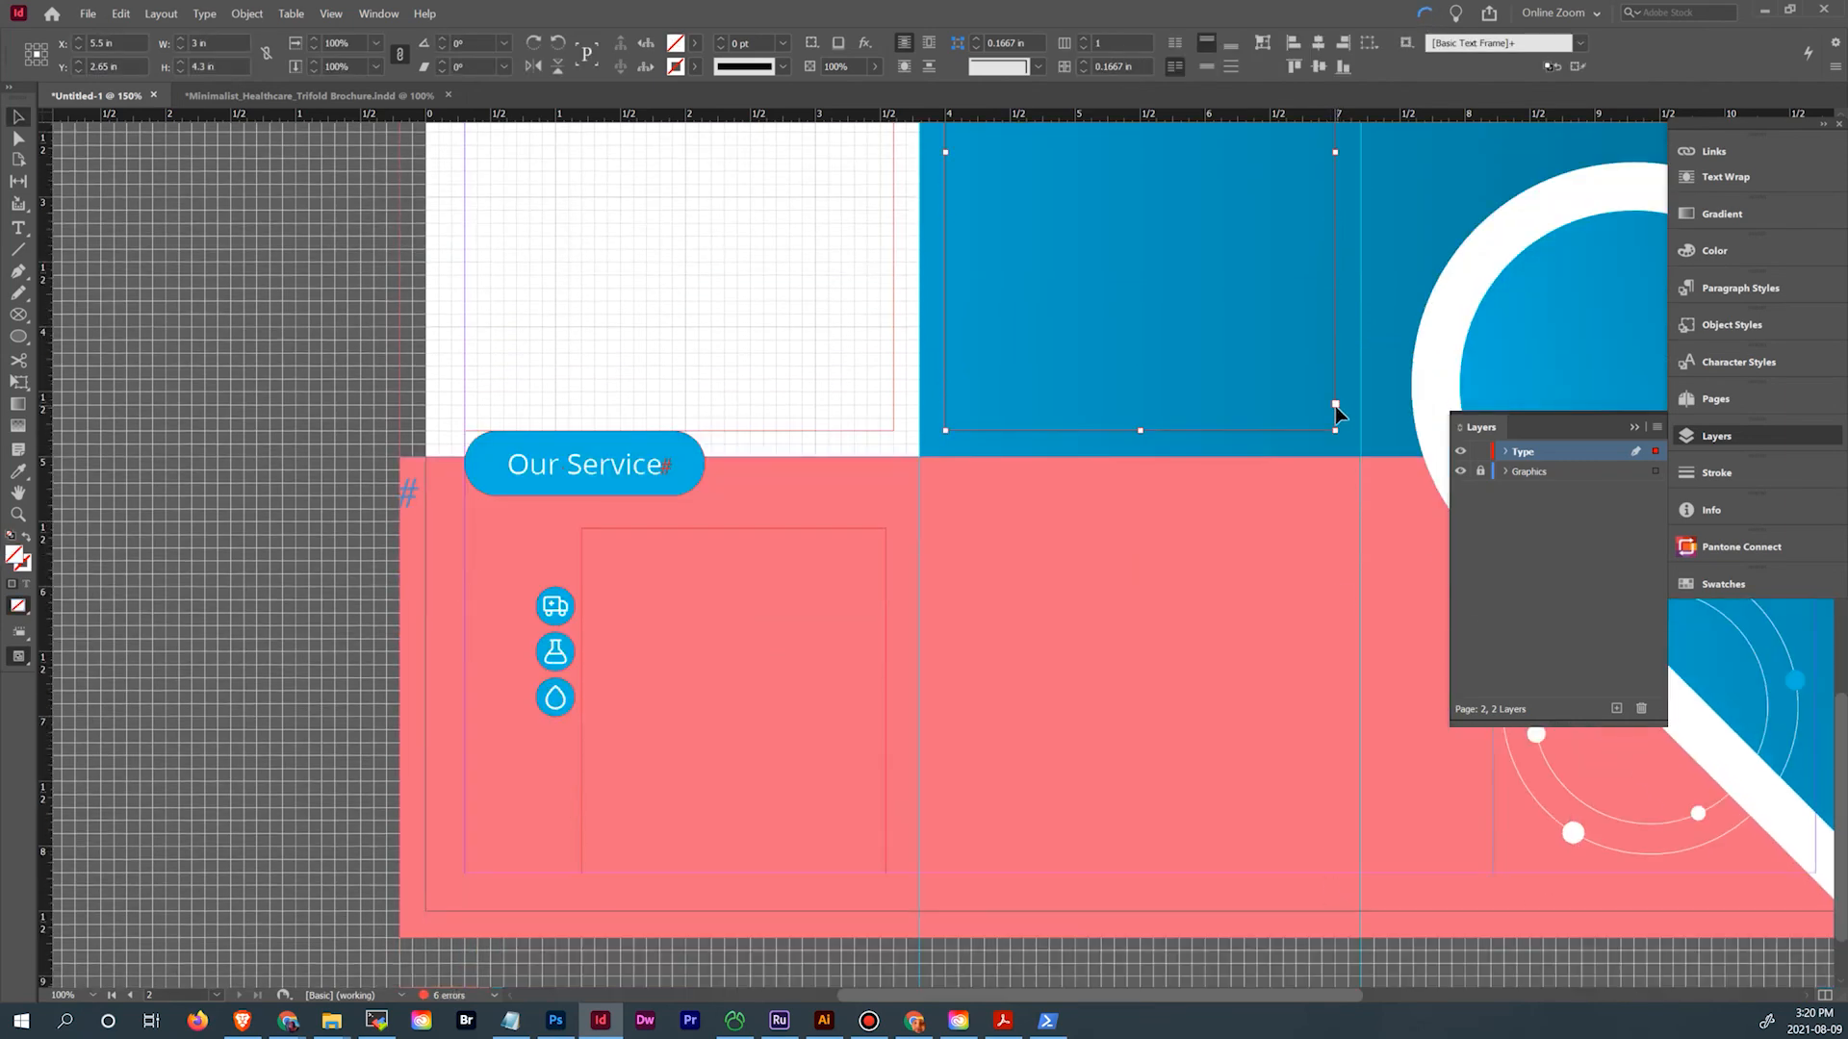
left_click(1336, 404)
left_click_drag(950, 529, 1334, 867)
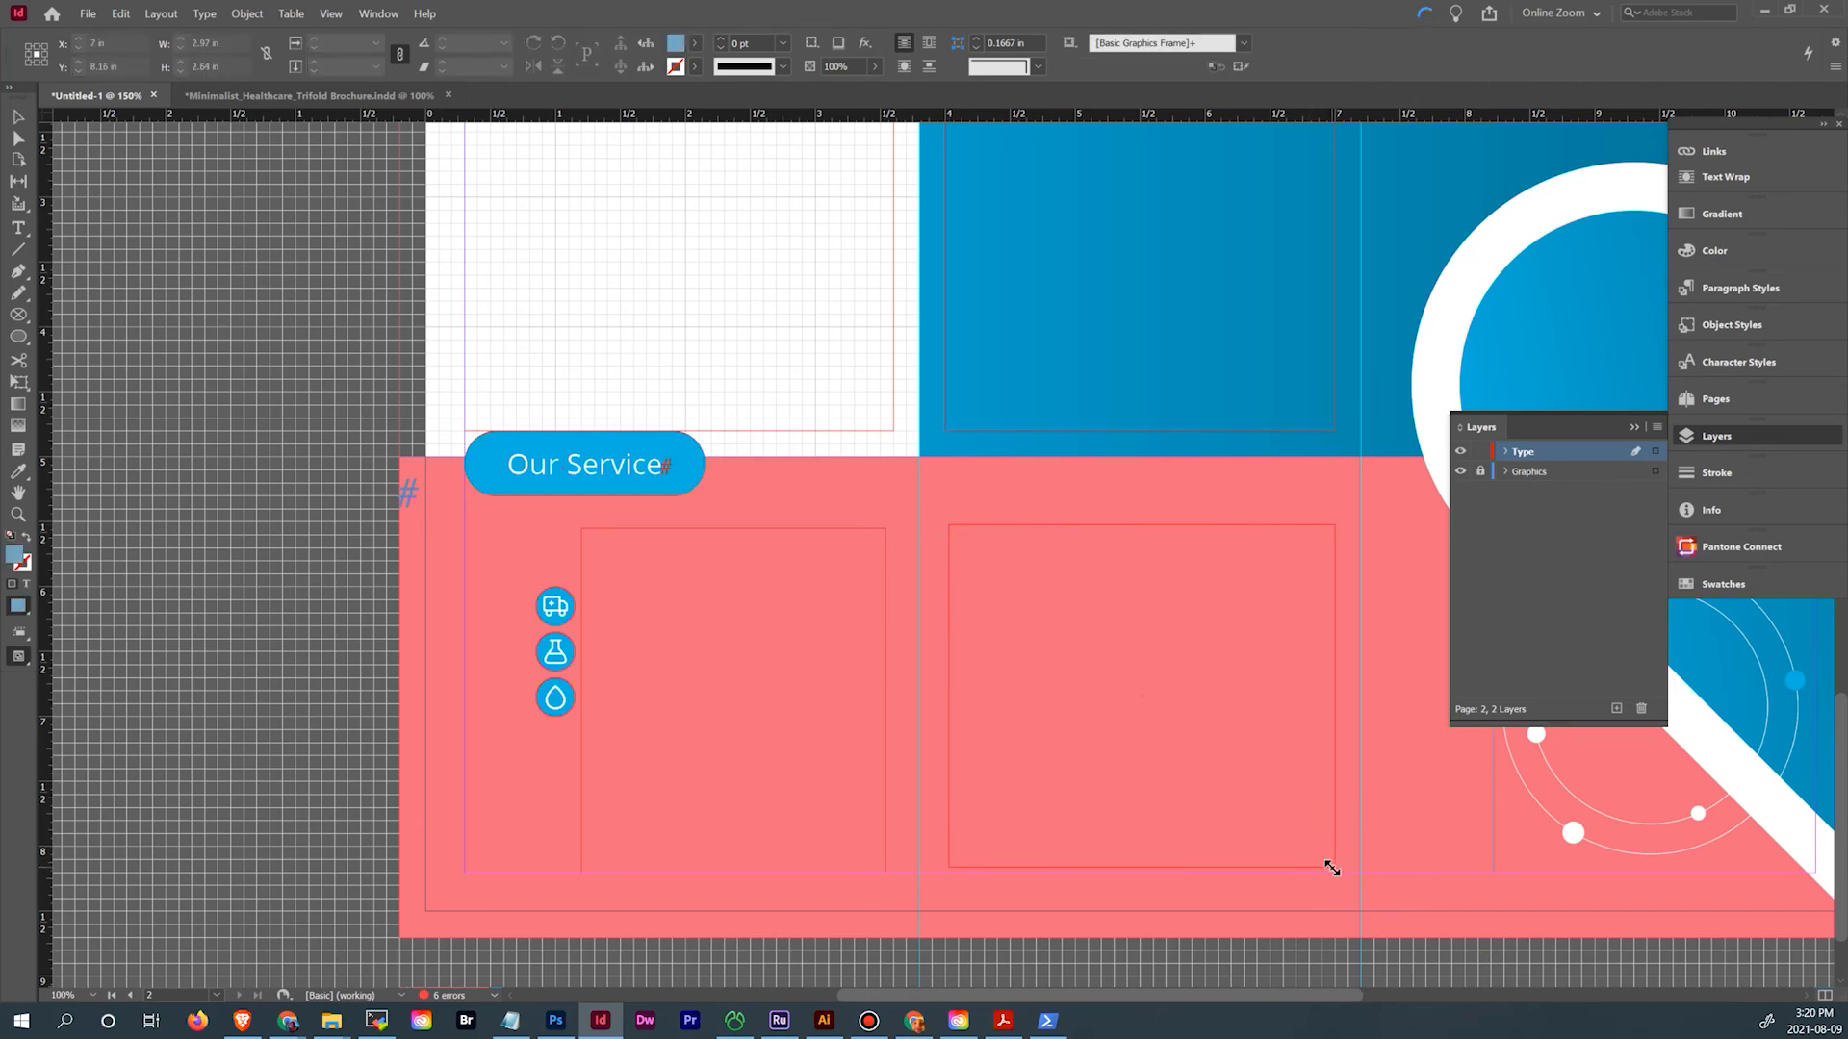
Show the text threads linking the frames on page 2
scroll(1059, 572, "up", 3)
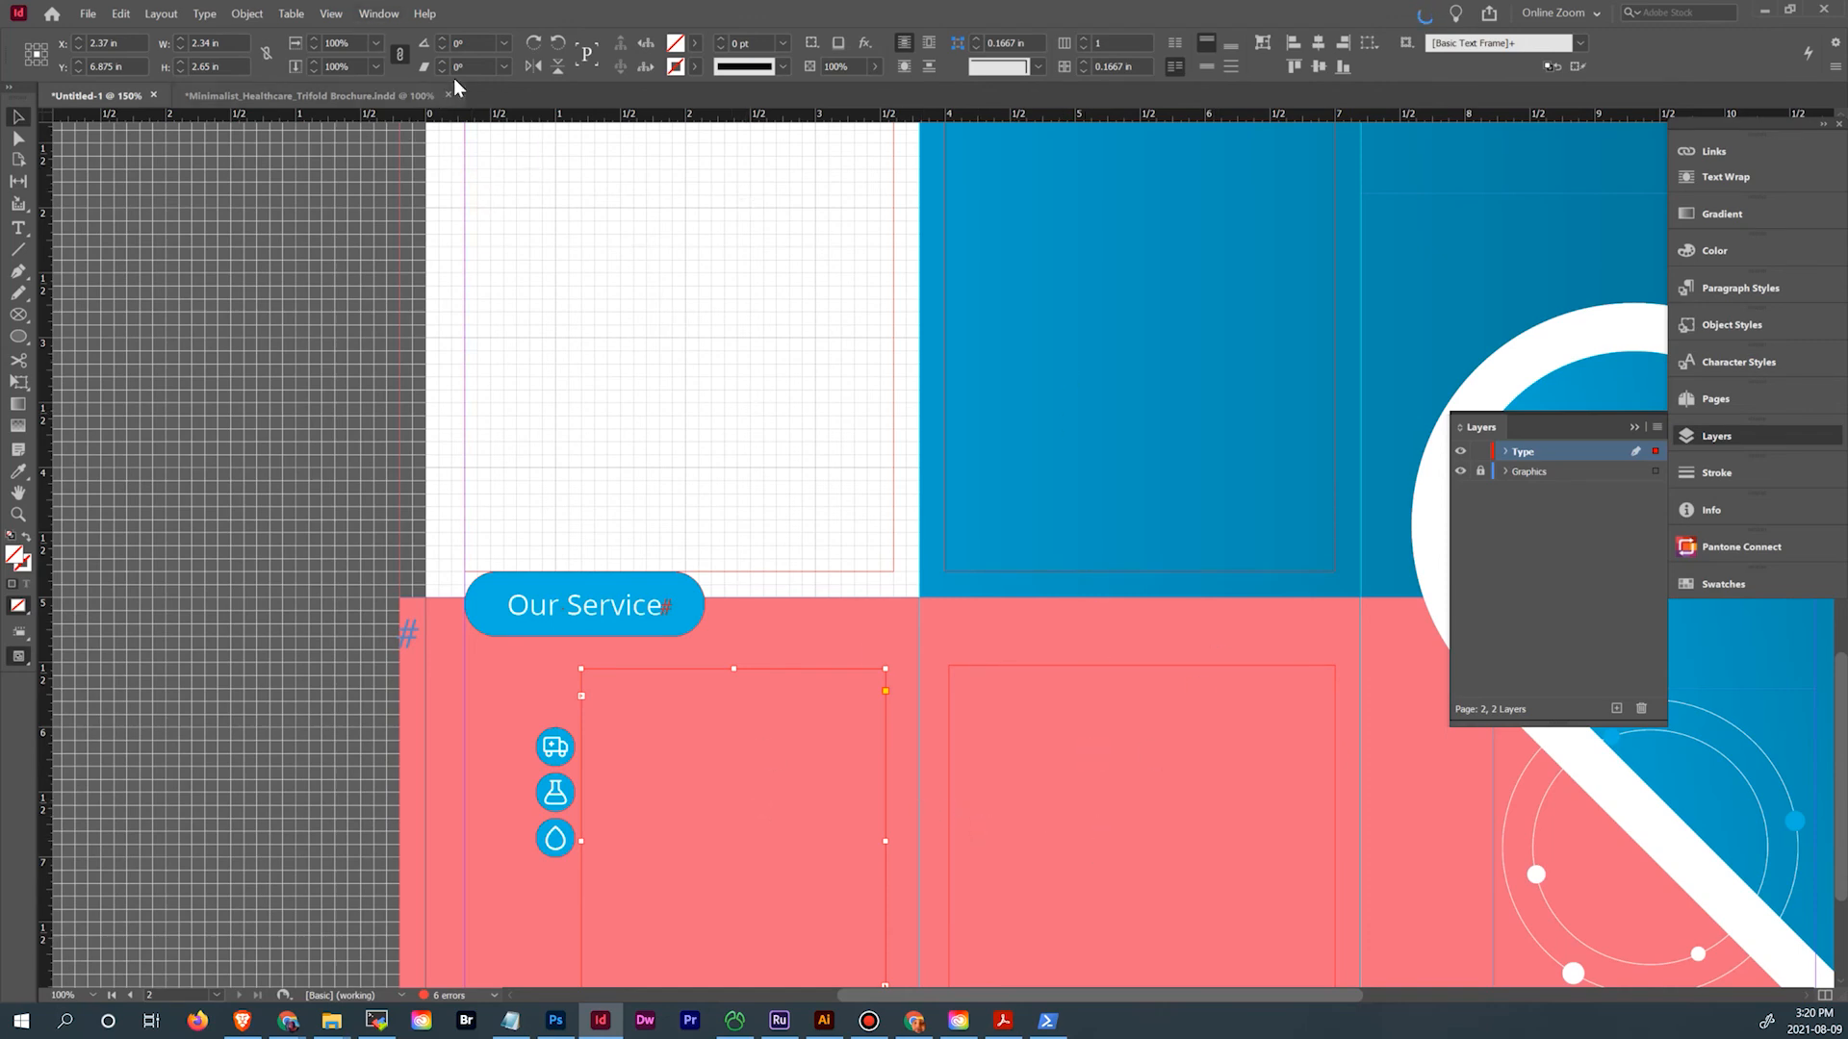
left_click(333, 14)
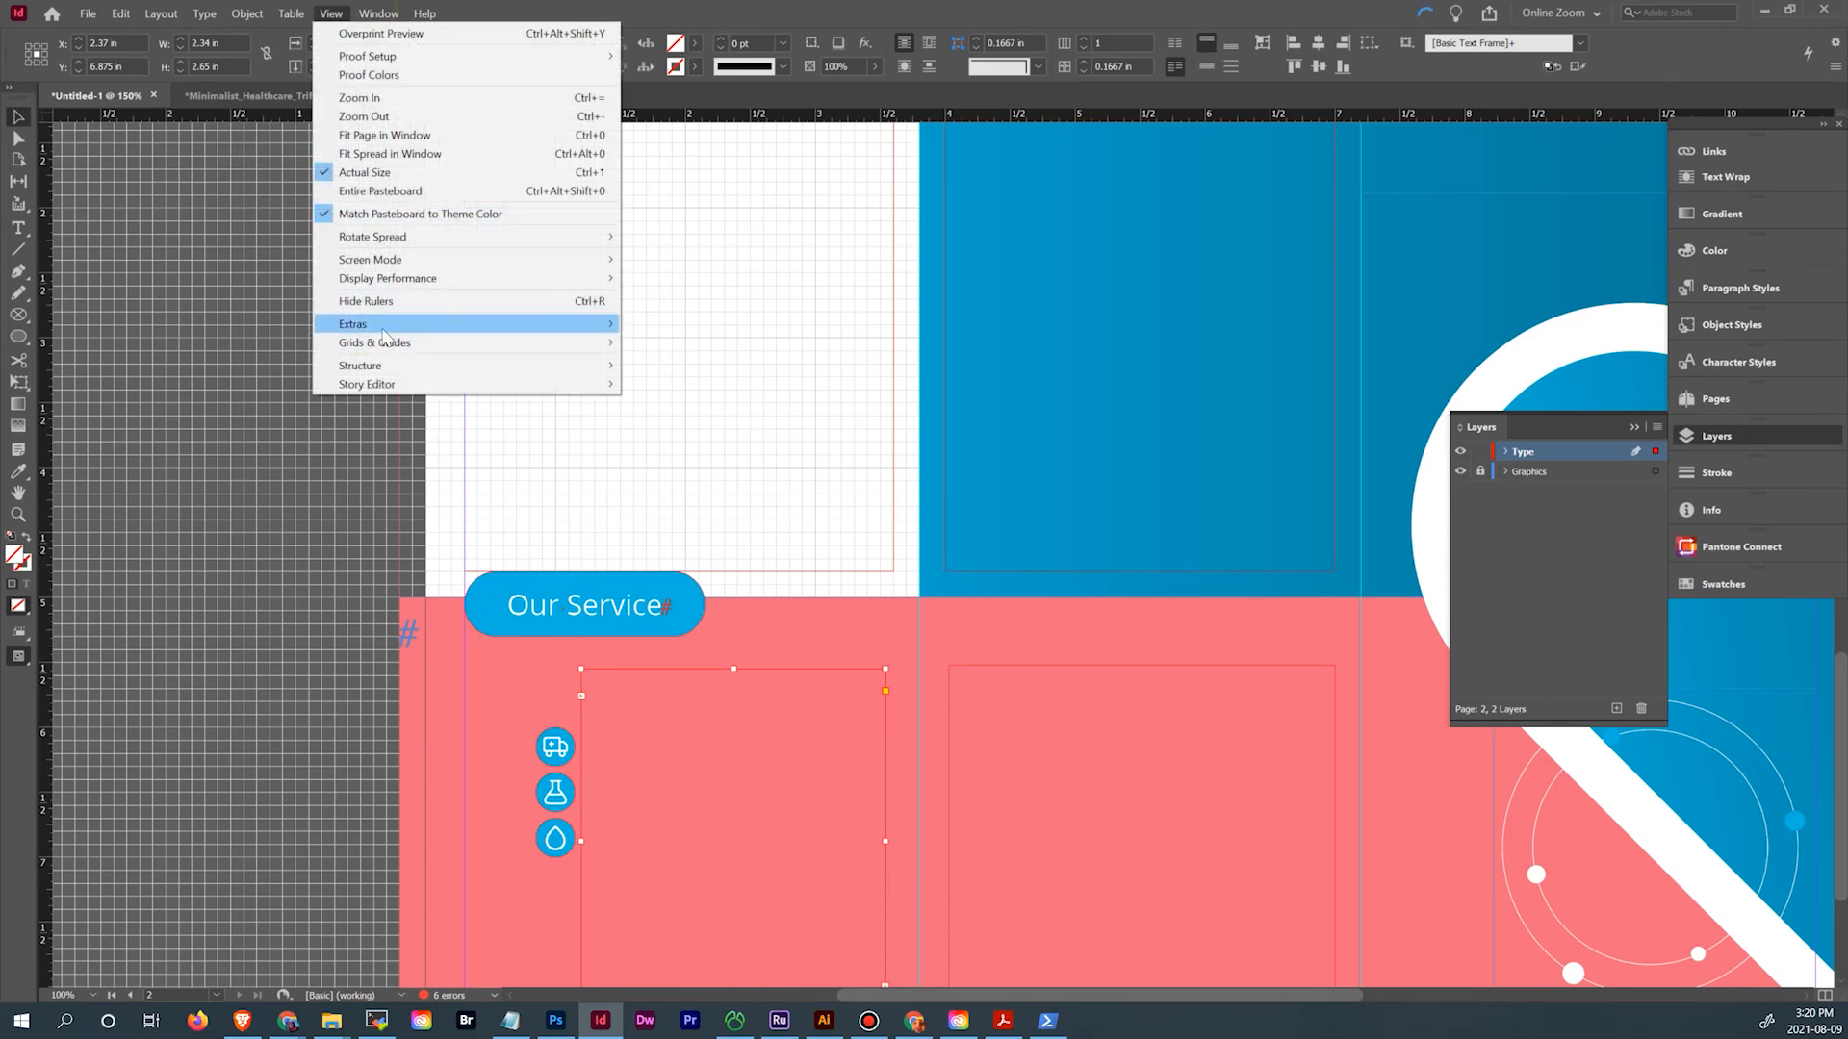
mouse_move(404, 328)
scroll(837, 376, "down", 2)
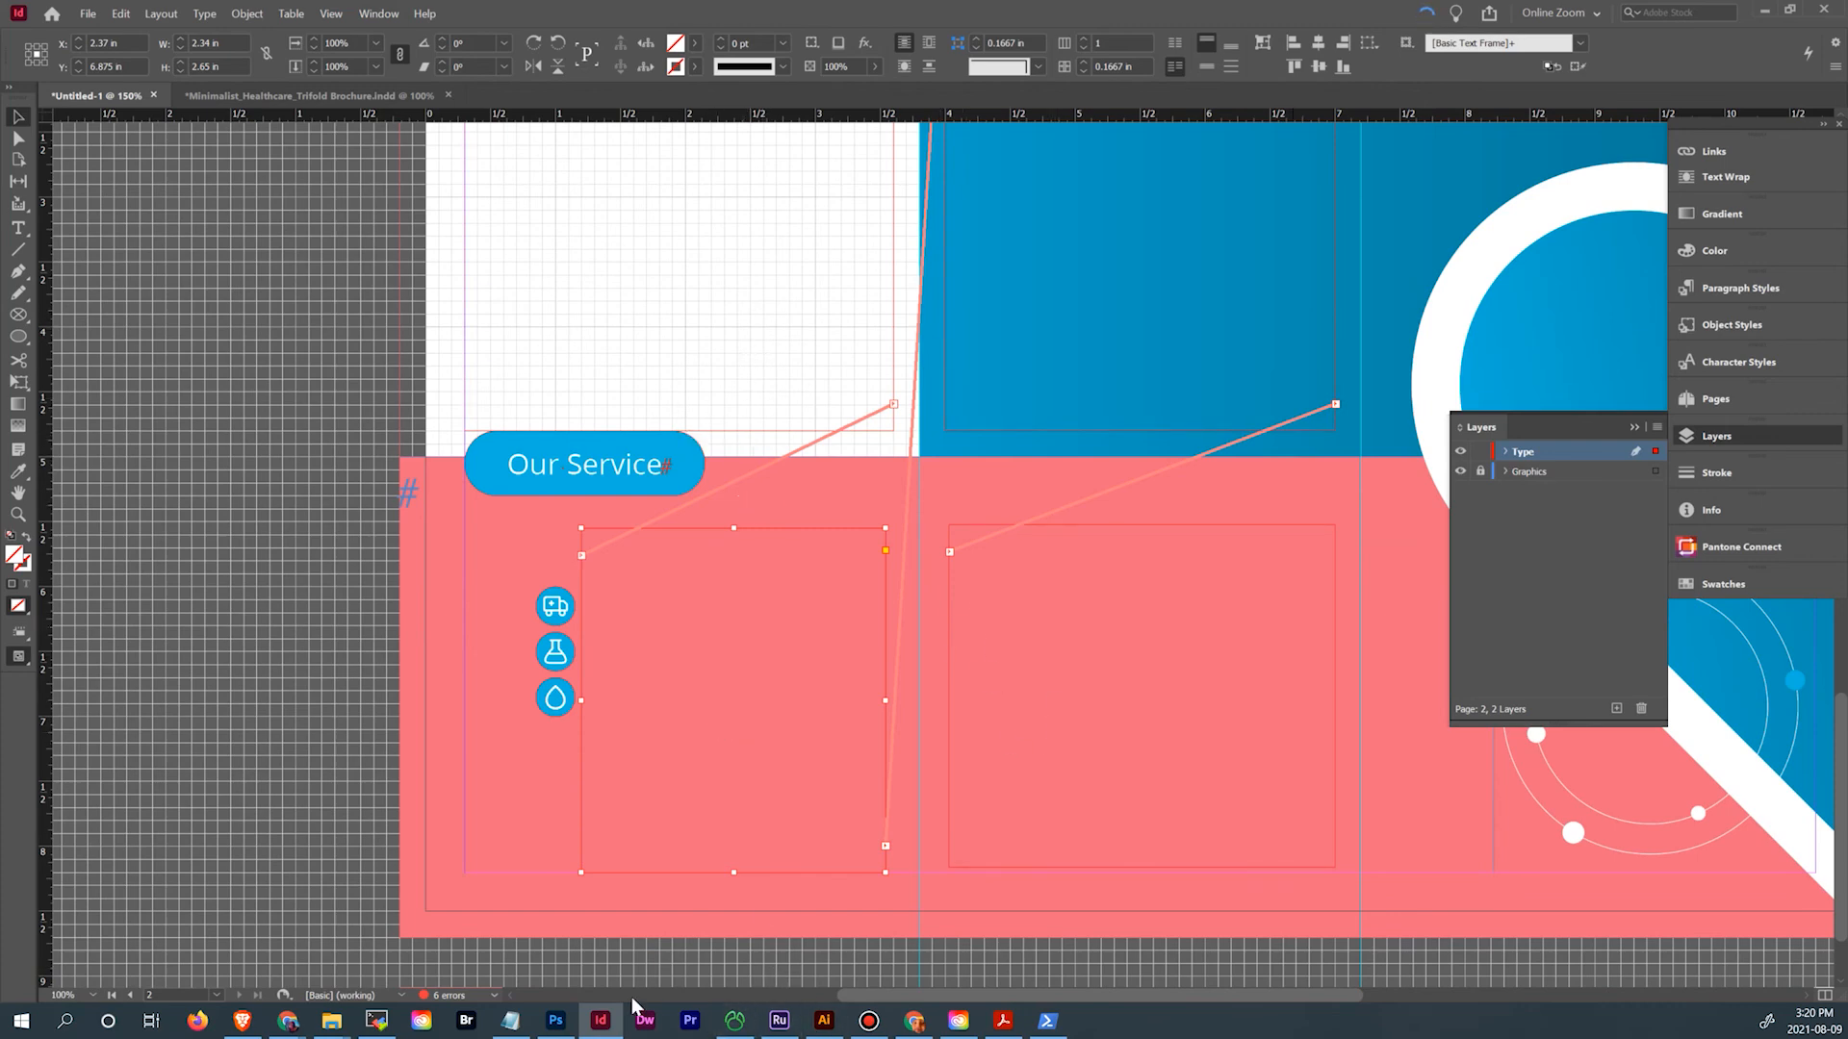
Copy the We Provide Only The Best heading and its grey paragraph from the healthcare brochure into Untitled-1's white panel frame without formatting
left_click(379, 101)
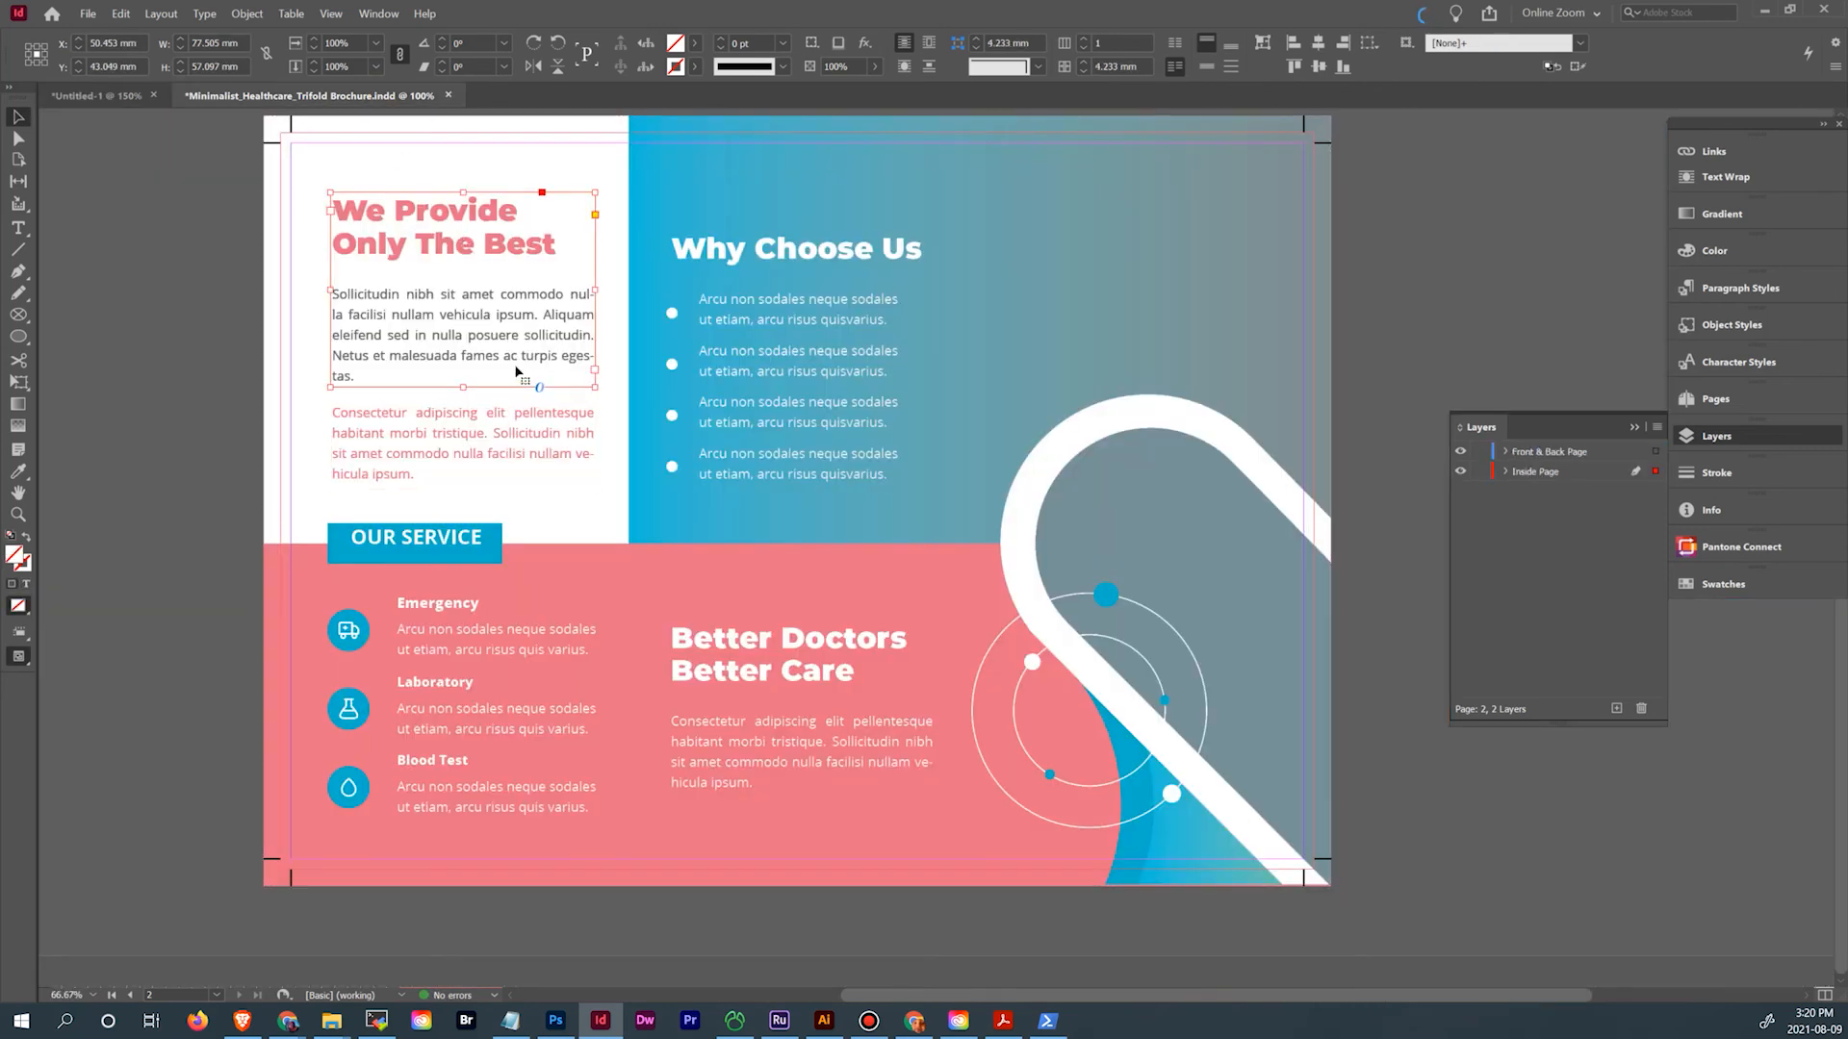
double_click(517, 371)
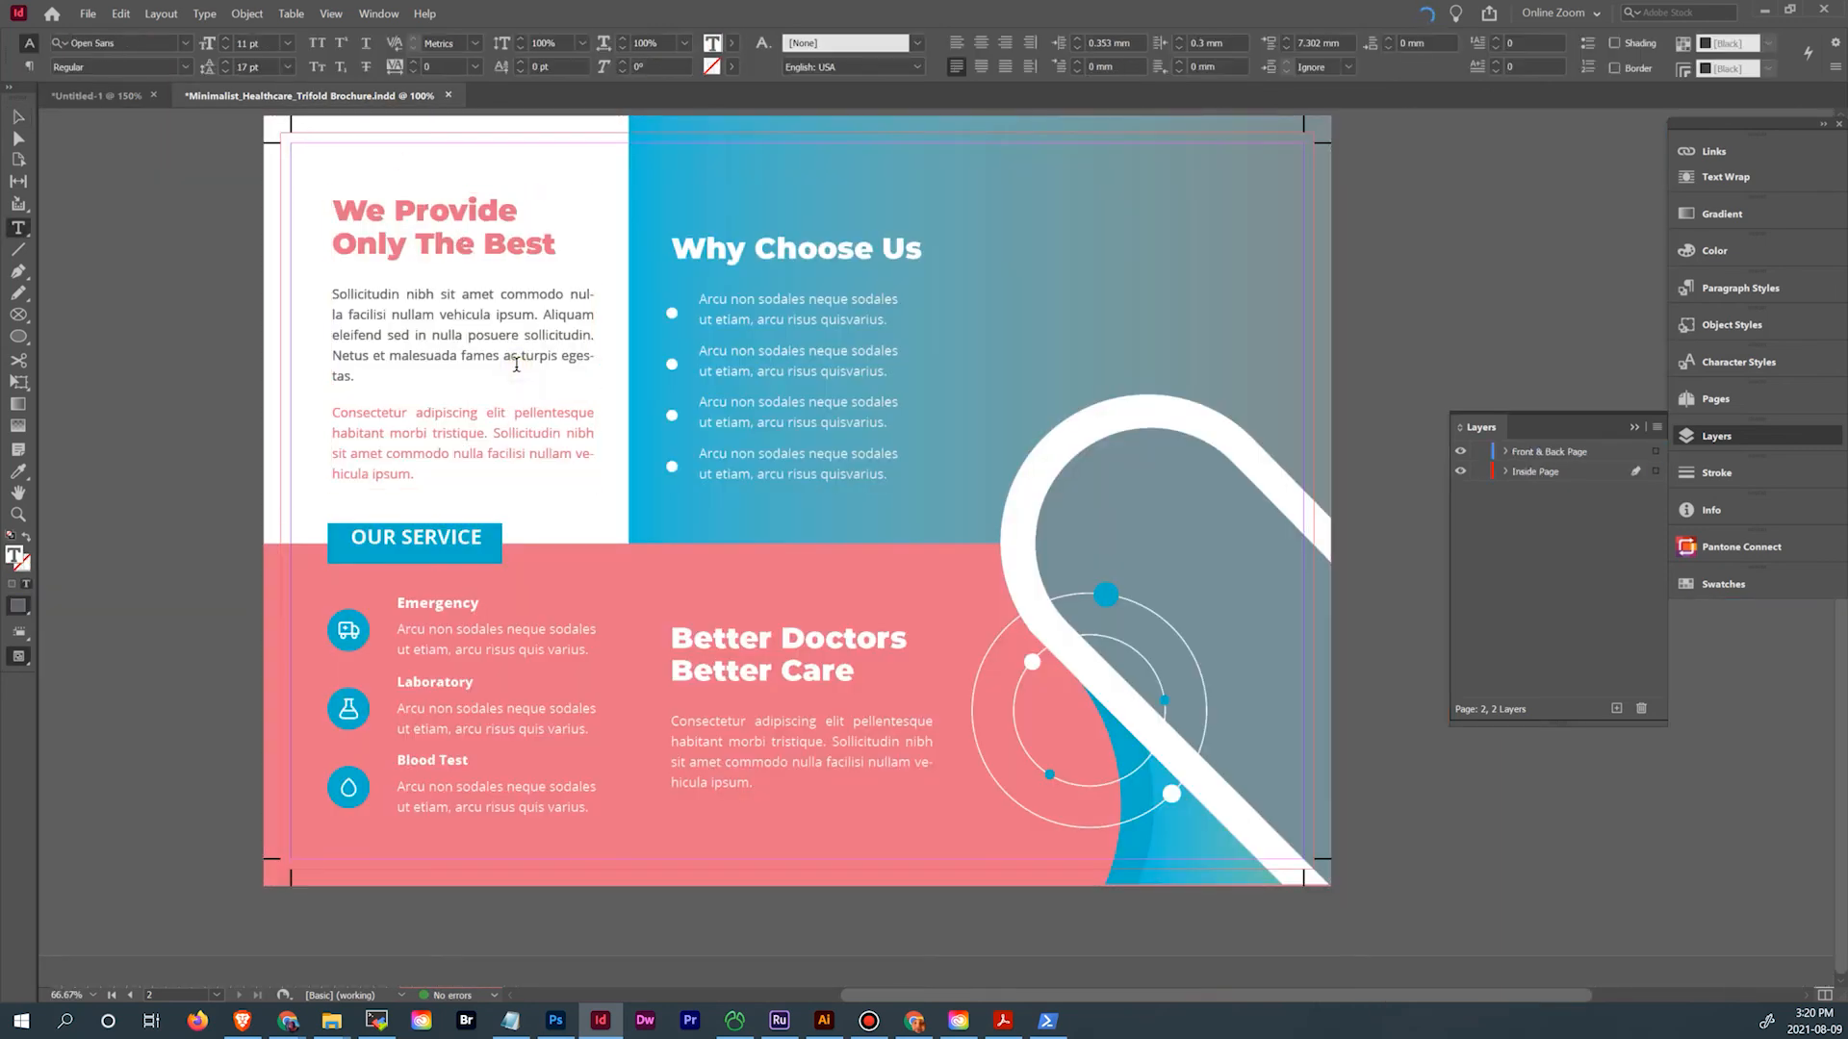
key("ctrl+a")
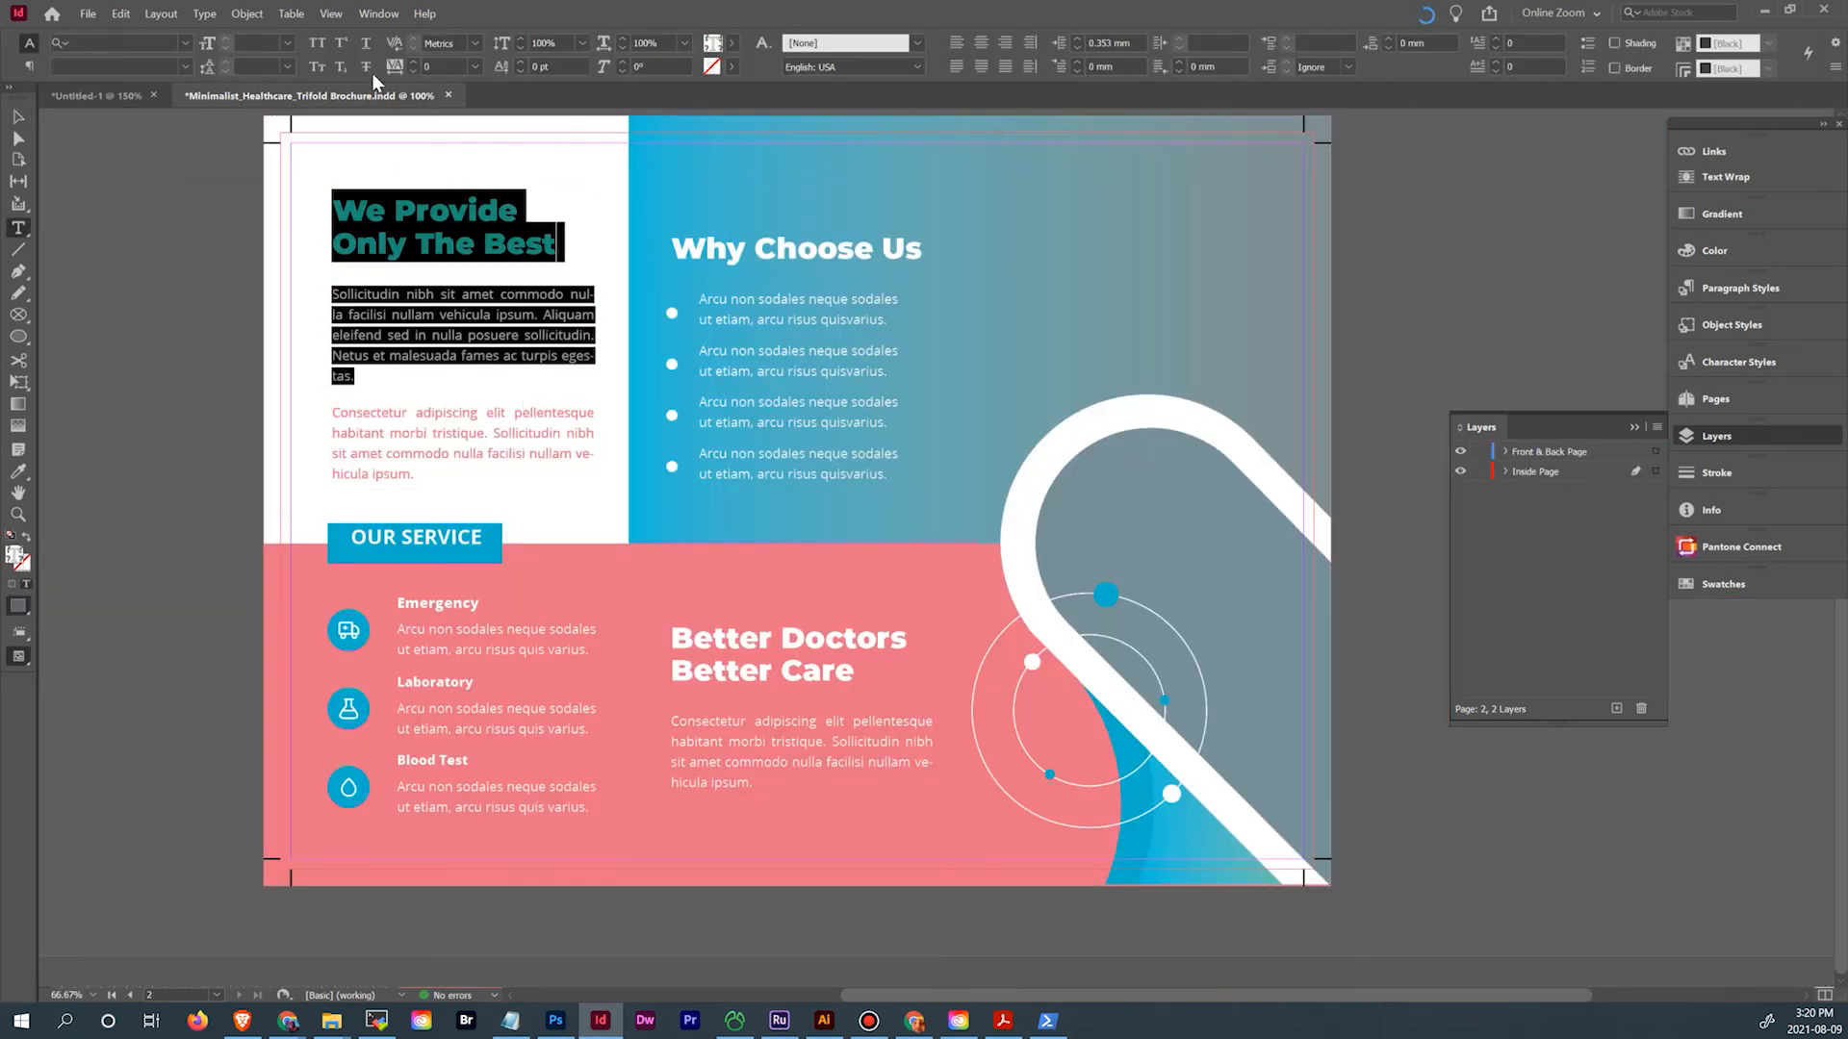
left_click(96, 95)
scroll(544, 288, "up", 5)
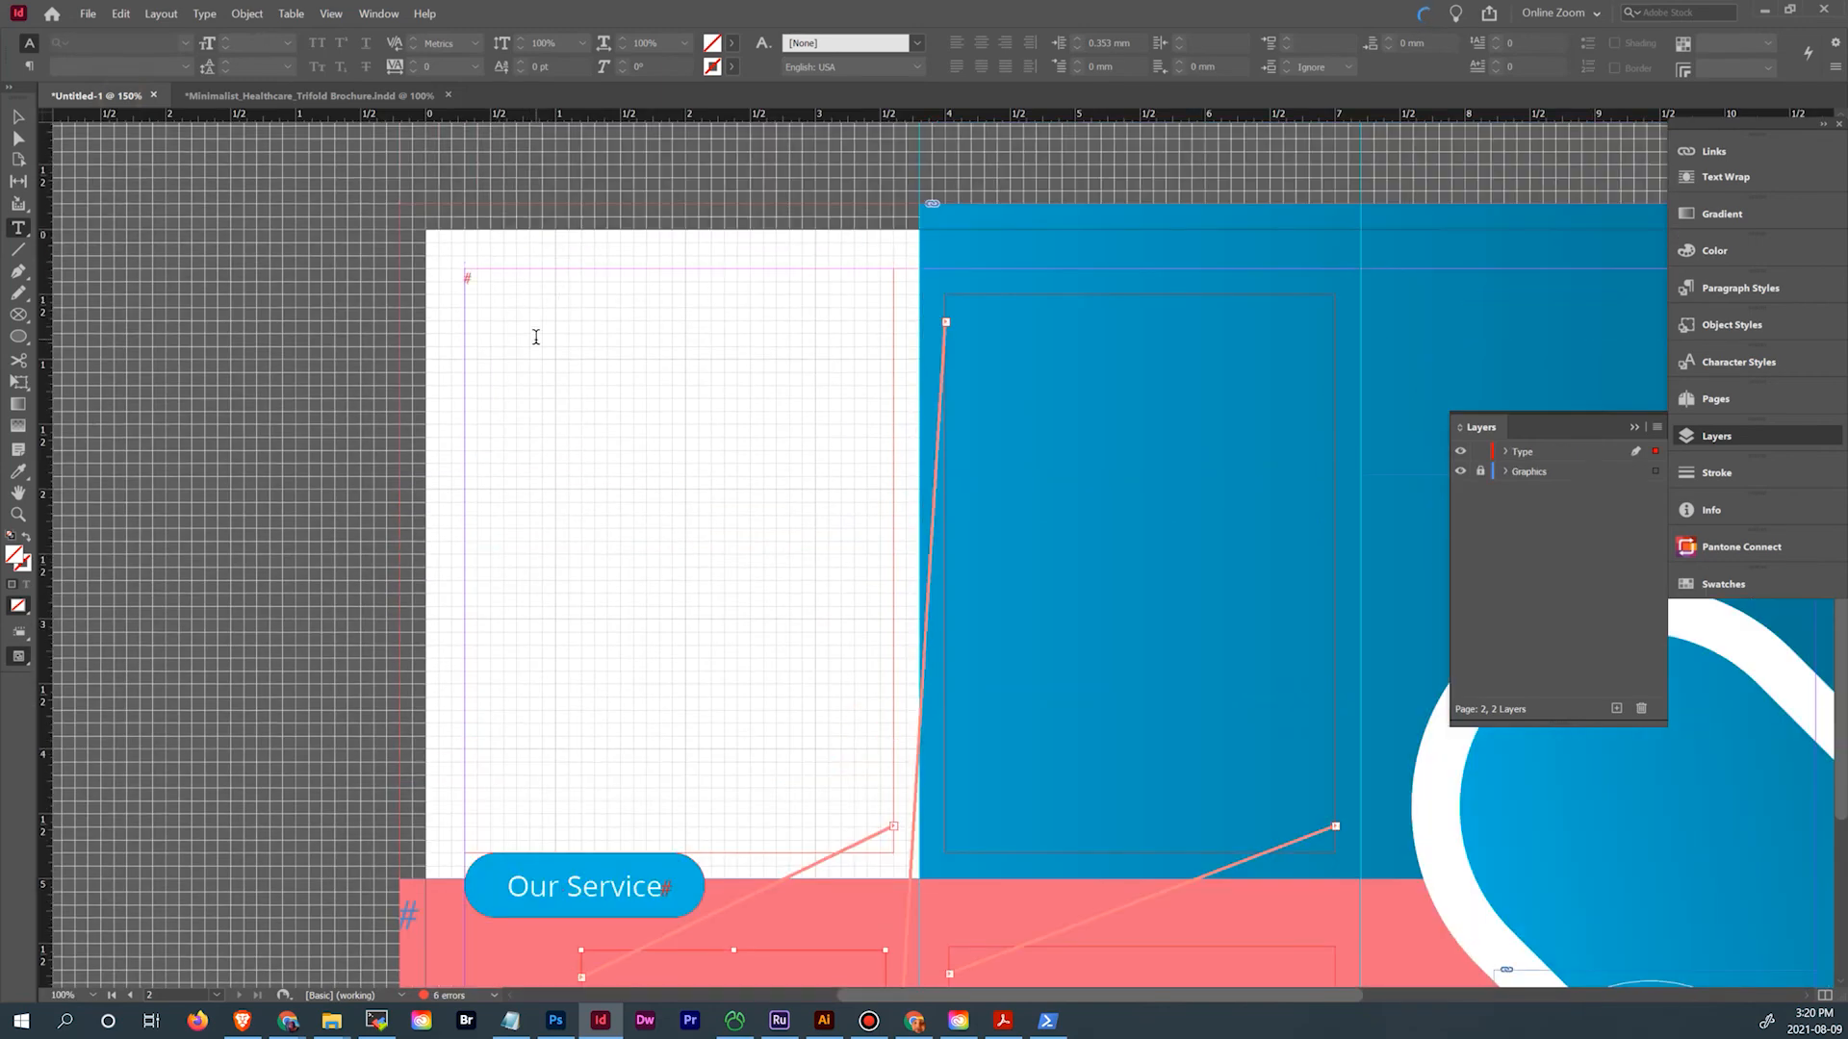
left_click(536, 338)
right_click(544, 327)
left_click(500, 342)
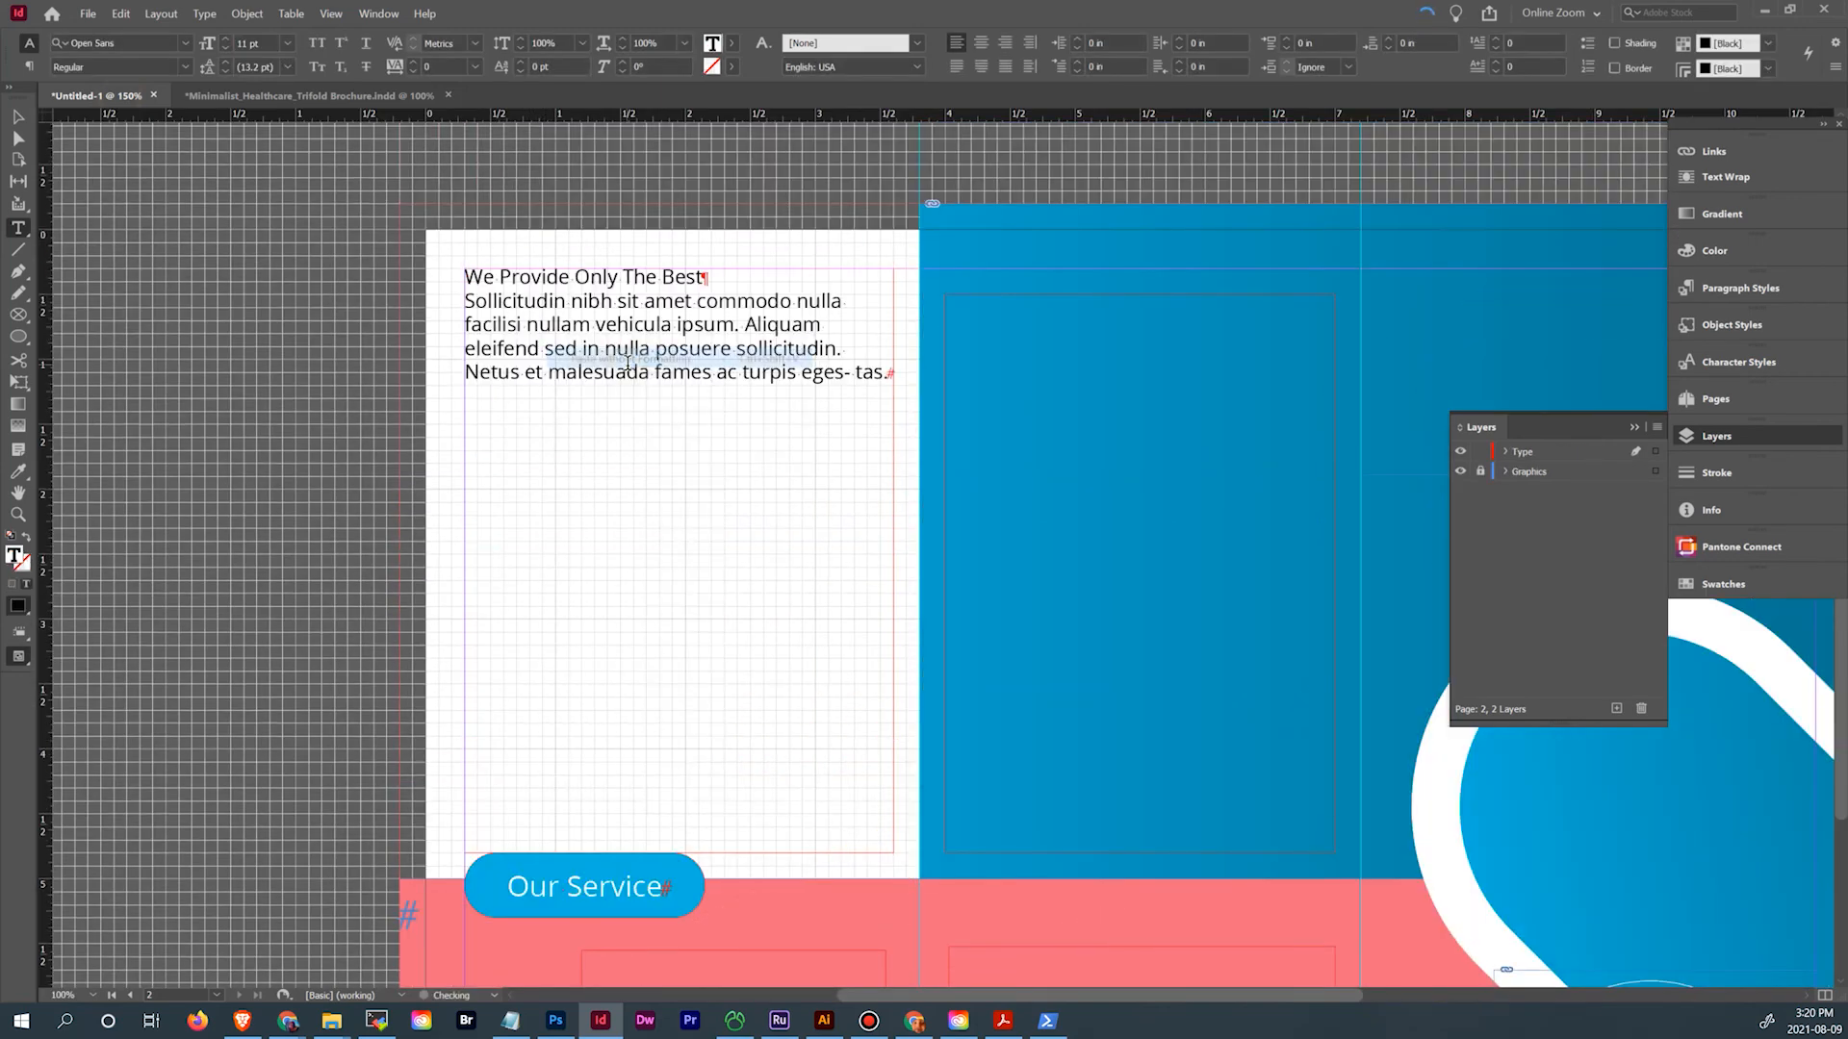
Append the brochure's pink Consectetur paragraph without formatting in the white panel frame, and show the paragraph styles for the whole text
left_click(235, 95)
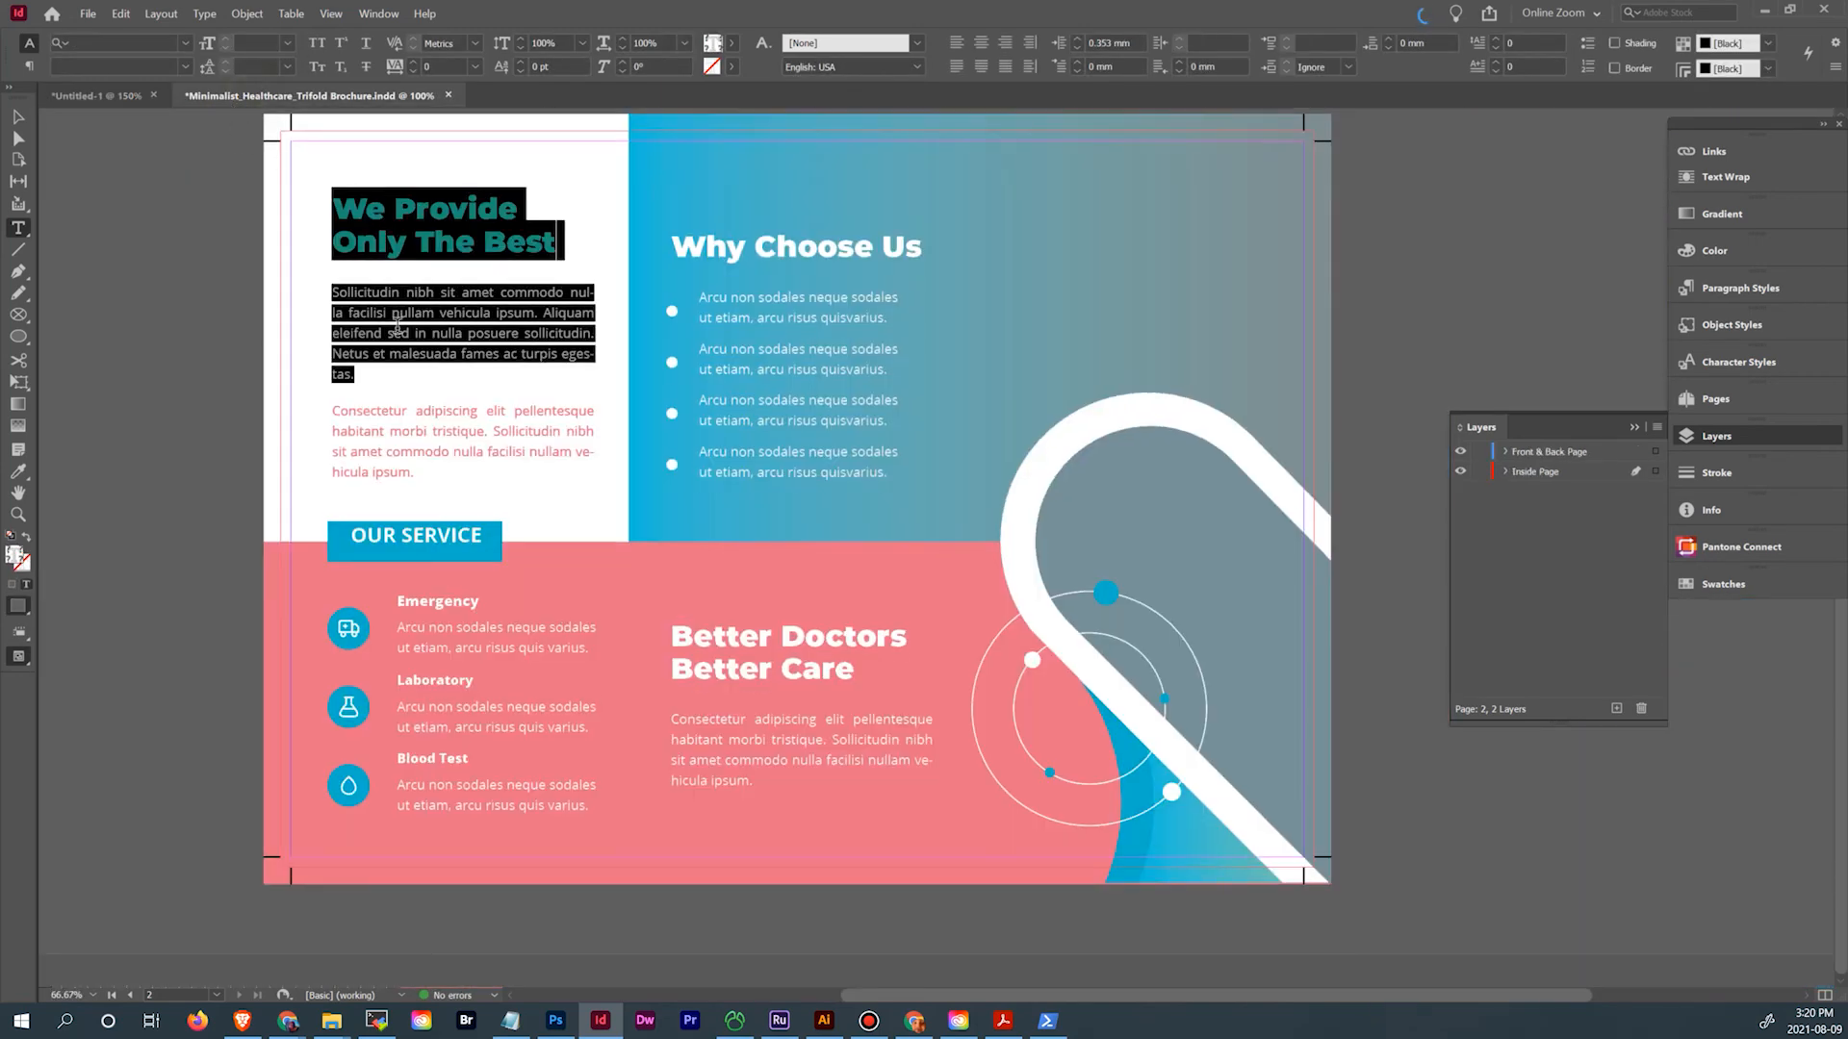
left_click_drag(328, 411, 416, 475)
key("ctrl+c")
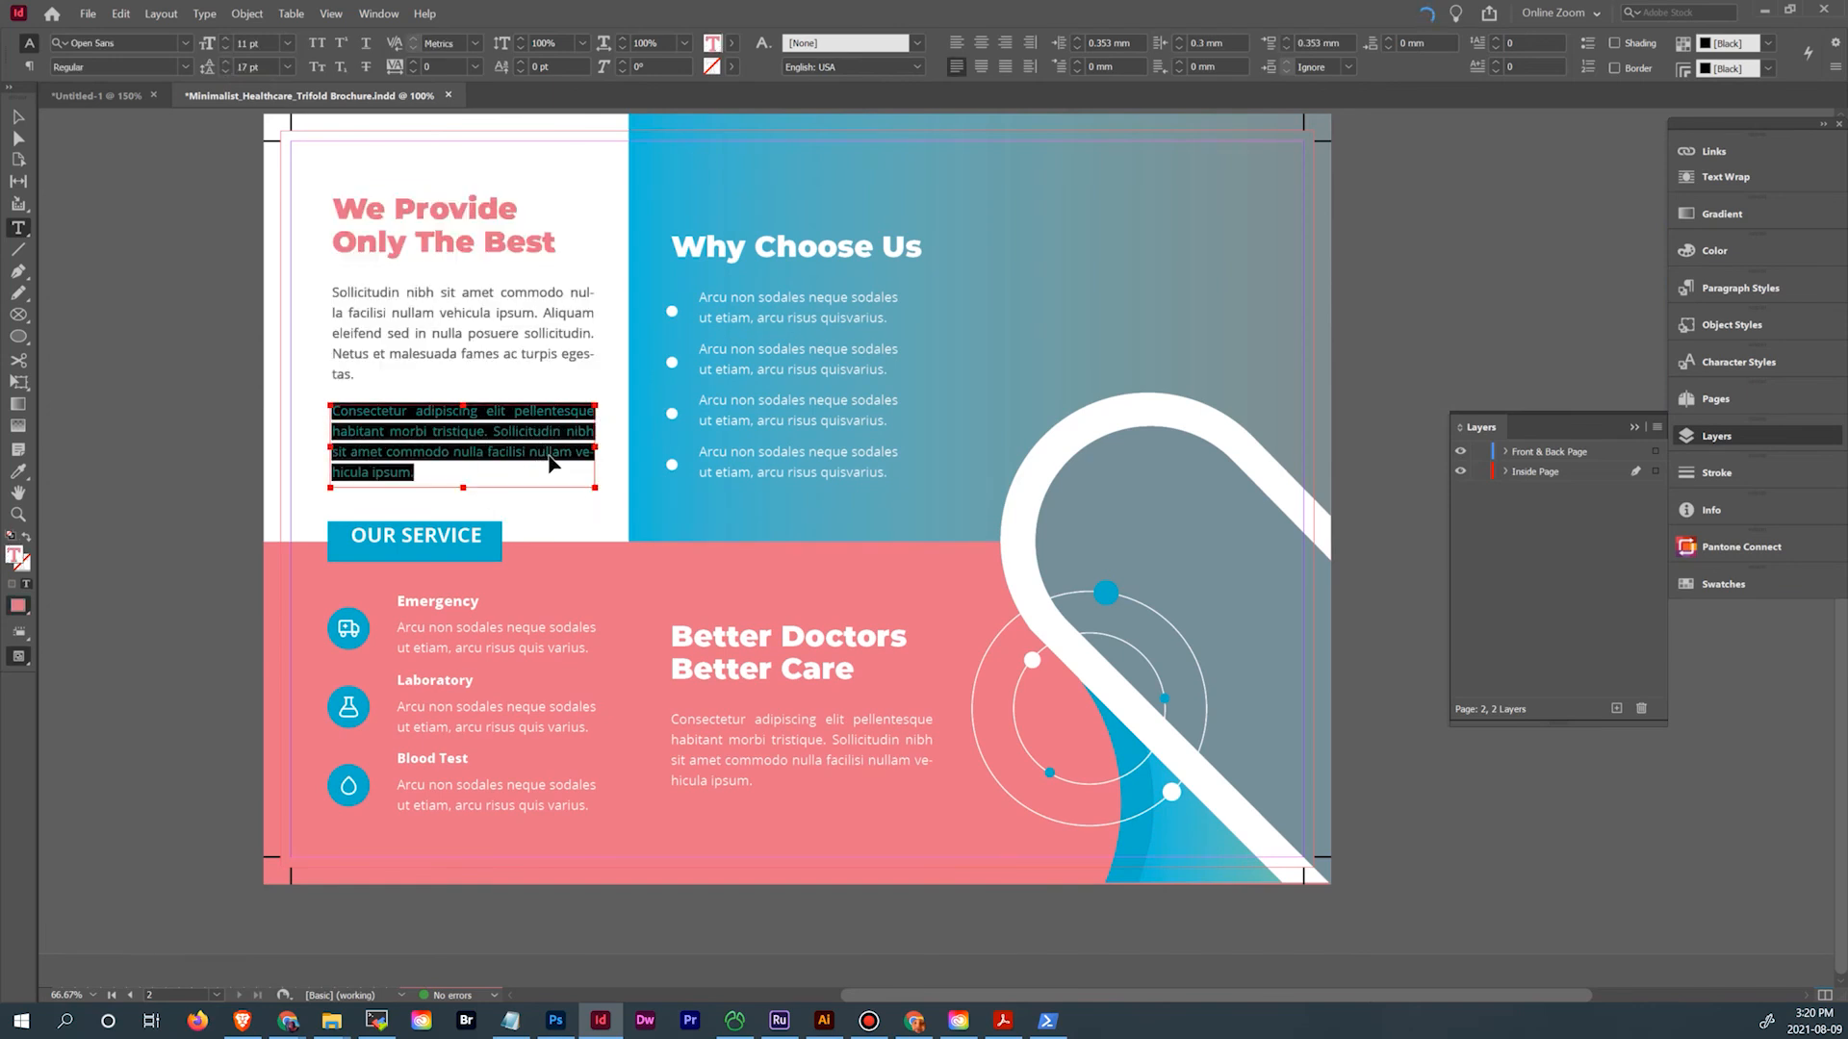
left_click(104, 94)
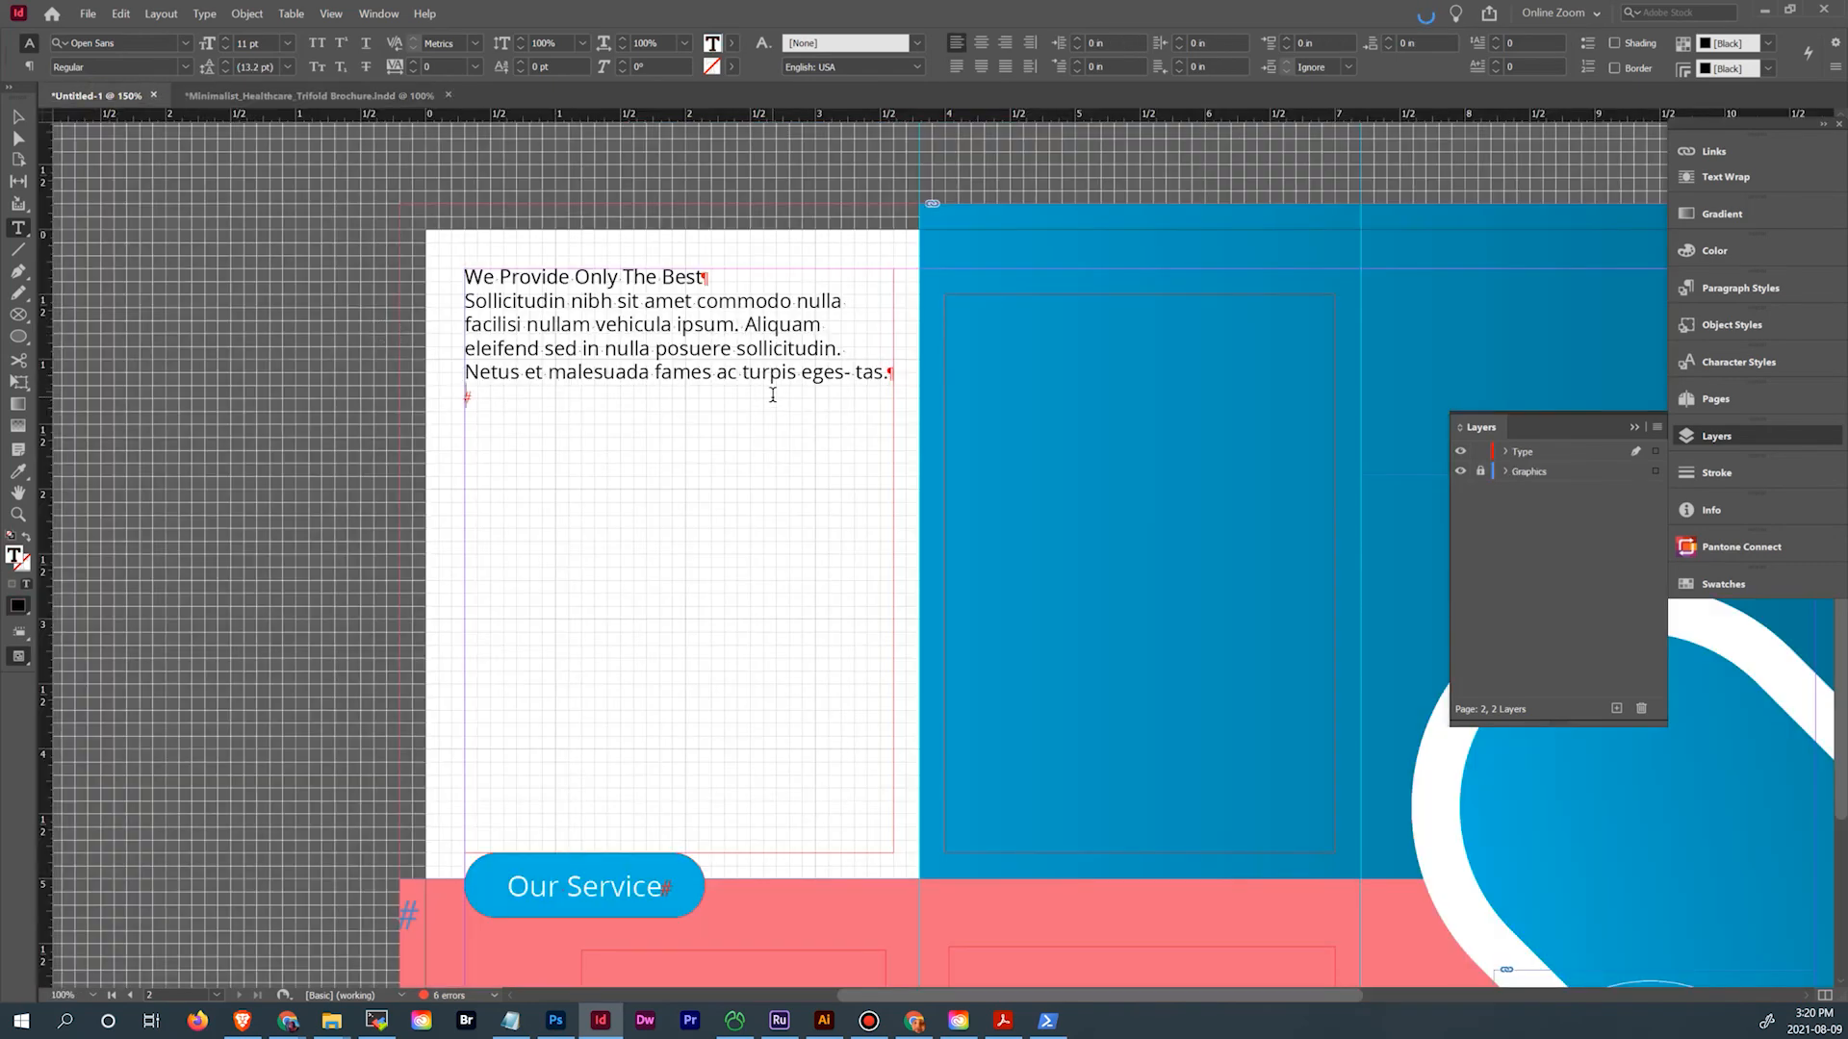
right_click(563, 421)
left_click(670, 452)
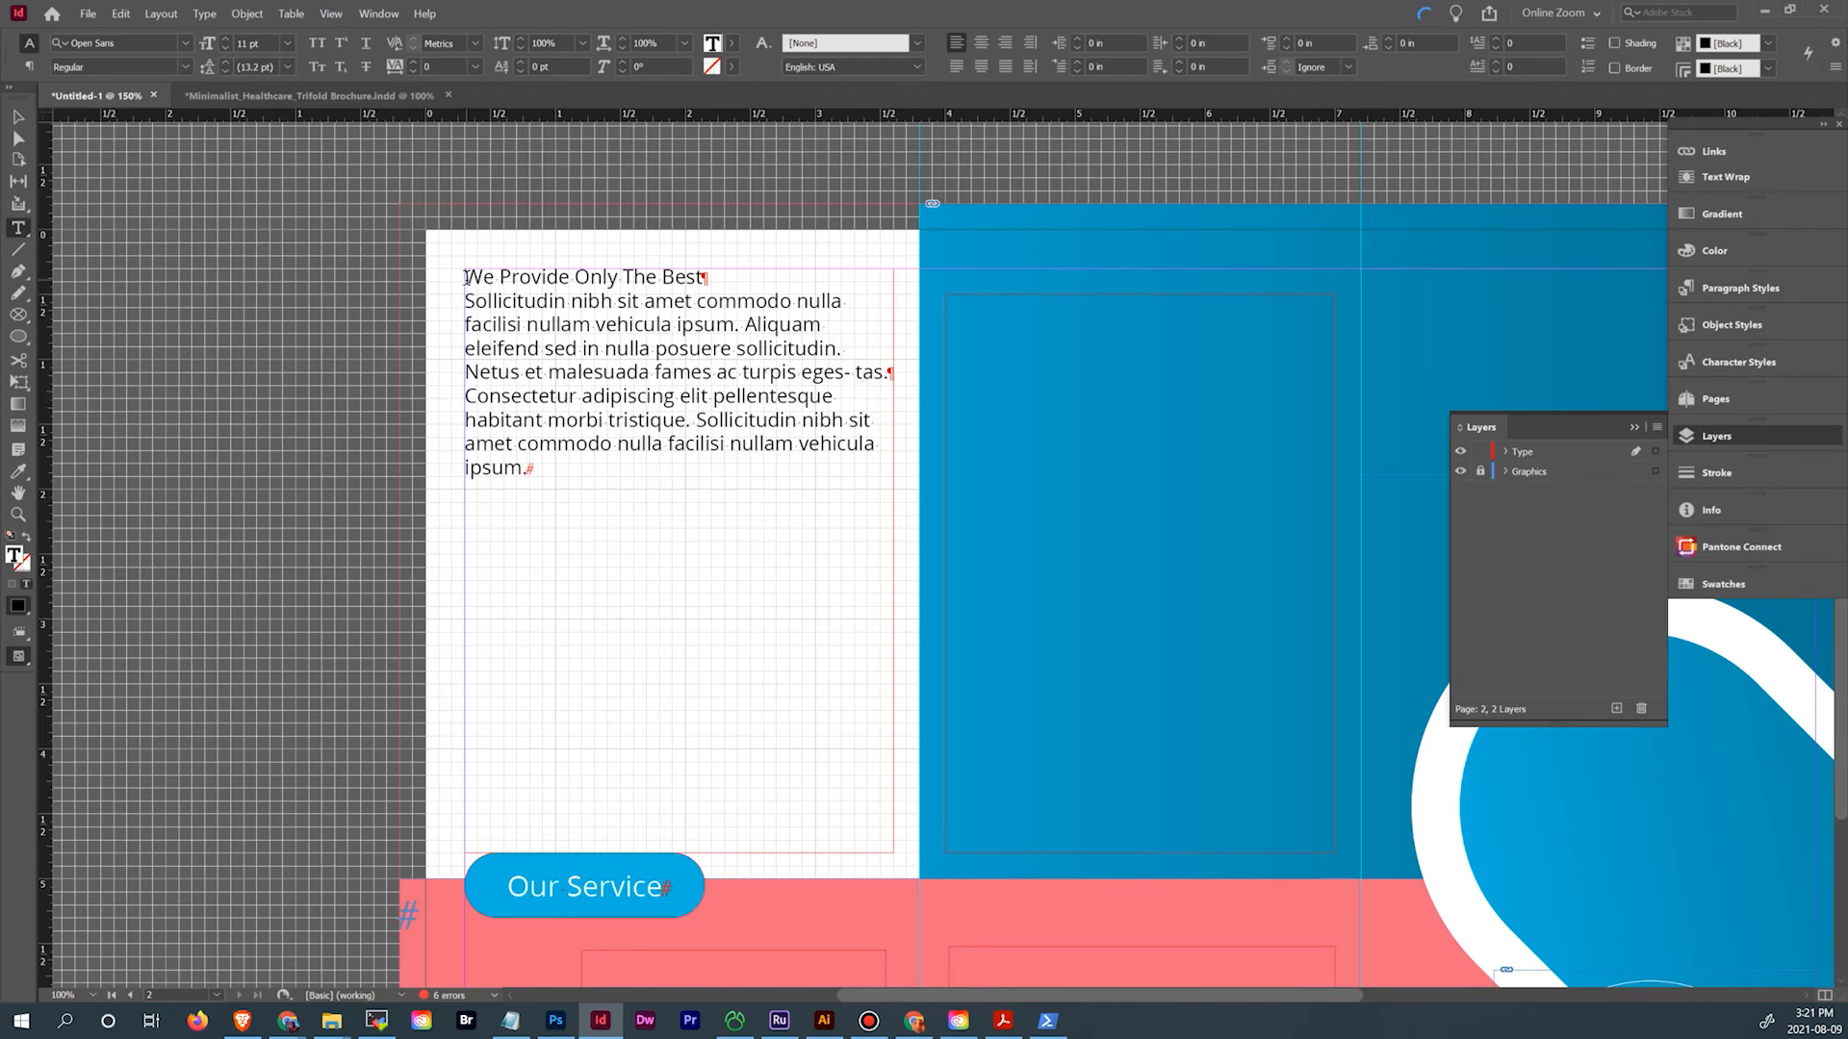
left_click_drag(467, 278, 722, 536)
left_click(1751, 287)
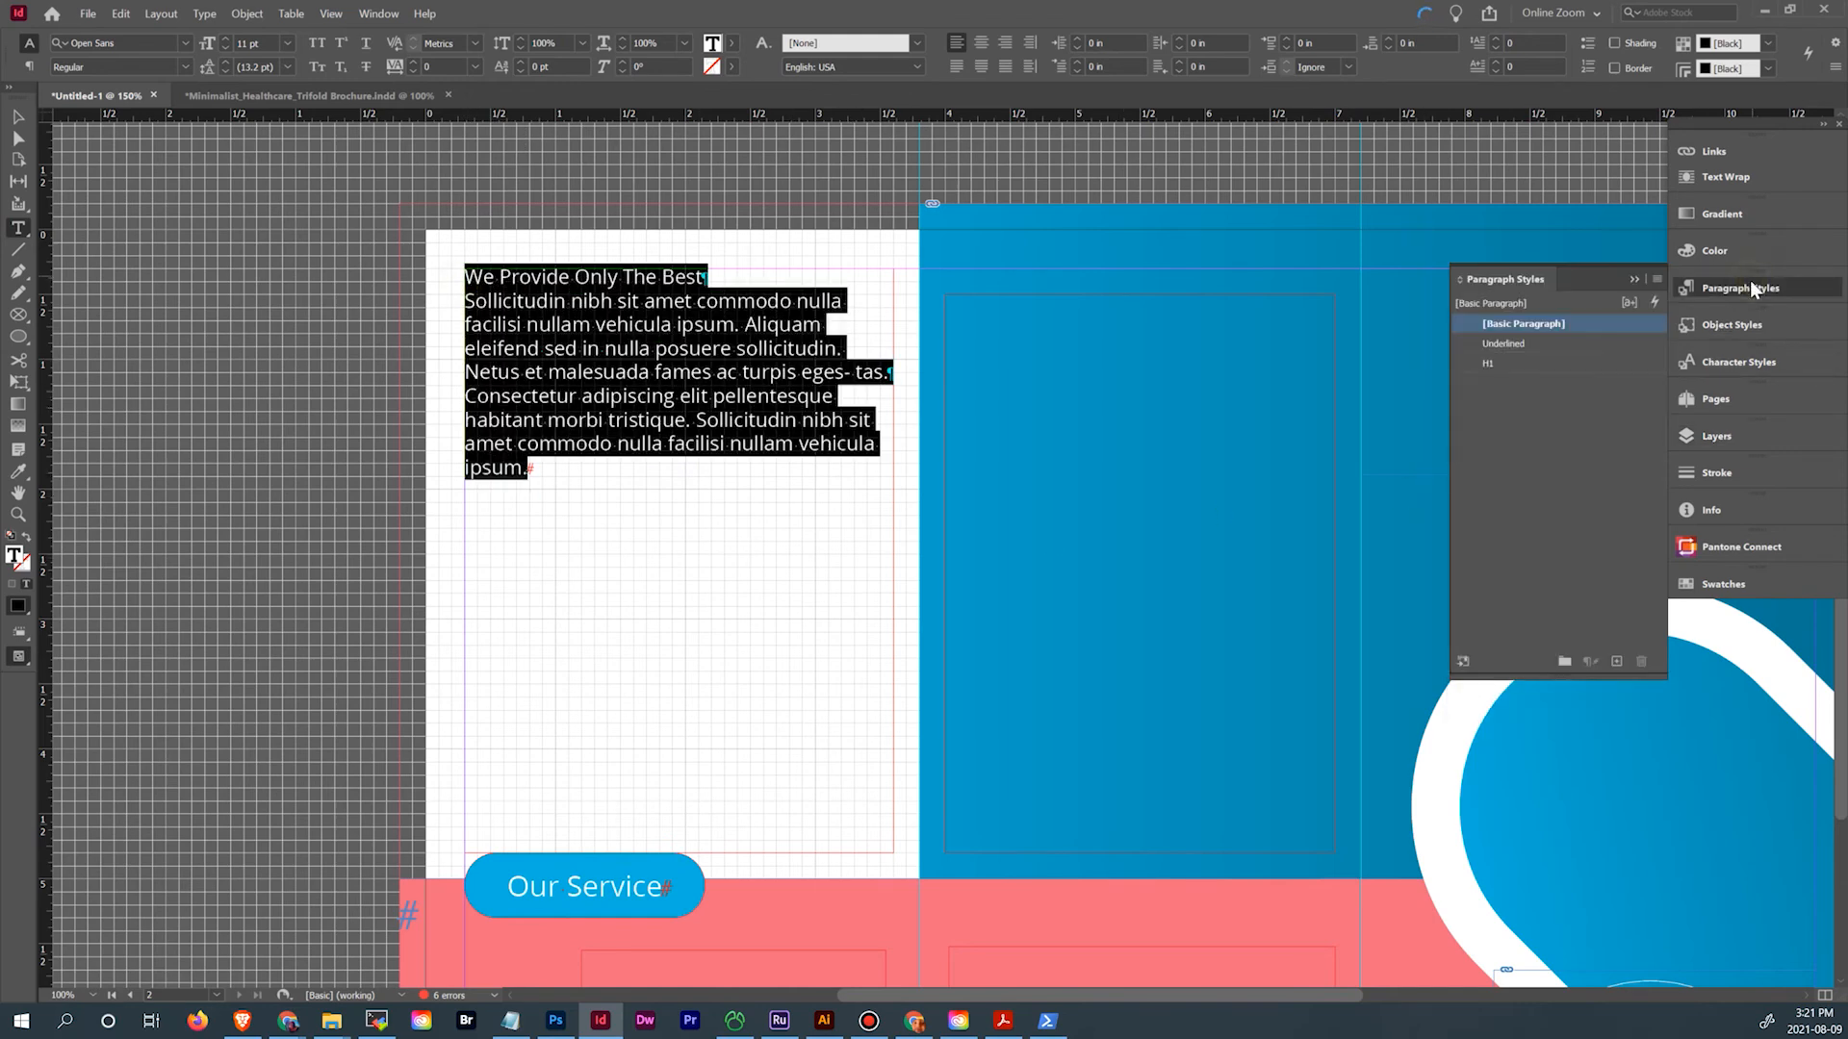
Copy the Emergency heading and description from the healthcare brochure and place the cursor at the end of the white panel's text
left_click(327, 95)
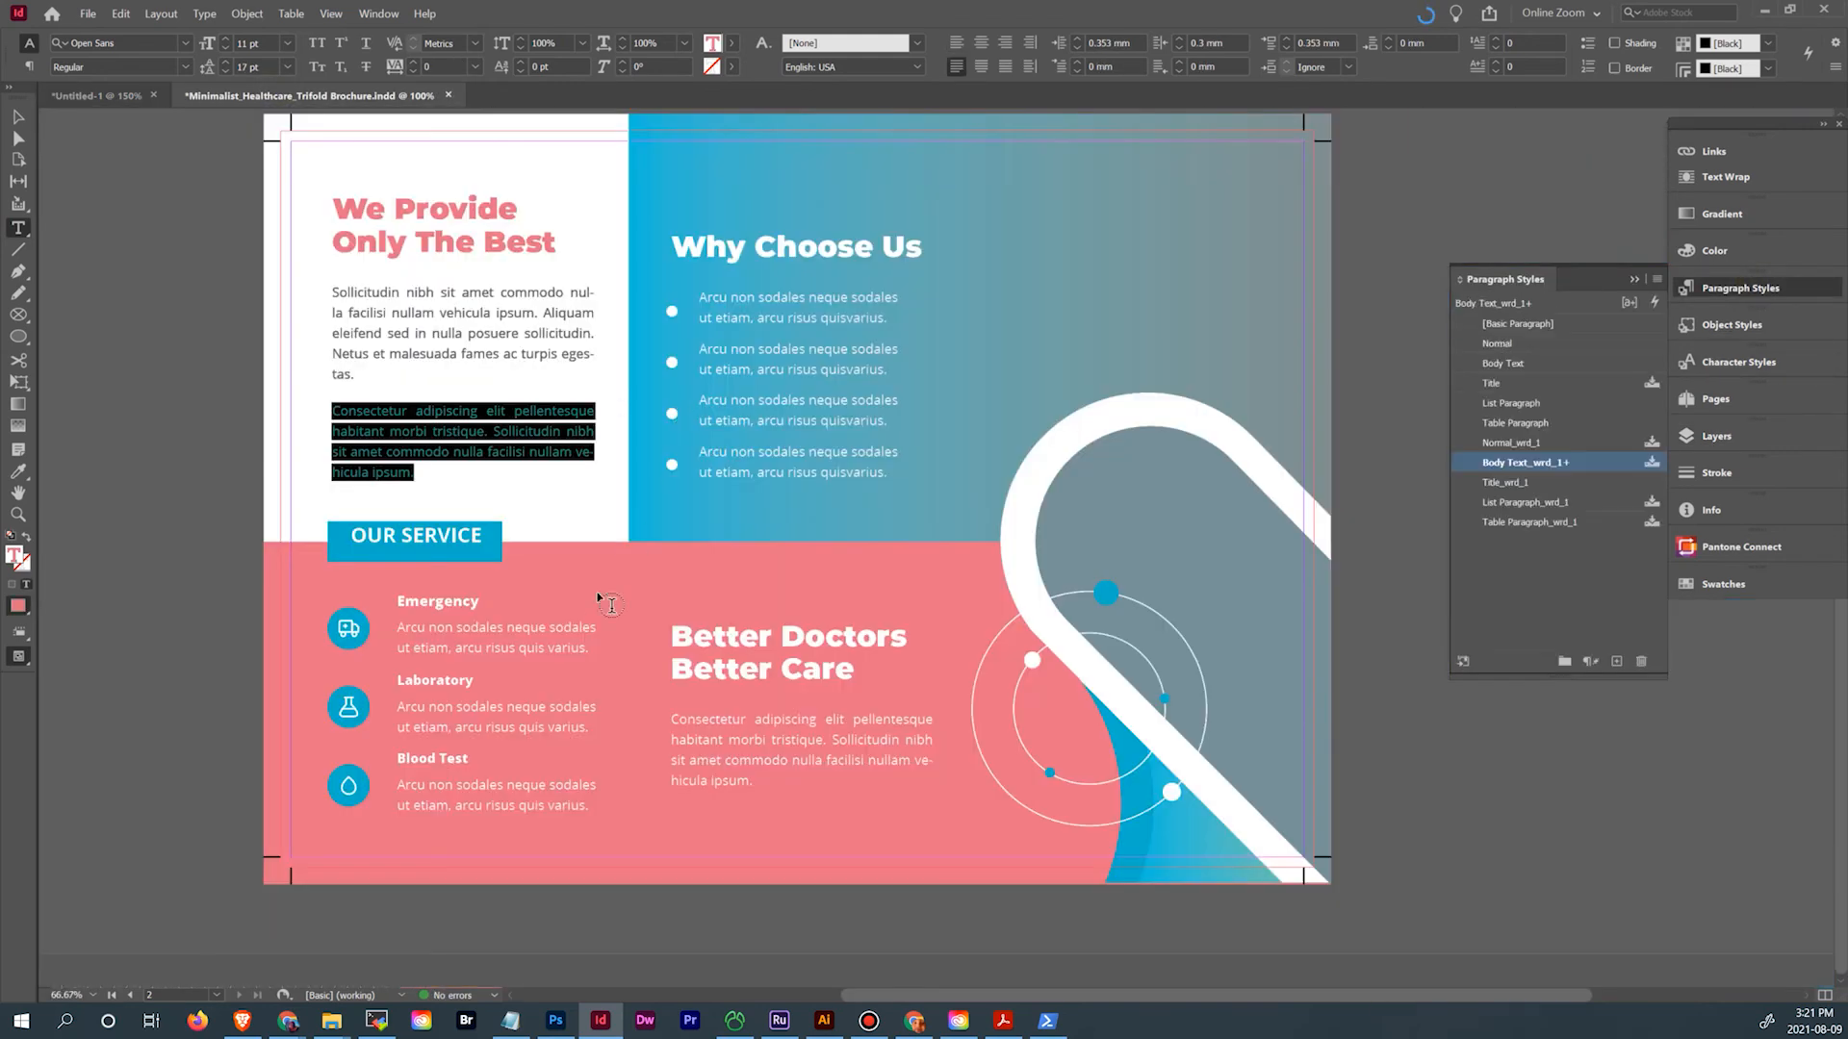
left_click_drag(397, 599, 589, 650)
key("ctrl+c")
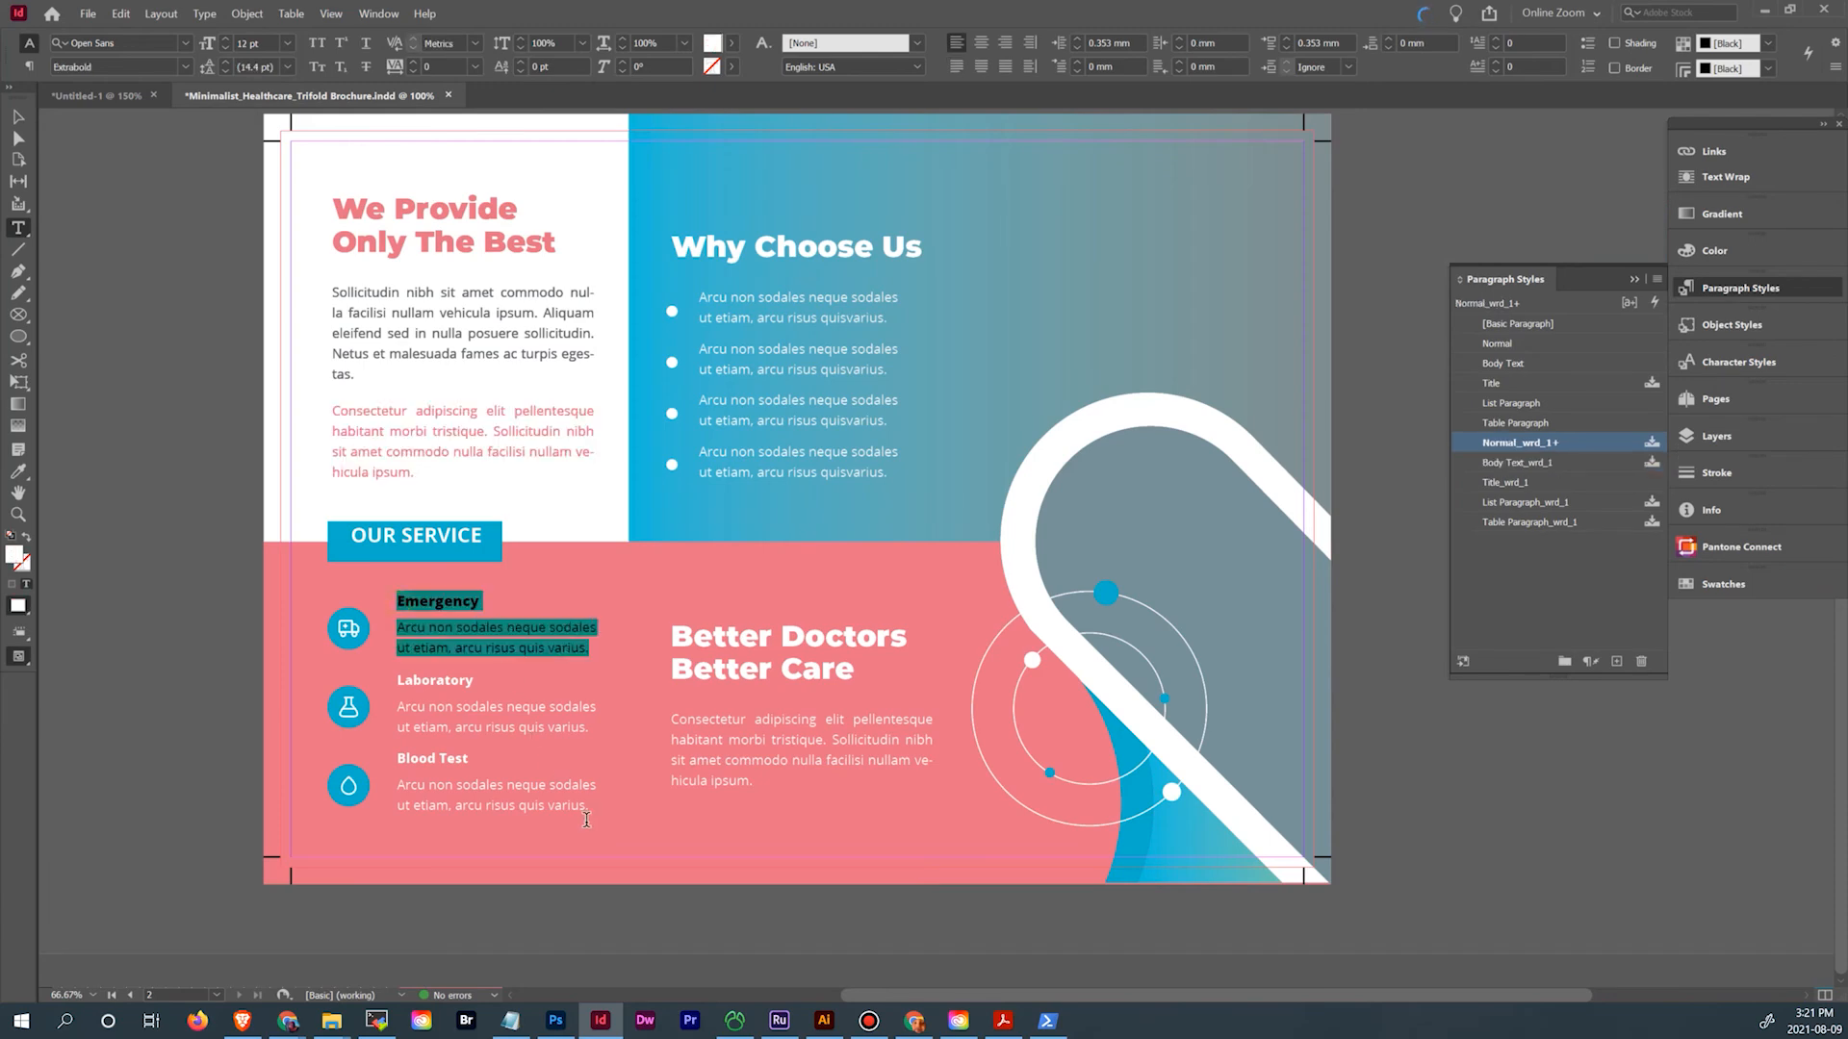
left_click(118, 96)
left_click(557, 466)
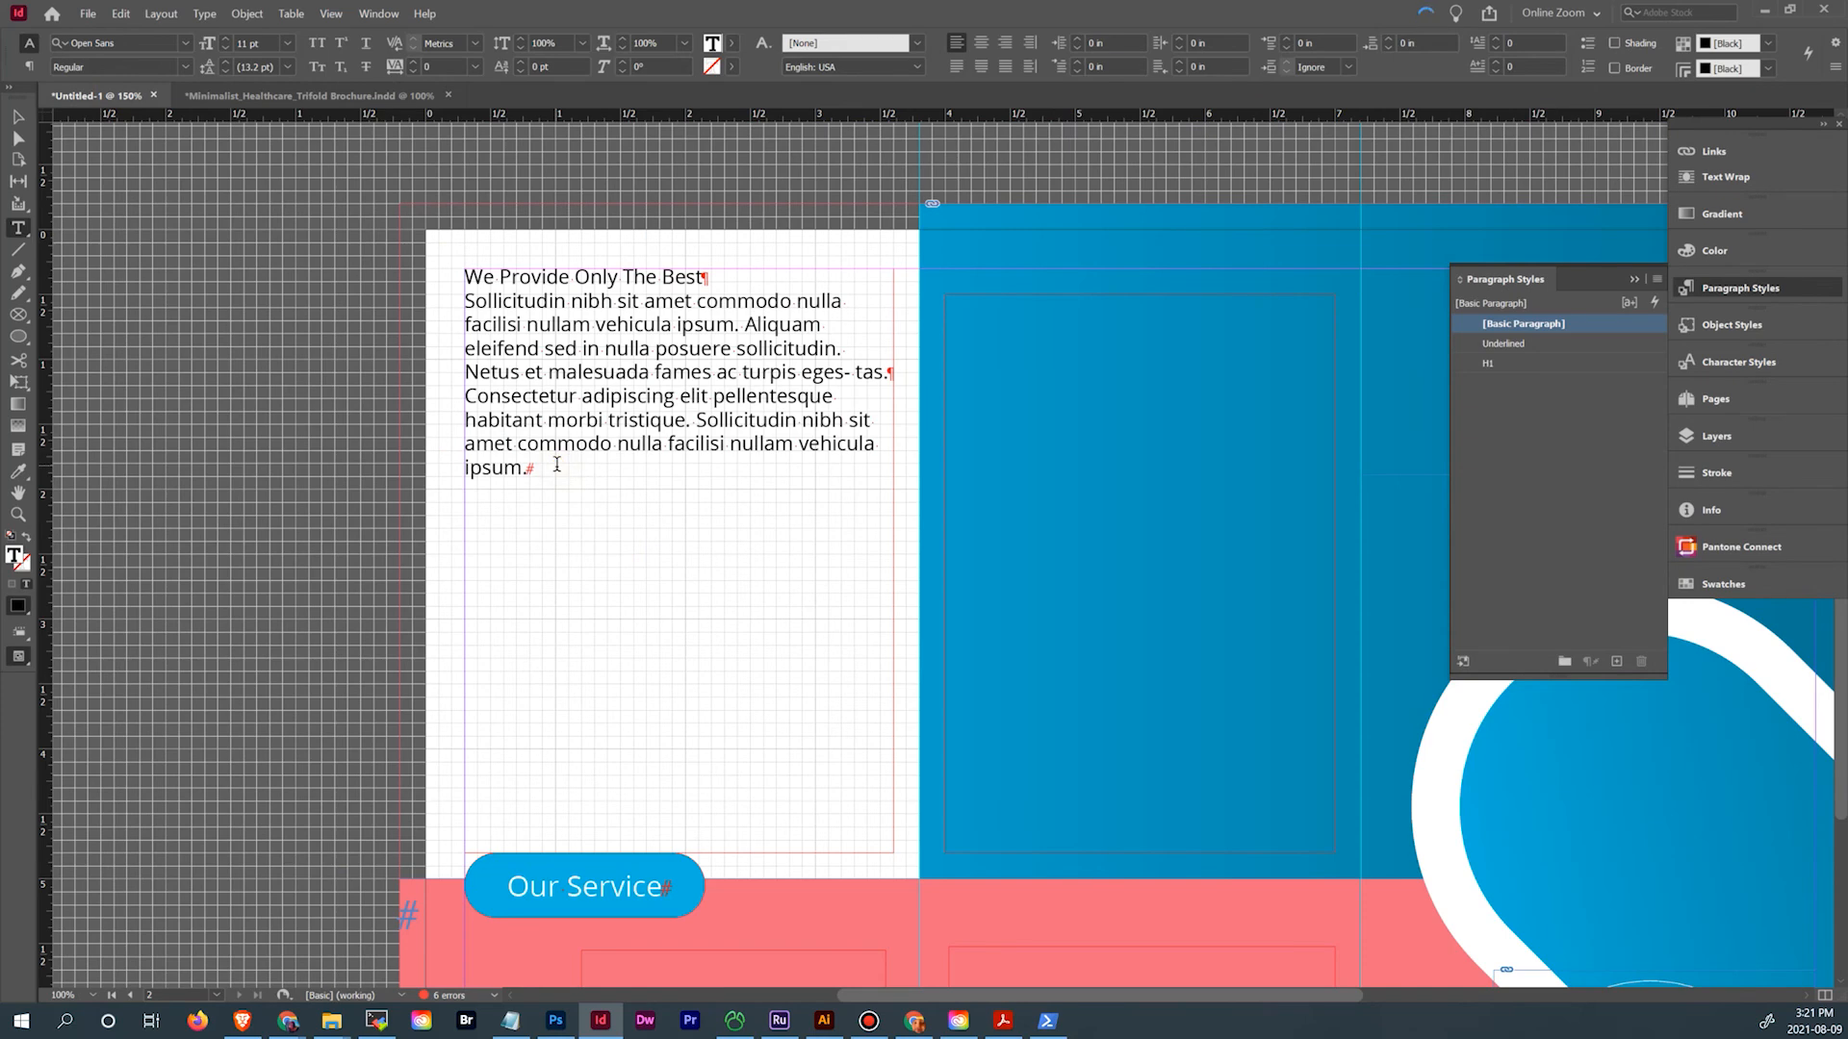
key("ctrl+v")
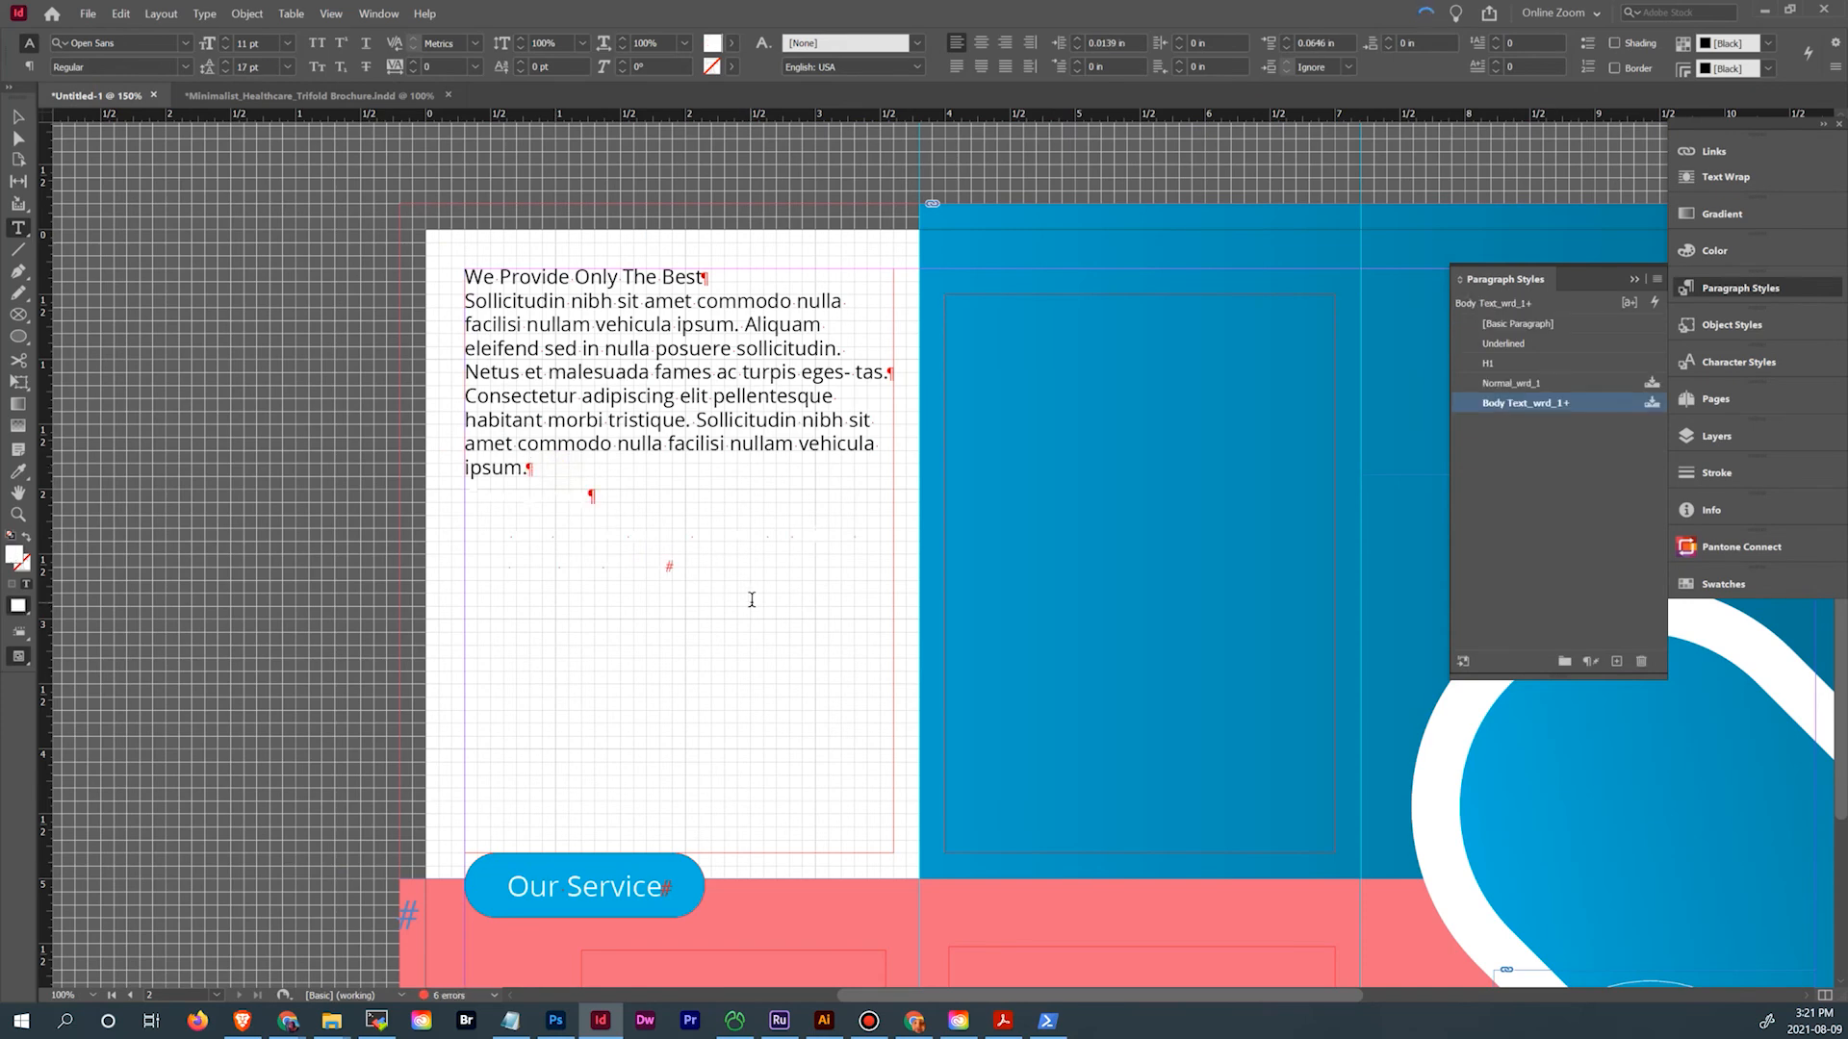
key("ctrl+a")
key("ctrl+z")
Paste the Emergency entry without formatting below the Consectetur paragraph, and copy the Laboratory heading and description from the brochure
right_click(559, 534)
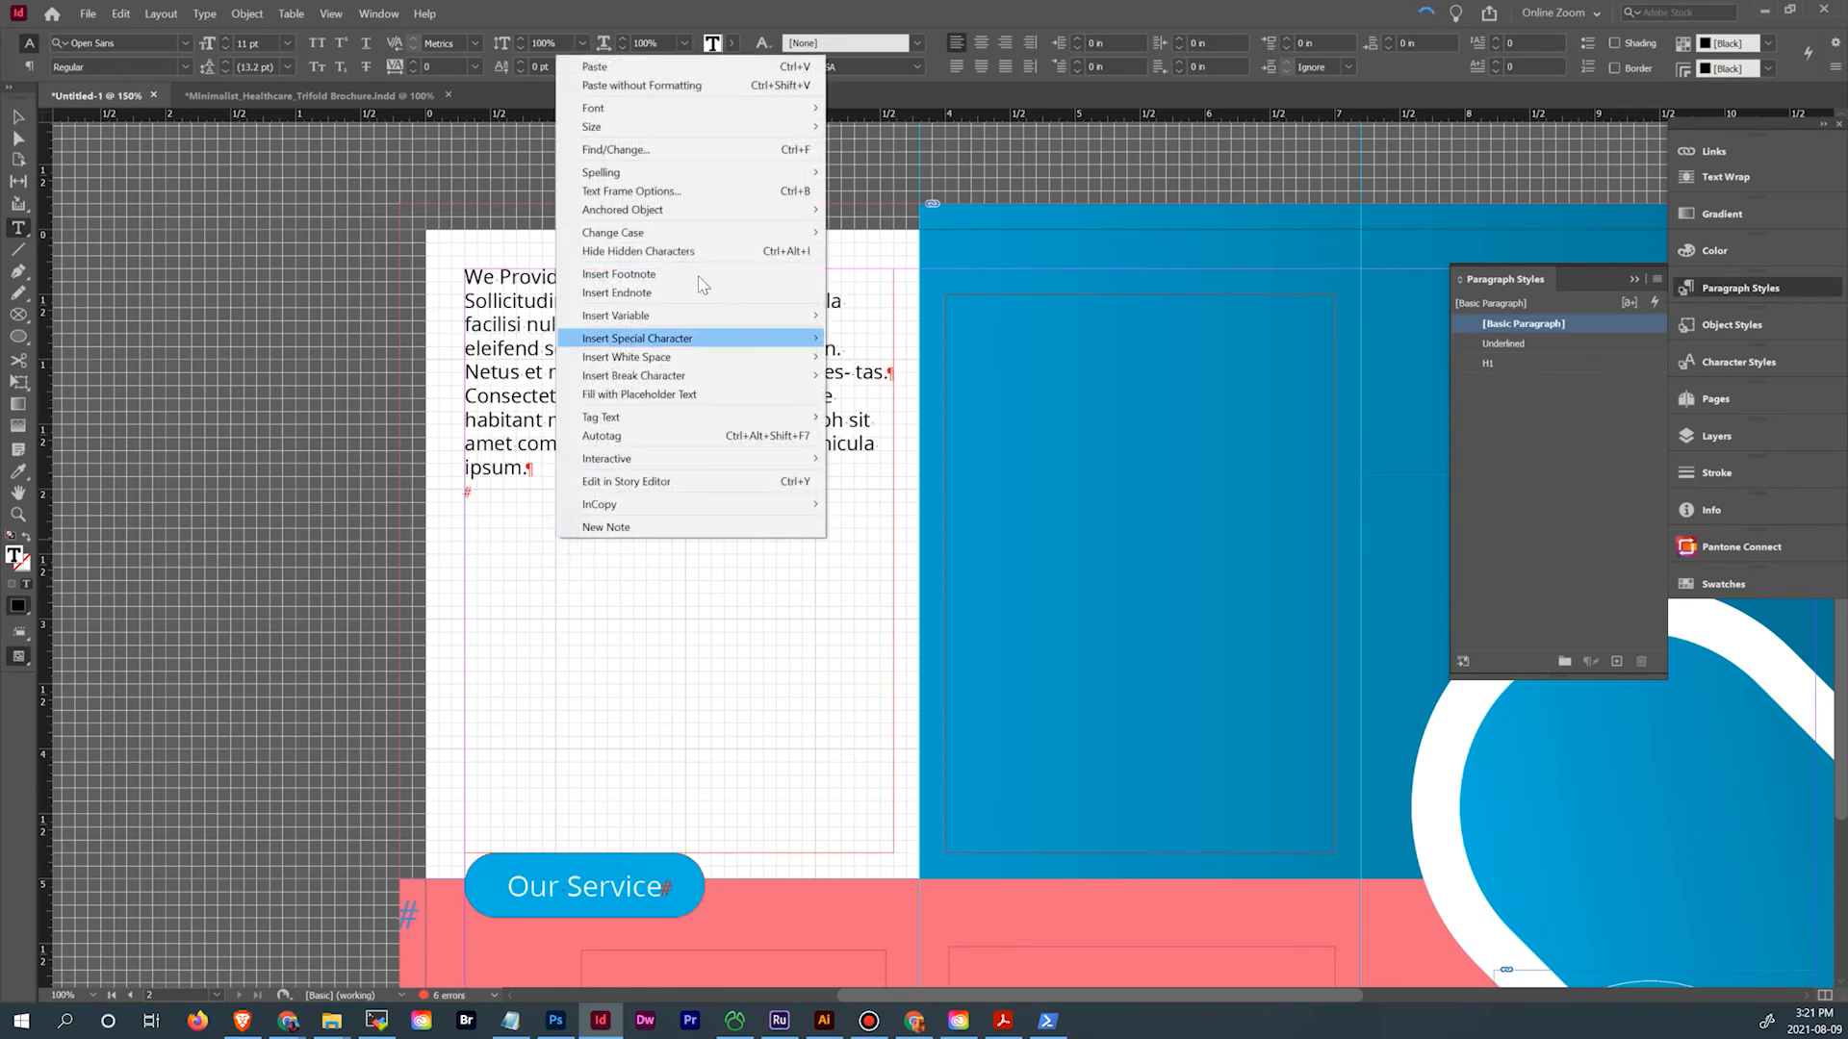
left_click(641, 84)
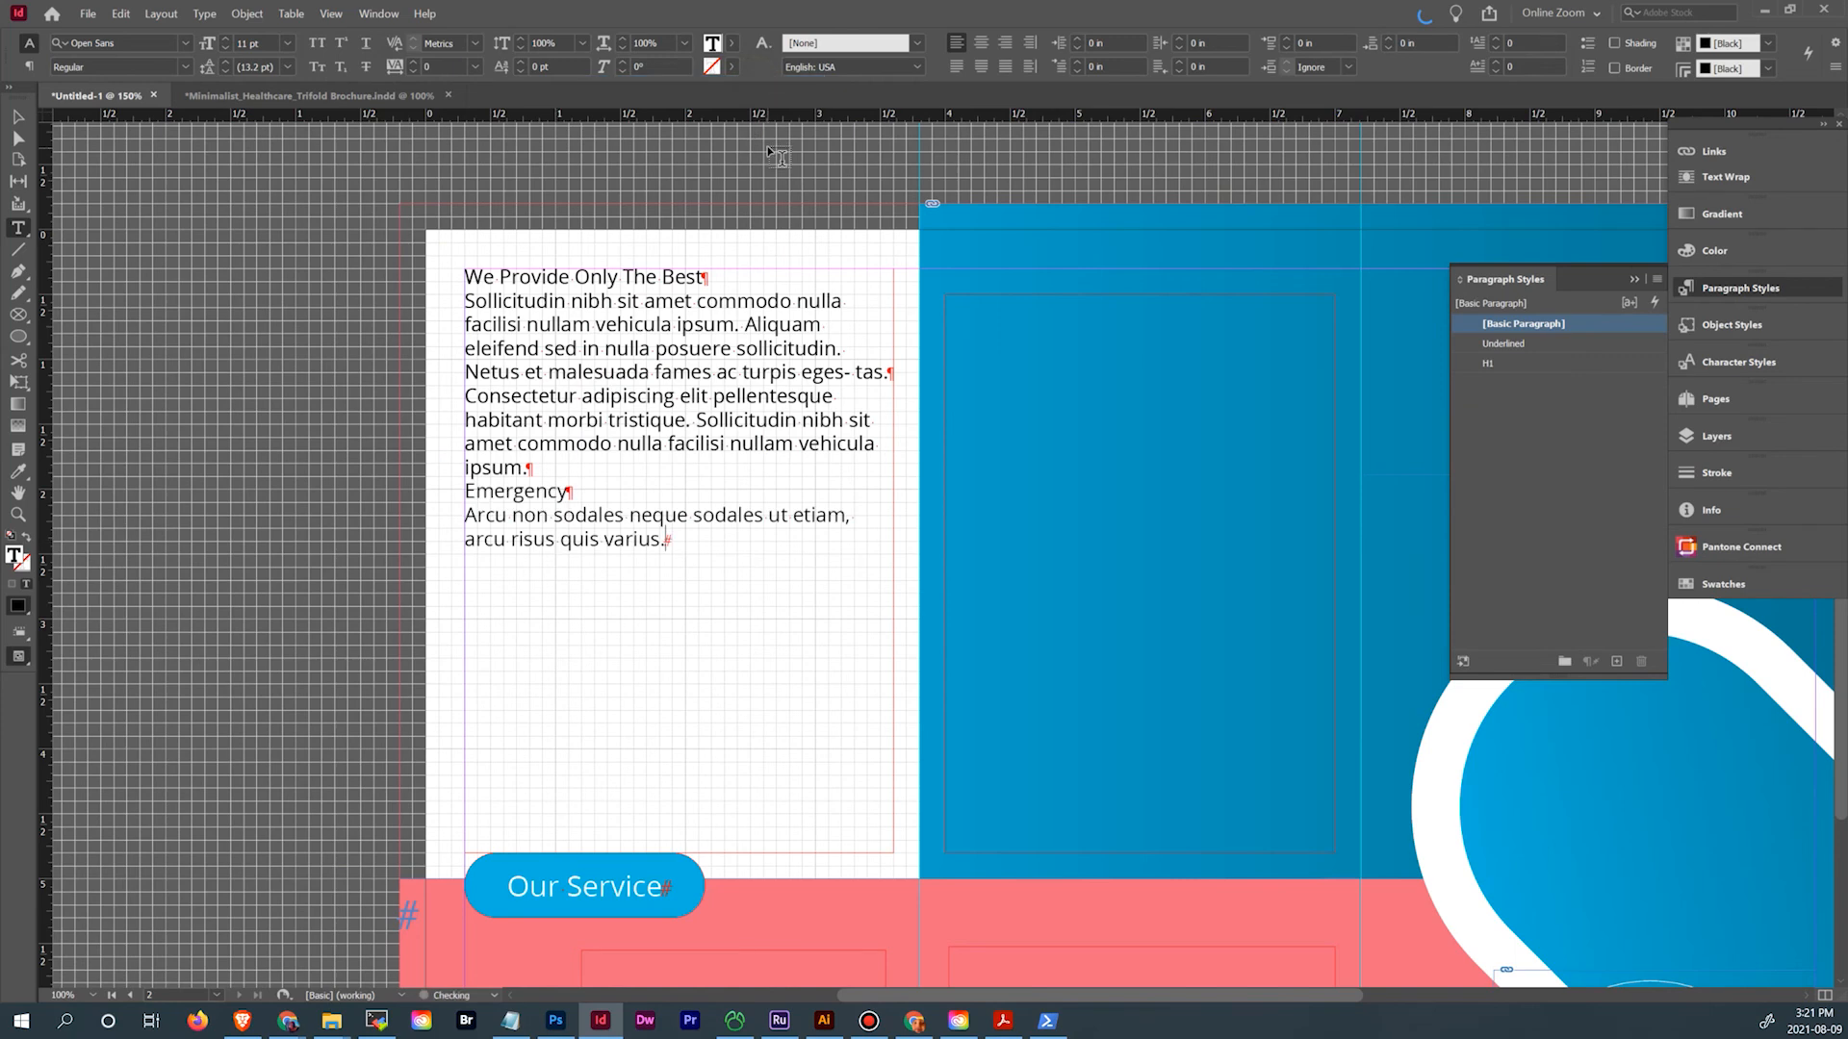
left_click(381, 92)
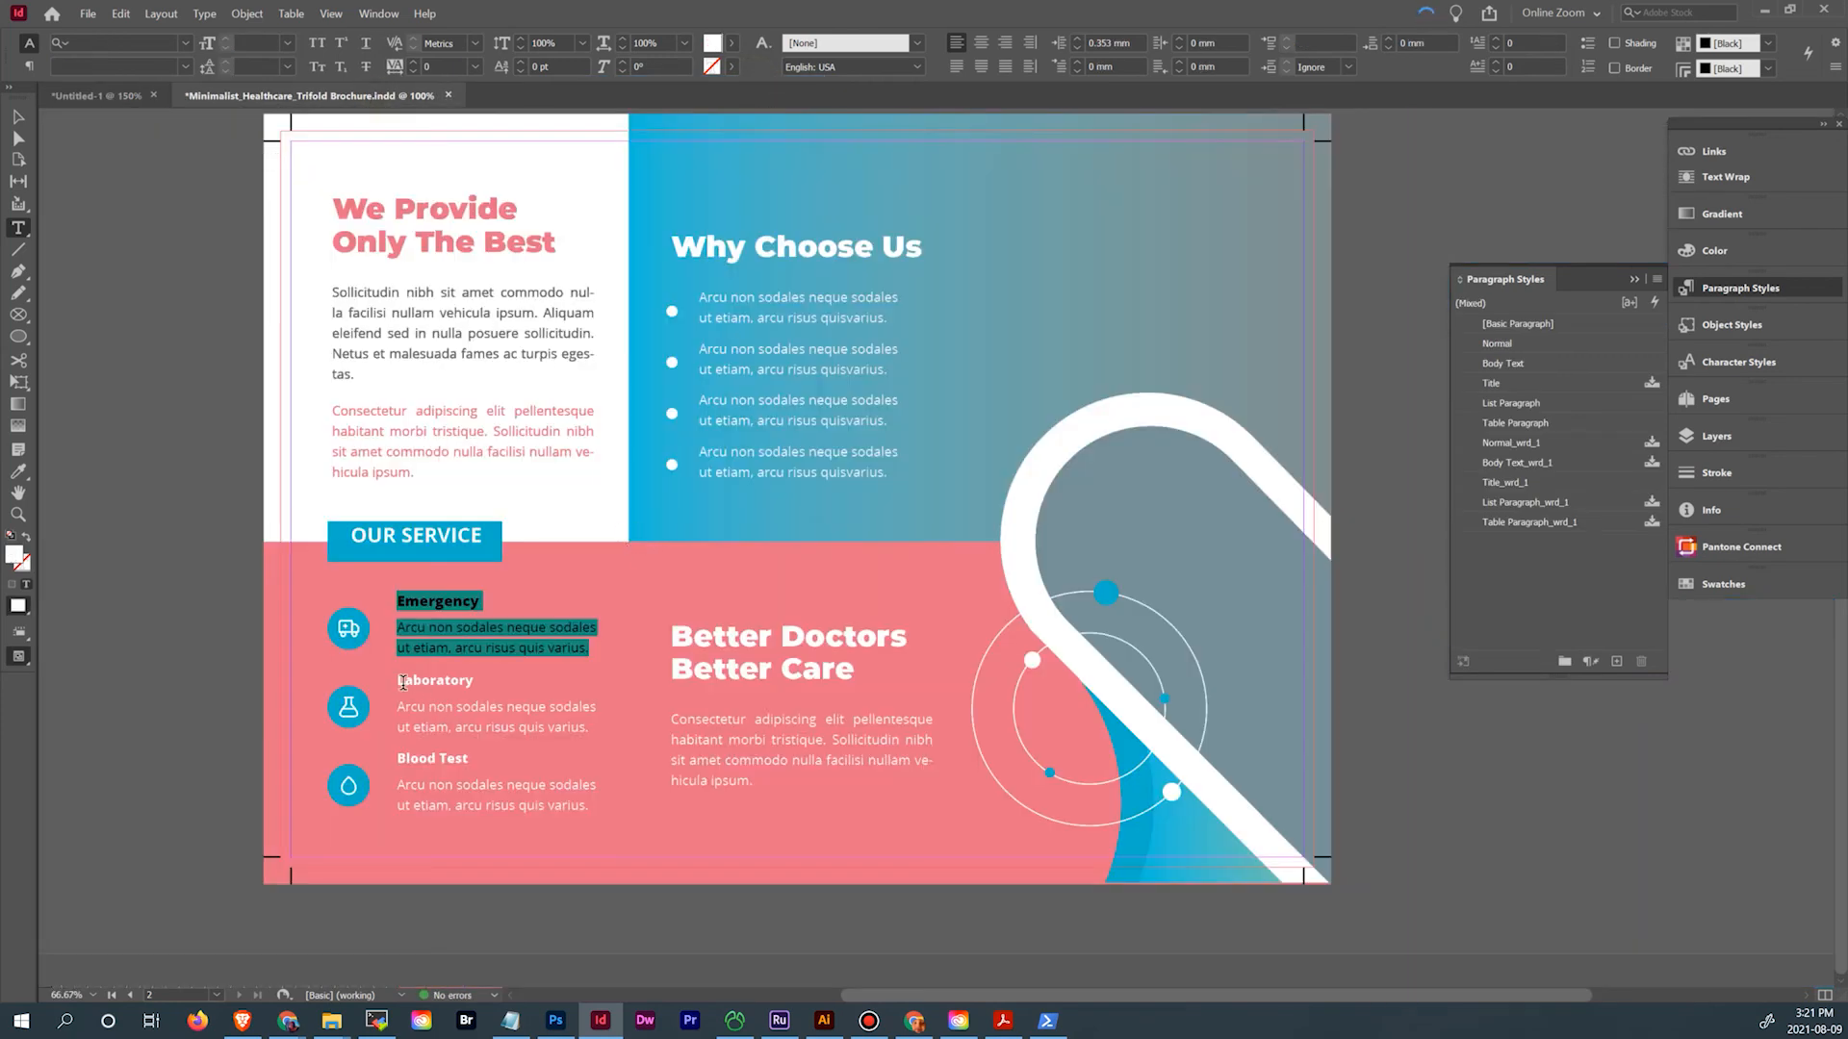
left_click_drag(396, 683, 592, 736)
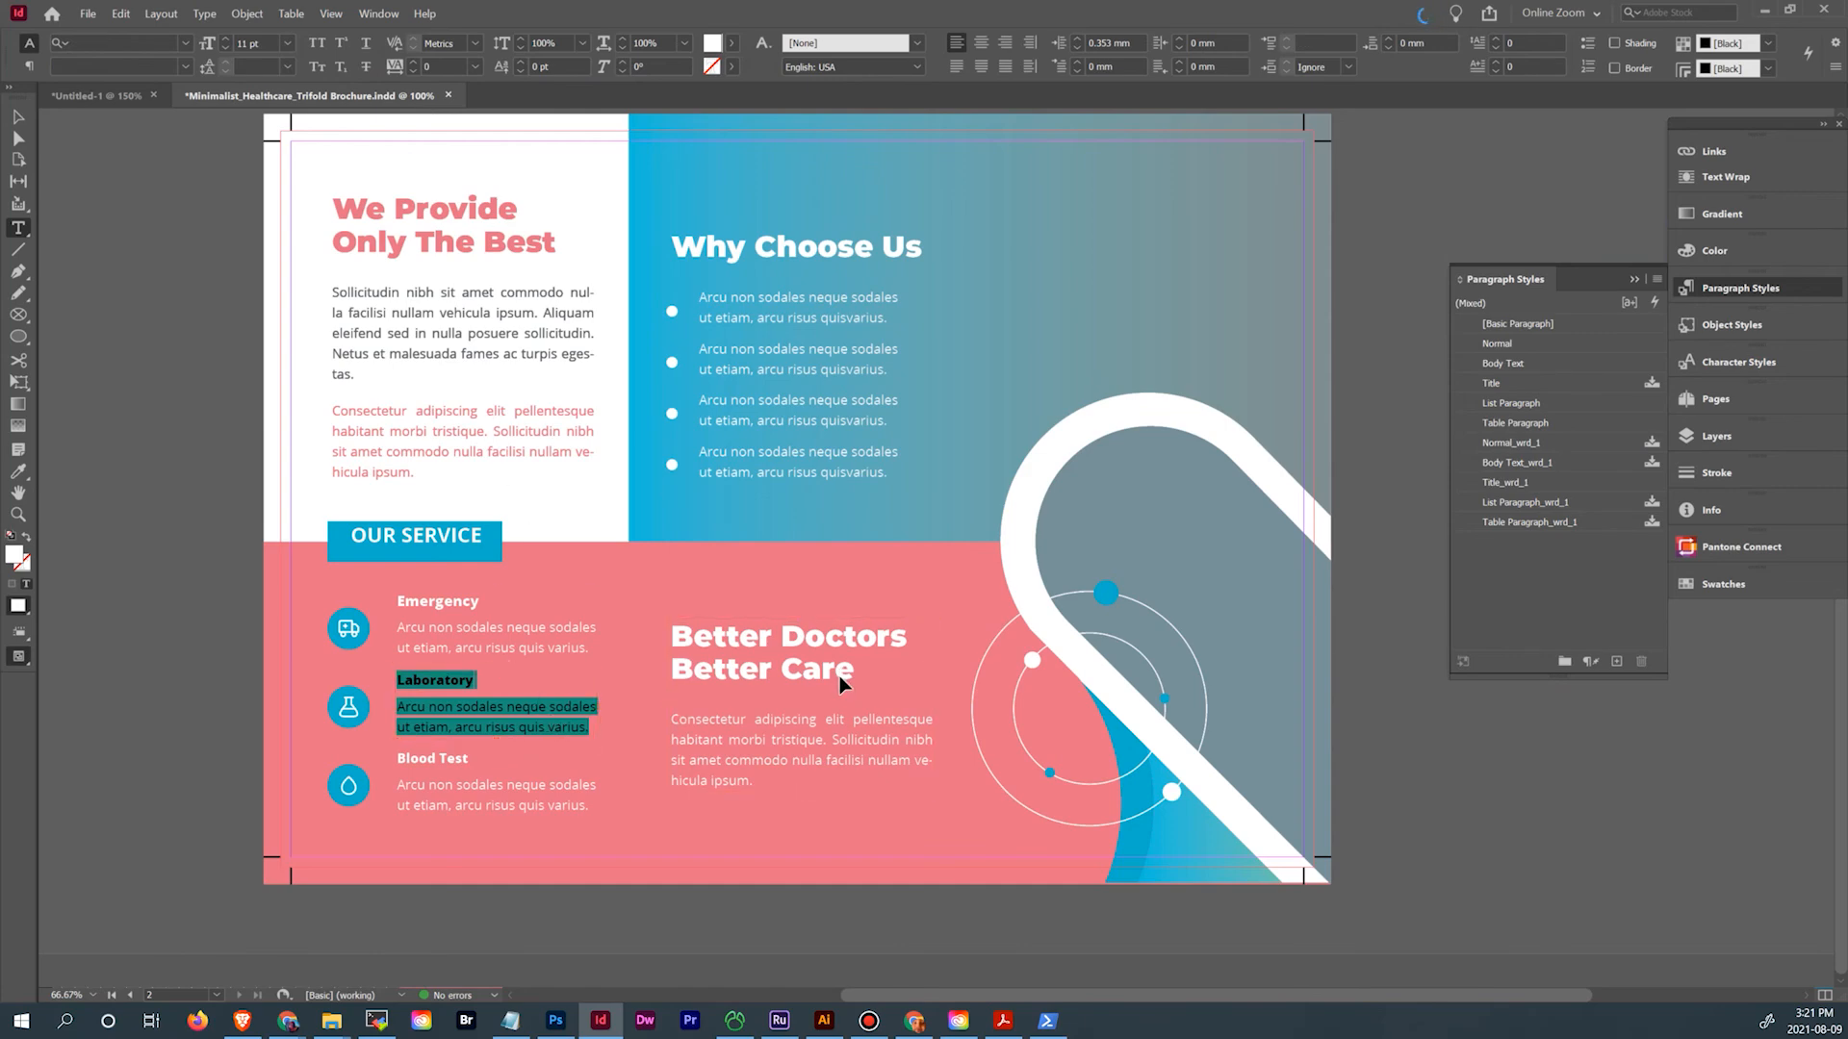
left_click(96, 97)
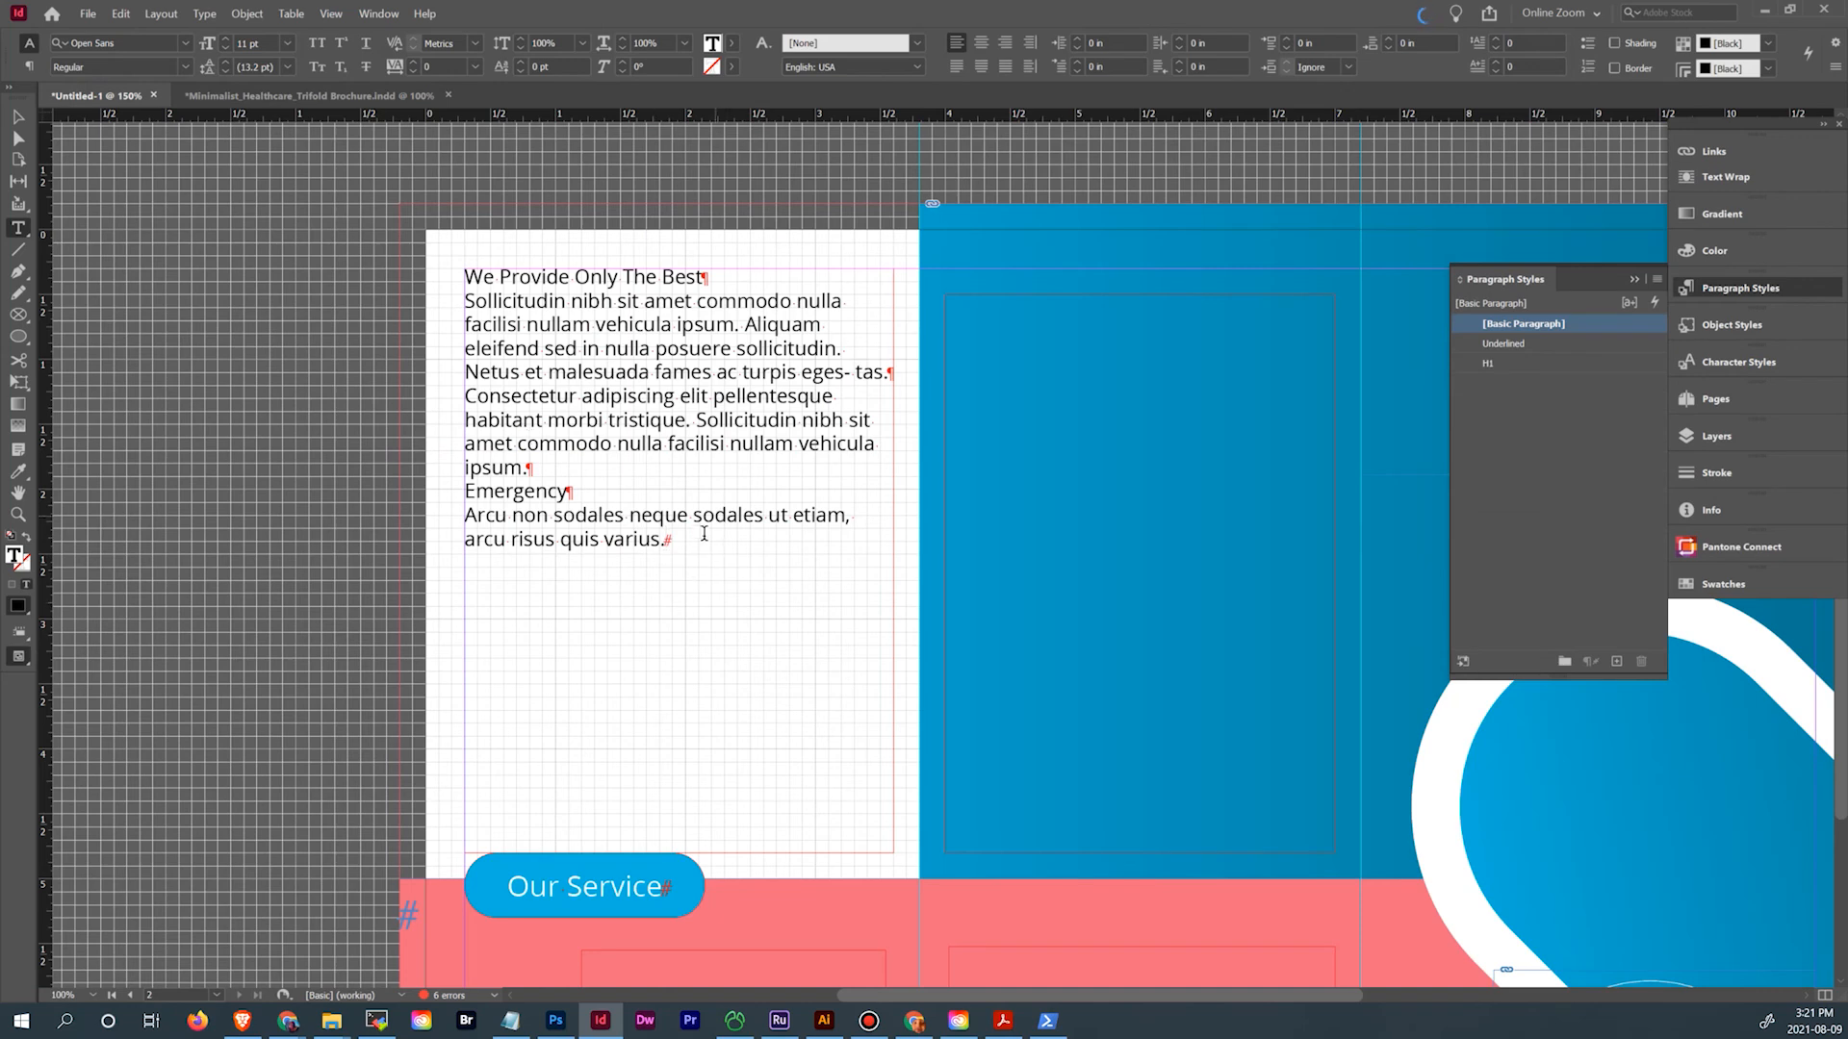
key("ctrl+v")
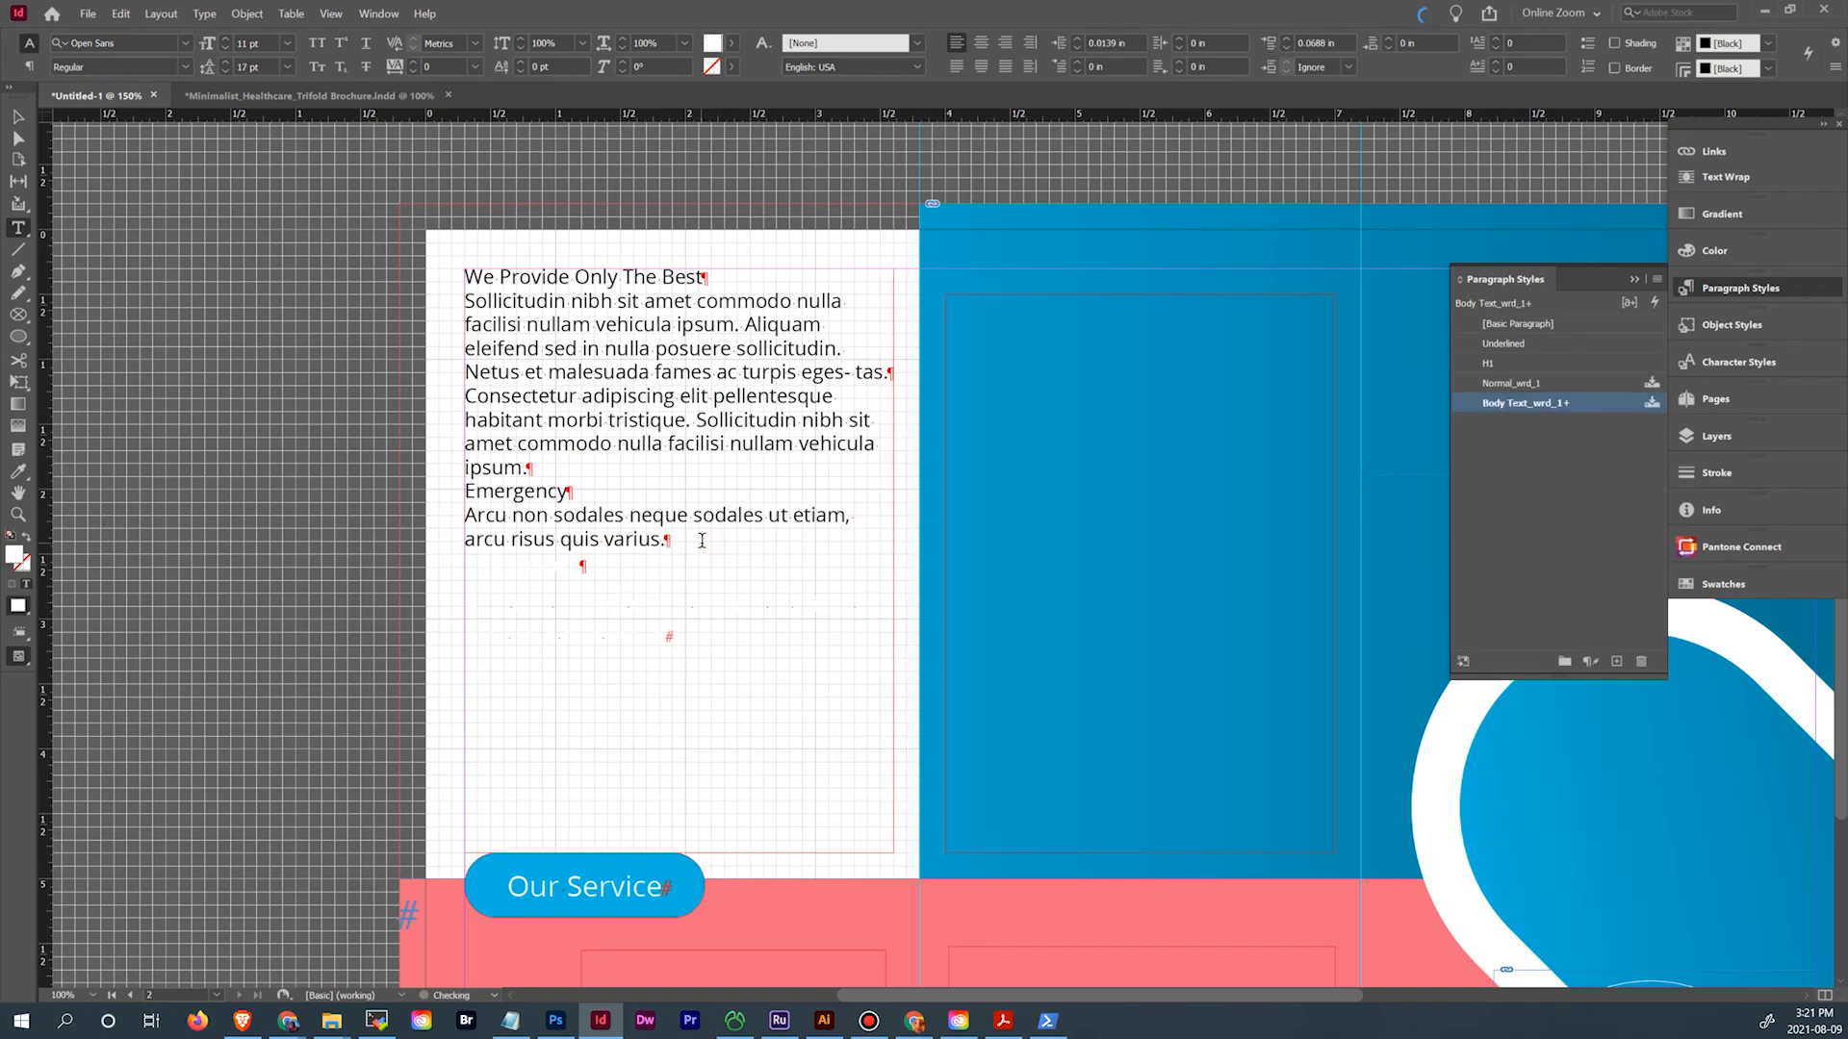
left_click(702, 543)
key("ctrl+z")
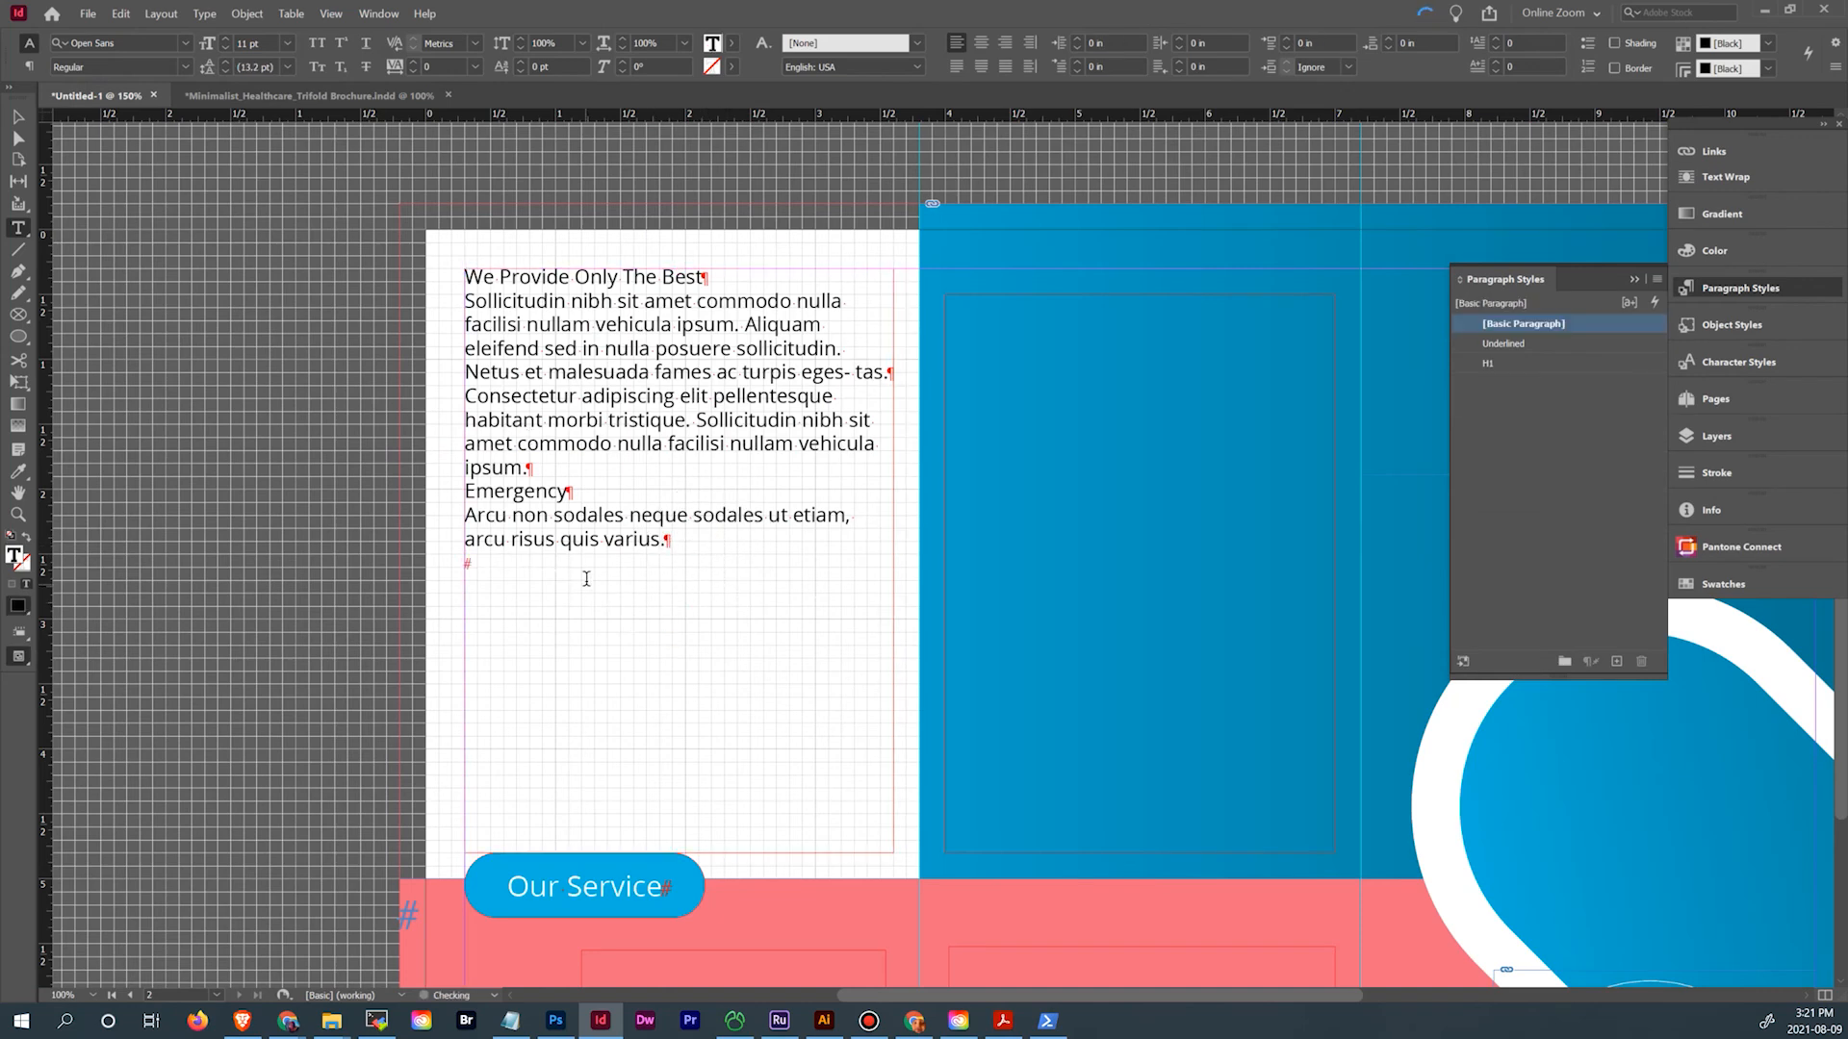
Append the Laboratory entry and the brochure's Blood Test heading and description to the white panel's text, both without formatting
right_click(586, 577)
left_click(697, 121)
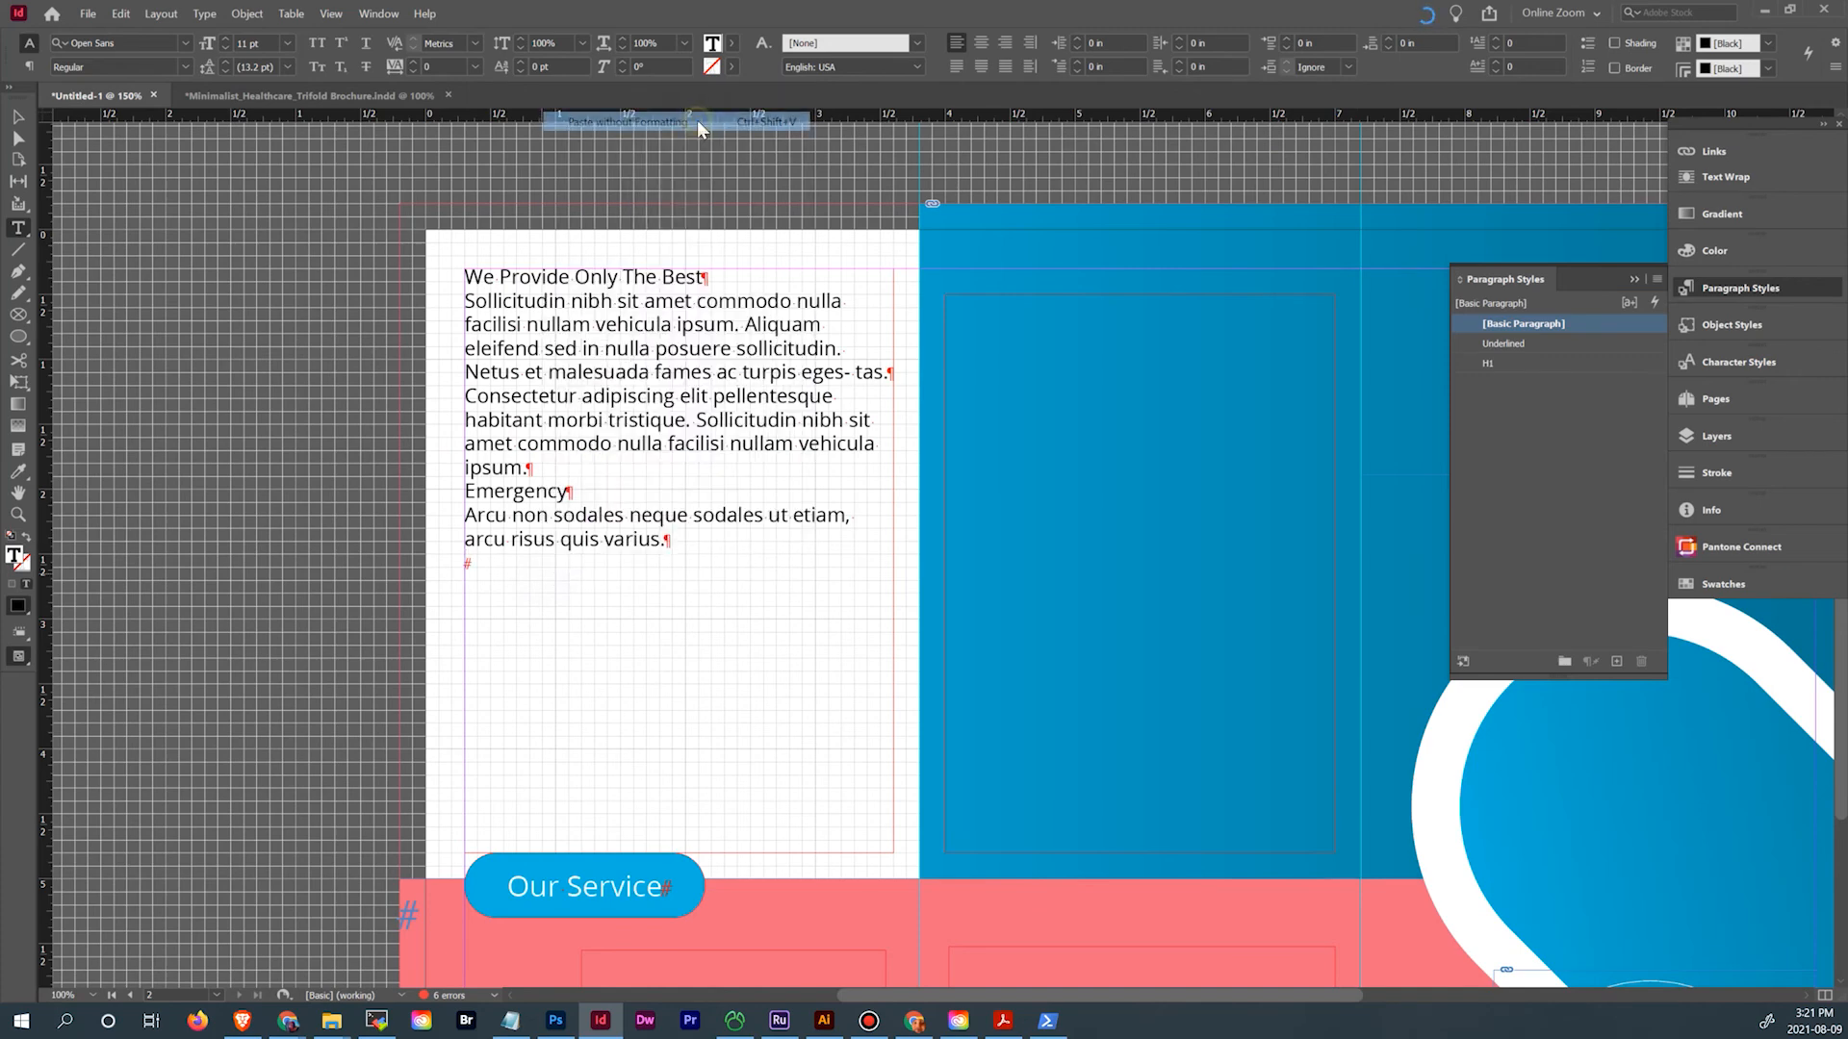
left_click(367, 100)
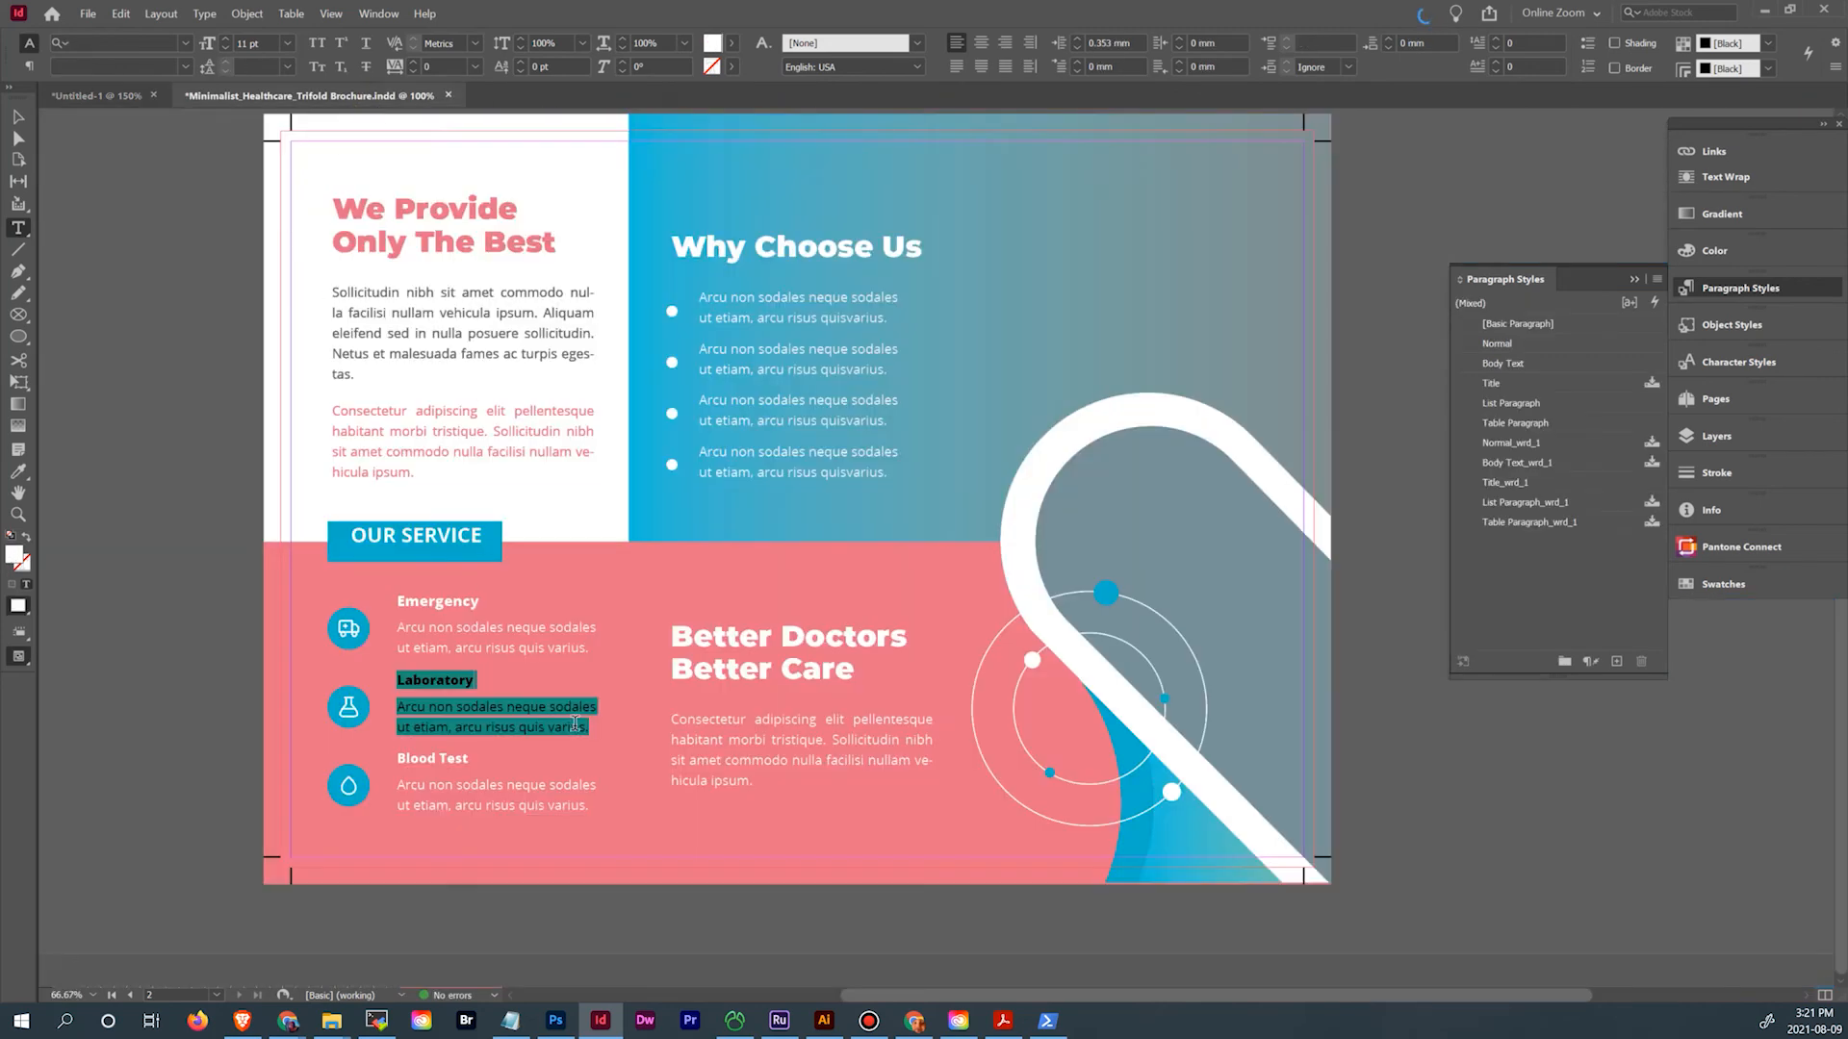
left_click_drag(399, 761, 600, 799)
key("ctrl+c")
left_click(110, 95)
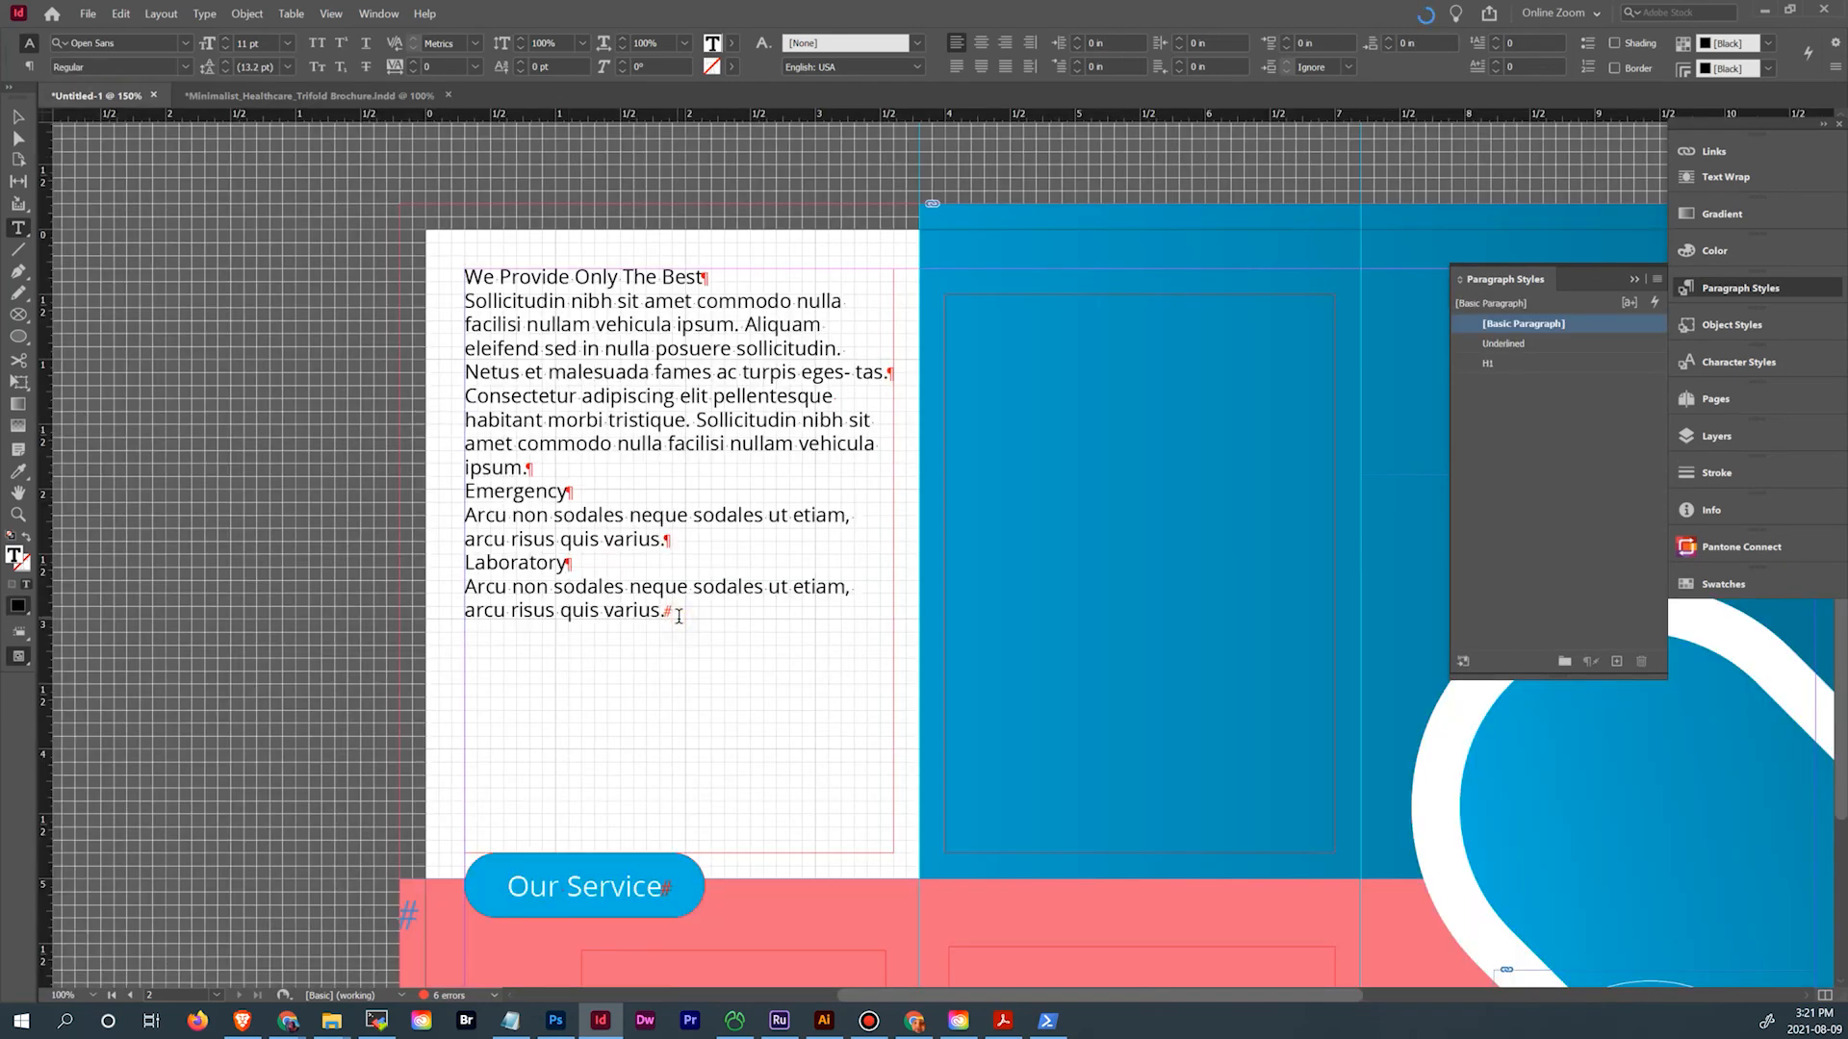
right_click(615, 634)
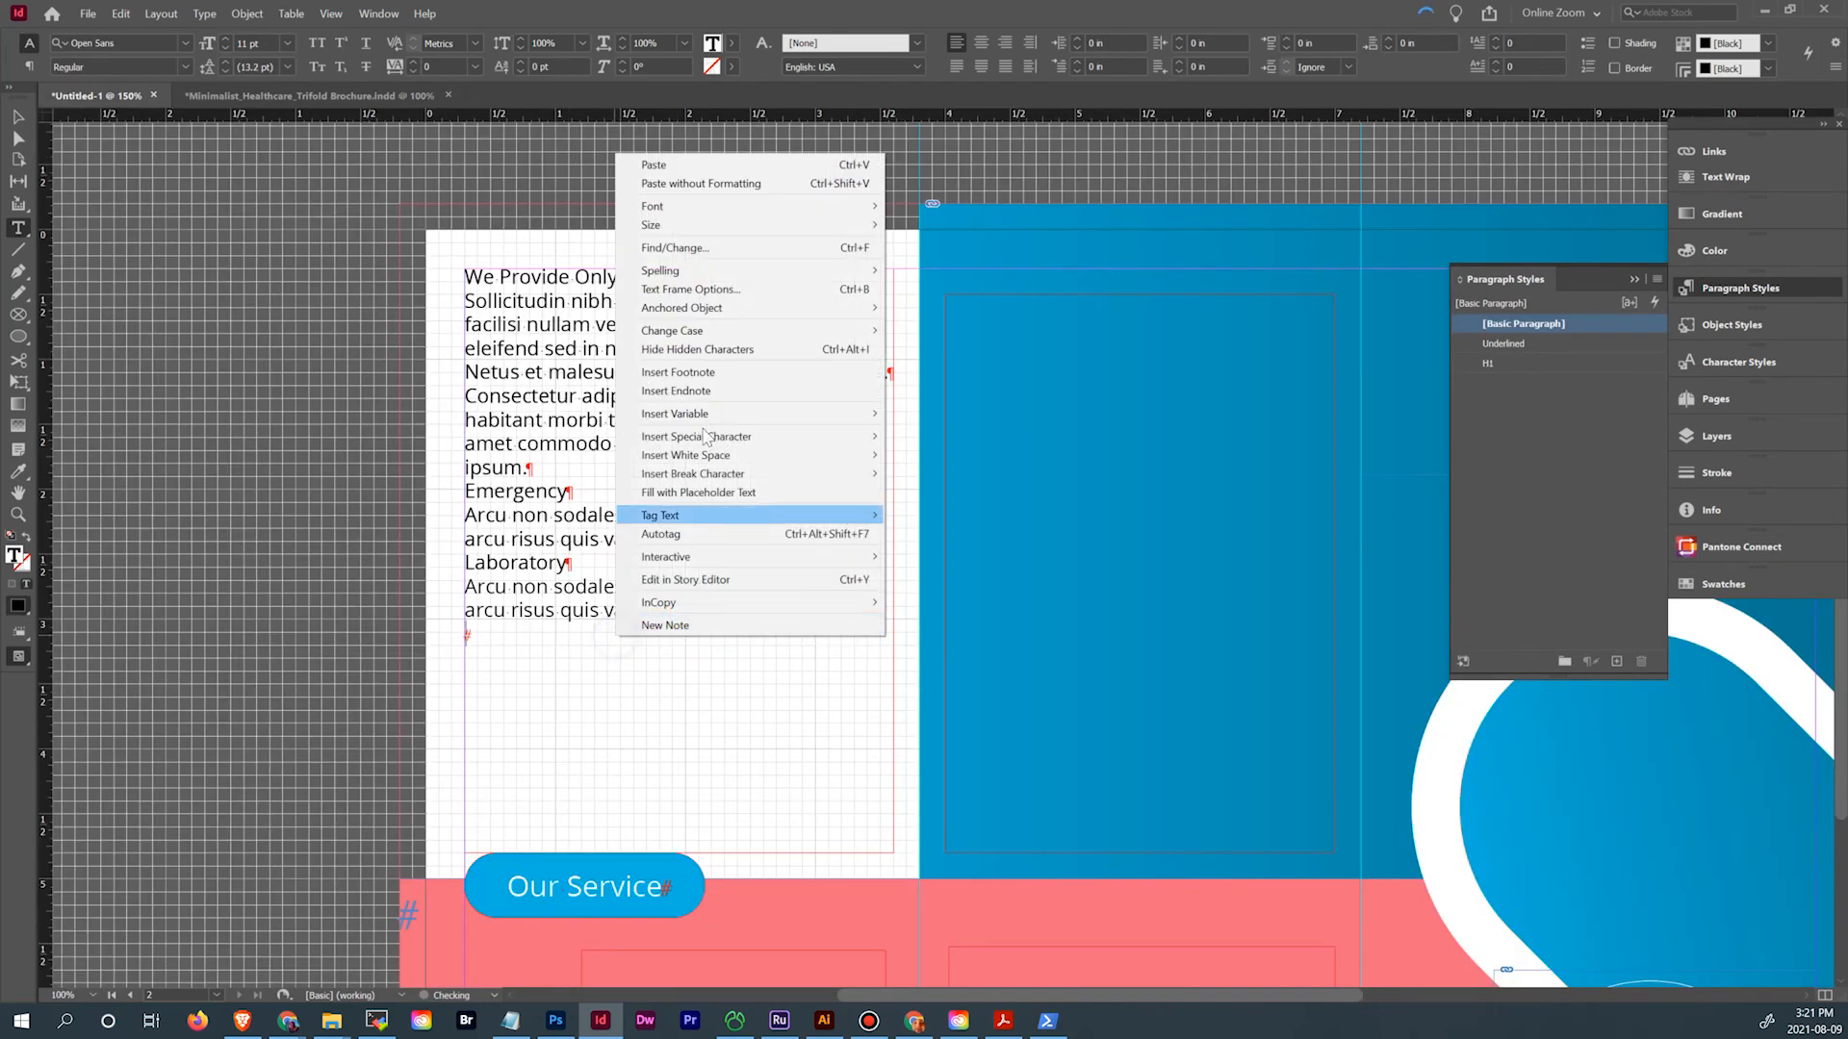
left_click(683, 187)
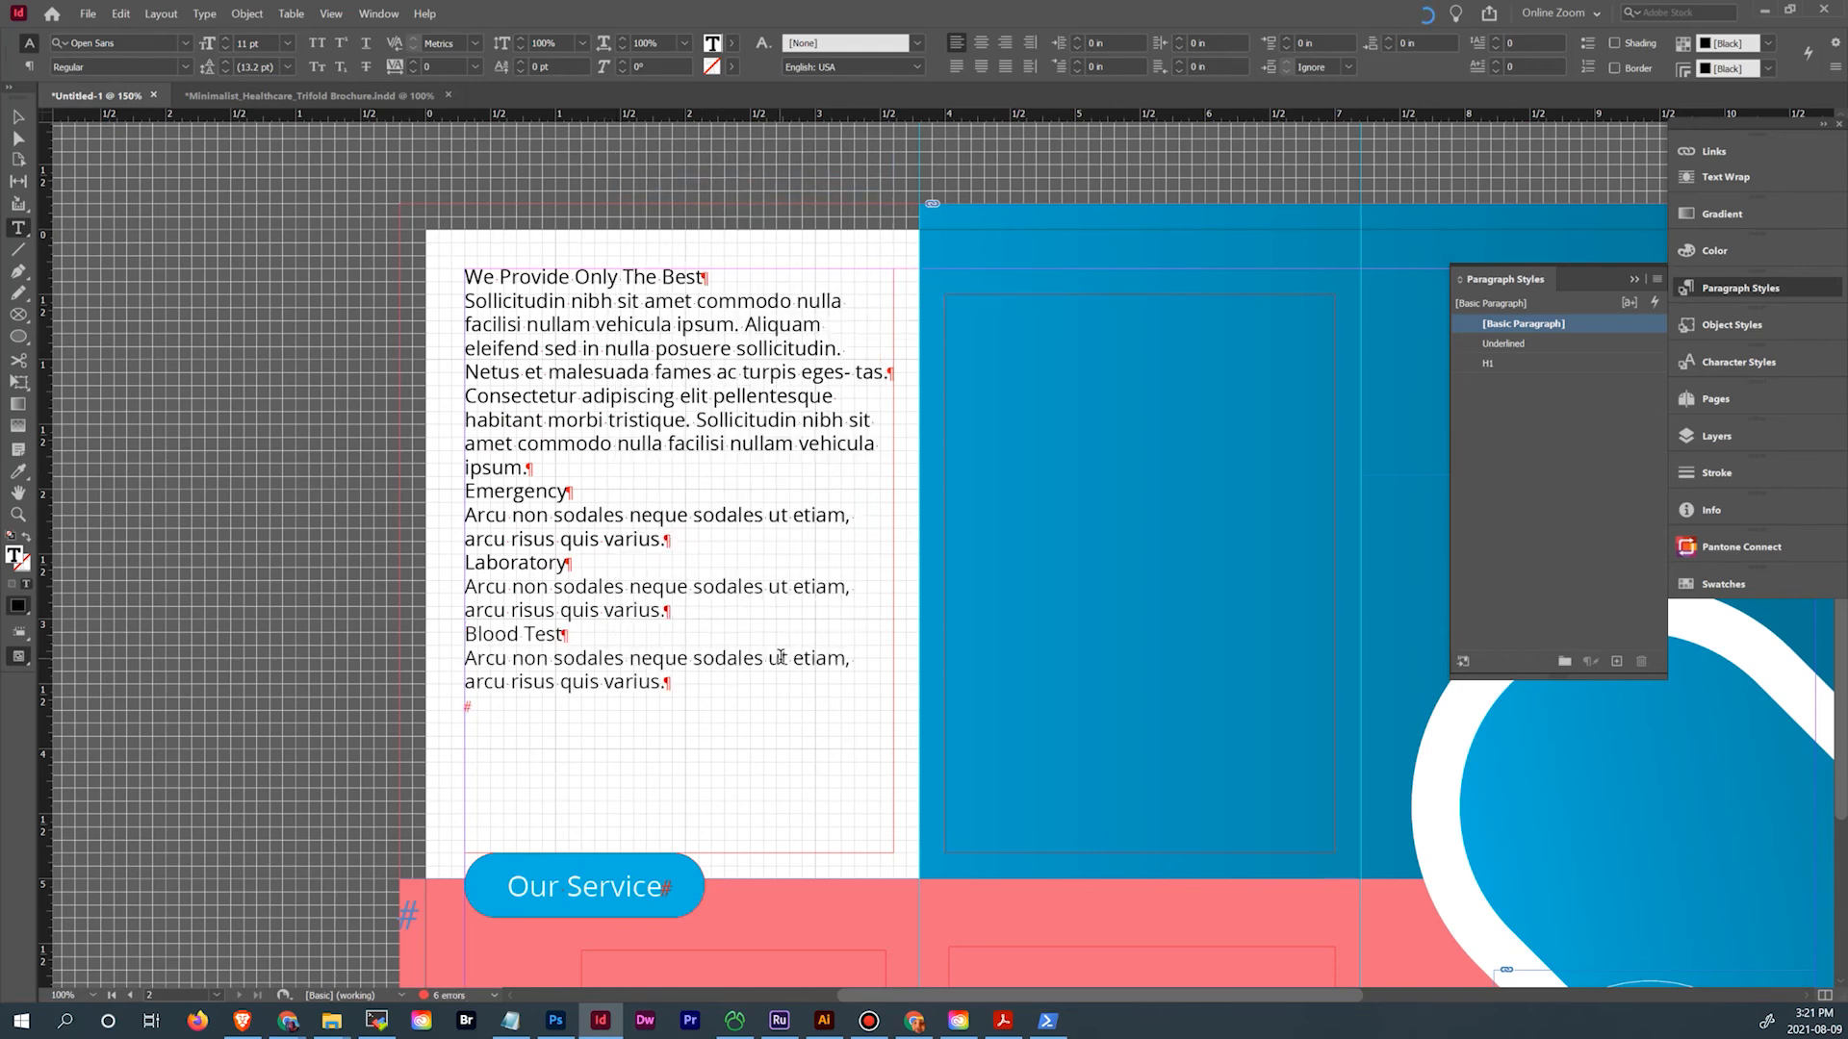
Copy the Why Choose Us heading and its four list items from the brochure and append them without formatting after Blood Test
left_click(372, 100)
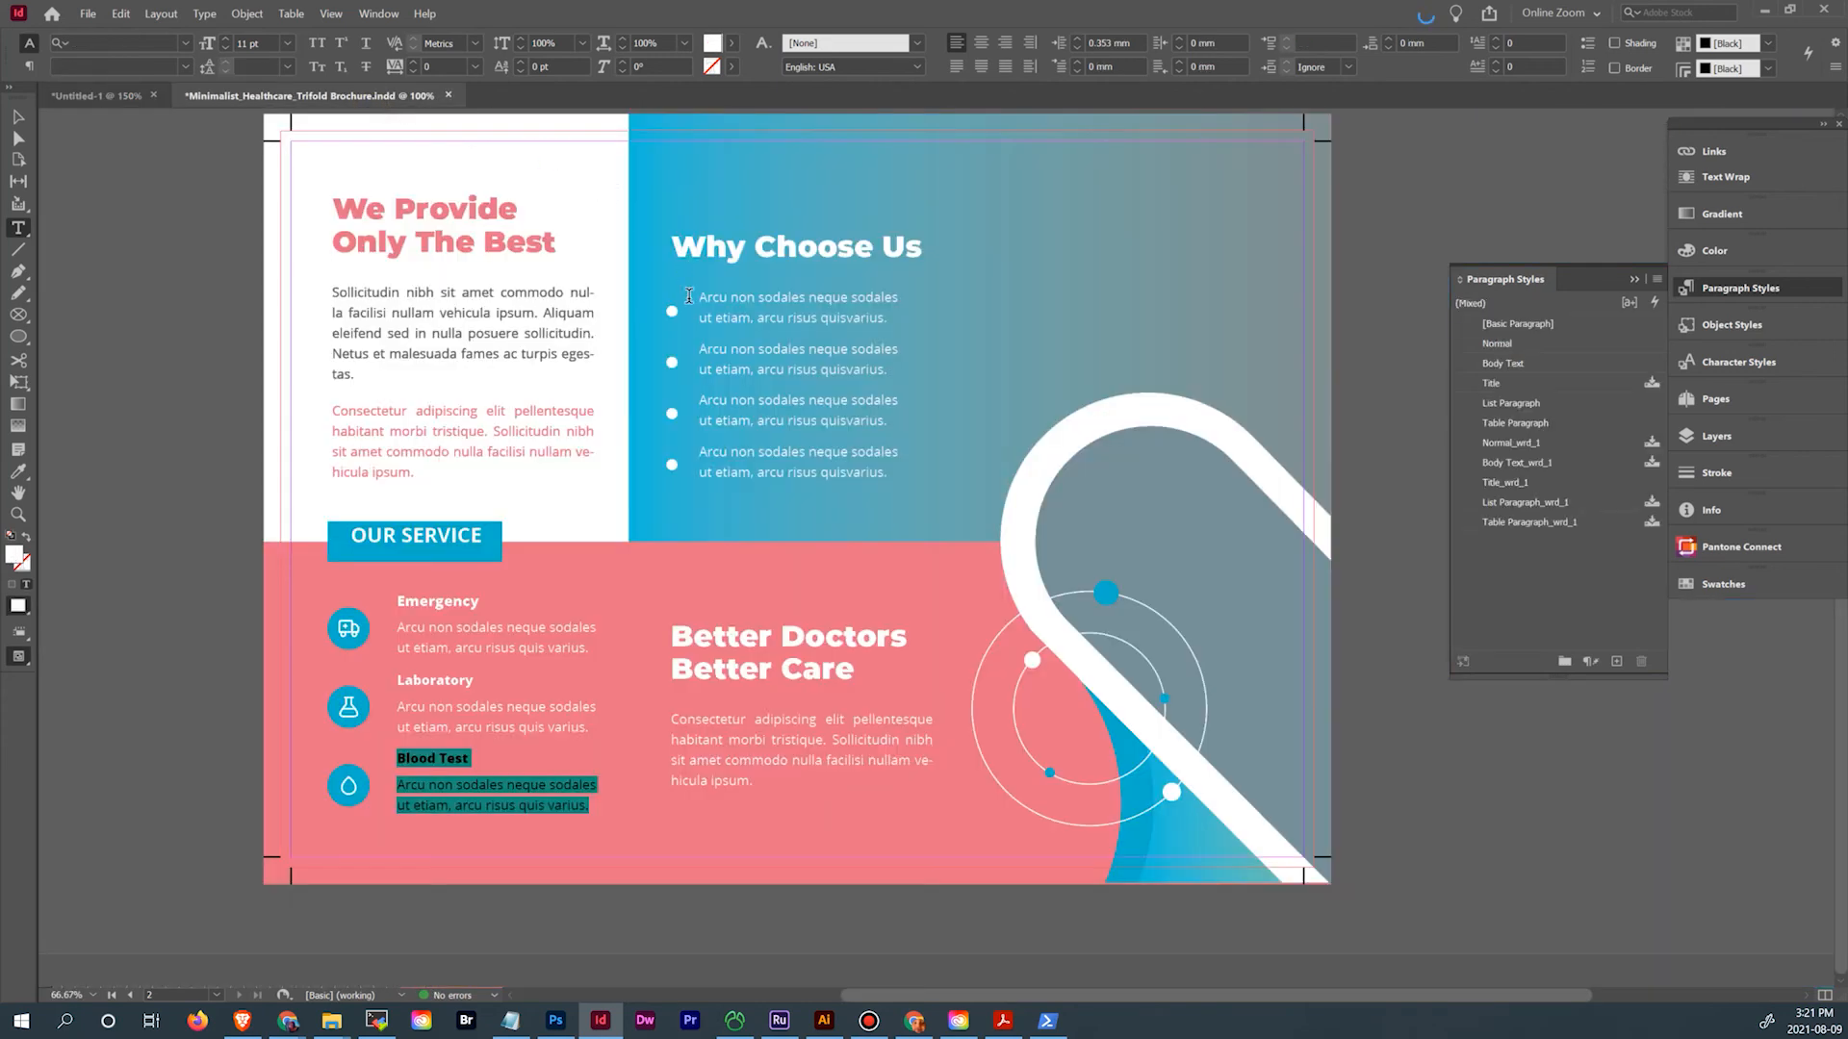
left_click_drag(684, 239, 890, 477)
key("ctrl+c")
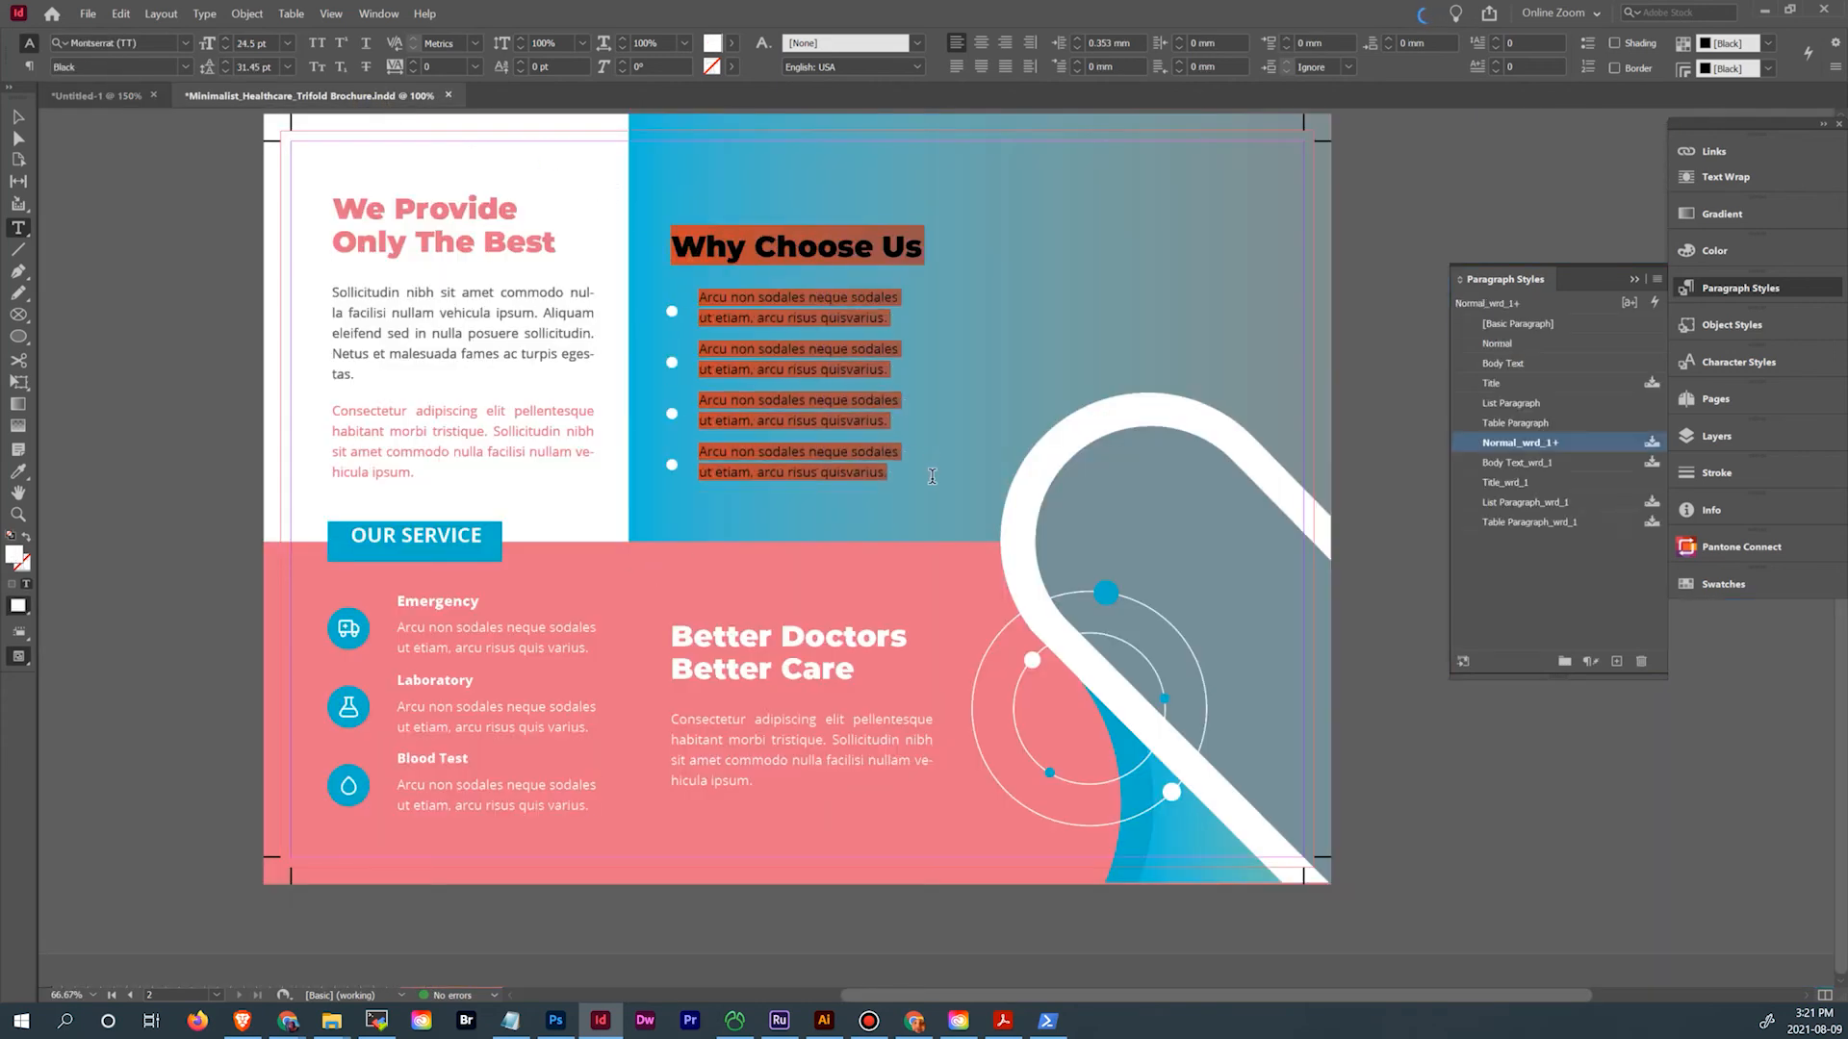
left_click(84, 95)
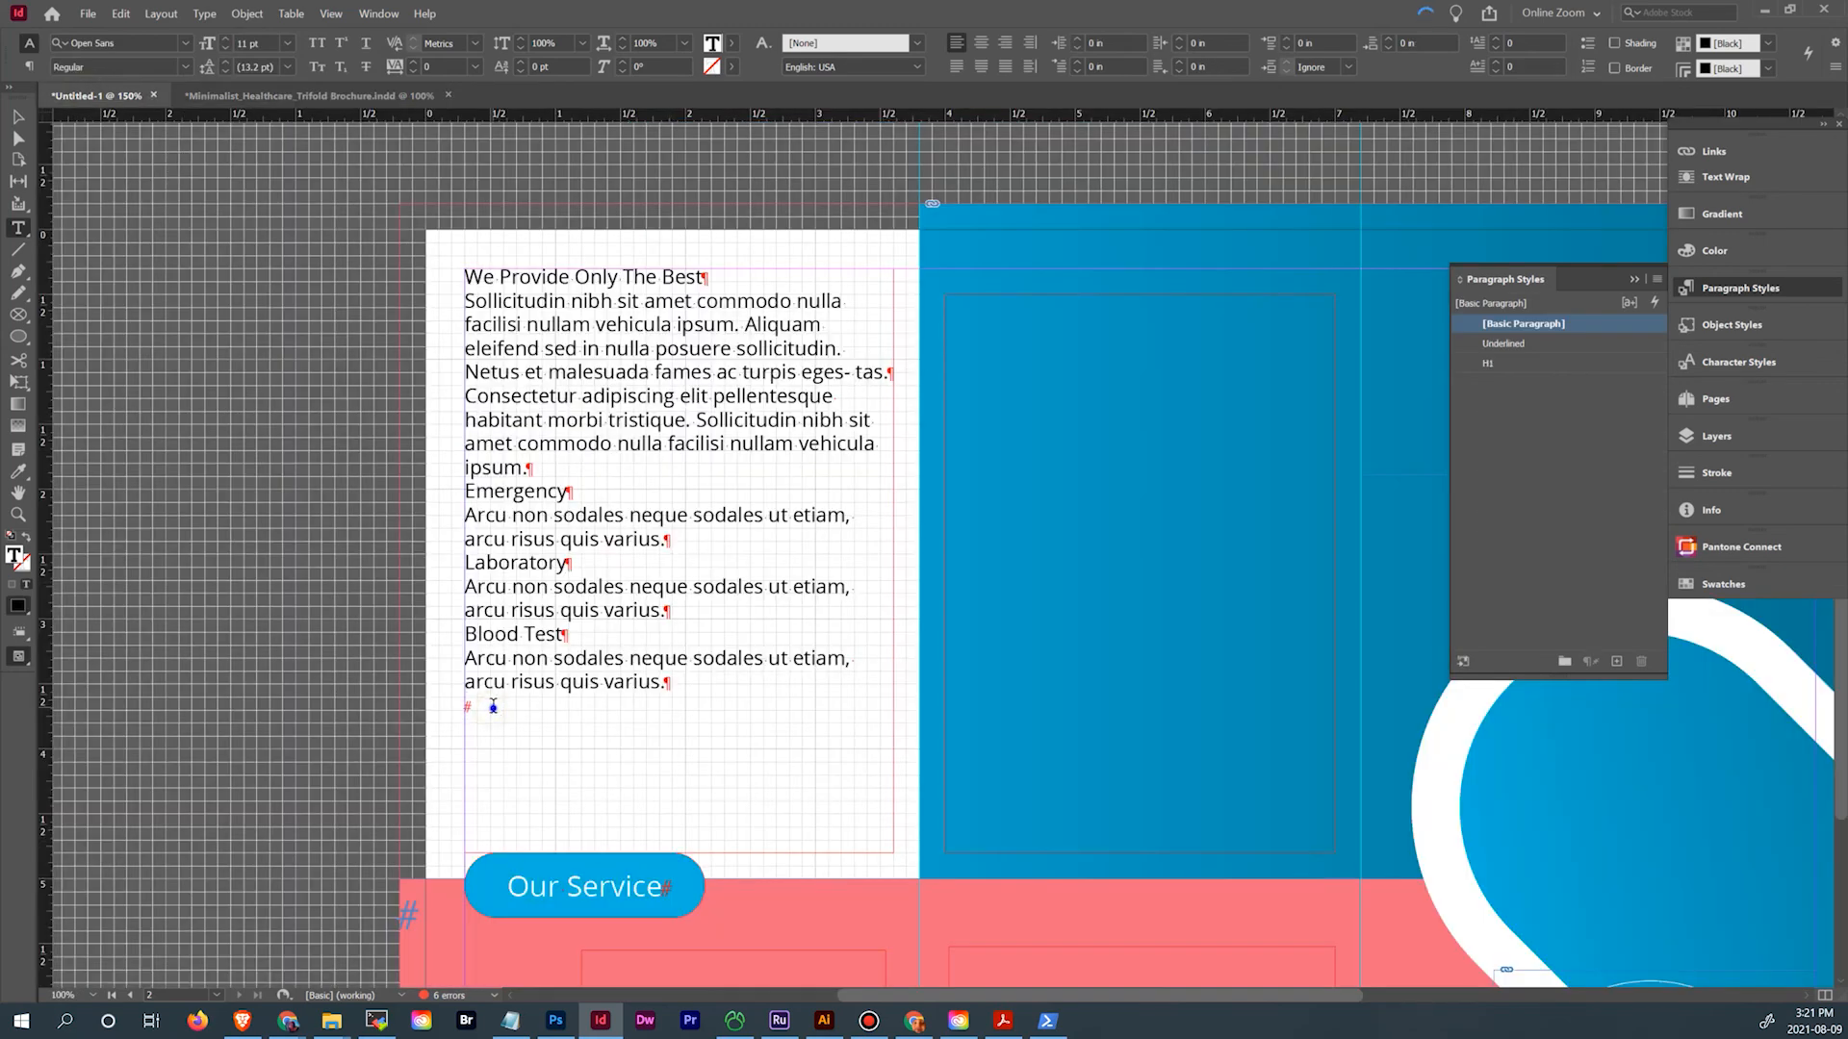
right_click(496, 705)
left_click(670, 255)
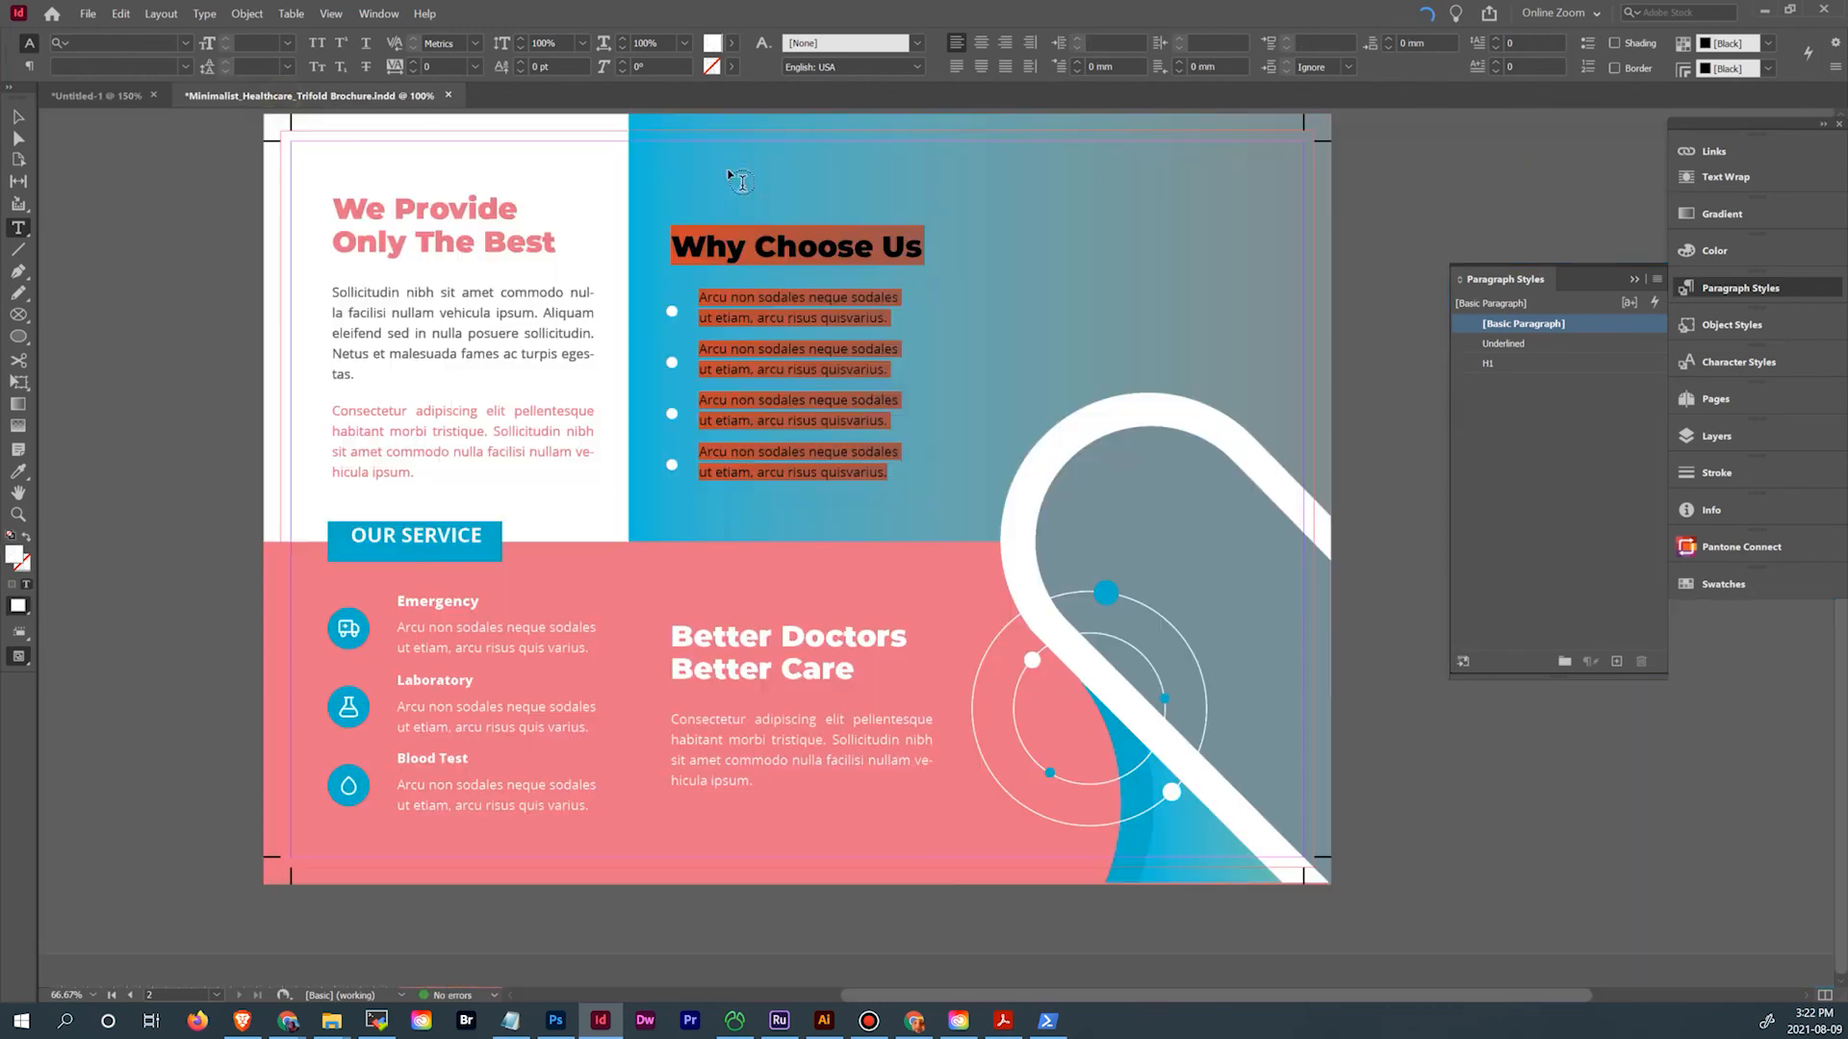
Copy the Better Doctors Better Care heading and paragraph from the brochure and place the cursor at the end of the threaded text
left_click(308, 95)
left_click_drag(673, 632, 833, 775)
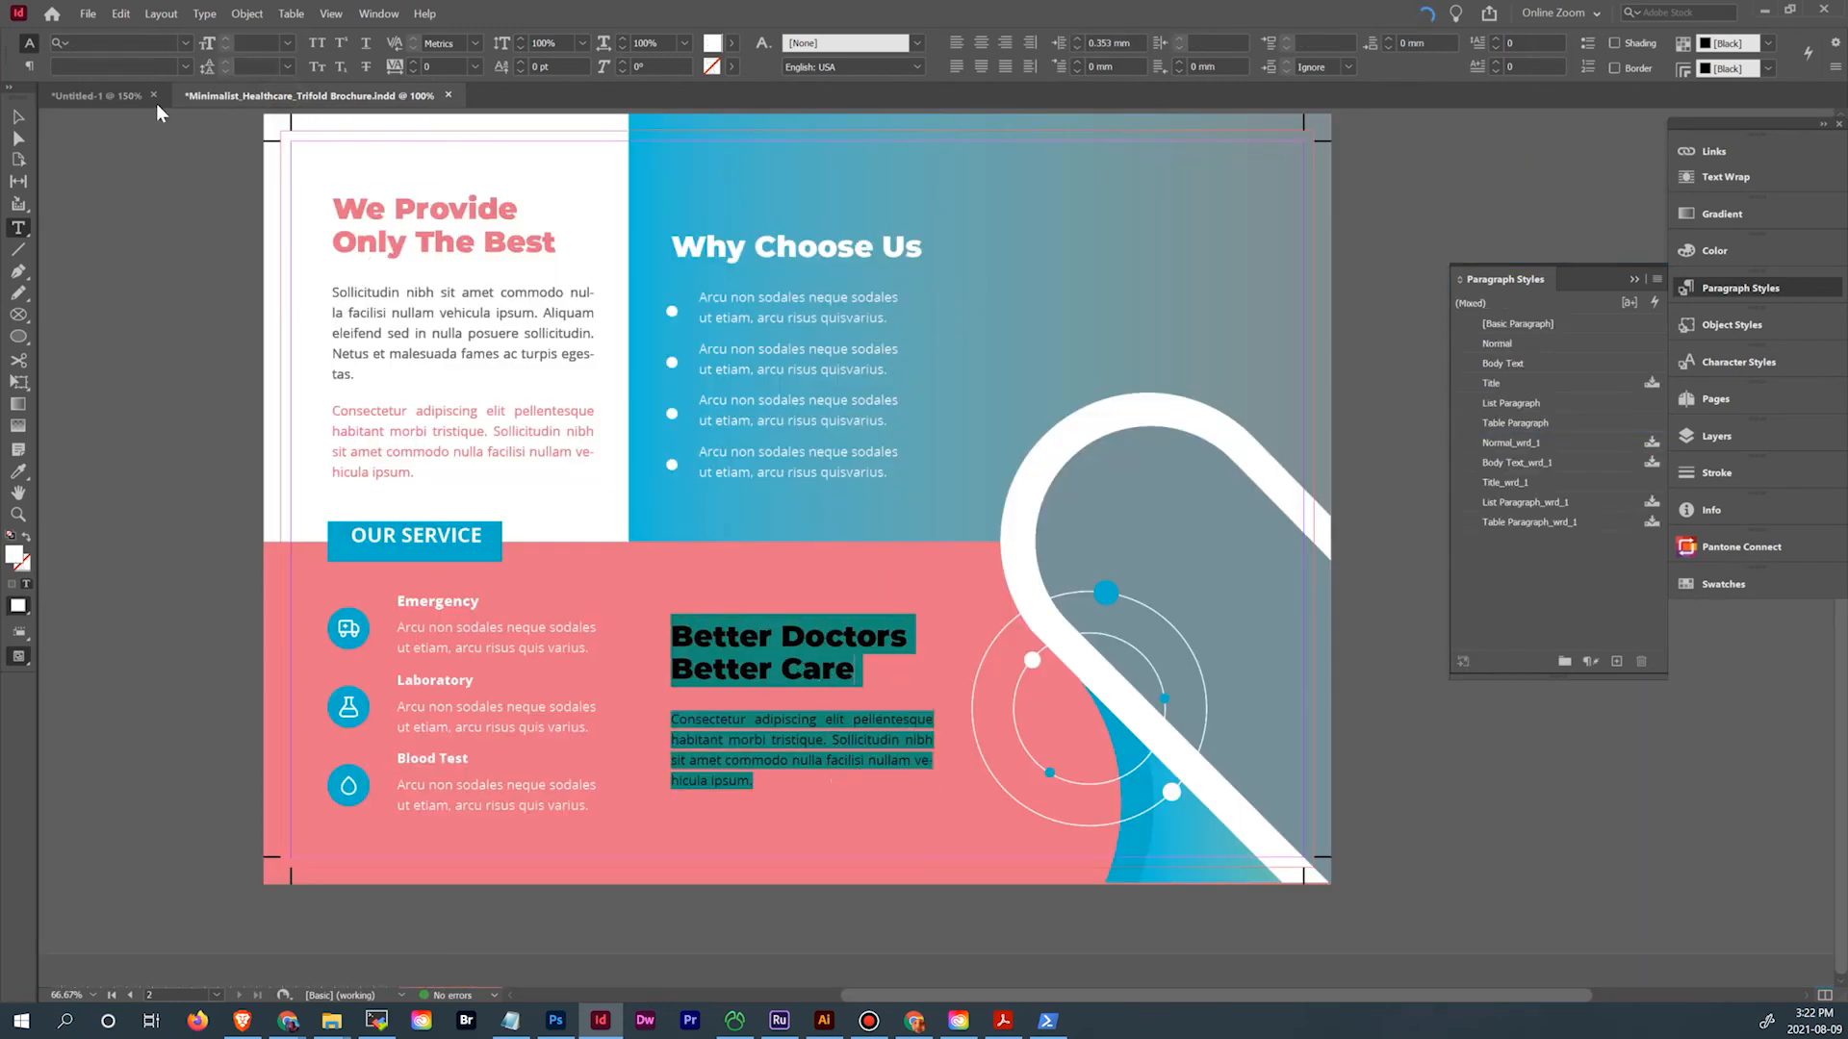
left_click(111, 100)
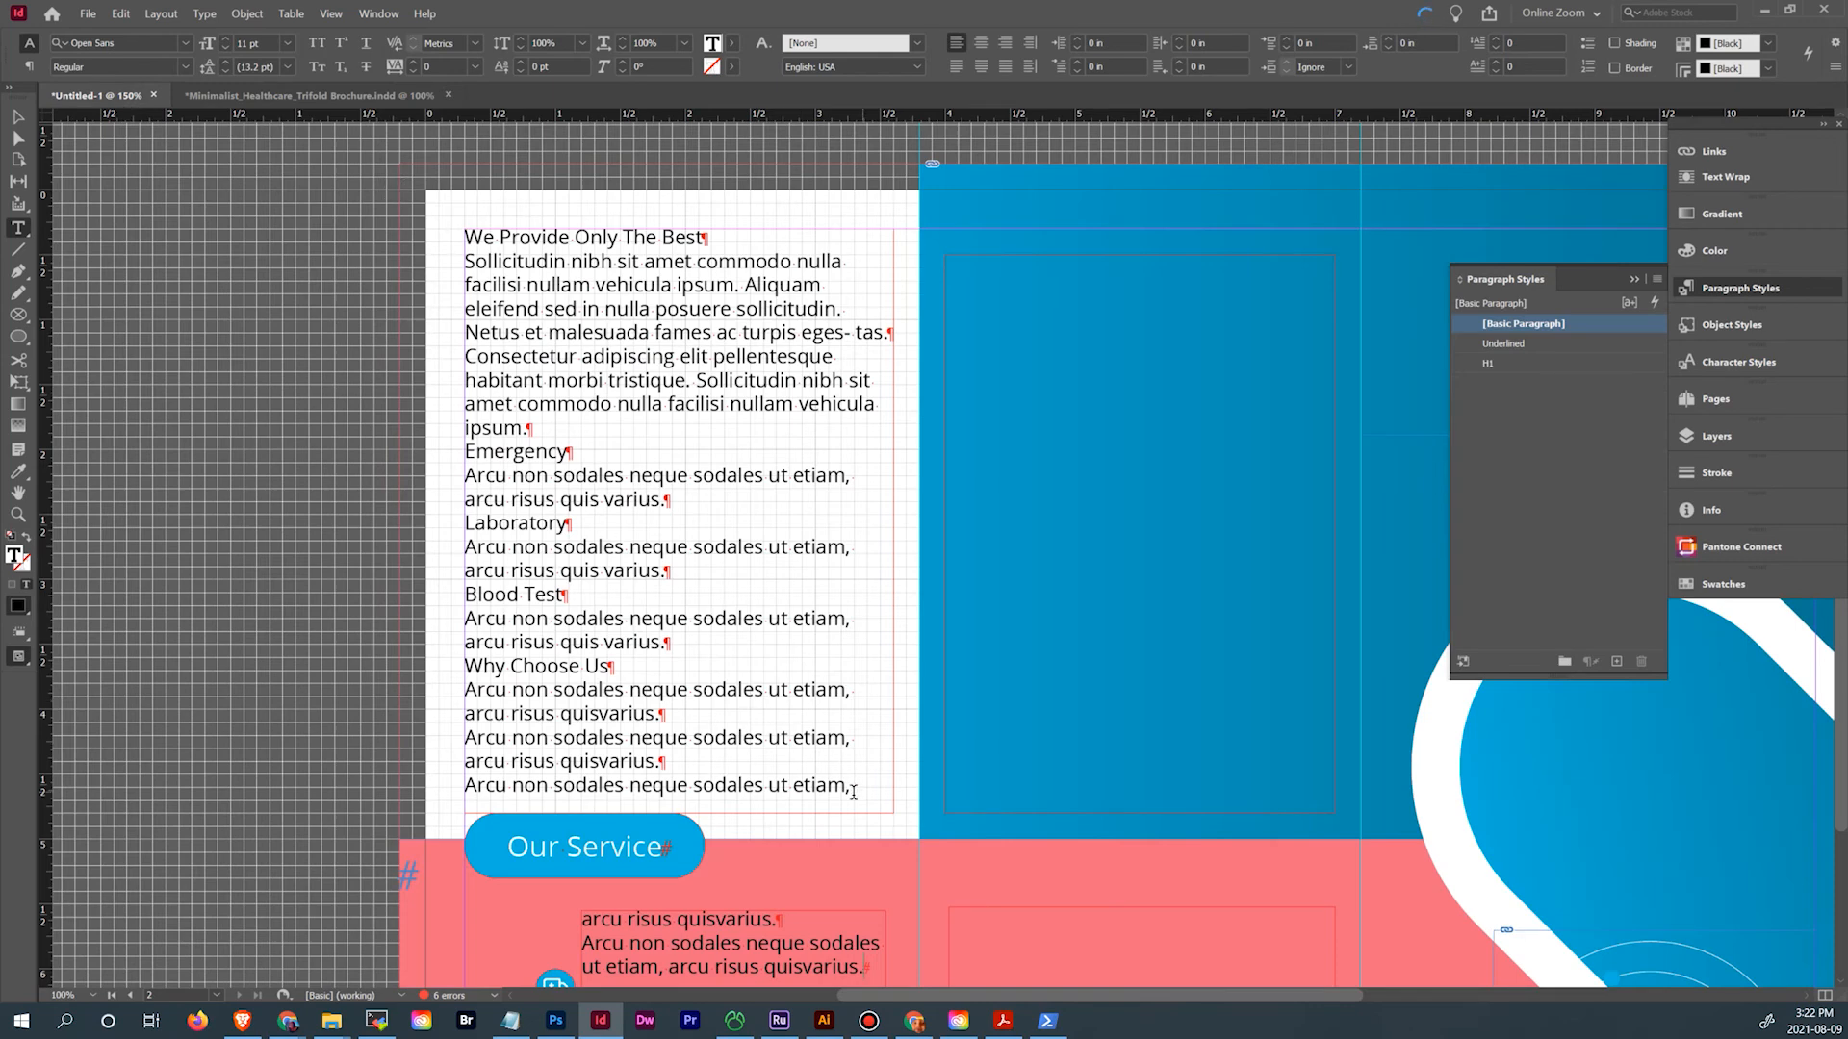
scroll(931, 824, "down", 3)
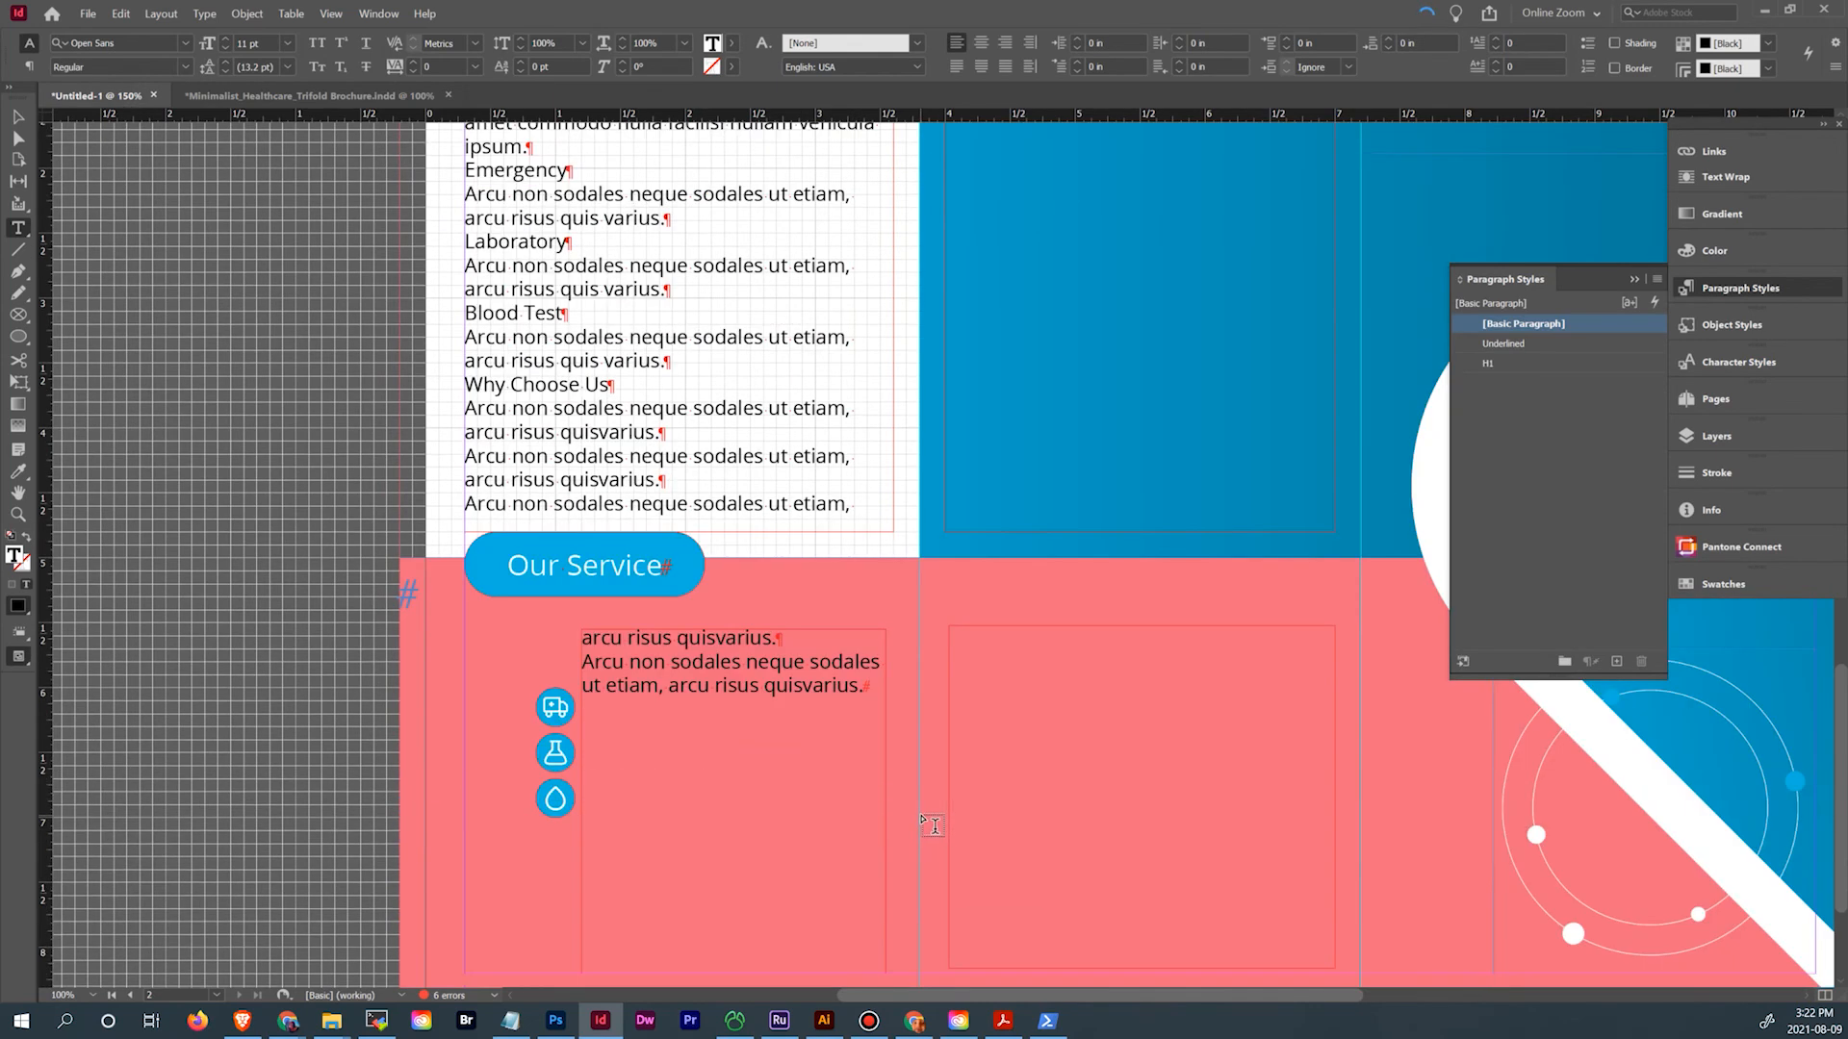
left_click(866, 679)
key("ctrl+v")
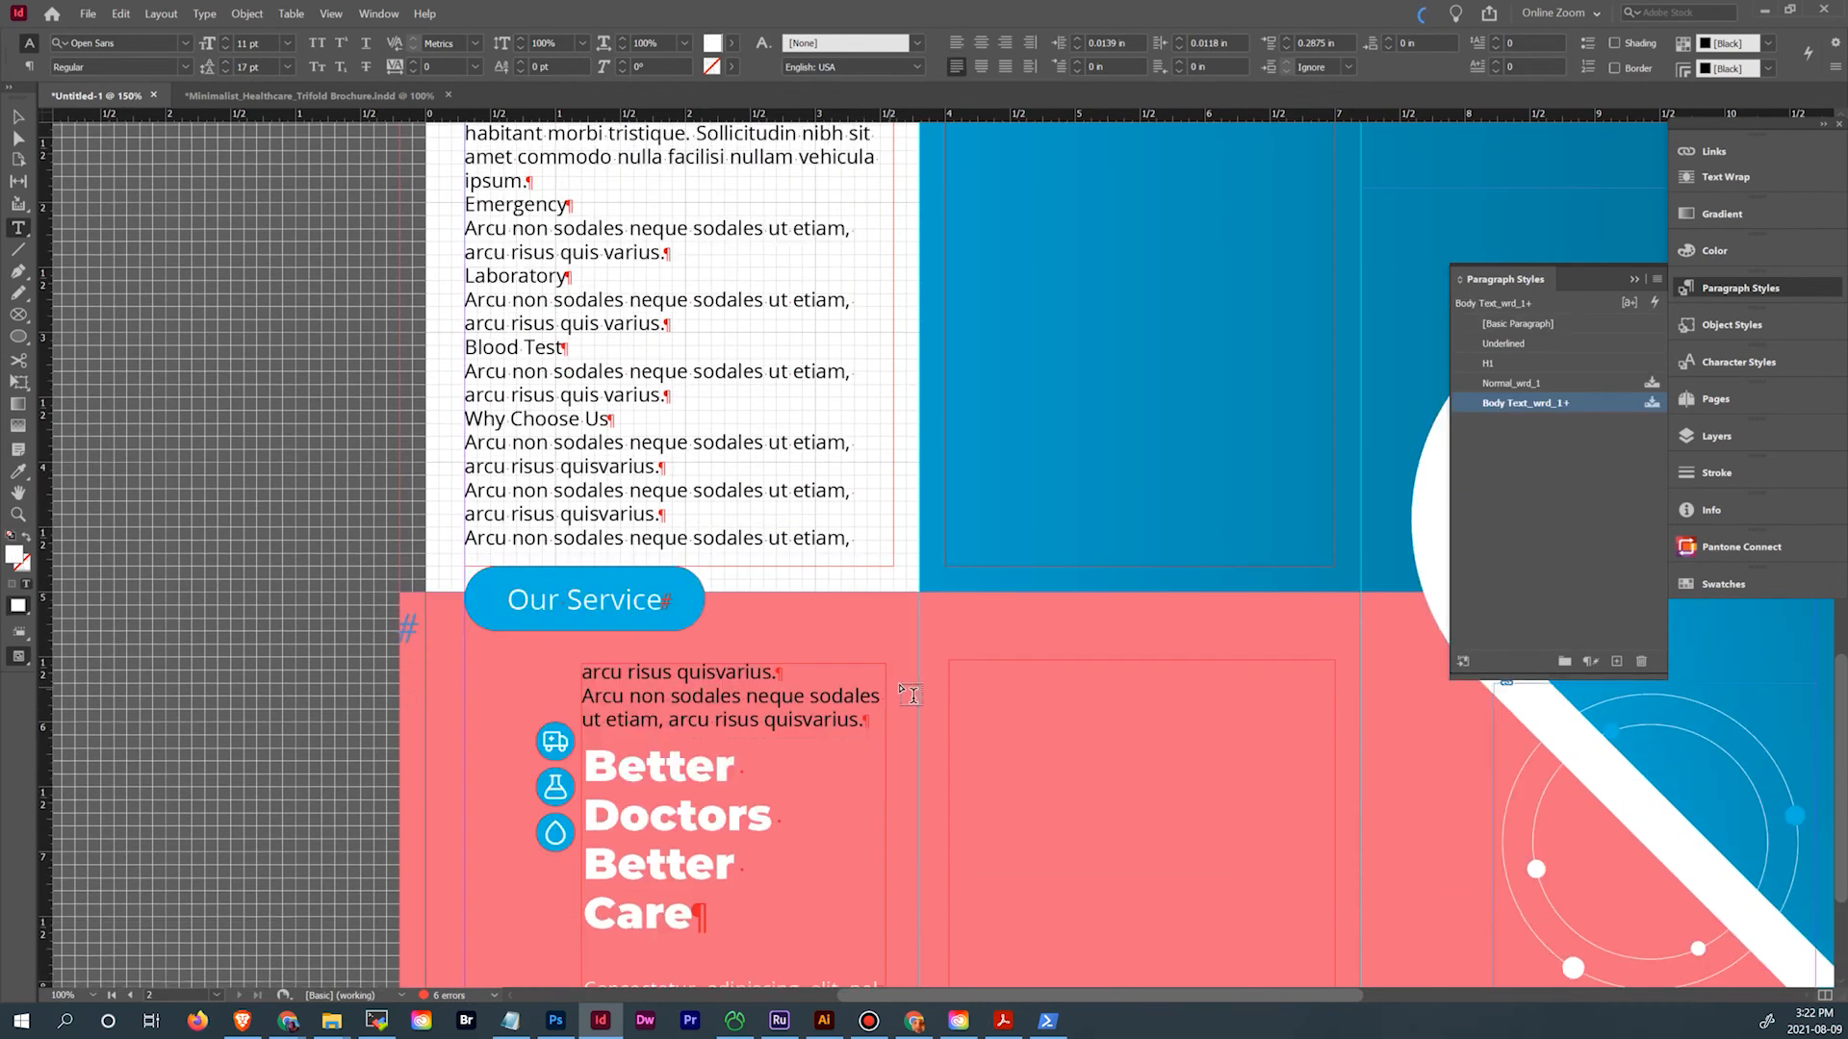
scroll(912, 695, "down", 2)
key("ctrl+z")
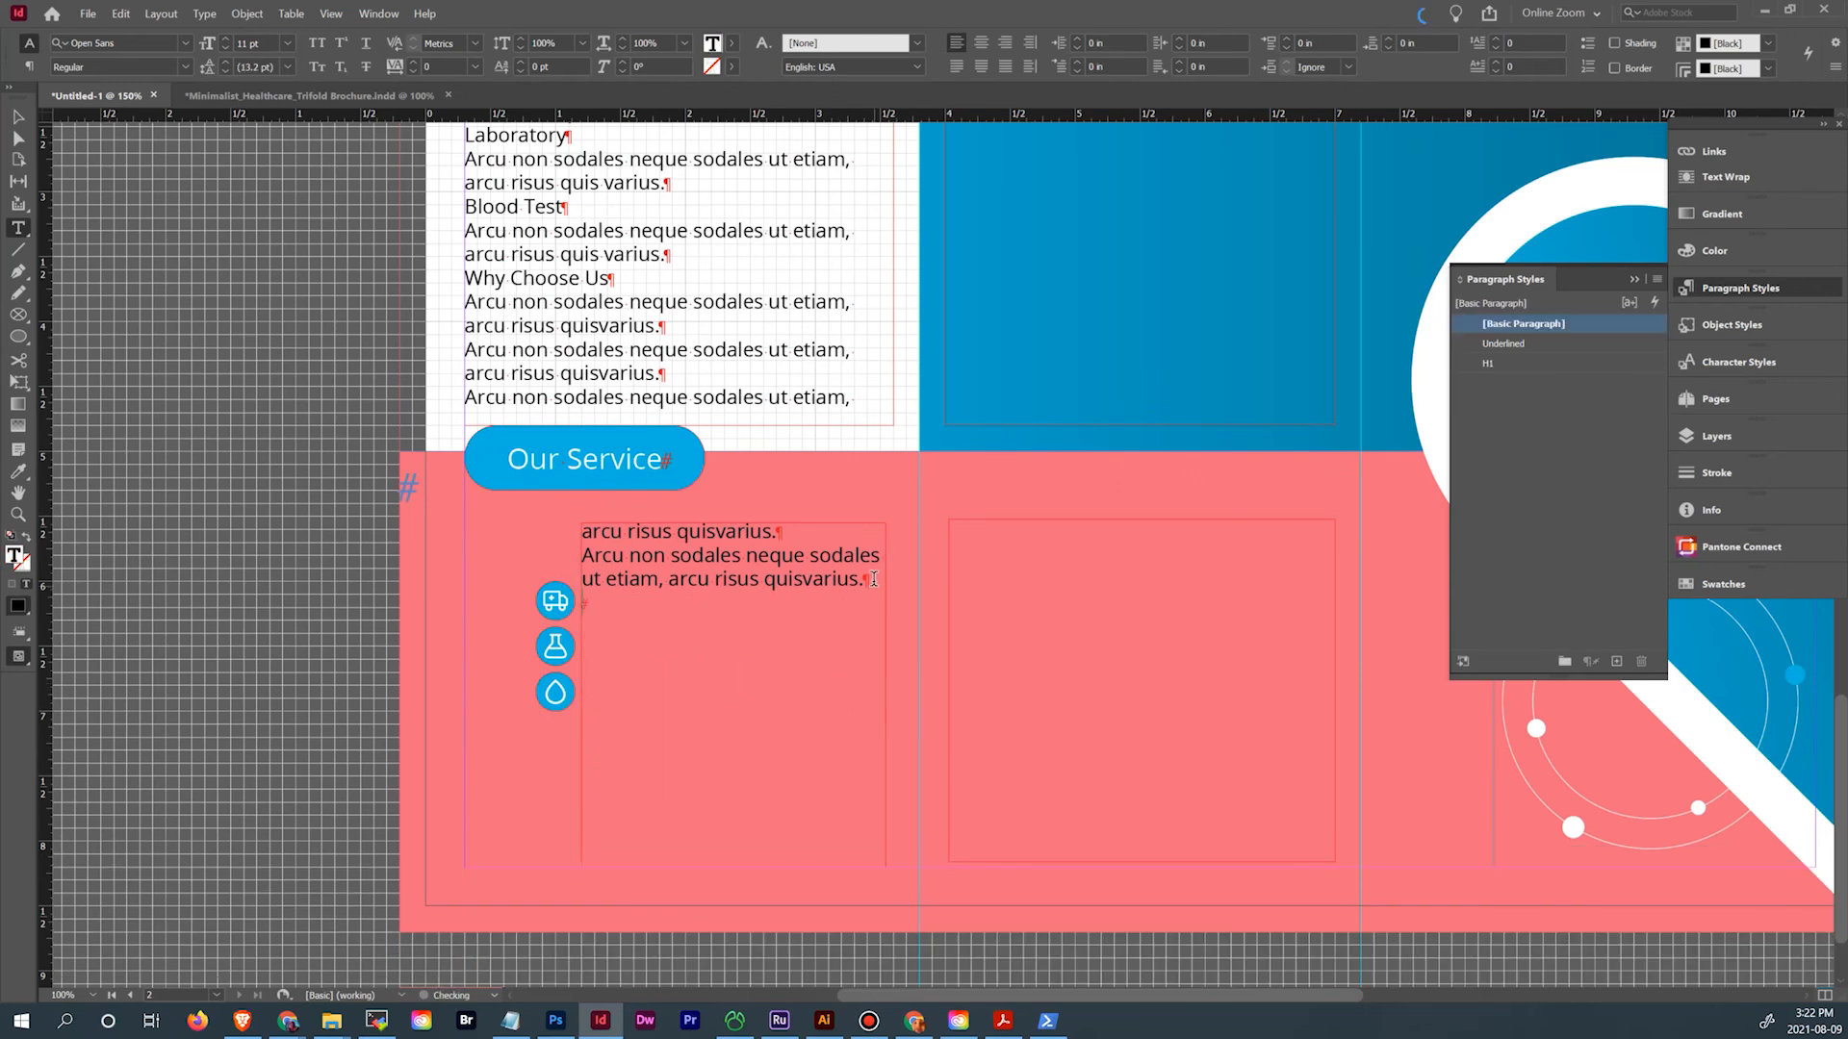
Append the Better Doctors Better Care text without formatting and apply the H1 paragraph style to the We Provide Only The Best heading
right_click(719, 606)
left_click(902, 152)
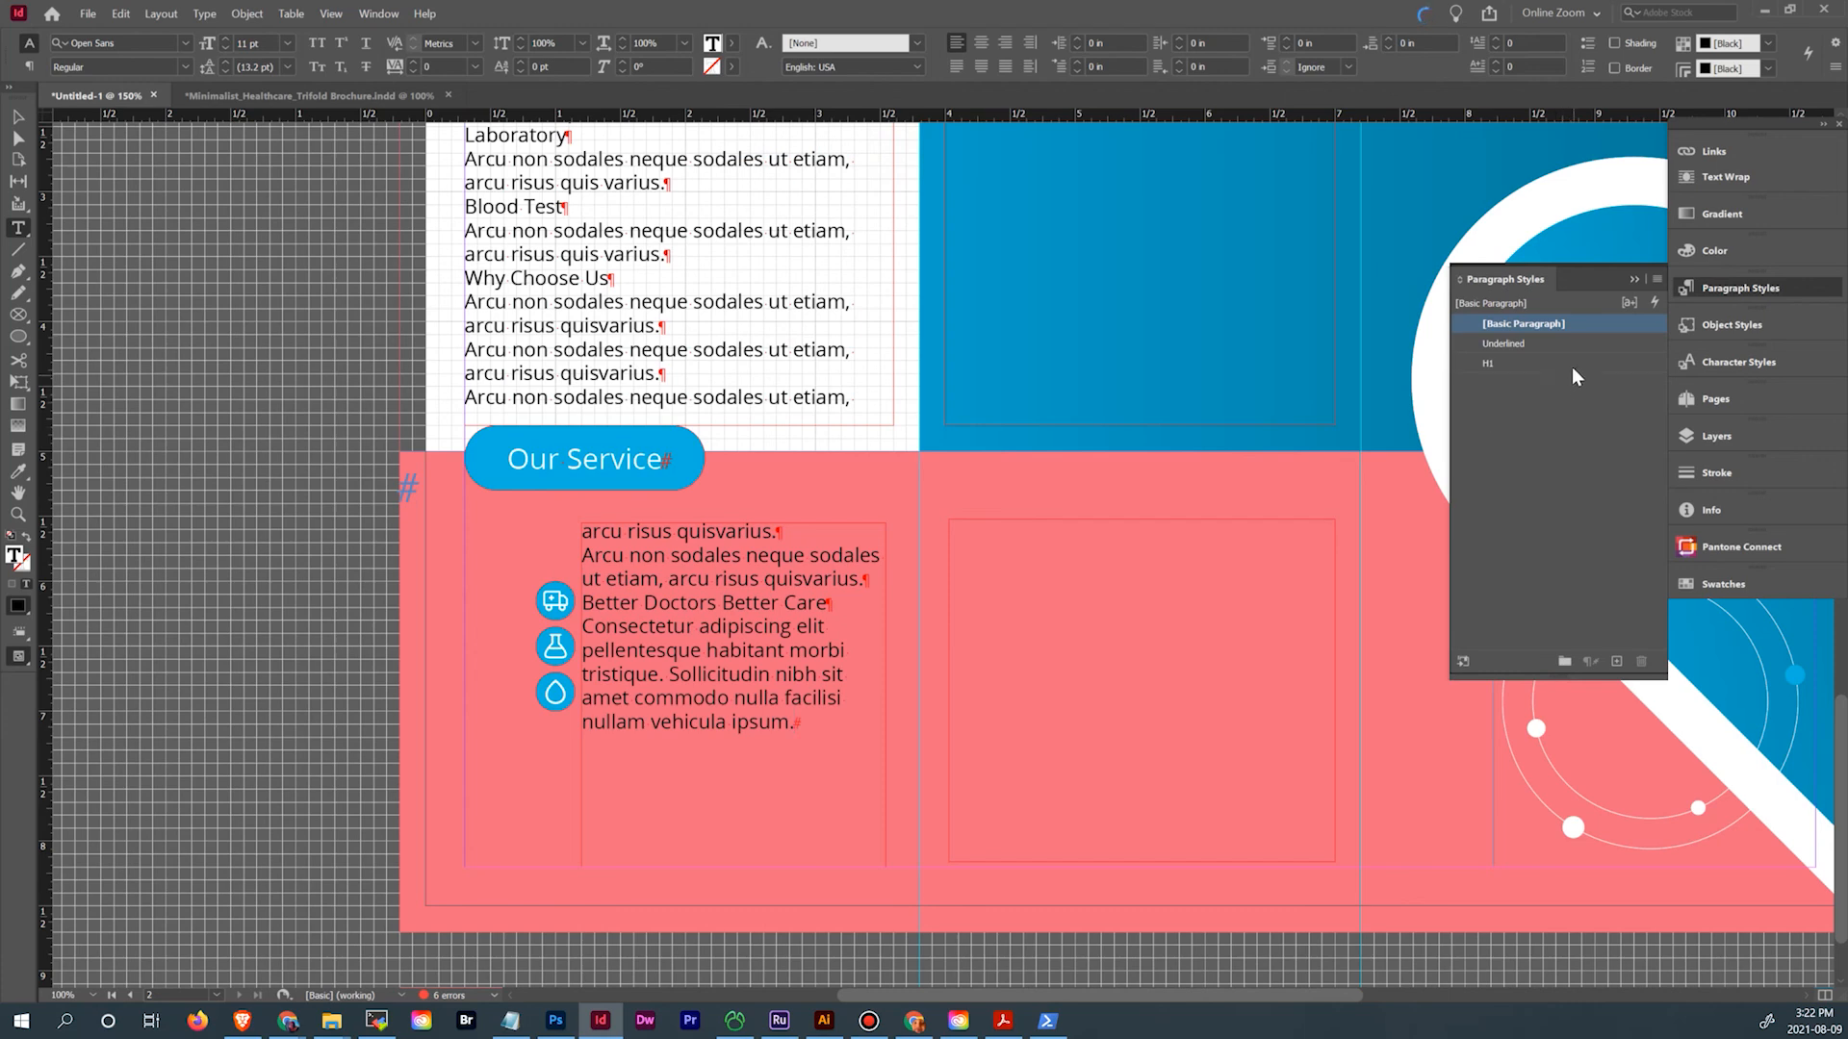
scroll(780, 631, "up", 5)
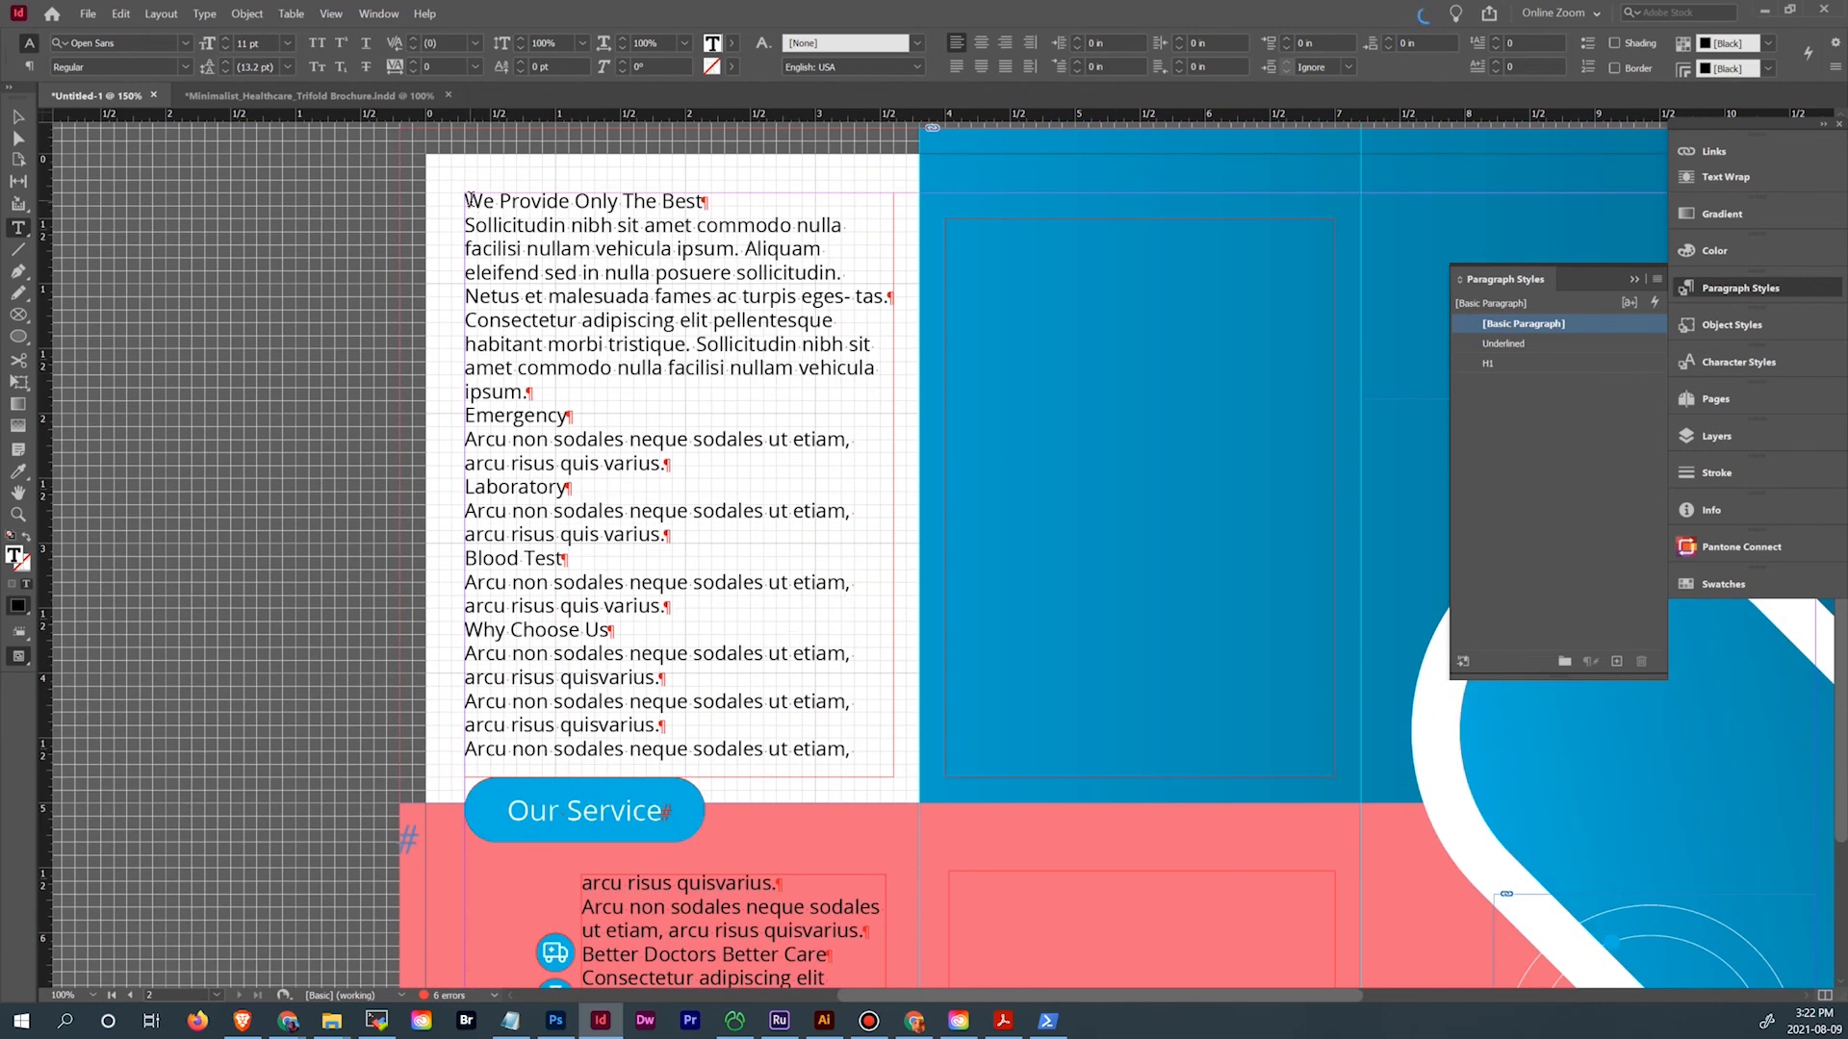
left_click_drag(466, 200, 865, 206)
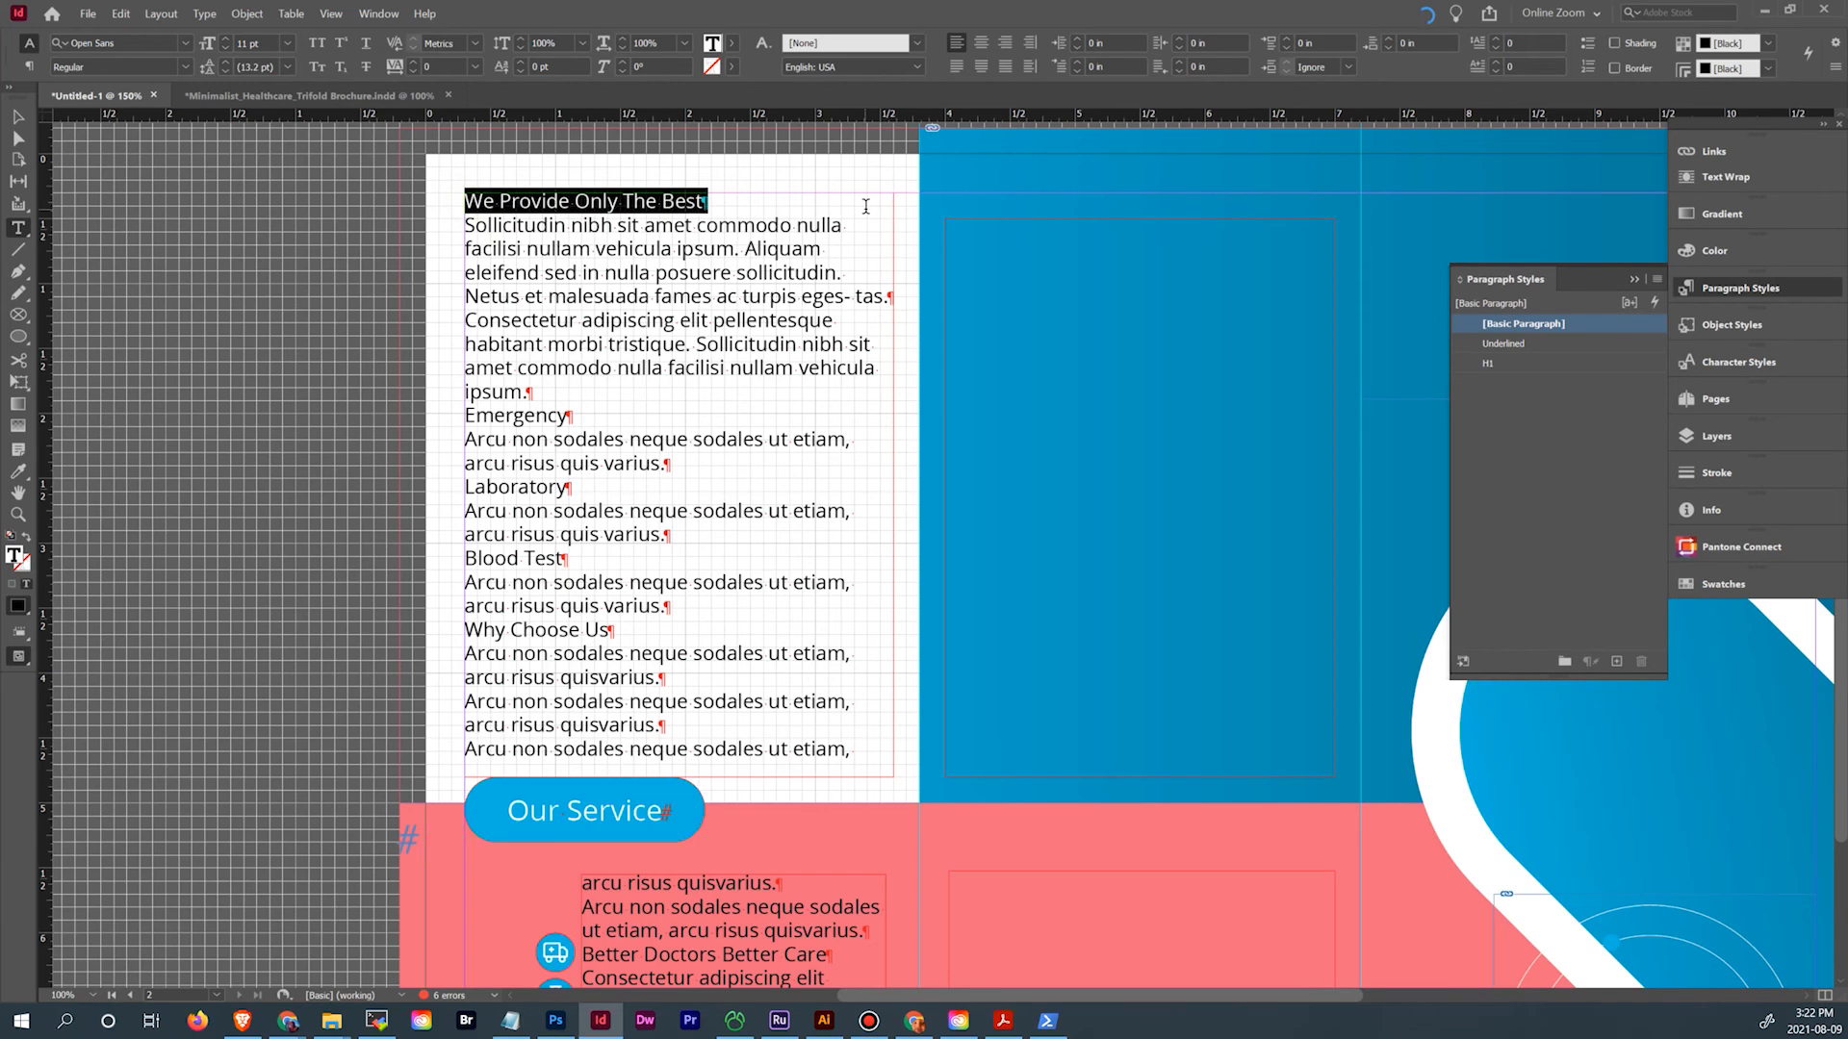
left_click(1513, 362)
left_click(531, 380)
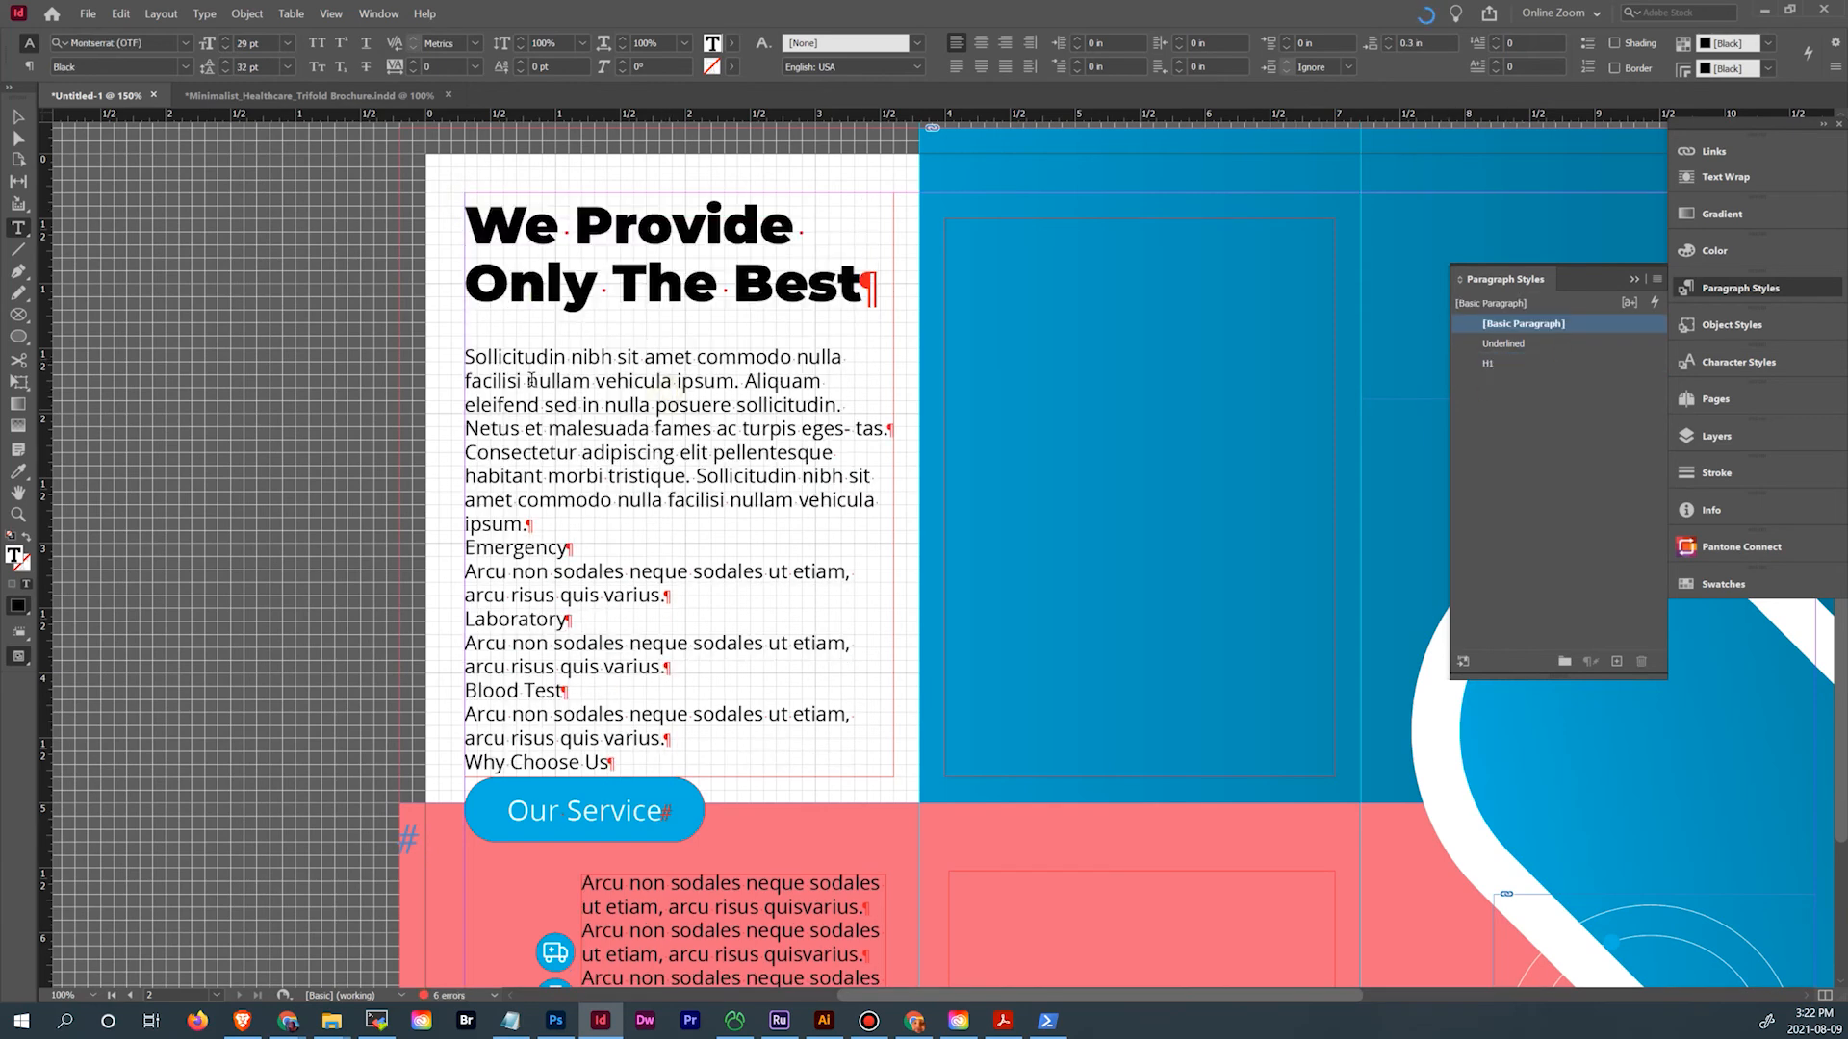
left_click(477, 356)
mouse_move(460, 359)
left_mouse_down()
mouse_move(492, 370)
mouse_move(557, 477)
mouse_move(539, 399)
left_mouse_up()
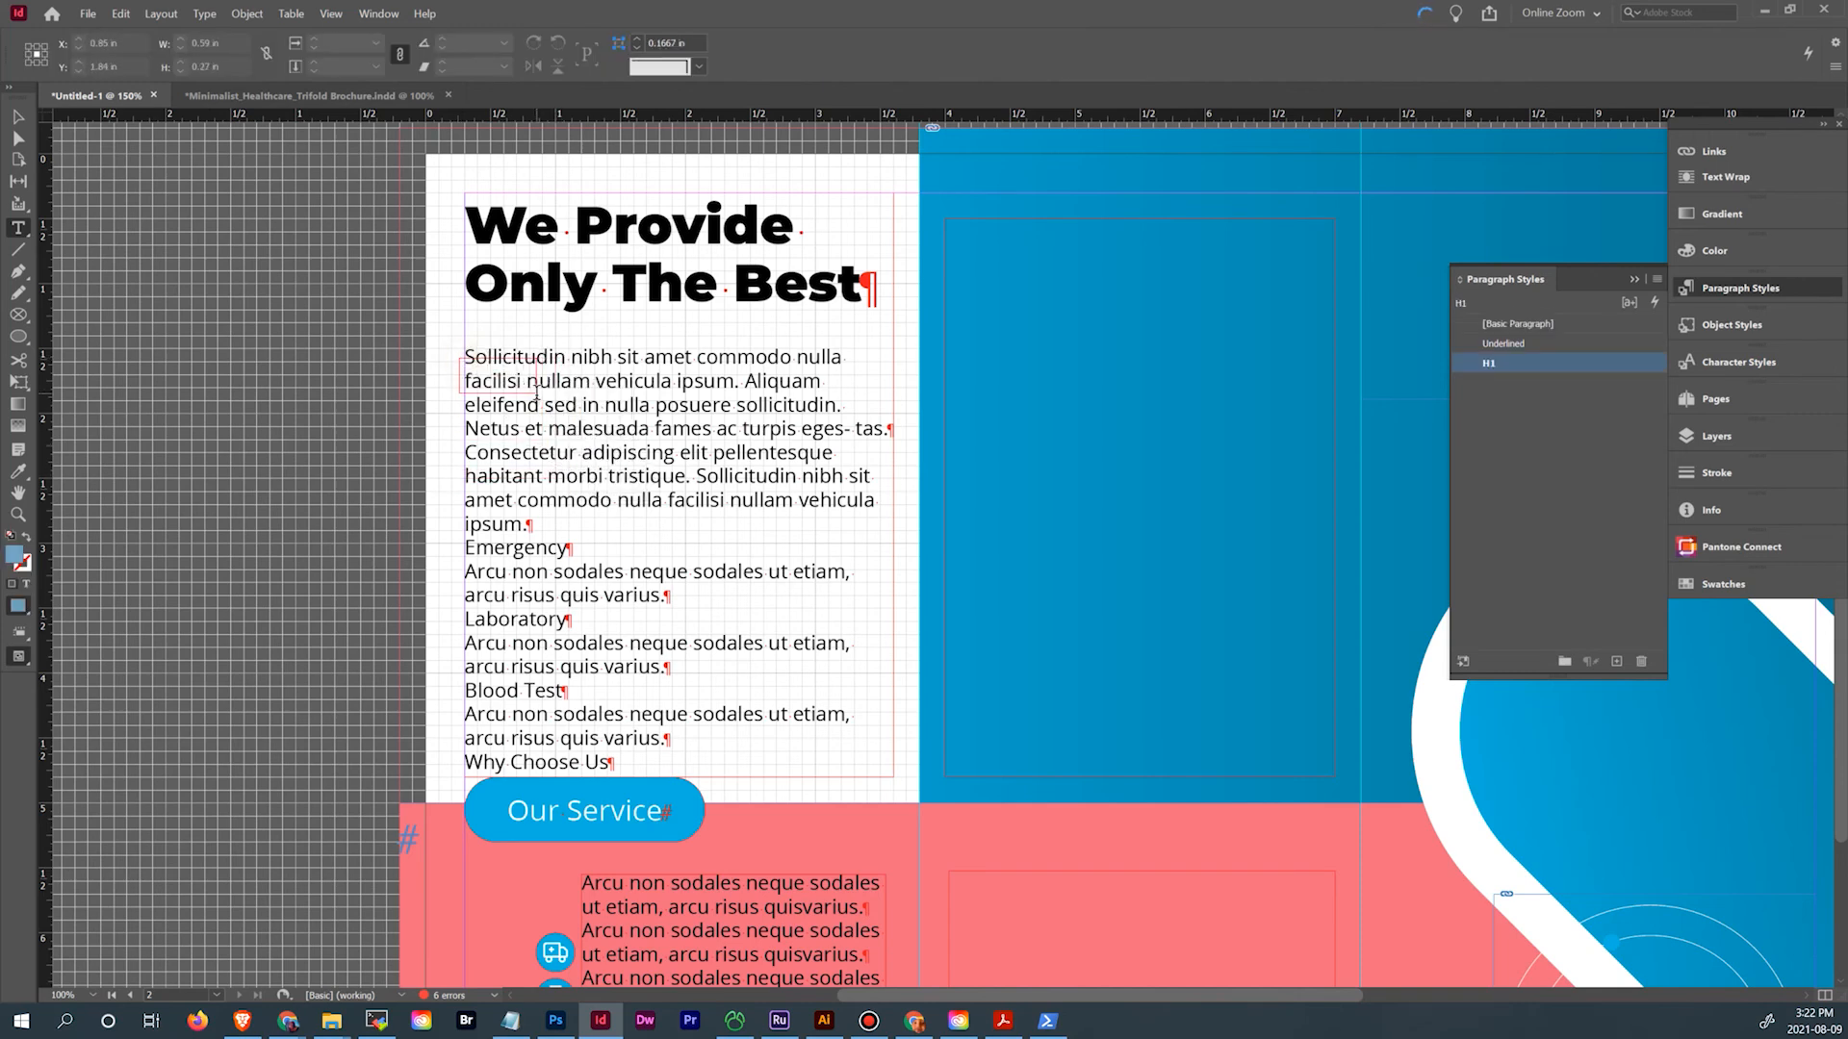
key("ctrl+z")
Insert a break character at the end of the Consectetur paragraph so the Emergency entry starts in the next threaded frame
left_click(543, 529)
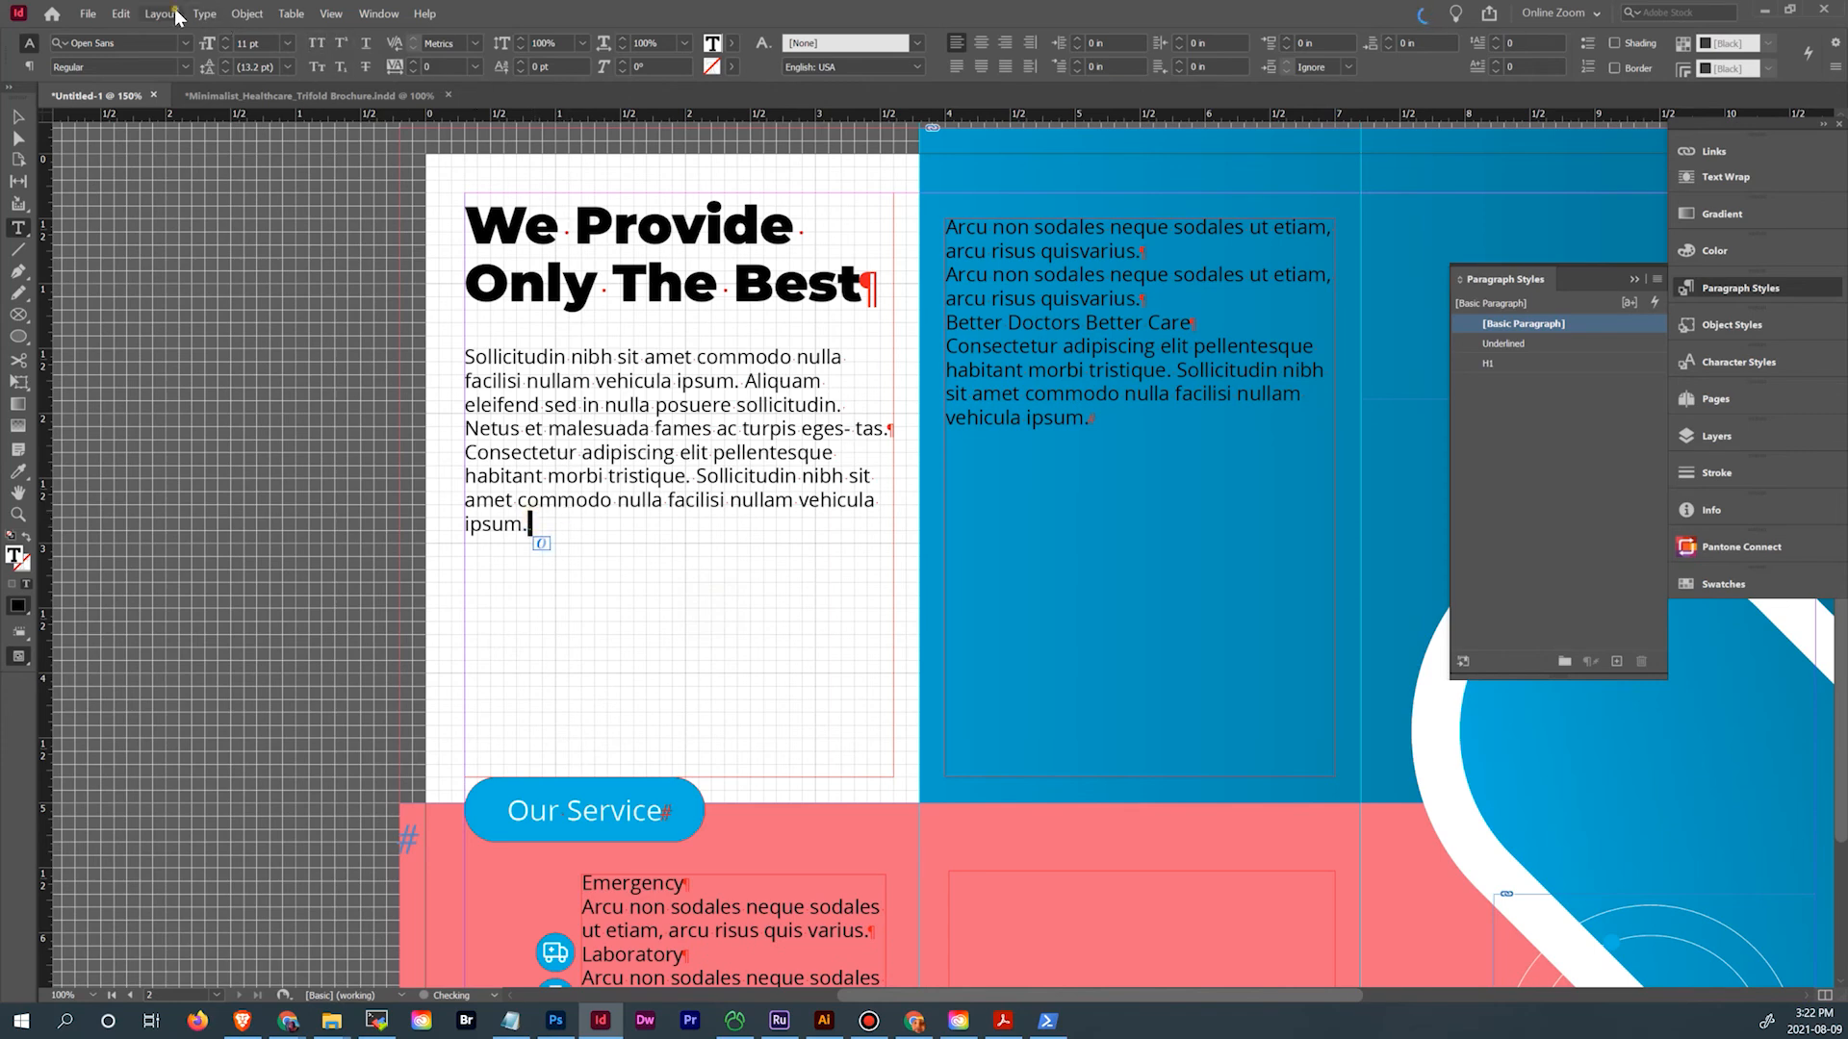
left_click(203, 14)
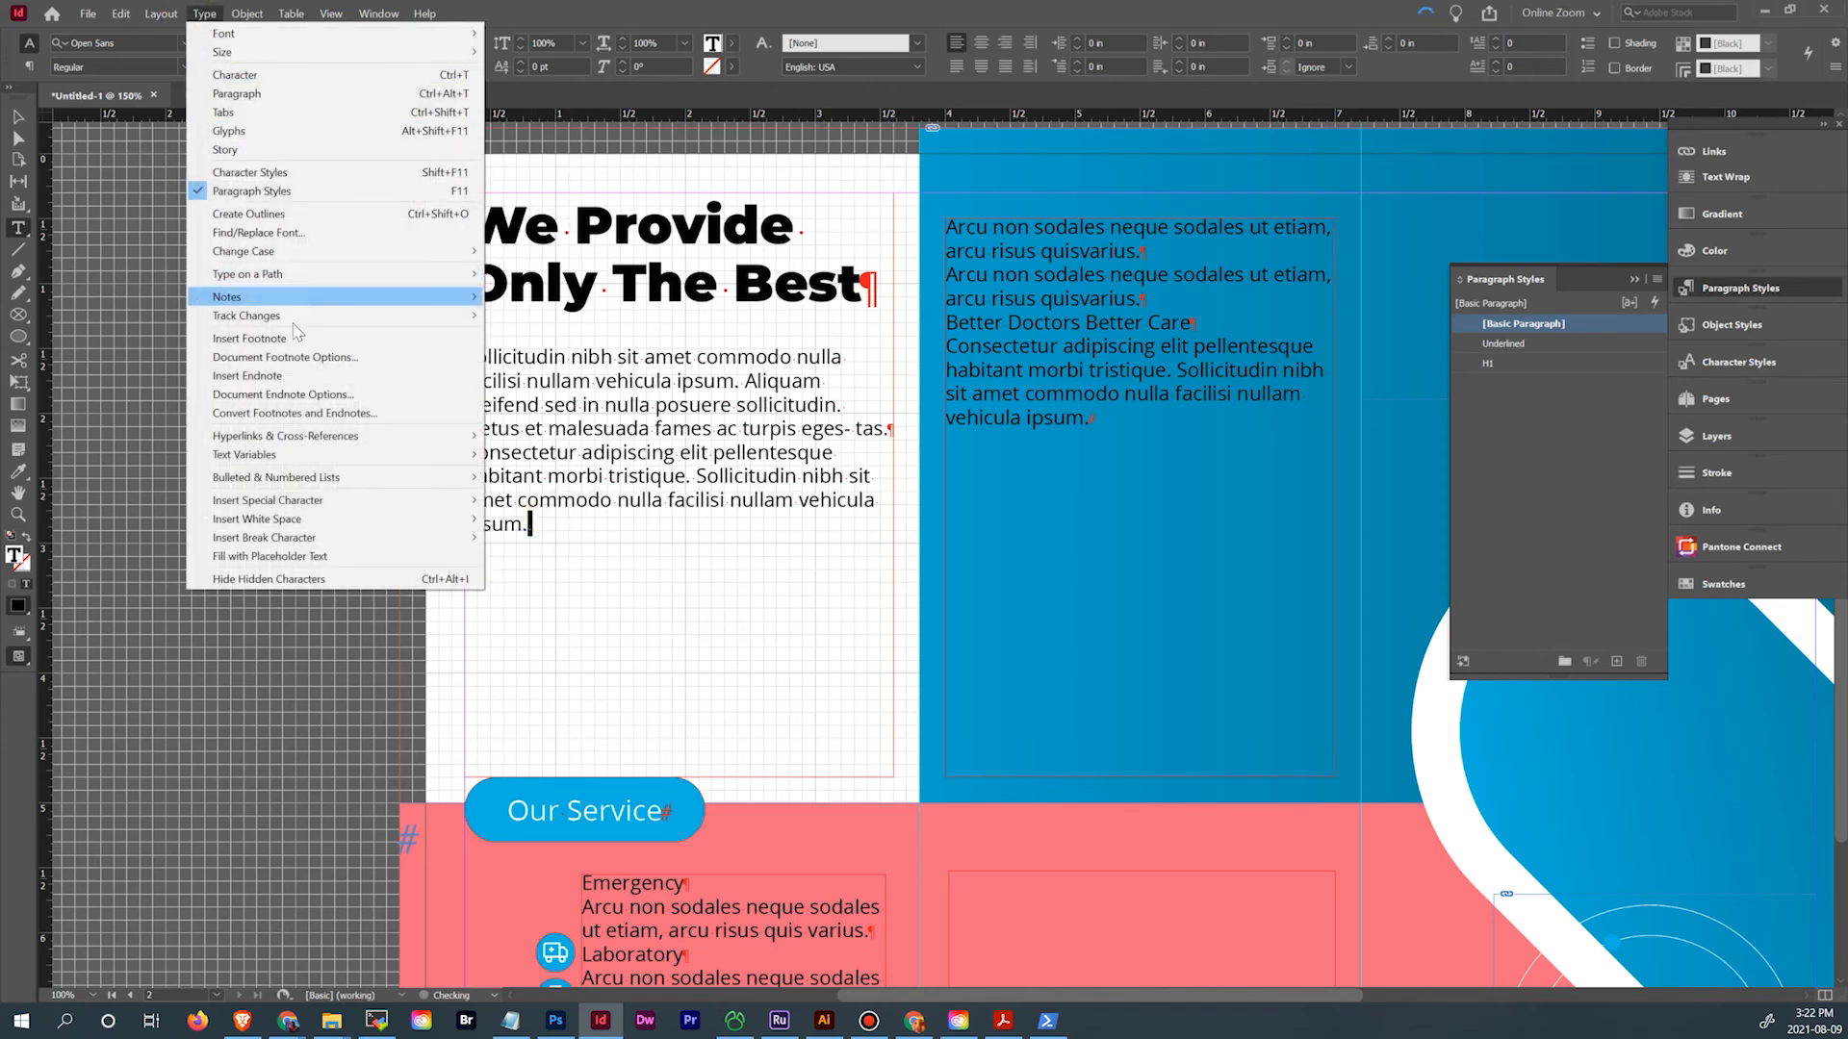
mouse_move(339, 506)
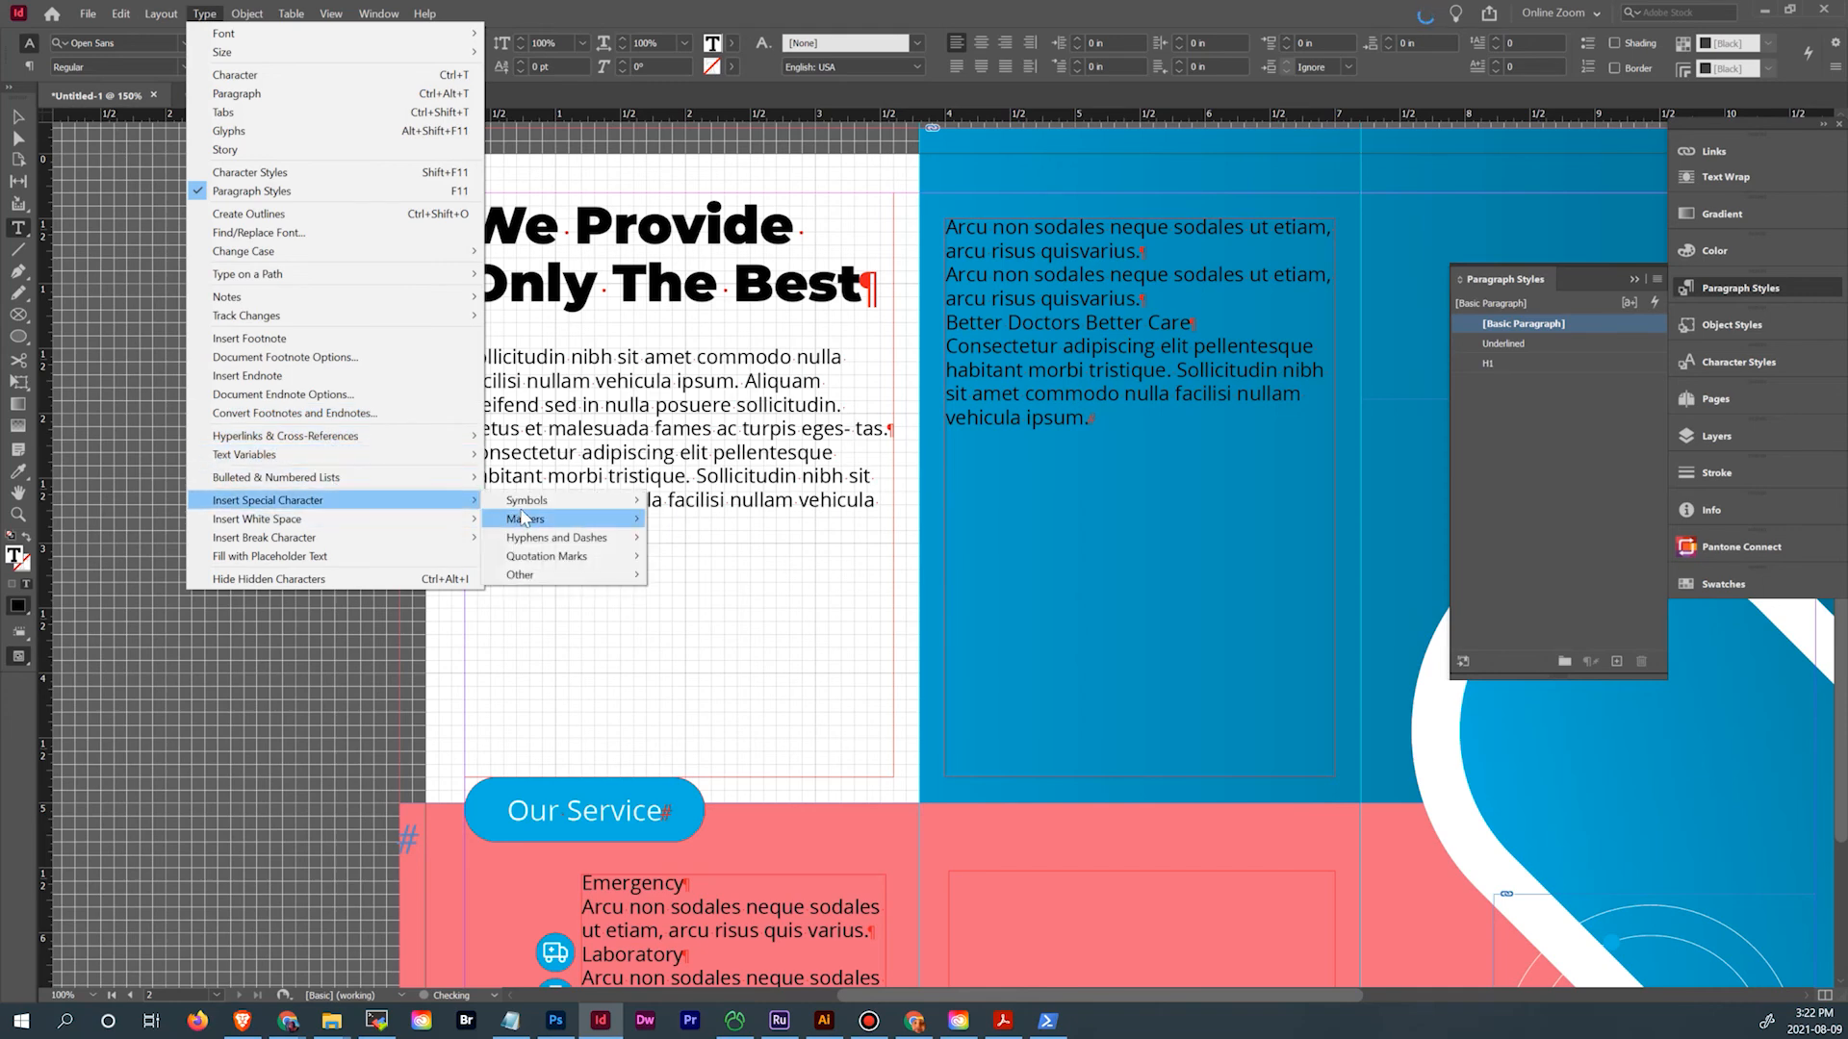
mouse_move(429, 544)
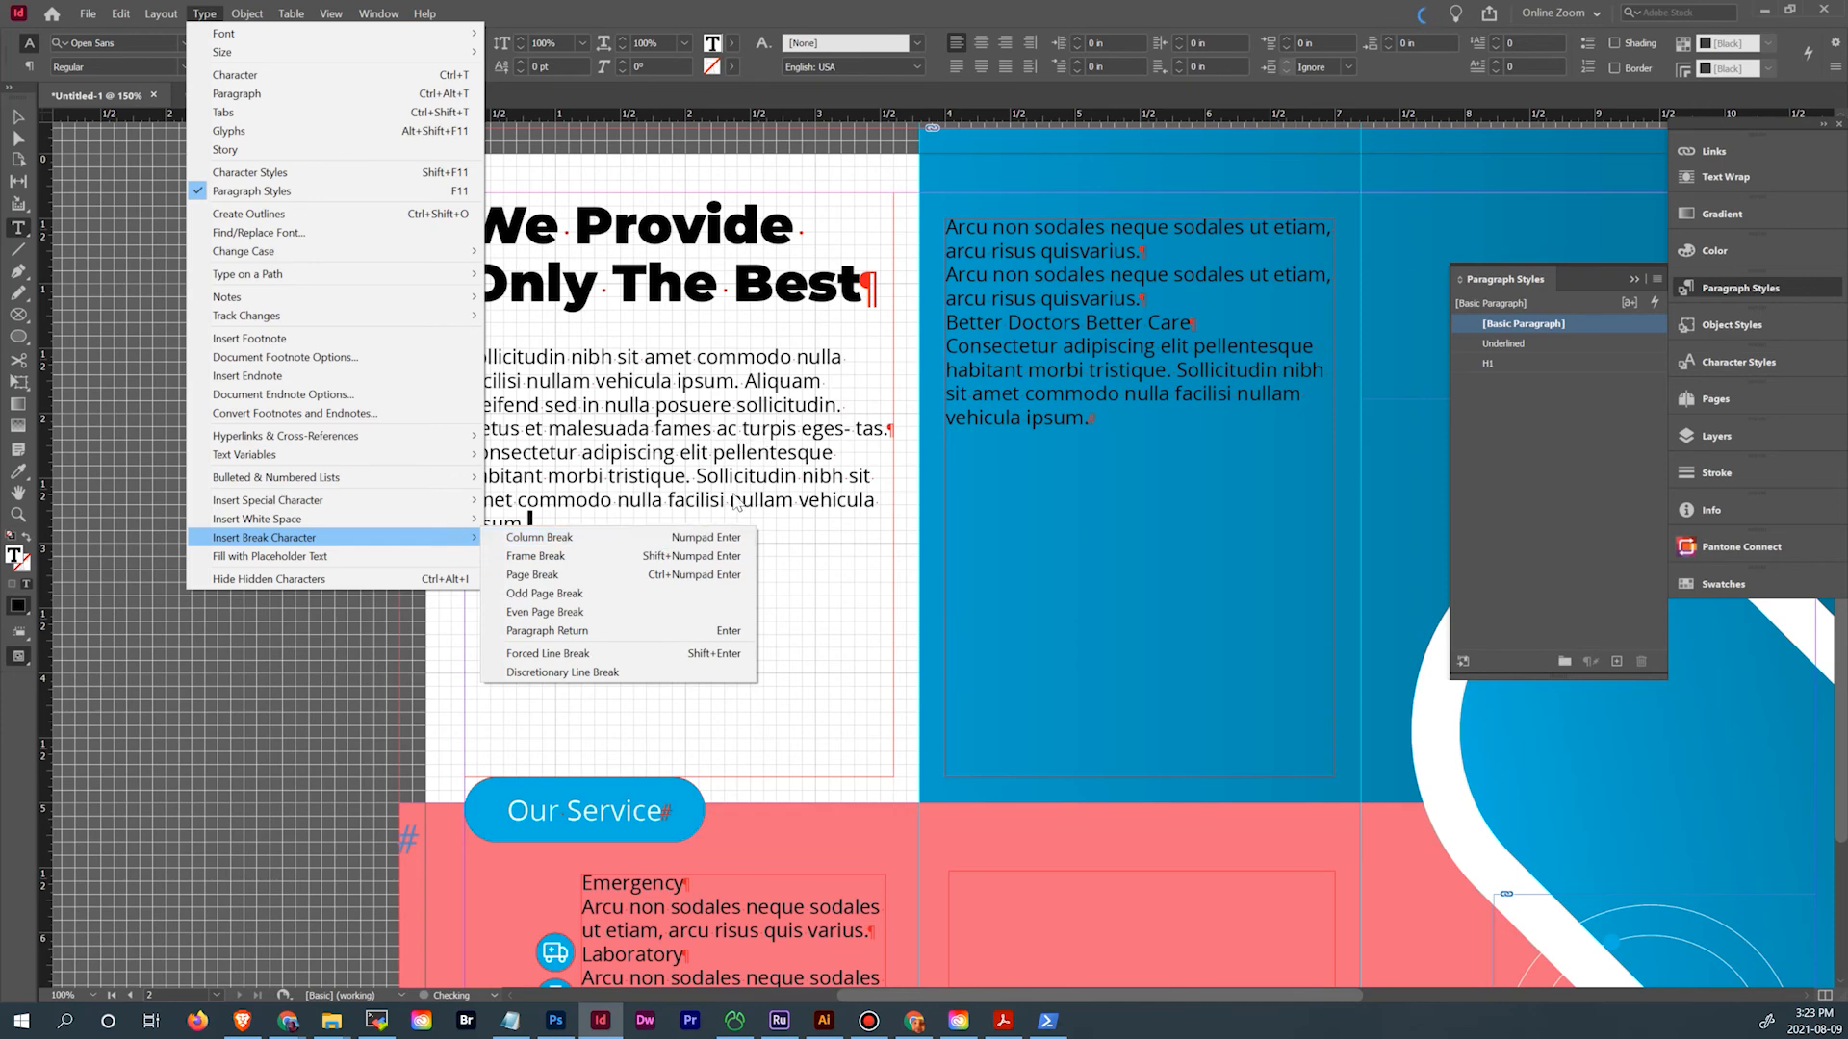
left_click(691, 478)
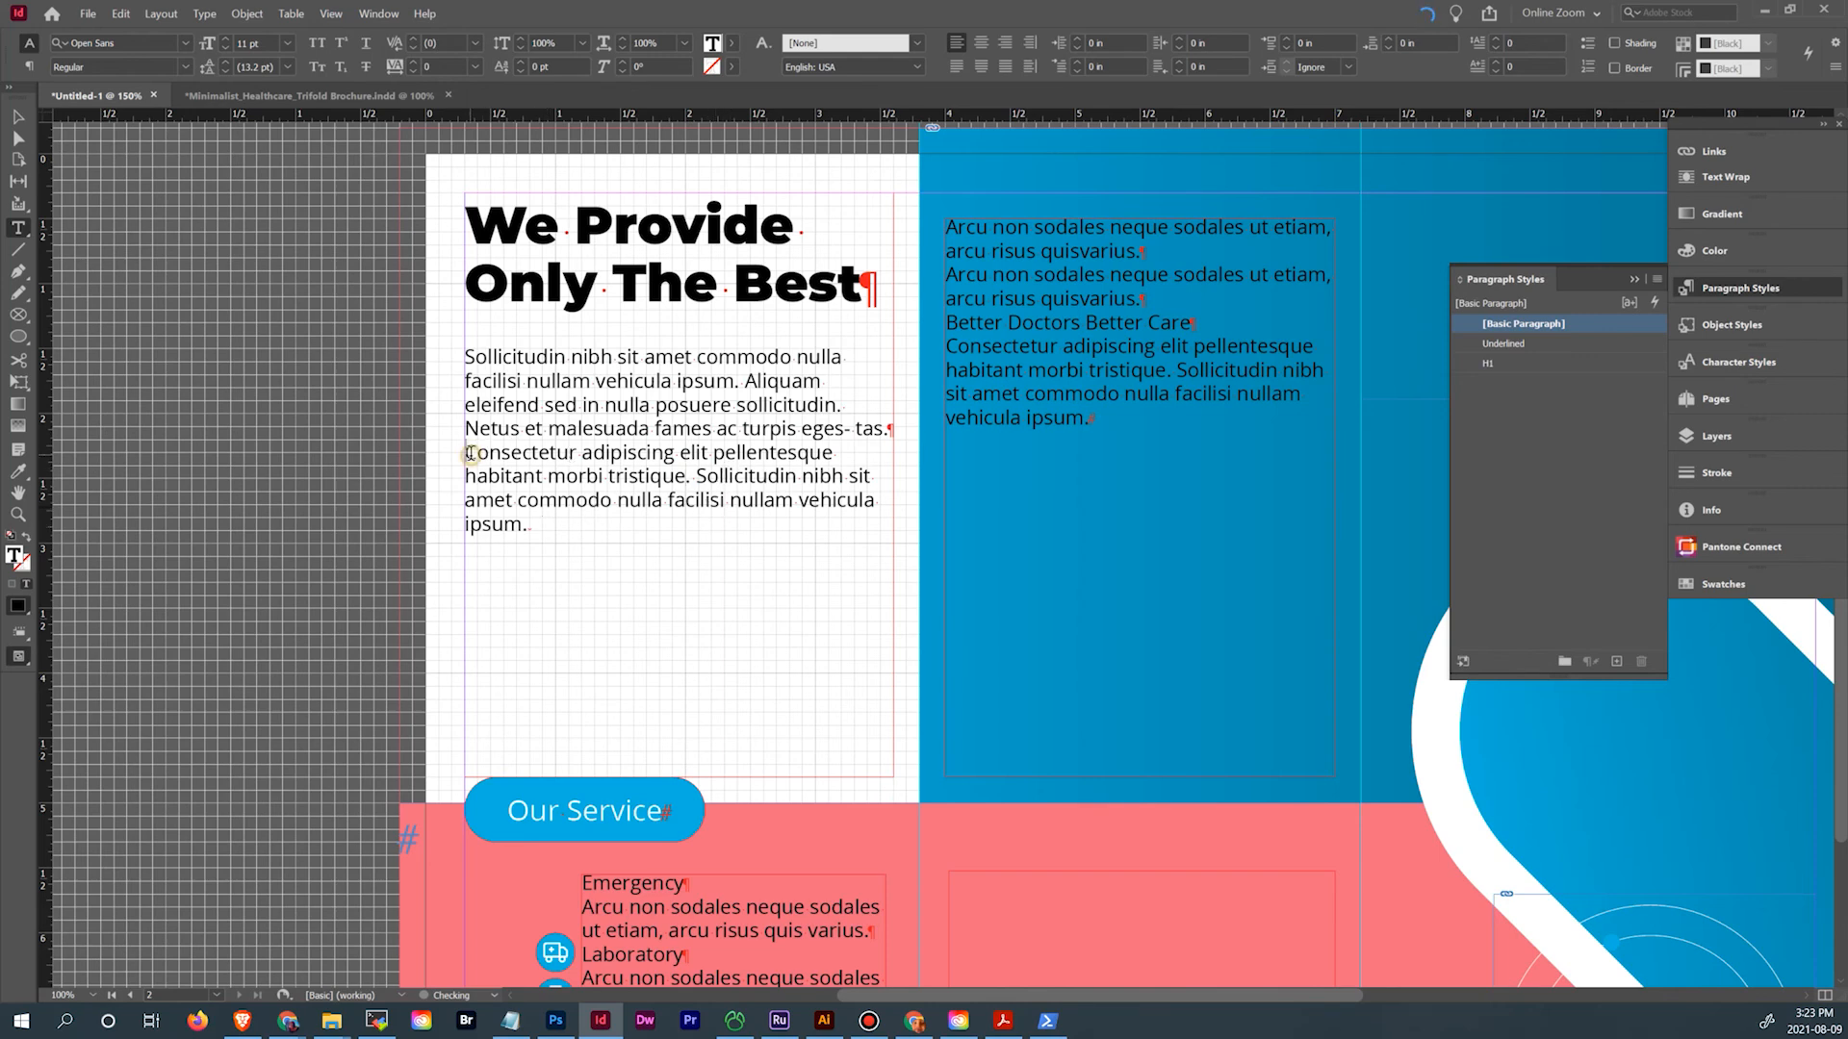
Apply the Pink character style to the Consectetur paragraph in the white panel
left_click_drag(466, 358, 598, 536)
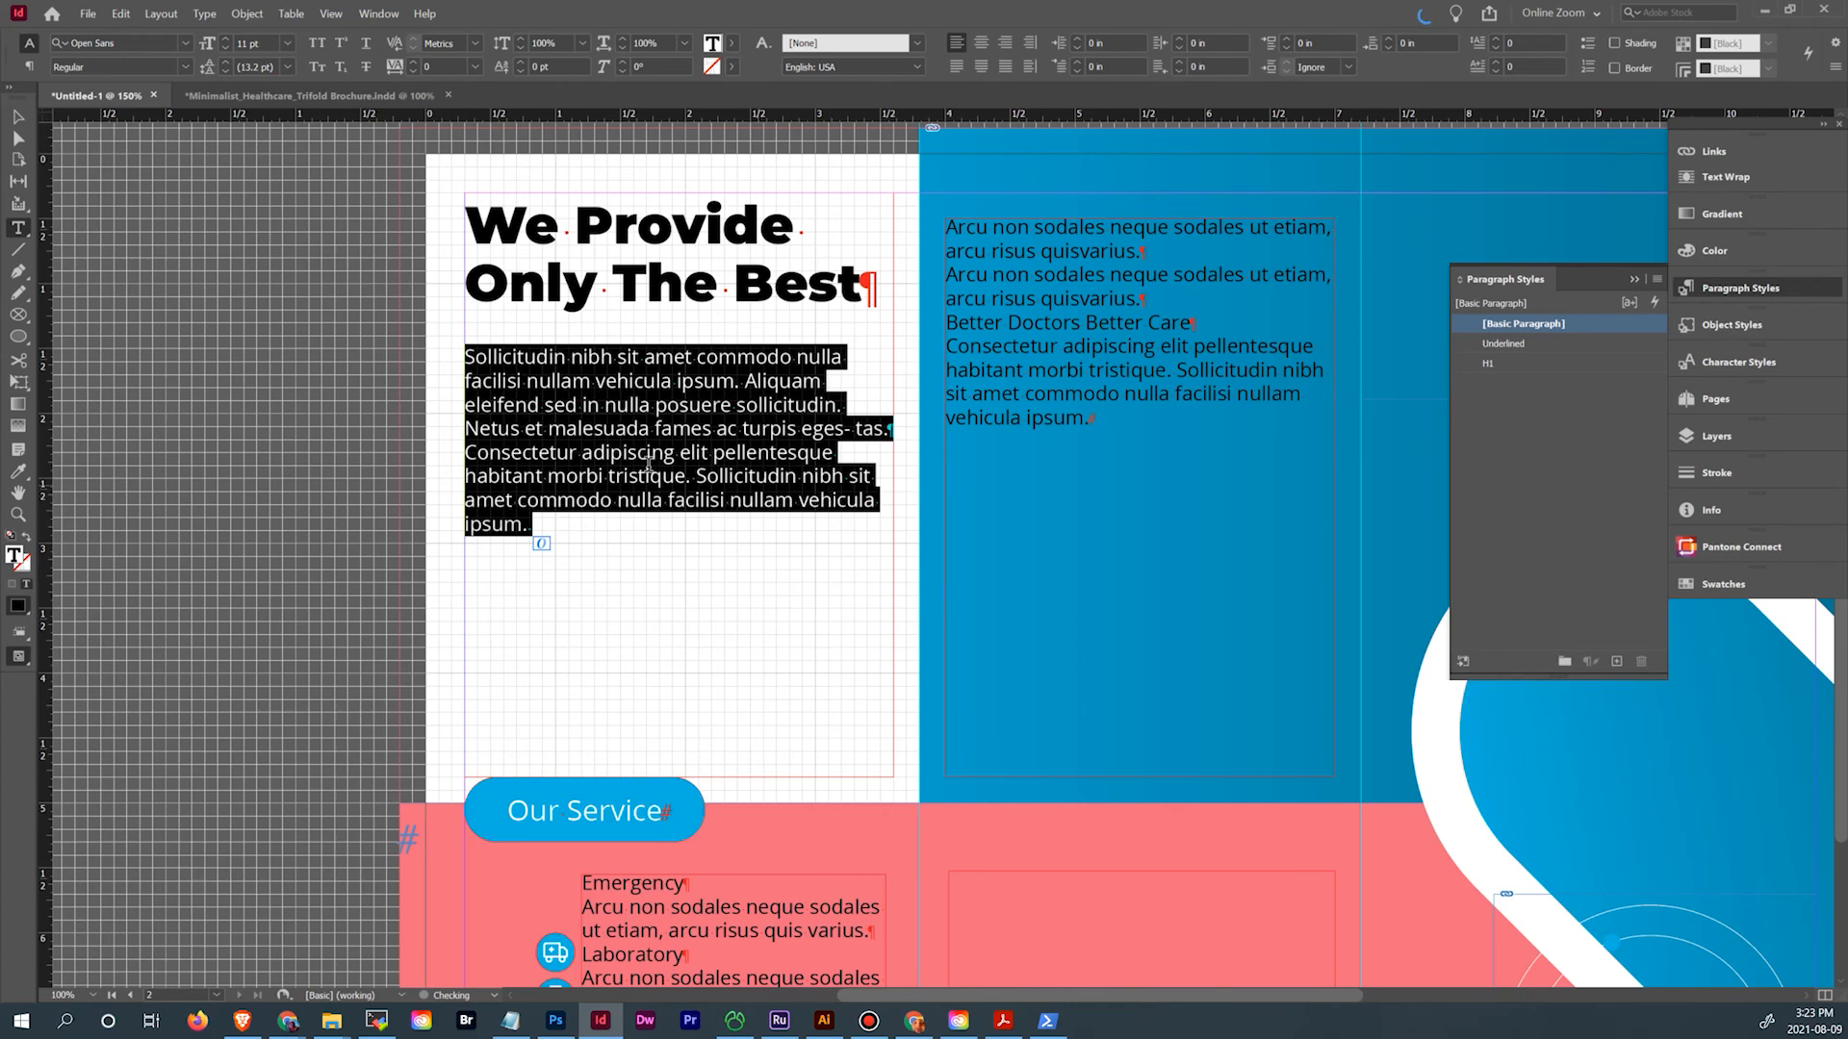
left_click(498, 449)
left_click_drag(471, 451, 627, 528)
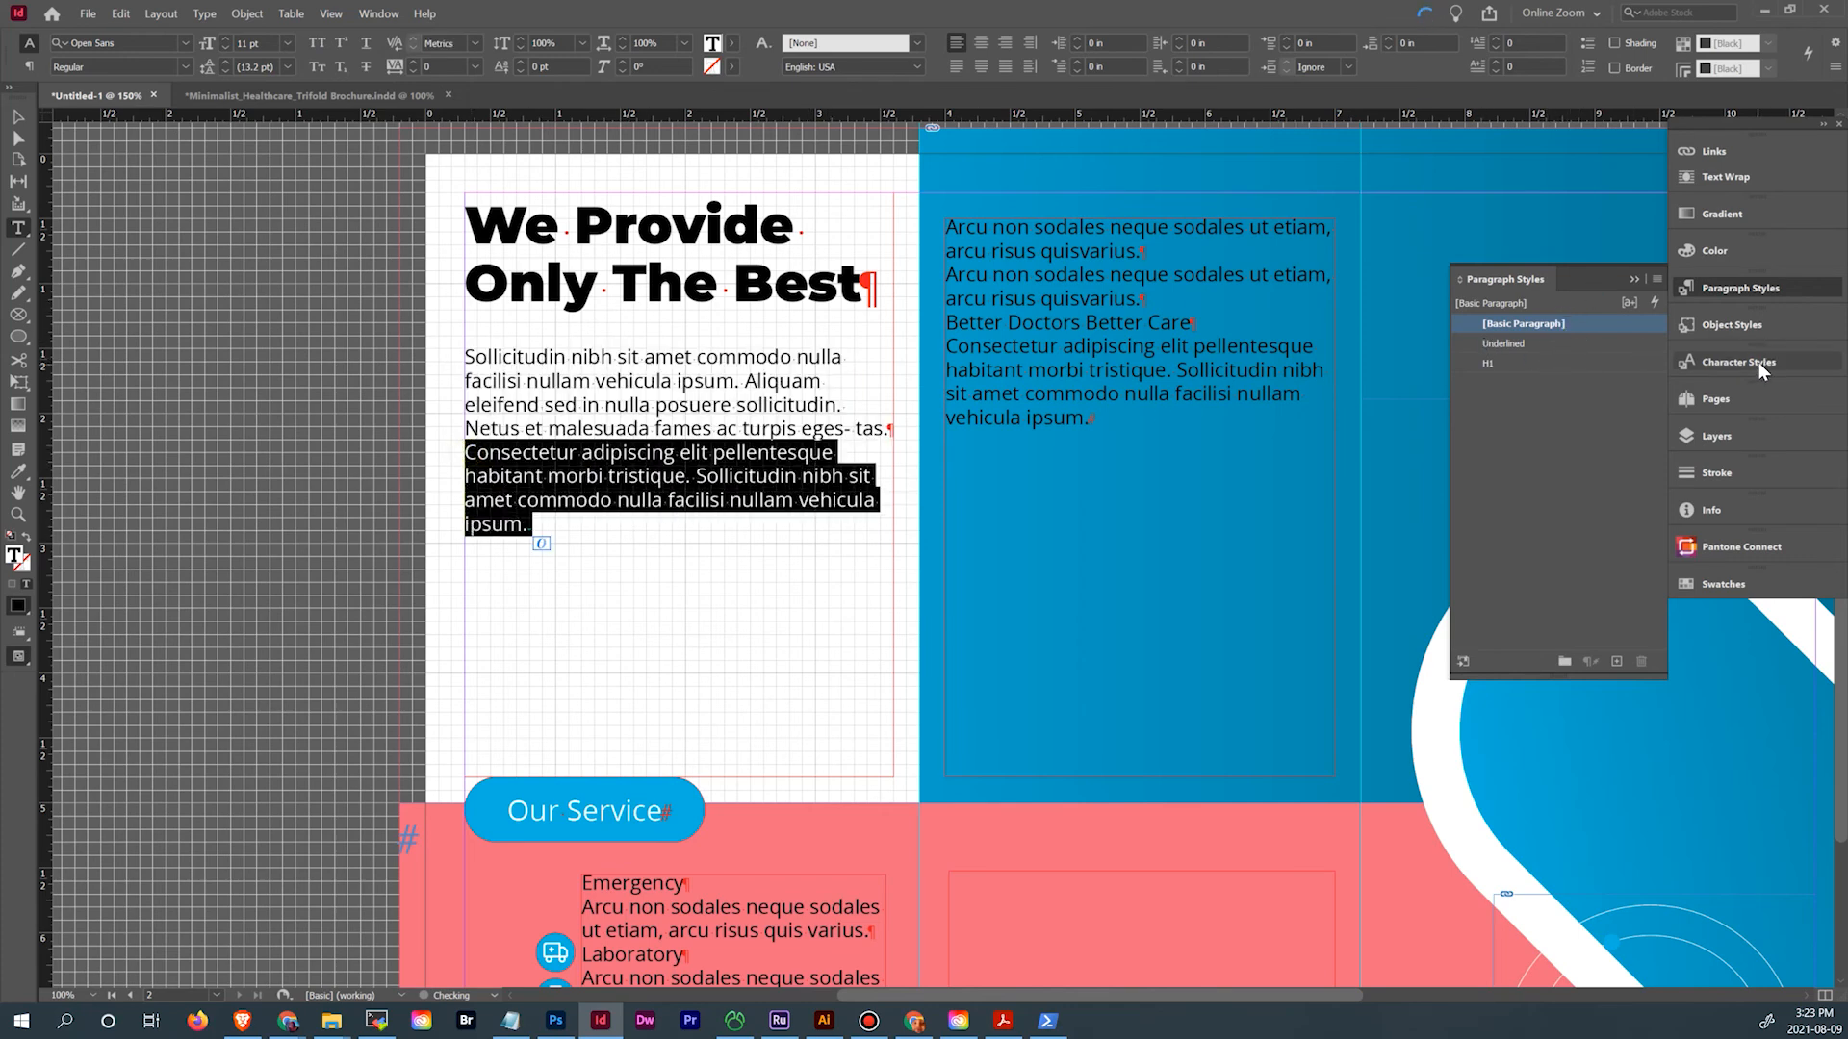
left_click(1724, 358)
left_click(1502, 417)
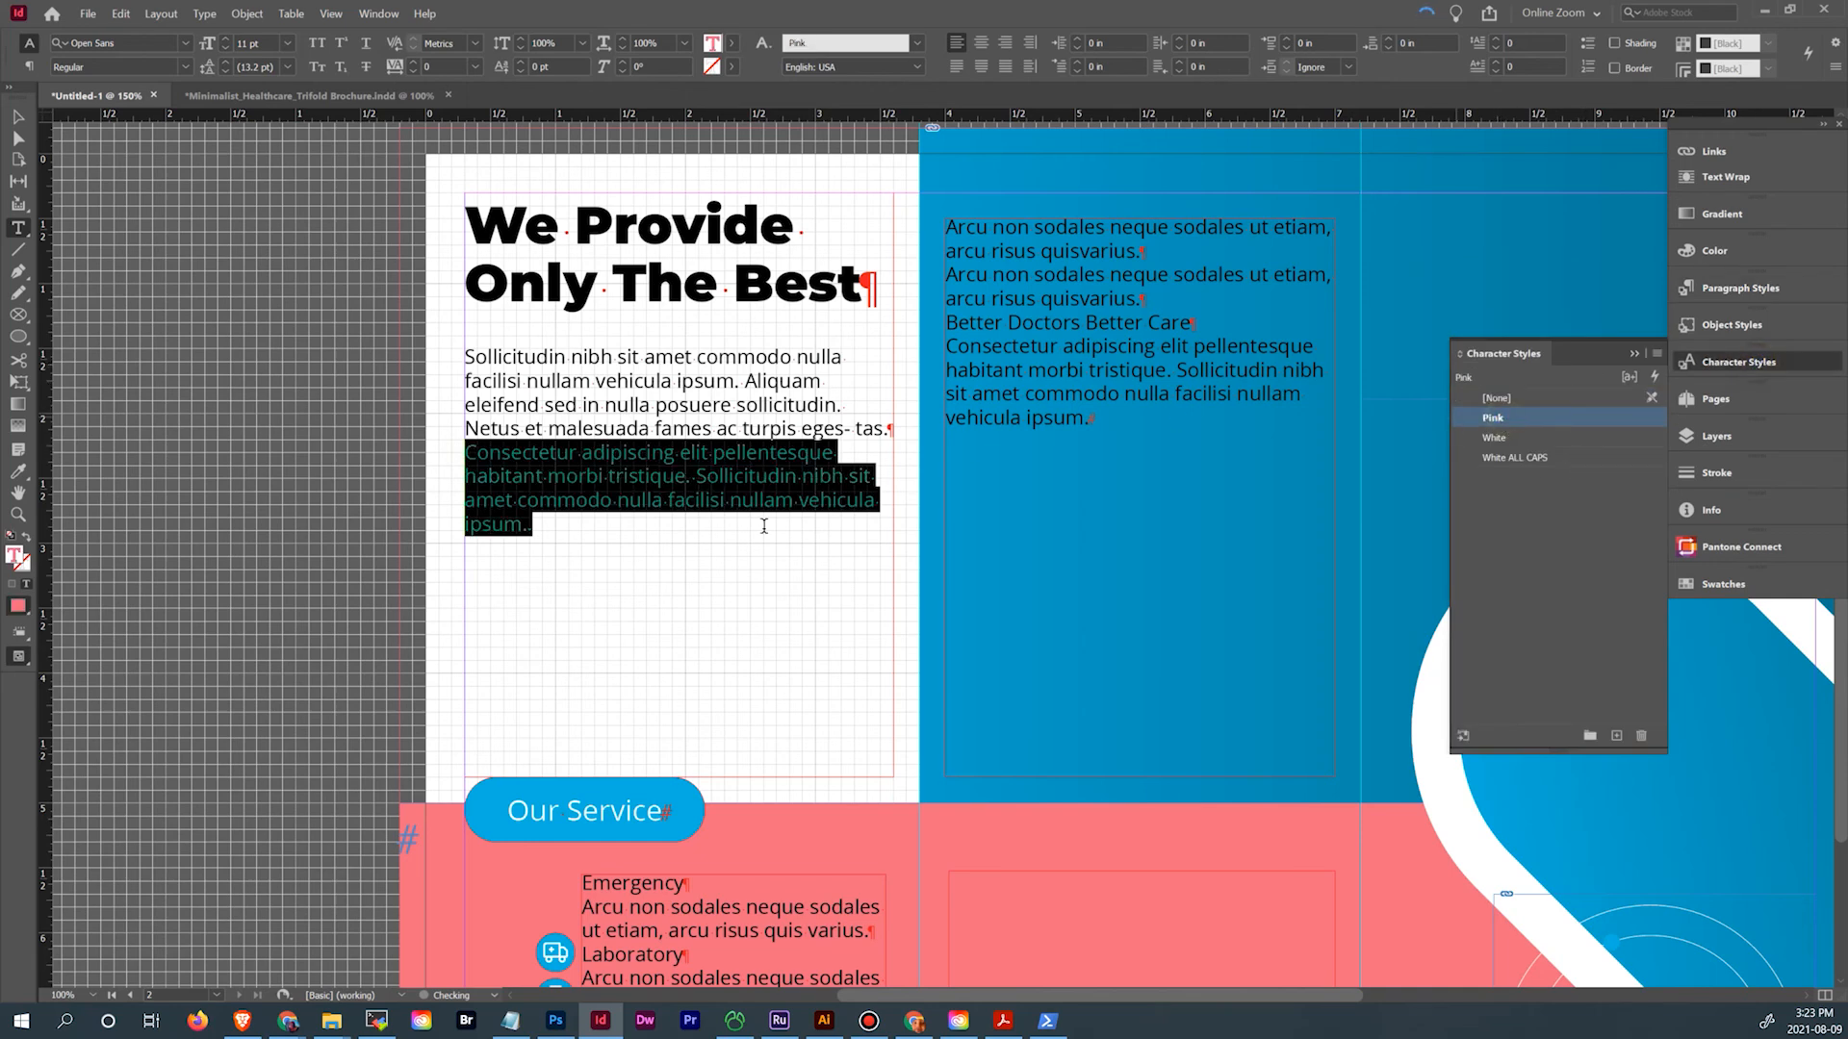
left_click(764, 529)
Increase the space after the Sollicitudin paragraph in the white panel to 0.6875 in
left_click_drag(762, 428, 911, 434)
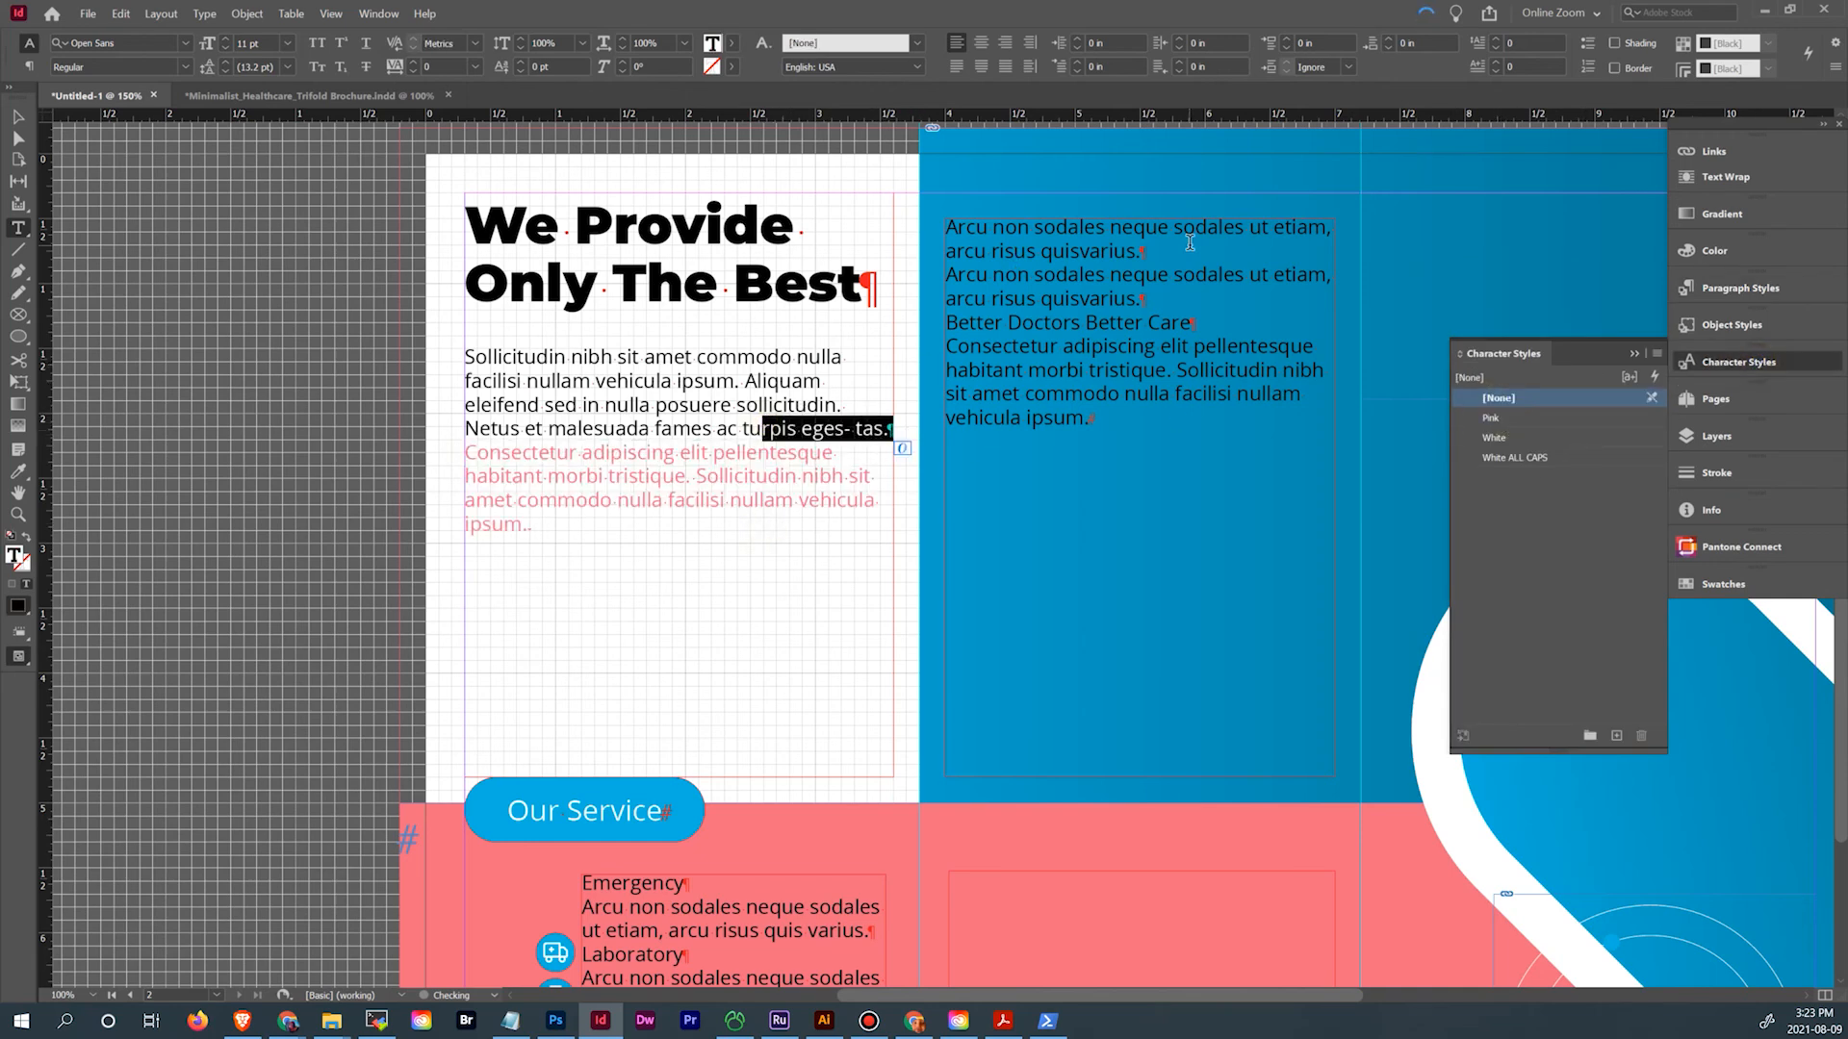
left_click(1389, 39)
left_click(1389, 38)
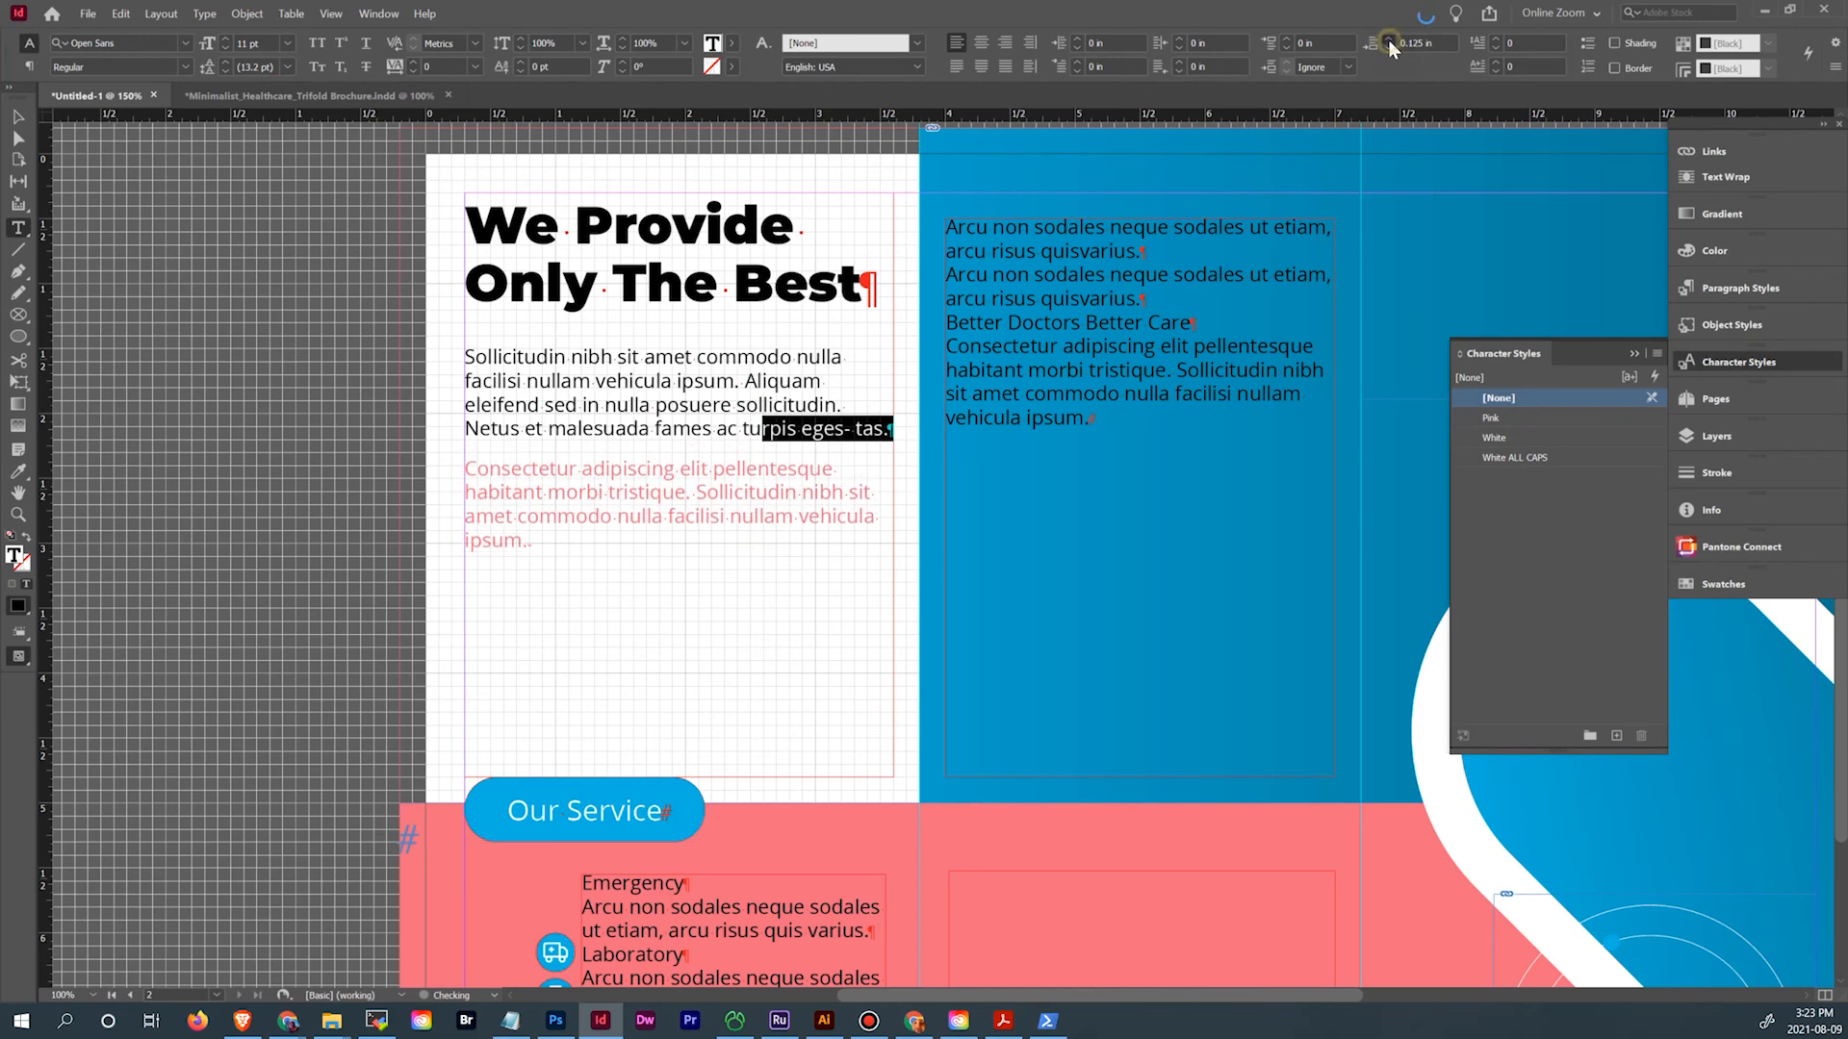
left_click(1388, 39)
left_click(1389, 38)
left_click(1388, 38)
left_click(1389, 39)
left_click(1387, 38)
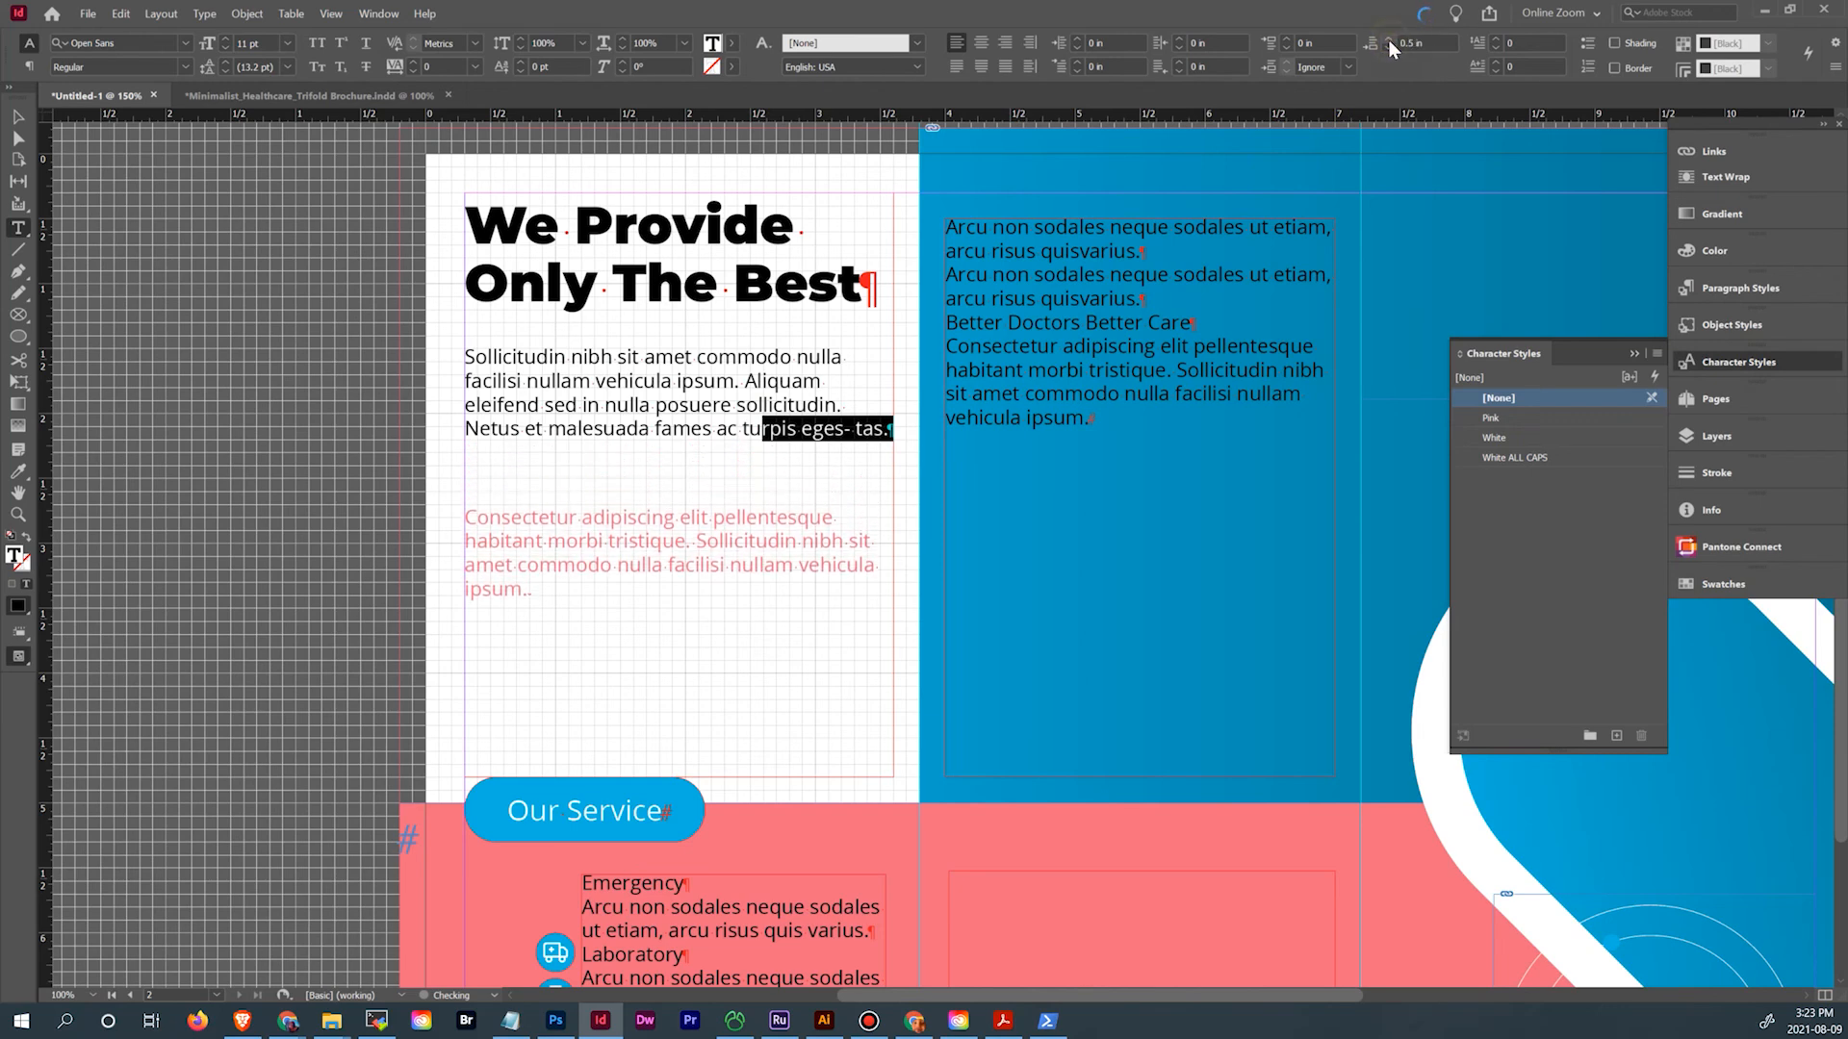
left_click(1388, 39)
left_click(1388, 39)
left_click(1388, 39)
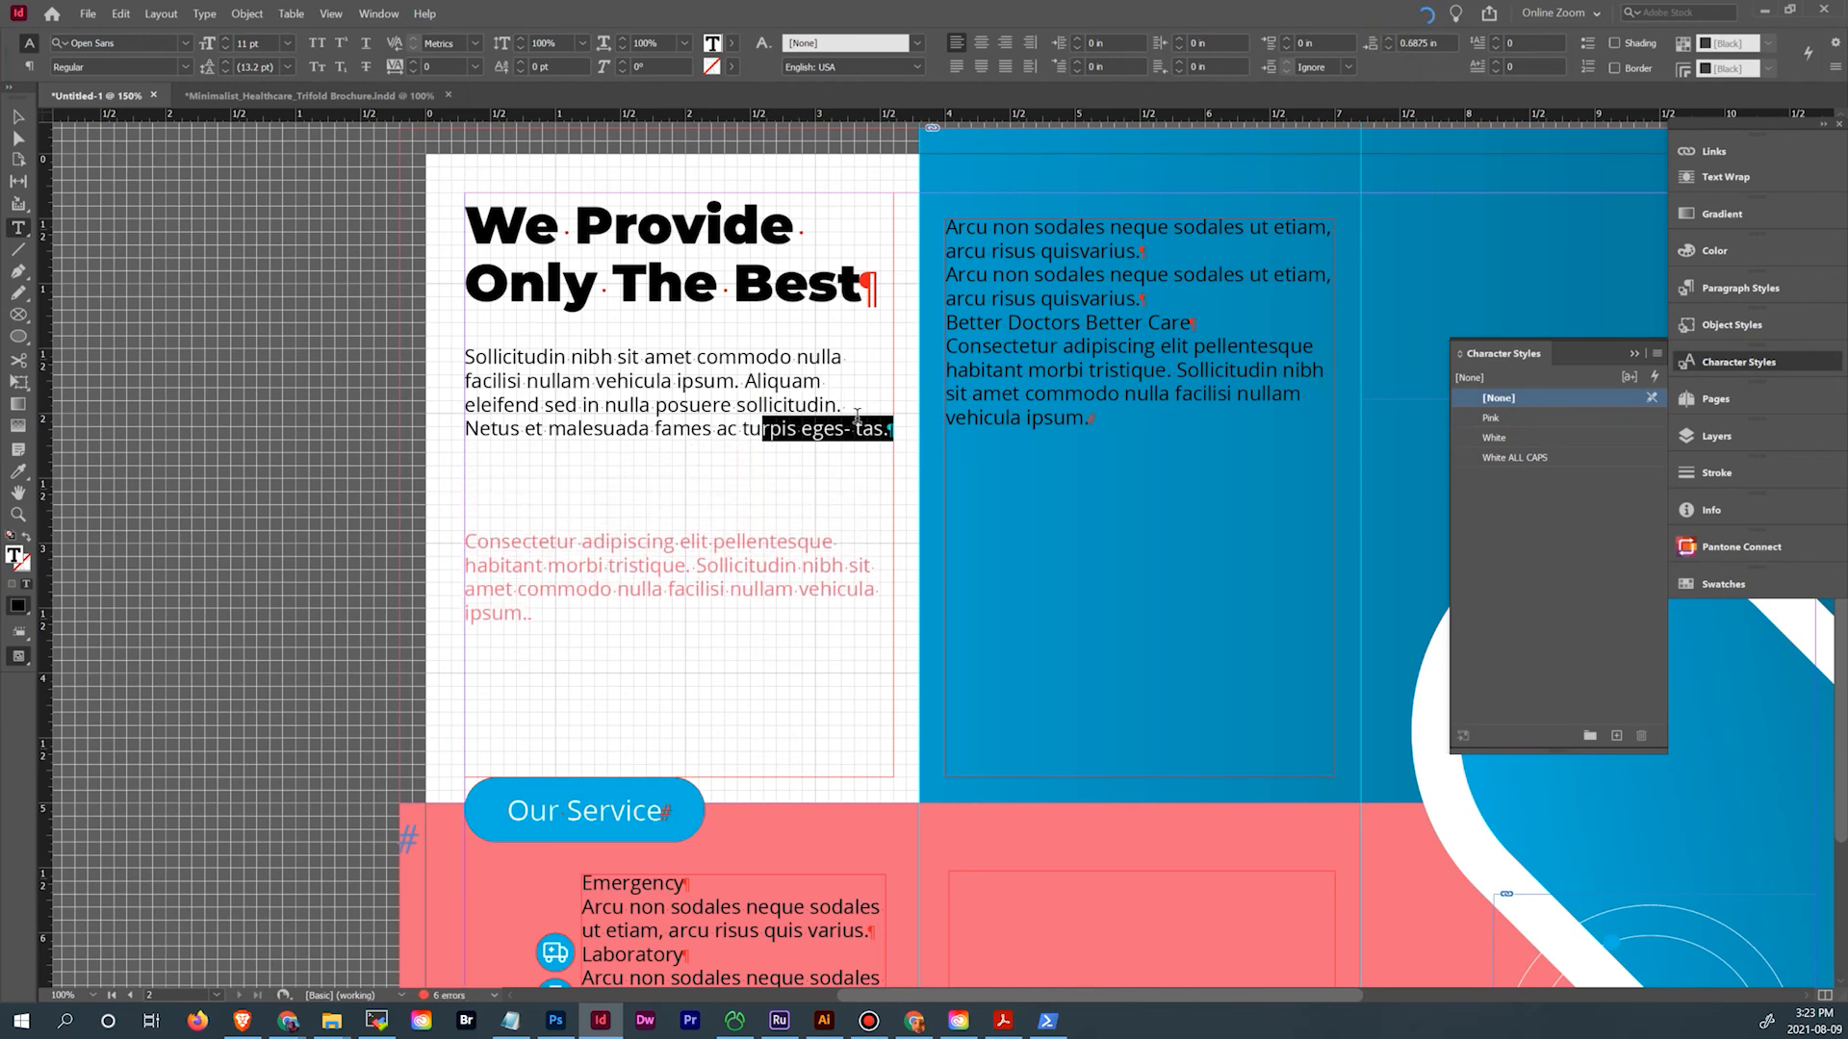
Examine the font, weight and size of the Emergency heading in the Minimalist_Healthcare_Trifold Brochure document
scroll(762, 286, "down", 5)
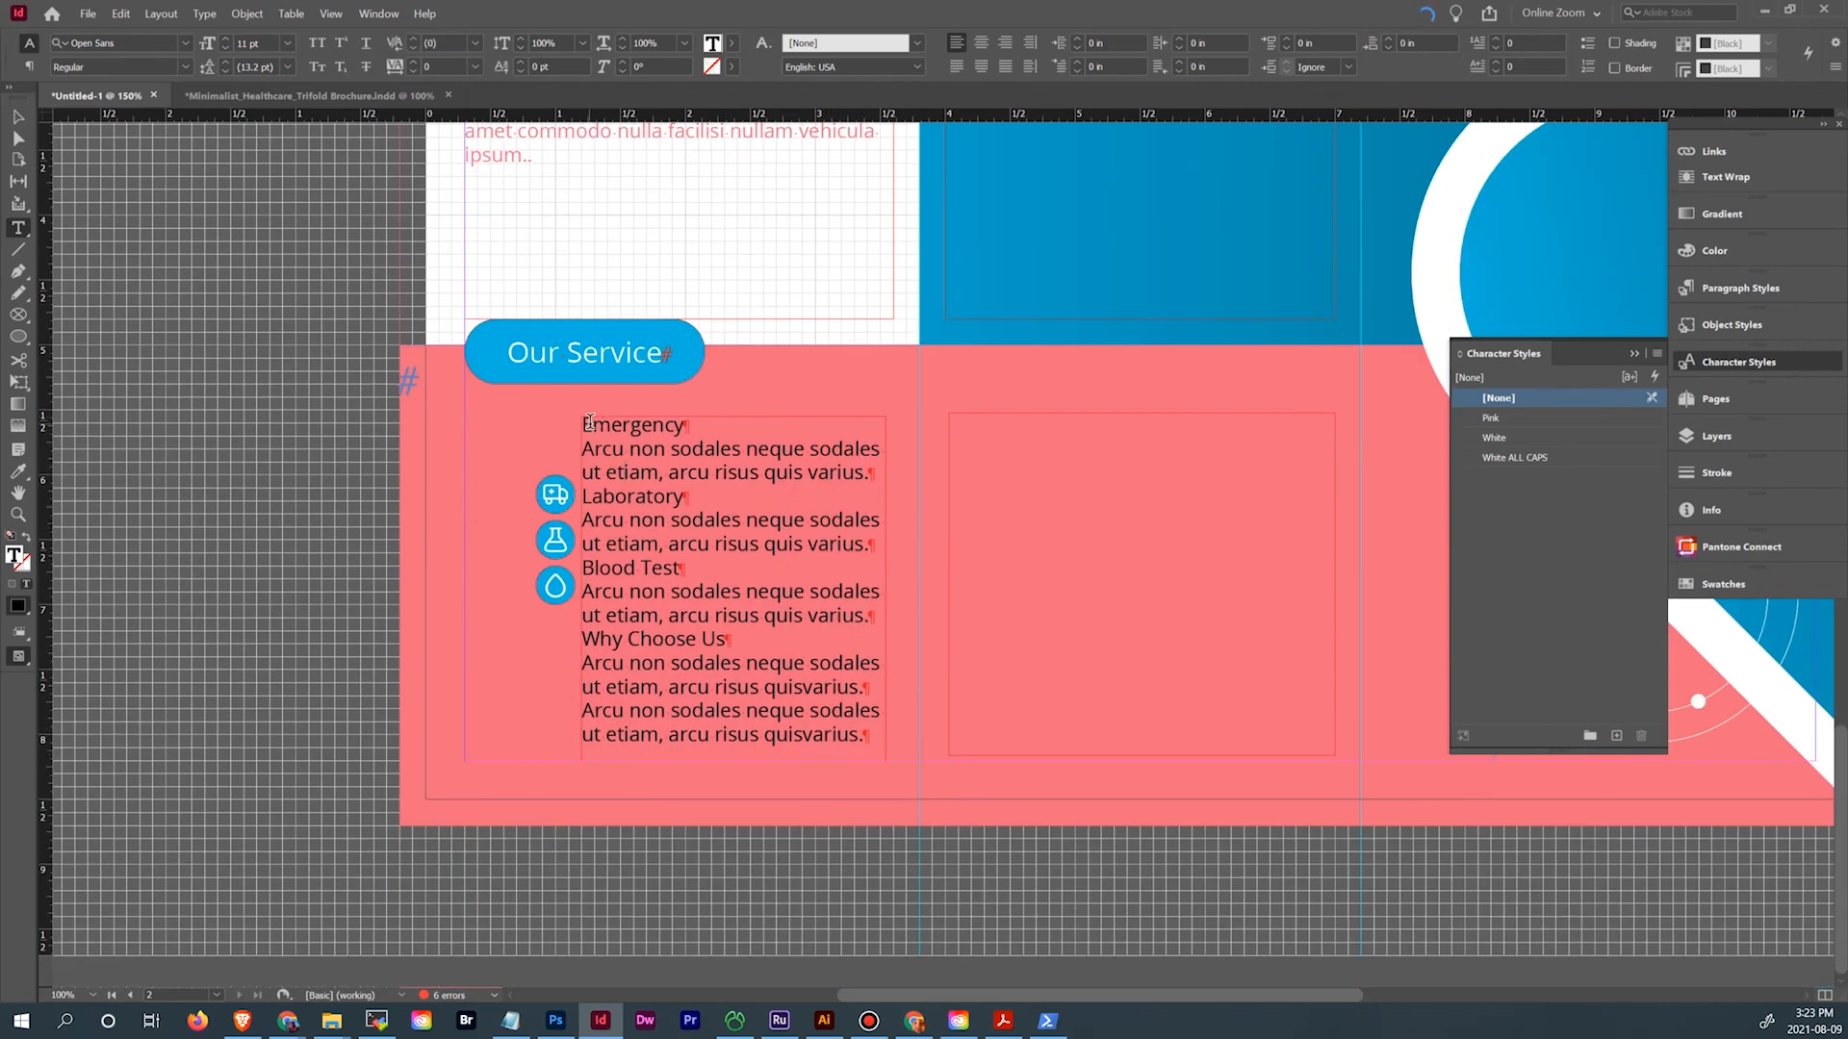
triple_click(755, 420)
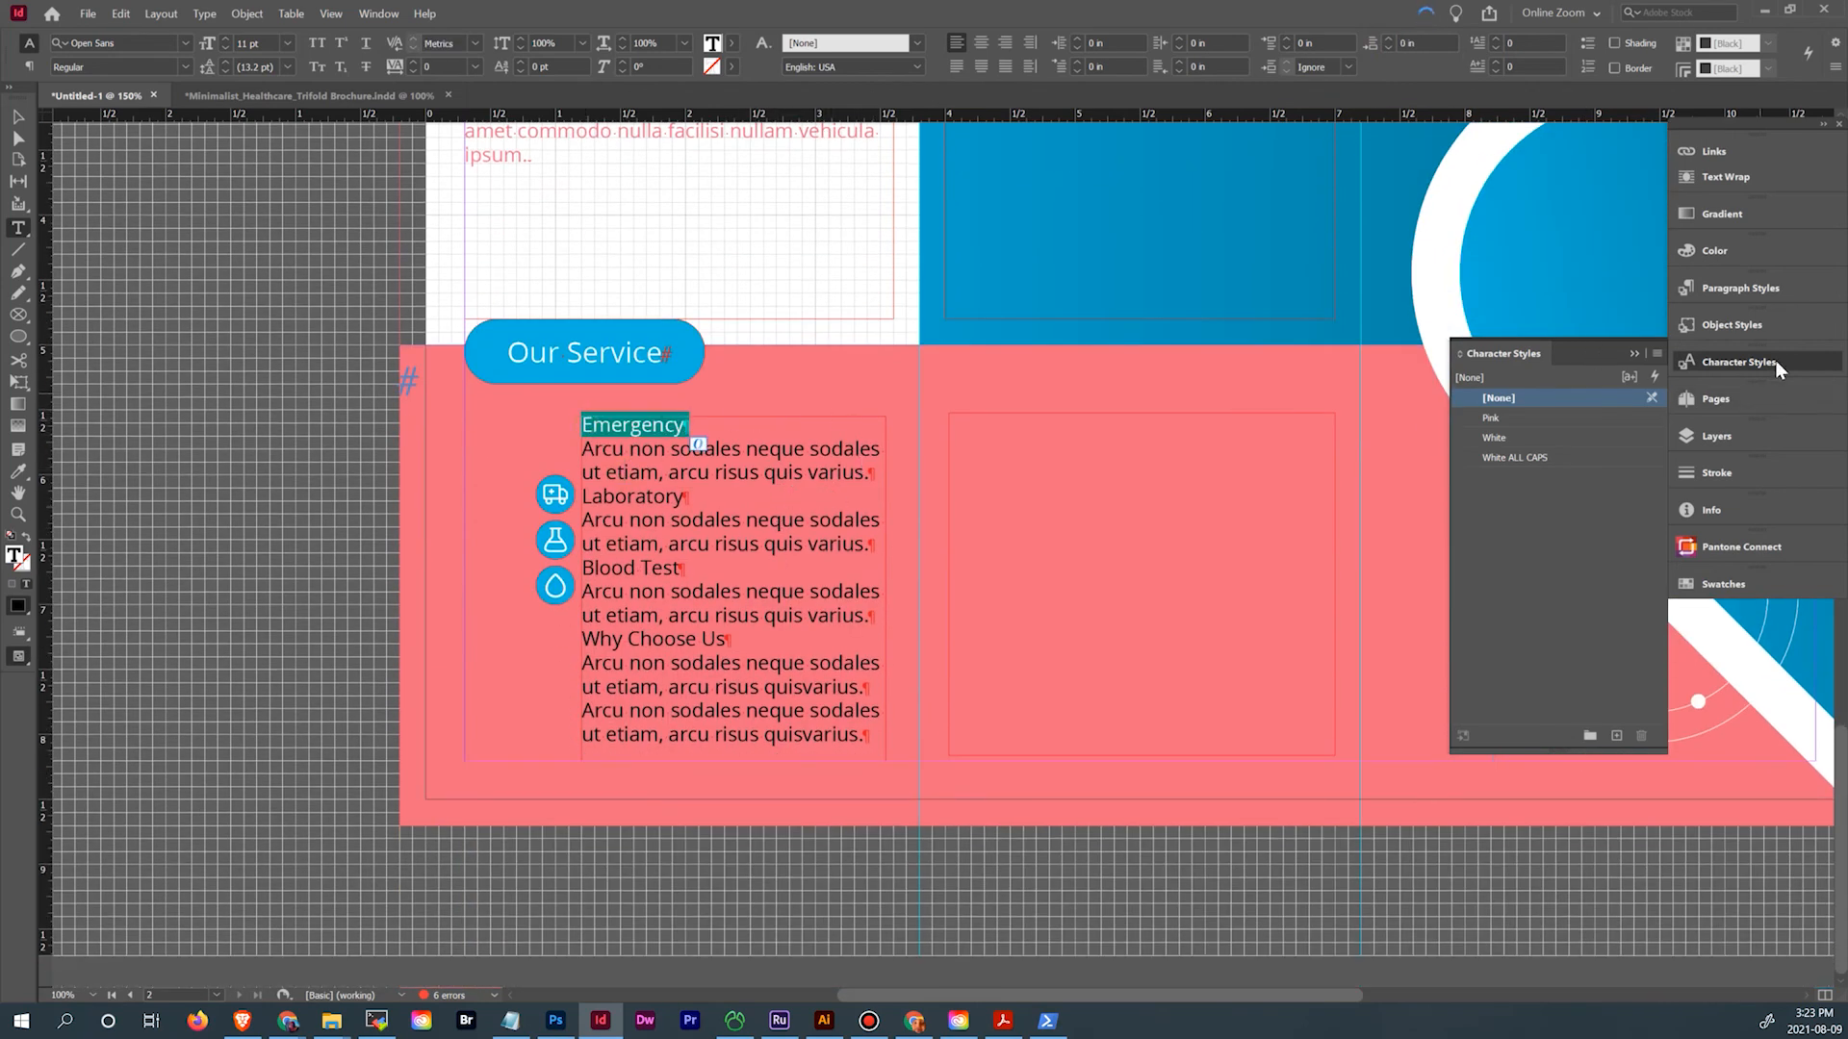
left_click(1765, 284)
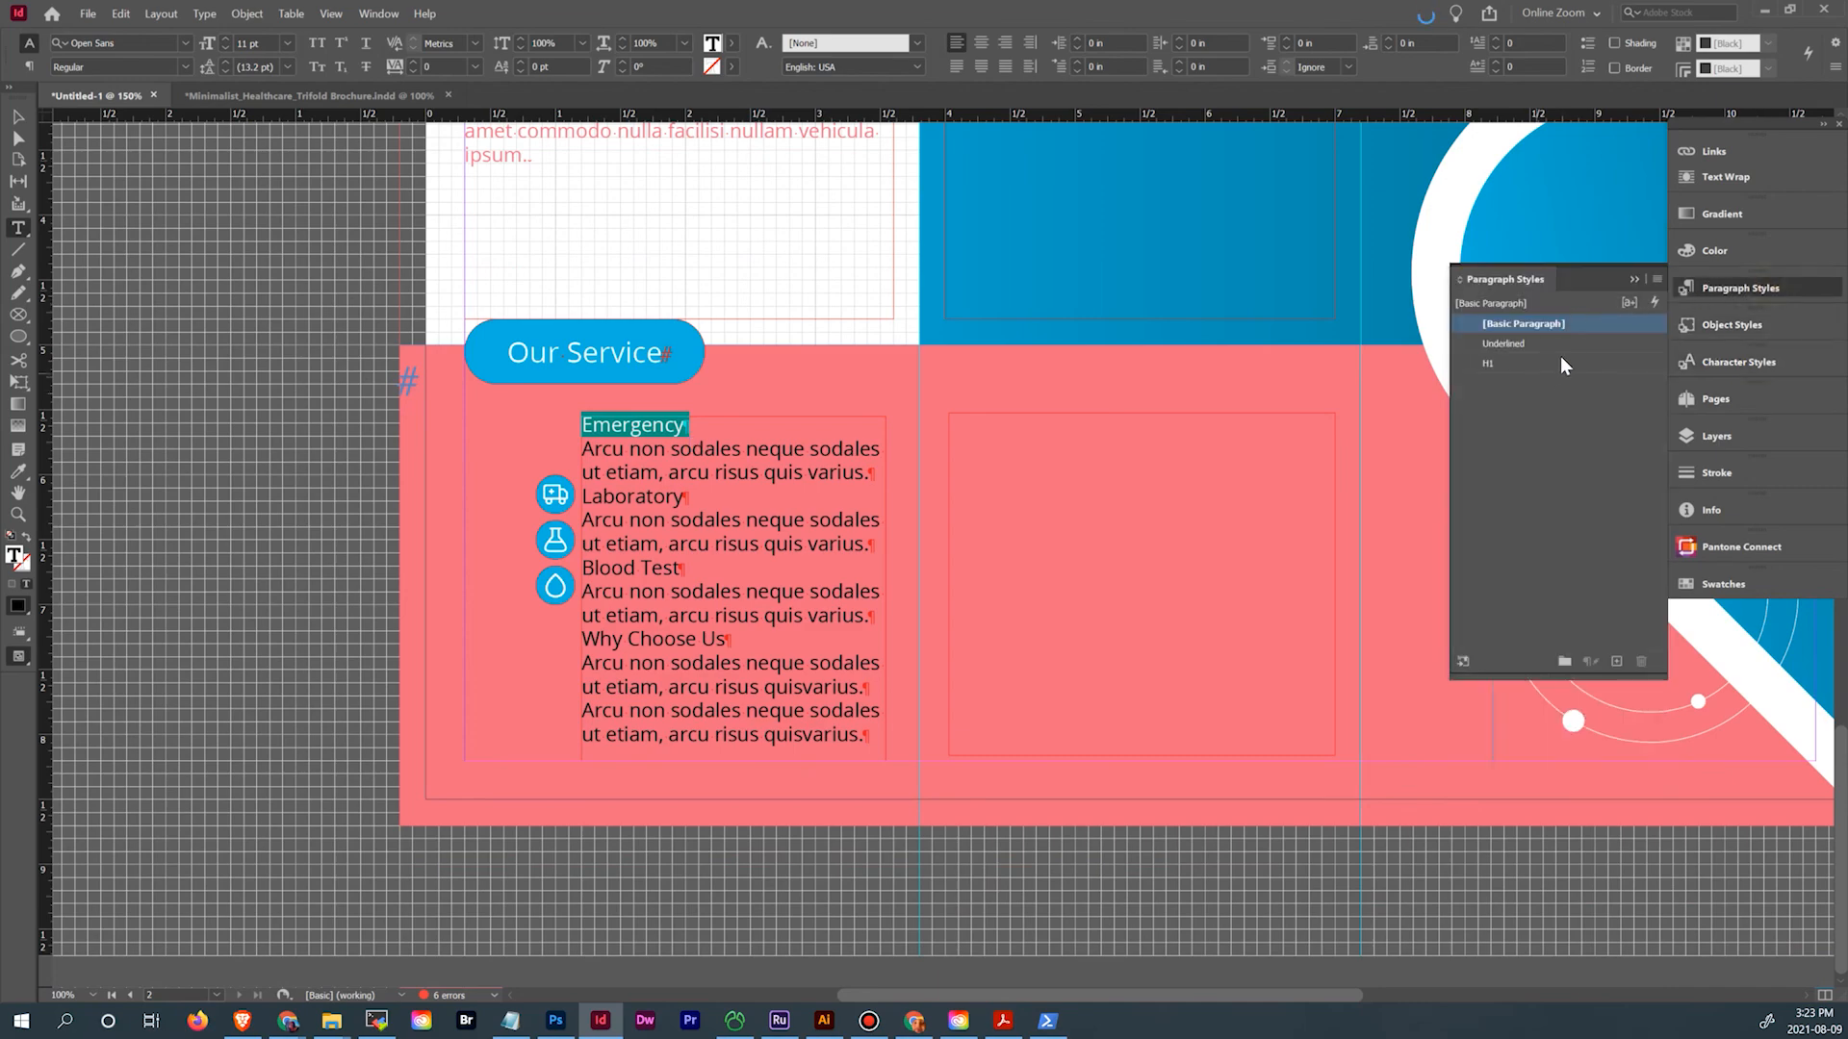
scroll(816, 398, "up", 10)
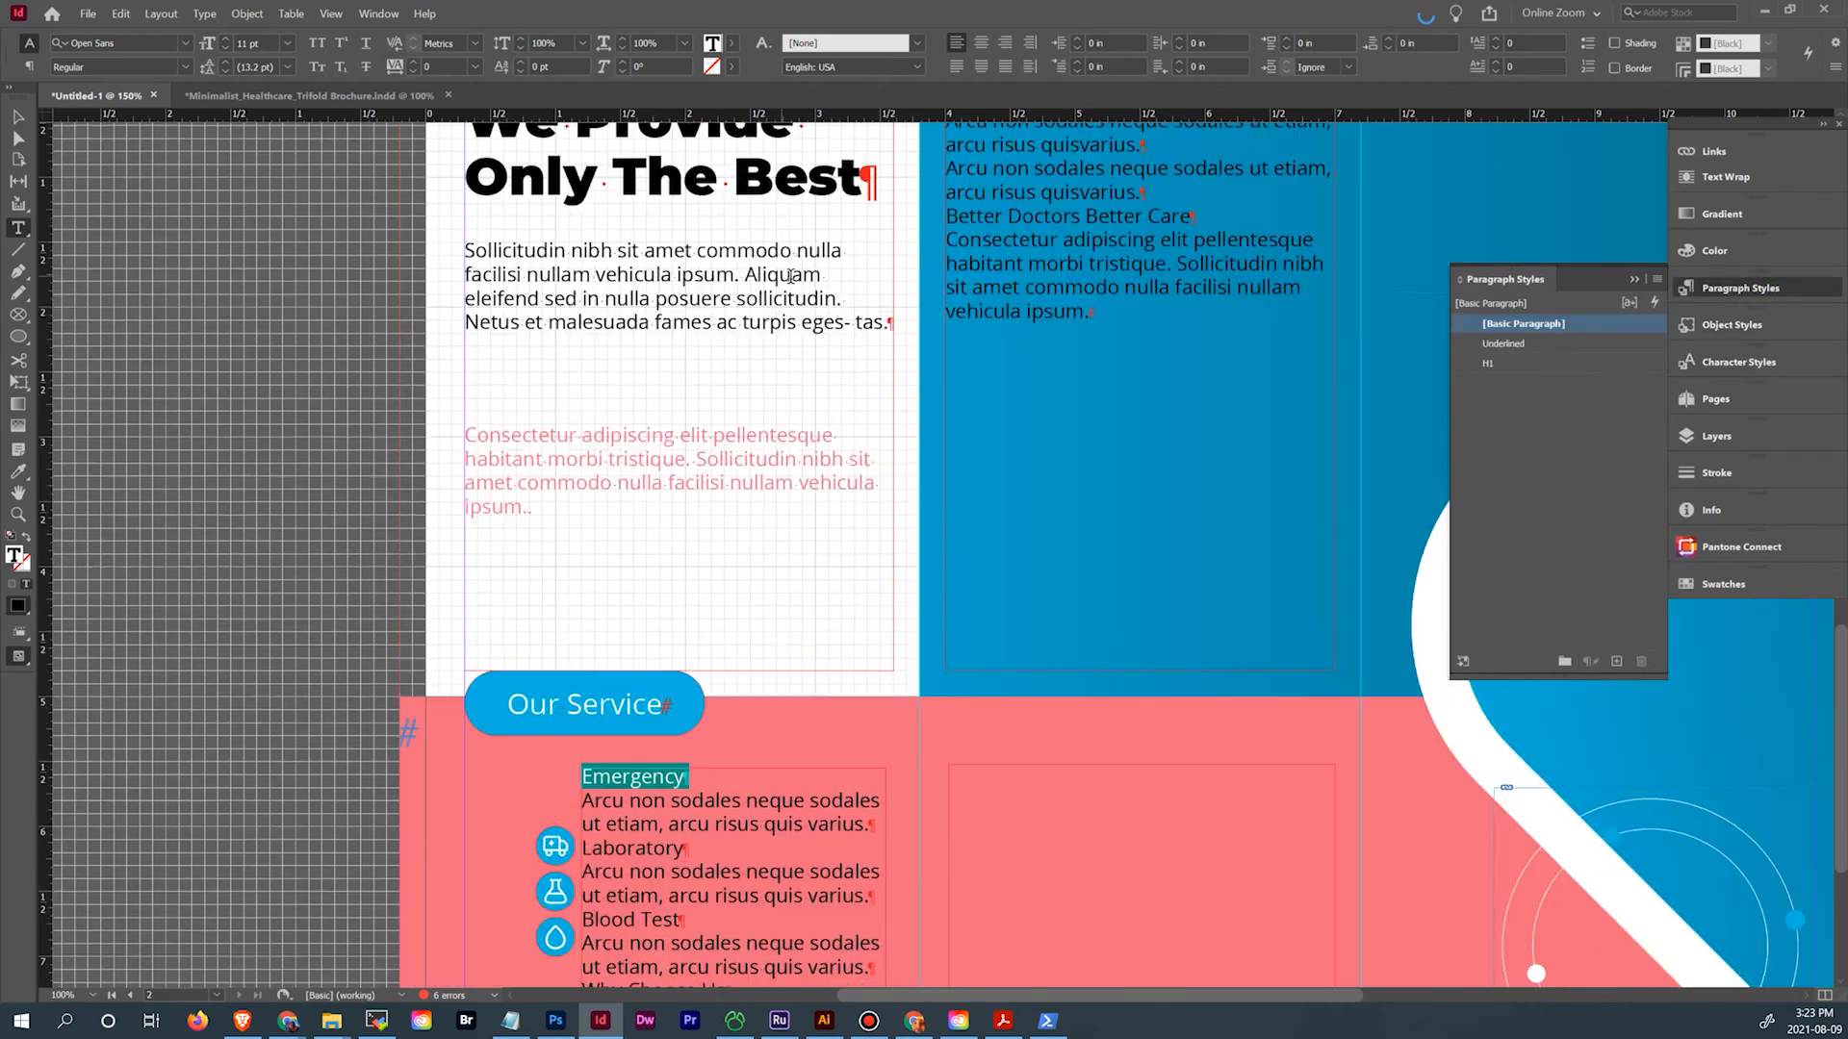
scroll(924, 323, "up", 3)
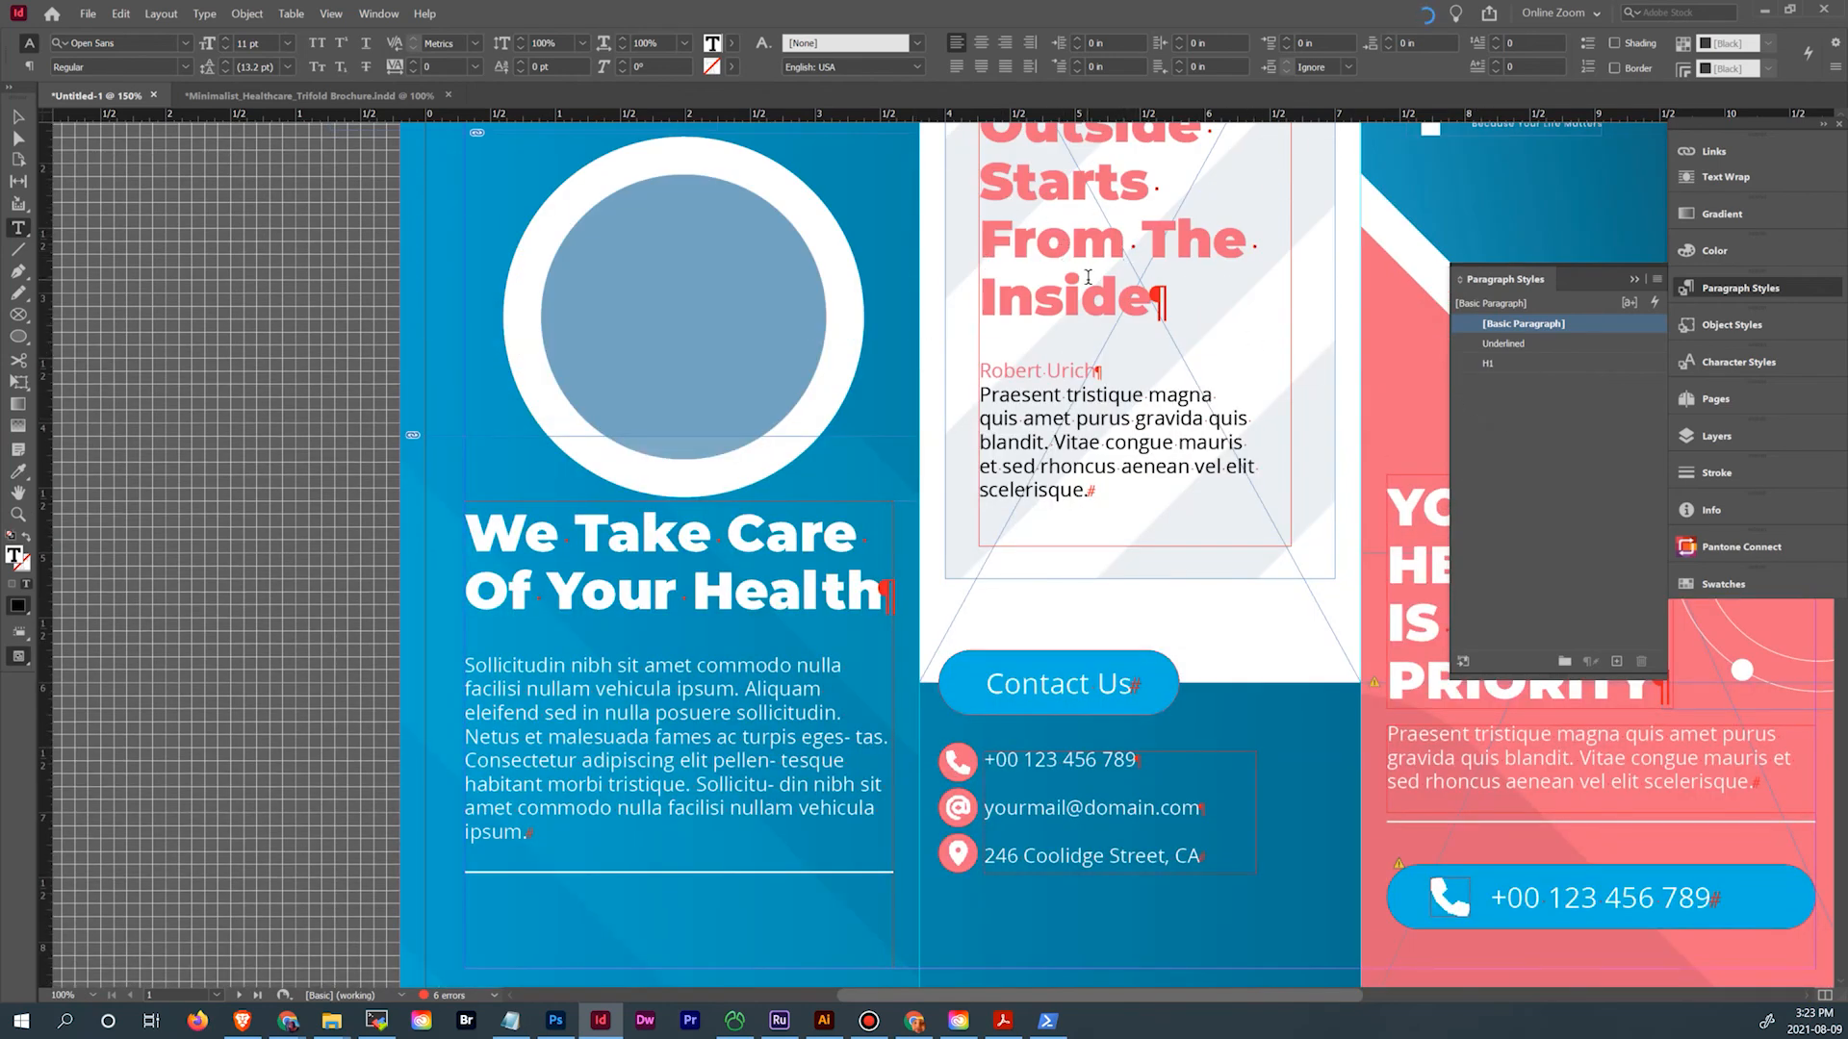
scroll(1301, 412, "down", 10)
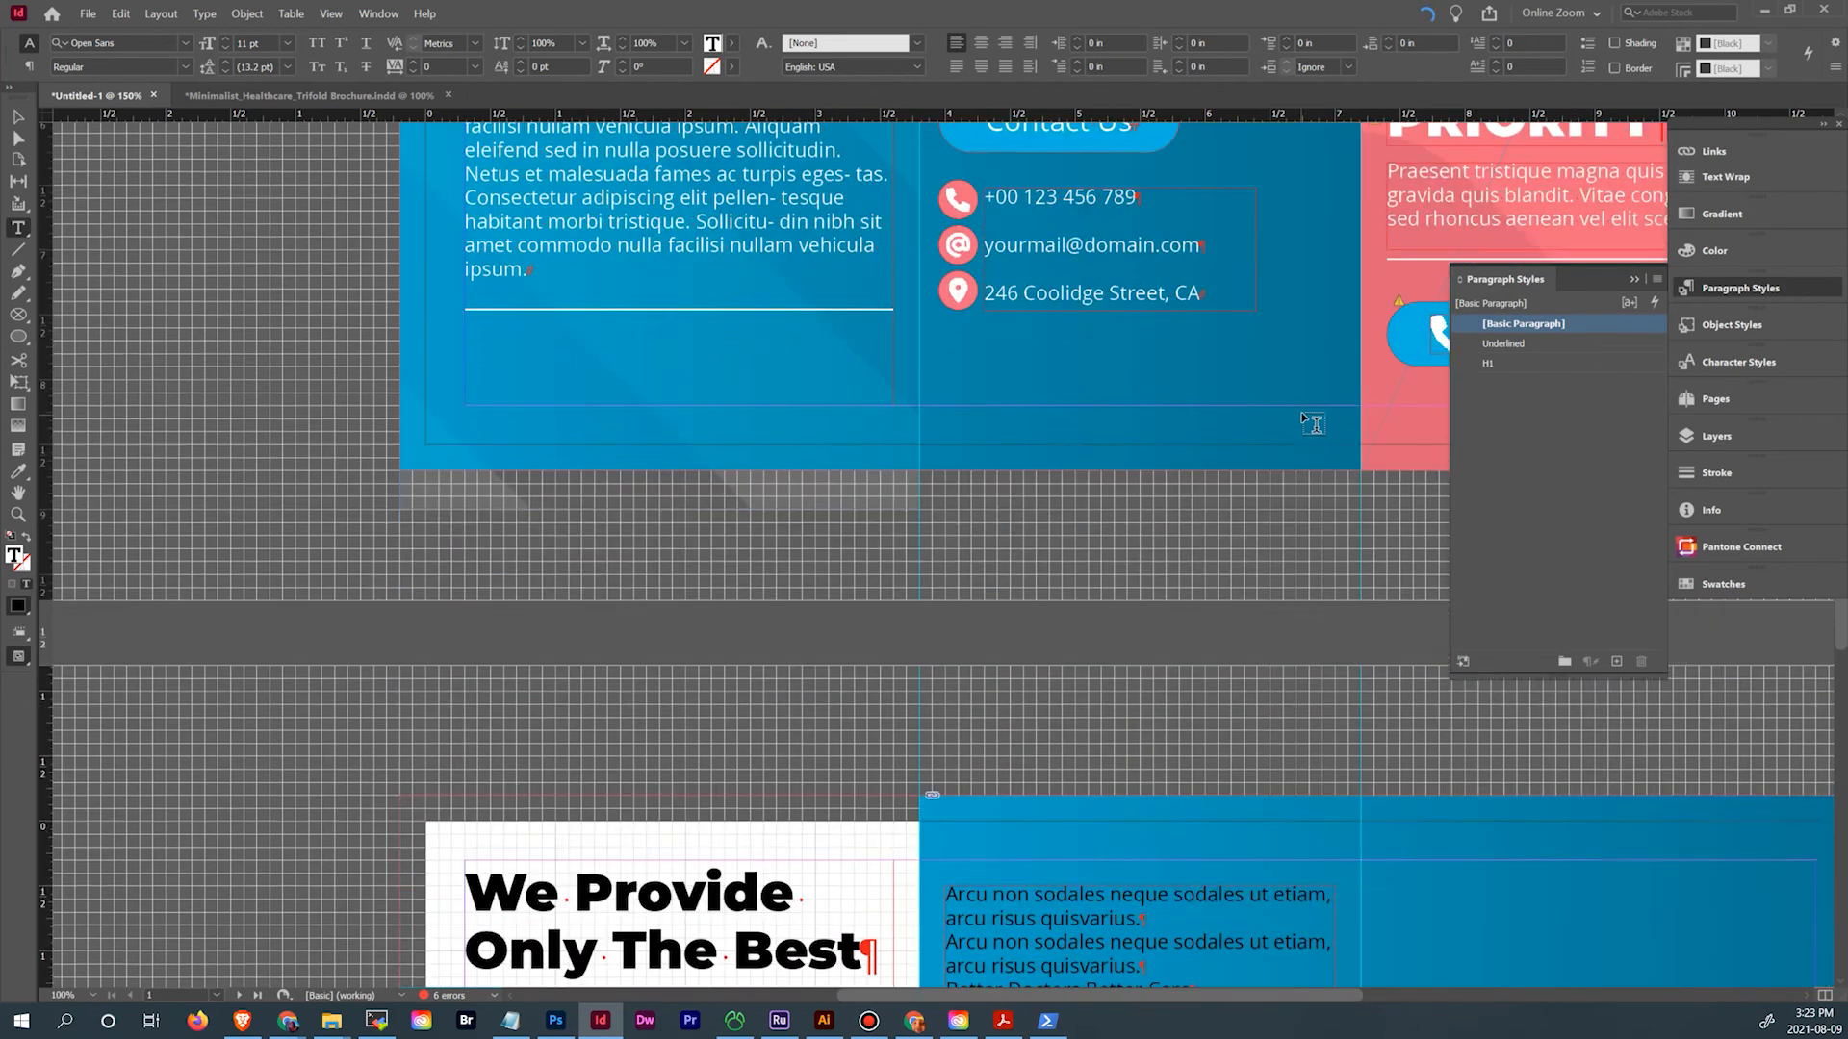
scroll(1304, 409, "down", 5)
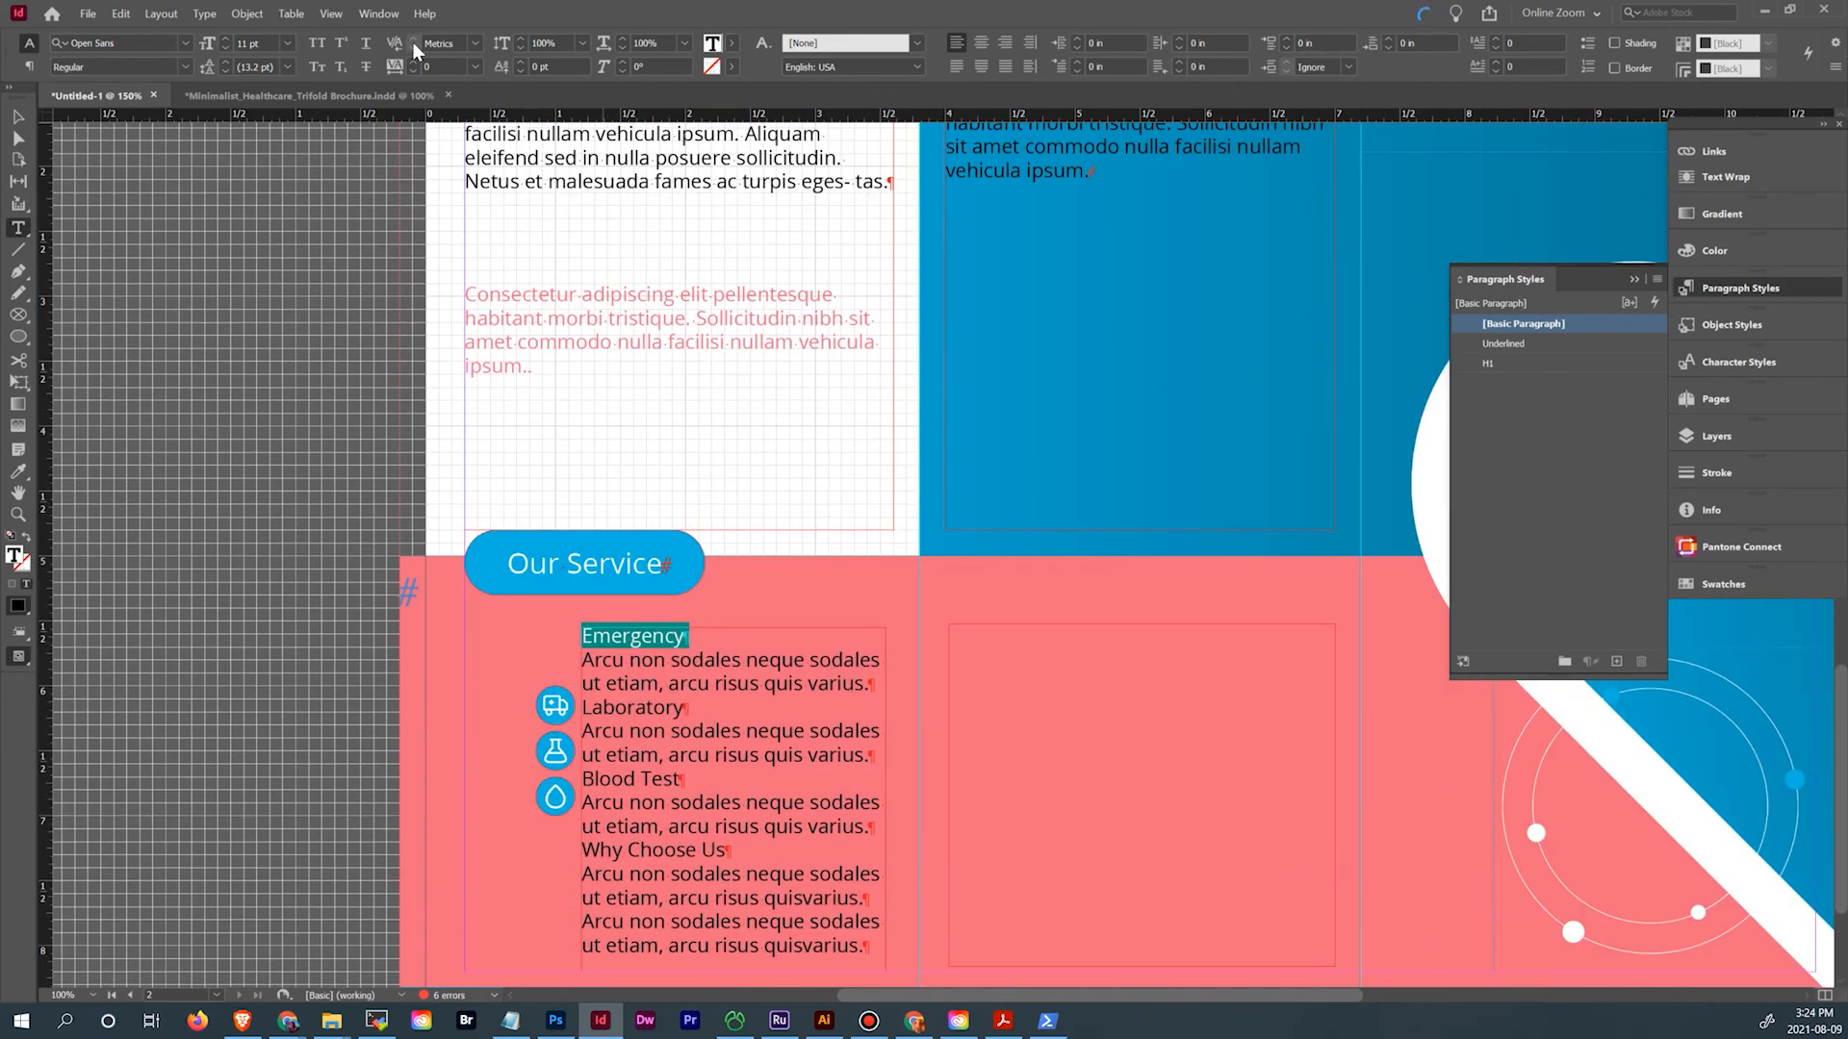
left_click(327, 95)
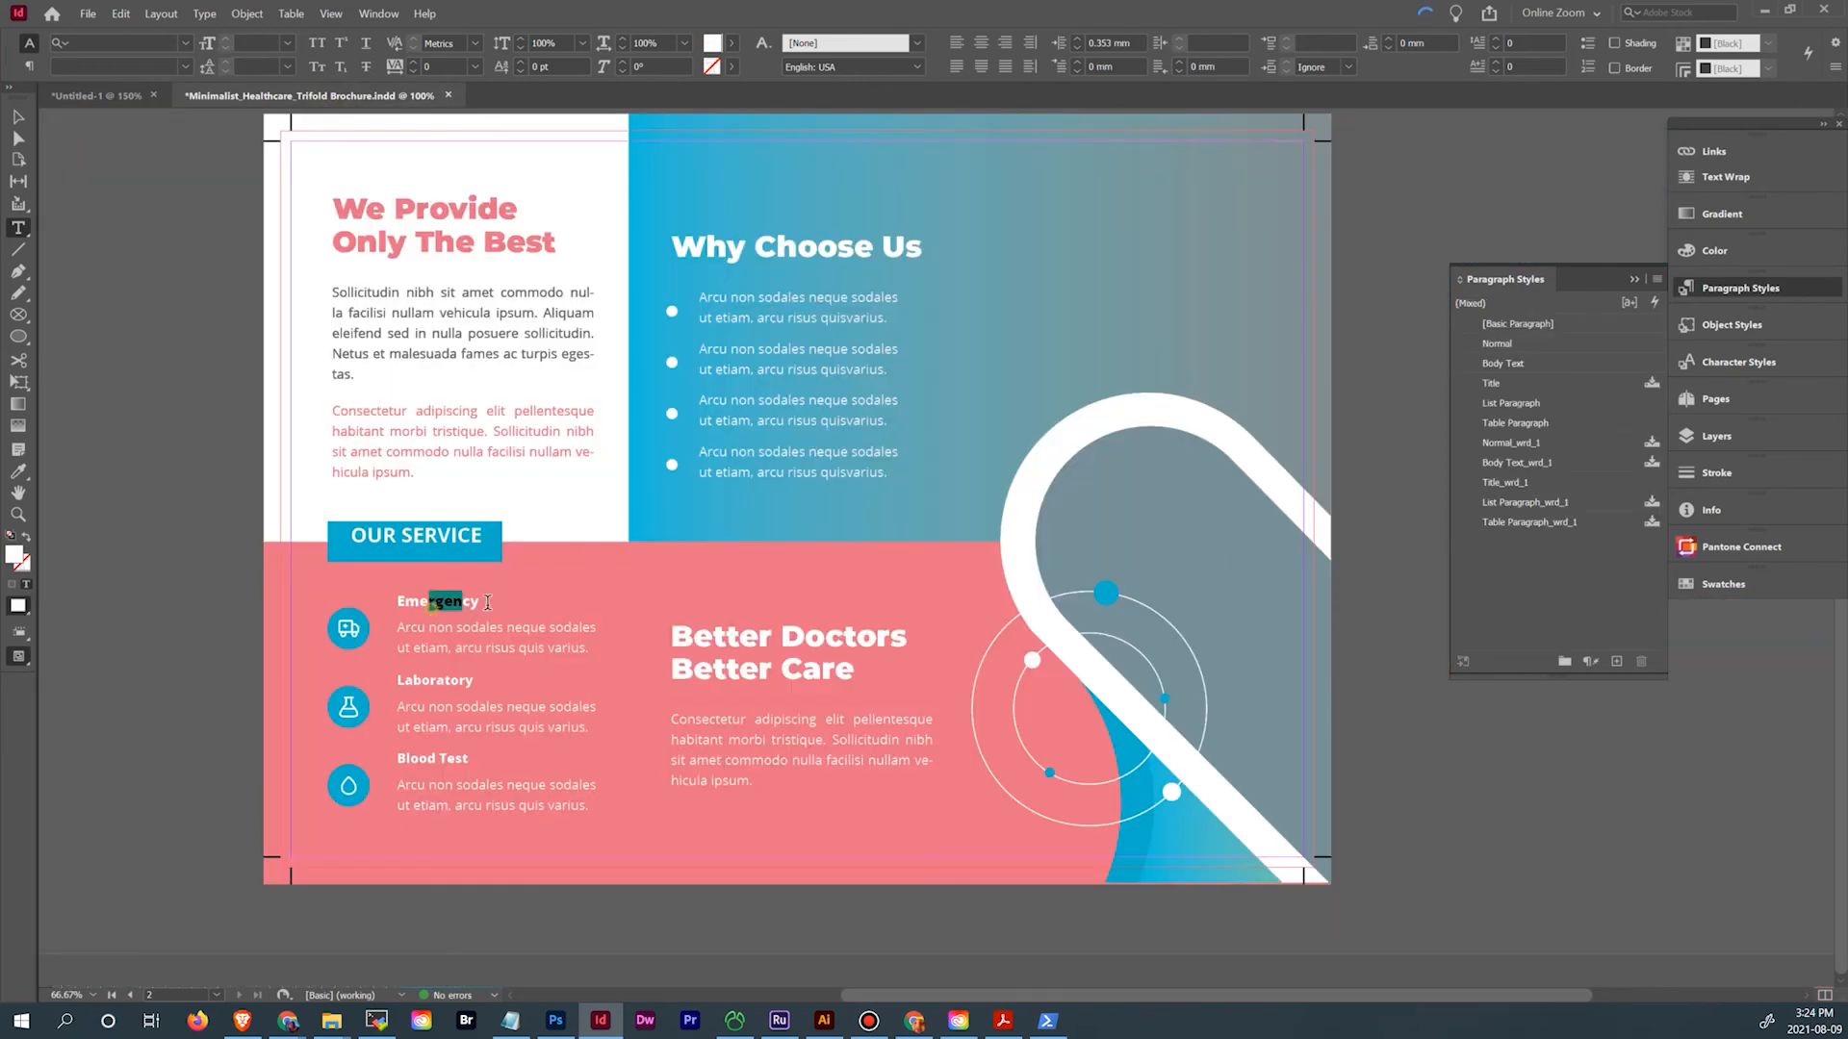
left_click_drag(488, 602, 484, 602)
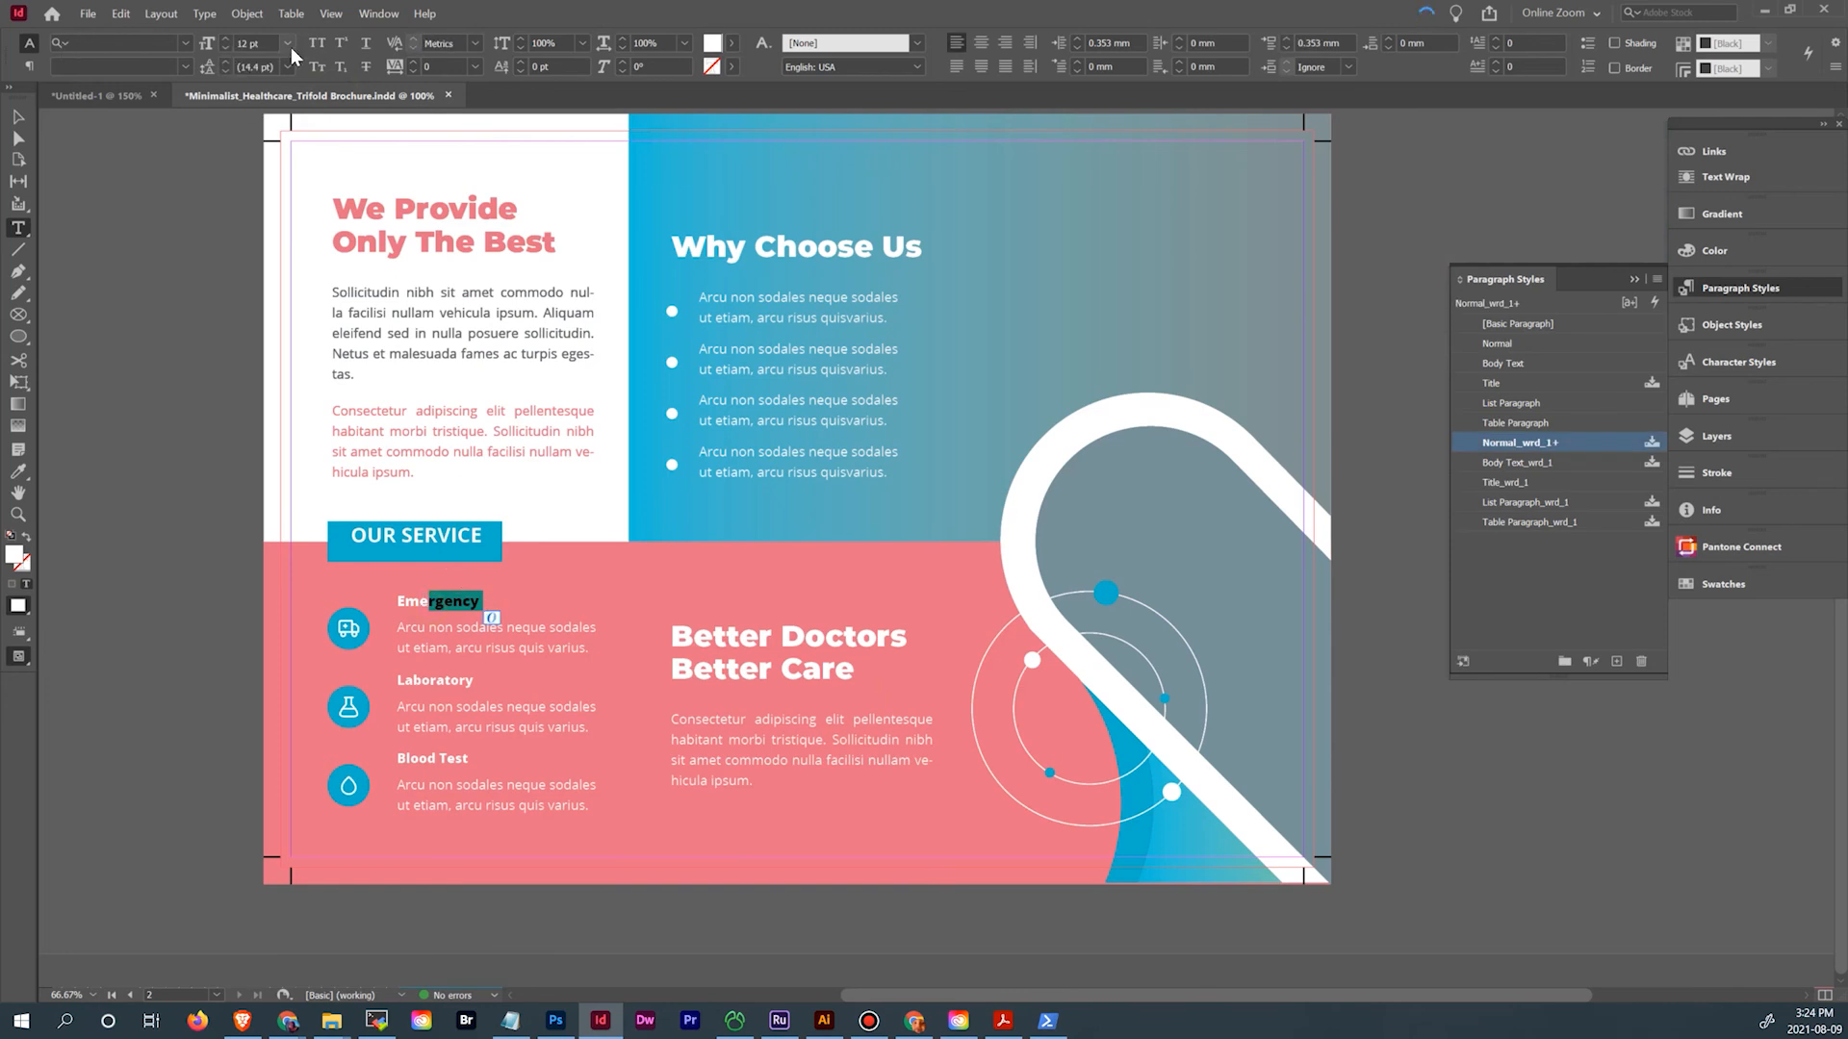
left_click_drag(398, 602, 438, 601)
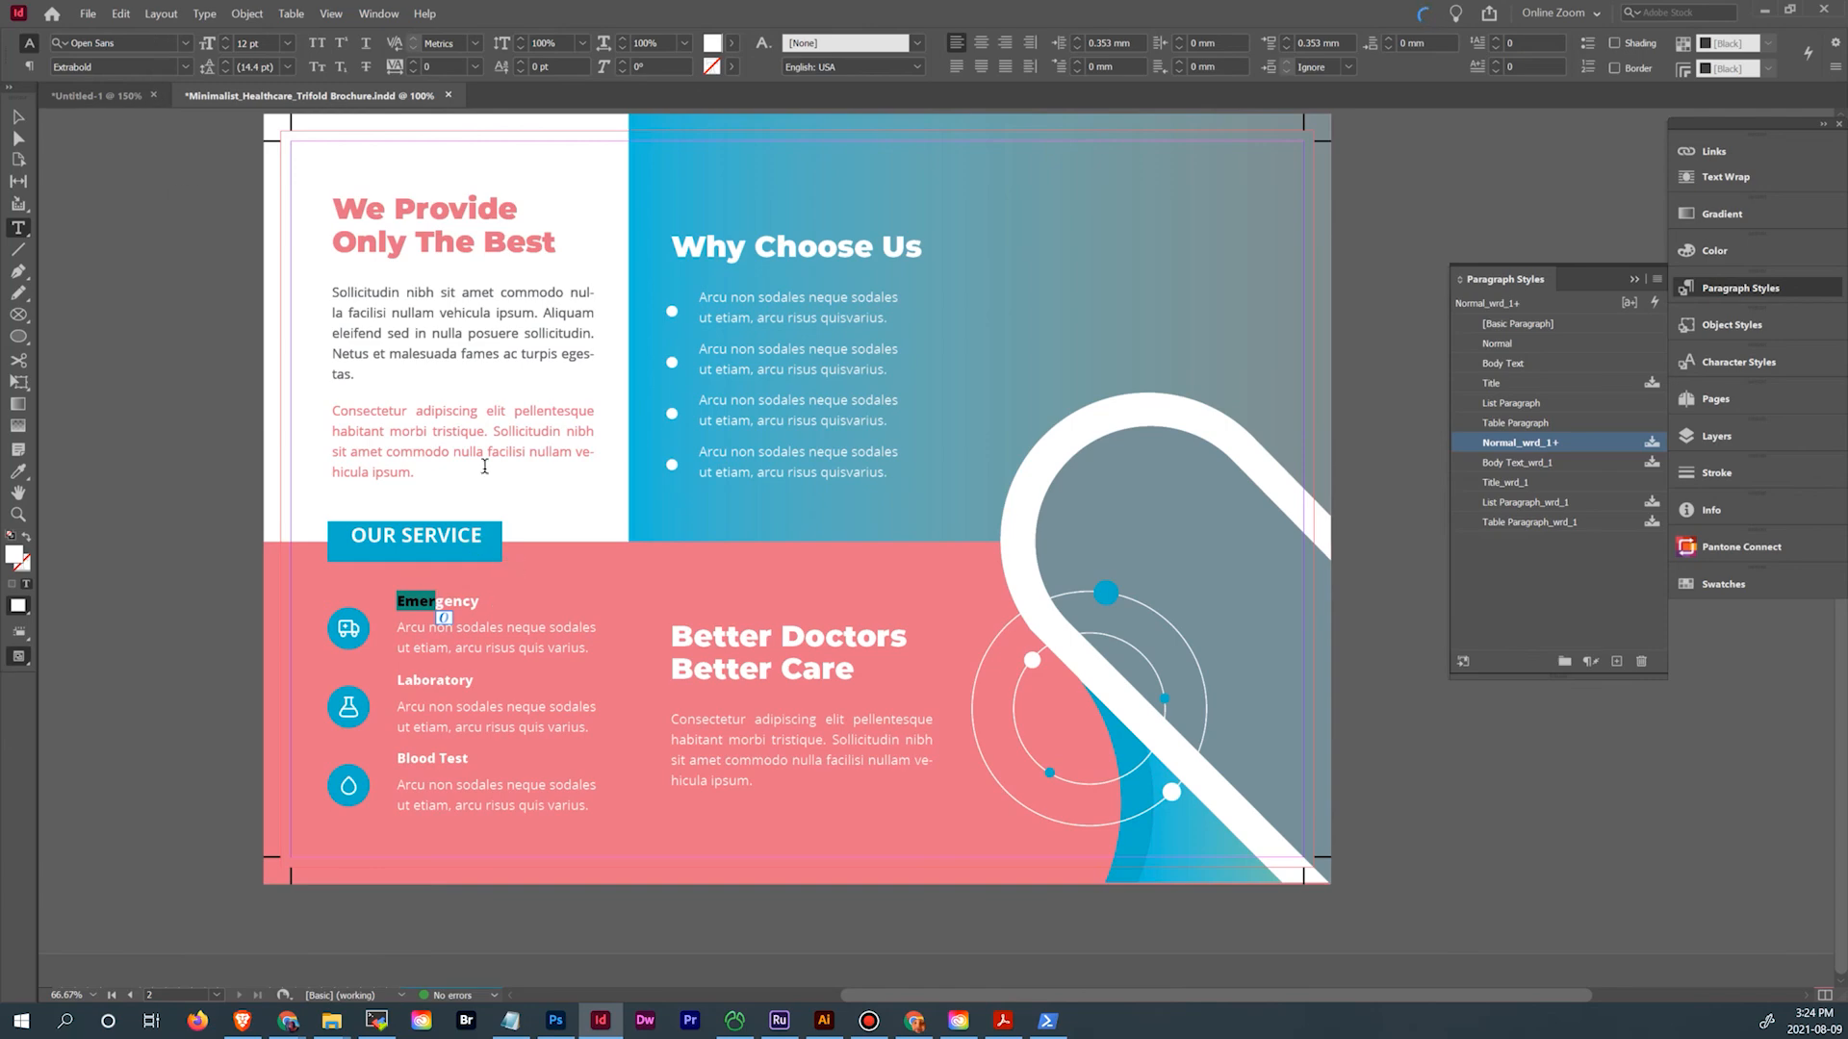
Return to Untitled-1 and set the Emergency heading to Open Sans Extrabold at 12 pt
left_click(73, 95)
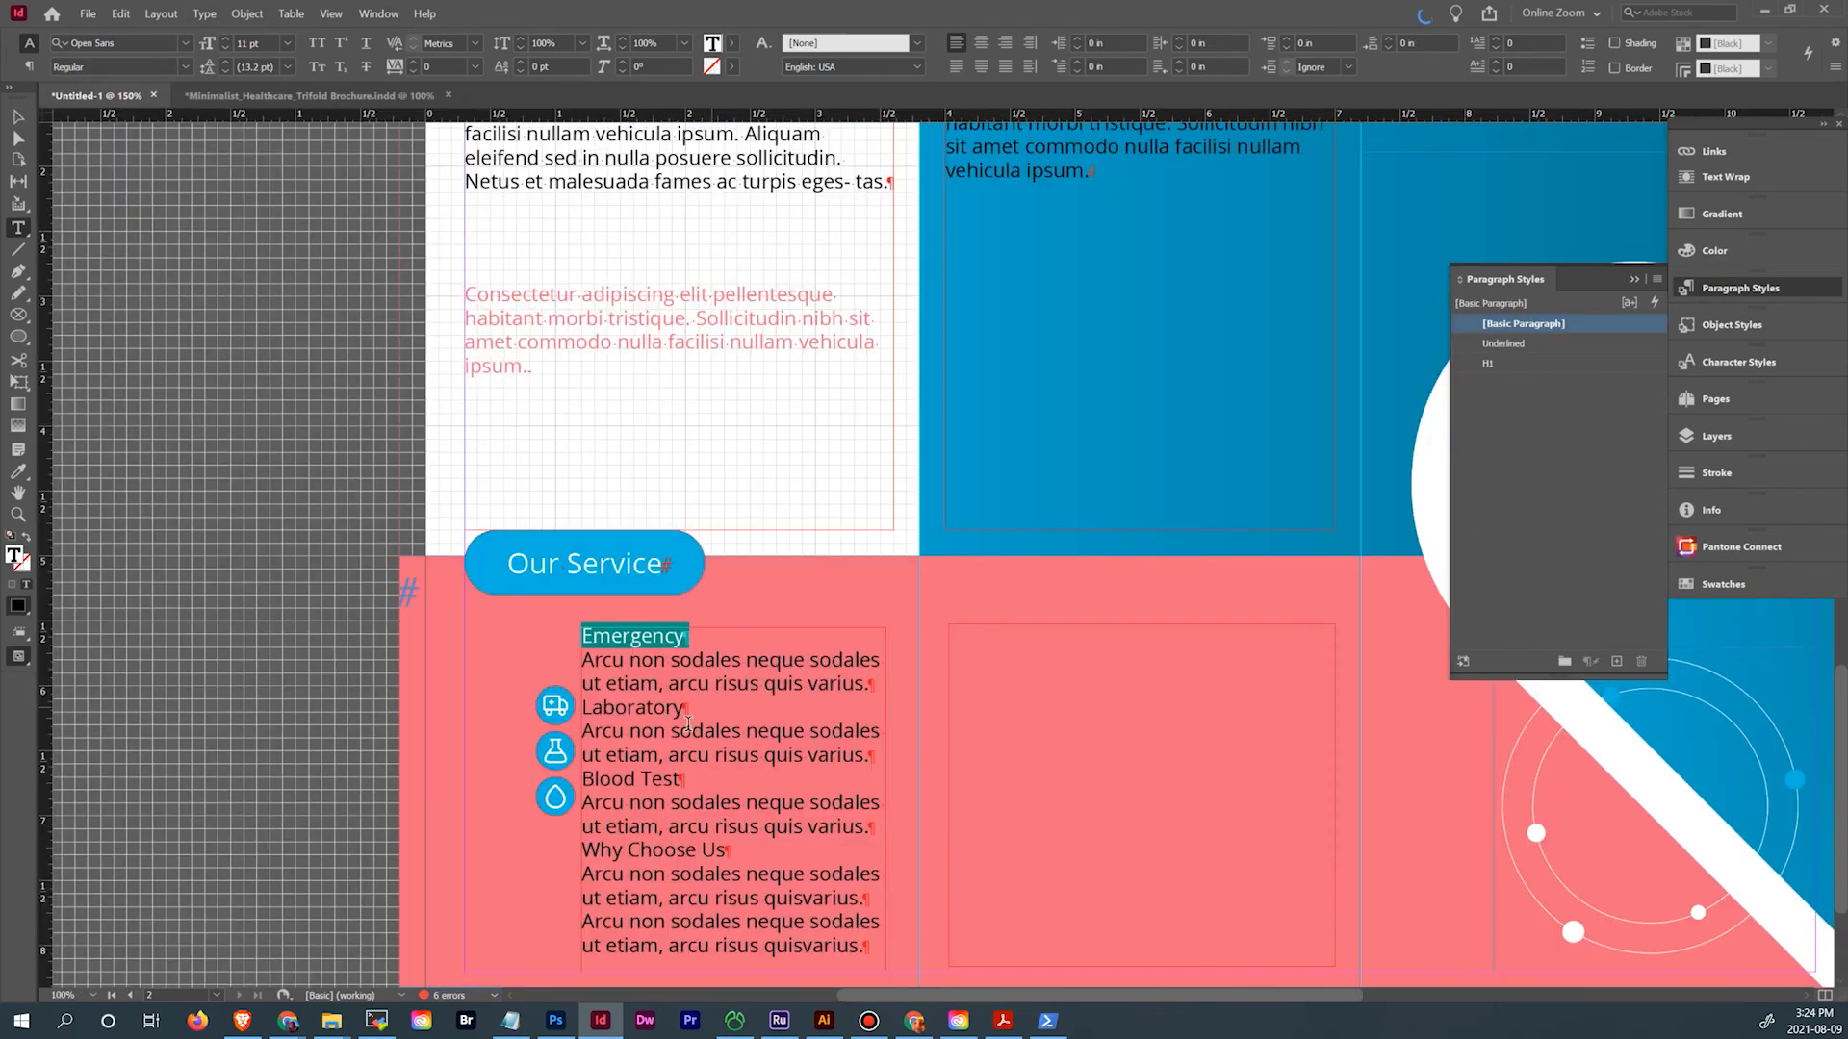
left_click(667, 640)
left_click_drag(581, 637, 721, 625)
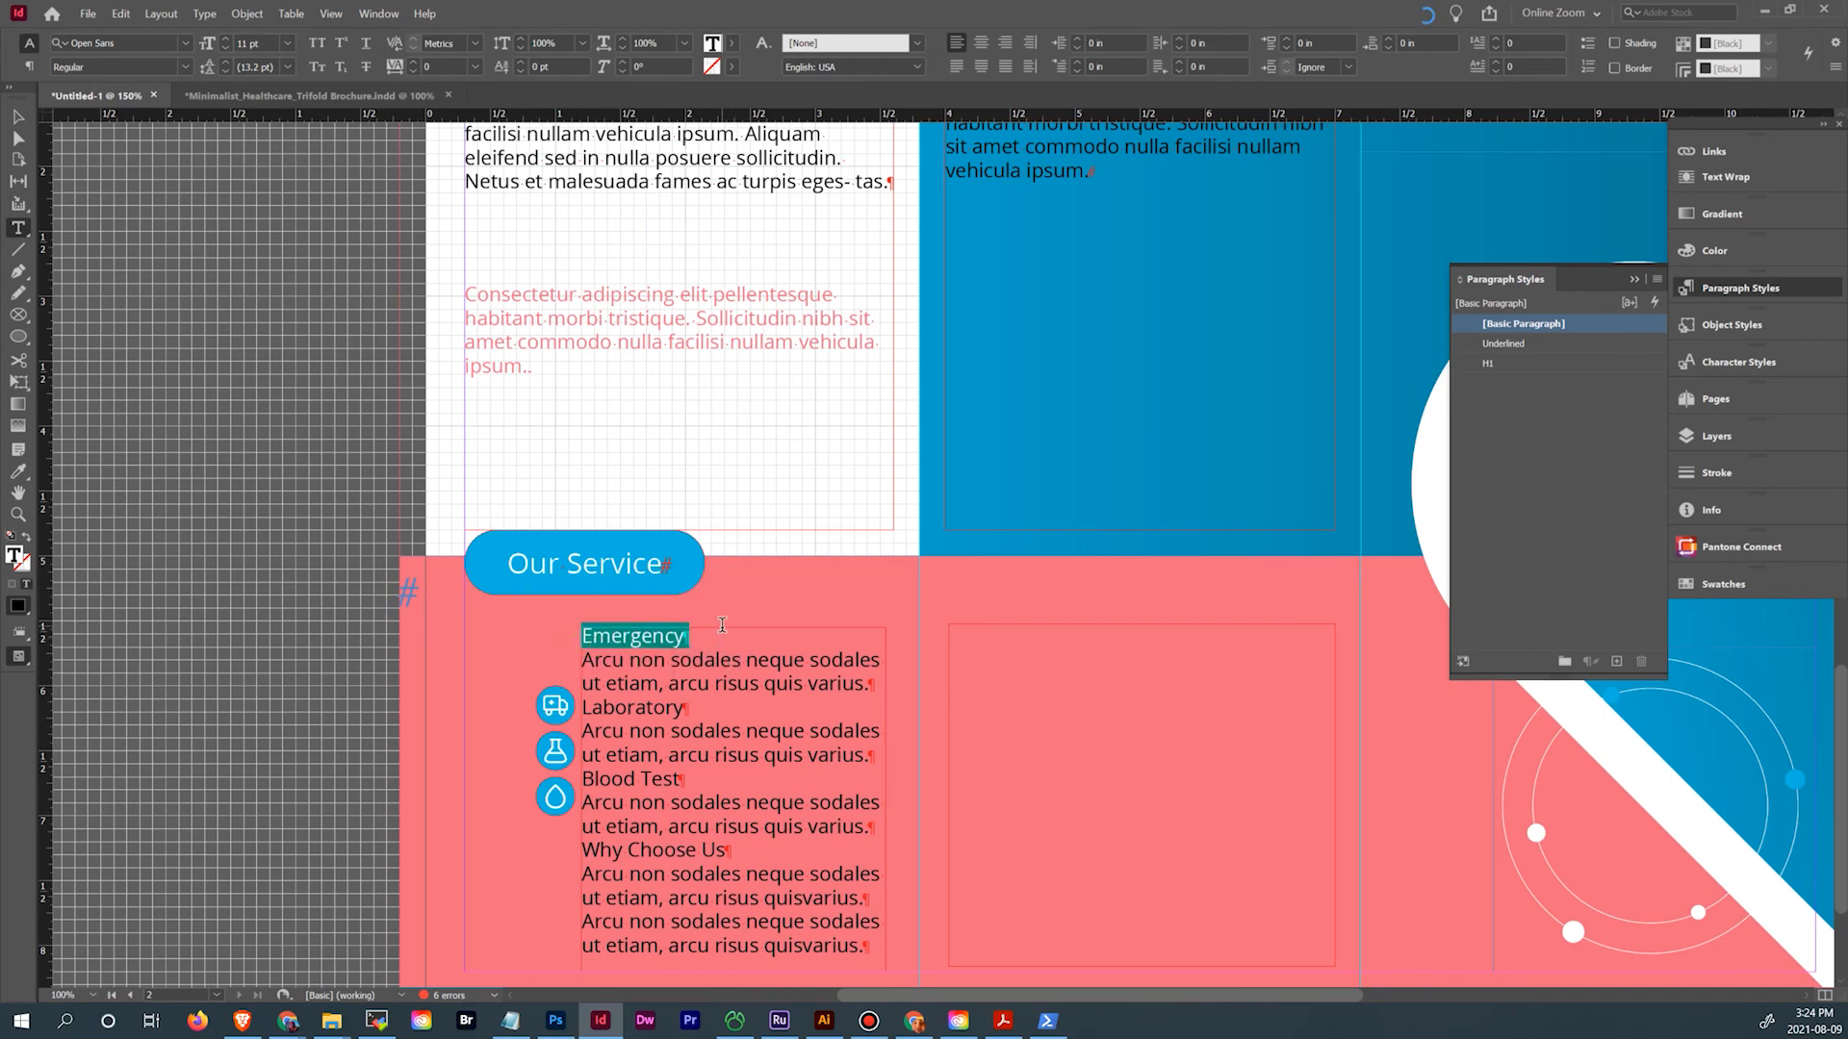
left_click(183, 67)
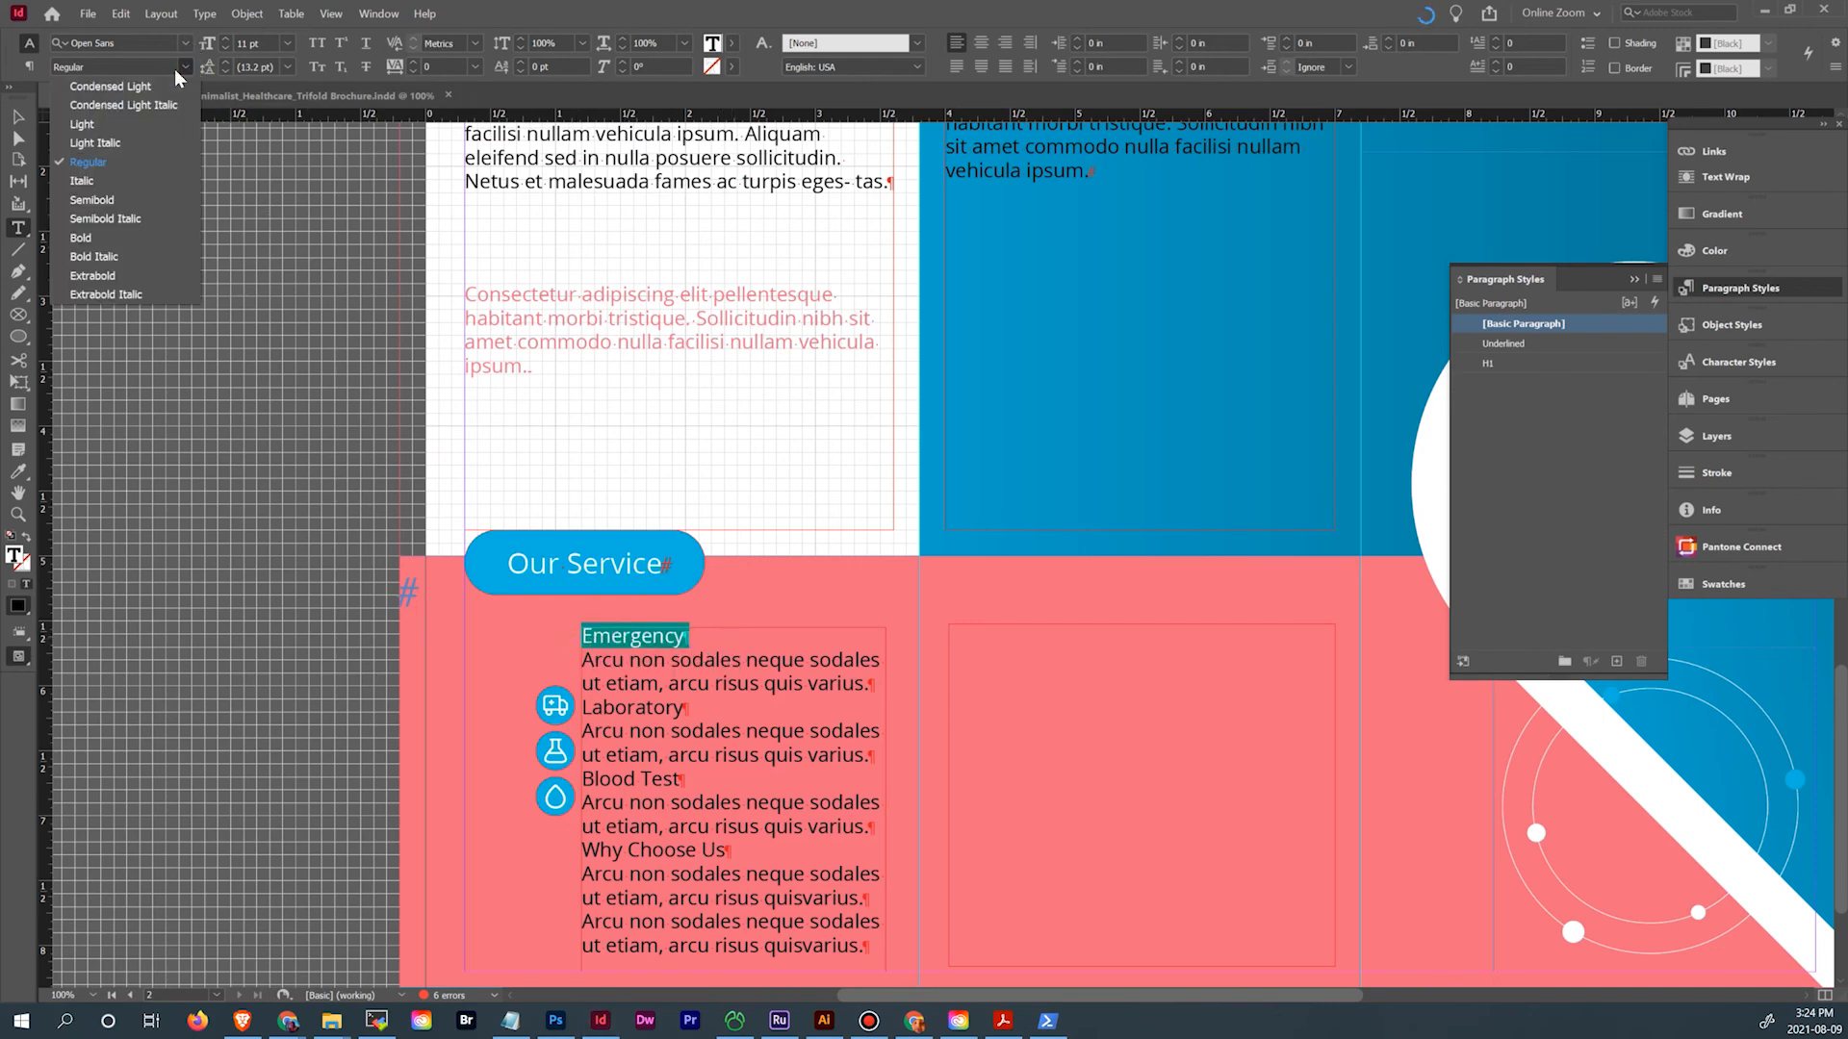
left_click(136, 274)
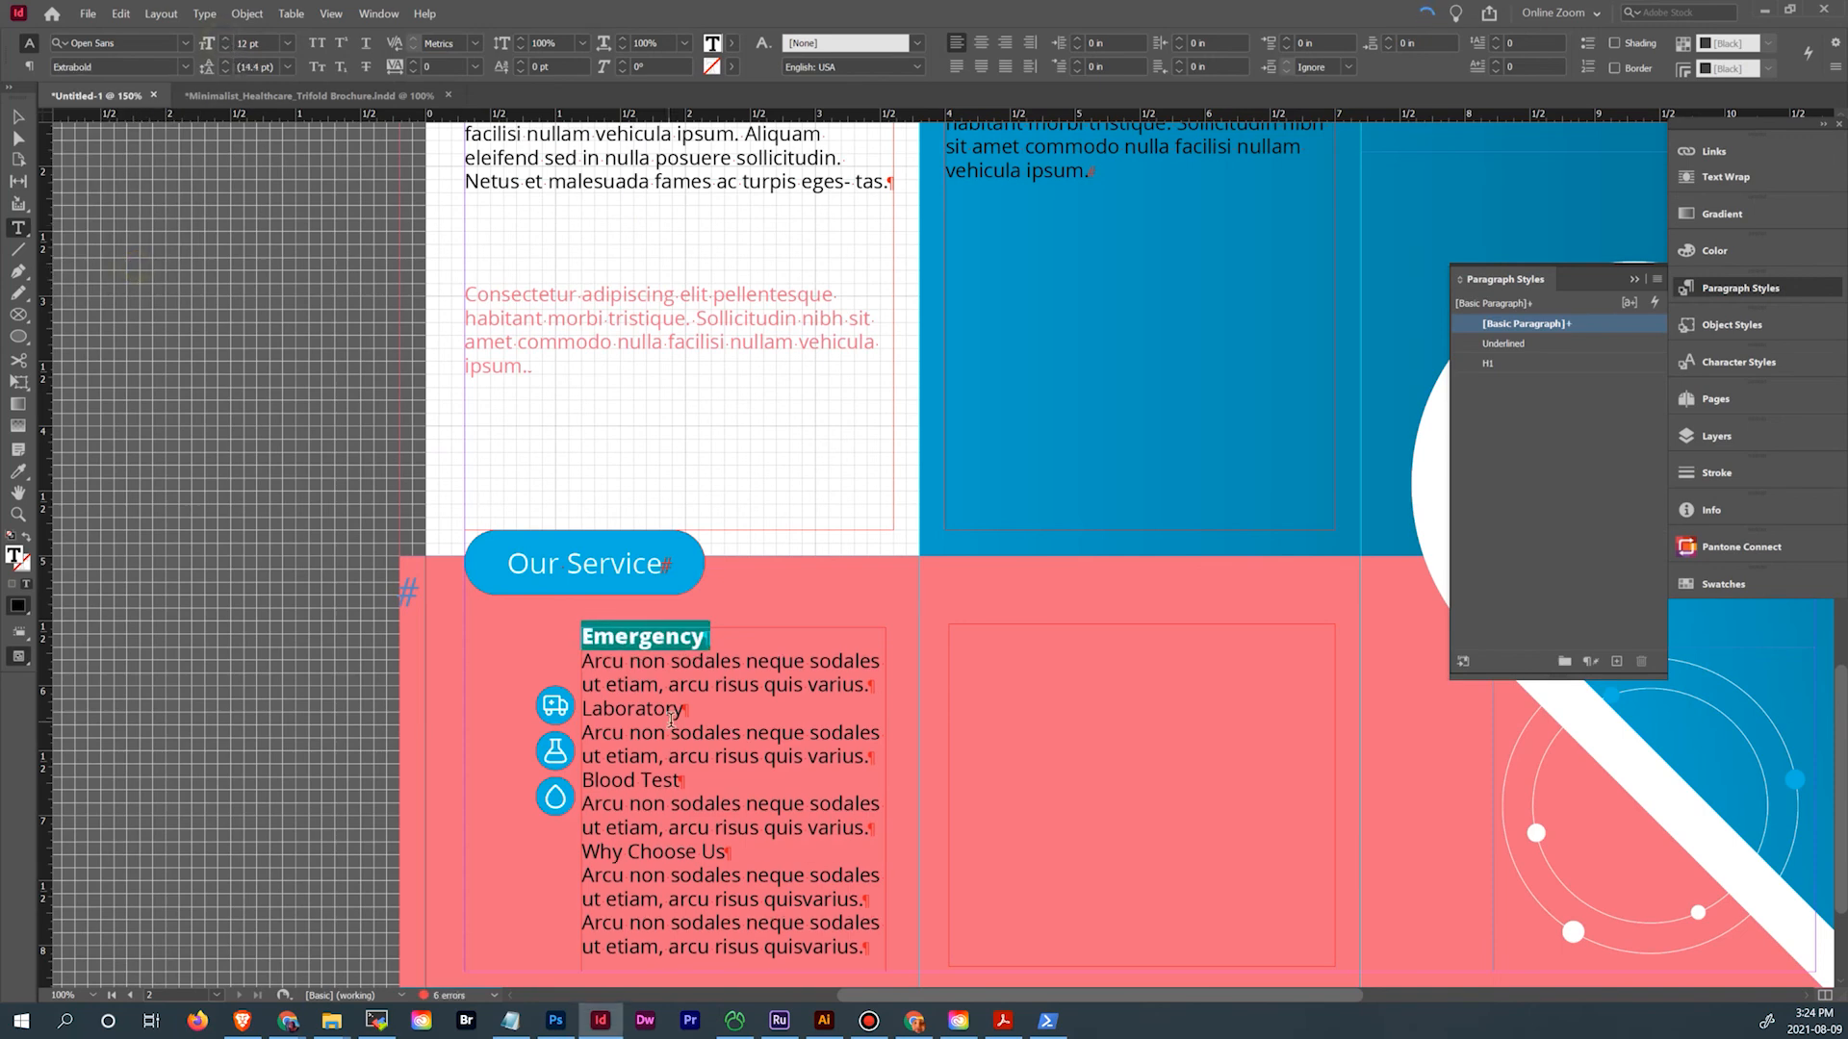
Create a paragraph style named H2 from the Emergency heading, based on H1 and applied to the selection
left_click(579, 640)
left_click_drag(579, 640, 710, 640)
left_click(1654, 281)
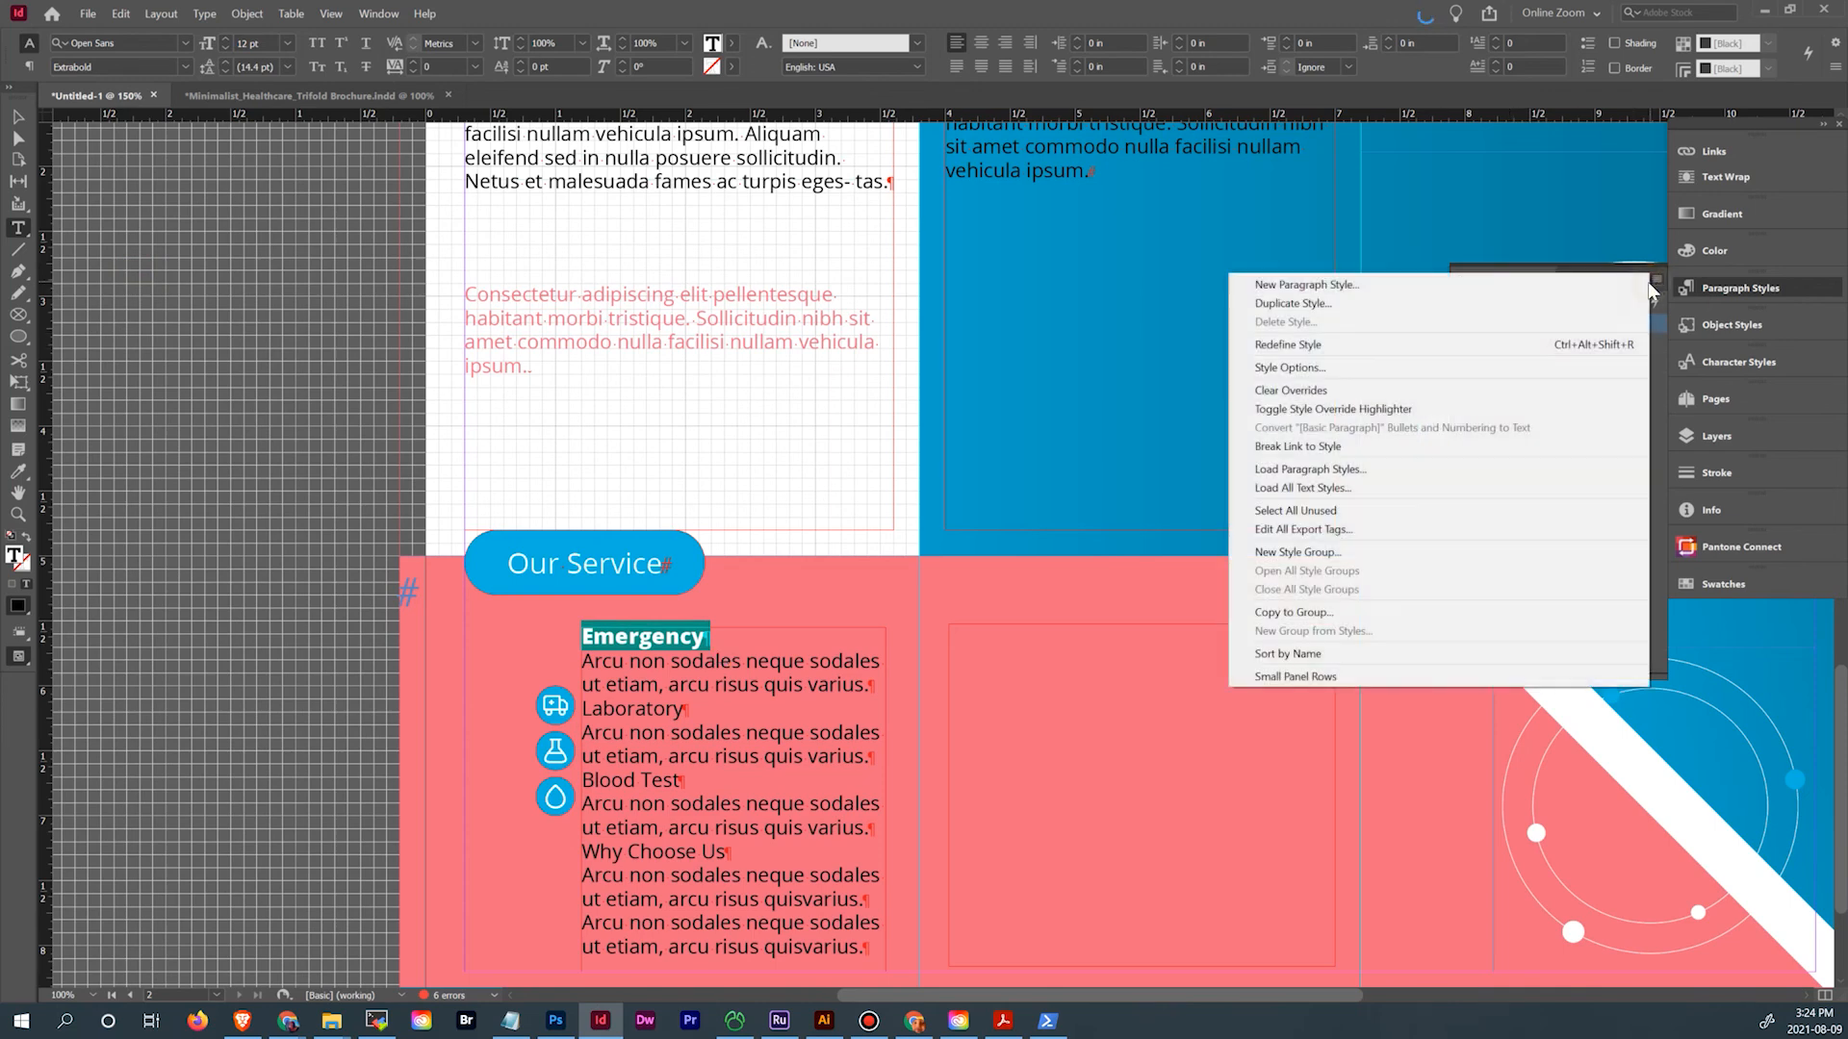
left_click(1540, 287)
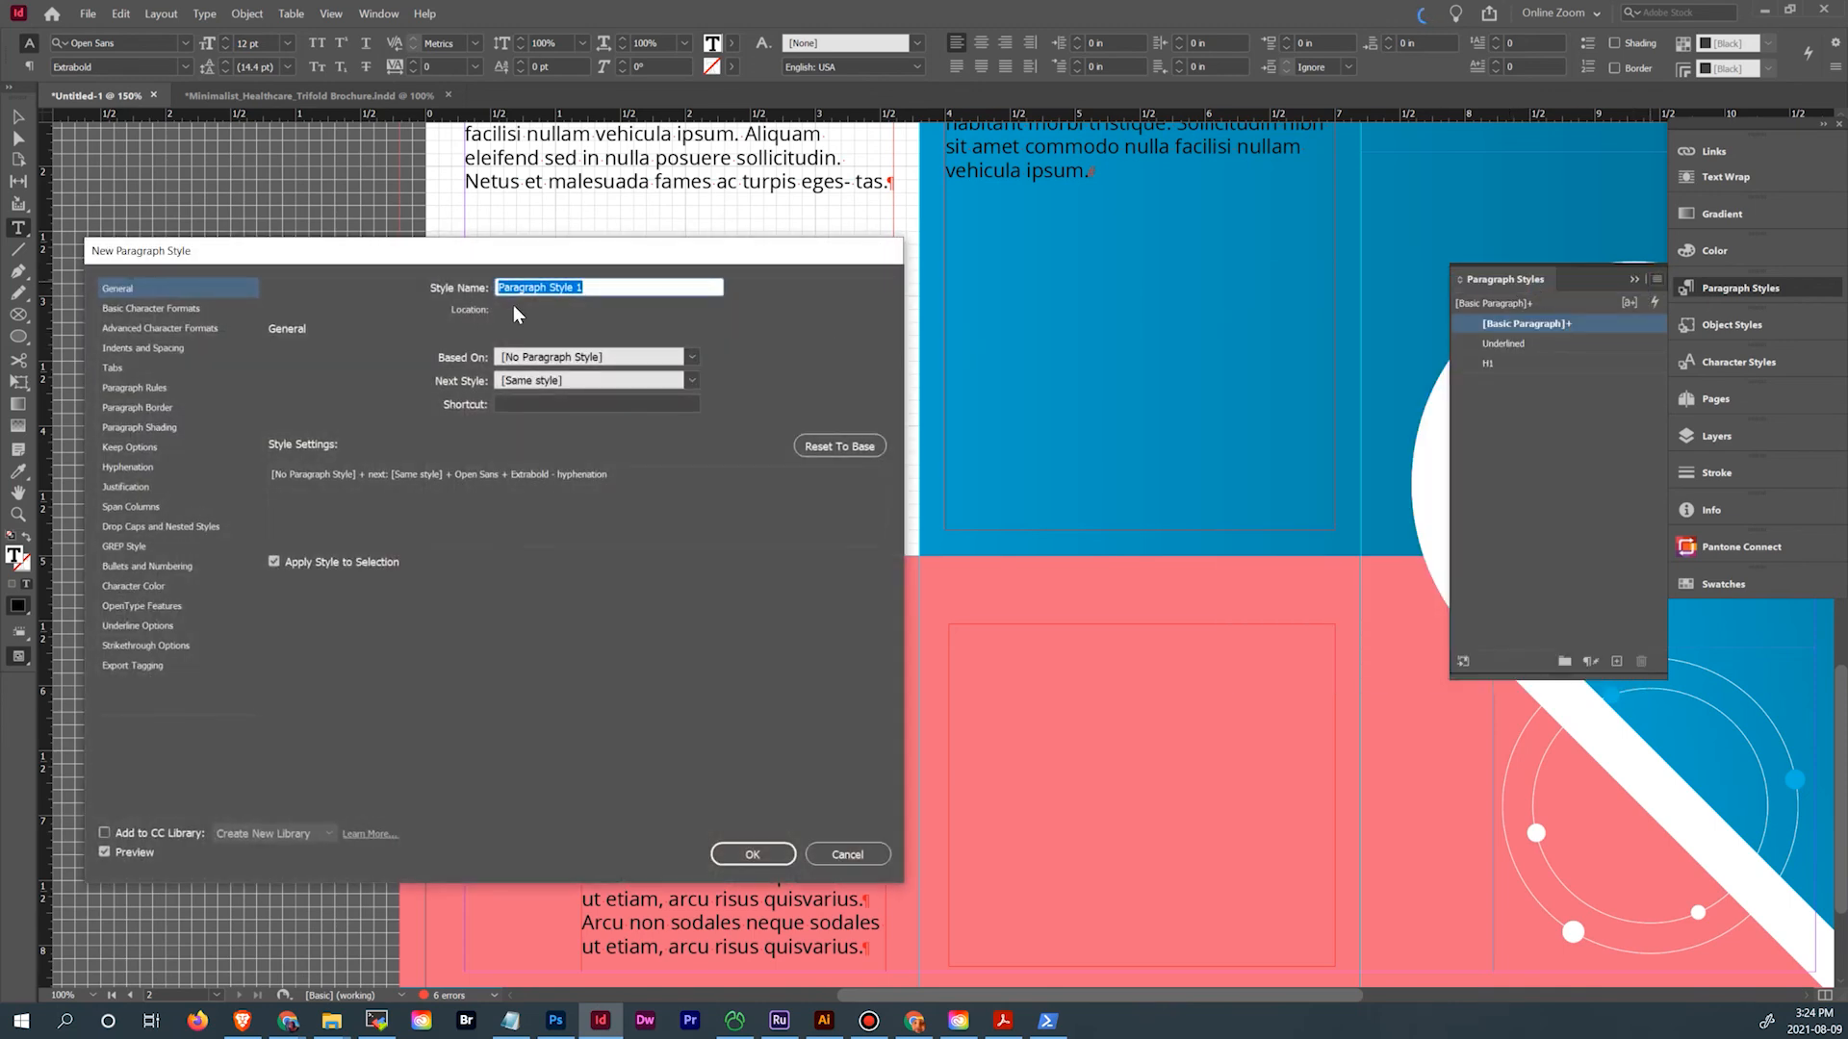
type("H2")
left_click(661, 362)
left_click(585, 431)
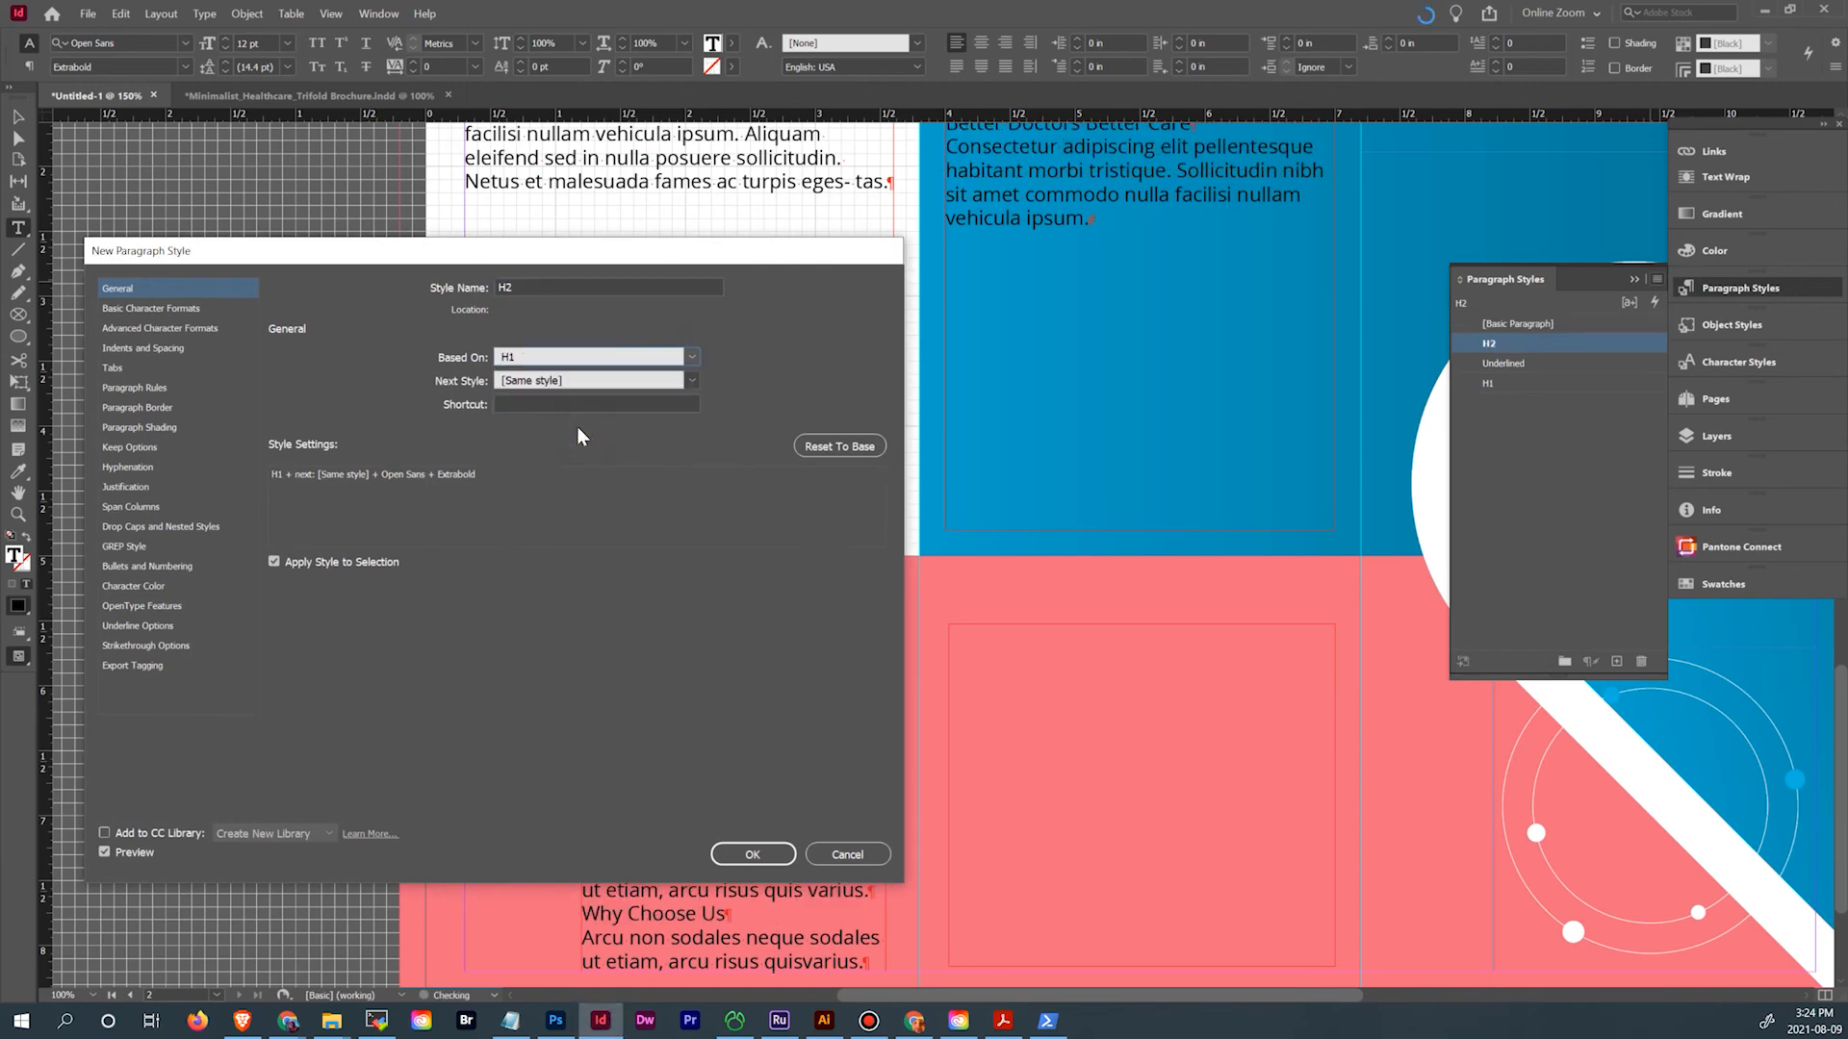
left_click(766, 856)
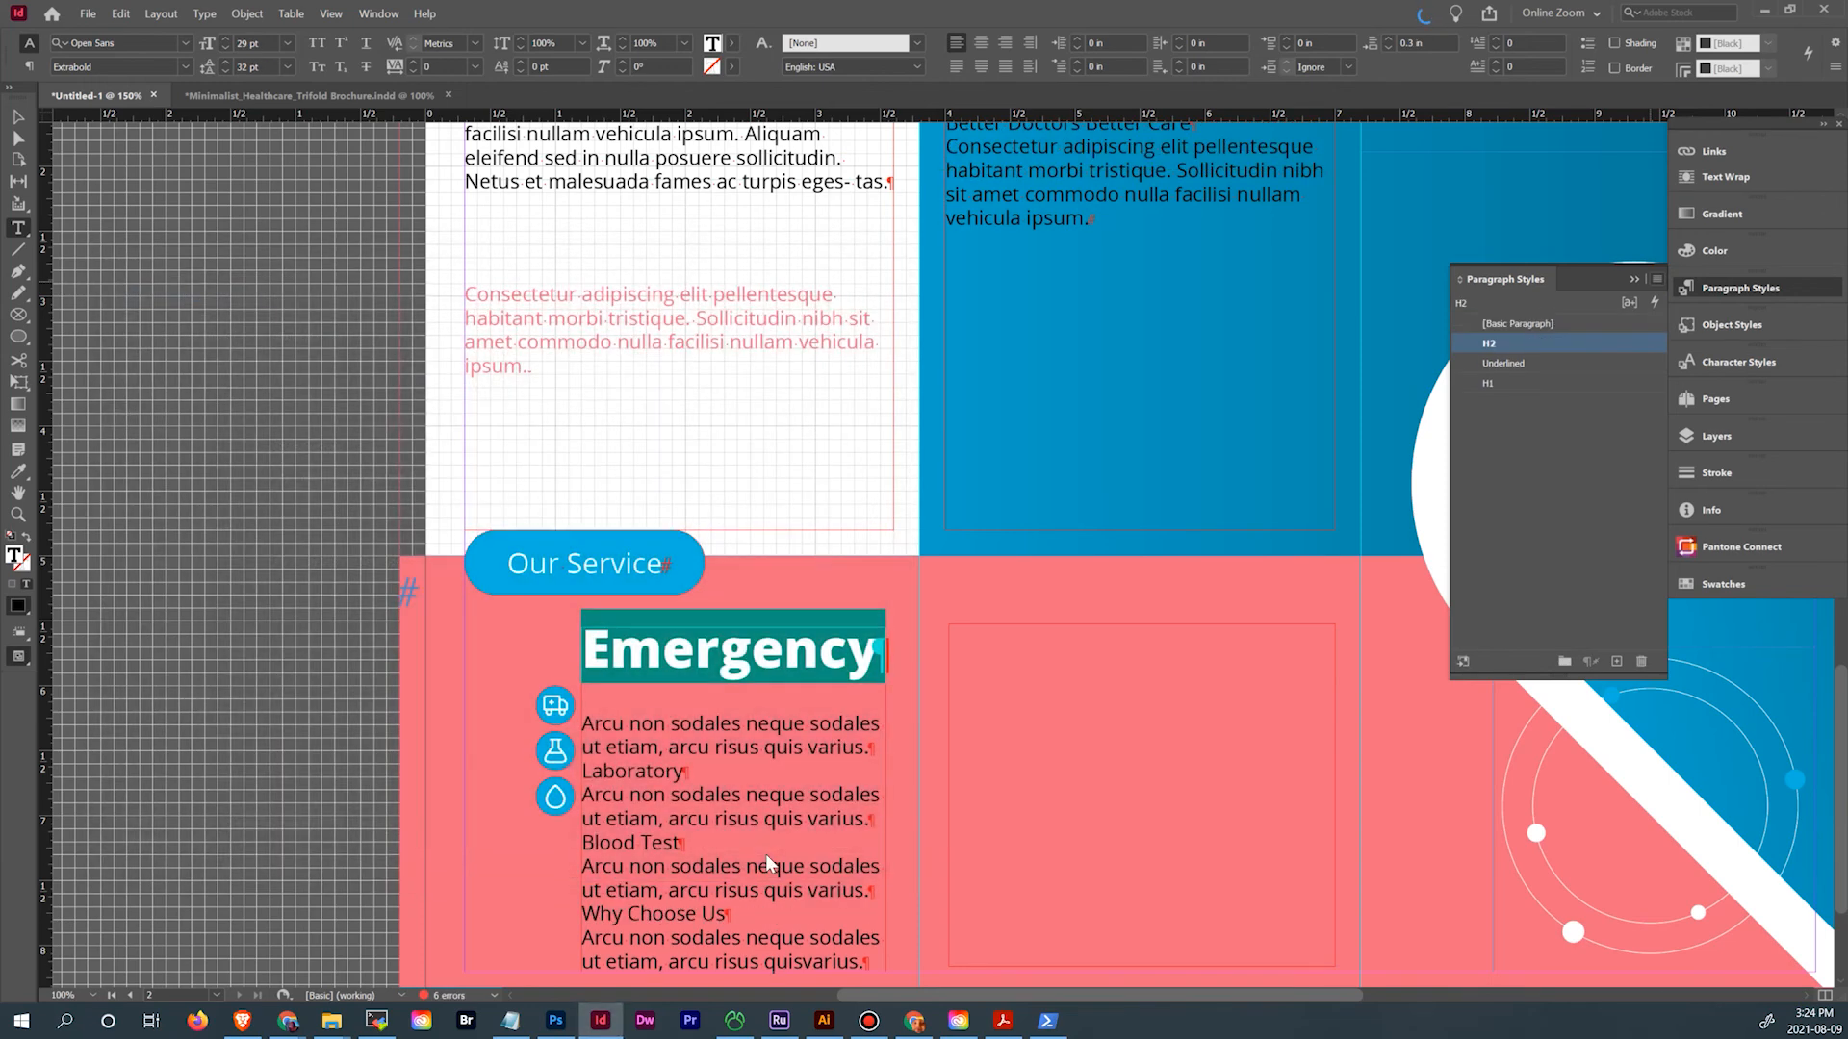
Edit the H2 paragraph style and set its basic character size to 12 pt
left_click(746, 731)
left_click_drag(587, 650, 881, 649)
double_click(1519, 343)
left_click(151, 308)
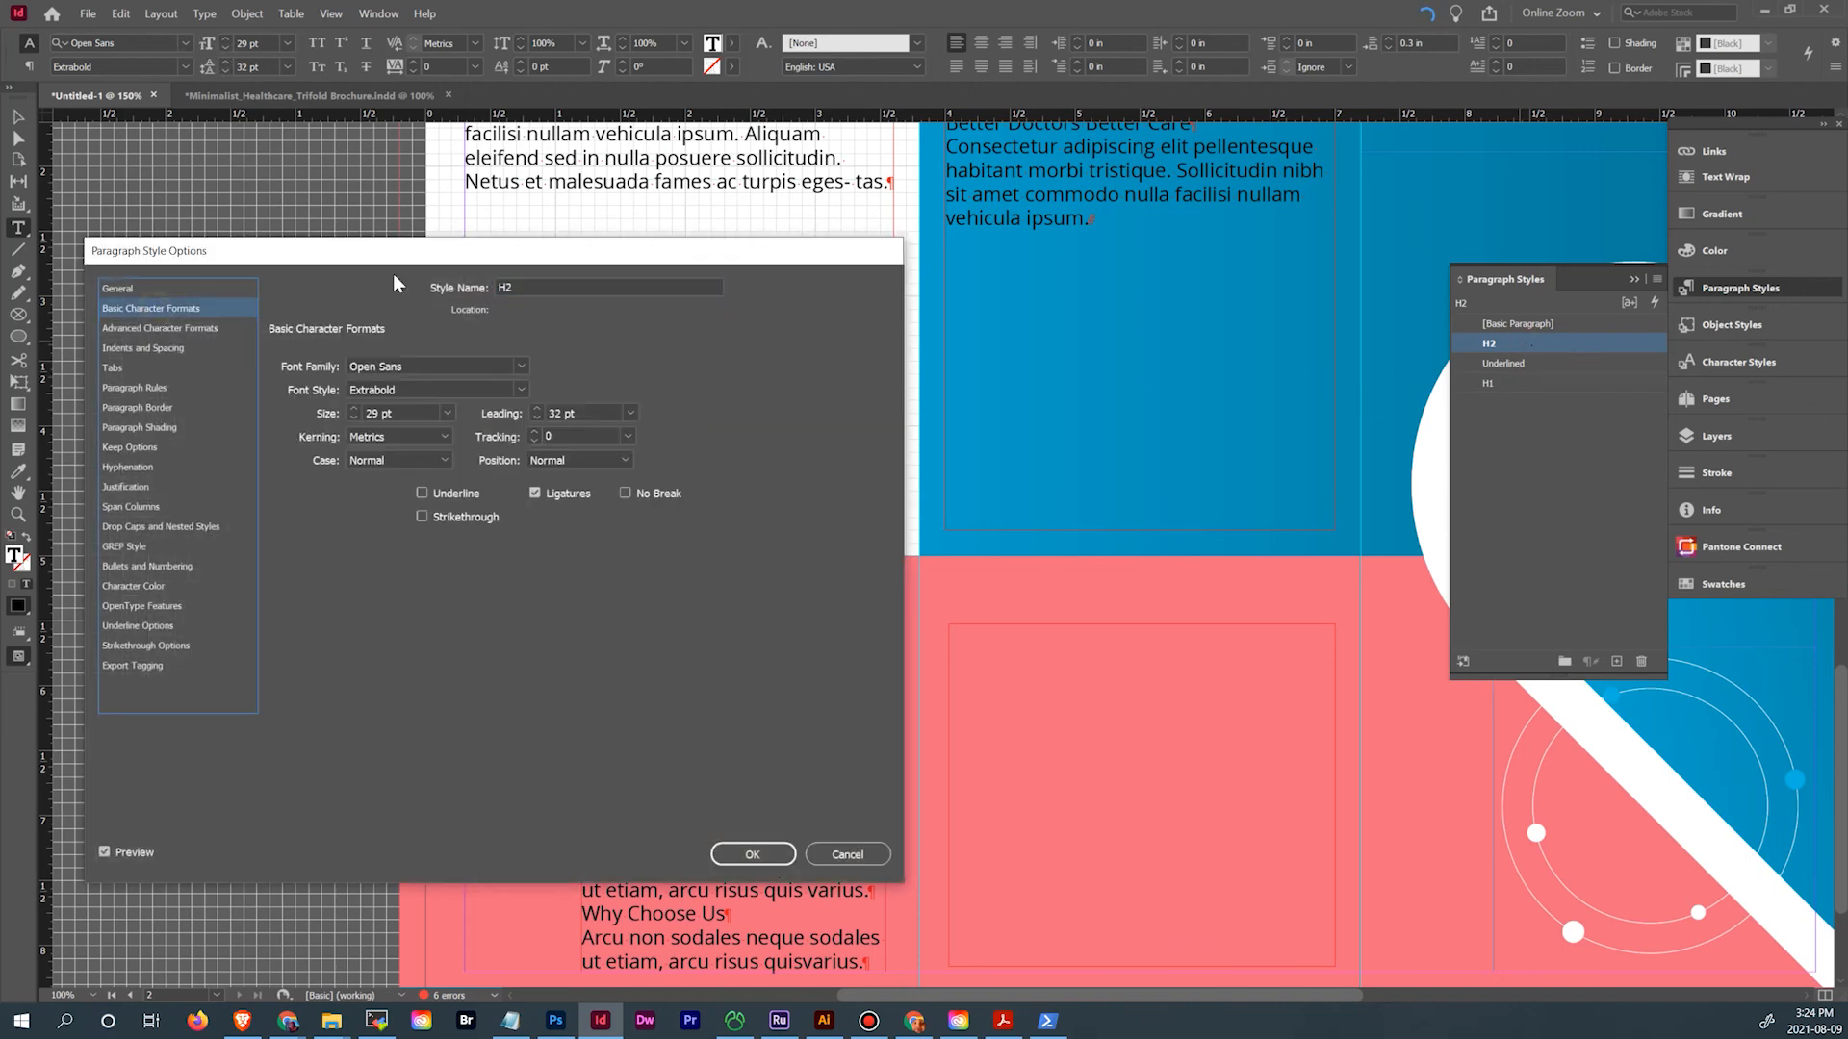
left_click(578, 413)
left_click(404, 413)
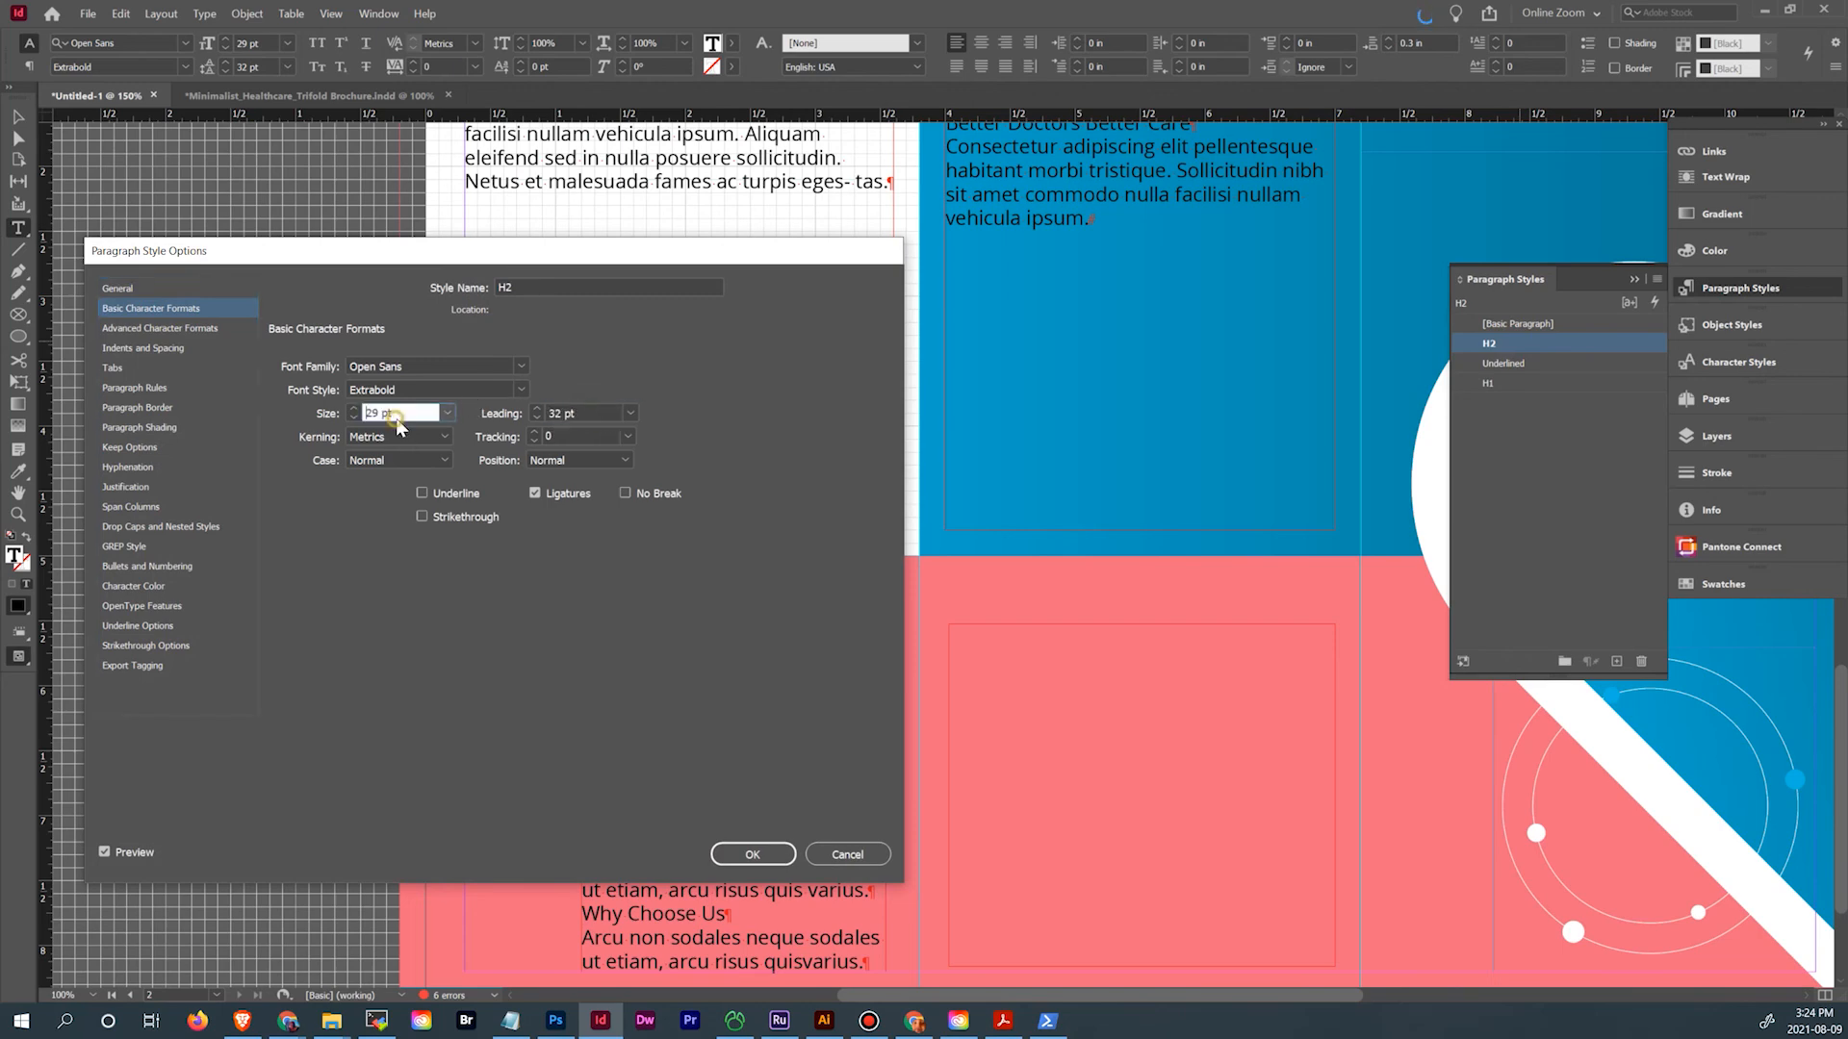
type("12")
key("Return")
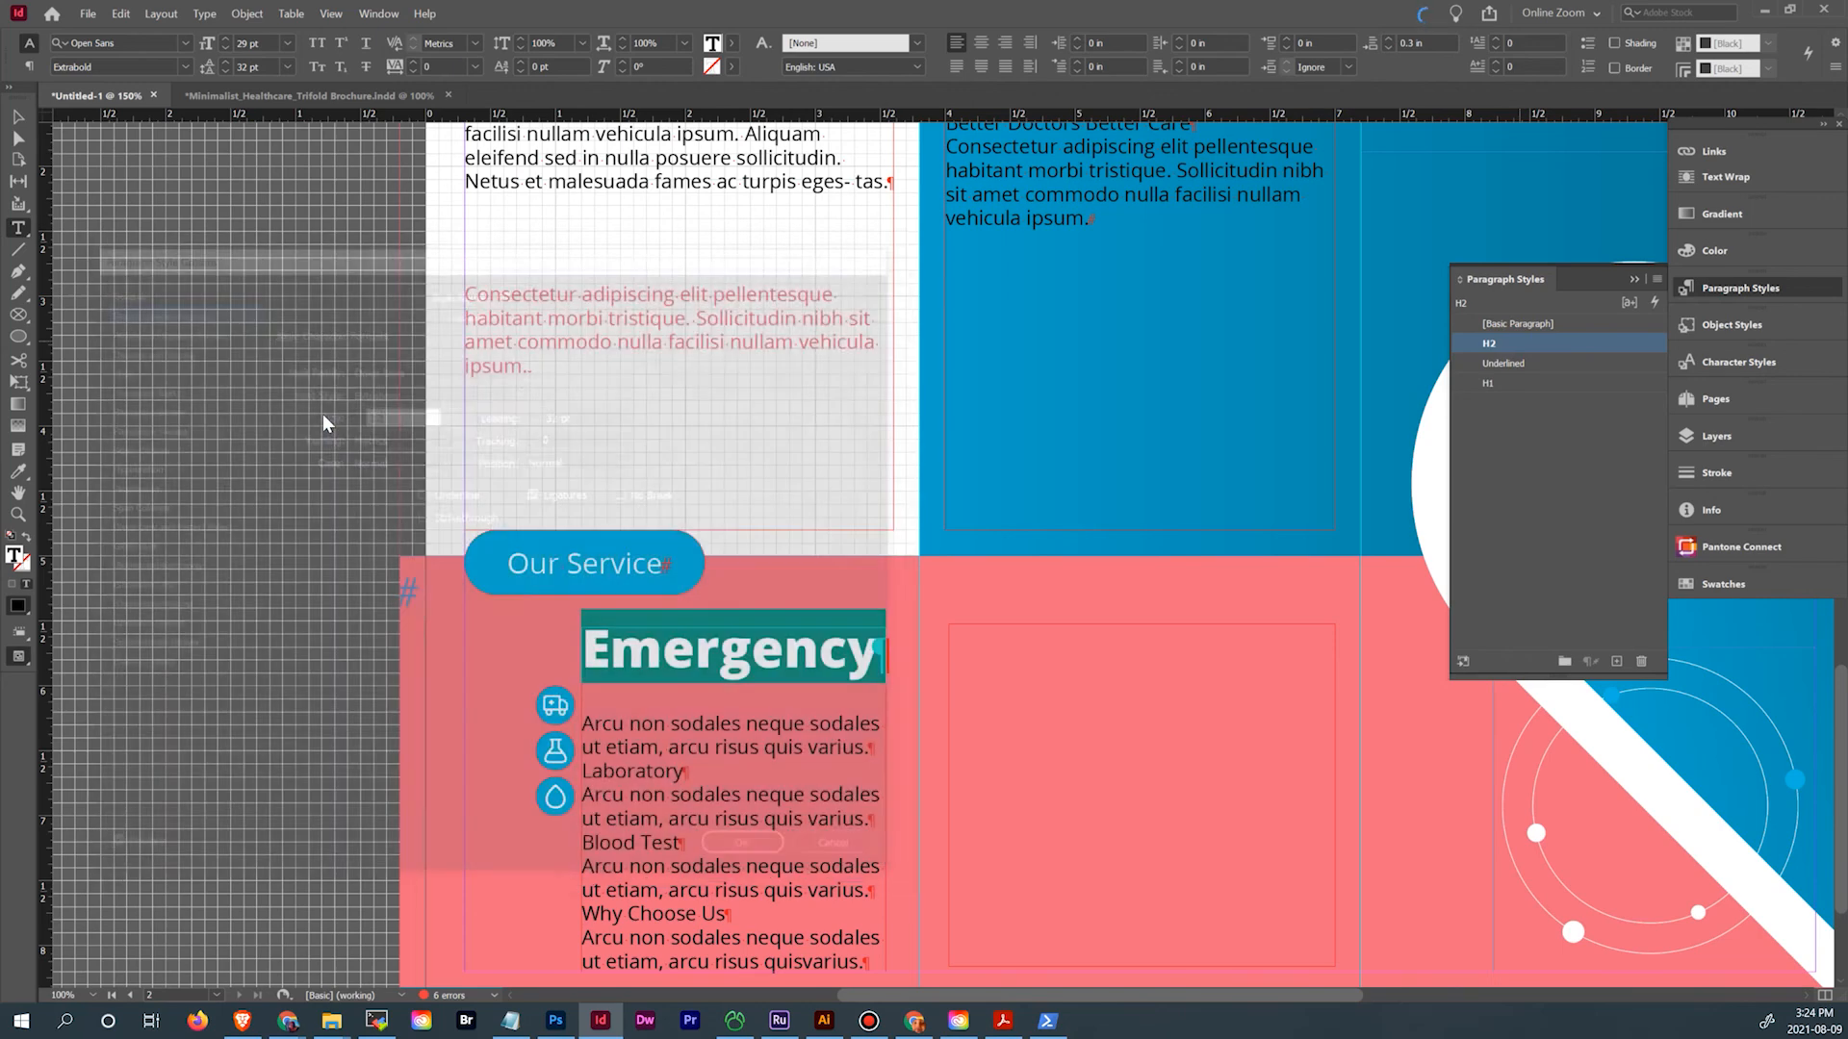
left_click(649, 726)
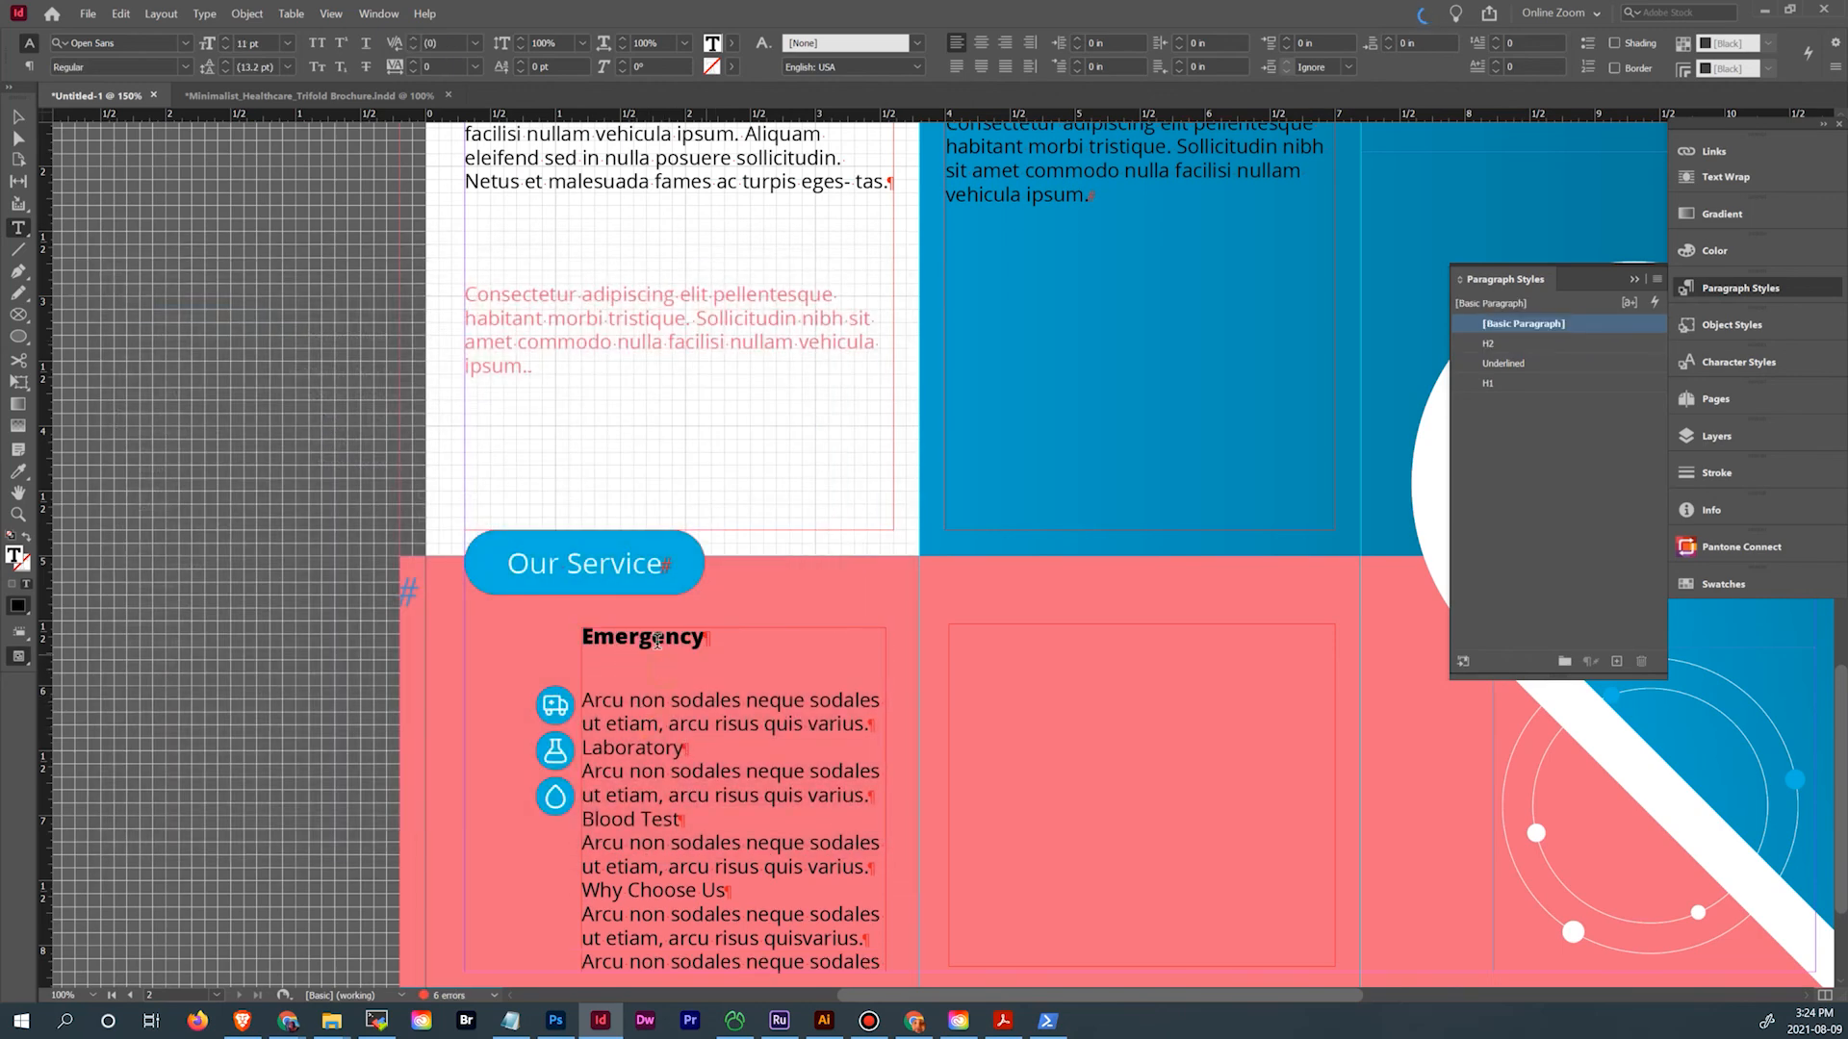
Set the space after in the H2 paragraph style's indents and spacing to 0
left_click_drag(638, 637, 710, 637)
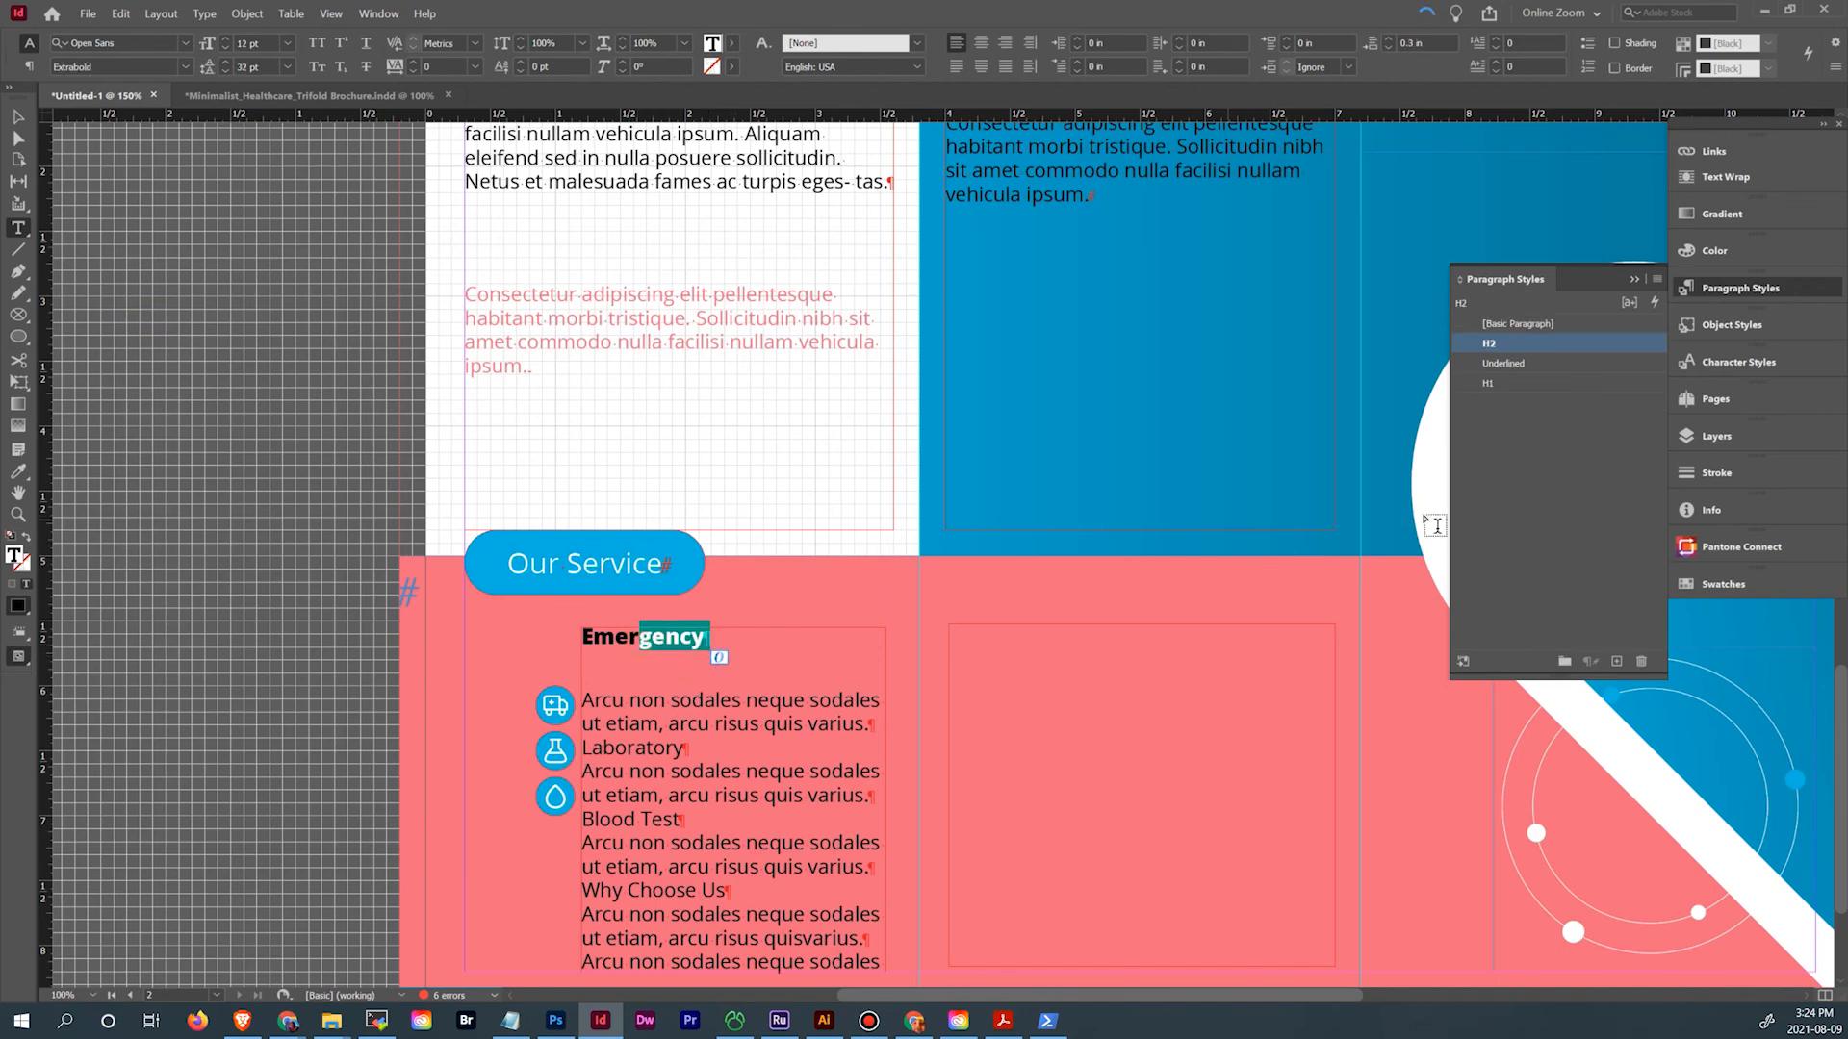
double_click(1568, 342)
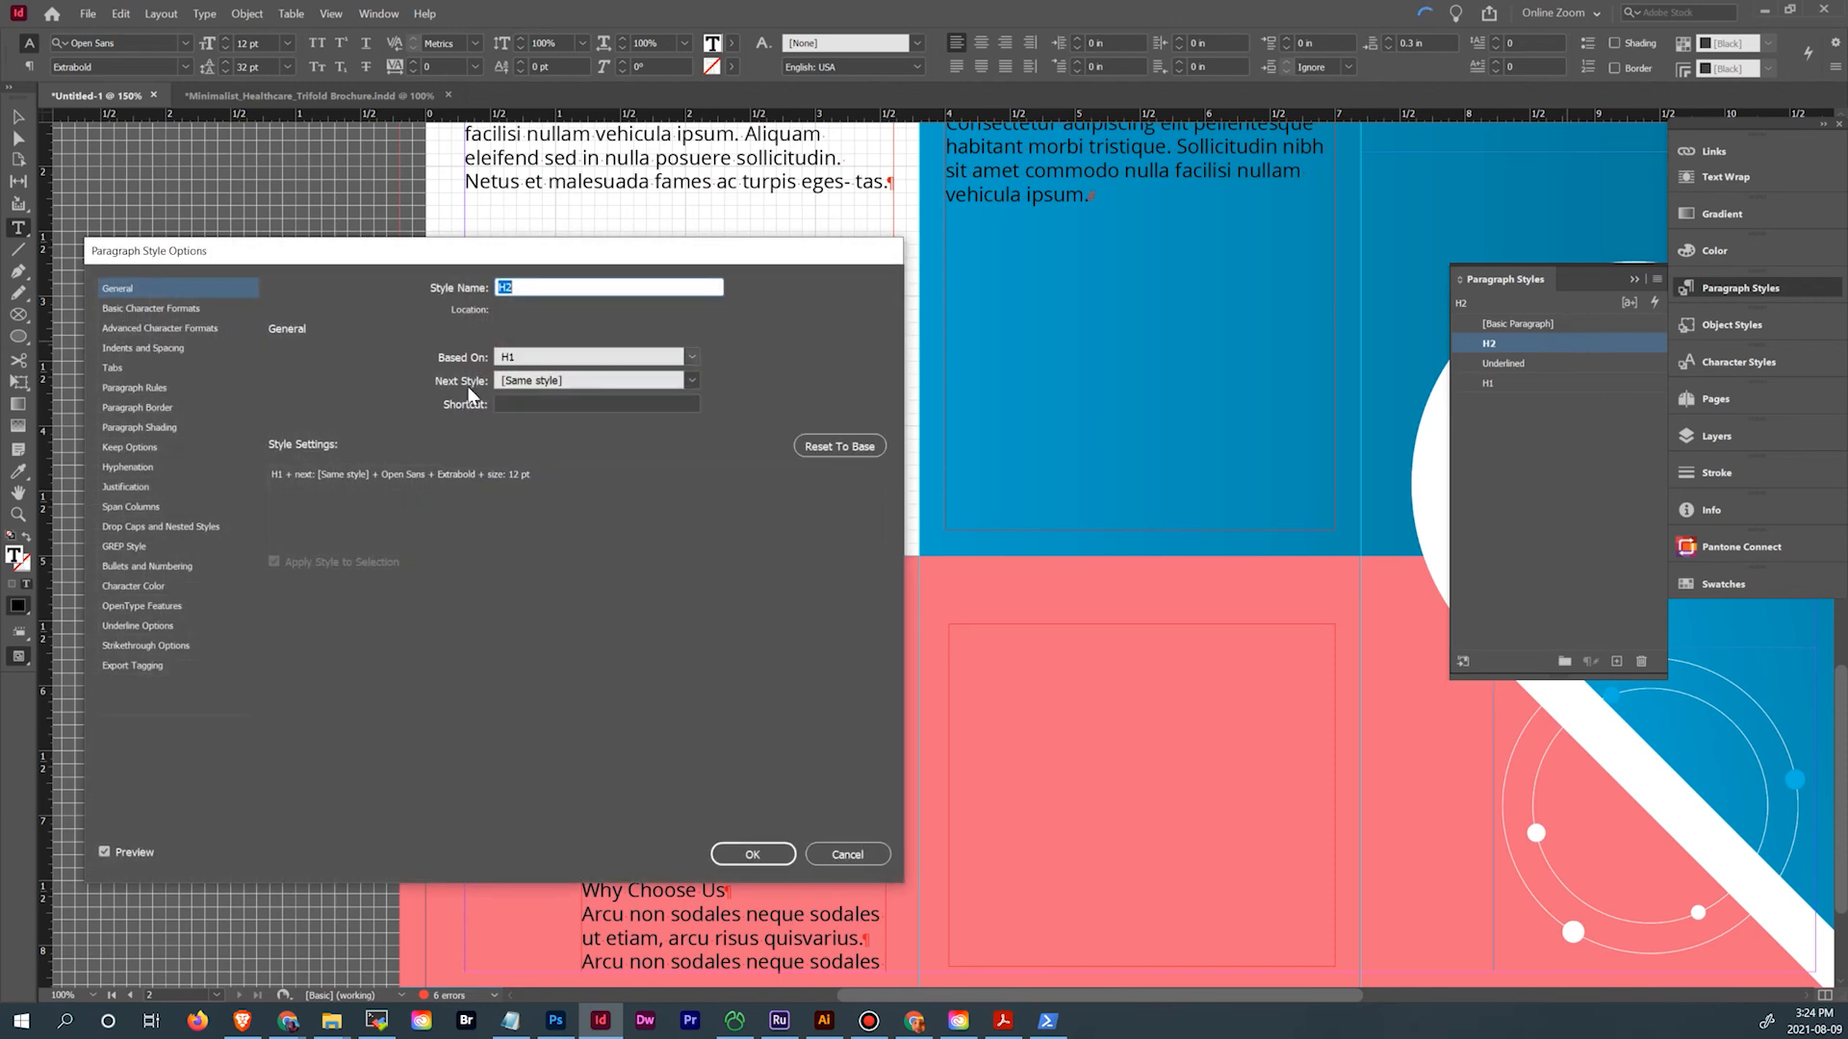
left_click(159, 349)
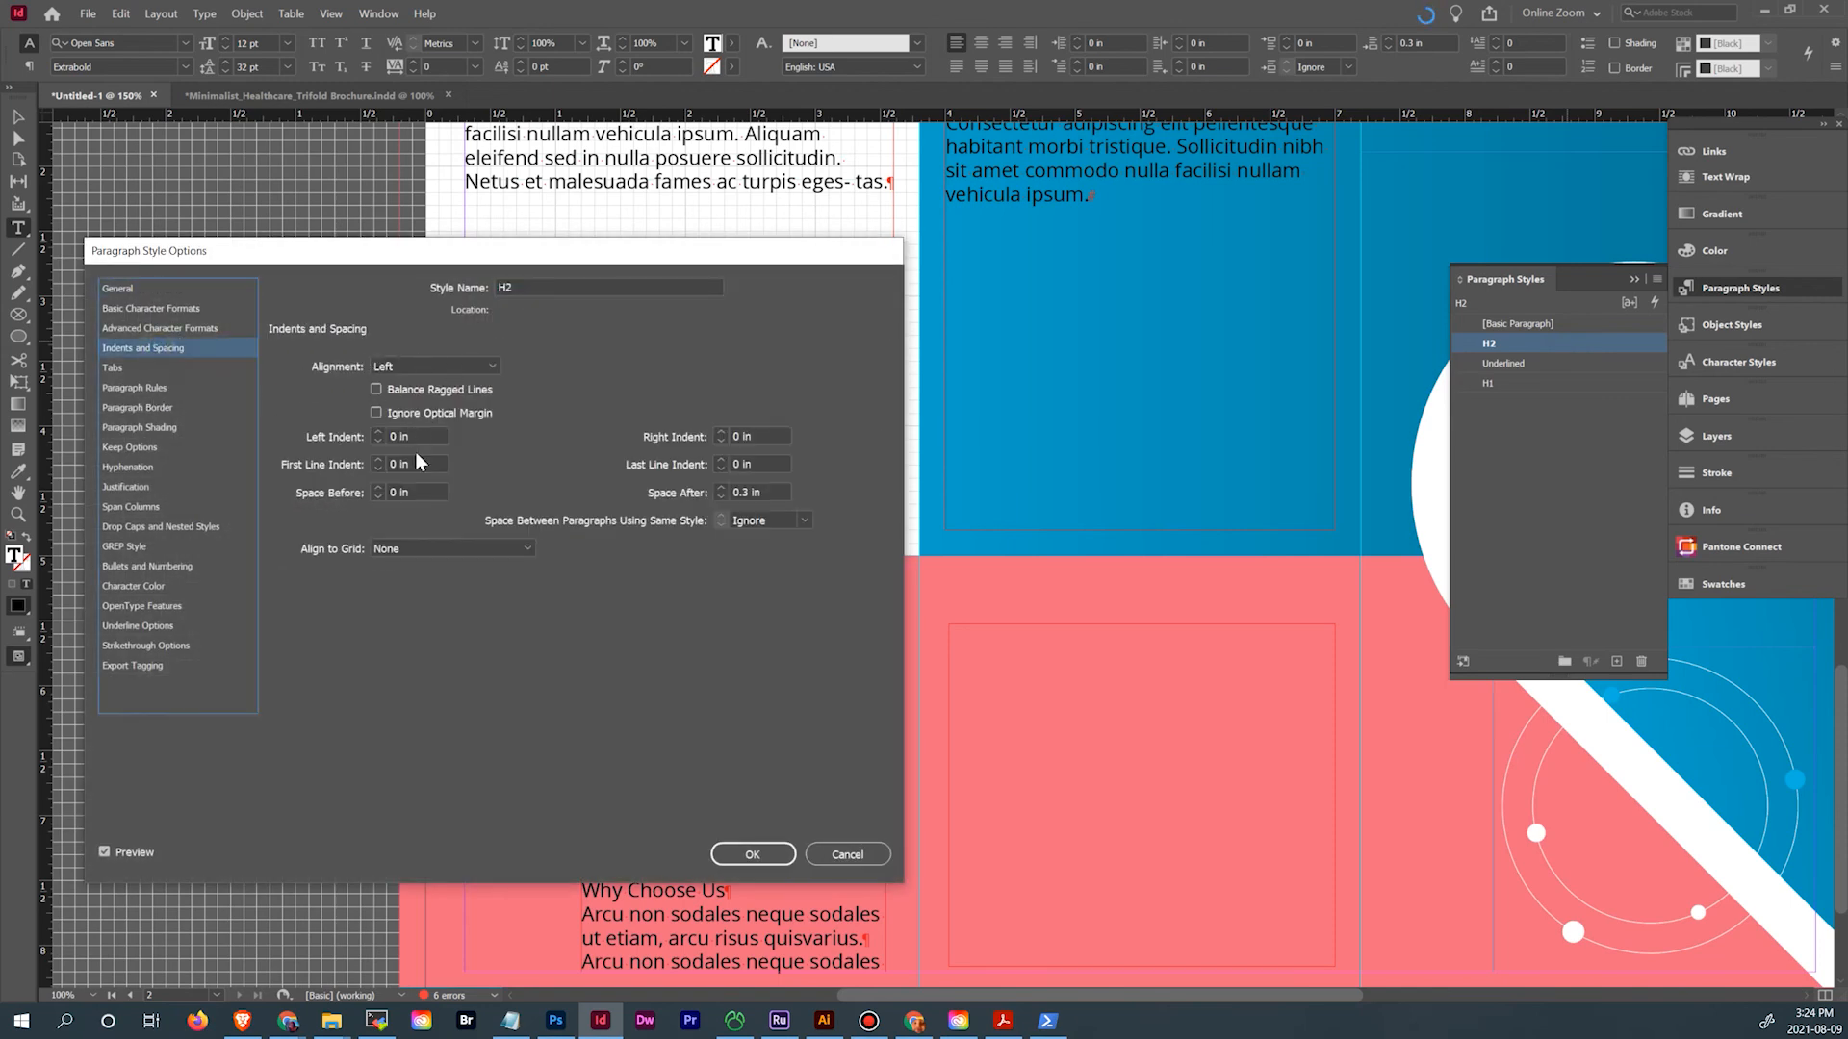
double_click(770, 493)
type("0")
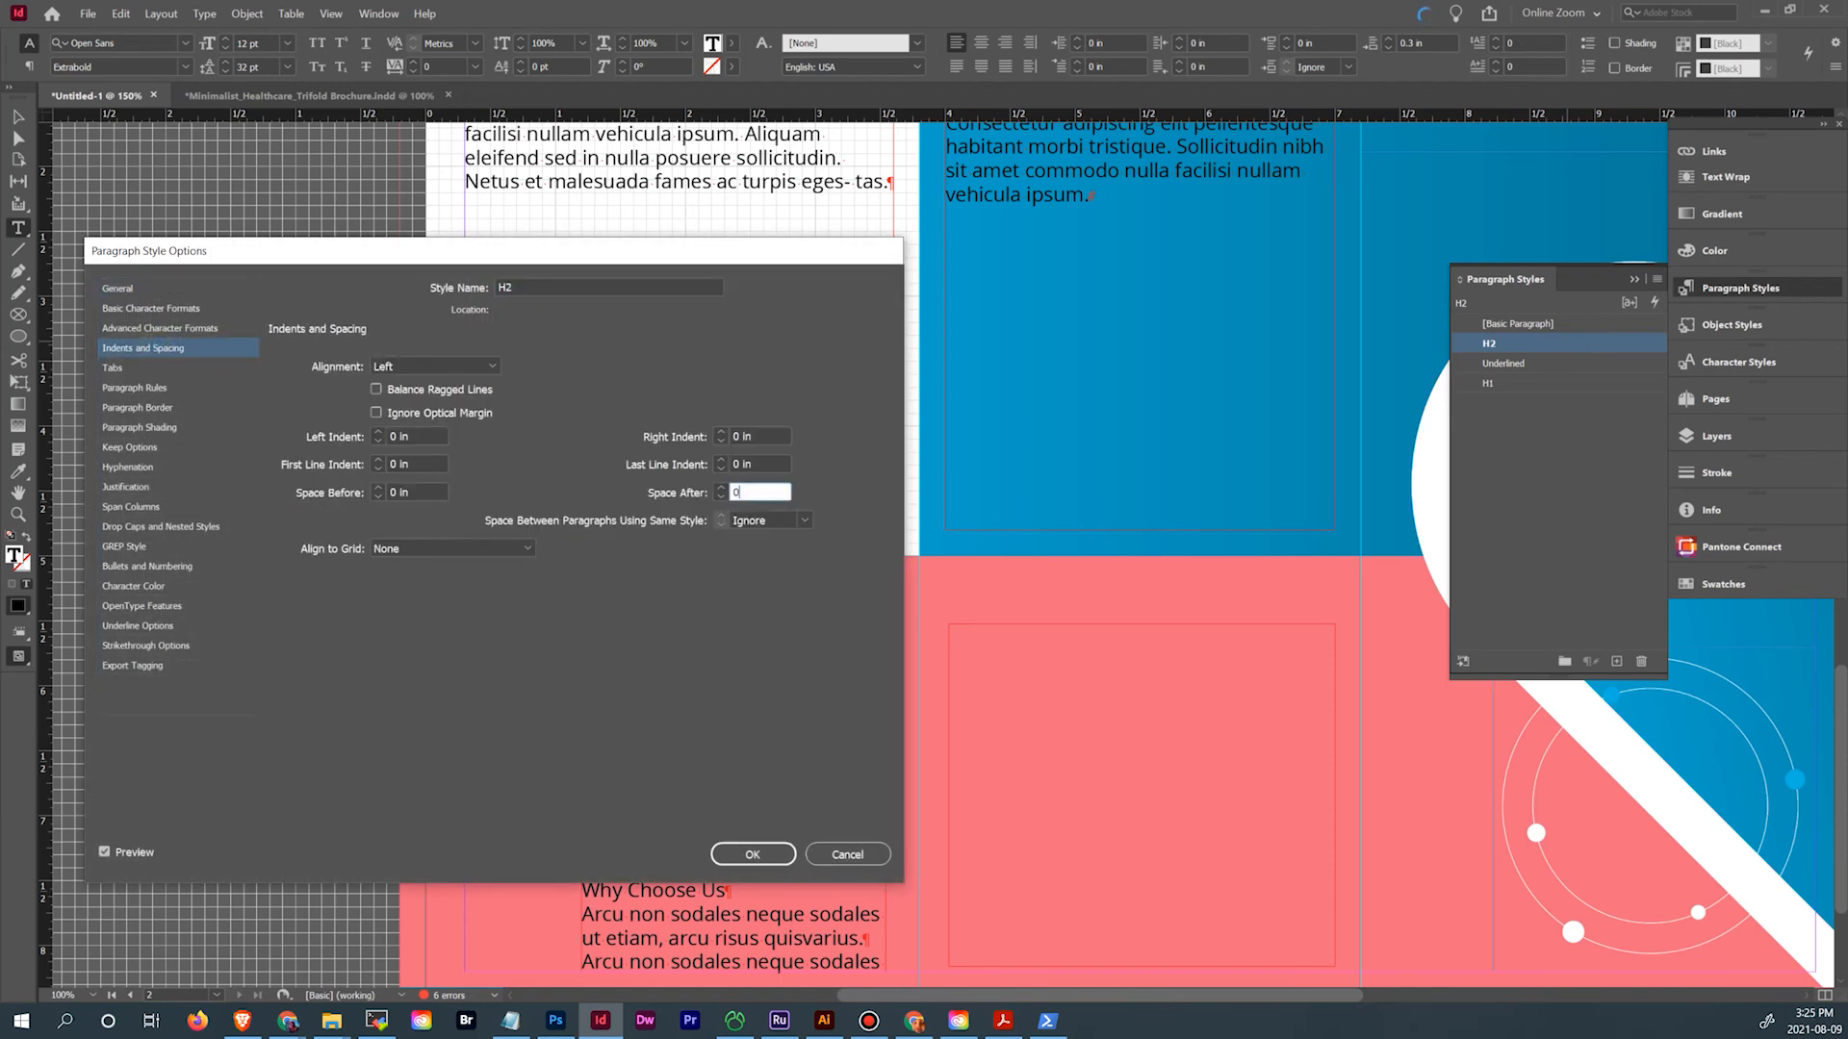
left_click(752, 862)
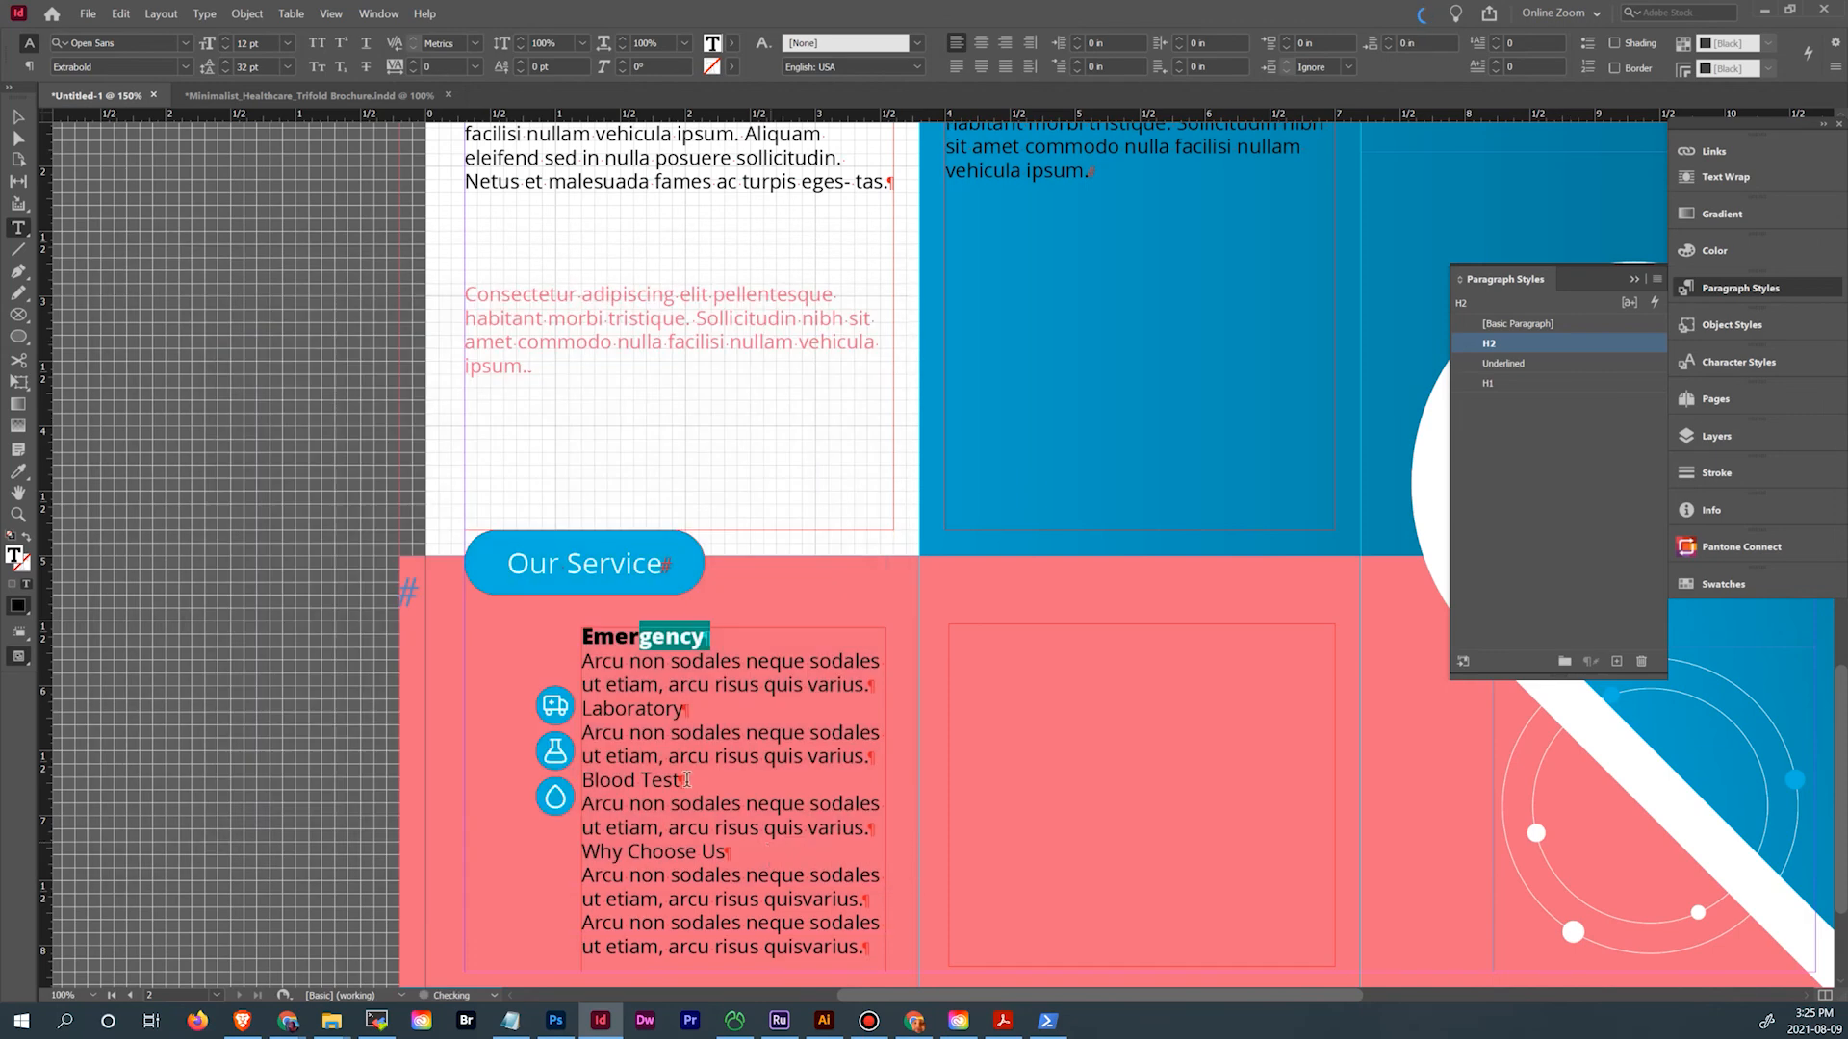
Apply the H2 paragraph style to the Laboratory and Blood Test headings
left_click(583, 663)
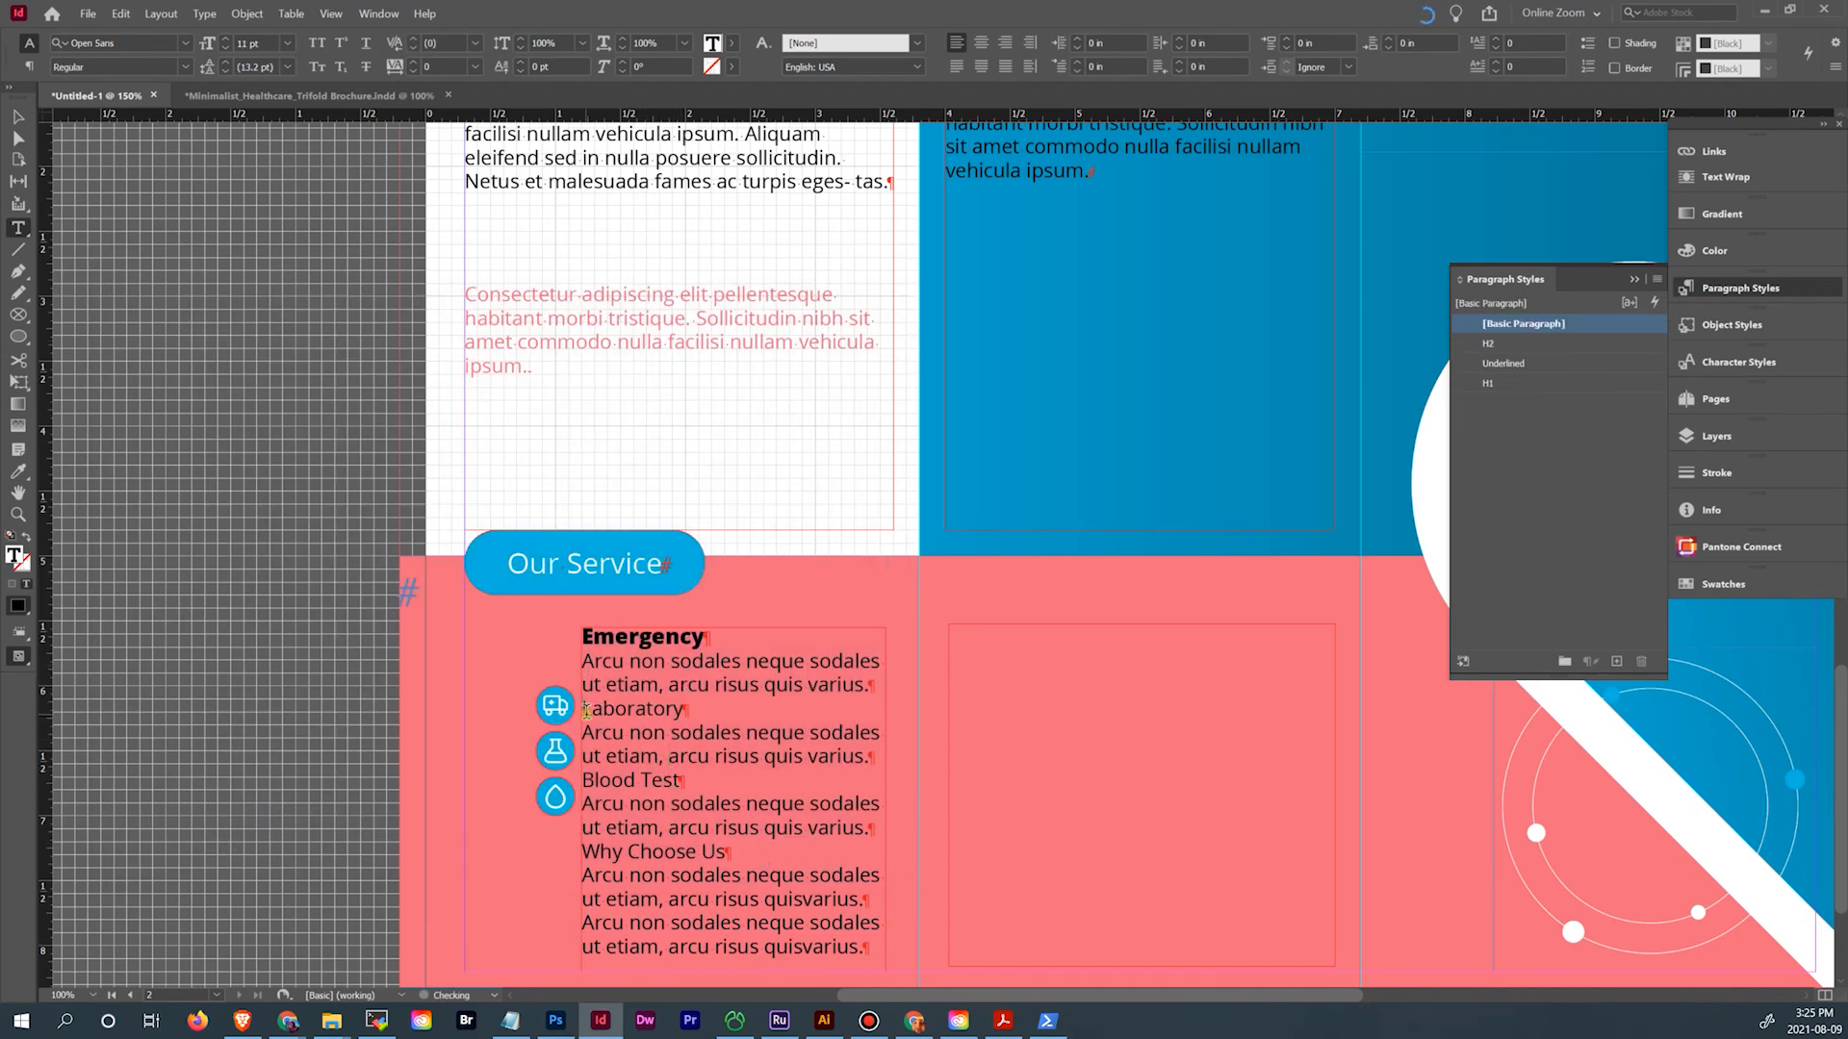
left_click_drag(583, 710, 686, 710)
left_click(1489, 344)
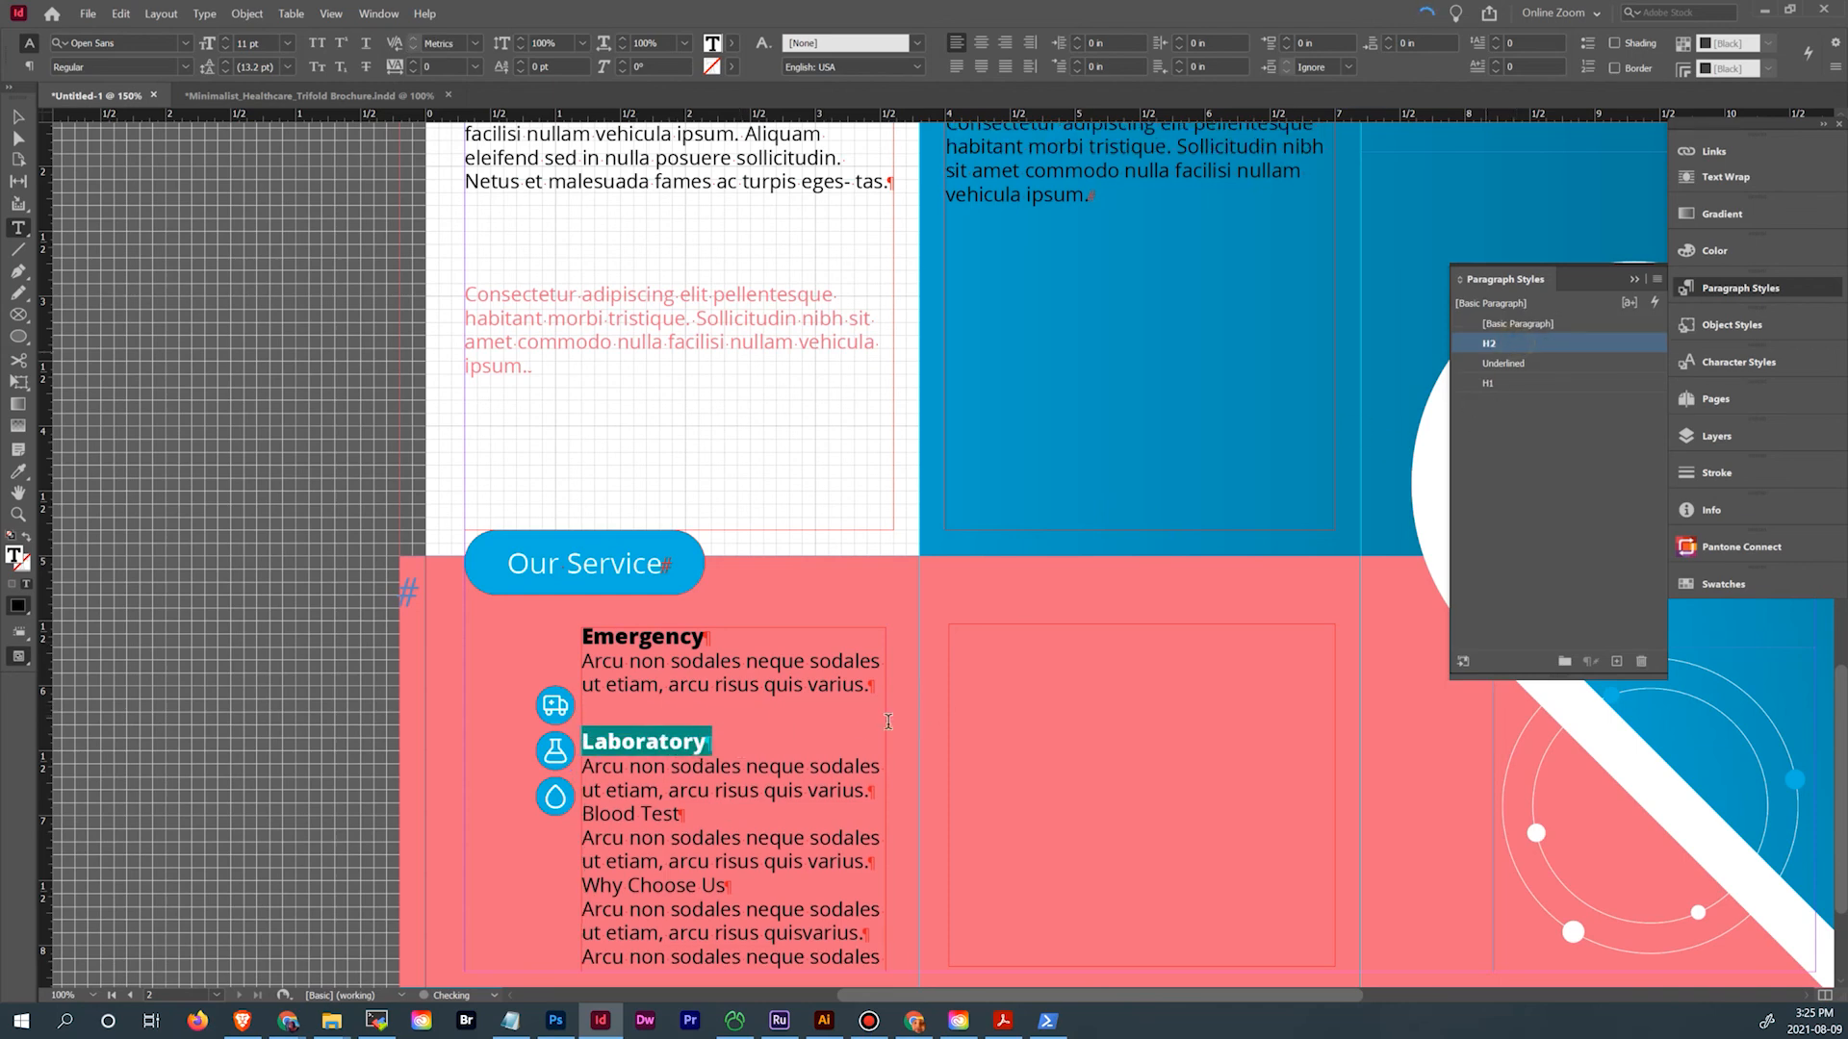
left_click_drag(610, 814, 757, 815)
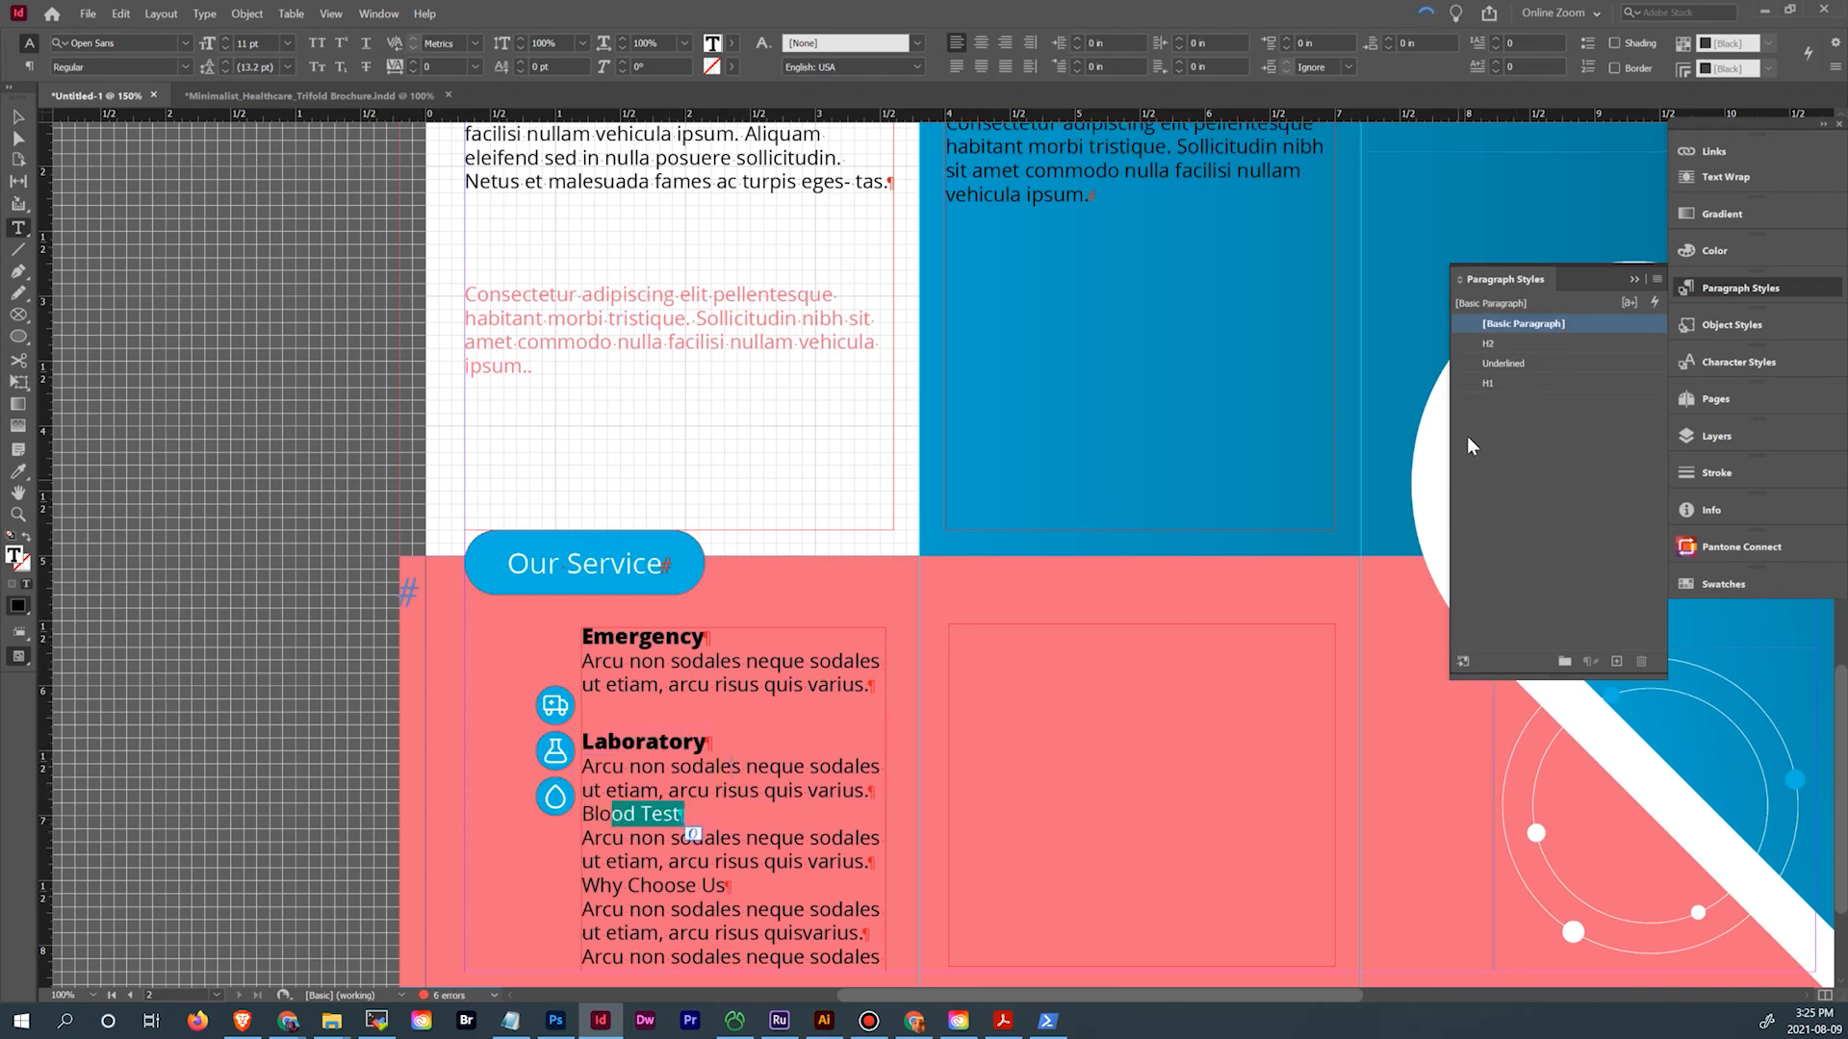
left_click(1497, 343)
left_click(783, 827)
Insert a column break after the Blood Test description so Why Choose Us flows into the blue panel's frame
scroll(804, 739, "down", 2)
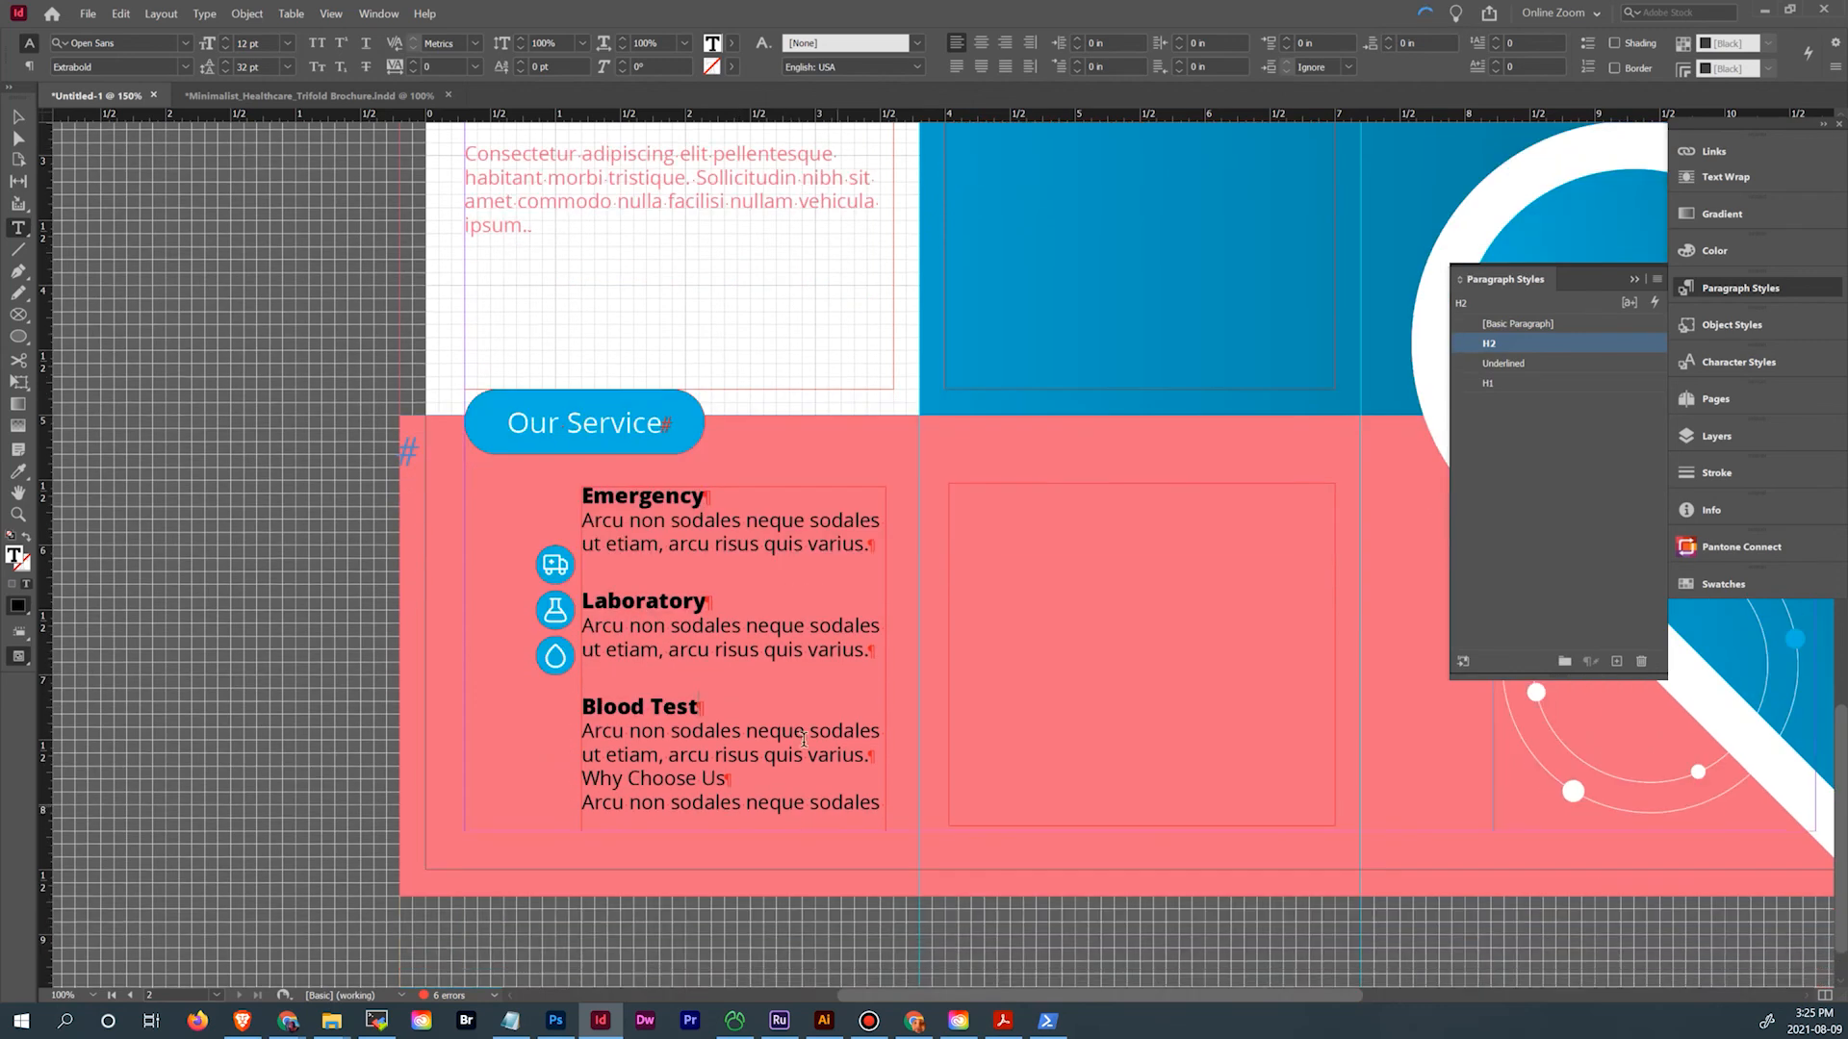
left_click_drag(665, 777, 760, 778)
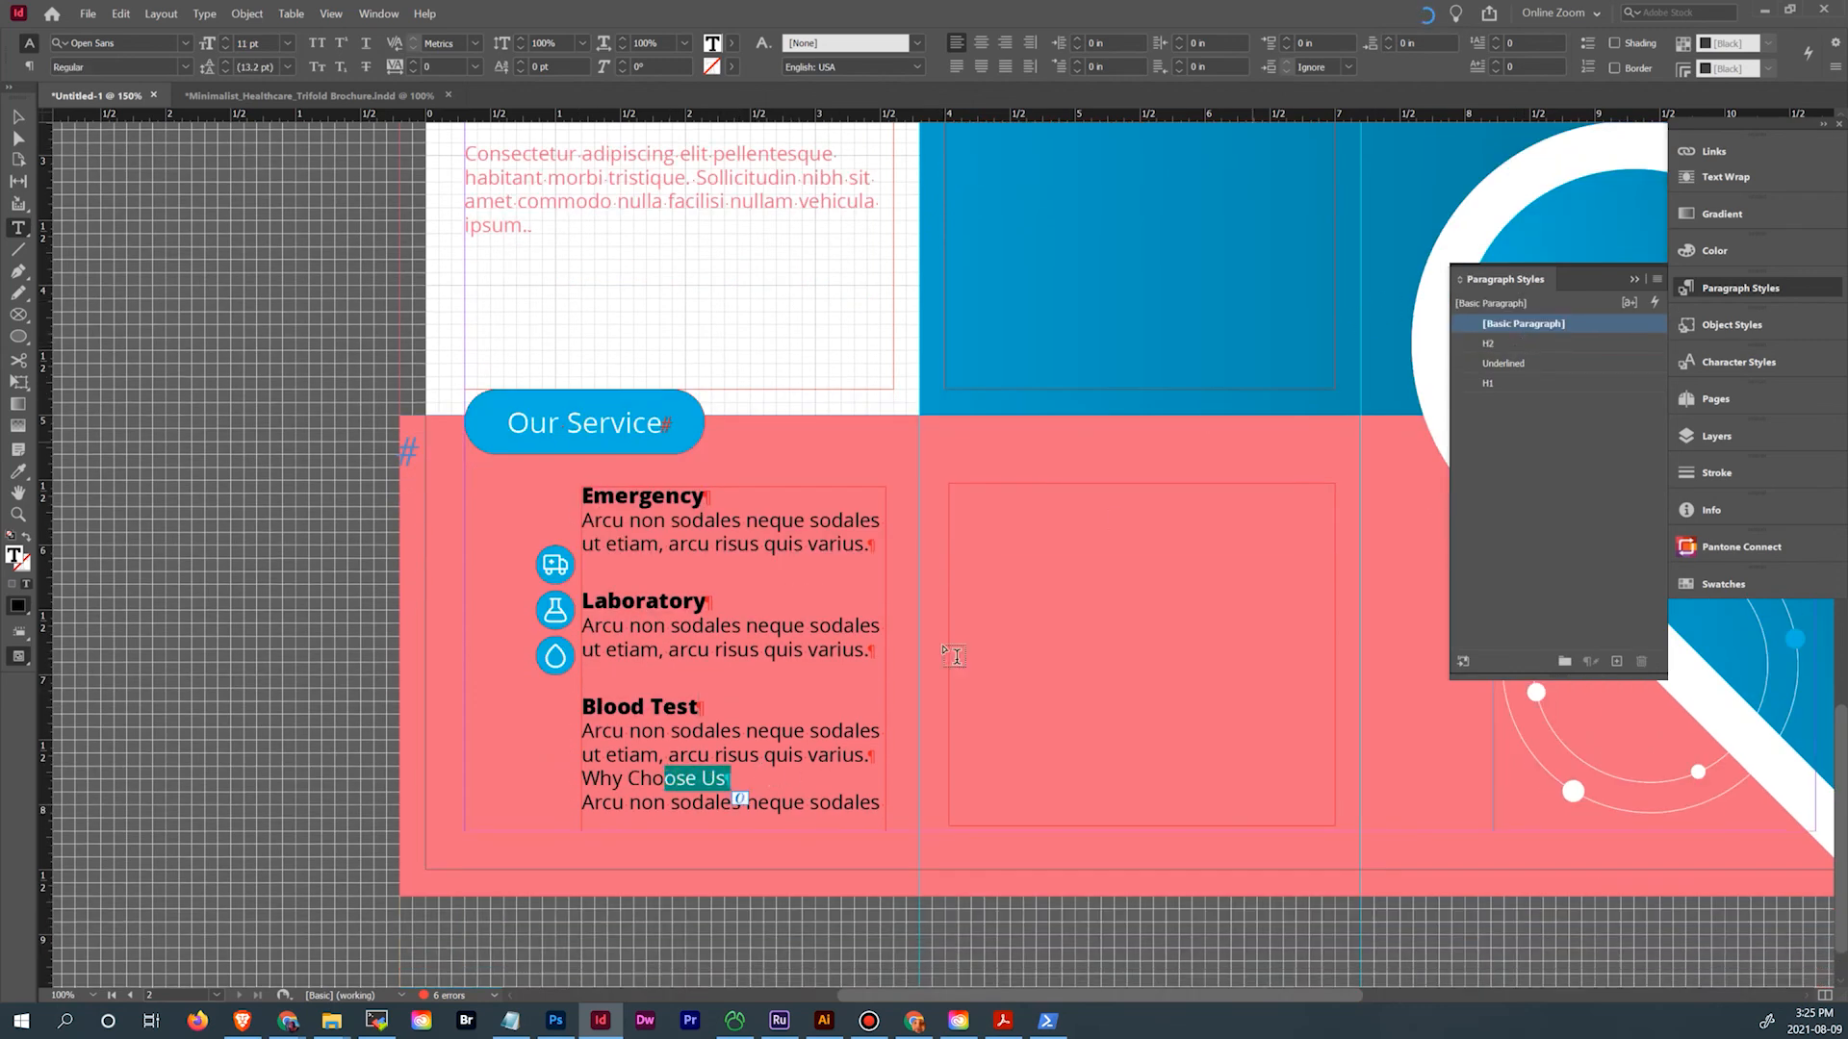
key("ctrl+Tab")
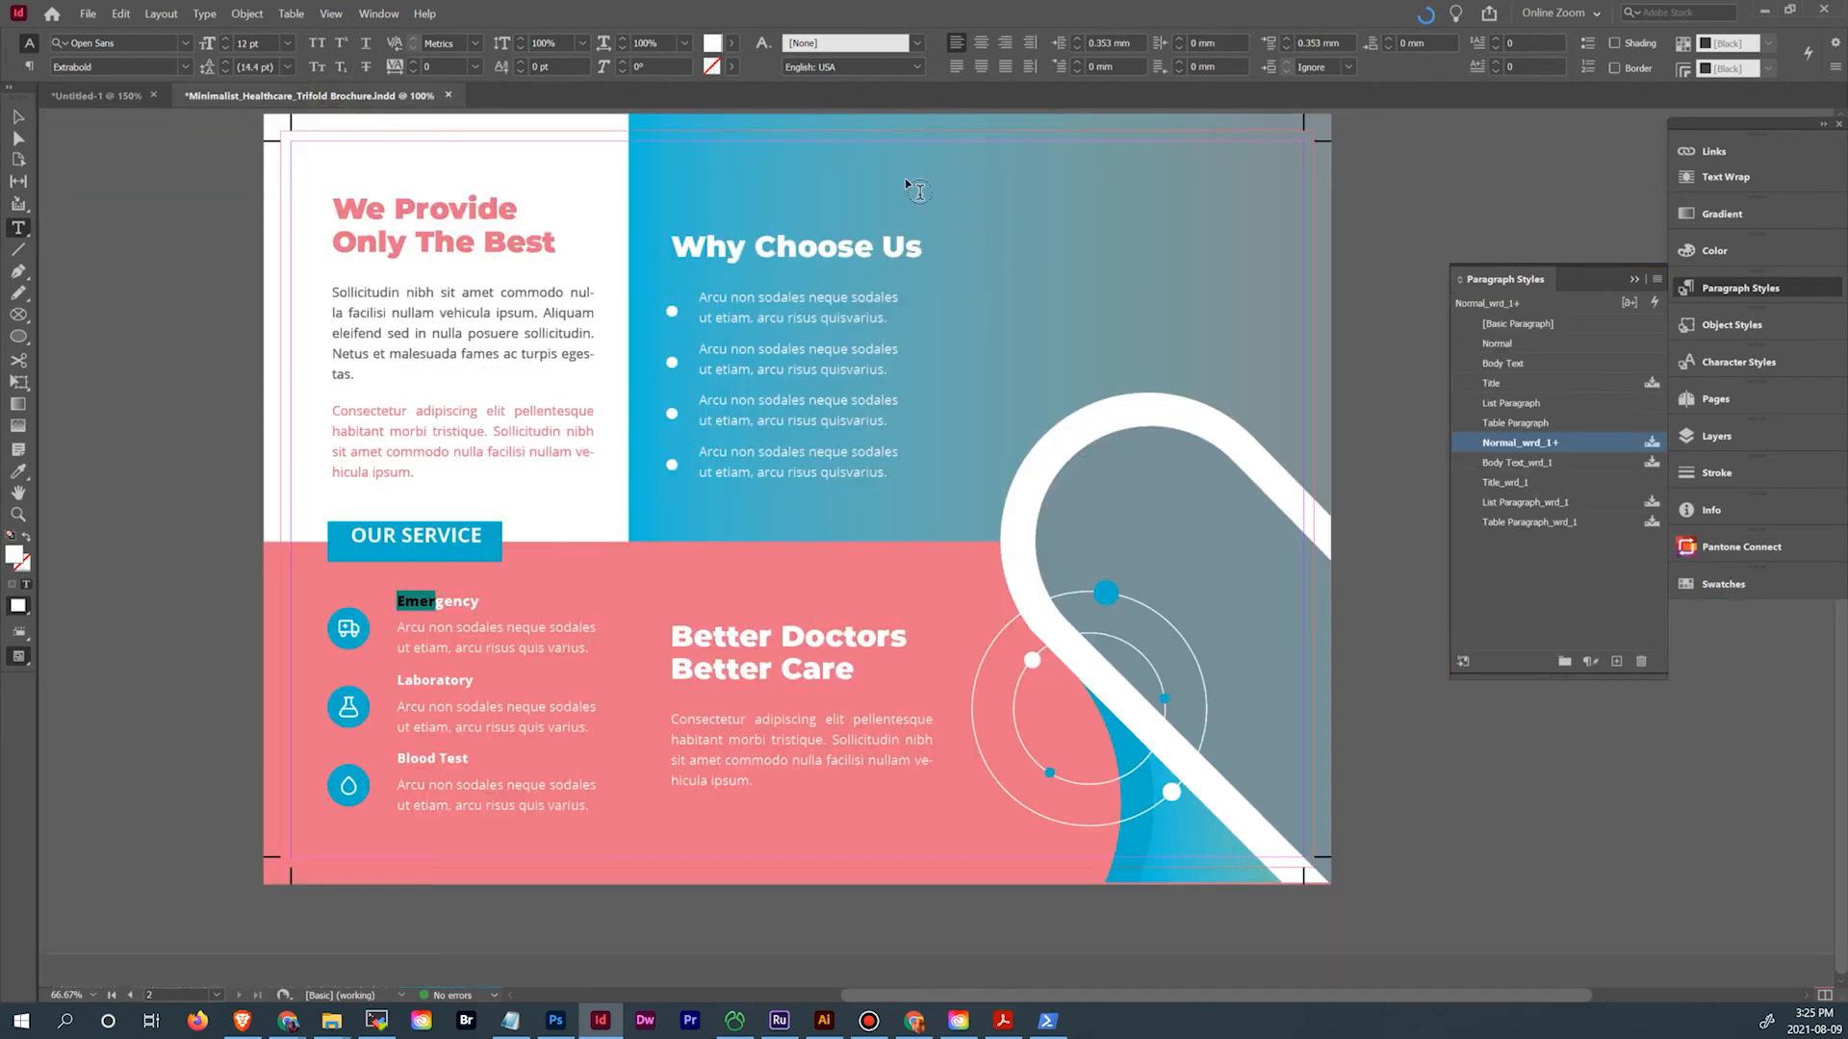
left_click(94, 100)
left_click(761, 784)
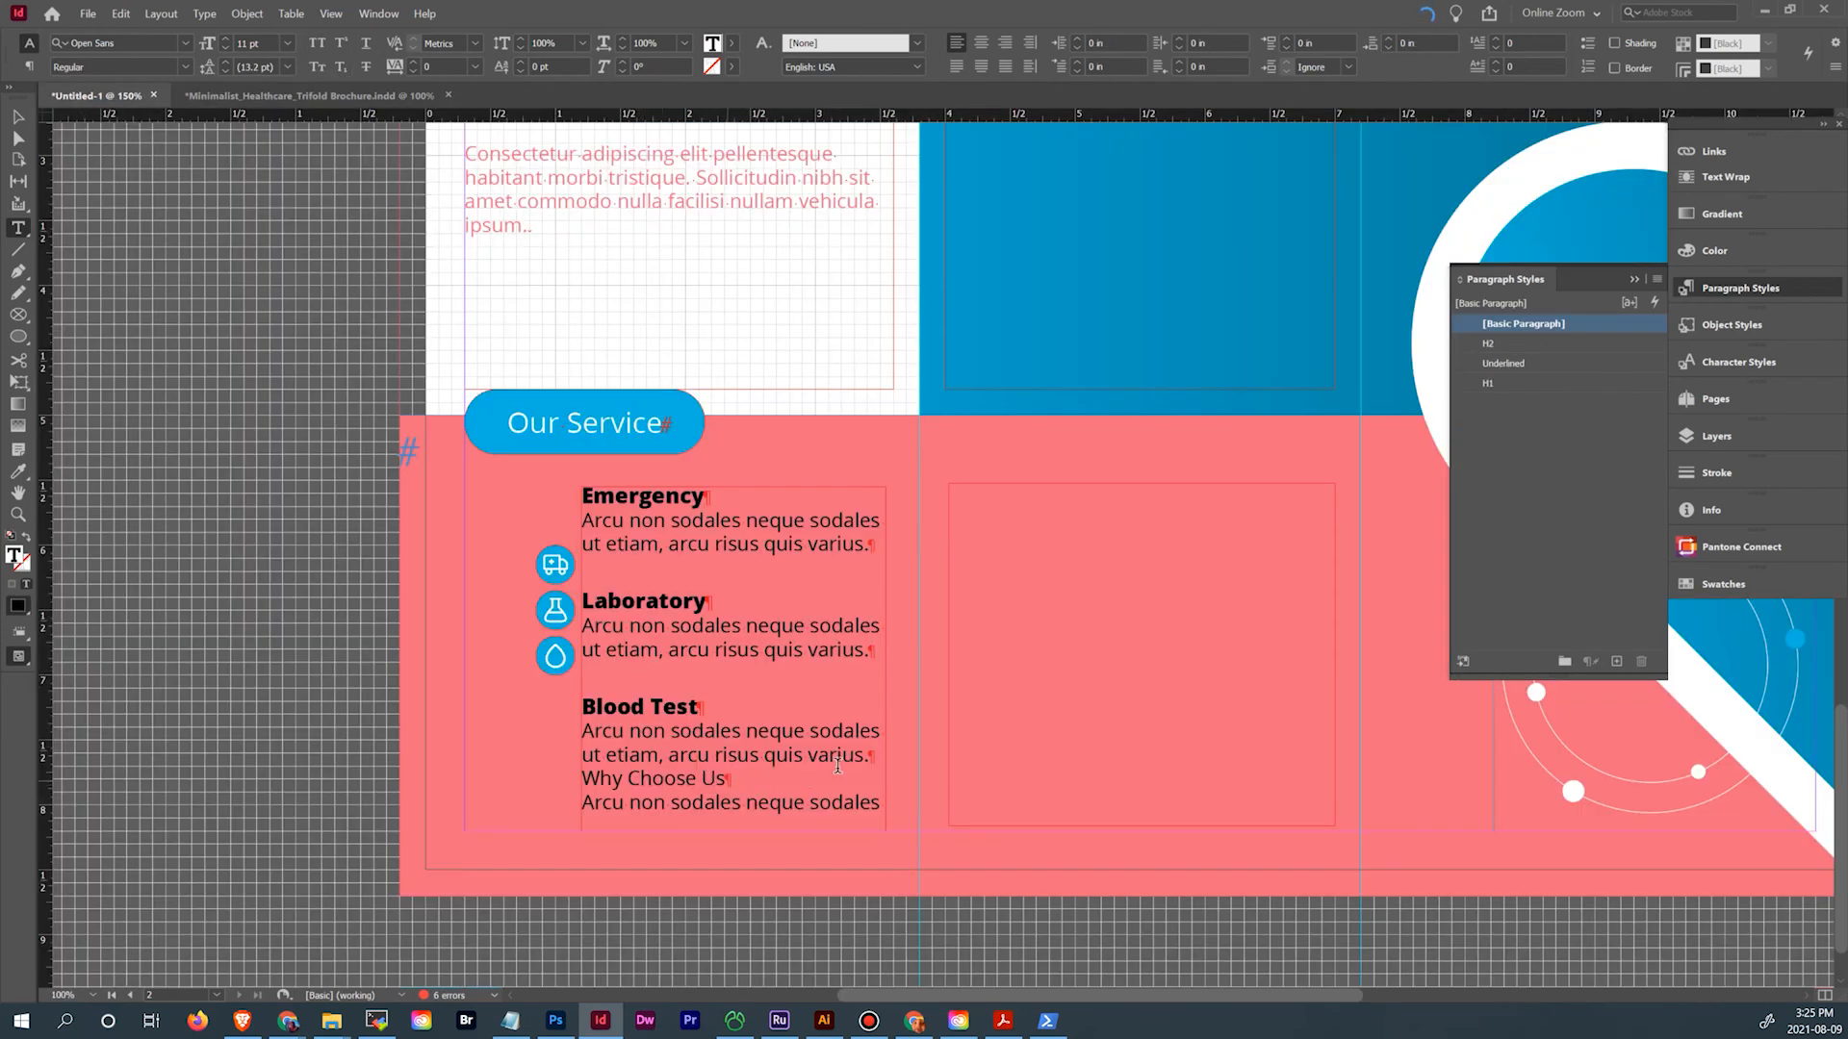
left_click(869, 758)
left_click(204, 14)
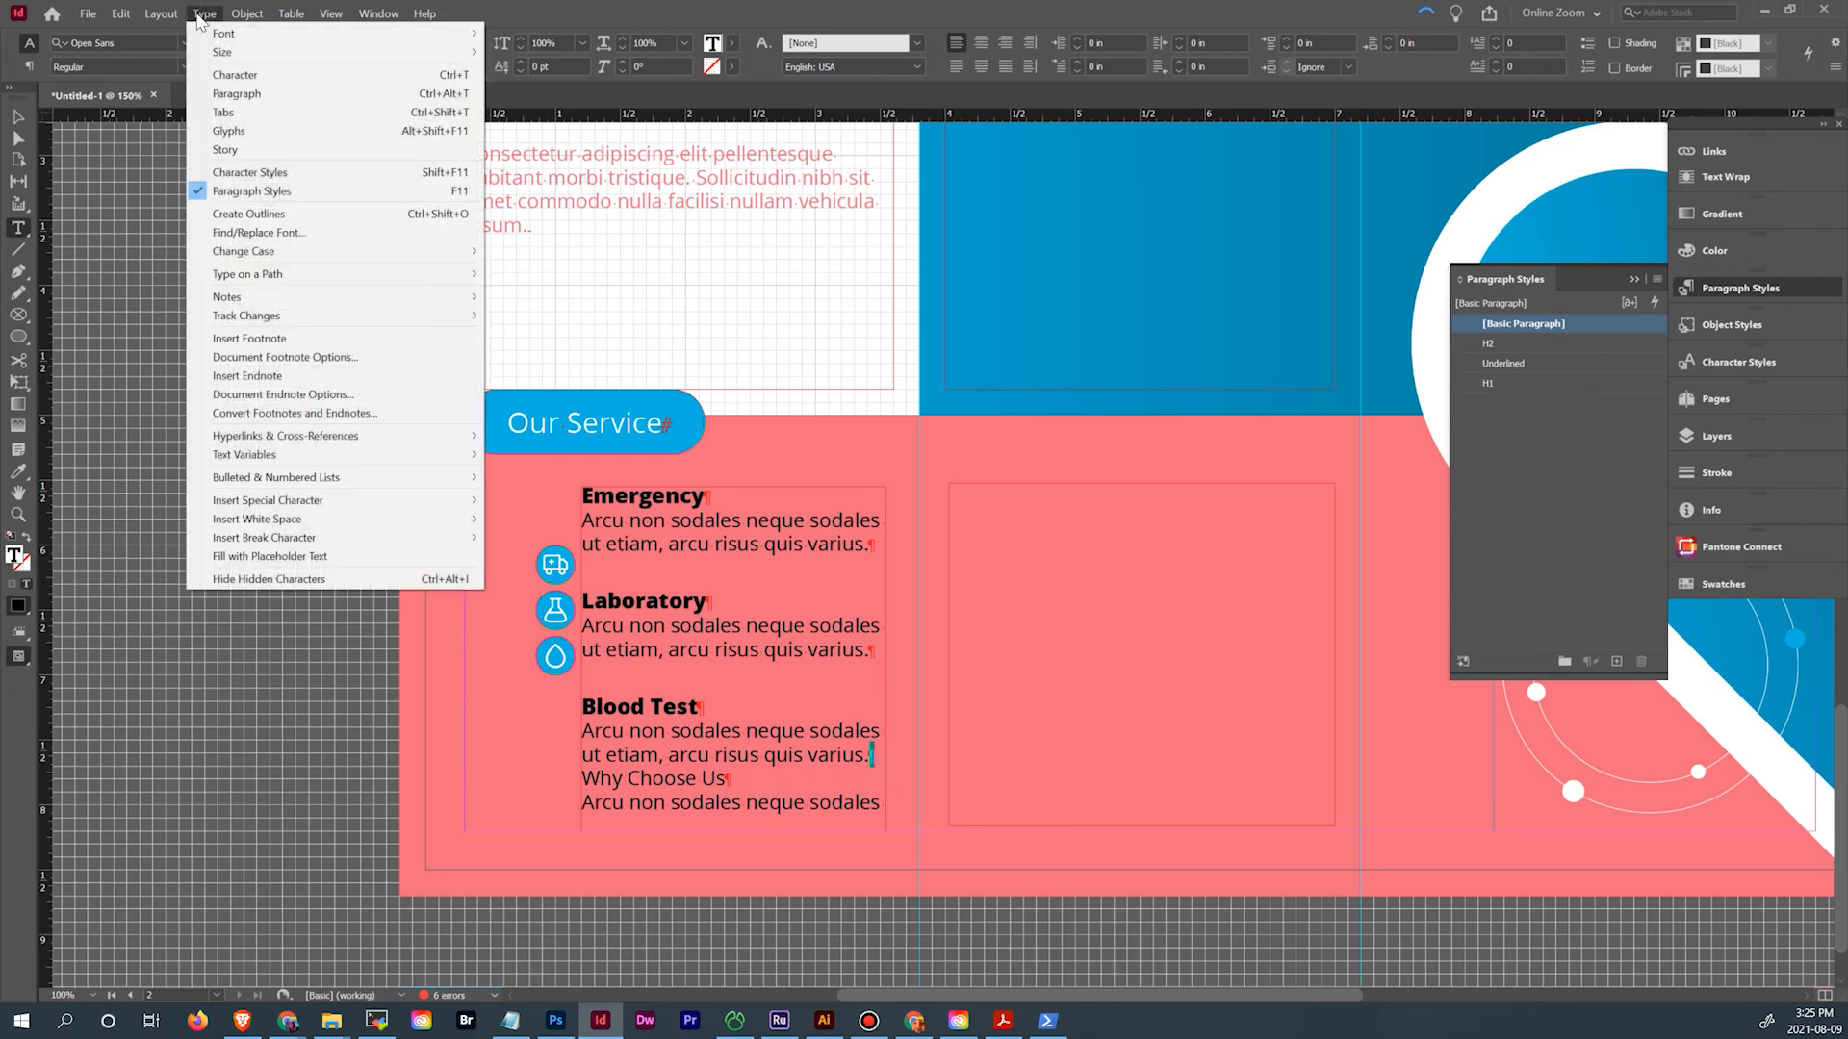
mouse_move(306, 539)
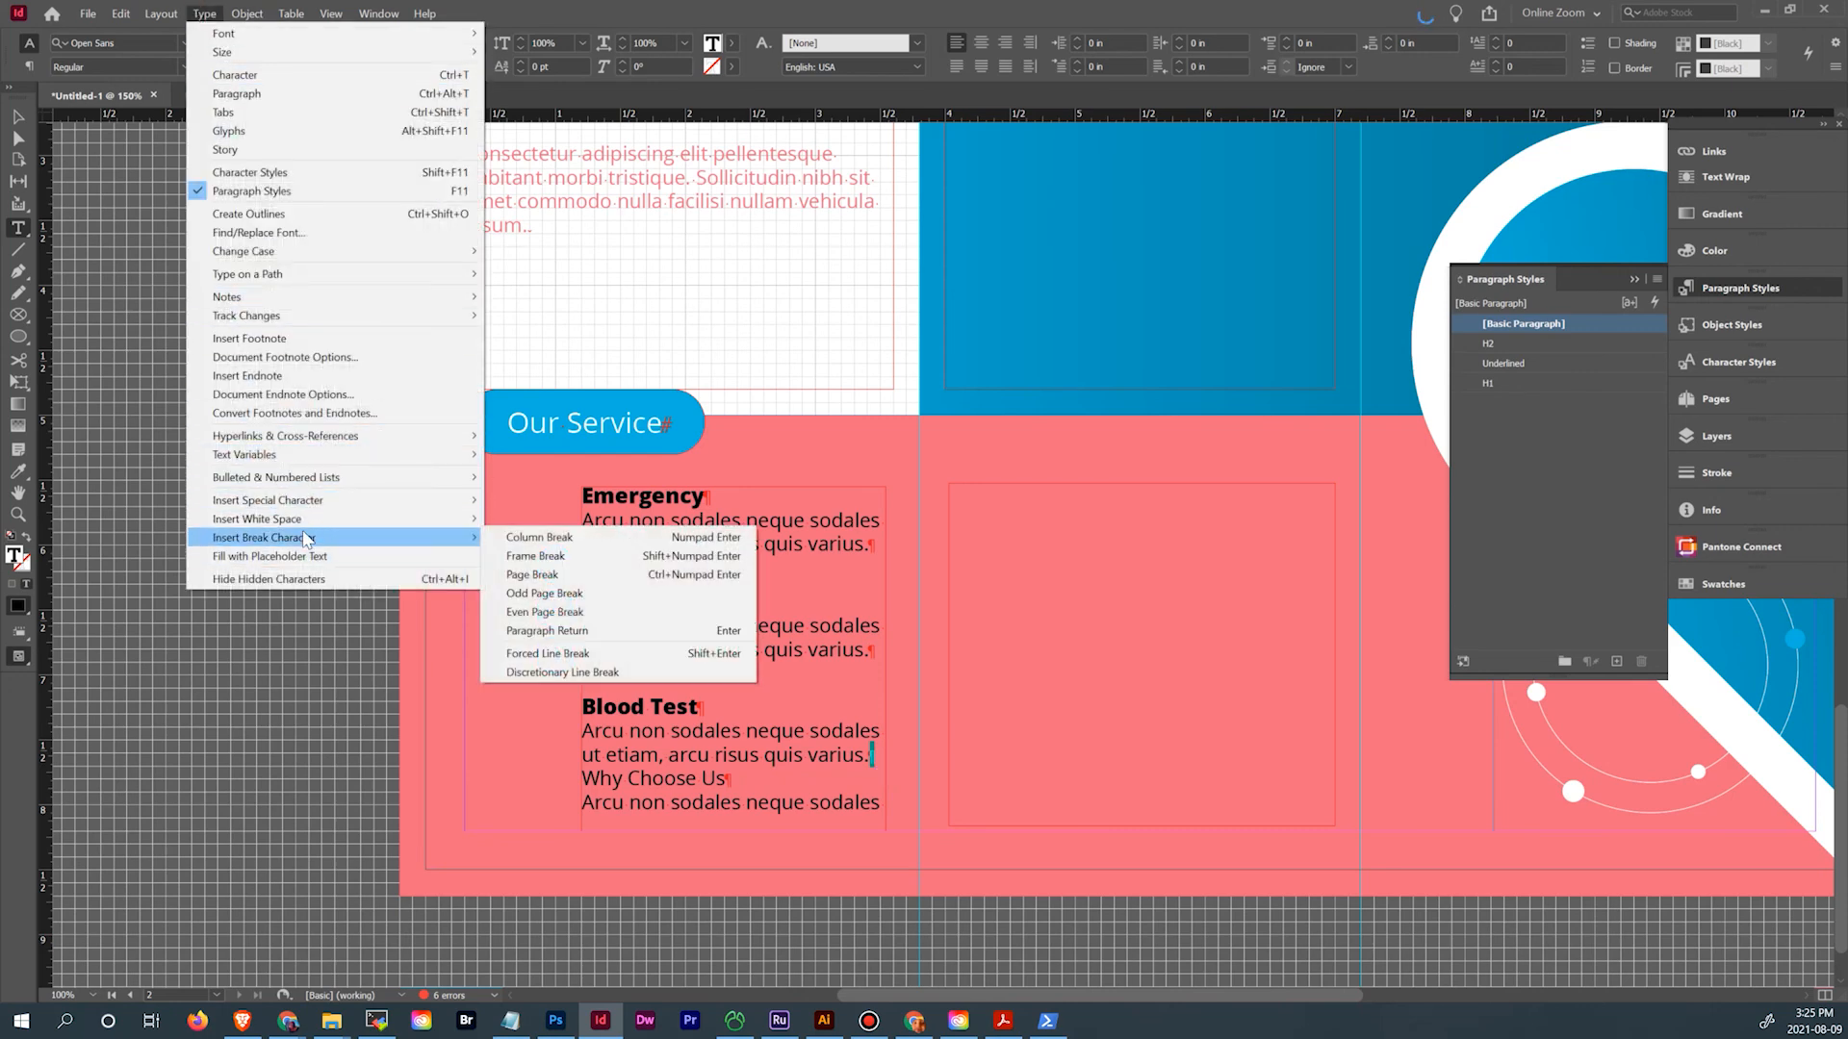
left_click(555, 545)
Apply the H1 paragraph style to the Why Choose Us heading in the blue panel
scroll(1093, 295, "up", 8)
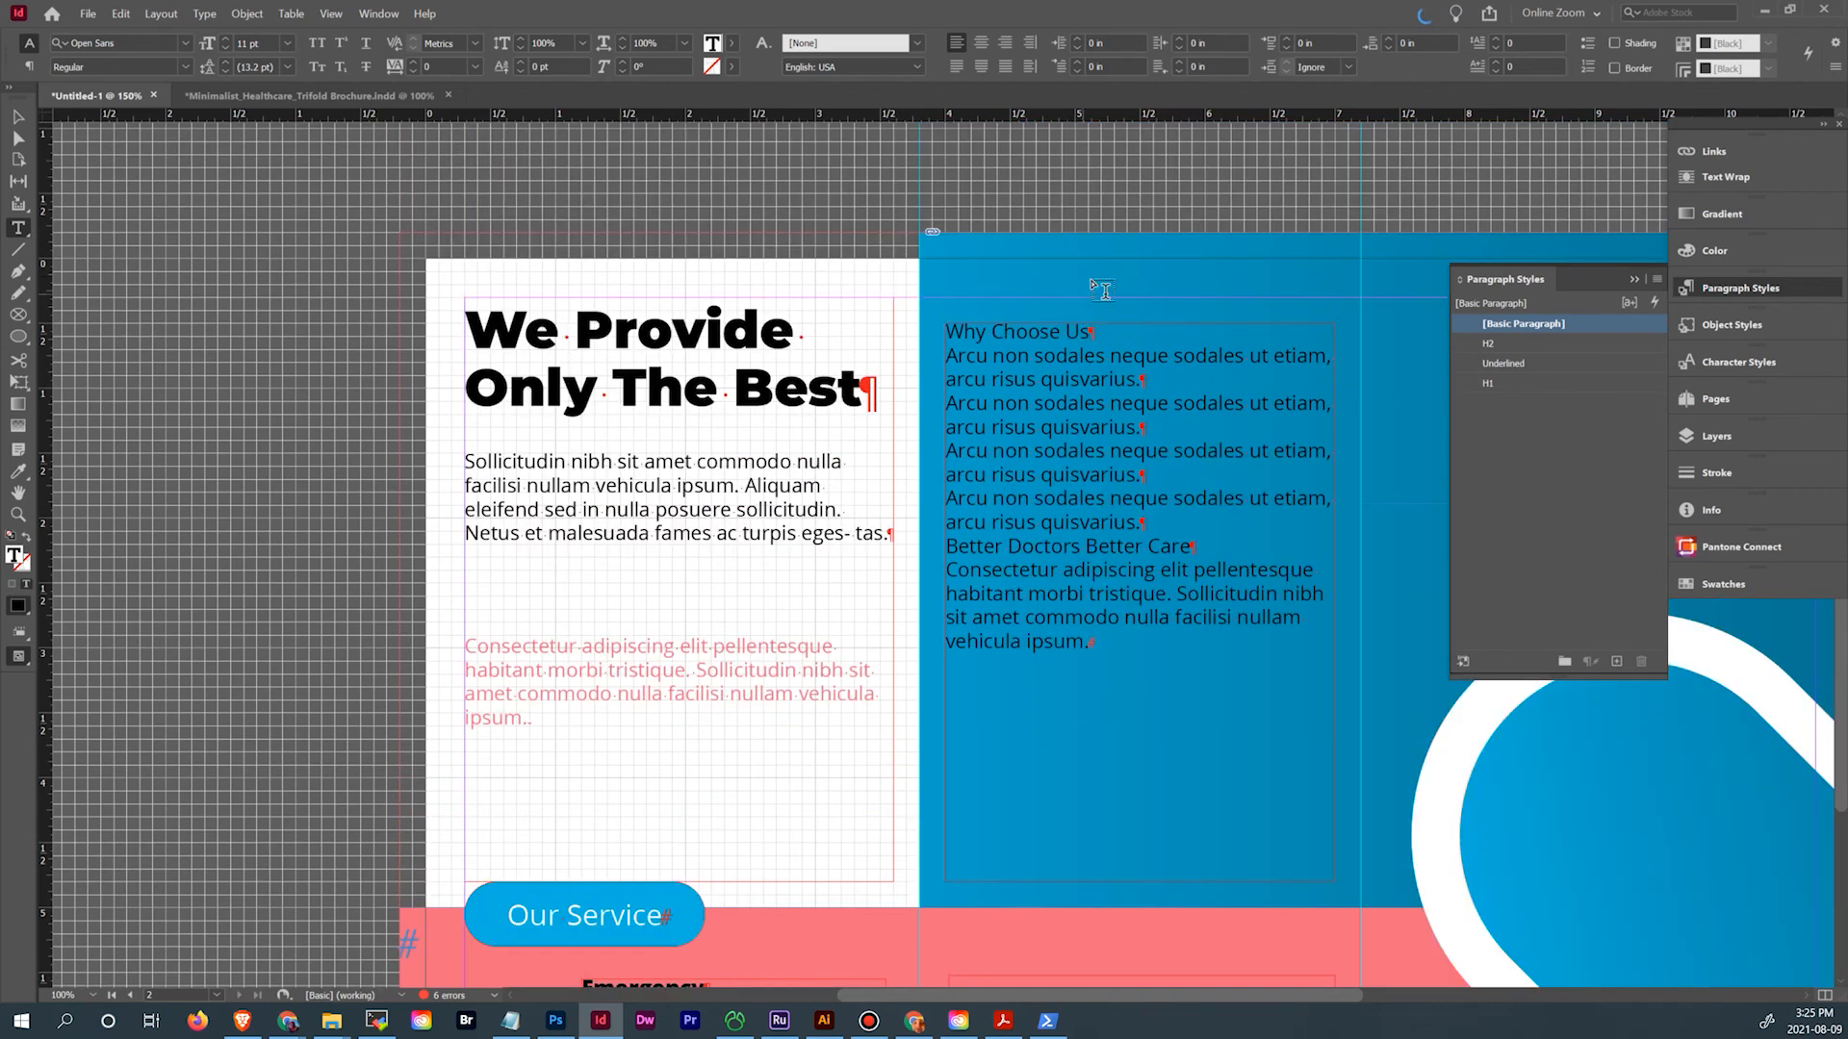
left_click(1079, 352)
left_click_drag(1017, 325, 1097, 336)
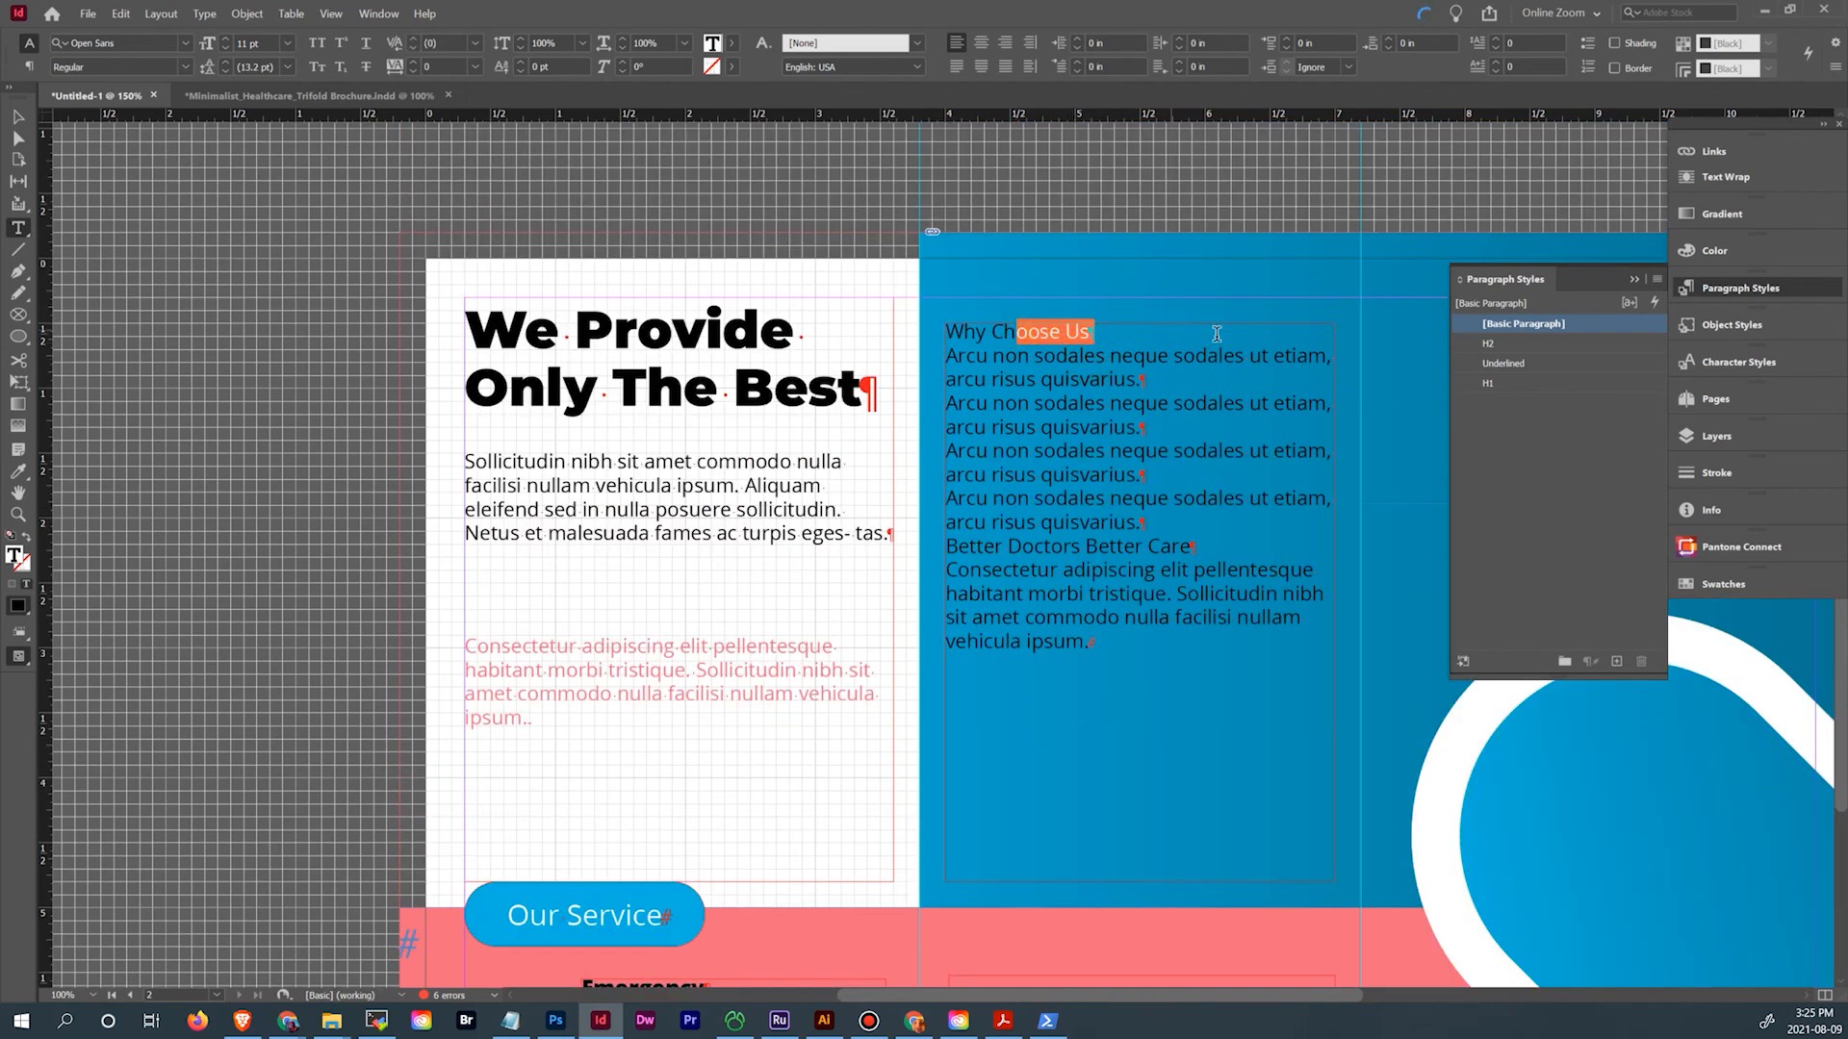
left_click(1488, 383)
left_click(1058, 643)
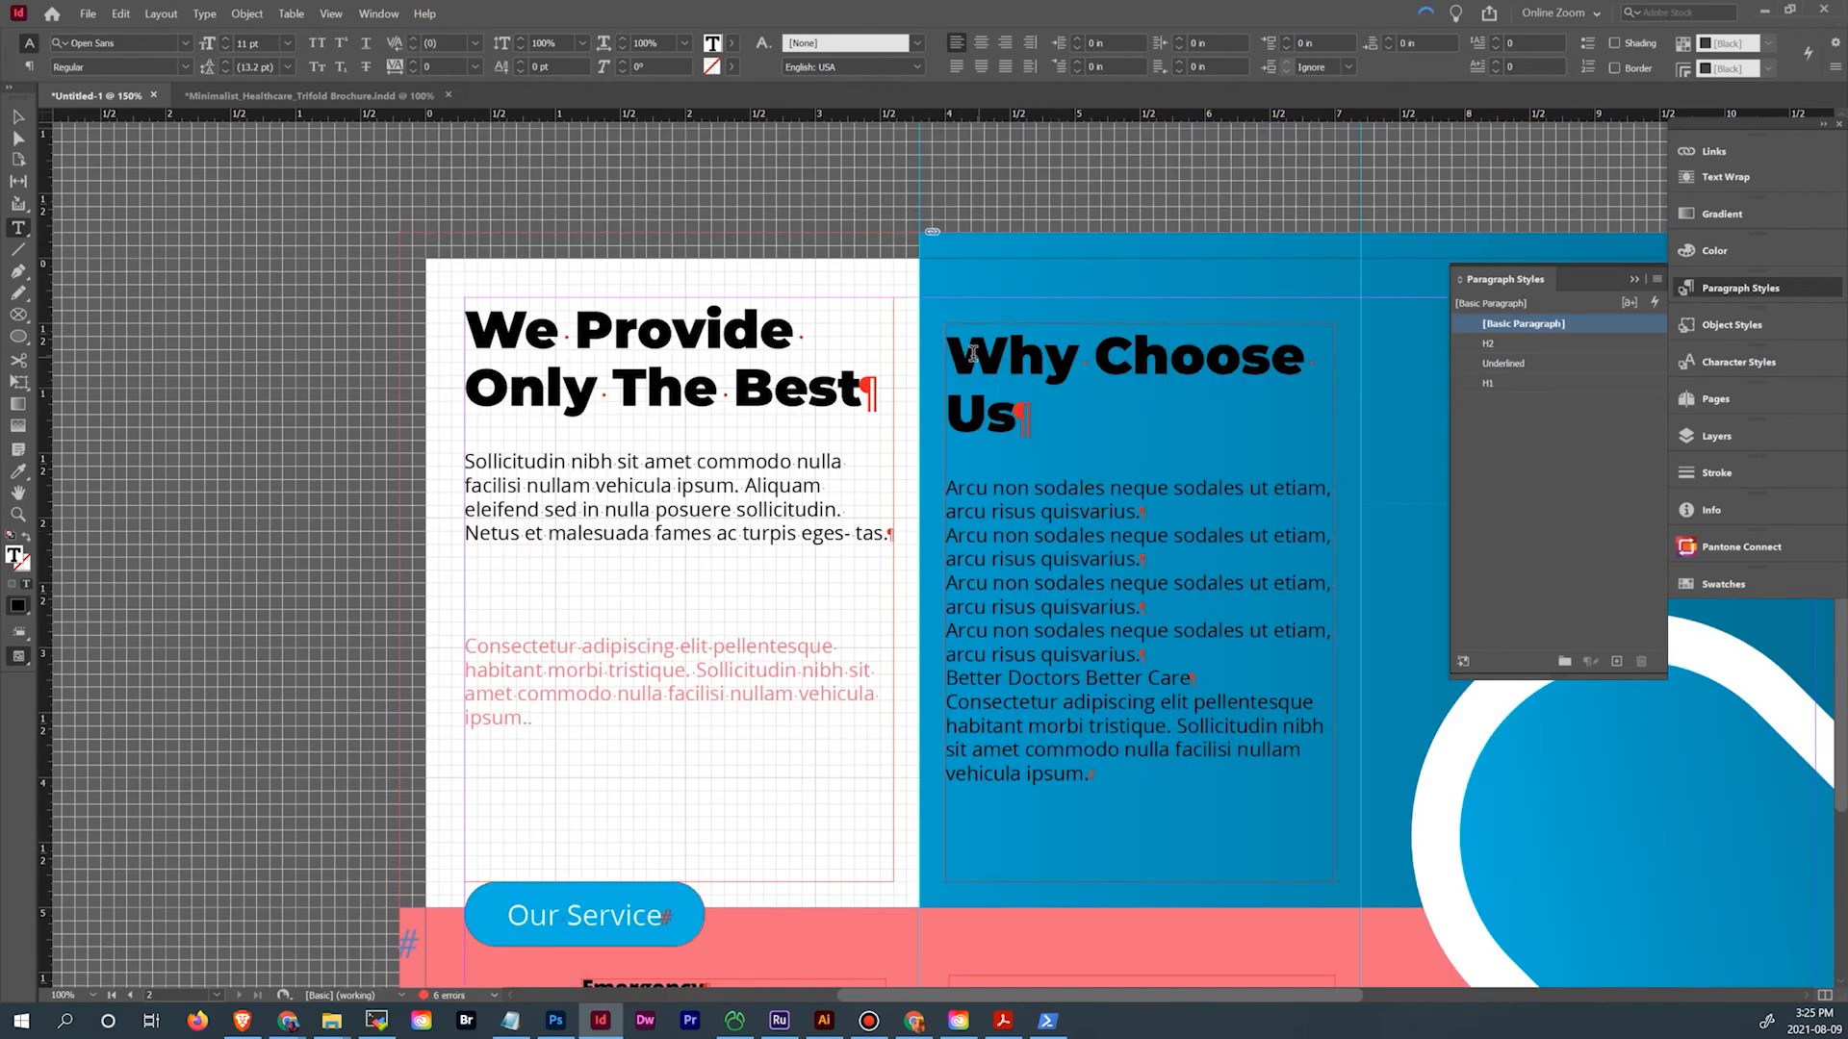
left_click_drag(953, 345, 1202, 417)
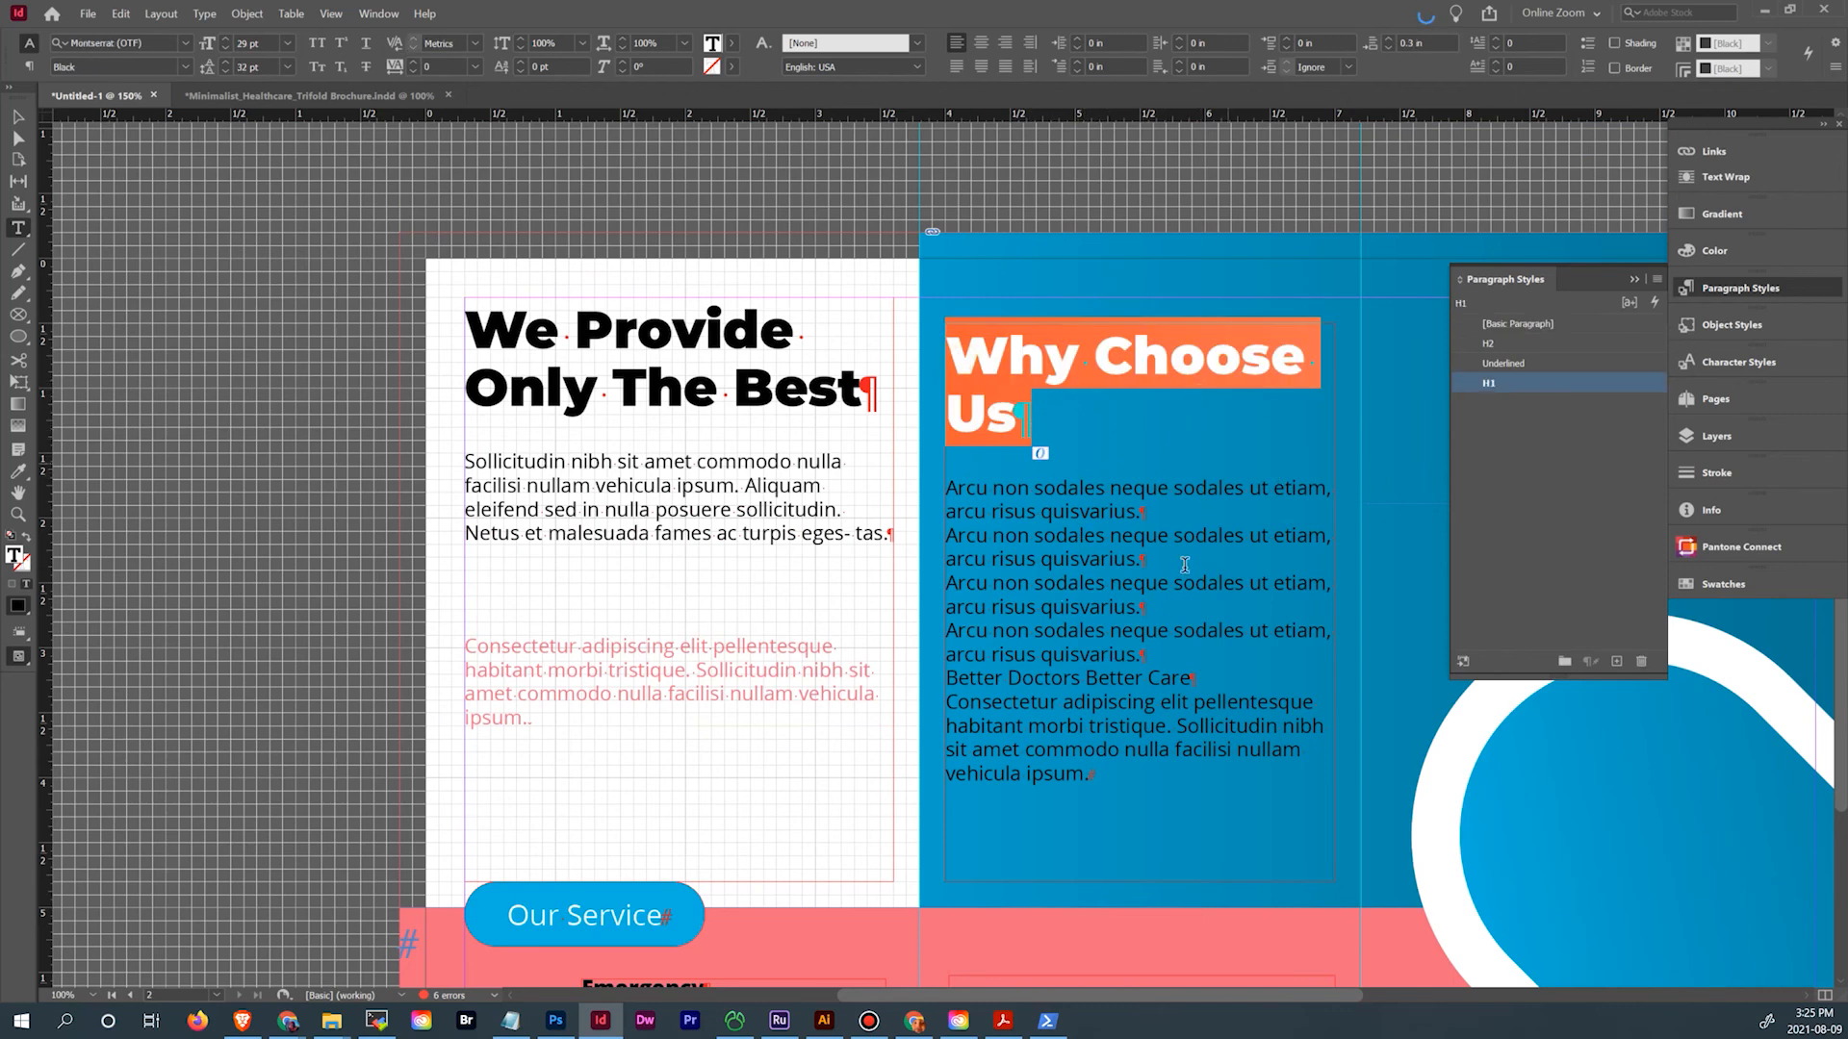
Insert a column break after the last Why Choose Us paragraph so Better Doctors Better Care flows into the next frame
scroll(1143, 535, "down", 1)
left_click_drag(944, 416, 1207, 710)
left_click(1205, 688)
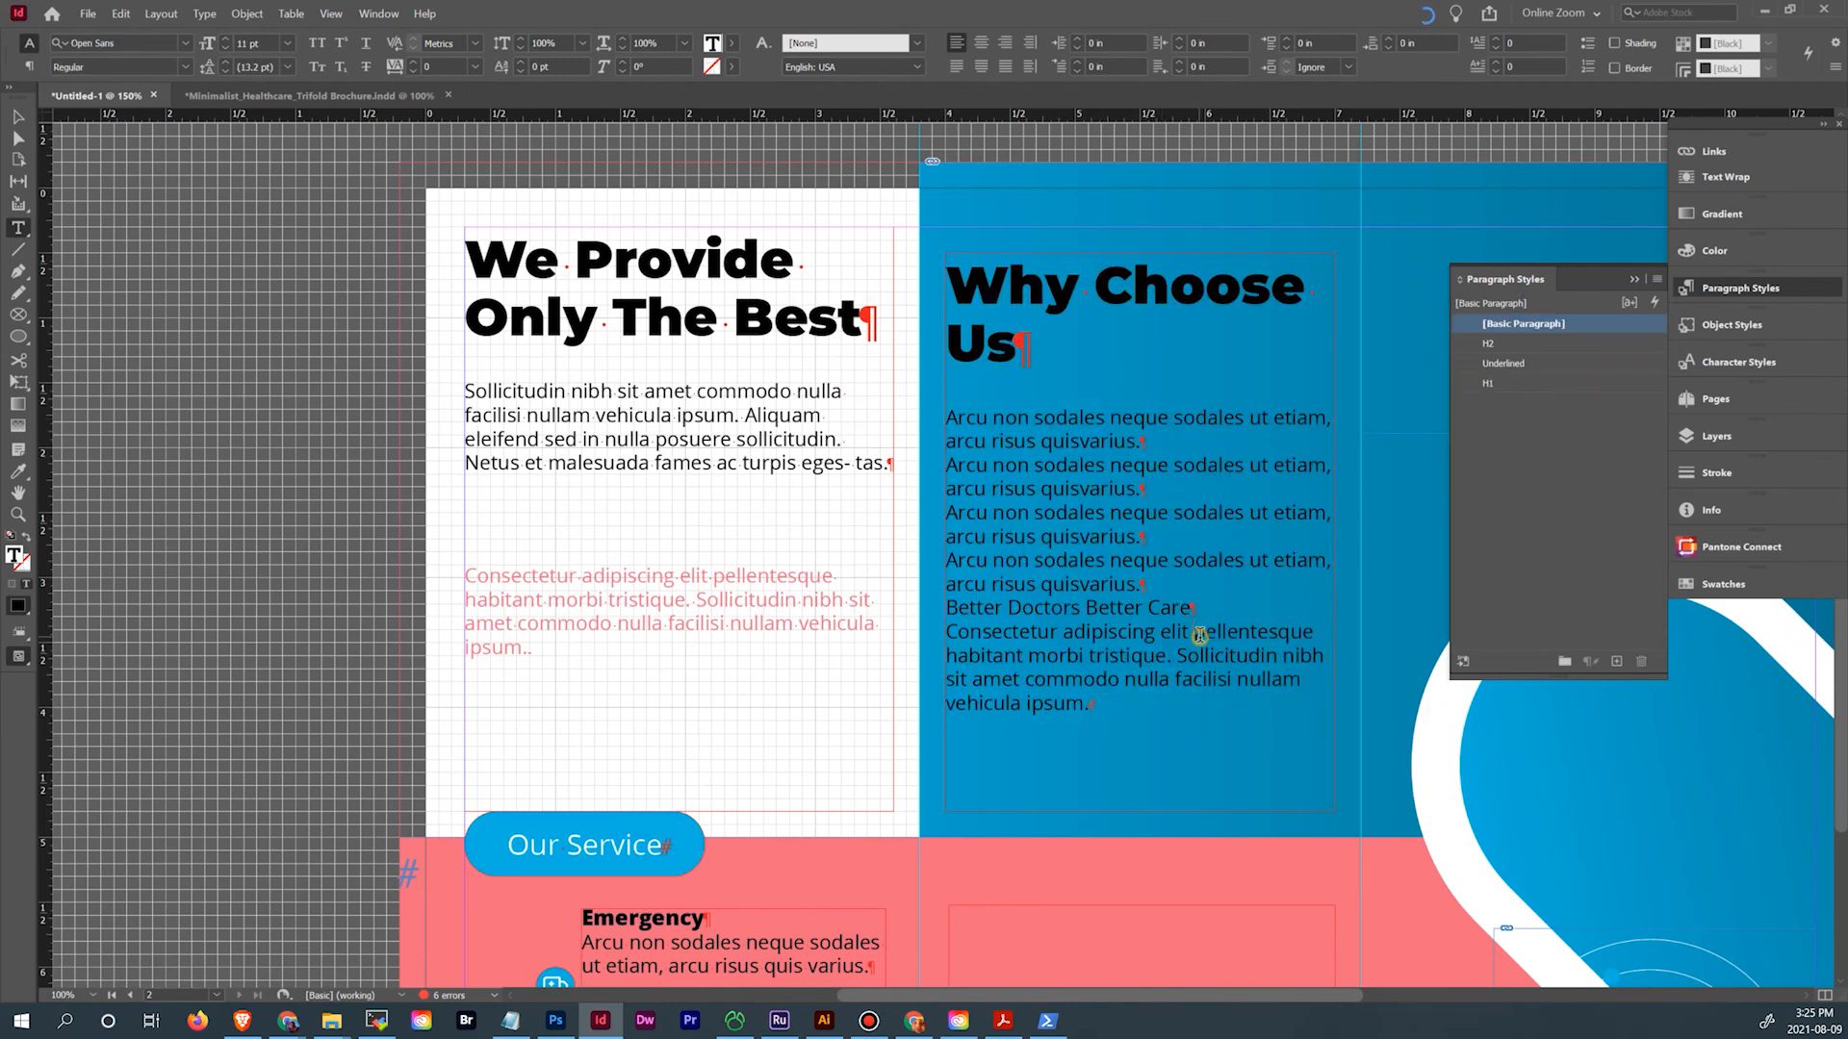
left_click(1145, 584)
key("KP_Enter")
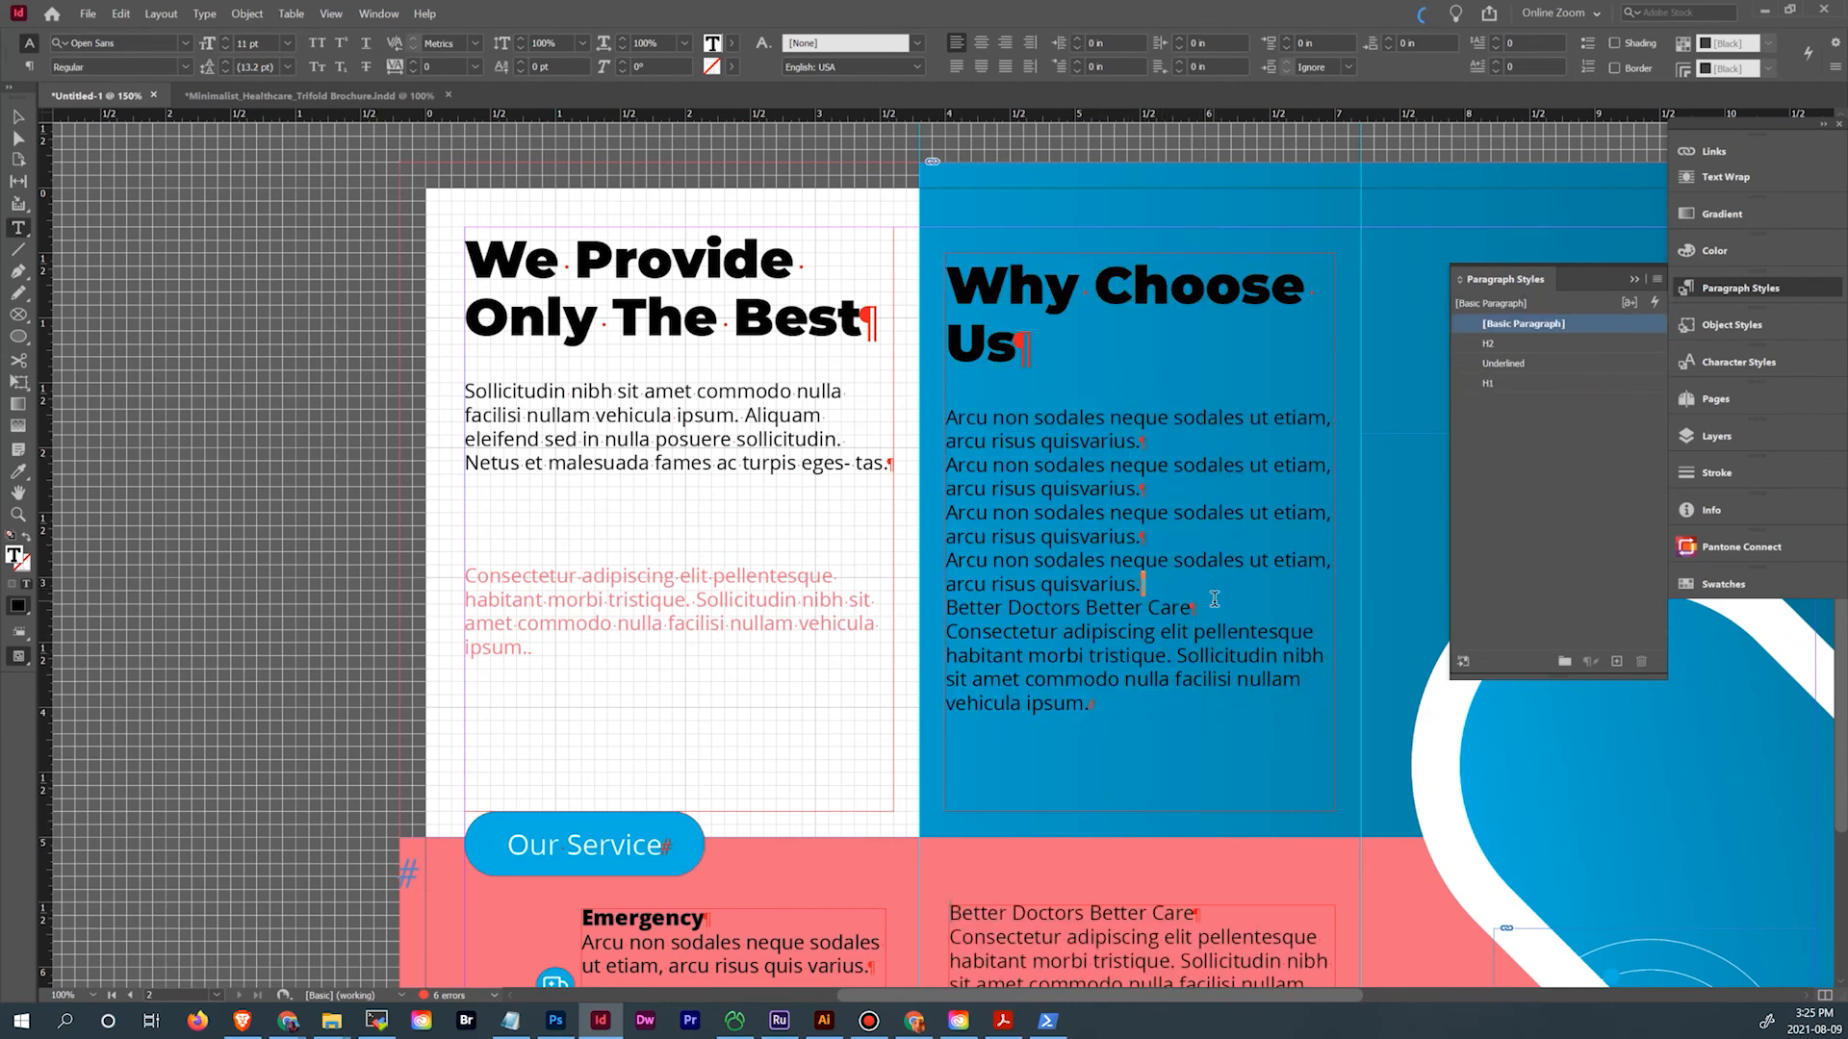
Apply the H1 paragraph style to the Better Doctors Better Care heading in the pink panel
scroll(1208, 626, "down", 4)
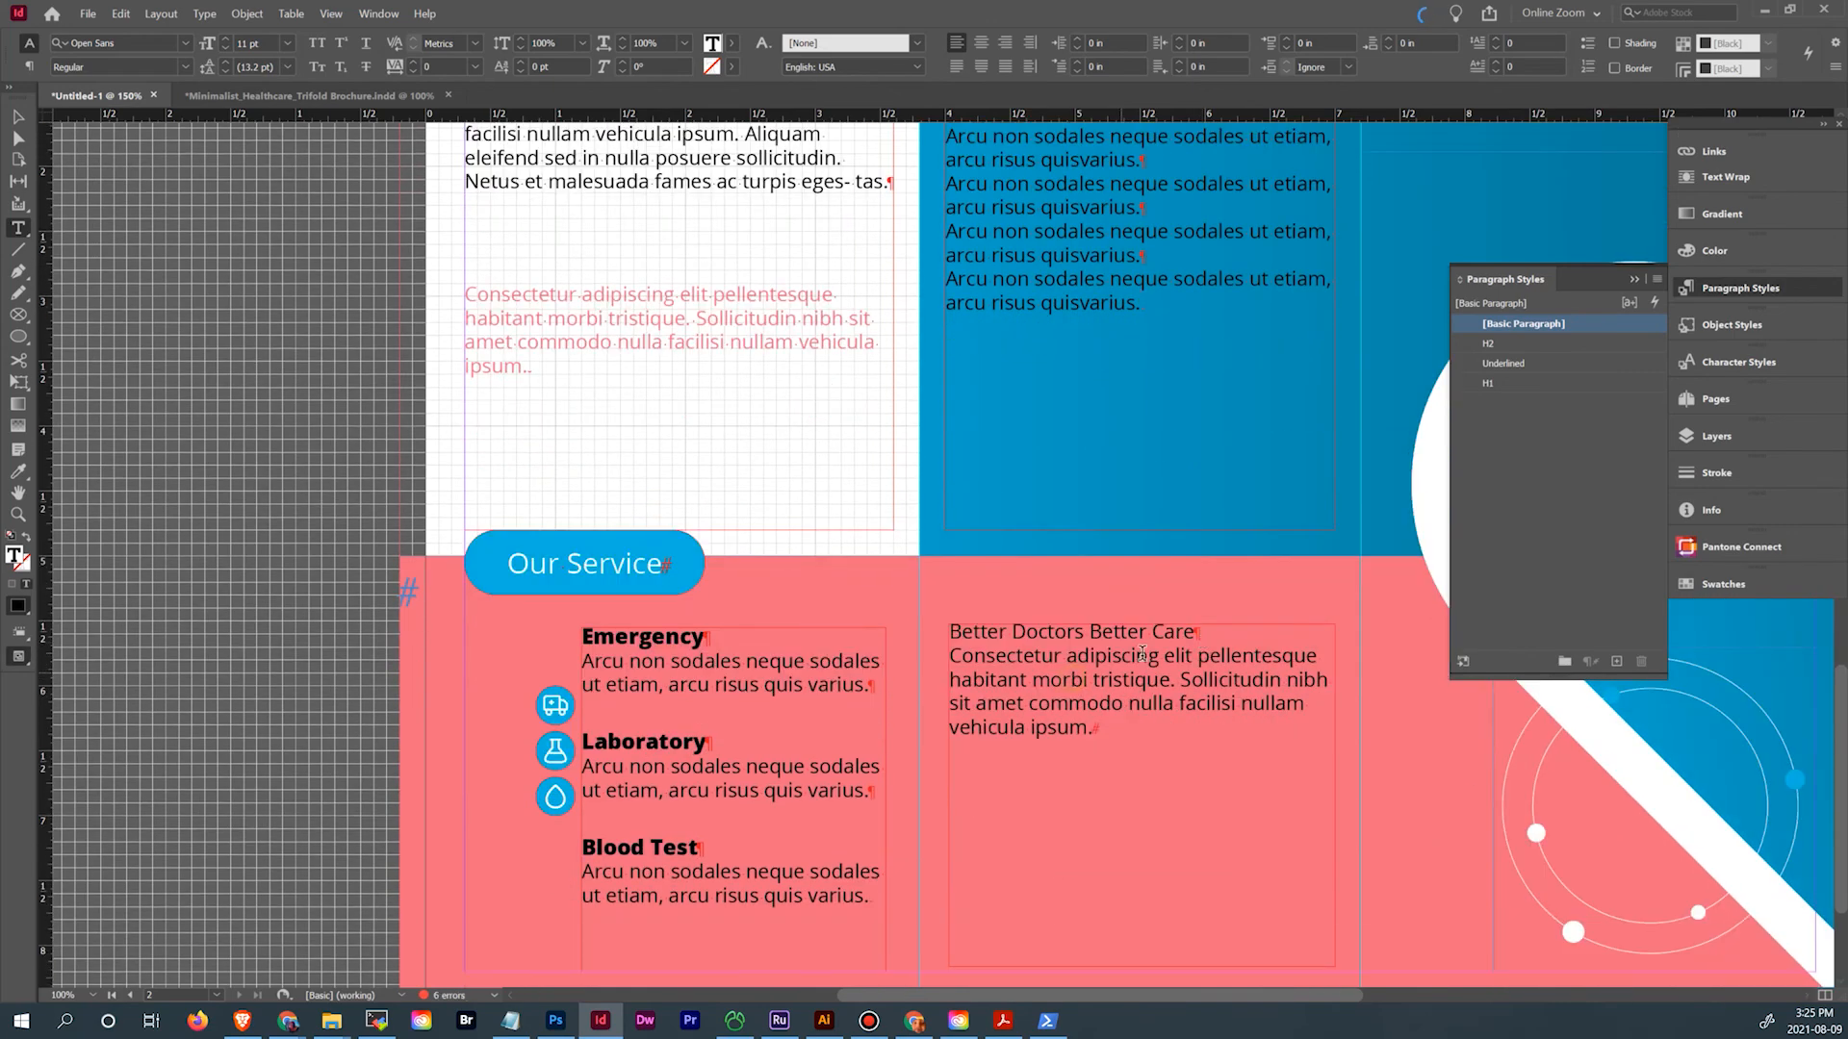
left_click_drag(1089, 632, 1194, 632)
left_click(1488, 383)
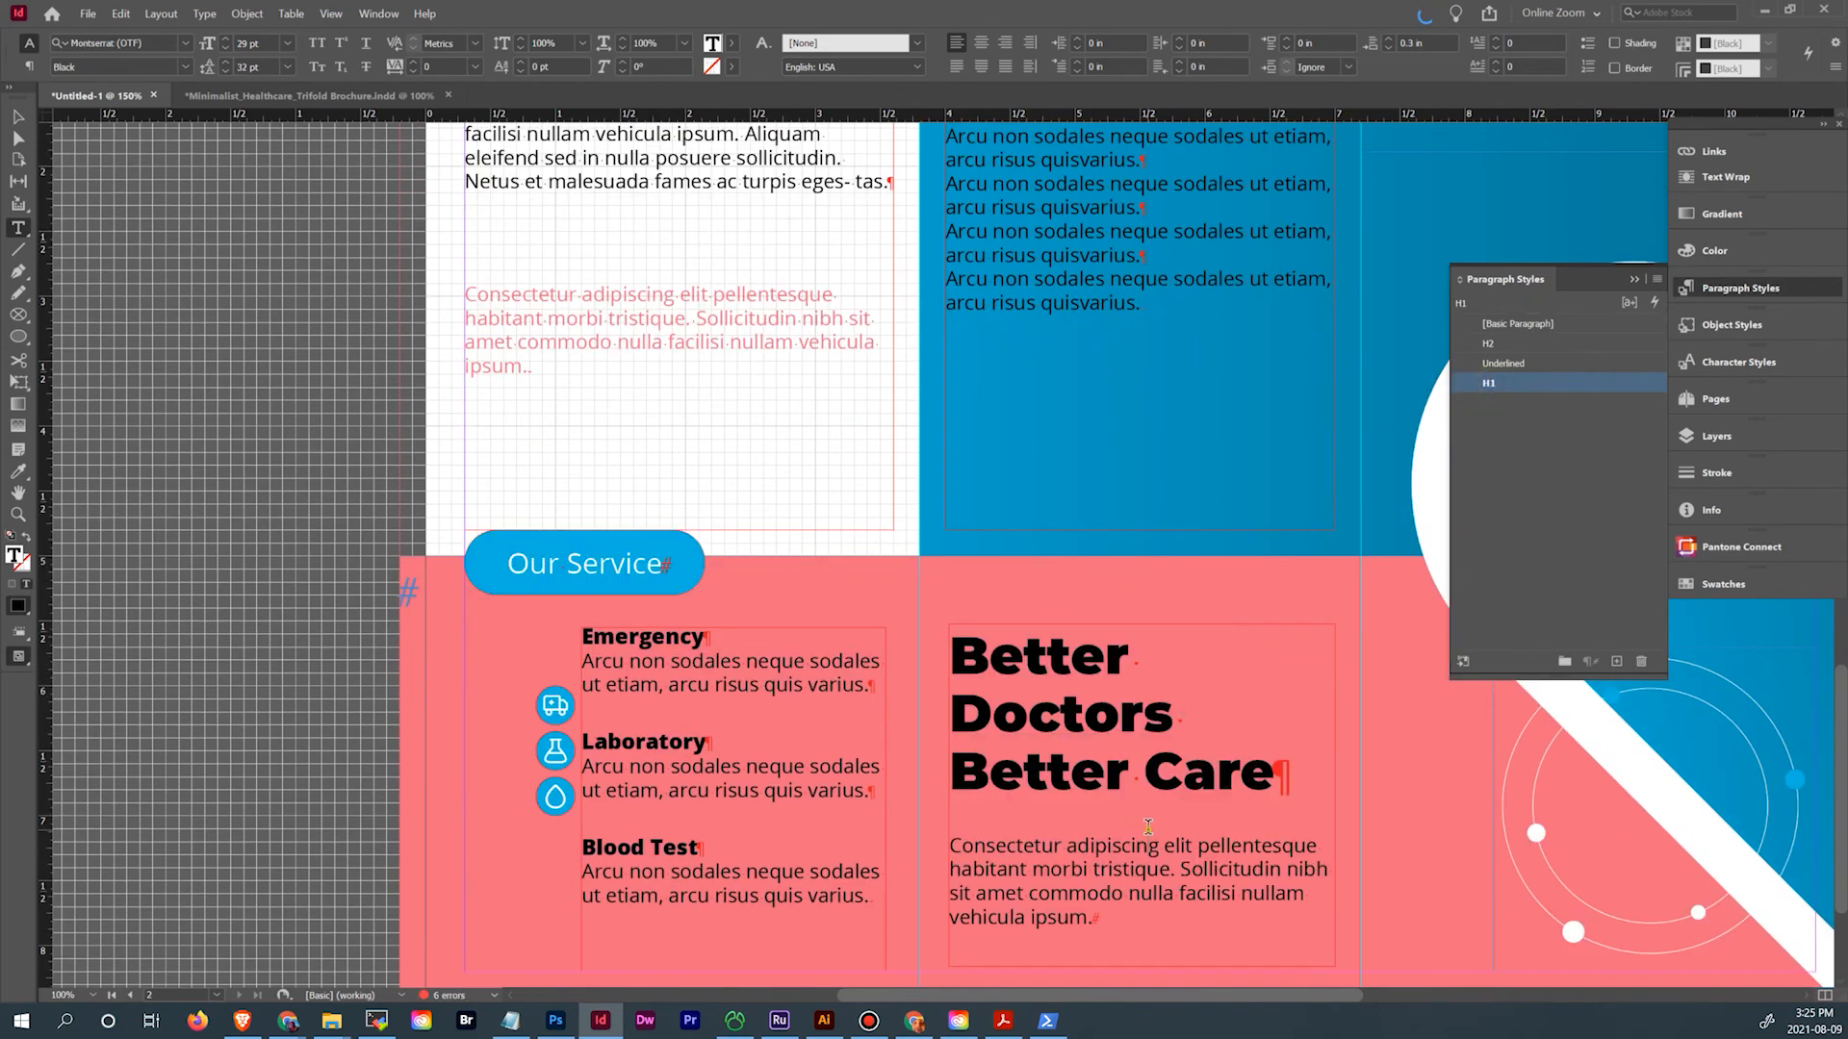
scroll(1164, 809, "down", 2)
left_click(1177, 787)
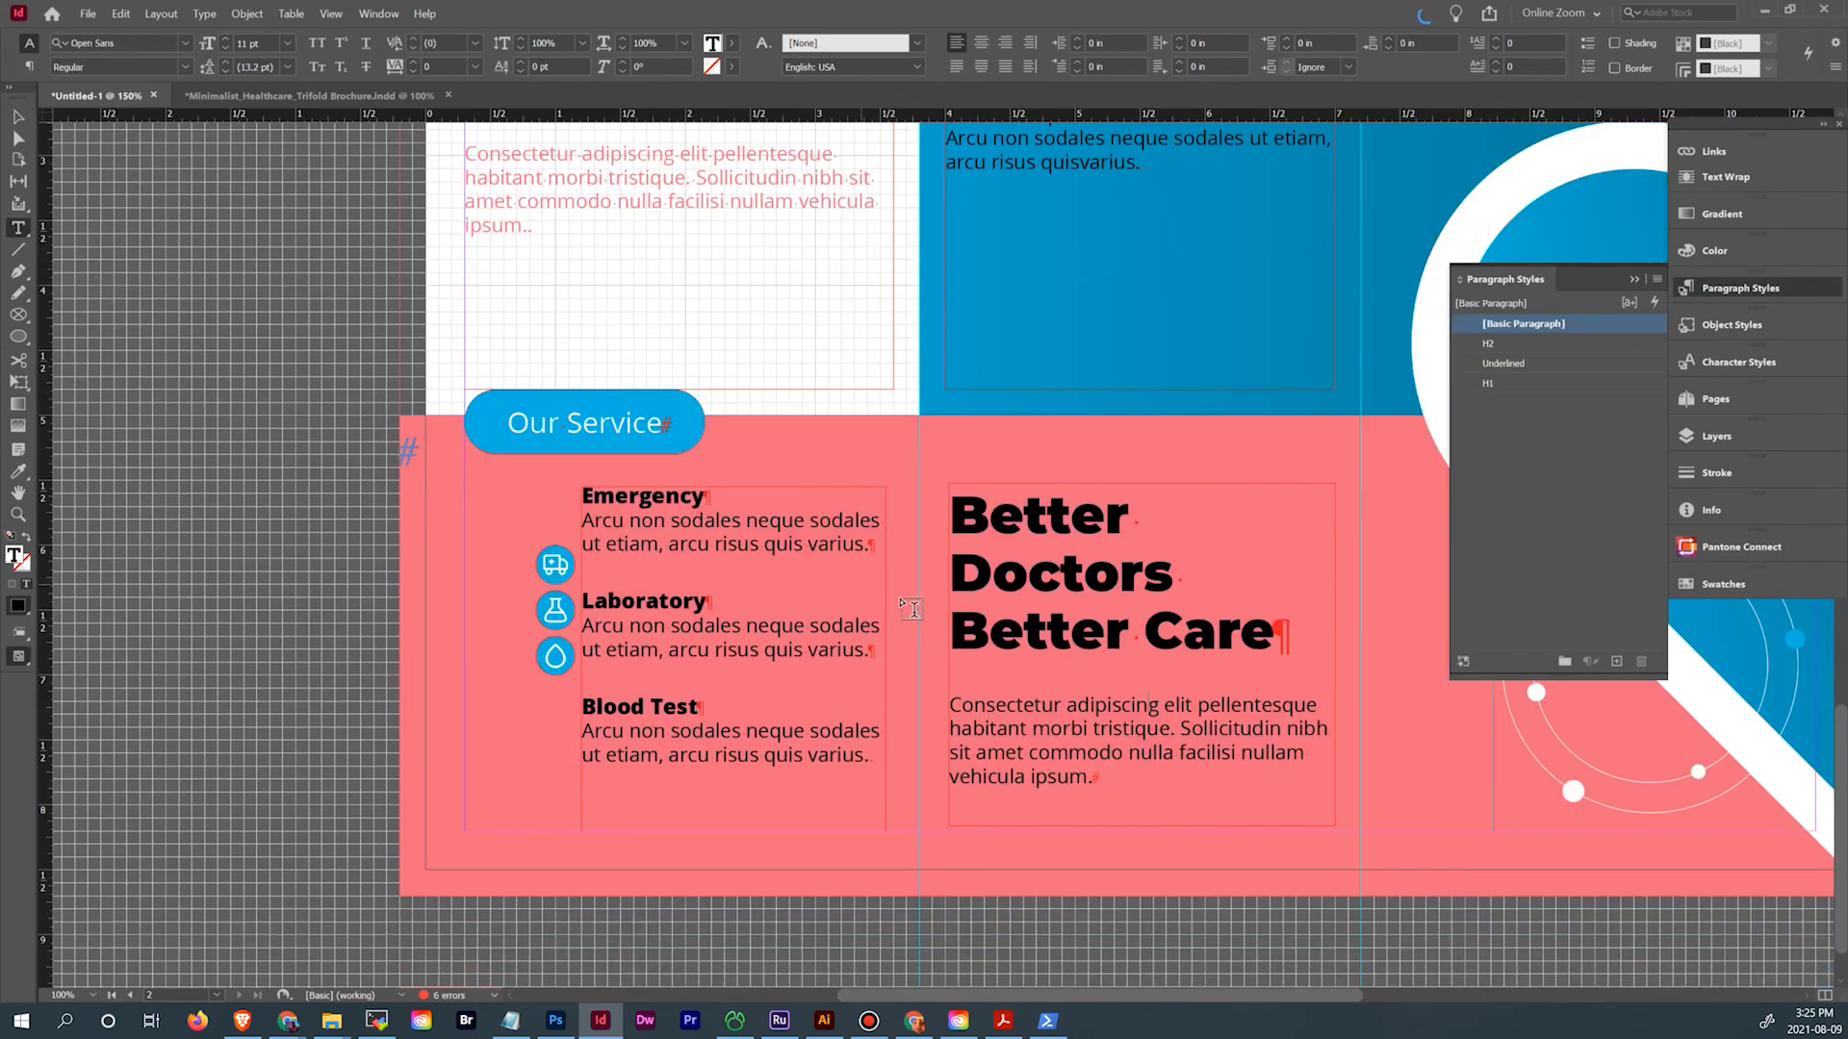
scroll(1244, 684, "up", 3)
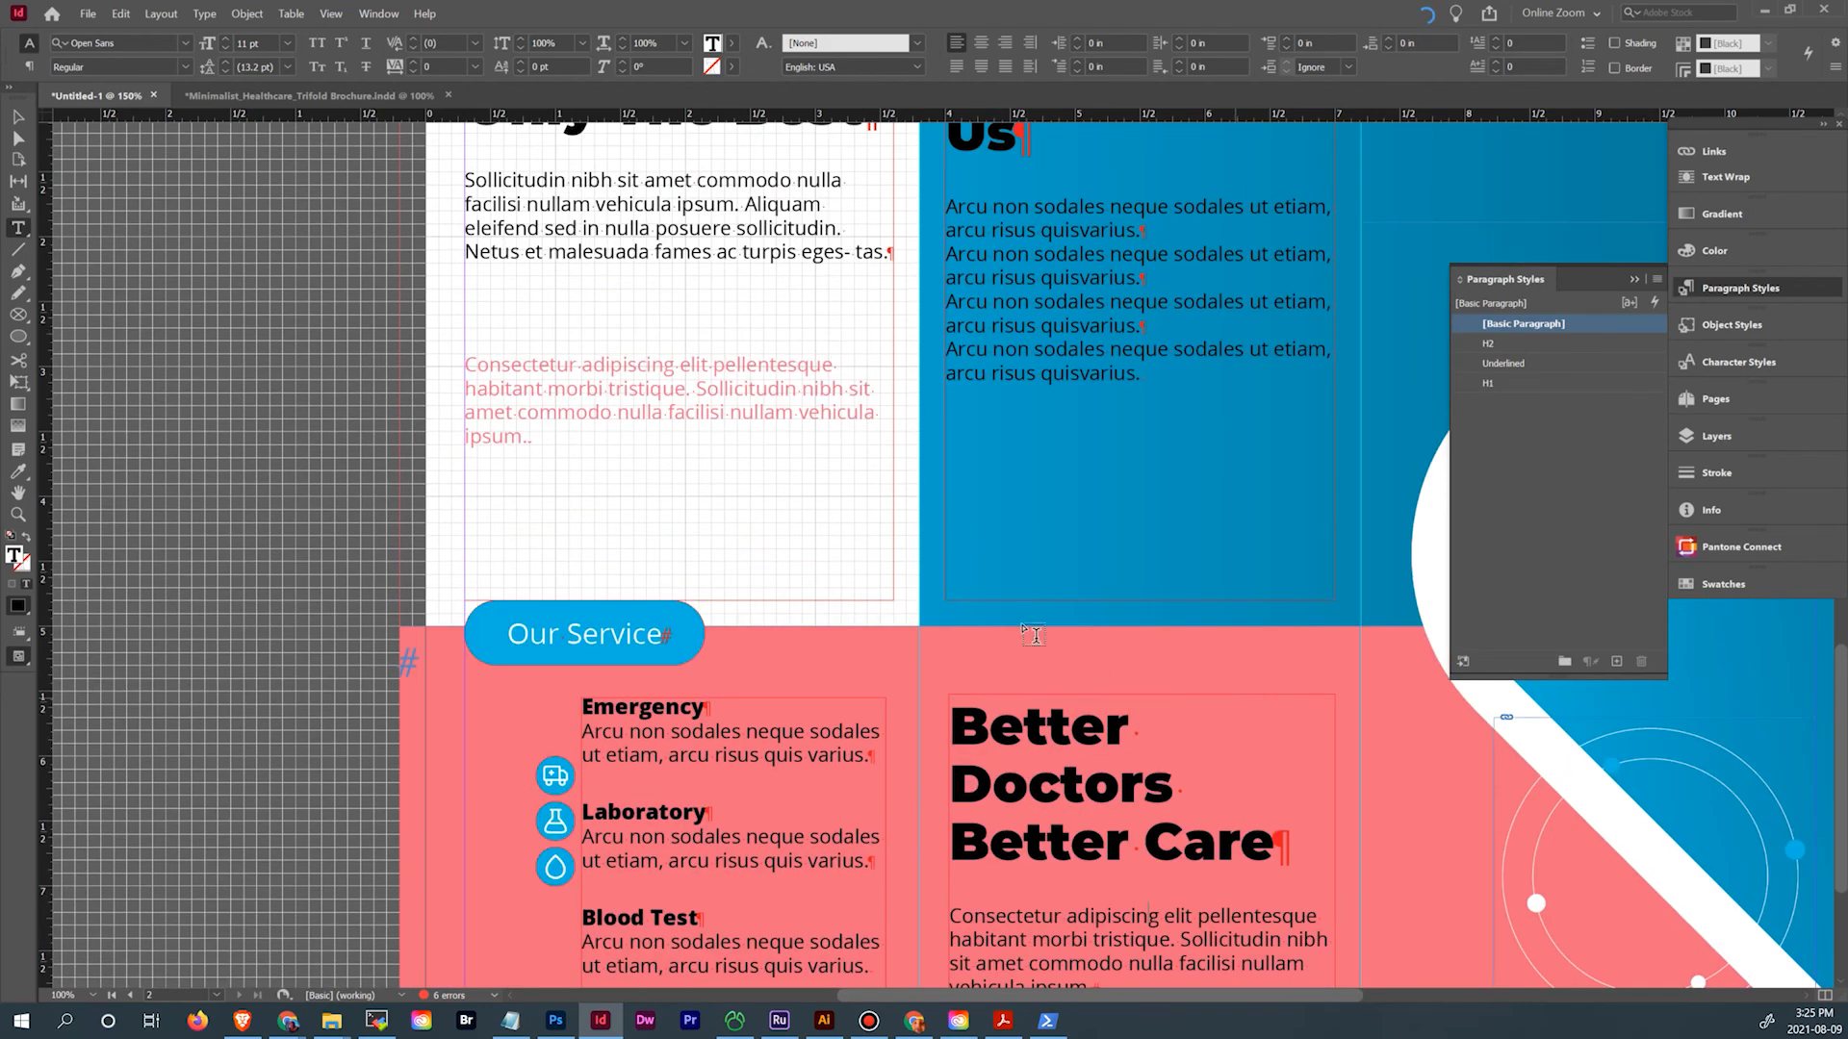
scroll(1172, 579, "up", 2)
scroll(1171, 580, "down", 1)
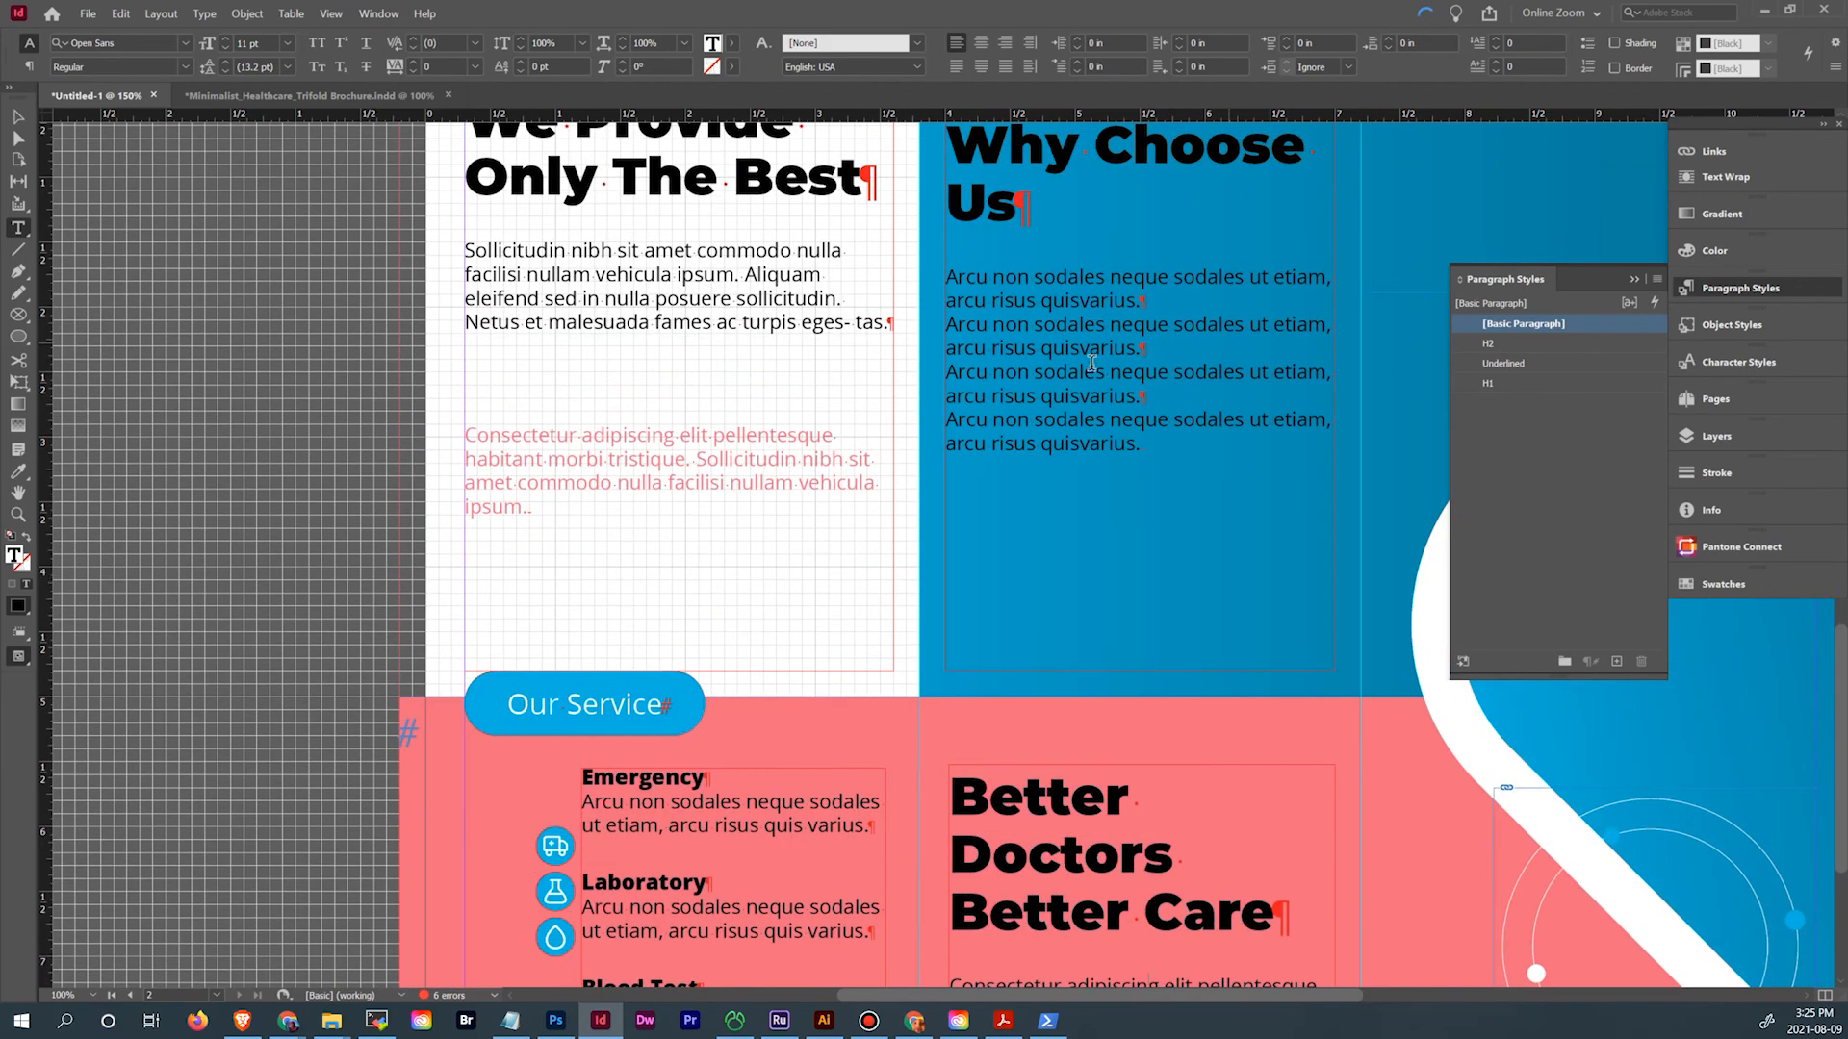
scroll(1103, 396, "down", 4)
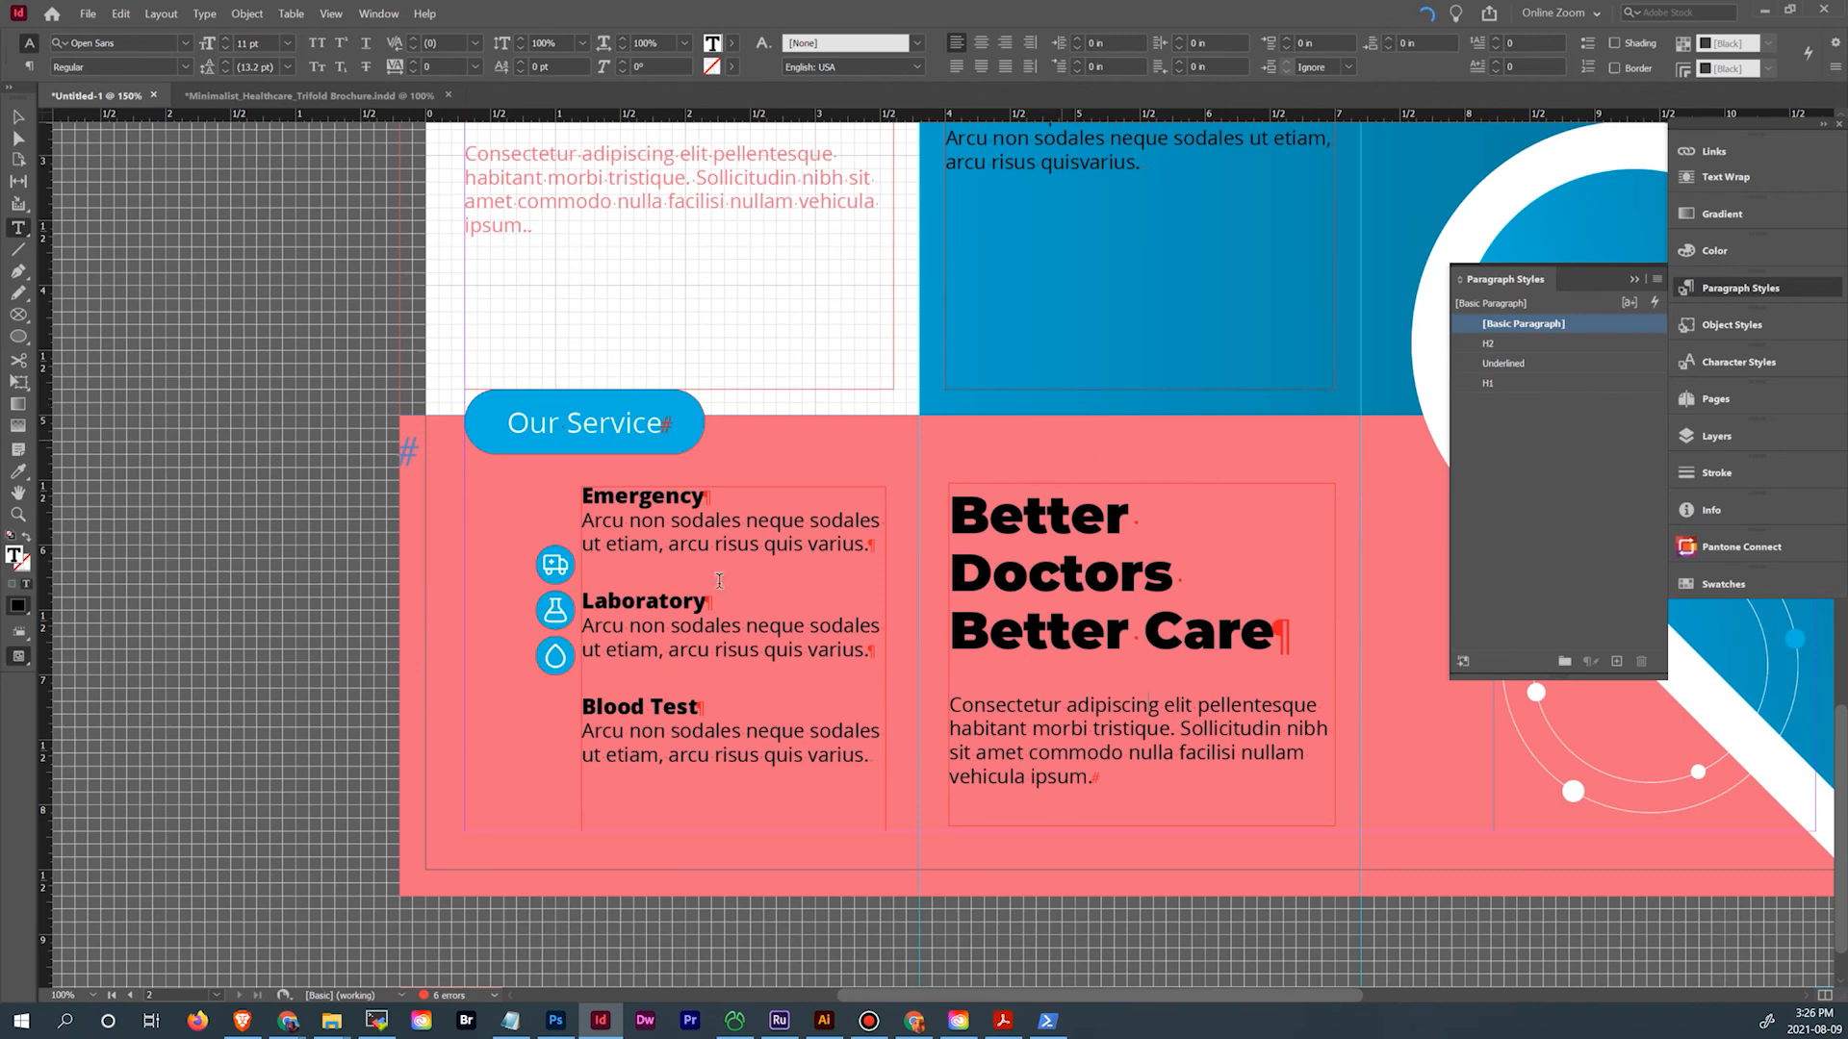
Move the ambulance, flask and drop icons to the pink panel's left margin guide, beside the Emergency, Laboratory and Blood Test headings
left_click(16, 123)
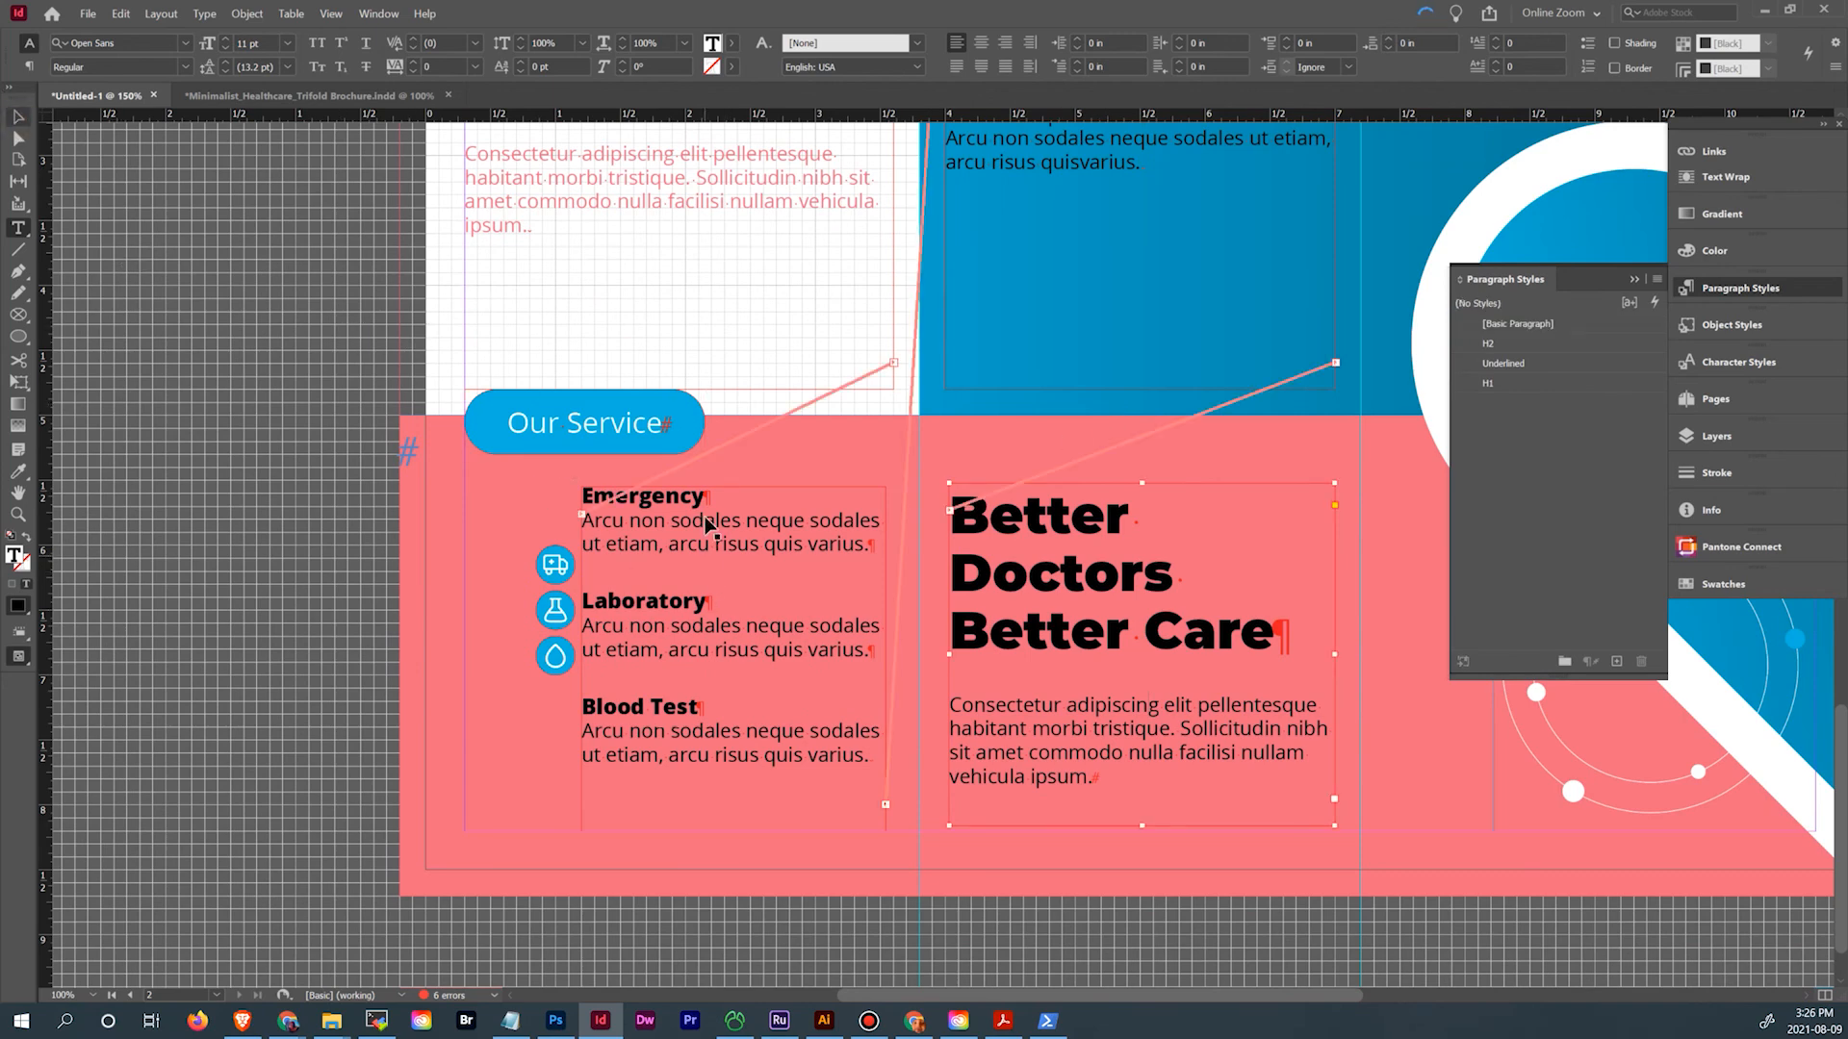
left_click(556, 570)
left_click_drag(556, 576, 491, 501)
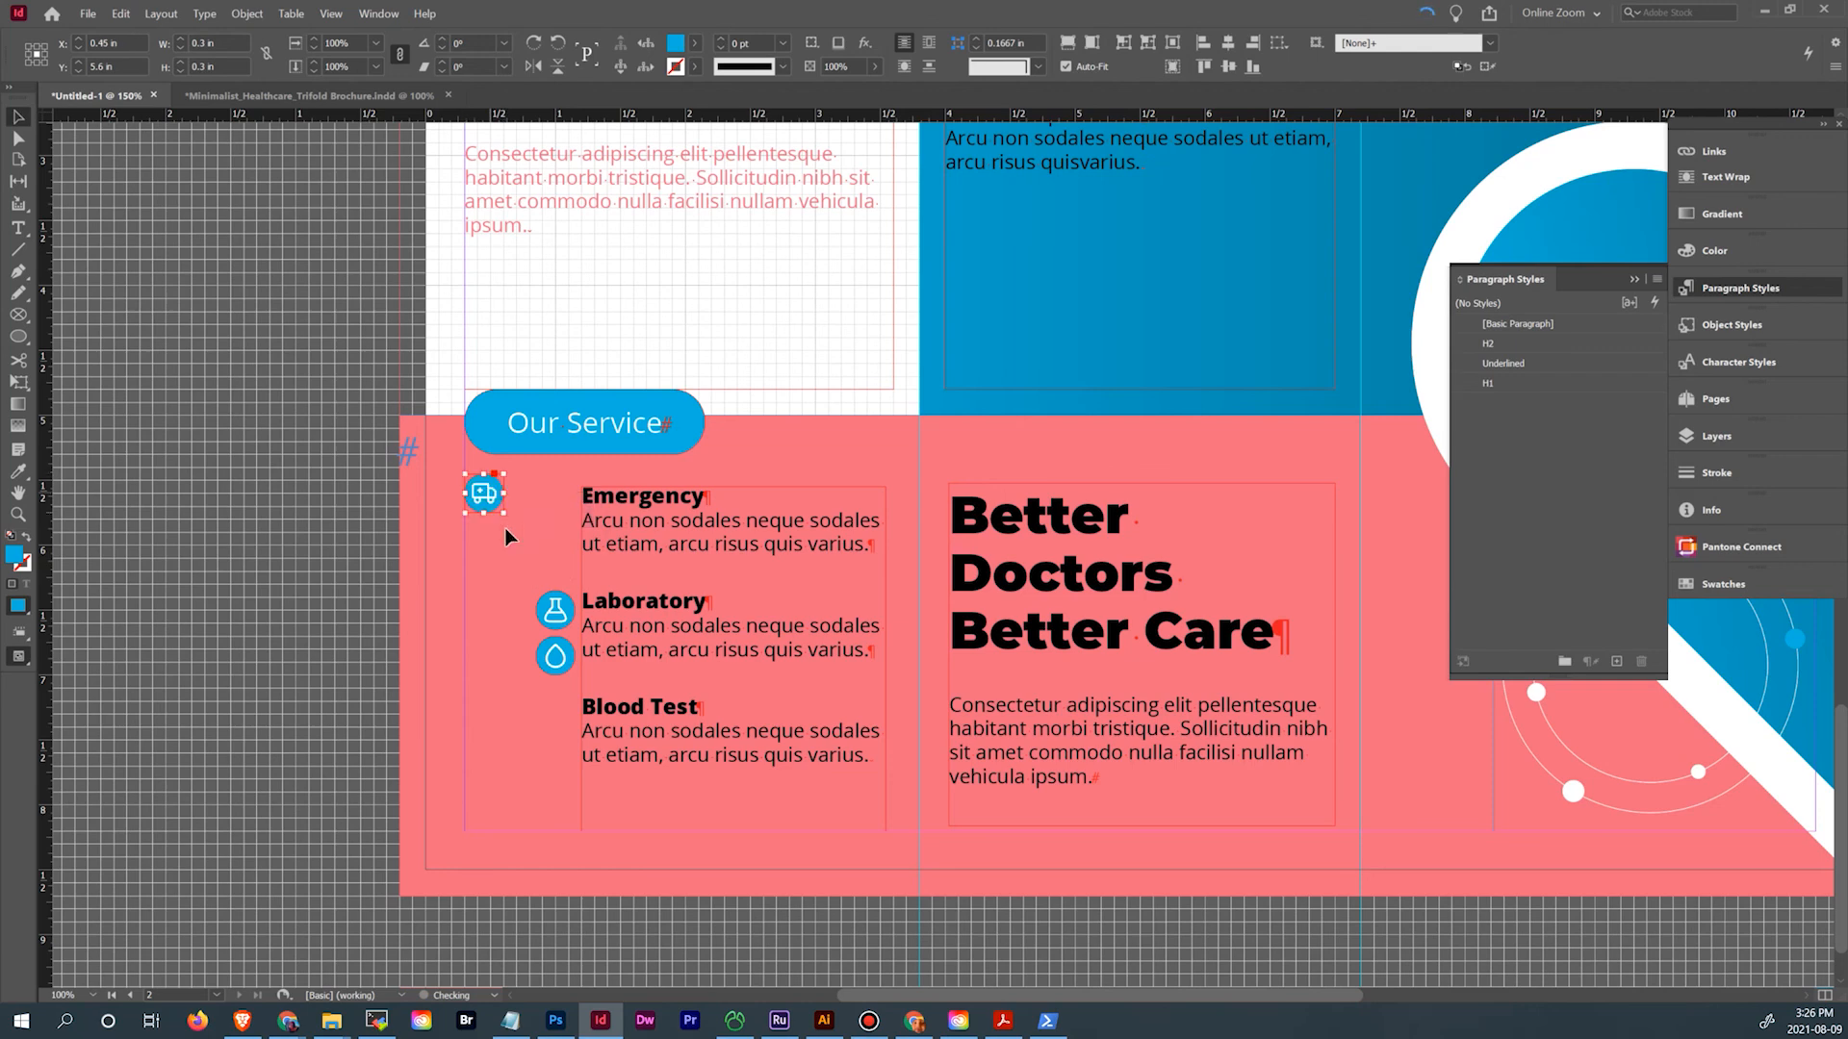
double_click(556, 609)
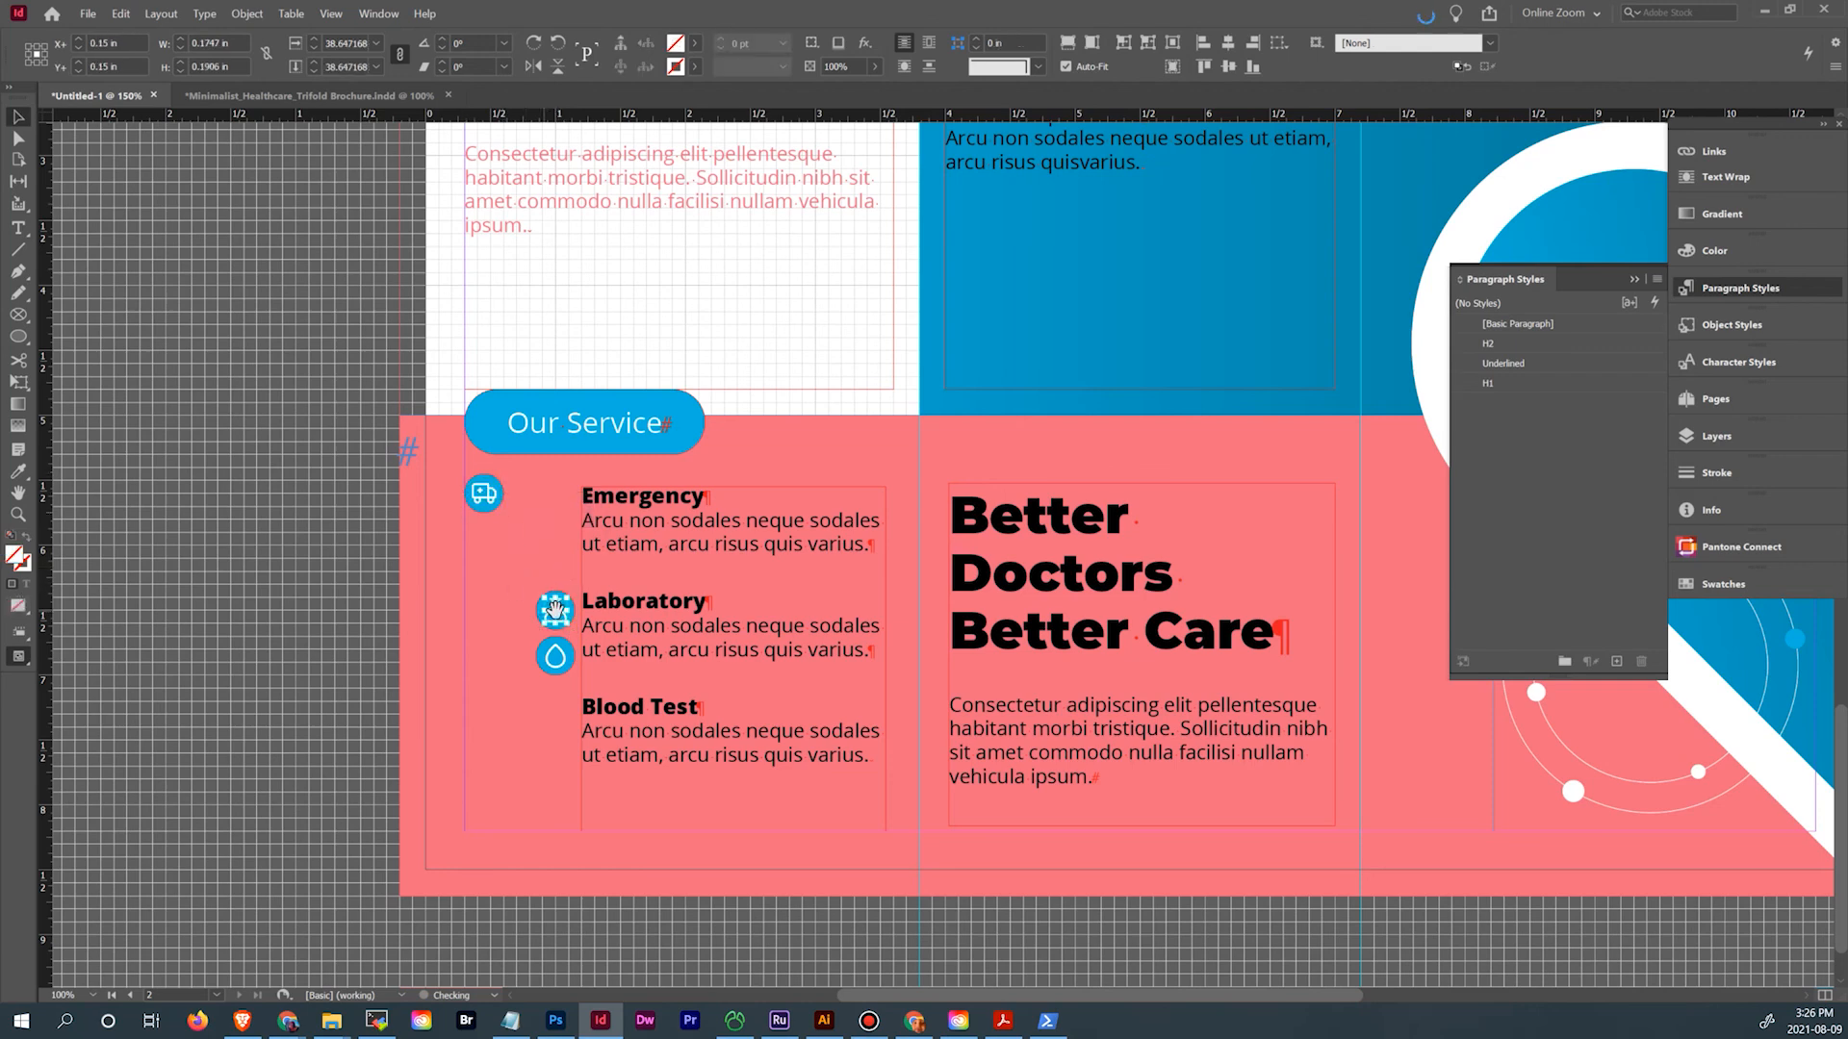
left_click(122, 309)
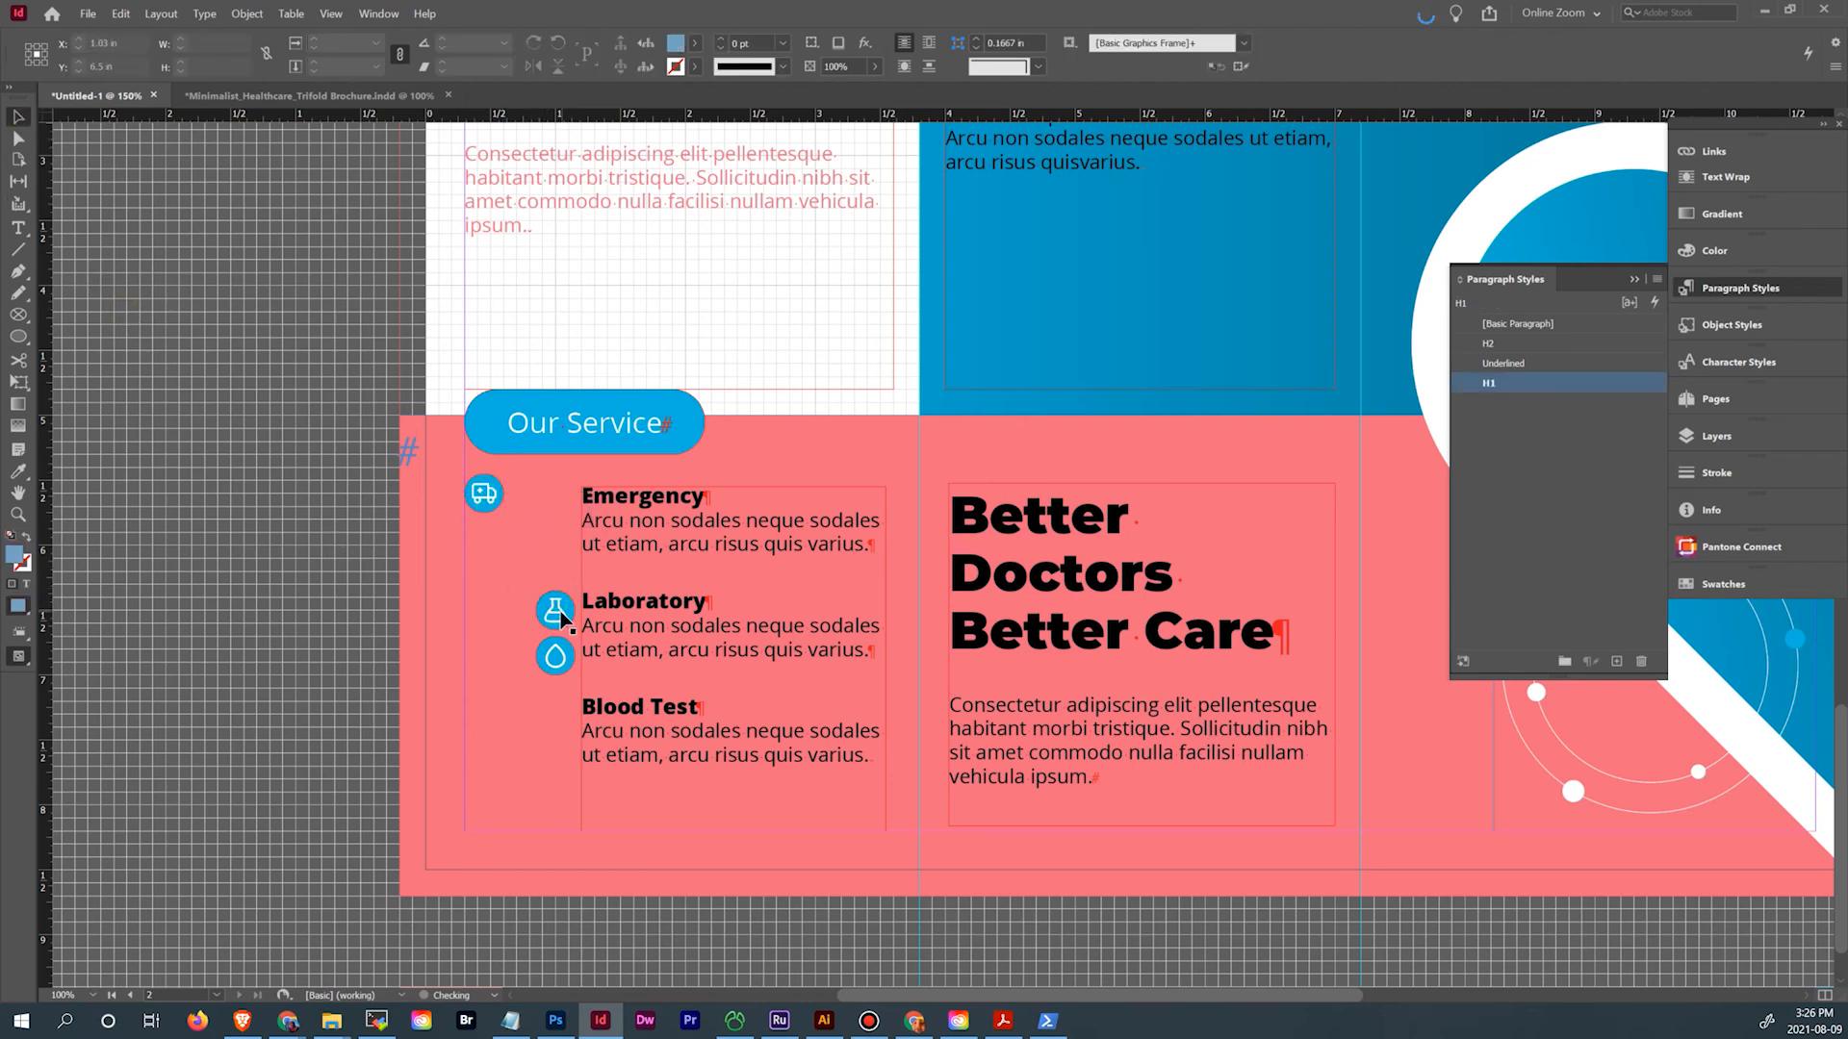
left_click_drag(568, 612, 498, 712)
left_click(558, 660)
Extend the services text frame's left edge toward the icons, widening the frame to about 2.84 in
left_click(582, 662)
left_click_drag(582, 654, 518, 657)
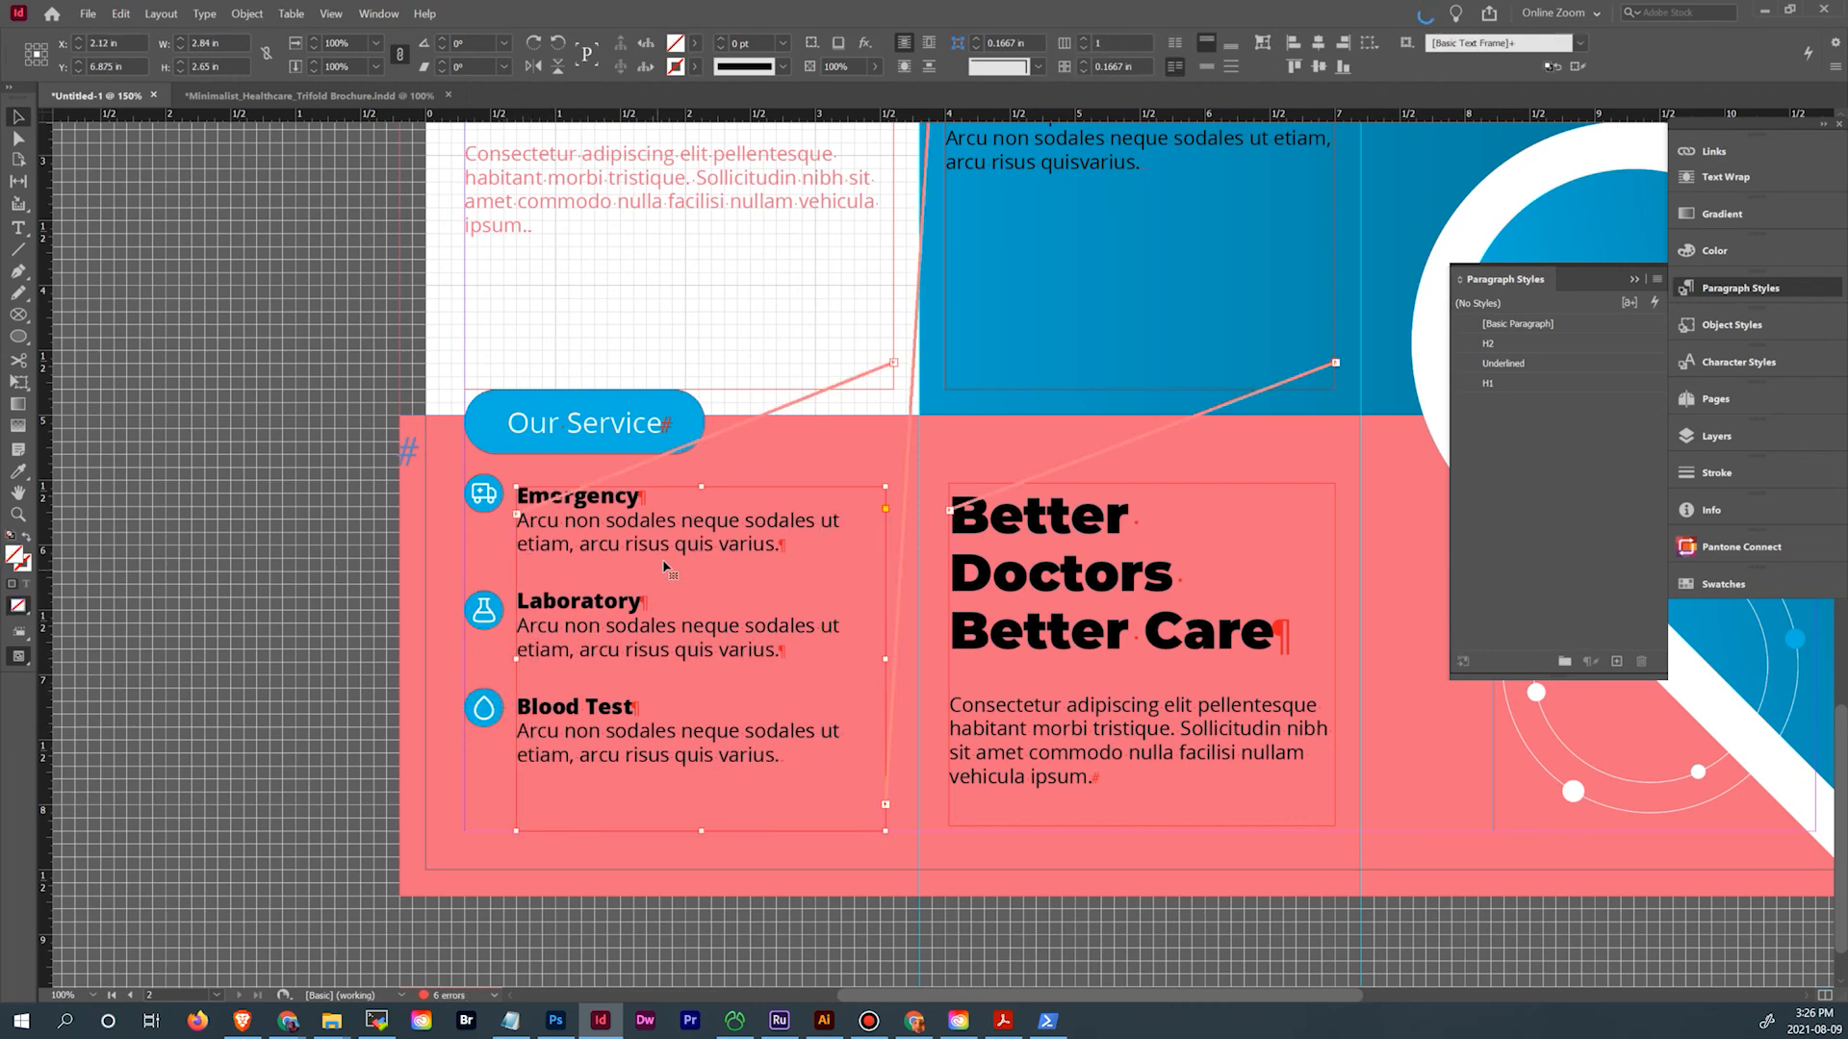
Apply the White character style to the Emergency, Laboratory and Blood Test text in the pink panel
double_click(771, 749)
left_click_drag(780, 758, 517, 491)
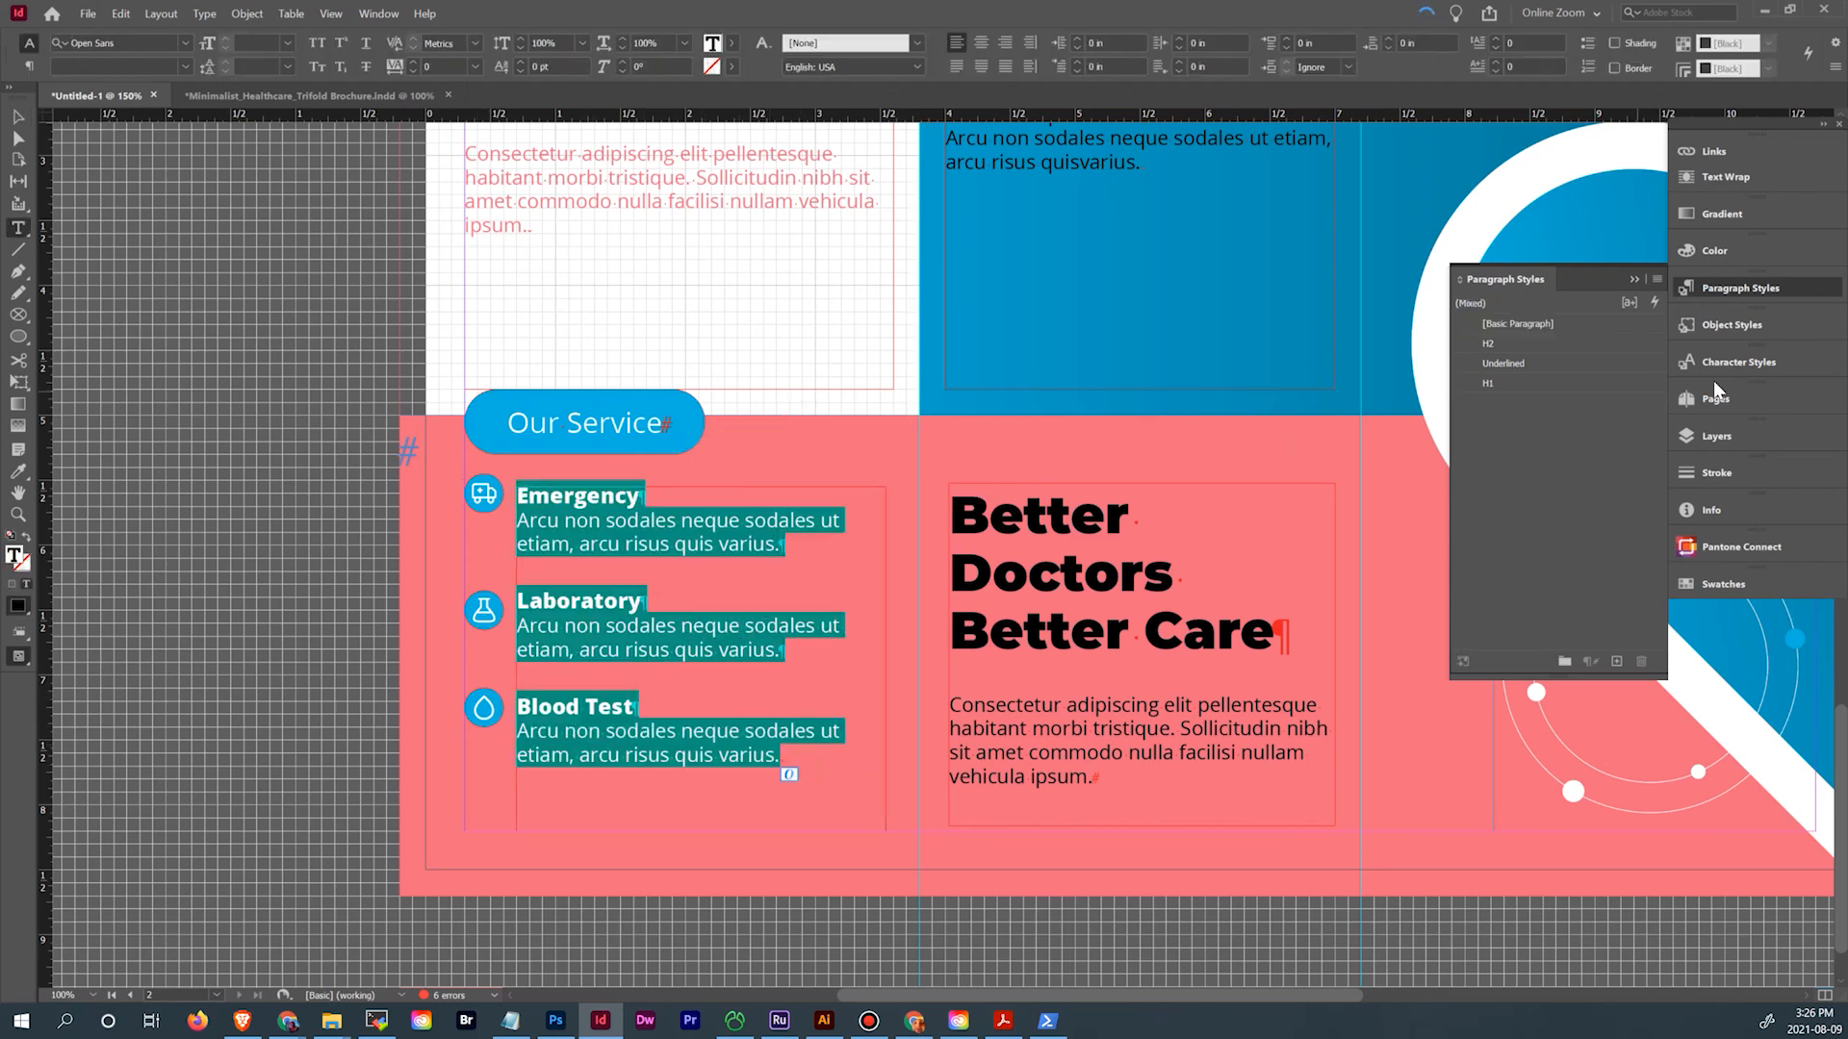
left_click(1732, 362)
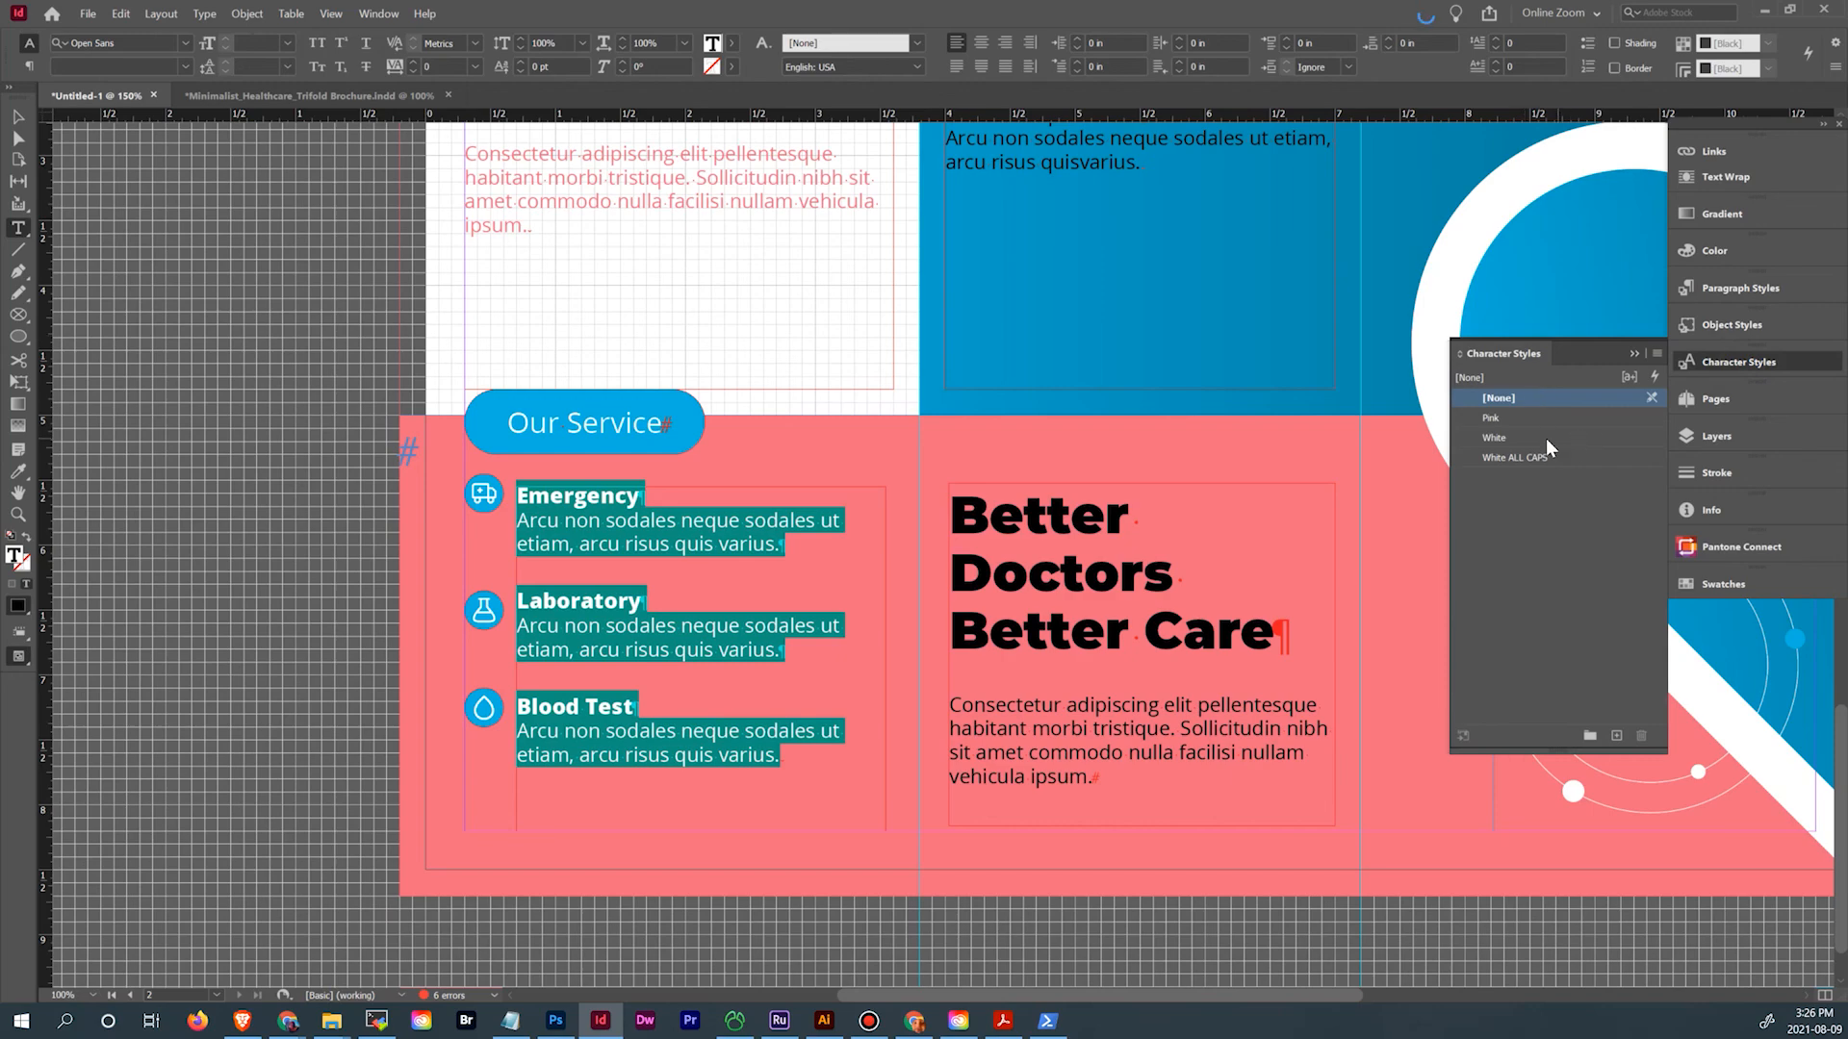
left_click(1546, 437)
left_click(618, 648)
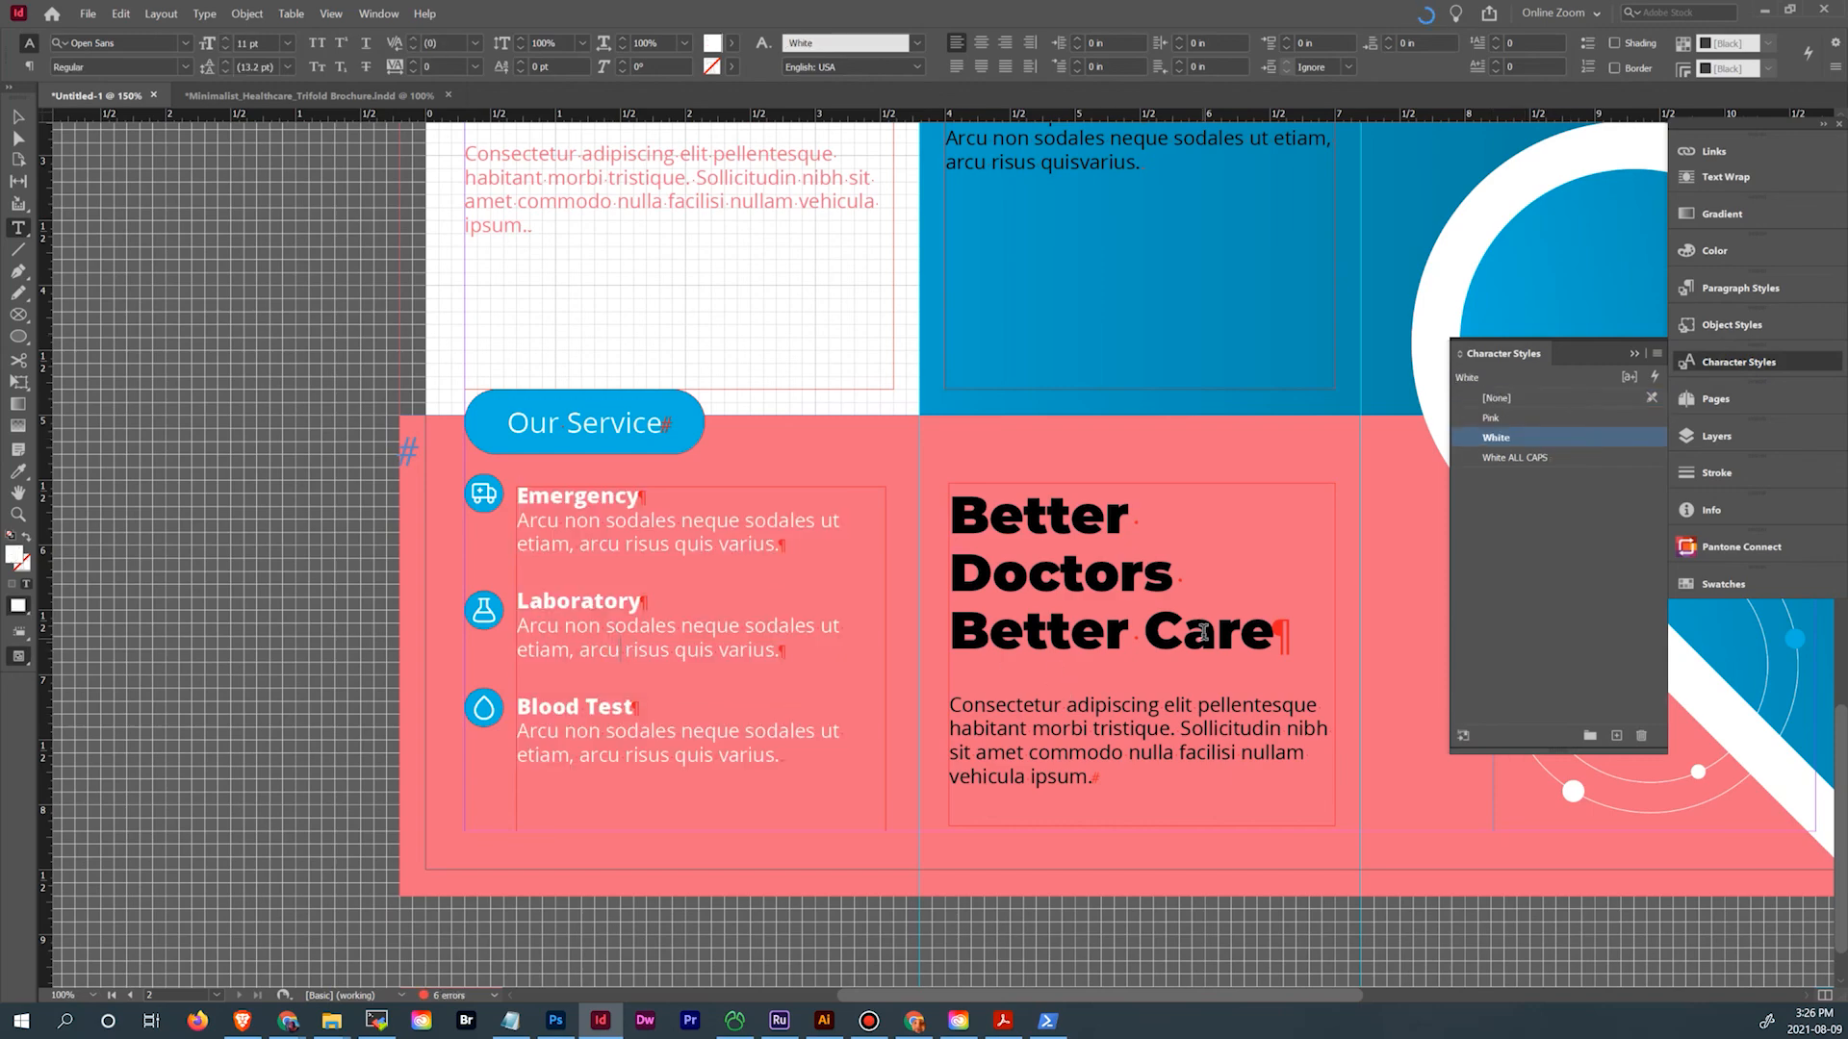
Apply the White character style to the Why Choose Us heading and its four paragraphs
scroll(1203, 632, "up", 5)
left_click(1193, 621)
key("ctrl+a")
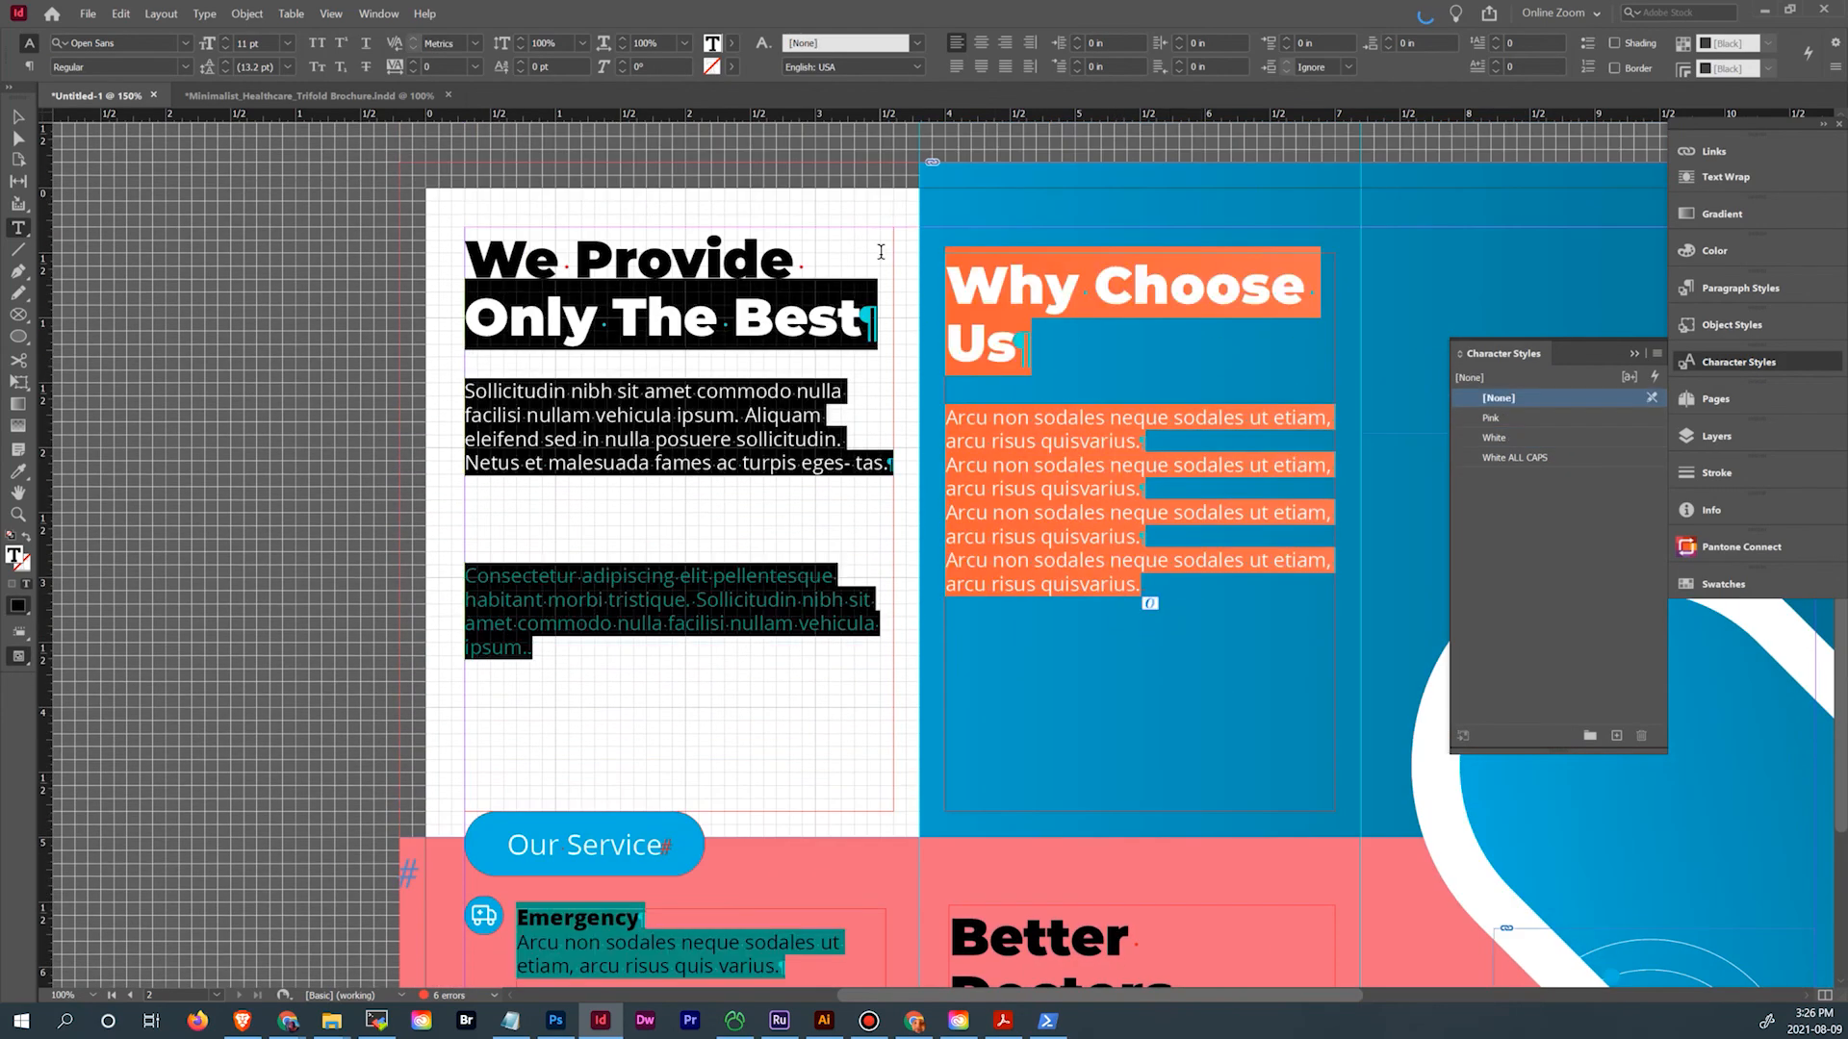
left_click(1159, 596)
left_click_drag(1166, 592, 951, 264)
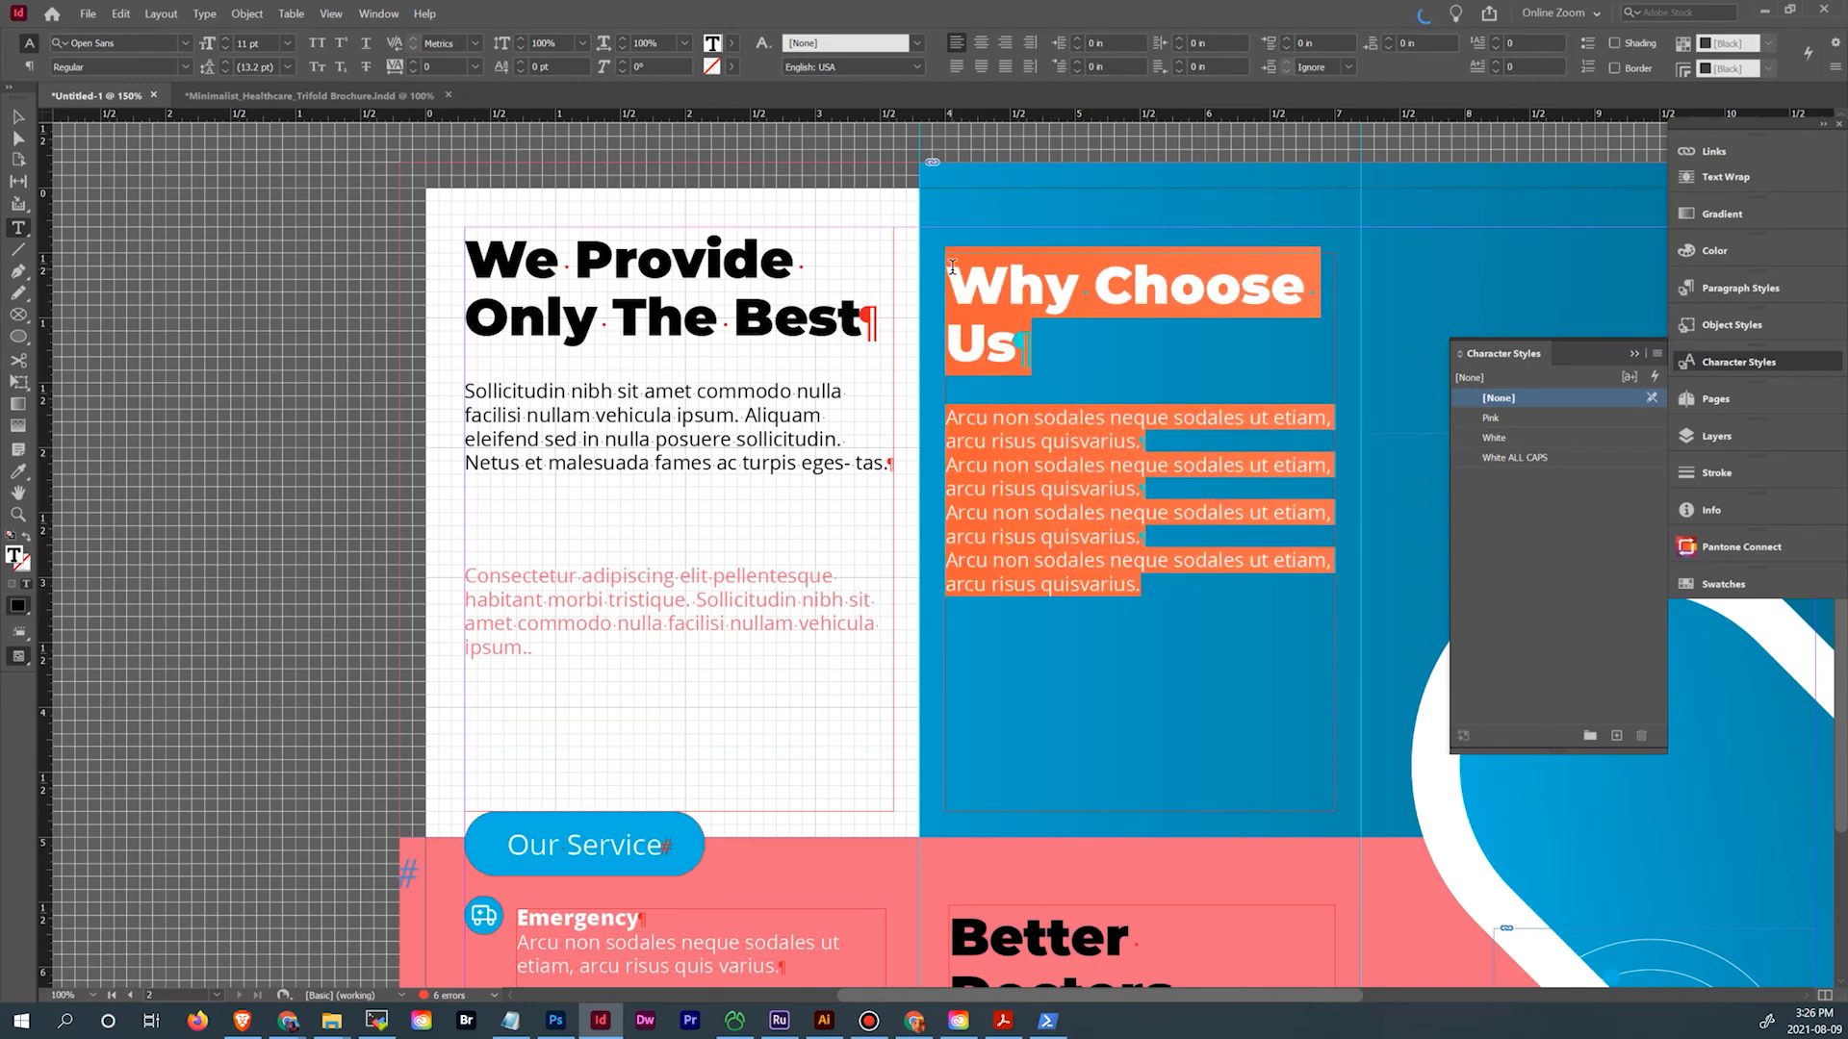
left_click(1495, 438)
left_click(1078, 493)
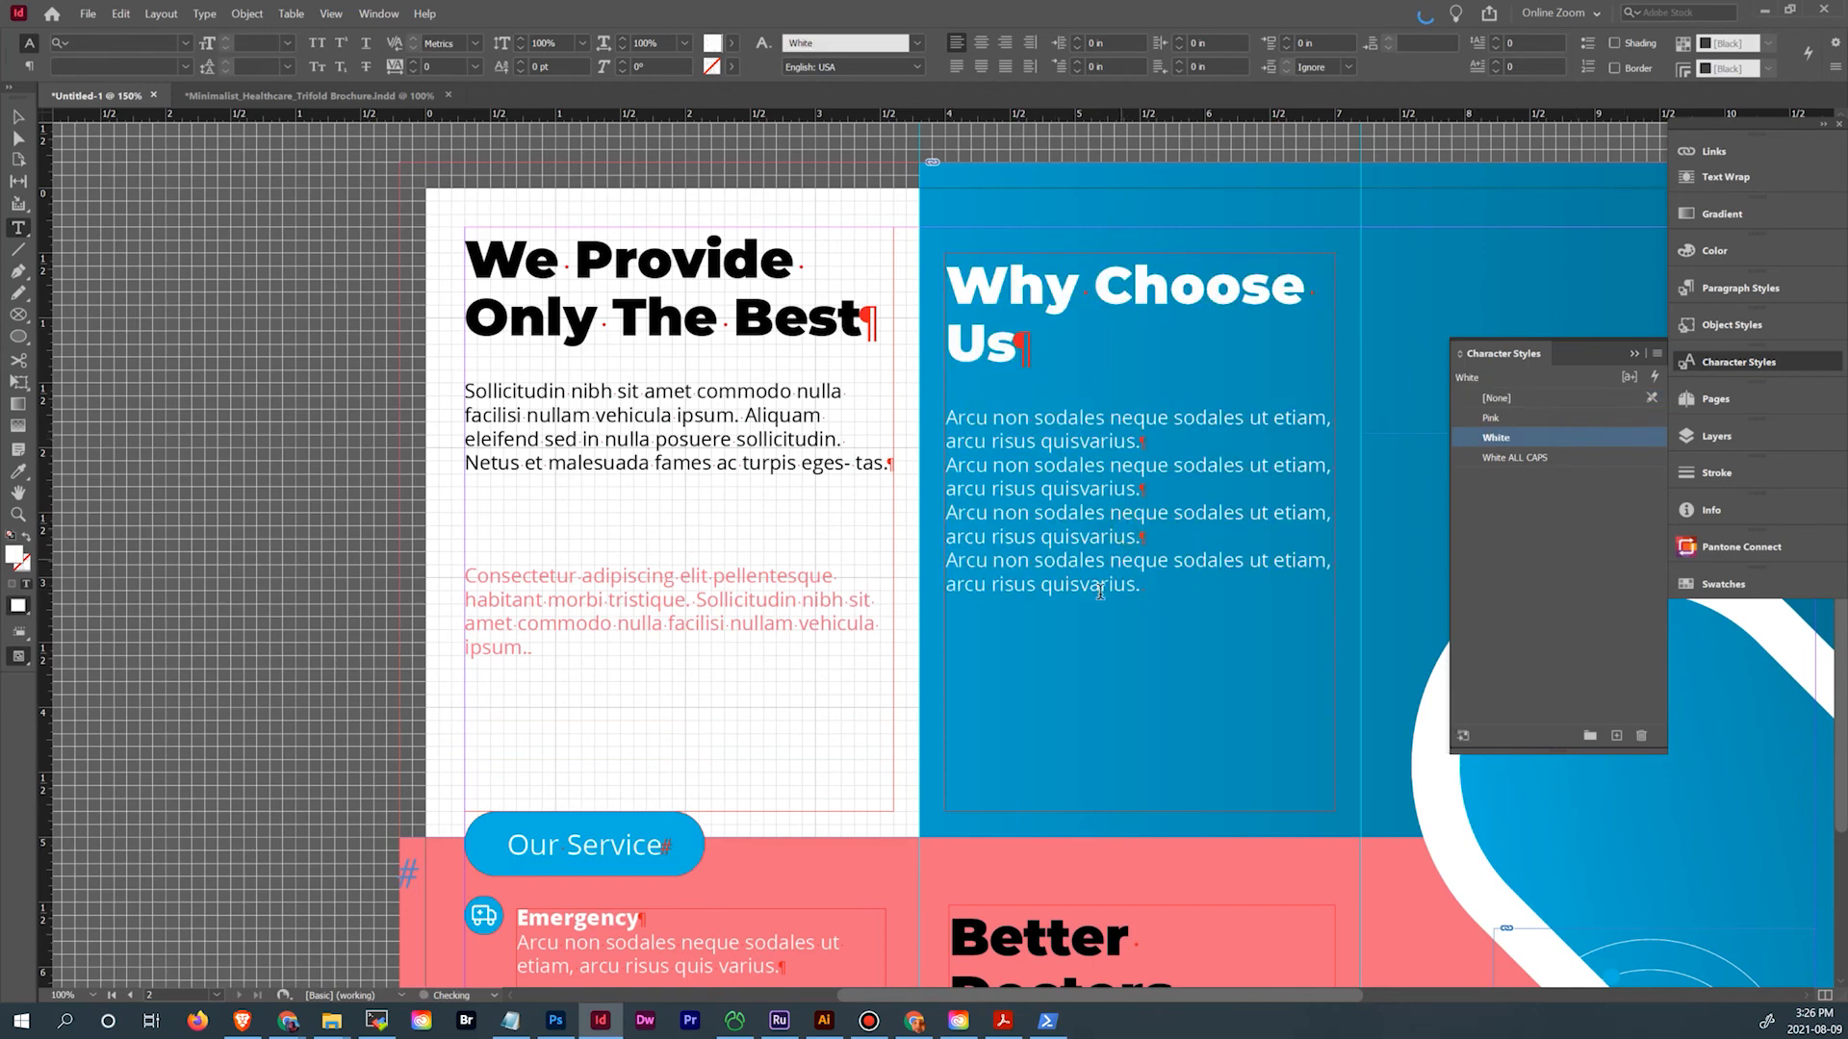
Compare with the reference brochure and apply the White character style to the Better Doctors Better Care heading and paragraph
scroll(1078, 494, "down", 5)
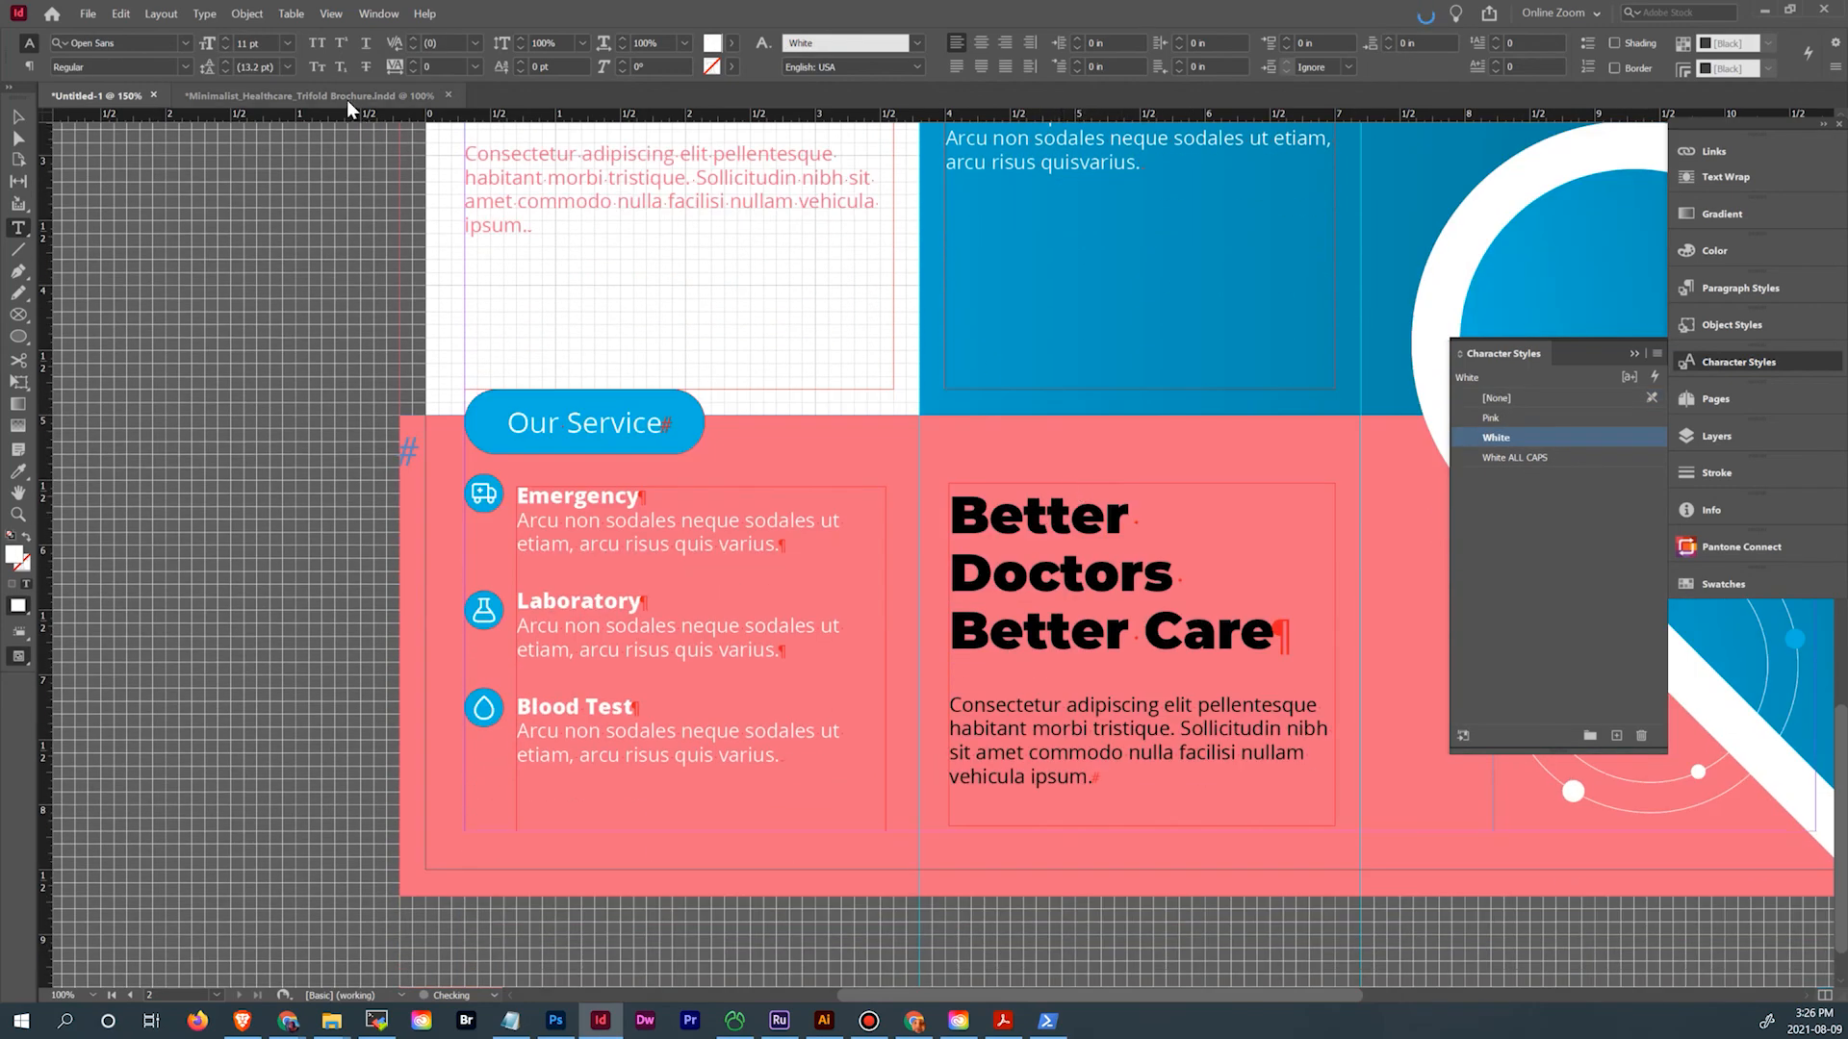
left_click(245, 97)
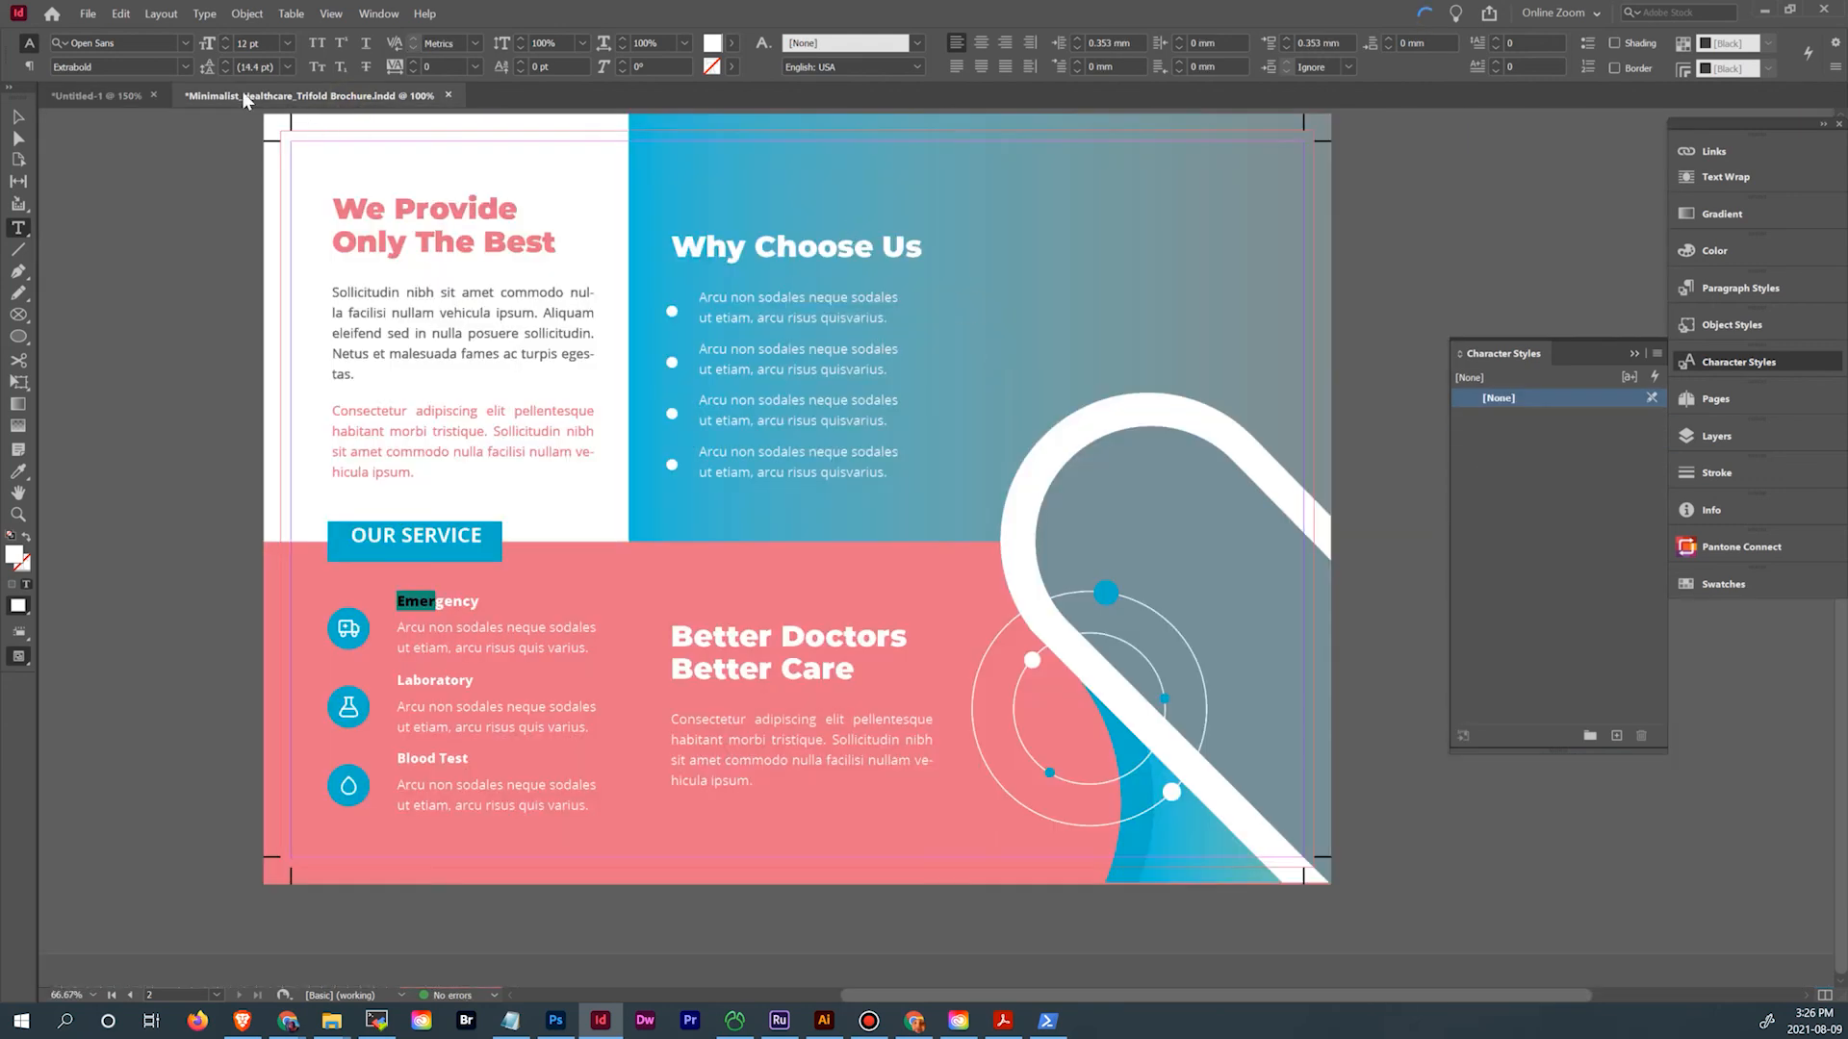
left_click(108, 95)
left_click_drag(957, 517, 1095, 785)
left_click(1184, 693)
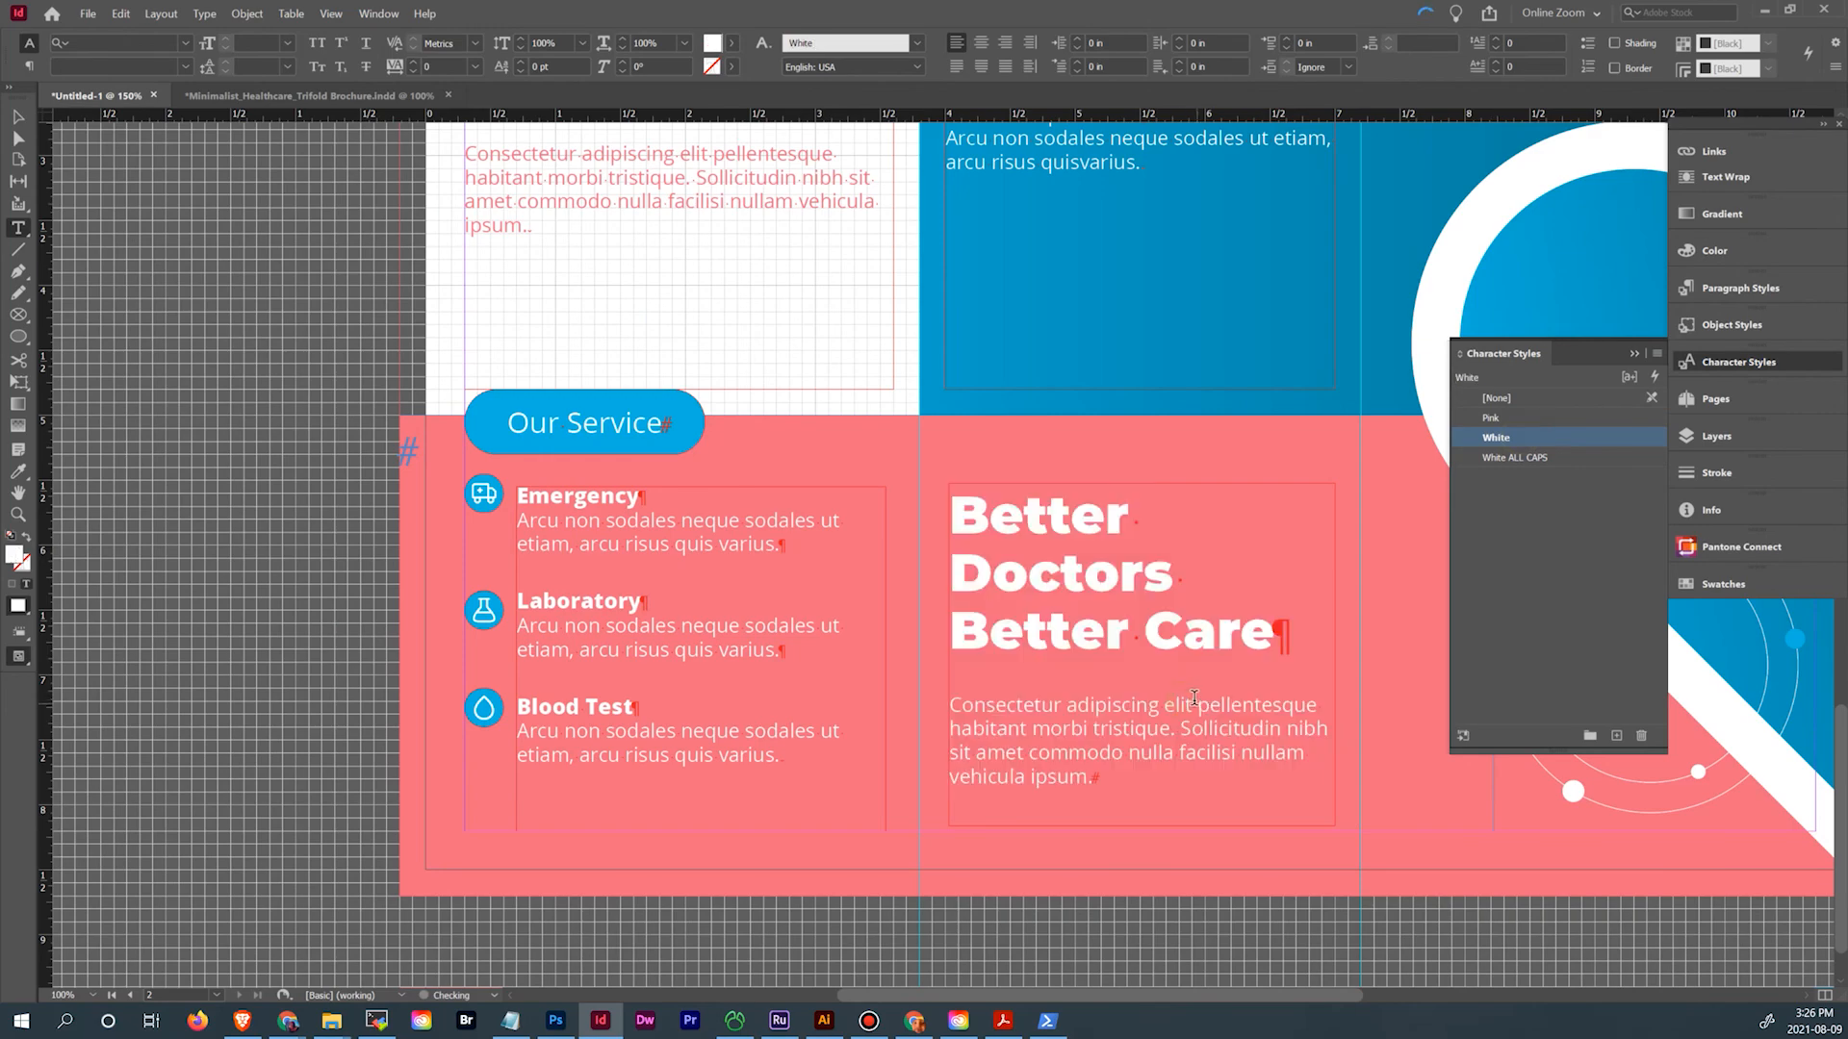
Turn the four Why Choose Us paragraphs into a bulleted list with 0.125 in of space after each
scroll(805, 332, "up", 5)
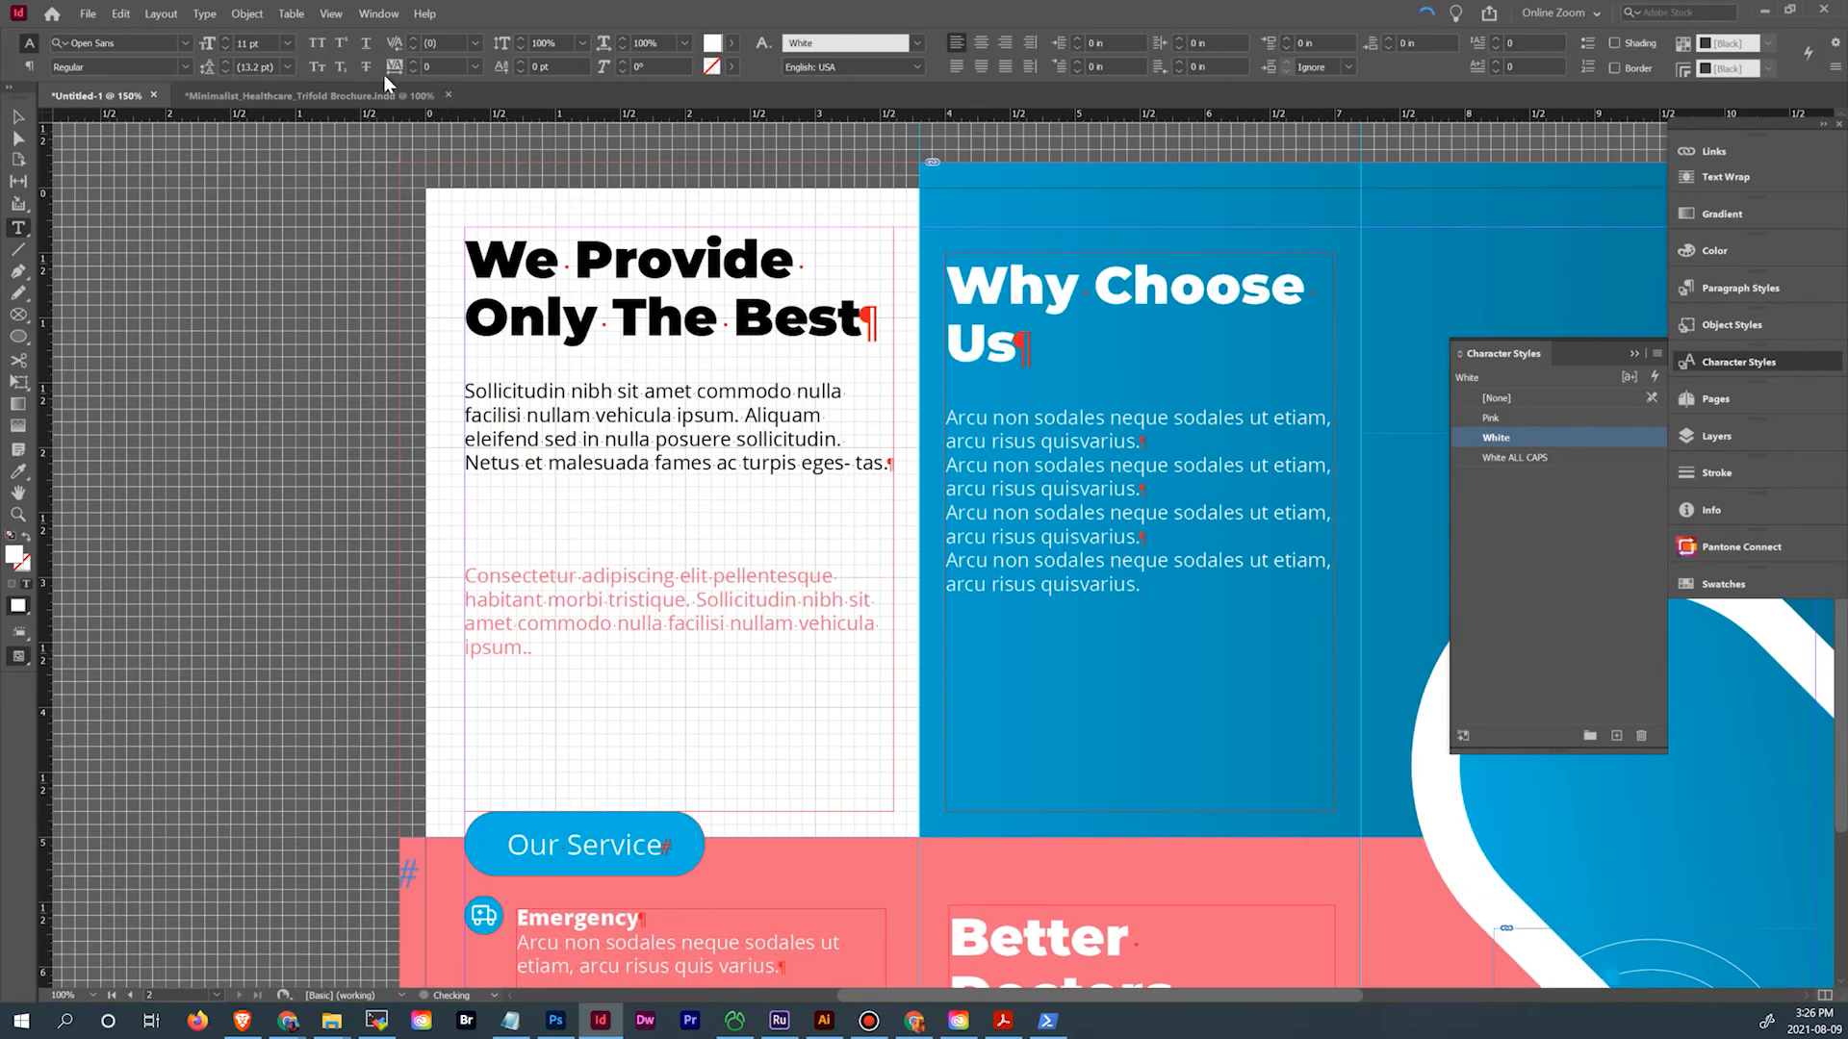
left_click(404, 96)
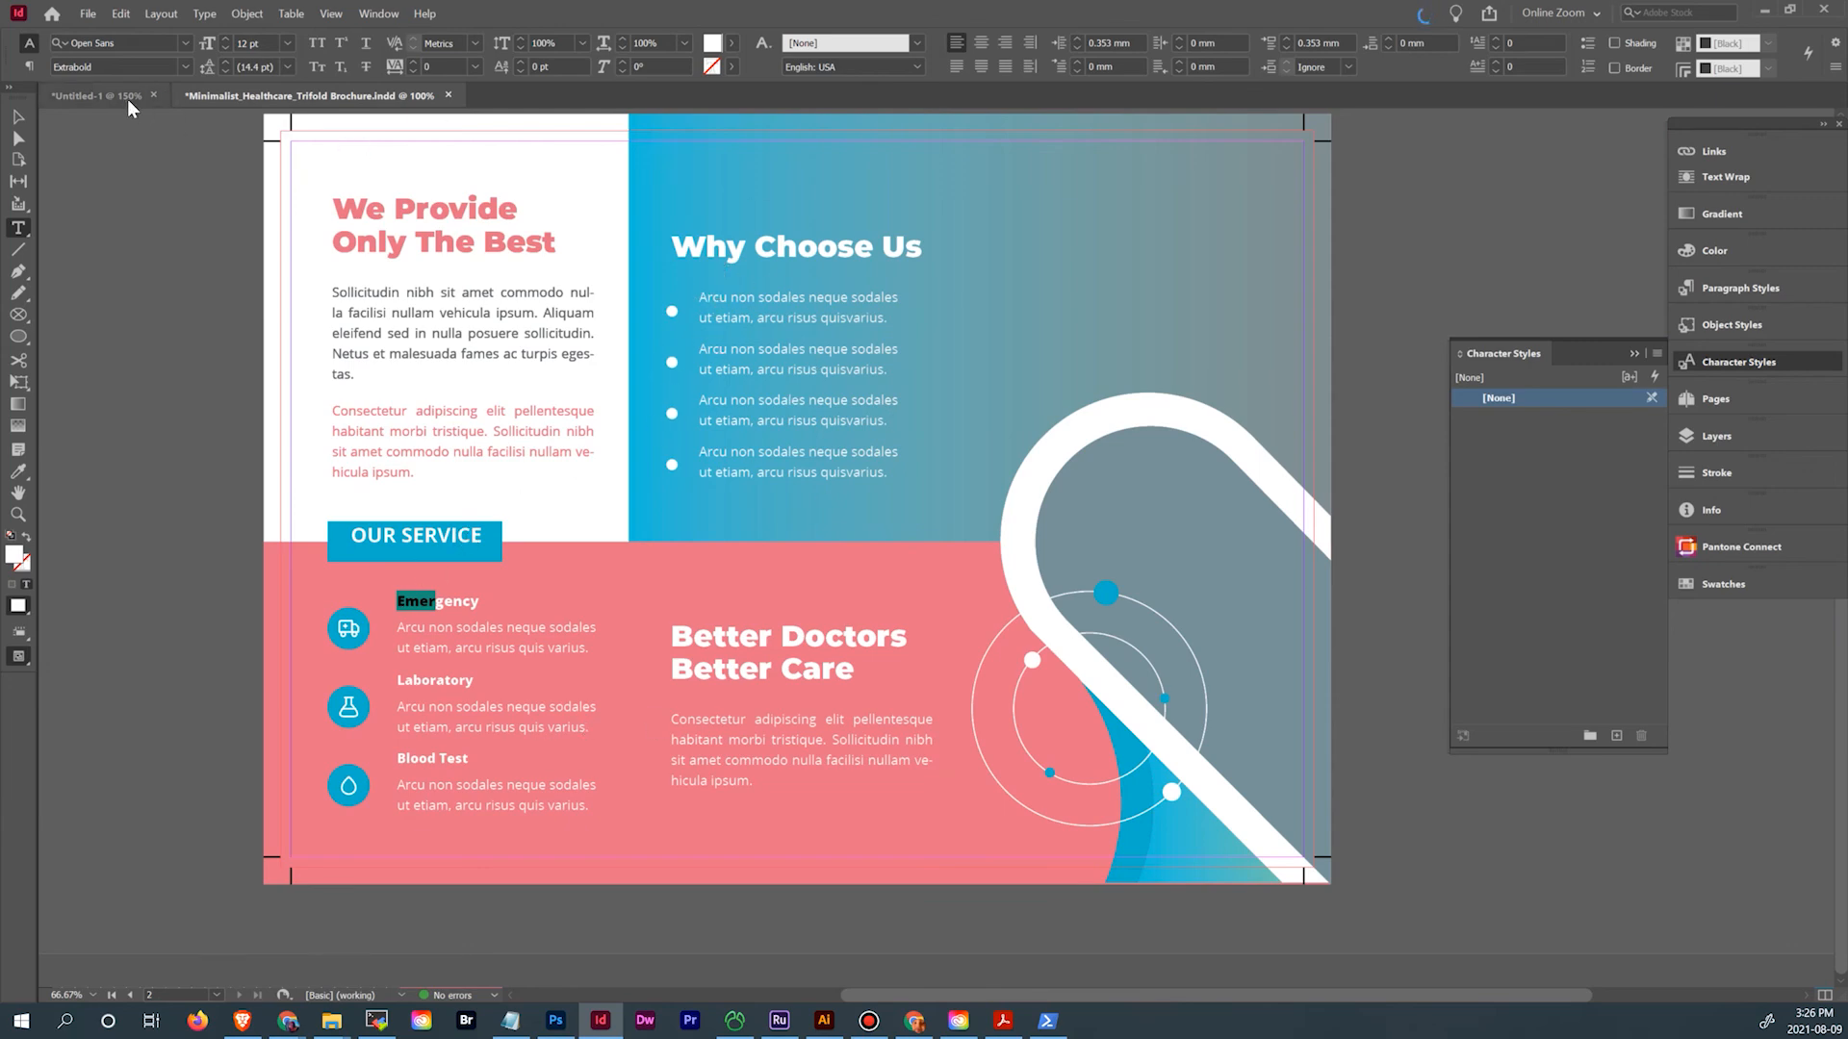
left_click(97, 95)
left_click(959, 408)
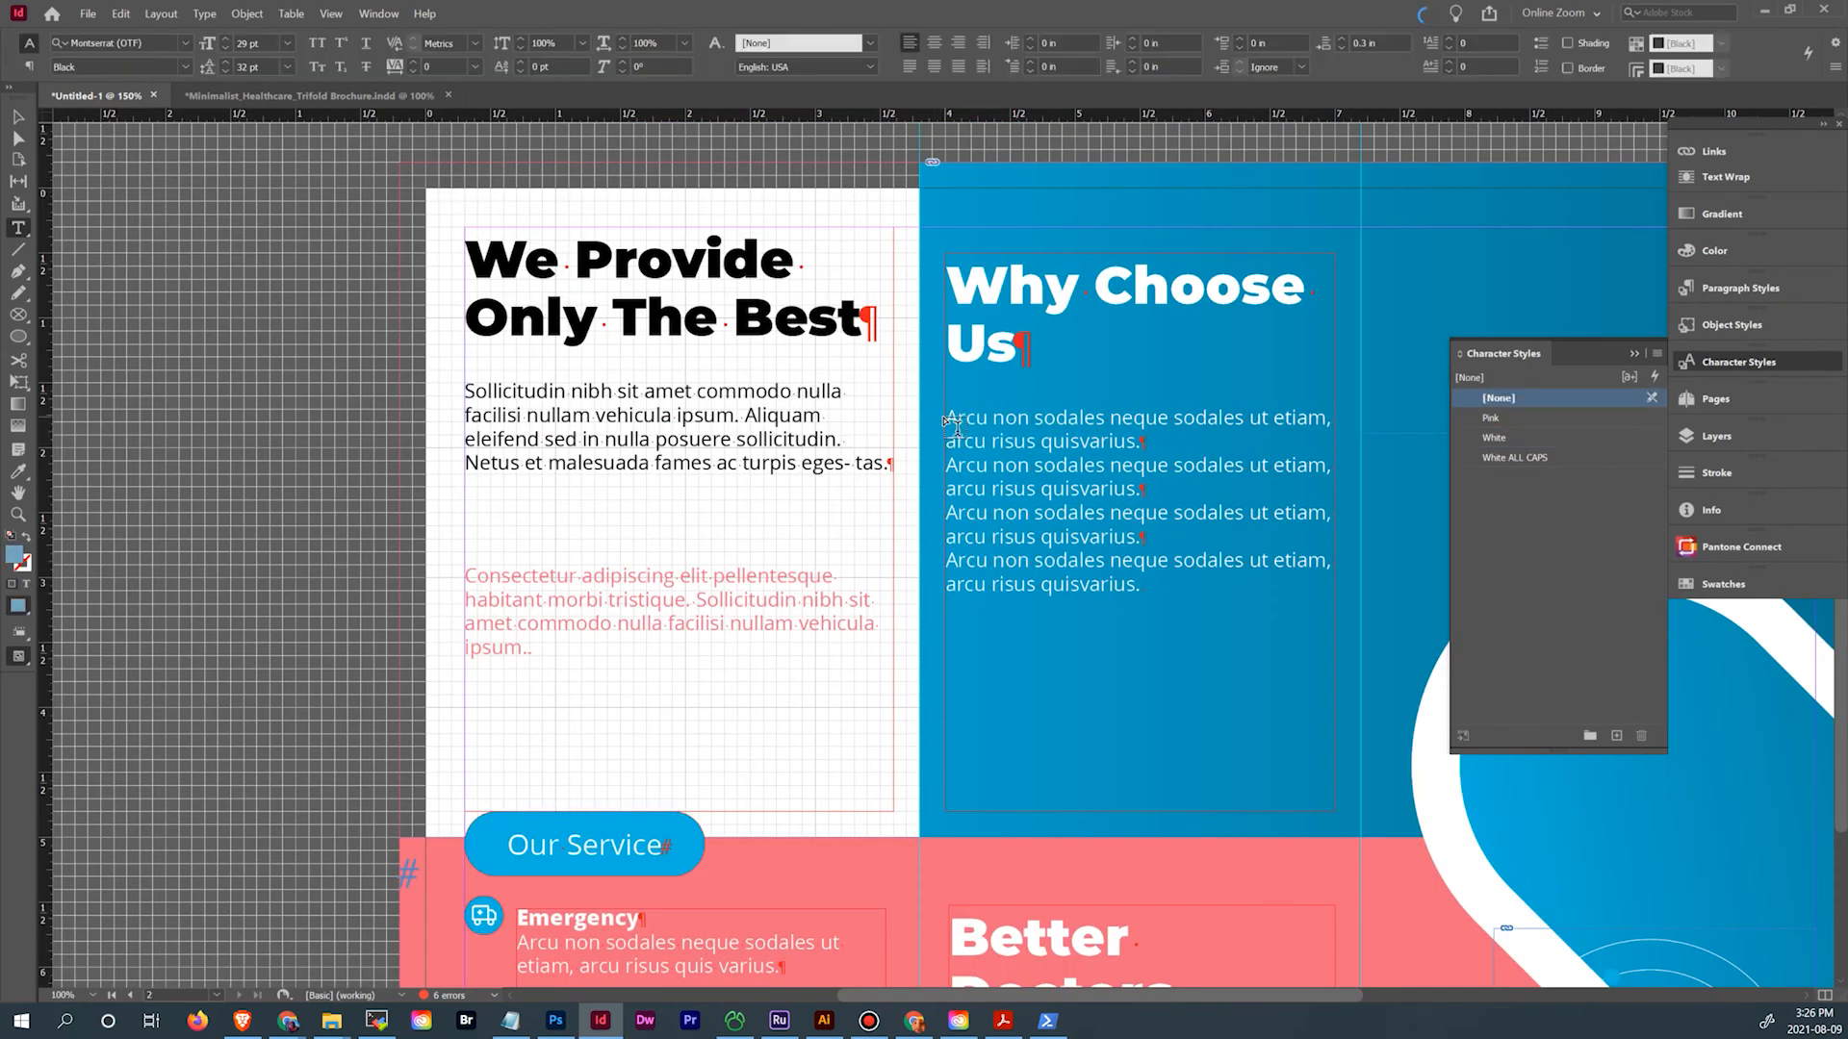
left_click_drag(948, 416, 1211, 654)
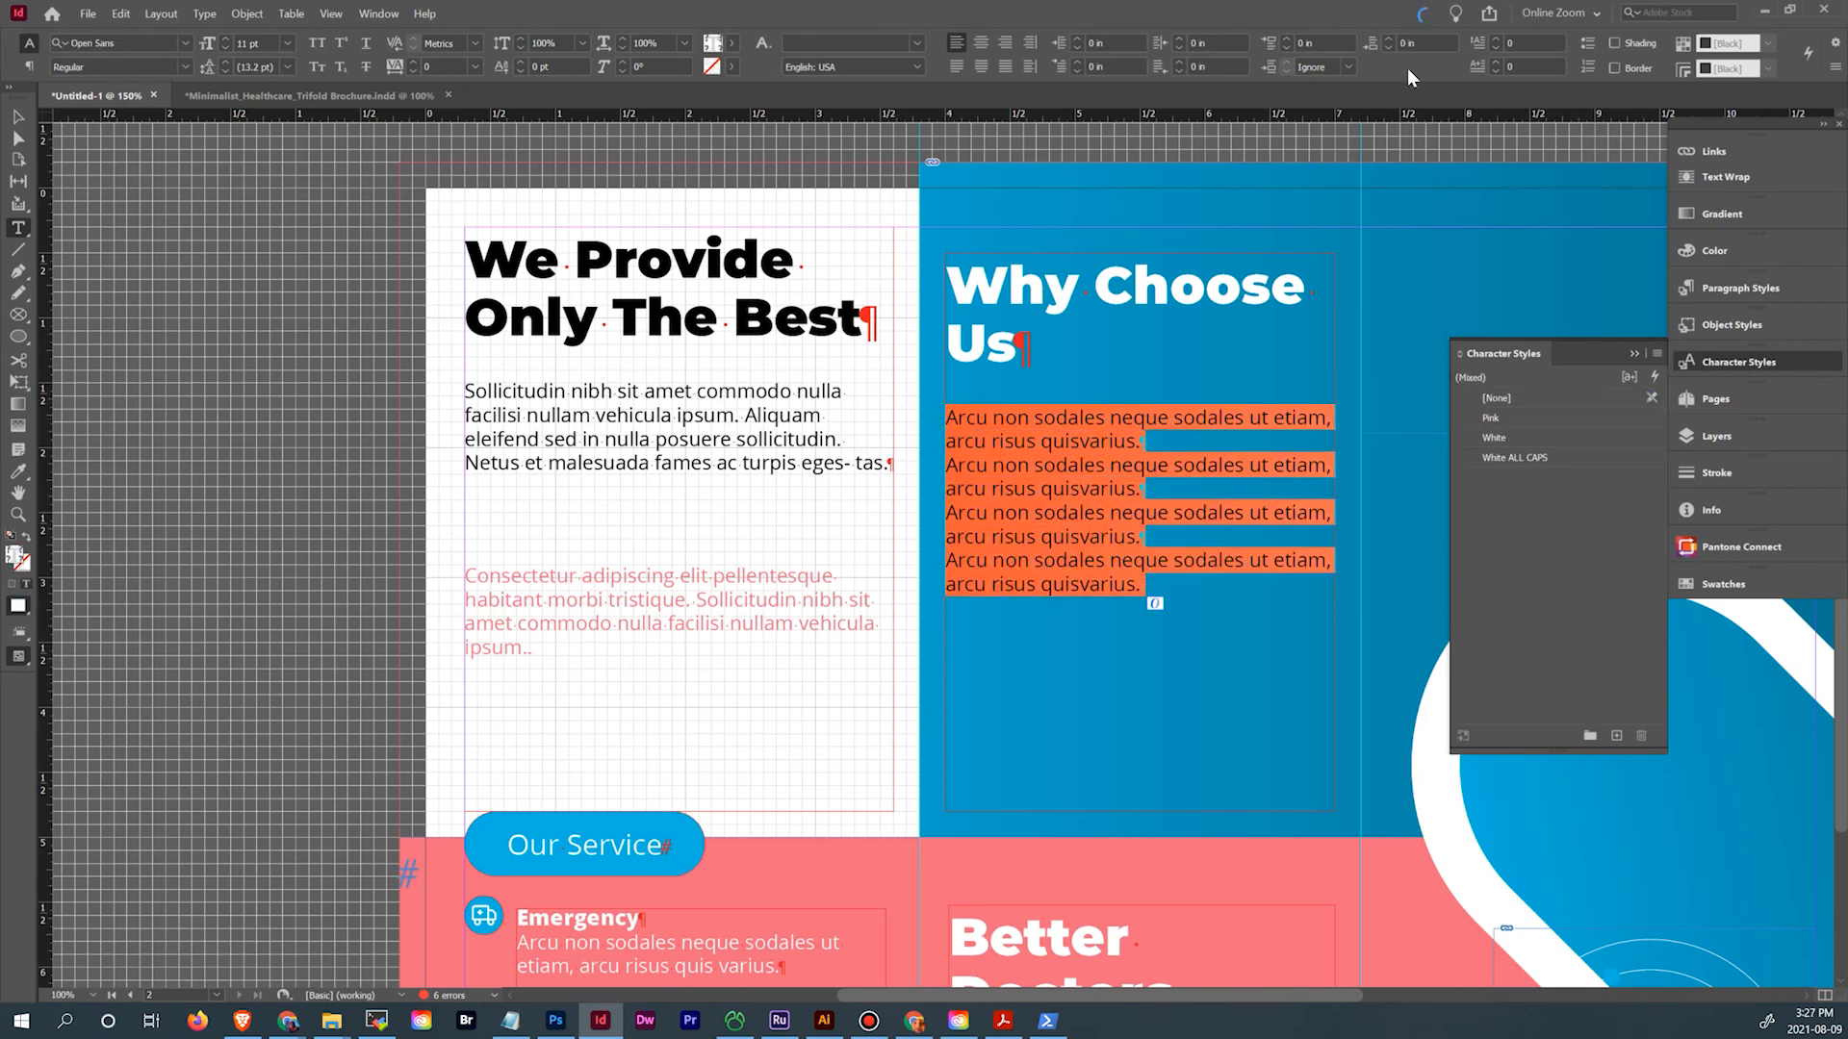
left_click(1590, 42)
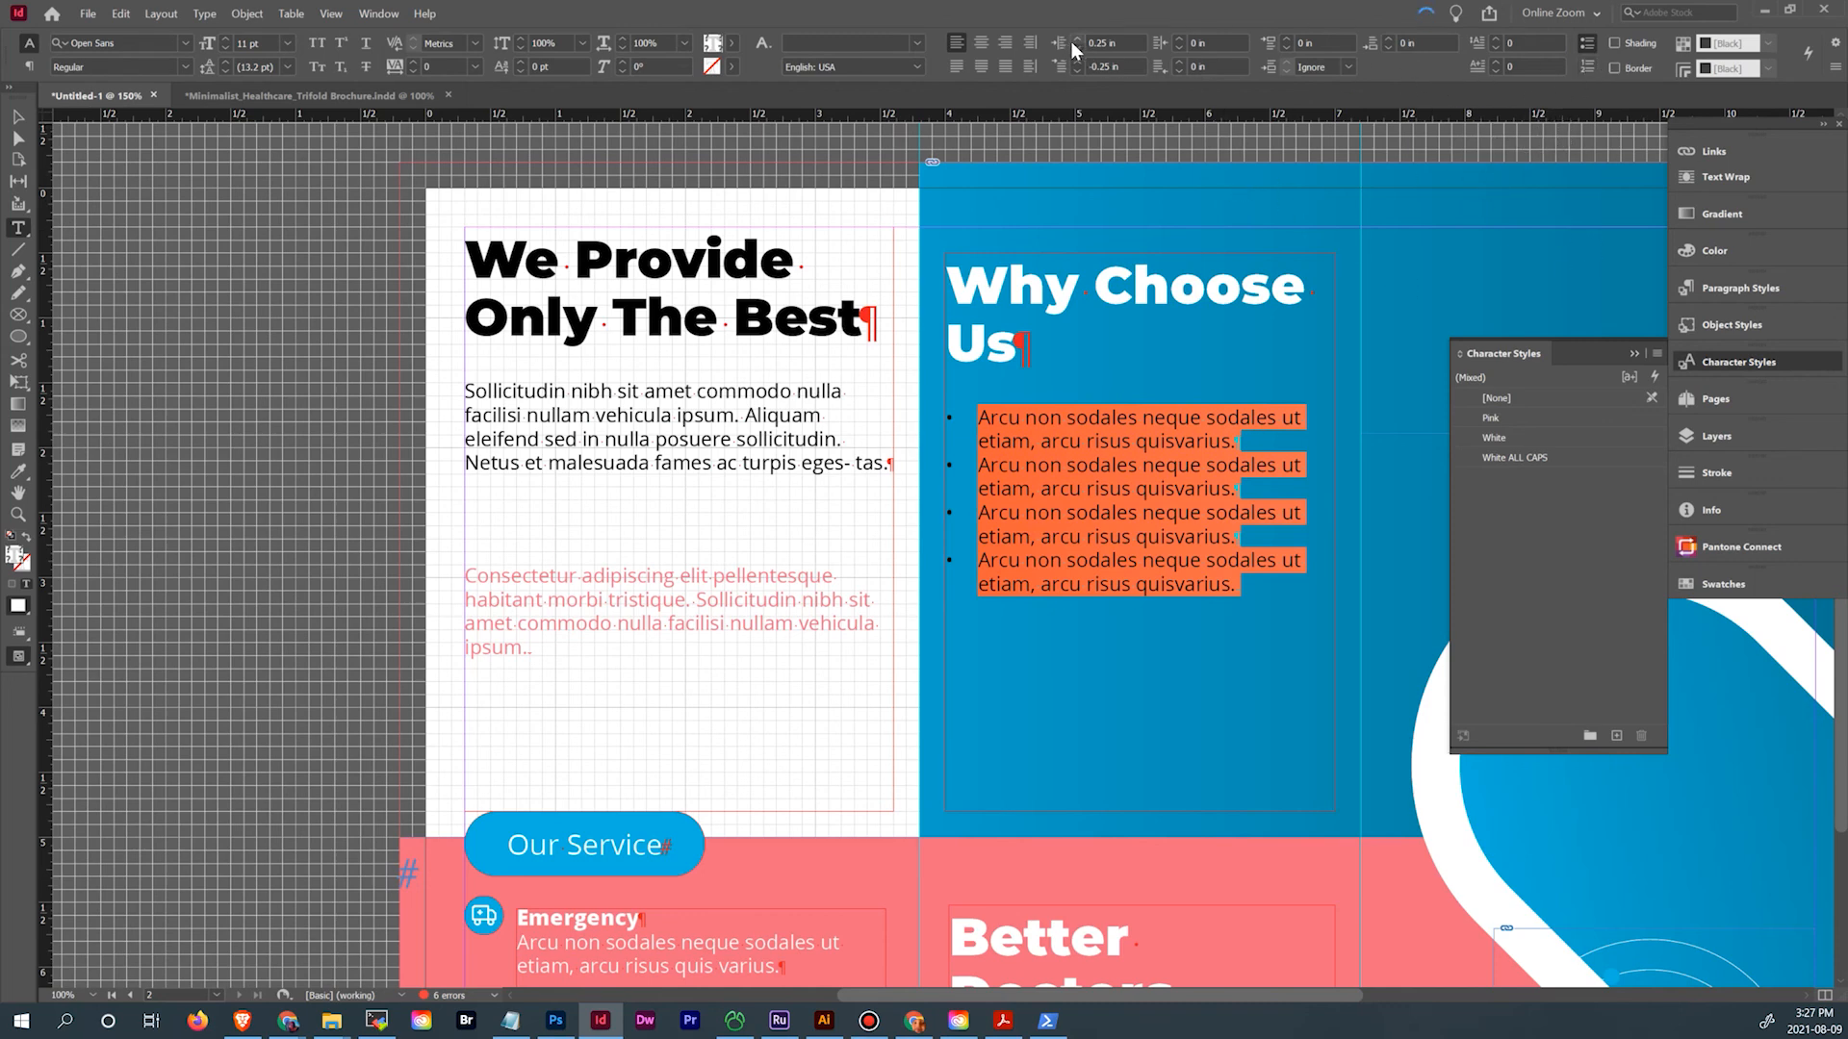
left_click(1389, 37)
left_click(1389, 37)
left_click(1075, 505)
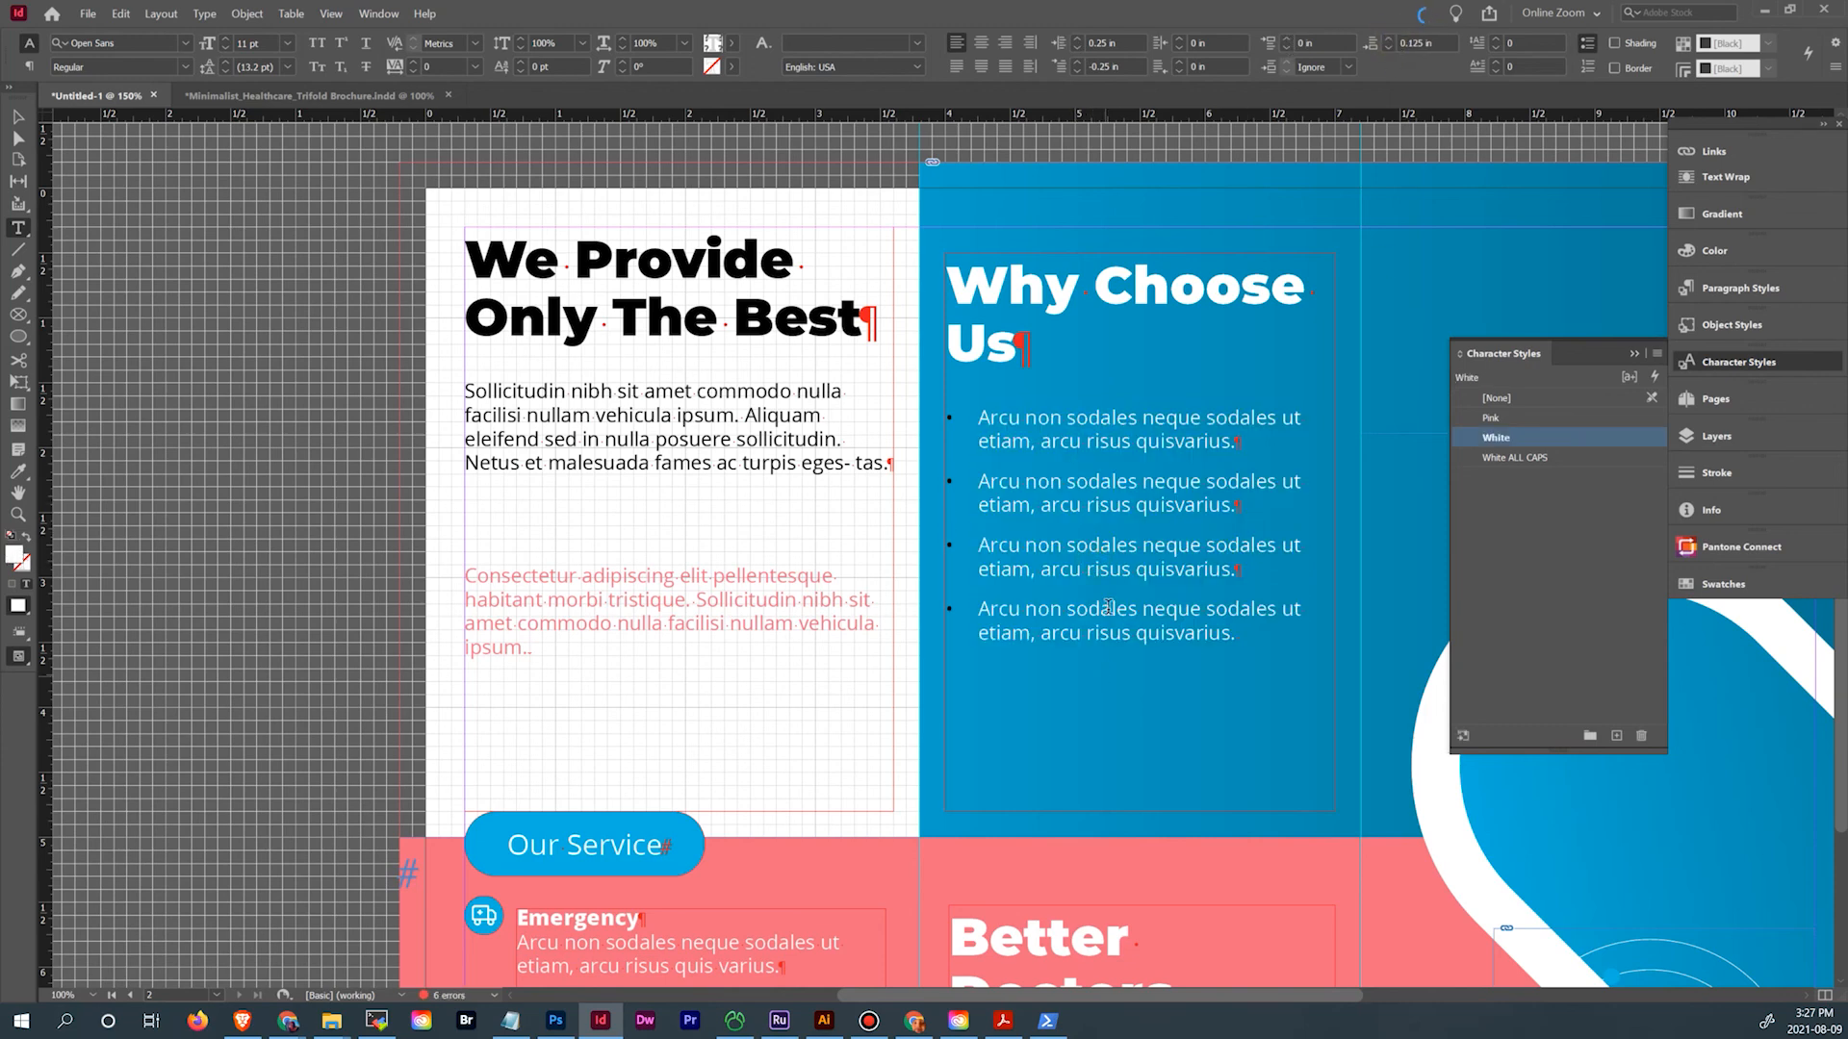
Examine how the white dots beside the Why Choose Us paragraphs are built in the Minimalist Healthcare brochure
left_click_drag(980, 416, 1256, 645)
left_click(316, 89)
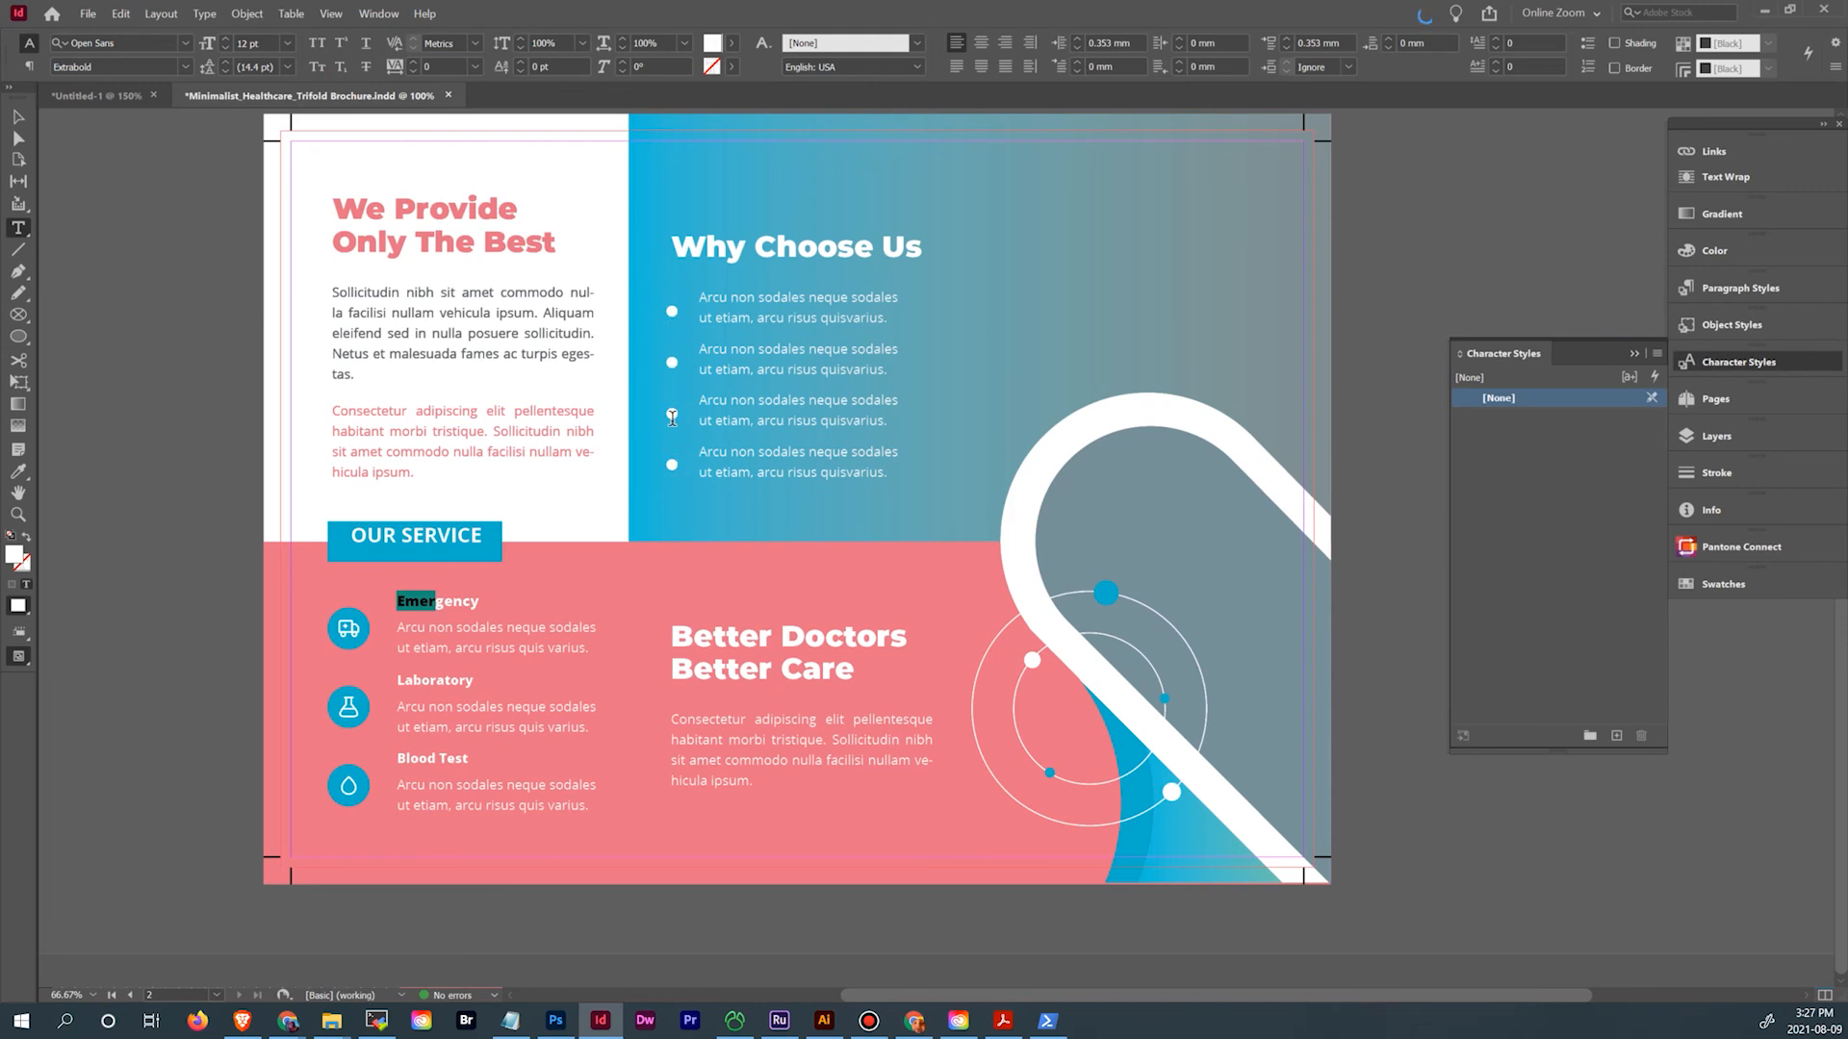
left_click(18, 116)
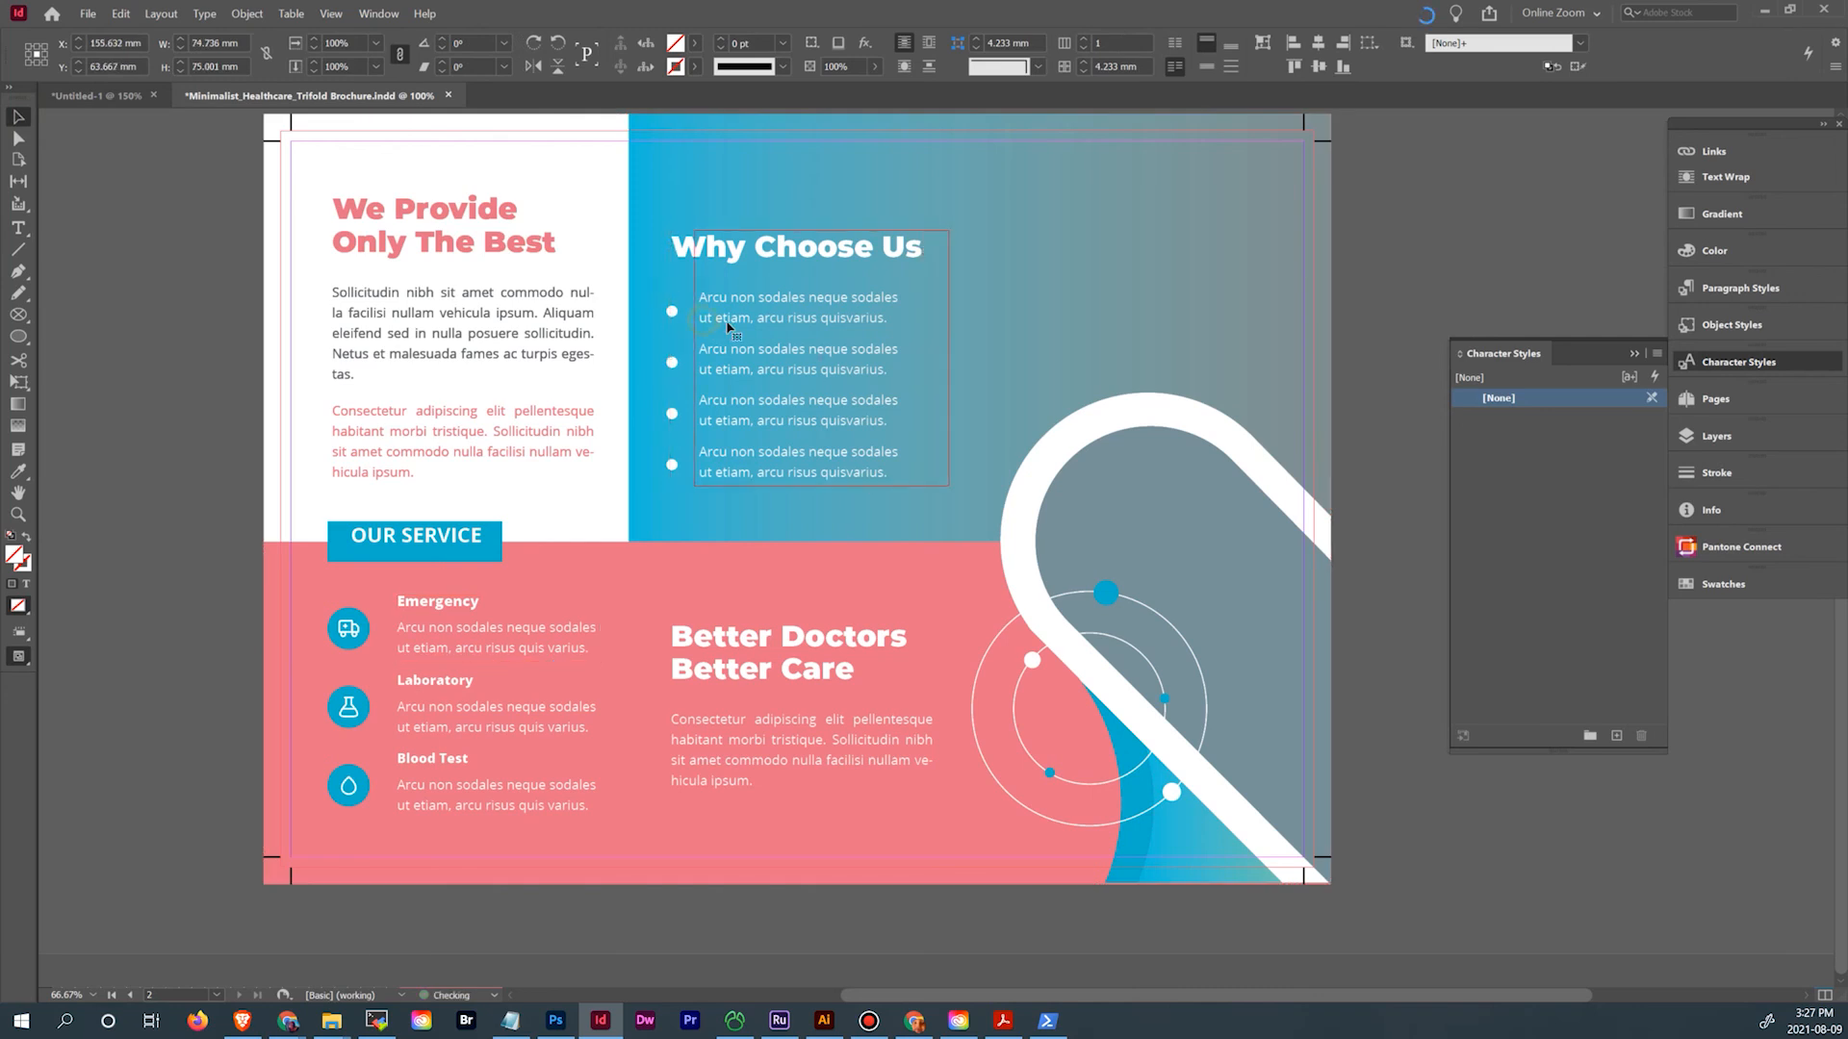
left_click_drag(674, 317, 690, 319)
left_click(671, 311)
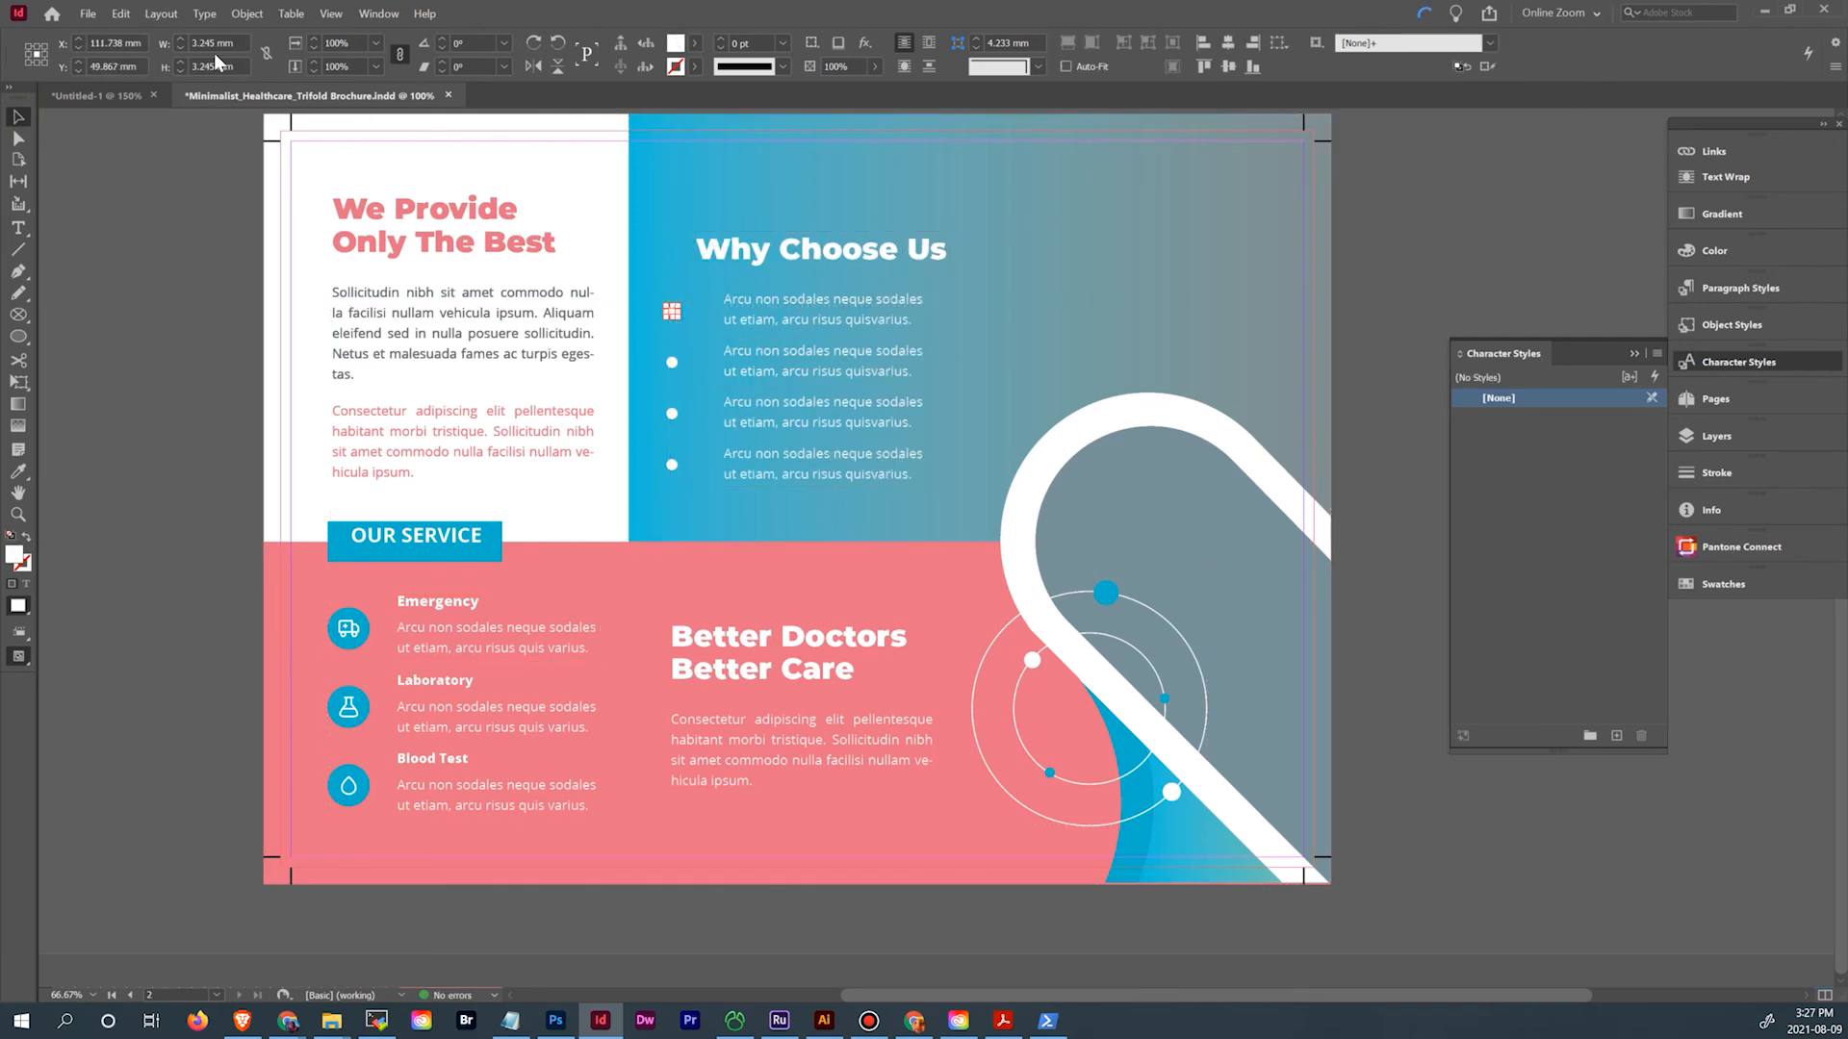
left_click(100, 91)
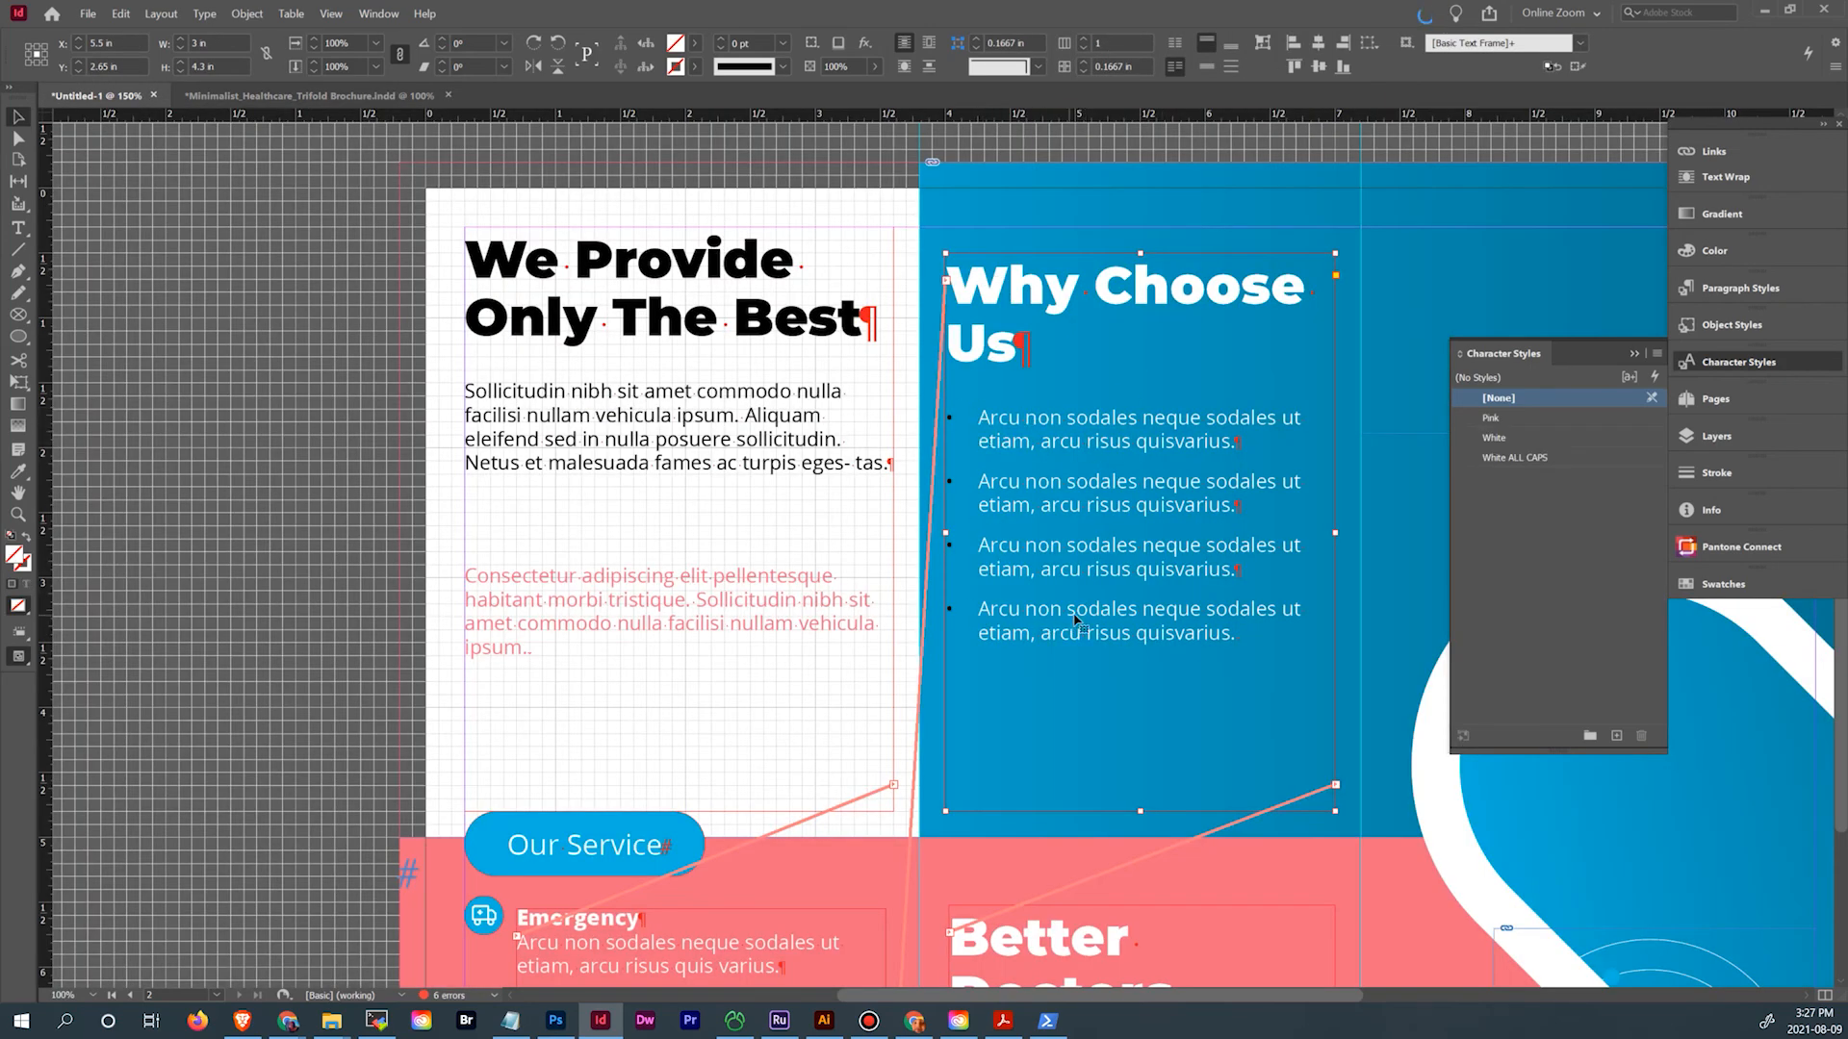
Set the font style of the four bulleted Why Choose Us paragraphs in Untitled-1 to Bold
double_click(991, 424)
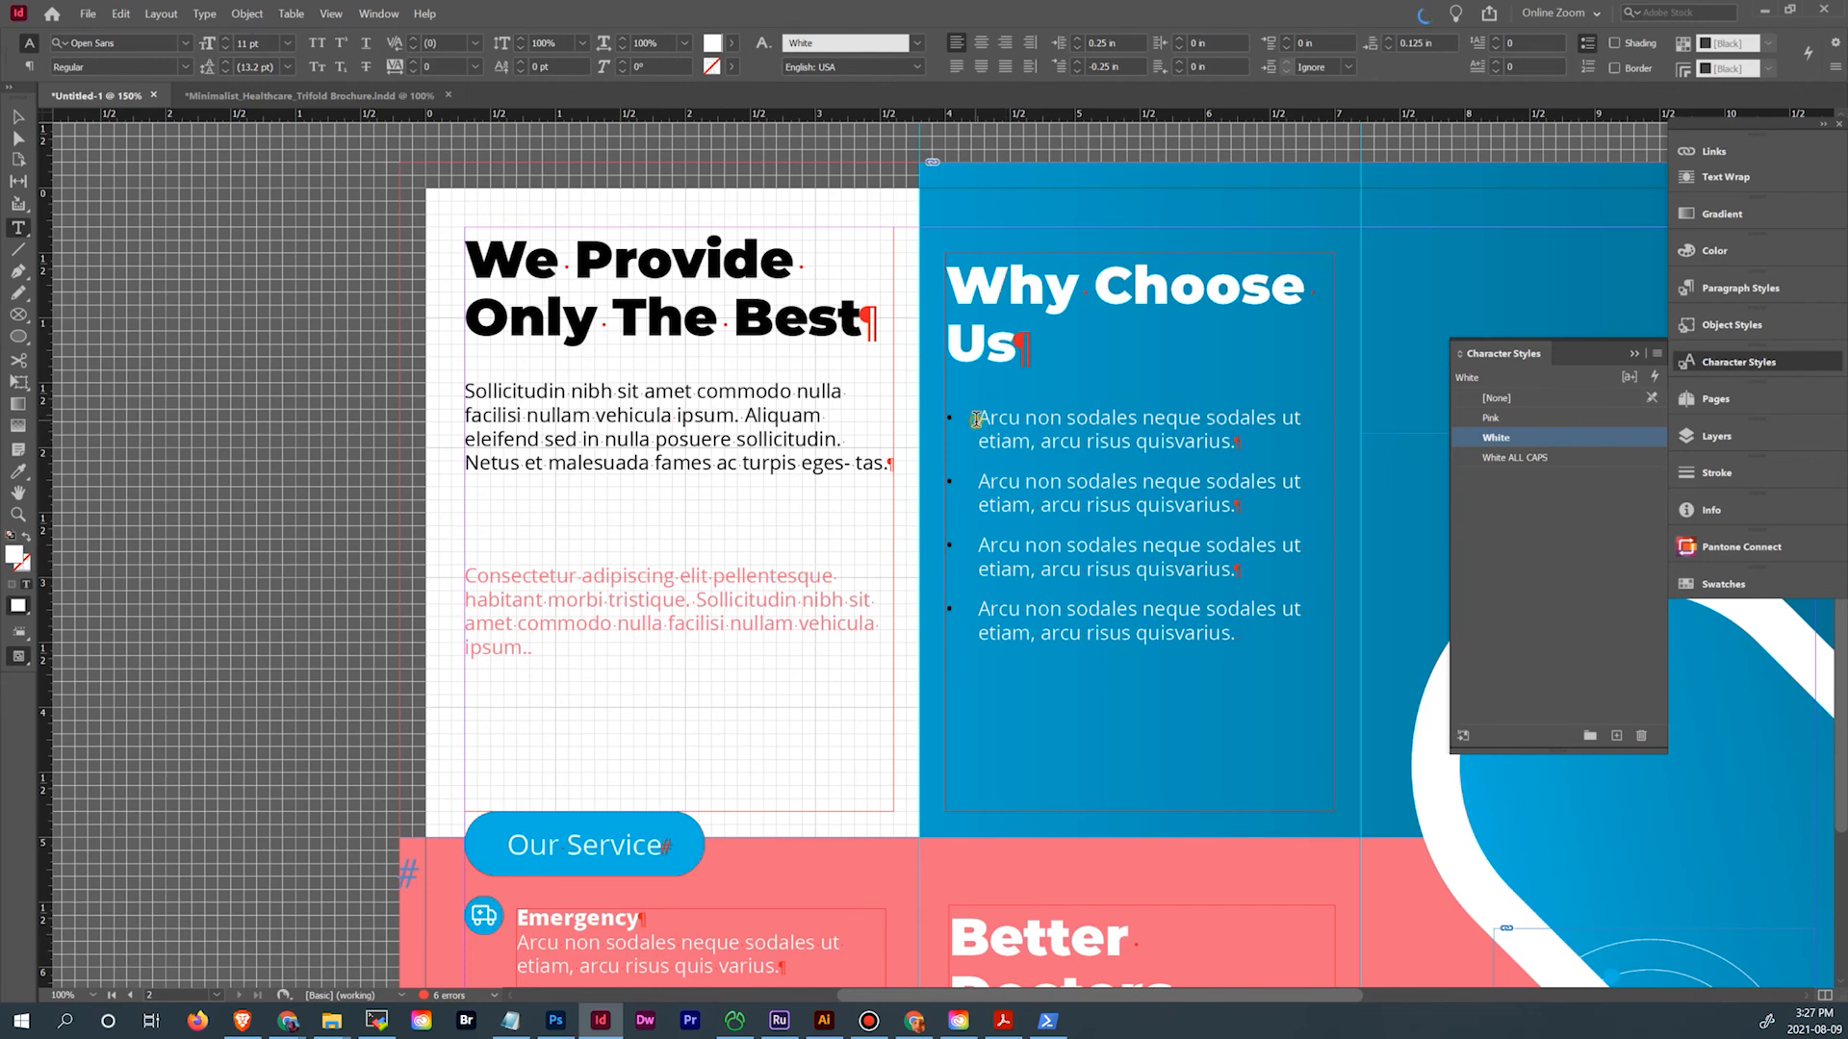
left_click_drag(975, 421, 1303, 651)
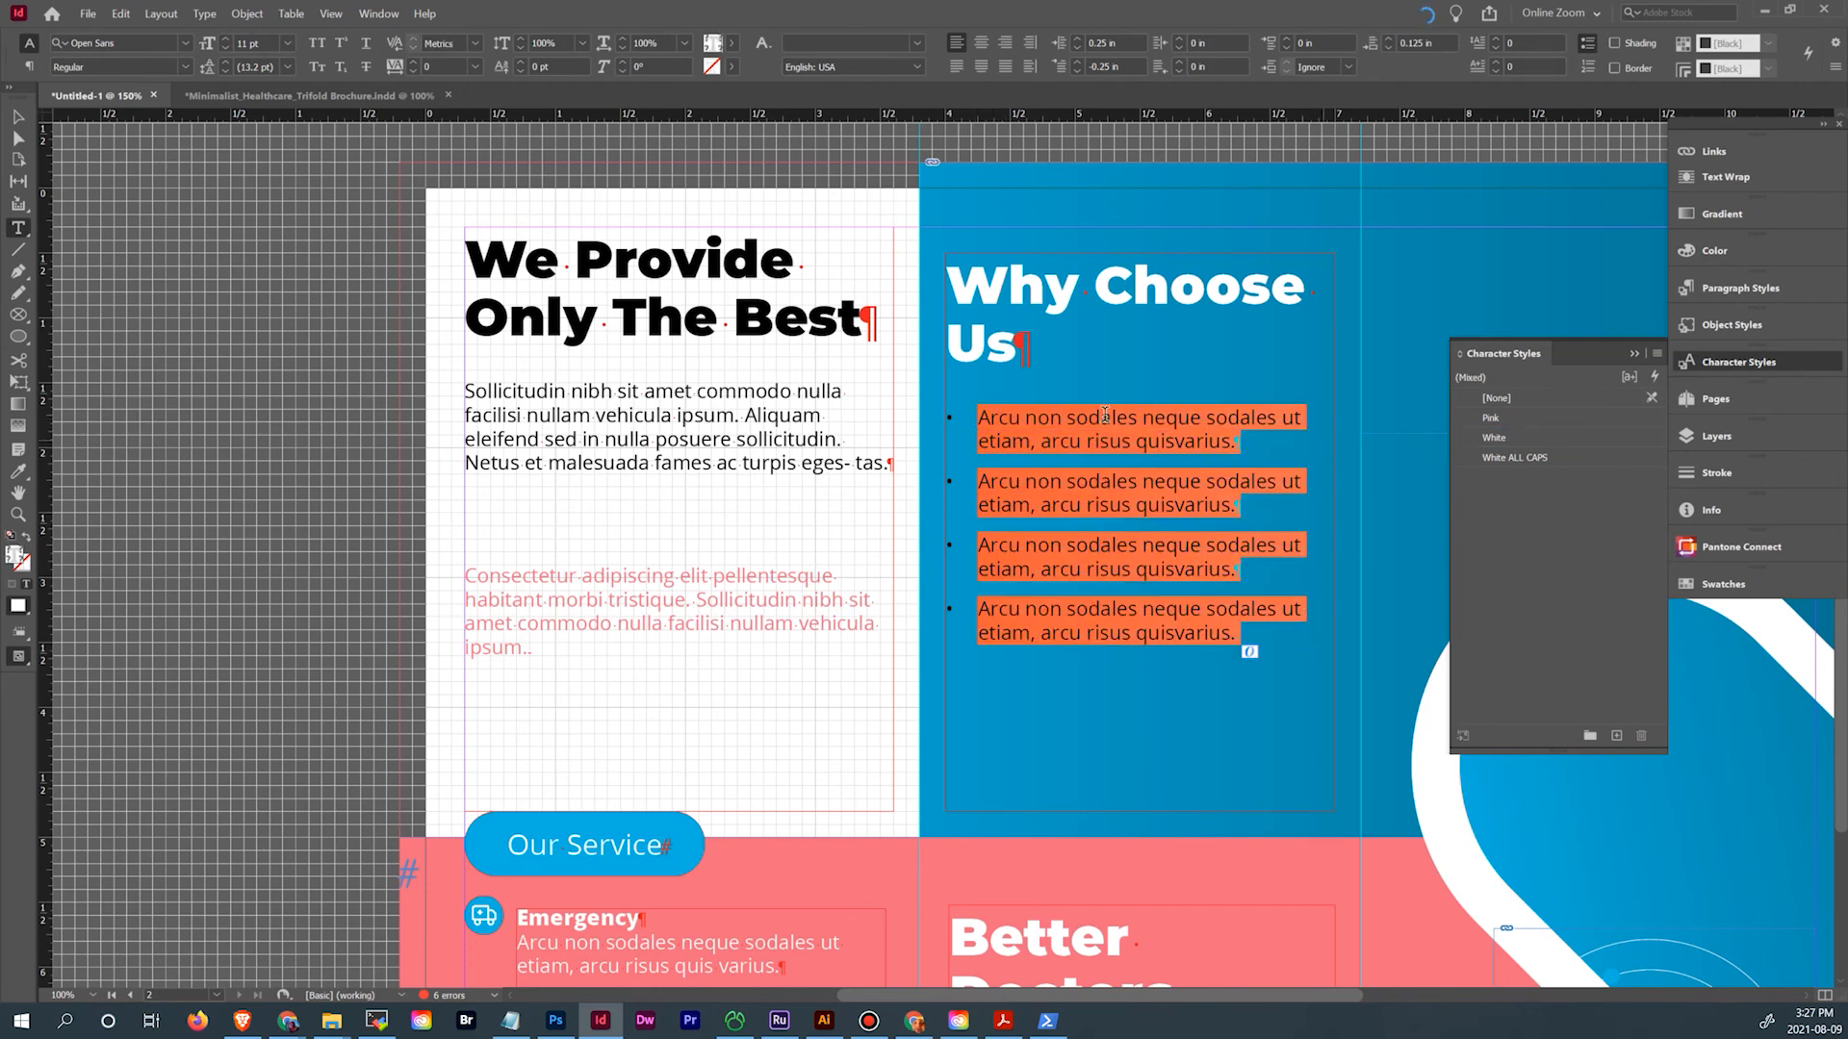
left_click(187, 68)
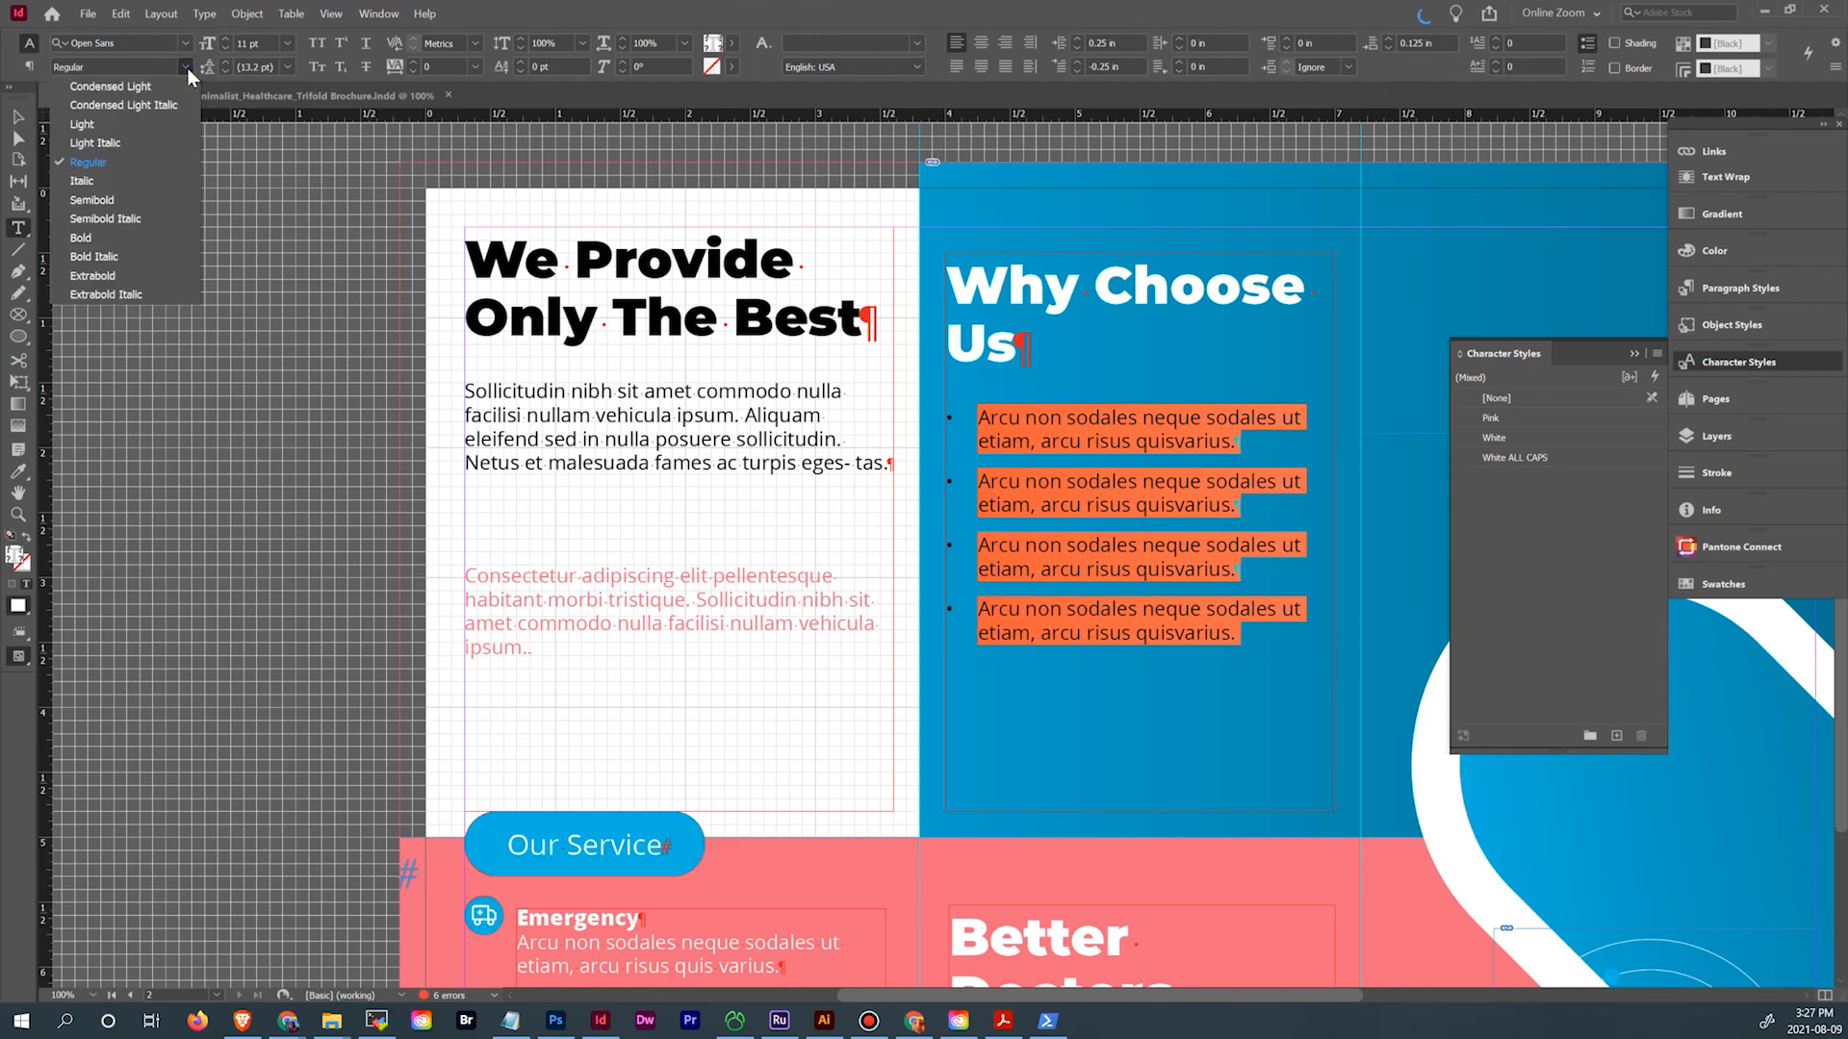
left_click(152, 200)
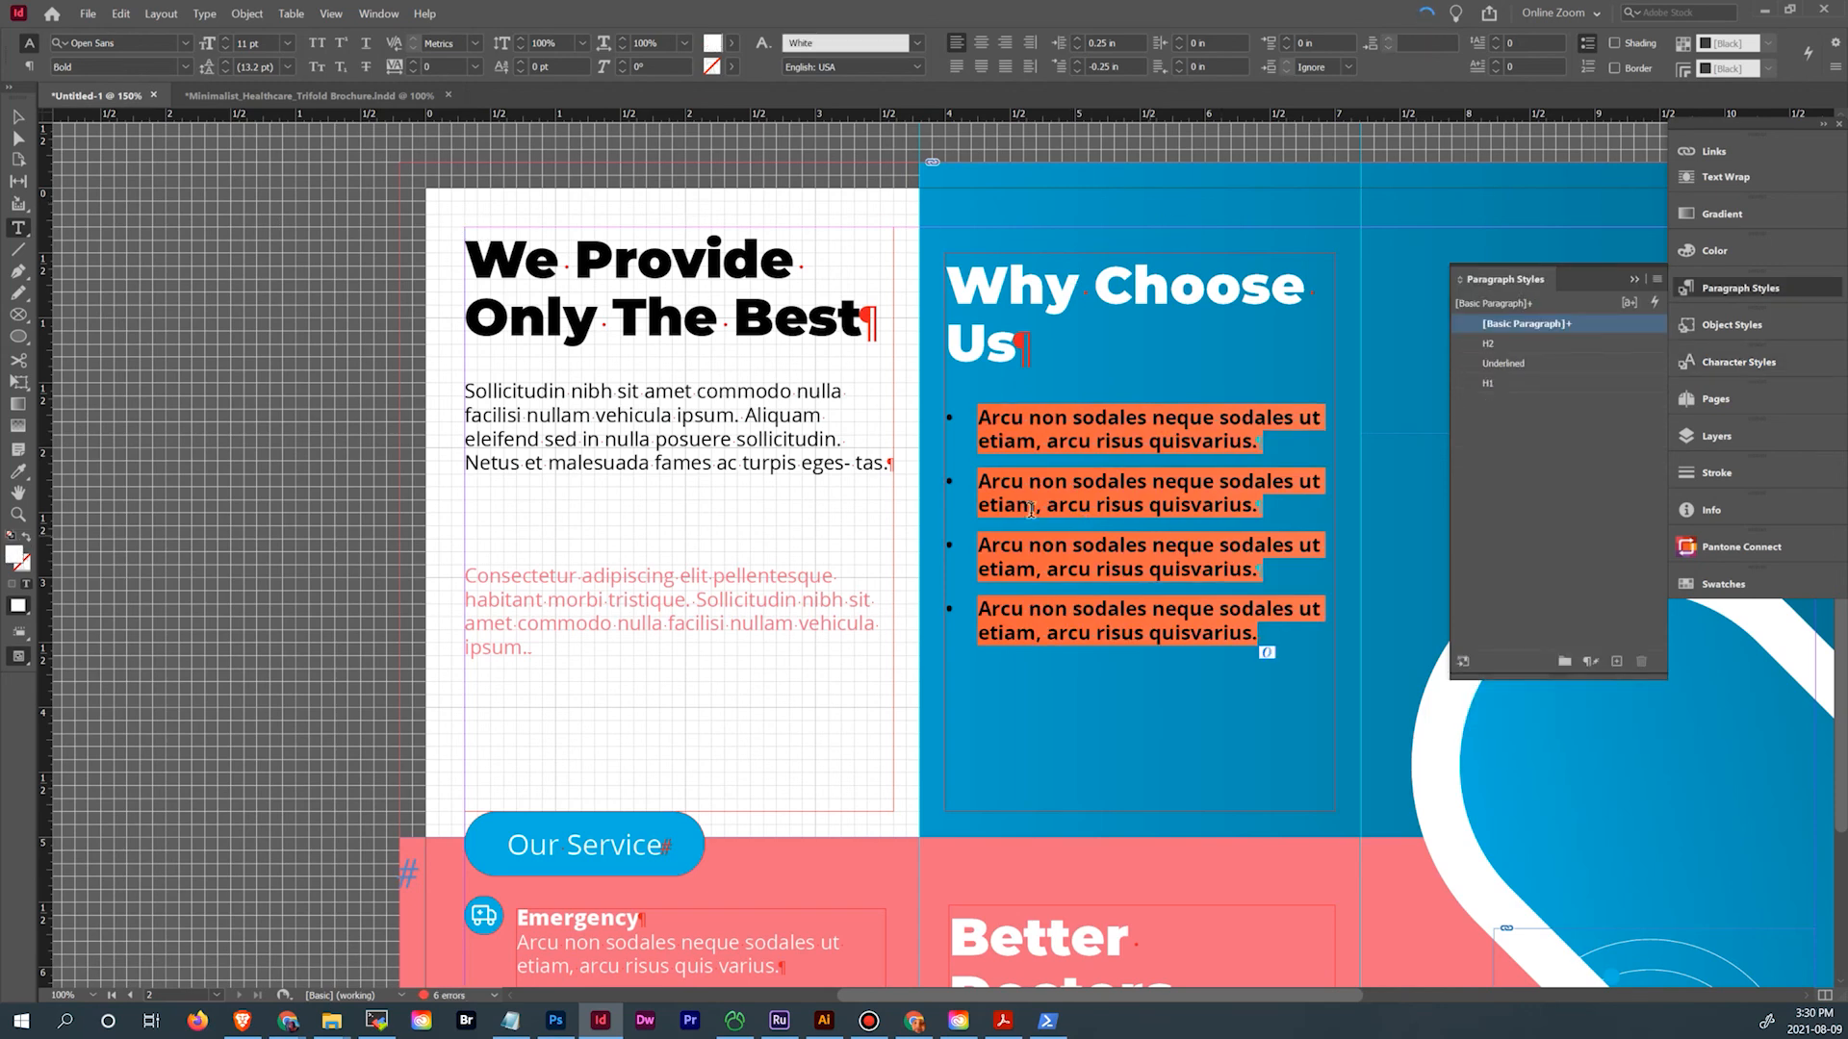
left_click(1006, 477)
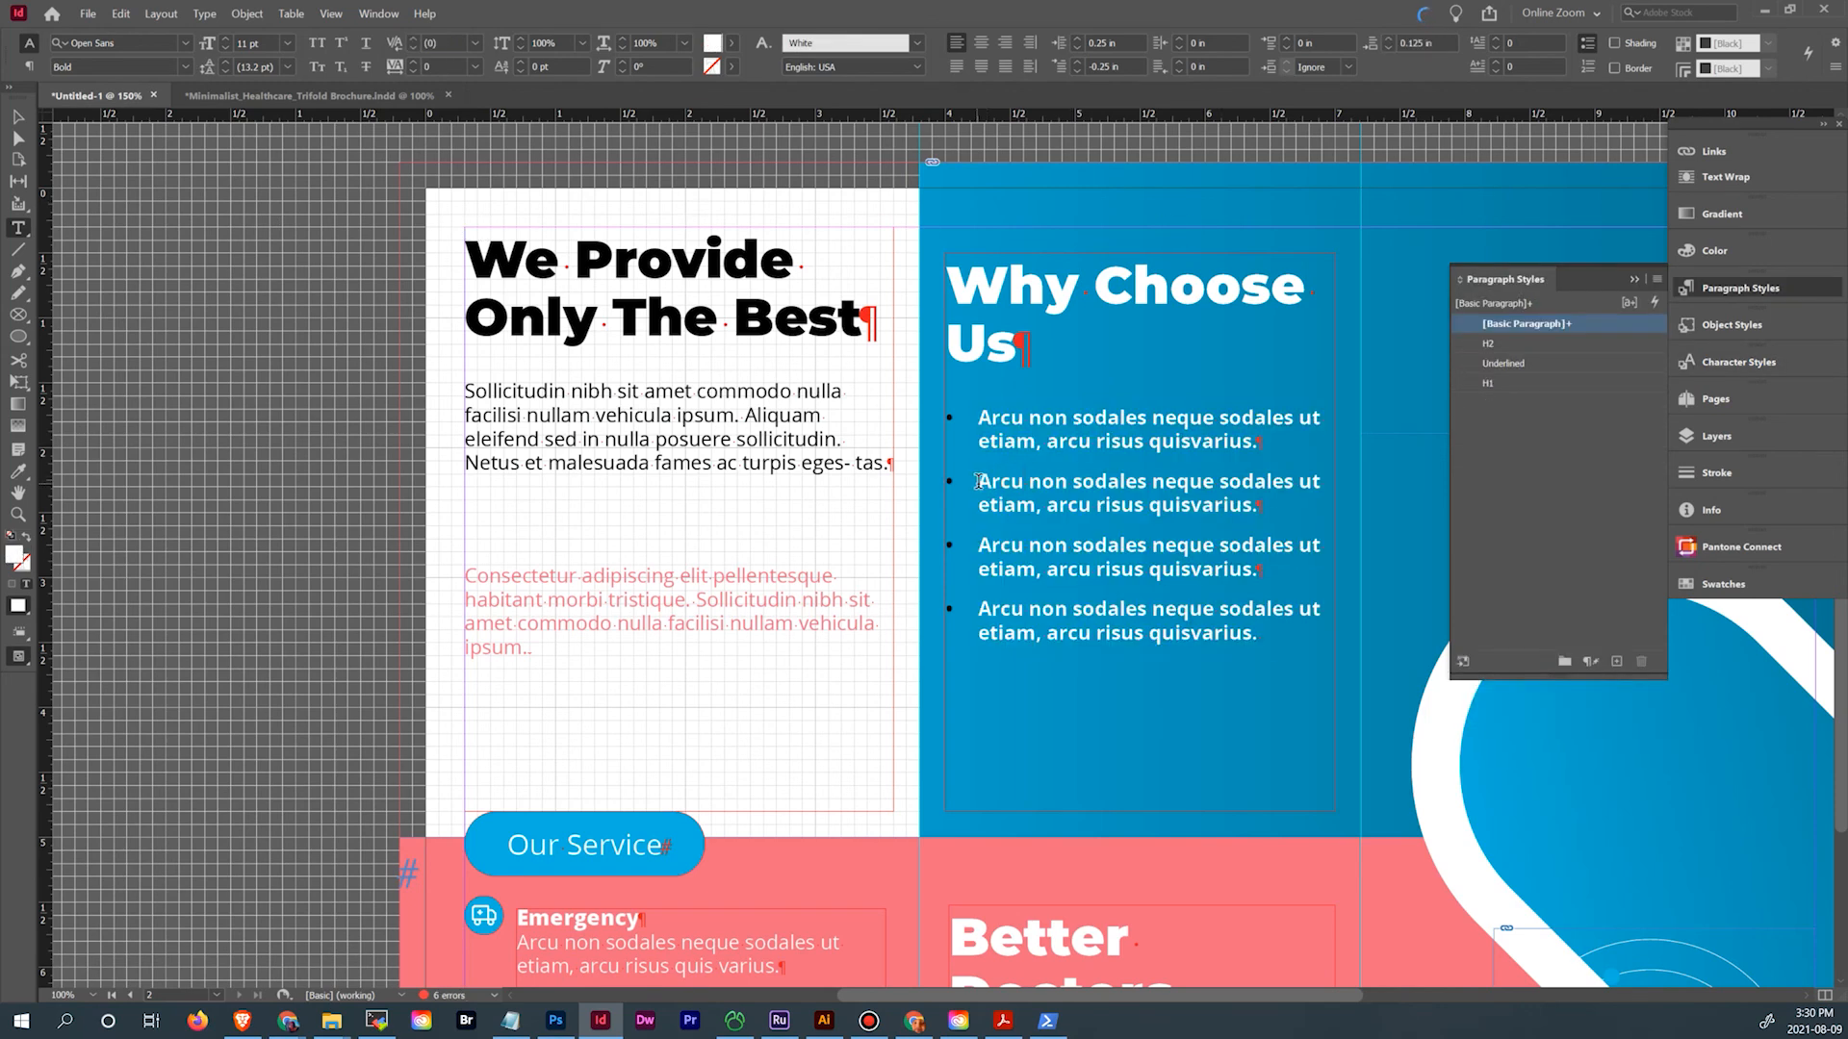
Check the reference dots, and start a new paragraph style named White Bullets from the four bulleted paragraphs
left_click(325, 101)
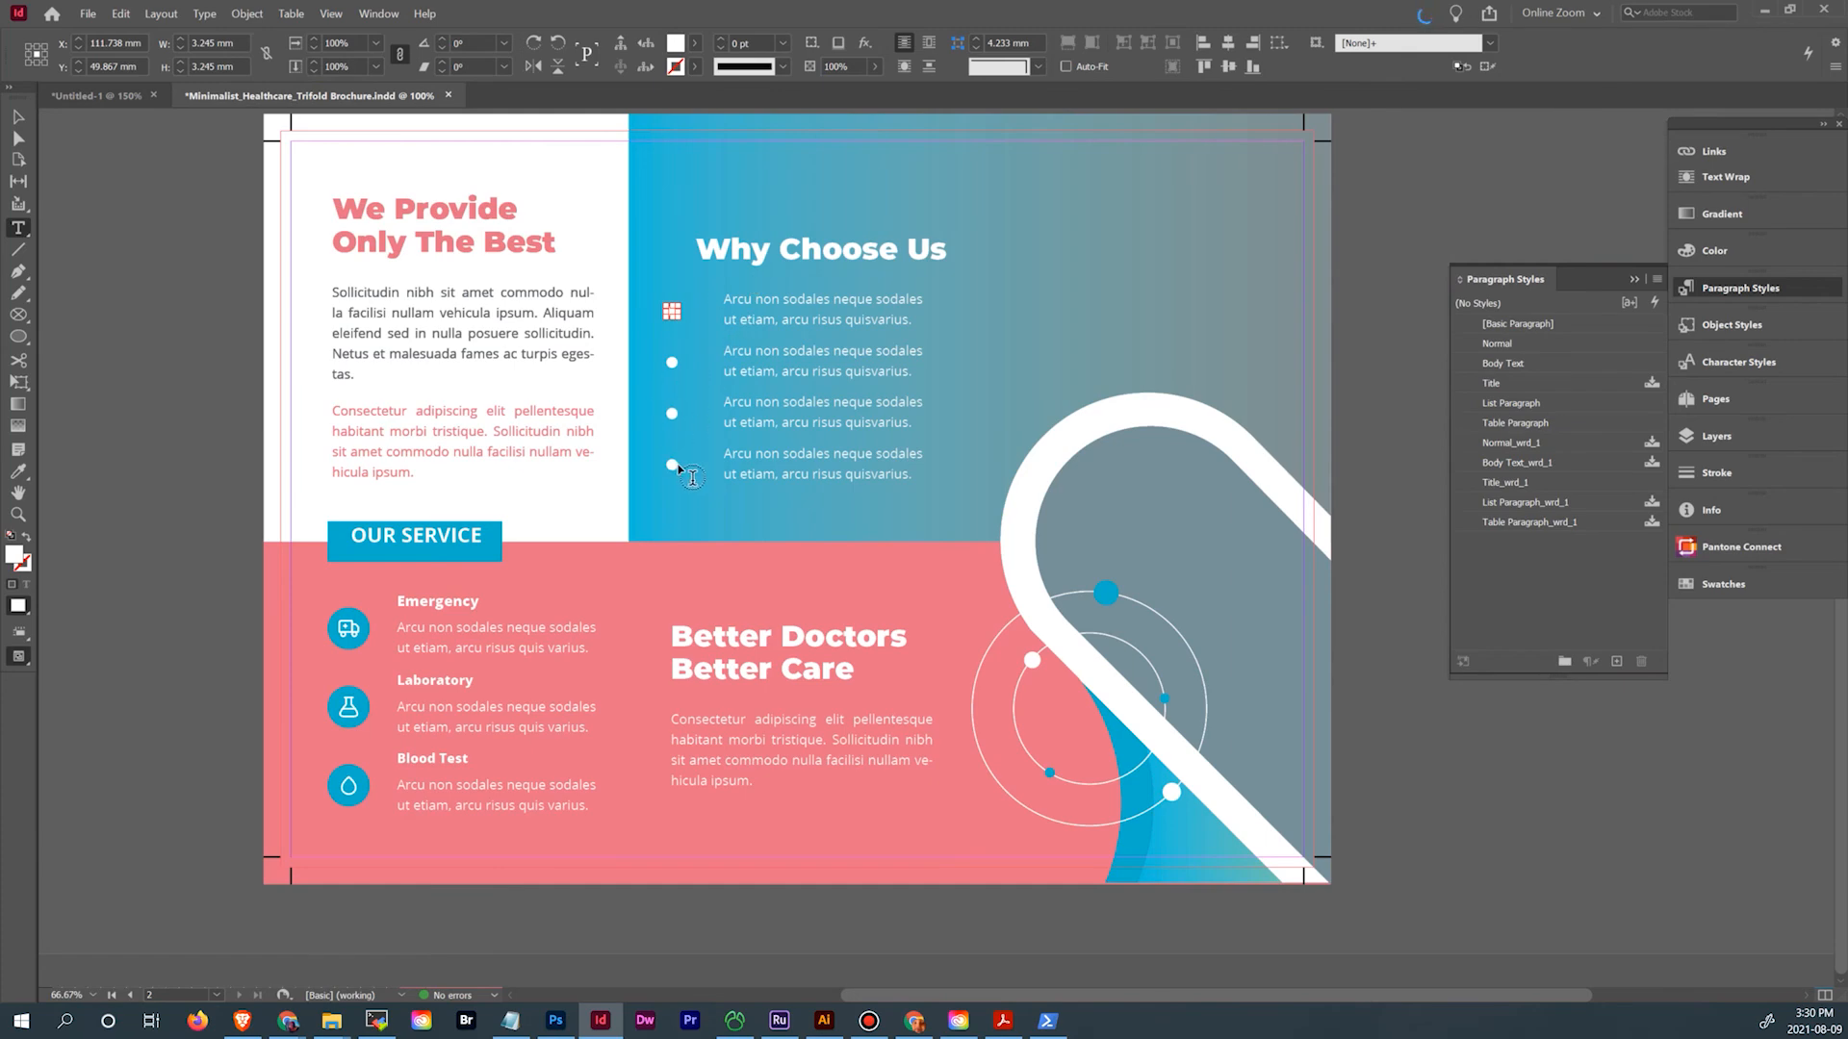
left_click(100, 95)
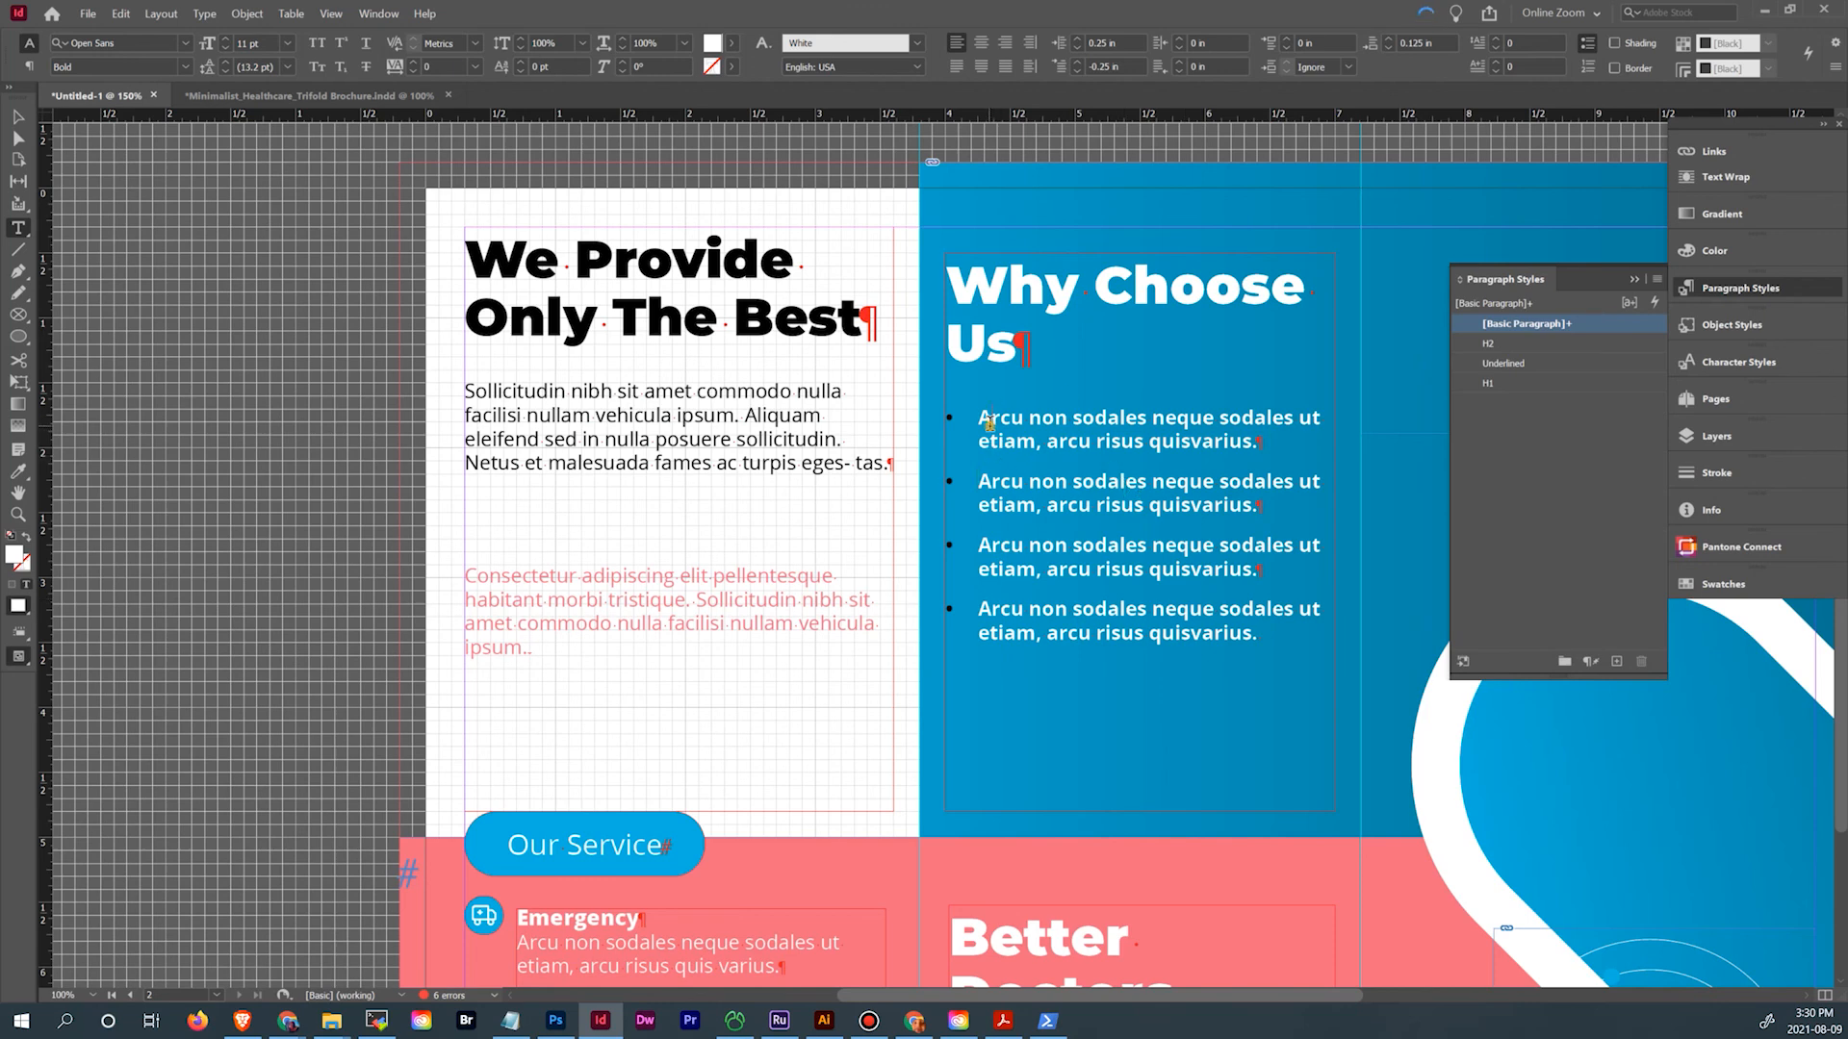
left_click_drag(980, 420, 1288, 669)
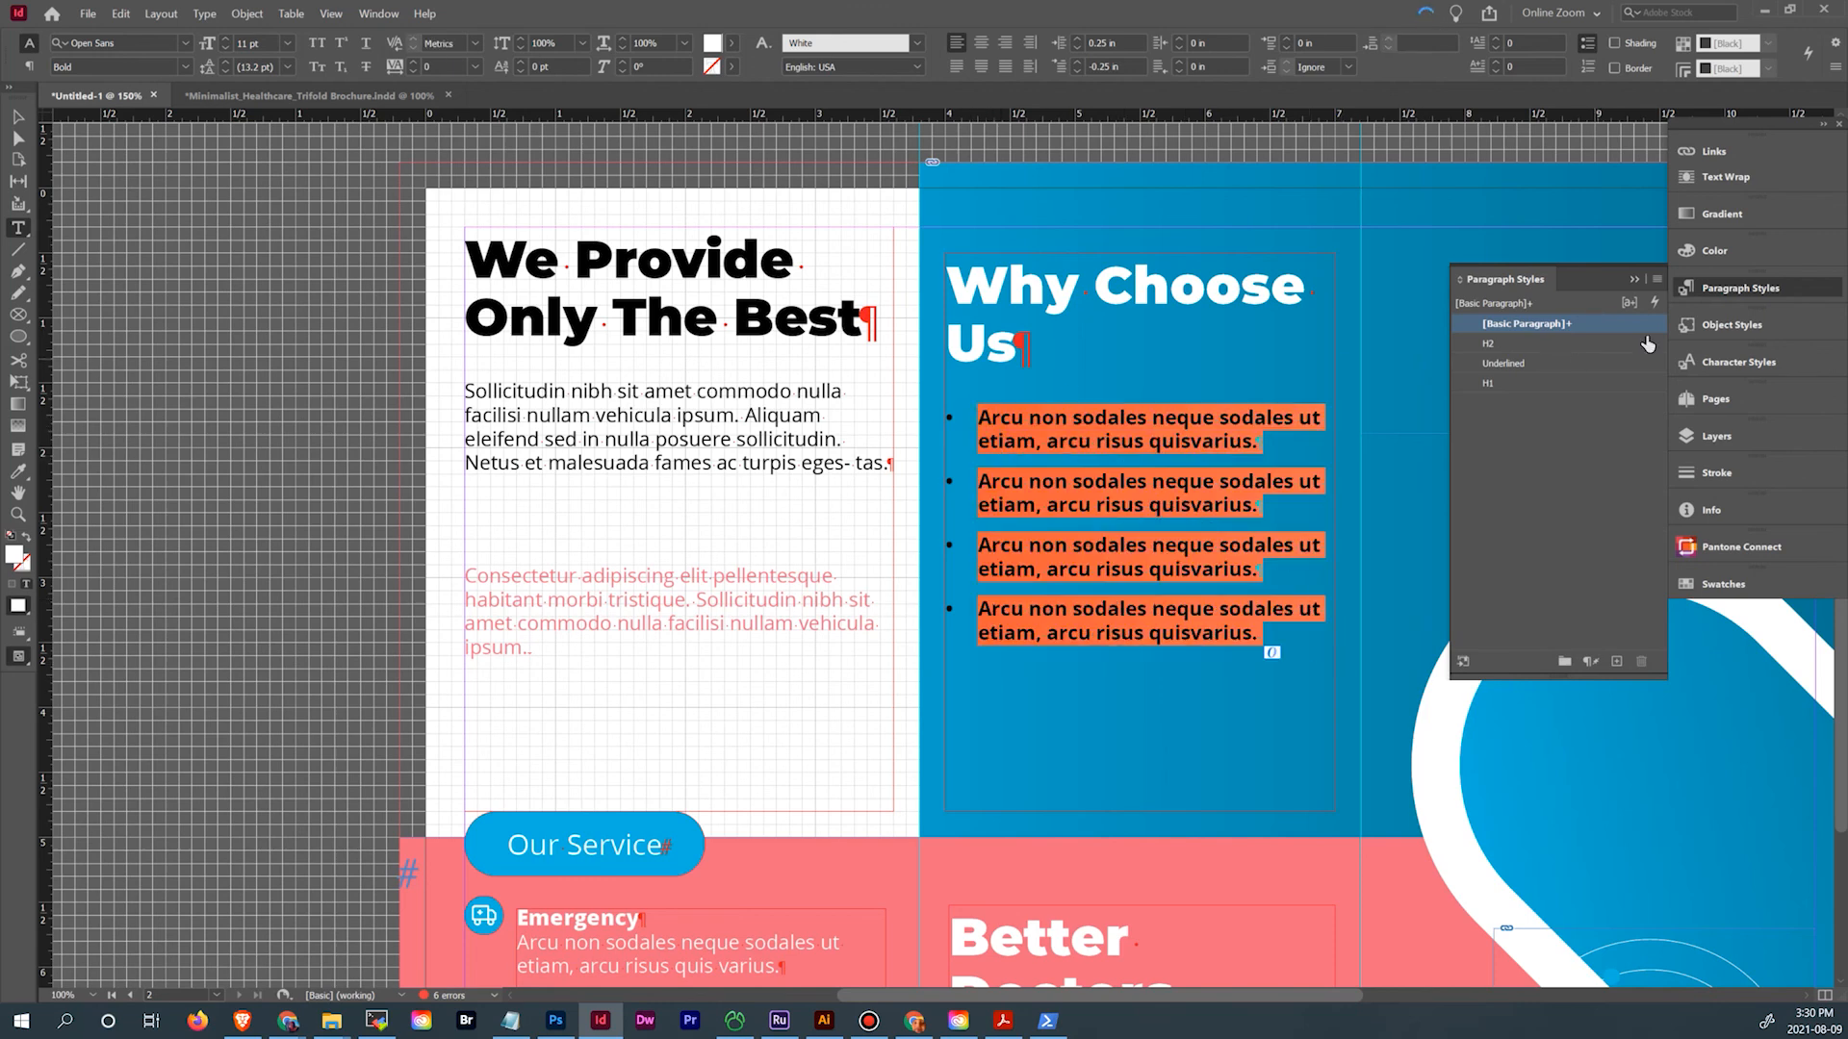
left_click(1656, 279)
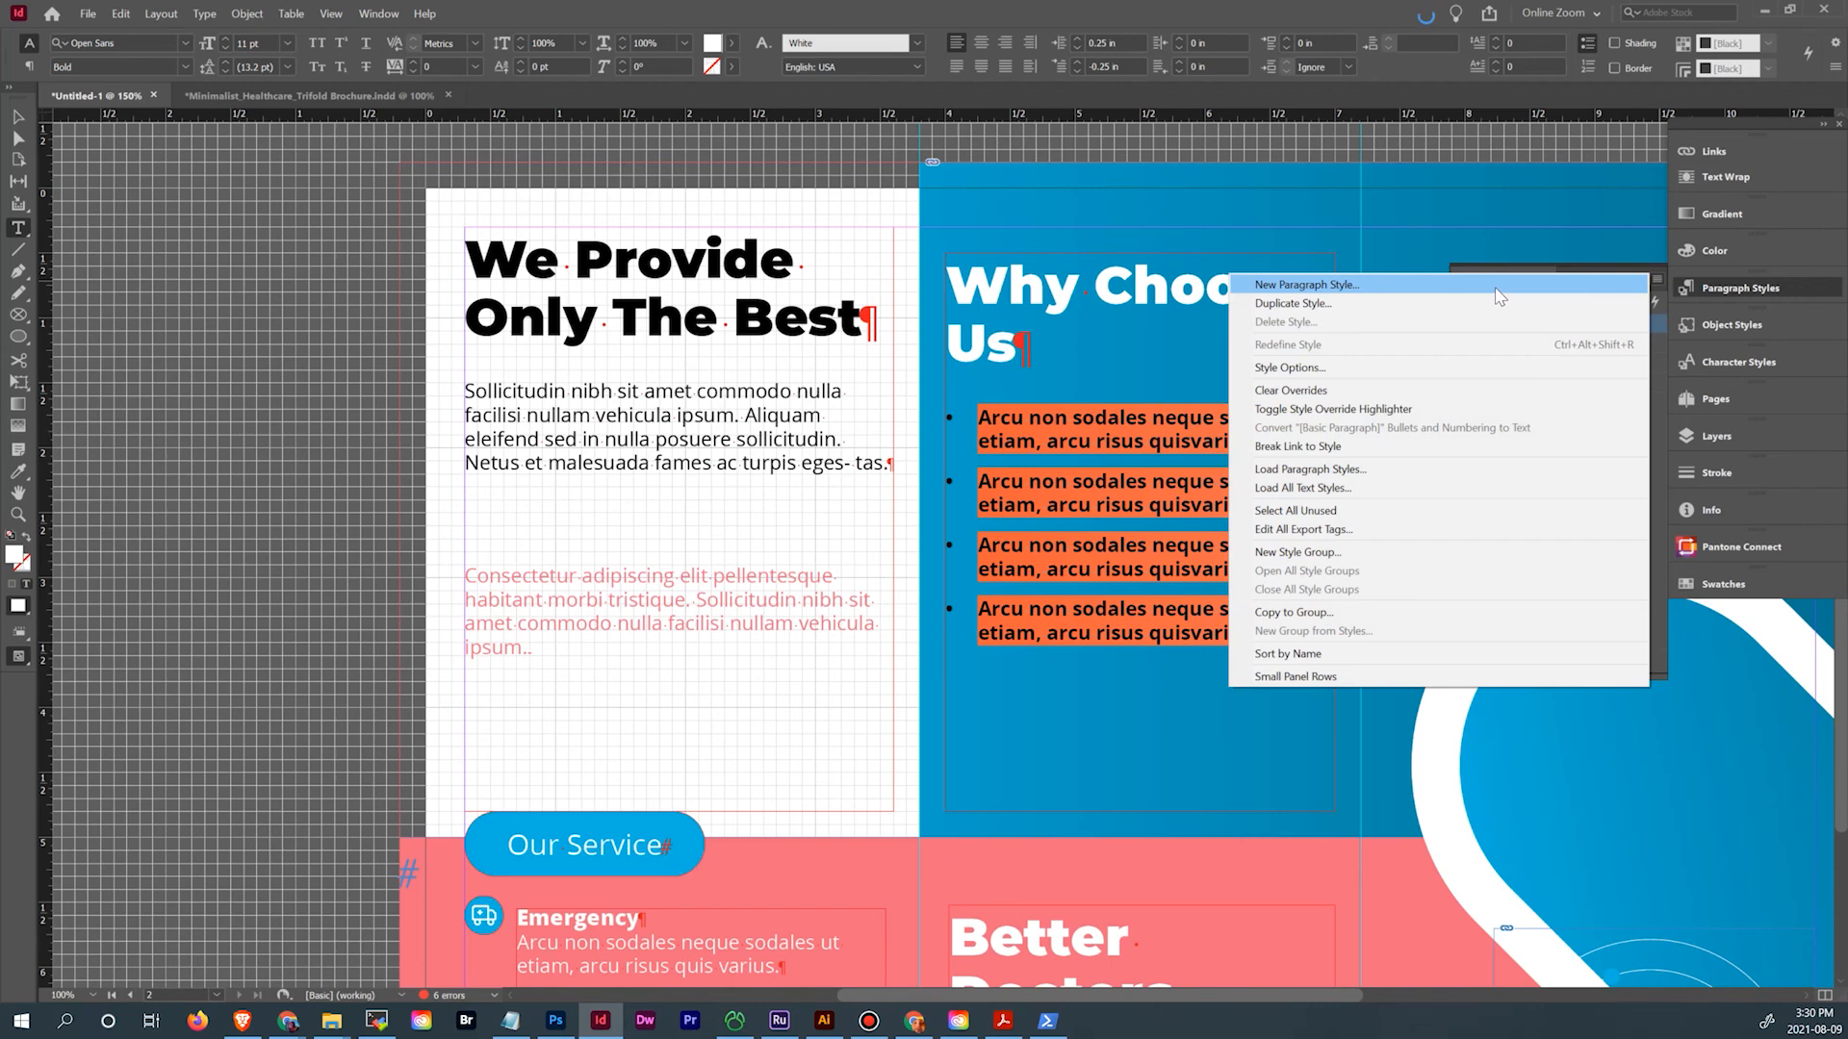
left_click(1499, 296)
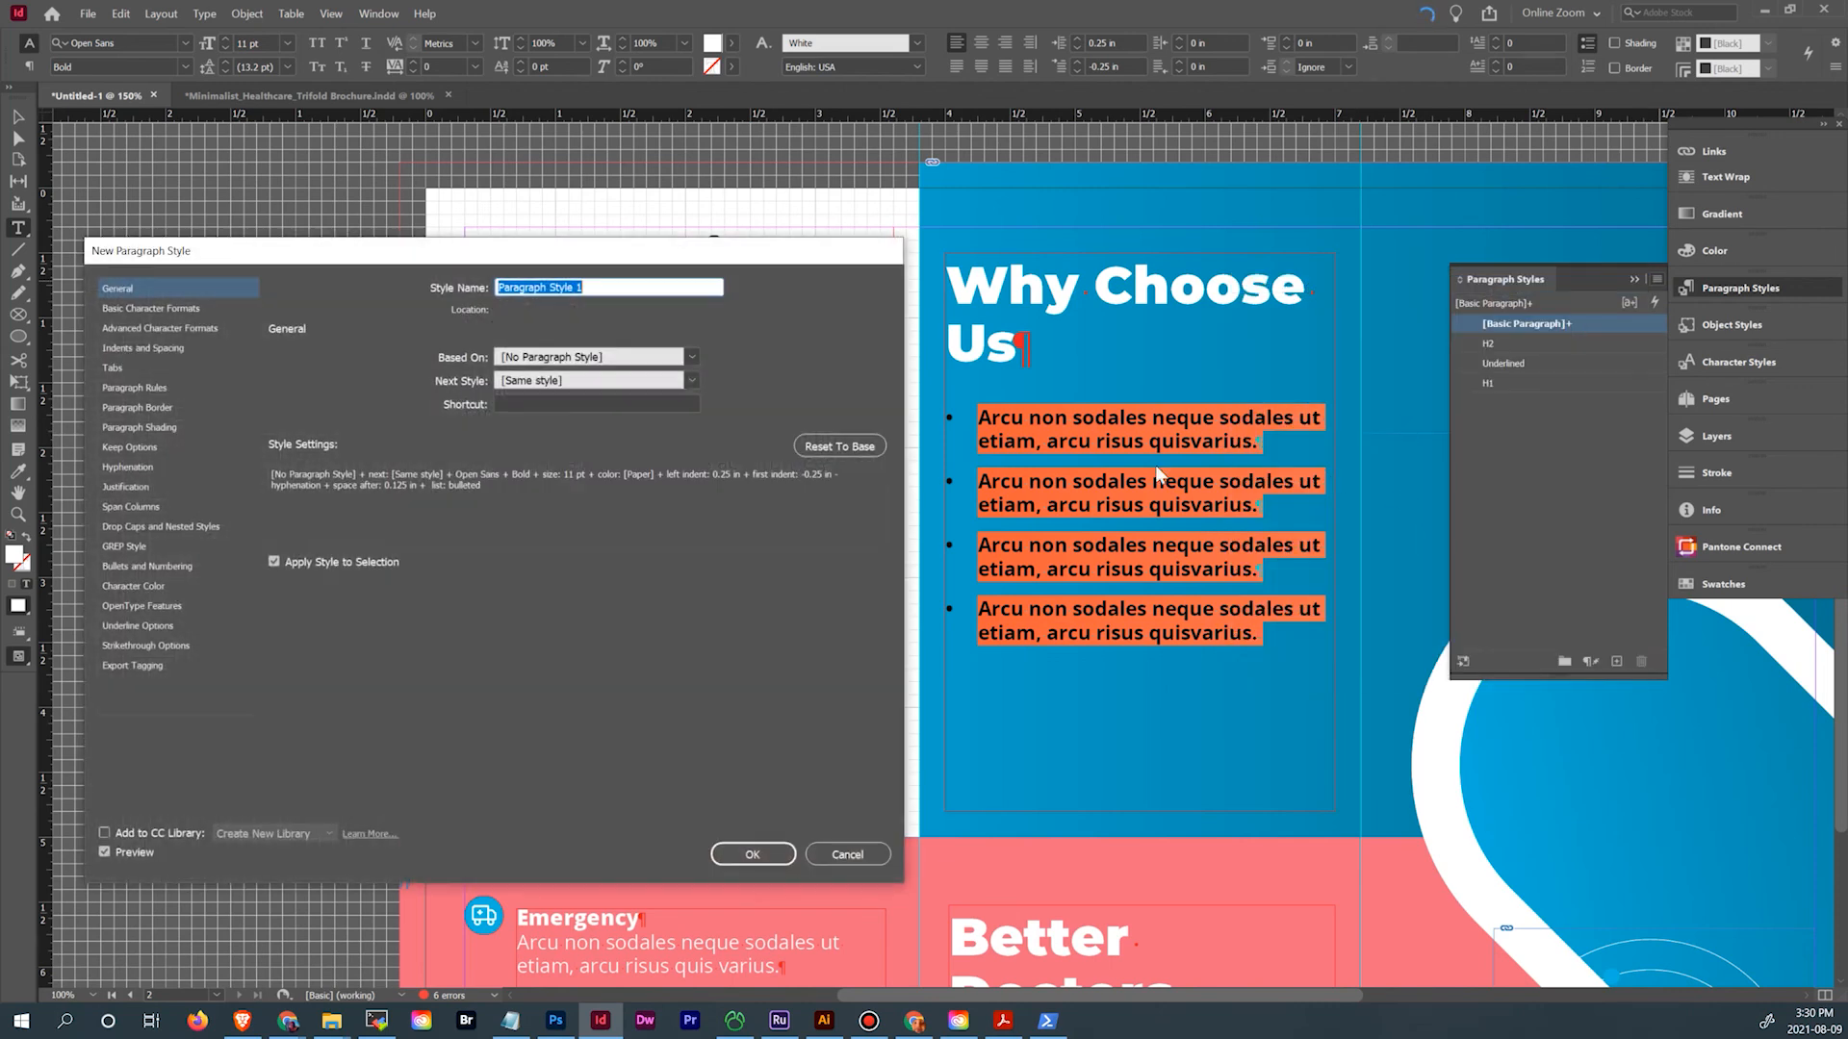
type("White Bullets")
left_click(170, 310)
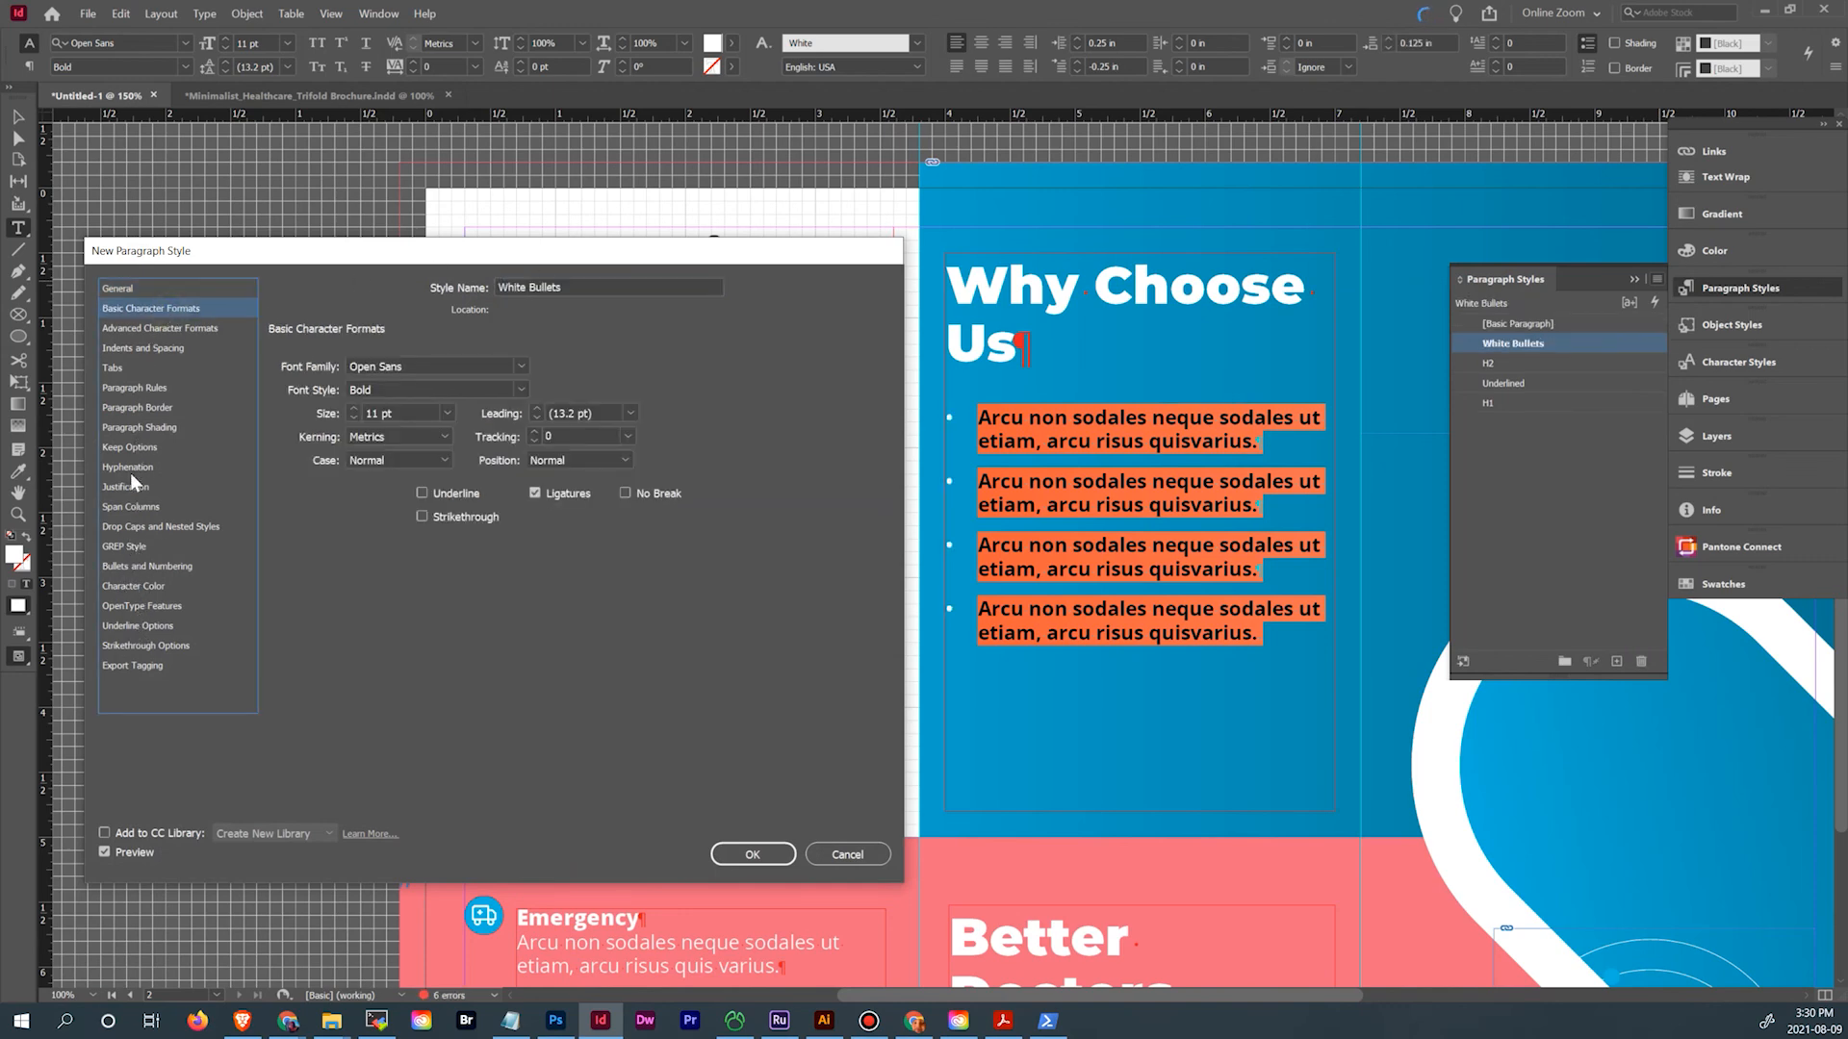
Assign the Large White Bullet character style to the bullets of the White Bullets paragraph style and save it
left_click(137, 564)
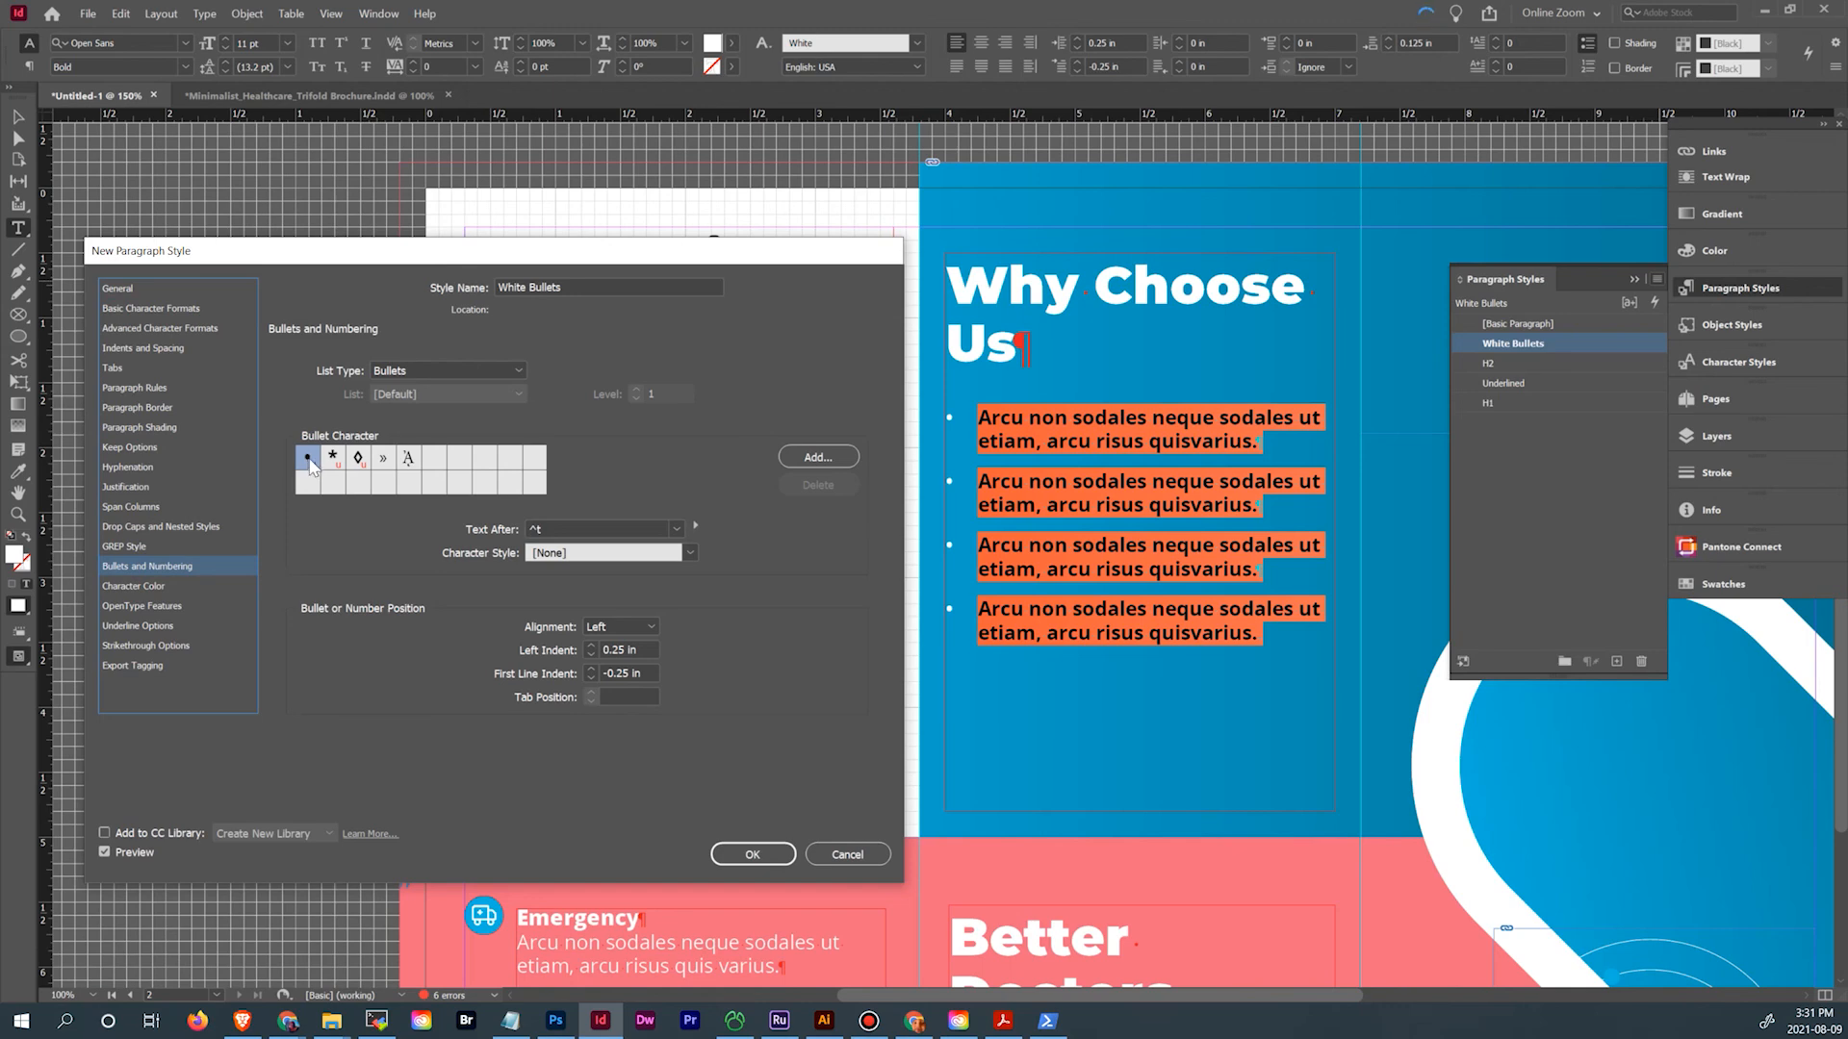
left_click(691, 554)
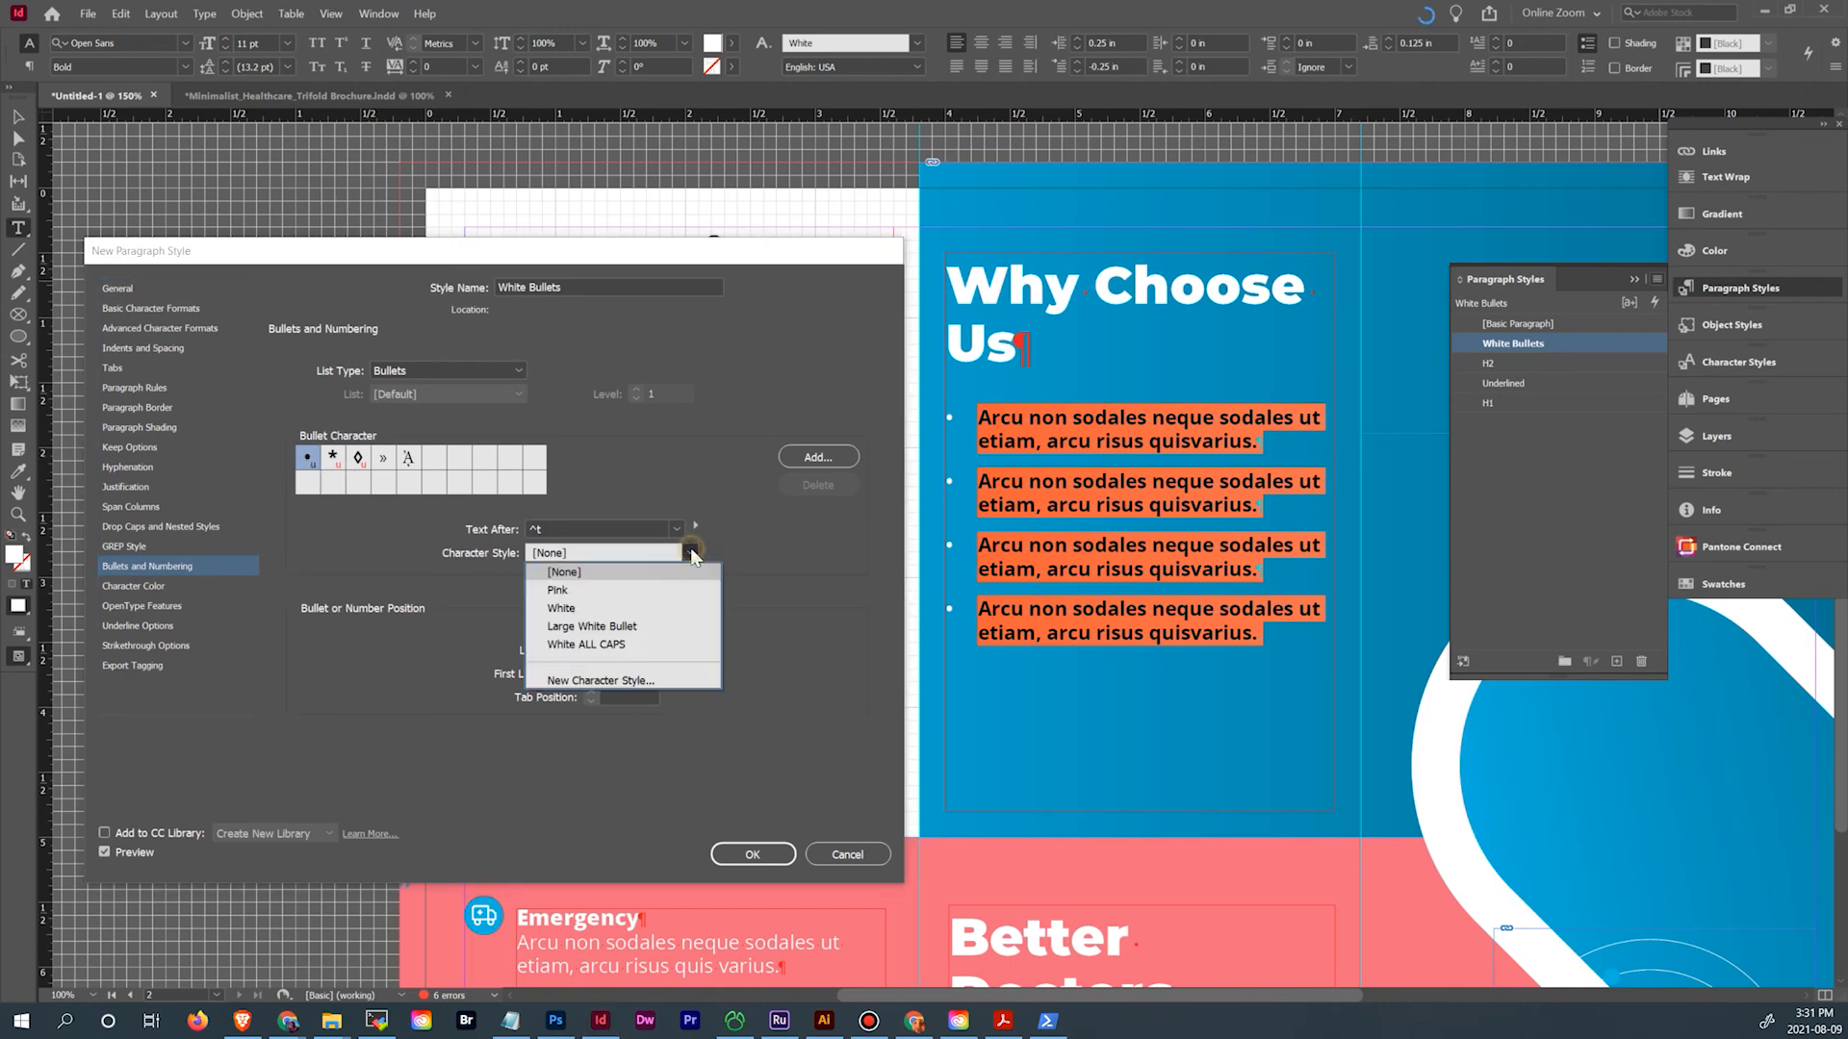
left_click(637, 627)
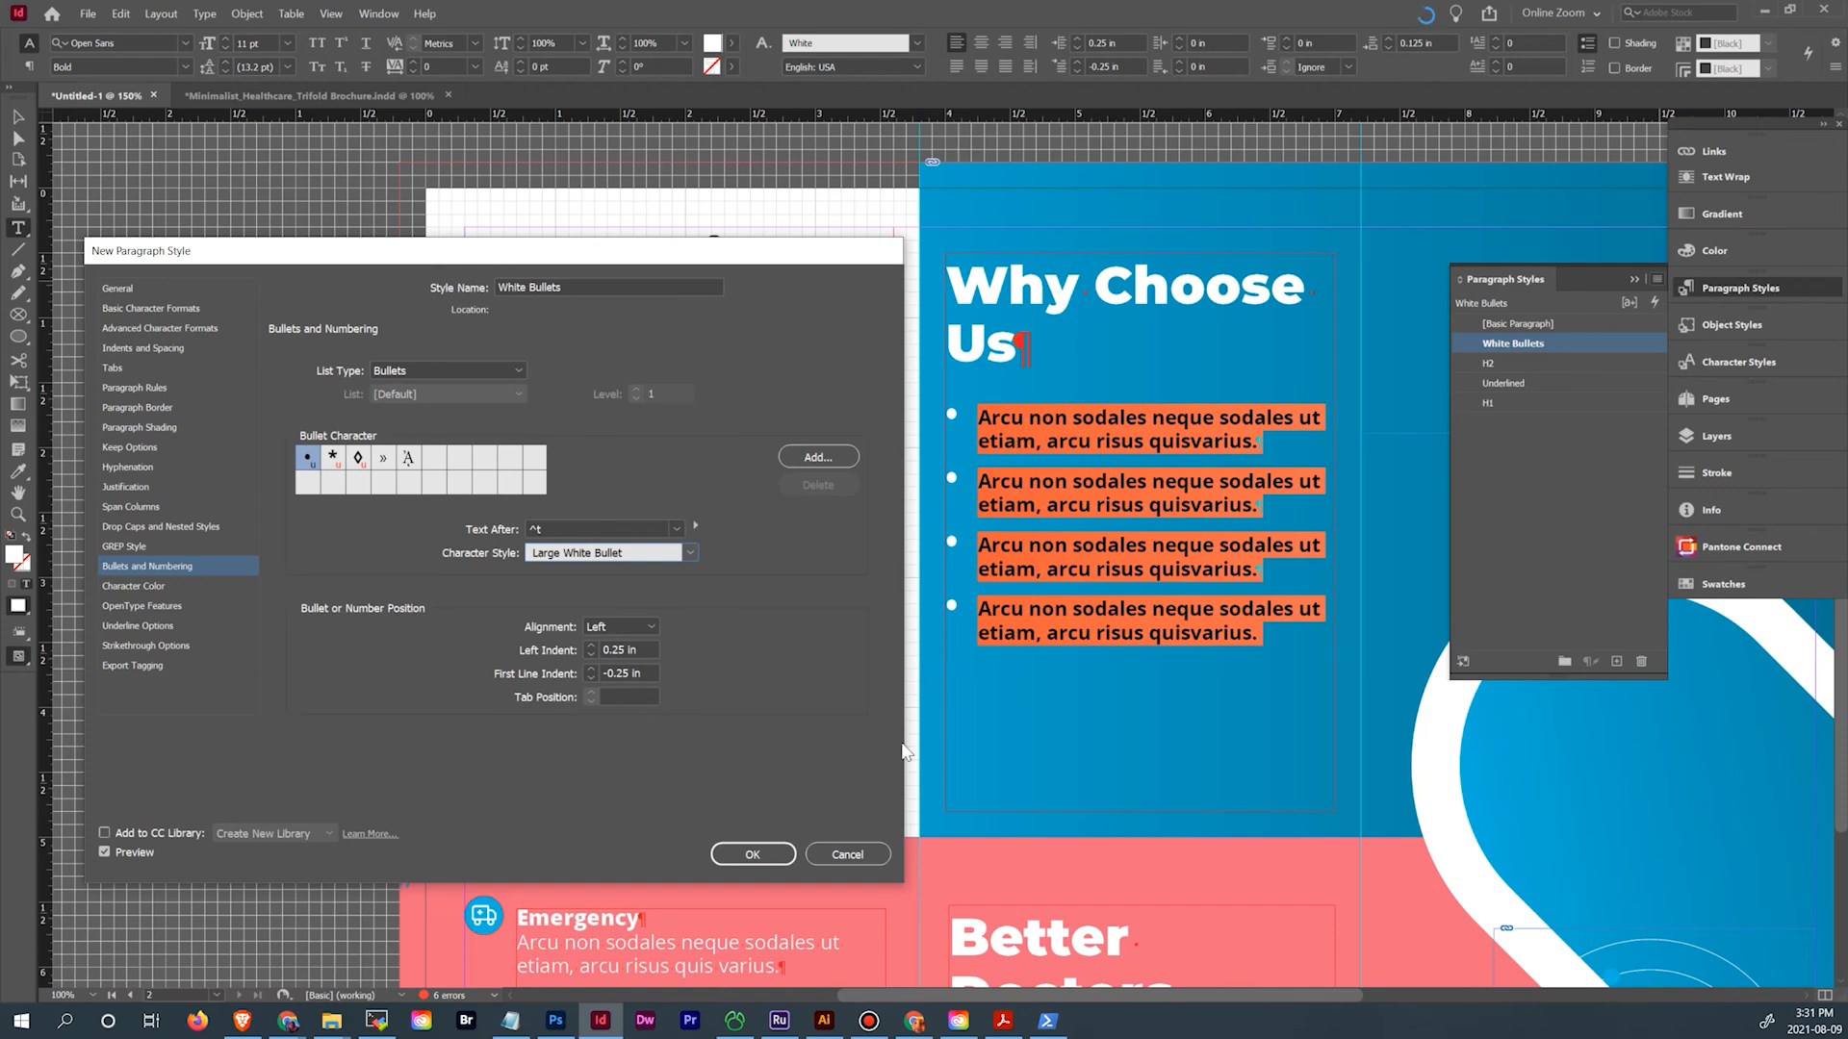
left_click(753, 854)
left_click(1126, 576)
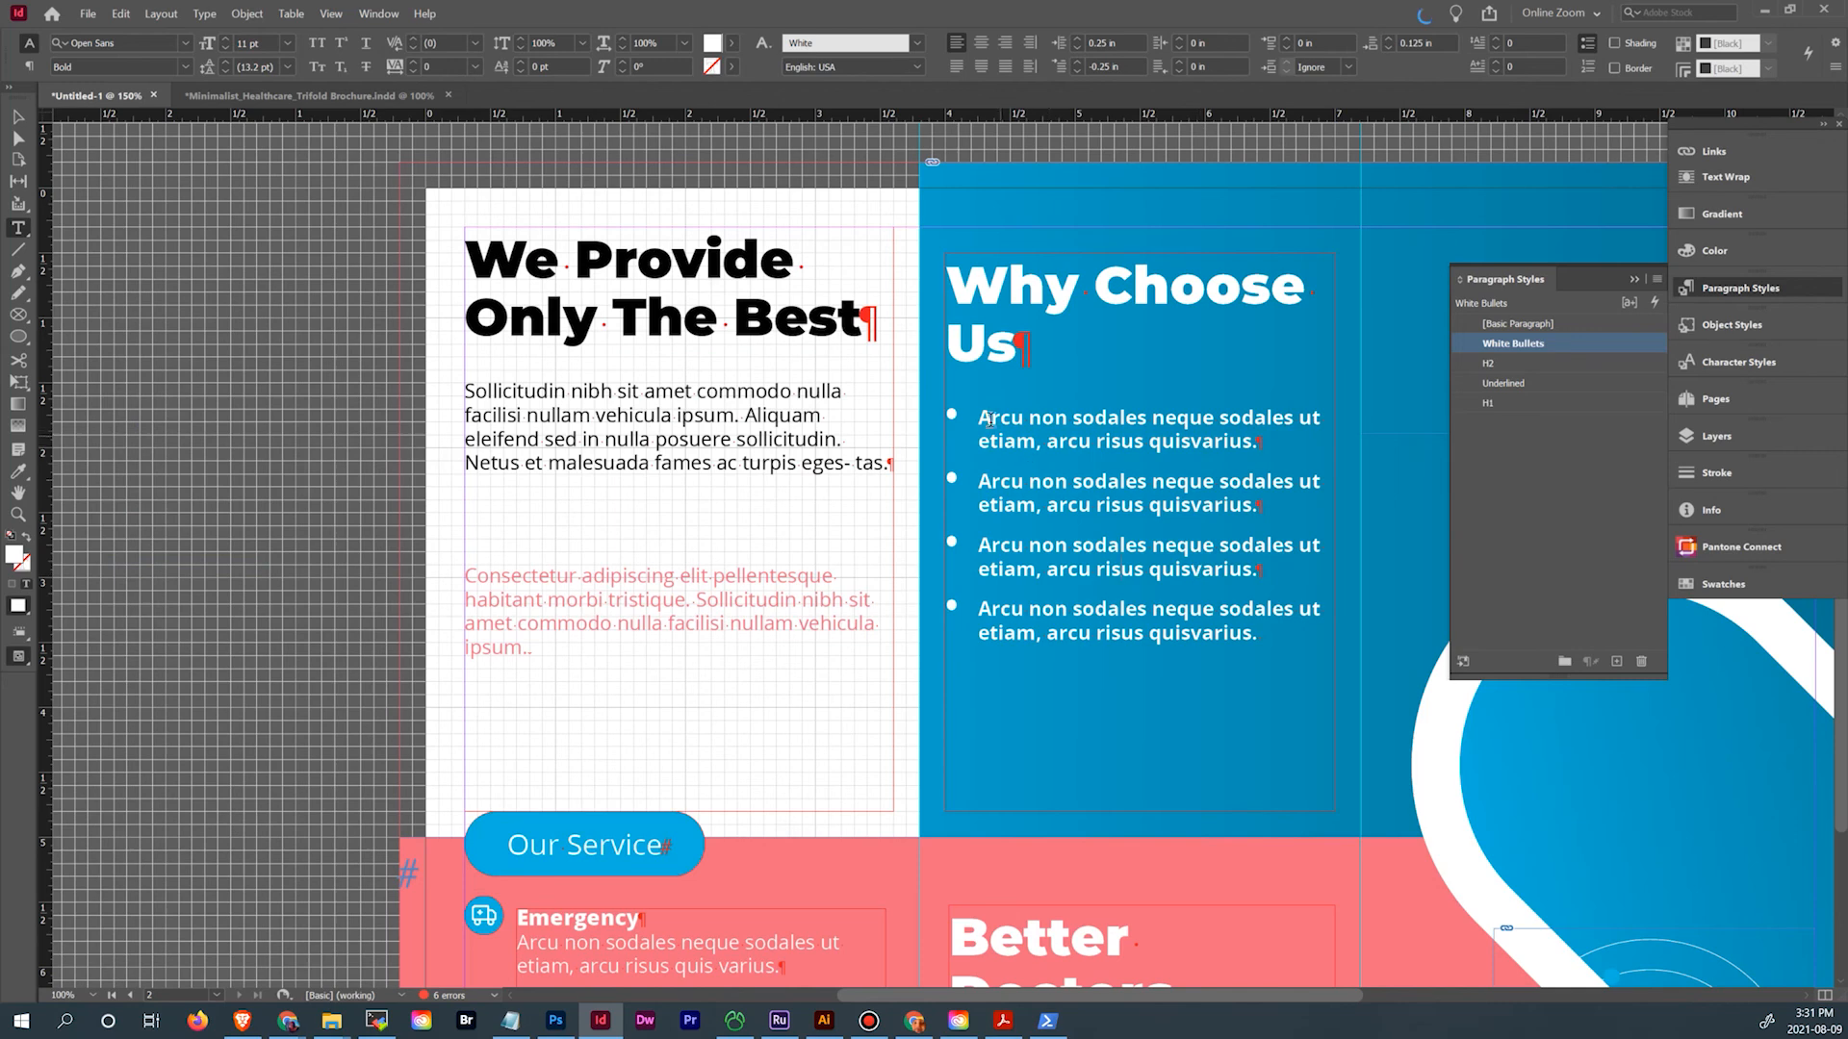
Set the first line indent of the White Bullets paragraph style to -0.125 in and save the style
left_click_drag(972, 417, 1236, 640)
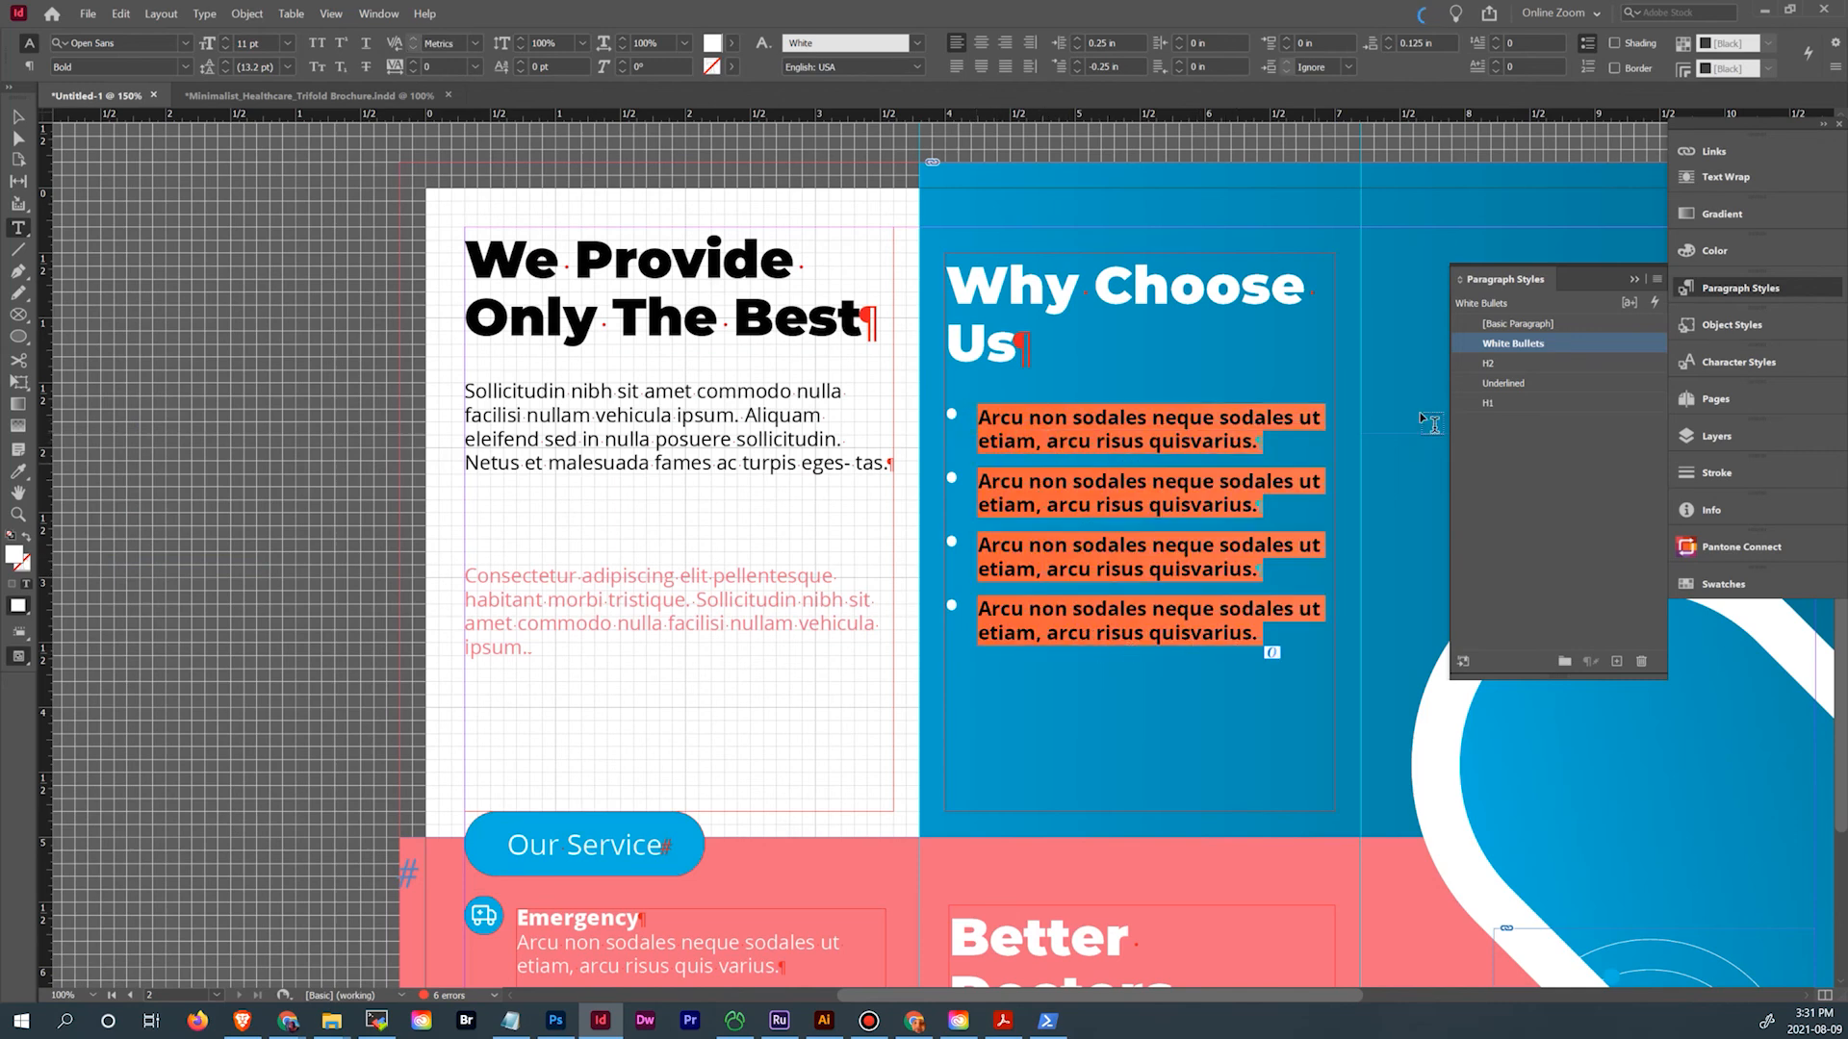
left_click(1280, 539)
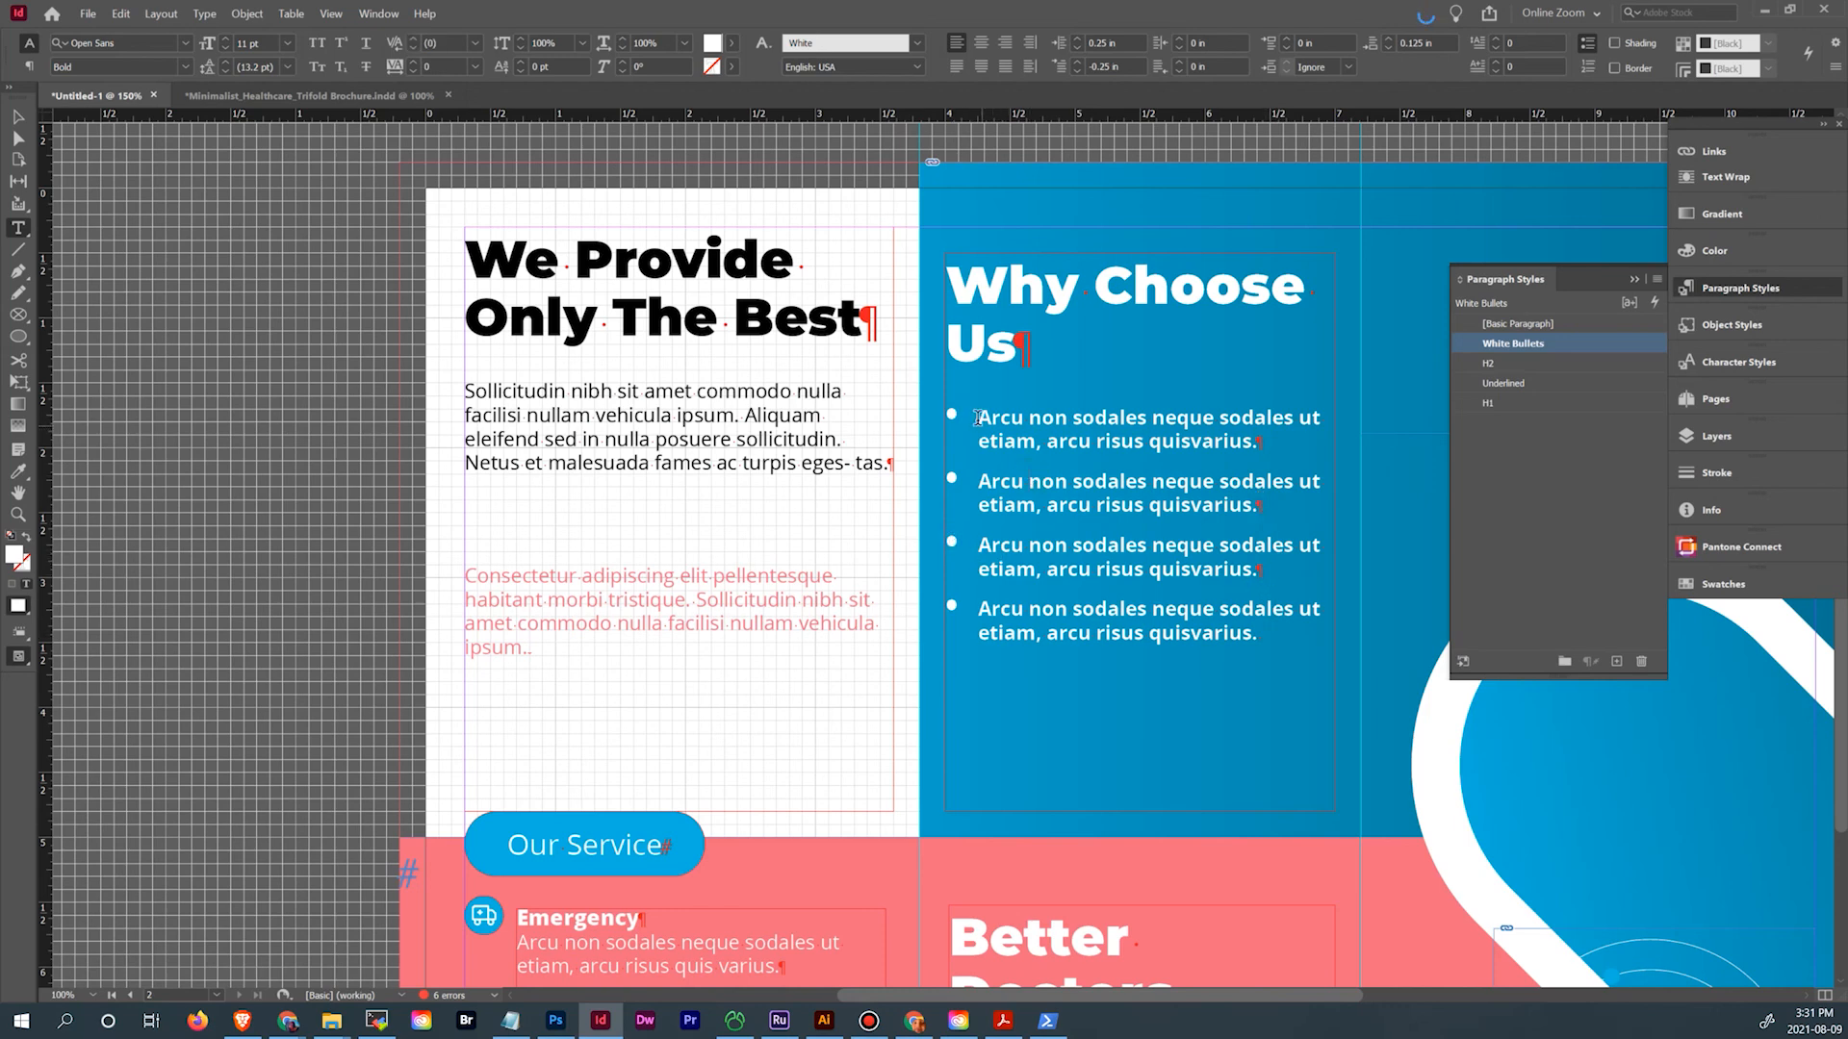
left_click_drag(976, 417, 1285, 643)
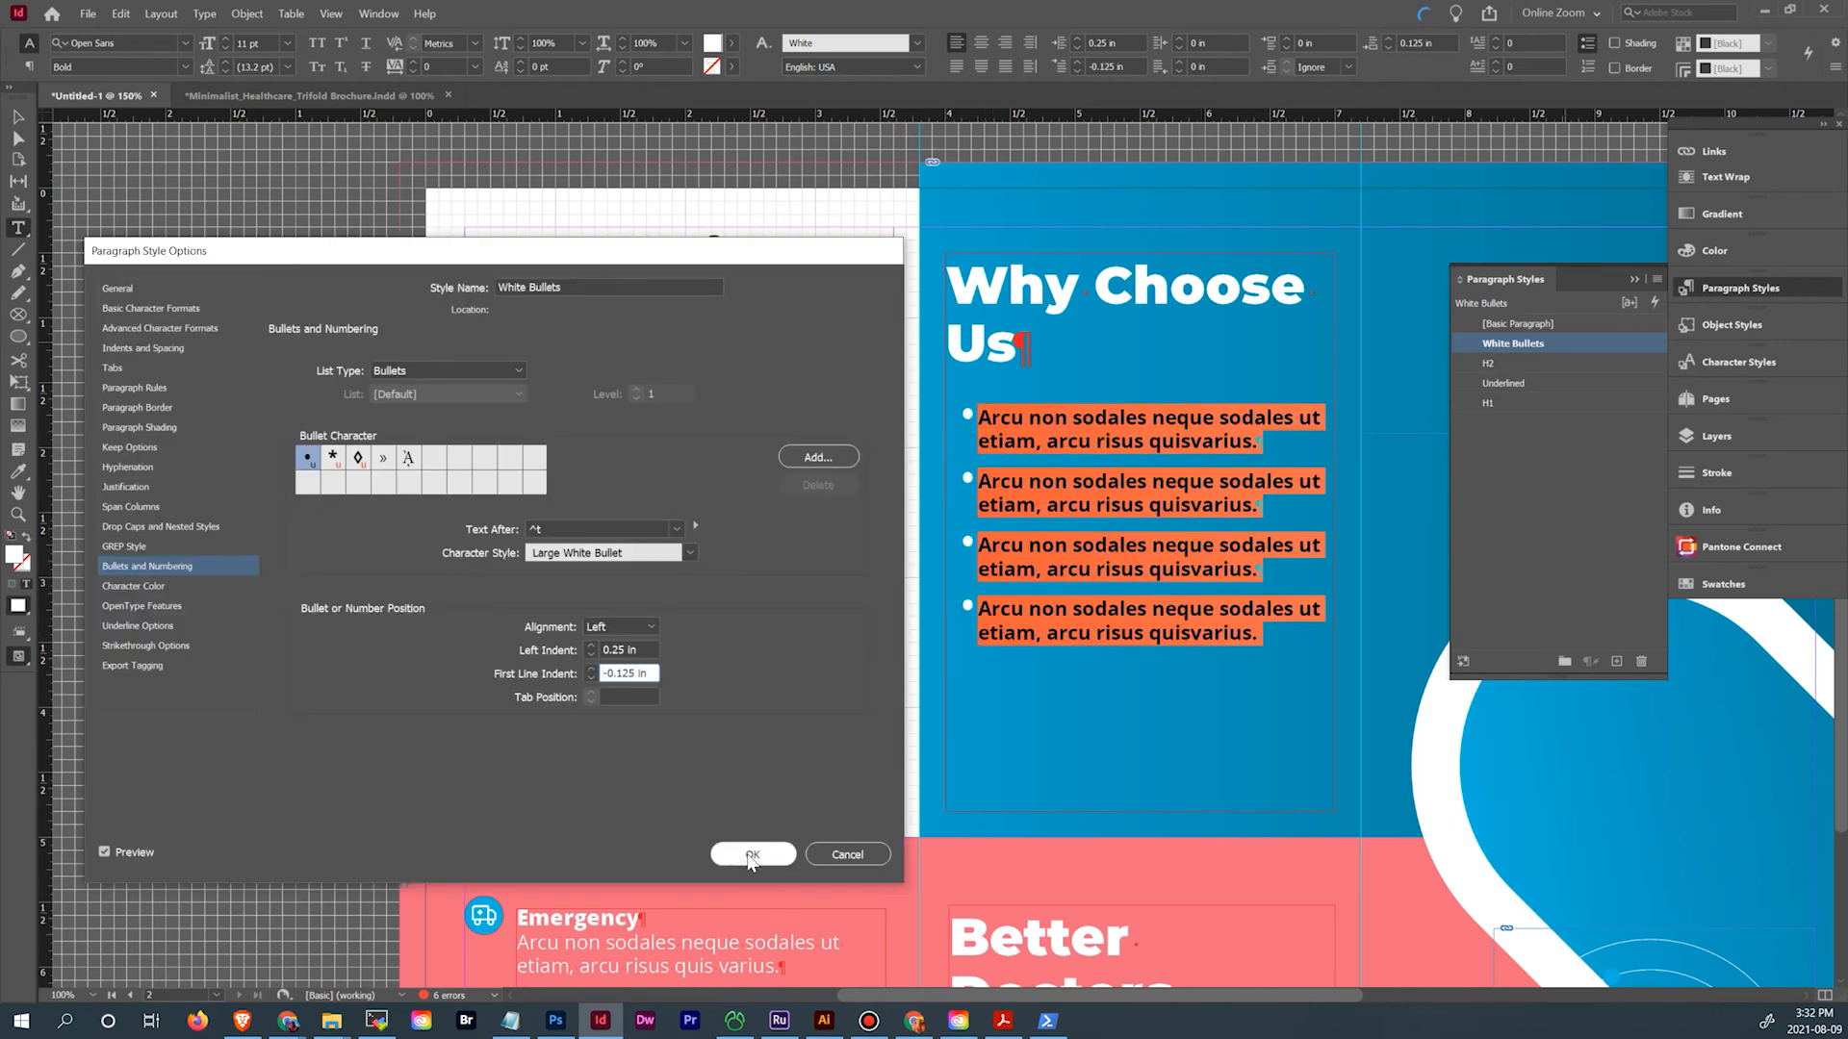
left_click(749, 854)
left_click(1108, 492)
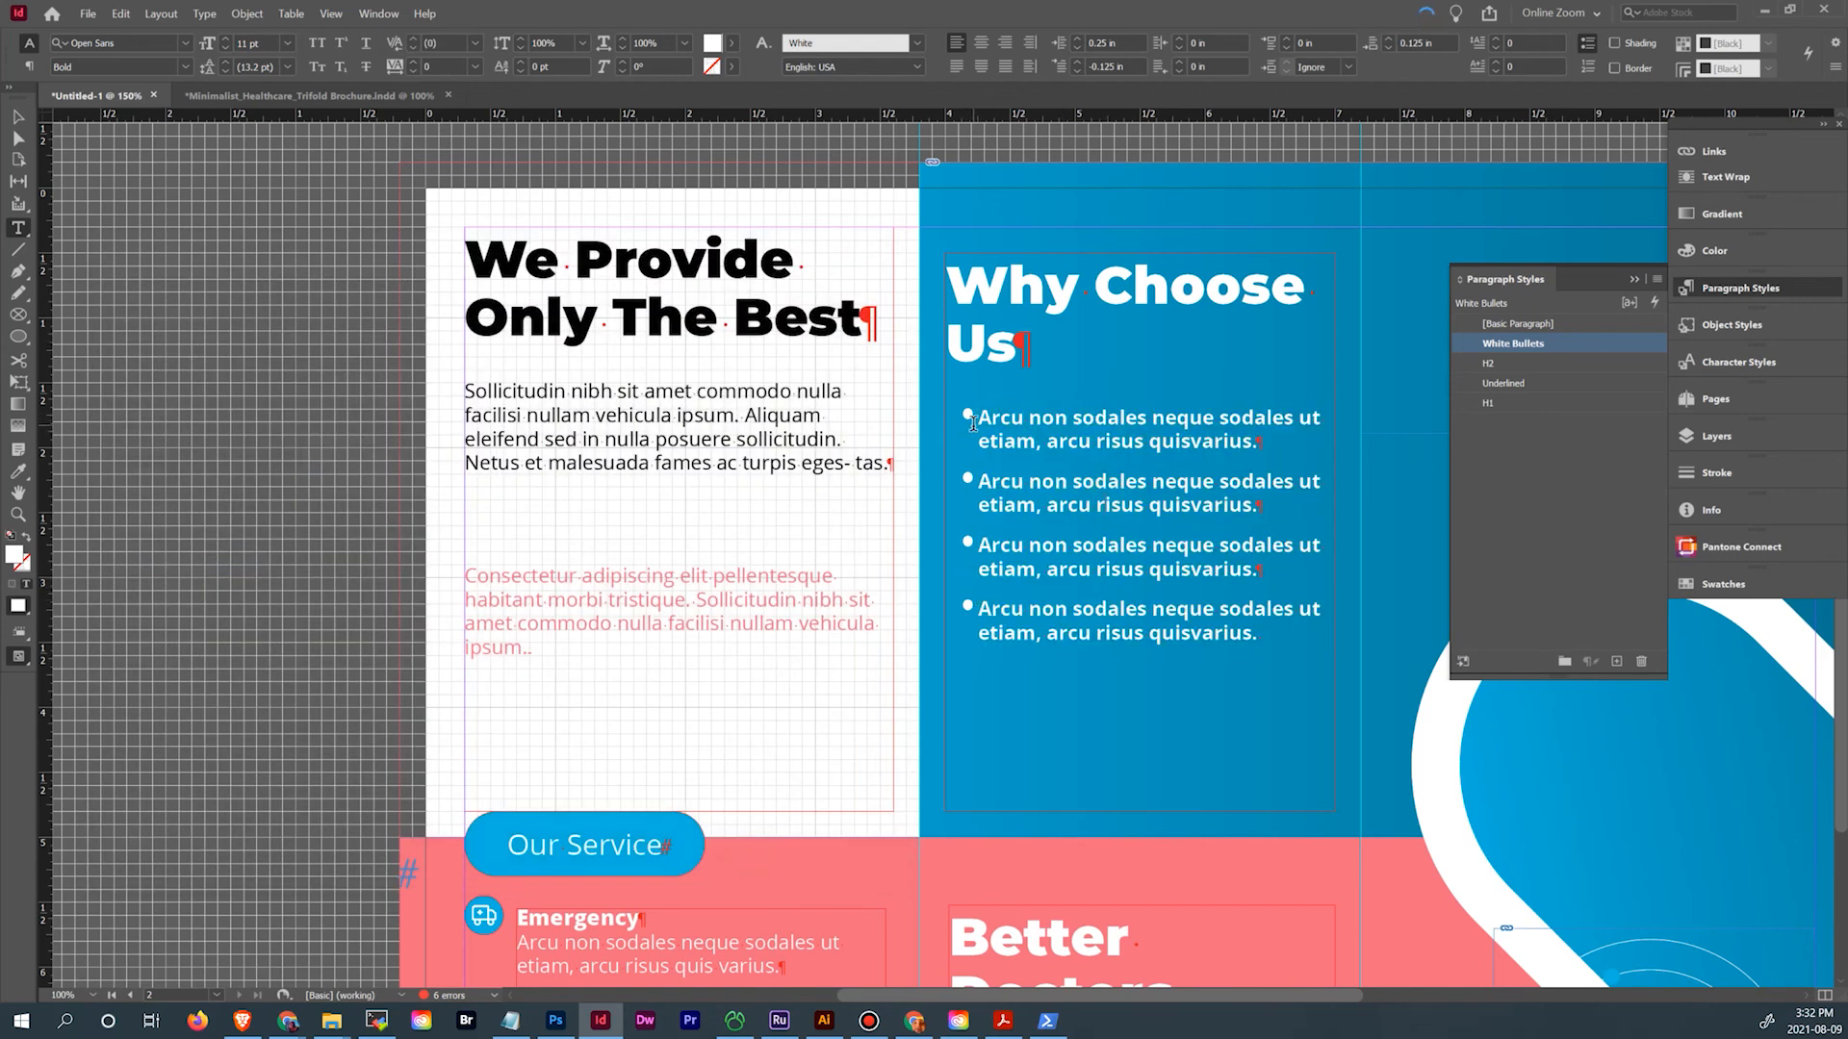
Add a fifth bulleted paragraph reading "and another bullet" below the four Why Choose Us bullets
left_click(981, 481)
type("and another bullet")
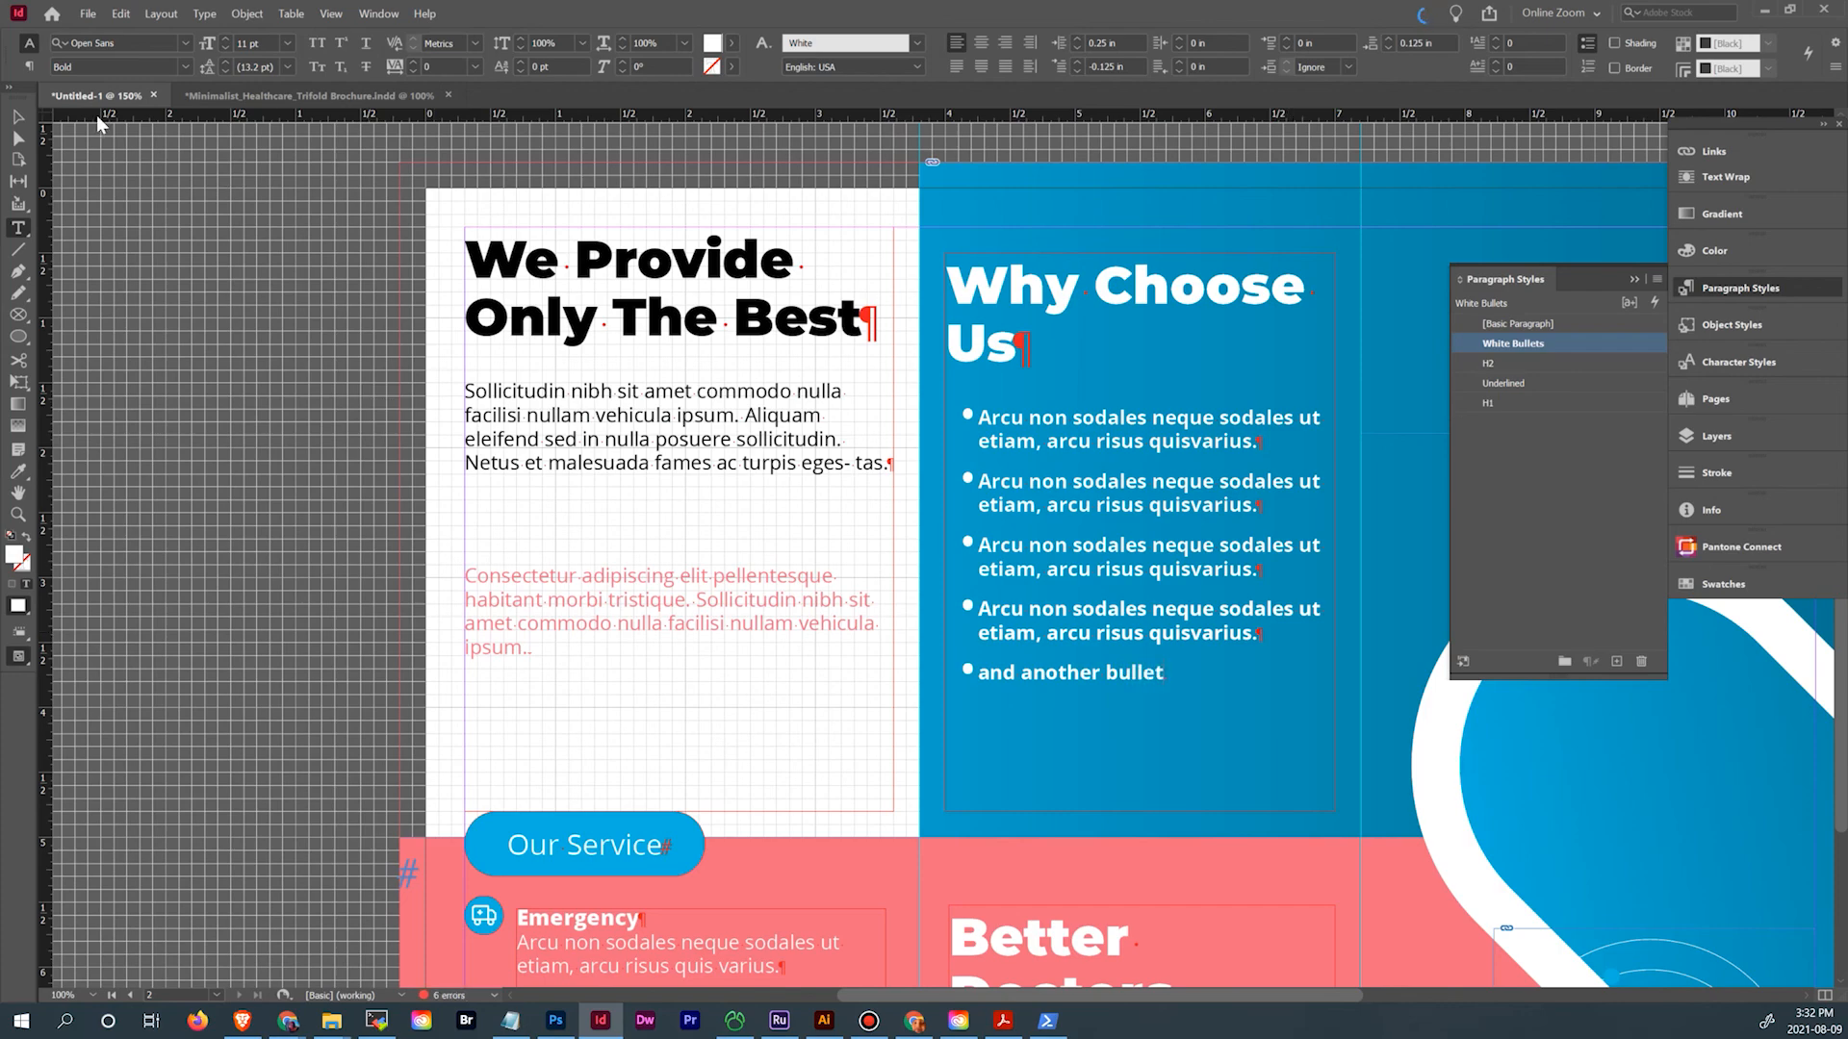
left_click(19, 119)
Compare the rest of page 2 in Untitled-1 with the inside page of the Minimalist Healthcare brochure
scroll(616, 462, "down", 3)
scroll(616, 462, "right", 3)
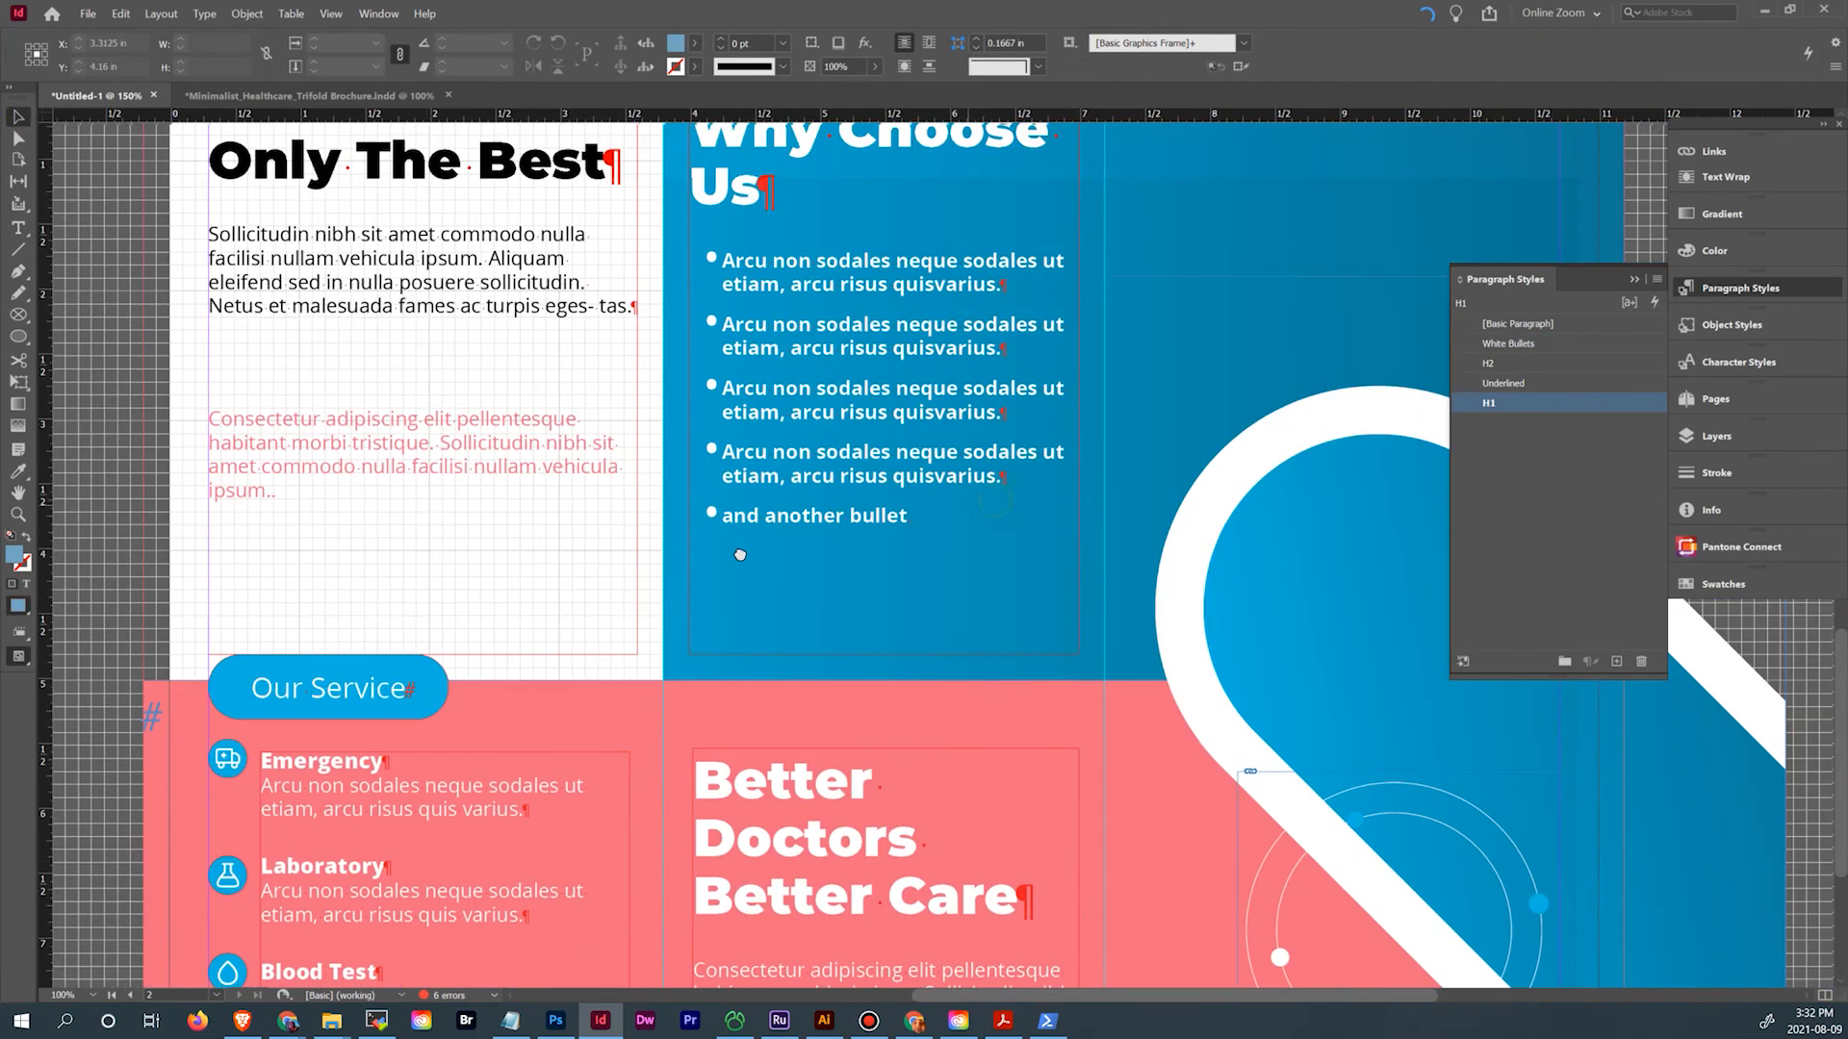
scroll(729, 502, "down", 3)
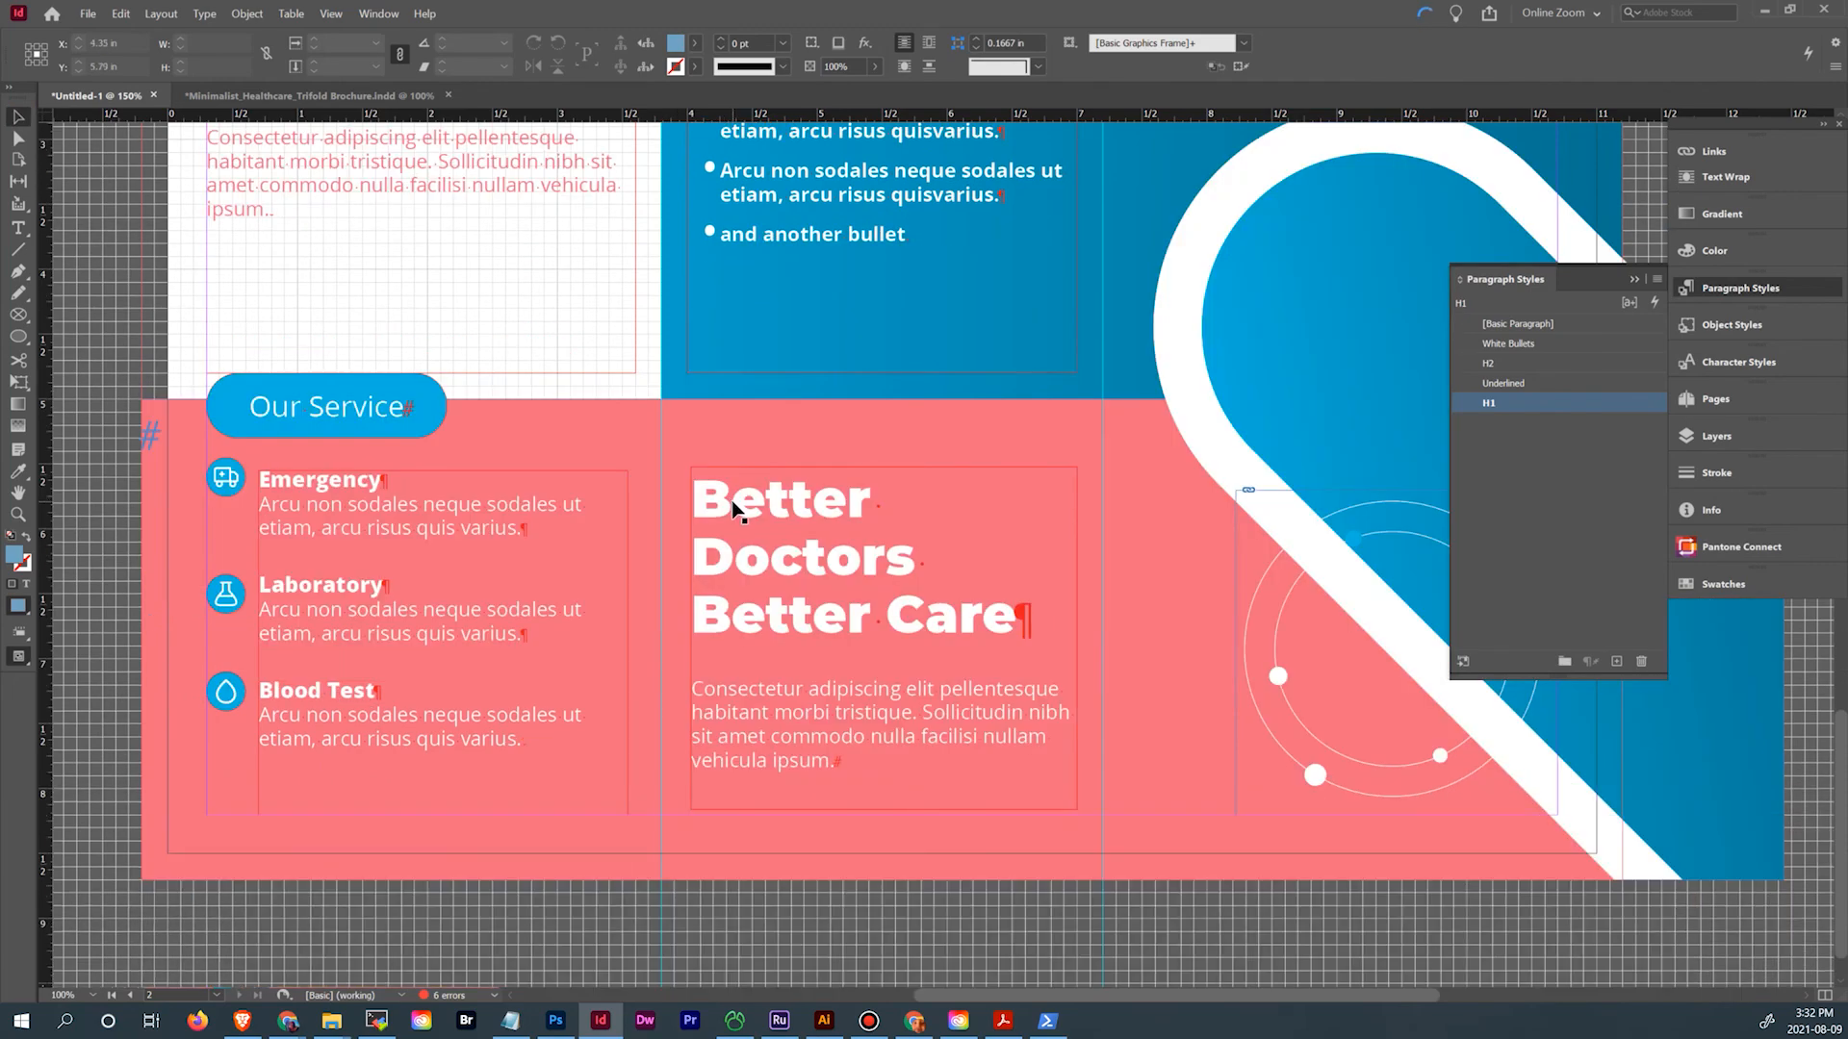
scroll(729, 502, "up", 4)
left_click(299, 97)
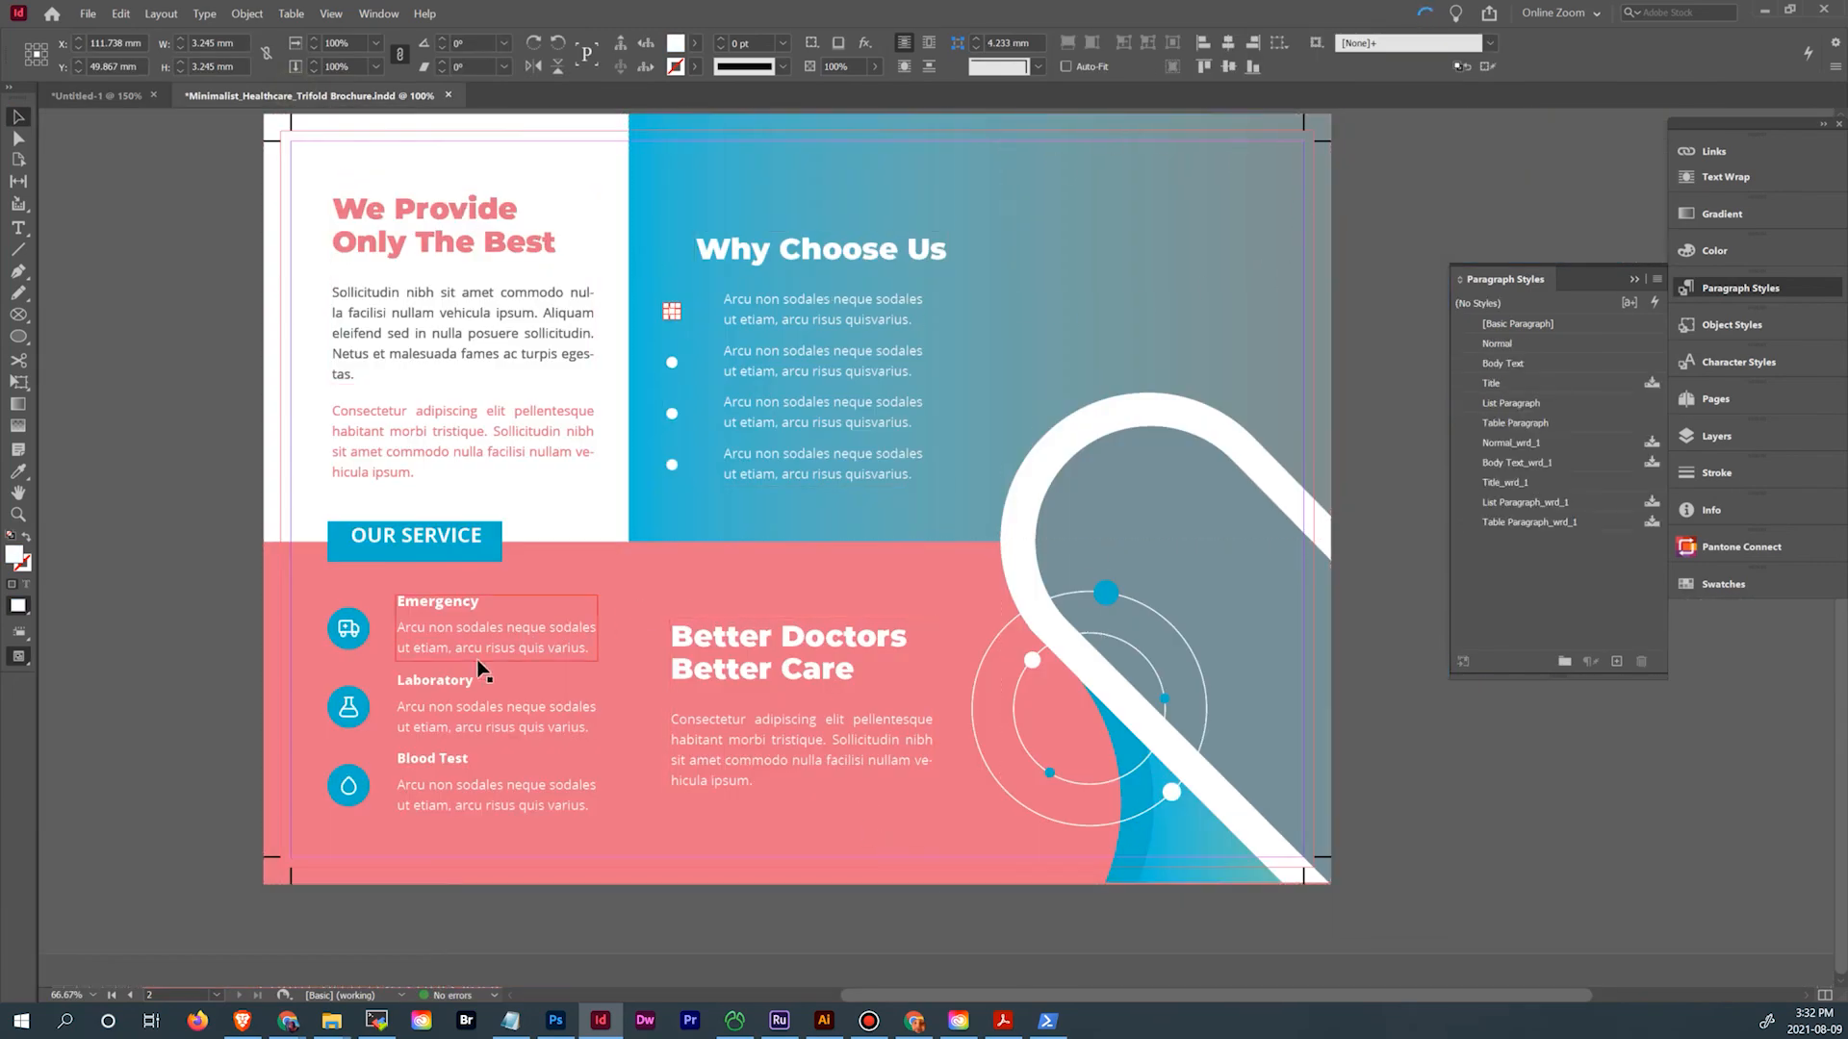
left_click(104, 96)
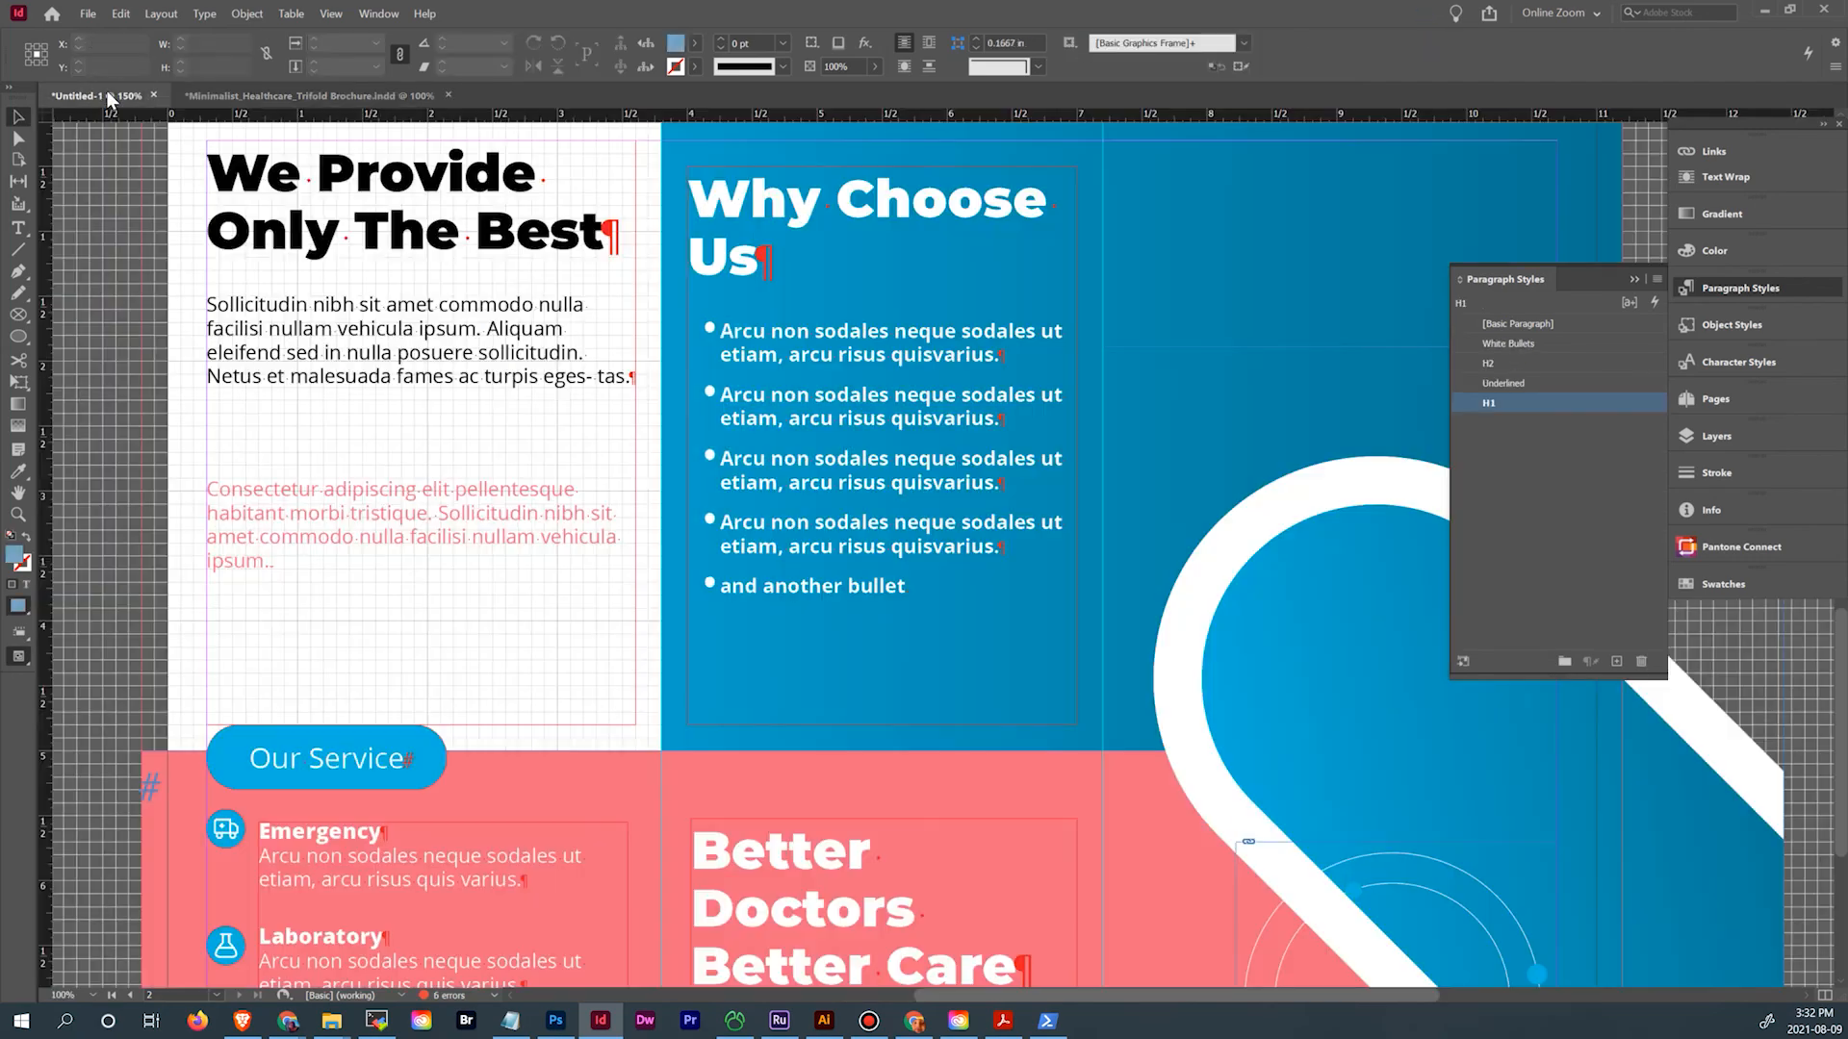
scroll(577, 445, "down", 5)
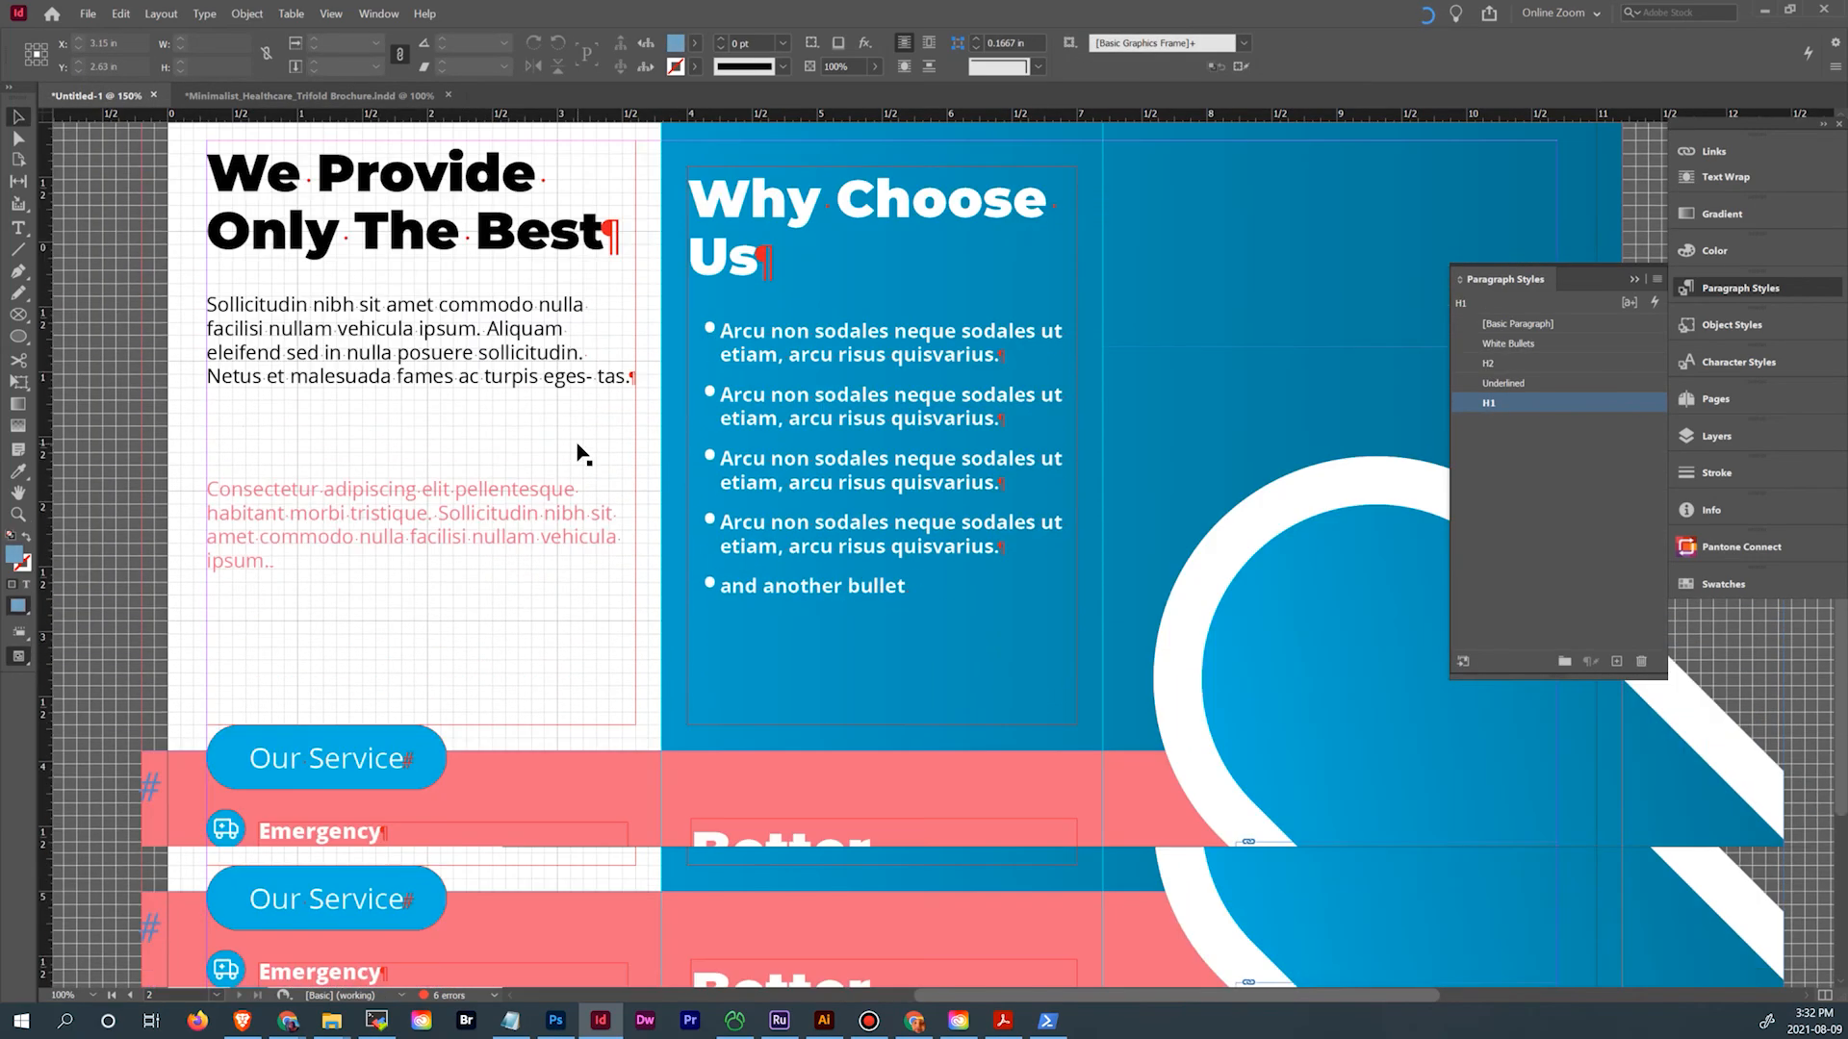
scroll(585, 455, "up", 4)
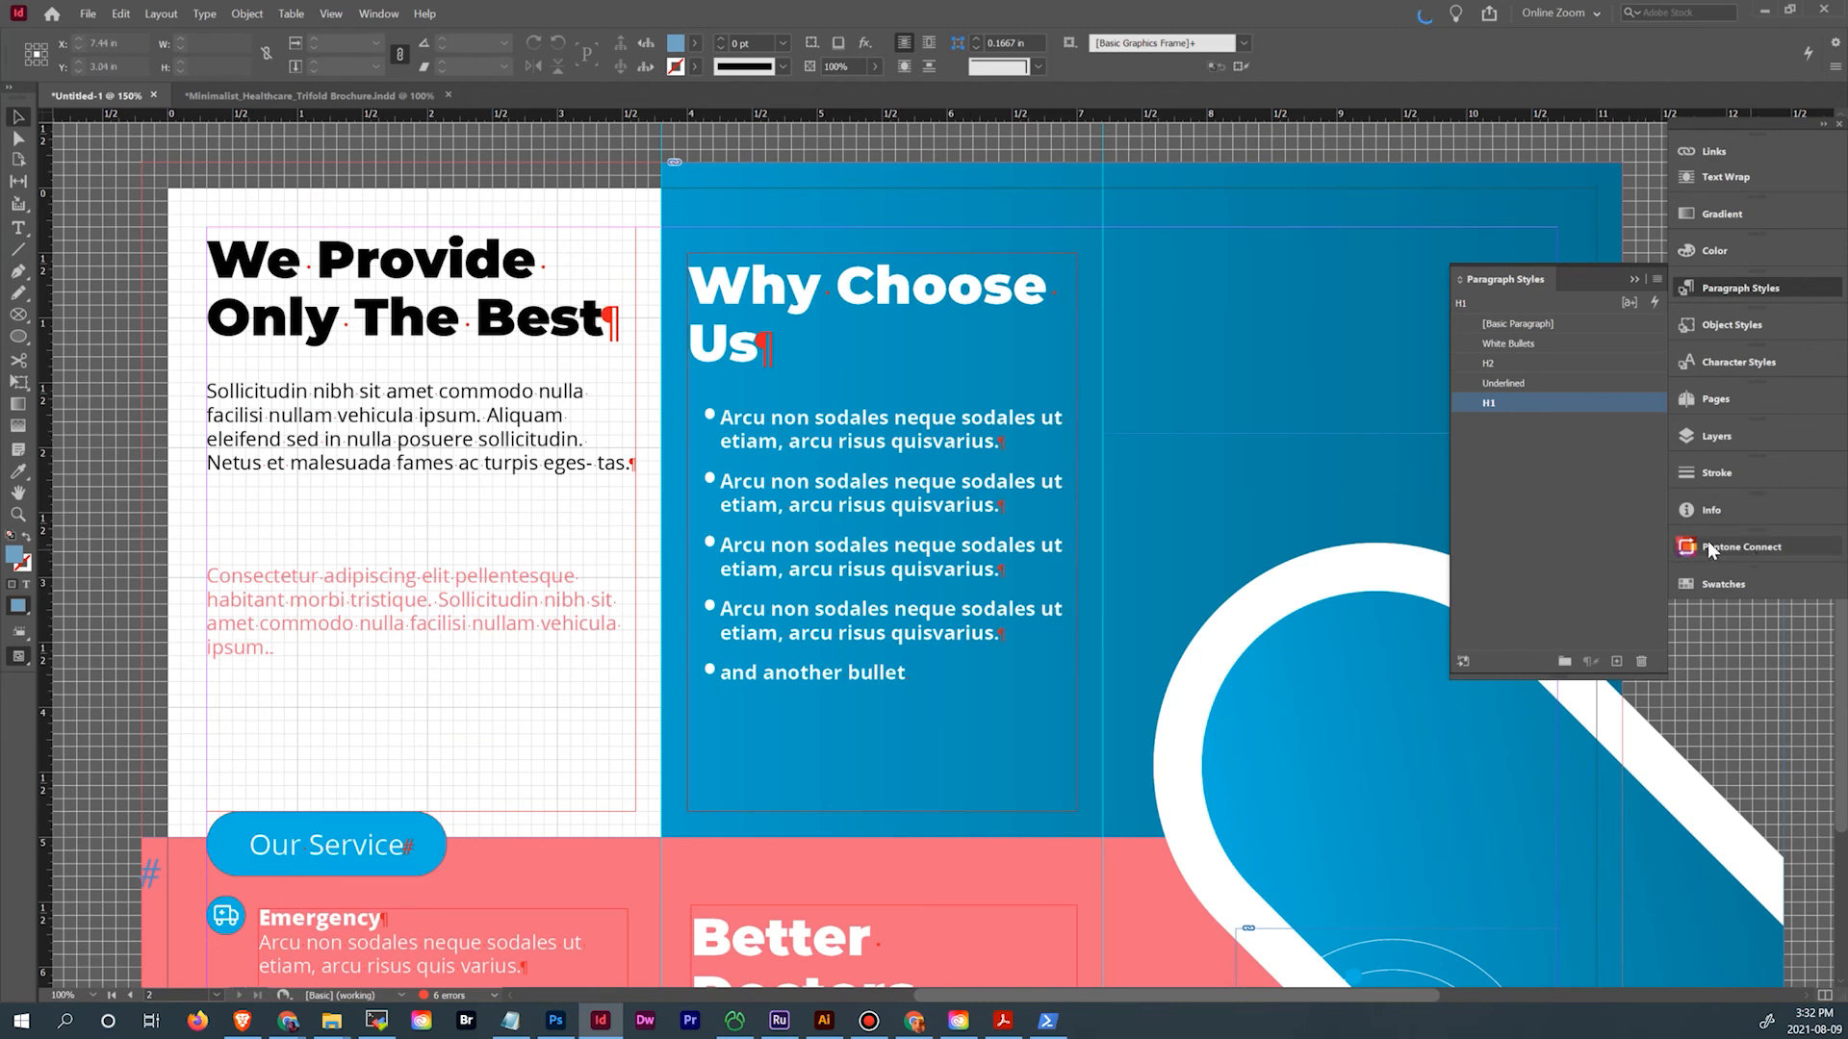
Try tightening the tracking of the Why Choose Us heading with negative values such as -20
double_click(764, 287)
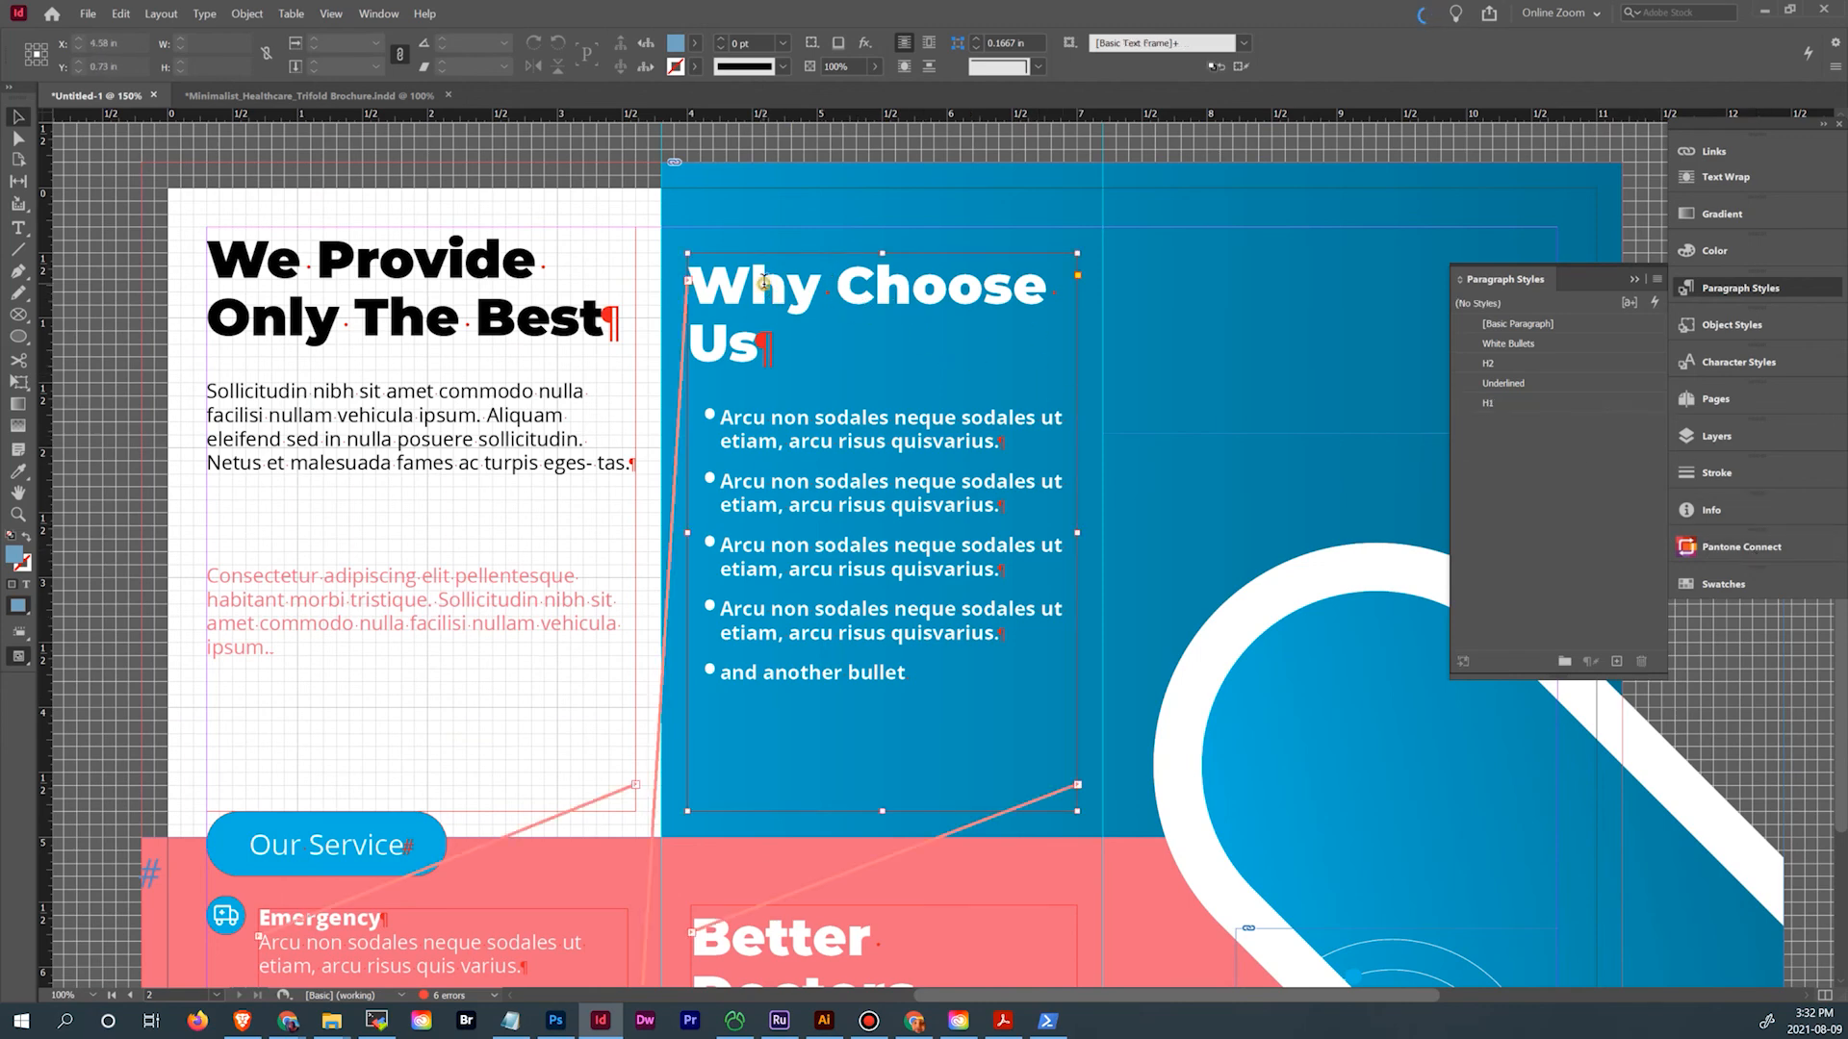
left_click_drag(690, 284, 789, 360)
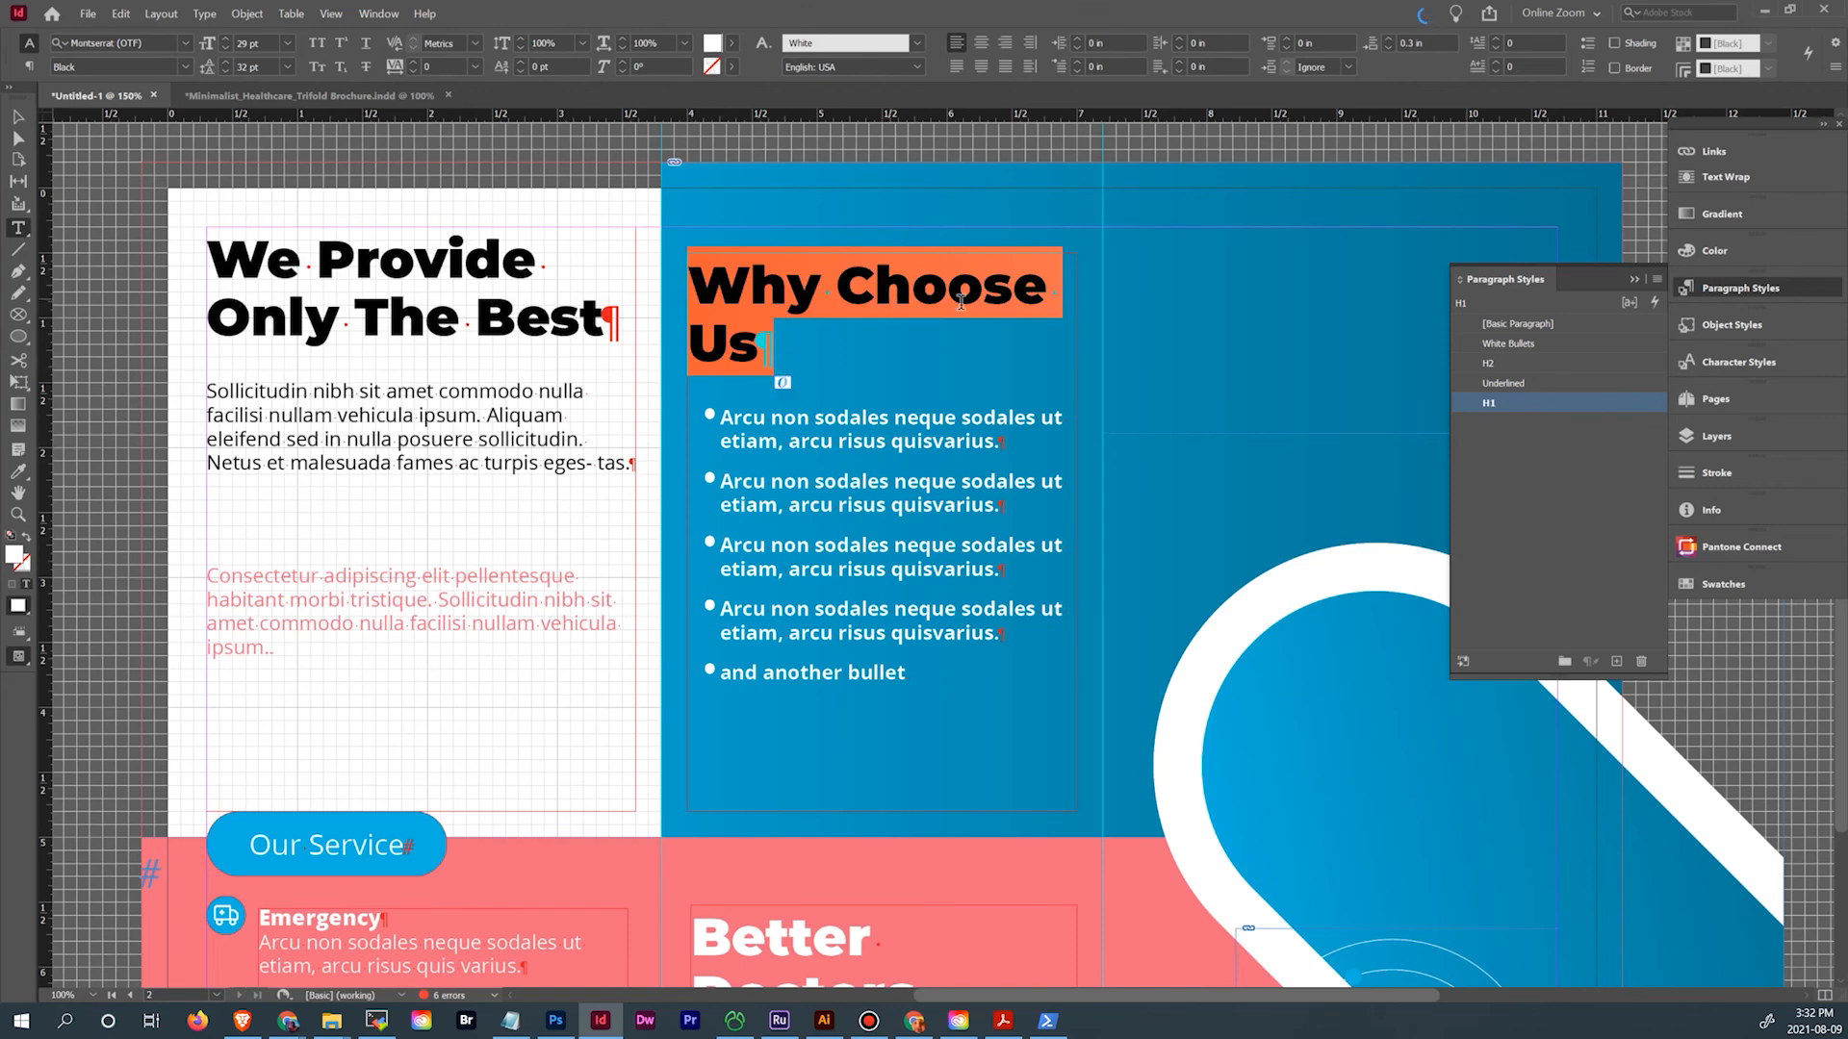
left_click(411, 71)
left_click(412, 72)
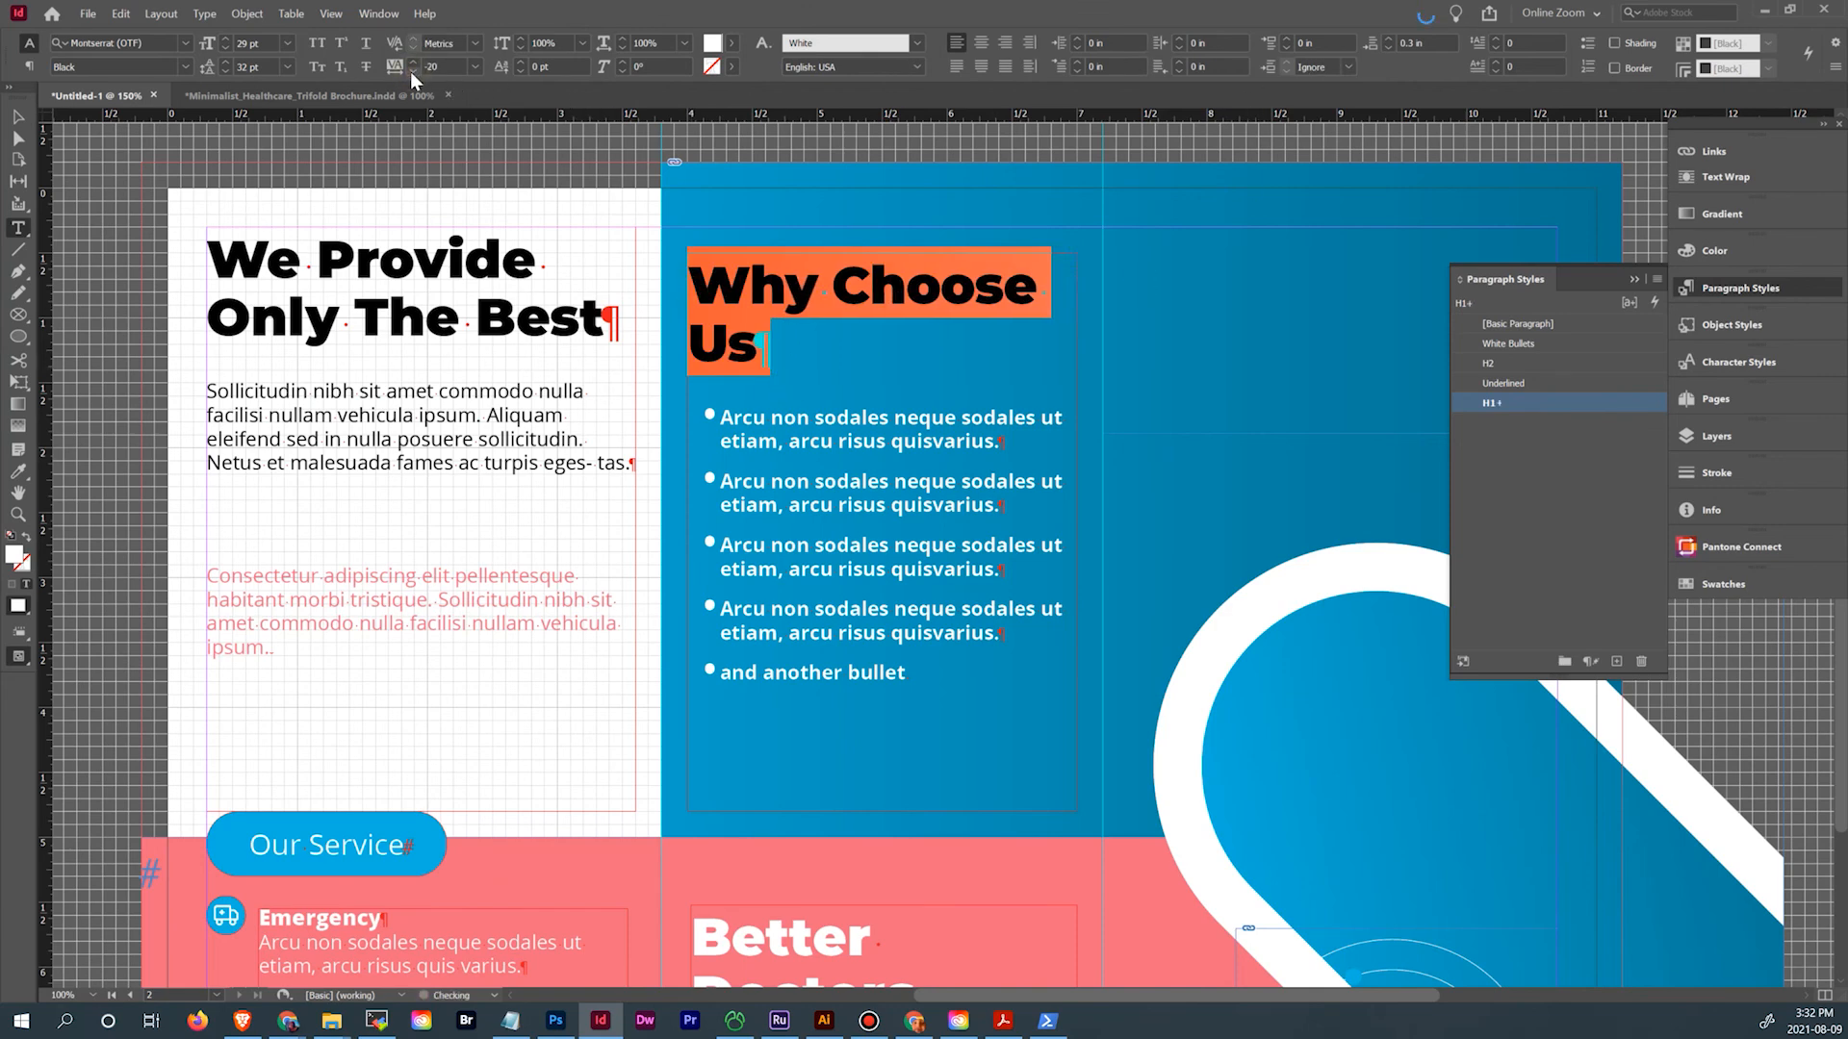
left_click(412, 72)
left_click(411, 71)
left_click(413, 61)
left_click(413, 61)
left_click(413, 61)
left_click(413, 61)
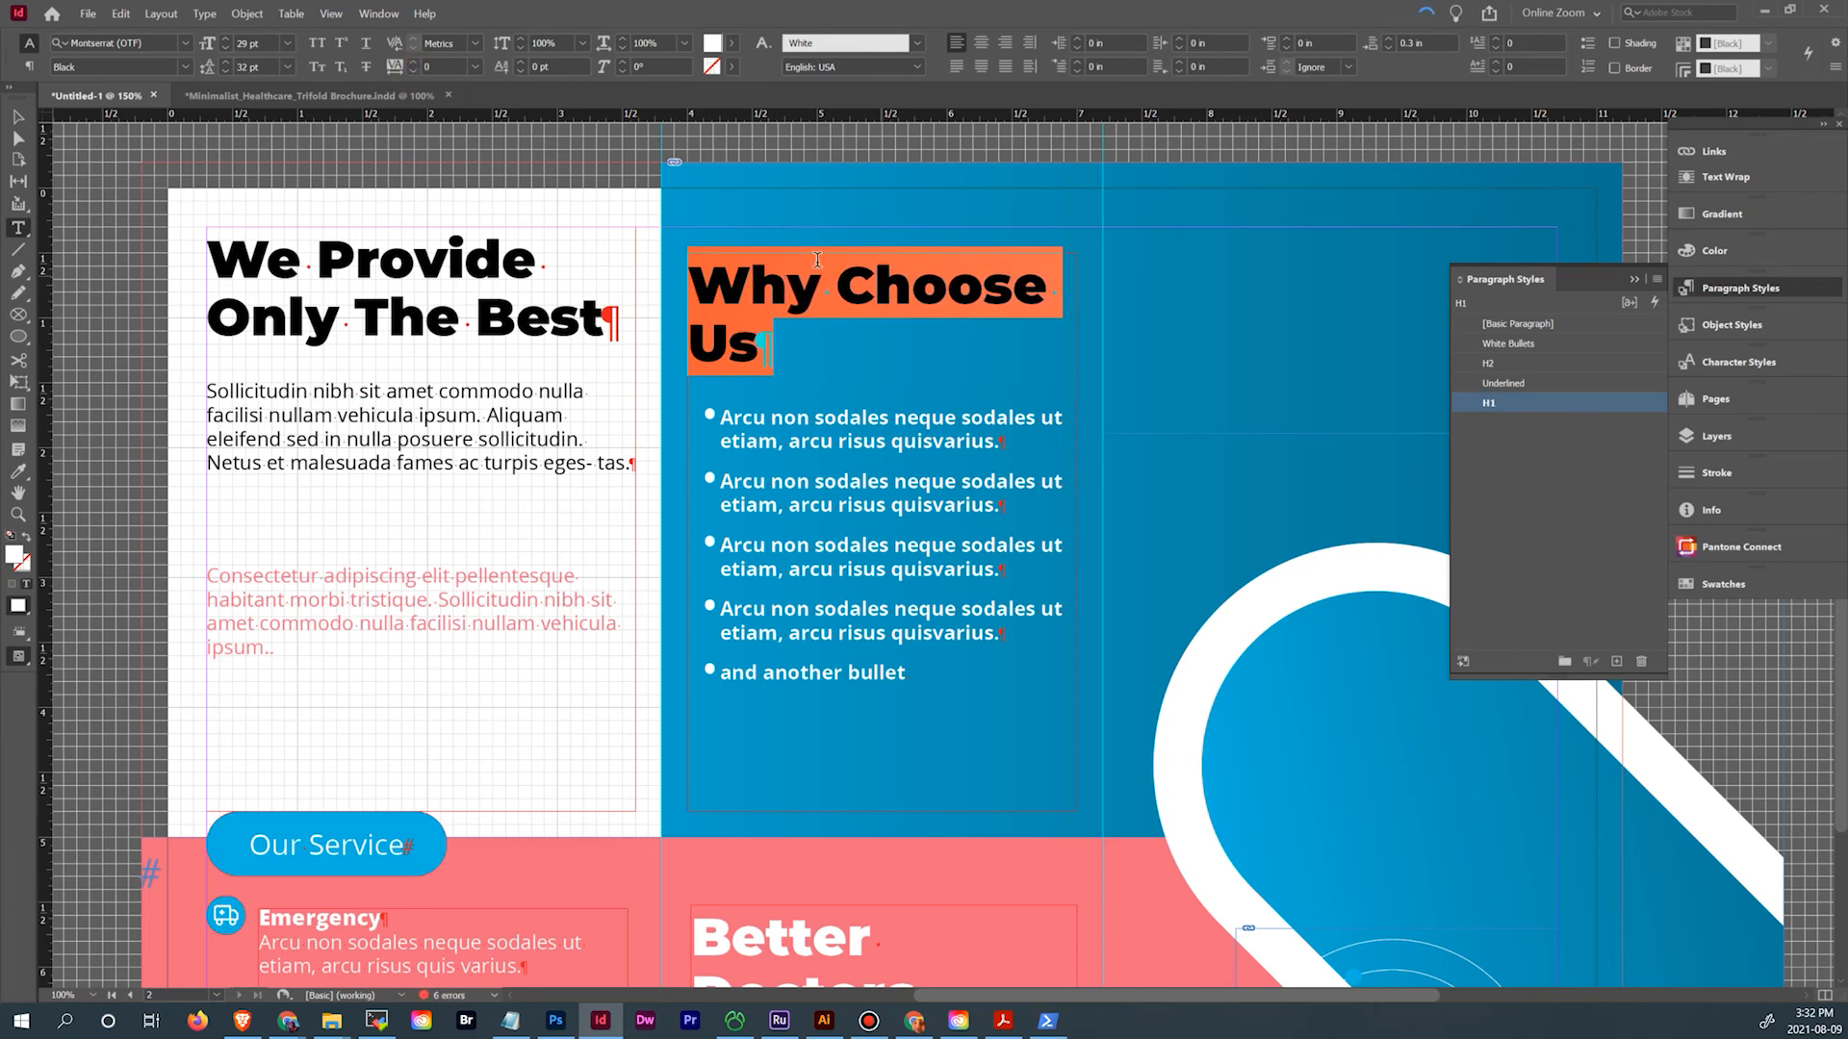
left_click(884, 281)
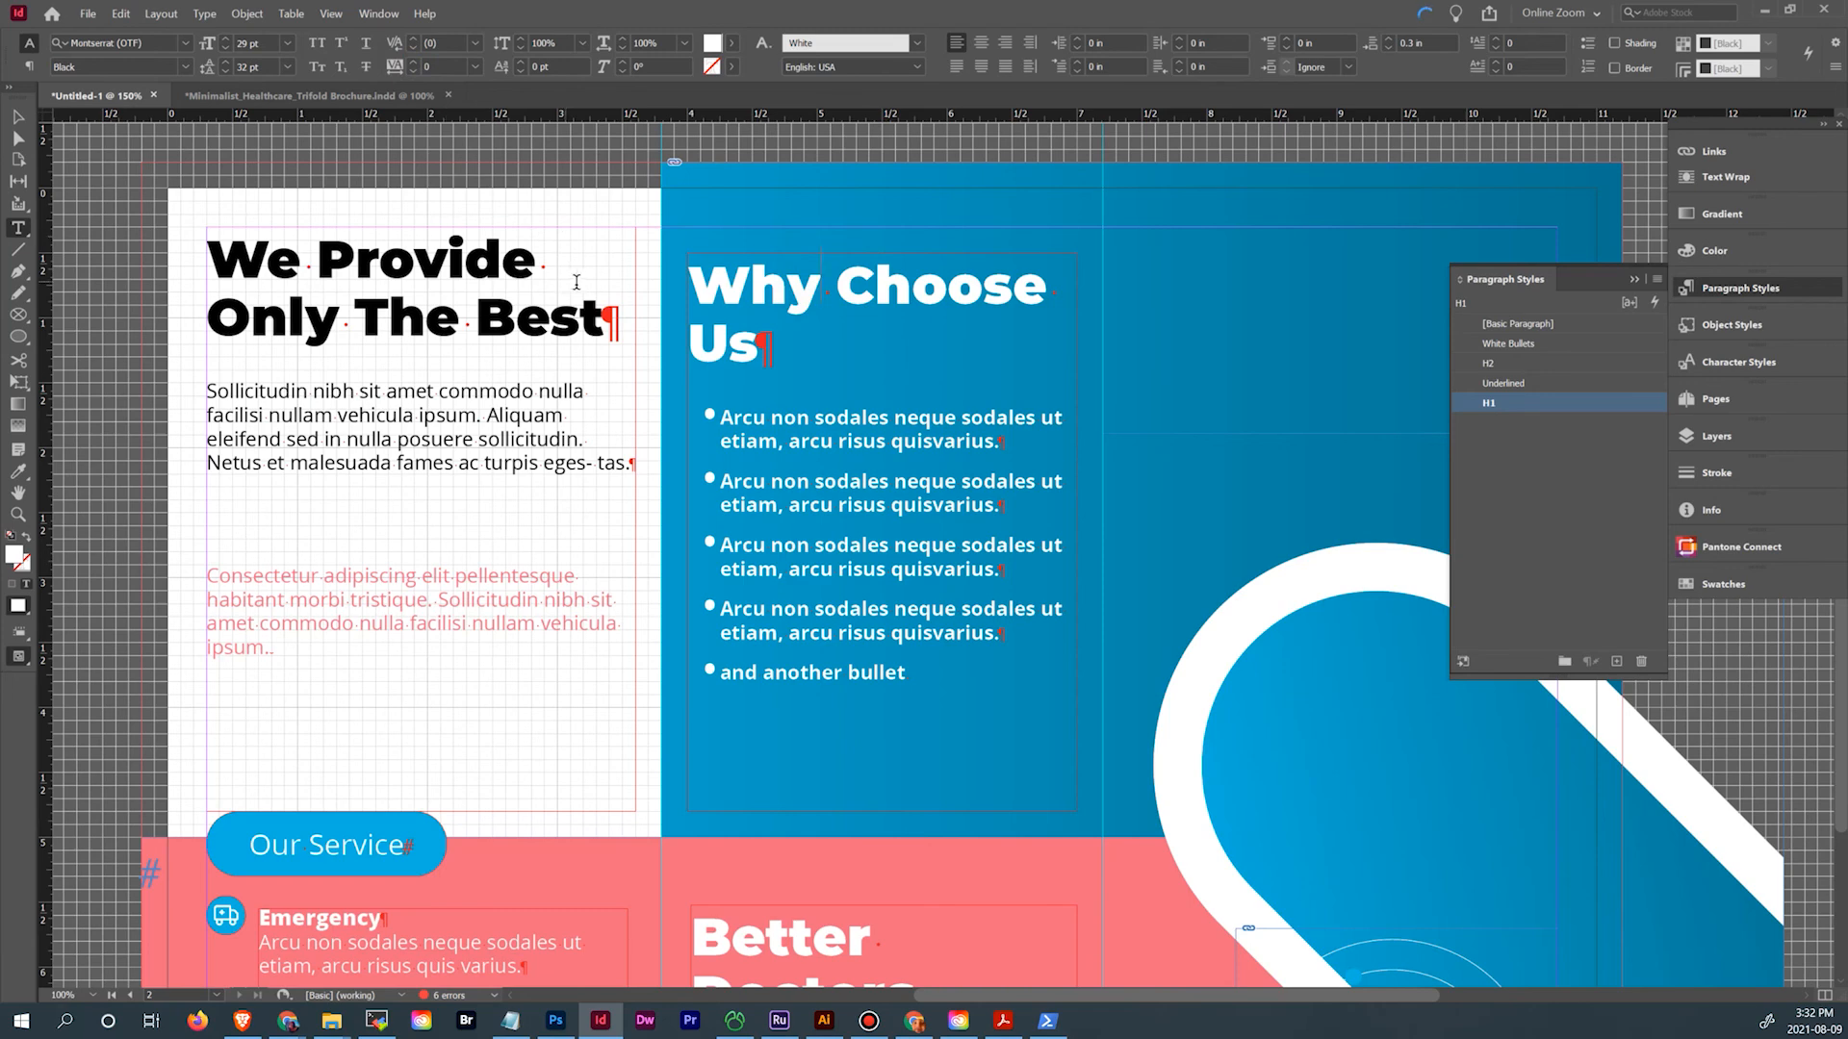
Extend the Why Choose Us text frame up to the page's top margin and force a line break after "Why" in its heading
left_click(19, 116)
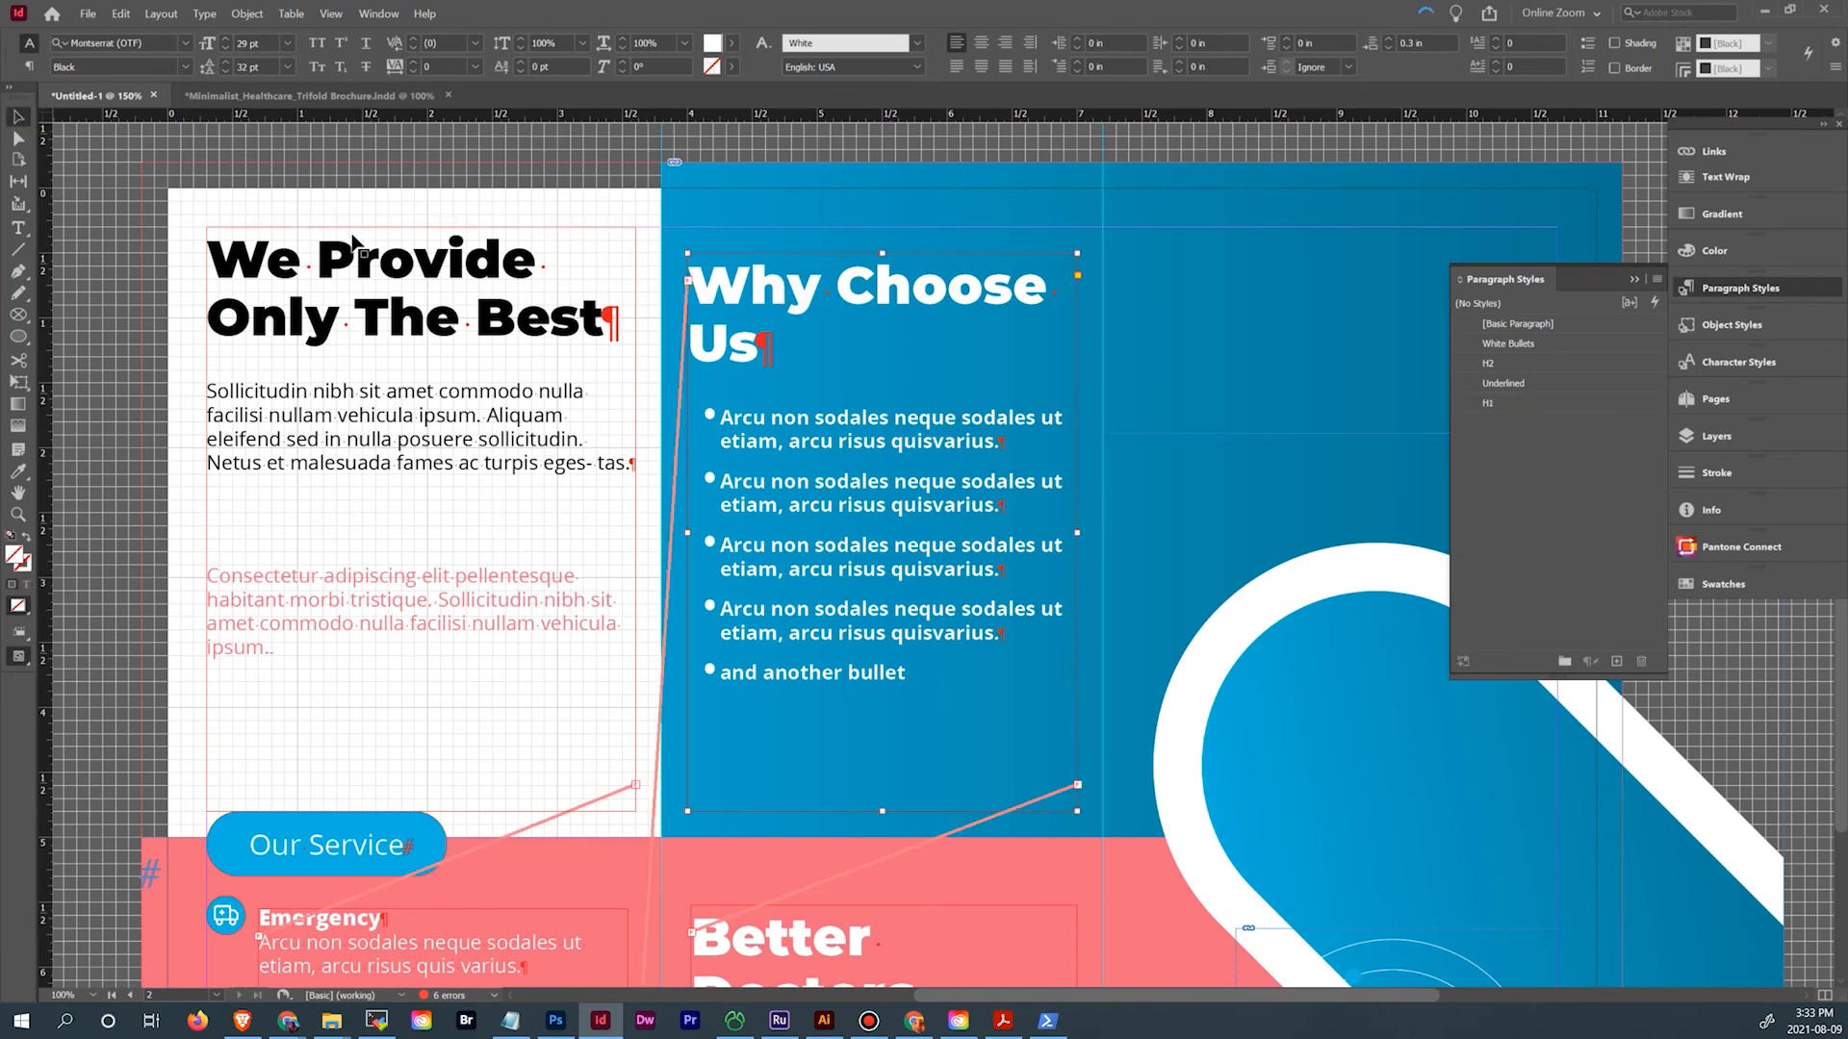
left_click_drag(883, 254, 883, 227)
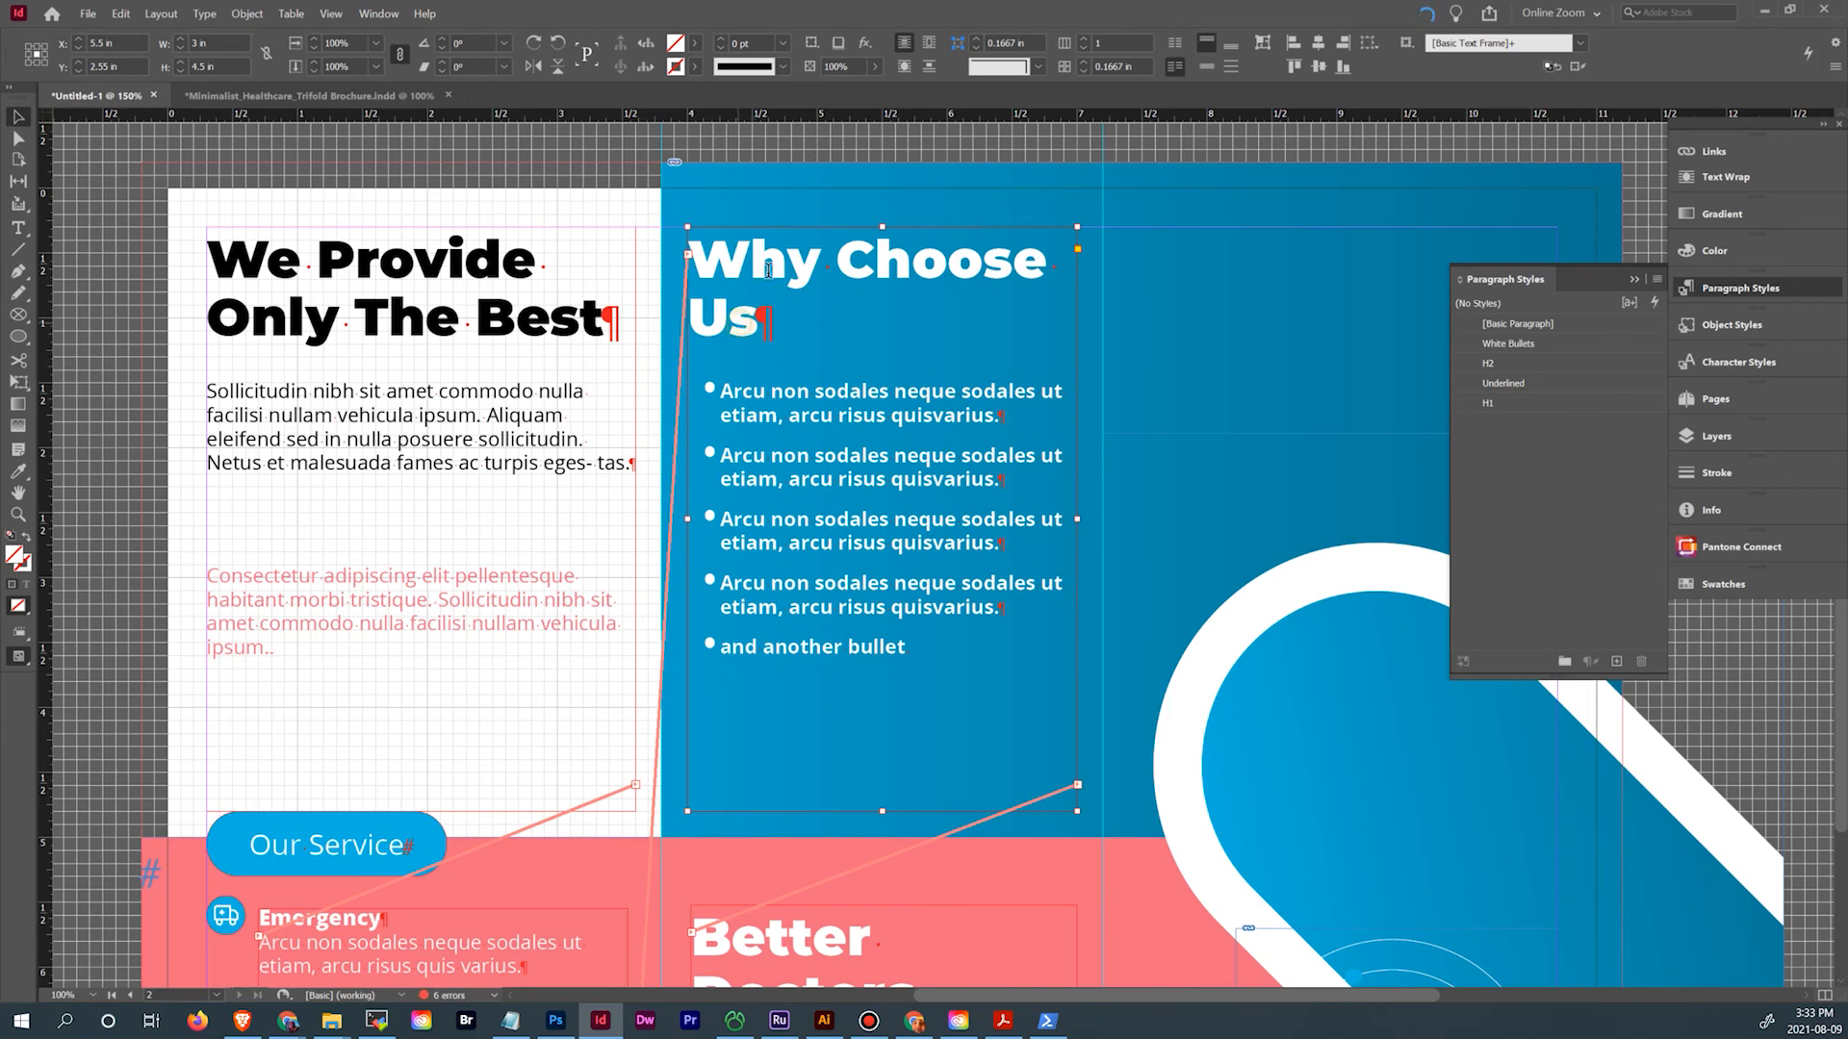
double_click(843, 267)
left_click_drag(836, 267, 818, 264)
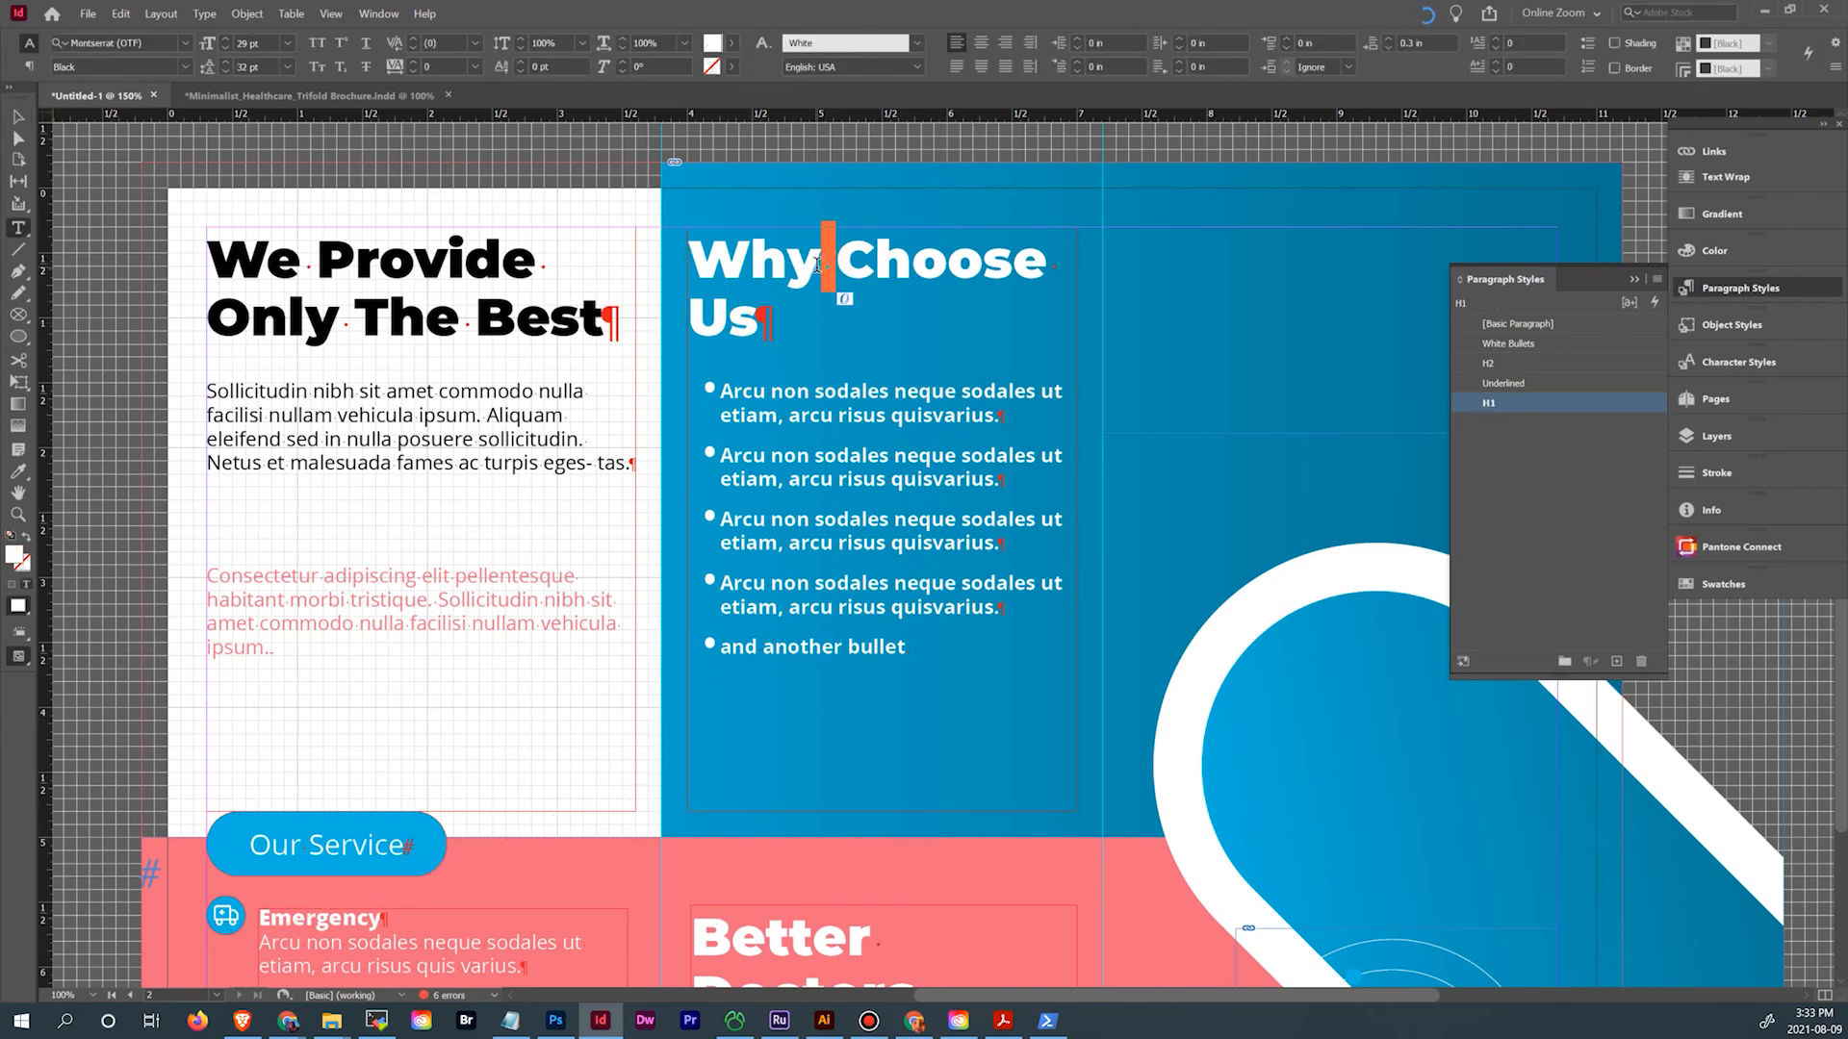
key("shift+Return")
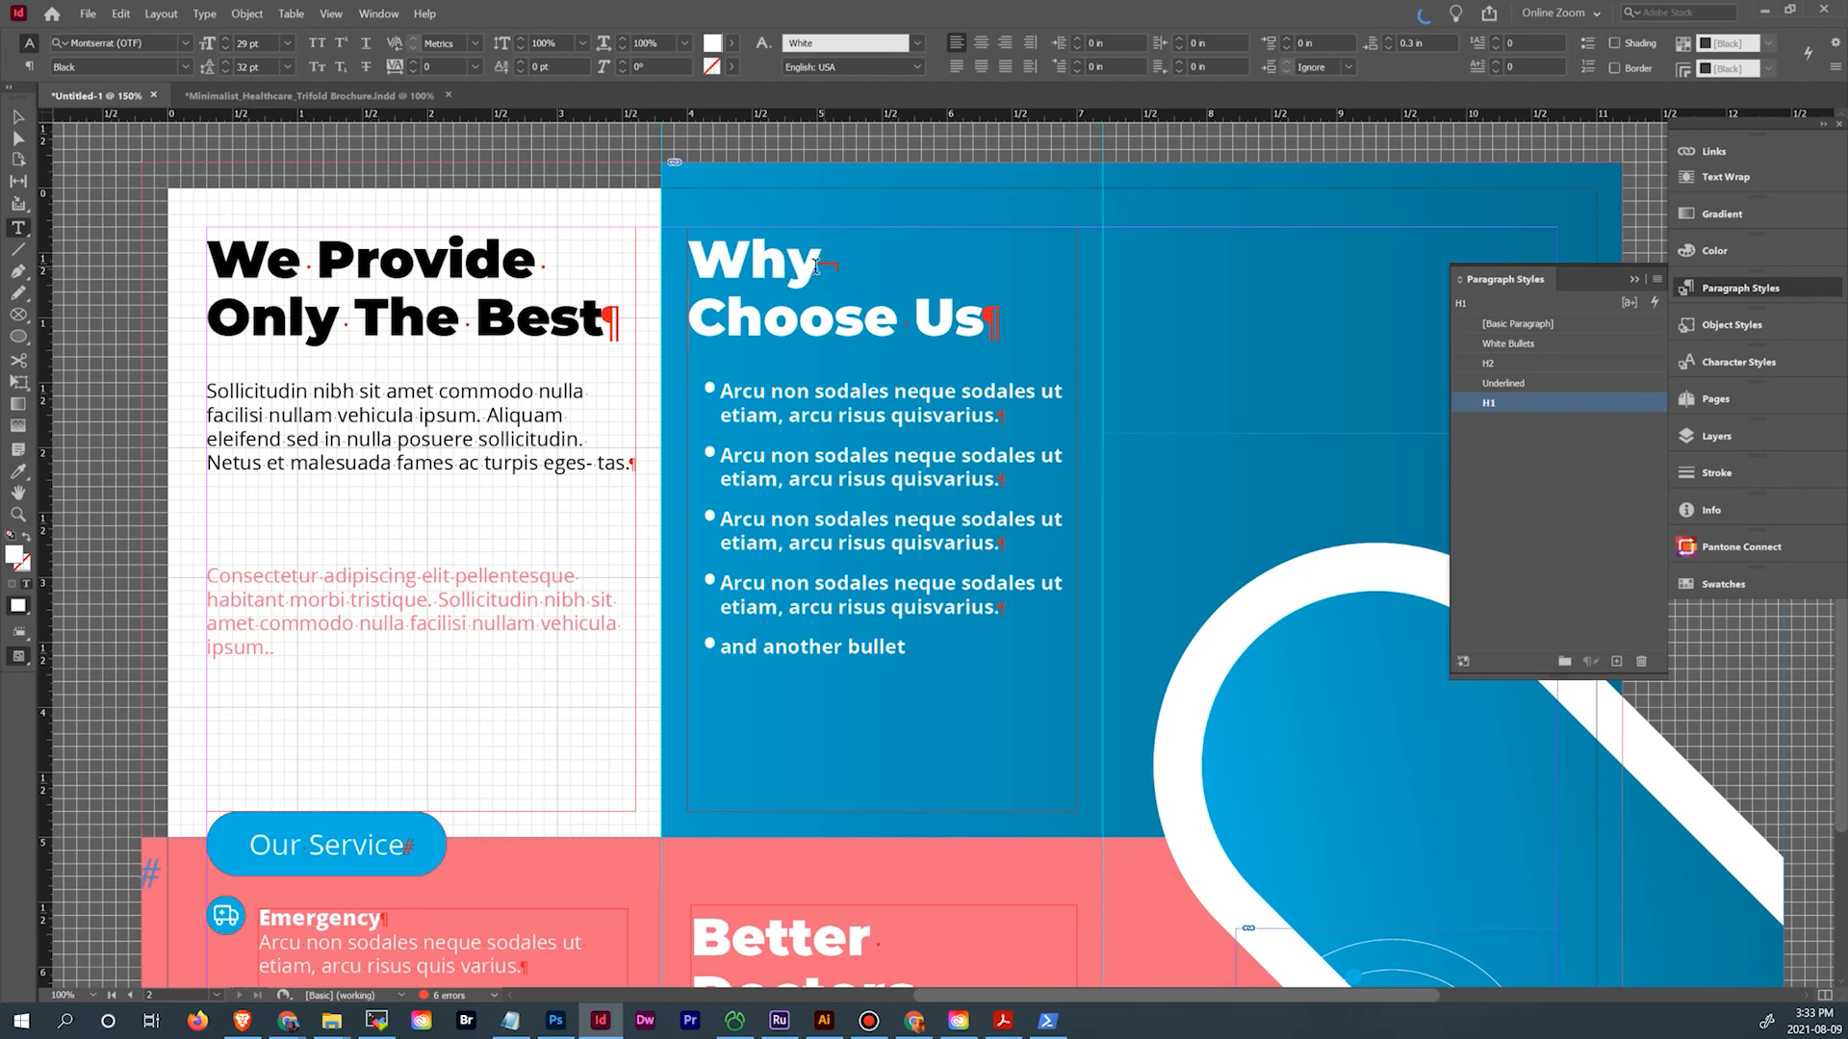
left_click_drag(693, 258, 836, 261)
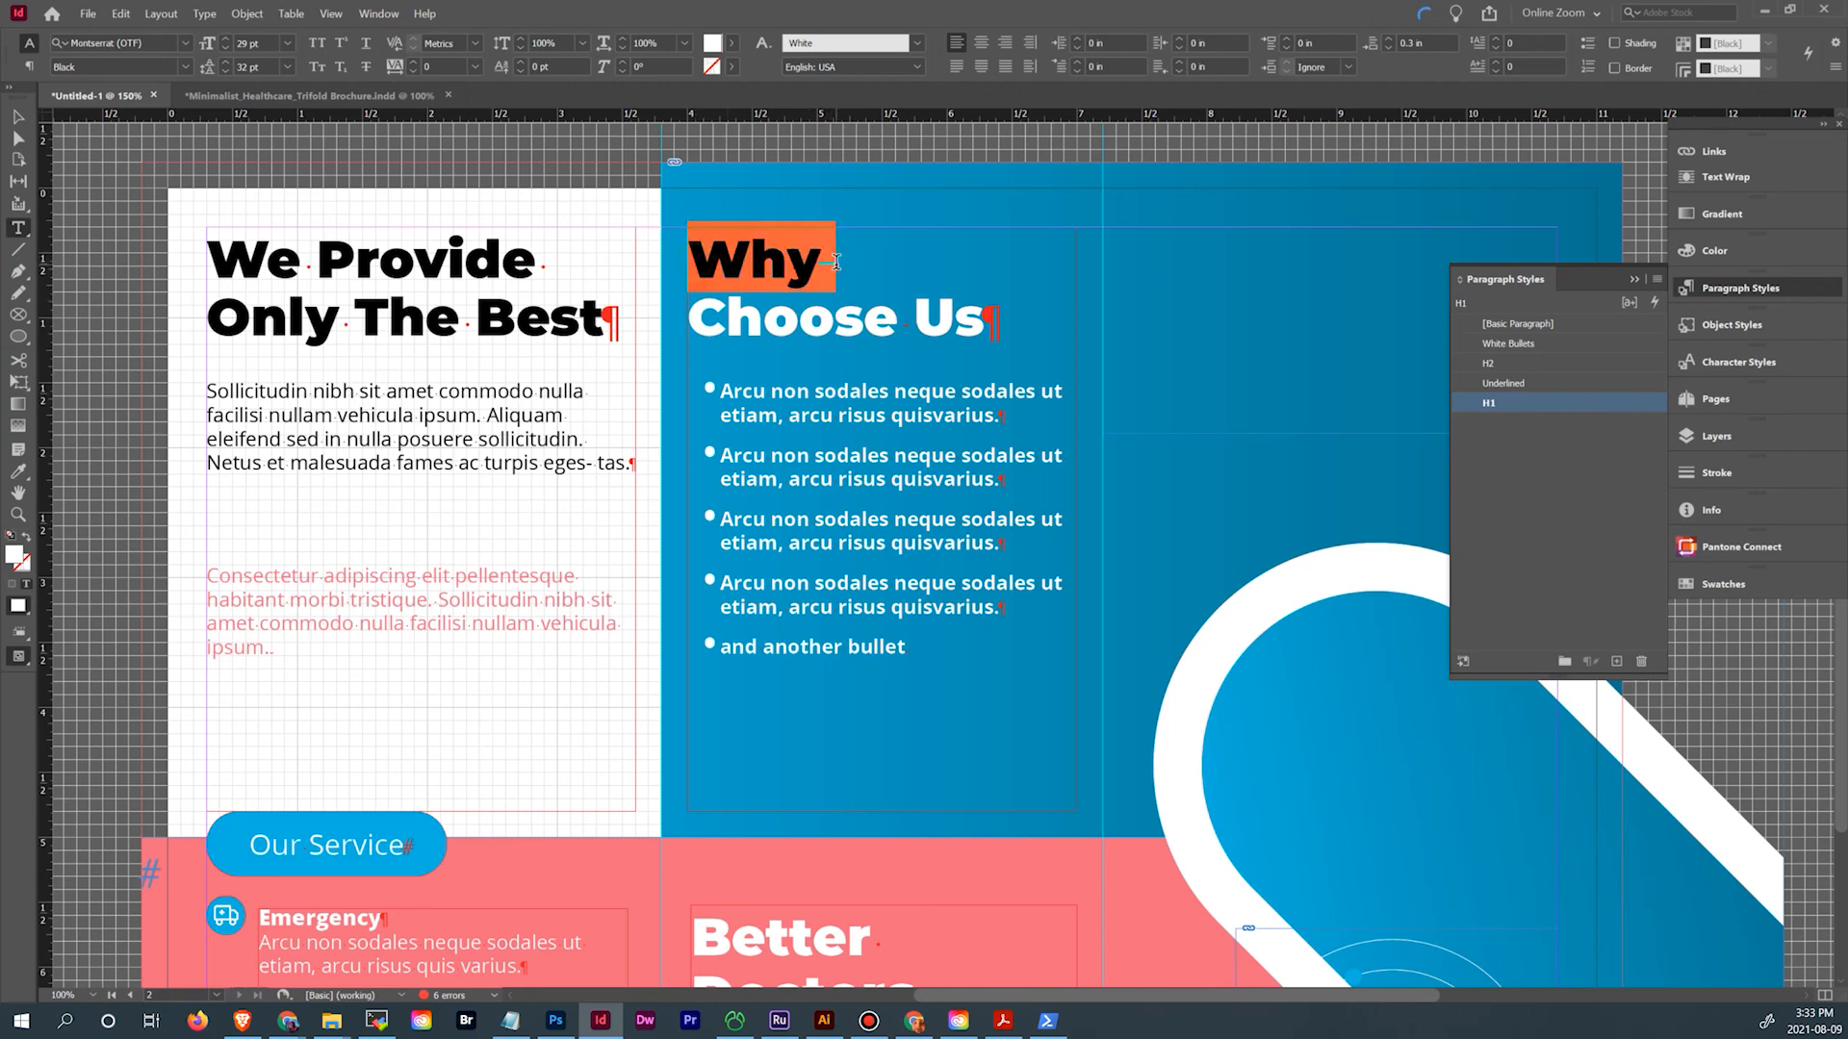
left_click_drag(690, 316, 1012, 330)
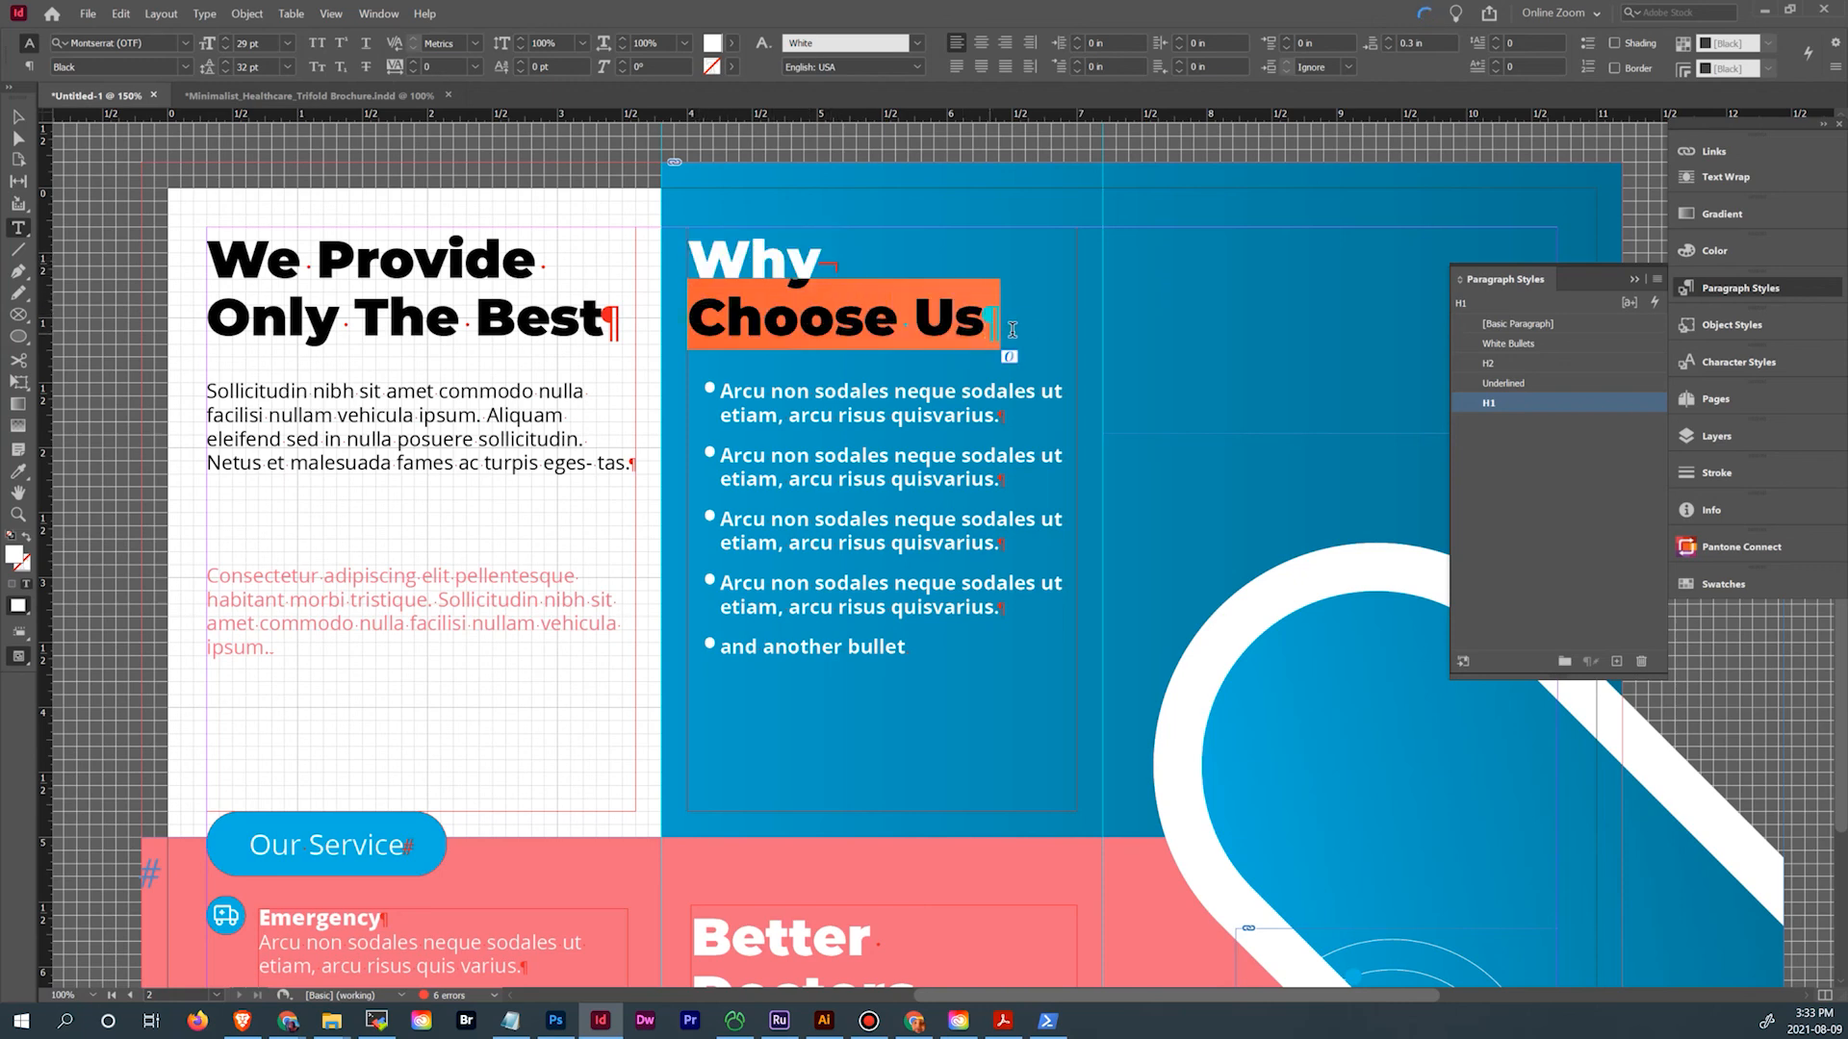
double_click(948, 319)
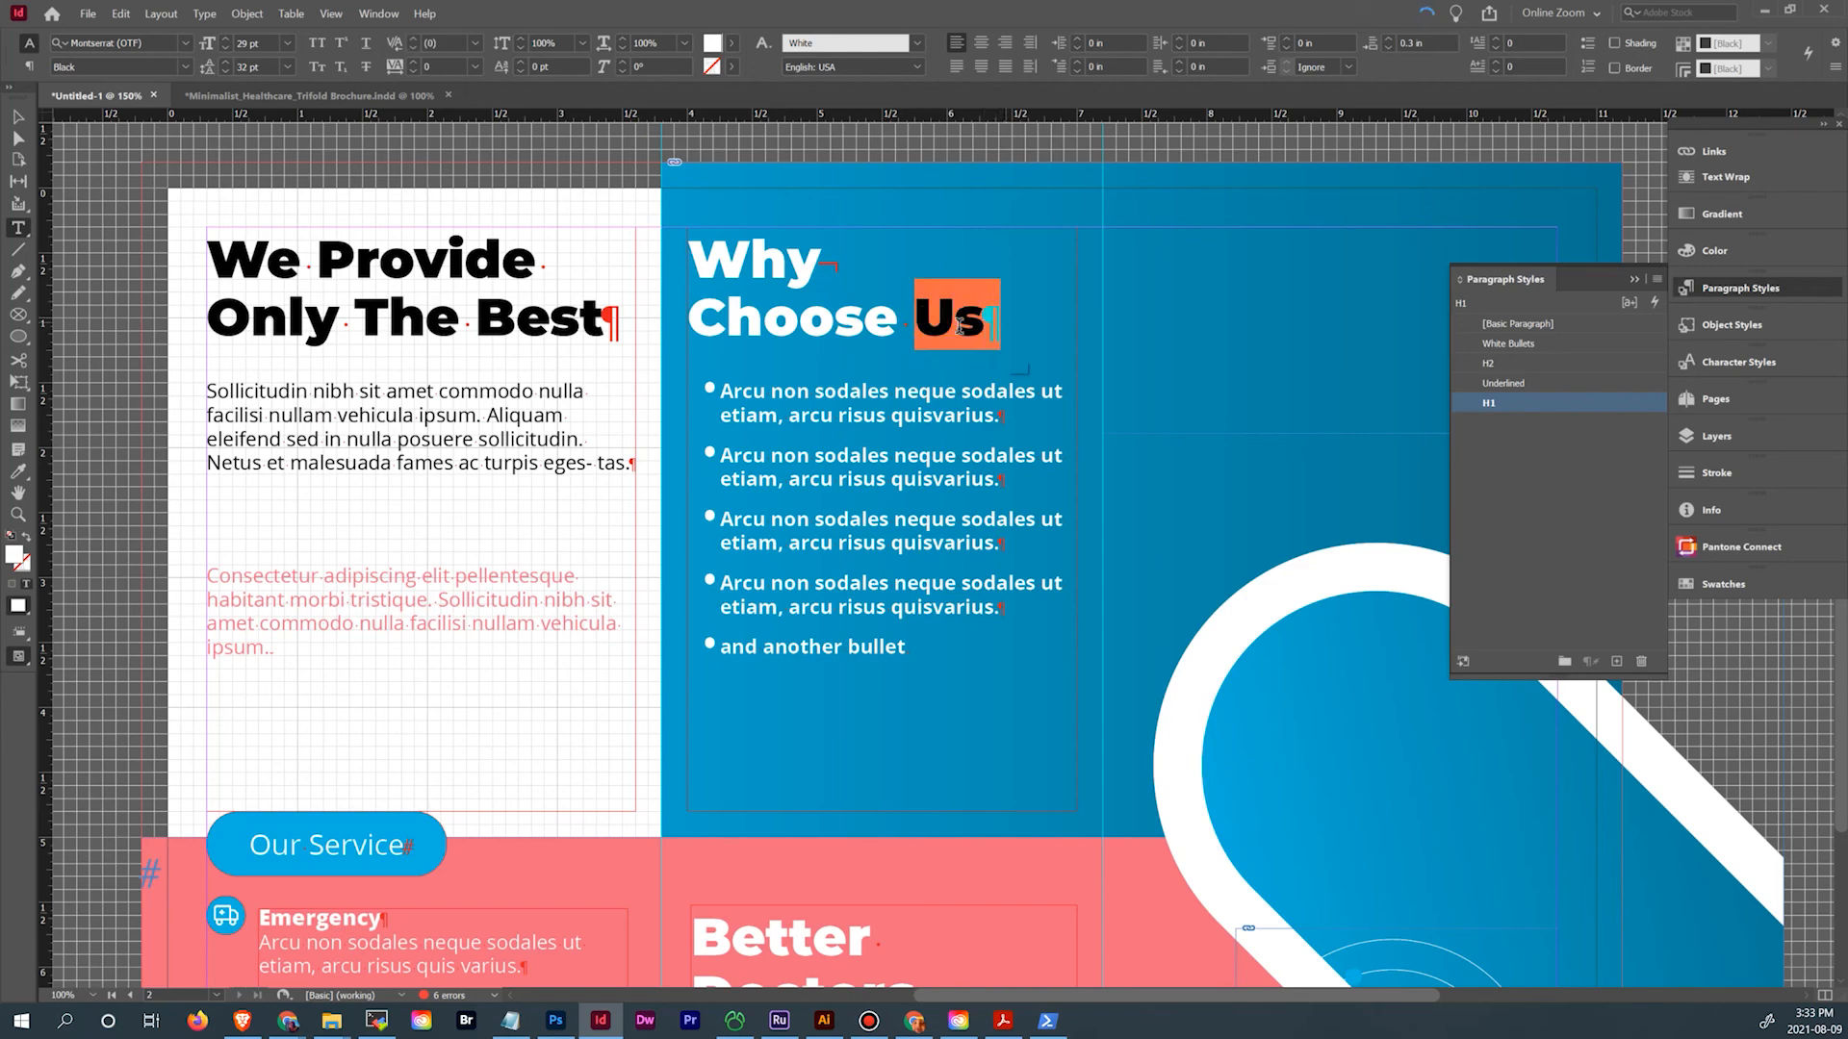
Review the lower part of page 2 and the page 1 layout in Untitled-1 against the Minimalist Healthcare brochure
scroll(845, 439, "down", 5)
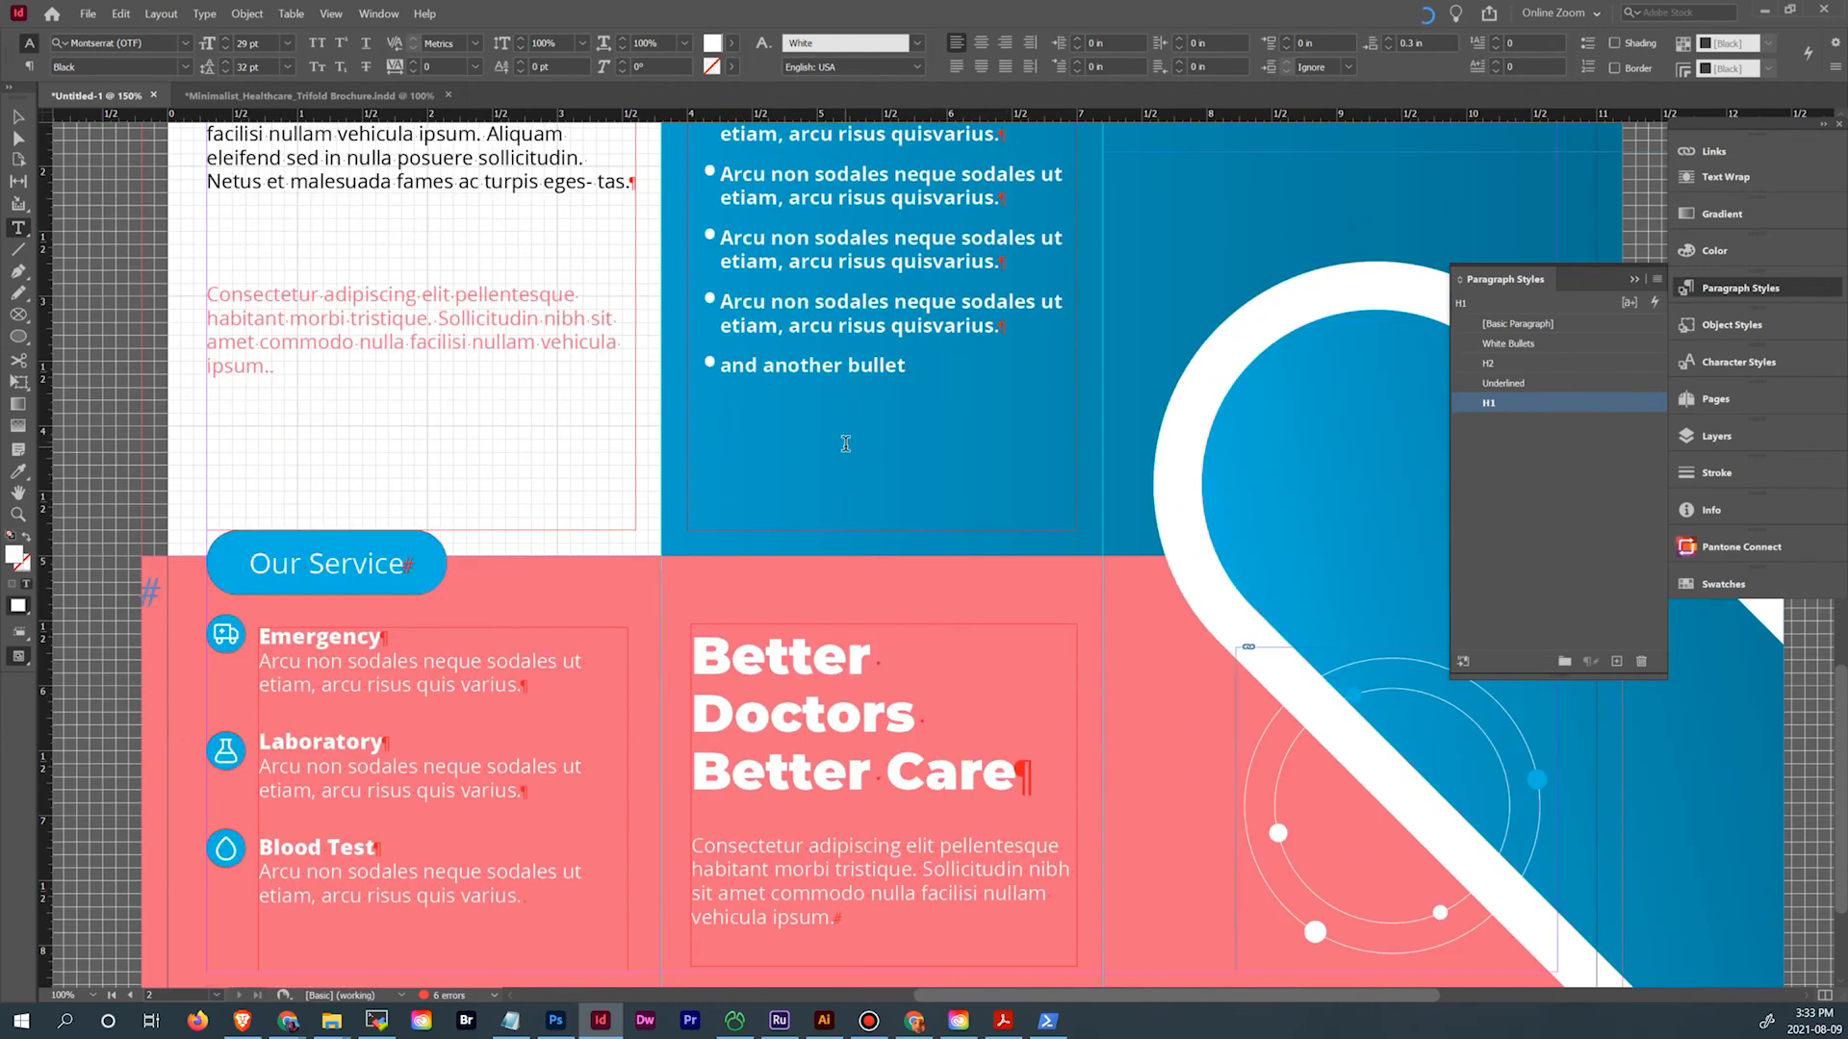
scroll(854, 438, "down", 3)
scroll(842, 436, "up", 1)
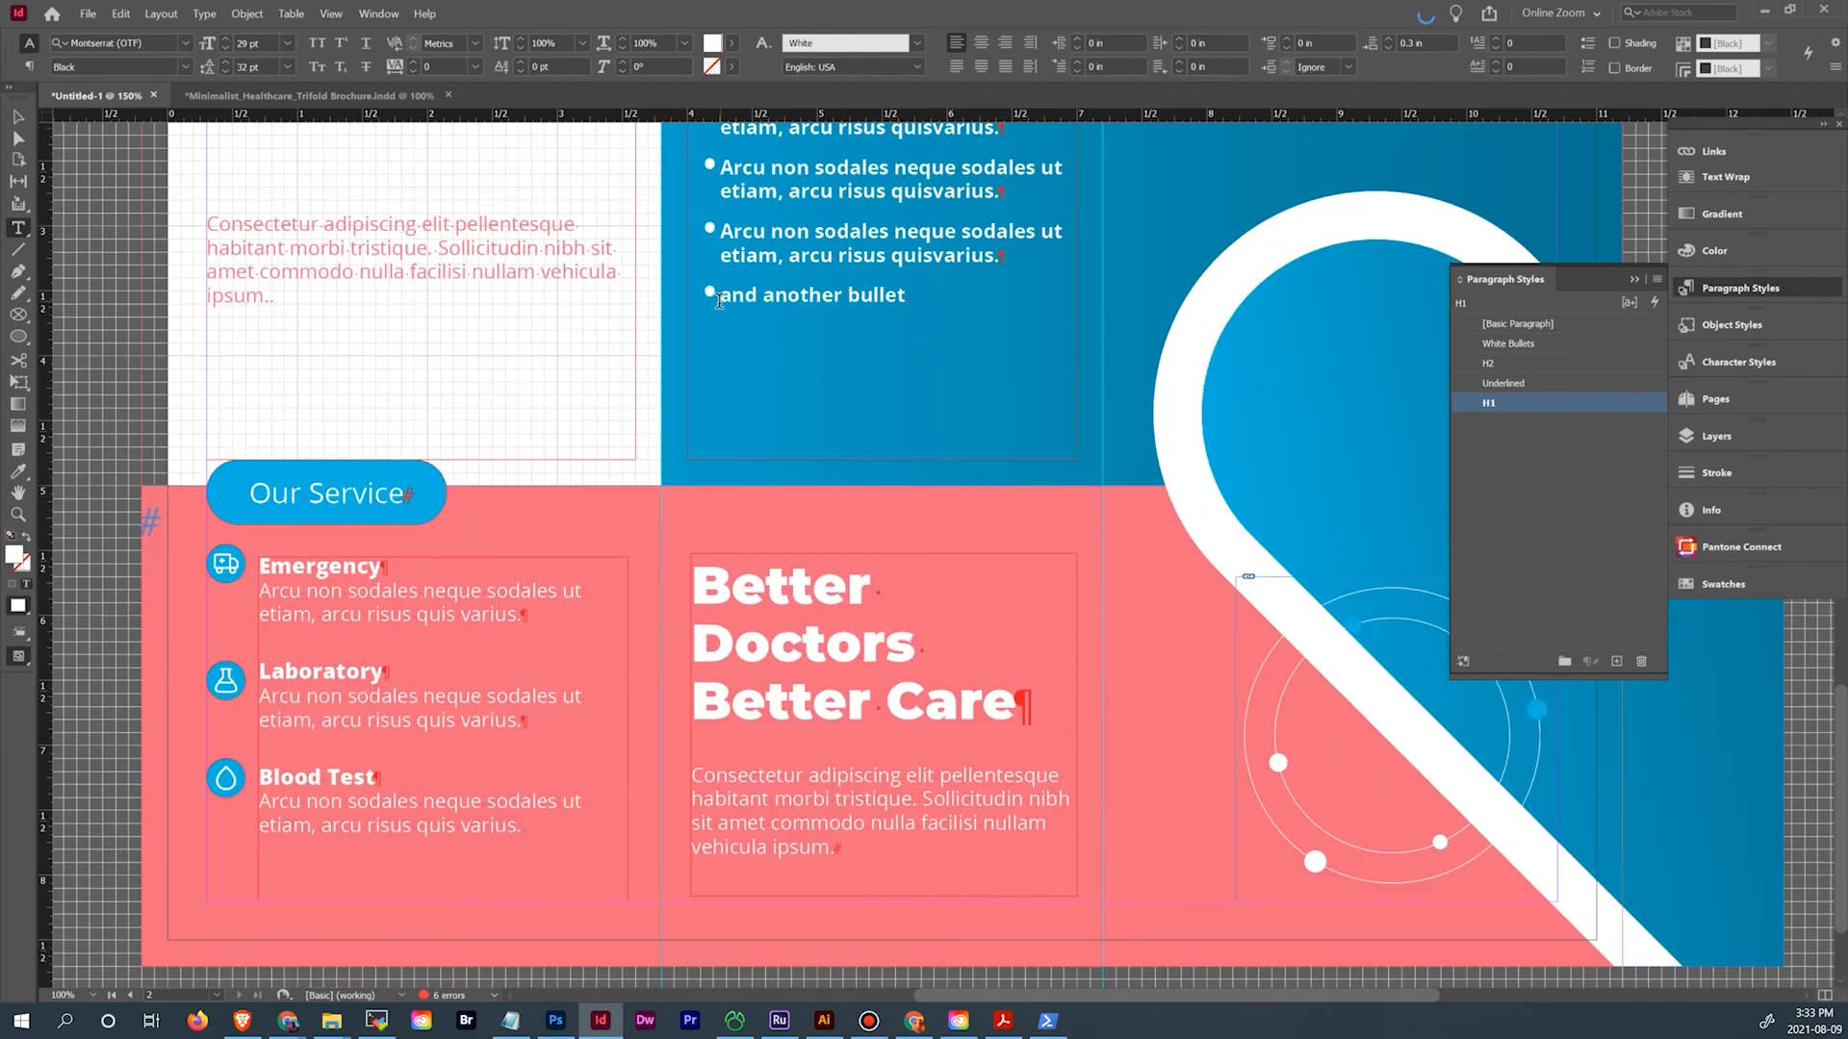
scroll(719, 301, "up", 15)
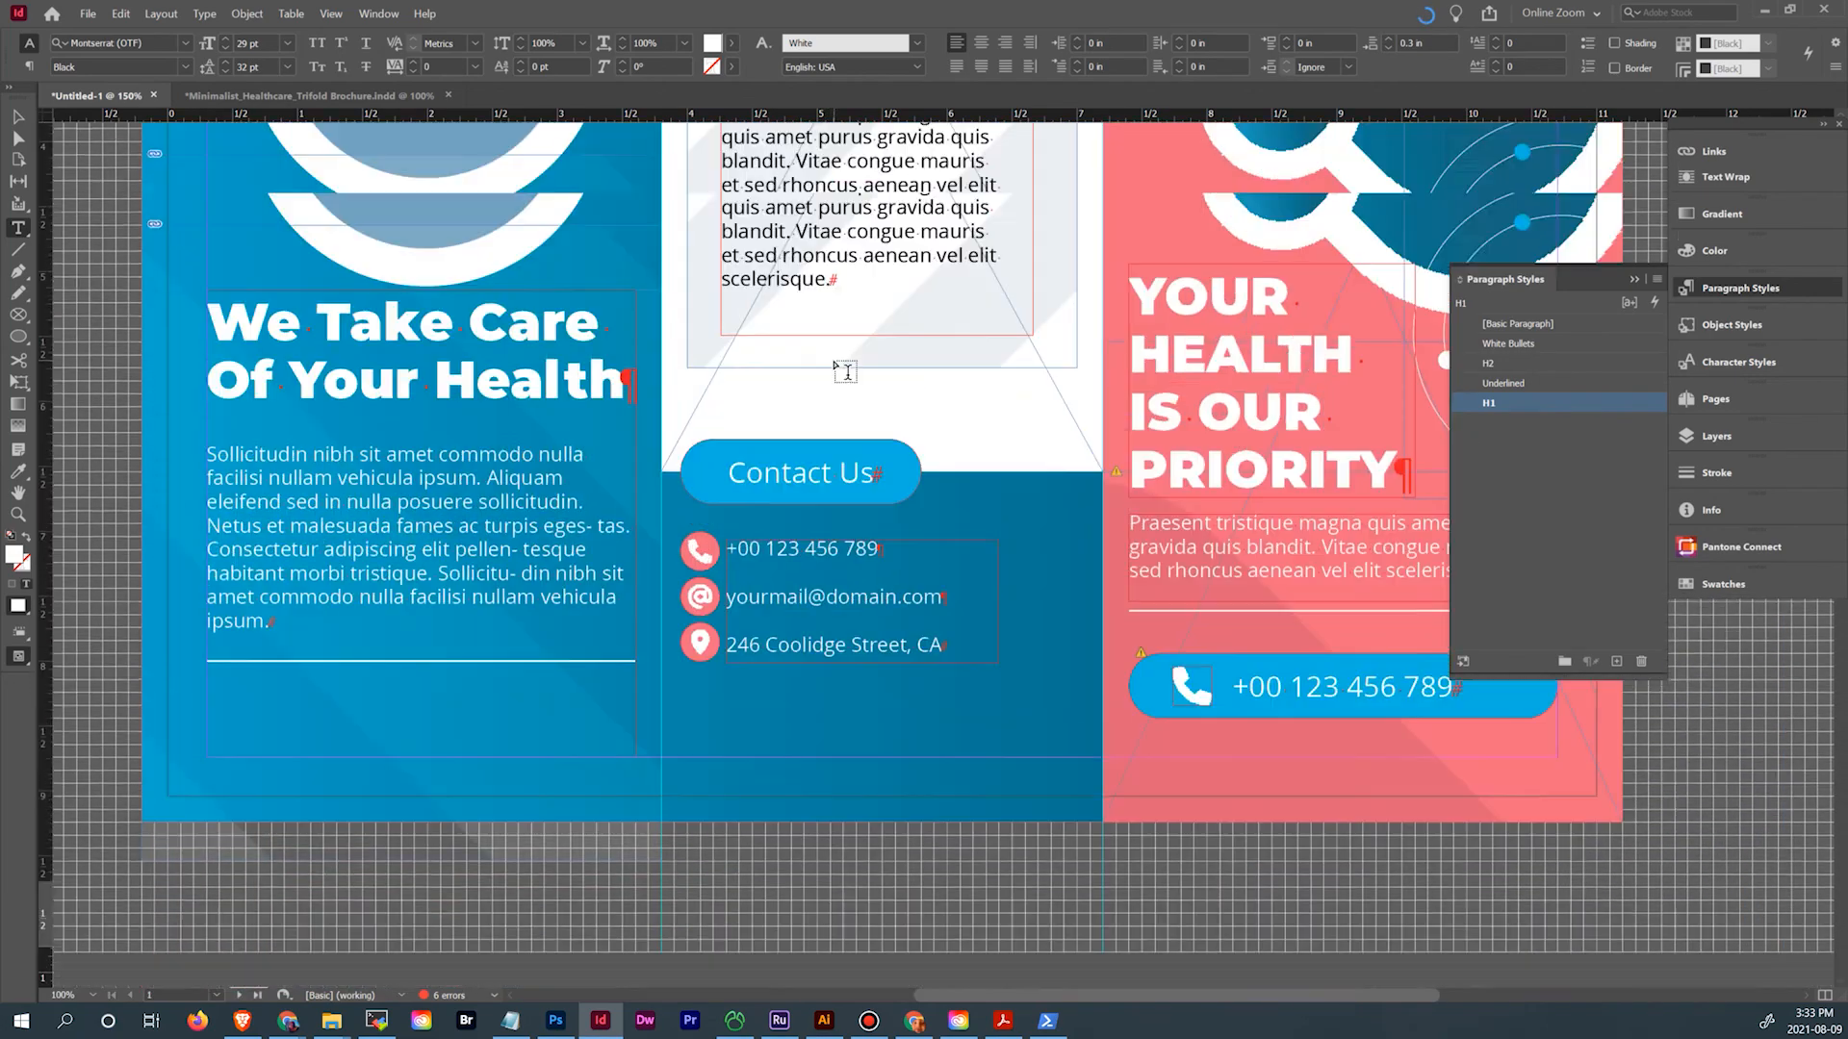
scroll(845, 370, "up", 4)
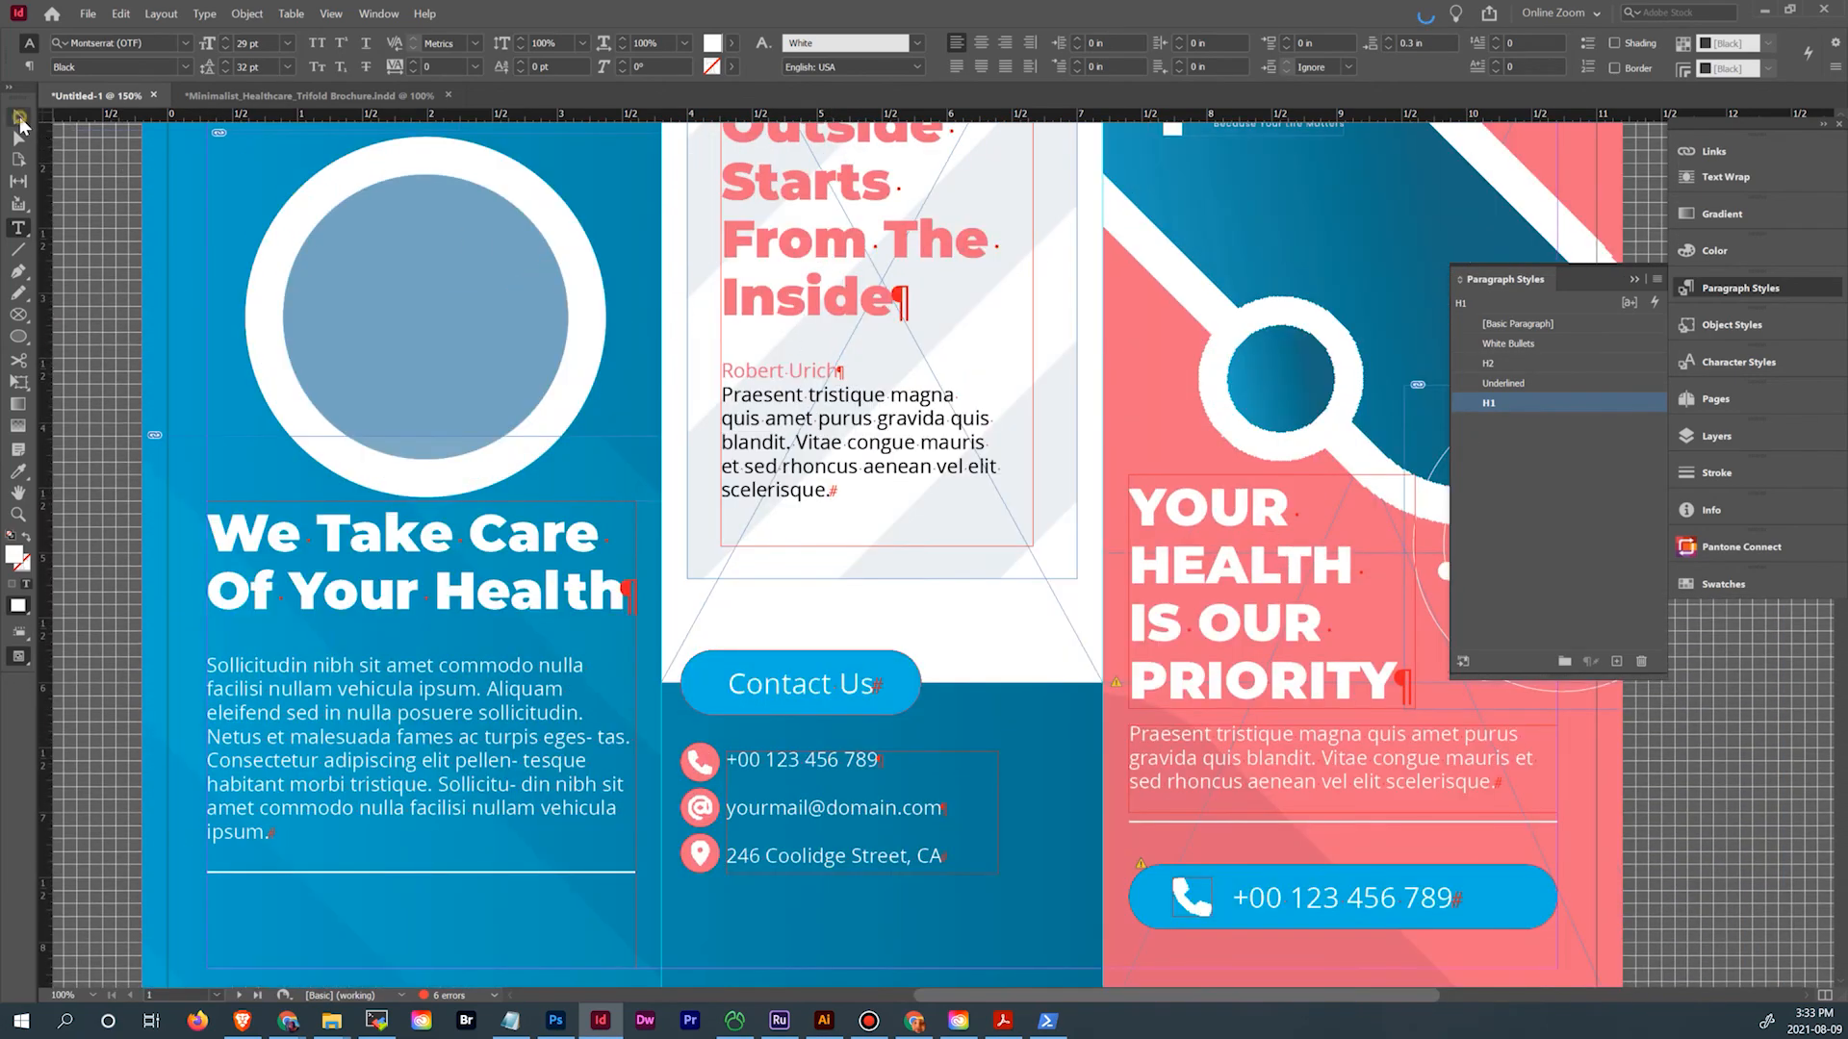
left_click(19, 118)
left_click(337, 94)
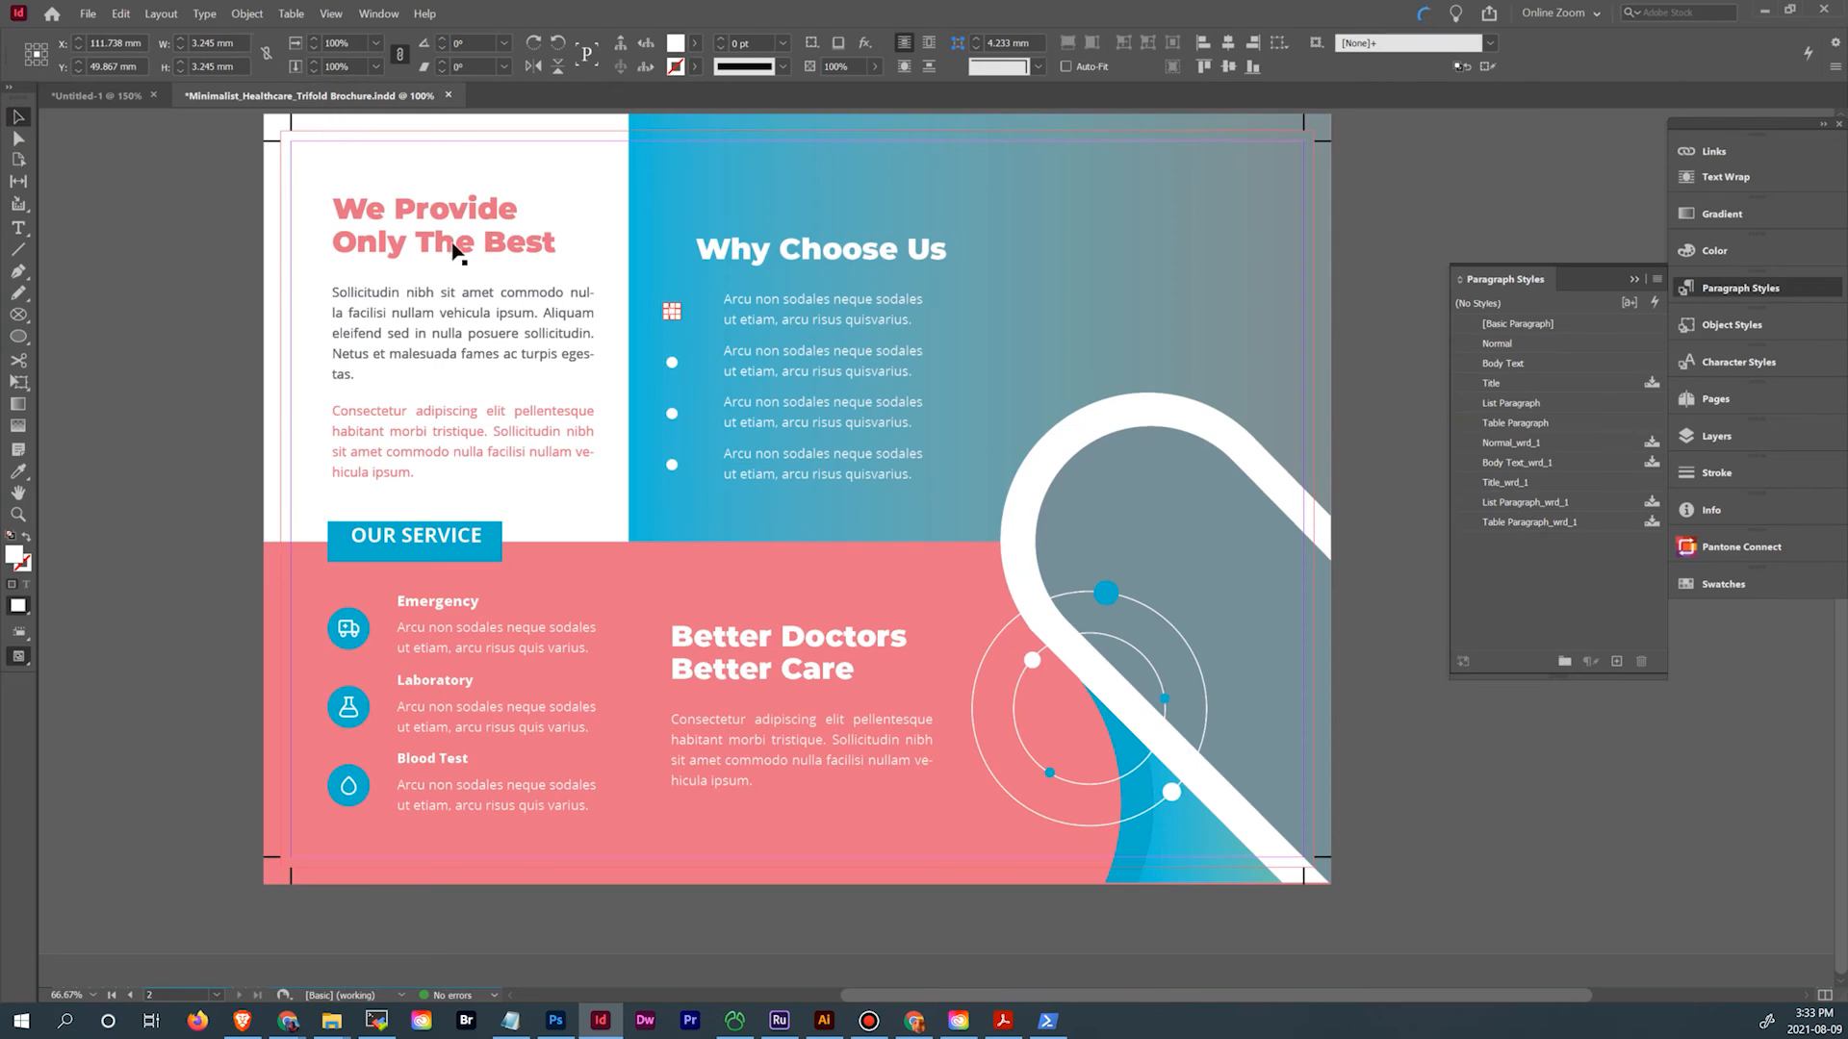
Update the out-of-date link of the blue phone number button on page 1 of Untitled-1
left_click(86, 95)
scroll(626, 383, "down", 5)
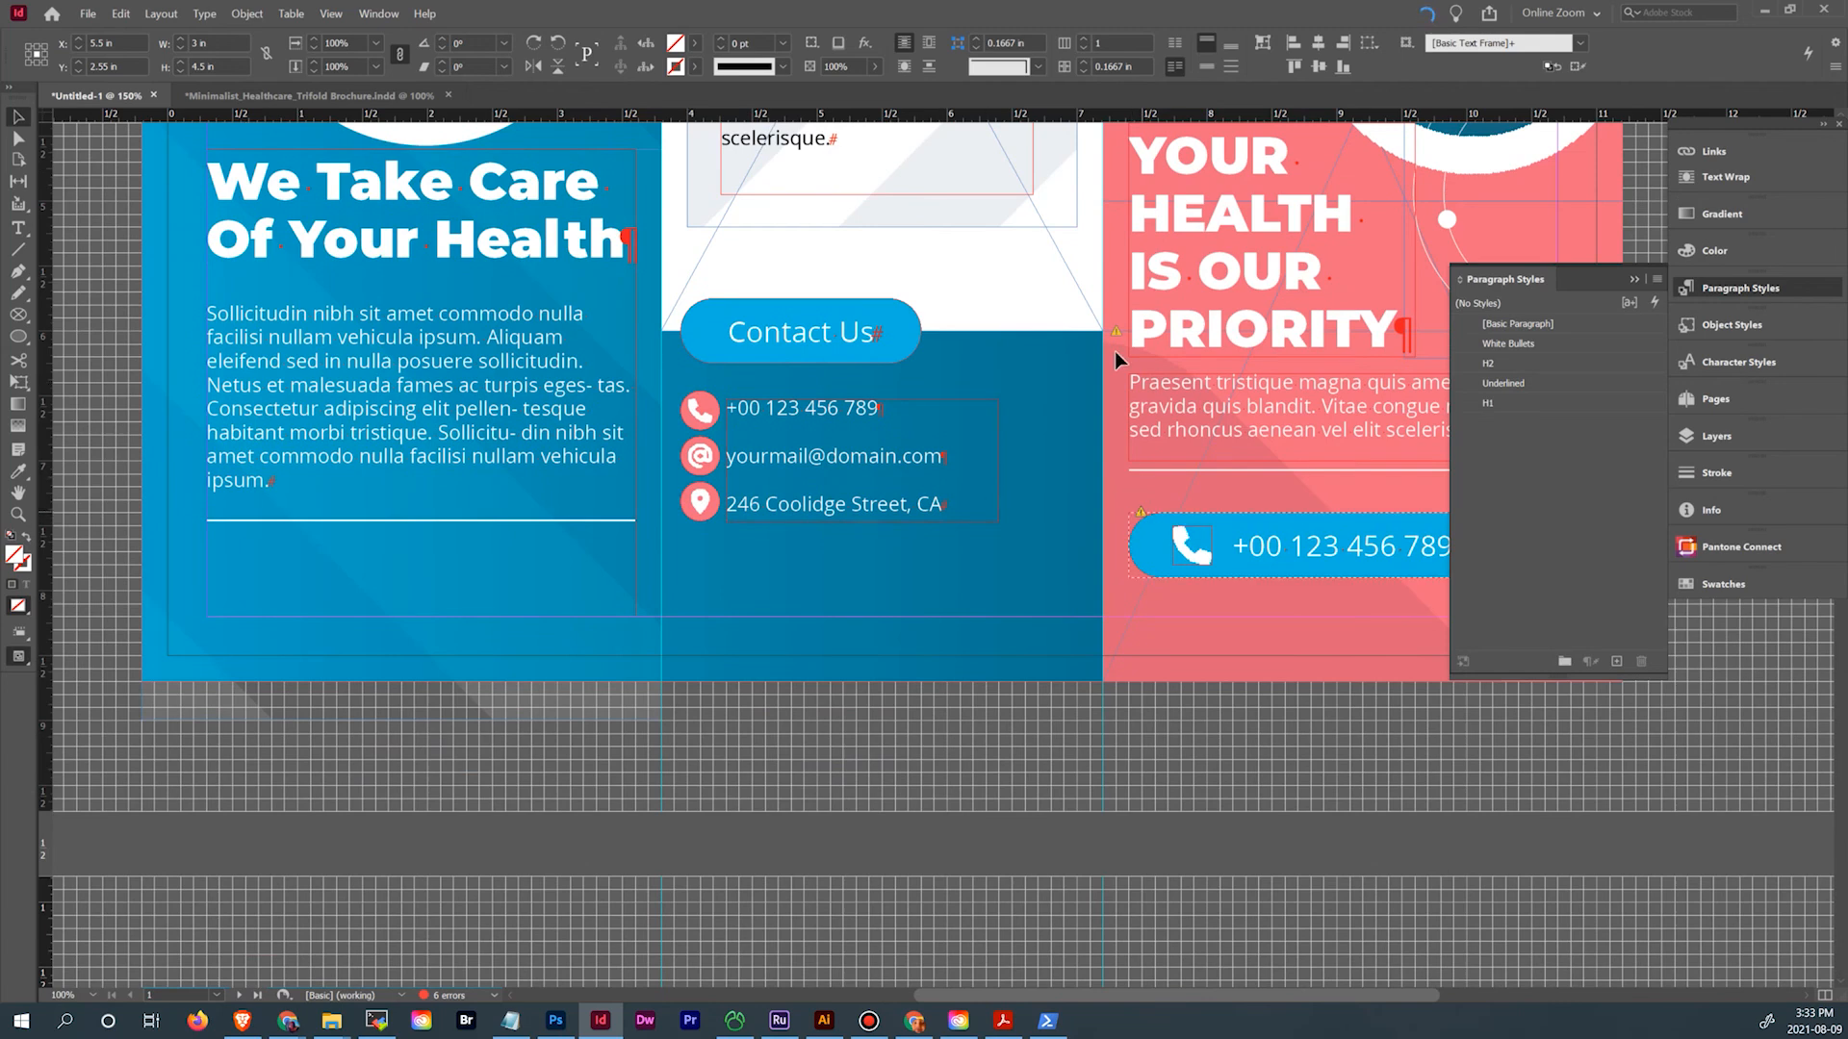
left_click(1142, 513)
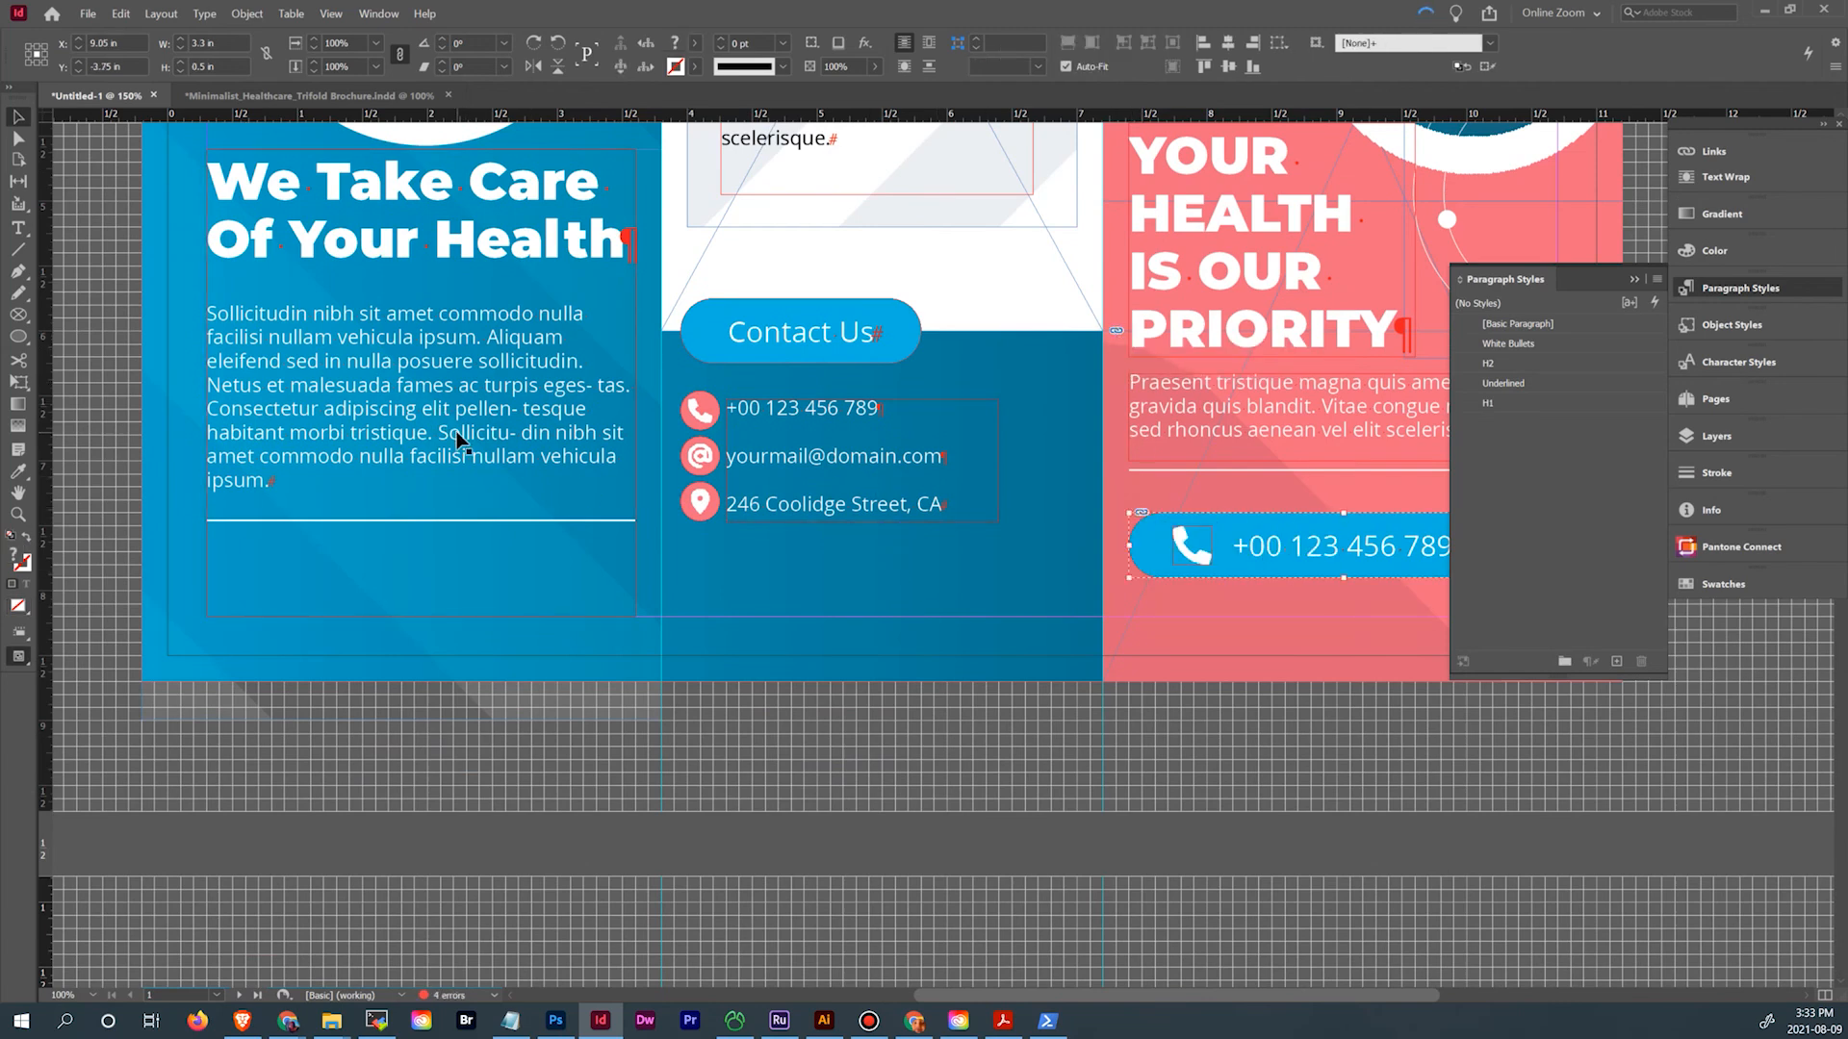
Extend the Better Doctors Better Care and Emergency text frames on page 2 slightly upward so their top edges align
scroll(470, 426, "down", 7)
scroll(481, 424, "down", 6)
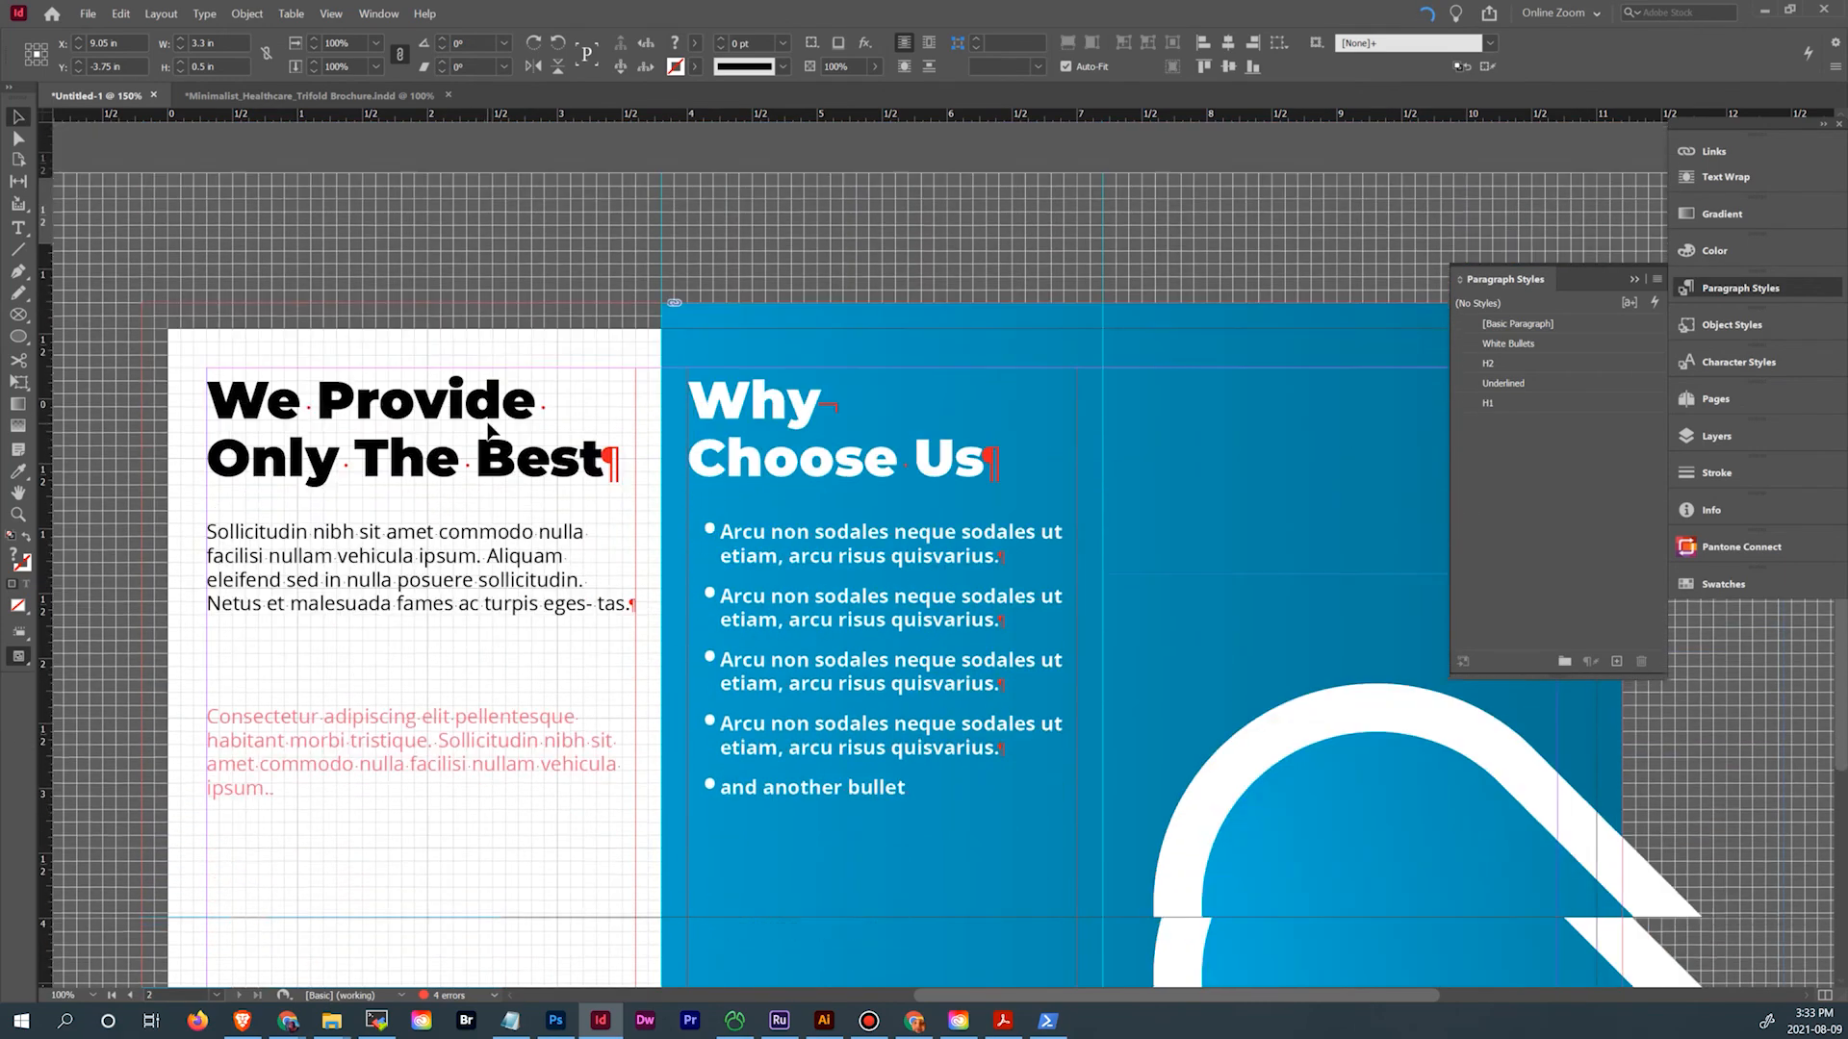
scroll(494, 433, "down", 4)
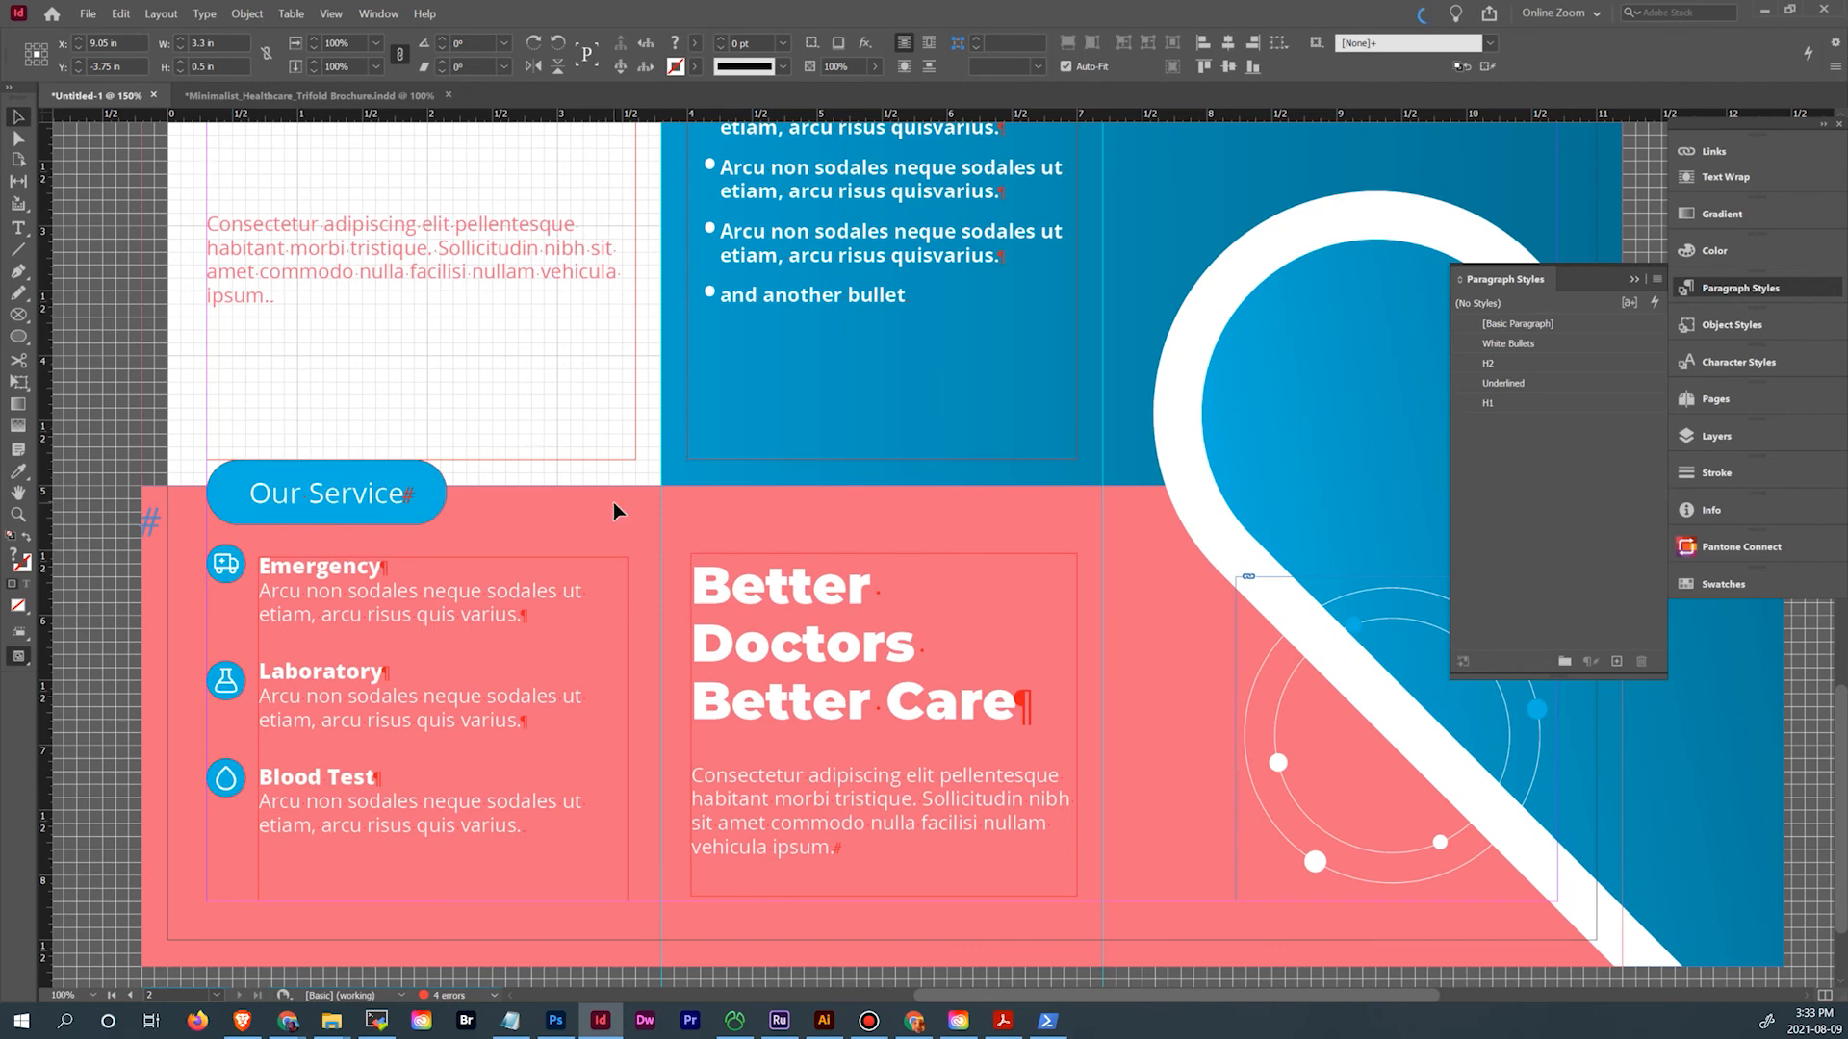
left_click(760, 606)
left_click_drag(887, 550, 893, 546)
left_click(488, 583)
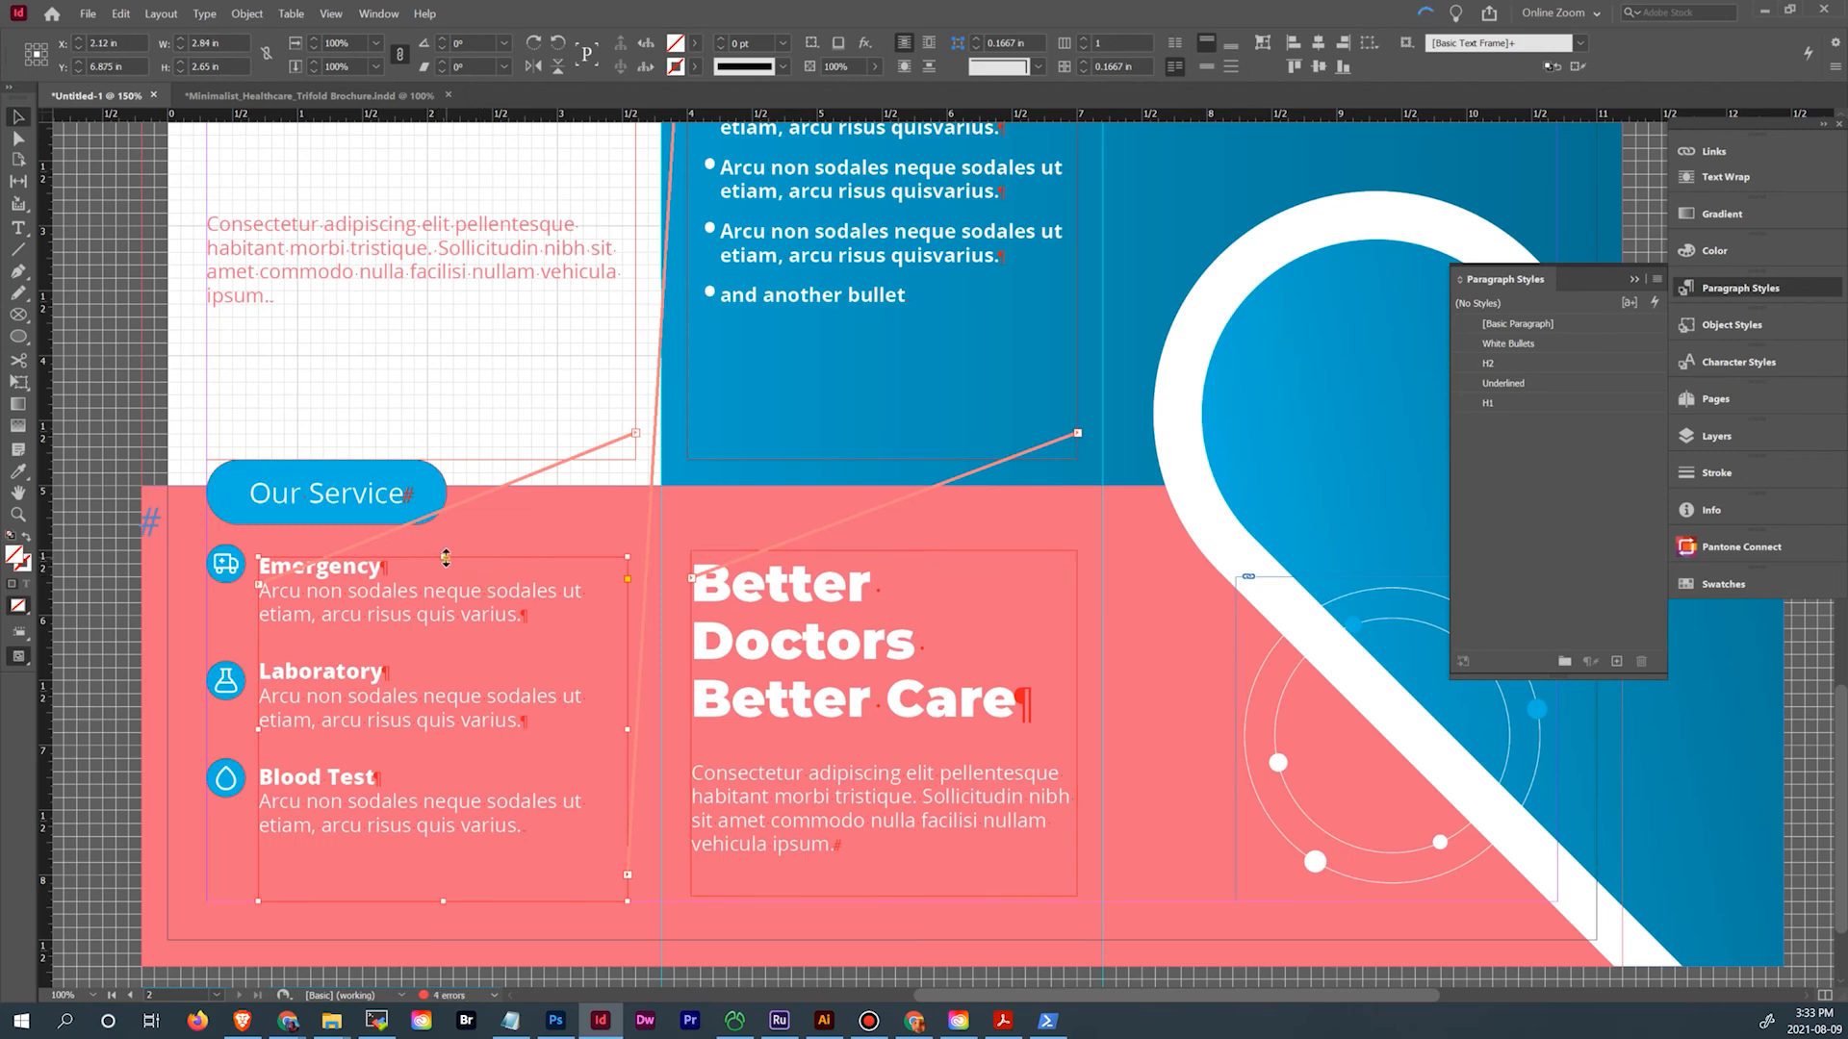
left_click_drag(445, 559, 445, 550)
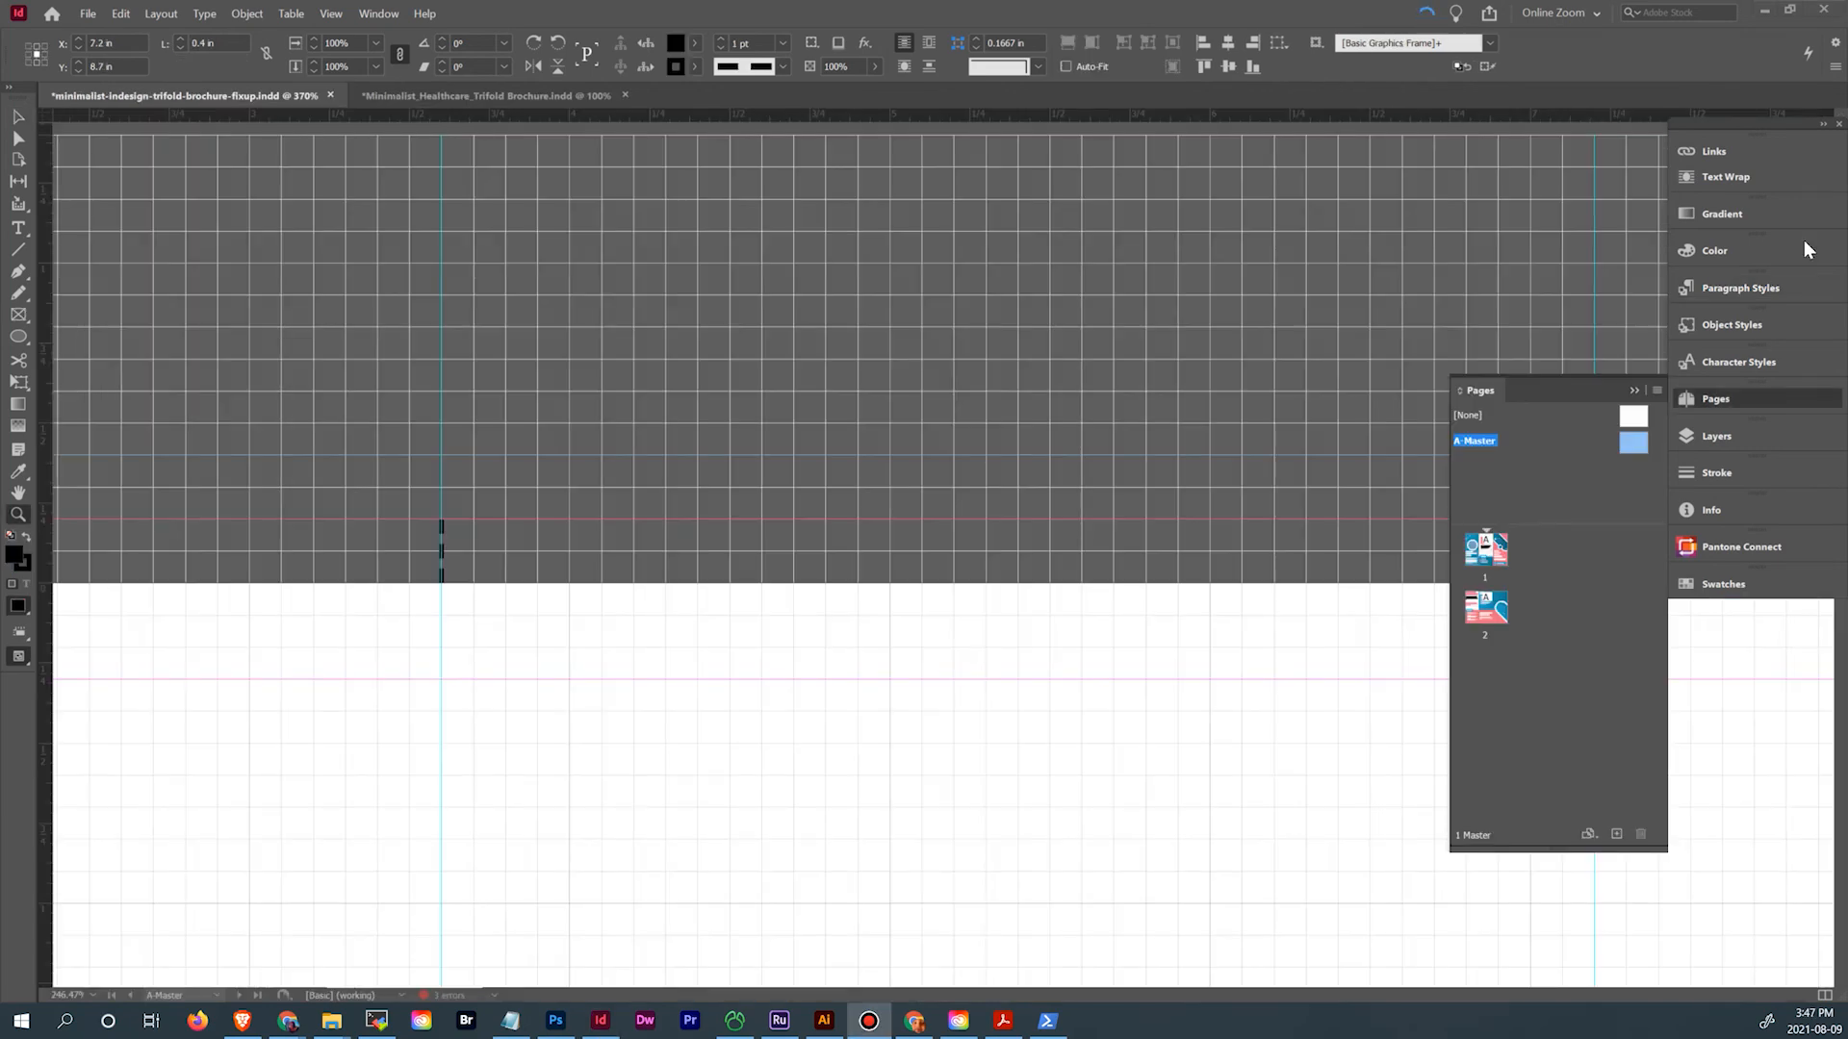
Extend the two top fold marks on the A-Master page up to the slug edge, giving them a height of 0.4 in
left_click_drag(1209, 405, 968, 330)
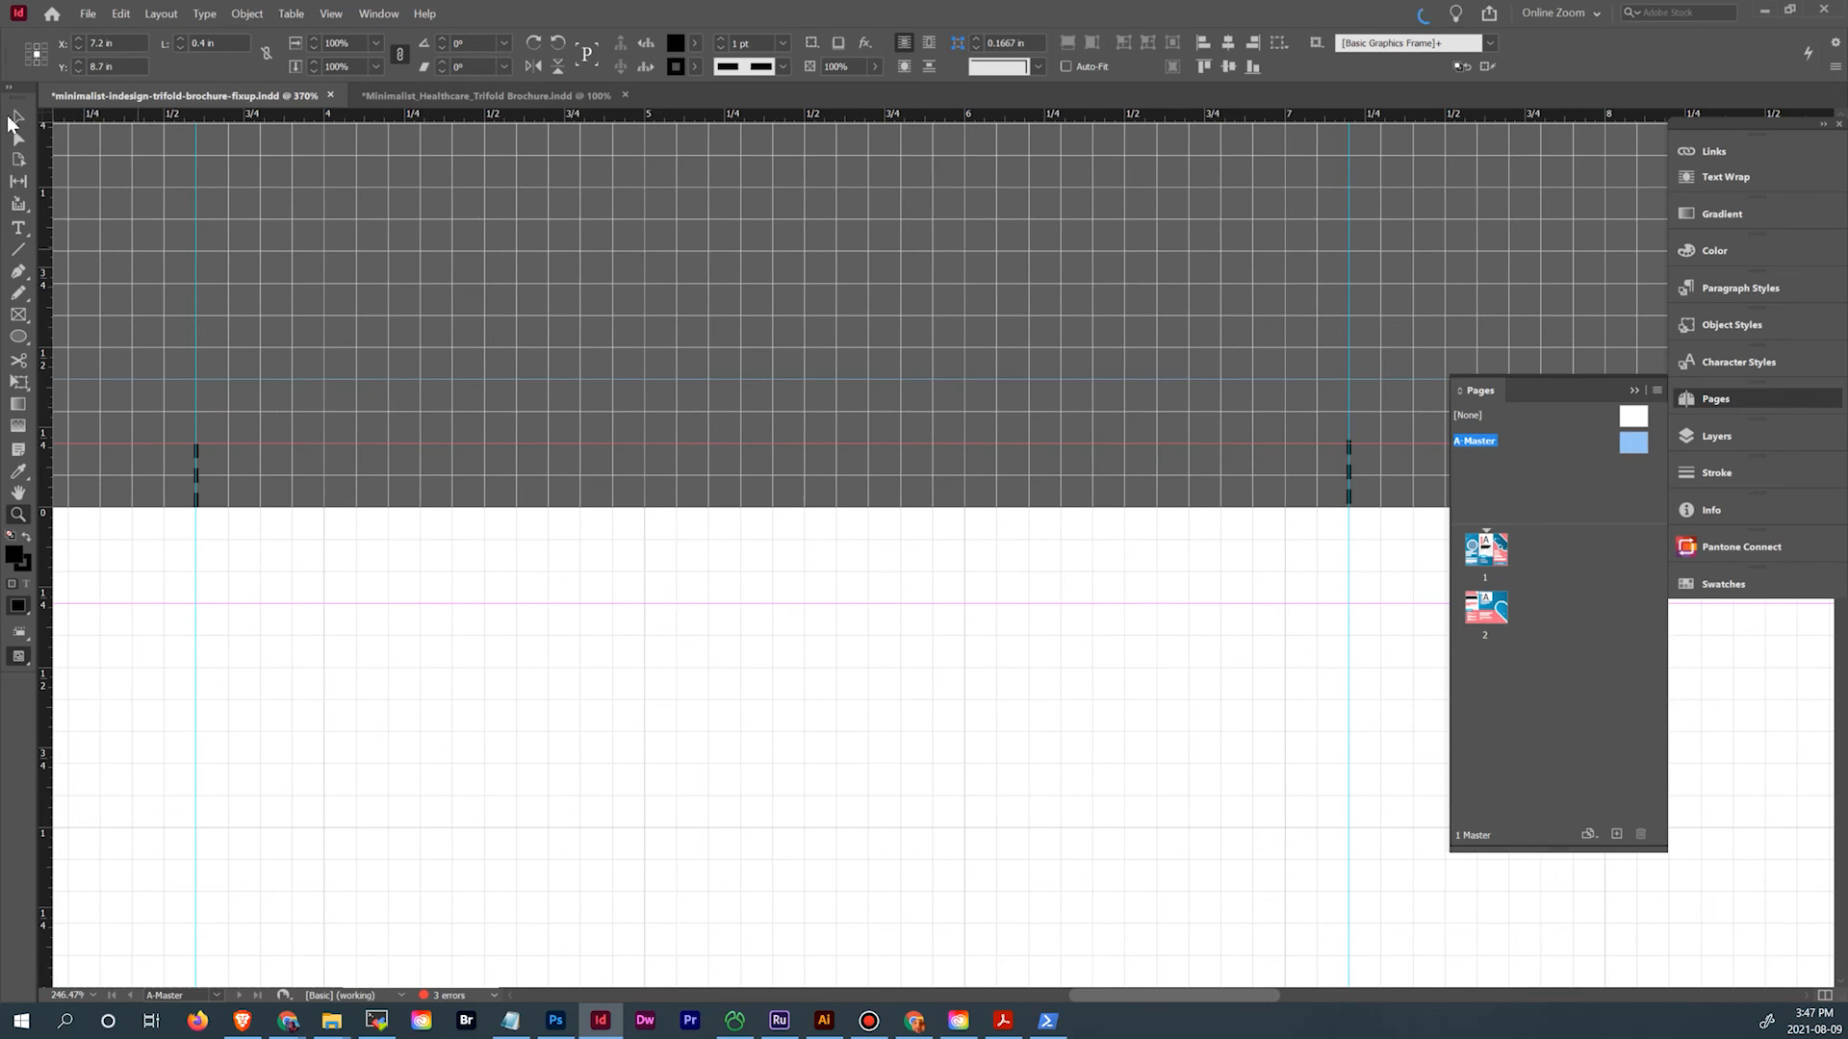
left_click(11, 118)
left_click_drag(178, 428, 956, 447)
left_click_drag(1442, 462, 1412, 460)
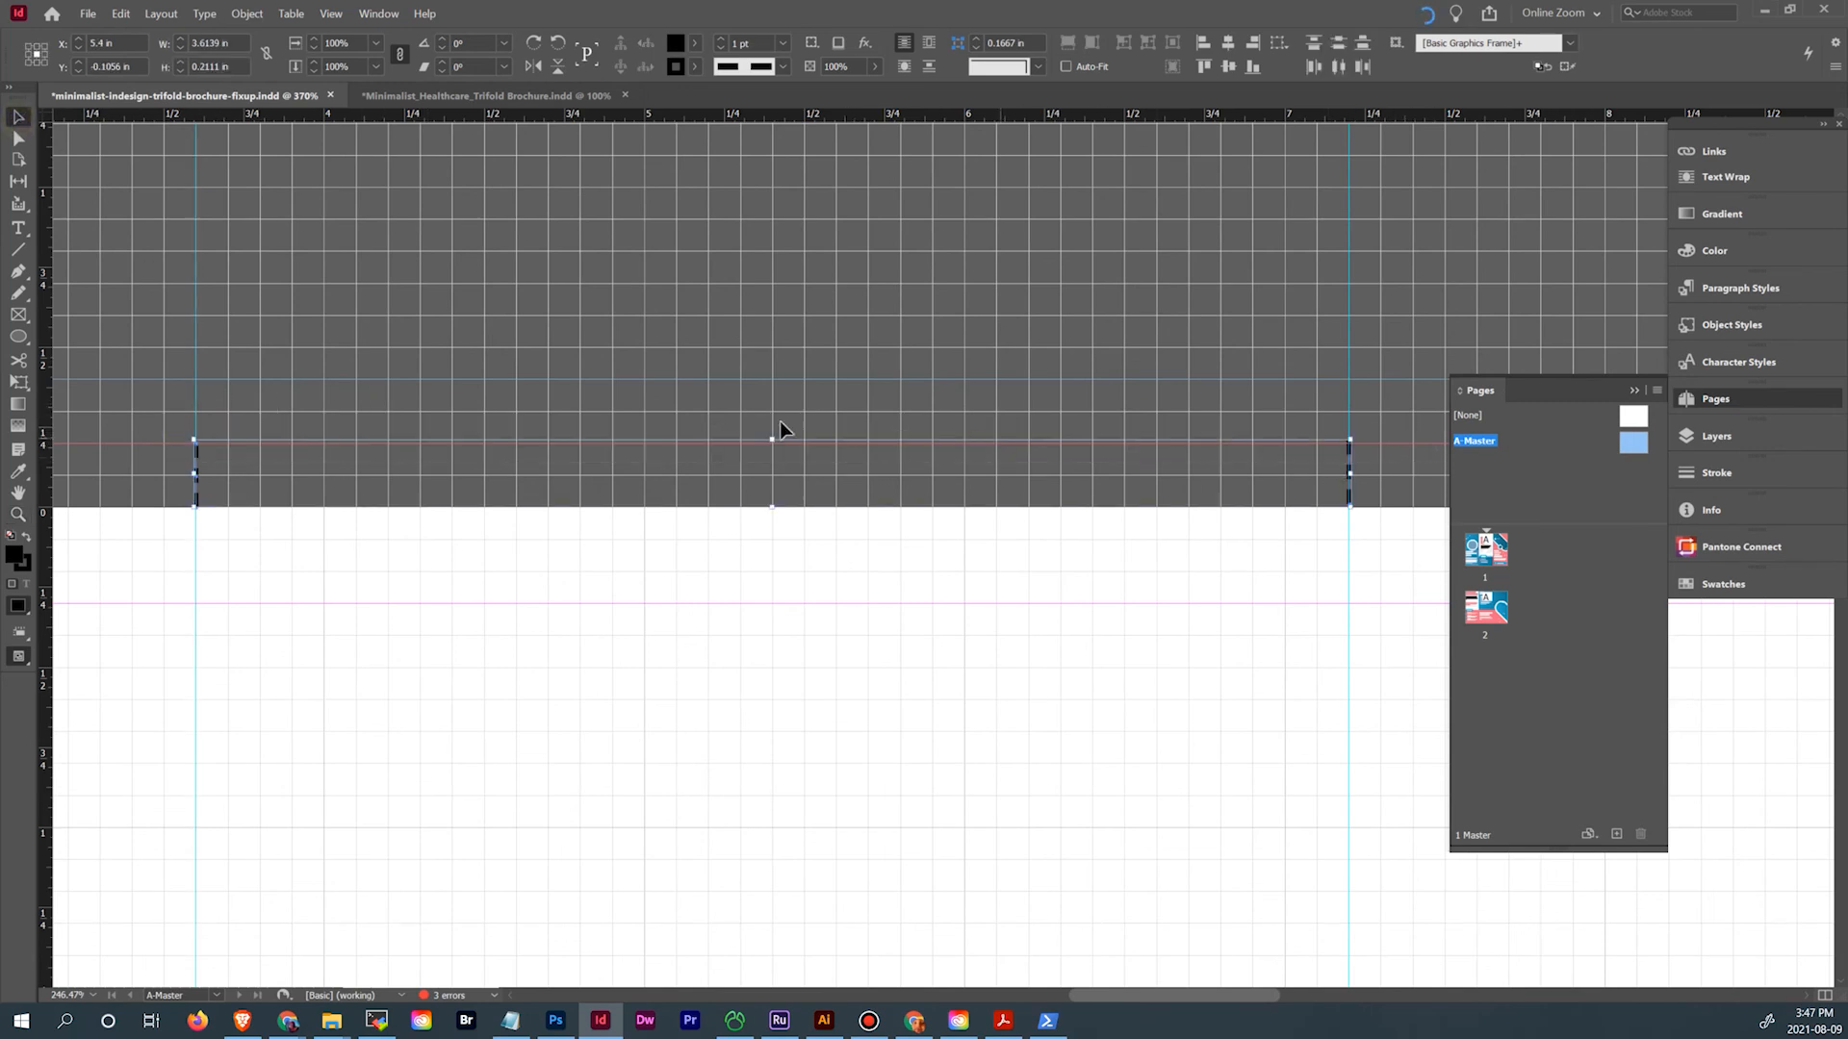
left_click_drag(770, 439, 771, 378)
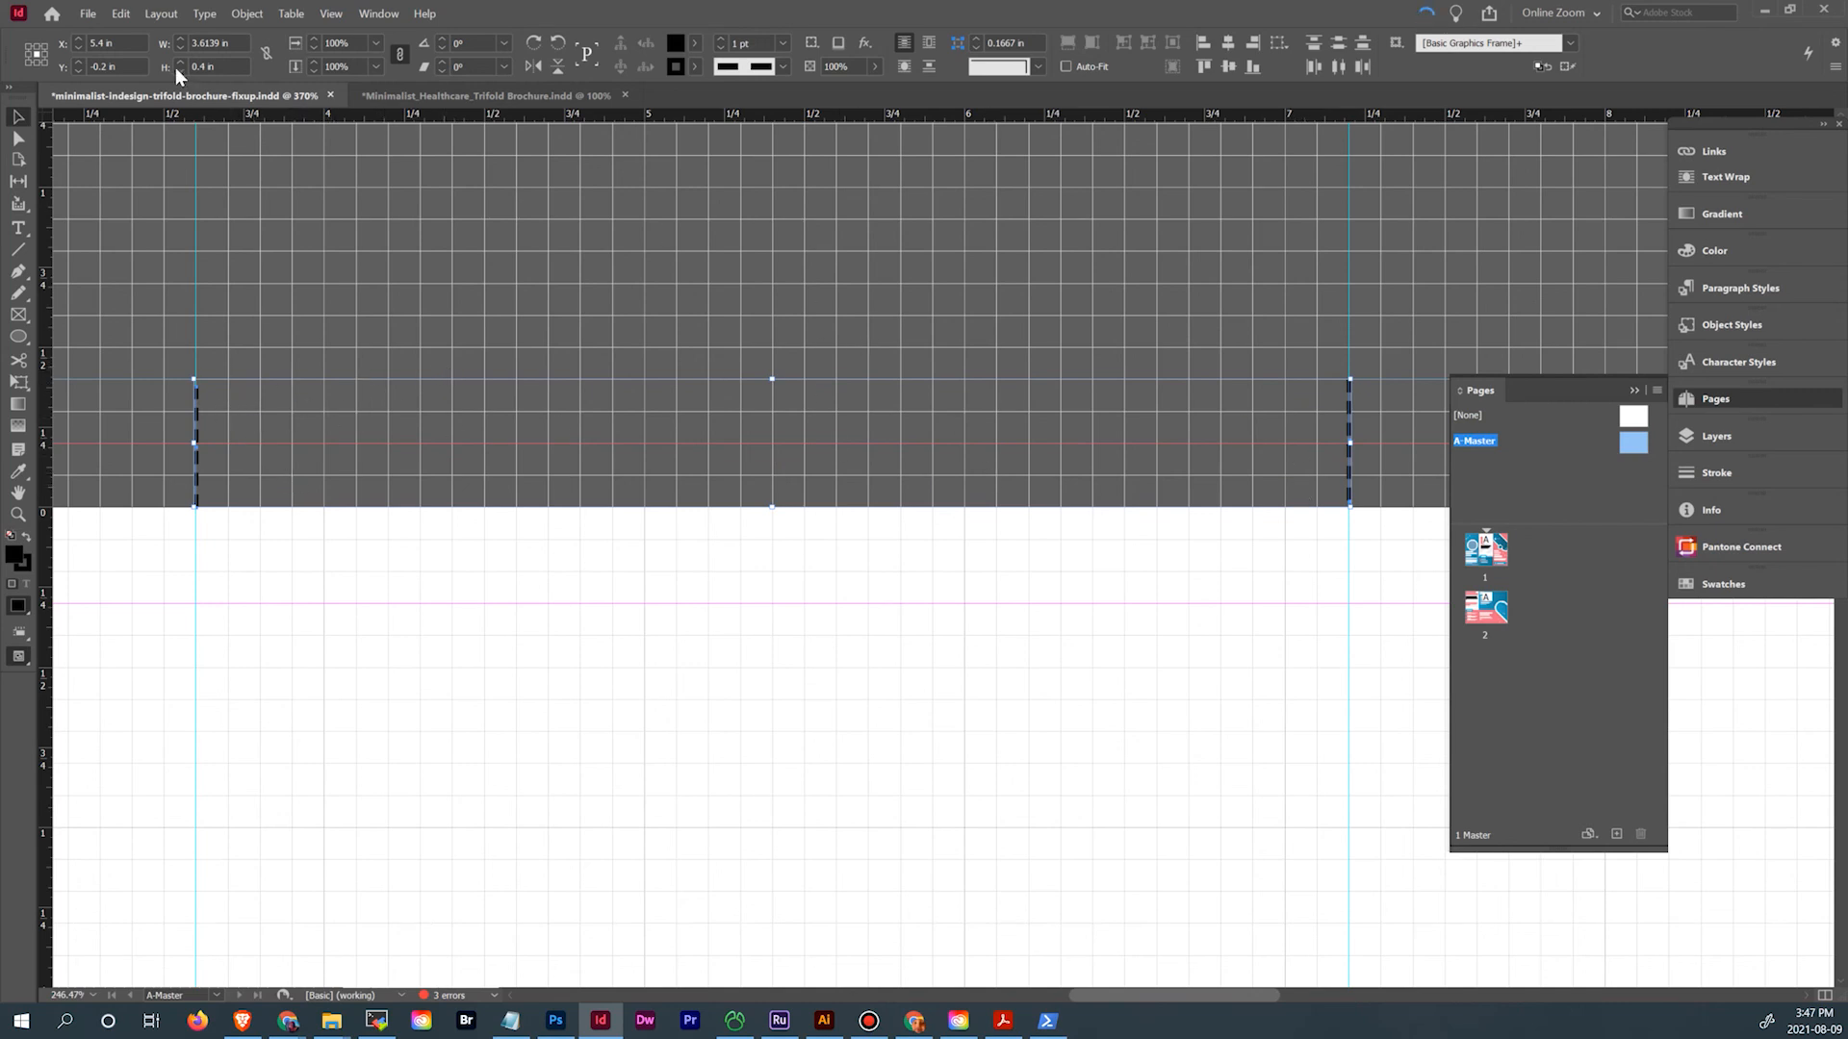
Check the document's bleed and slug values in Document Setup
left_click(88, 13)
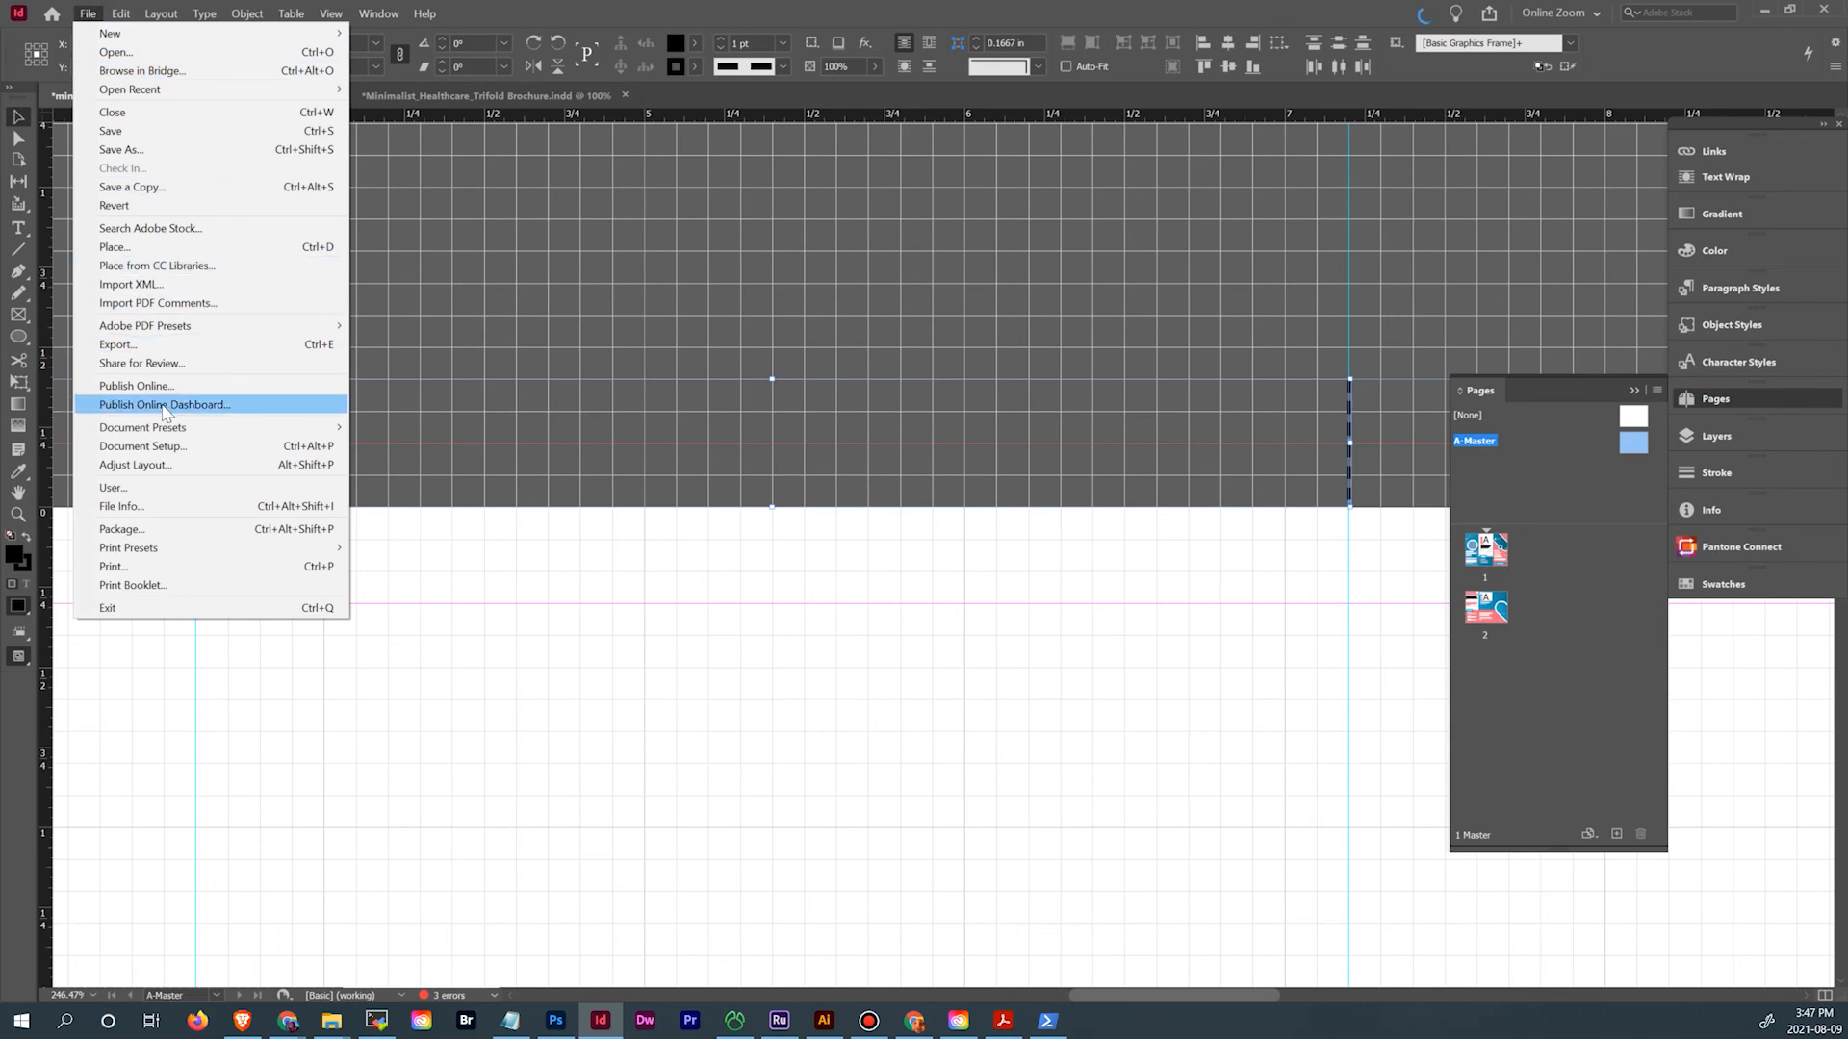
left_click(142, 446)
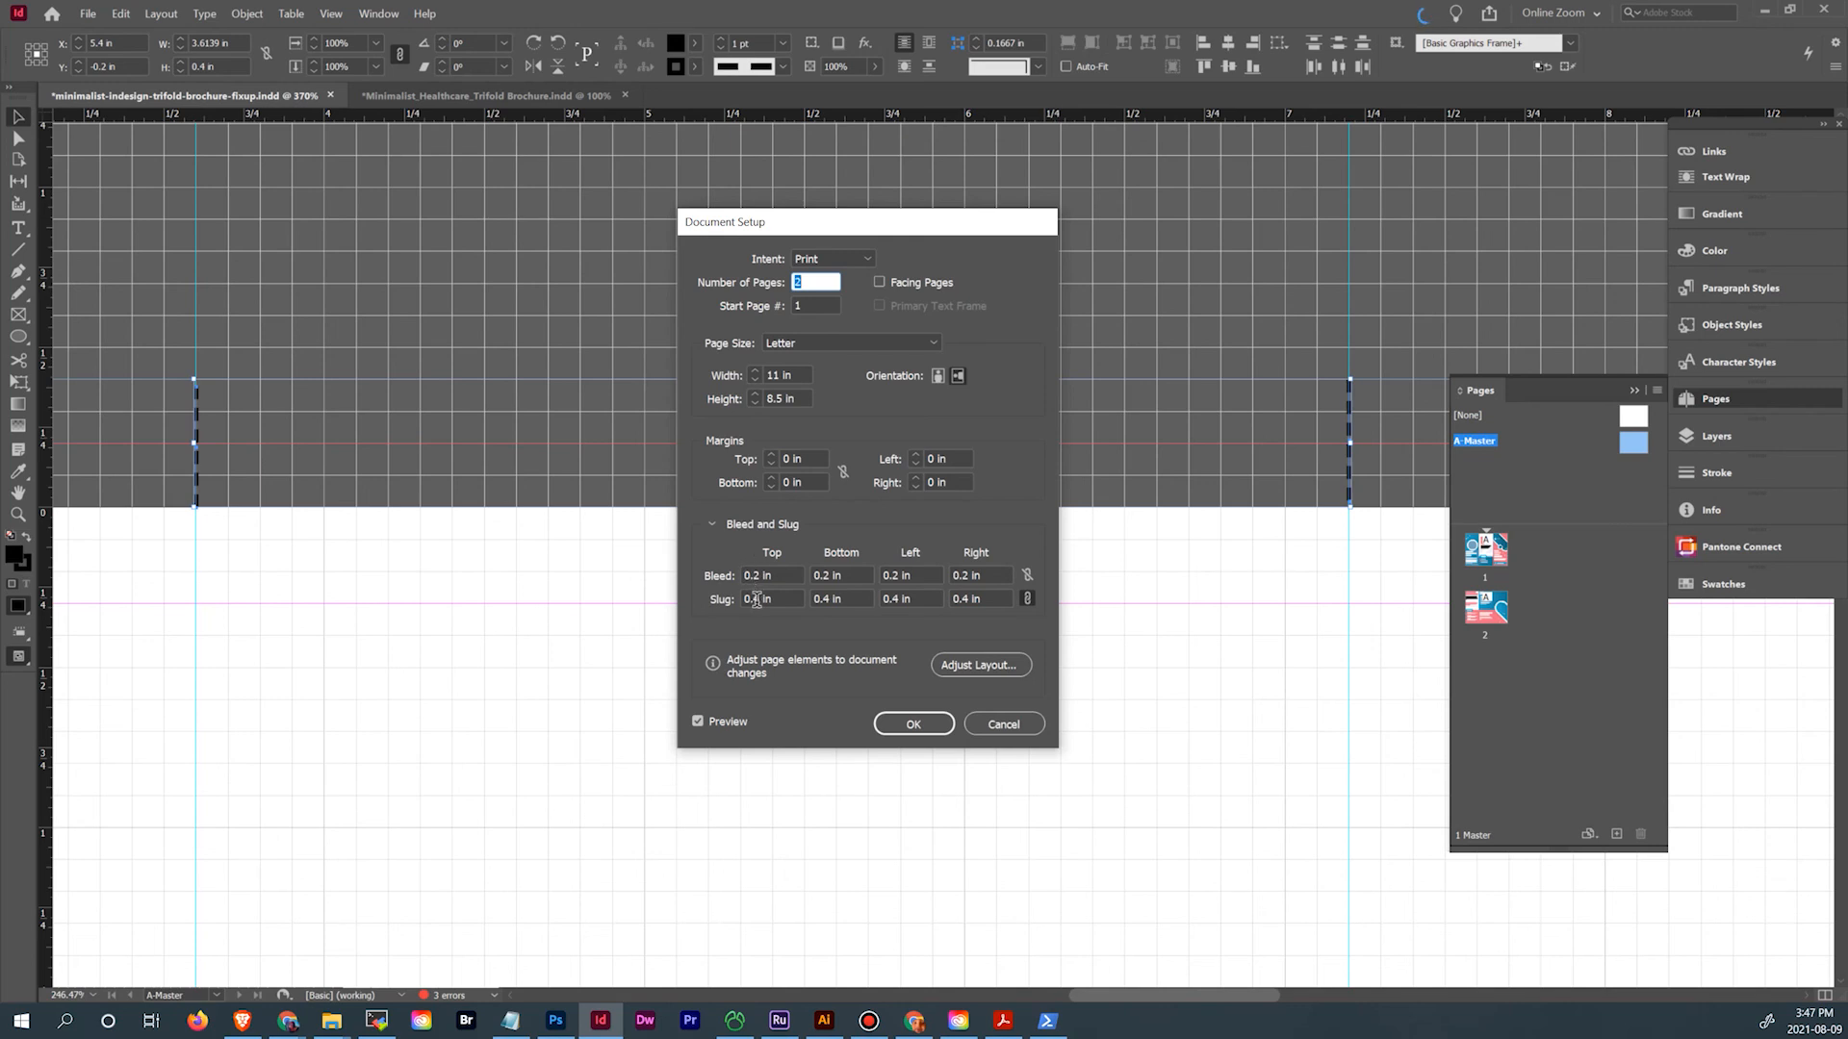
left_click(930, 727)
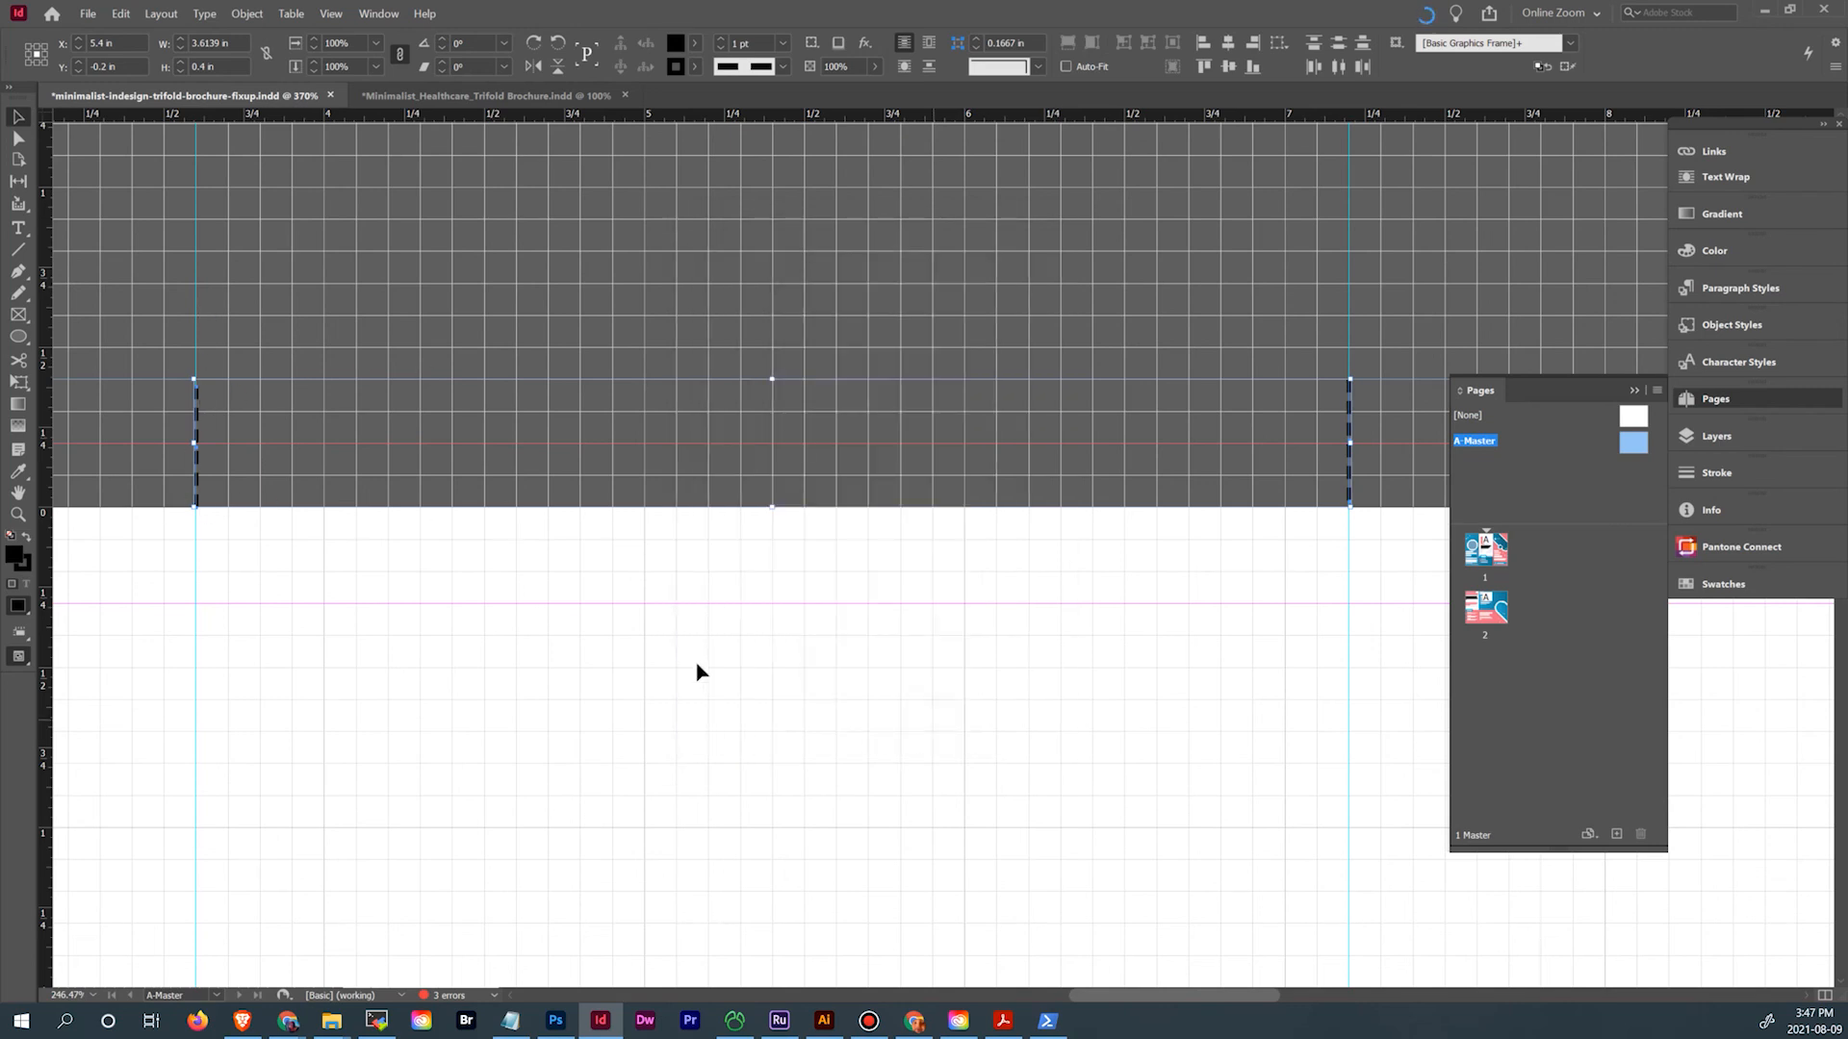
Inspect the fold marks above page 1 and the rest of that page's layout
double_click(1493, 554)
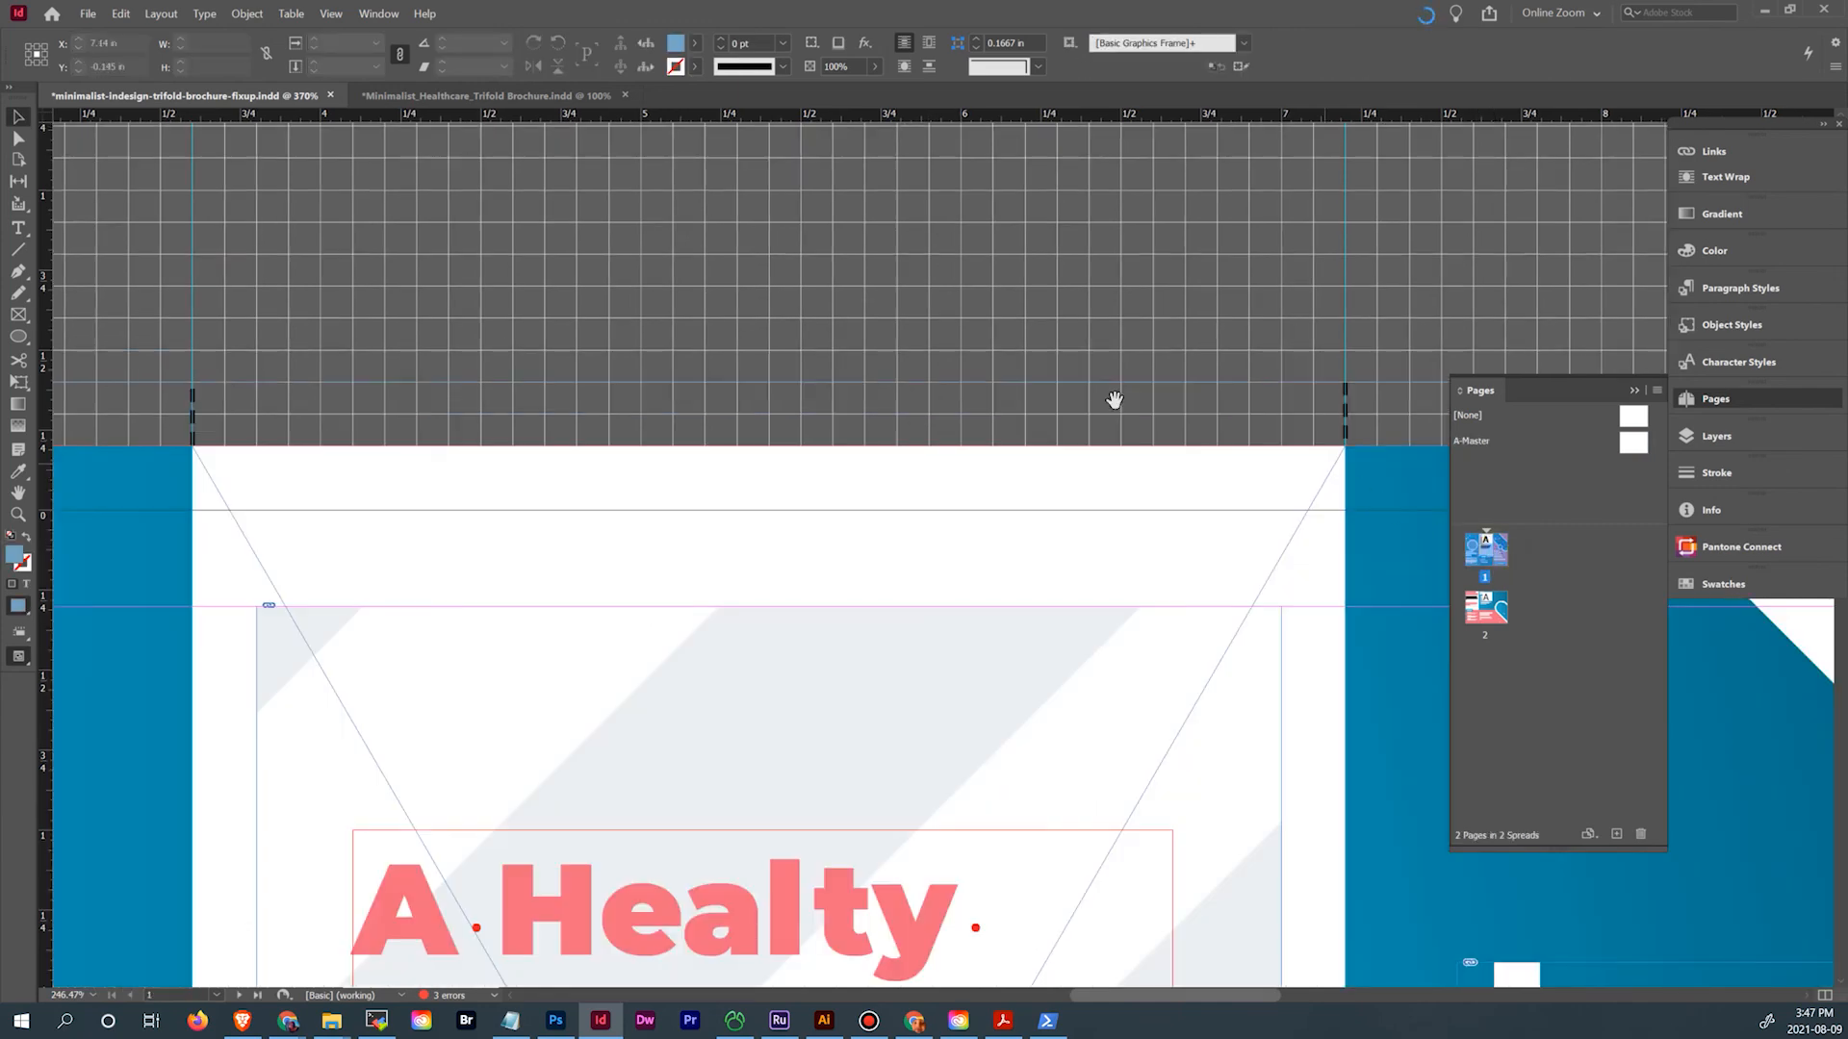
left_click_drag(1250, 408, 888, 396)
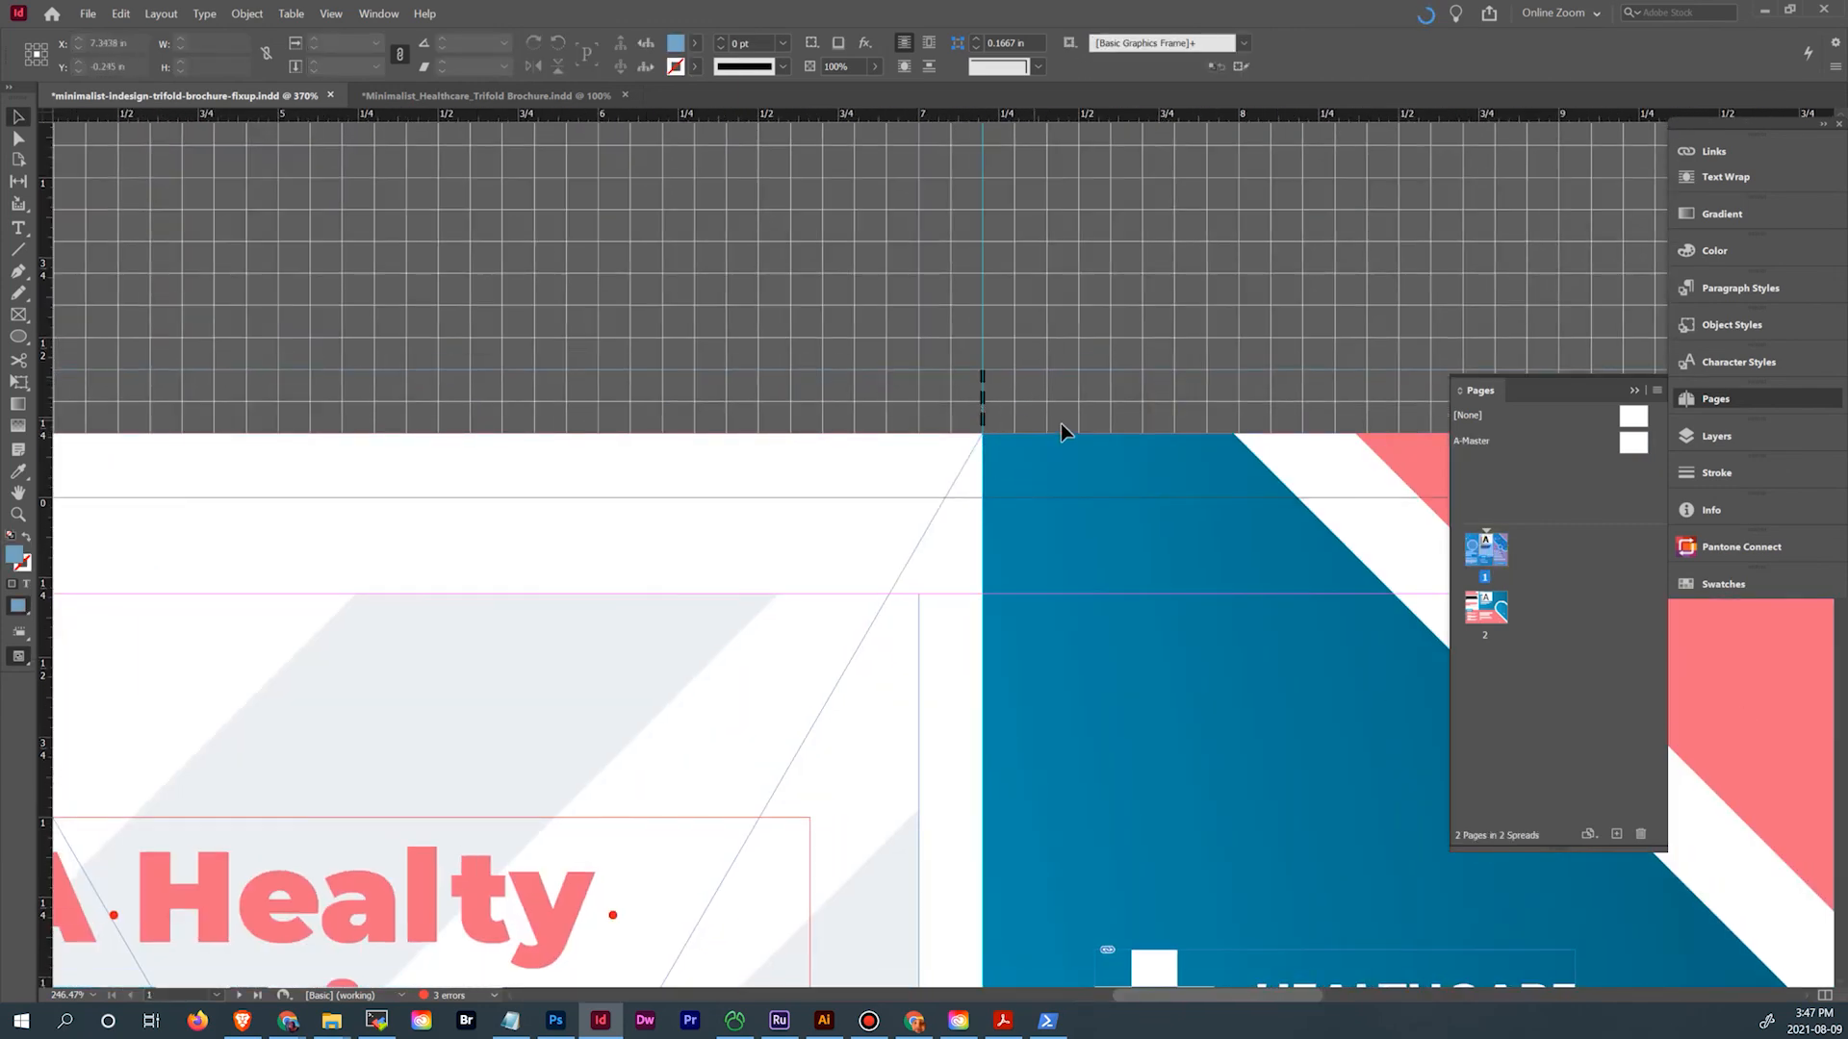
left_click_drag(1031, 418, 893, 406)
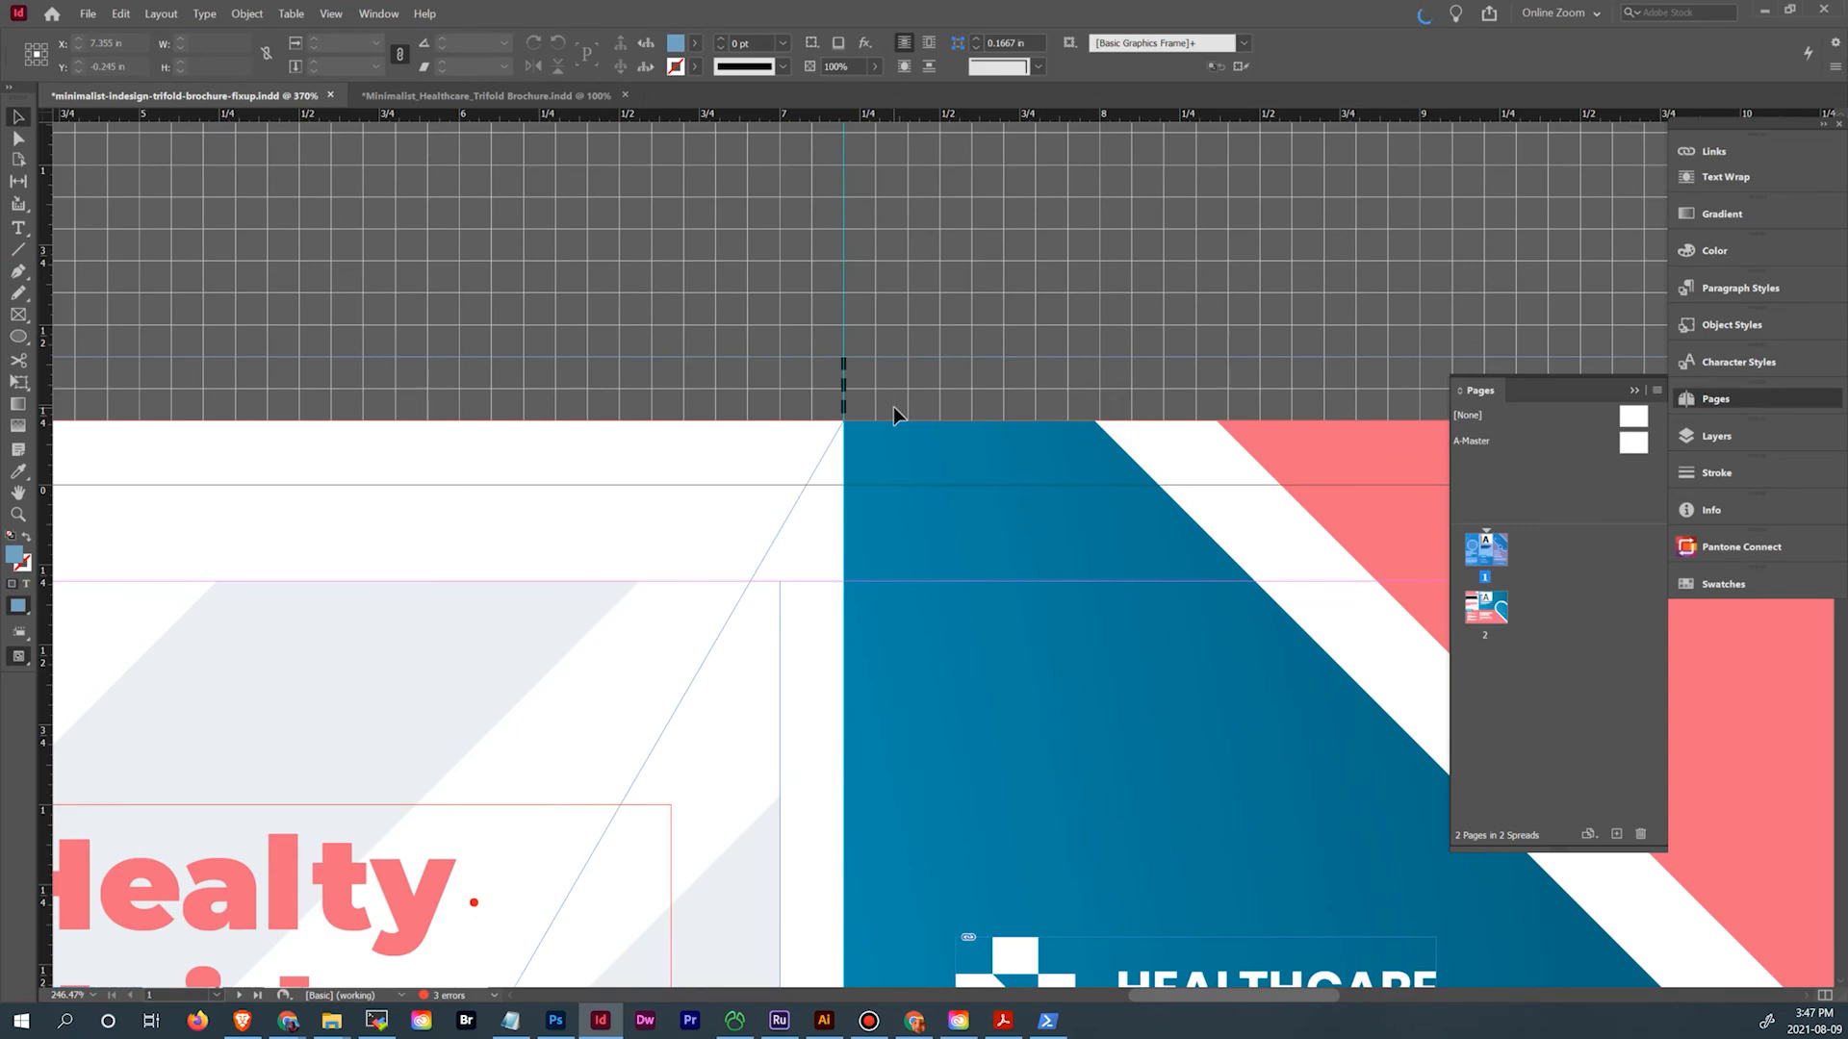
scroll(893, 406, "down", 5)
left_click_drag(798, 558, 872, 409)
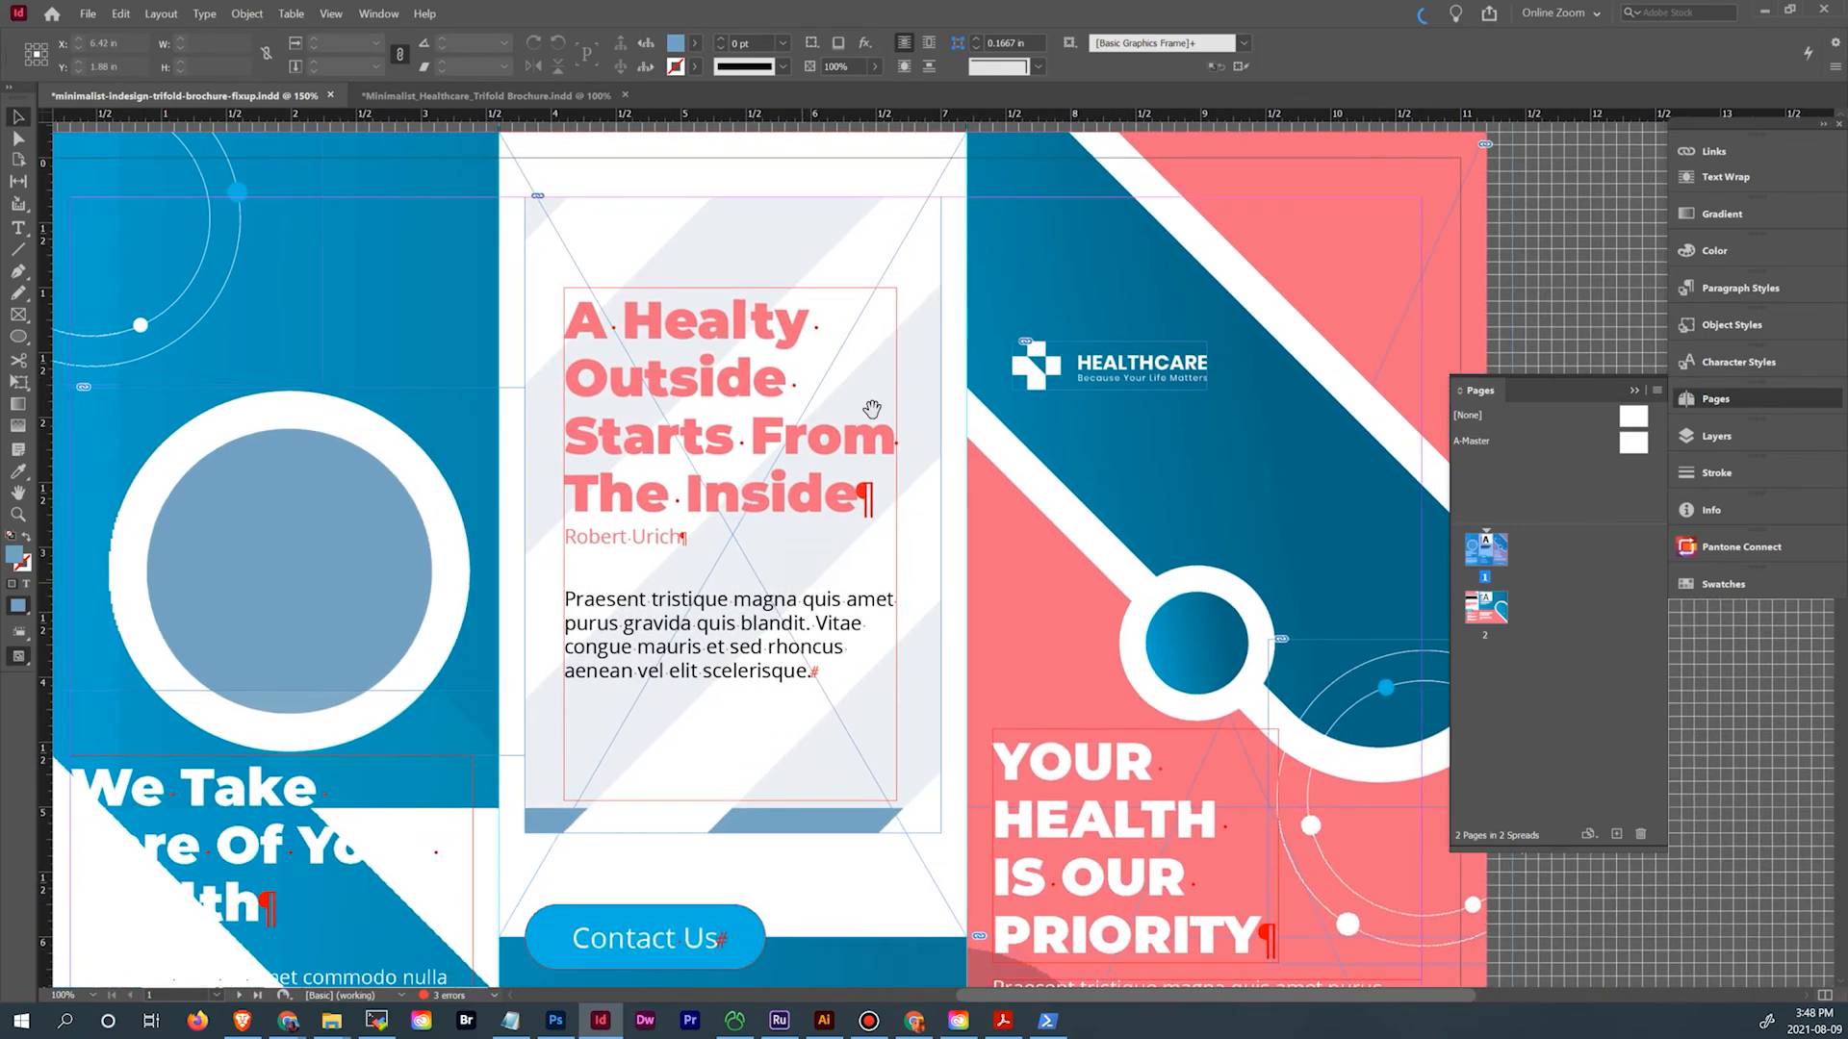
scroll(874, 416, "down", 2)
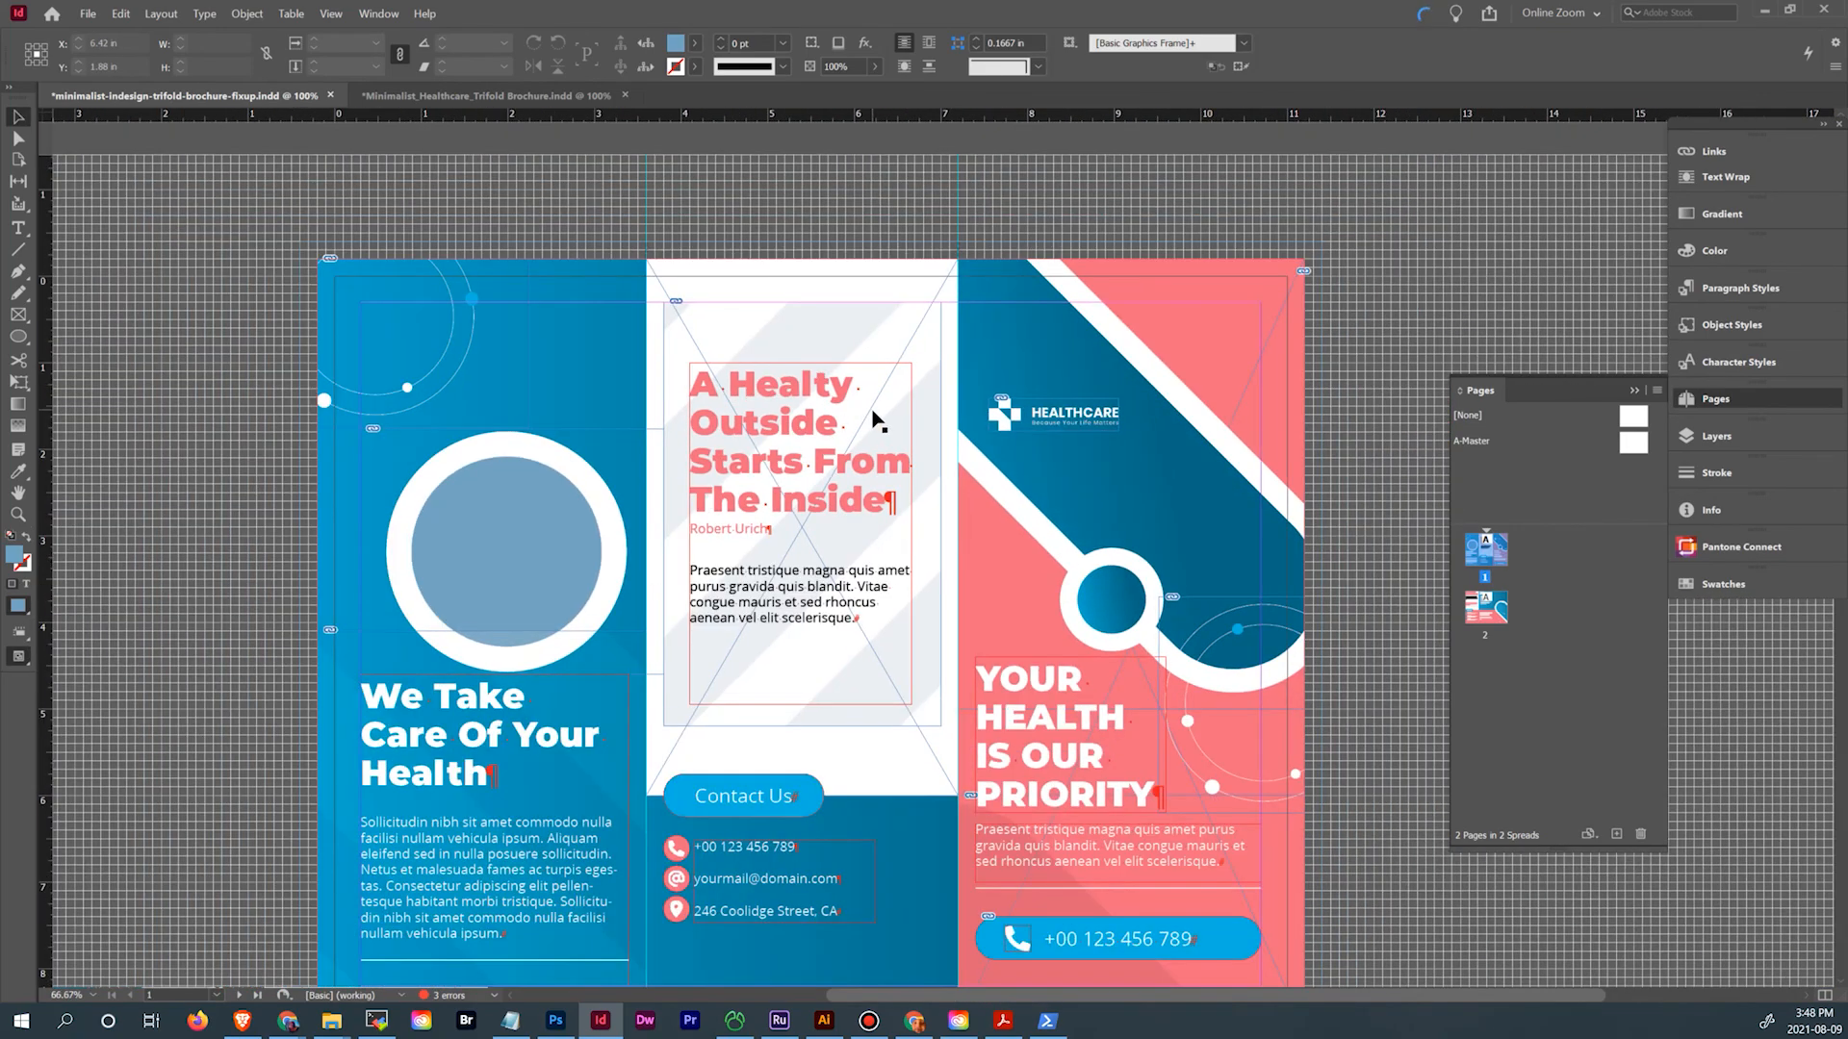
scroll(941, 487, "down", 2)
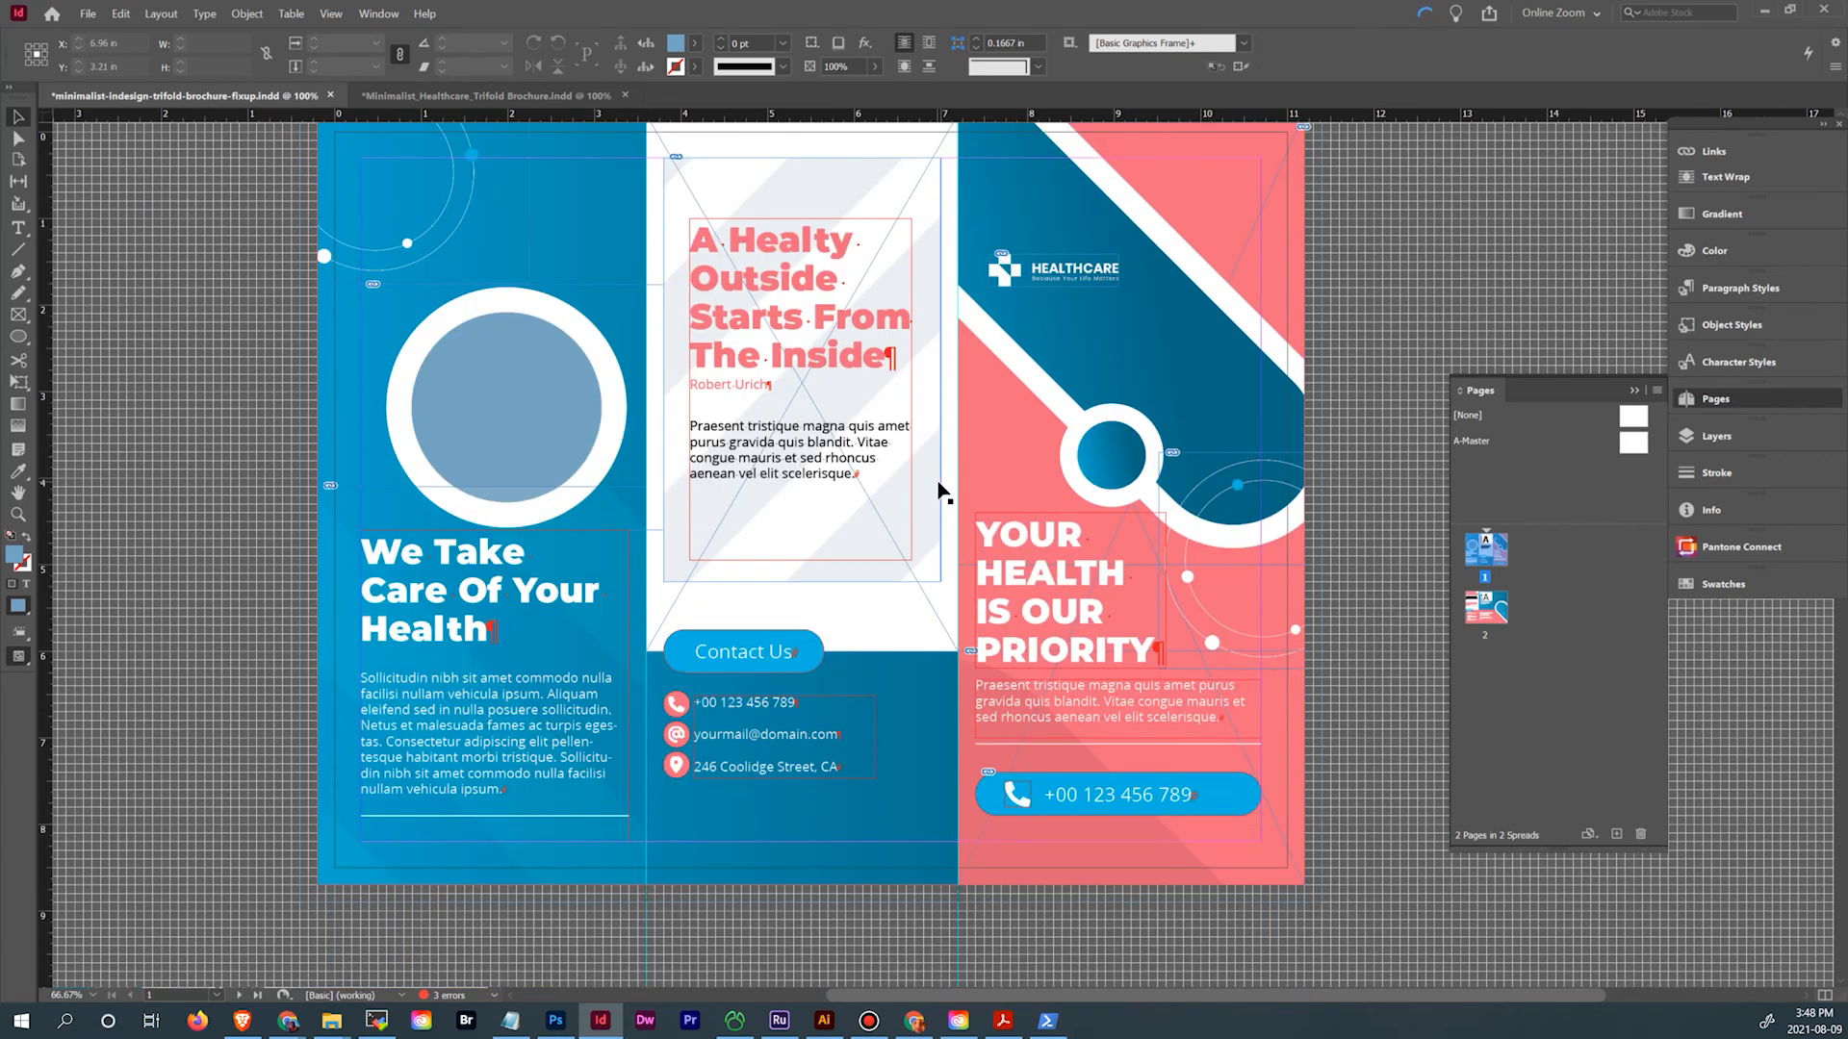
Save the brochure and set up a Press Quality PDF export named minimalist-indesign-trifold-brochure-fixup.pdf
left_click(87, 13)
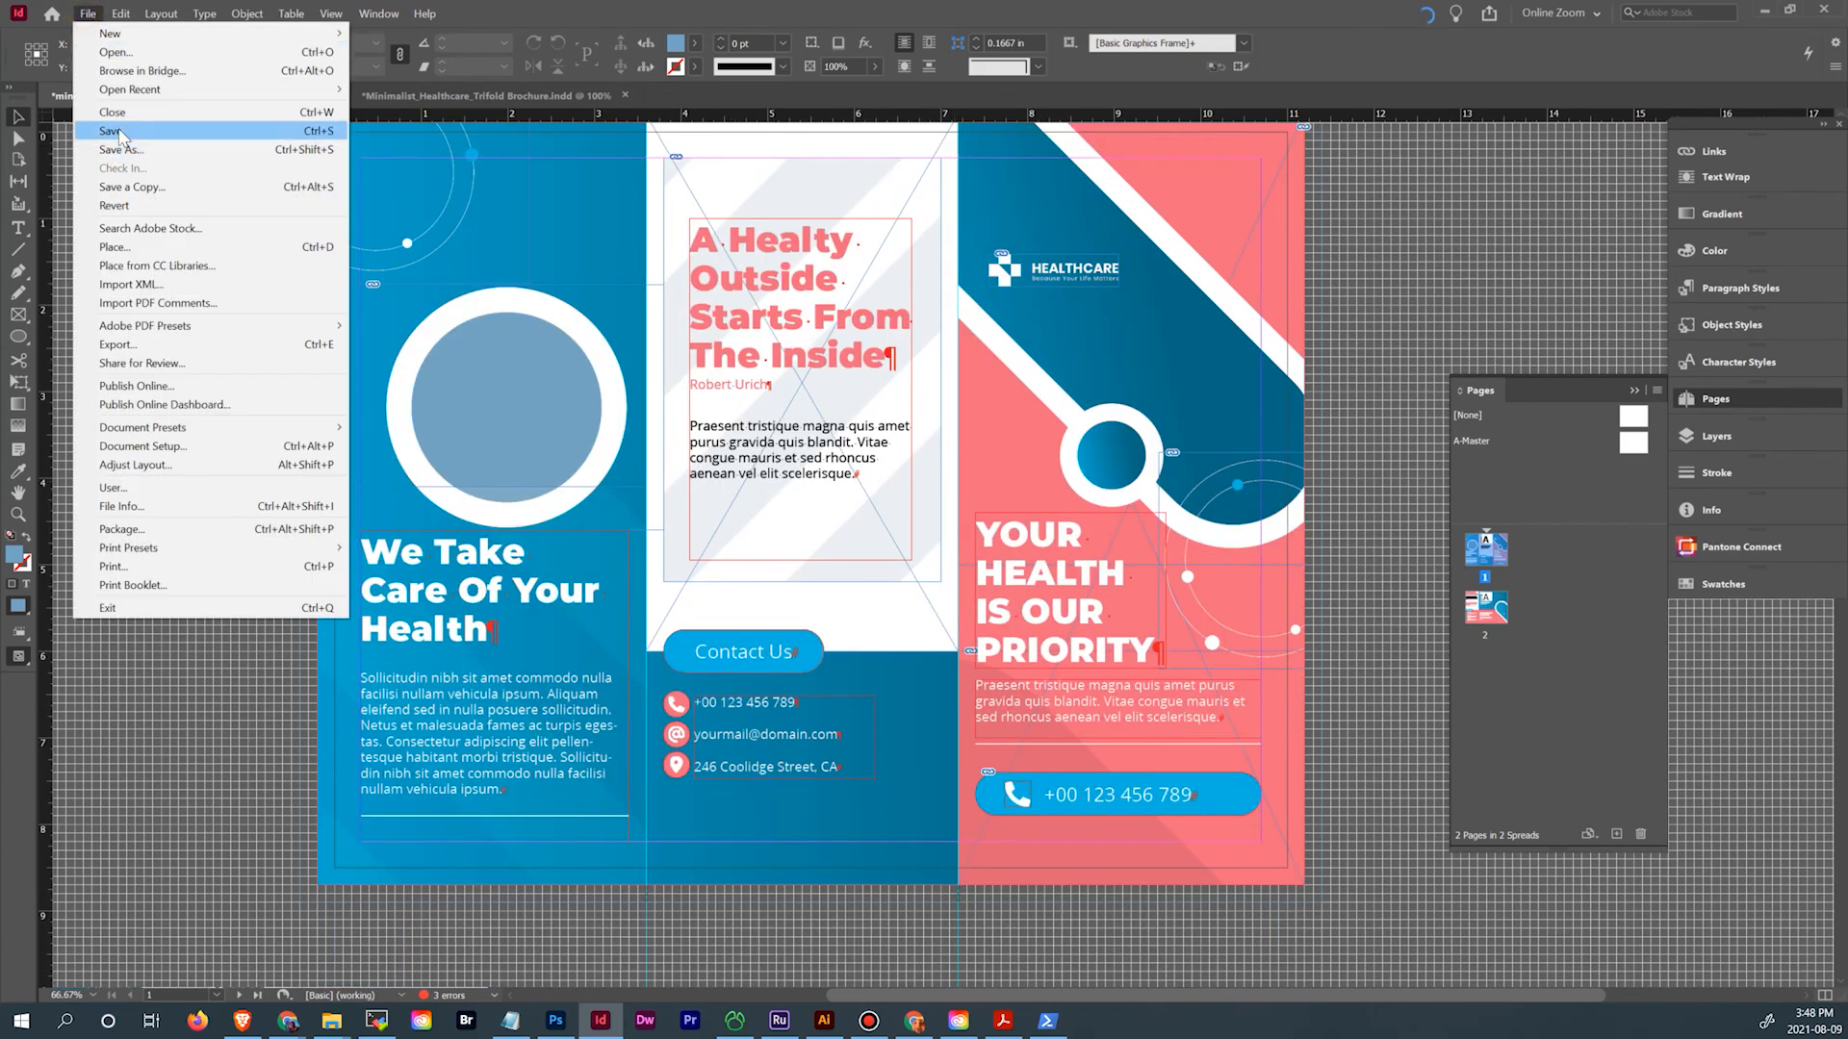
left_click(101, 124)
left_click(87, 16)
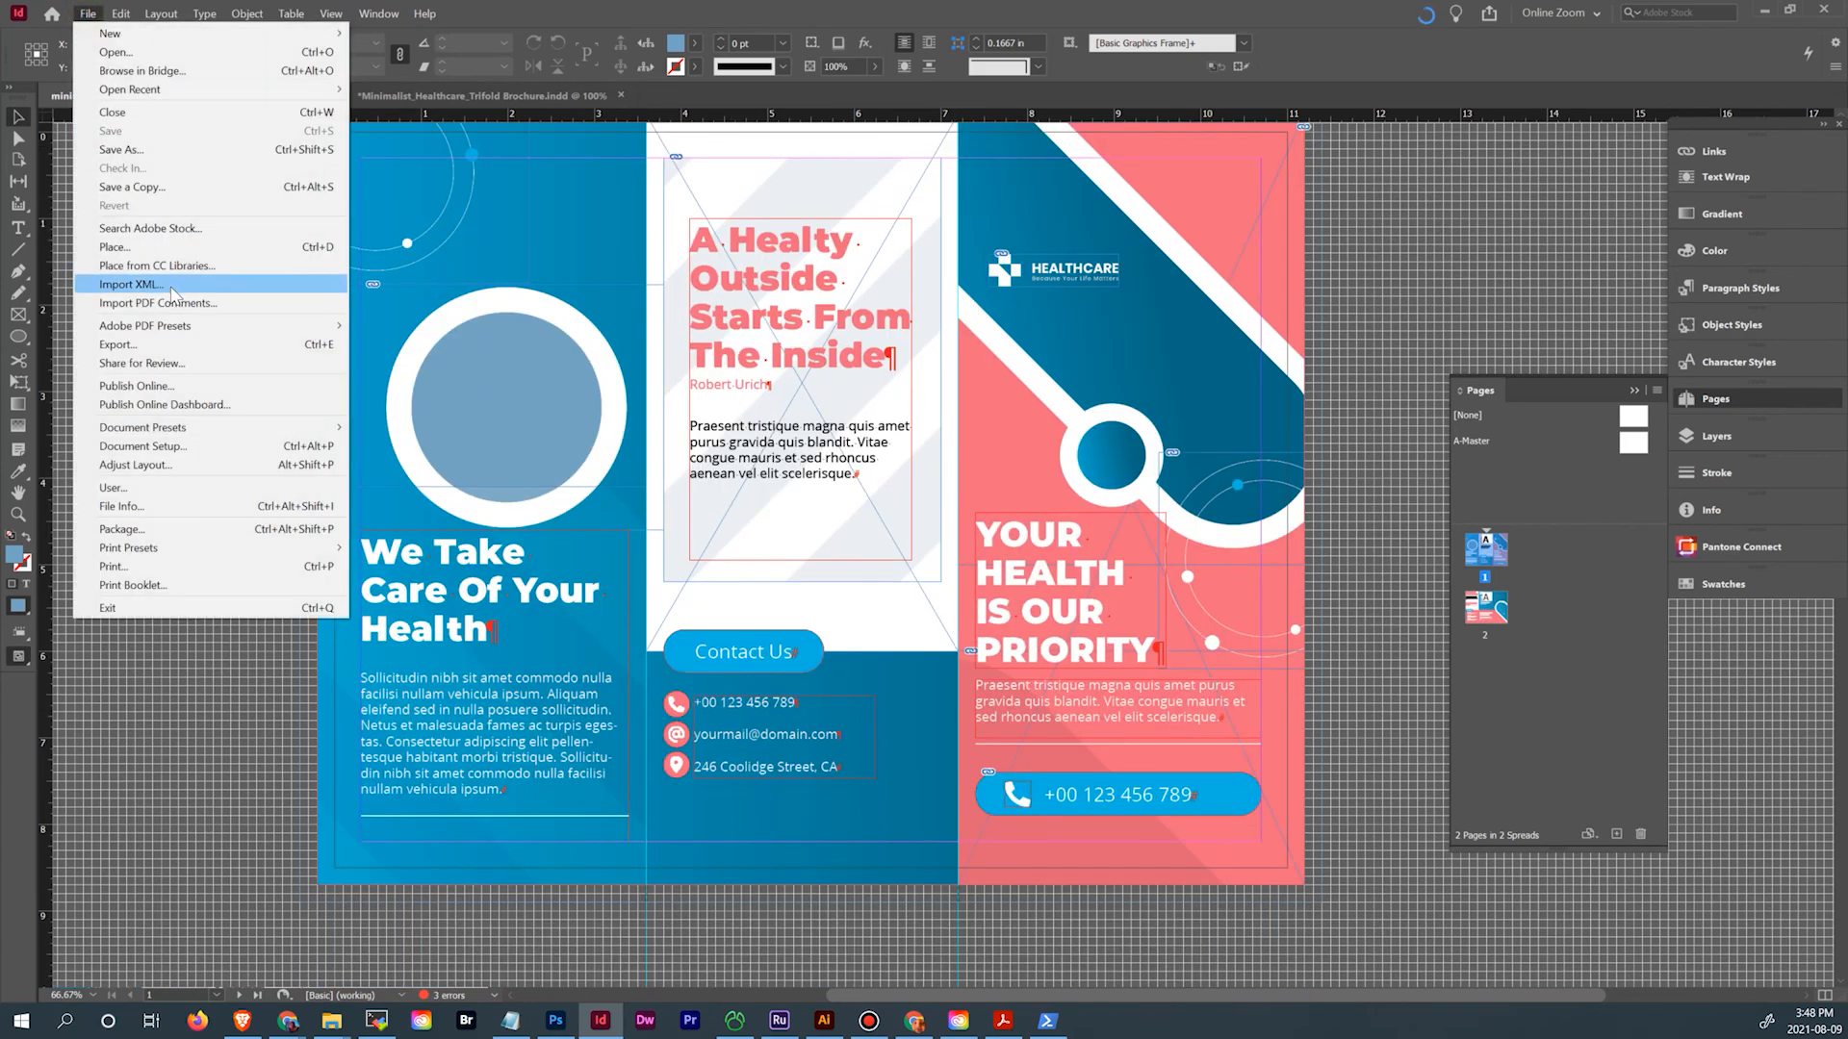
mouse_move(176, 335)
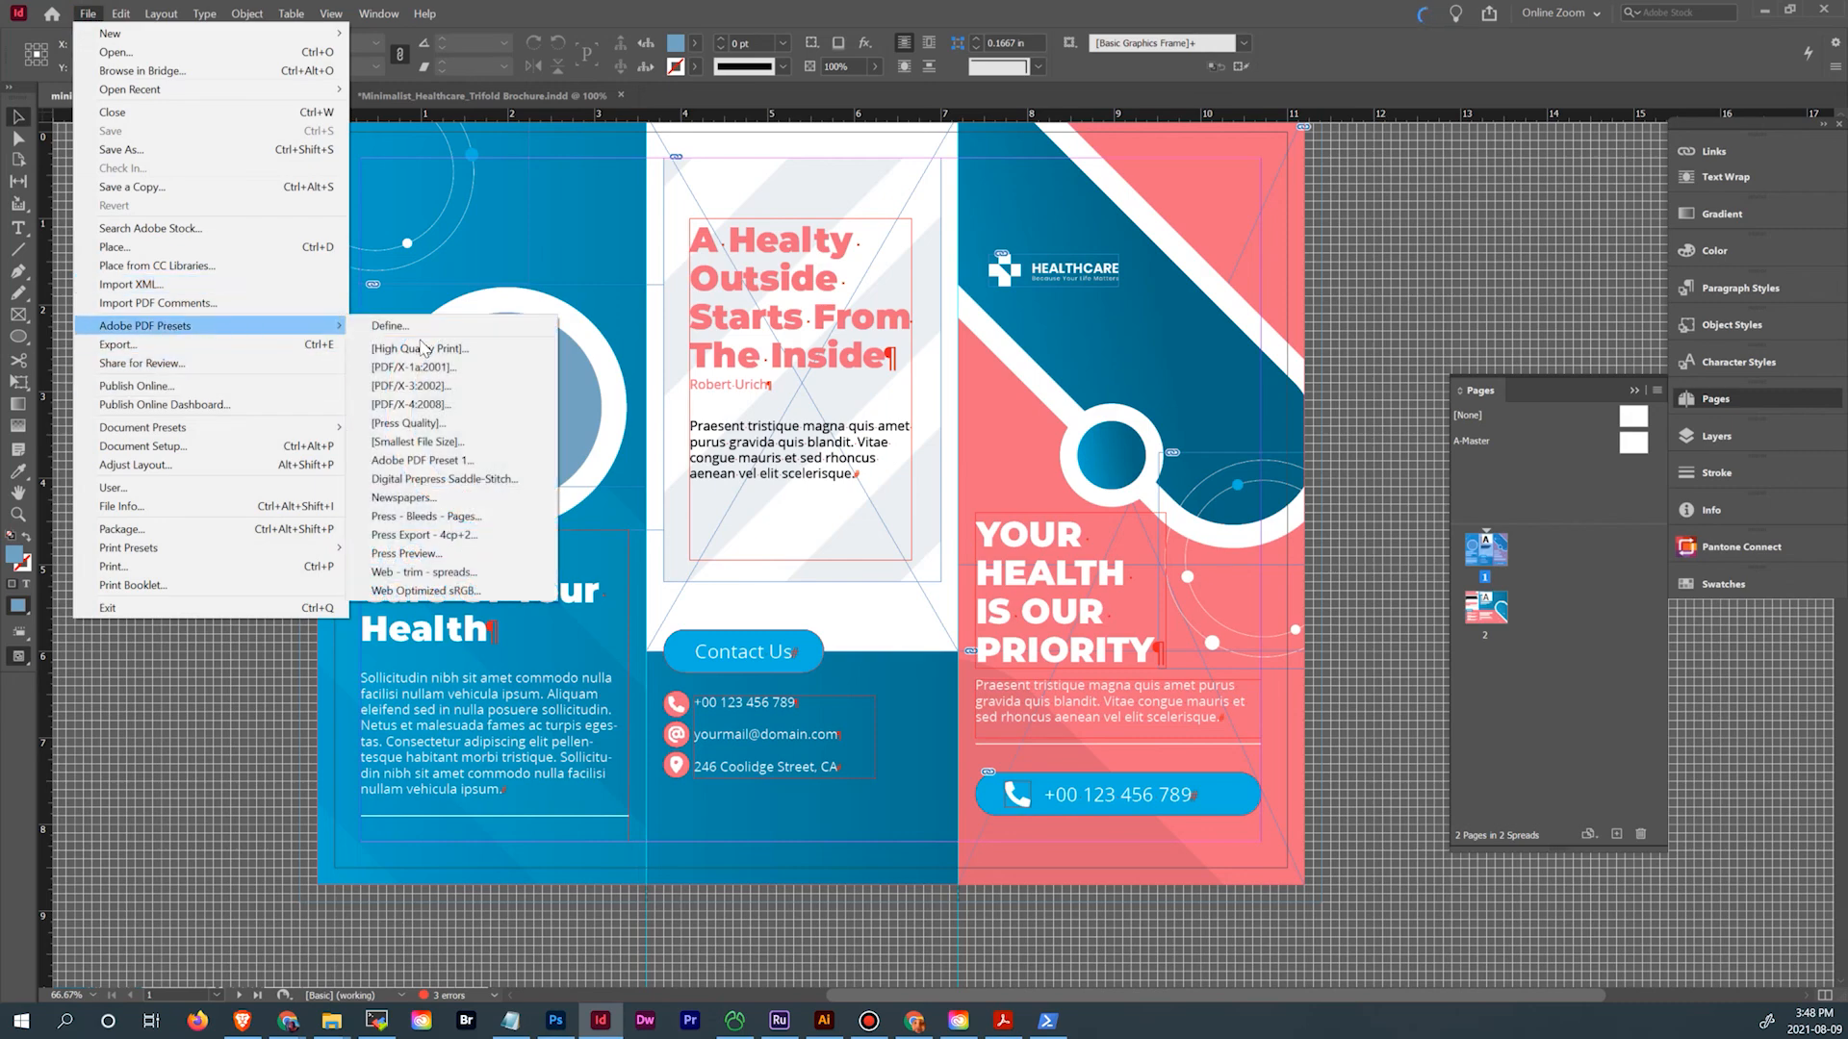
left_click(433, 424)
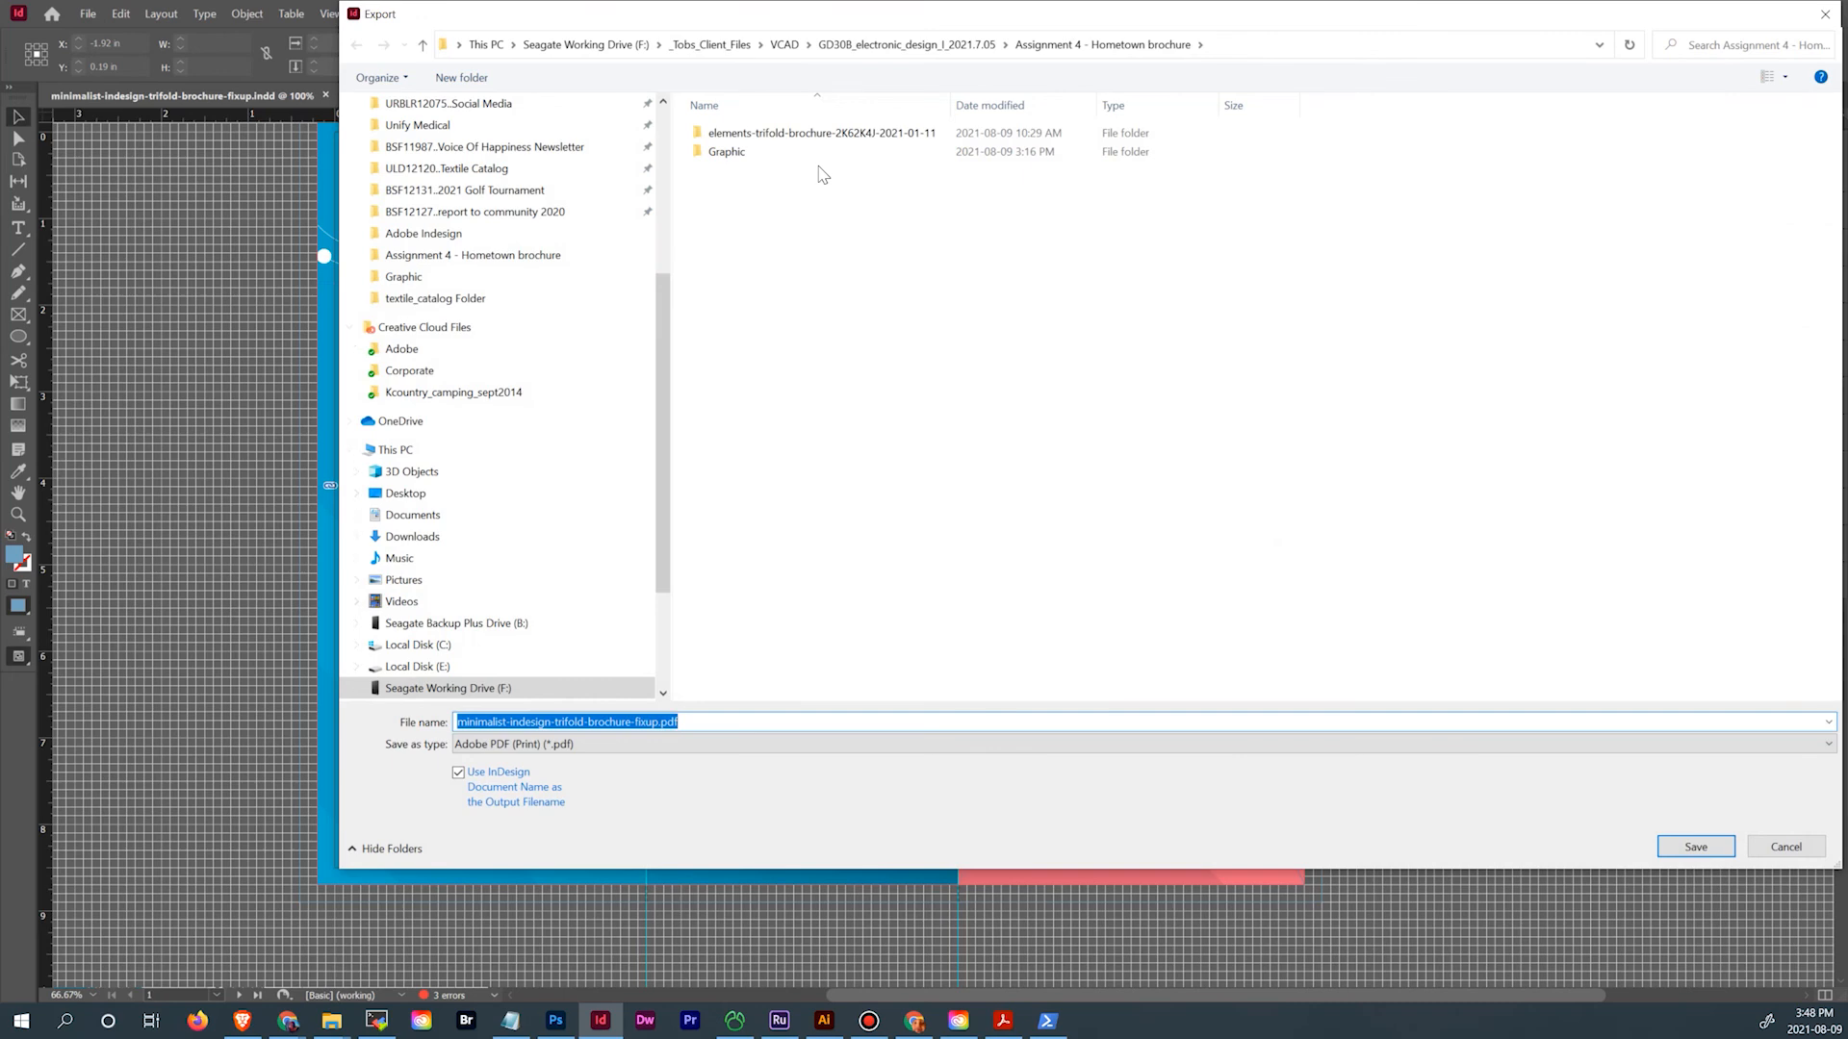
left_click(1696, 847)
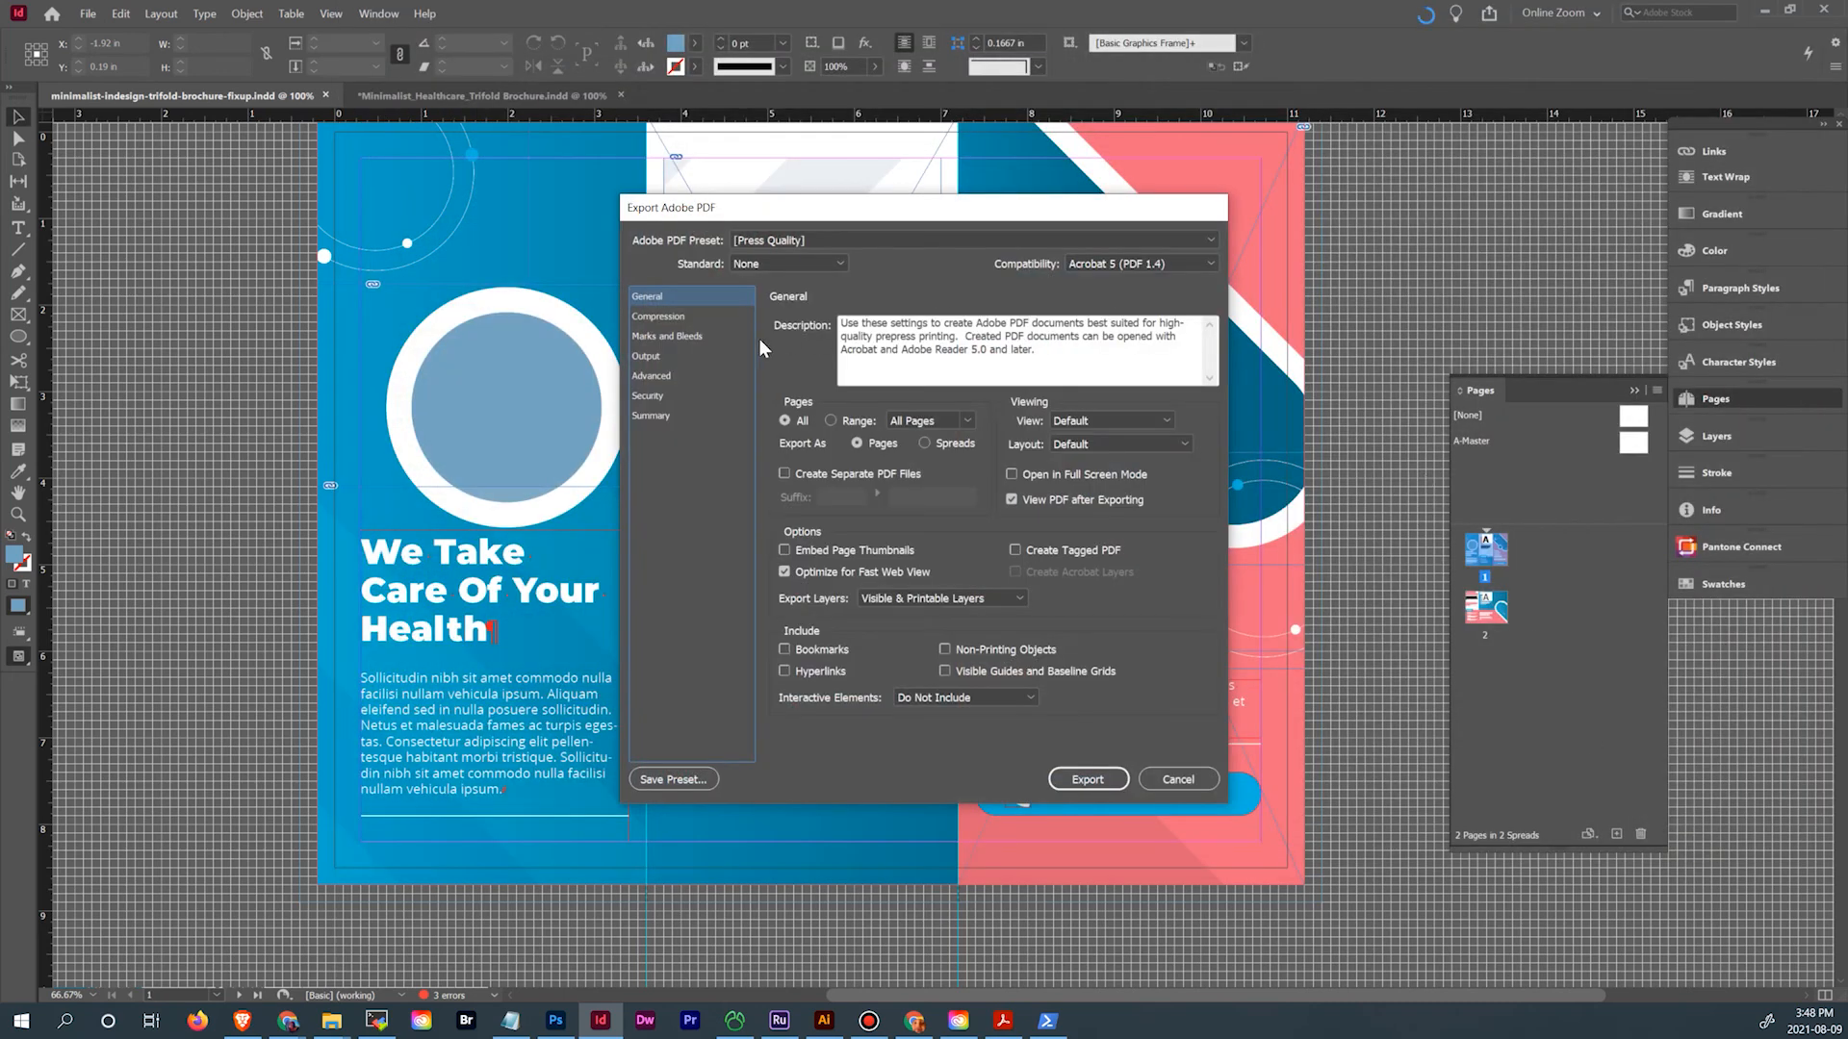
Include crop marks, the document bleed settings and the slug area in the PDF export
left_click(658, 334)
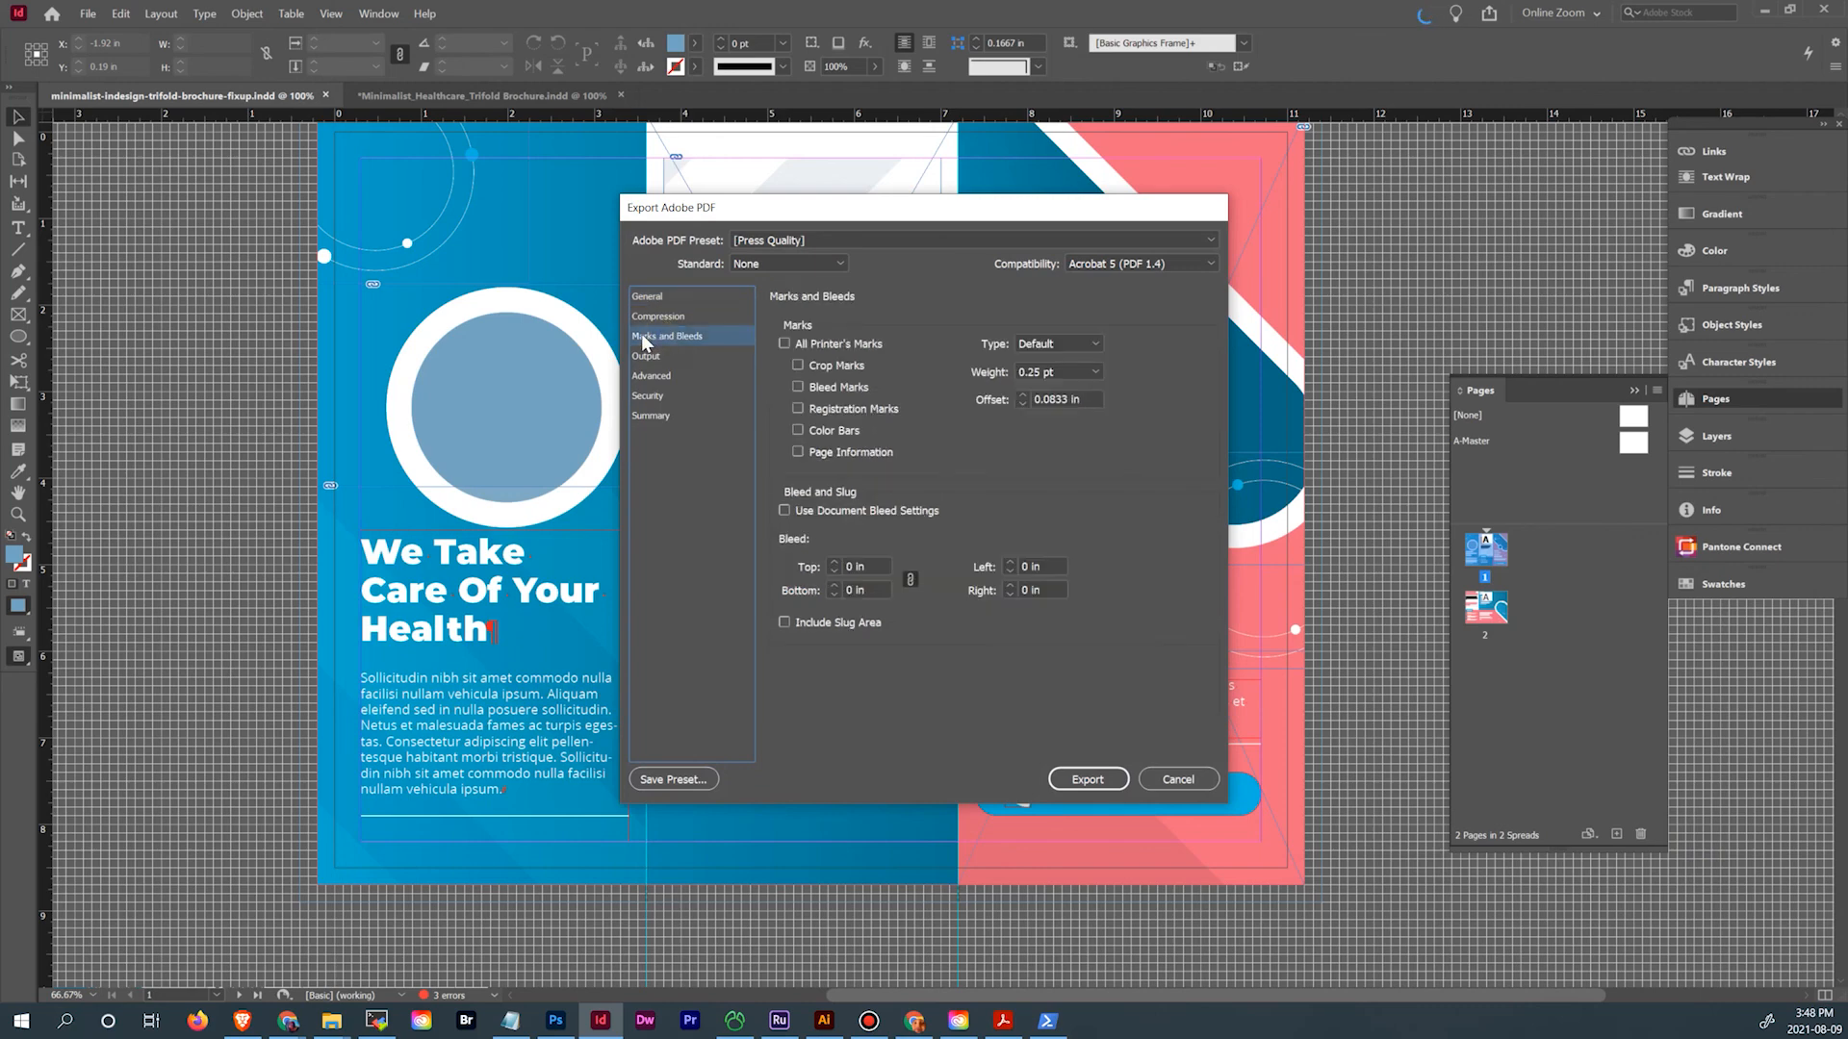
left_click(798, 364)
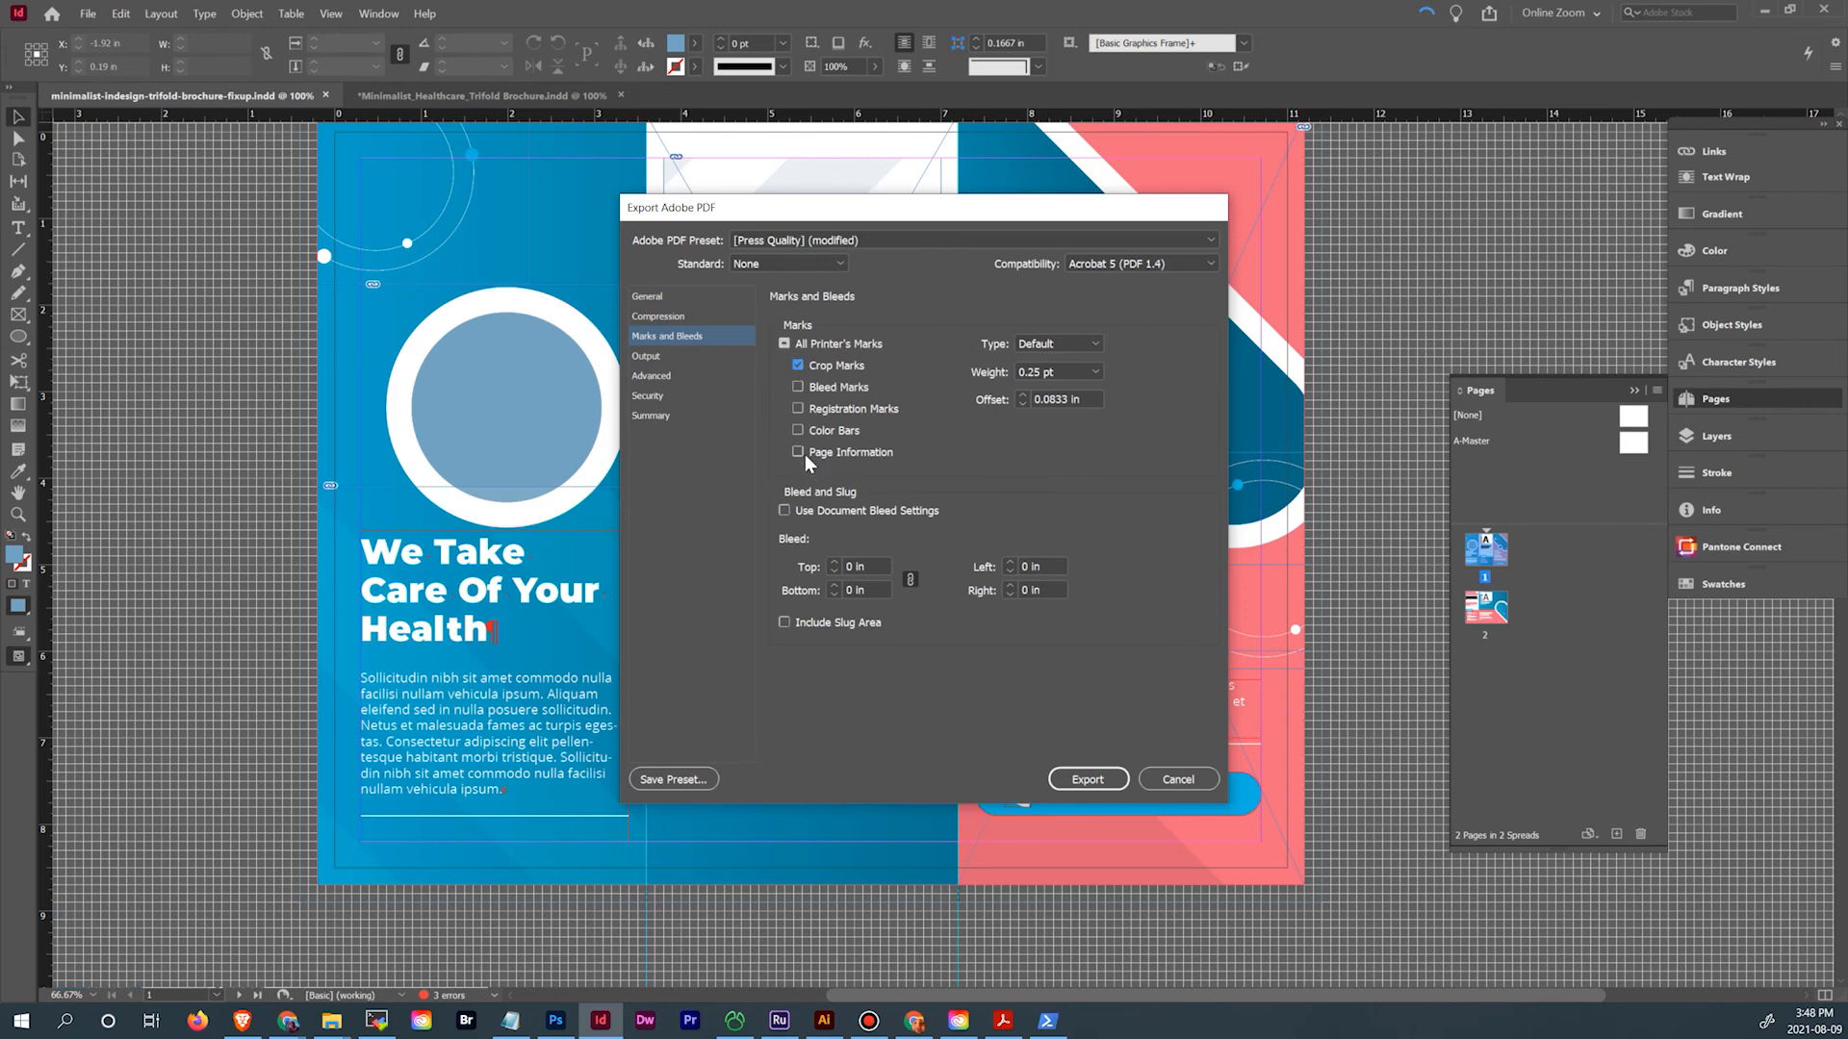
left_click(783, 508)
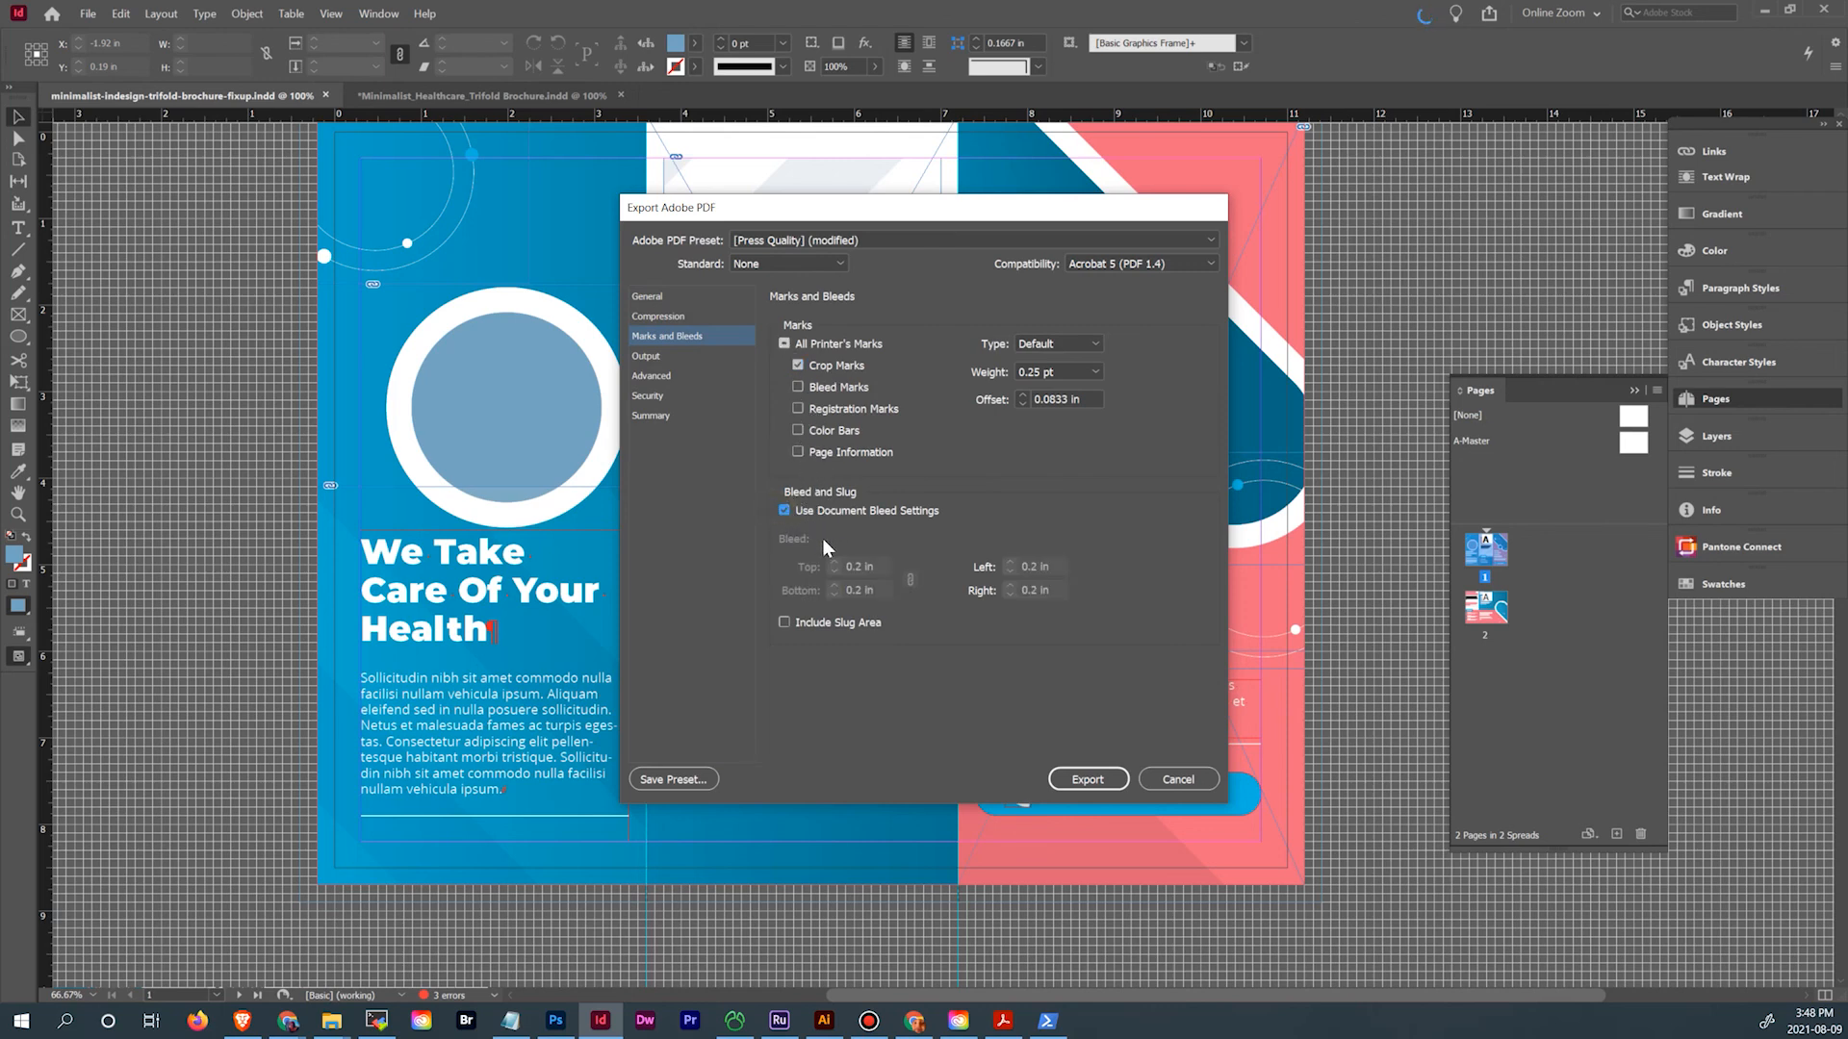
left_click(785, 622)
Convert all spot colors to process in the Ink Manager and export the PDF despite the modified links
left_click(668, 356)
left_click(1104, 441)
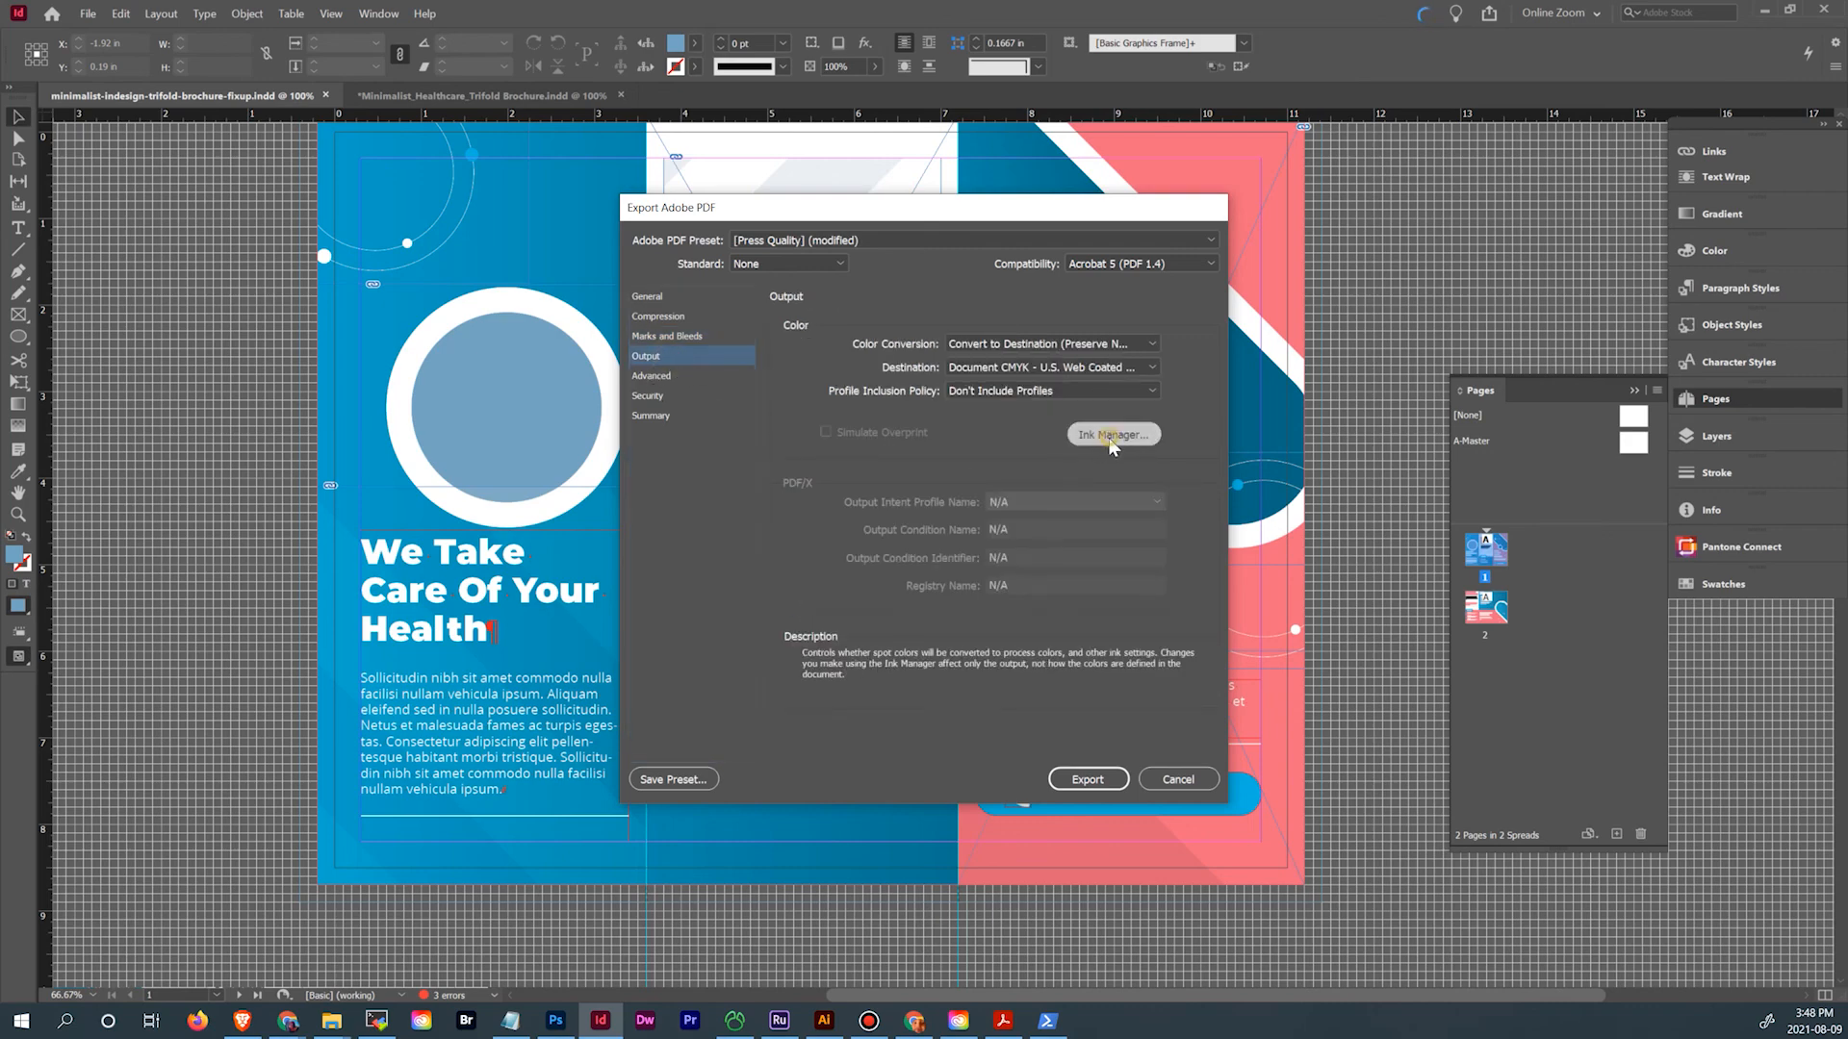
left_click(699, 635)
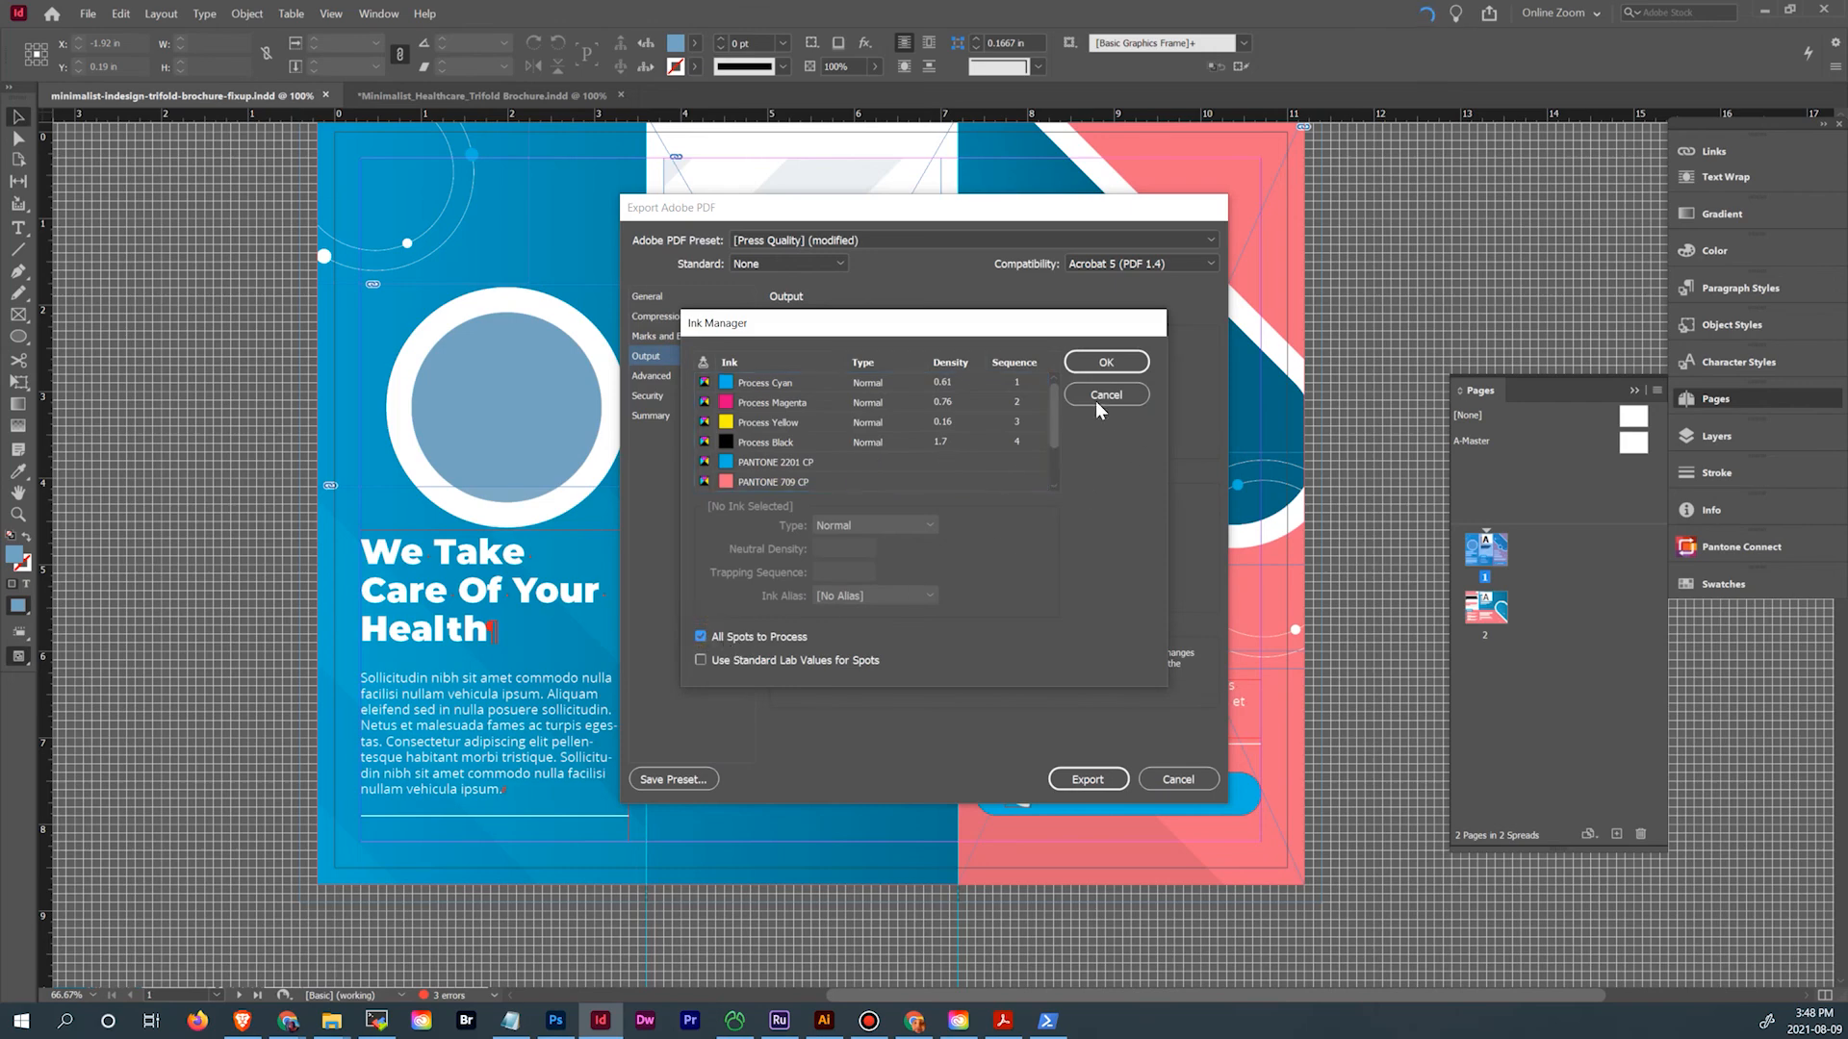
left_click(1099, 366)
left_click(1086, 780)
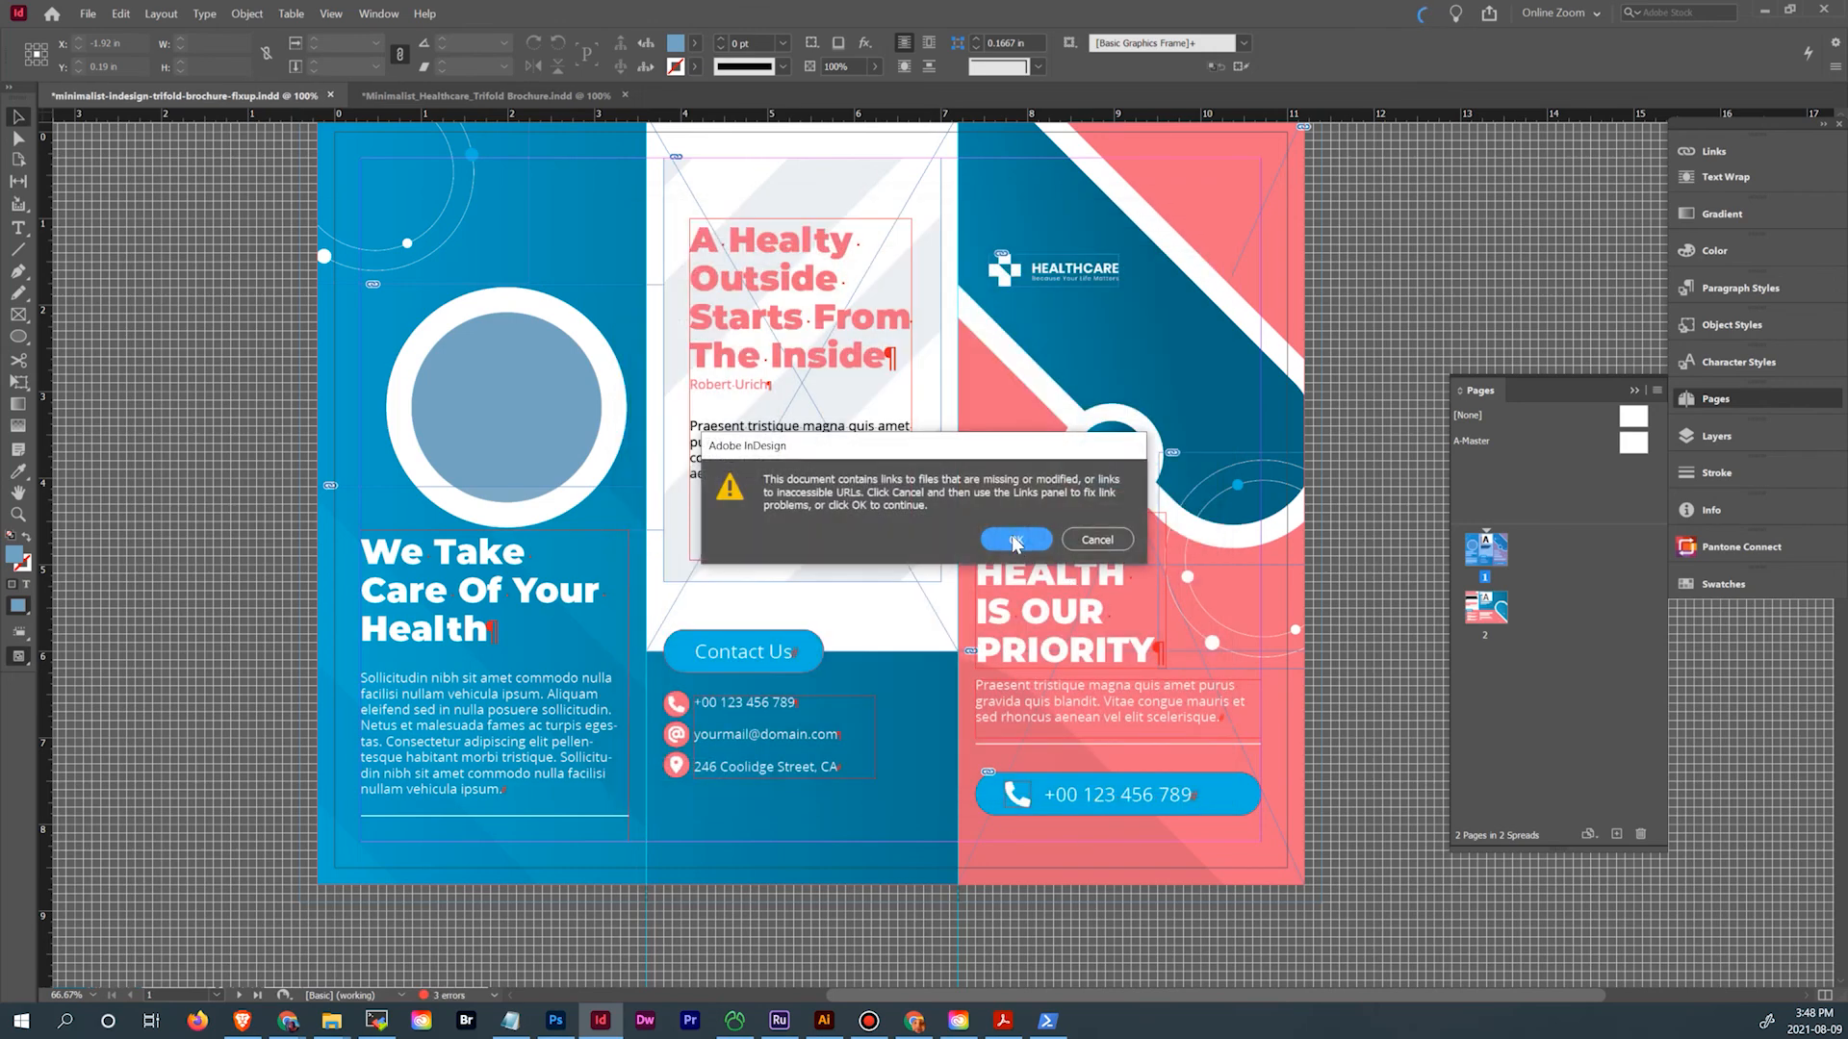
left_click(1016, 541)
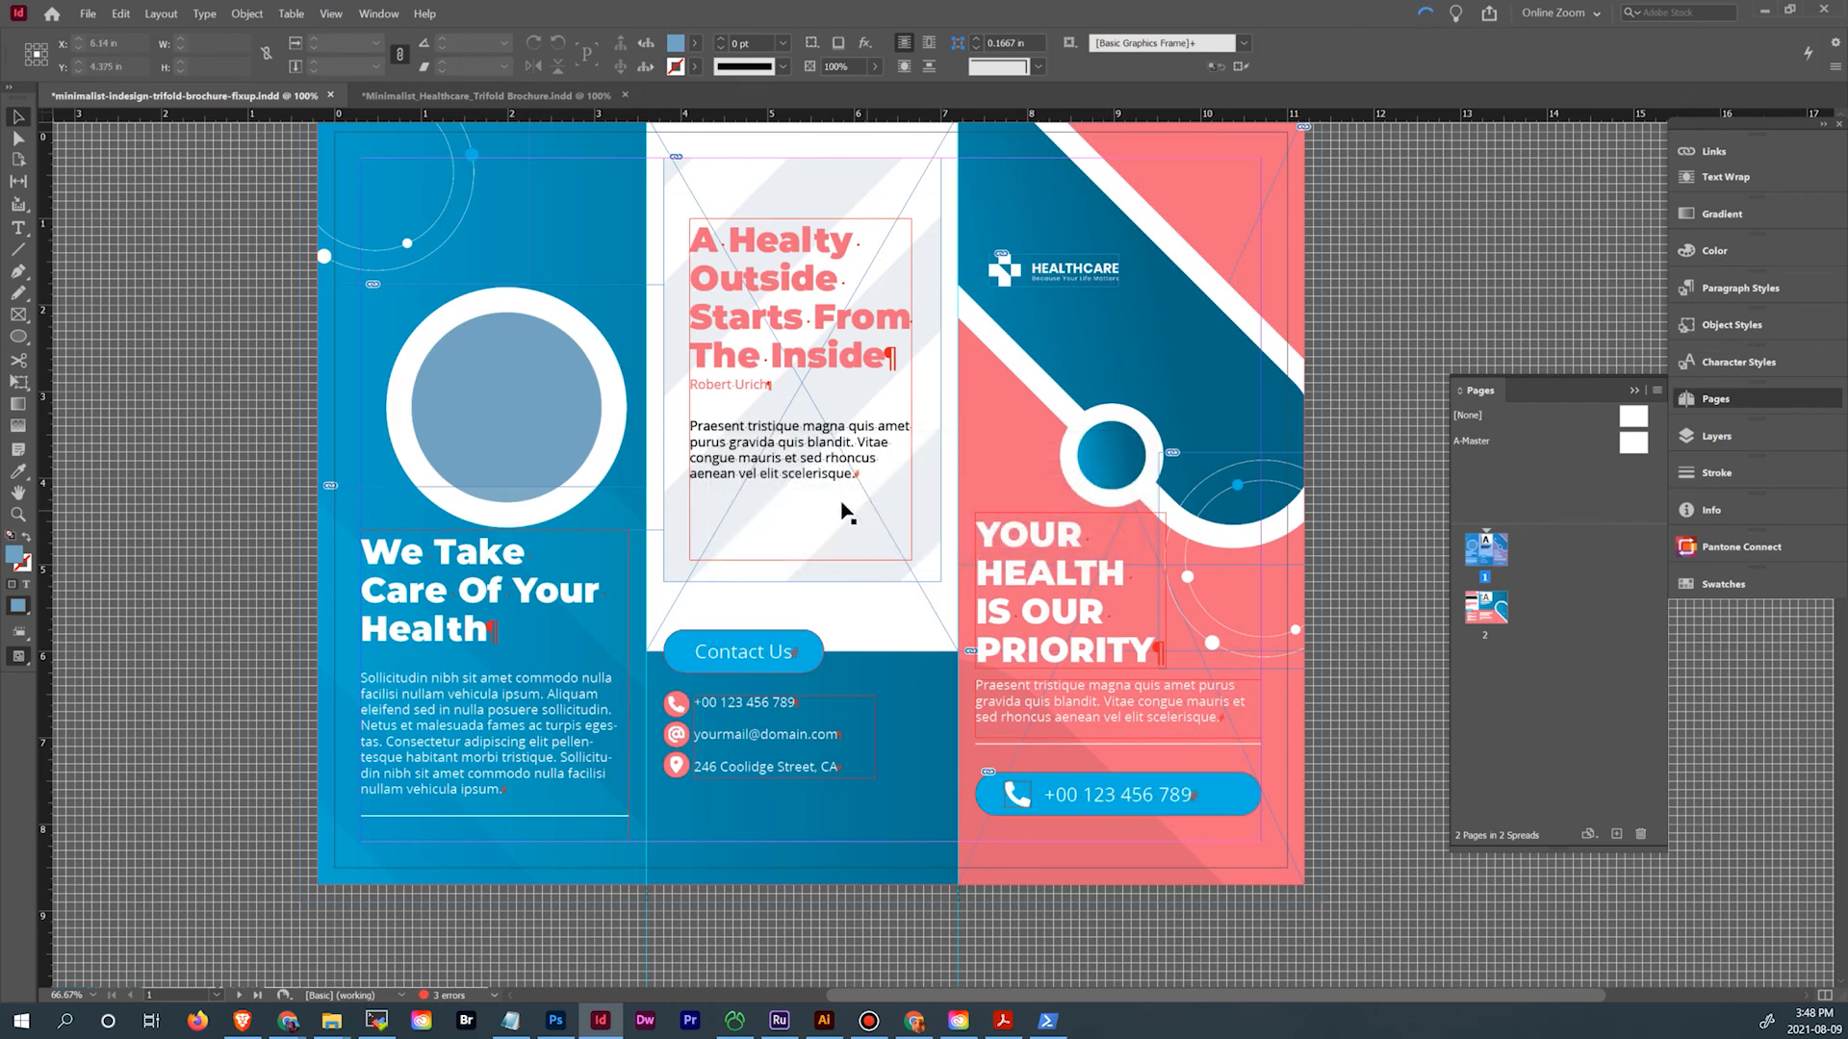
Update all modified instances of the background graphics.ai link in the brochure
scroll(730, 525, "down", 3)
scroll(730, 525, "down", 5)
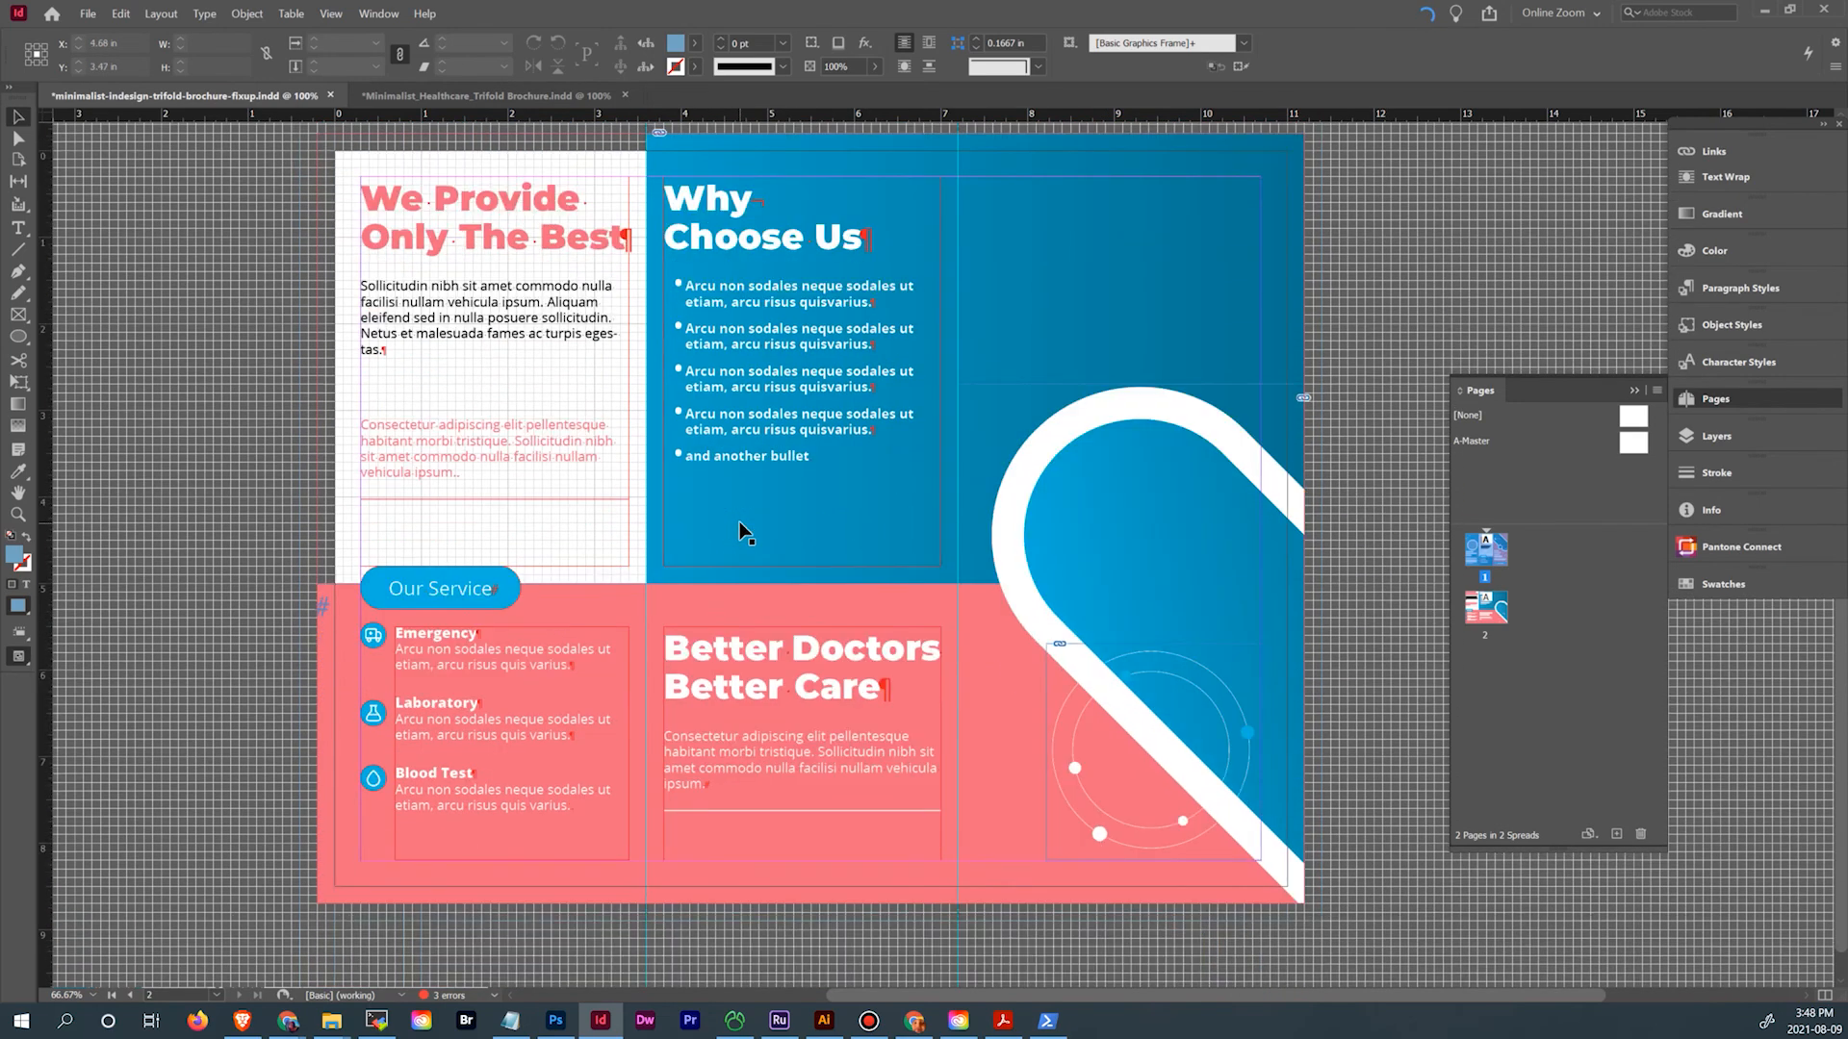
scroll(741, 530, "up", 8)
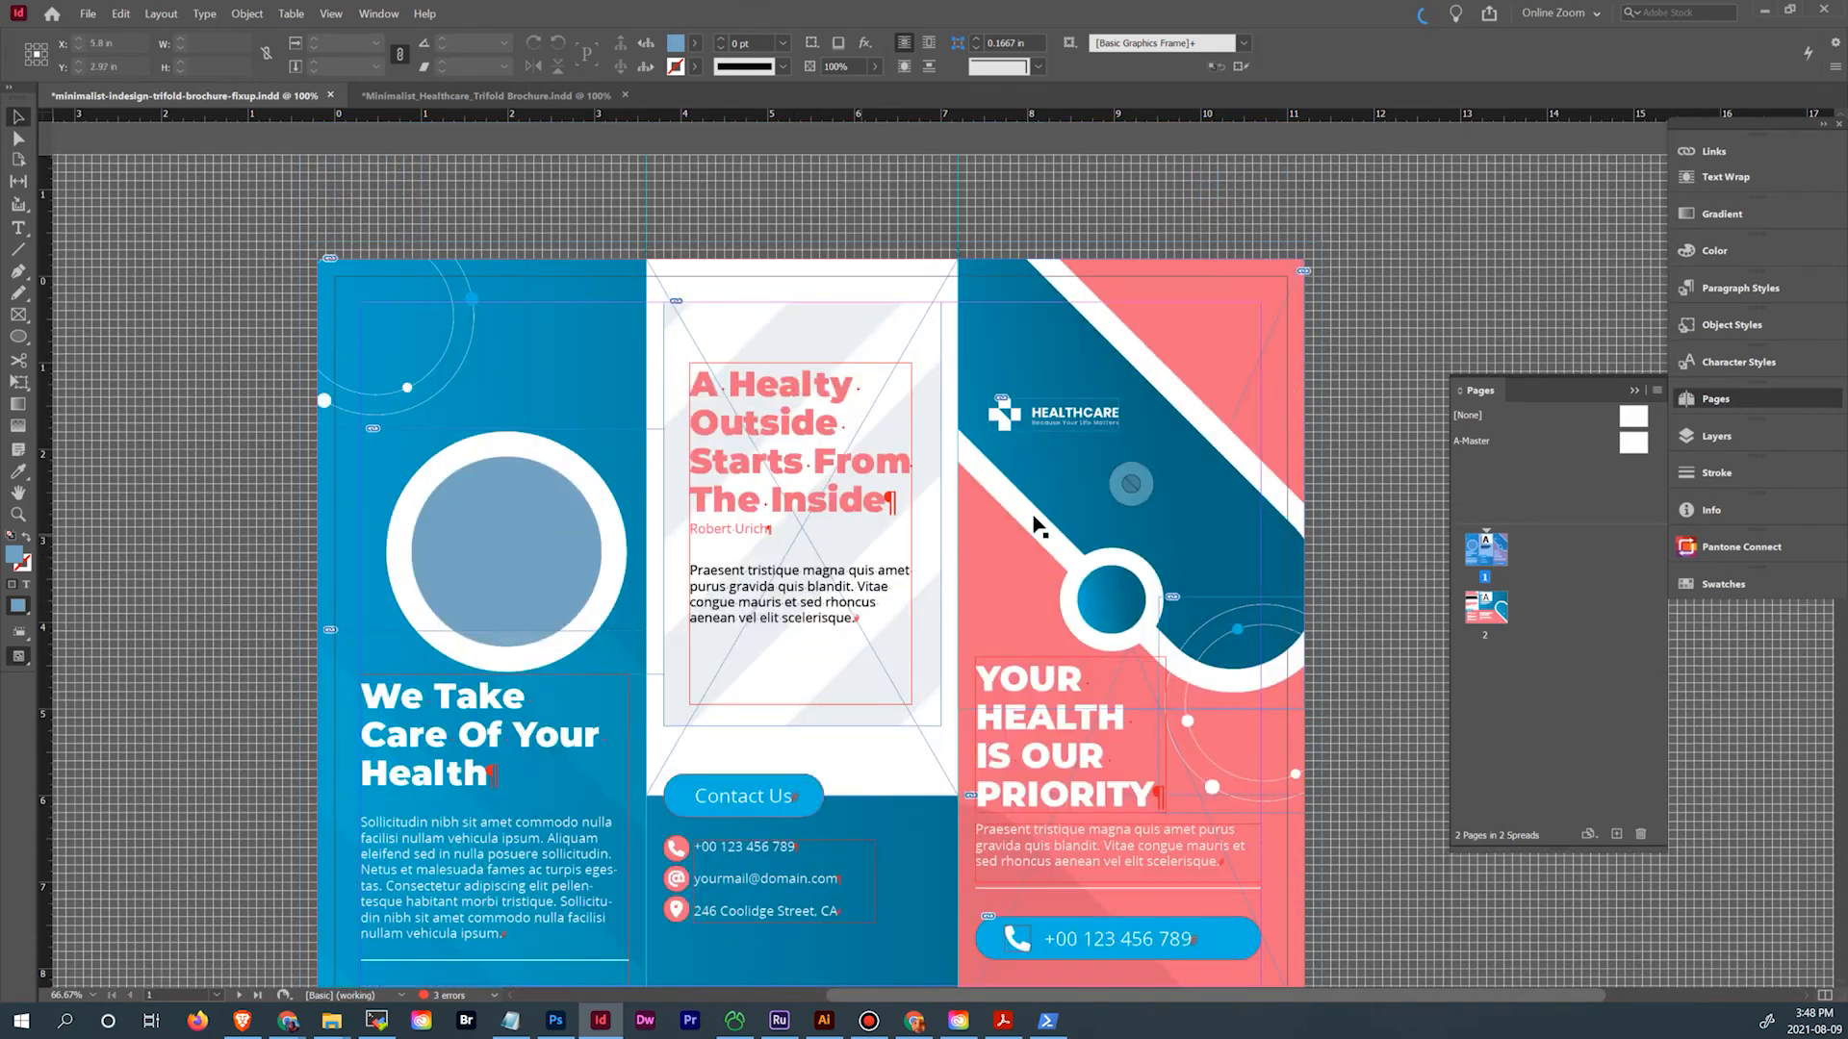
left_click(1711, 152)
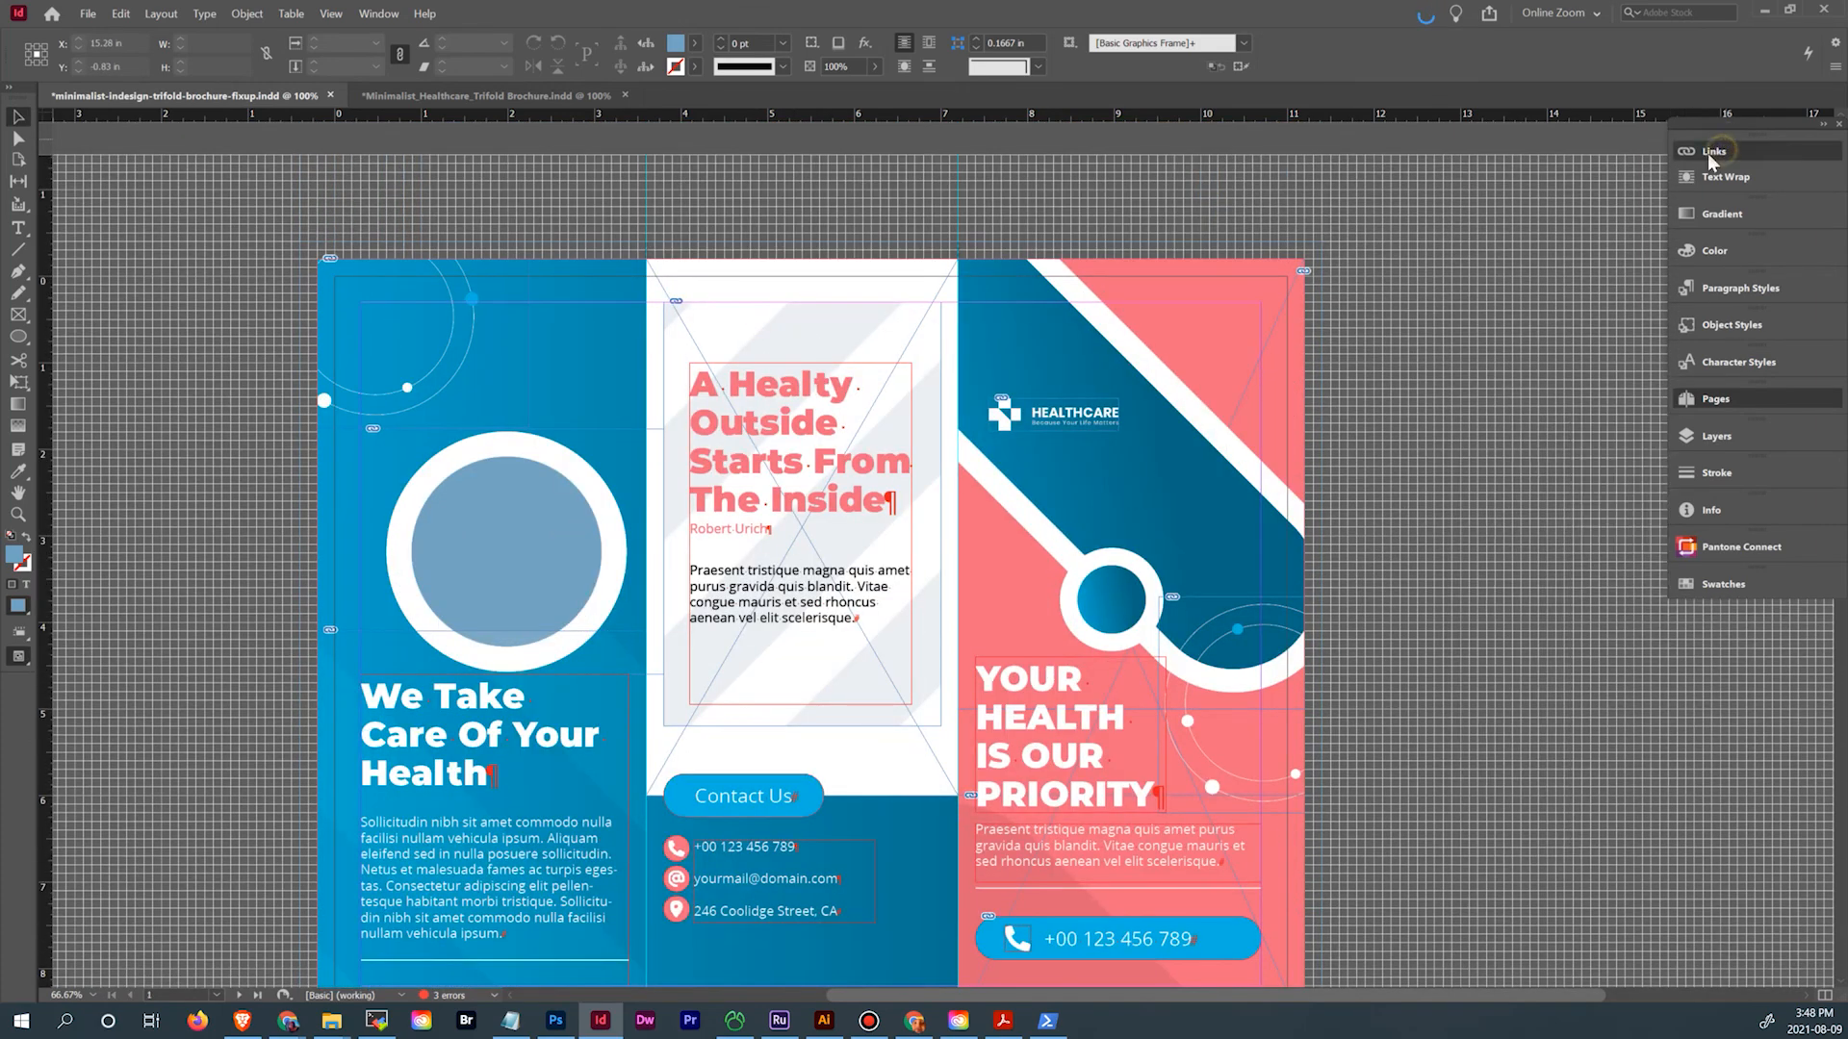
left_click(1401, 188)
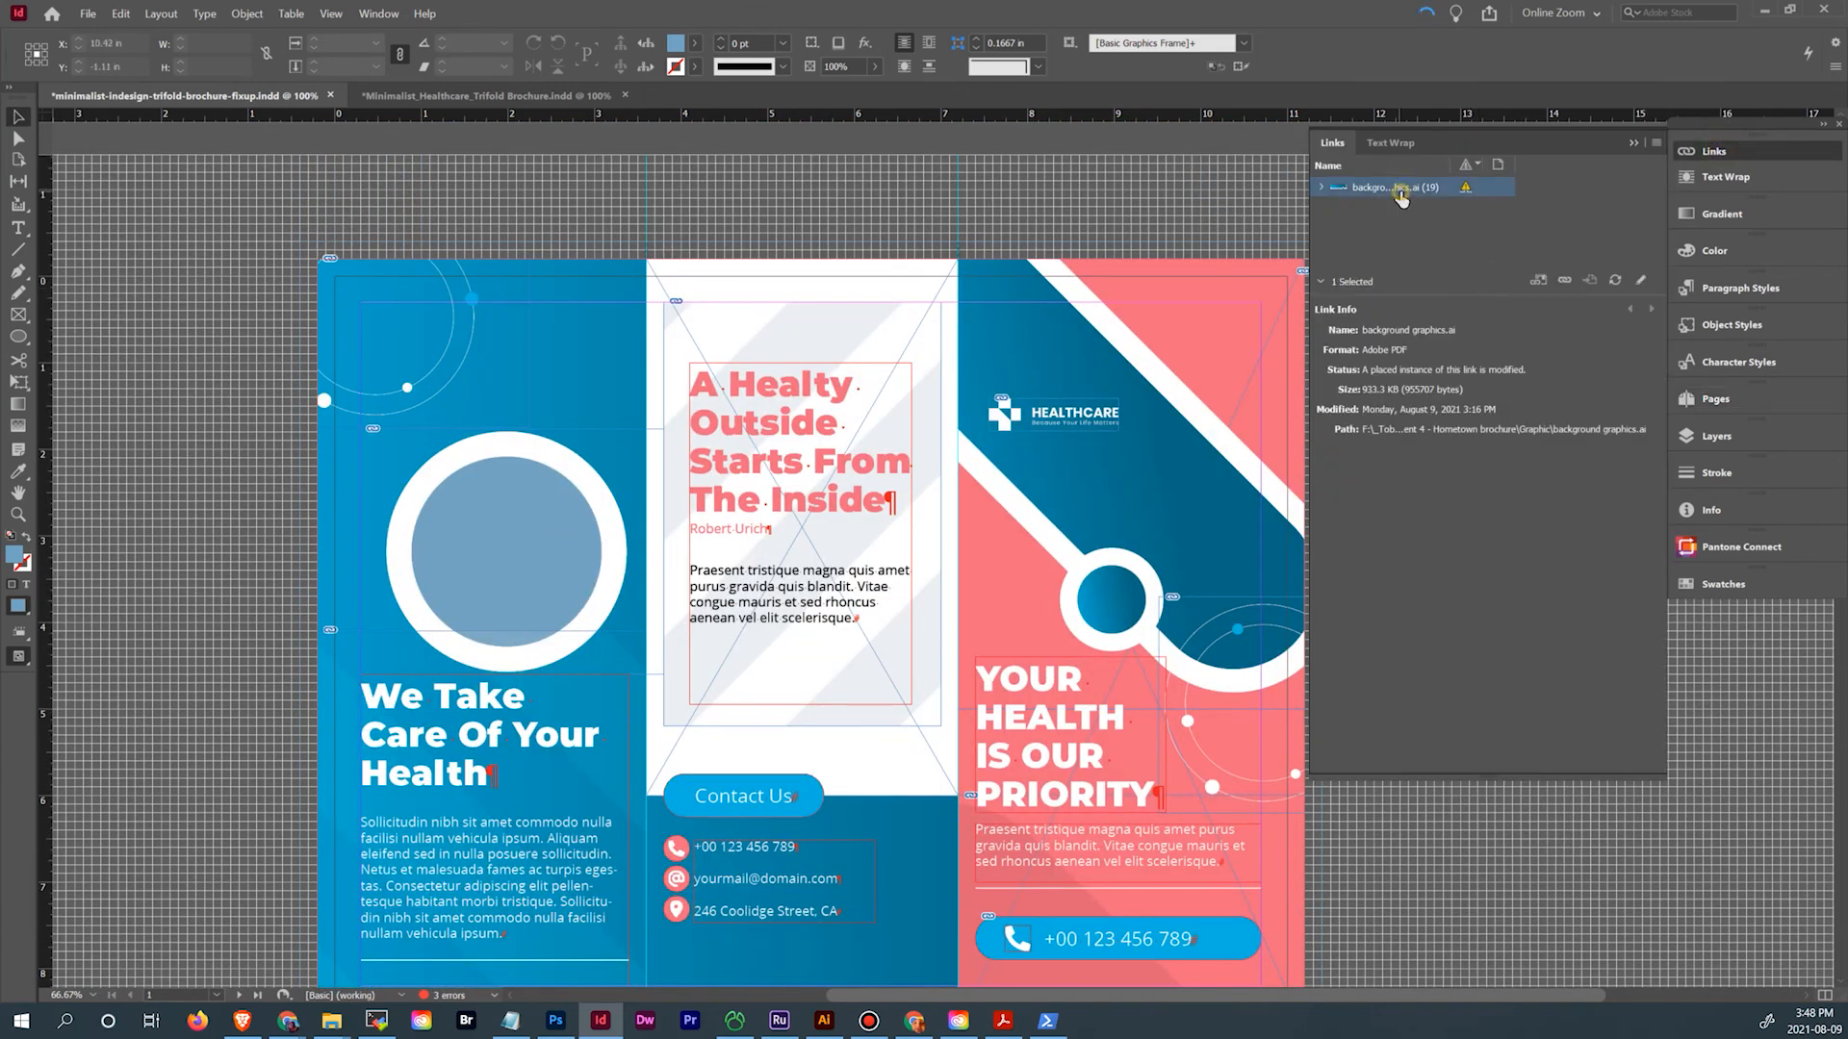
left_click(1616, 283)
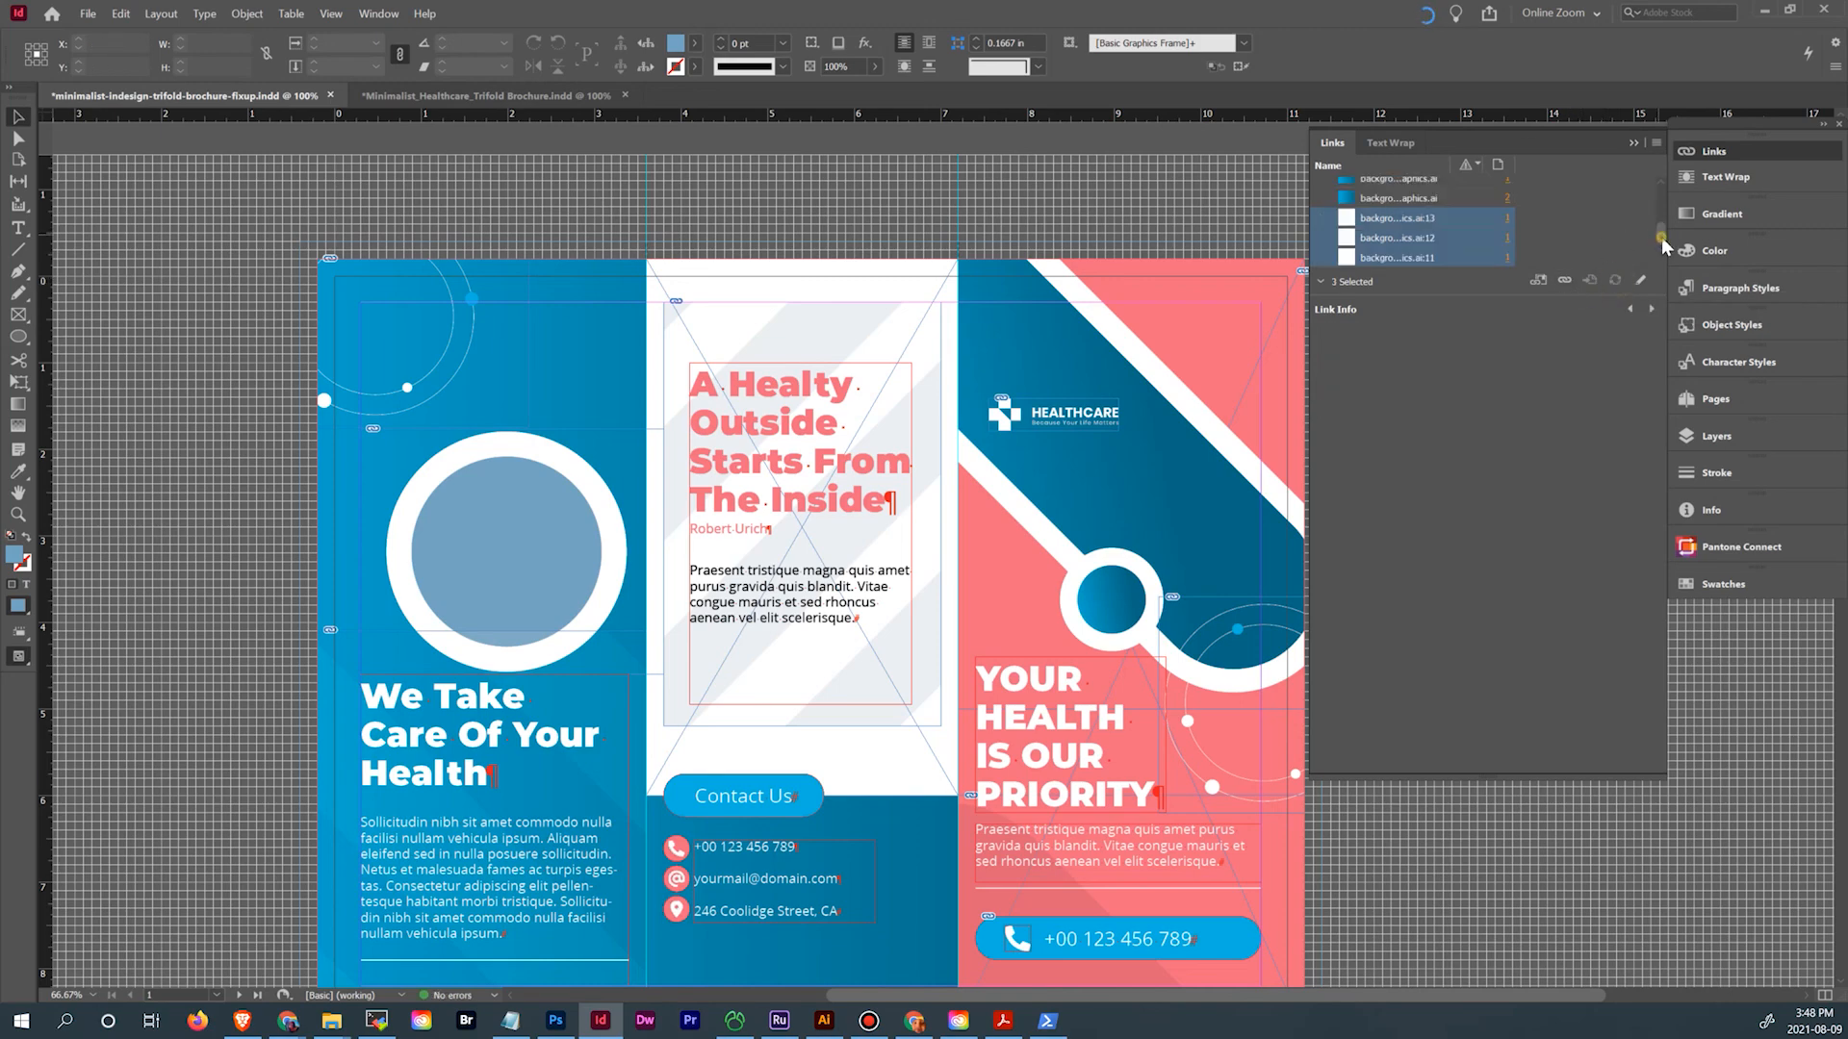
Review both brochure pages with the updated background graphics
scroll(1660, 181, "down", 2)
scroll(1003, 360, "down", 6)
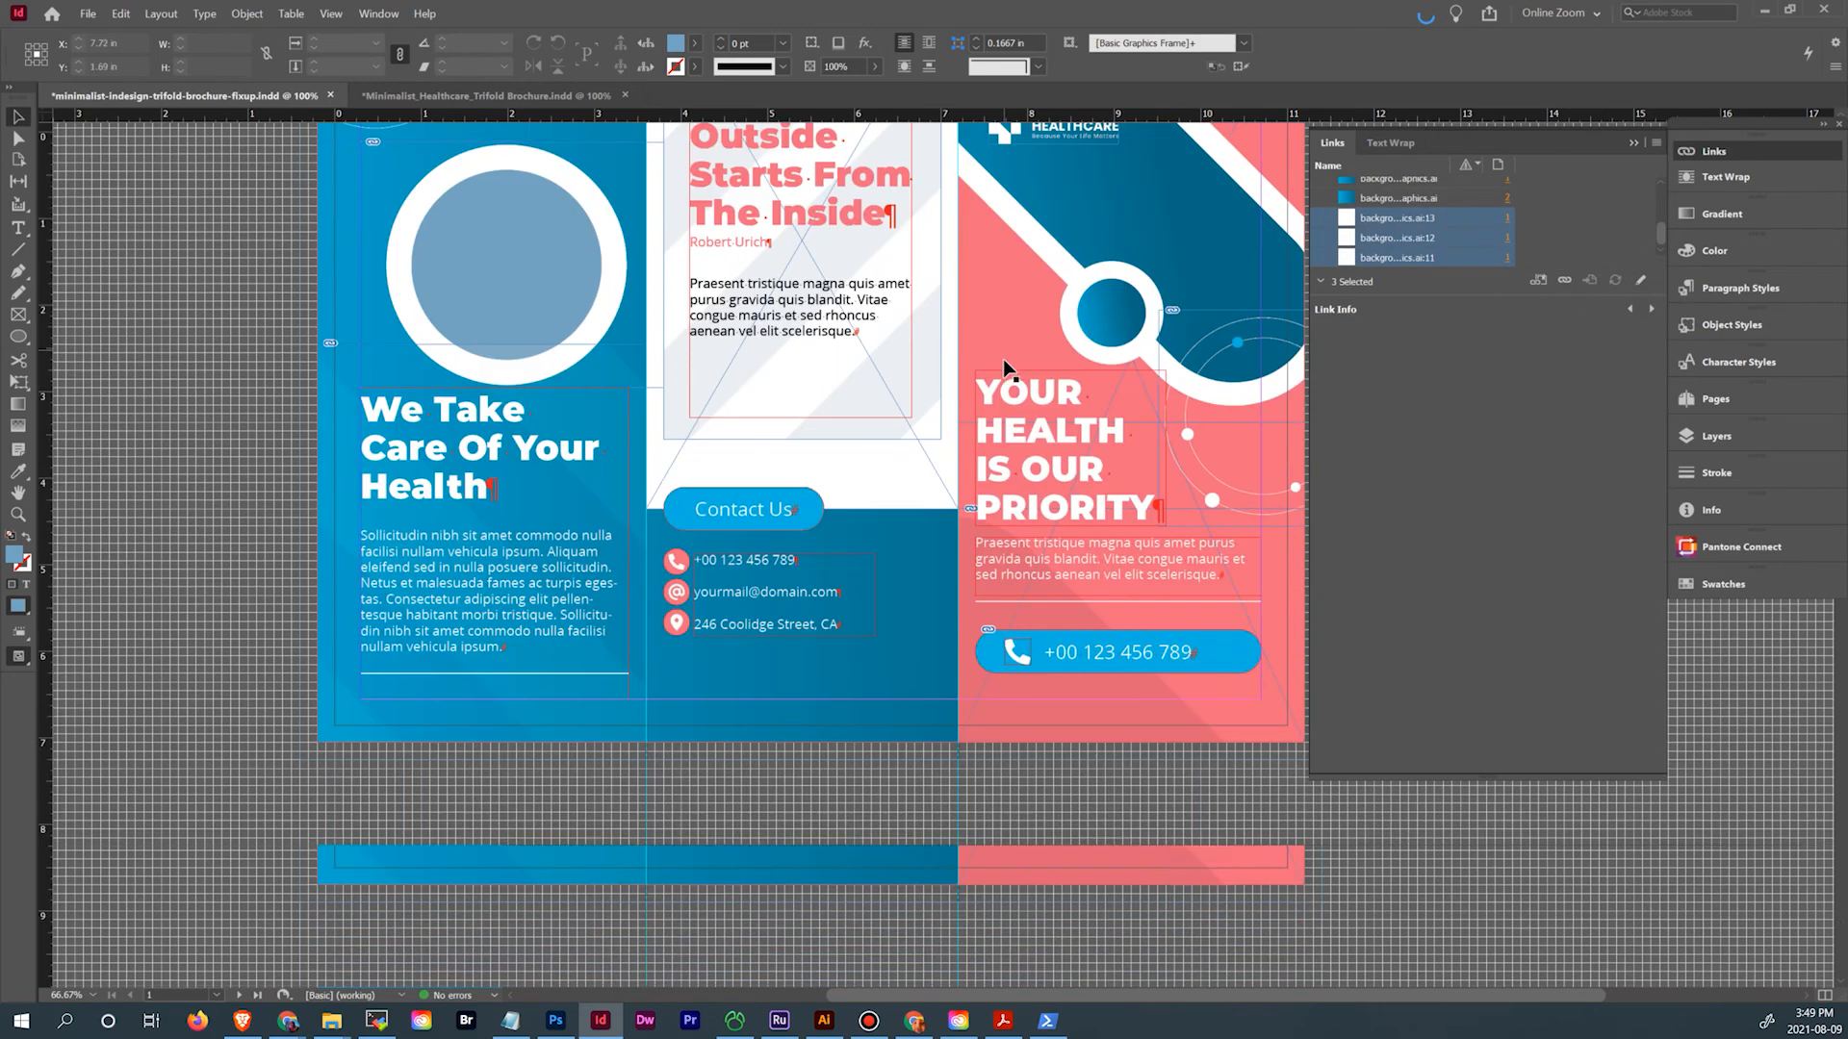
scroll(1013, 364, "down", 6)
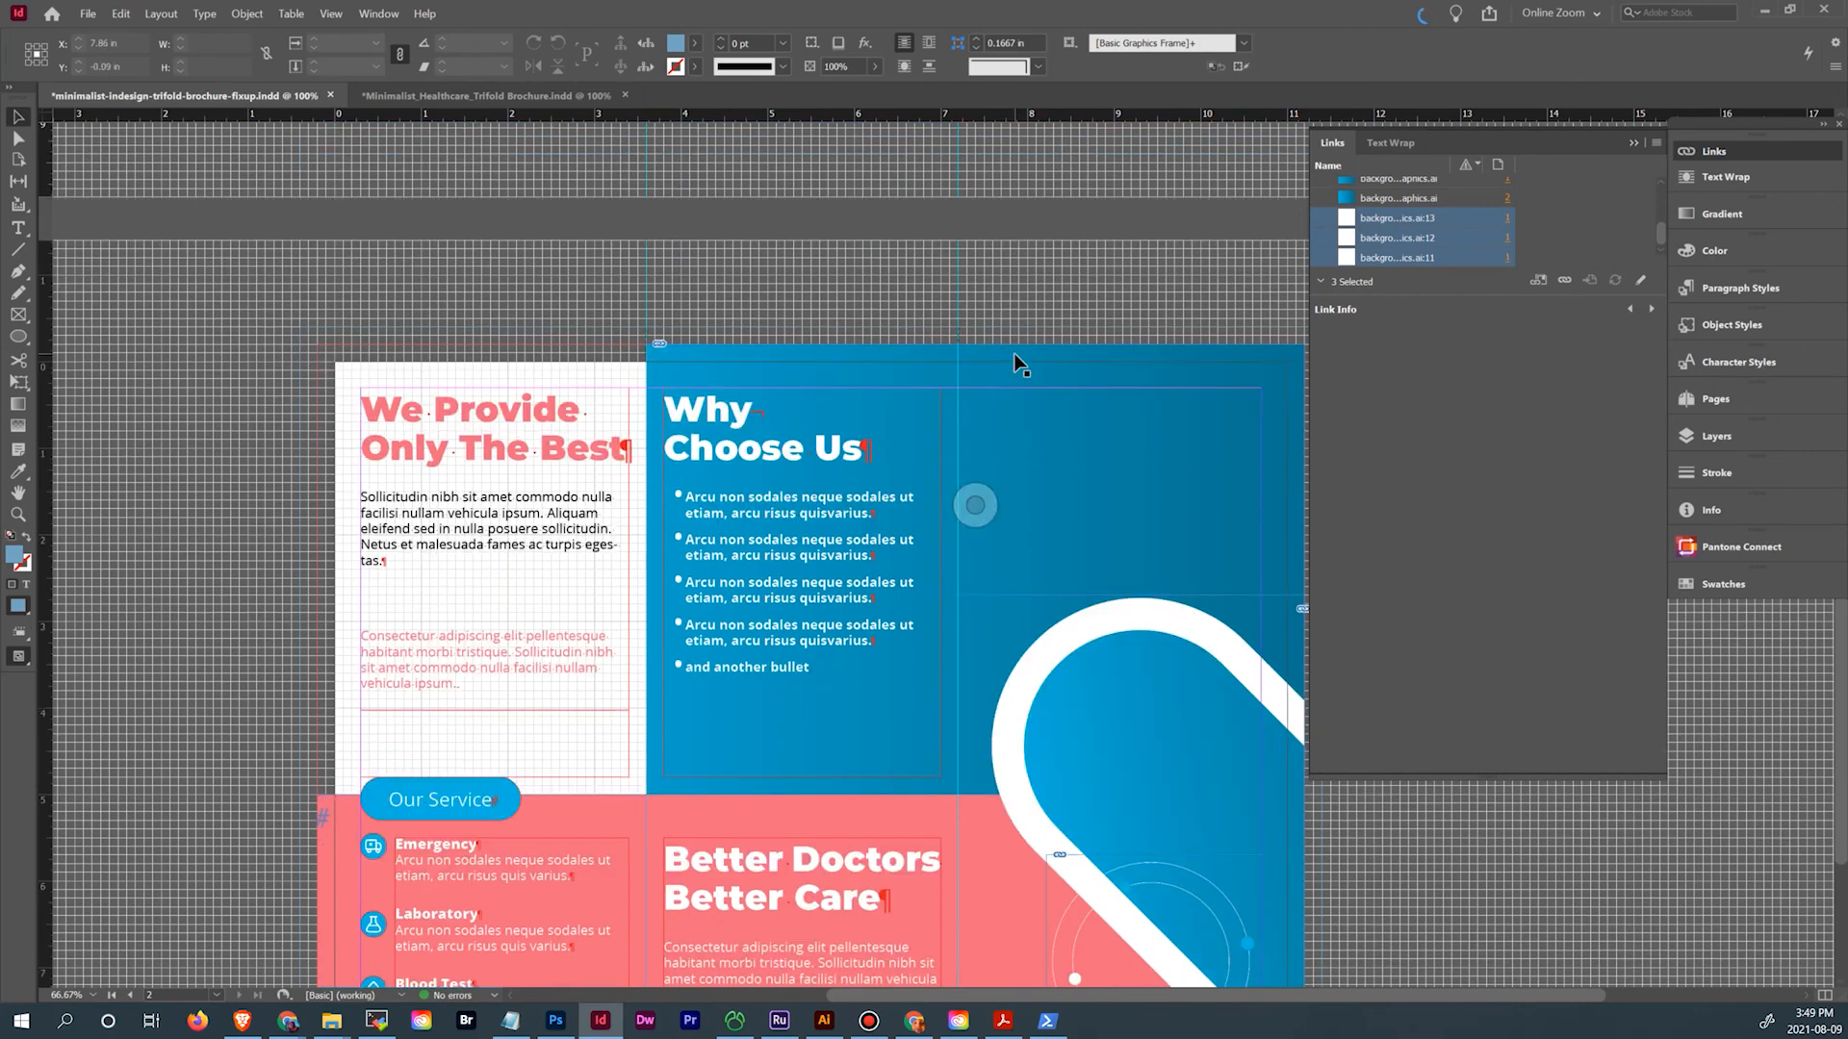
scroll(1014, 354, "up", 1)
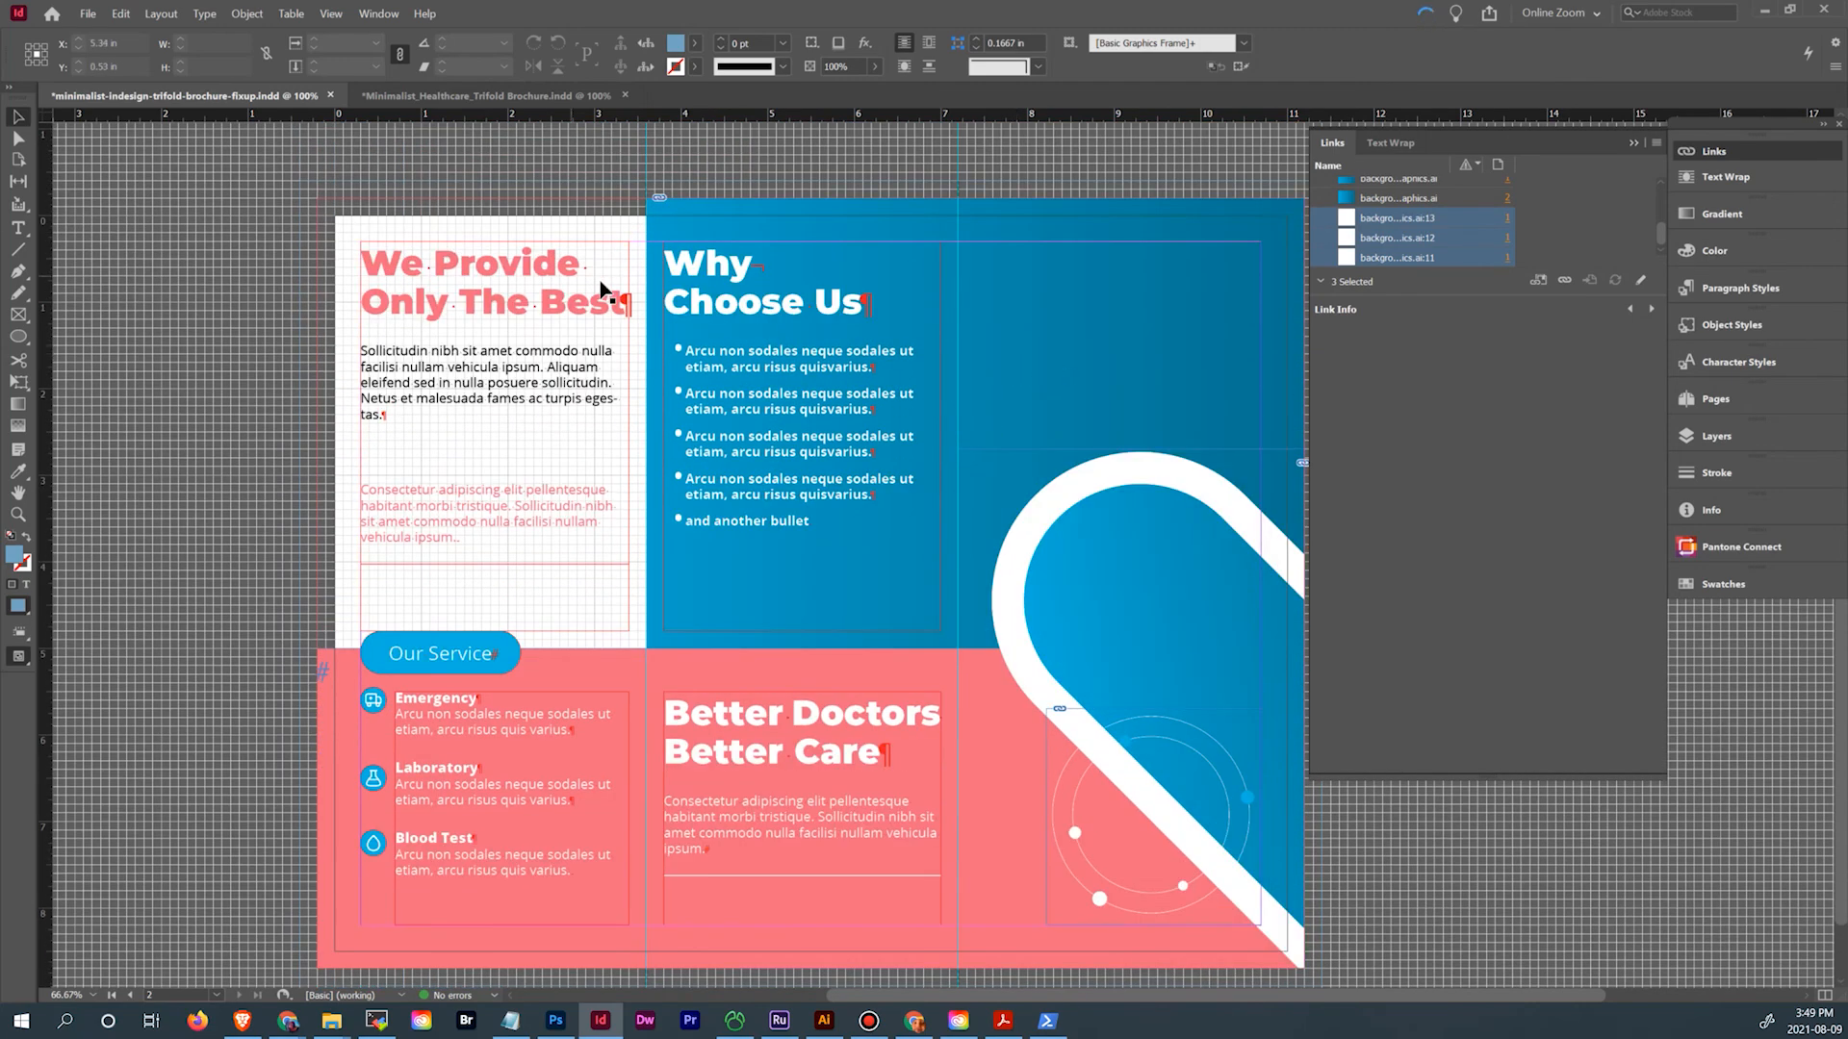
left_click(90, 16)
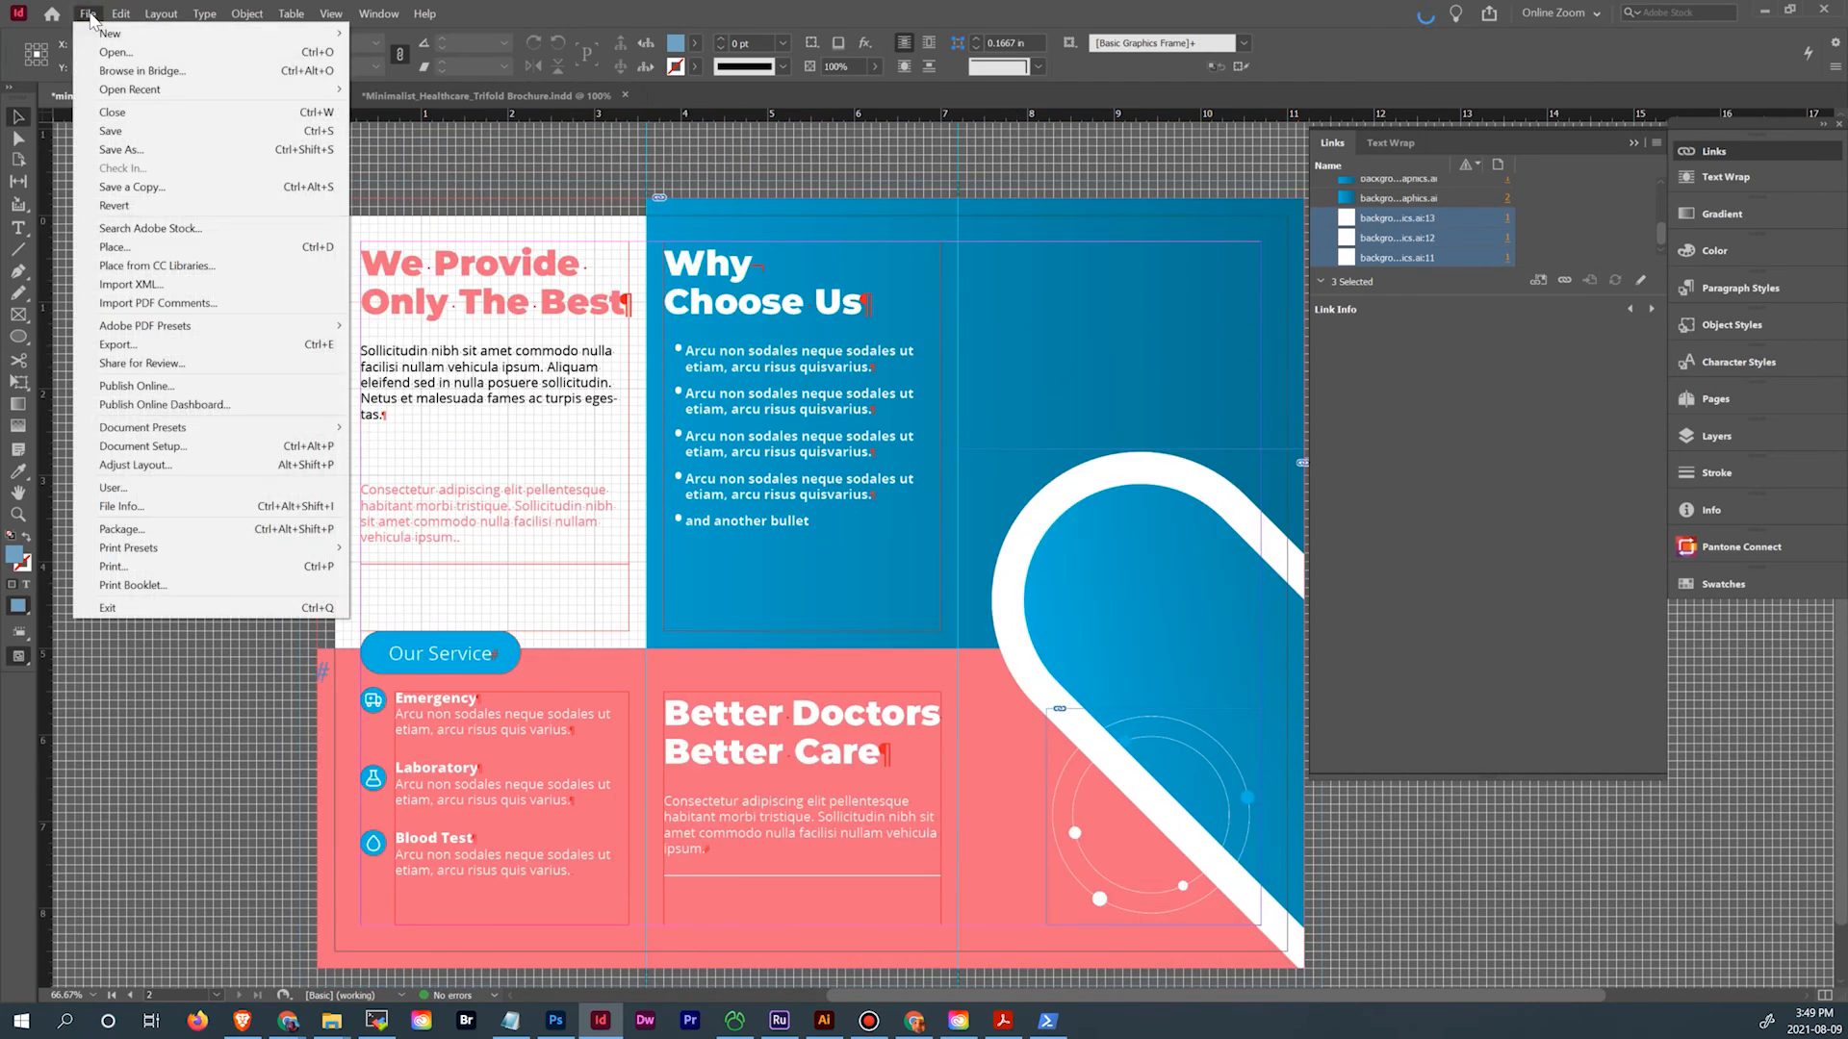
left_click(90, 16)
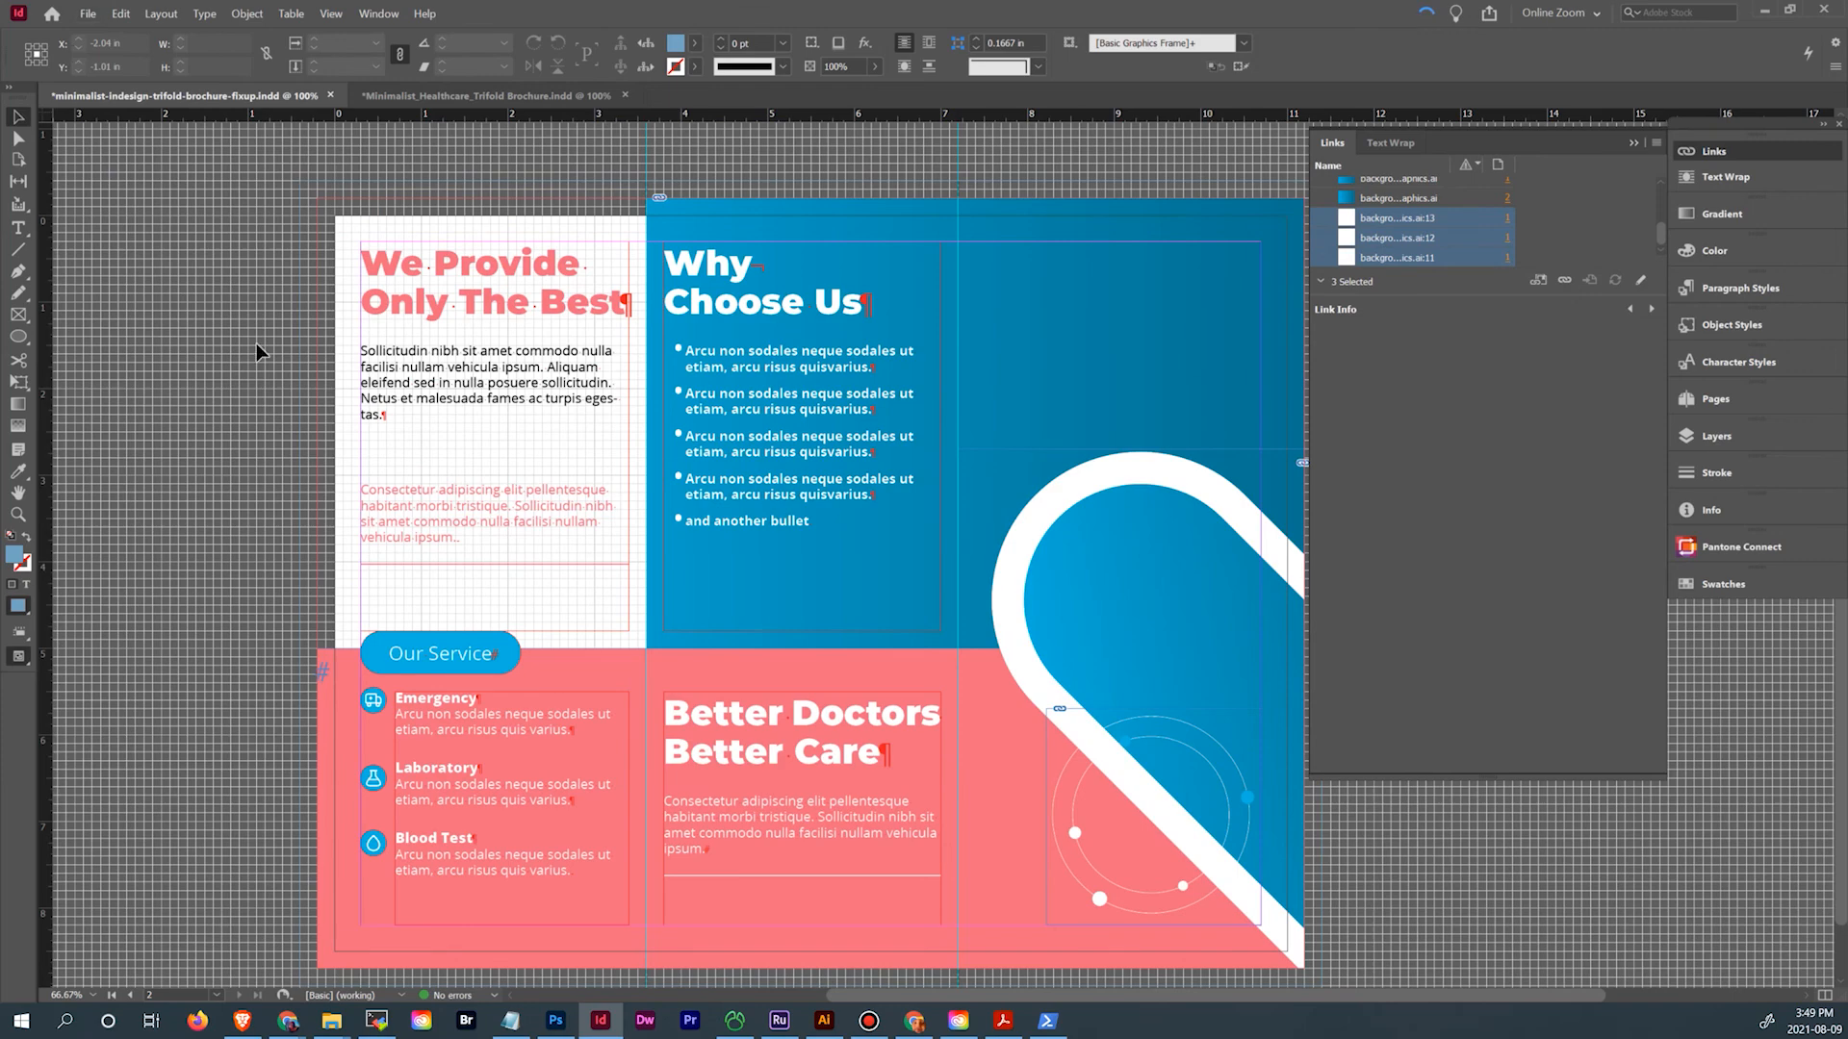
Clear the paragraph style overrides on the black body paragraph under the "We Provide Only The Best" heading
double_click(438, 396)
left_click_drag(587, 398, 646, 408)
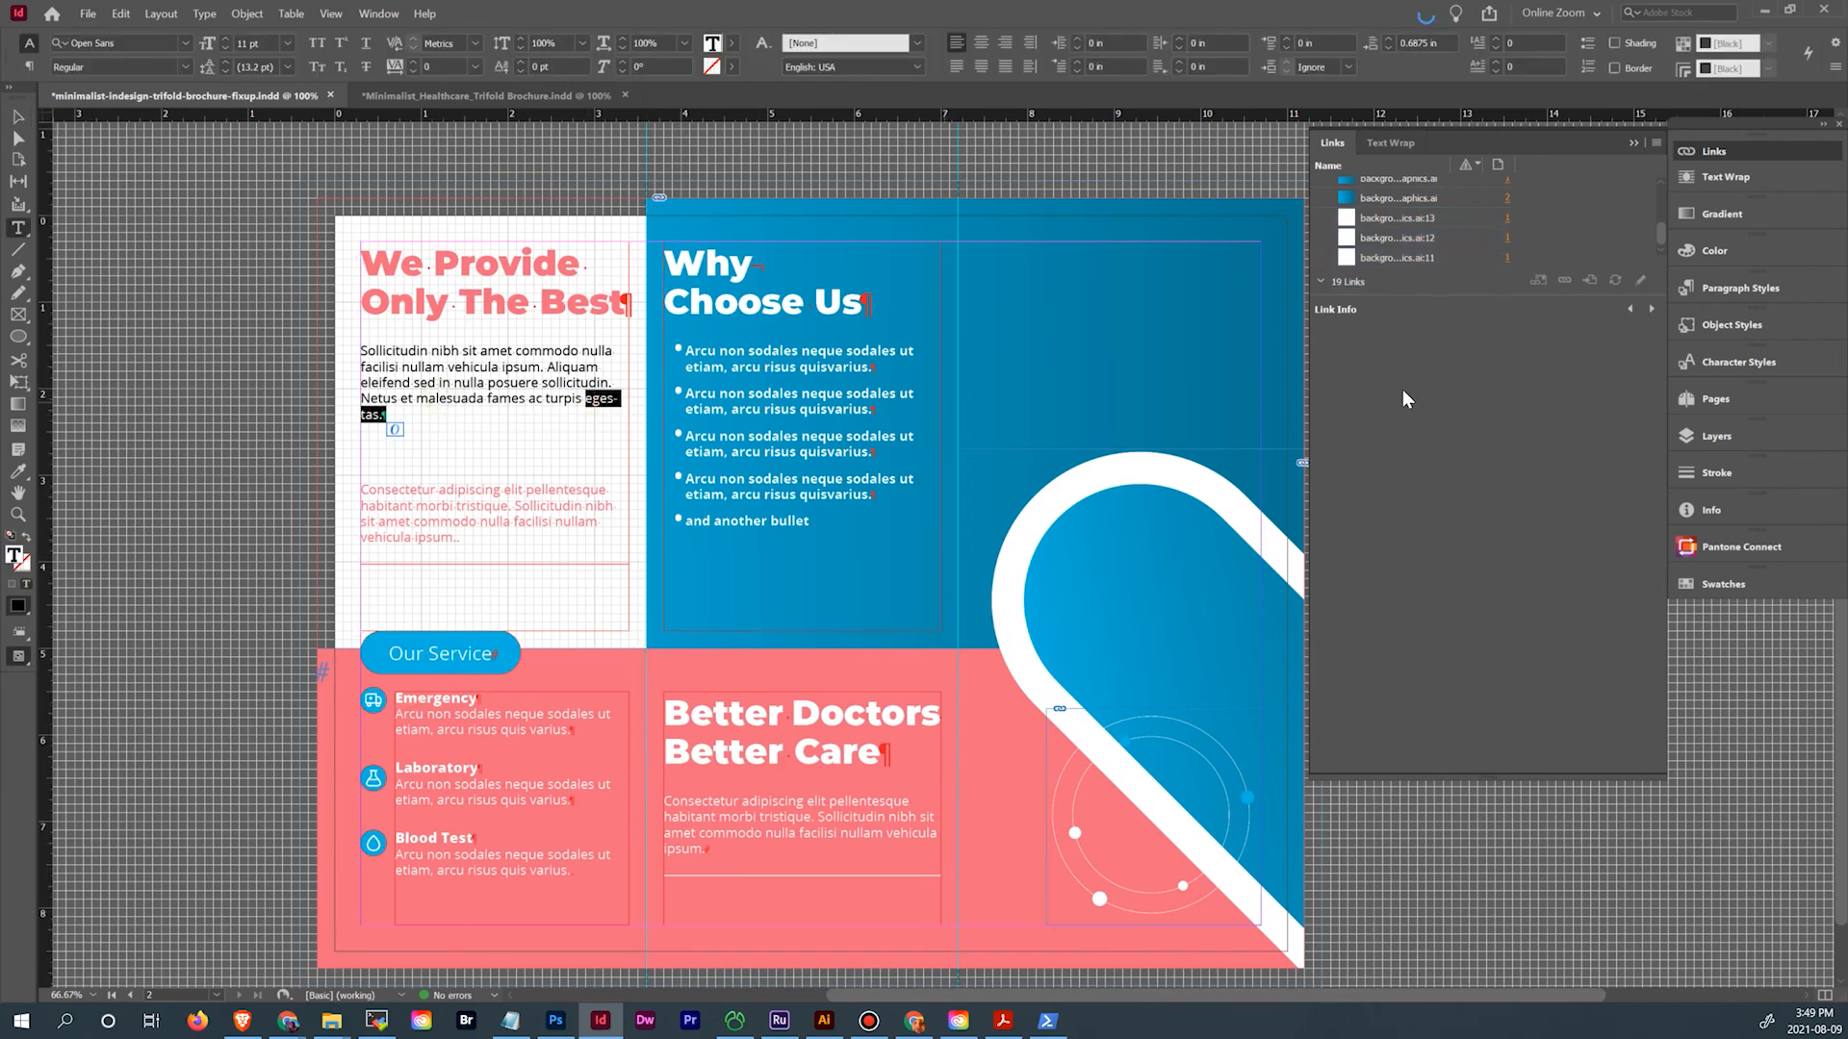
left_click(1772, 295)
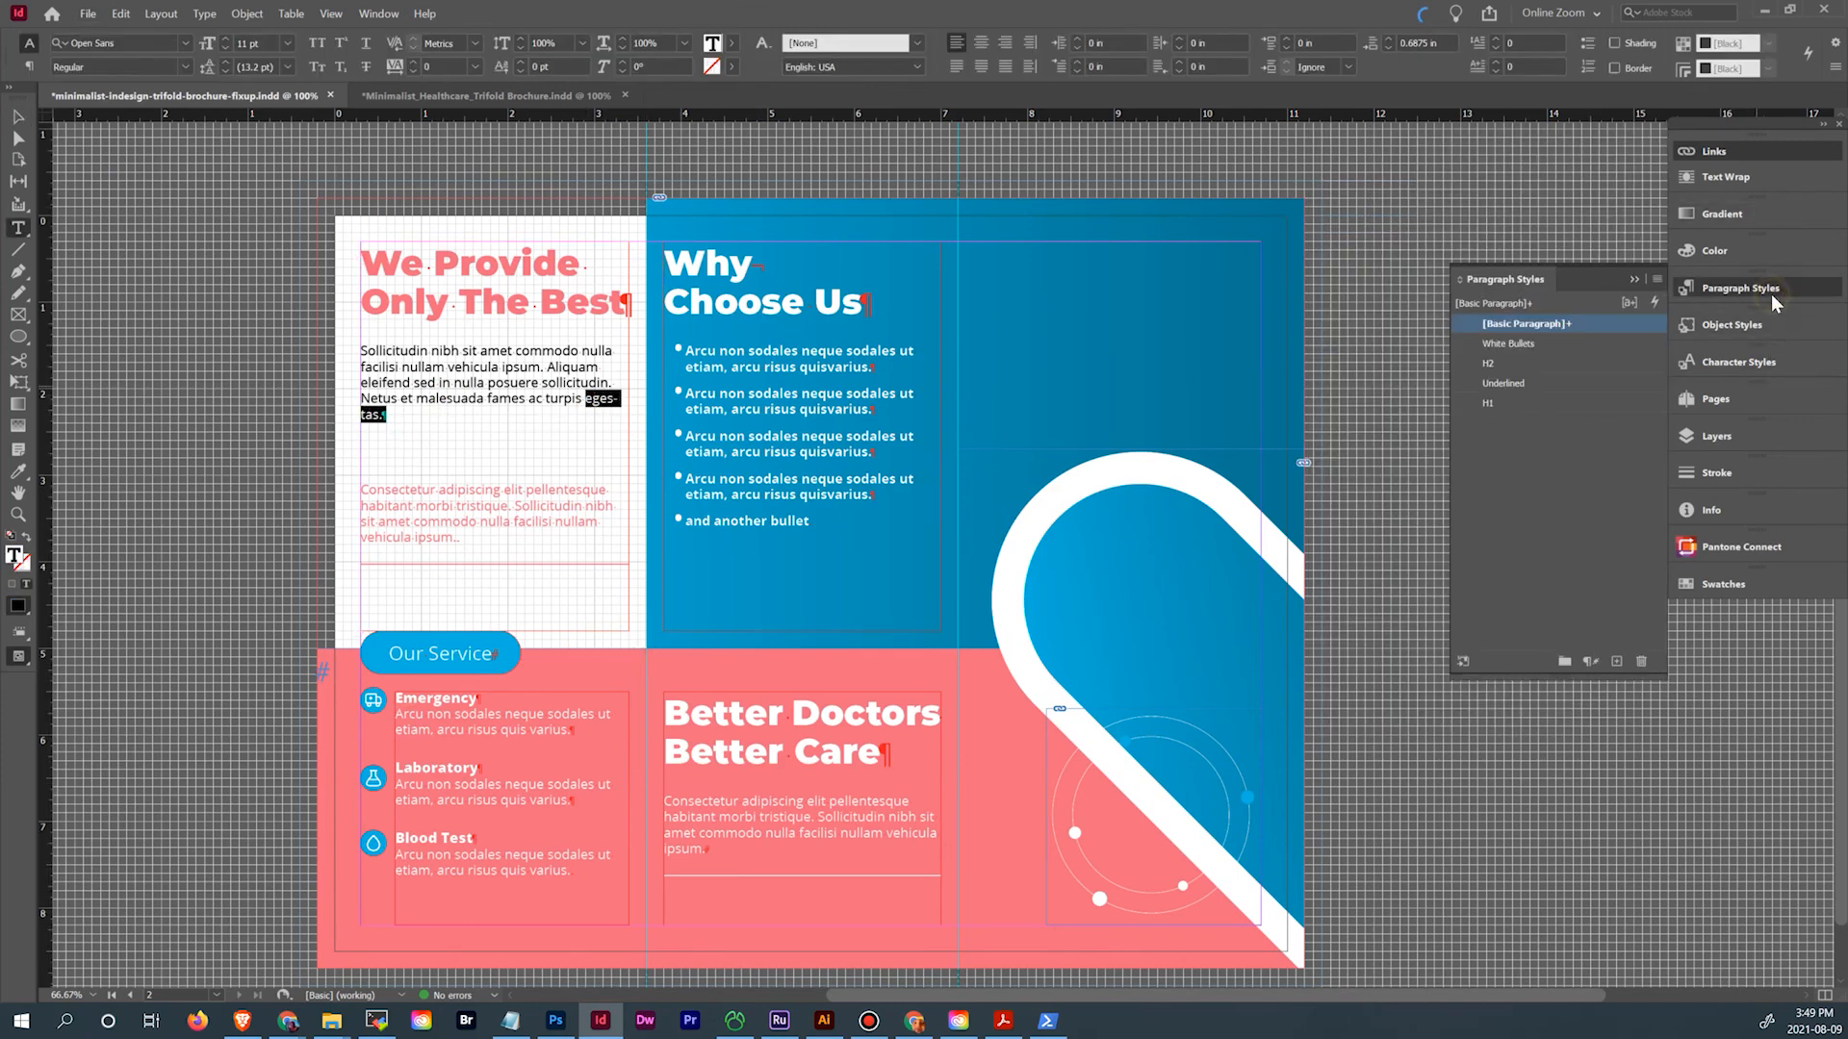
left_click(1656, 279)
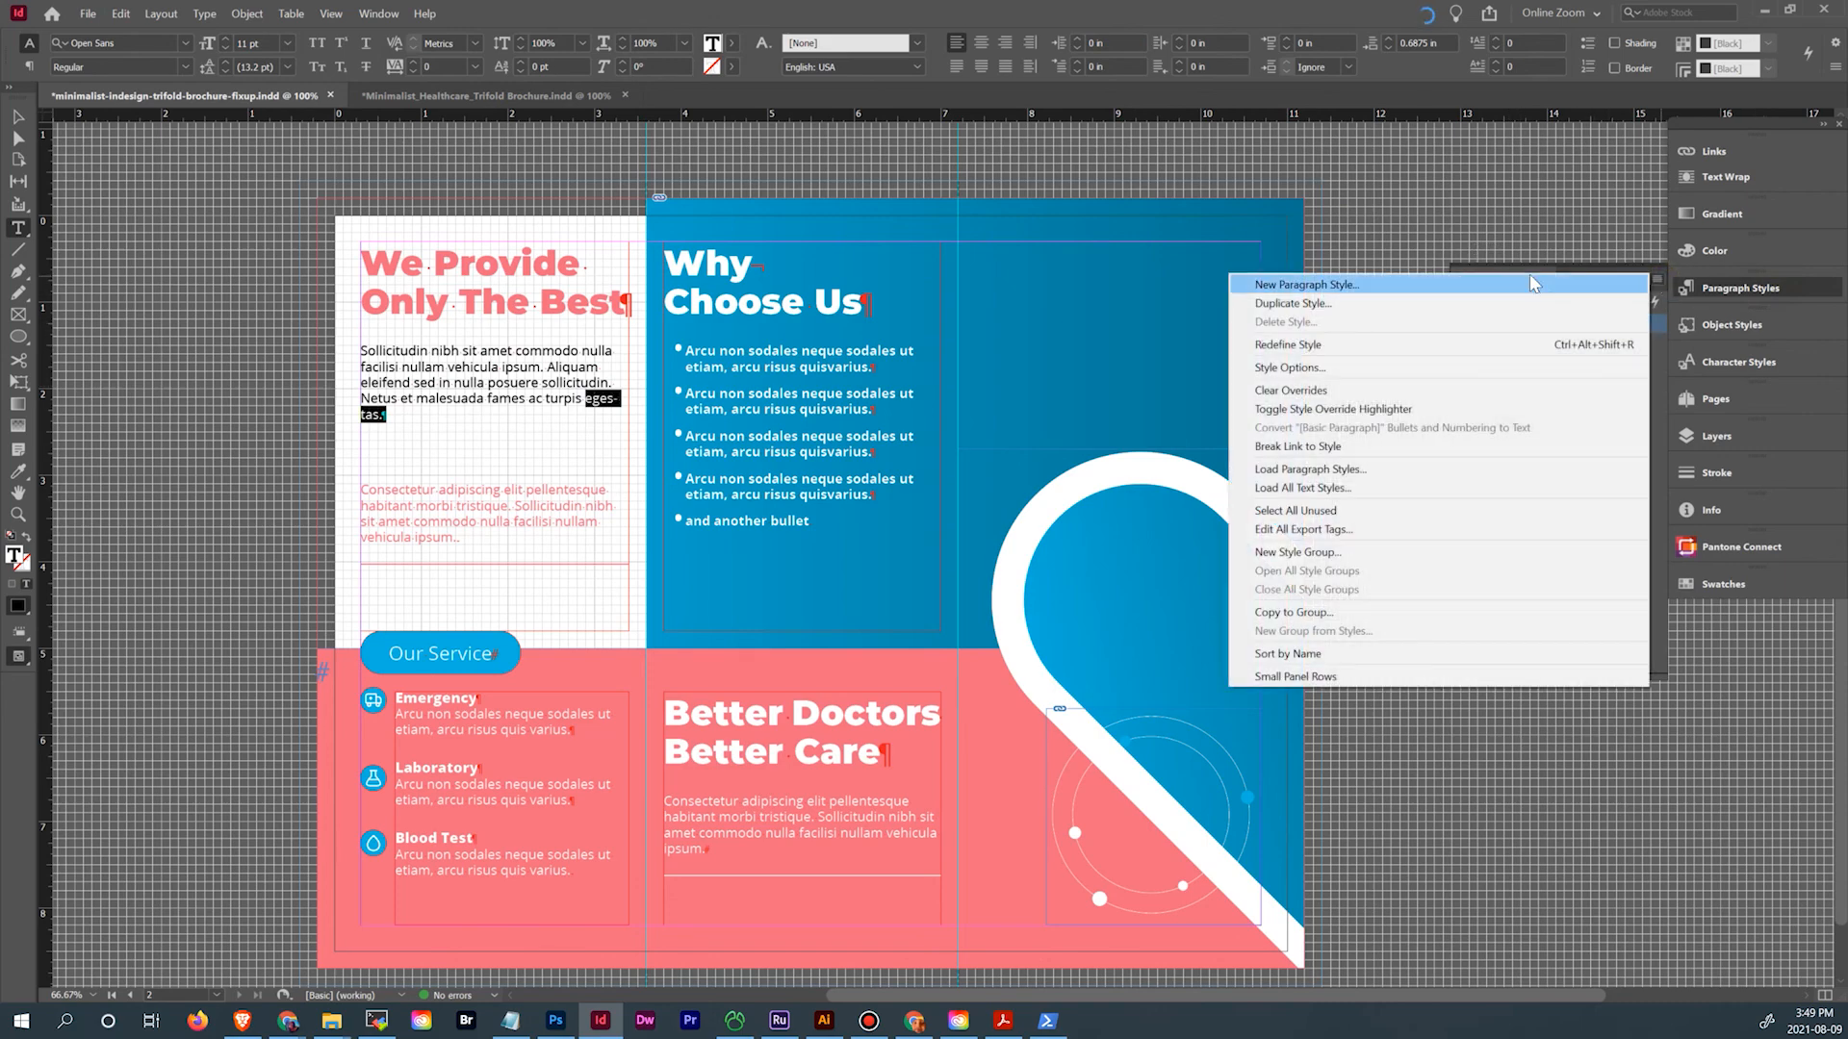
left_click(1498, 390)
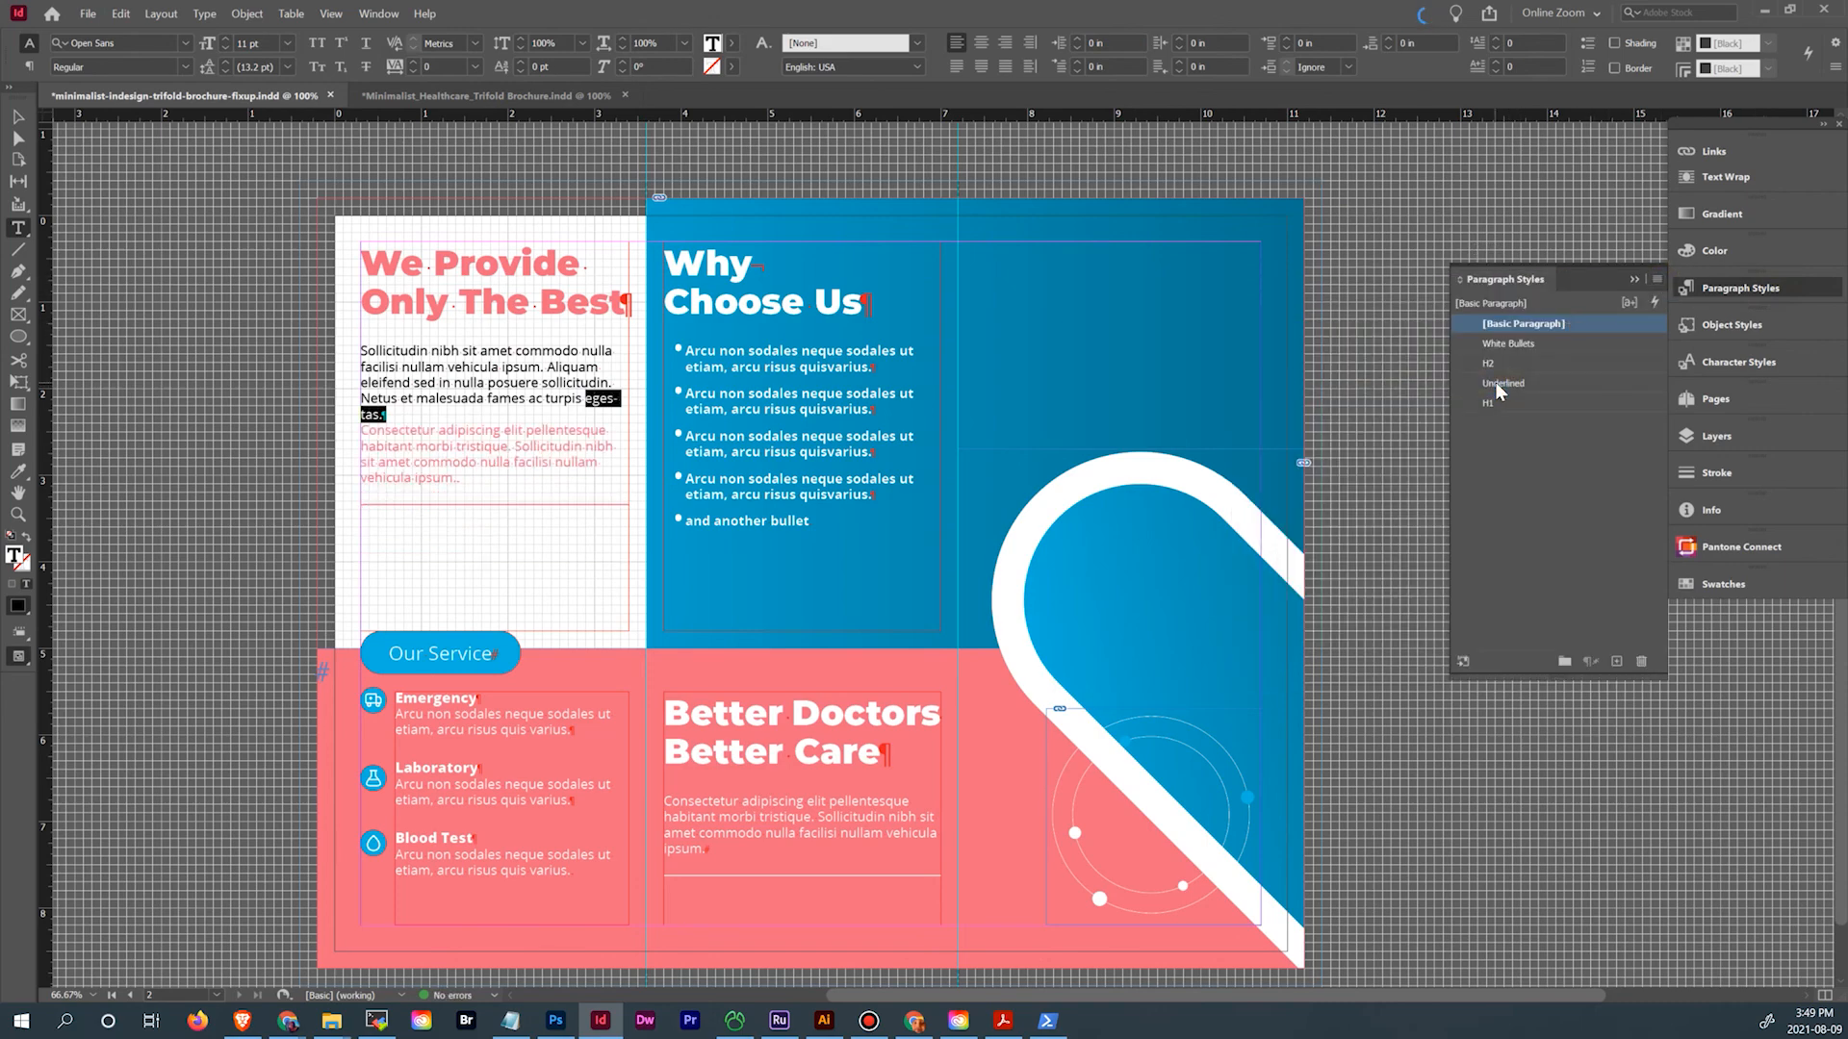
Check the hyphenation settings of the [Basic Paragraph] style and close its options without changing anything
double_click(1602, 326)
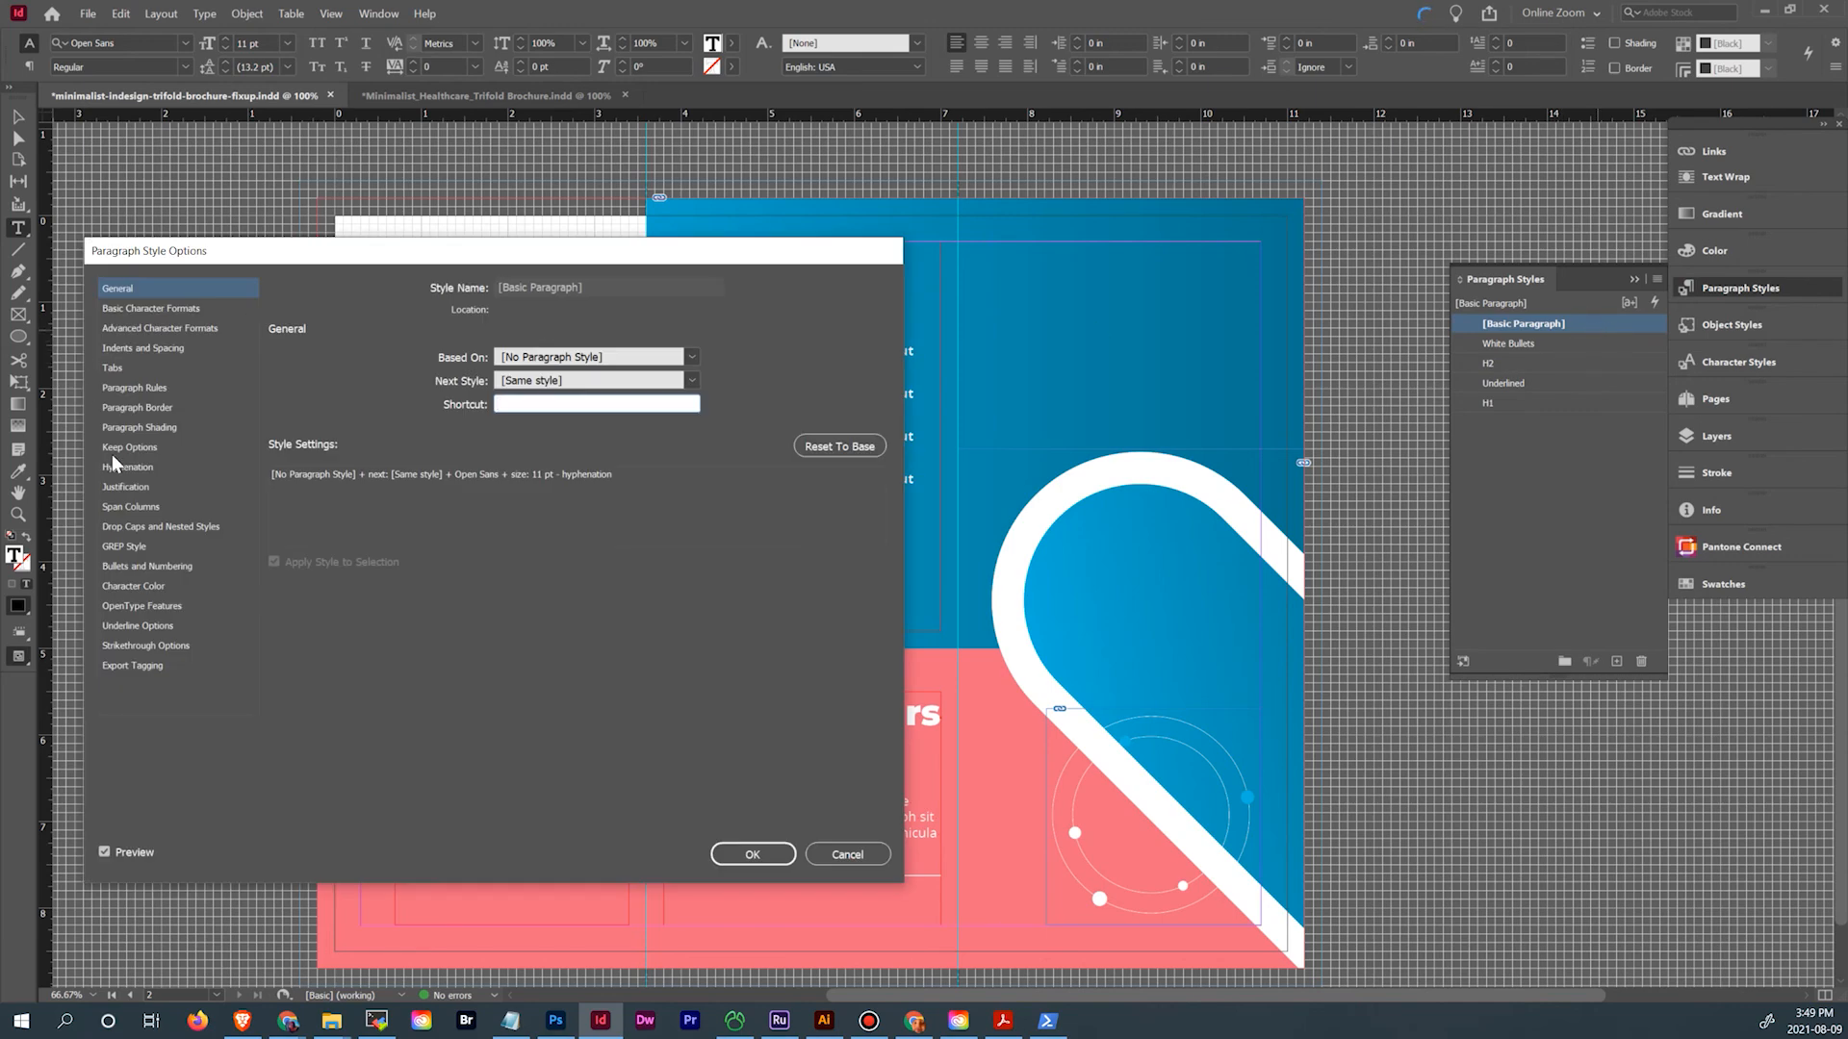
left_click(135, 467)
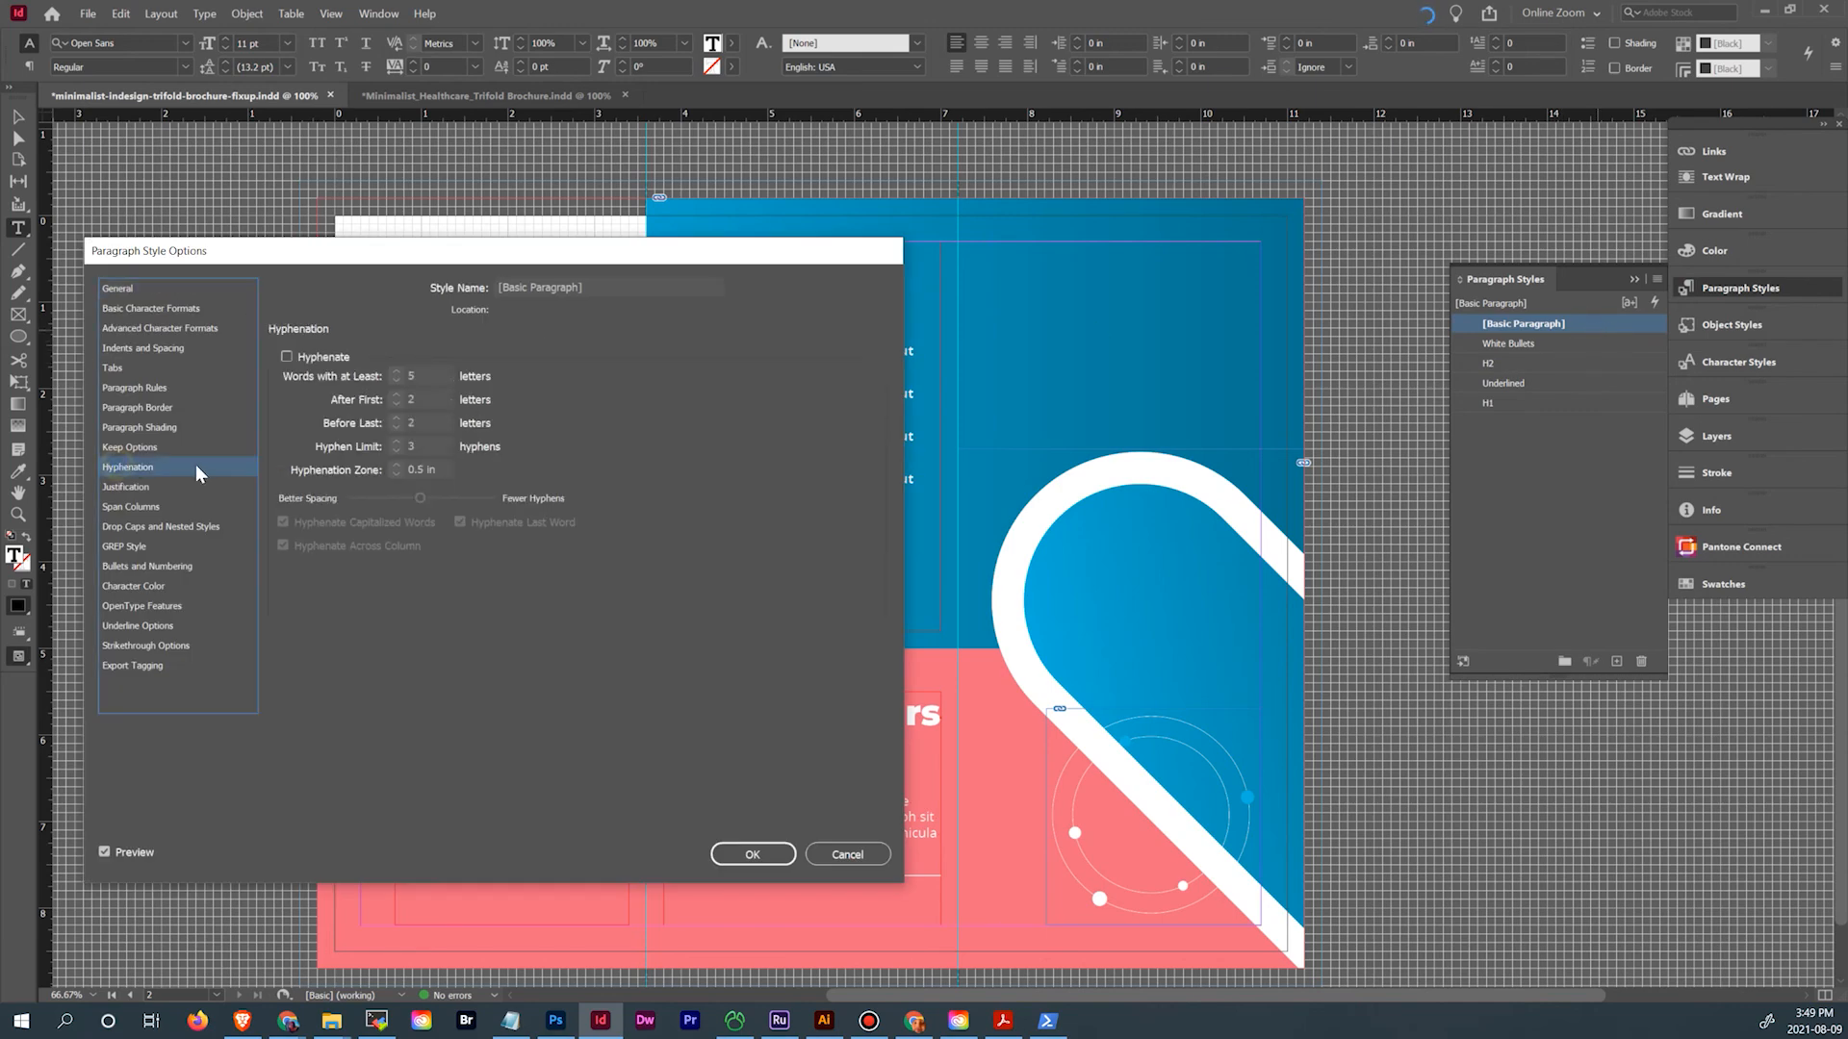
left_click(829, 854)
left_click_drag(619, 401, 594, 400)
left_click(546, 462)
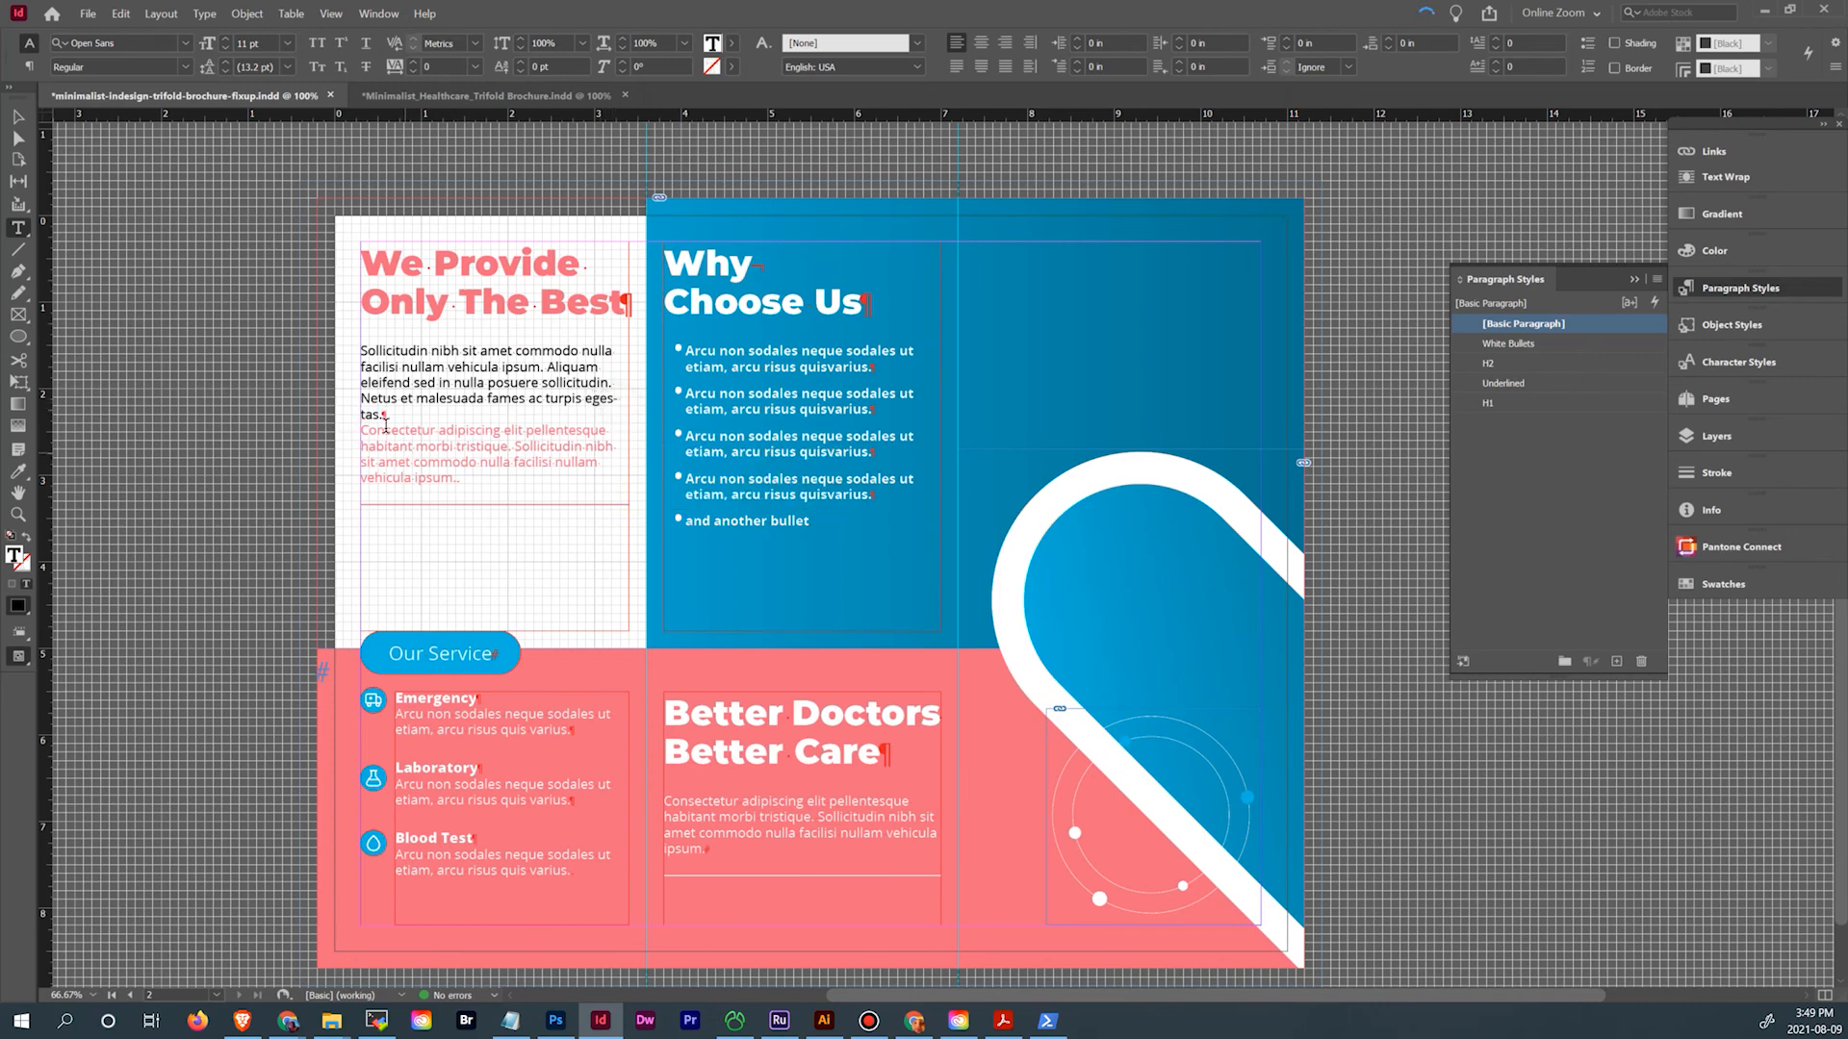
Set the space after the black body paragraph under "We Provide Only The Best" to 0.4 in
left_click_drag(385, 423, 370, 416)
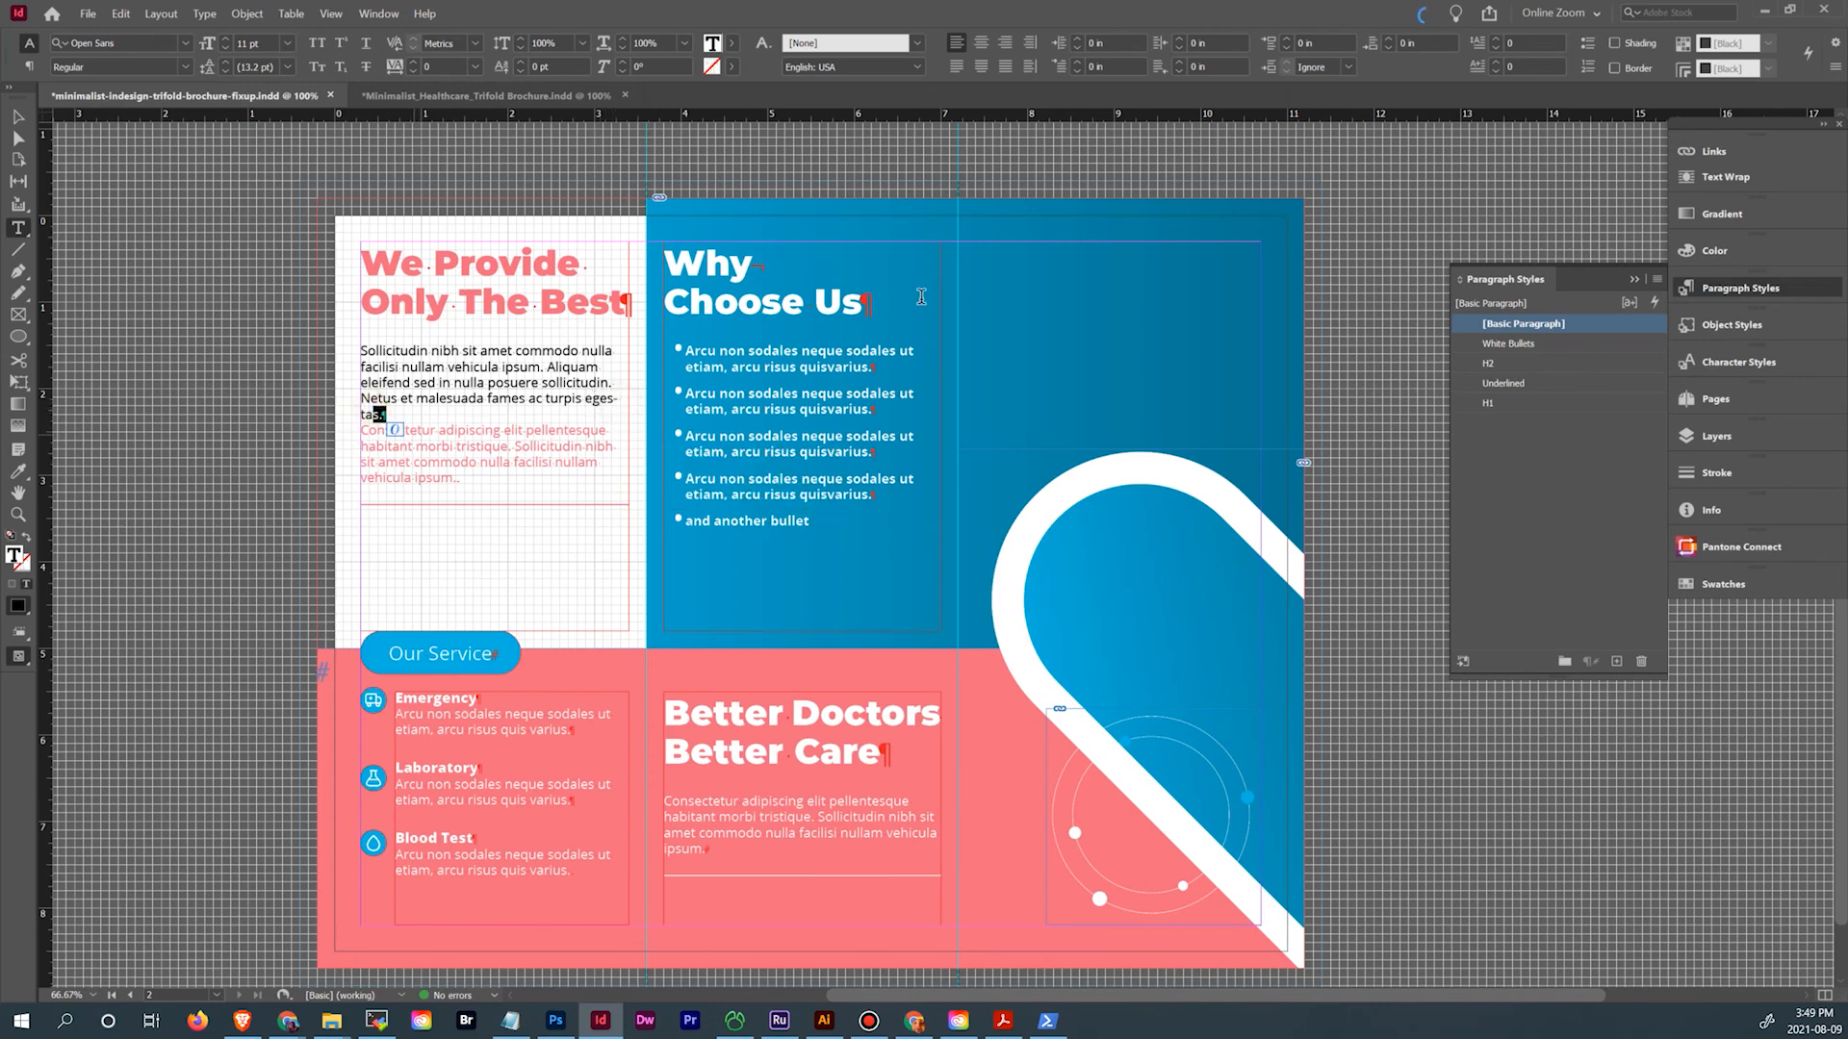
left_click_drag(1386, 40, 1629, 62)
left_click(1400, 42)
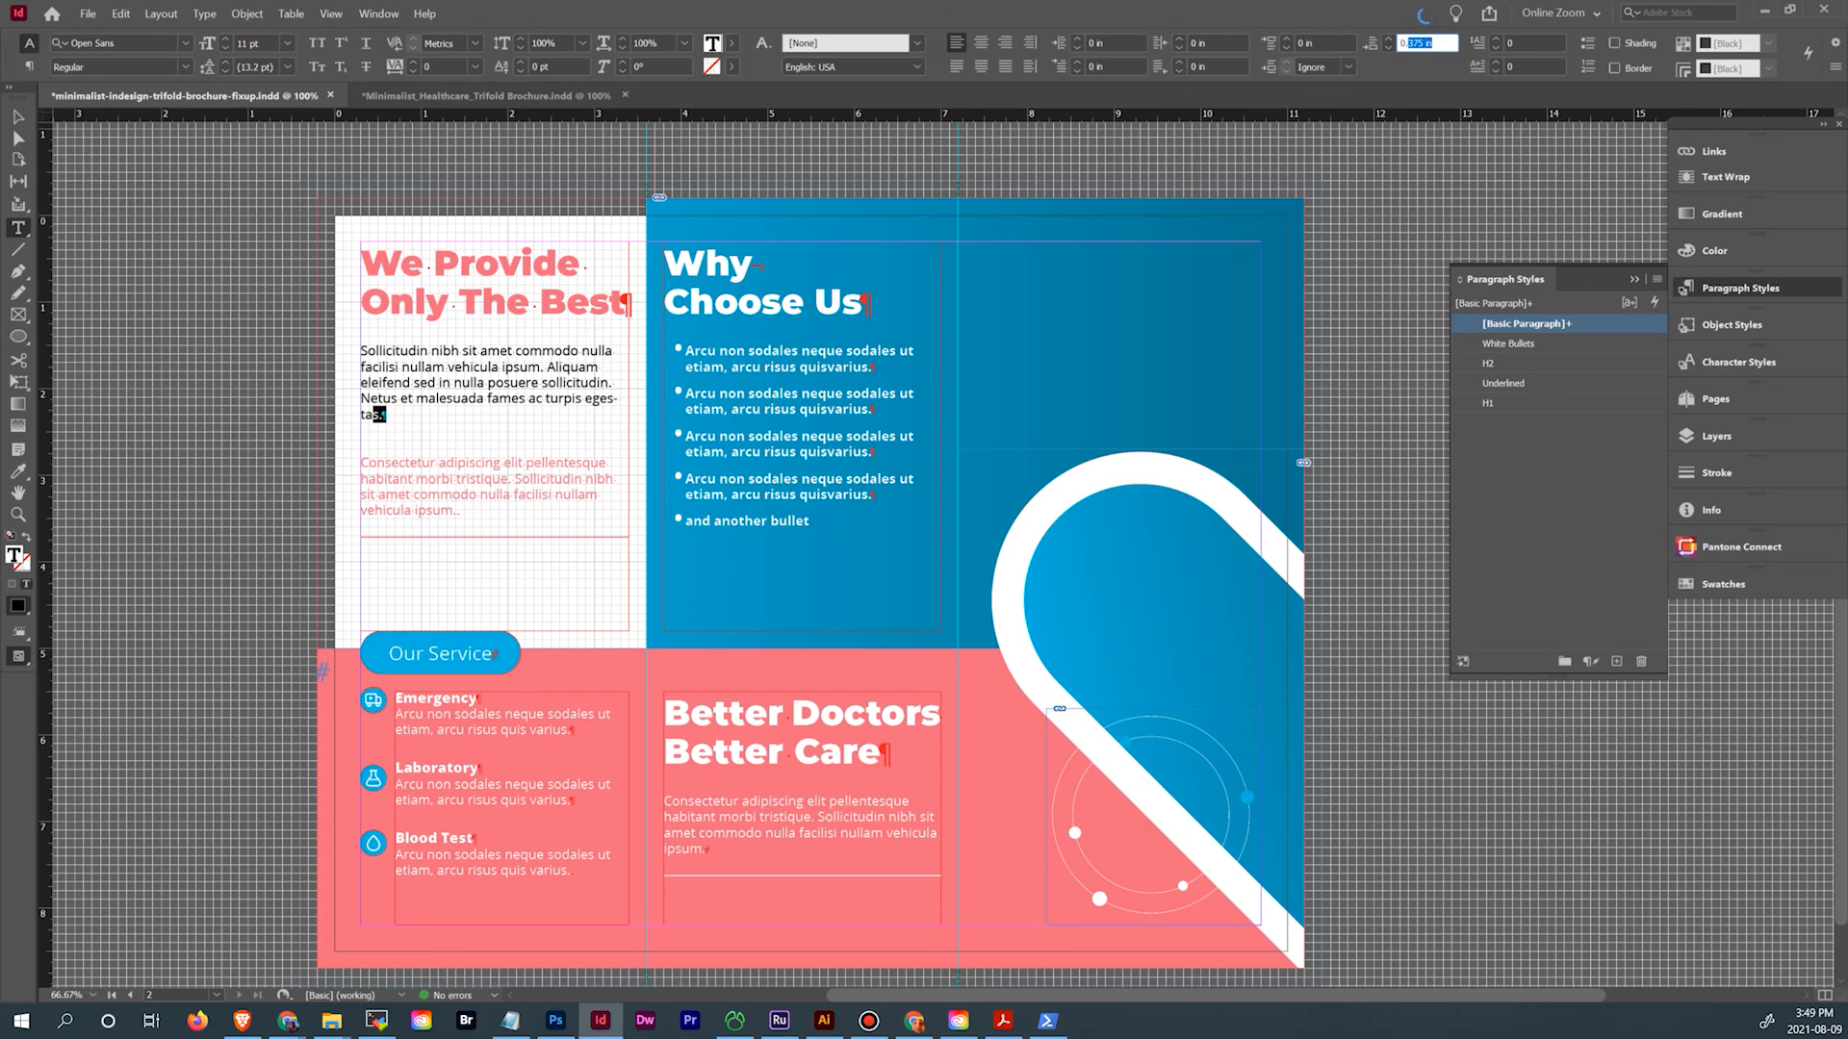
type("4")
key("Return")
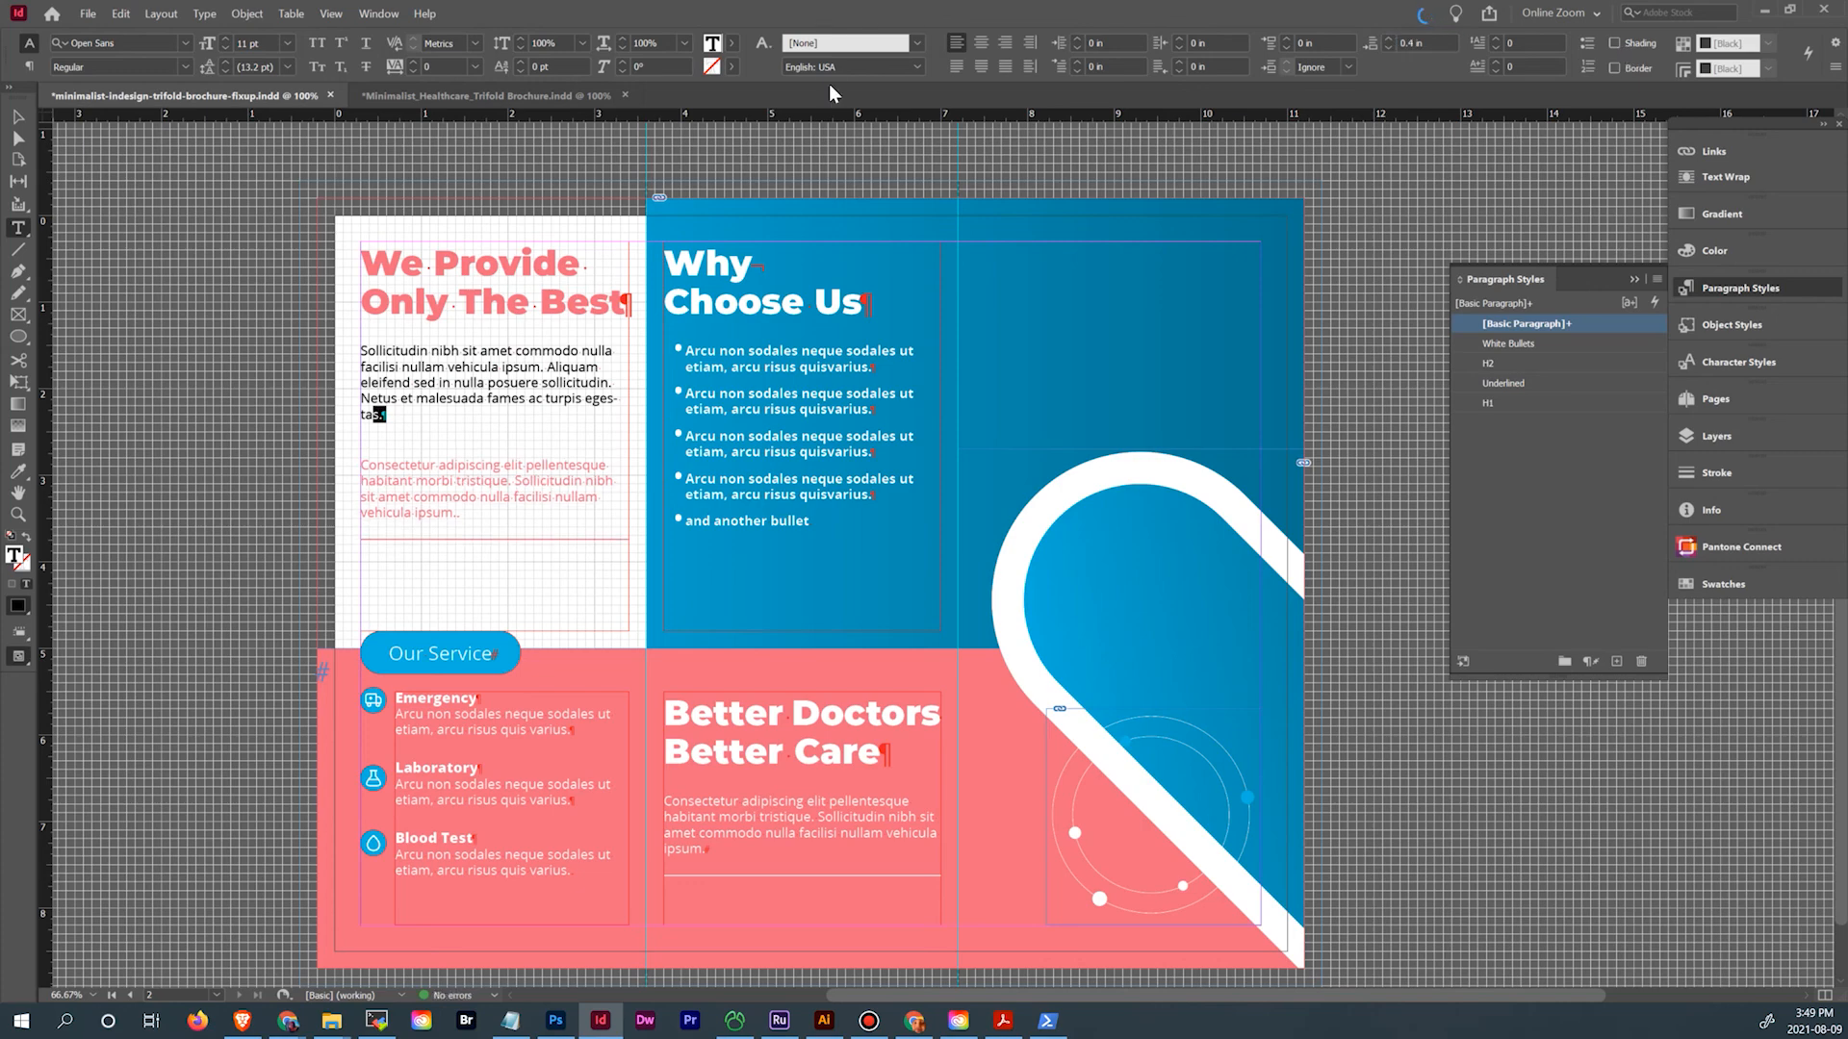
Start a PDF export with the [Press Quality] preset, saving to minimalist-indesign-trifold-brochure-fixup.pdf in the Assignment 4 - Hometown brochure folder
left_click(82, 16)
left_click(85, 15)
left_click(86, 14)
mouse_move(144, 327)
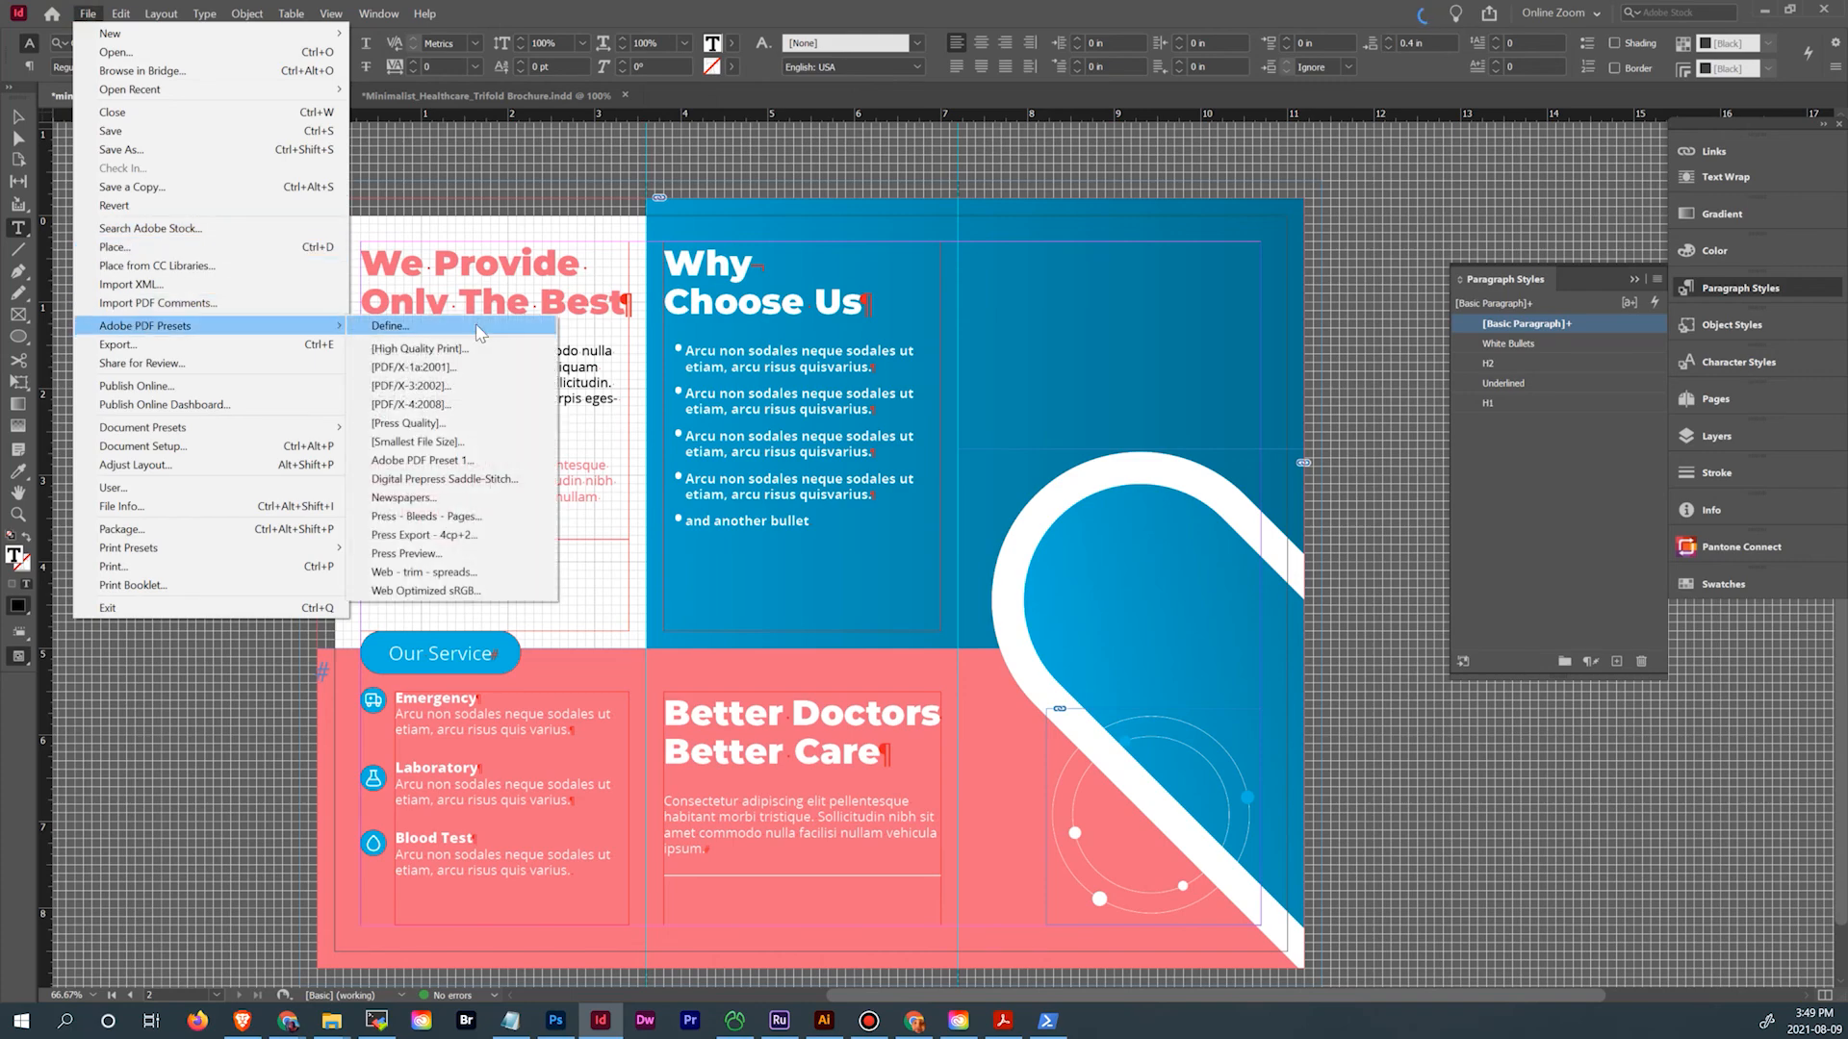
left_click(424, 424)
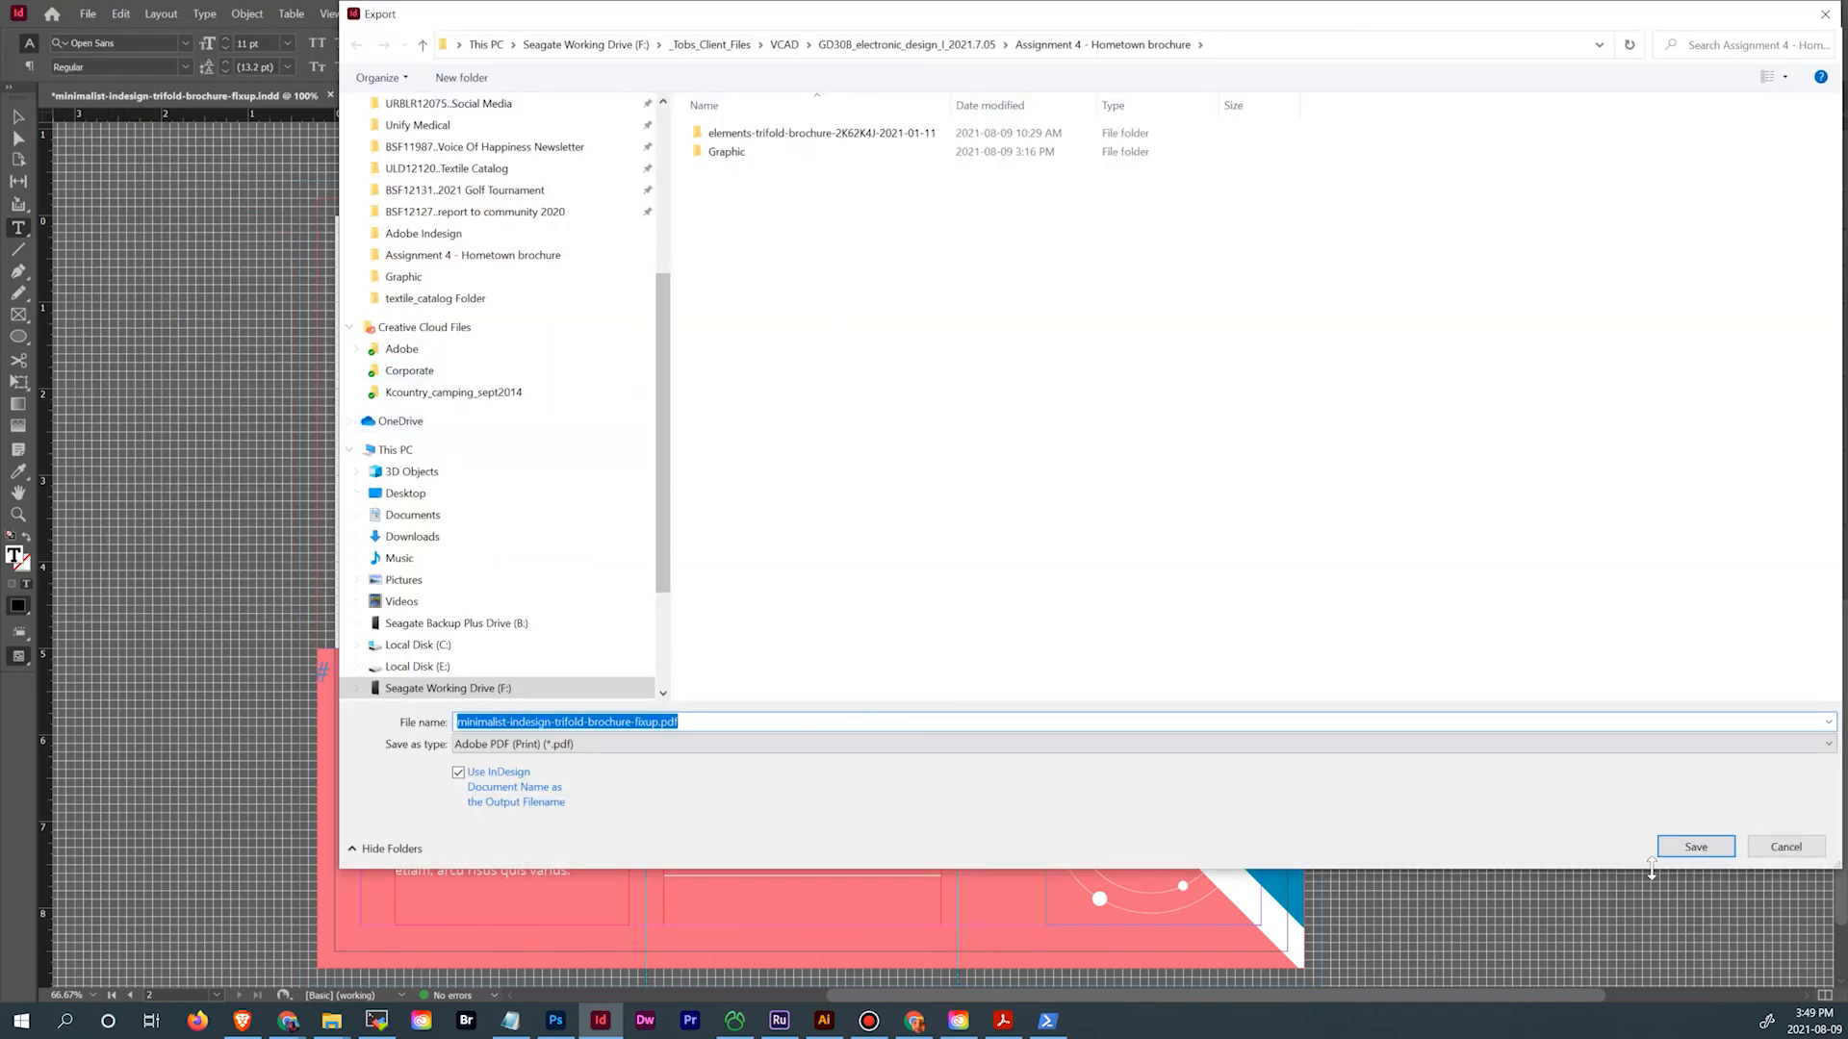
left_click(1689, 846)
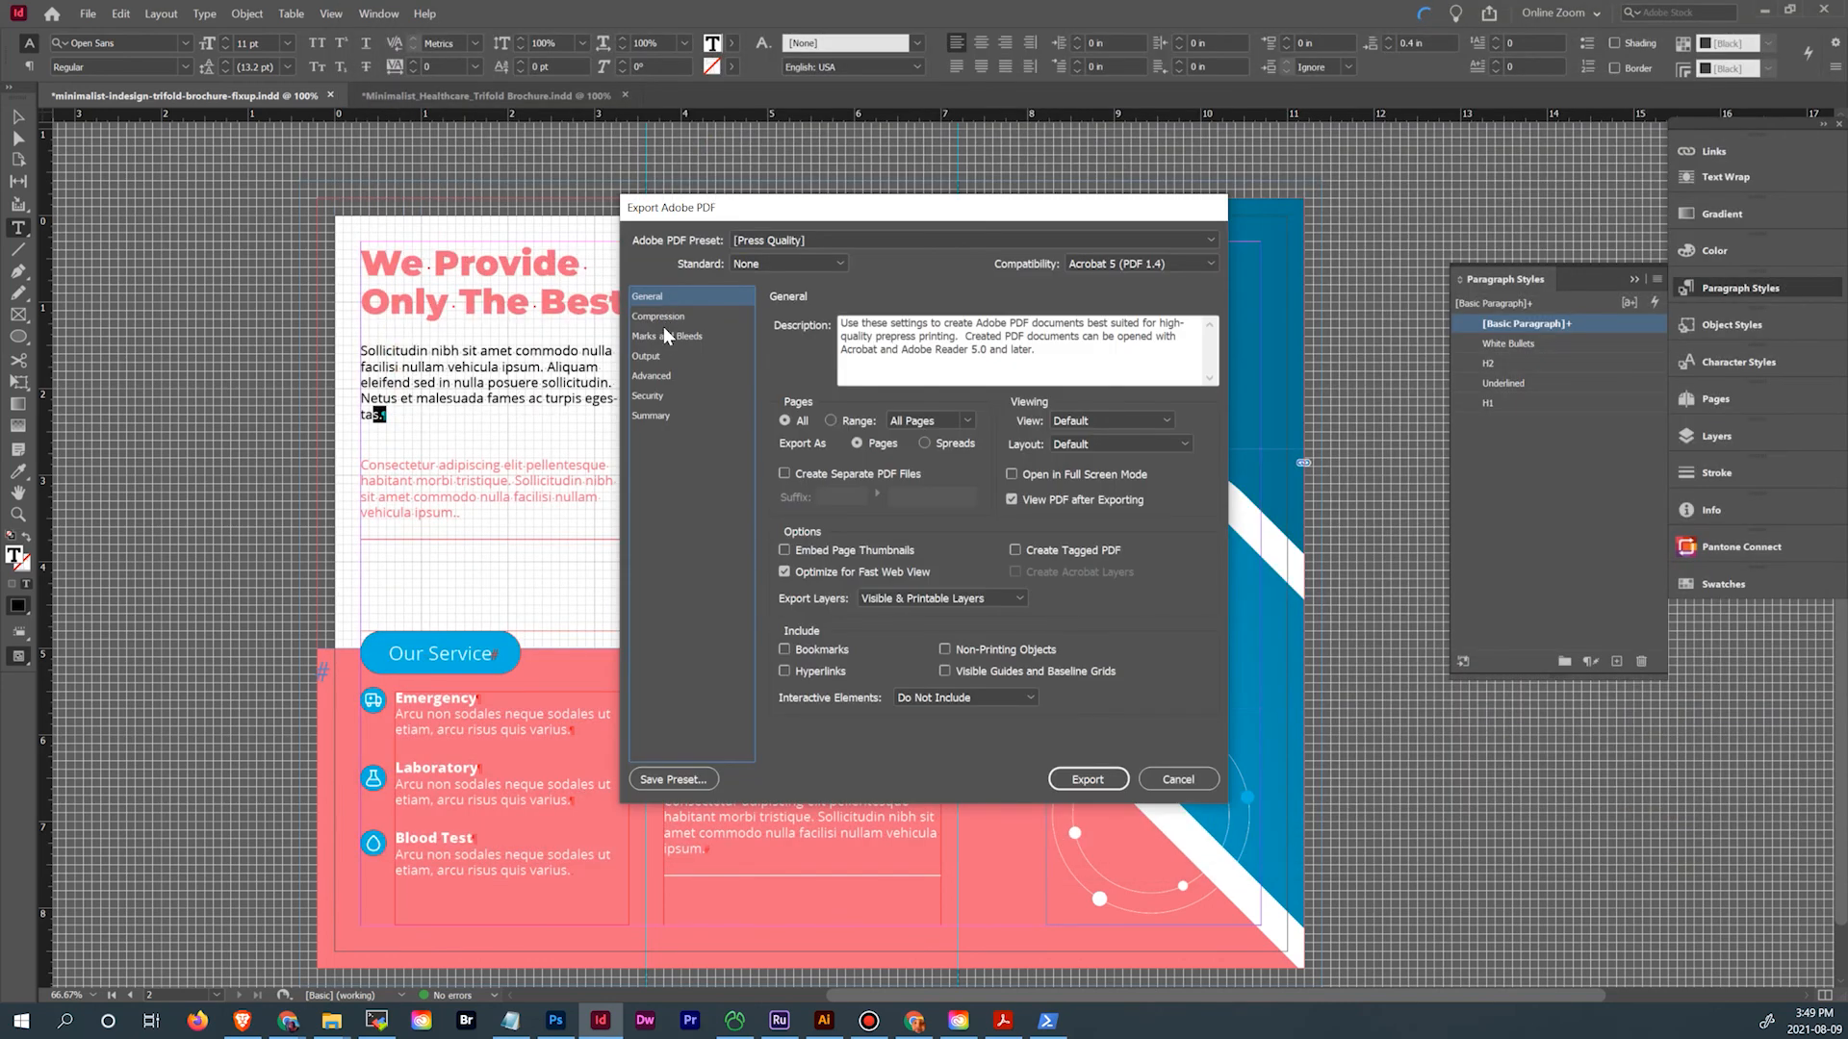
Add crop marks, the document bleed settings and the slug area to the press-quality PDF export
left_click(664, 334)
left_click(796, 365)
left_click(784, 510)
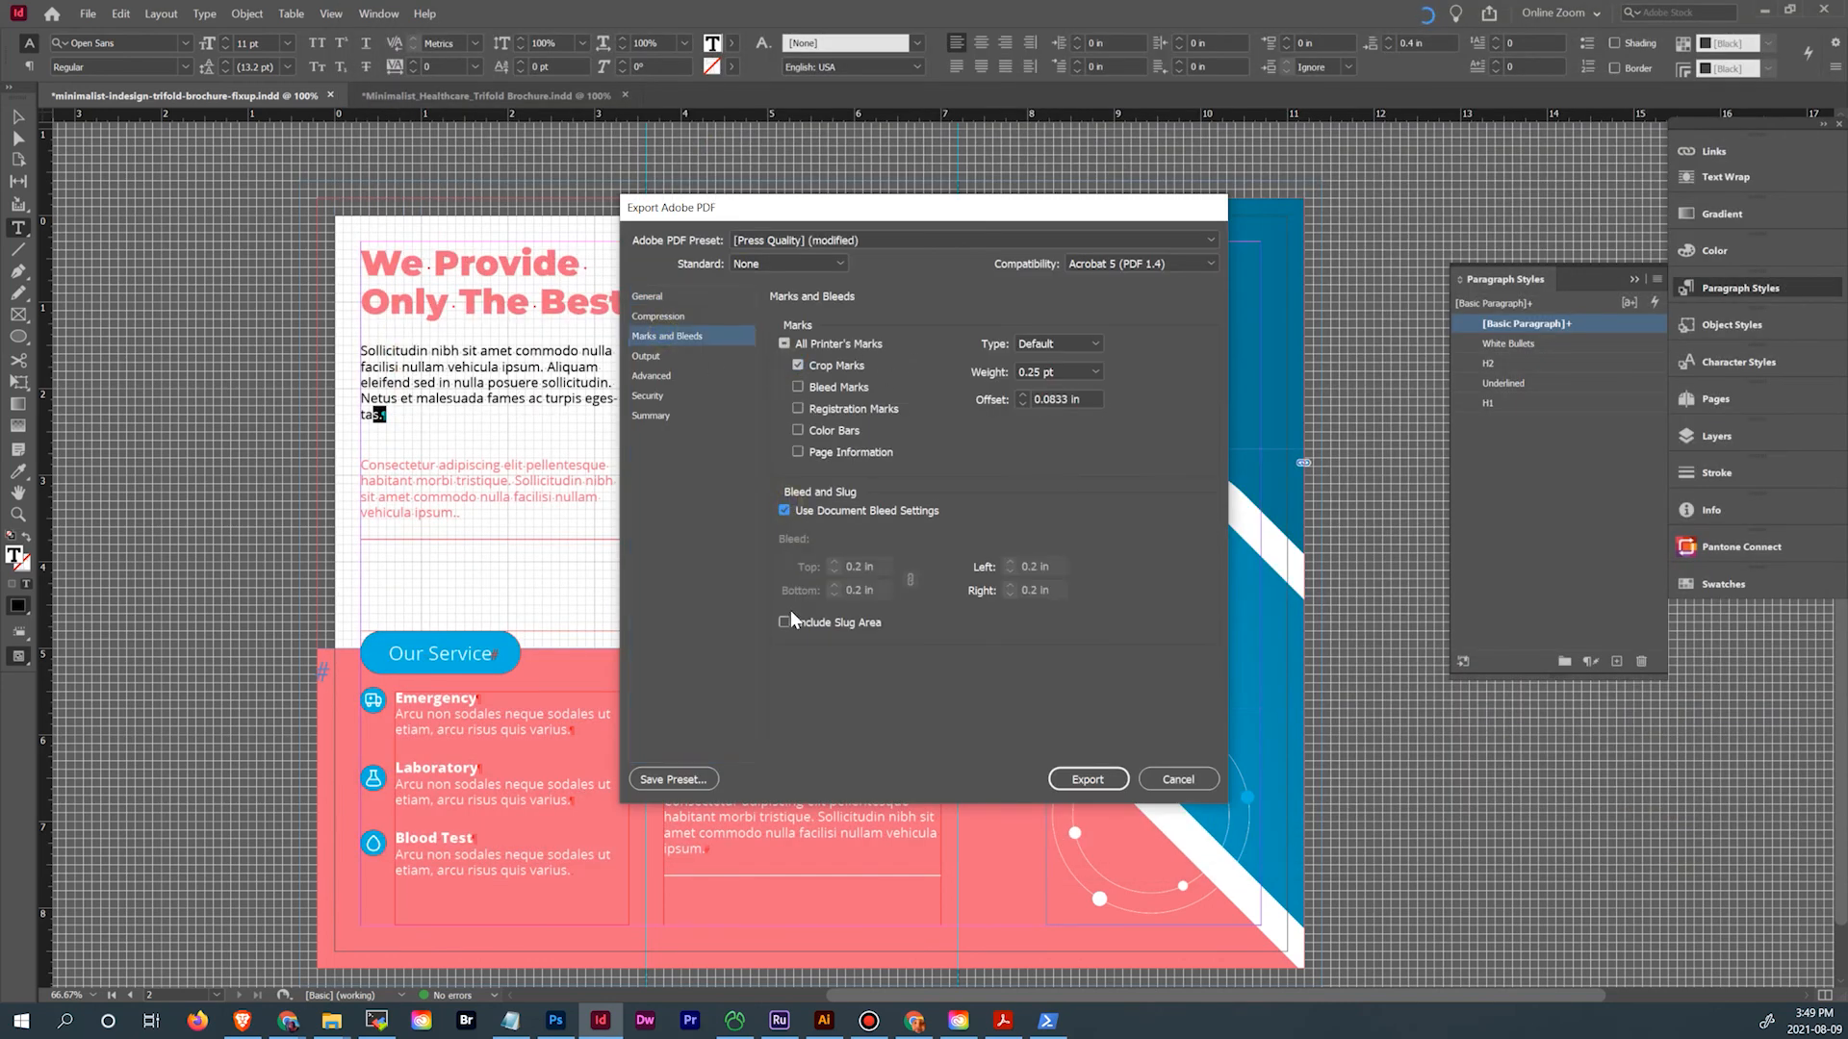
left_click(784, 621)
Accept the Ink Manager with all spots set to process and export the brochure PDF
left_click(662, 356)
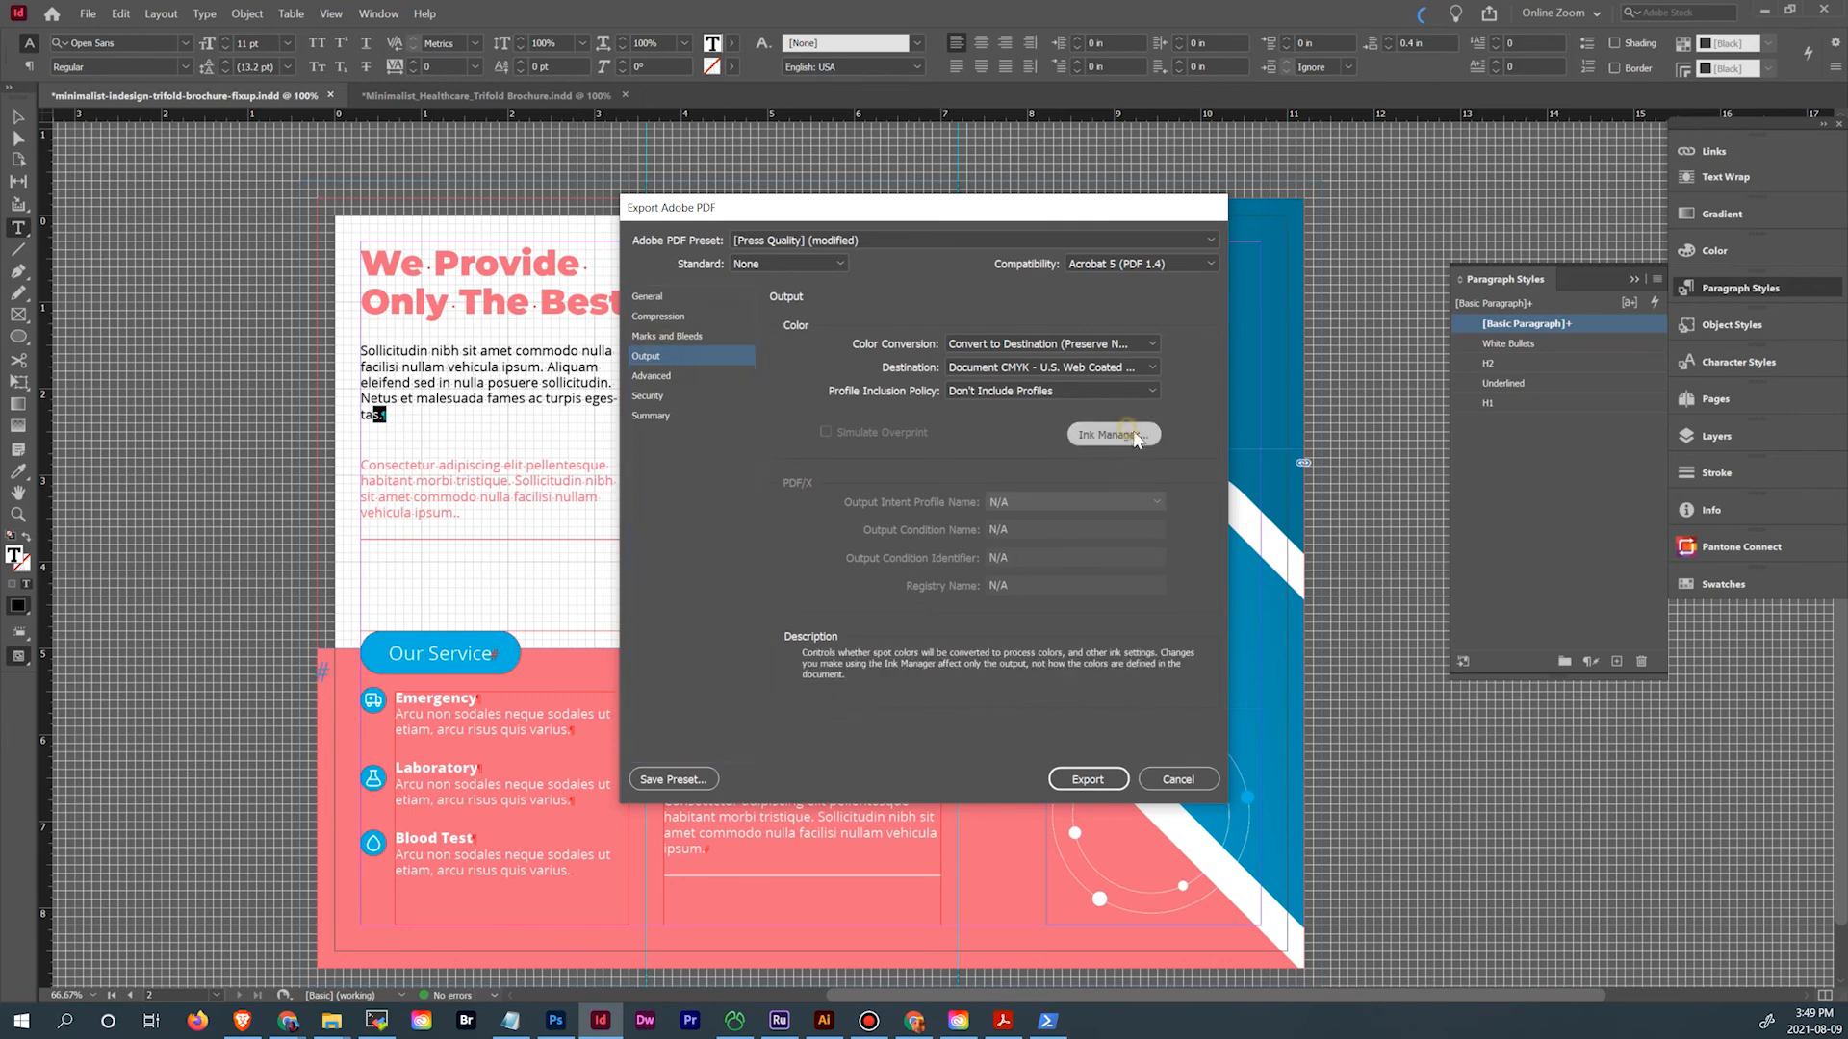
left_click(1095, 429)
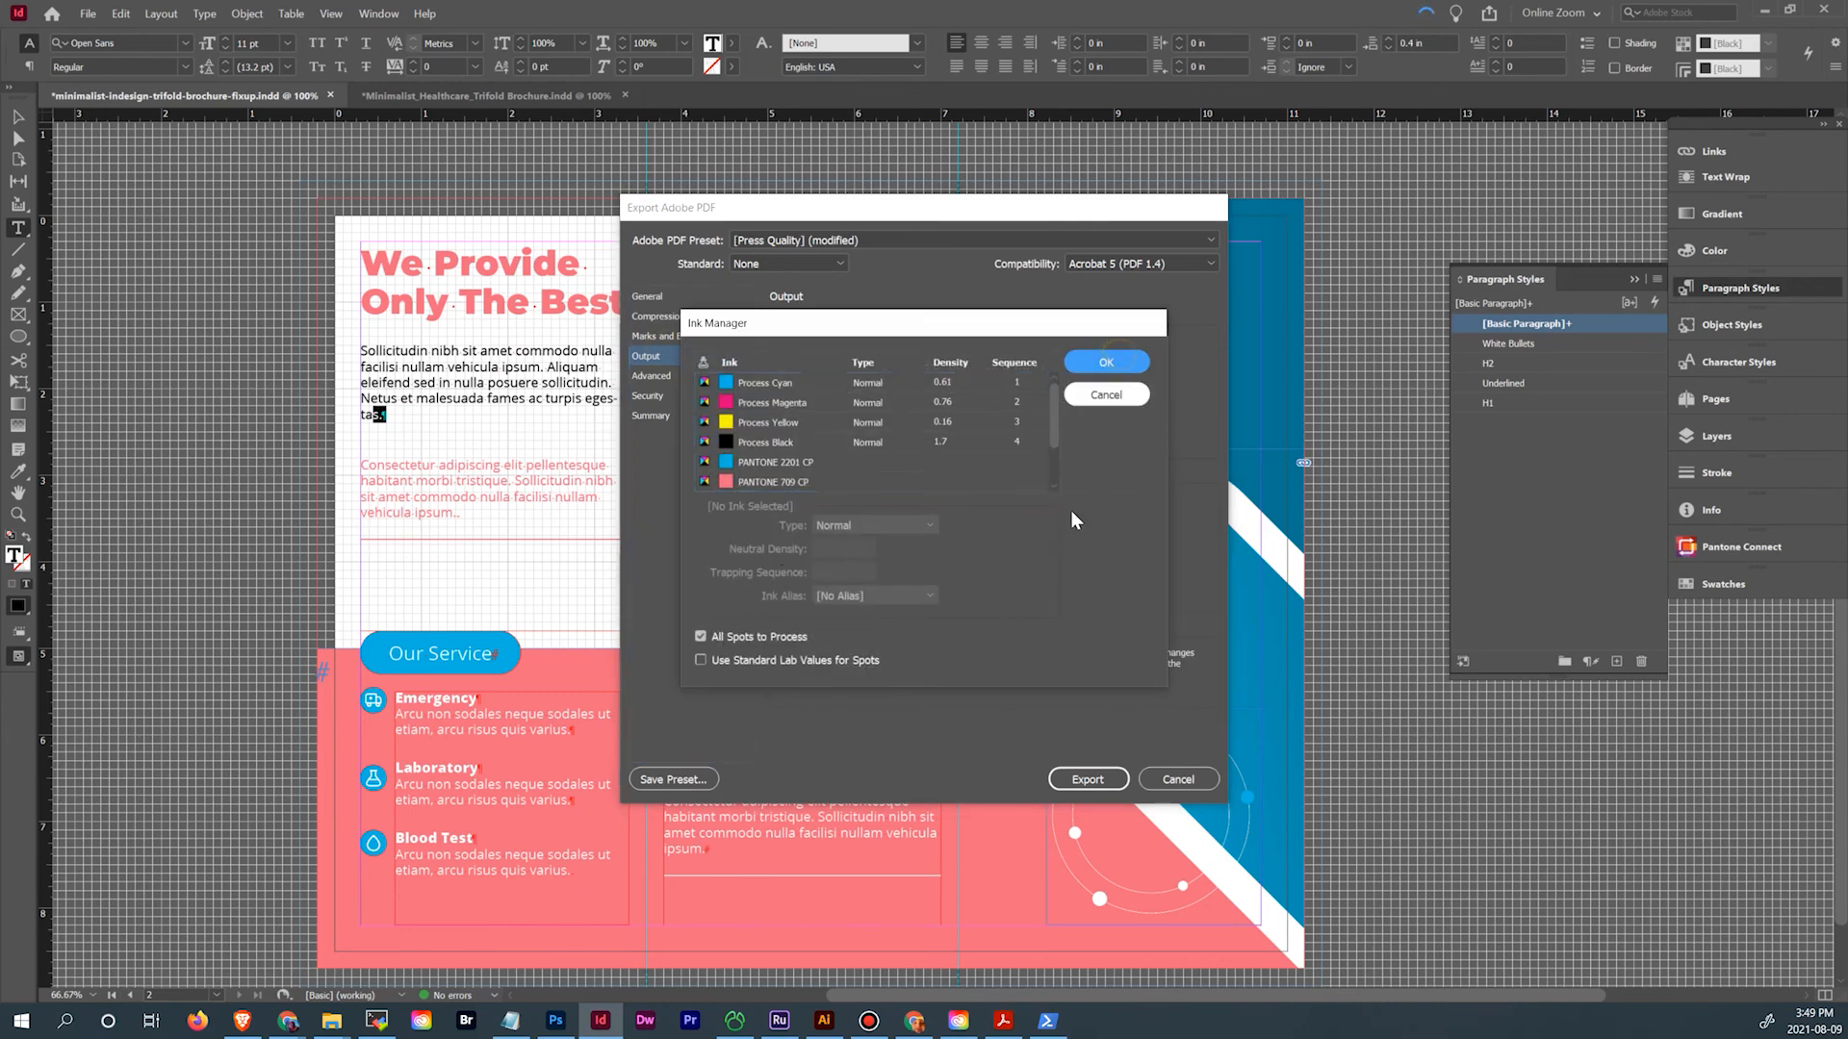
left_click(1106, 362)
left_click(1098, 780)
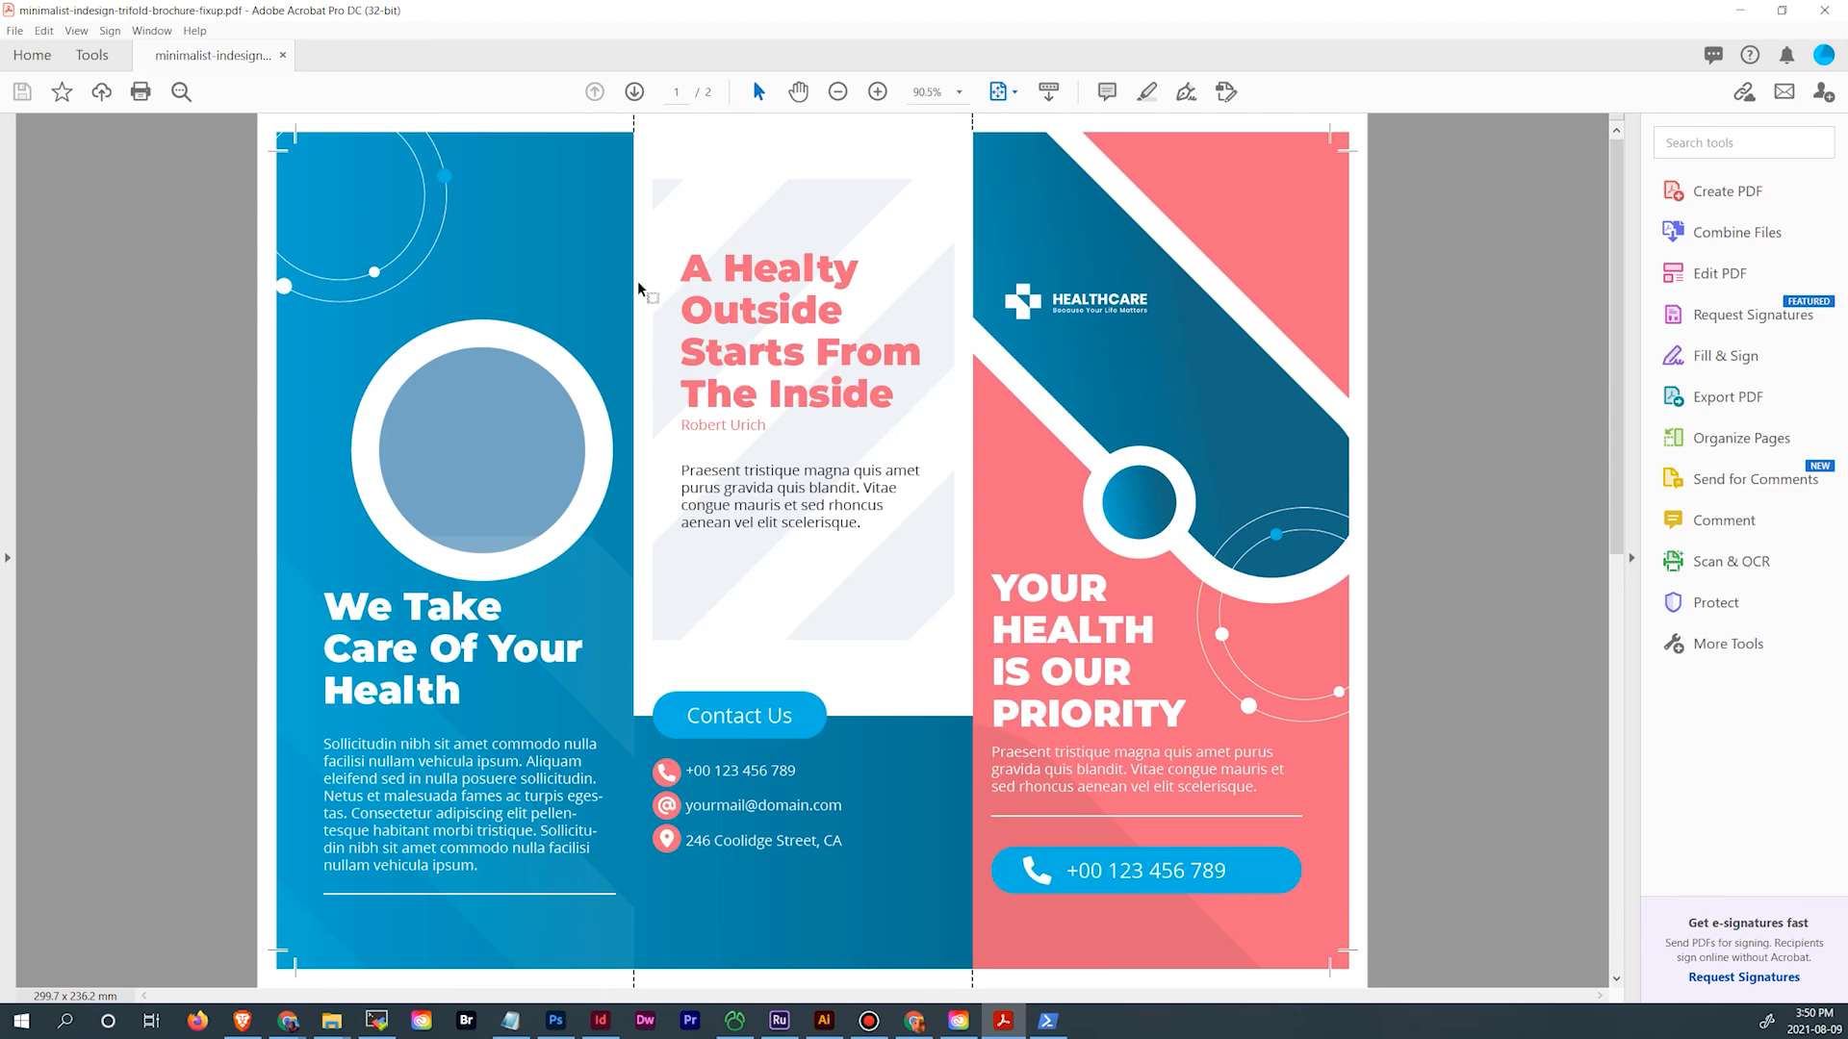
Review both pages of the exported brochure PDF in Acrobat, comparing the panels, fold marks and crop marks
scroll(680, 691, "down", 2)
scroll(683, 679, "up", 1)
scroll(685, 677, "down", 1)
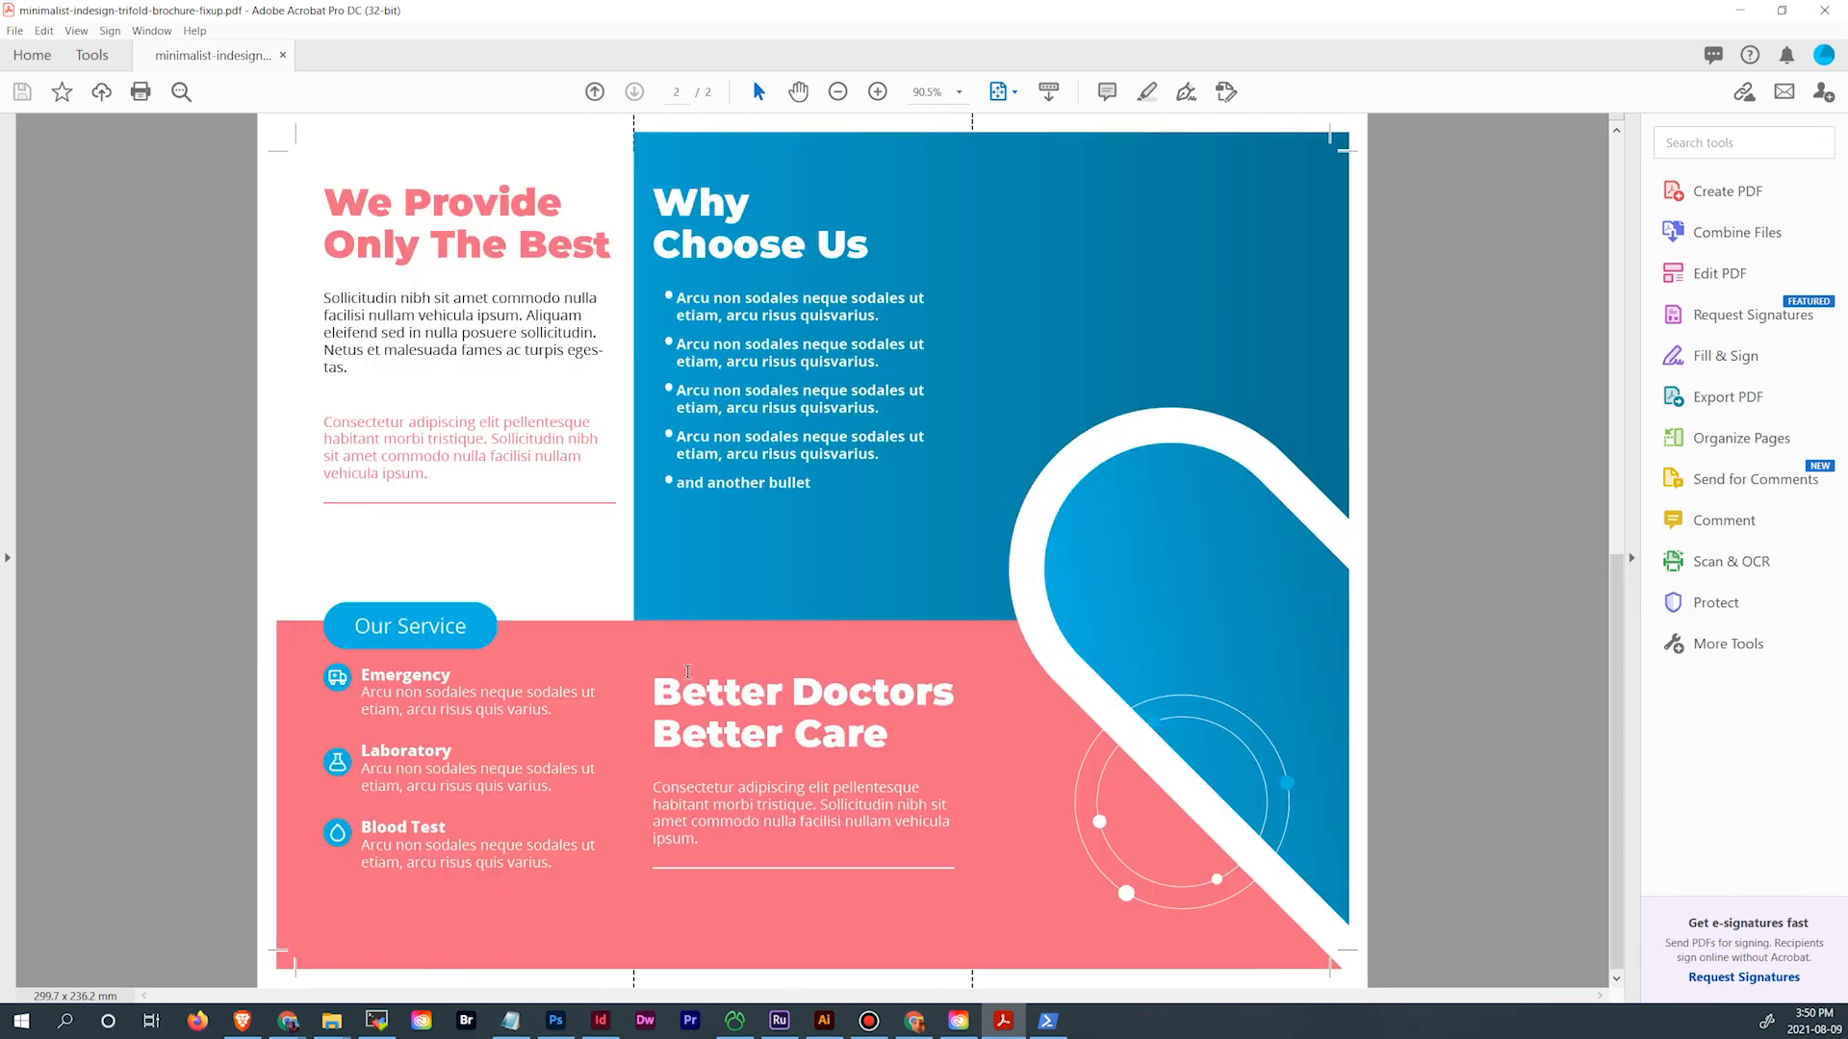
scroll(689, 673, "up", 1)
scroll(693, 664, "down", 1)
scroll(695, 658, "up", 1)
scroll(695, 658, "down", 1)
scroll(634, 657, "up", 1)
scroll(1047, 384, "up", 1)
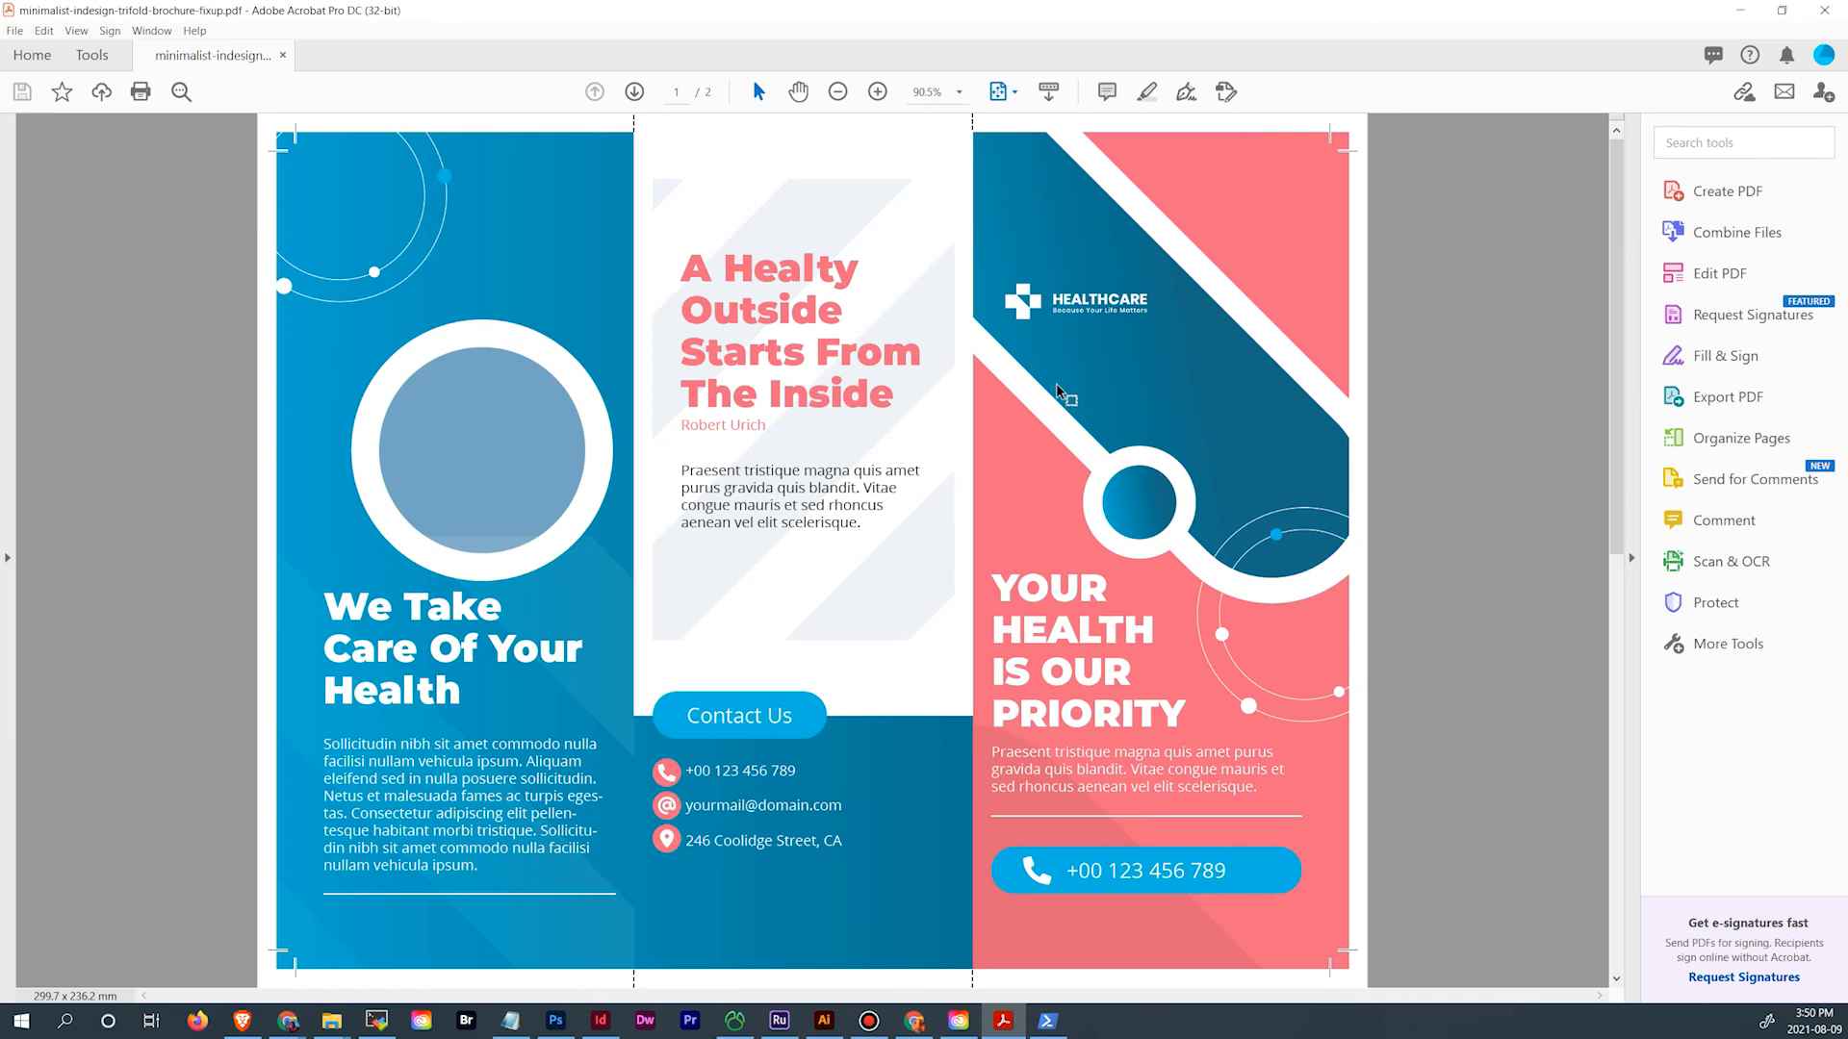